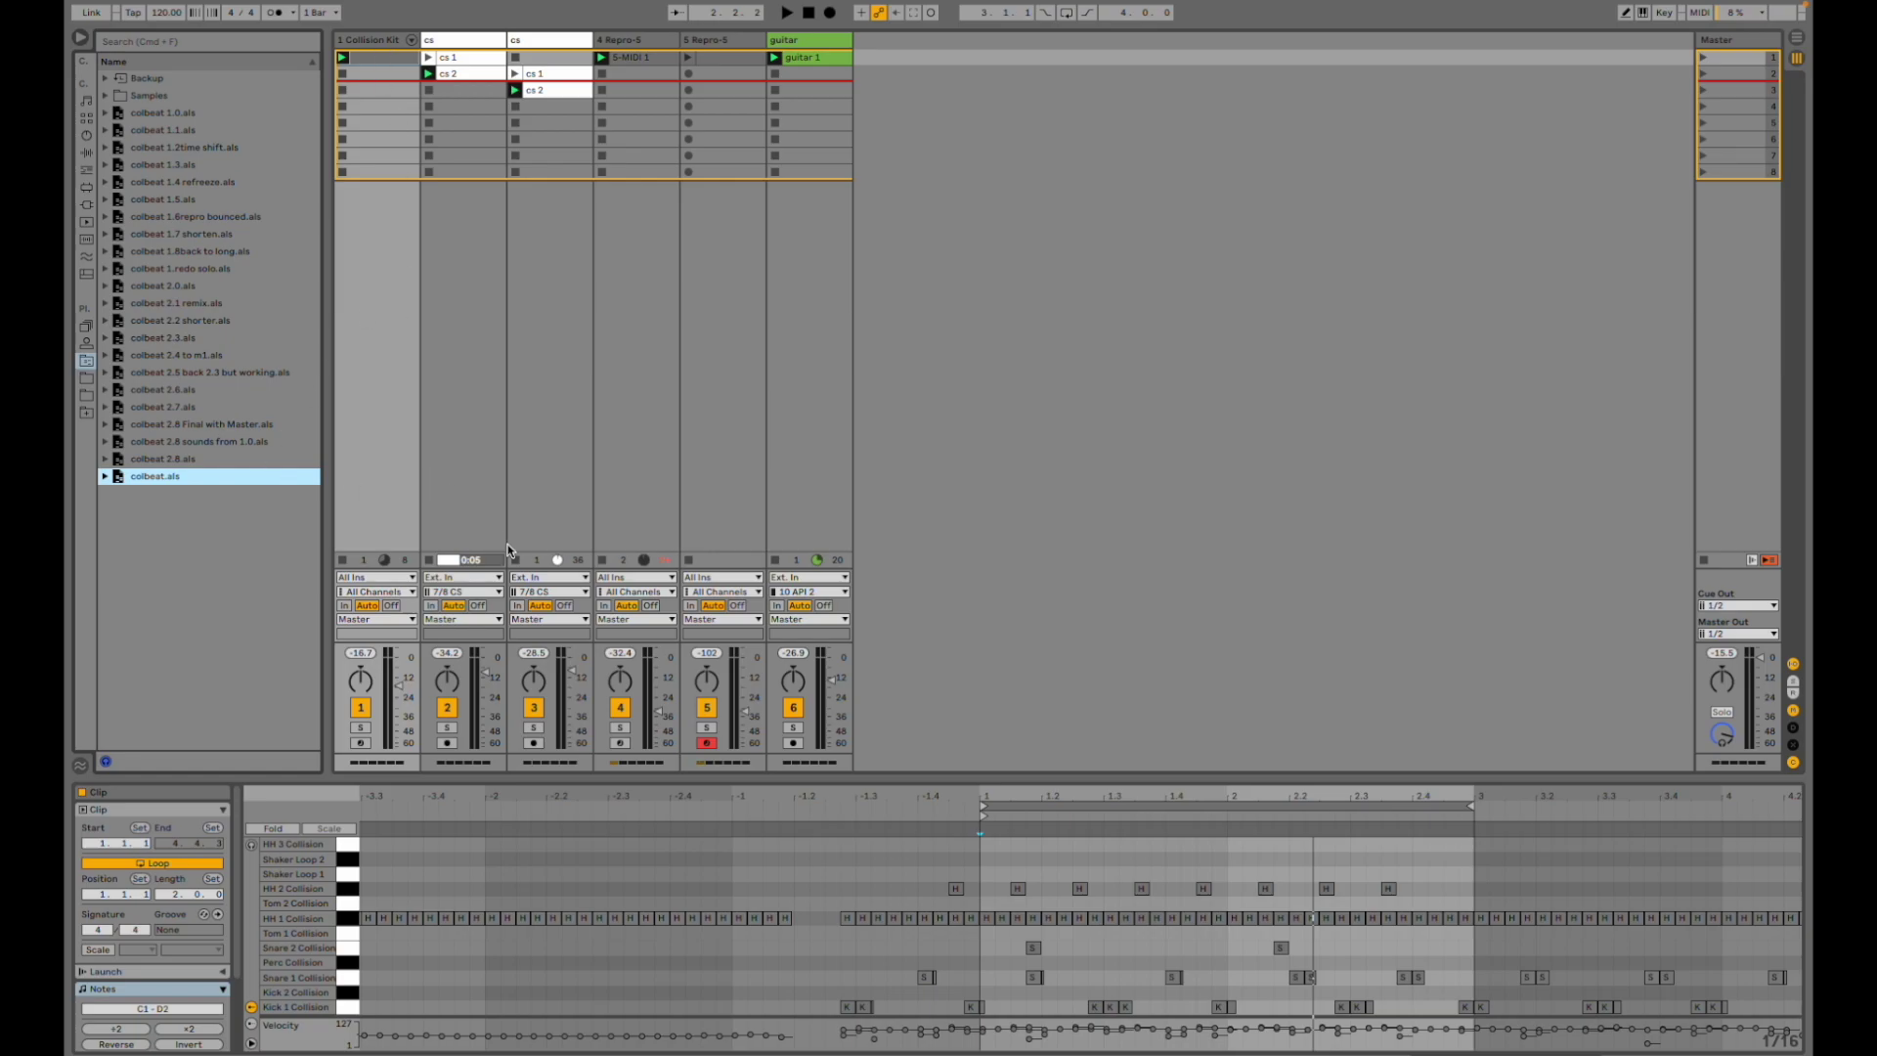
# - Show the Collision Kit track's devices, start playback and solo that track
pyautogui.click(380, 457)
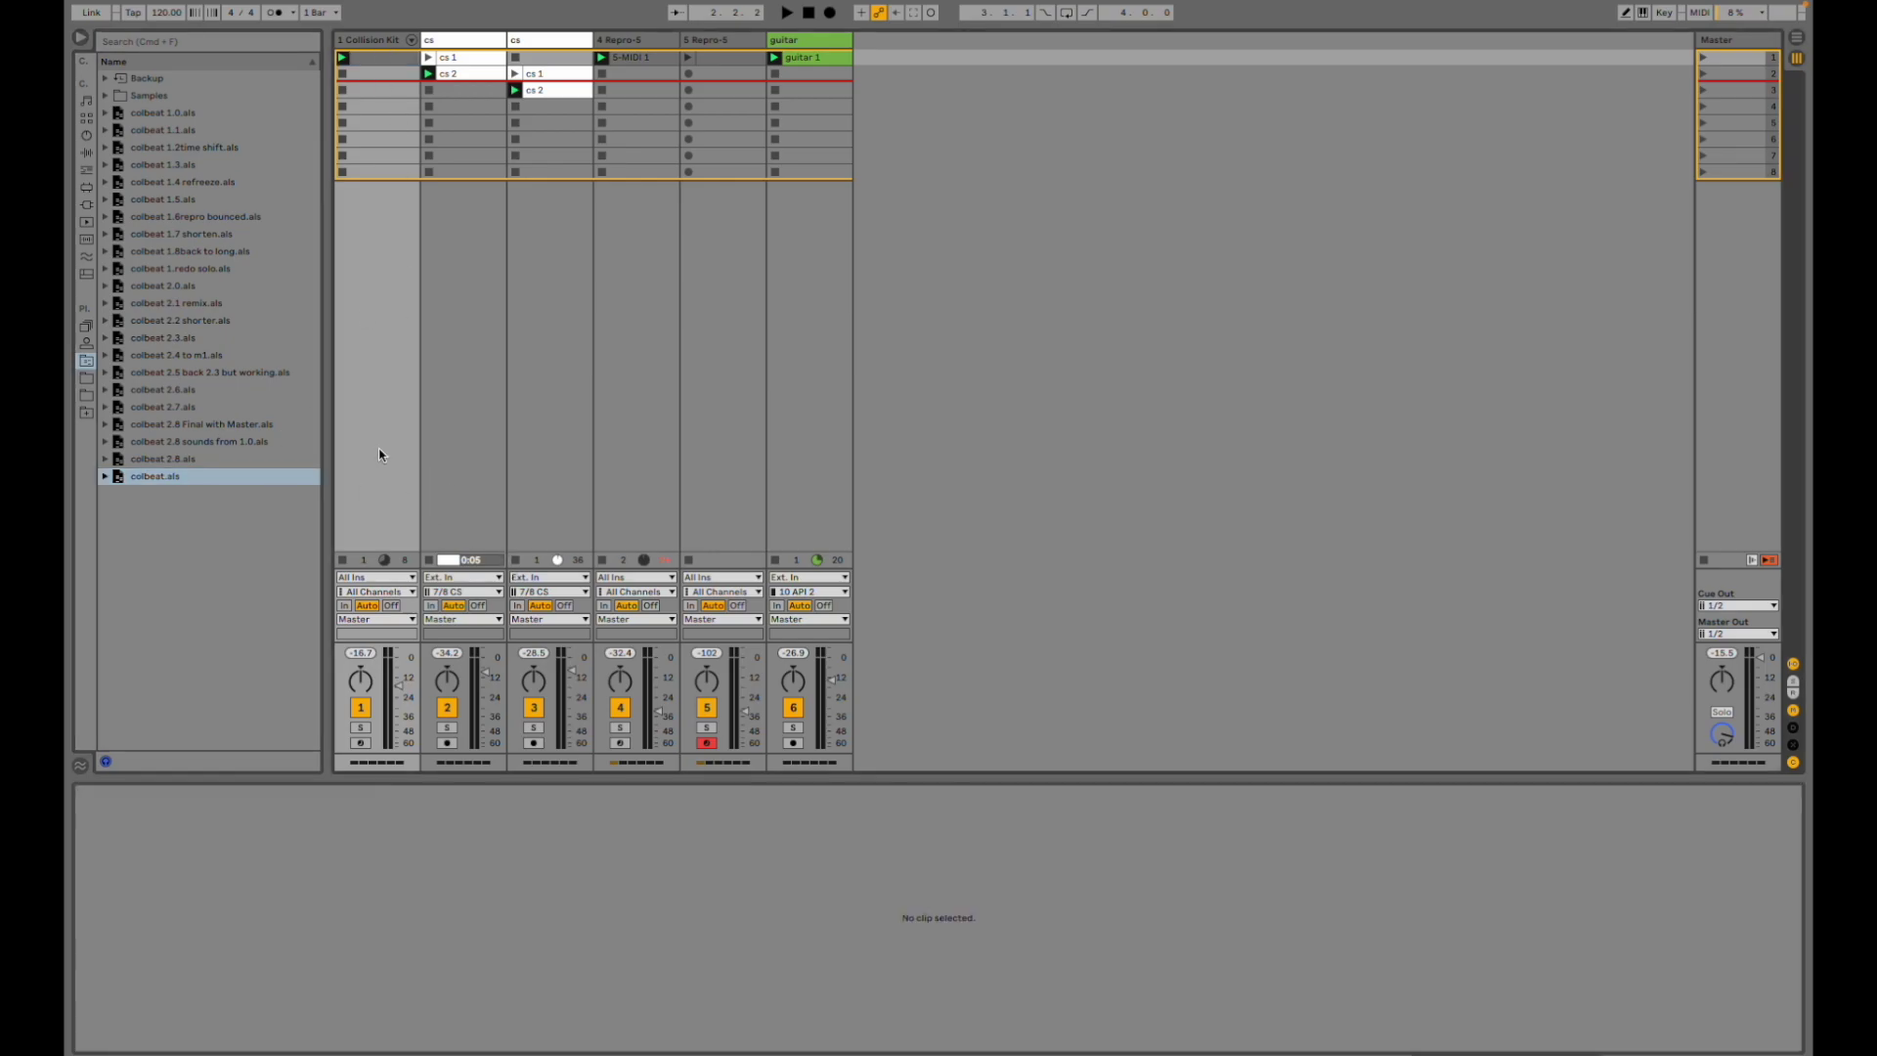
pyautogui.hotkey('shift', 'Tab')
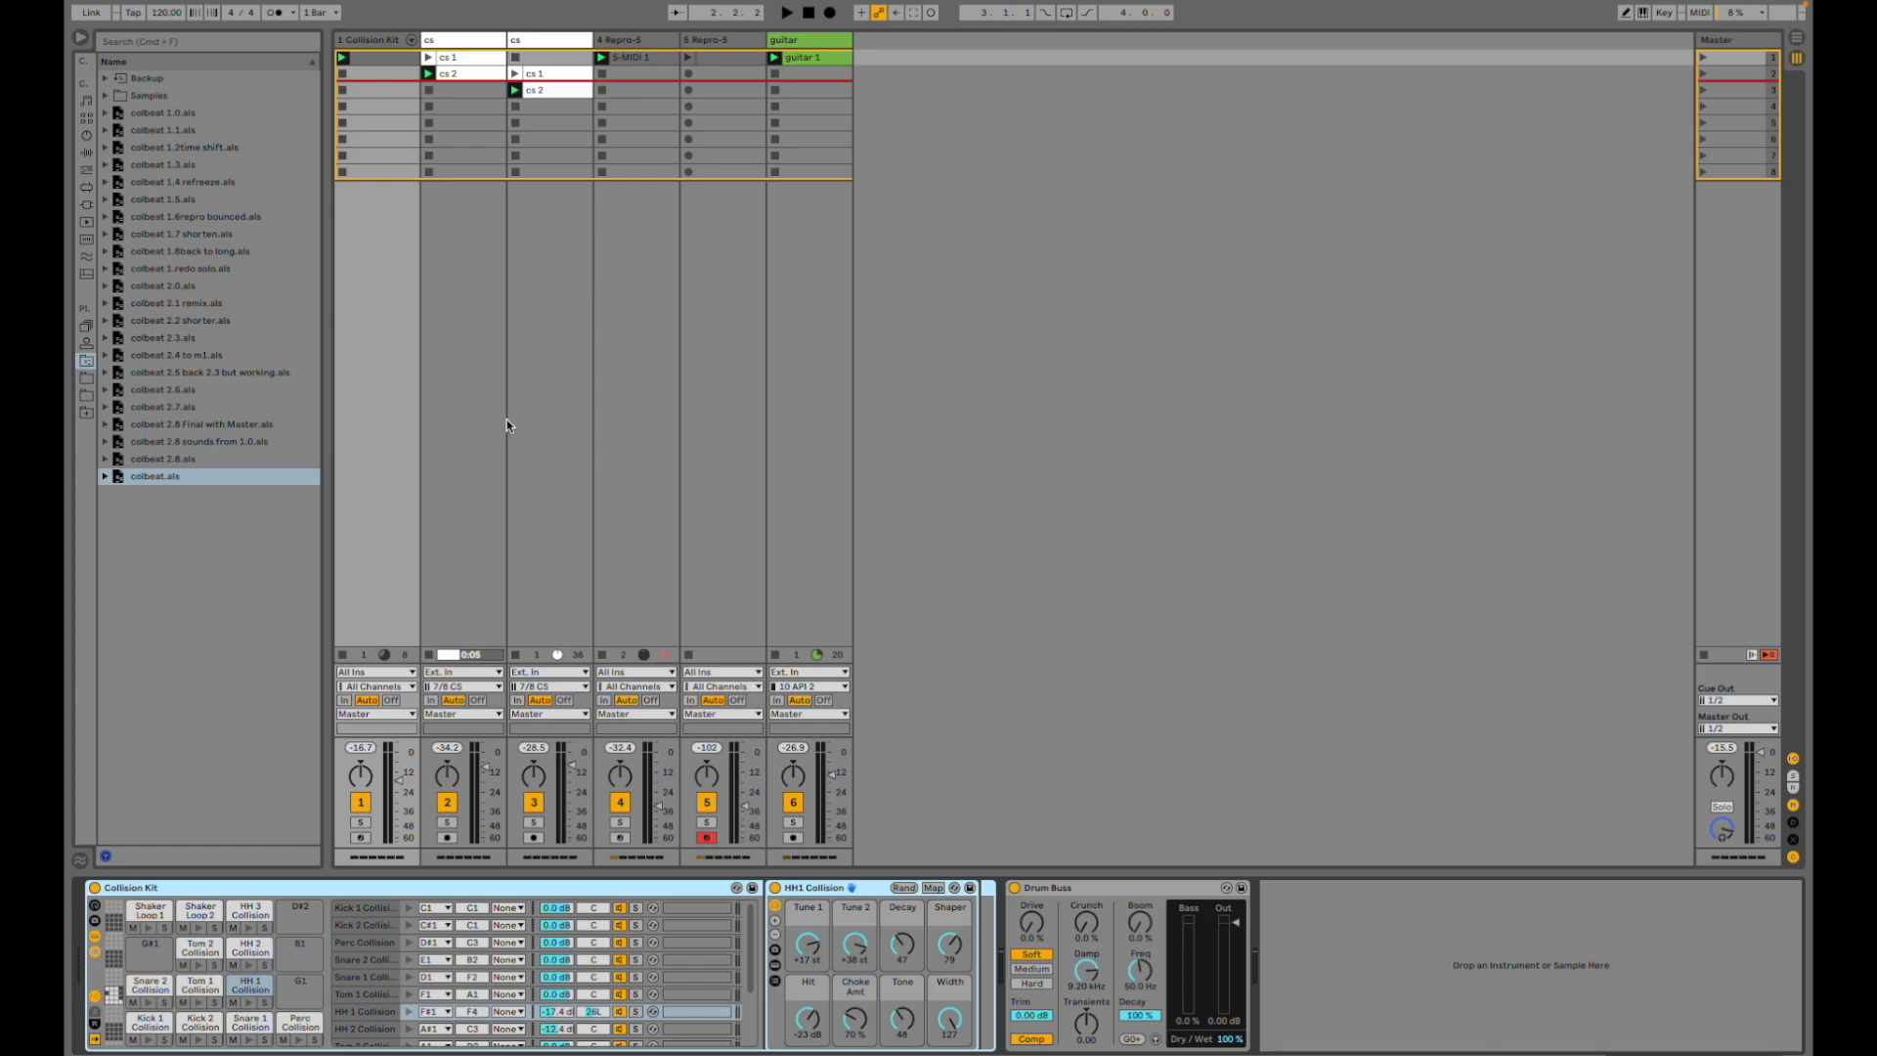
pyautogui.press('space')
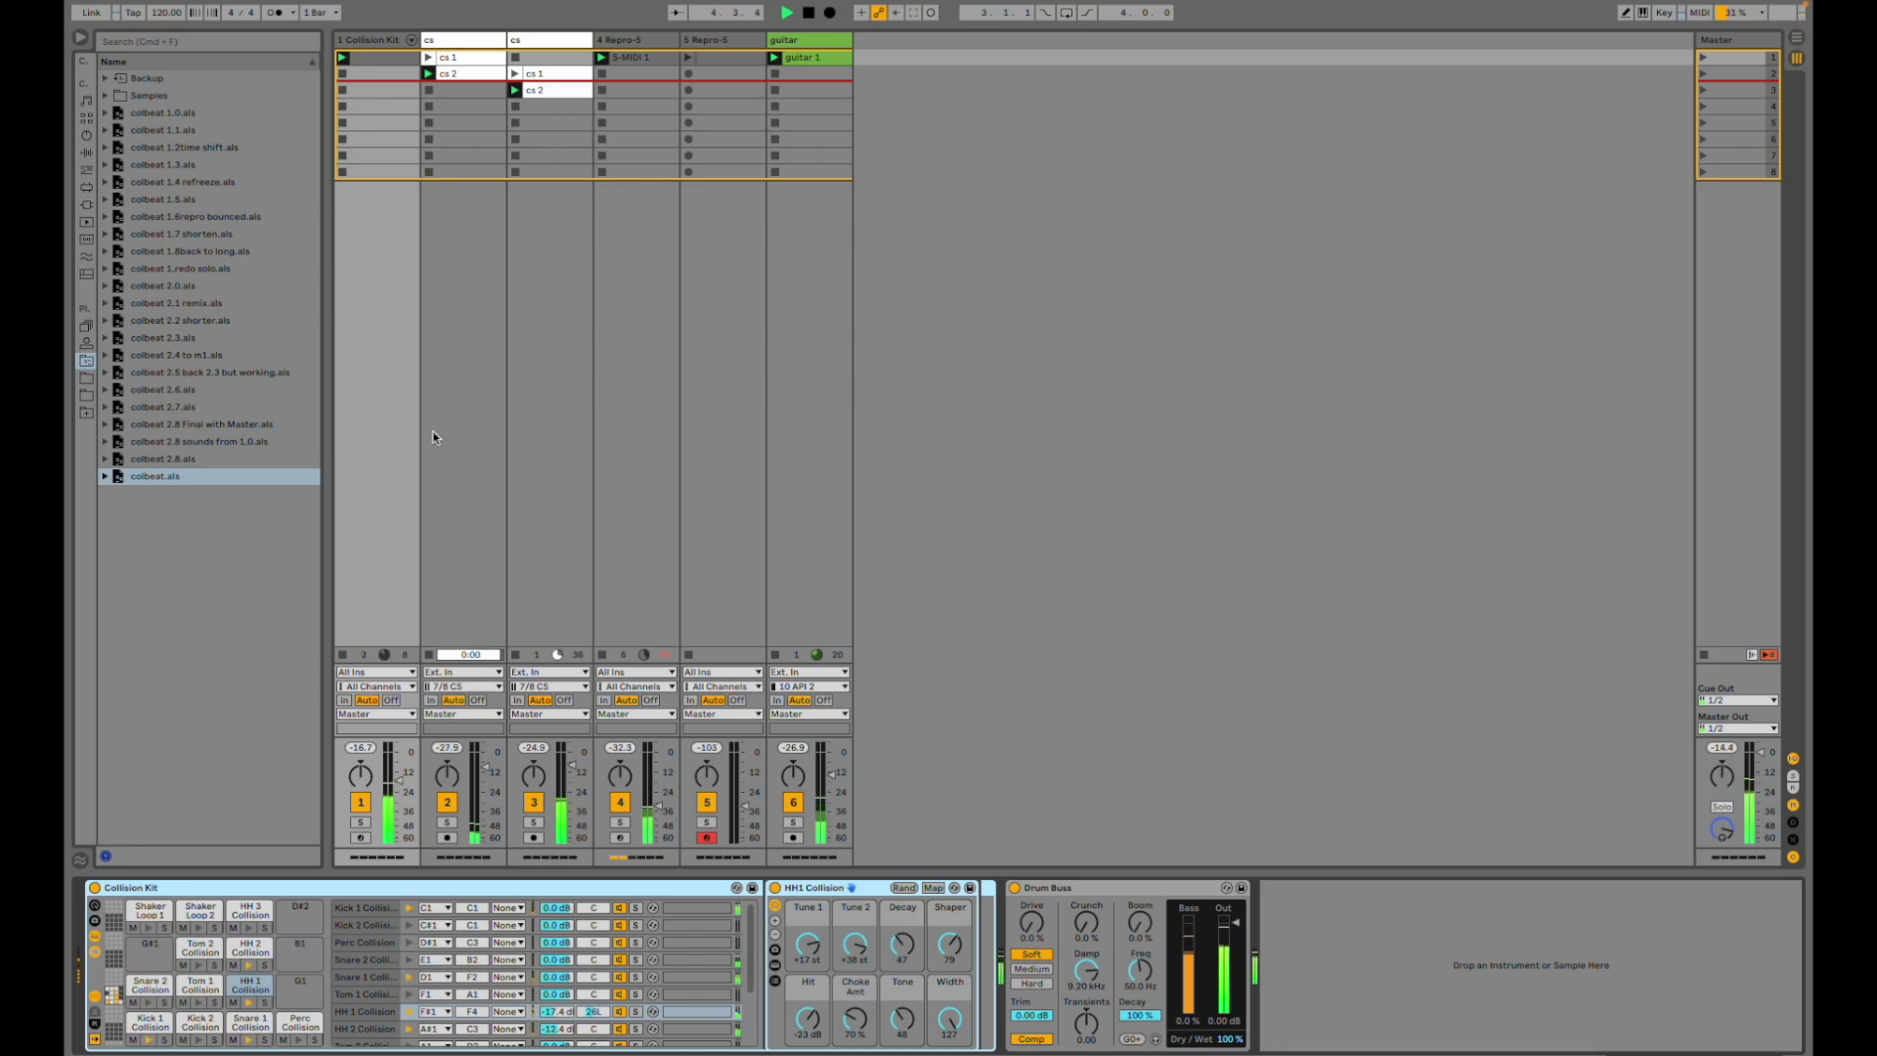
pyautogui.click(359, 823)
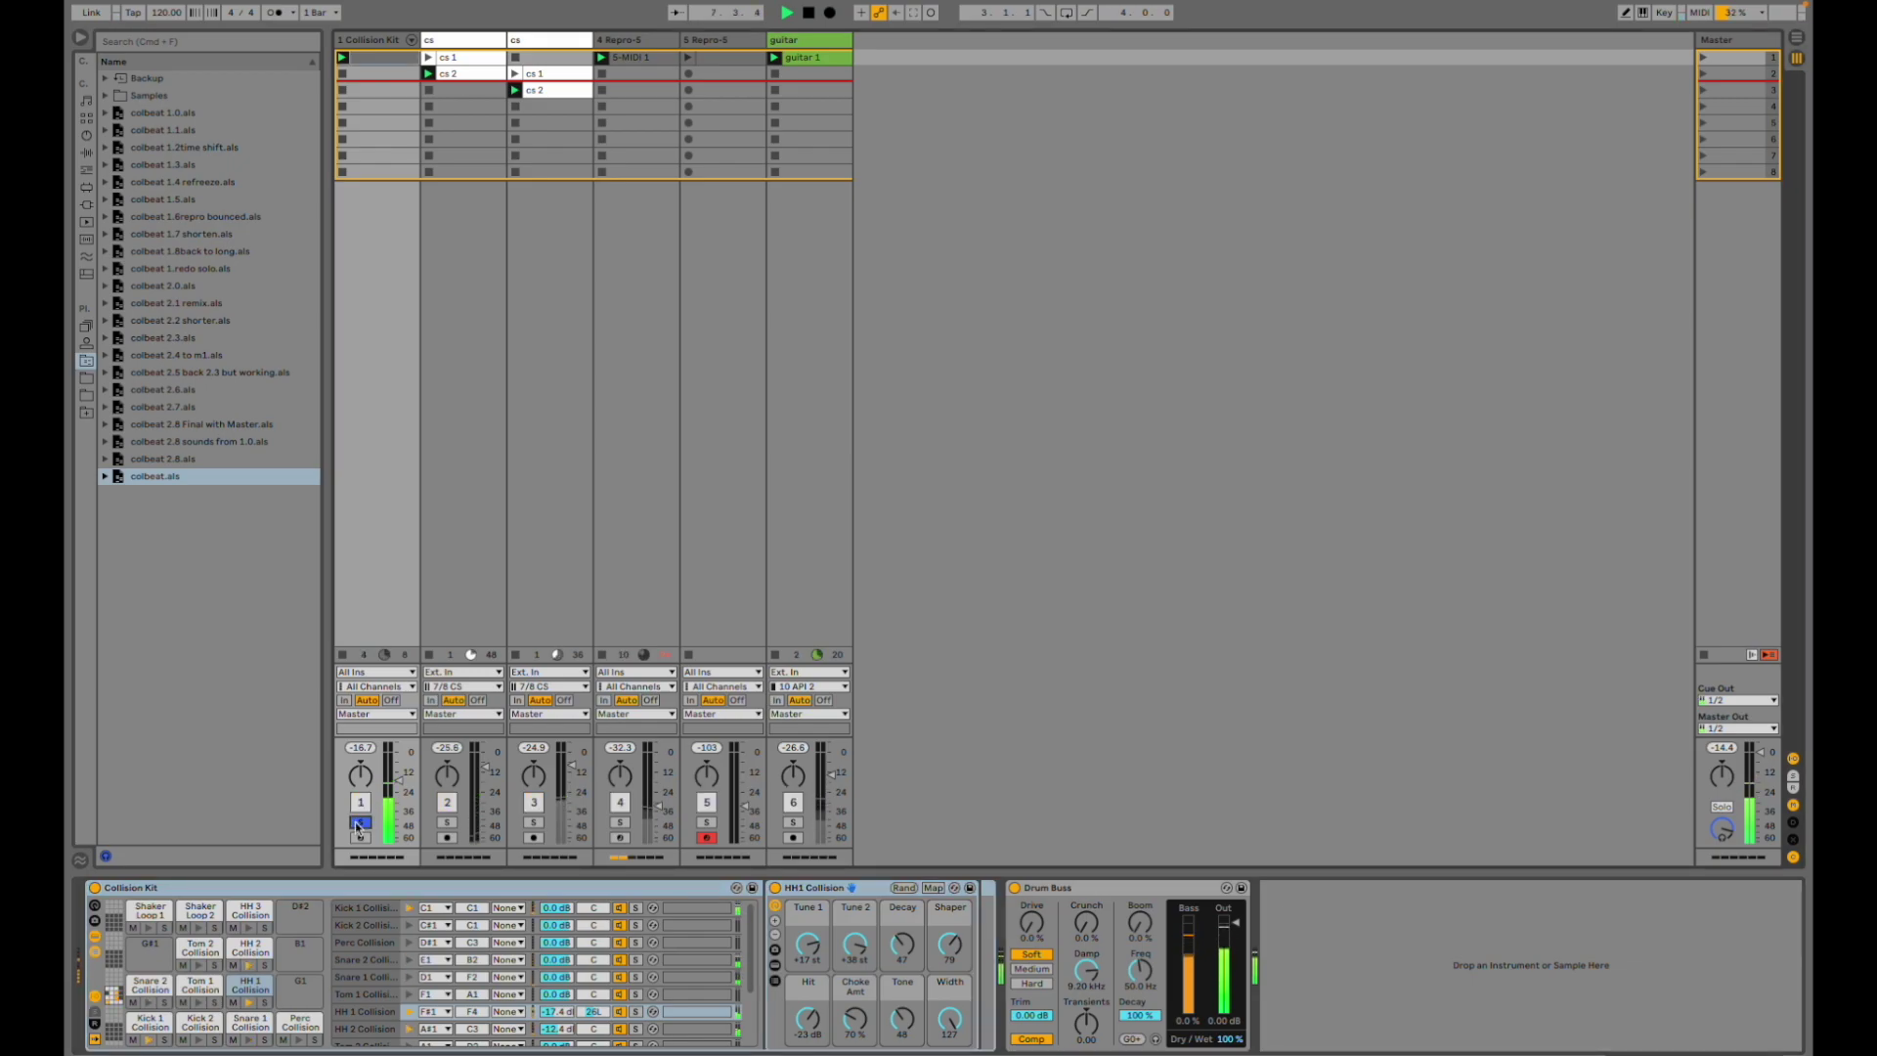
# - Solo the first cs track and open its cs 2 clip to view the waveform
pyautogui.click(446, 823)
pyautogui.click(446, 823)
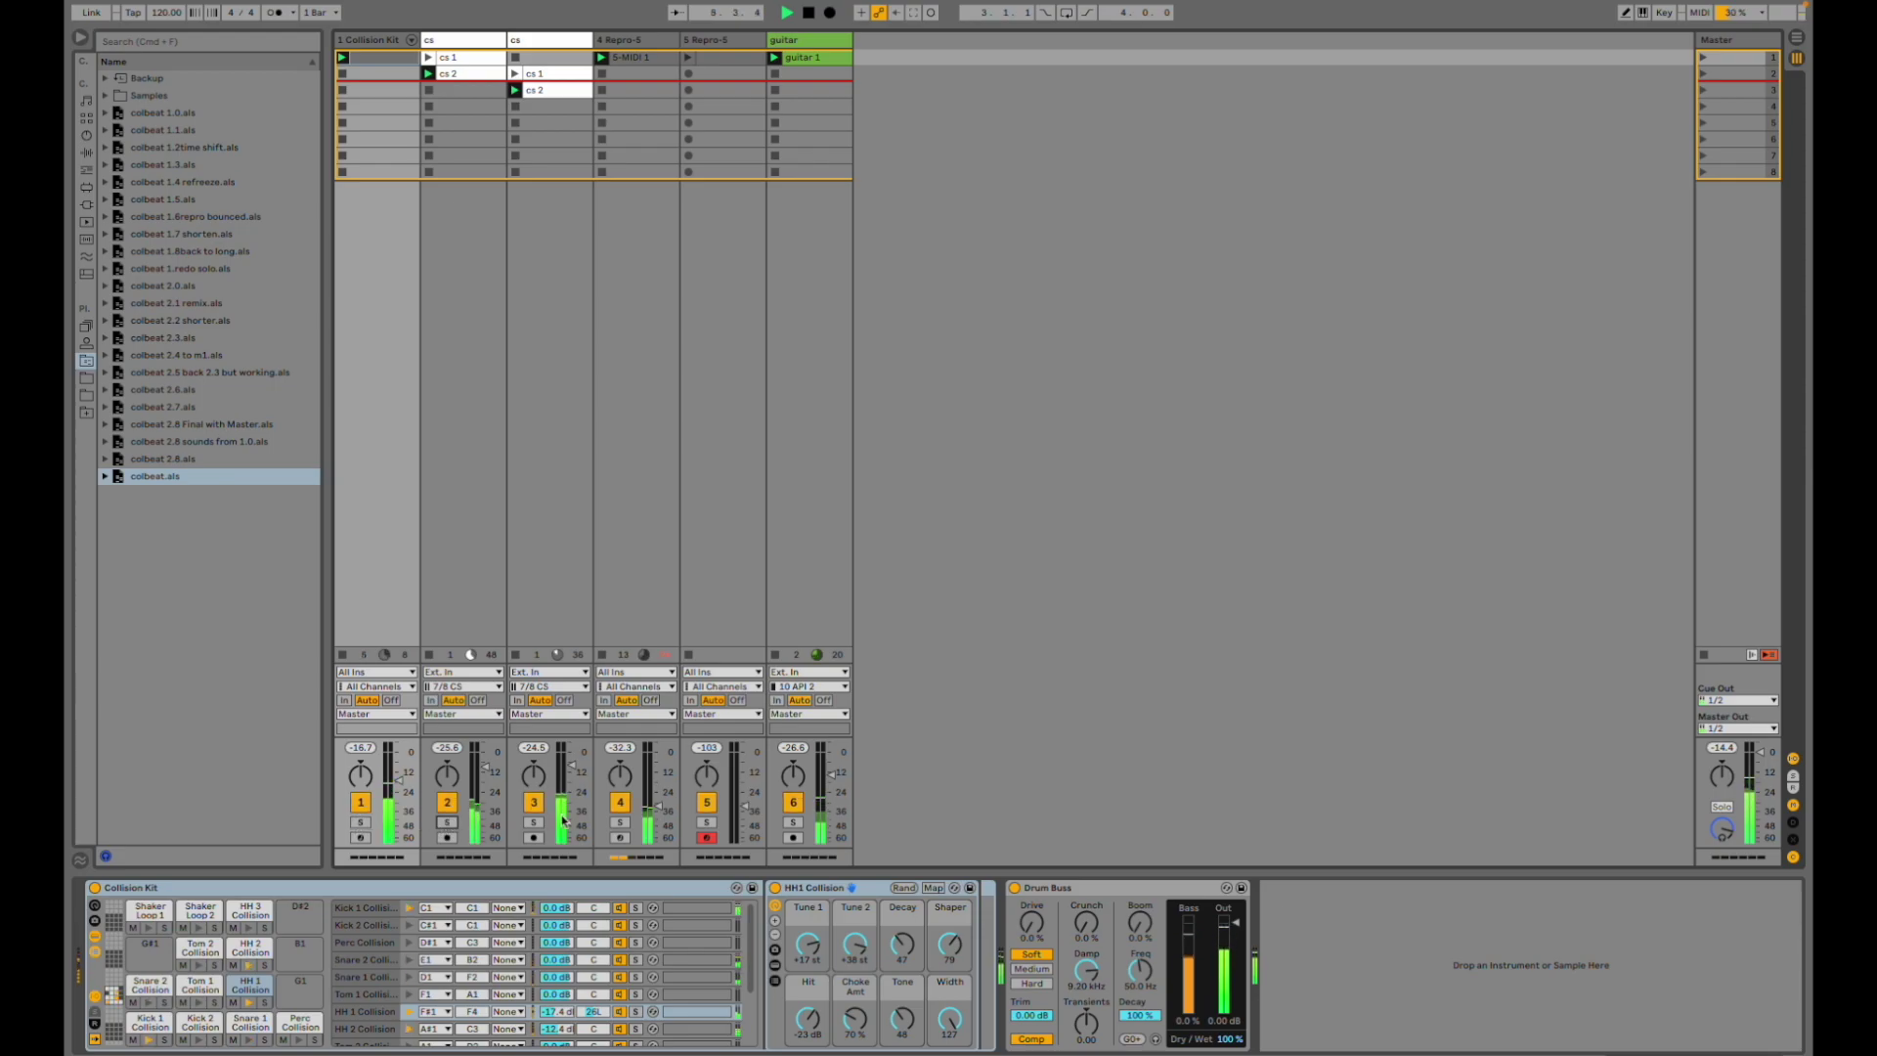
pyautogui.click(446, 823)
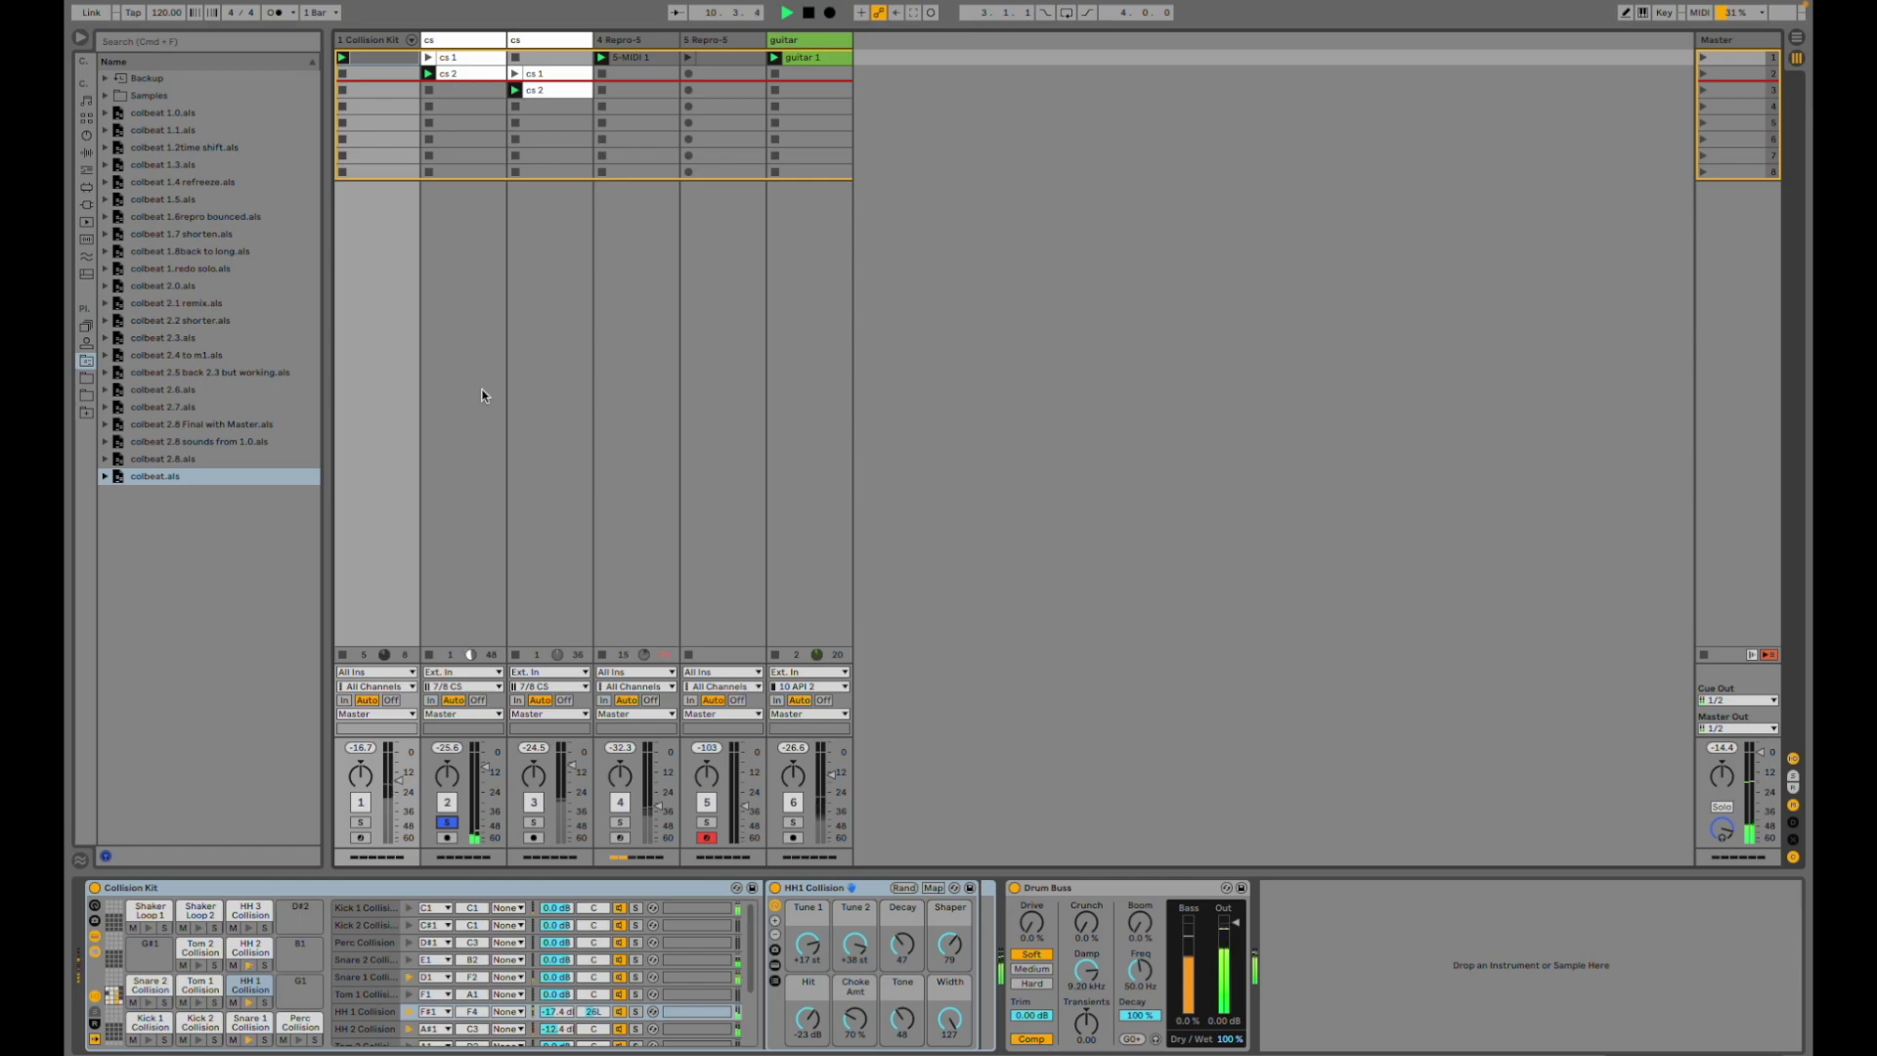
pyautogui.doubleClick(479, 75)
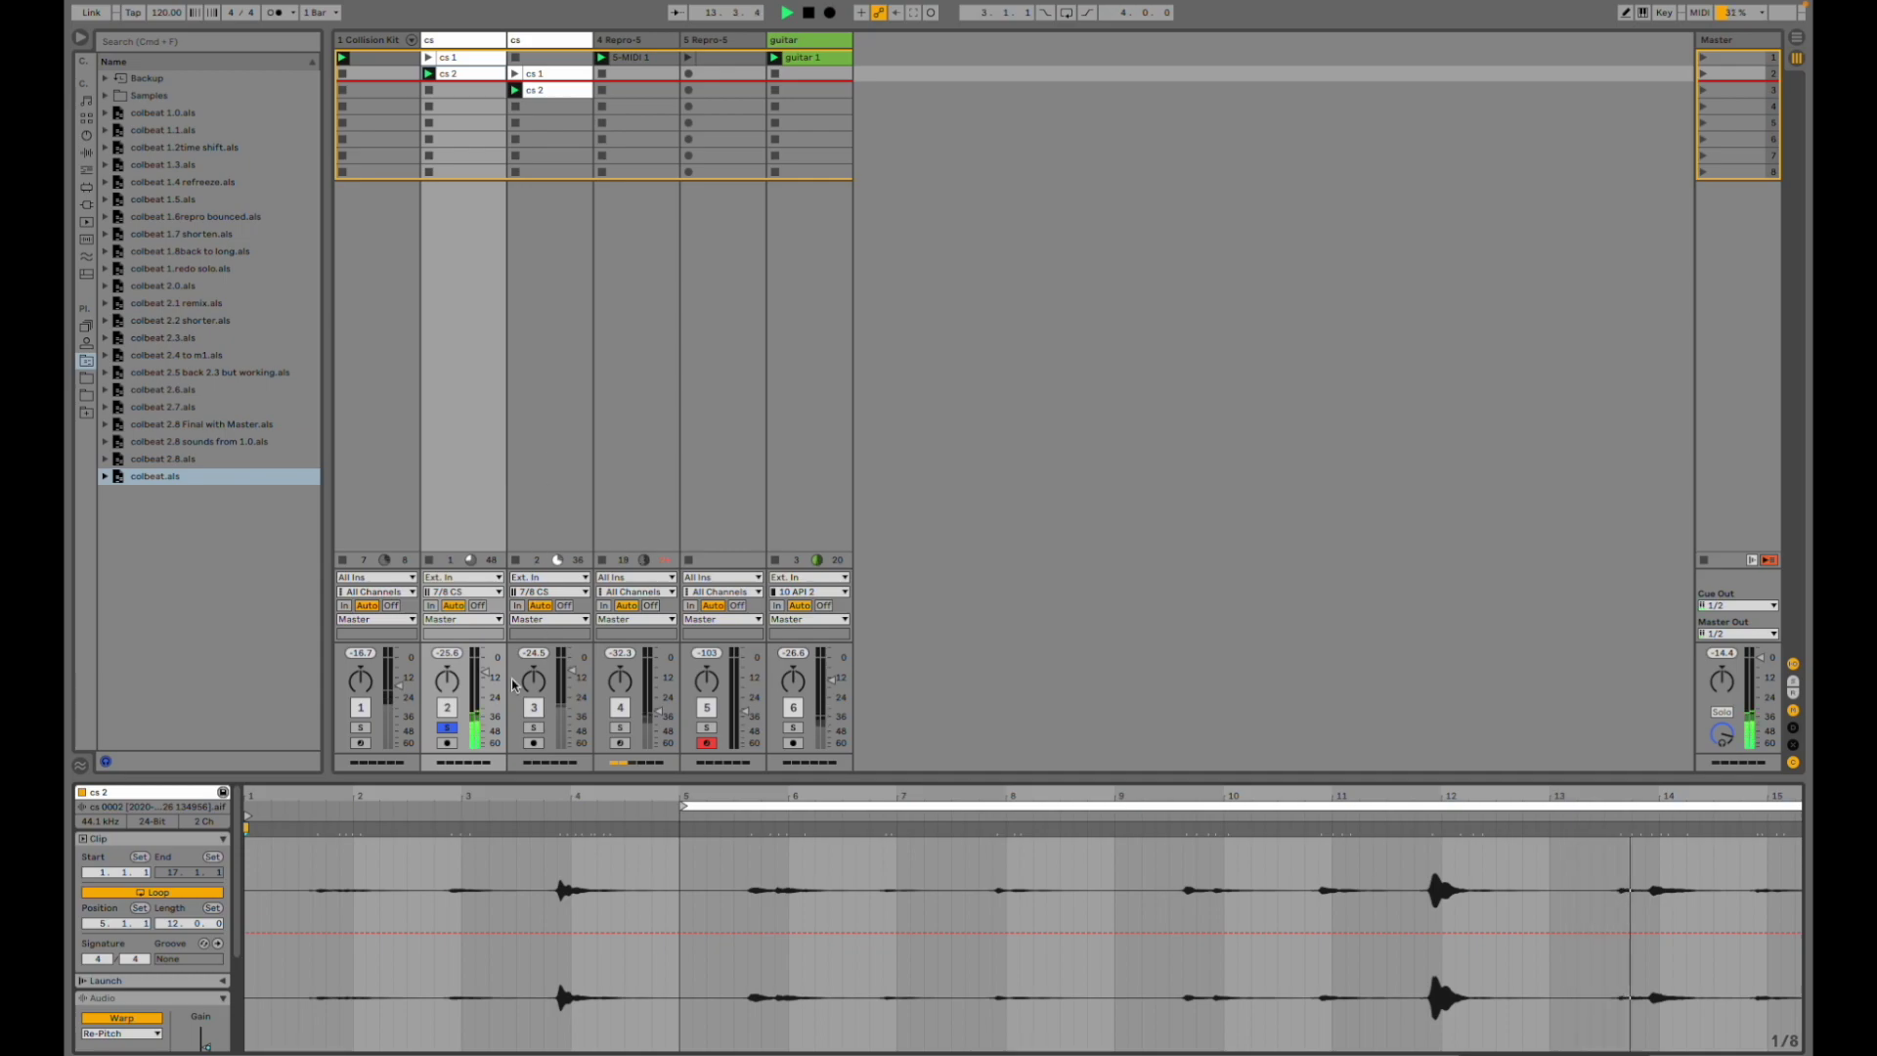
# - Listen to the second cs track soloed, viewing its cs 2 clip, and take it out of solo
pyautogui.click(534, 728)
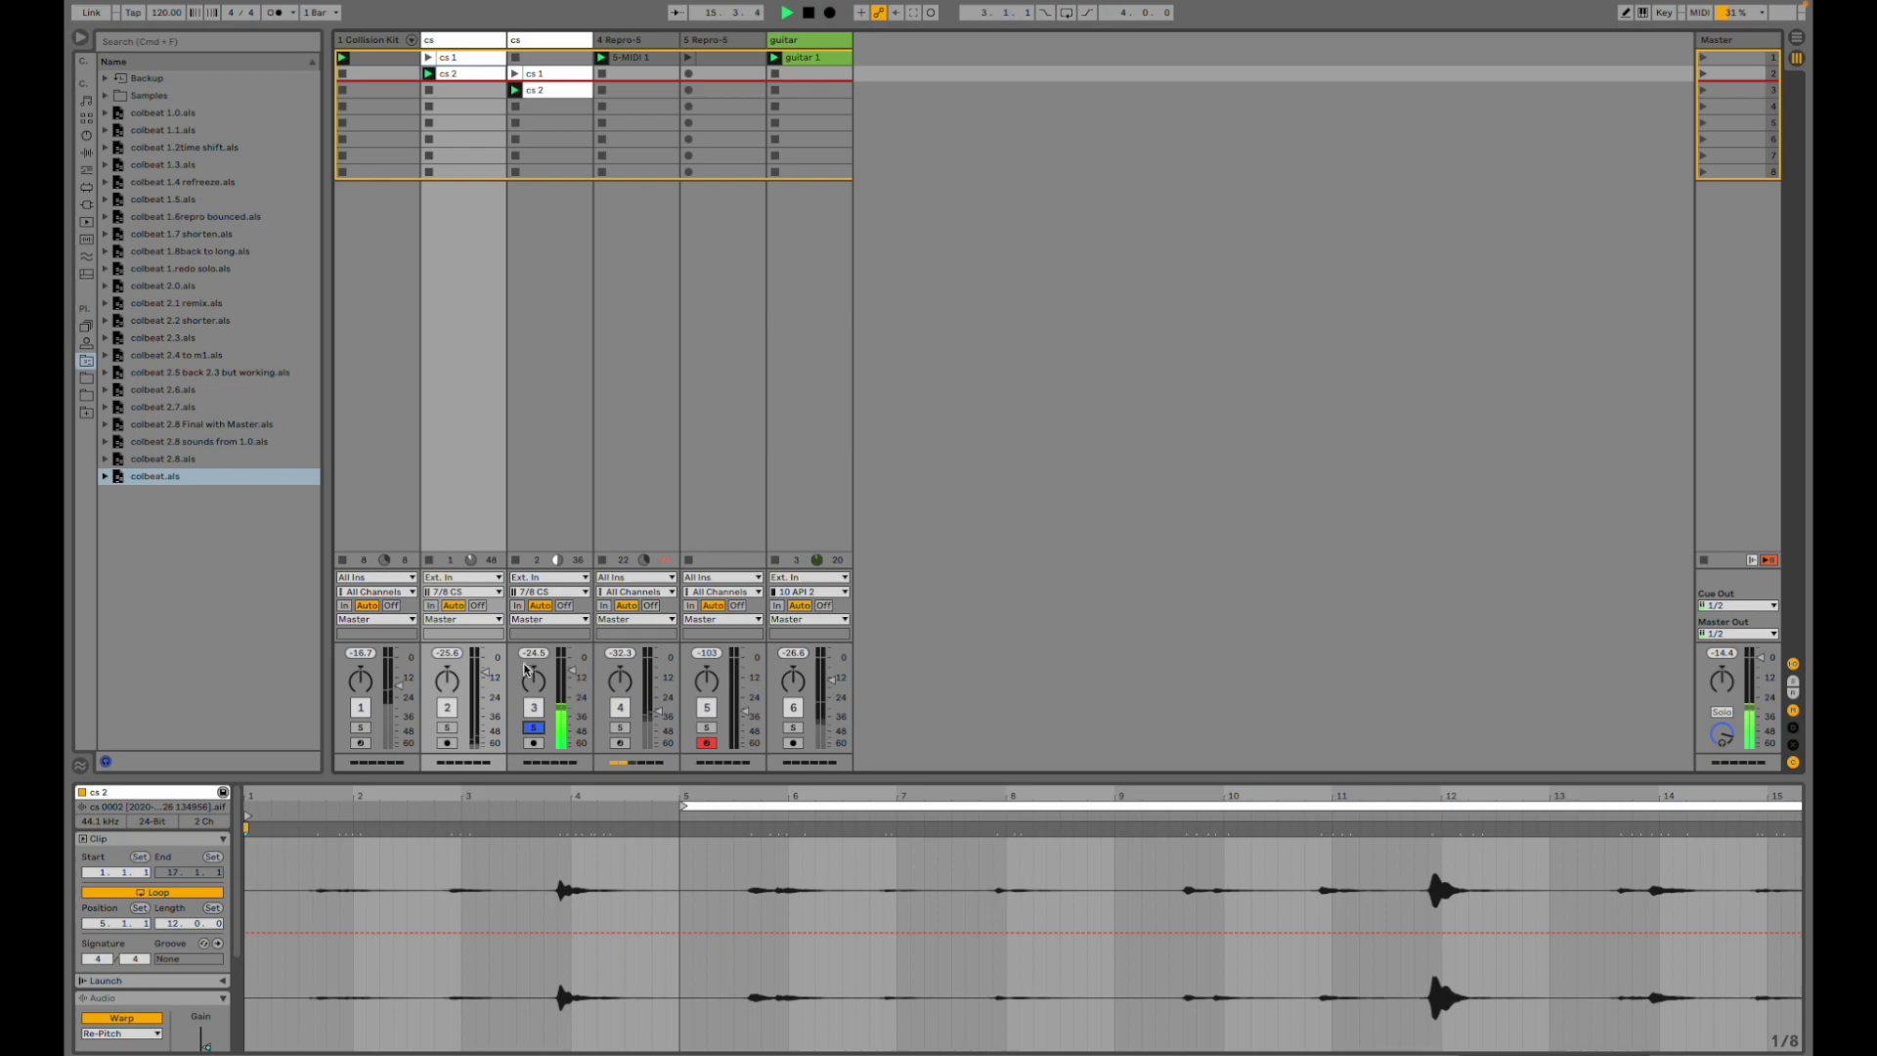
pyautogui.click(551, 91)
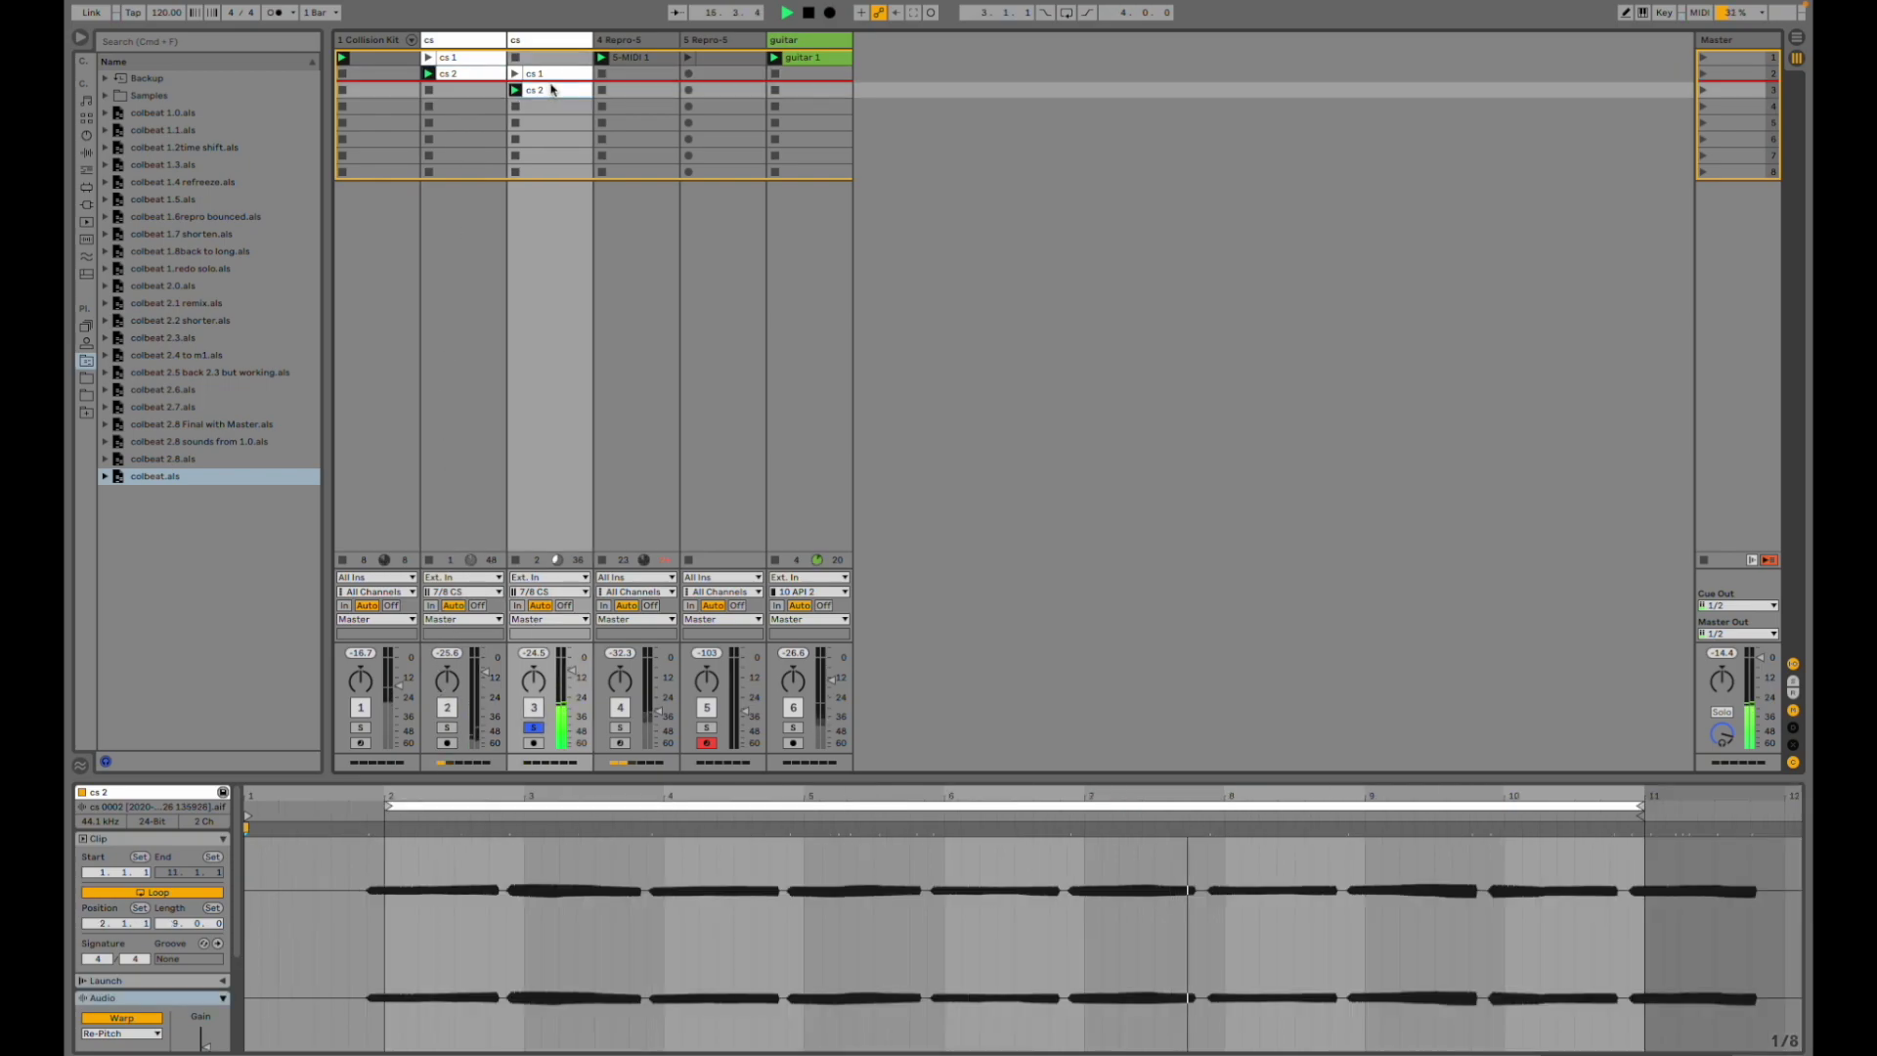
pyautogui.click(533, 727)
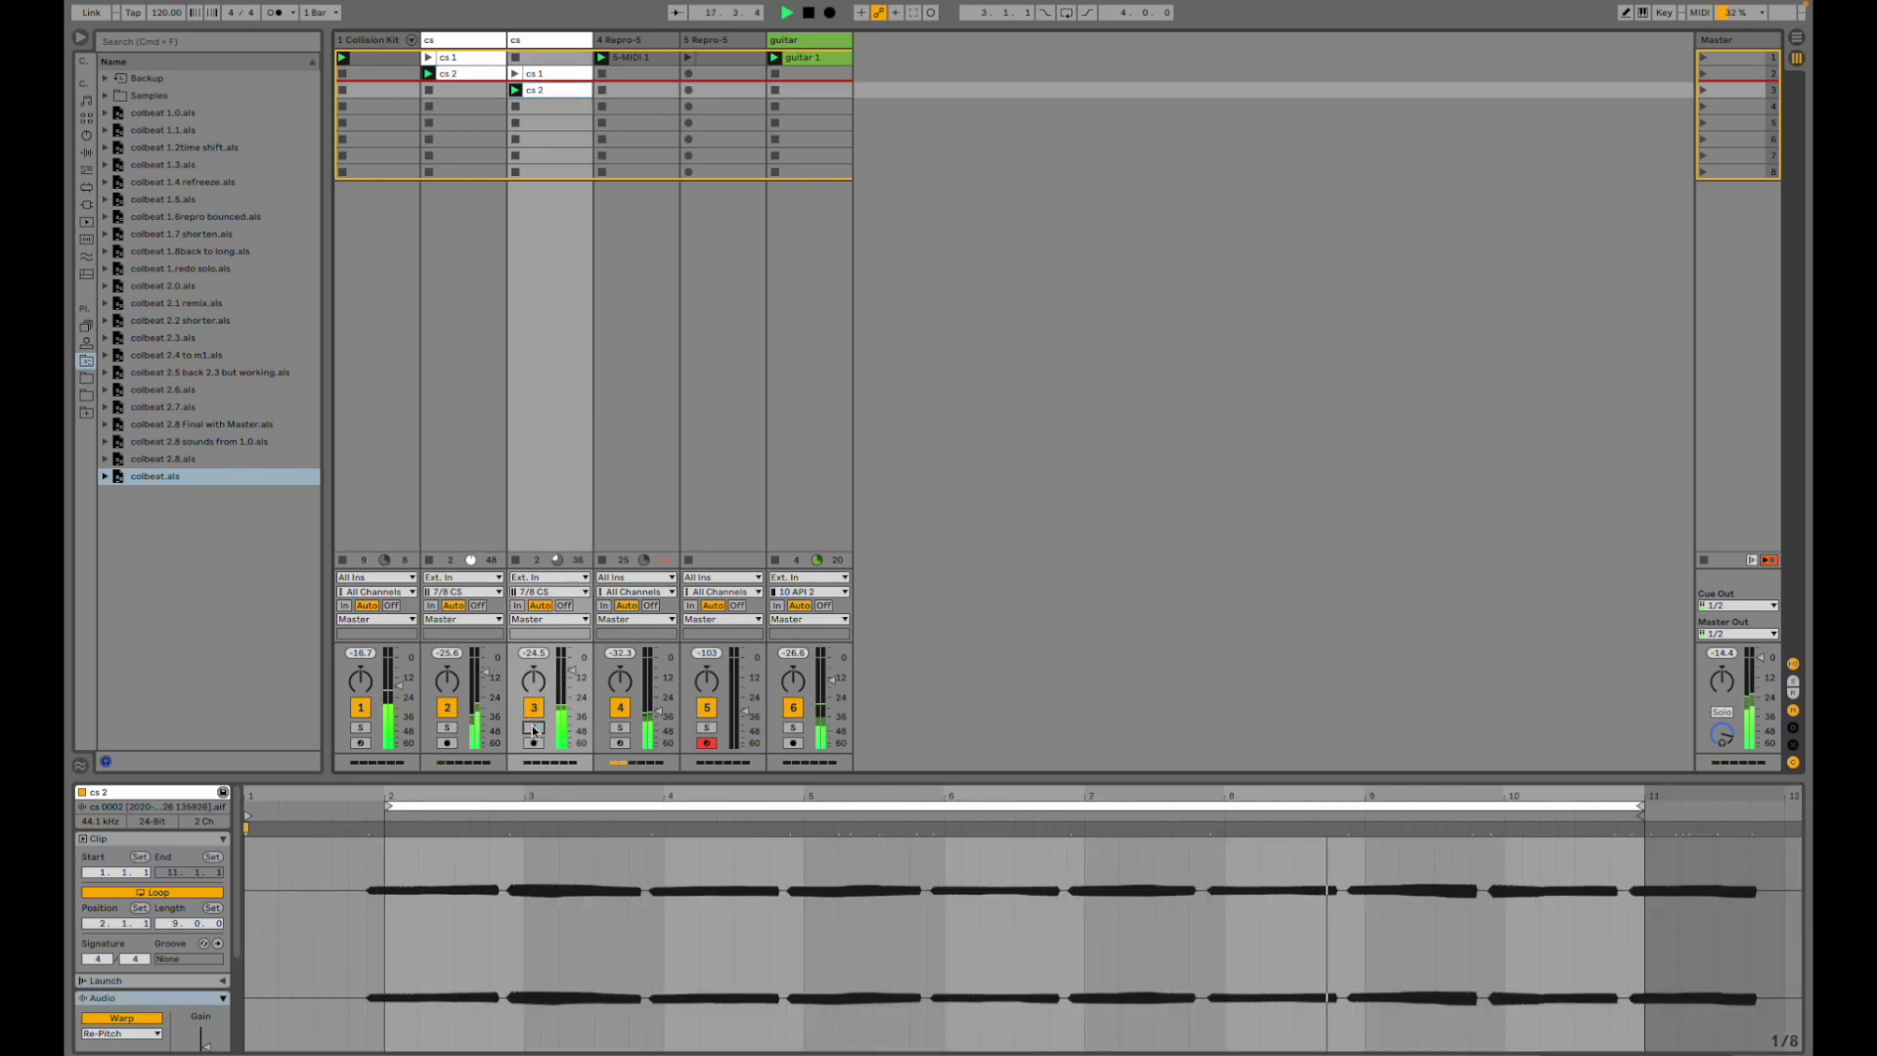
# - Listen to track 4 Repro-5 soloed while viewing its devices and synth window, and end the solo
pyautogui.click(642, 411)
pyautogui.click(620, 729)
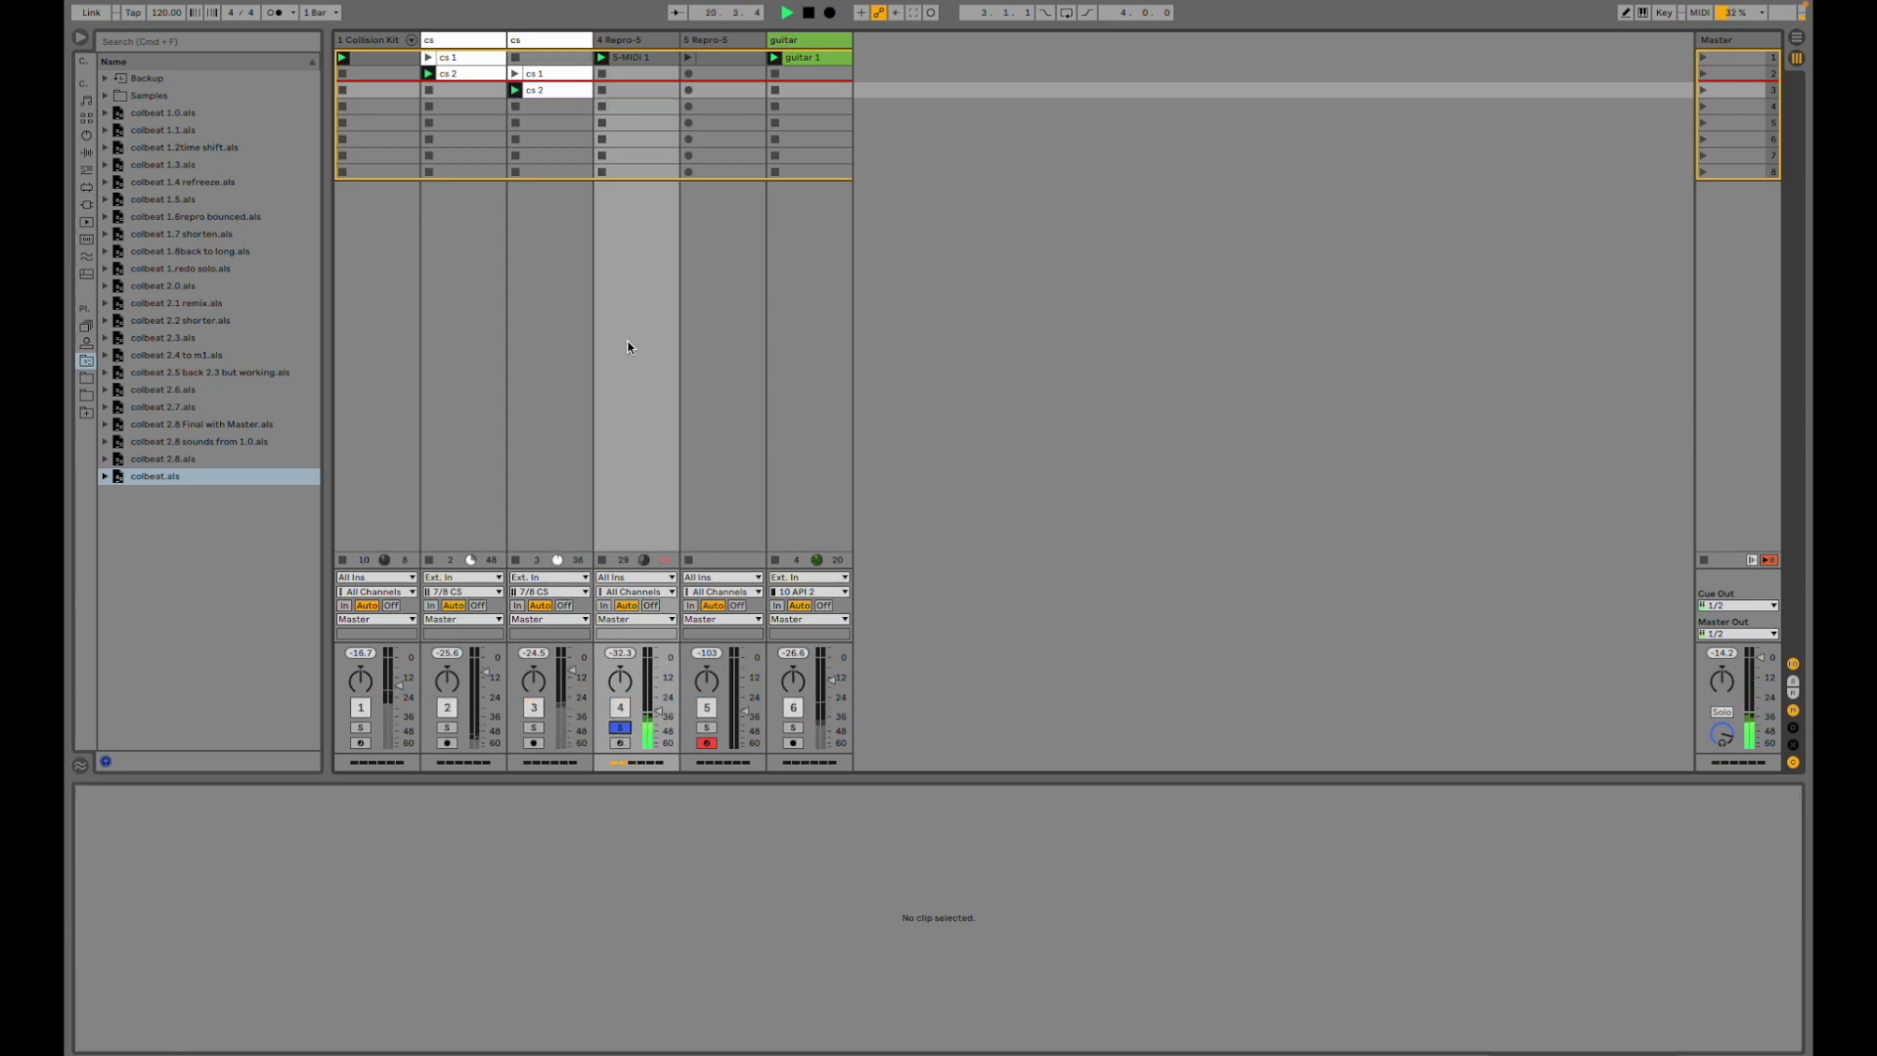
pyautogui.hotkey('shift', 'Tab')
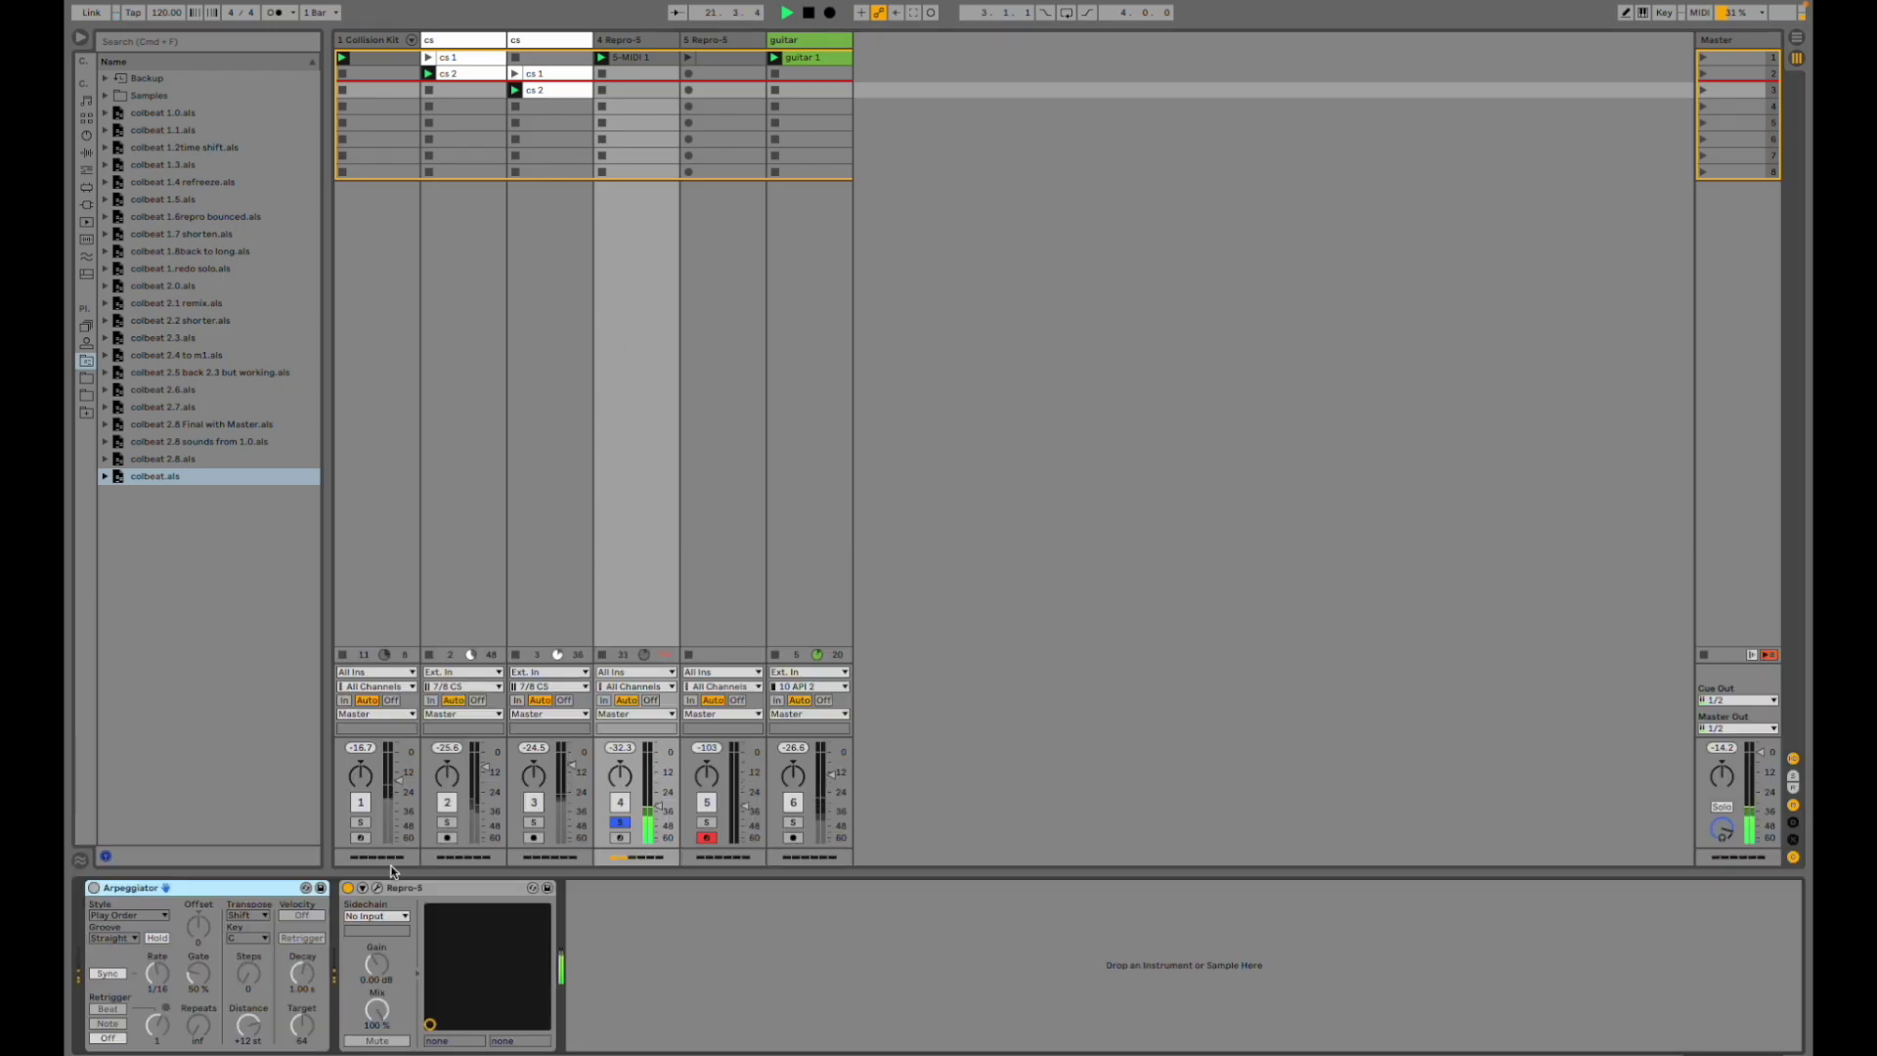
pyautogui.click(378, 887)
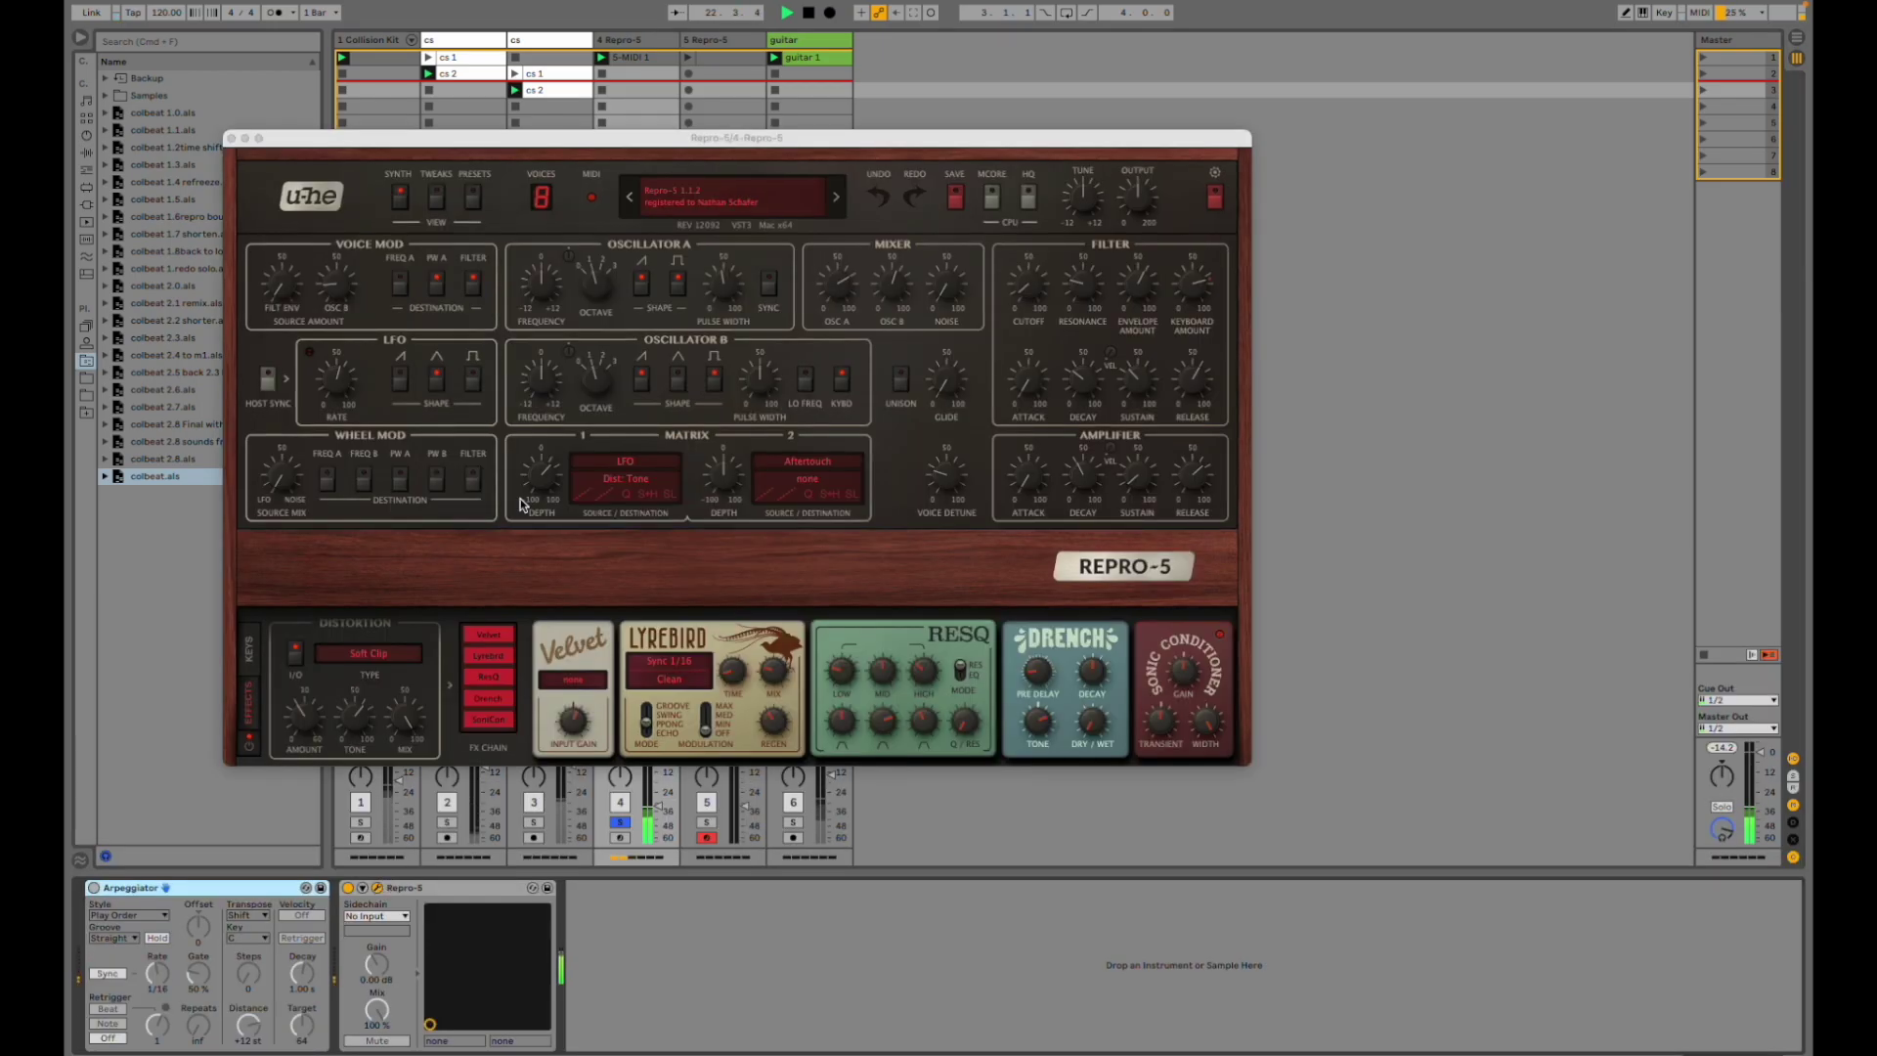
pyautogui.click(232, 139)
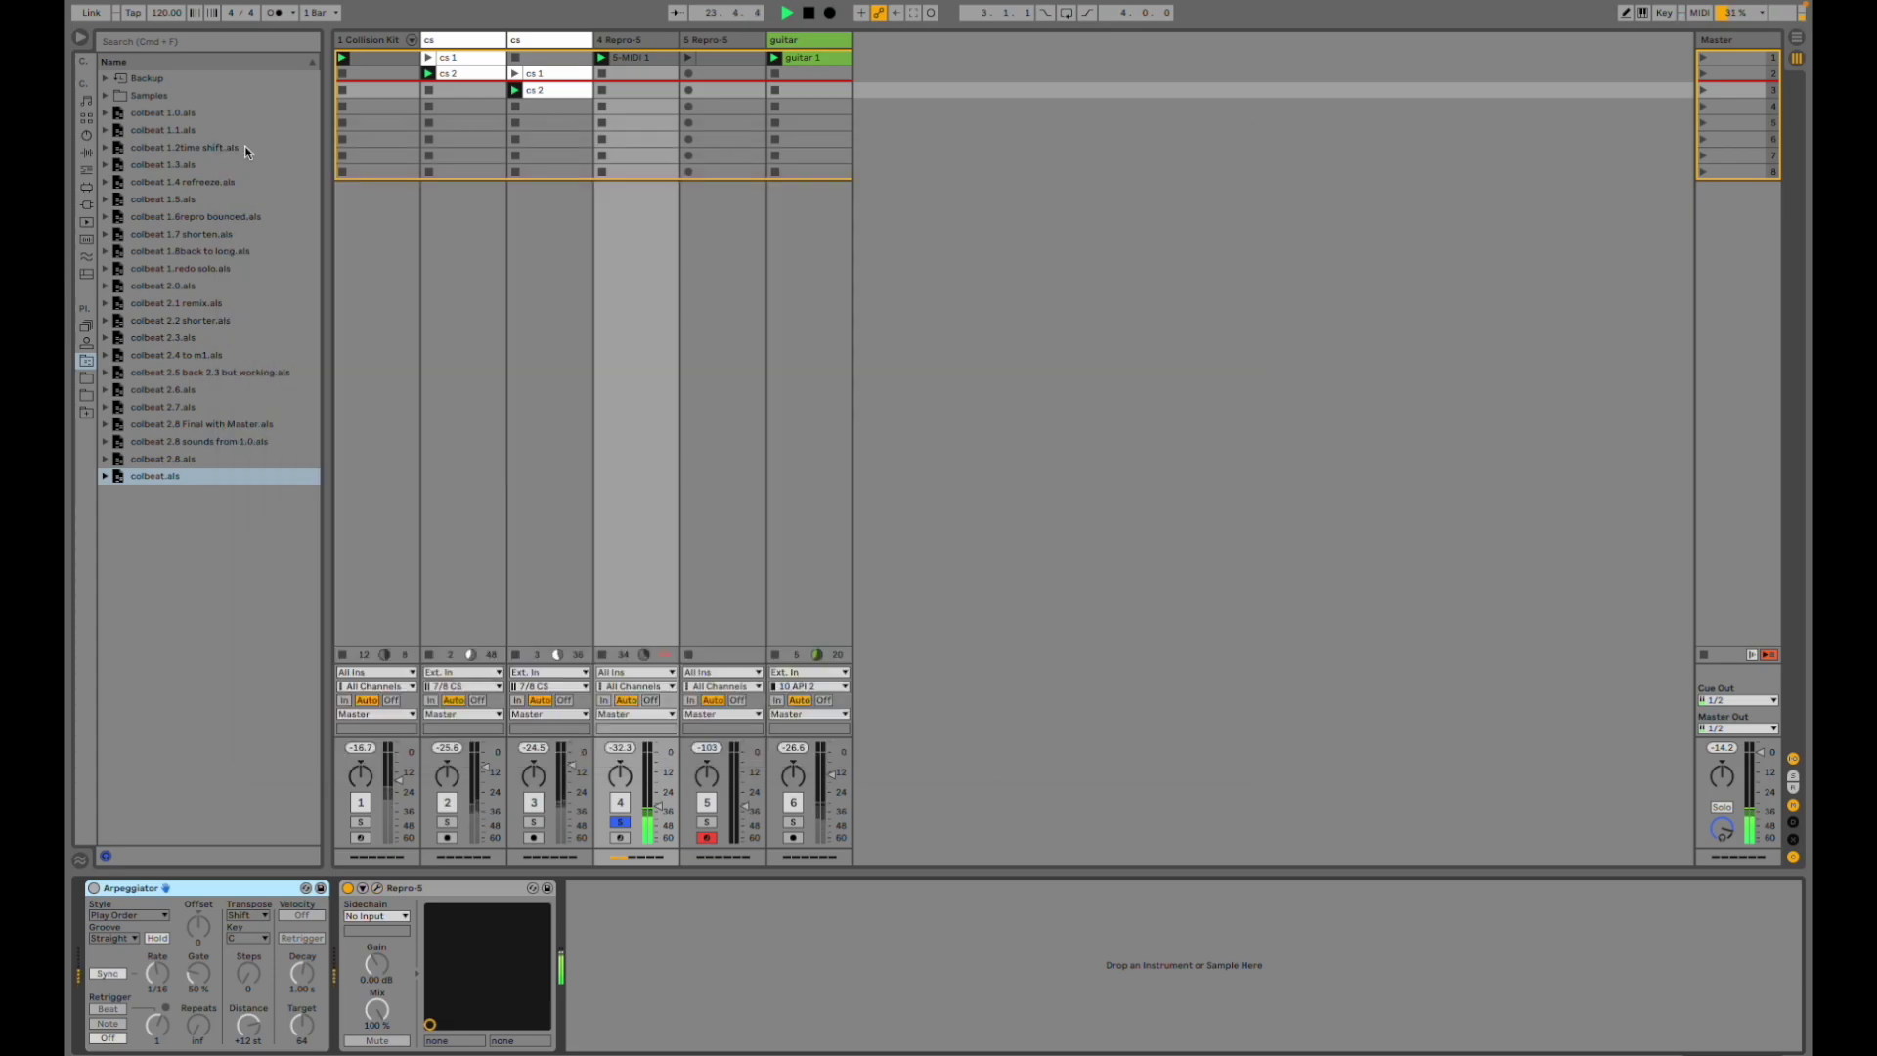
pyautogui.click(620, 822)
# - Show the guitar track's devices and open its guitar 1 clip
pyautogui.click(726, 290)
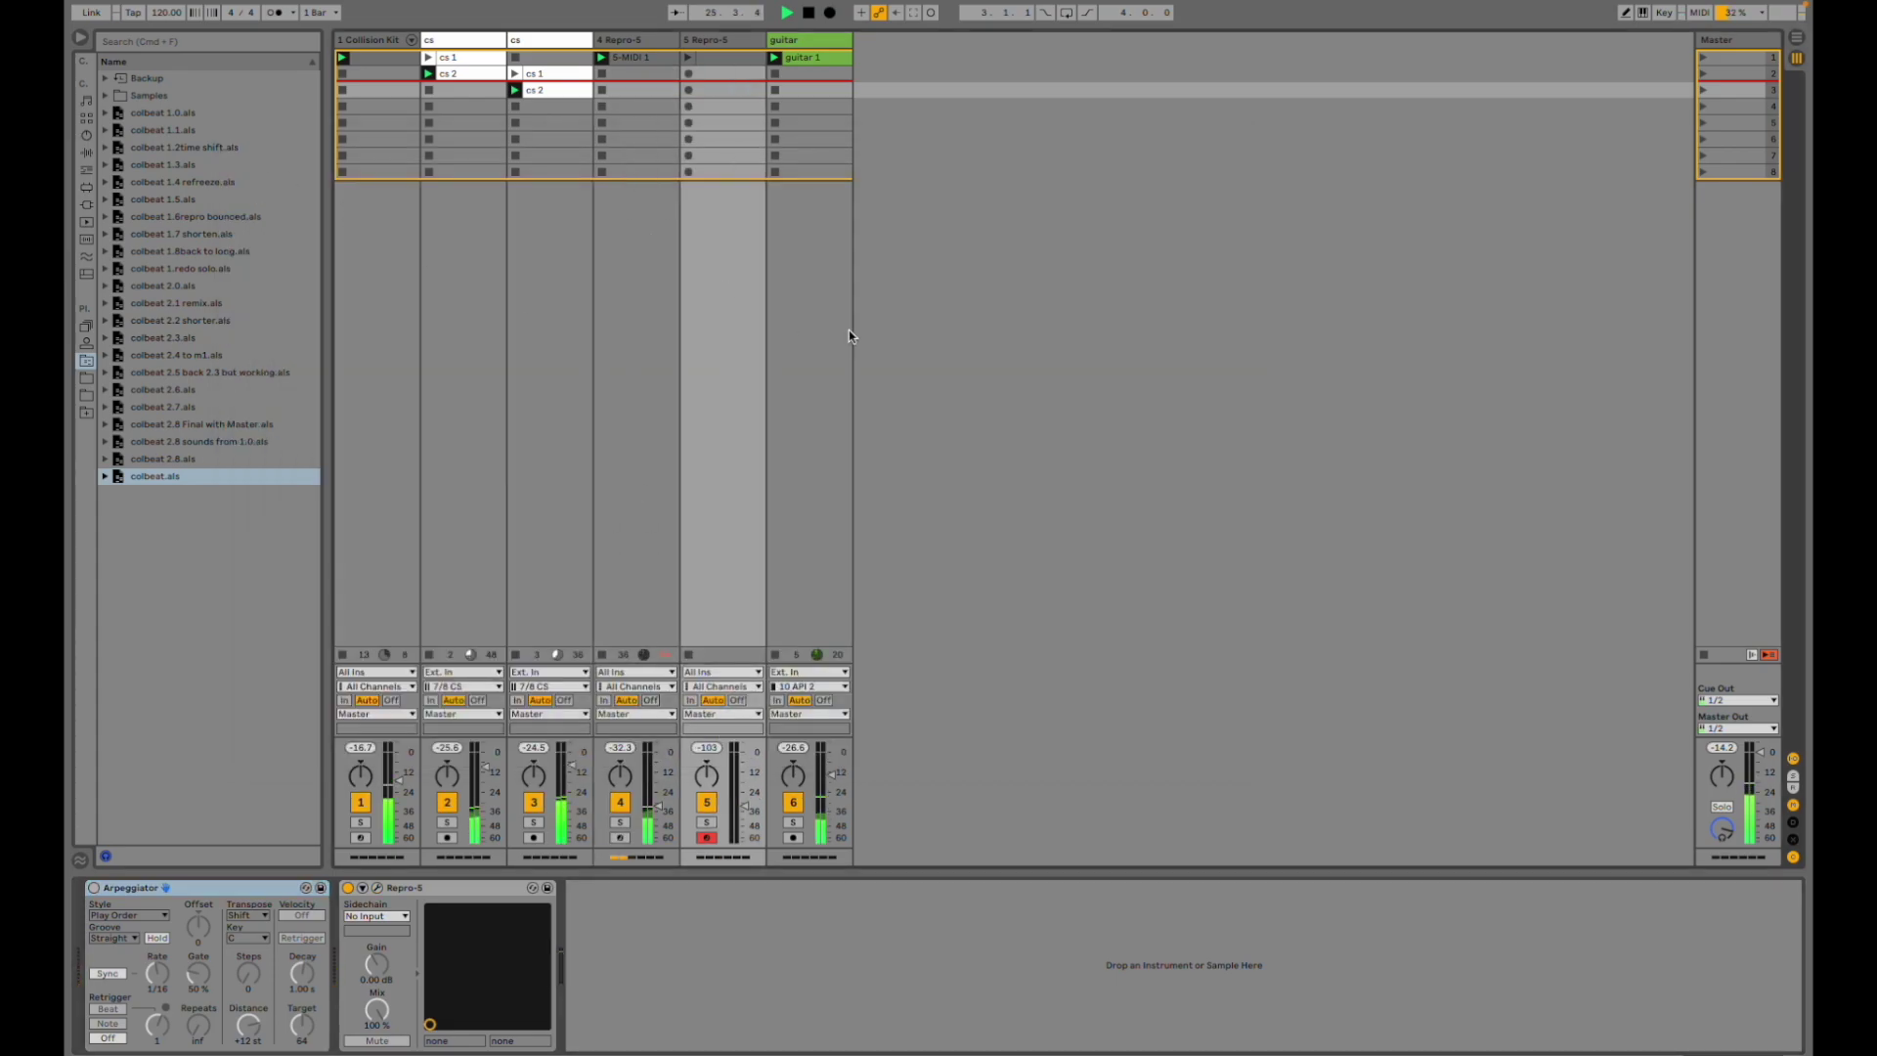
pyautogui.click(813, 333)
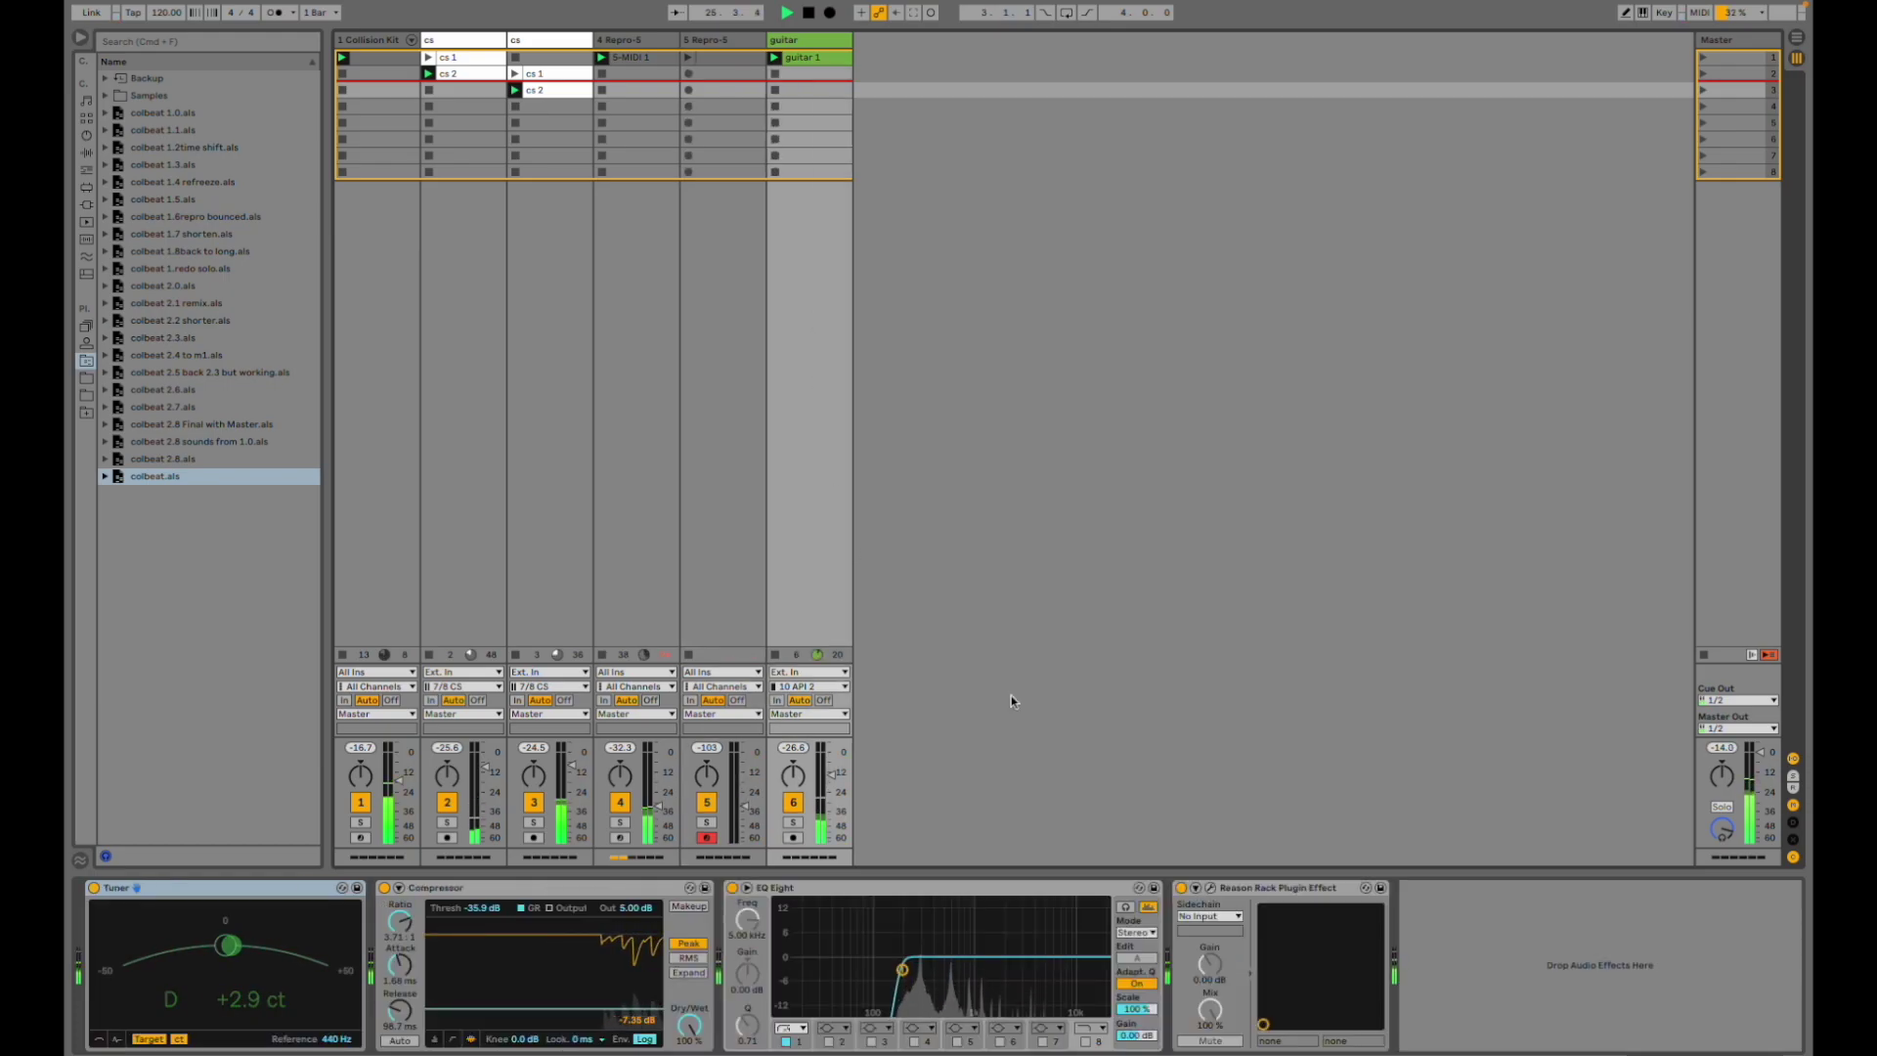
pyautogui.doubleClick(824, 58)
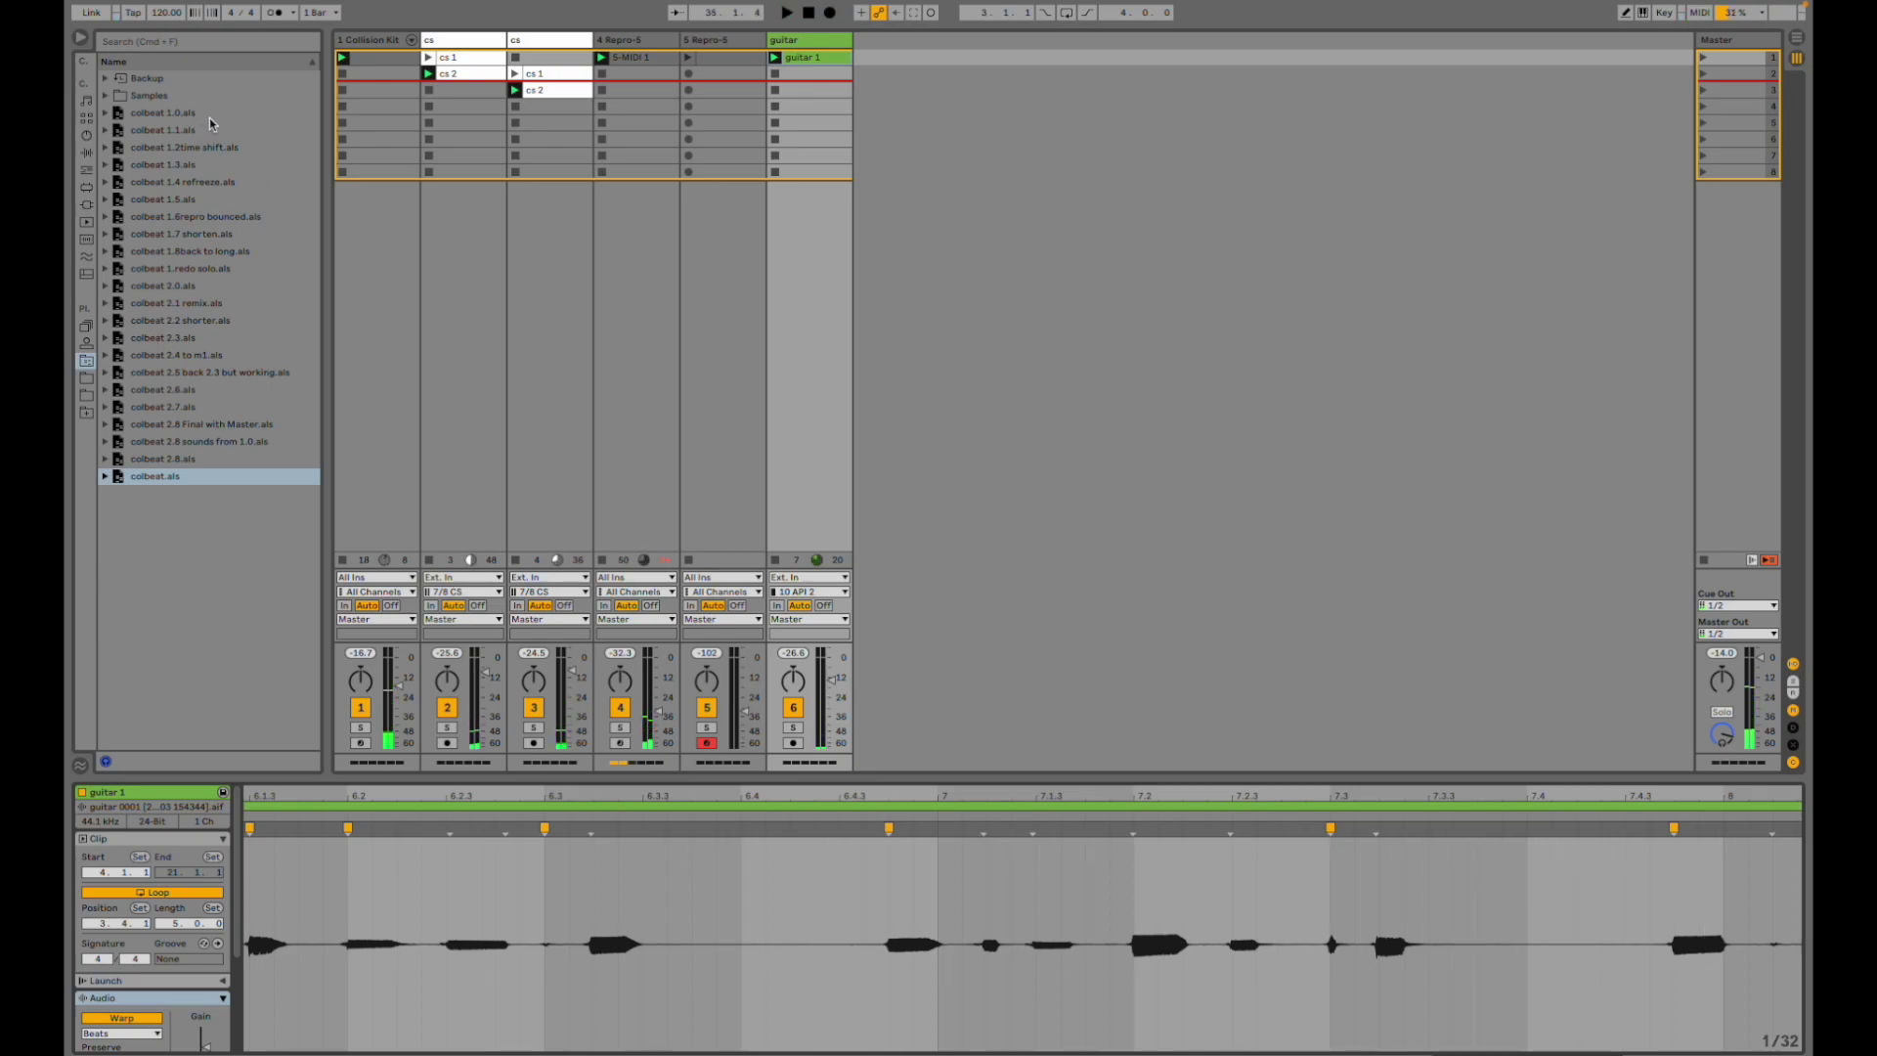
# - Open the set colbeat 1.0.als and start playback of its arrangement
pyautogui.doubleClick(209, 115)
pyautogui.click(807, 18)
pyautogui.press('space')
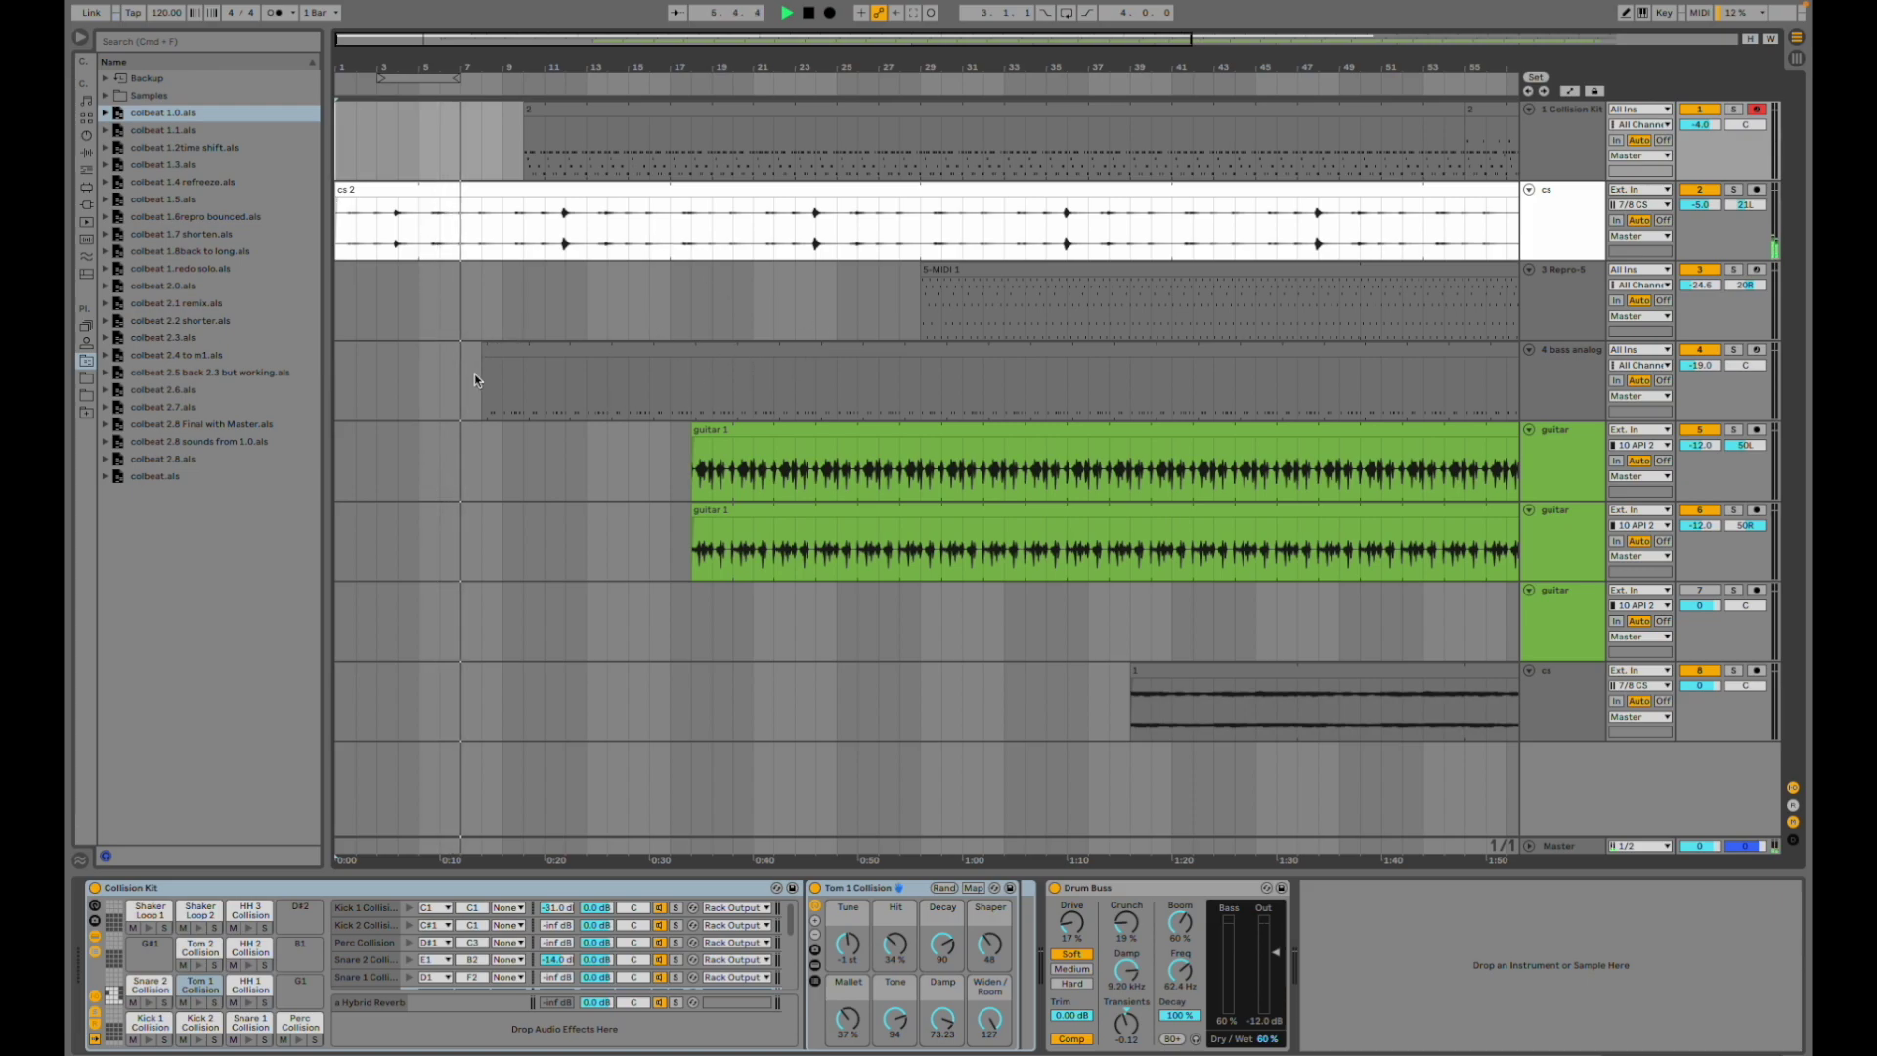
# - Select the bass analog clip to view its devices, and play the arrangement from the early part of the guitar 1 clips
pyautogui.click(562, 349)
pyautogui.click(544, 384)
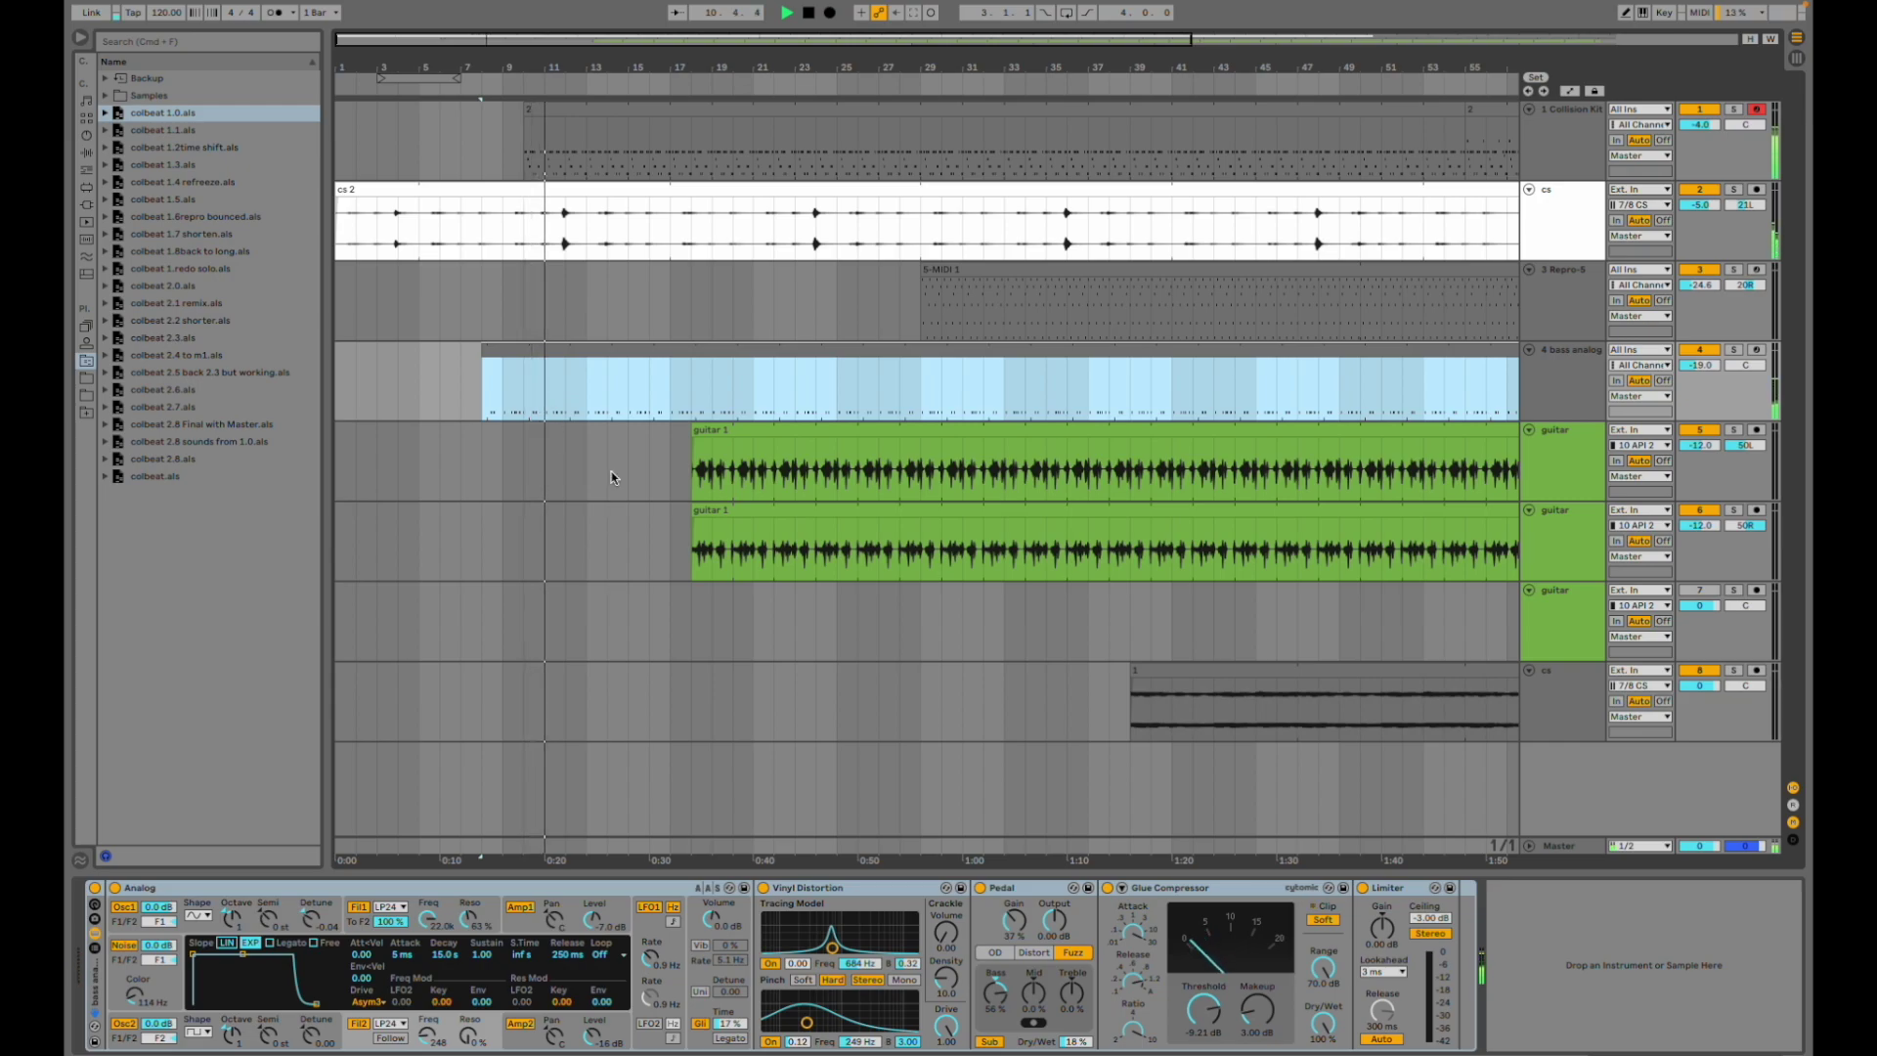
pyautogui.click(690, 469)
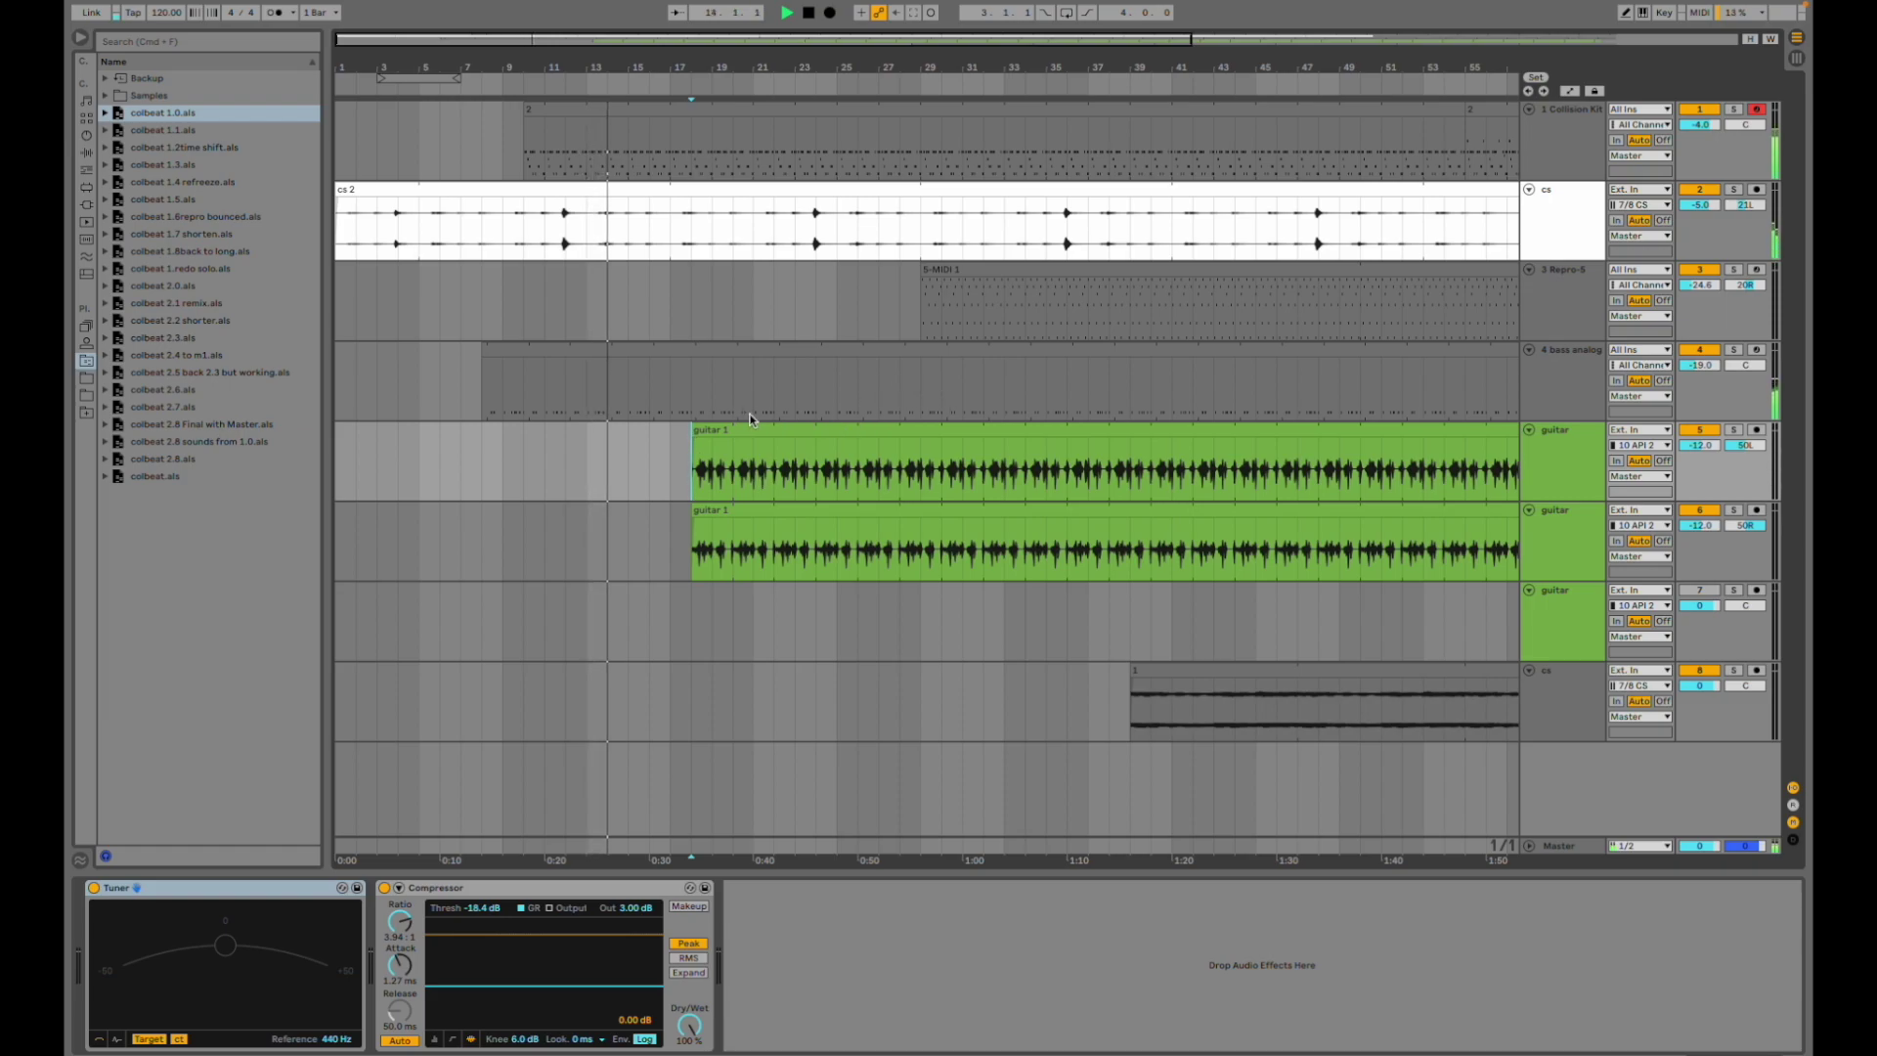
pyautogui.press('space')
pyautogui.press('space')
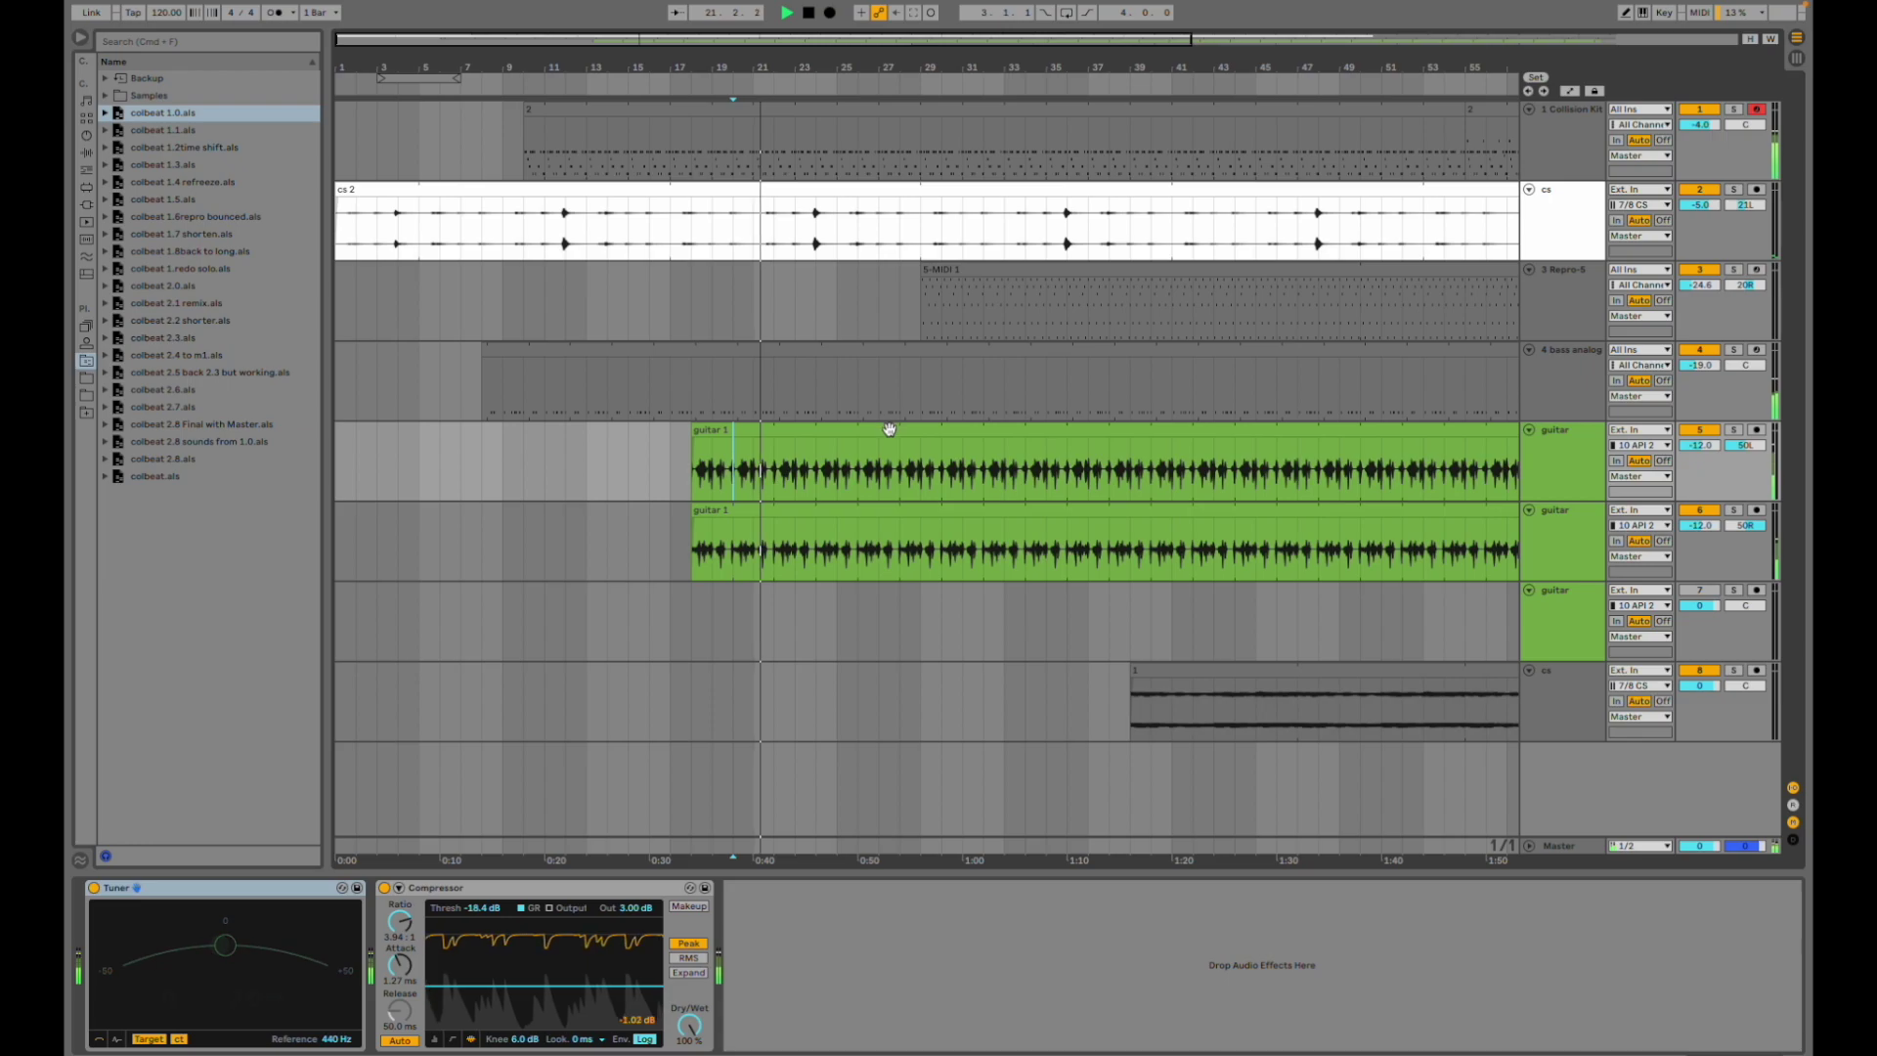
# - Play the arrangement around the entries of the Repro-5 clip and the bottom cs clip, viewing each track's devices
pyautogui.click(917, 317)
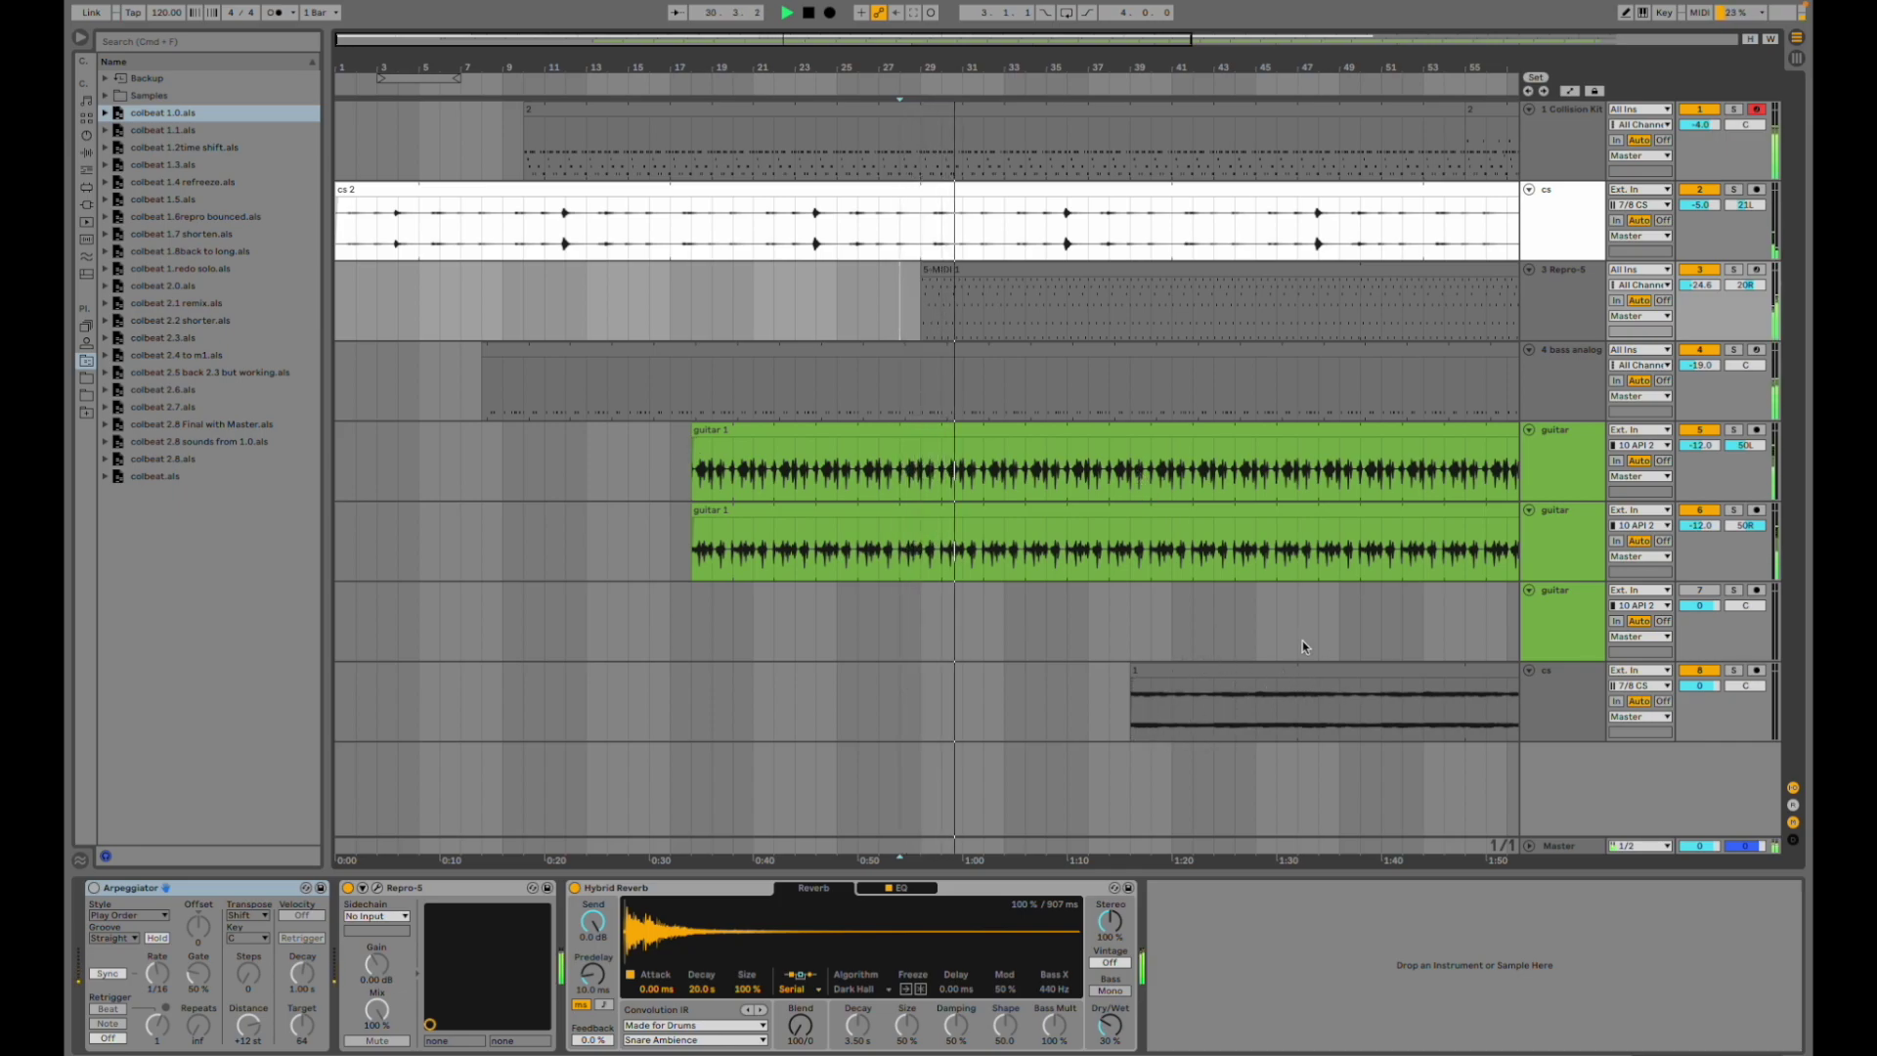
pyautogui.click(1129, 710)
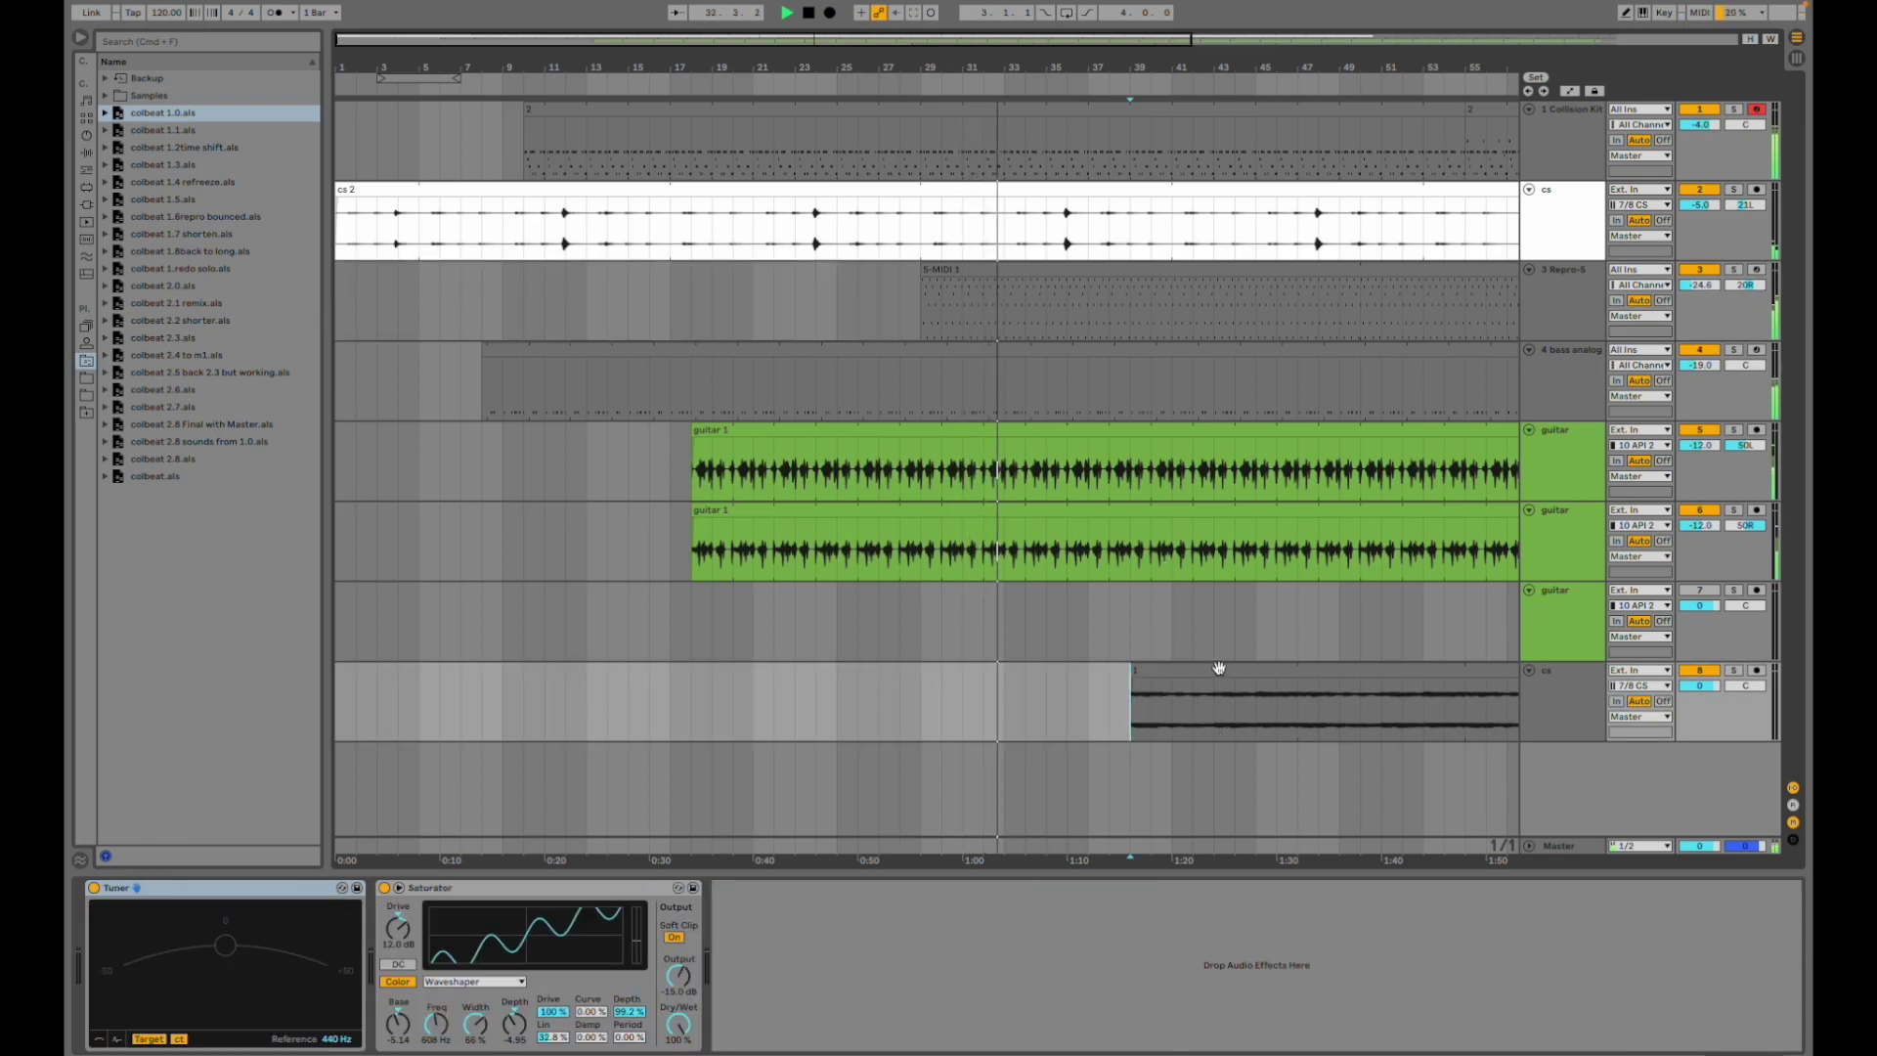
pyautogui.click(1218, 667)
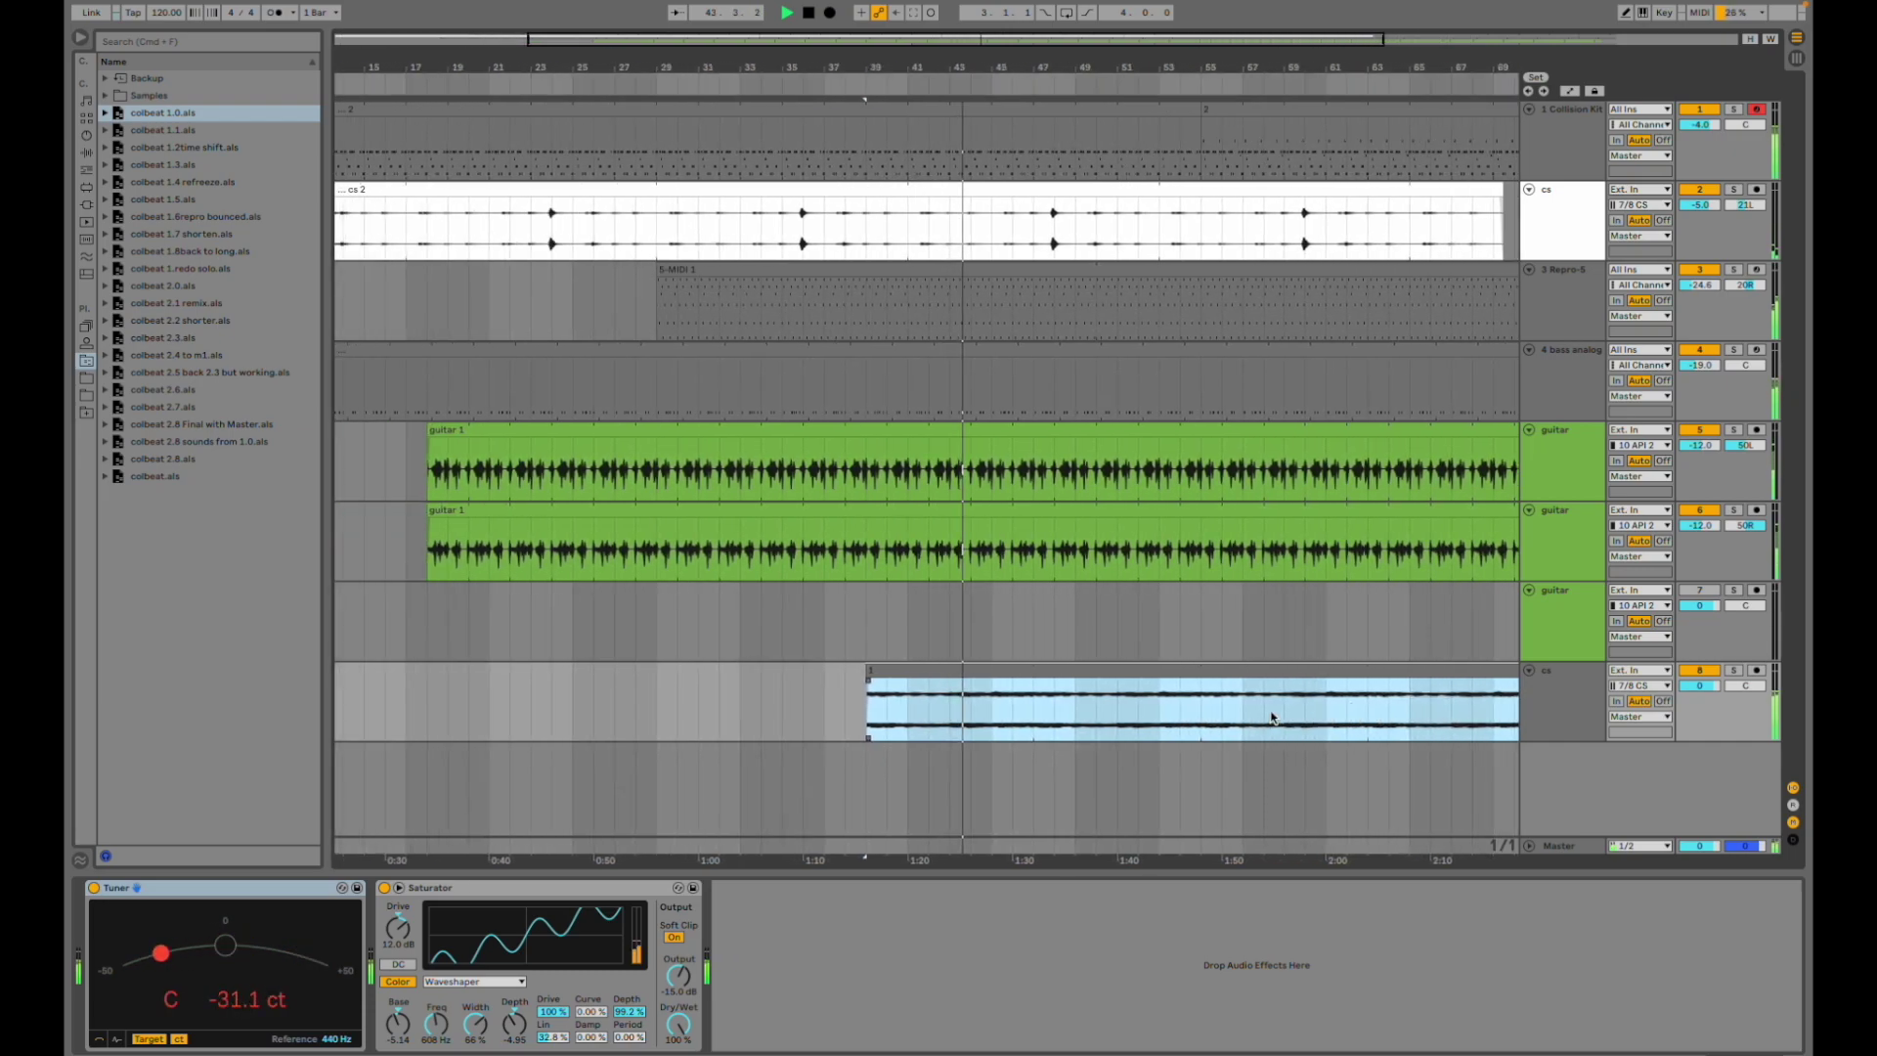
# - Open the set colbeat 1.1.als and play it from the start of the cs 2 clip
pyautogui.hscroll(-6, 1271, 719)
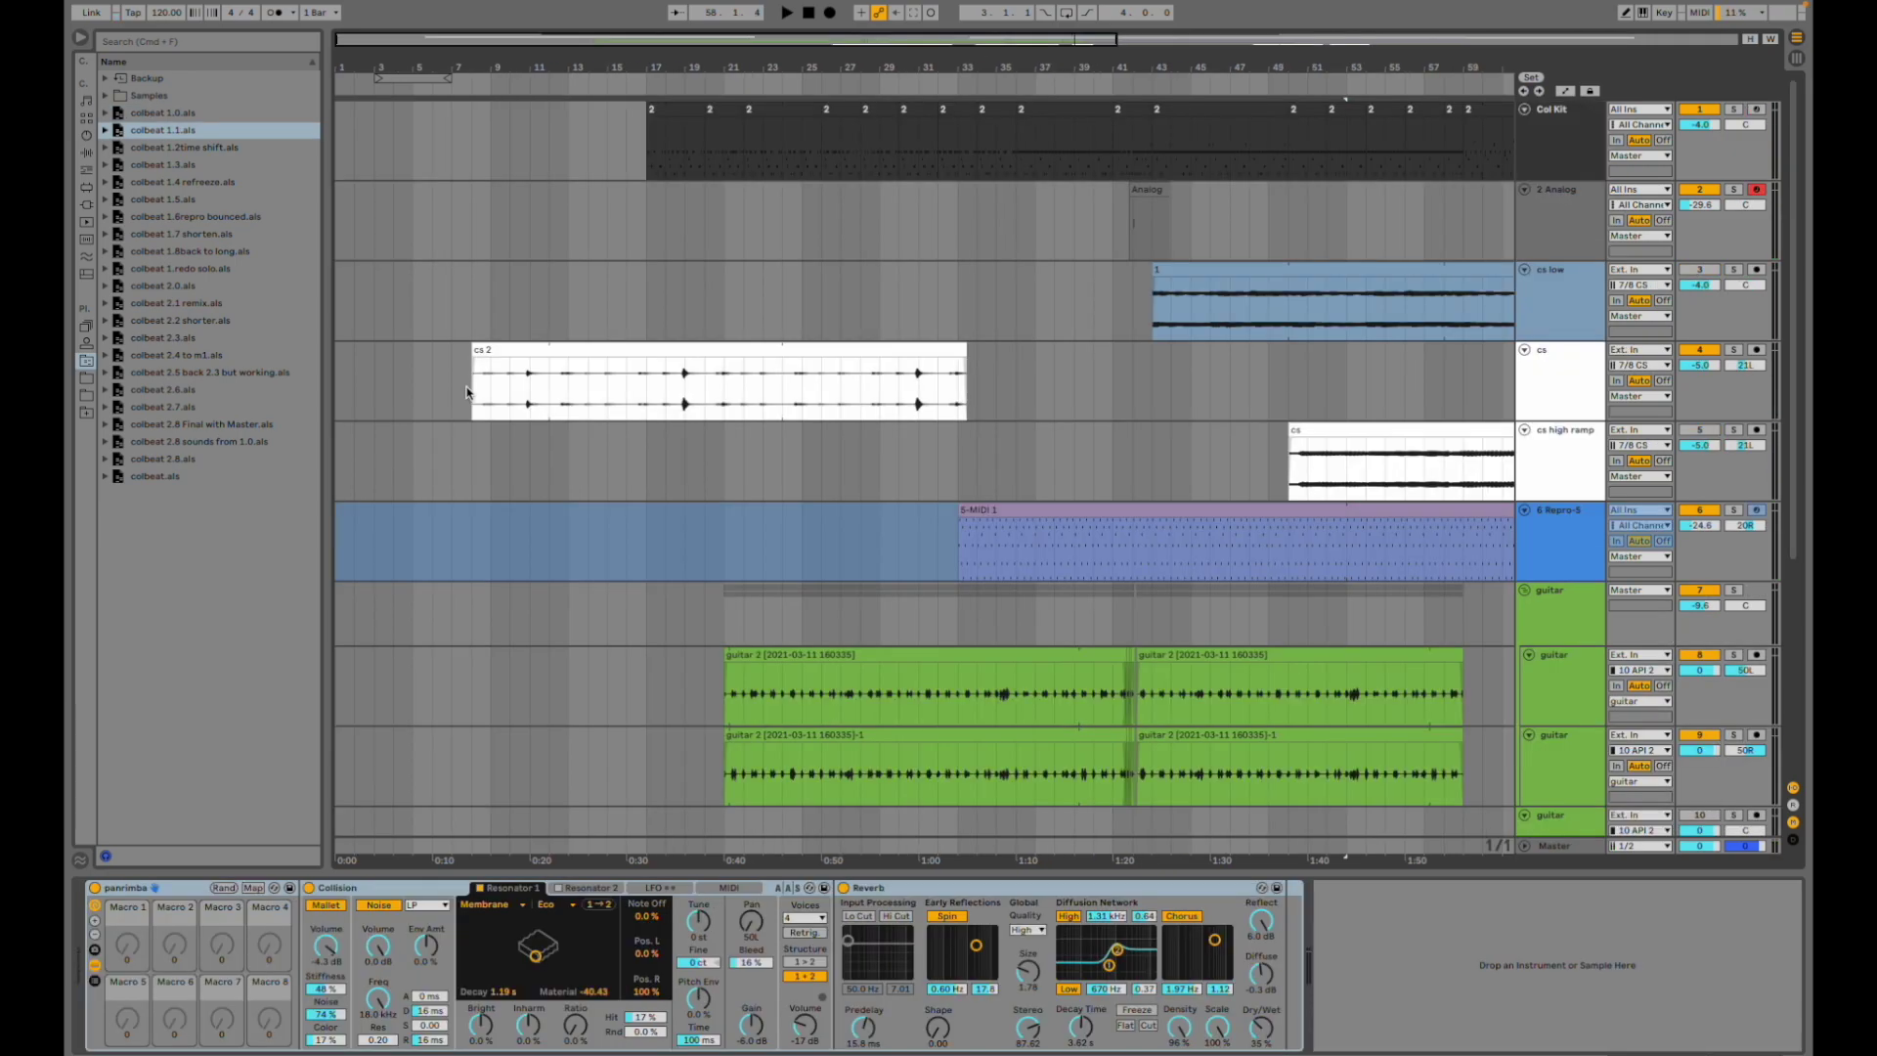
pyautogui.click(469, 383)
pyautogui.press('space')
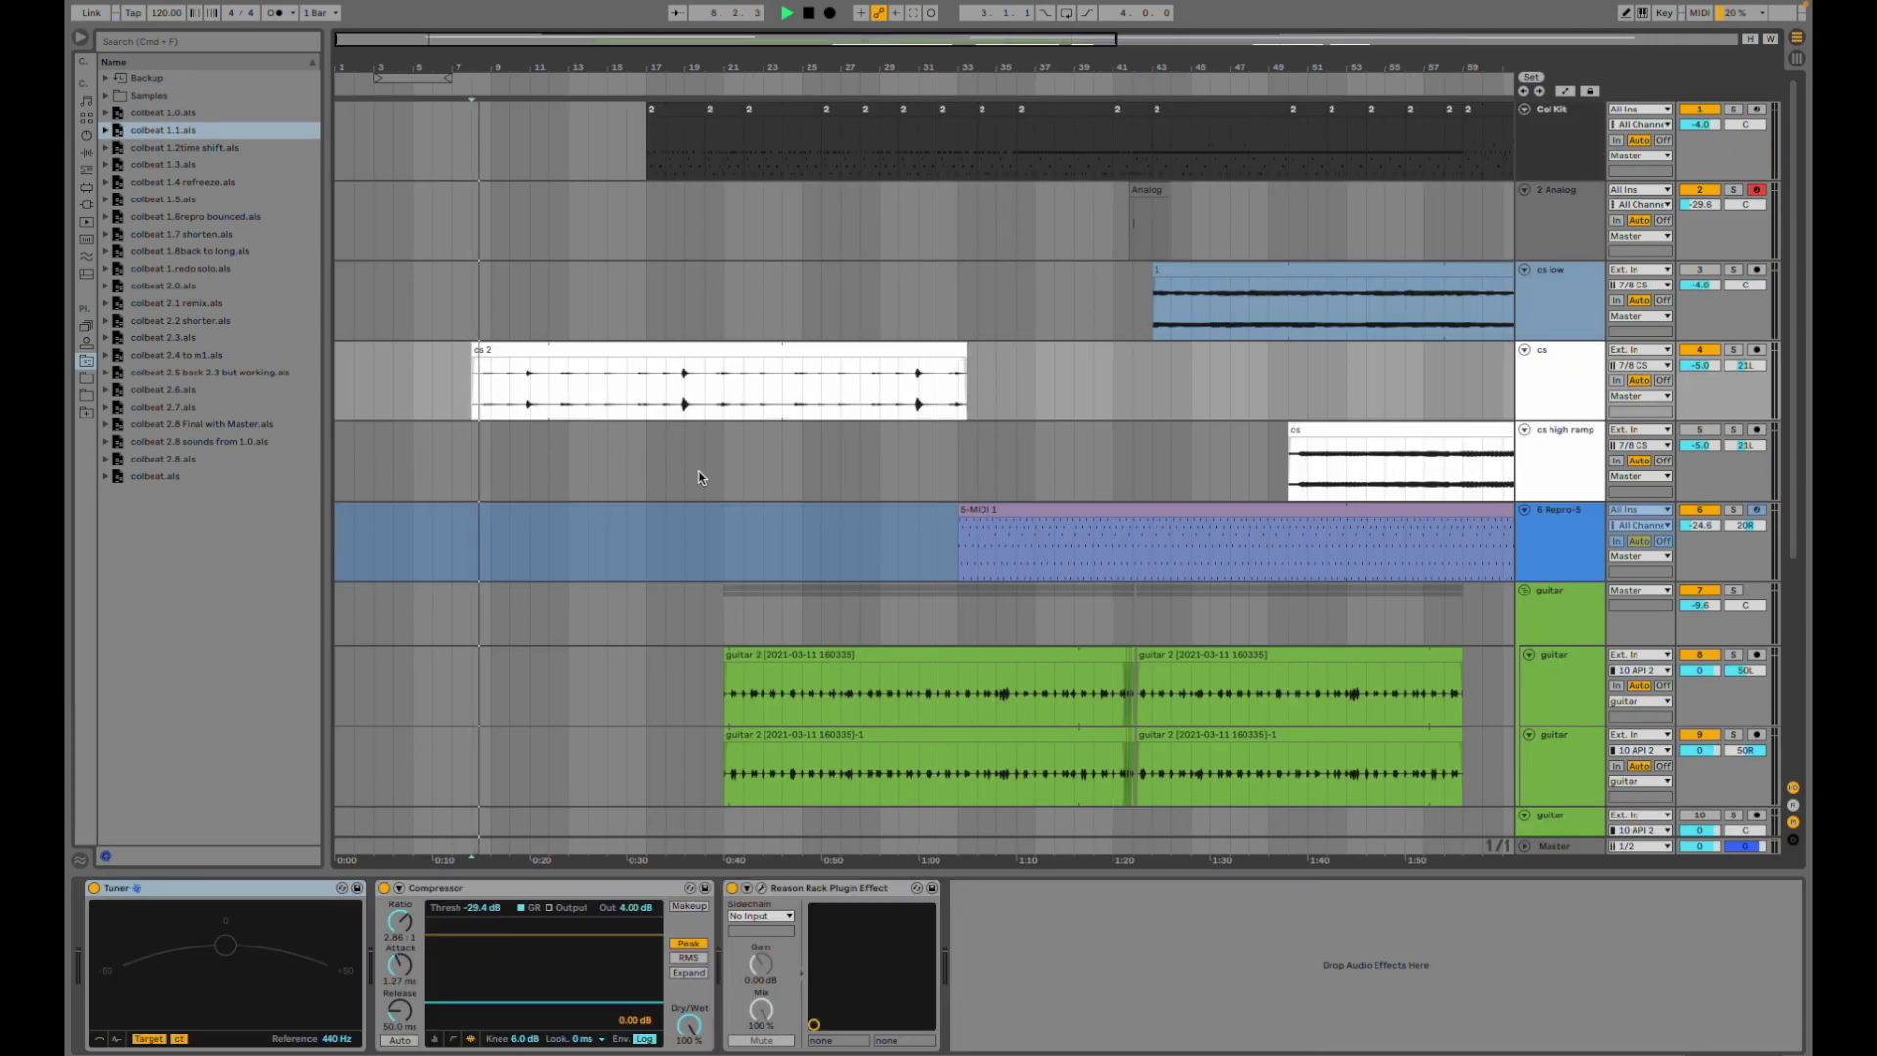
# - Play the arrangement from the start of the guitar 2 clips, showing the upper guitar track's devices
pyautogui.scroll(-3, 743, 518)
pyautogui.hscroll(5, 790, 532)
pyautogui.scroll(-1, 790, 532)
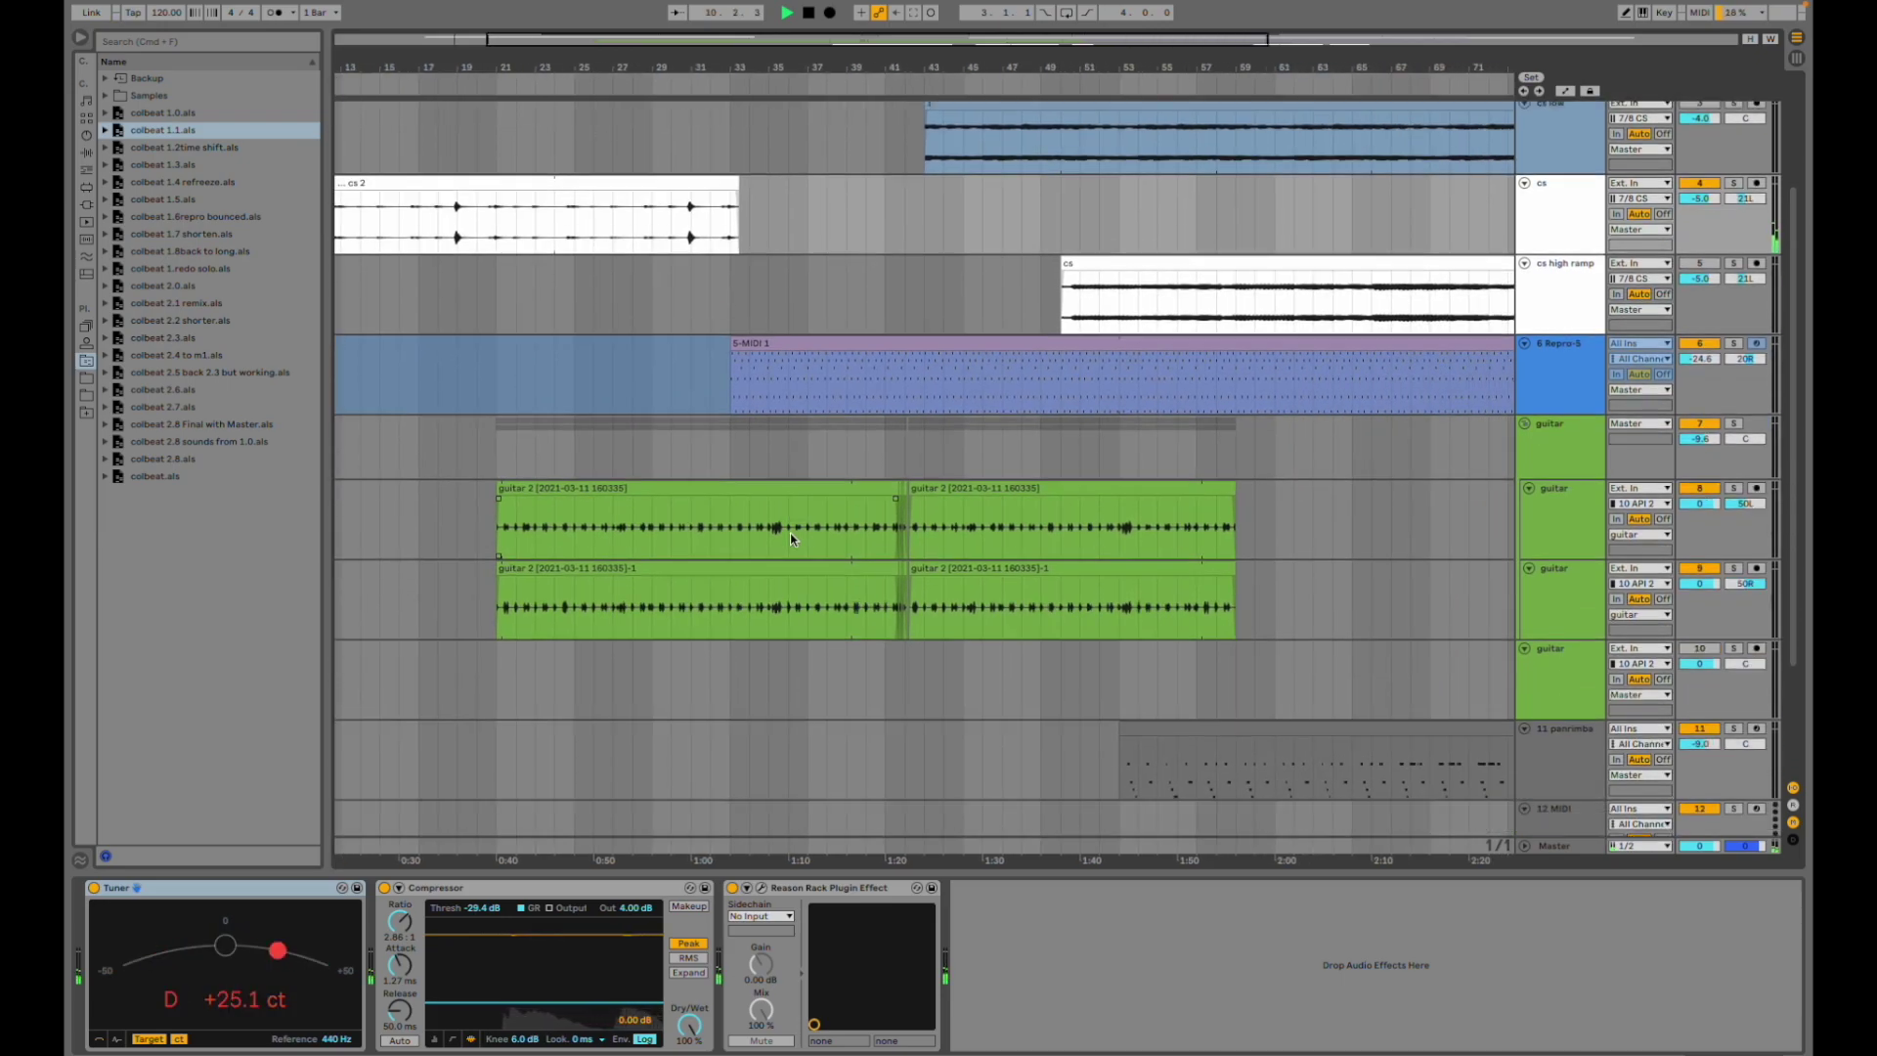
pyautogui.click(496, 525)
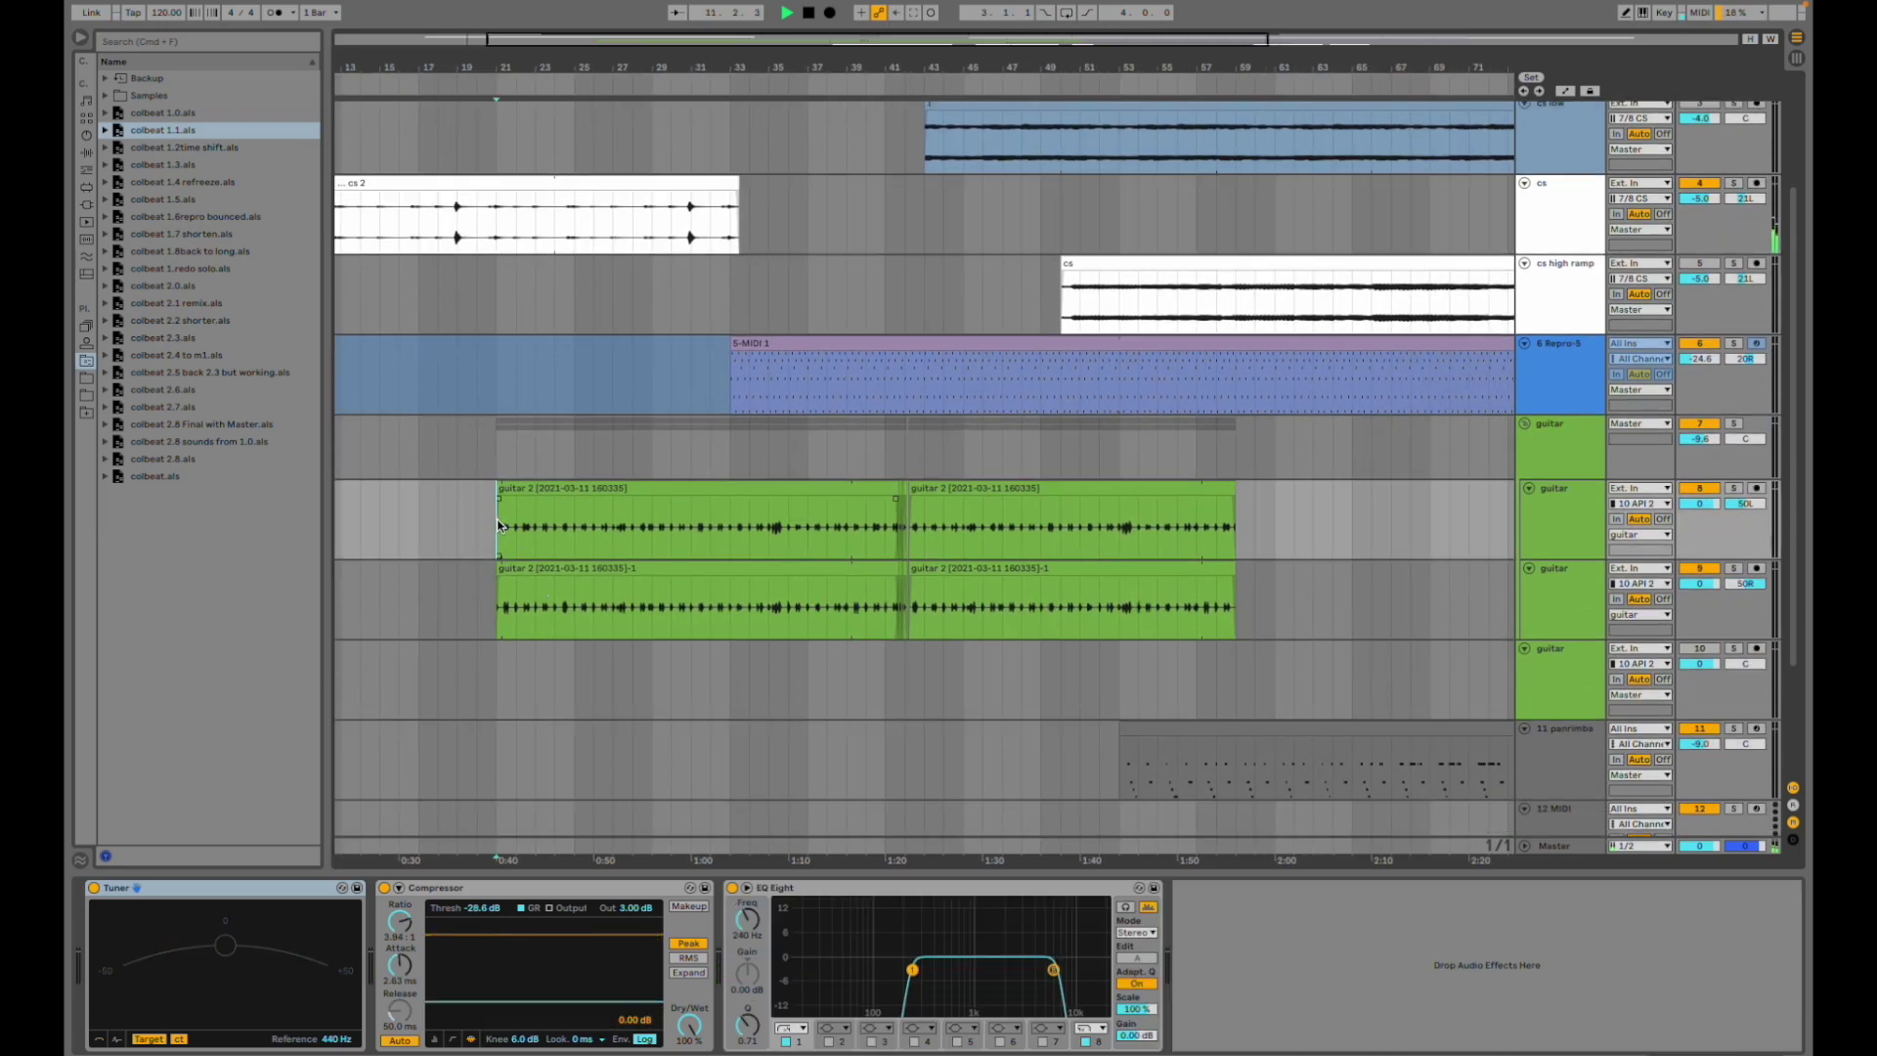
pyautogui.press('space')
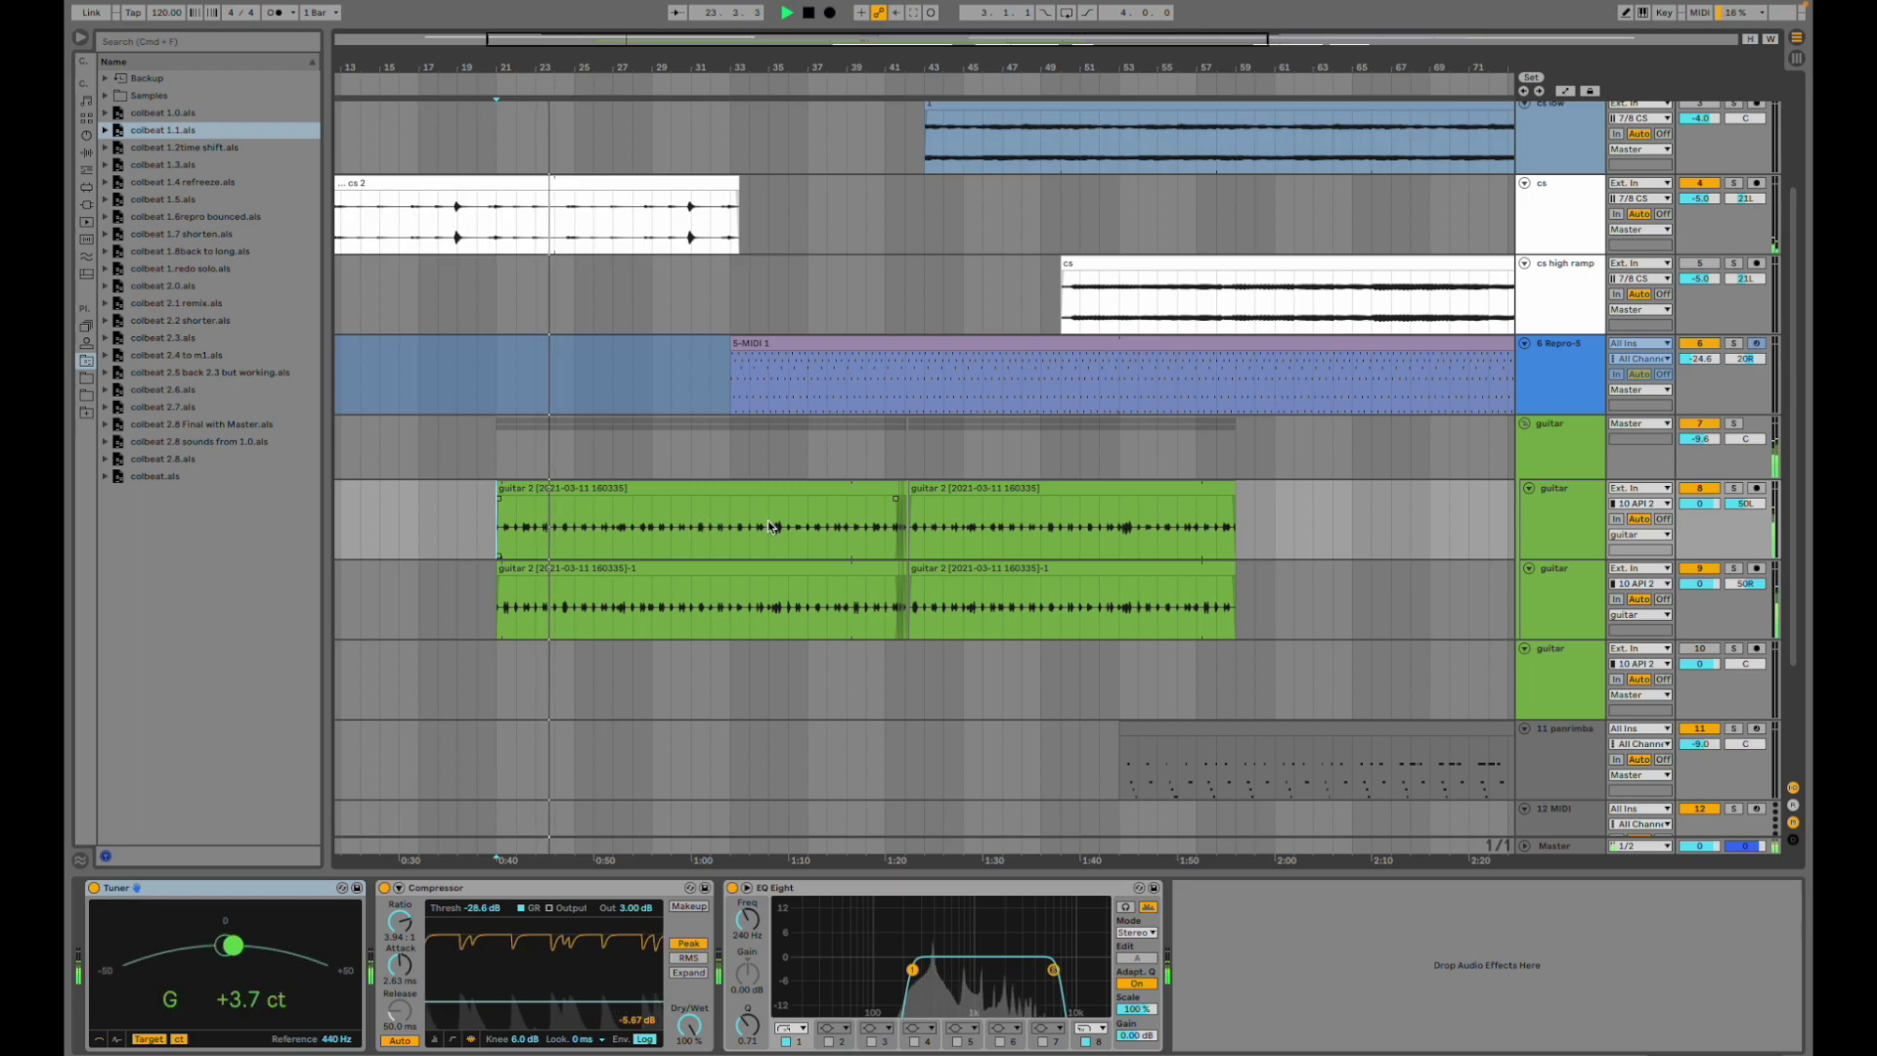
# - Play the arrangement from the start of the 5-MIDI 1 clip on the Repro-5 track, showing its devices
pyautogui.hscroll(1, 878, 543)
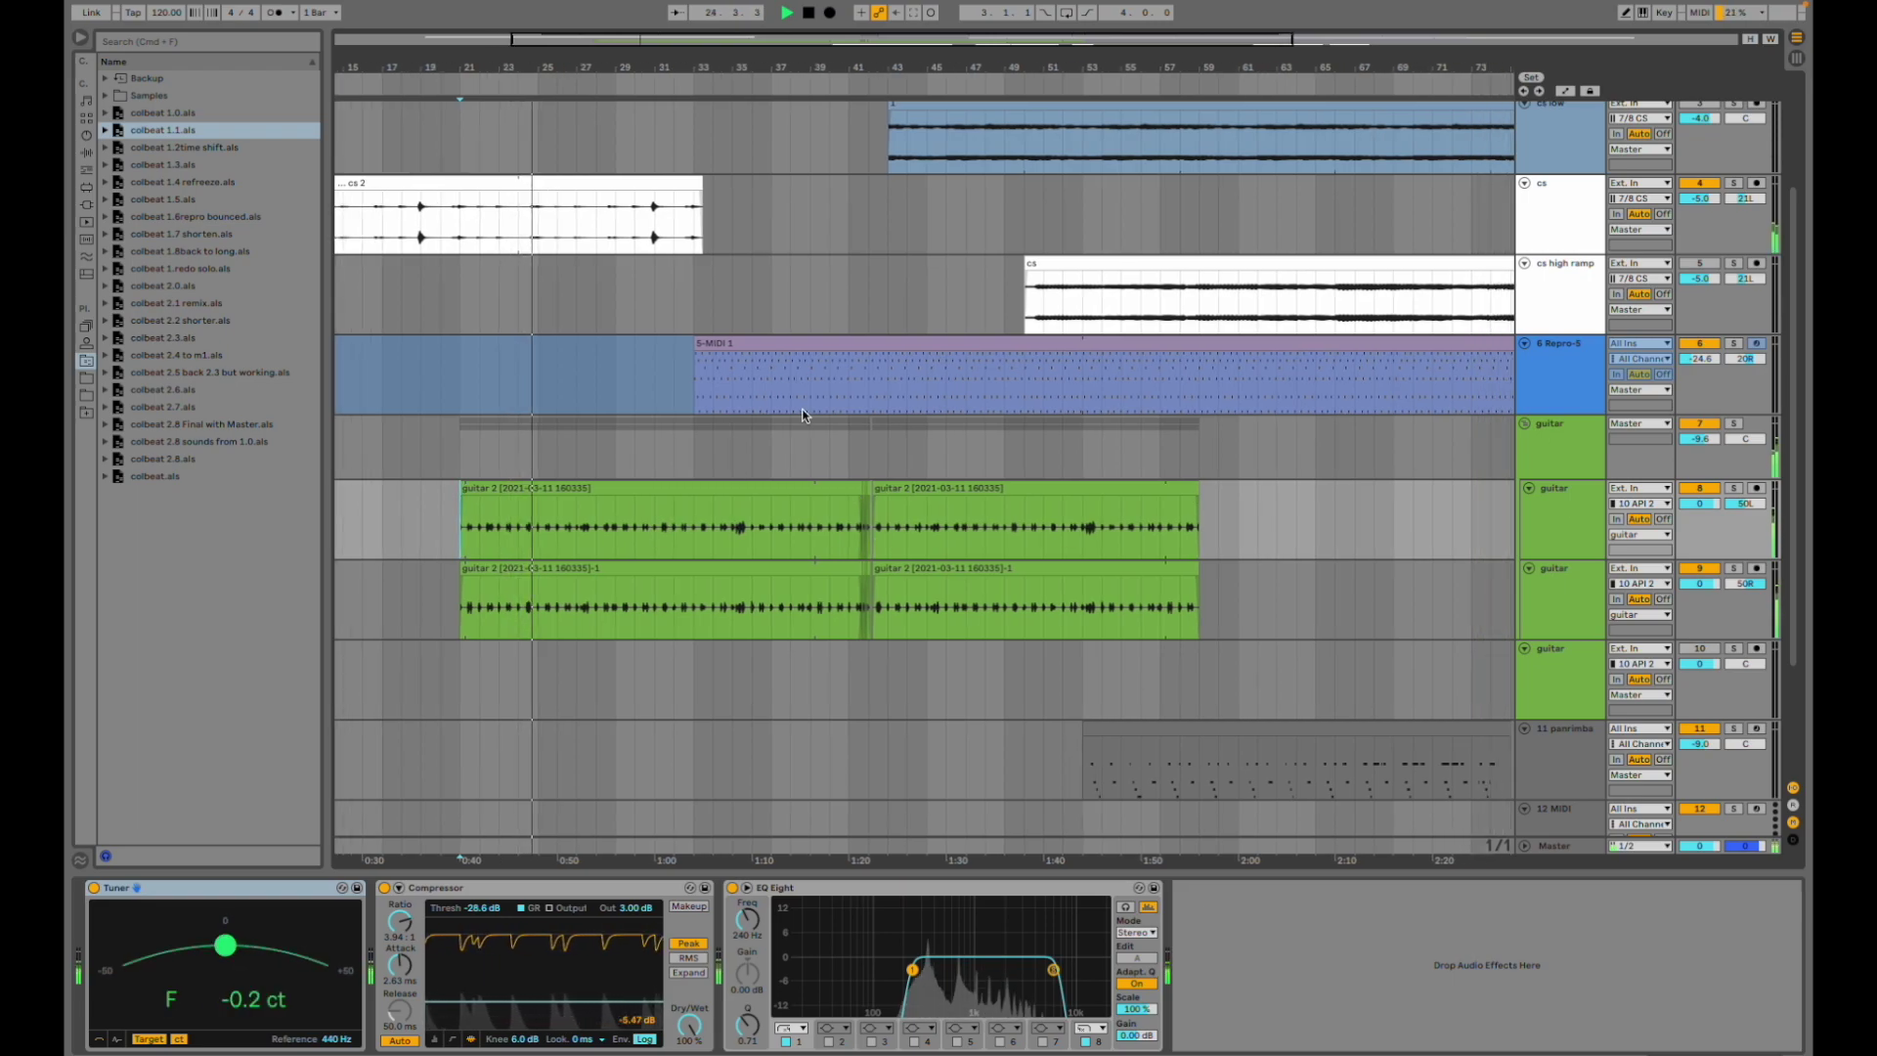
pyautogui.click(695, 386)
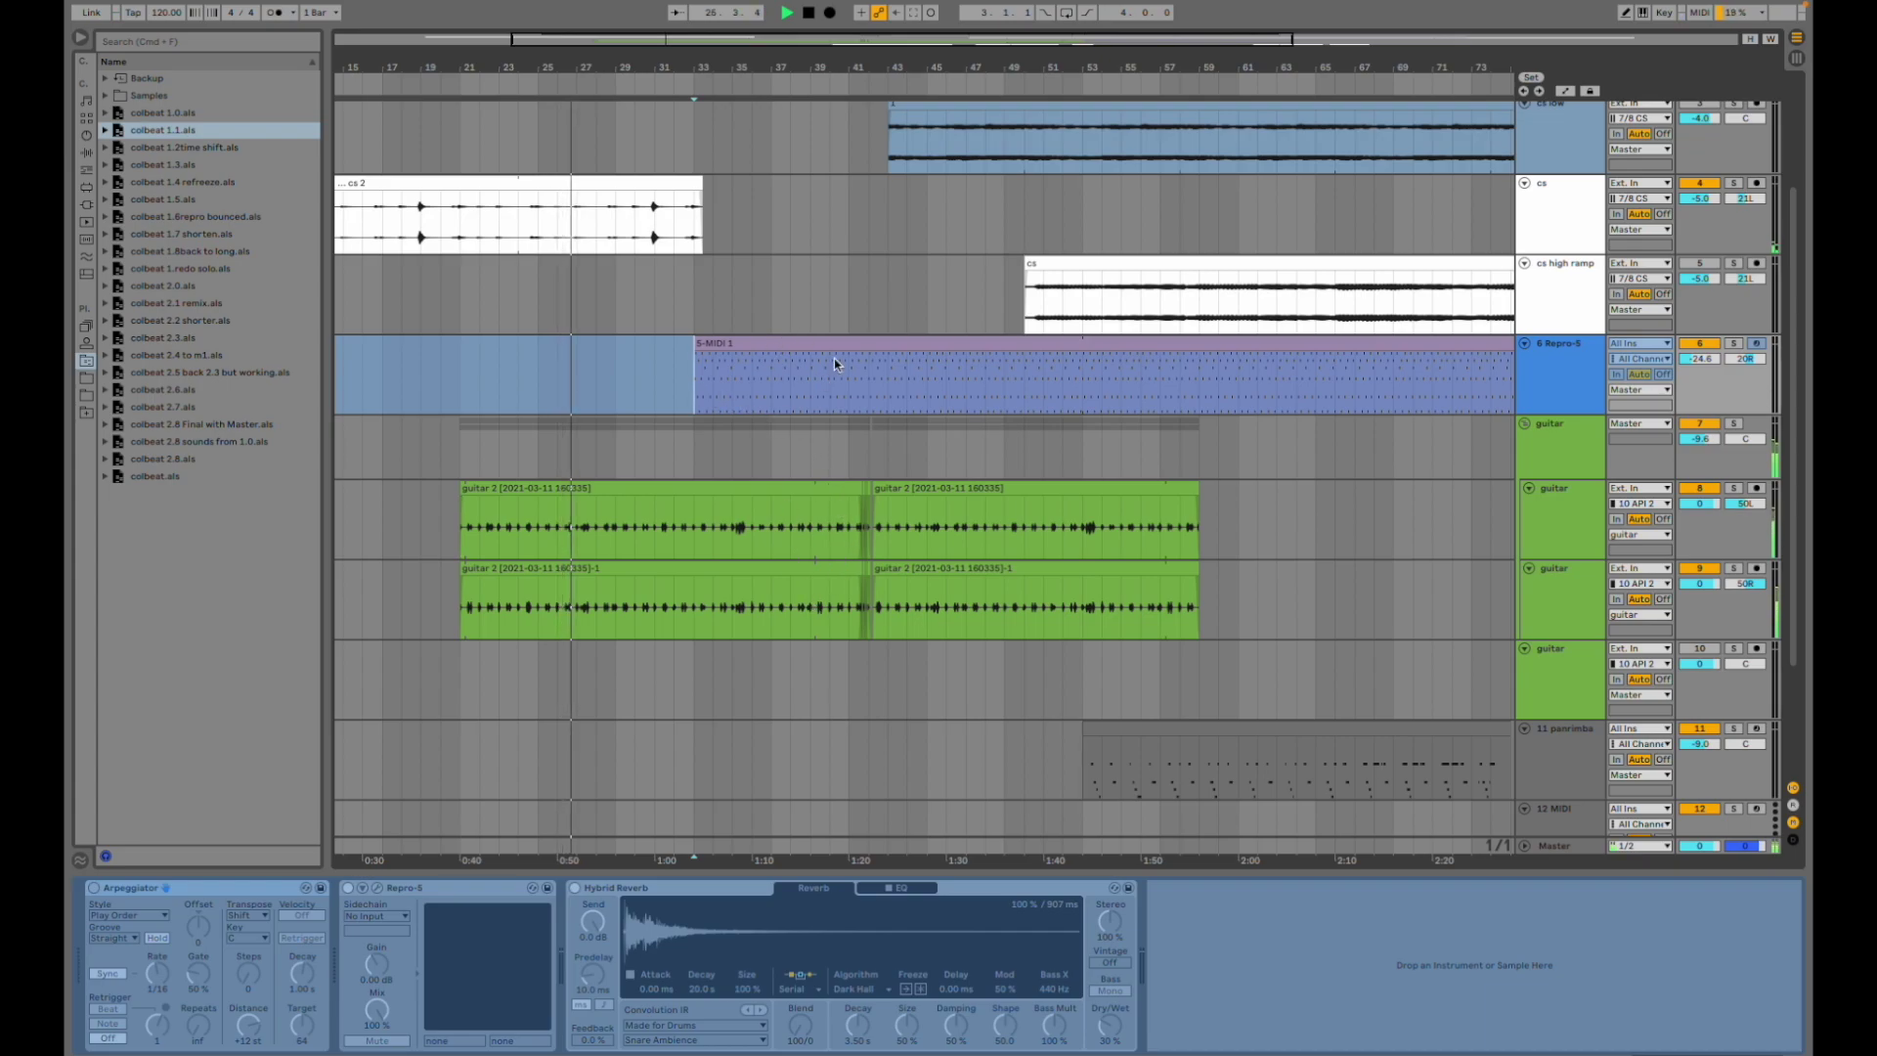
pyautogui.scroll(2, 857, 418)
pyautogui.scroll(-2, 857, 417)
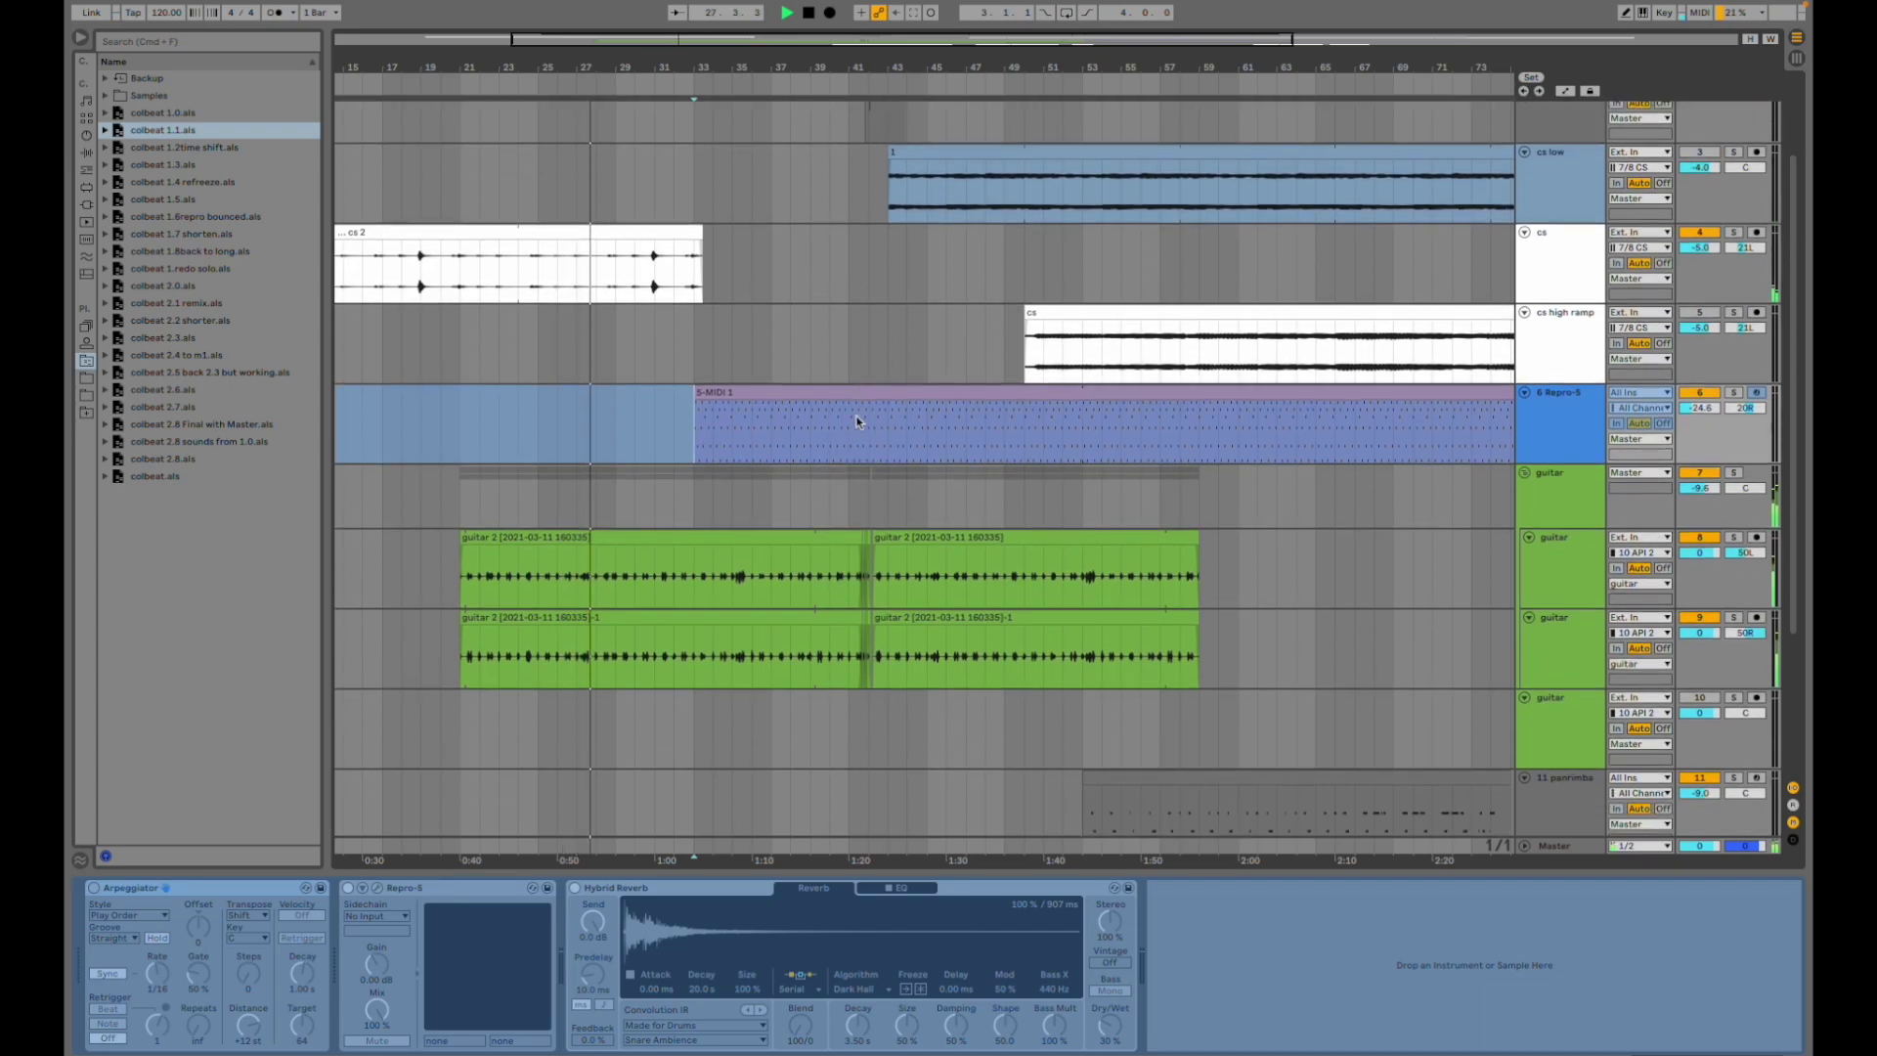
pyautogui.press('space')
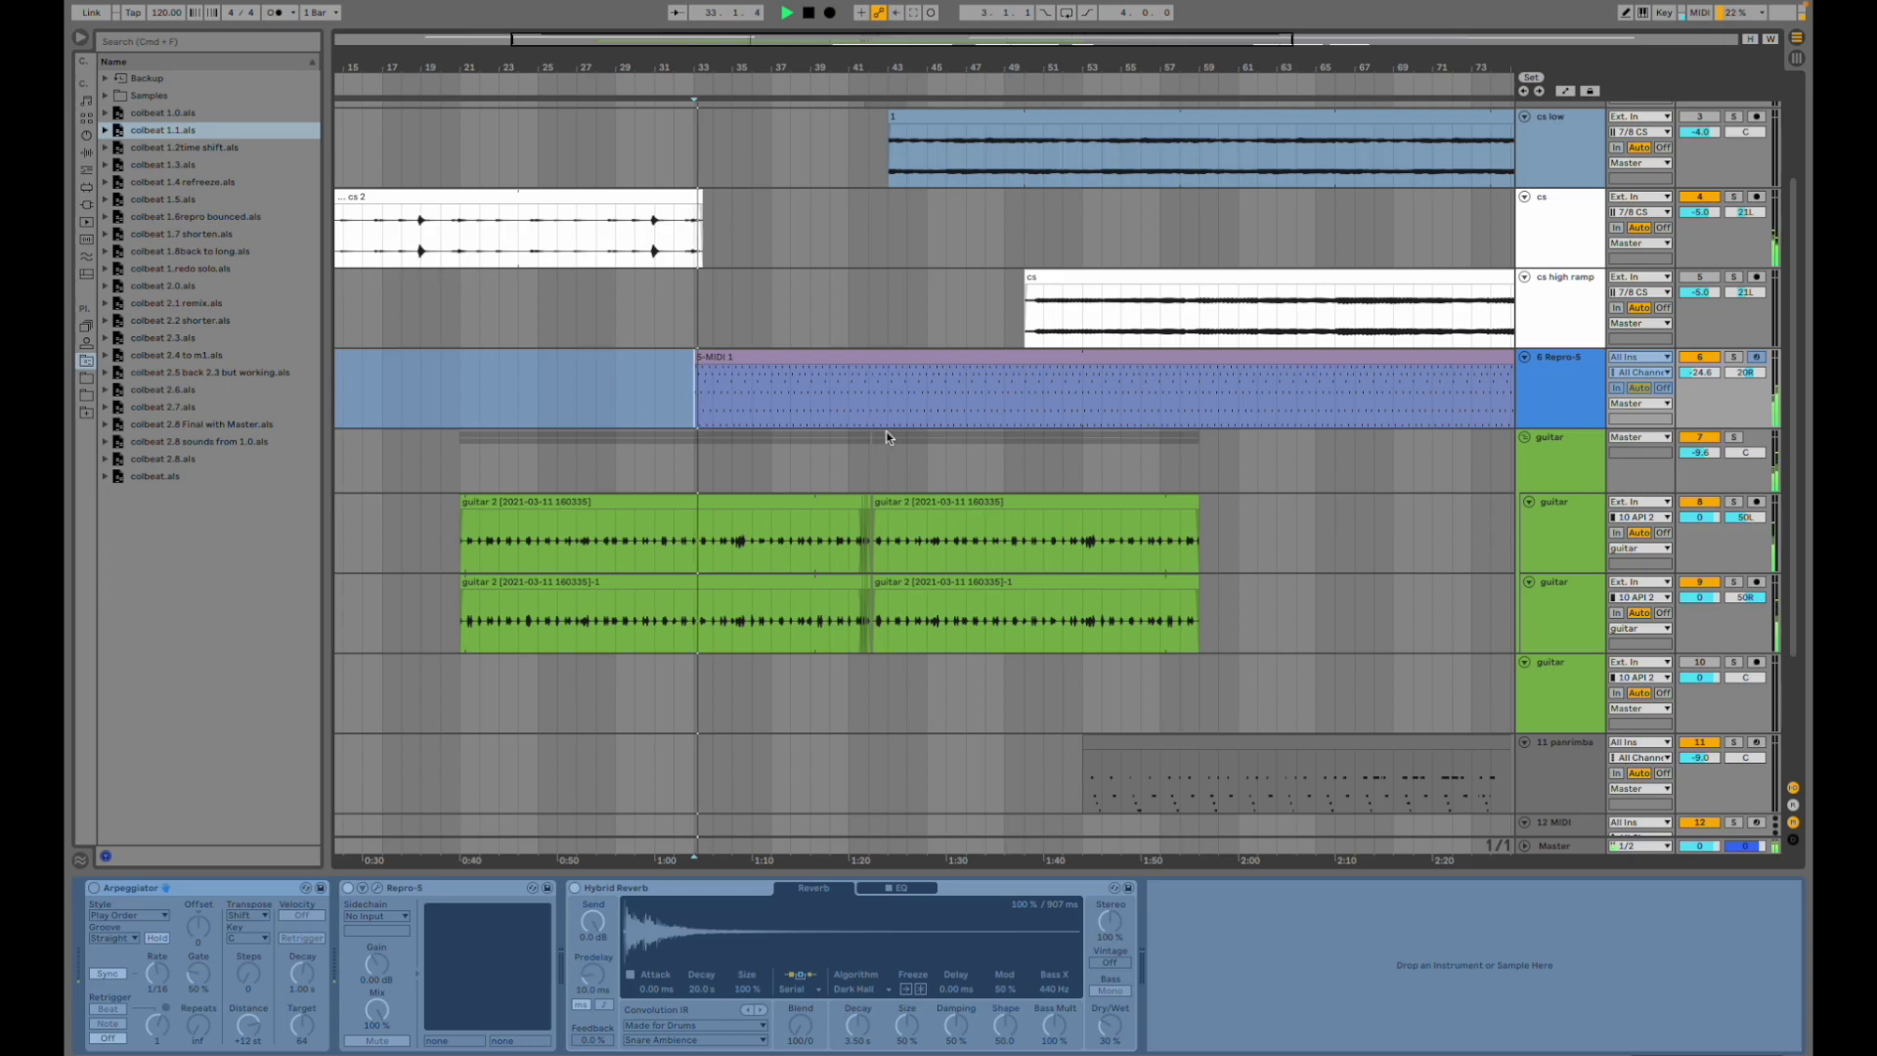
pyautogui.scroll(4, 1017, 485)
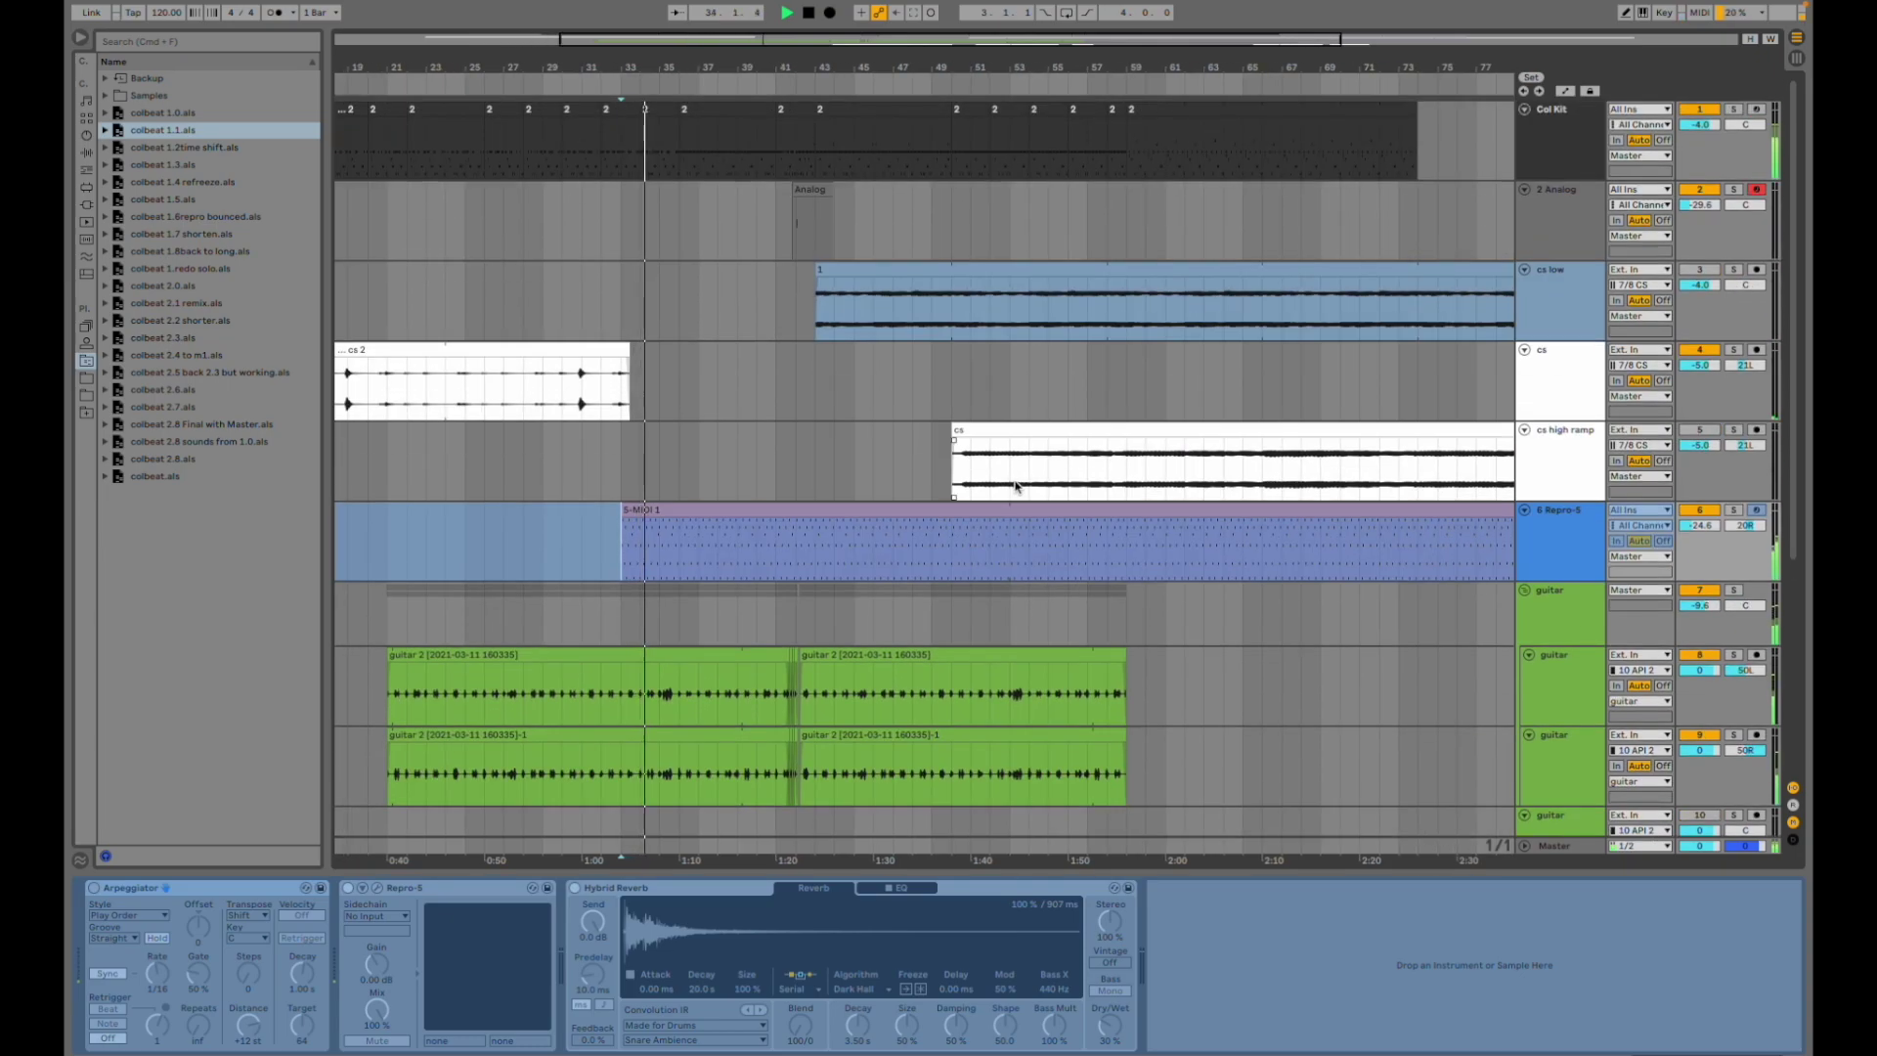
pyautogui.scroll(-1, 1017, 486)
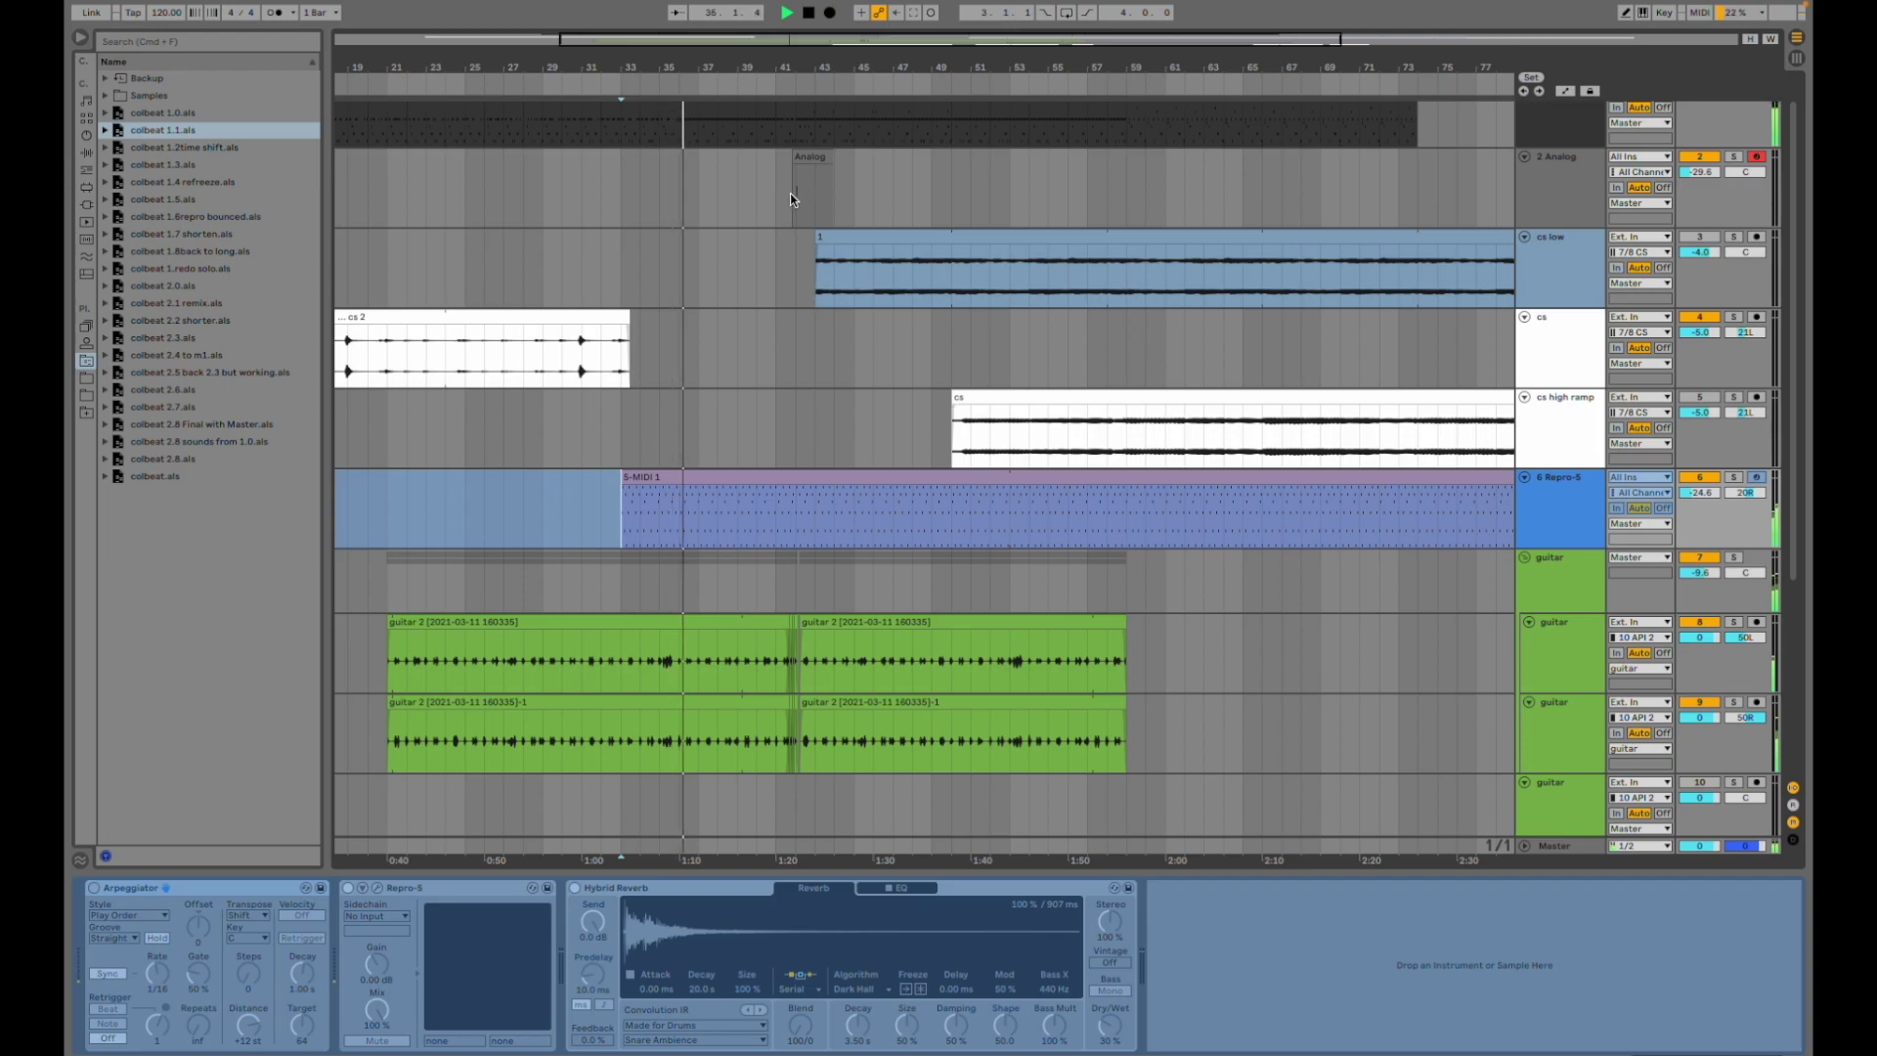
# - Play the arrangement from within the first clip on the bottom cs track, showing that track's devices
pyautogui.scroll(-7, 807, 243)
pyautogui.scroll(-2, 807, 243)
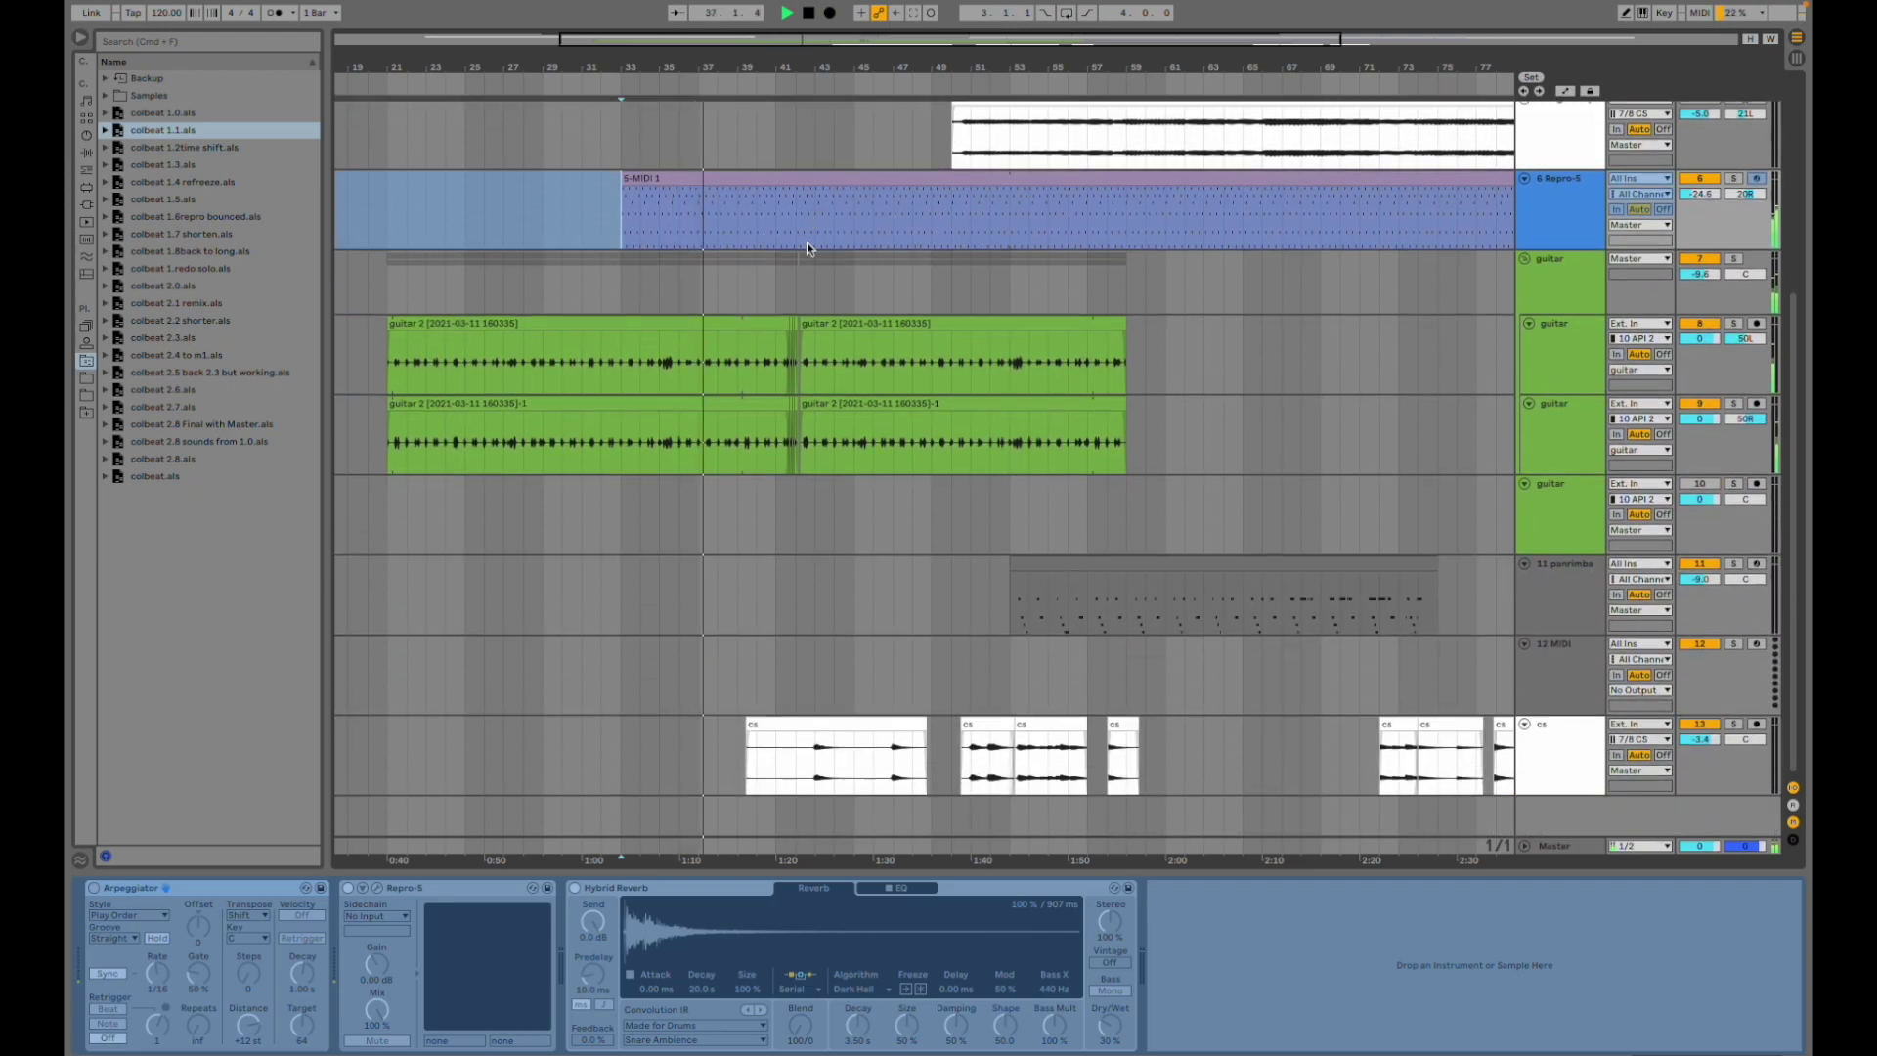
pyautogui.scroll(9, 807, 243)
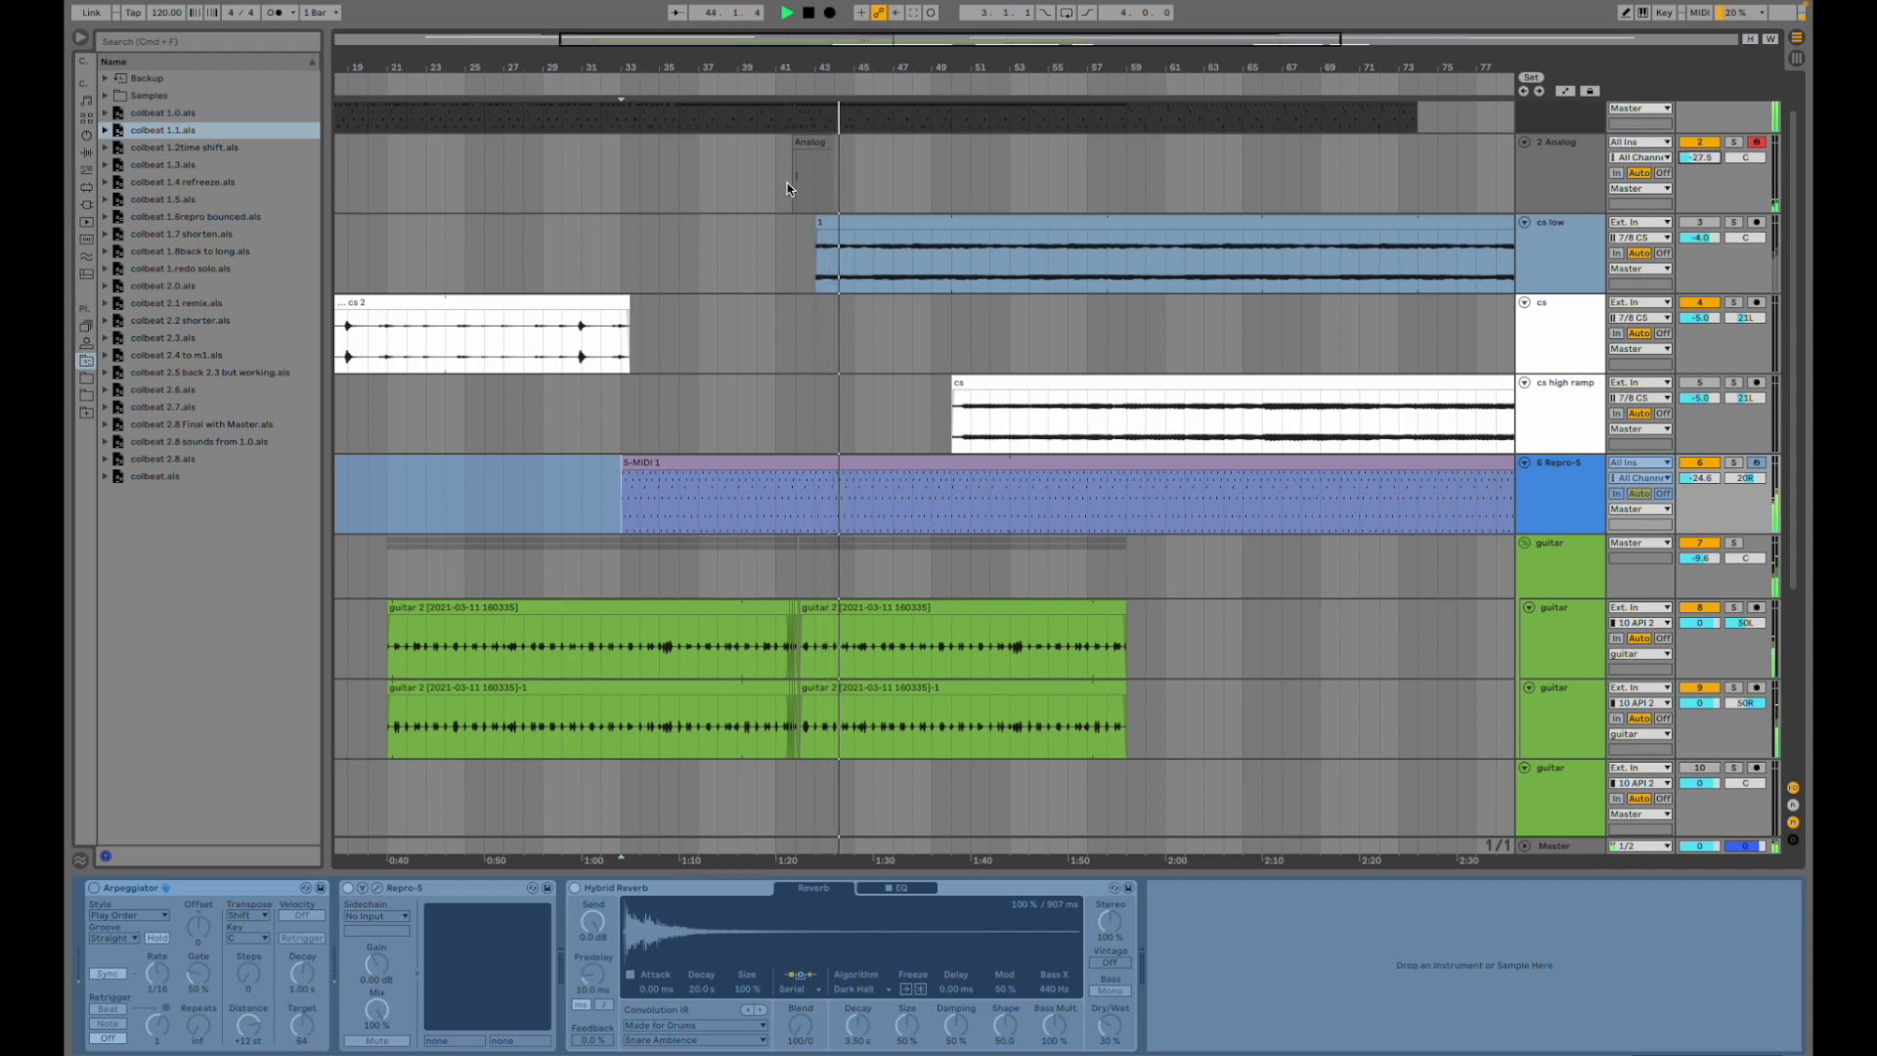
pyautogui.scroll(-5, 875, 391)
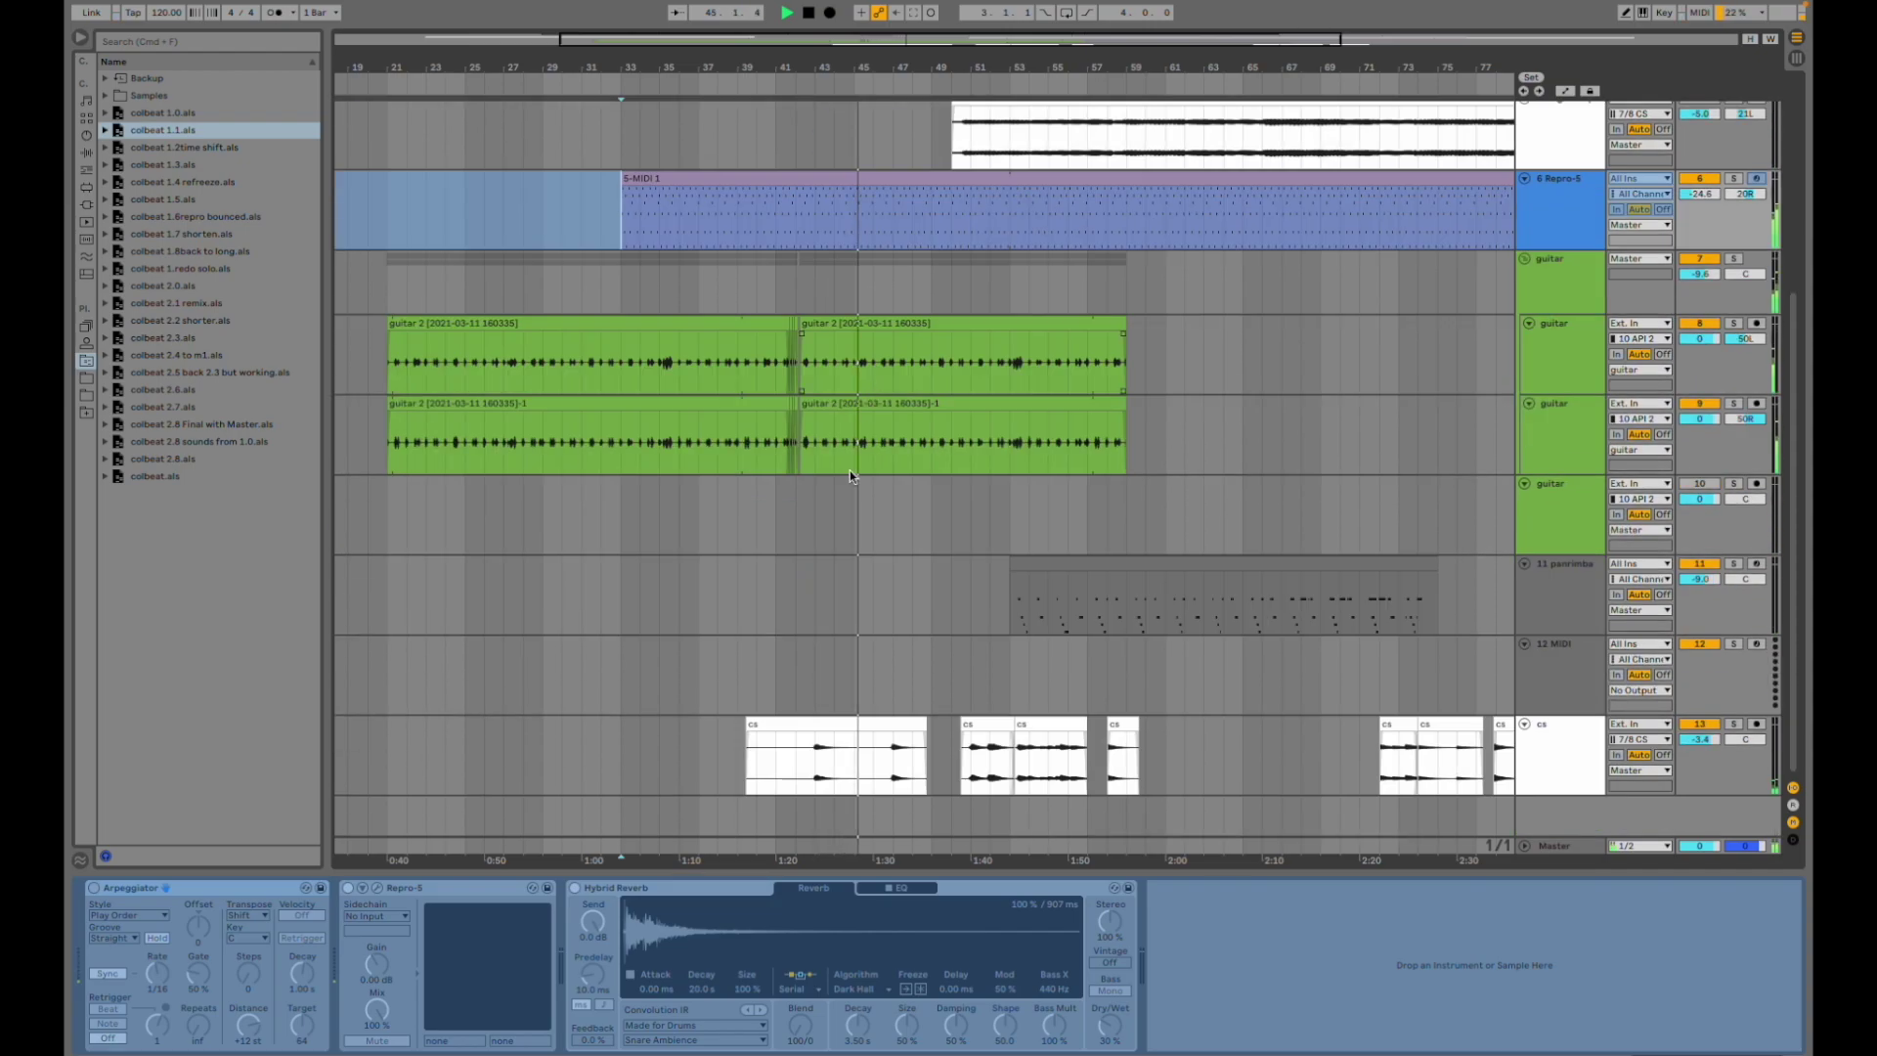
pyautogui.click(814, 774)
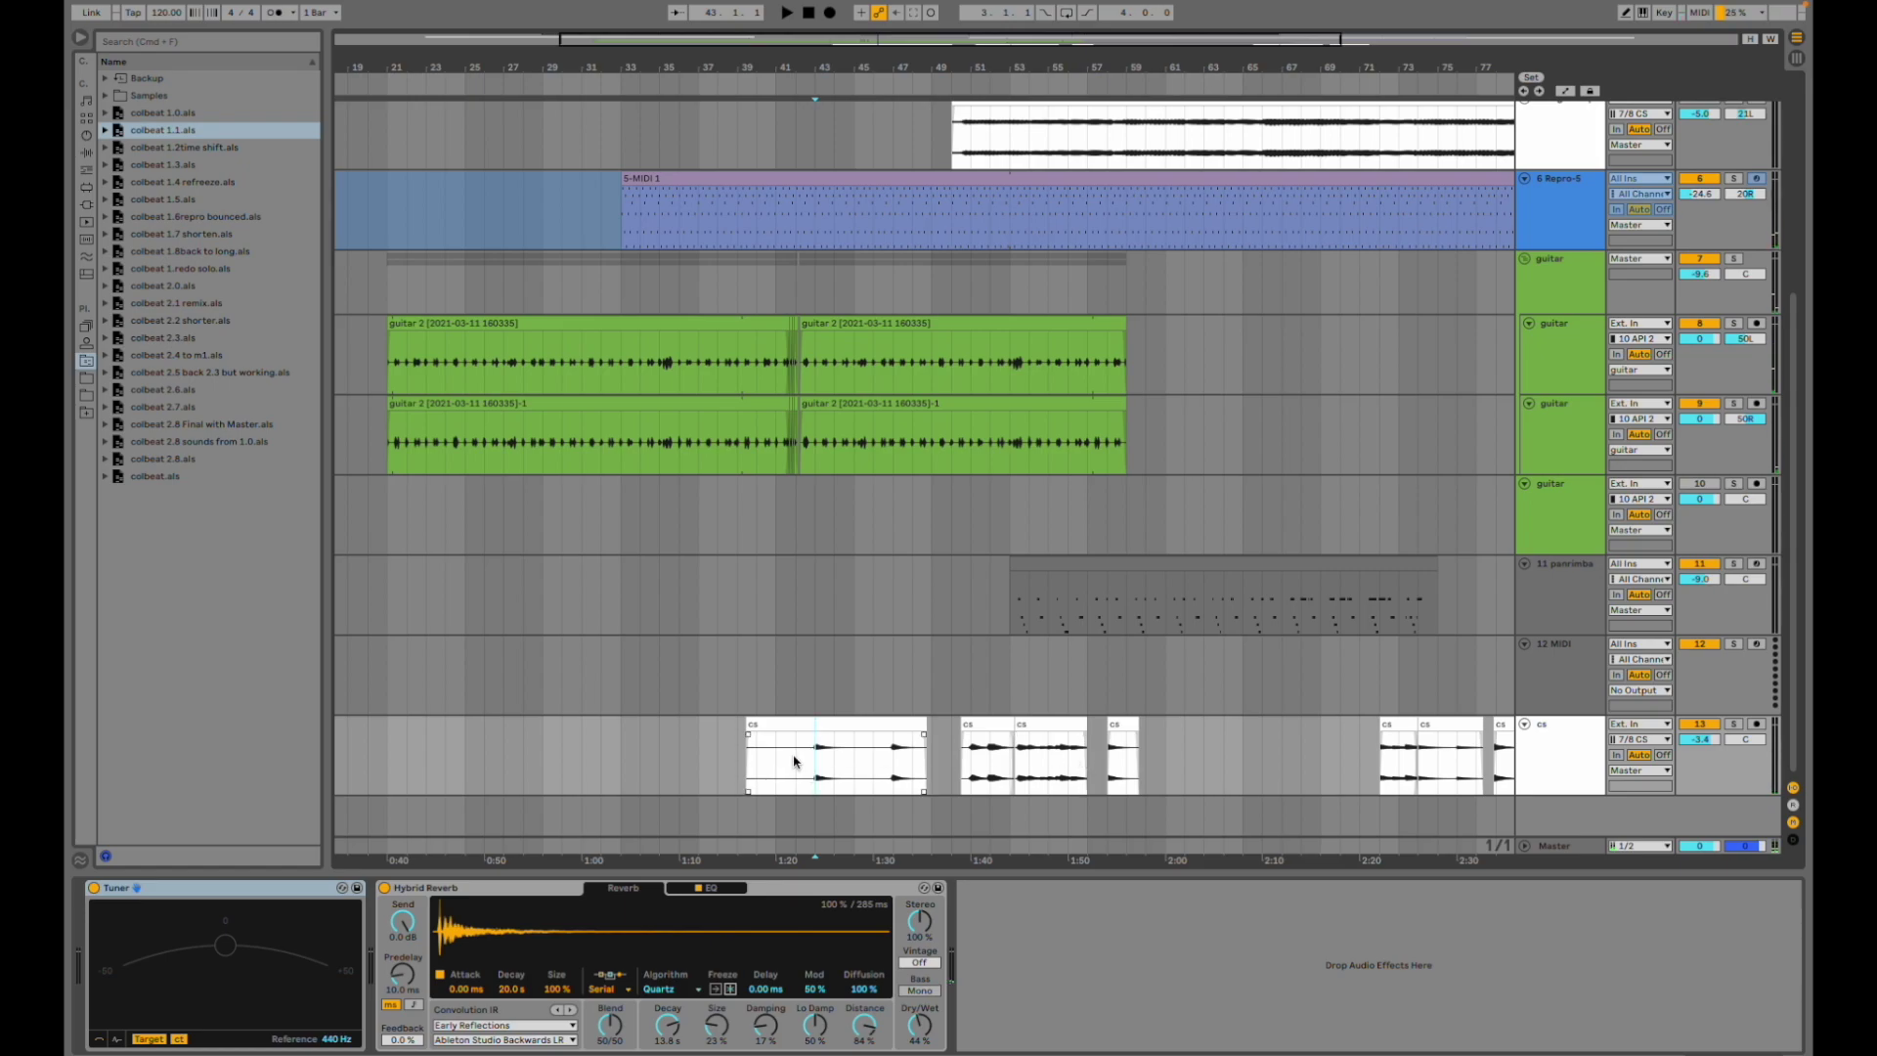
pyautogui.press('space')
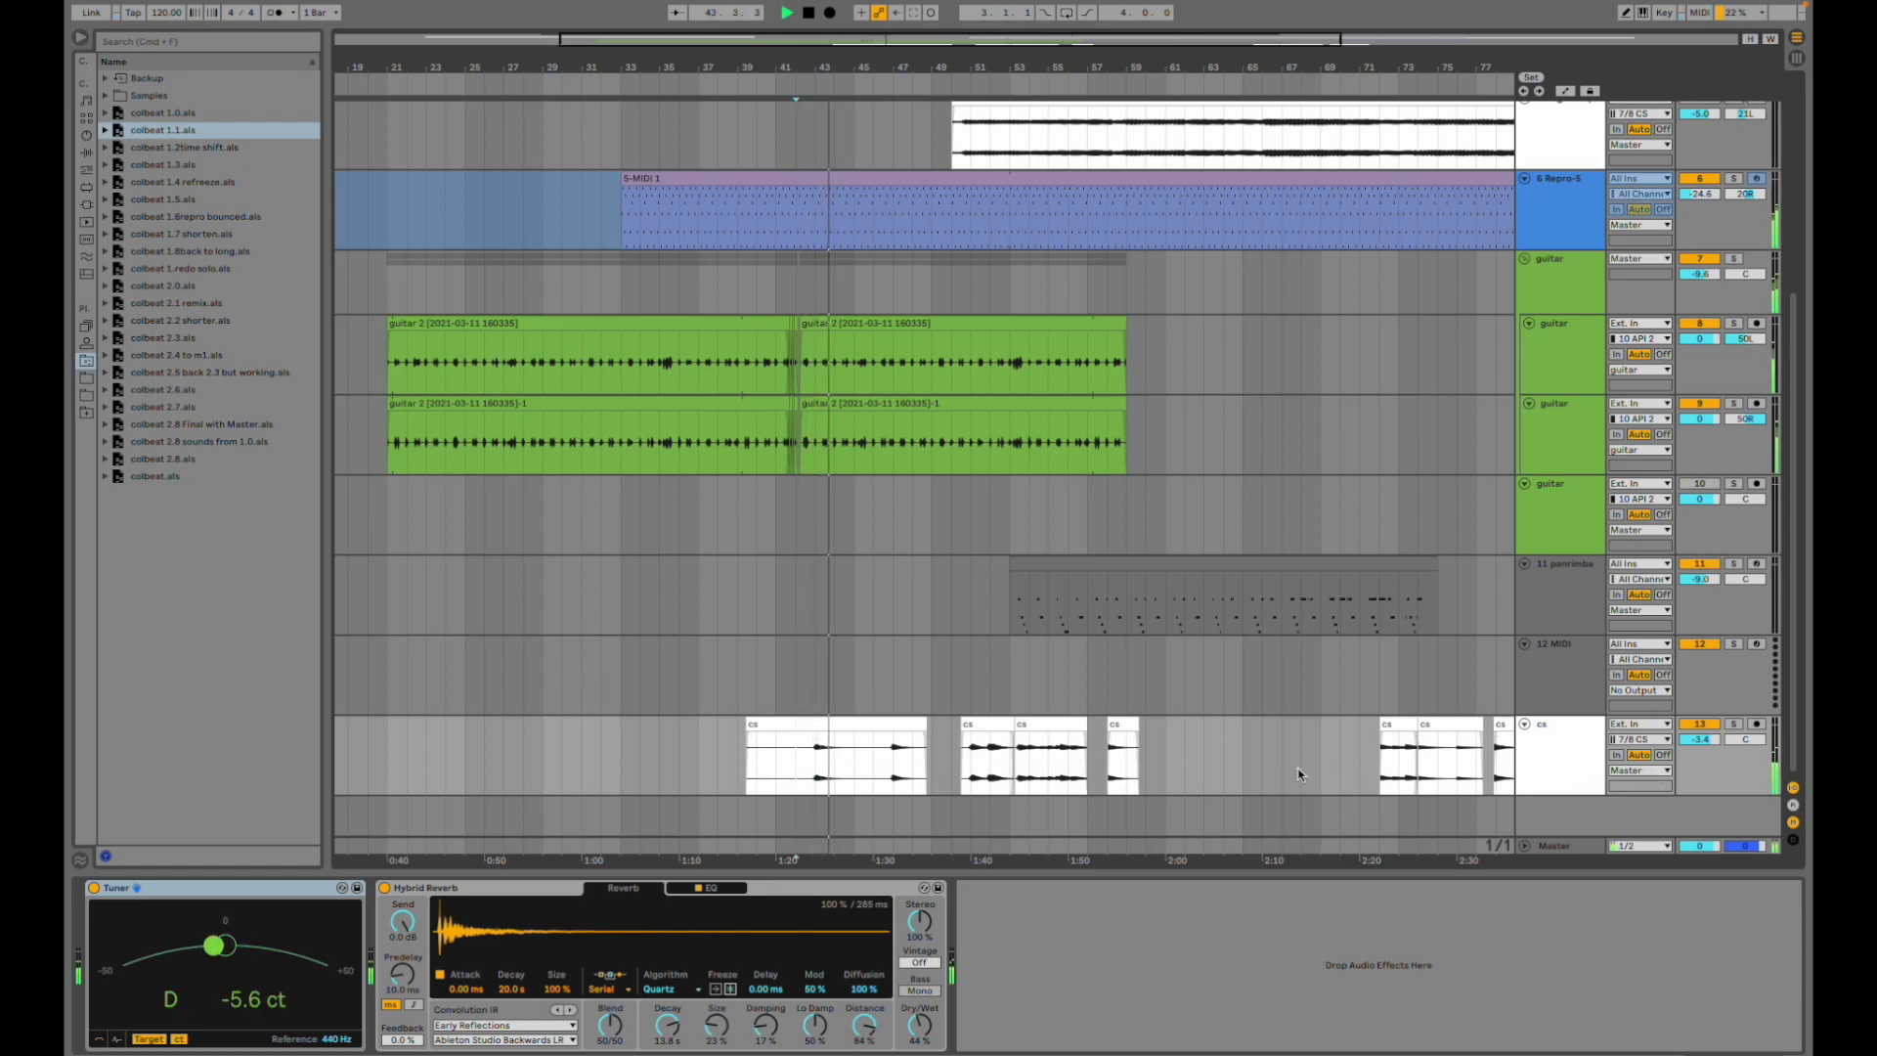
pyautogui.press('space')
# - Play the passage from just before bar 41 across the Analog clip and guitar edits, viewed close up
pyautogui.click(776, 523)
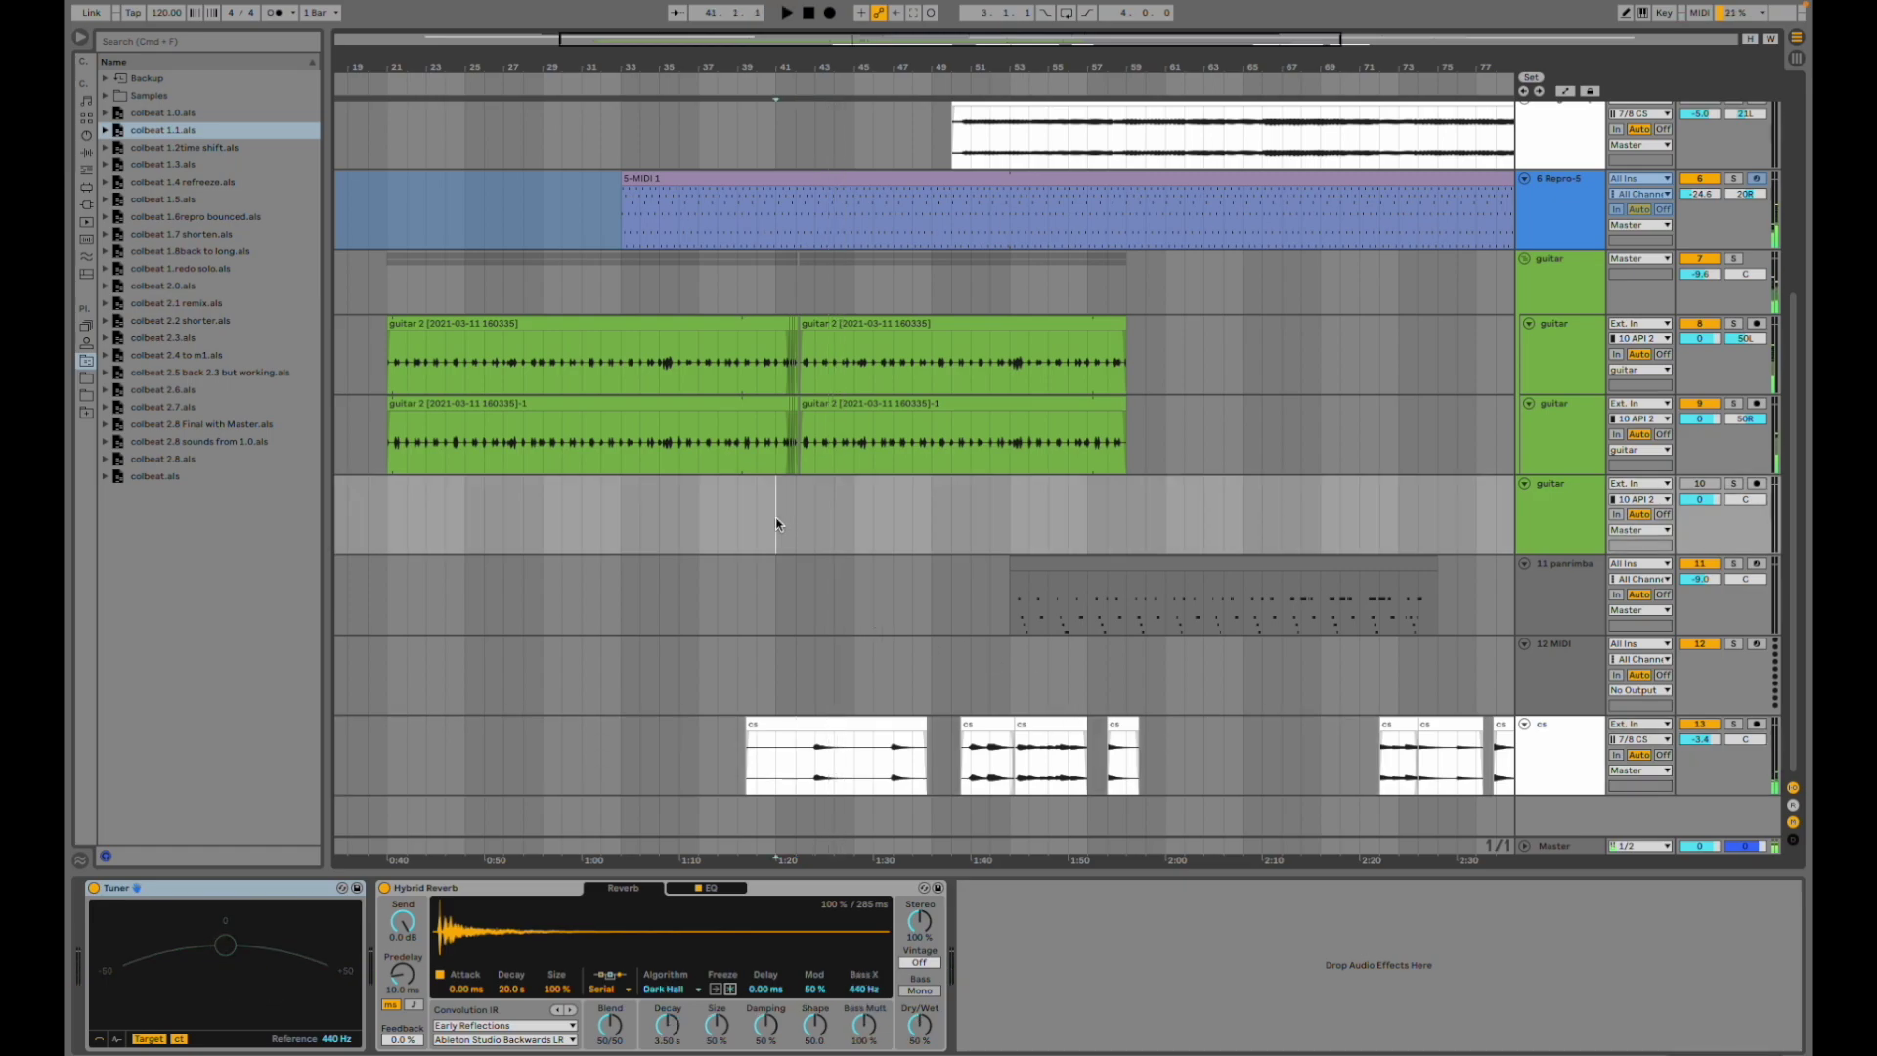
pyautogui.press('+')
pyautogui.press('+')
pyautogui.press('+')
pyautogui.press('+')
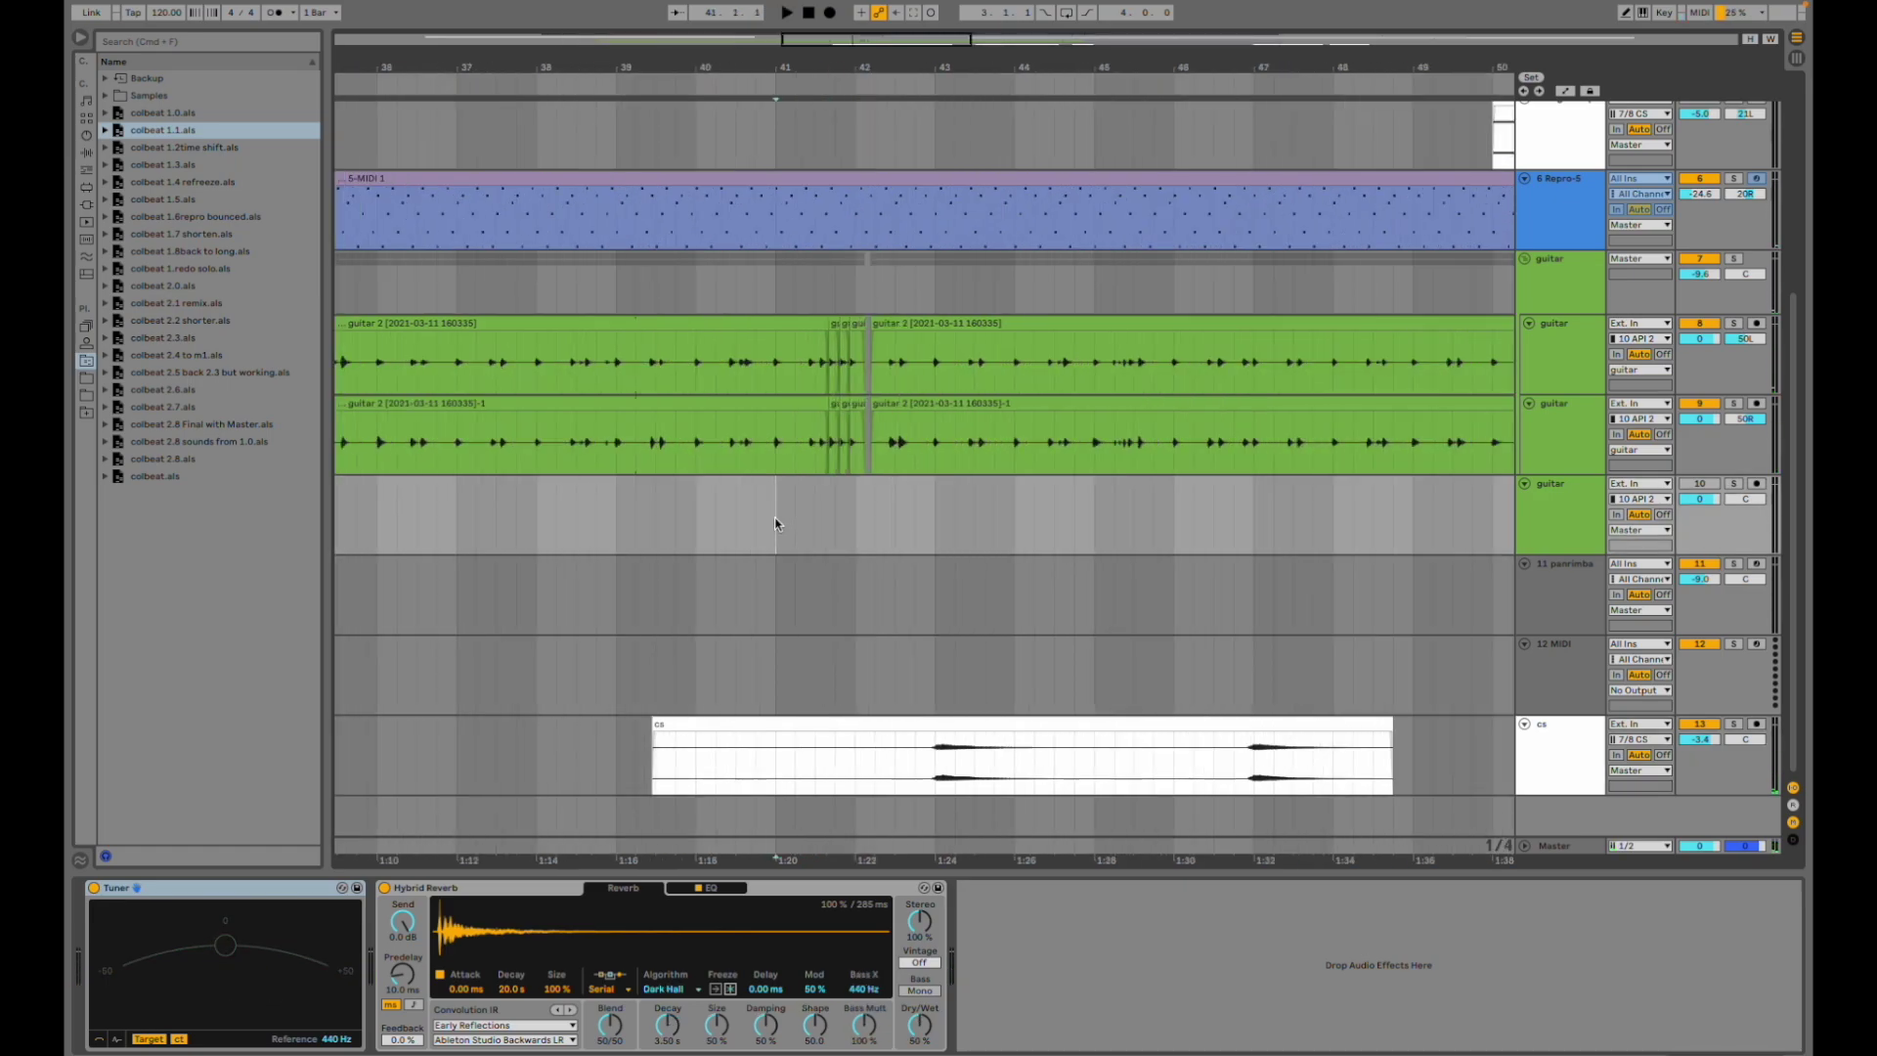
pyautogui.scroll(5, 891, 520)
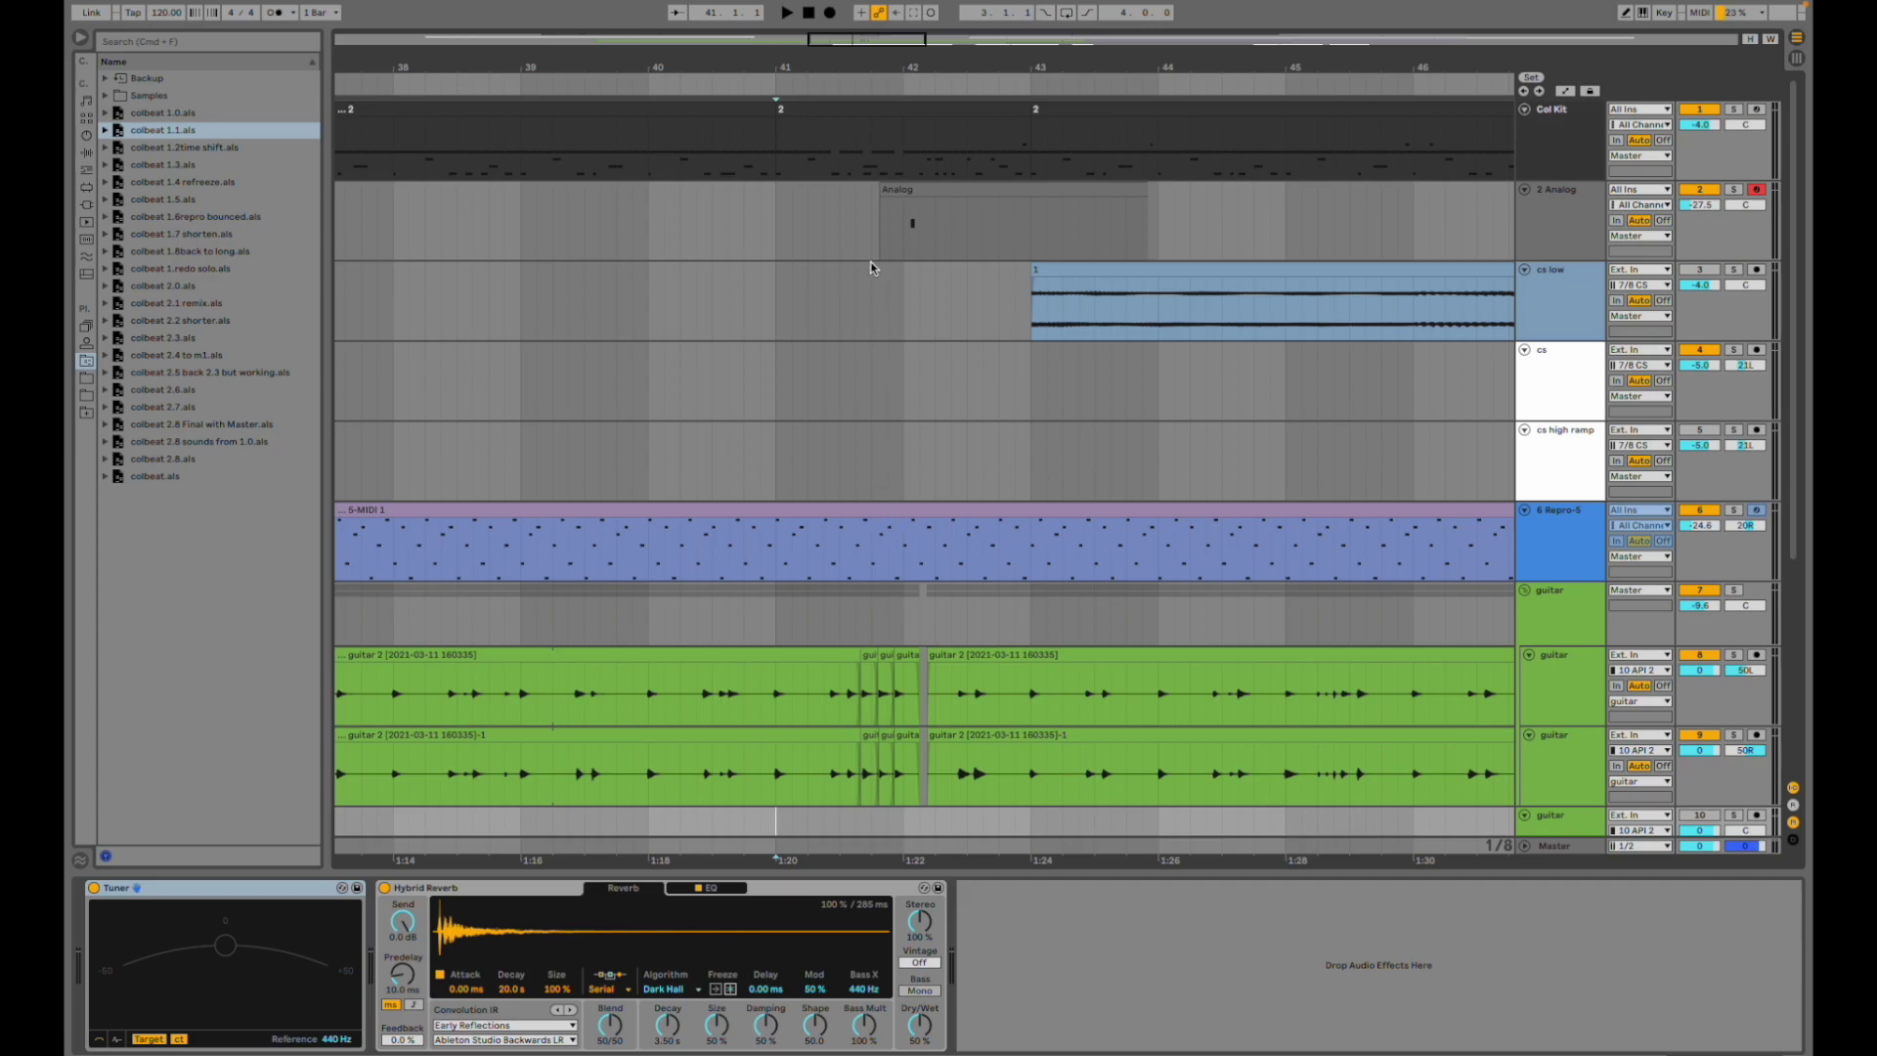
pyautogui.click(702, 463)
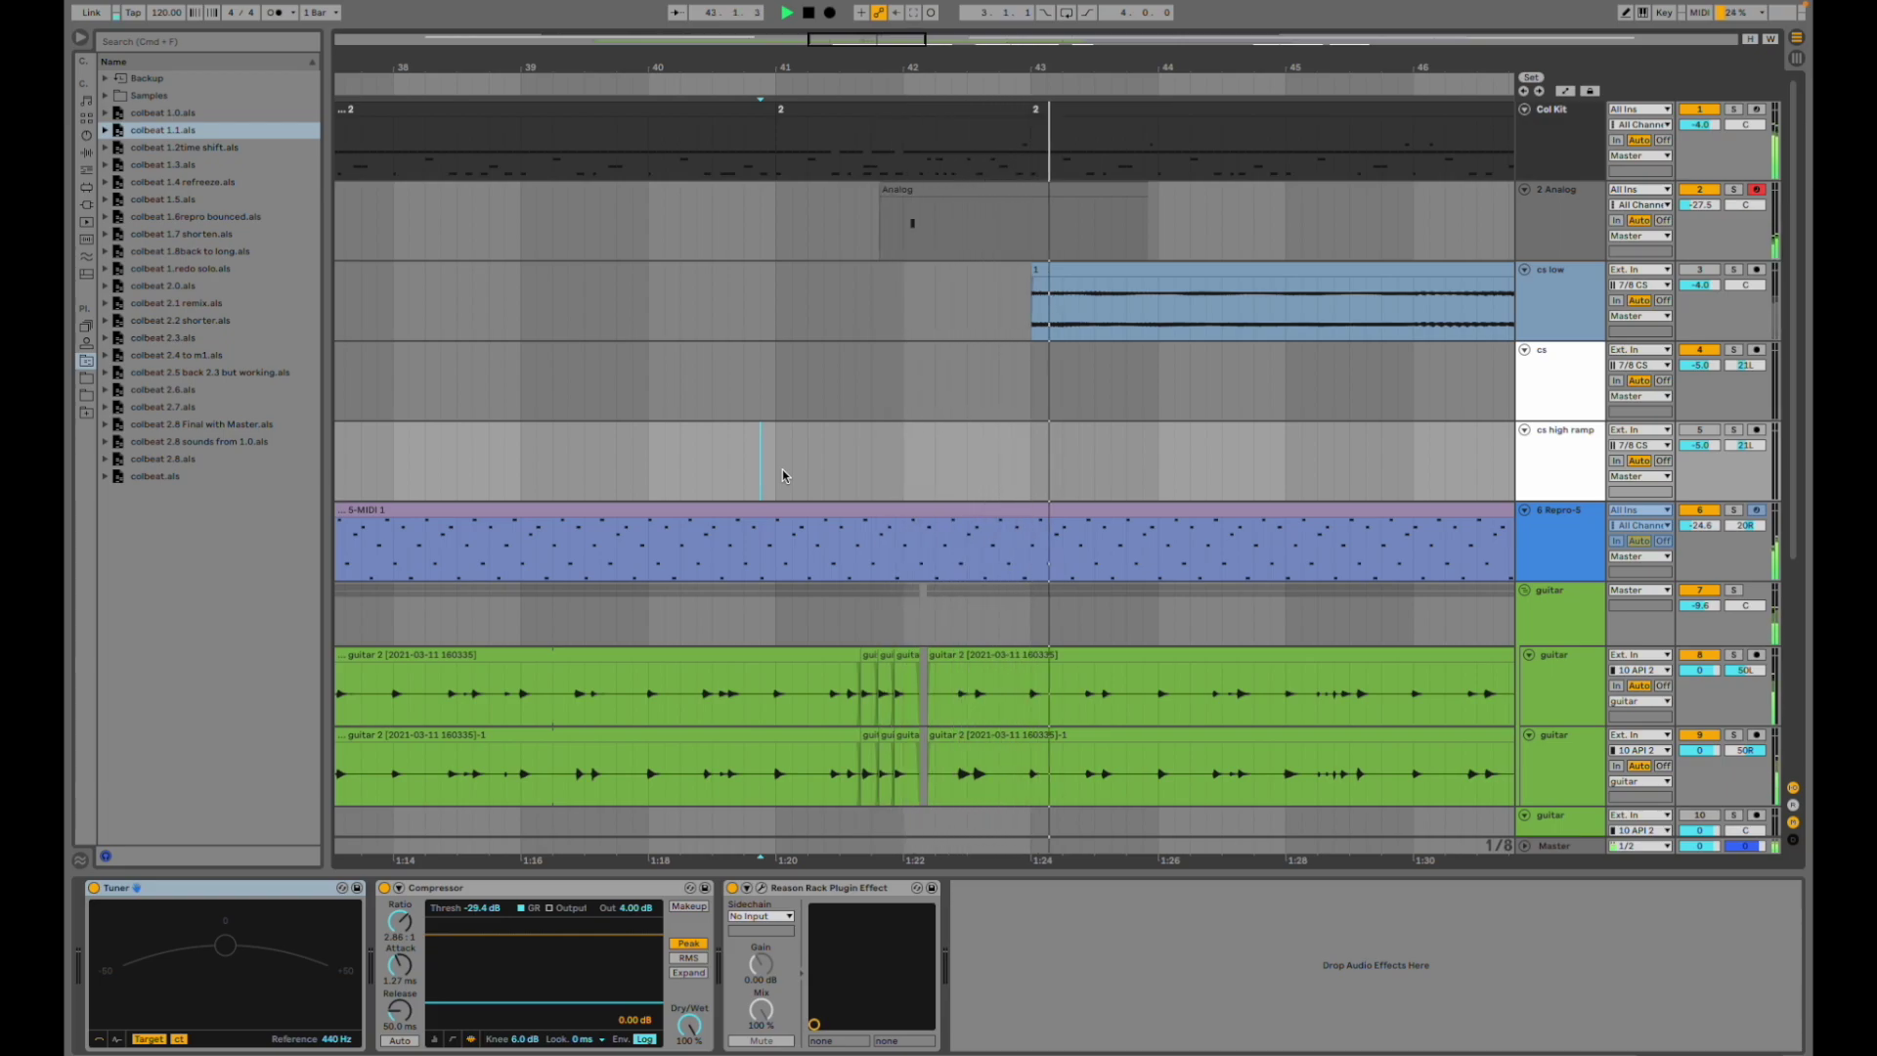
pyautogui.scroll(-5, 1058, 418)
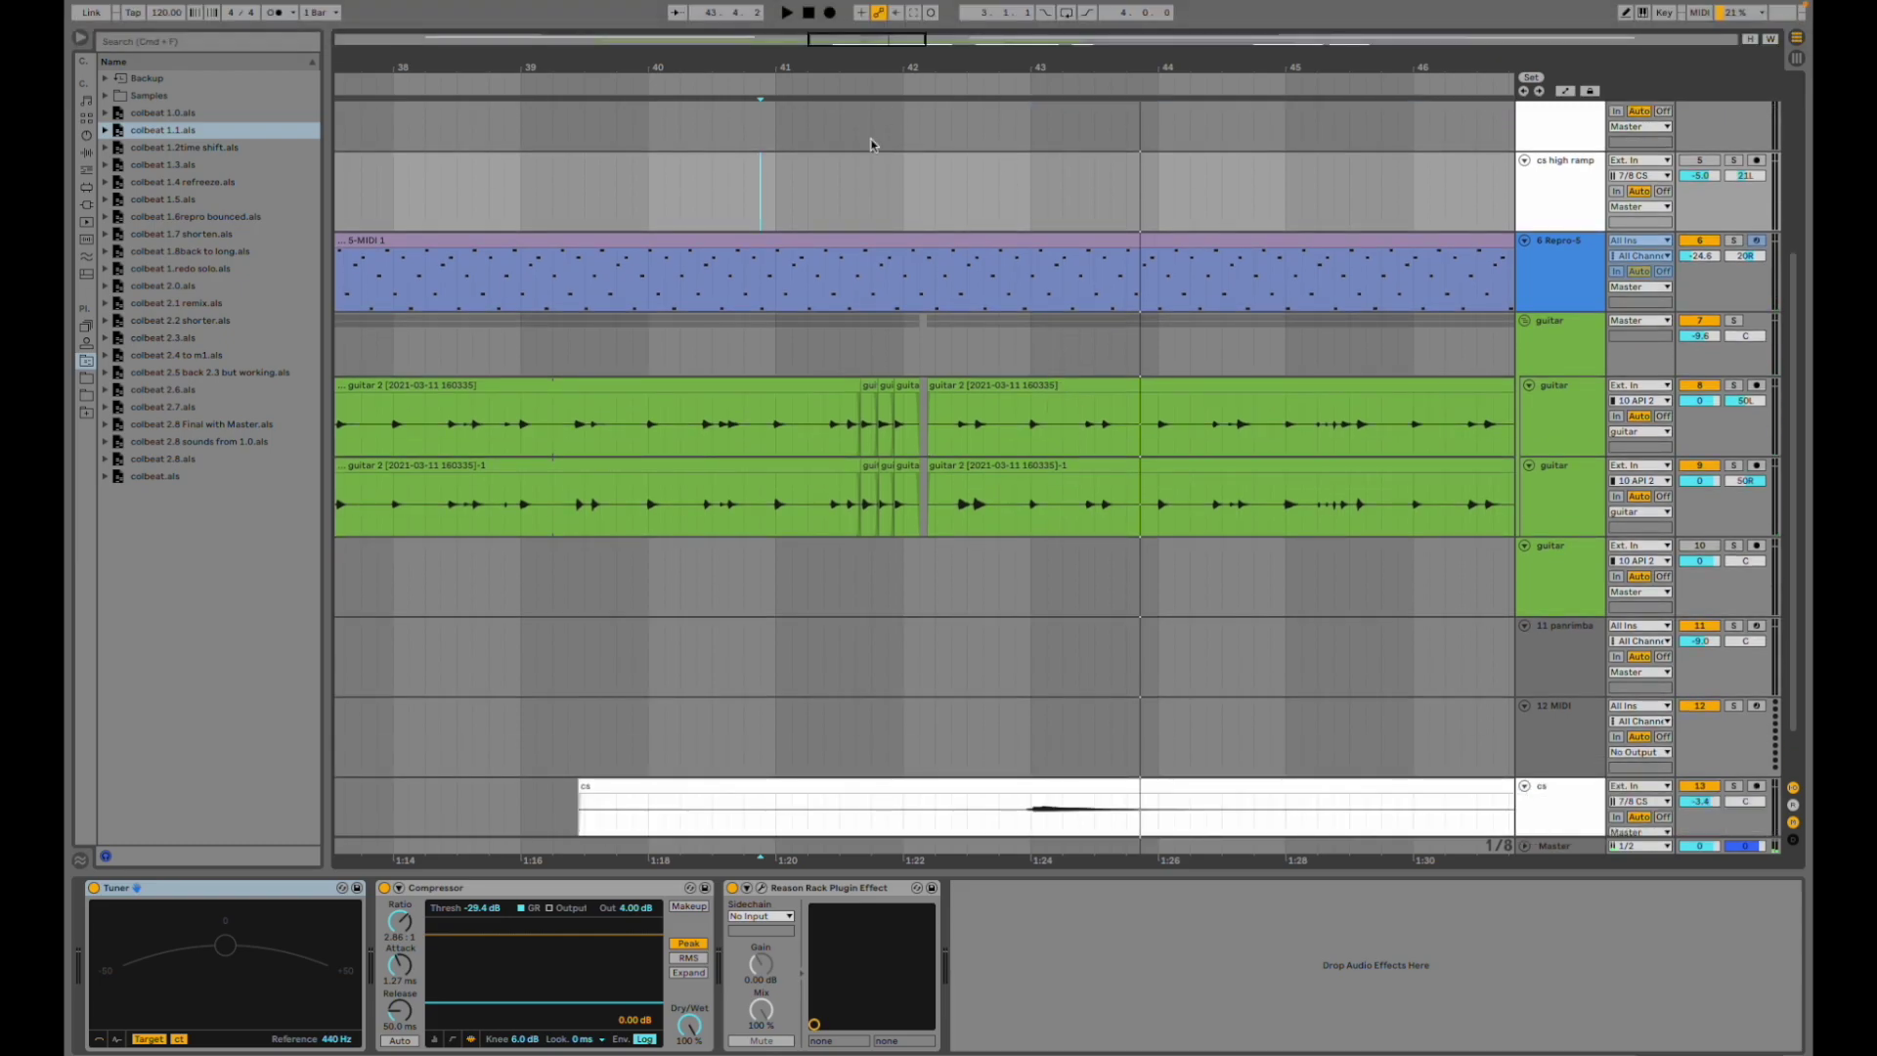
# - Open the set colbeat 1.2time shift.als and play from bar 41 through the time signature changes at bars 42 and 43
pyautogui.moveTo(874, 44); pyautogui.dragTo(873, 15)
pyautogui.scroll(-1, 982, 217)
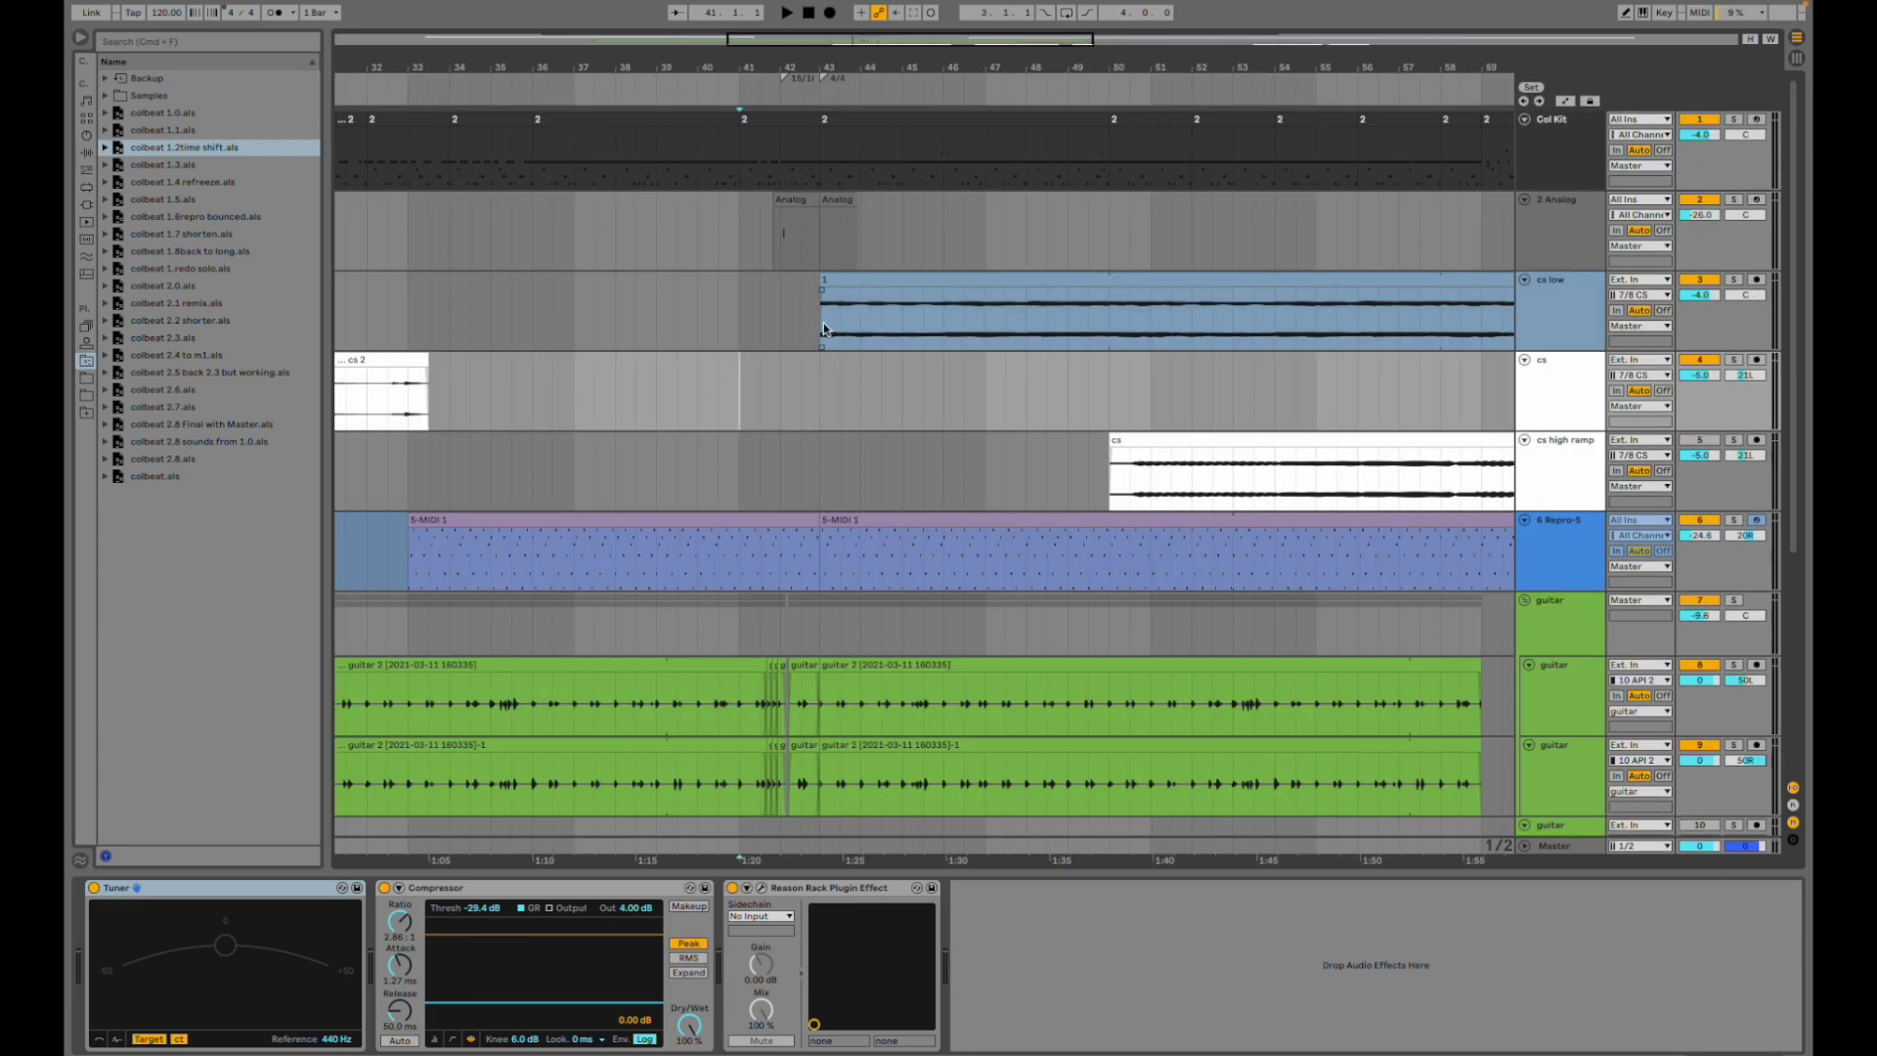
pyautogui.press('+')
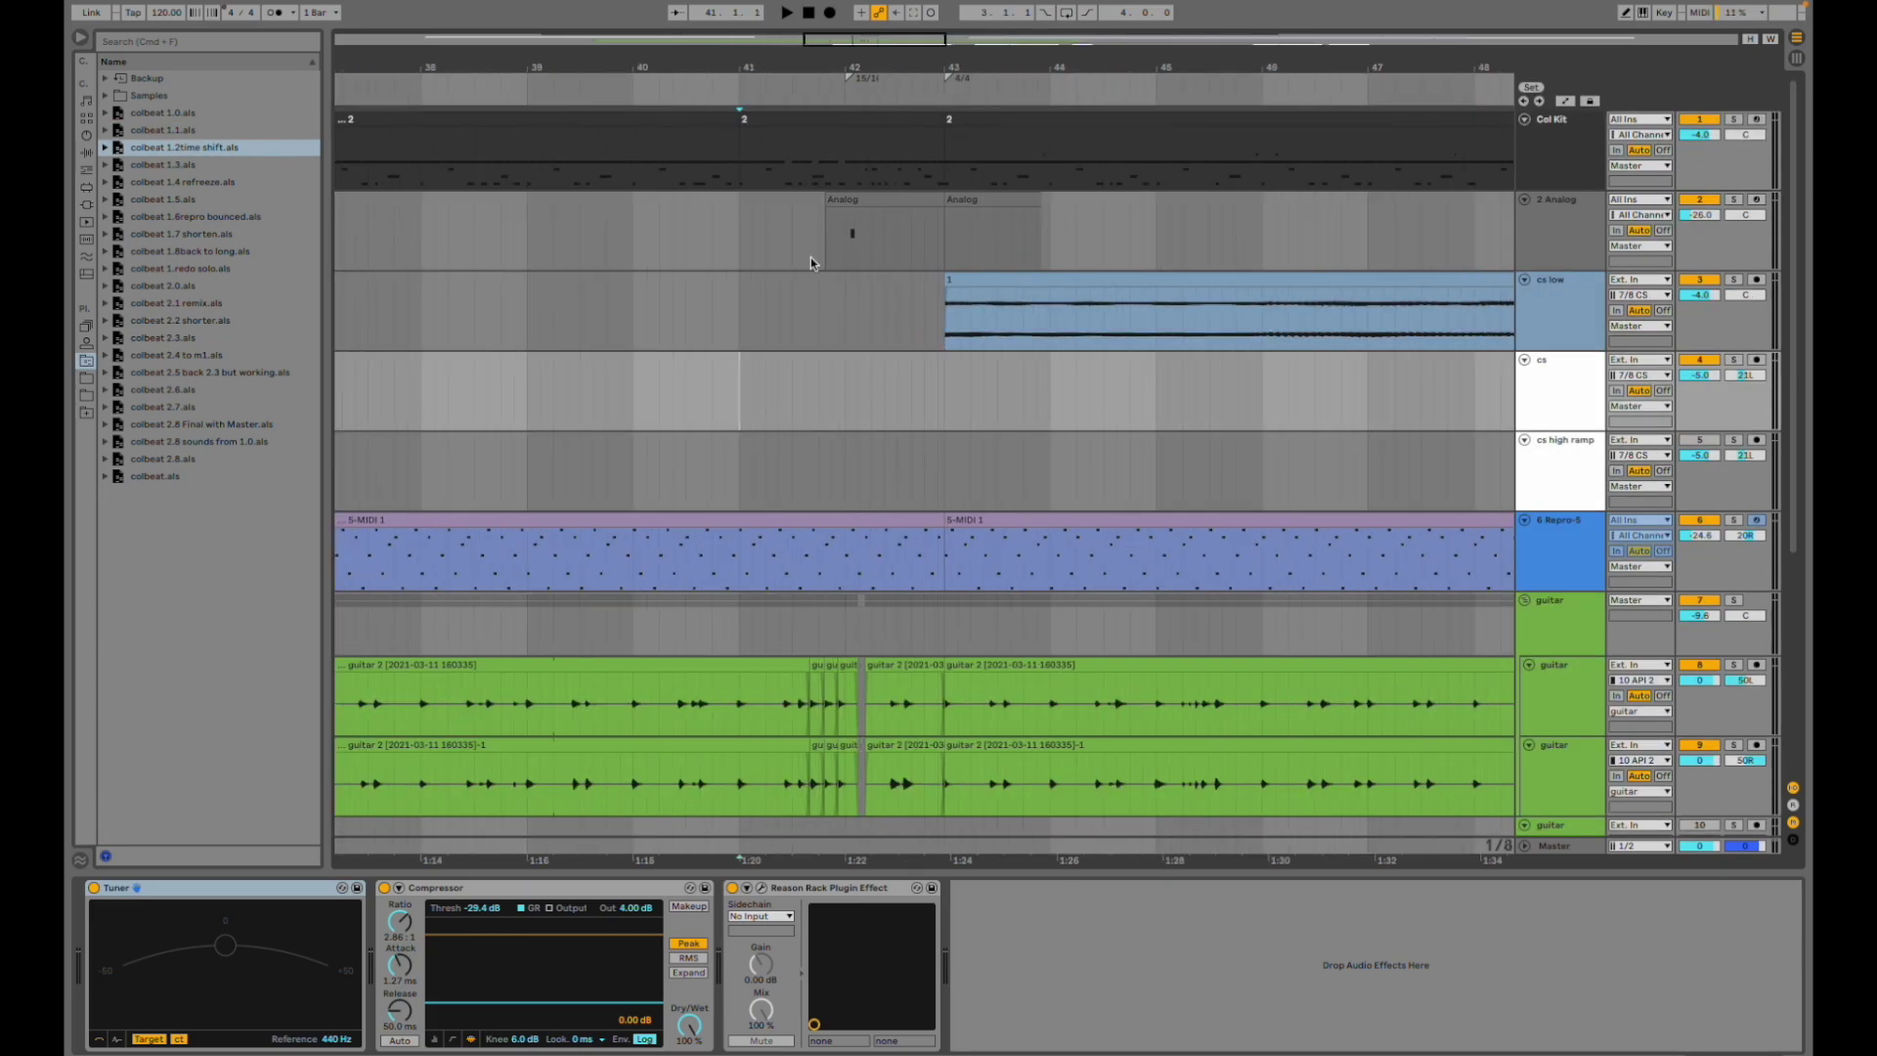
pyautogui.press('space')
pyautogui.scroll(3, 847, 384)
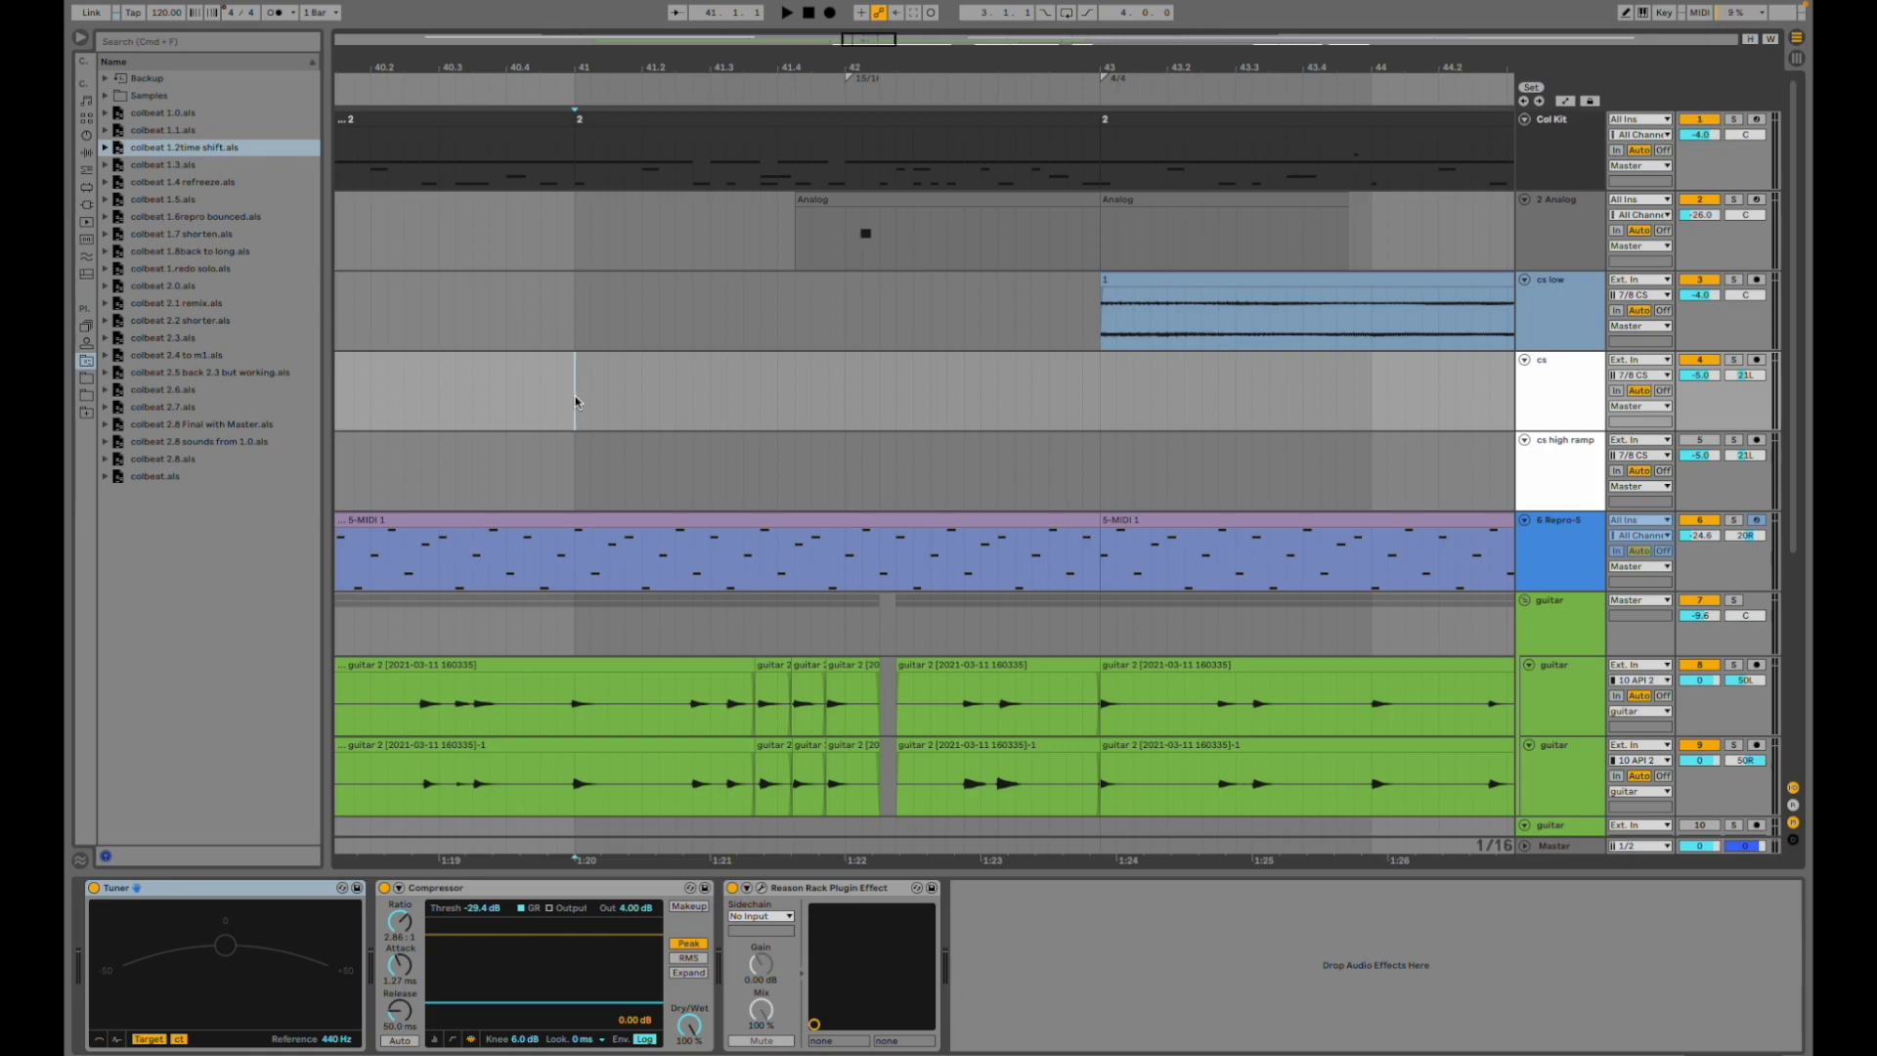
pyautogui.press('space')
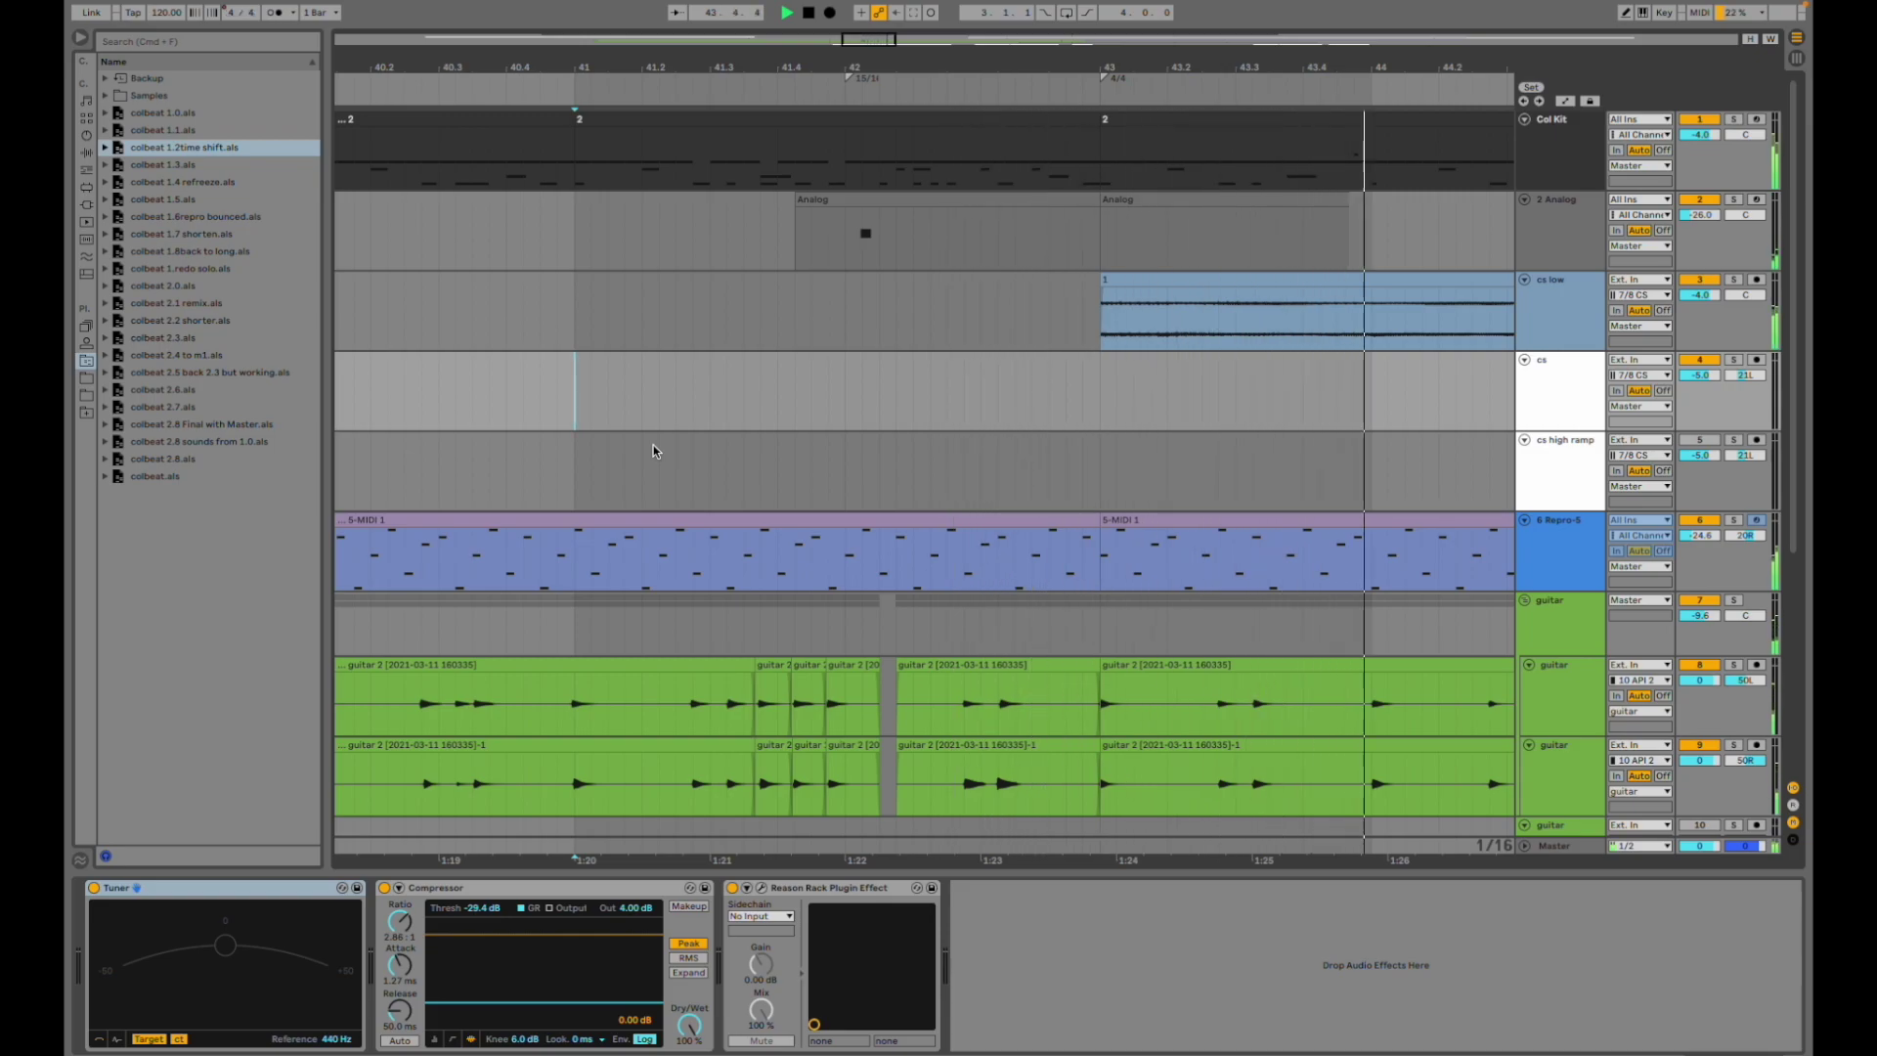
# - Examine how the clips on all tracks line up around the time signature changes at bars 42 and 43
pyautogui.scroll(-7, 927, 400)
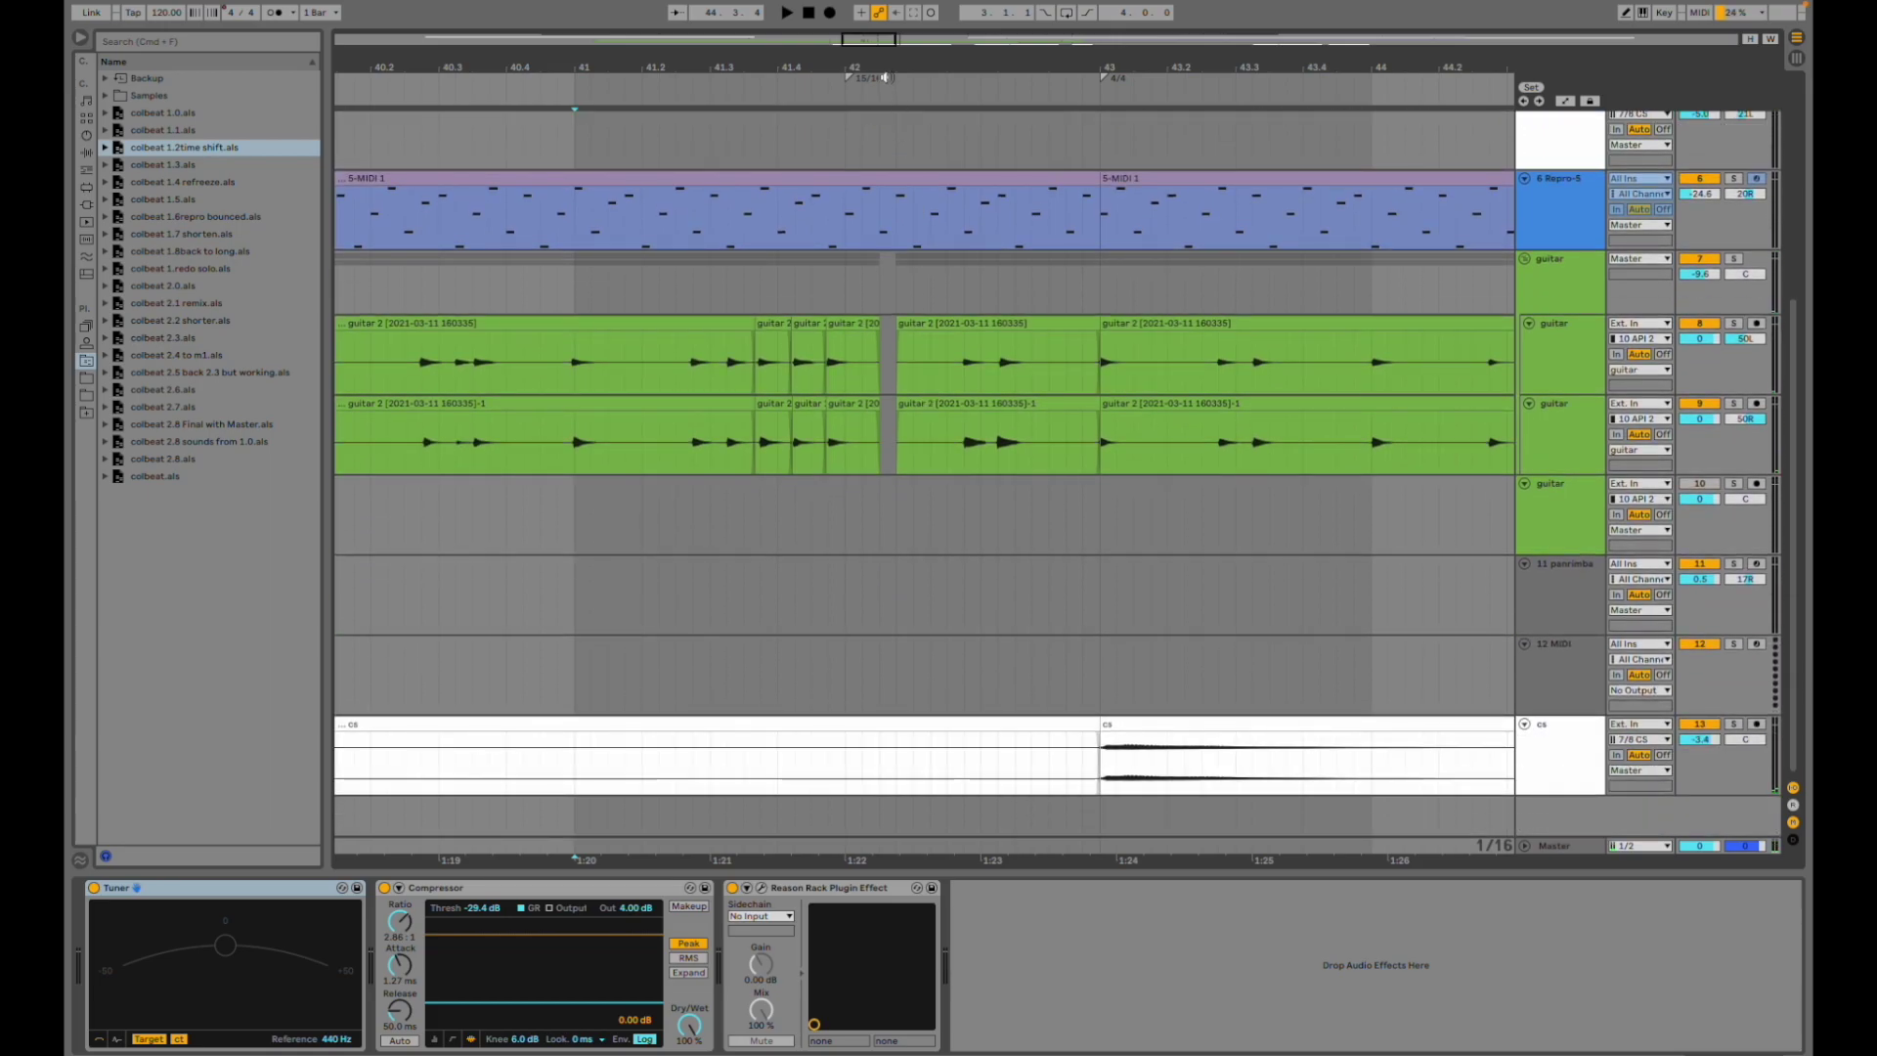
pyautogui.moveTo(883, 41); pyautogui.dragTo(885, 42)
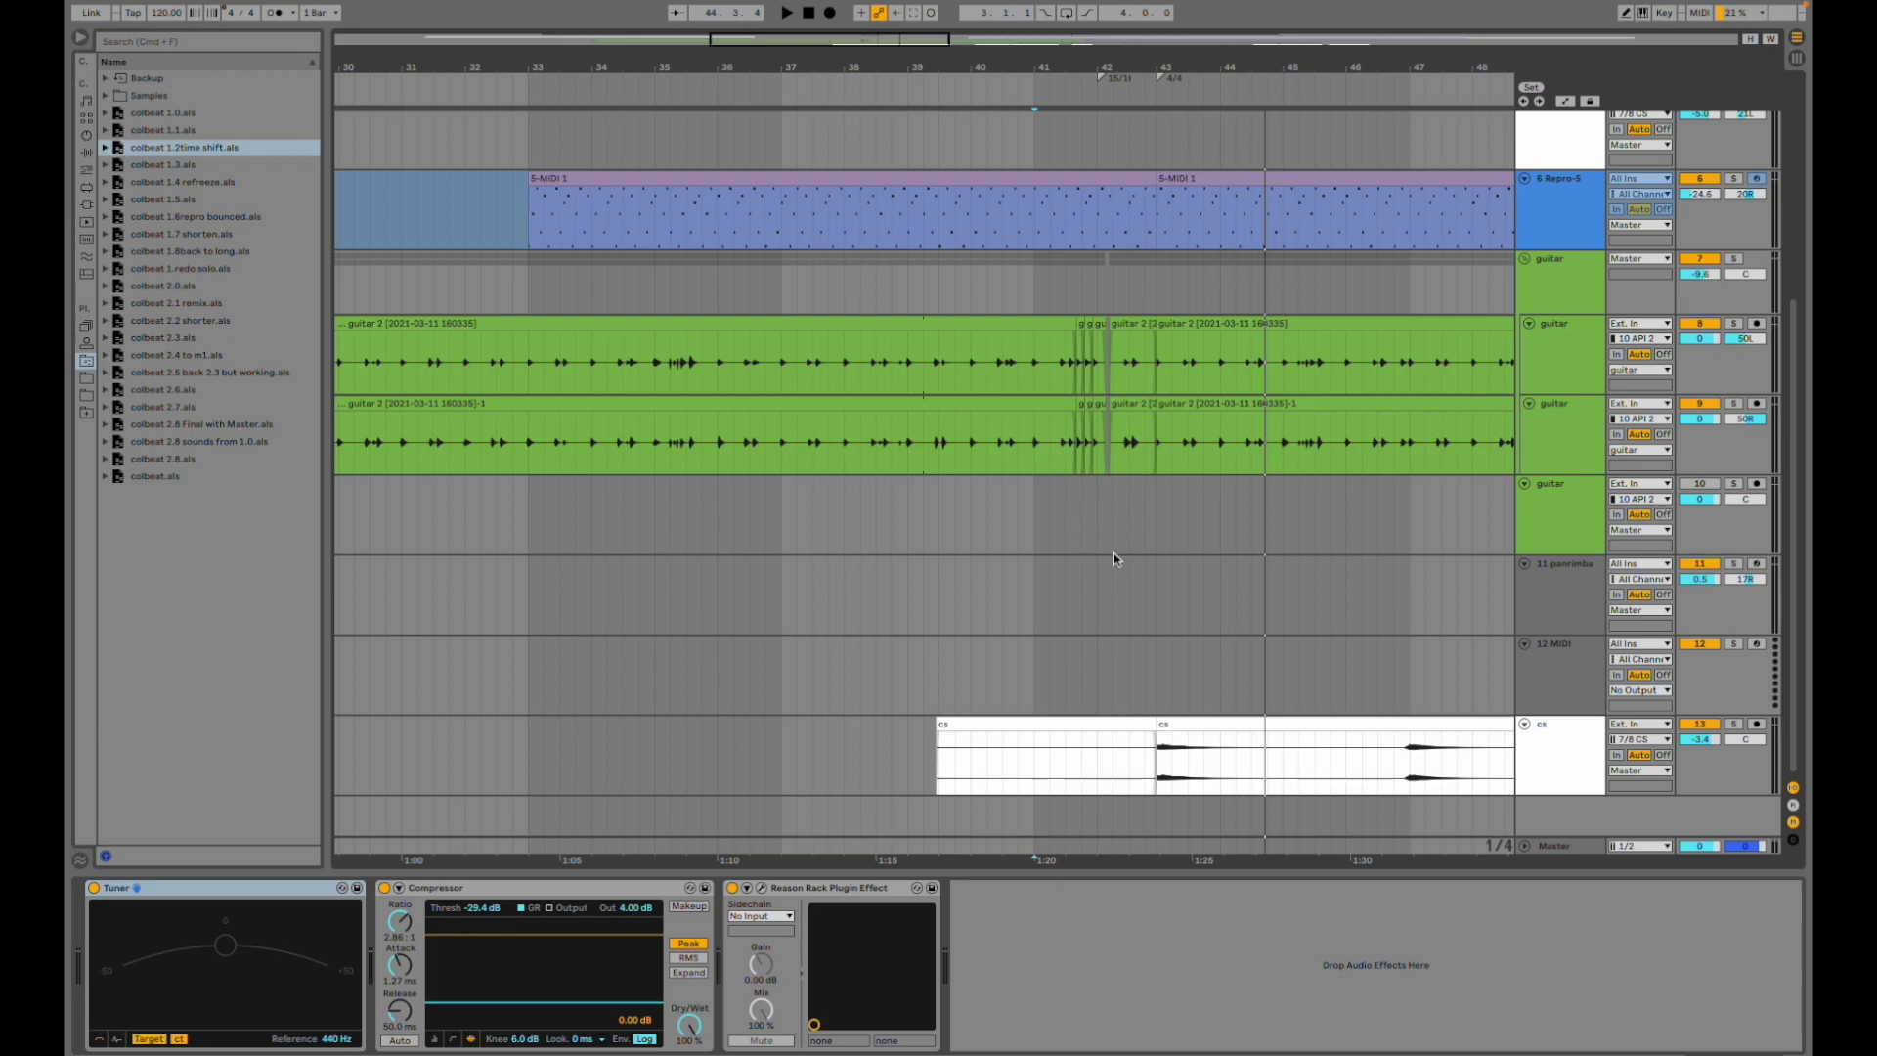
pyautogui.hscroll(3, 1115, 559)
pyautogui.scroll(3, 1114, 551)
pyautogui.scroll(-3, 1115, 553)
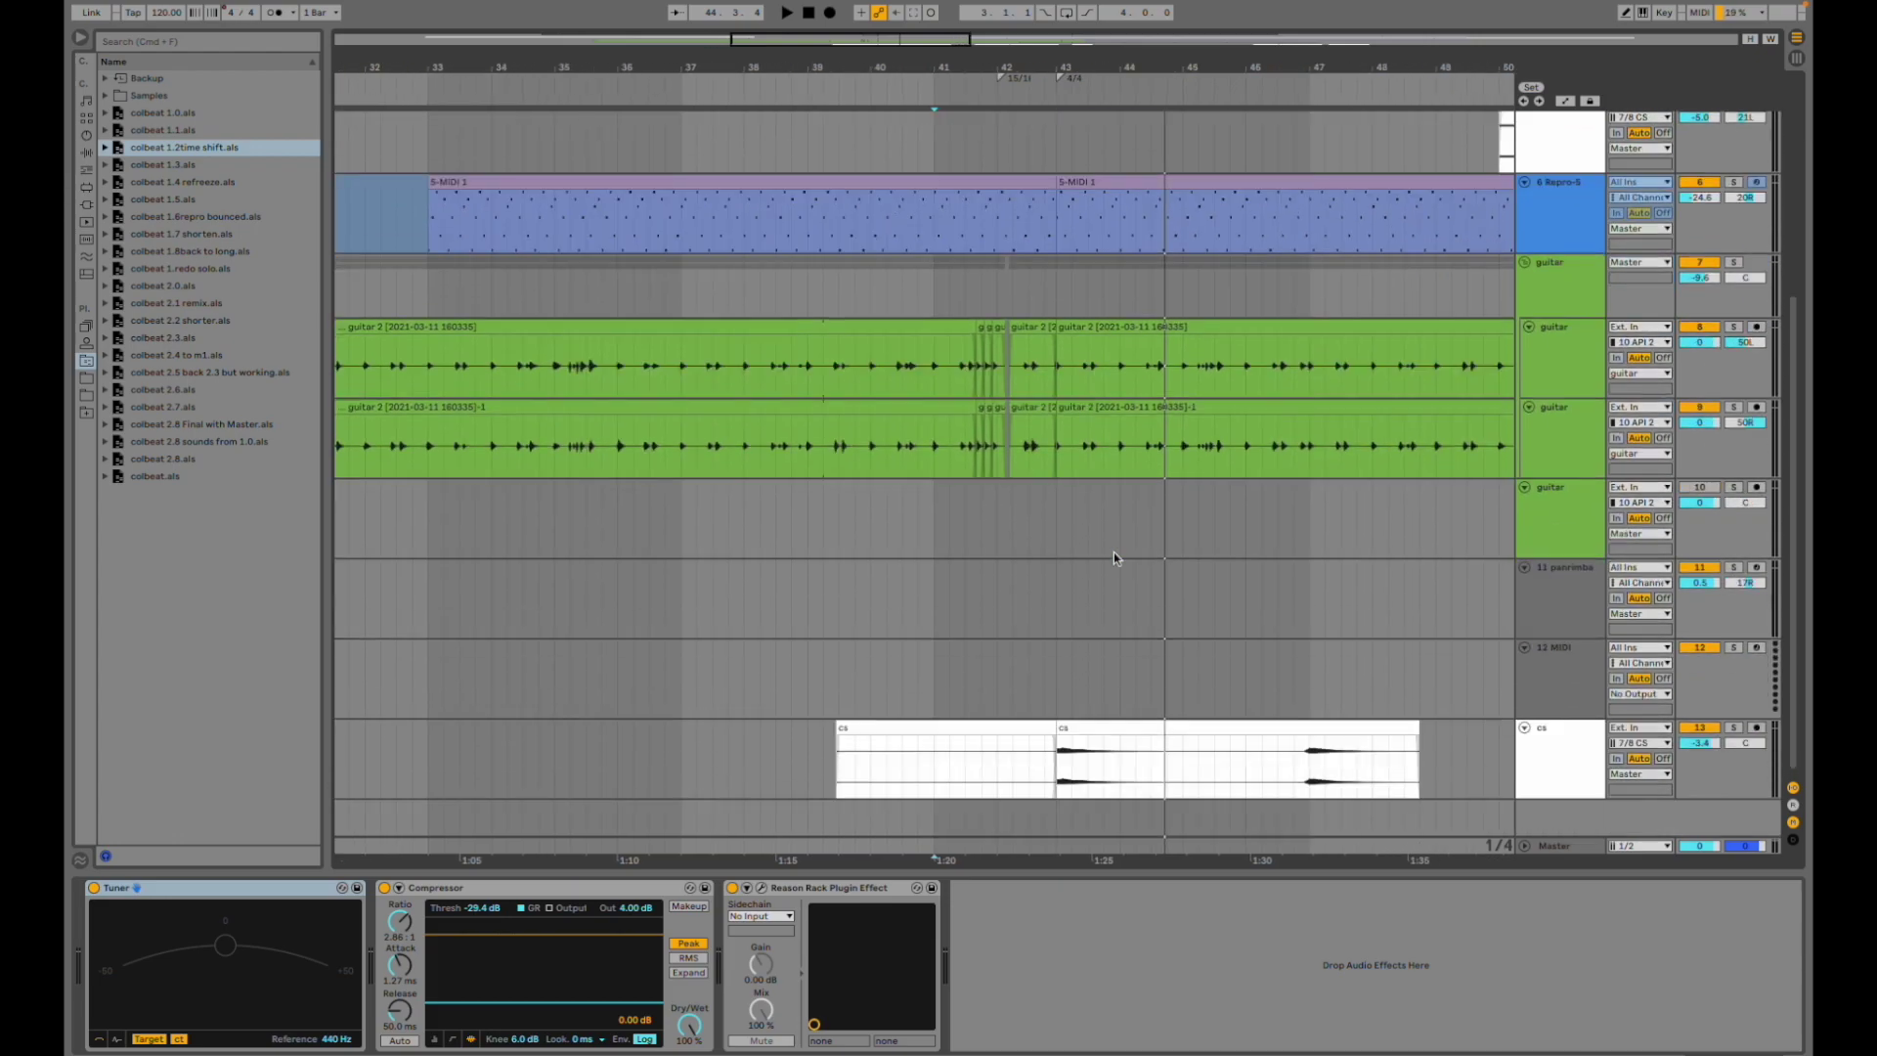
pyautogui.scroll(1, 1068, 460)
pyautogui.scroll(5, 1069, 459)
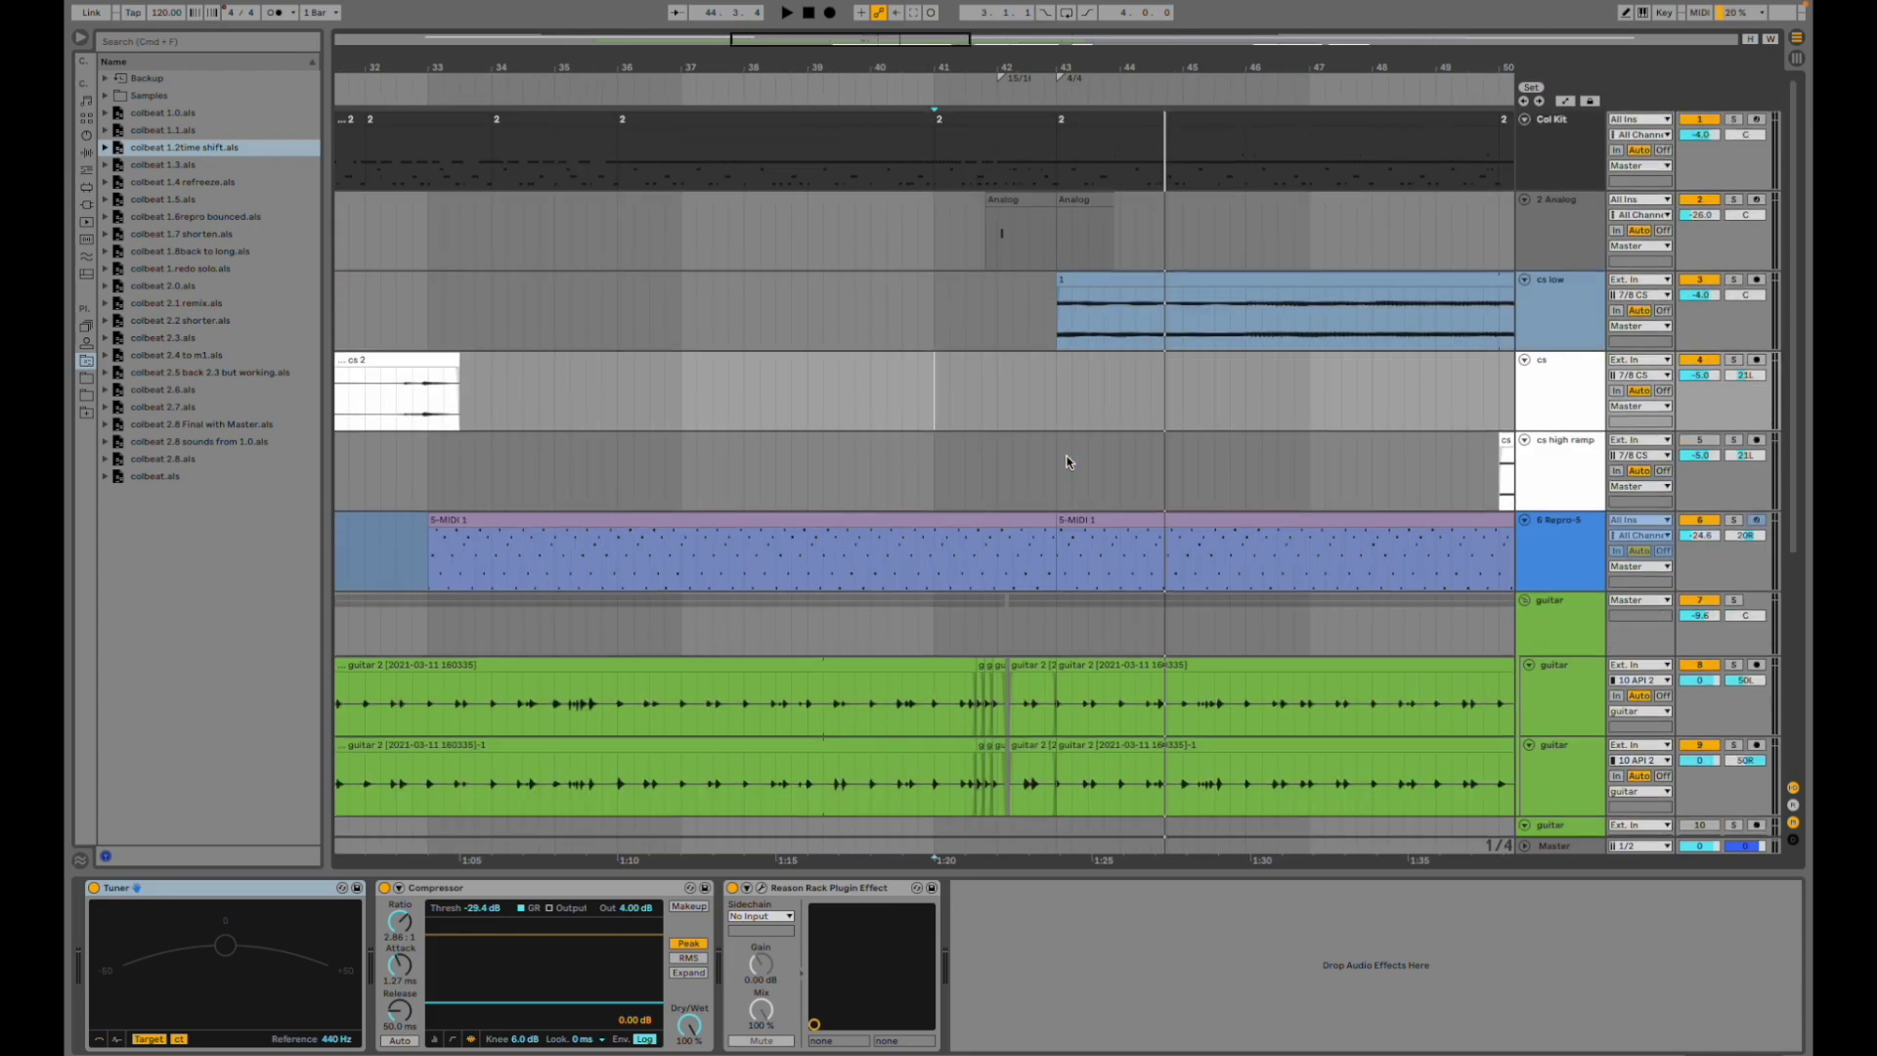
pyautogui.hscroll(3, 1075, 451)
pyautogui.hscroll(1, 1079, 451)
pyautogui.scroll(-3, 1083, 453)
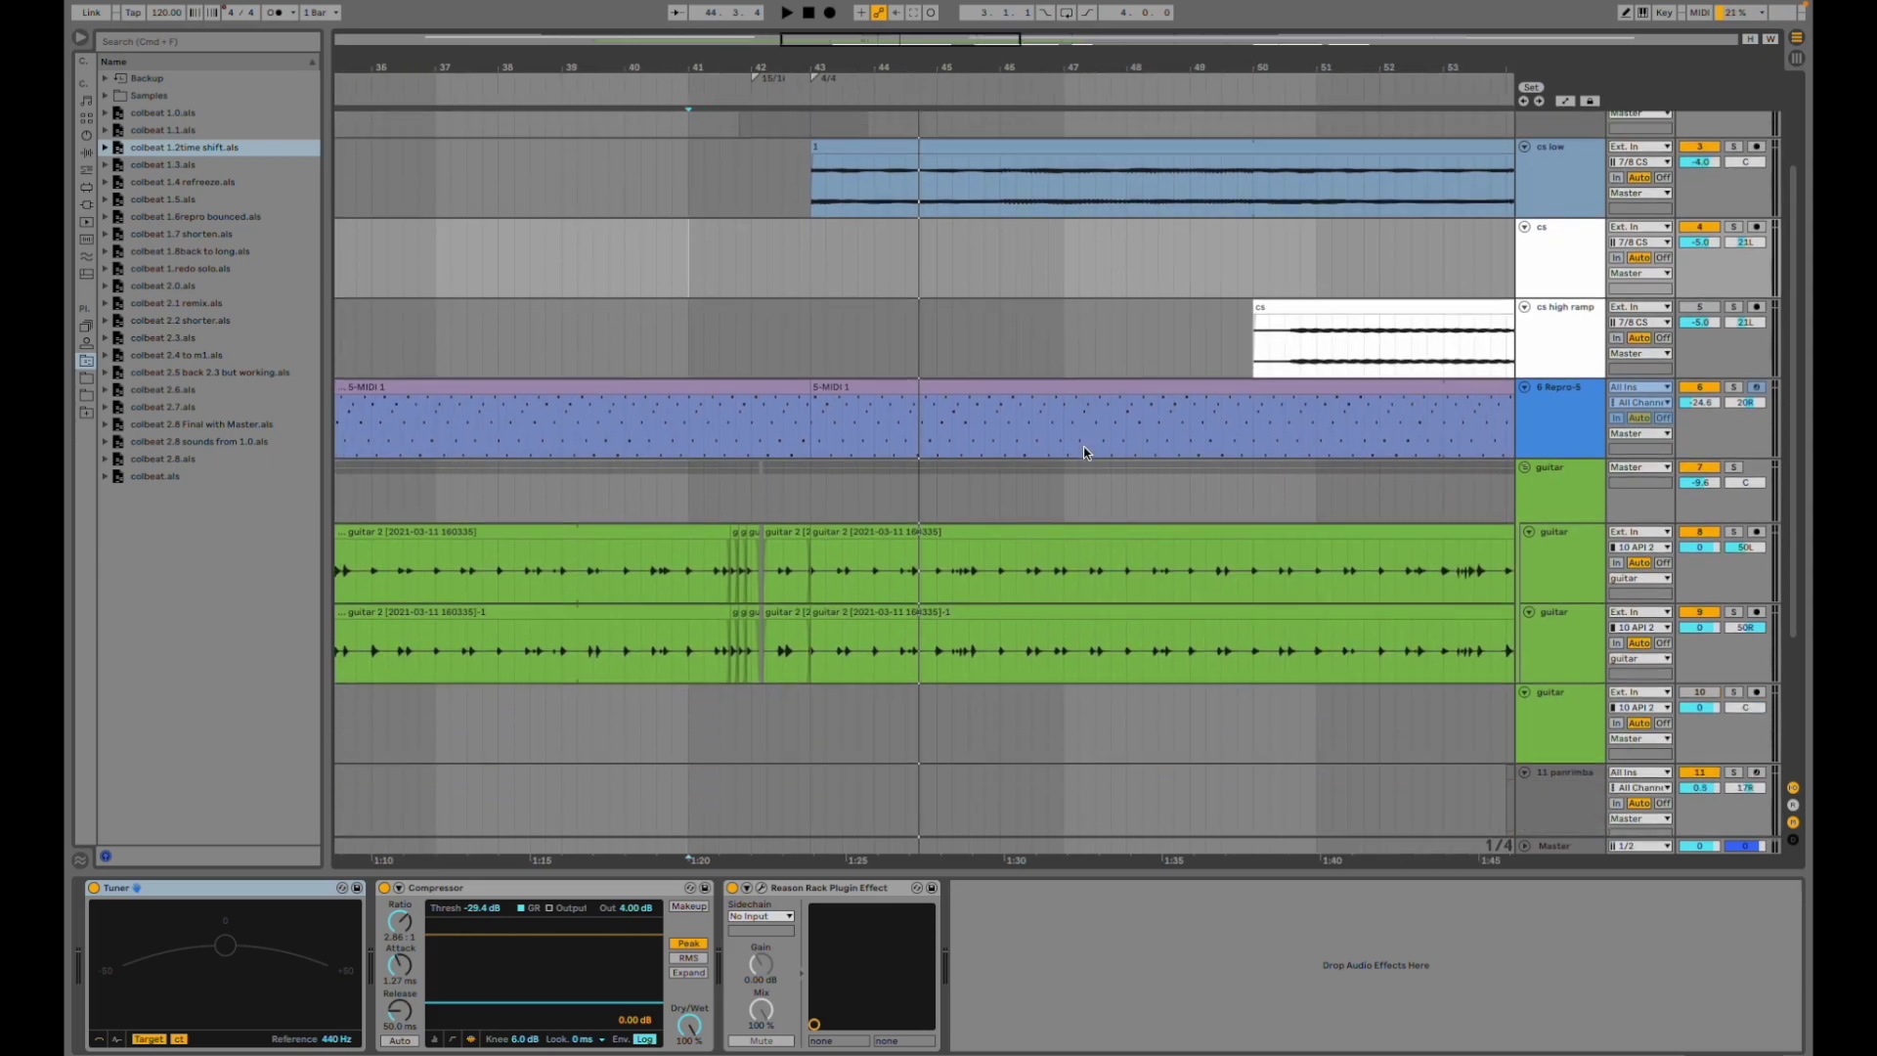
pyautogui.scroll(-5, 1083, 451)
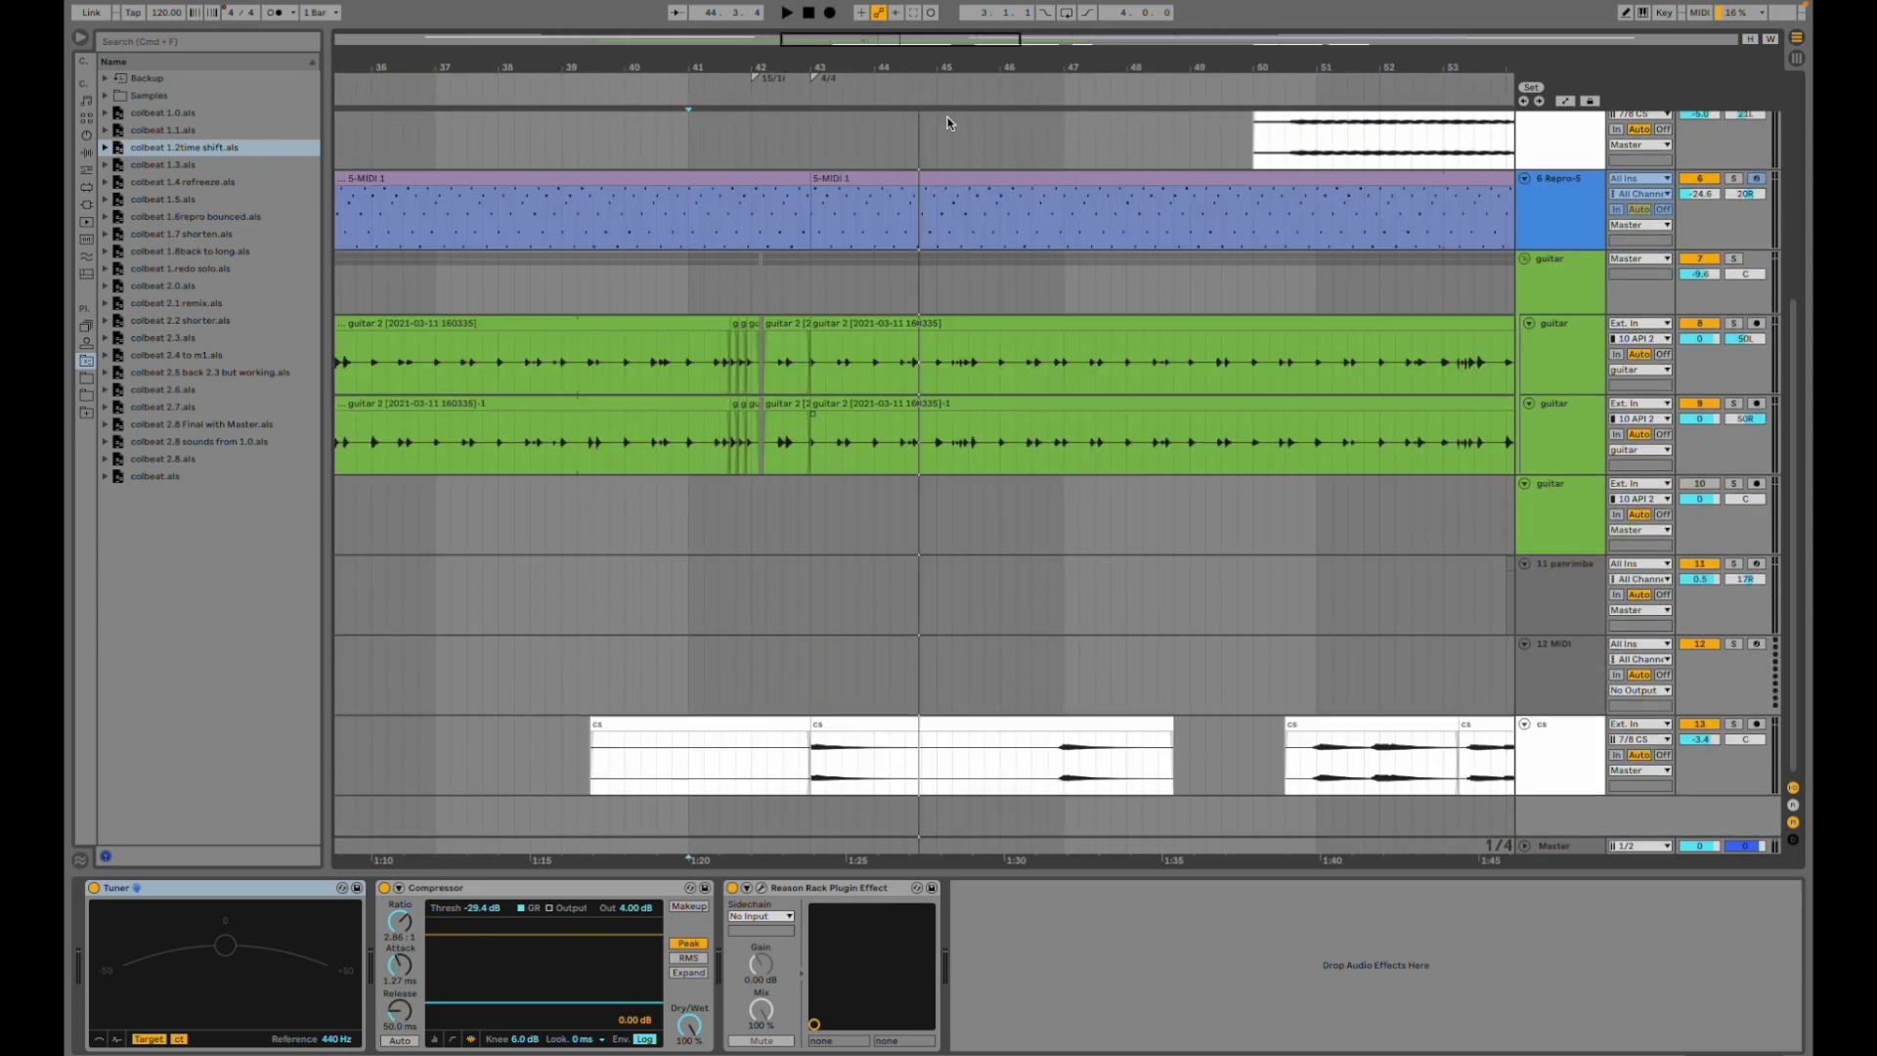
# - Play the arrangement from the start of the panrimba clip, showing that track's devices
pyautogui.moveTo(942, 40); pyautogui.dragTo(942, 8)
pyautogui.hscroll(3, 1197, 473)
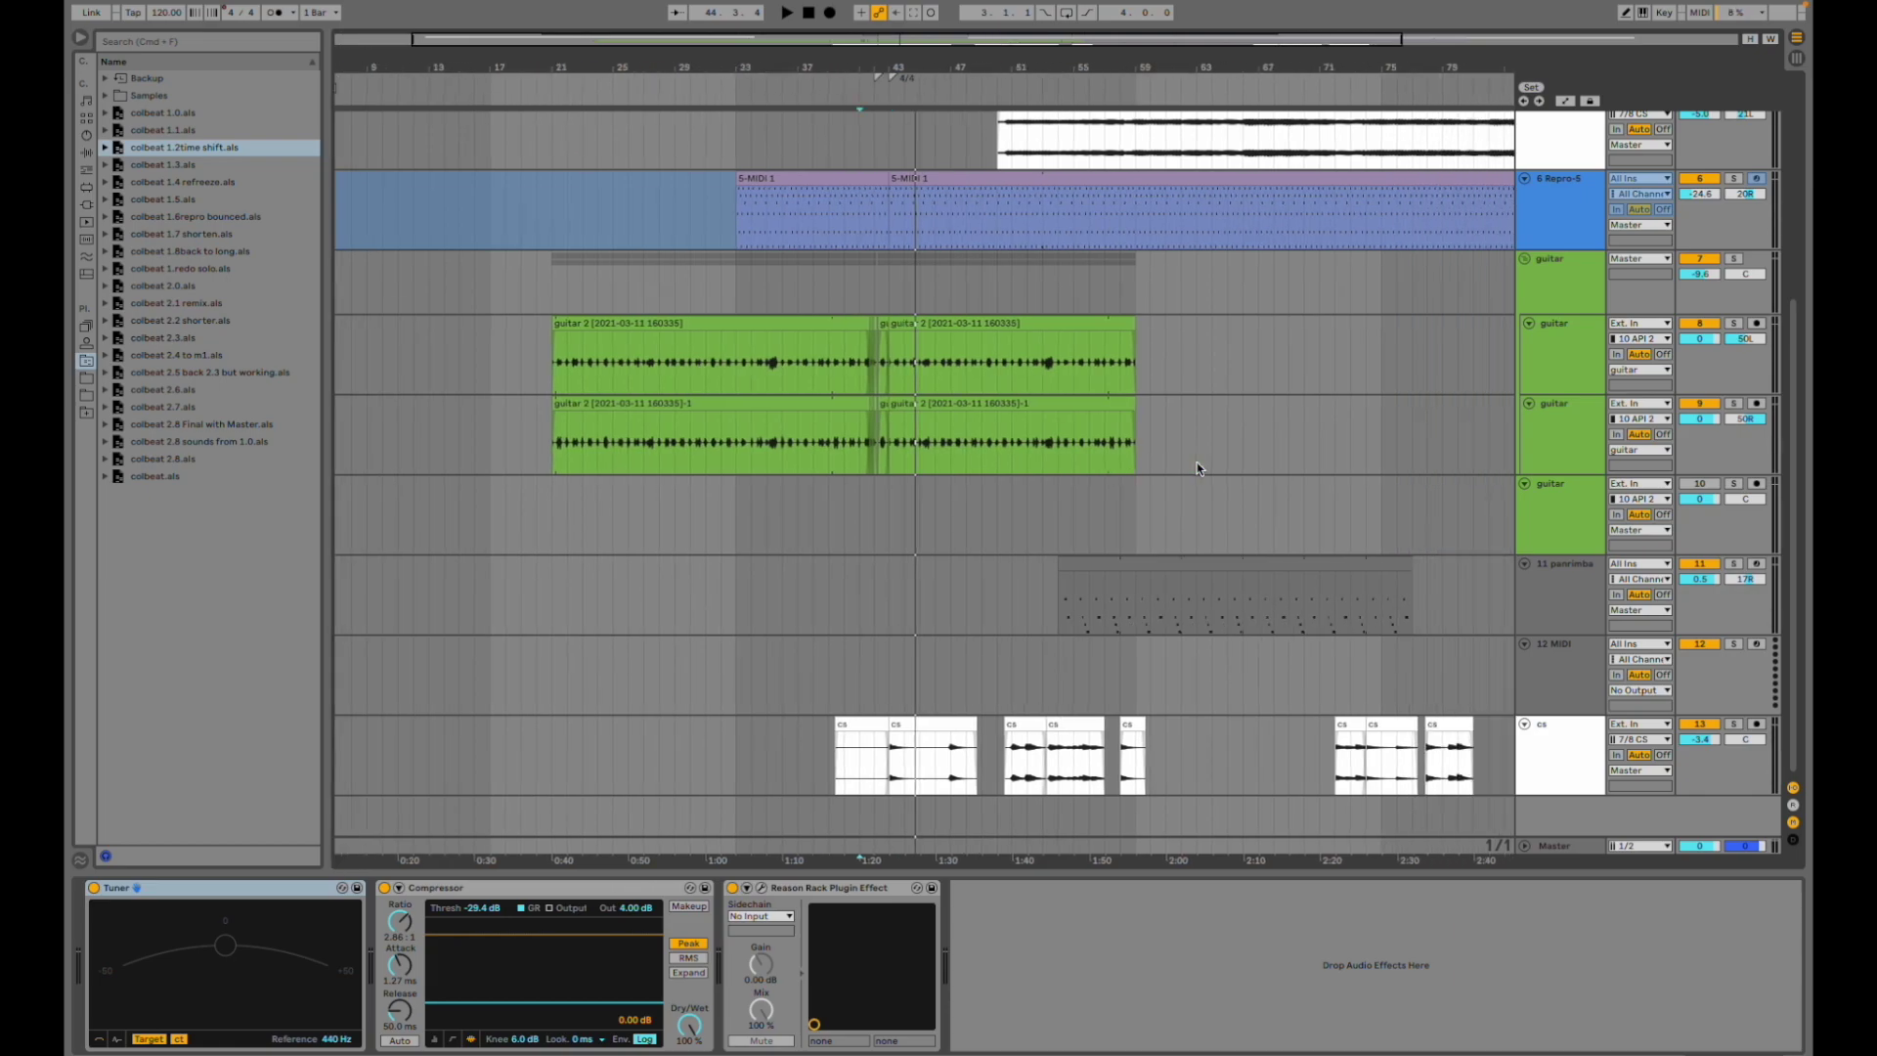
pyautogui.click(1011, 618)
pyautogui.press('space')
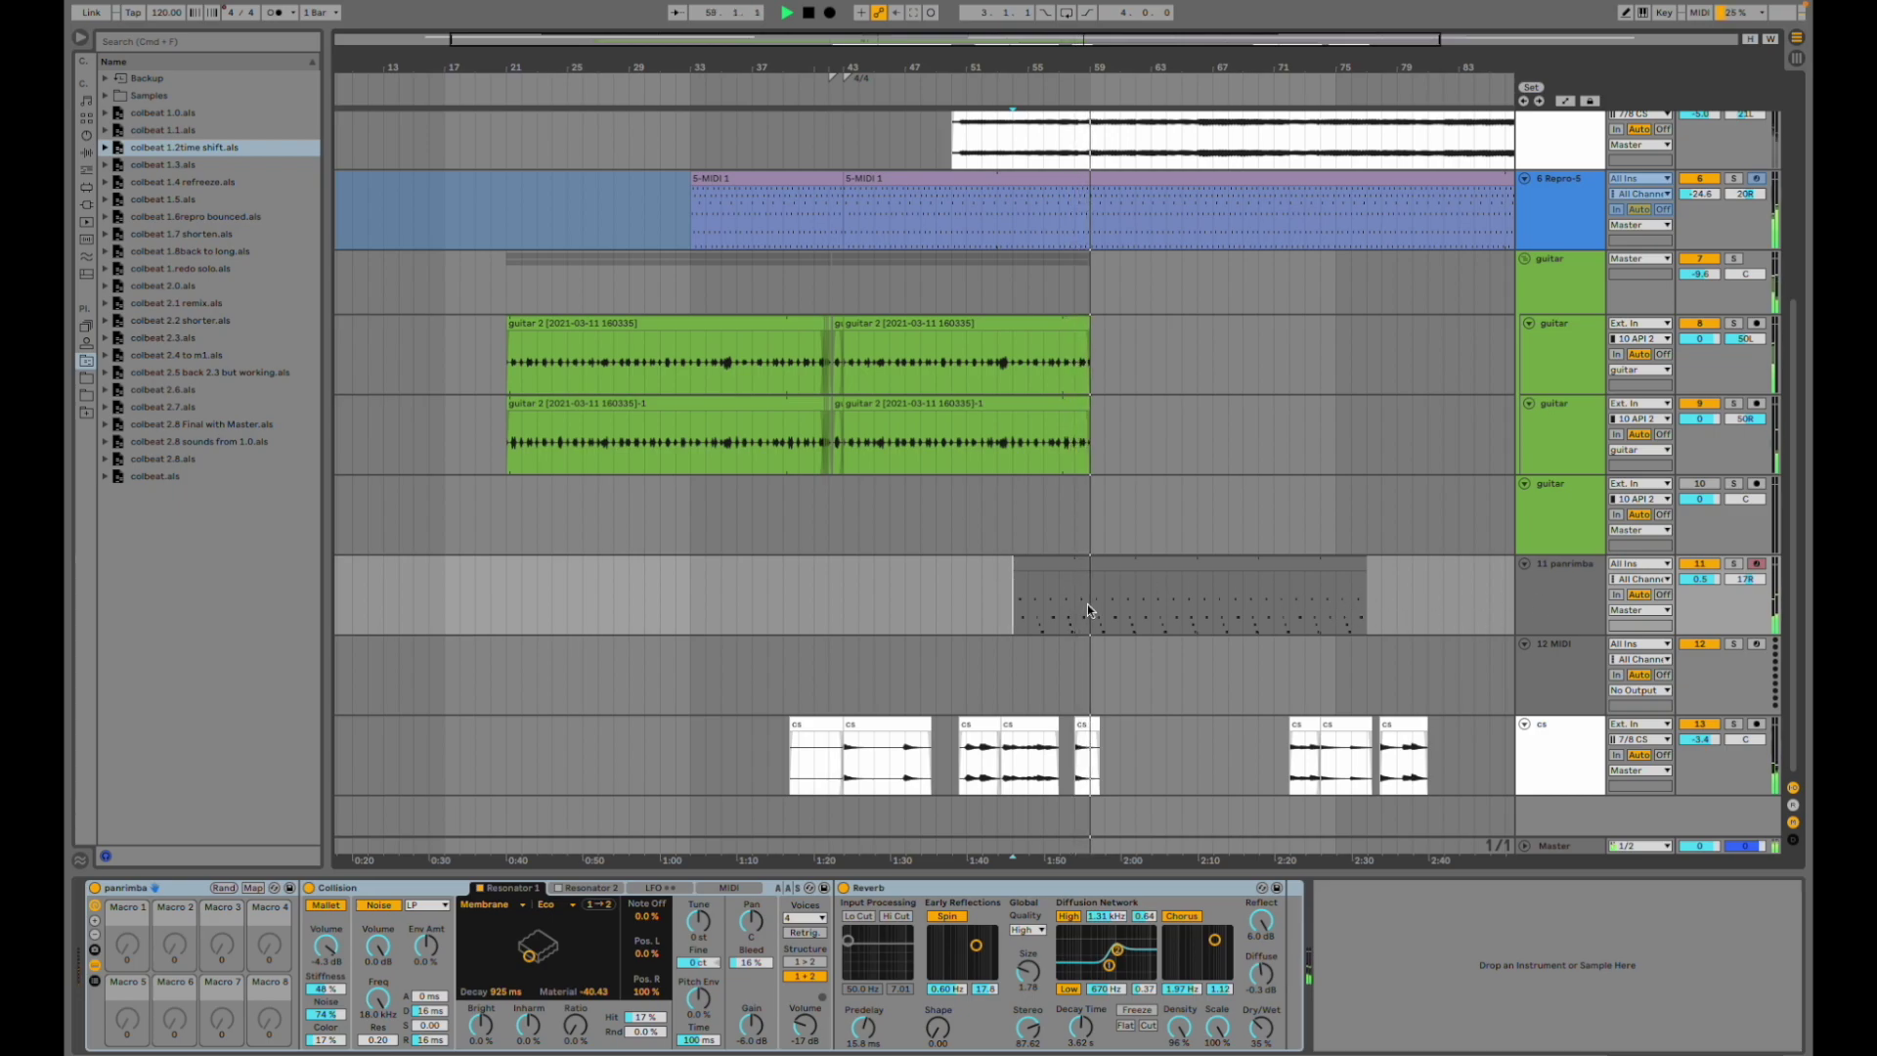
# - Solo the panrimba track to hear its clip alone, and unsolo it to hear it with the other tracks
pyautogui.click(1734, 564)
pyautogui.press('space')
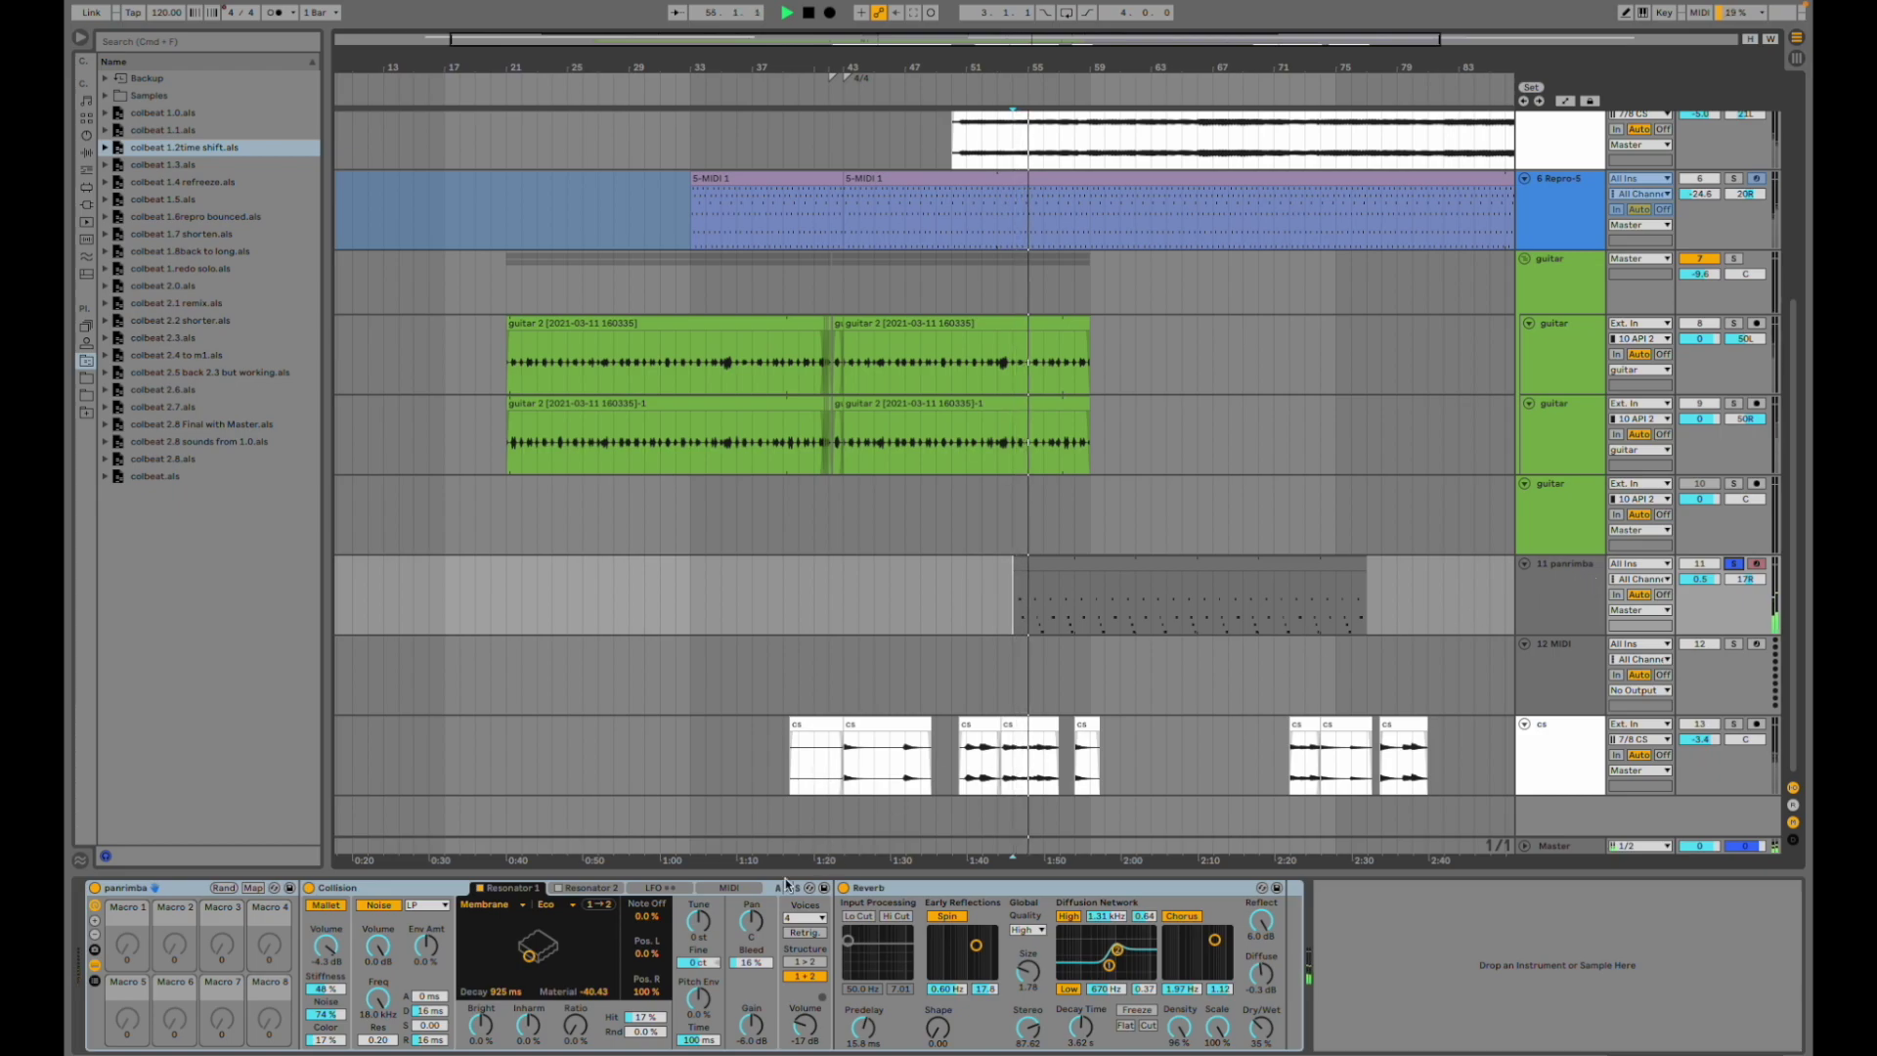
pyautogui.scroll(5, 1361, 641)
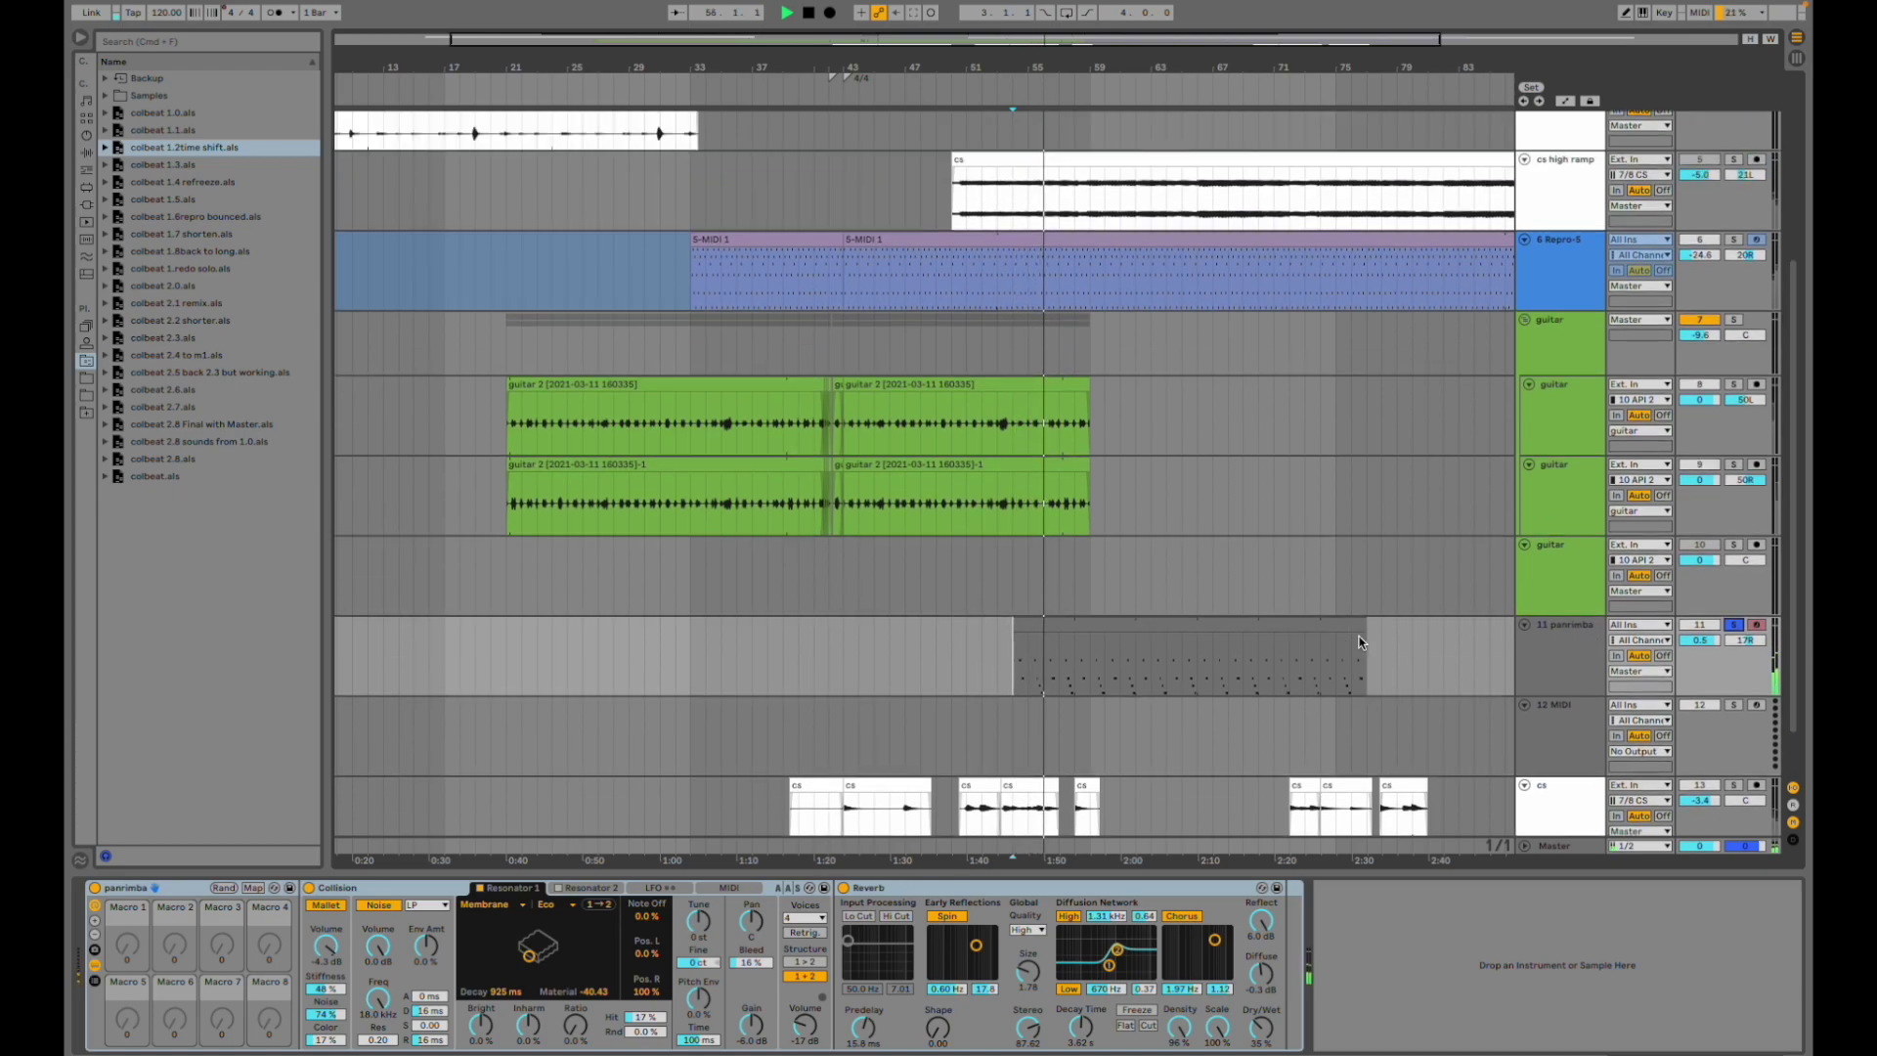
pyautogui.scroll(-5, 1361, 640)
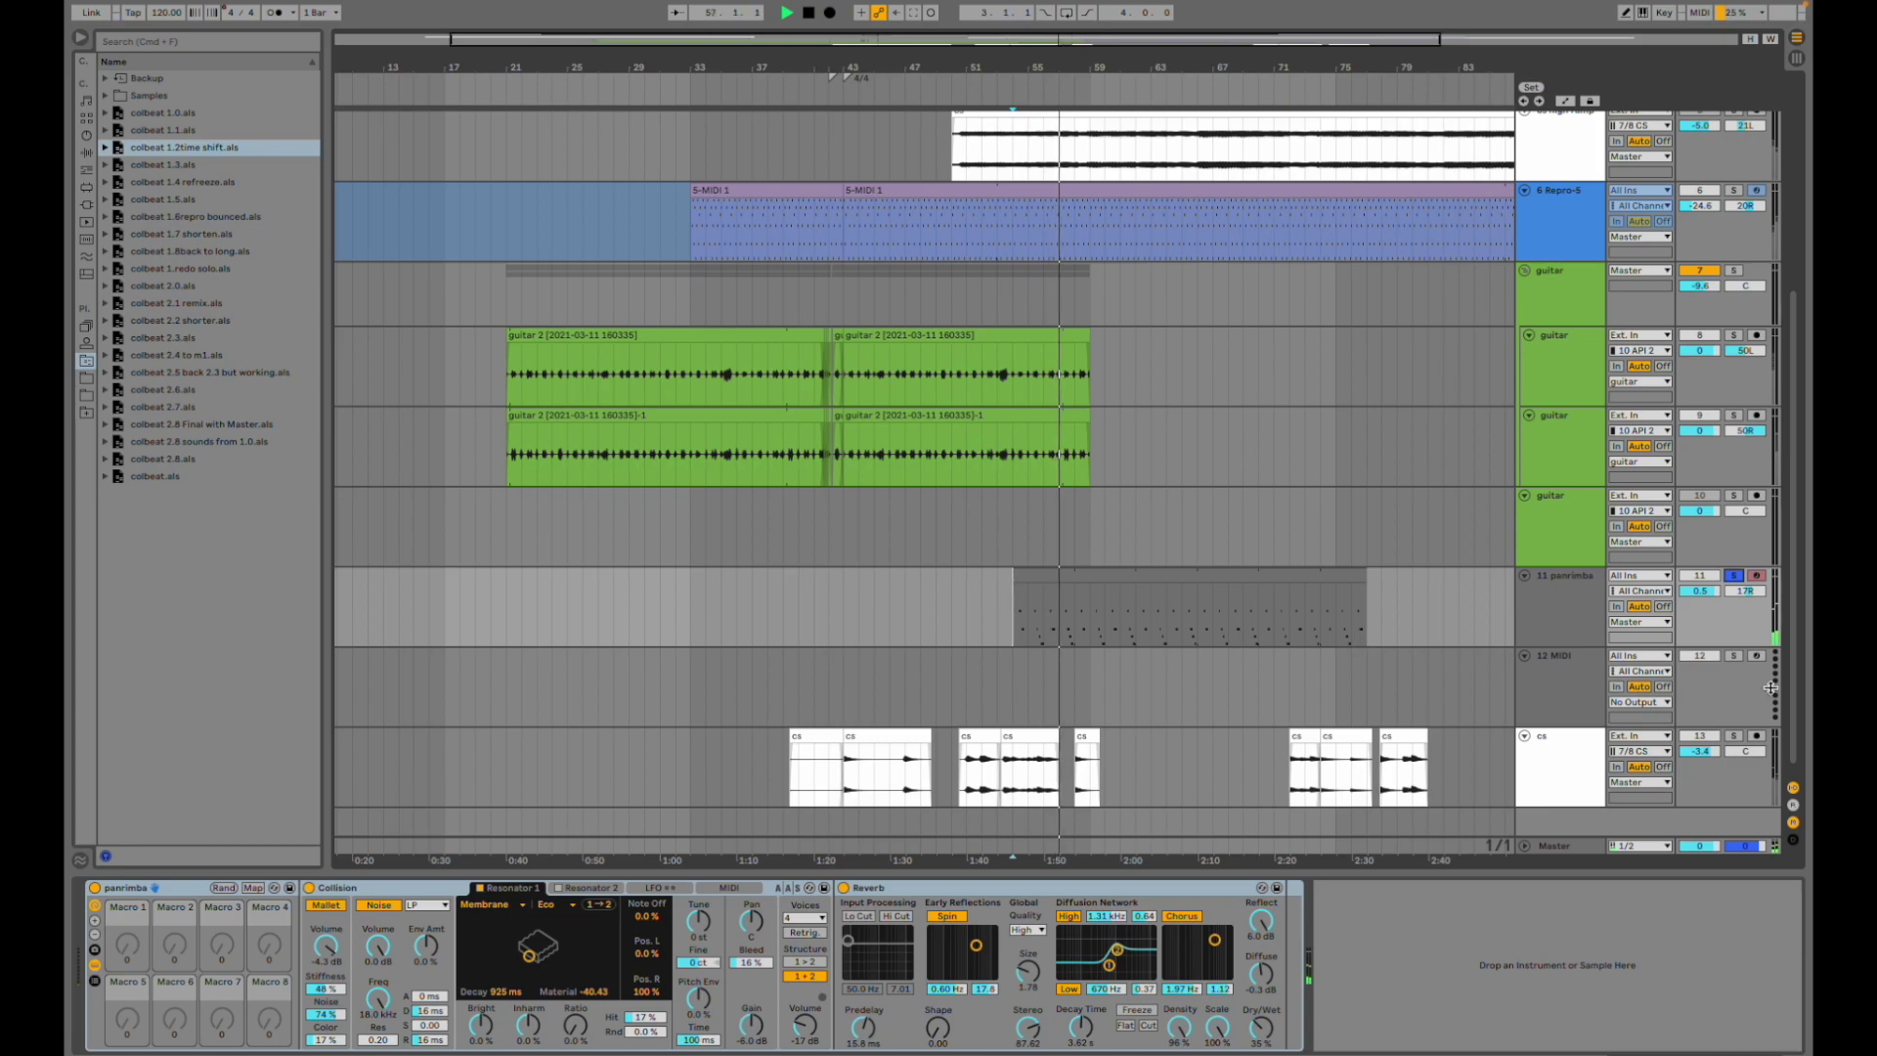
pyautogui.click(1733, 575)
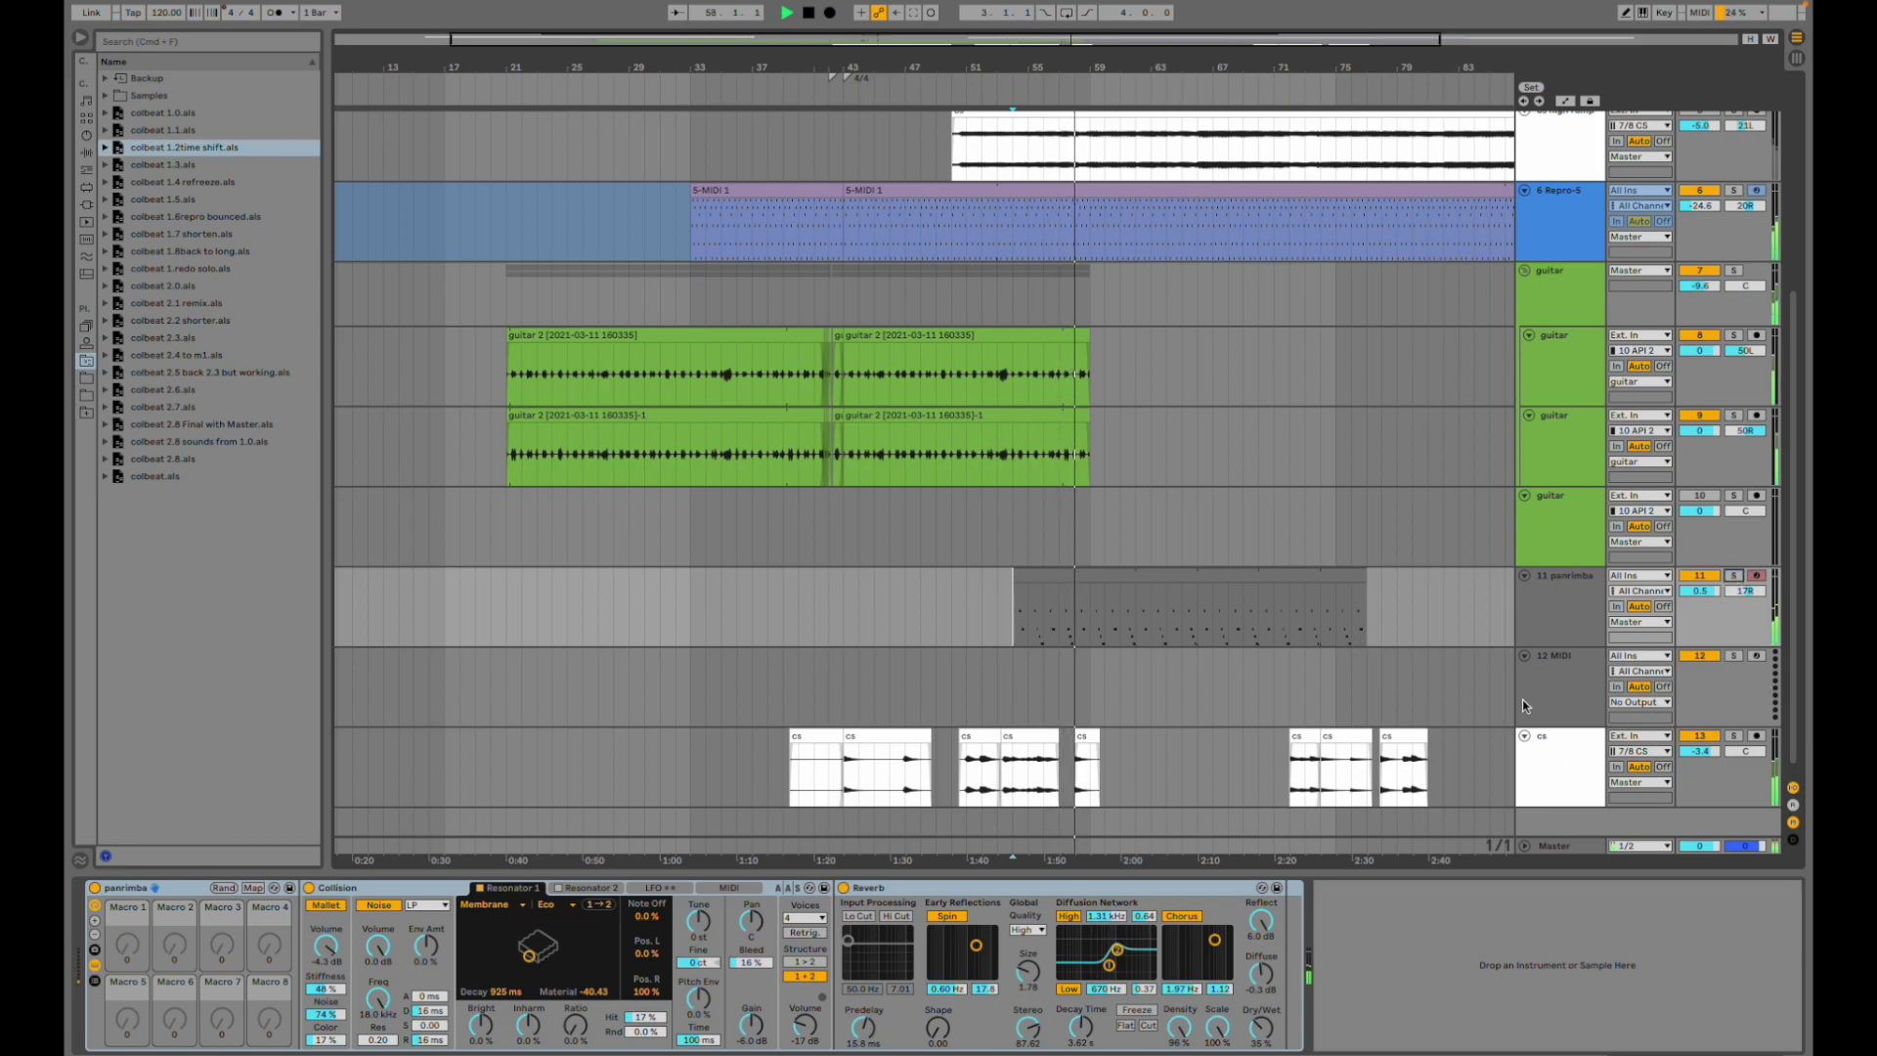
pyautogui.scroll(-1, 1357, 600)
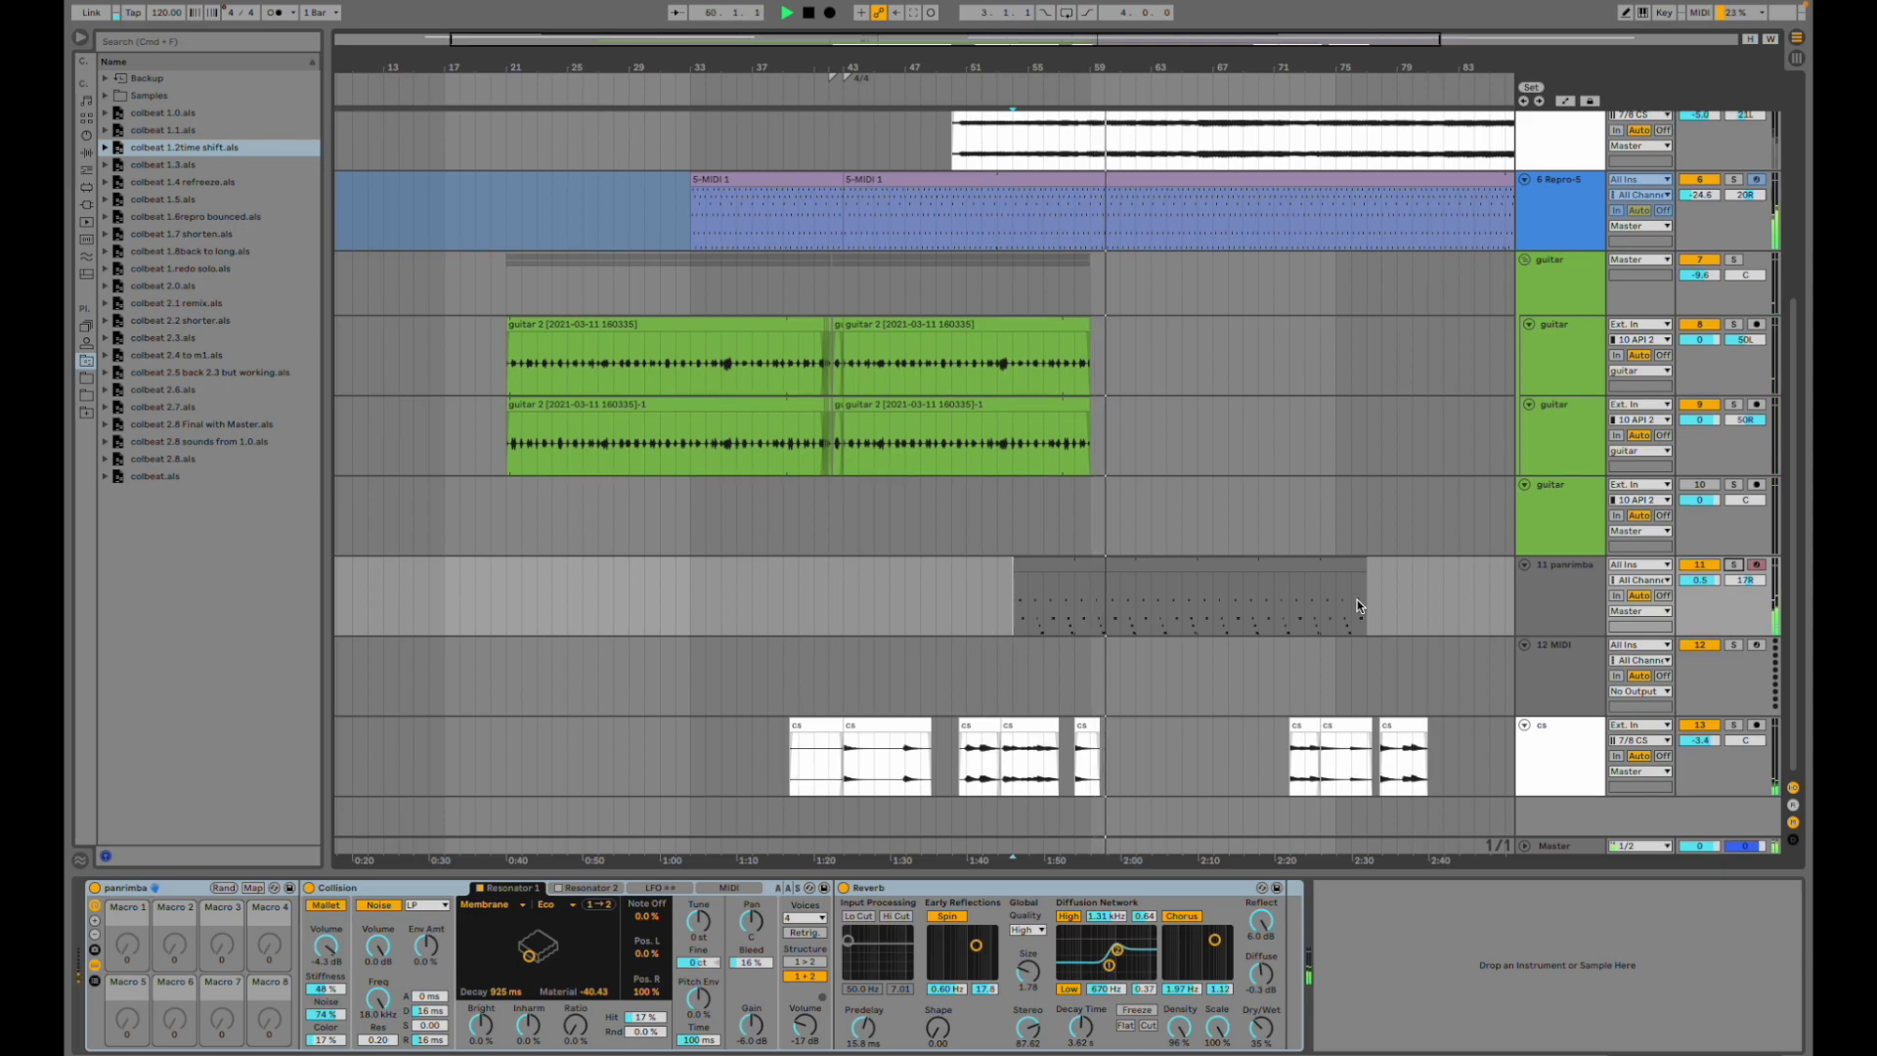
# - Stop playback and look over the arrangement's clips from the Cal Kit down to the bottom cs track
pyautogui.scroll(2, 1357, 600)
pyautogui.scroll(5, 1356, 600)
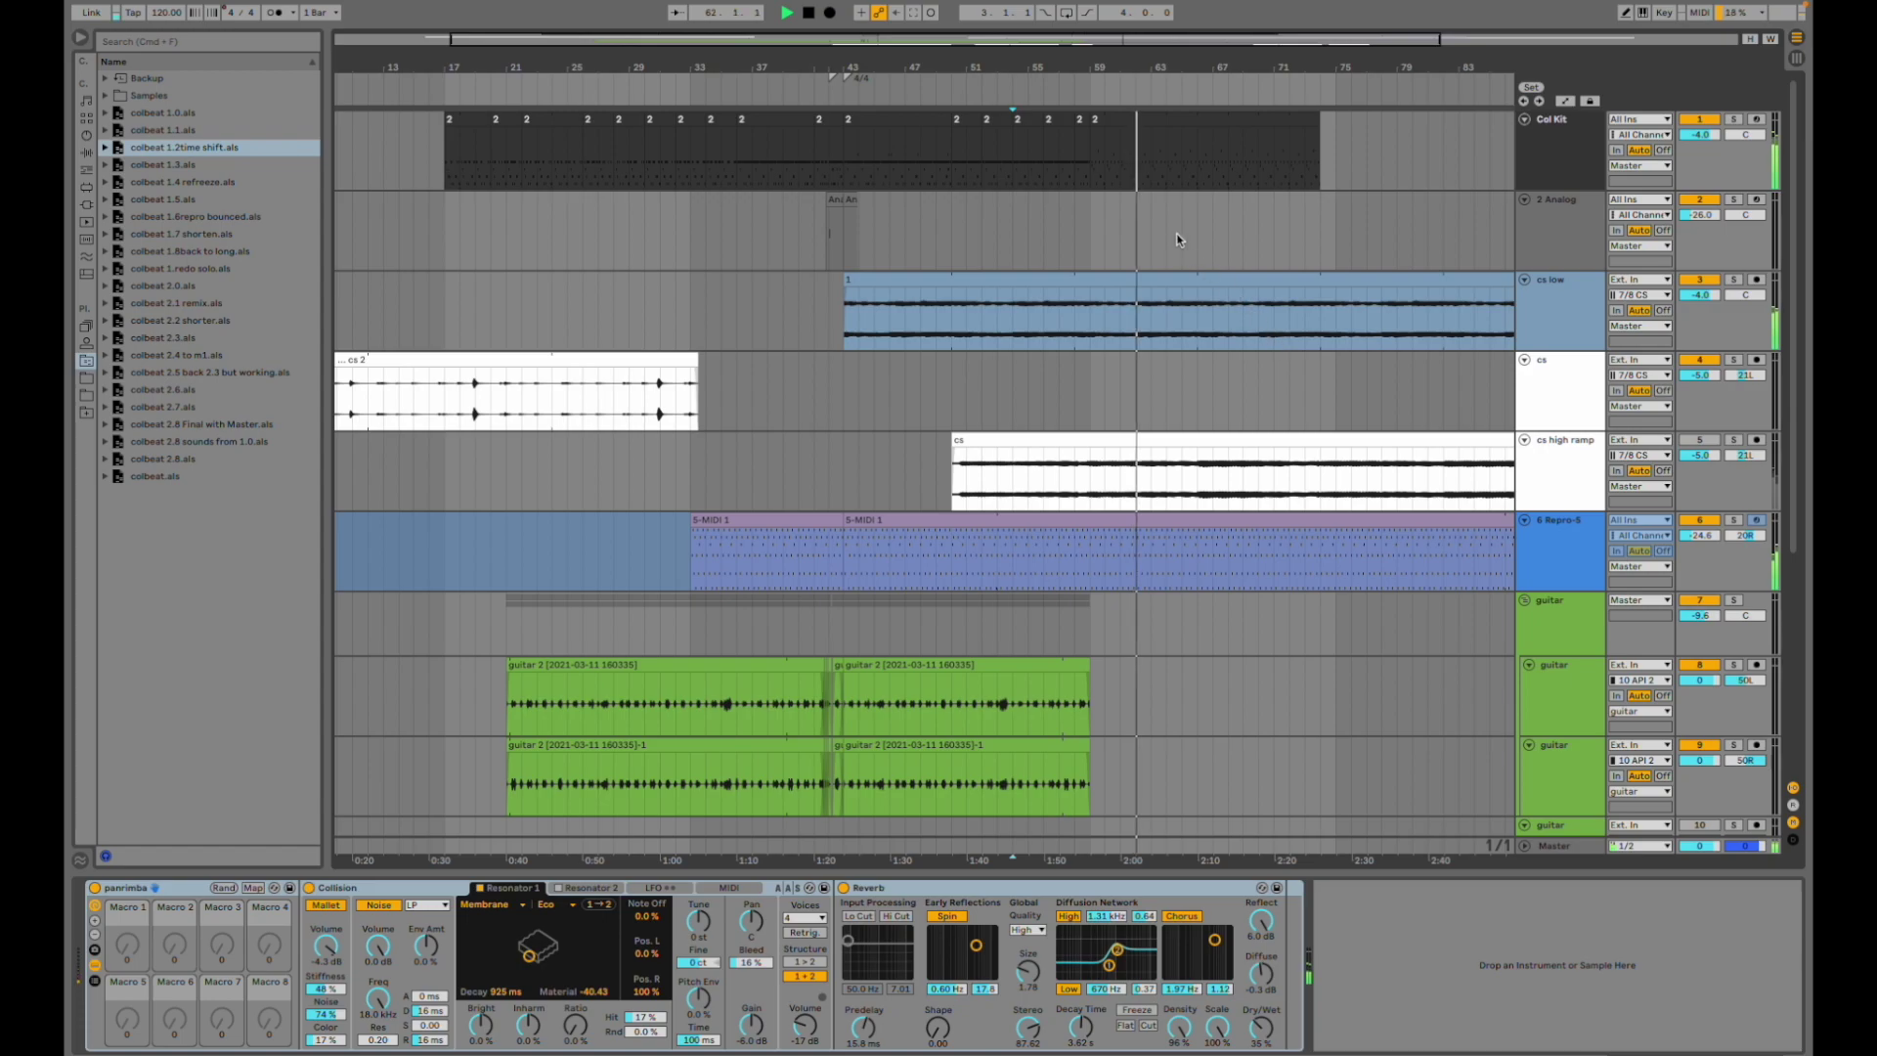
pyautogui.press('space')
pyautogui.scroll(-6, 1289, 367)
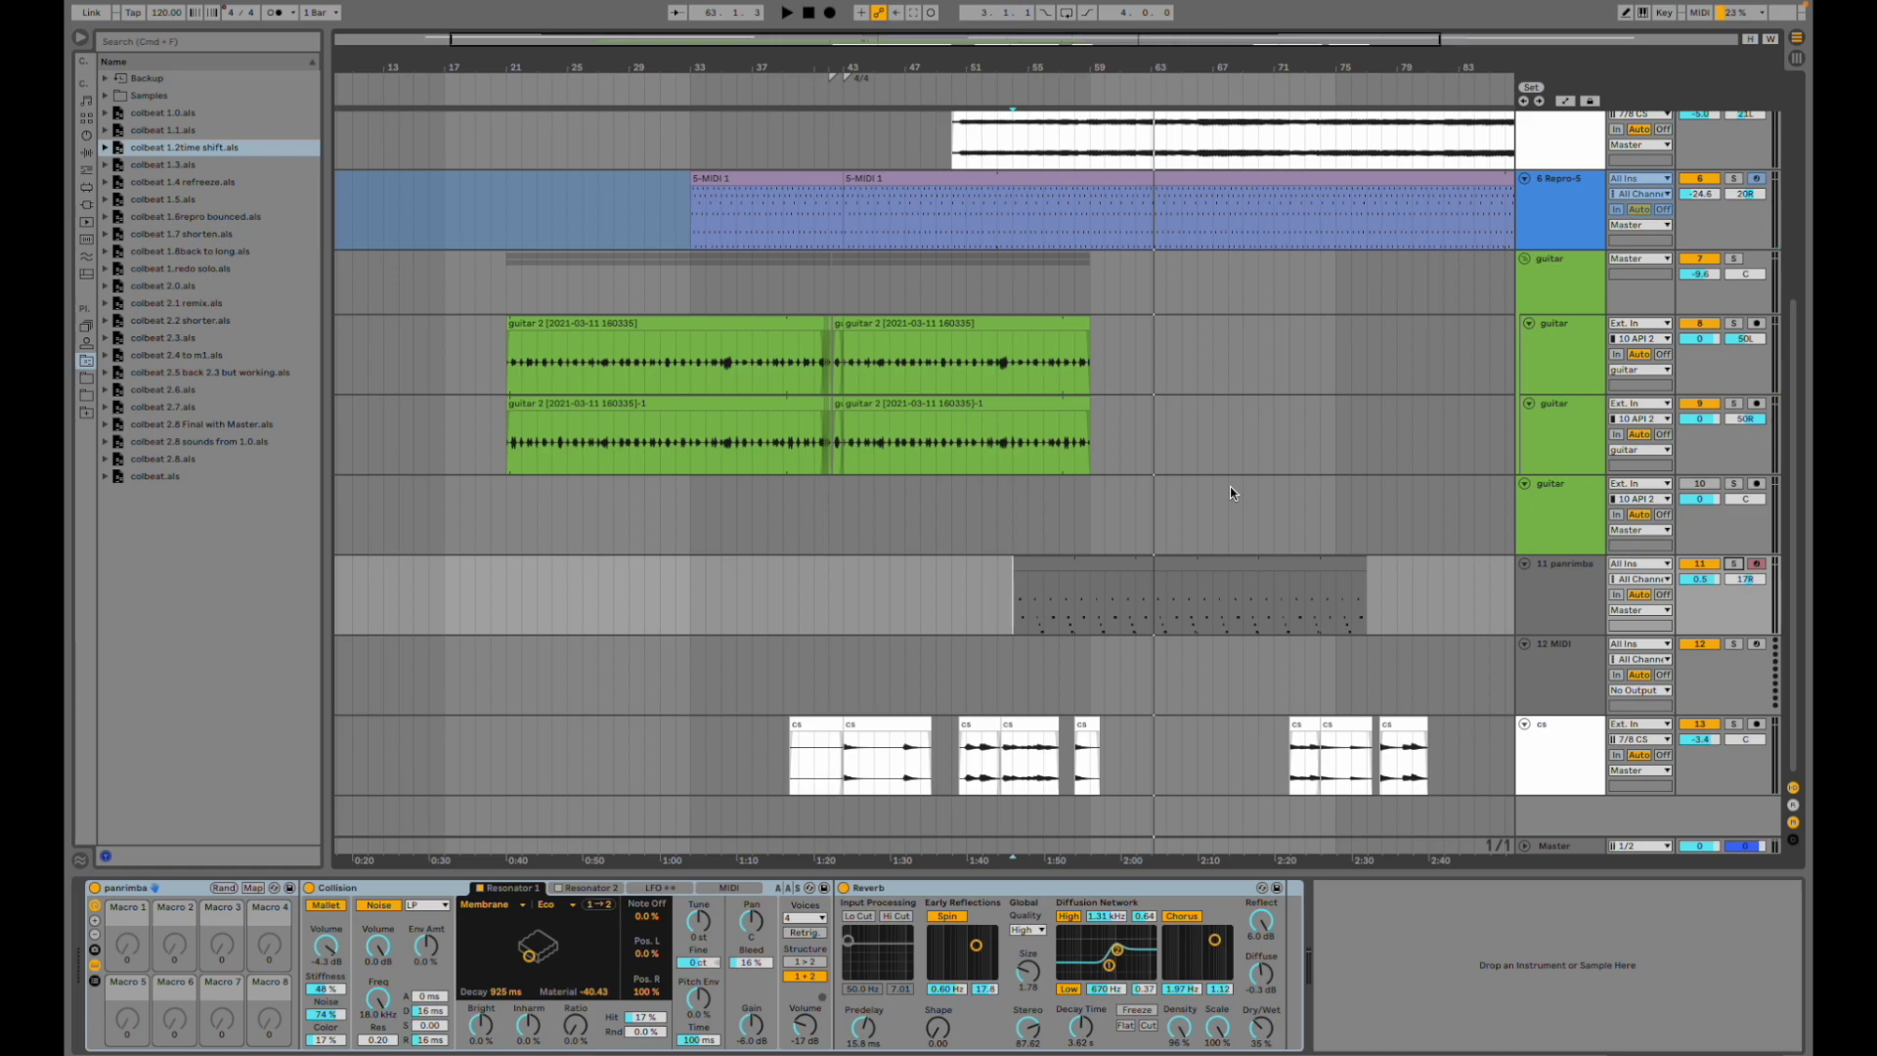
pyautogui.hscroll(5, 1237, 485)
pyautogui.hscroll(-3, 1242, 485)
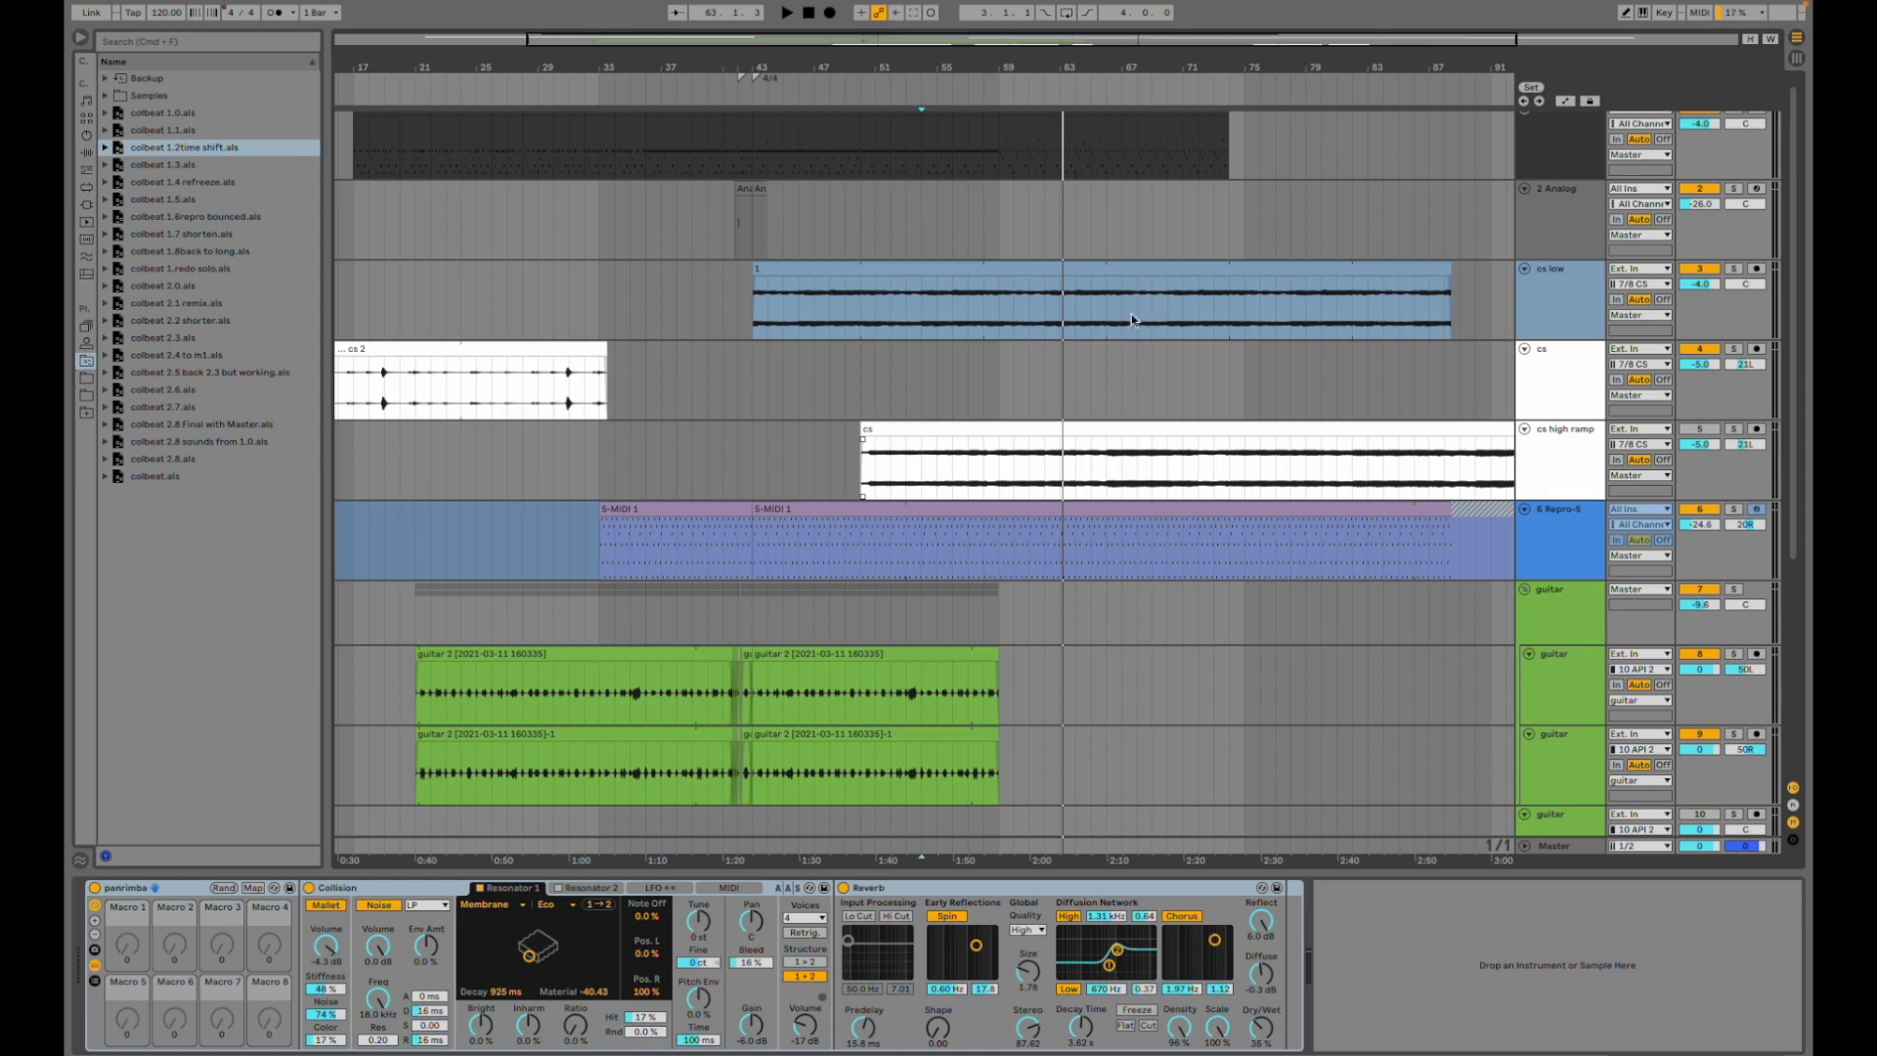
pyautogui.hscroll(-5, 1193, 409)
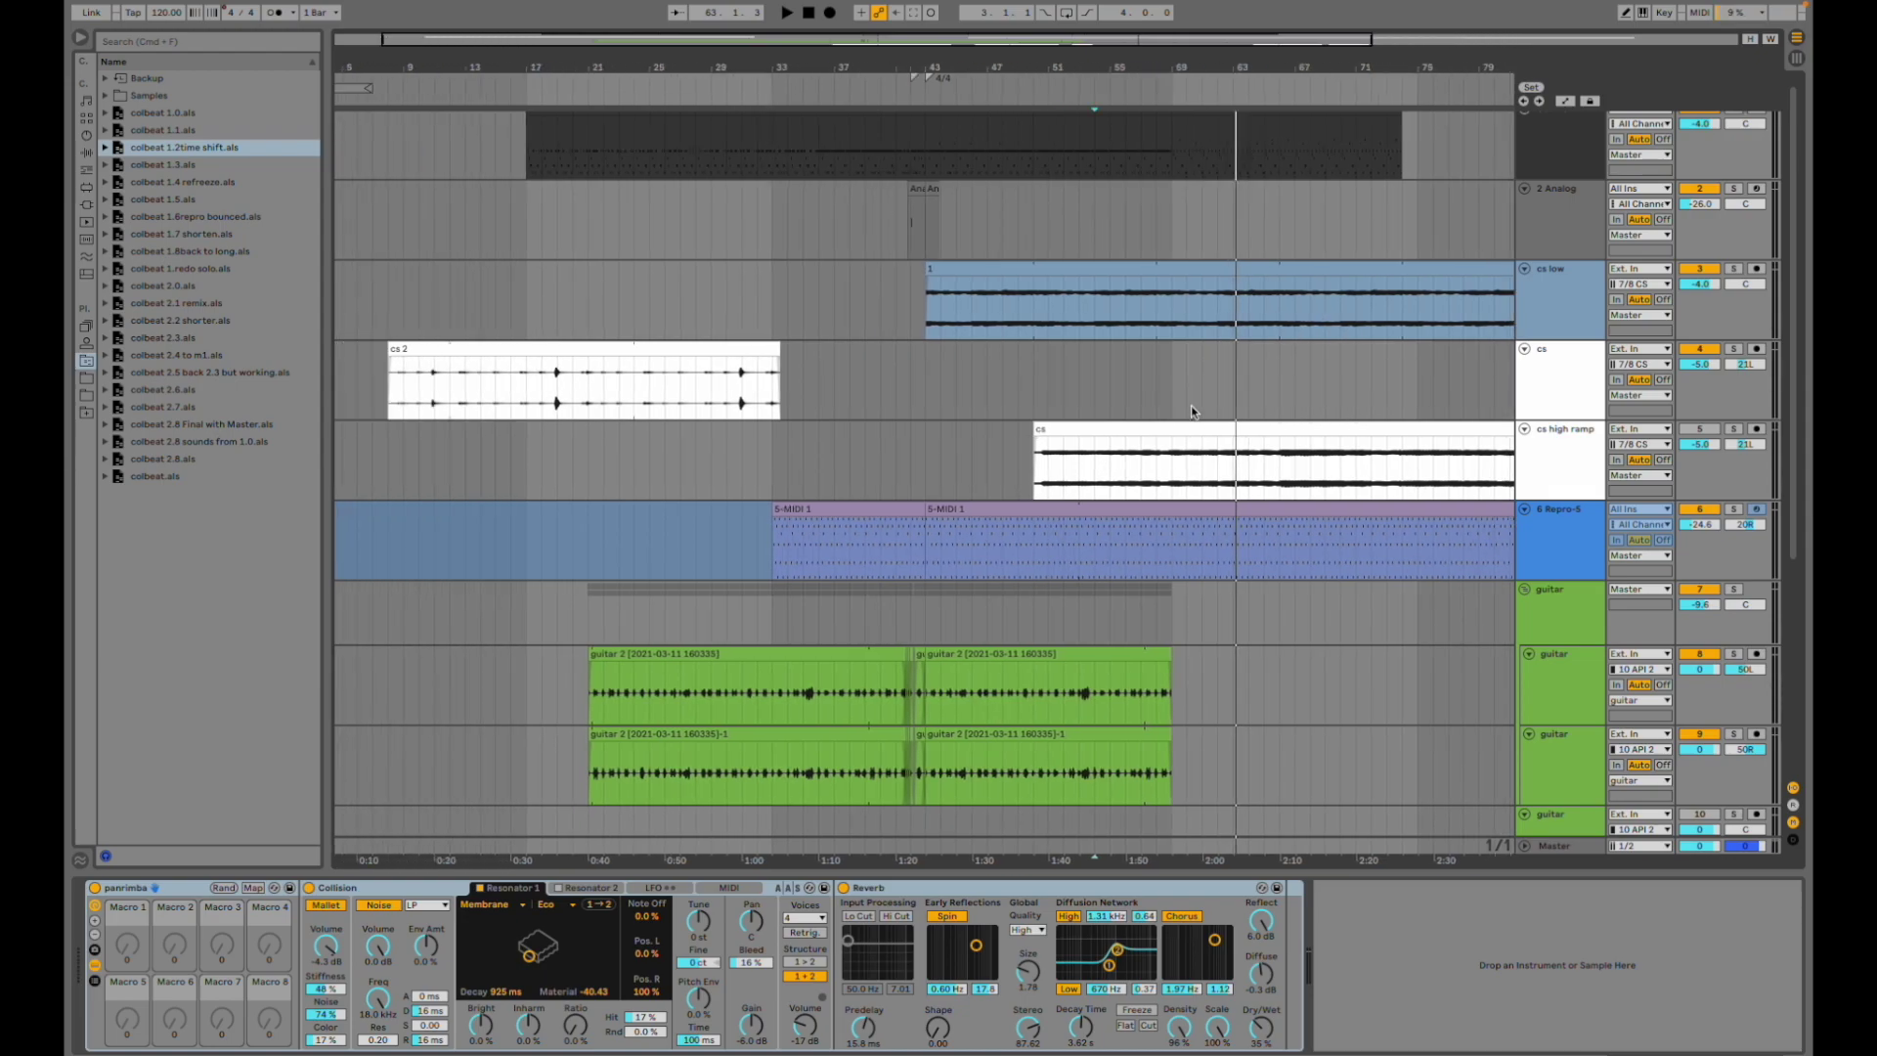
pyautogui.scroll(-6, 1194, 411)
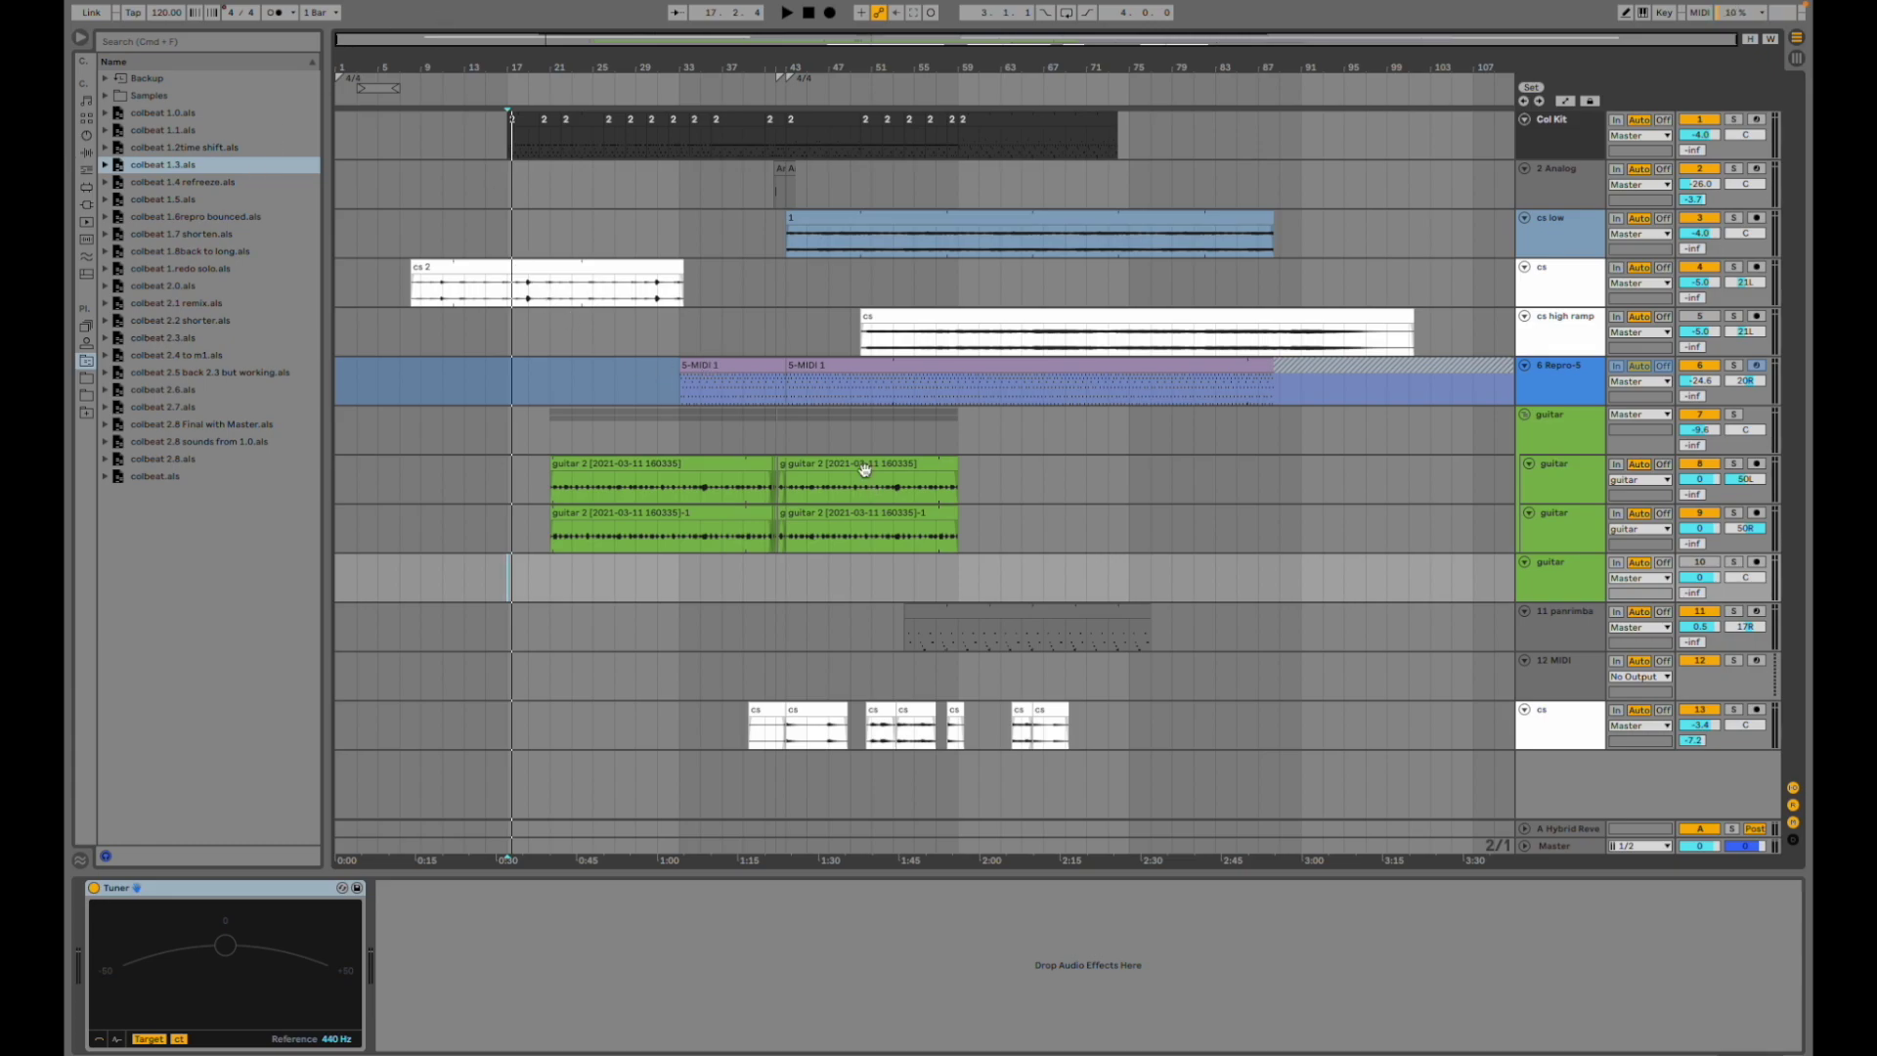
# - Open the set colbeat 1.4 refreeze.als and play it from the Filament track's clip near bar 27, showing its devices
pyautogui.doubleClick(217, 189)
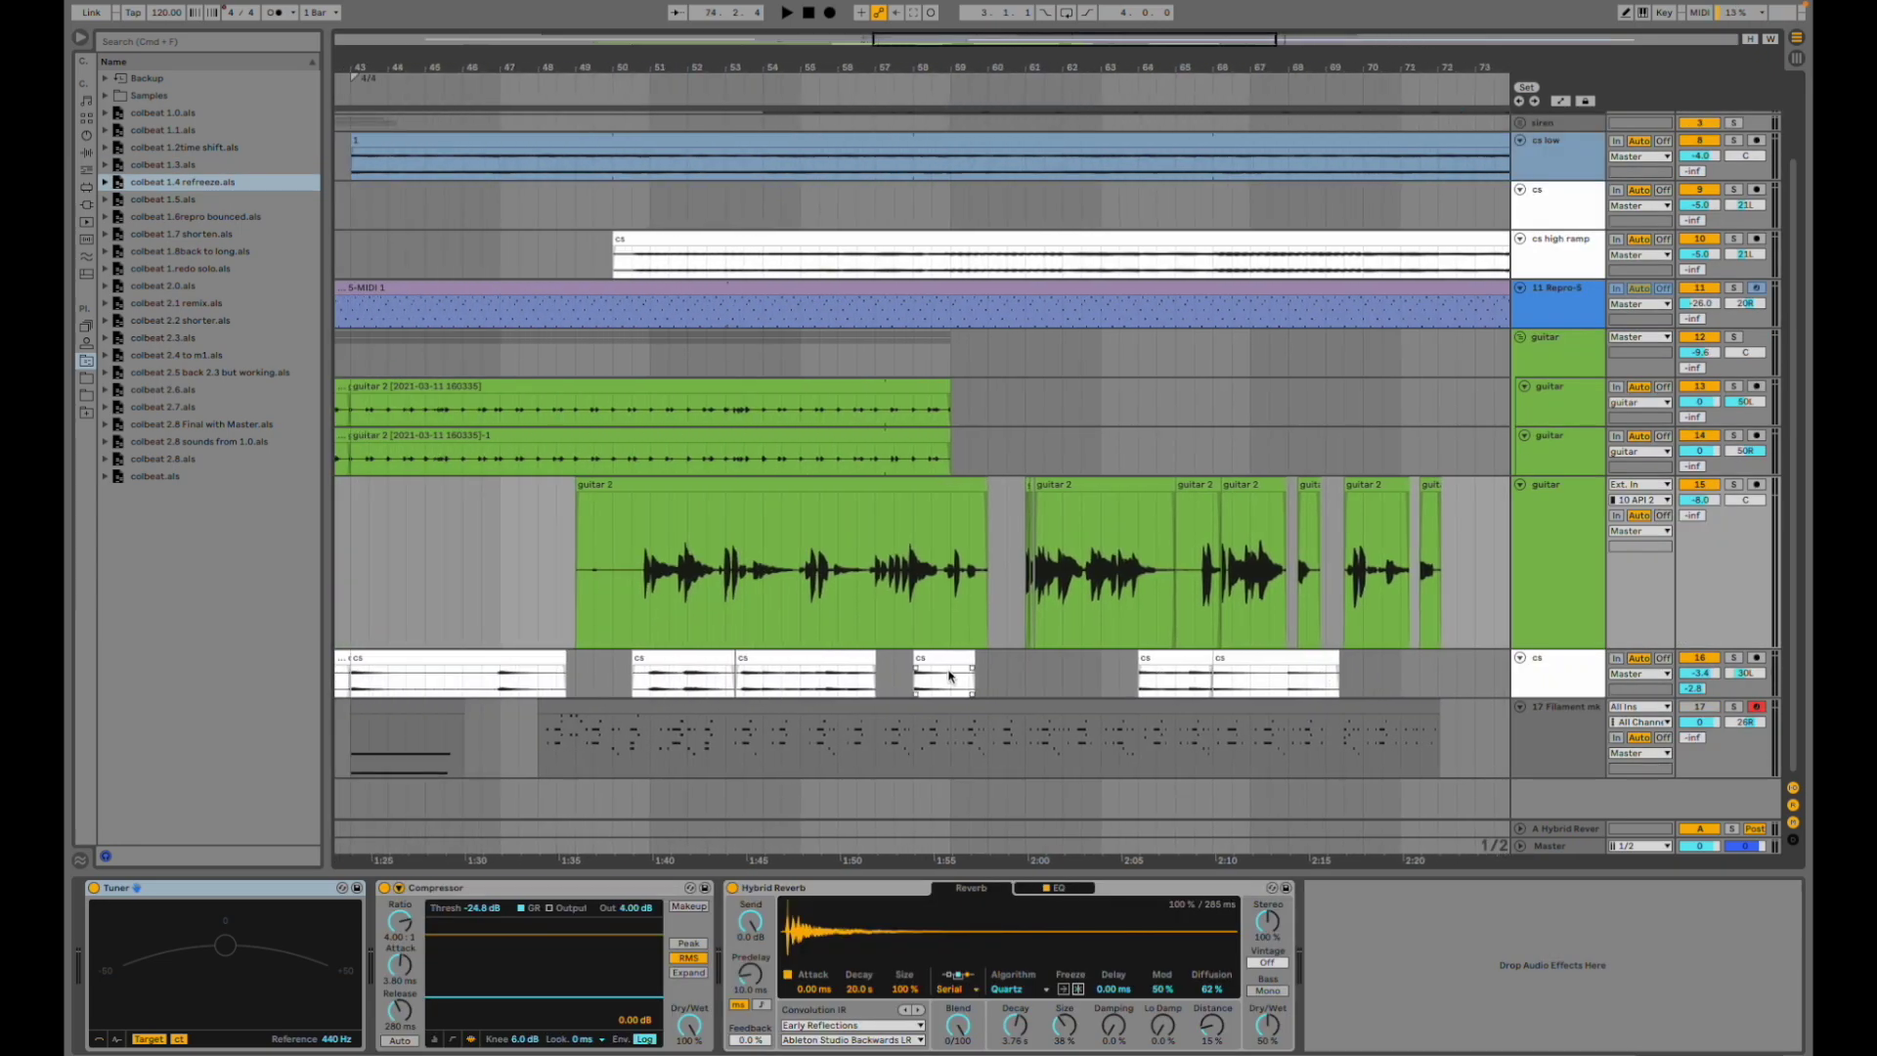
pyautogui.moveTo(885, 45); pyautogui.dragTo(758, 50)
pyautogui.hscroll(-4, 735, 423)
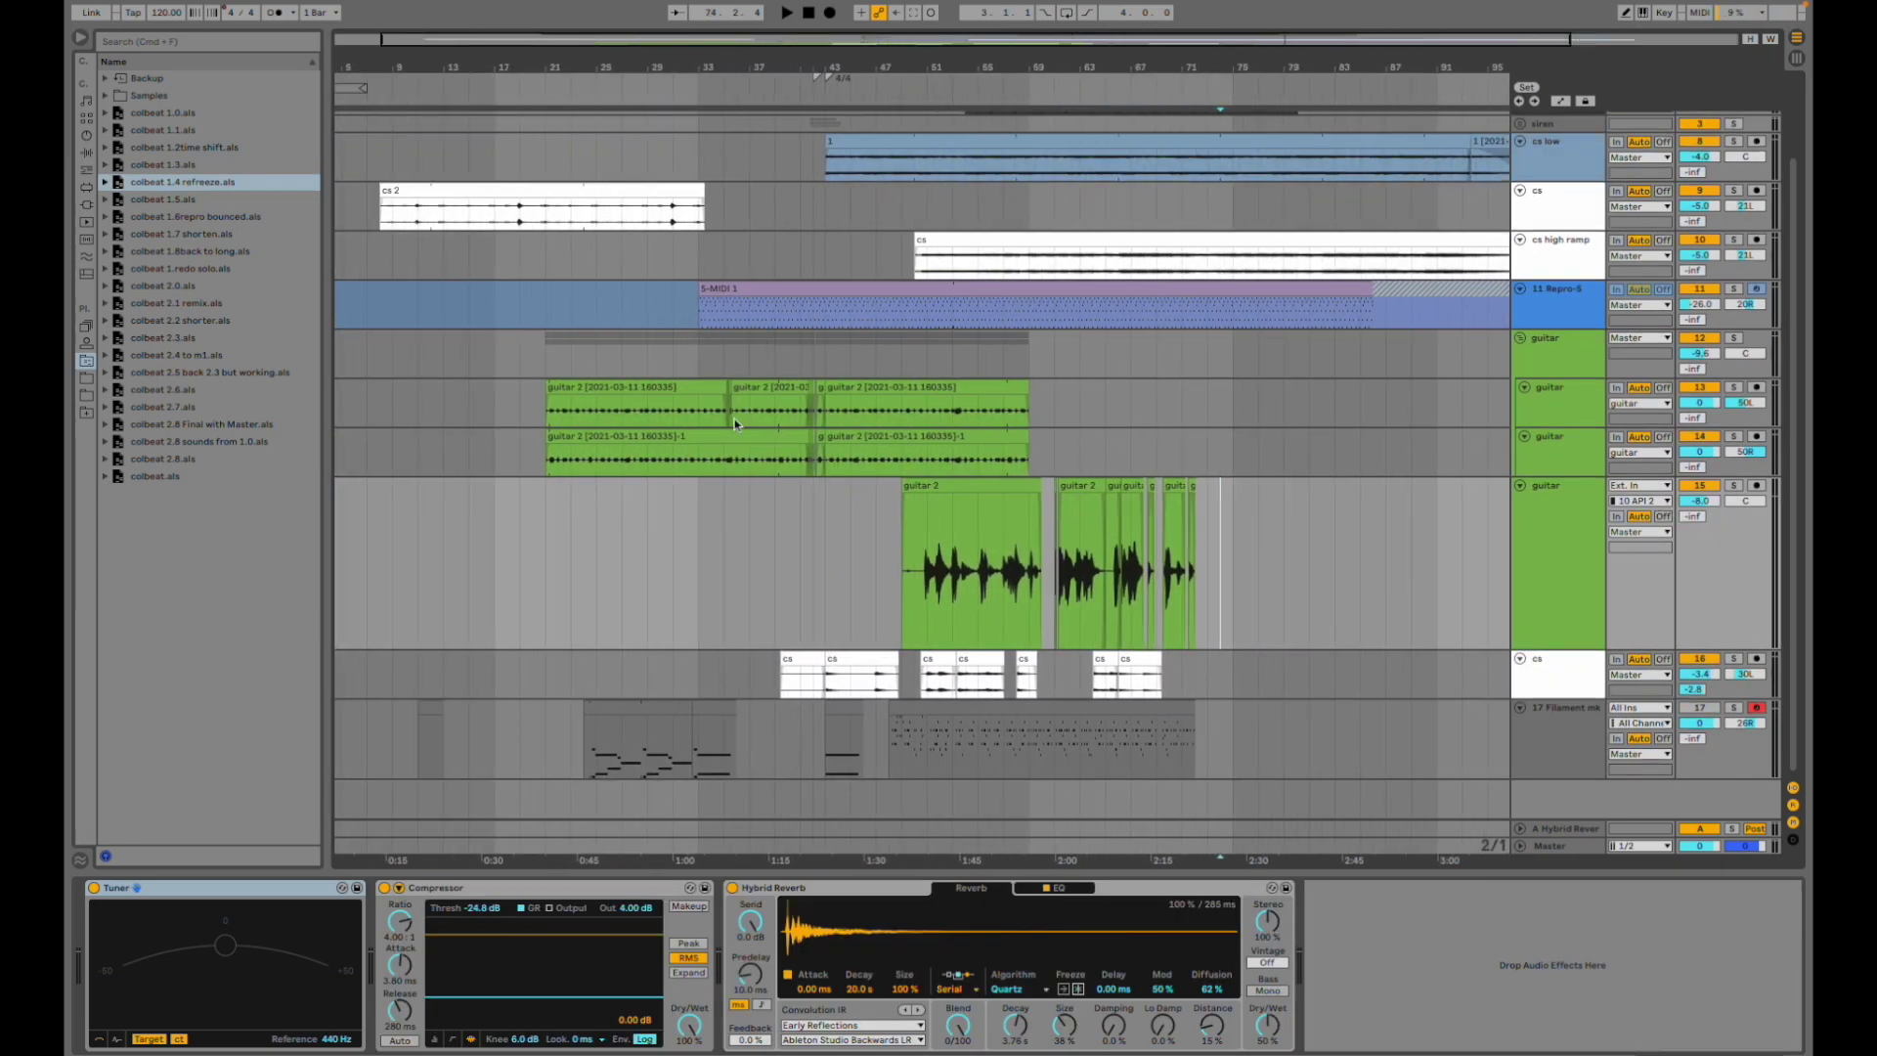
pyautogui.click(584, 747)
pyautogui.press('space')
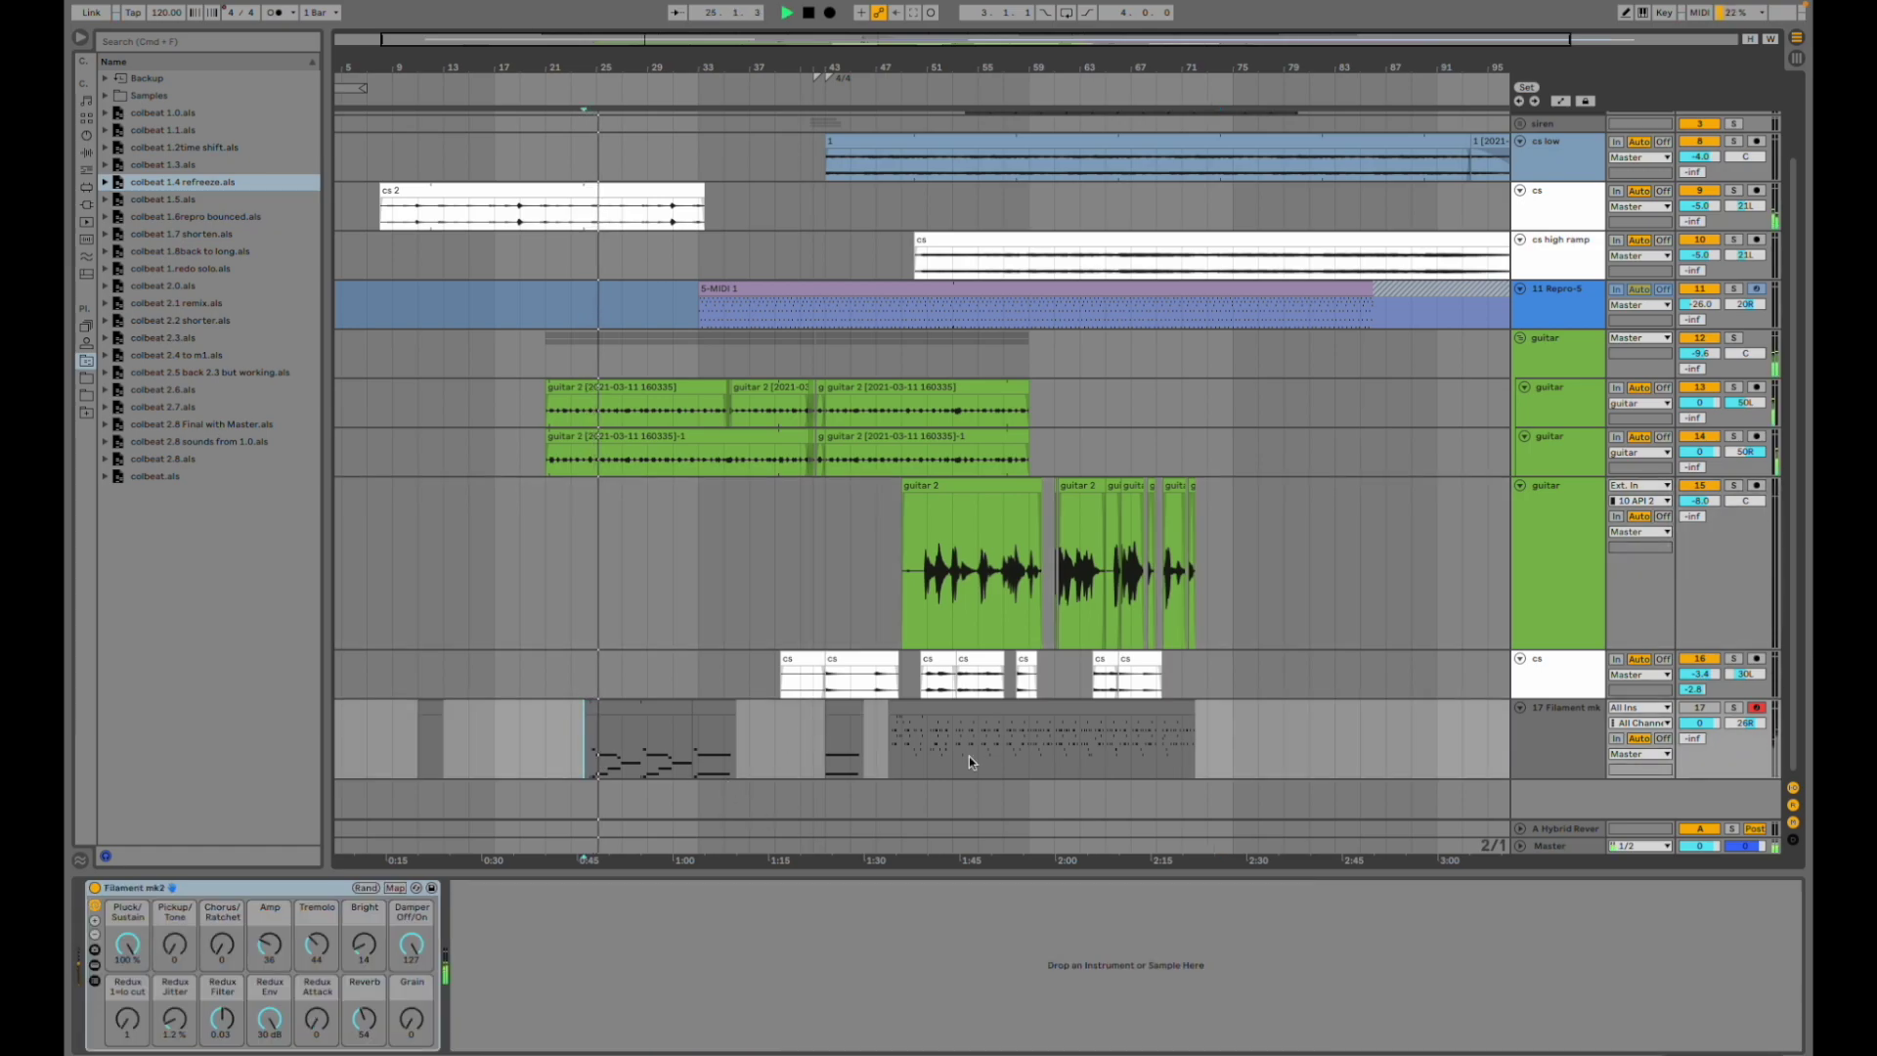
# - Activate the Filament track and play the arrangement again, continuing from its last MIDI clip near bar 48
pyautogui.click(1708, 709)
pyautogui.press('space')
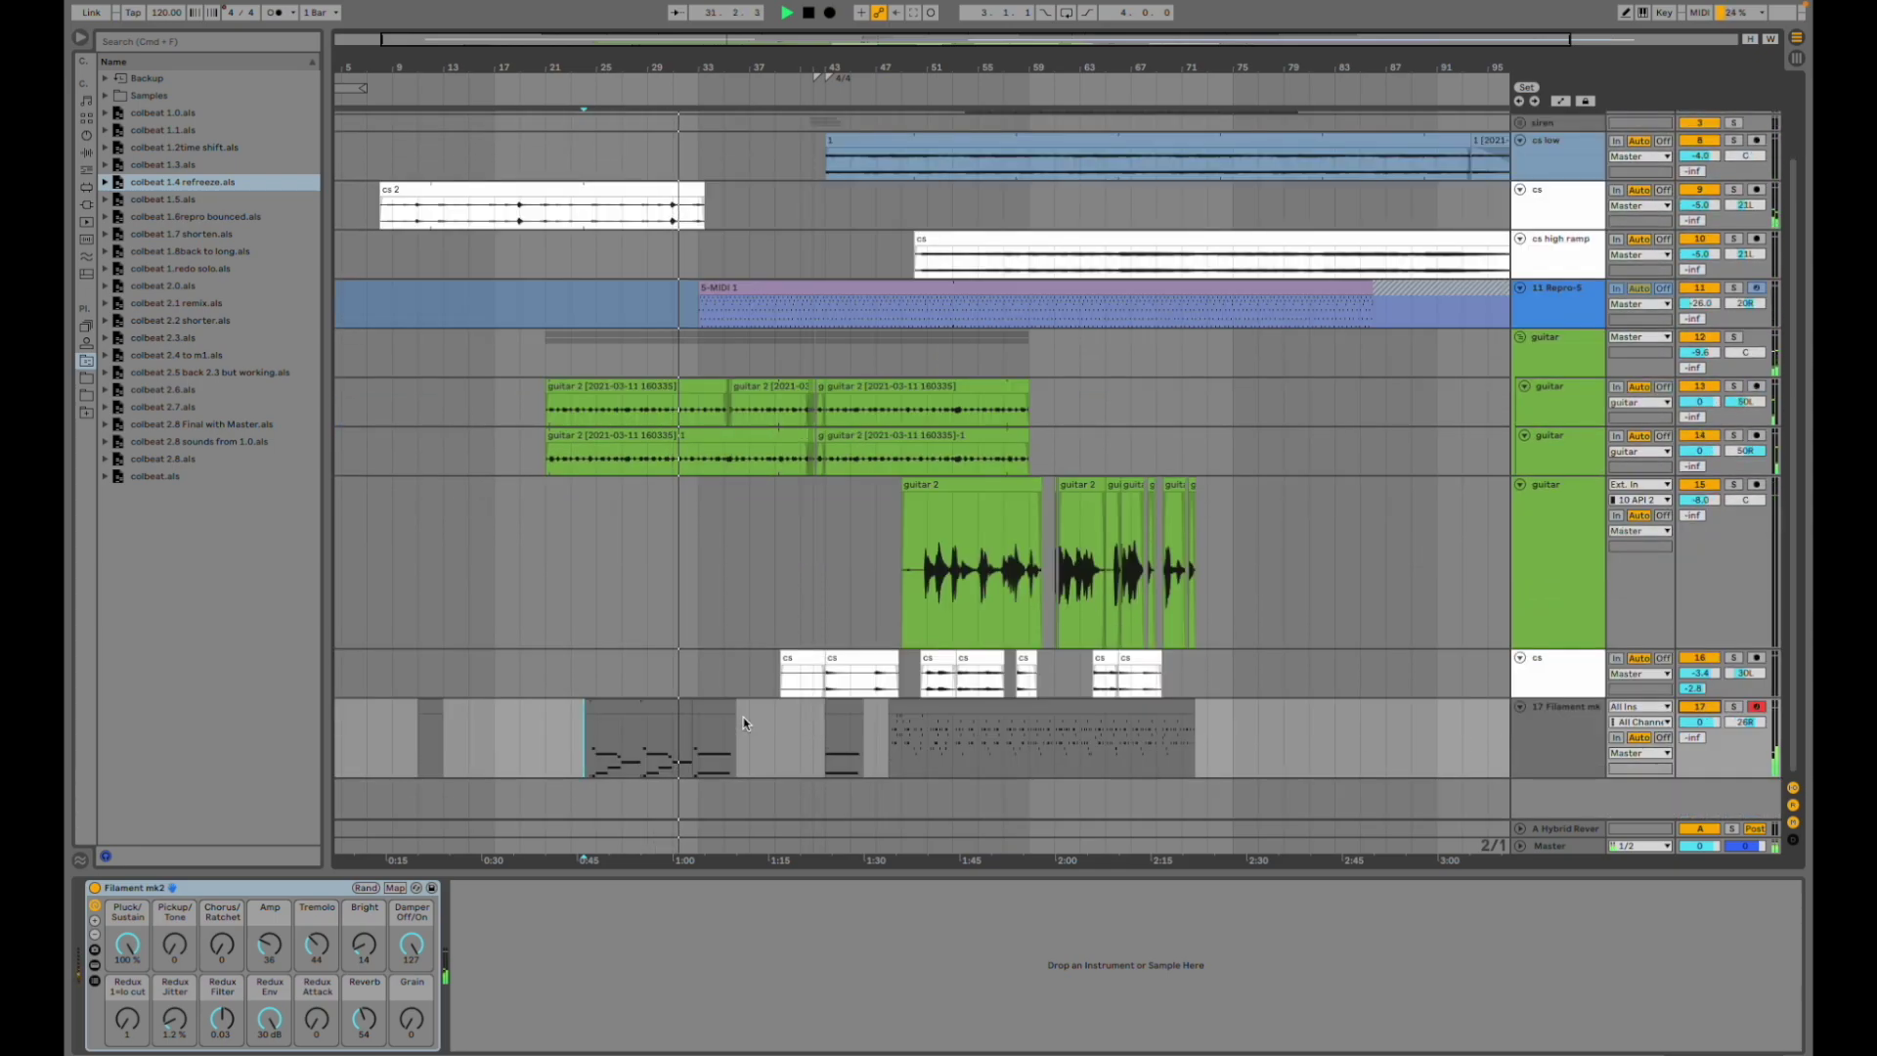
pyautogui.click(893, 747)
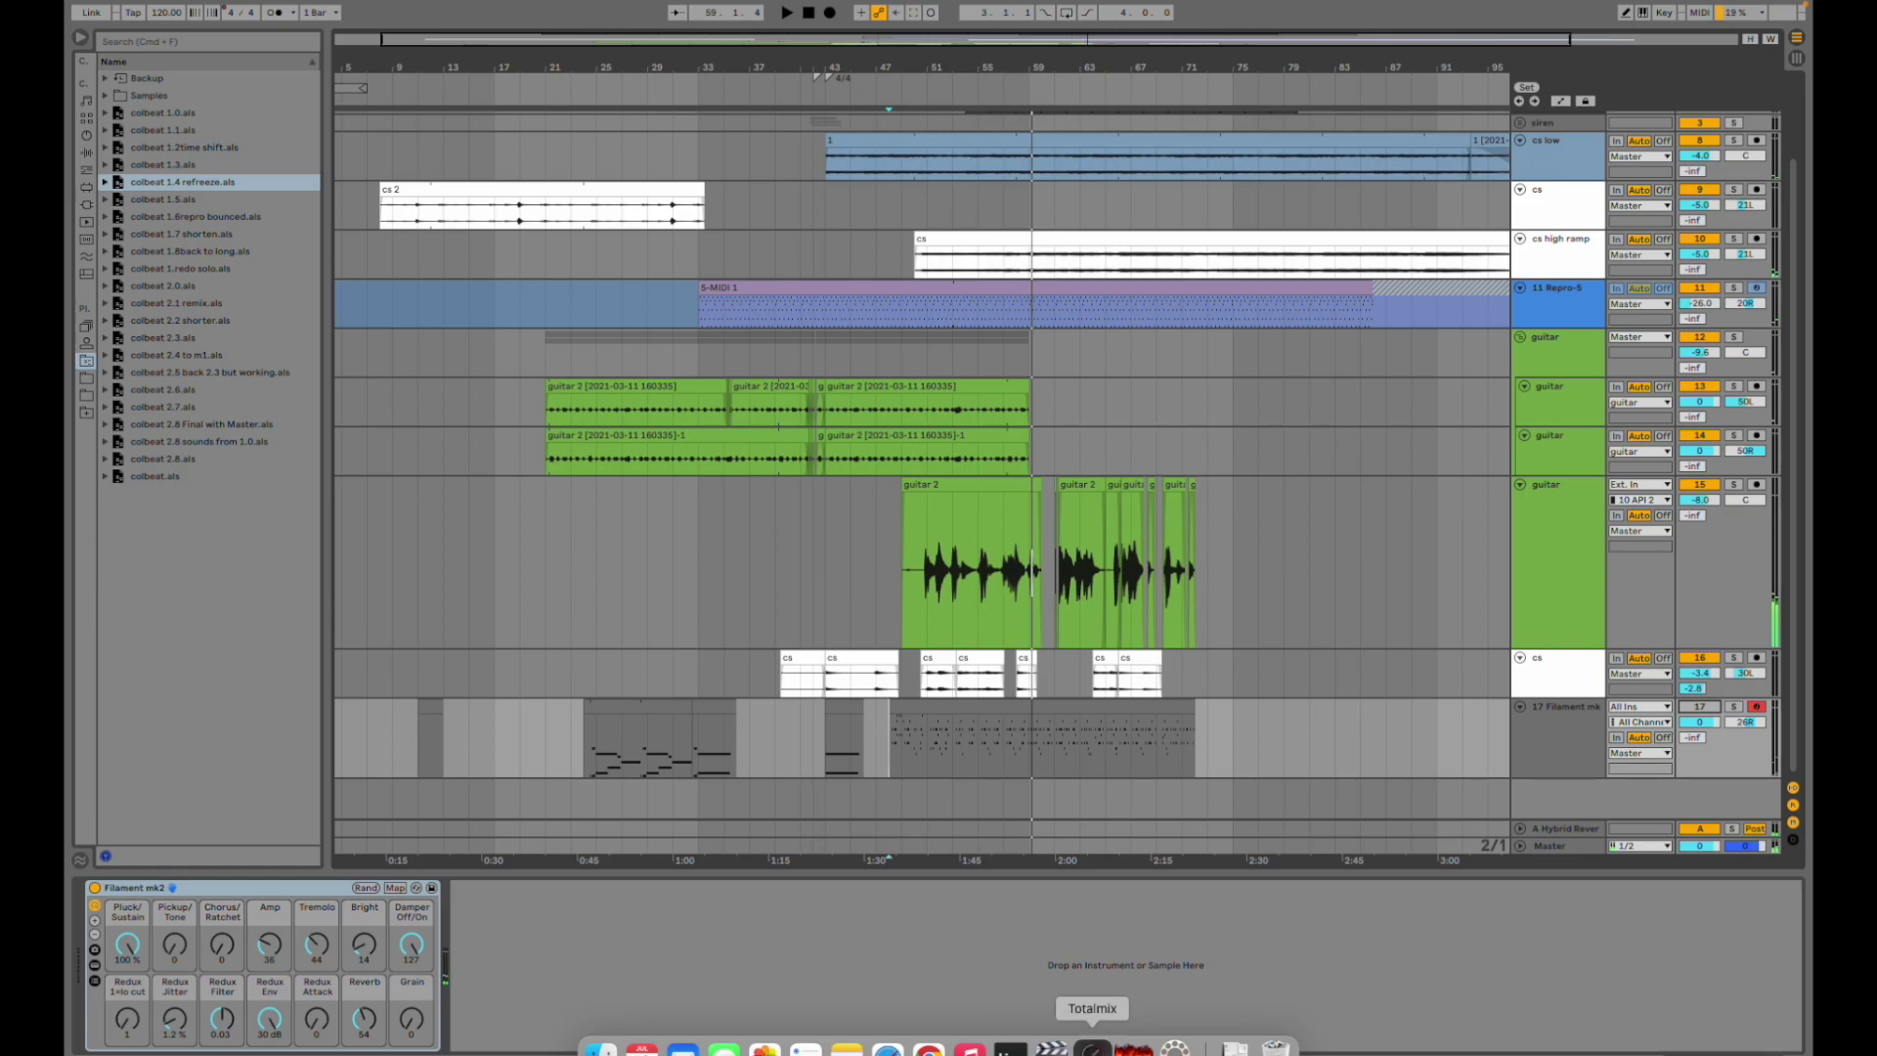
# - Switch to Totalmix, make a small level adjustment, and return to the Ableton Live set
pyautogui.click(1089, 1034)
pyautogui.moveTo(284, 630); pyautogui.dragTo(284, 637)
pyautogui.press('super+Tab')
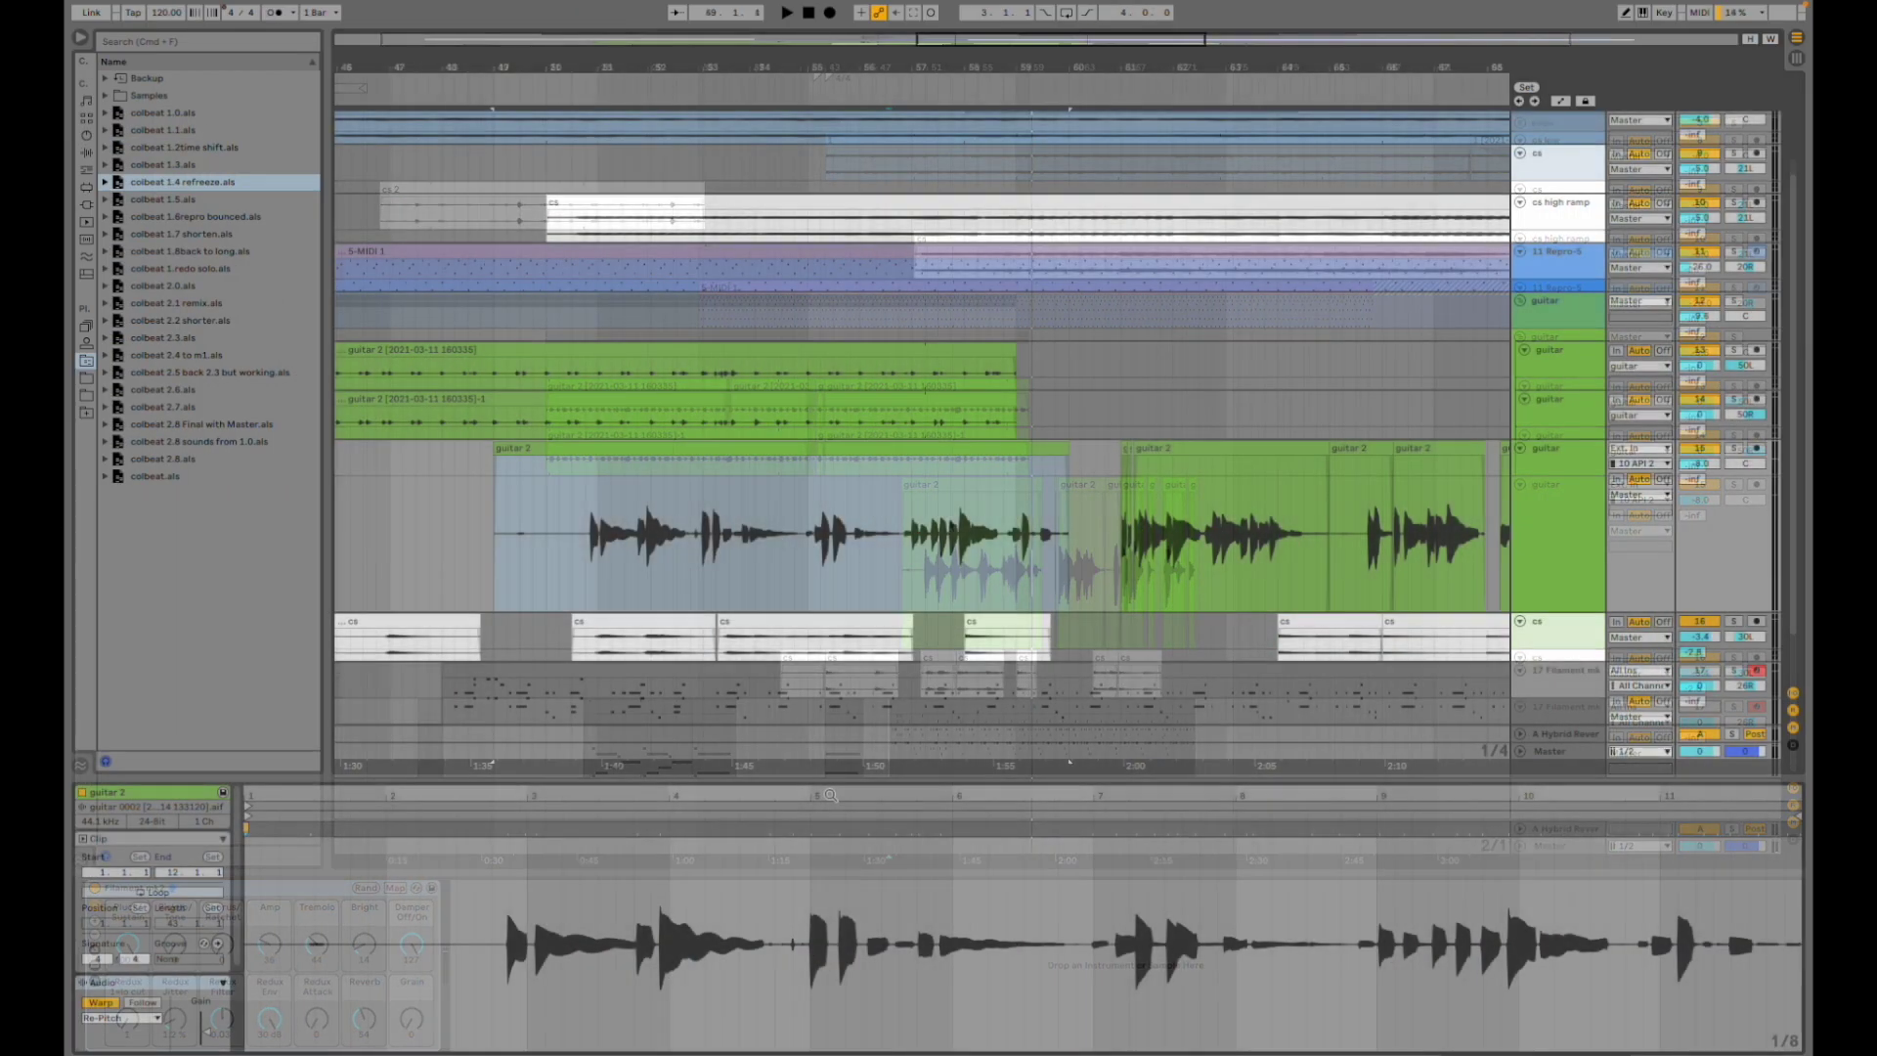
# - Examine the waveform of the first lead guitar 2 clip and play the arrangement from its first notes near bar 50
pyautogui.moveTo(830, 795); pyautogui.dragTo(829, 704)
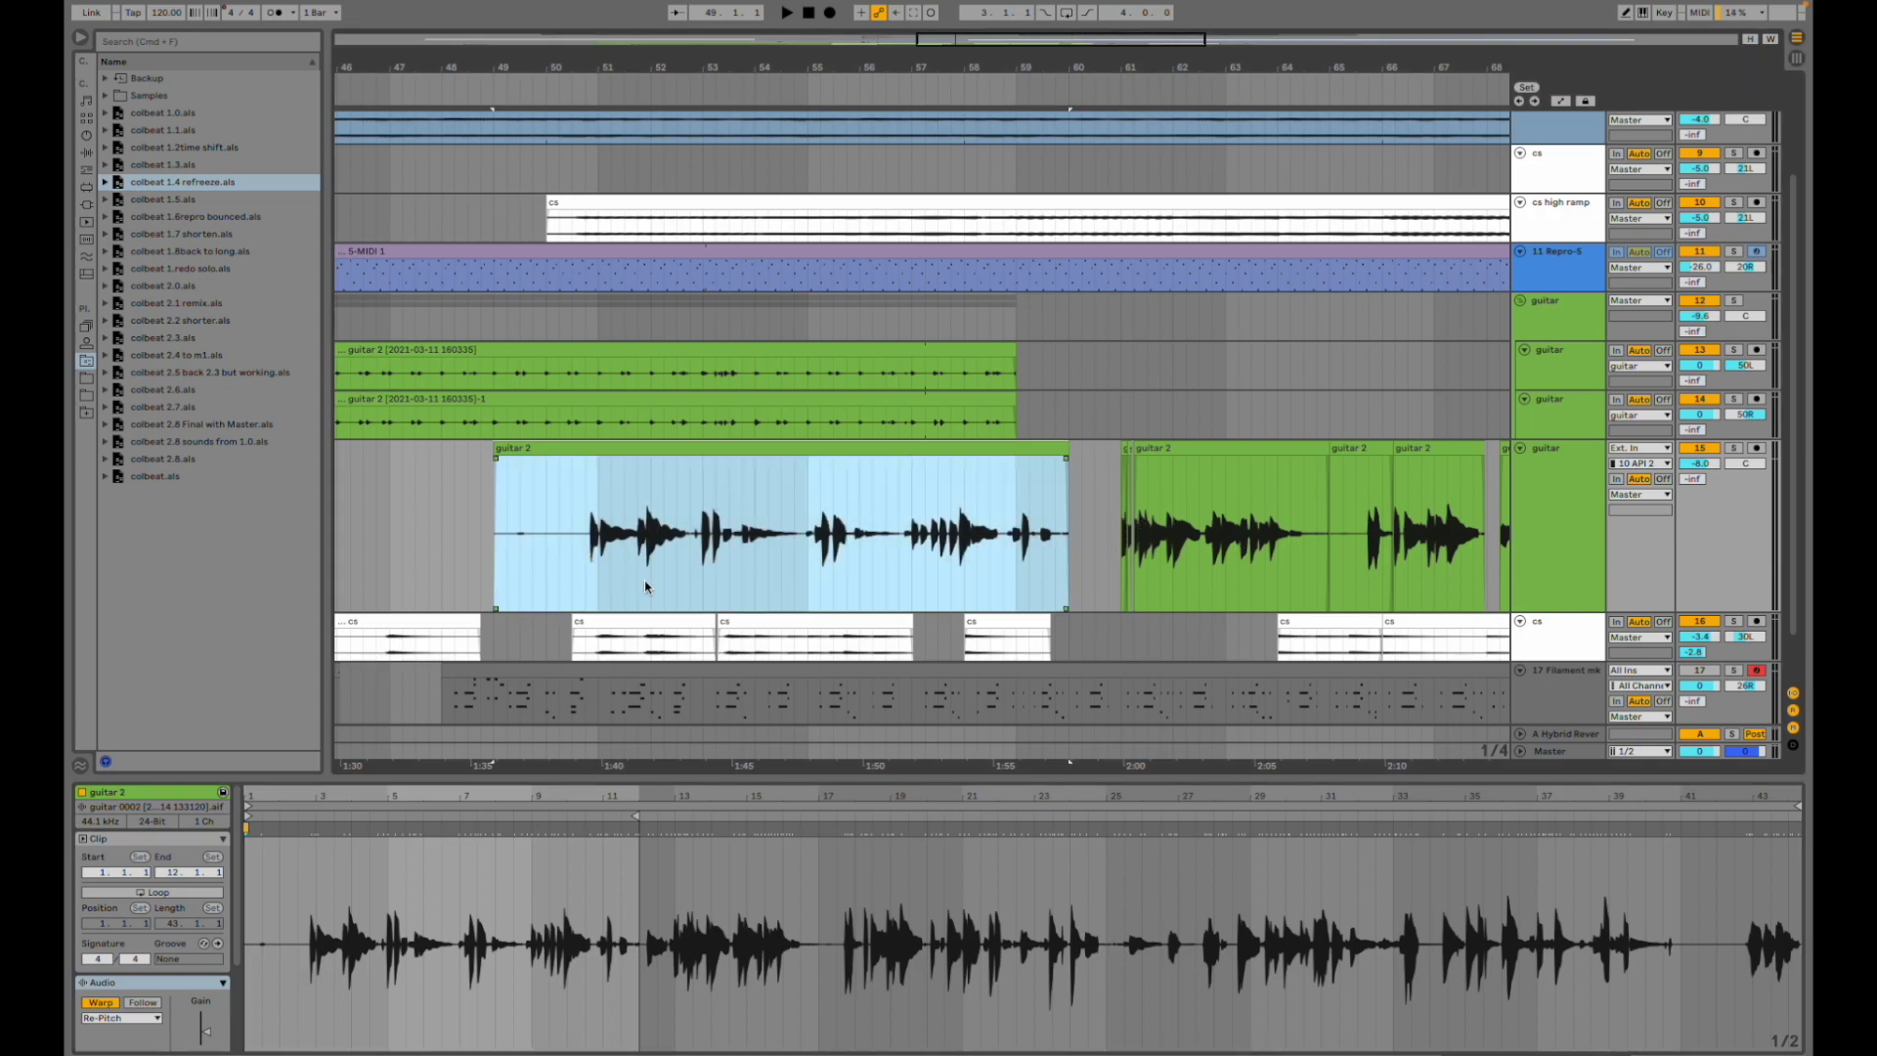
pyautogui.click(586, 563)
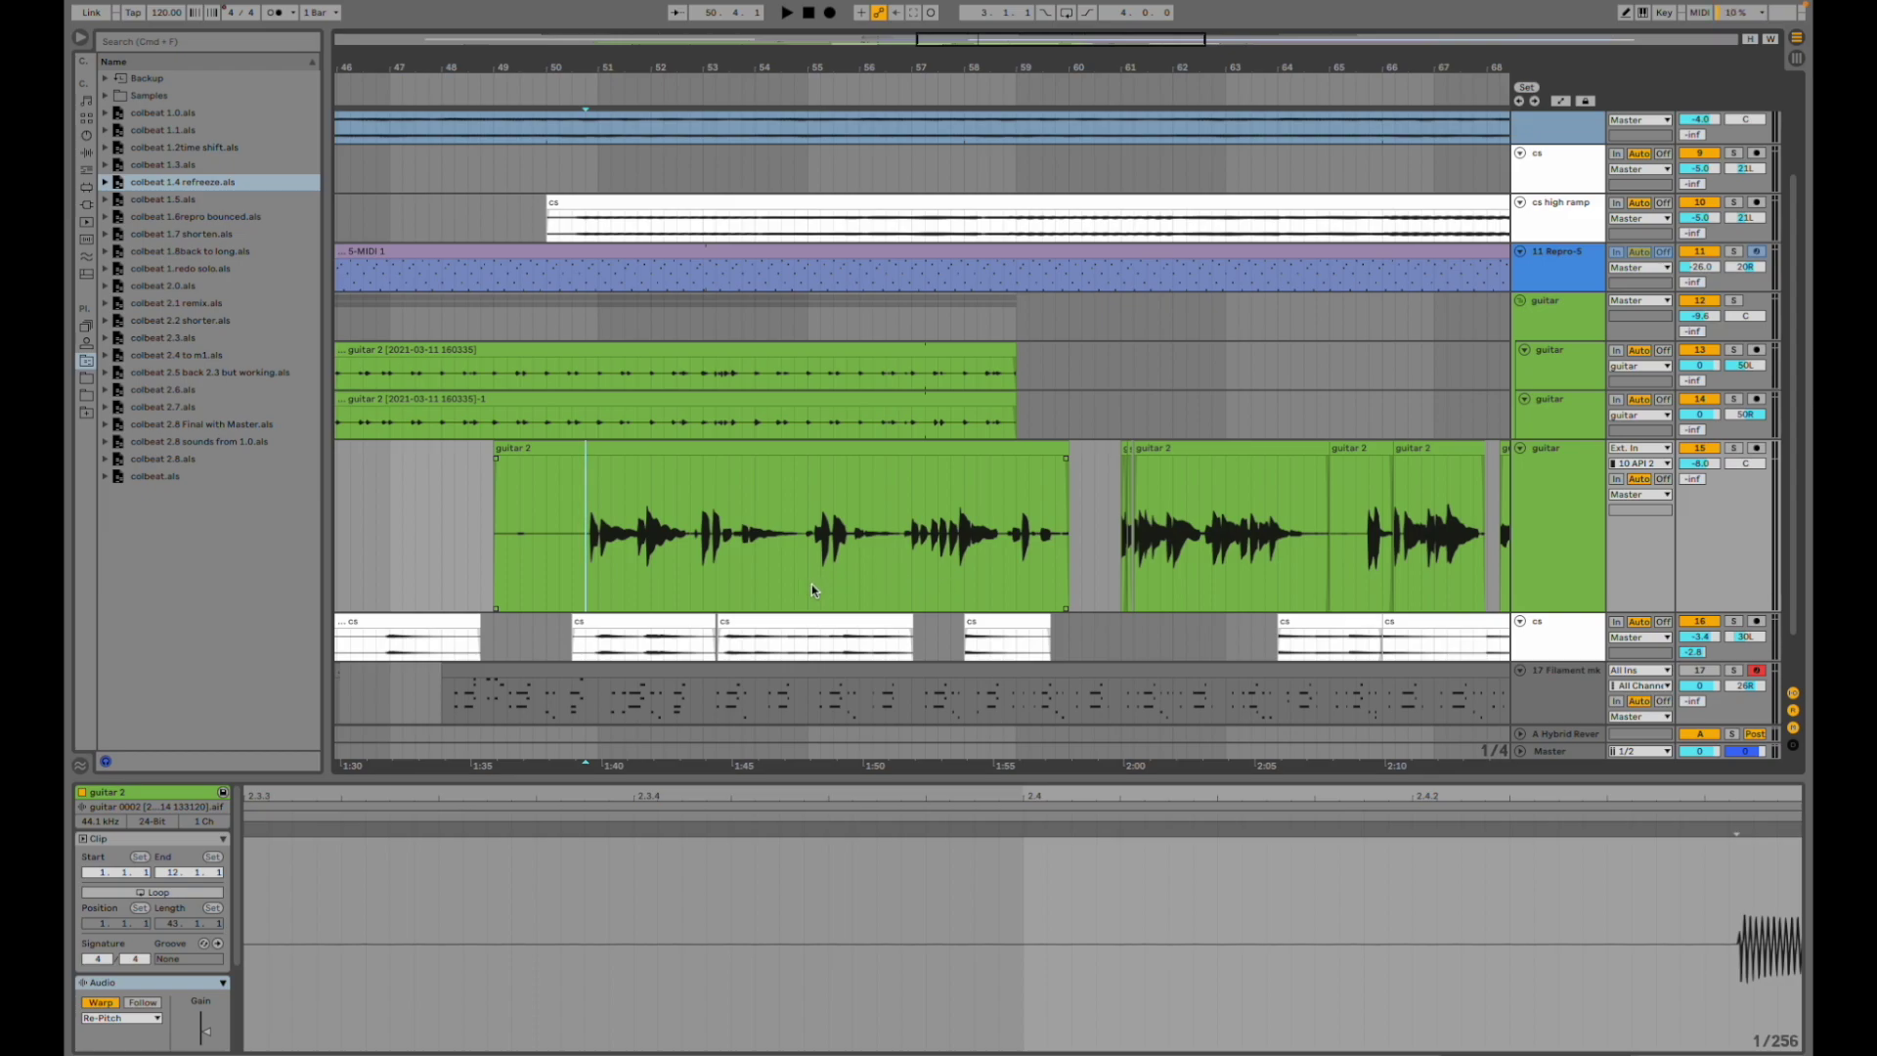
pyautogui.press('space')
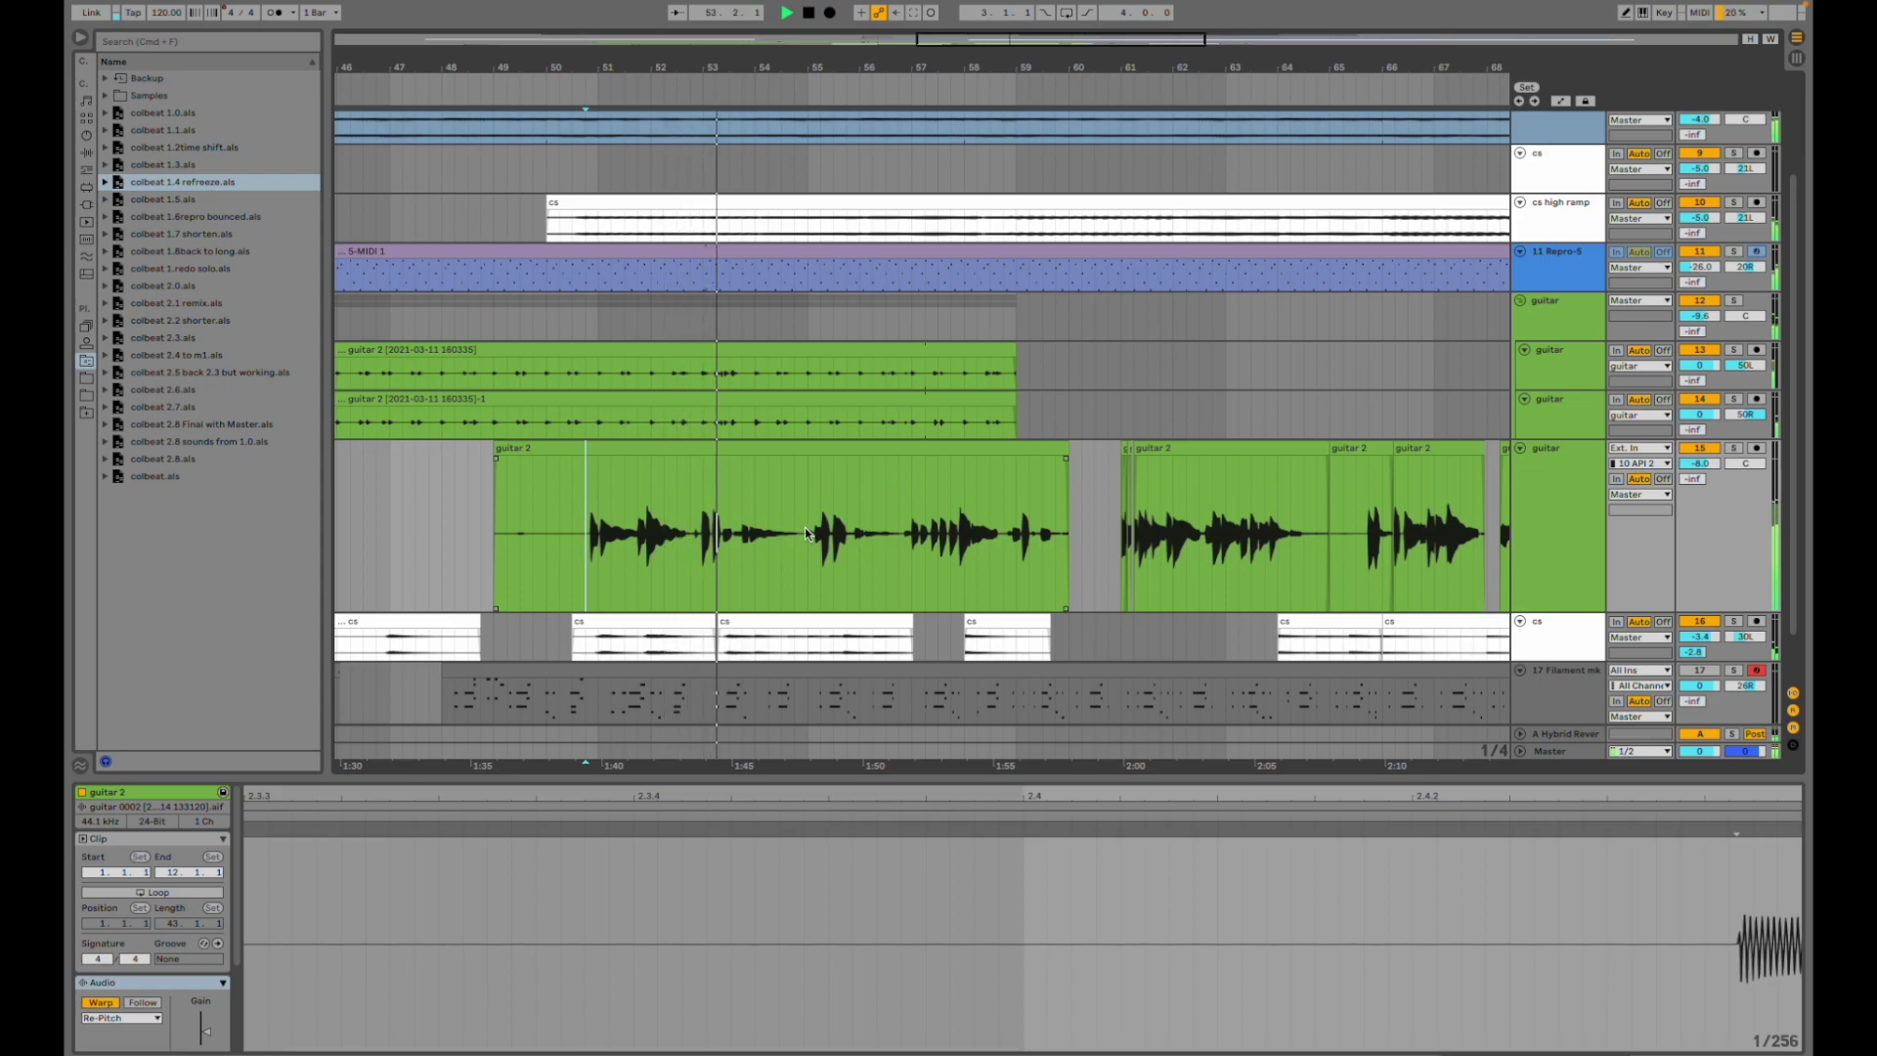
# - Show the lead guitar track's devices, play from the guitar 2 phrase at bar 57, and look over the cut clips up to bar 65
pyautogui.click(801, 650)
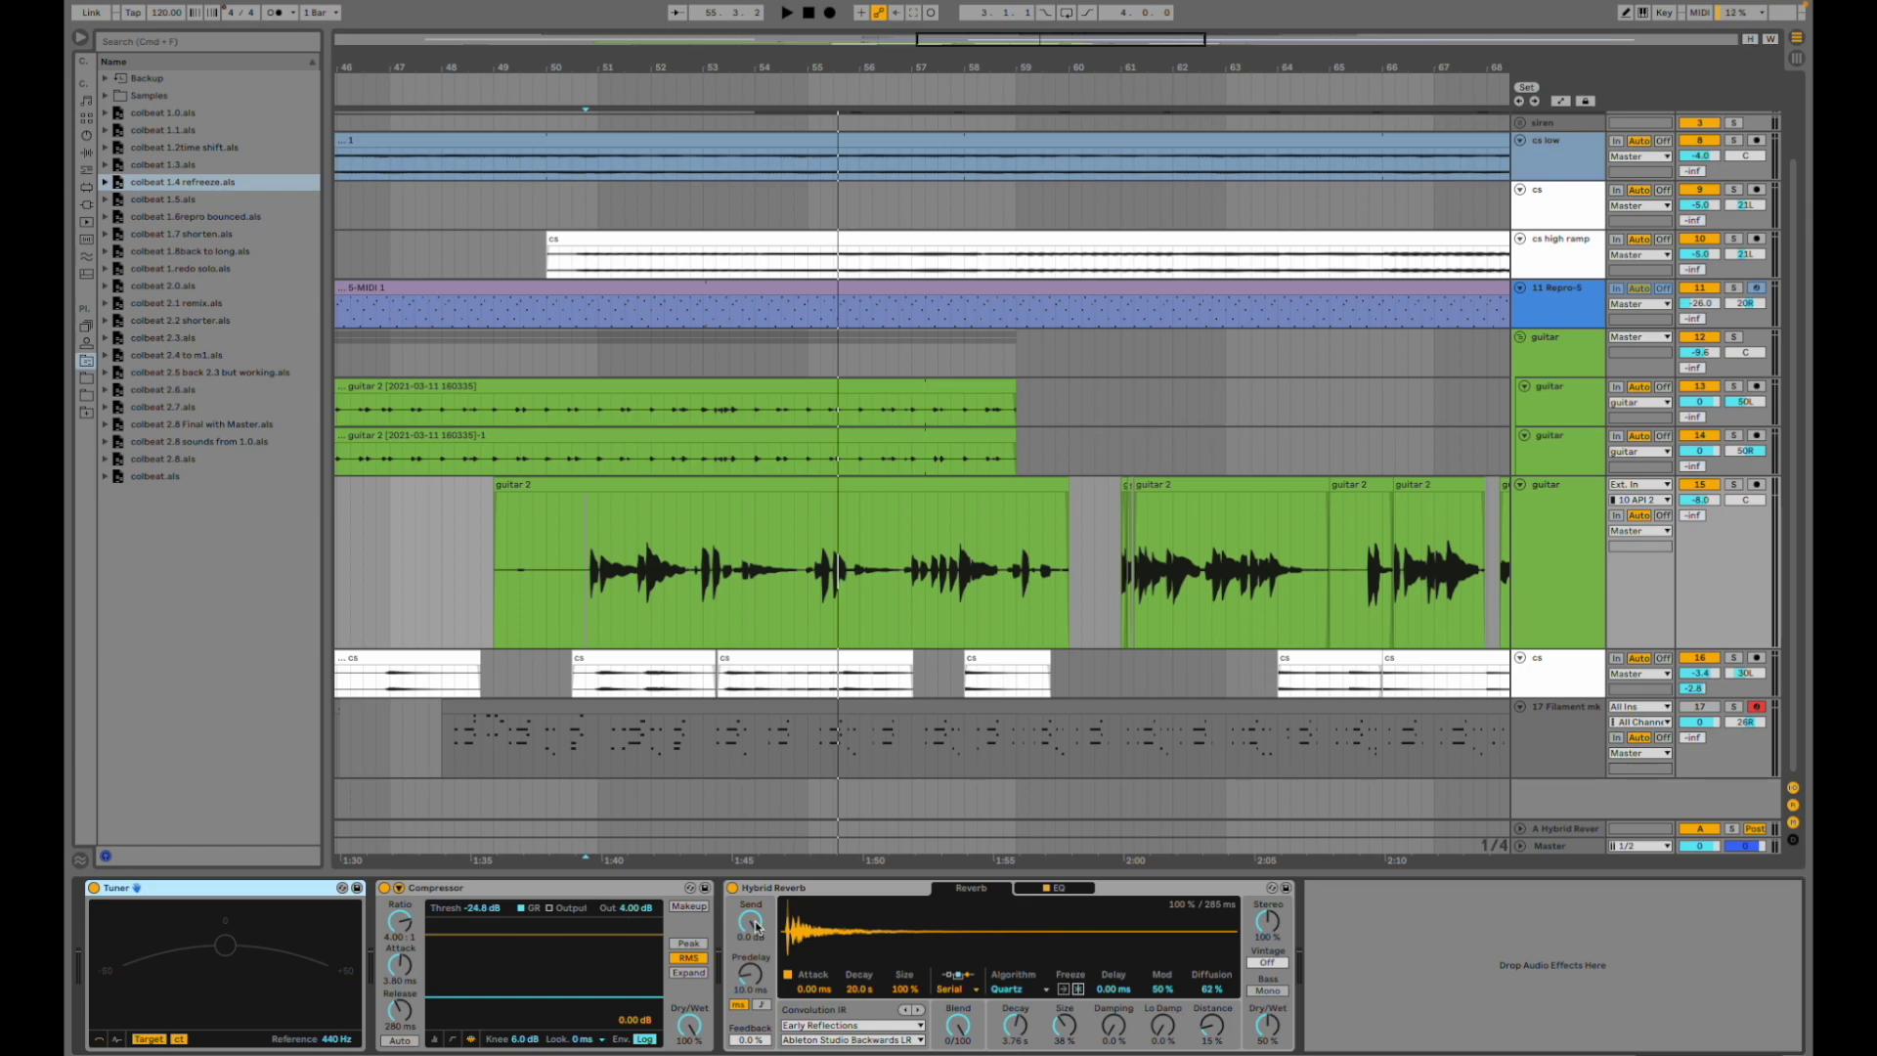
pyautogui.click(924, 591)
pyautogui.press('space')
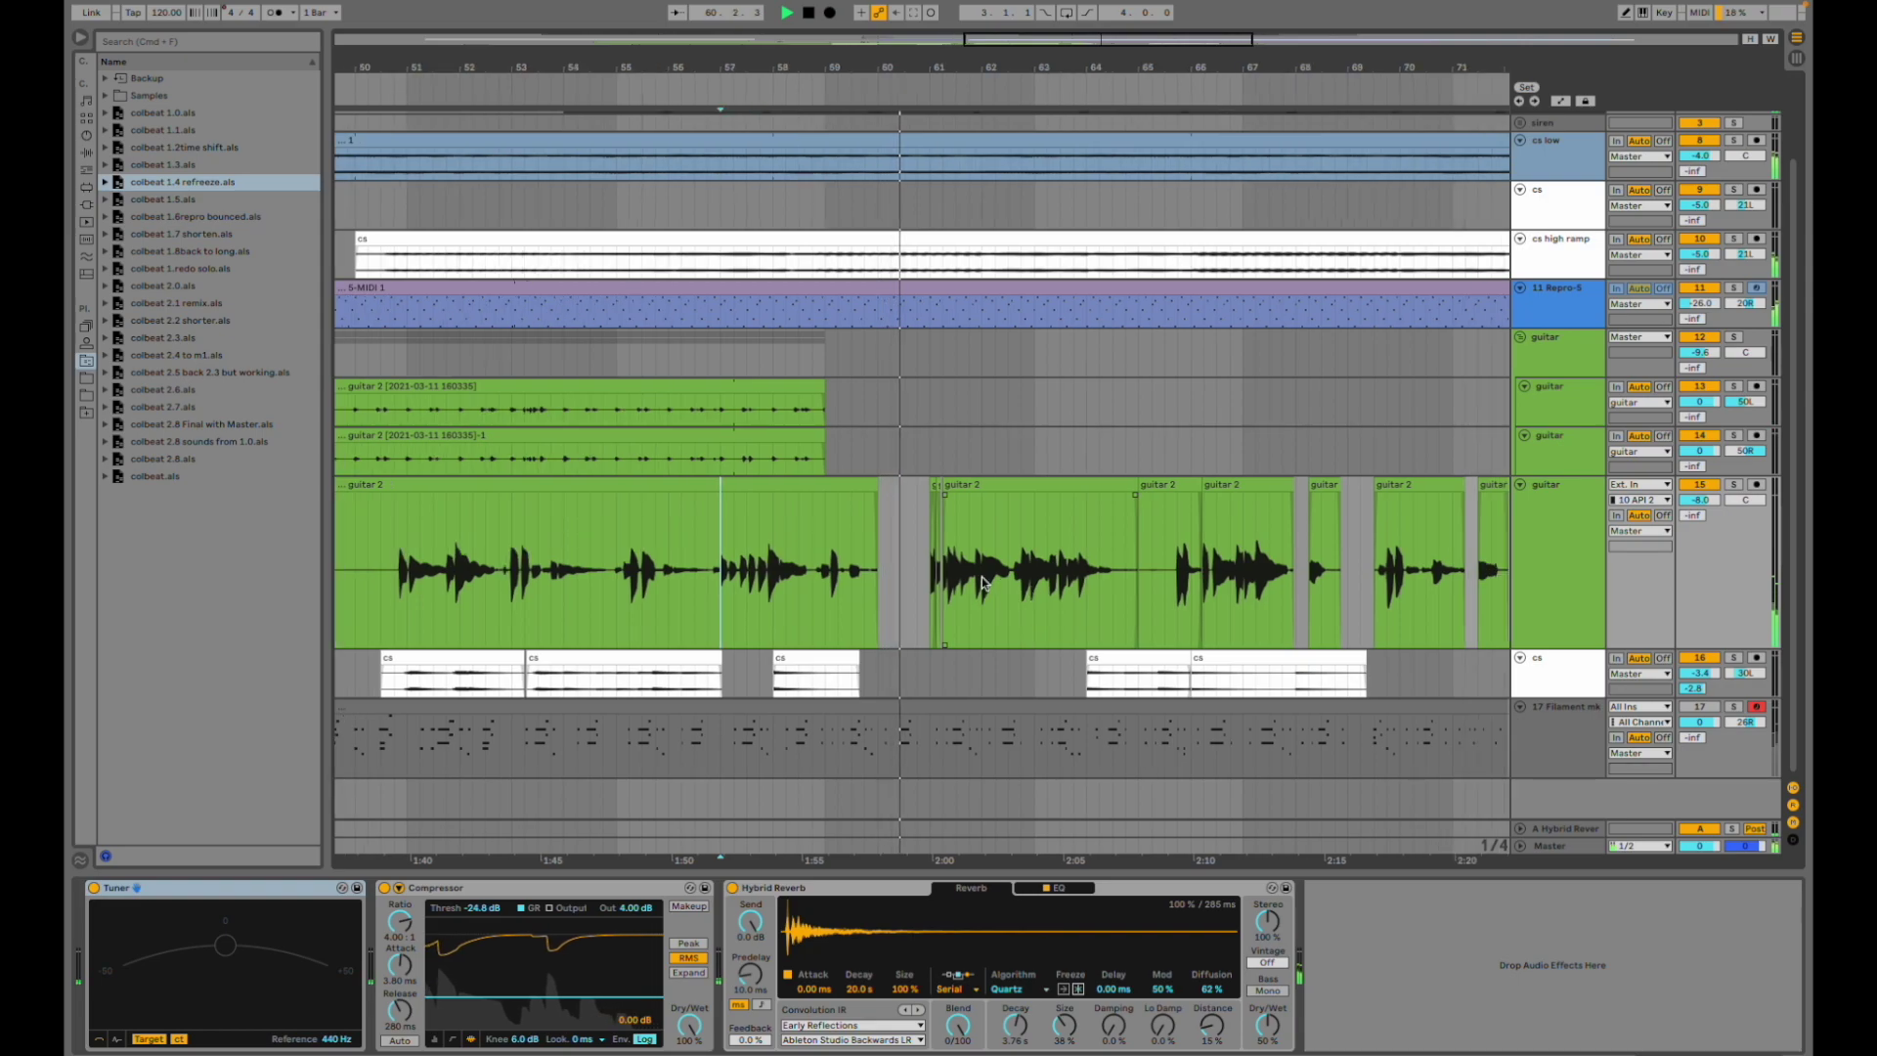
pyautogui.scroll(3, 945, 547)
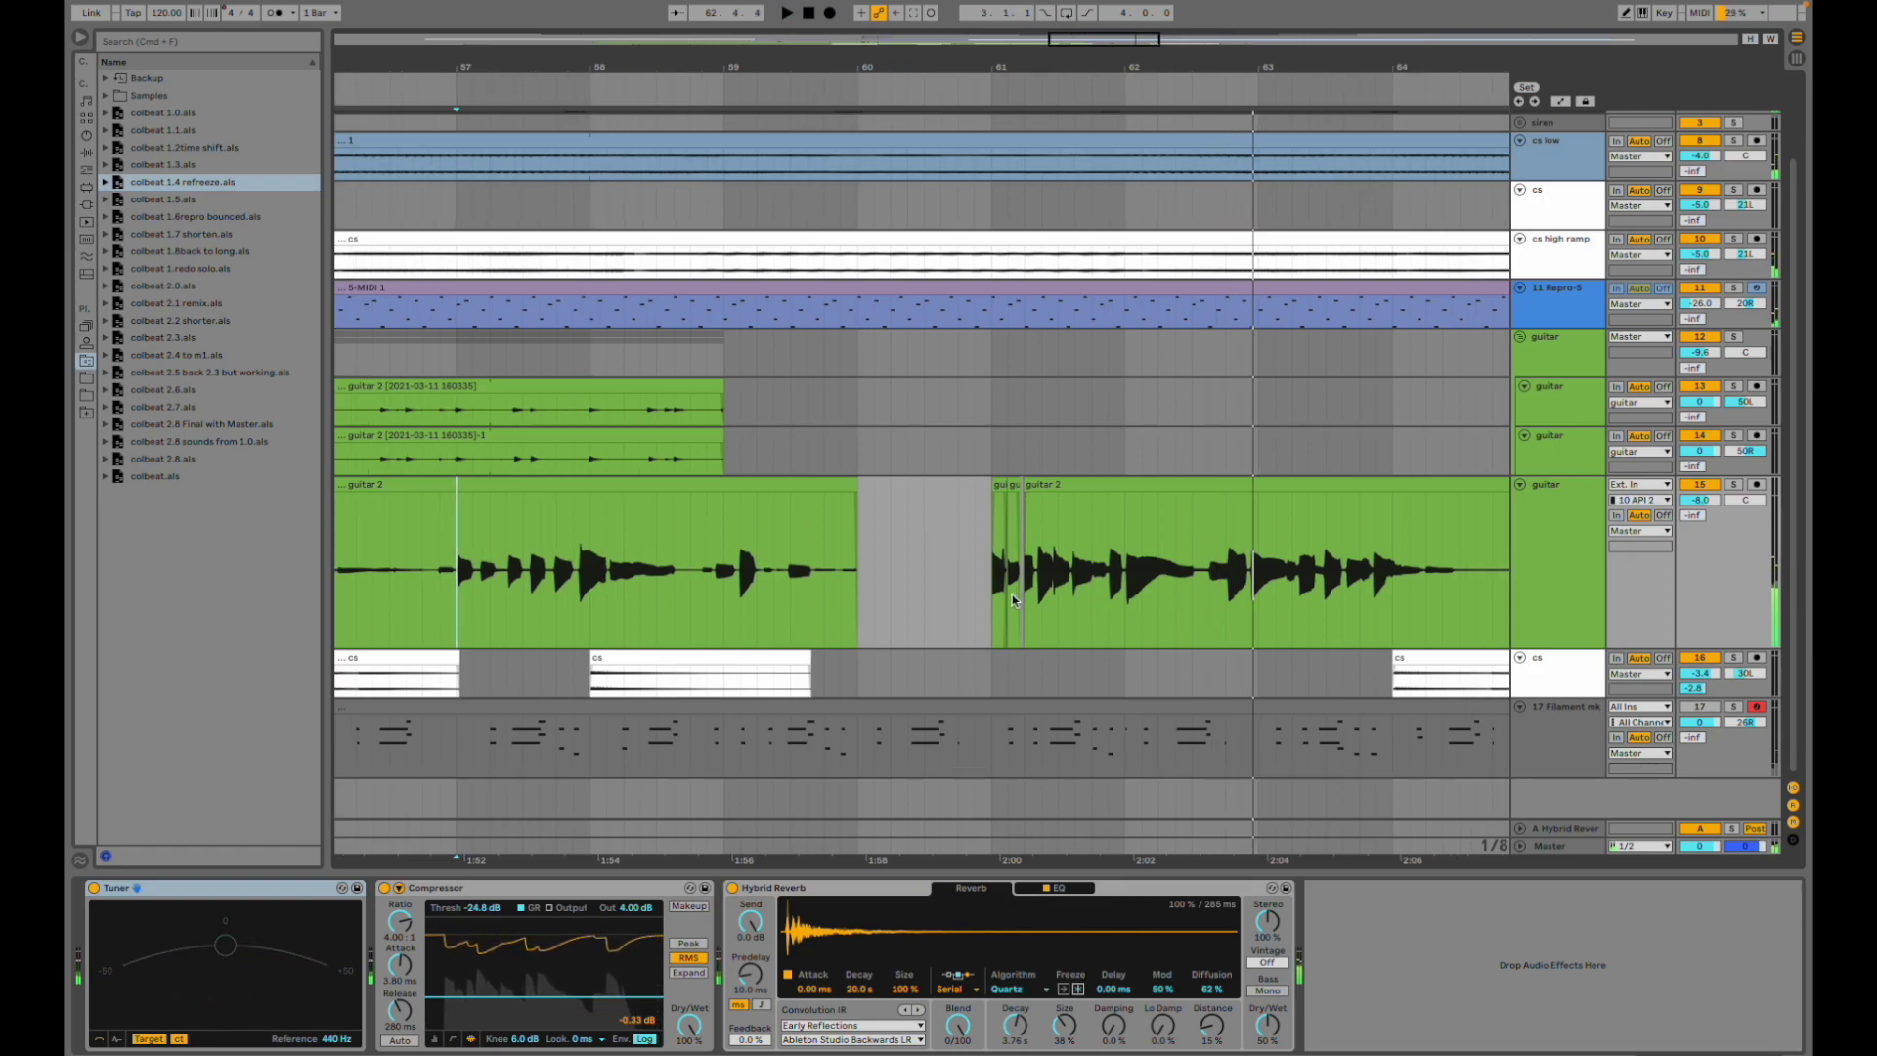
pyautogui.hscroll(5, 1083, 593)
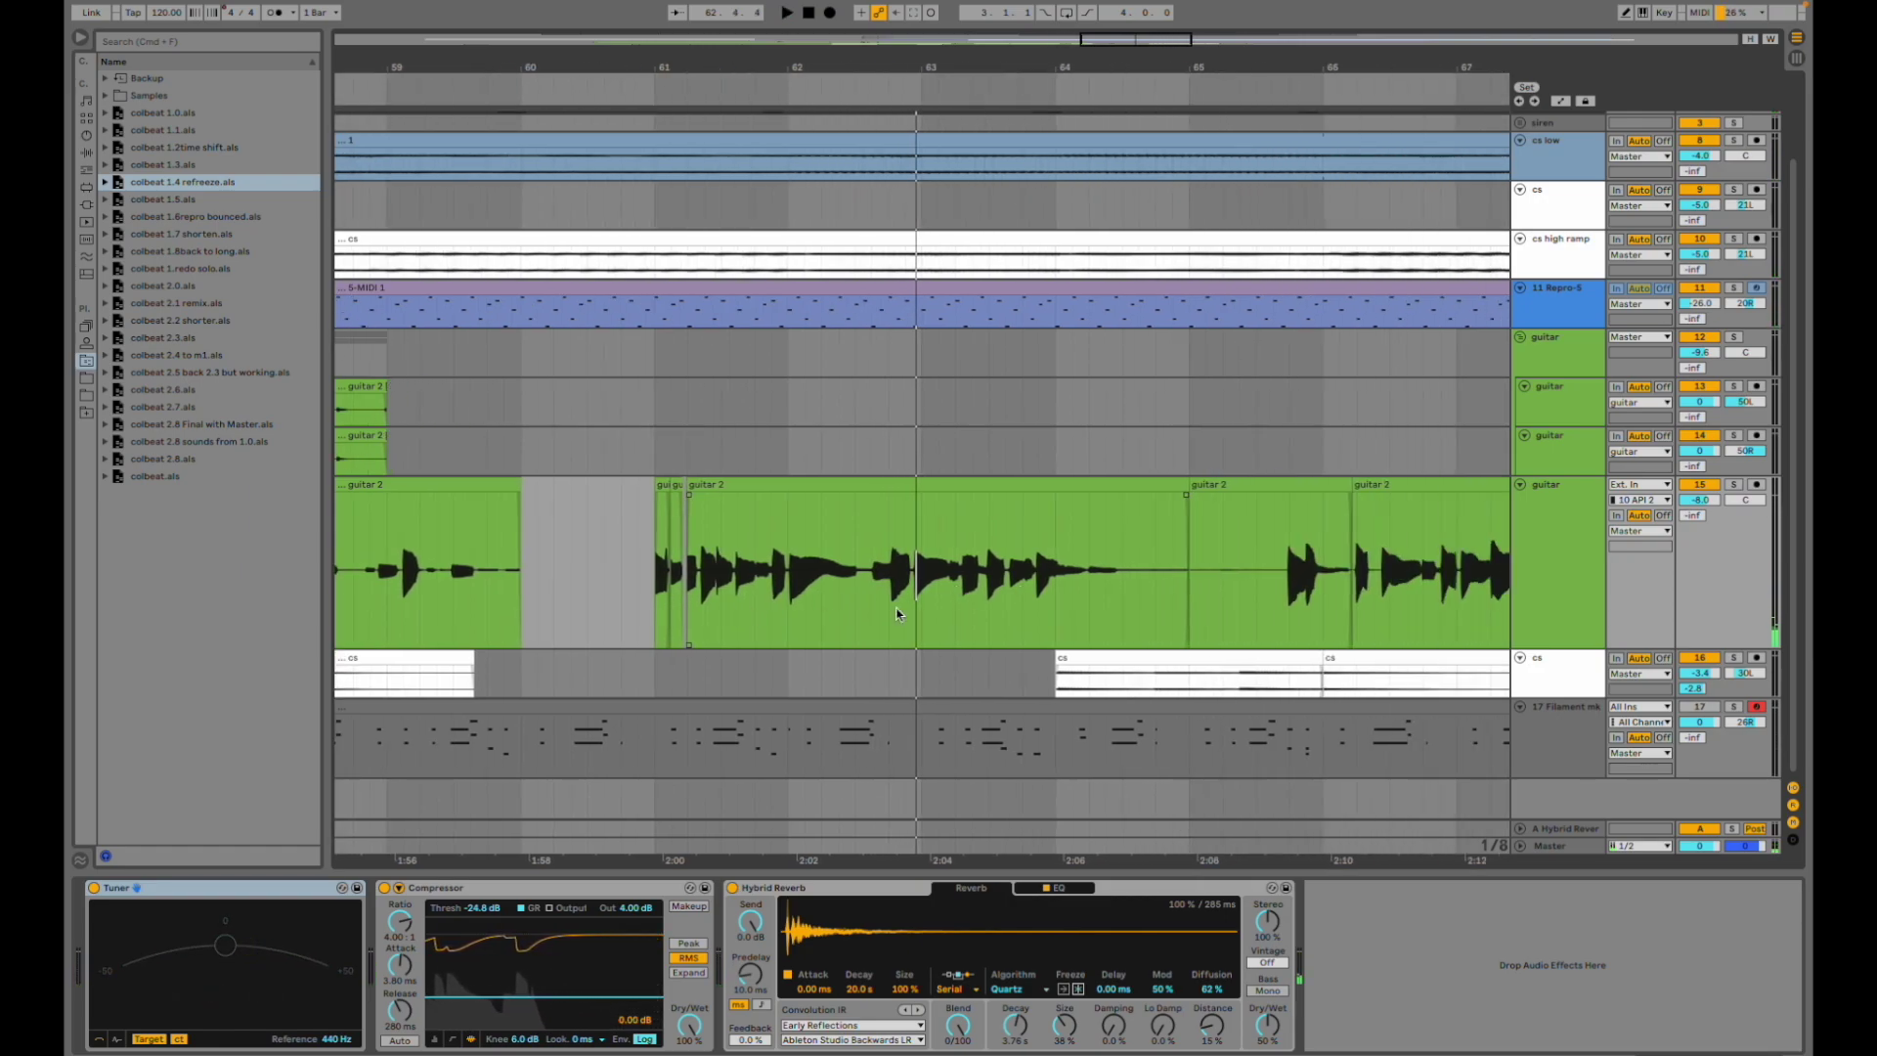
pyautogui.hscroll(3, 897, 614)
pyautogui.click(1072, 584)
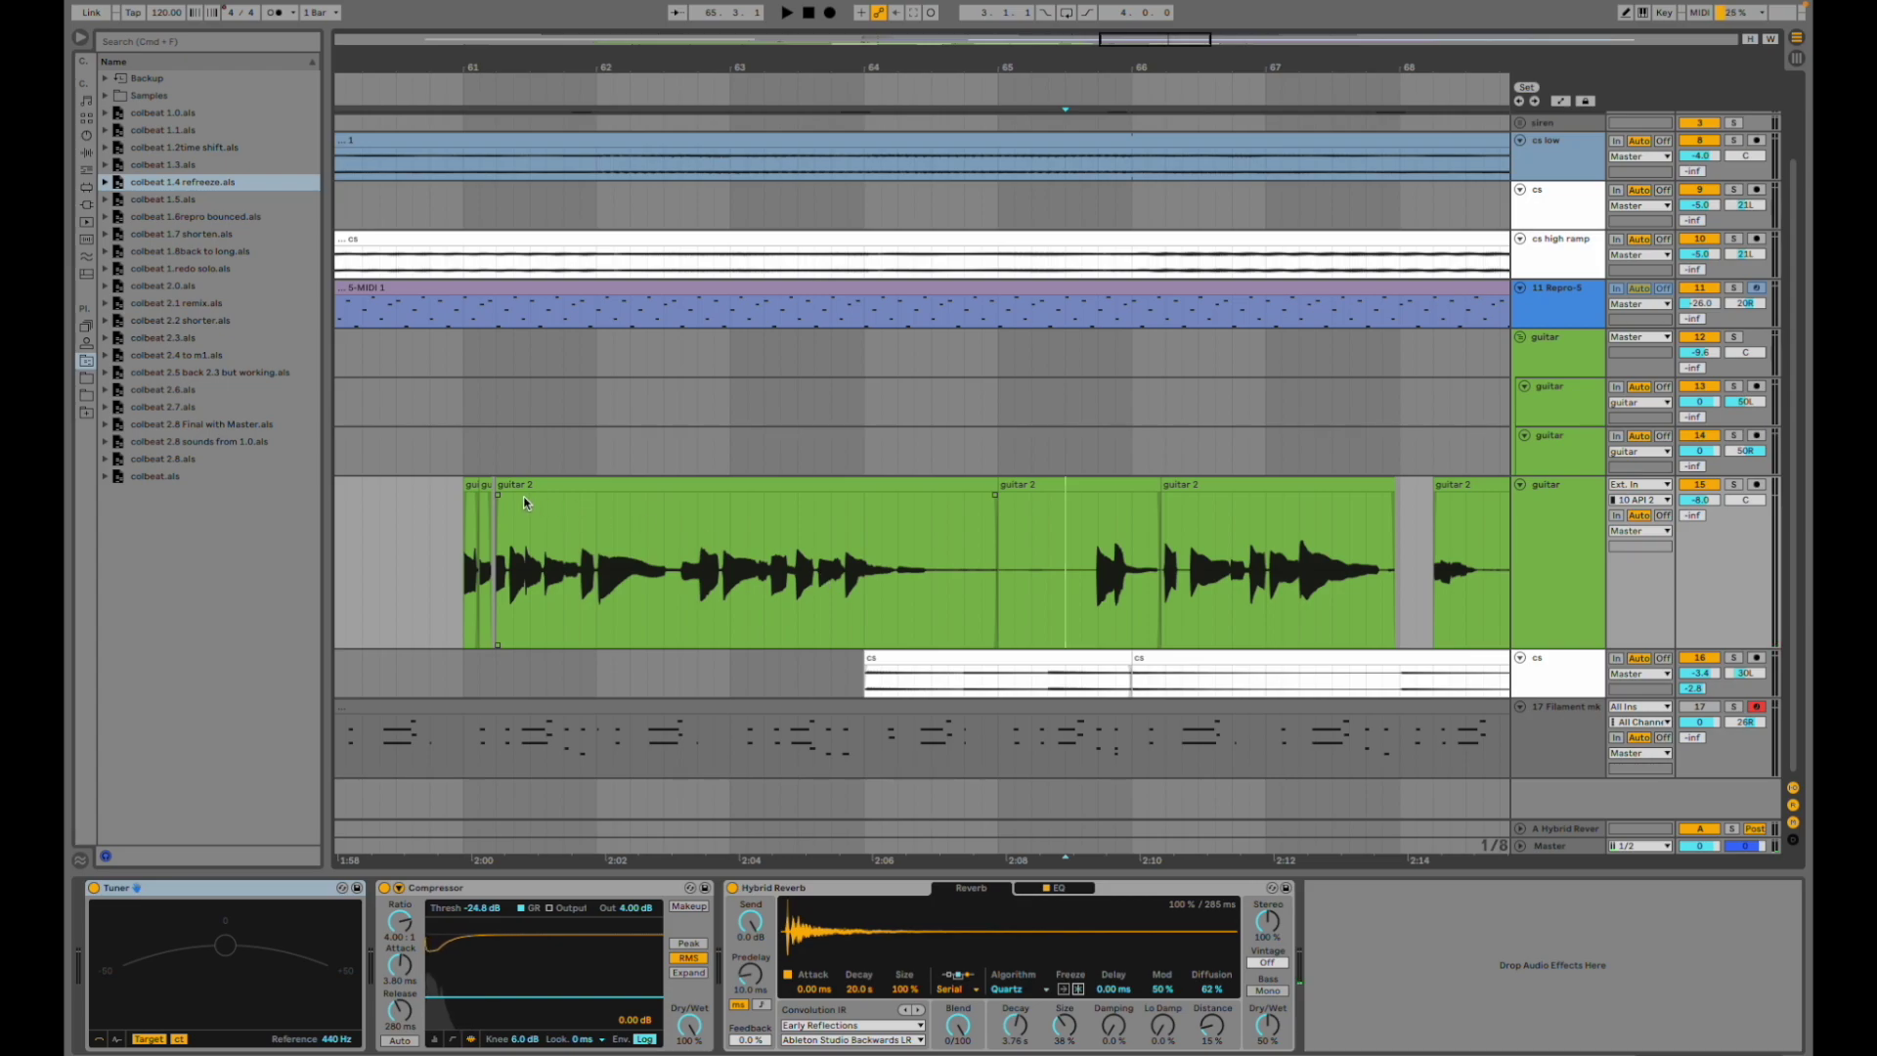
# - Examine the short cut guitar 2 clips at bar 61 up close, selecting the first one
pyautogui.scroll(6, 446, 562)
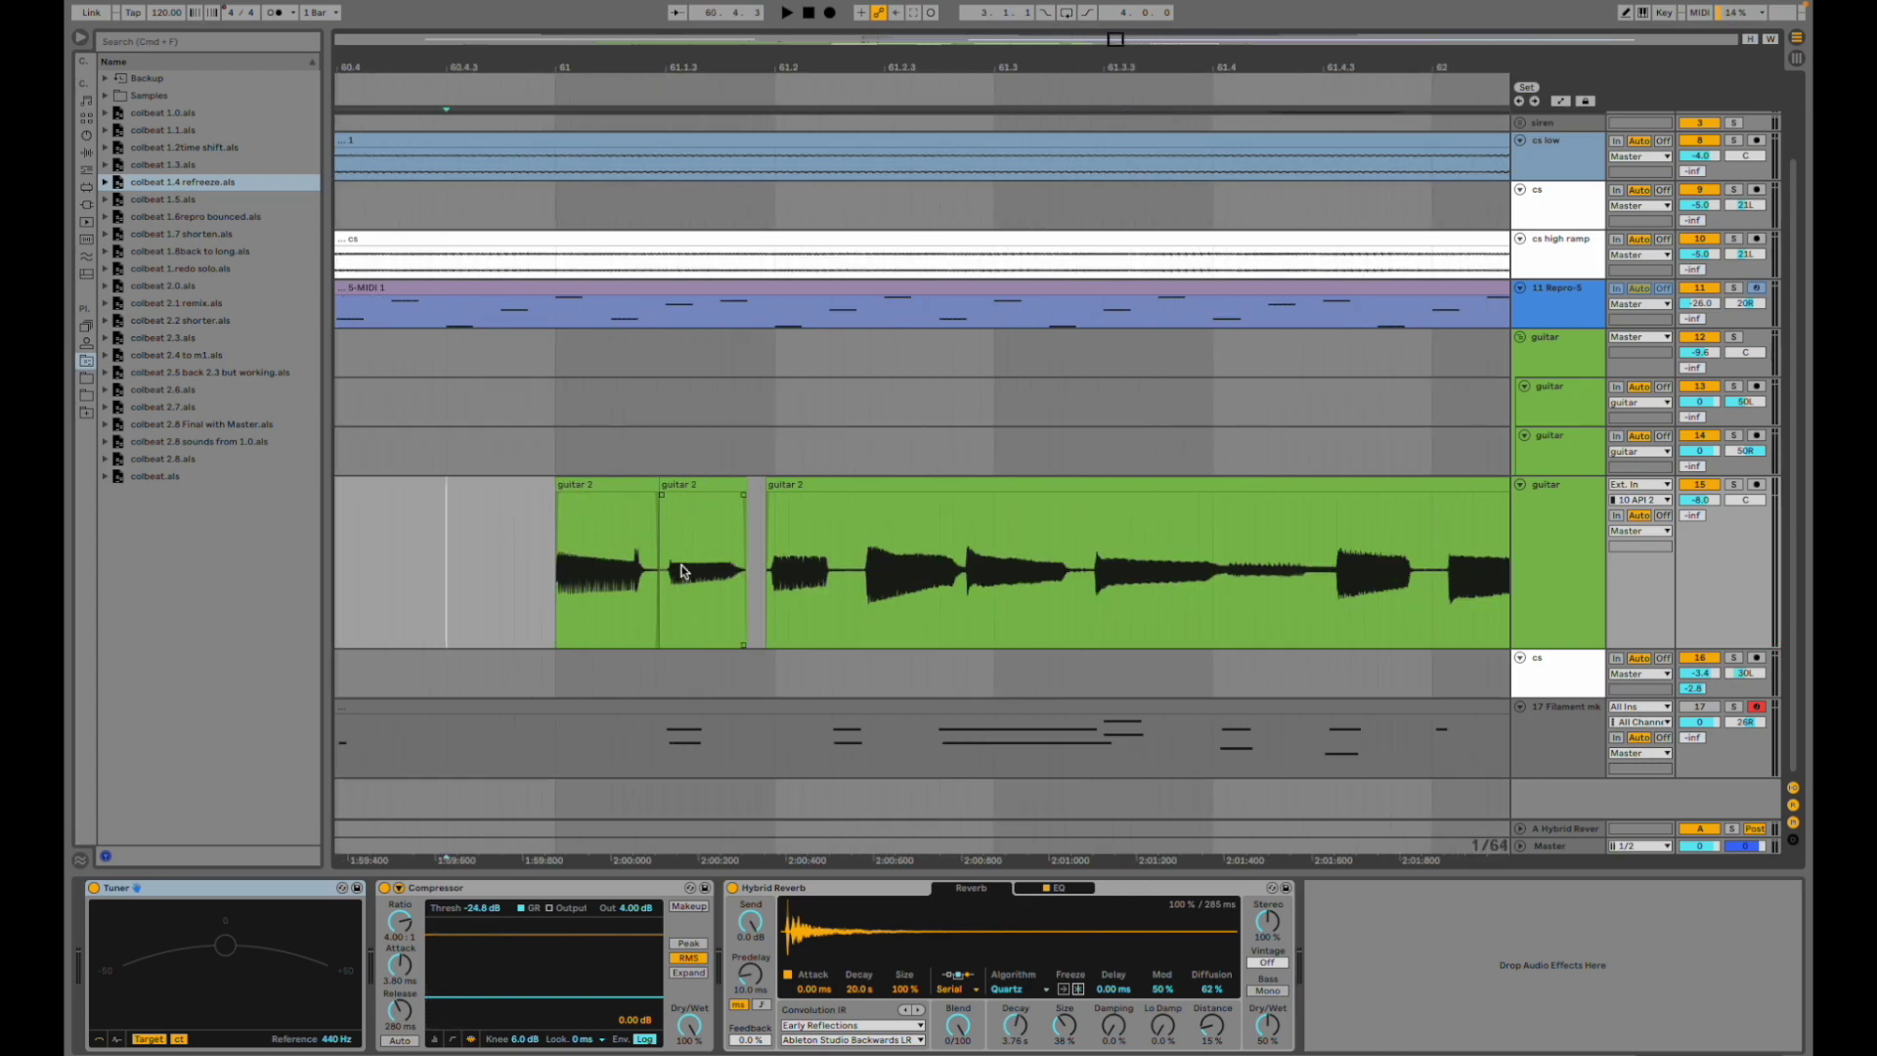
pyautogui.click(835, 480)
pyautogui.click(528, 559)
pyautogui.moveTo(600, 486); pyautogui.dragTo(618, 601)
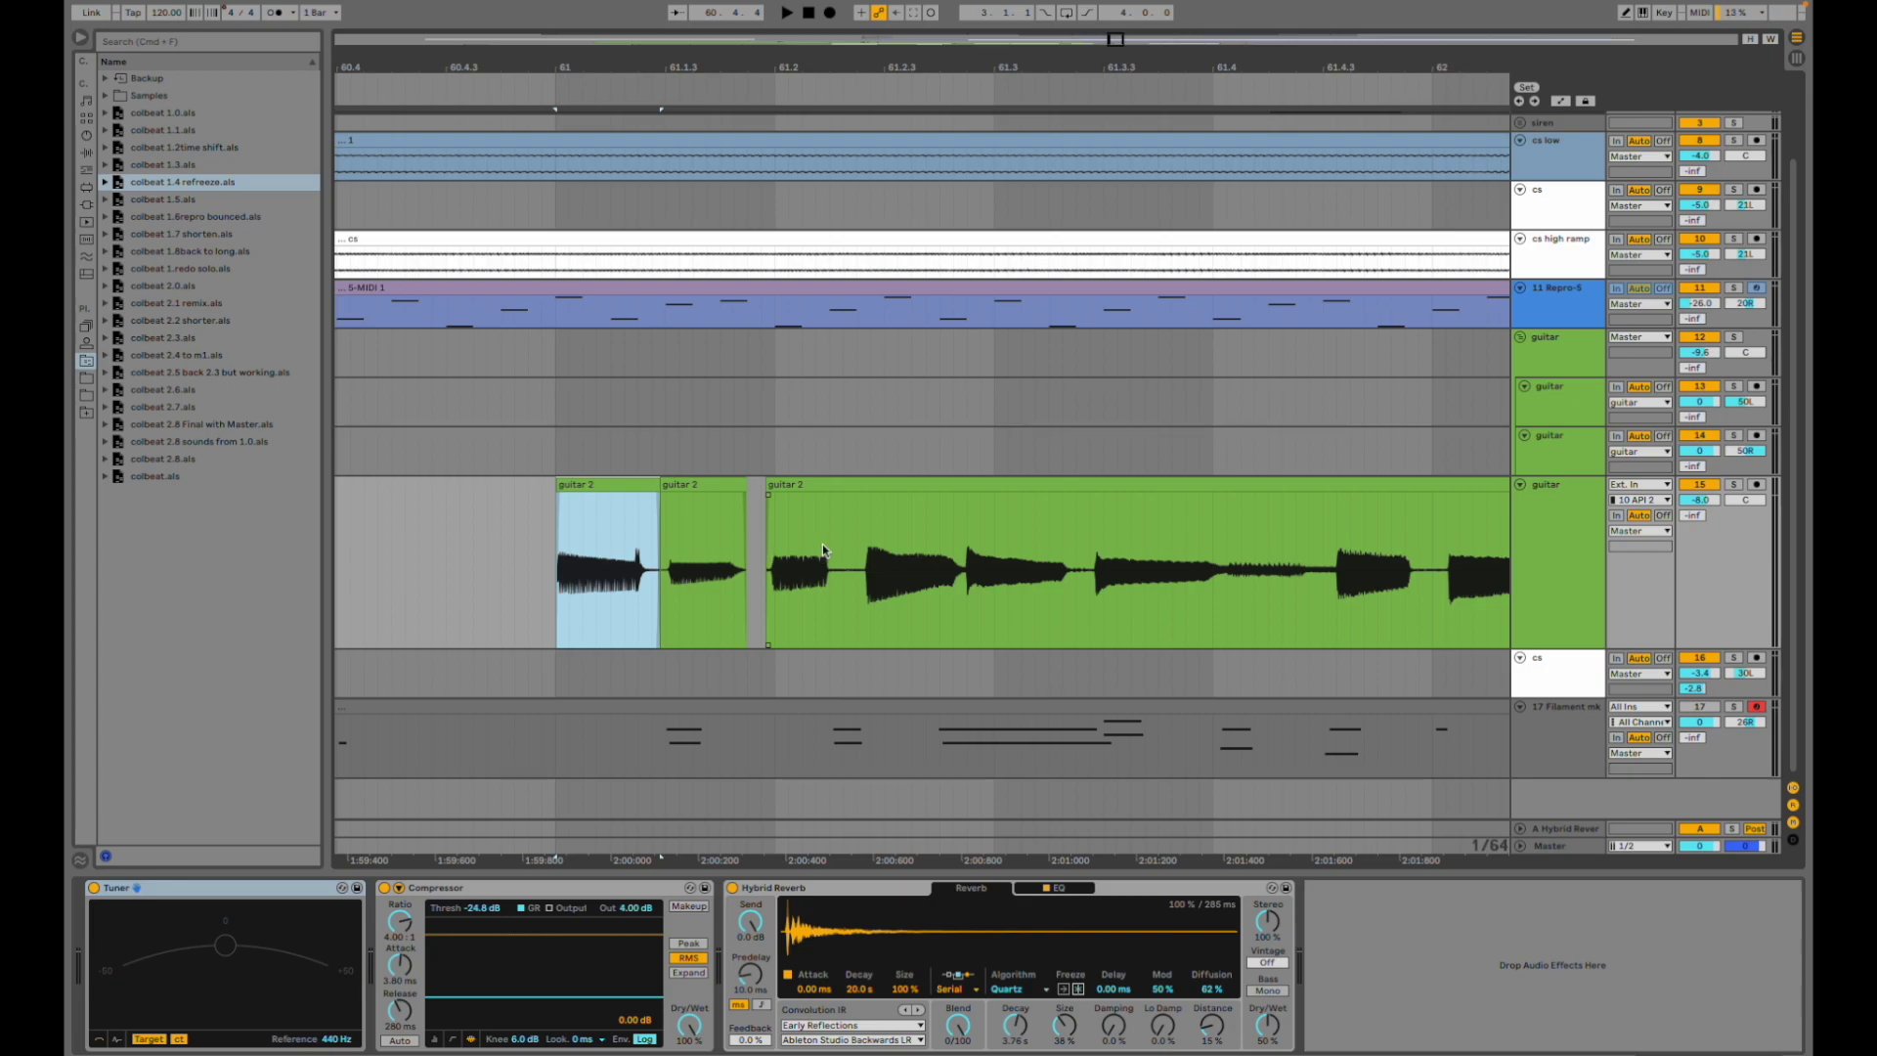
pyautogui.click(898, 537)
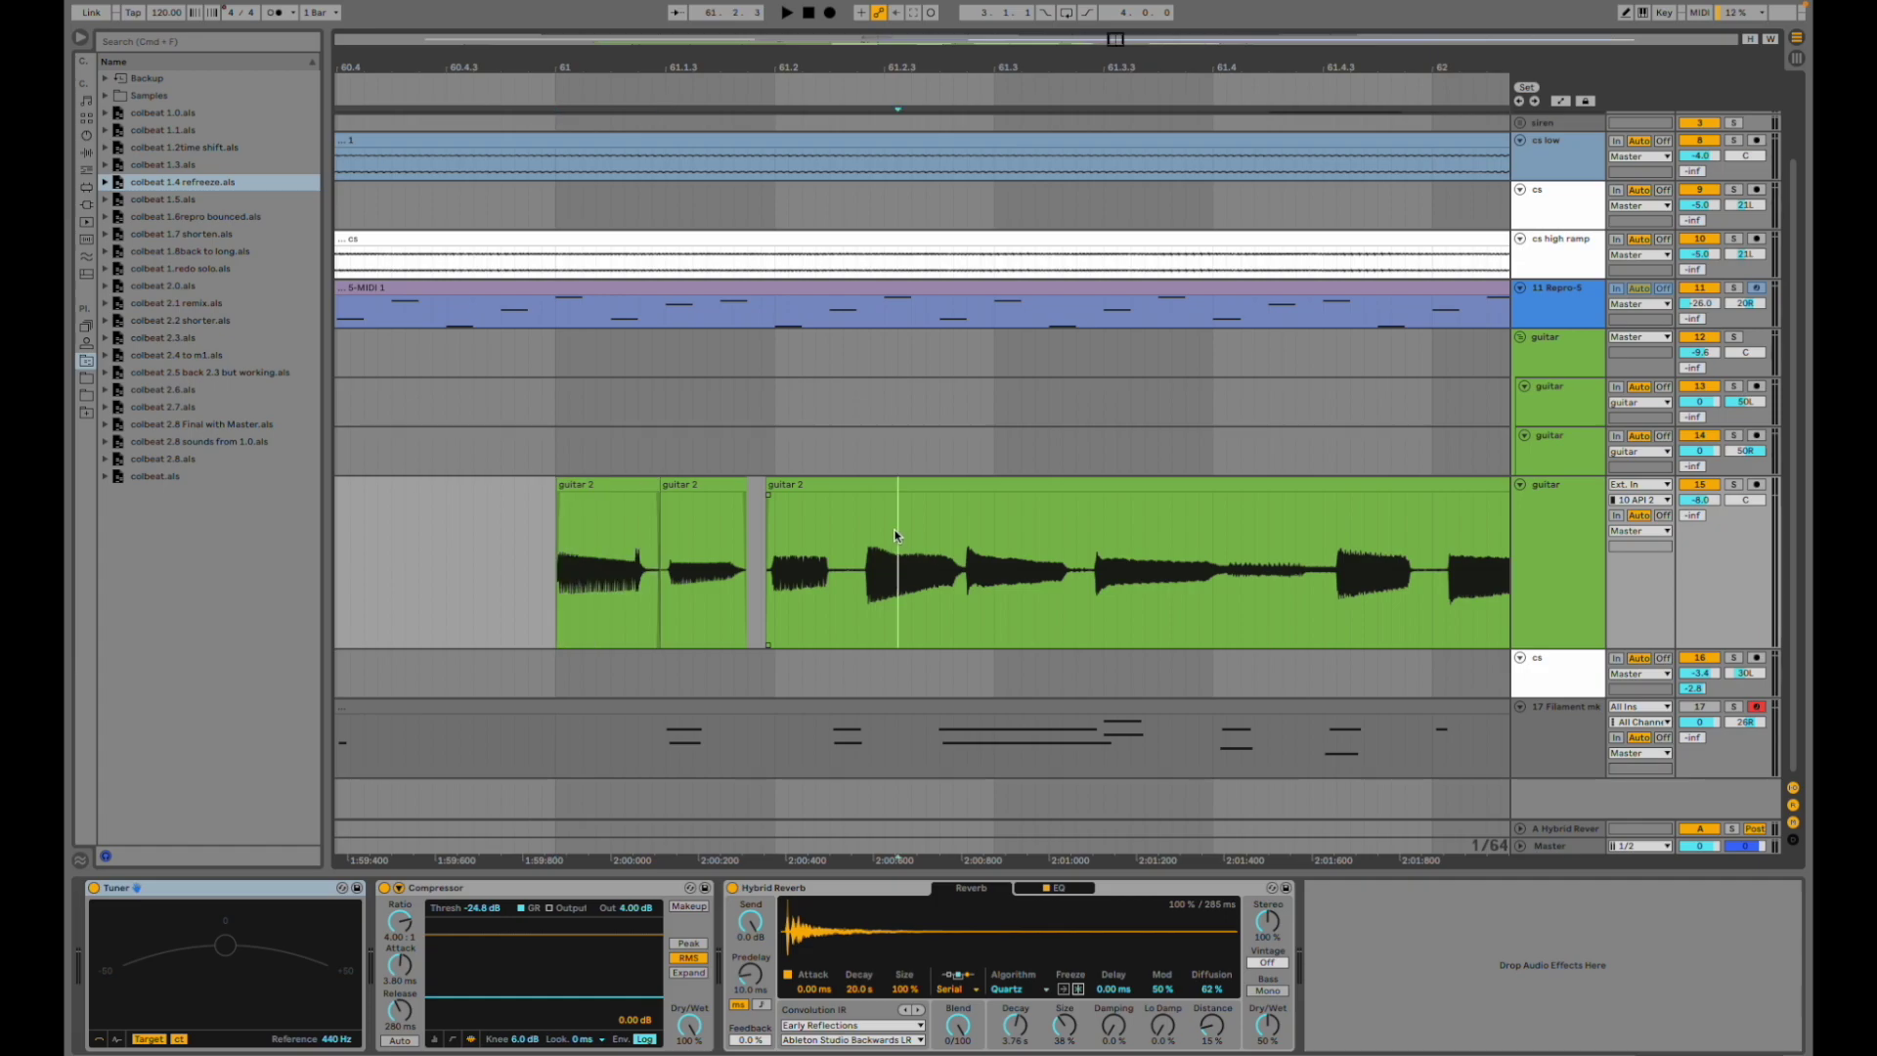
# - Open the longer guitar 2 clip starting near bar 61.2 in the clip view and examine its waveform and extent
pyautogui.click(935, 481)
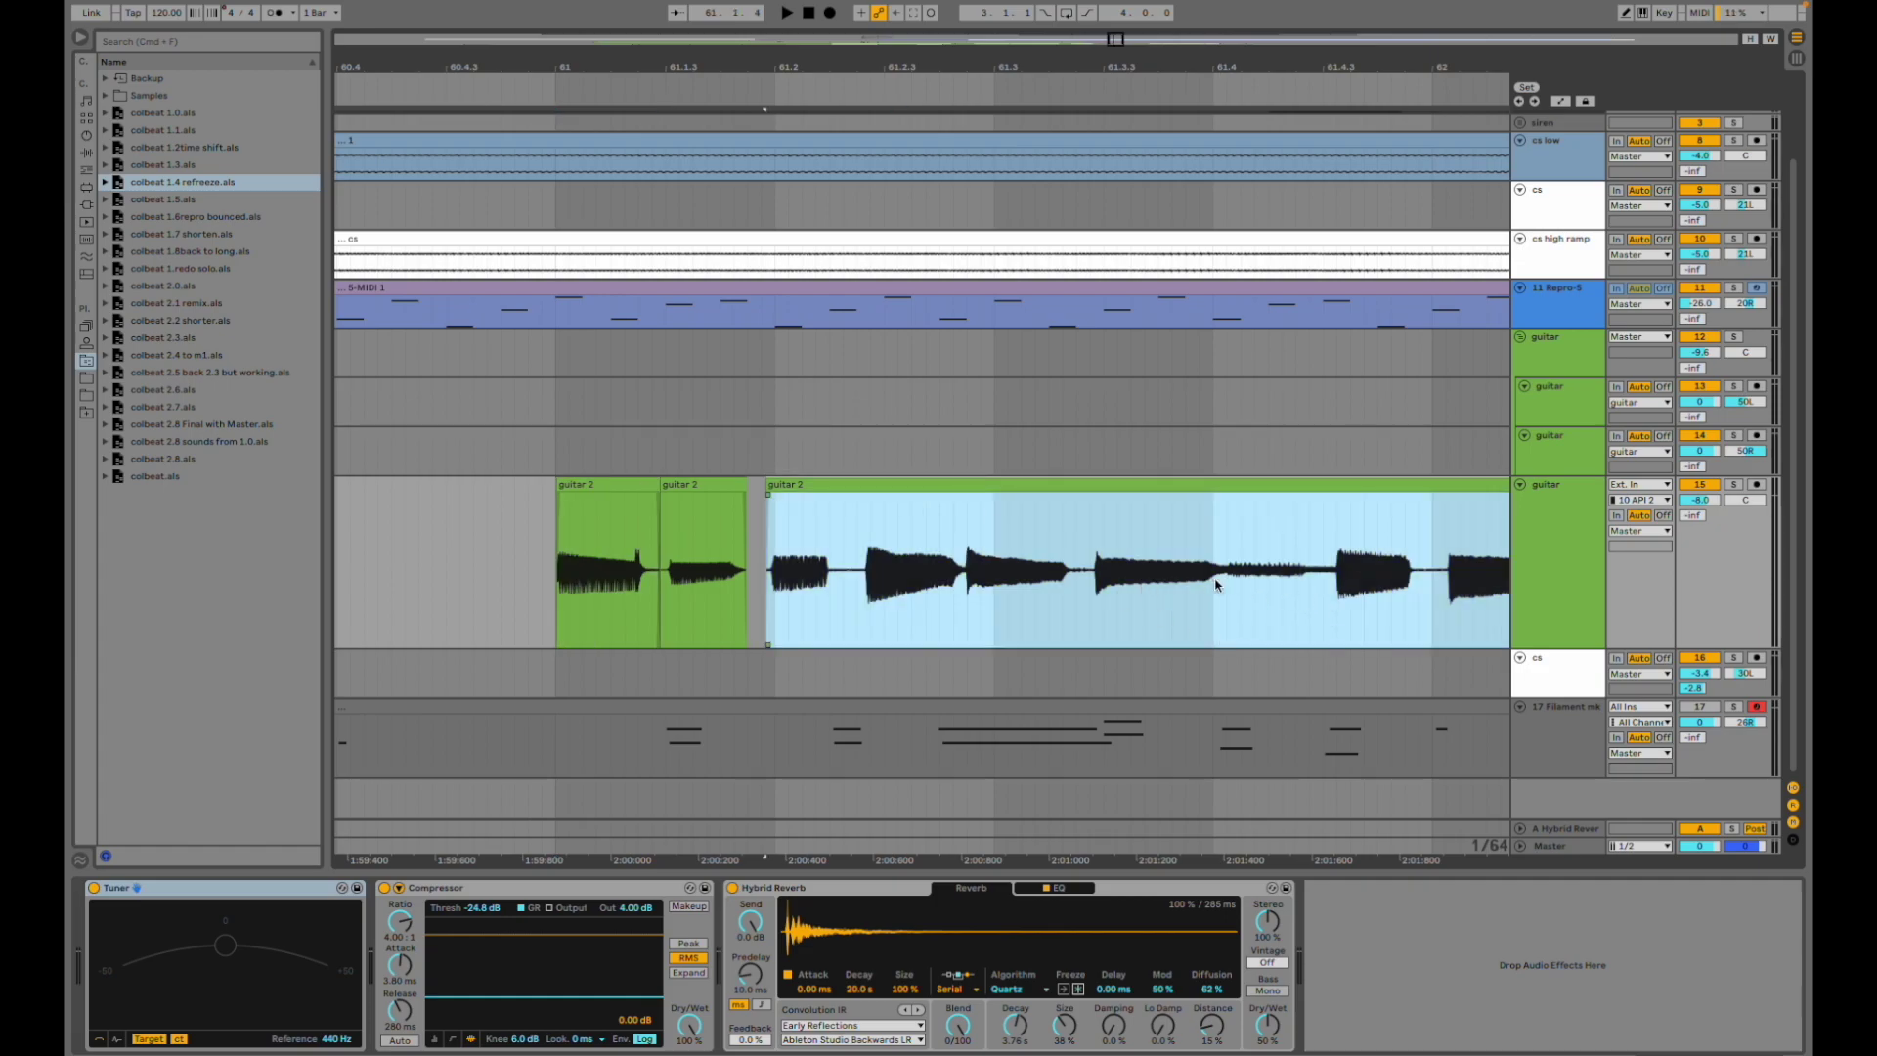
pyautogui.doubleClick(1167, 486)
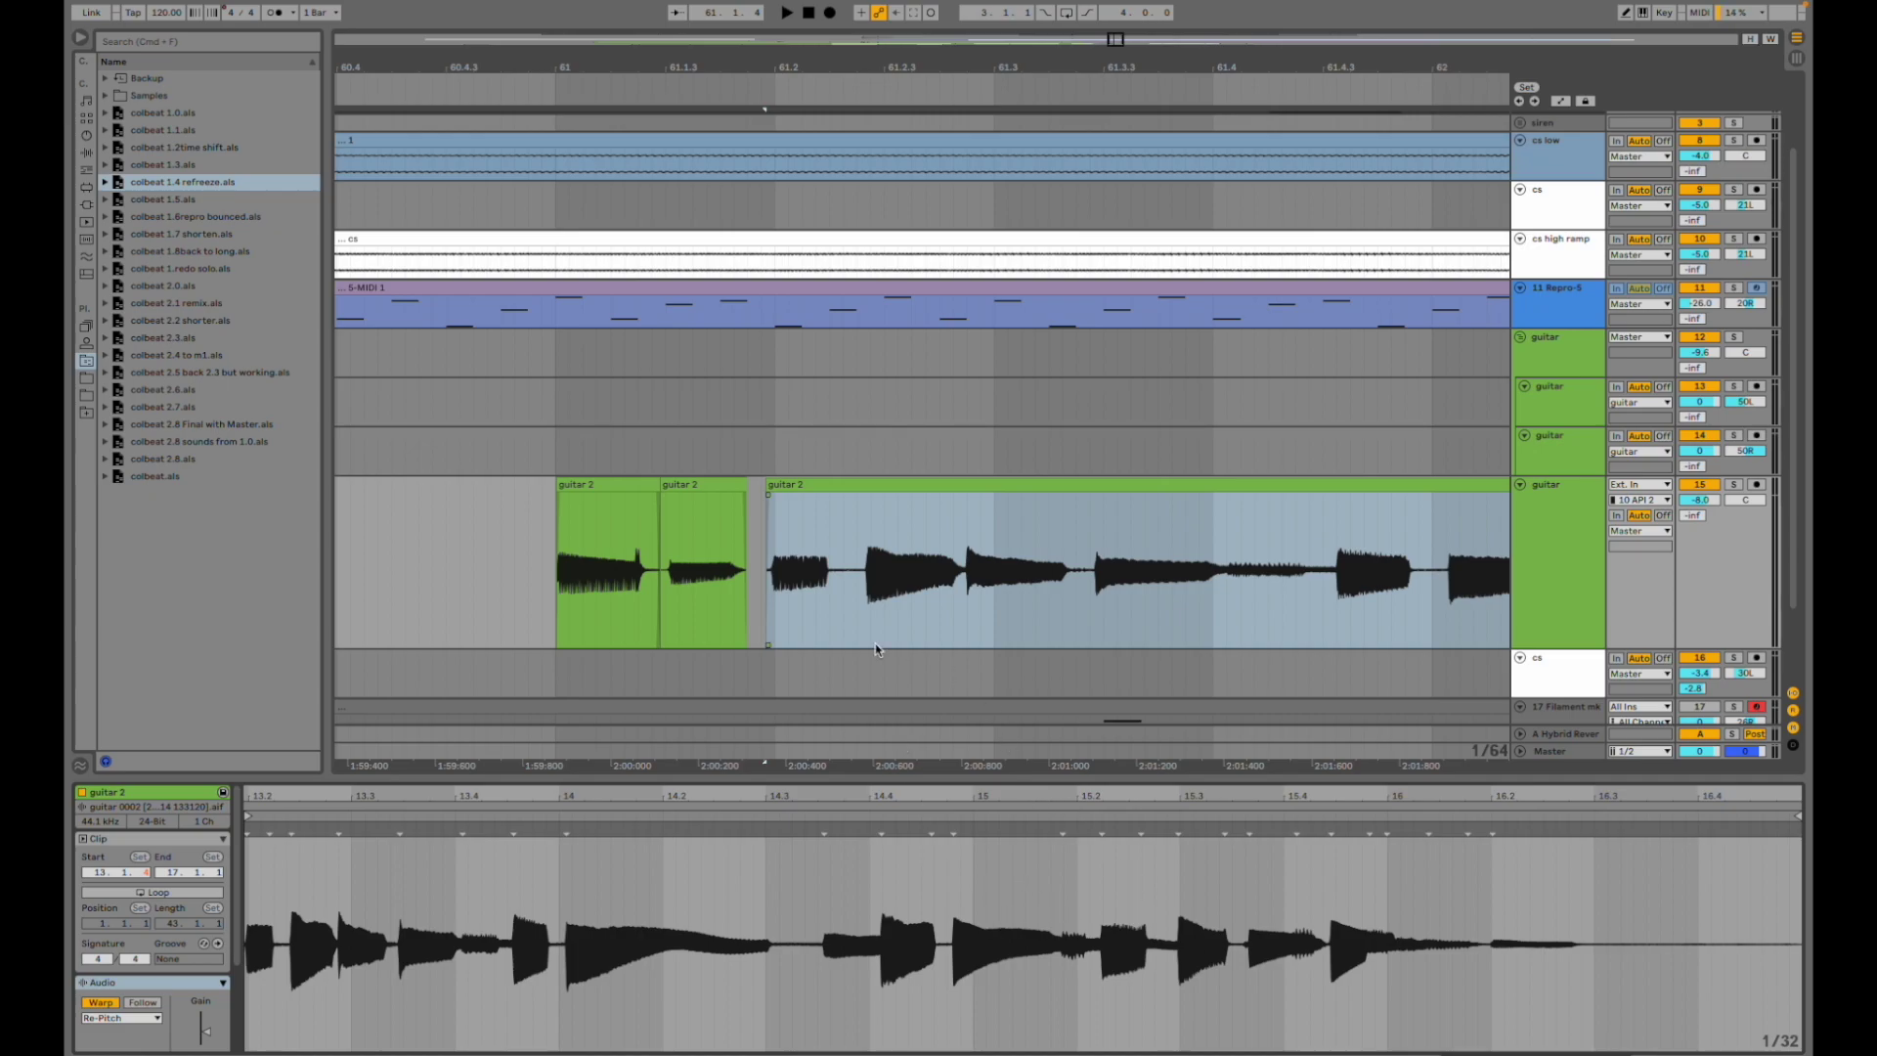
pyautogui.click(846, 554)
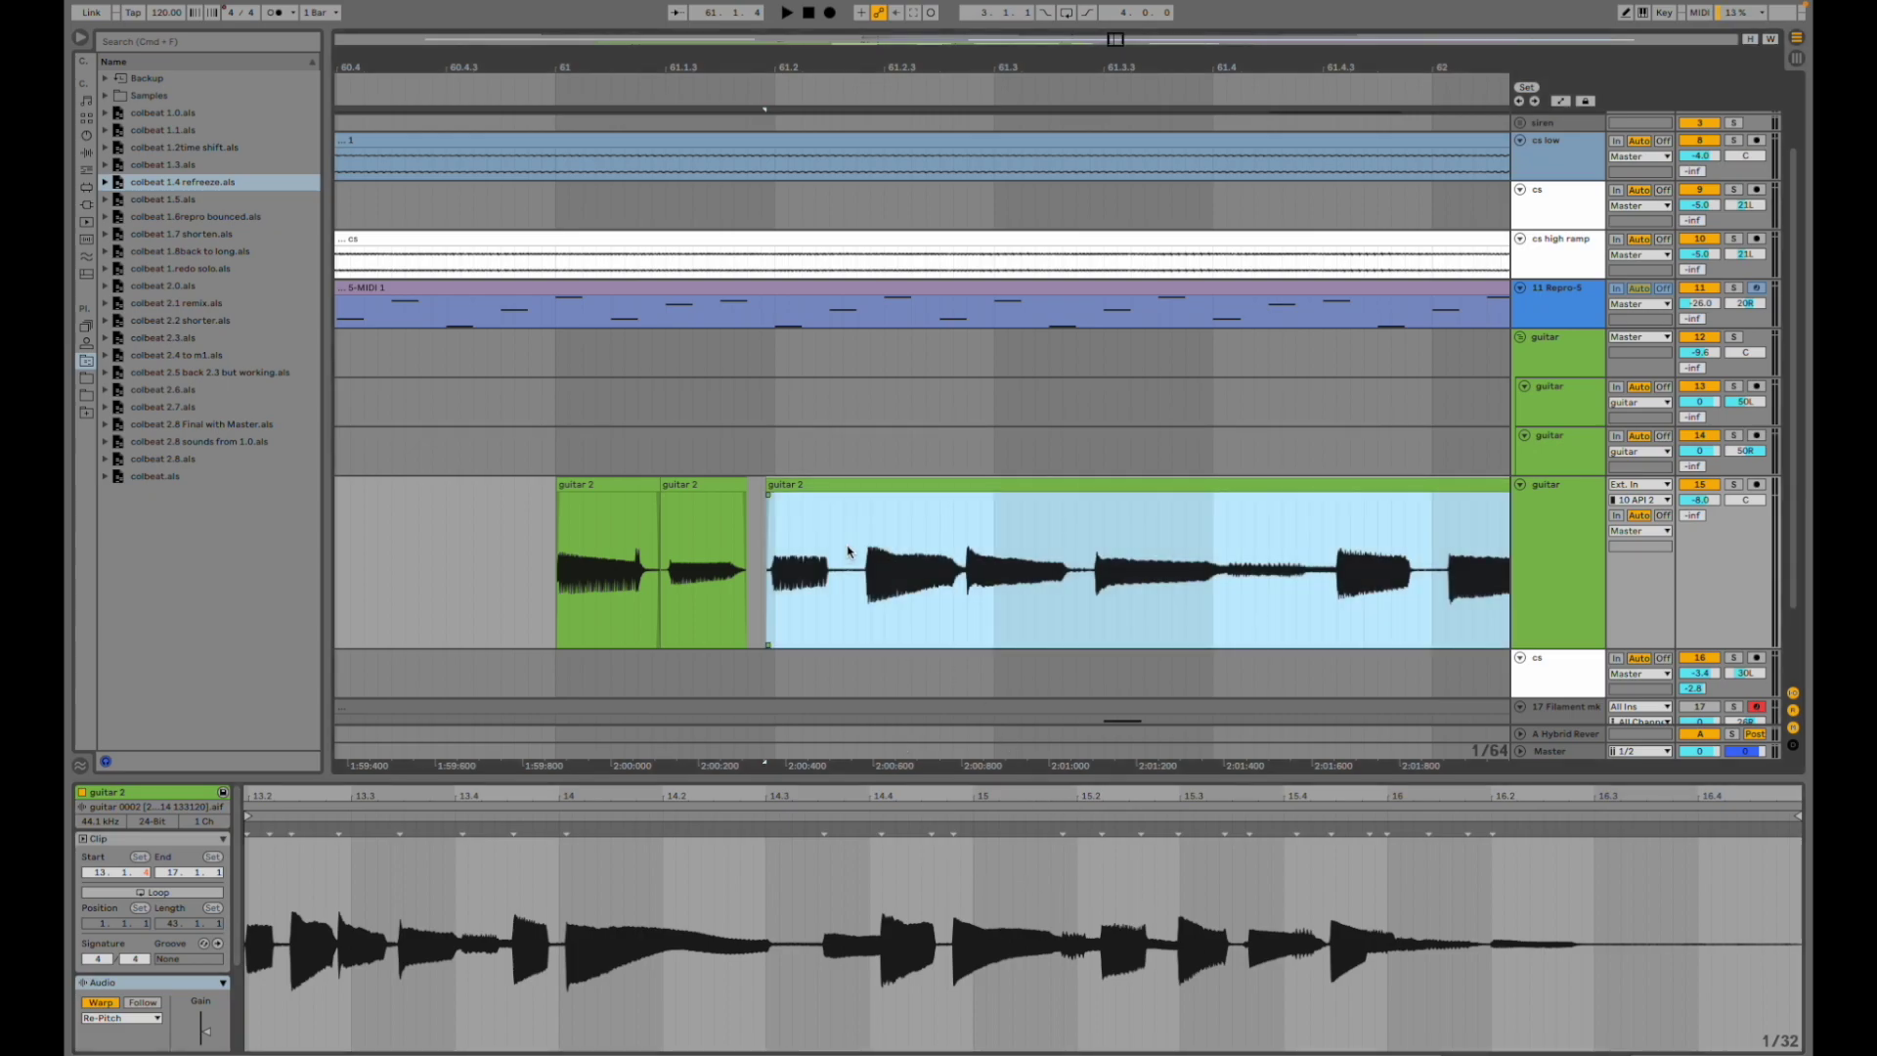
pyautogui.scroll(-5, 873, 553)
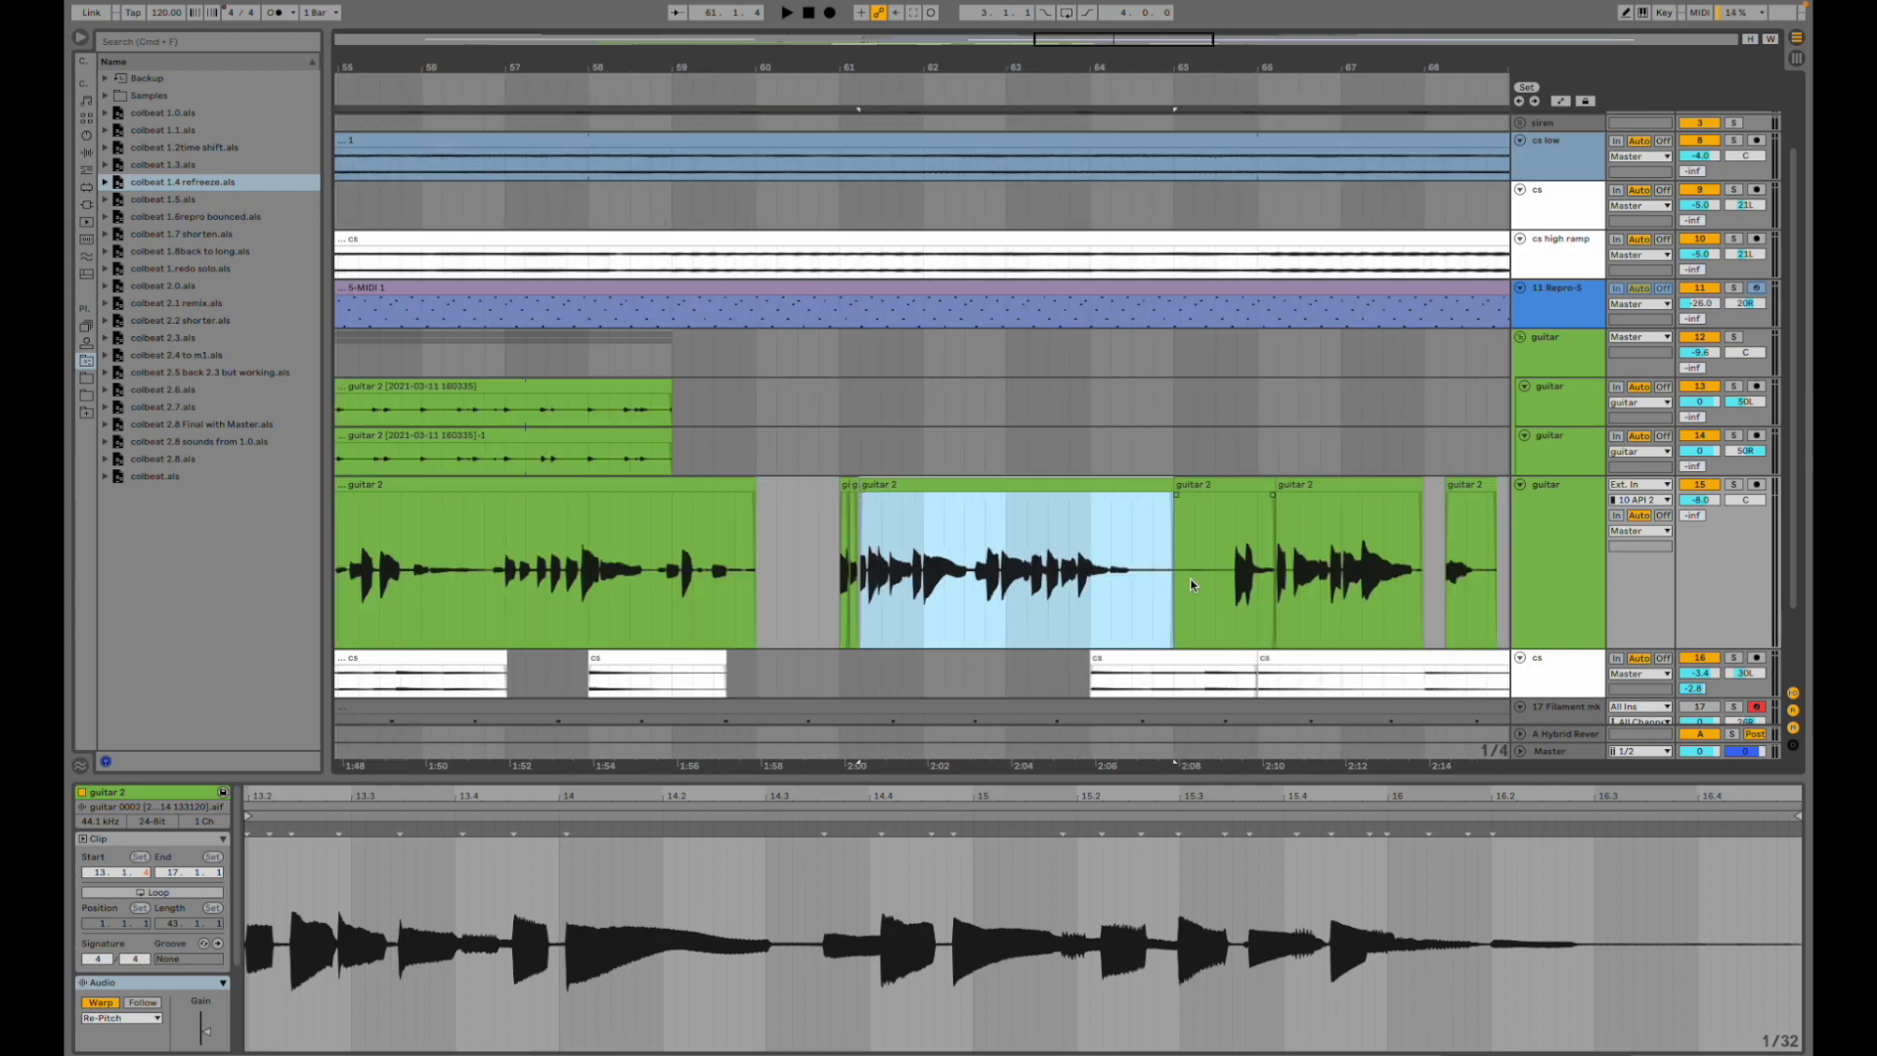
# - Play the lead guitar from near bar 65 and look over its remaining clips within the wider arrangement
pyautogui.click(1215, 576)
pyautogui.press('space')
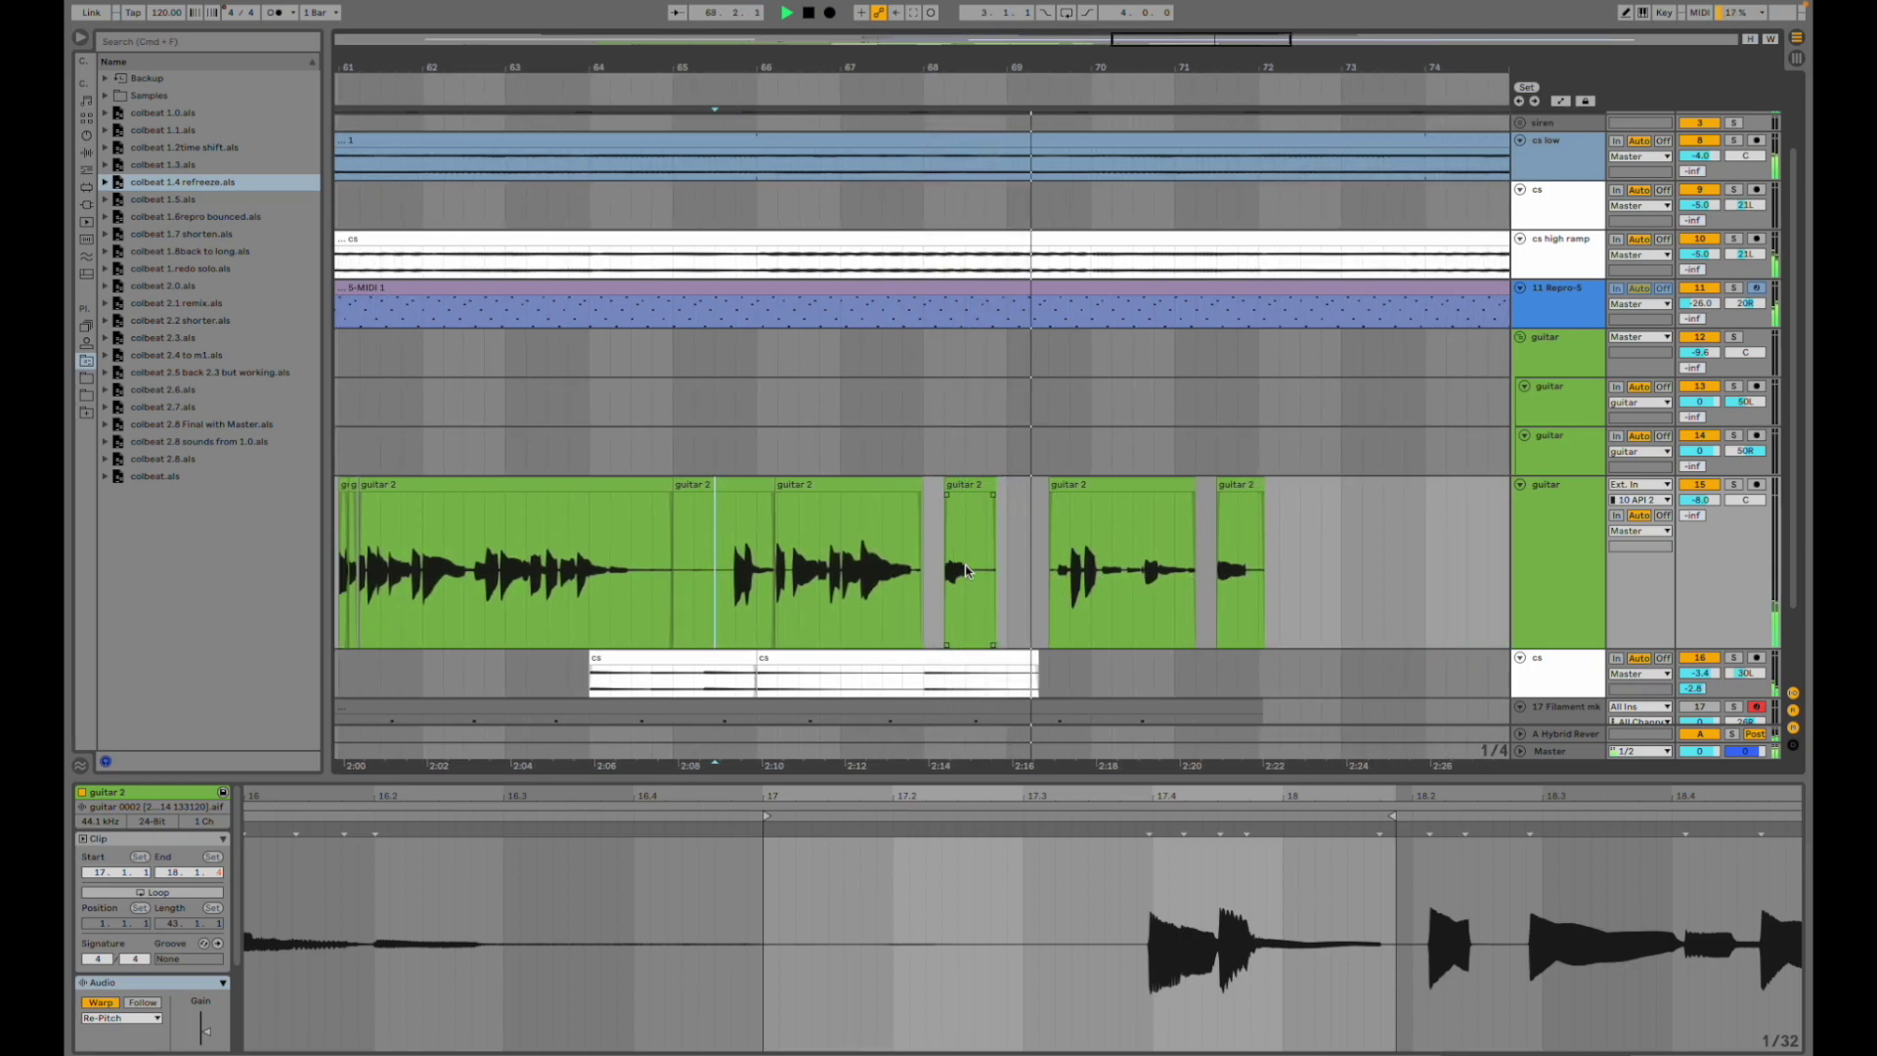
pyautogui.scroll(-2, 966, 571)
pyautogui.click(903, 498)
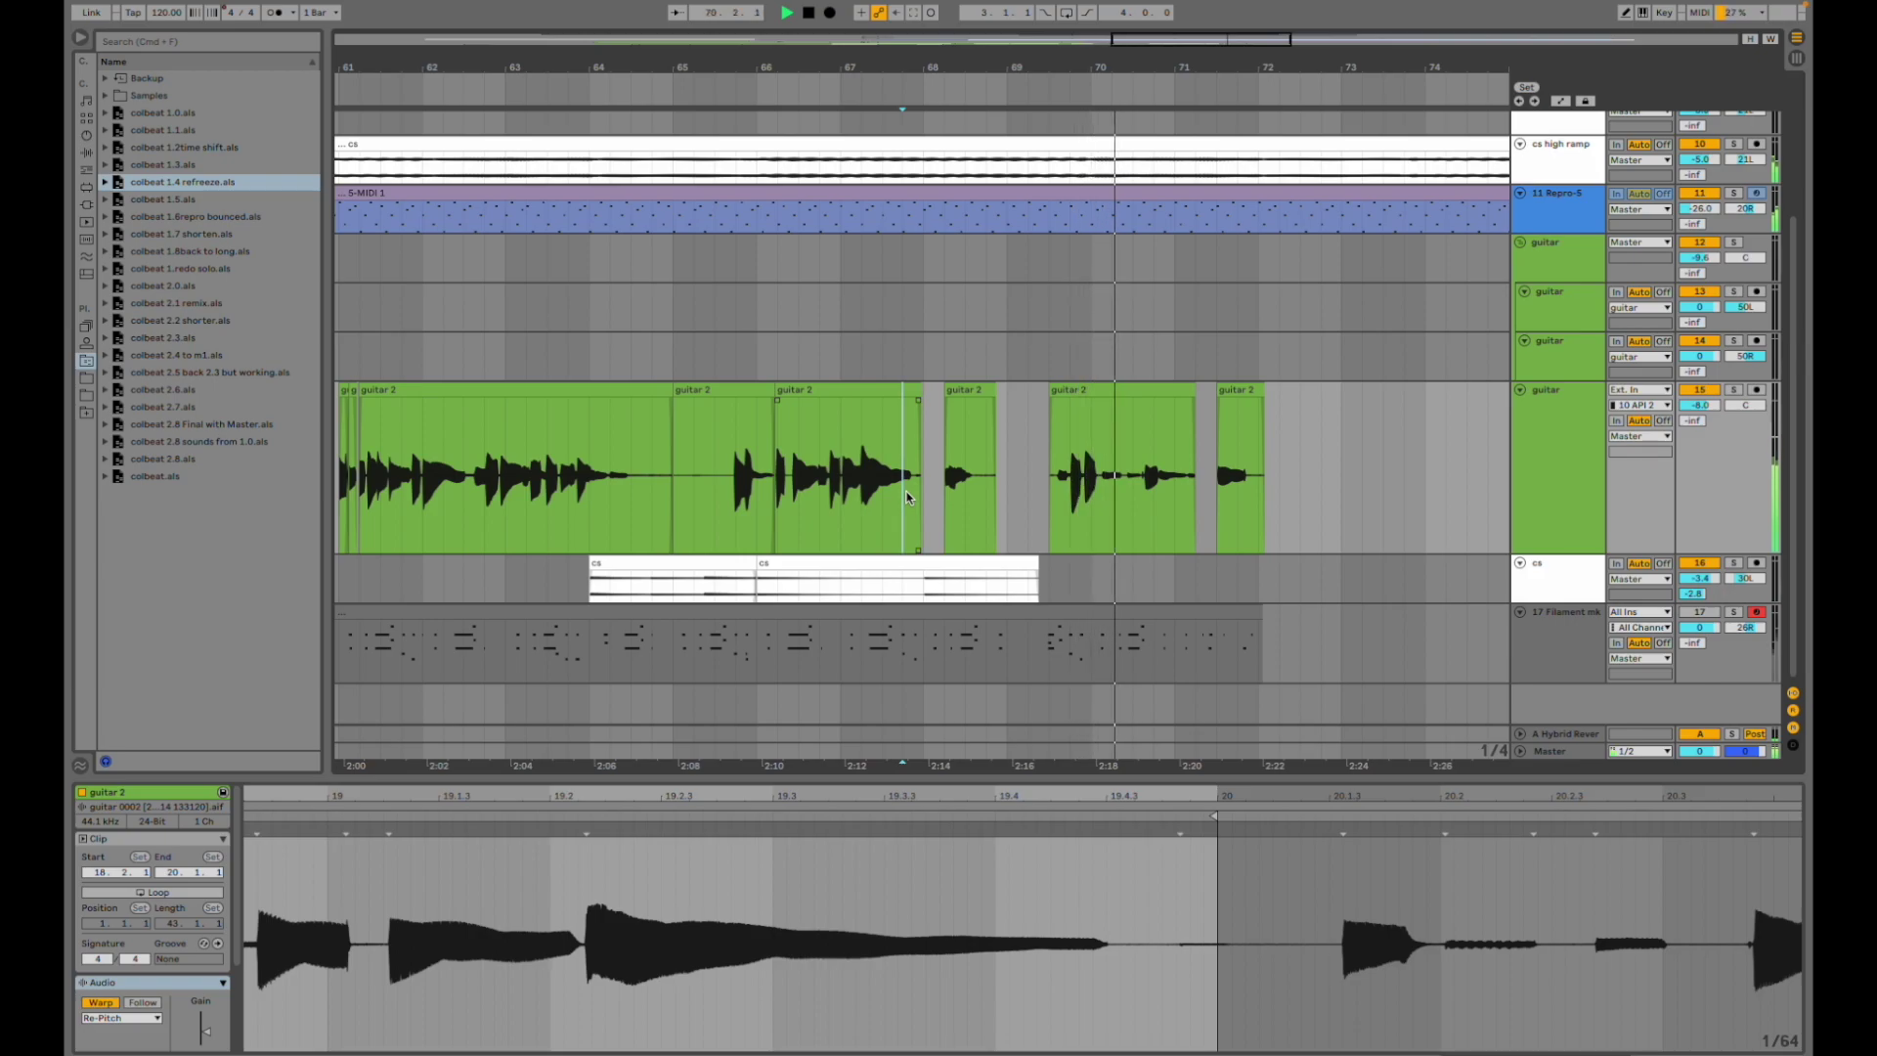
pyautogui.press('-')
pyautogui.press('-')
pyautogui.press('-')
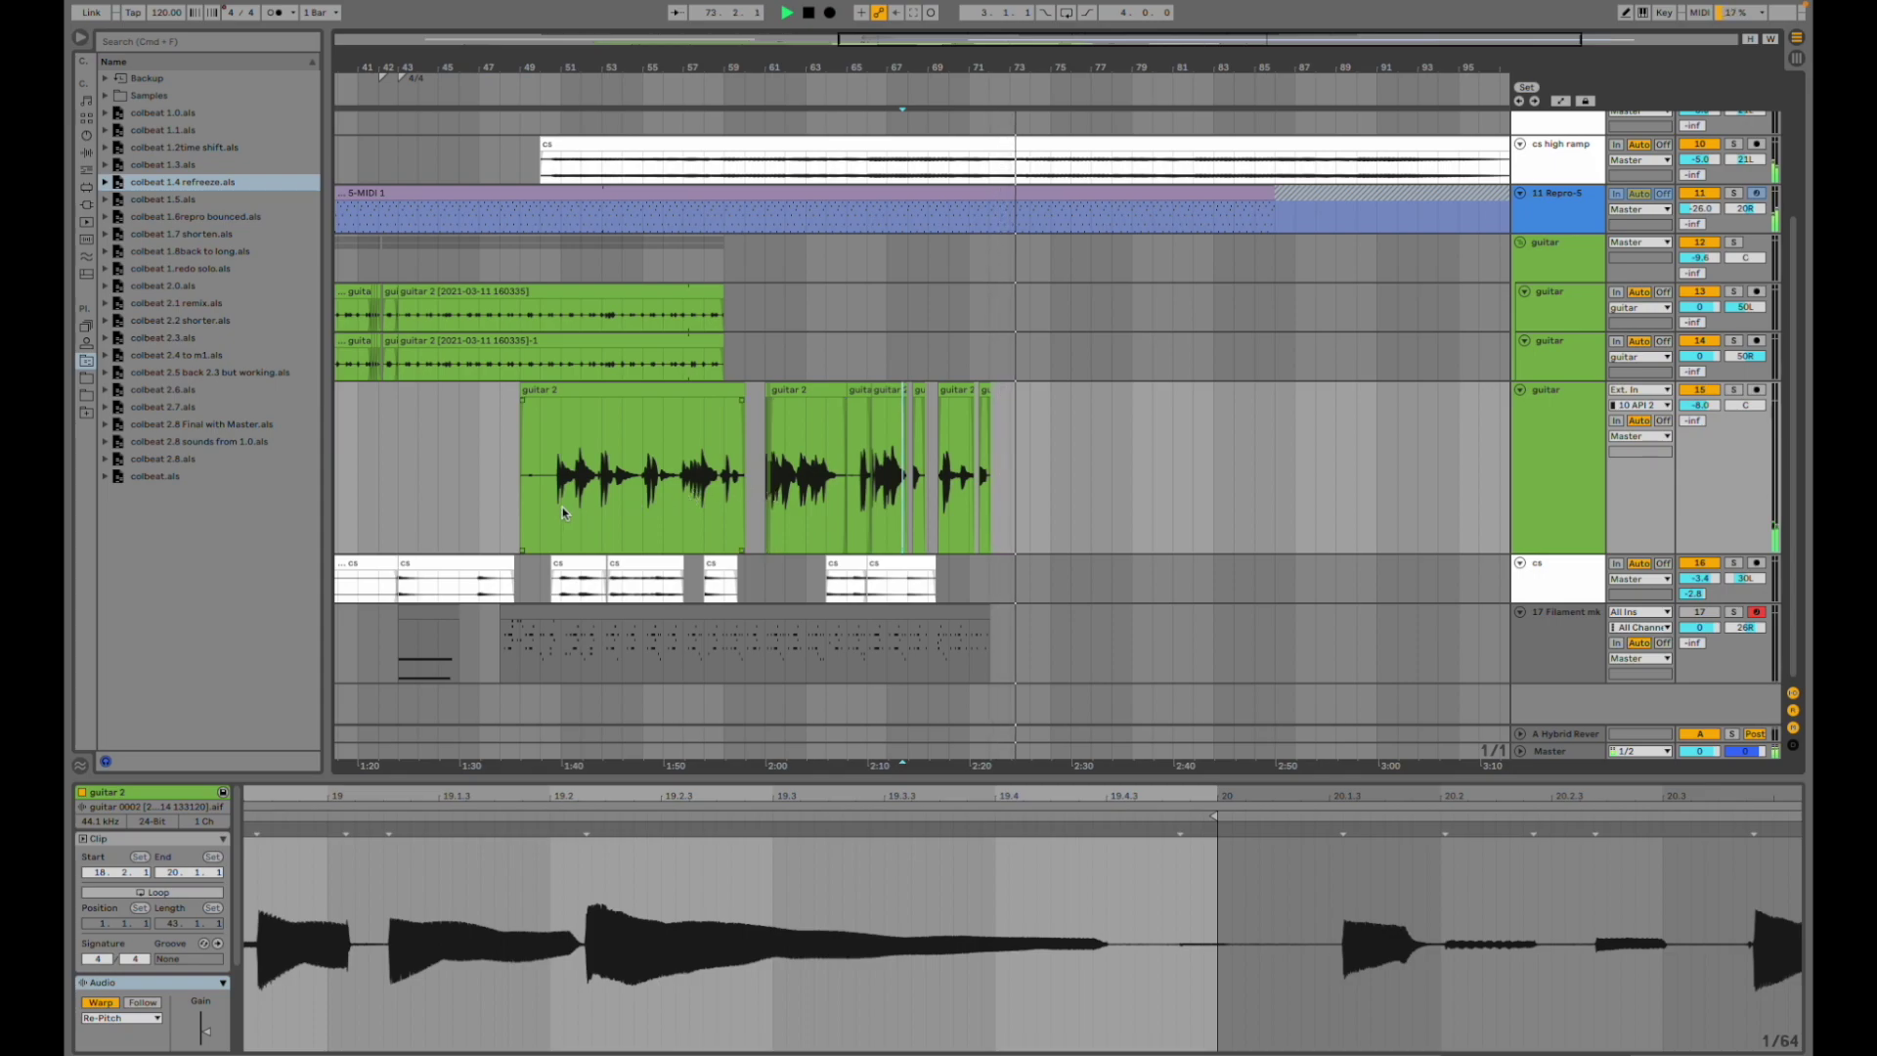
pyautogui.hscroll(-10, 563, 509)
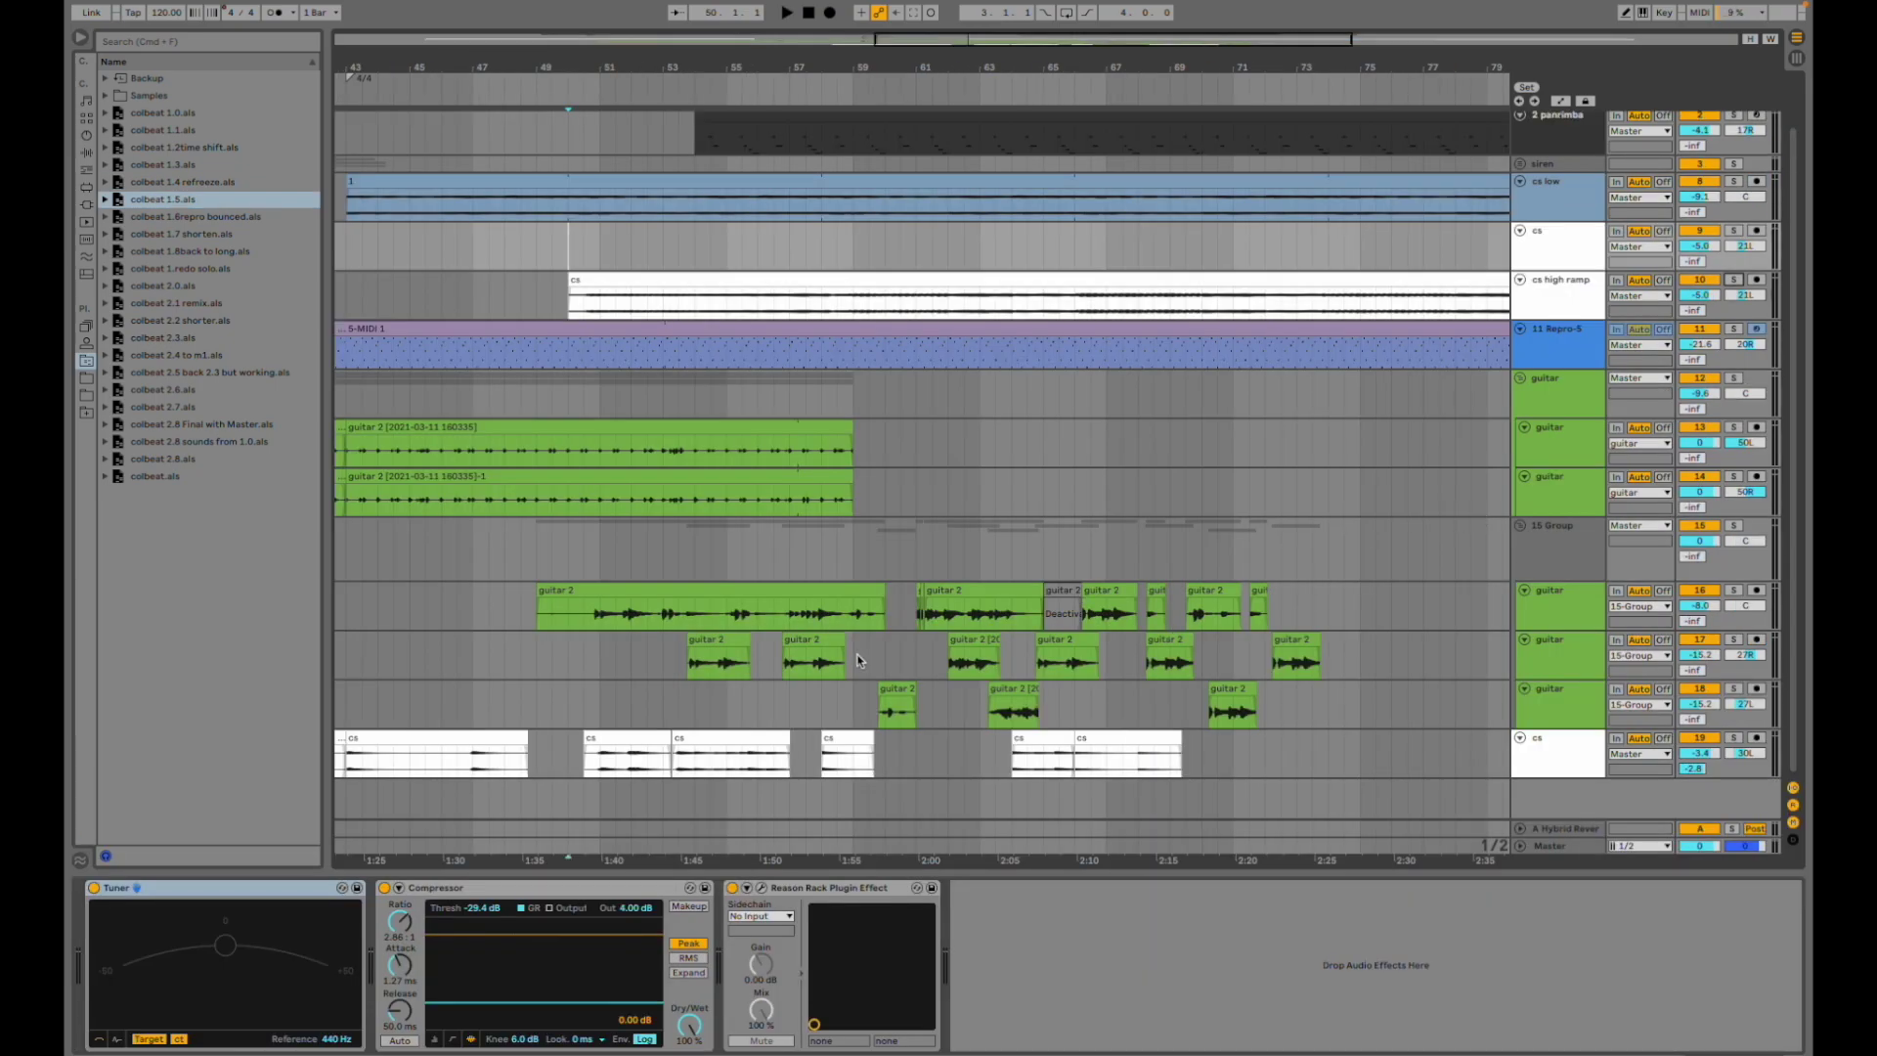
# - In colbeat 1.5.als, solo the cs low and cs high ramp tracks and play them together from near bar 50
pyautogui.click(774, 283)
pyautogui.click(583, 207)
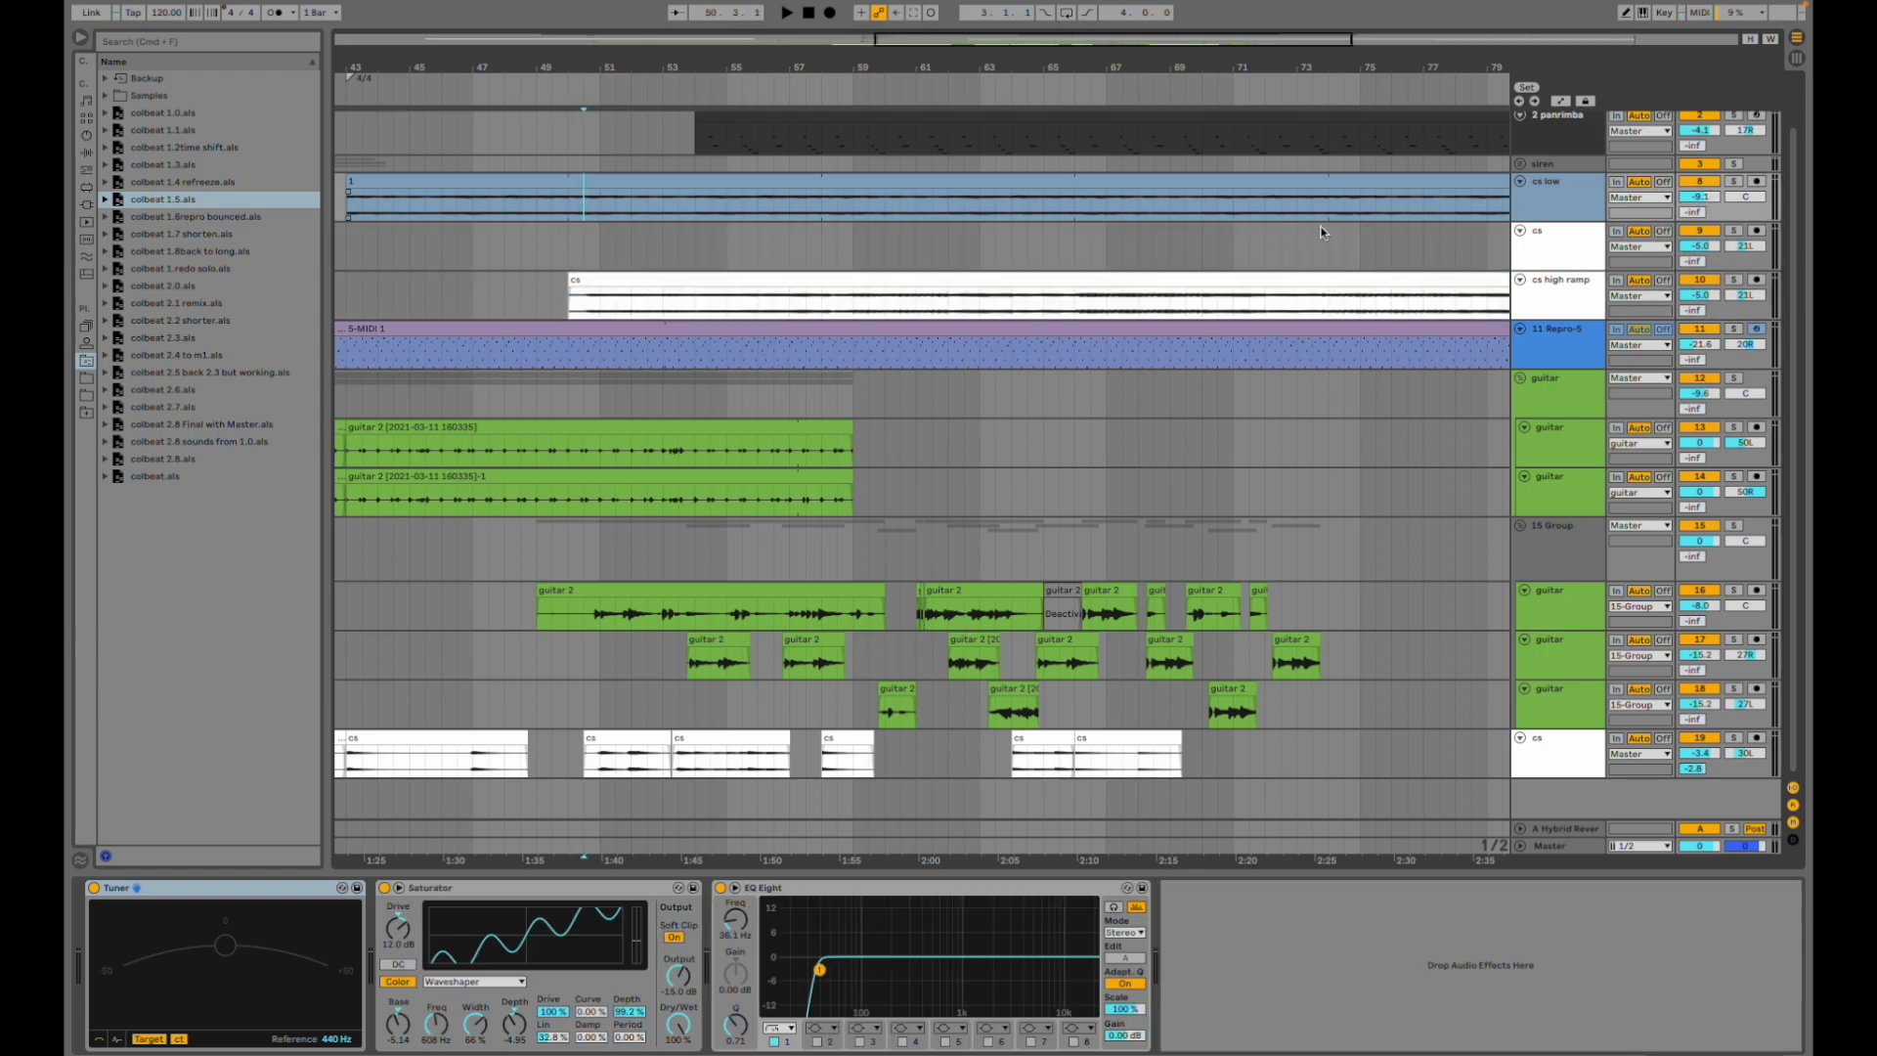
pyautogui.click(1734, 182)
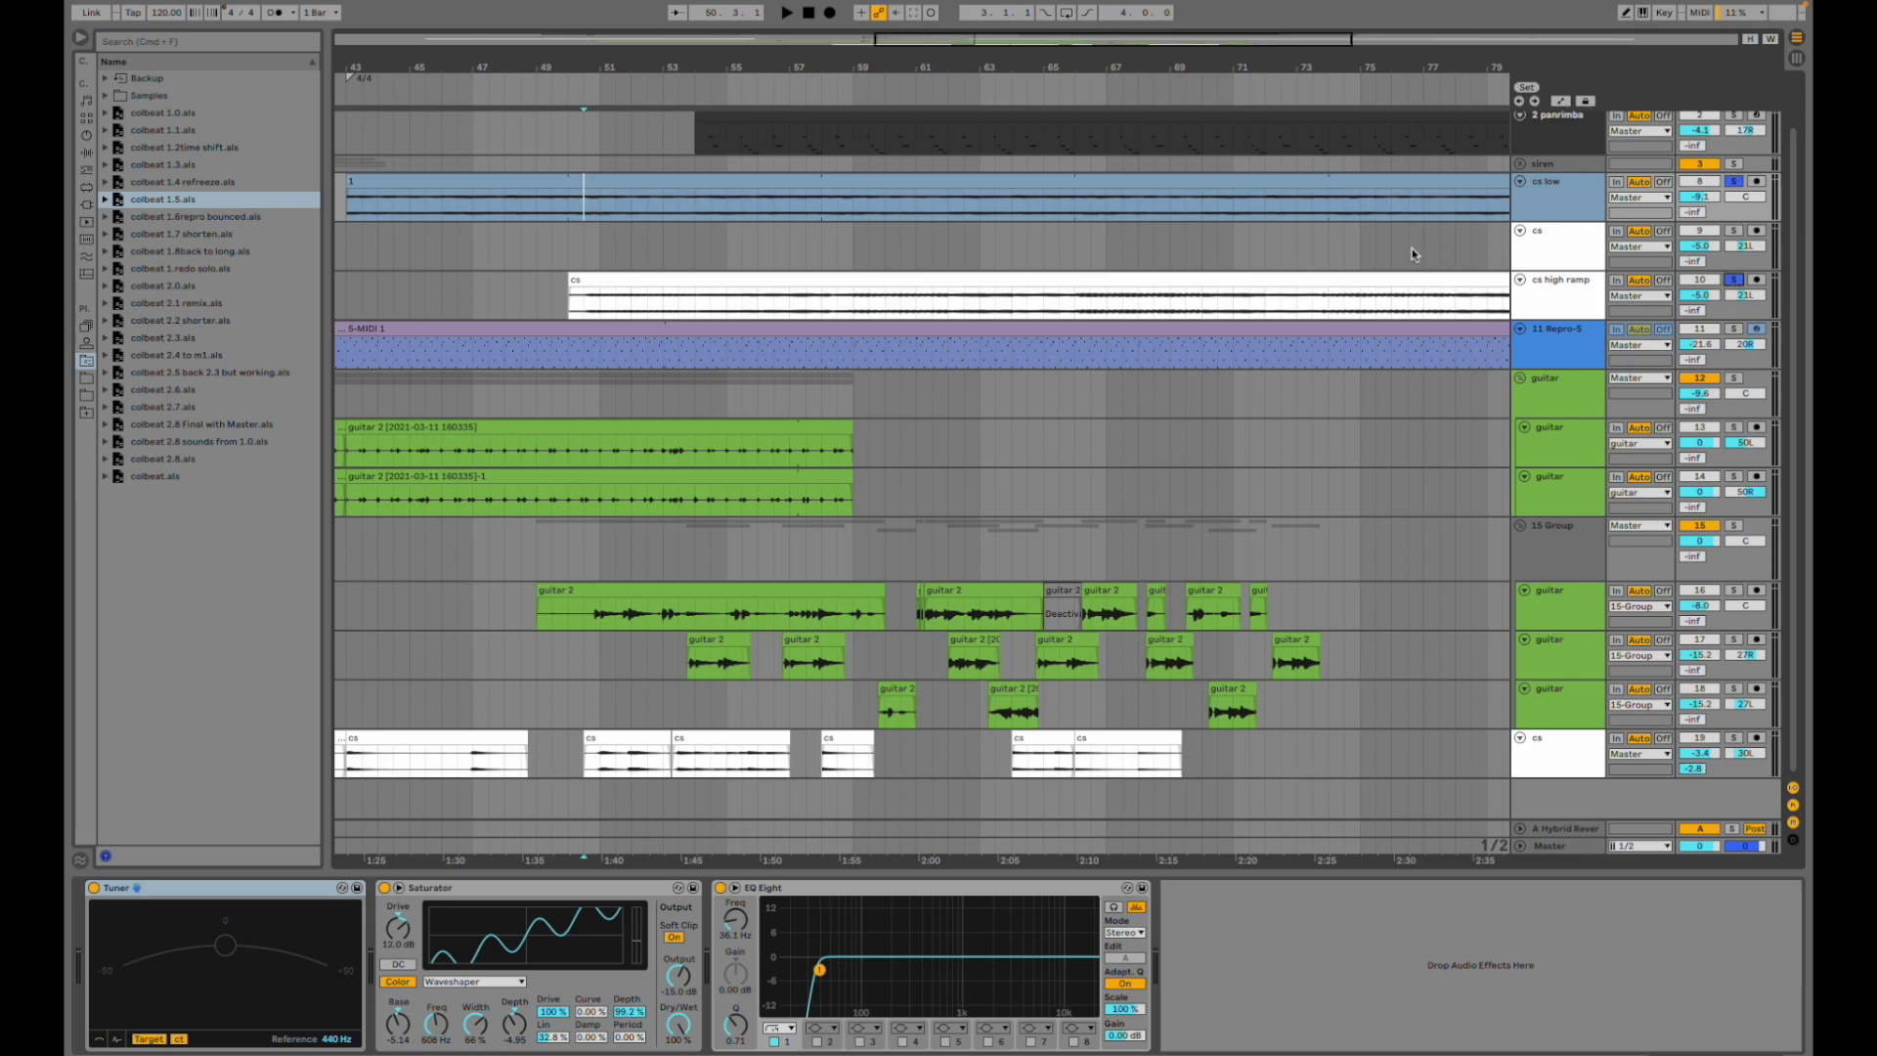
pyautogui.press('space')
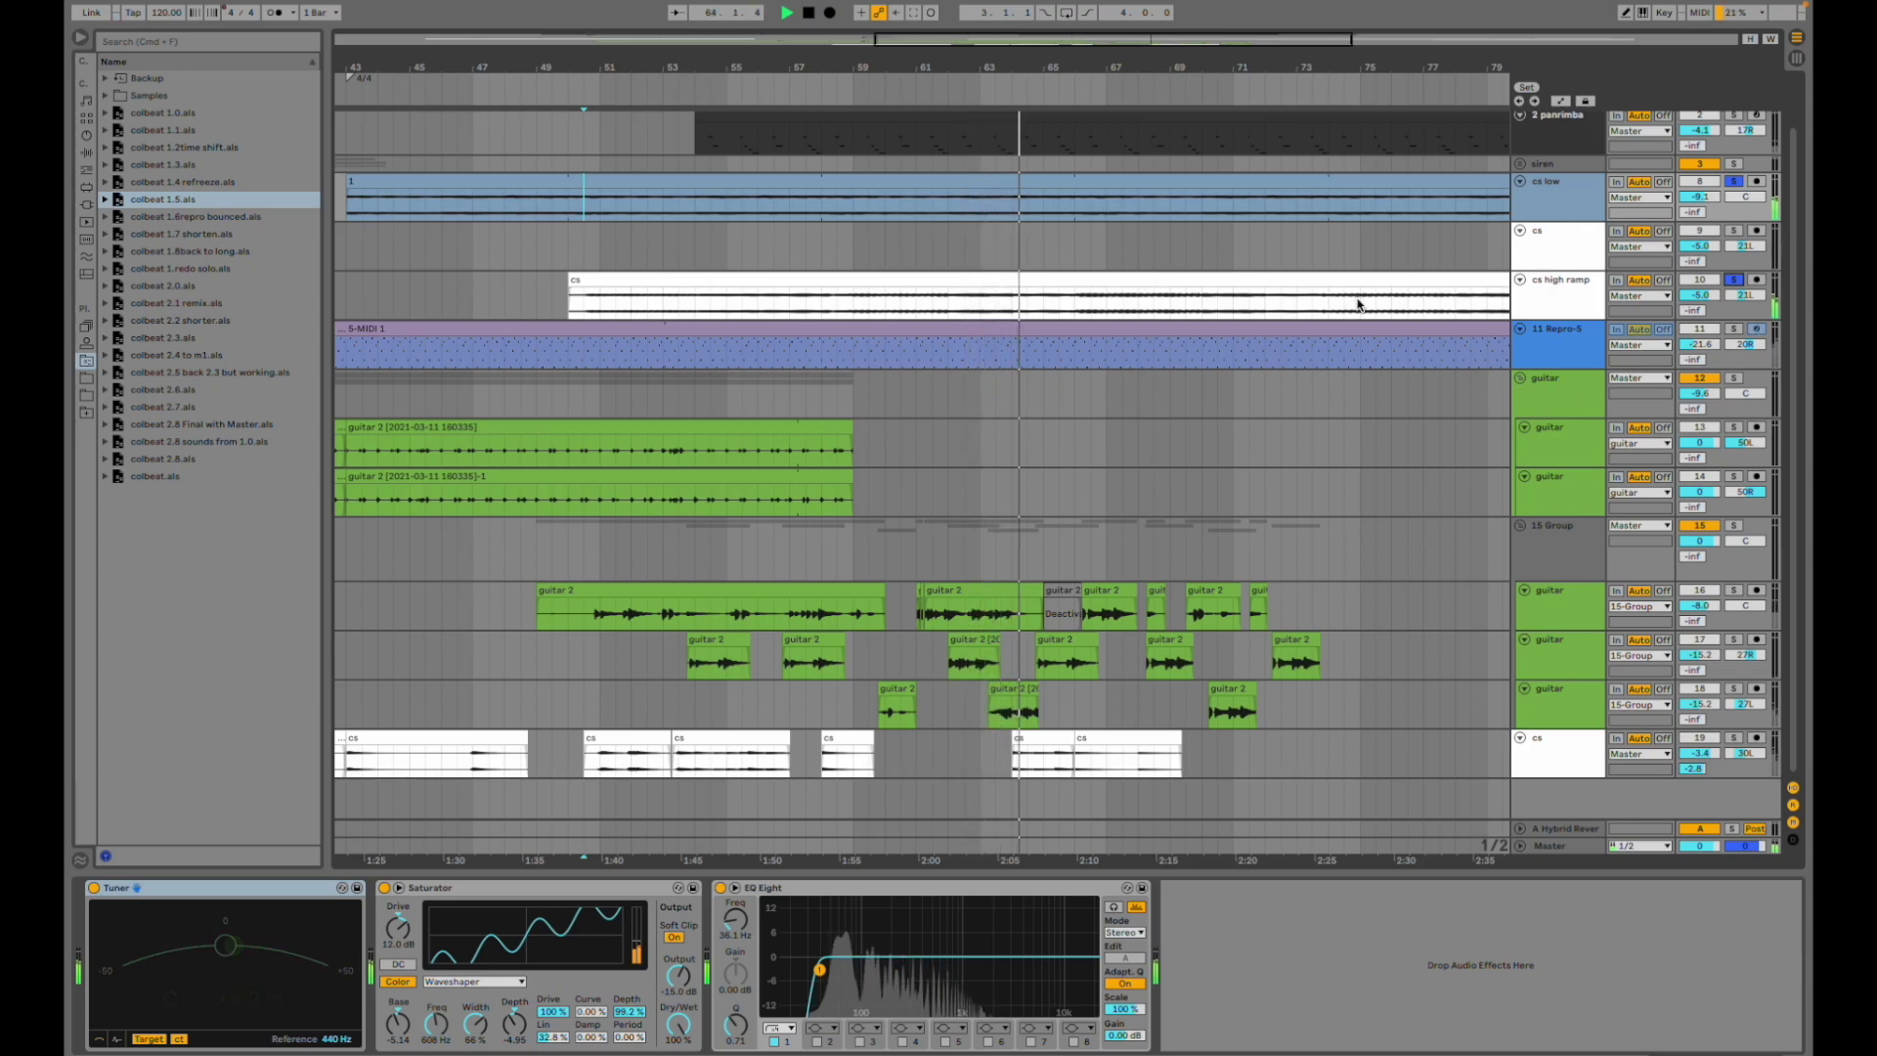
pyautogui.hscroll(10, 1357, 302)
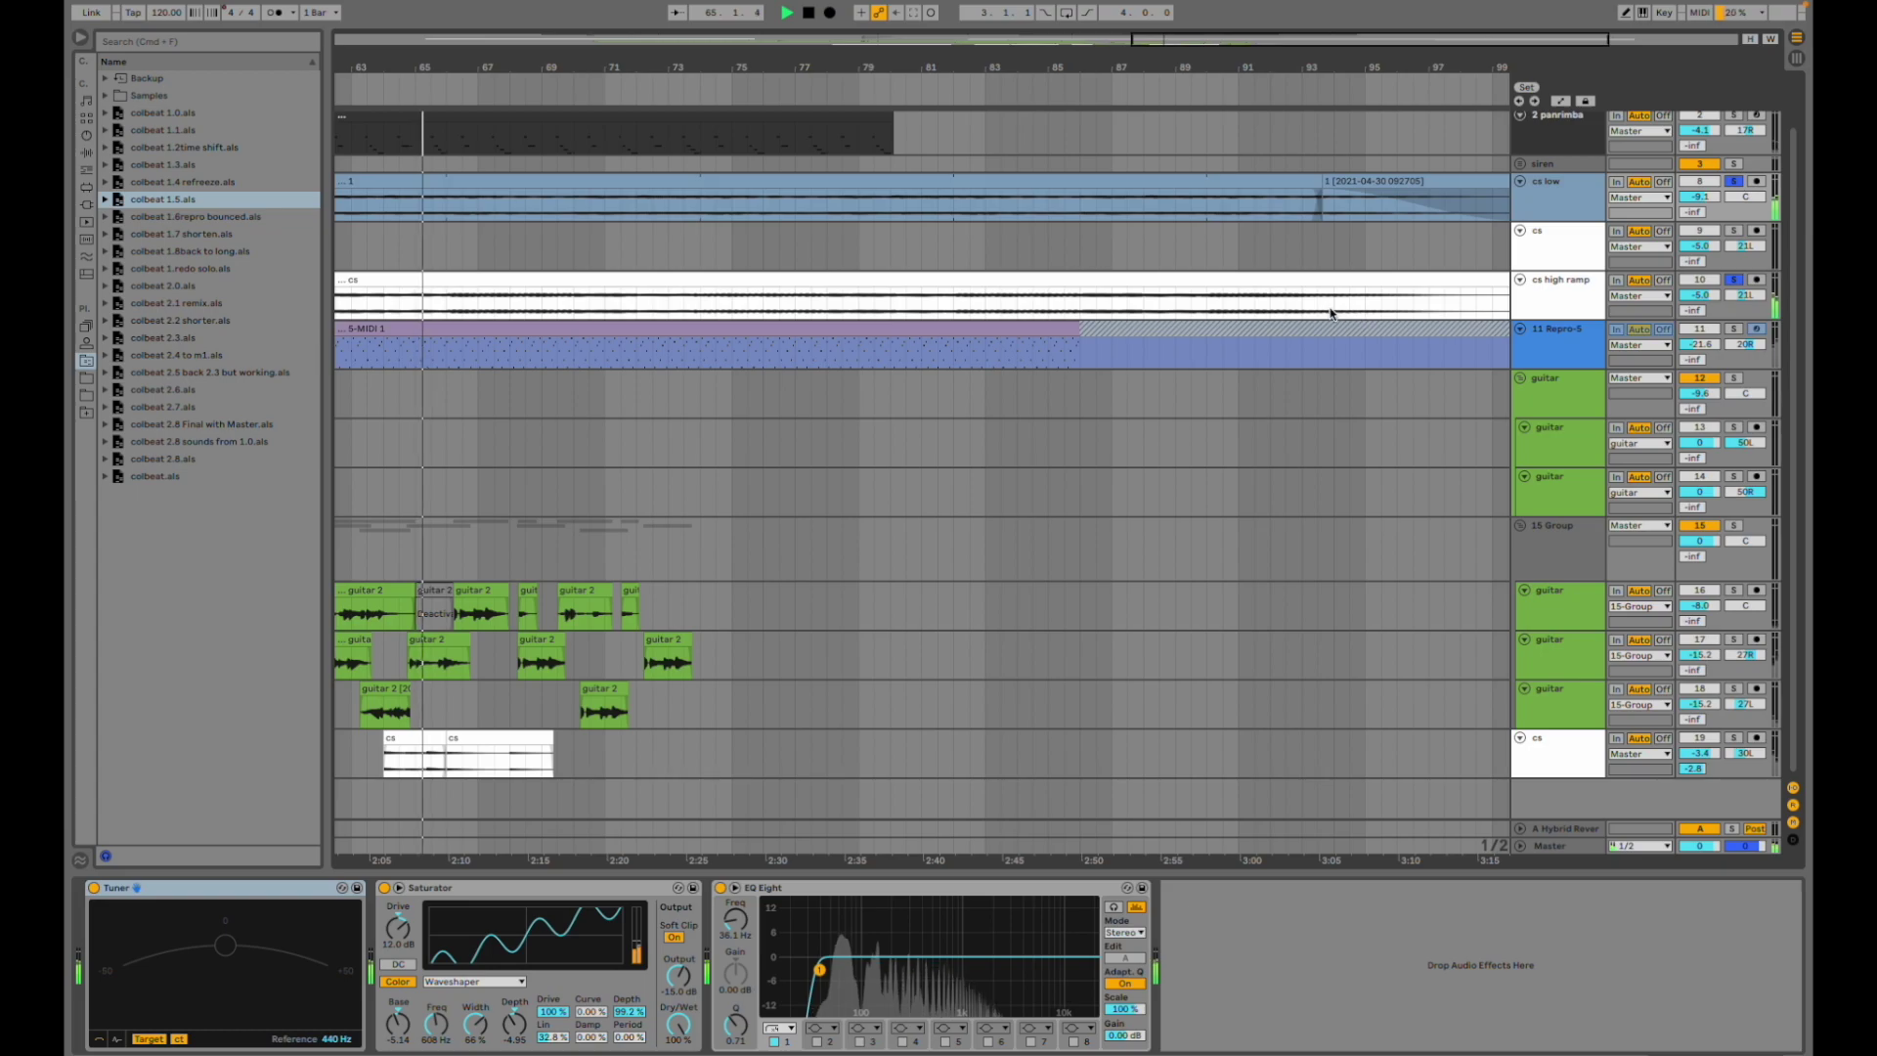
pyautogui.hscroll(-7, 1337, 315)
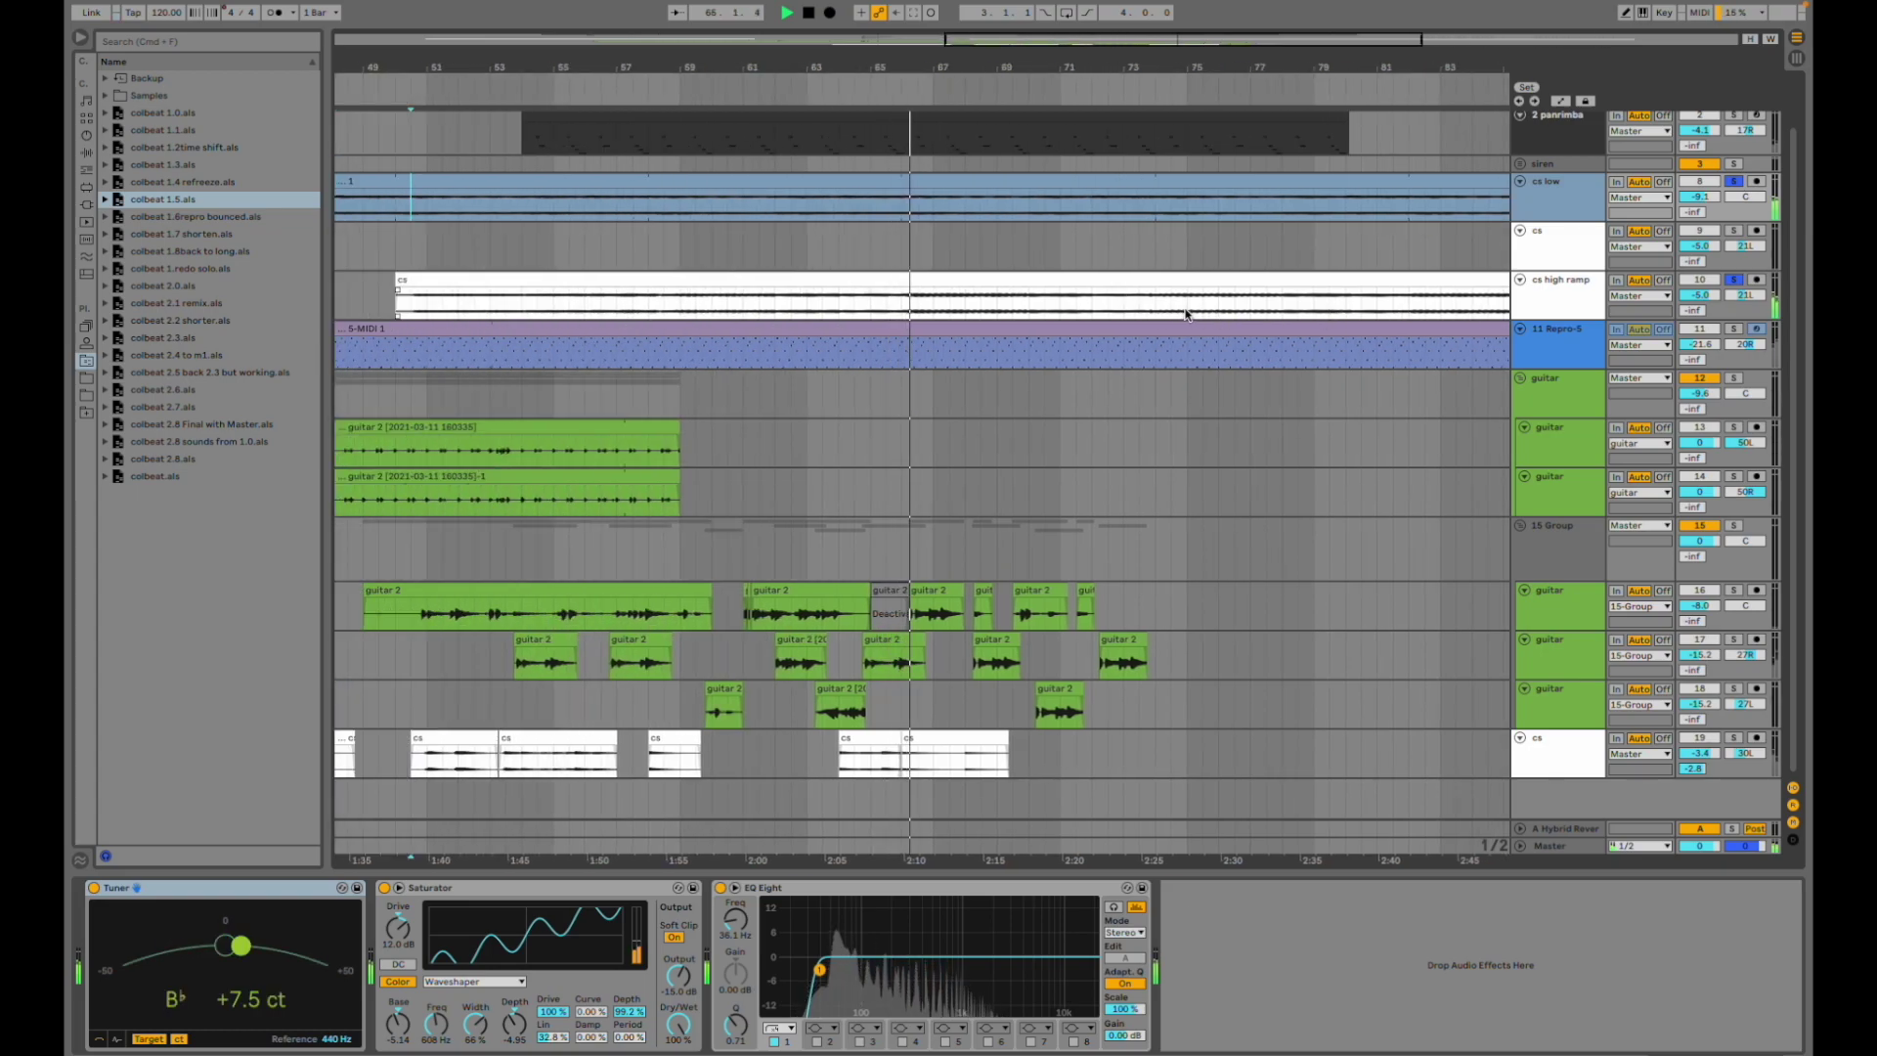
pyautogui.hscroll(-1, 966, 447)
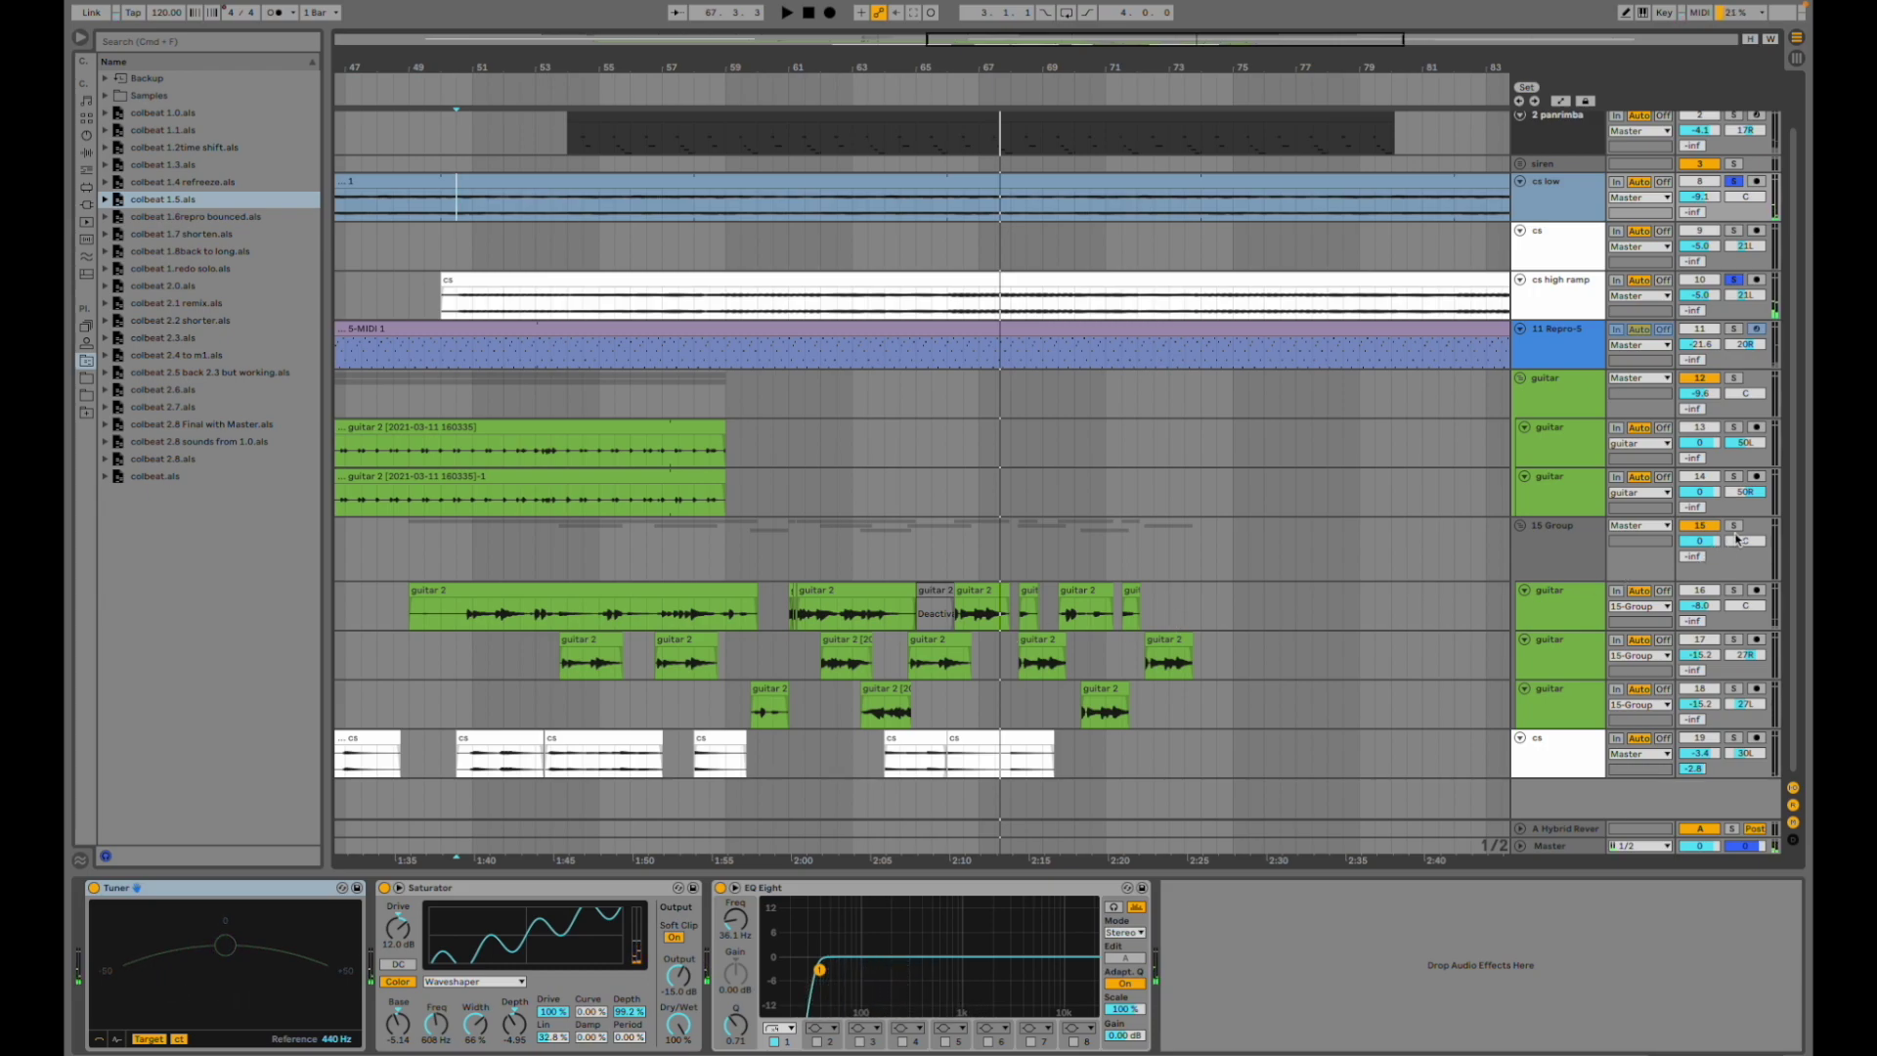
# - Unsolo the cs tracks, play the full arrangement from the second lead guitar track near bar 53, and solo 15 Group
pyautogui.click(1736, 280)
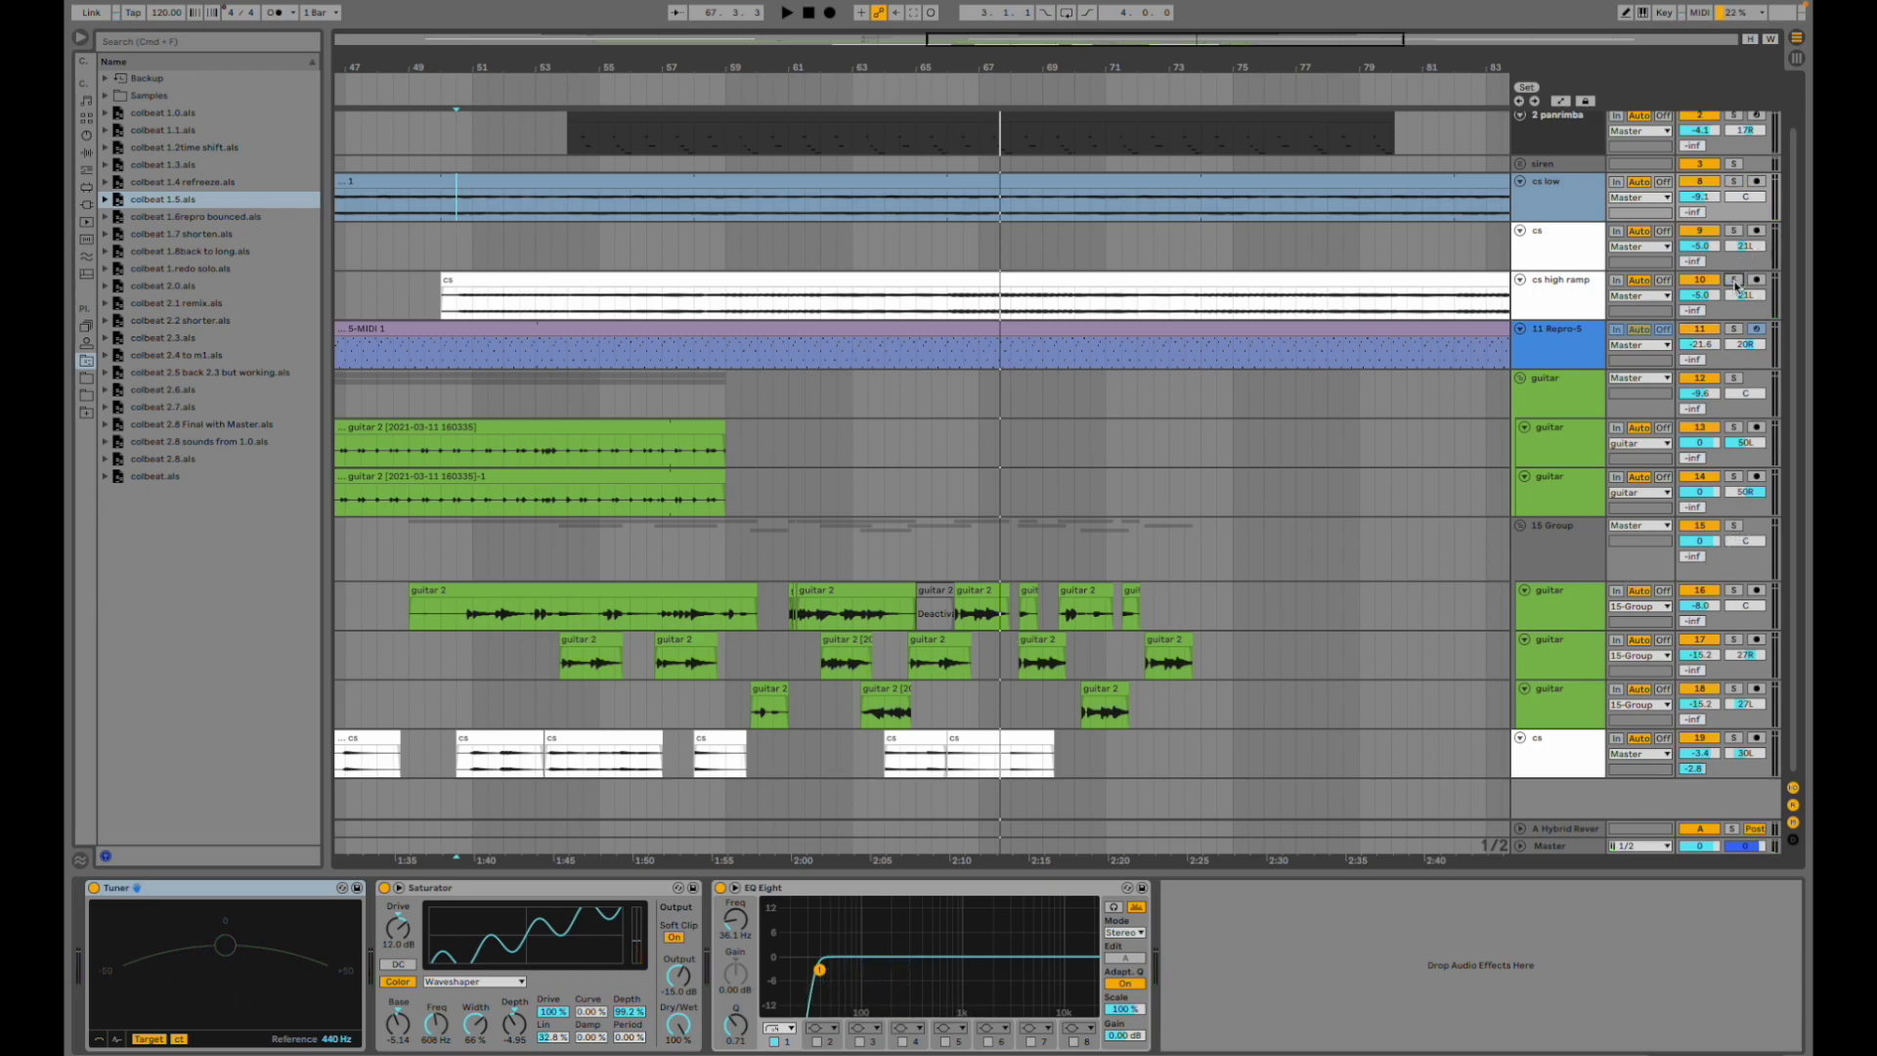
pyautogui.click(535, 660)
pyautogui.press('space')
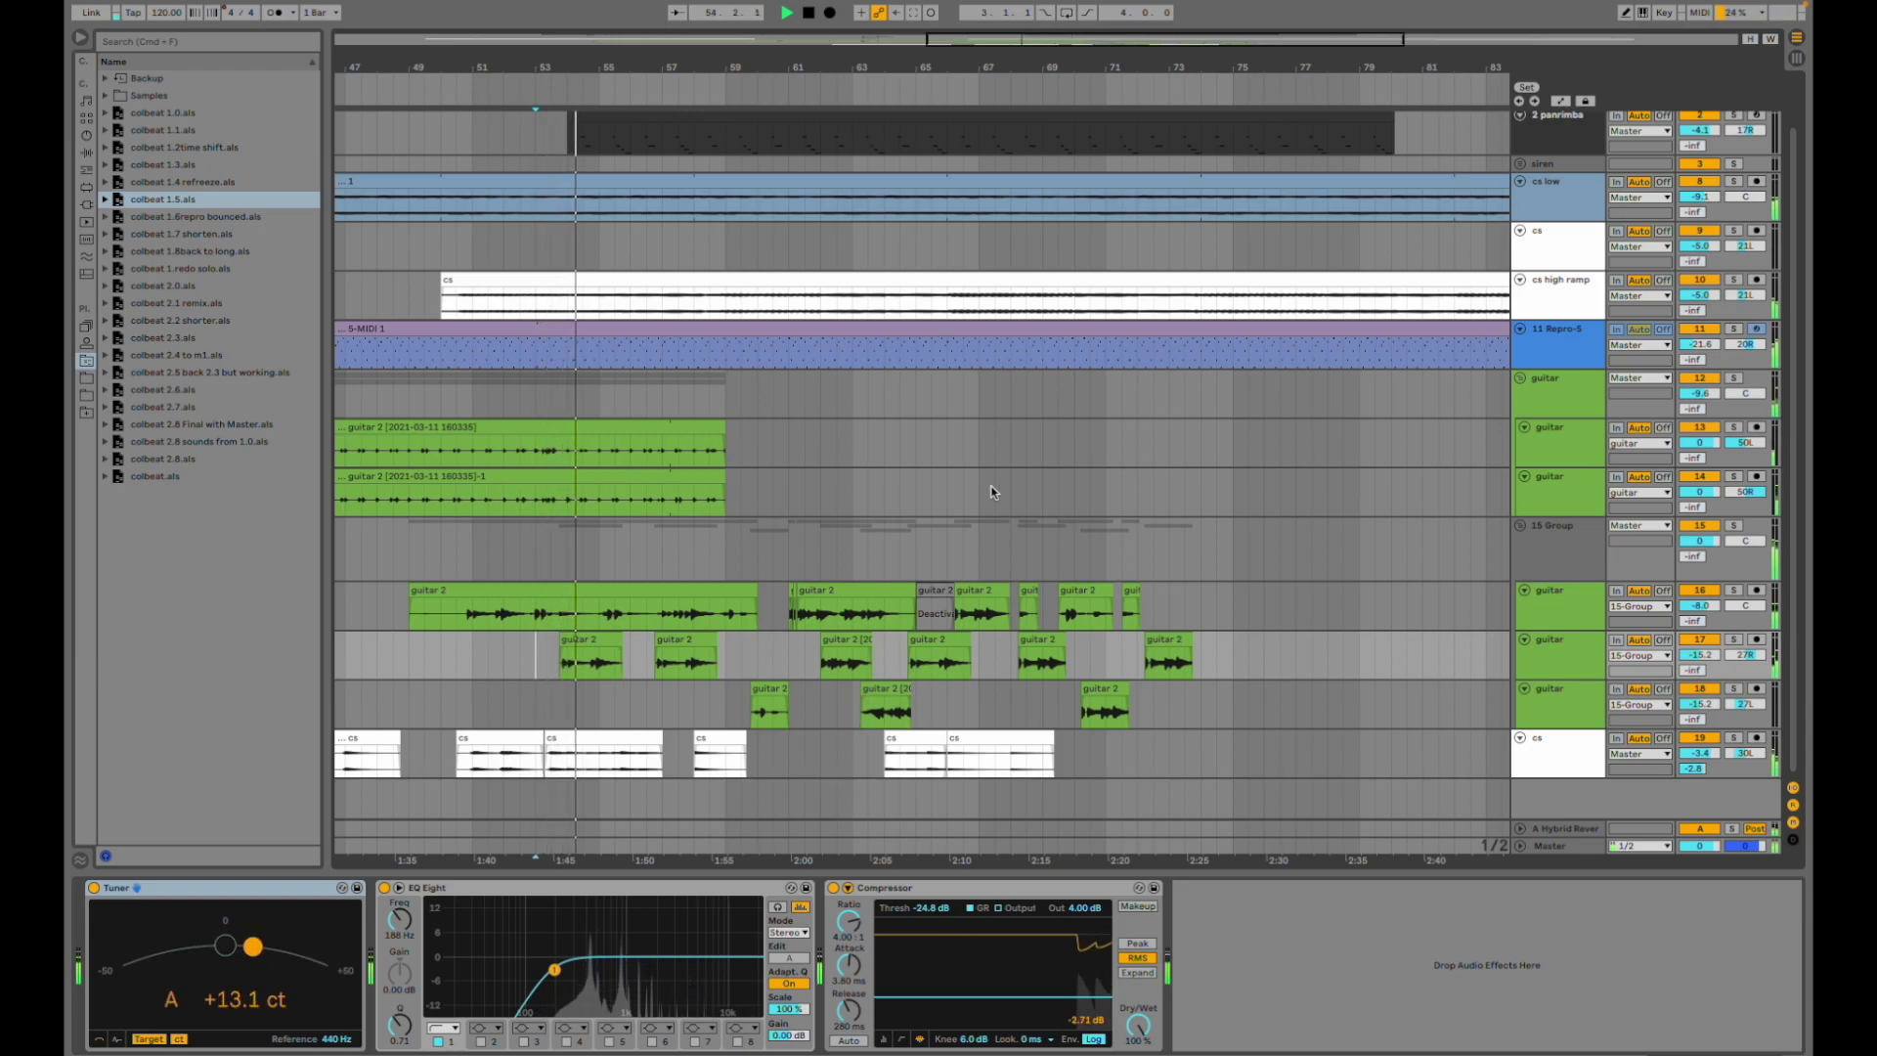
pyautogui.hscroll(-3, 958, 485)
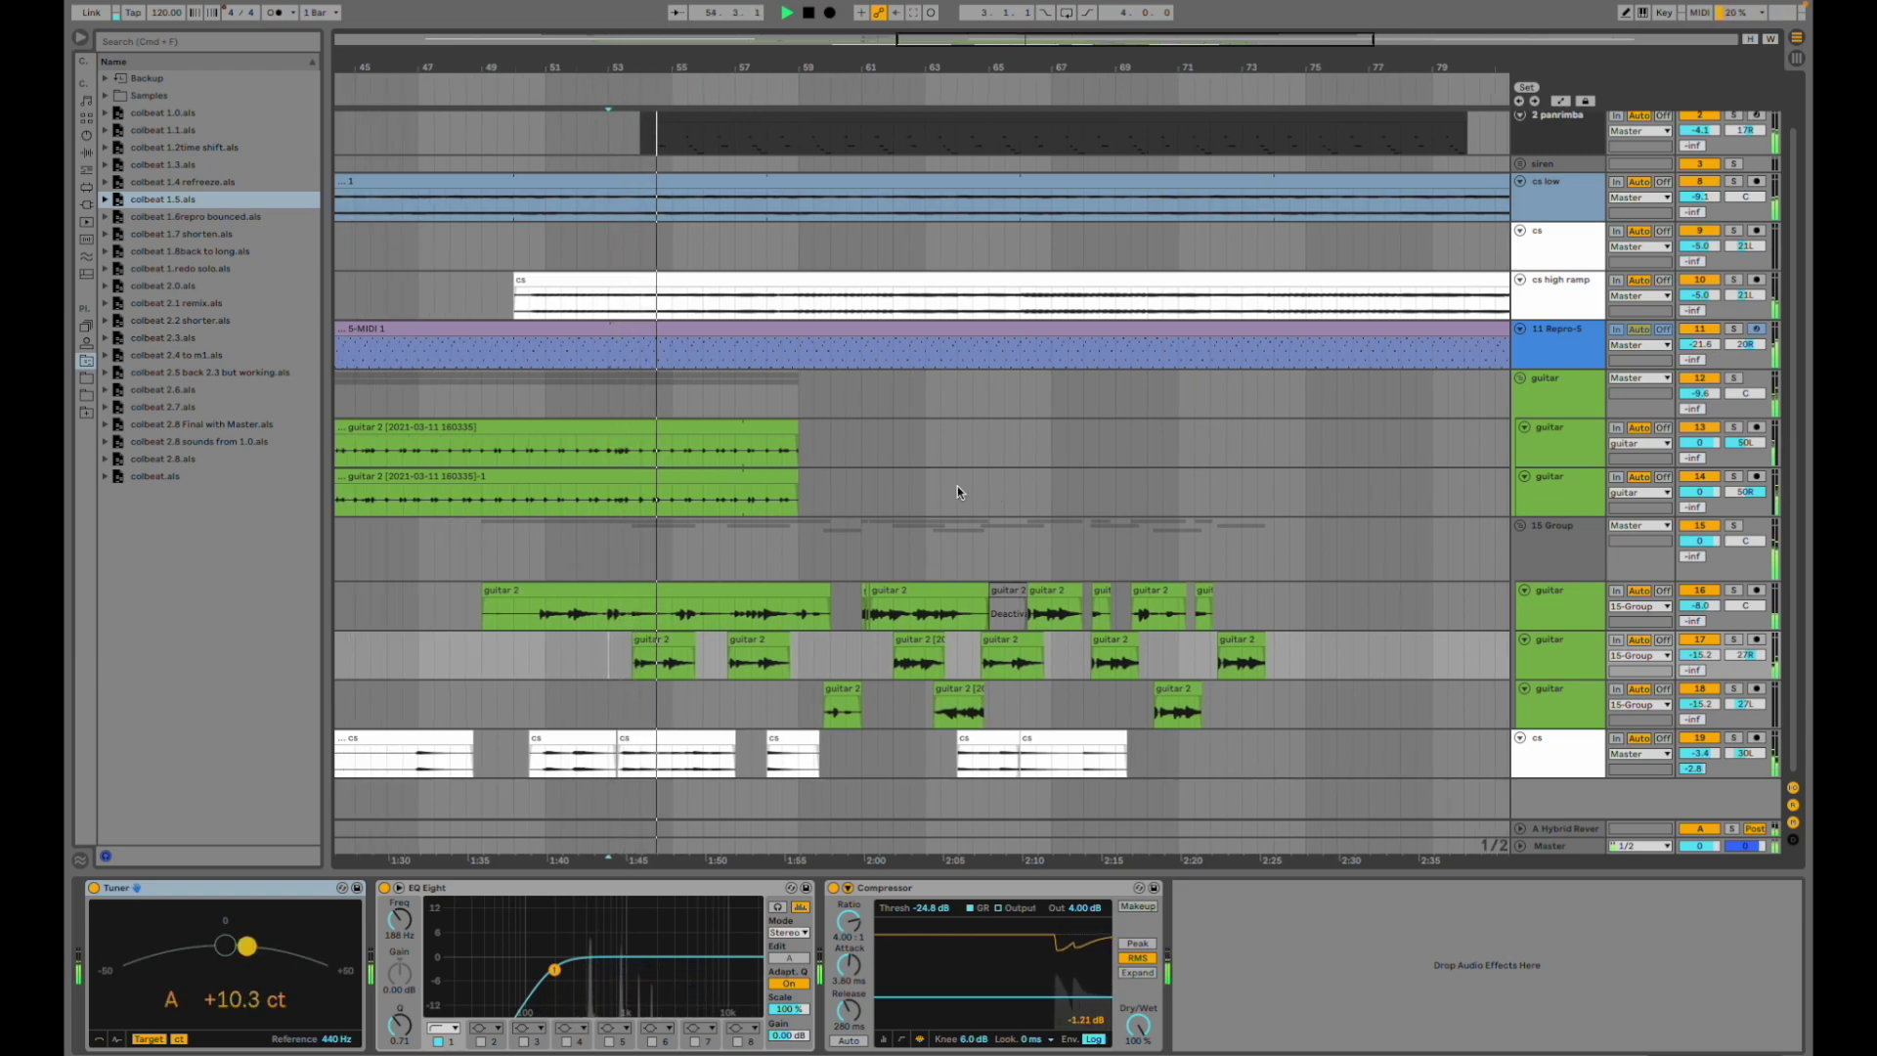
pyautogui.click(1732, 526)
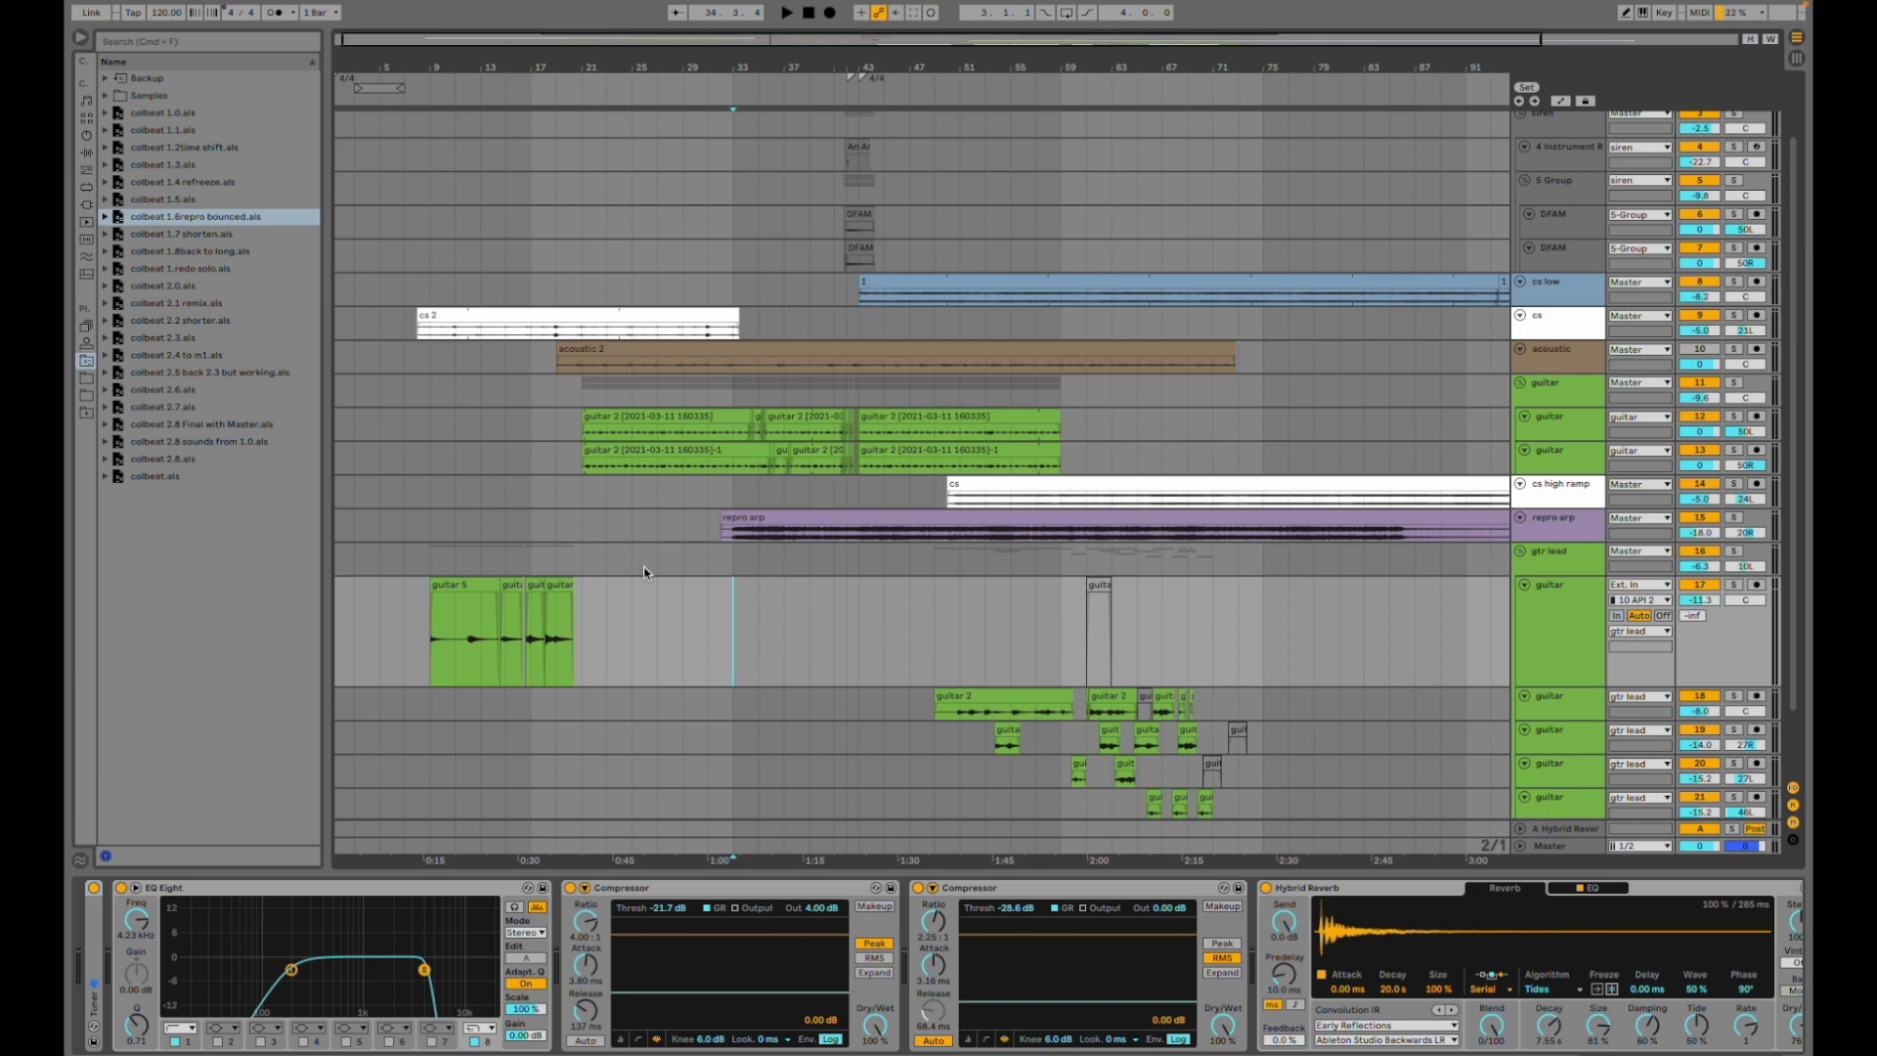
# - In colbeat 1.6repro bounced.als, select the repro arp clip, and play from near bar 7, just before the guitar 5 clips
pyautogui.click(806, 519)
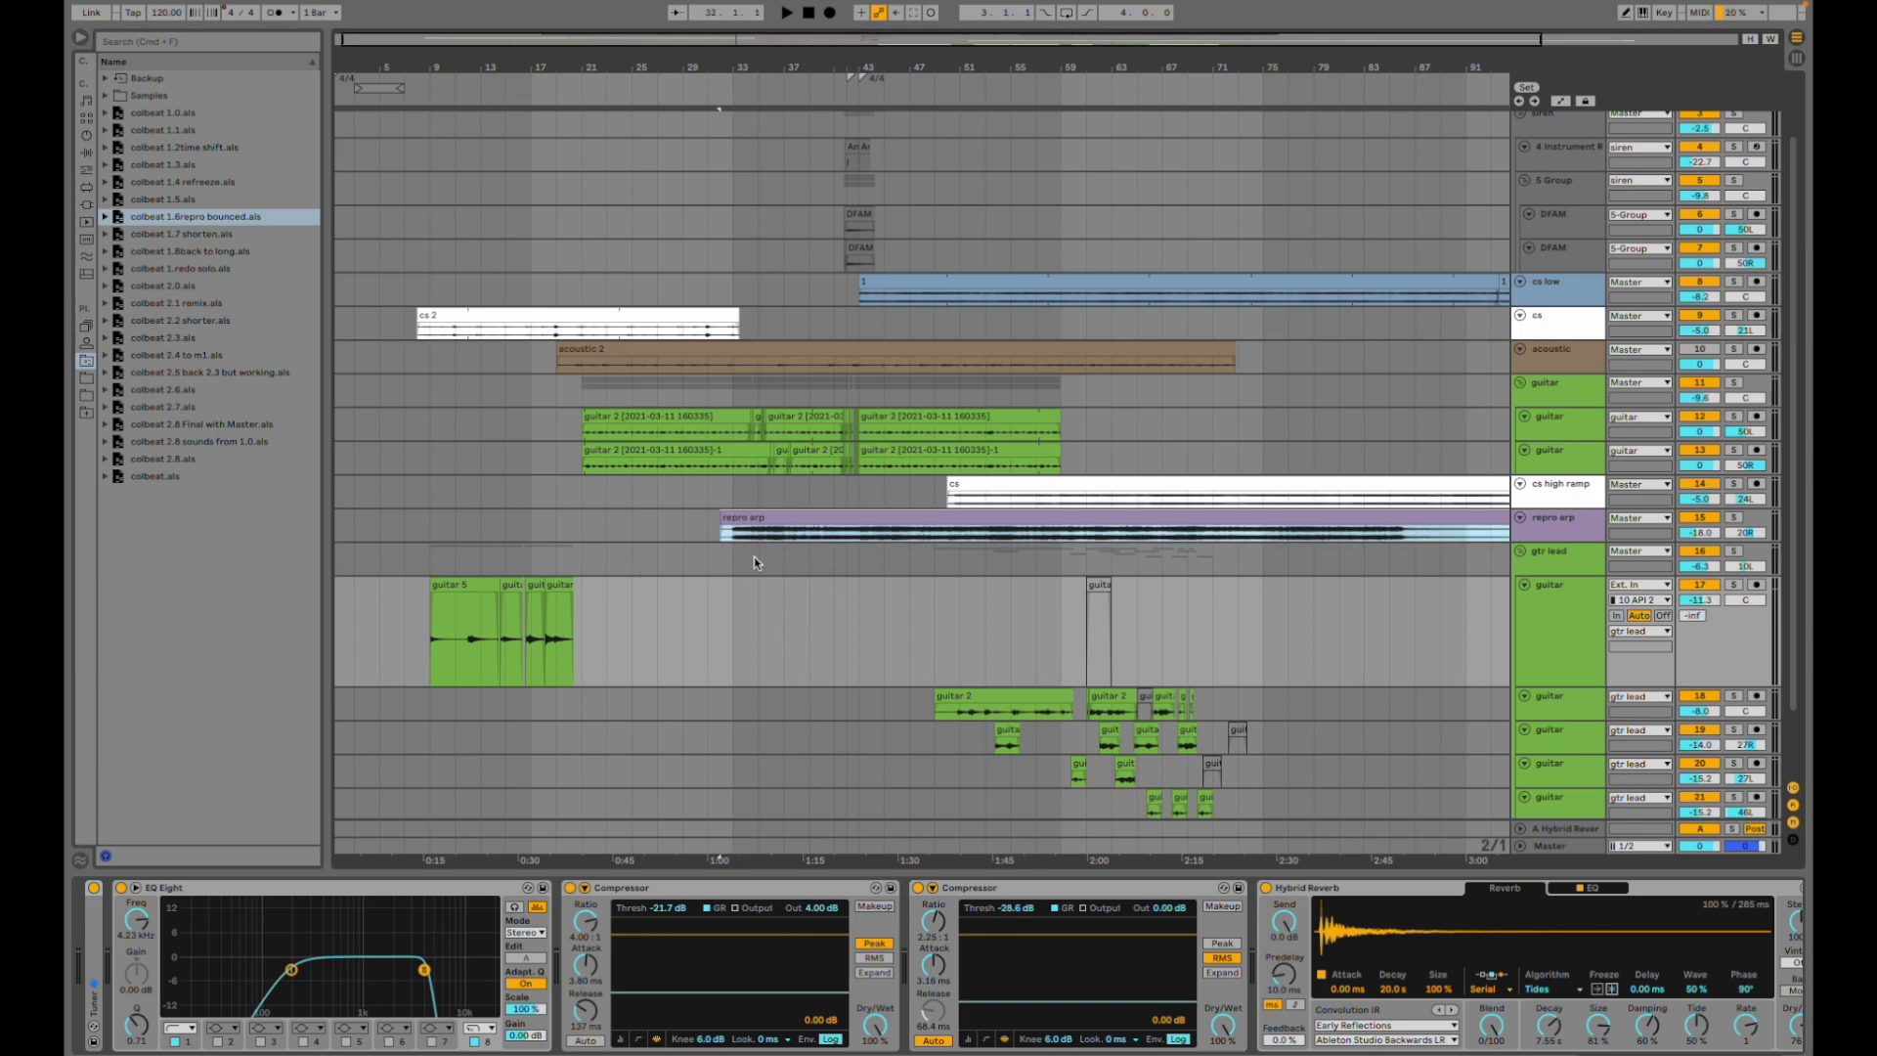
pyautogui.click(422, 624)
pyautogui.click(414, 618)
pyautogui.press('space')
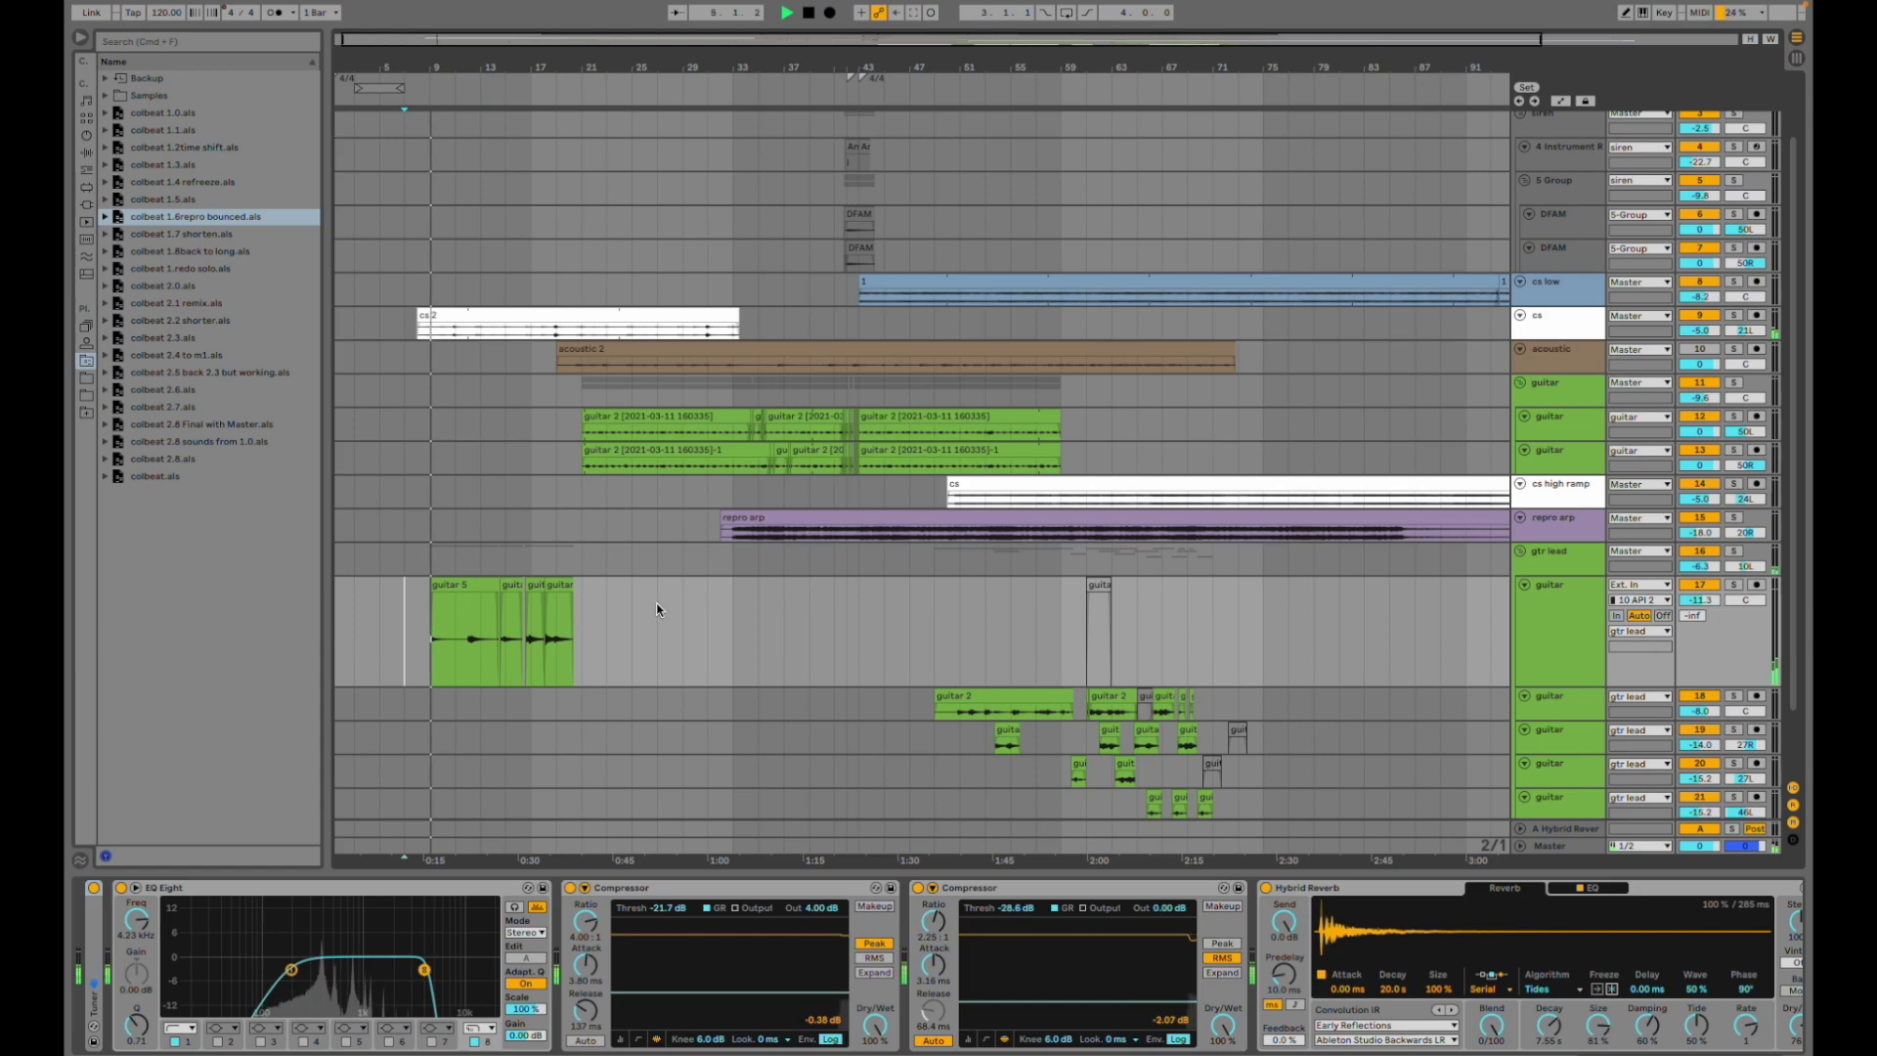
pyautogui.scroll(-2, 475, 645)
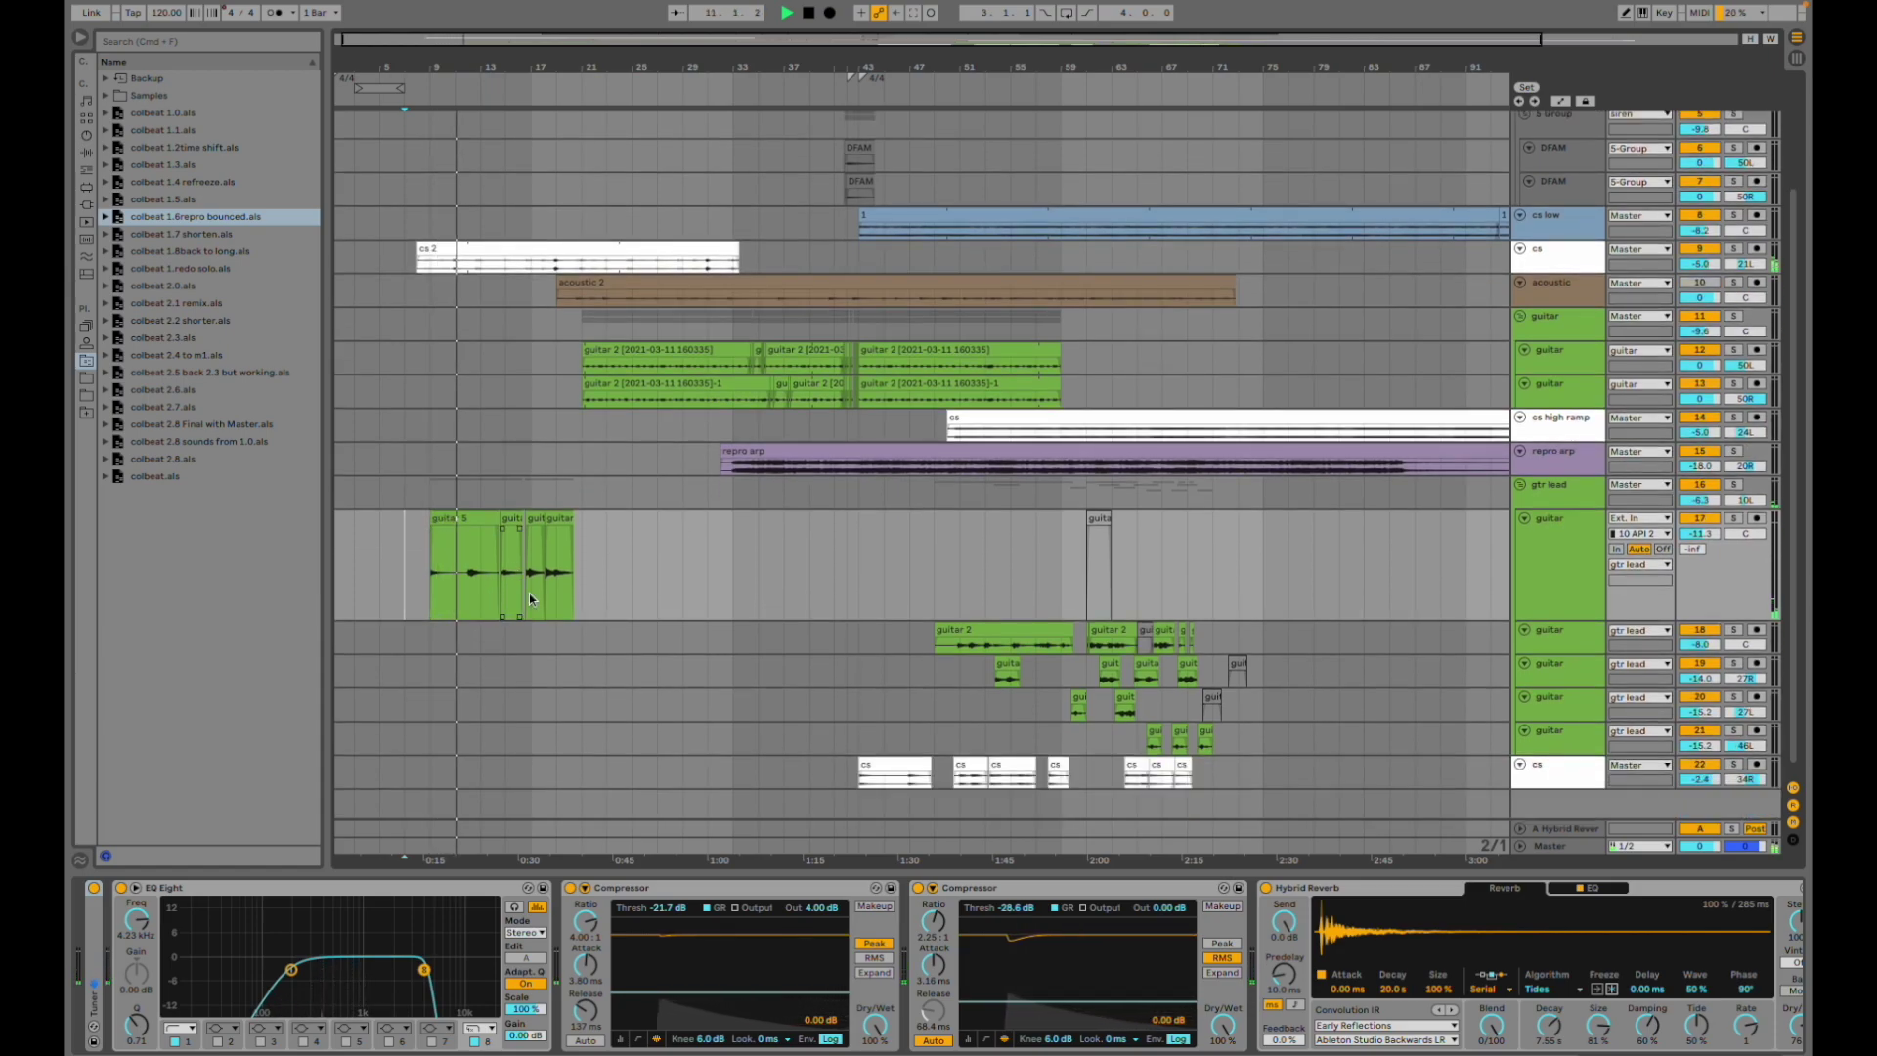
# - Look over the tracks of the 1.6repro bounced arrangement while the section with the guitar 5 clips plays
pyautogui.scroll(2, 577, 556)
pyautogui.scroll(3, 577, 555)
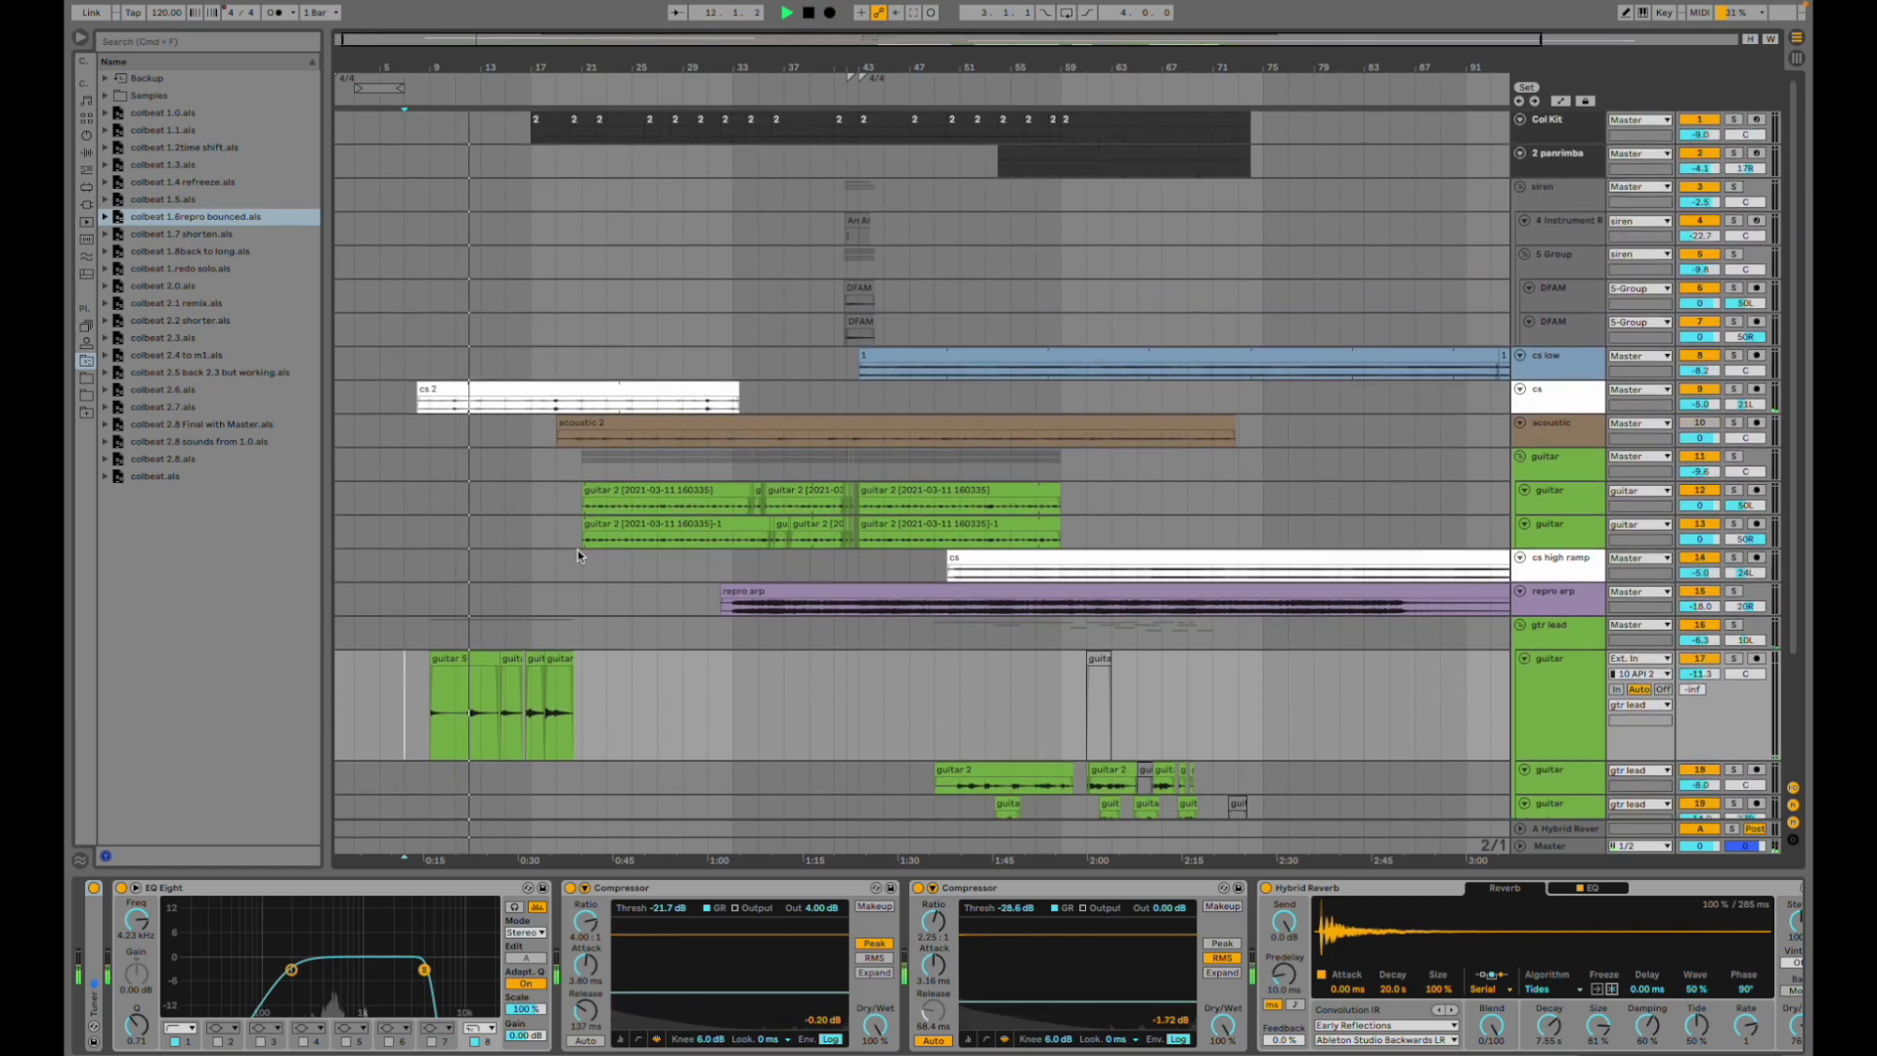
pyautogui.scroll(-1, 577, 560)
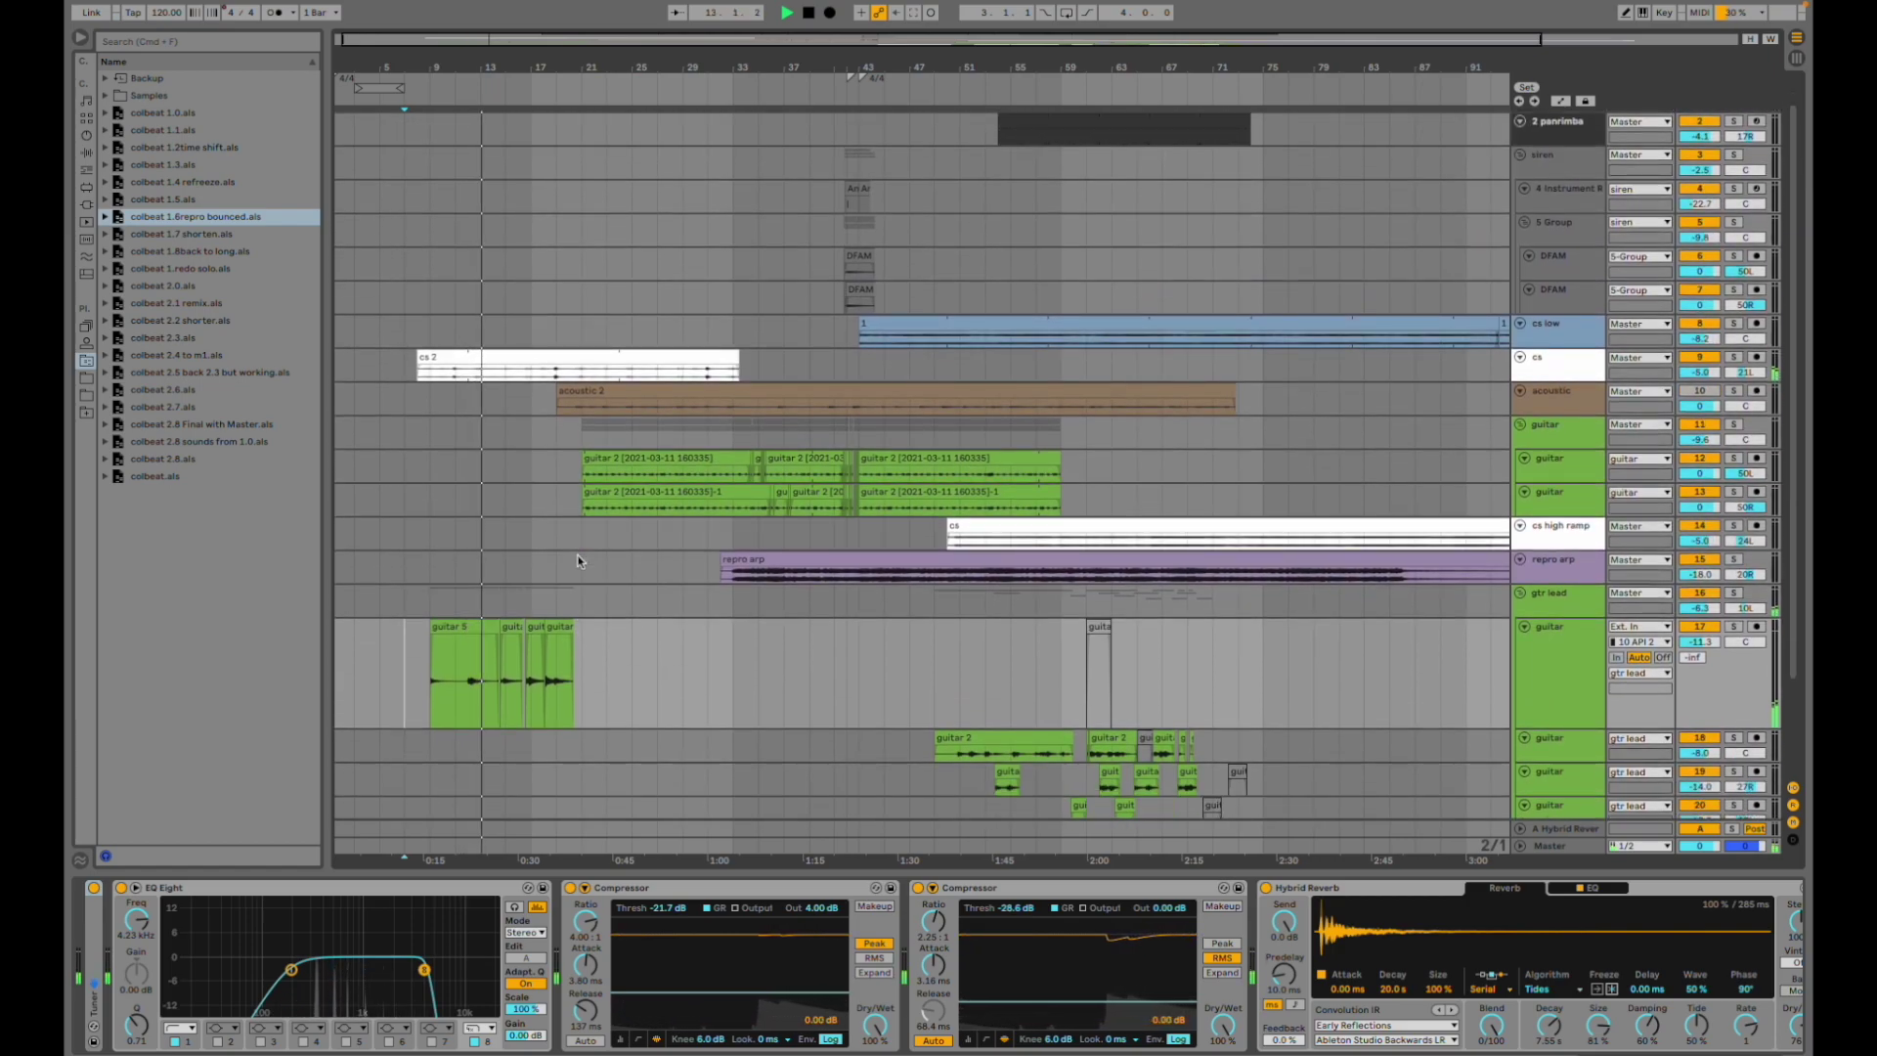
pyautogui.scroll(1, 584, 550)
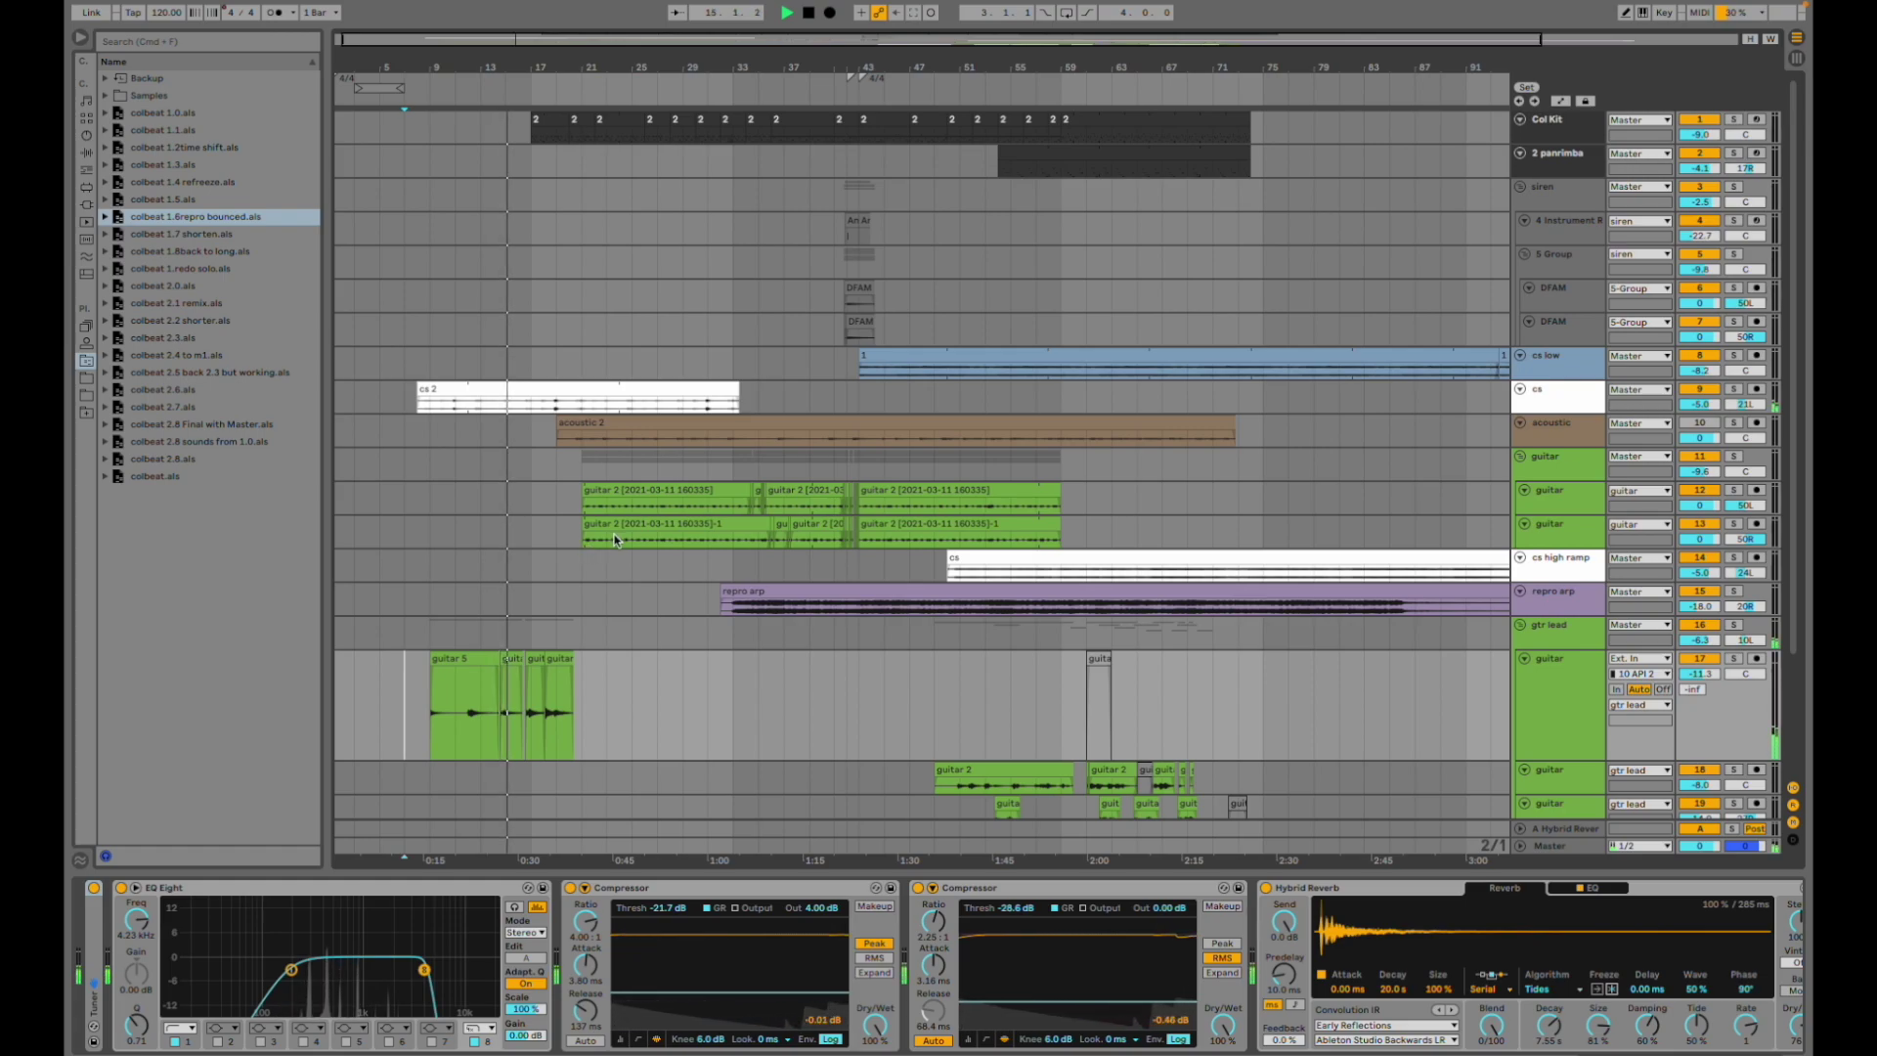
pyautogui.scroll(-5, 618, 537)
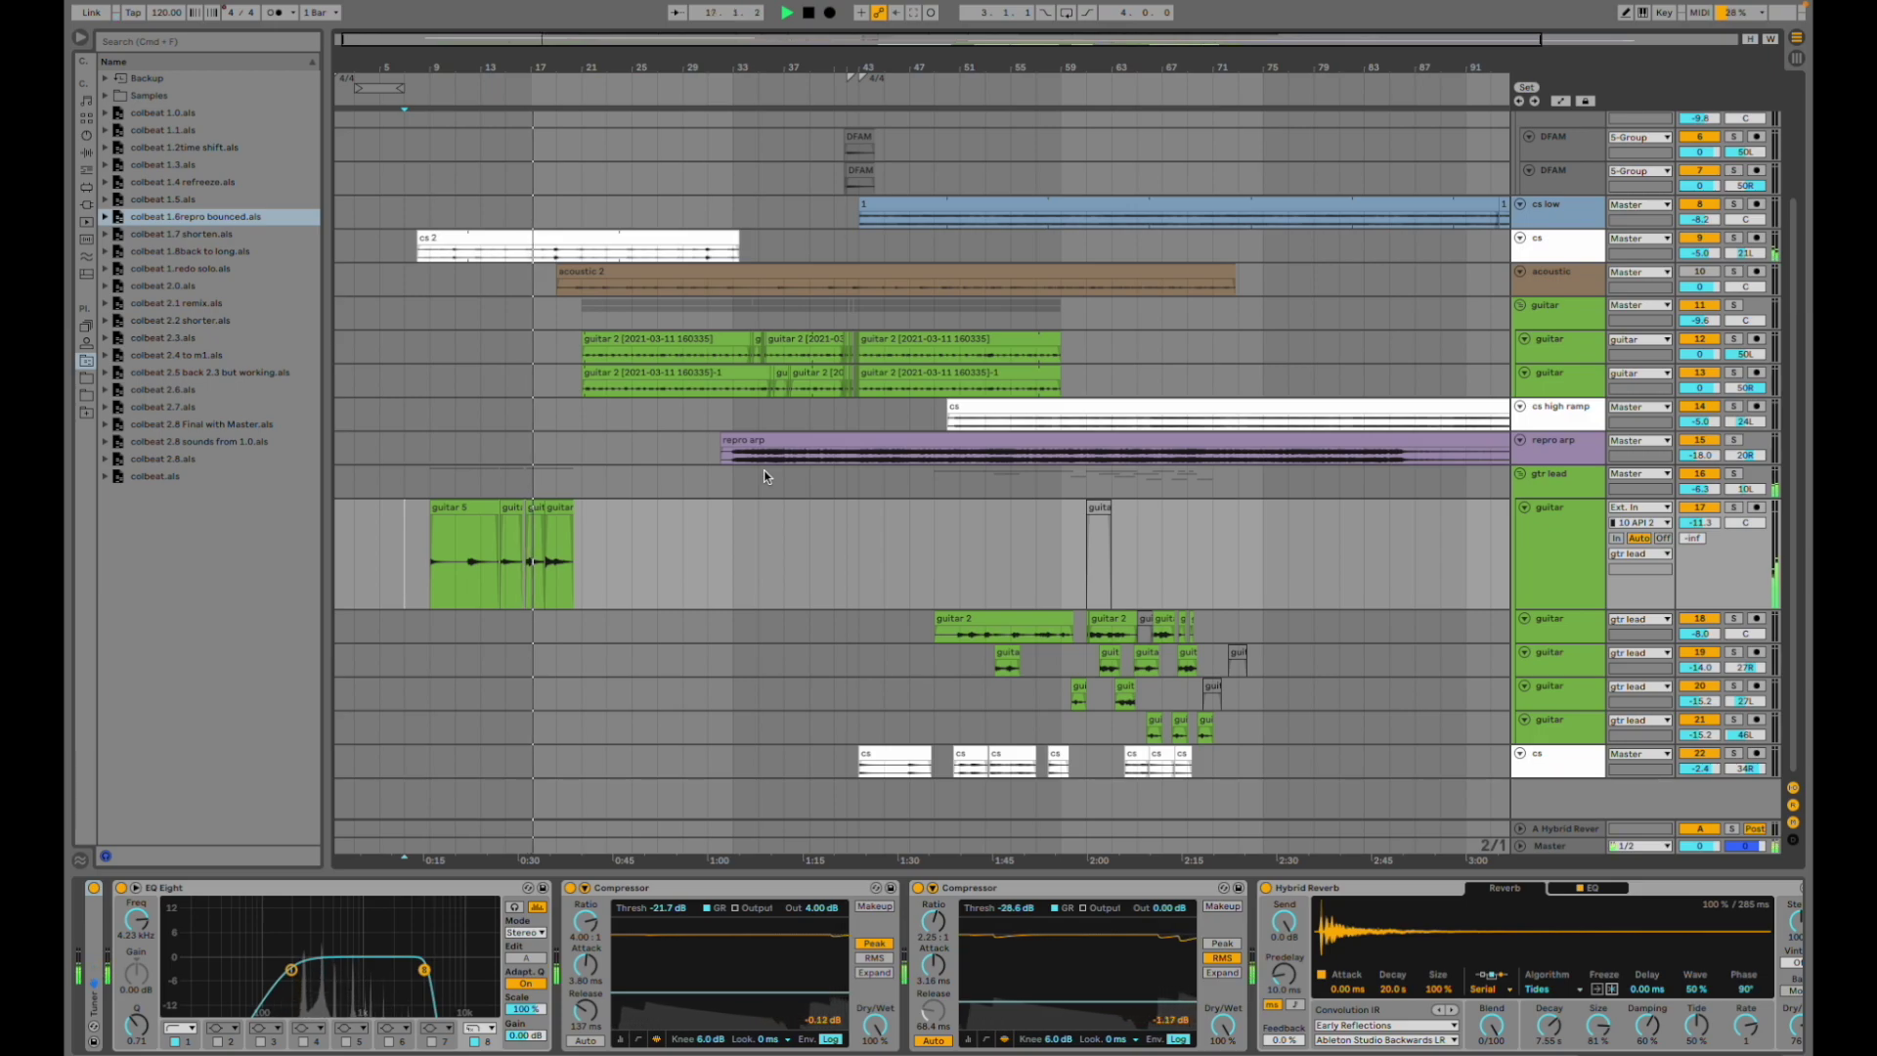
pyautogui.scroll(1, 765, 476)
pyautogui.scroll(2, 764, 476)
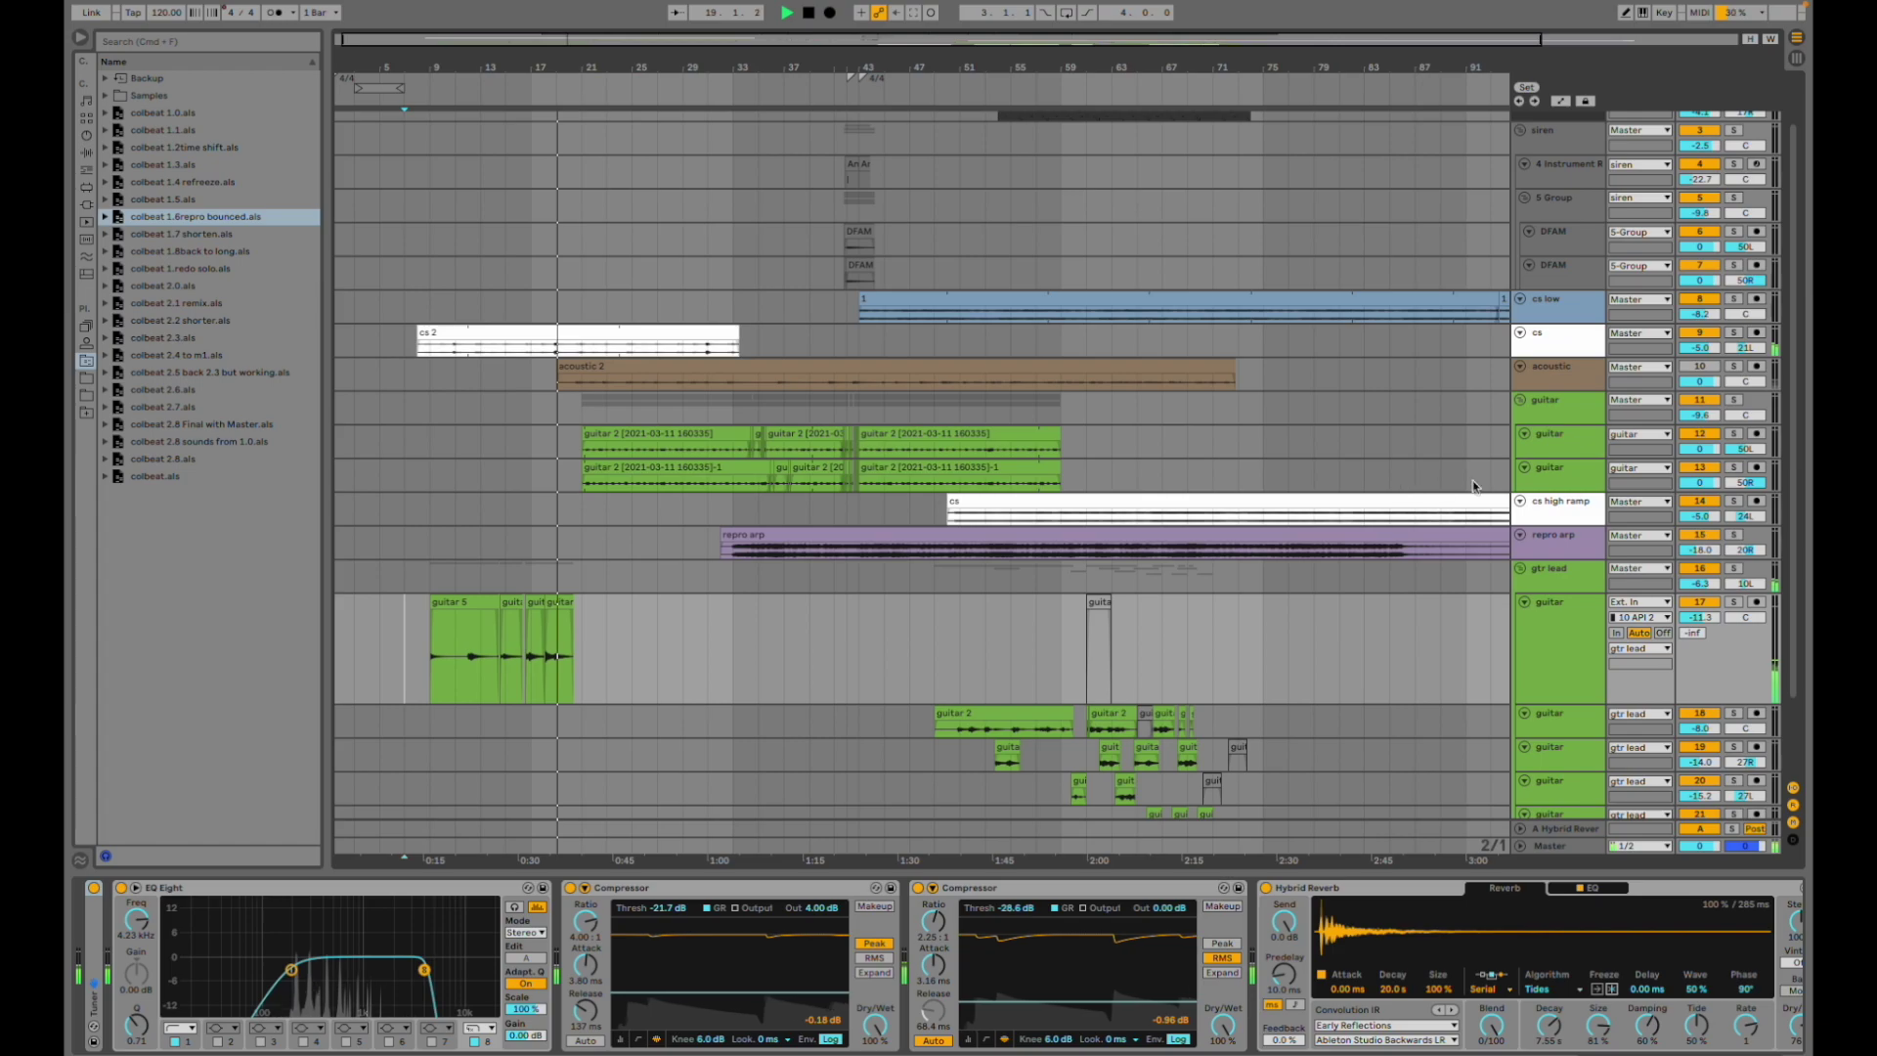
# - Activate the acoustic track, solo it together with cs, and play both from near bar 27
pyautogui.click(1700, 367)
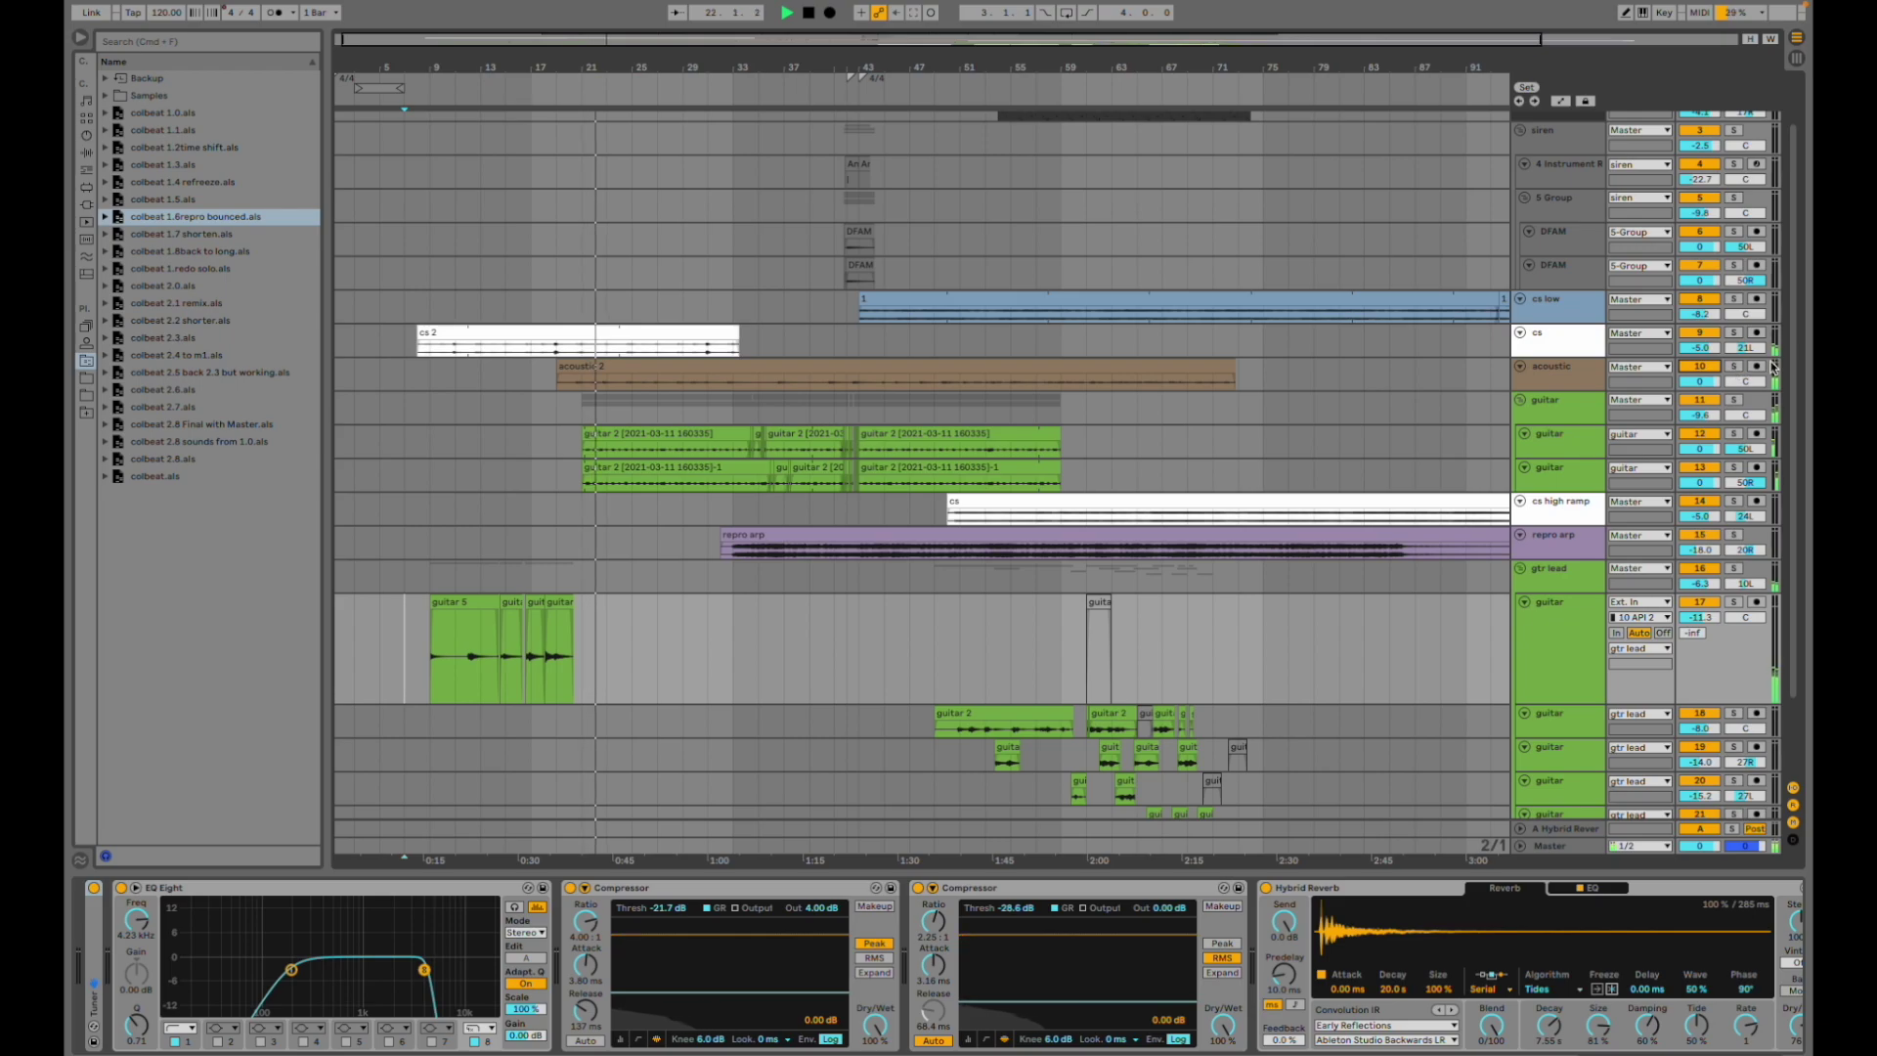
pyautogui.click(1735, 335)
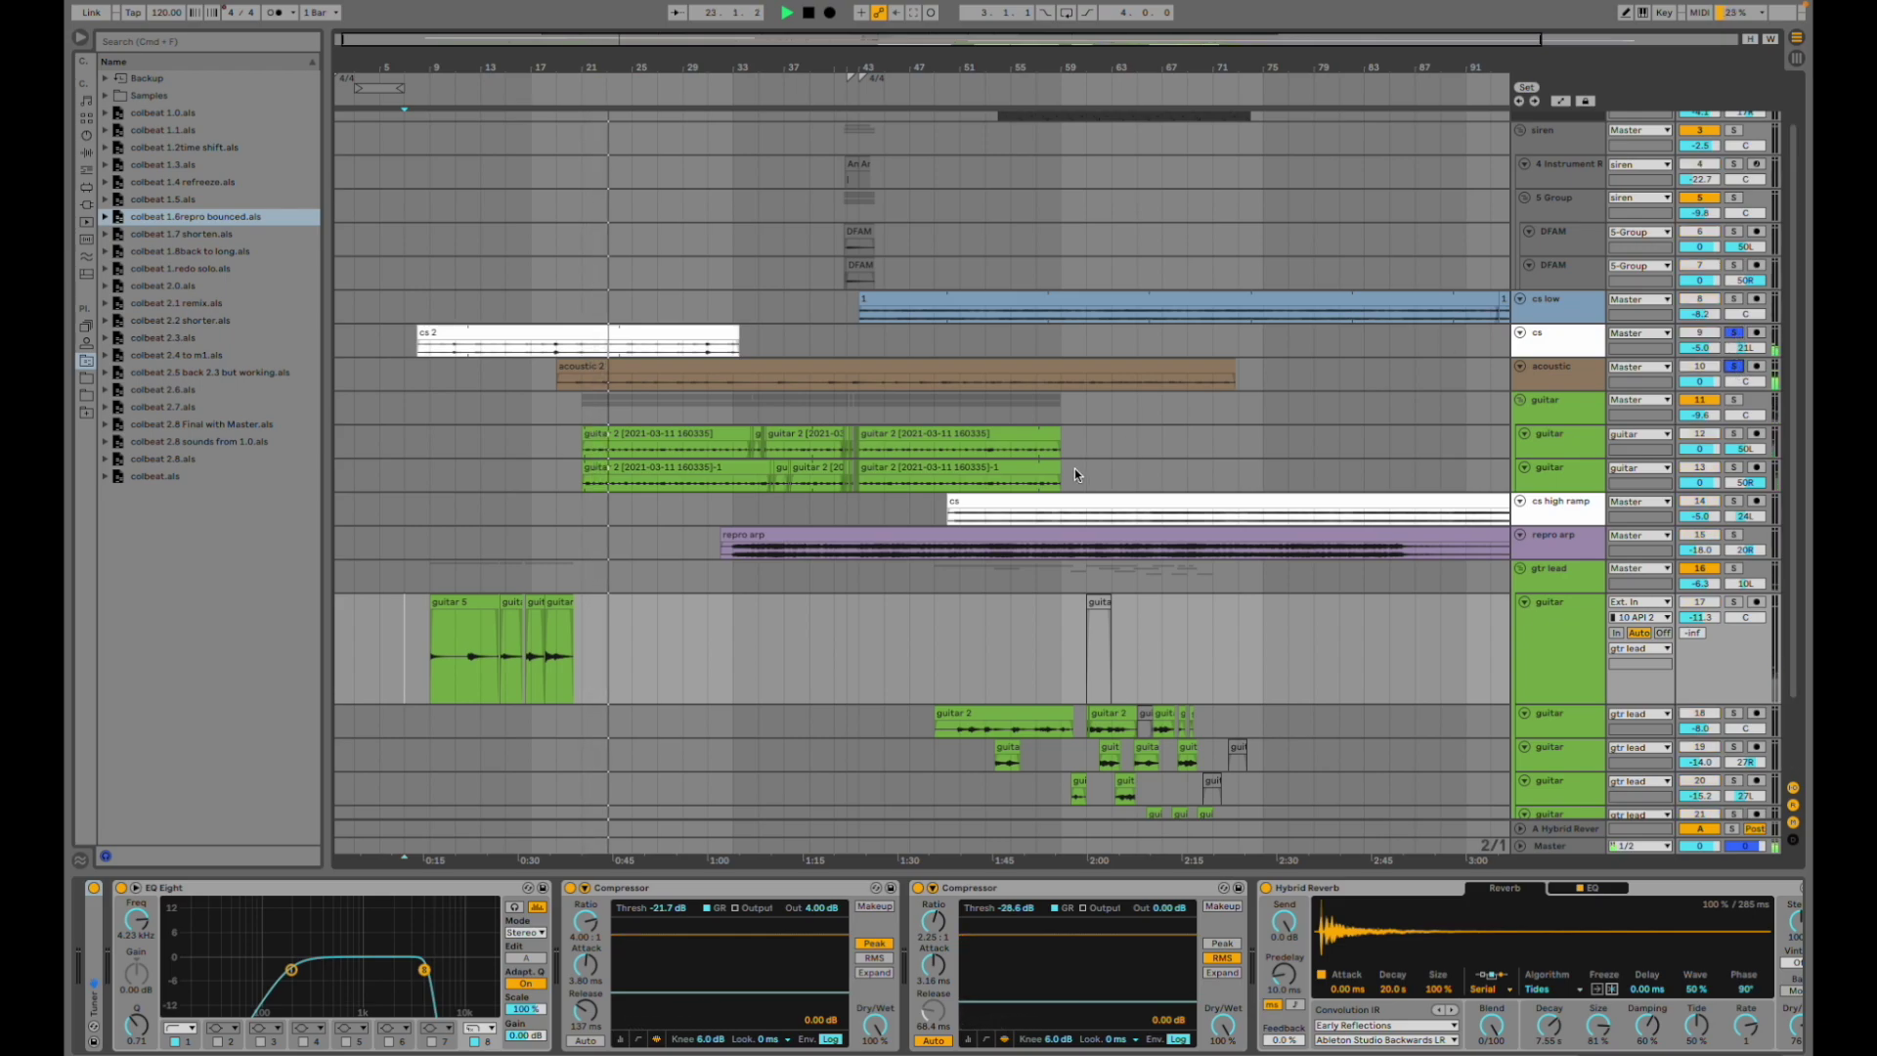
pyautogui.click(653, 388)
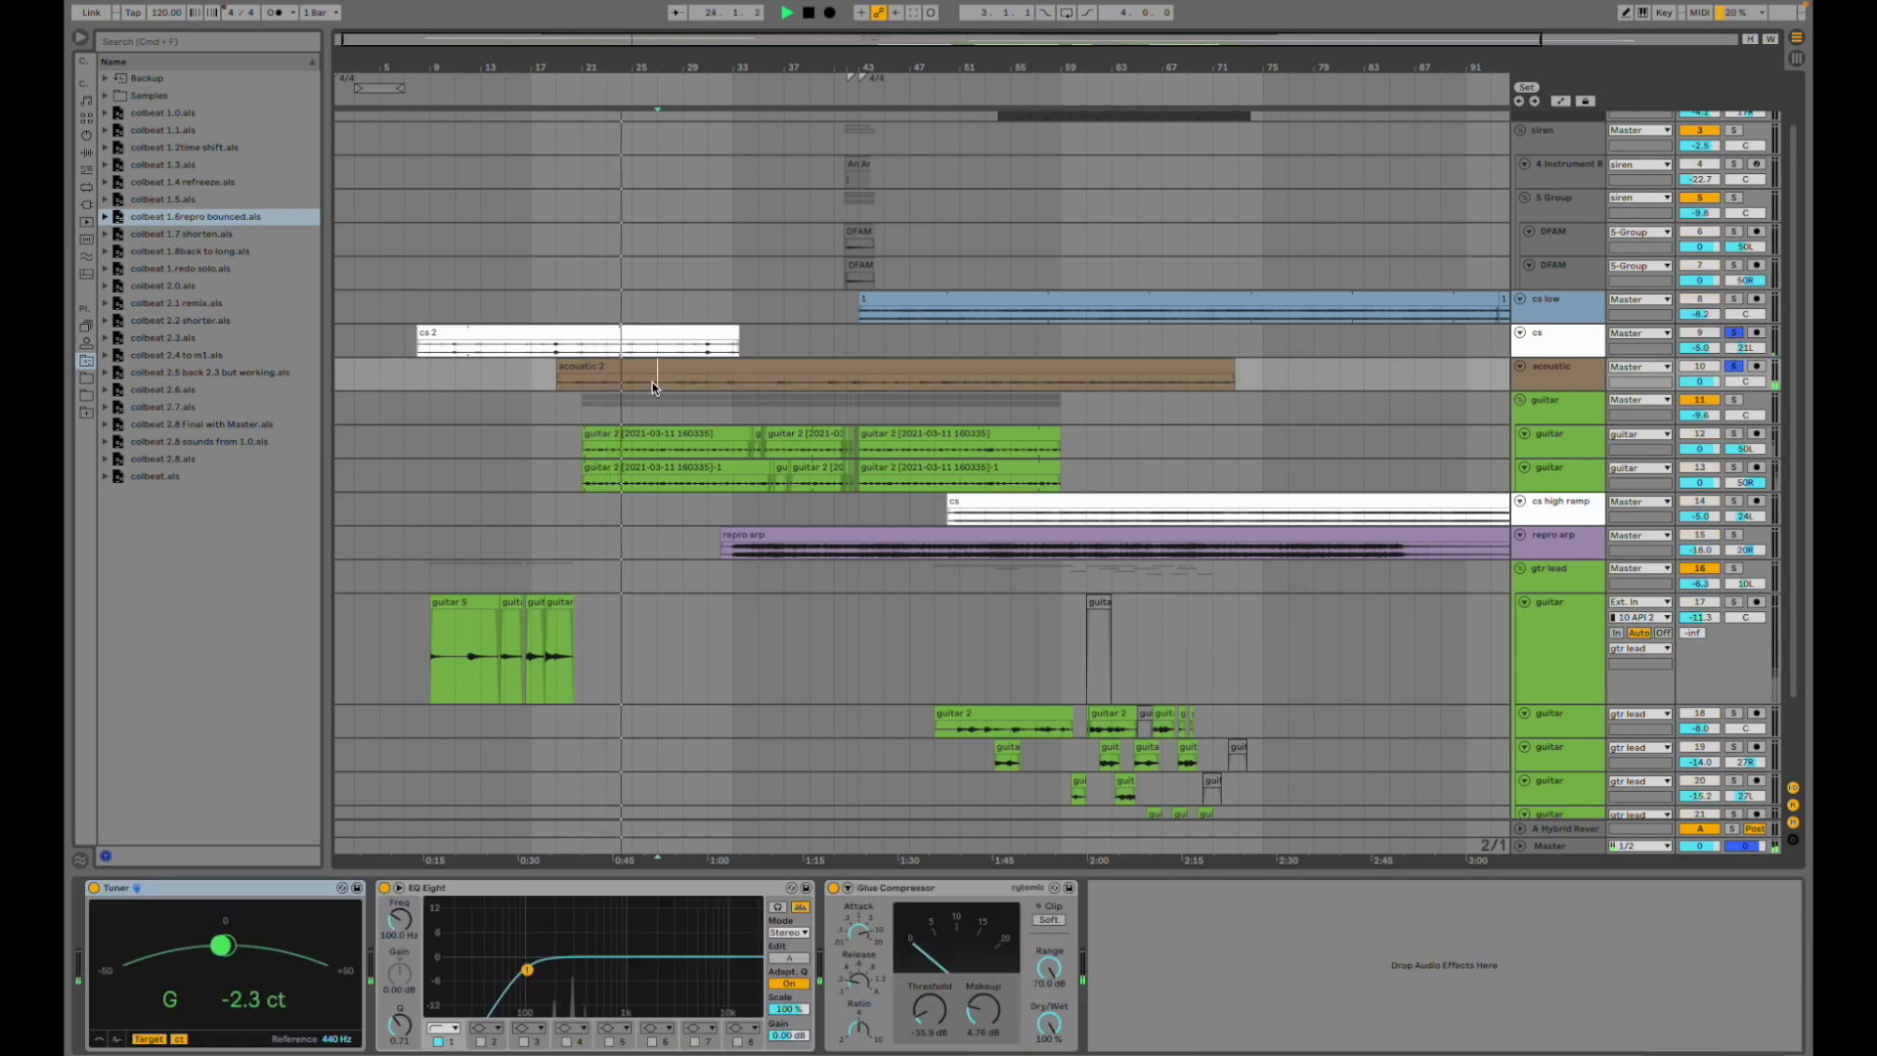
pyautogui.scroll(5, 653, 388)
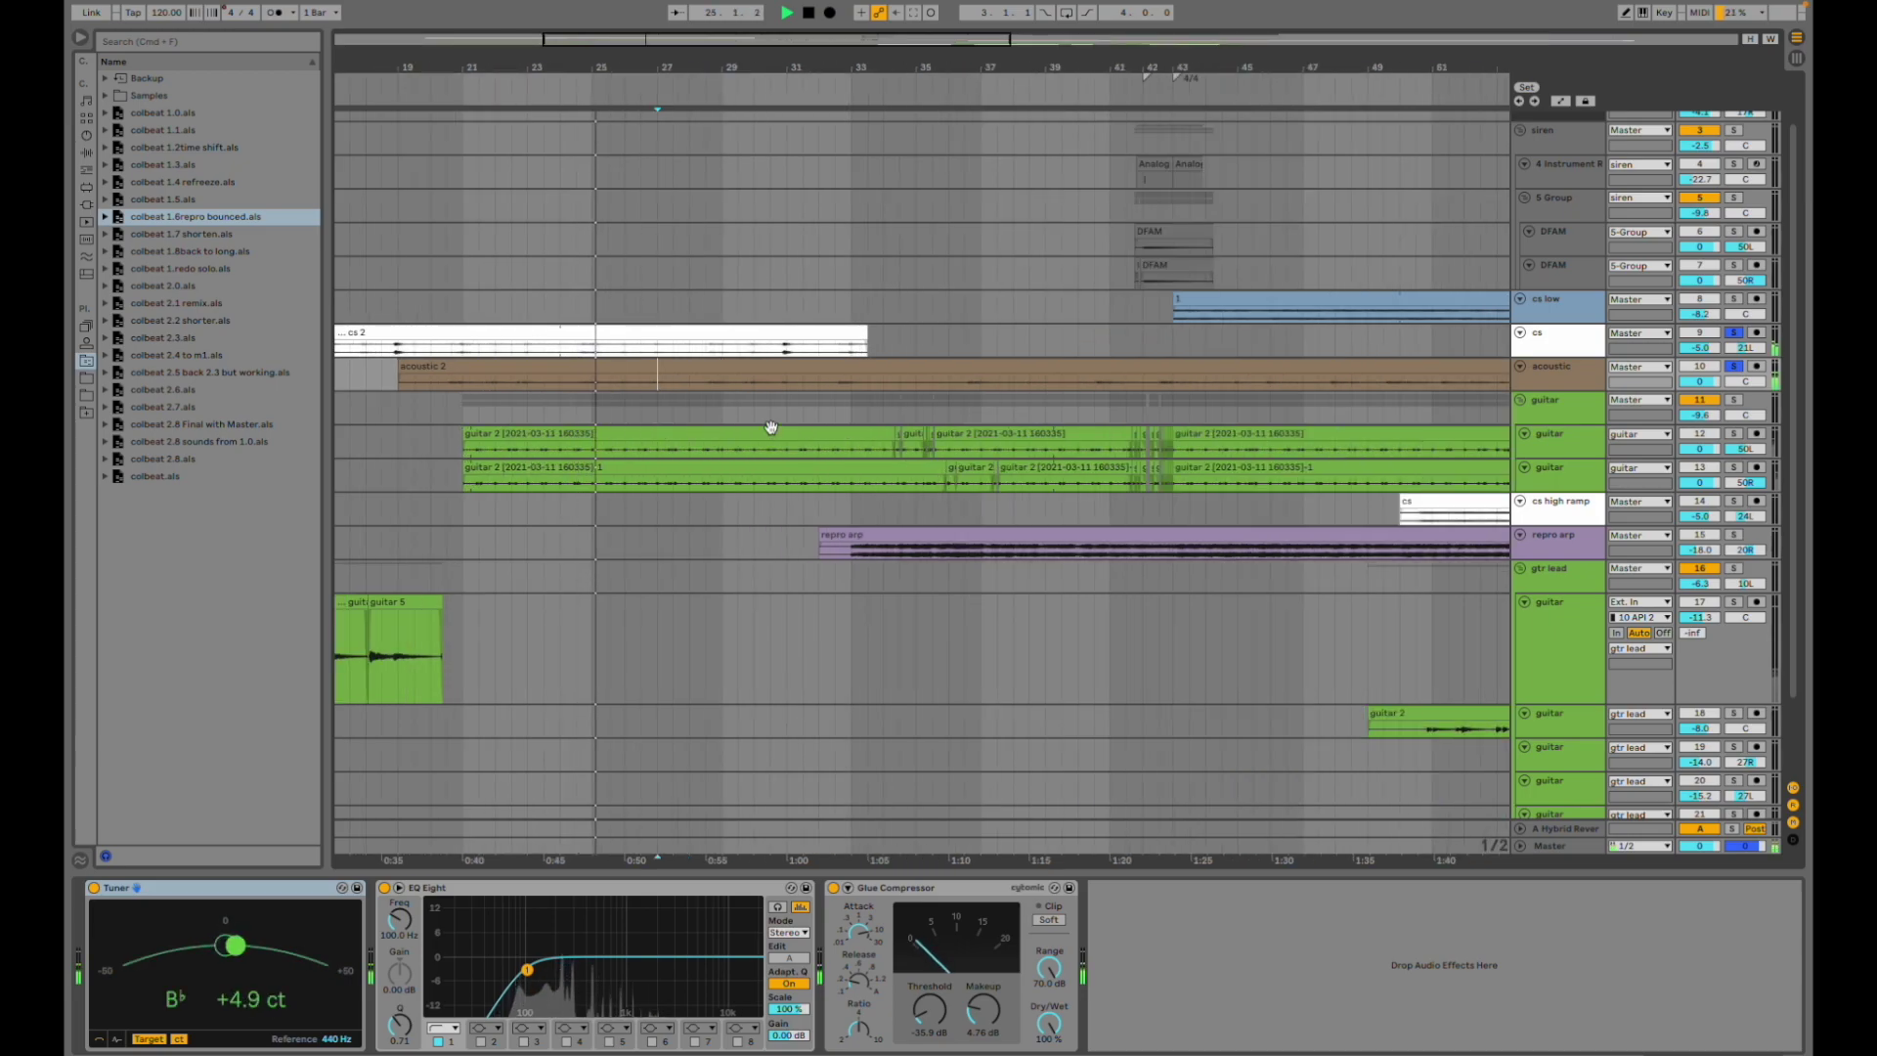
pyautogui.hscroll(-5, 769, 425)
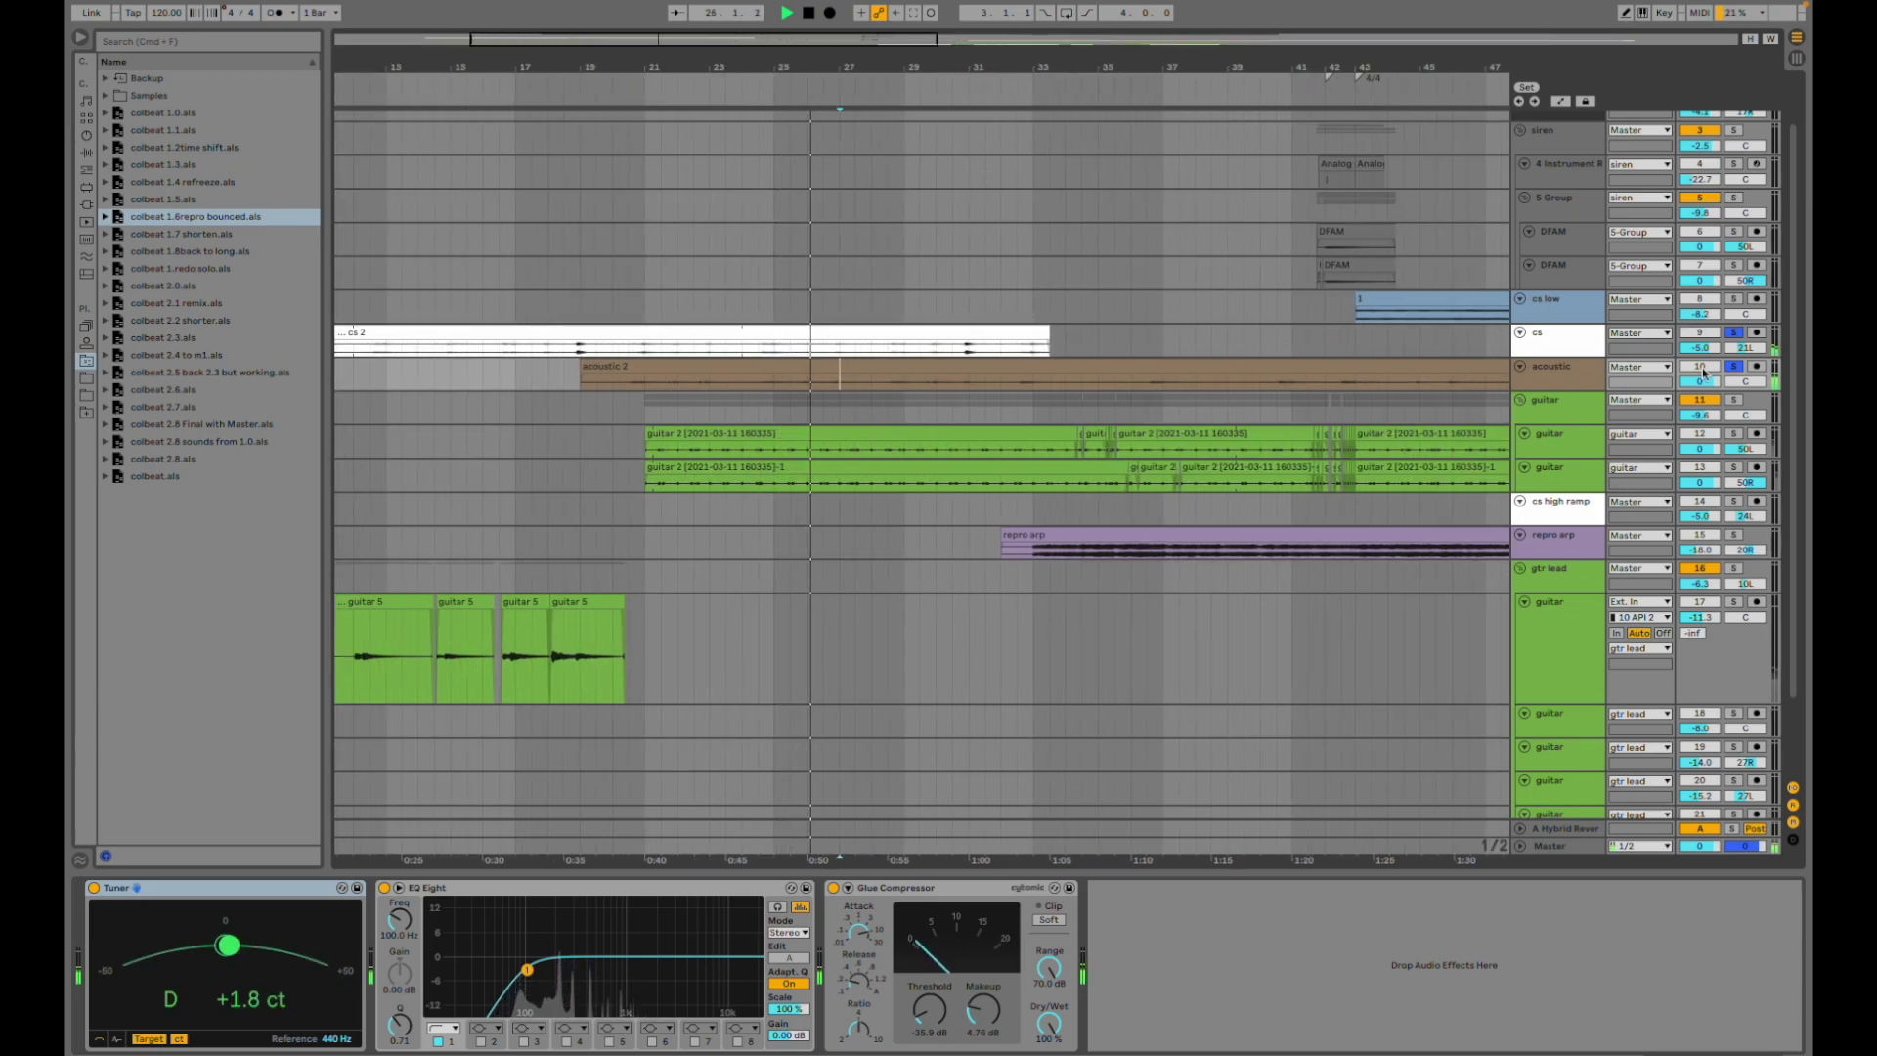
pyautogui.click(1734, 368)
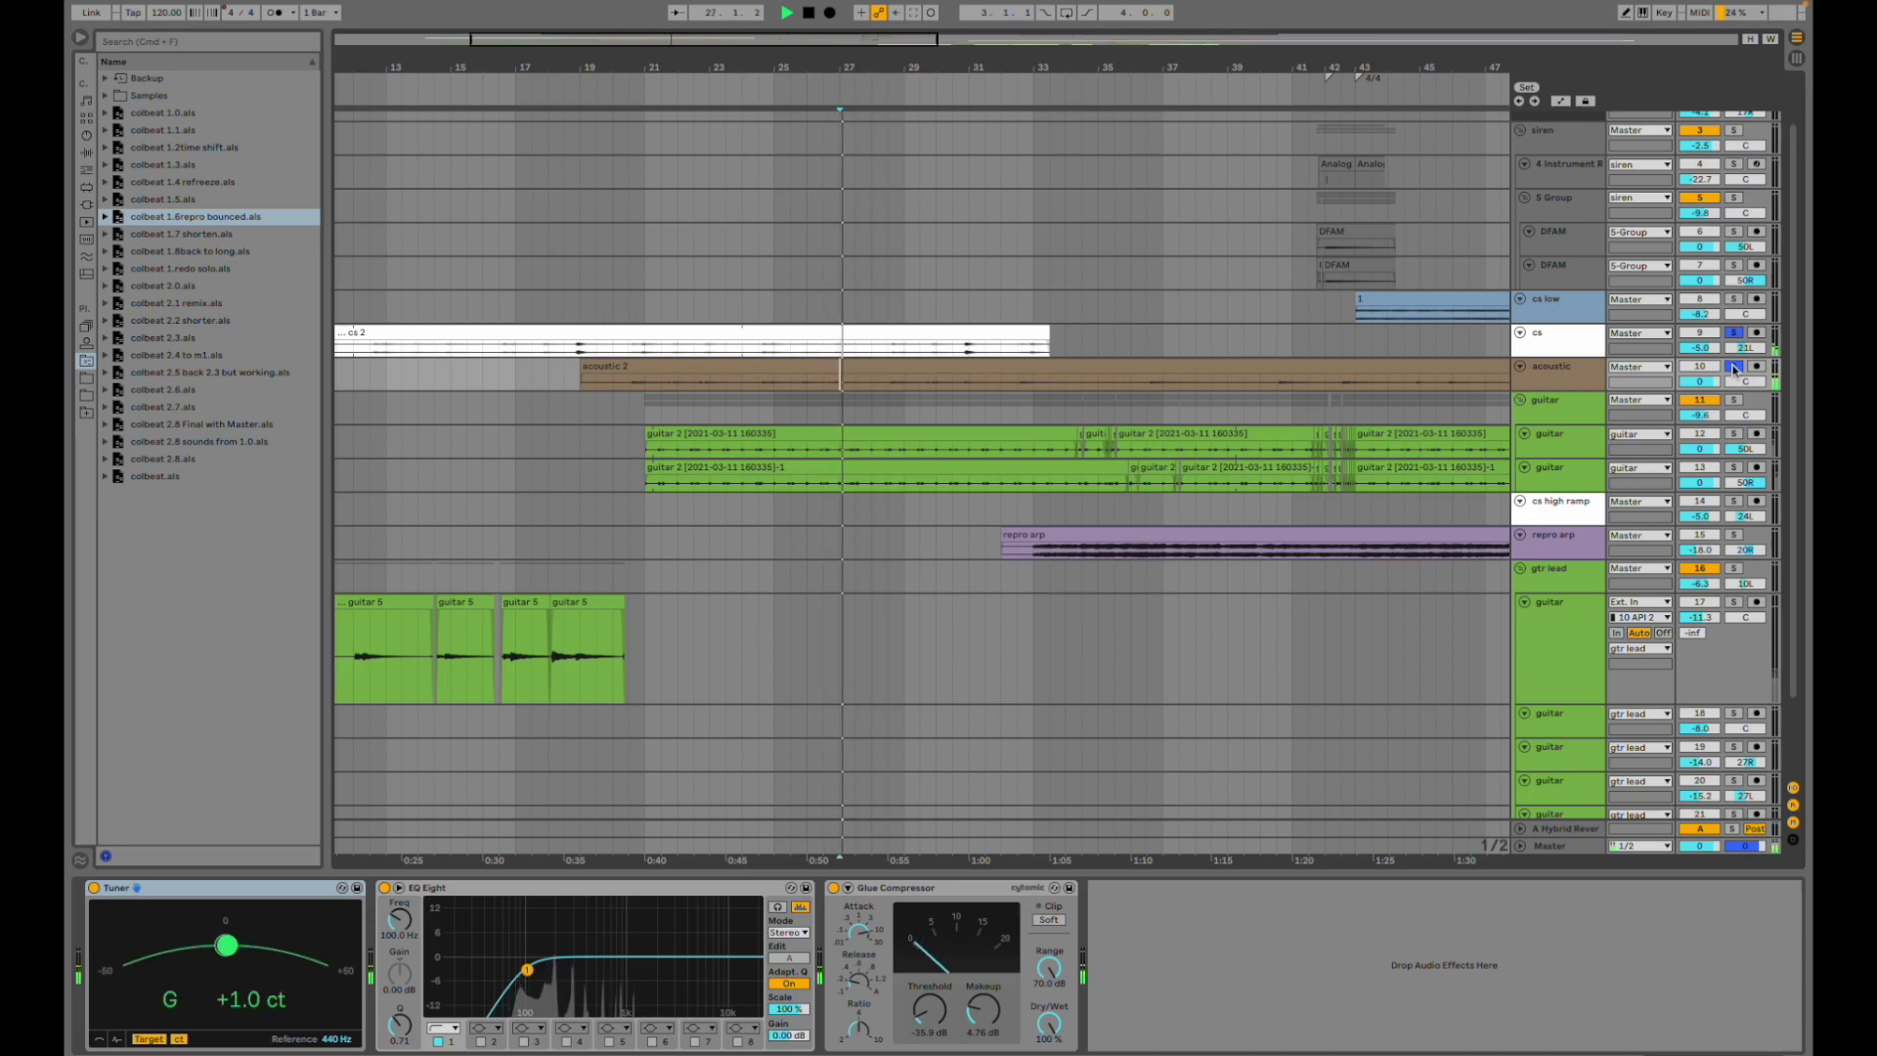
pyautogui.press('space')
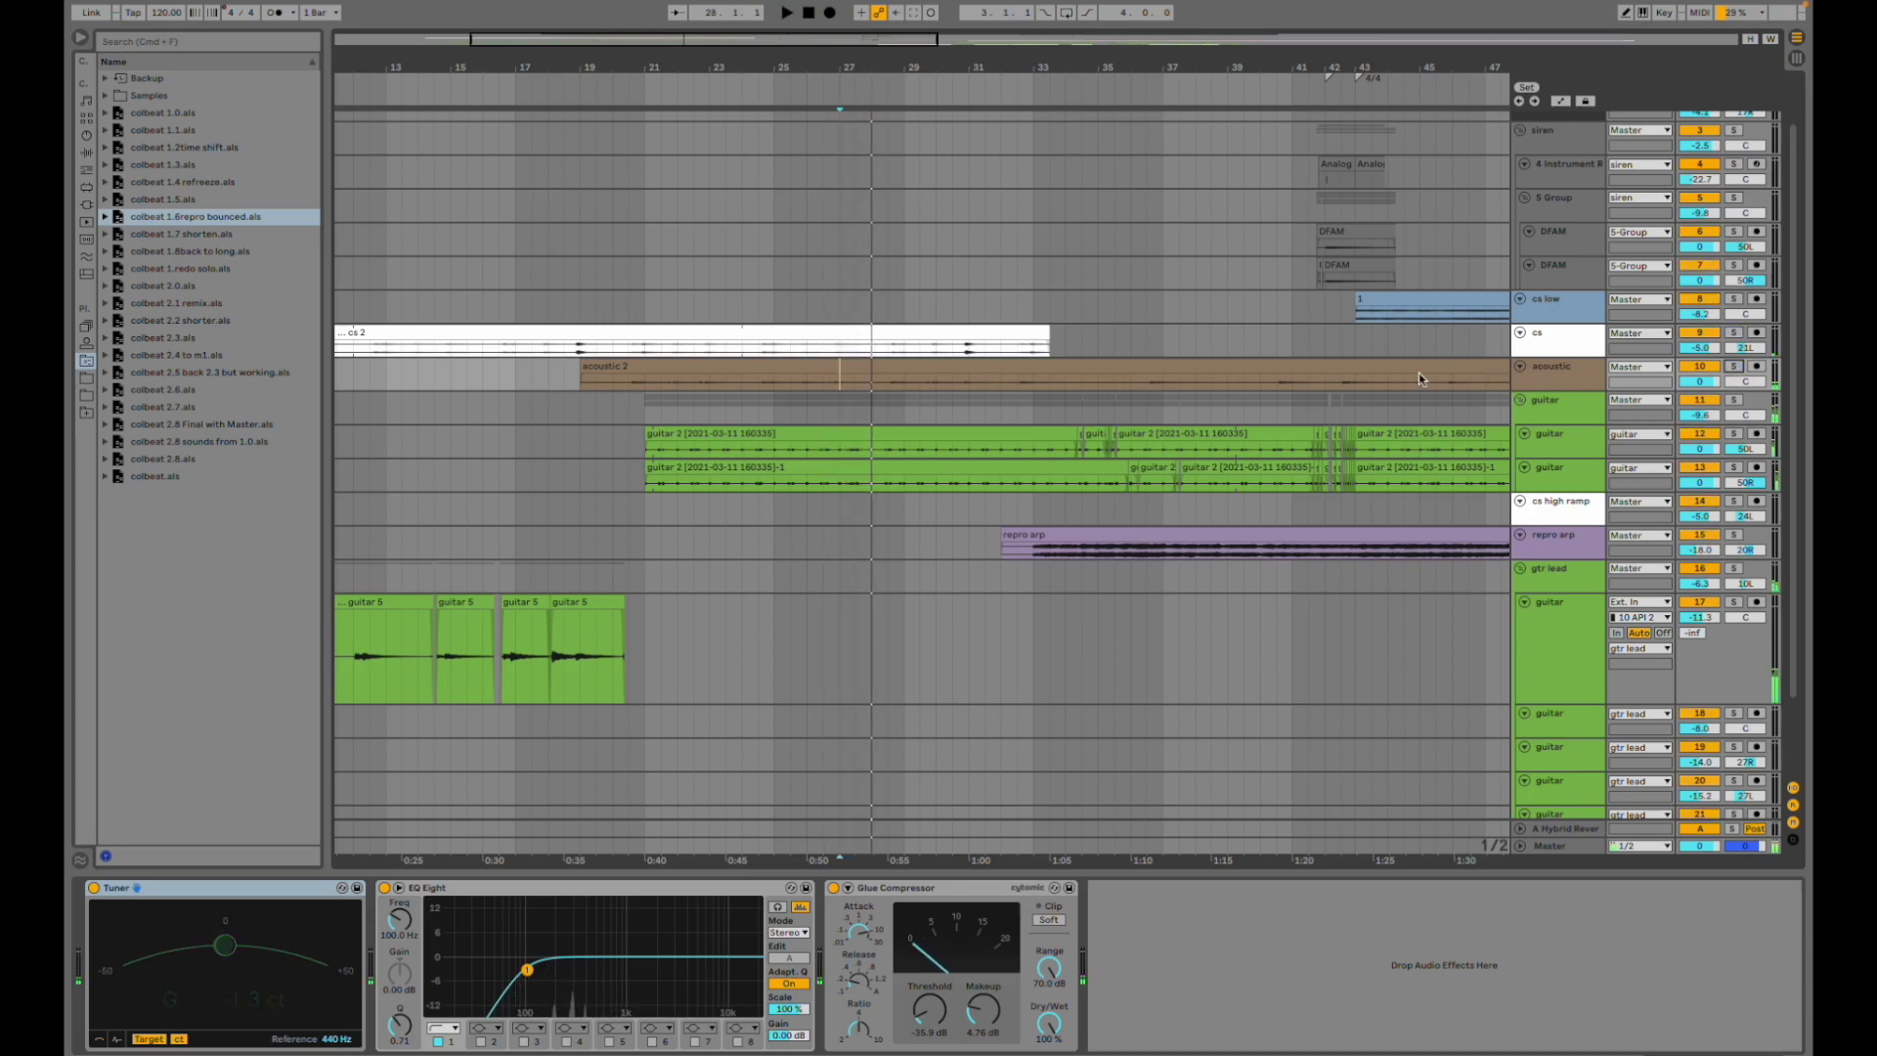
# - Solo the siren group and play its Analog and DFAM clips from near bar 41
pyautogui.click(1734, 368)
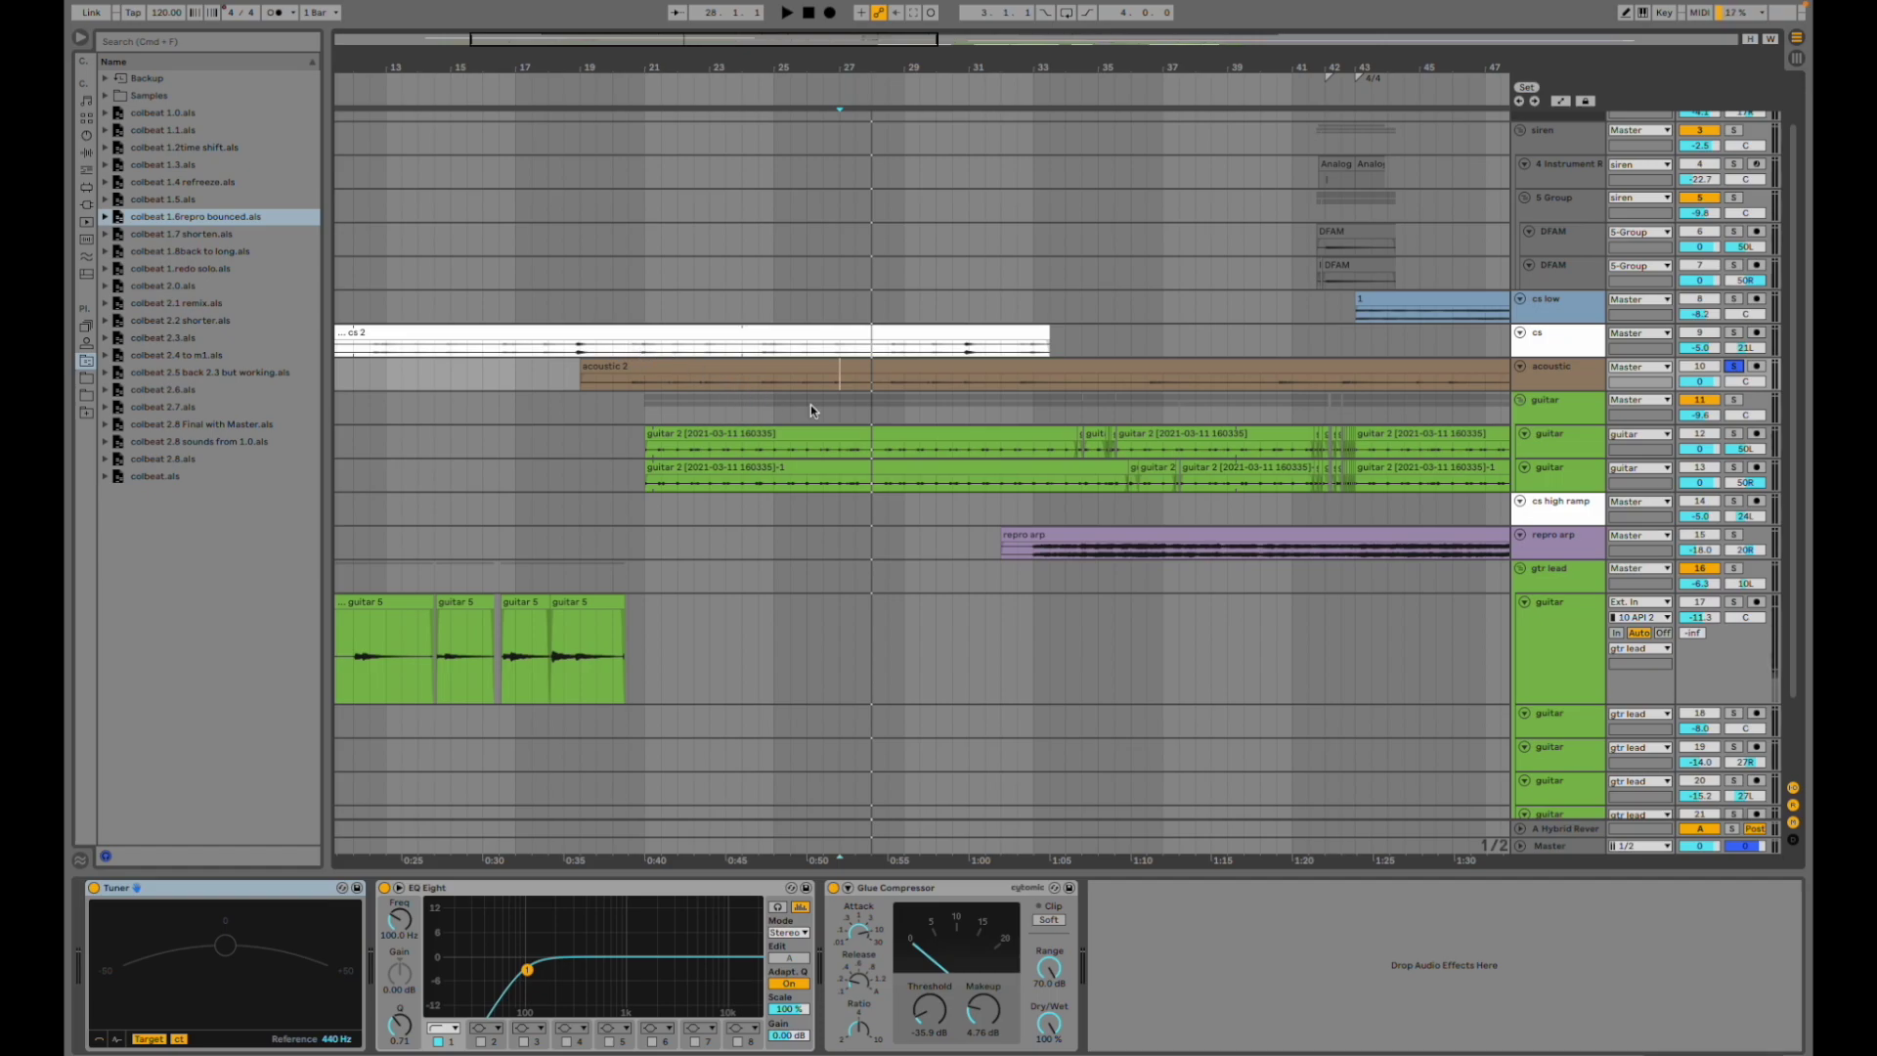
pyautogui.scroll(2, 992, 351)
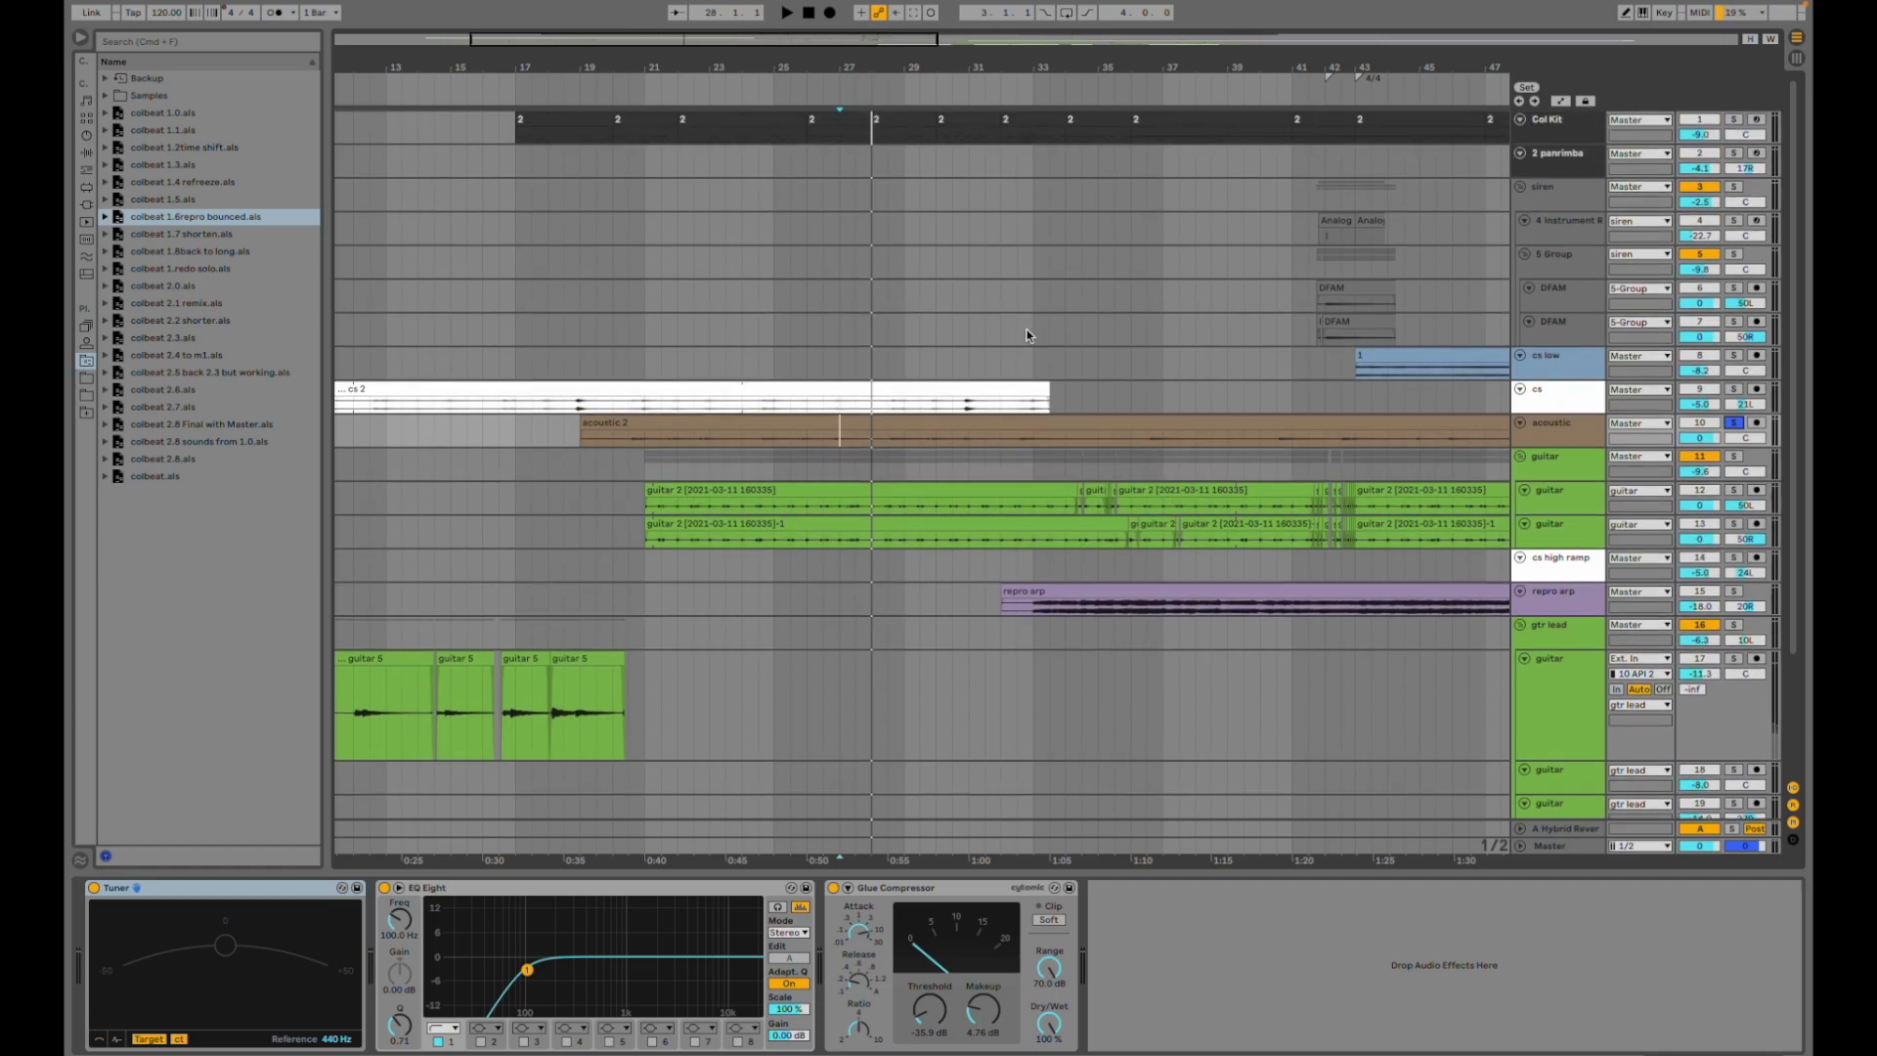
pyautogui.hscroll(5, 1183, 292)
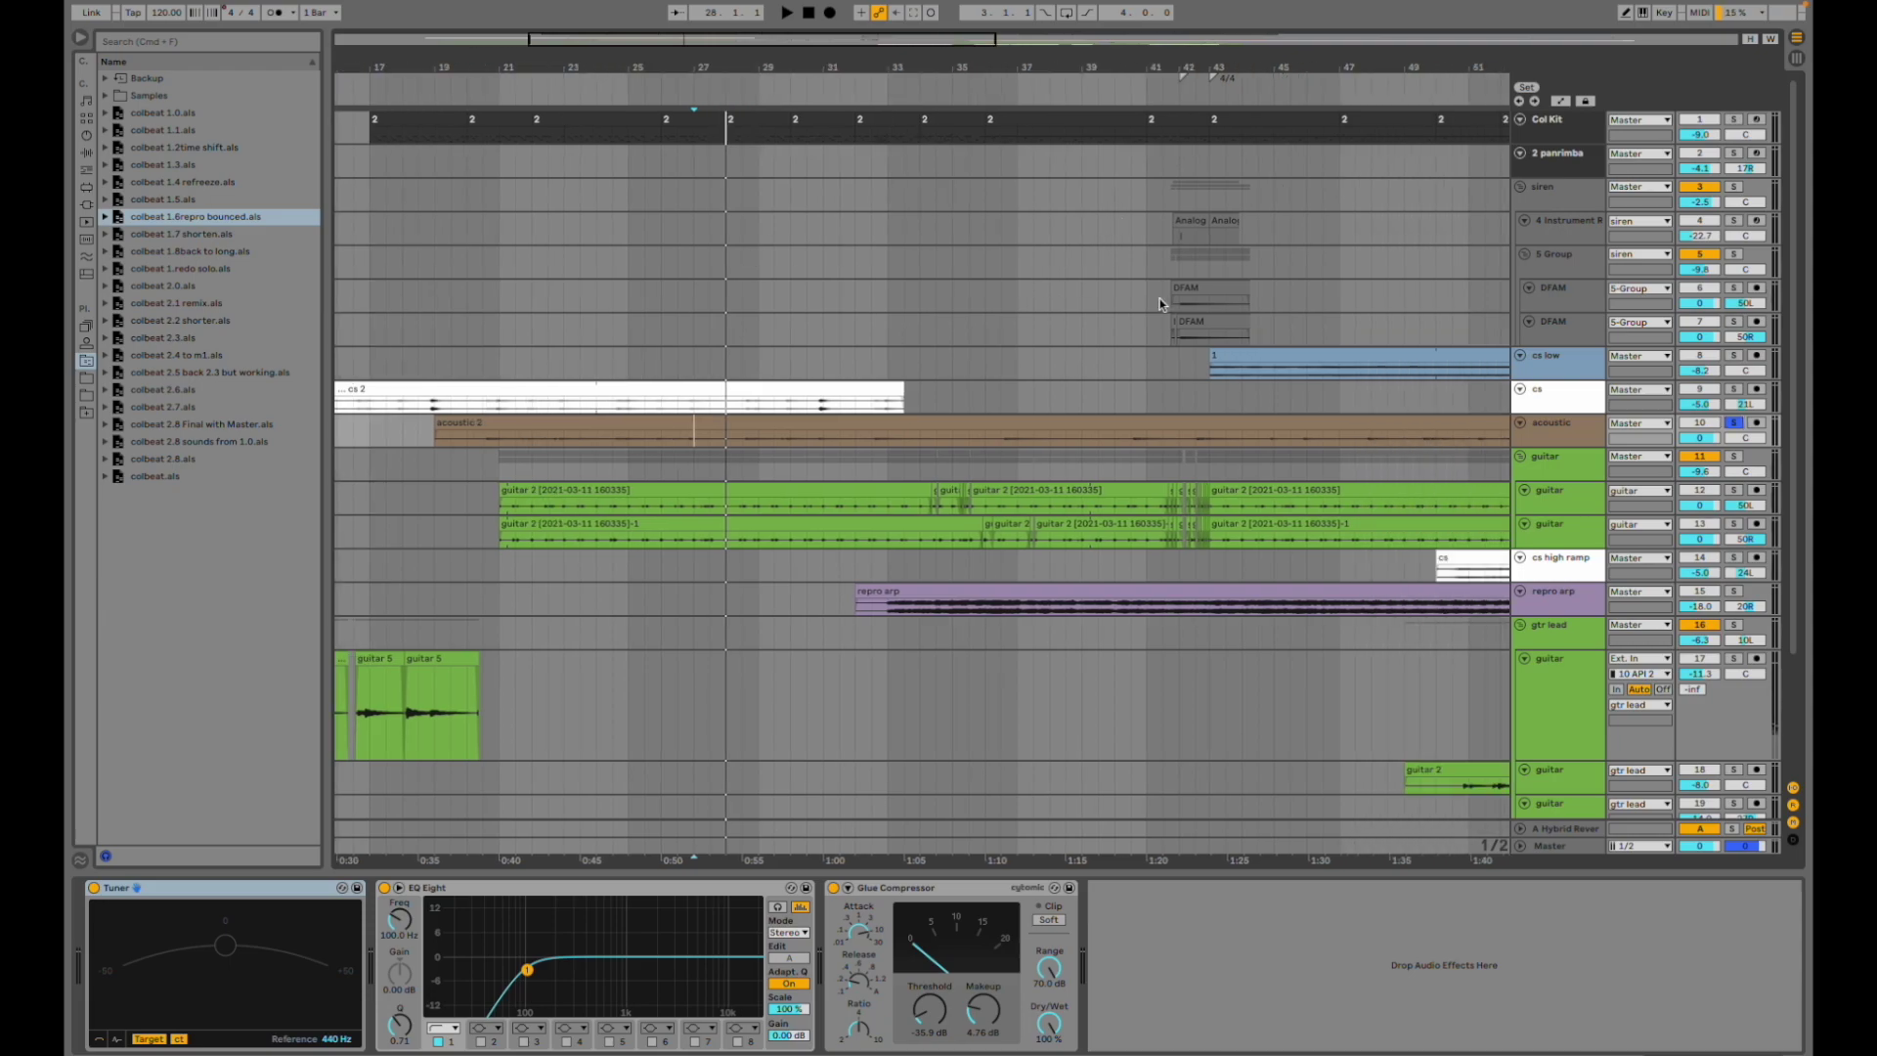
pyautogui.click(1148, 264)
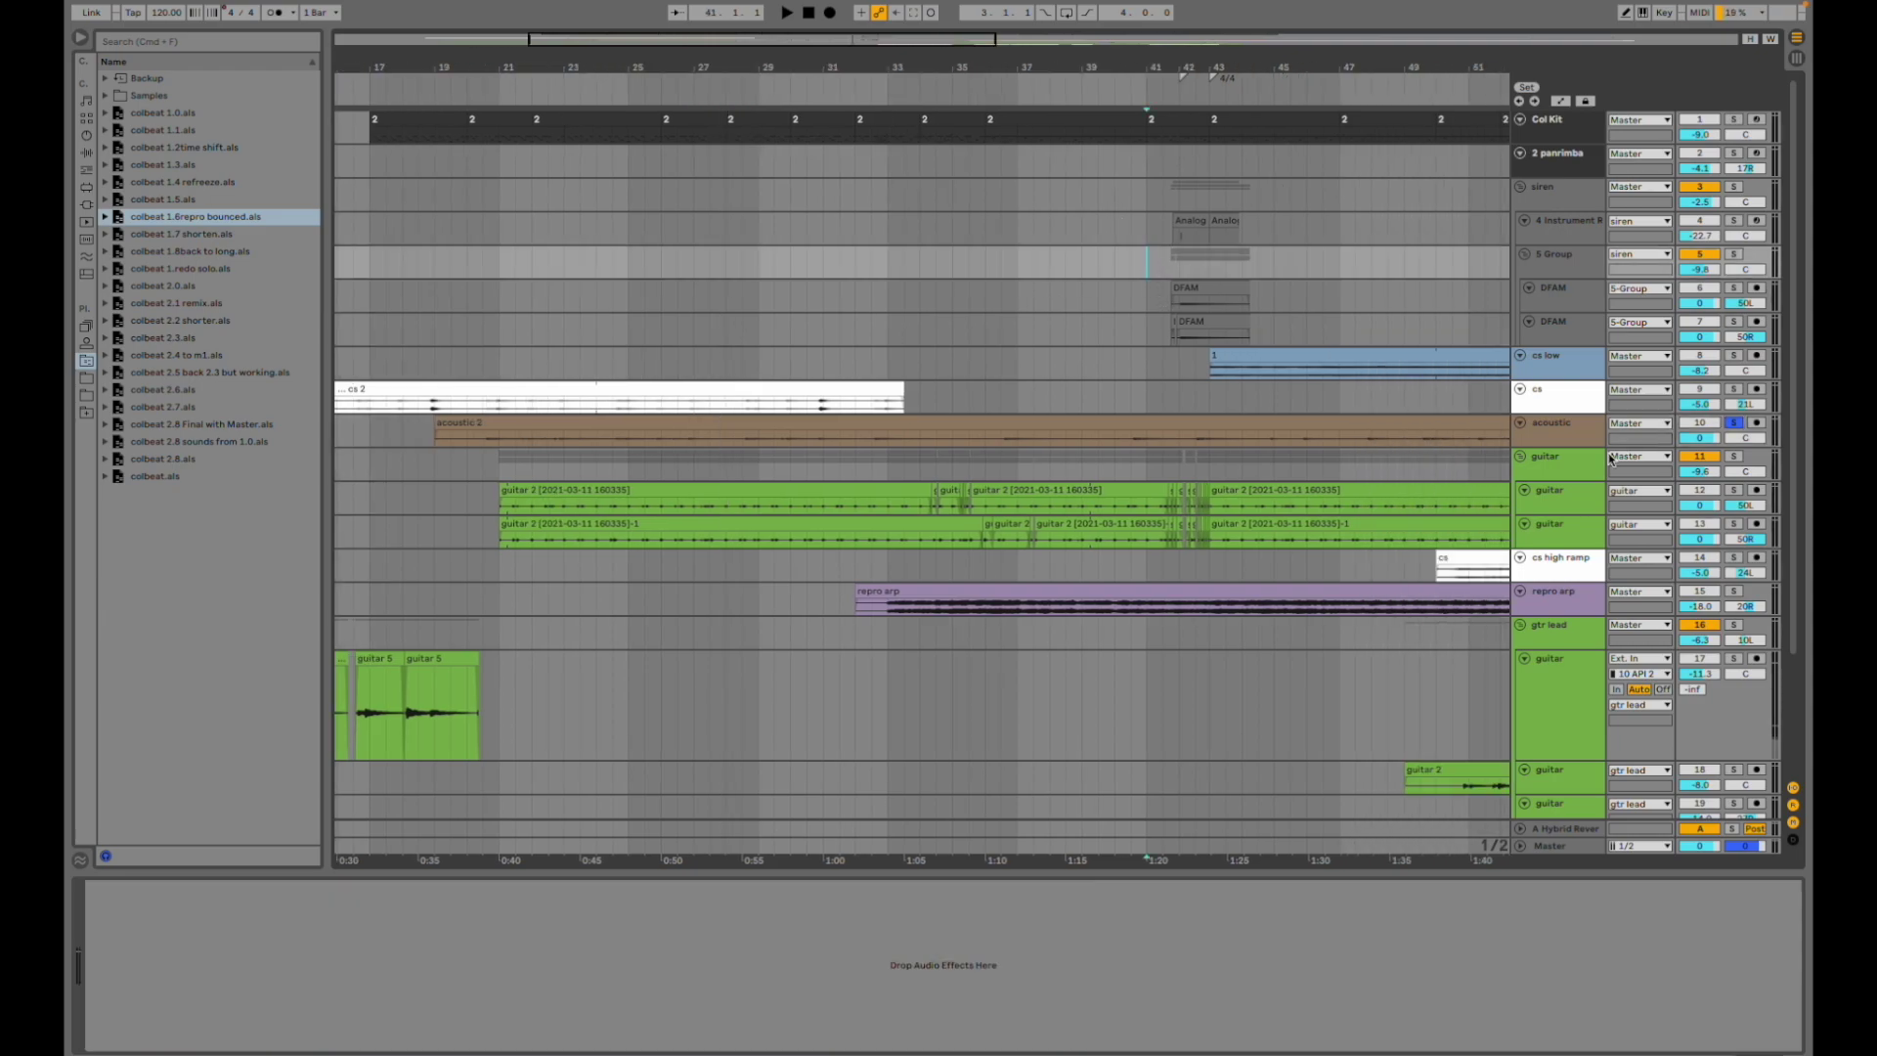
pyautogui.click(1736, 425)
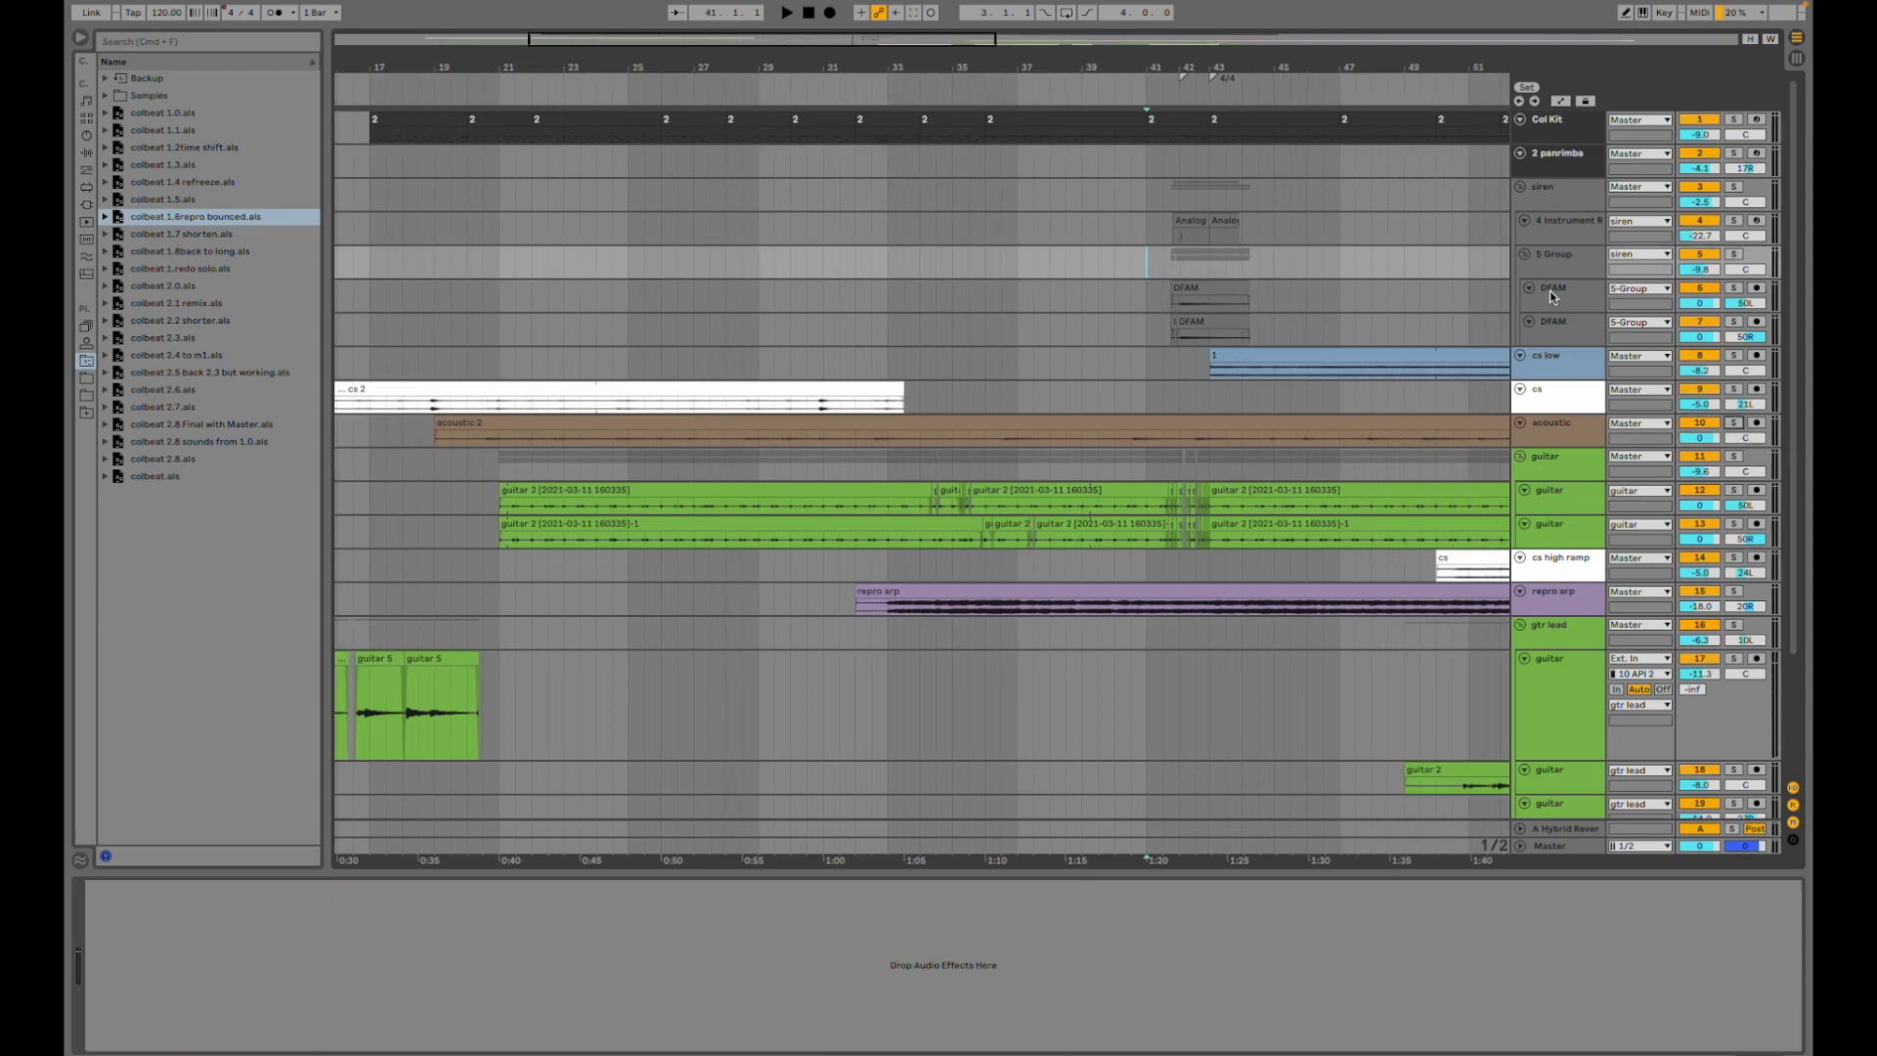
pyautogui.click(1735, 189)
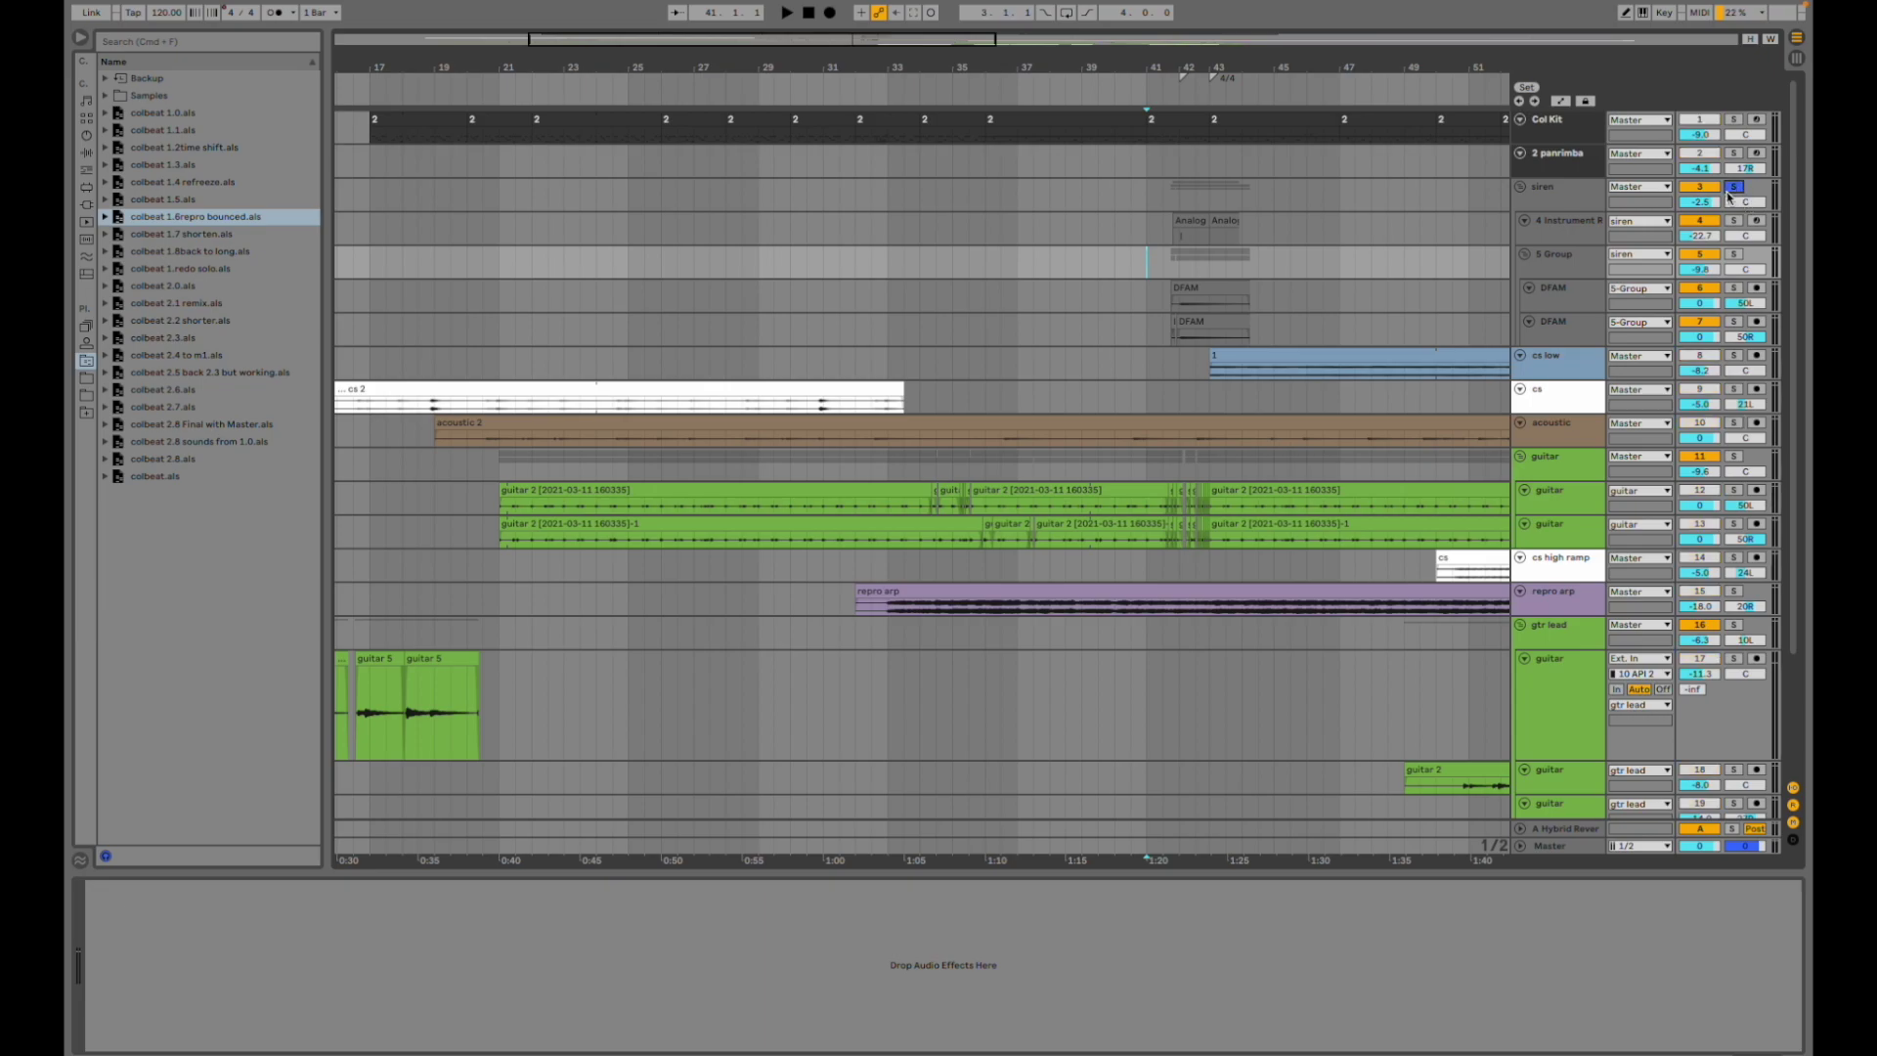
pyautogui.click(1157, 338)
pyautogui.press('+')
pyautogui.press('+')
pyautogui.press('space')
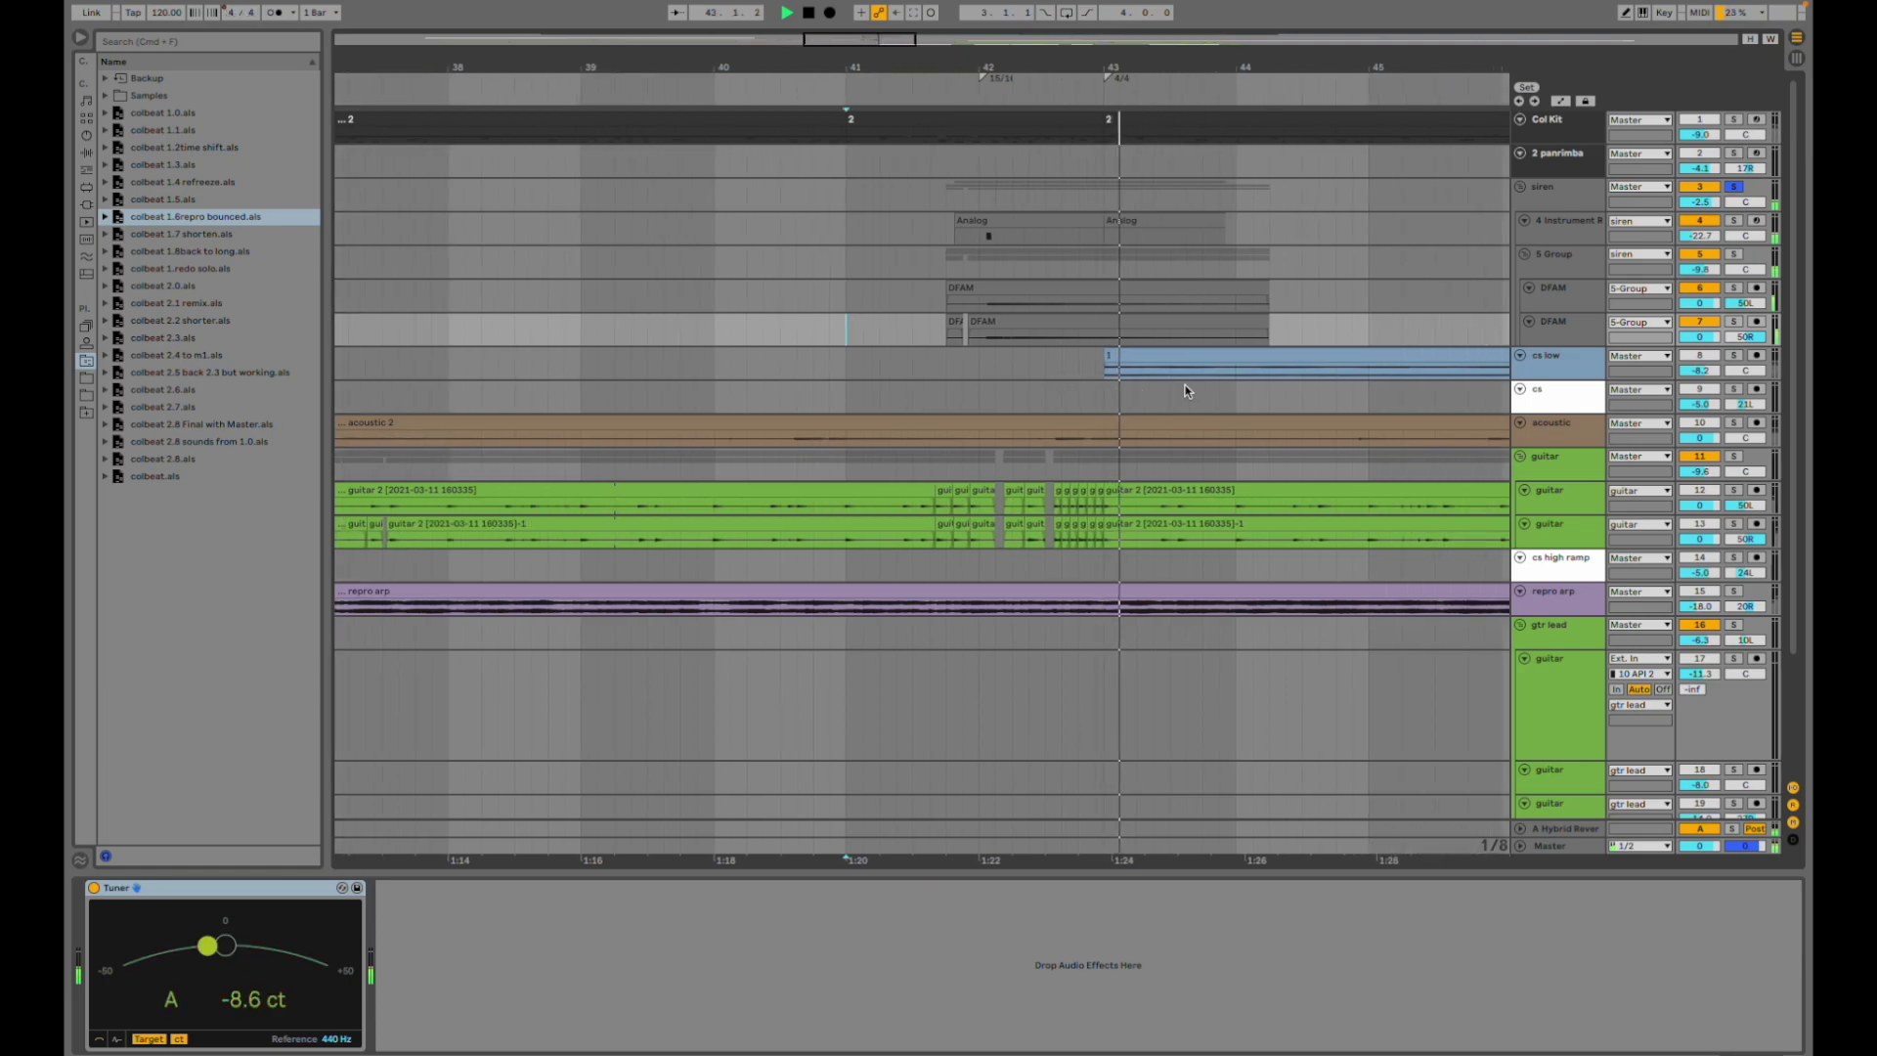
# - Unsolo the siren group, play the full arrangement from near bar 40, and deactivate the acoustic track
pyautogui.click(1733, 188)
pyautogui.press('space')
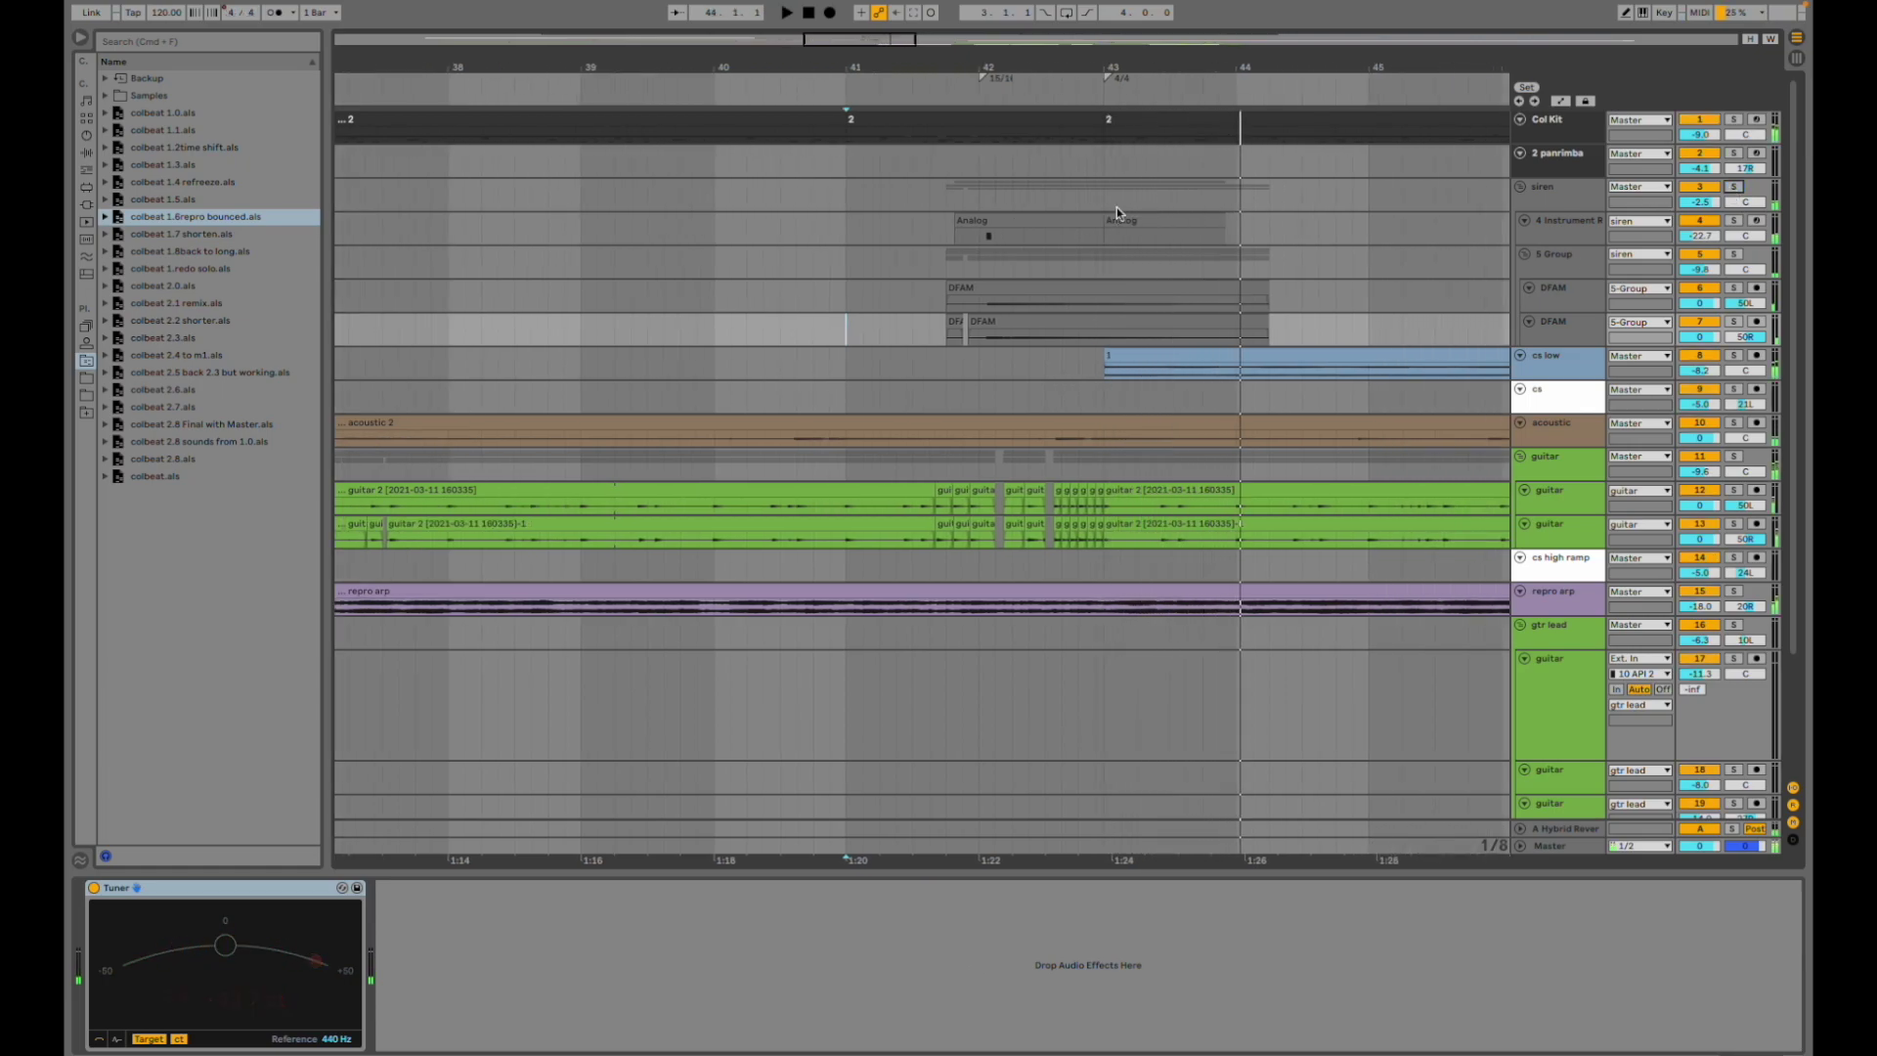
pyautogui.click(718, 268)
pyautogui.press('space')
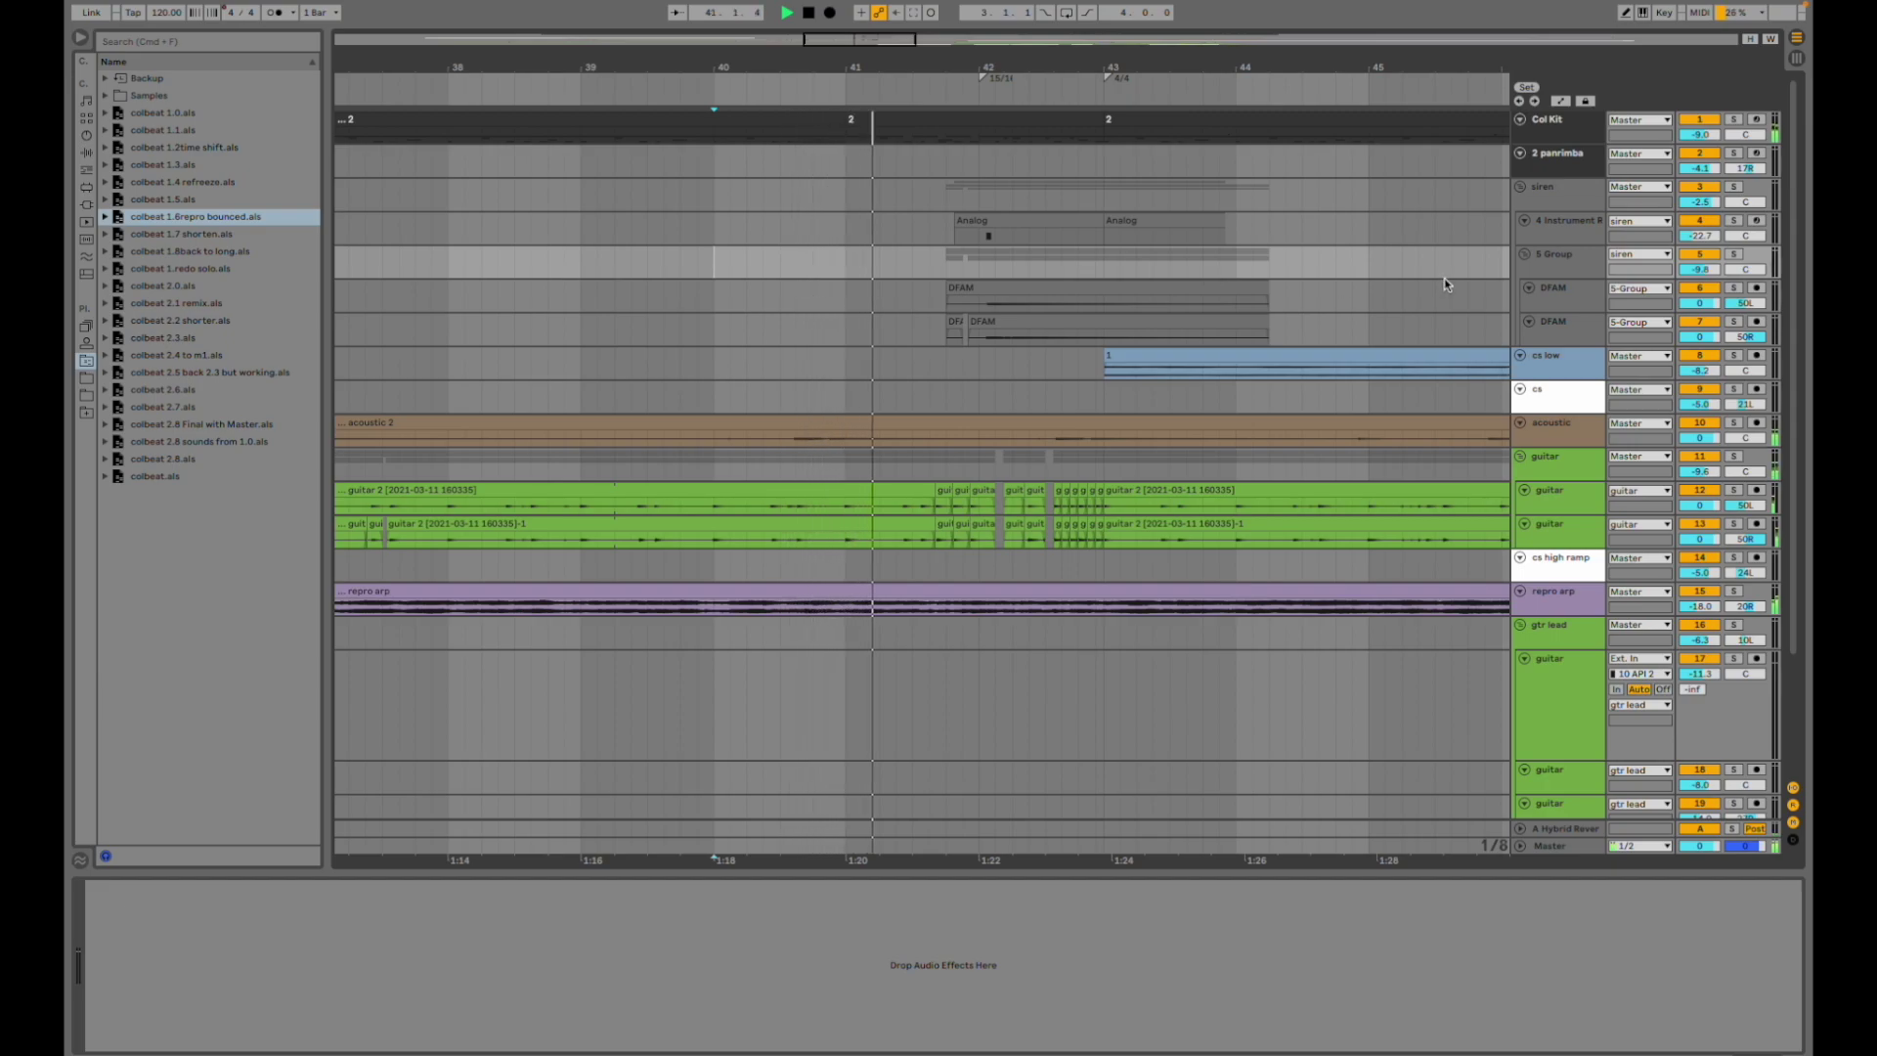
pyautogui.click(1716, 428)
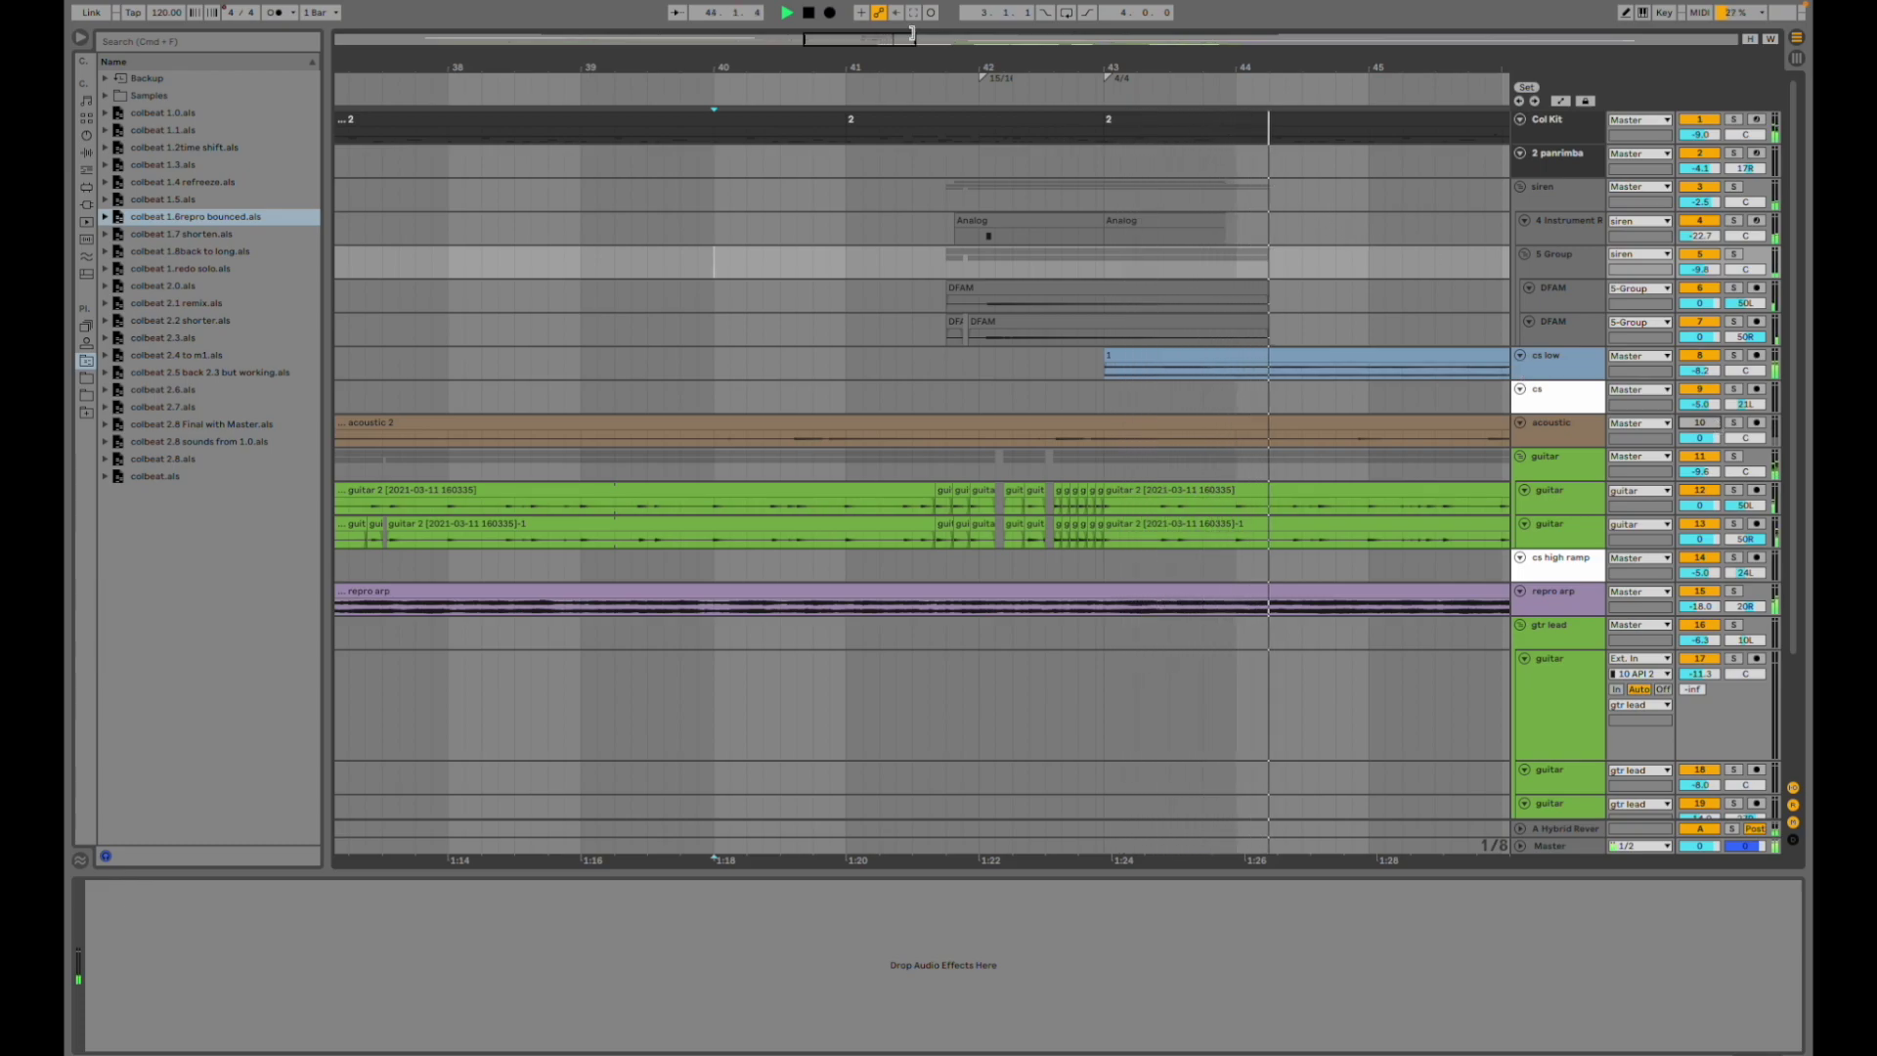
pyautogui.press('-')
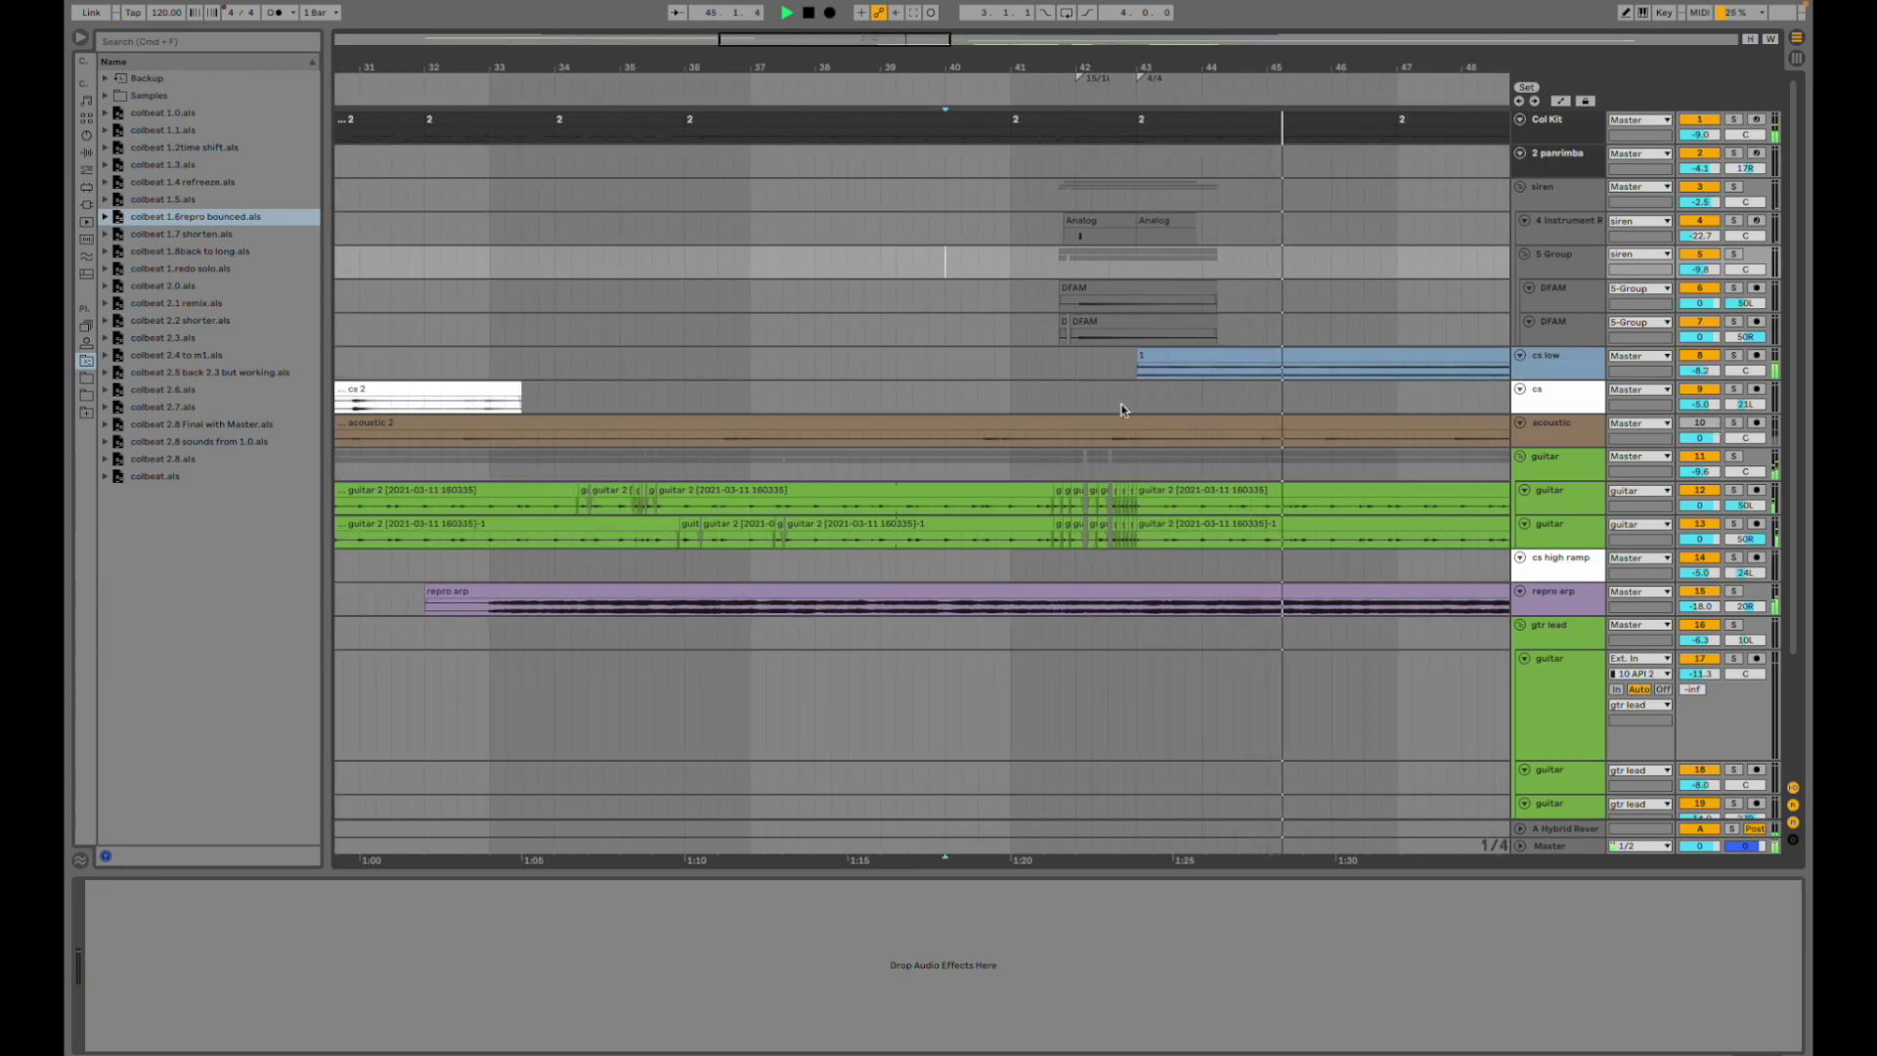
pyautogui.hscroll(10, 1200, 386)
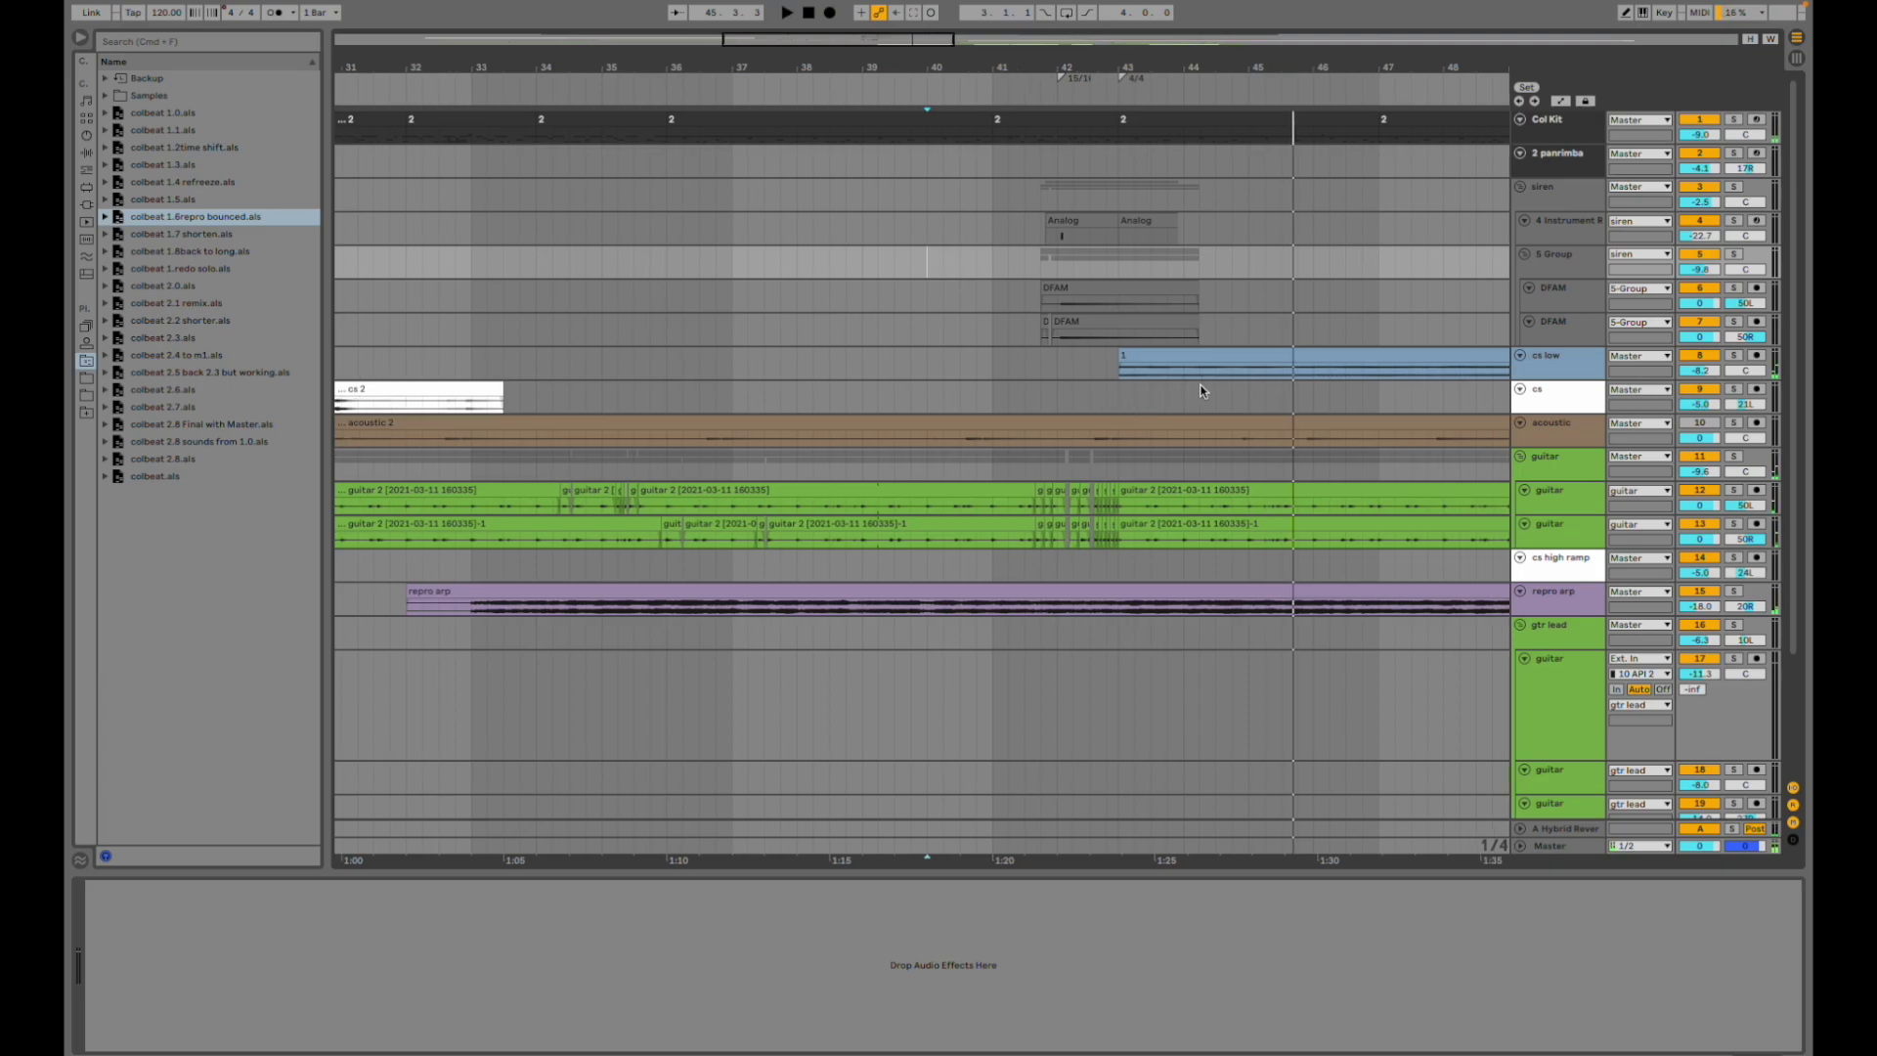
pyautogui.press('-')
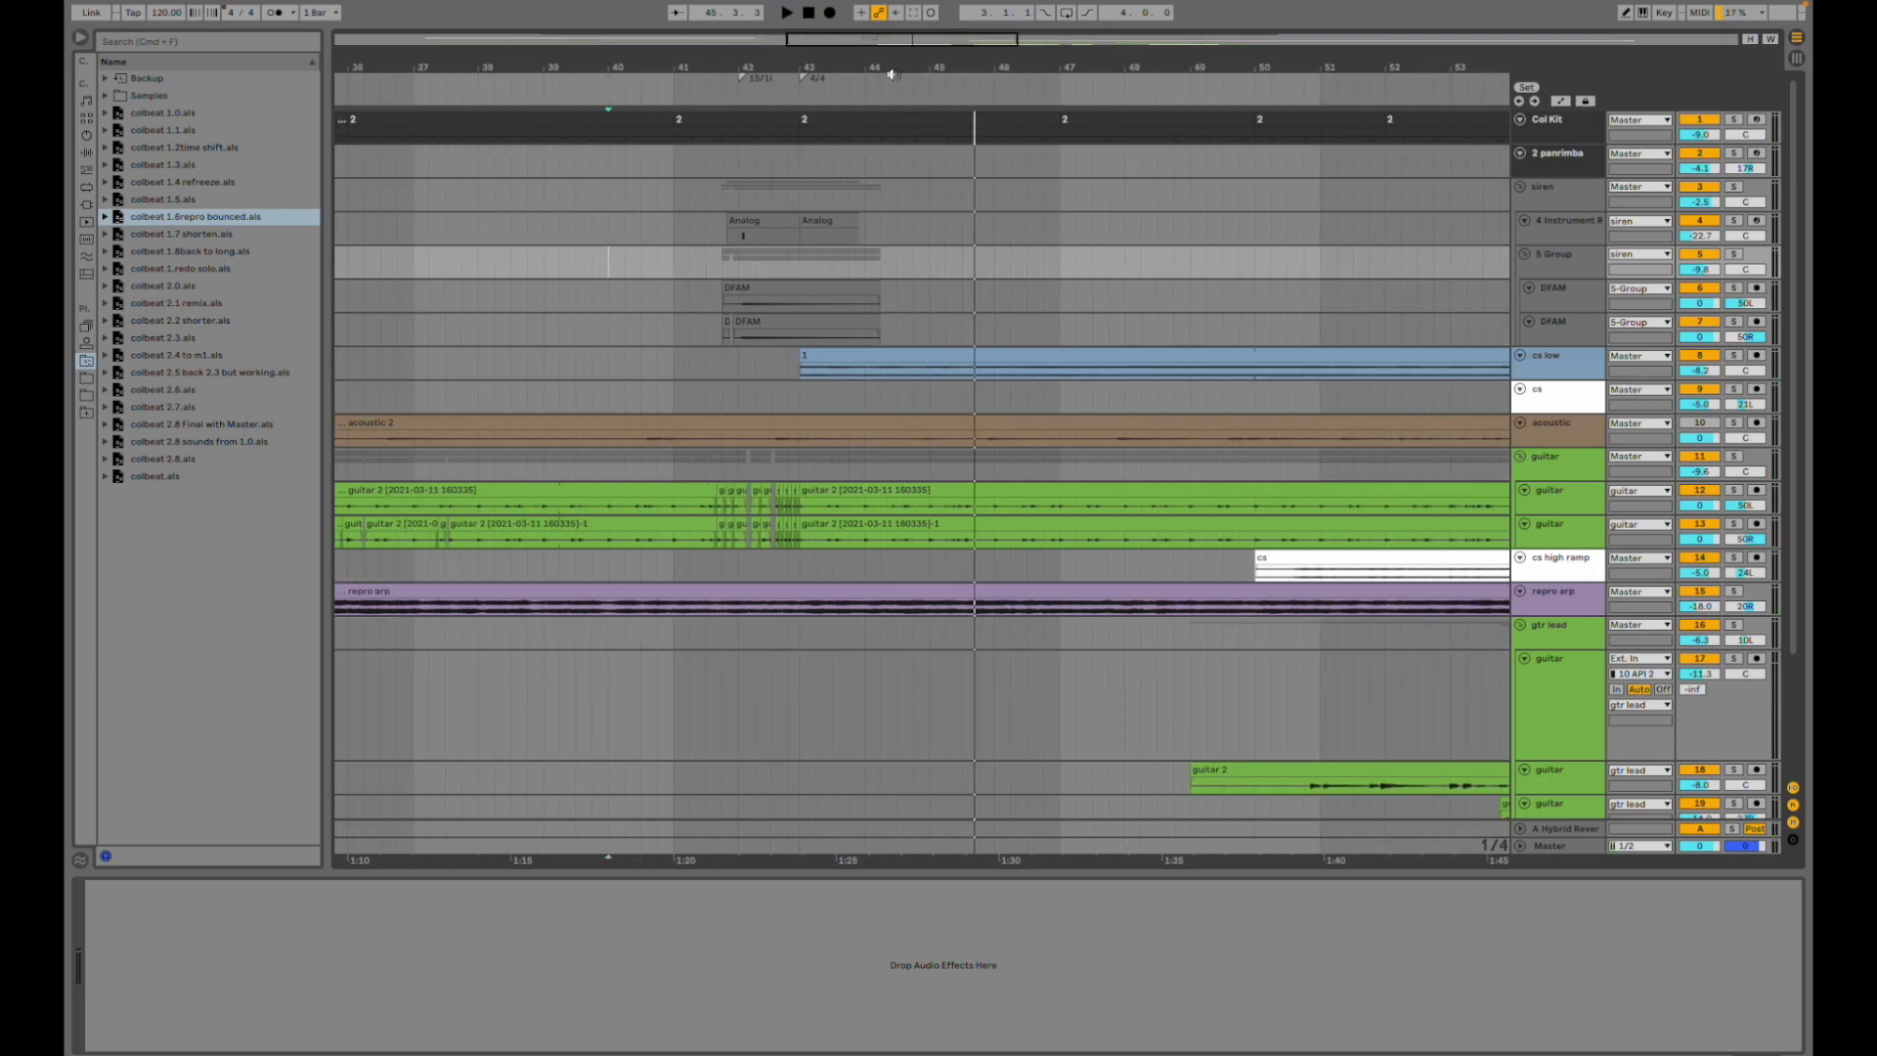
# - In colbeat 1.7 shorten.als, play from near bar 74 at the second cs high ramp clip and look over the tracks
pyautogui.press('-')
pyautogui.scroll(-4, 978, 310)
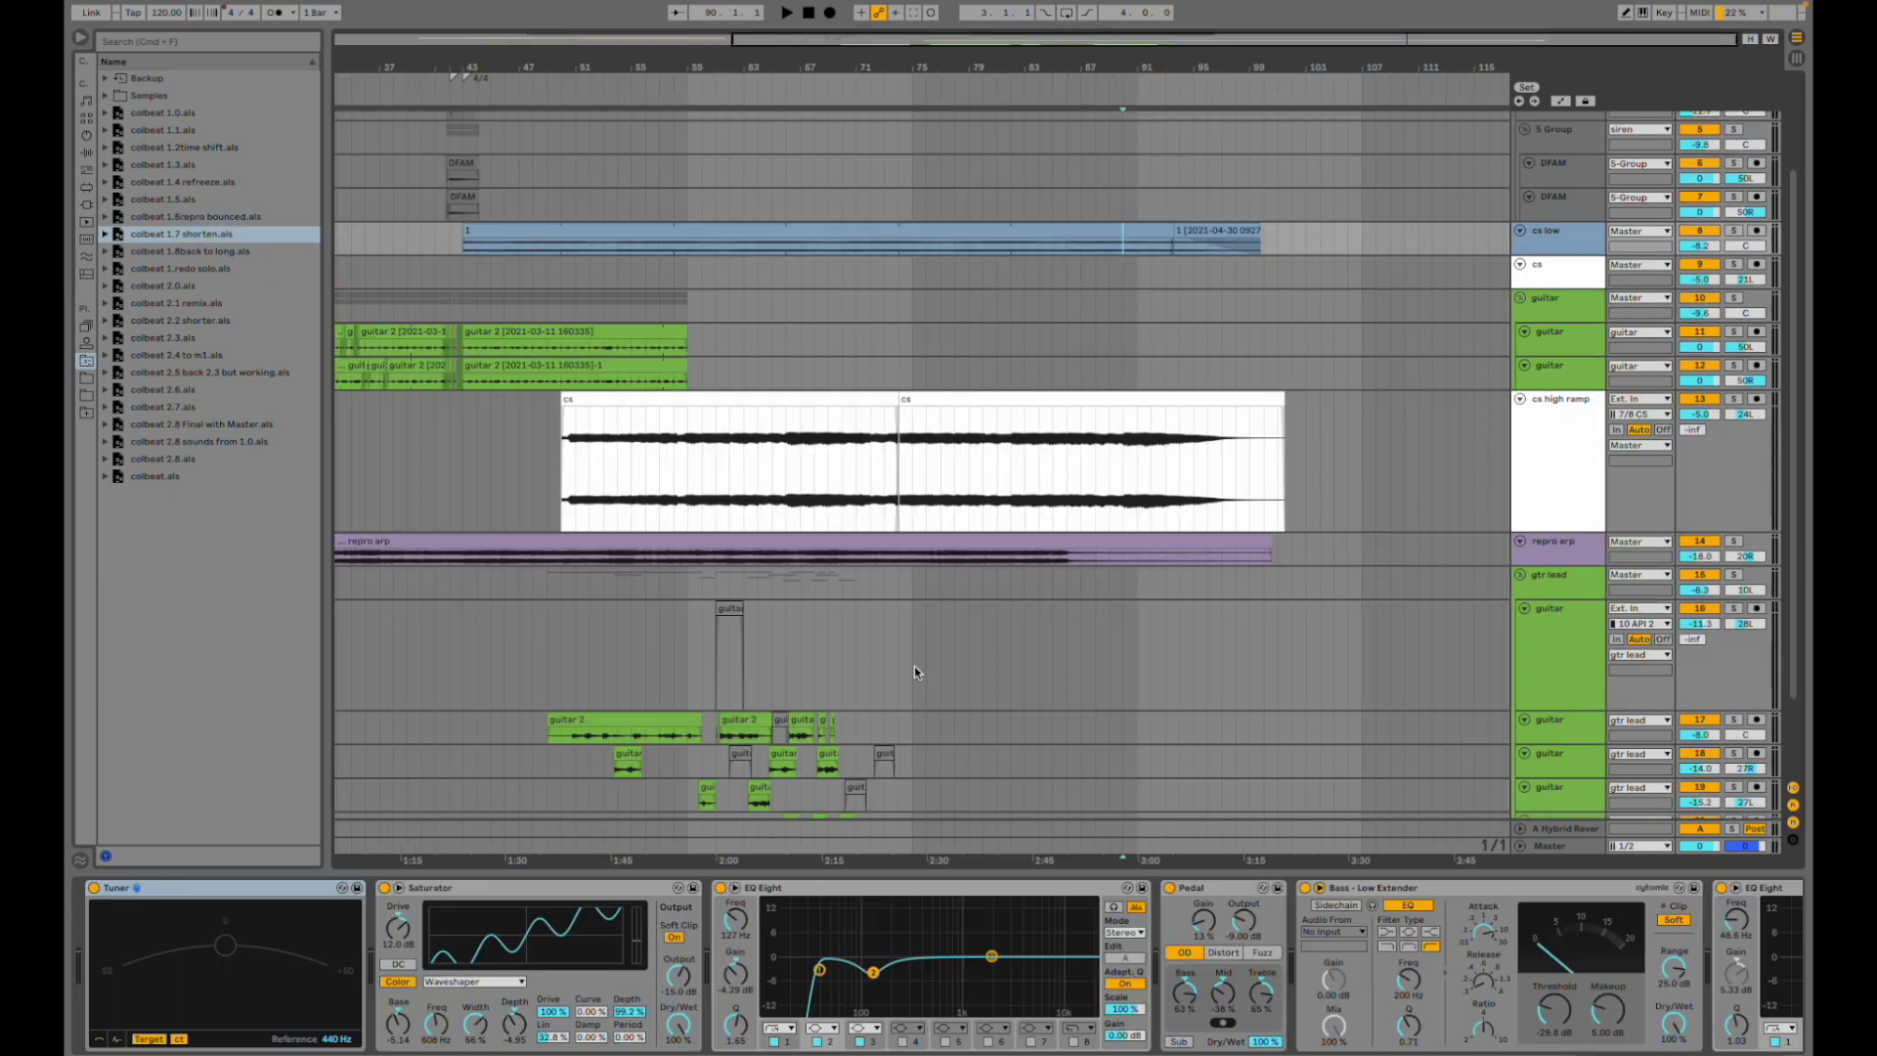
pyautogui.click(900, 613)
pyautogui.press('space')
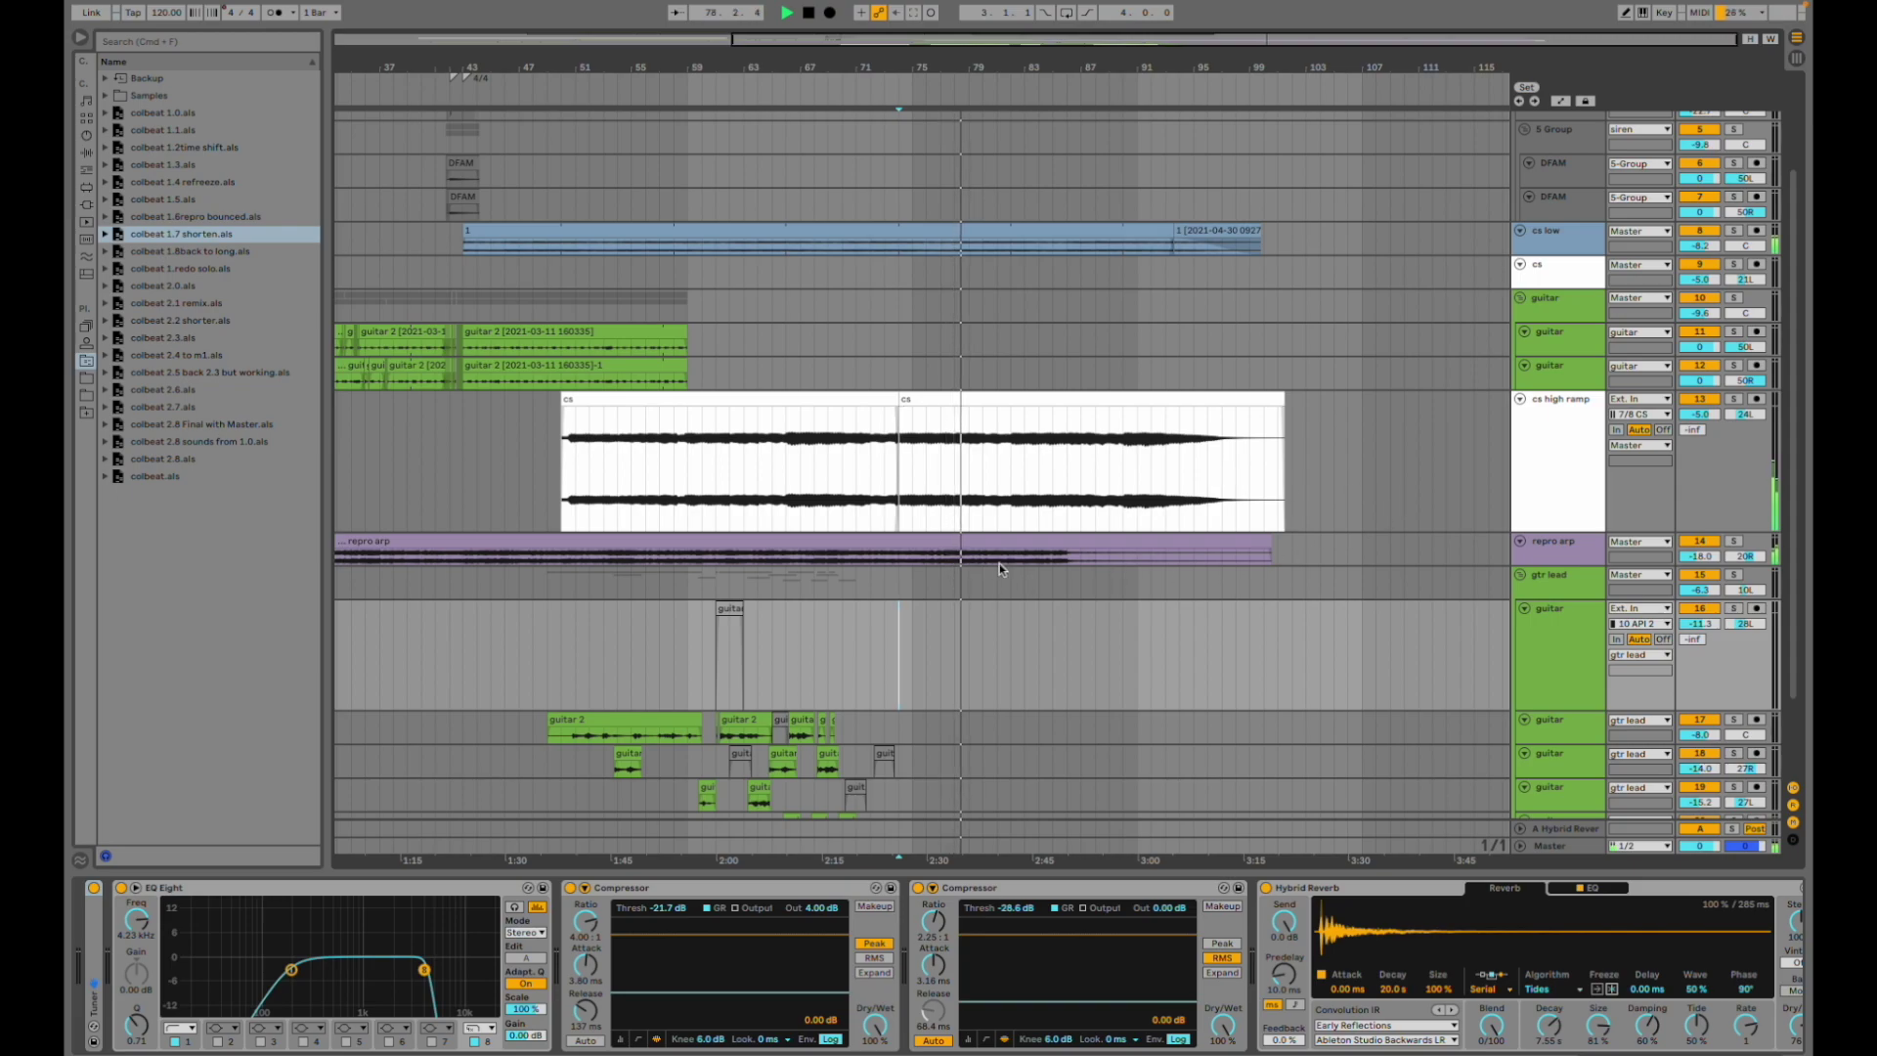
pyautogui.hscroll(-5, 570, 584)
pyautogui.hscroll(3, 571, 584)
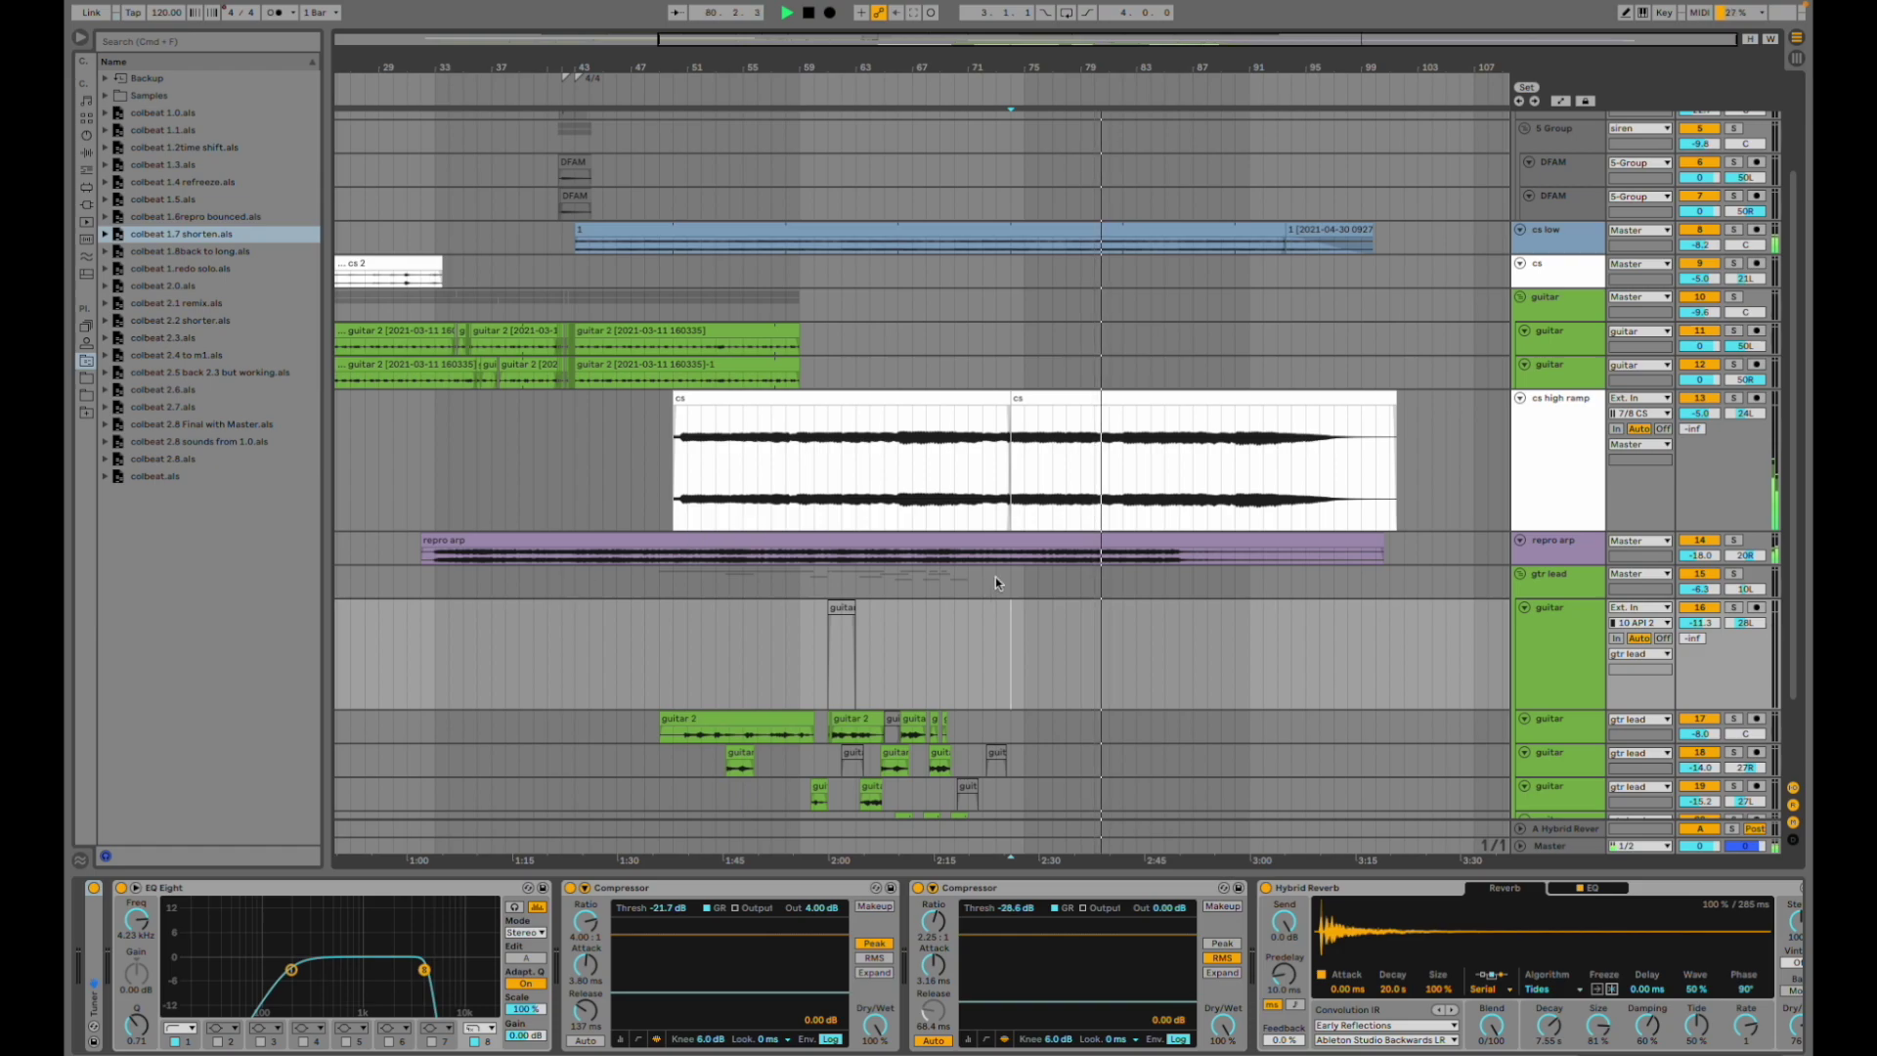
pyautogui.scroll(-2, 1230, 486)
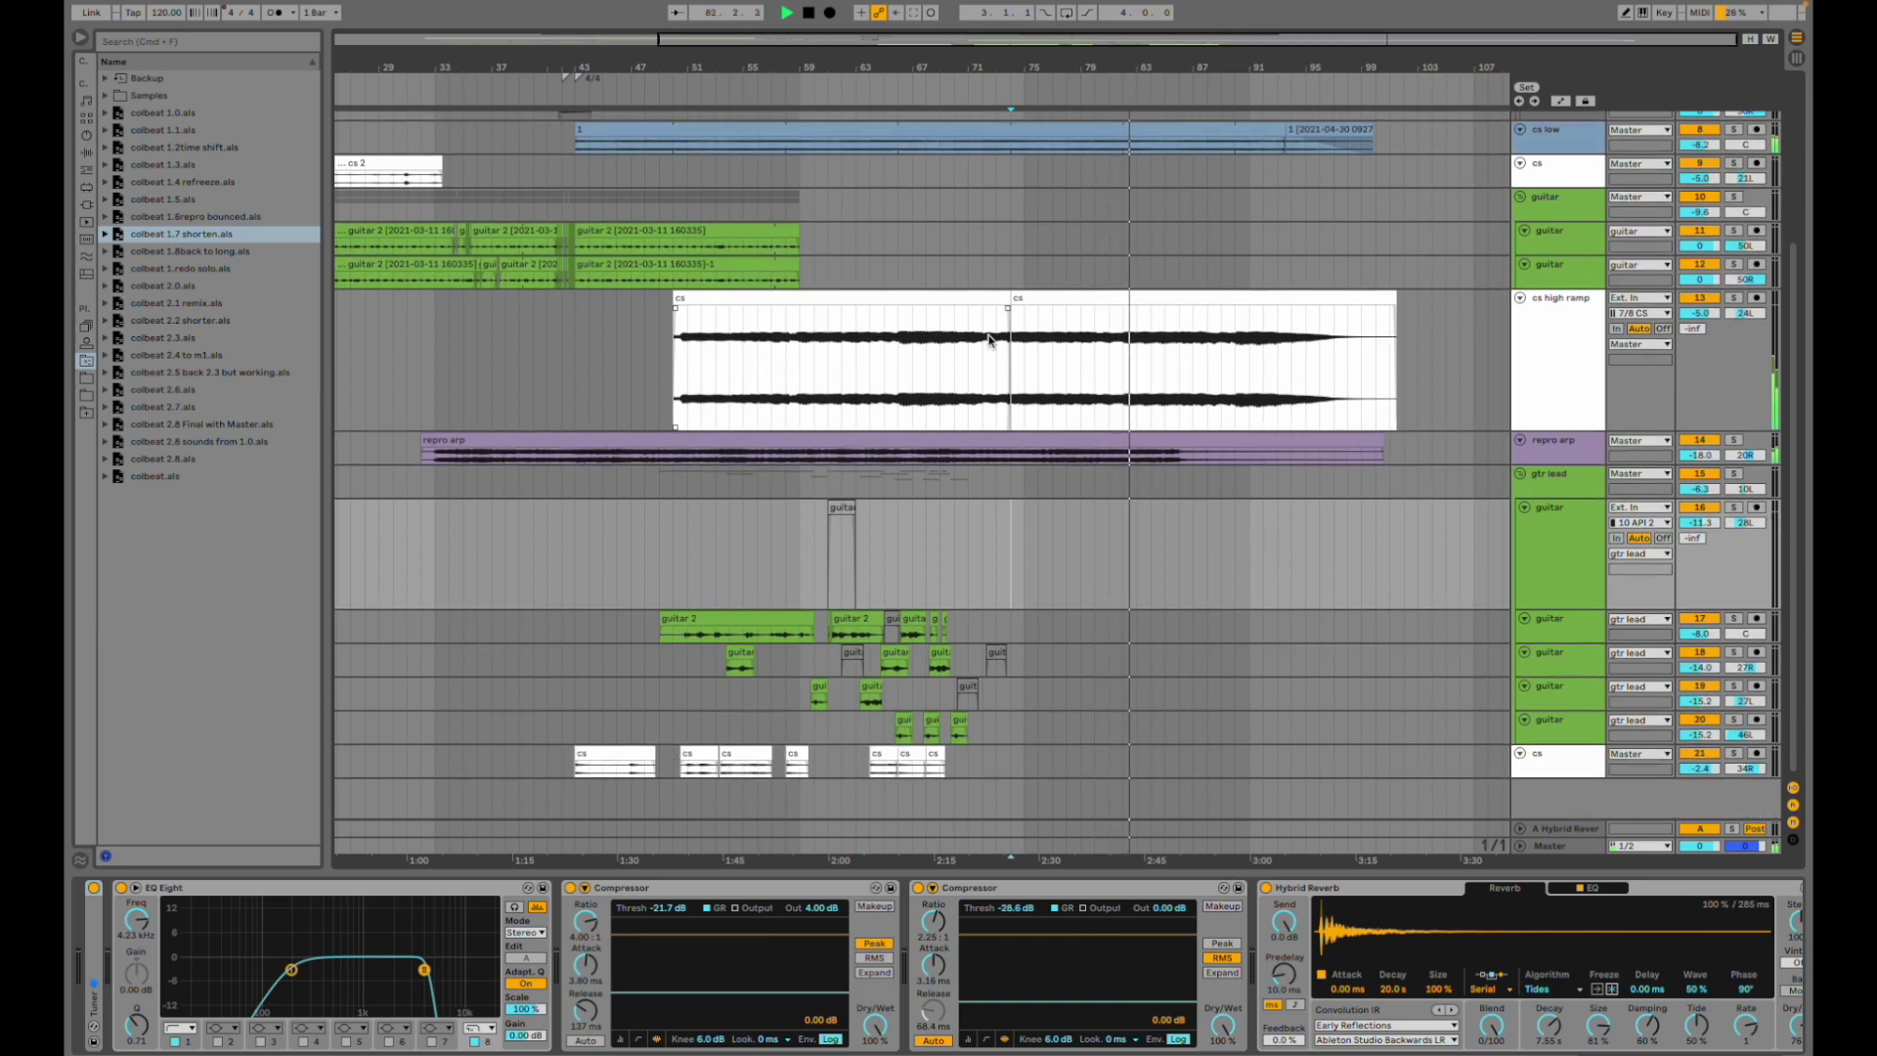
pyautogui.scroll(4, 1064, 430)
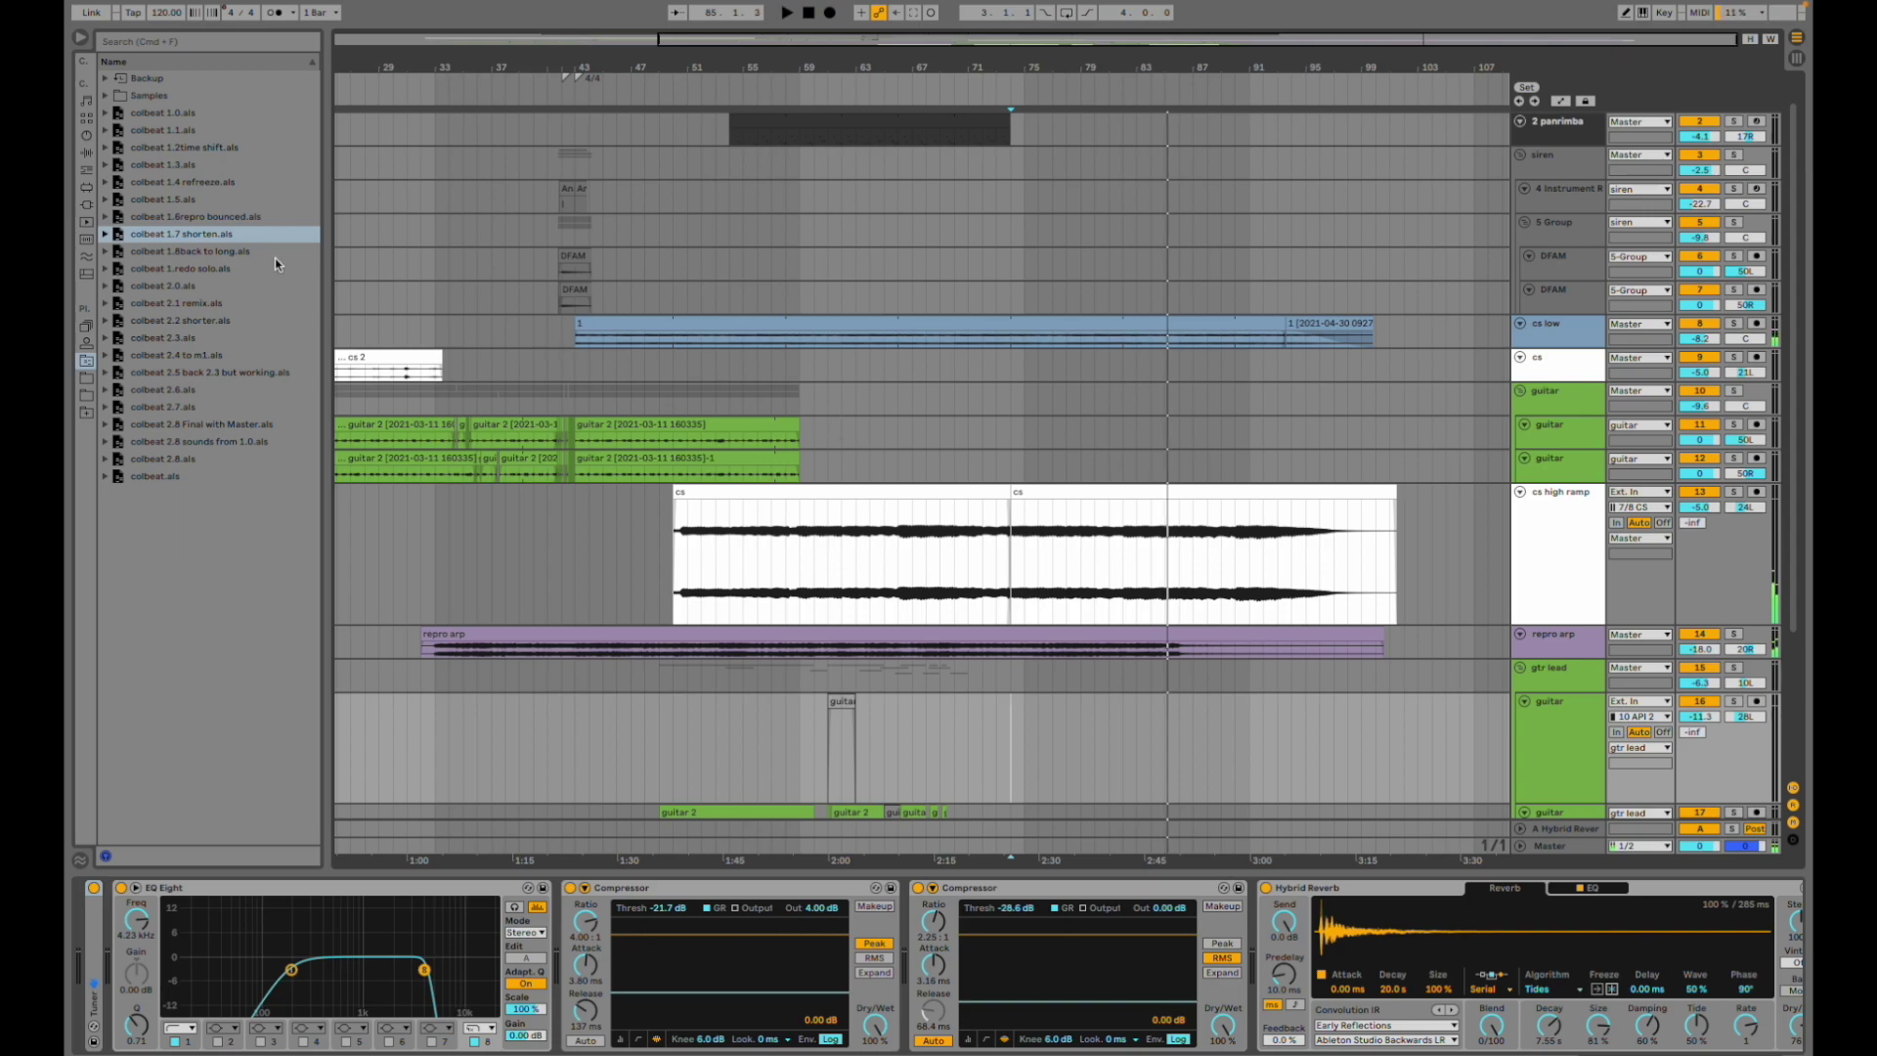
# - Open colbeat 1.8back to long.als and play the arrangement from near bar 75, after the lead guitar clips
pyautogui.click(227, 252)
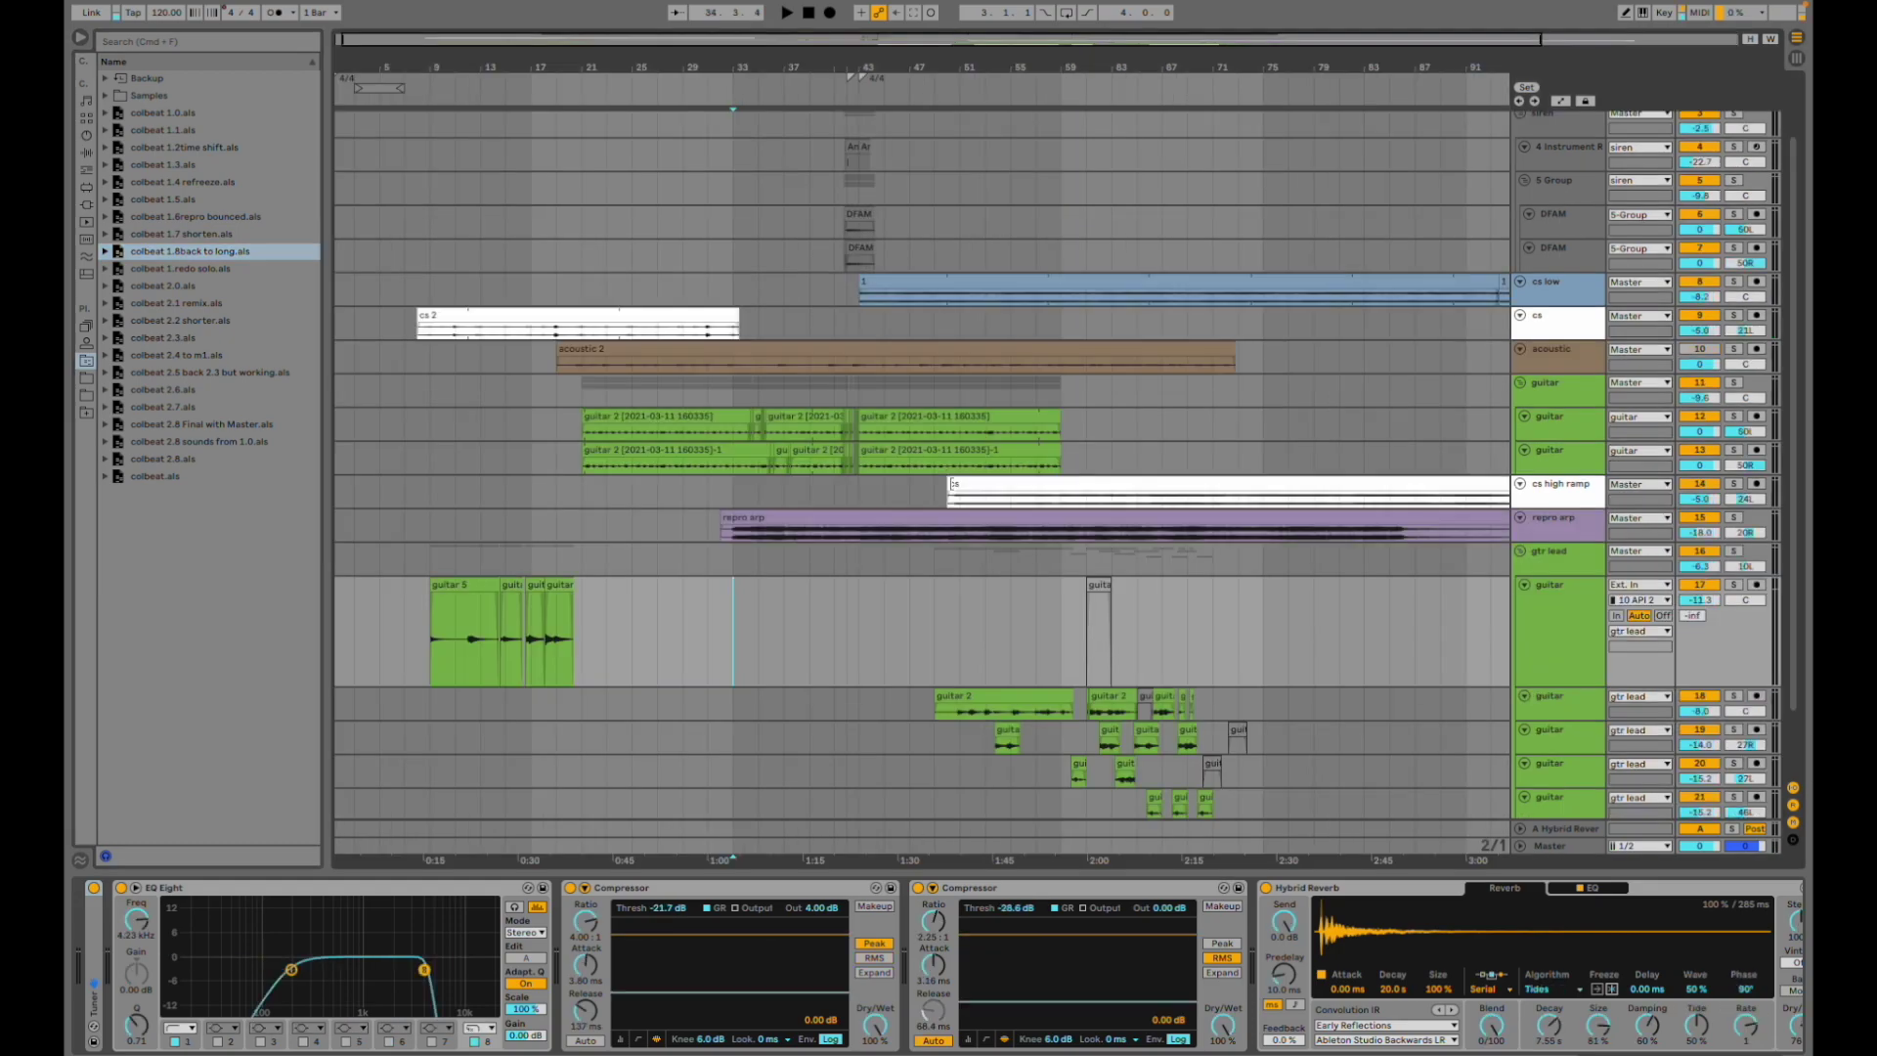
pyautogui.hscroll(4, 1091, 539)
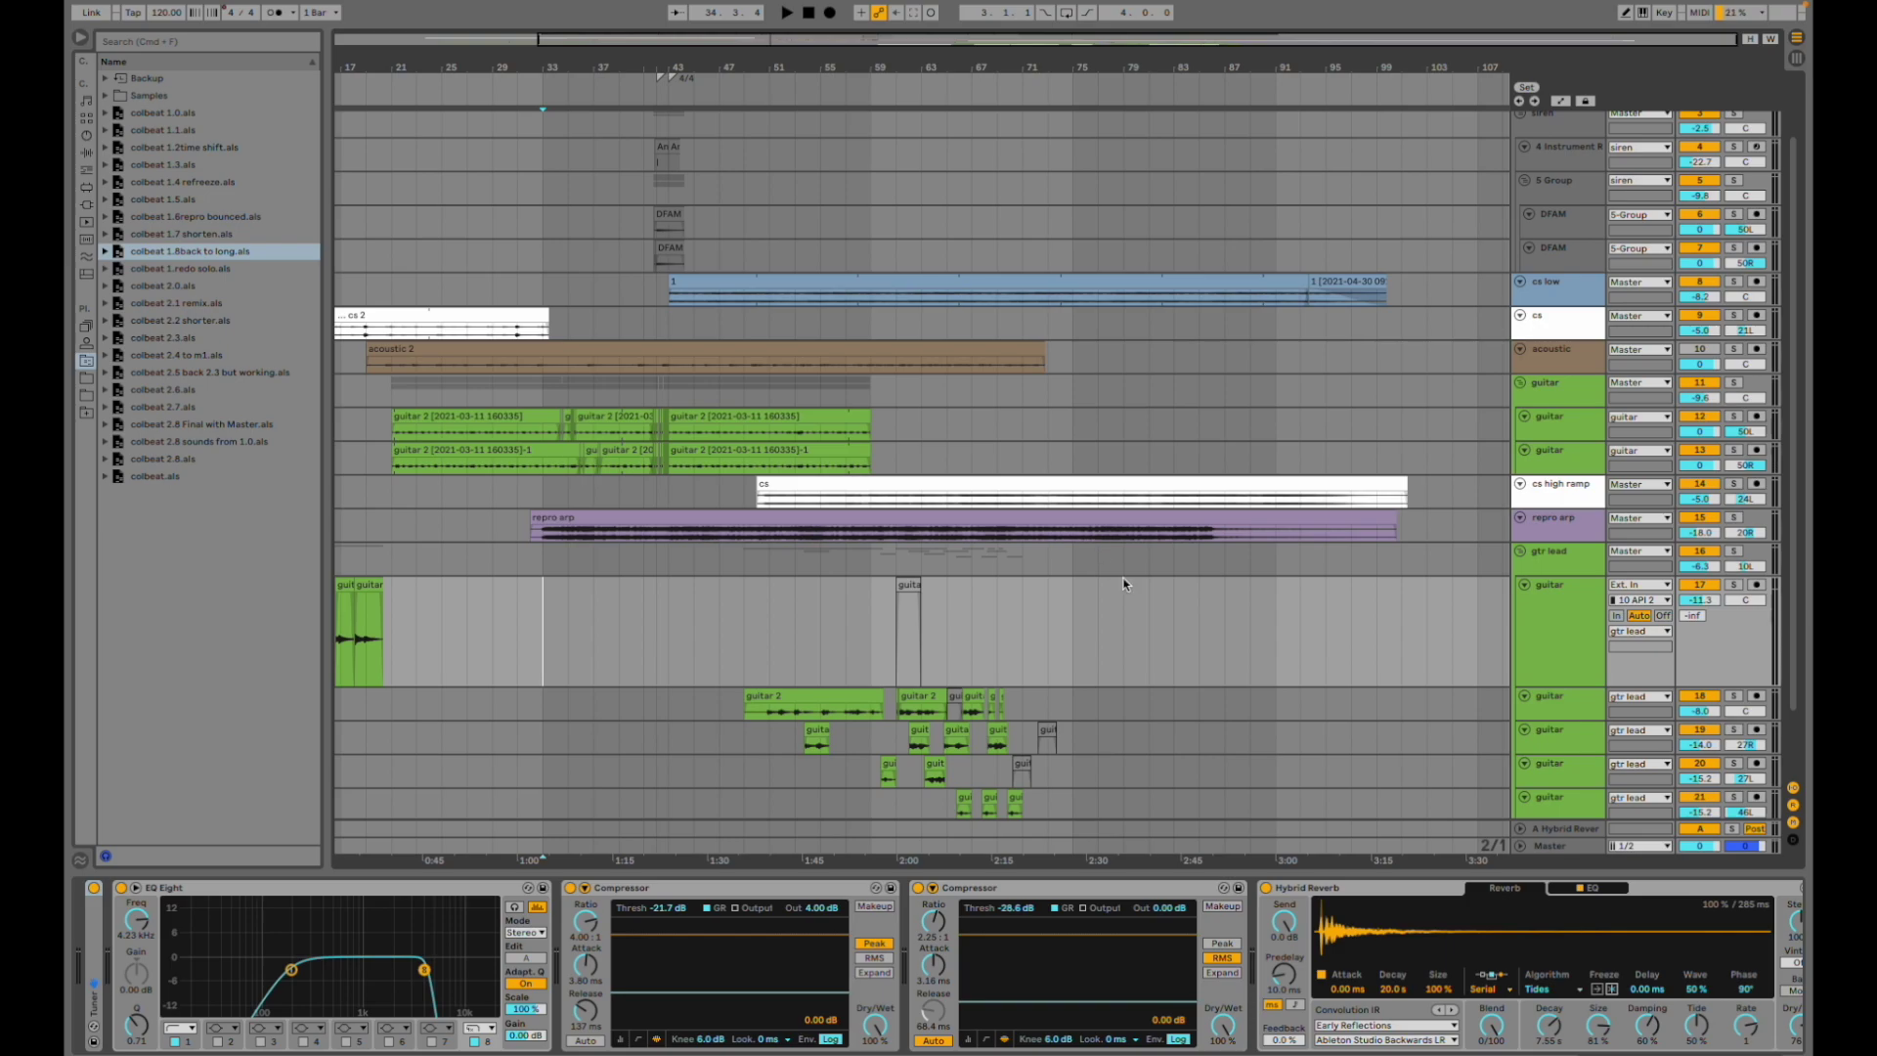
pyautogui.press('space')
pyautogui.scroll(-2, 1072, 590)
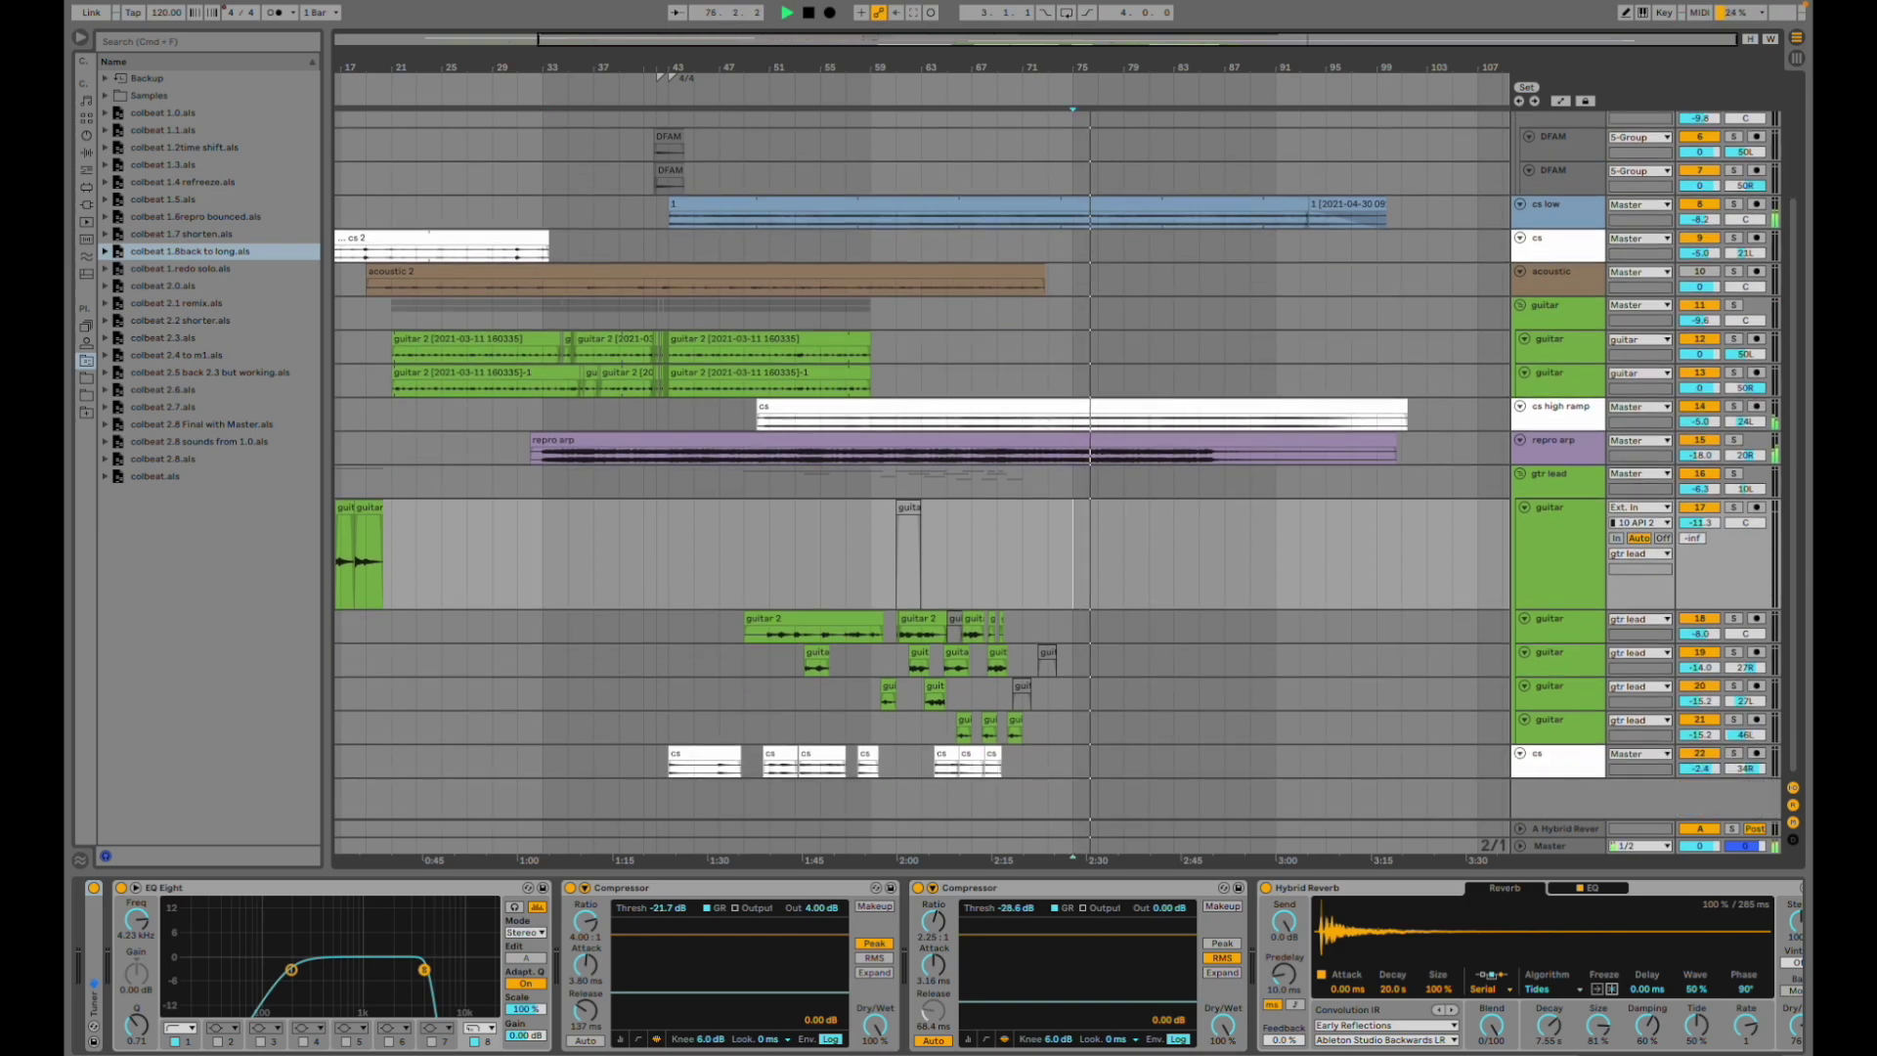
# - Switch to TotalMix FX to check the AN 1/2 software playback level, and return to the Live set
pyautogui.moveTo(1176, 1047)
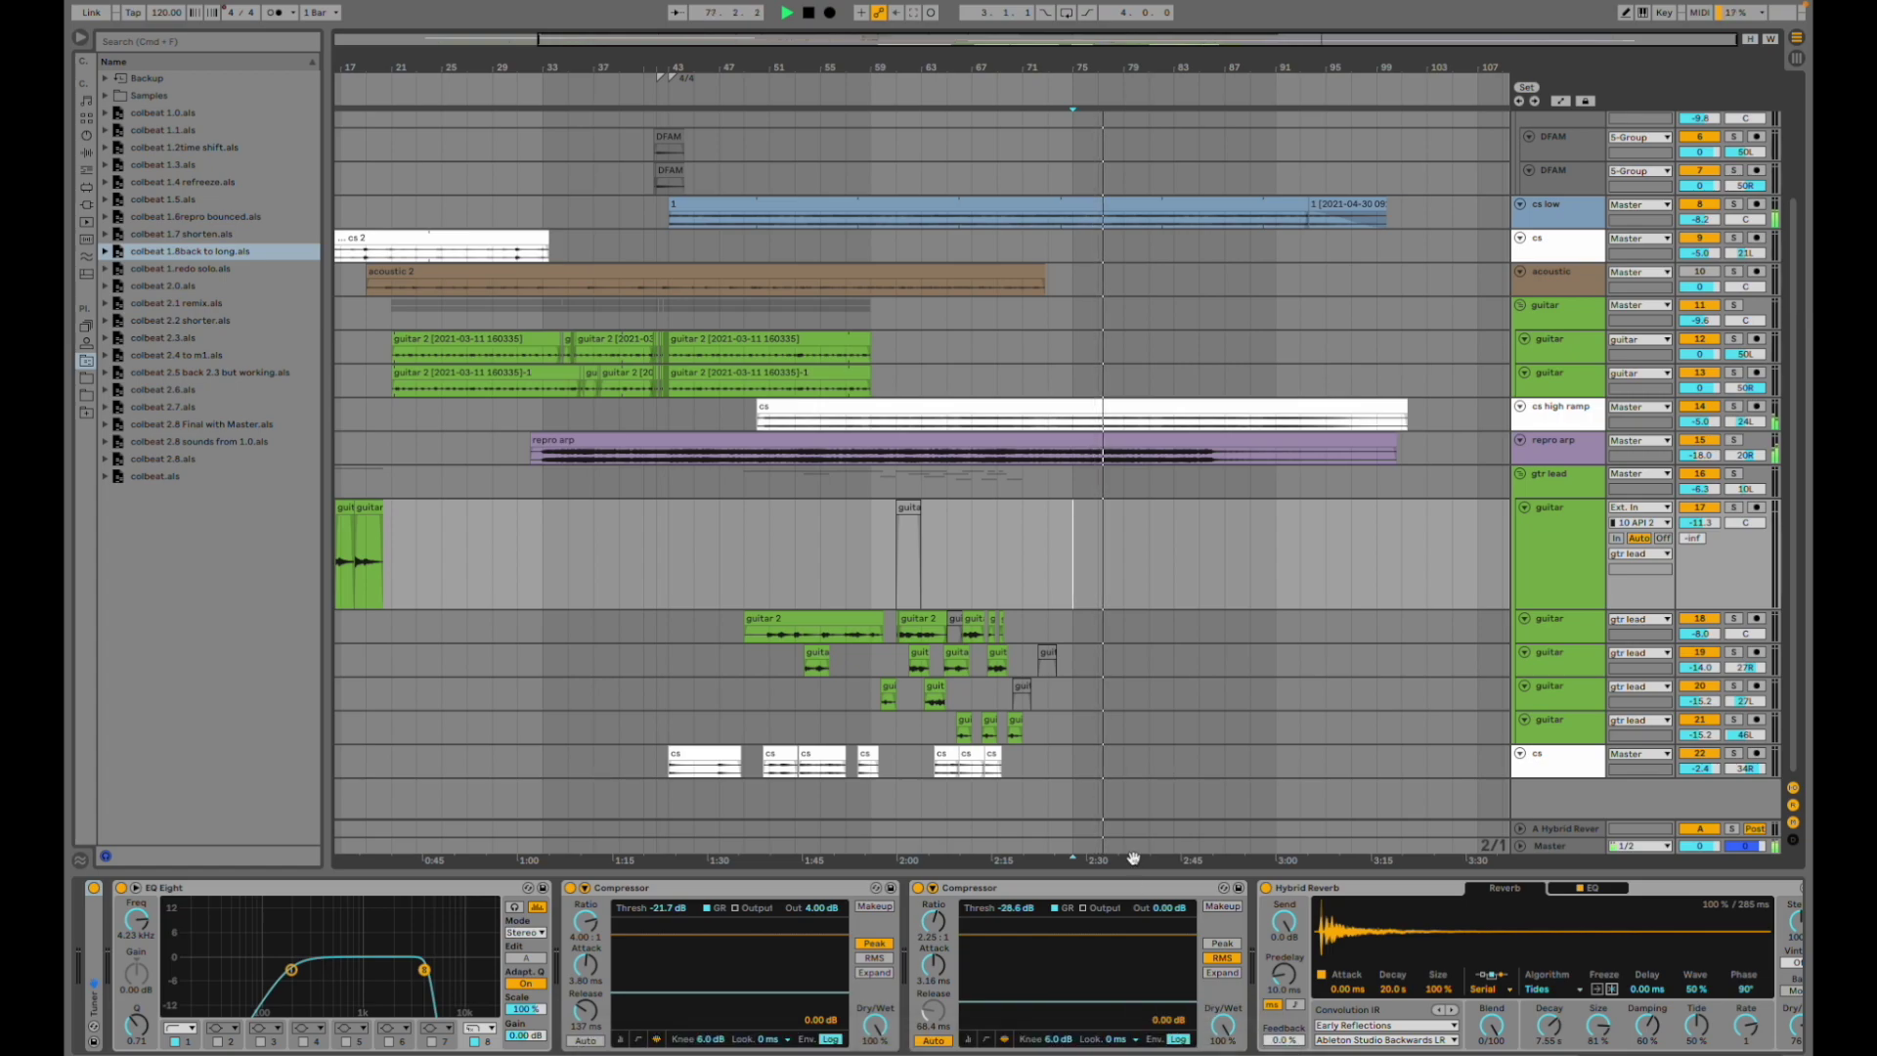
pyautogui.click(1093, 1046)
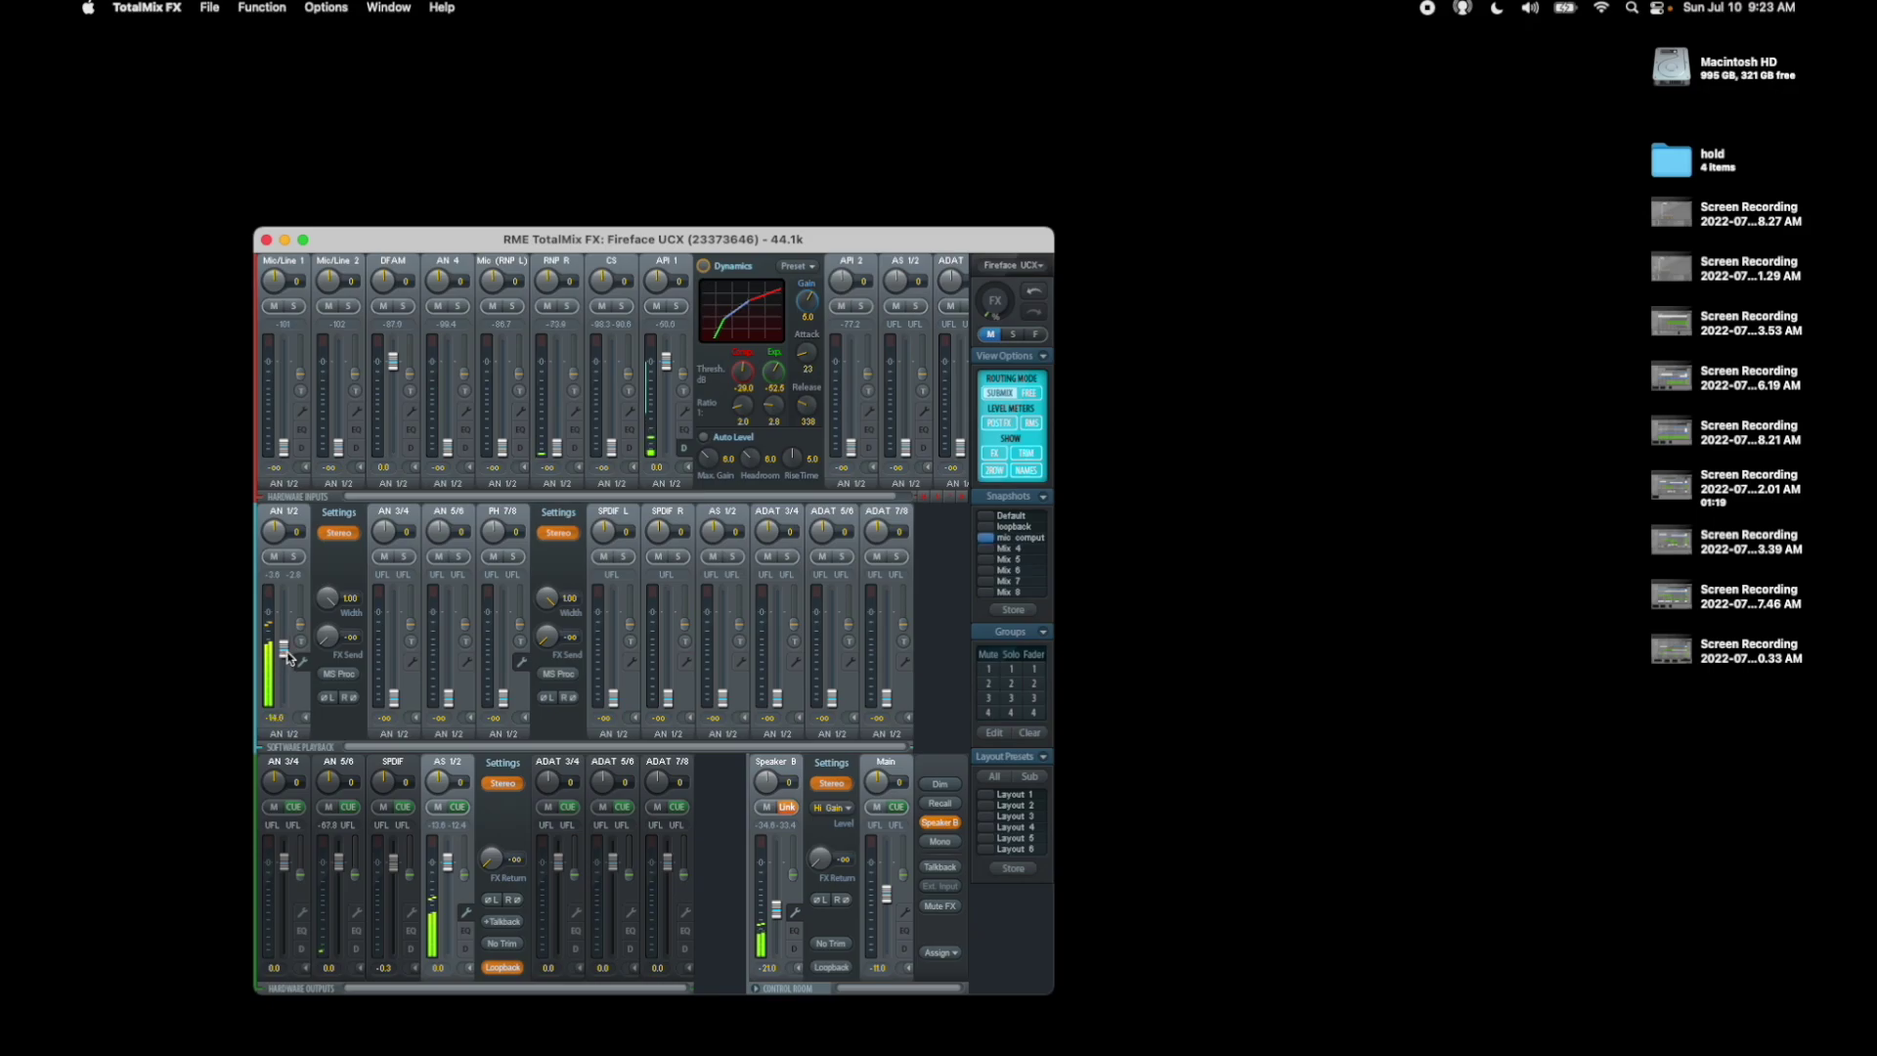
pyautogui.press('super+Tab')
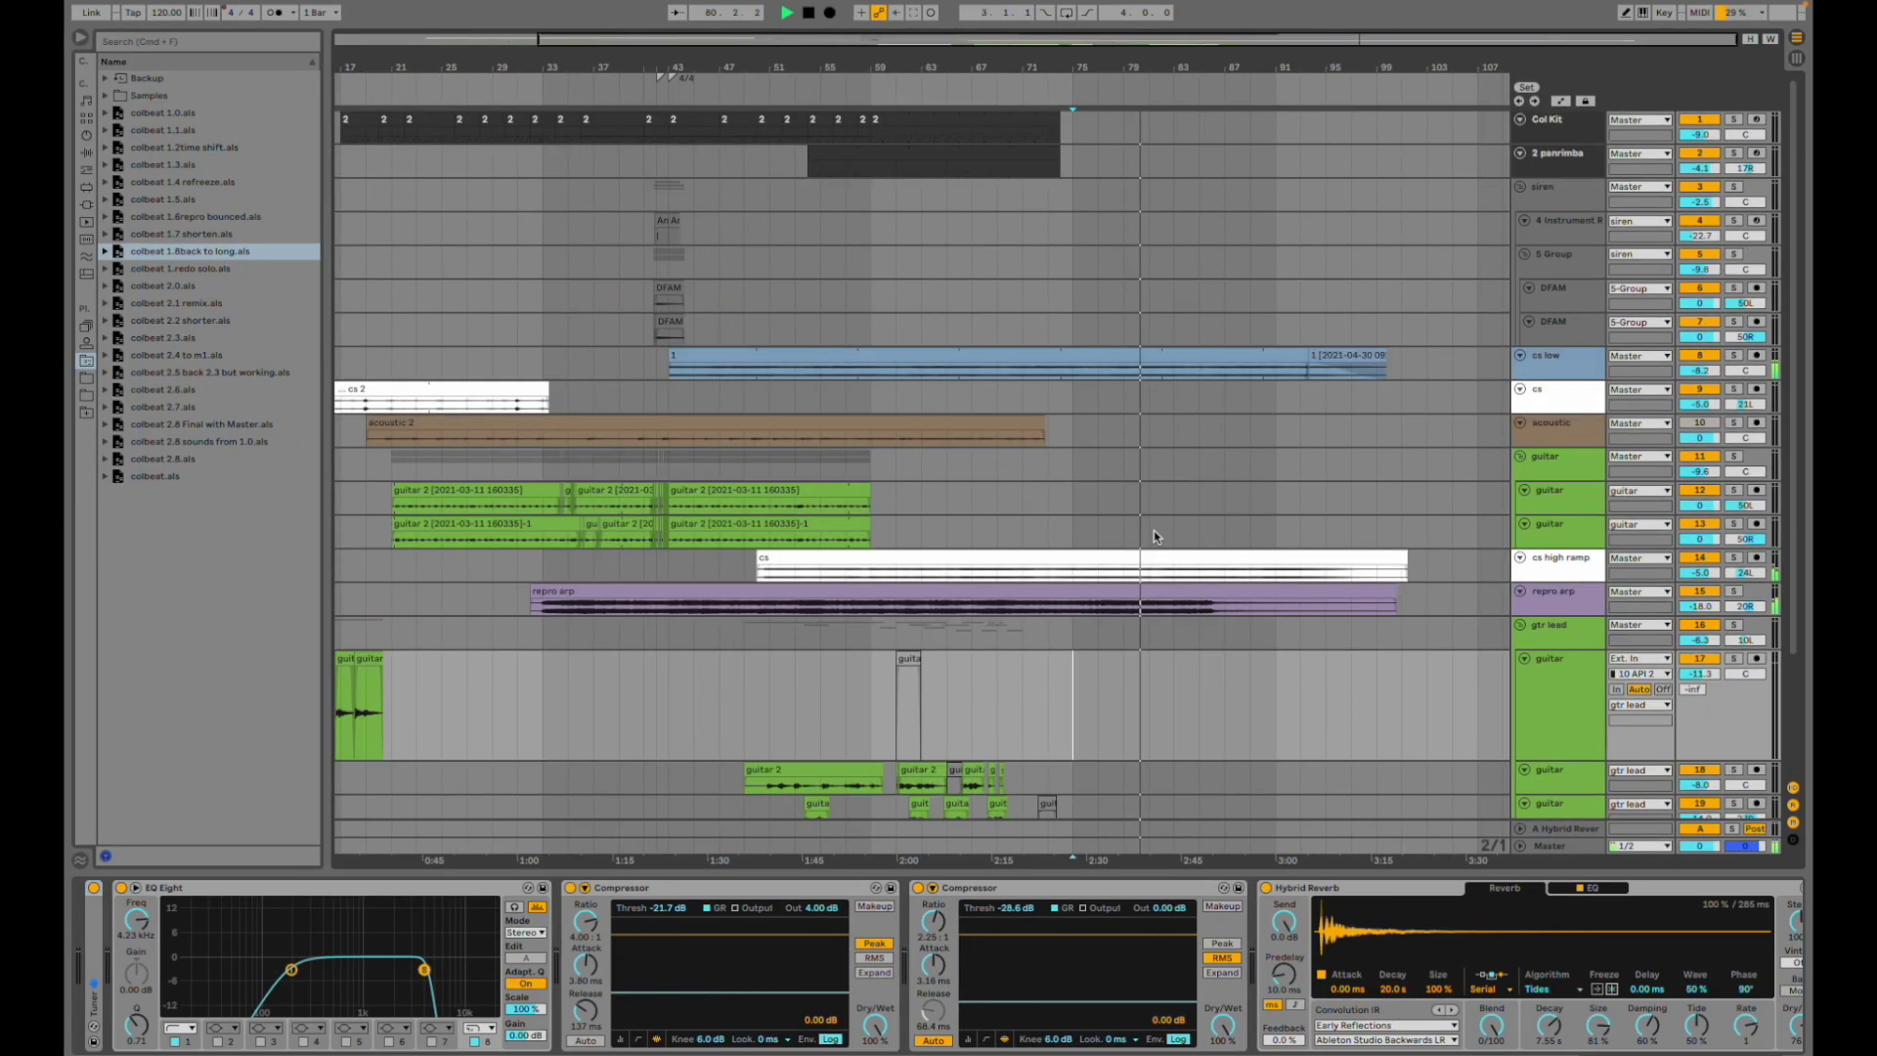
# - Stop playback, look over the whole 1.8back to long arrangement, and place the insert marker near bar 42
pyautogui.press('space')
pyautogui.scroll(-3, 1246, 513)
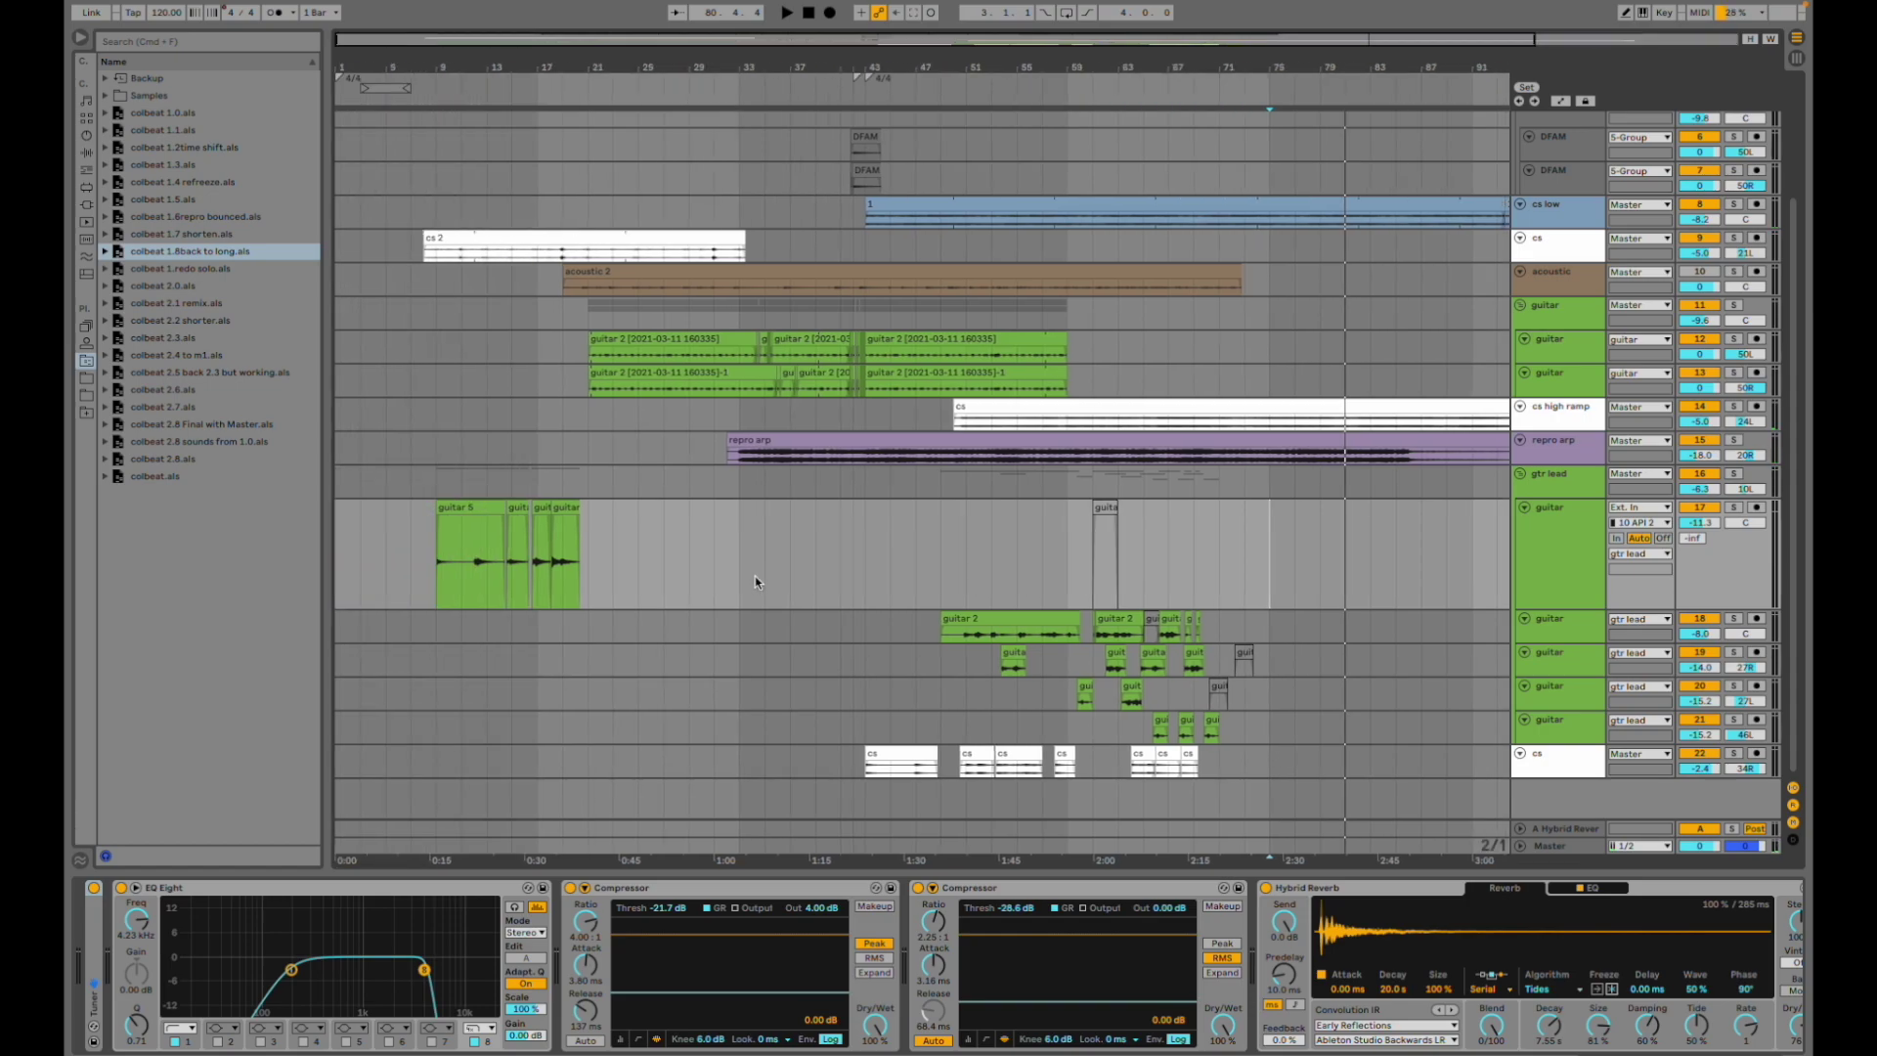
pyautogui.scroll(3, 768, 559)
pyautogui.hscroll(-4, 768, 559)
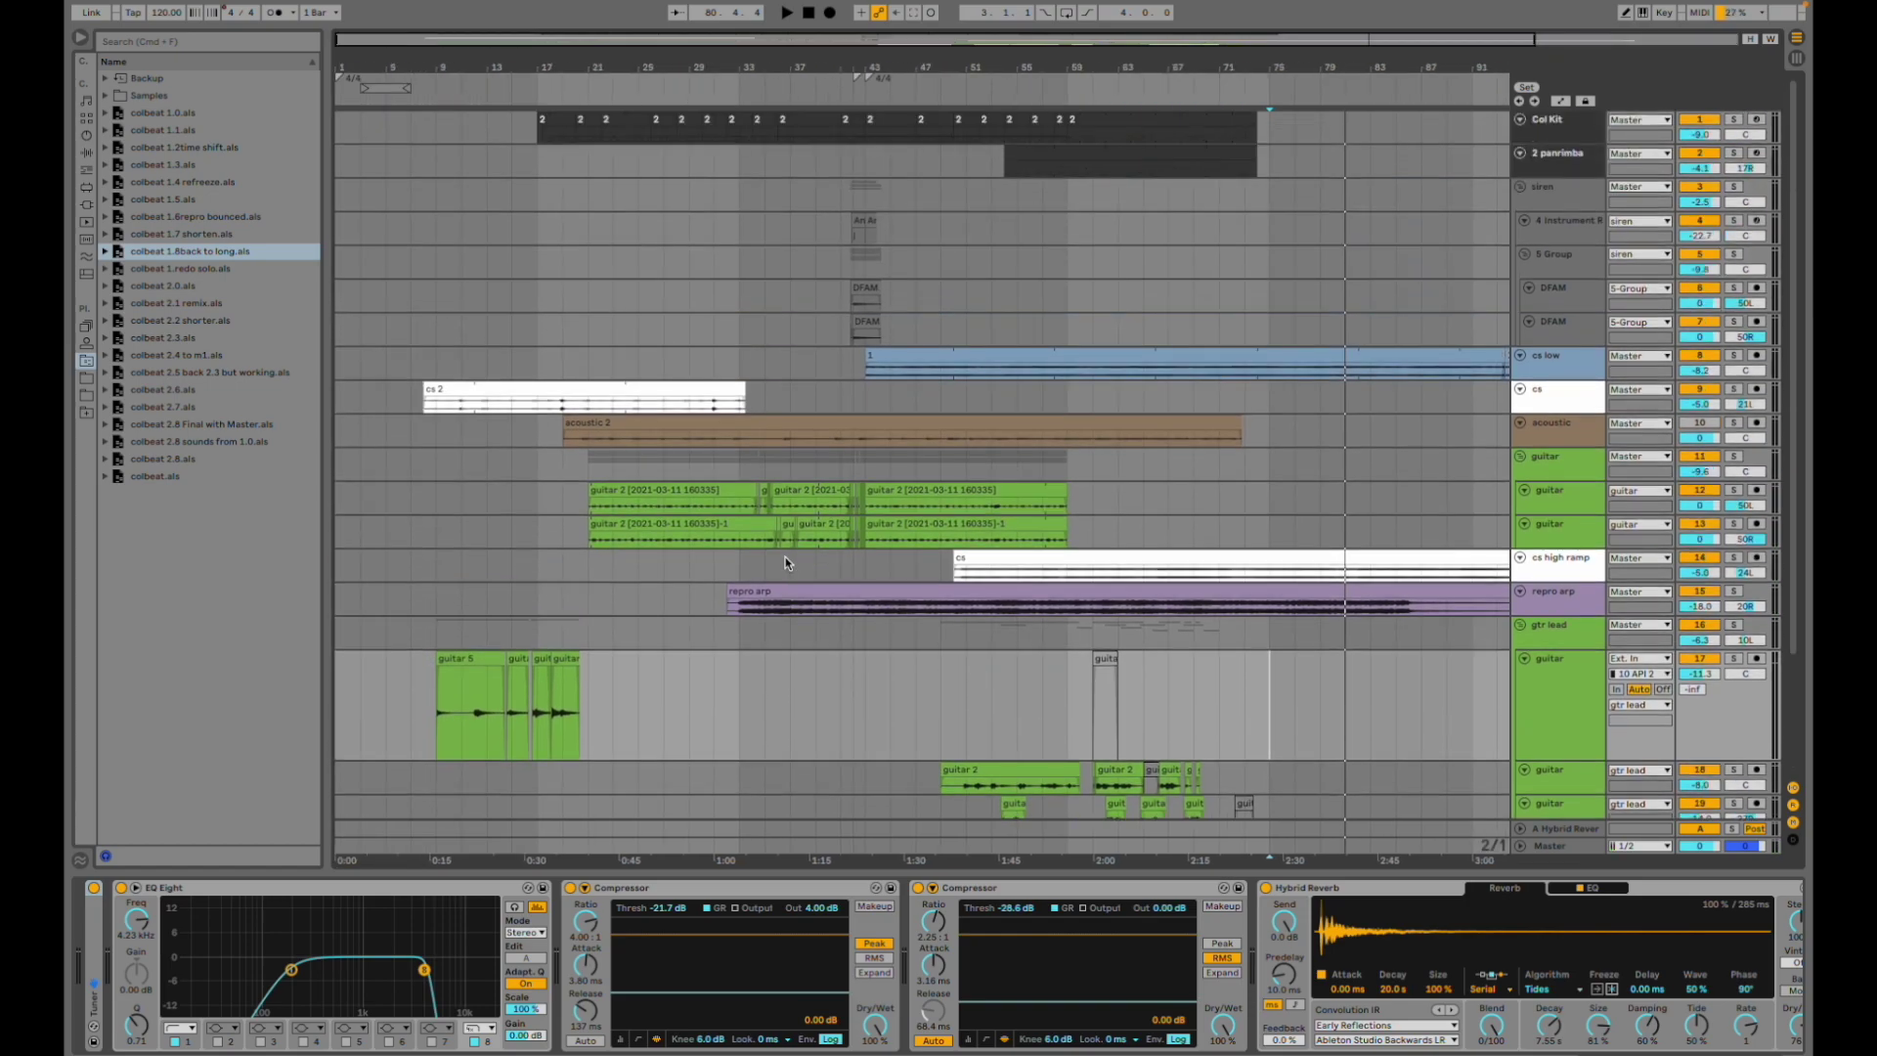
pyautogui.scroll(-3, 784, 562)
pyautogui.click(861, 559)
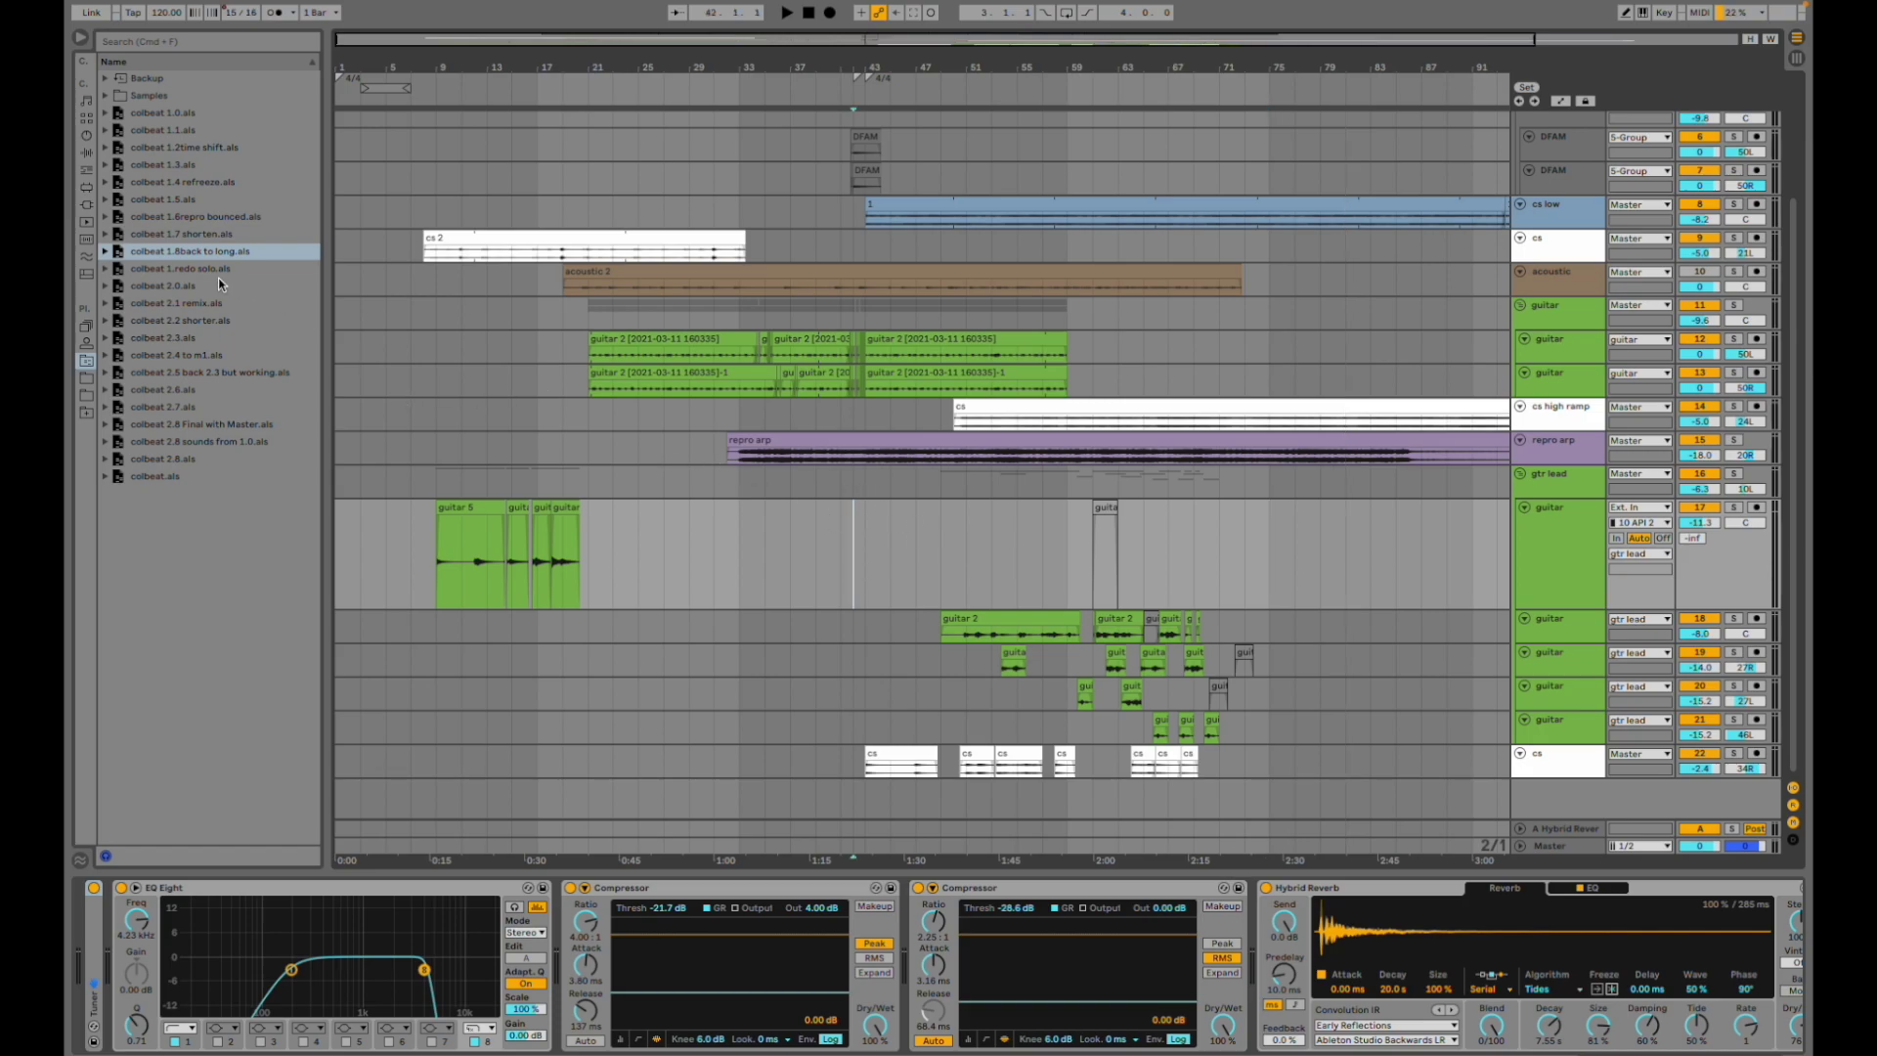
# - Open colbeat 1.redo solo.als, play from near bar 49, and look over the lead guitar take lanes and clips
pyautogui.moveTo(1369, 2)
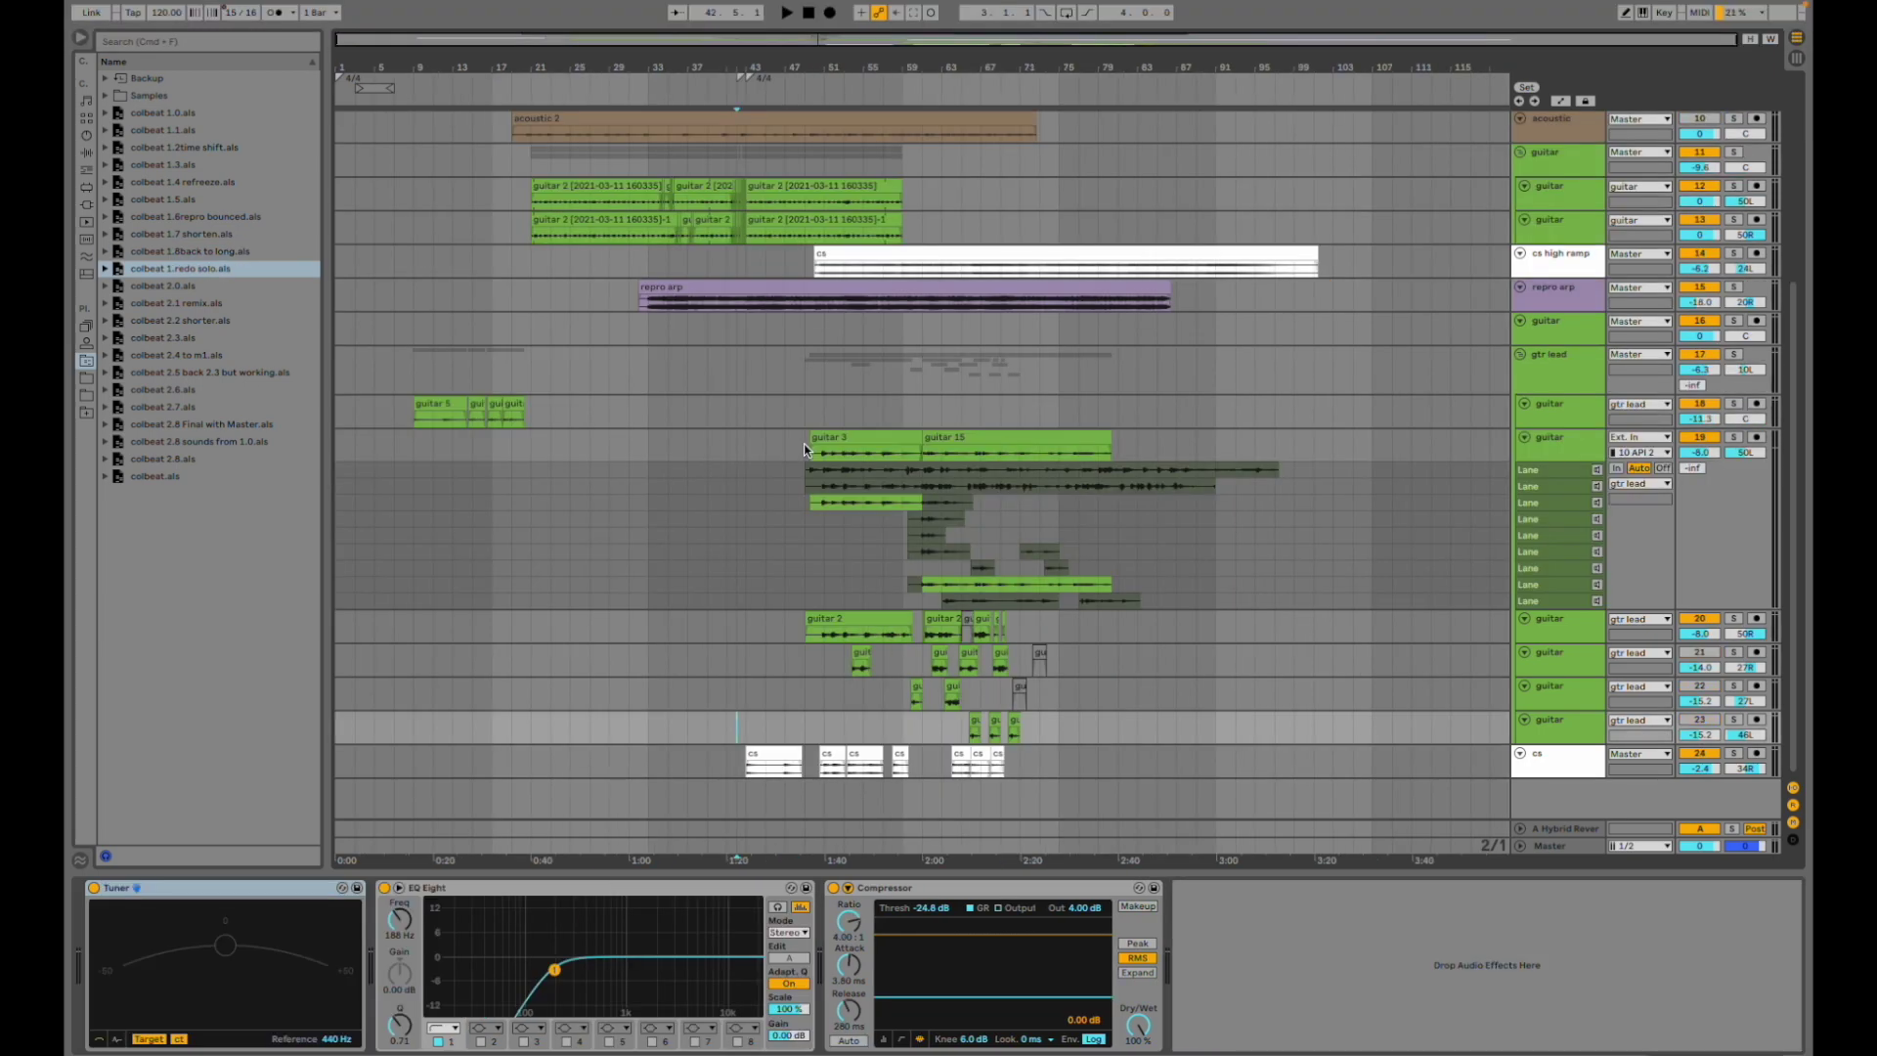
pyautogui.click(803, 444)
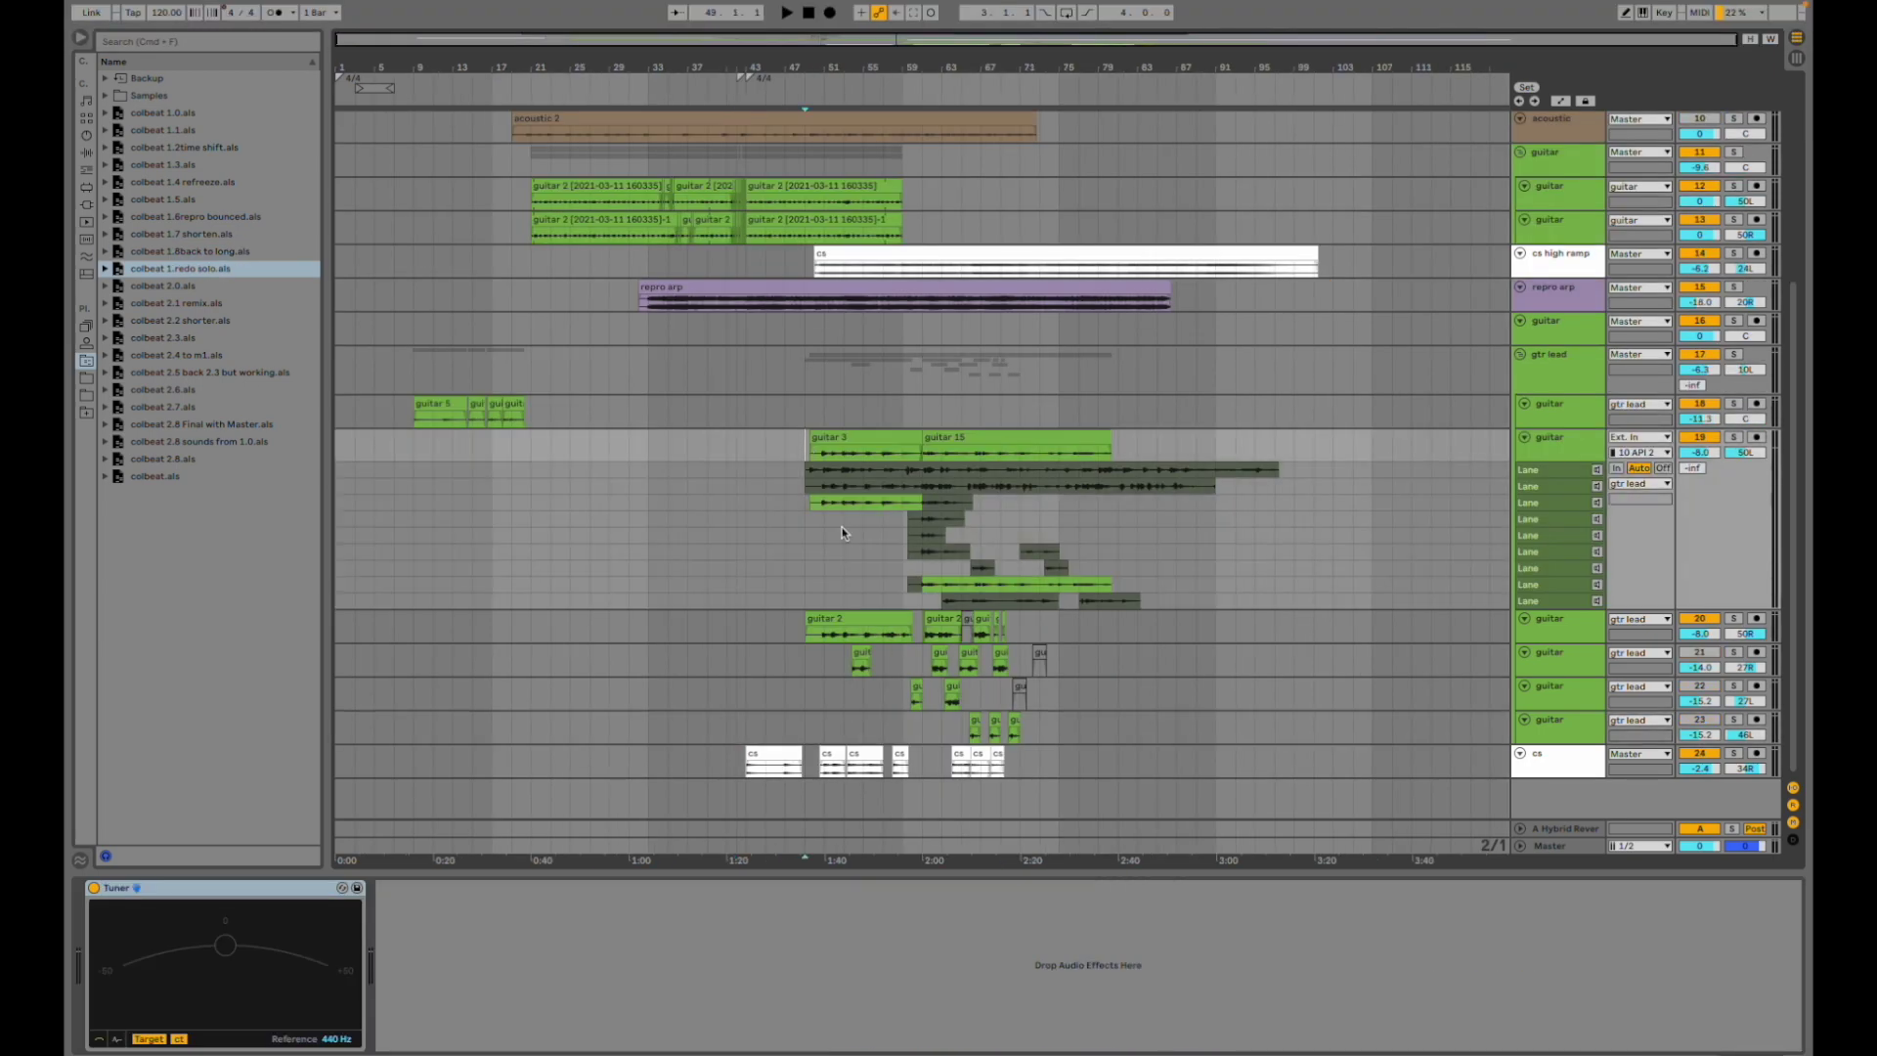
pyautogui.press('+')
pyautogui.press('+')
pyautogui.press('space')
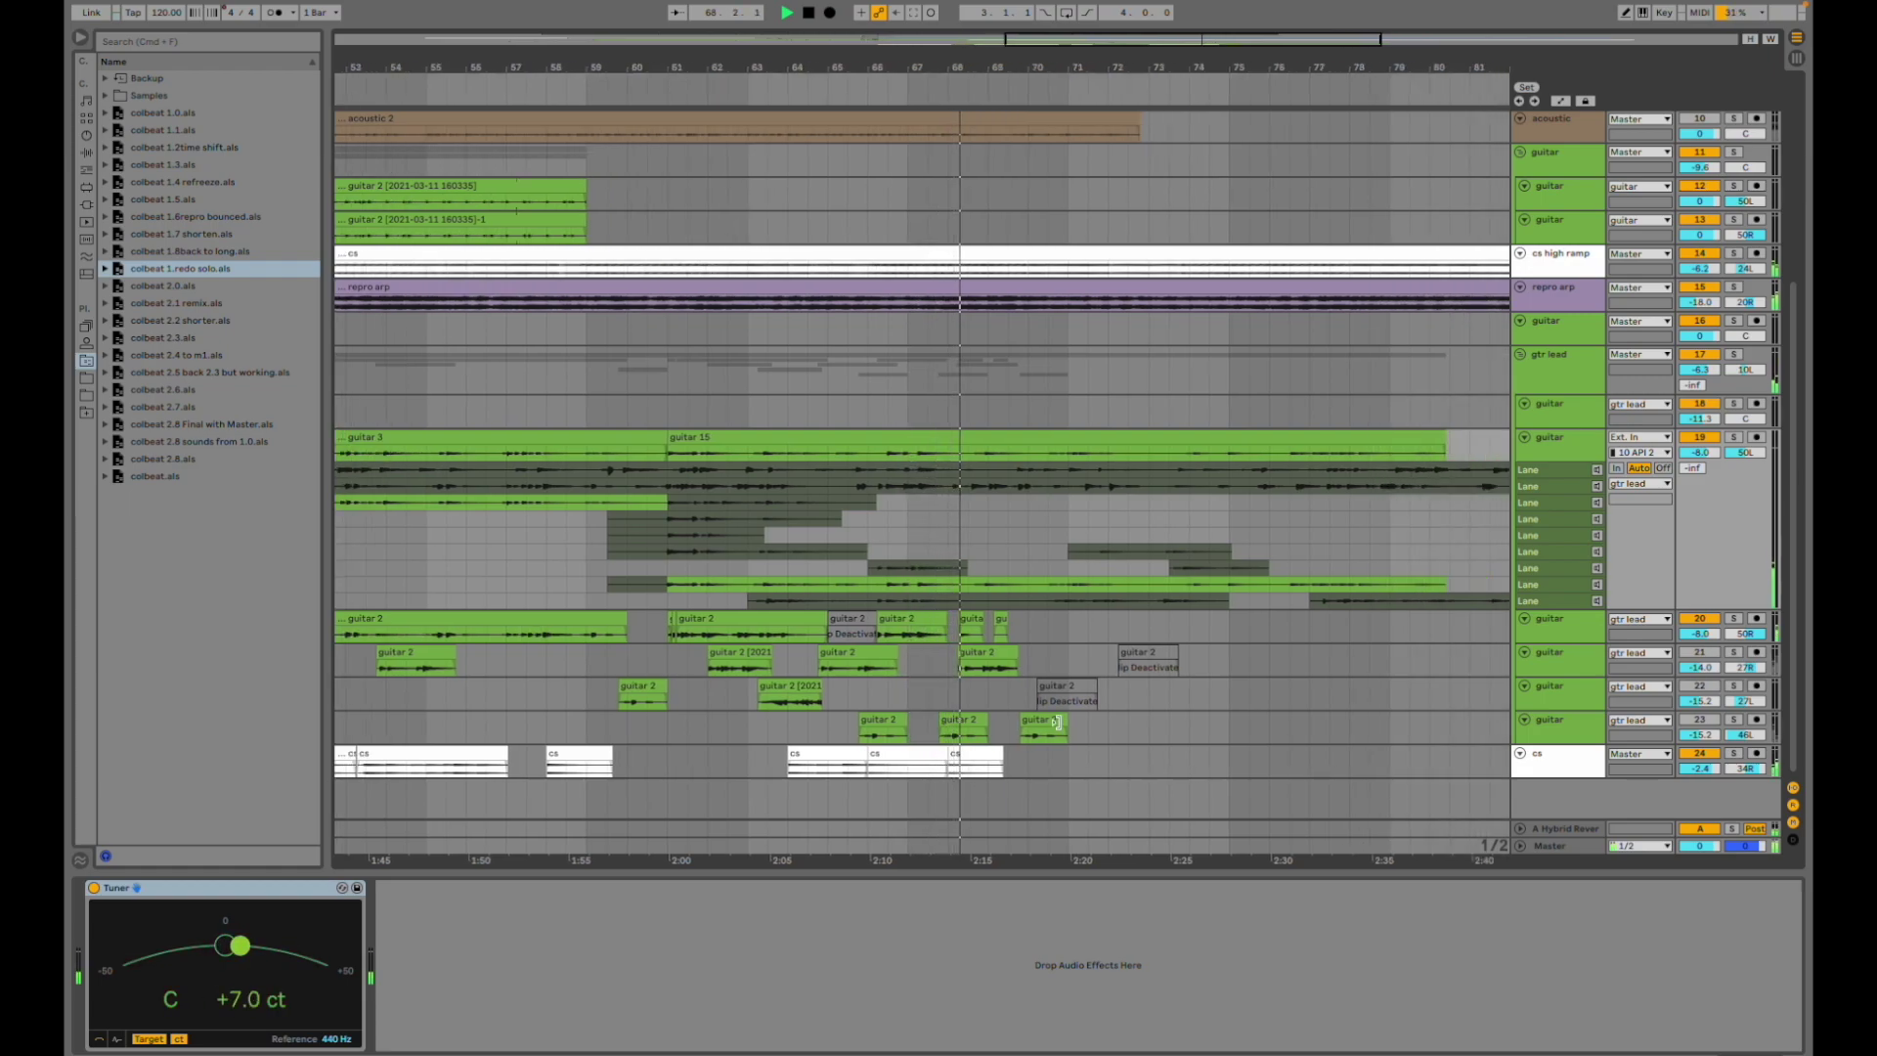
pyautogui.hscroll(-3, 1059, 721)
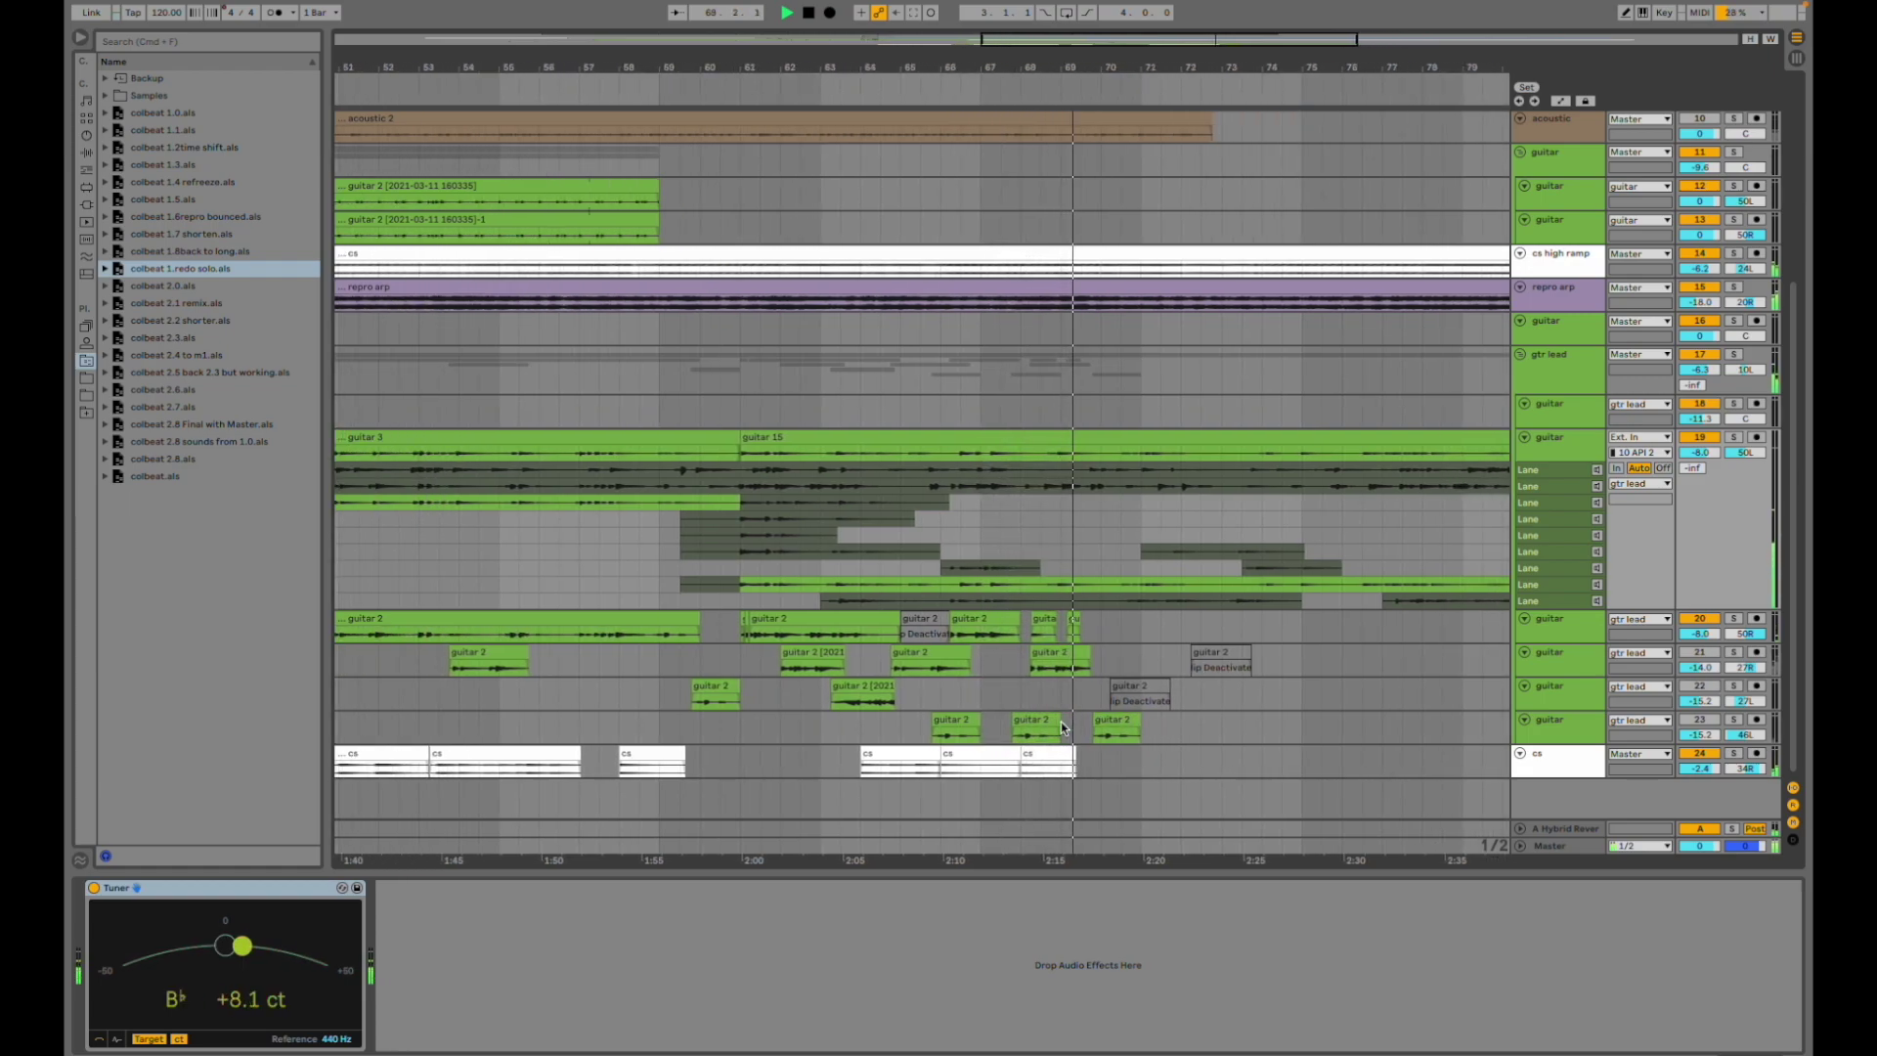
pyautogui.hscroll(-5, 1060, 721)
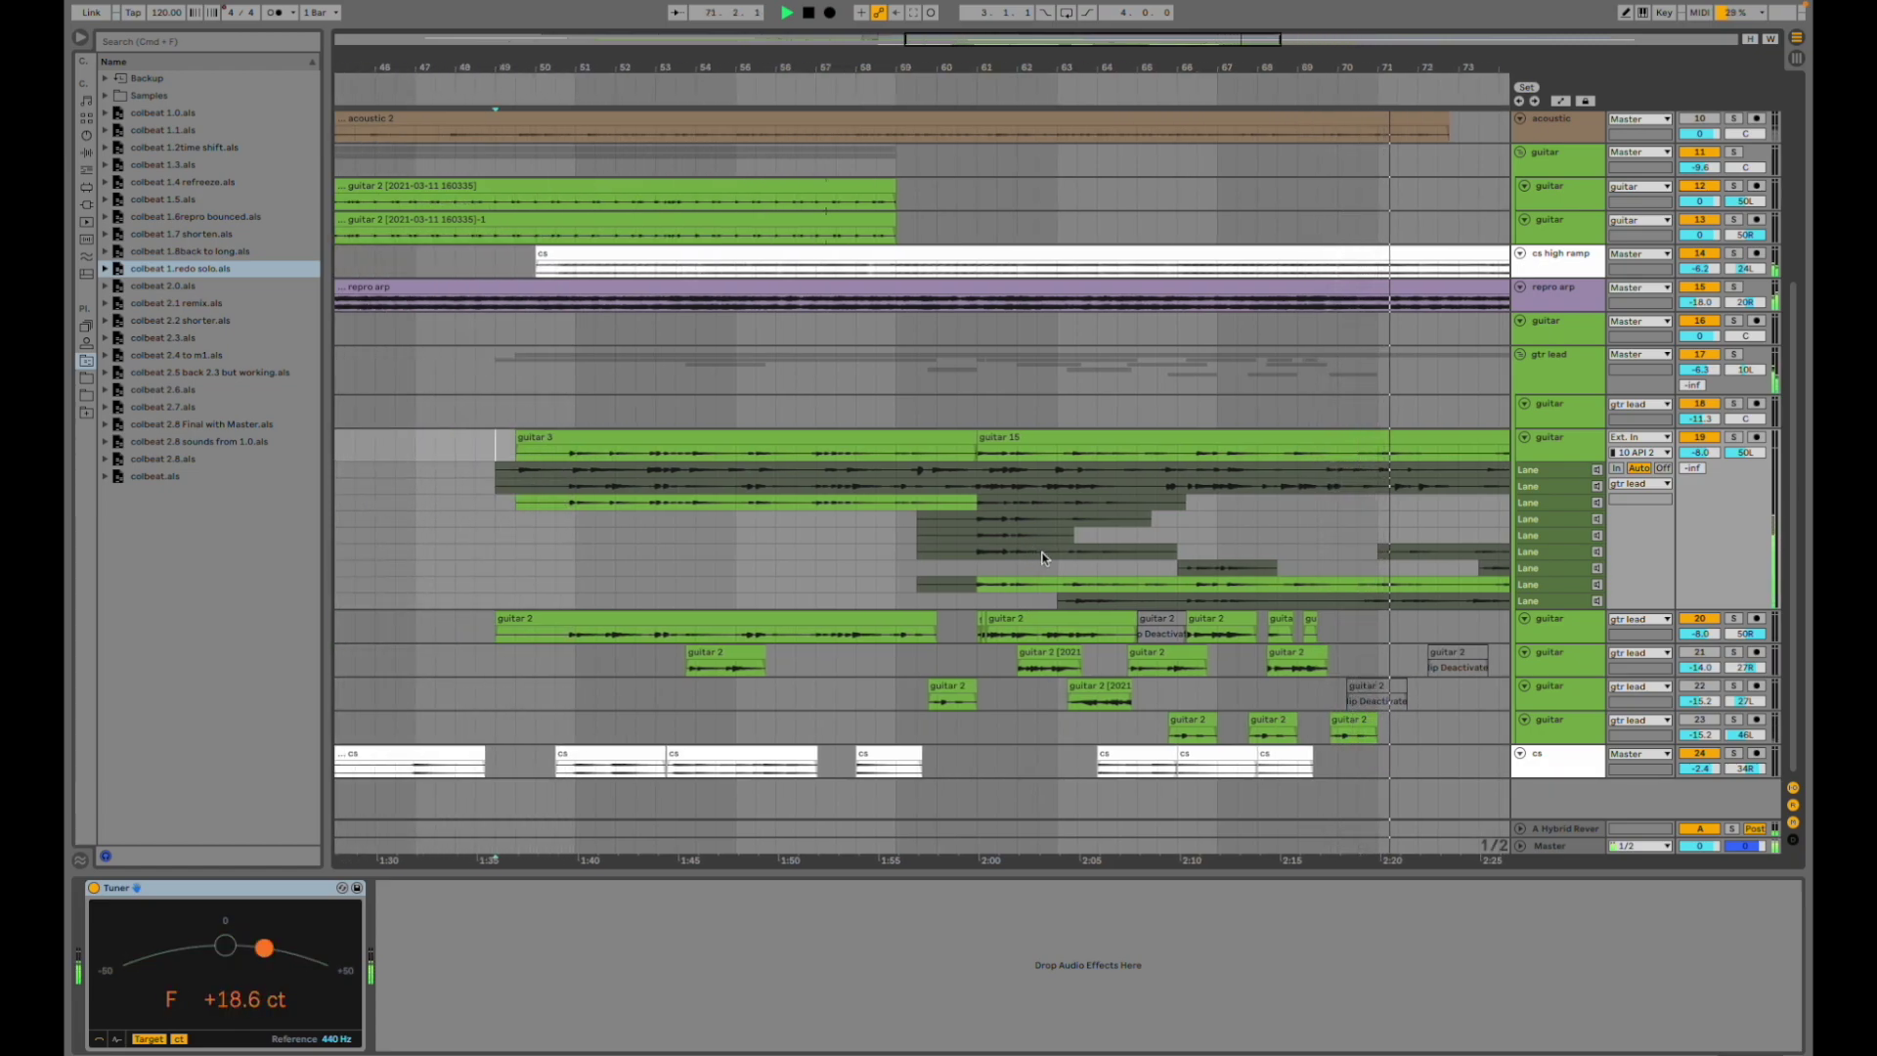
pyautogui.hscroll(3, 1042, 559)
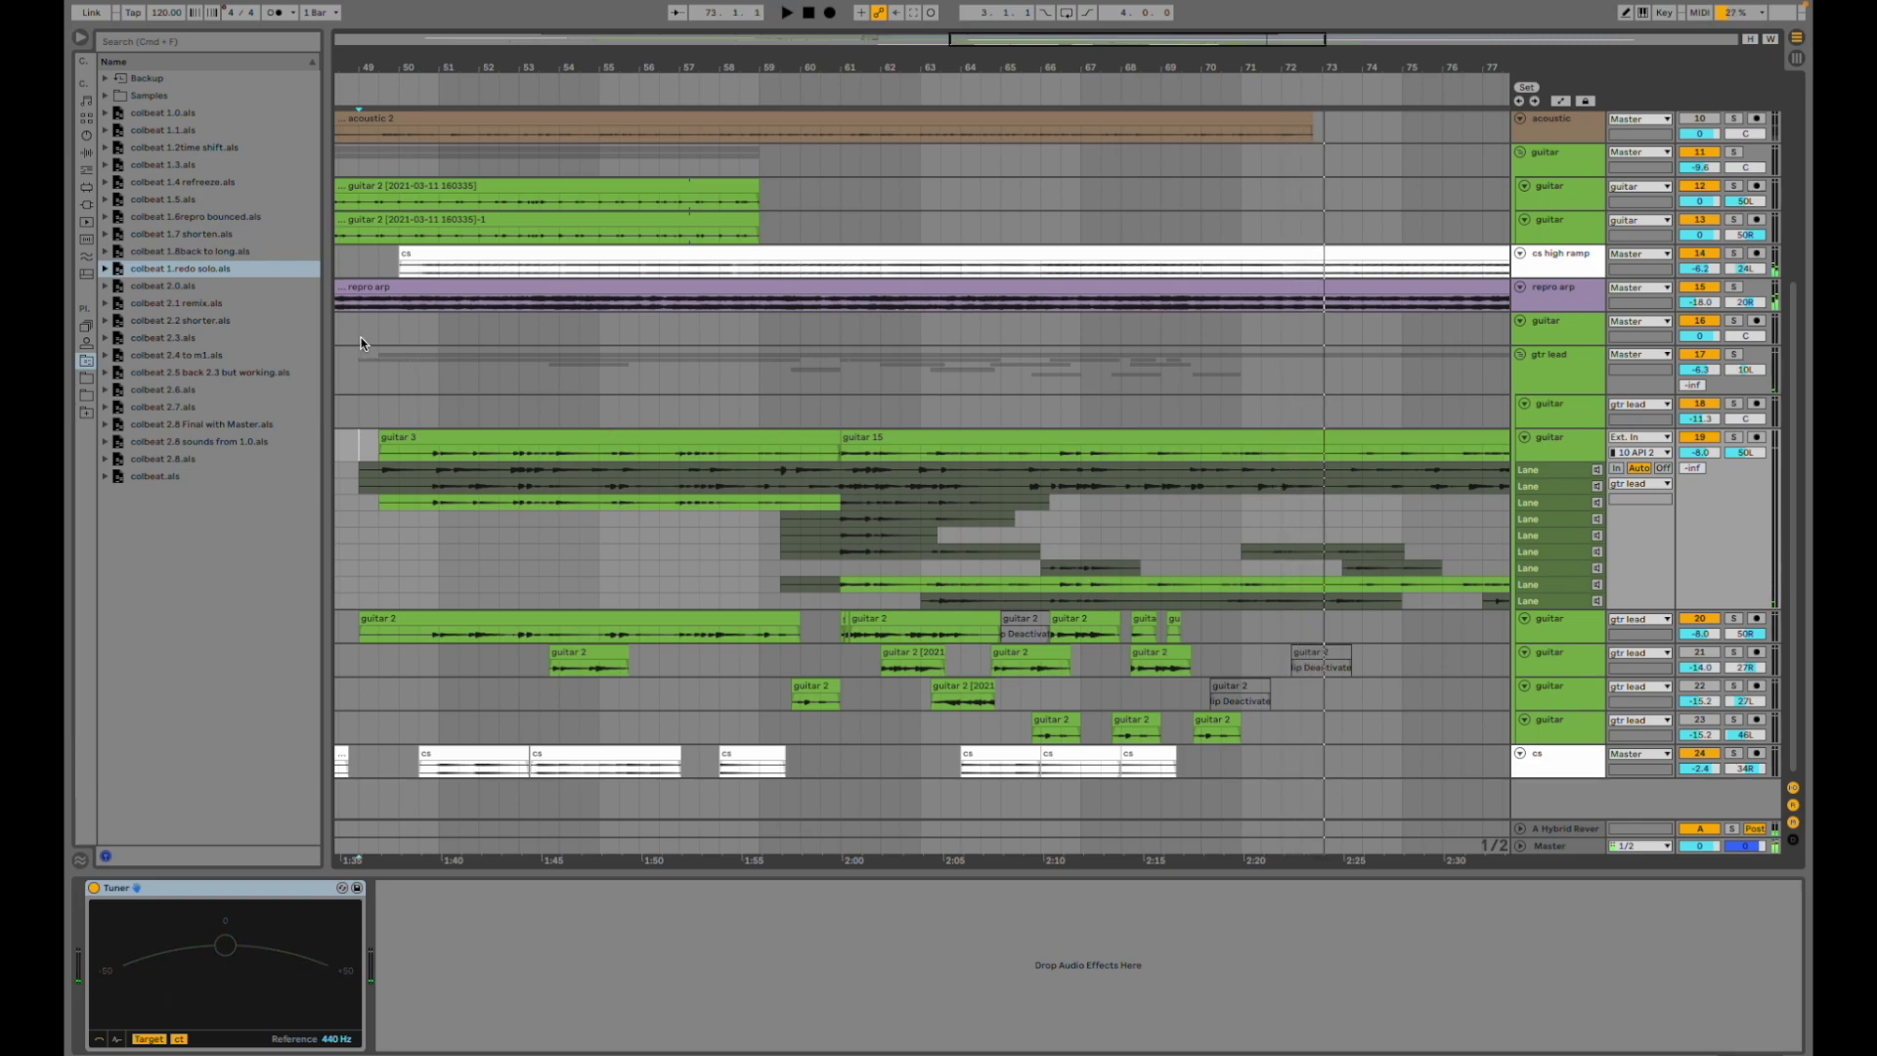
# - Open colbeat 2.0.als and play from near bar 73, just before the closing guitar clips
pyautogui.doubleClick(174, 291)
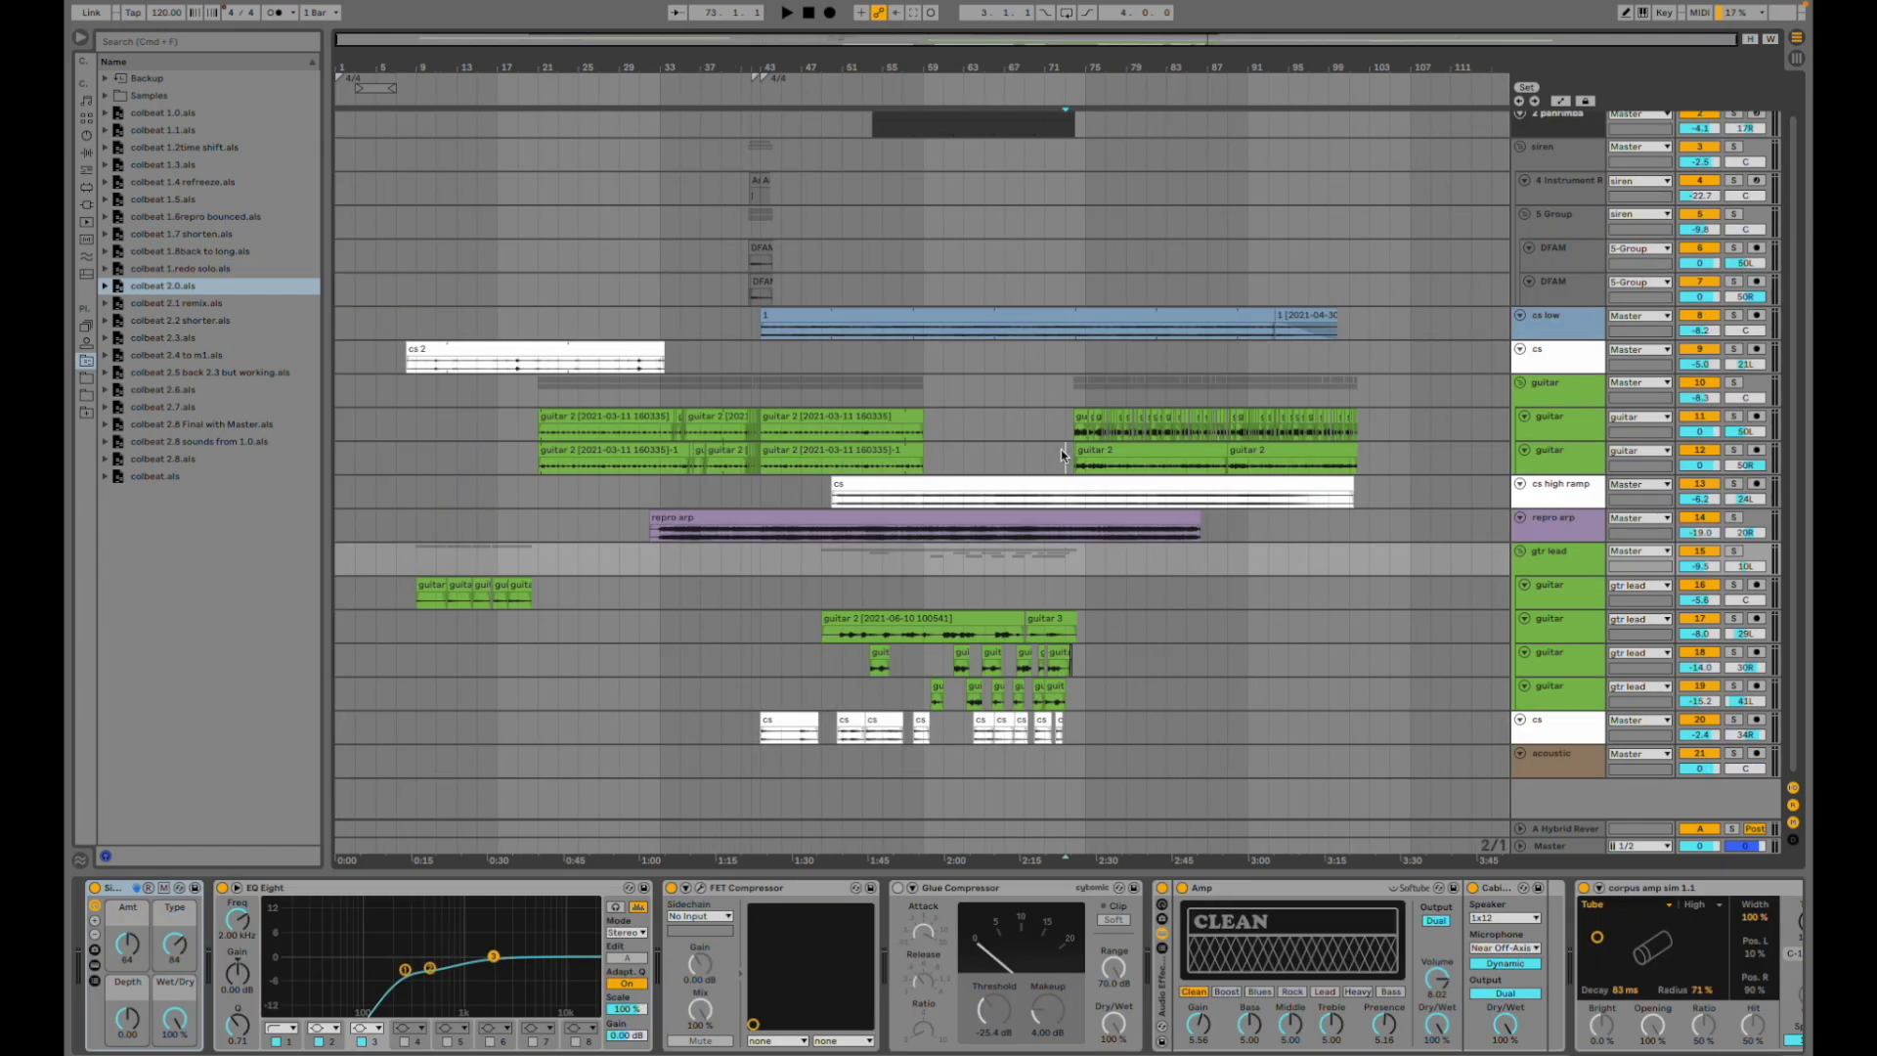
pyautogui.click(1061, 450)
pyautogui.press('+')
pyautogui.press('+')
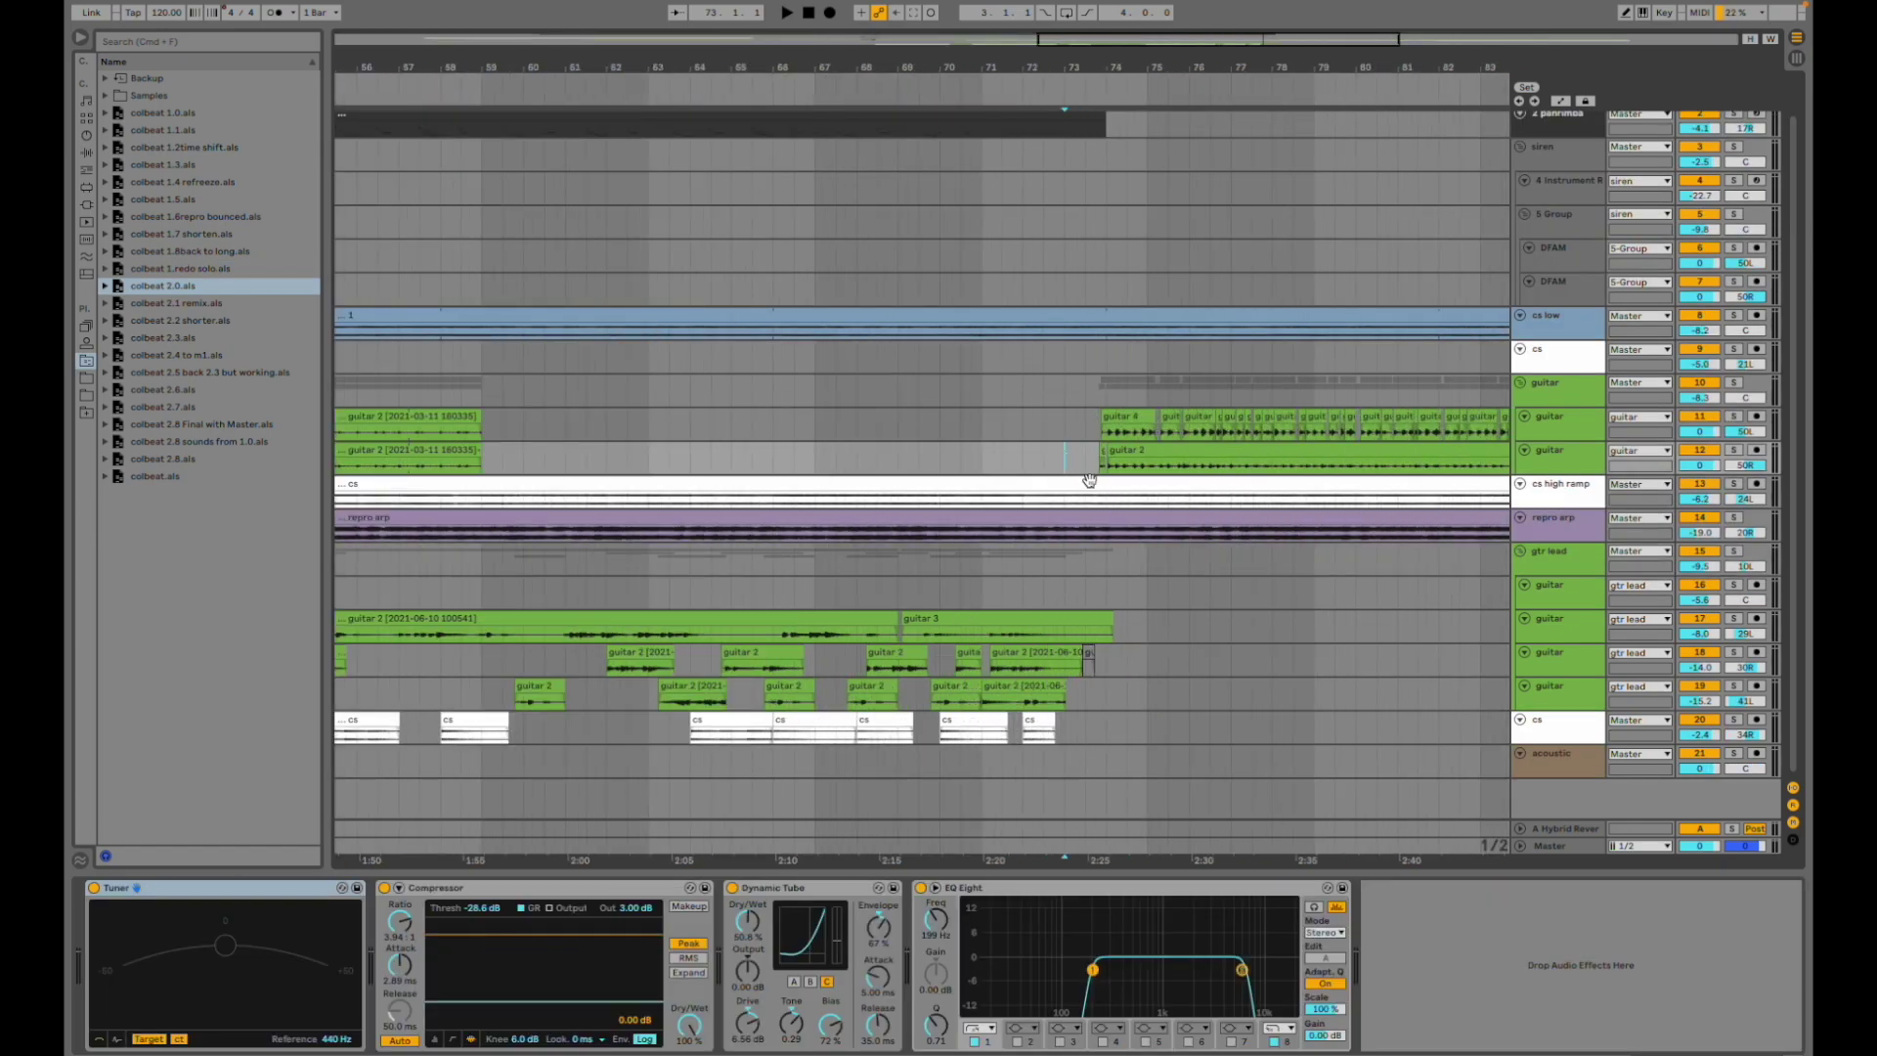
pyautogui.press('space')
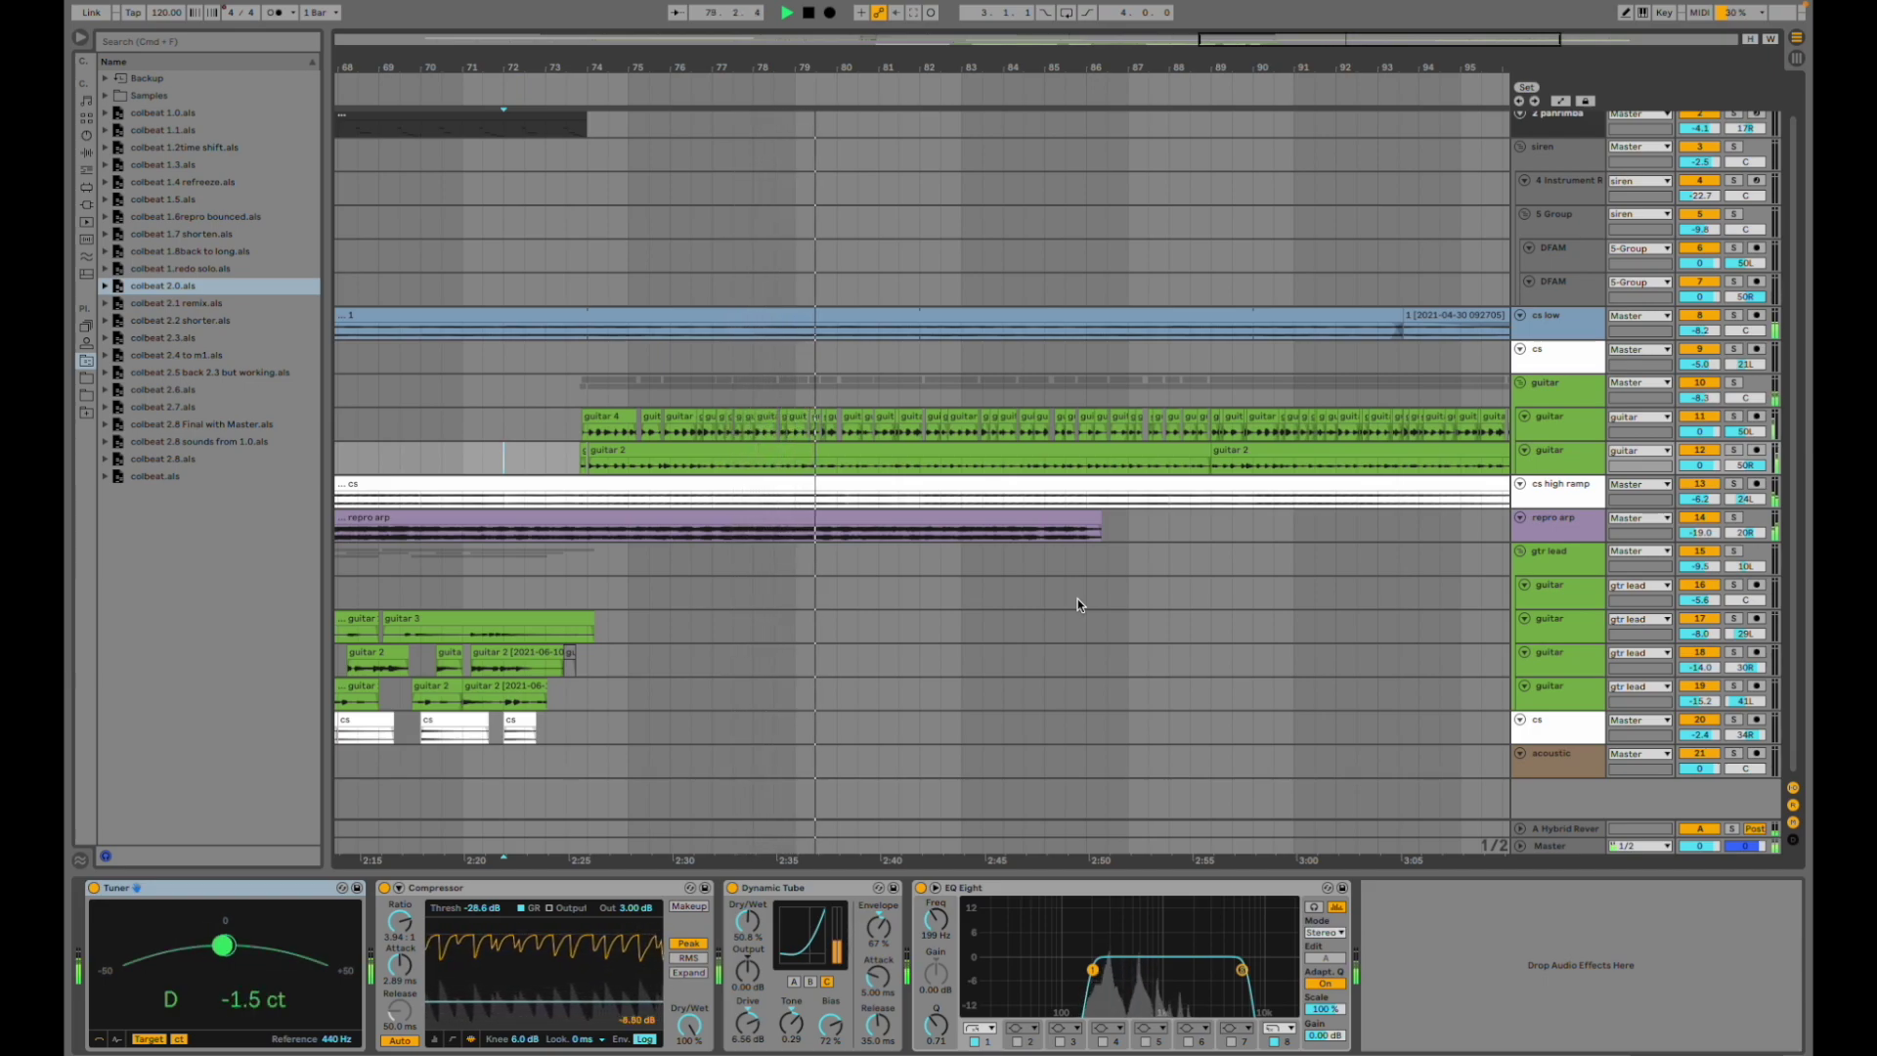
# - Solo the guitar group briefly, unsolo it, and look over the end of the arrangement past bar 100
pyautogui.click(1732, 384)
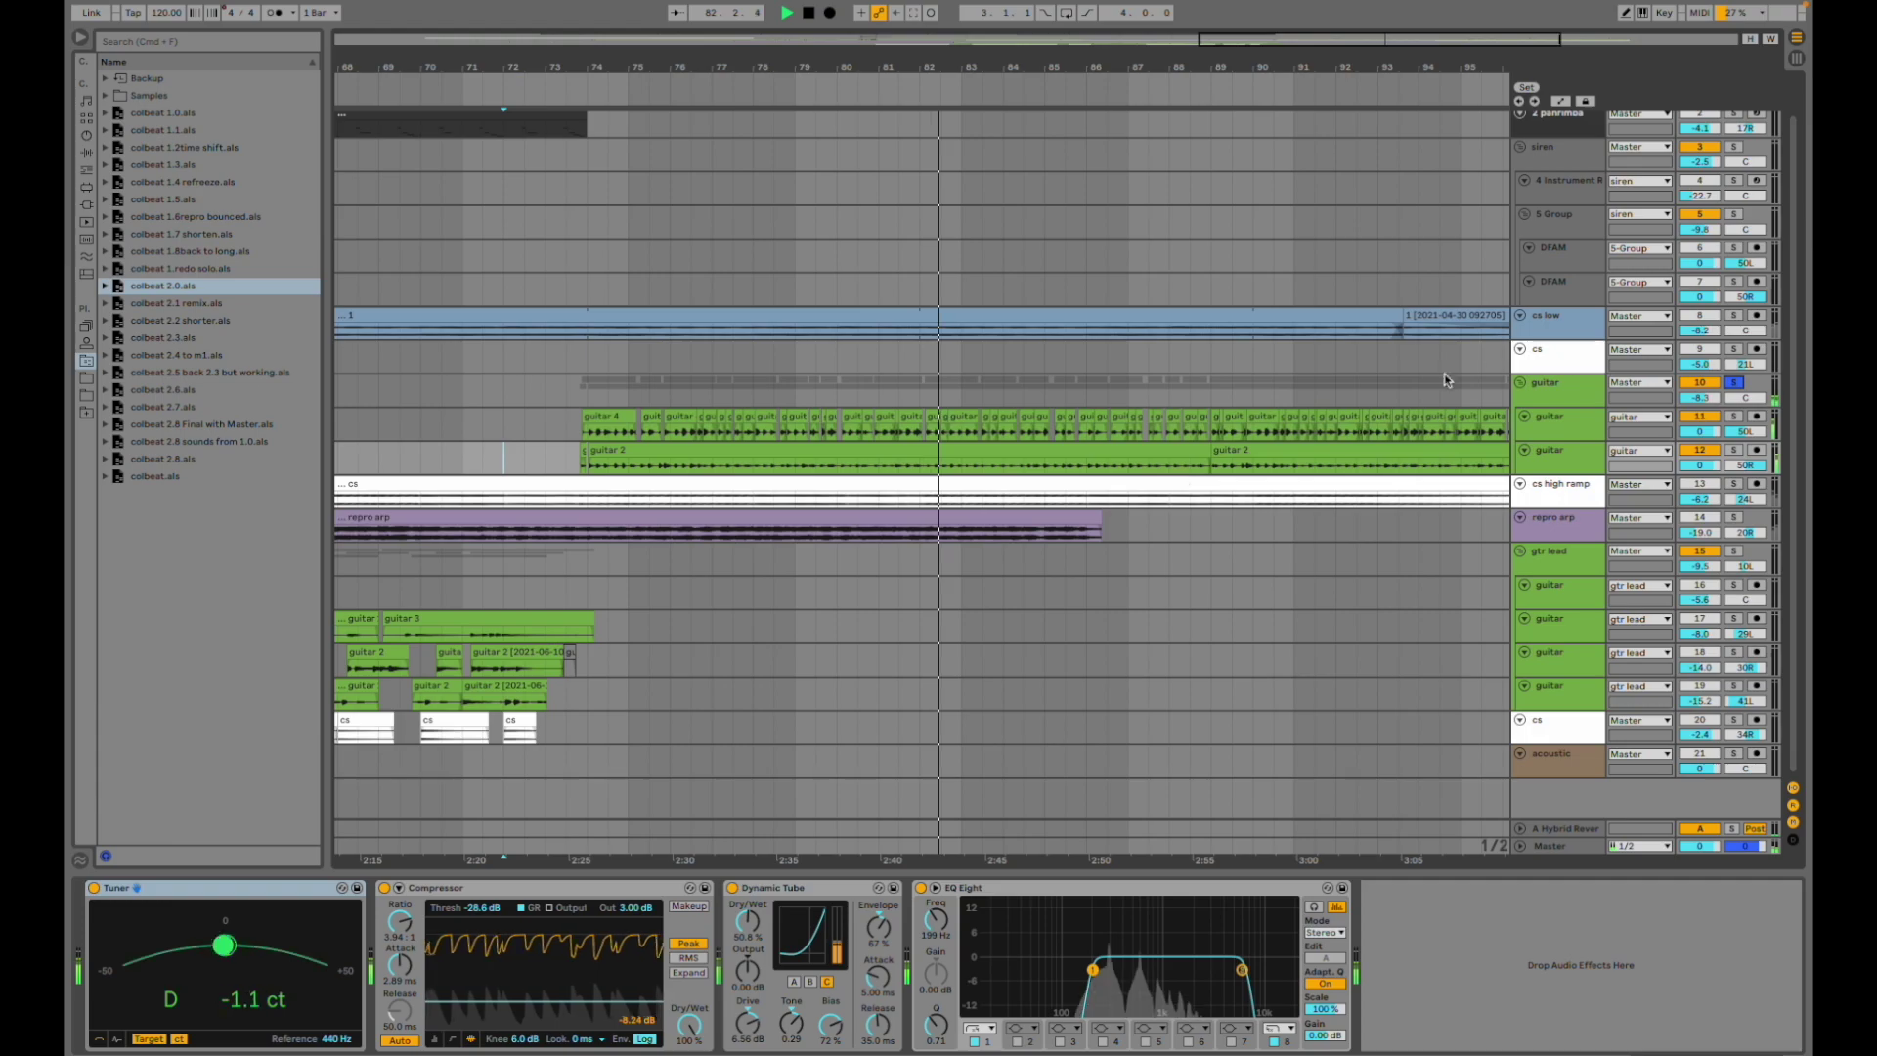
pyautogui.click(1738, 383)
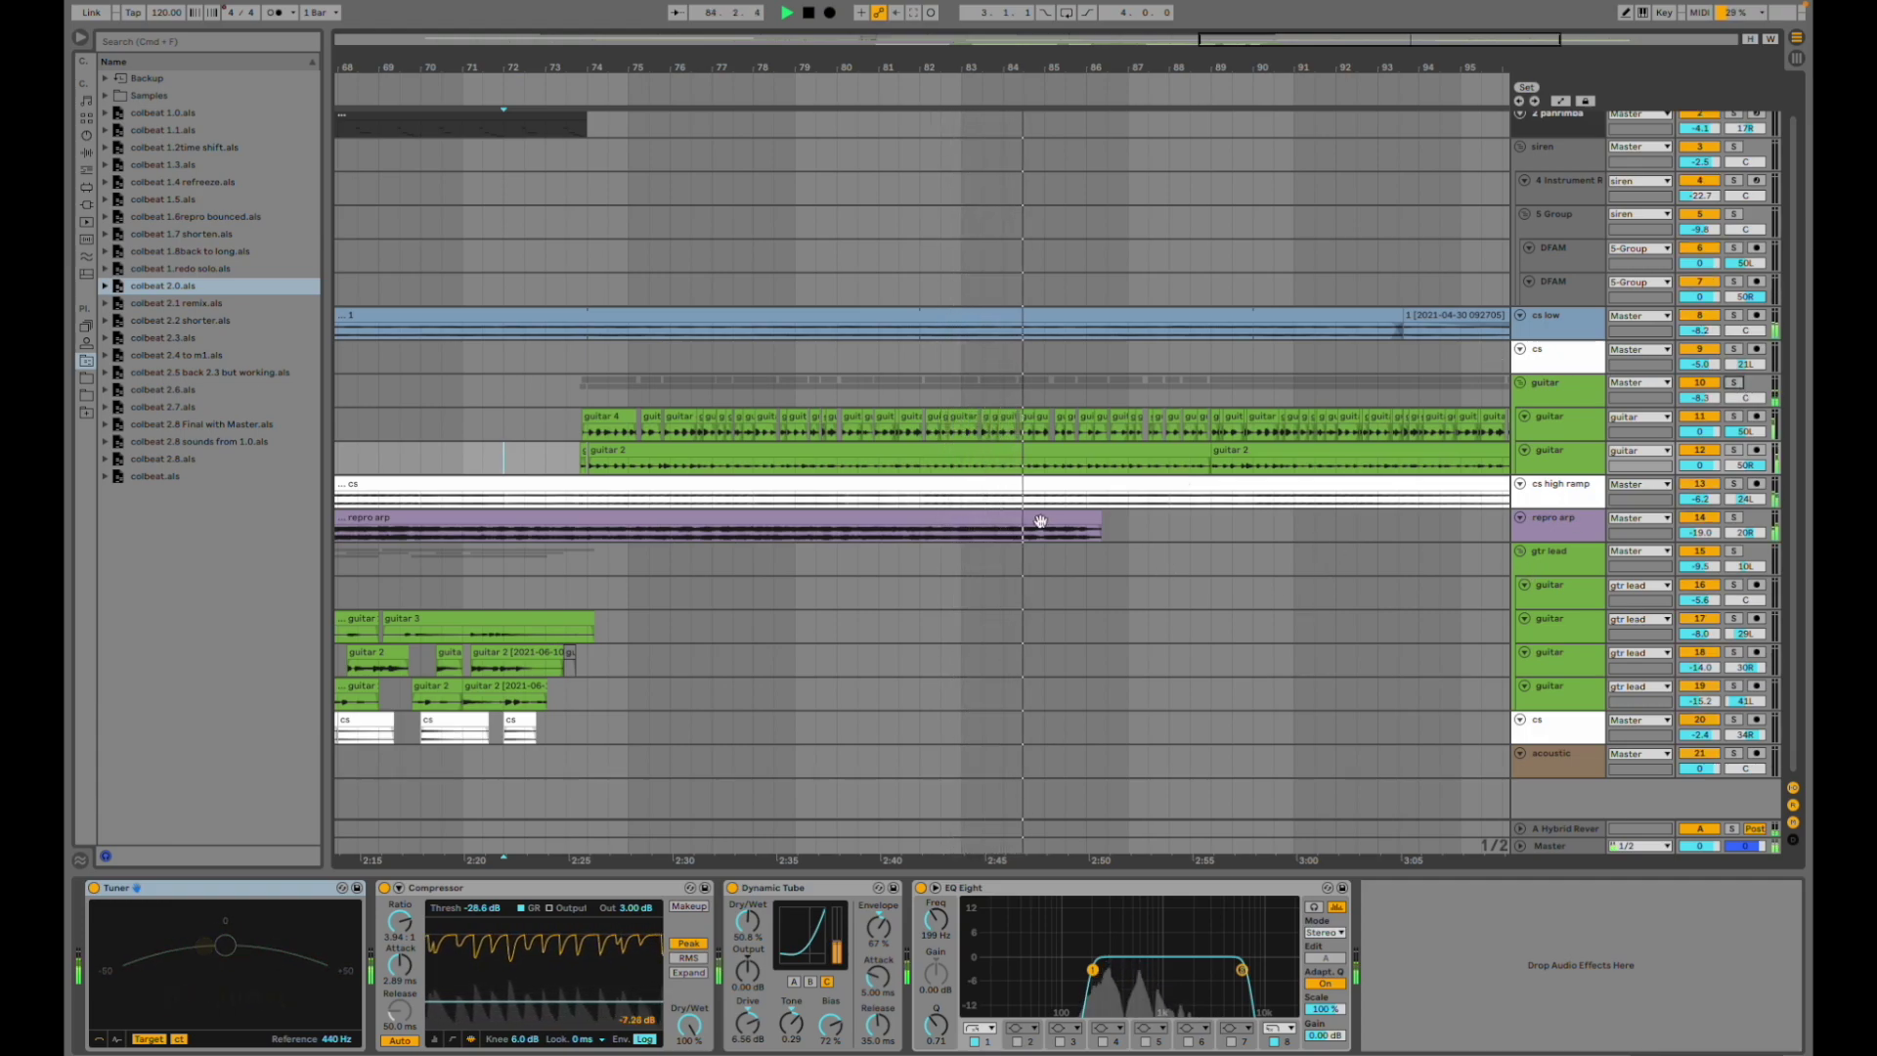
pyautogui.hscroll(4, 1042, 526)
pyautogui.hscroll(4, 1042, 526)
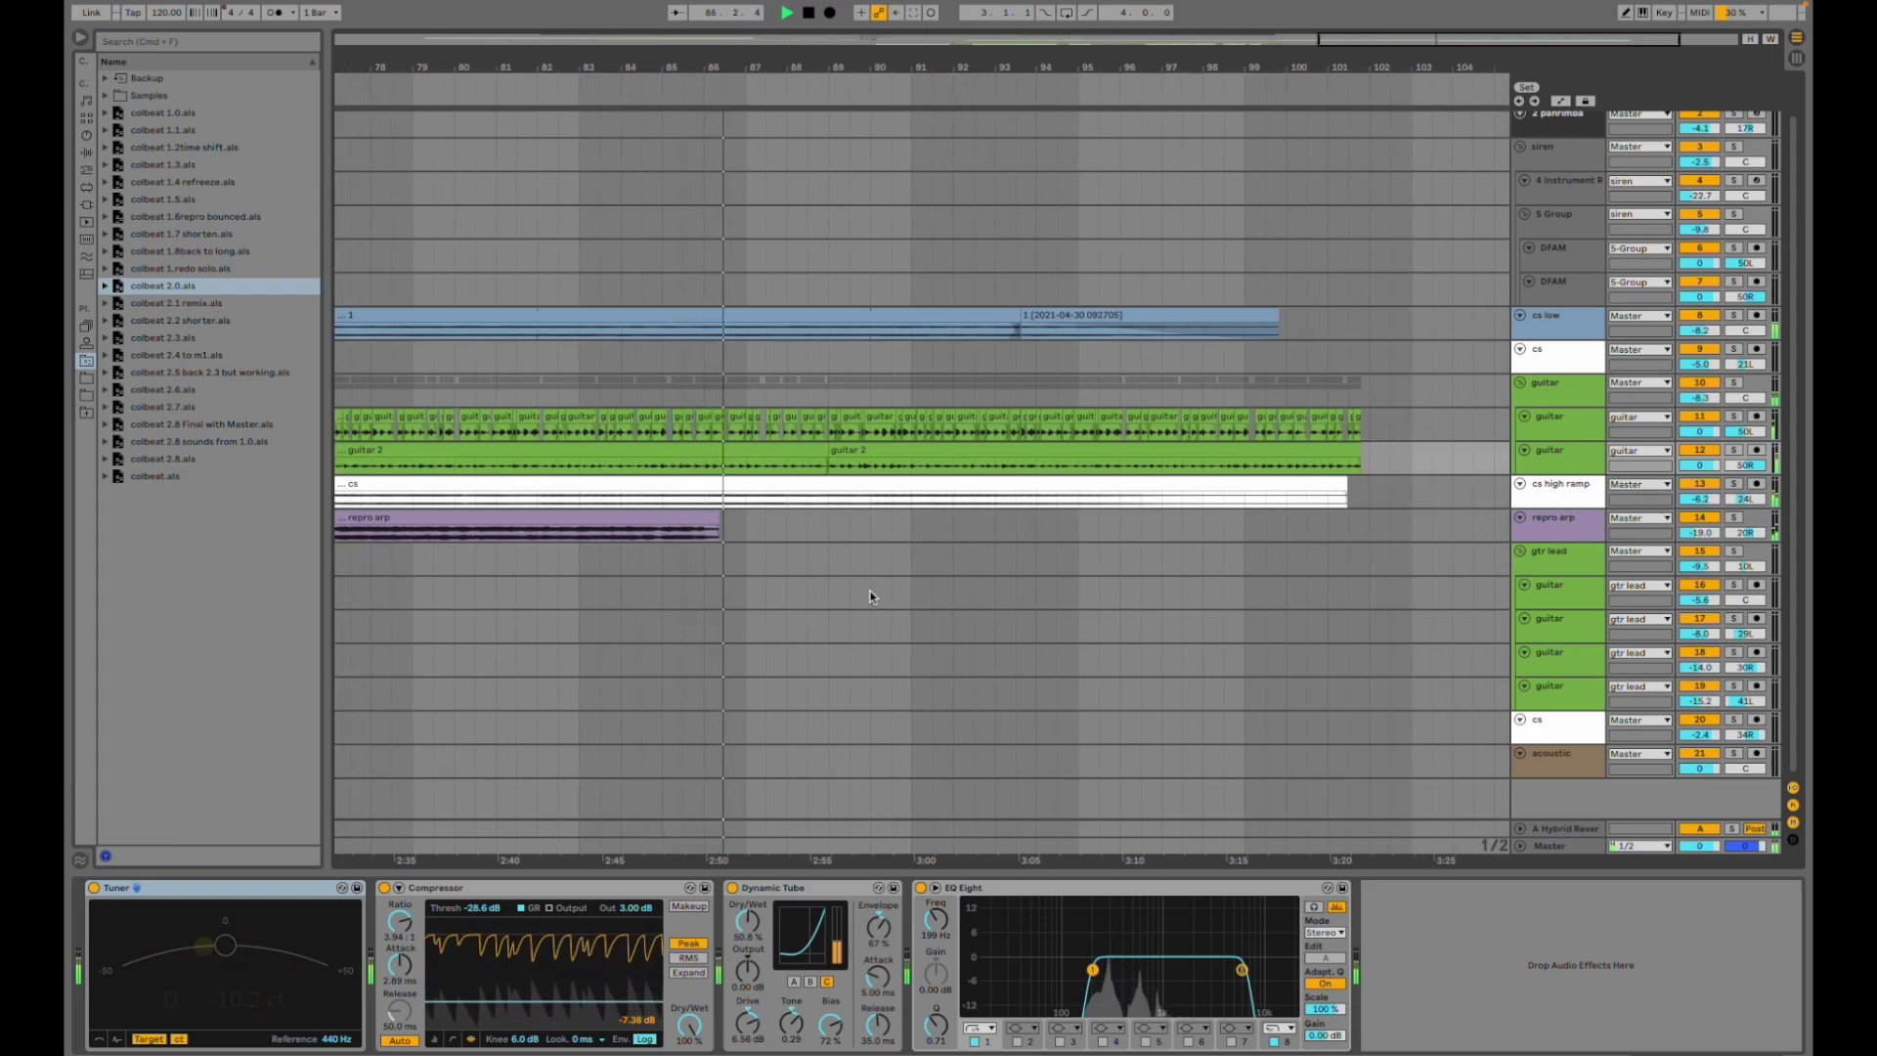
pyautogui.hscroll(-5, 871, 595)
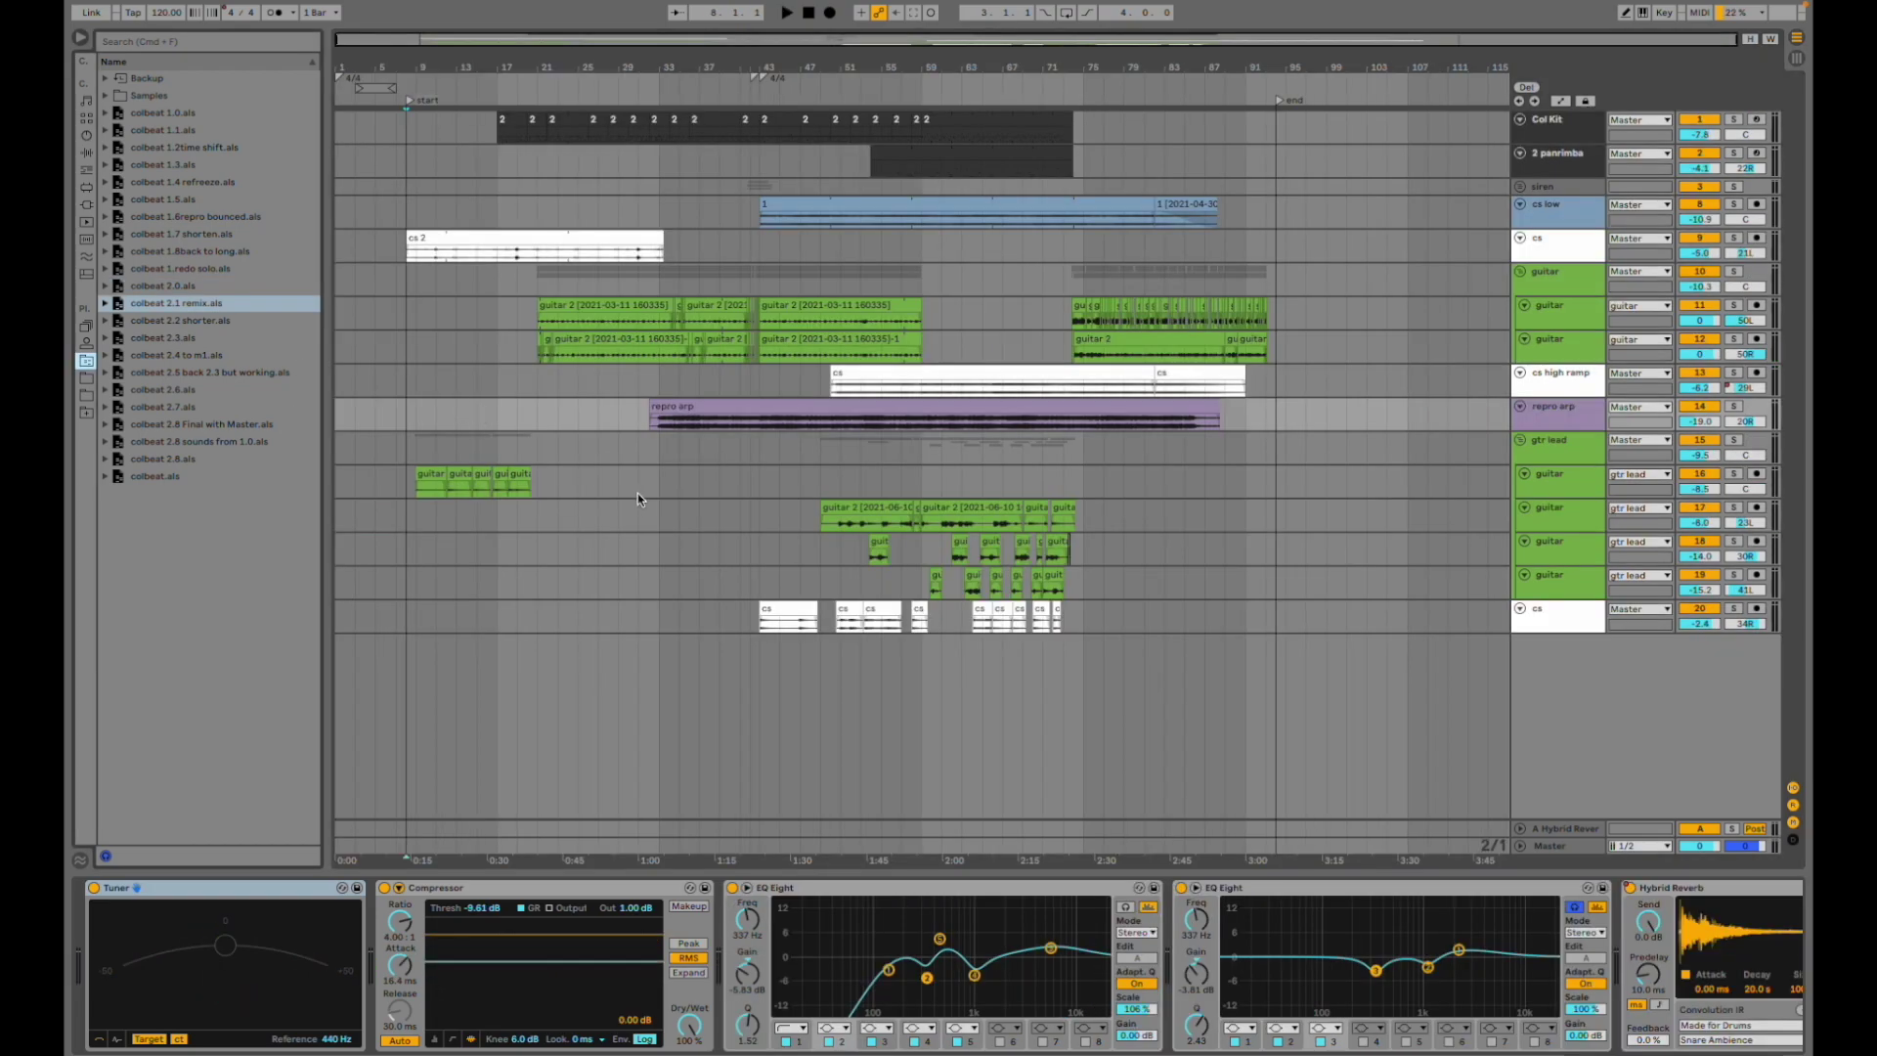
# - In colbeat 2.1 remix.als, play from near the repro arp's start and from near bar 73, and show the guitar group's devices
pyautogui.click(659, 447)
pyautogui.press('space')
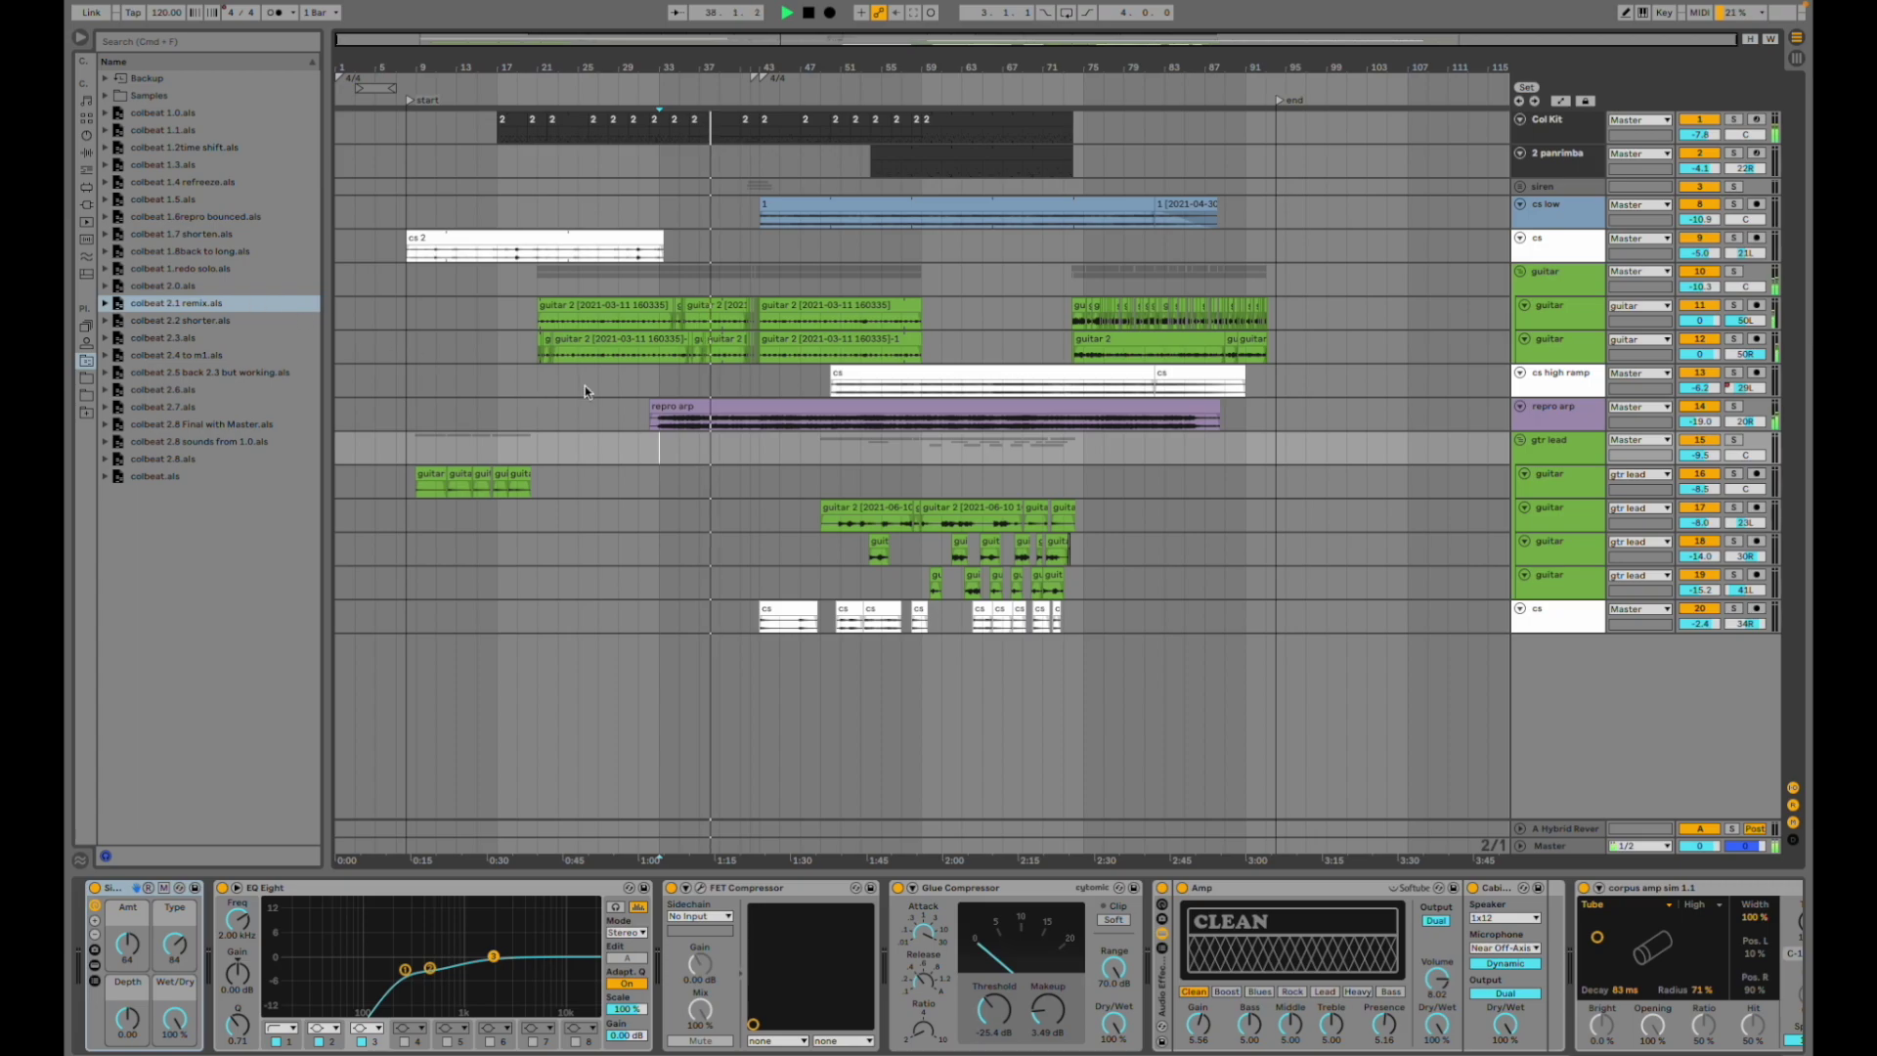
pyautogui.click(1063, 319)
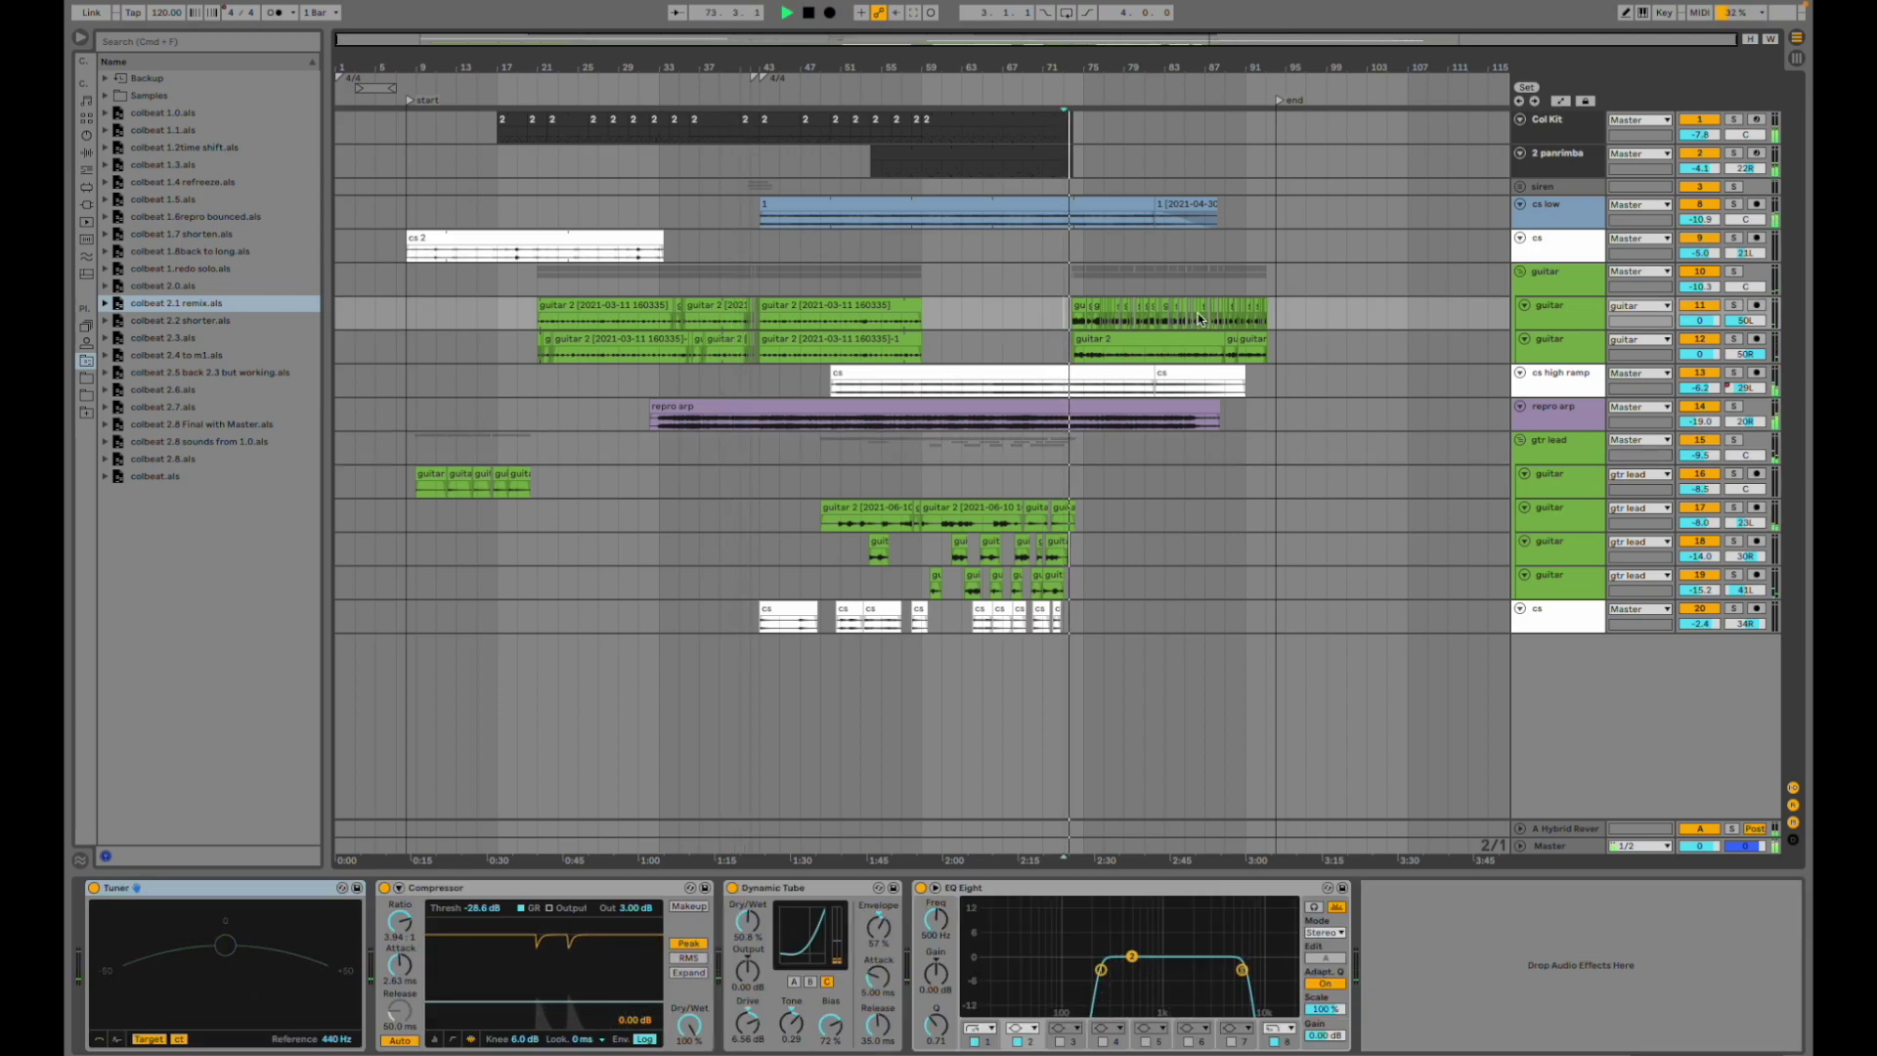
pyautogui.click(1070, 279)
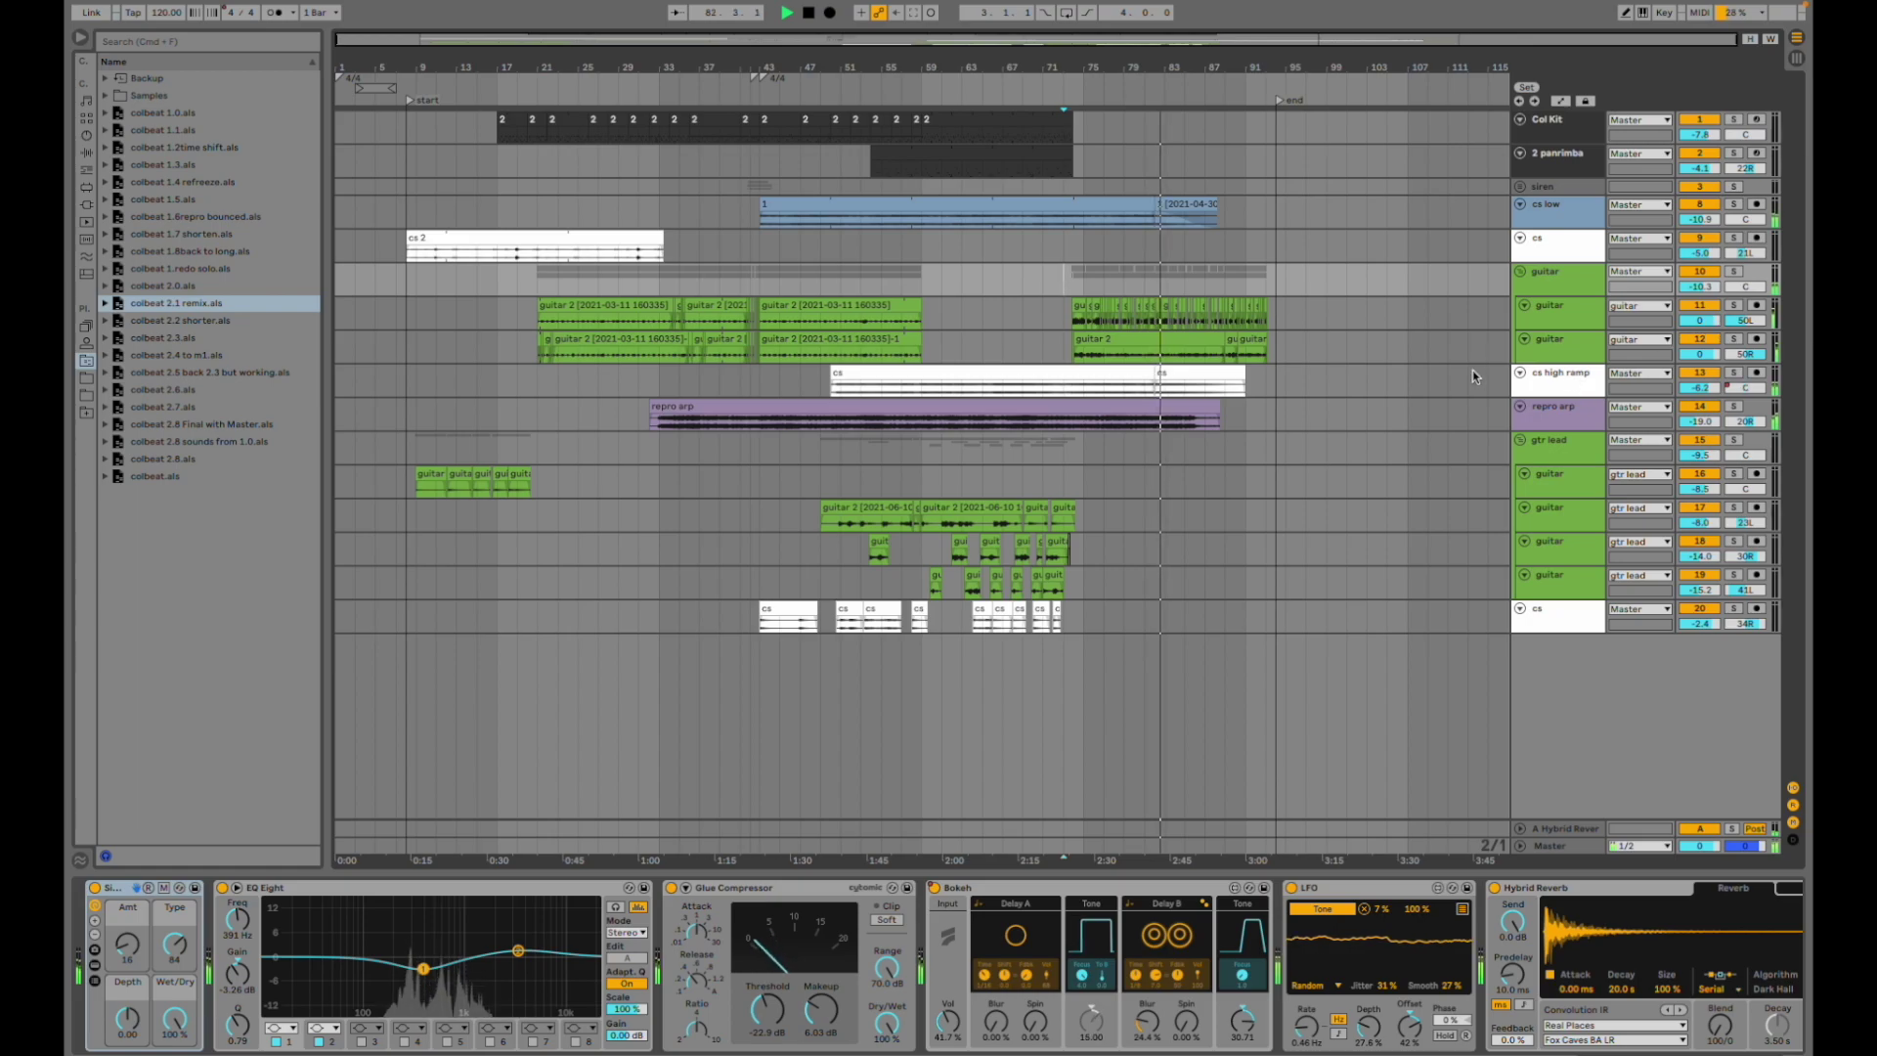
# - Examine the cs high ramp track's device chain through to its sidechained Compressor
pyautogui.click(1187, 390)
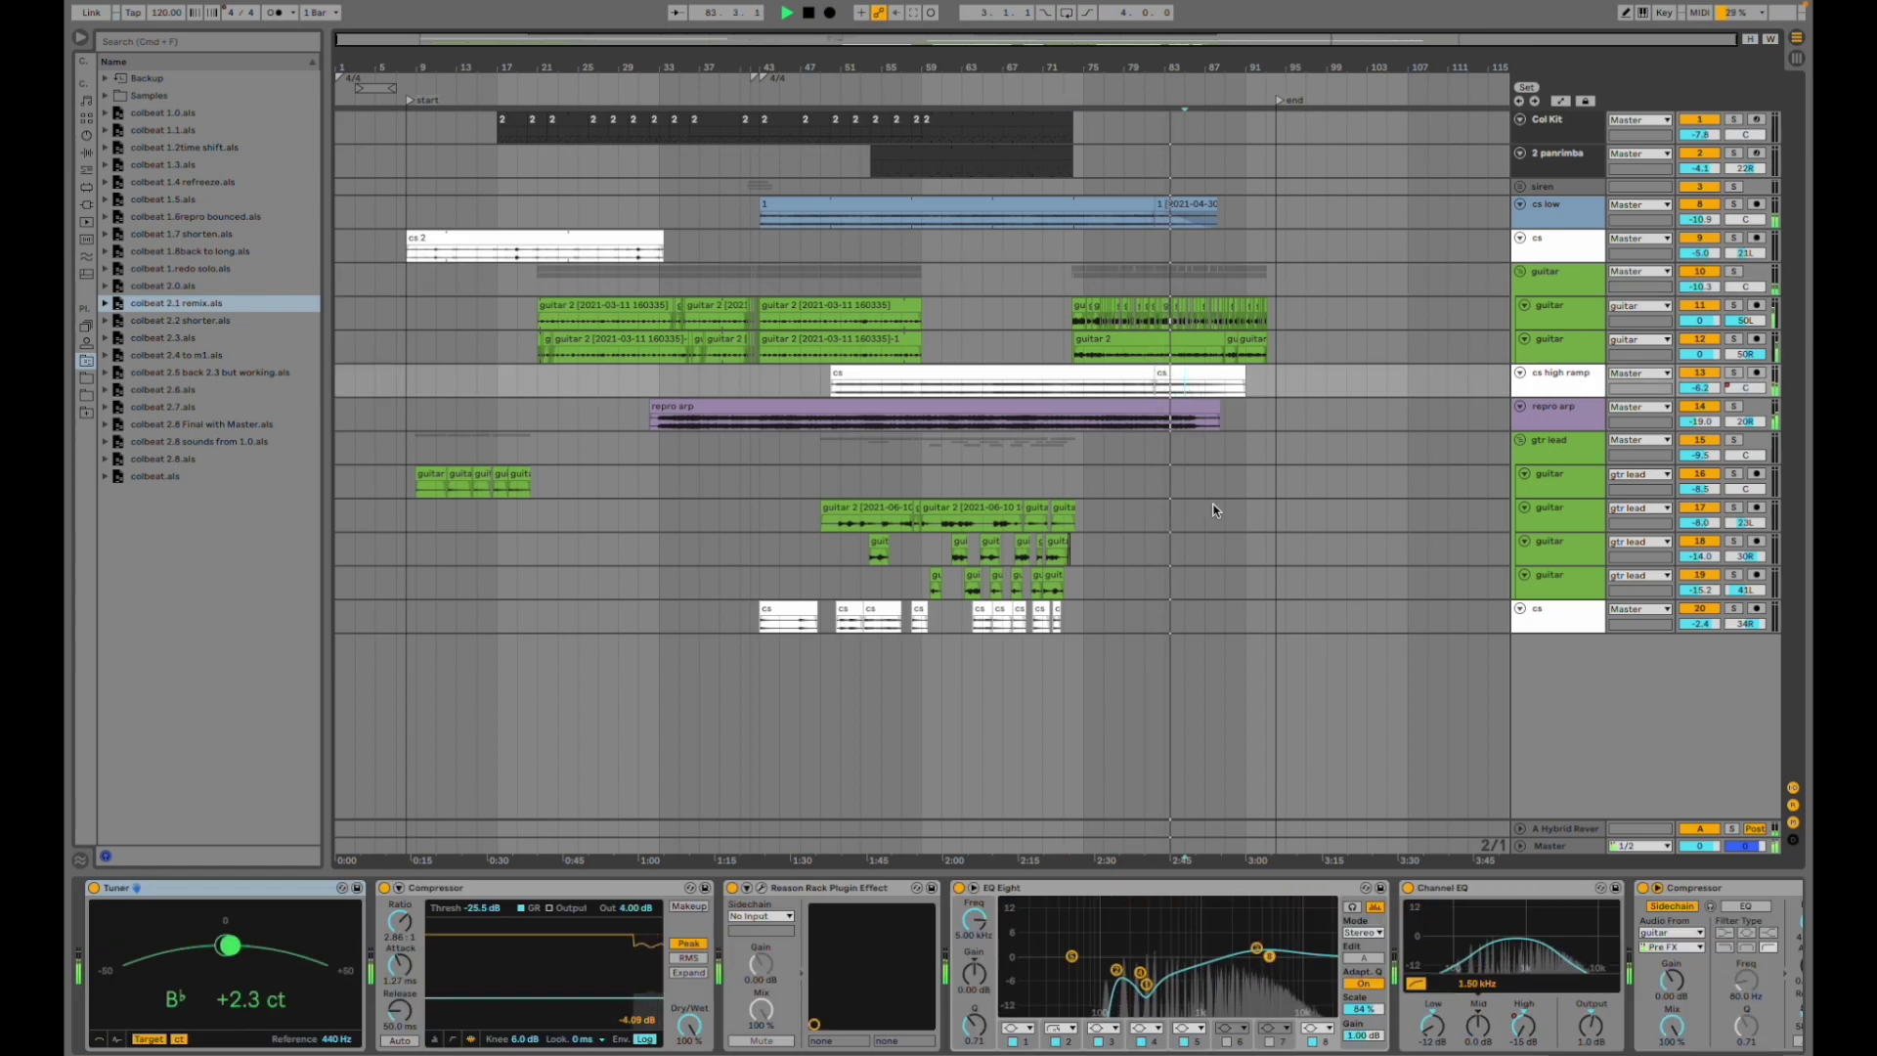
pyautogui.hscroll(5, 1315, 939)
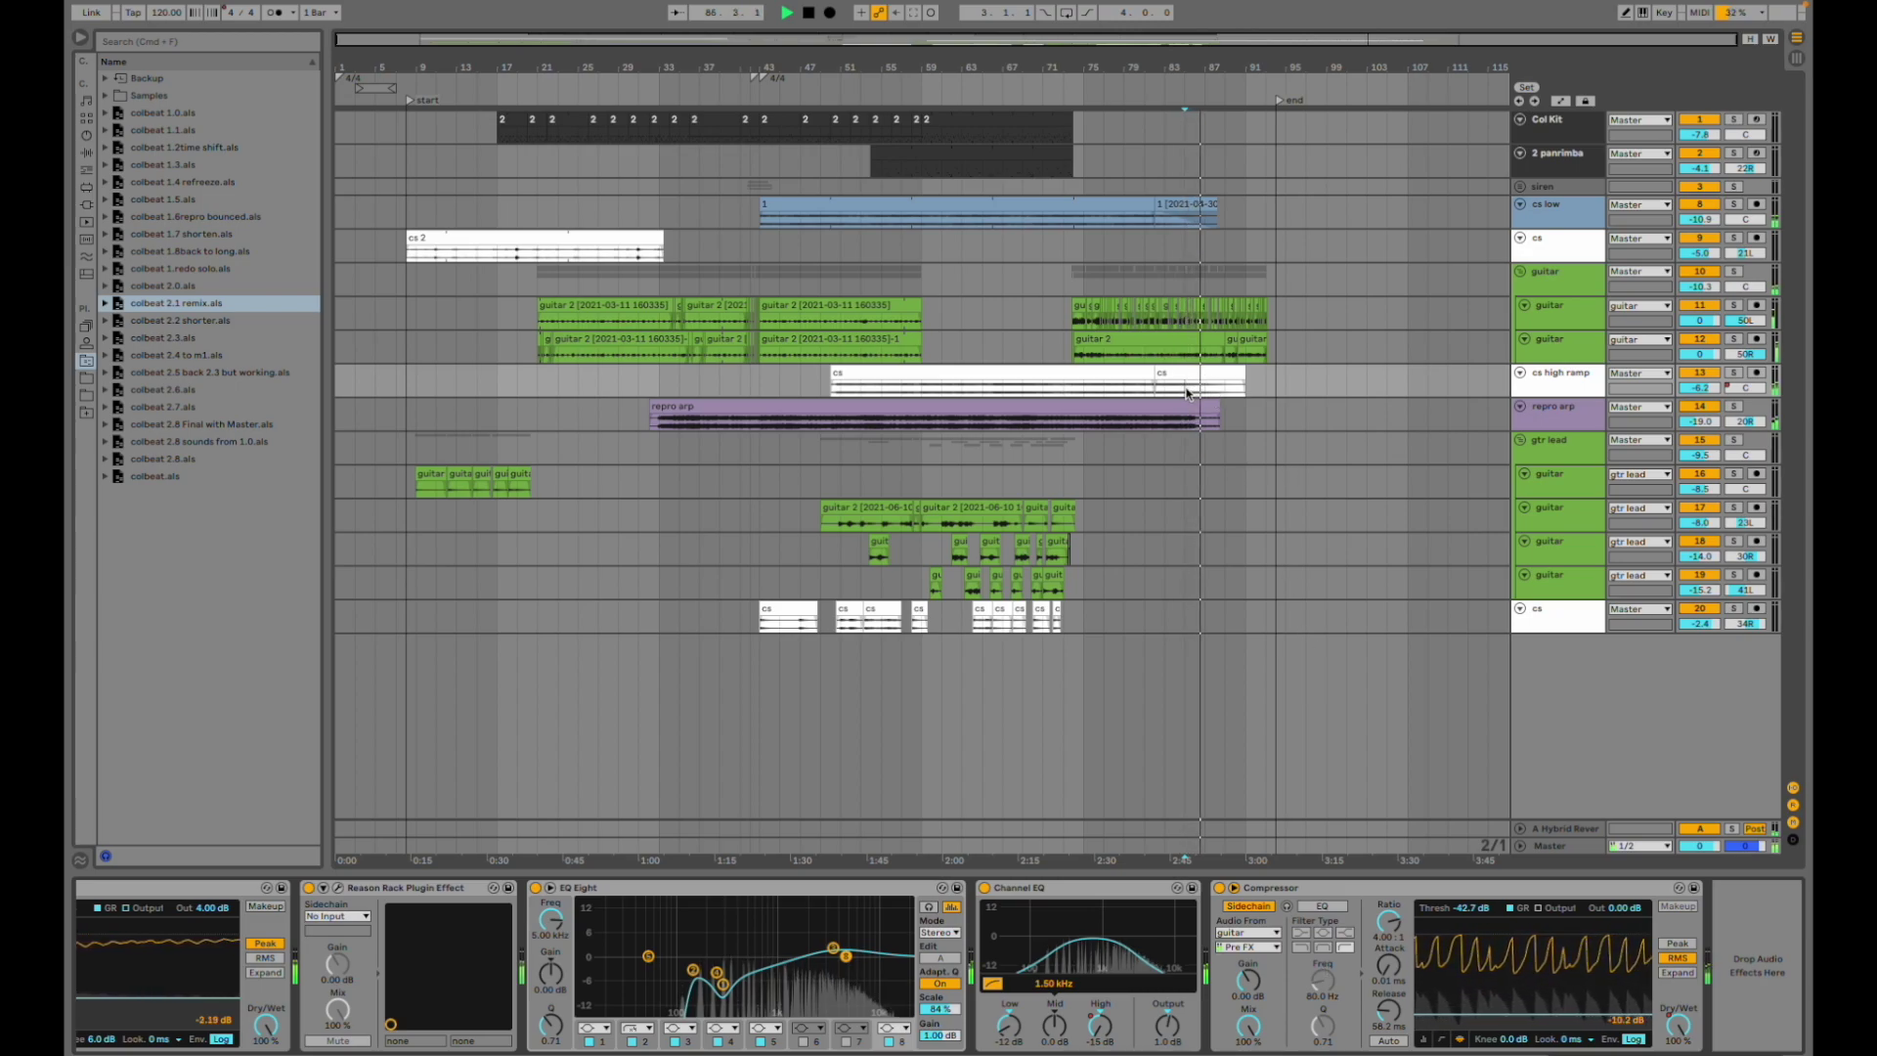
pyautogui.press('+')
pyautogui.press('+')
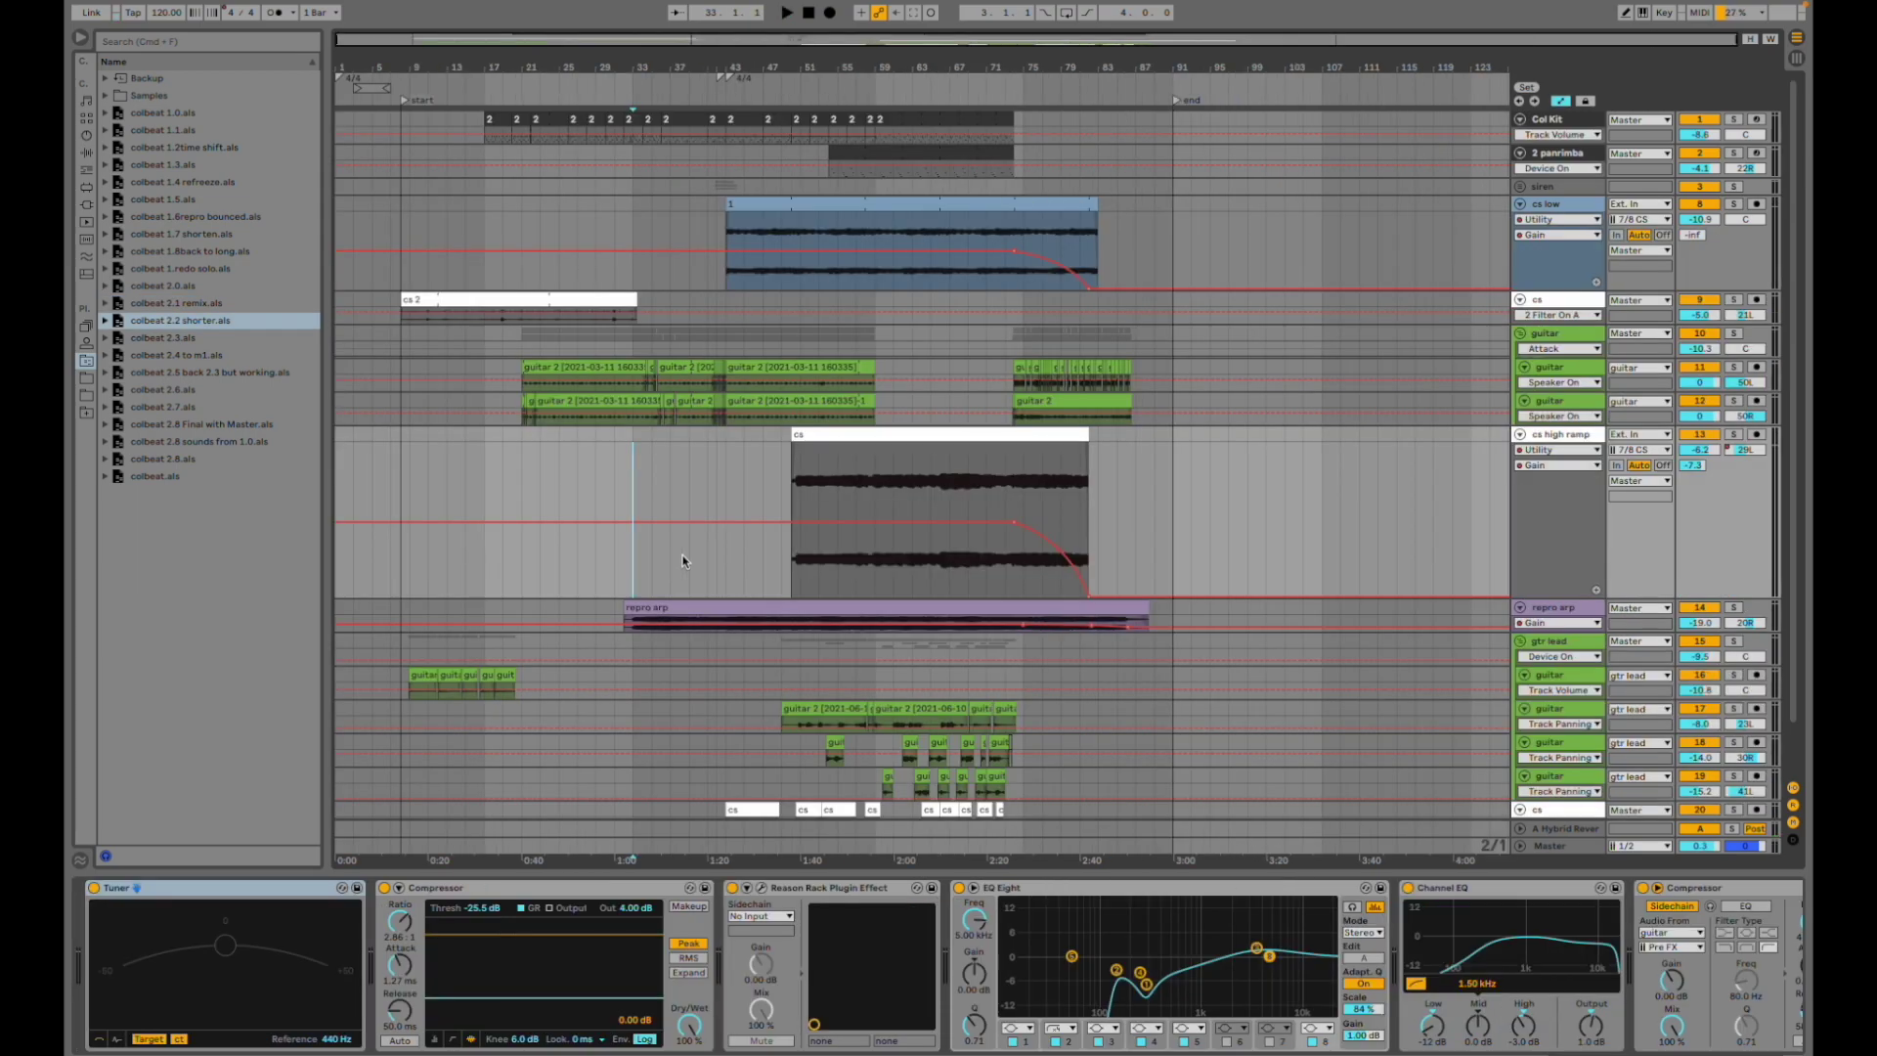
# - In colbeat 2.2 shorter.als, hide the automation and play from near bar 21, where the guitar clips start
pyautogui.scroll(-3, 679, 547)
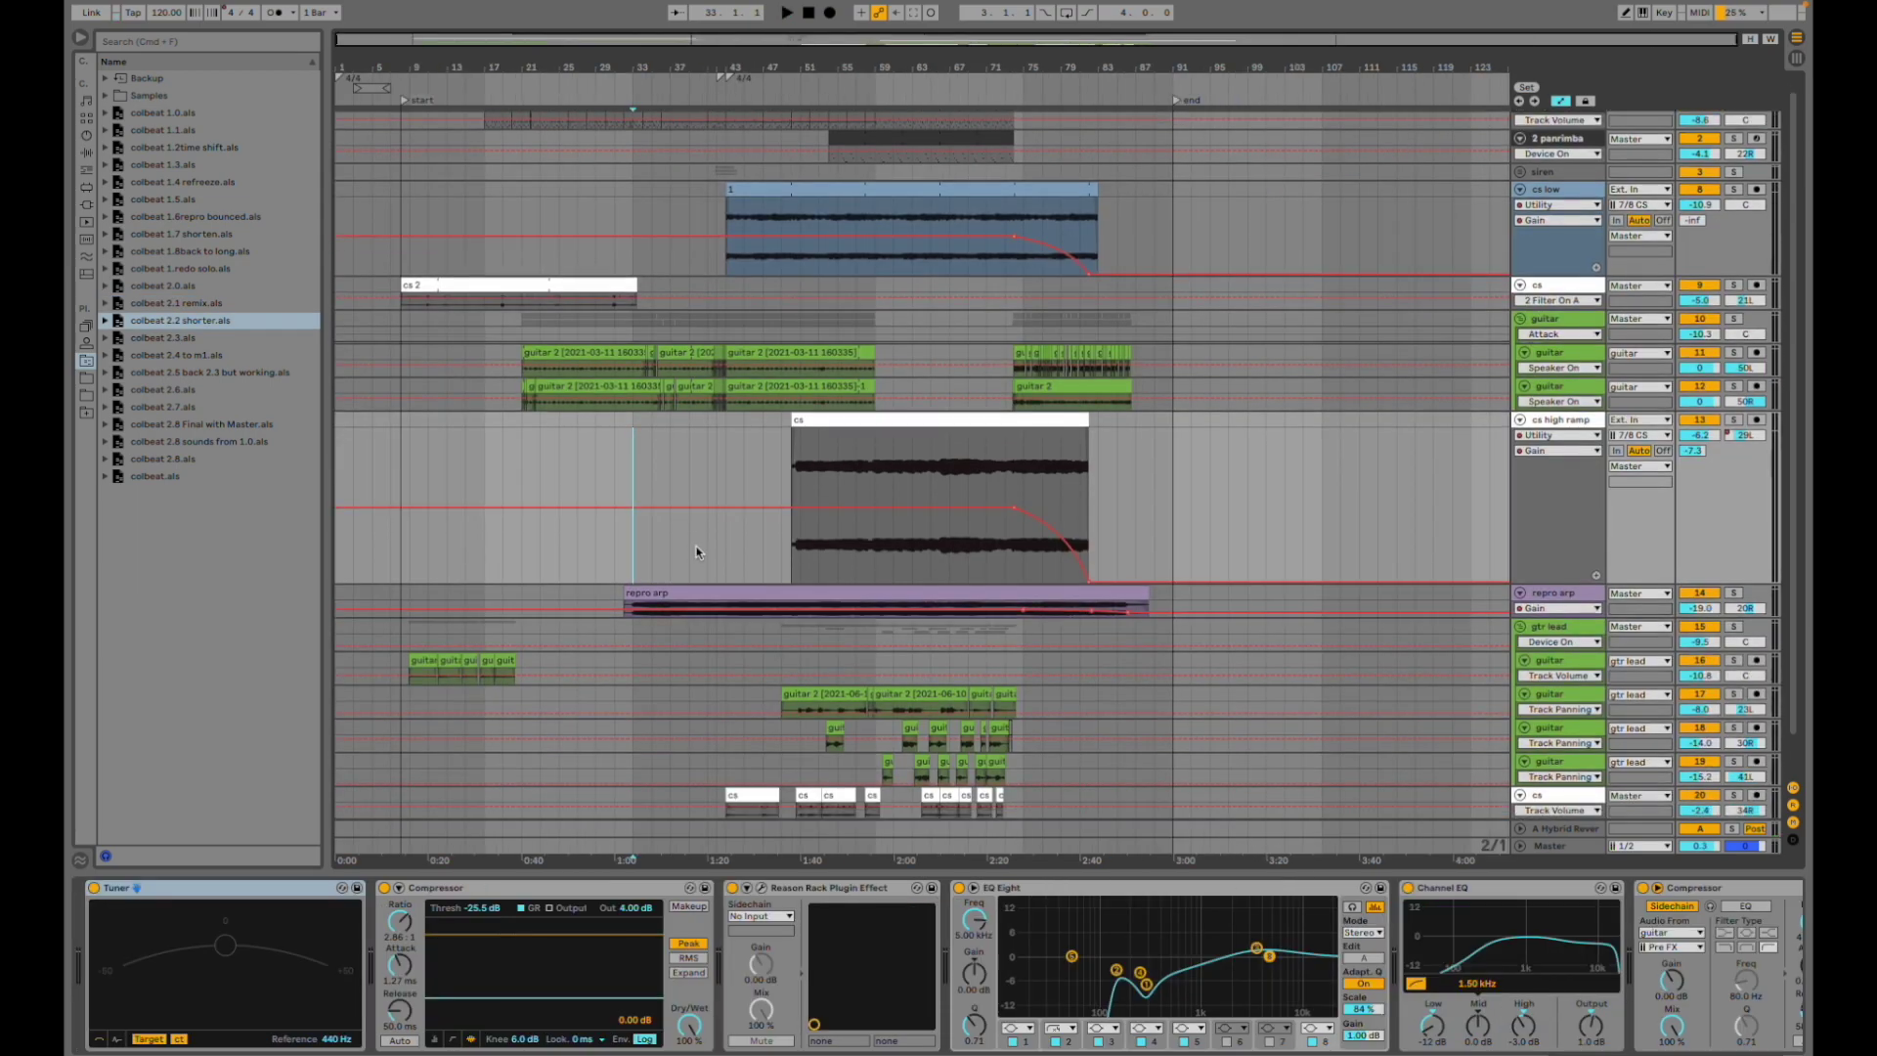
pyautogui.press('a')
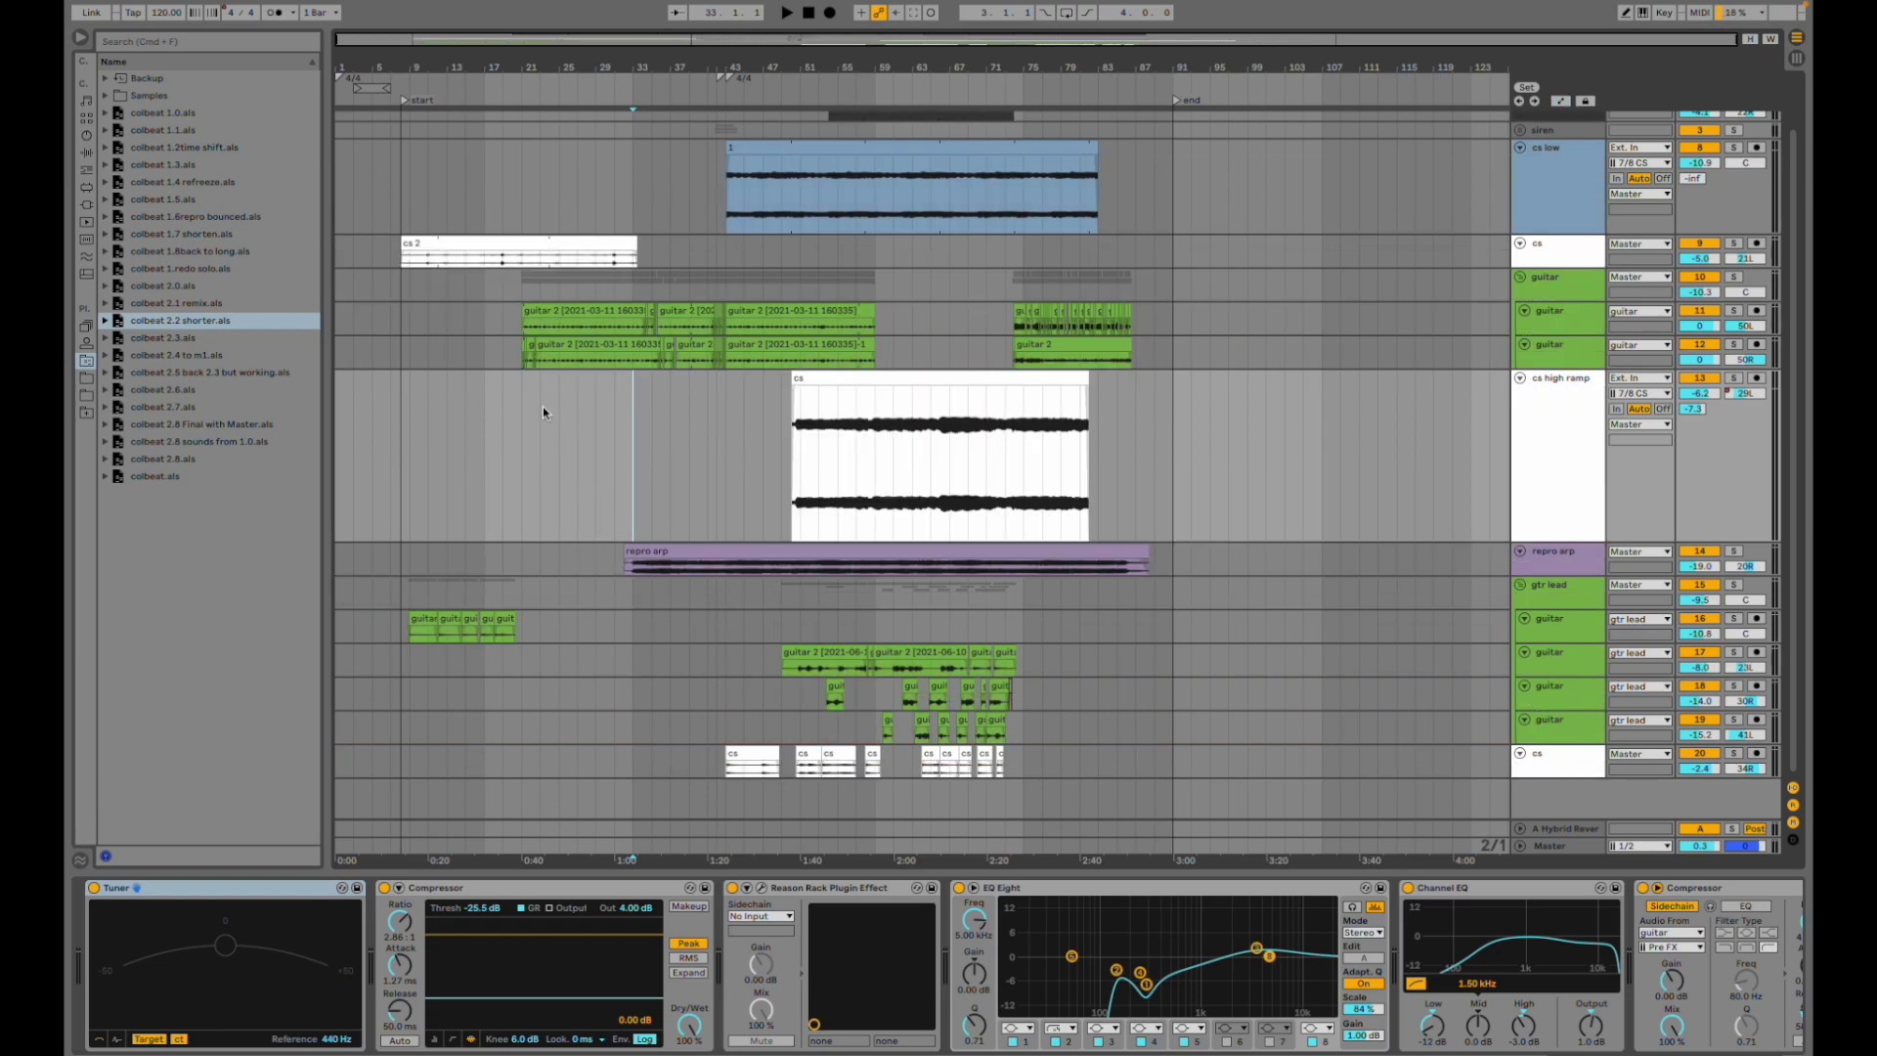
pyautogui.click(516, 359)
pyautogui.press('+')
pyautogui.press('+')
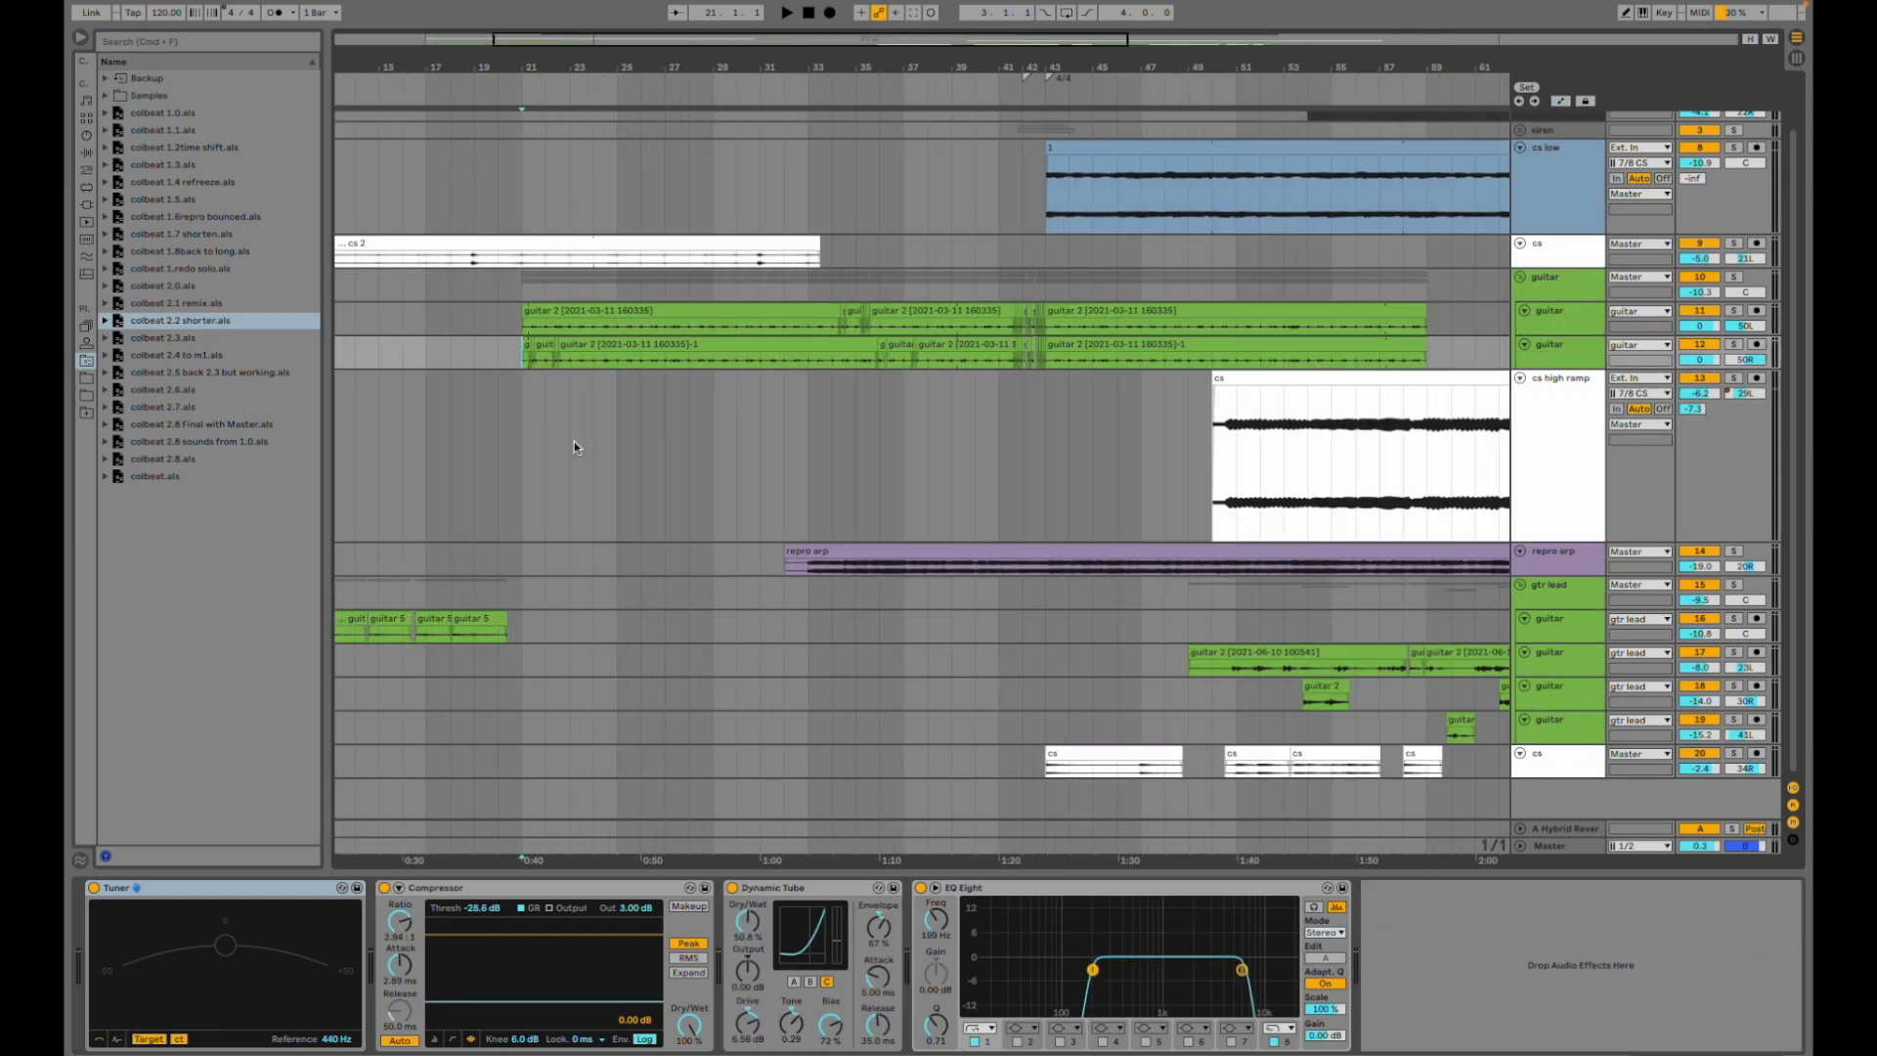
pyautogui.press('space')
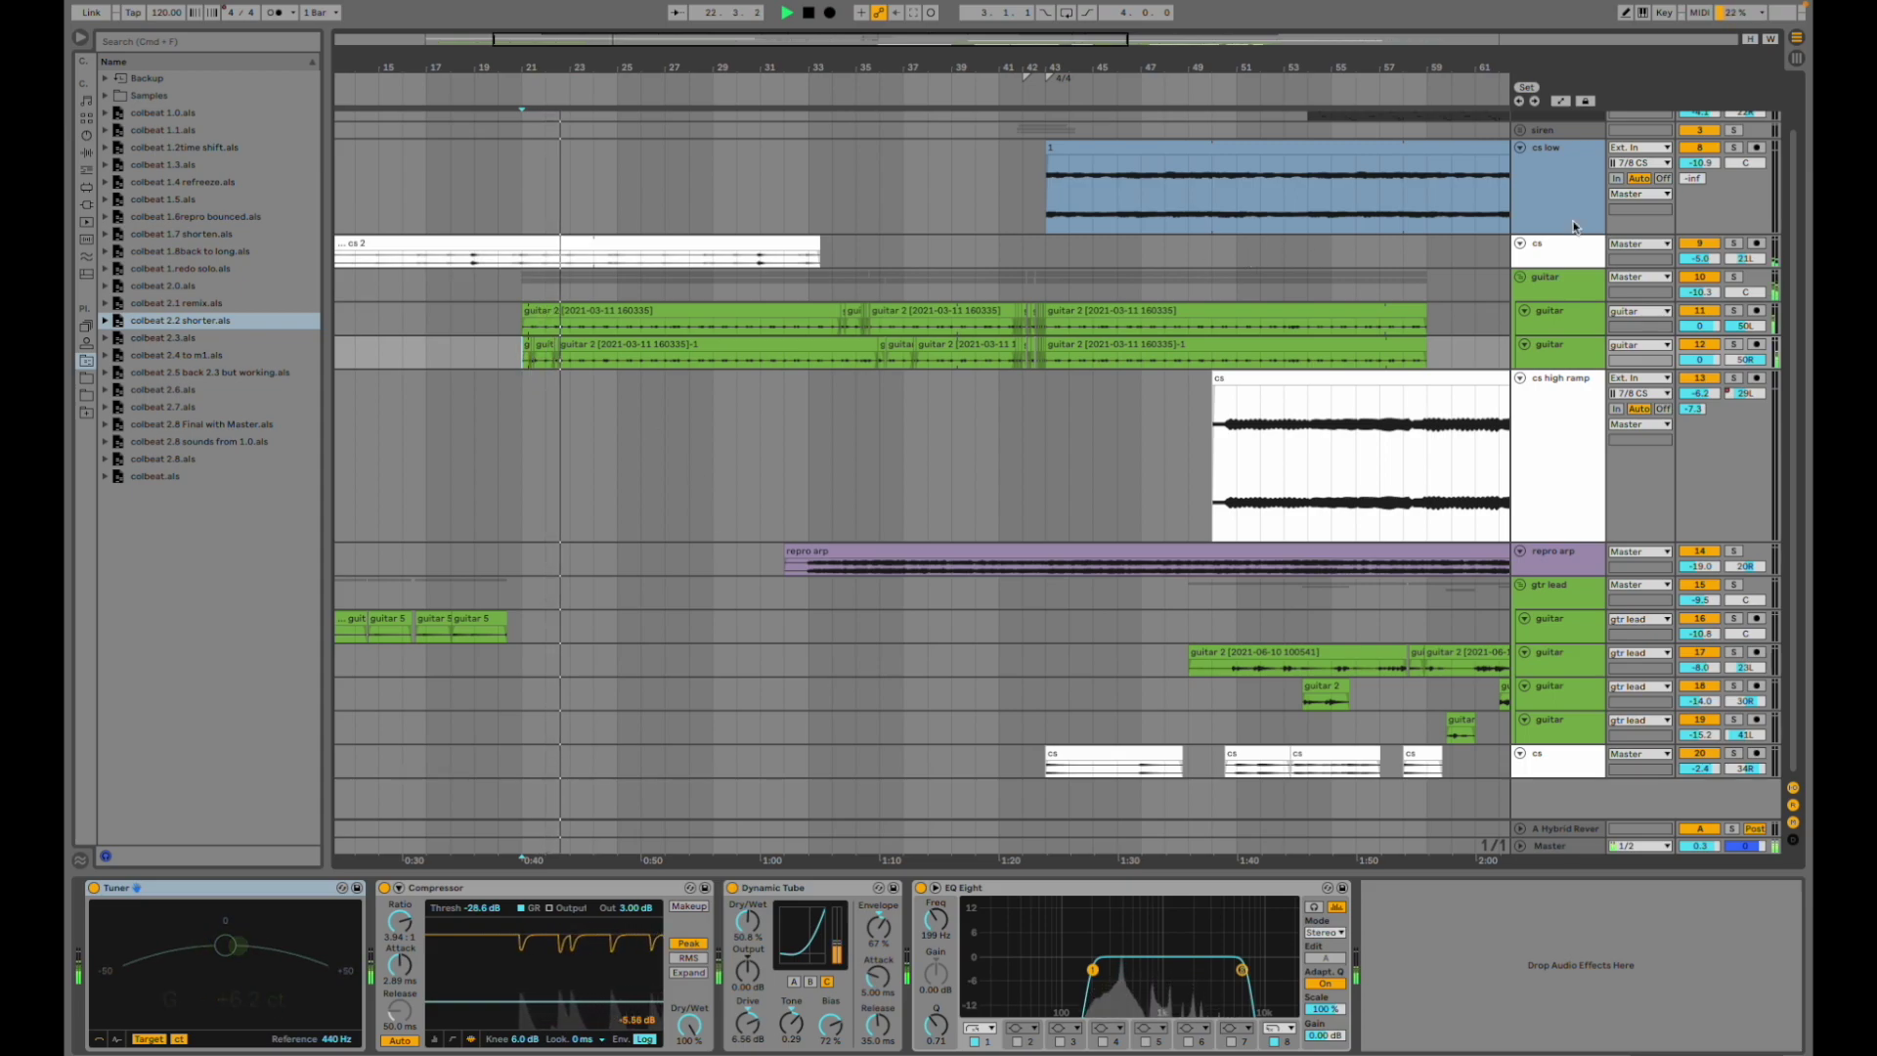
# - Solo the guitar group and examine the edited guitar 2 clips closely between bars 21 and 24
pyautogui.click(1733, 277)
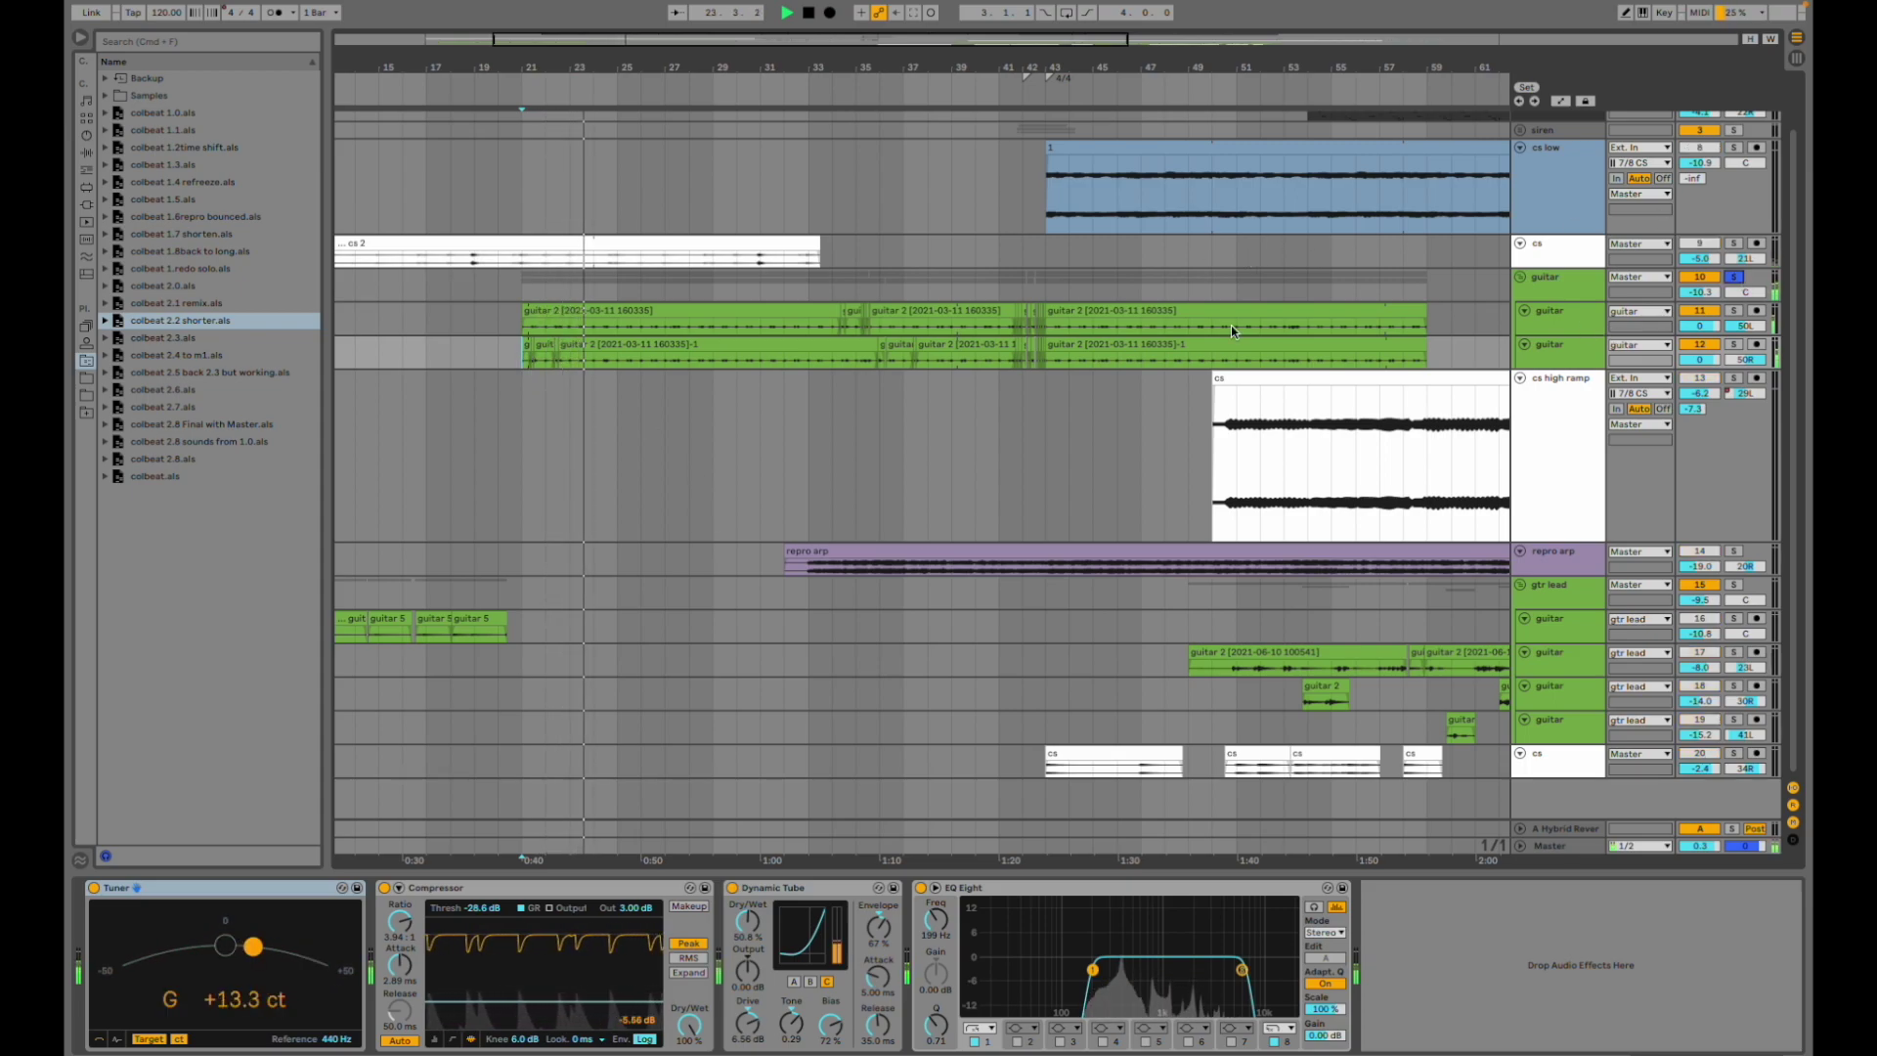
pyautogui.click(599, 361)
pyautogui.press('+')
pyautogui.press('+')
pyautogui.press('+')
pyautogui.press('+')
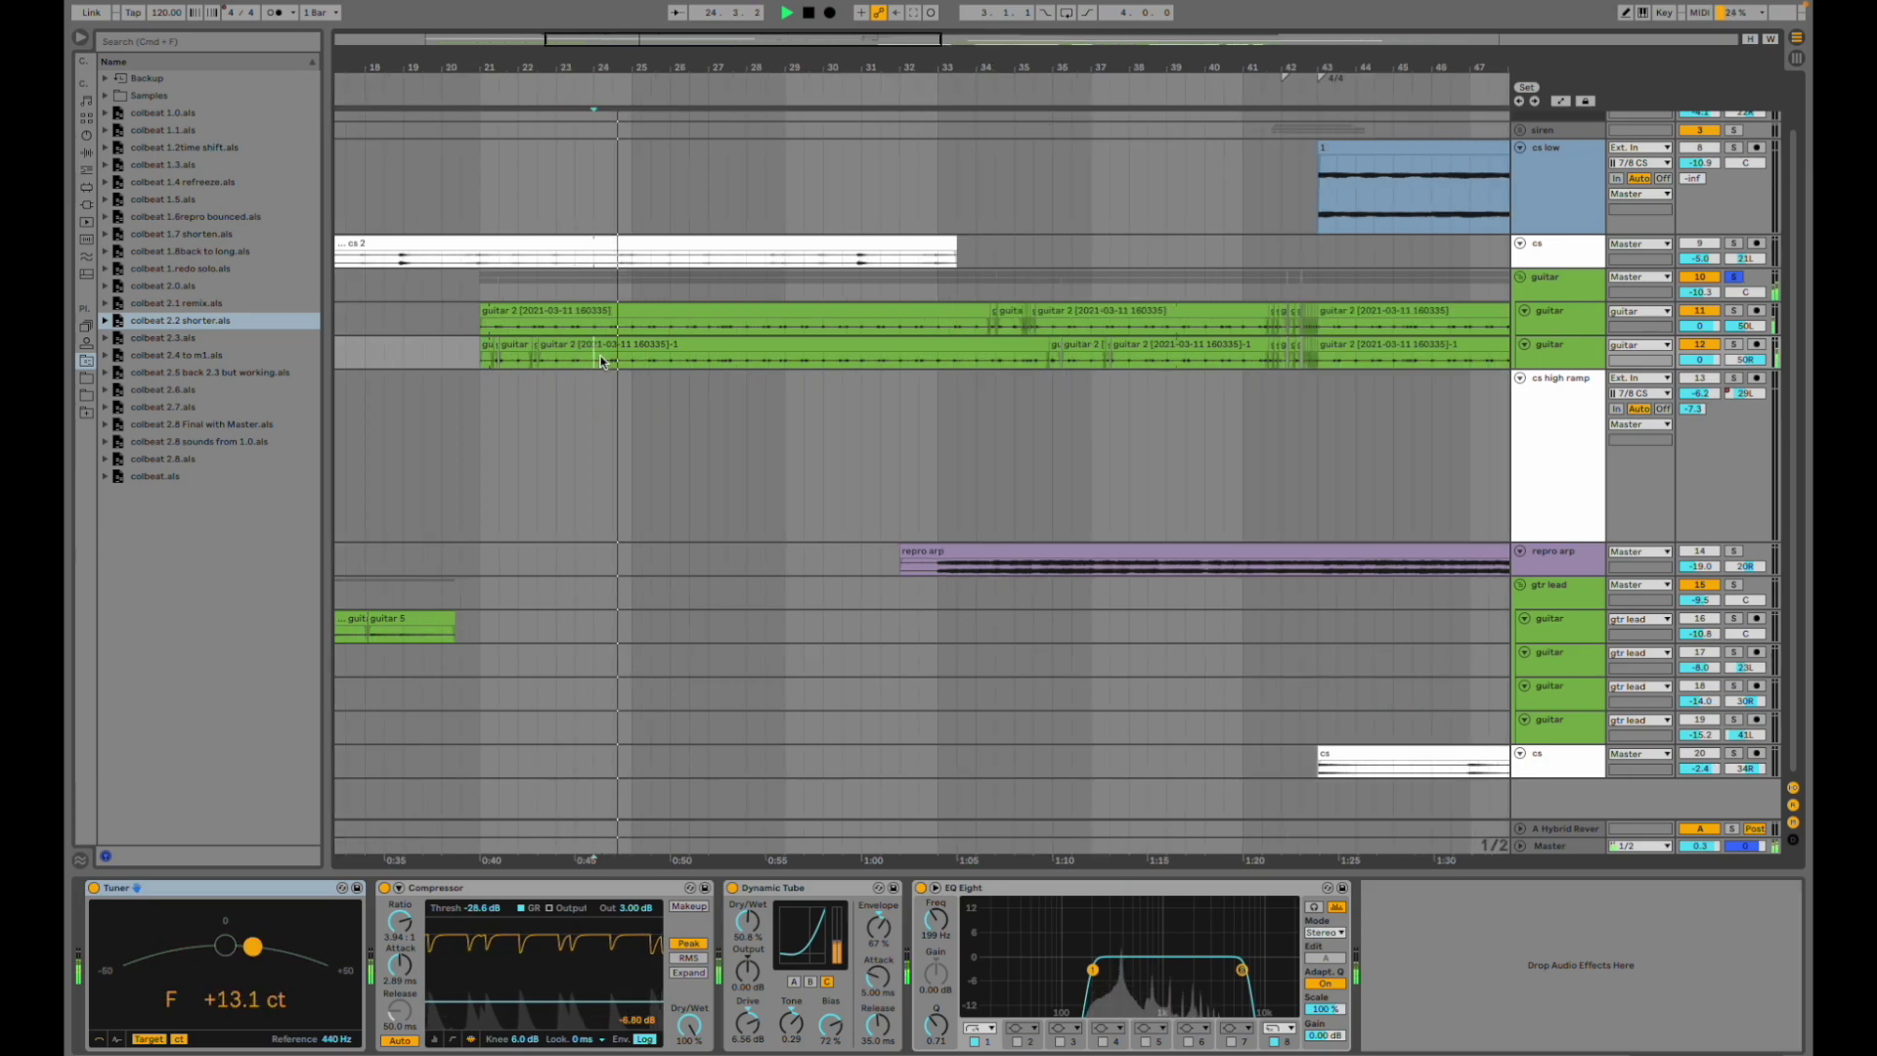
pyautogui.press('+')
pyautogui.hscroll(-8, 628, 346)
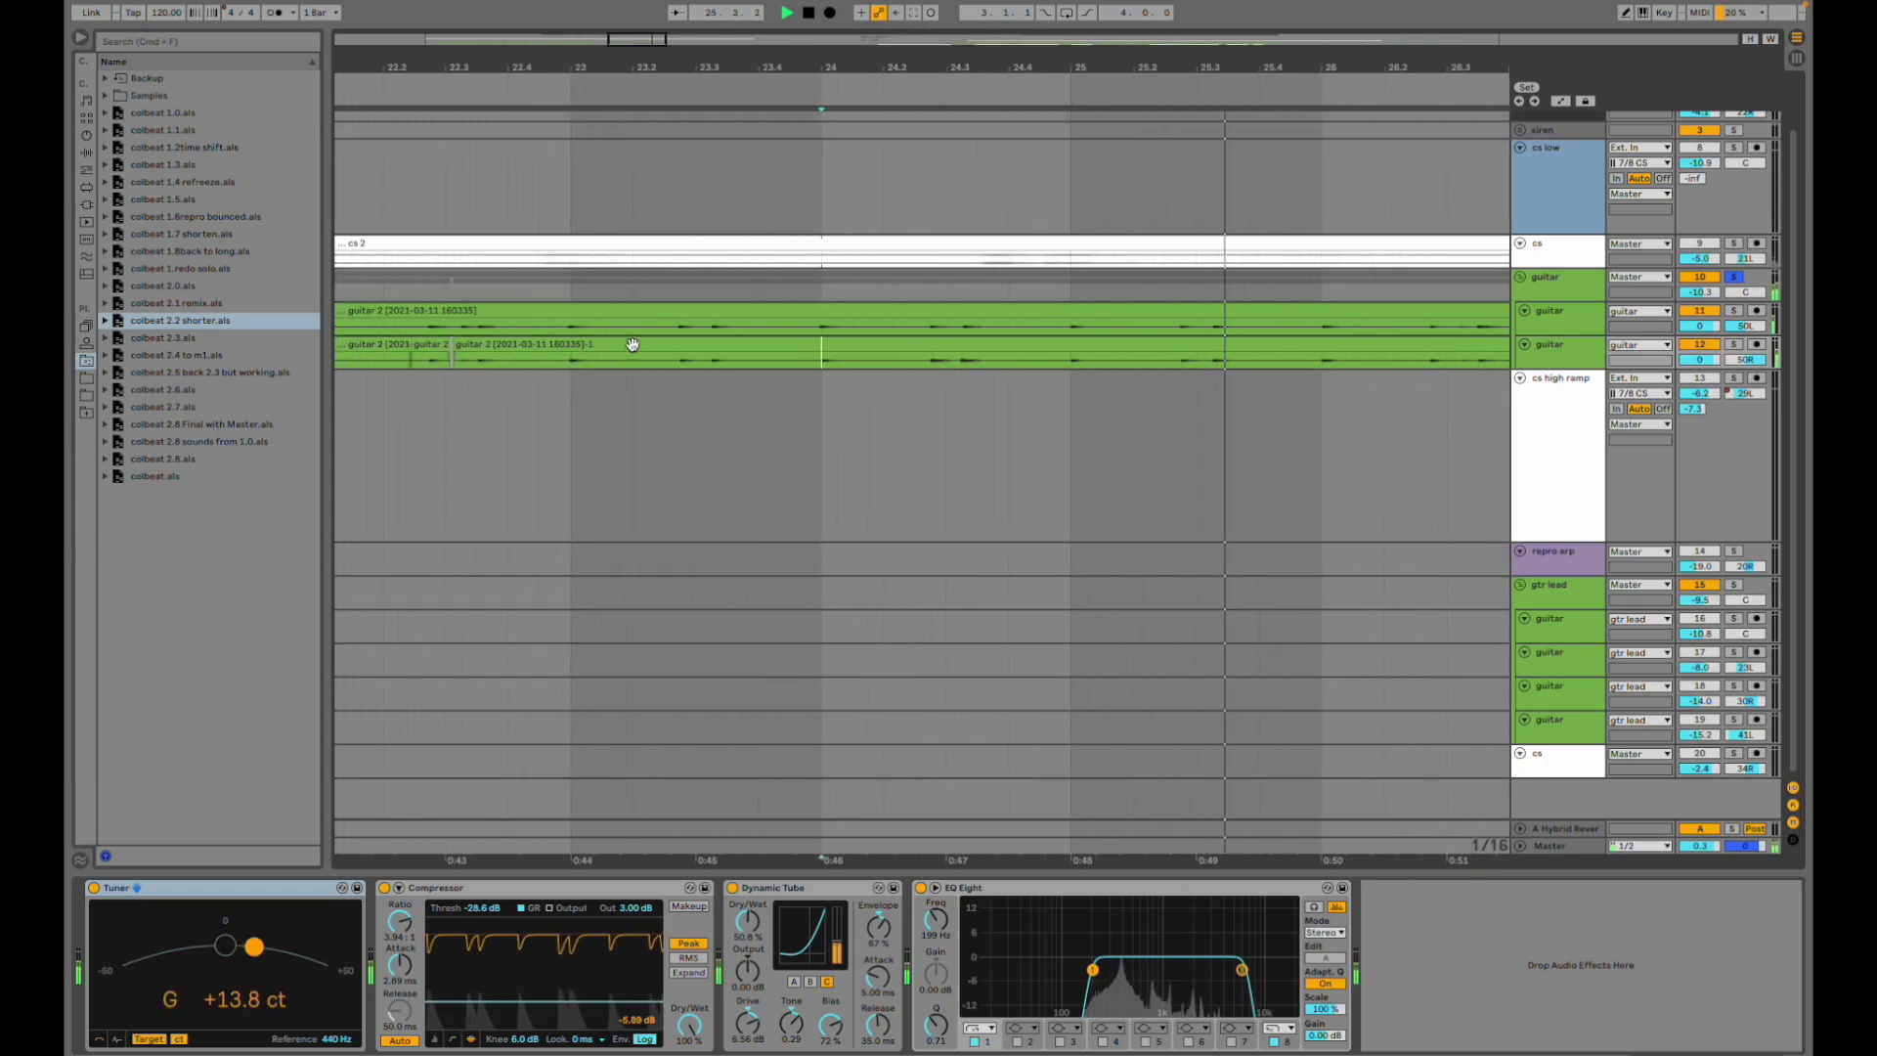
pyautogui.hscroll(-2, 633, 349)
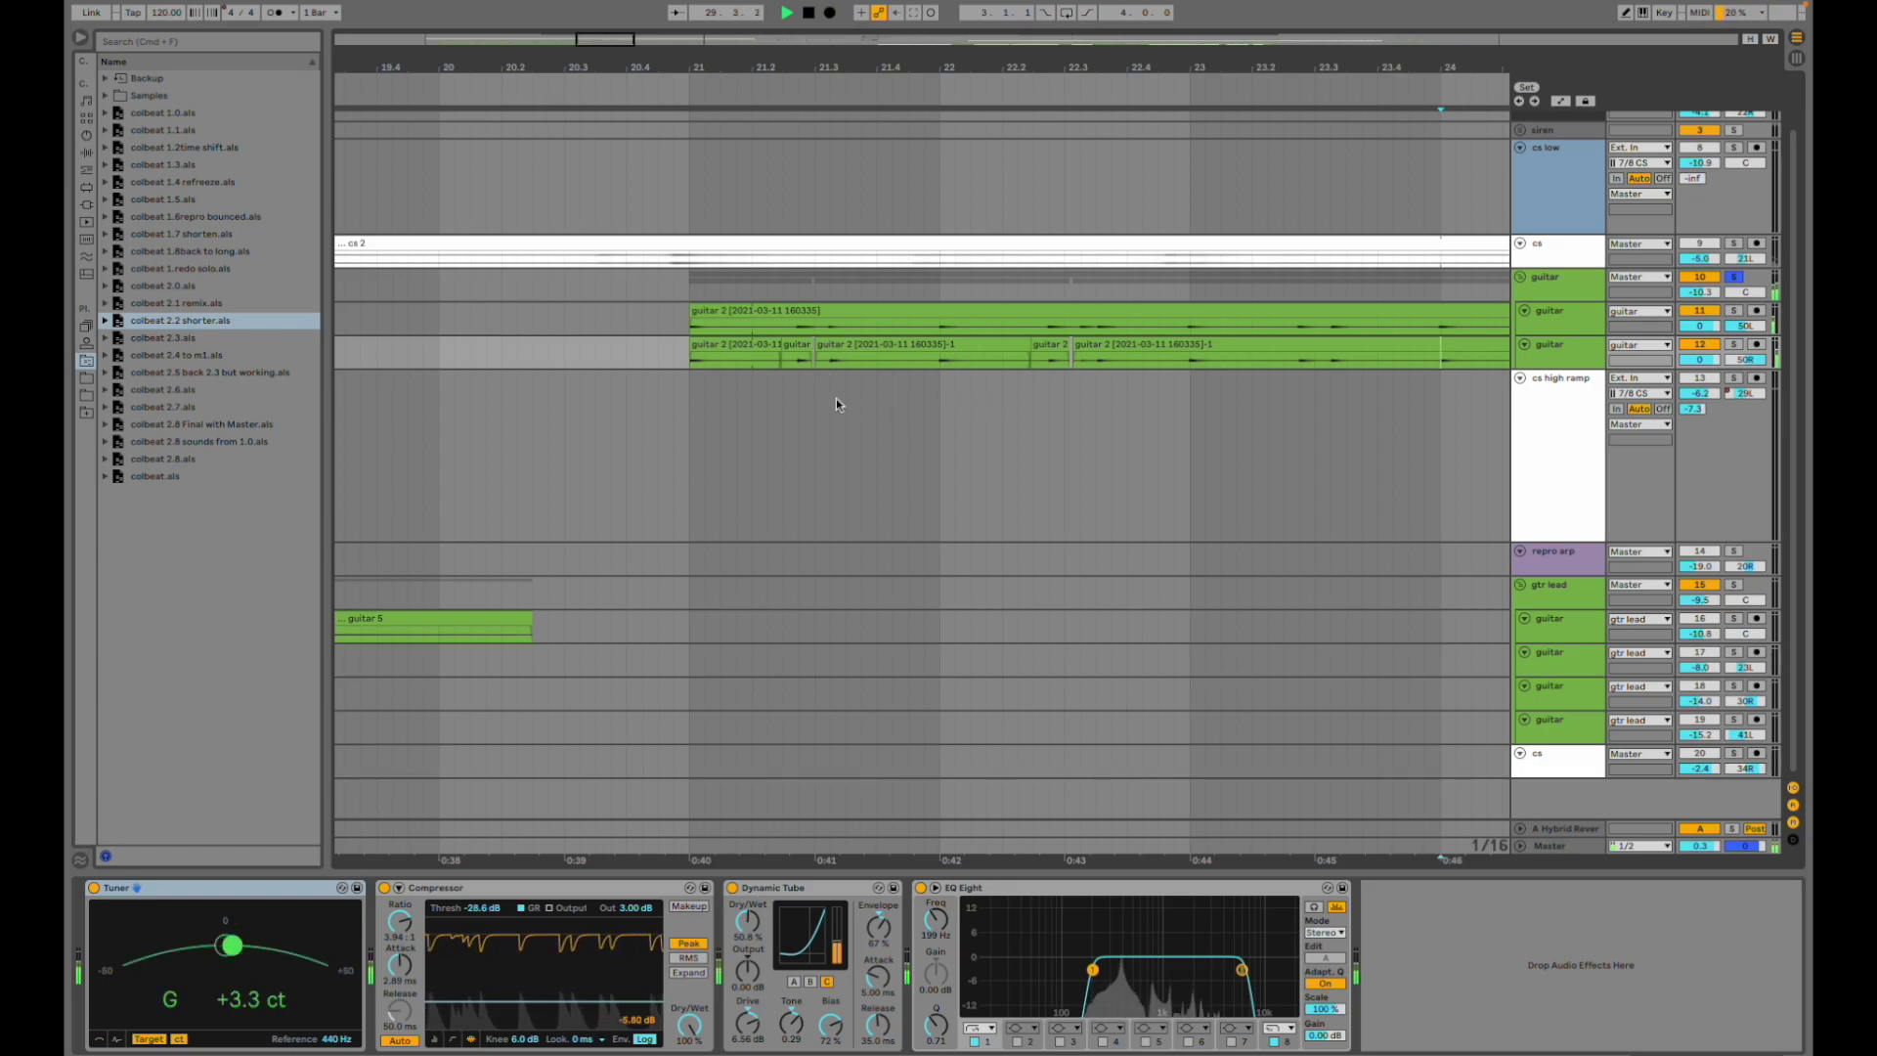
pyautogui.hscroll(10, 796, 381)
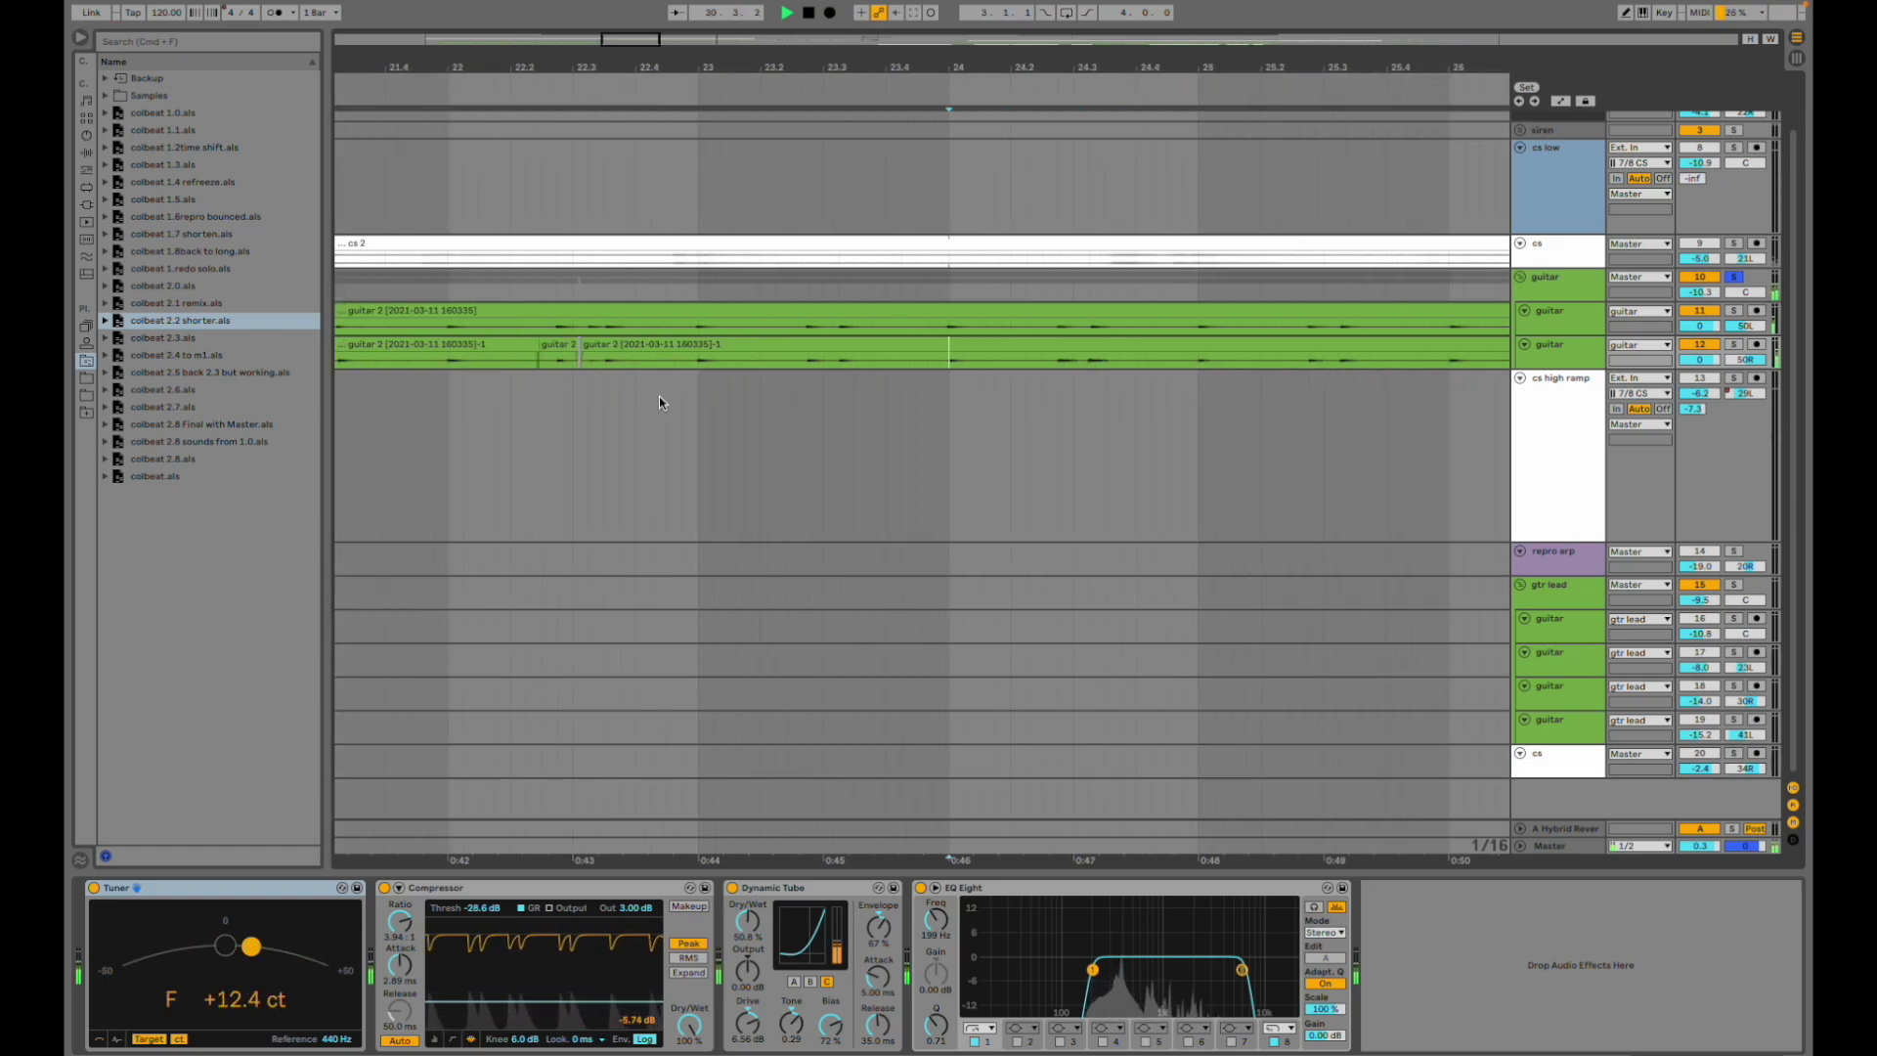
# - Look over the guitar group's further clip edits between bars 34 and 42 with the group still soloed
pyautogui.press('-')
pyautogui.press('-')
pyautogui.press('-')
pyautogui.hscroll(11, 881, 466)
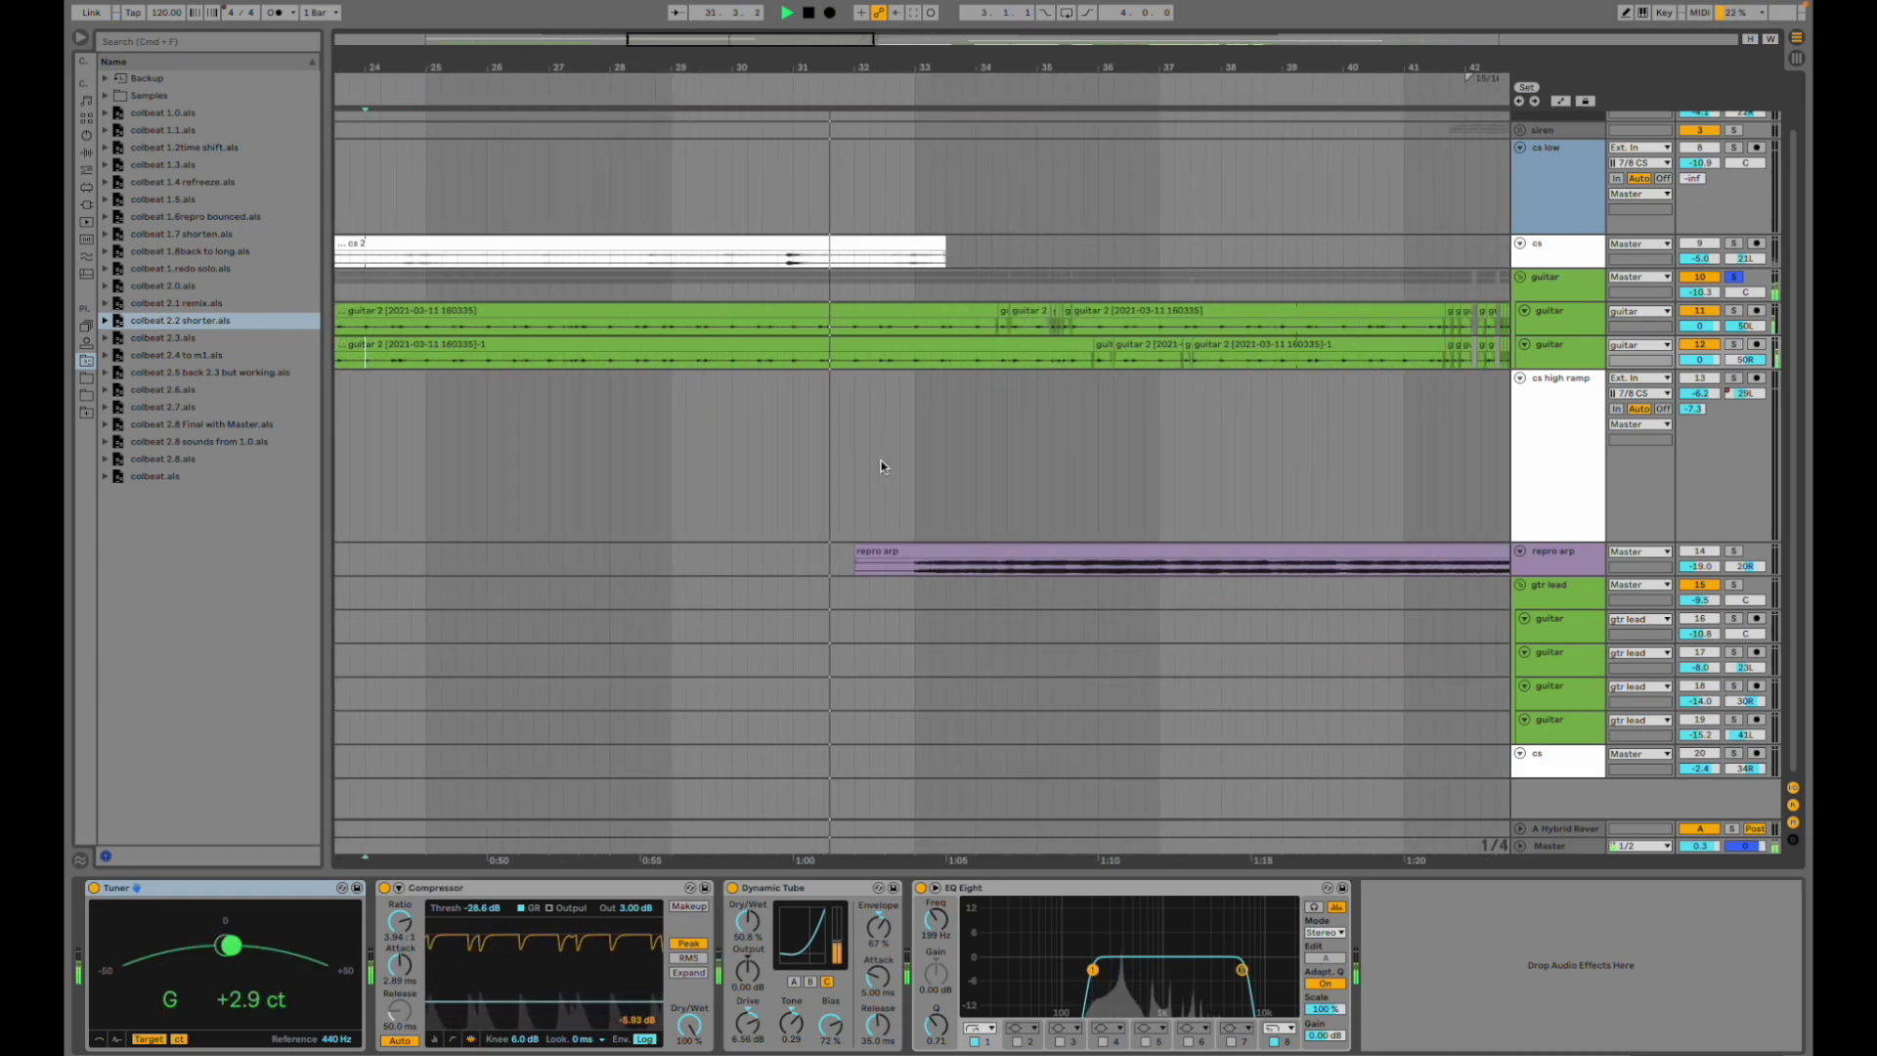
# - Follow the playing arrangement from bar 24 past the end marker and look over the cs high ramp, repro arp and gtr lead clips
pyautogui.hscroll(10, 1161, 461)
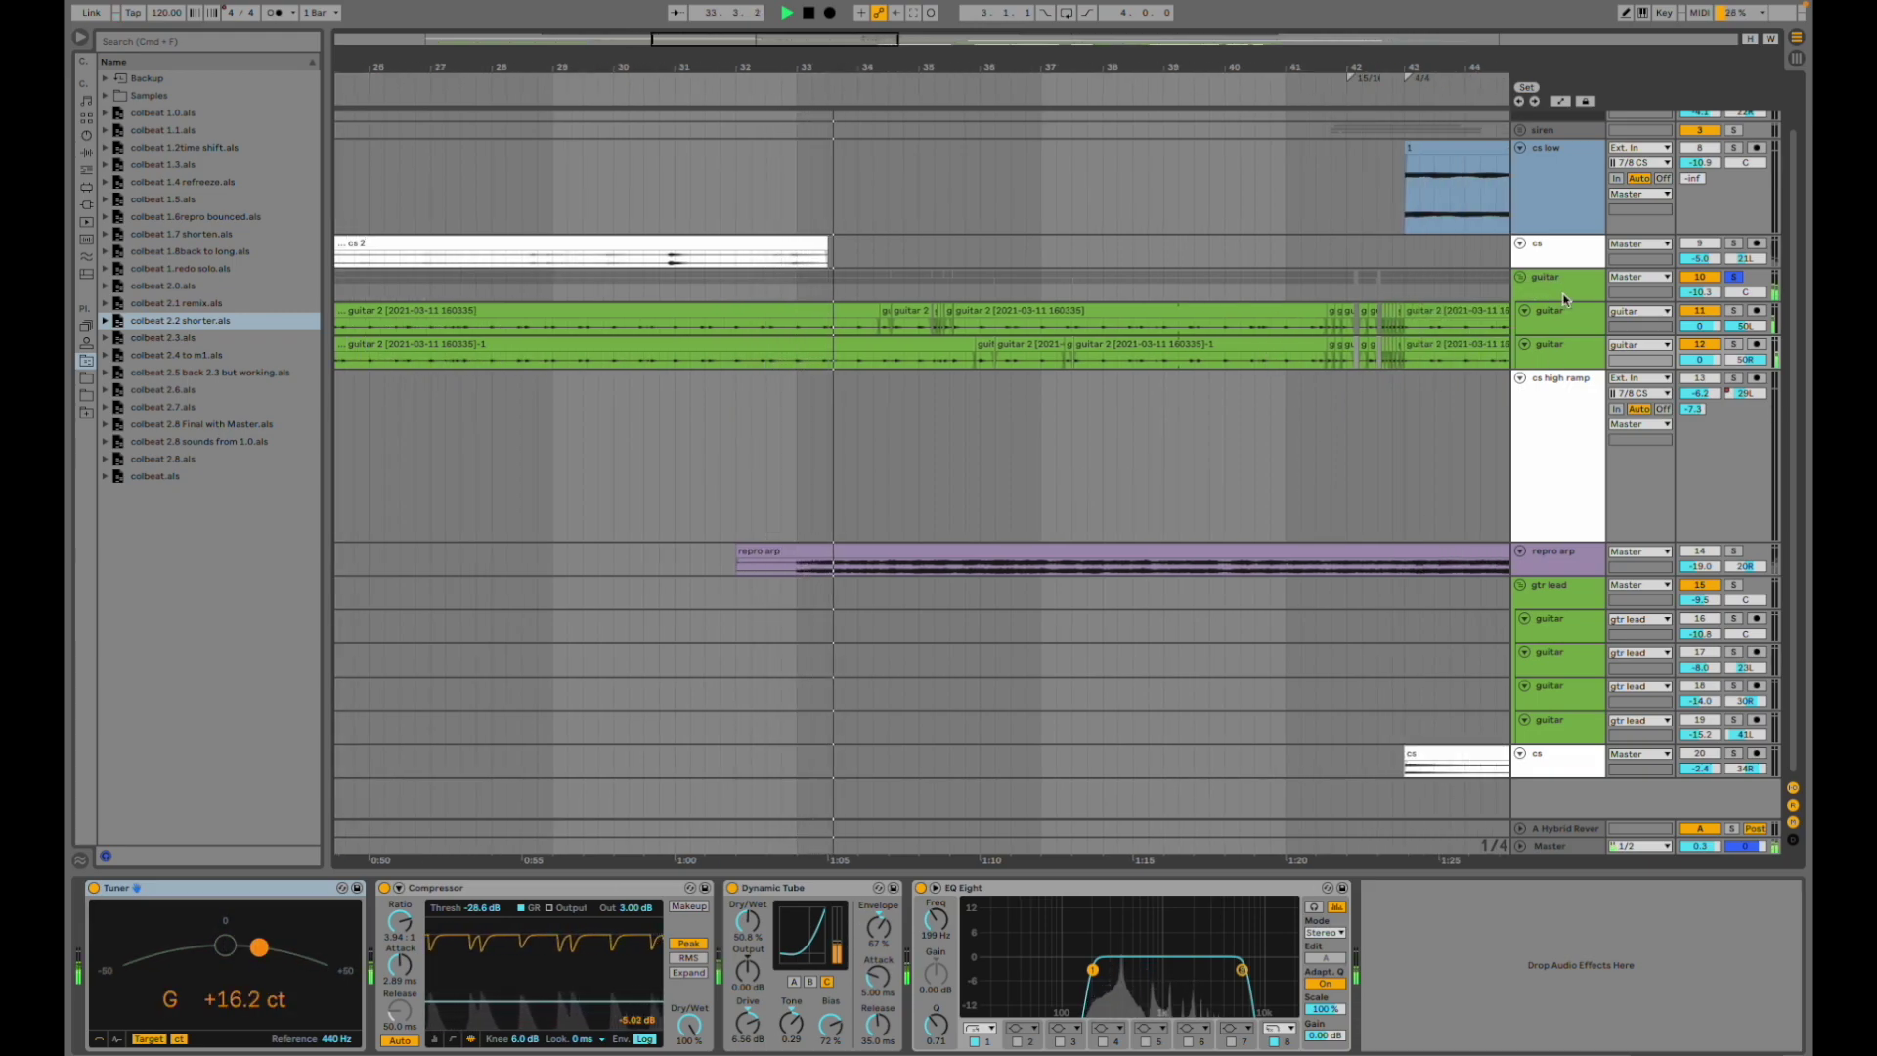
pyautogui.hscroll(7, 1415, 364)
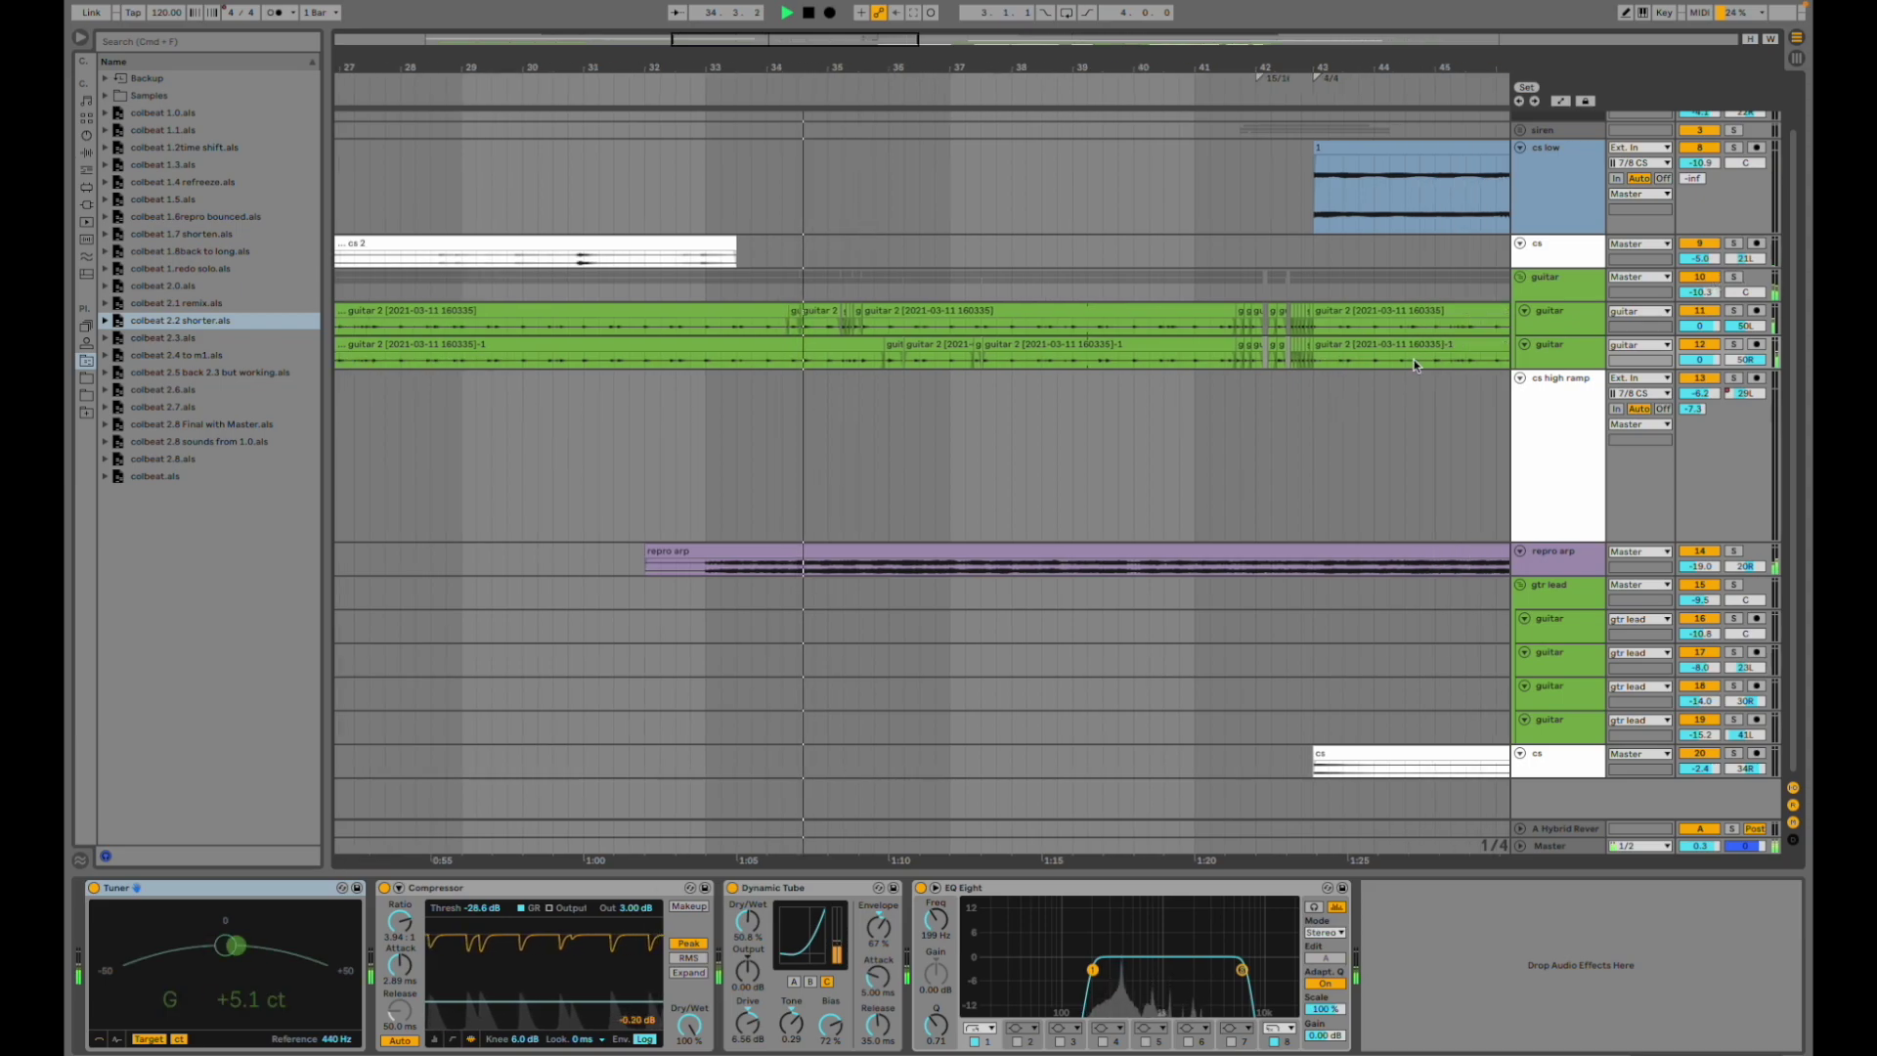
pyautogui.hscroll(10, 1414, 364)
pyautogui.click(1259, 478)
pyautogui.scroll(-5, 1259, 478)
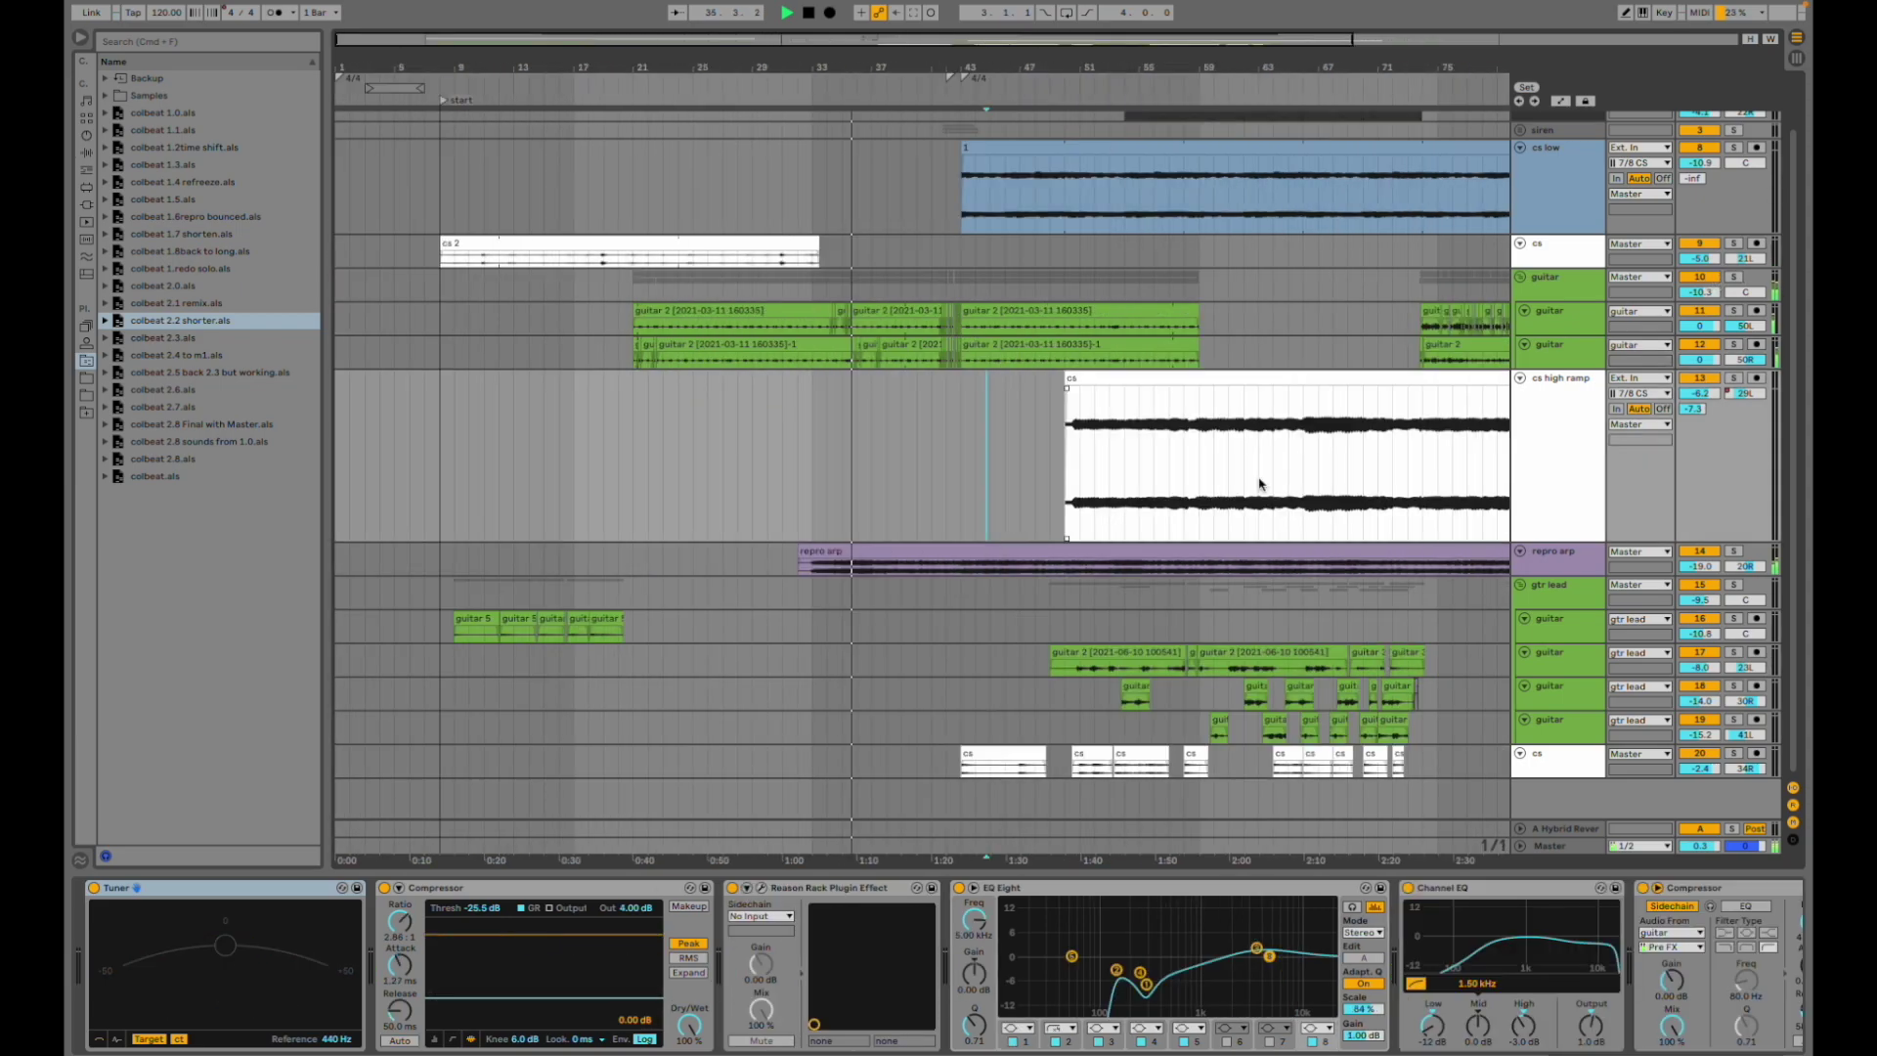
pyautogui.hscroll(15, 1245, 496)
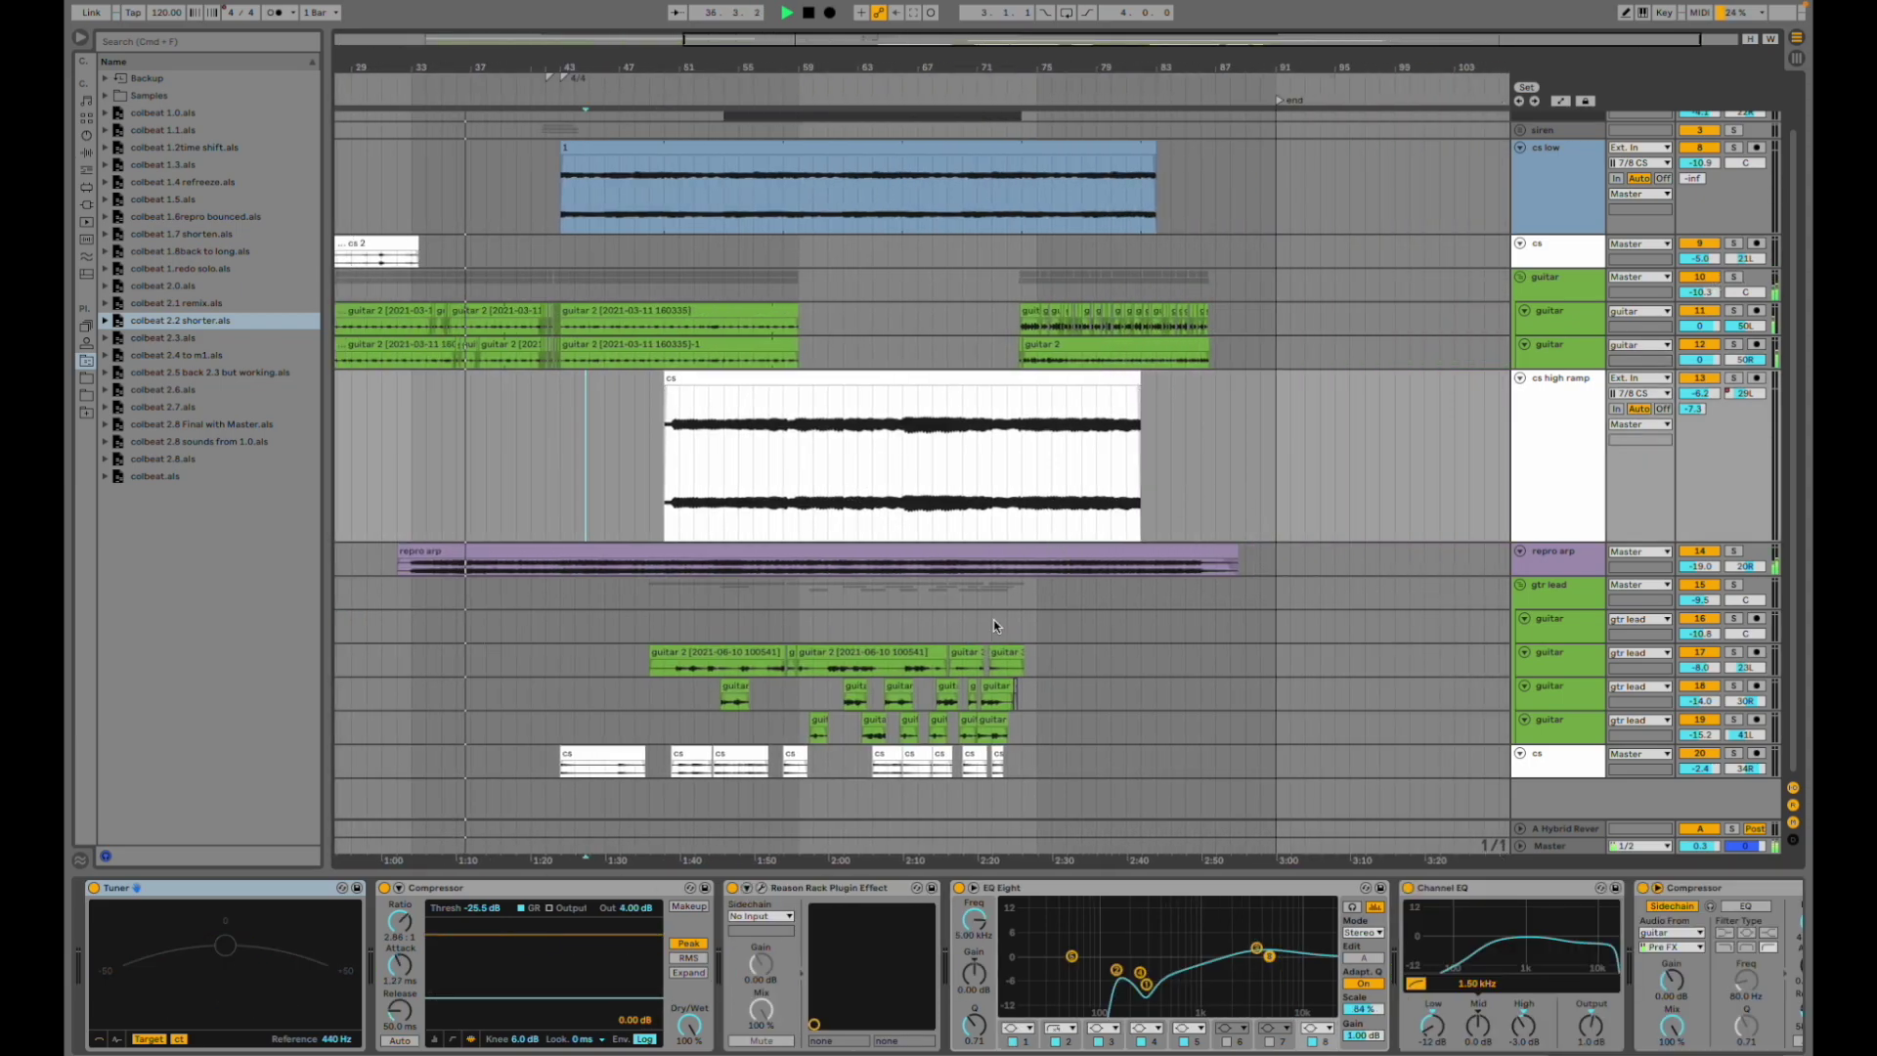
pyautogui.scroll(3, 720, 467)
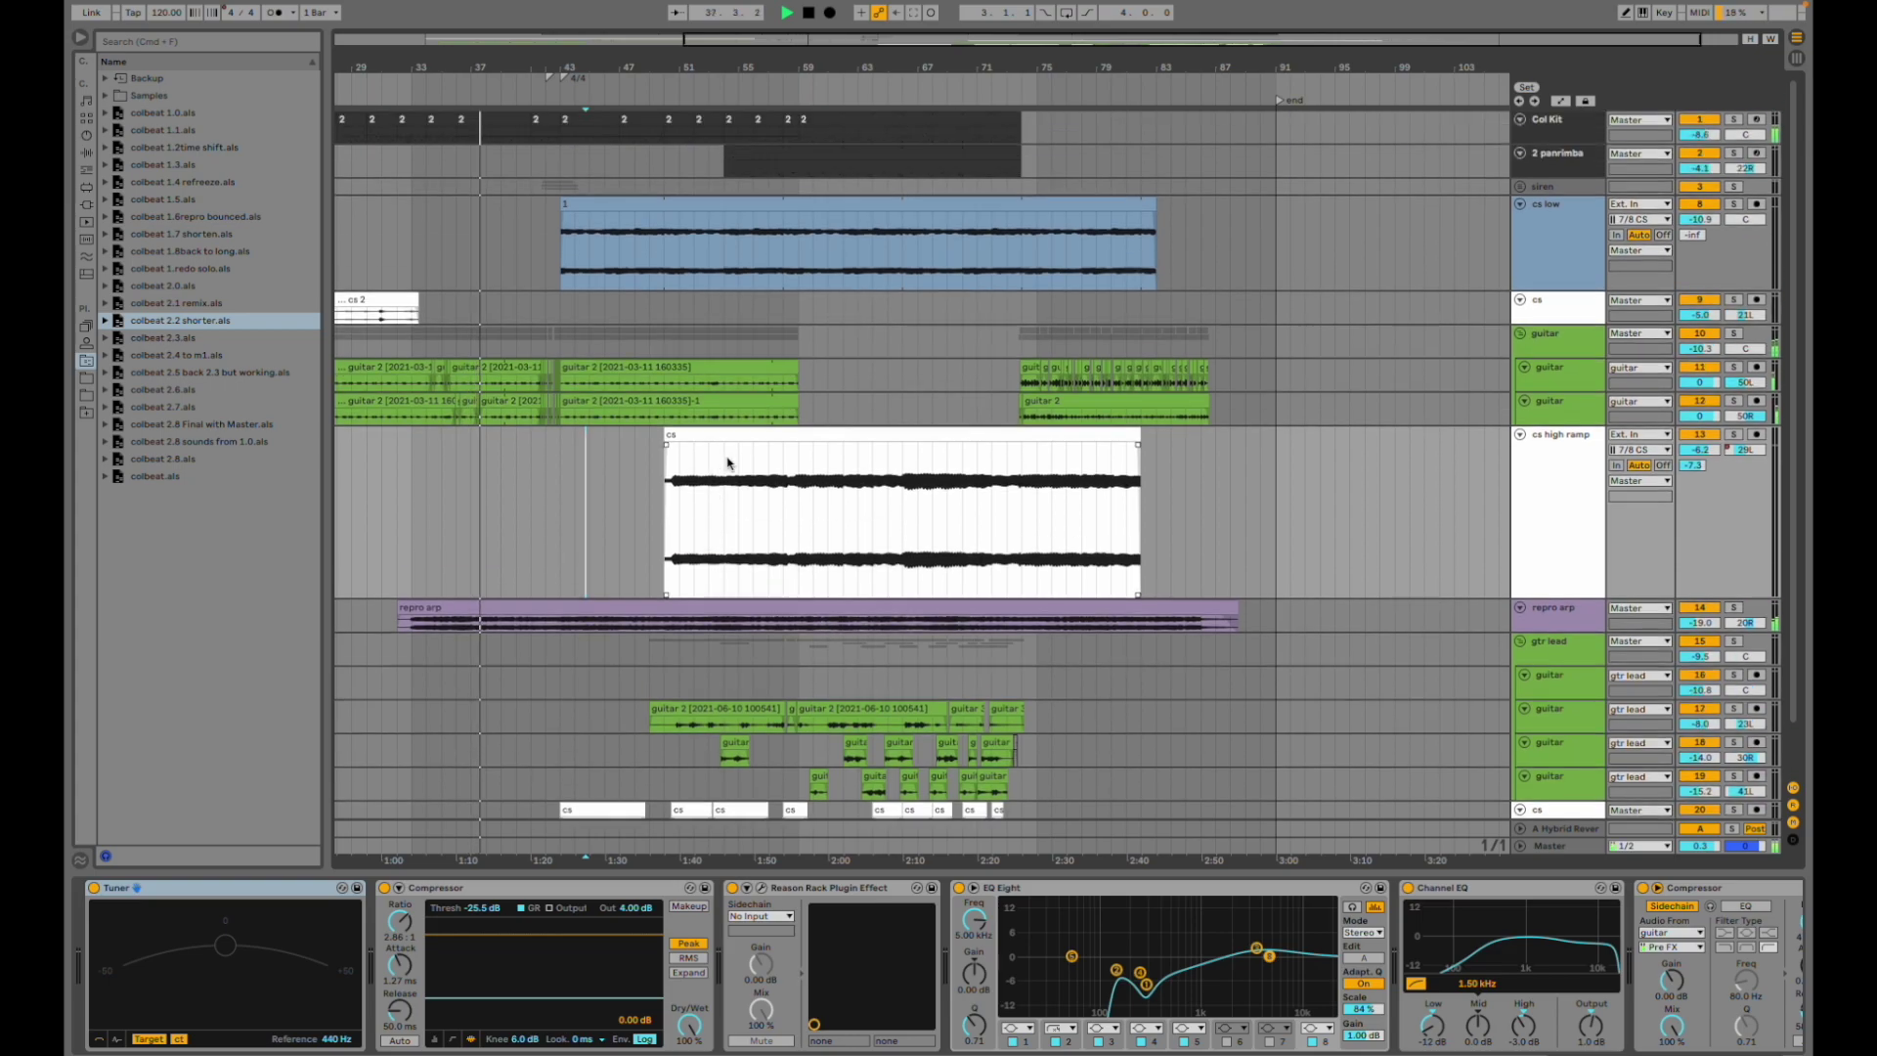
# - Play the section from near bar 49, where the gtr lead clips start, and view the device chain of its second guitar track
pyautogui.click(992, 379)
pyautogui.press('space')
pyautogui.press('space')
pyautogui.click(674, 692)
pyautogui.press('space')
pyautogui.press('space')
pyautogui.scroll(-2, 817, 616)
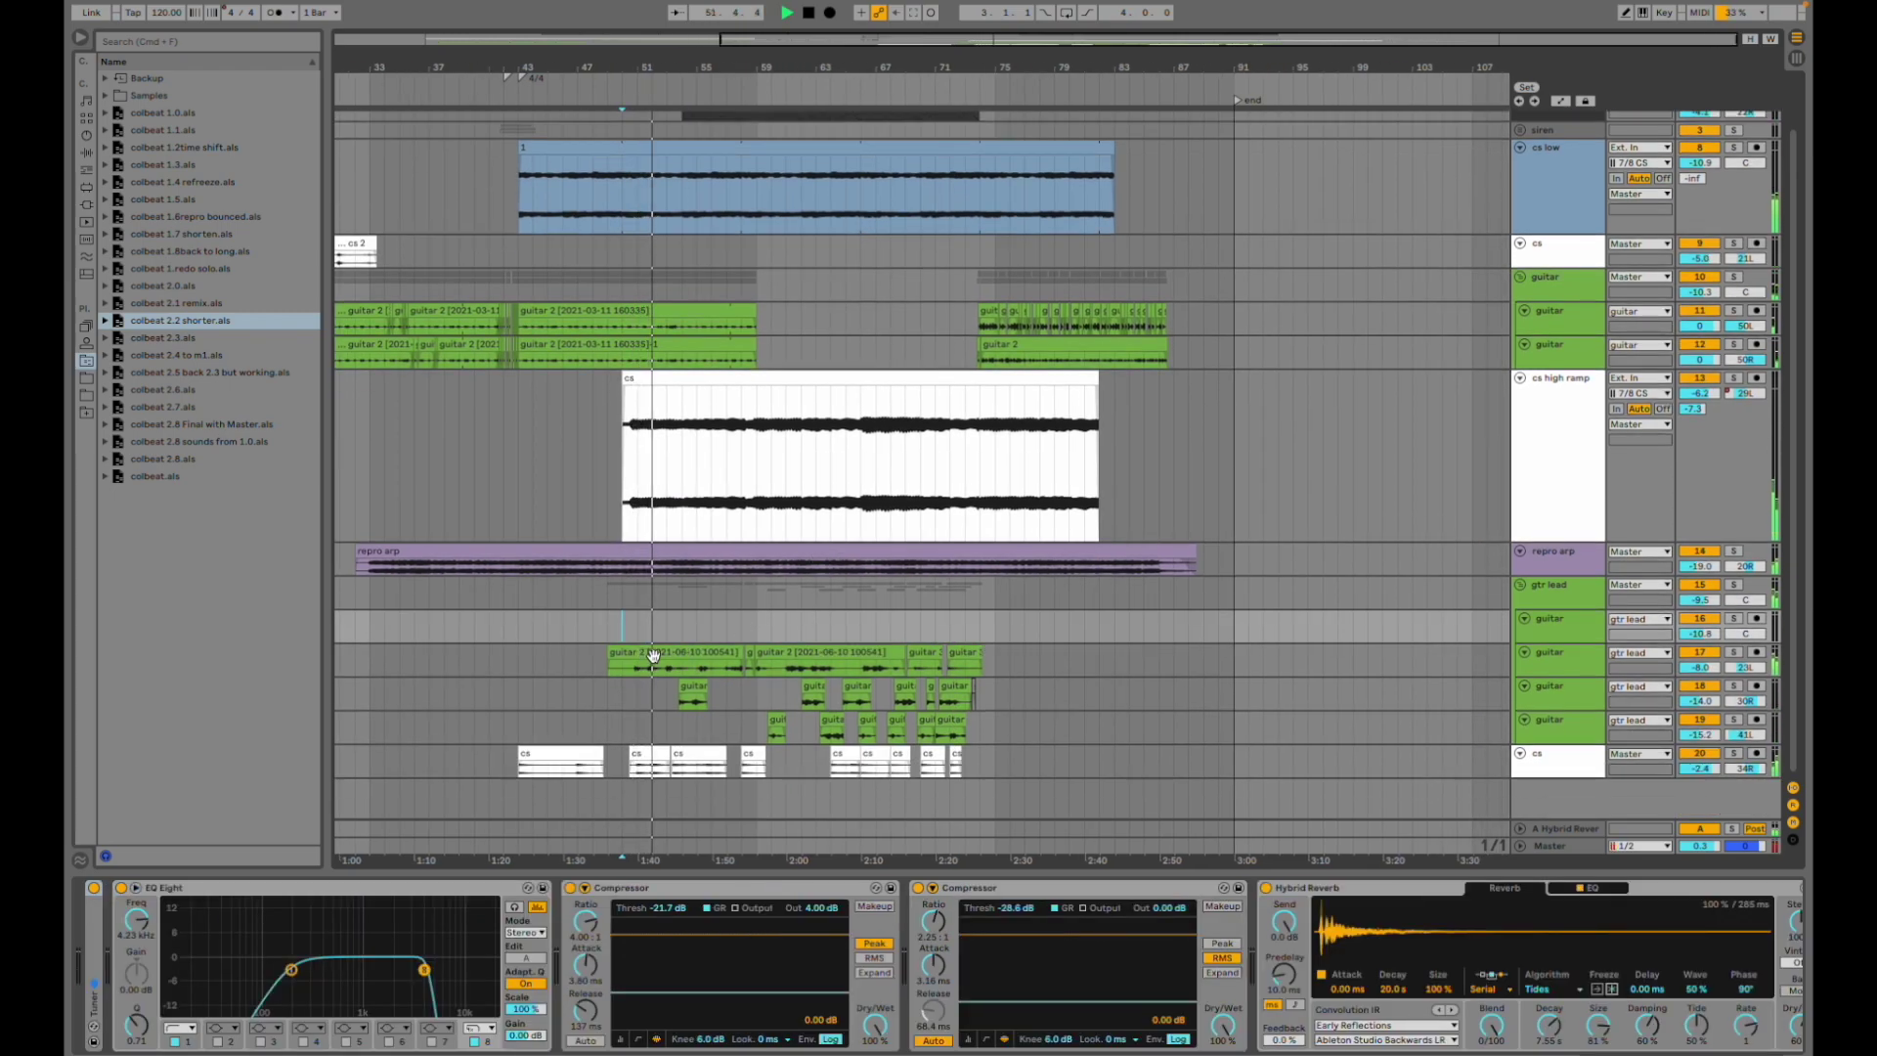
pyautogui.click(593, 663)
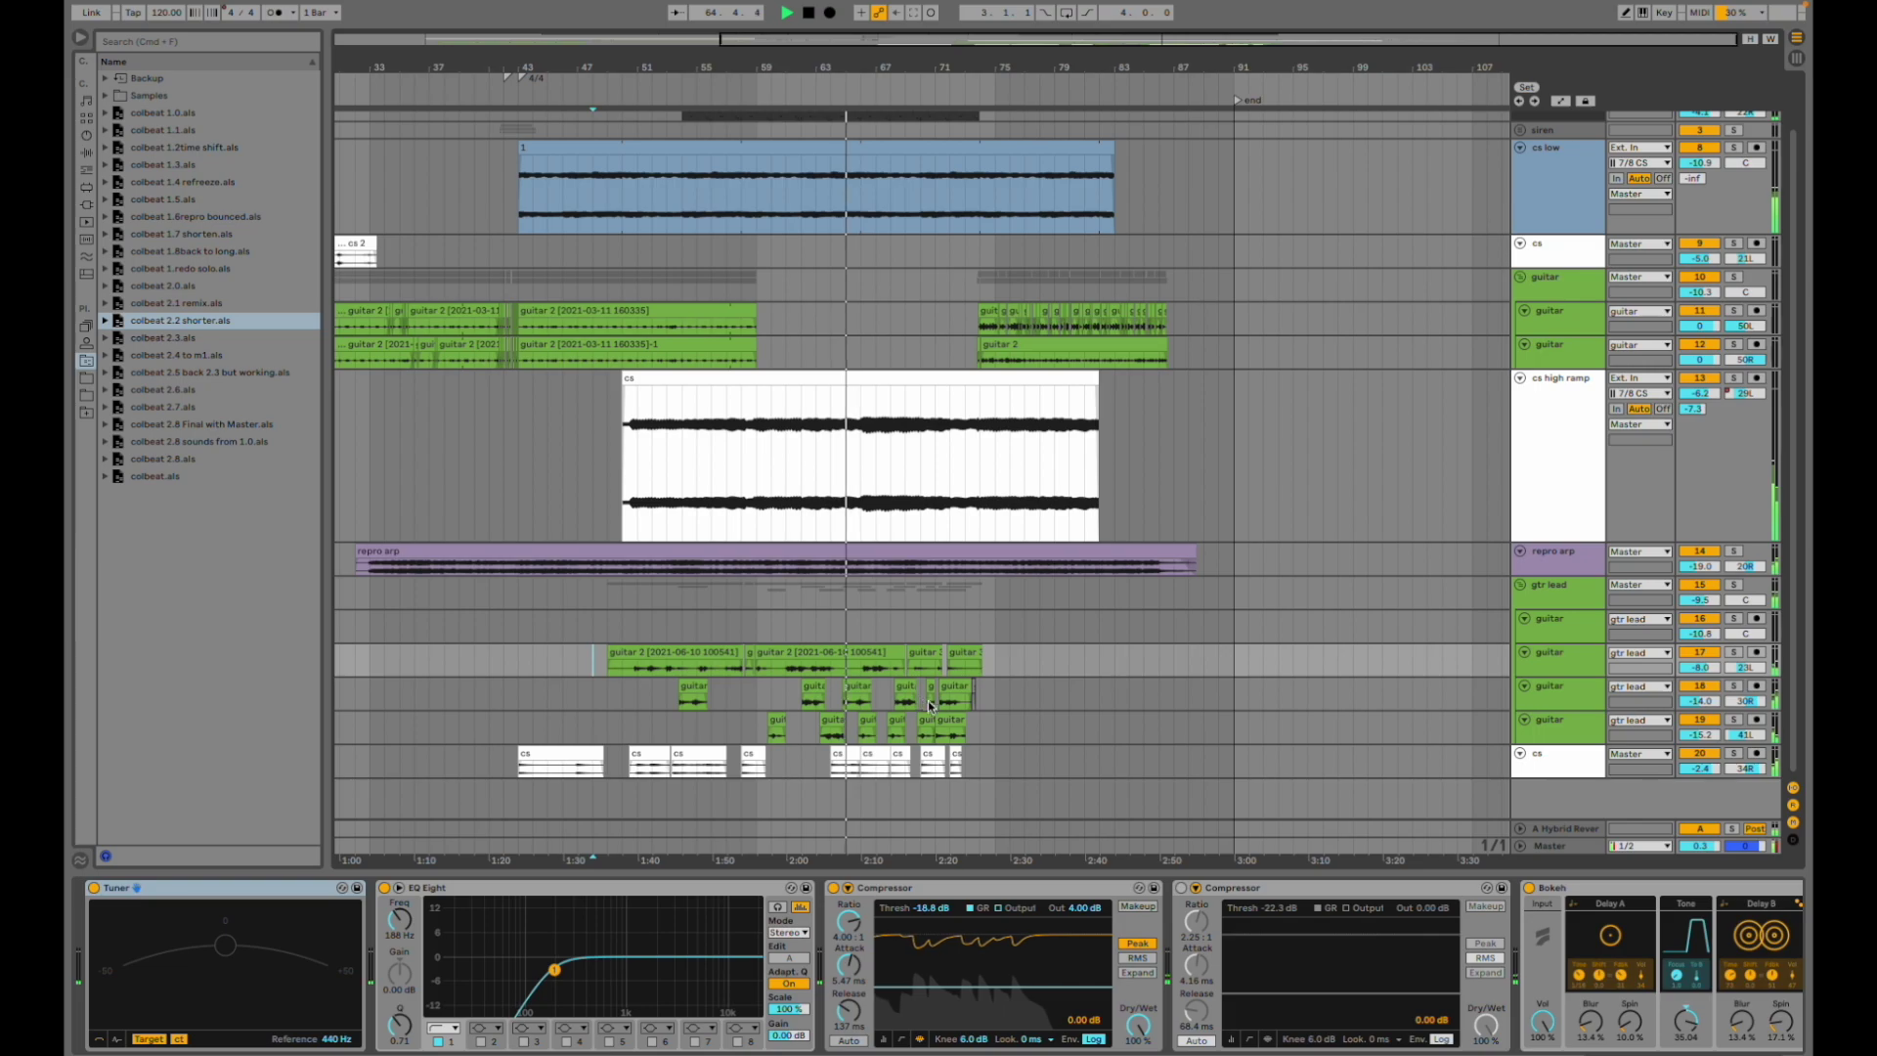
# - Examine the lower cs track's devices and clips alongside the gtr lead edits from bar 55 onward, through to the song's end
pyautogui.click(894, 777)
pyautogui.scroll(3, 878, 776)
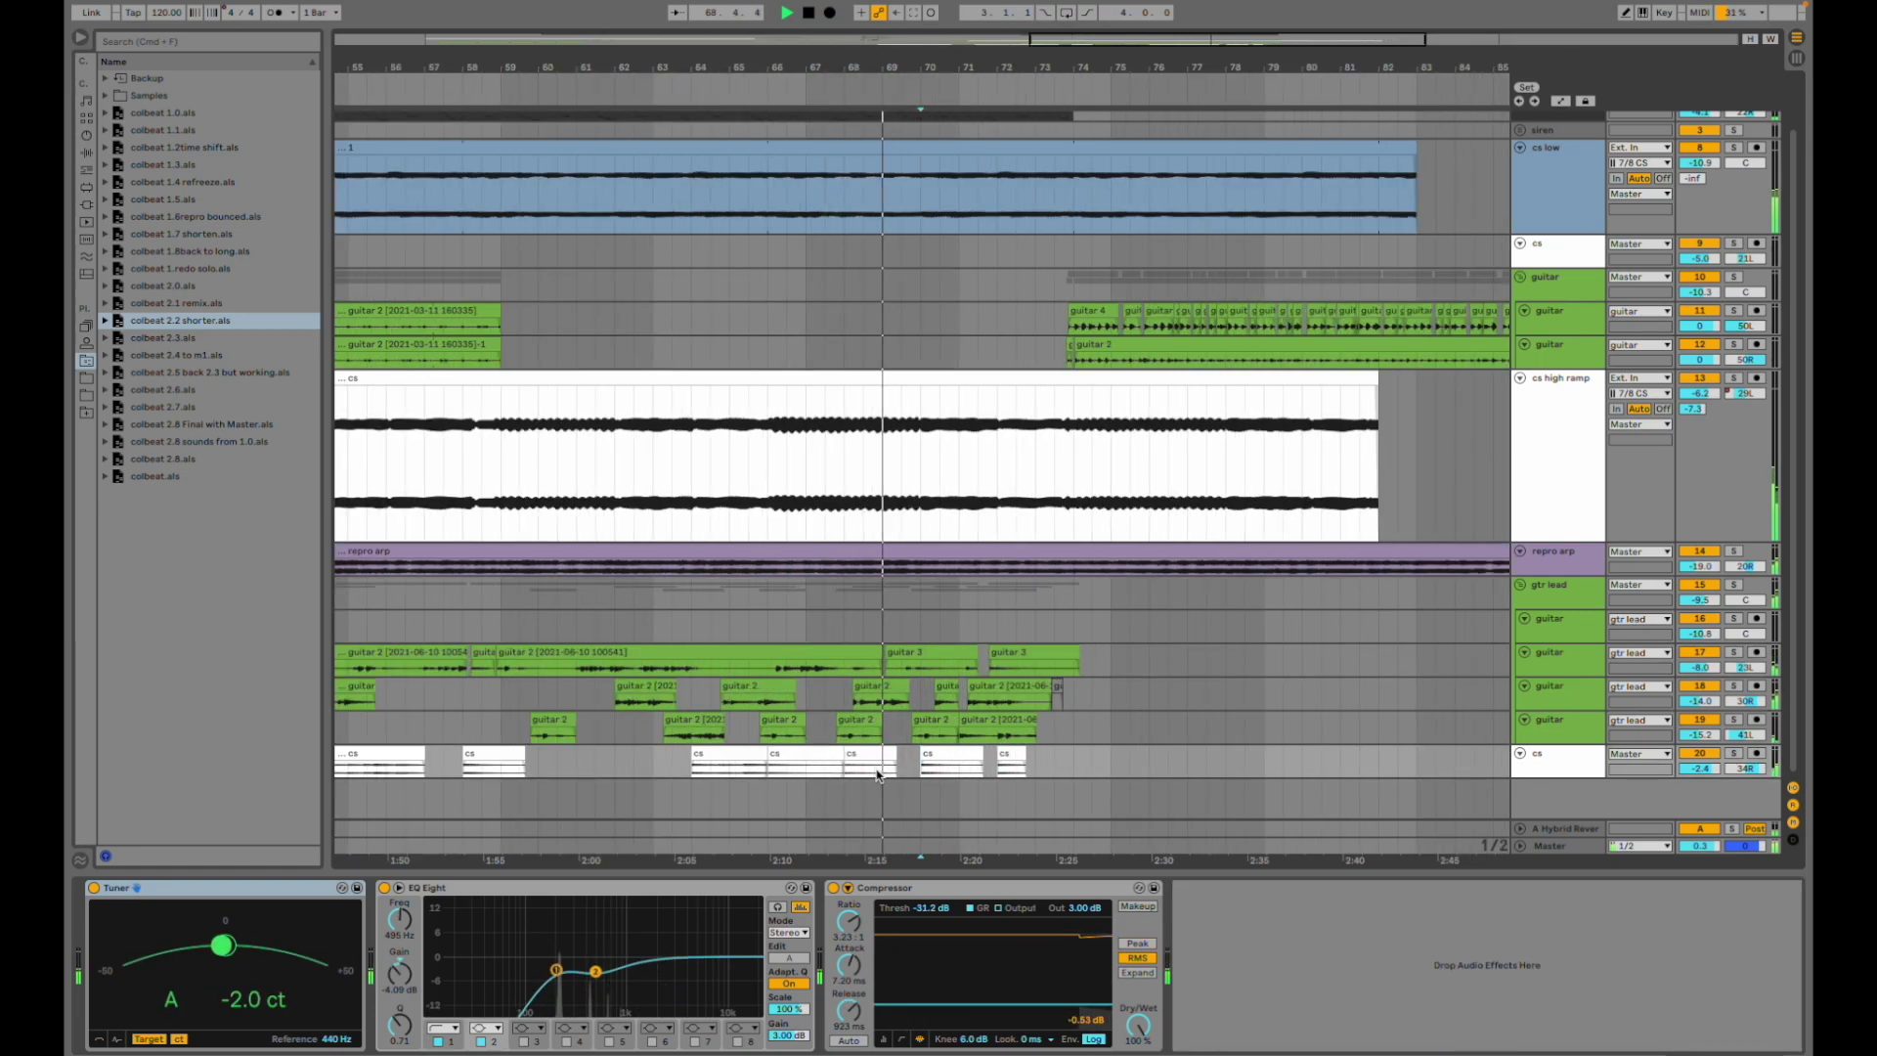
pyautogui.scroll(2, 878, 775)
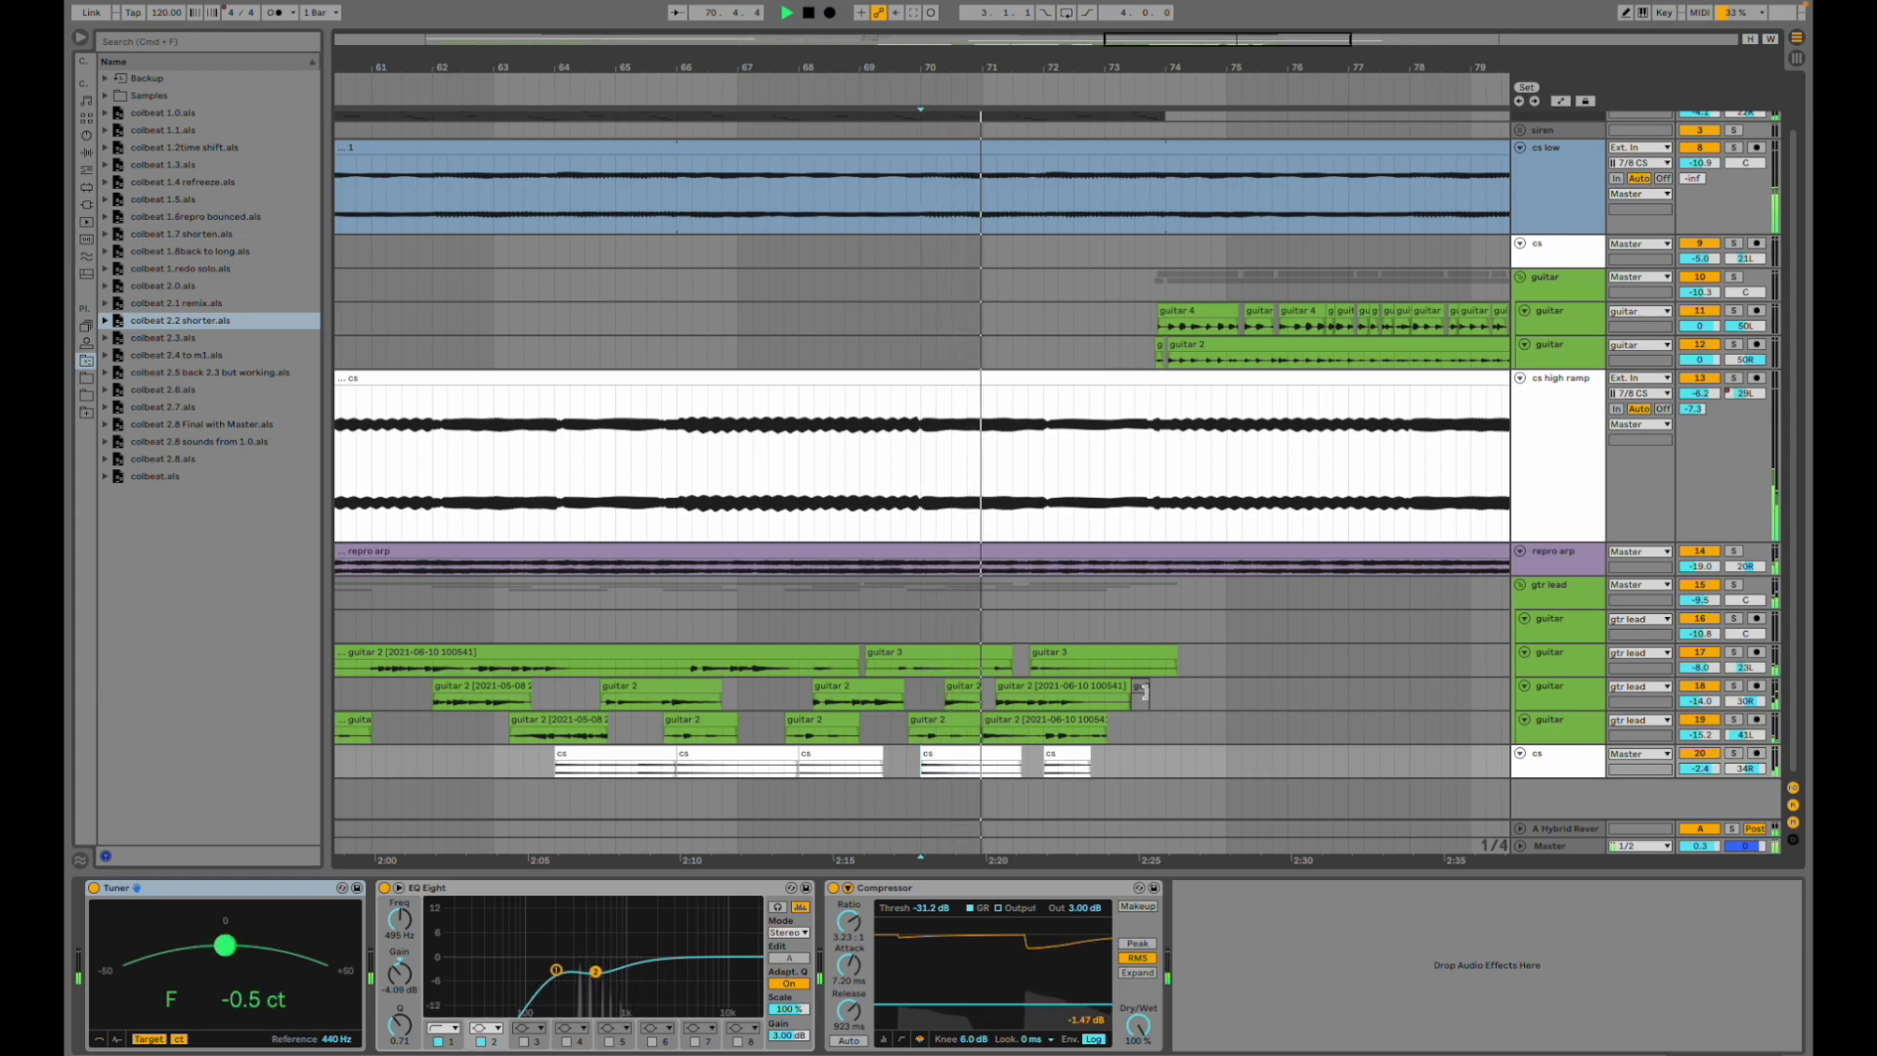
pyautogui.hscroll(5, 1059, 660)
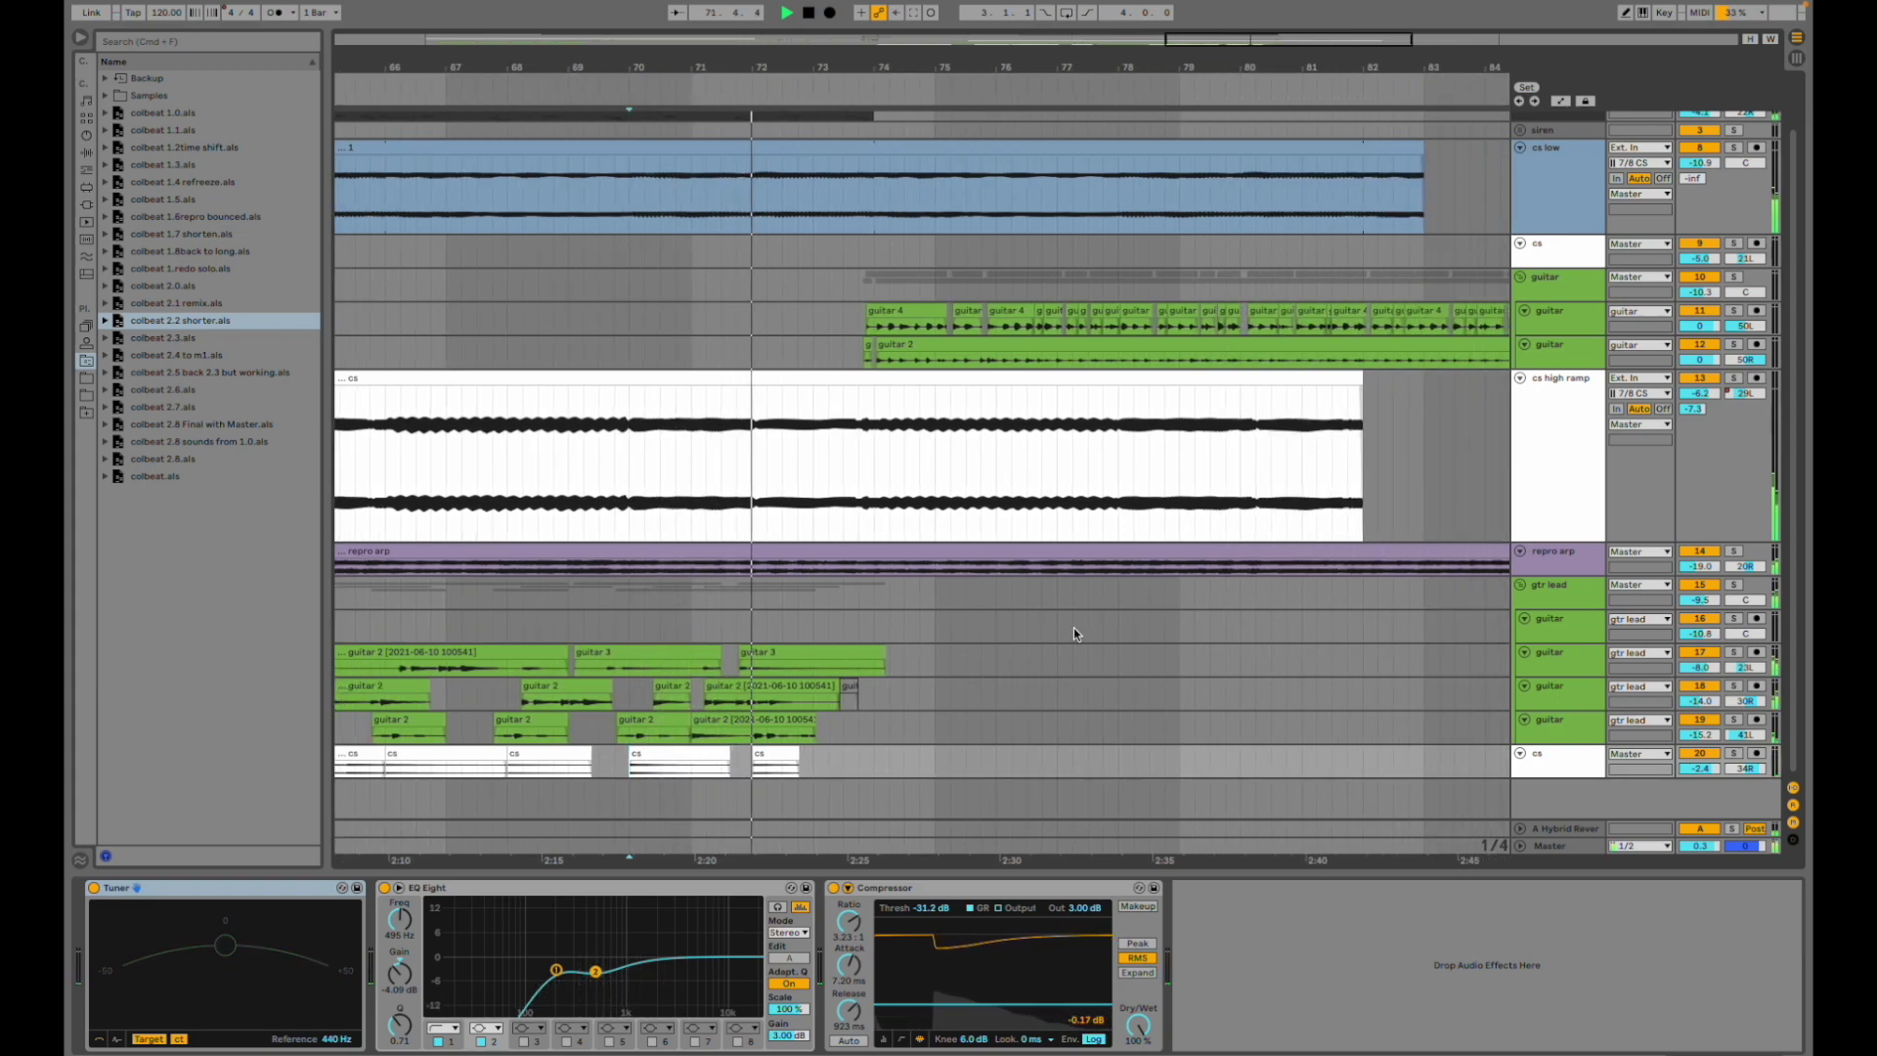
pyautogui.click(1071, 614)
pyautogui.scroll(-3, 1070, 613)
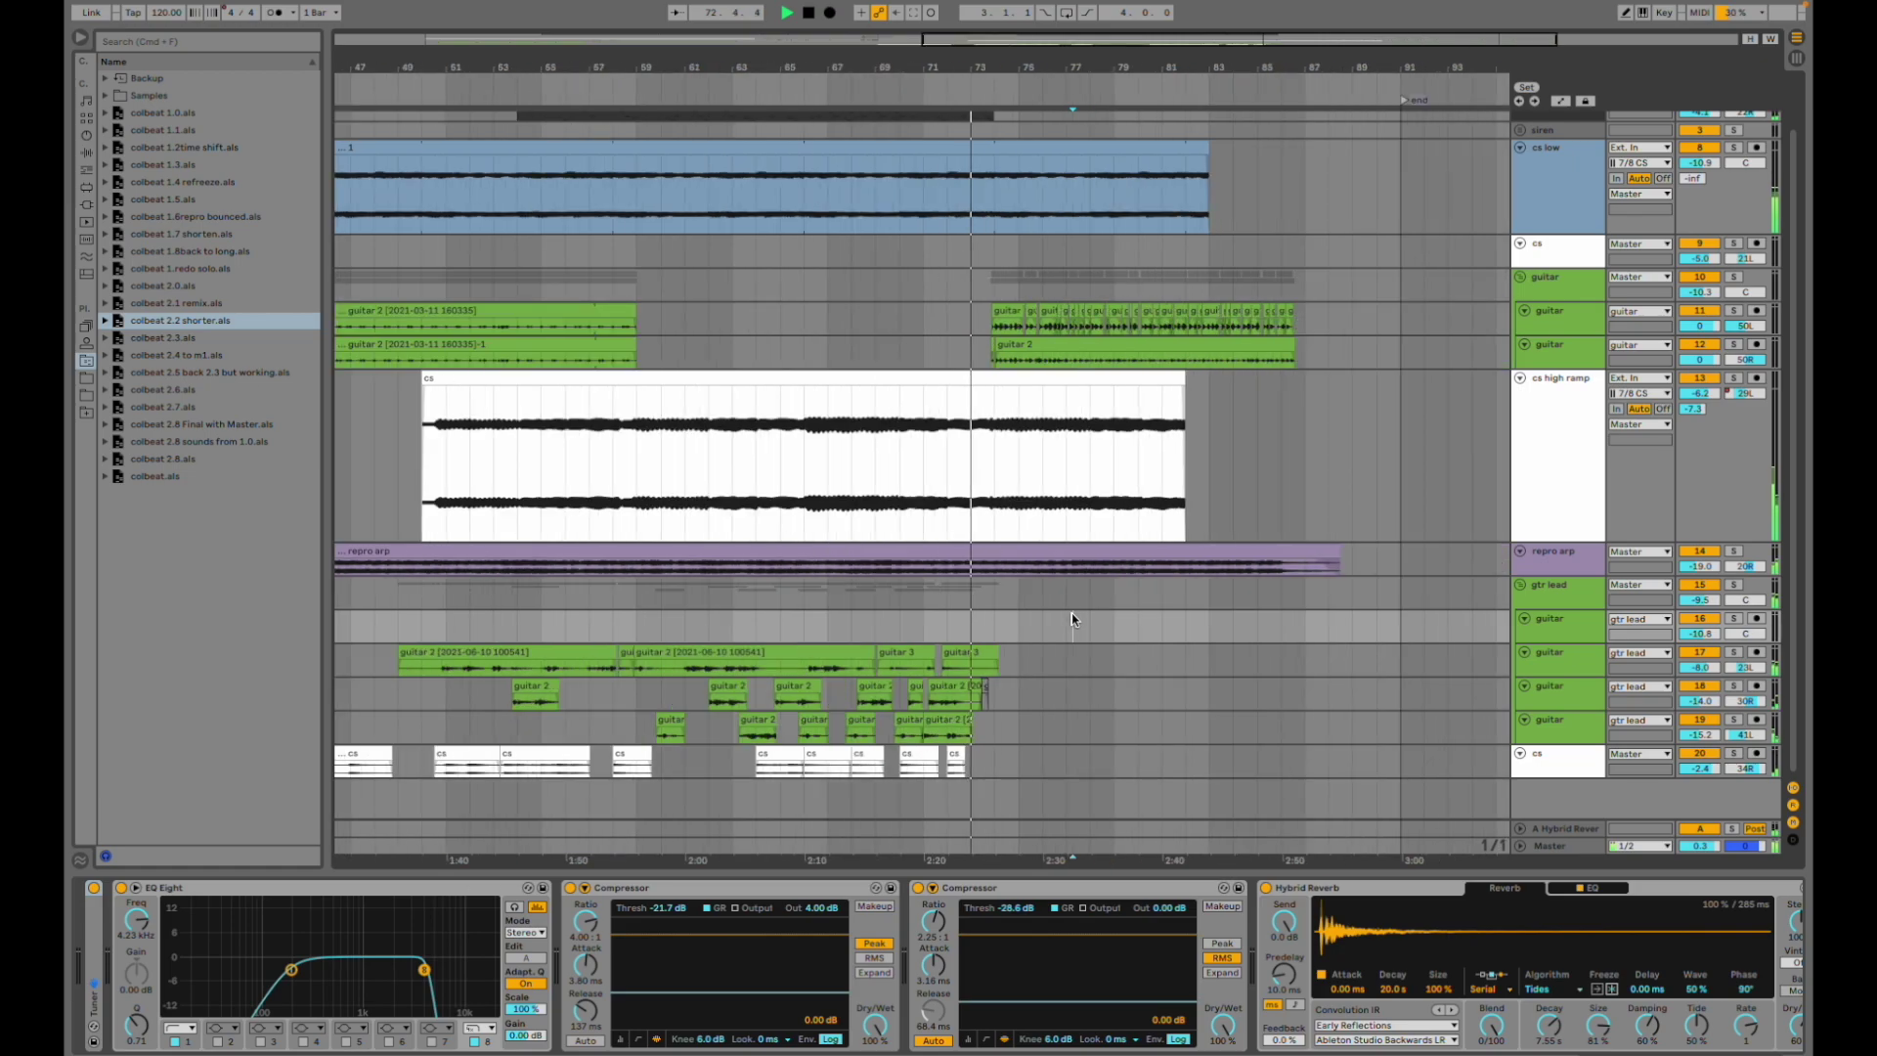
pyautogui.hscroll(6, 1117, 635)
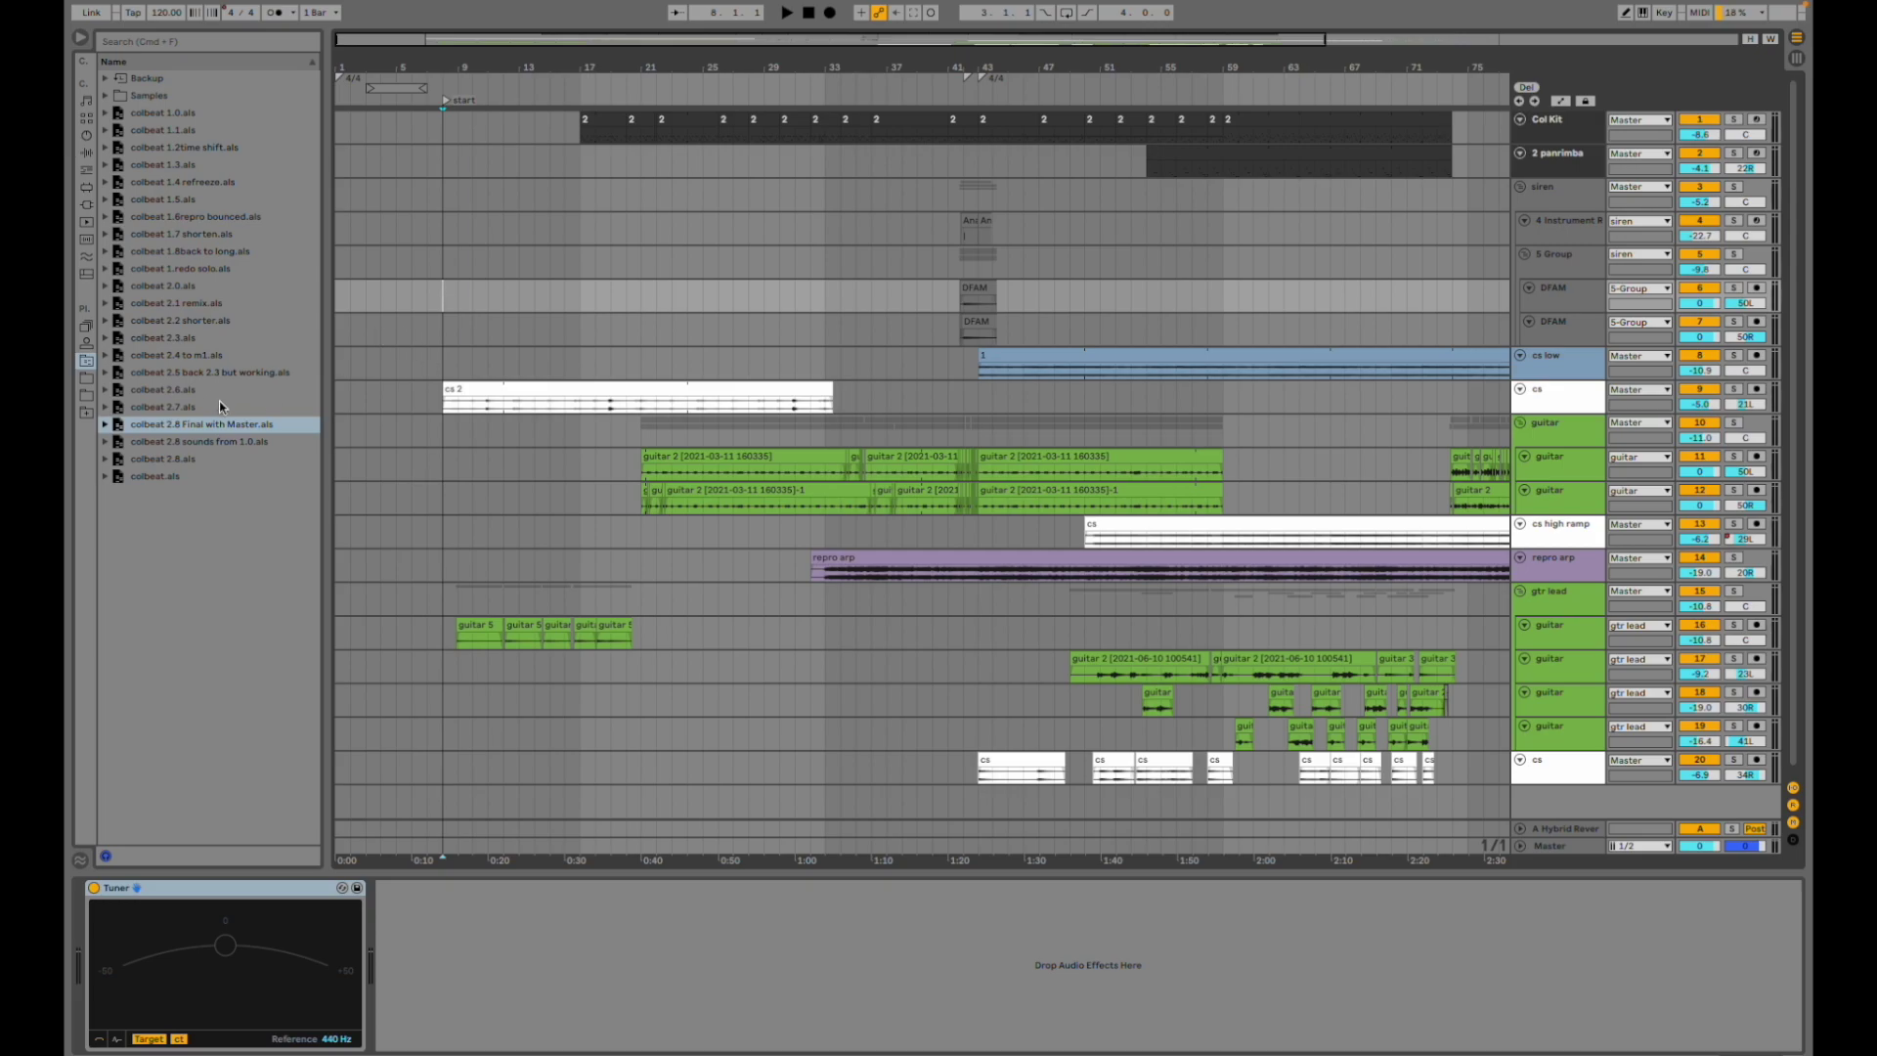
# - In colbeat 2.8 Final with Master.als, play from the start of cs 2 and inspect that track's Reason Rack Plugin Effect window
pyautogui.click(439, 408)
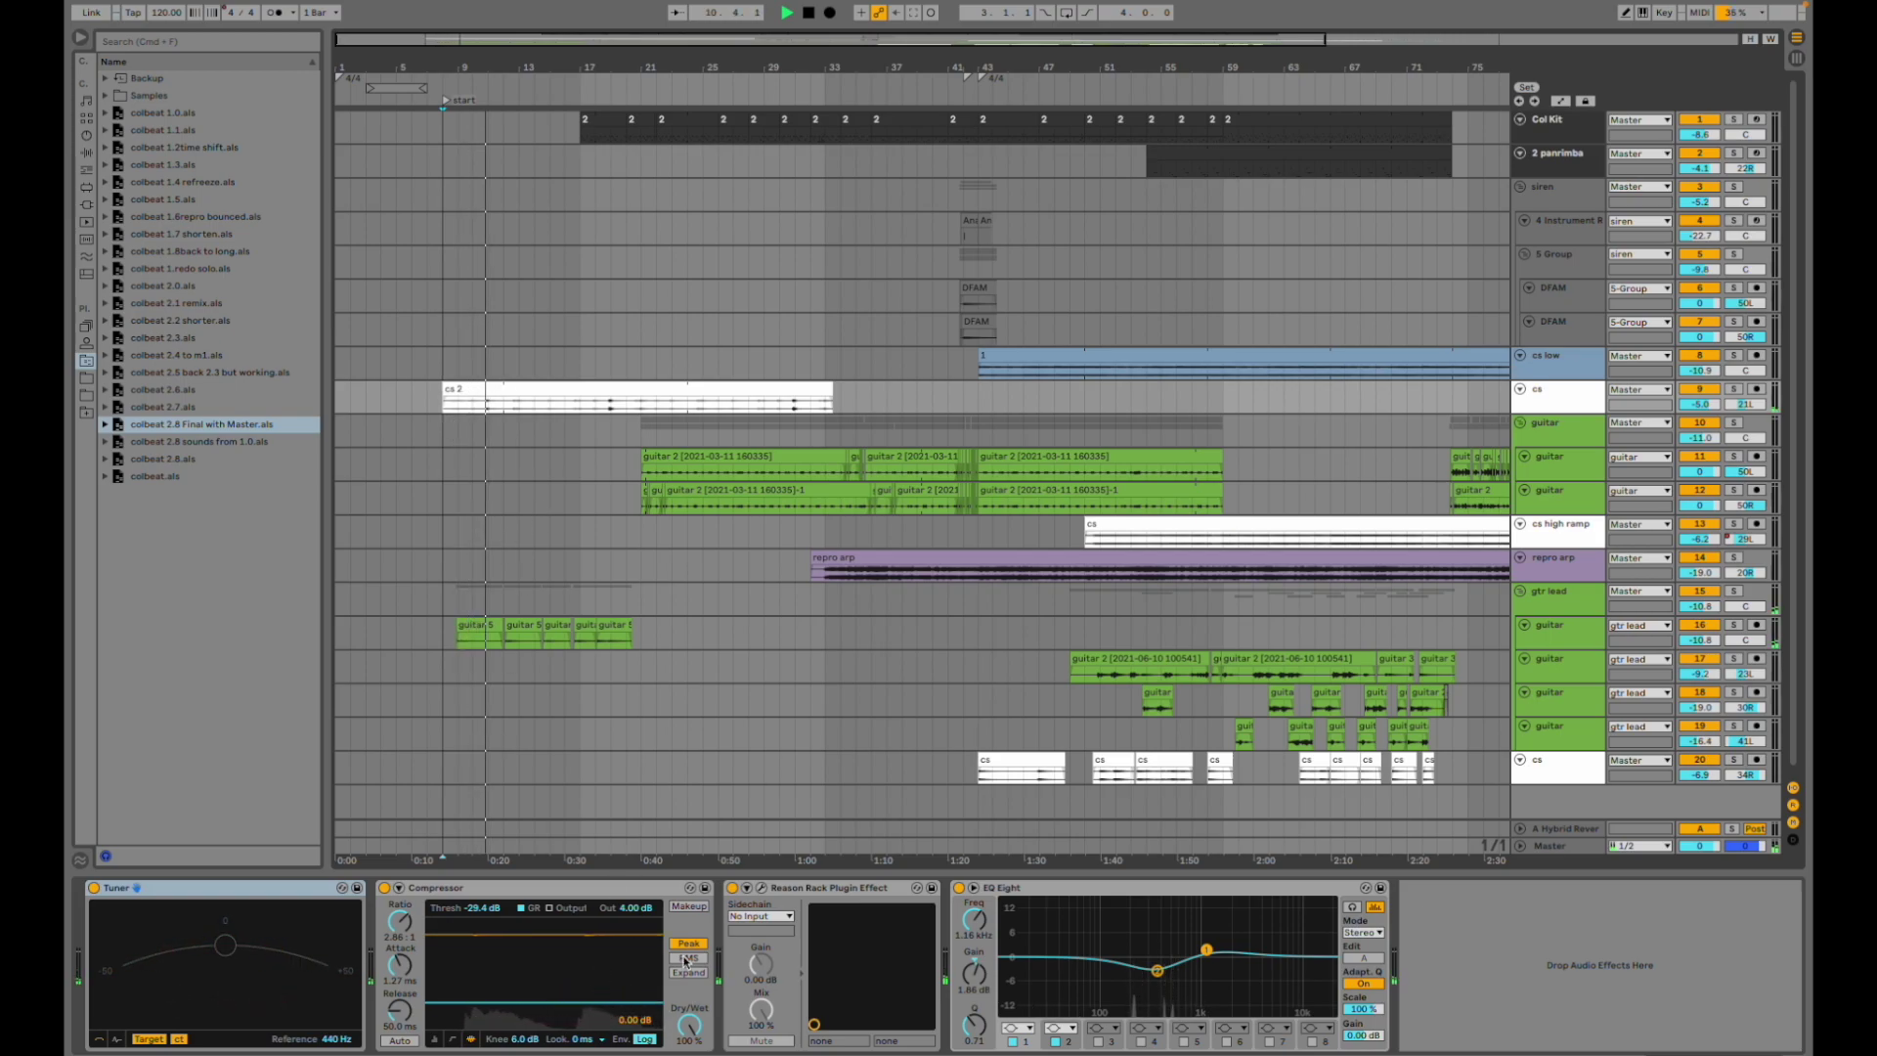
pyautogui.click(761, 888)
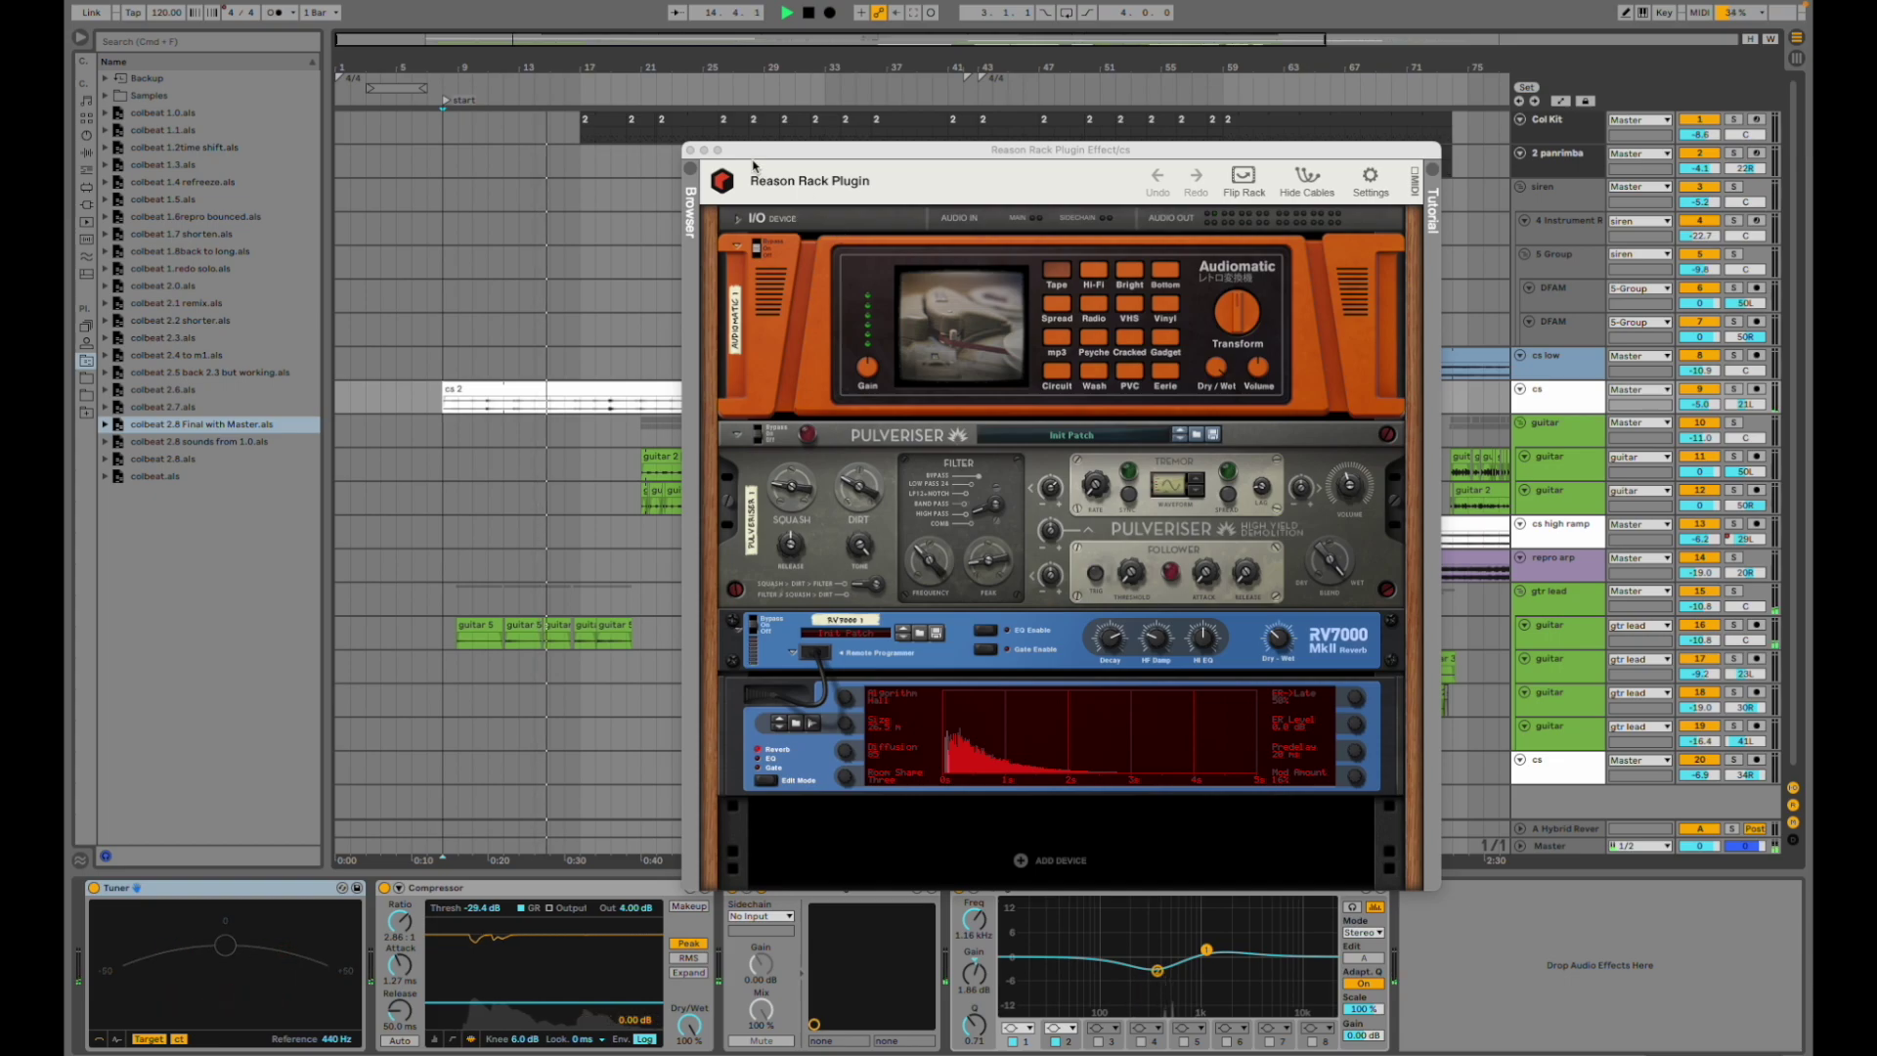
pyautogui.click(690, 151)
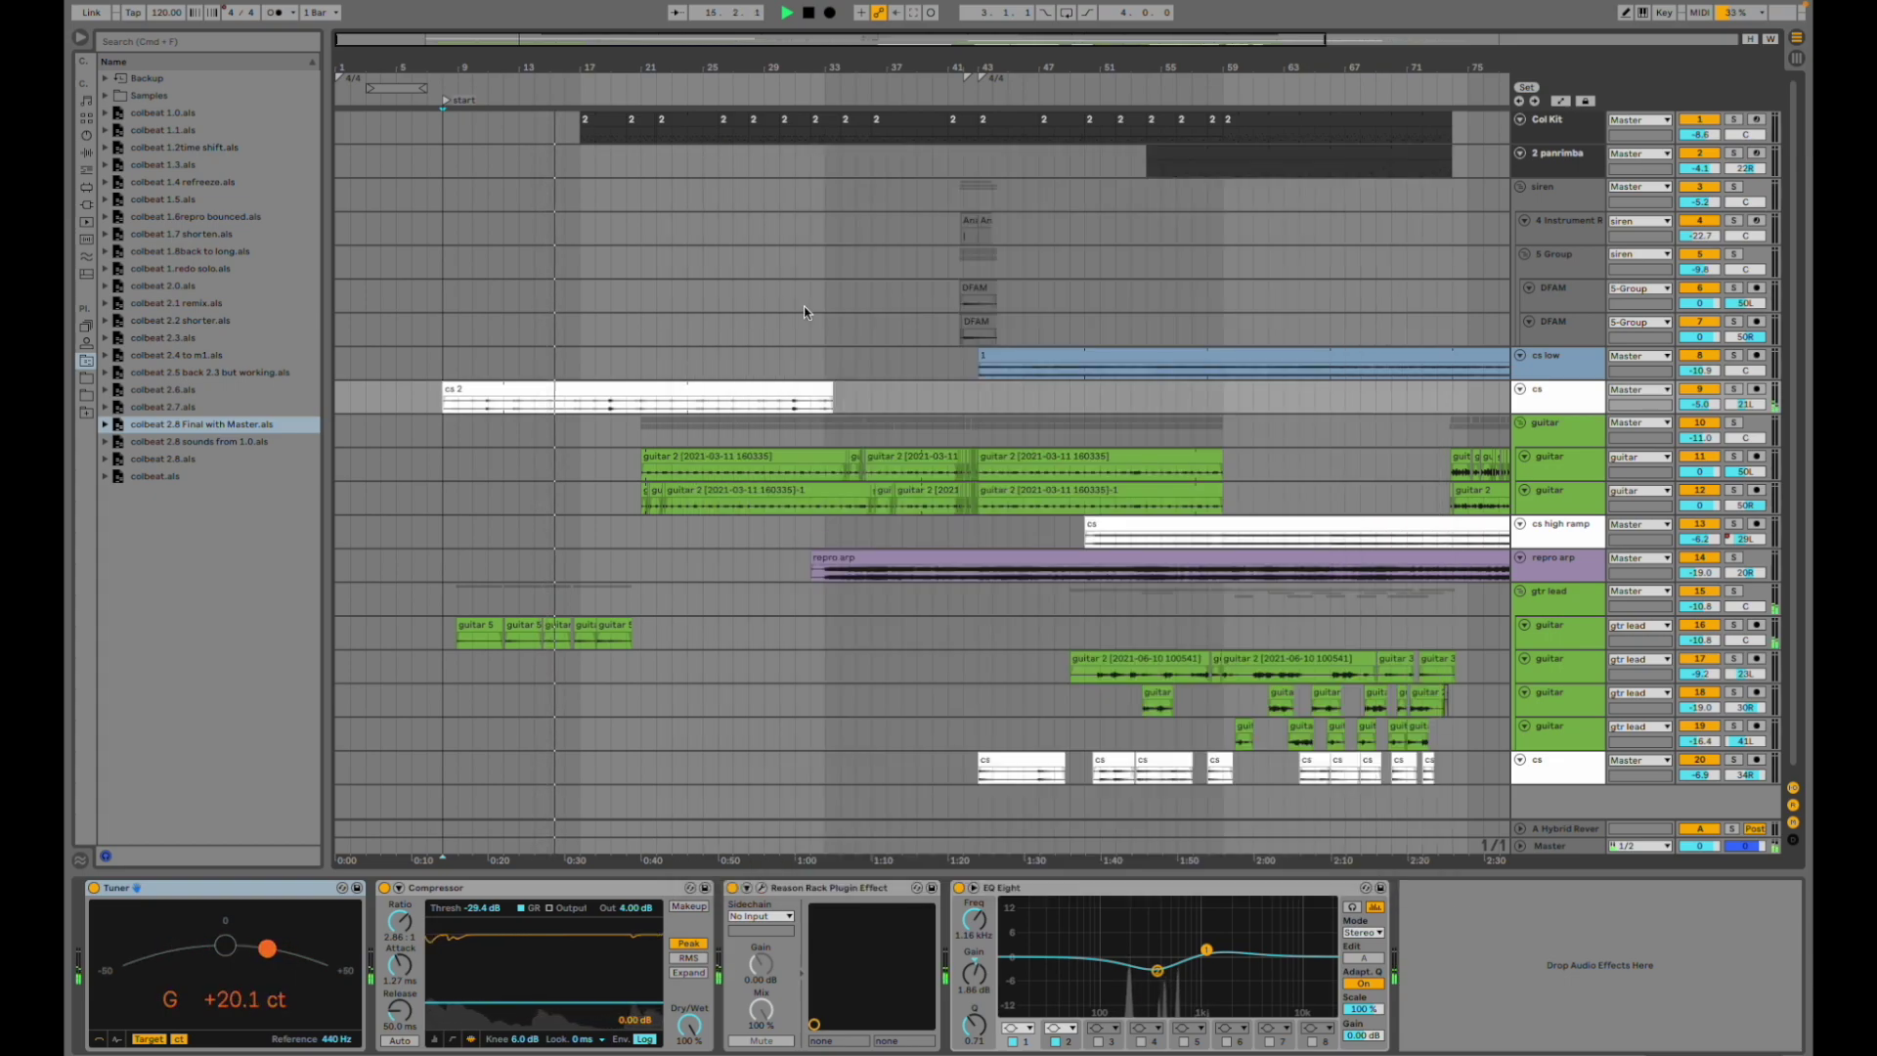
# - Examine the first gtr lead guitar track's device chain through Hybrid Reverb, Spectral Resonator and PitchLoop89, soloing the track briefly
pyautogui.click(637, 638)
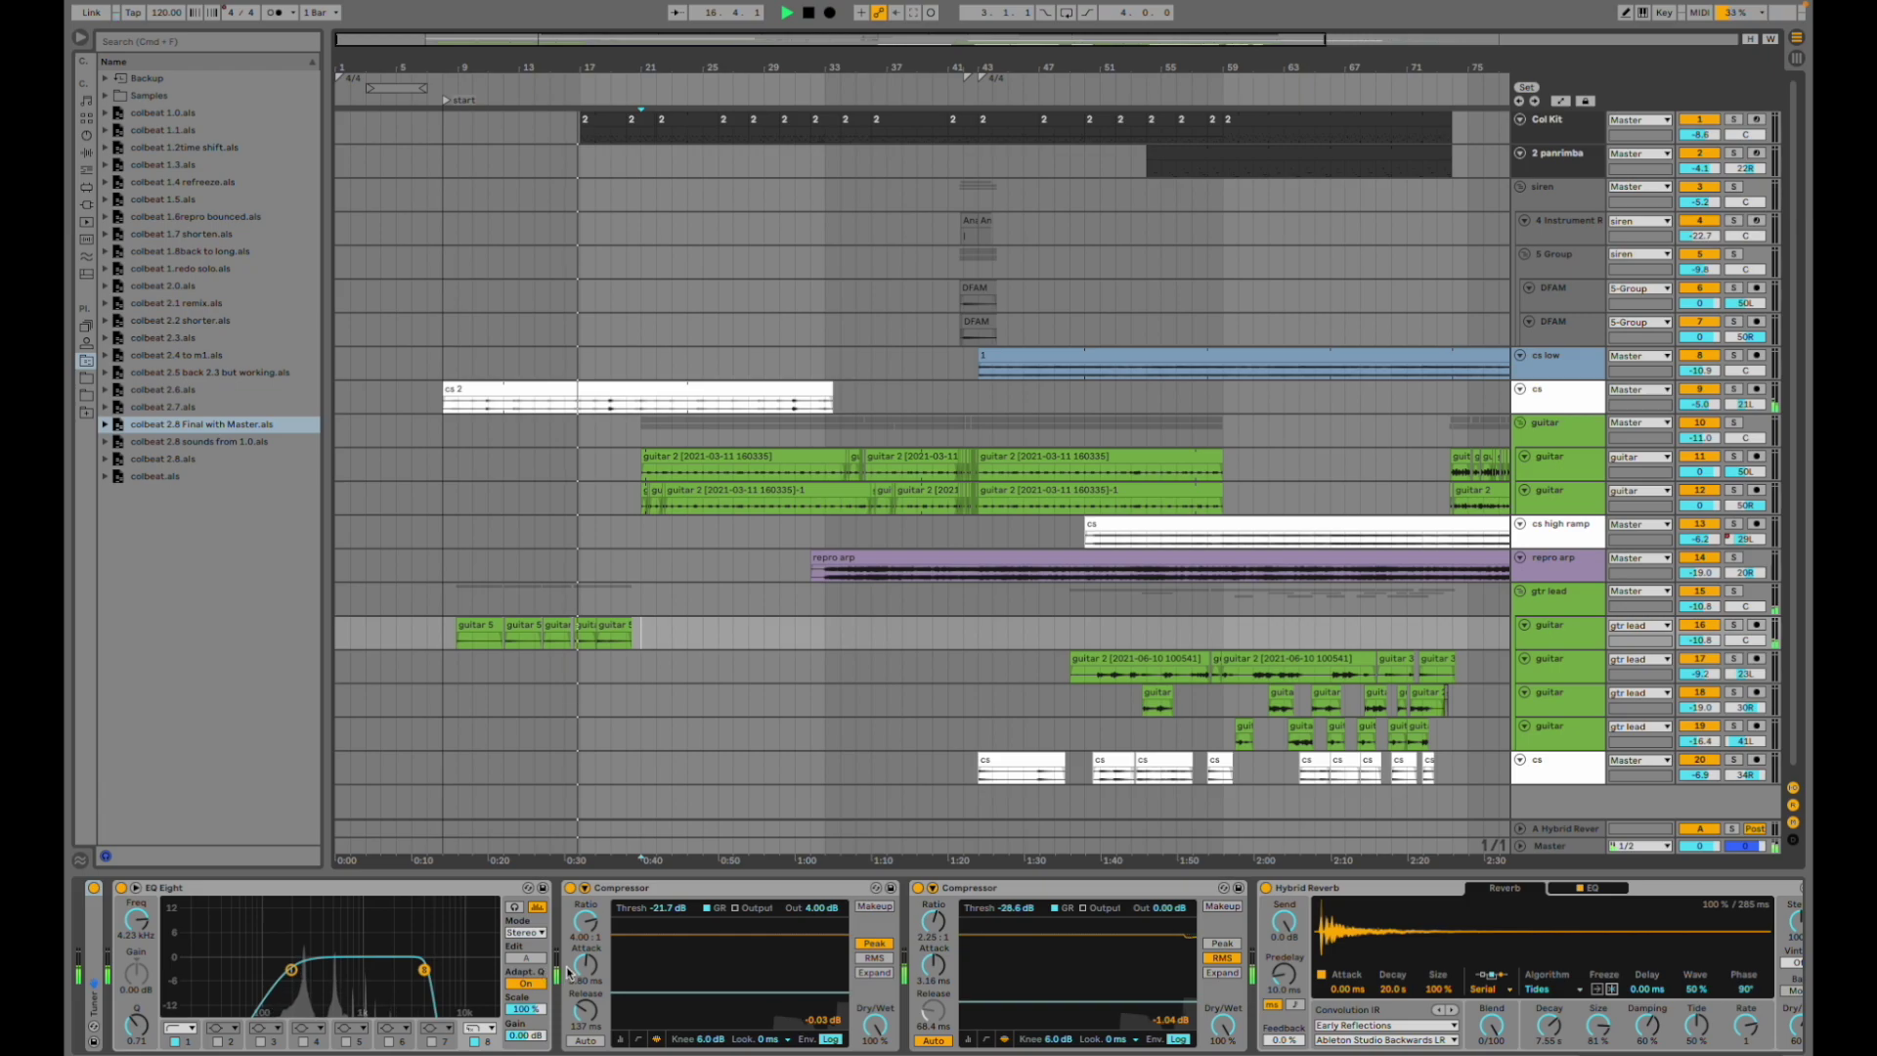
pyautogui.scroll(-5, 577, 958)
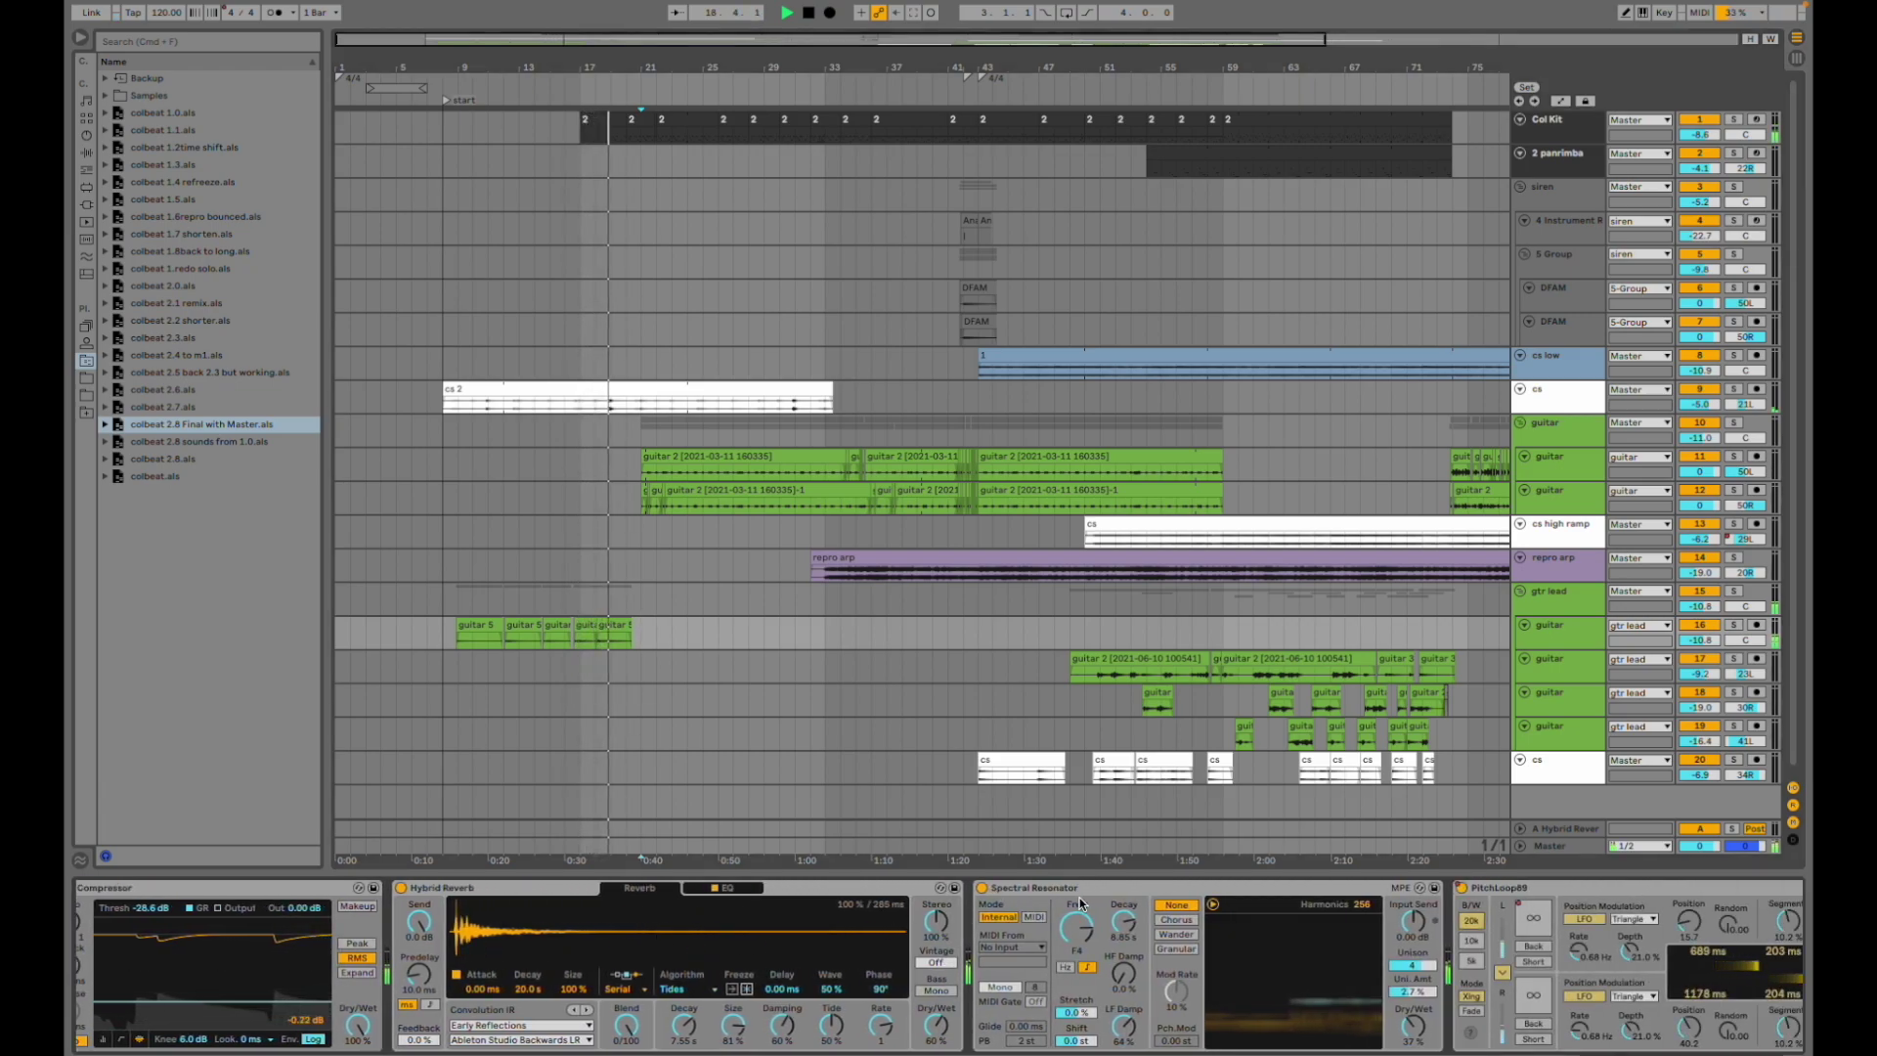
pyautogui.scroll(-3, 1080, 909)
pyautogui.scroll(-2, 1175, 975)
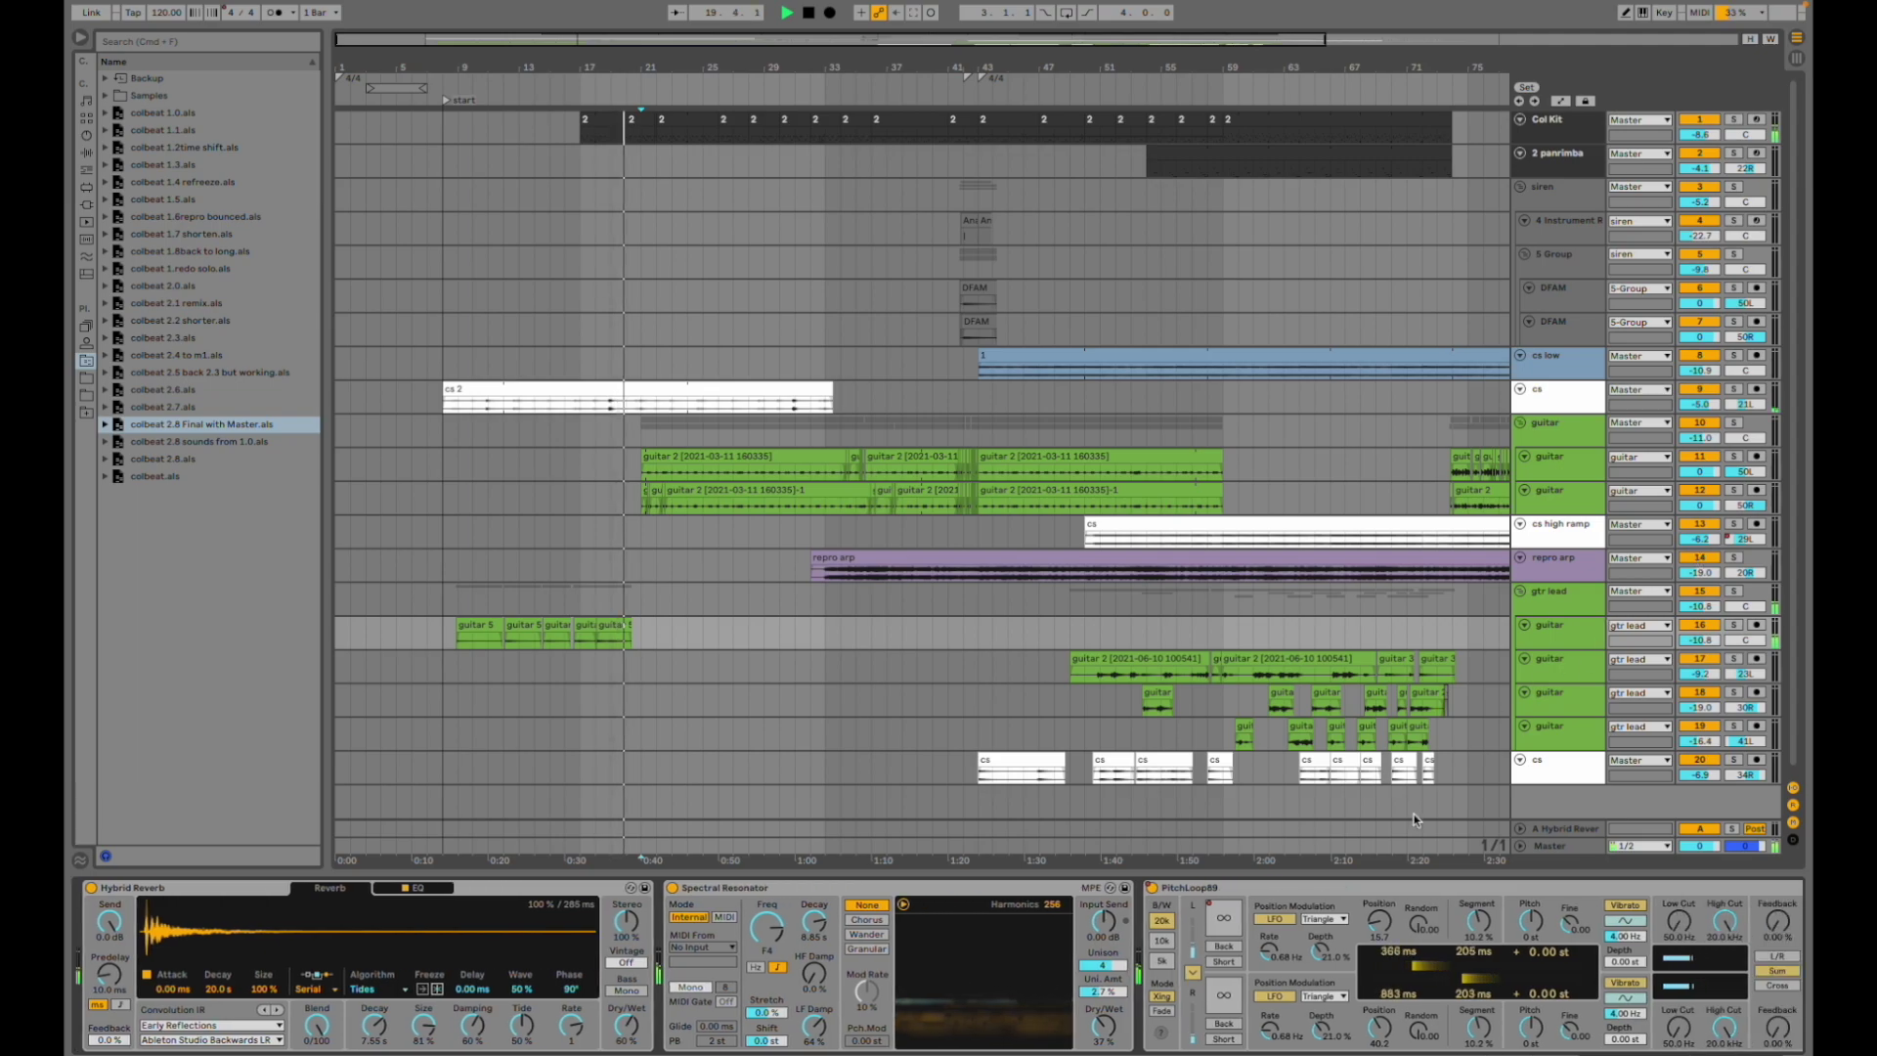
pyautogui.click(1735, 626)
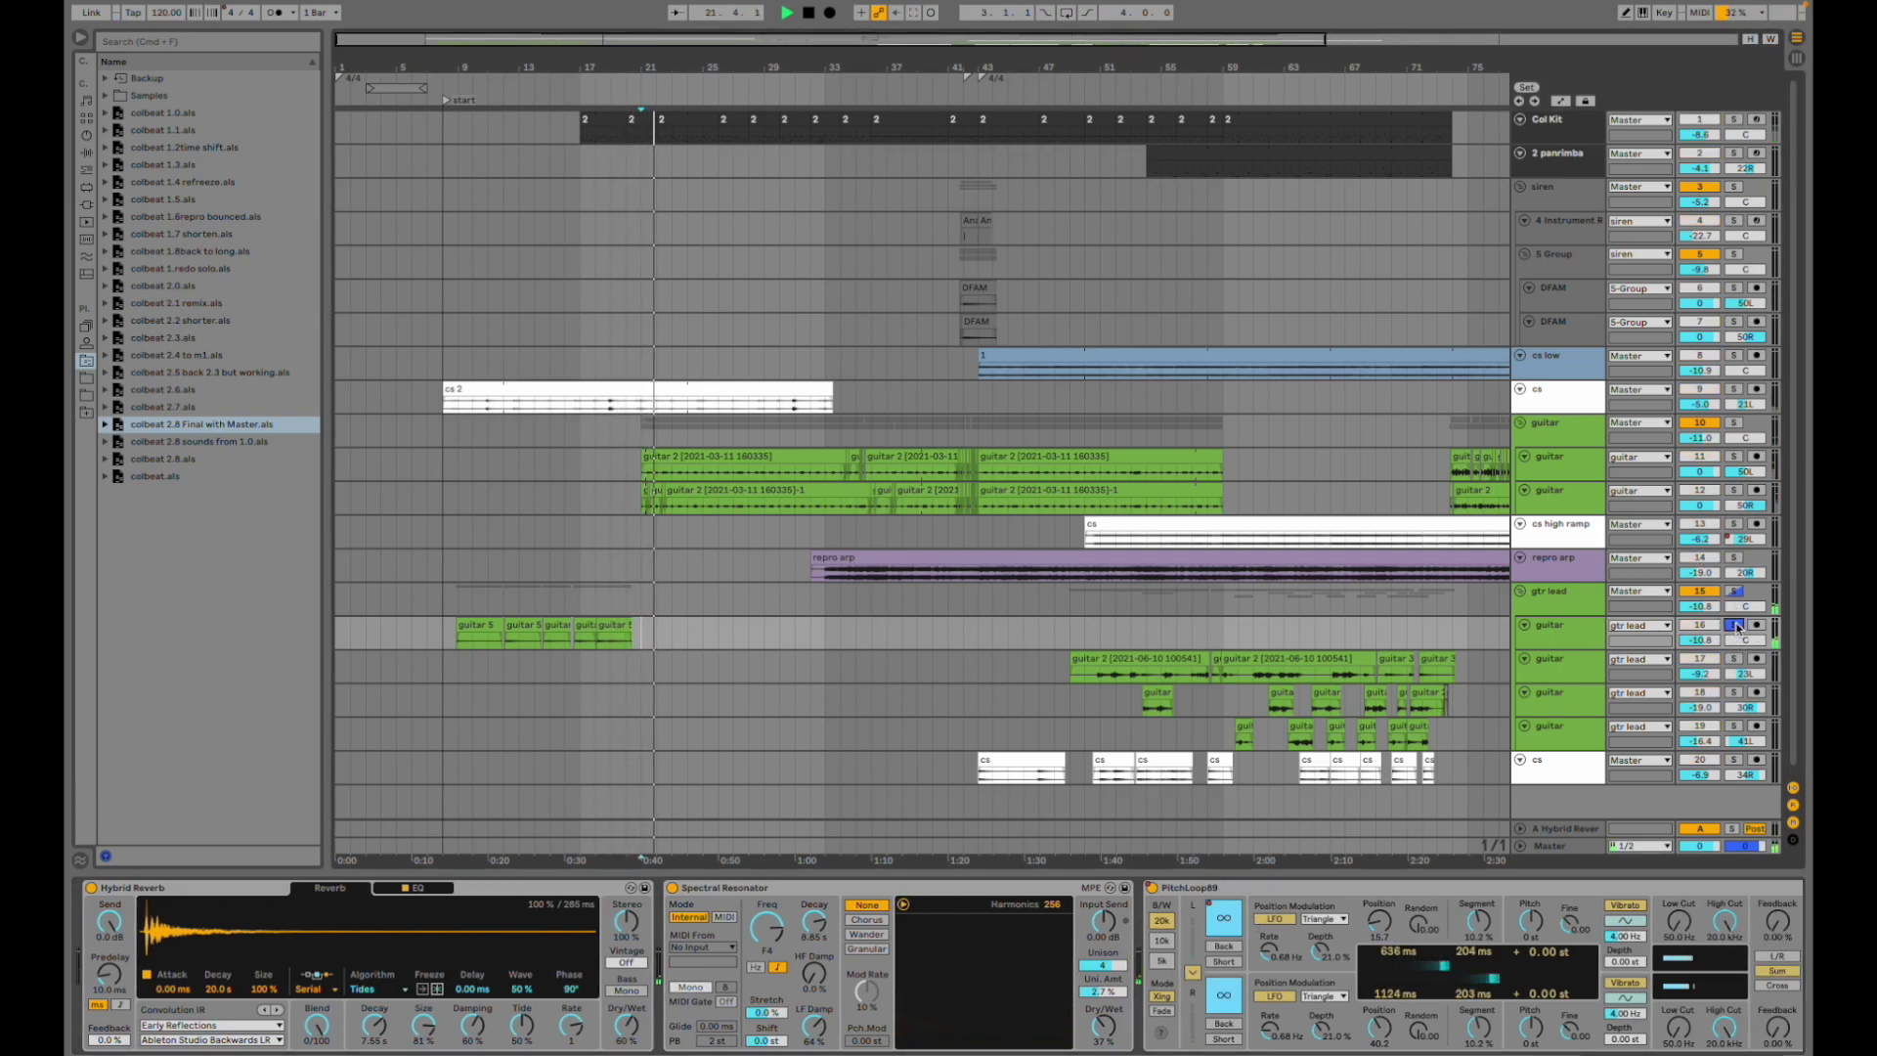
pyautogui.scroll(-2, 1498, 948)
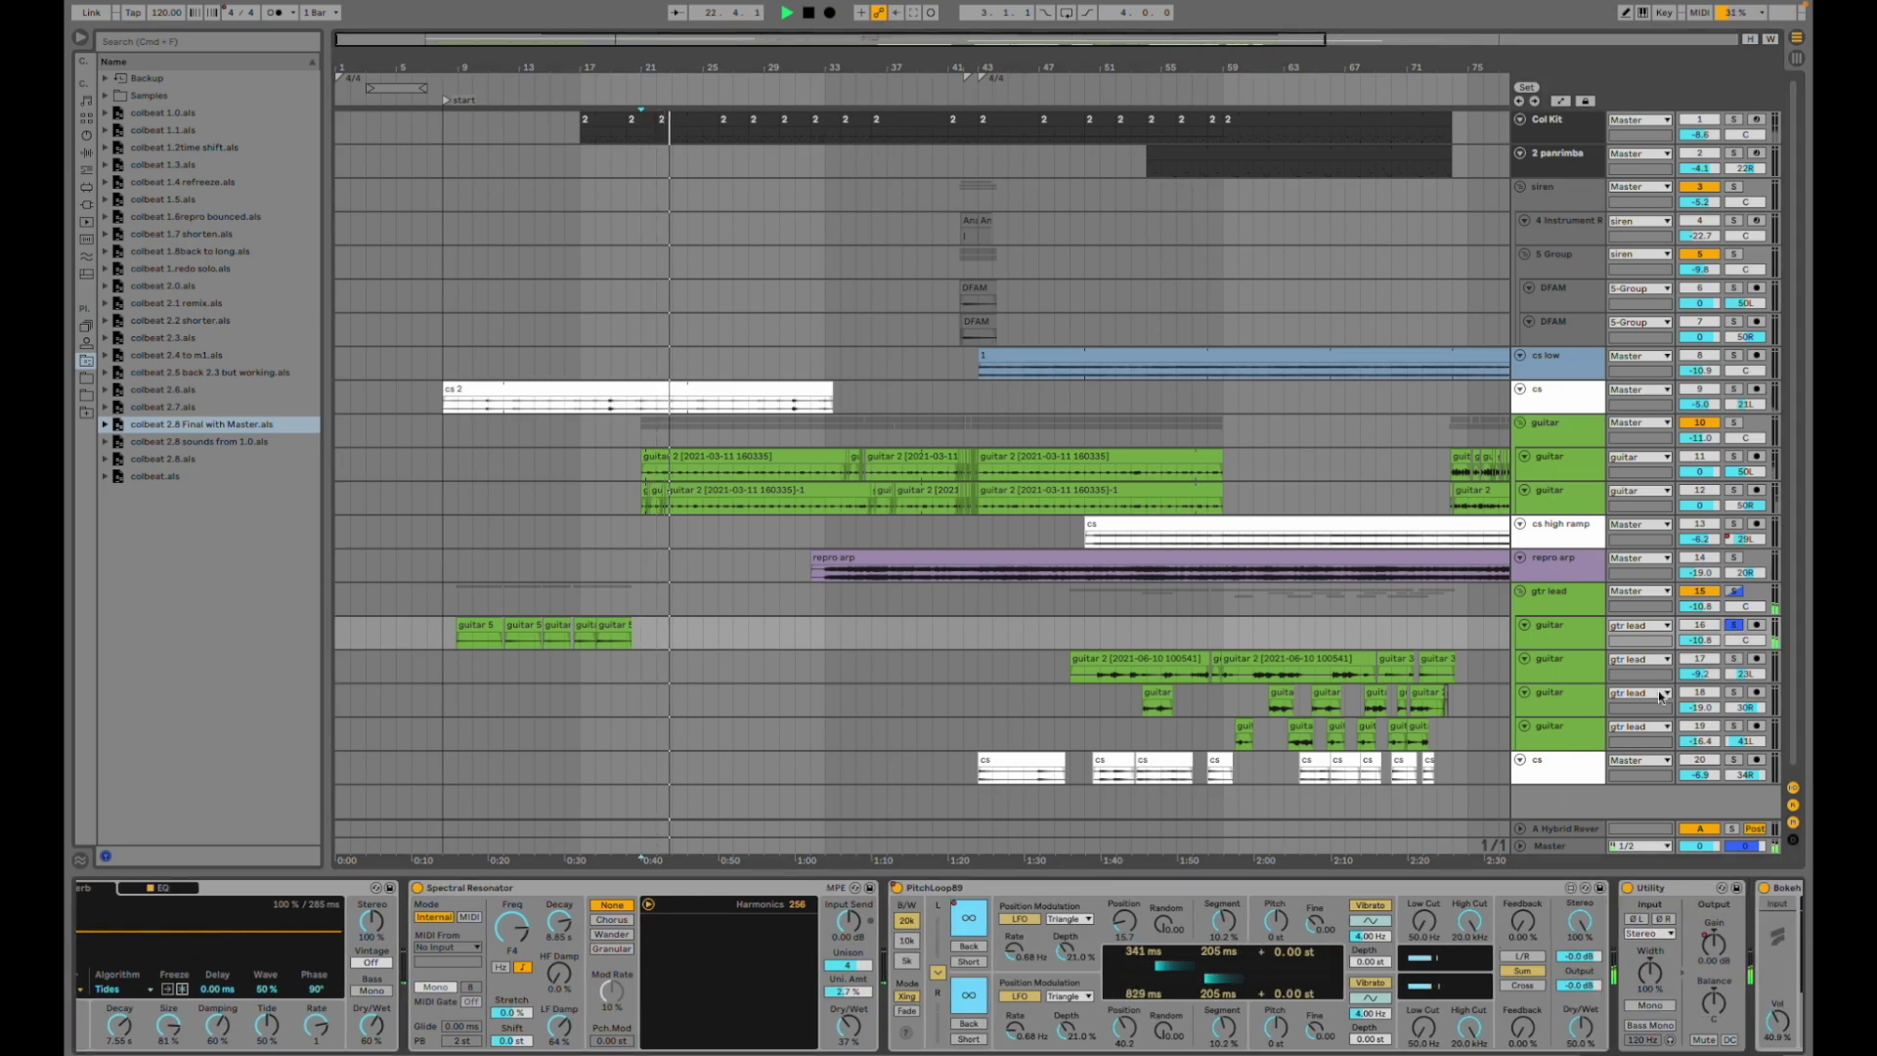
pyautogui.click(1735, 626)
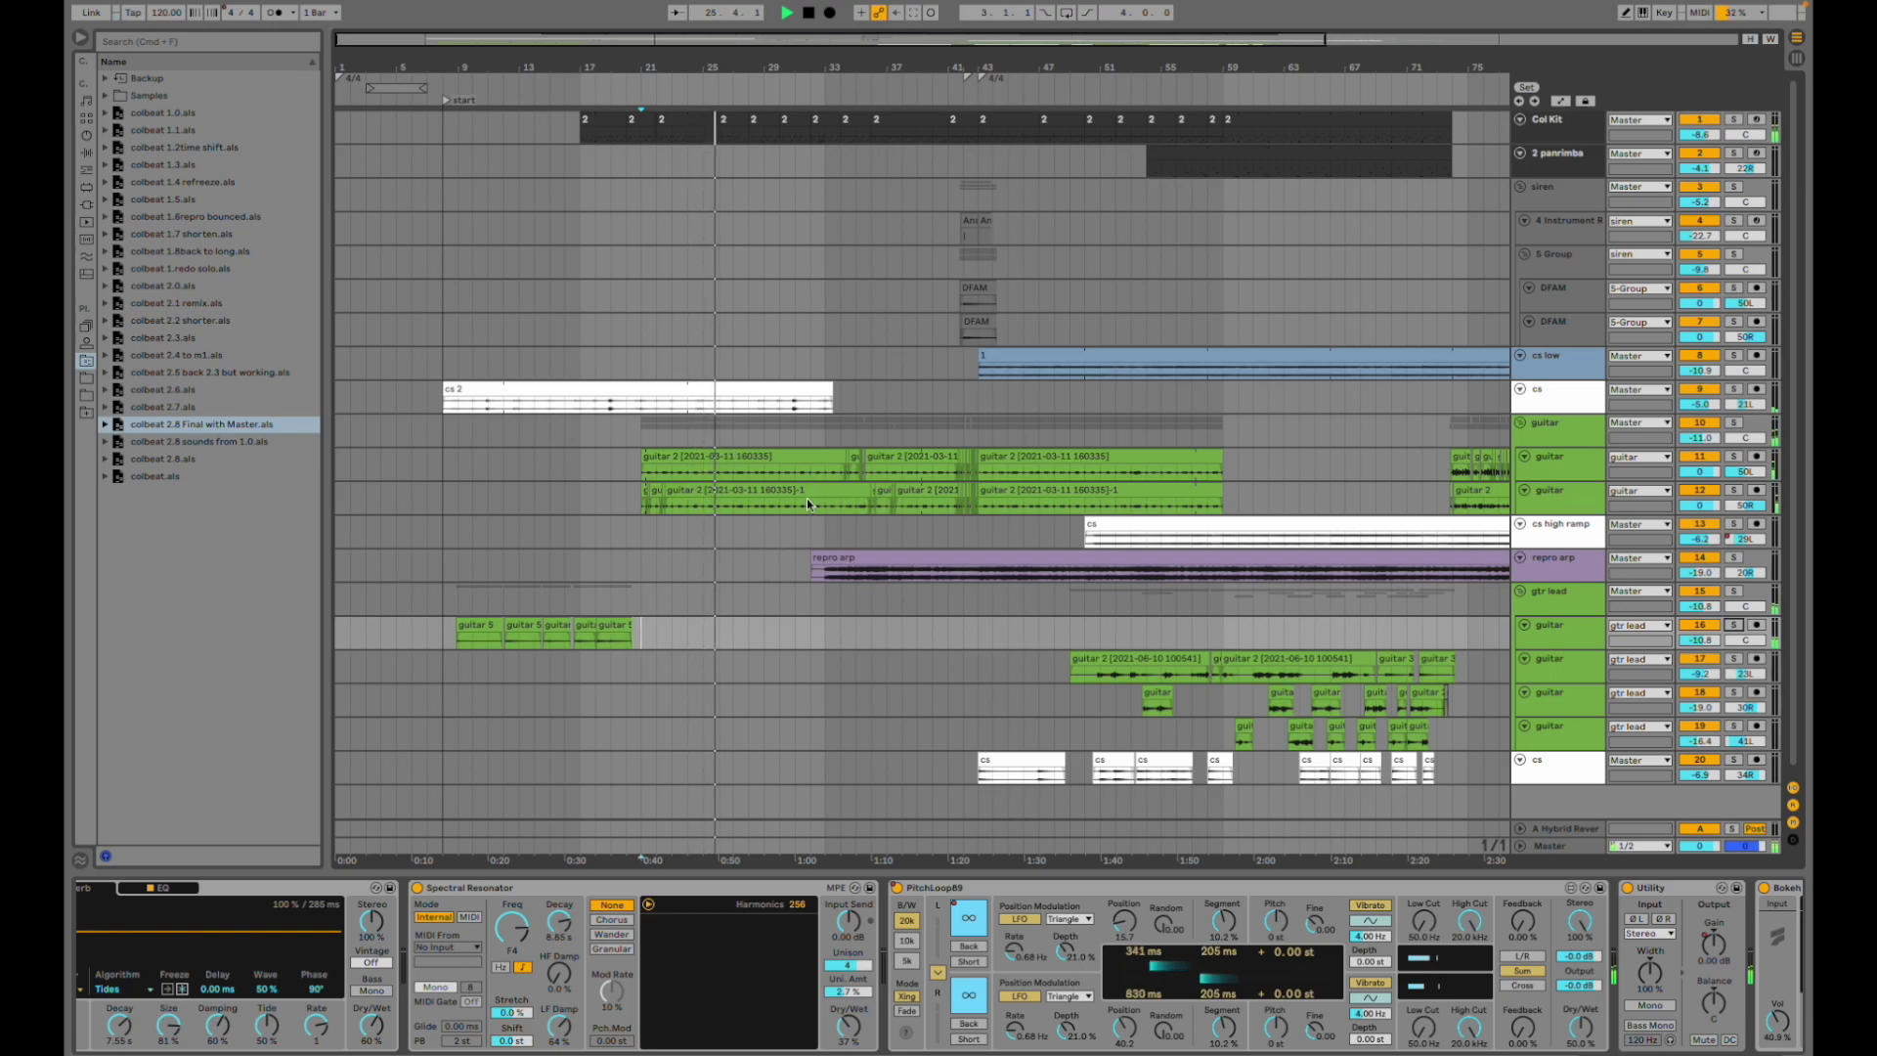
# - Examine the repro arp track's device chain, including its Compressor, two EQ Eights and Hybrid Reverb
pyautogui.hscroll(3, 753, 413)
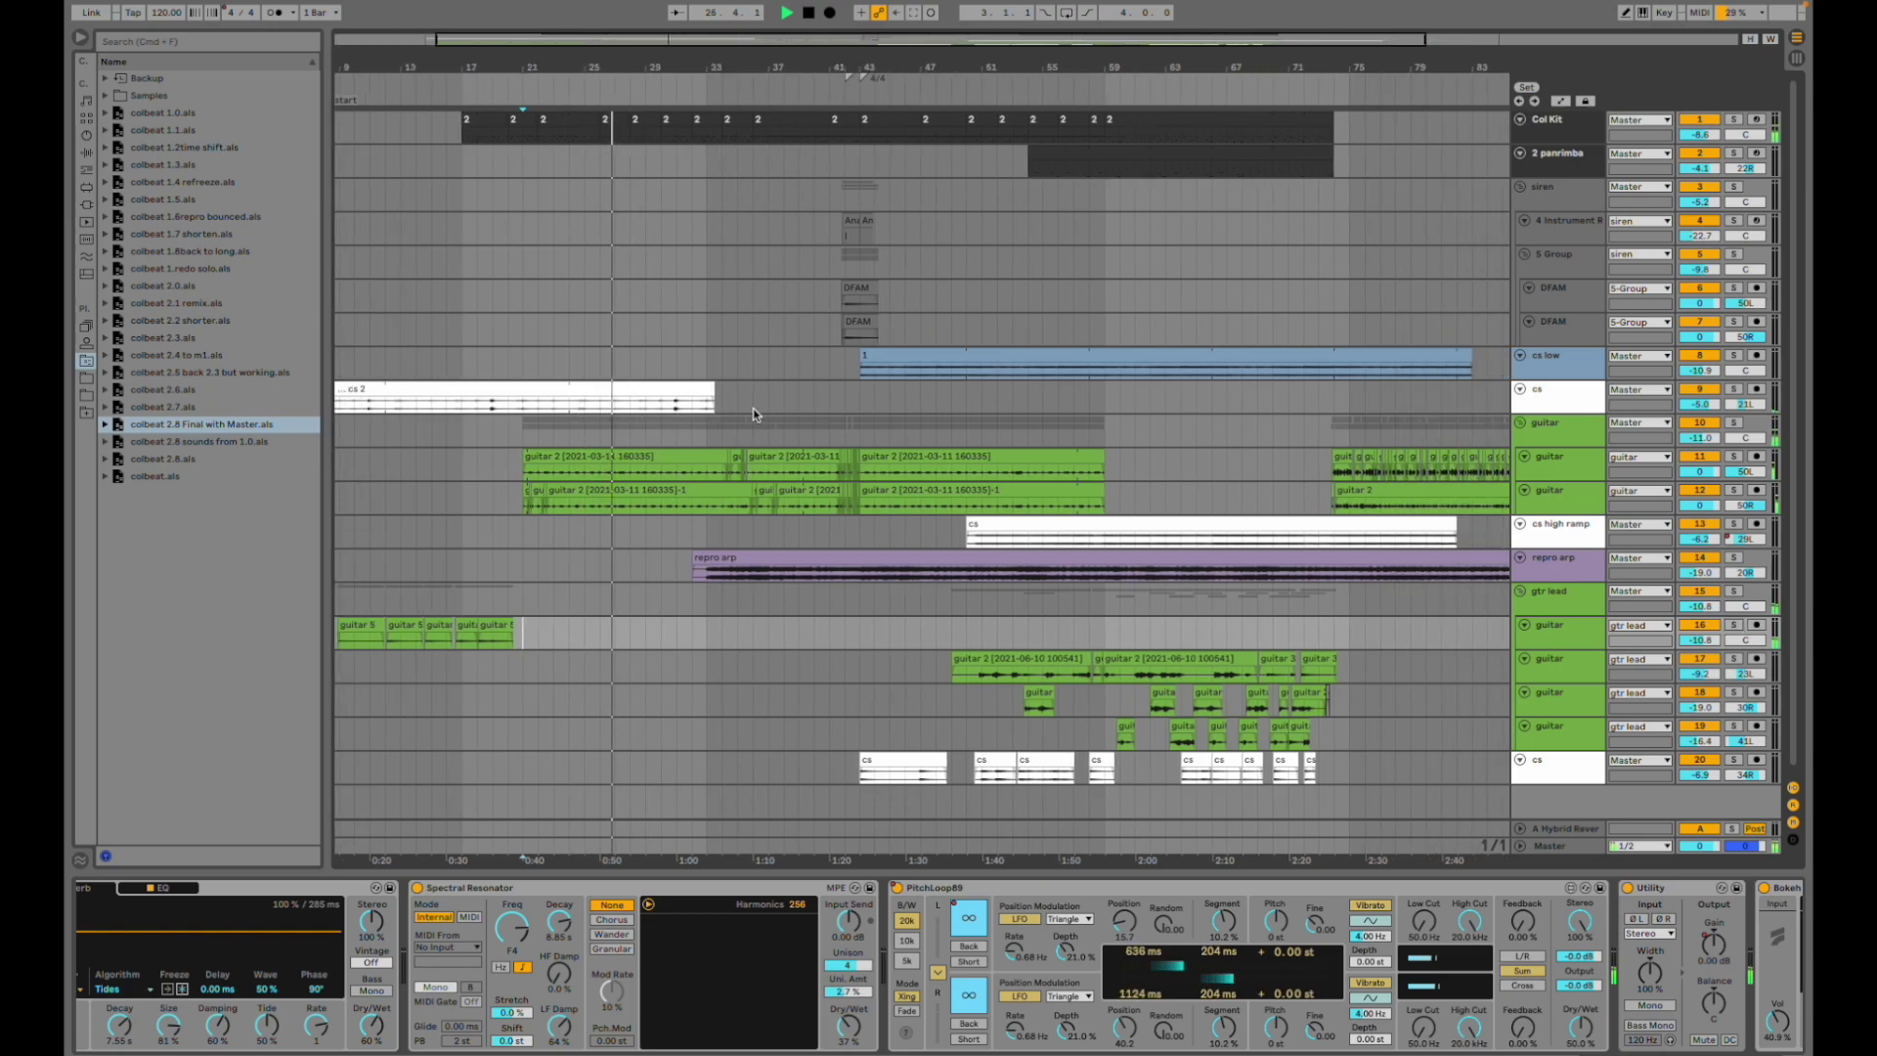
pyautogui.click(682, 572)
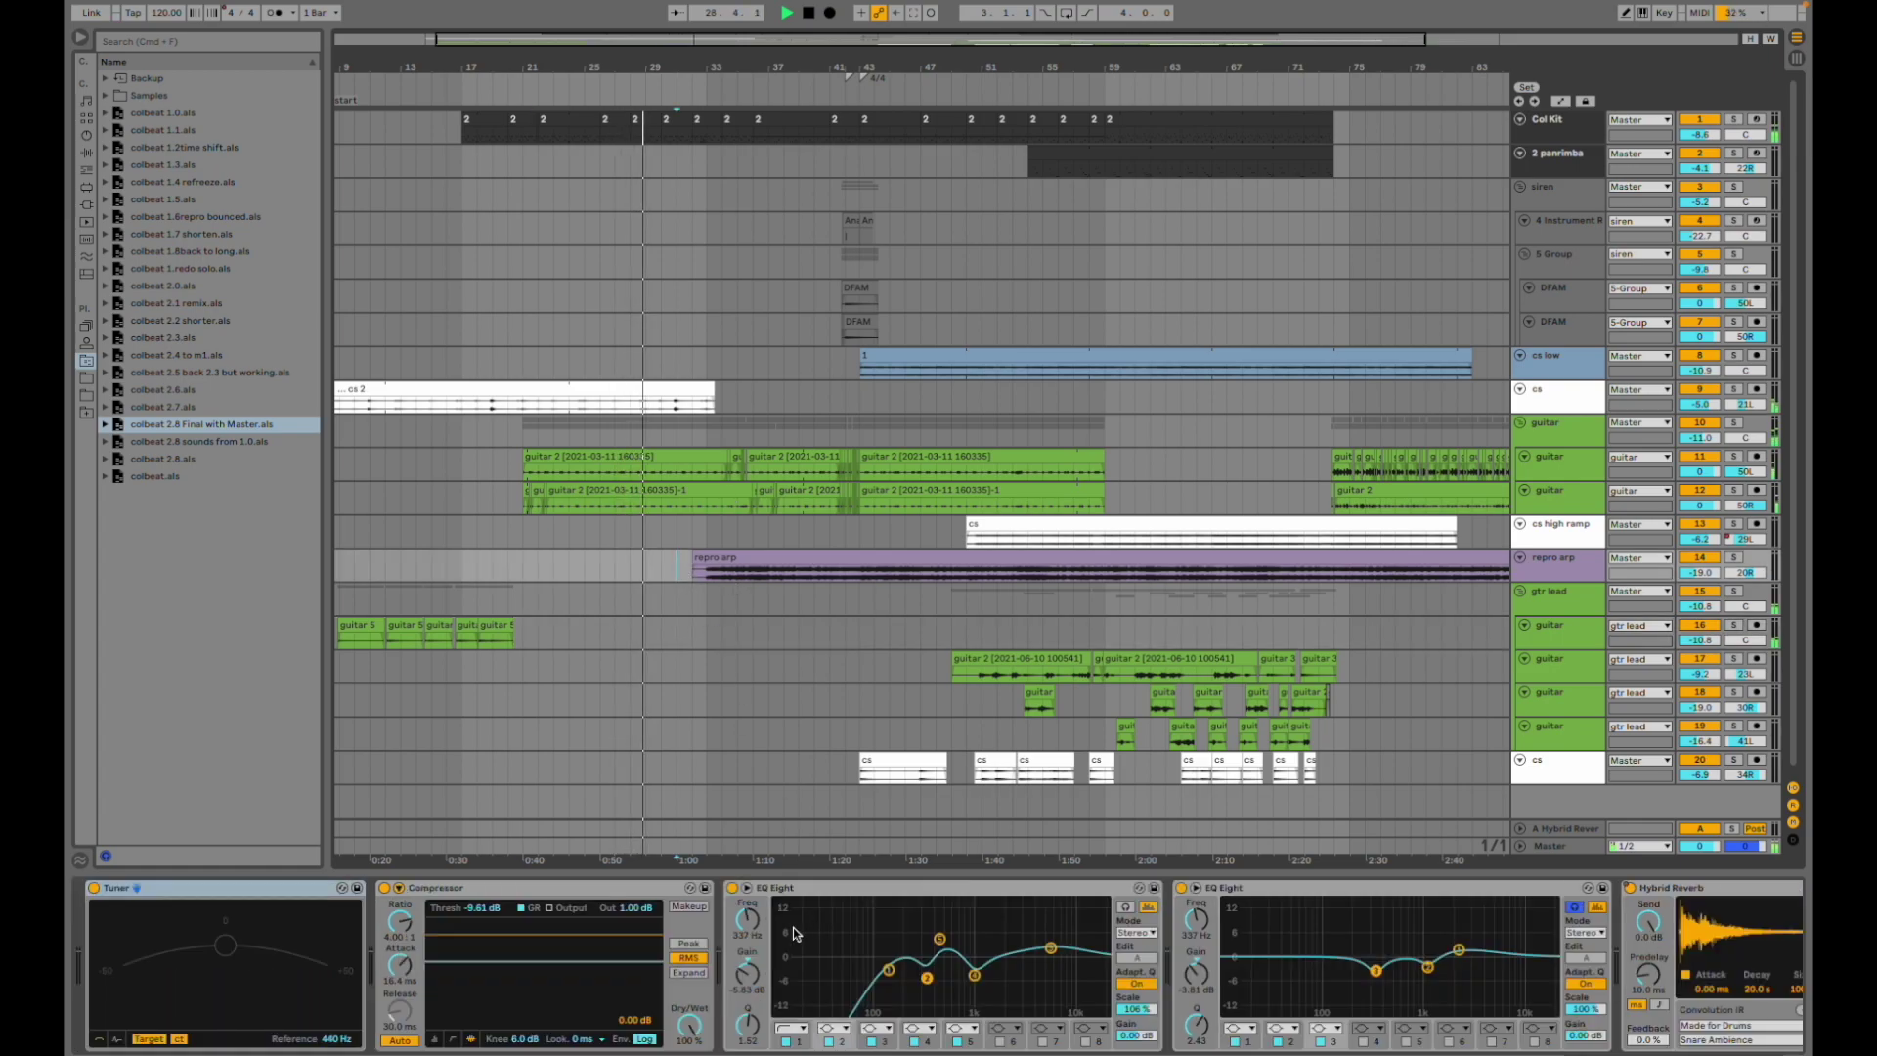
pyautogui.hscroll(5, 805, 921)
pyautogui.hscroll(-2, 727, 966)
pyautogui.hscroll(-3, 726, 965)
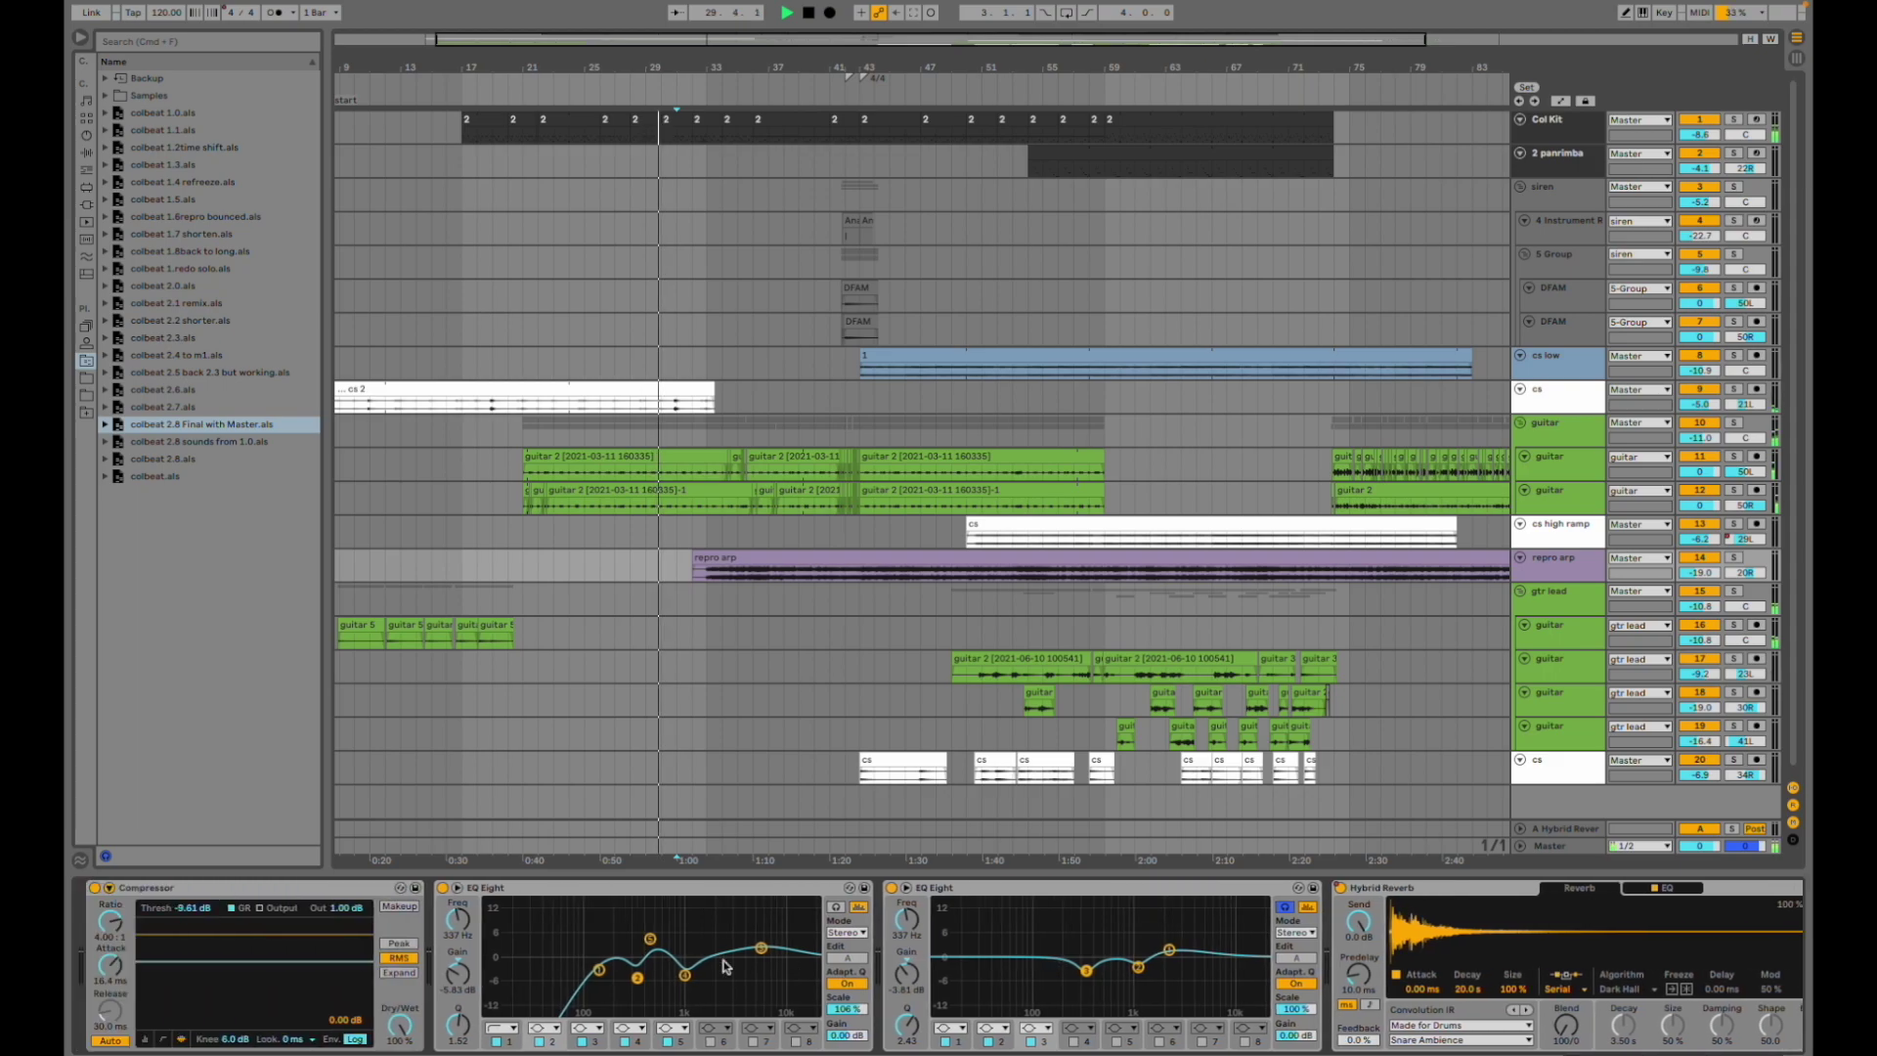
# - Examine the guitar group's effects through to Hybrid Reverb and view the Col Kit track's devices
pyautogui.click(677, 428)
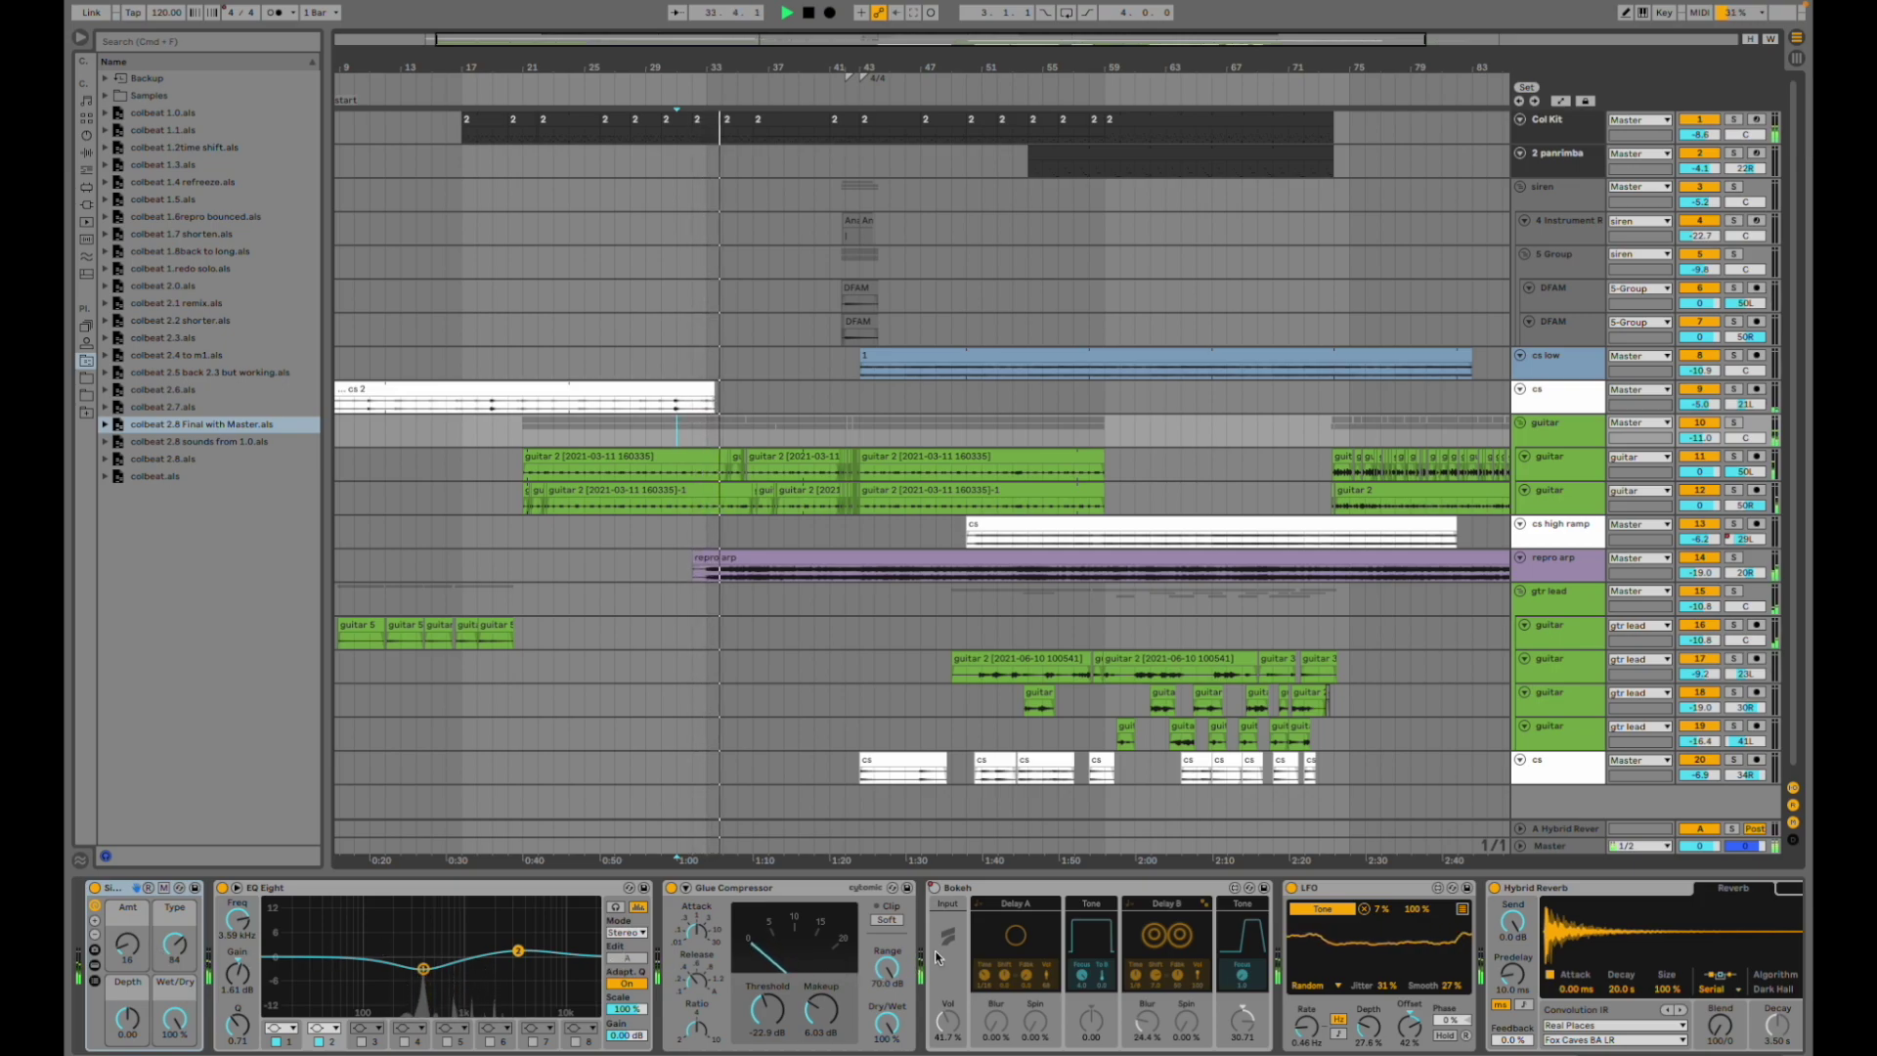
pyautogui.hscroll(3, 914, 968)
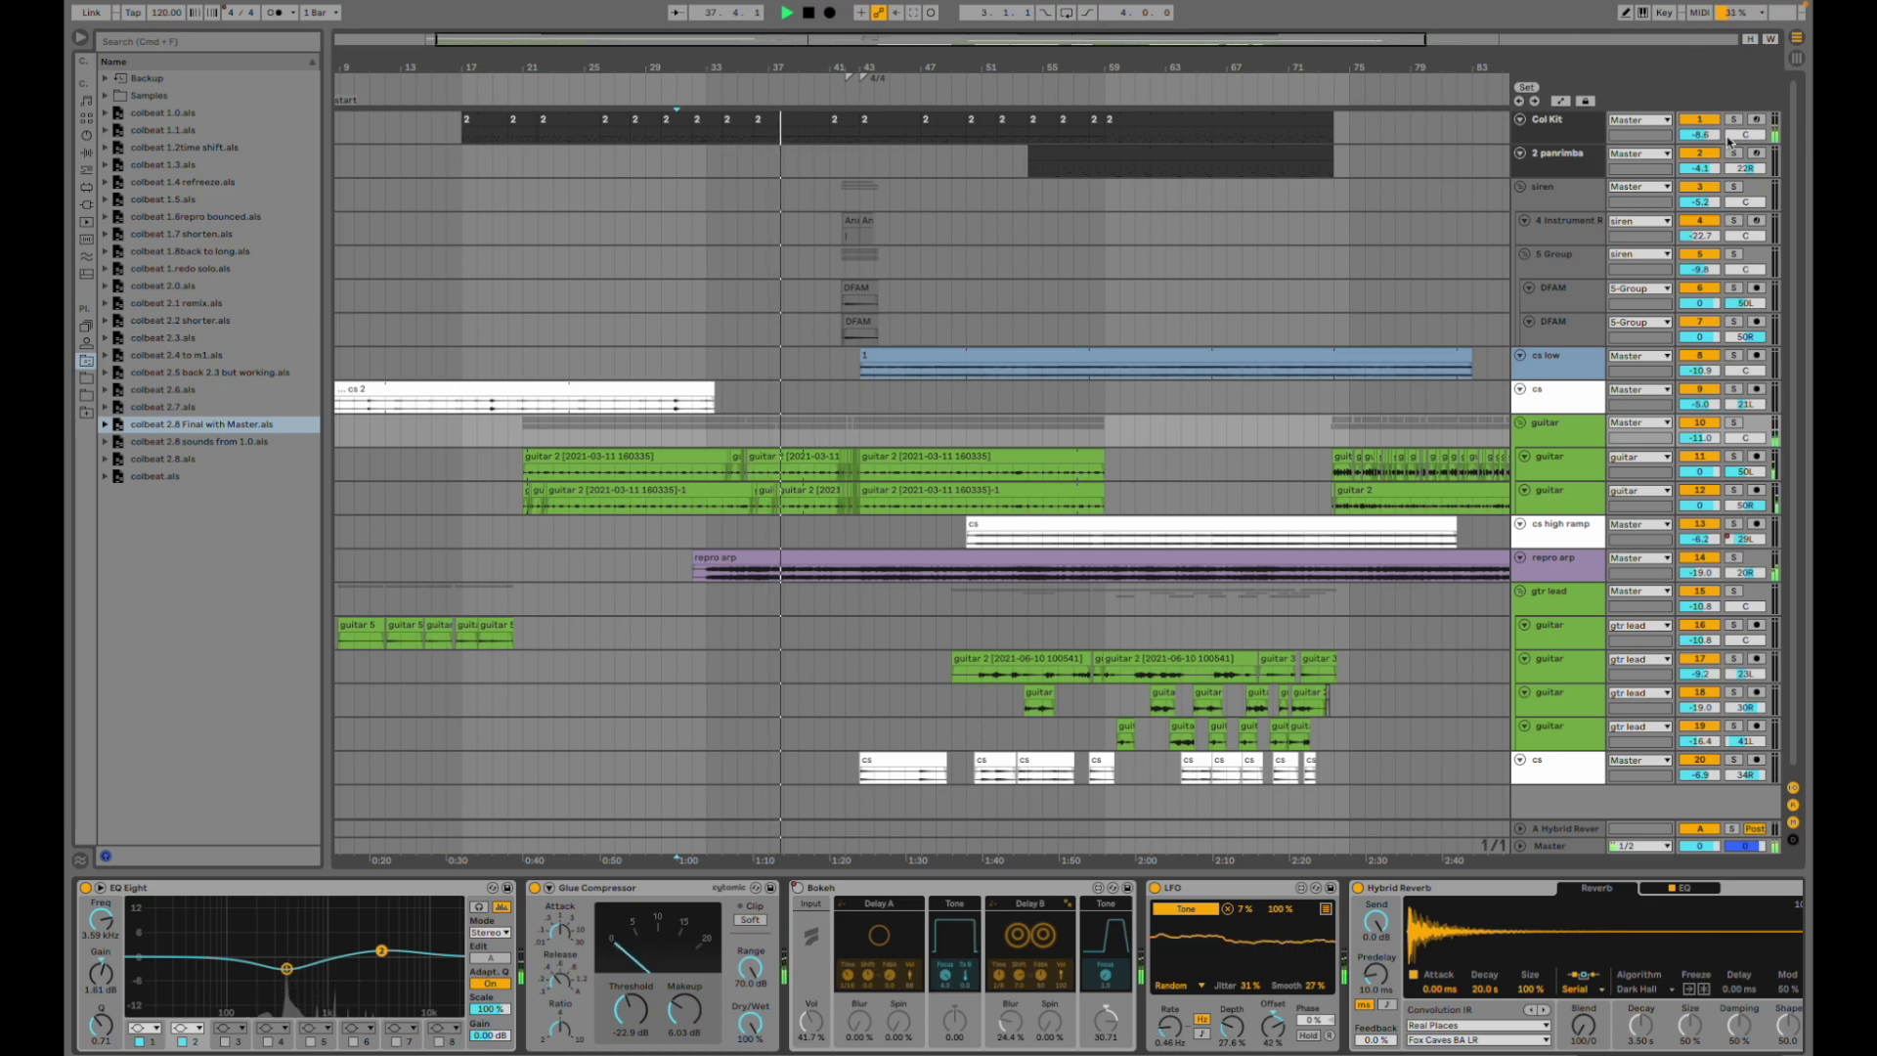
pyautogui.click(1556, 119)
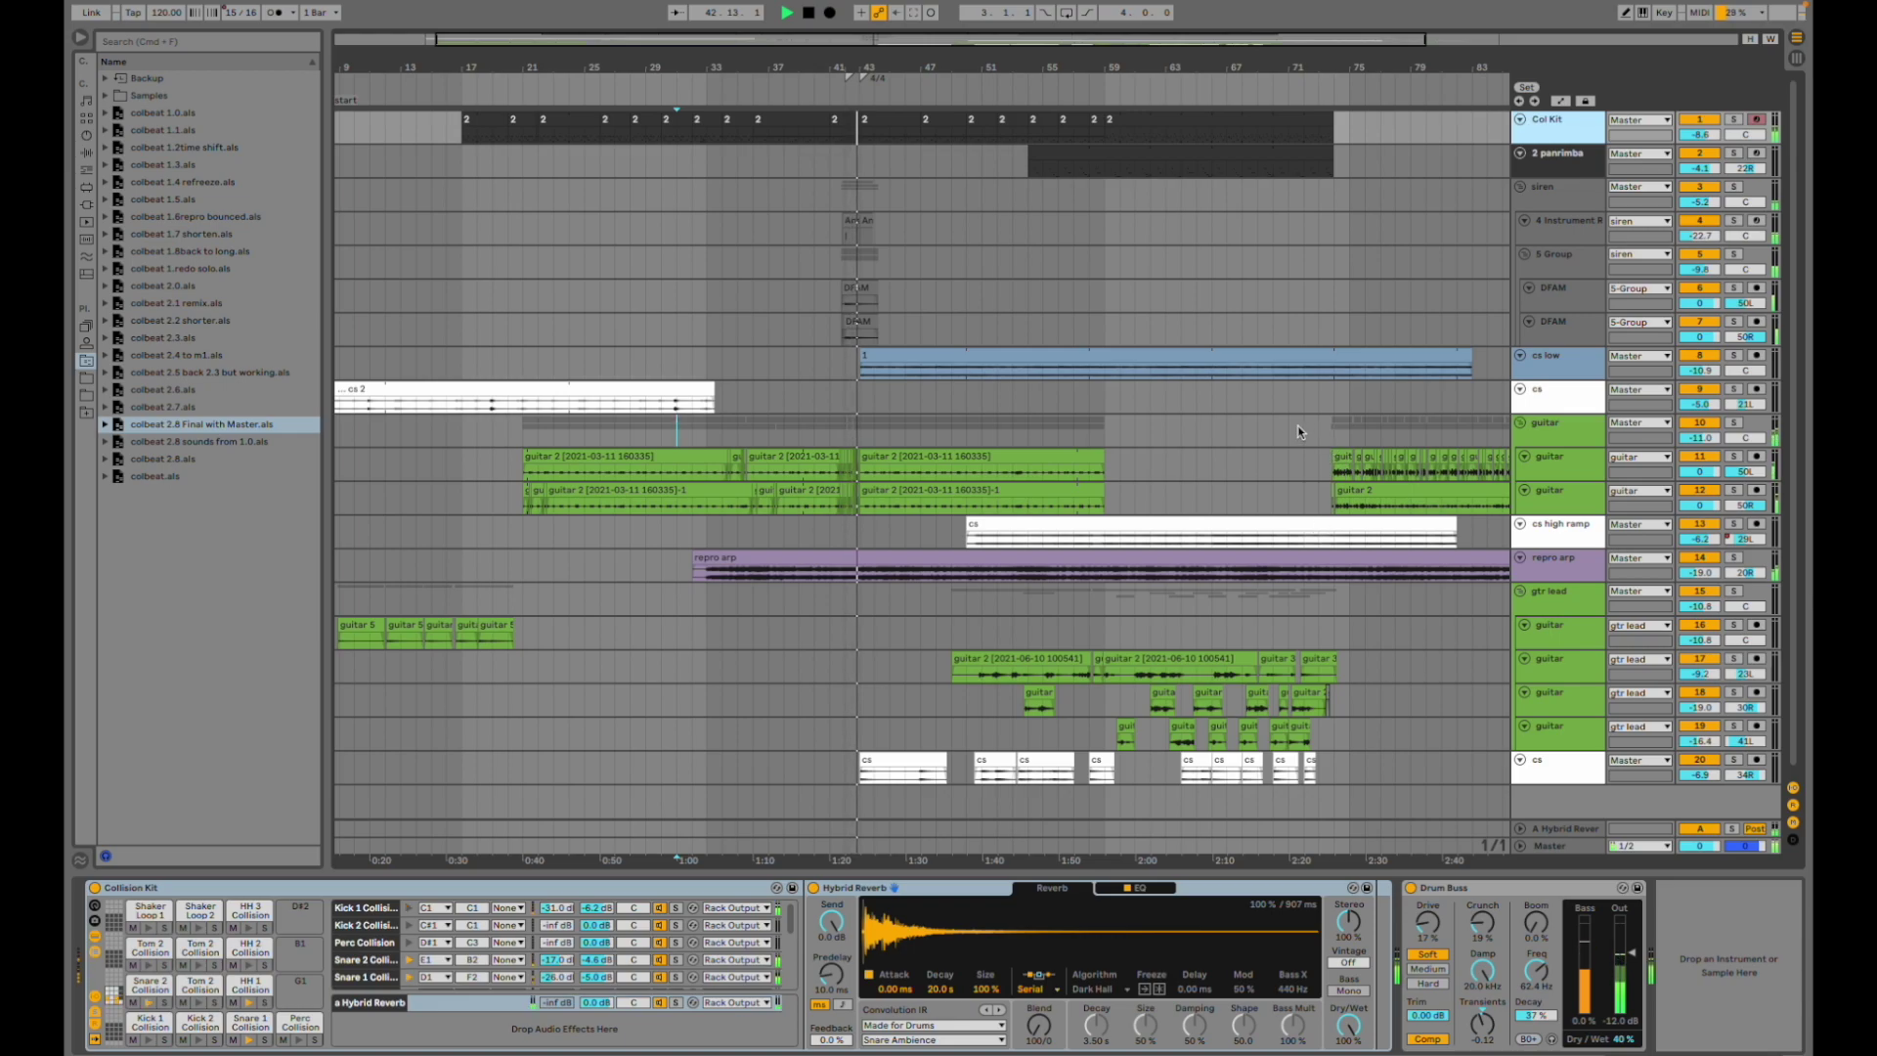
# - Play from about bar 49 and examine the gtr lead group's device chain through the Amp and corpus amp sim 1.1
pyautogui.hscroll(-3, 997, 391)
pyautogui.click(1076, 620)
pyautogui.press('space')
pyautogui.click(1077, 583)
pyautogui.press('space')
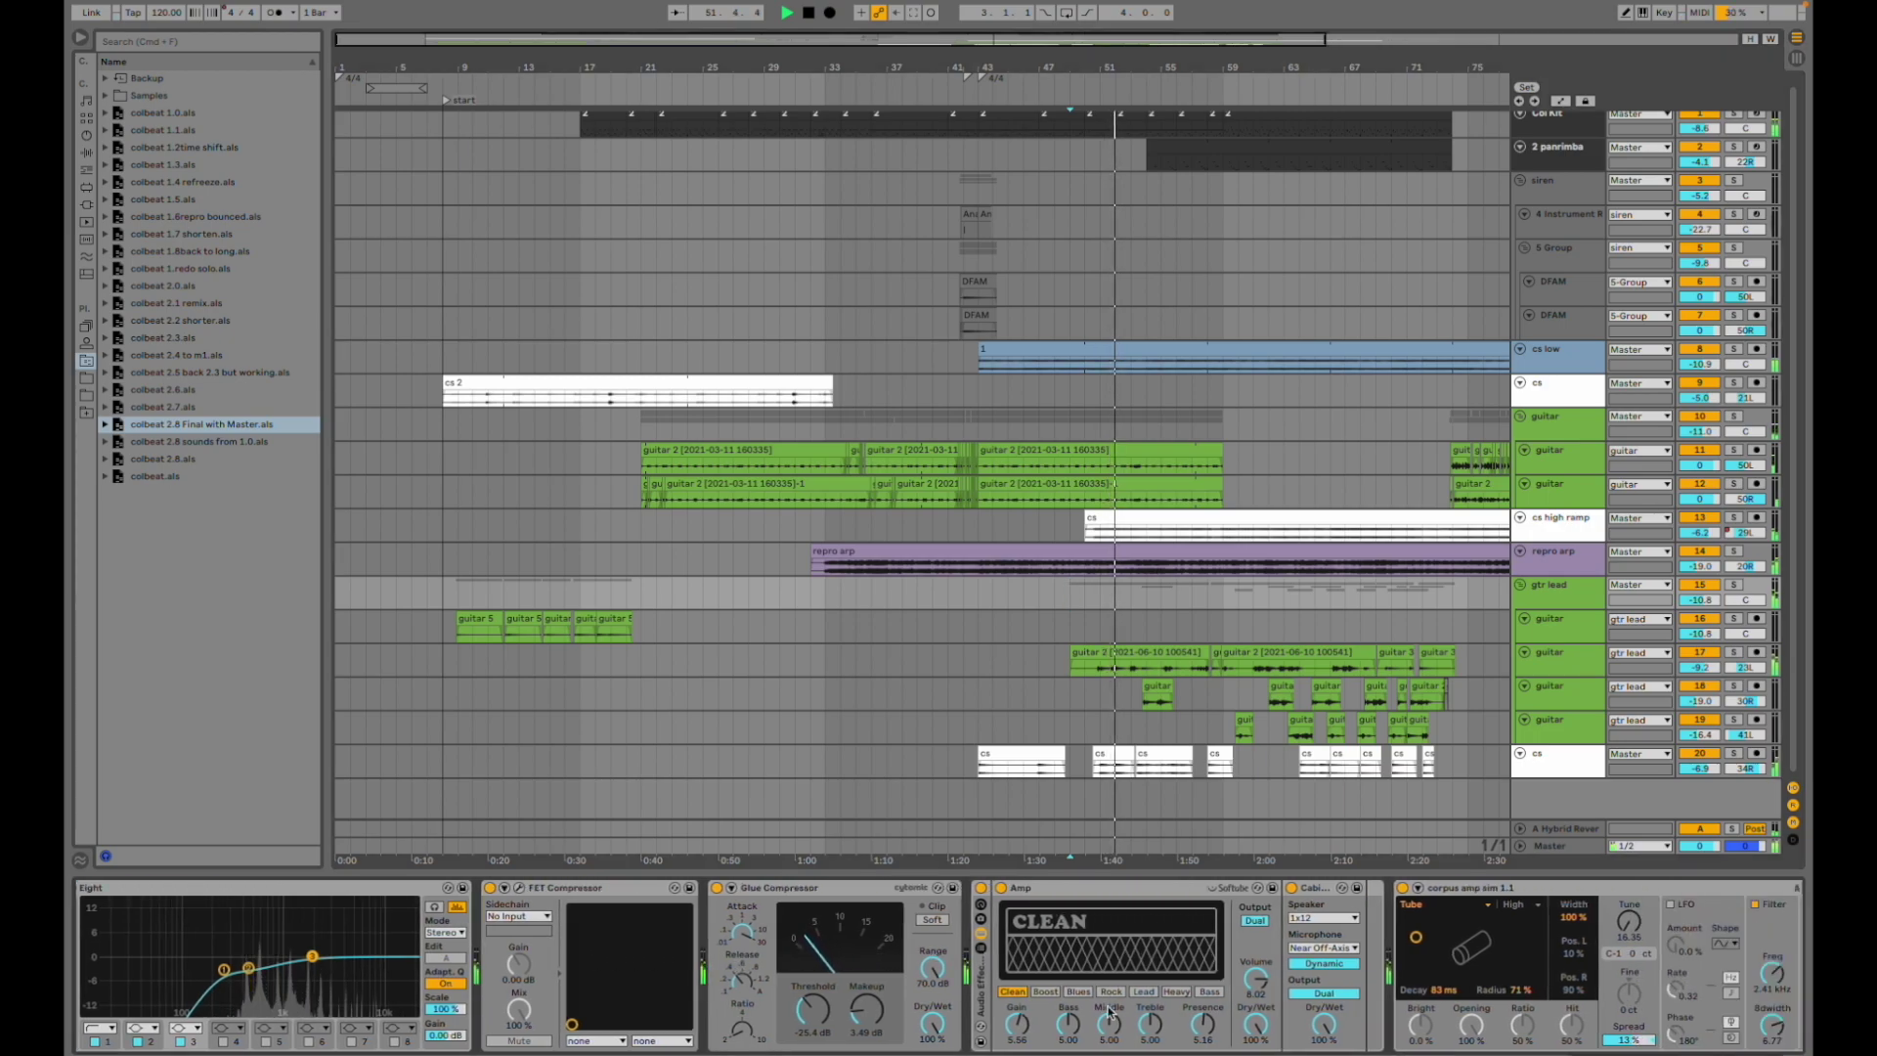
pyautogui.hscroll(4, 1318, 984)
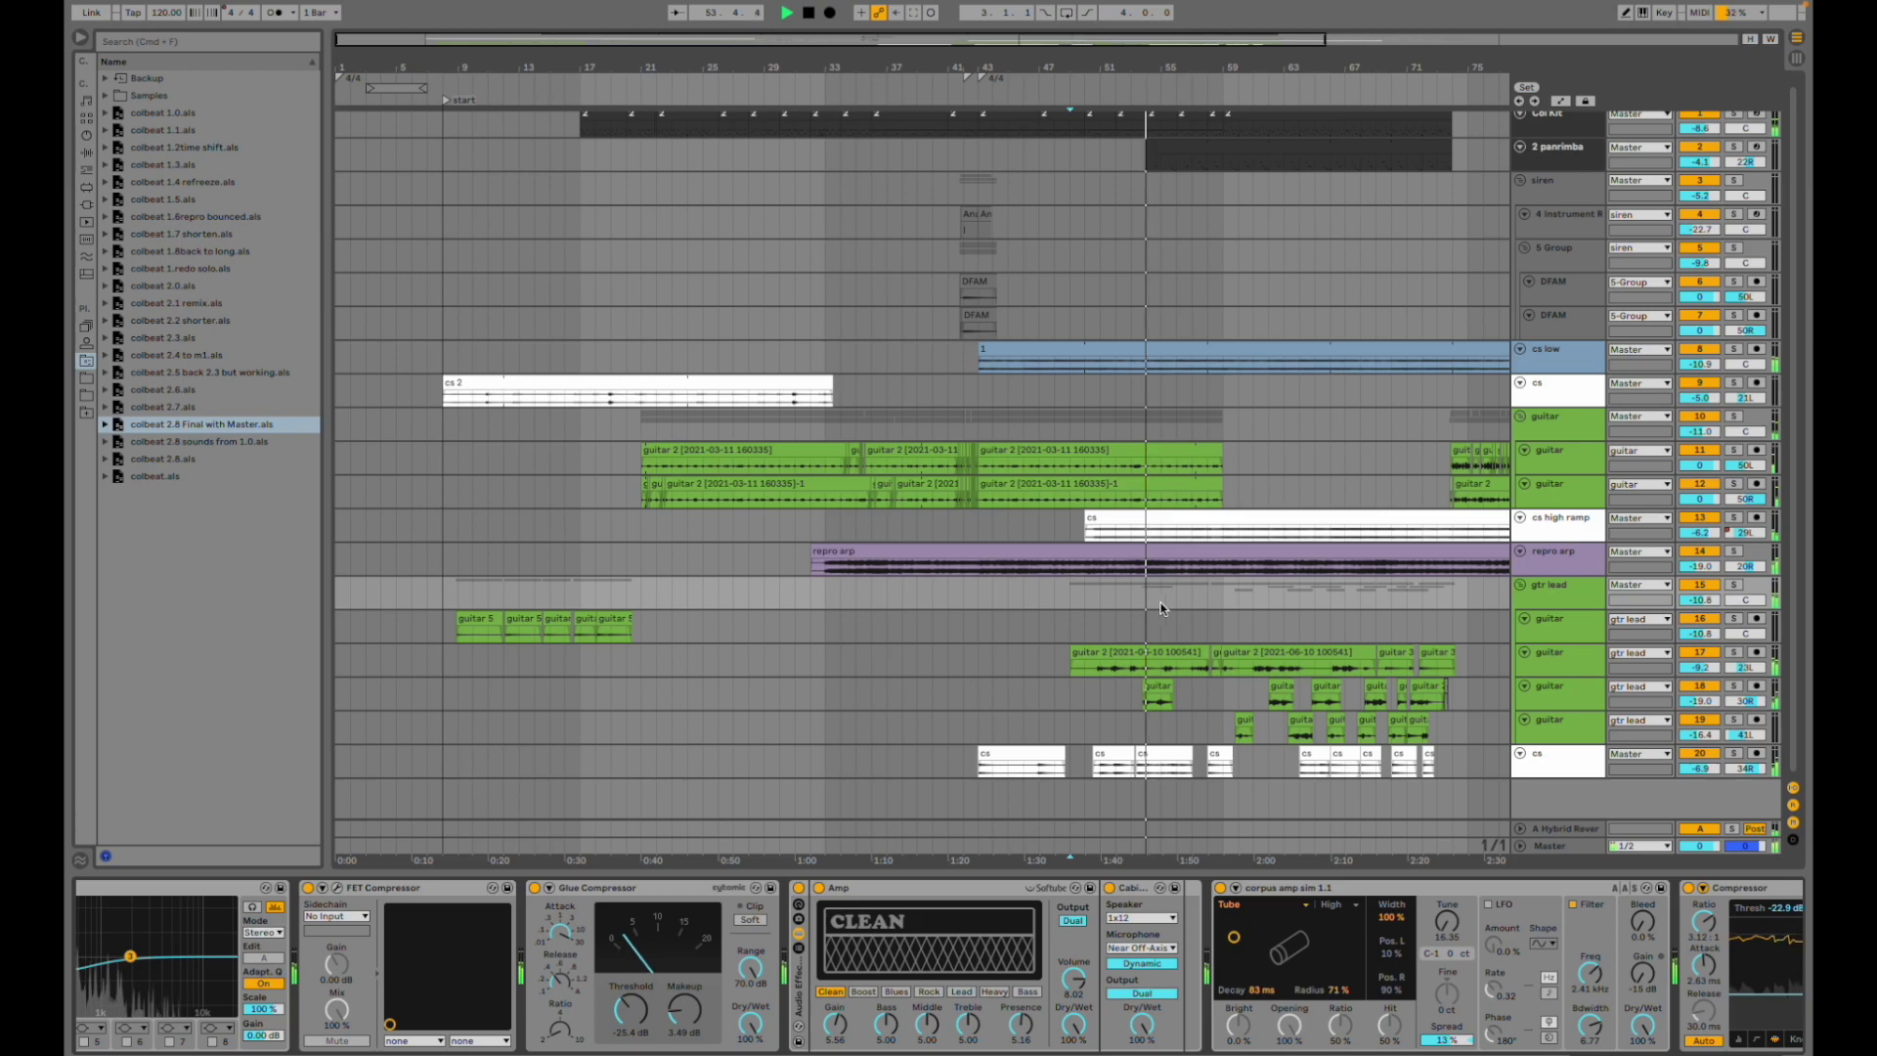
# - Solo the gtr lead group, compare it with corpus amp sim 1.1 bypassed and enabled, and return to the full mix
pyautogui.click(1733, 585)
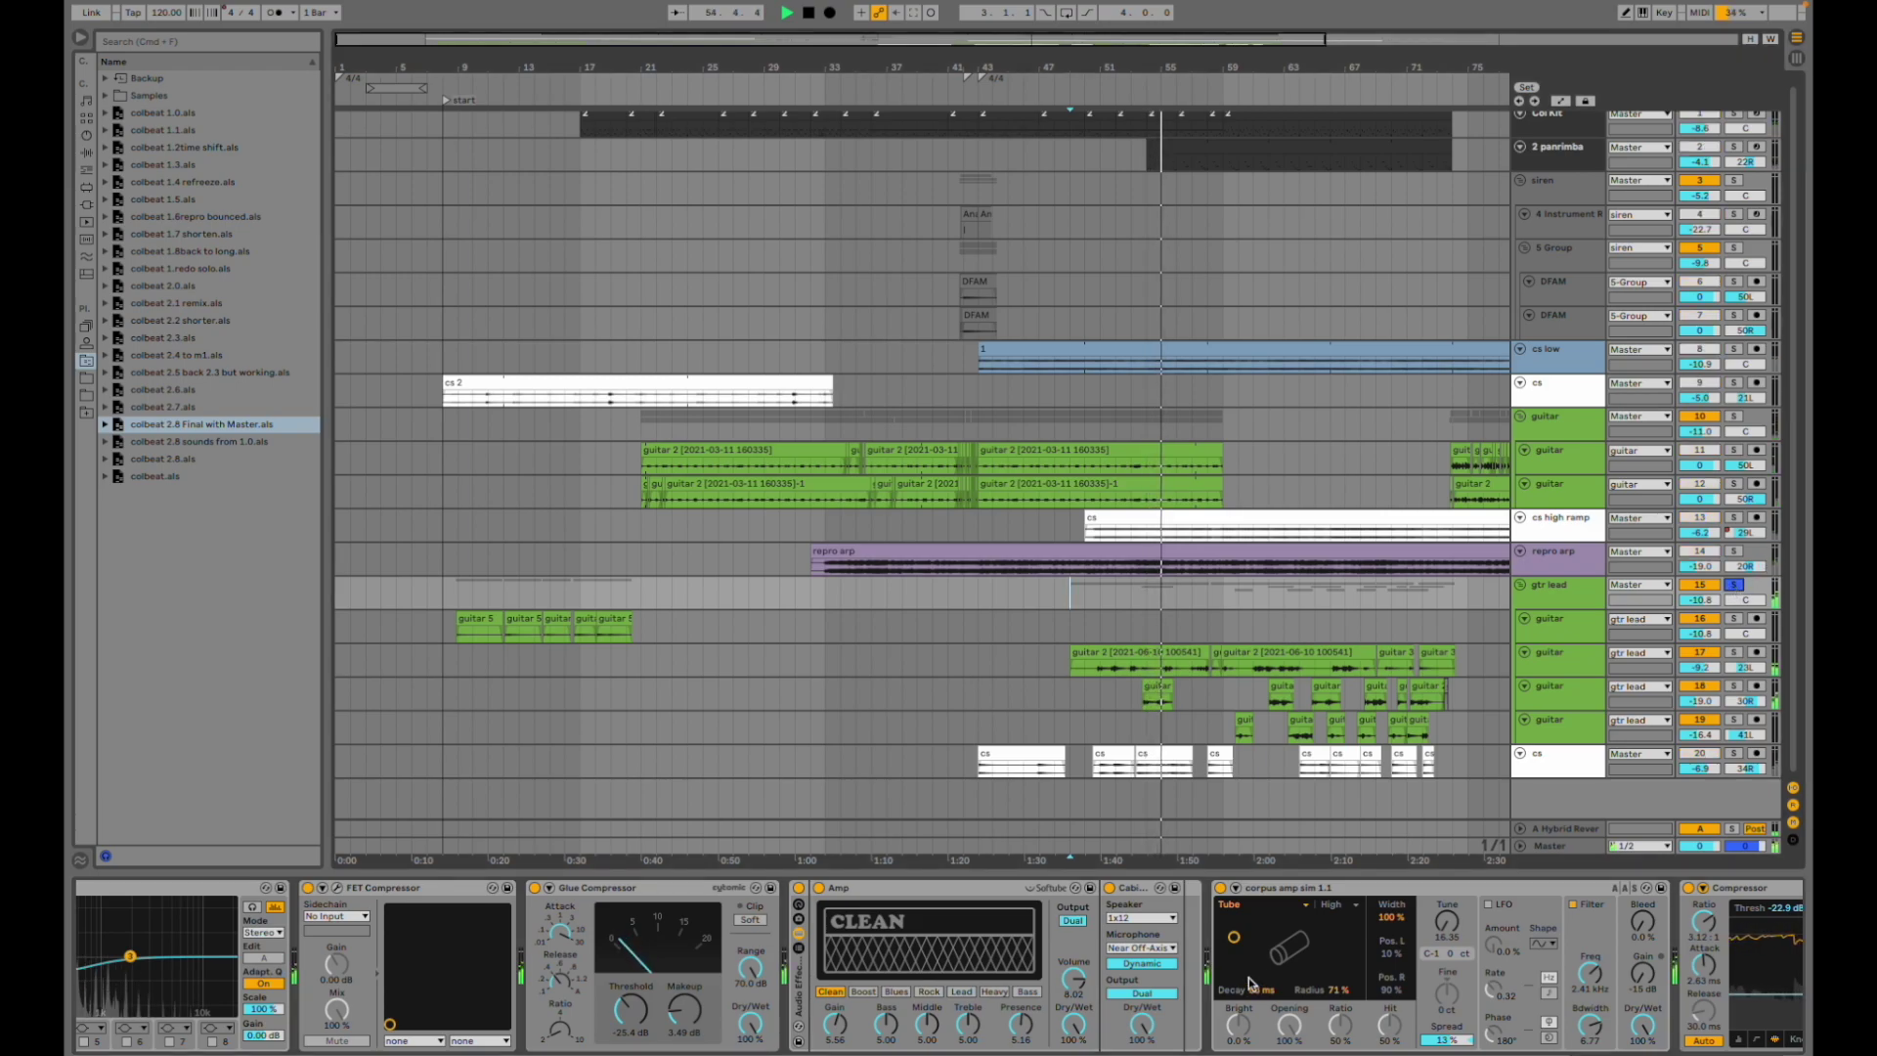
pyautogui.hscroll(3, 926, 959)
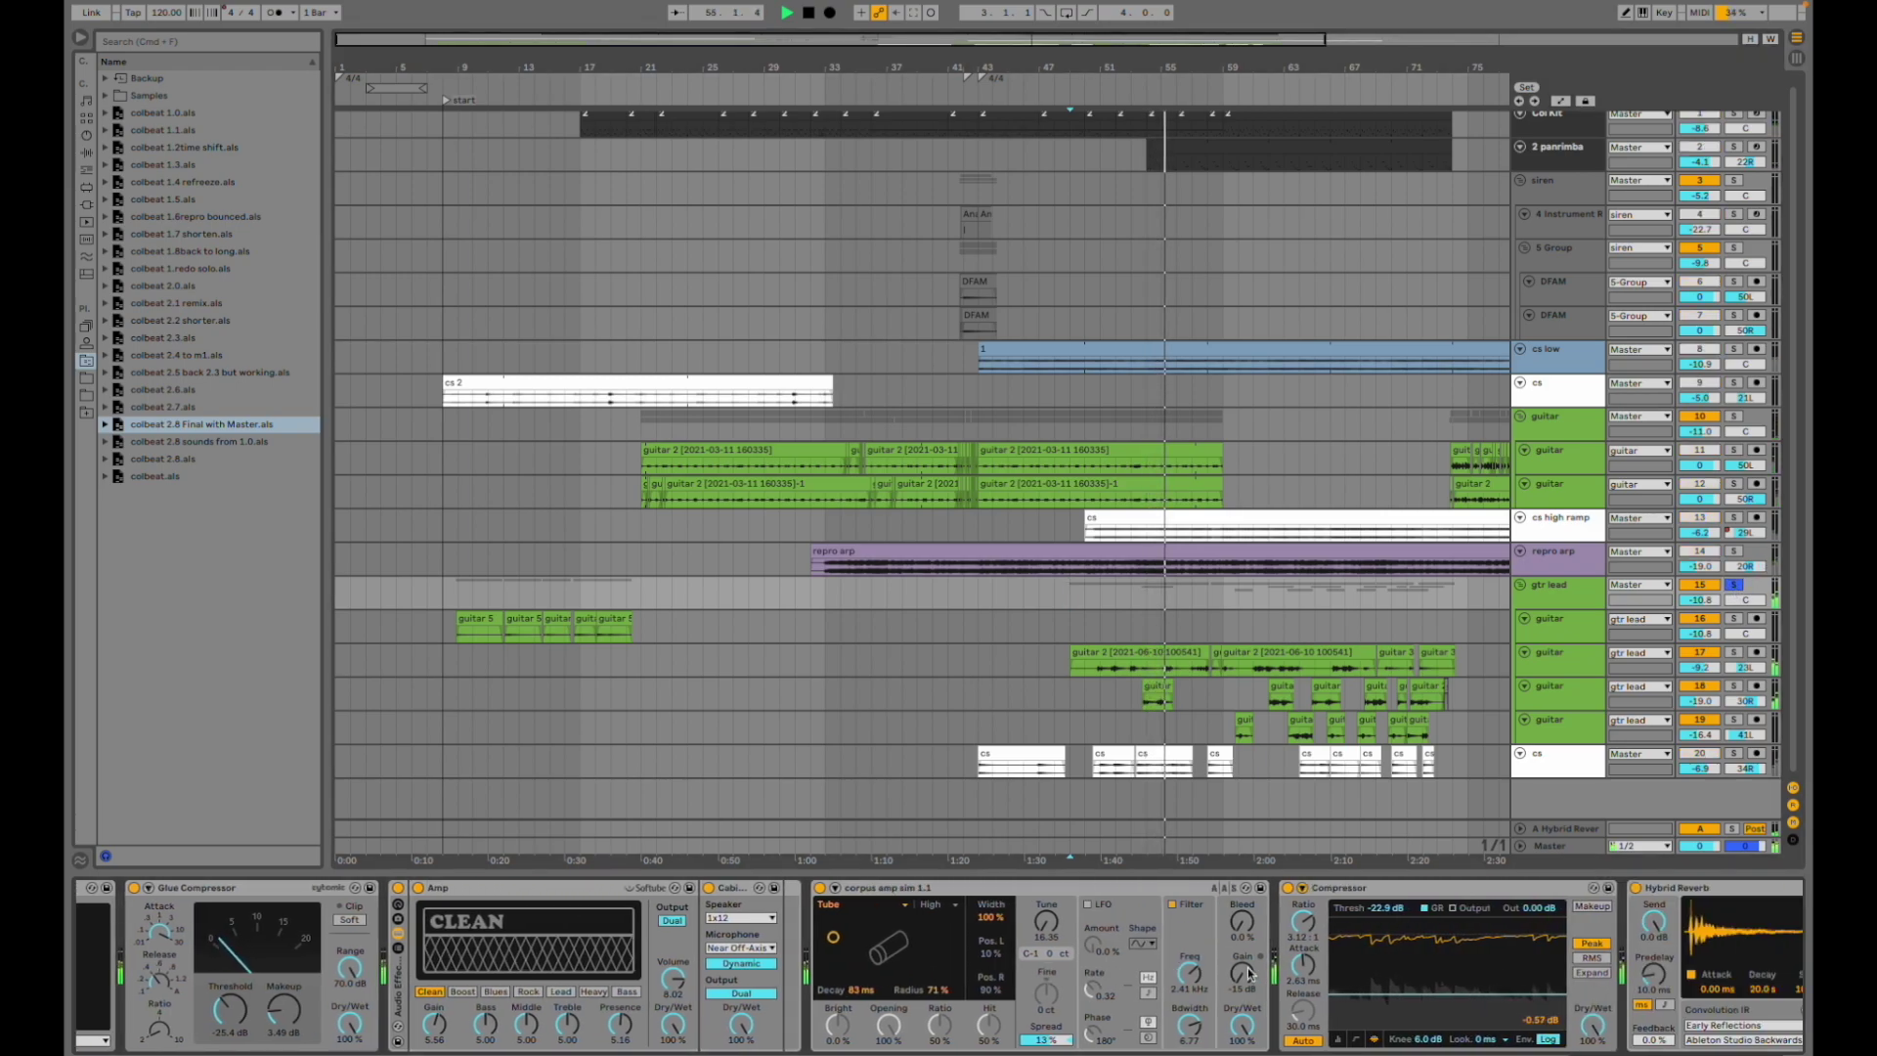
pyautogui.click(819, 888)
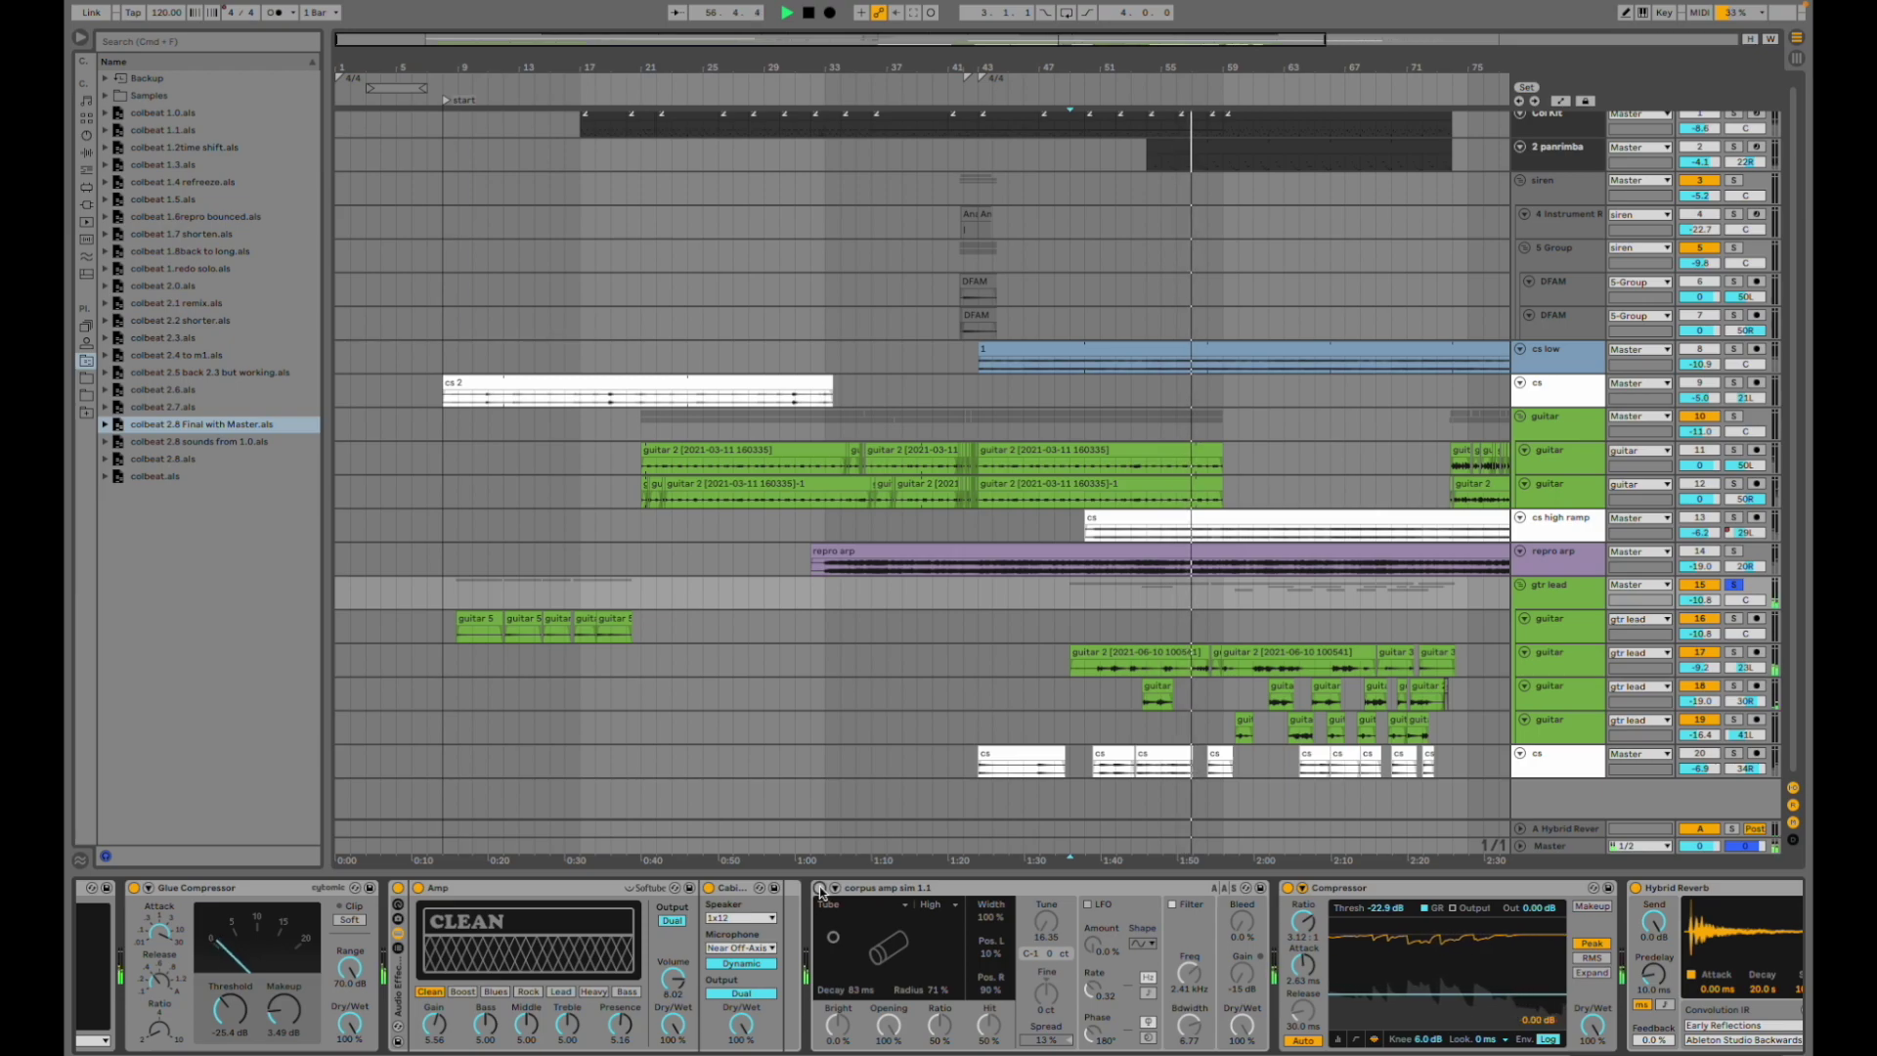
pyautogui.click(819, 888)
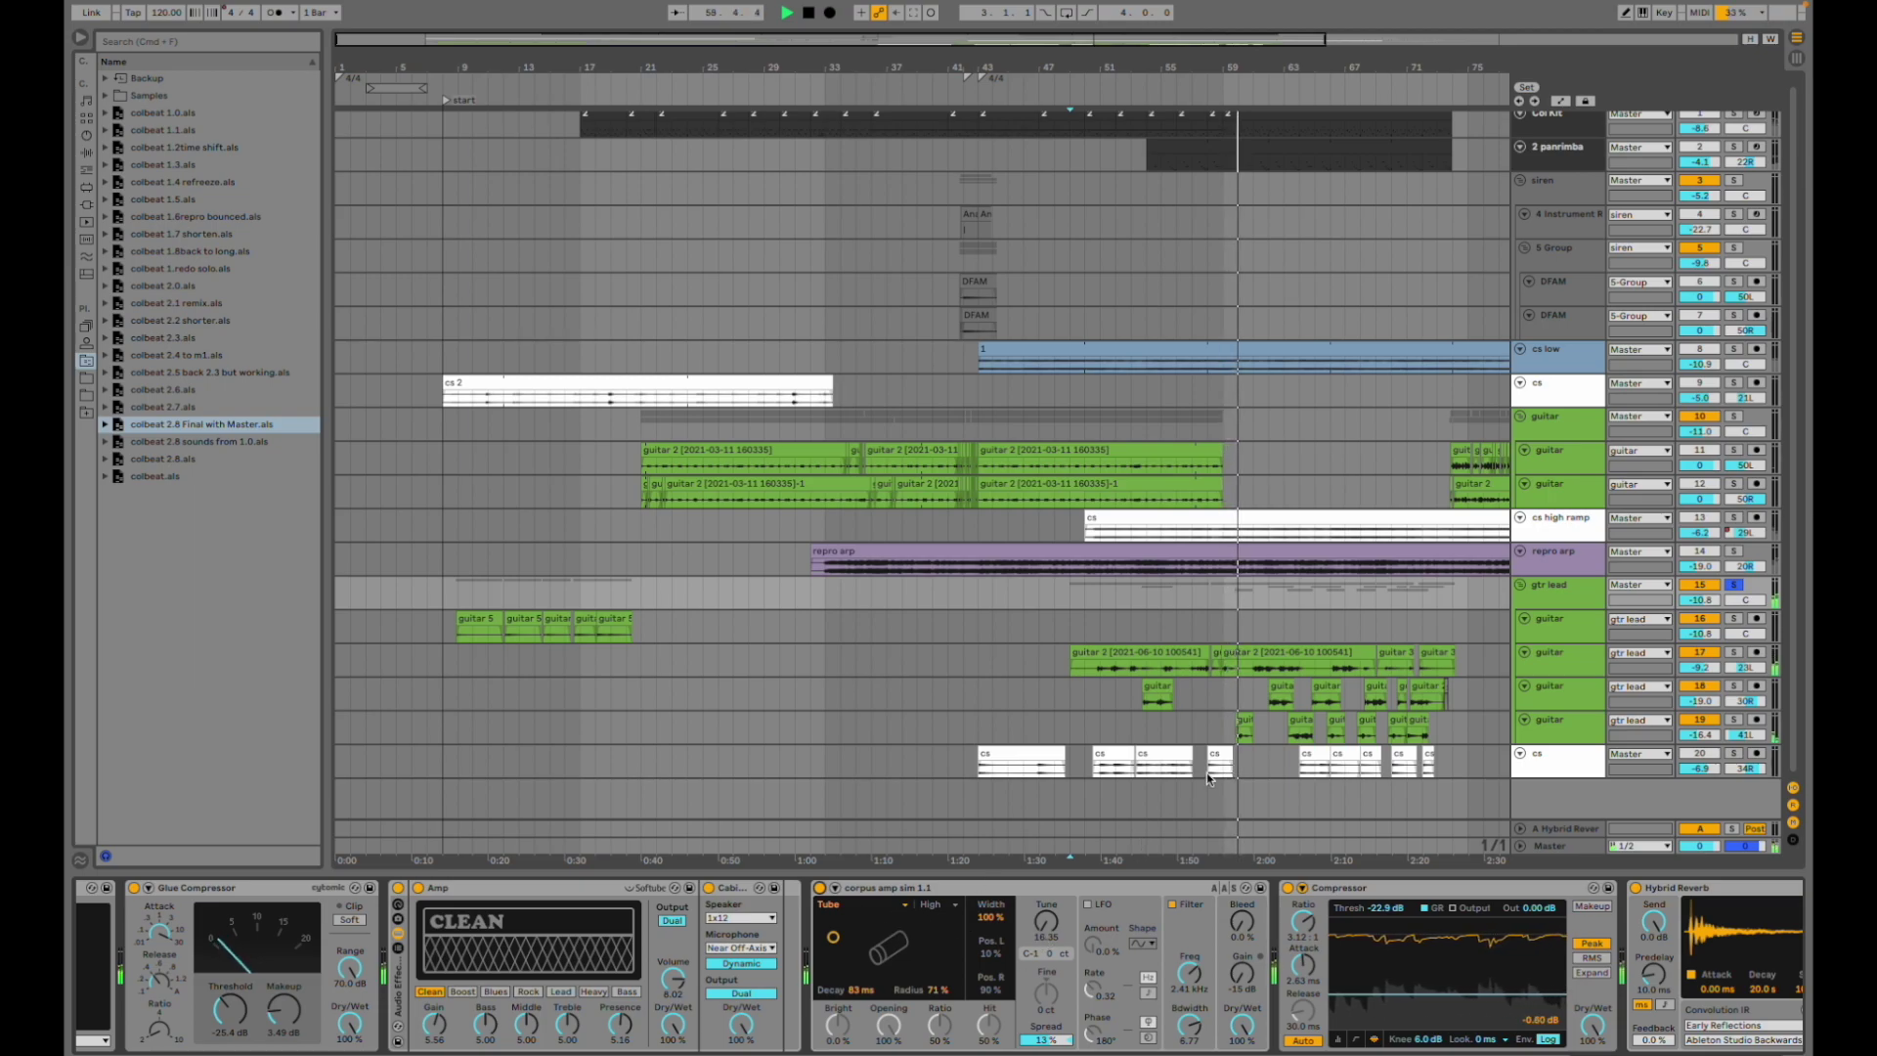
pyautogui.hscroll(5, 1206, 772)
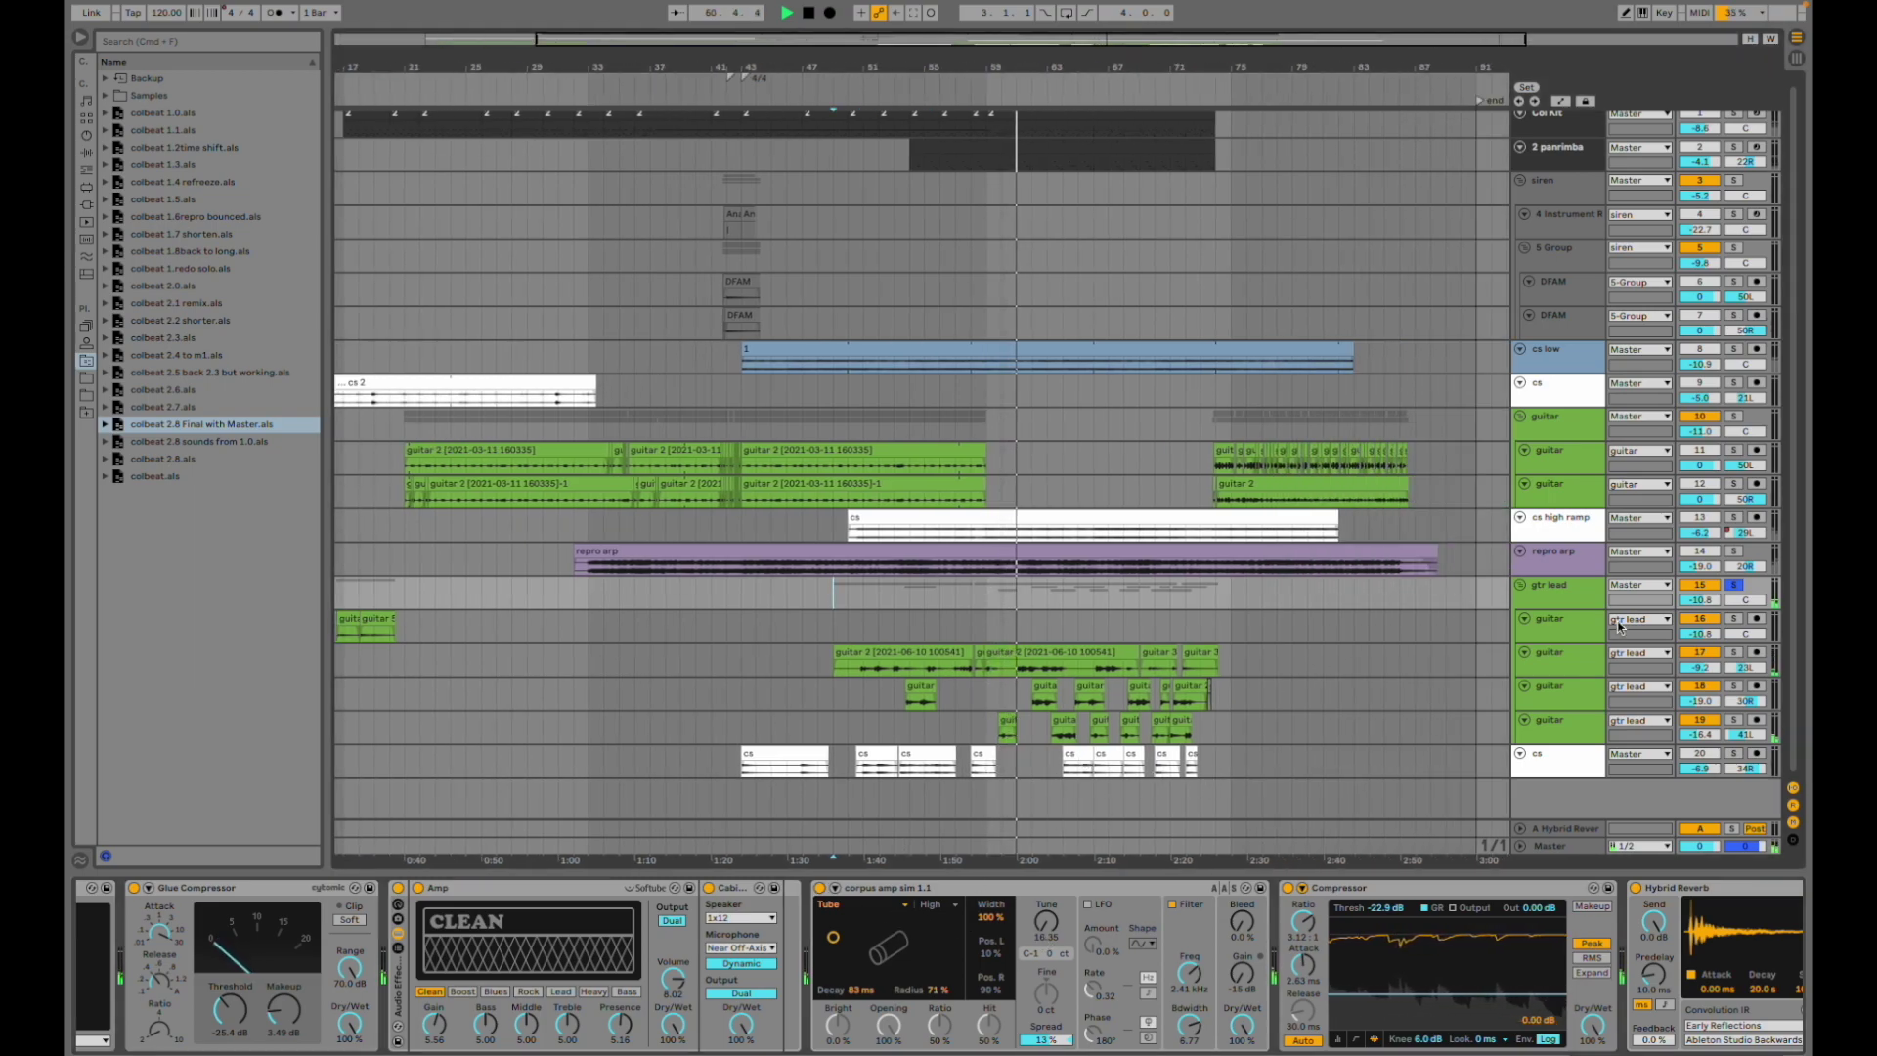
pyautogui.click(1735, 585)
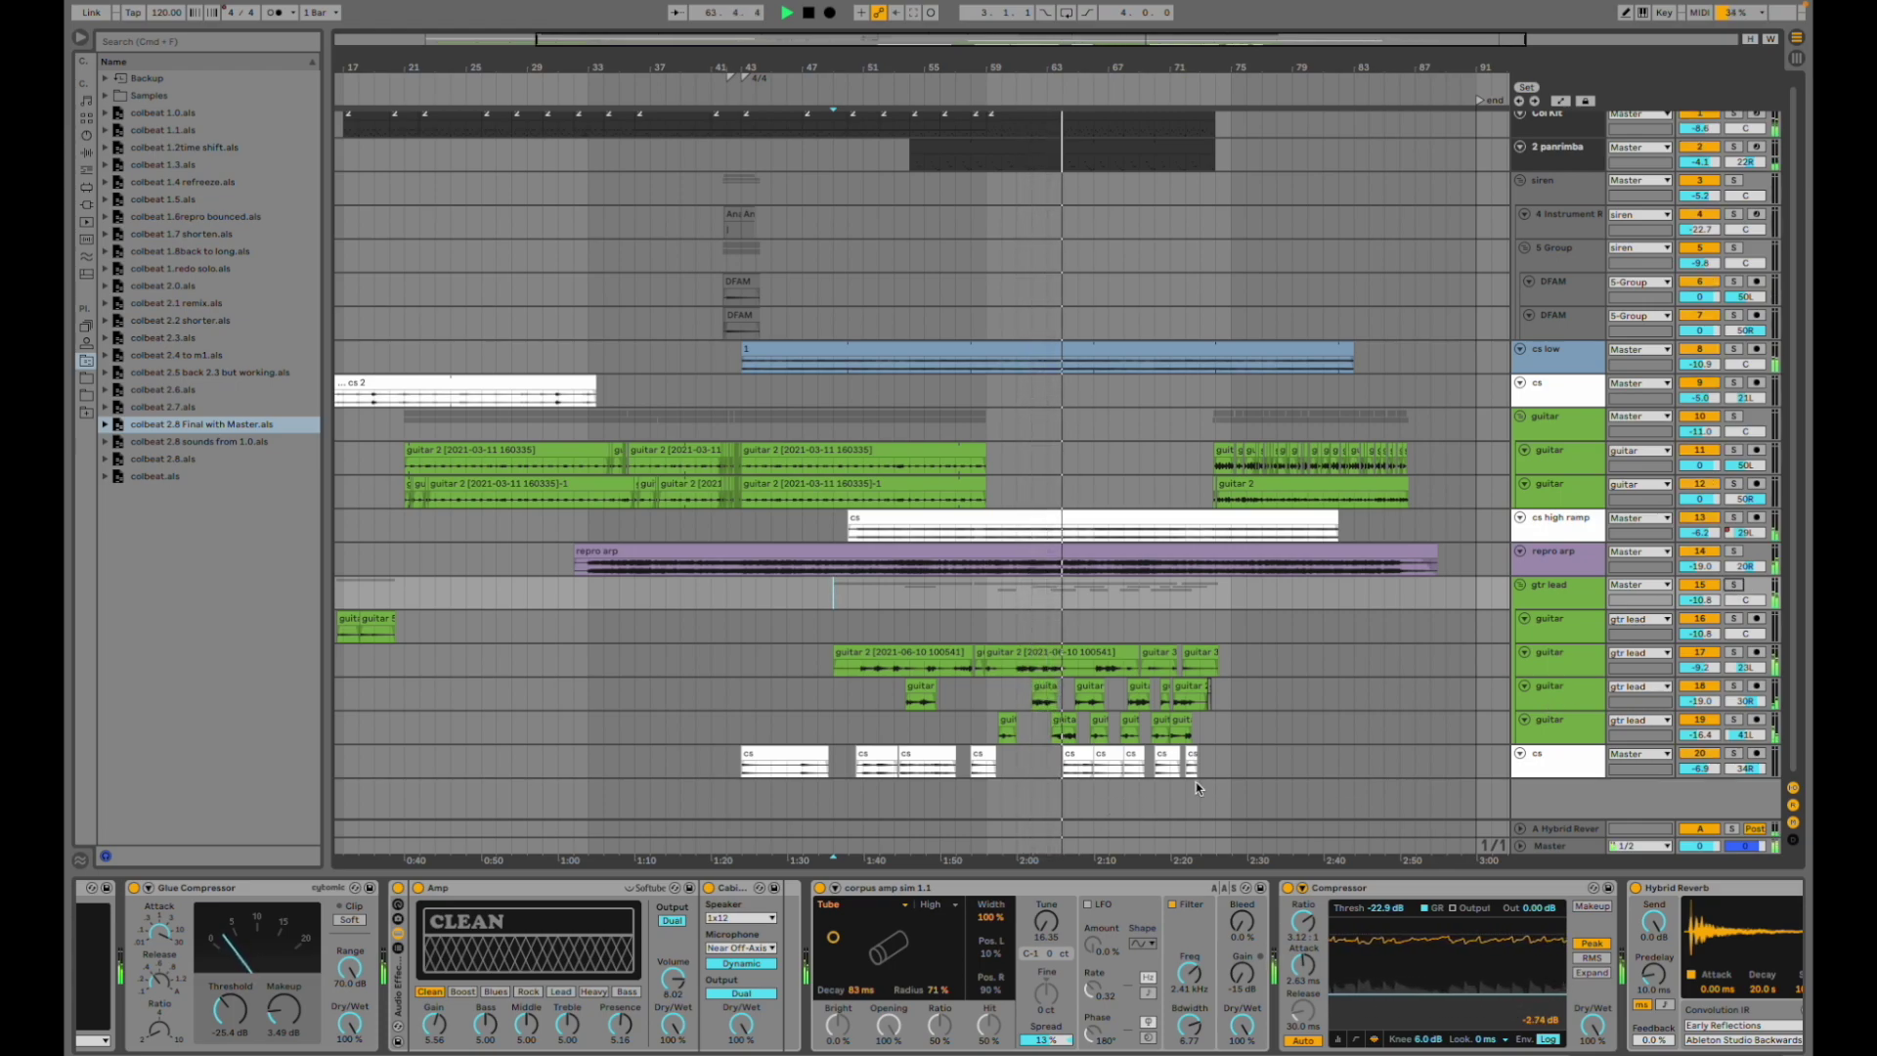
# - View the lowest cs track's effects and the first part of cs low's device chain, up to Bass - Low Extender
pyautogui.click(1060, 769)
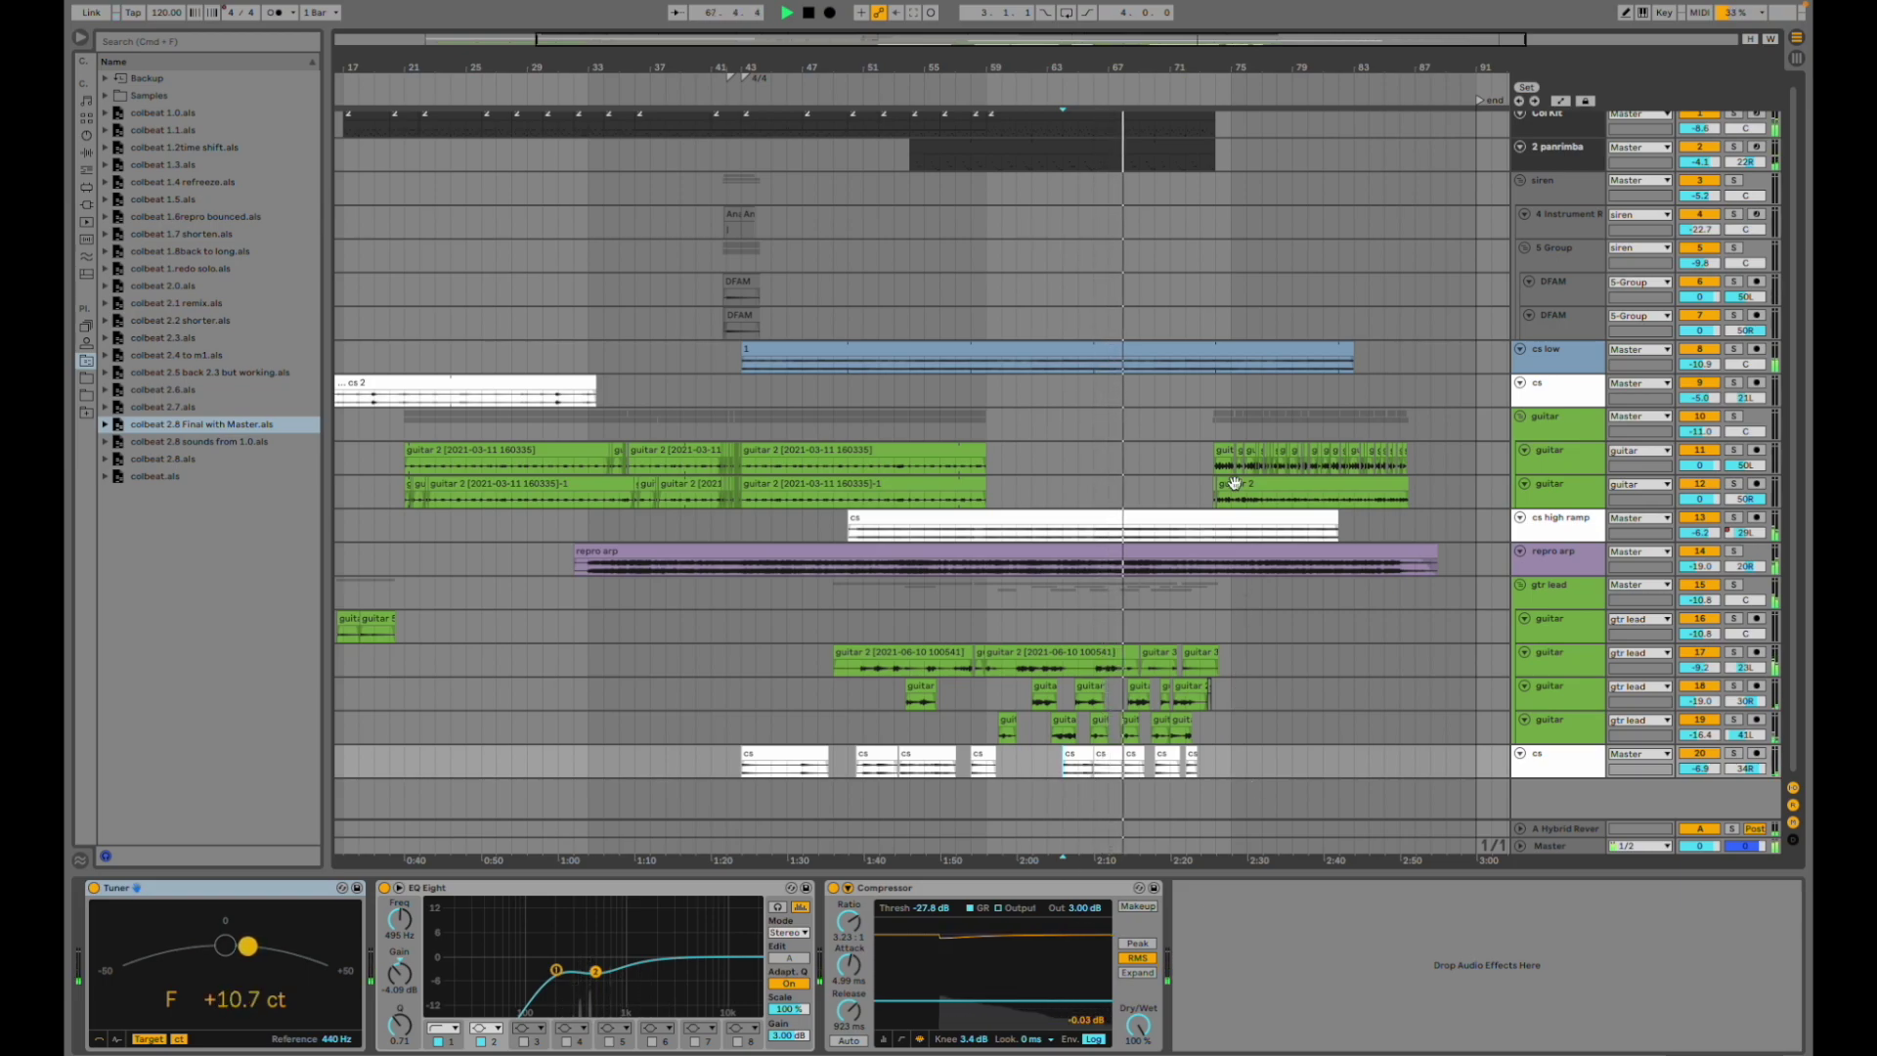
pyautogui.hscroll(3, 1203, 445)
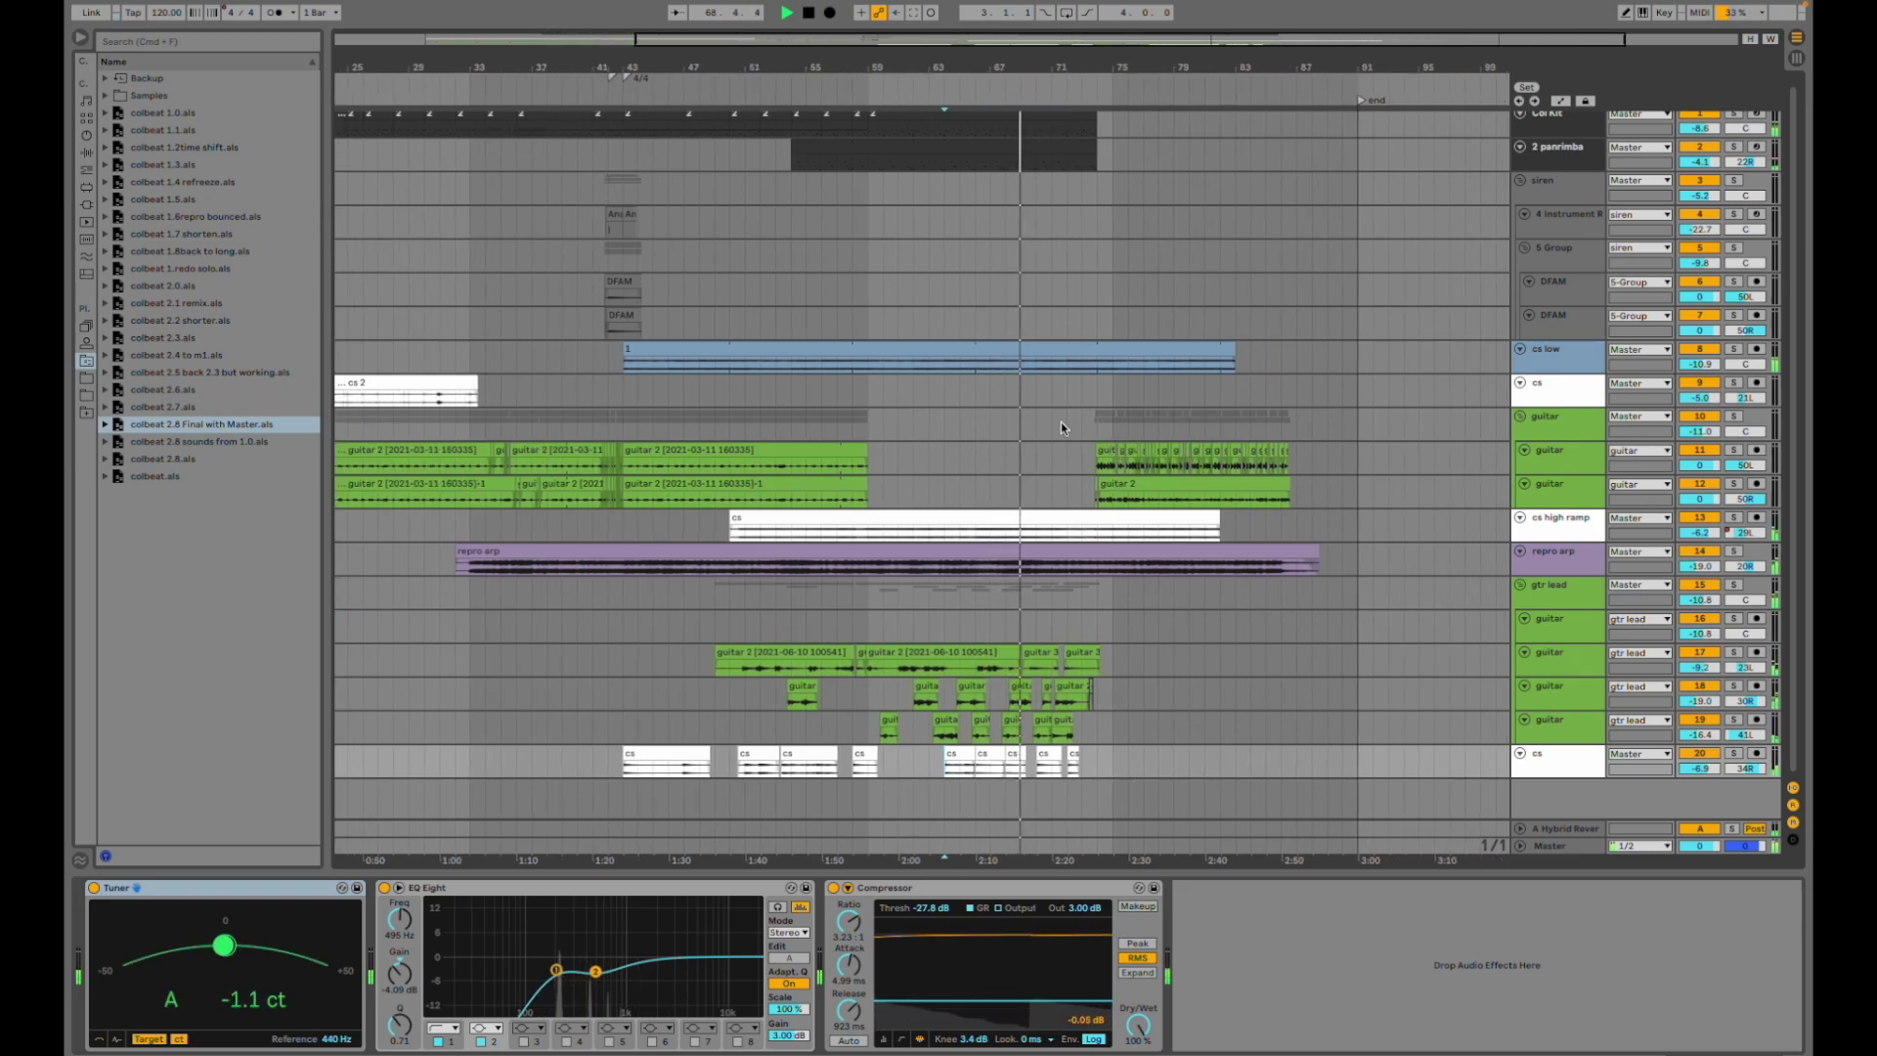
pyautogui.click(1035, 366)
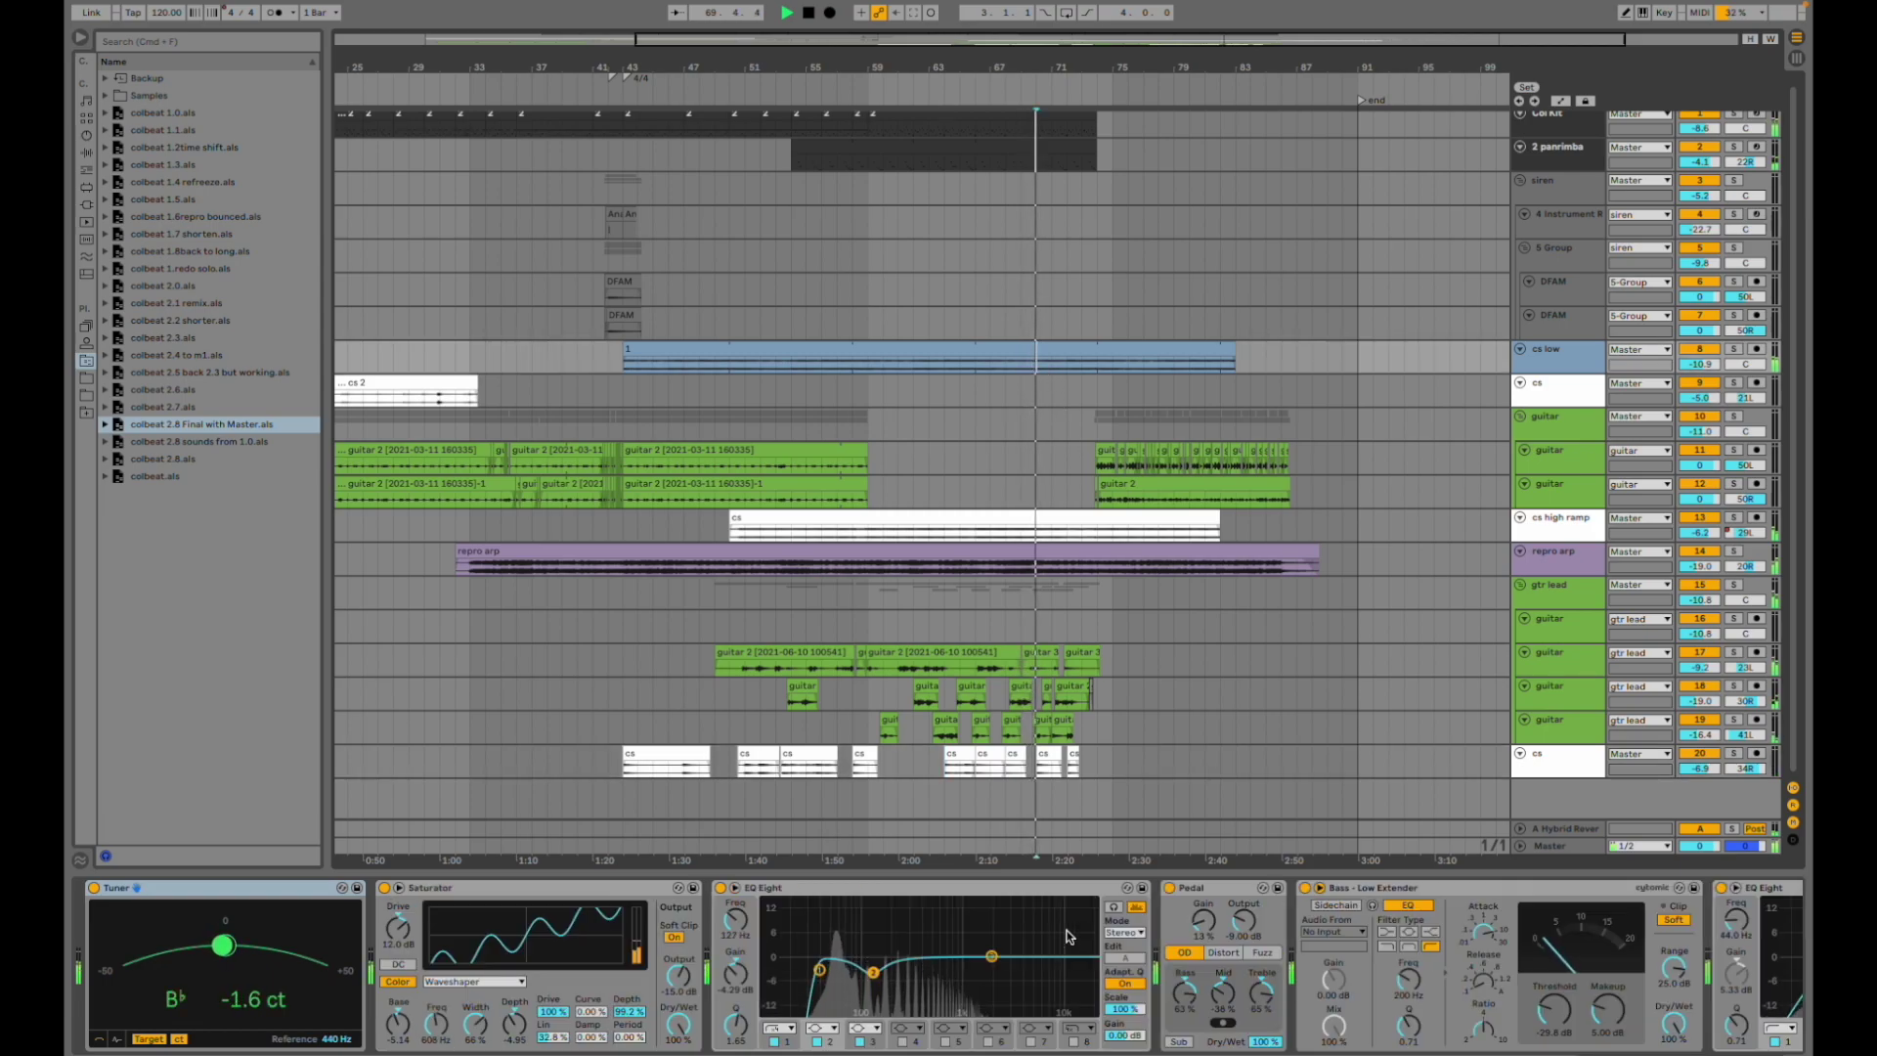
pyautogui.hscroll(3, 866, 979)
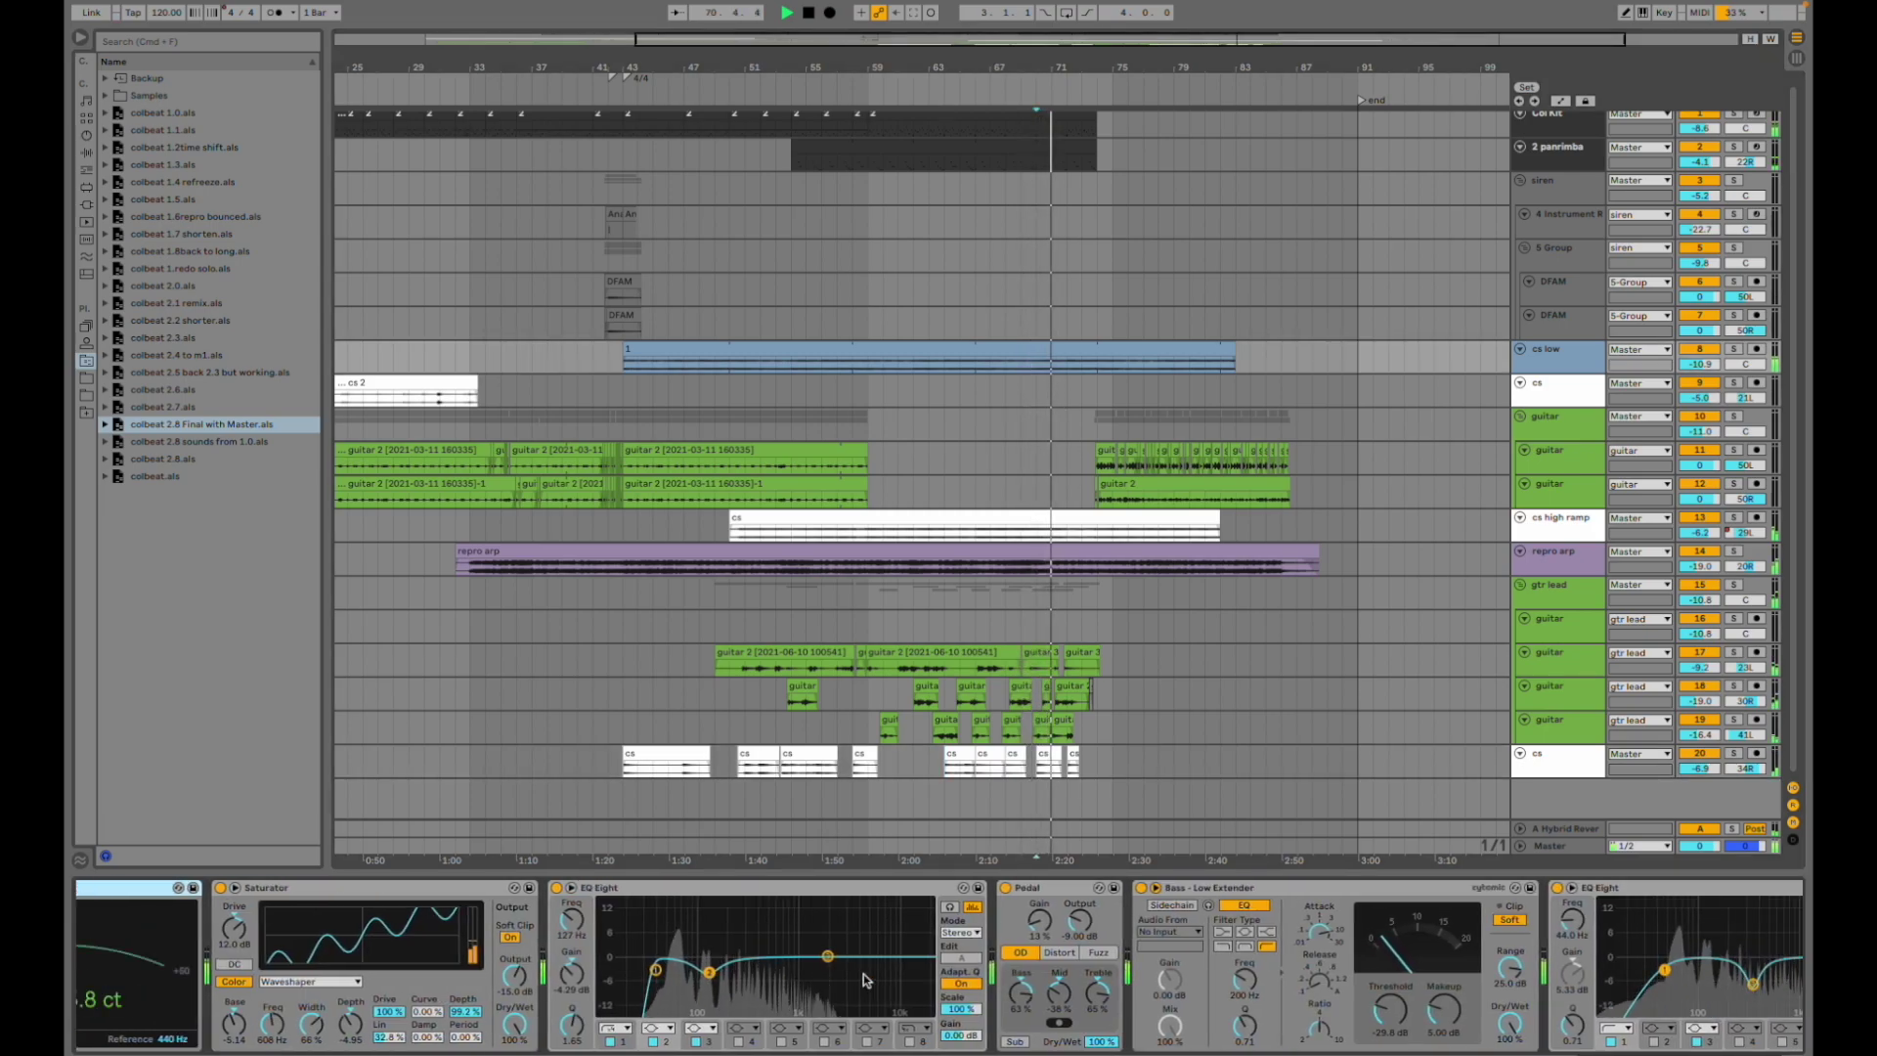
pyautogui.hscroll(6, 864, 973)
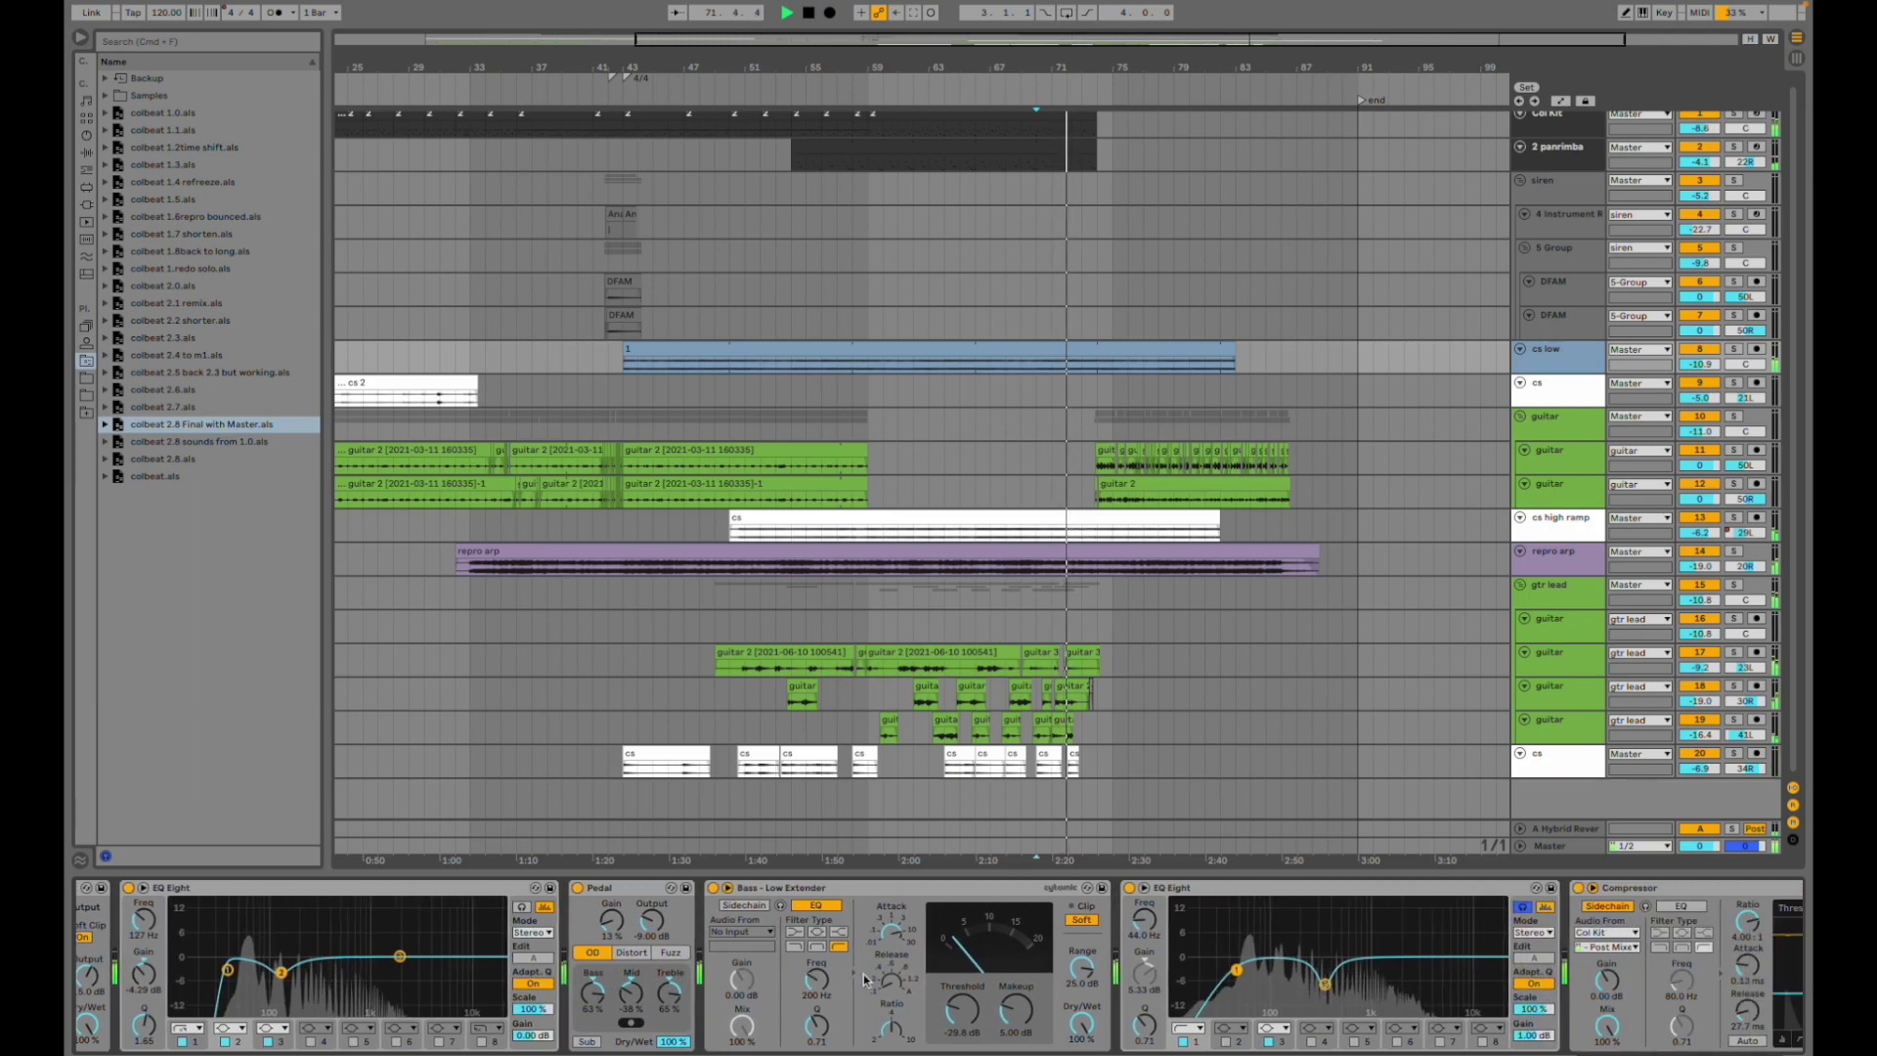
# - Solo cs low, examine its chain from Saturator through the sidechained Compressors and Utility, and return to the full mix
pyautogui.click(1735, 349)
pyautogui.hscroll(-6, 470, 972)
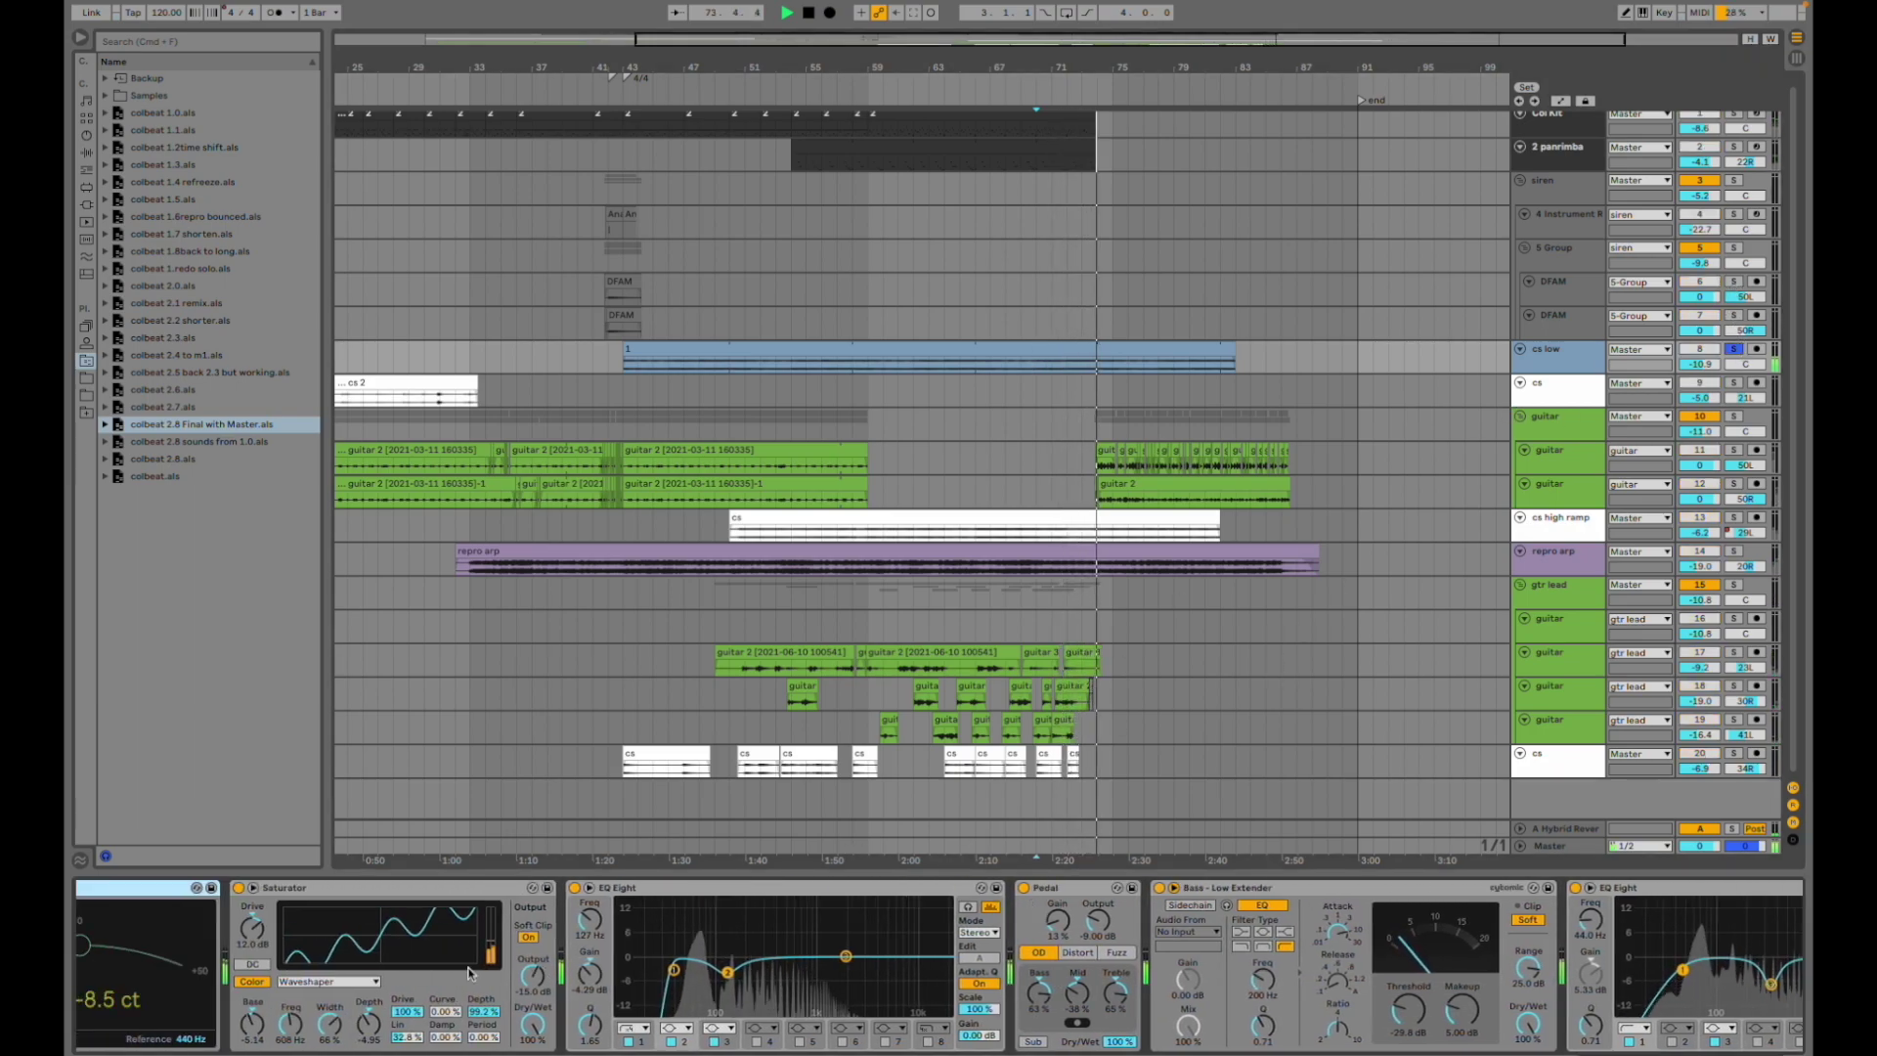
pyautogui.hscroll(14, 725, 963)
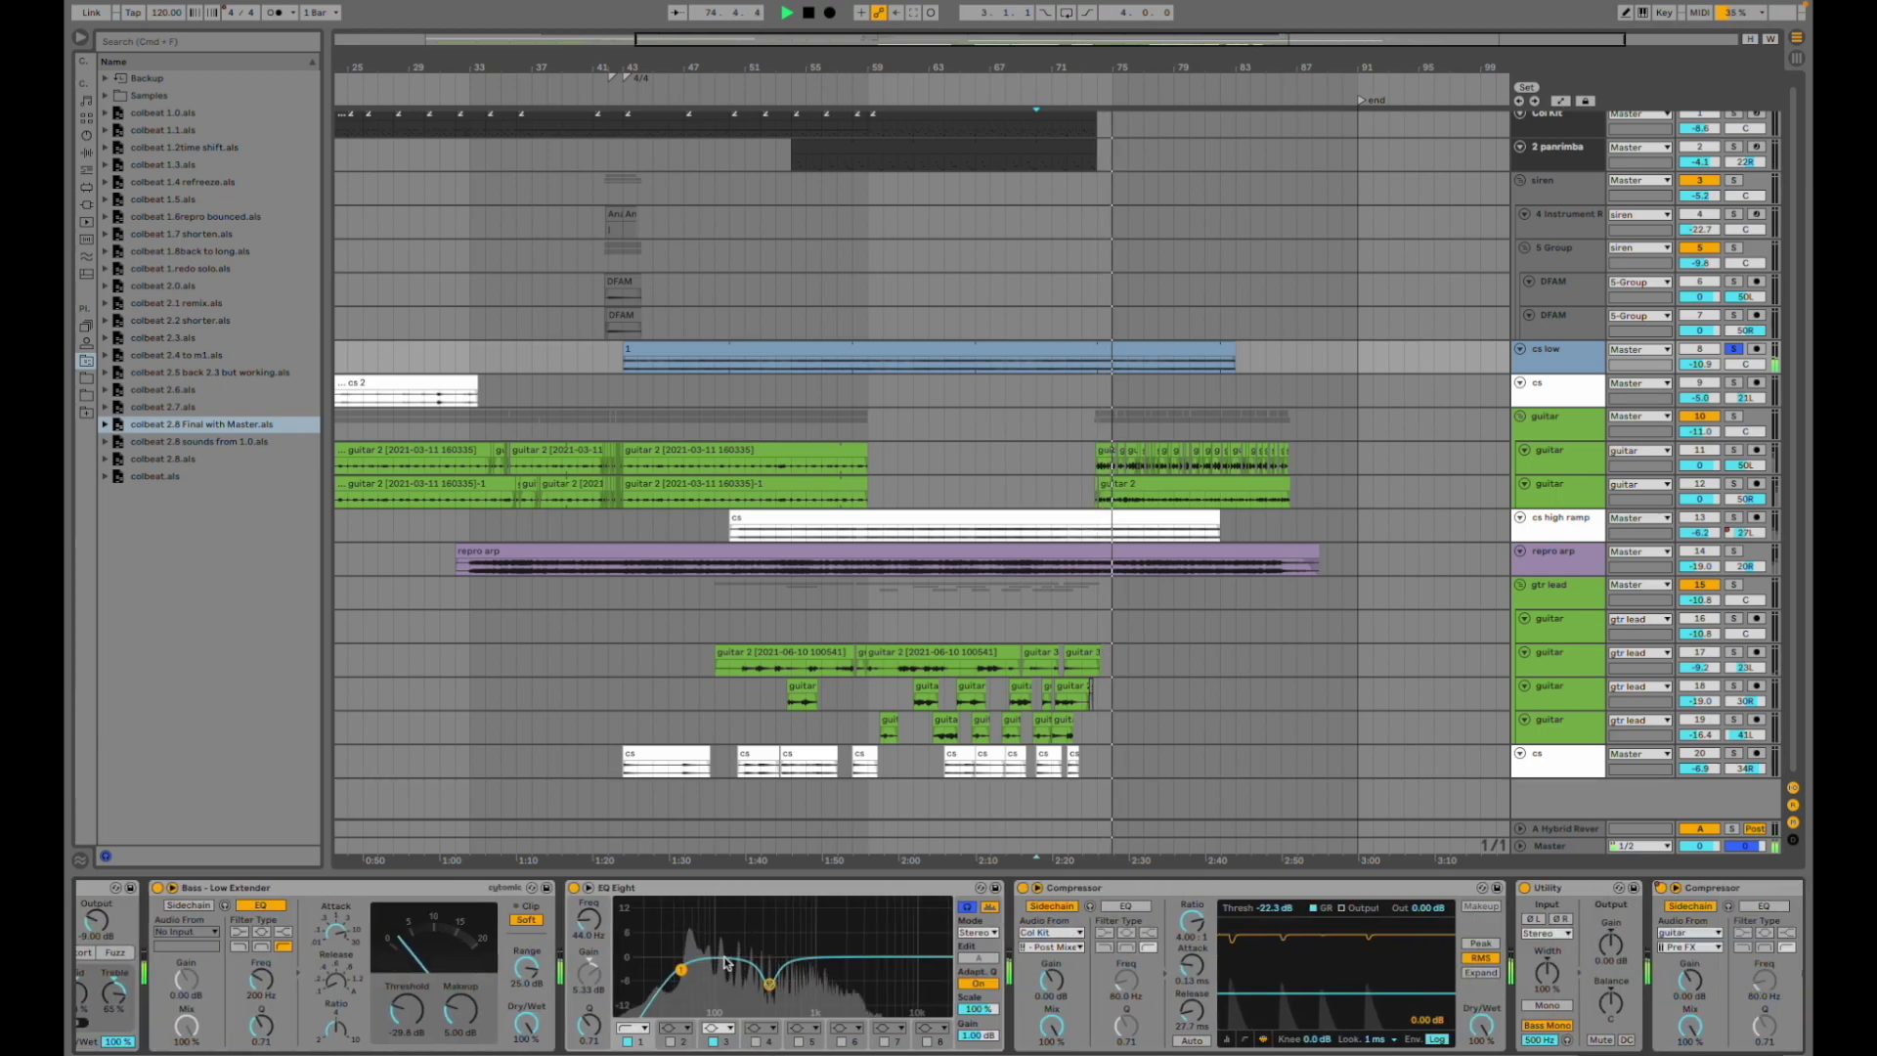
pyautogui.hscroll(7, 724, 963)
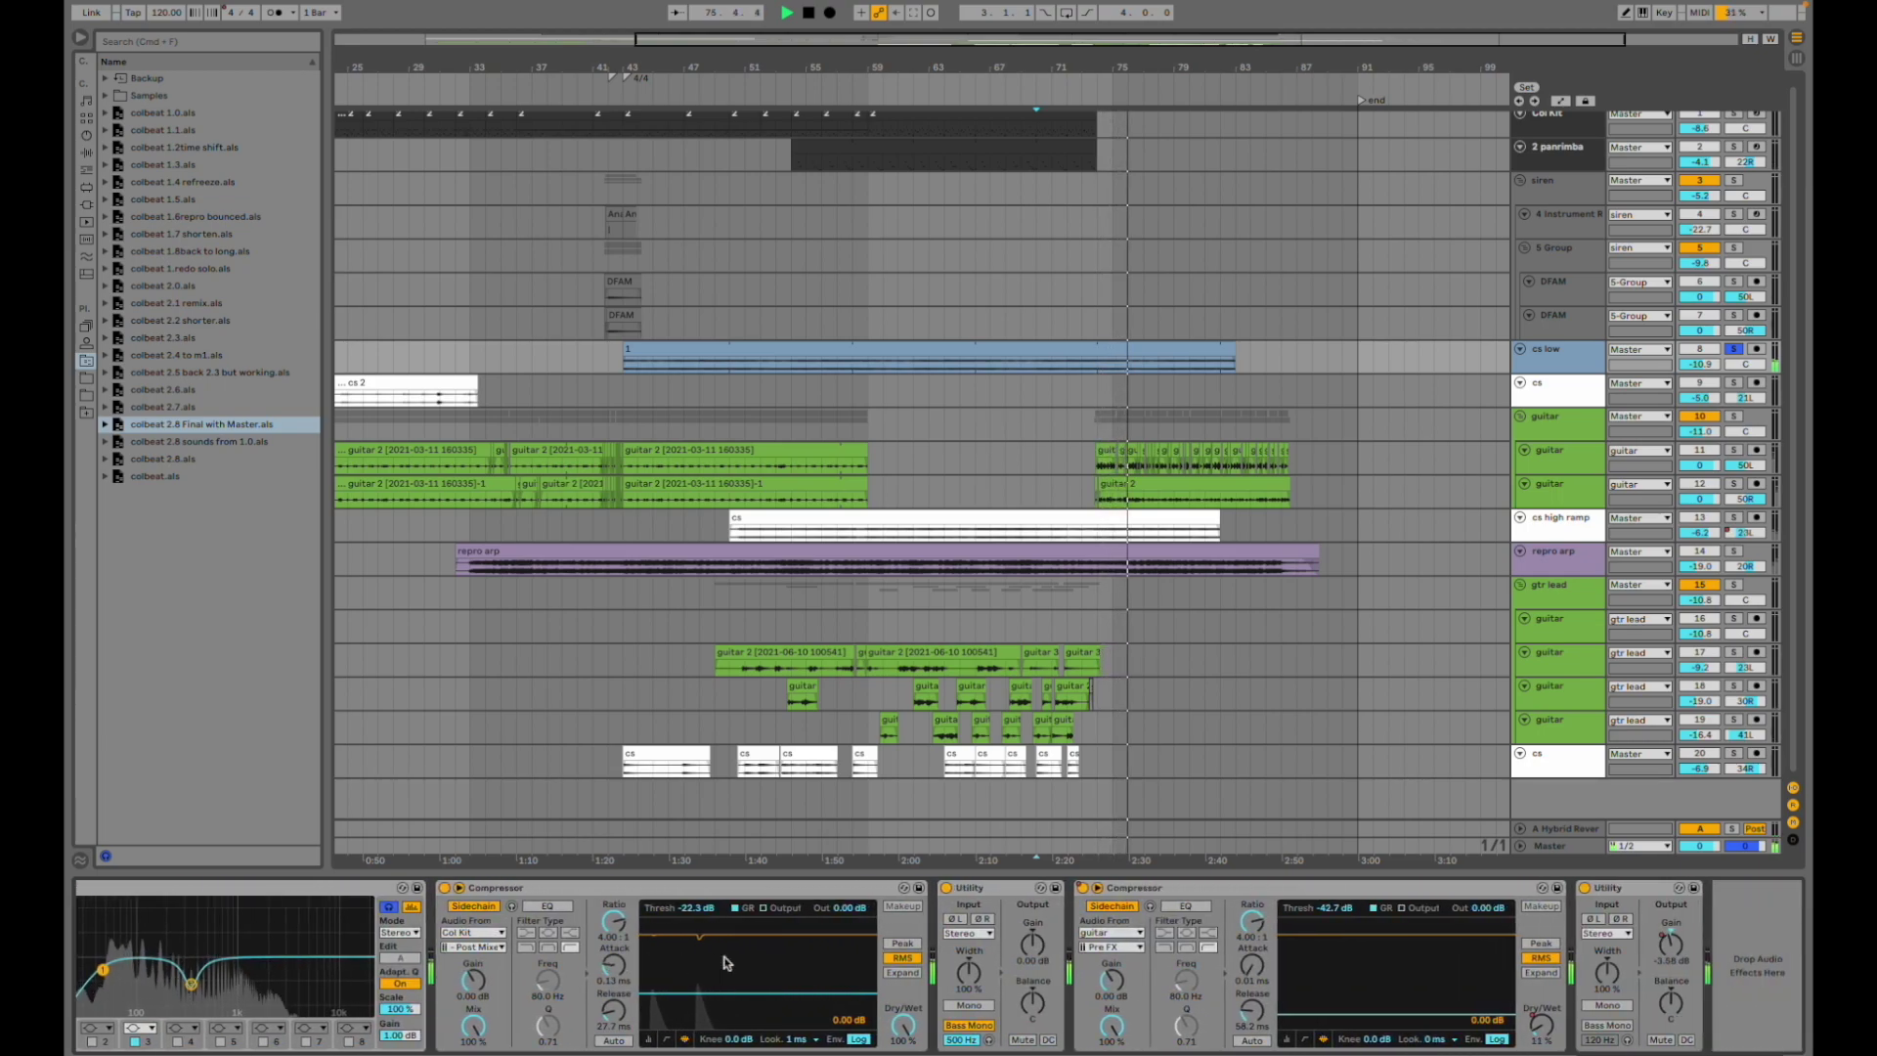
pyautogui.click(1731, 350)
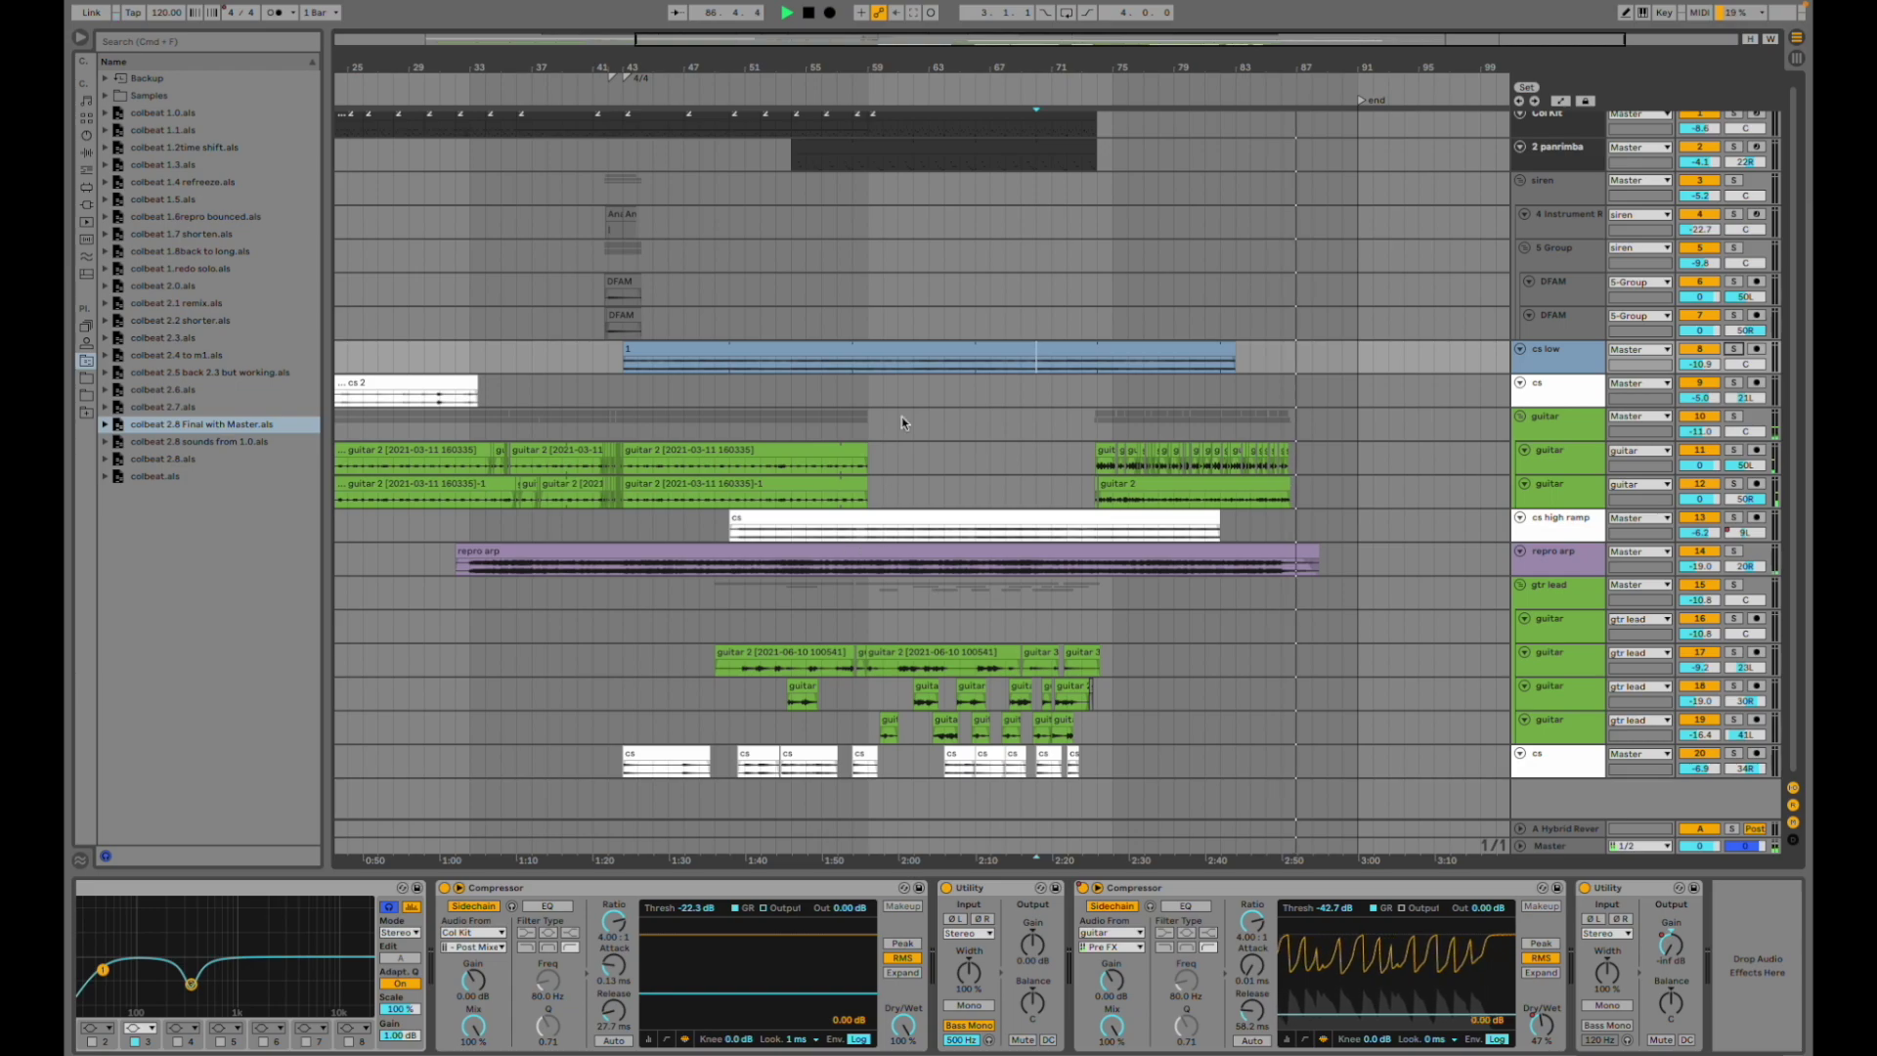
# - Play from bar 43 and examine the Master track's mastering chain, focusing on Multiband Compression
pyautogui.press('-')
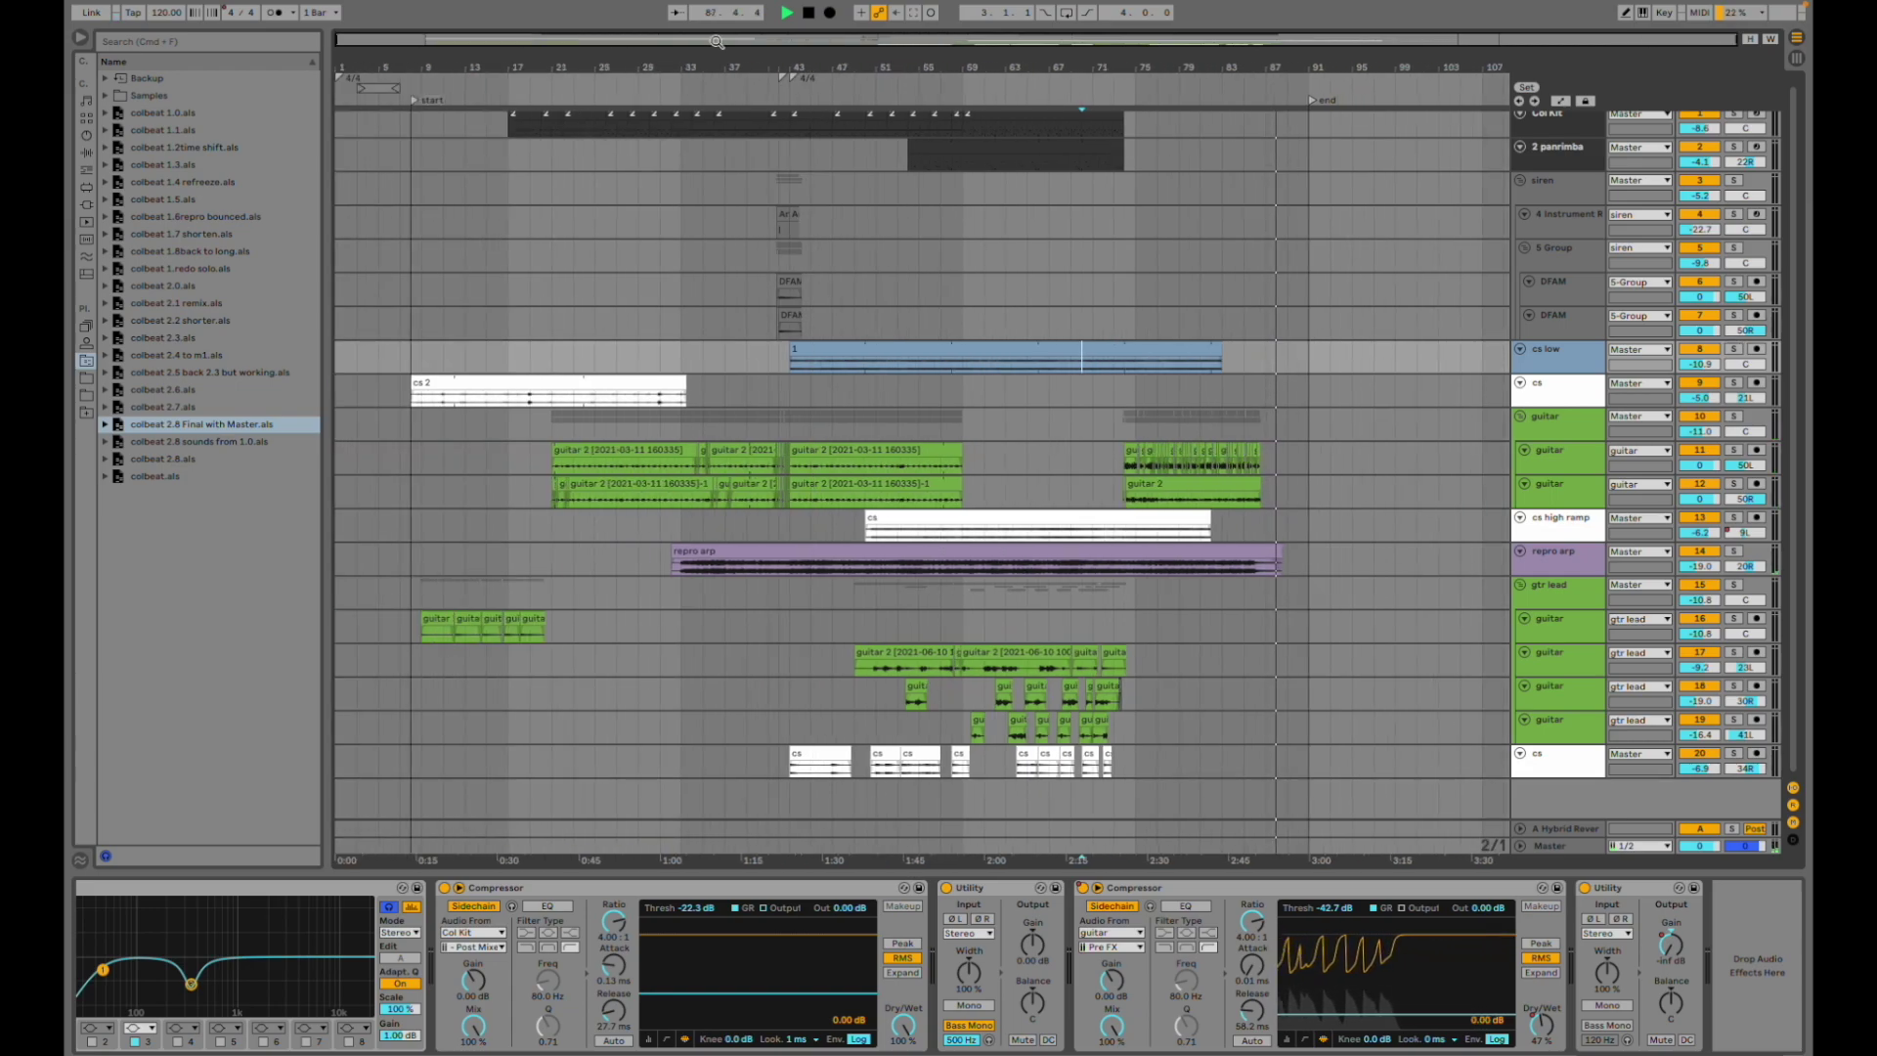
pyautogui.click(801, 847)
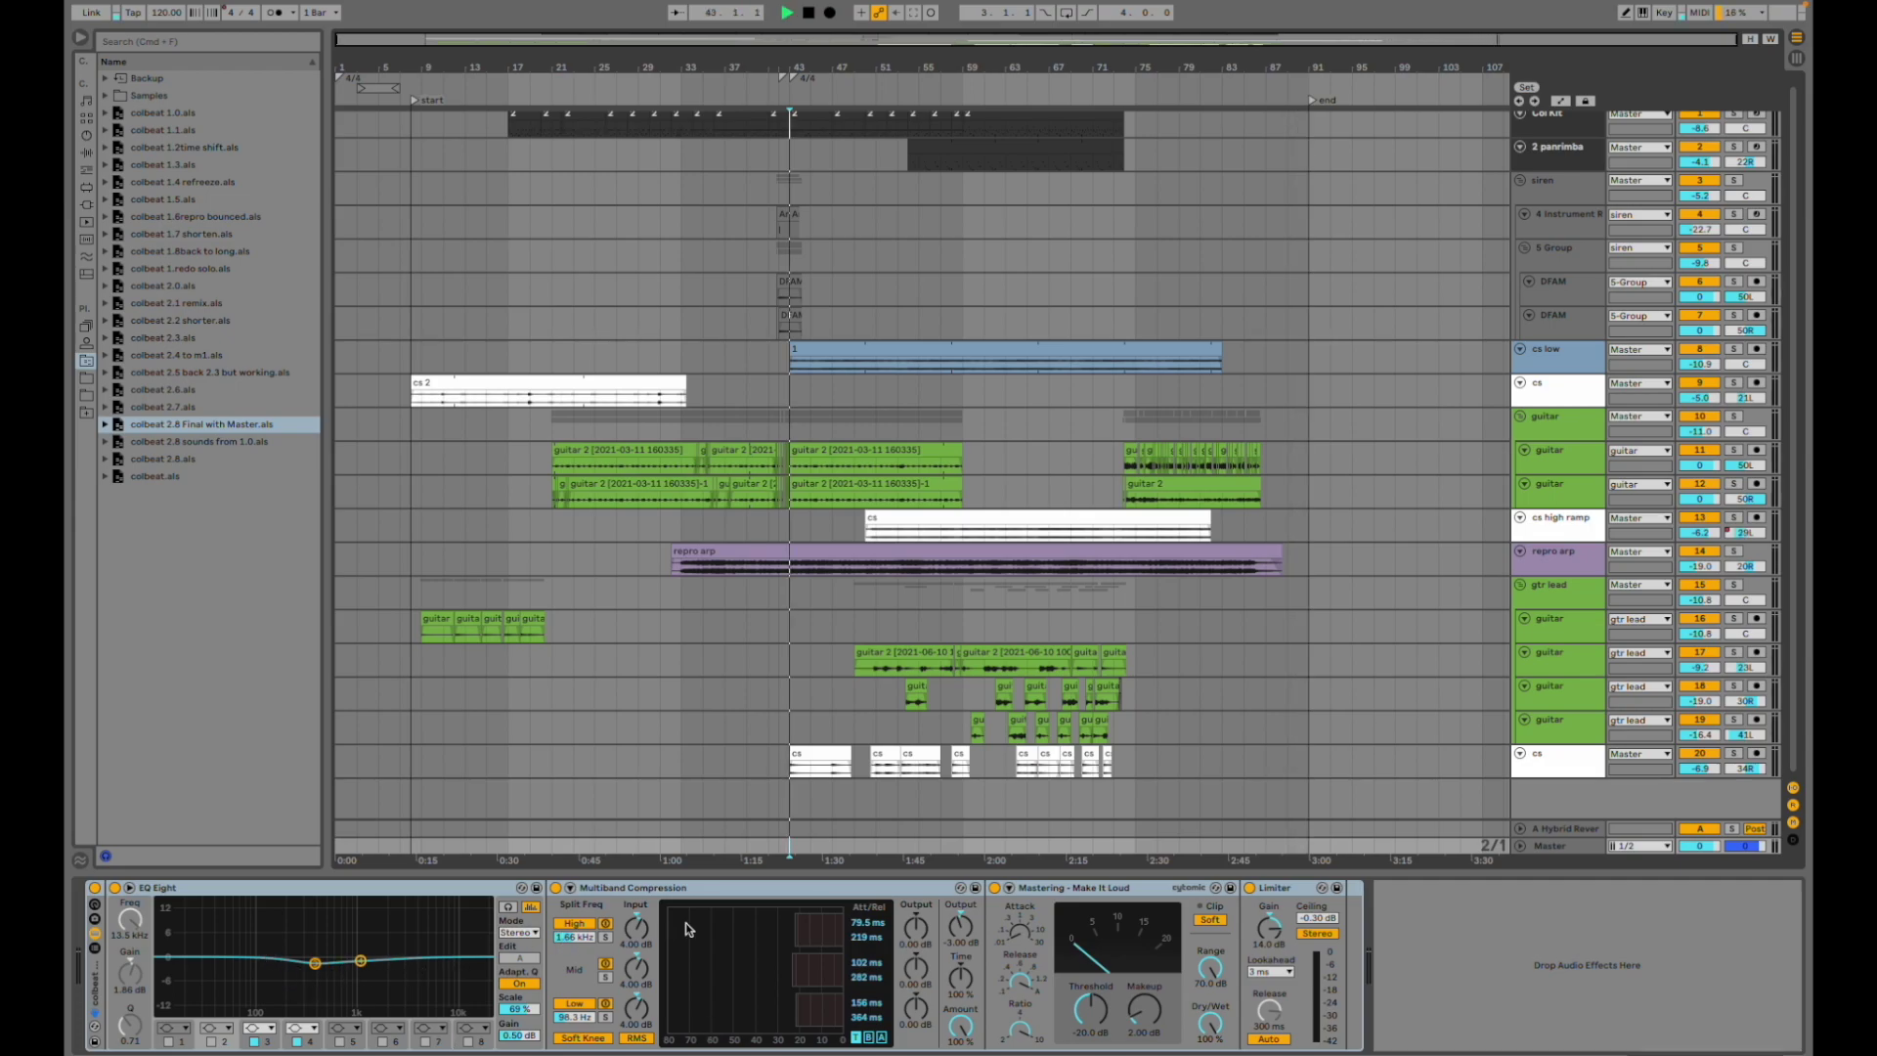
pyautogui.press('space')
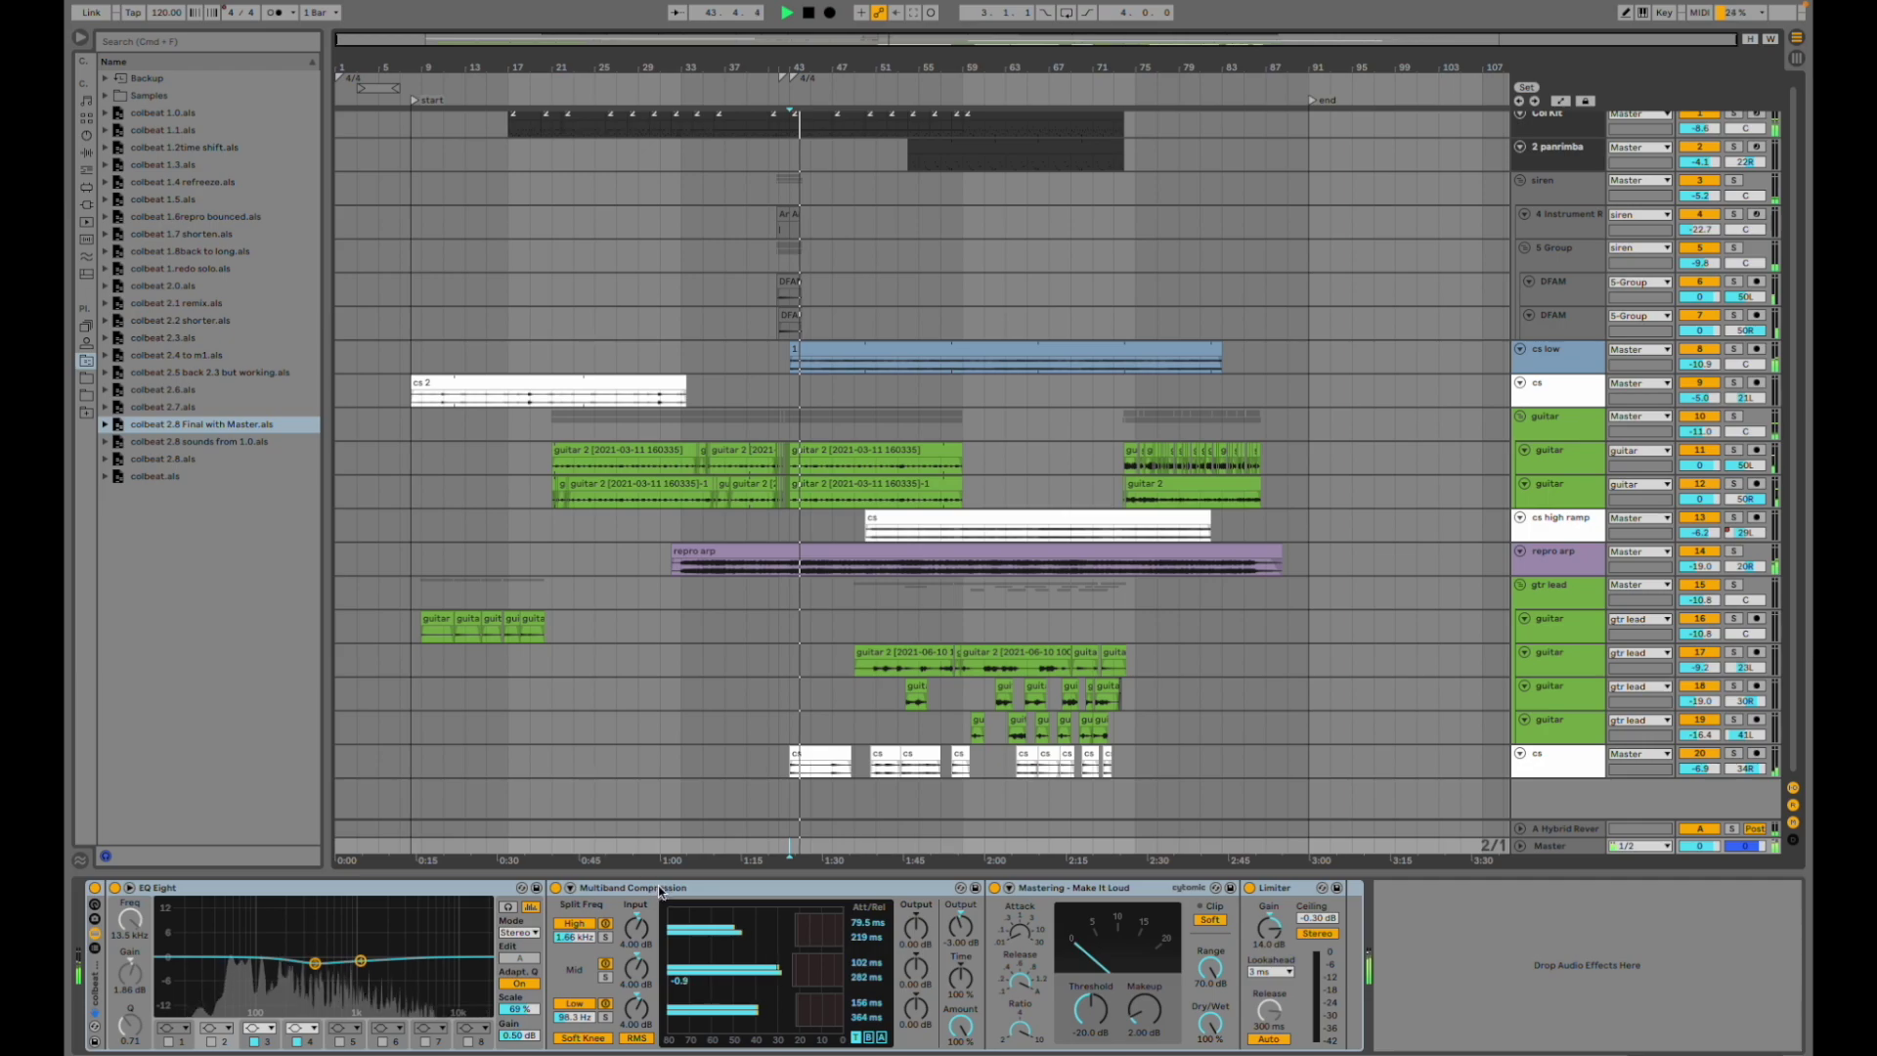
pyautogui.click(694, 887)
pyautogui.press('space')
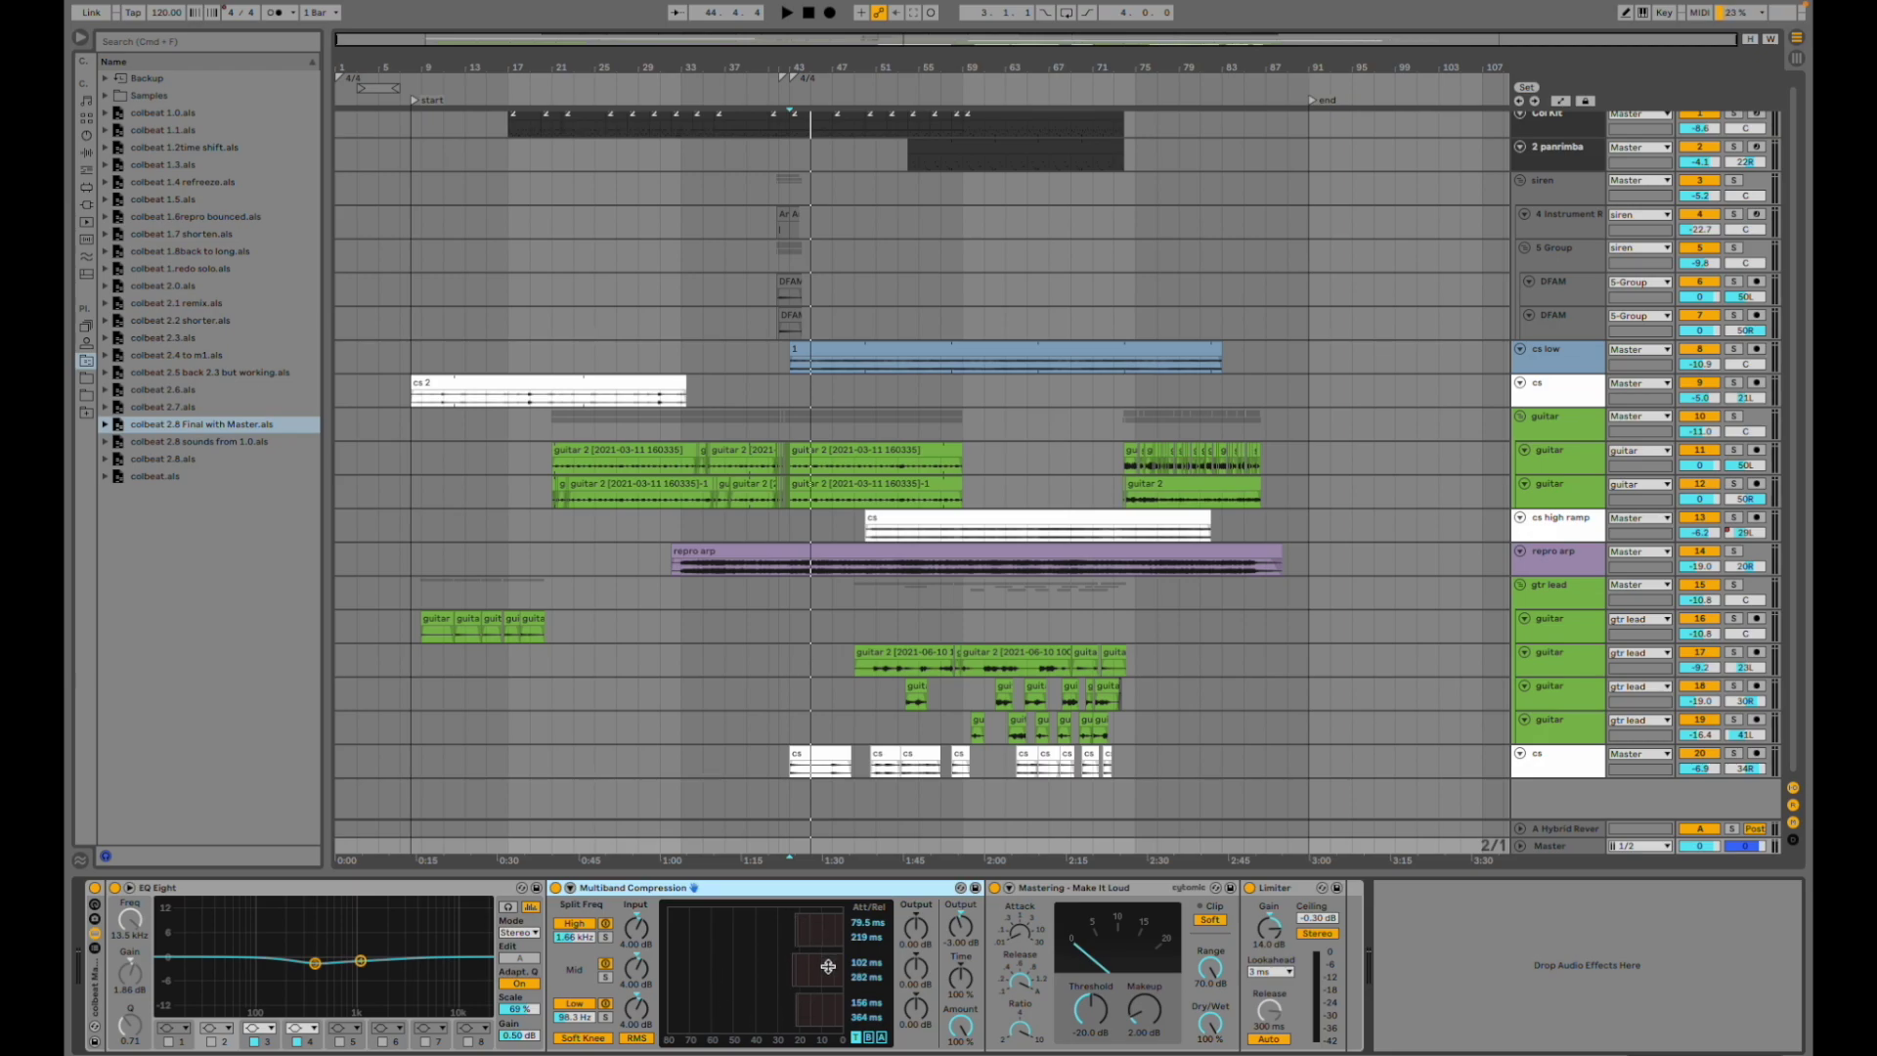
pyautogui.press('space')
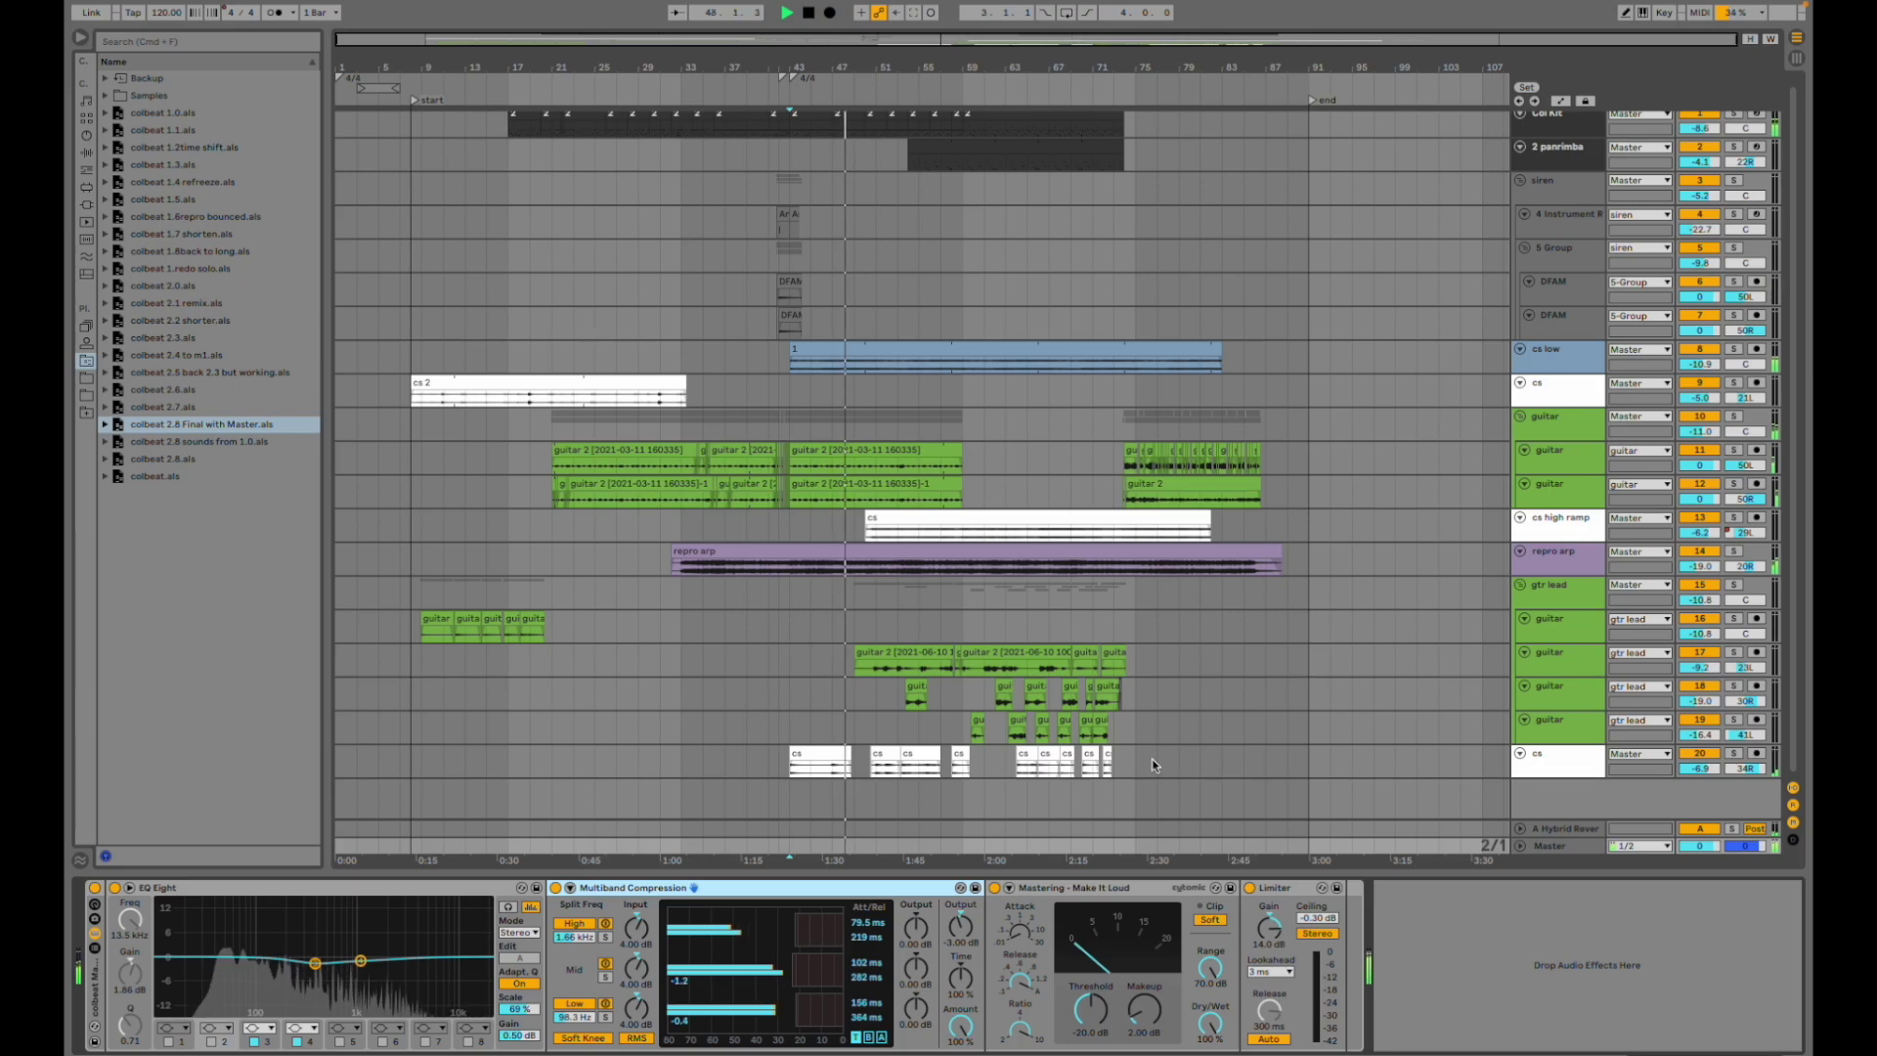
# - View the A Hybrid Reverb return's device and check the tracks' send levels in Session View
pyautogui.click(941, 829)
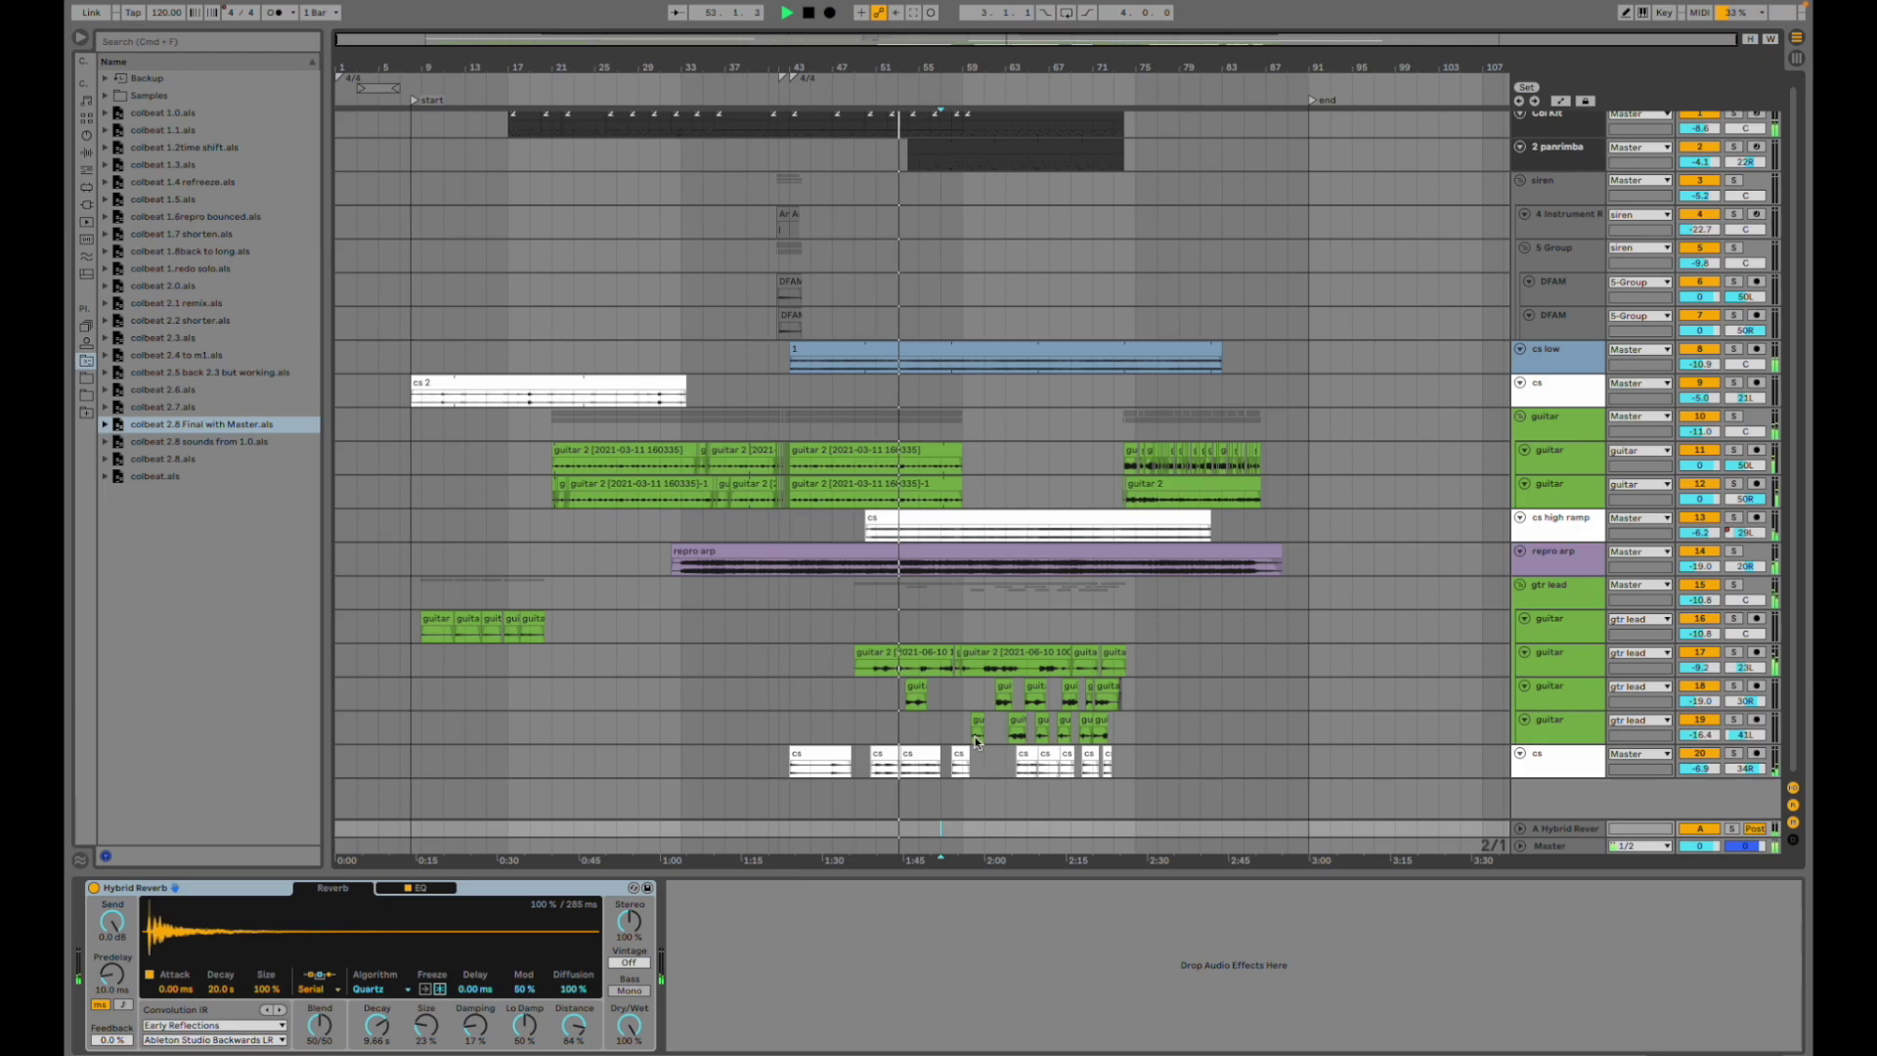
pyautogui.press('Tab')
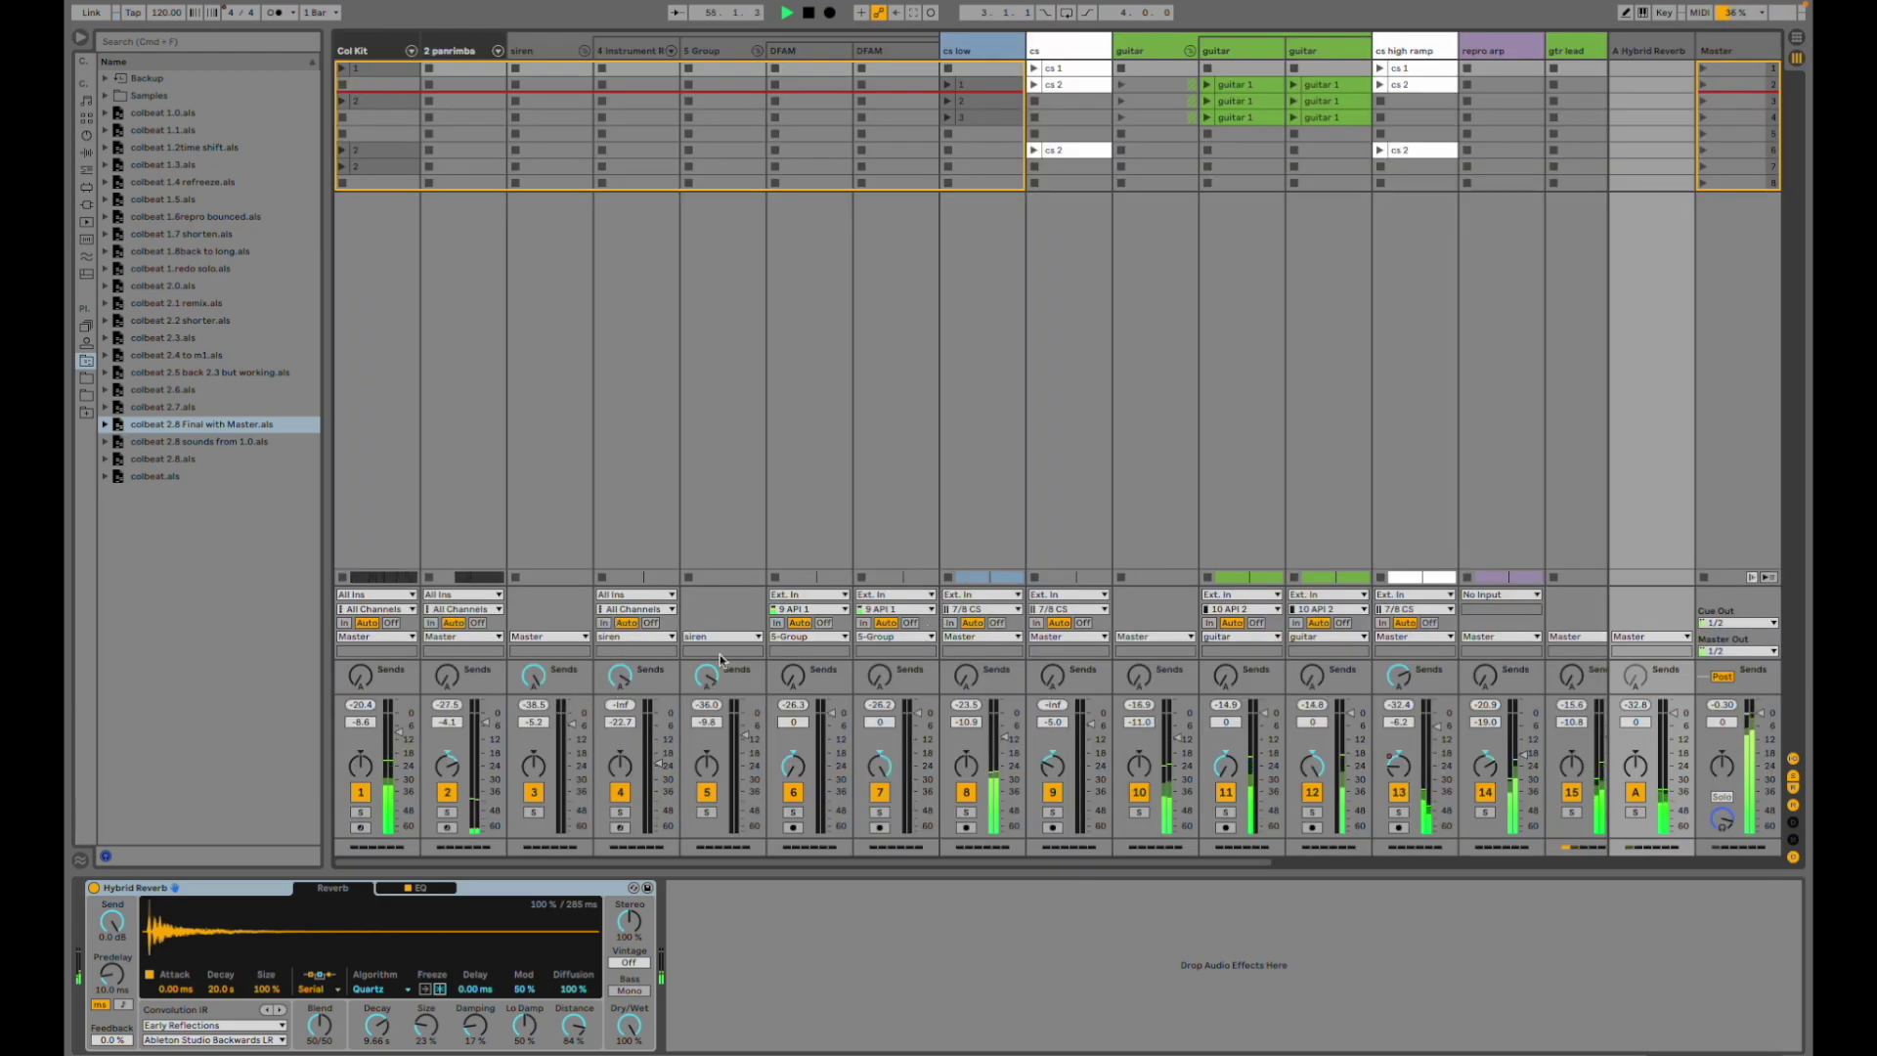
pyautogui.hscroll(6, 552, 678)
pyautogui.hscroll(1, 723, 665)
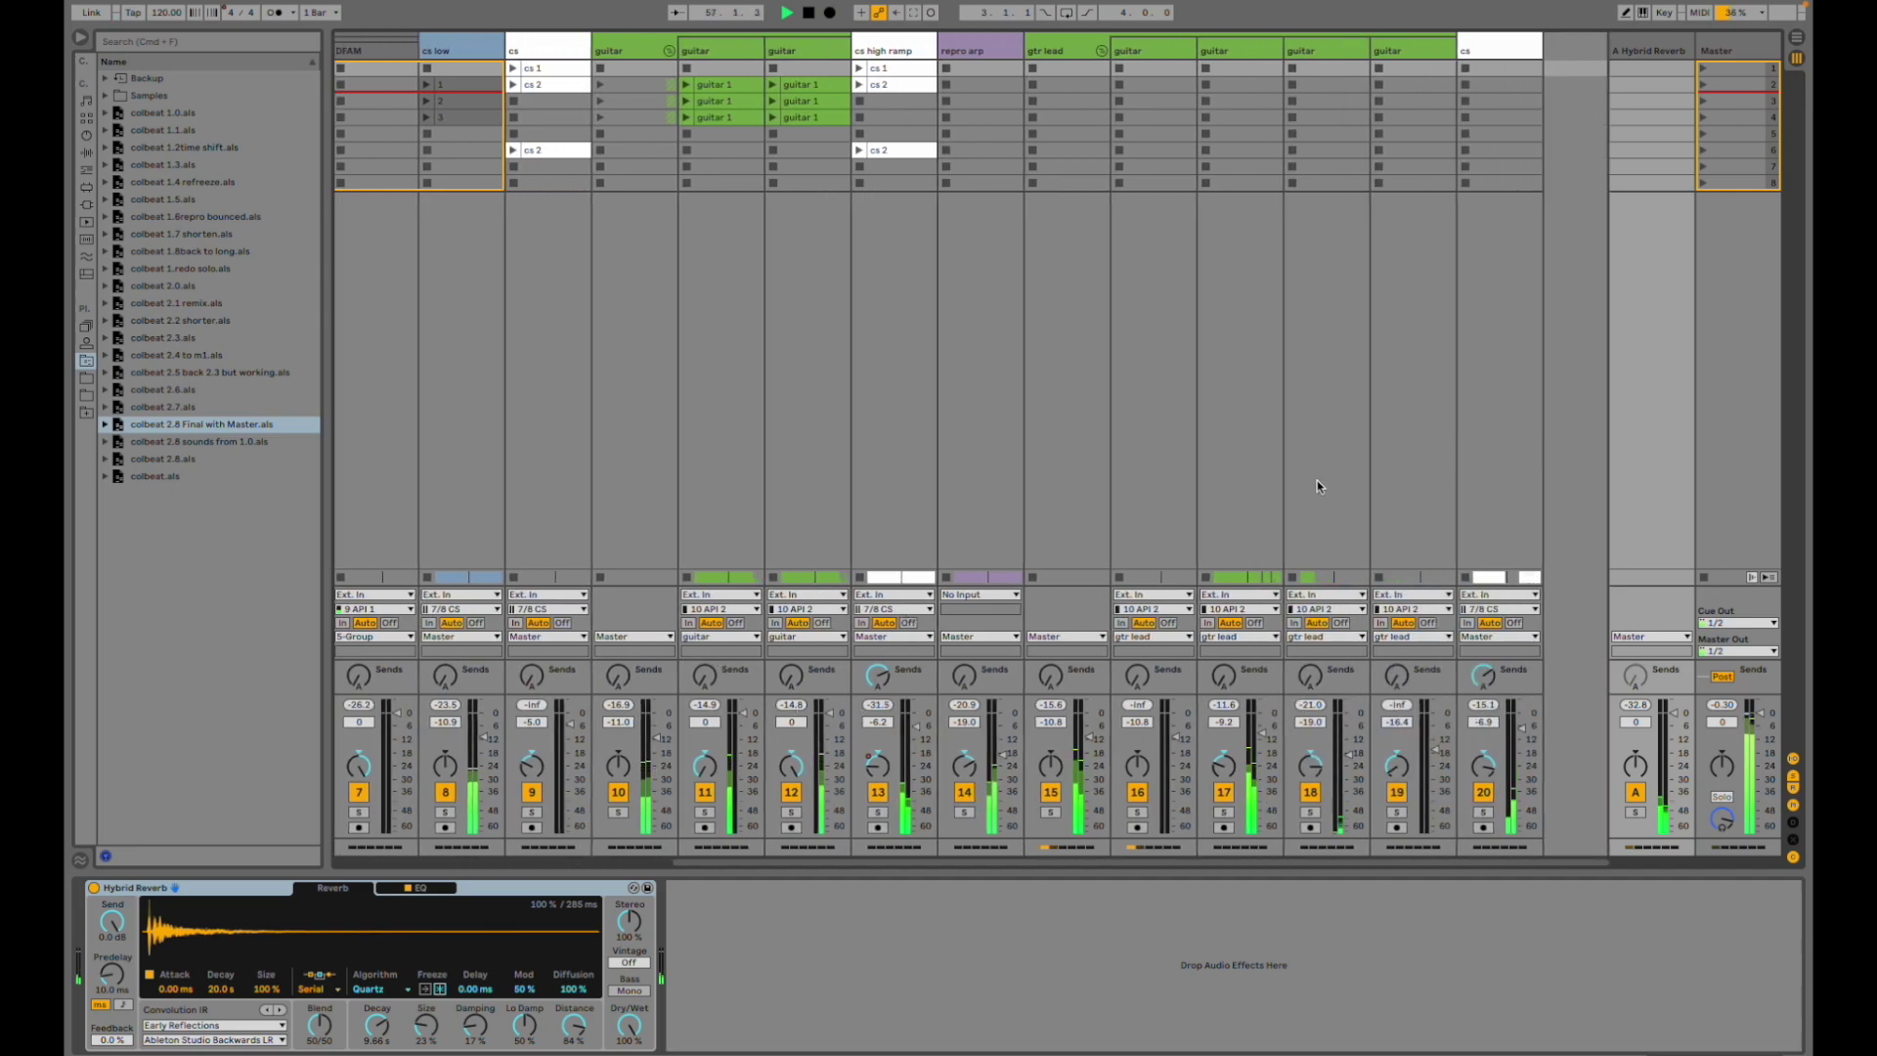
# - Examine the gtr lead group's device chain through to Hybrid Reverb and return to Arrangement View
pyautogui.click(1069, 408)
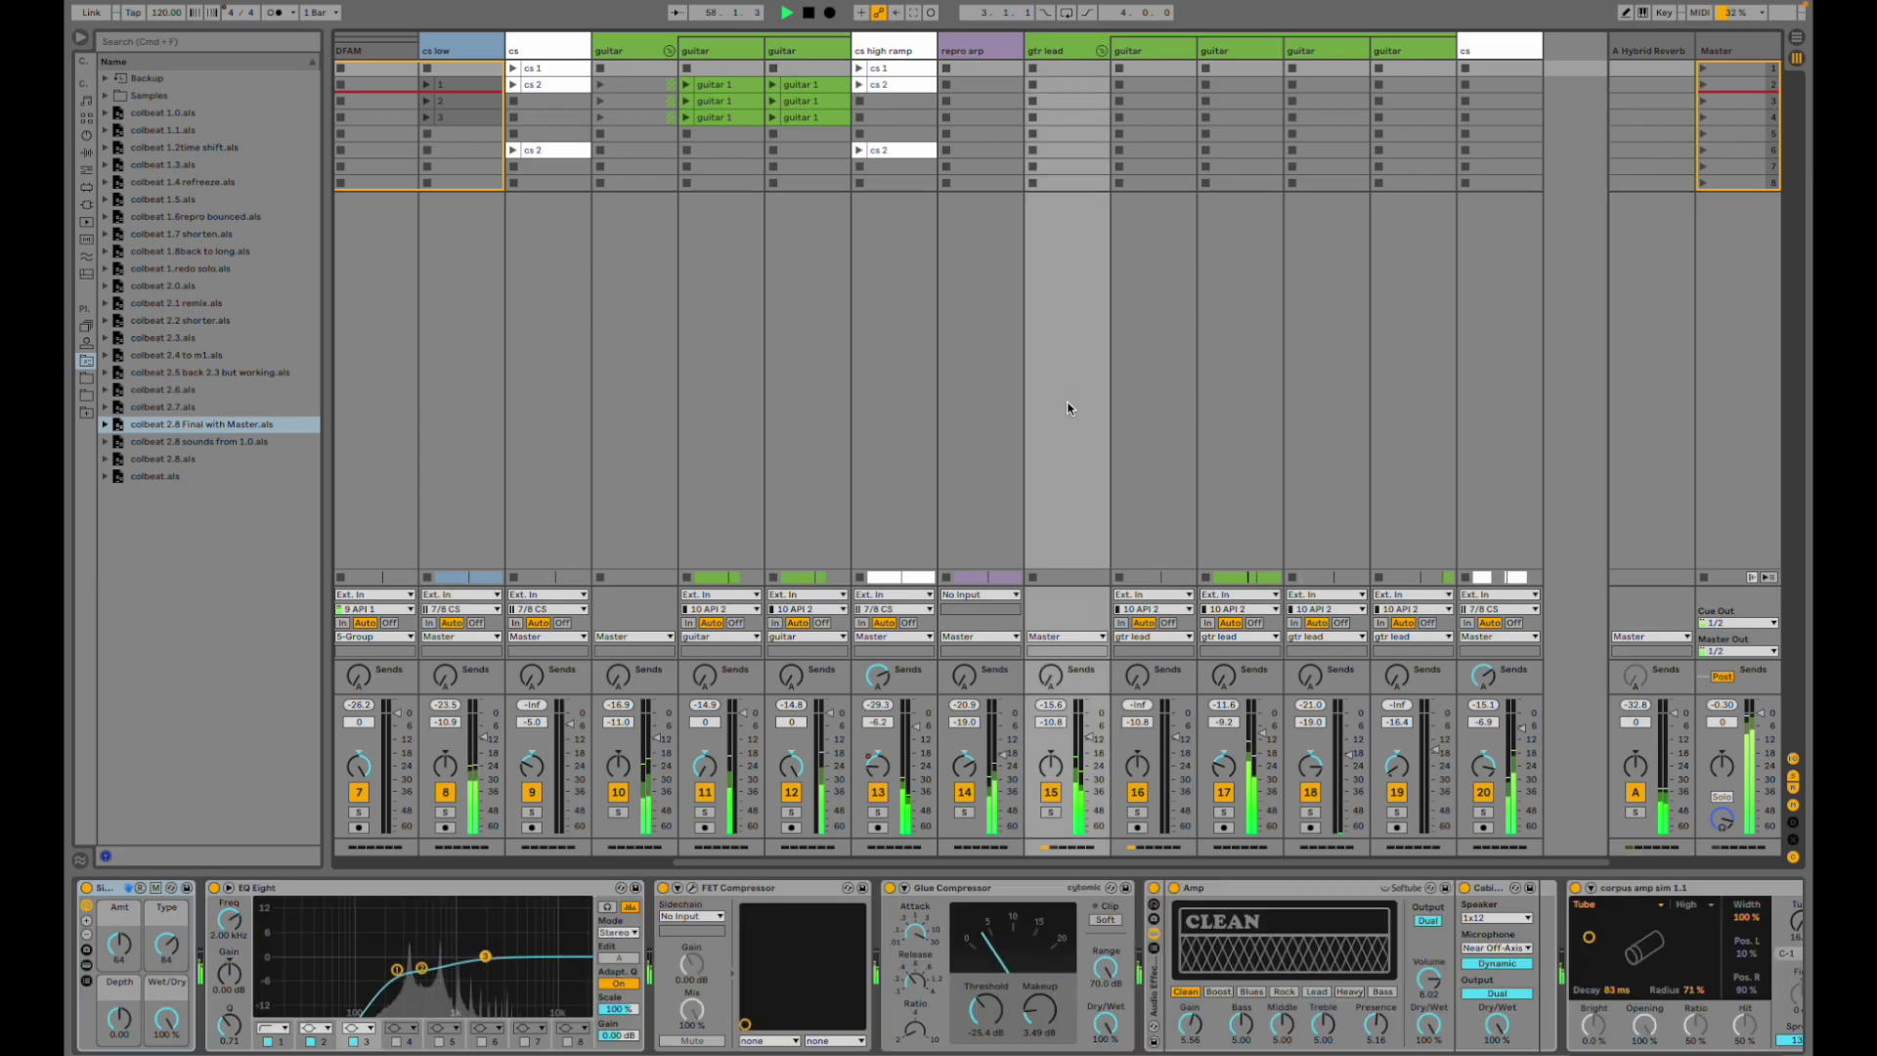
pyautogui.hscroll(10, 916, 932)
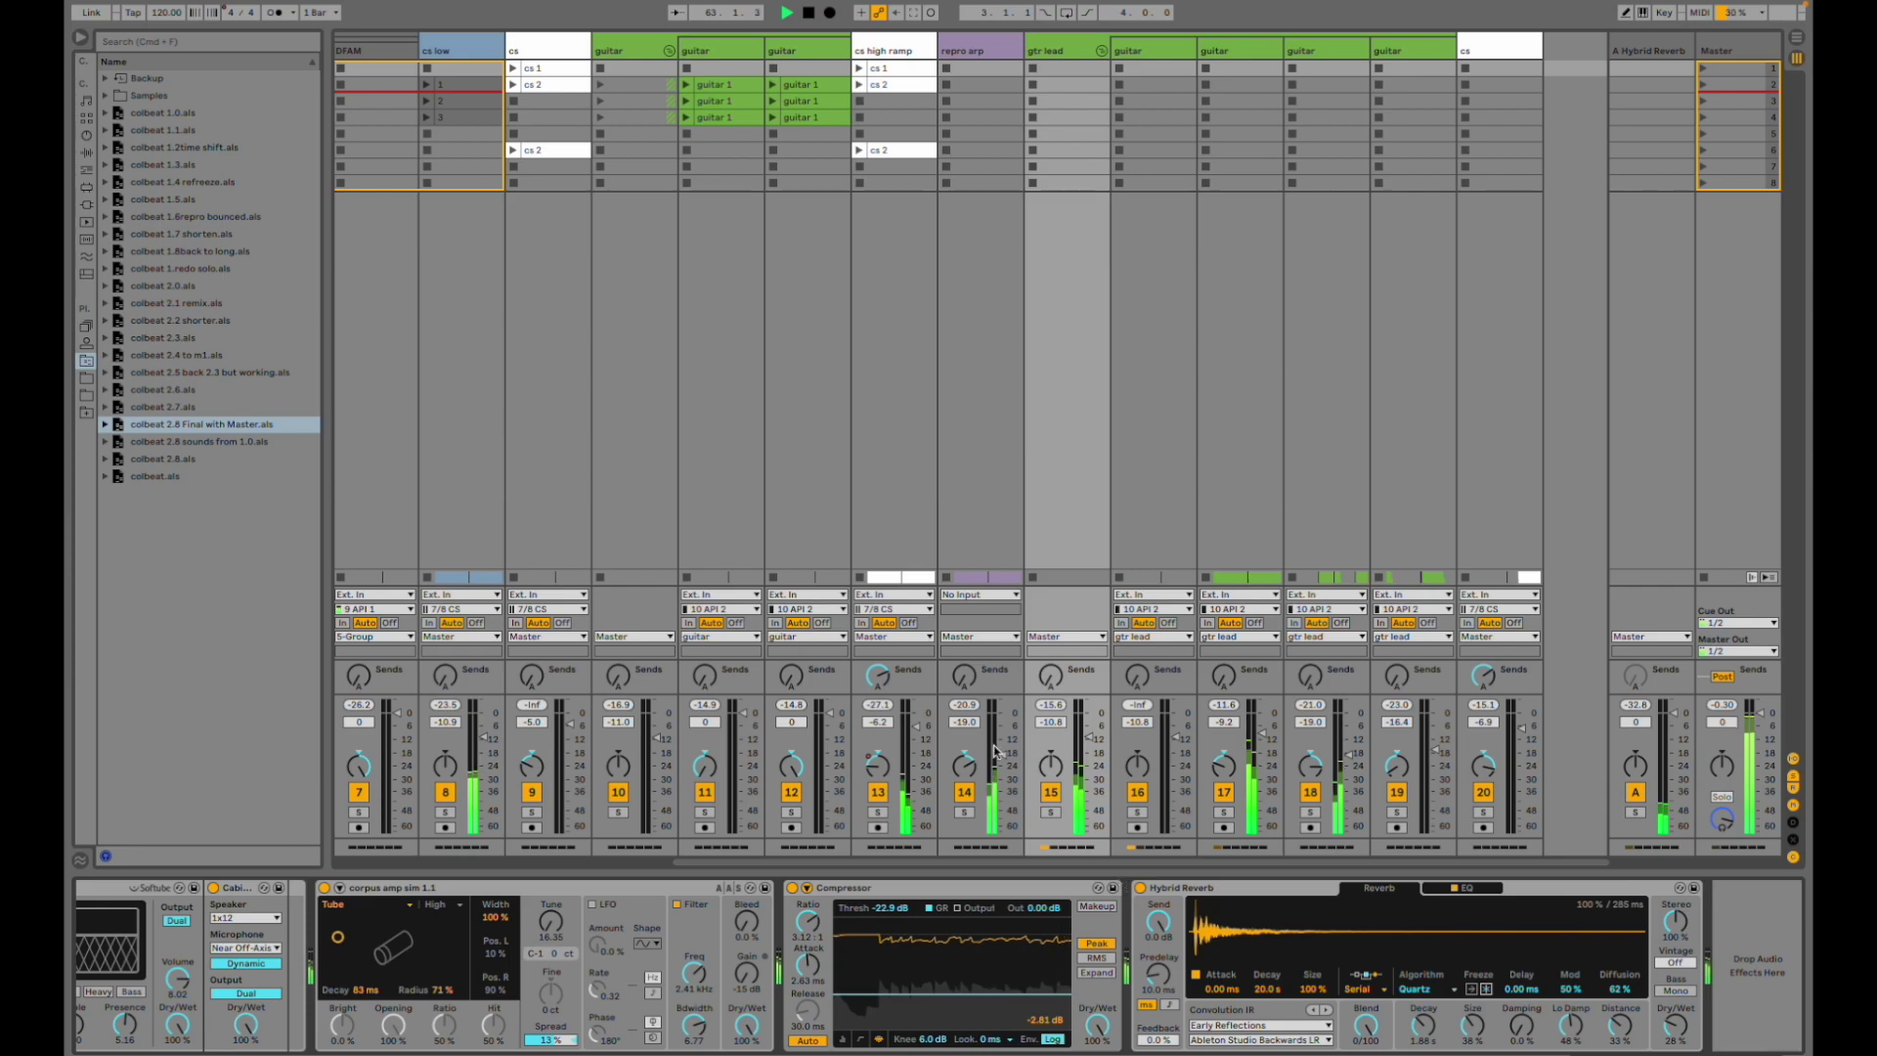
pyautogui.hscroll(-5, 929, 523)
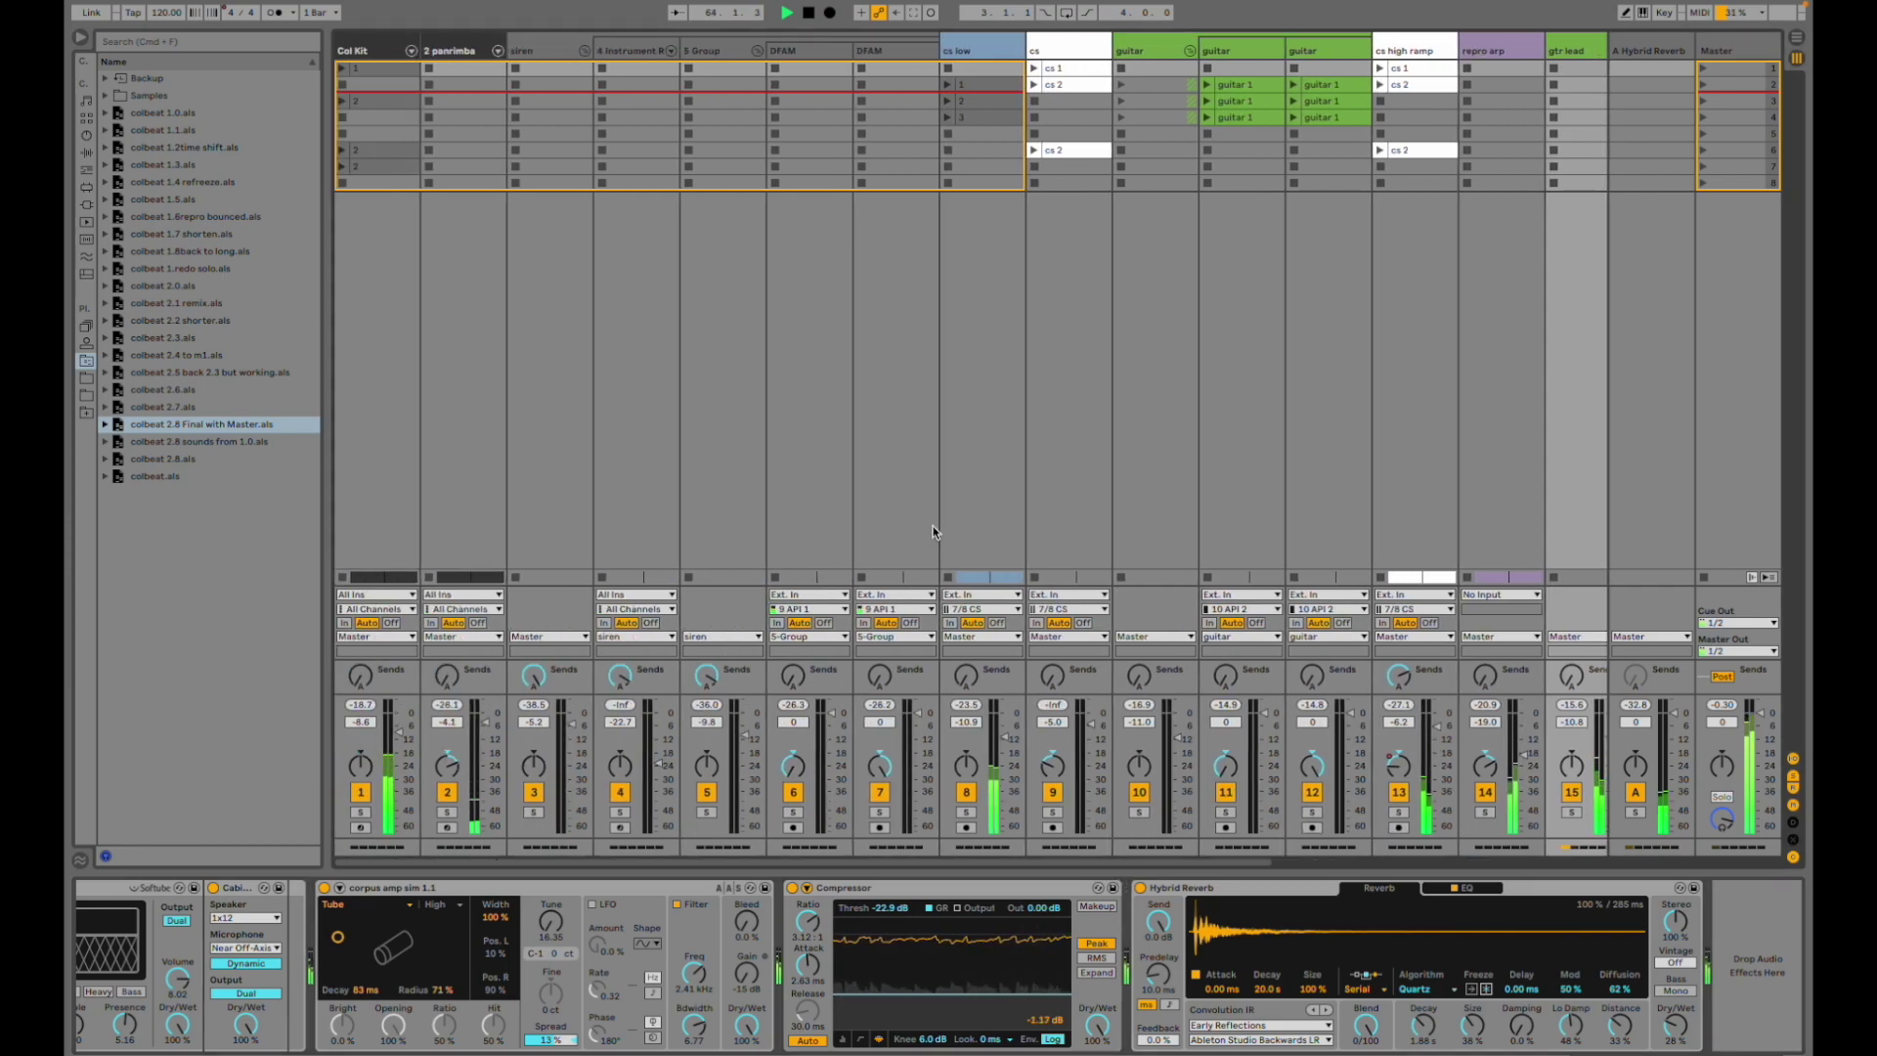
pyautogui.press('Tab')
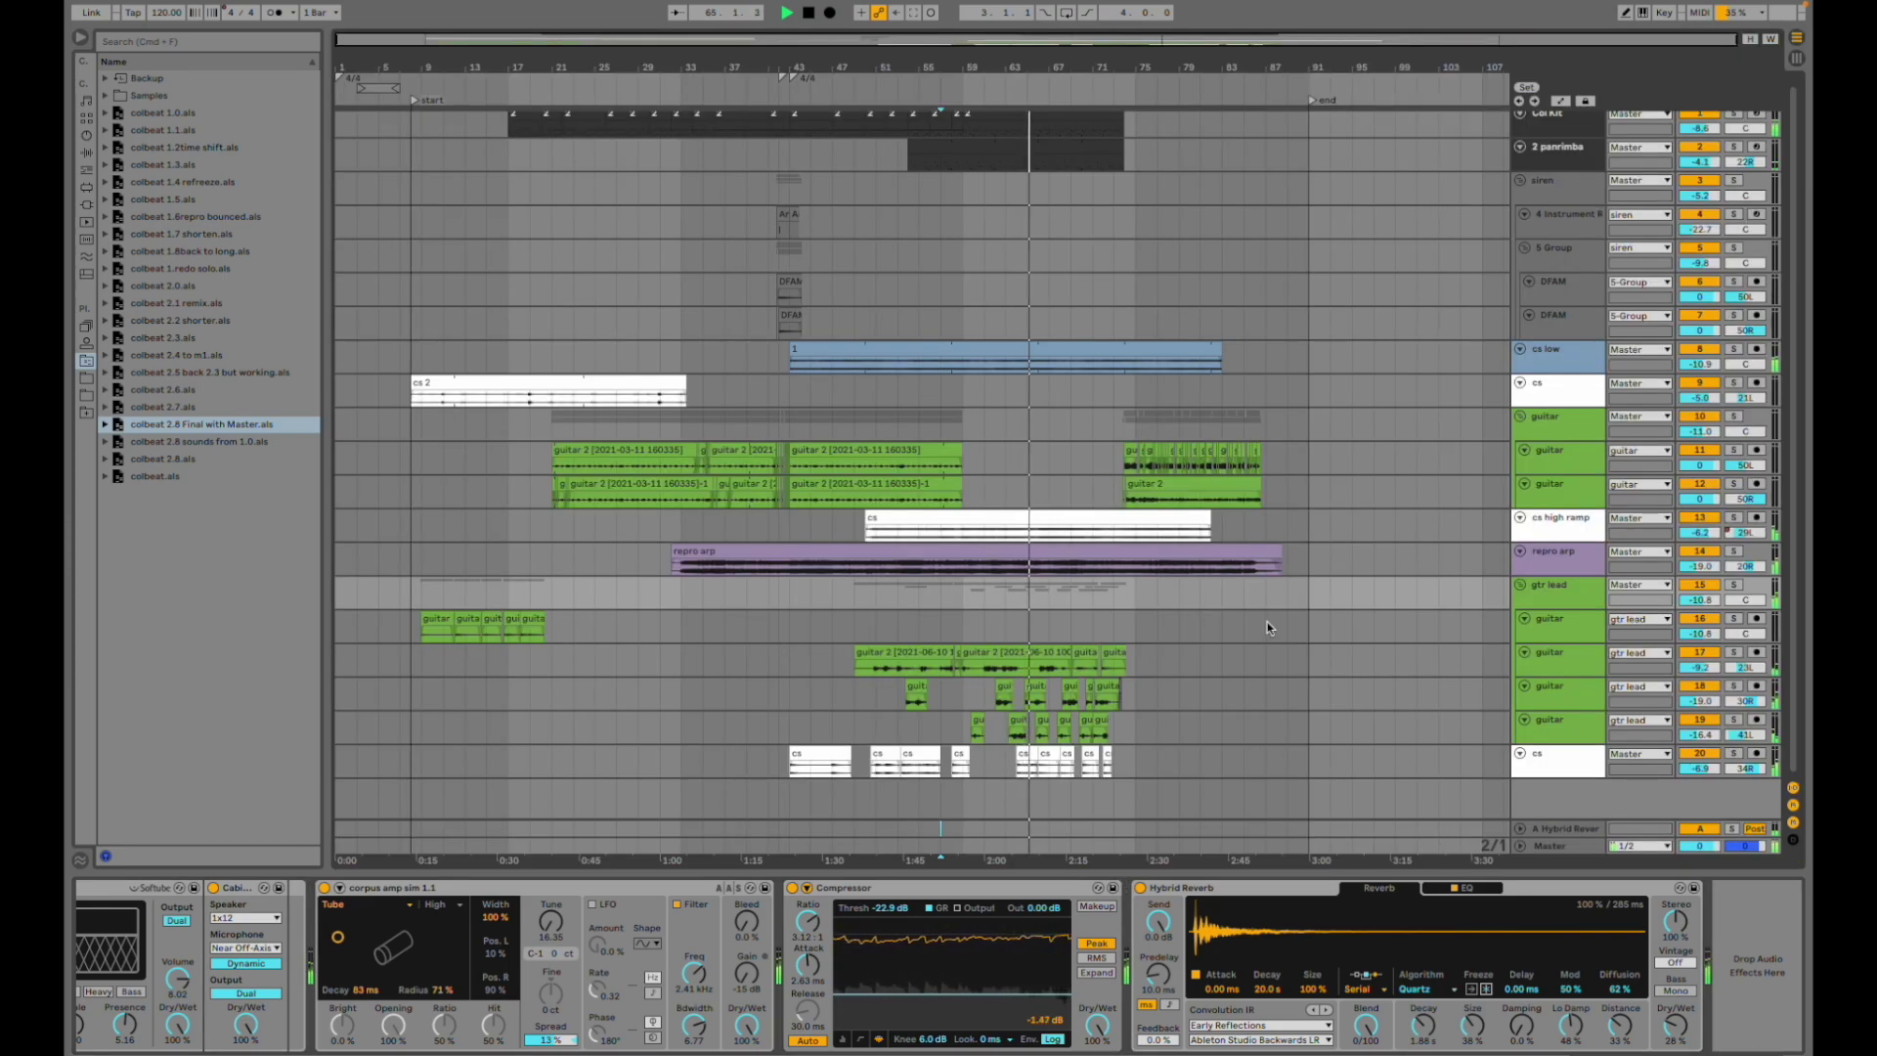
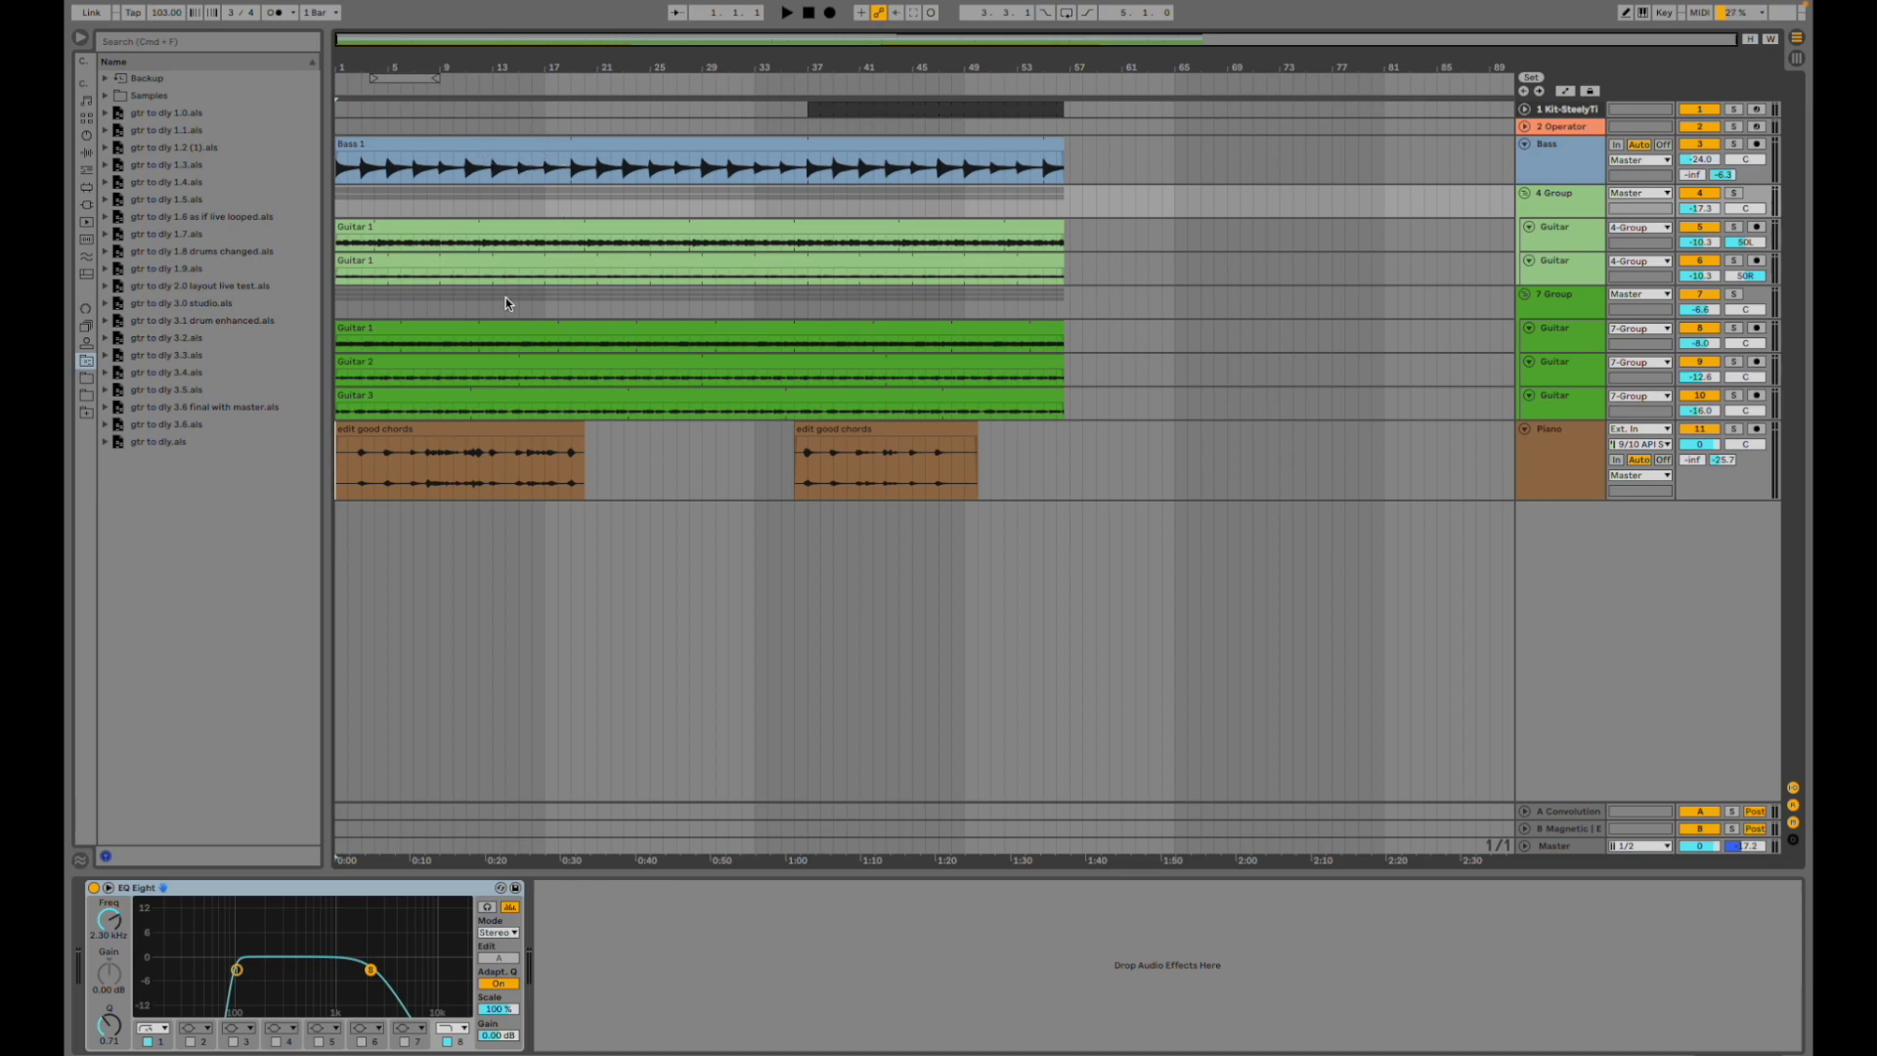
# - Play the gtr to diy set from the start, soloing 7 Group and each of its three guitar tracks in turn
pyautogui.press('space')
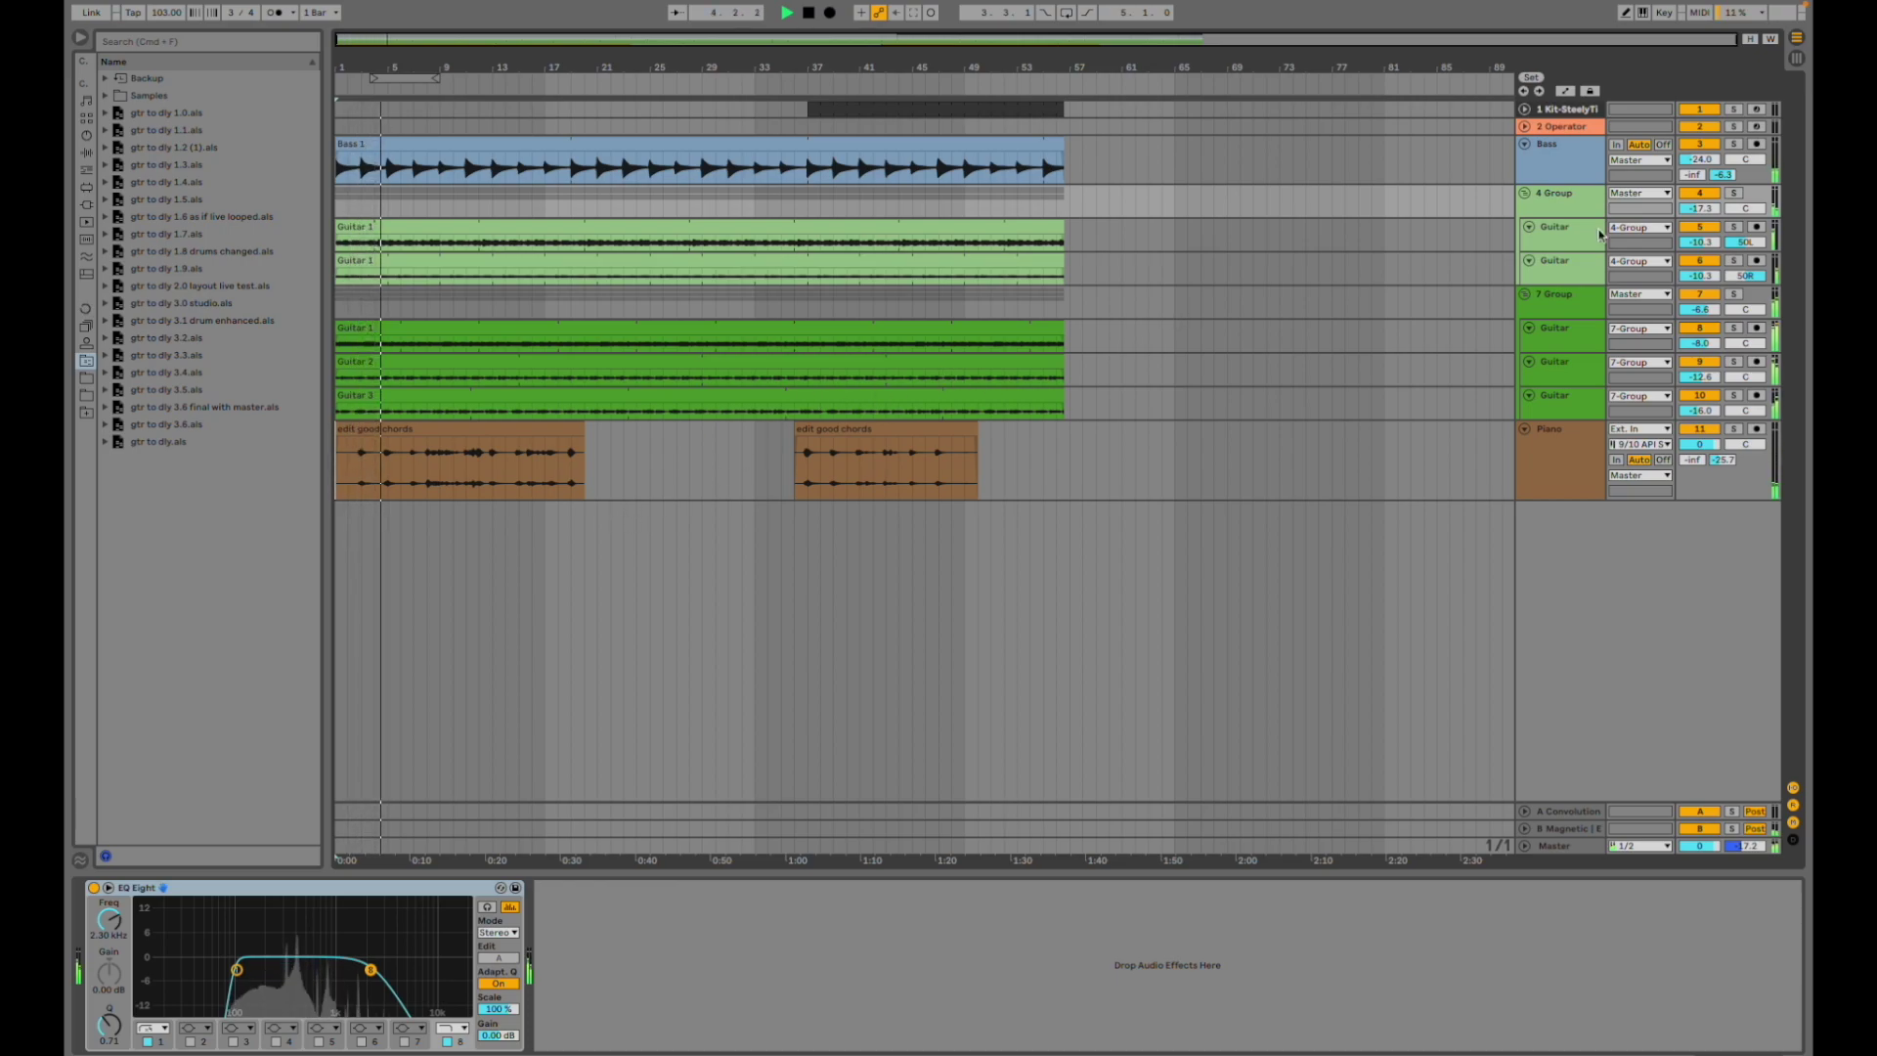
pyautogui.click(1735, 294)
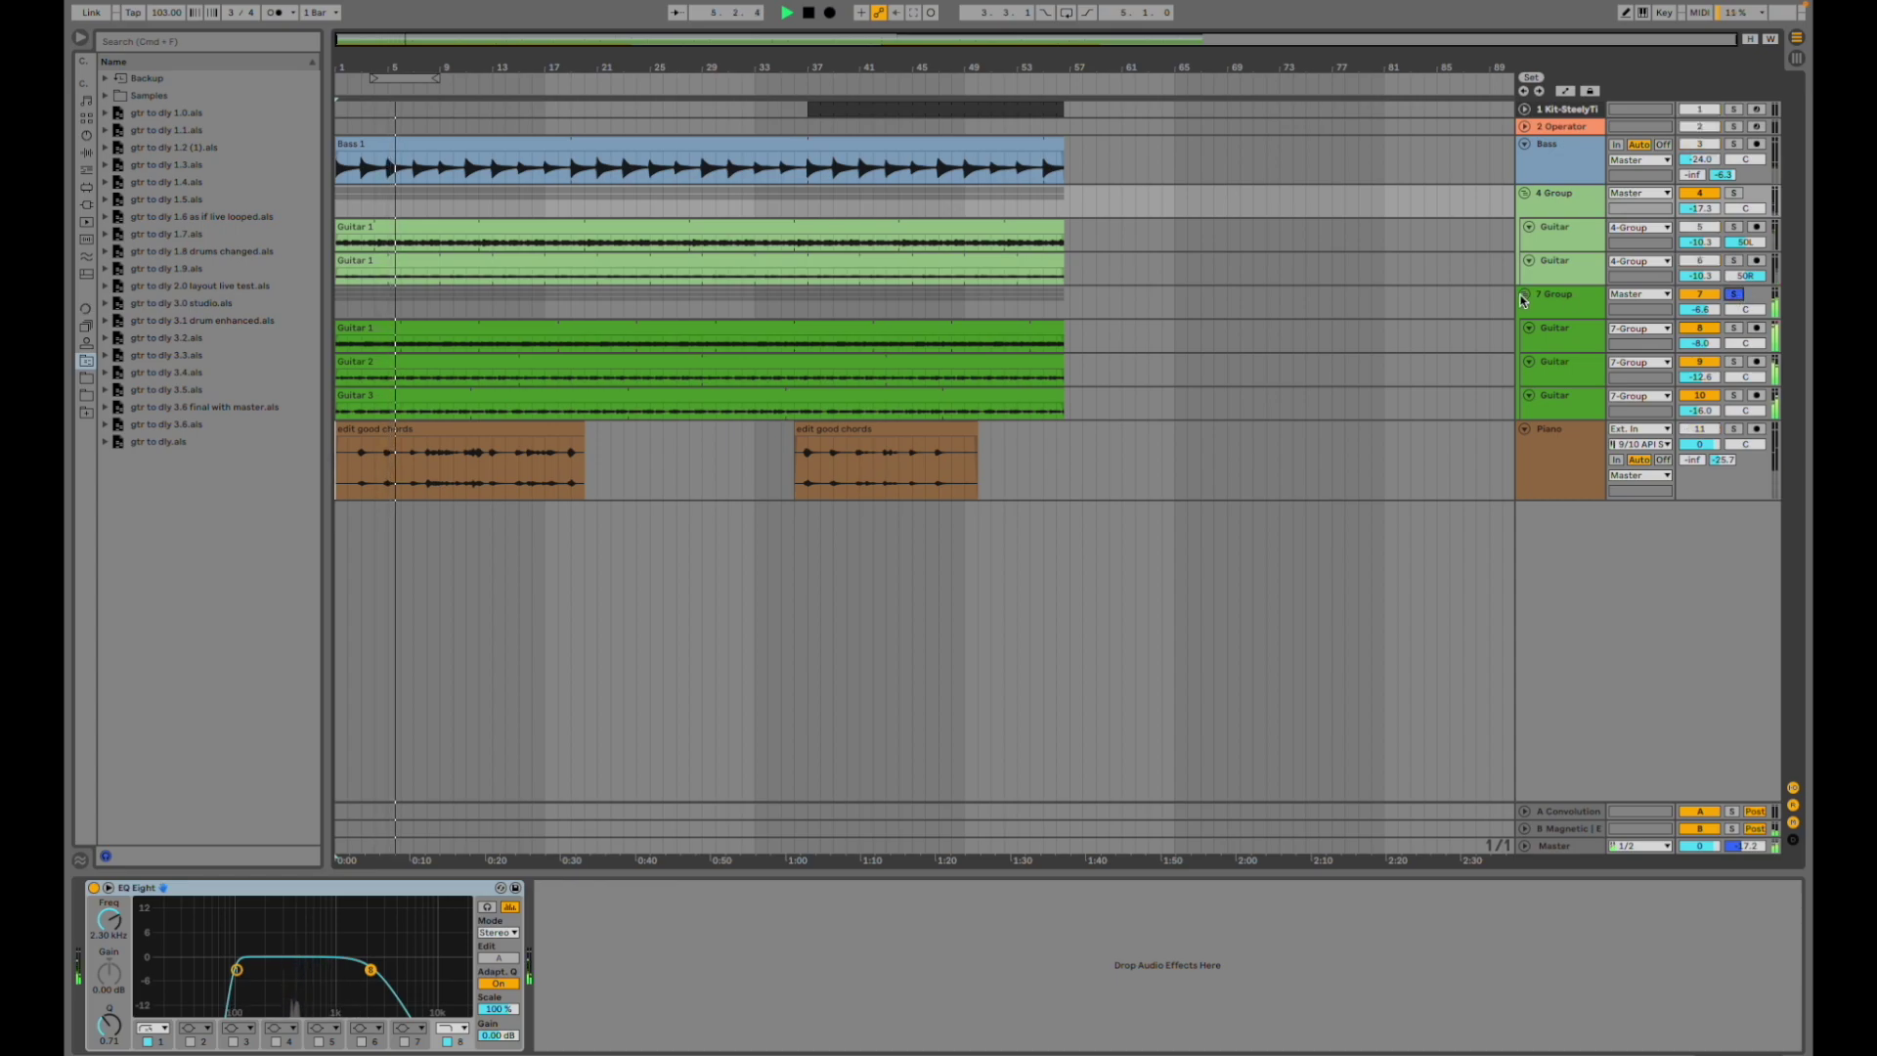
pyautogui.click(1734, 329)
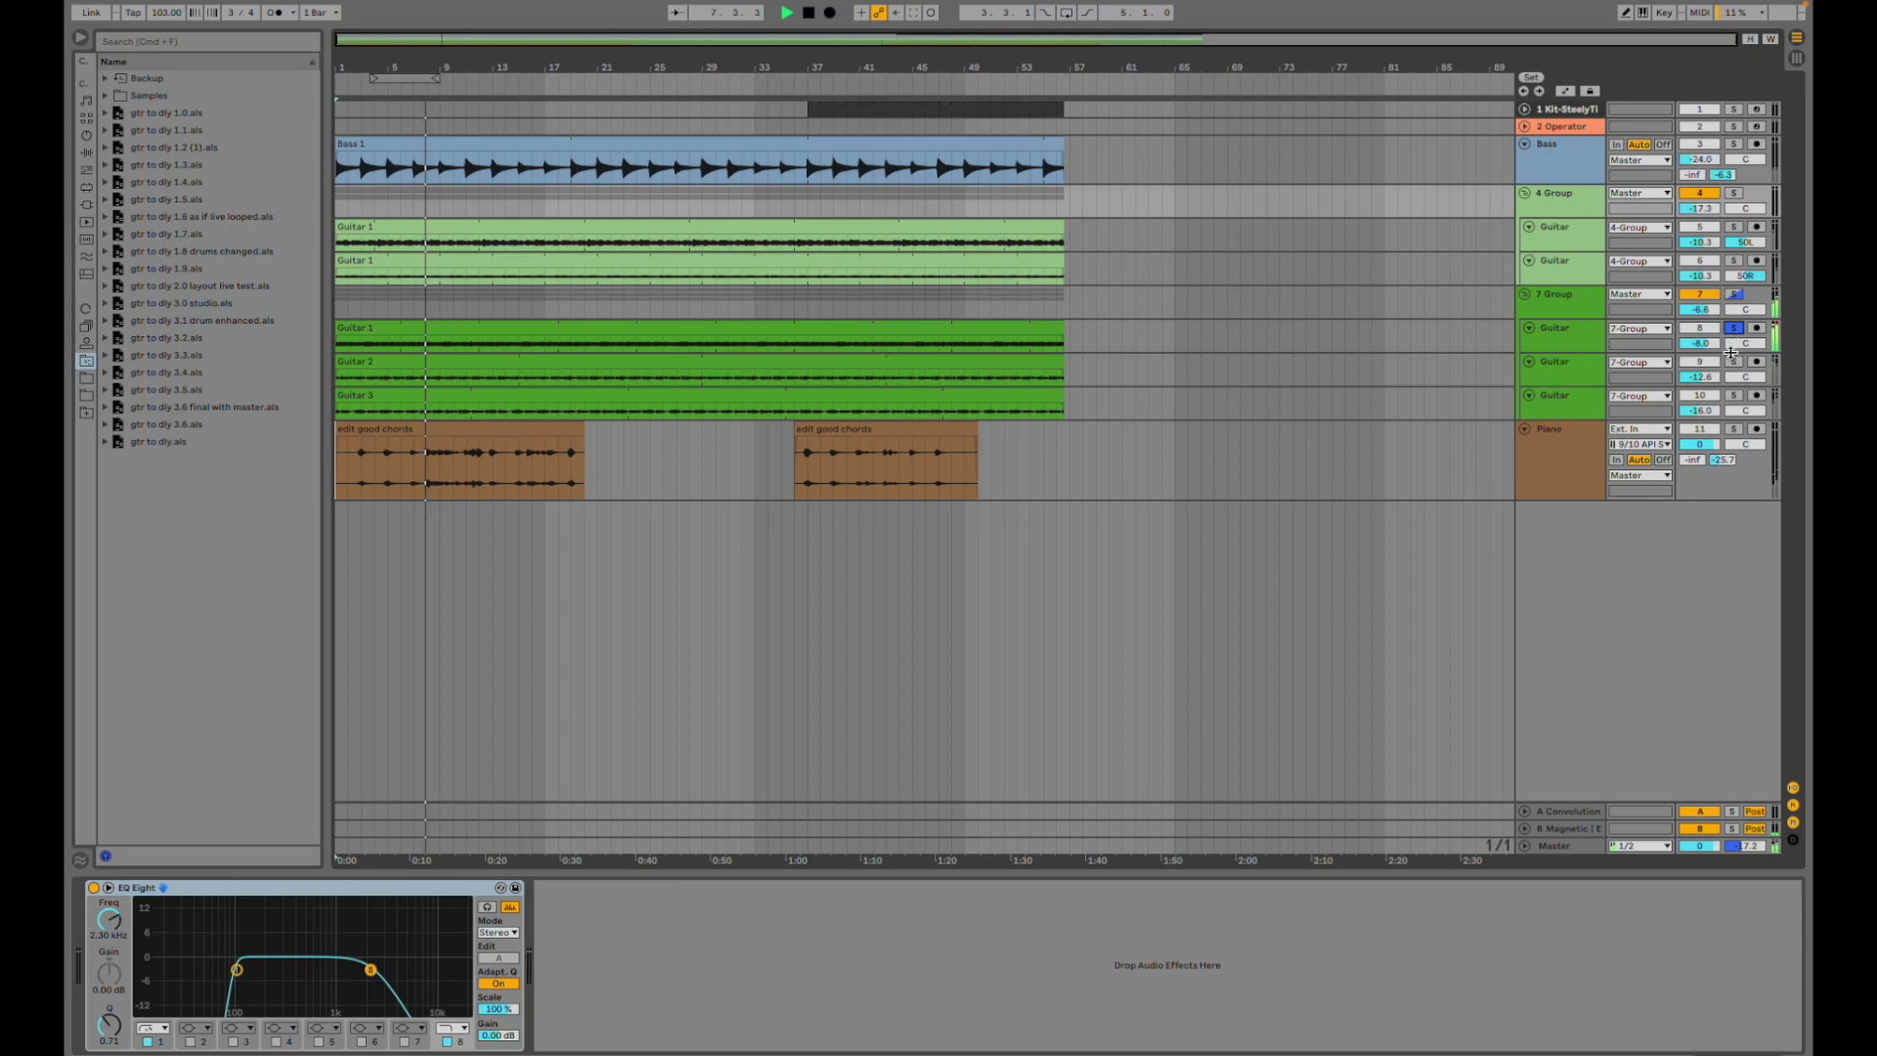
pyautogui.click(1735, 363)
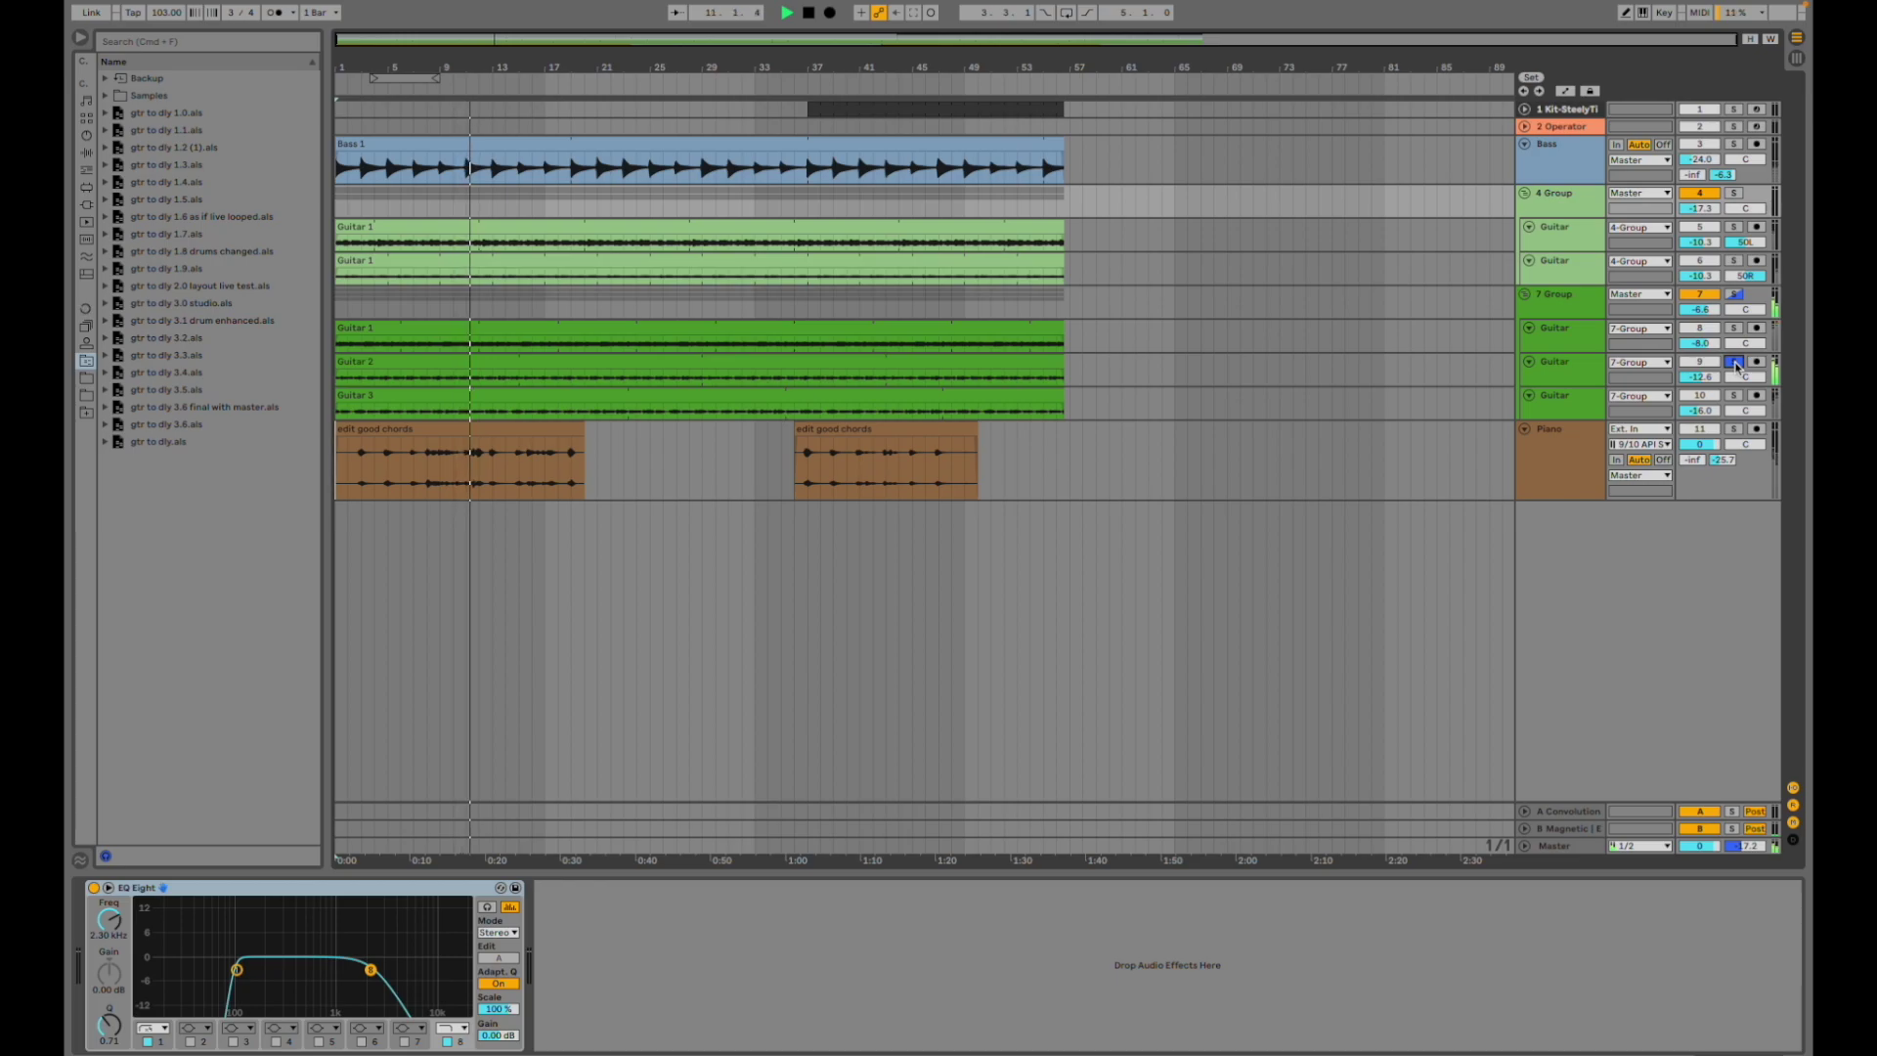
pyautogui.click(1733, 396)
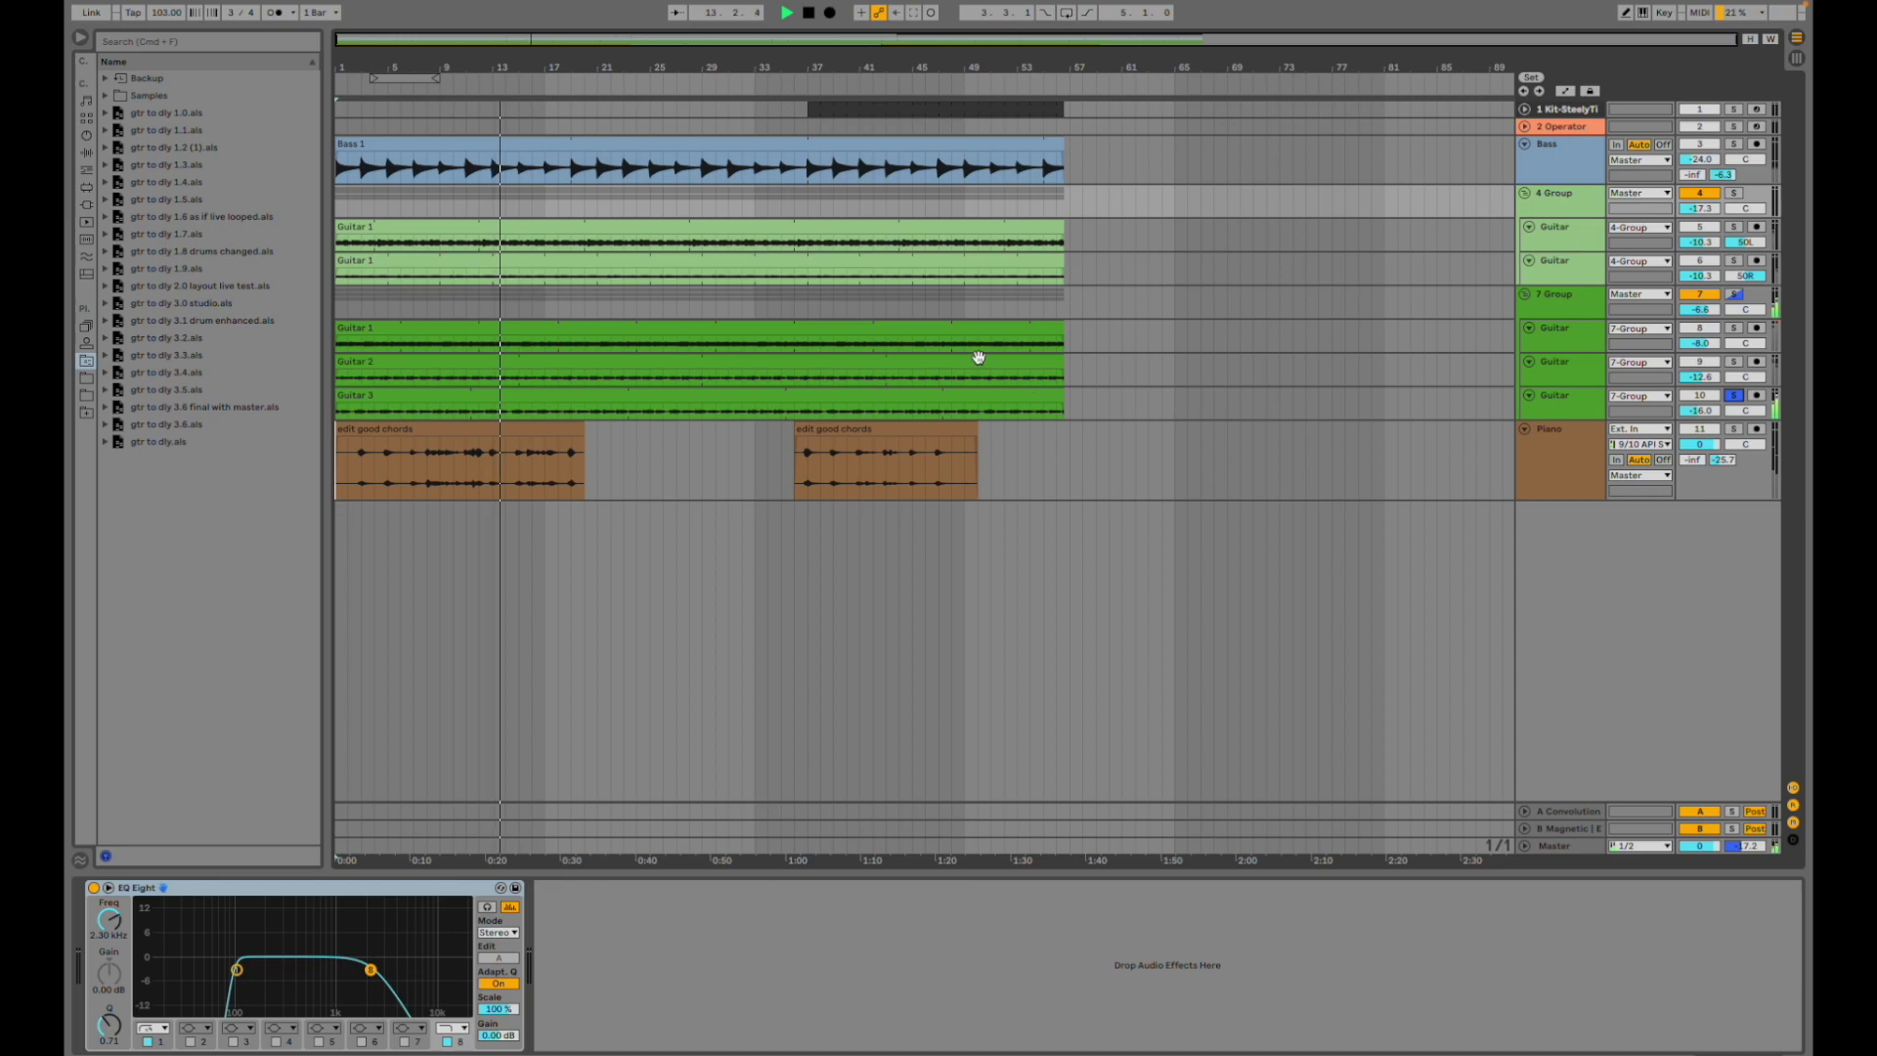
# - Check the devices on 7 Group, its third guitar and the 4 Group guitars, and resume playback from about bar 8
pyautogui.click(621, 403)
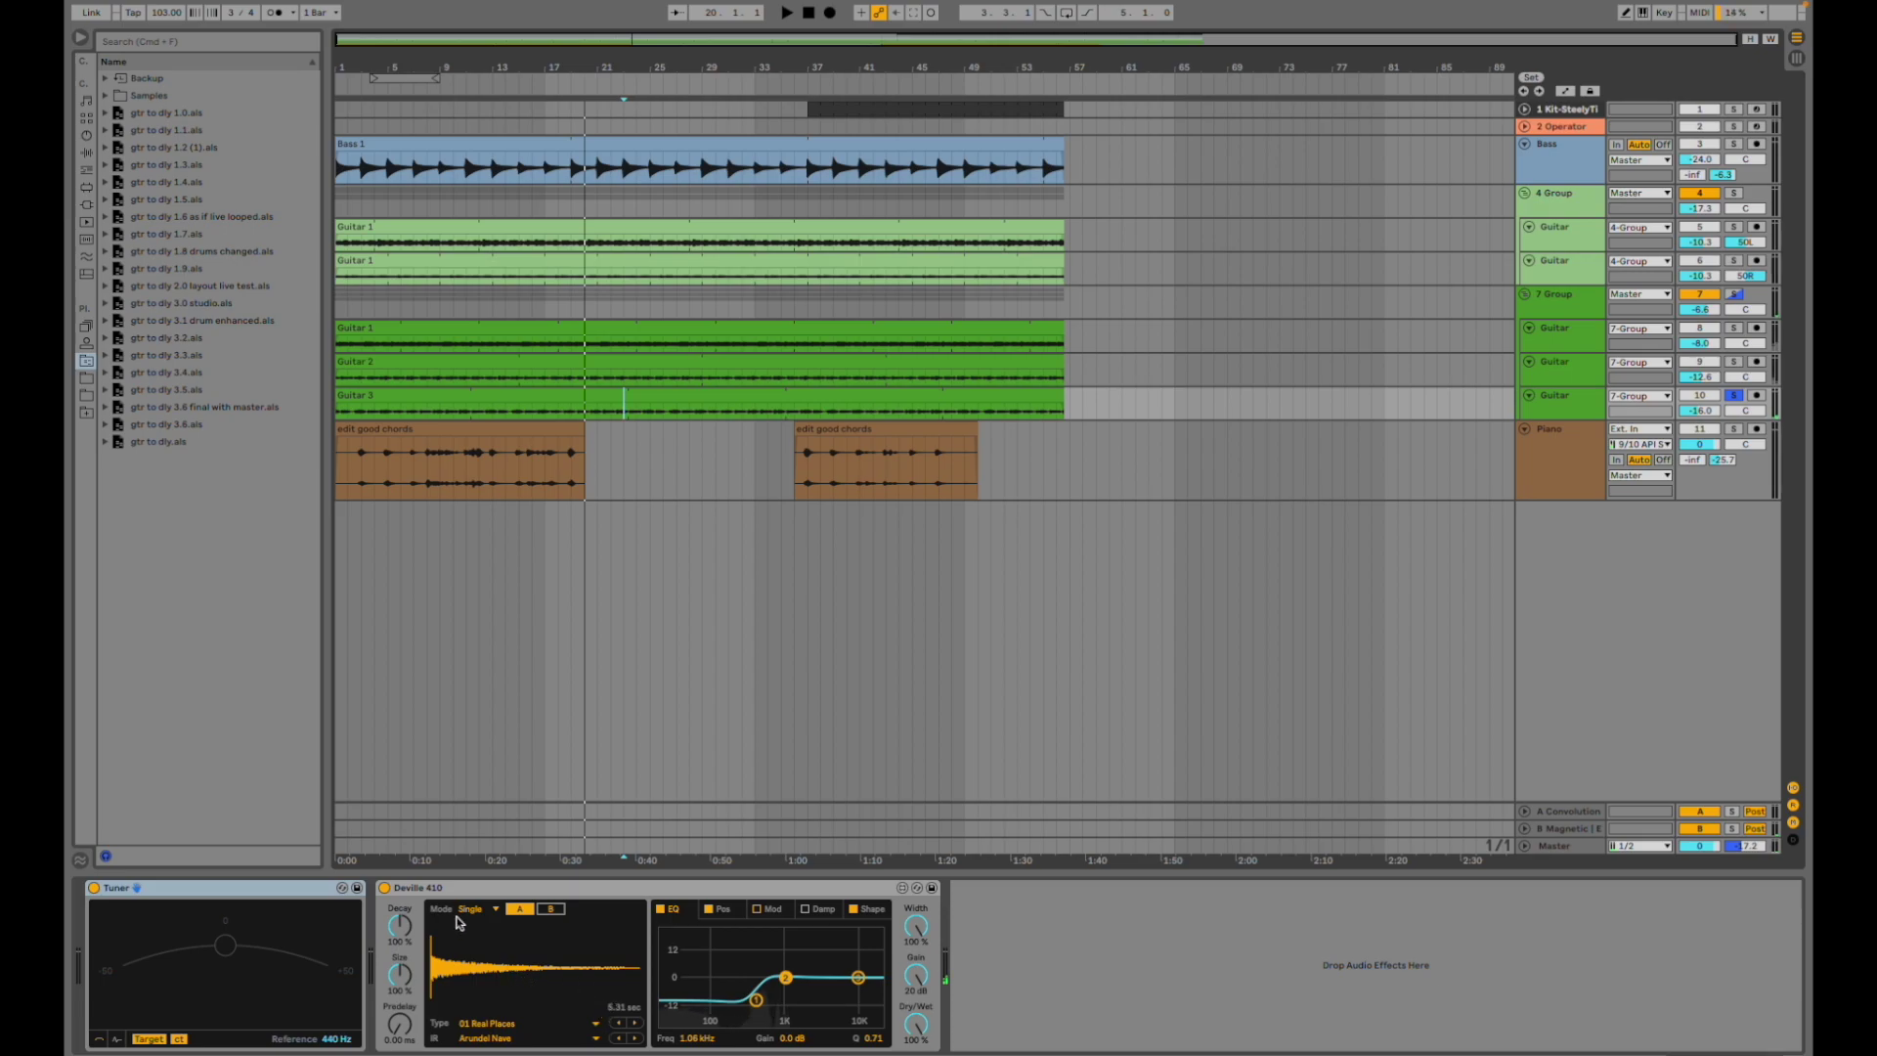
pyautogui.click(487, 292)
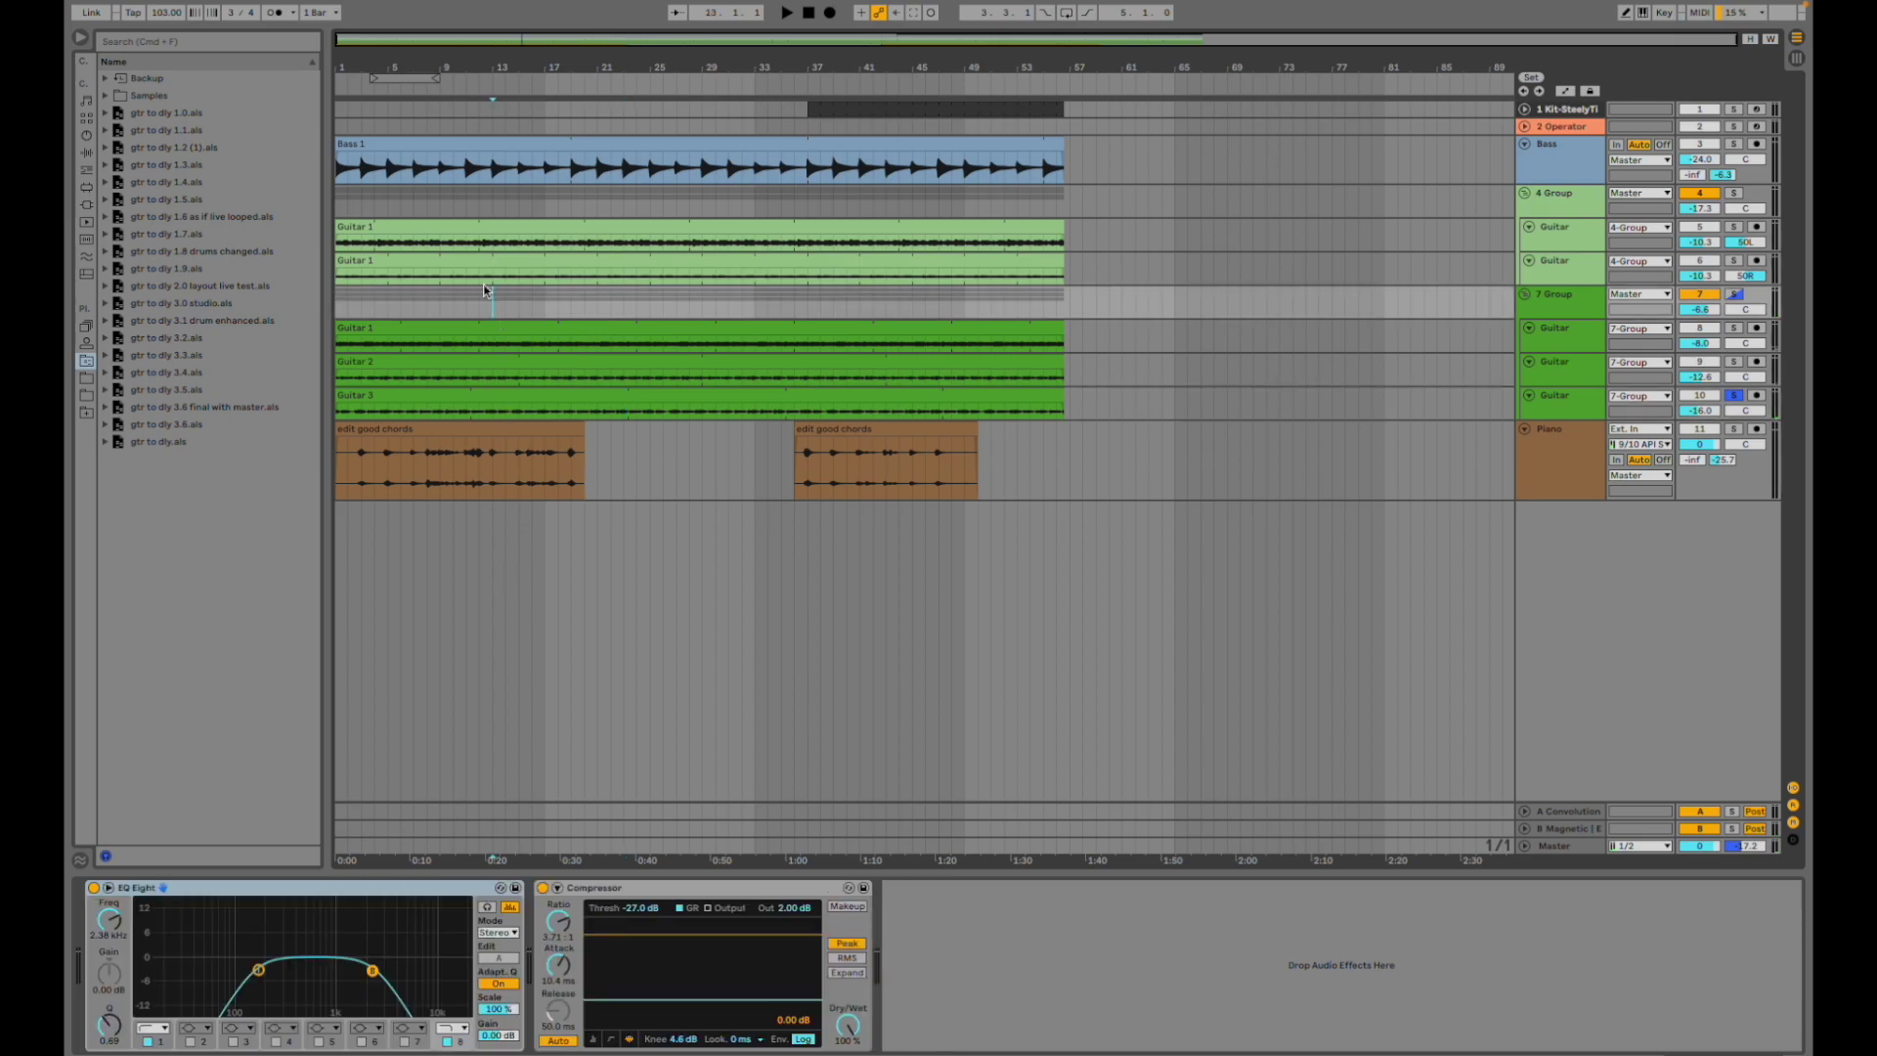
pyautogui.click(427, 241)
pyautogui.click(424, 270)
pyautogui.press('space')
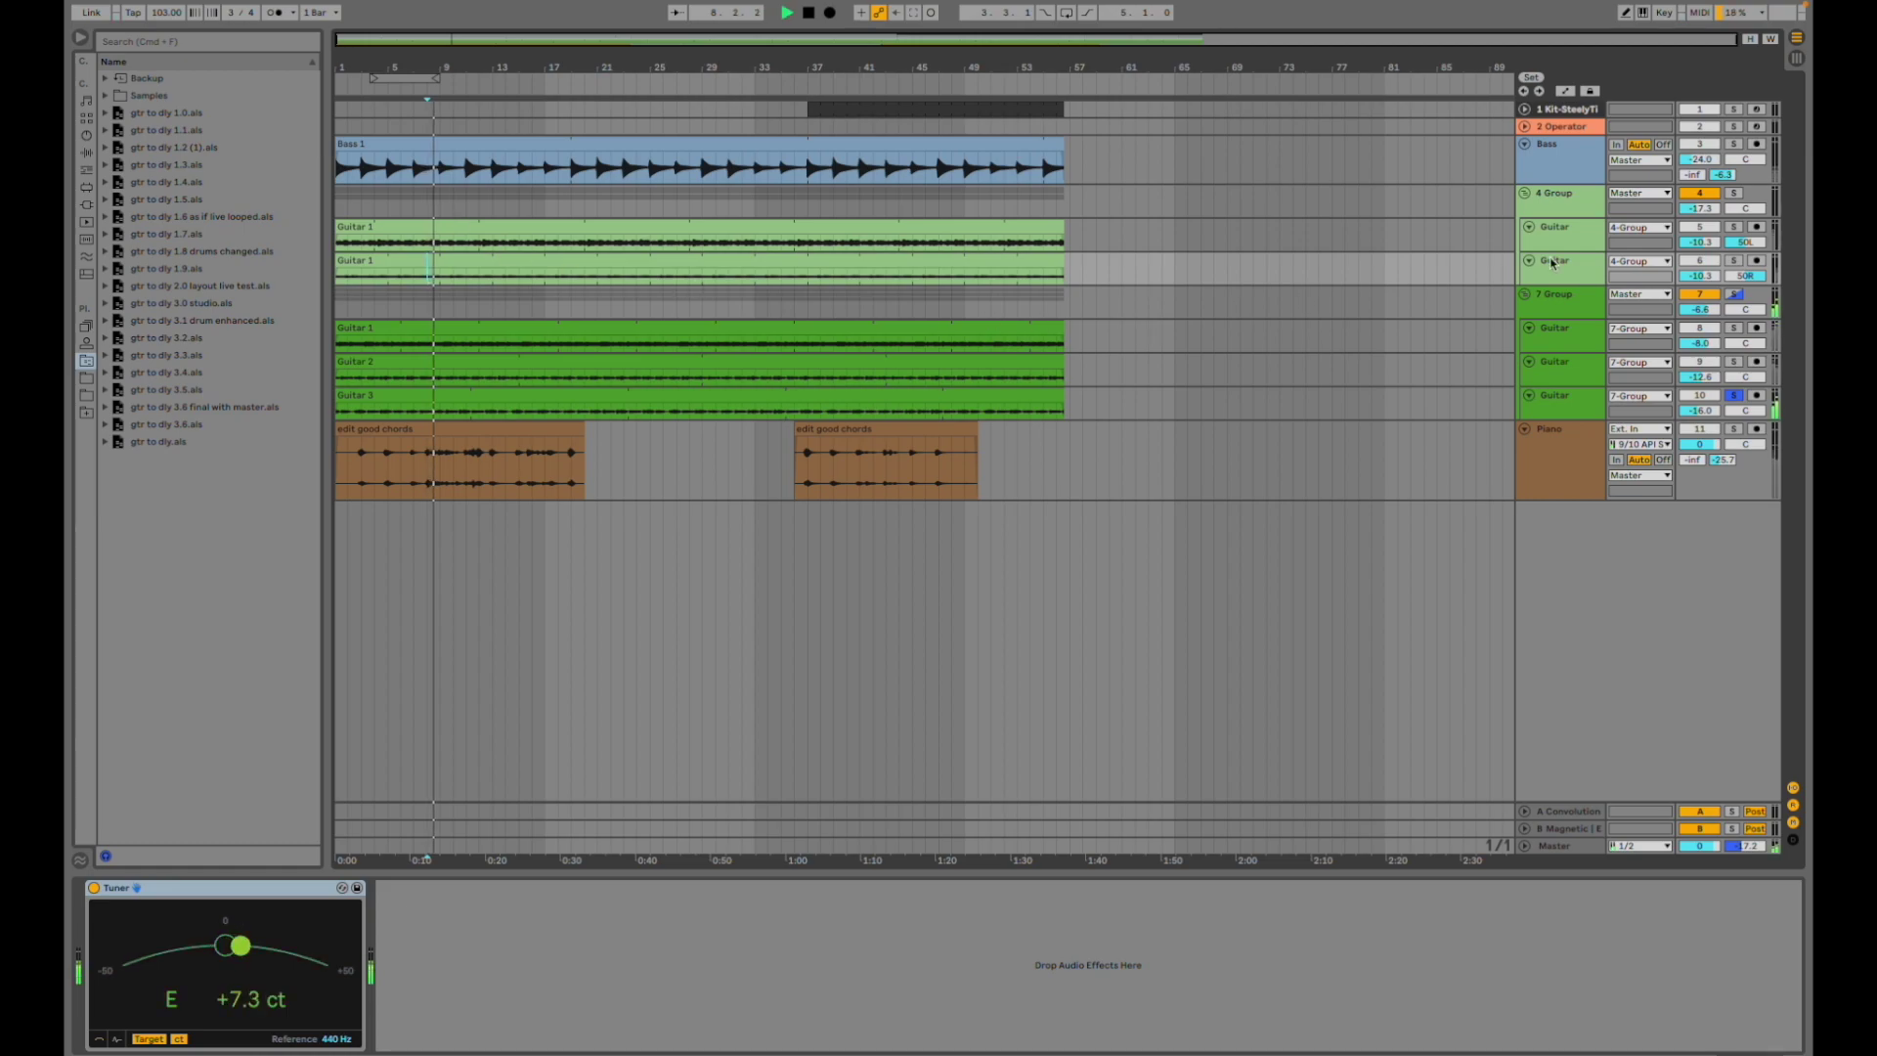
# - Listen to 4 Group soloed, check the Bass track's solo, and return to the full mix
pyautogui.click(1733, 395)
pyautogui.click(1733, 193)
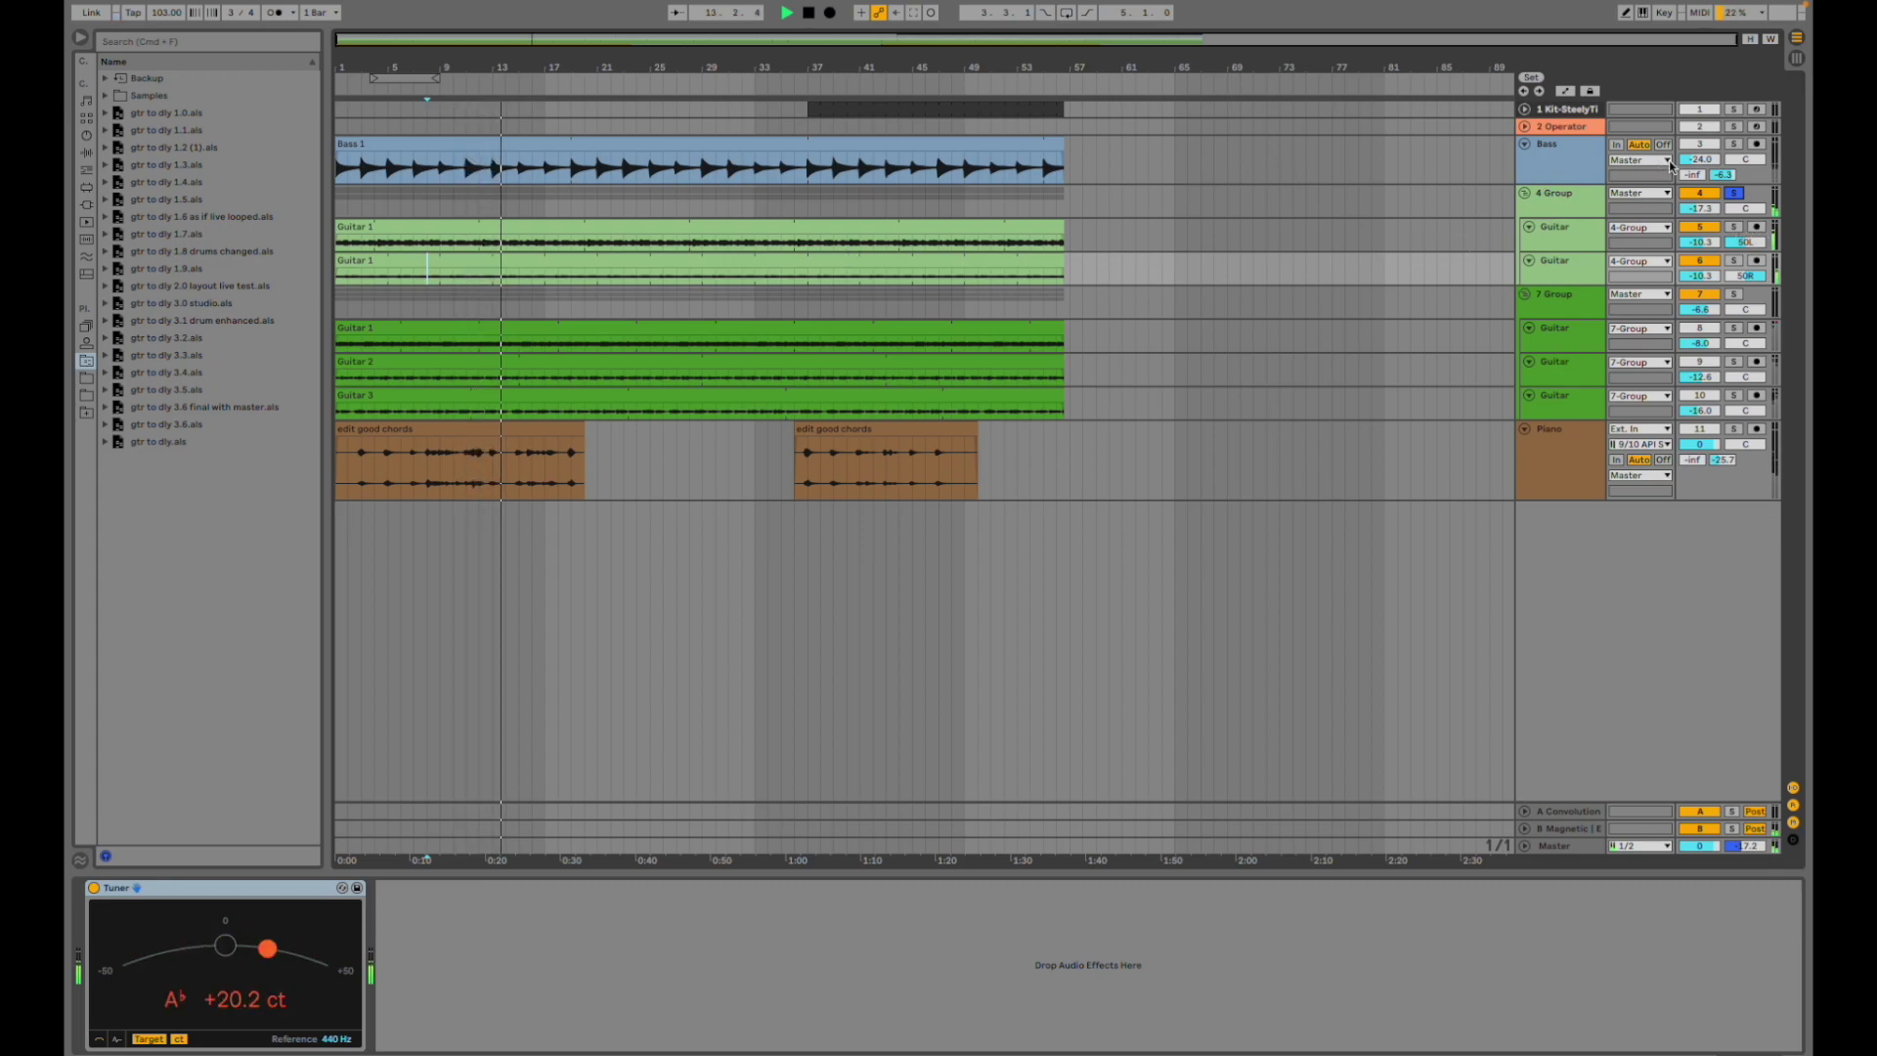
pyautogui.click(1735, 144)
pyautogui.click(1735, 145)
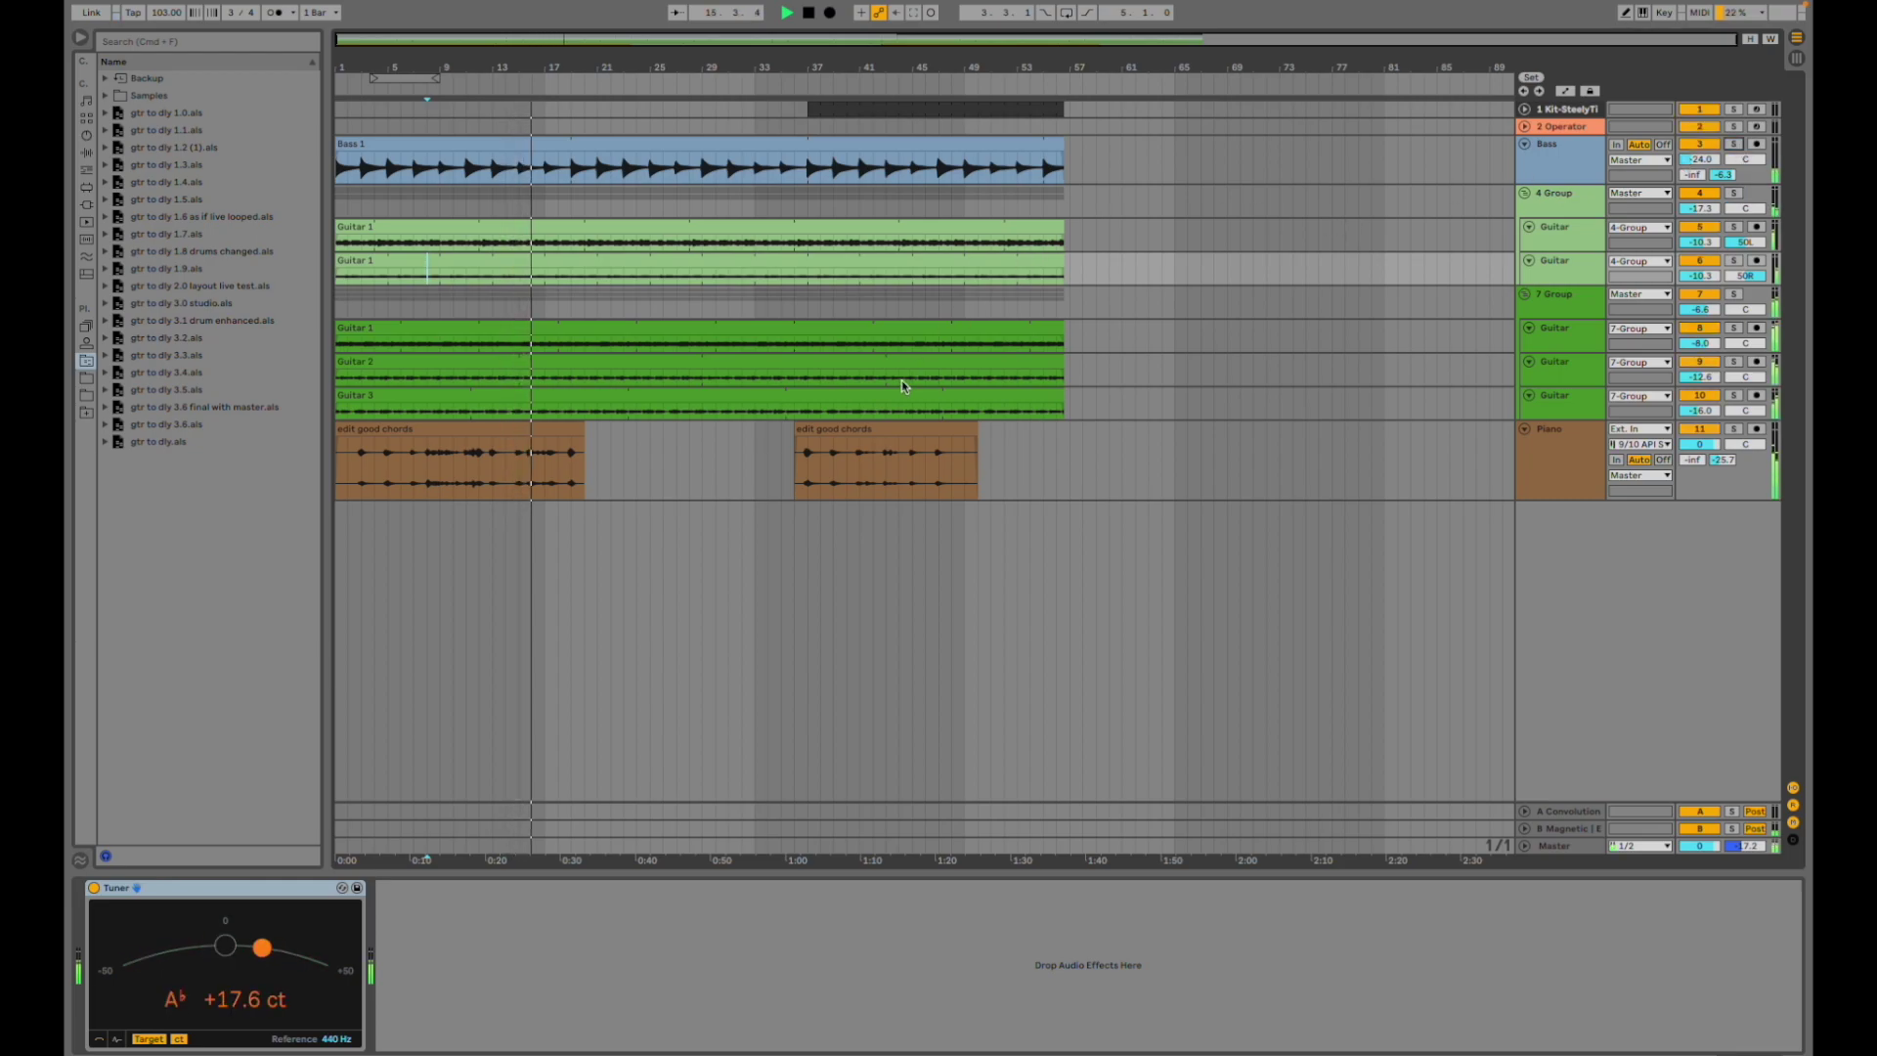
# - Select the second edit good chords clip on the Piano track and listen from its start
pyautogui.click(531, 468)
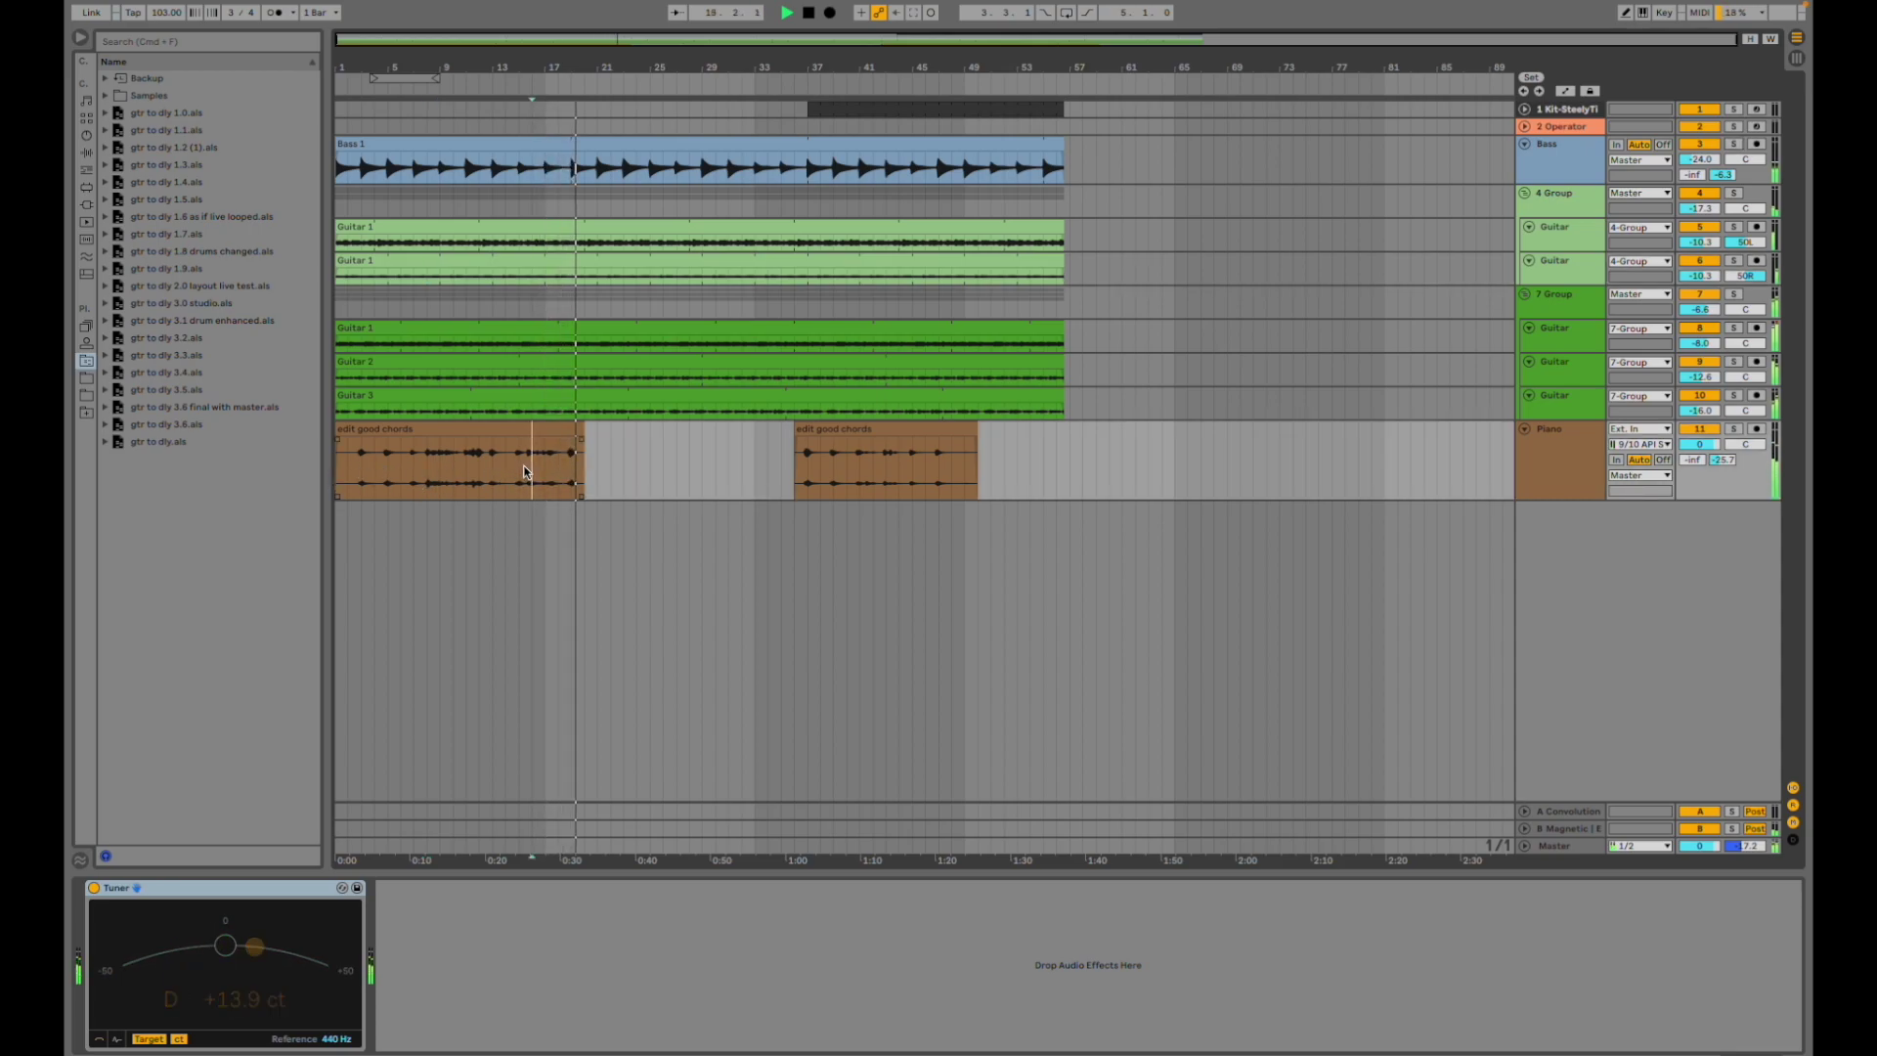
pyautogui.click(796, 455)
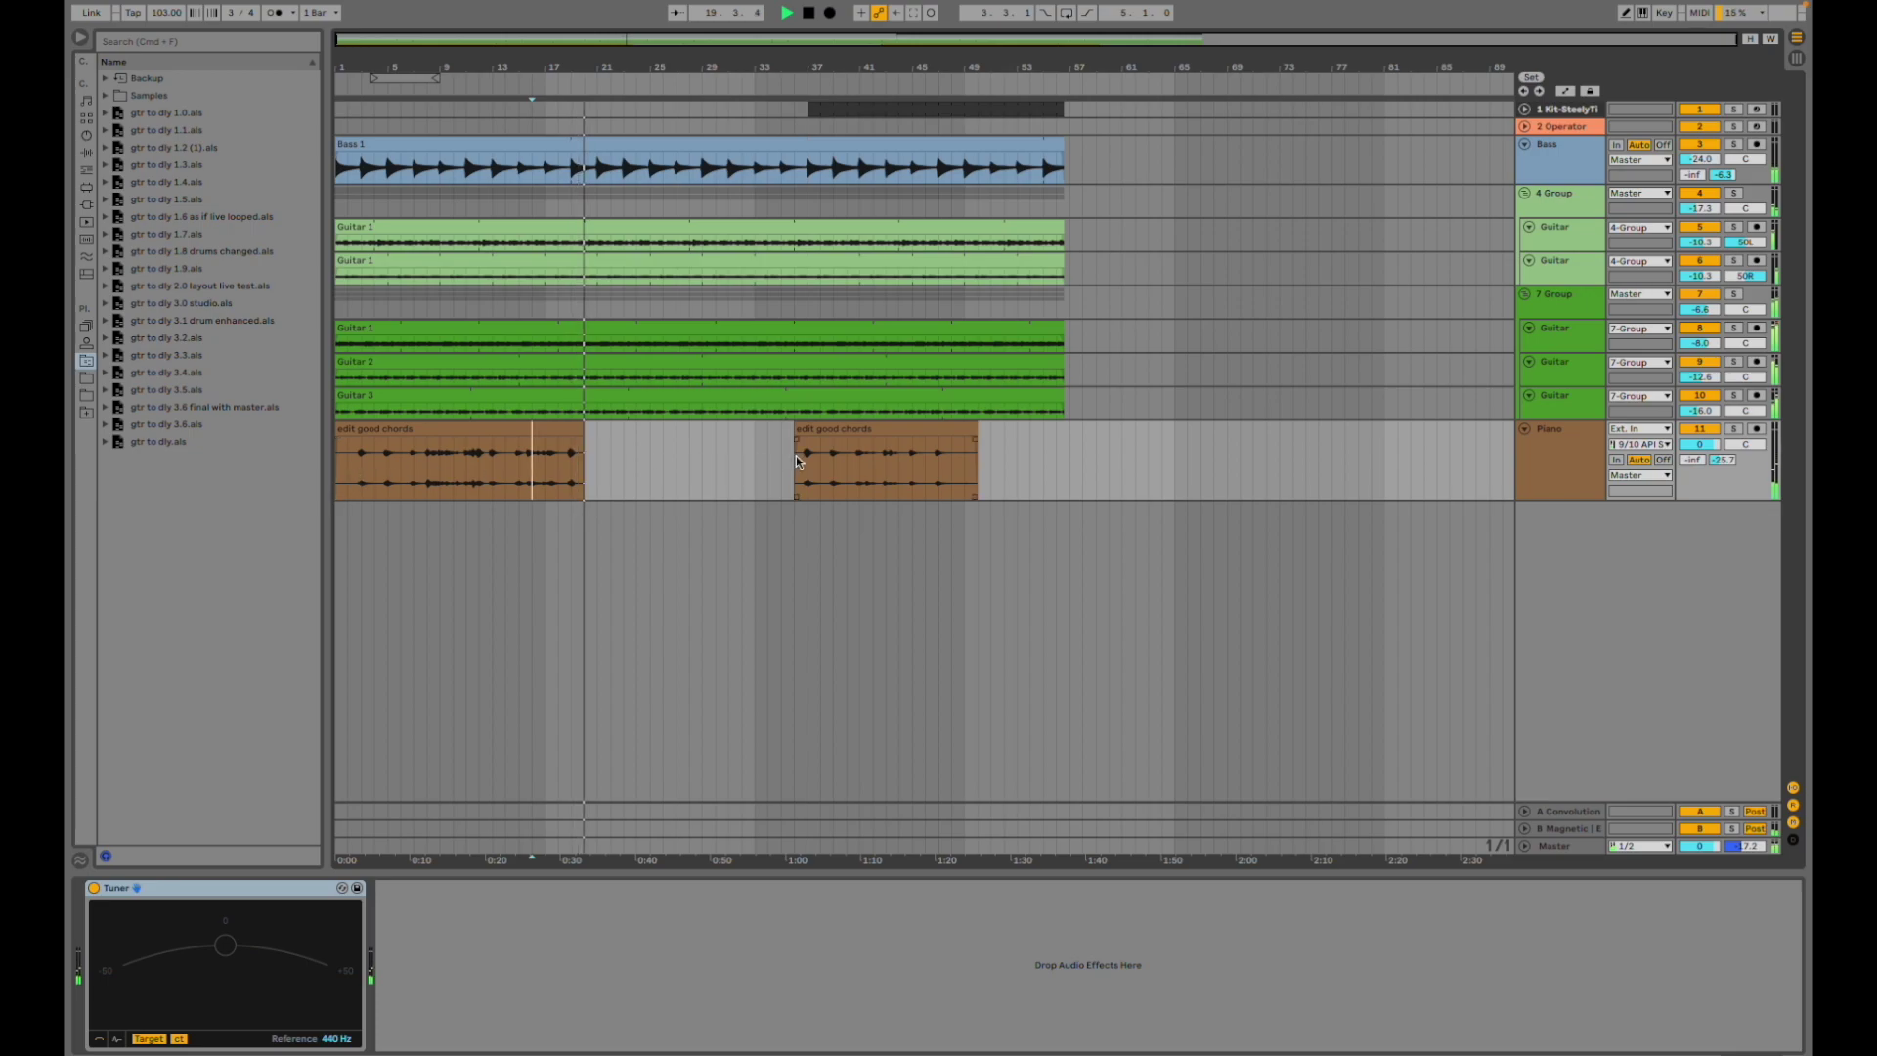
pyautogui.click(844, 428)
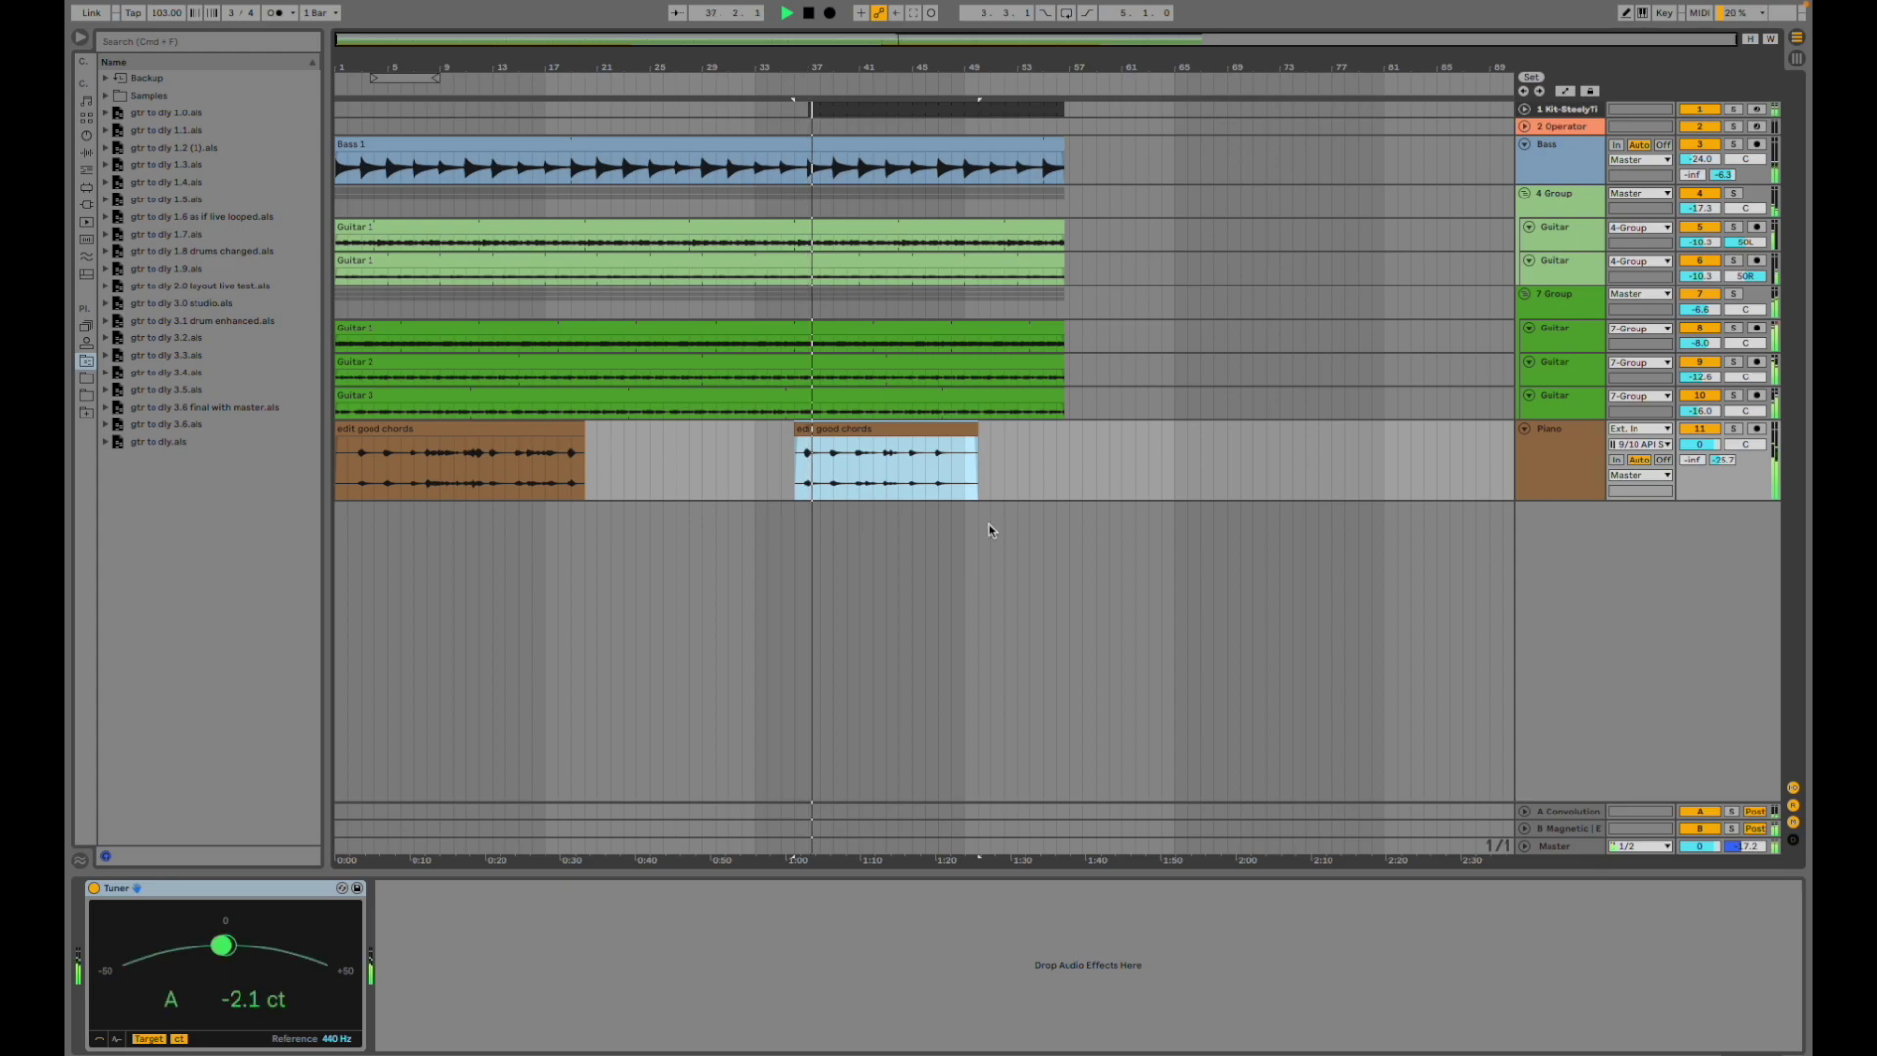
# - Unfold the Kit-SteelyTight track, select its drum clip to check the drum devices, and stop playback
pyautogui.click(1524, 109)
pyautogui.click(1001, 140)
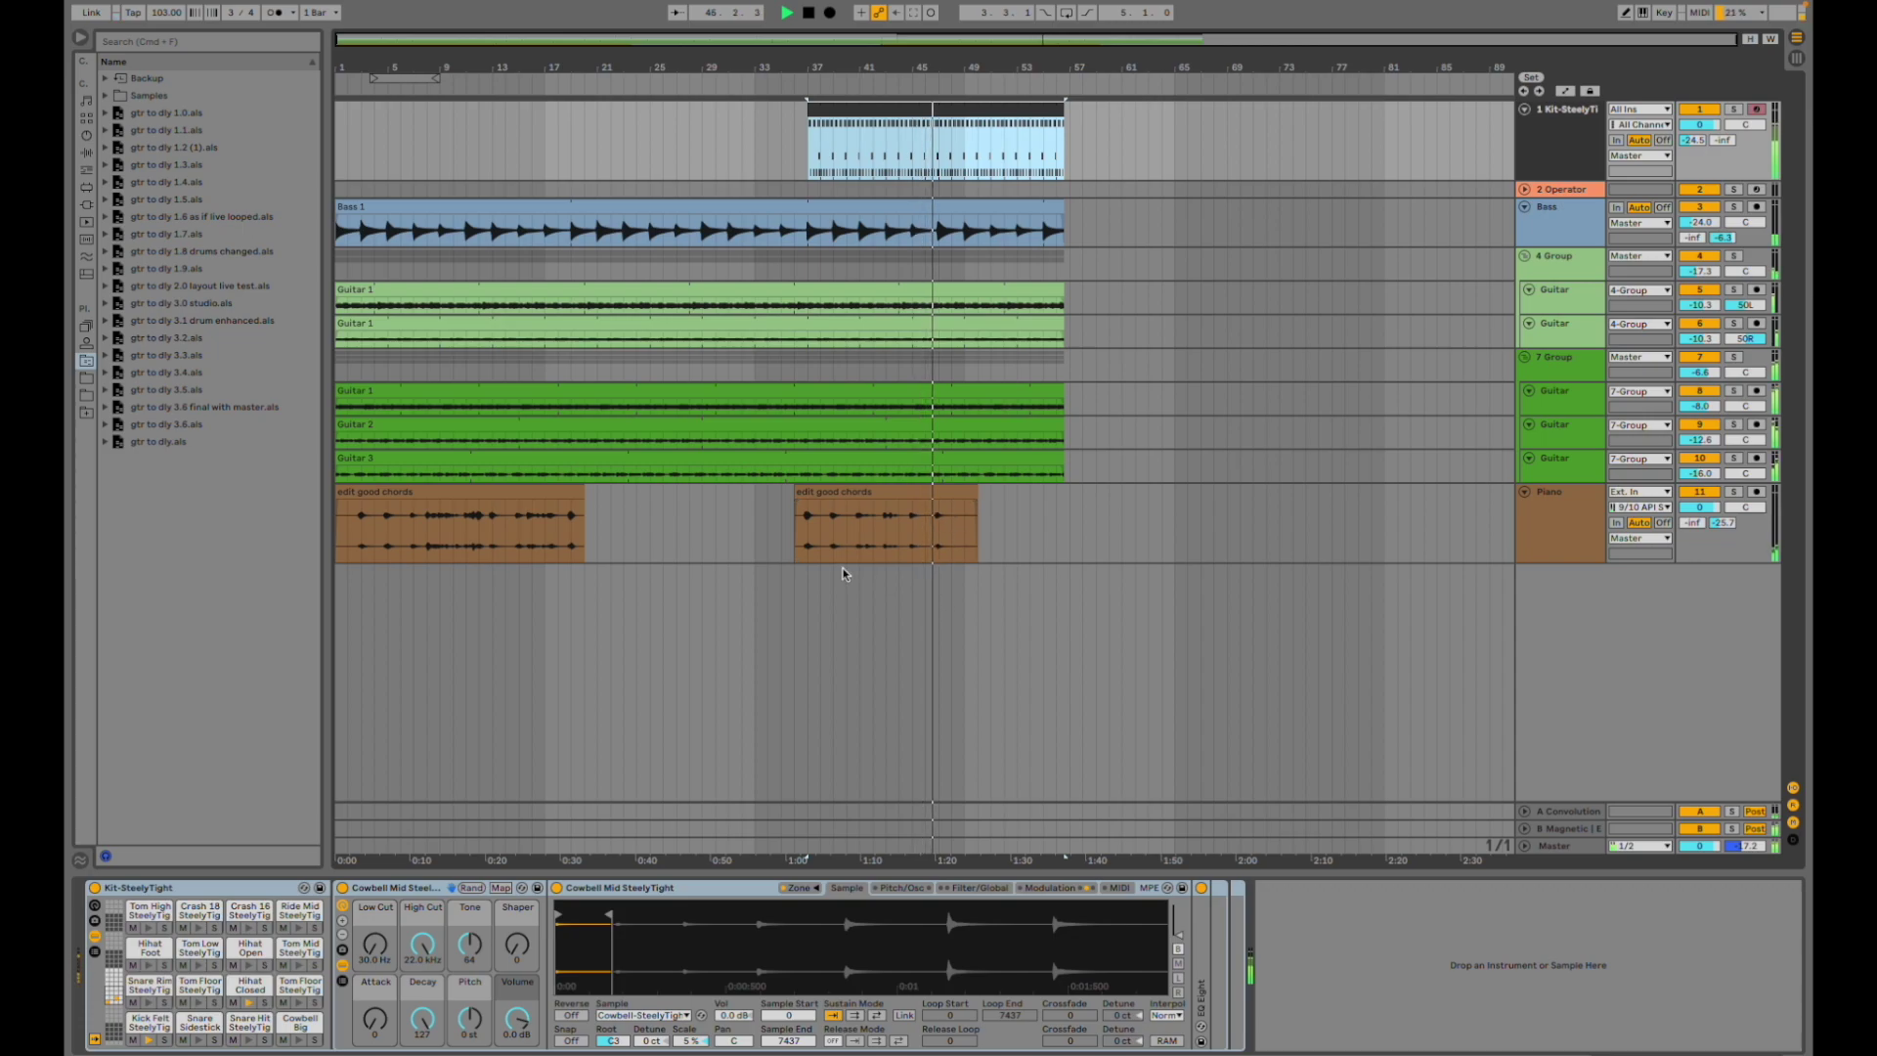
pyautogui.press('space')
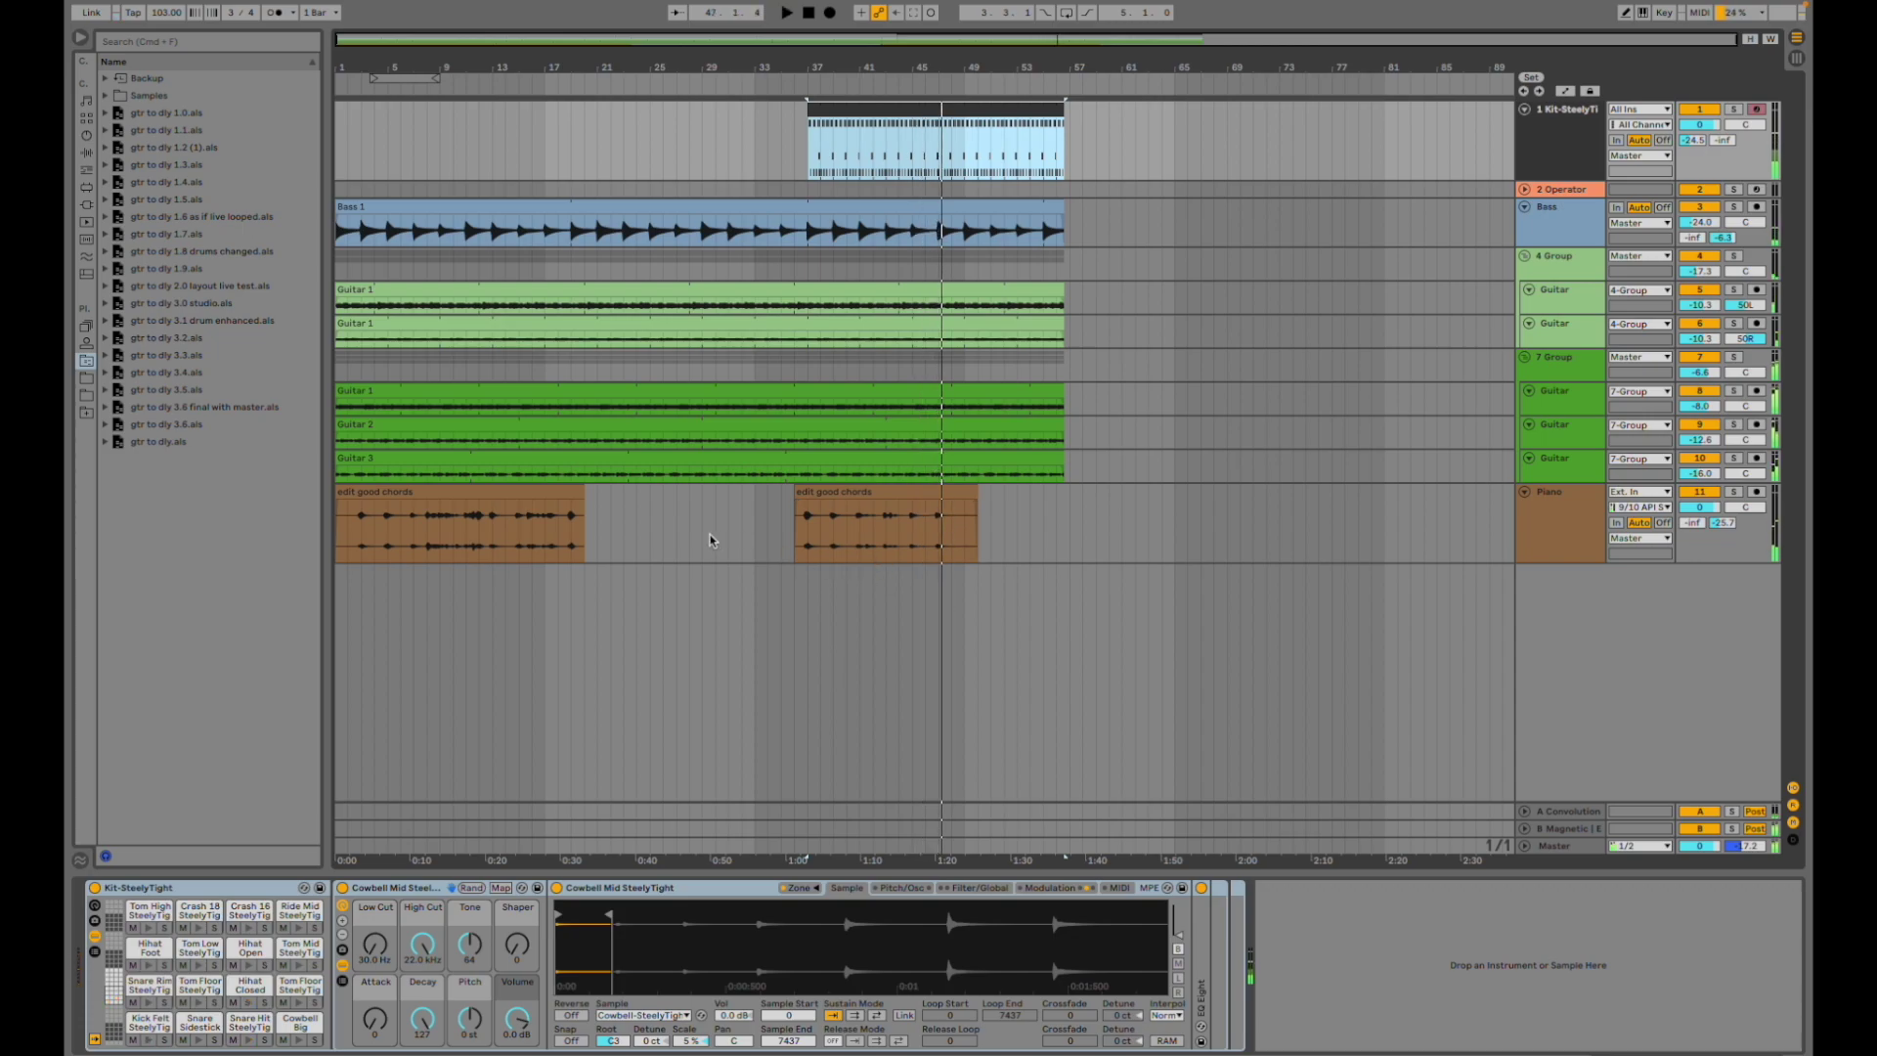
# - Play gtr to diy 1.0 from the start, comparing the soloed Piano with 7 Group and its third guitar, and return to the full mix
pyautogui.click(344, 524)
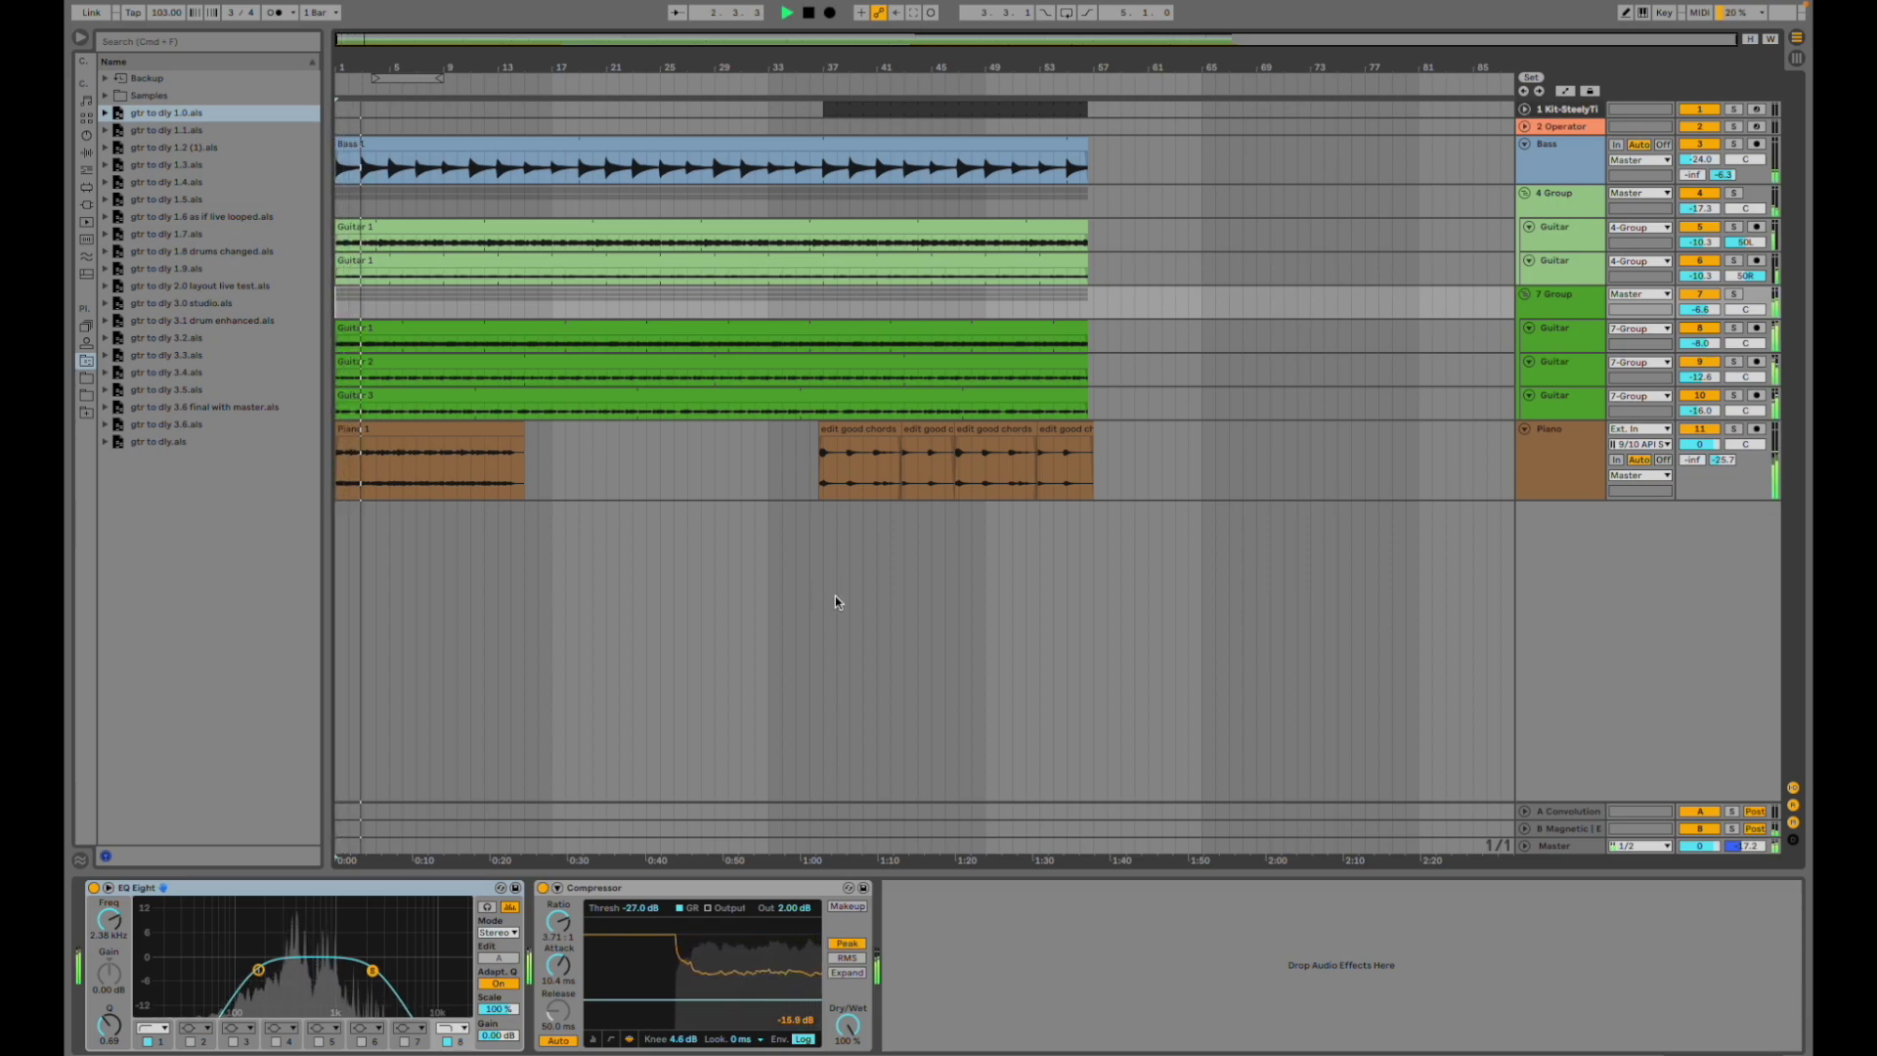
pyautogui.click(1733, 429)
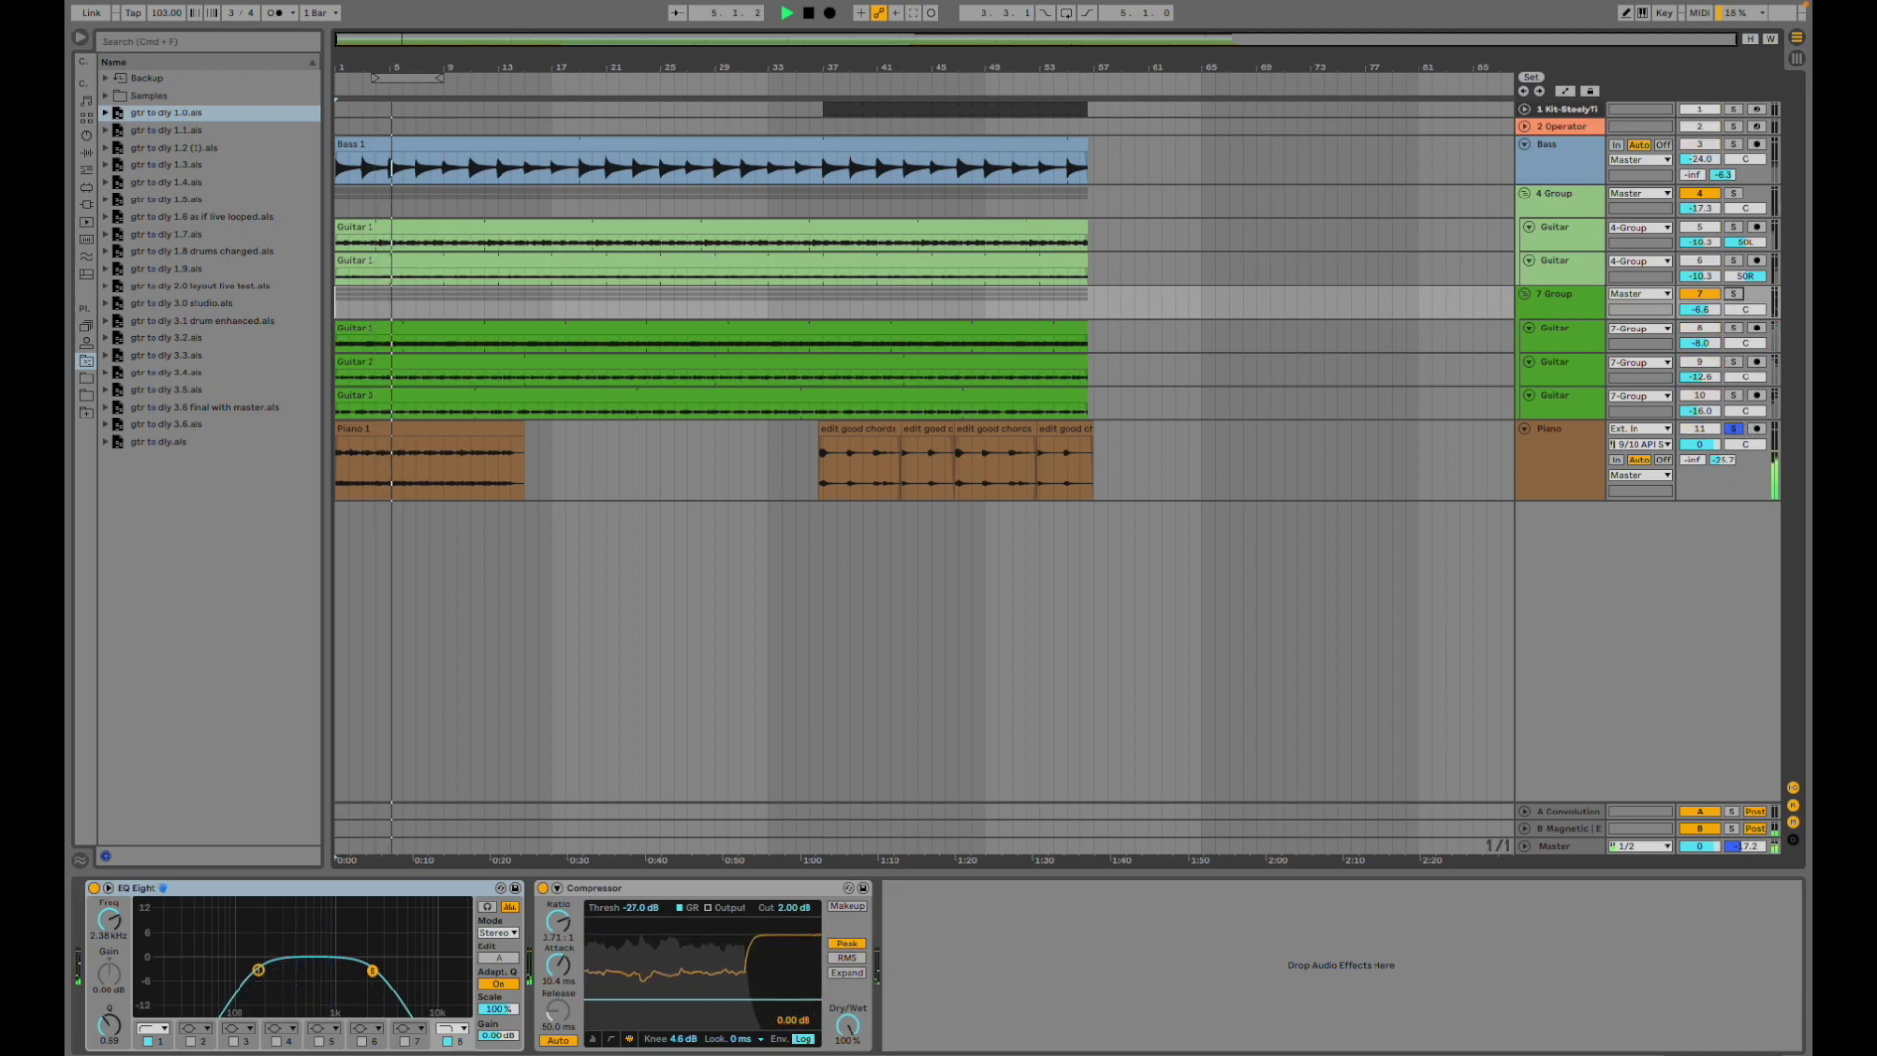
pyautogui.click(1735, 294)
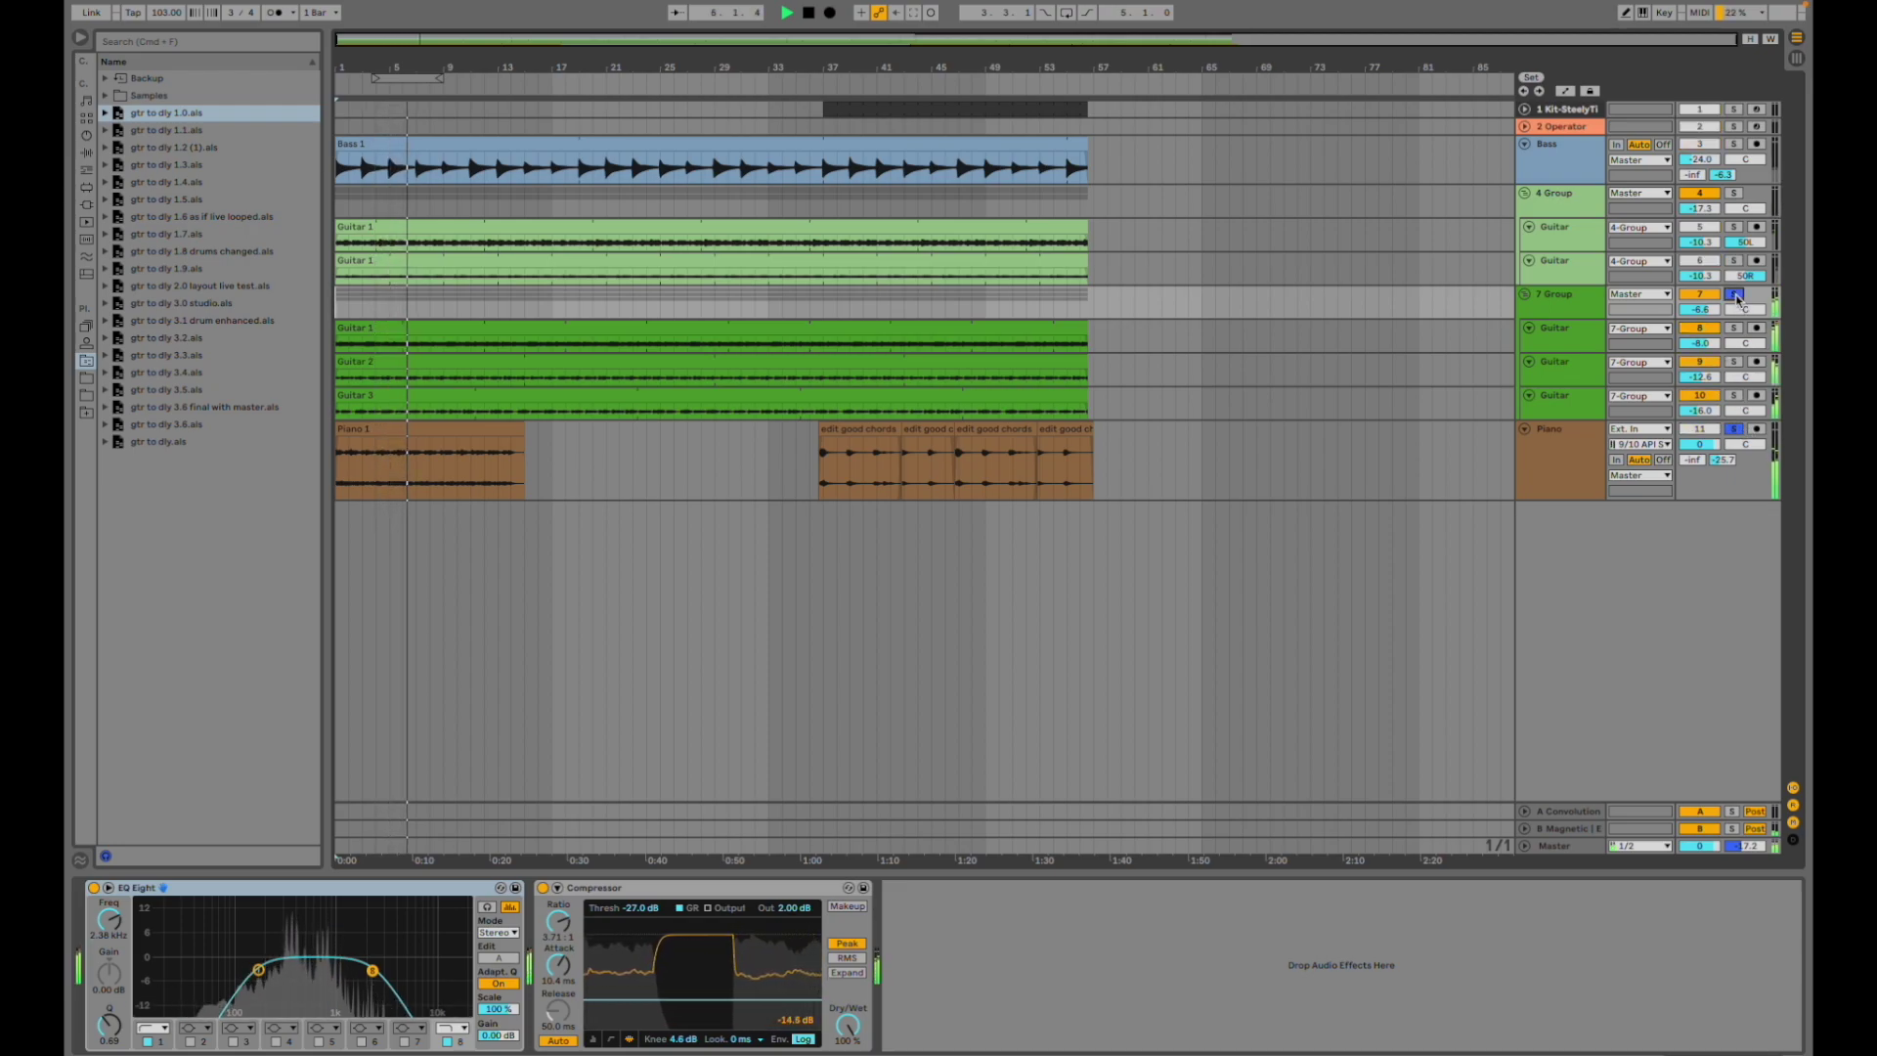
pyautogui.click(1735, 294)
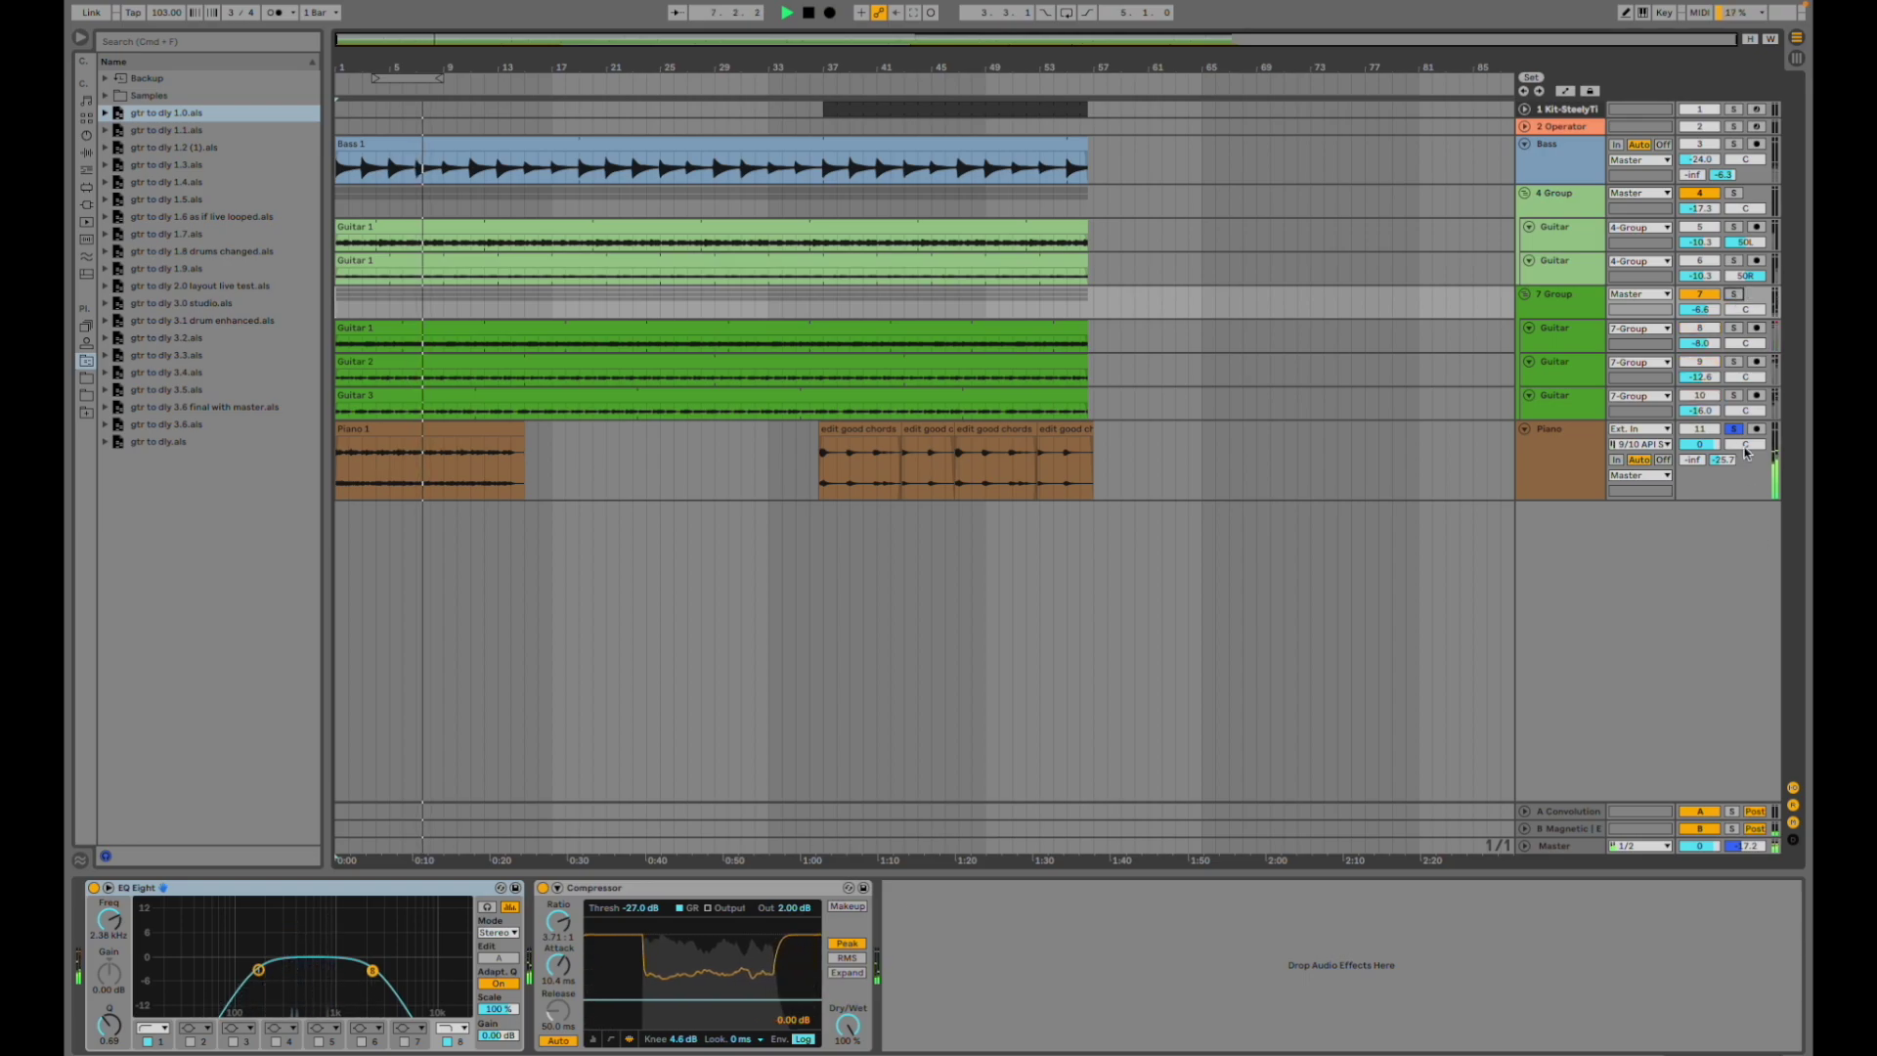
pyautogui.click(1733, 395)
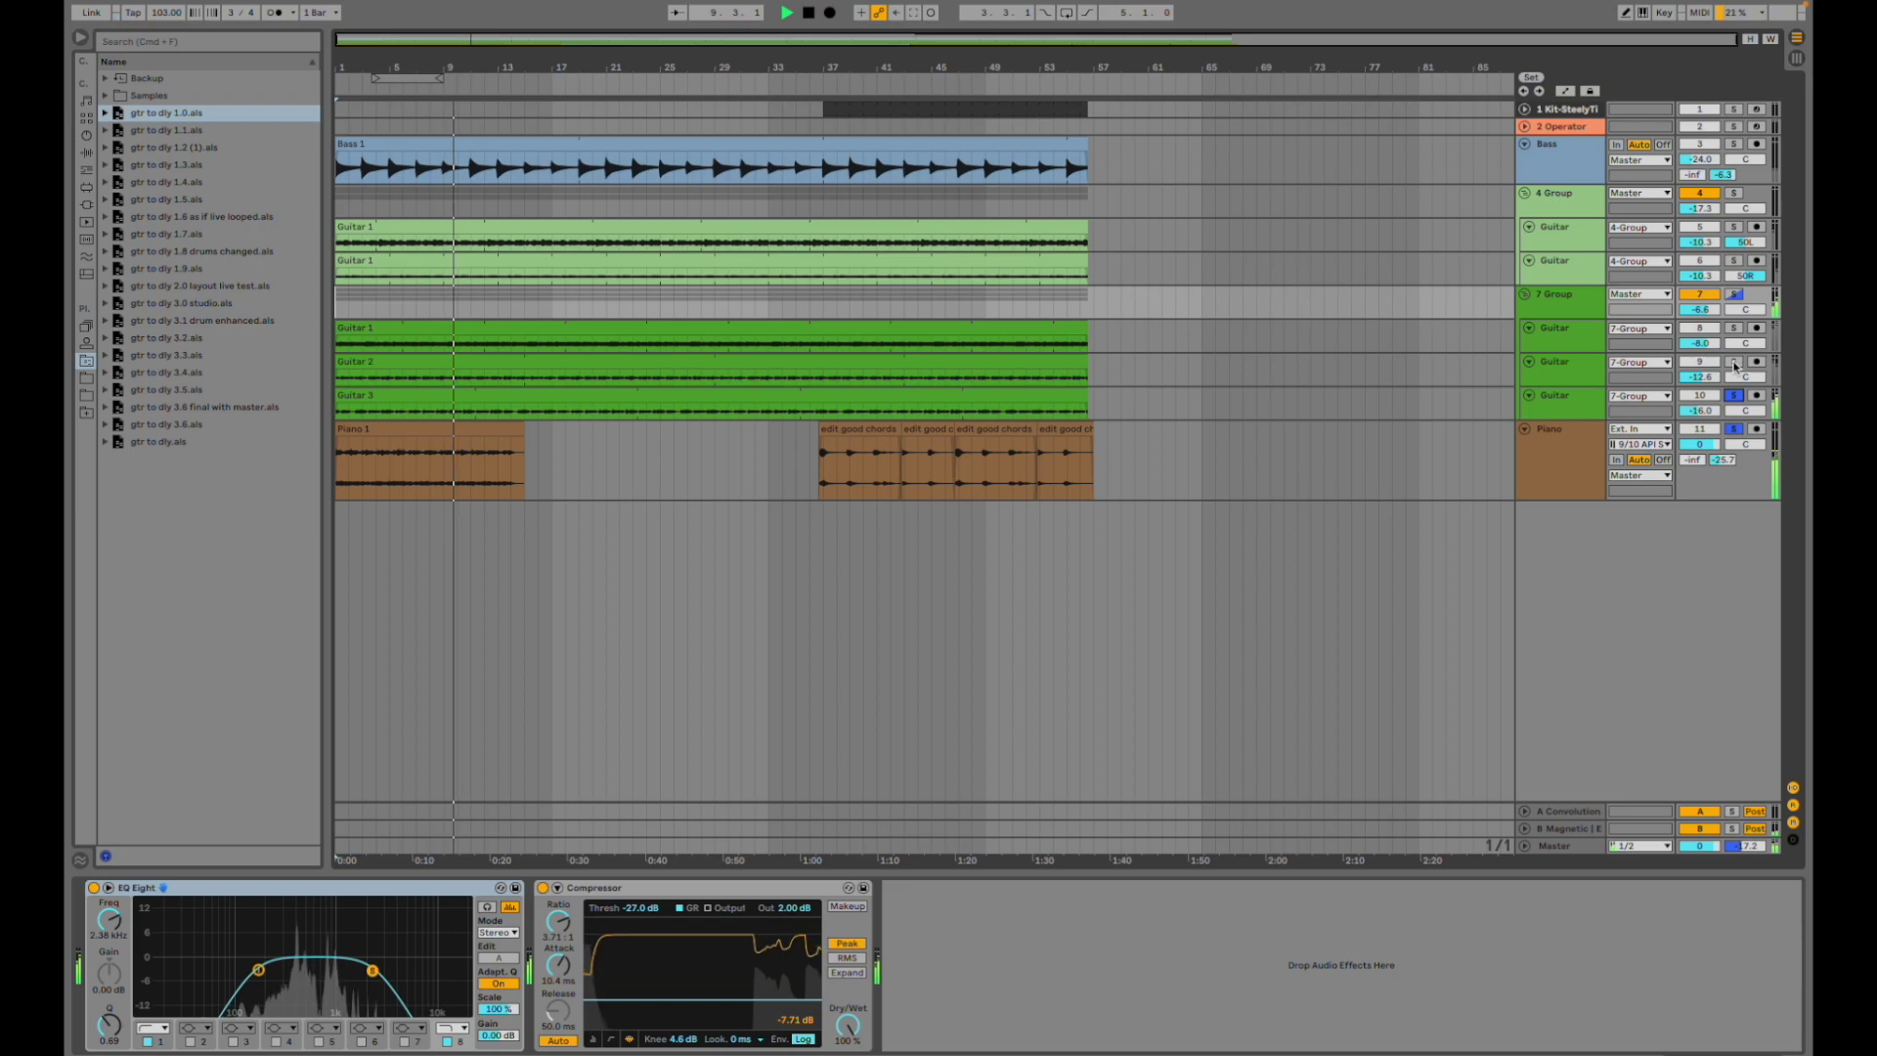
pyautogui.click(1734, 430)
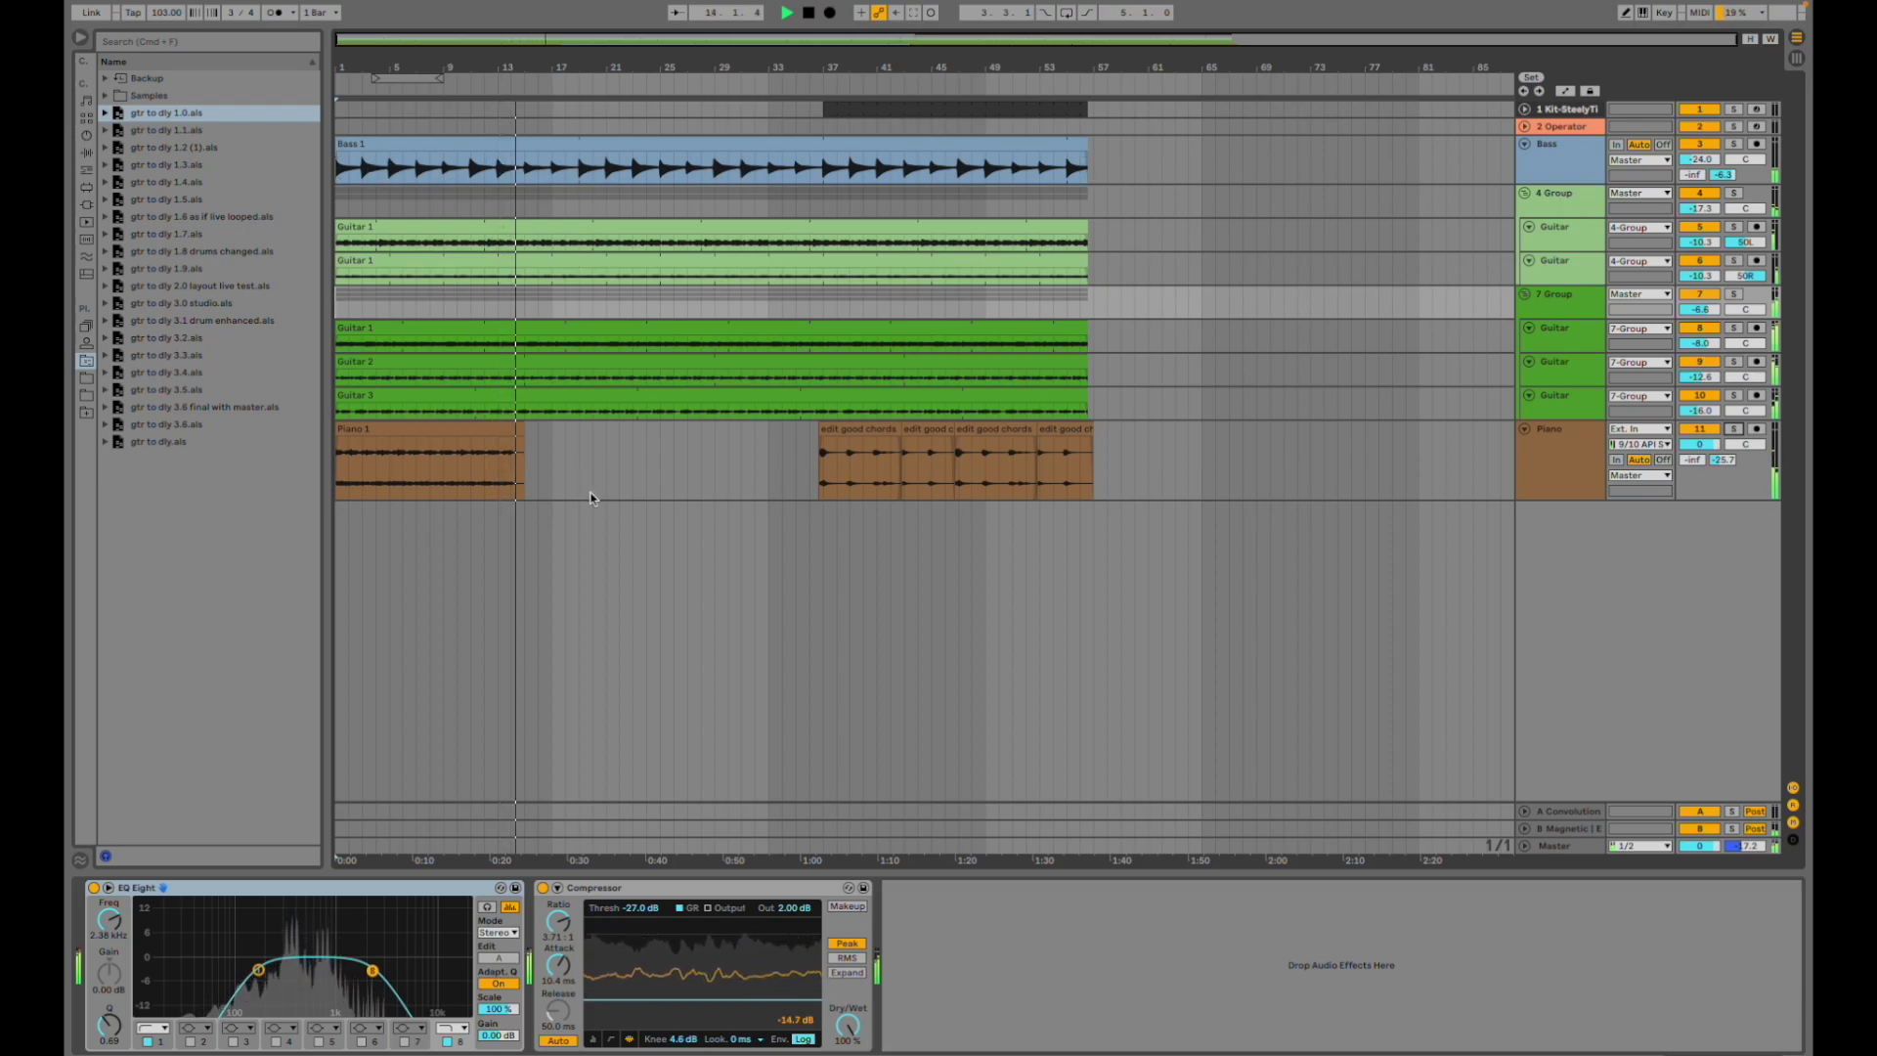
# - Listen from the first edit good chords clip at about bar 37 and toggle the 7 Group track's activation
pyautogui.click(820, 483)
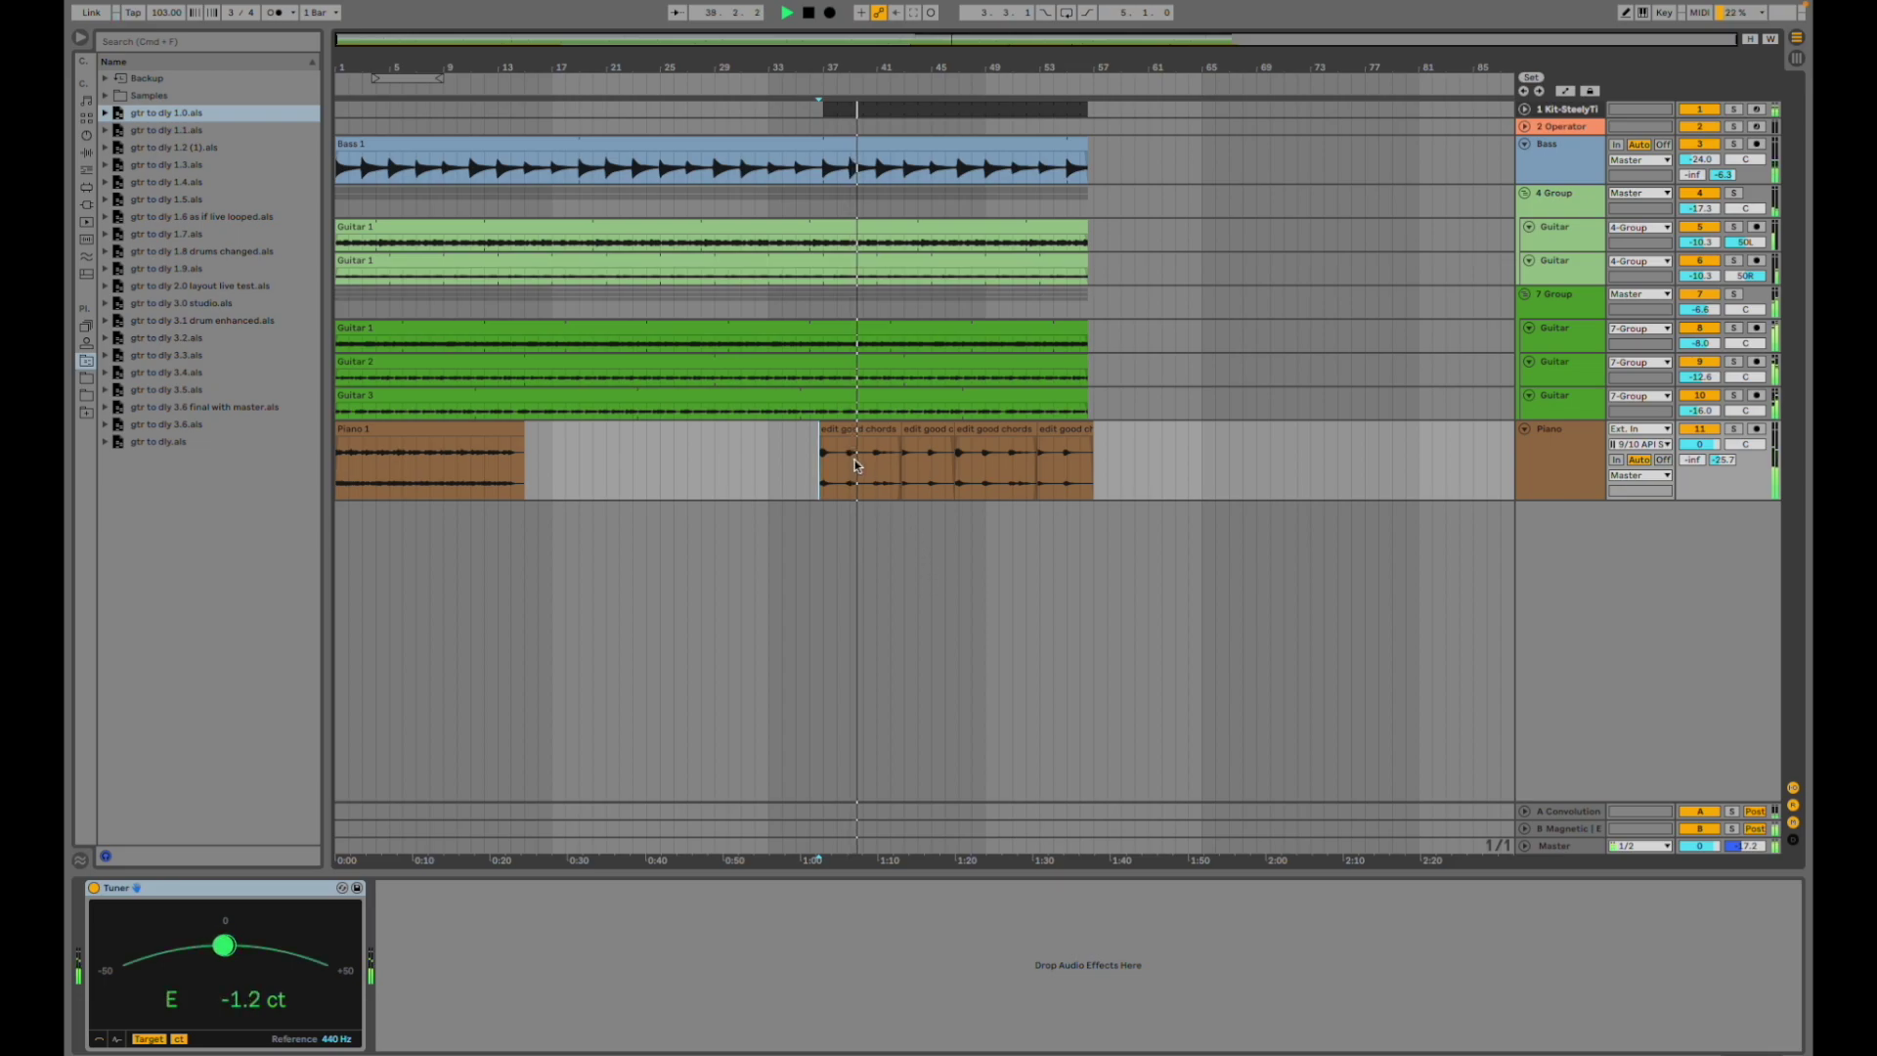
pyautogui.click(1702, 295)
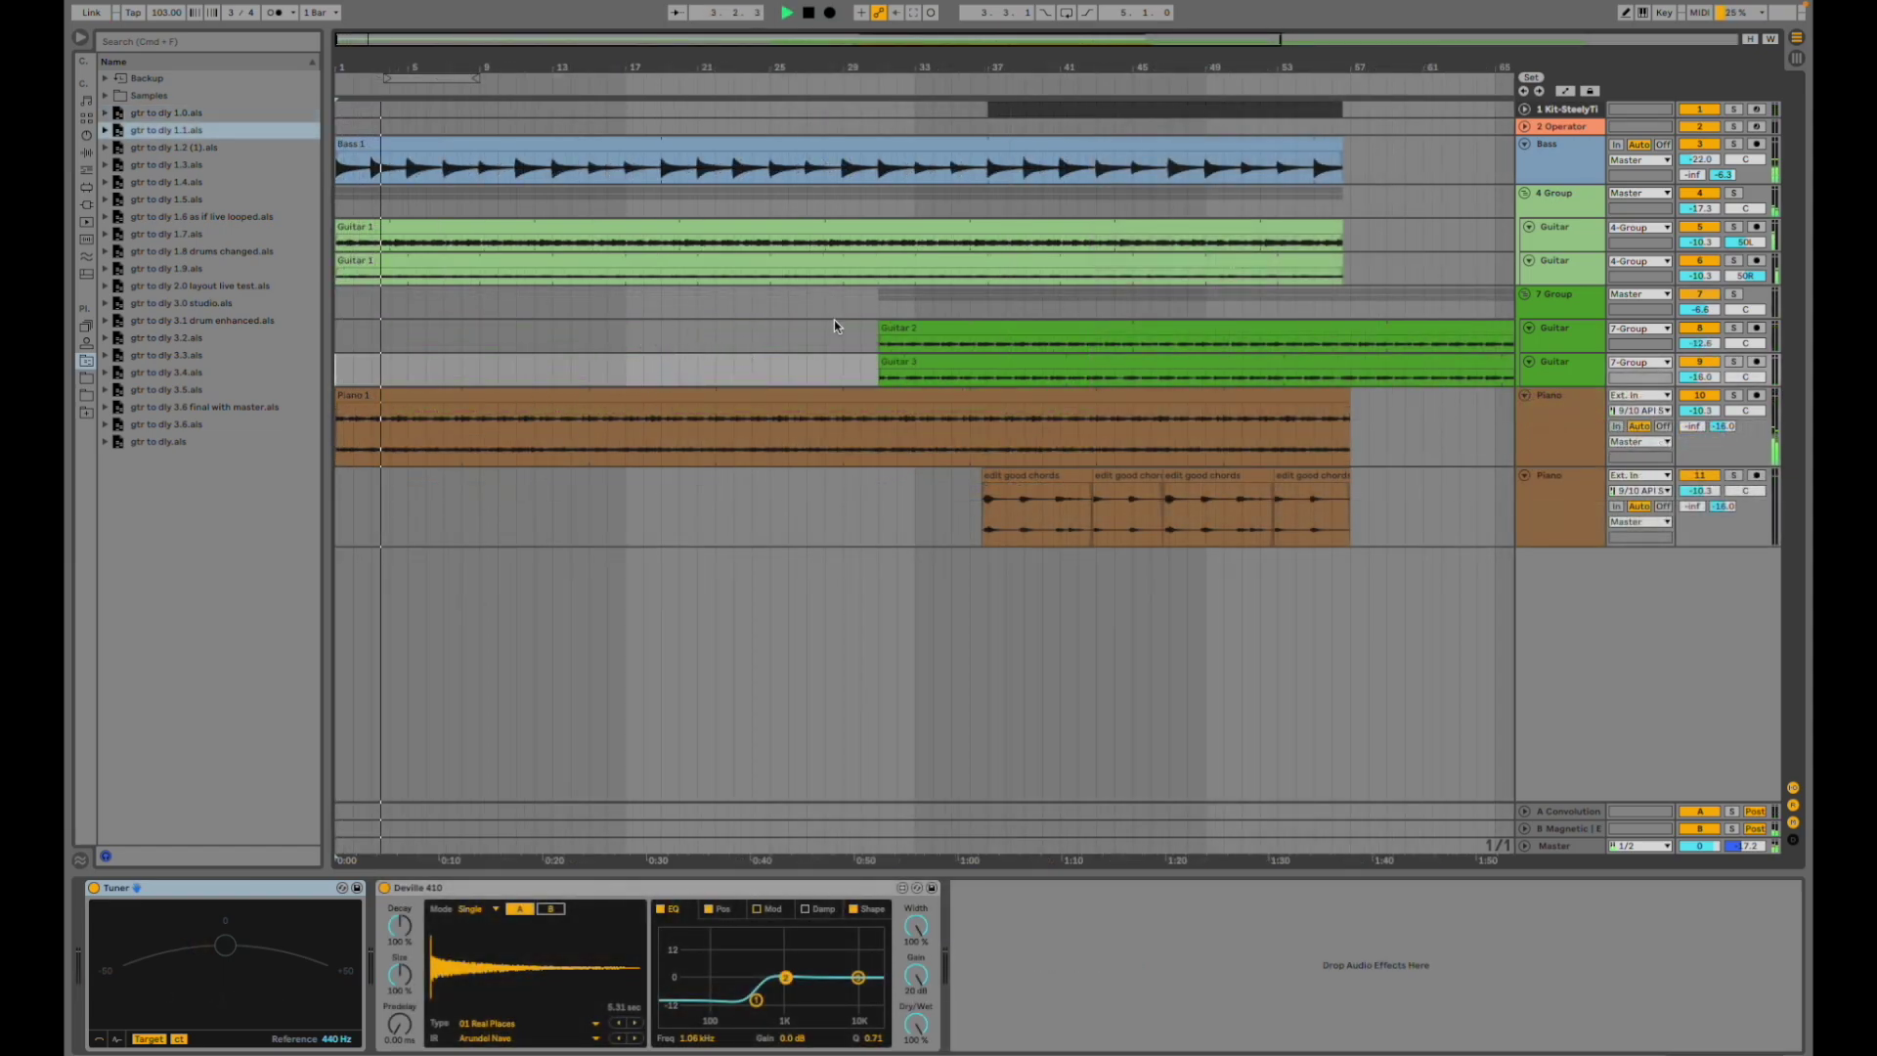
# - Play gtr to diy 1.1 from just before the 7 Group guitars enter, at about bar 31, and stop it
pyautogui.click(874, 380)
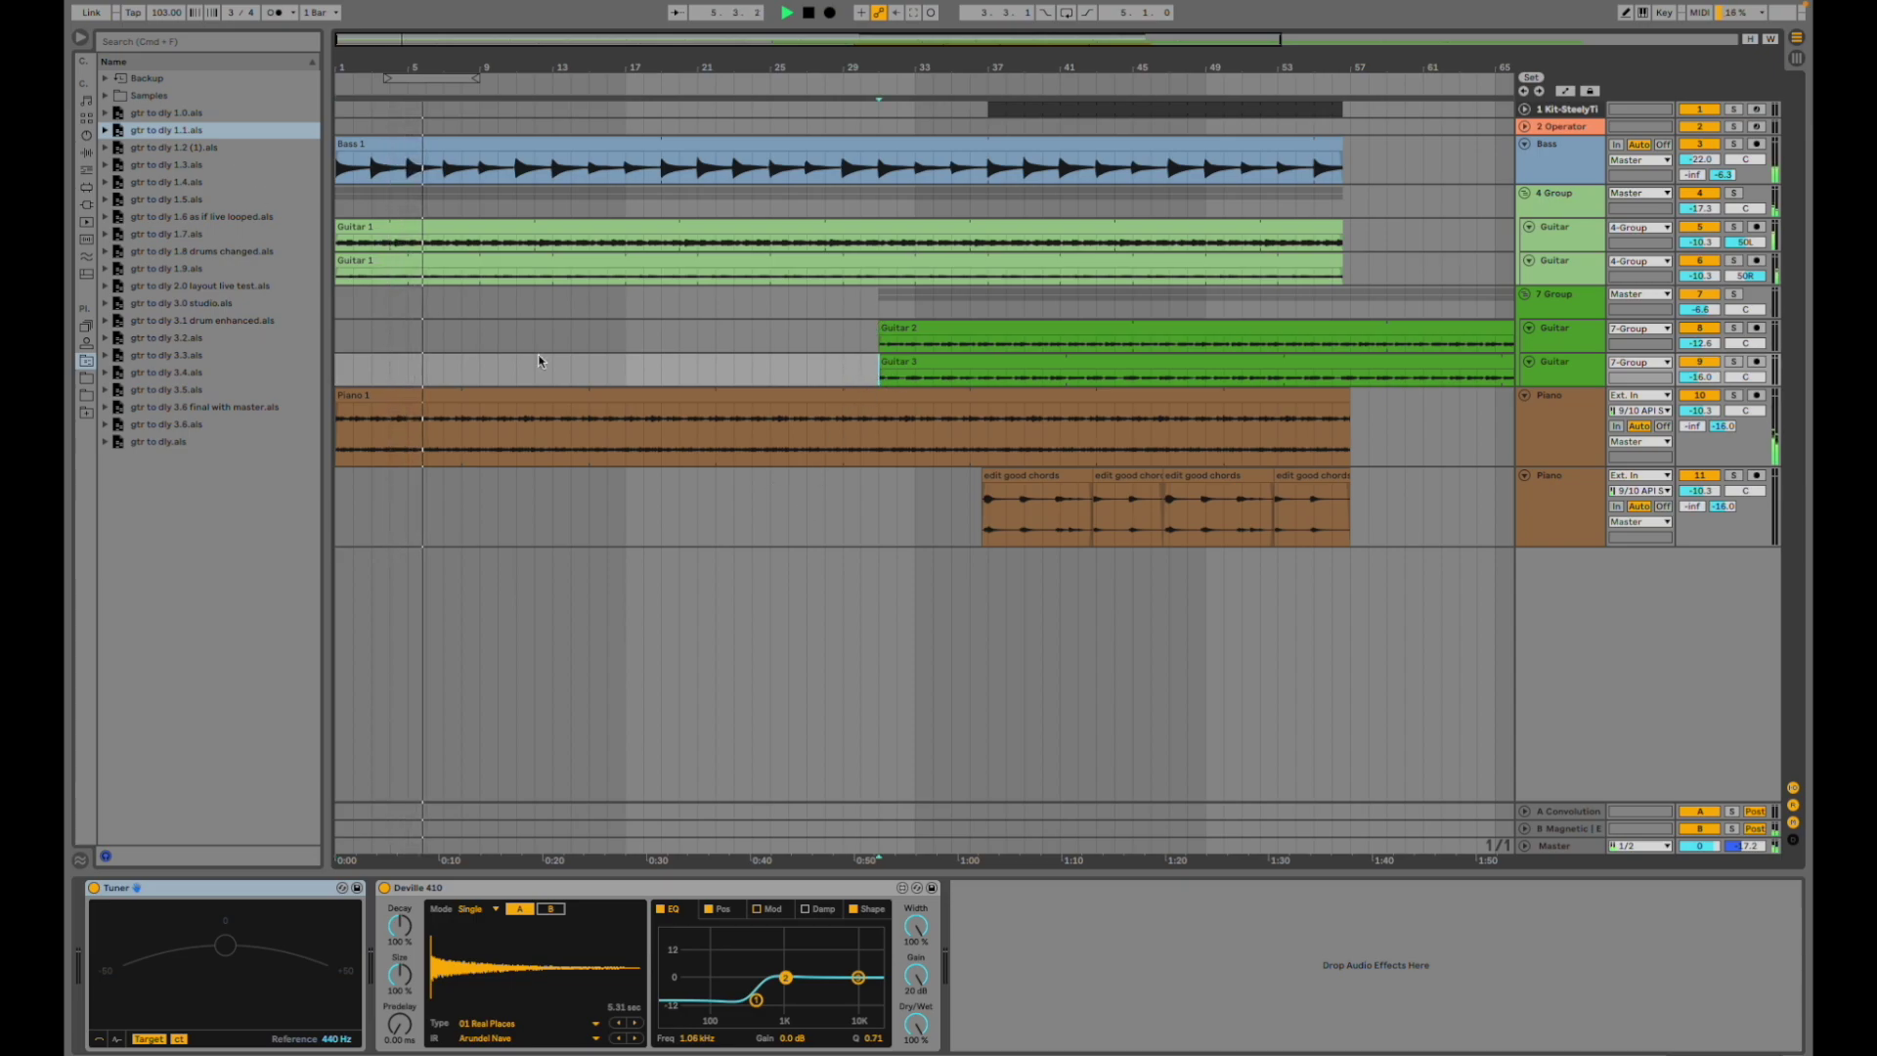
pyautogui.press('space')
pyautogui.press('space')
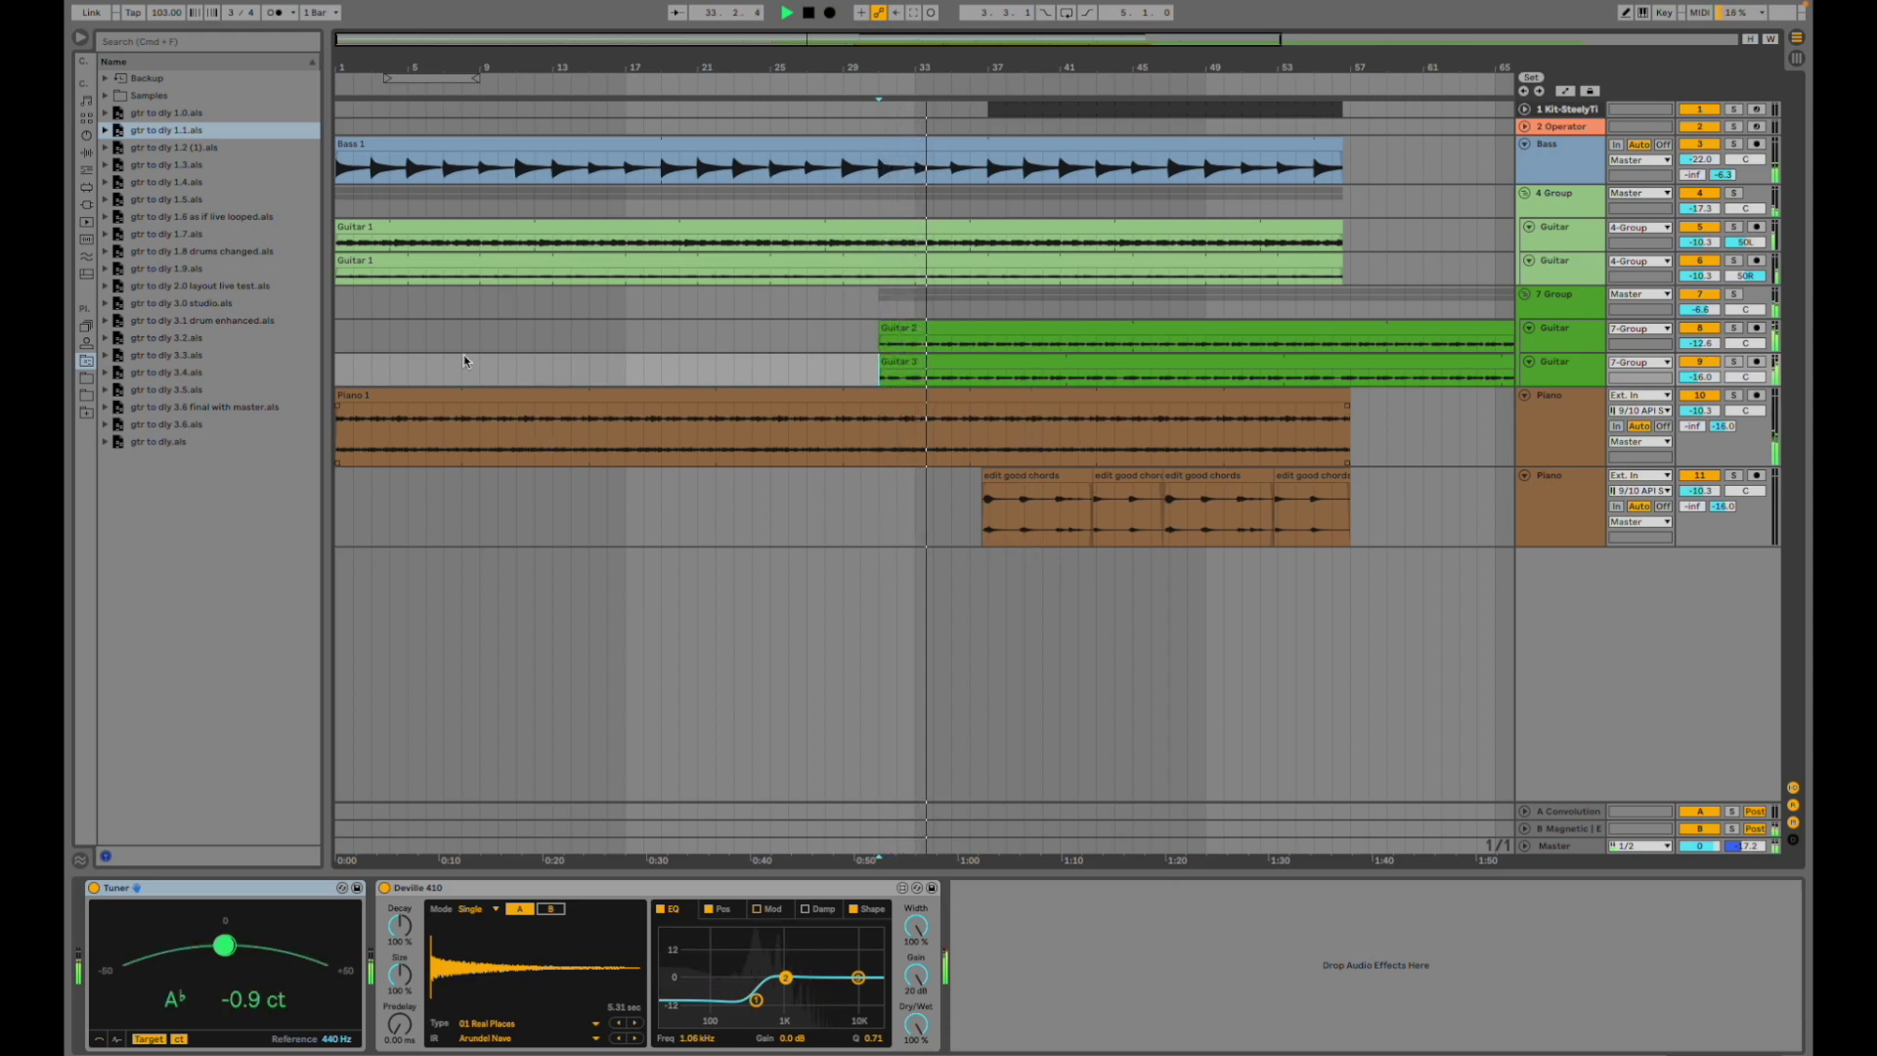
pyautogui.press('space')
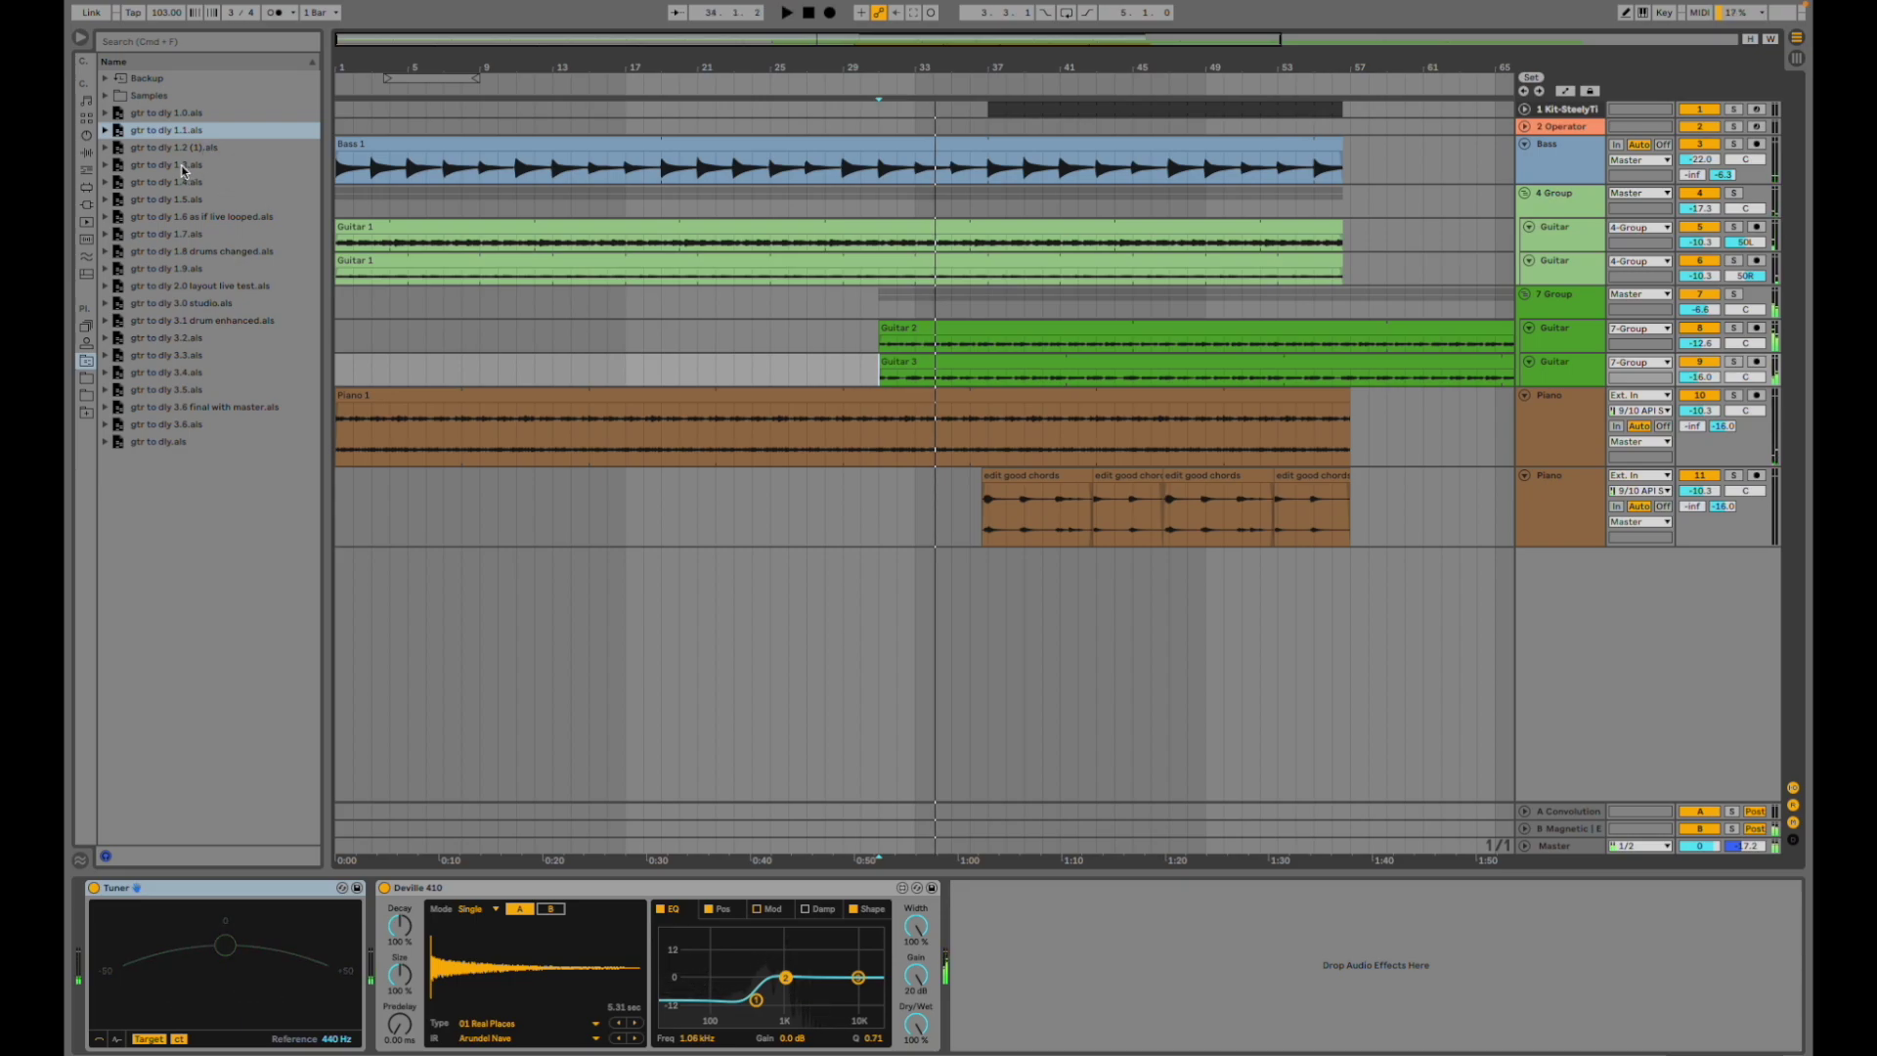
# - Open the gtr to diy 1.2 (1) set and play it from the start and from the 6 Group guitars' entry
pyautogui.doubleClick(190, 153)
pyautogui.press('Return')
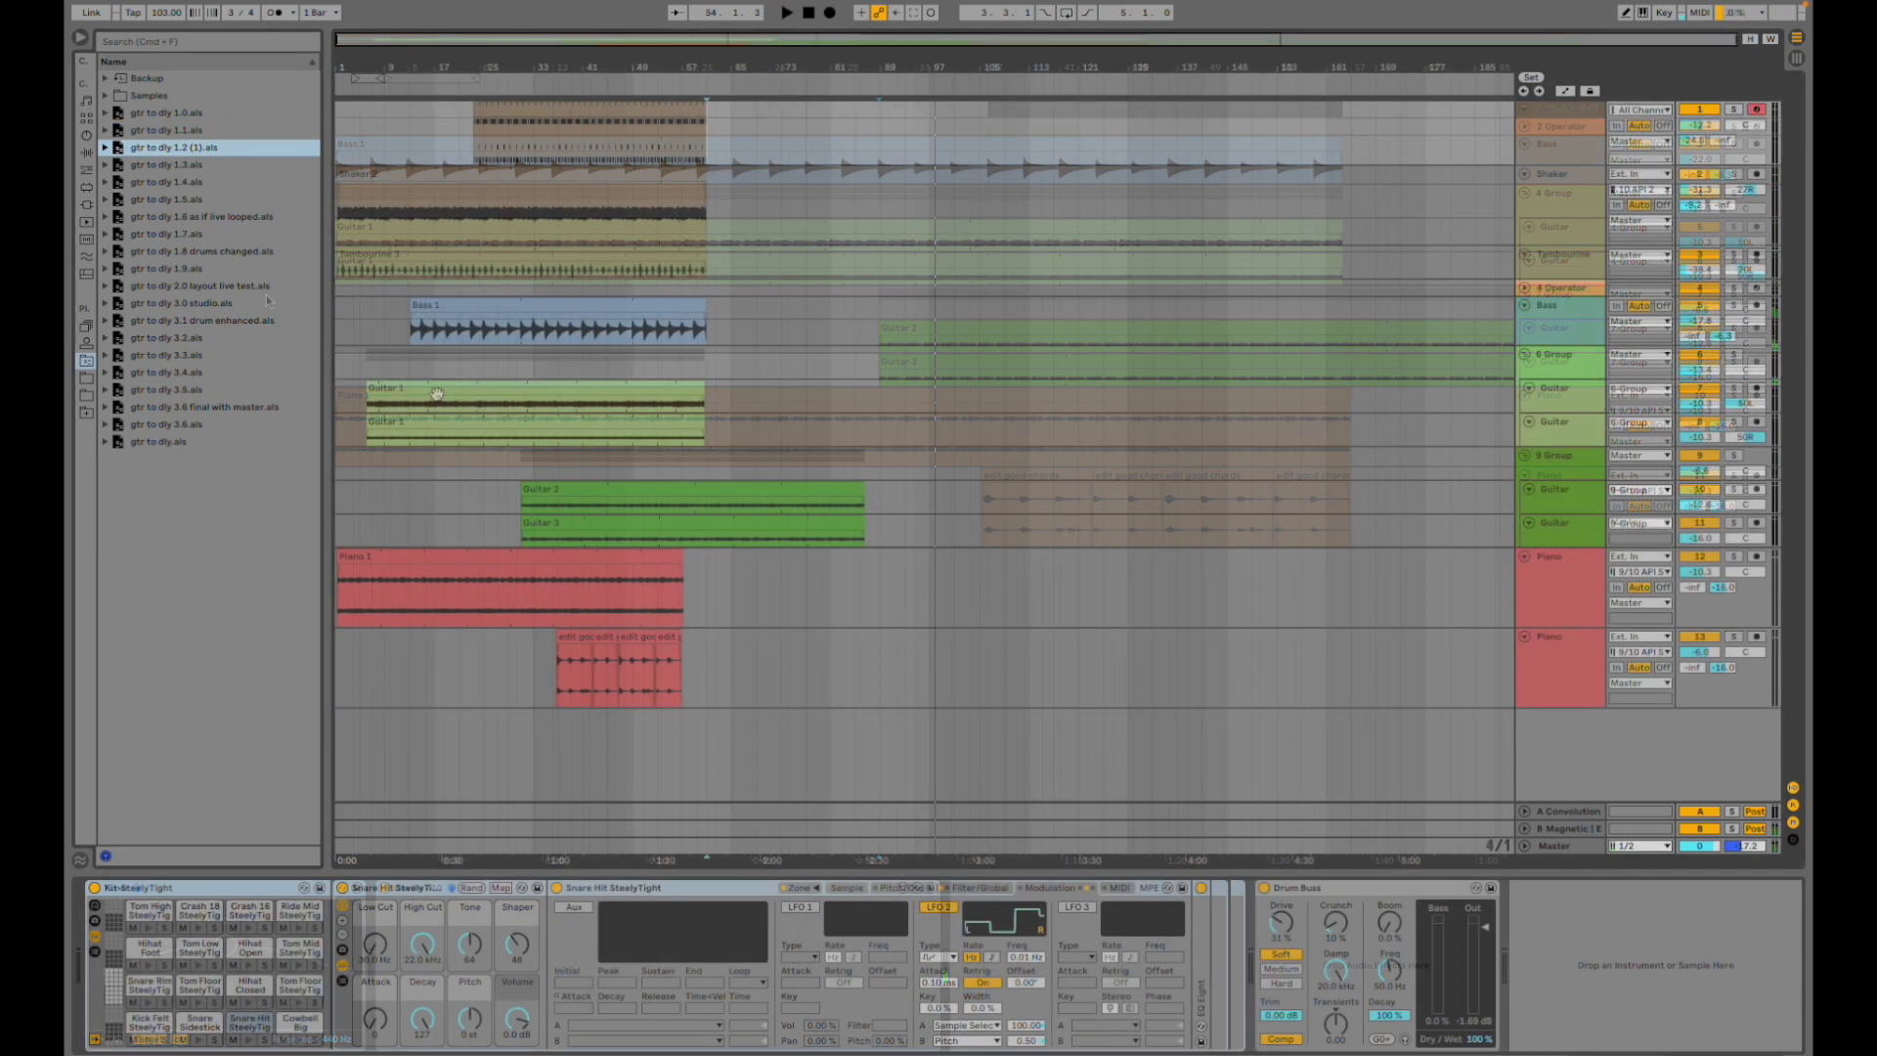
pyautogui.click(357, 524)
pyautogui.press('space')
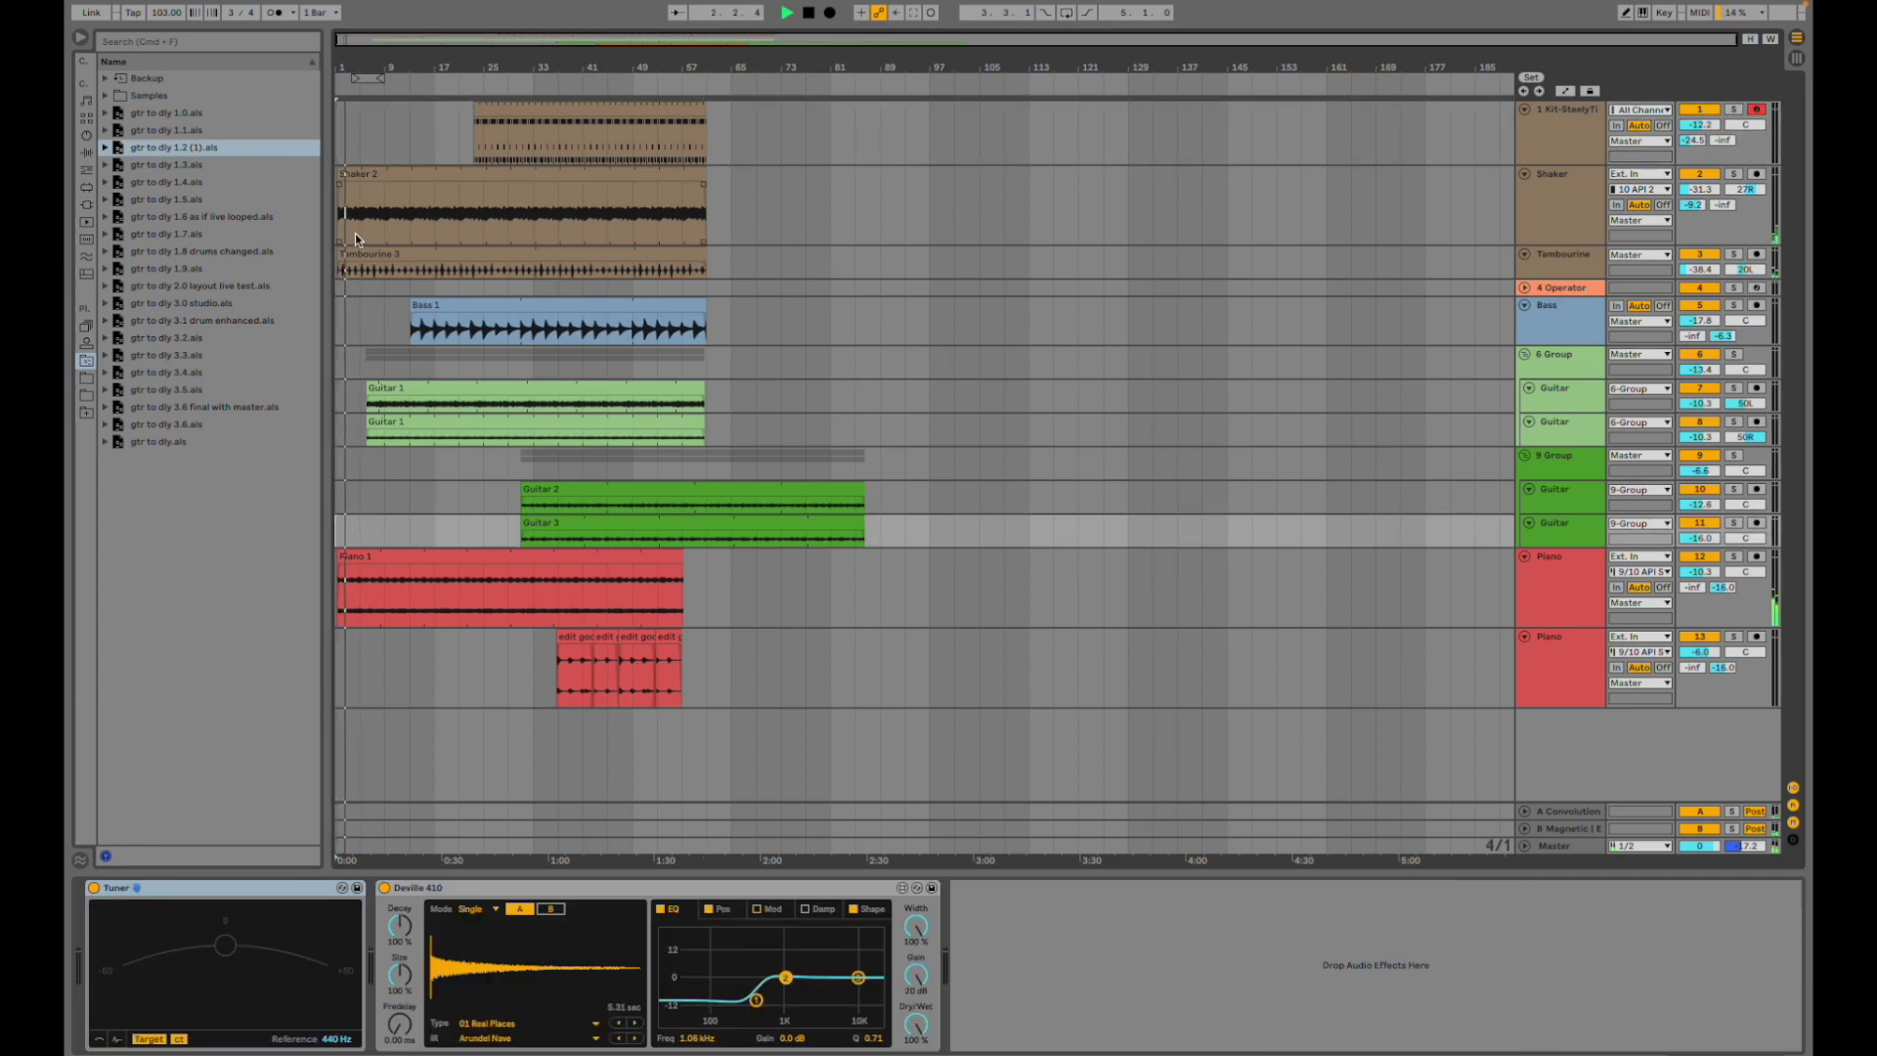
pyautogui.click(366, 526)
pyautogui.press('+')
pyautogui.press('+')
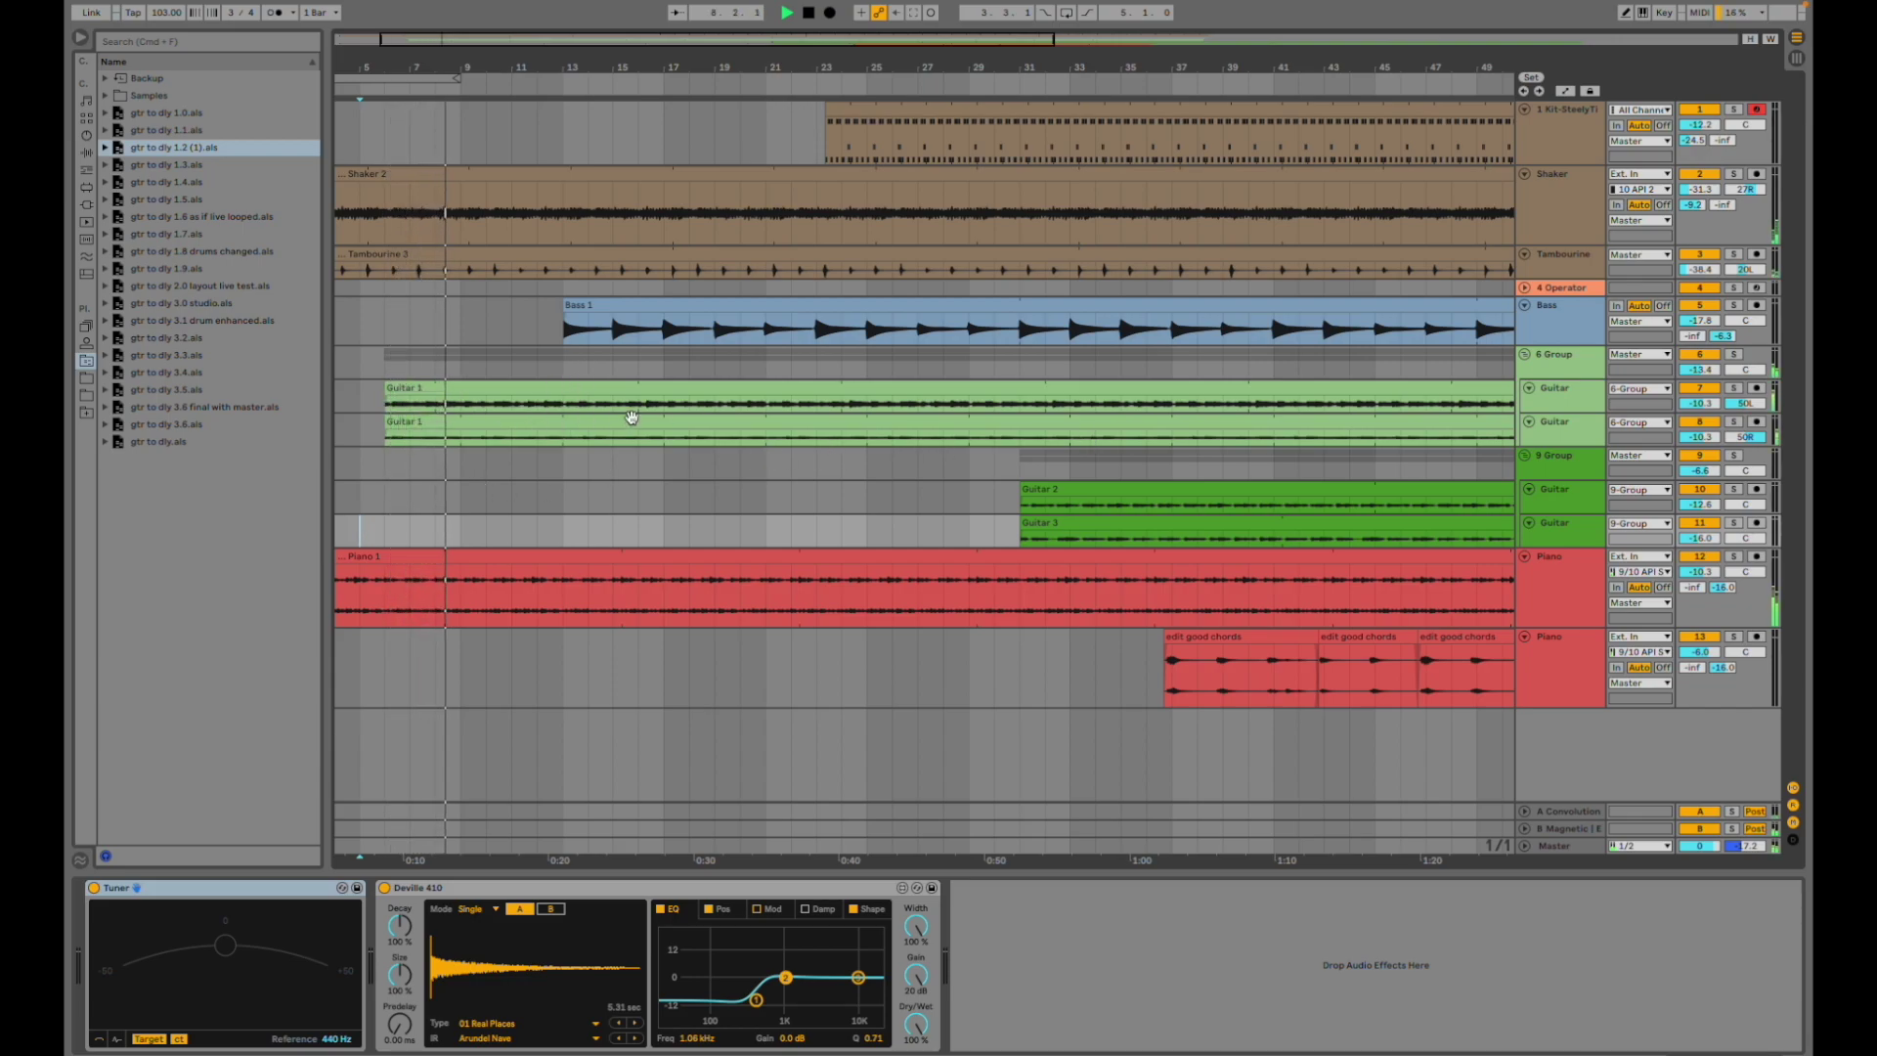
# - Play from the drum clip's entry at about bar 23, checking the Session clips and the rest of the arrangement
pyautogui.click(825, 132)
pyautogui.press('space')
pyautogui.press('space')
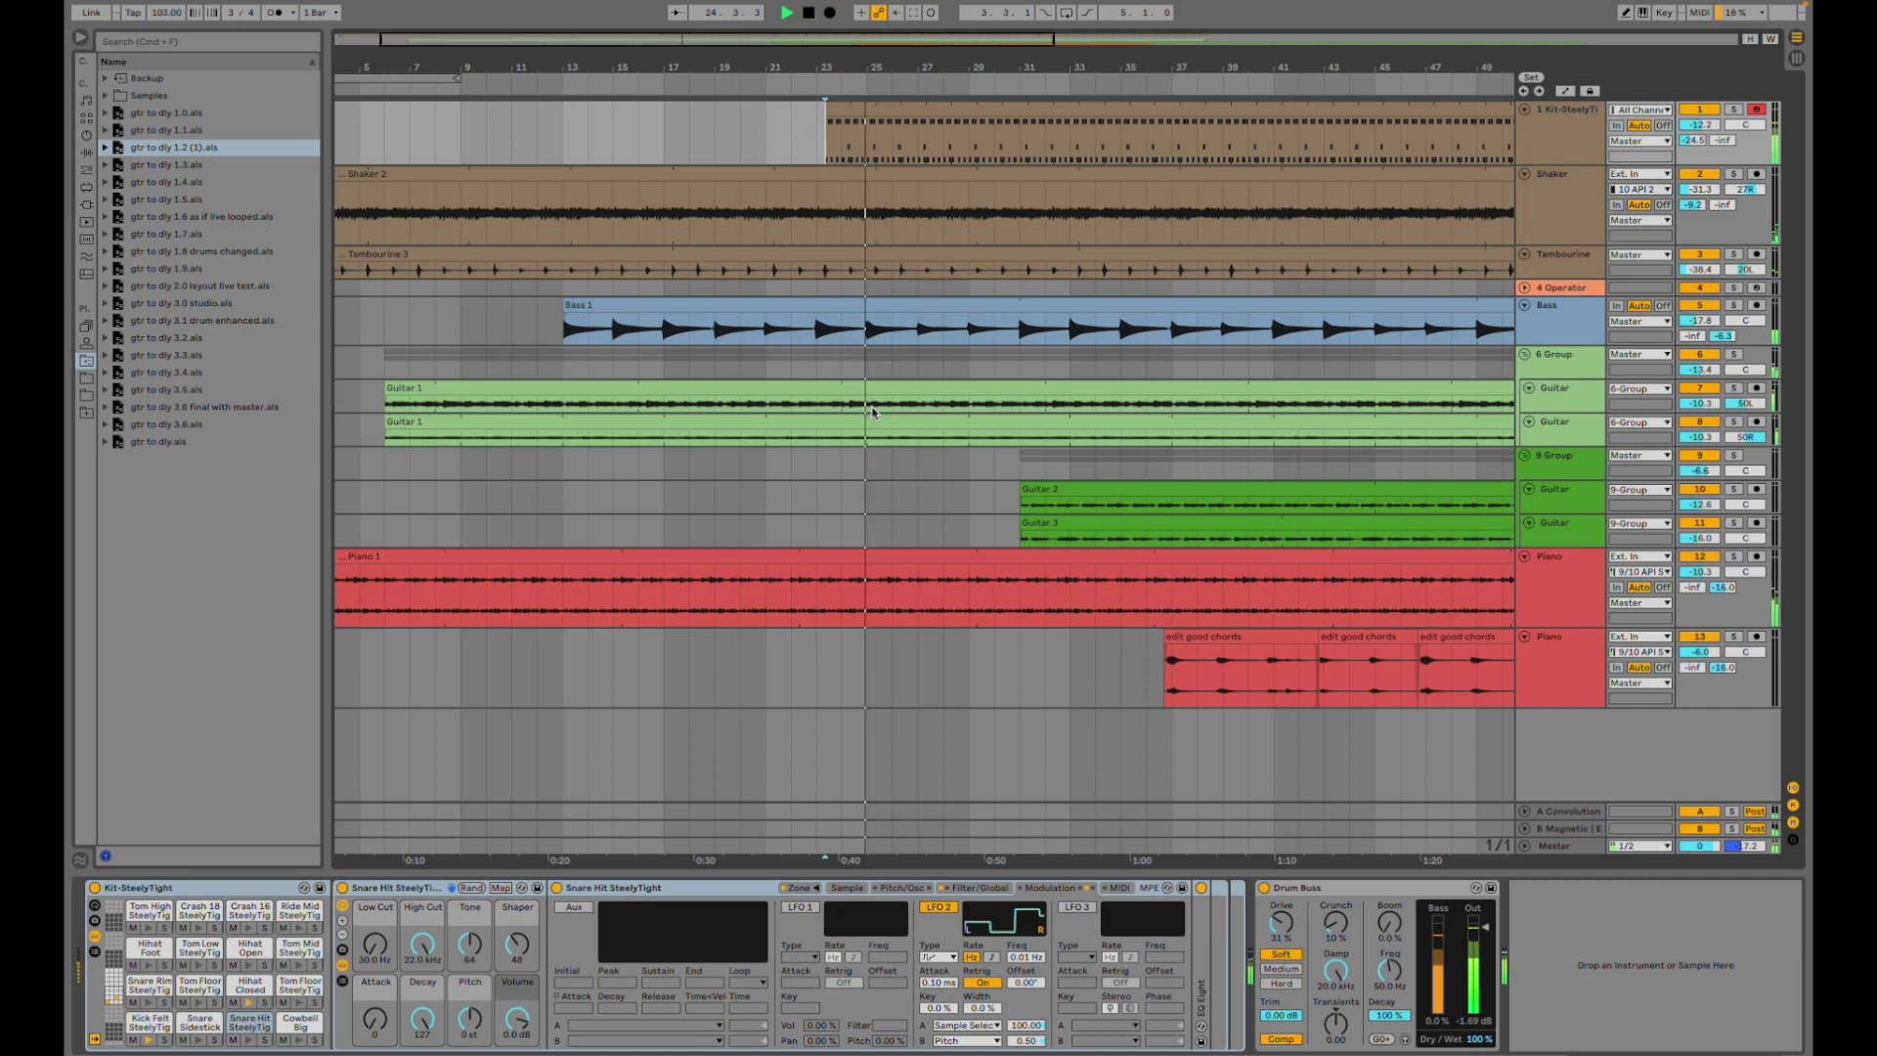
pyautogui.press('Tab')
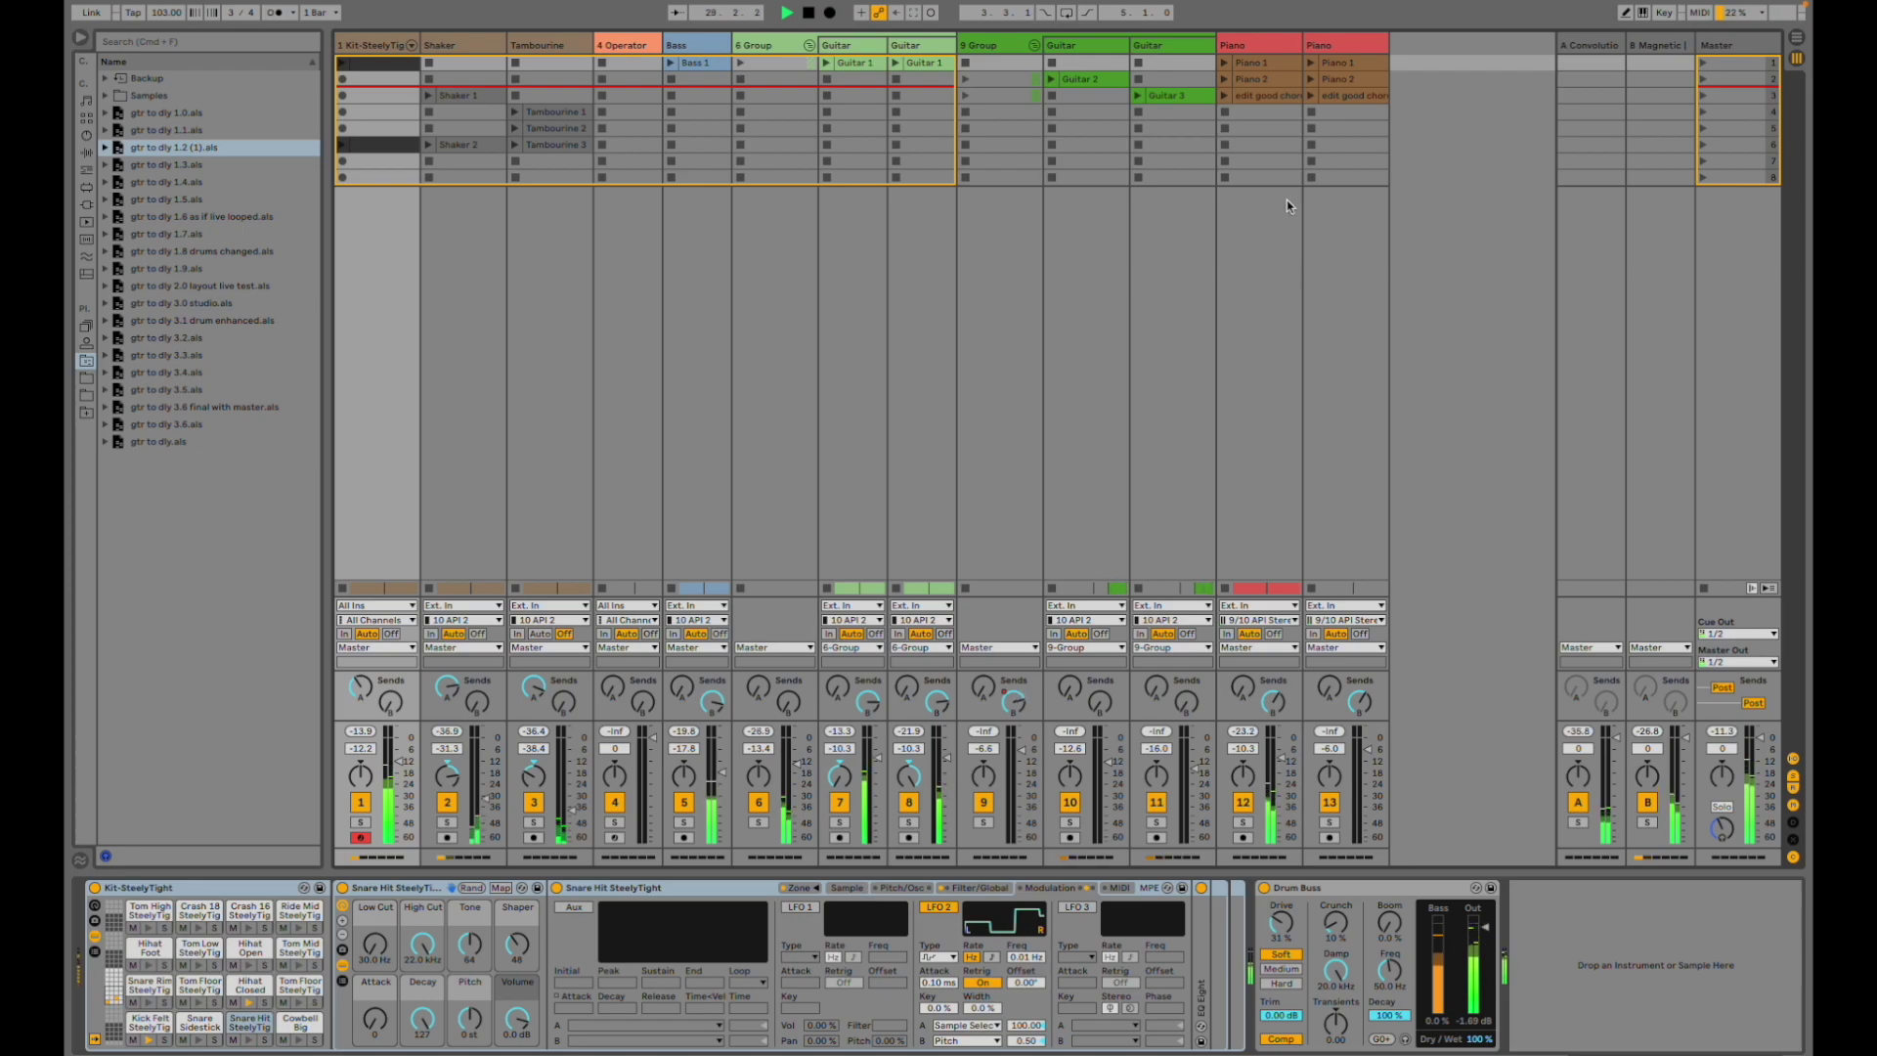
pyautogui.press('Tab')
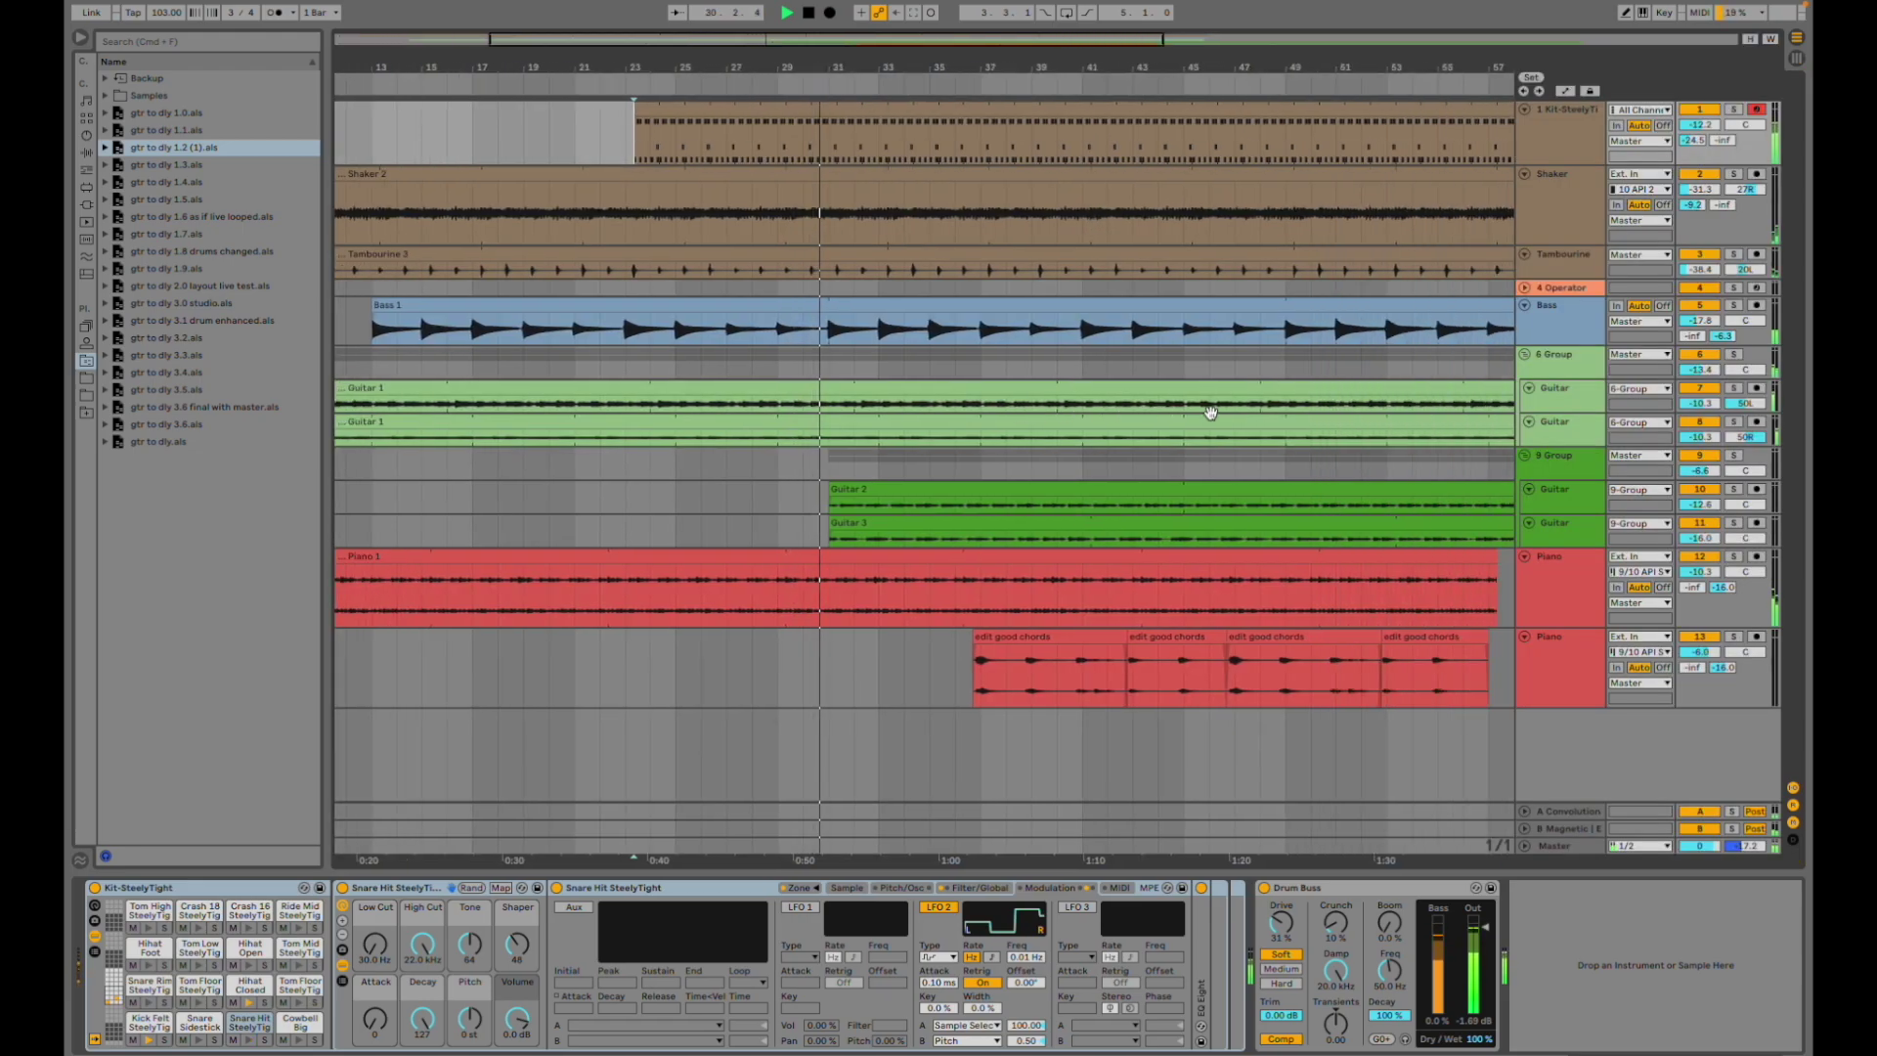
pyautogui.hscroll(3, 1210, 412)
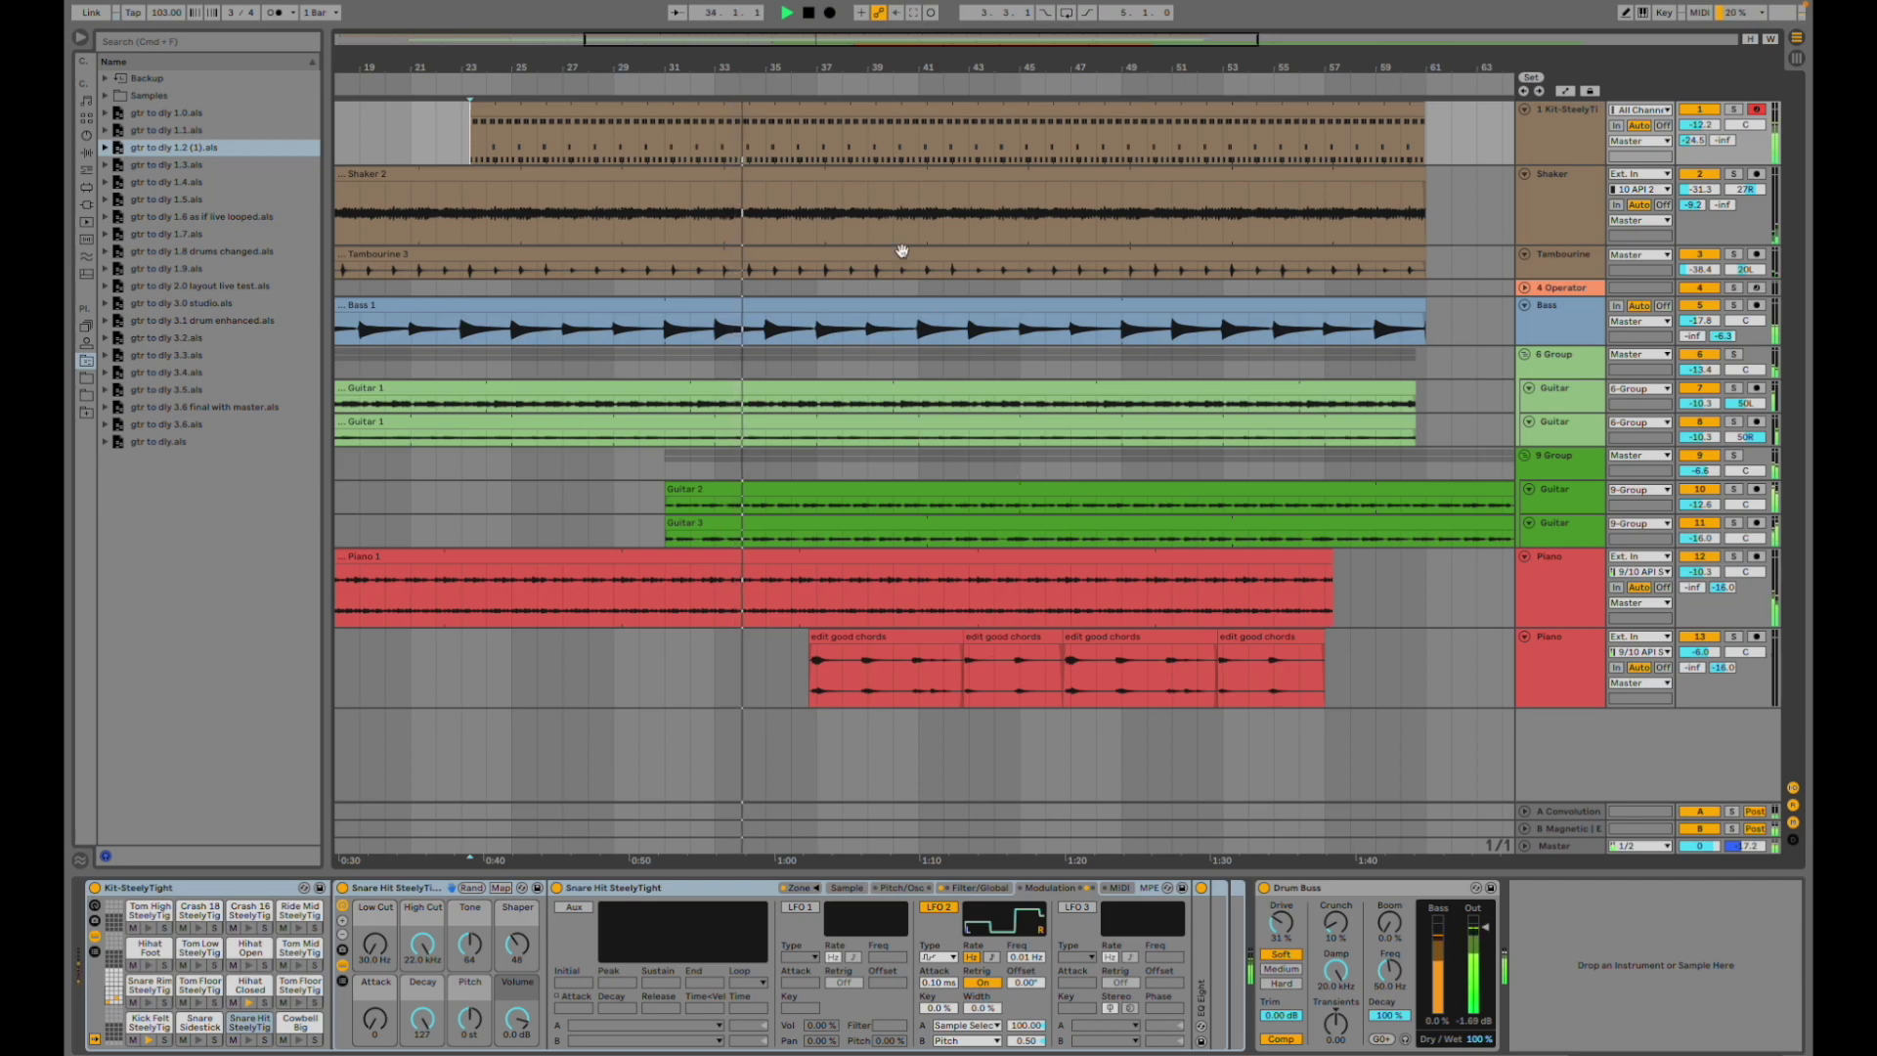
pyautogui.moveTo(781, 42); pyautogui.dragTo(645, 18)
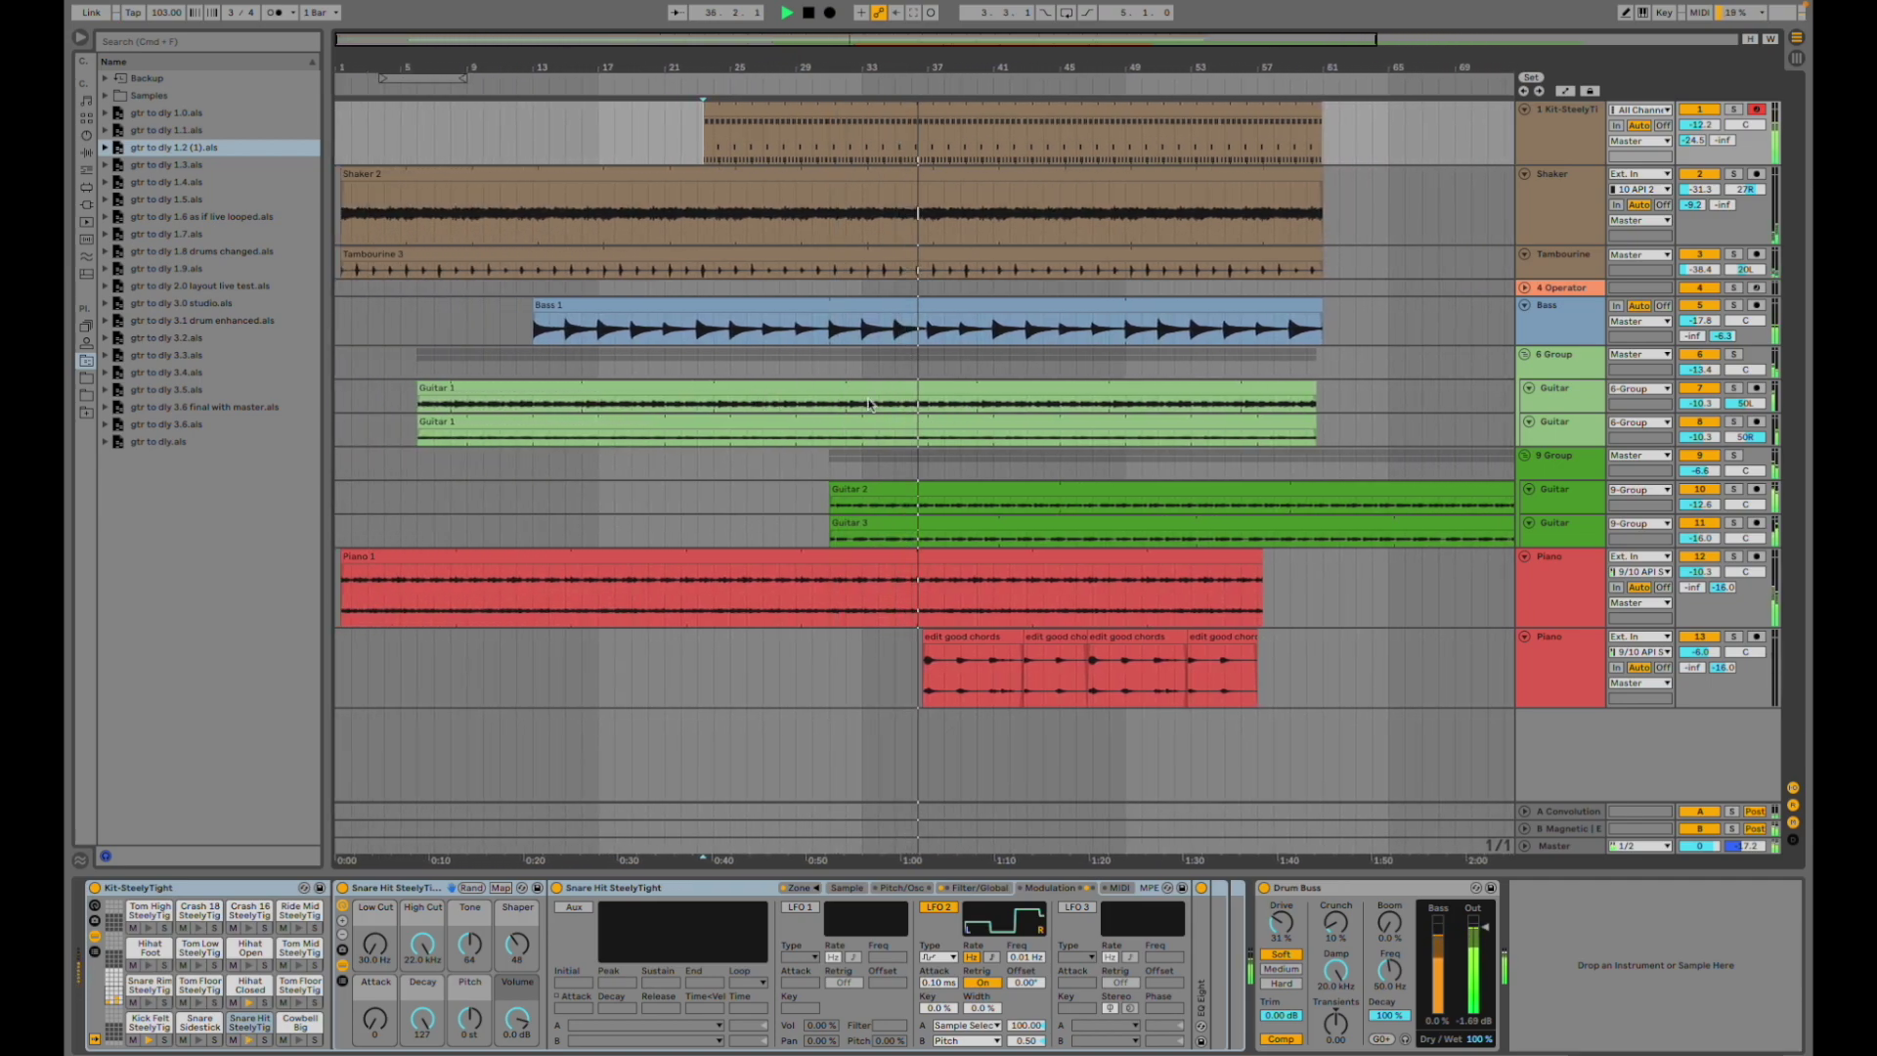
# - Listen from just before the edit good chords clips at about bar 36, and place the start marker at the arrangement's beginning
pyautogui.click(913, 666)
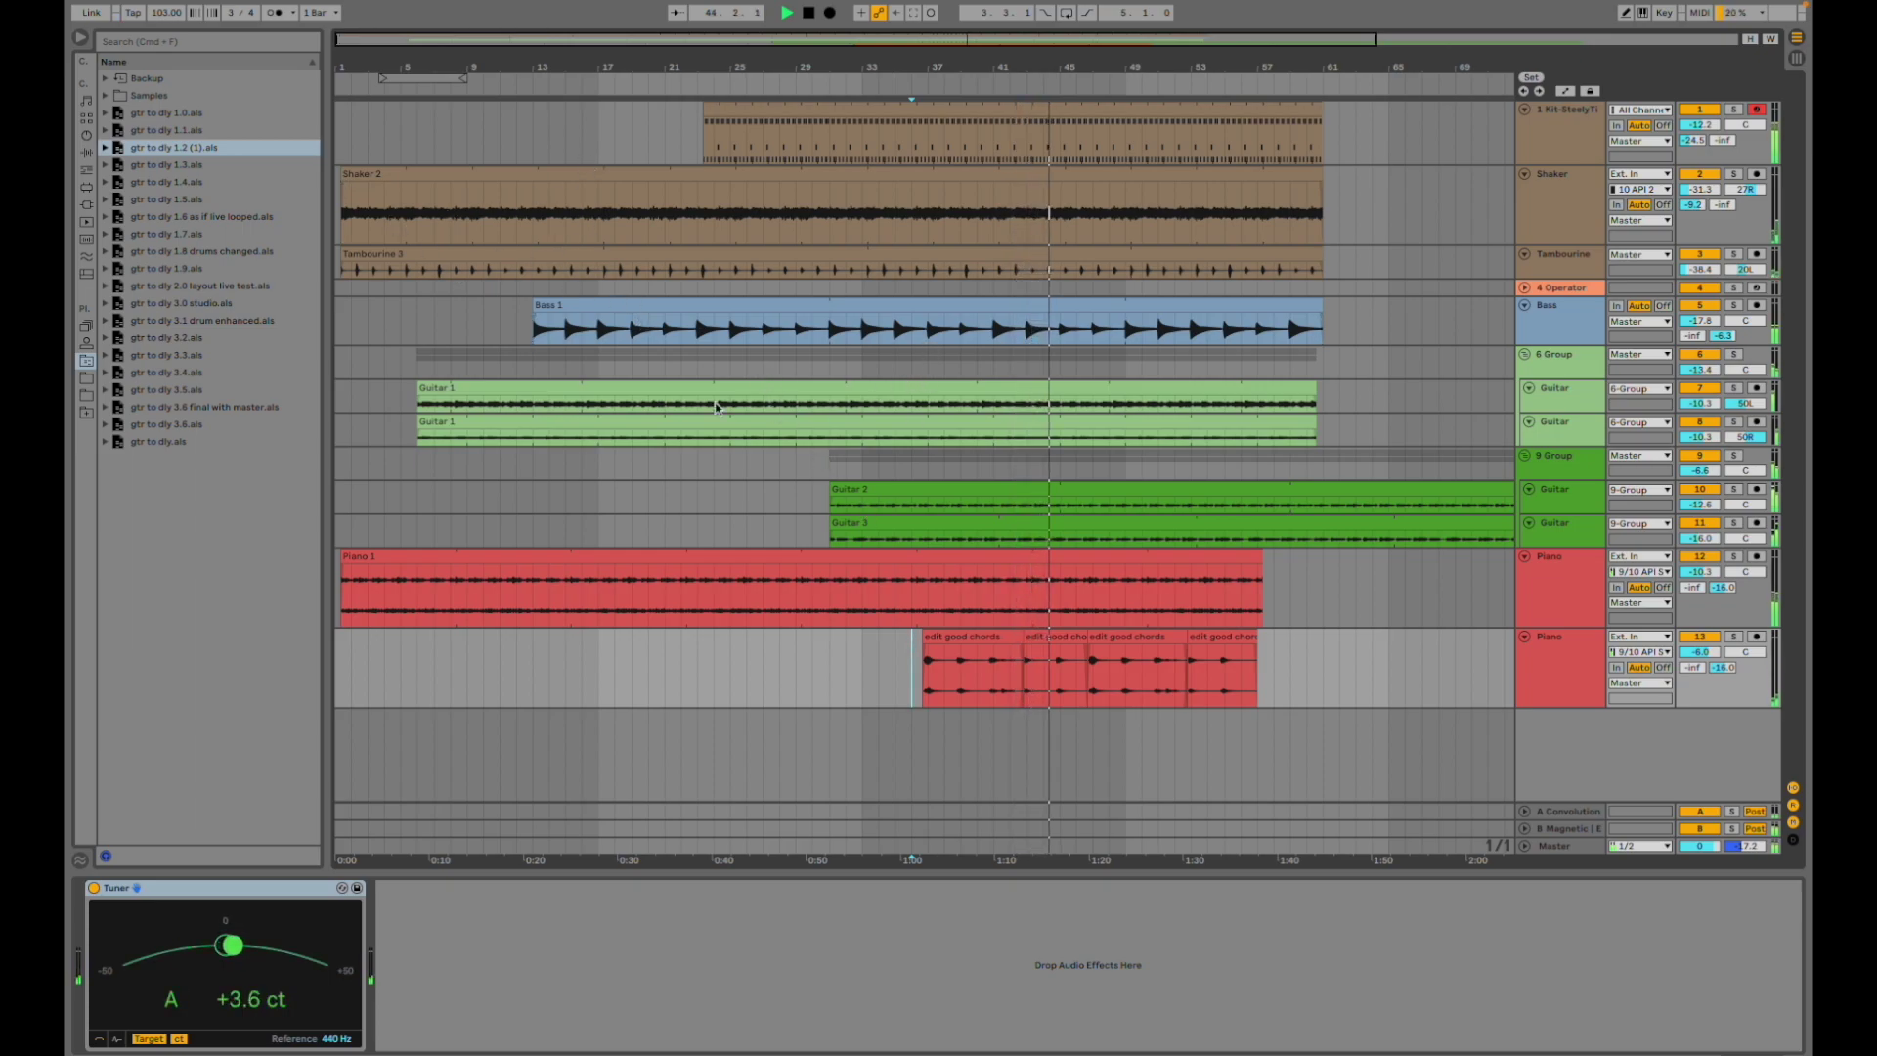
pyautogui.click(337, 540)
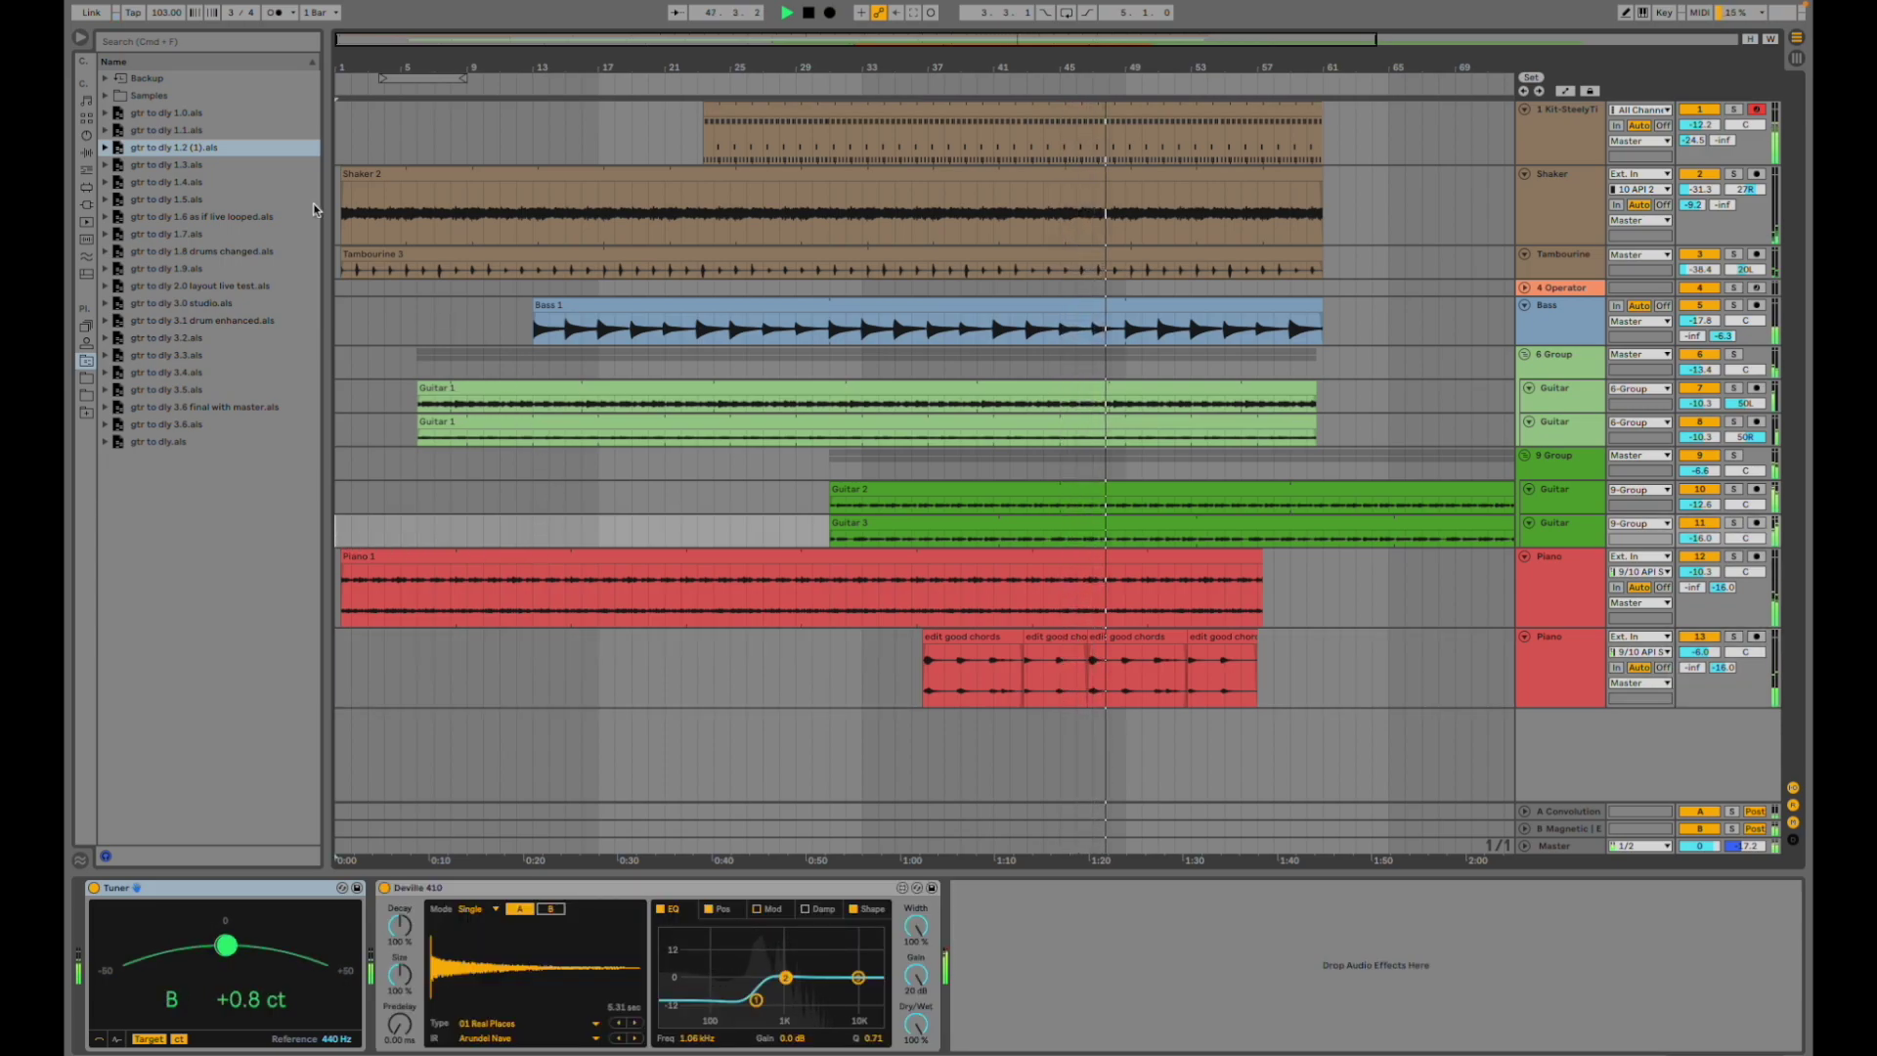
# - Open the gtr to diy 1.3 set, hide its automation, and play it from the start and from the 9 Group guitars' entry
pyautogui.doubleClick(221, 168)
pyautogui.press('Return')
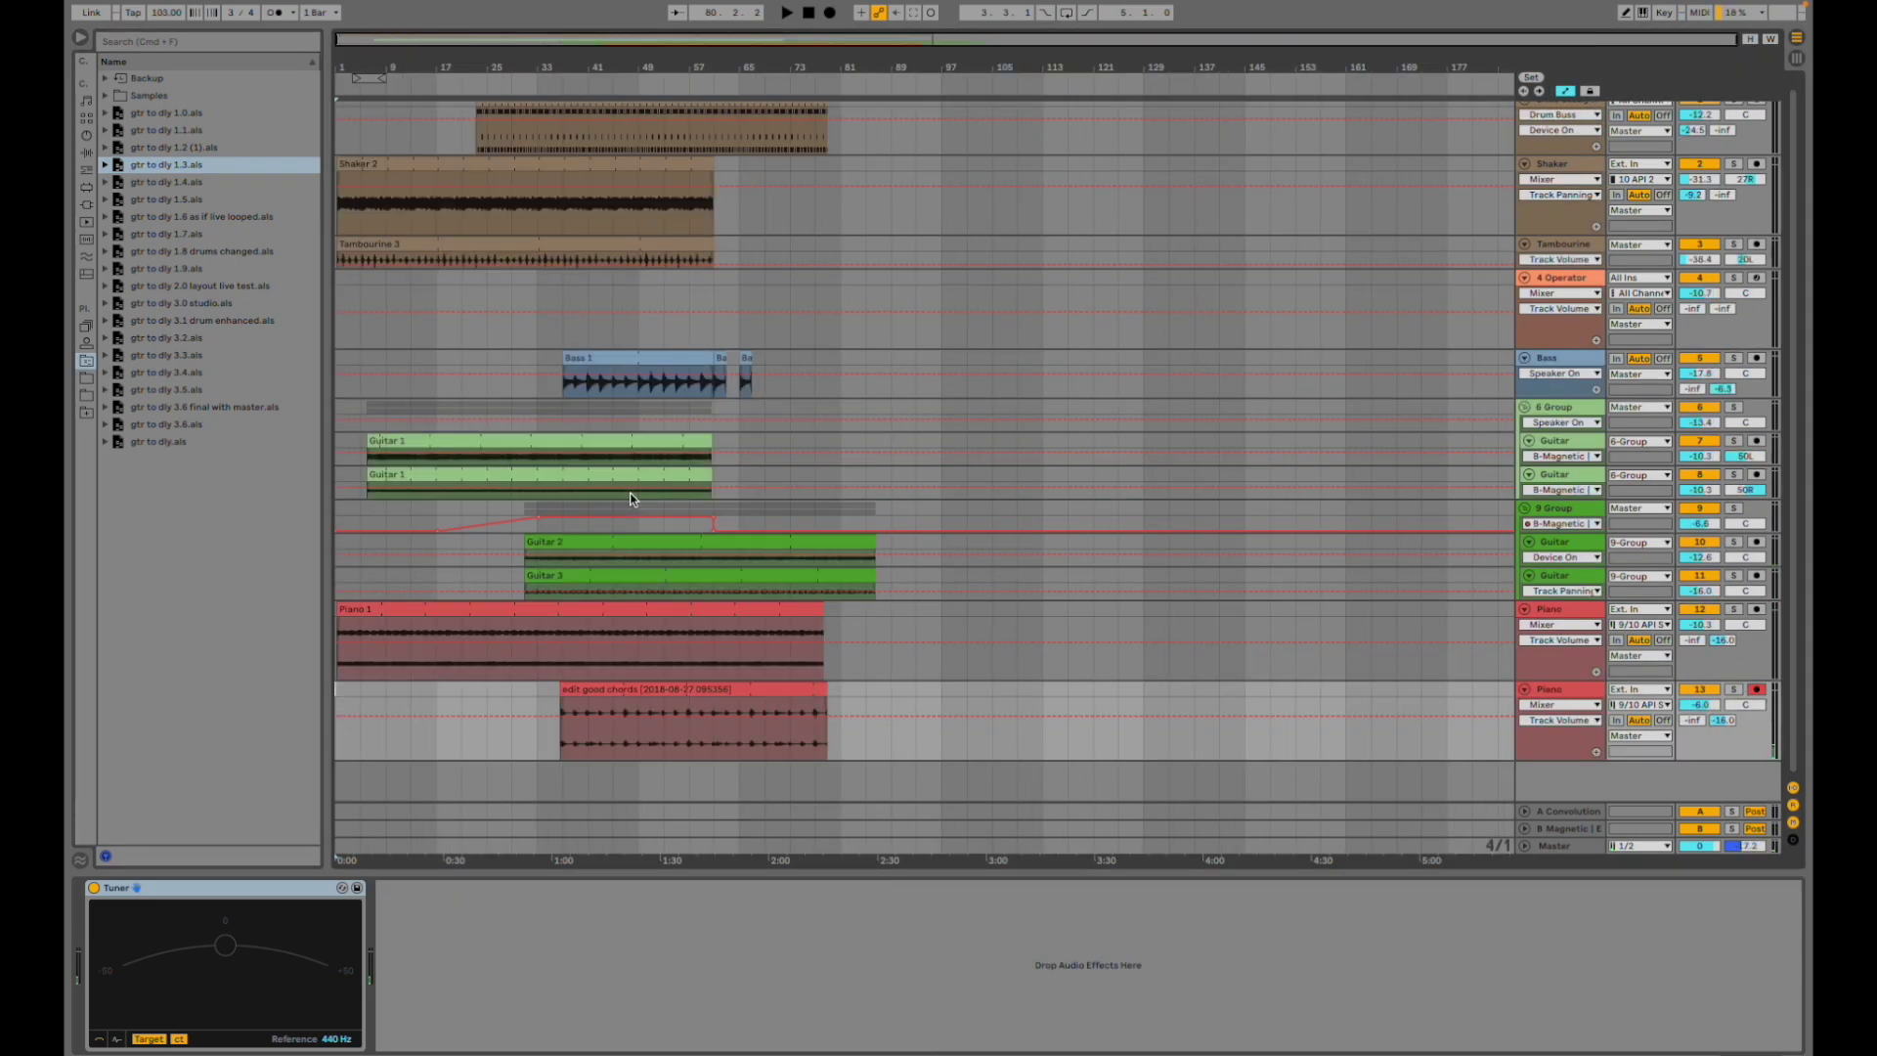
pyautogui.click(338, 577)
pyautogui.press('space')
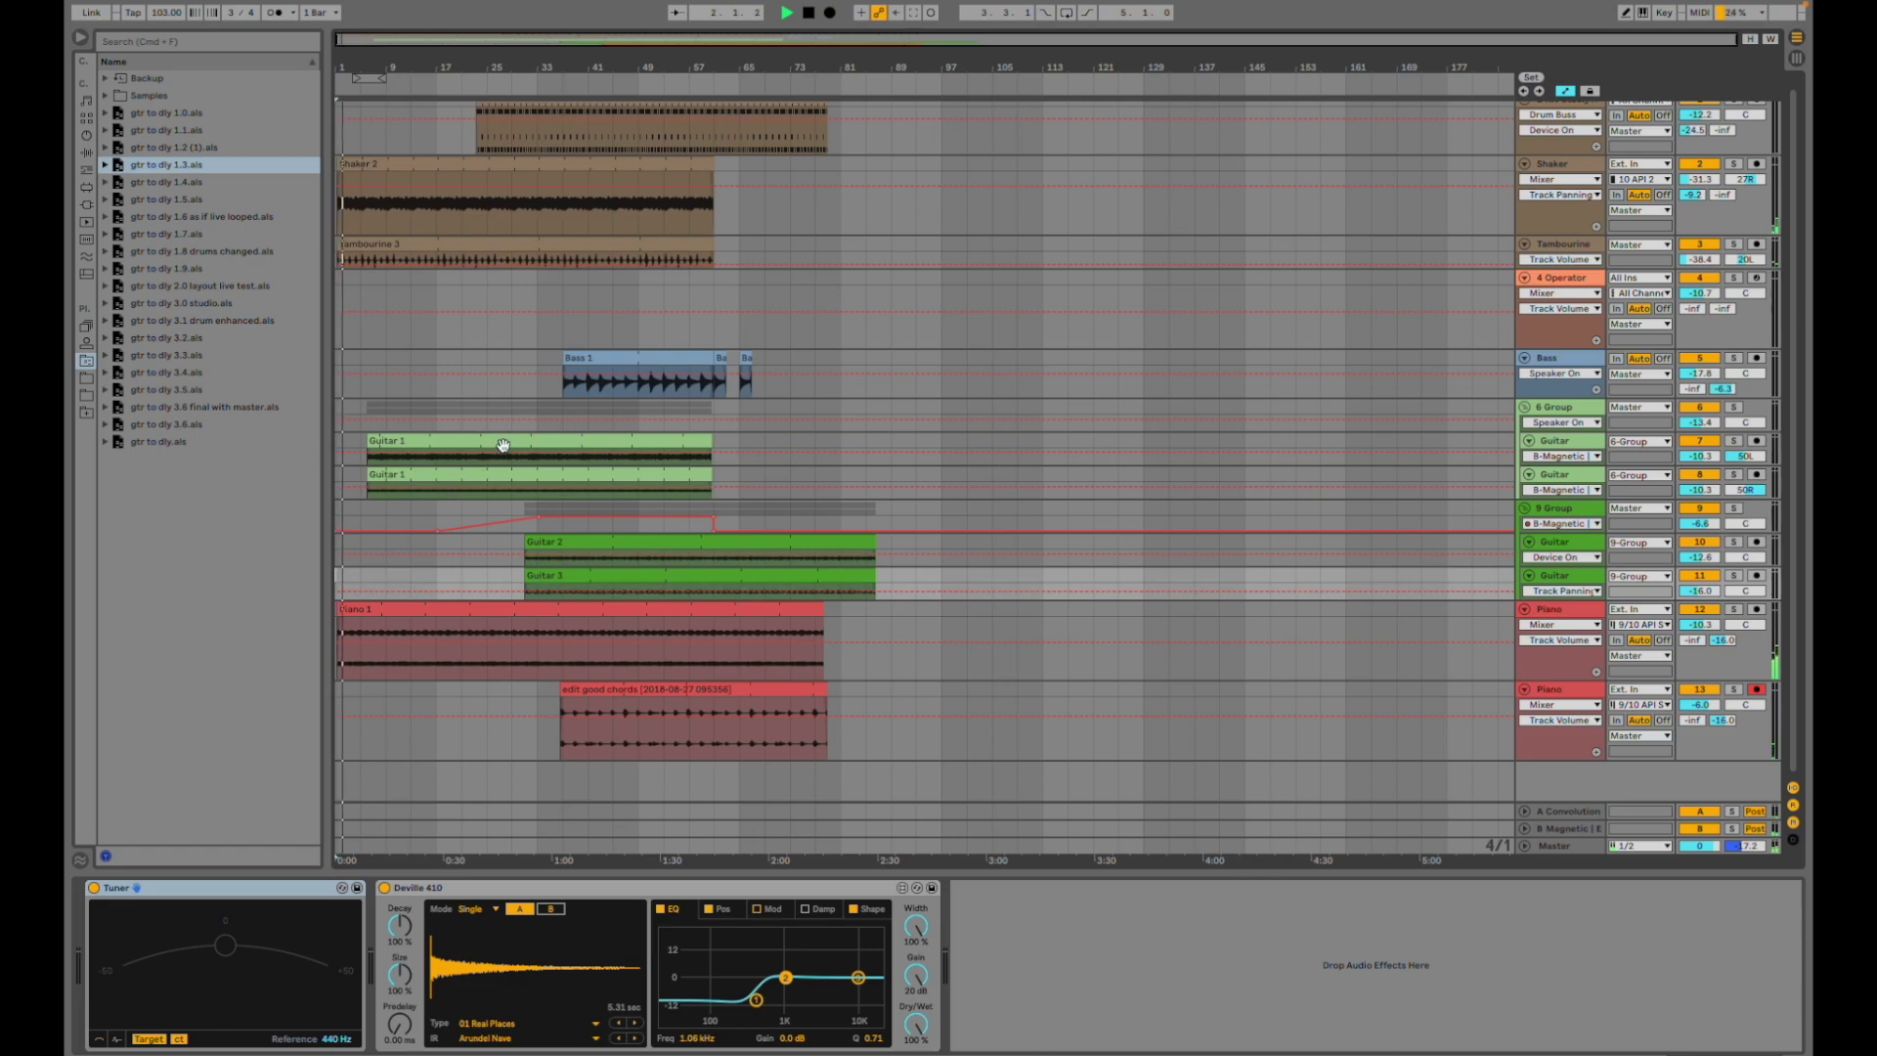
pyautogui.press('a')
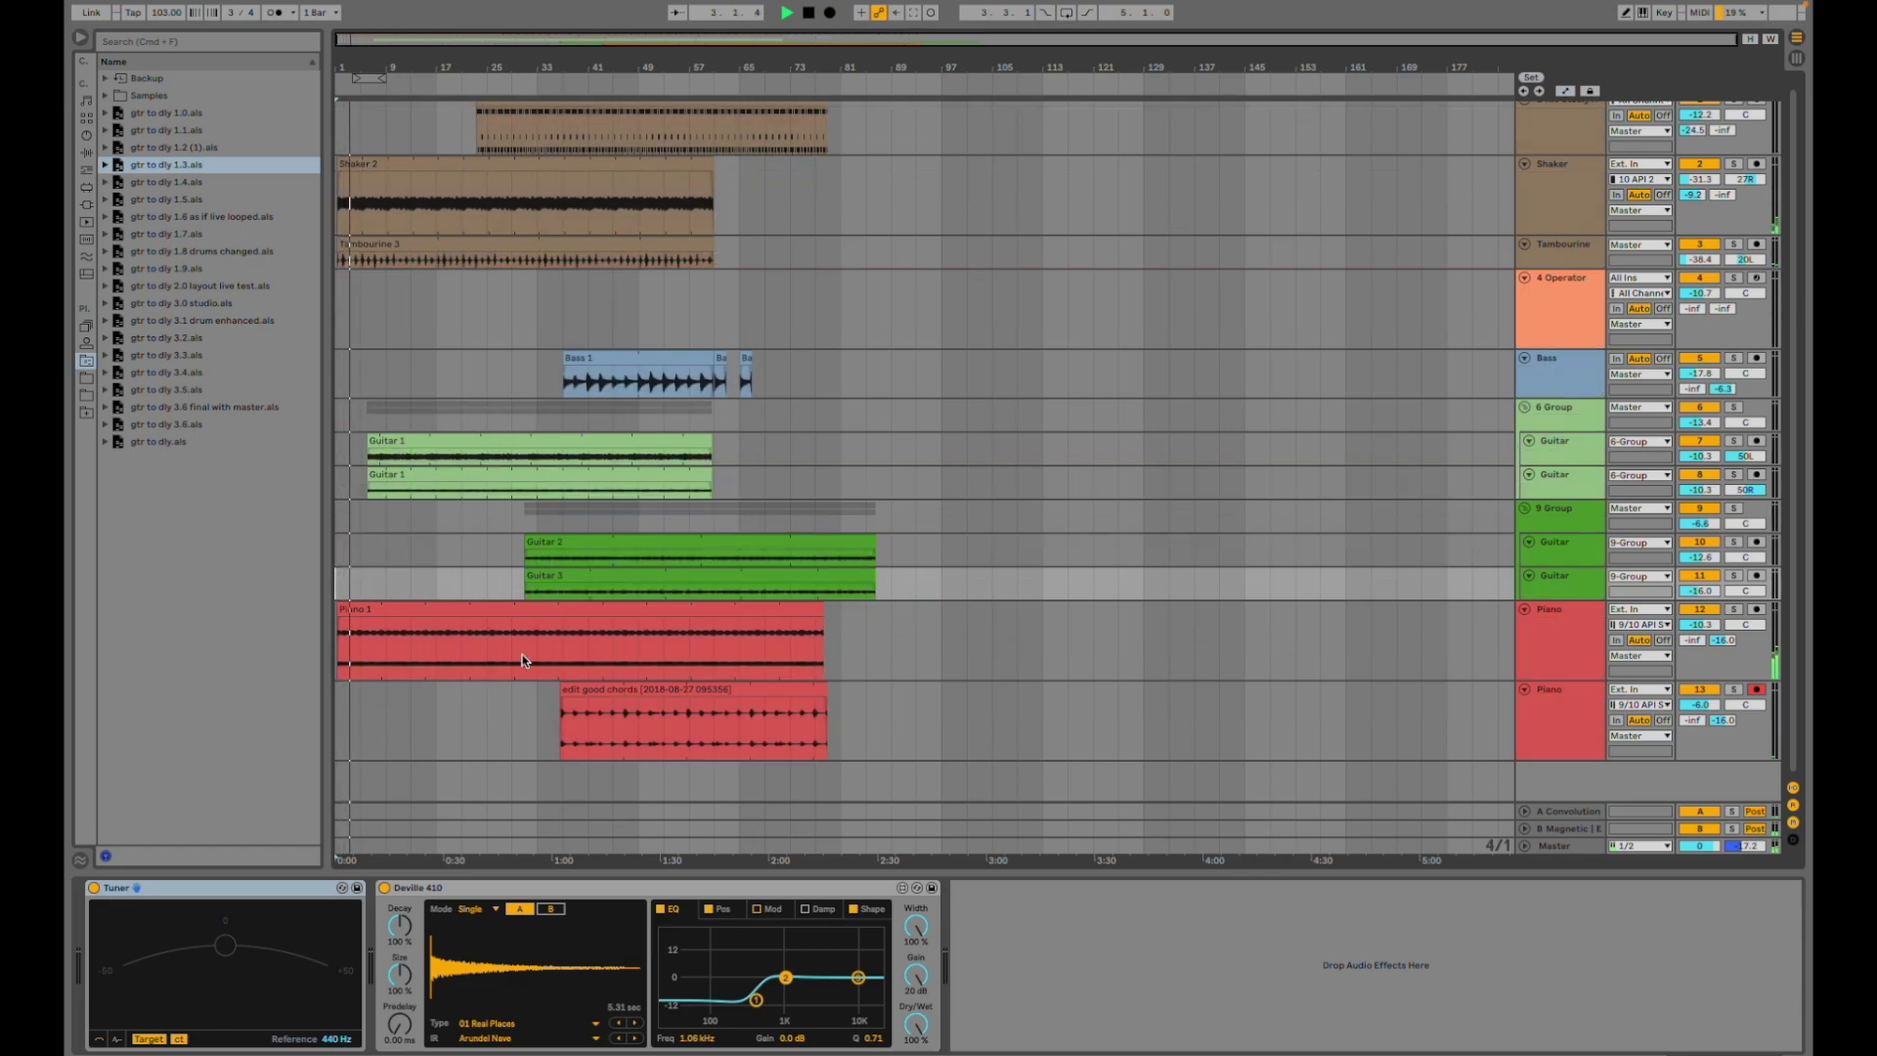
pyautogui.scroll(1, 515, 548)
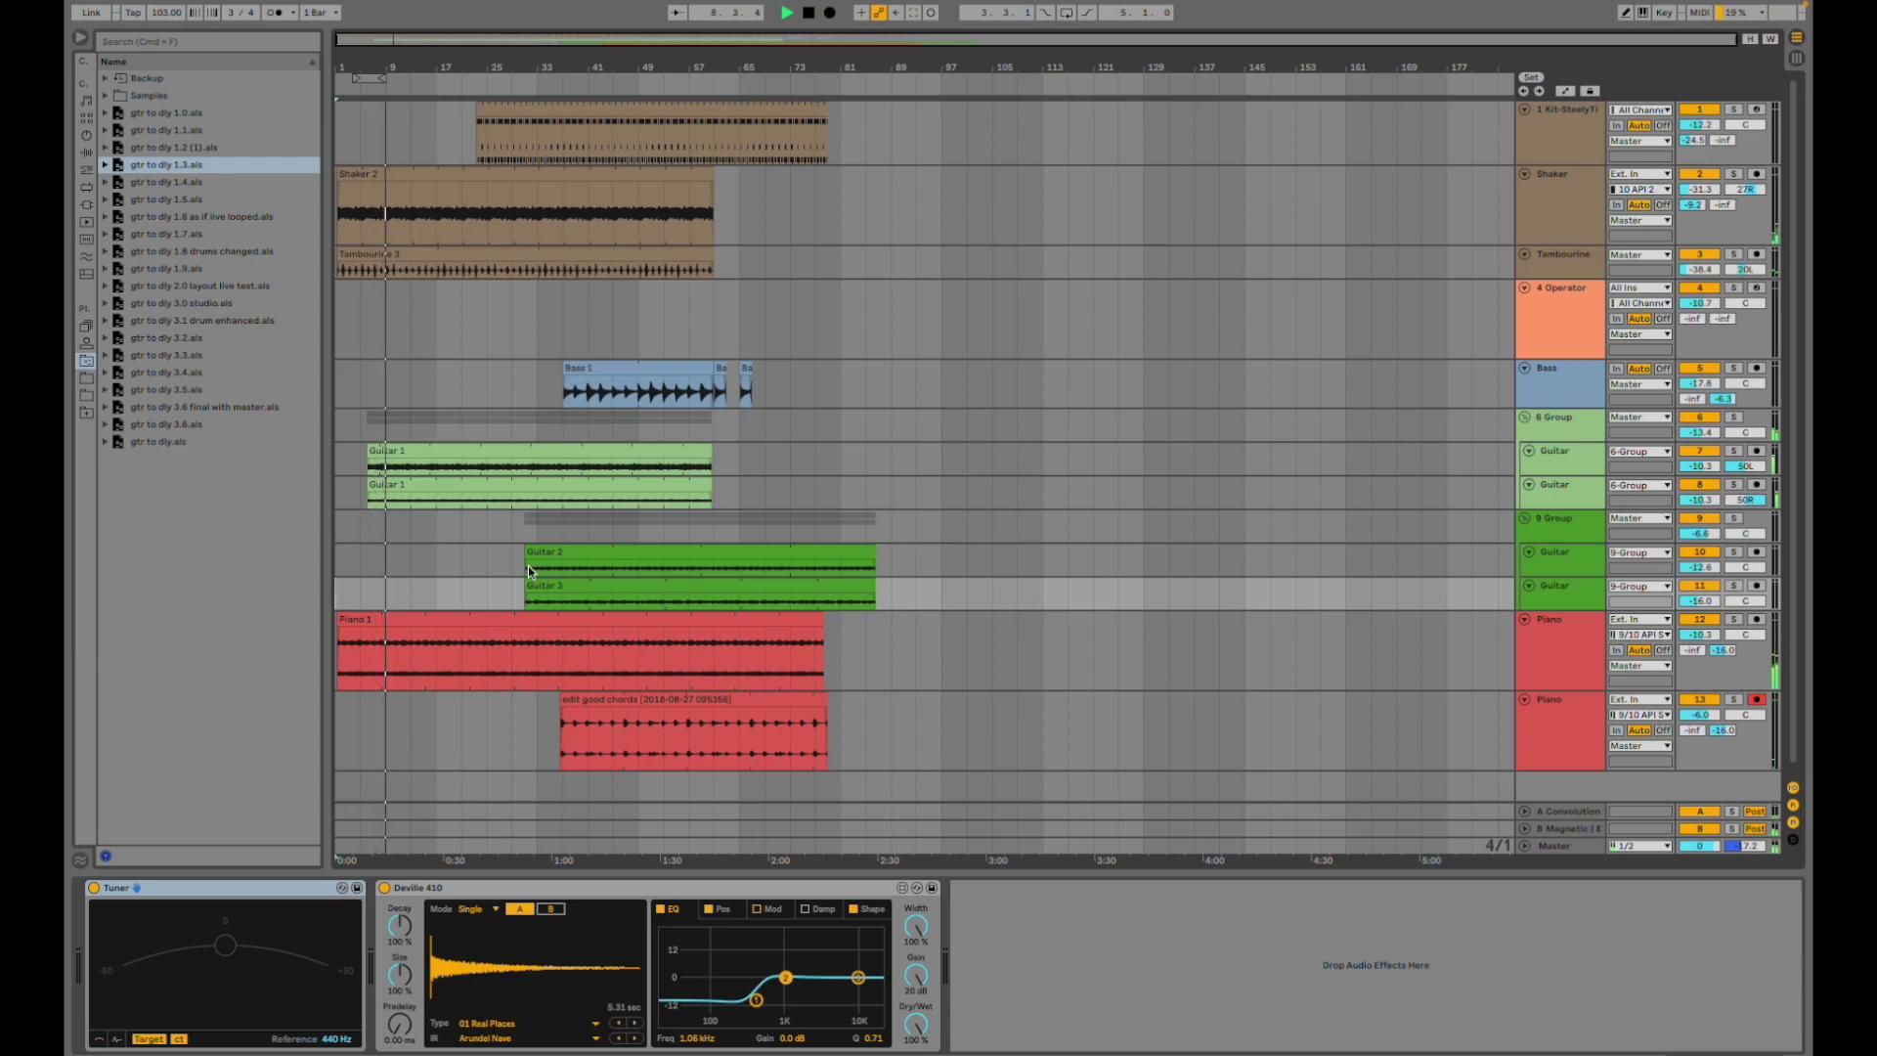
pyautogui.press('space')
pyautogui.press('space')
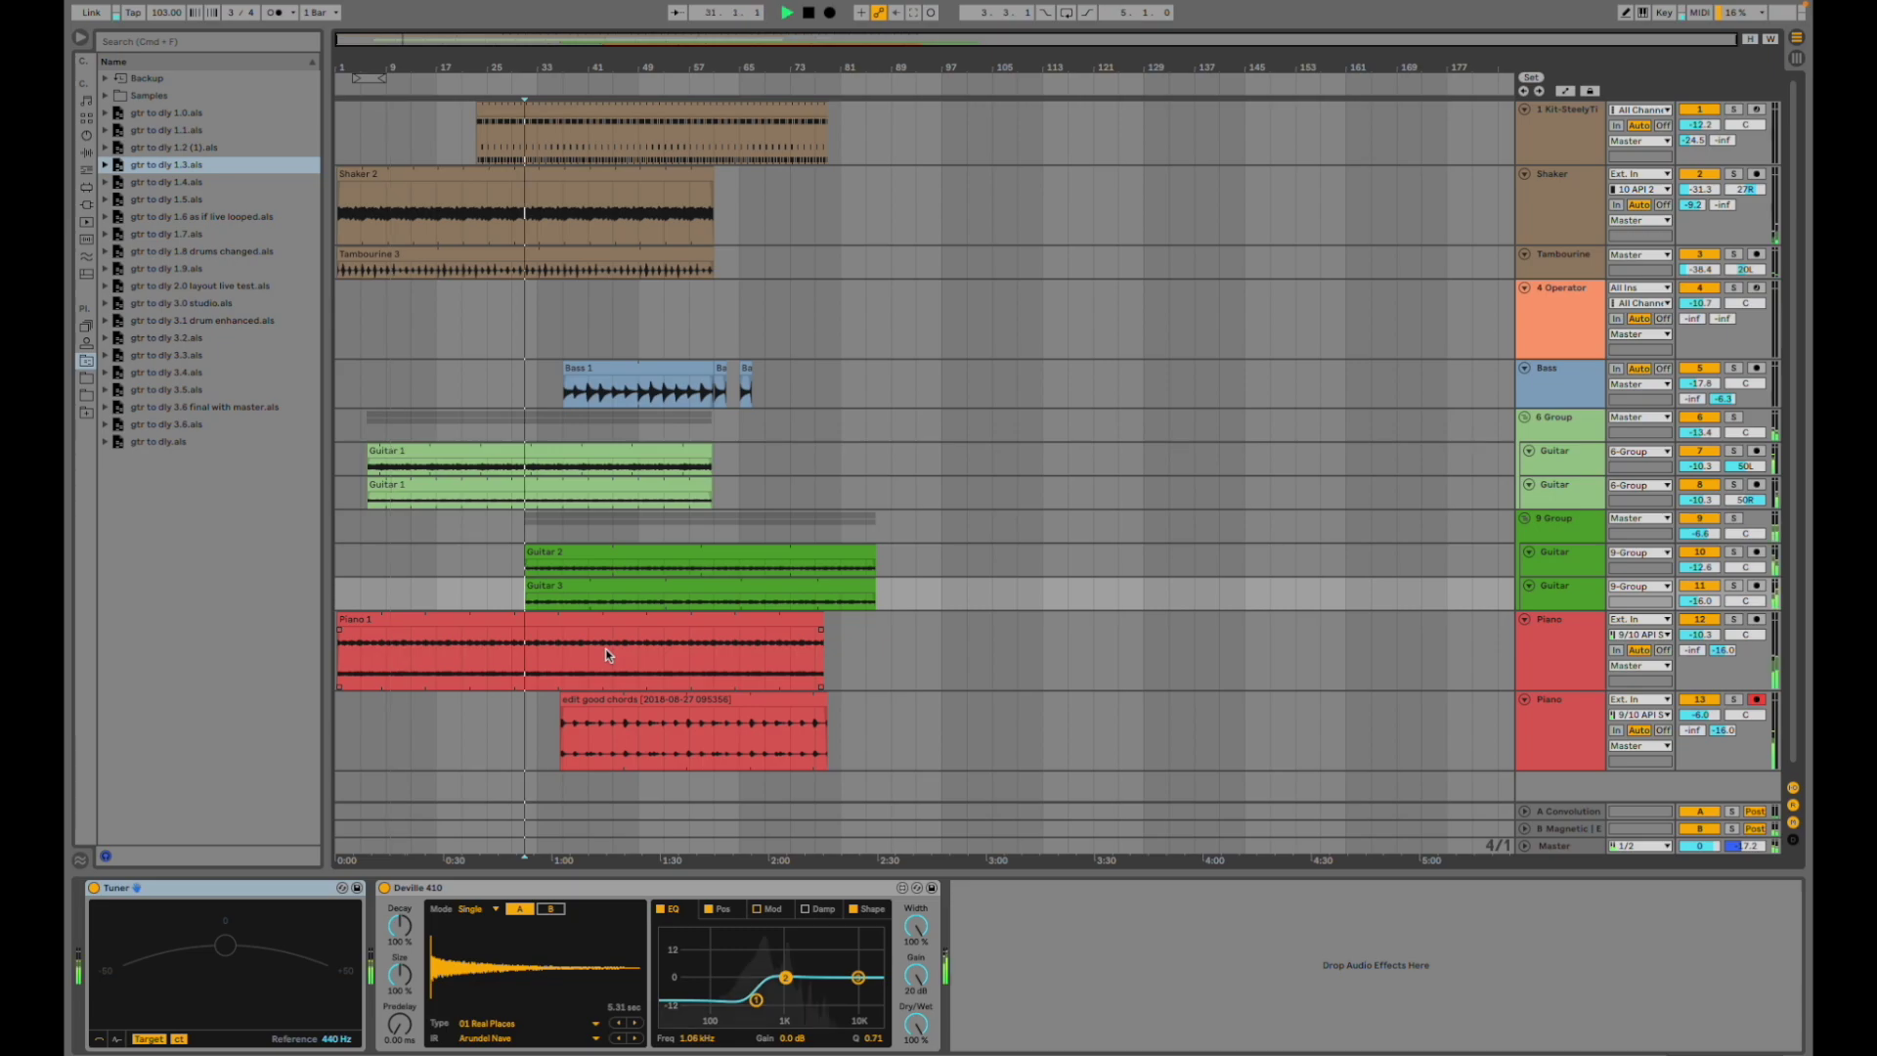
# - Play from the drum entry, soloing Kit-SteelyTight and comparing it with the SMACKOS TAPE device off and on
pyautogui.click(482, 153)
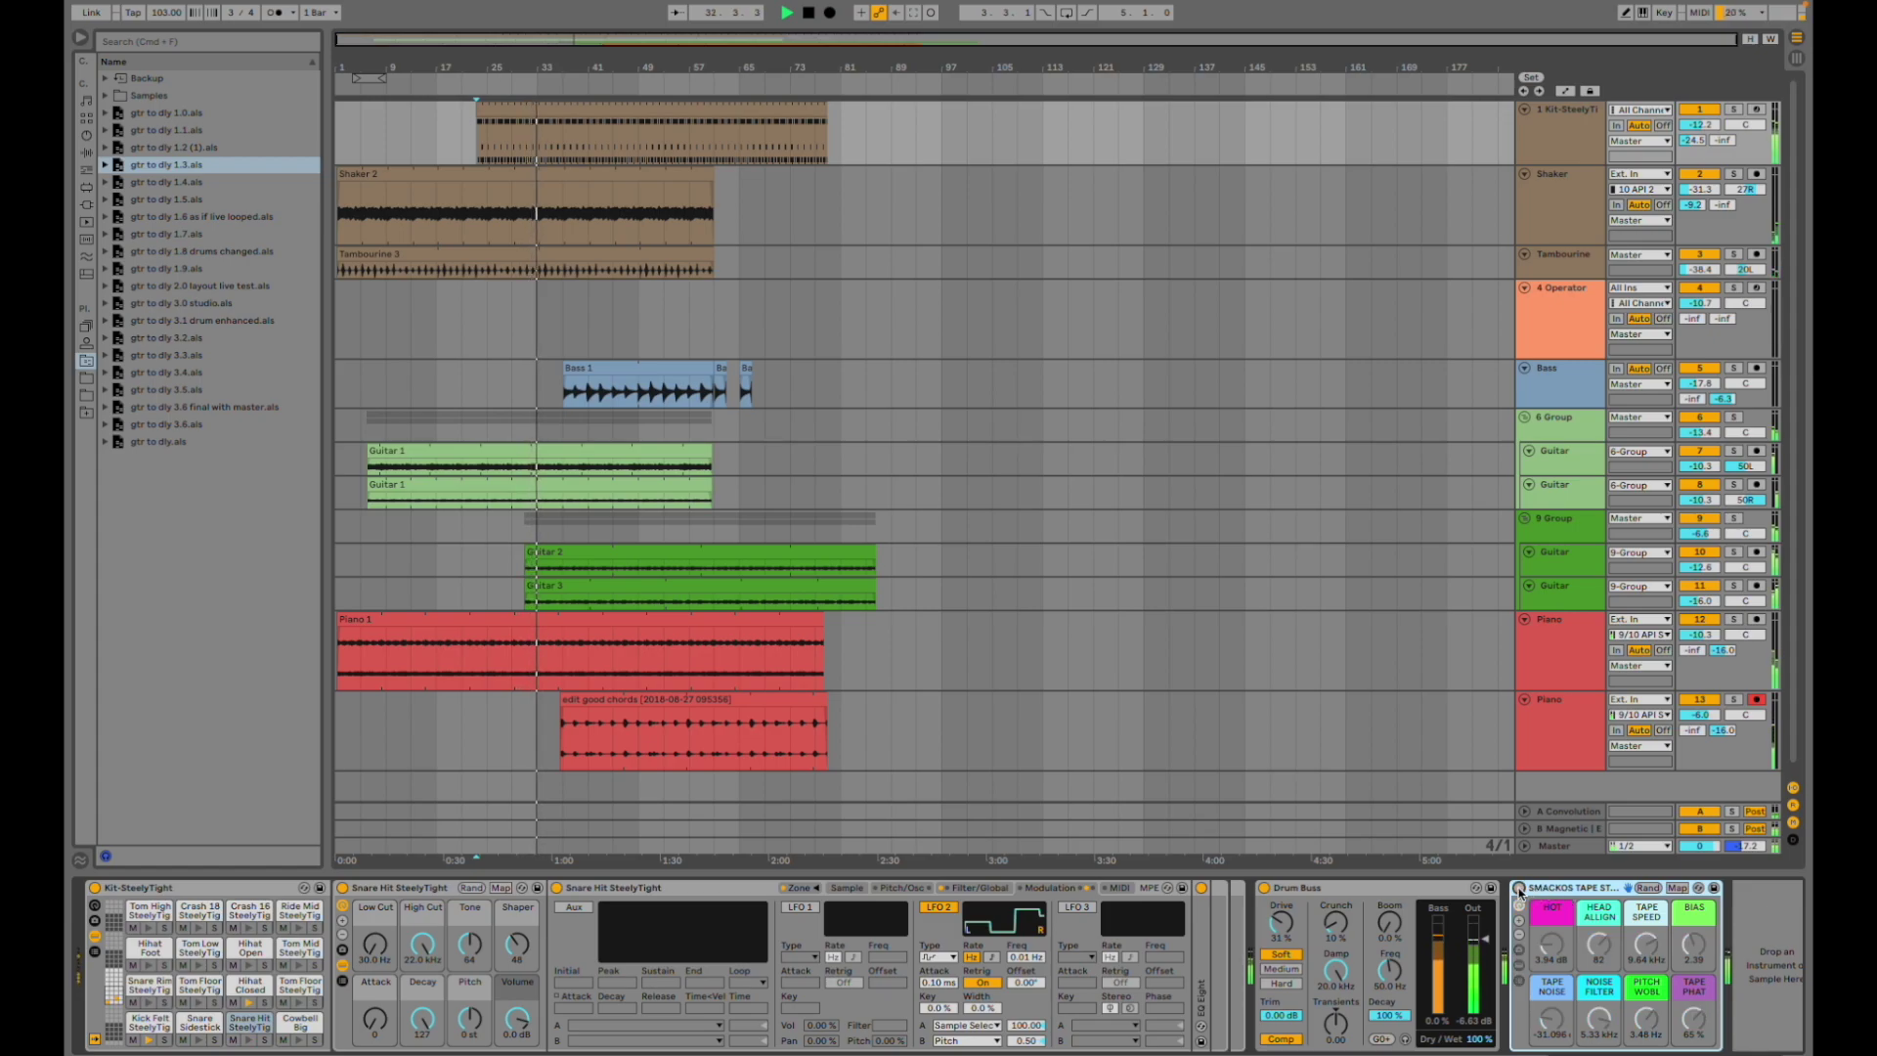
pyautogui.click(1736, 109)
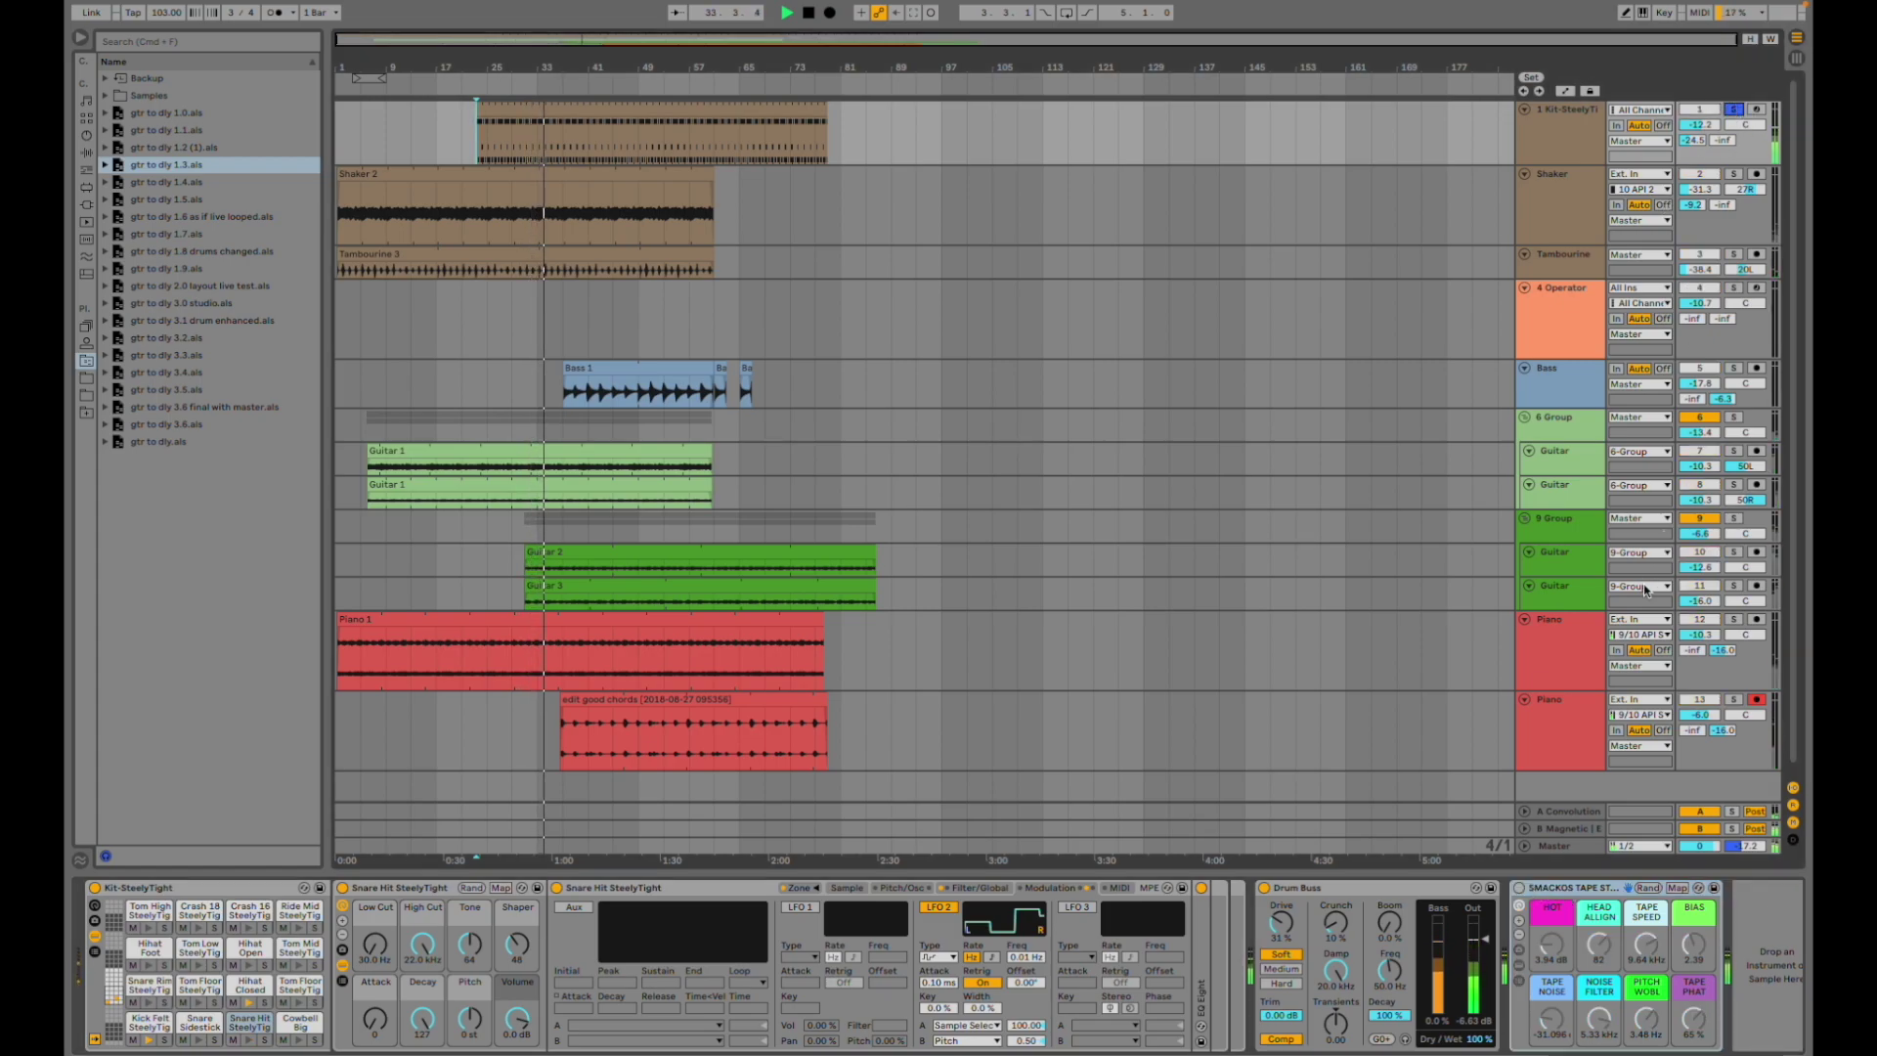
pyautogui.click(1519, 889)
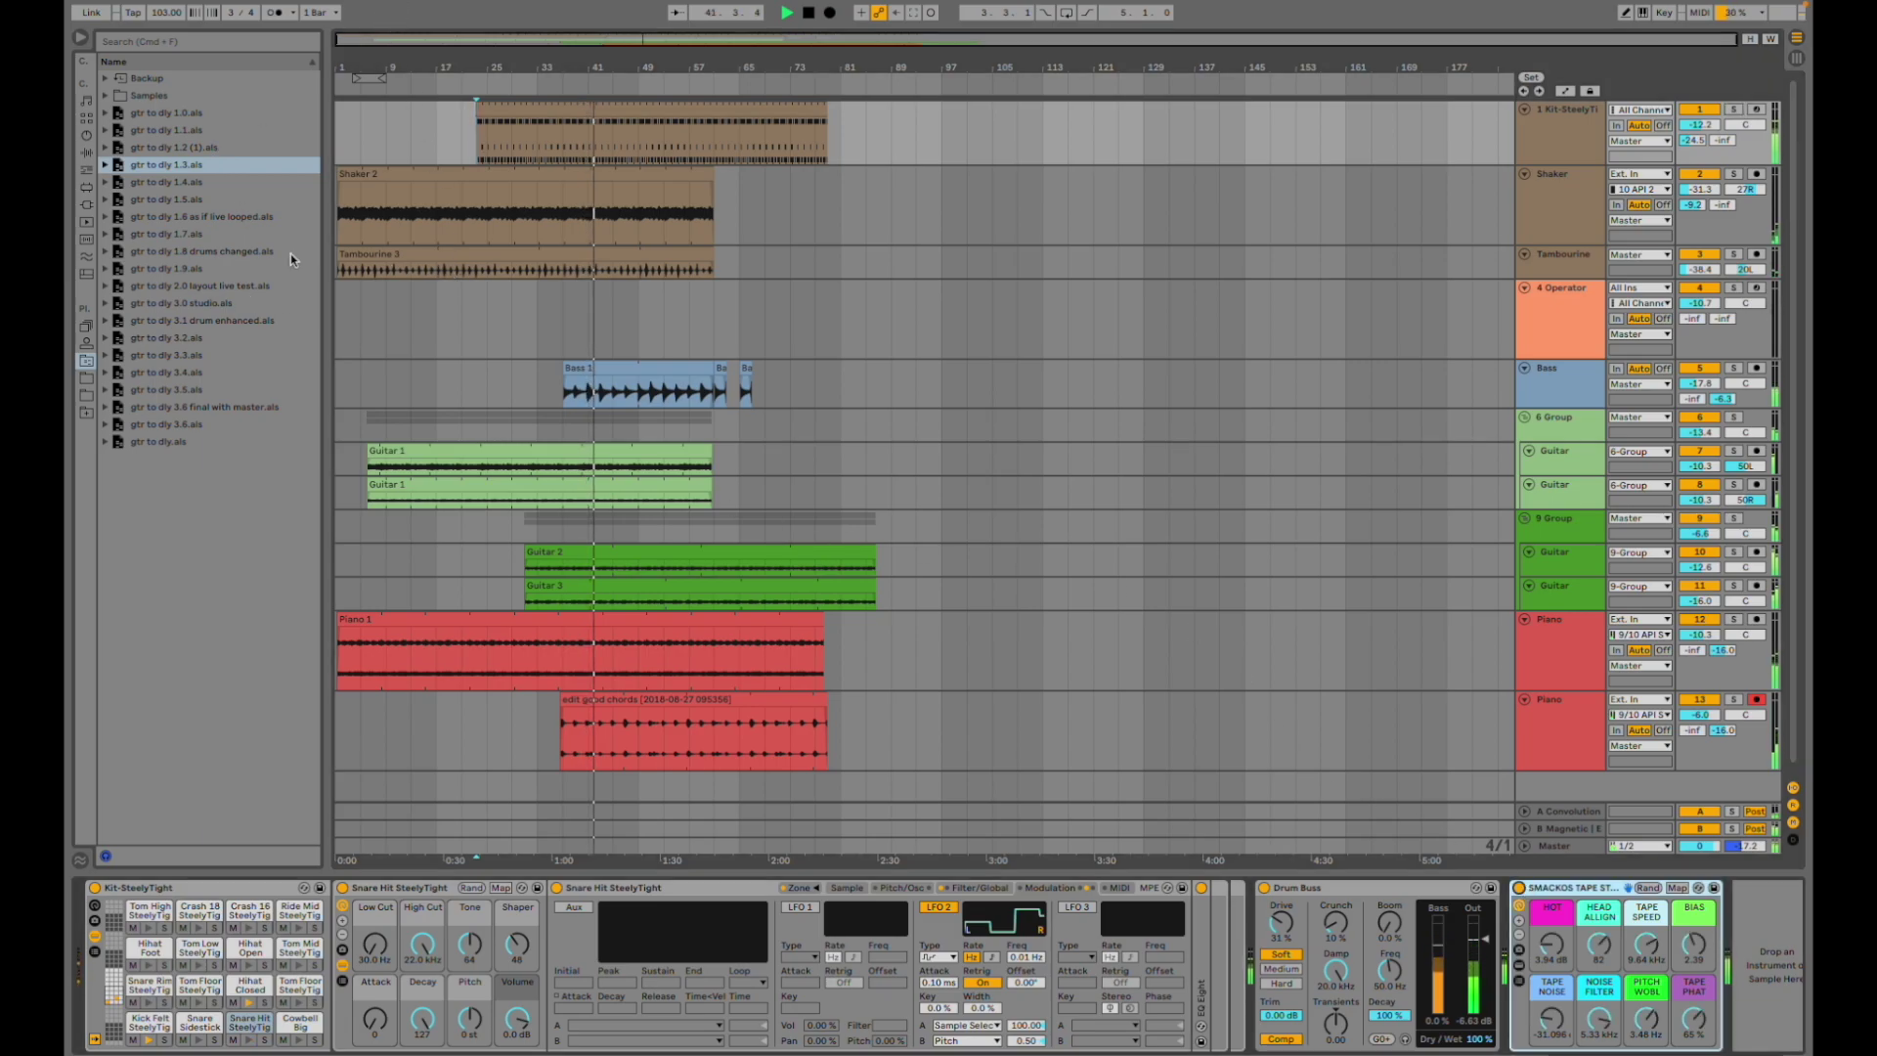
# - Open the gtr to diy 1.4 set, check the Guitar 2 clip's devices, and listen to that Guitar track and the first Piano soloed
pyautogui.doubleClick(280, 180)
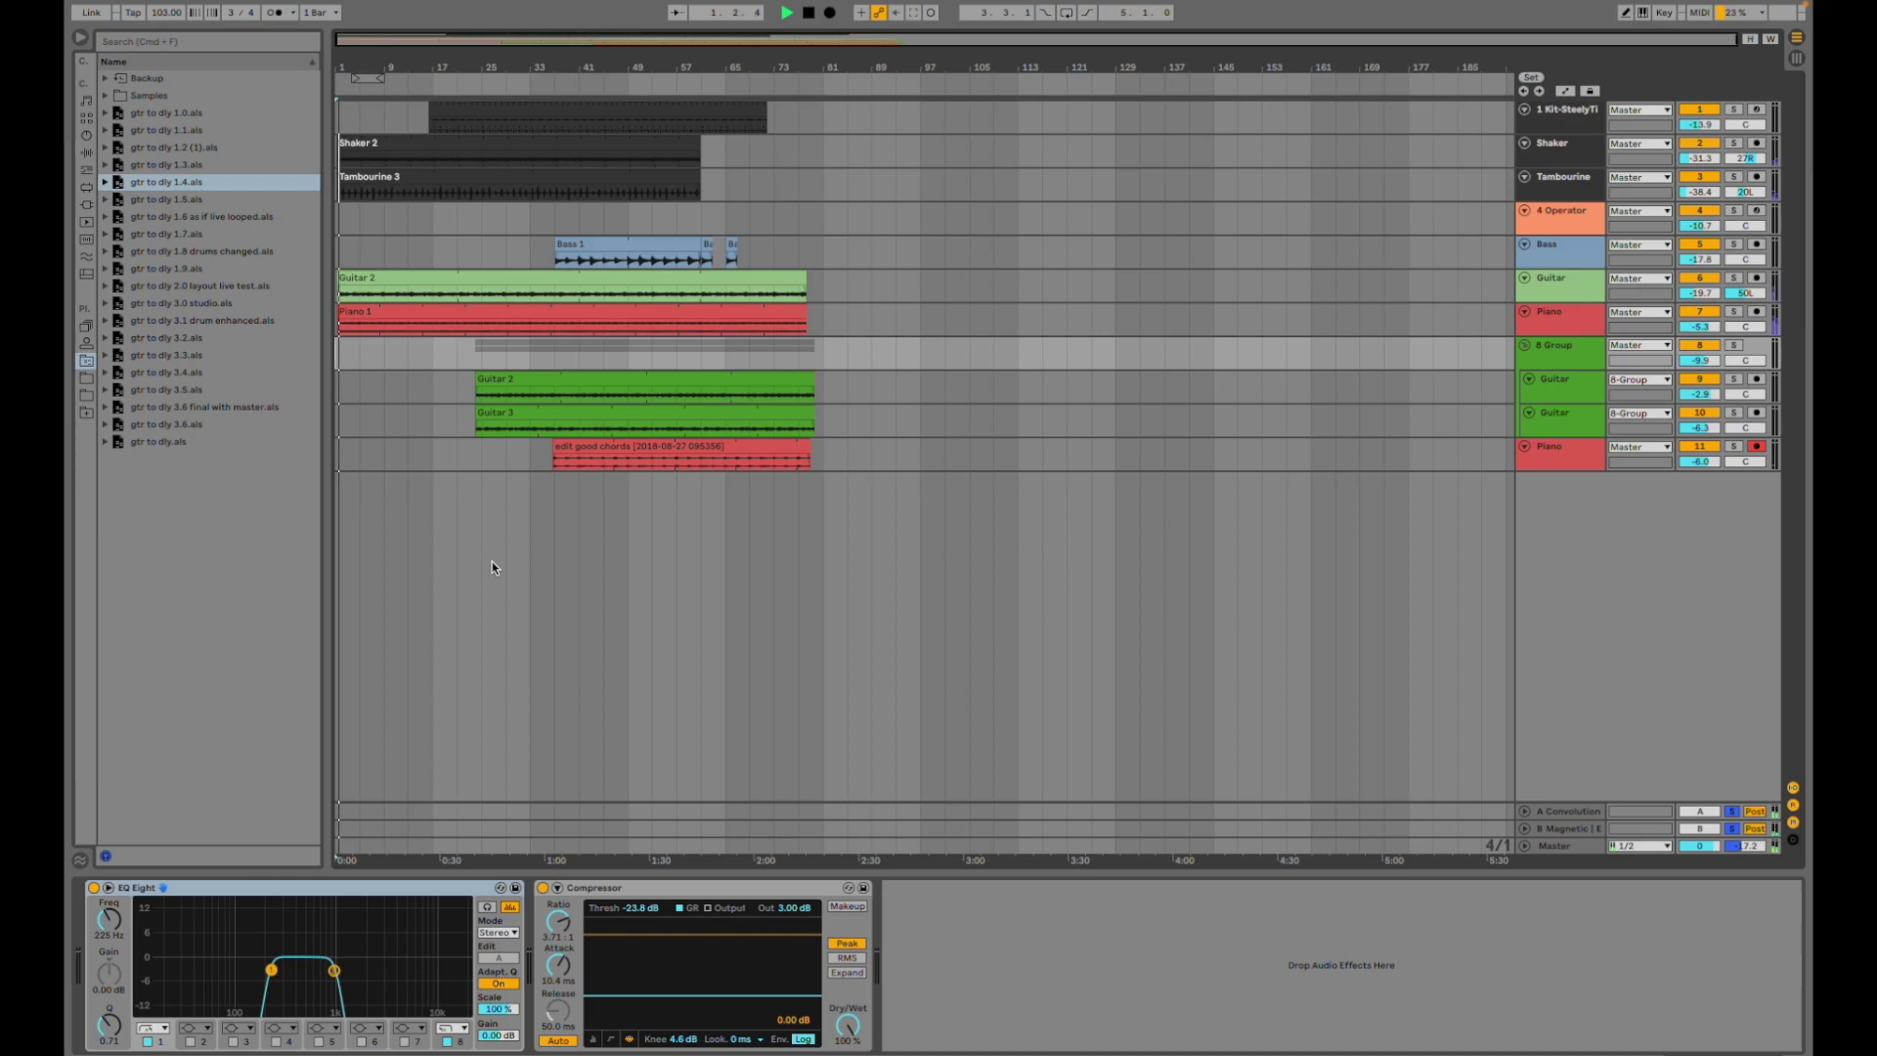
pyautogui.click(368, 290)
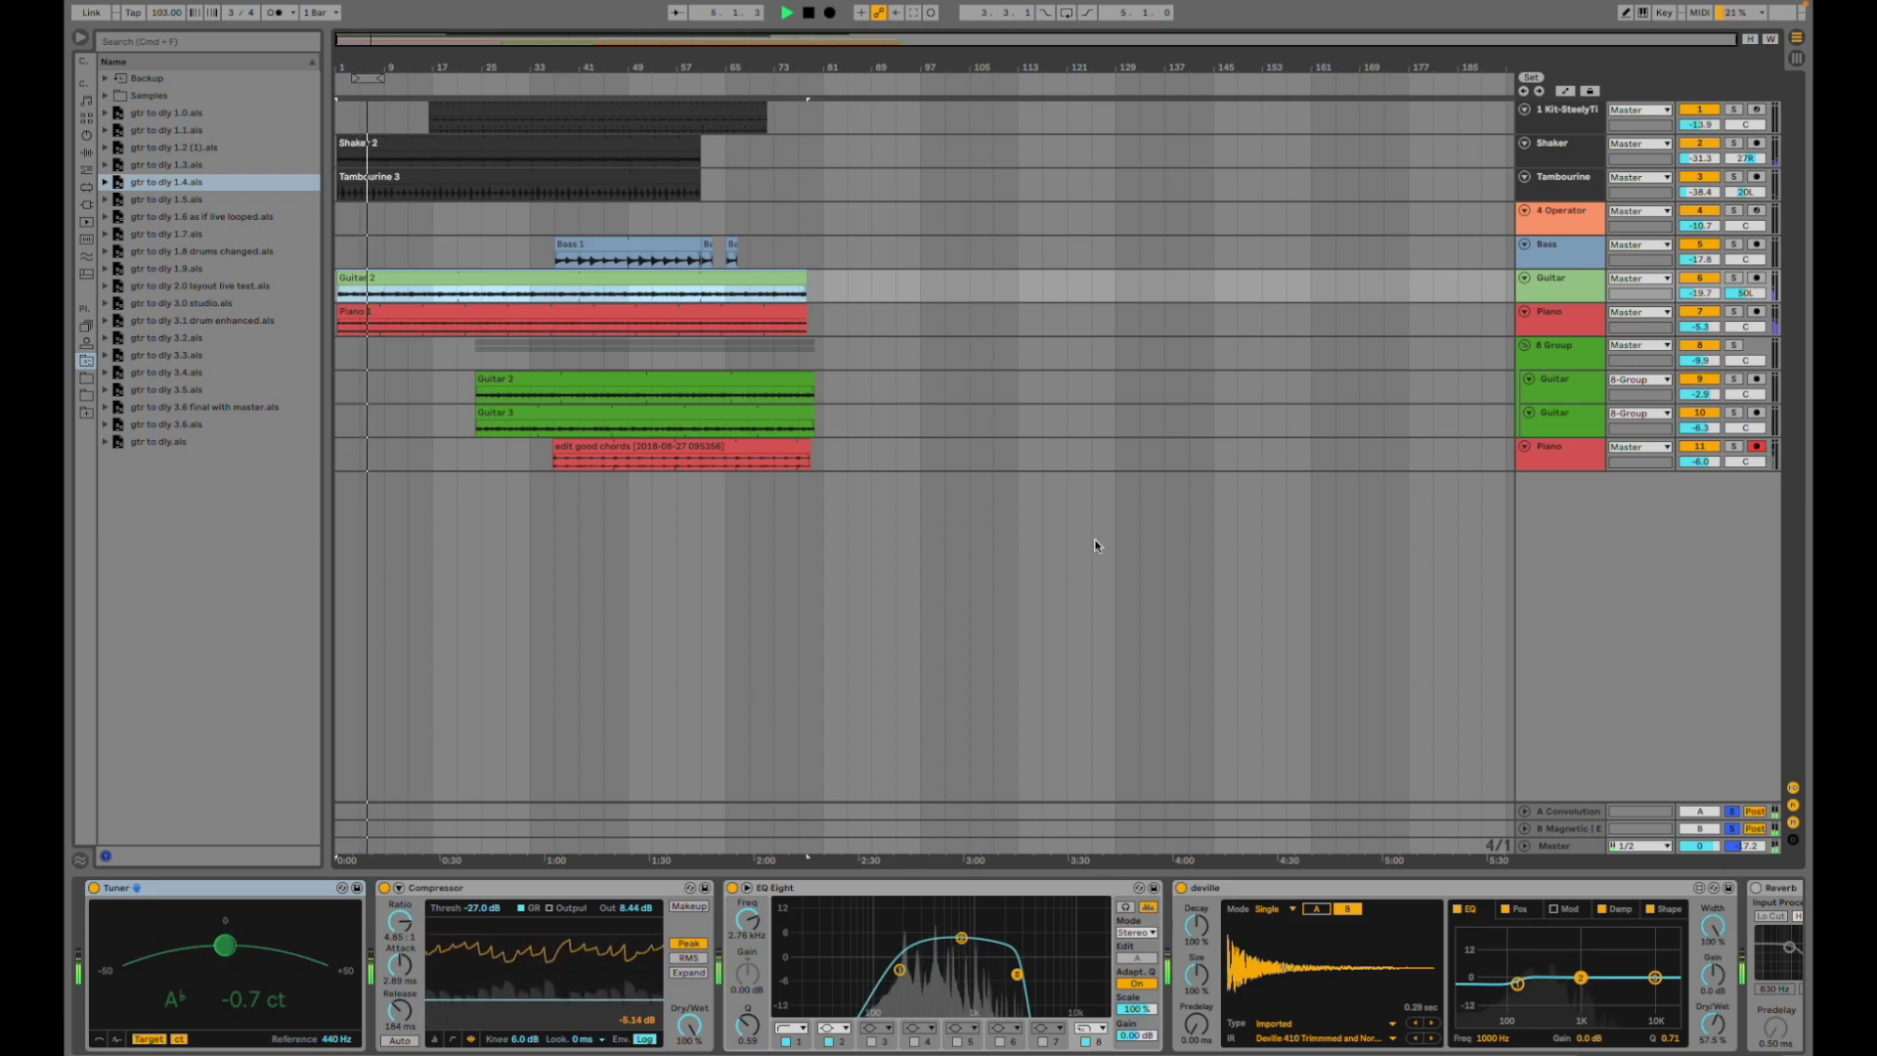
pyautogui.click(1734, 279)
pyautogui.click(1735, 279)
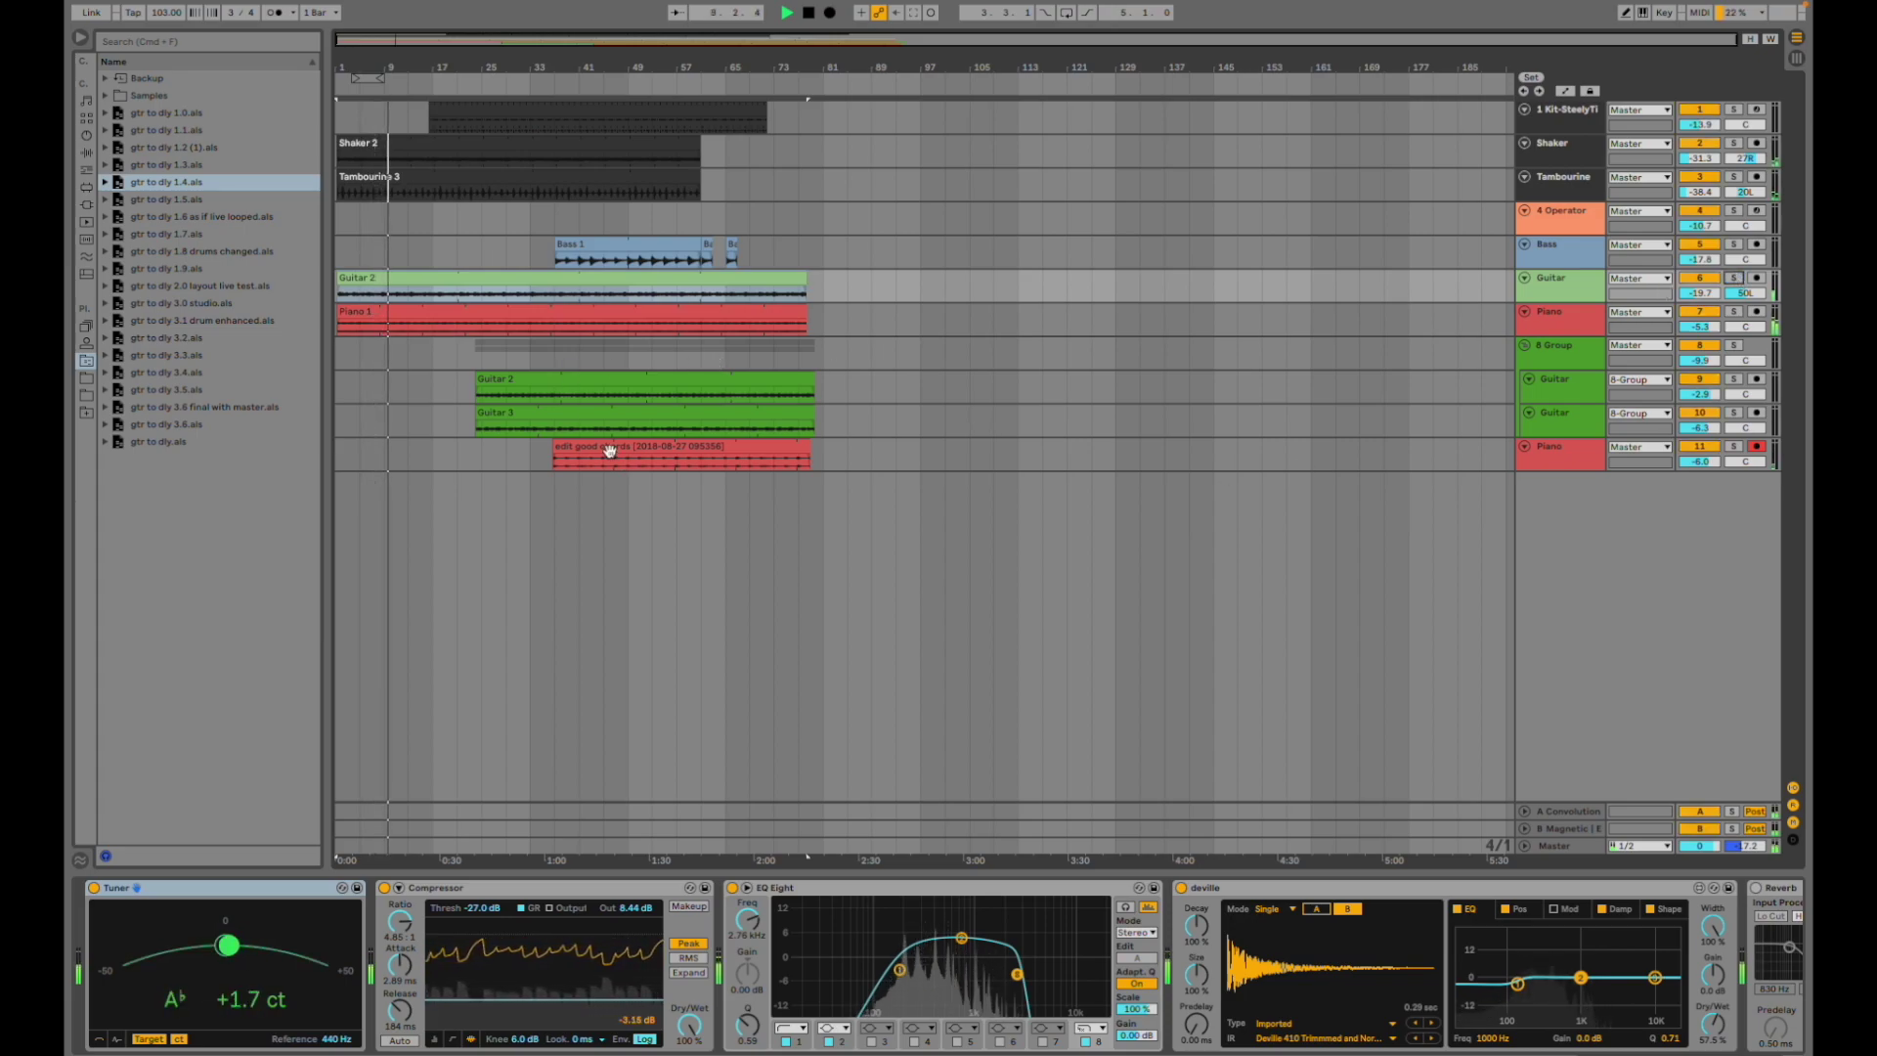
pyautogui.click(1734, 311)
pyautogui.click(1733, 279)
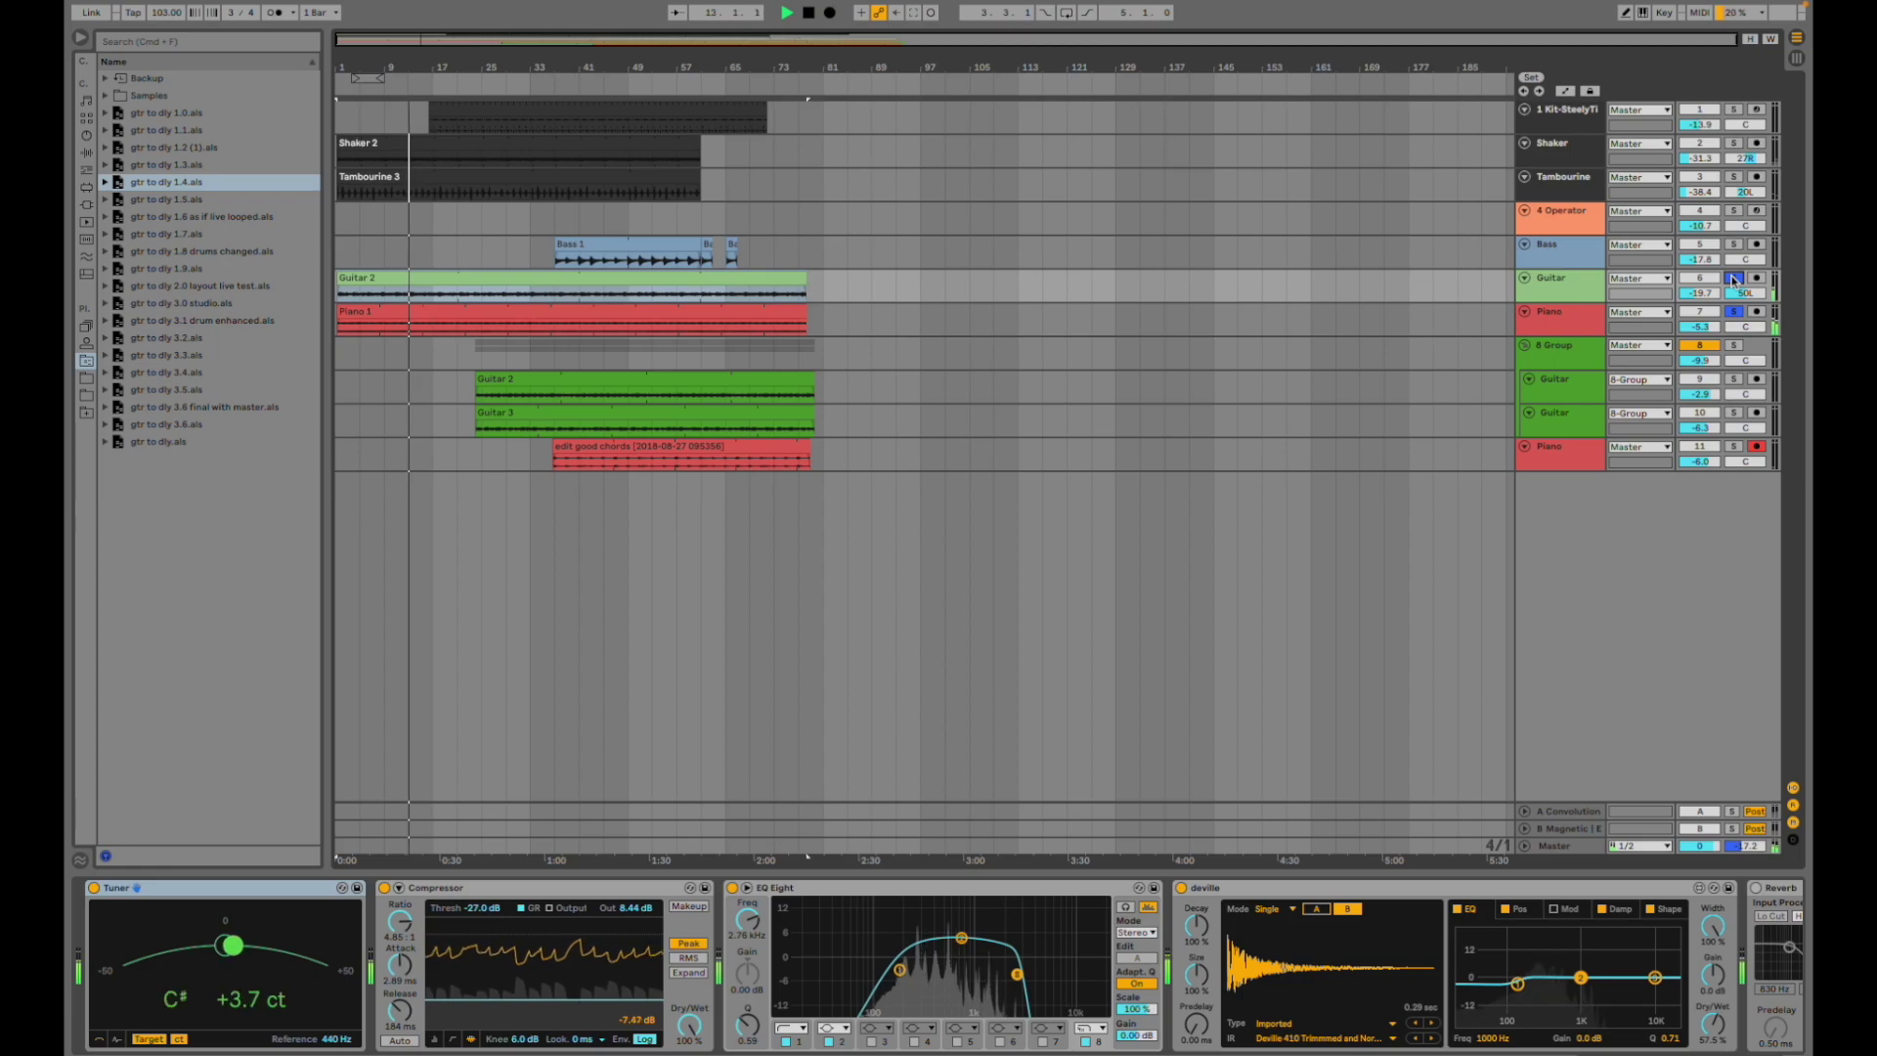
# - Clear the Guitar and Piano solos, and listen from the group guitars' entry and from the end of the first Bass clip
pyautogui.click(1733, 278)
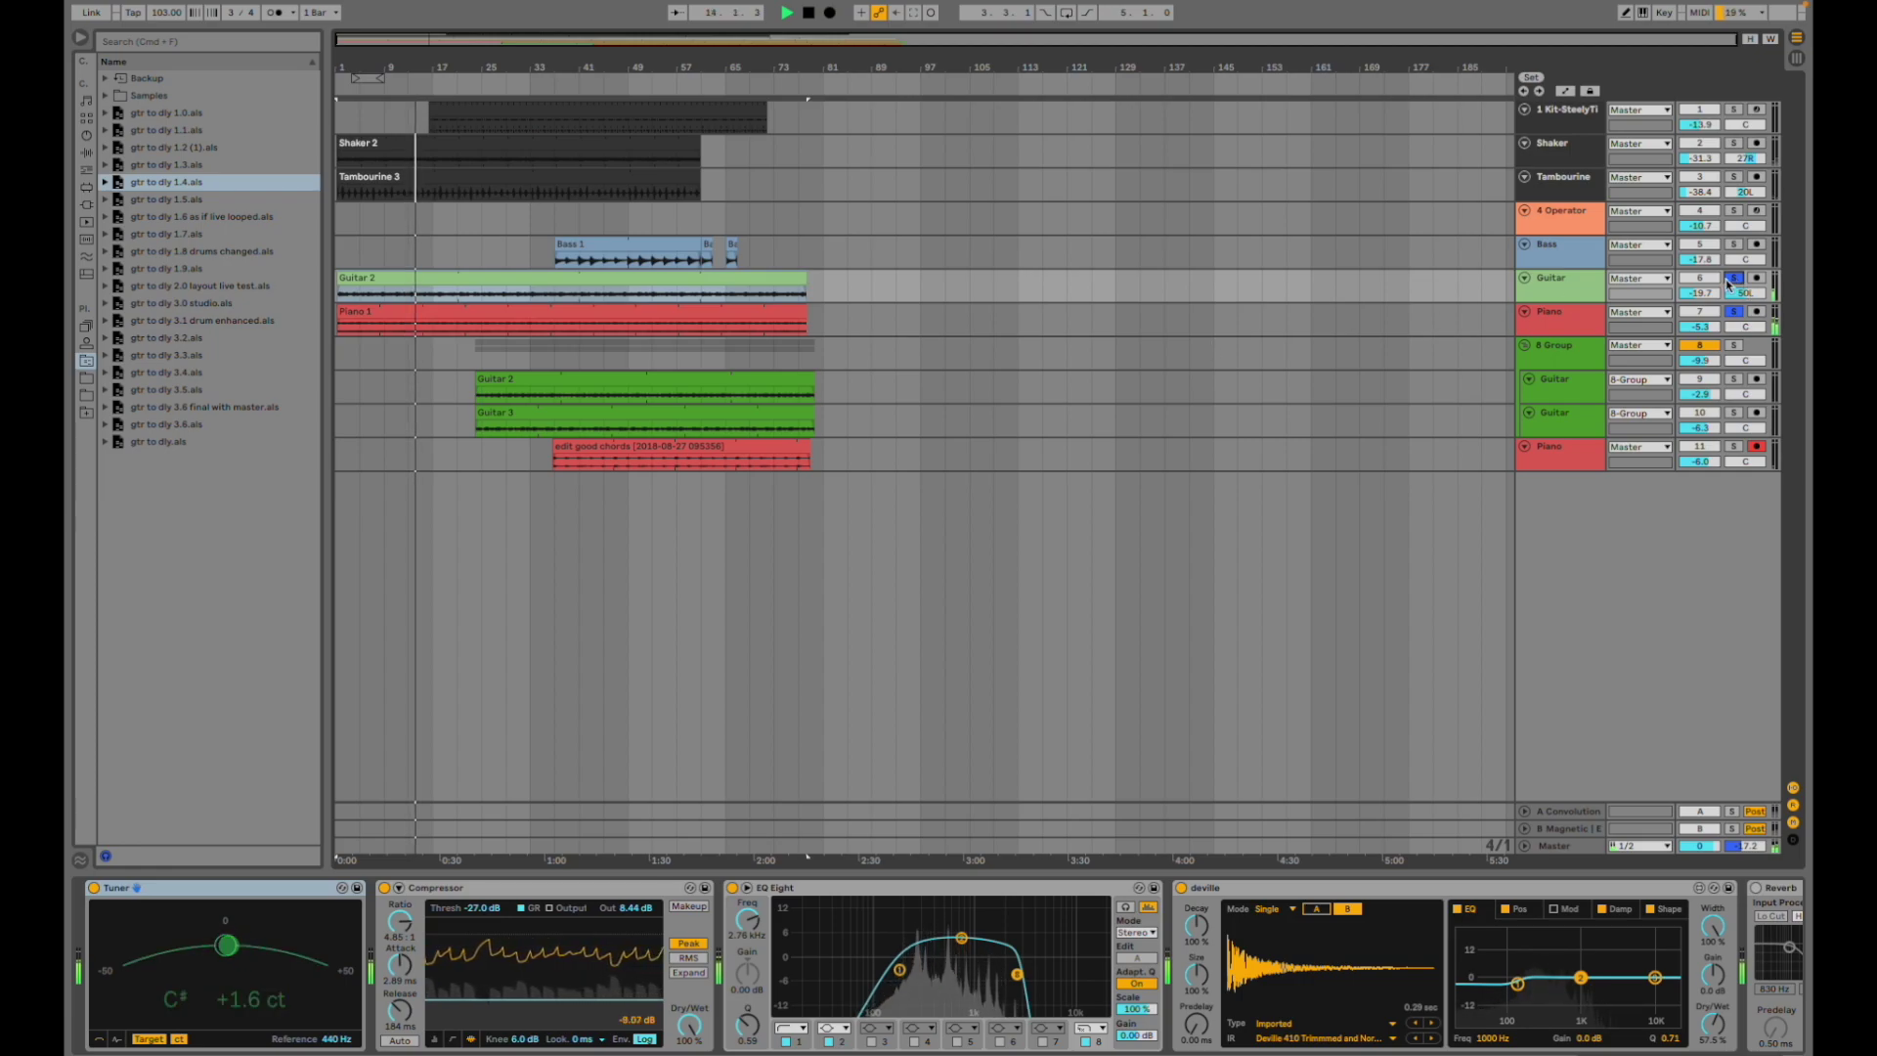
pyautogui.click(477, 431)
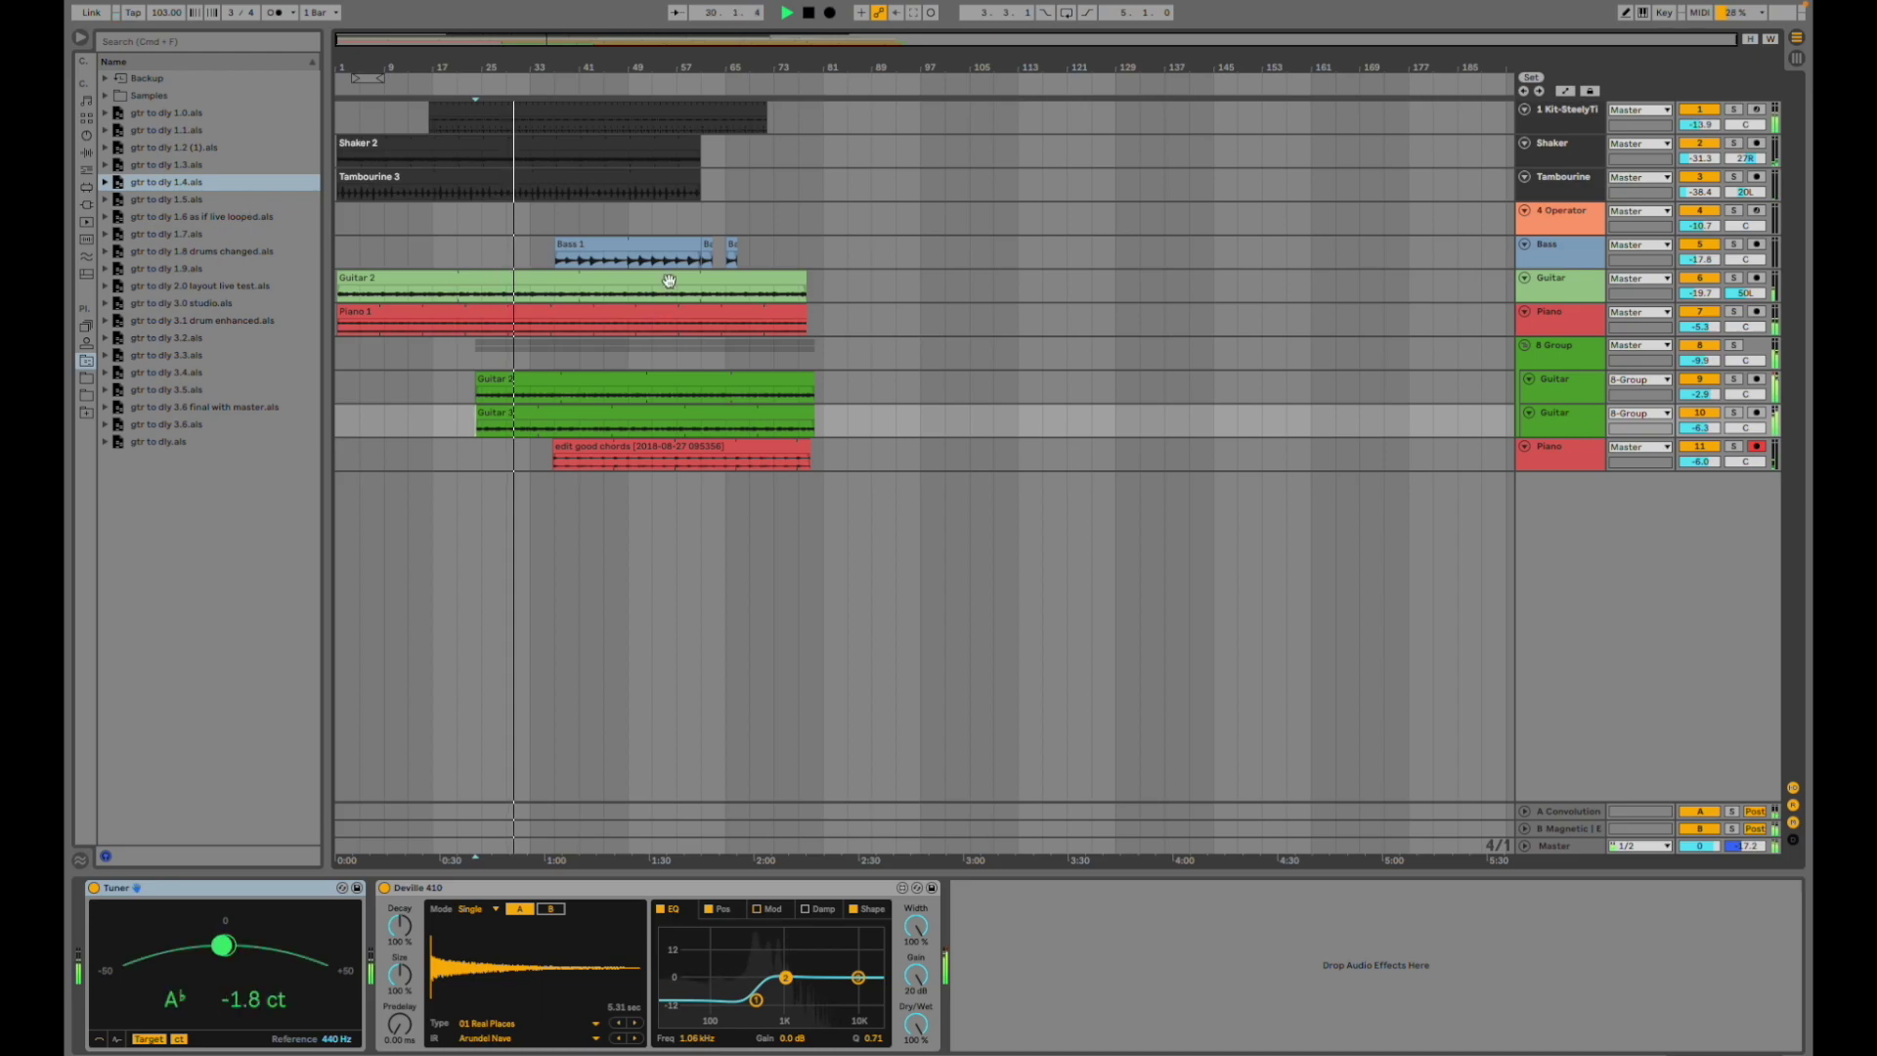
pyautogui.click(705, 262)
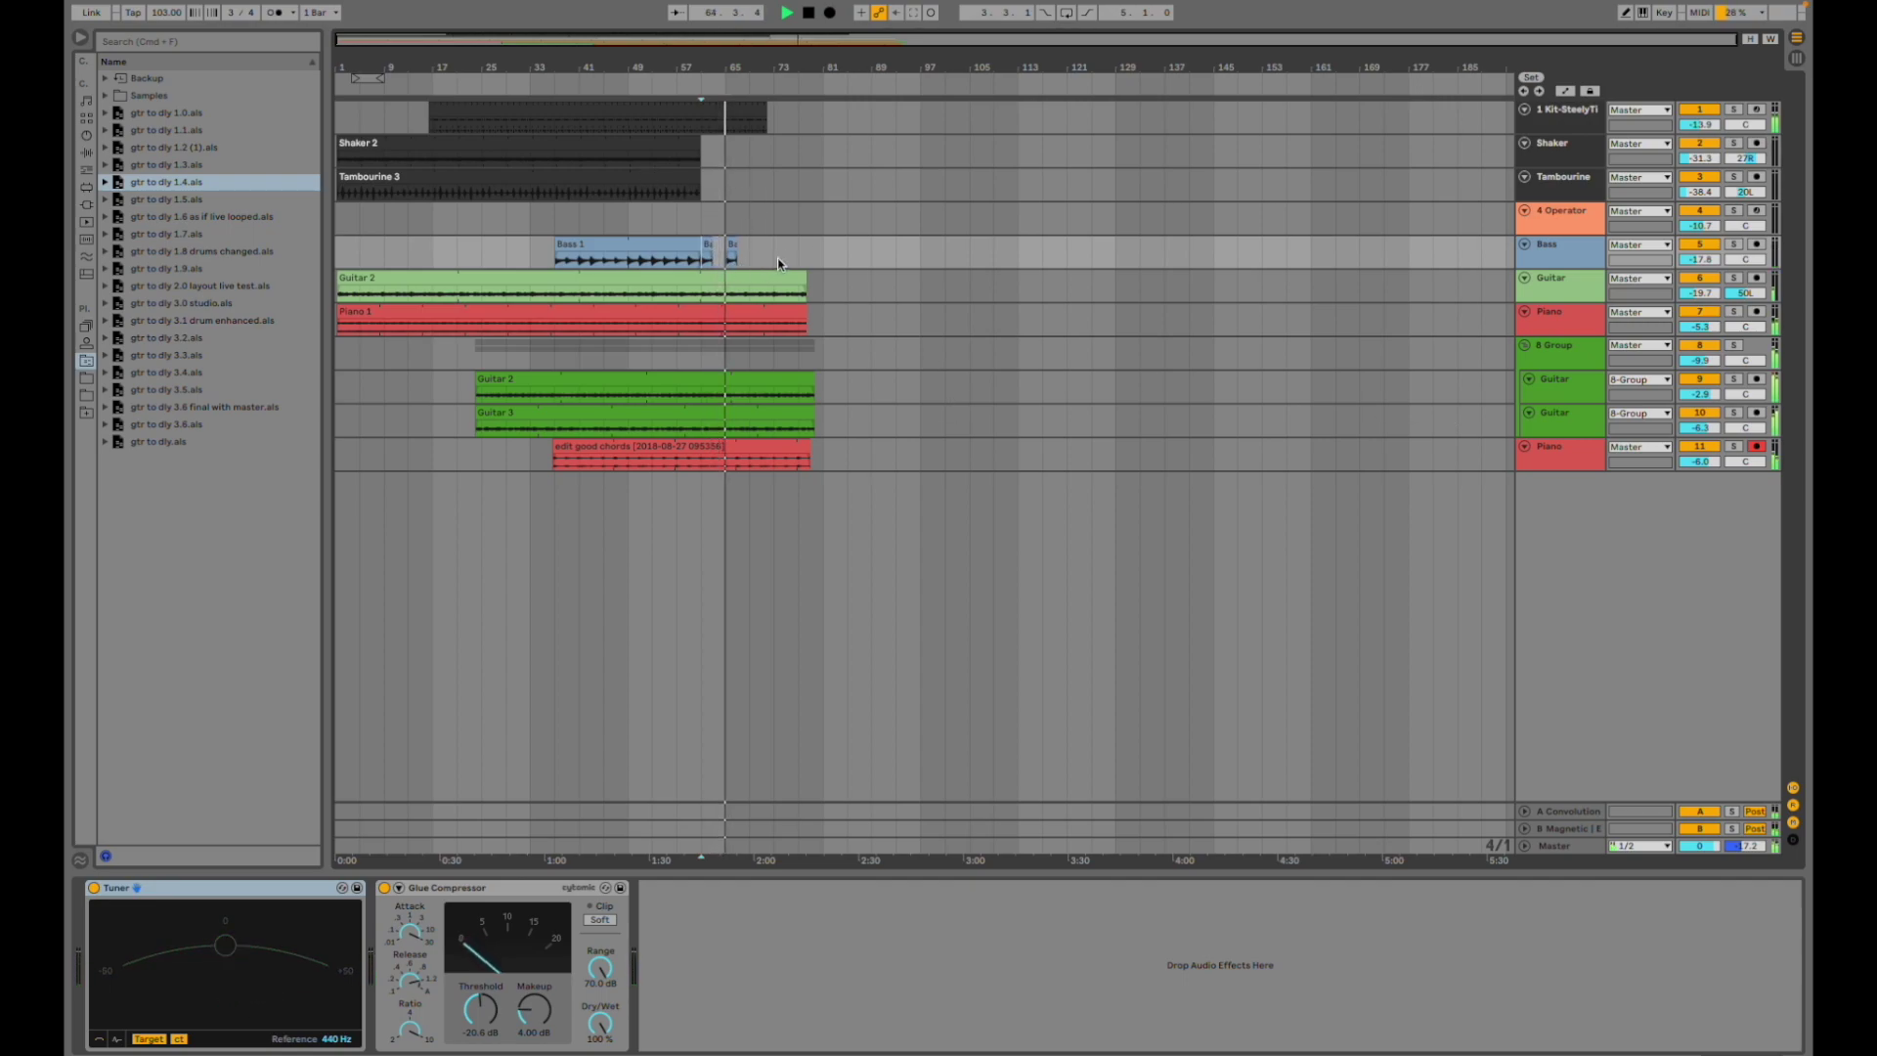
pyautogui.click(701, 353)
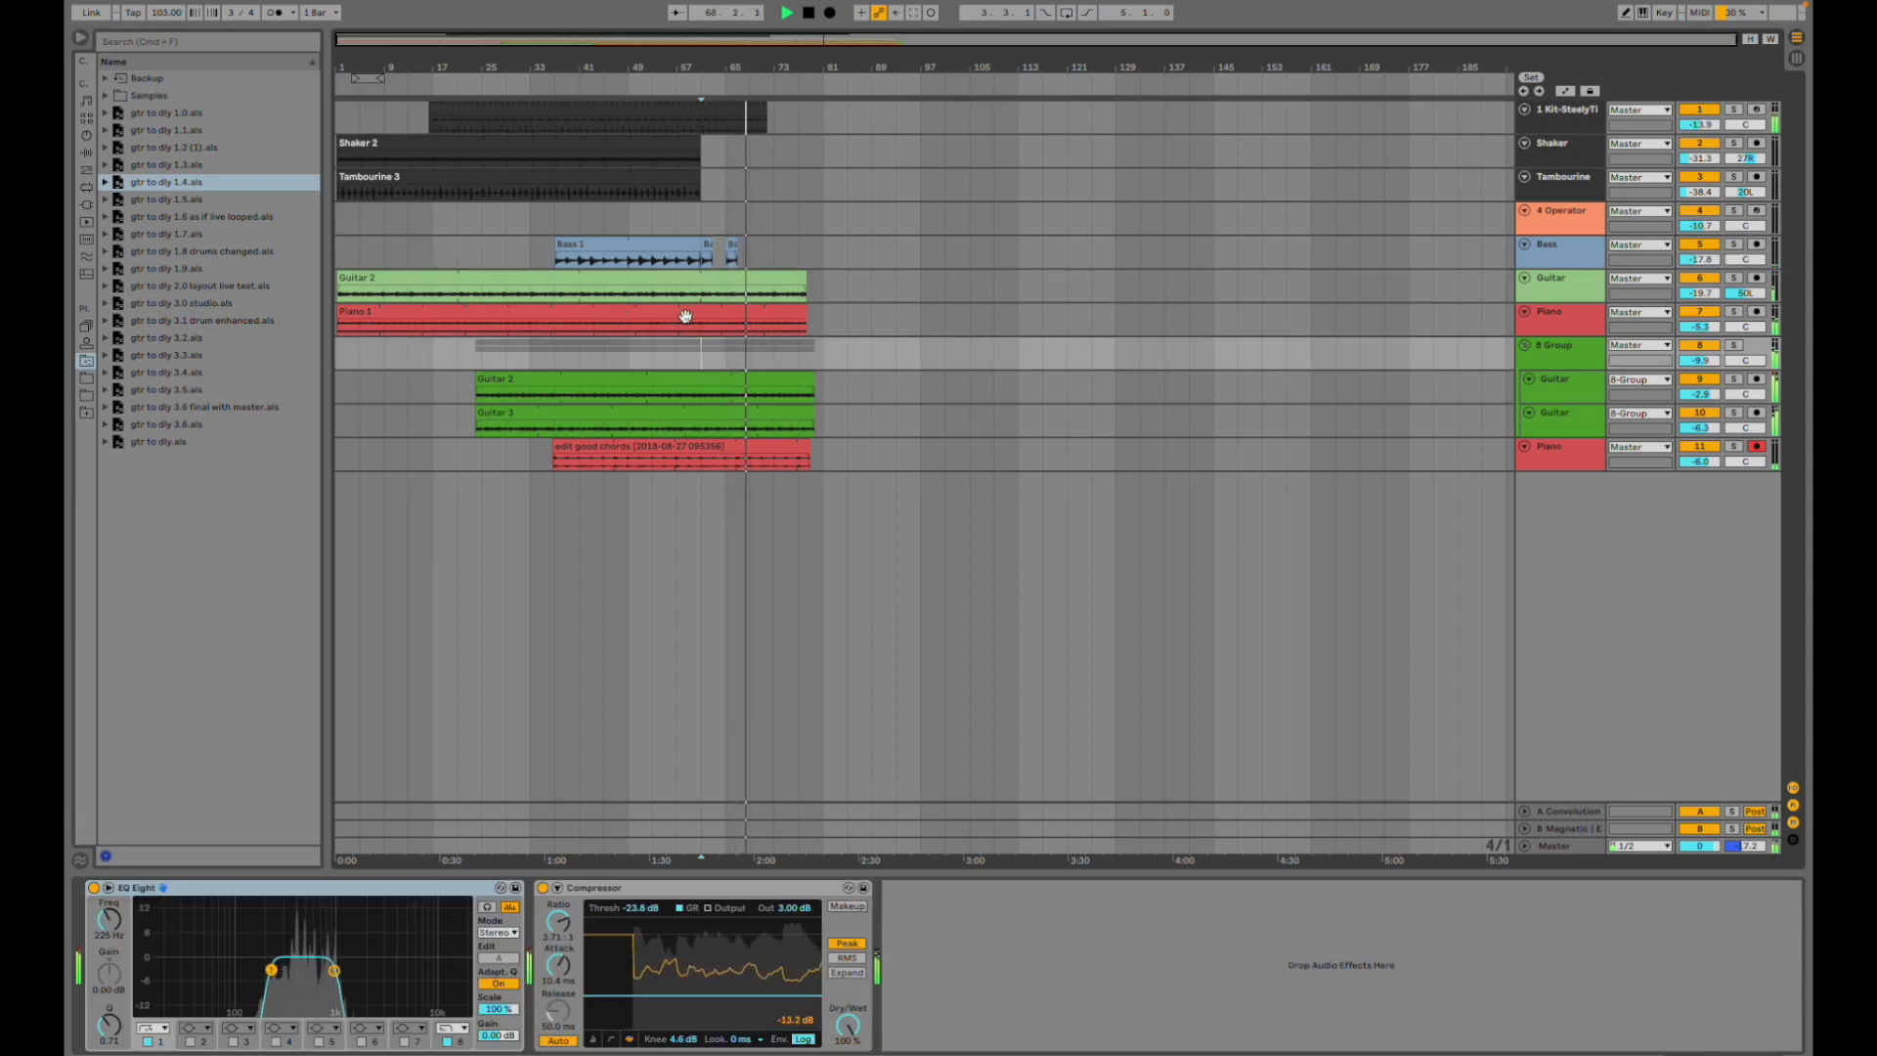
# - Open the gtr to diy 1.5 set and play it from the Bass entry at bar 37
pyautogui.doubleClick(203, 199)
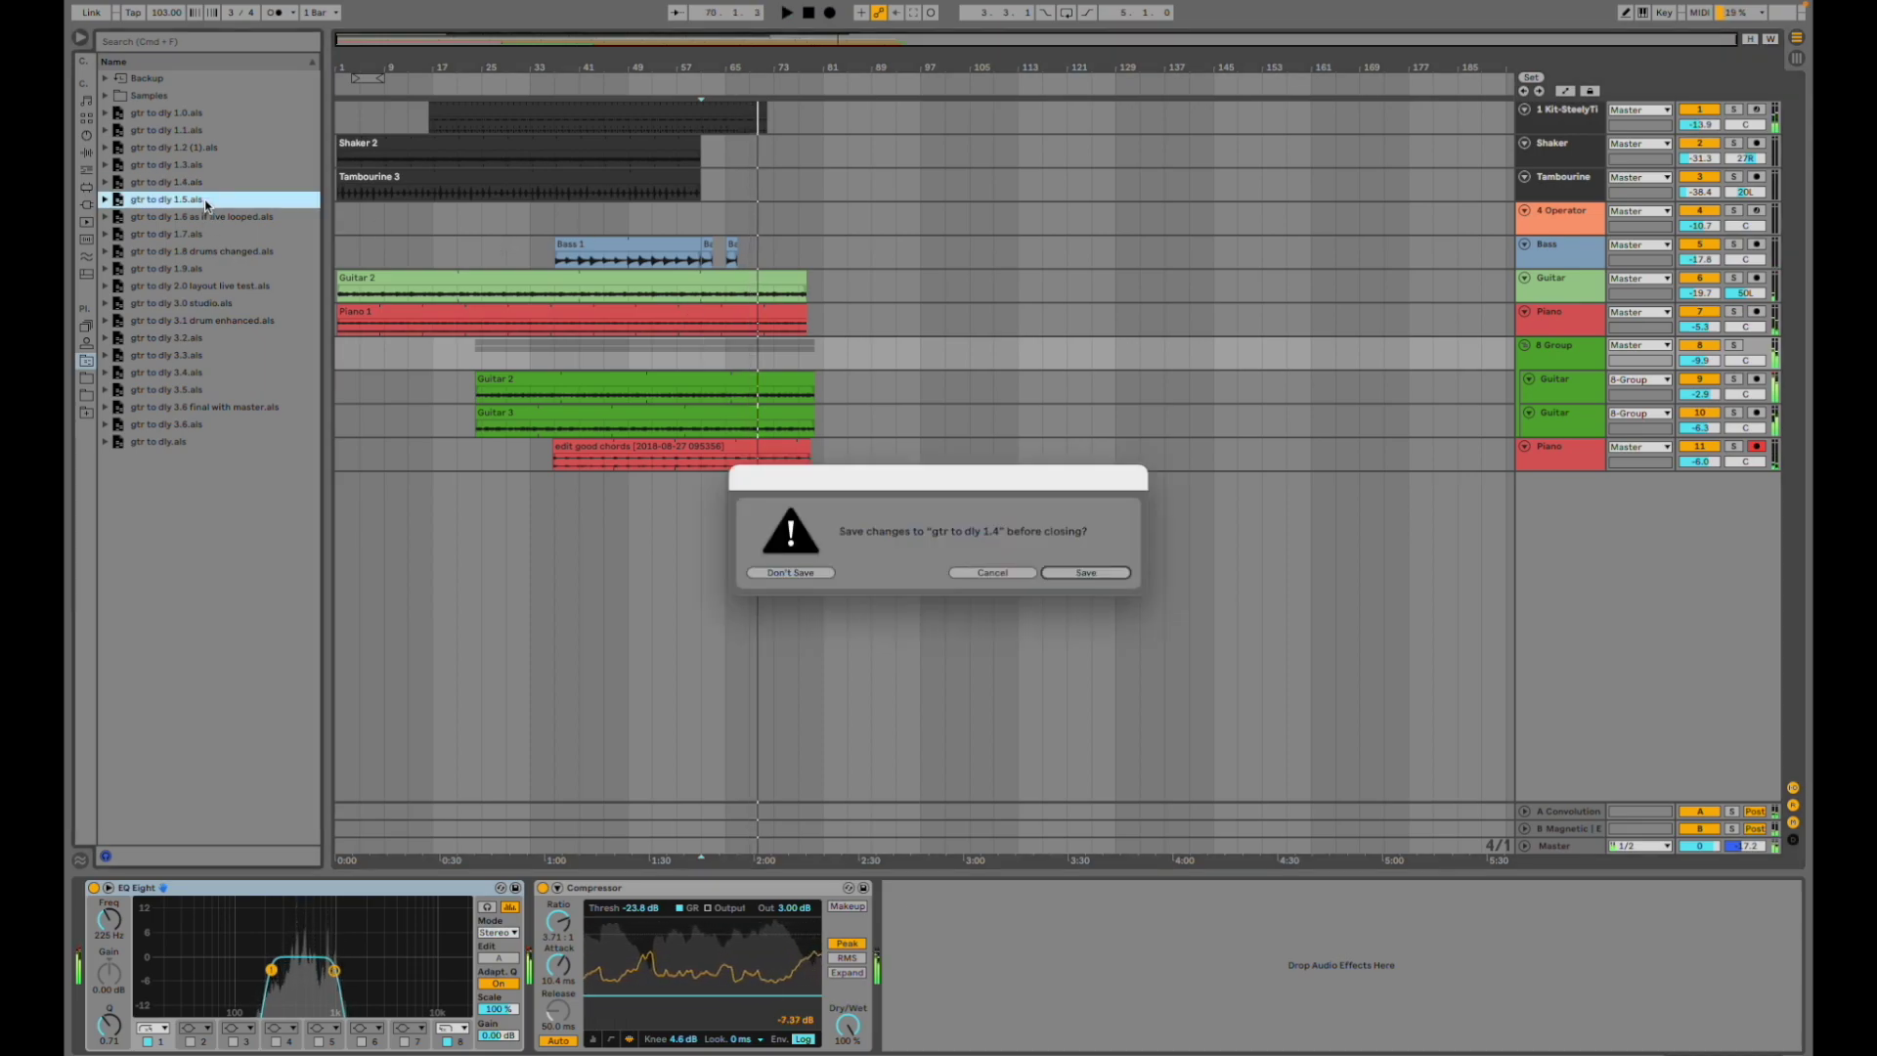
pyautogui.press('Return')
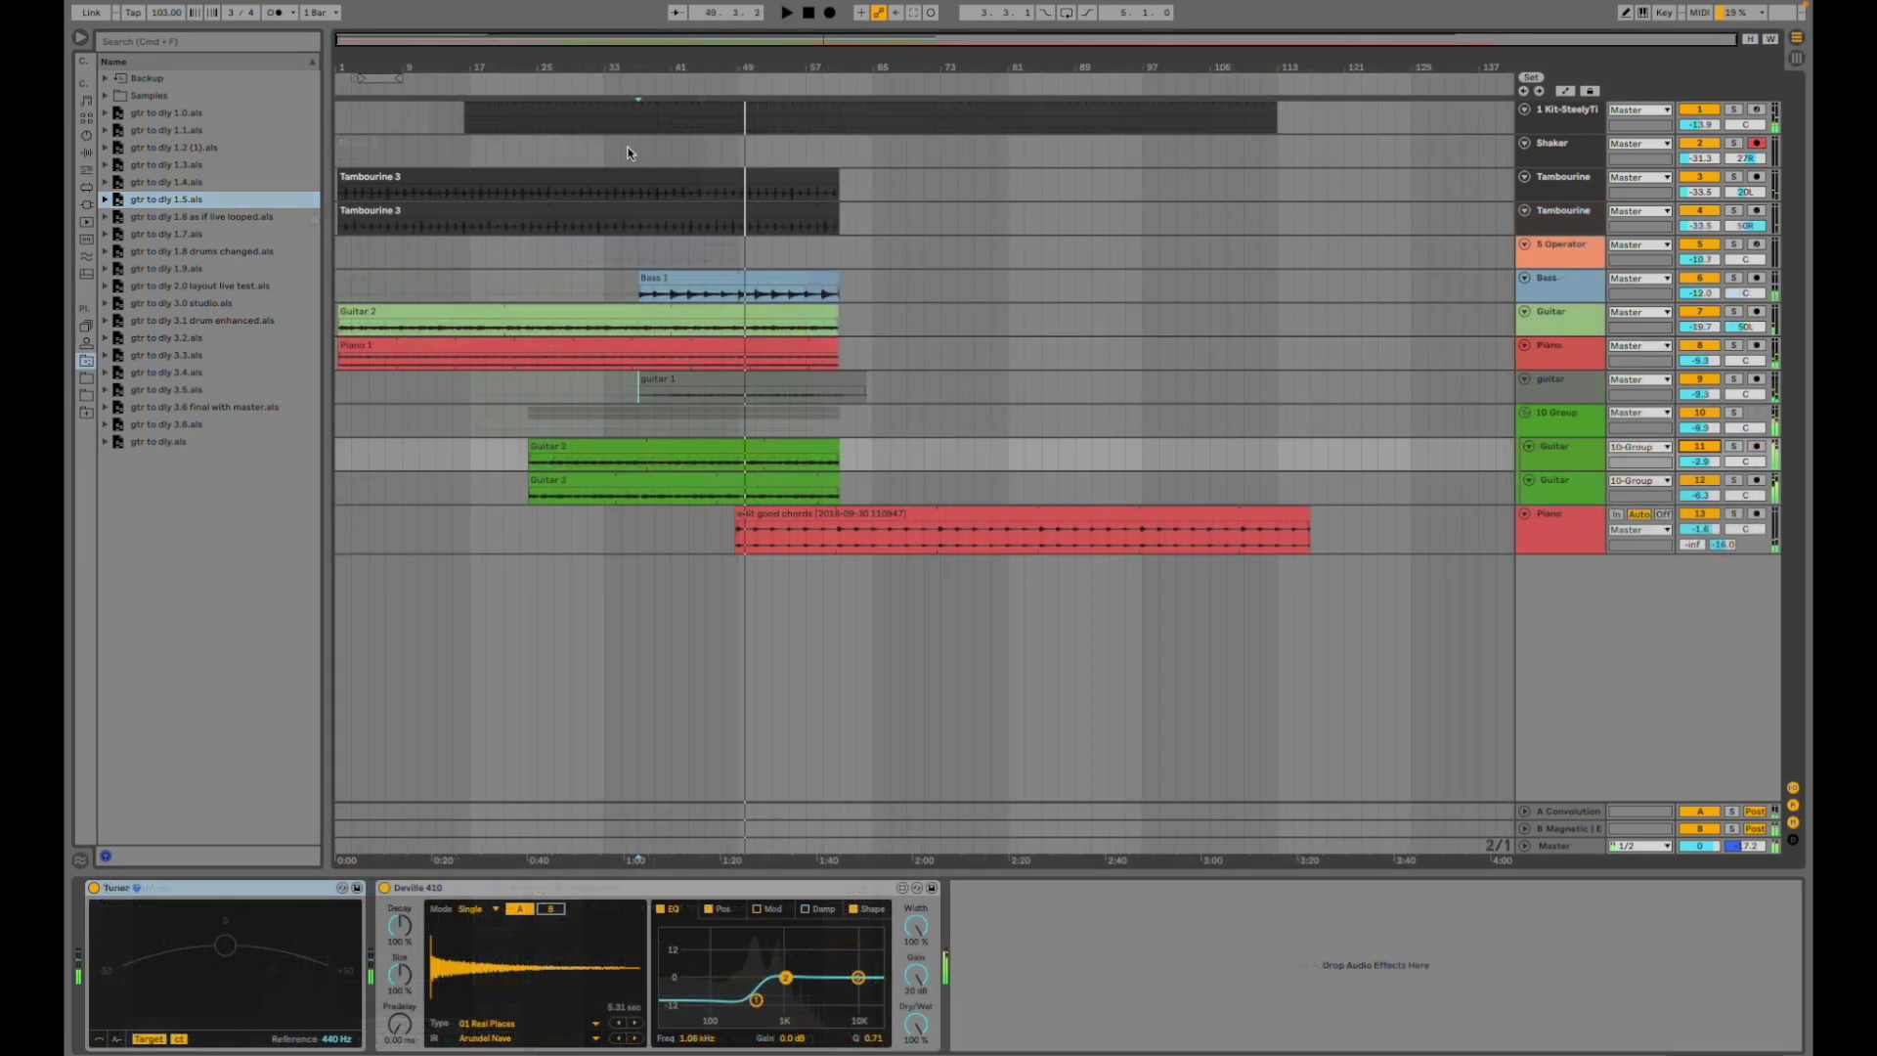
pyautogui.press('space')
pyautogui.click(647, 145)
pyautogui.press('space')
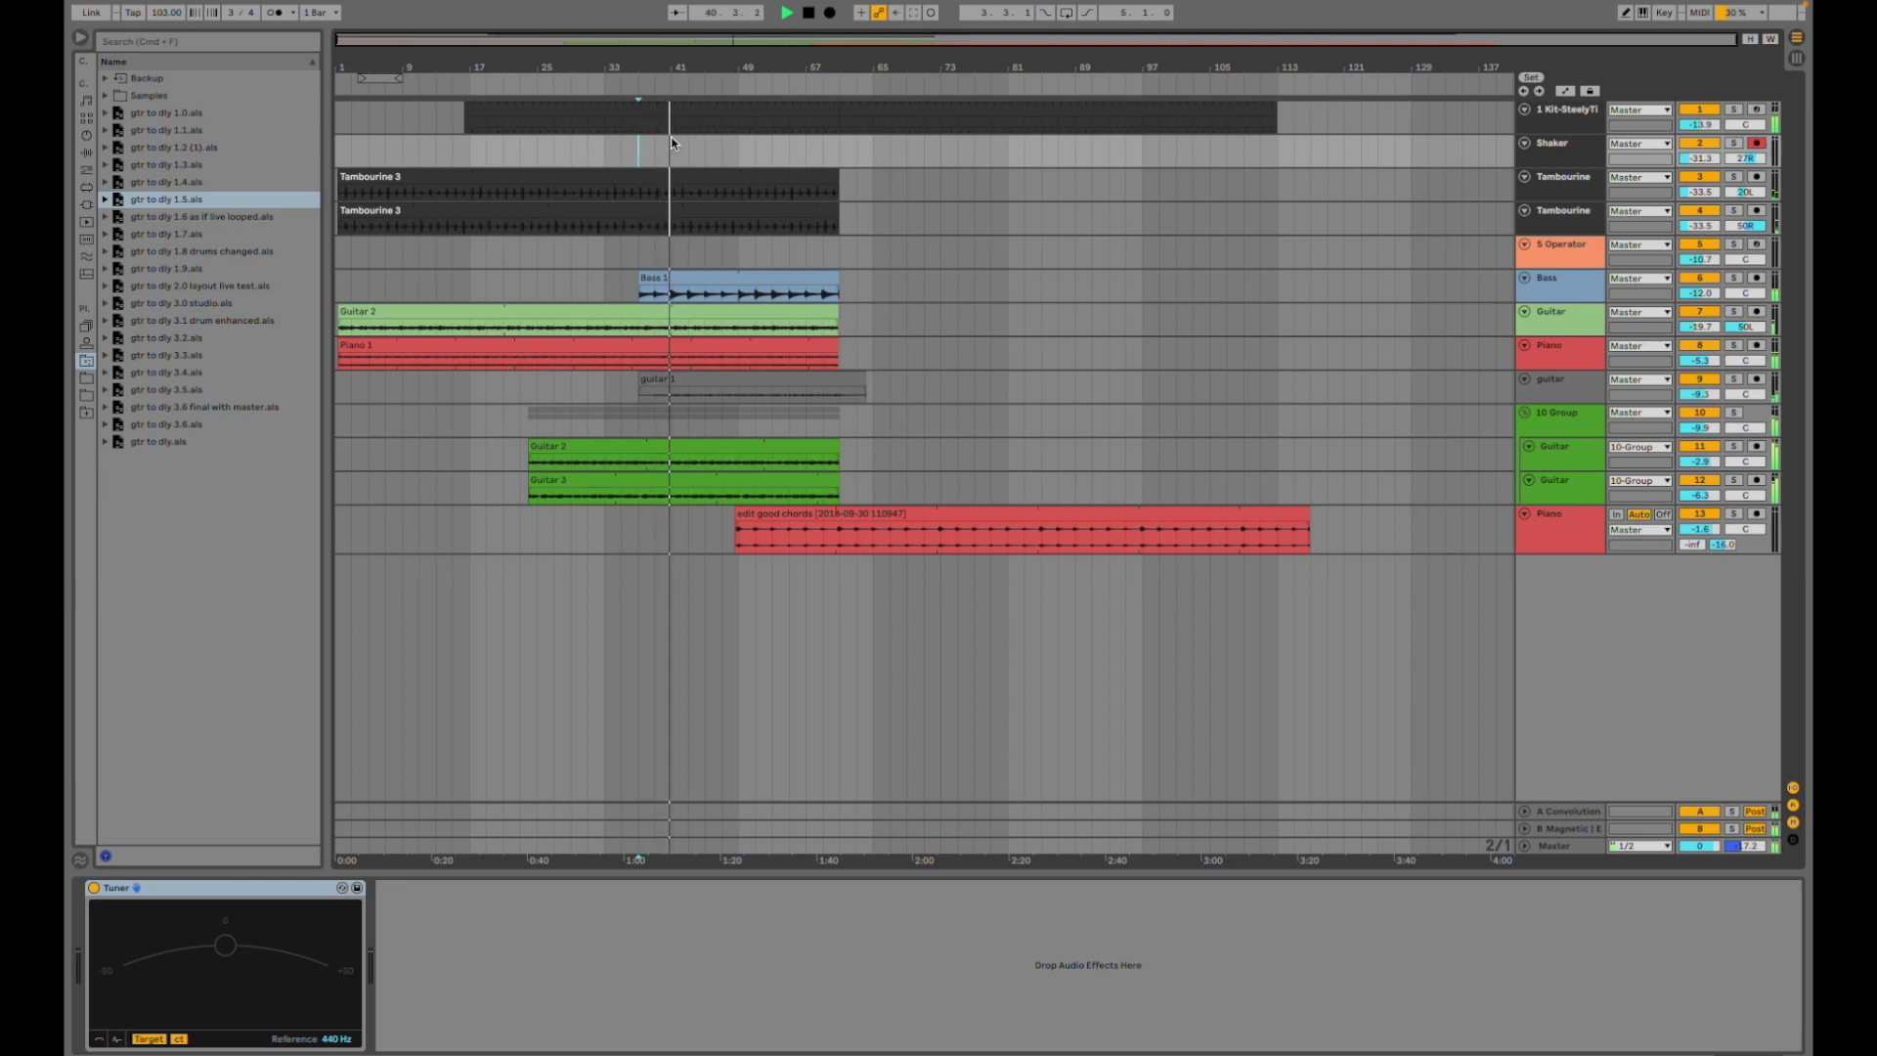
# - Raise the Kit-SteelyTight track's volume to -10.7 dB and replay the arrangement from bar 37
pyautogui.moveTo(1698, 125); pyautogui.dragTo(1697, 112)
pyautogui.press('space')
pyautogui.click(639, 125)
pyautogui.press('+')
pyautogui.press('+')
pyautogui.press('+')
pyautogui.press('+')
pyautogui.press('+')
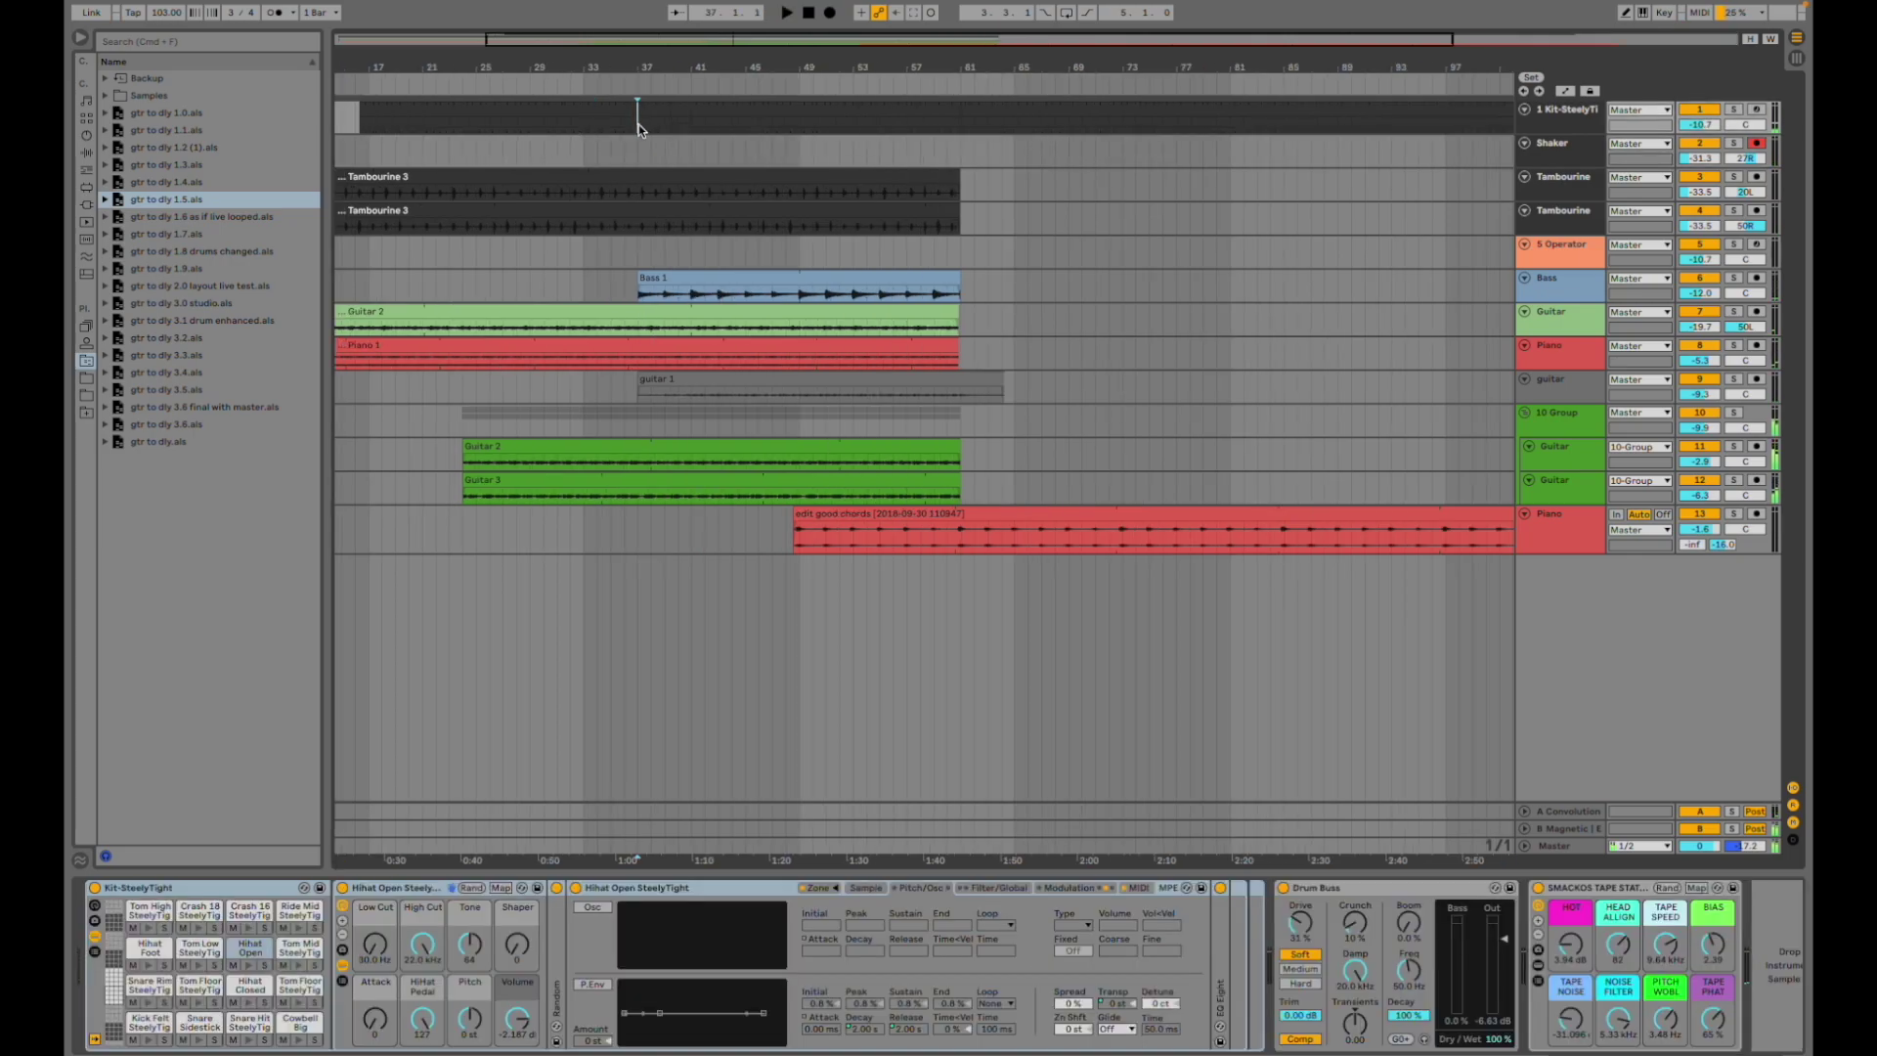
pyautogui.press('space')
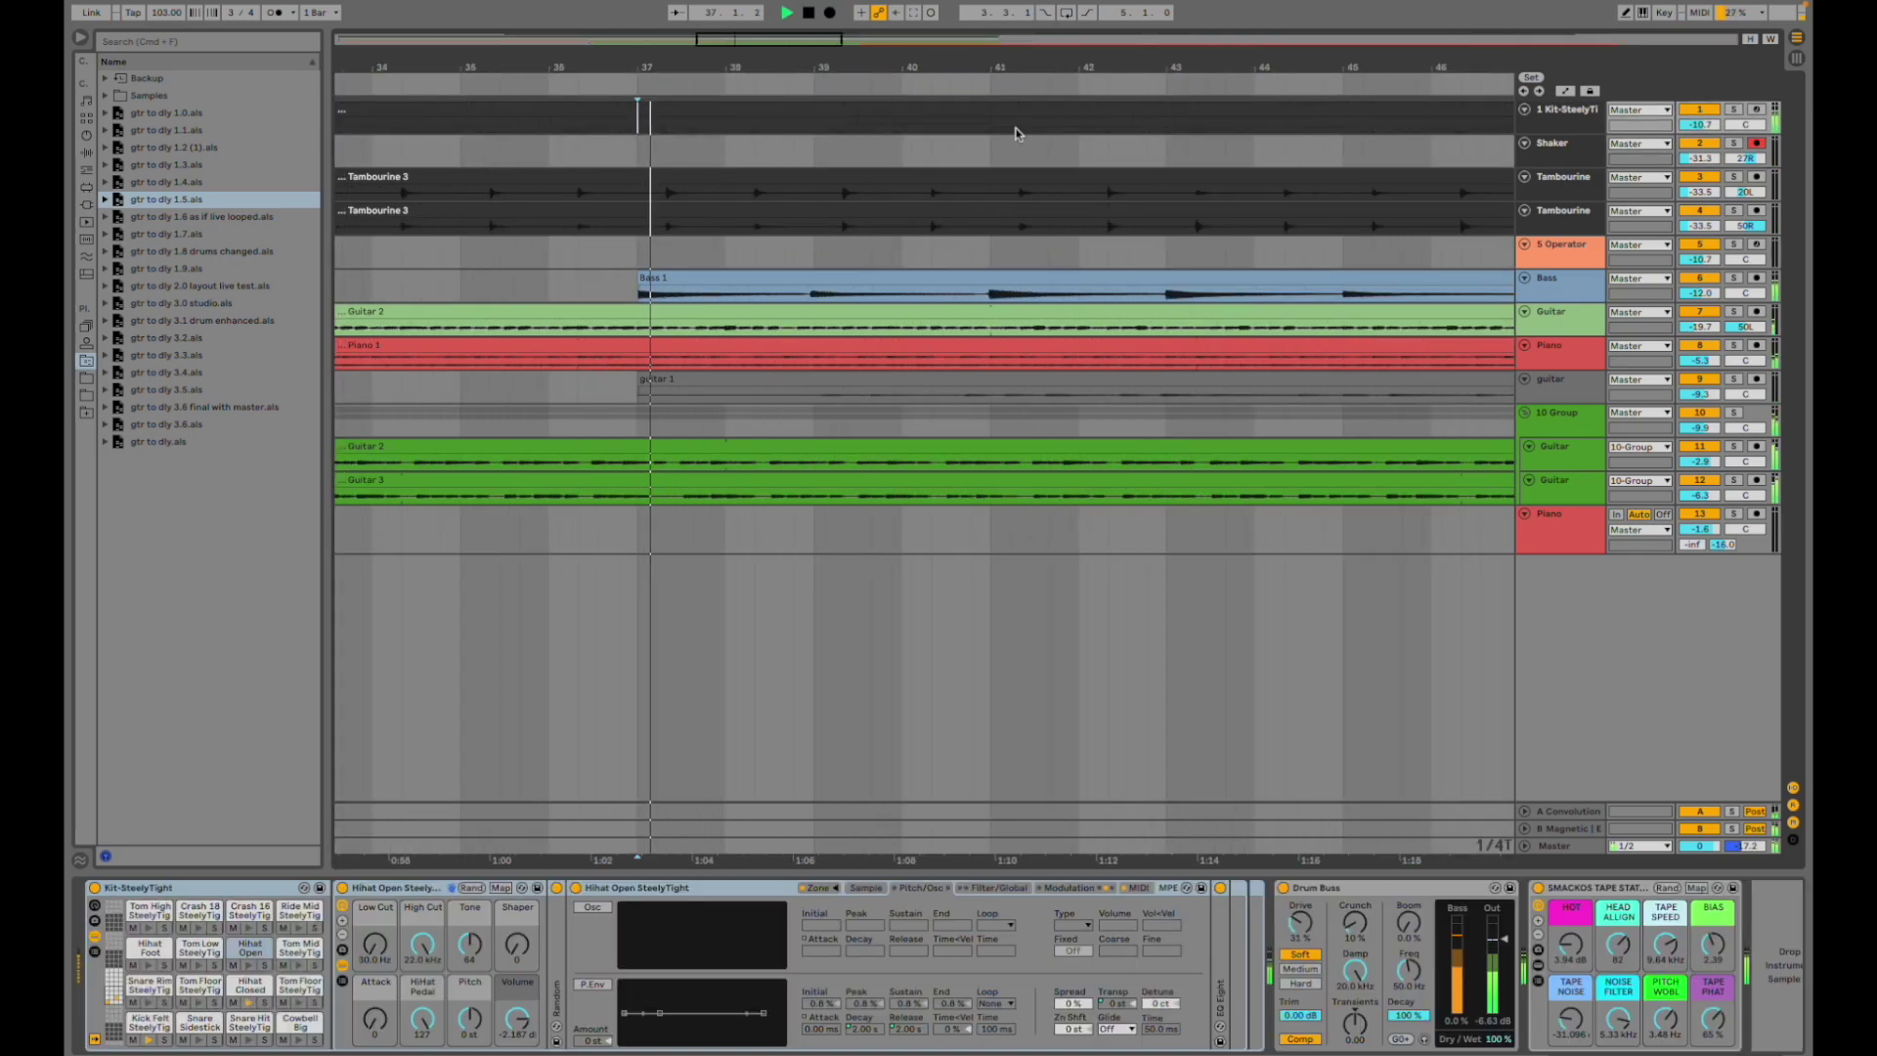
# - Examine the Kit-SteelyTight notes in the clips around bars 38 and 40, using an enlarged note editor
pyautogui.doubleClick(929, 110)
pyautogui.scroll(-5, 740, 885)
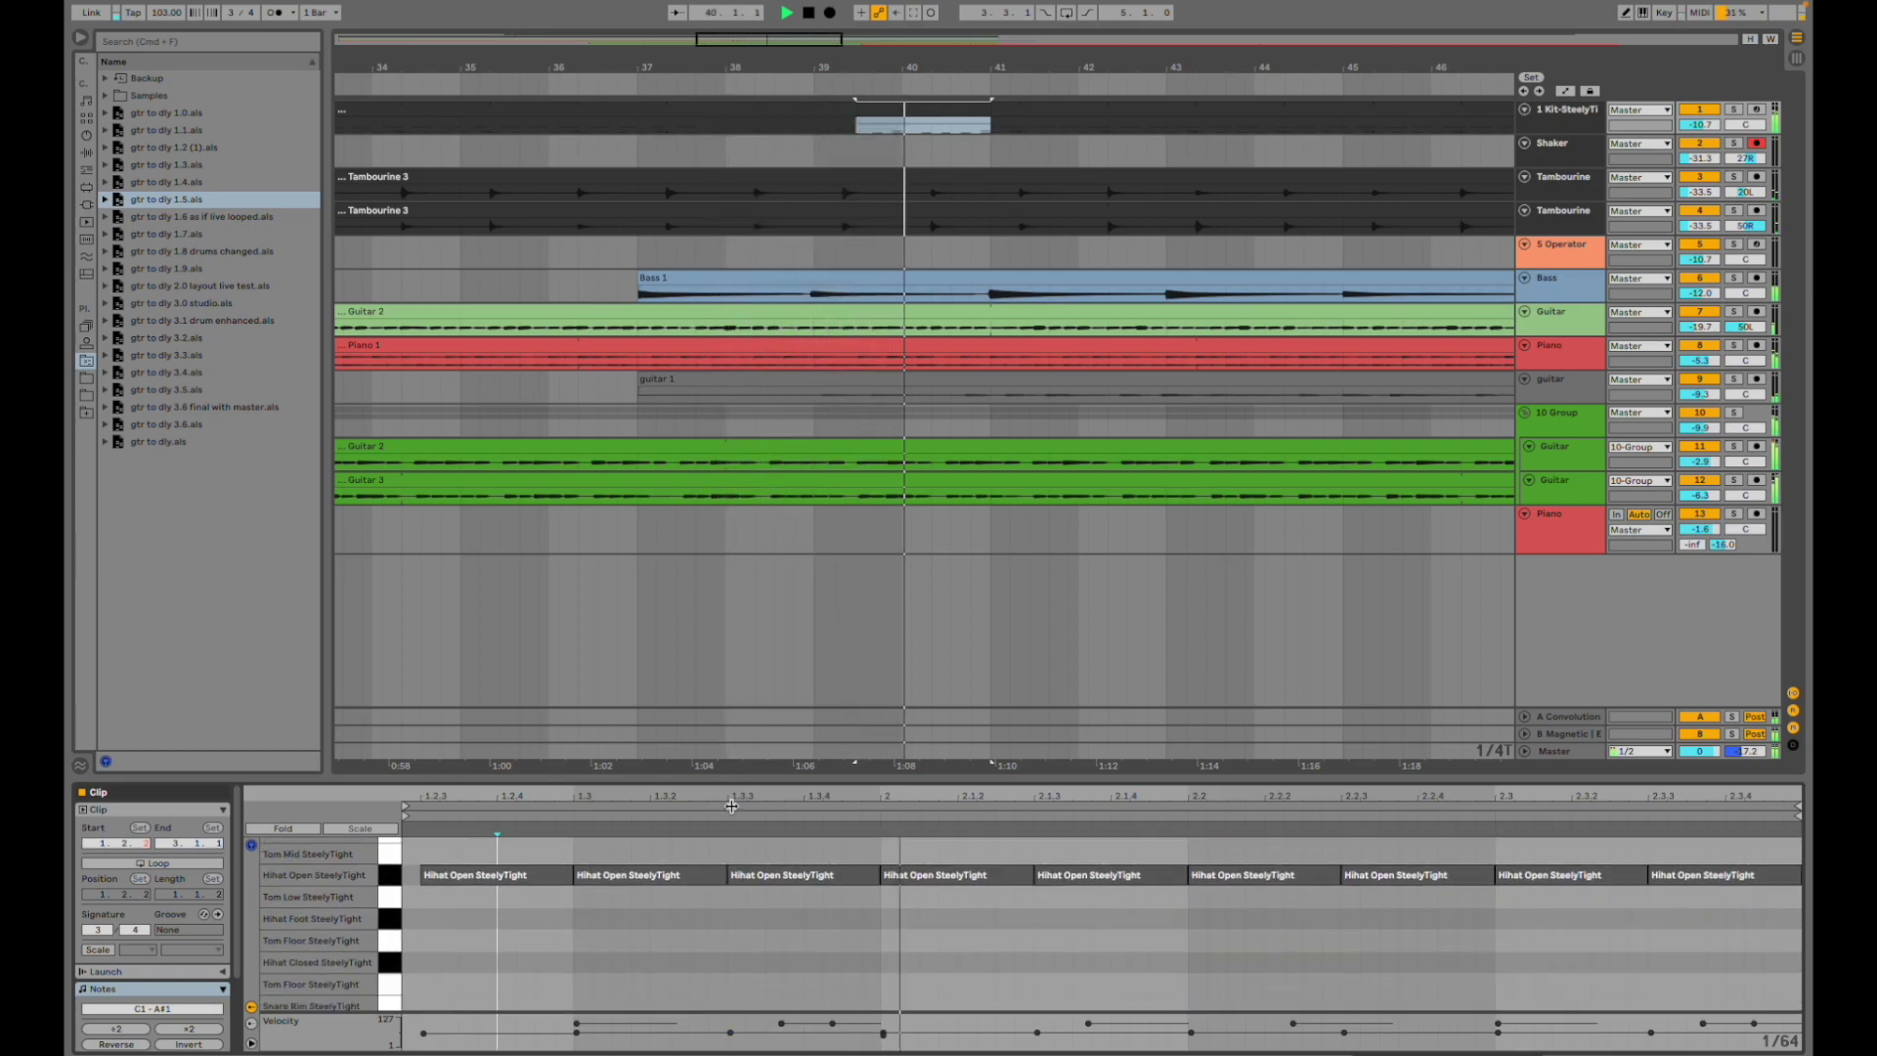
pyautogui.moveTo(724, 777); pyautogui.dragTo(722, 453)
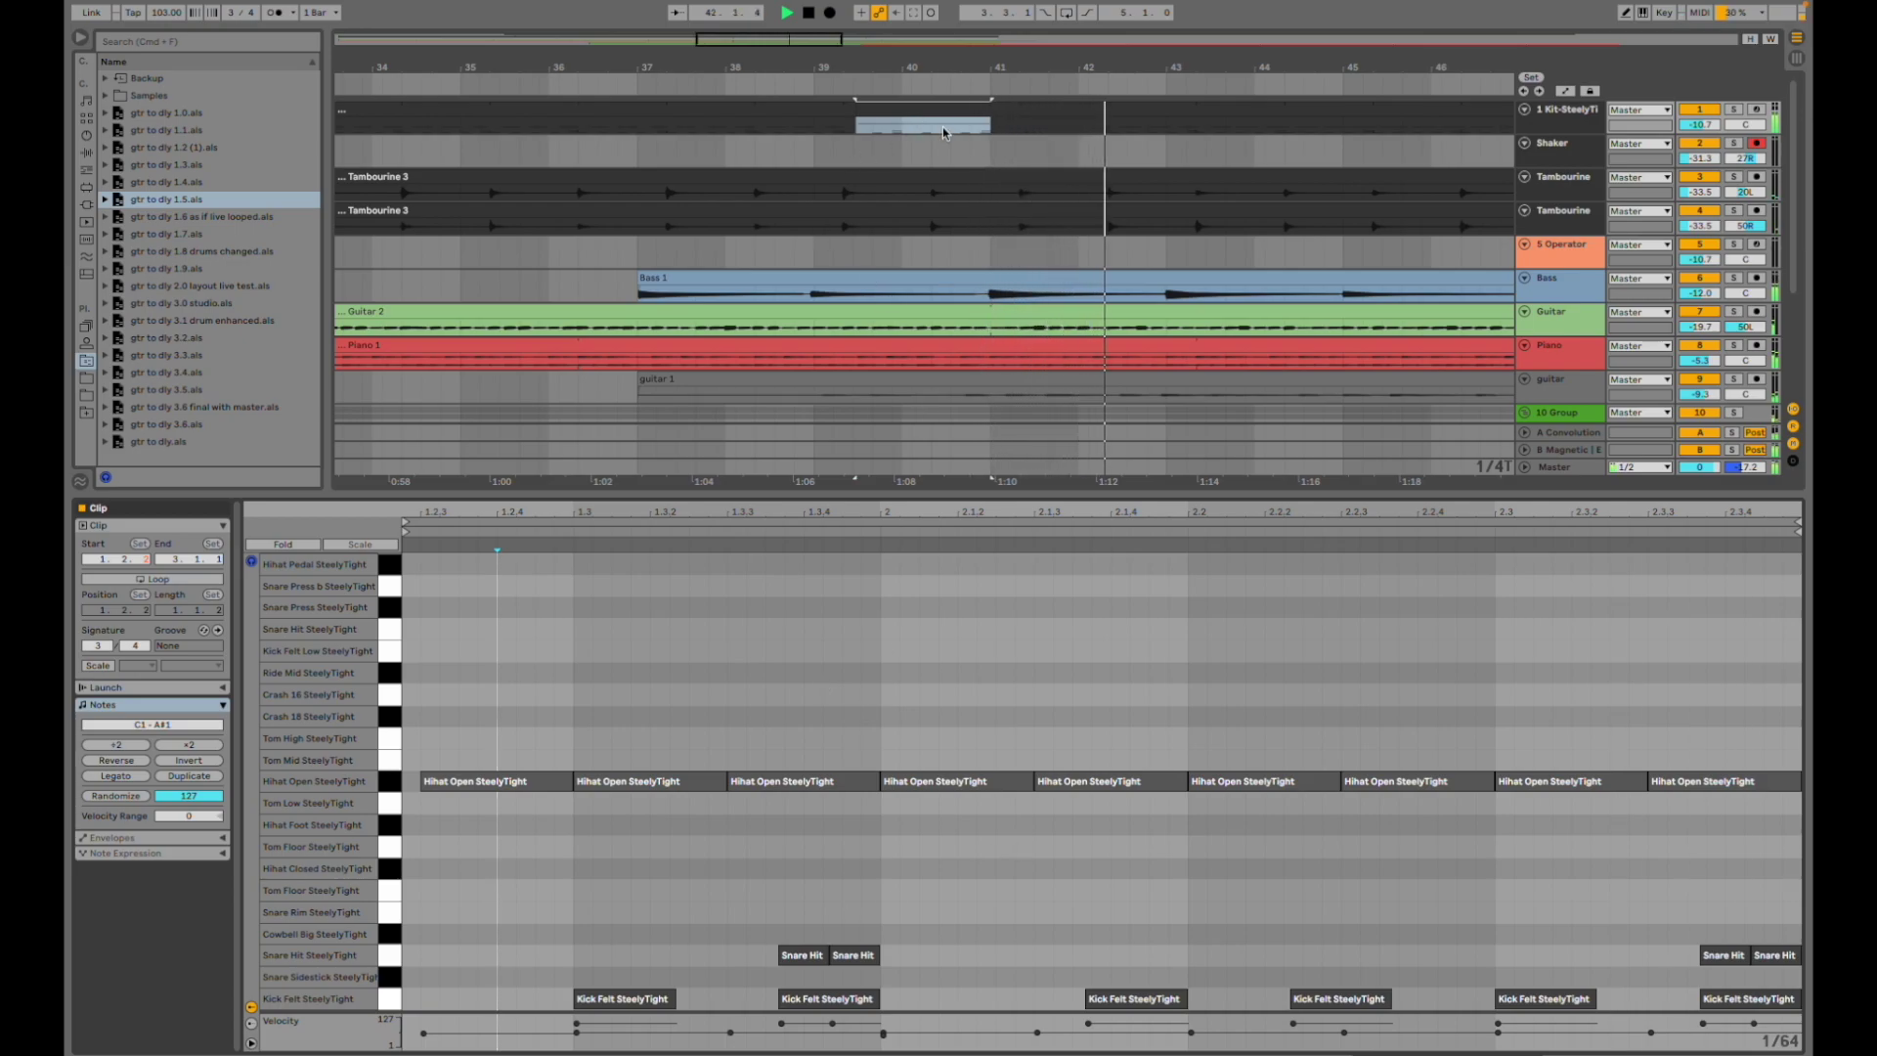
pyautogui.click(794, 125)
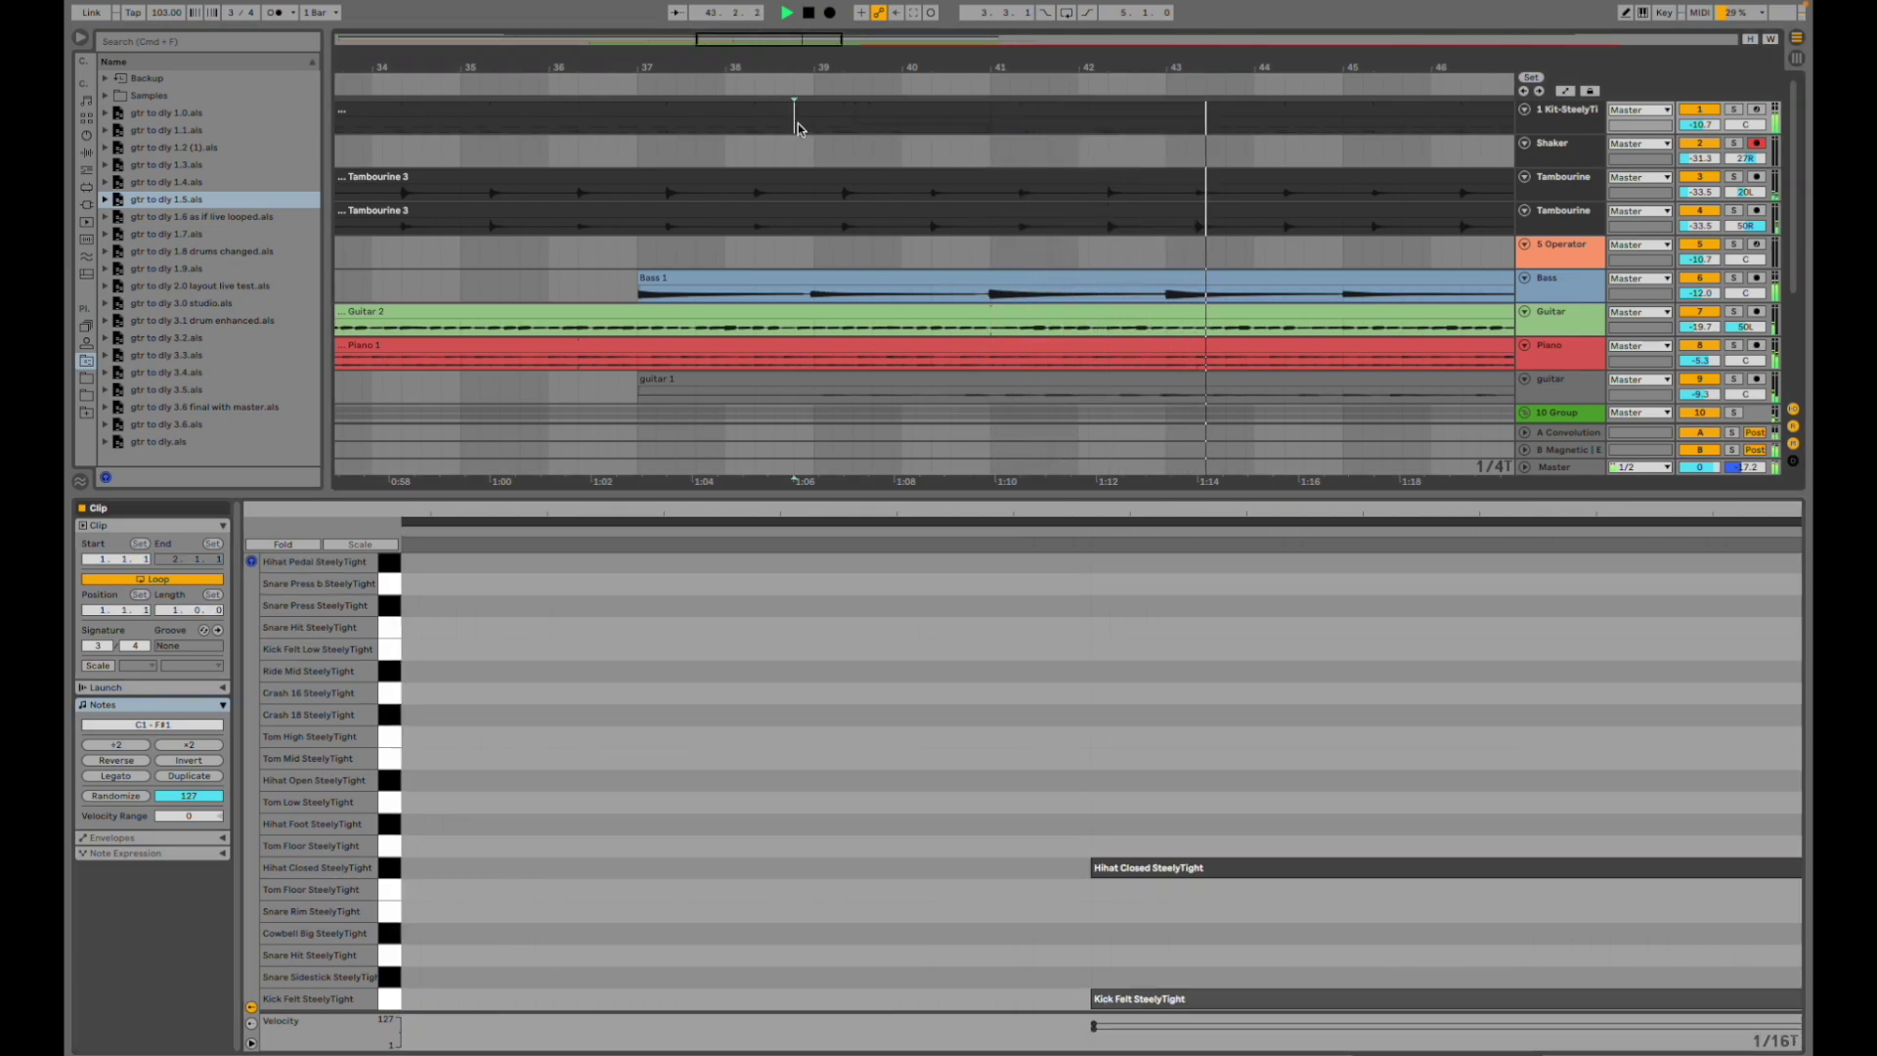
pyautogui.press('-')
pyautogui.press('-')
pyautogui.press('-')
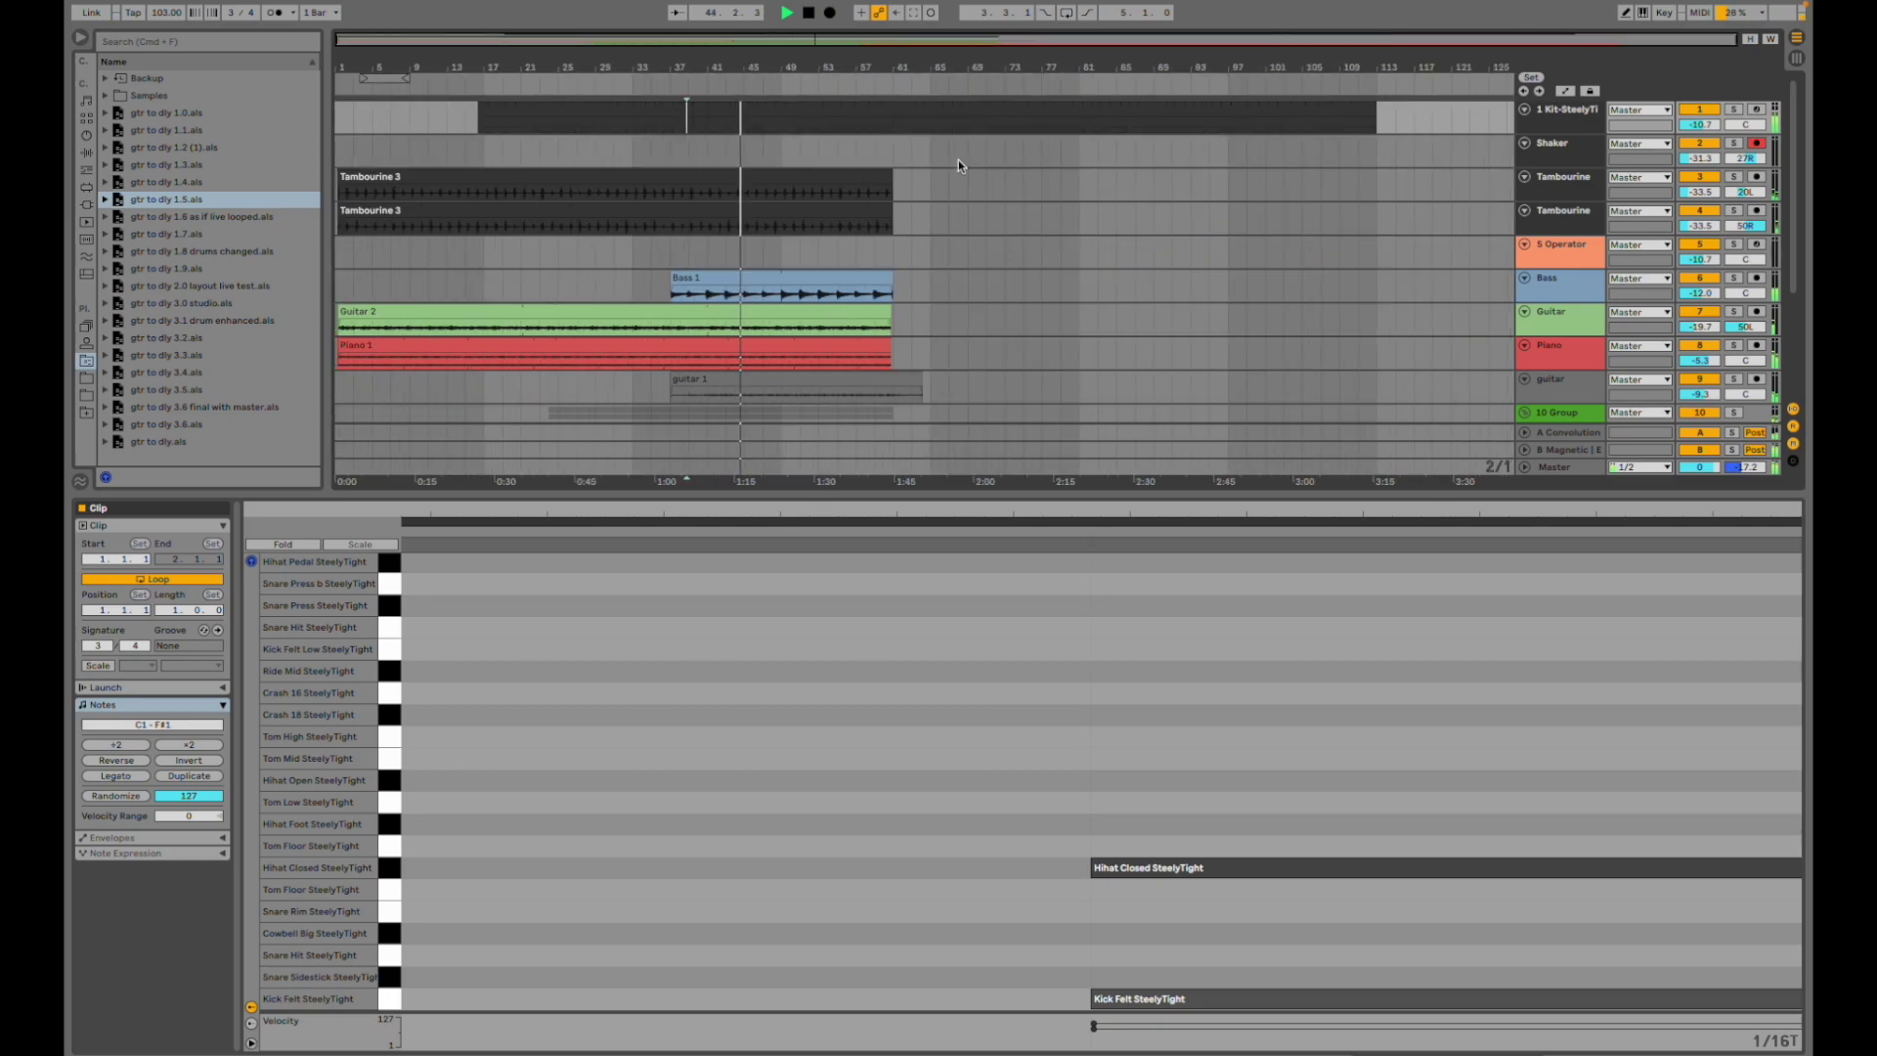
# - Open the gtr to diy 1.6 as if live looped set without saving the 1.5 changes, and play from bar 3
pyautogui.doubleClick(225, 219)
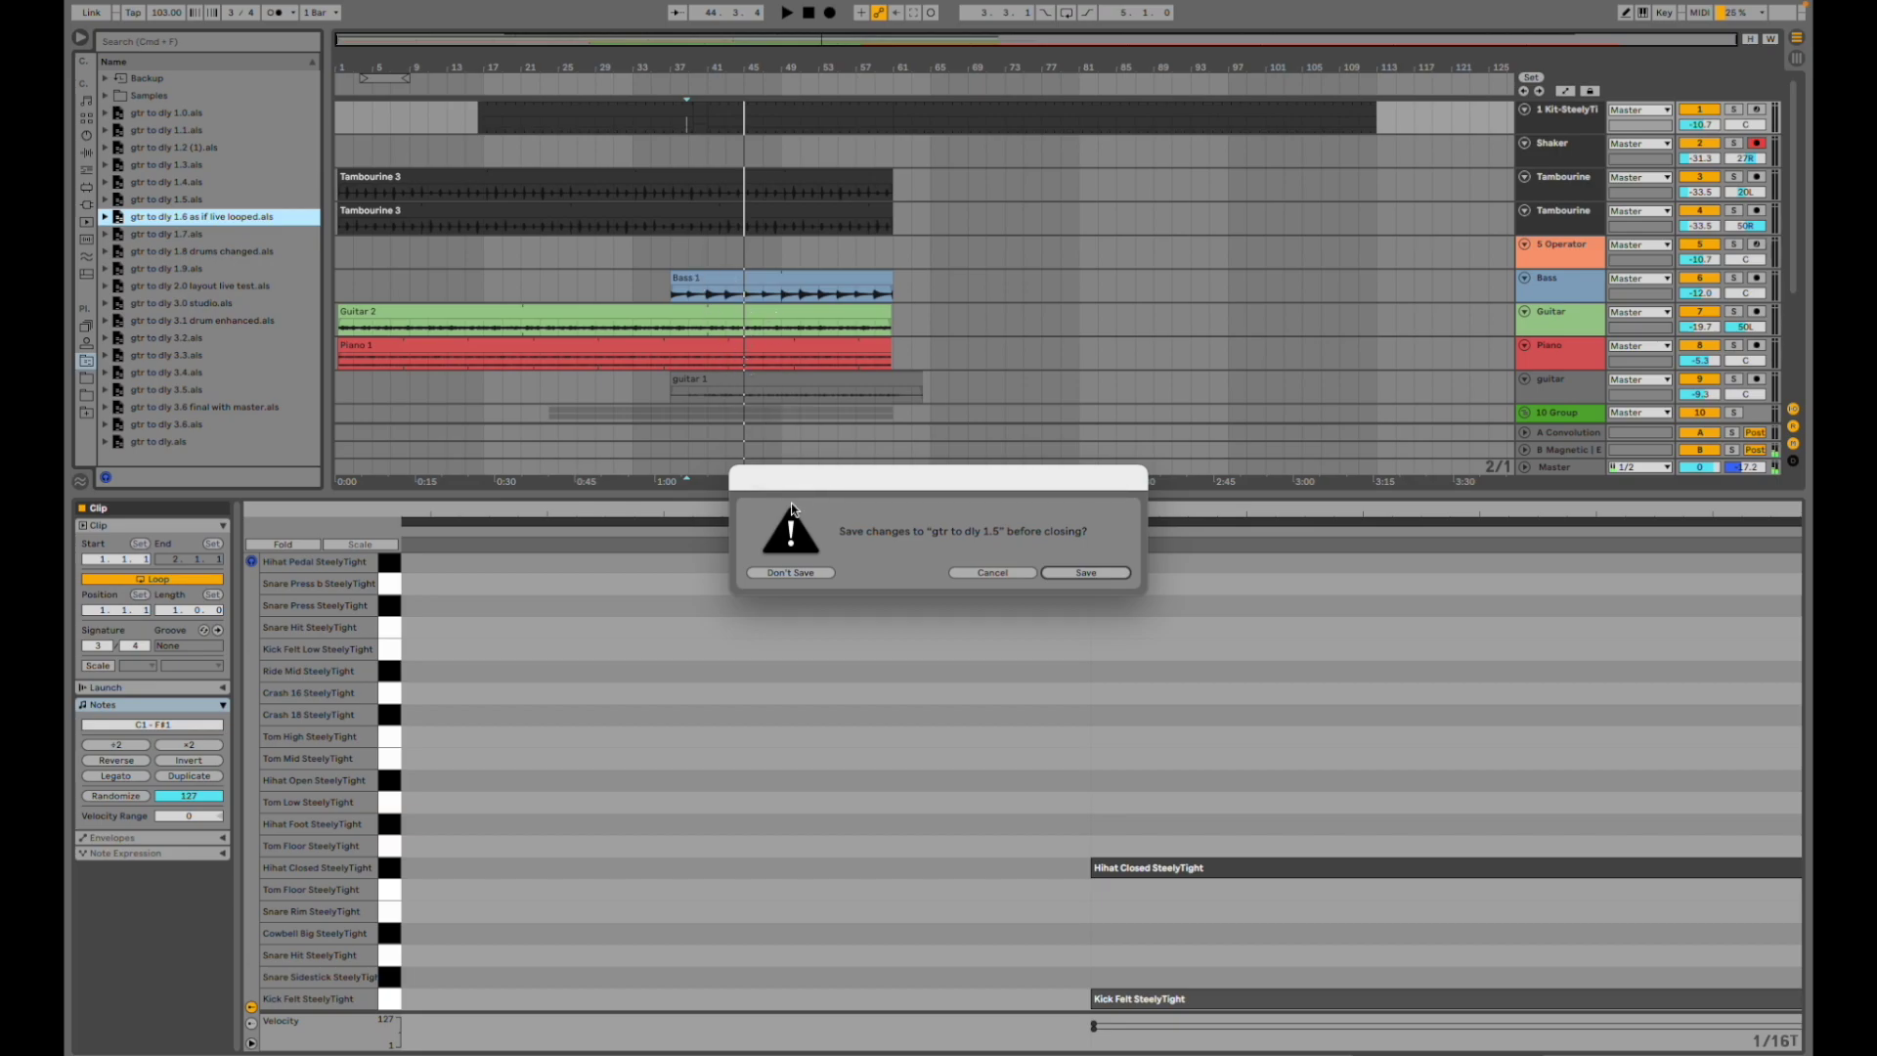
pyautogui.click(791, 573)
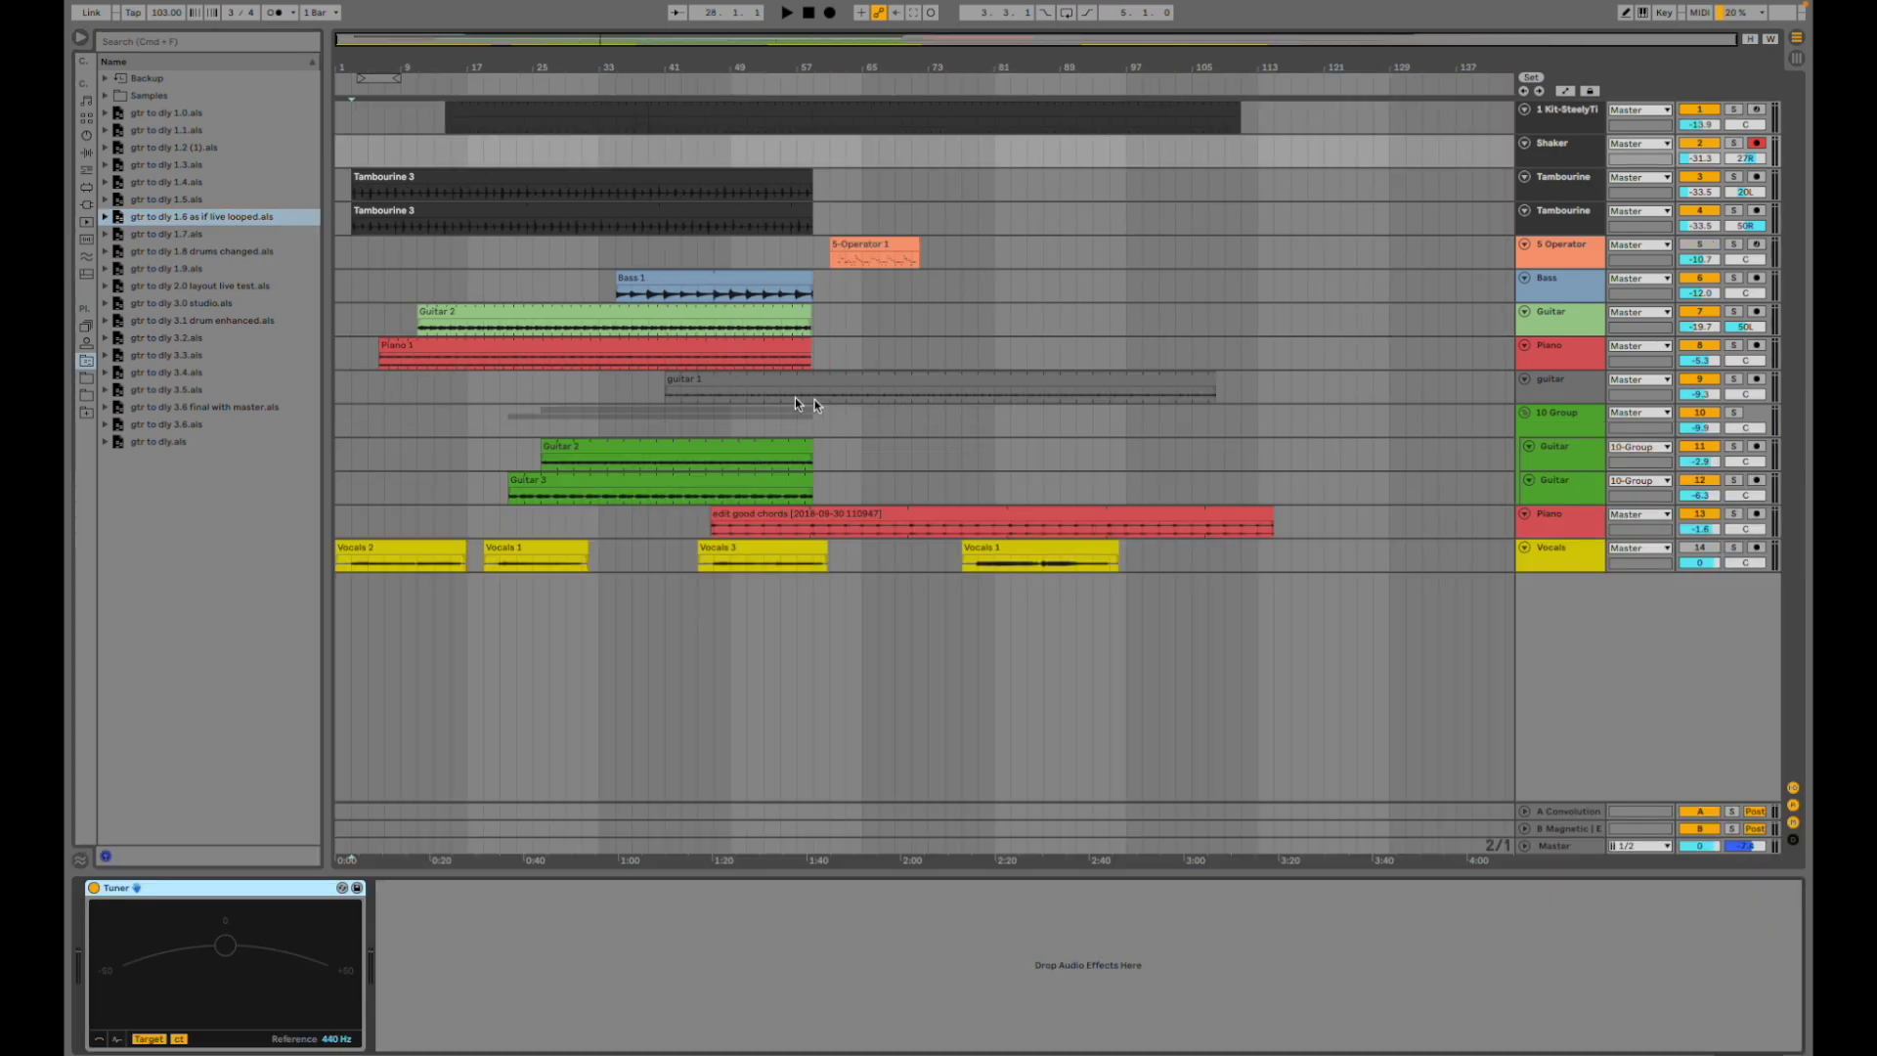
pyautogui.click(354, 559)
pyautogui.press('space')
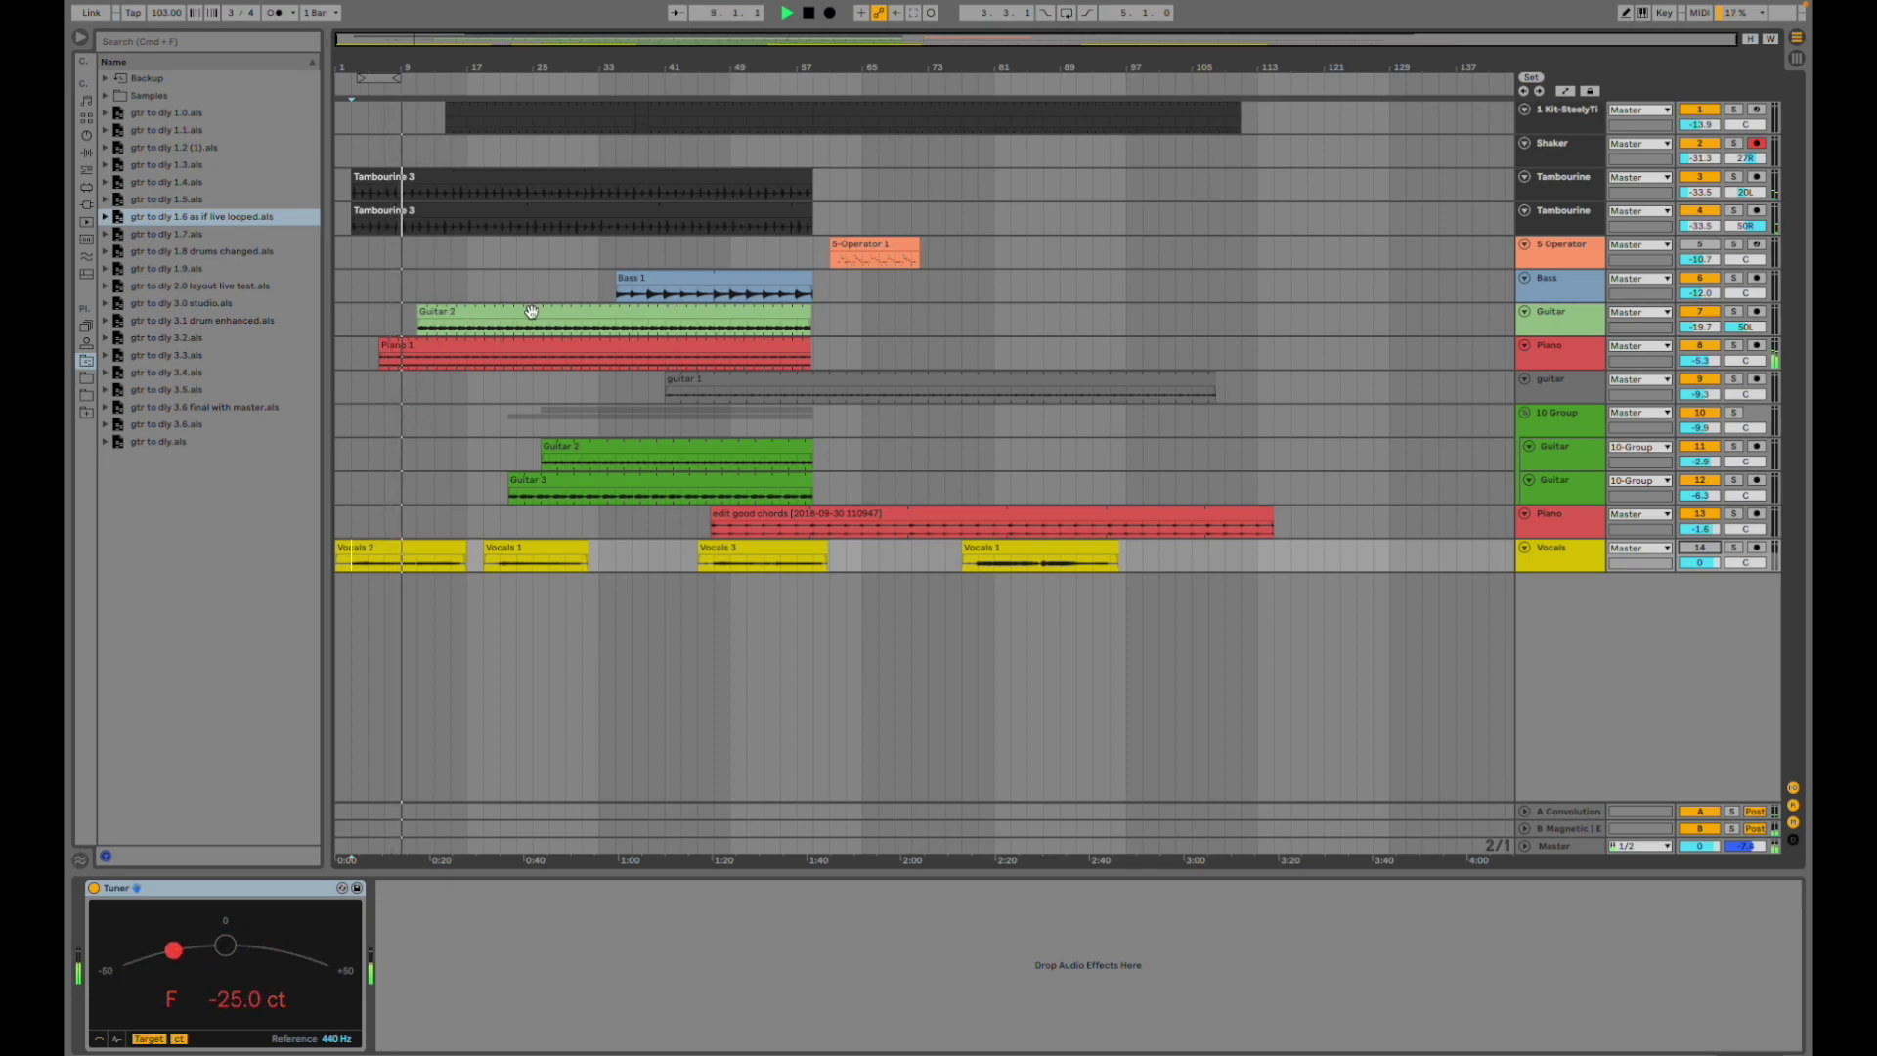
# - Replay from the Tambourine entry at bar 3, and continue listening from the Guitar 2 clip's entry on the light green Guitar track
pyautogui.click(370, 388)
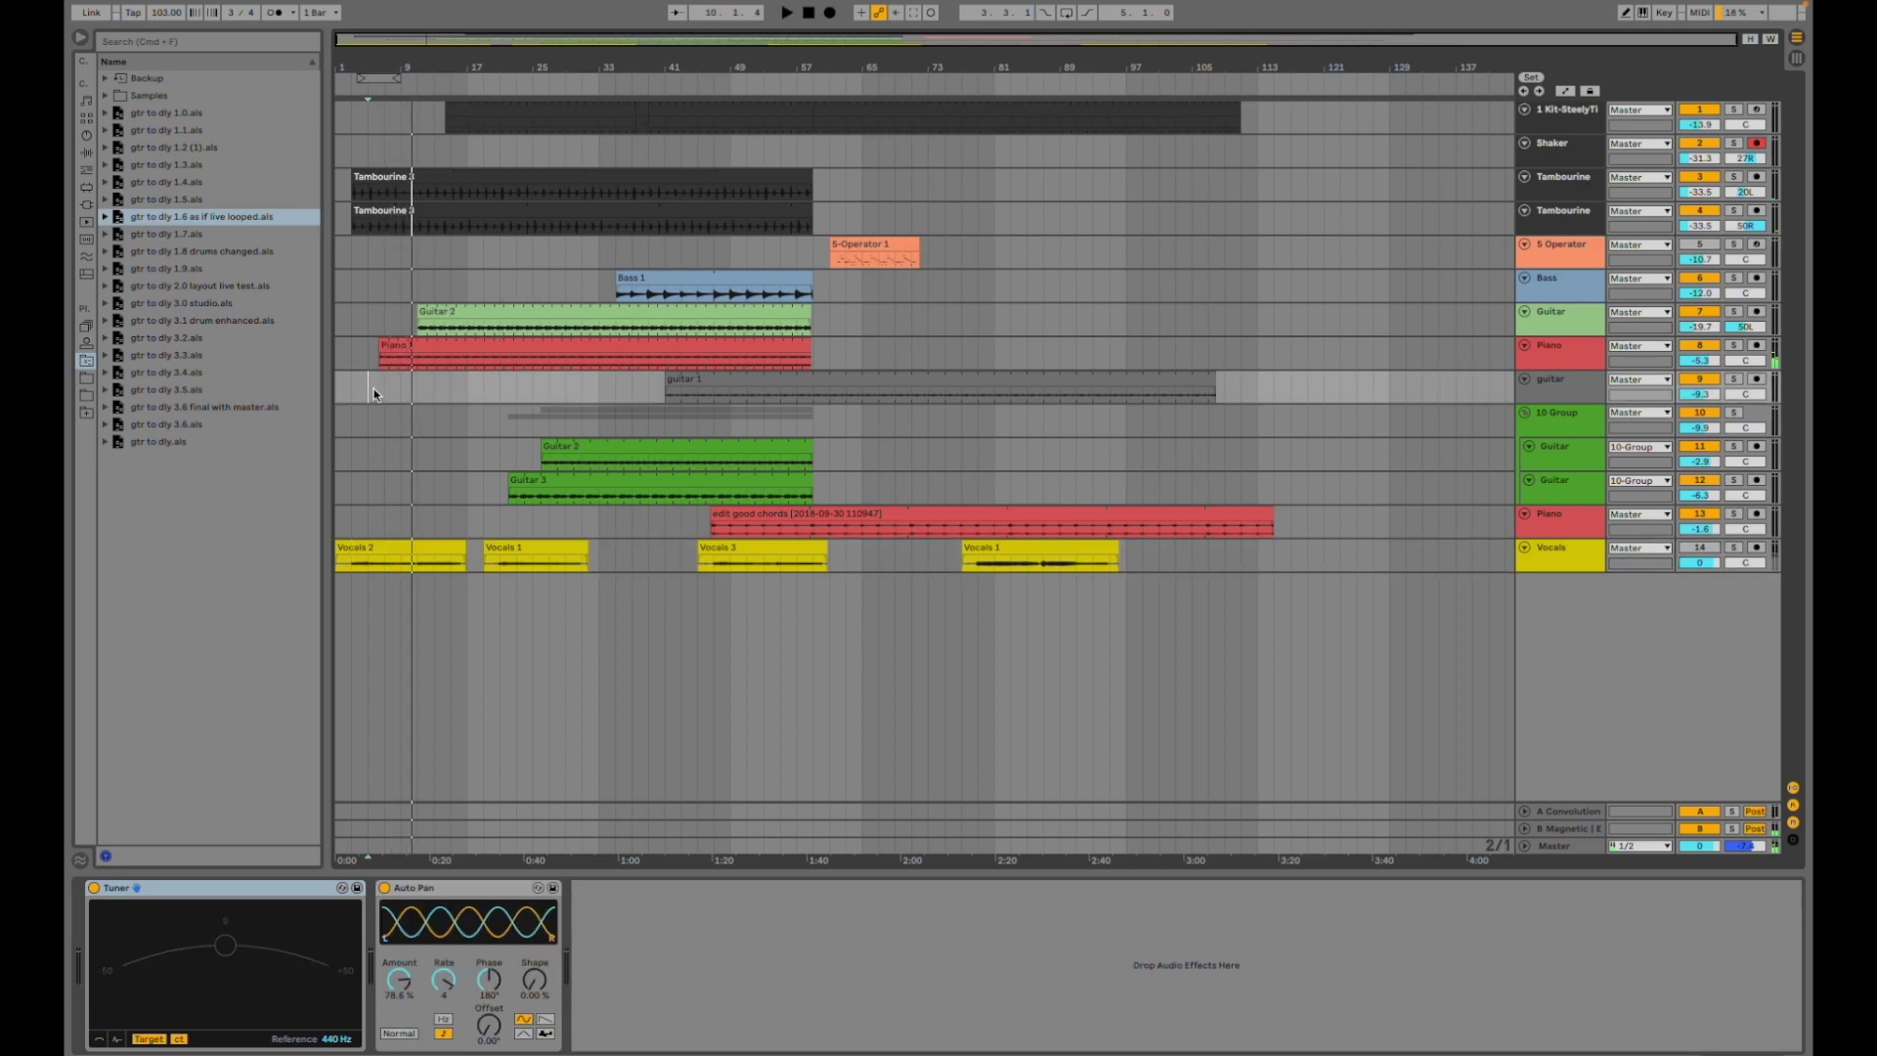
pyautogui.click(351, 258)
pyautogui.press('+')
pyautogui.hscroll(-1, 544, 369)
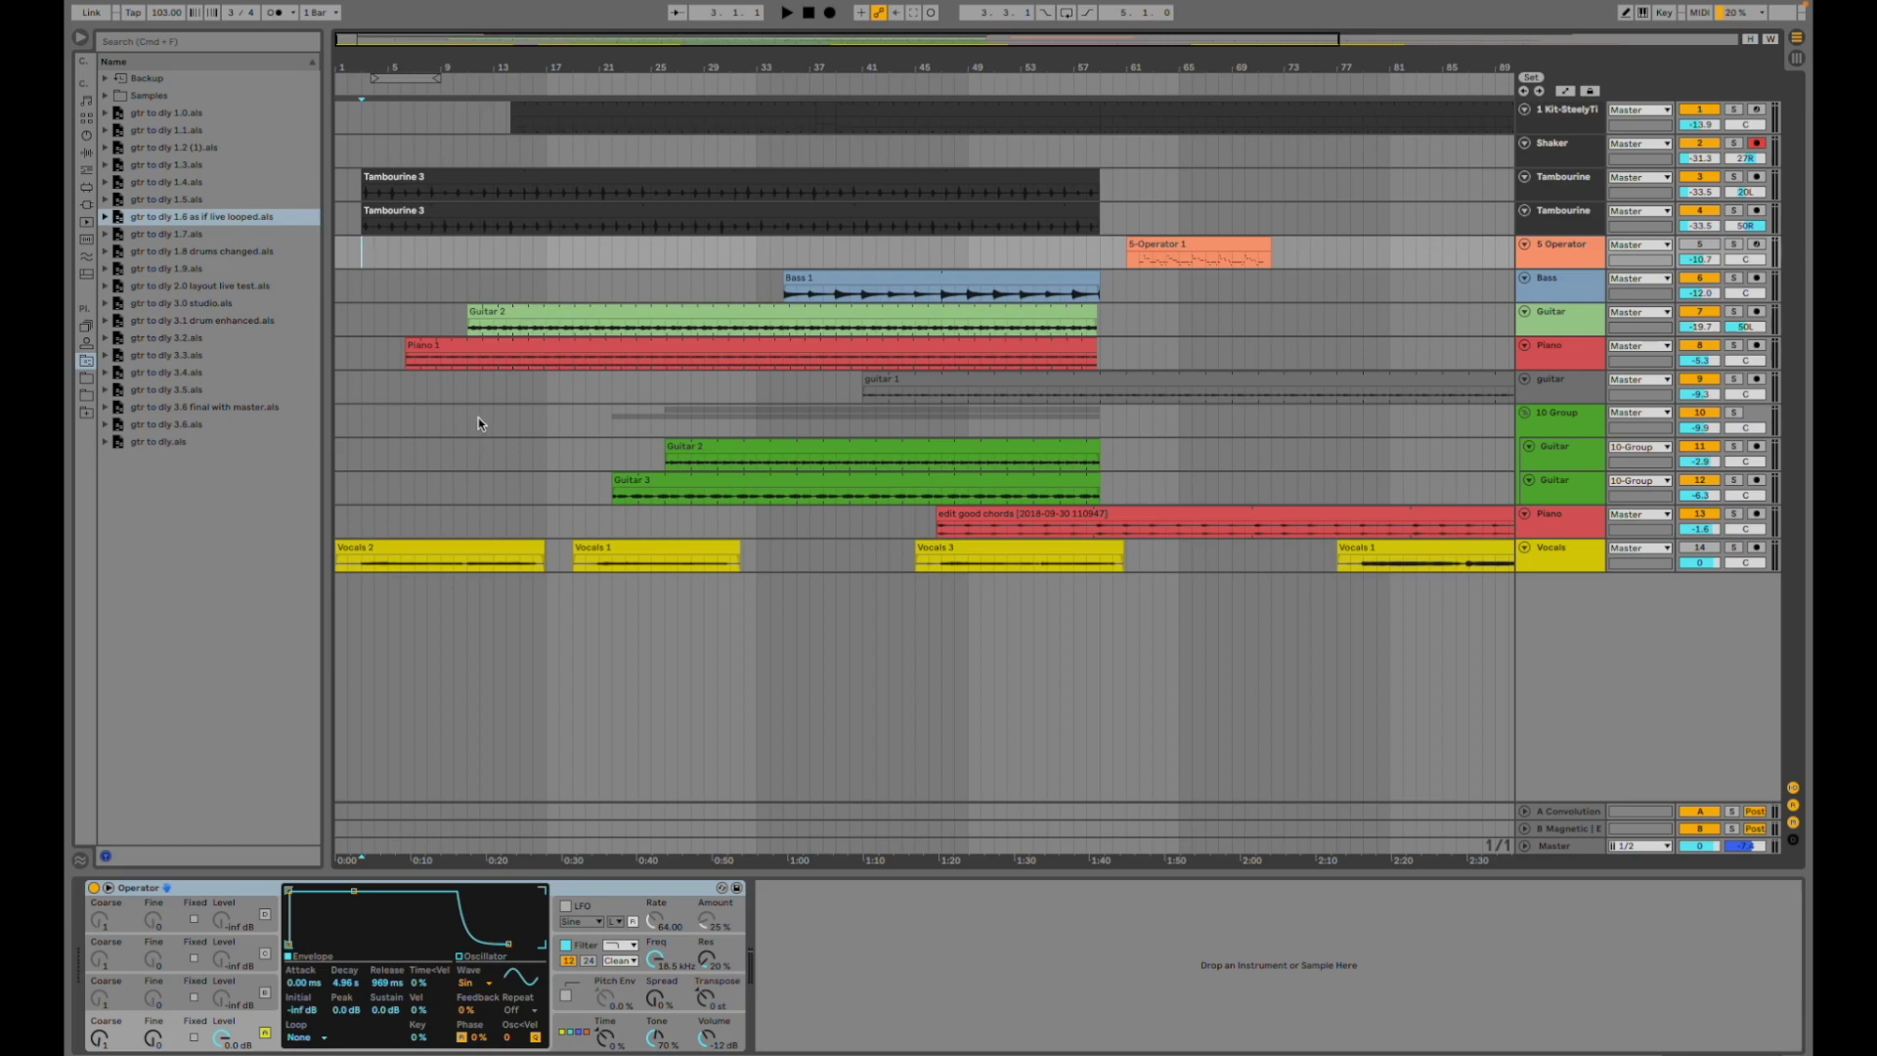
pyautogui.press('space')
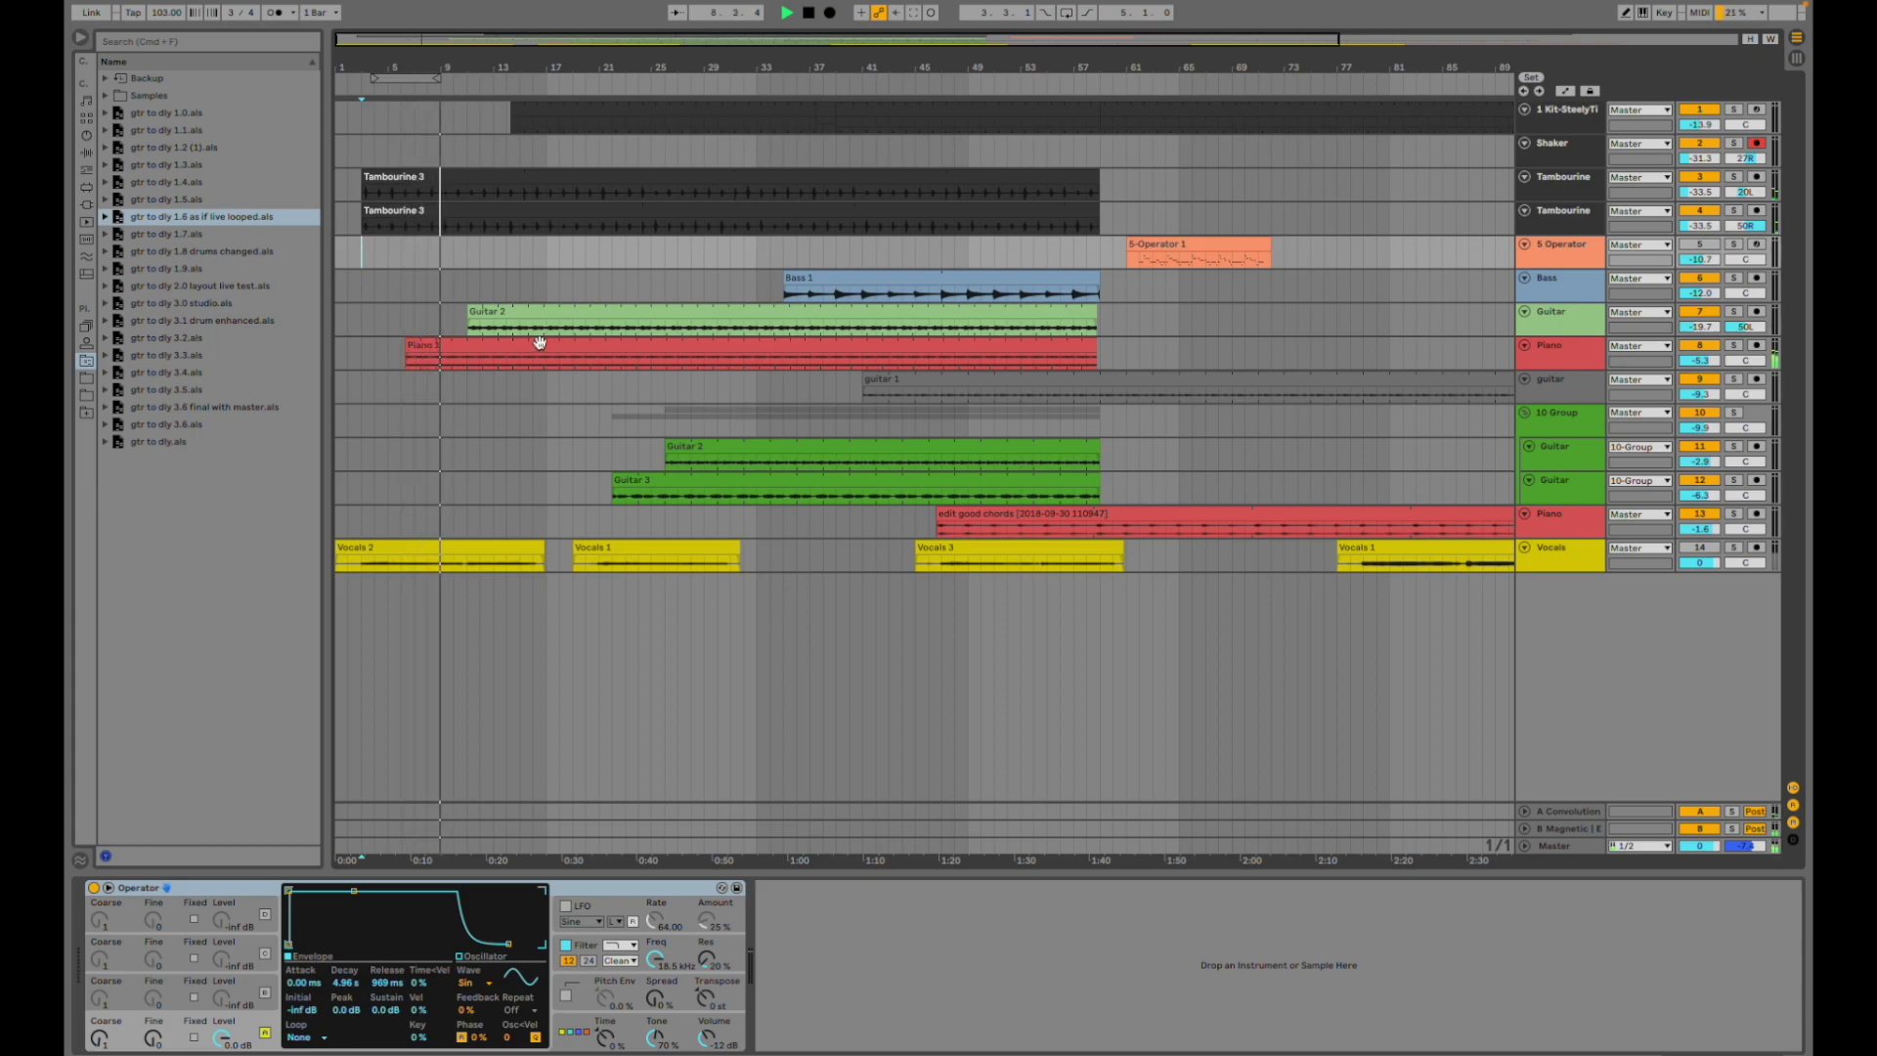
pyautogui.click(466, 330)
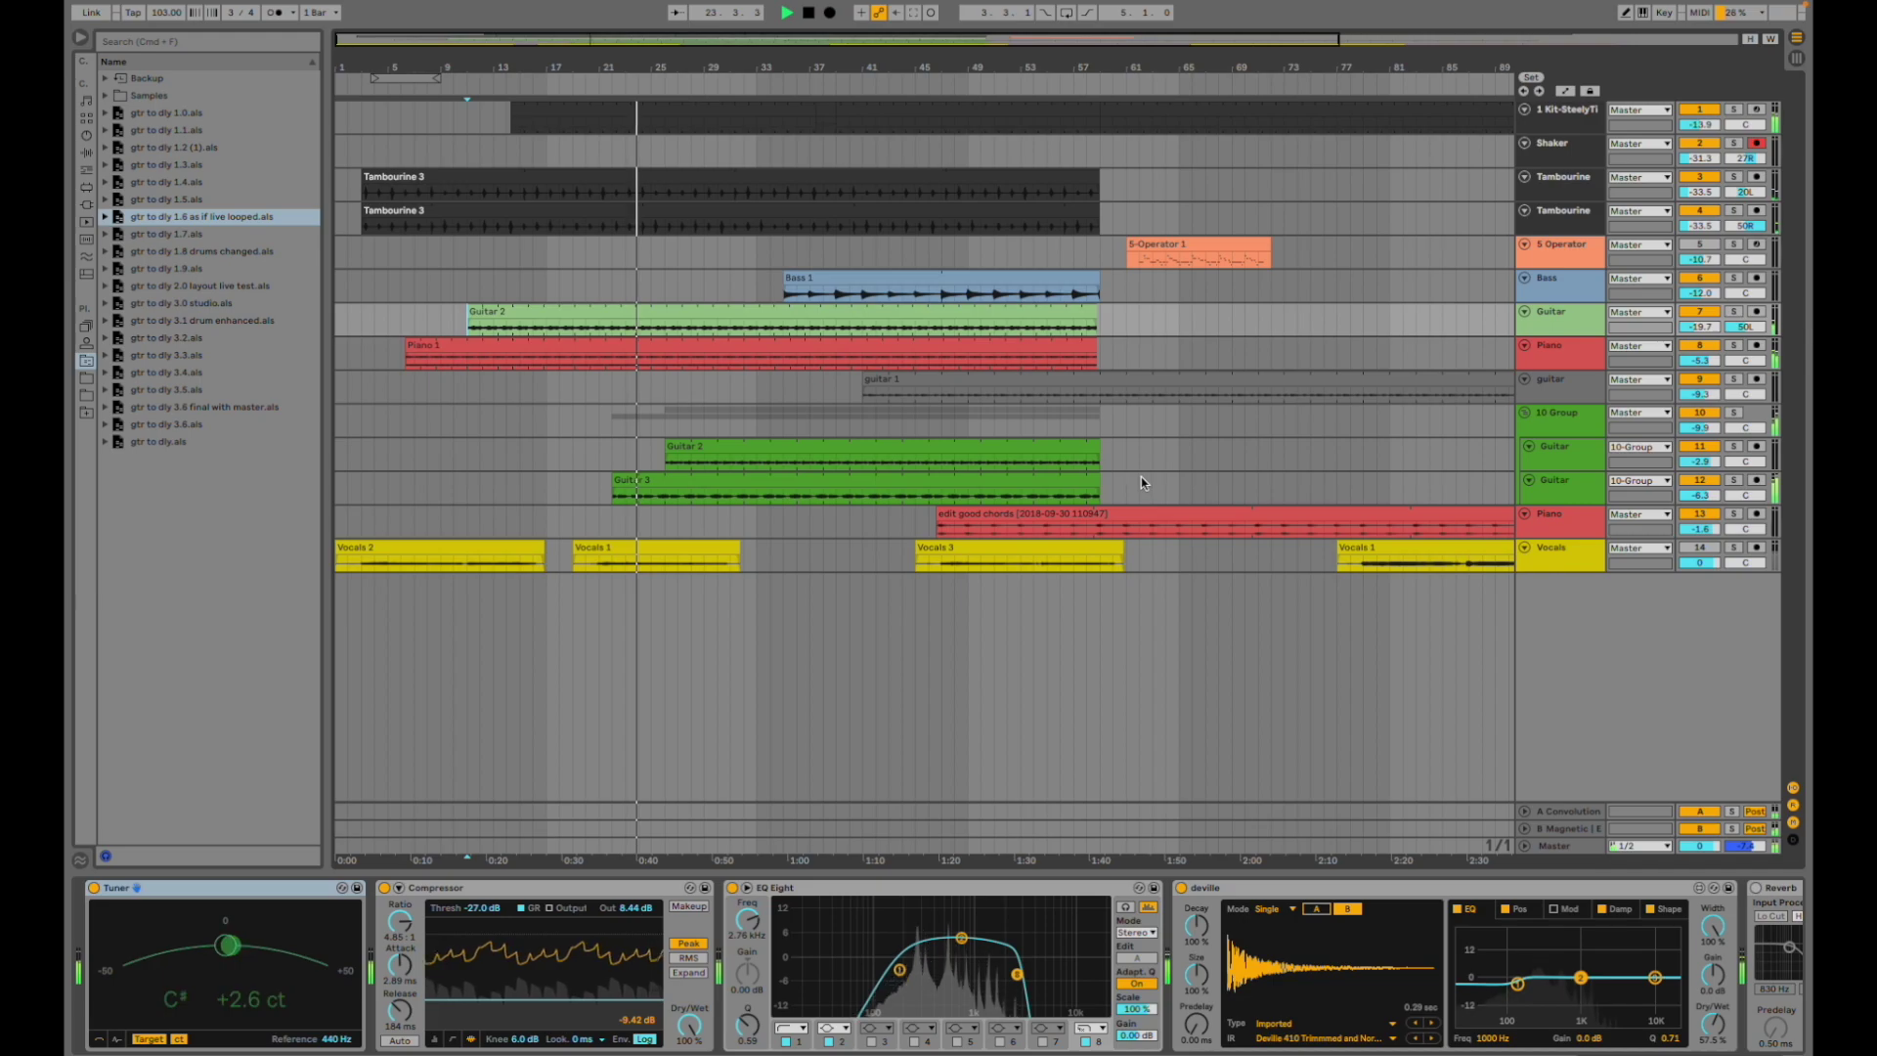
# - Check the devices of the two 10 Group guitar tracks while listening to their Guitar 3 and Guitar 2 clips
pyautogui.click(855, 483)
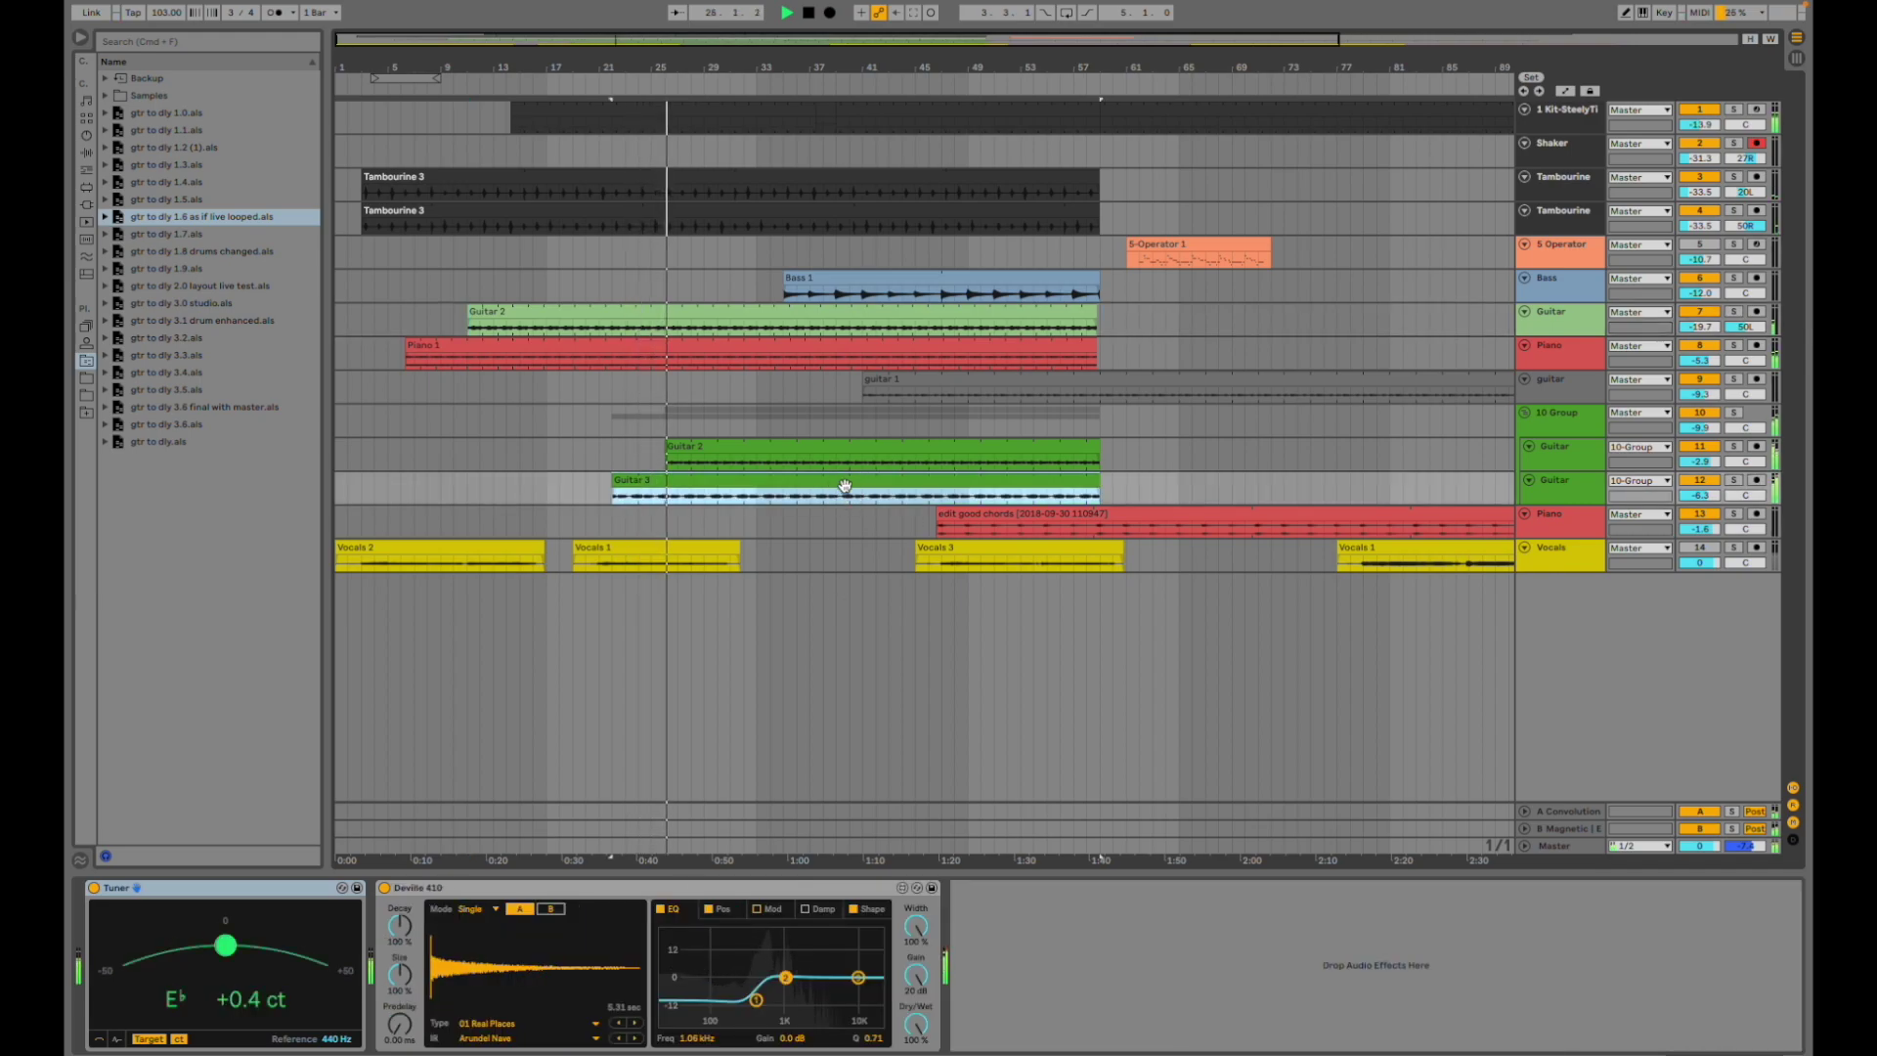
pyautogui.click(663, 460)
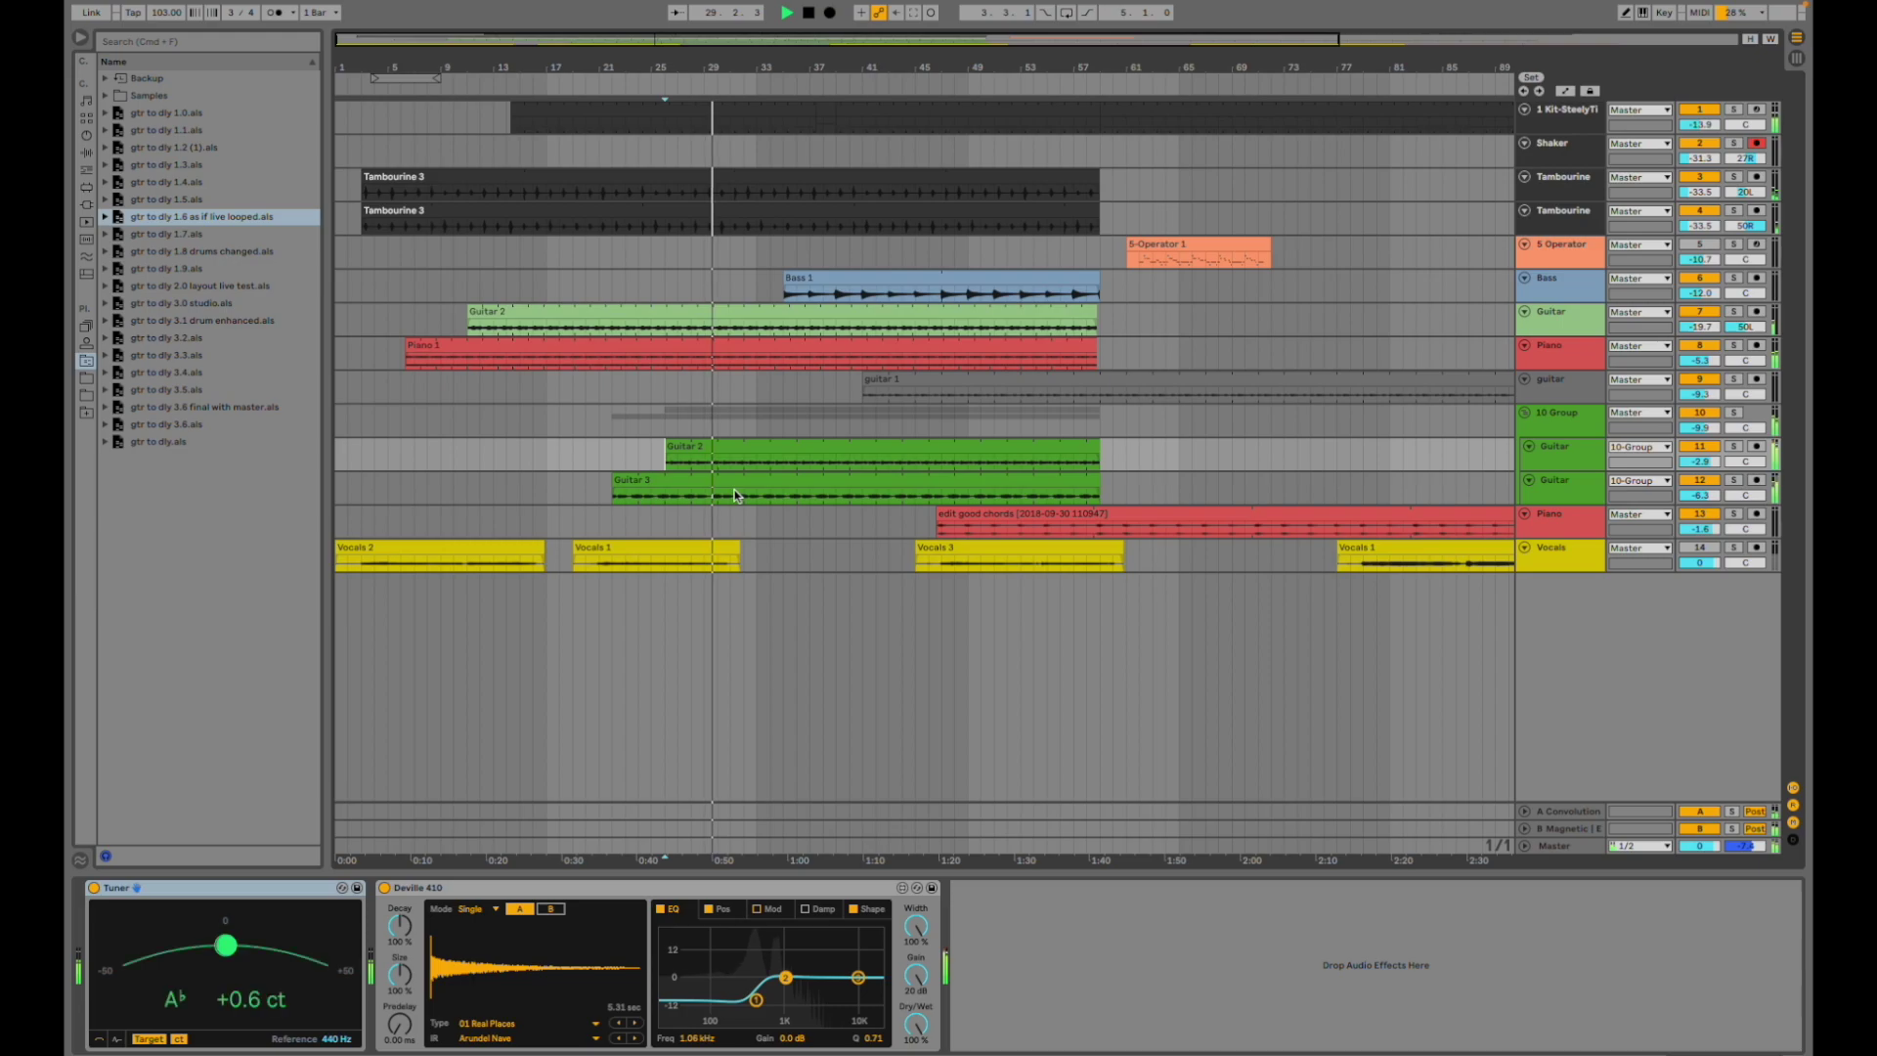
pyautogui.click(747, 448)
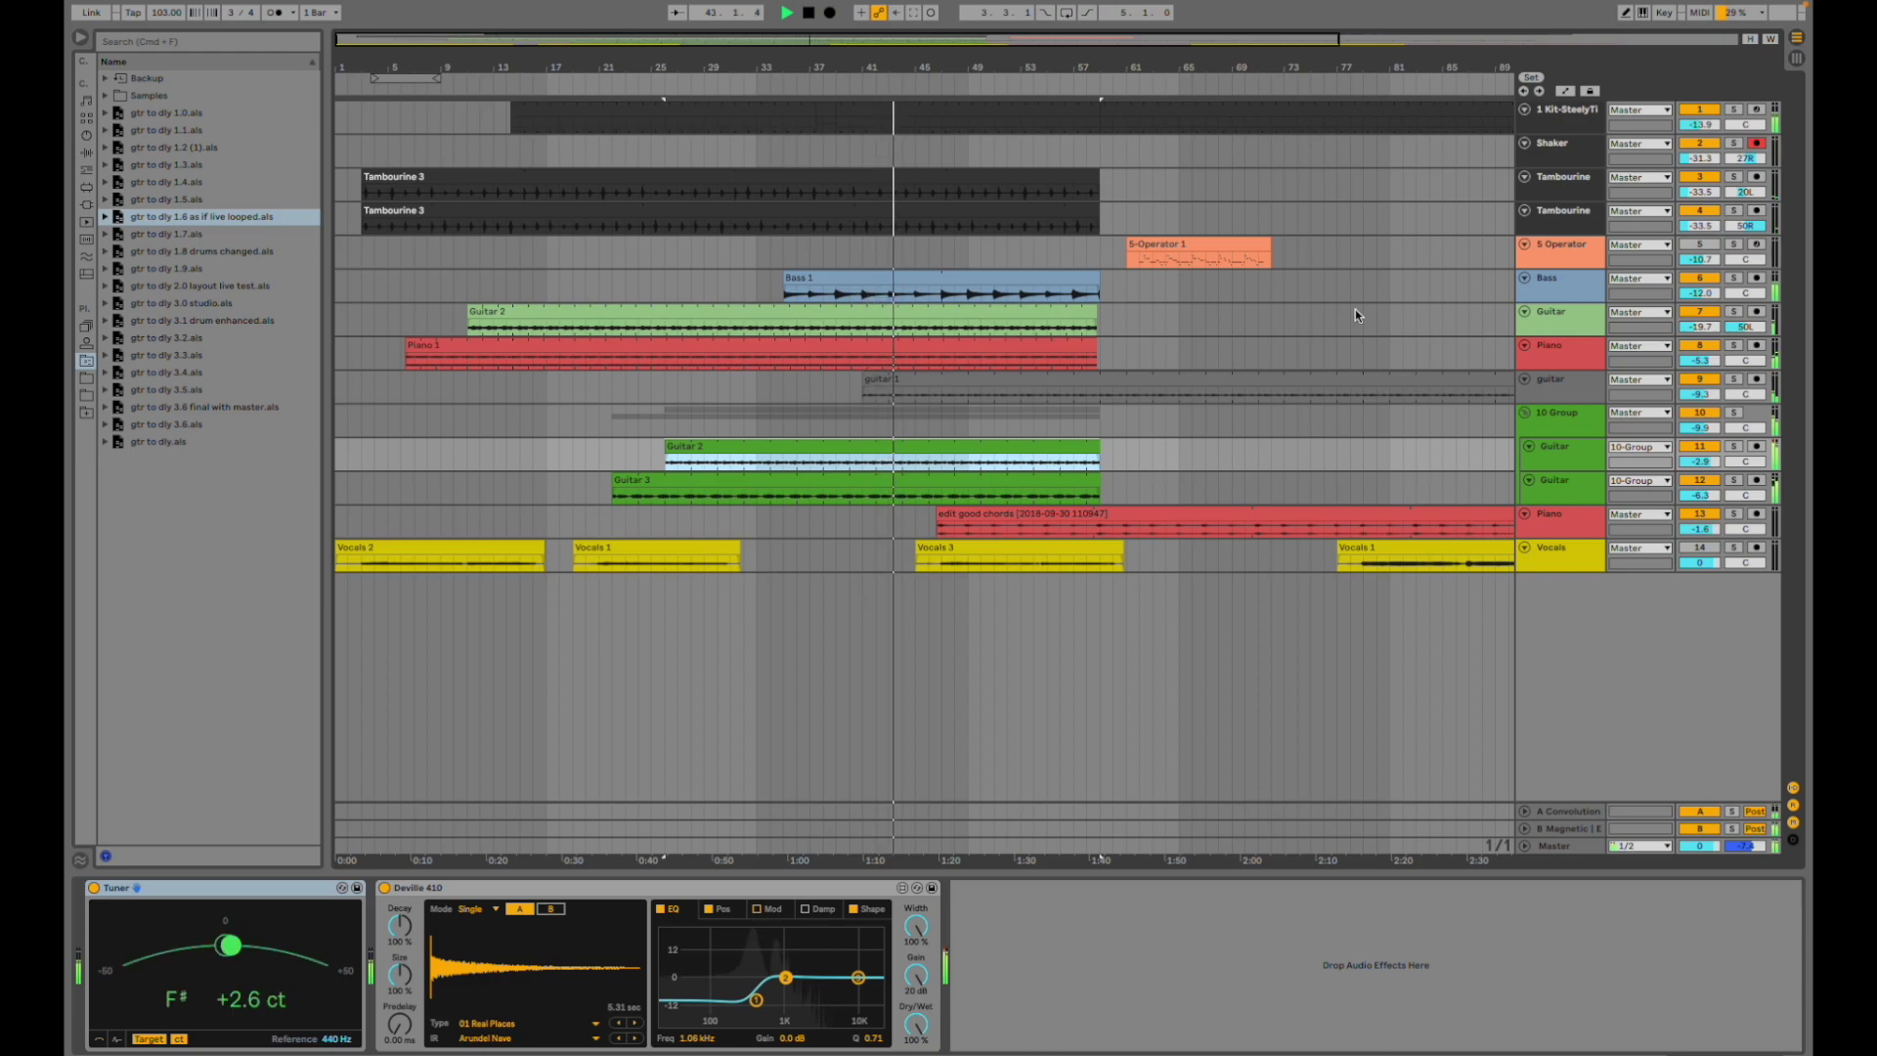
# - Play from the end of the Tambourine clips at bar 59, and listen within the last Vocals 1 clip
pyautogui.click(1098, 253)
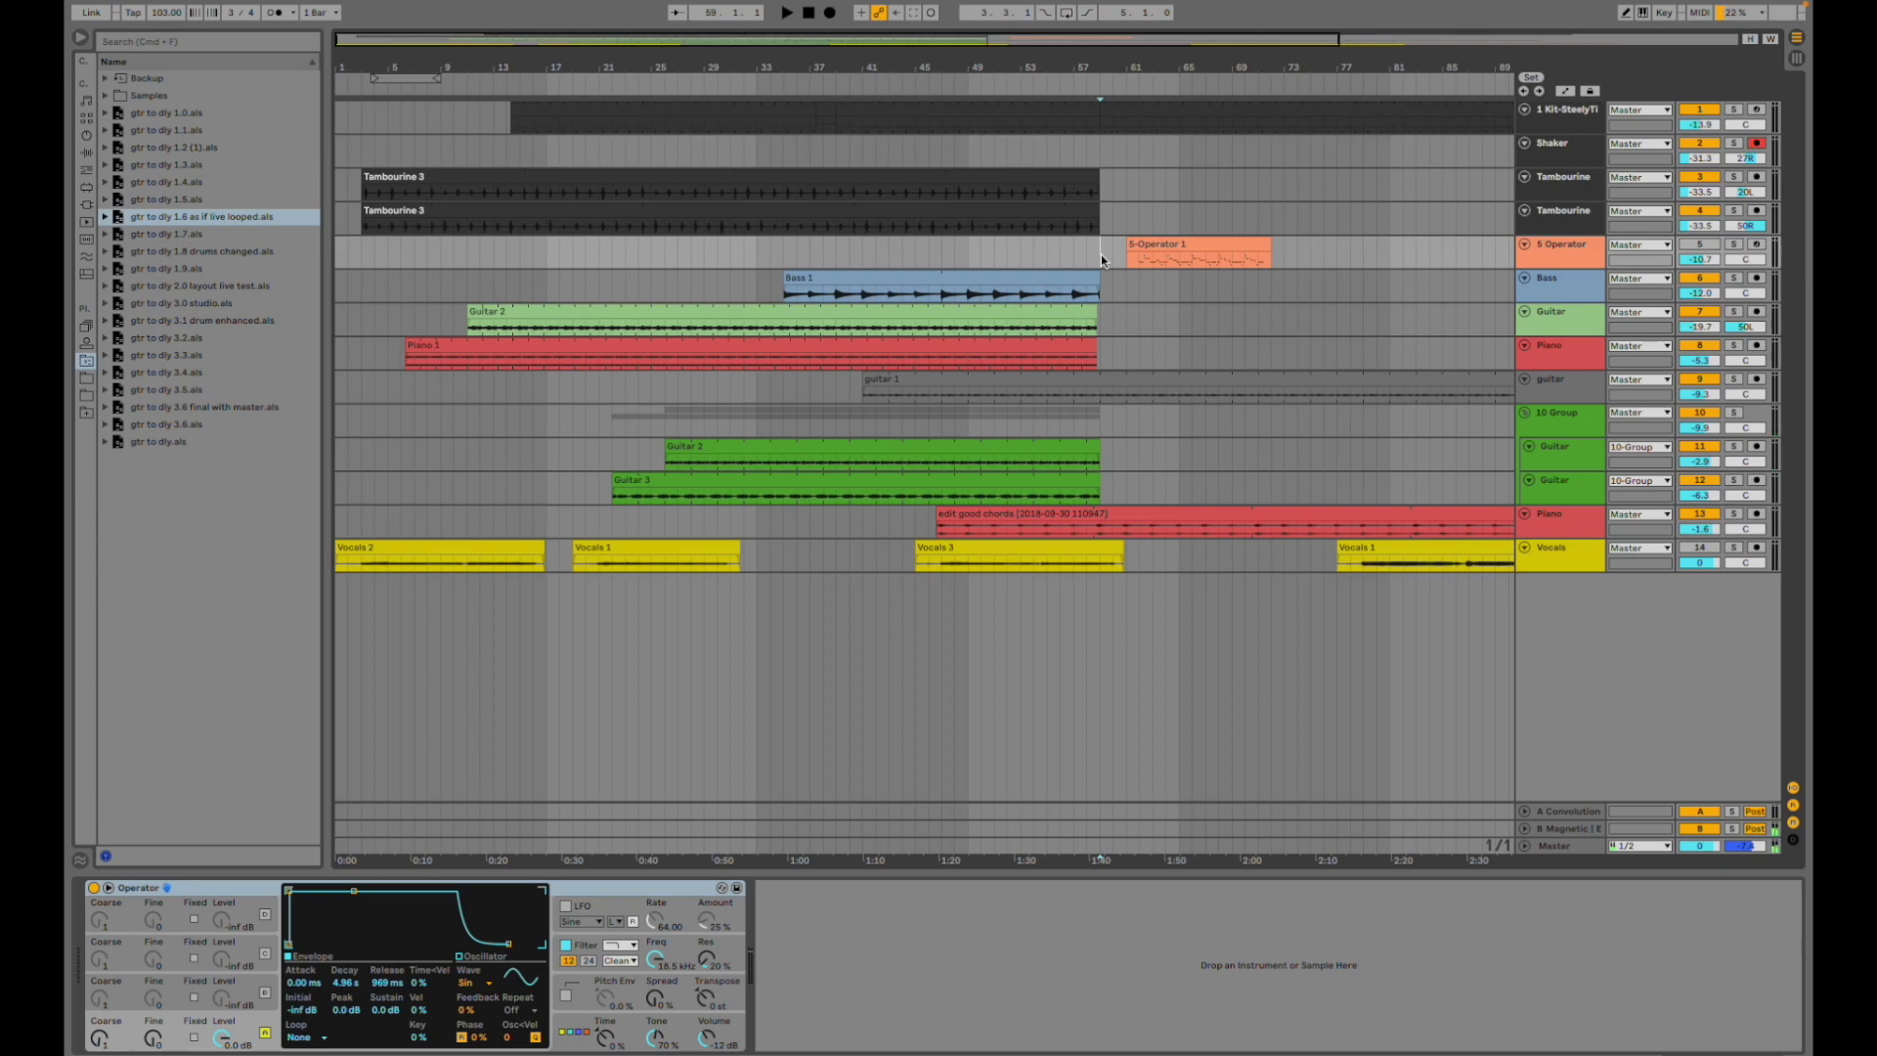
pyautogui.press('space')
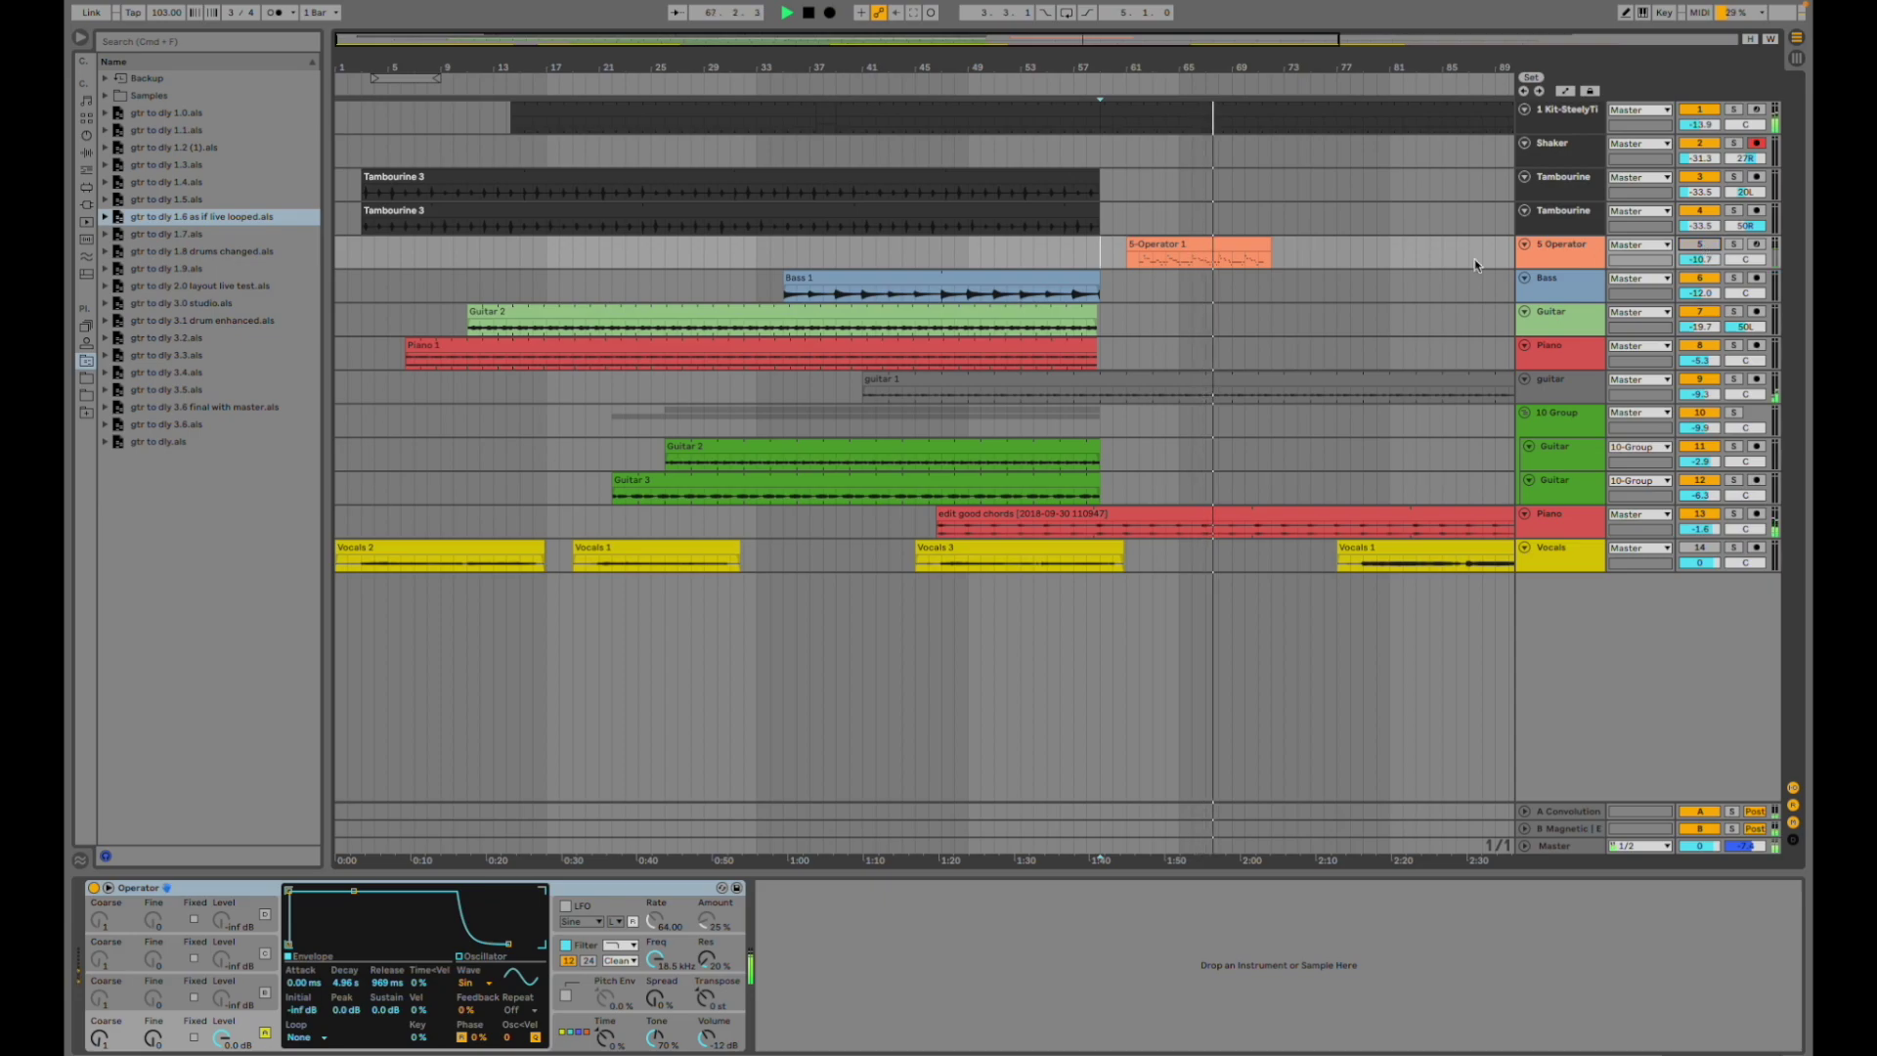
pyautogui.hscroll(5, 1163, 410)
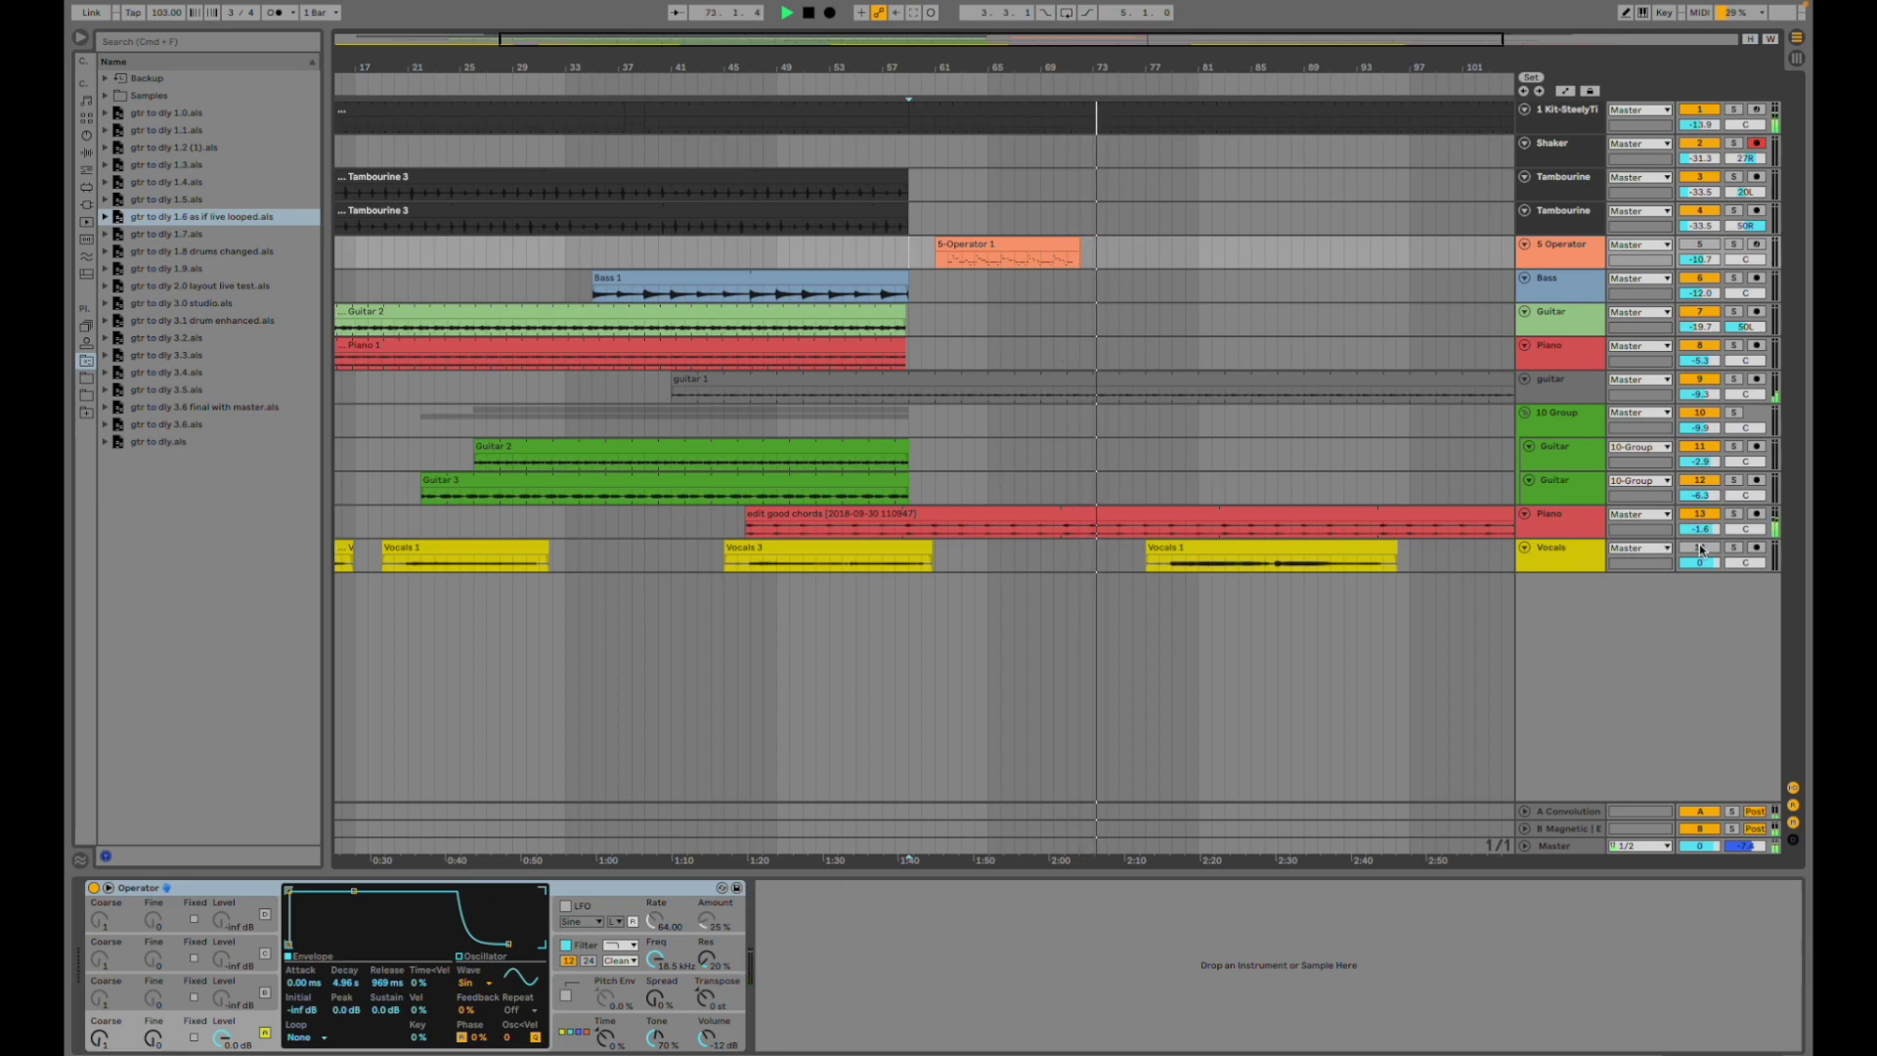
pyautogui.click(1177, 557)
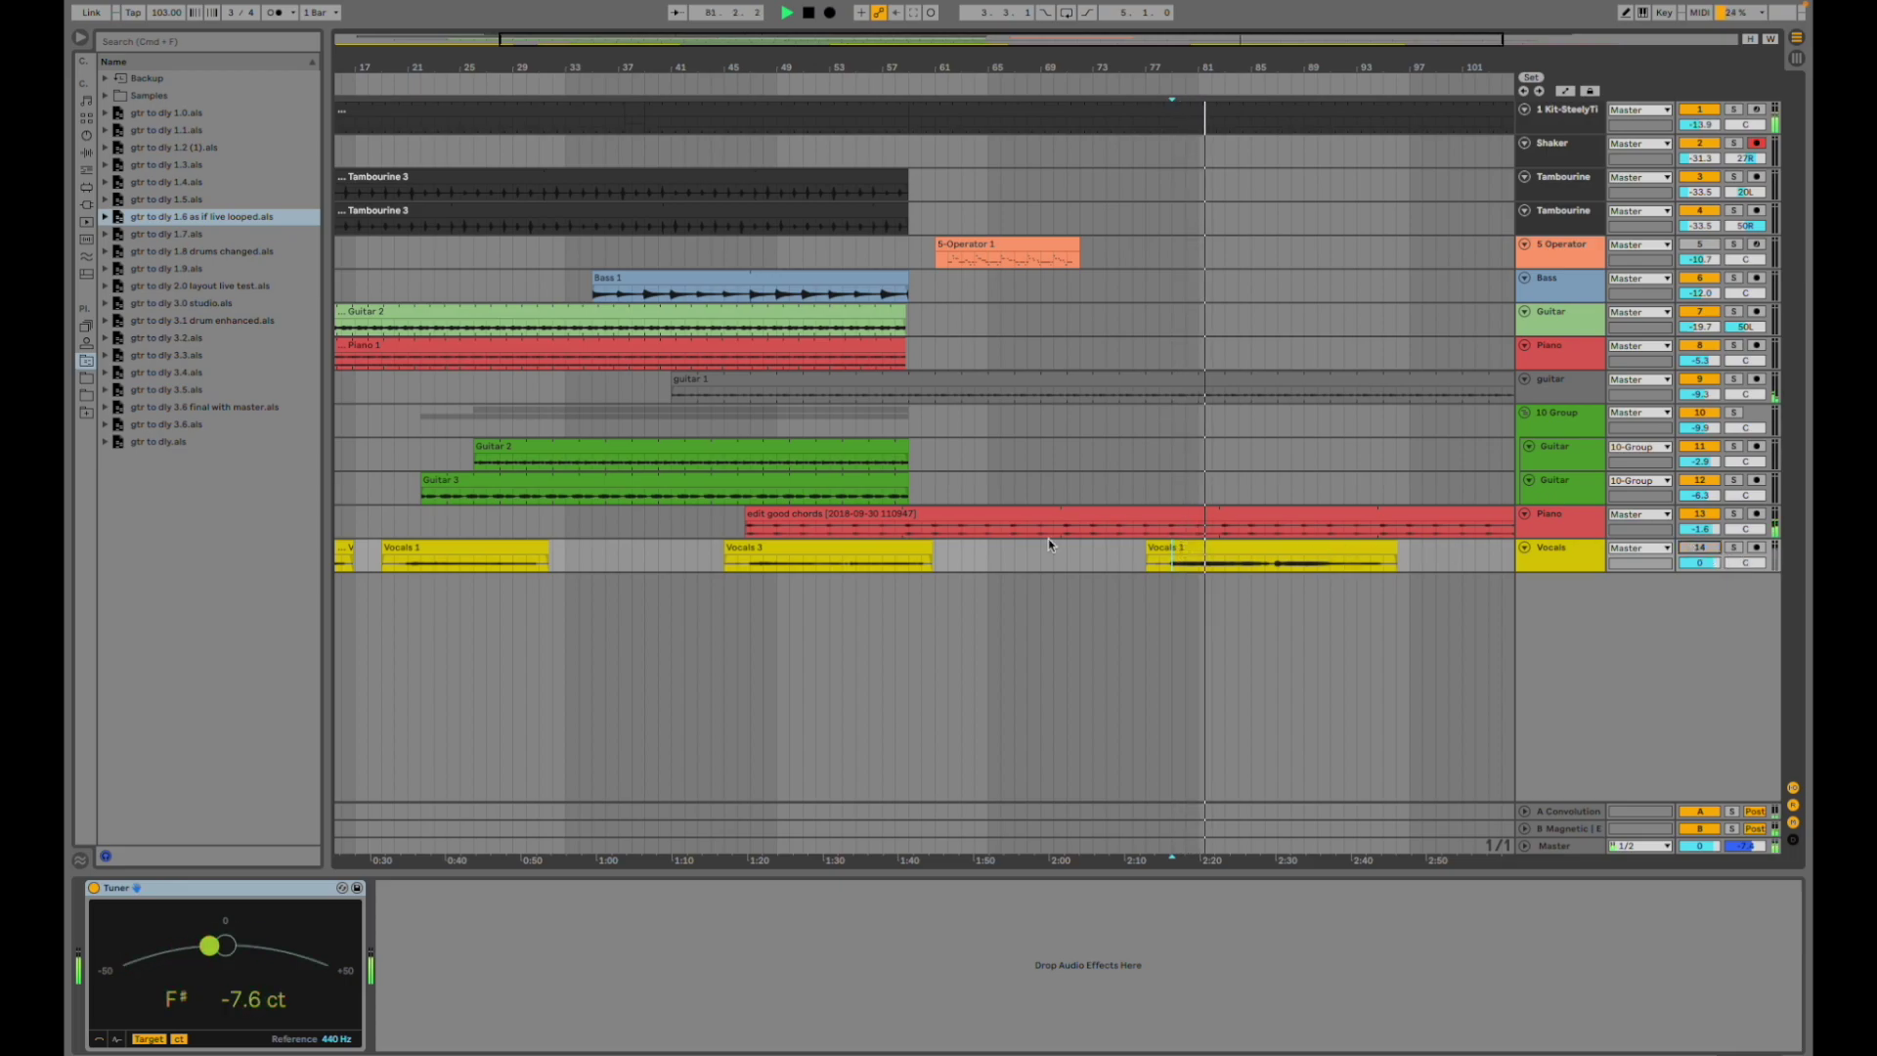
# - Open the gtr to diy 1.8 drums changed set and play scene 9 while inspecting its guitar 1 and edit good chords clips
pyautogui.doubleClick(221, 251)
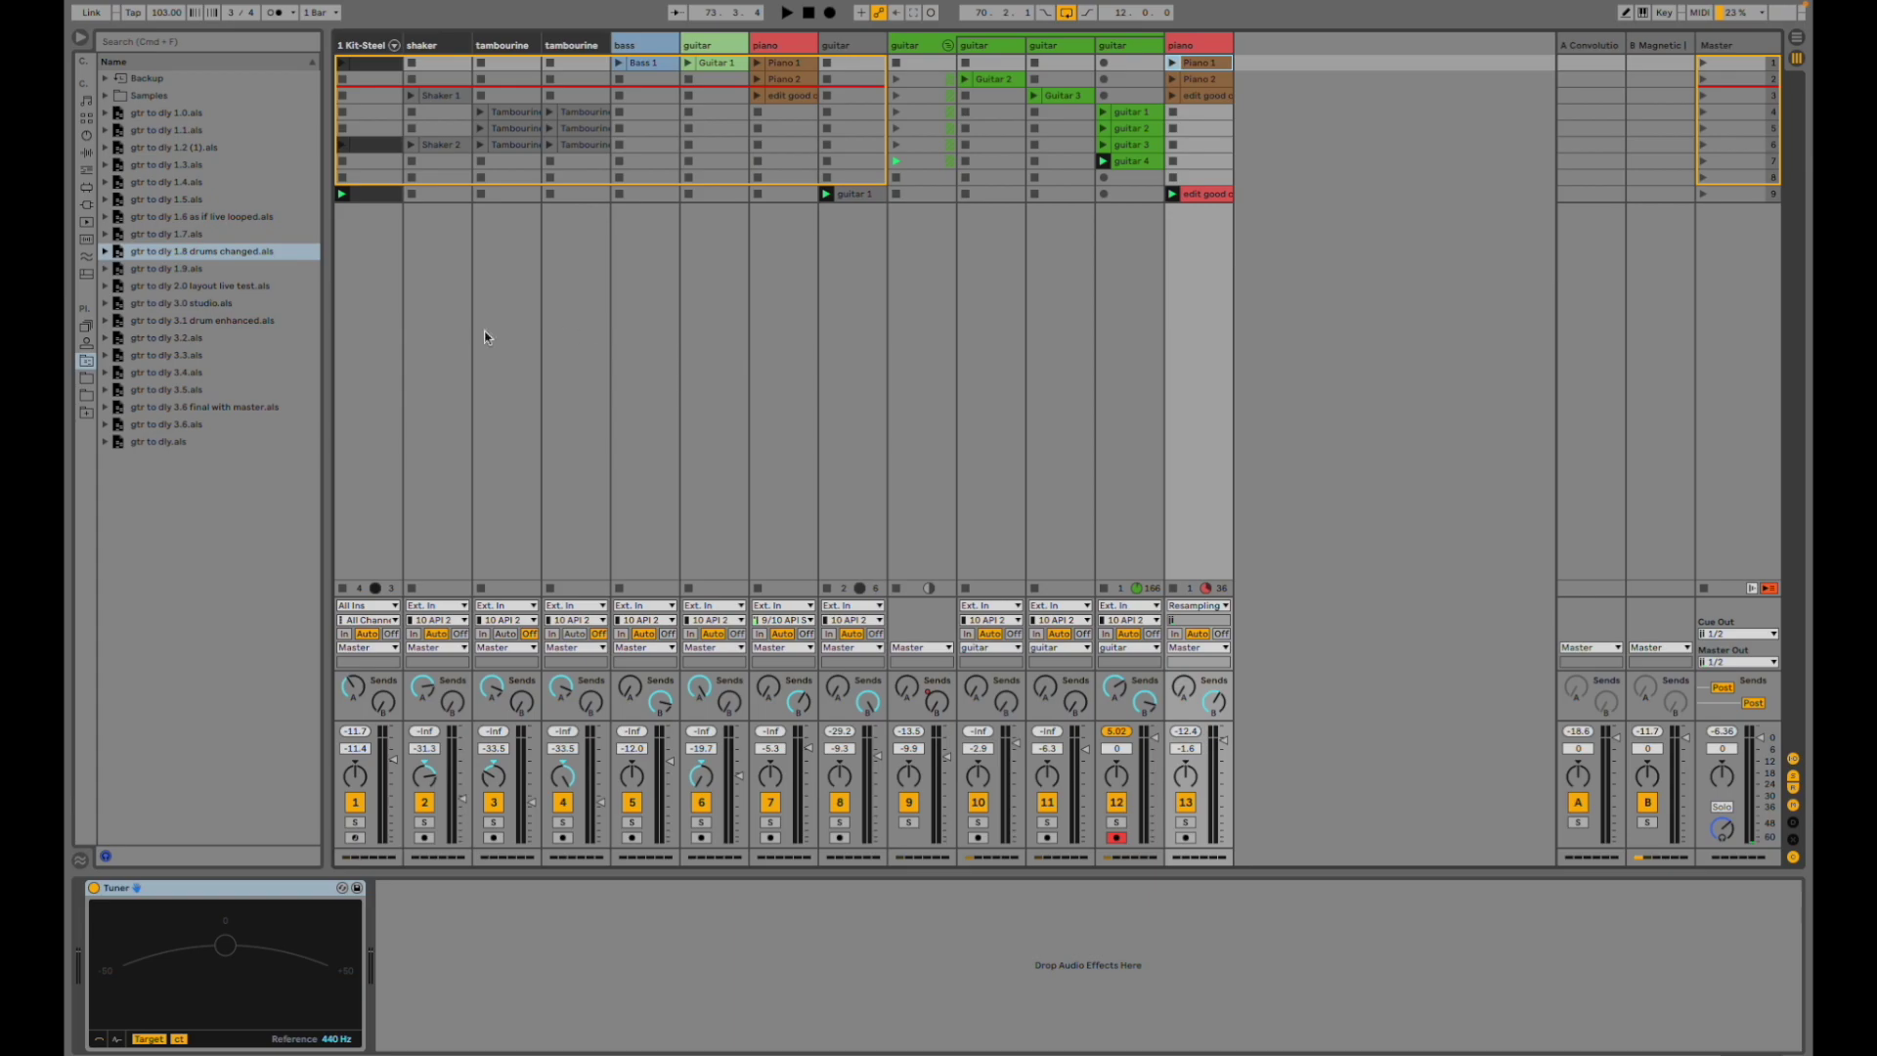
pyautogui.click(1702, 194)
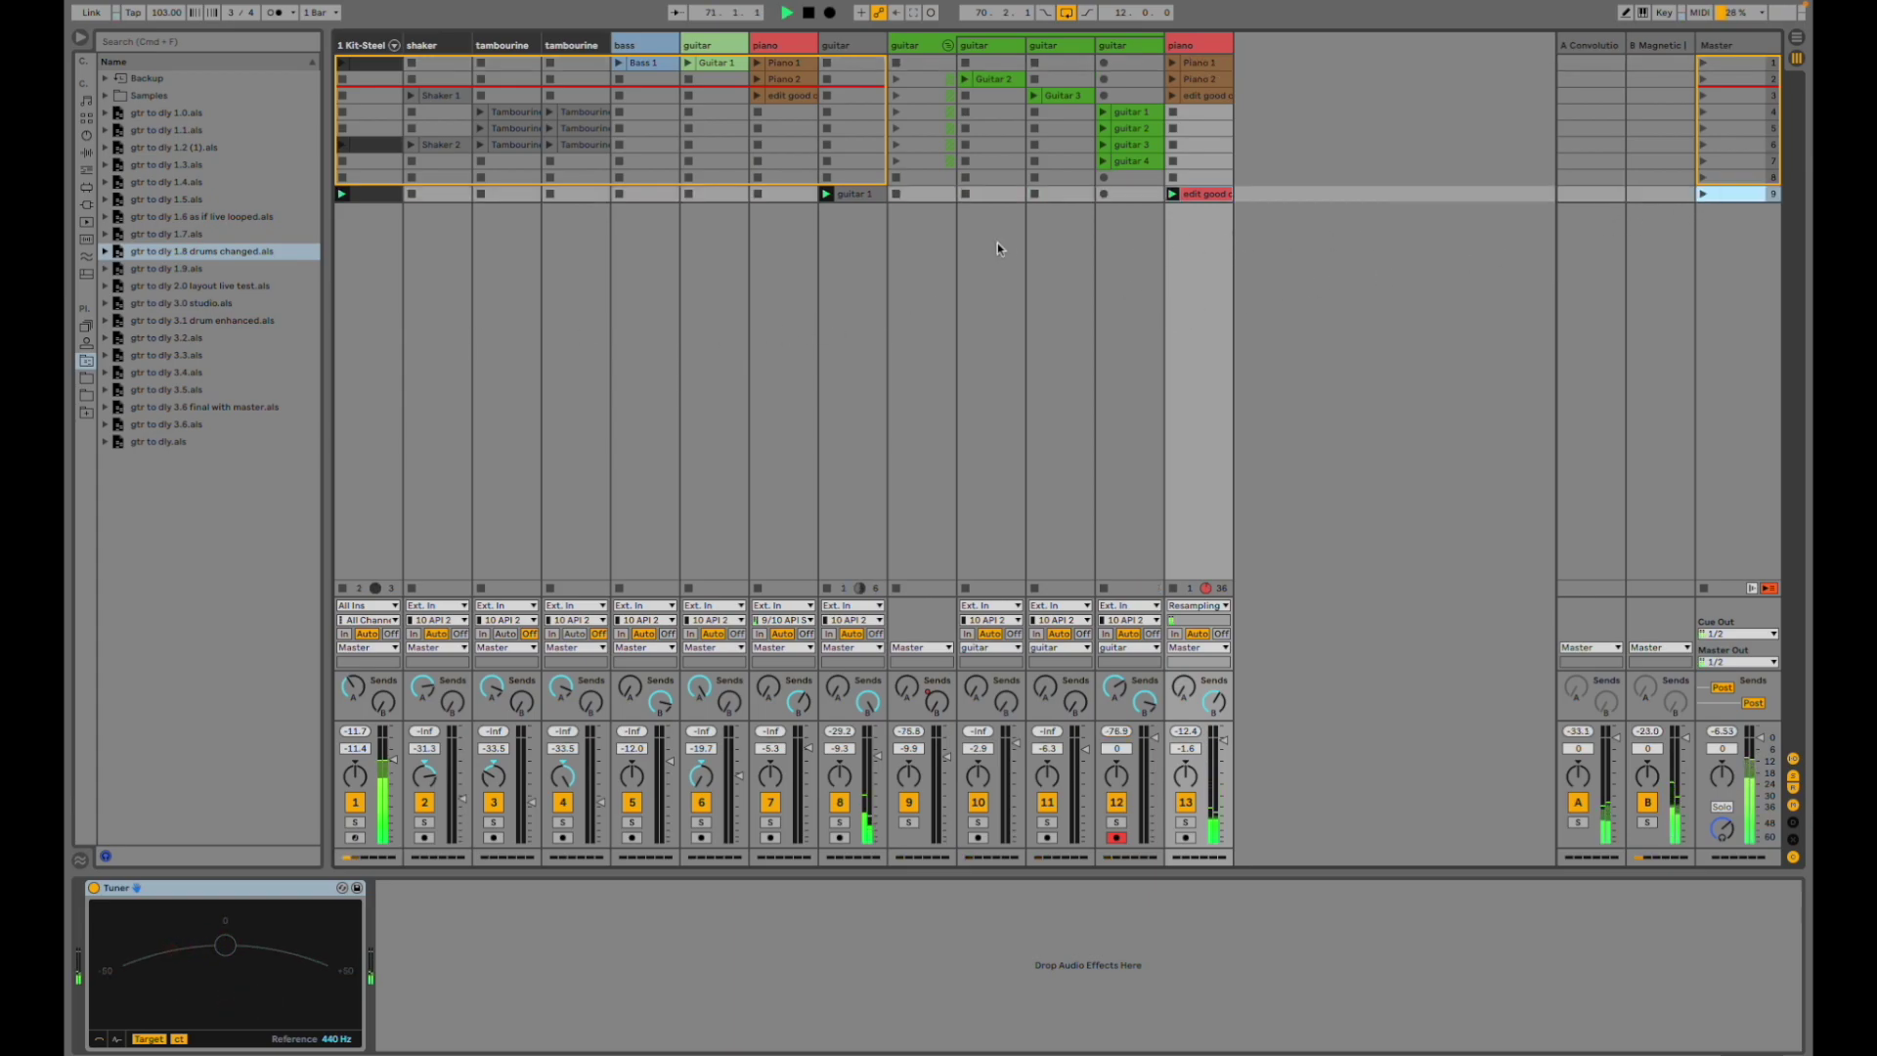
pyautogui.doubleClick(855, 194)
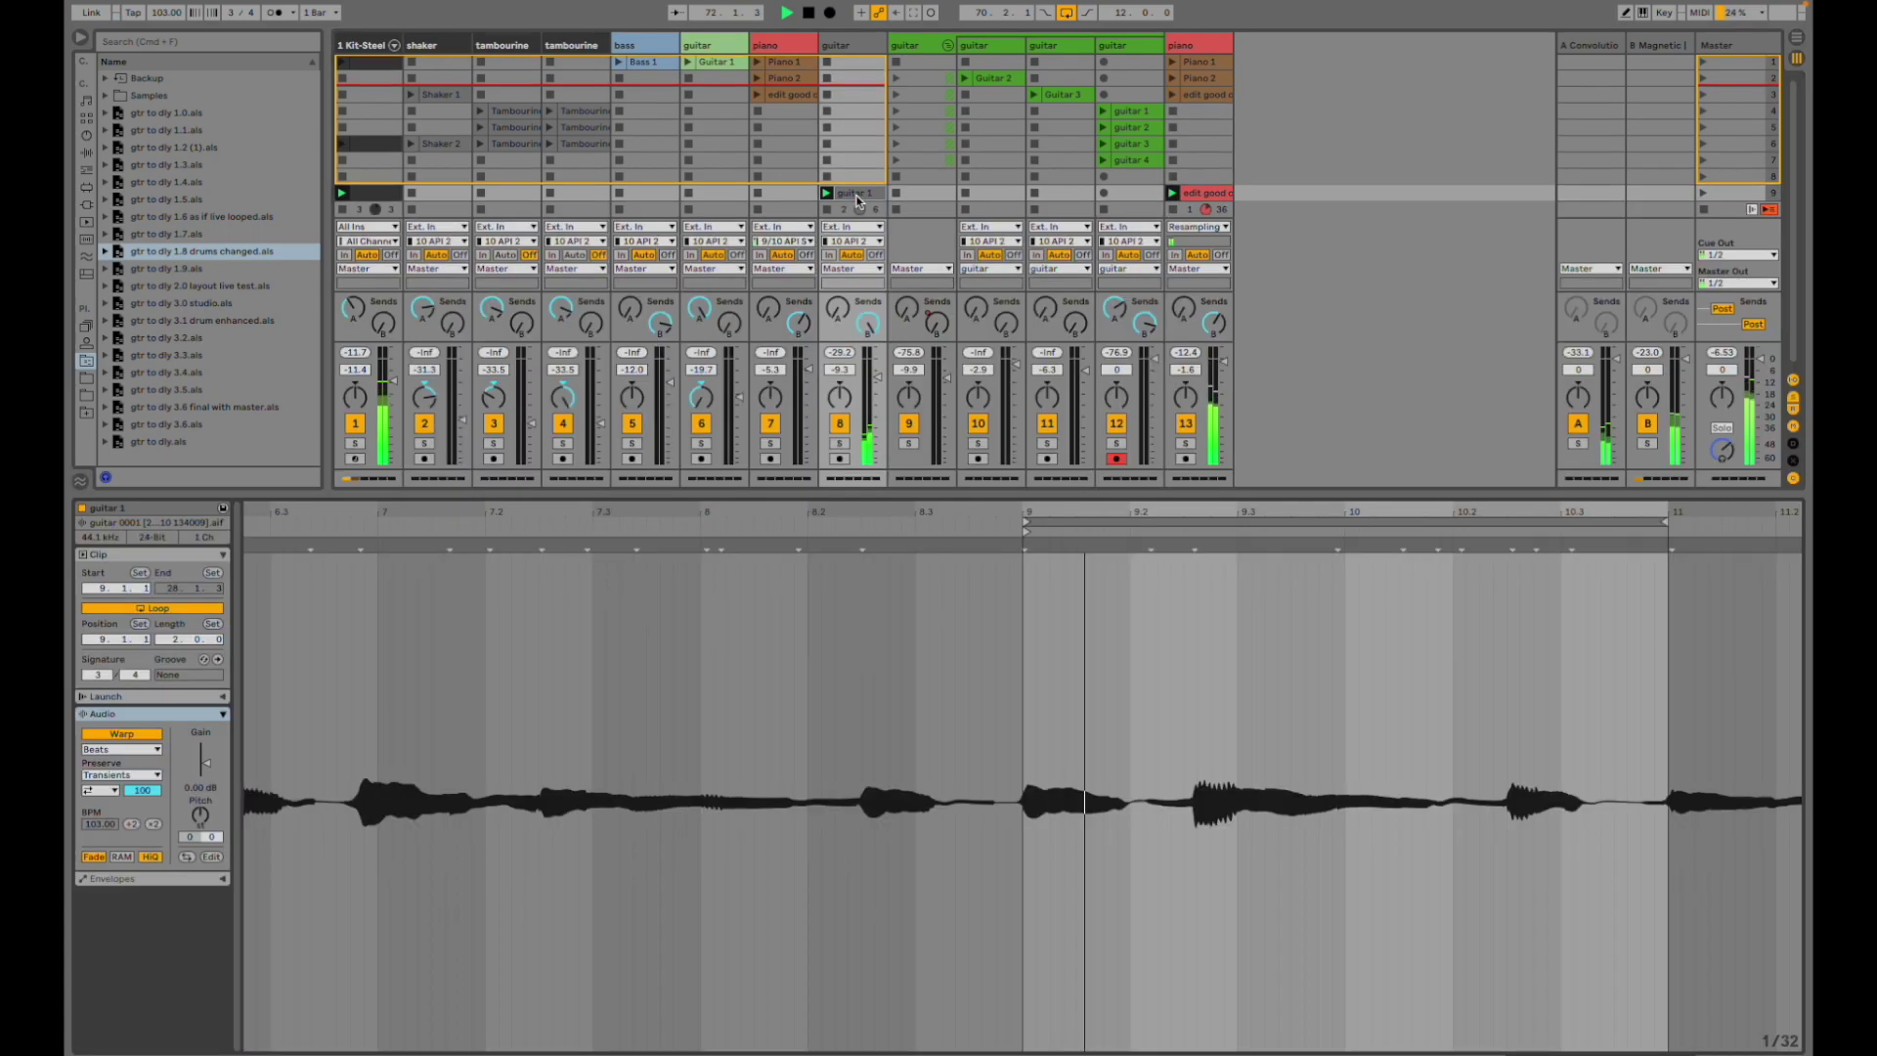
pyautogui.click(1215, 188)
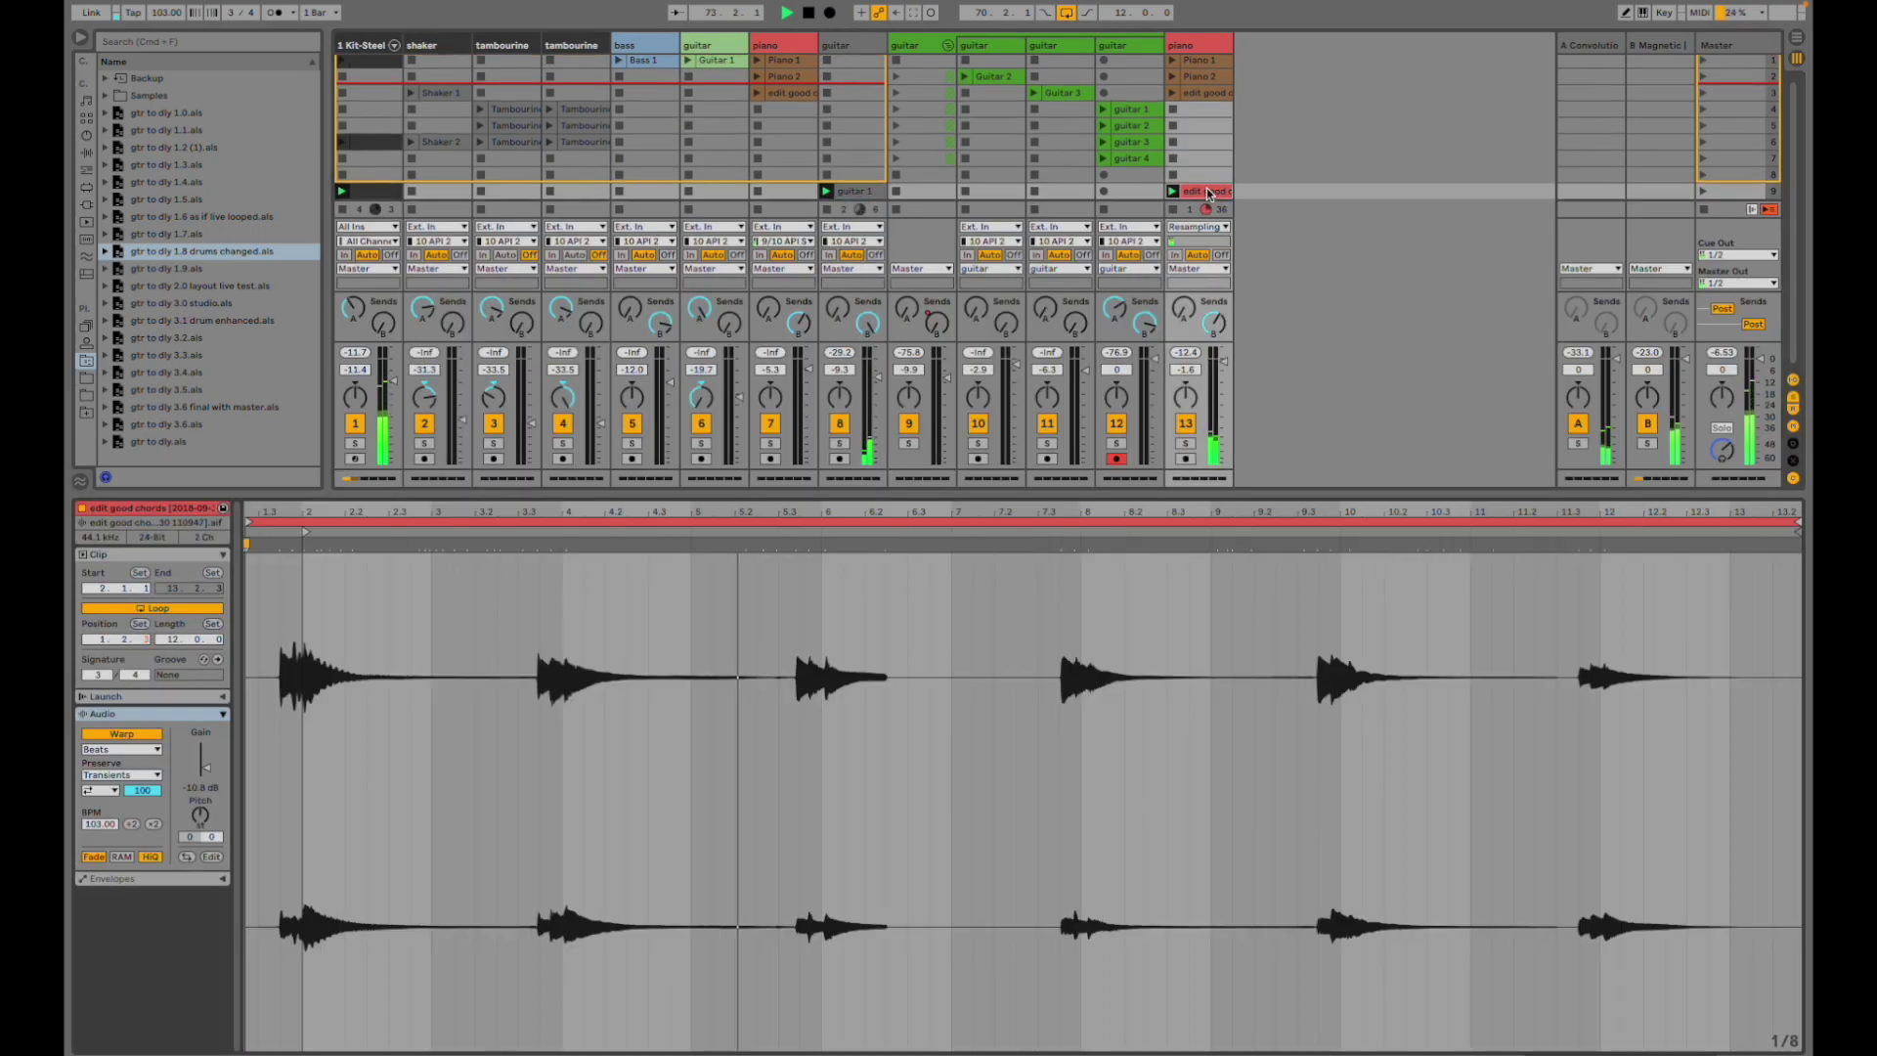
pyautogui.click(866, 198)
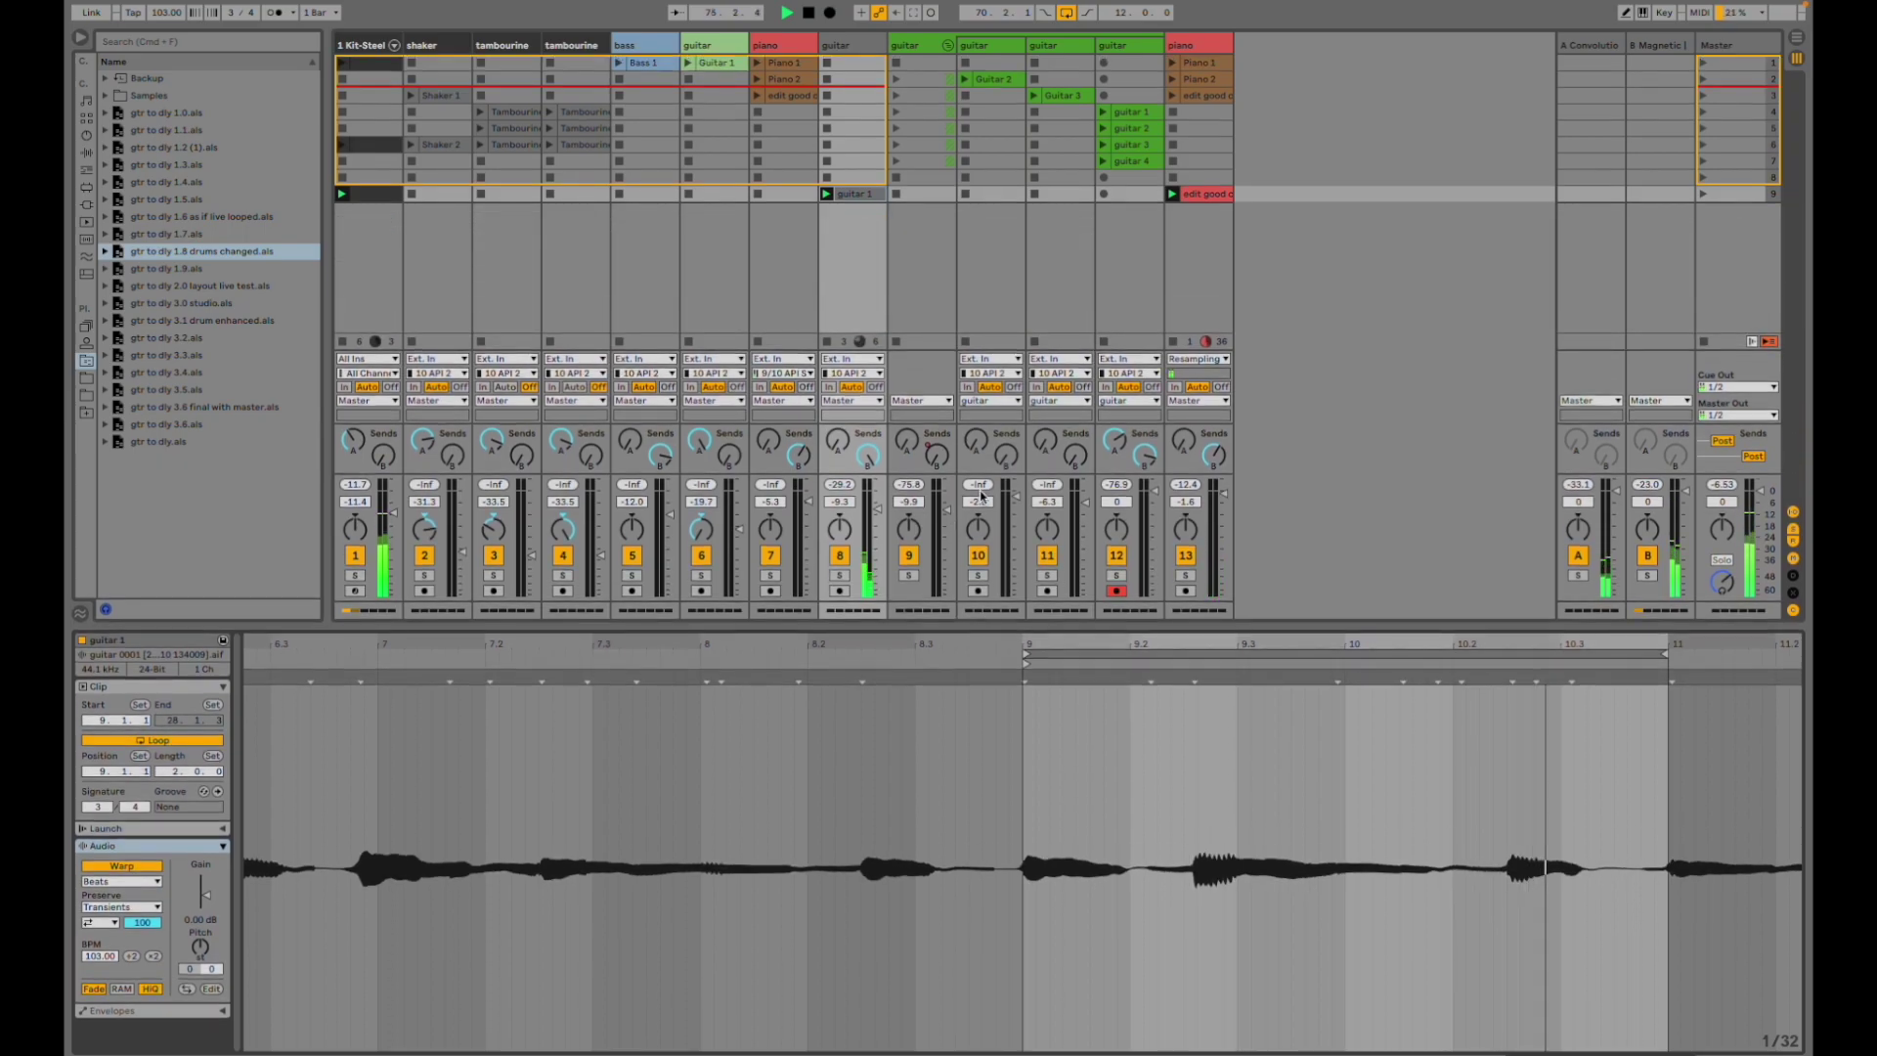
# - Listen to guitar track 8 soloed, return to the full mix, and show that track's device chain
pyautogui.press('Tab')
pyautogui.press('Tab')
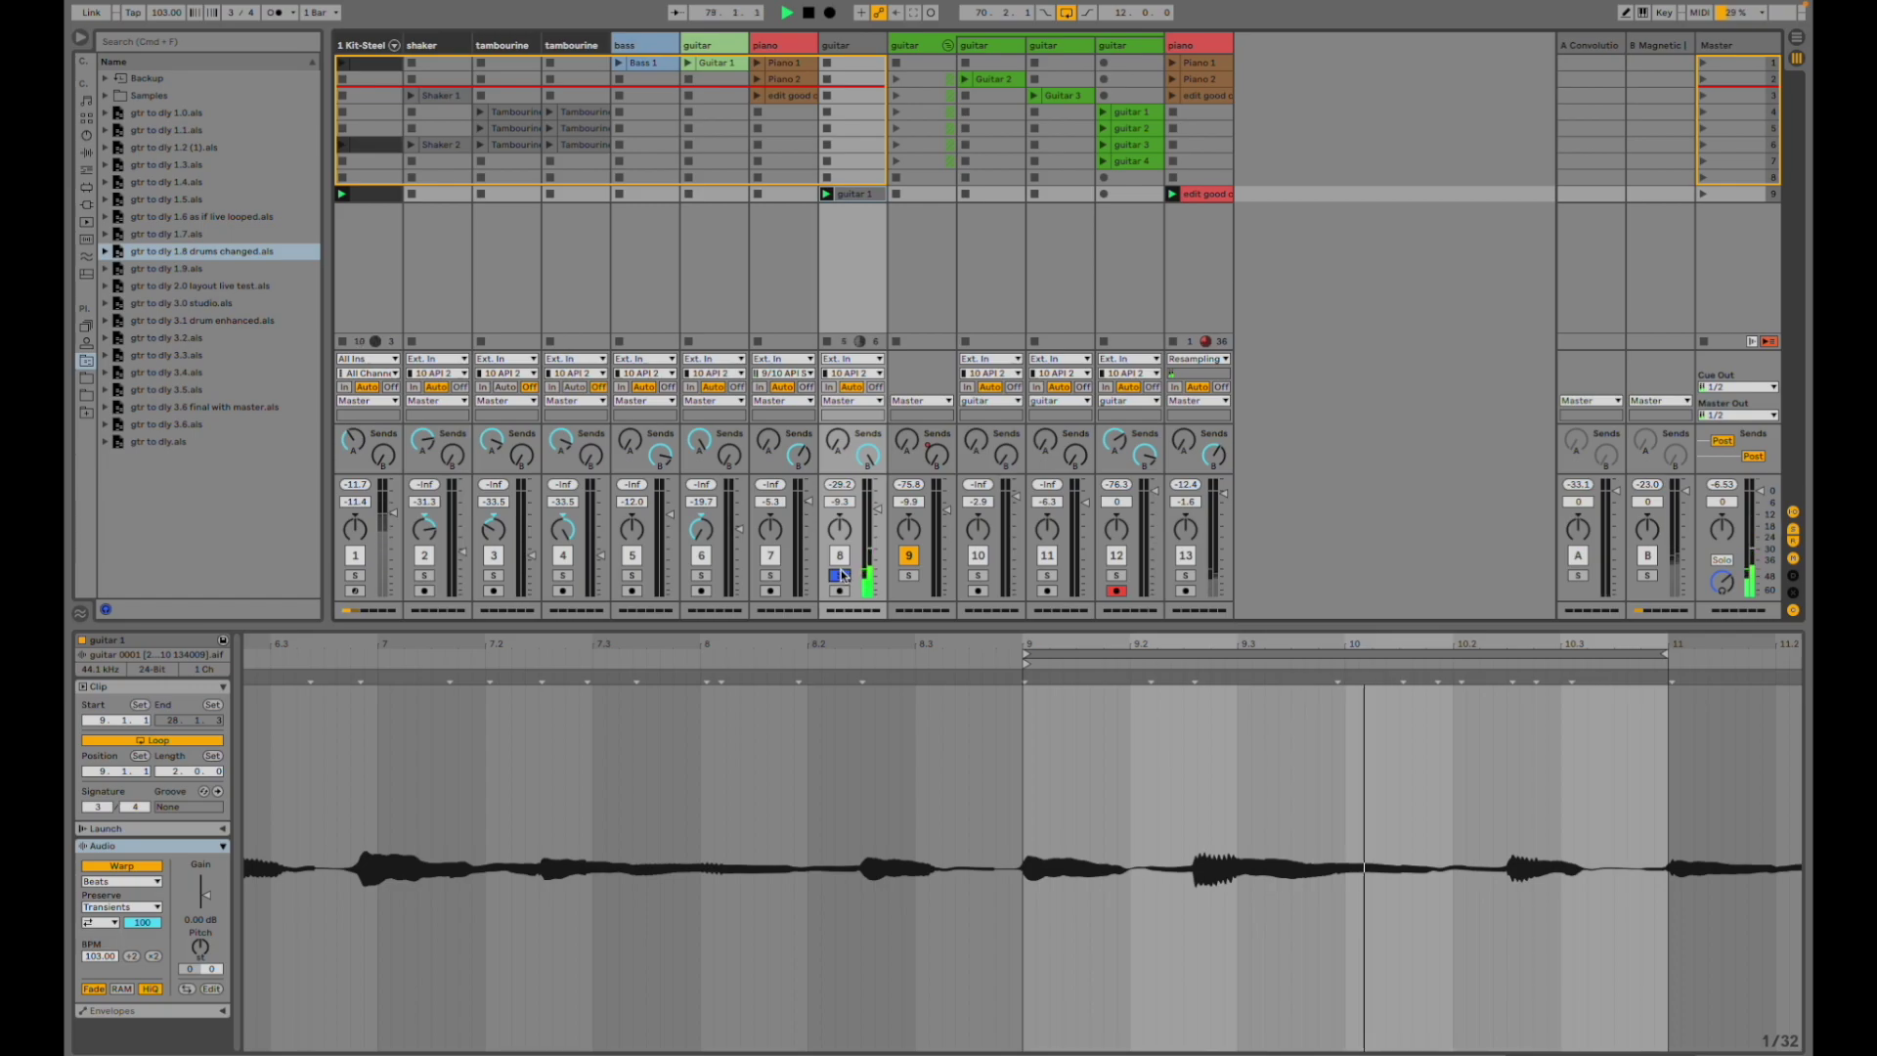
pyautogui.click(838, 576)
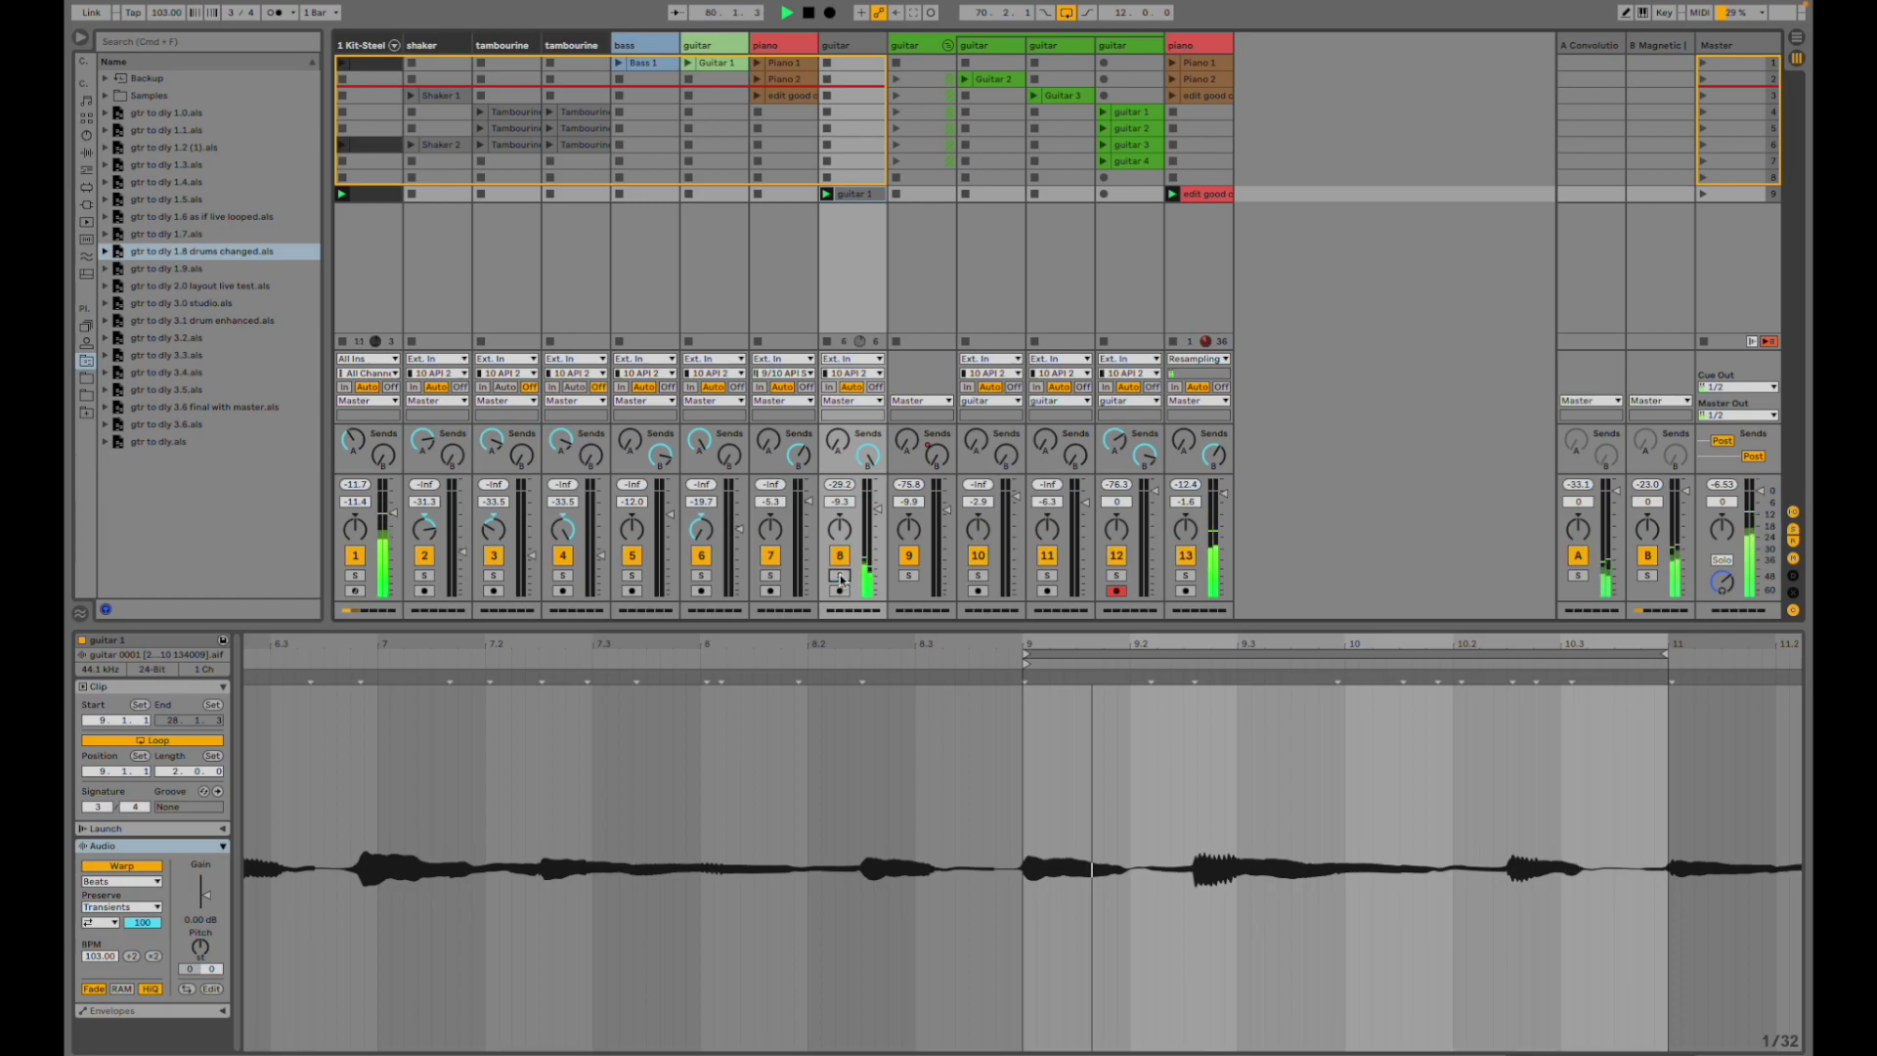
pyautogui.hotkey('shift', 'Tab')
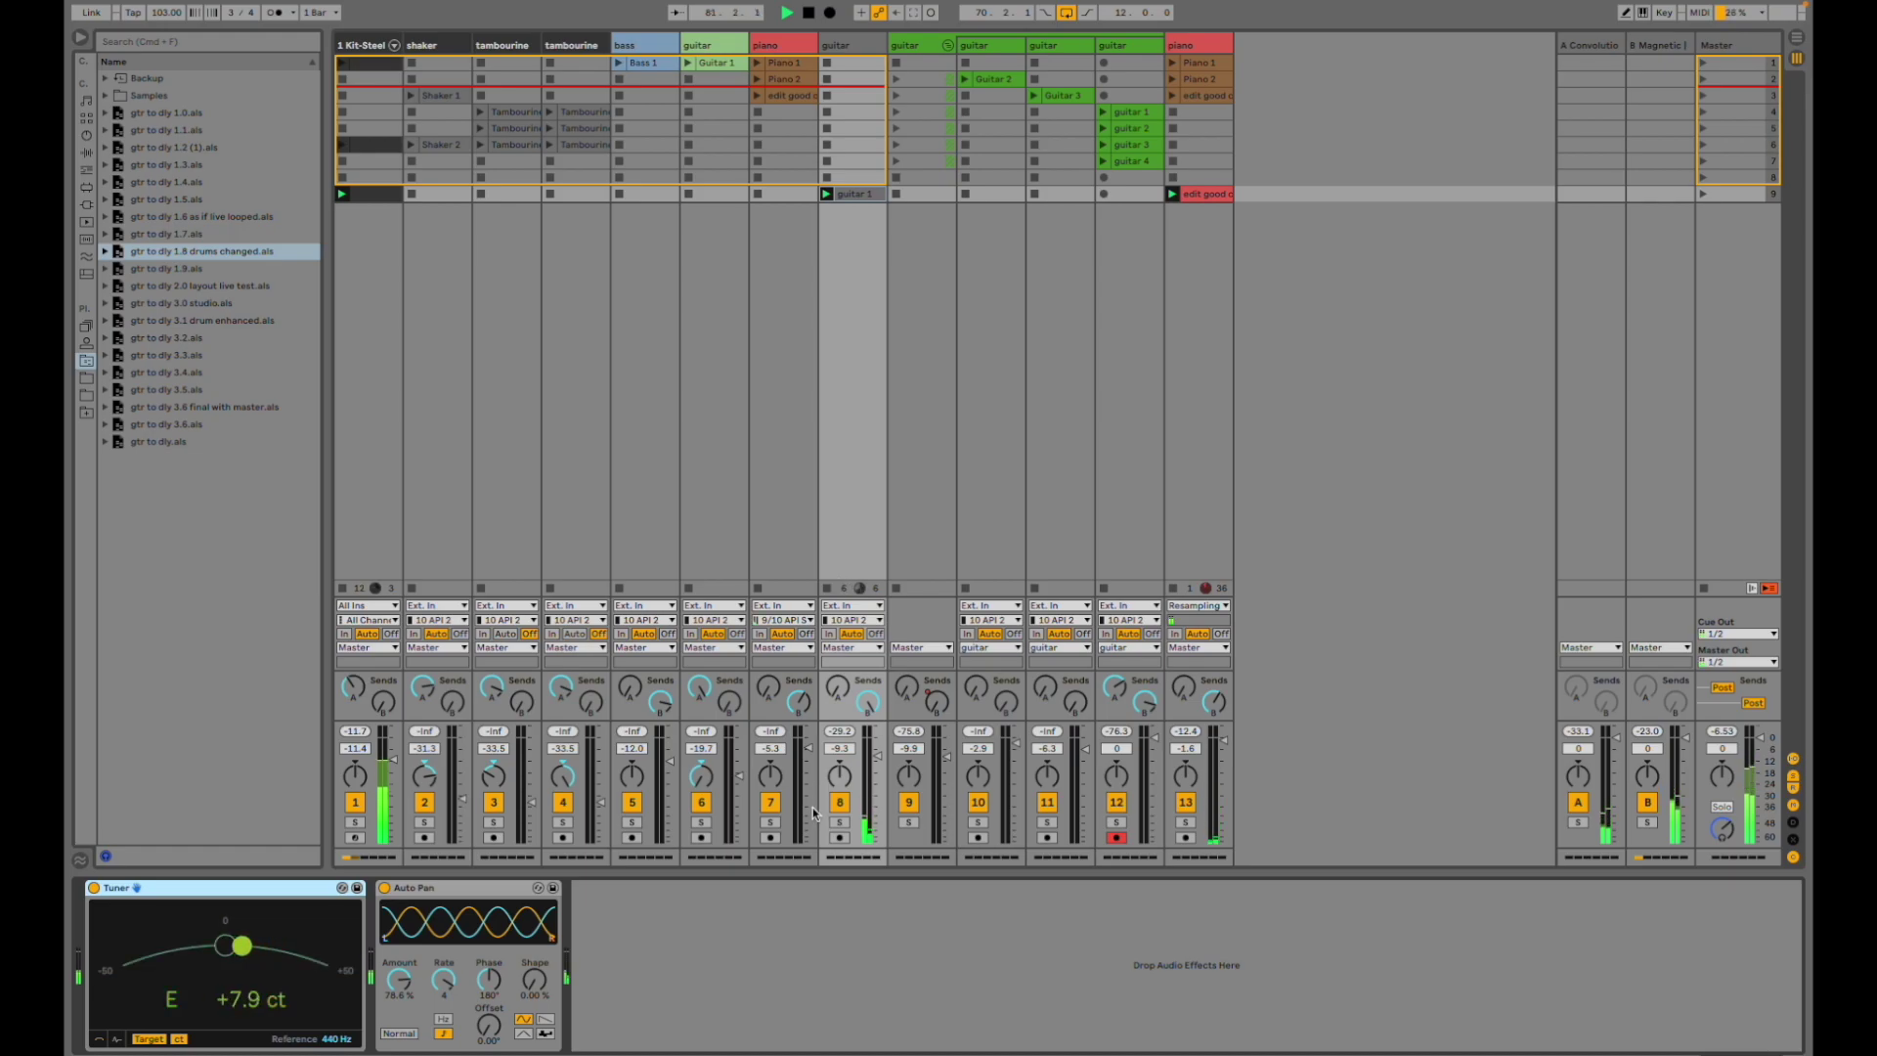
# - Show the devices on the B Magnetic return, and audition guitar track 8 and that return soloed
pyautogui.click(1660, 518)
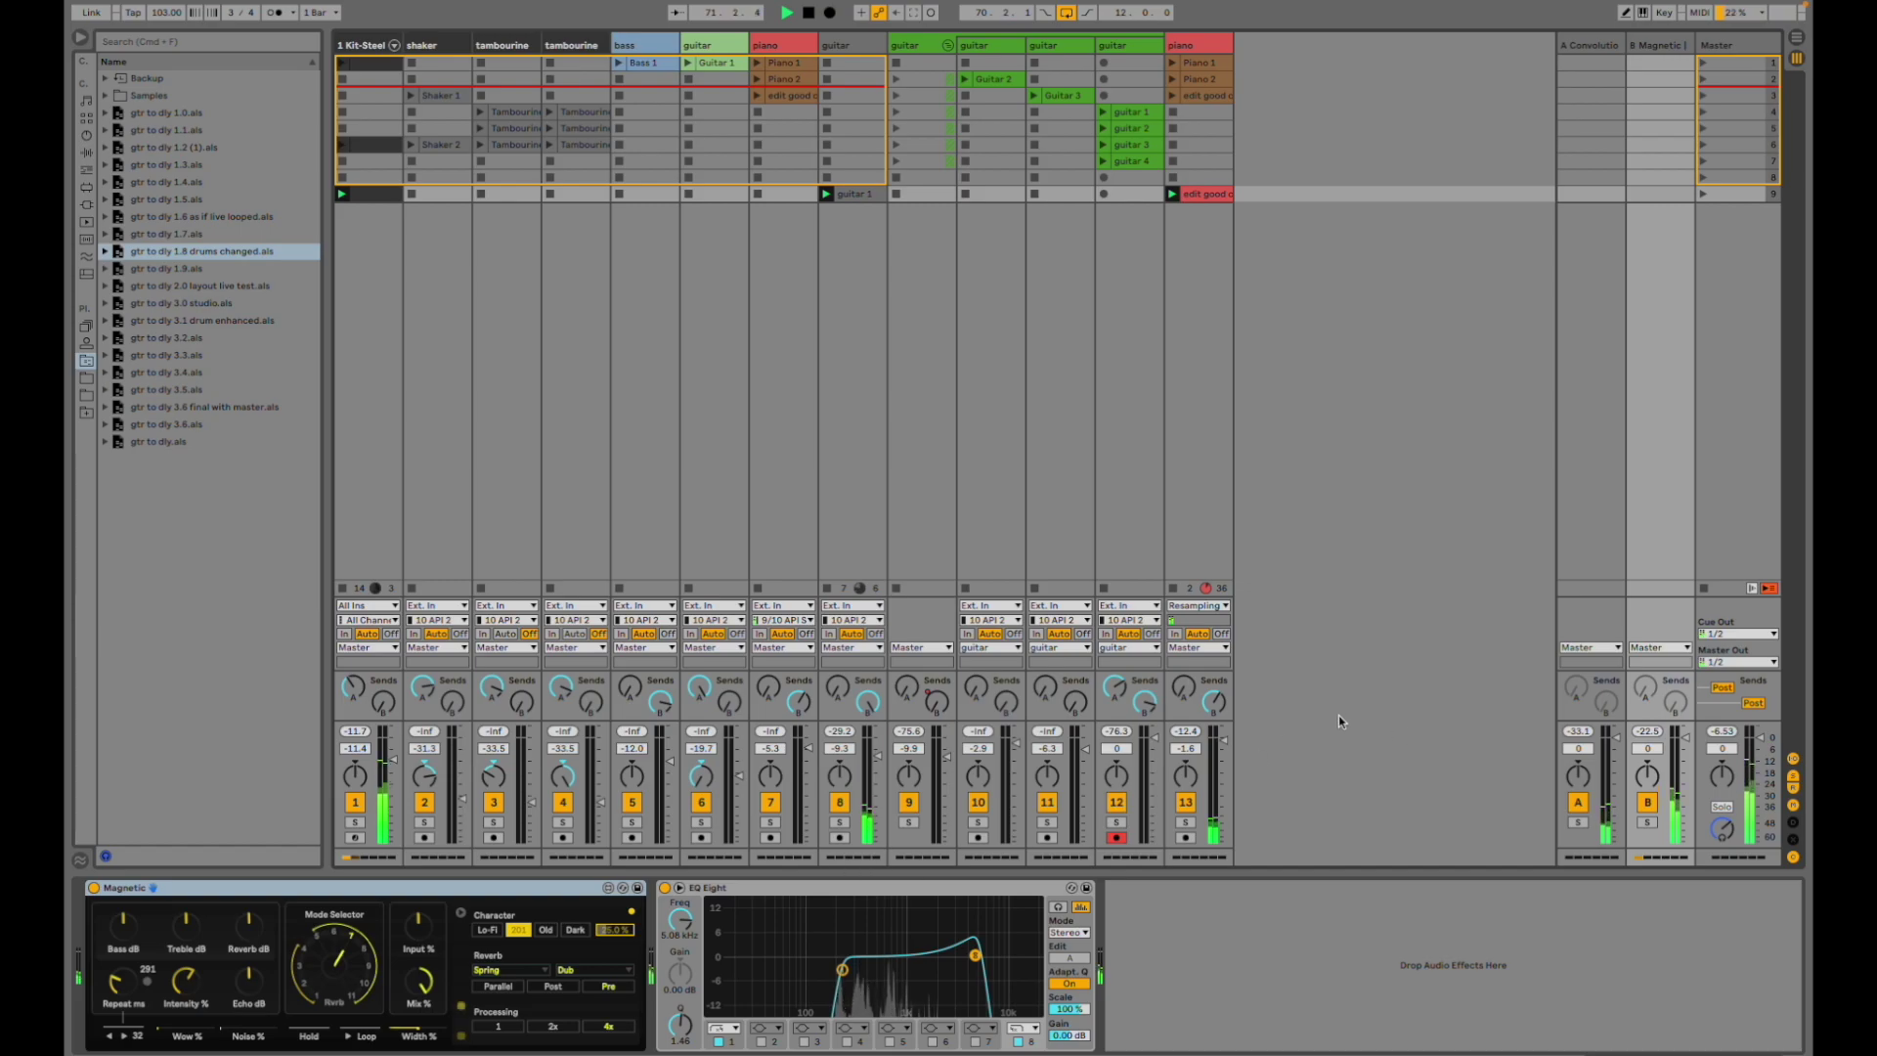
pyautogui.click(841, 824)
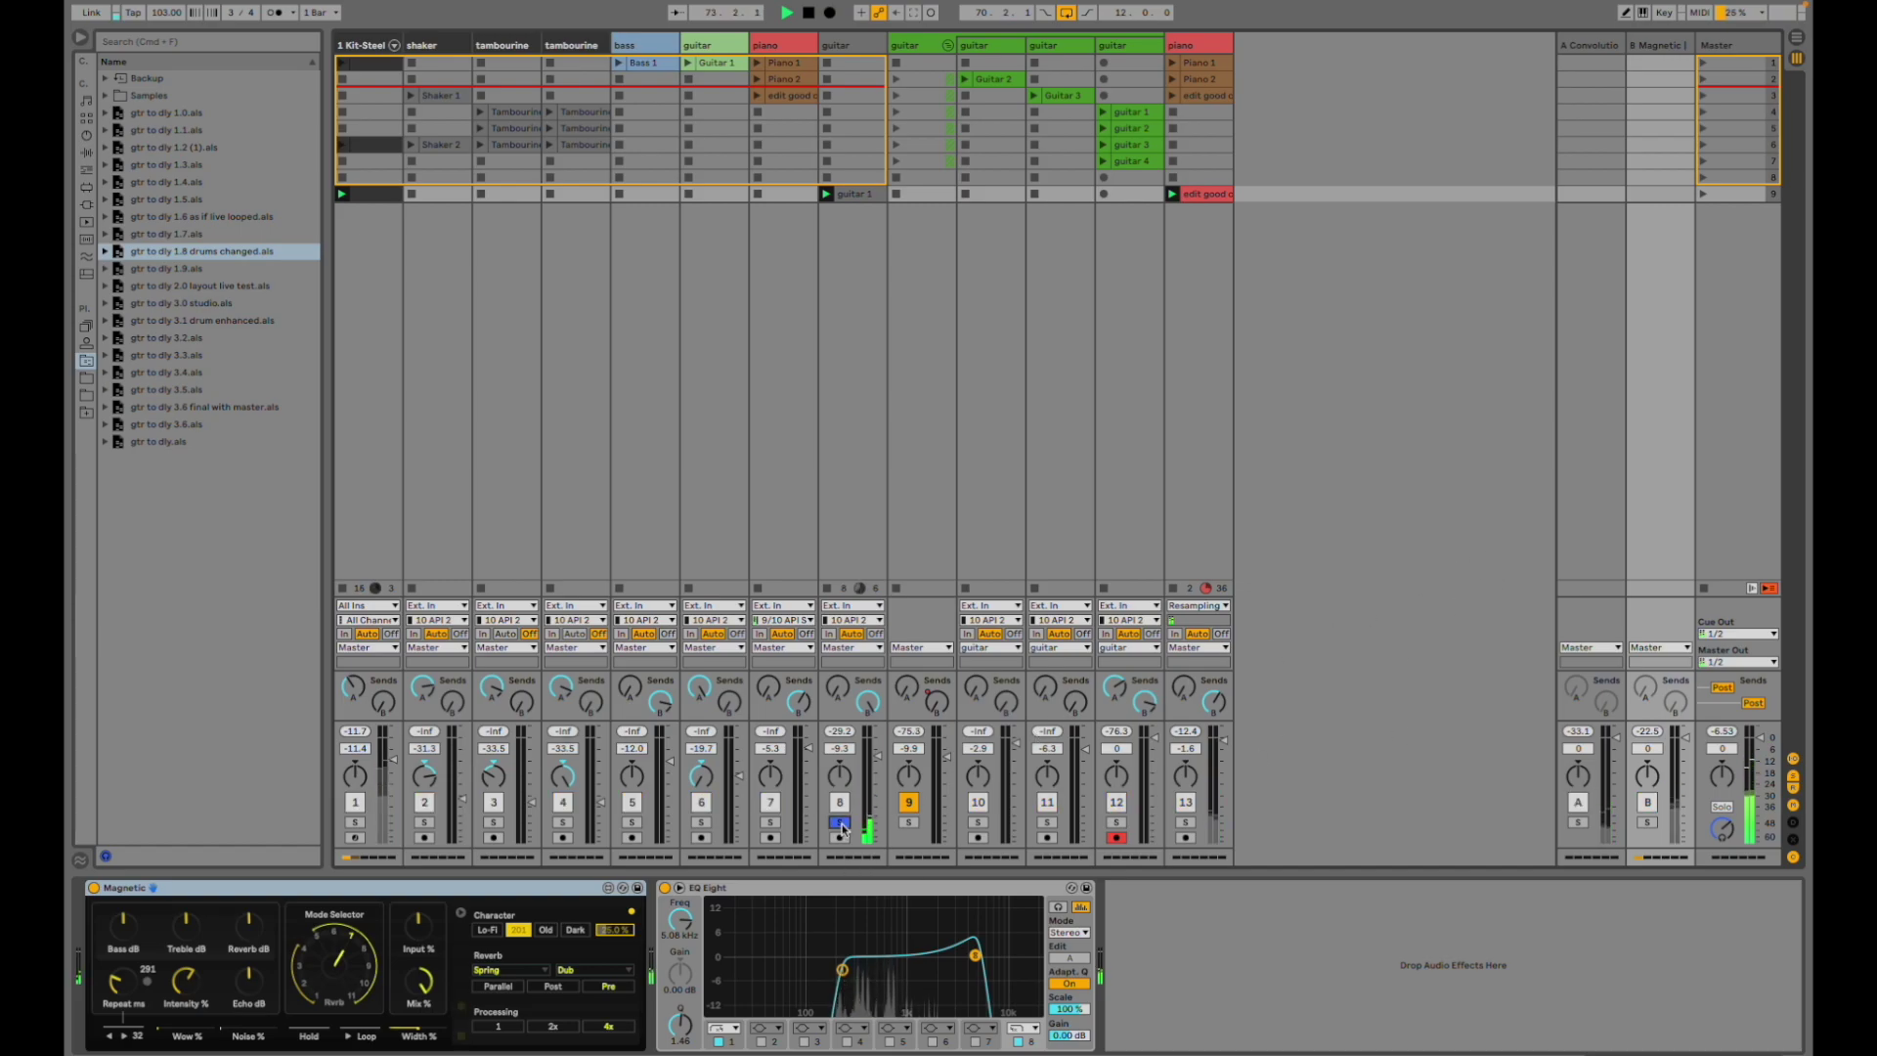
pyautogui.click(1648, 823)
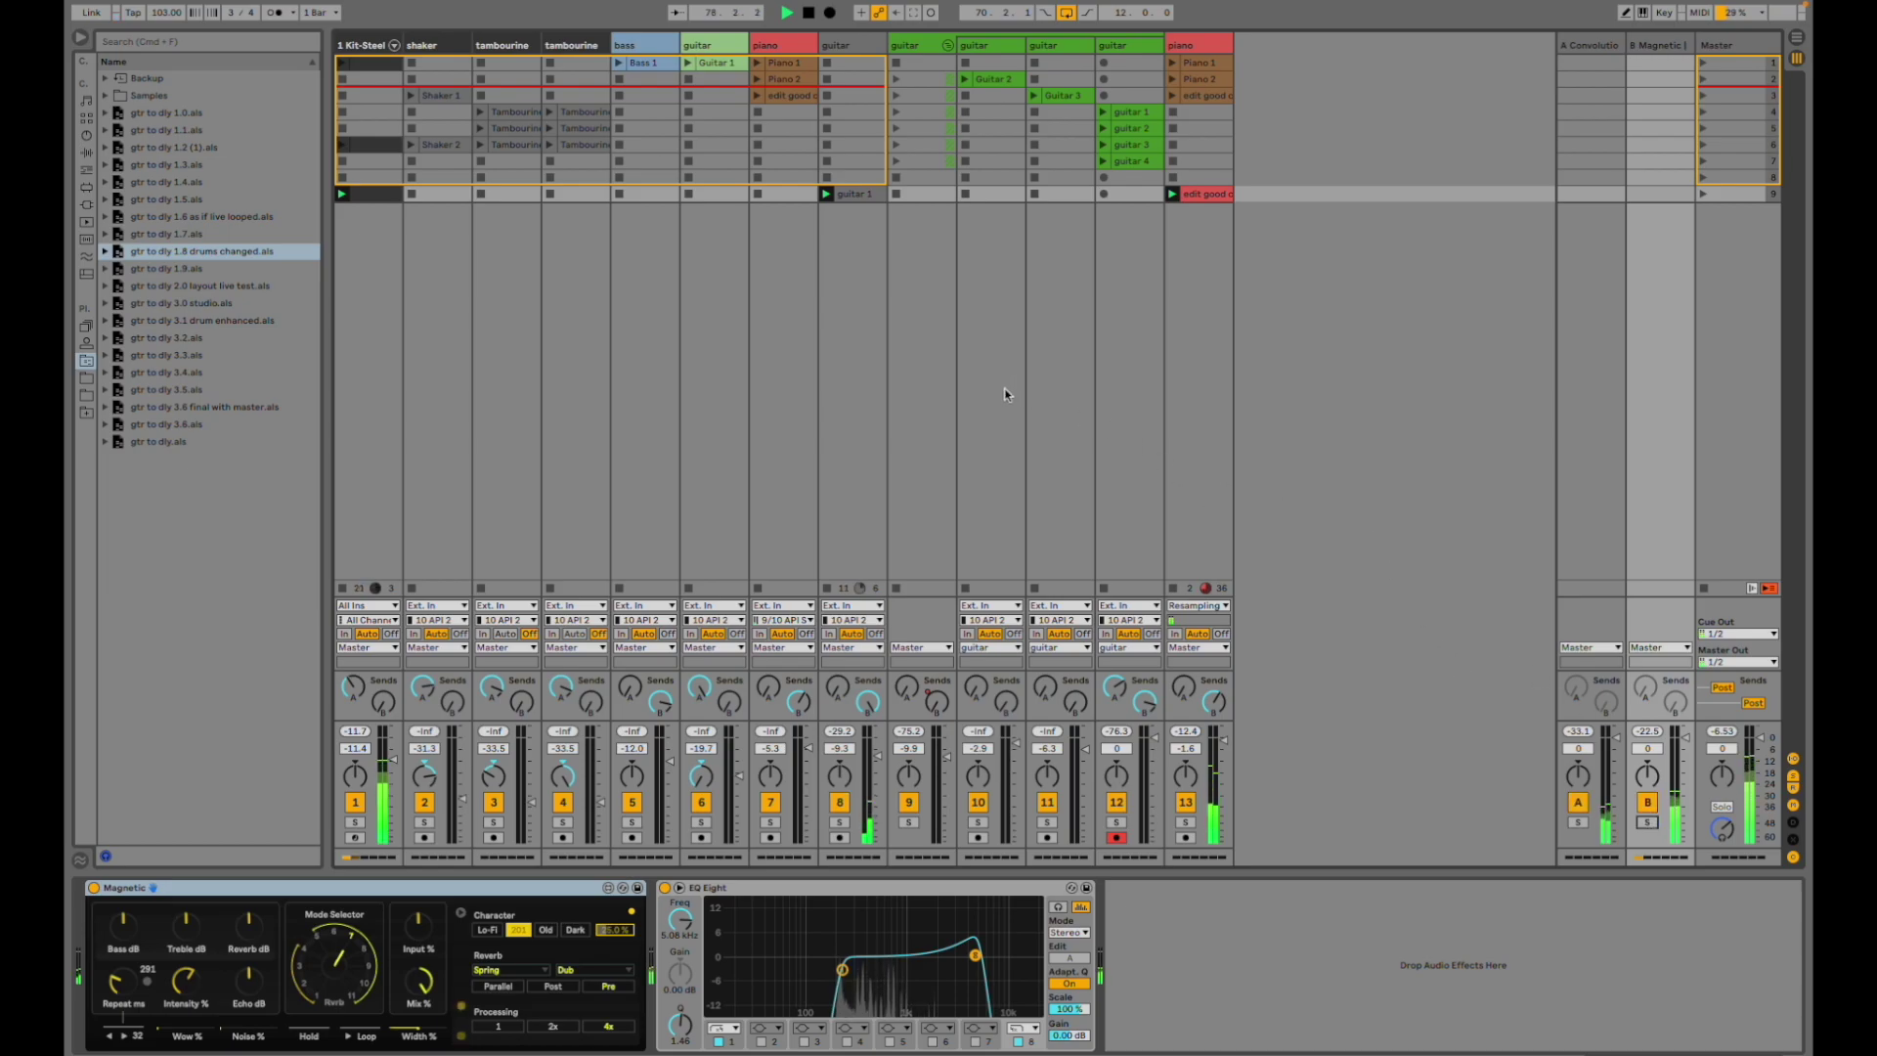
# - Open the gtr to diy 1.9 set and play its arrangement from just before the "these are" and "different chords" clips at bar 65
pyautogui.press('Tab')
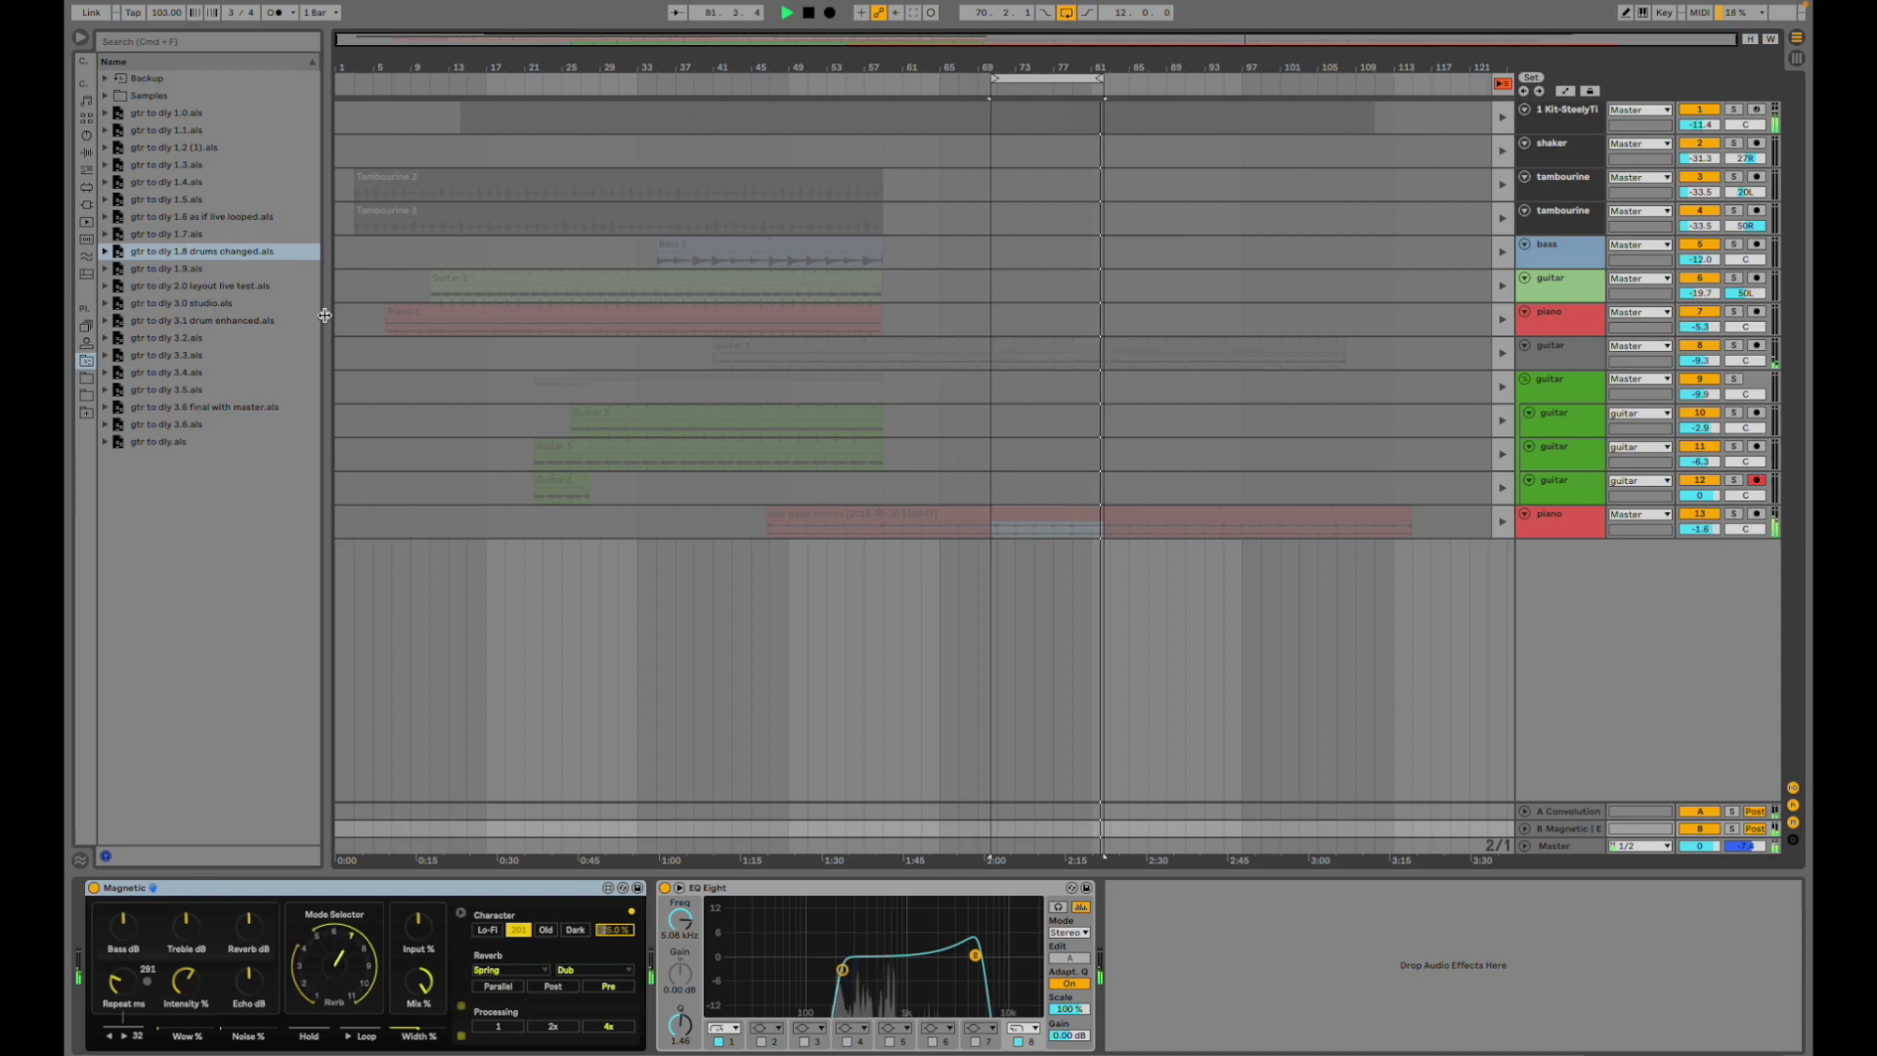
pyautogui.doubleClick(264, 269)
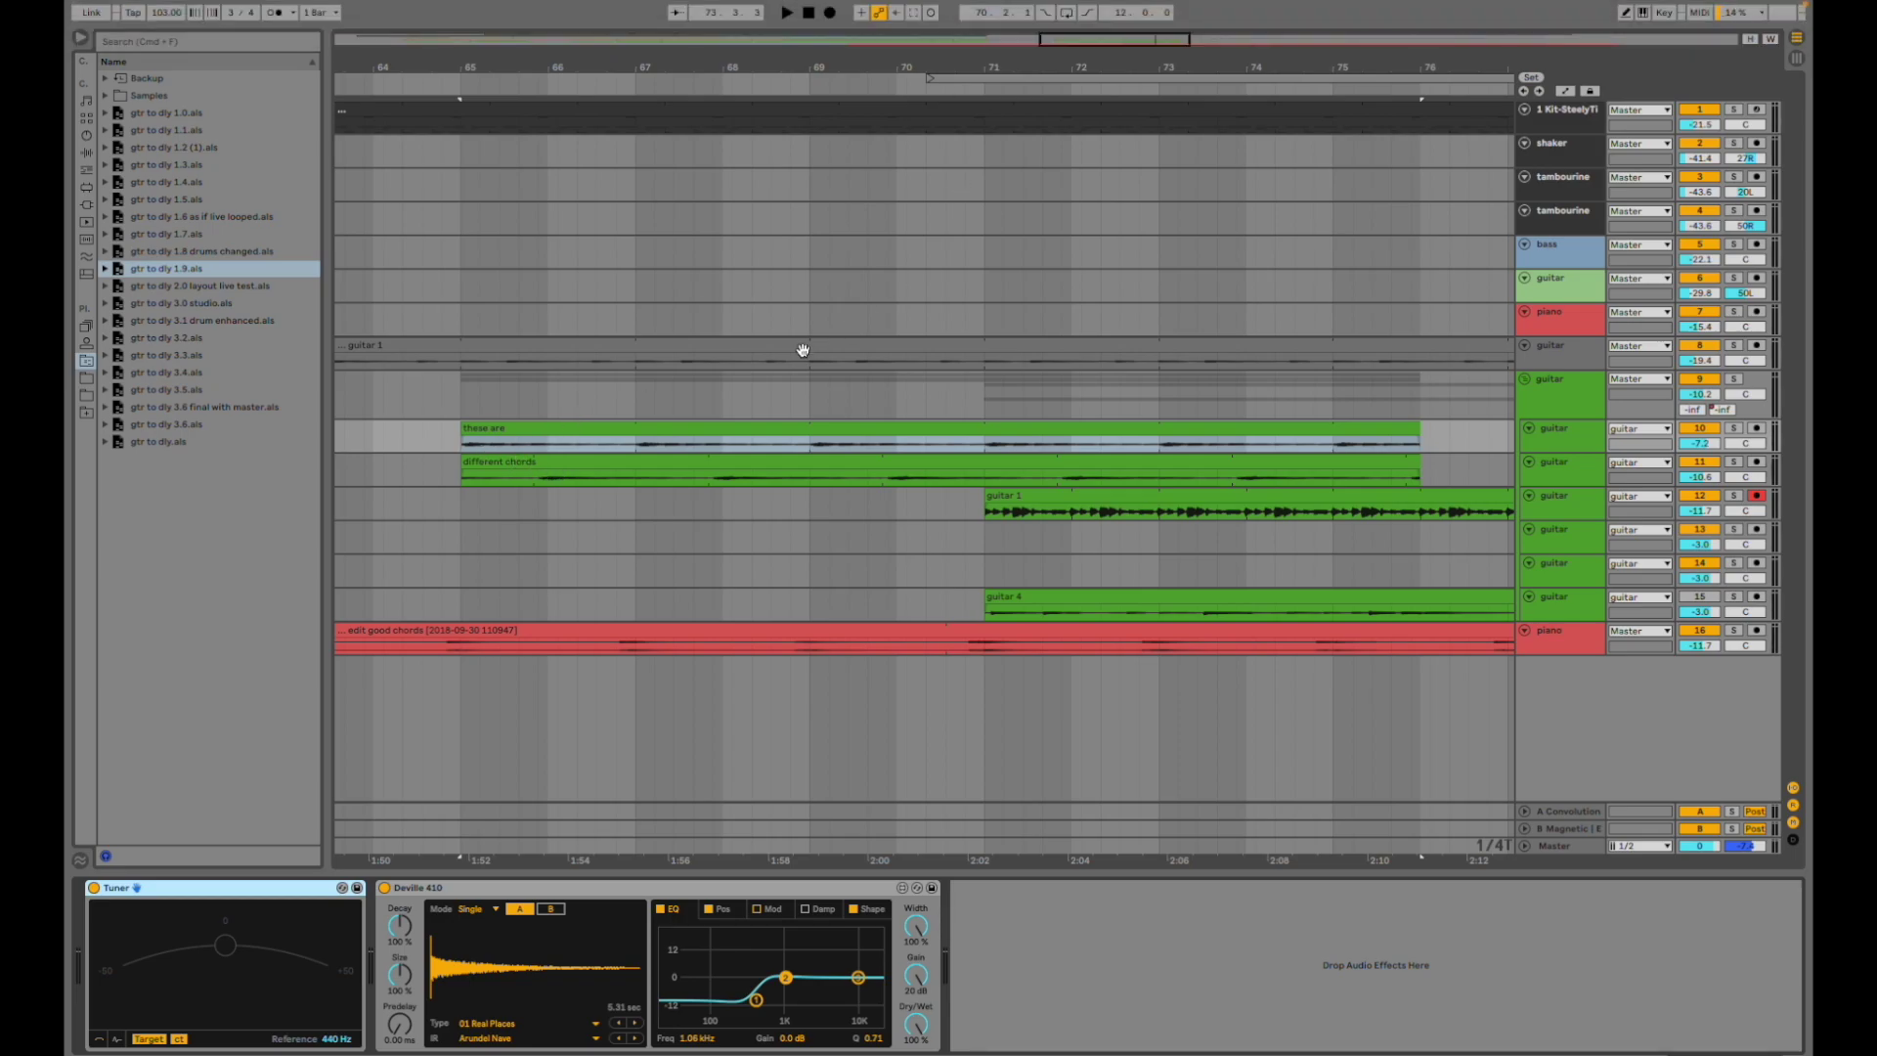
pyautogui.click(441, 468)
pyautogui.press('space')
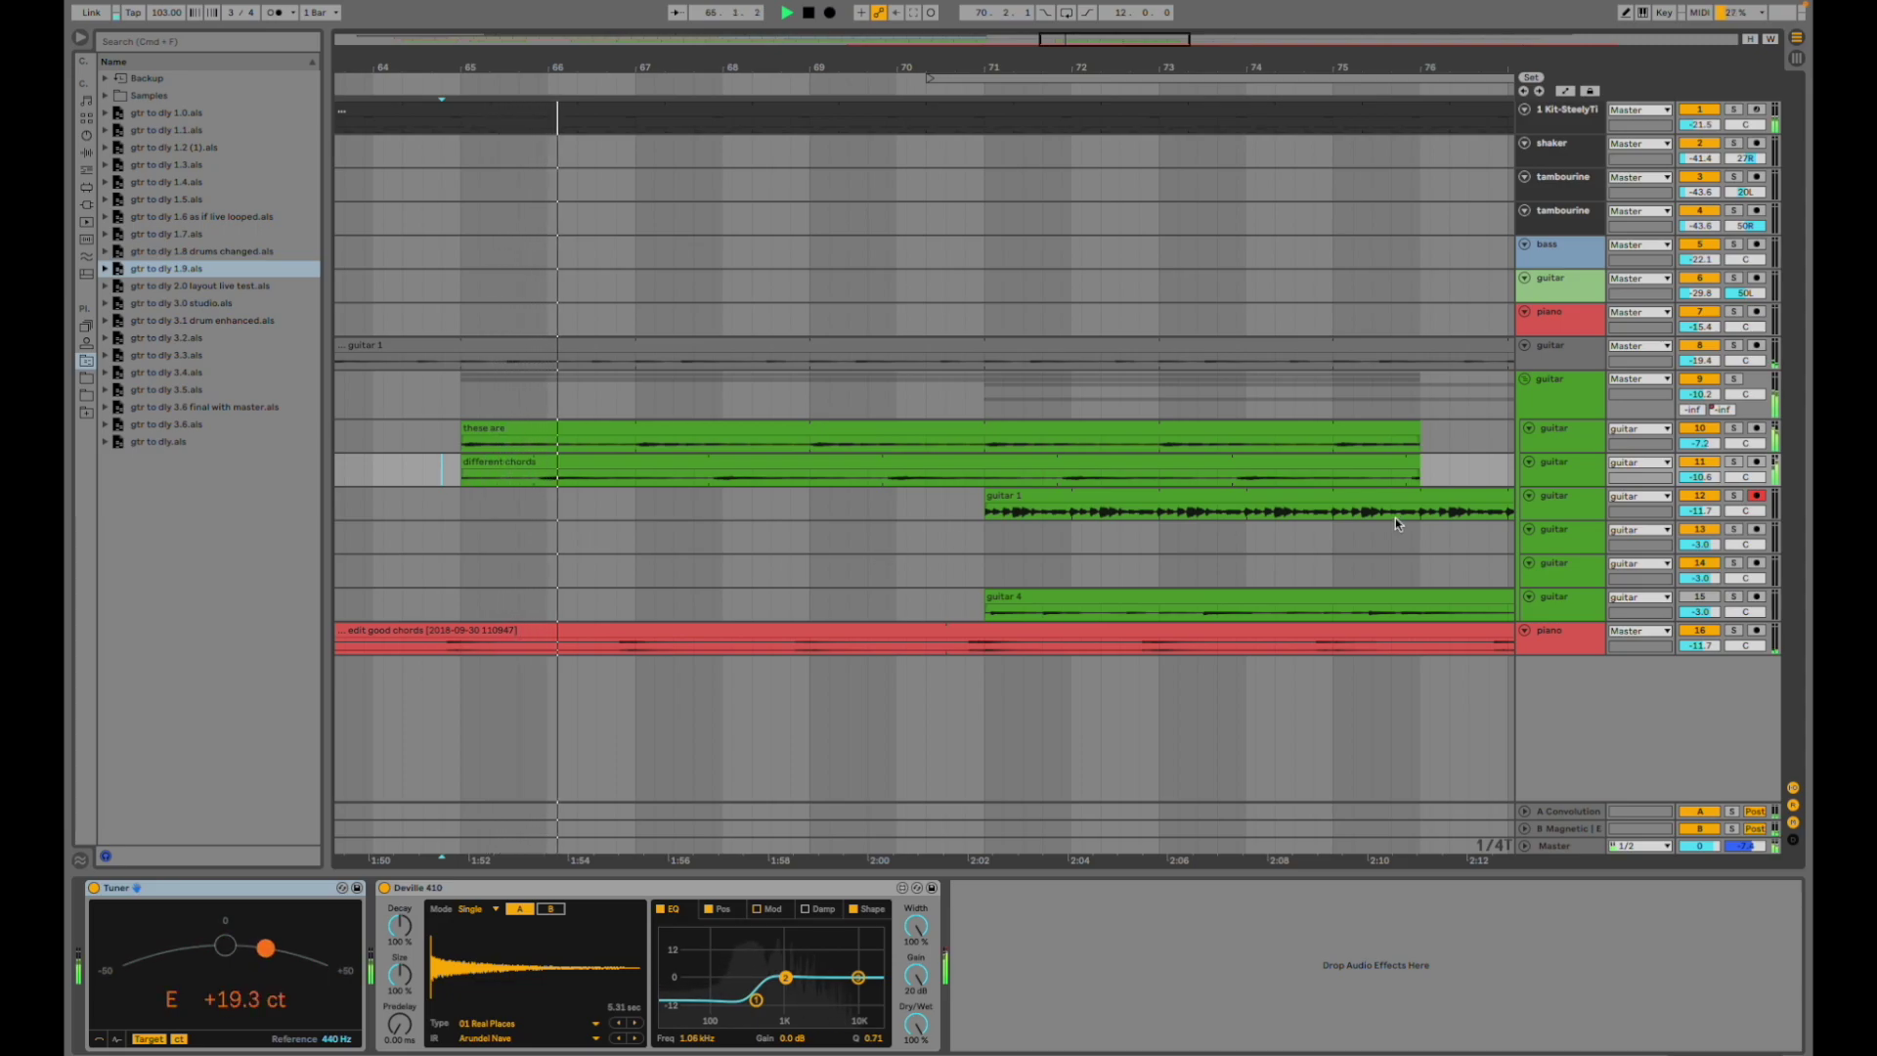
# - Listen to guitar tracks 10, 11 and 12 soloed within the green guitar group
pyautogui.click(1731, 429)
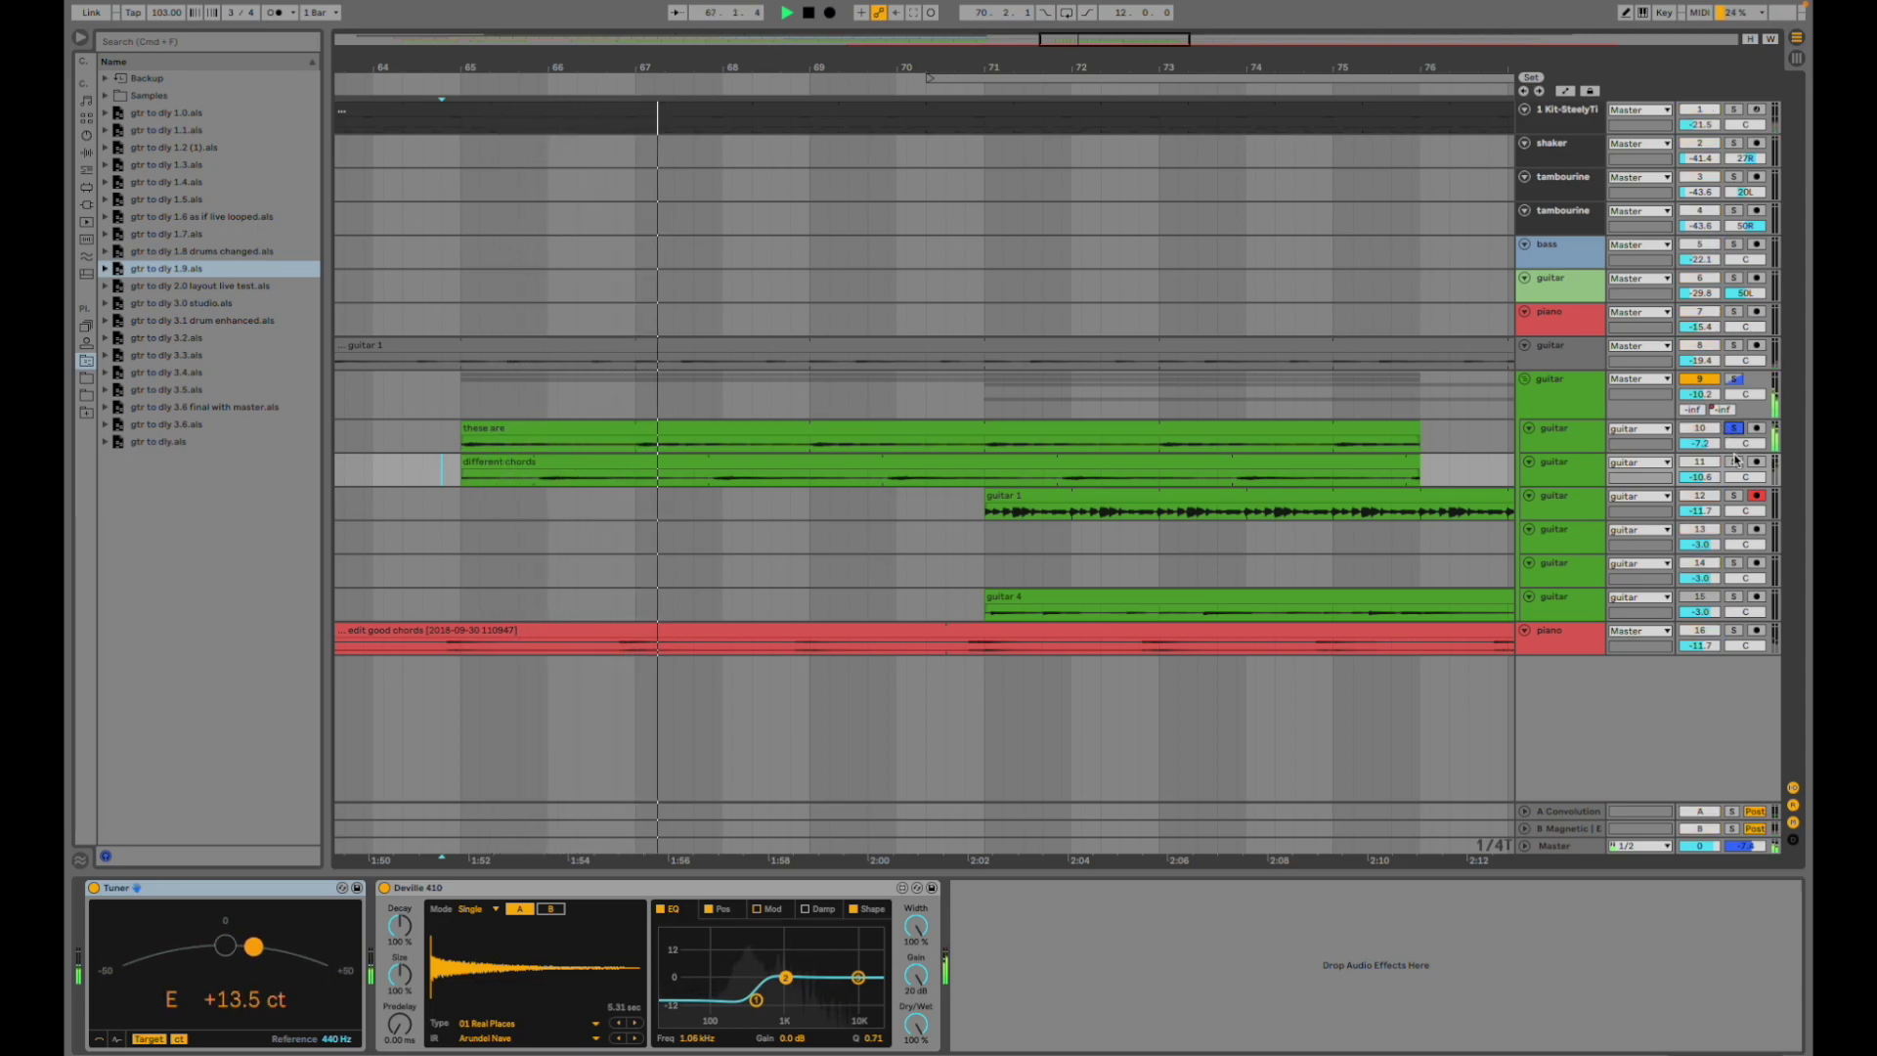
pyautogui.click(1736, 463)
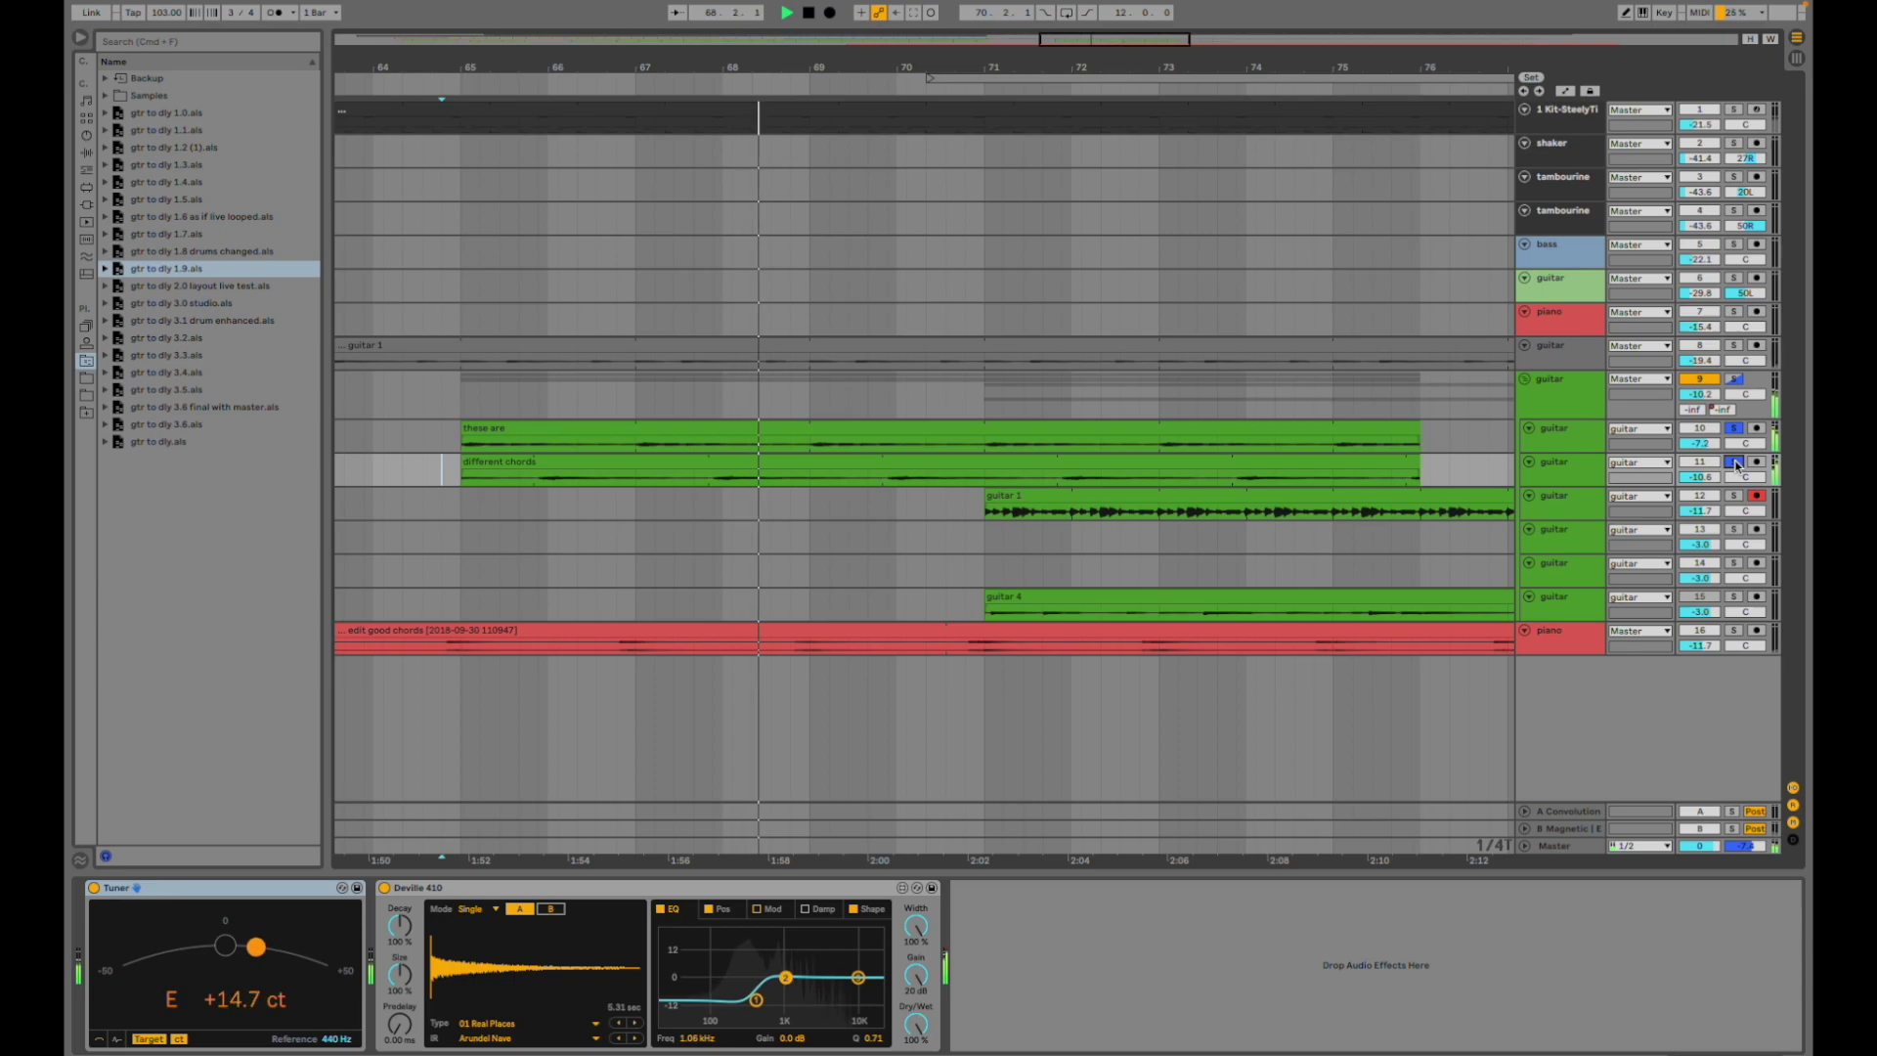
pyautogui.click(1736, 463)
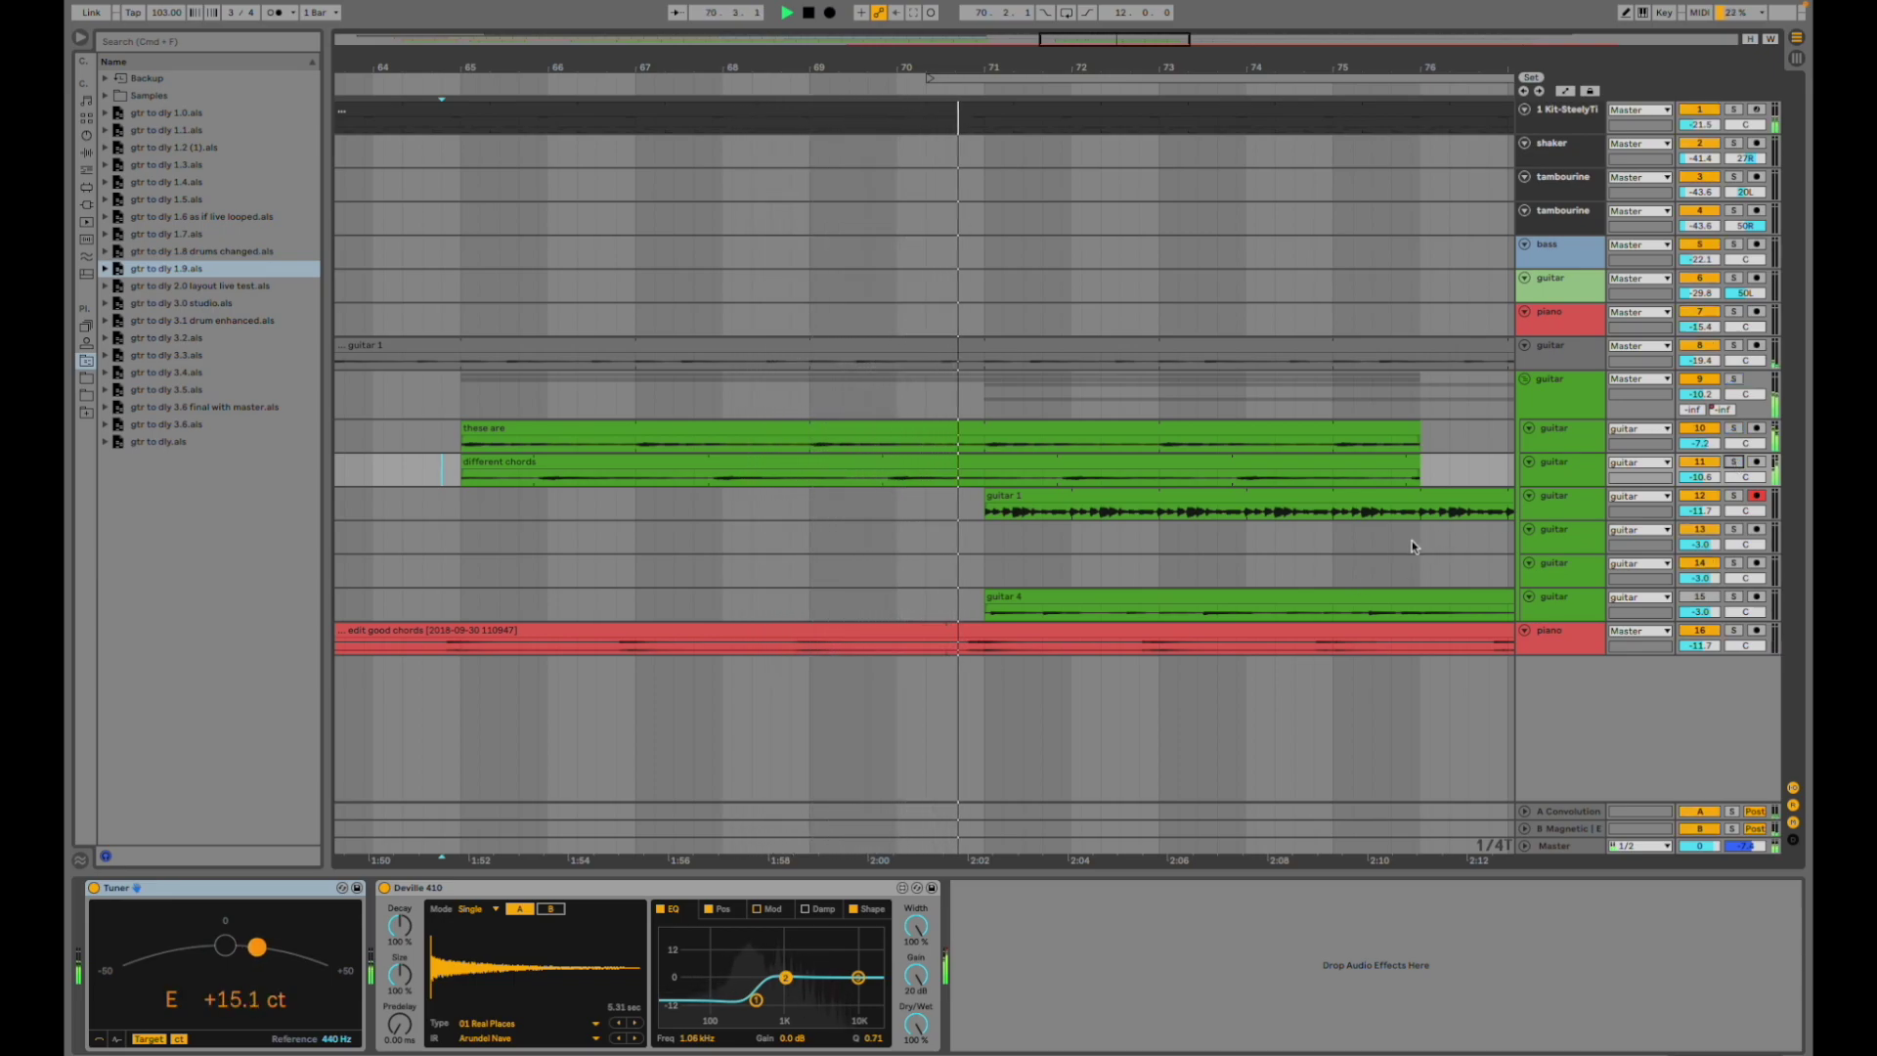
pyautogui.click(1734, 496)
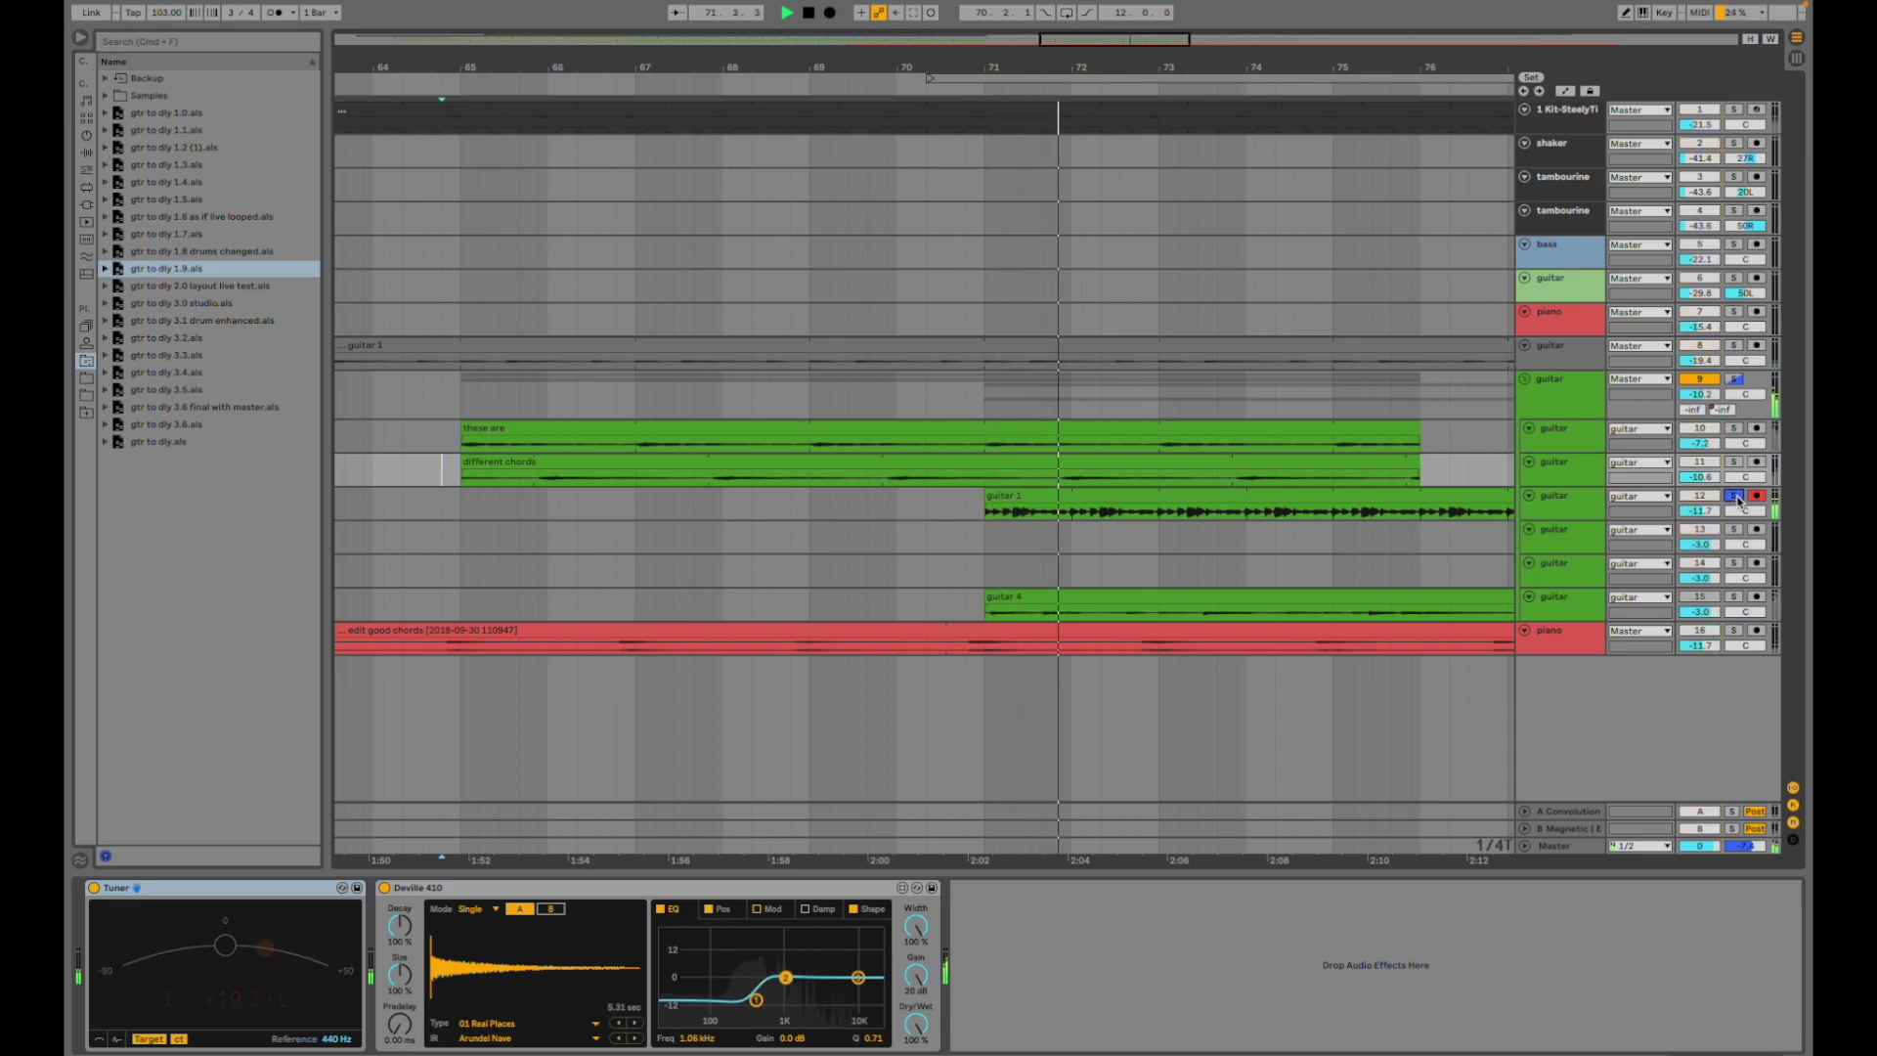
pyautogui.click(1735, 496)
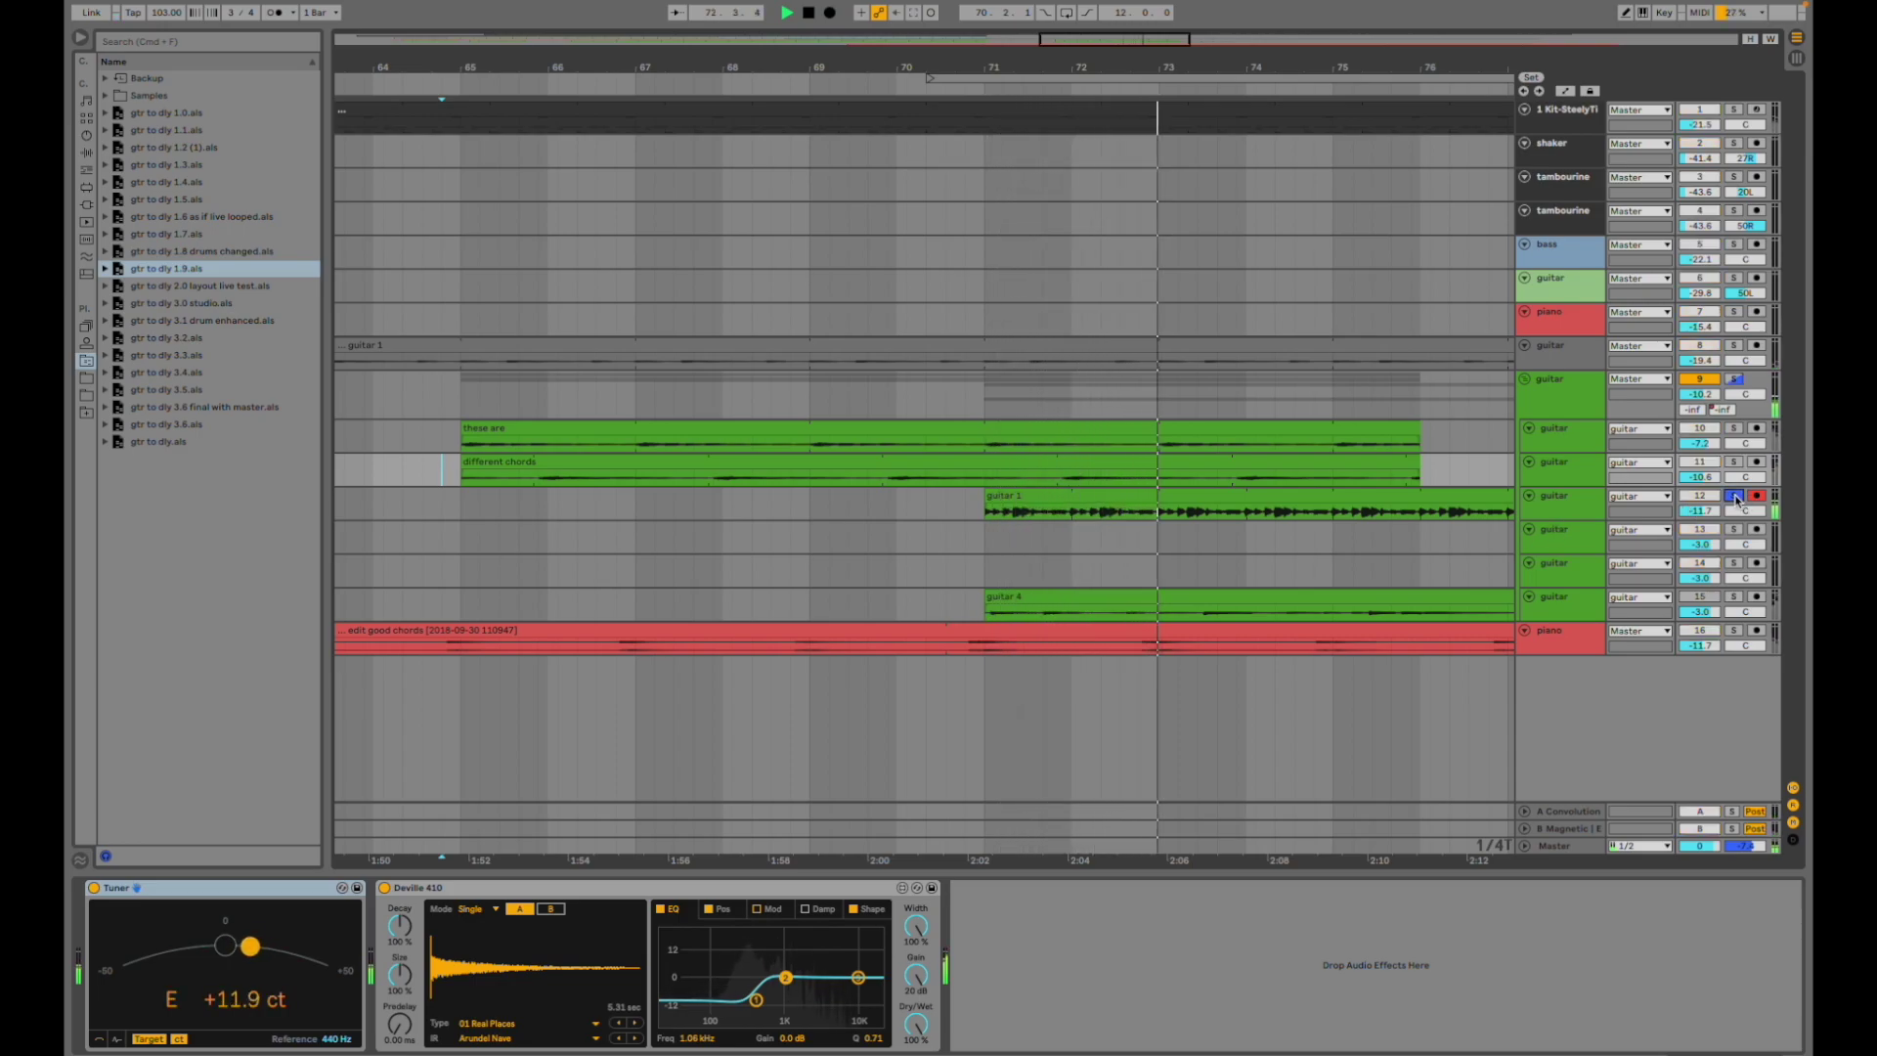
# - Listen to guitar track 15 with its guitar 4 clip soloed, and return to the full mix
pyautogui.moveTo(630, 69); pyautogui.dragTo(631, 8)
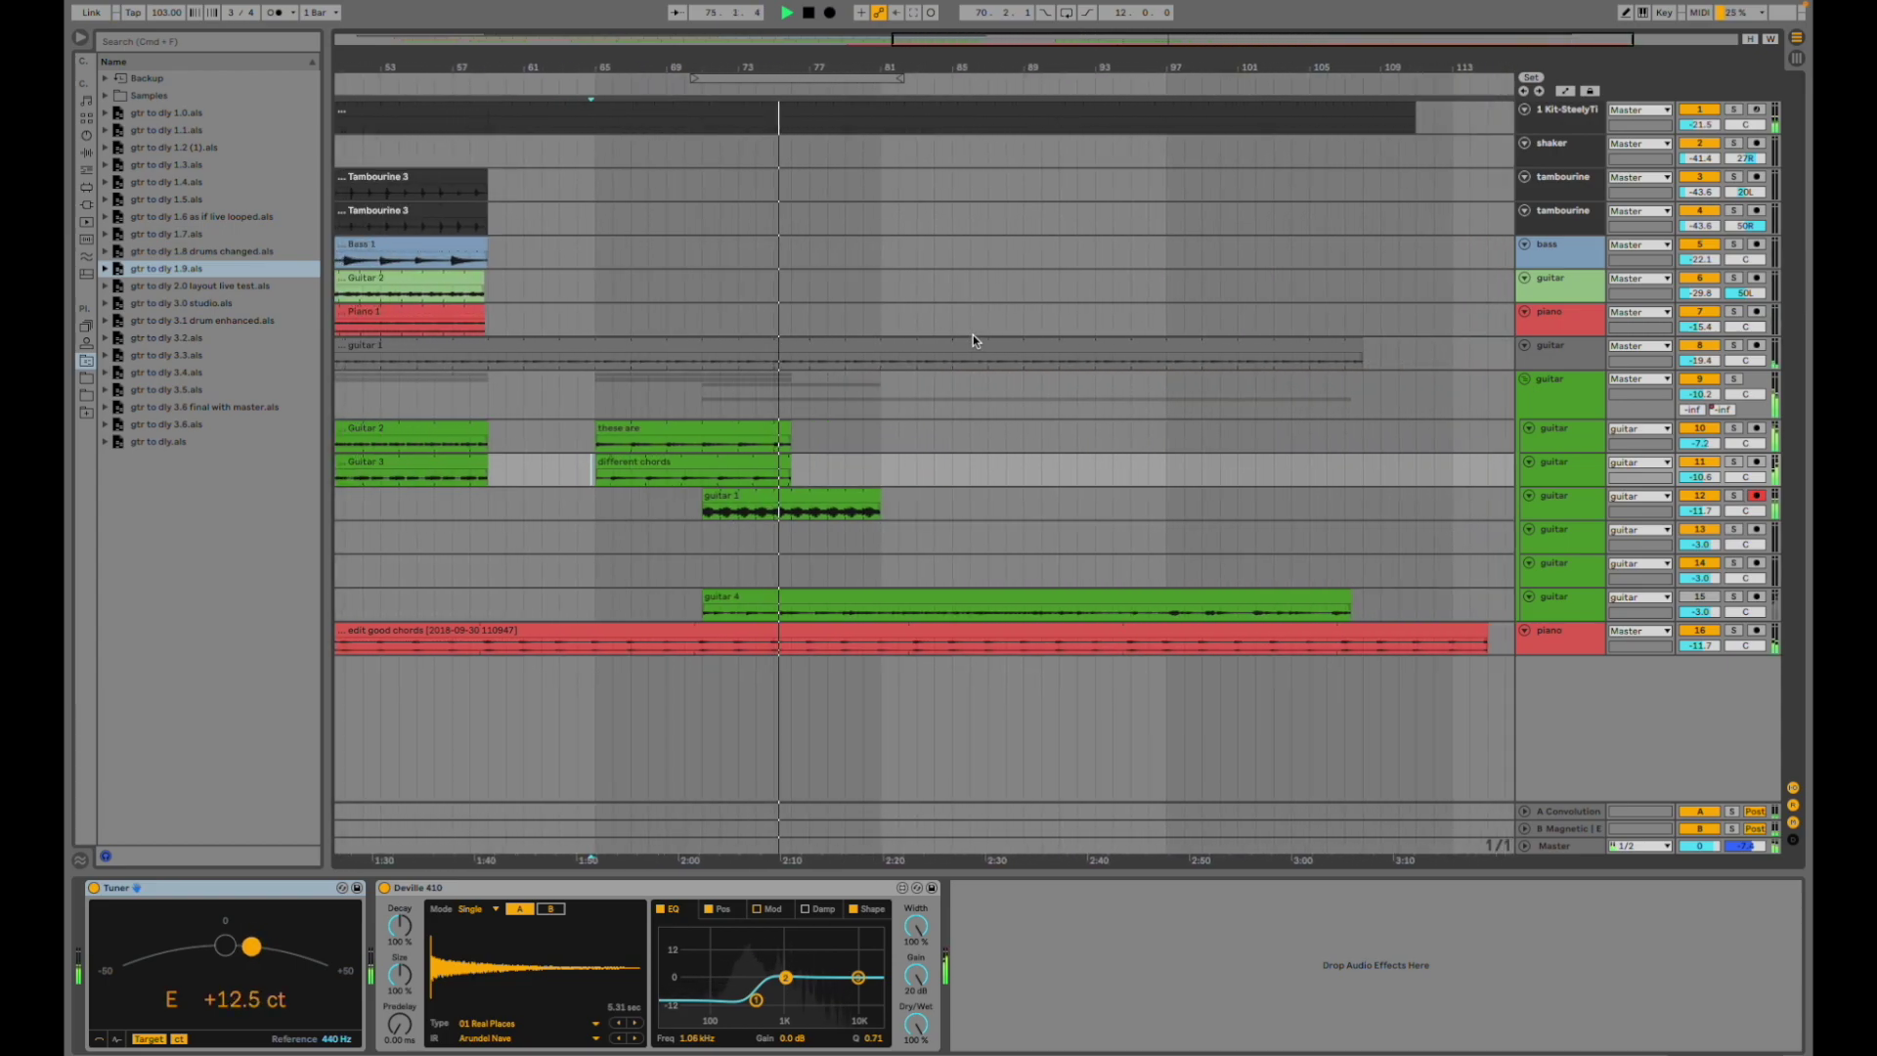
pyautogui.hscroll(-2, 972, 334)
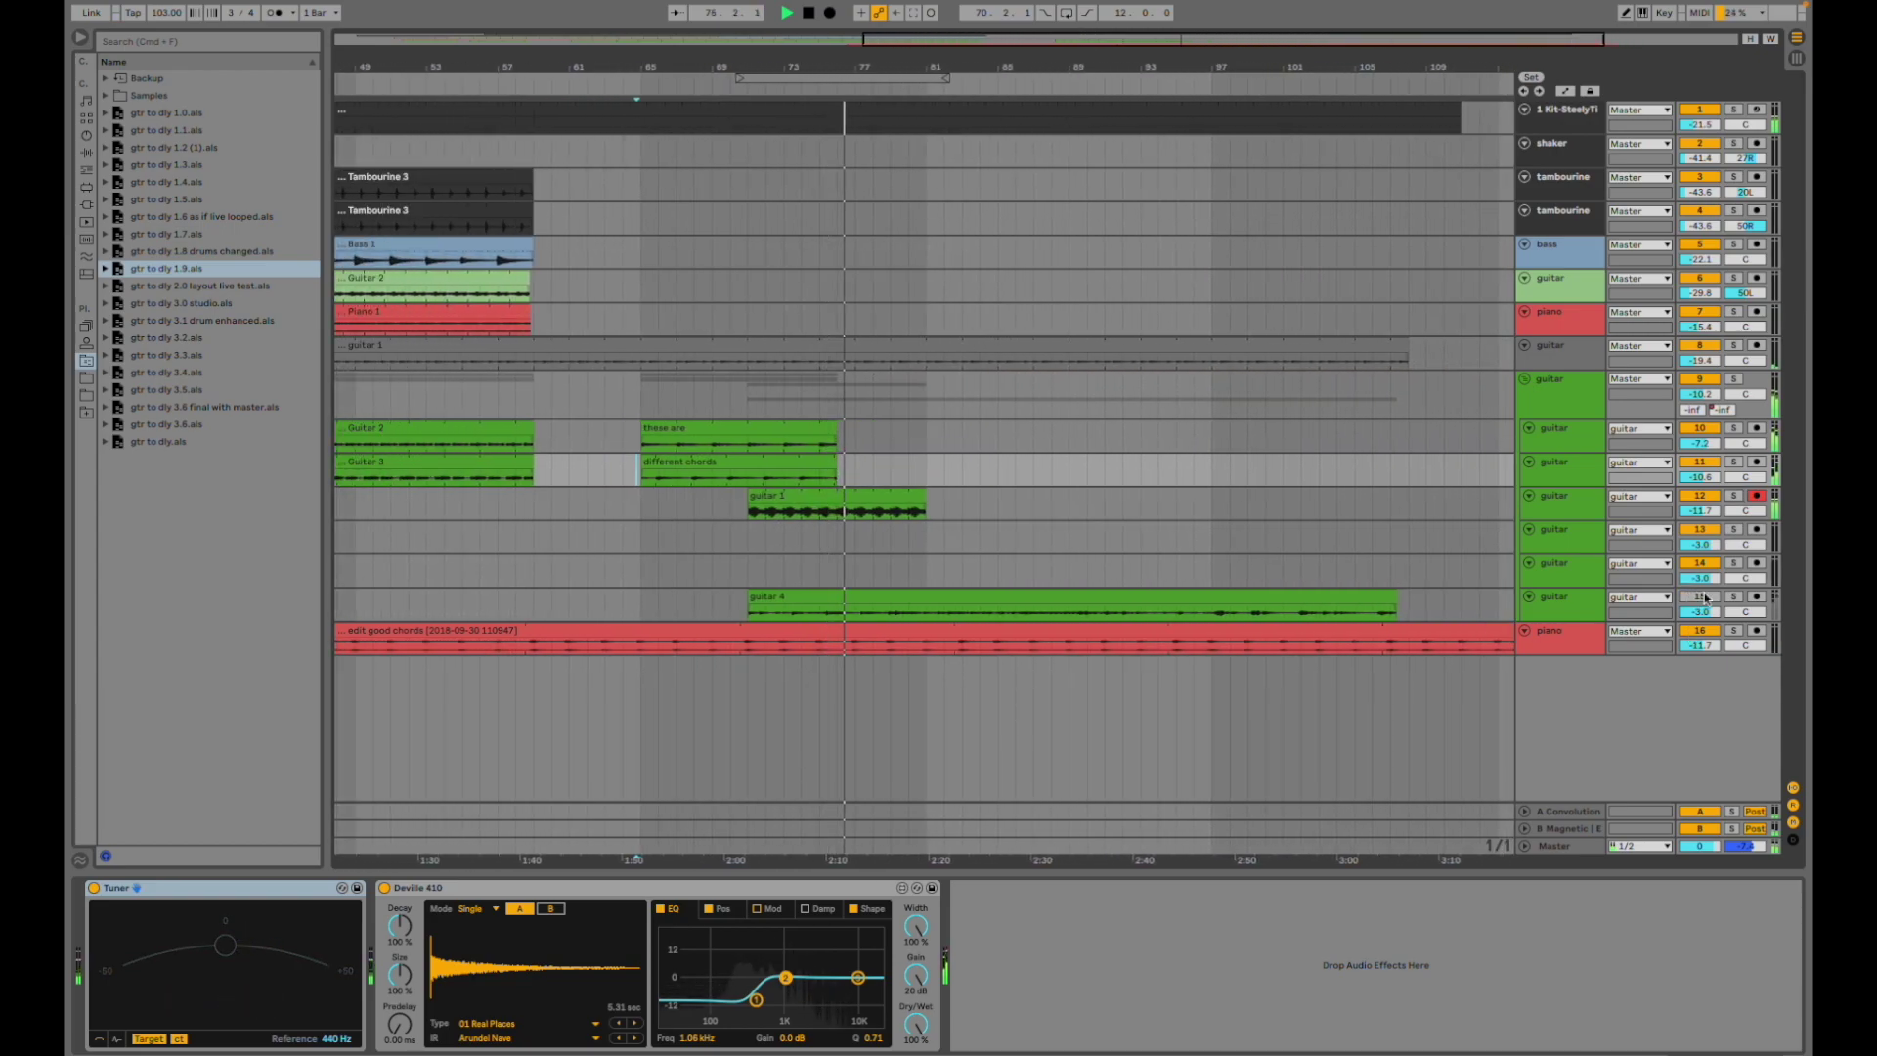
pyautogui.click(1733, 598)
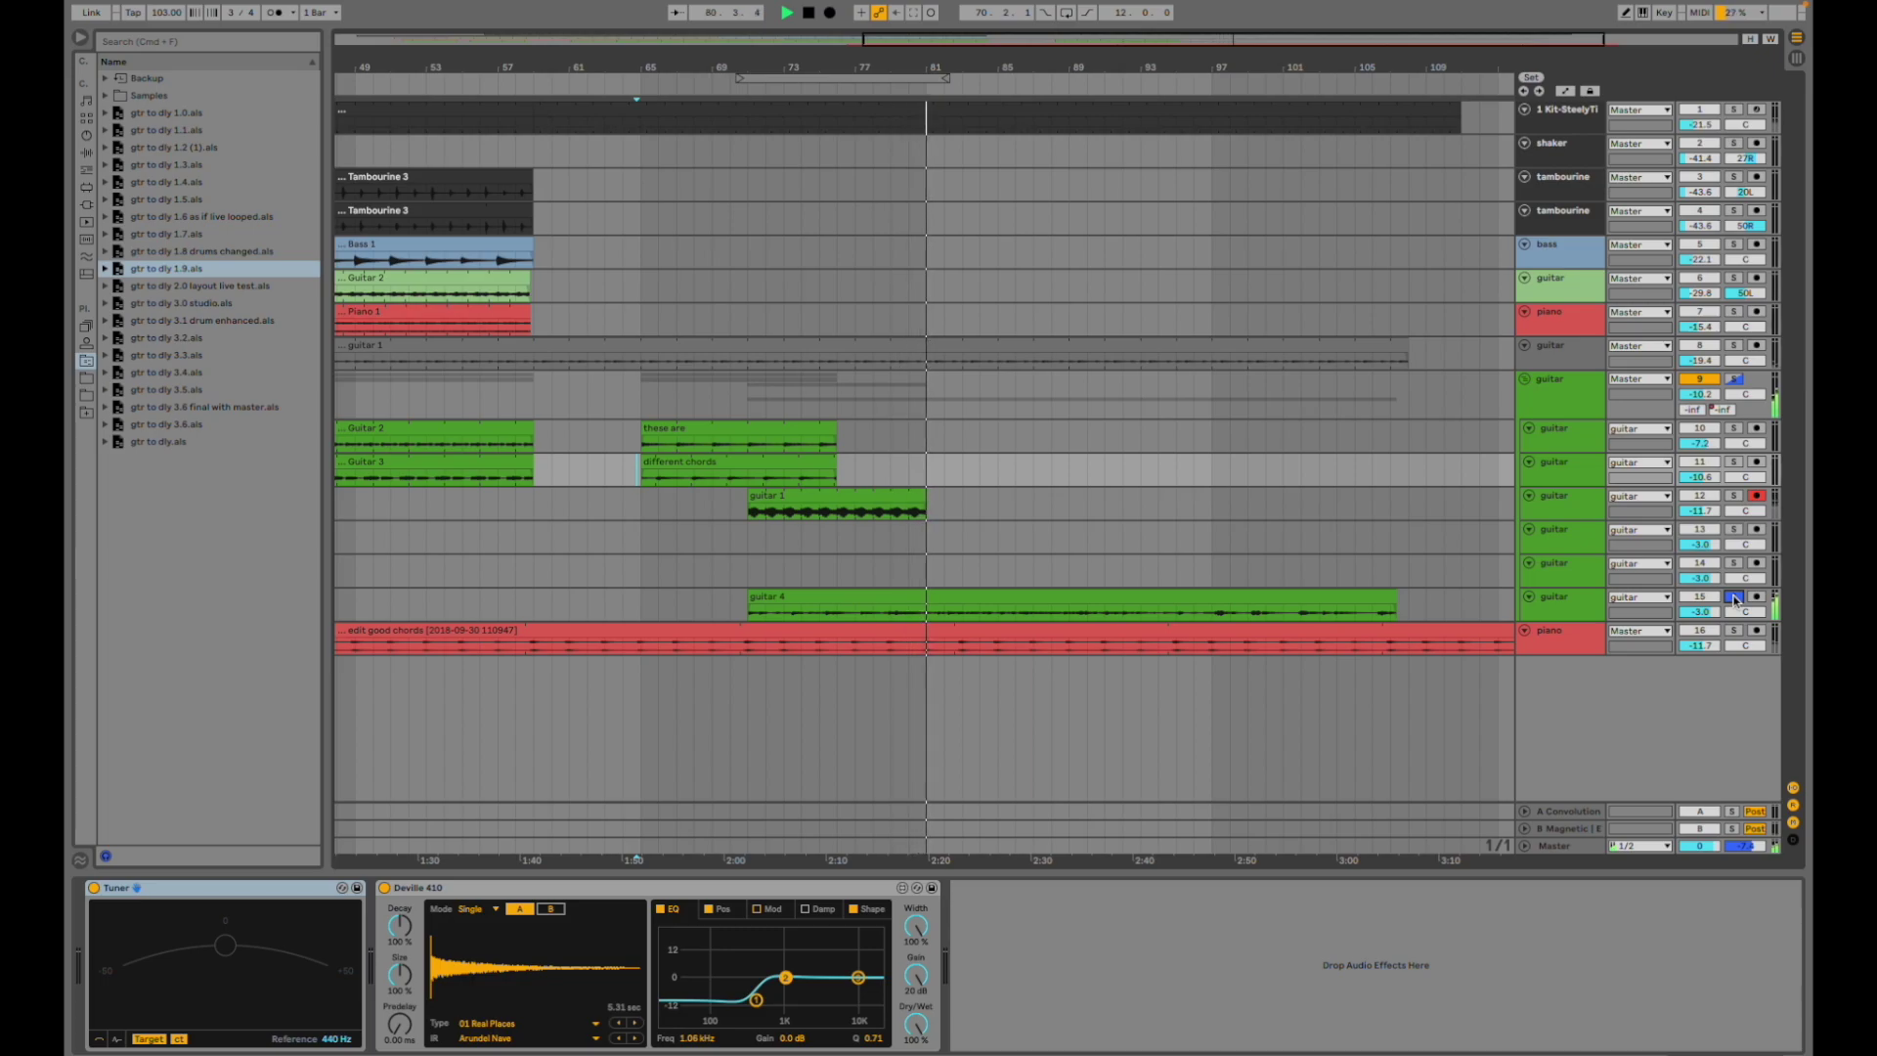
pyautogui.click(1734, 598)
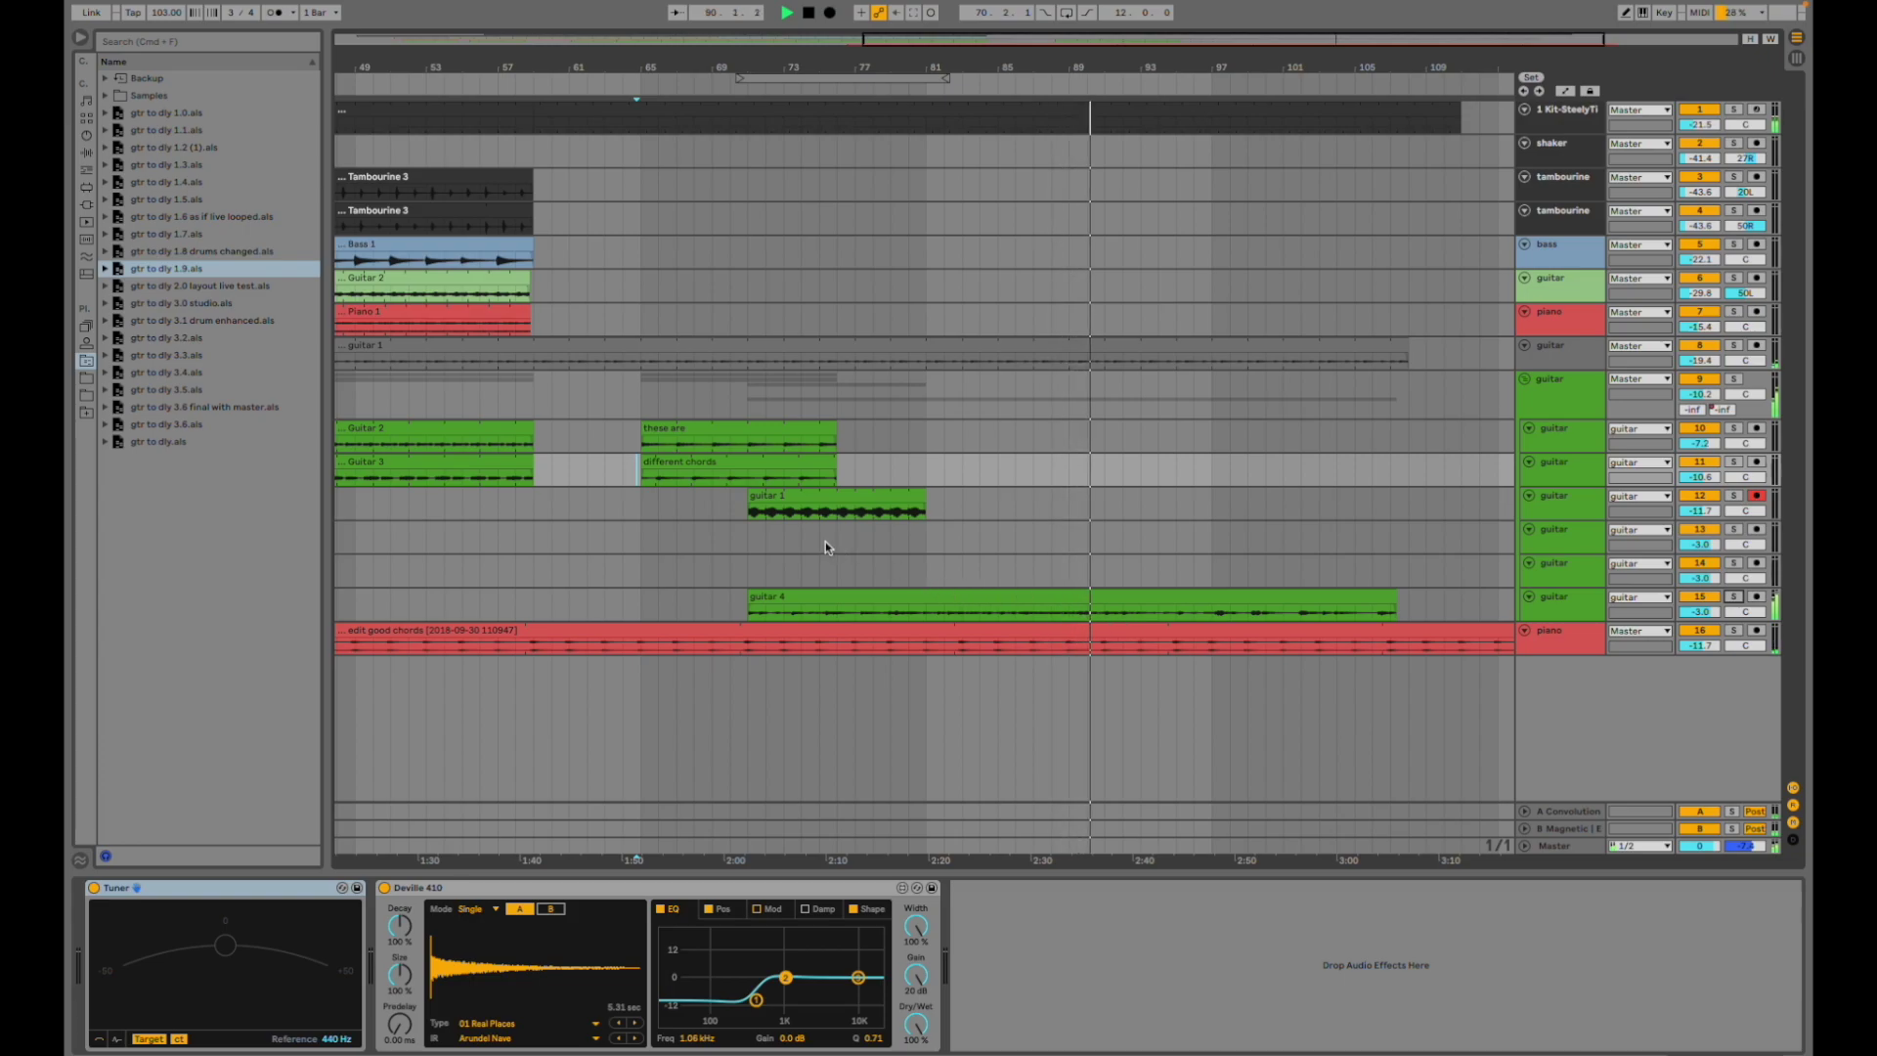
pyautogui.hscroll(-5, 825, 541)
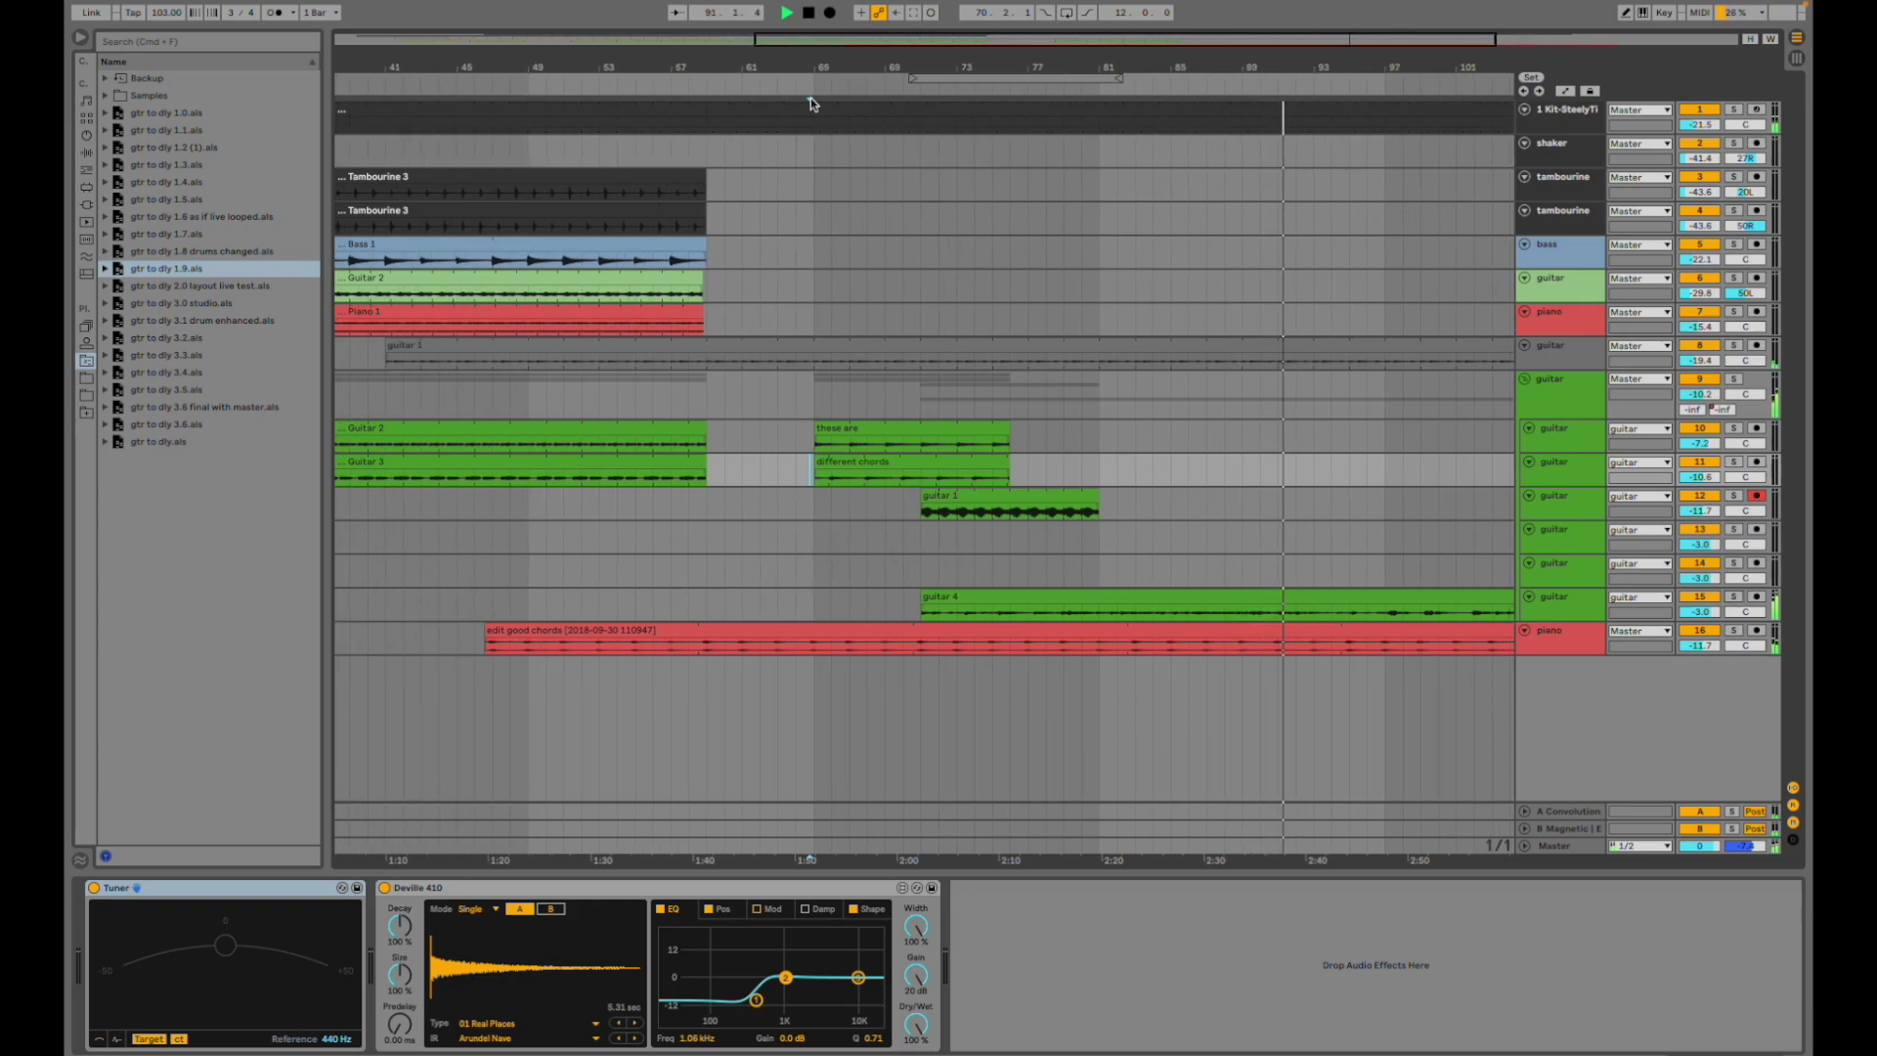
pyautogui.moveTo(811, 67); pyautogui.dragTo(721, 18)
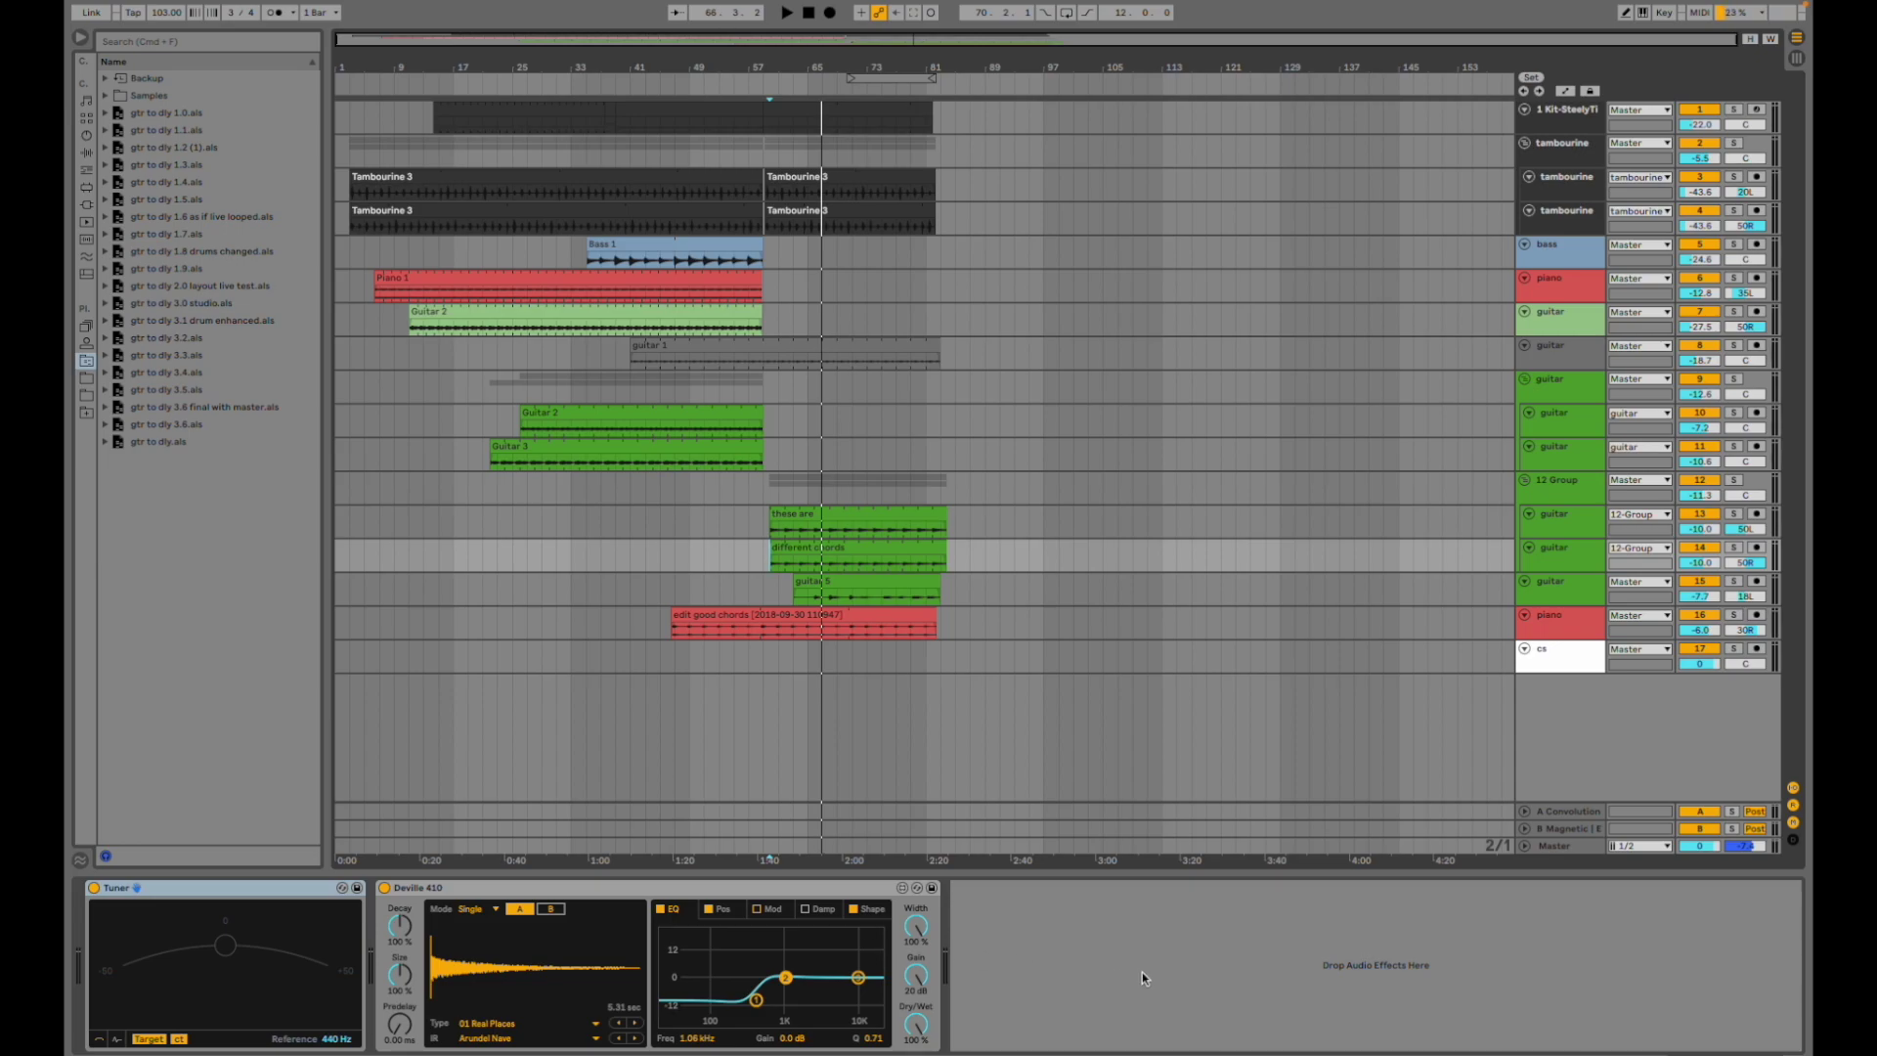
# - Play from just before the 12 Group clips, and select the guitar 5 clip on guitar track 15
pyautogui.click(789, 589)
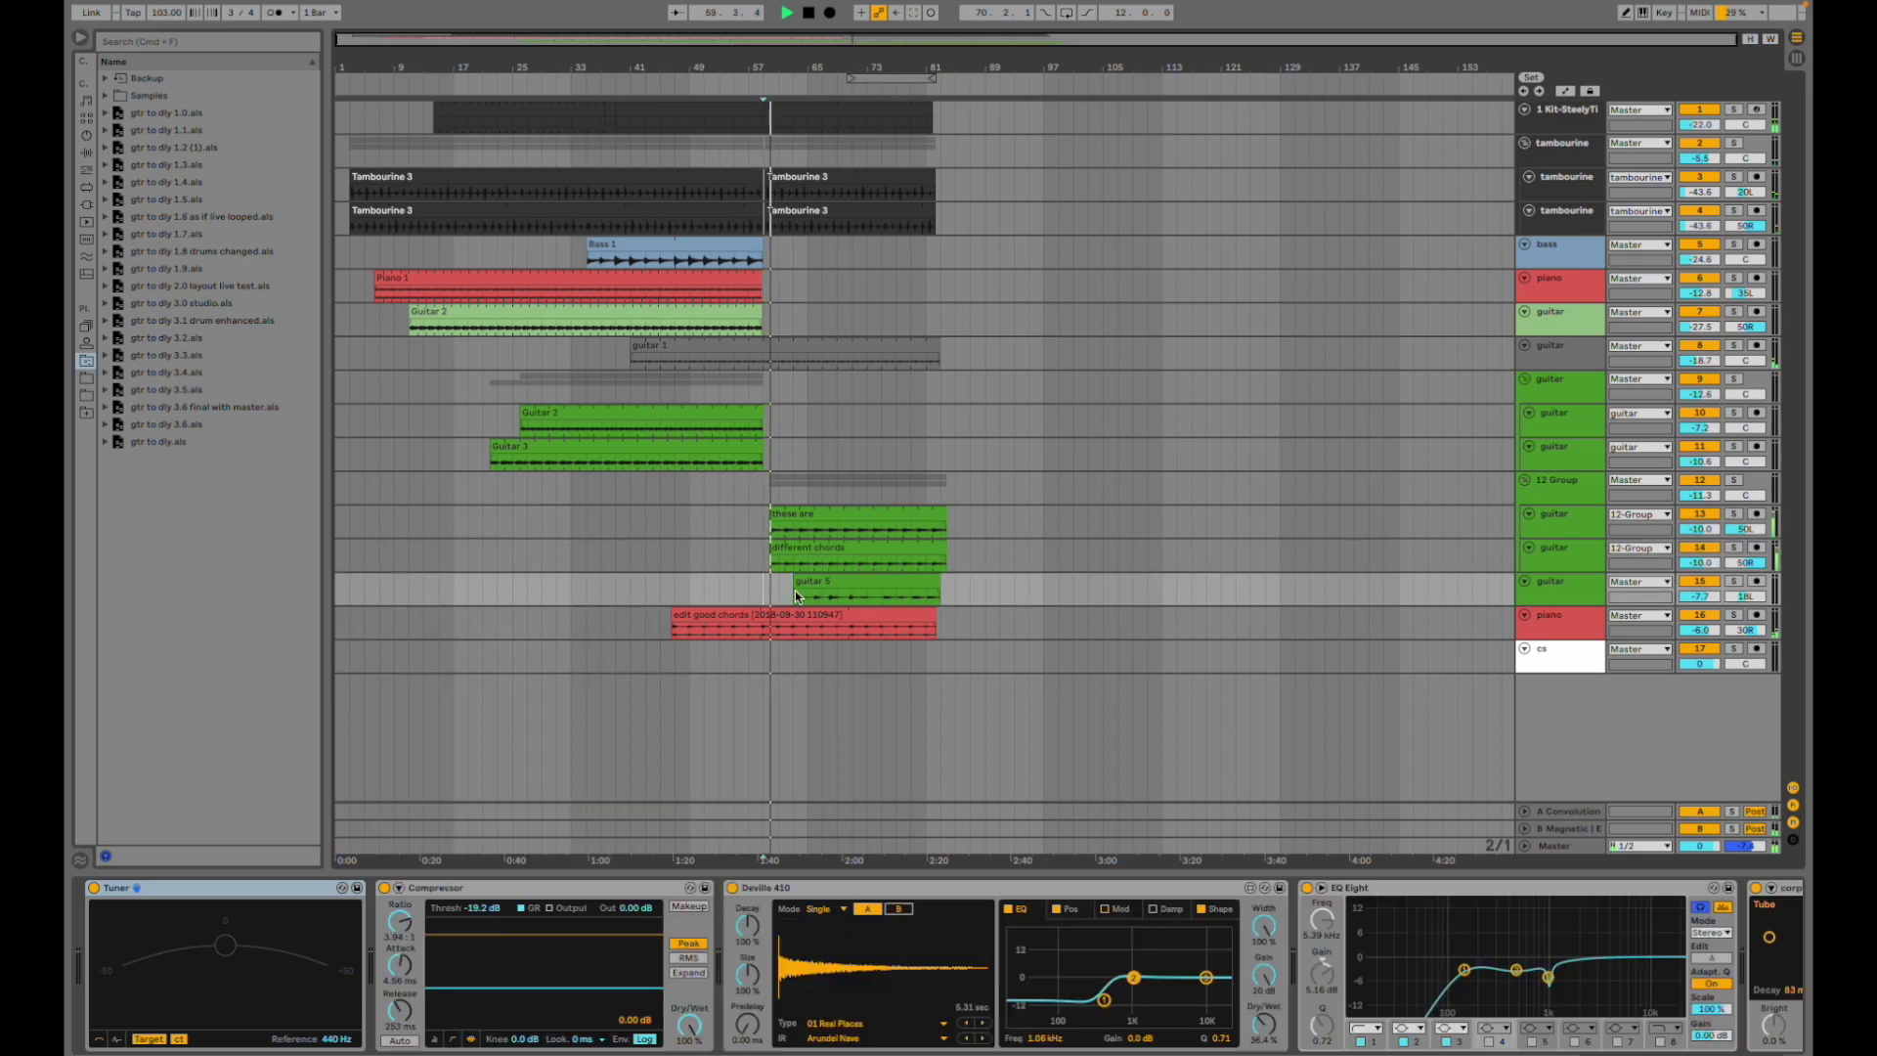
pyautogui.click(813, 581)
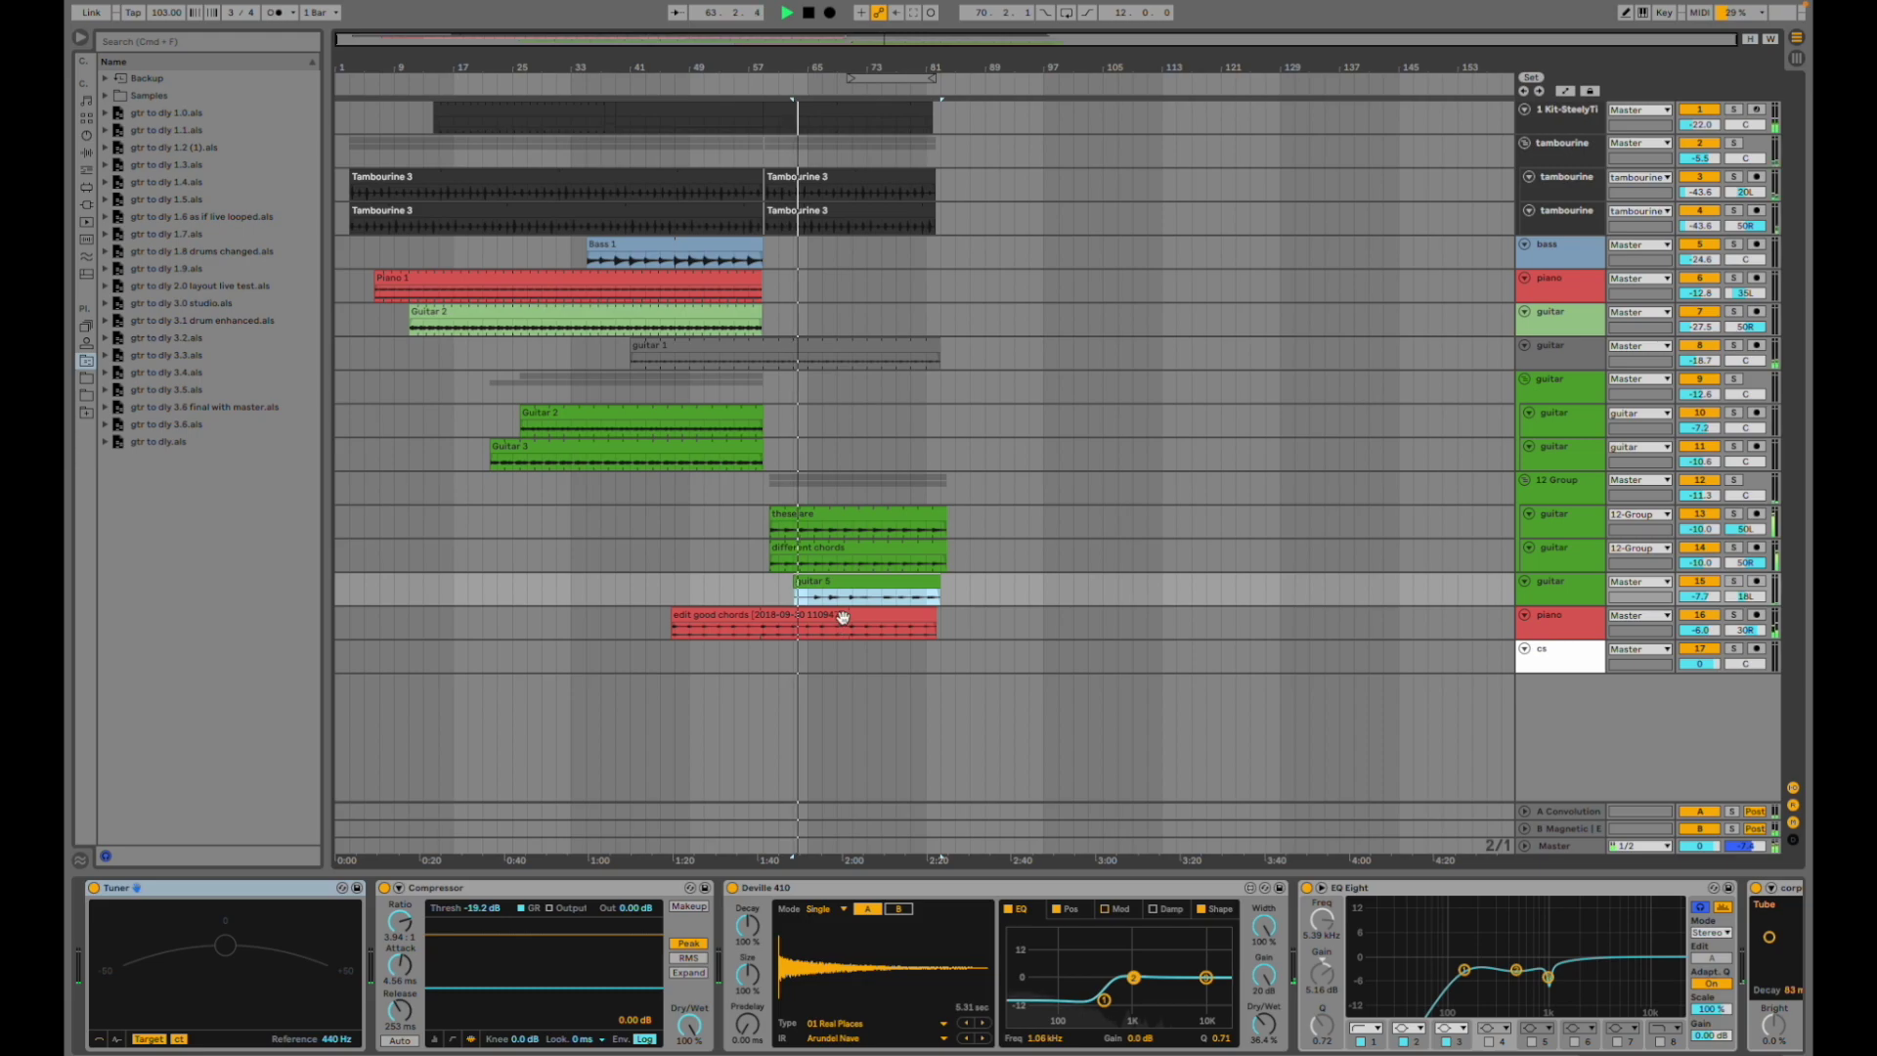
pyautogui.press('+')
pyautogui.press('+')
pyautogui.press('+')
pyautogui.hscroll(-4, 828, 616)
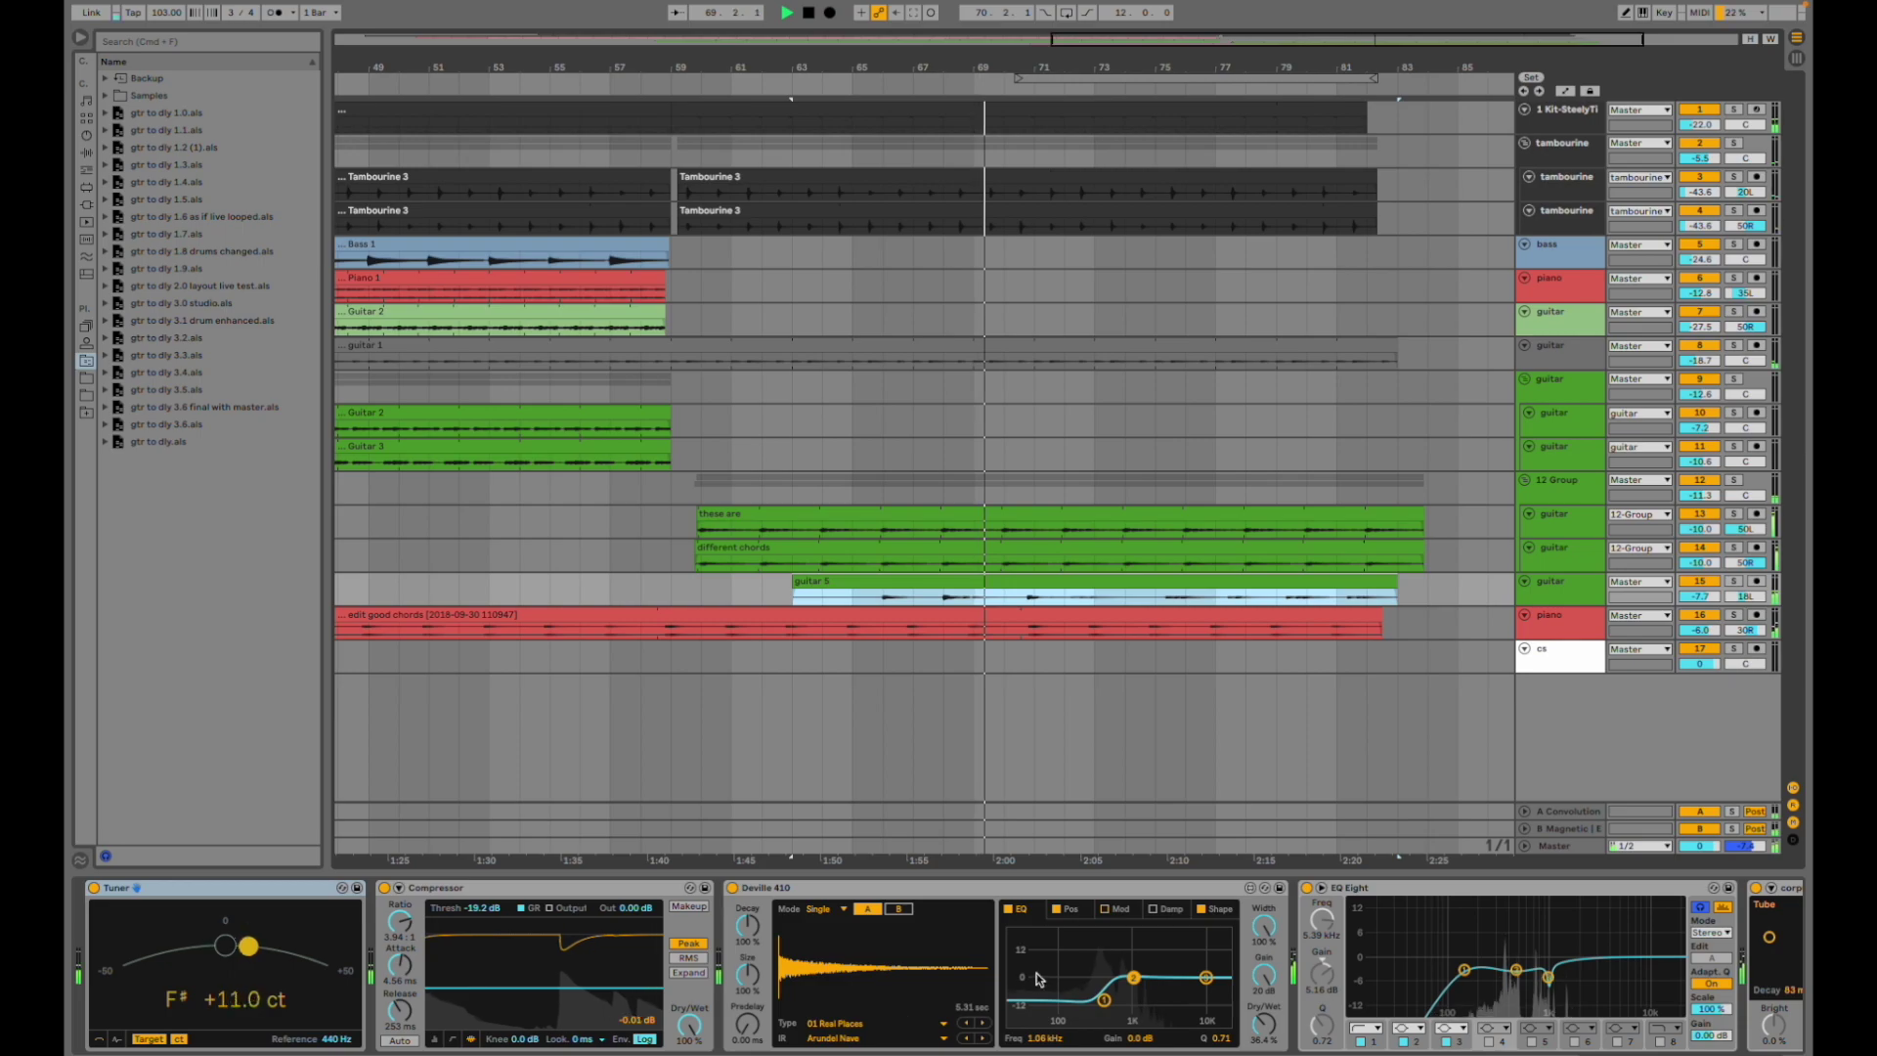
# - Examine guitar track 15's device chain from Deville 410 and EQ Eight through corpus amp sim 1.1 to Glue Compressor
pyautogui.hscroll(5, 1039, 980)
pyautogui.hscroll(5, 1579, 903)
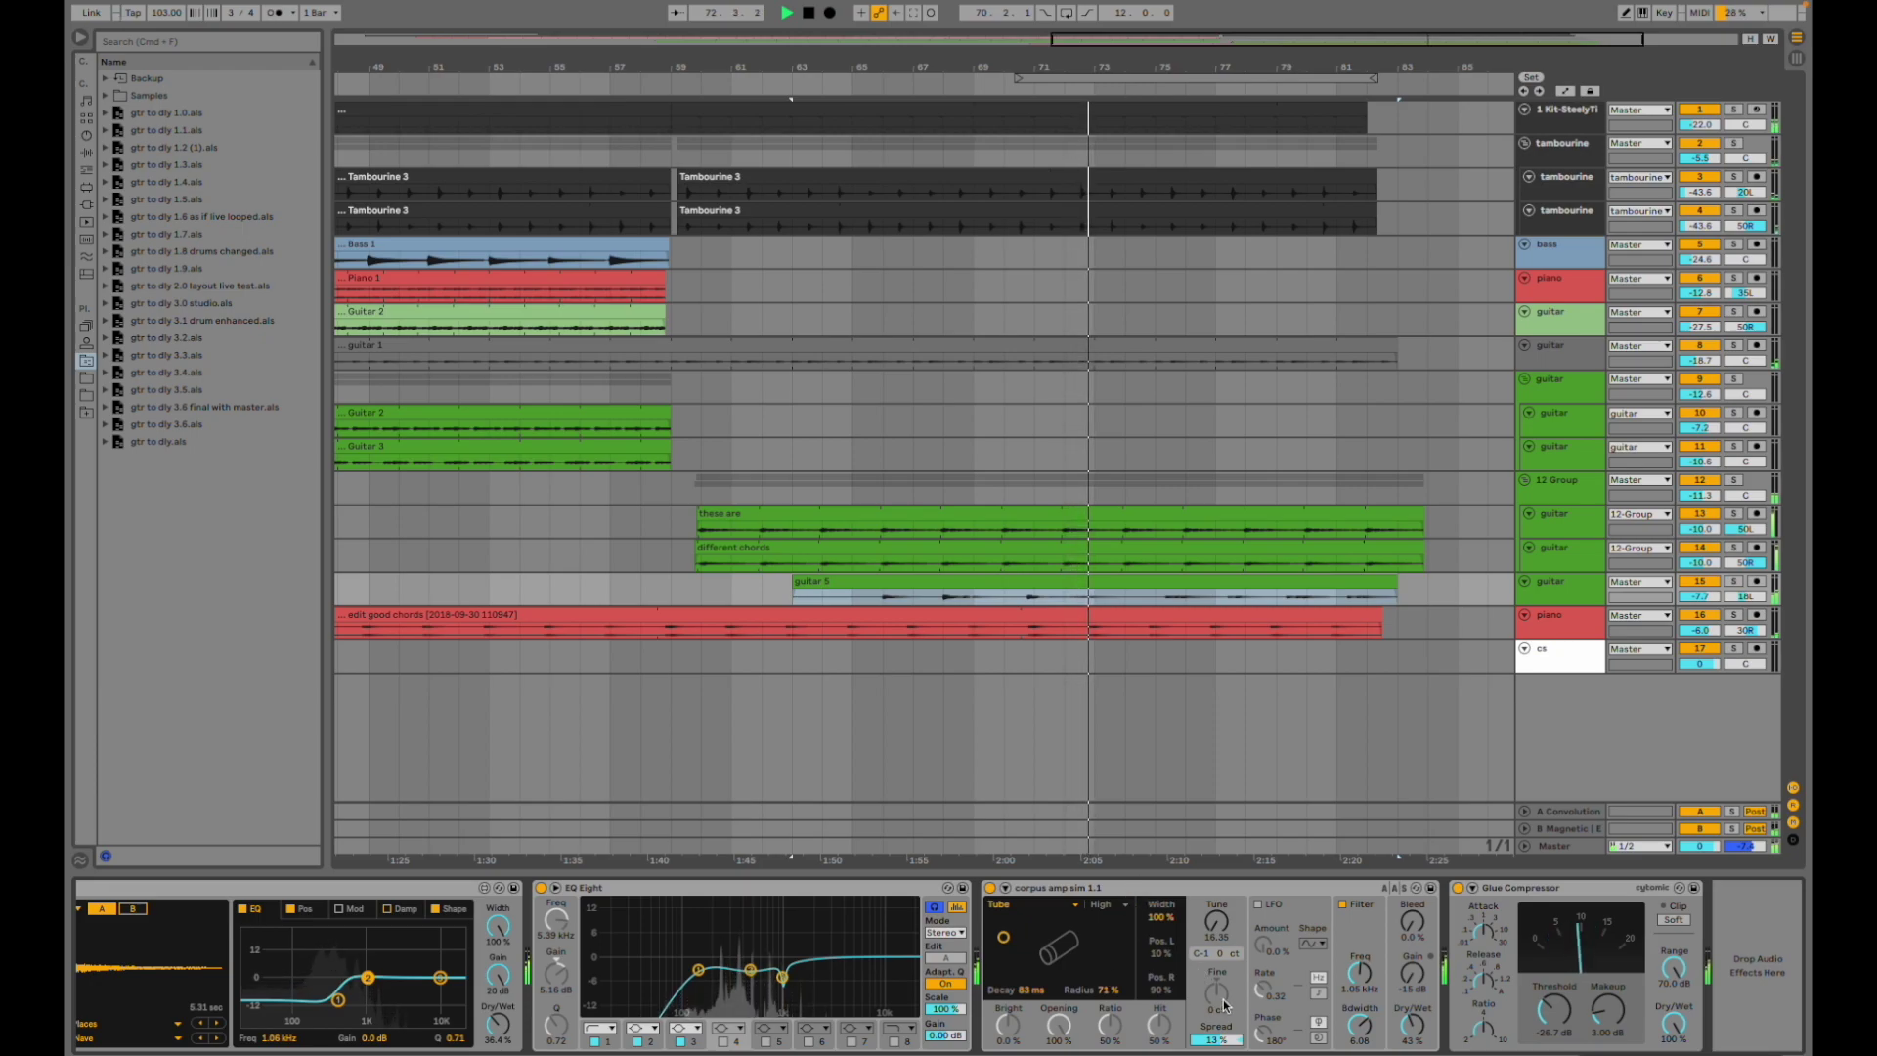
pyautogui.hscroll(-6, 988, 627)
pyautogui.hscroll(5, 987, 628)
pyautogui.hscroll(1, 987, 624)
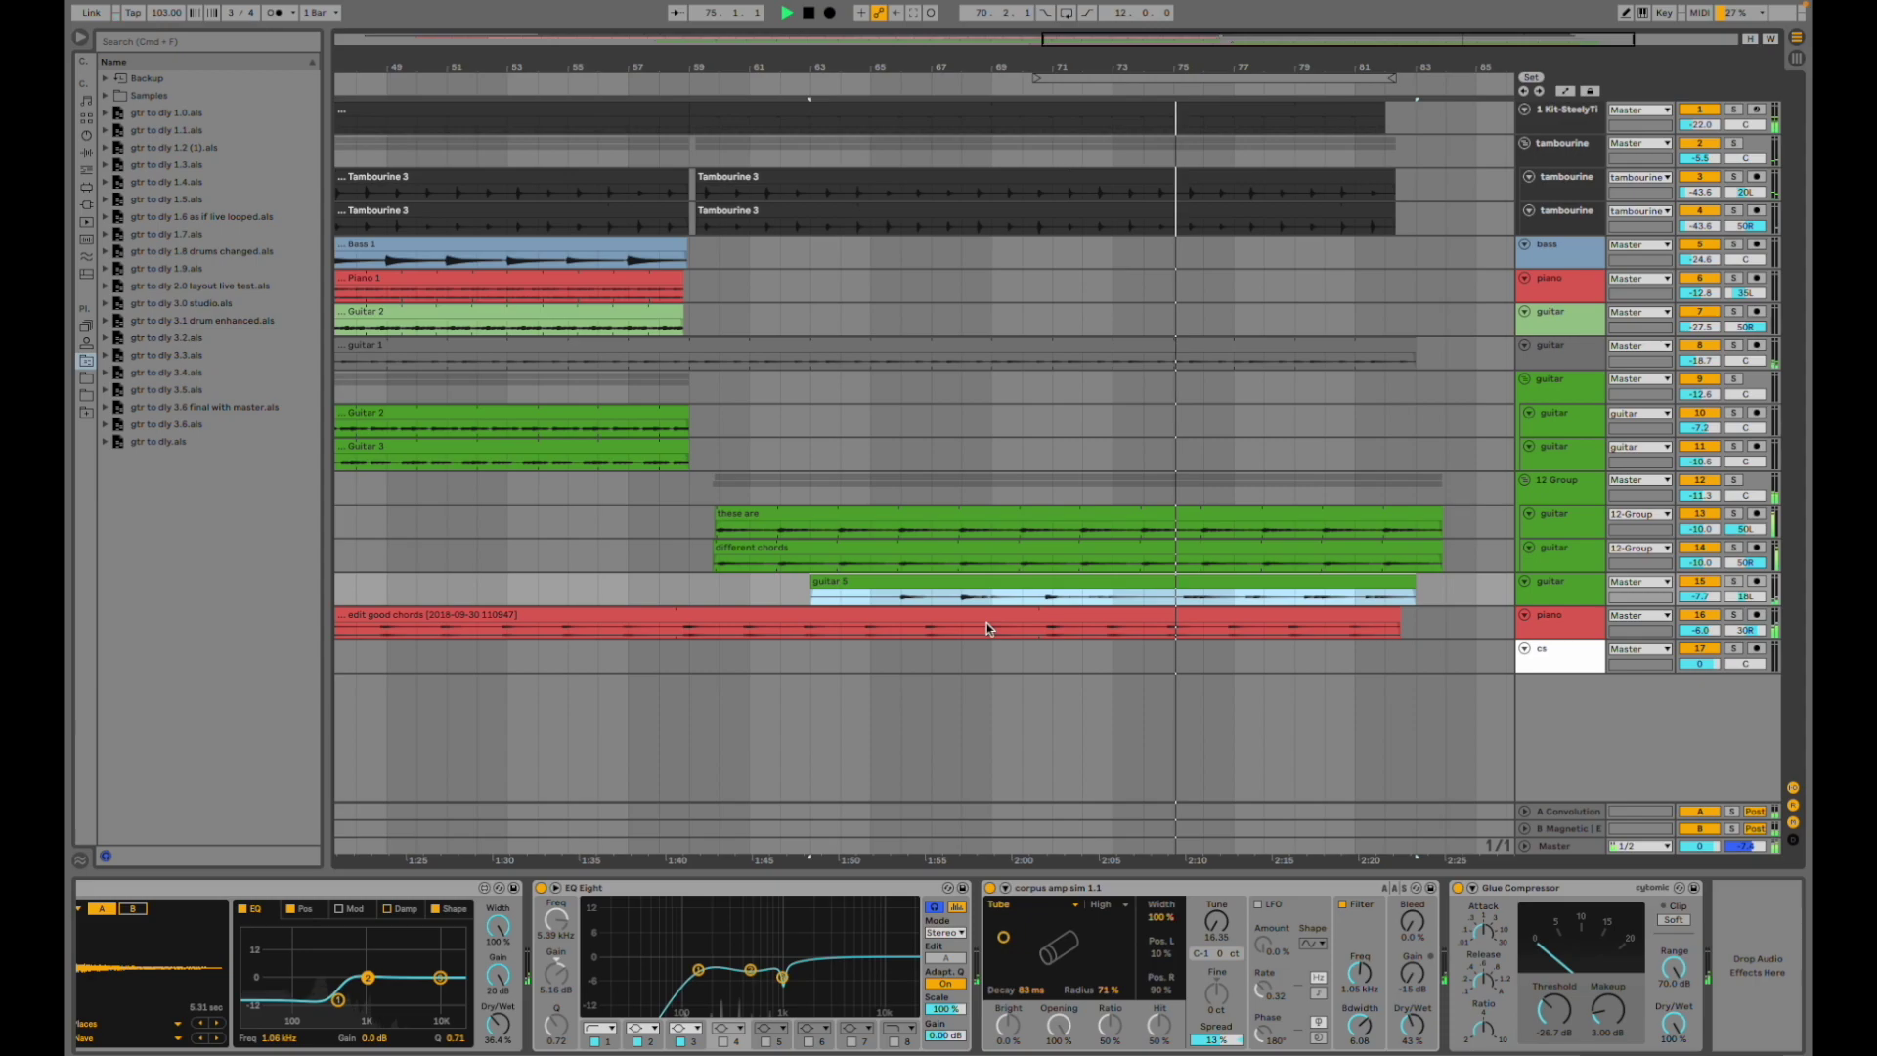
pyautogui.moveTo(932, 72); pyautogui.dragTo(606, 12)
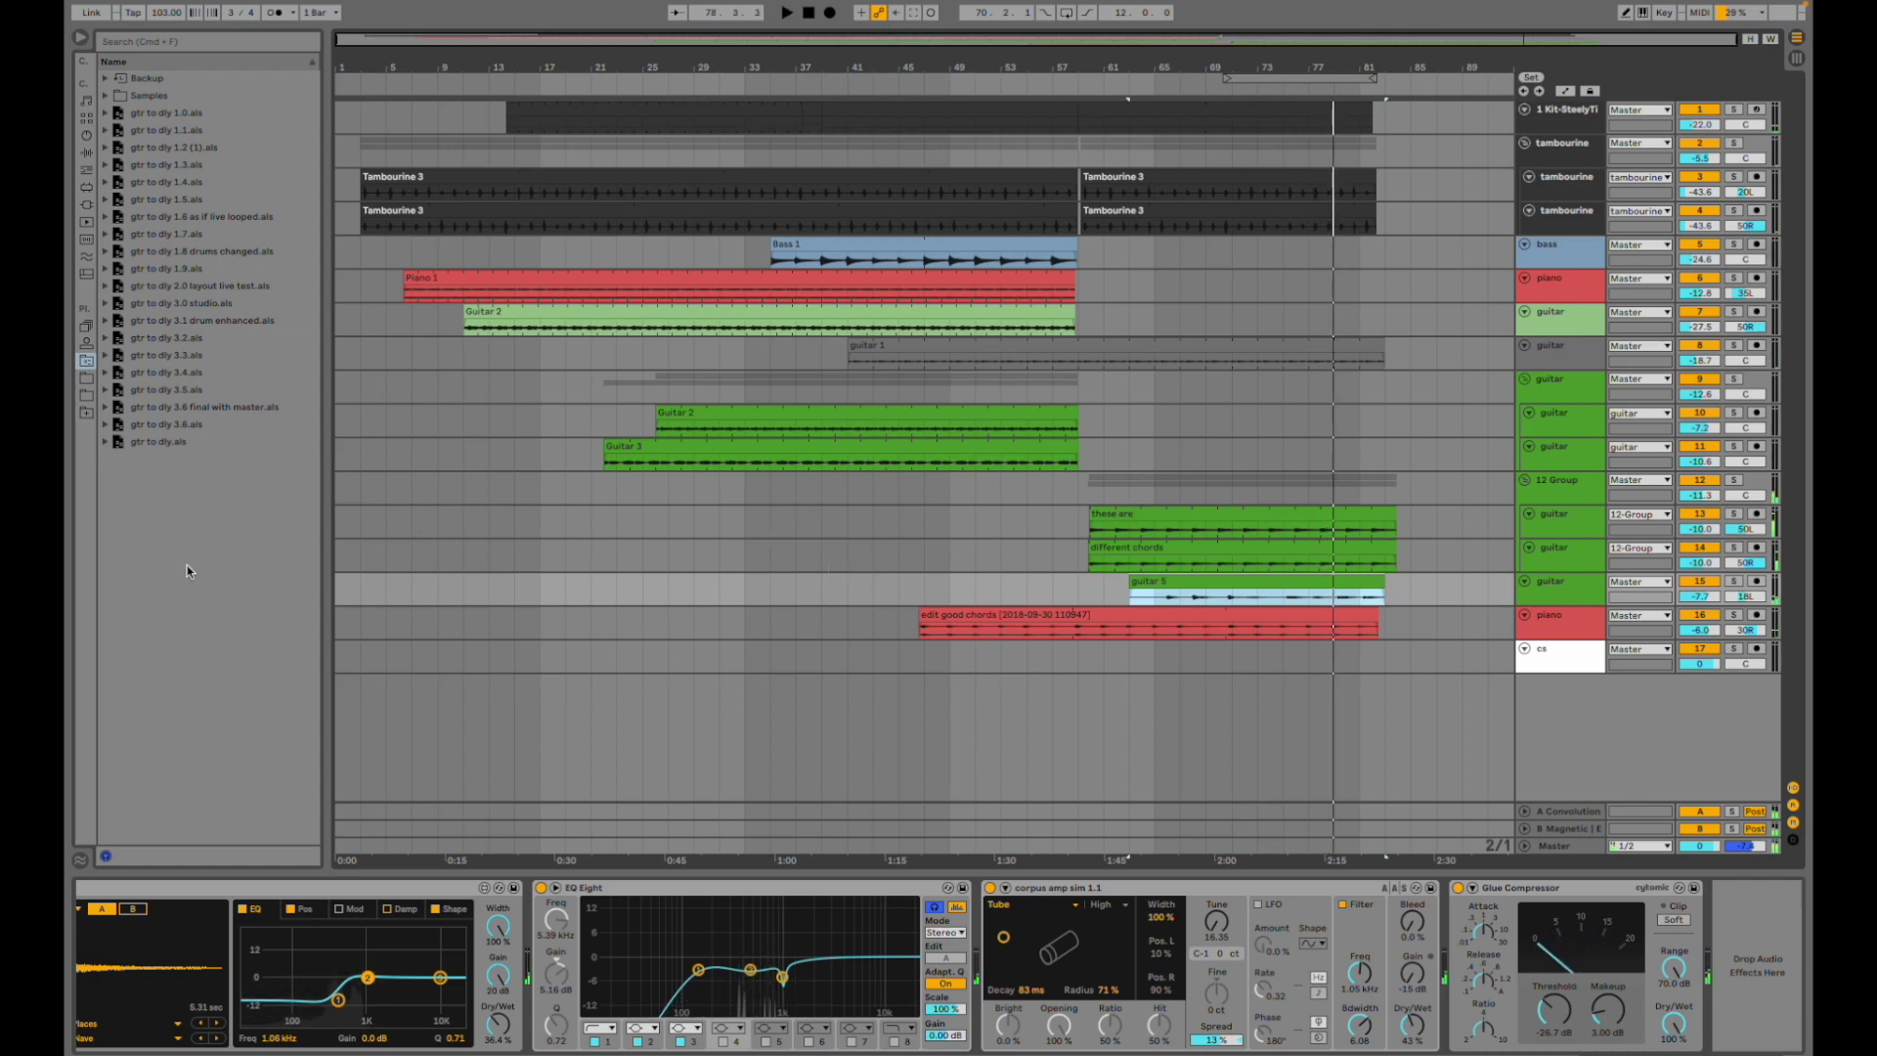
# - Open the gtr to diy 3.6 final with master set and play from the Tambourine 3 clips while checking the tambourine group and track devices
pyautogui.doubleClick(225, 409)
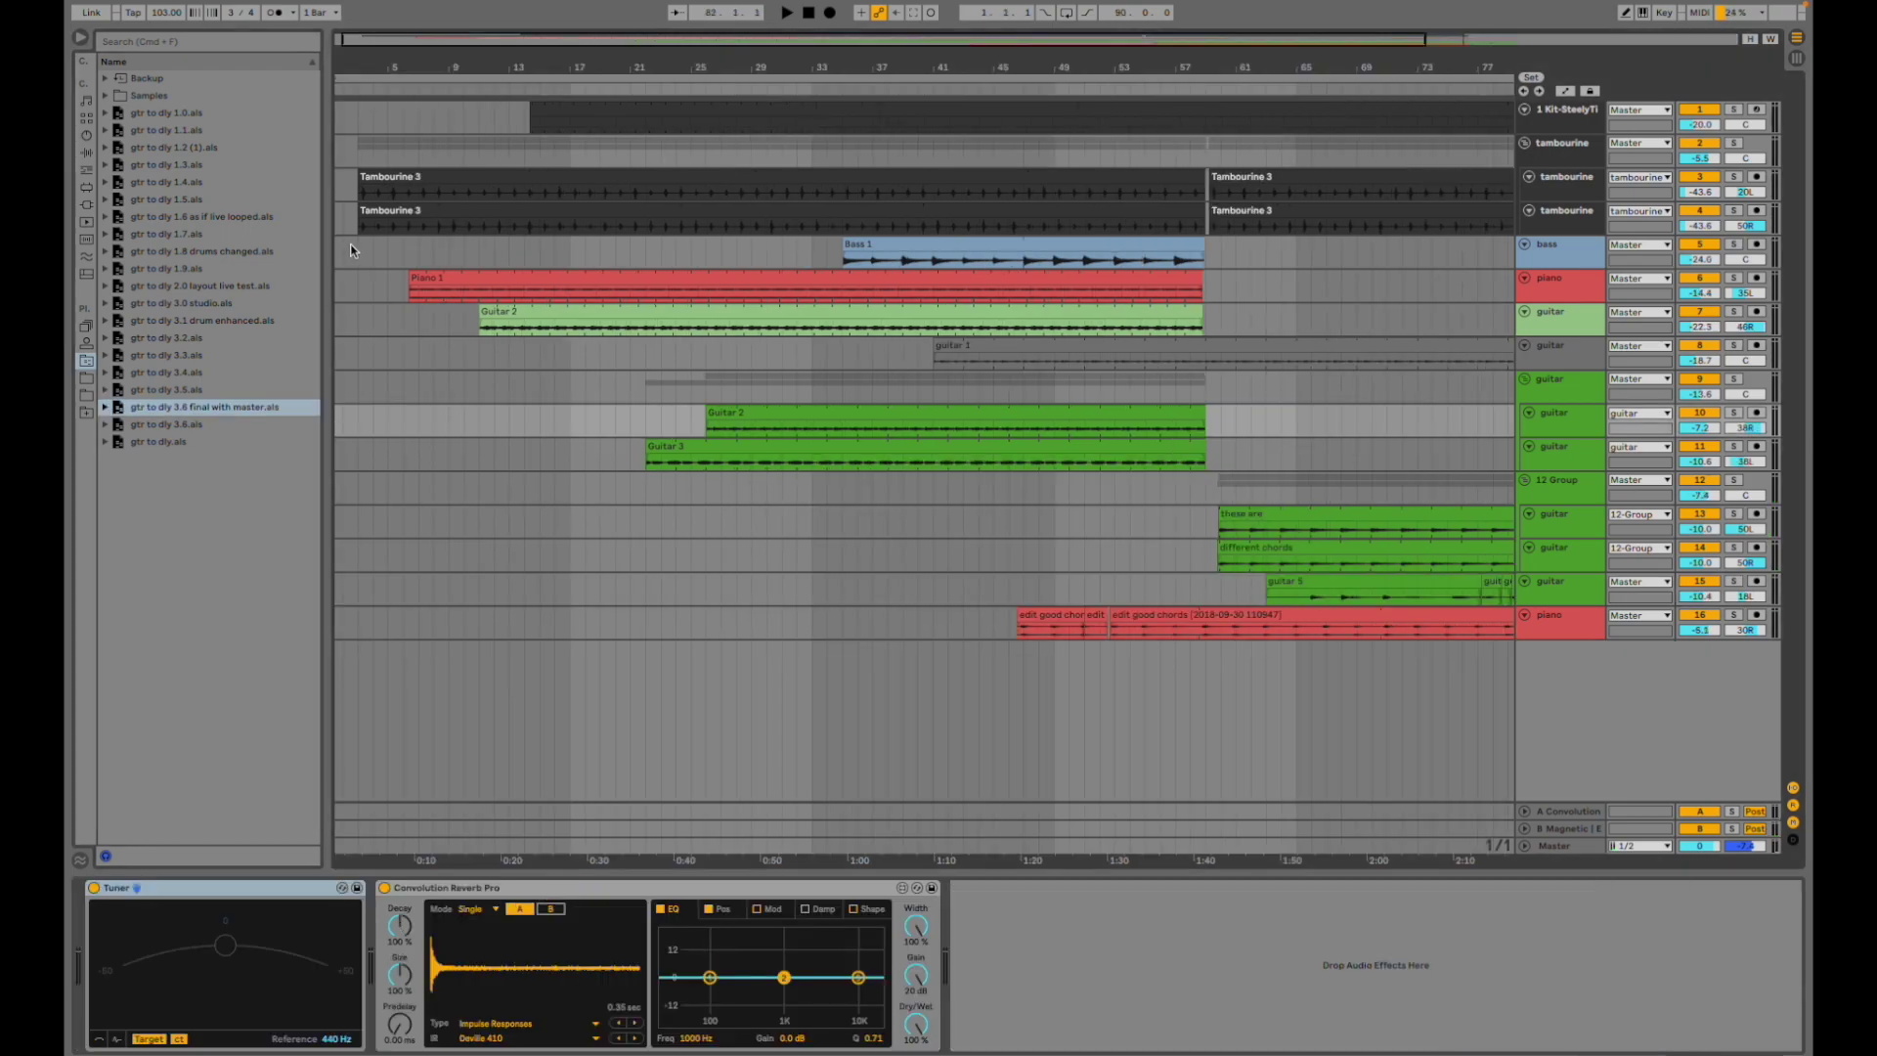
pyautogui.click(356, 152)
pyautogui.press('space')
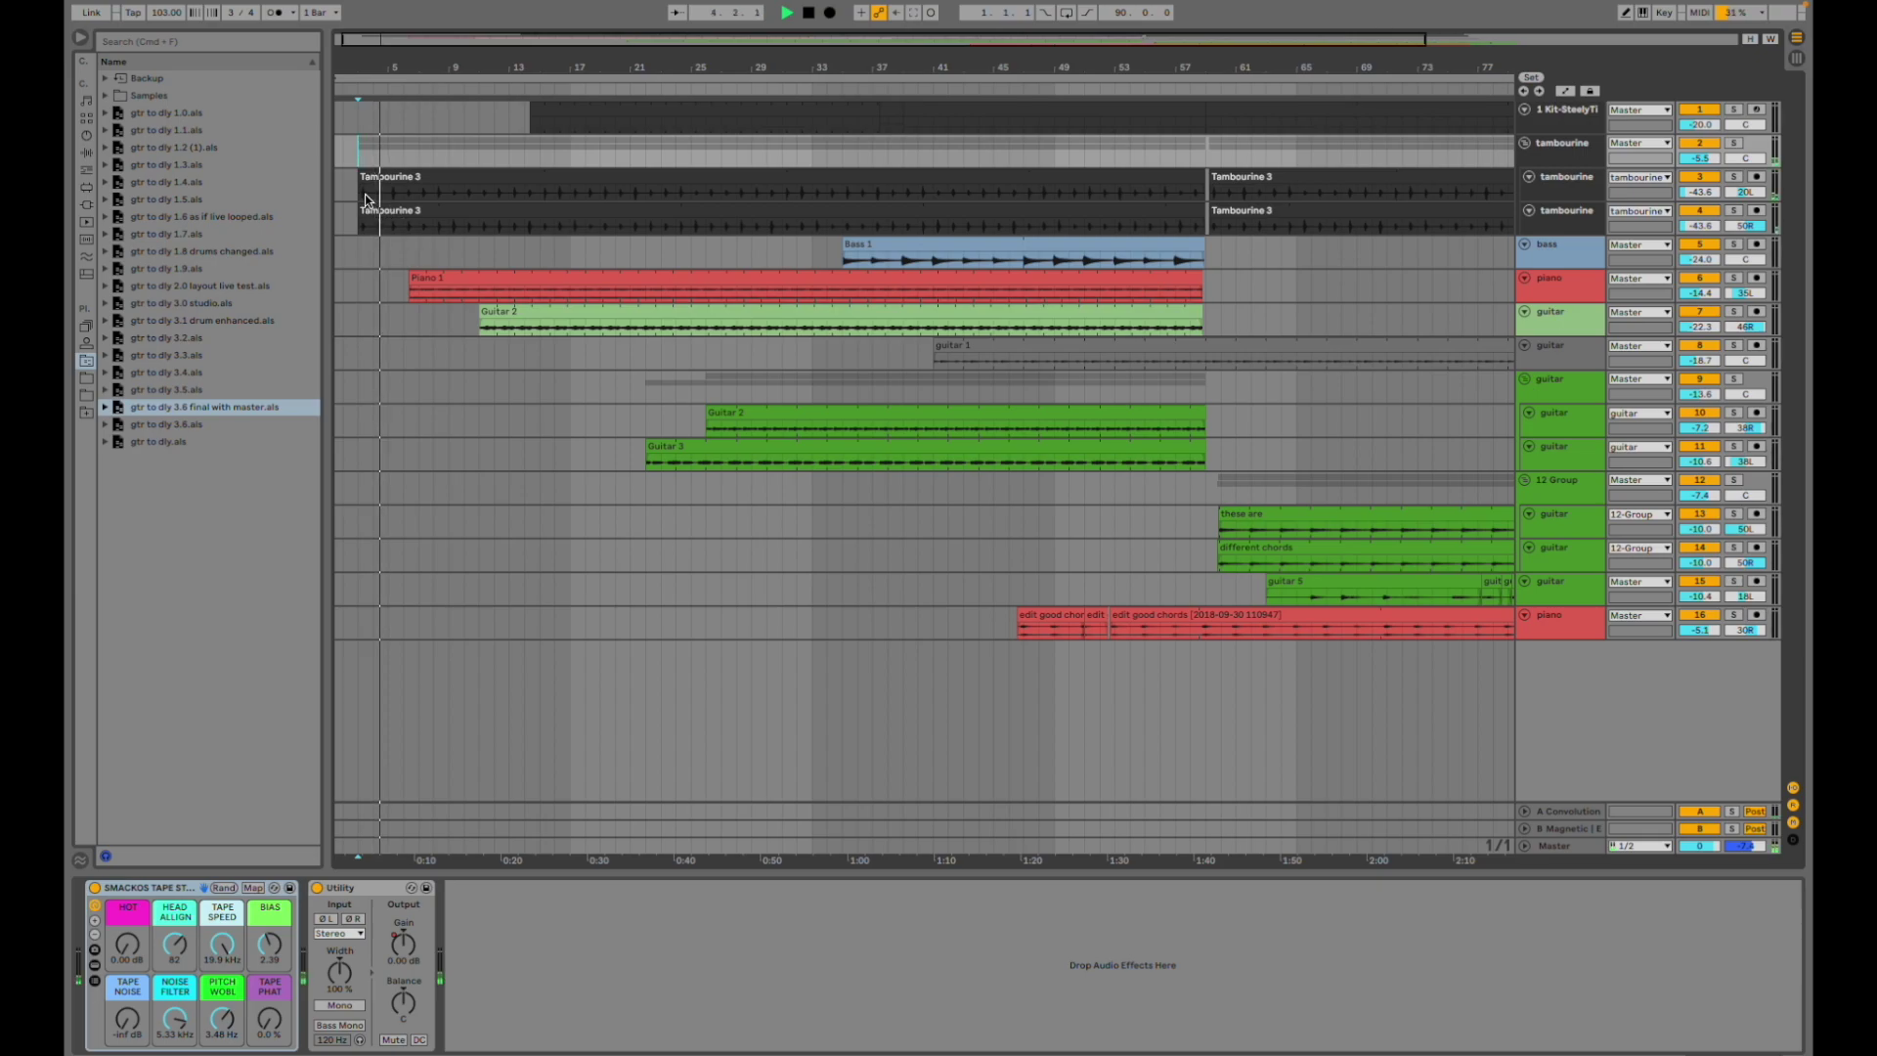
pyautogui.click(358, 190)
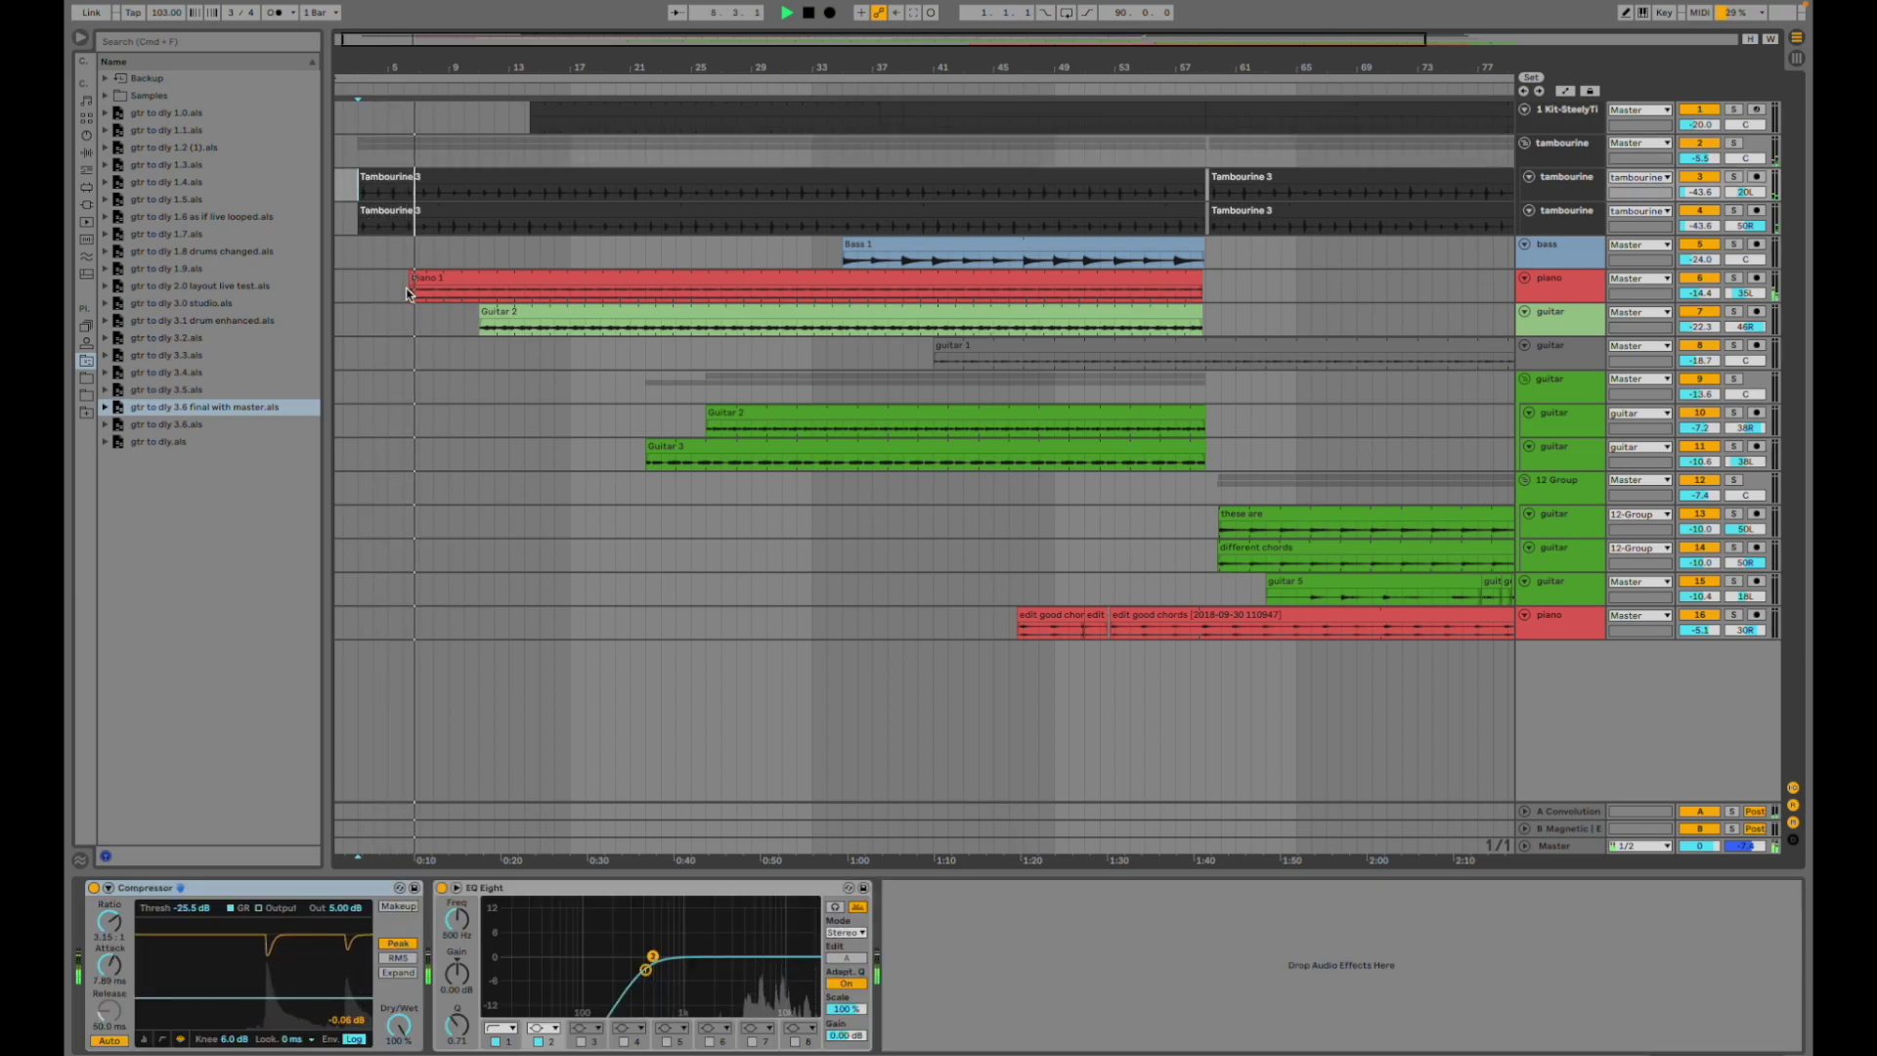
# - Inspect the devices of piano track 6 and guitar track 7 while listening to their Piano 1 and Guitar 2 clips
pyautogui.click(408, 293)
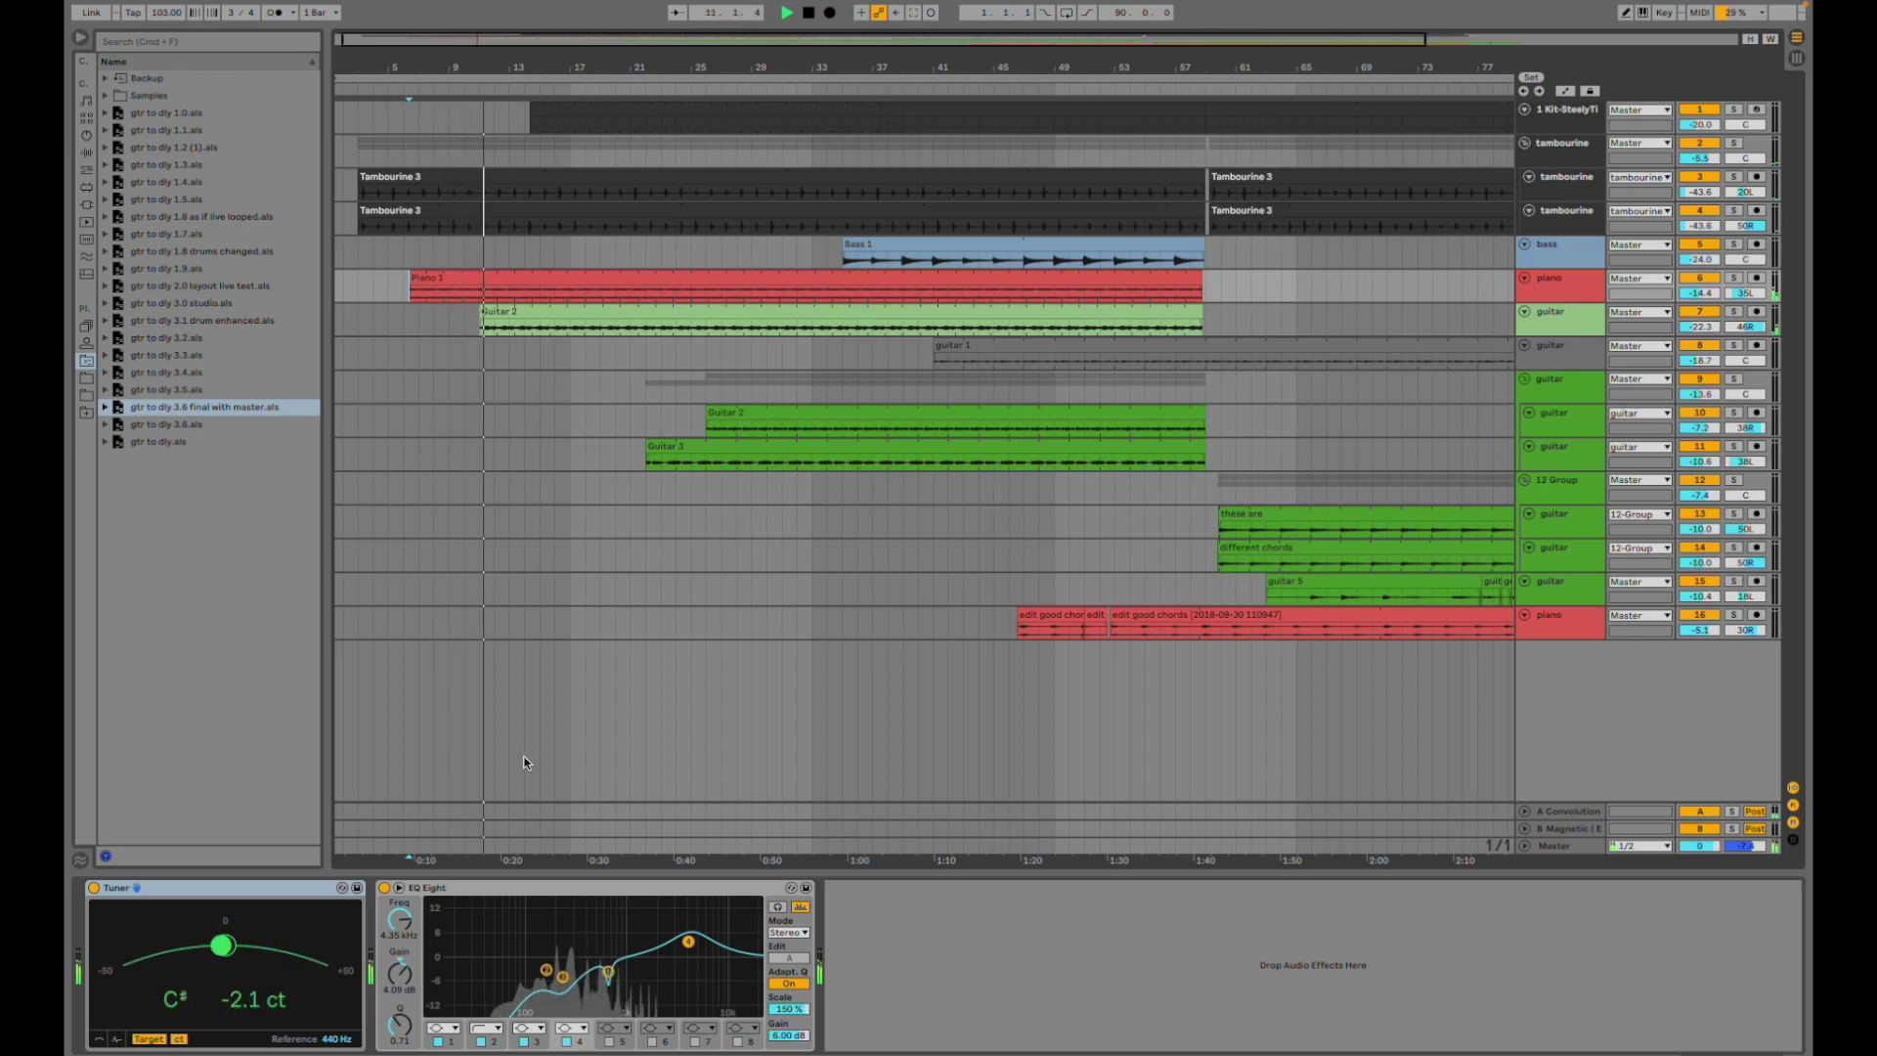
pyautogui.click(477, 323)
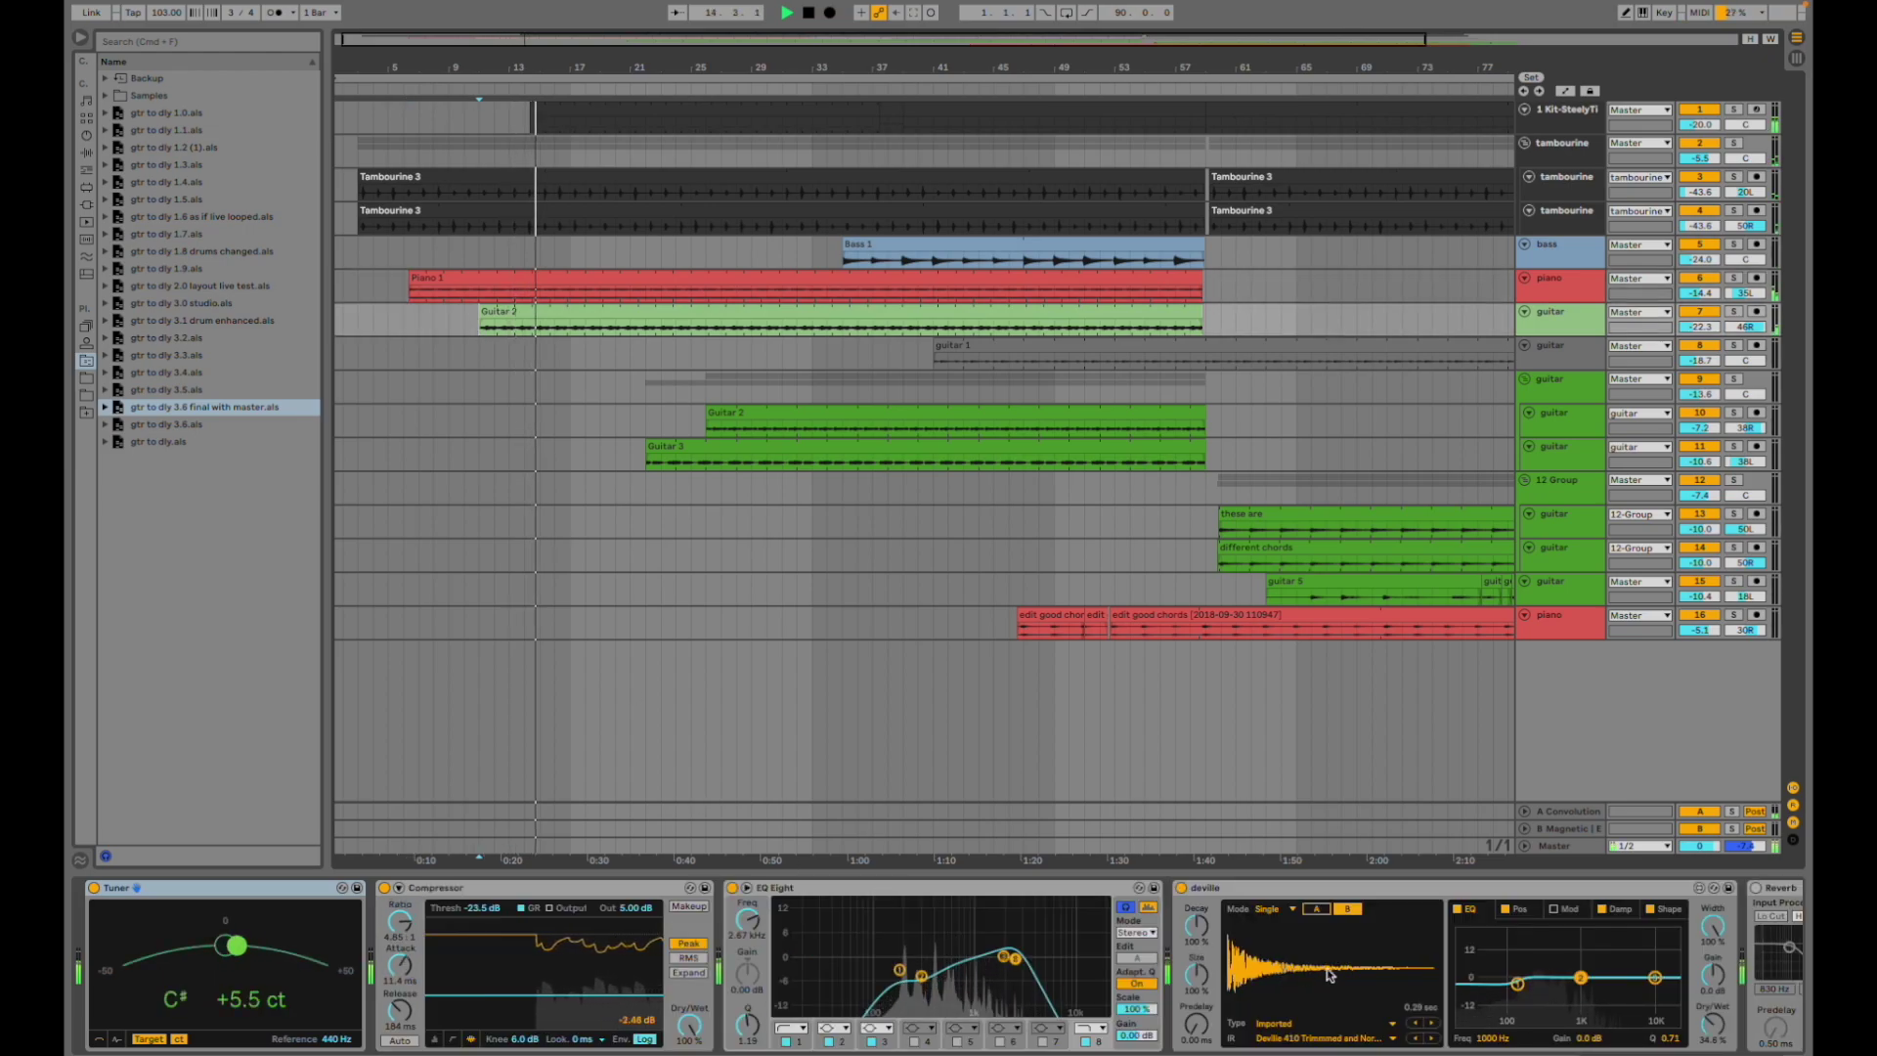
pyautogui.hscroll(3, 1300, 1010)
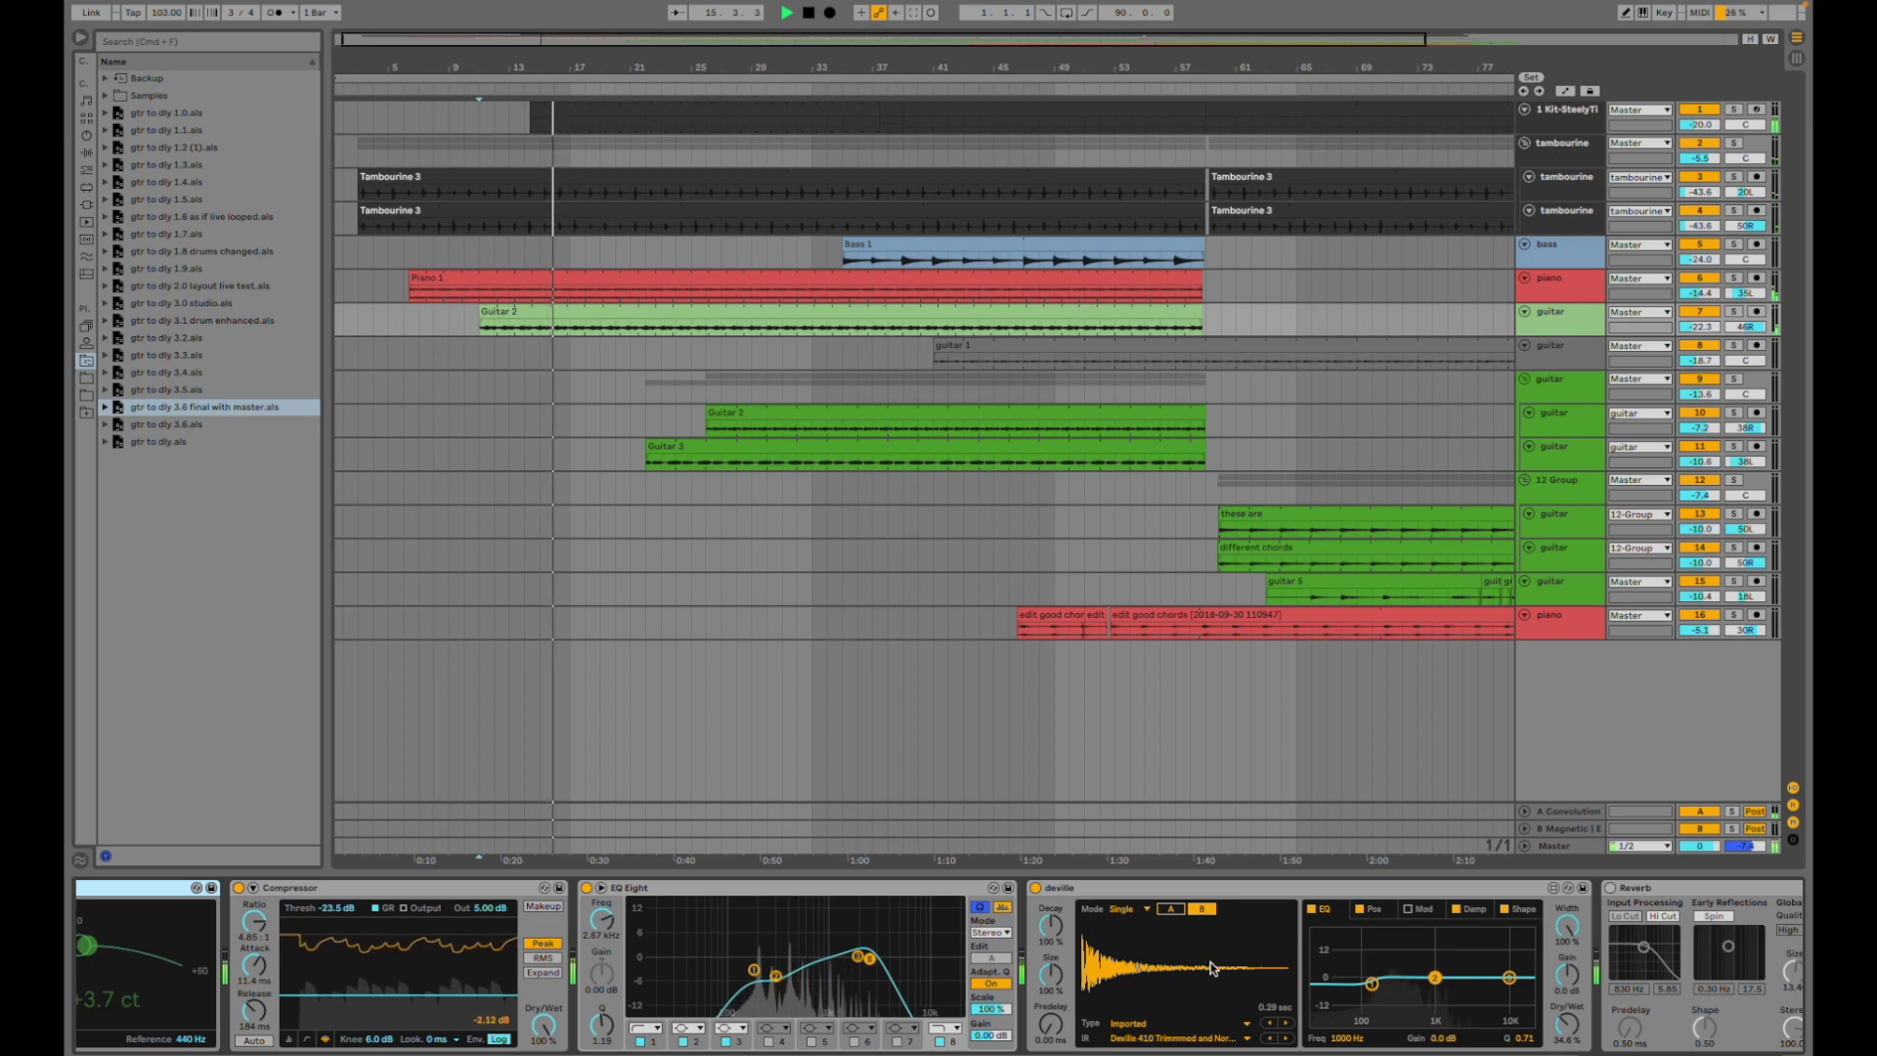
pyautogui.hscroll(-3, 1212, 967)
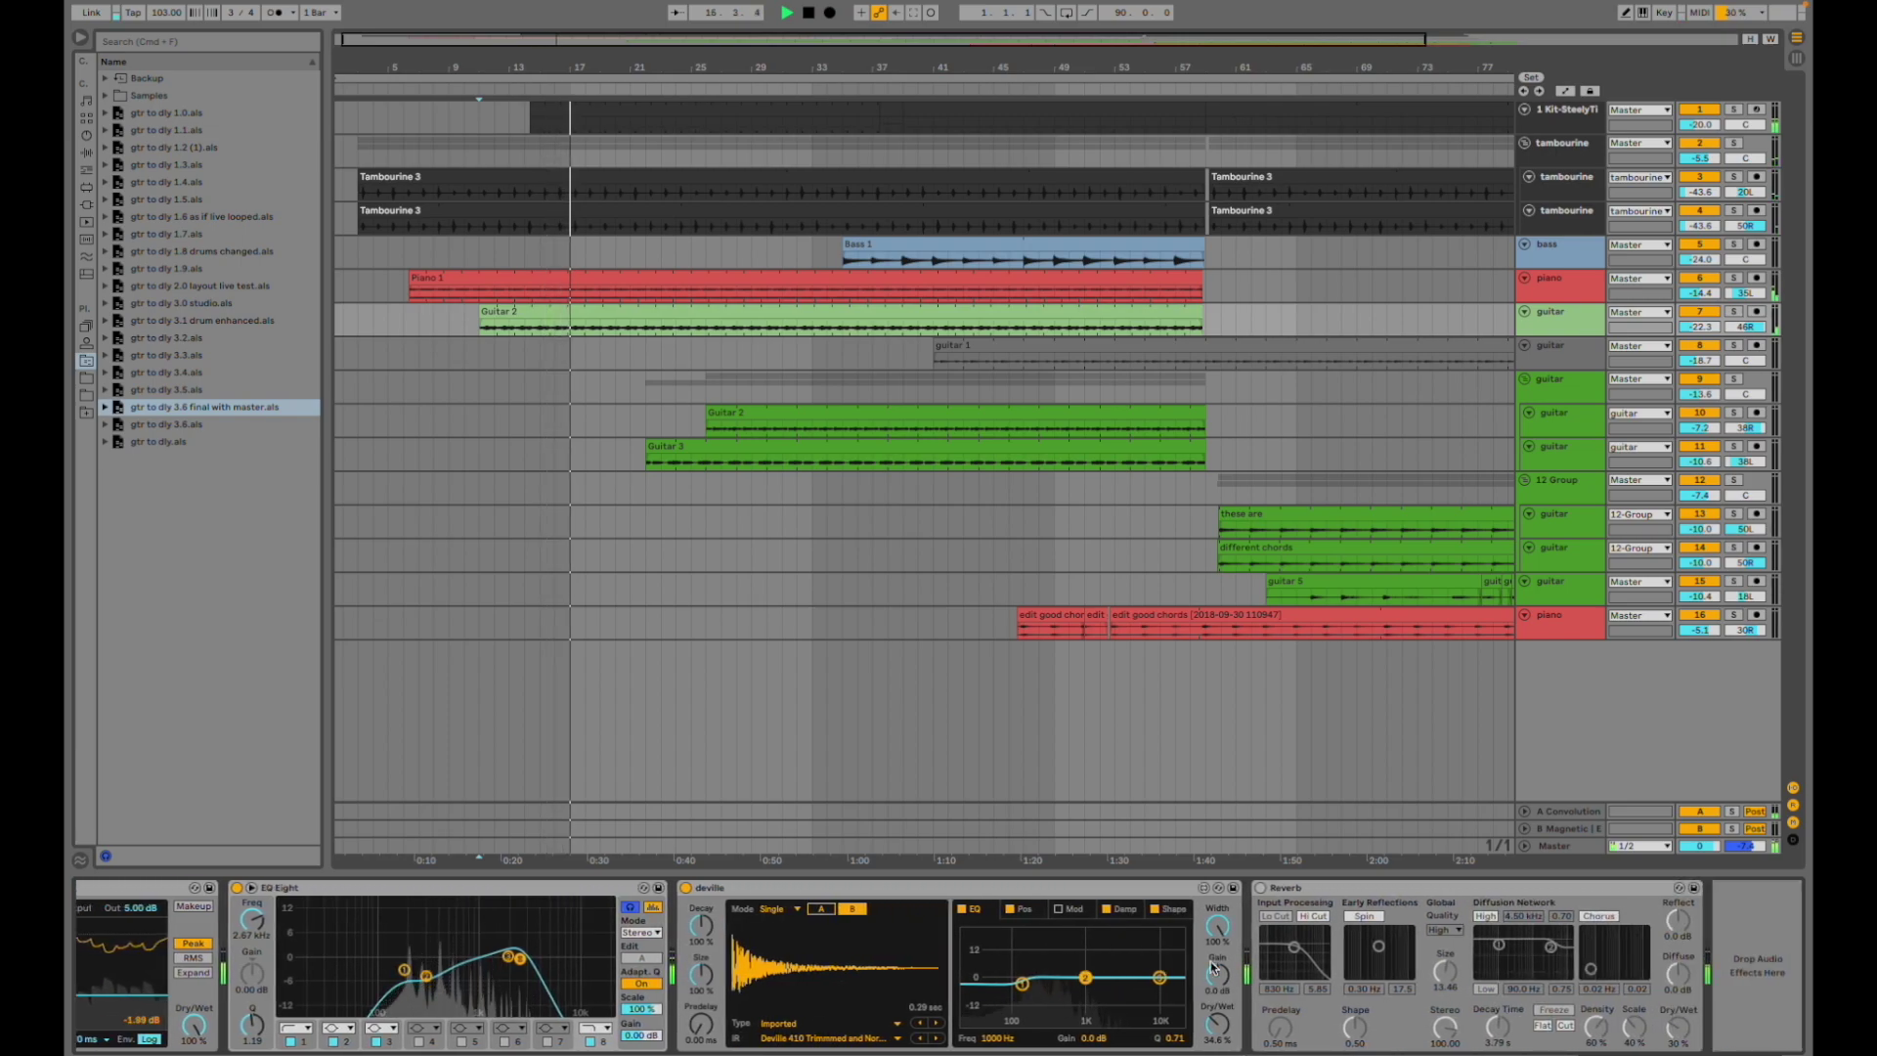
# - Inspect the device chains of the drum kit track, guitar track 10, guitar group 9 and the bass track during playback
pyautogui.click(587, 119)
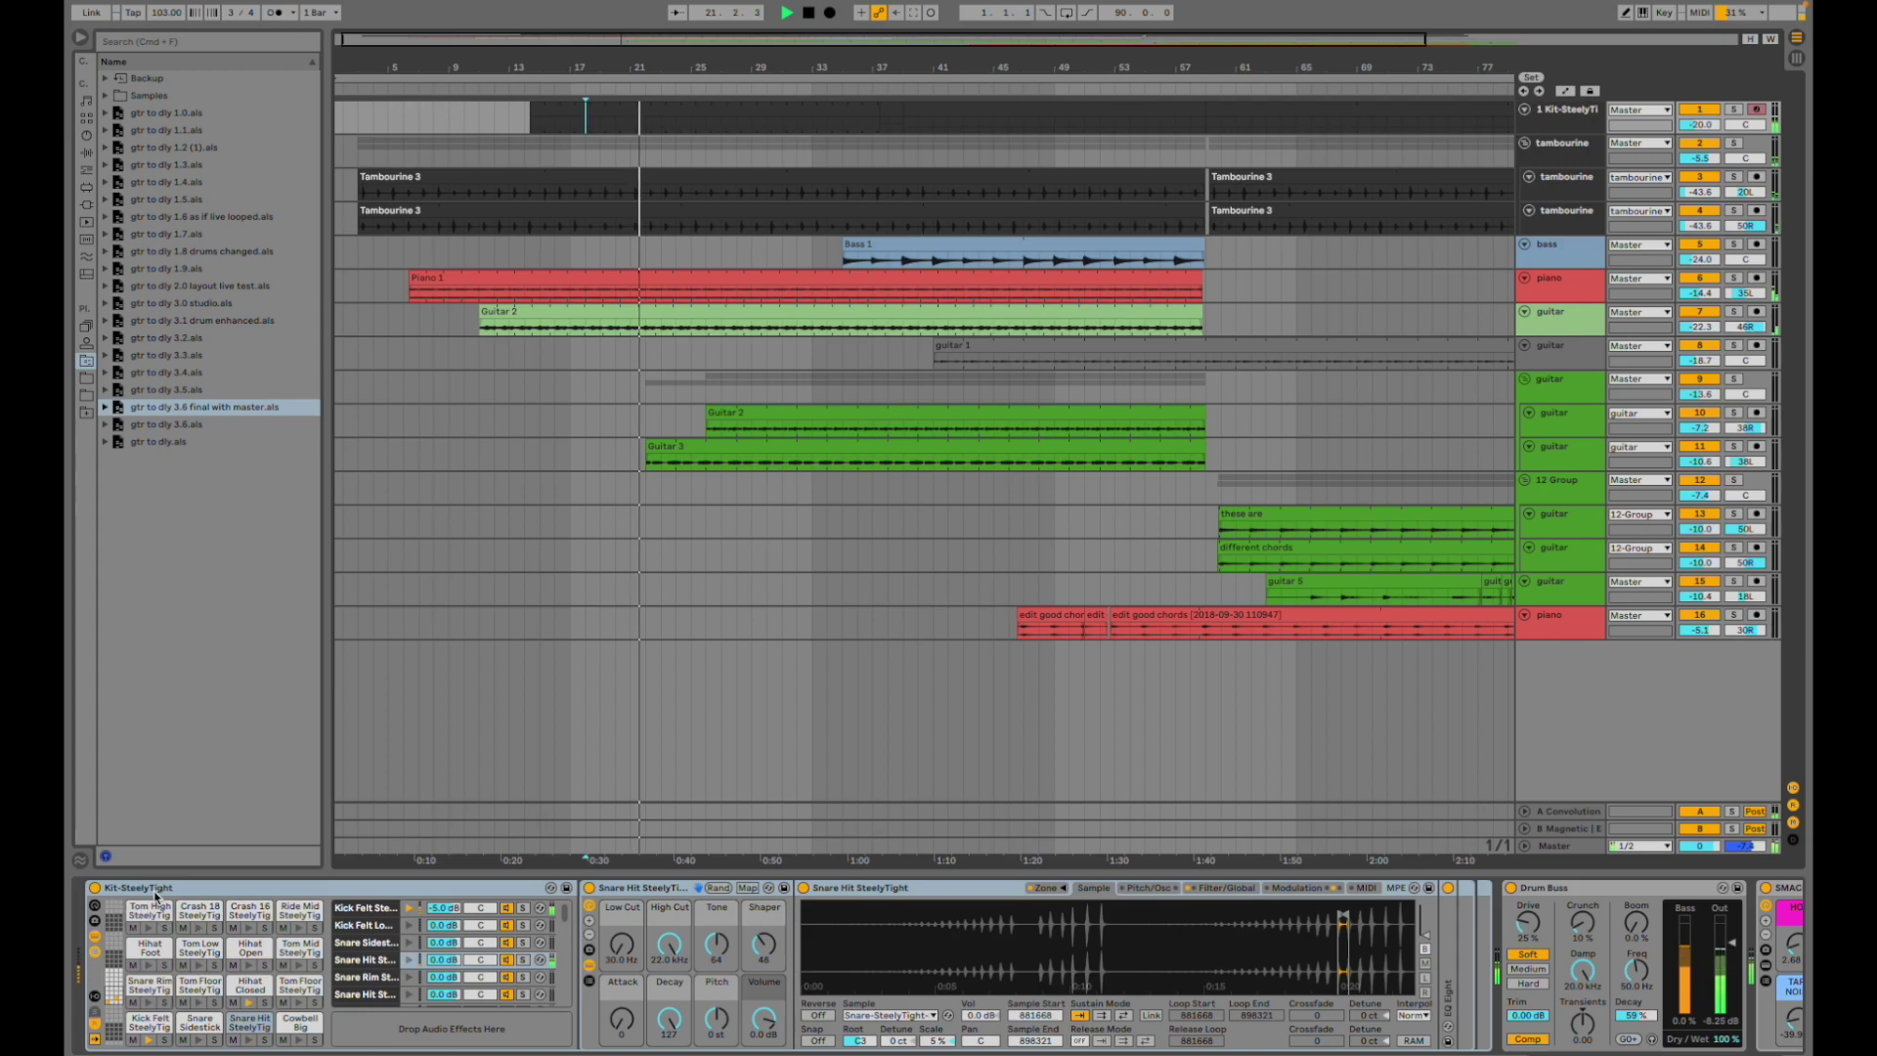
pyautogui.hscroll(5, 323, 958)
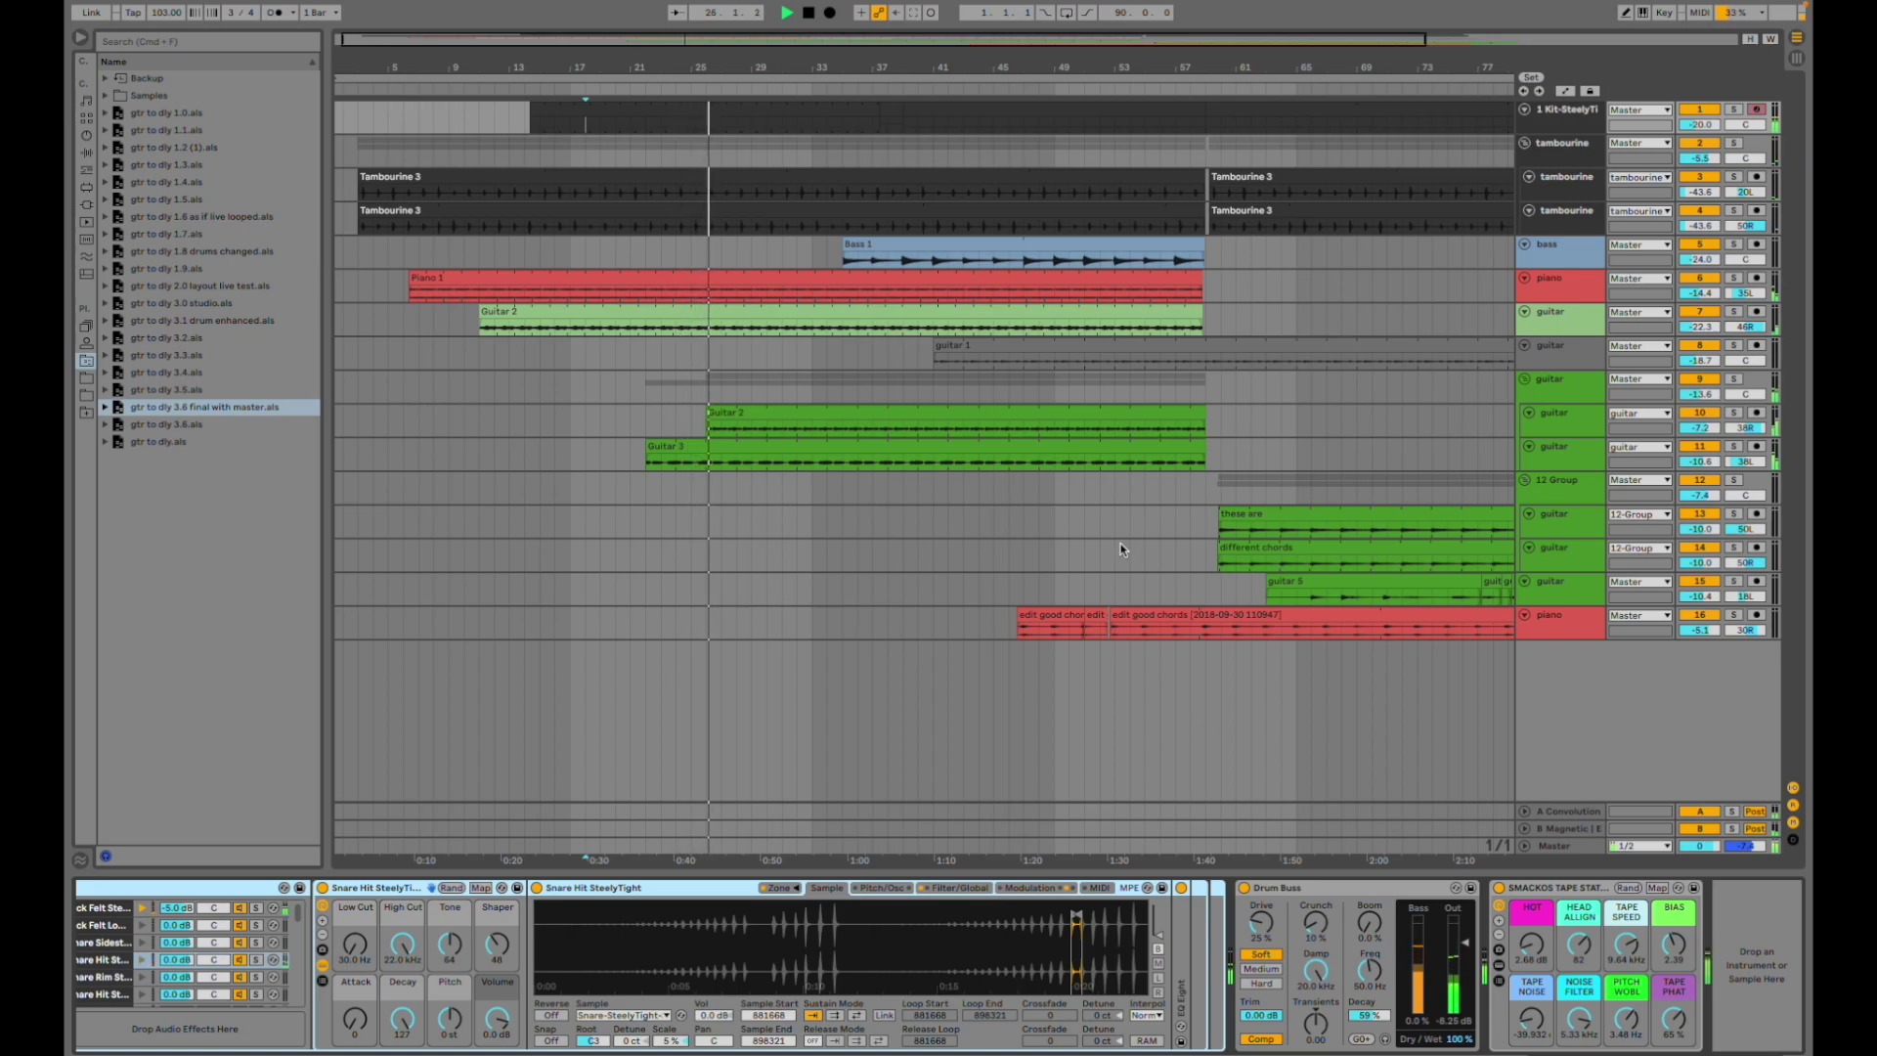
pyautogui.click(699, 419)
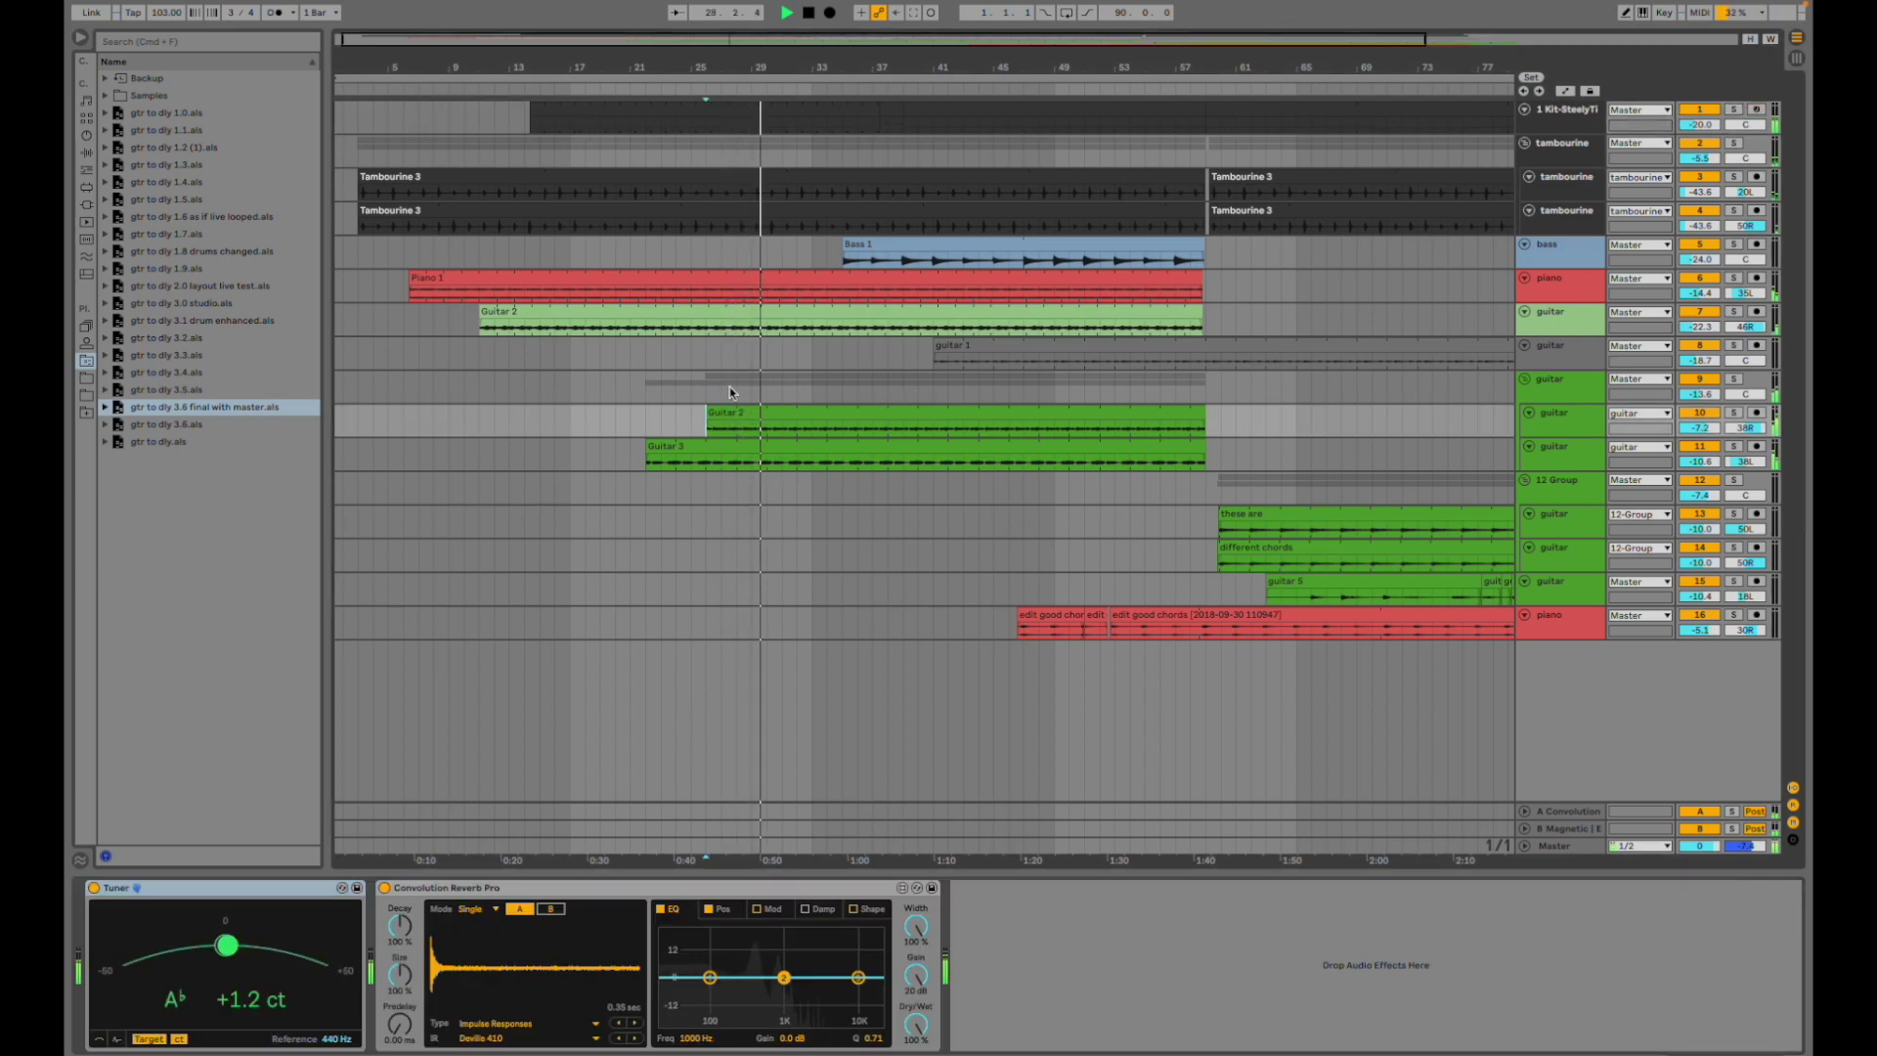
pyautogui.click(700, 386)
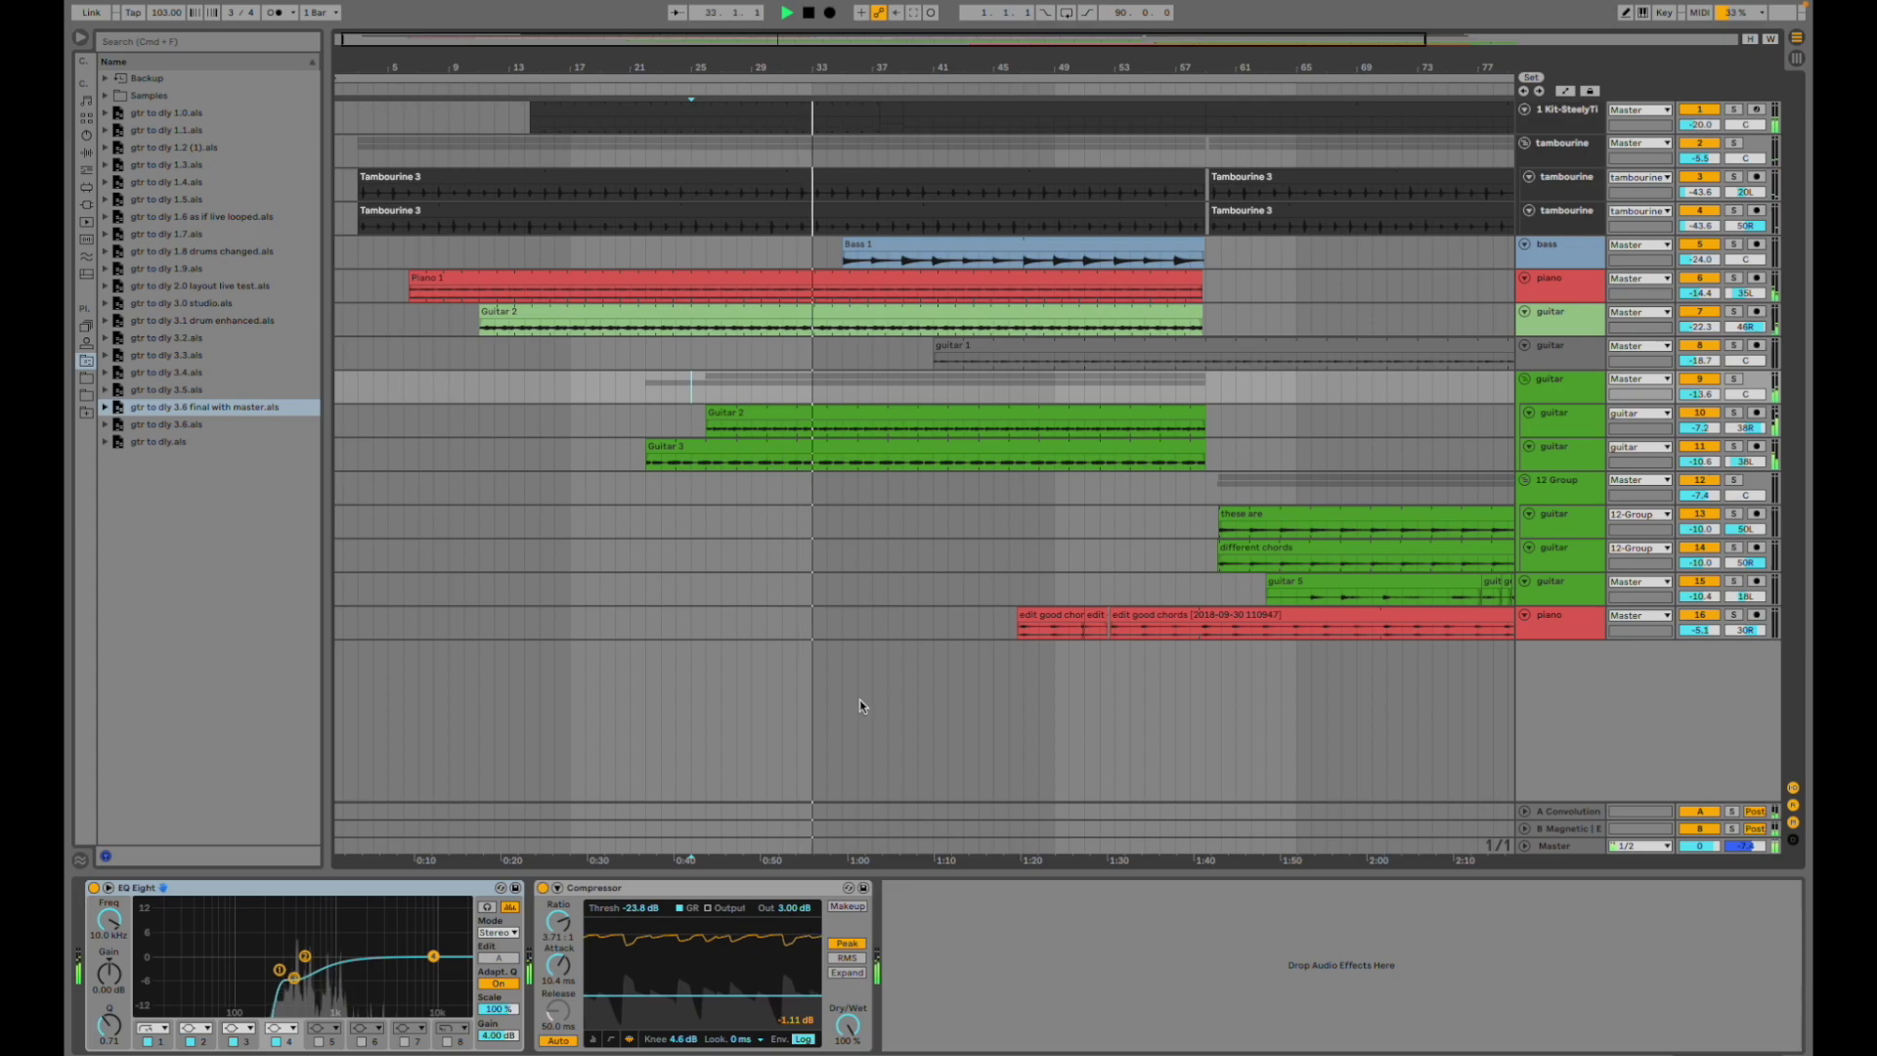
pyautogui.click(836, 262)
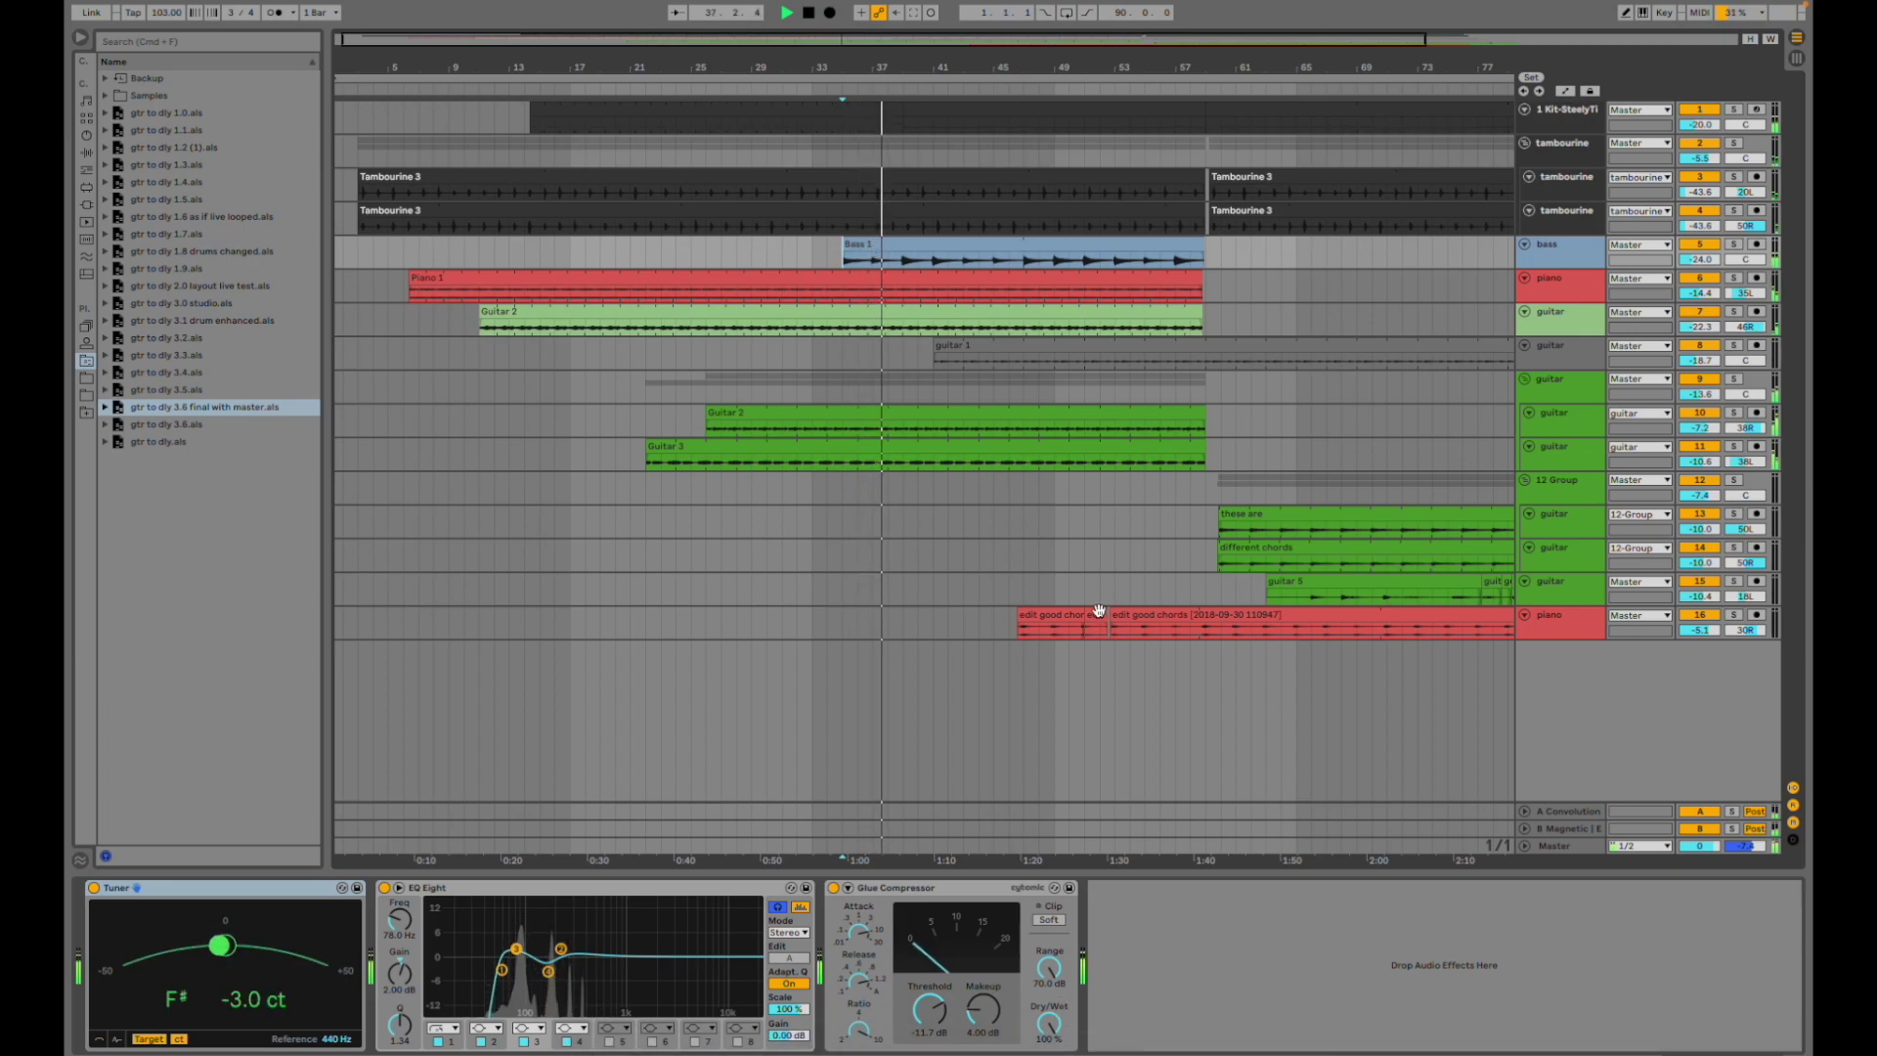
# - Inspect the device chains of guitar track 8 and piano track 16 while listening to the guitar 1 and edit good chords clips
pyautogui.click(931, 357)
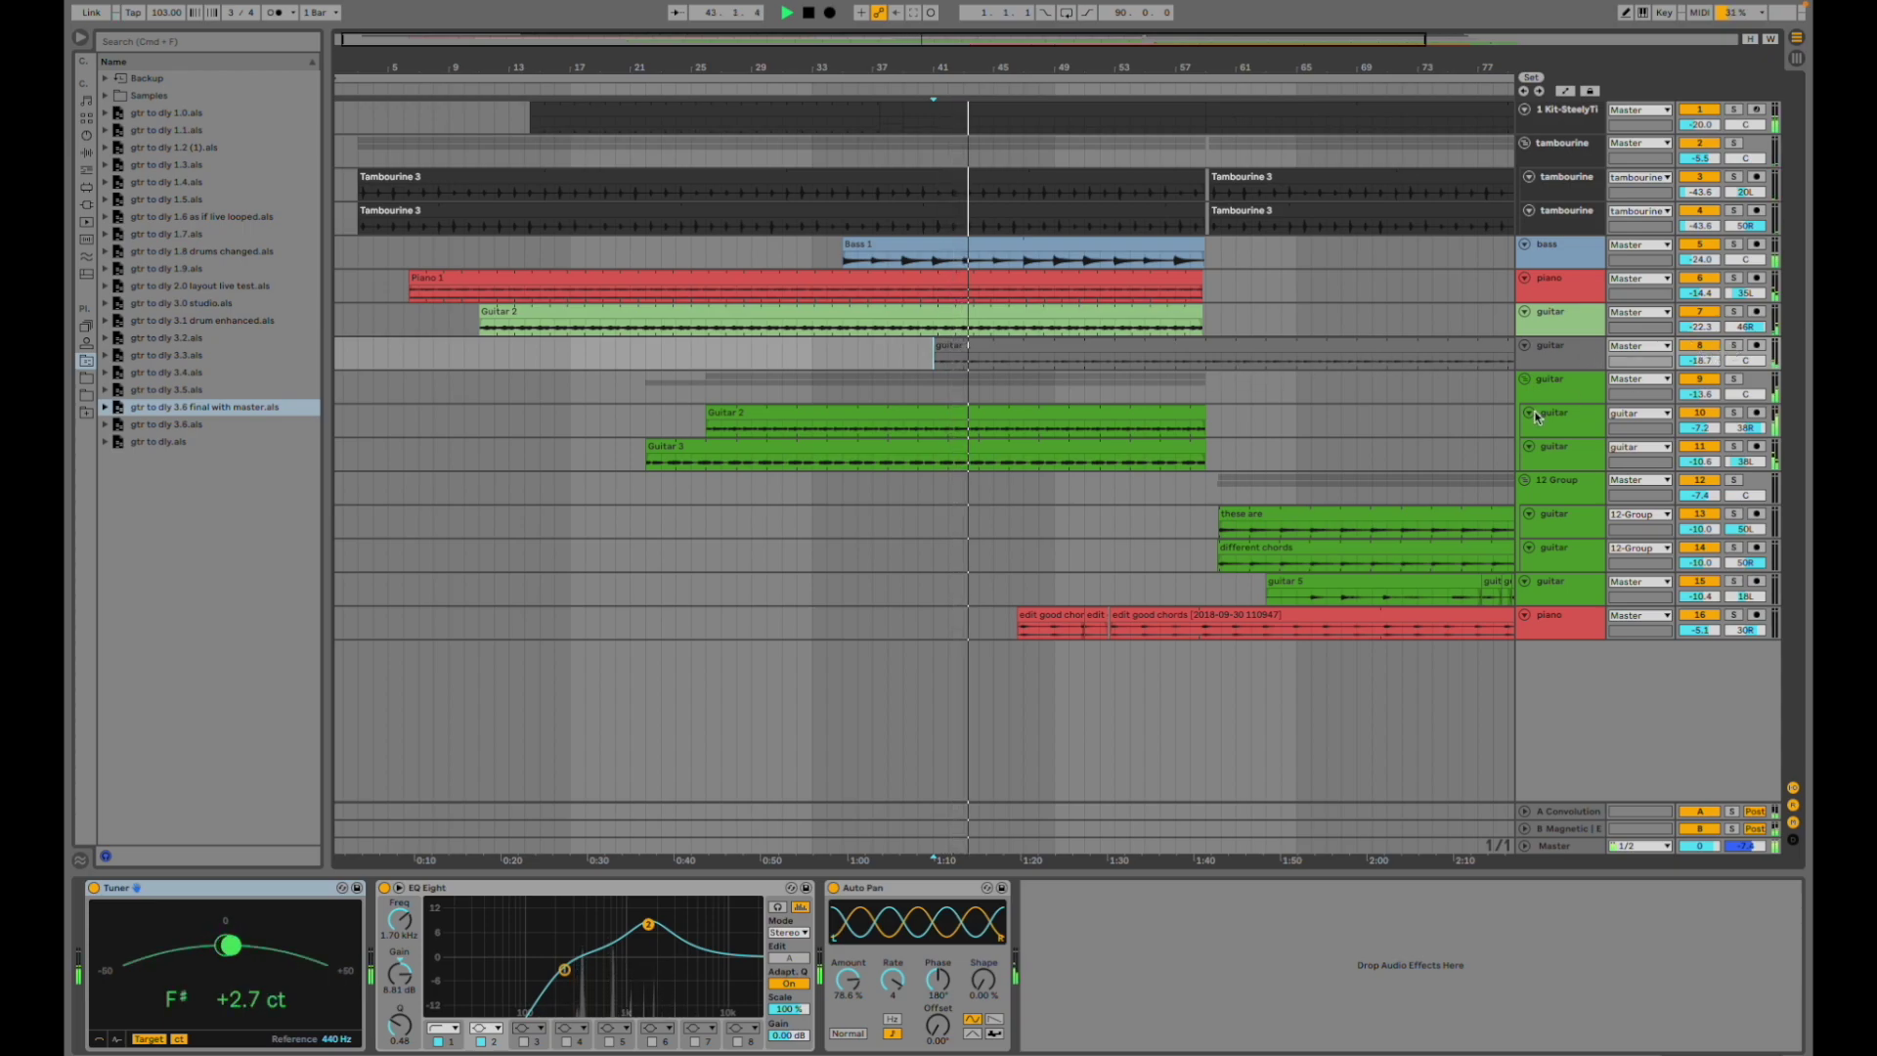
pyautogui.hscroll(5, 1283, 497)
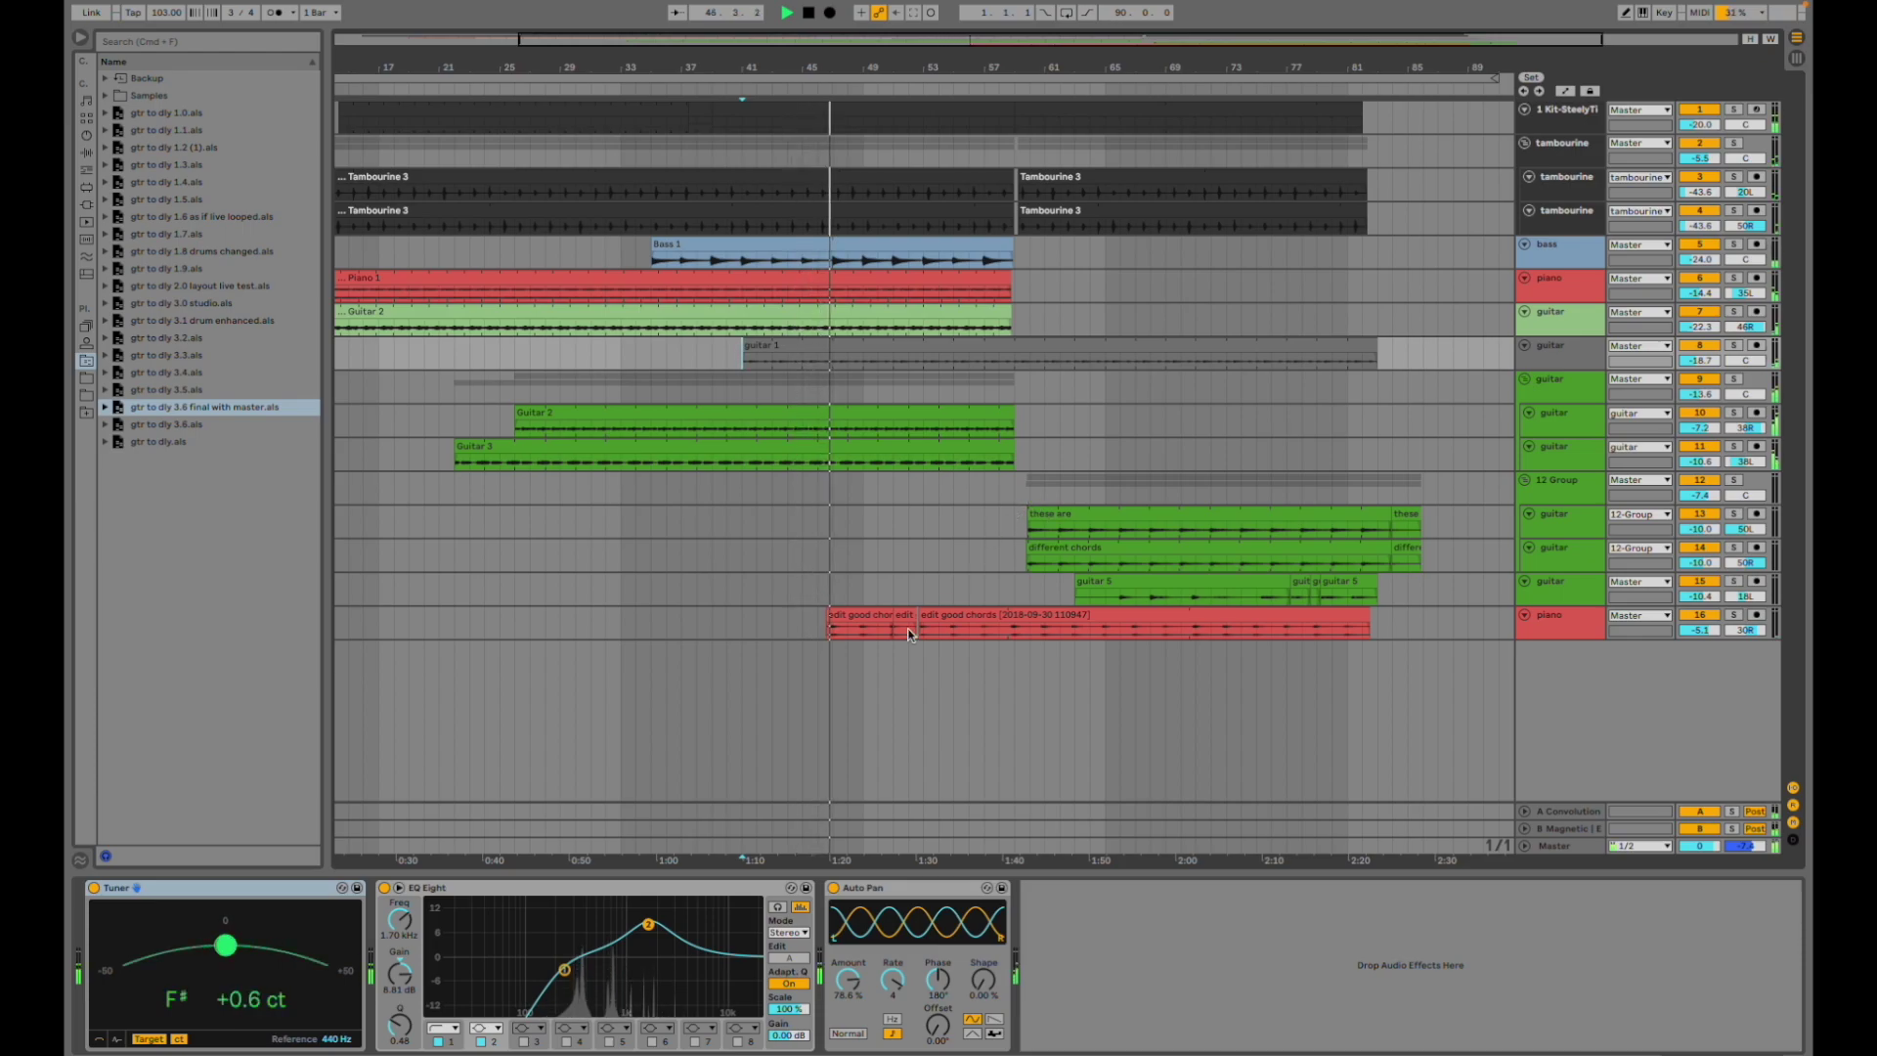
pyautogui.click(824, 625)
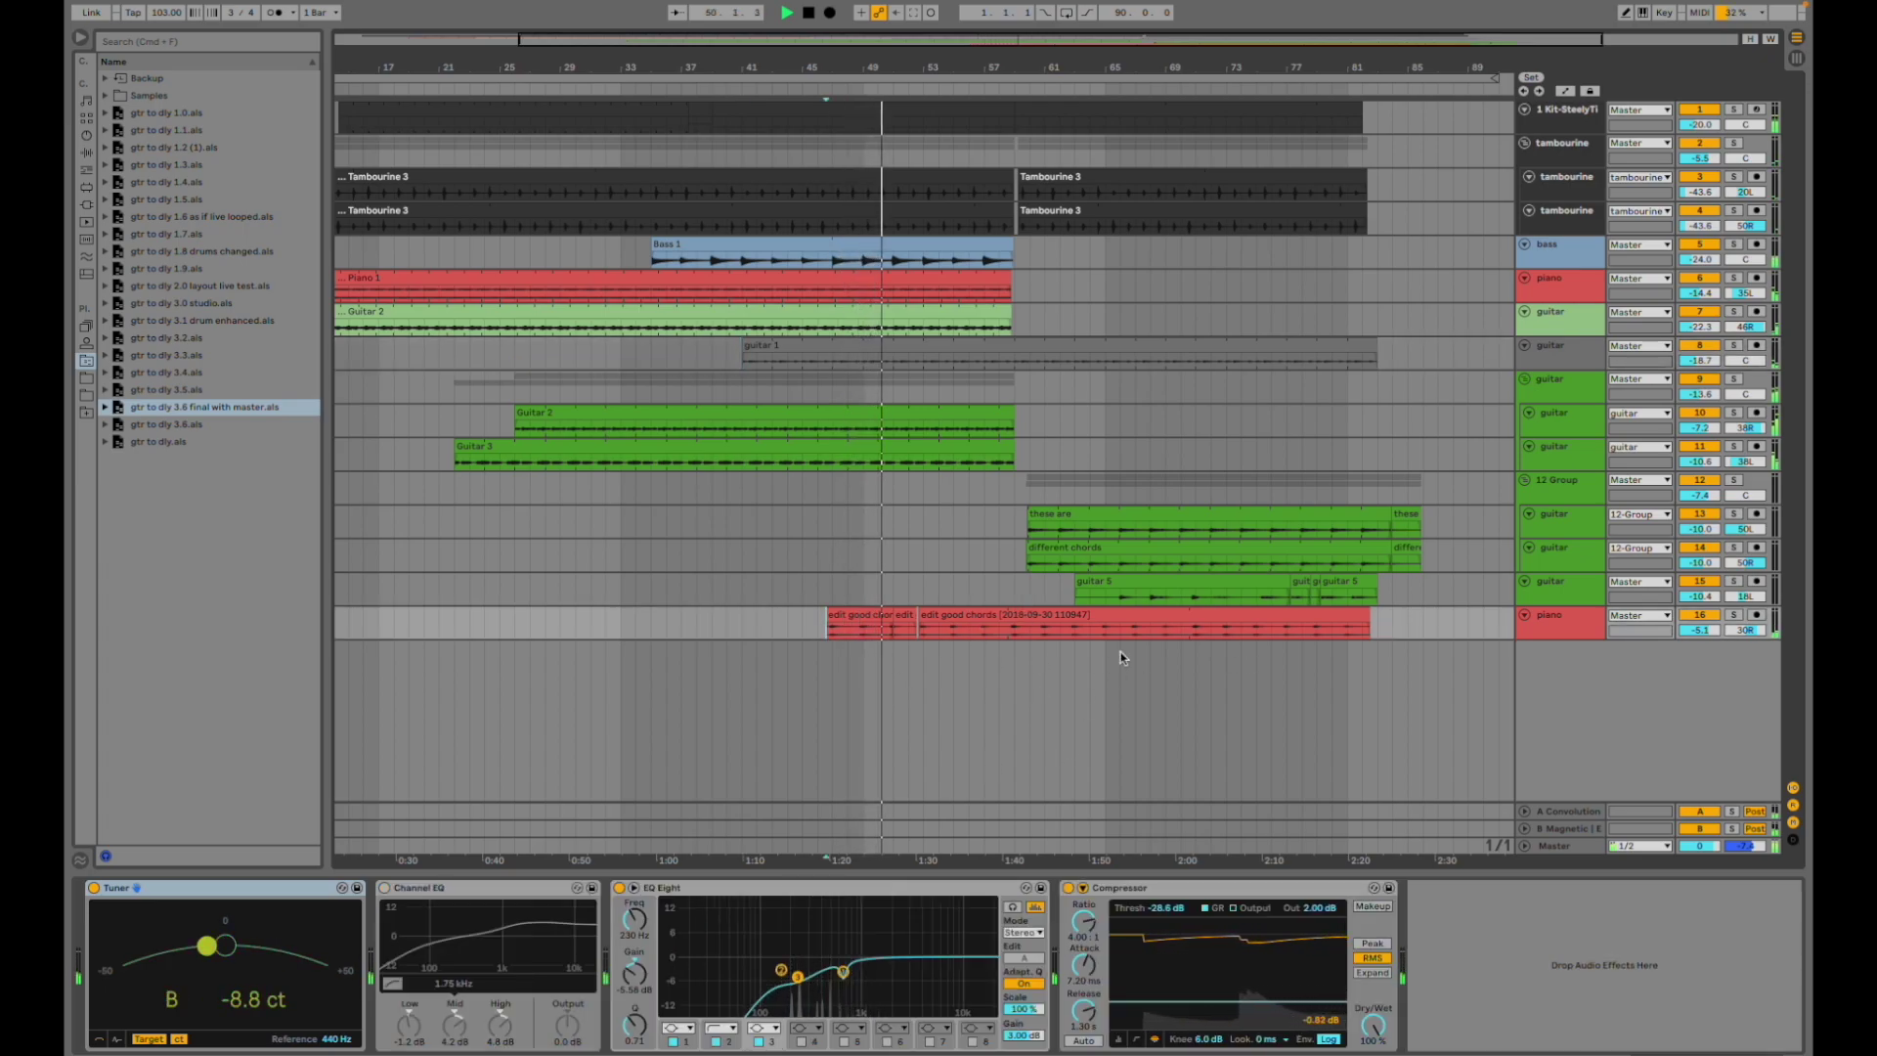
# - Inspect guitar track 15's device chain during playback and examine the arrangement around the end of the Guitar 2 and Guitar 3 clips
pyautogui.click(1013, 594)
pyautogui.press('+')
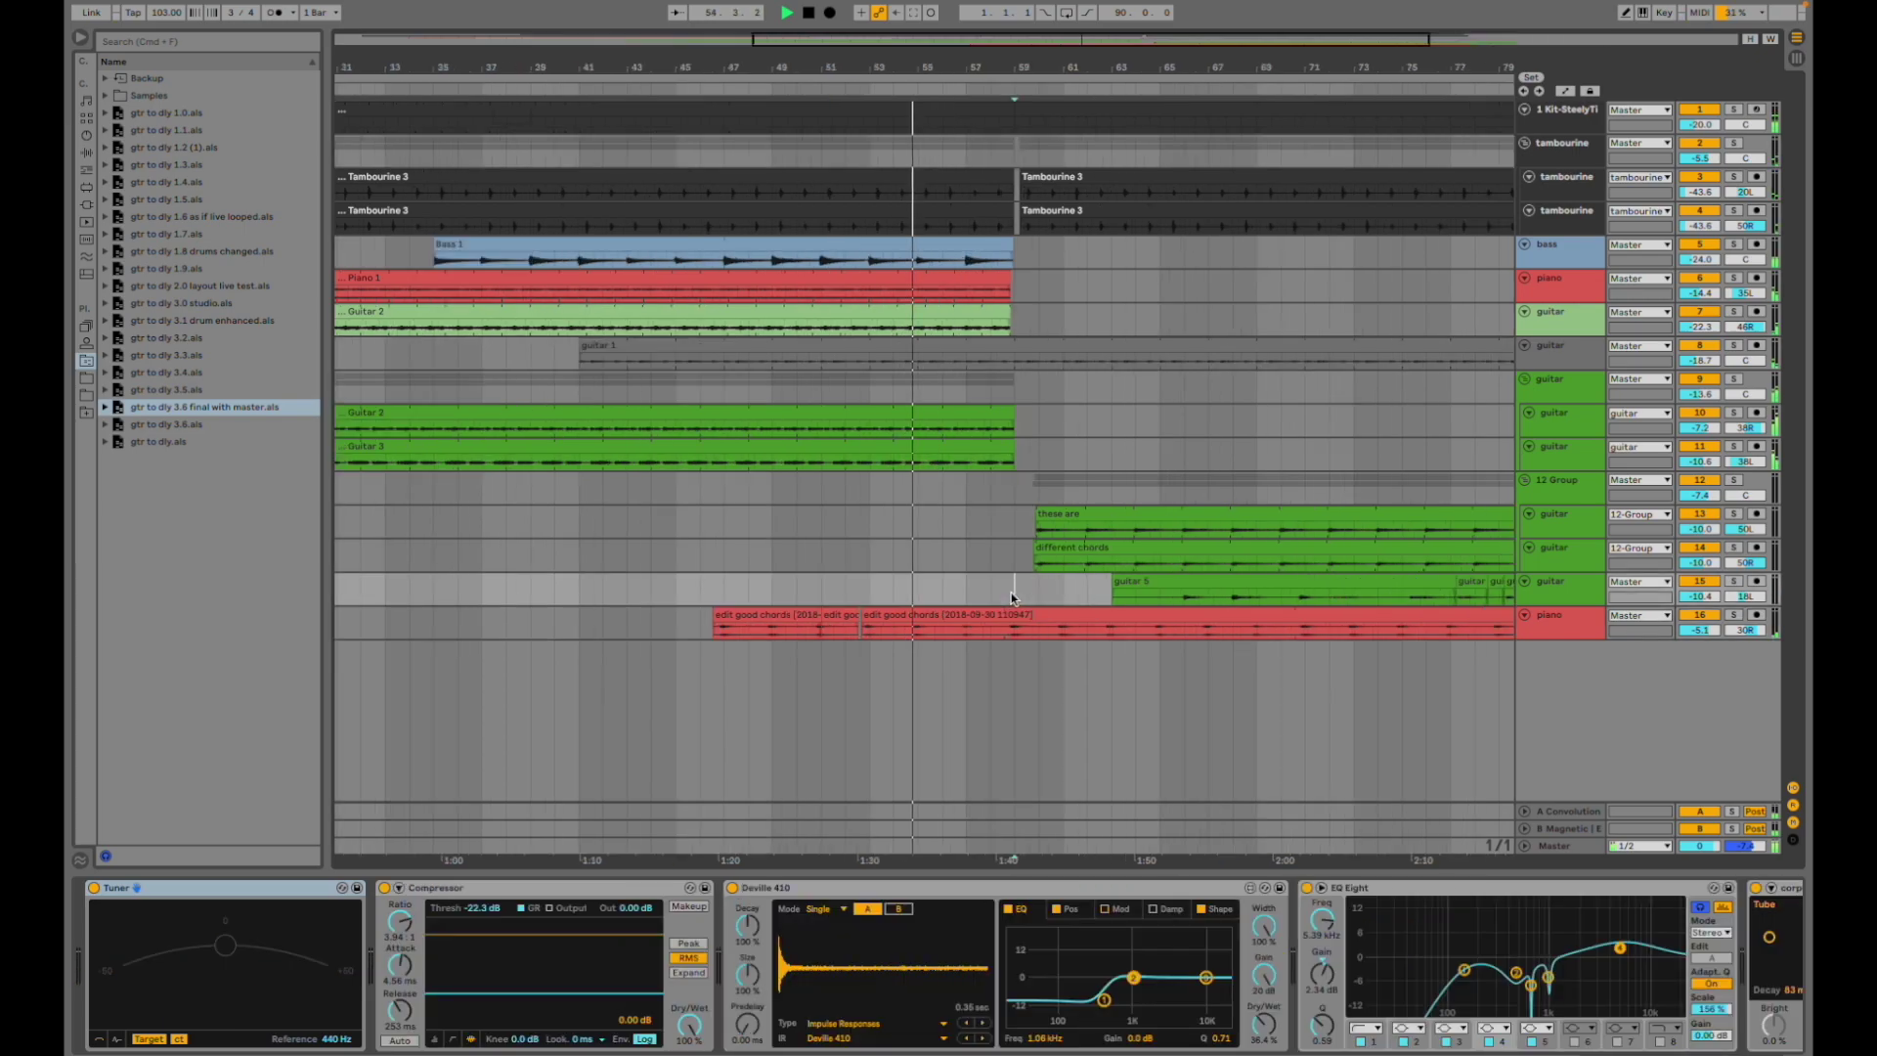
pyautogui.press('+')
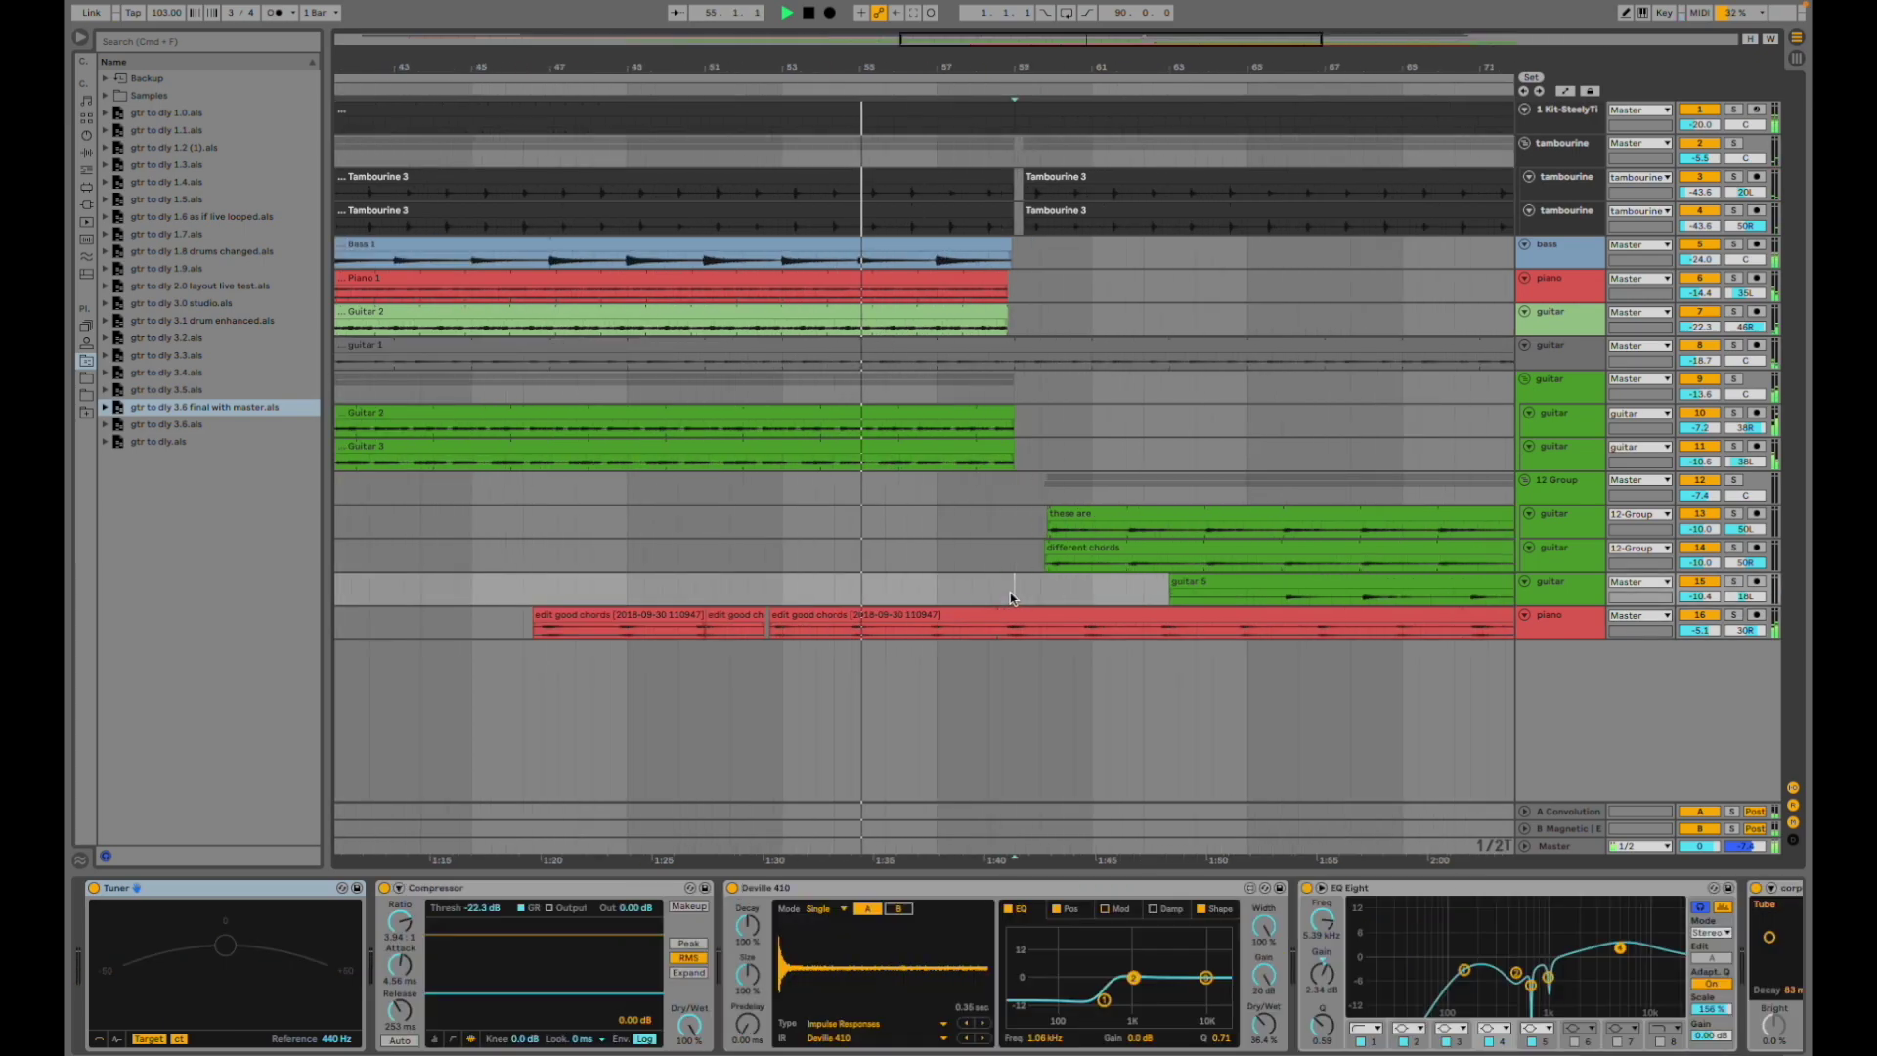
pyautogui.click(1005, 493)
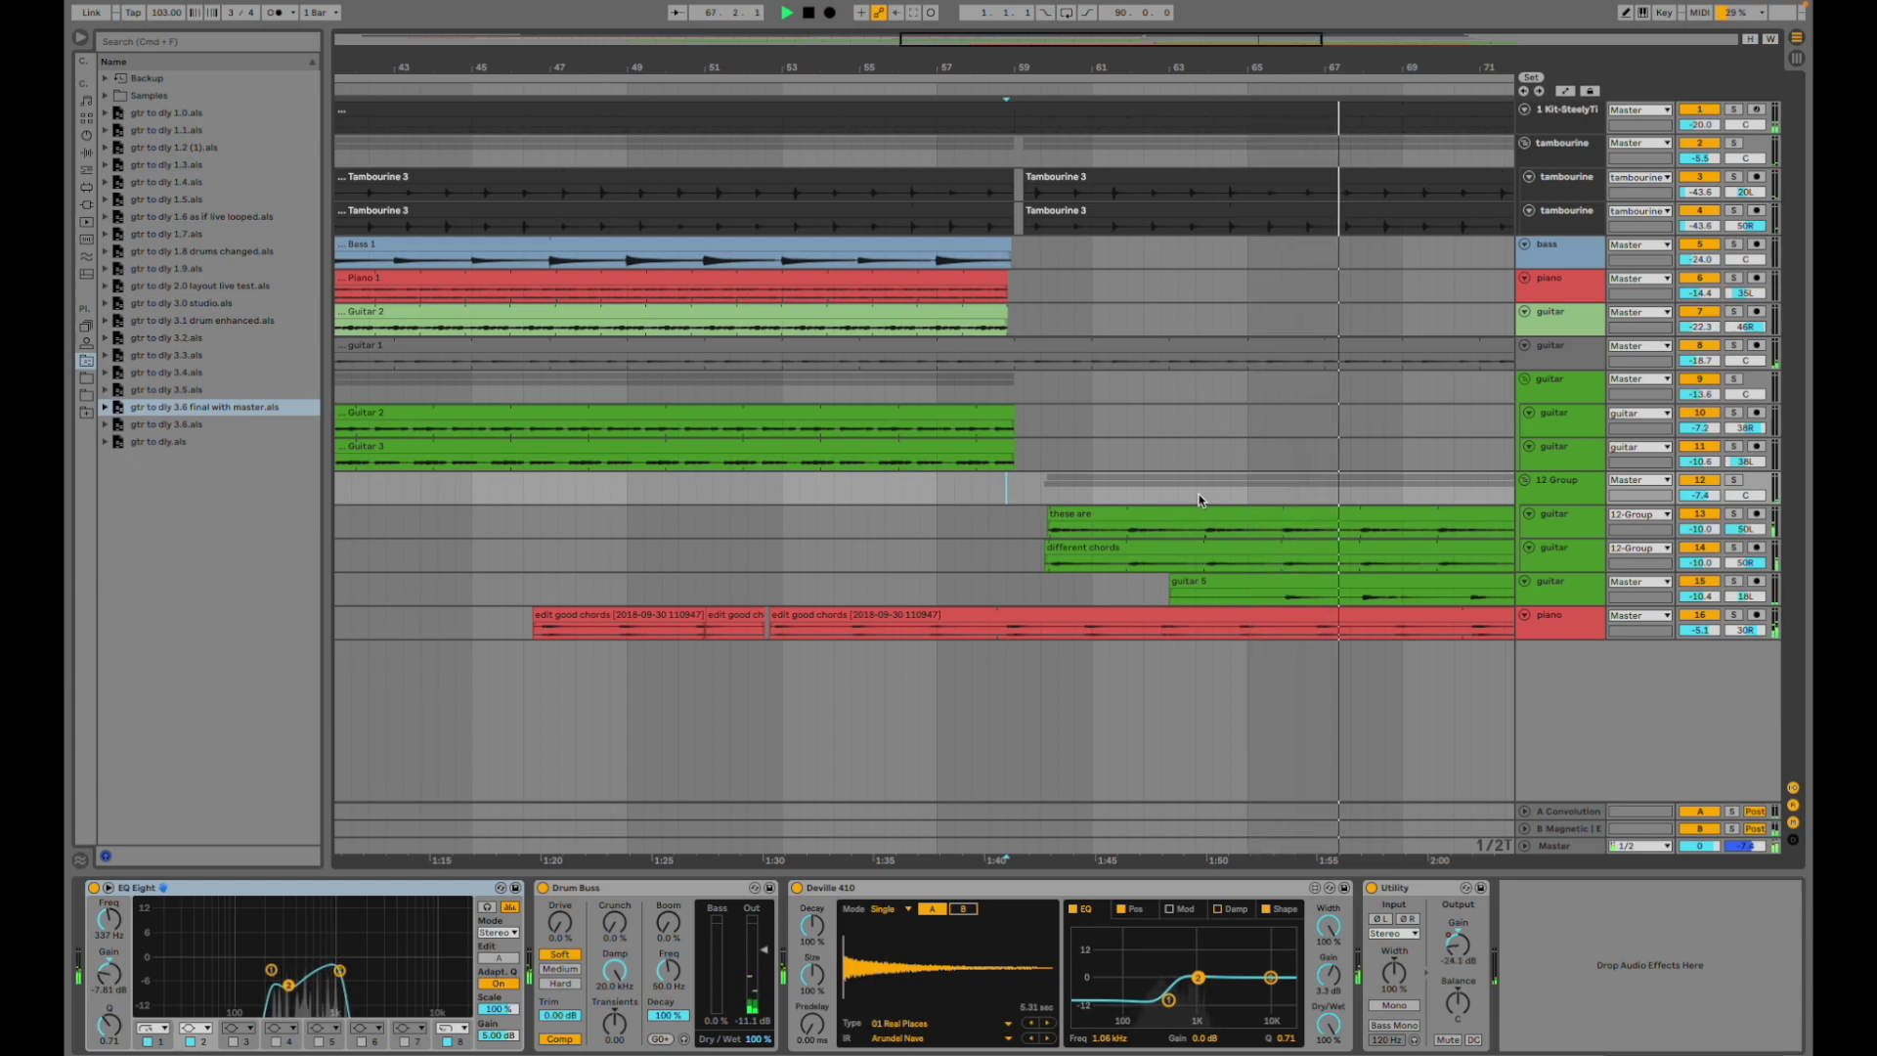
pyautogui.hscroll(5, 1245, 520)
pyautogui.hscroll(2, 1243, 520)
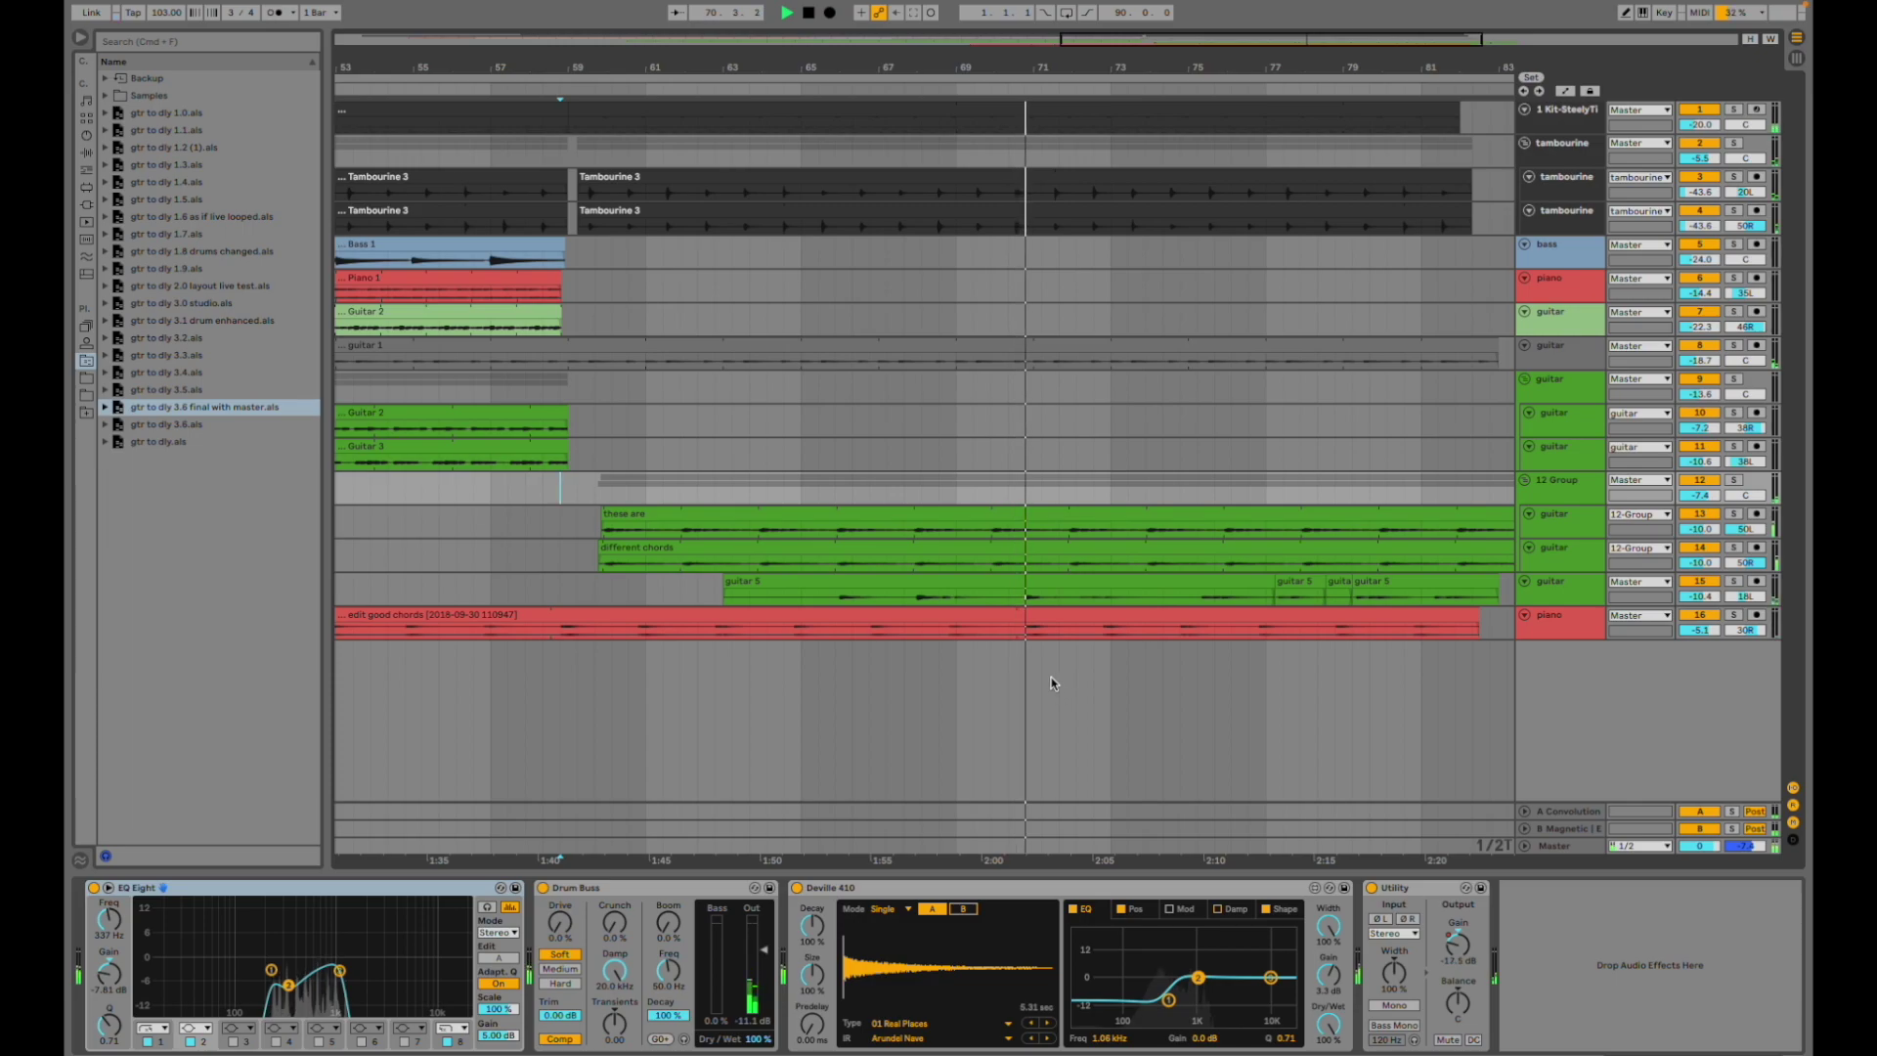
pyautogui.hscroll(3, 1051, 680)
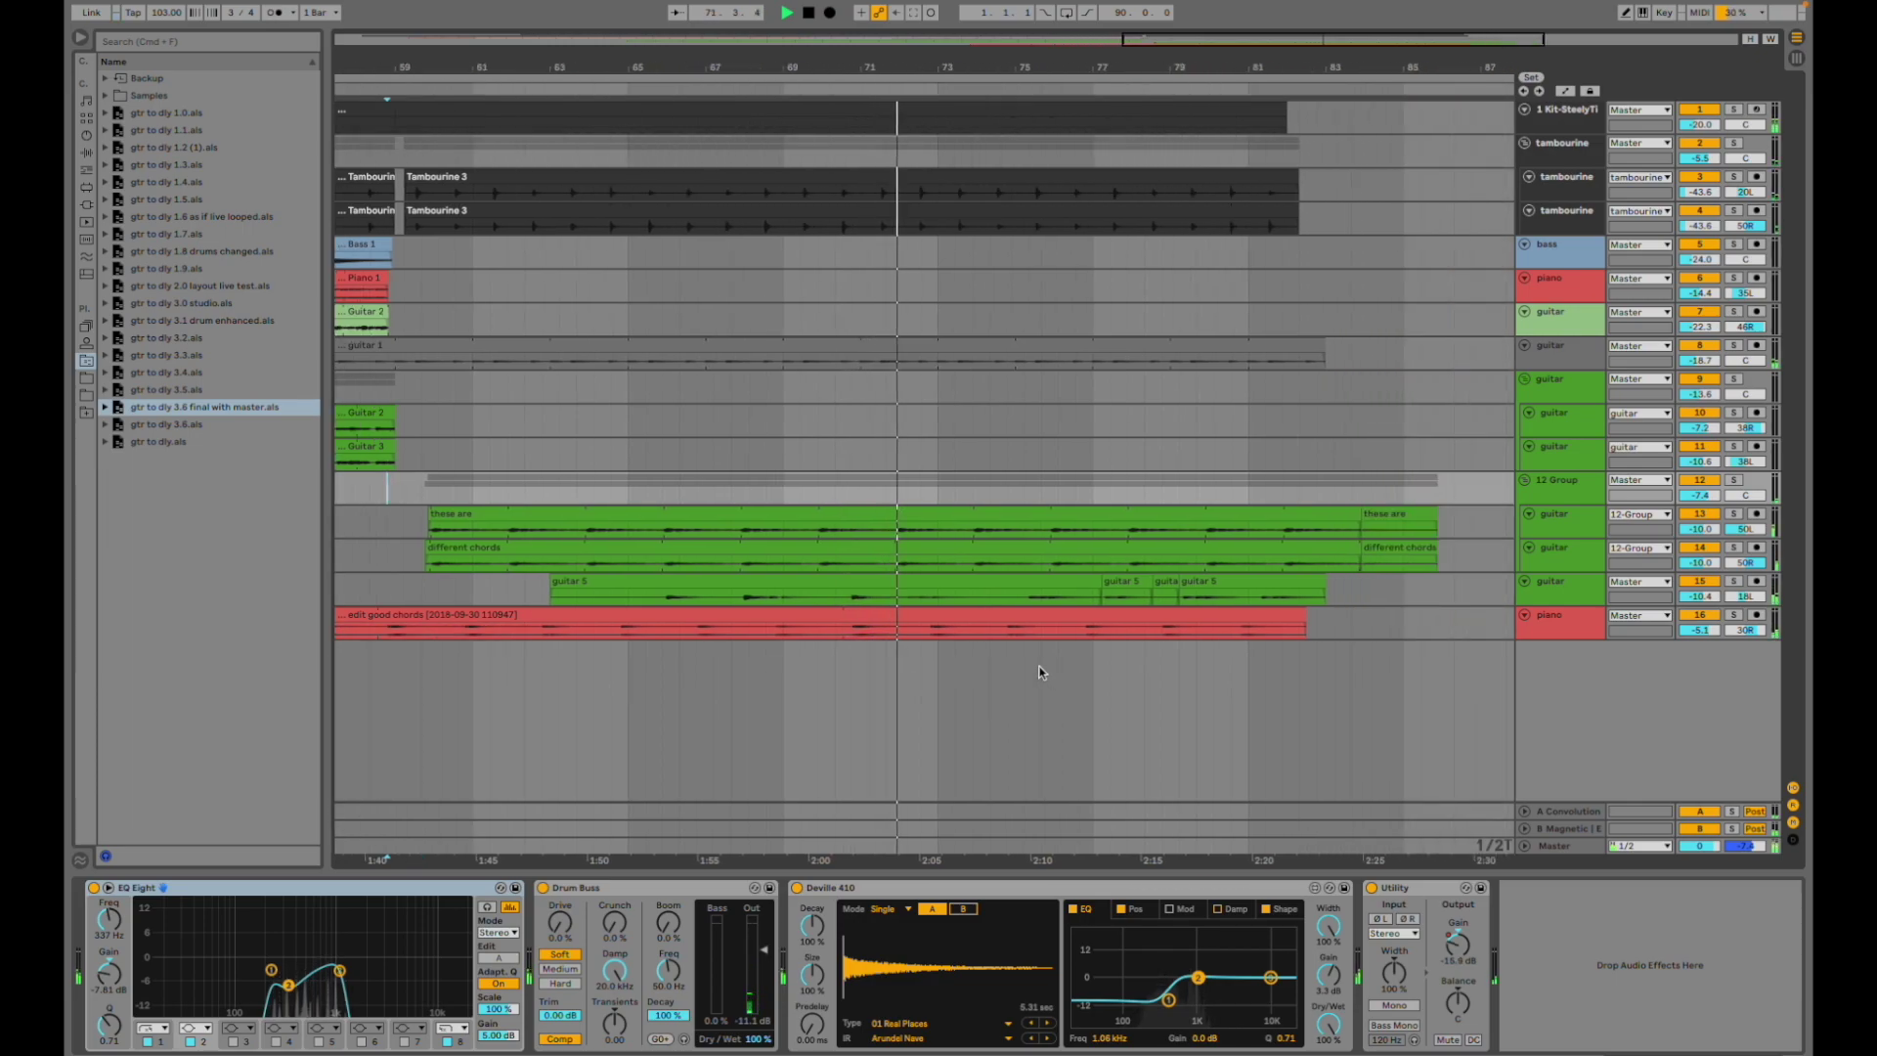
pyautogui.moveTo(383, 67); pyautogui.dragTo(1011, 29)
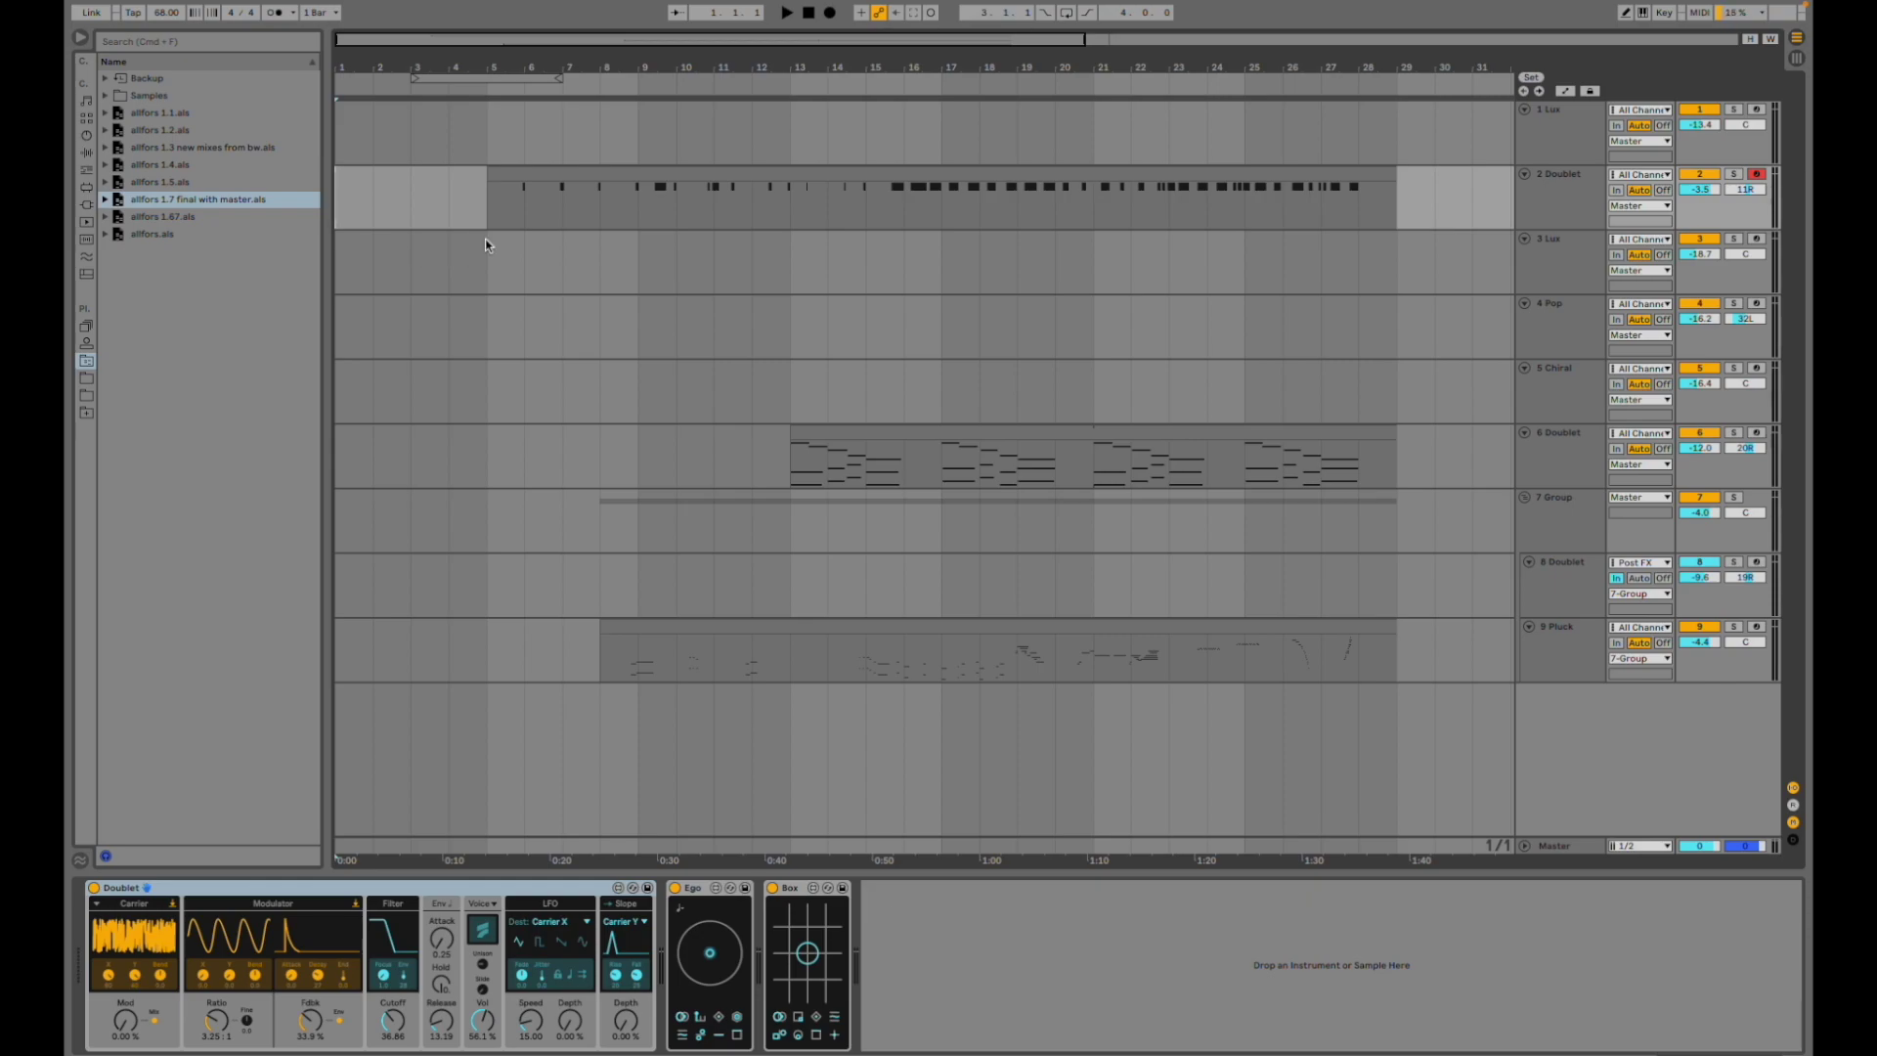
# - Inspect the device chains of Lux tracks 1 and 3 and Pop track 4 in the allfors 1.7 final with master set
pyautogui.click(339, 147)
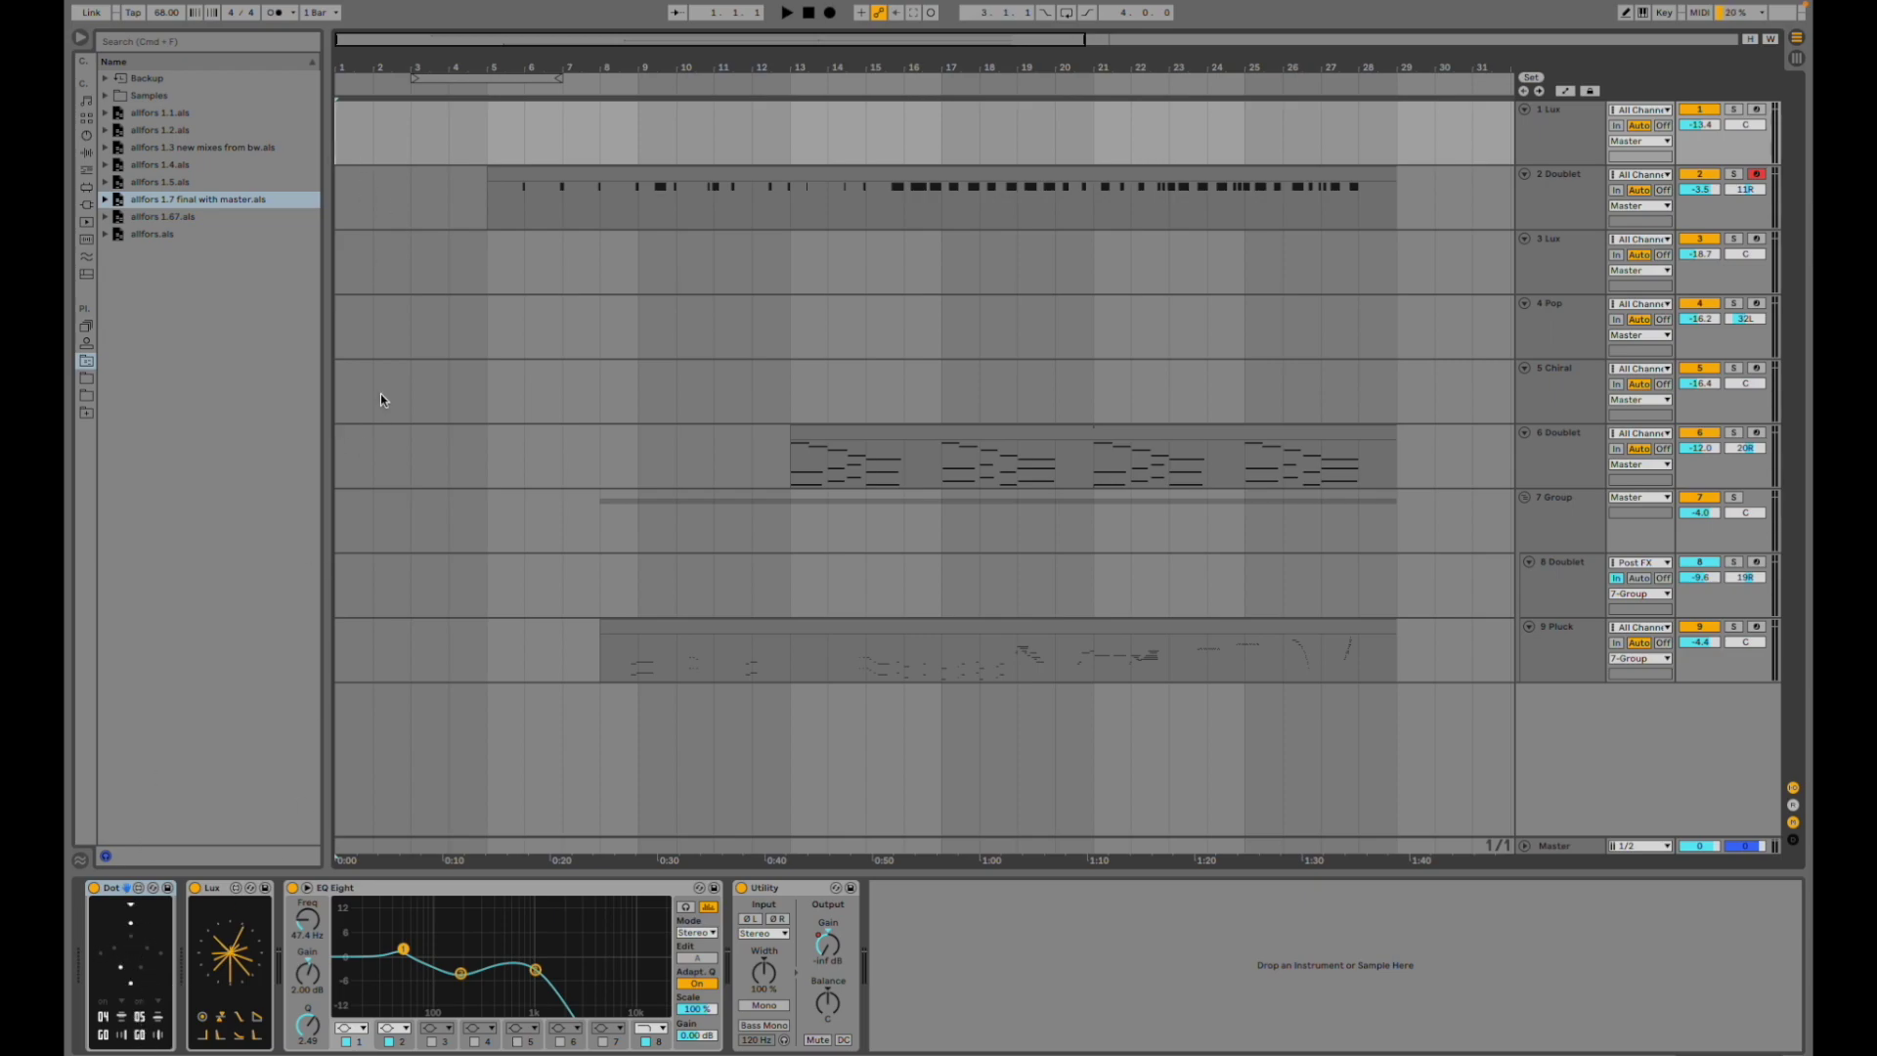
pyautogui.click(342, 262)
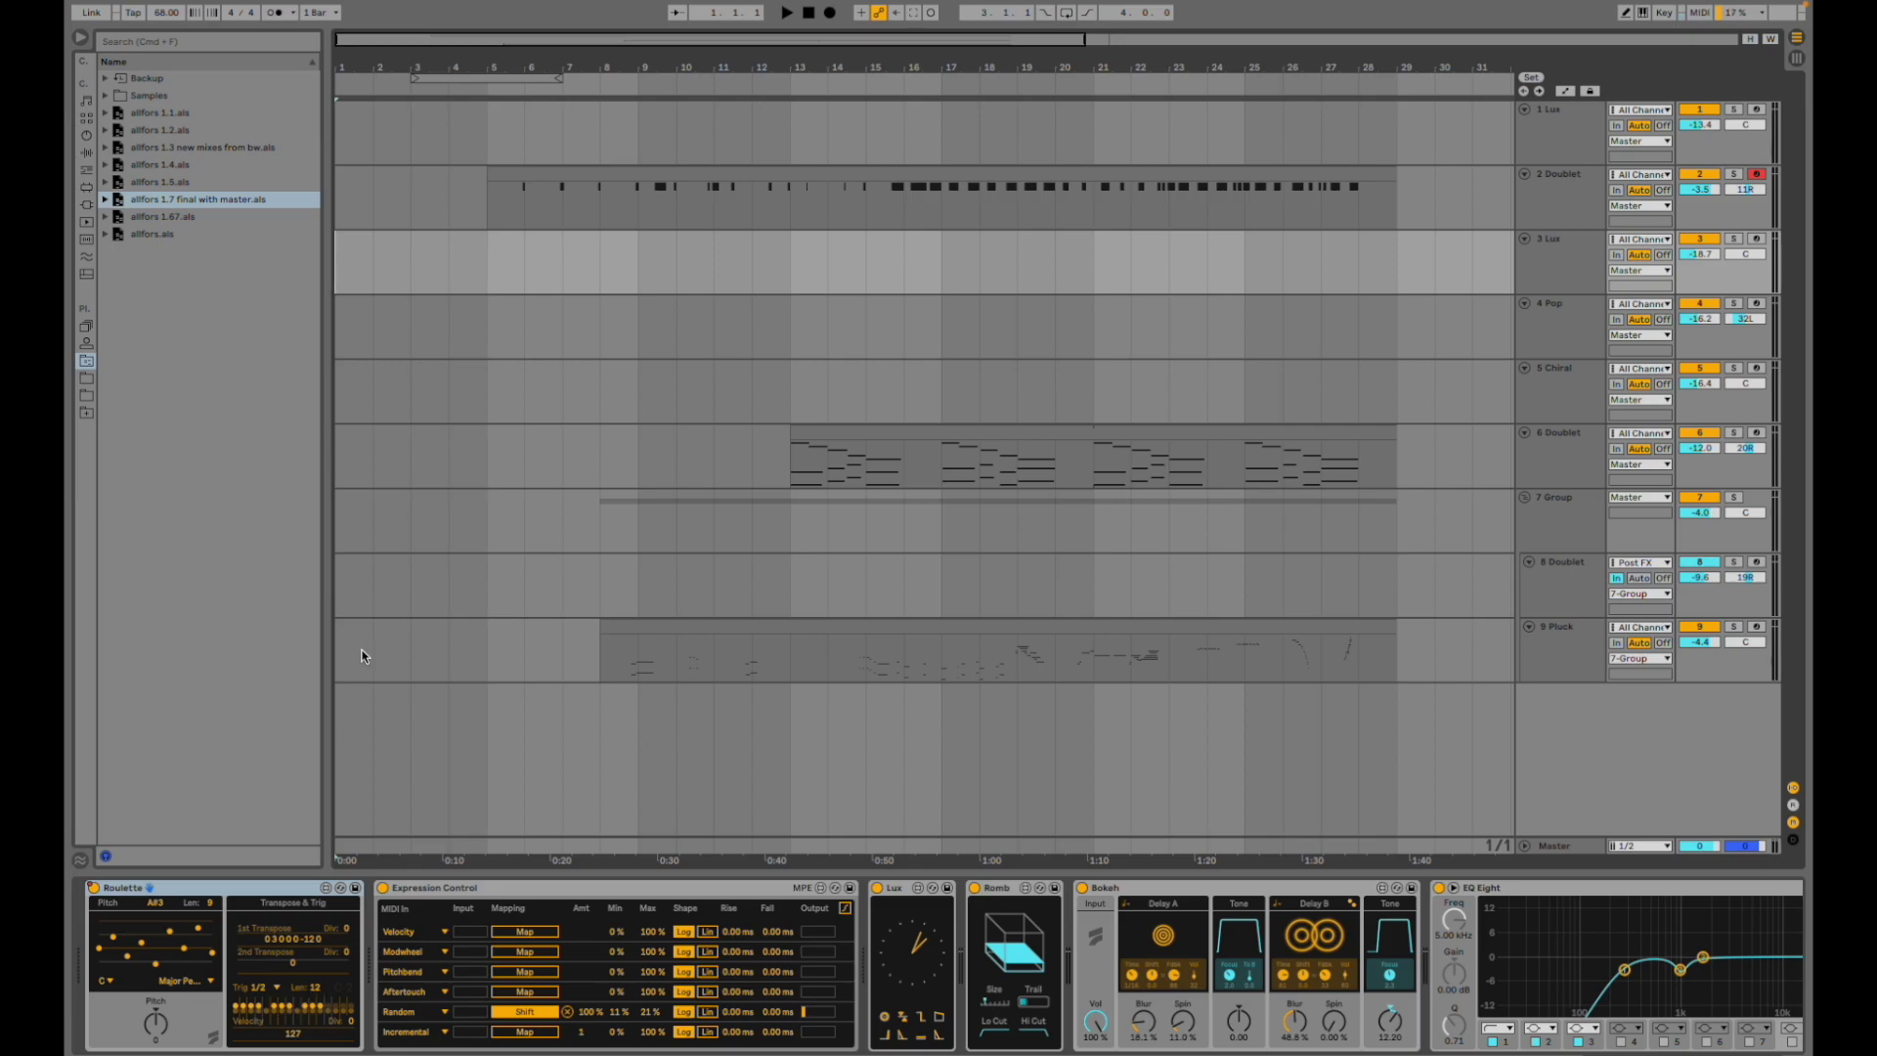
pyautogui.click(352, 334)
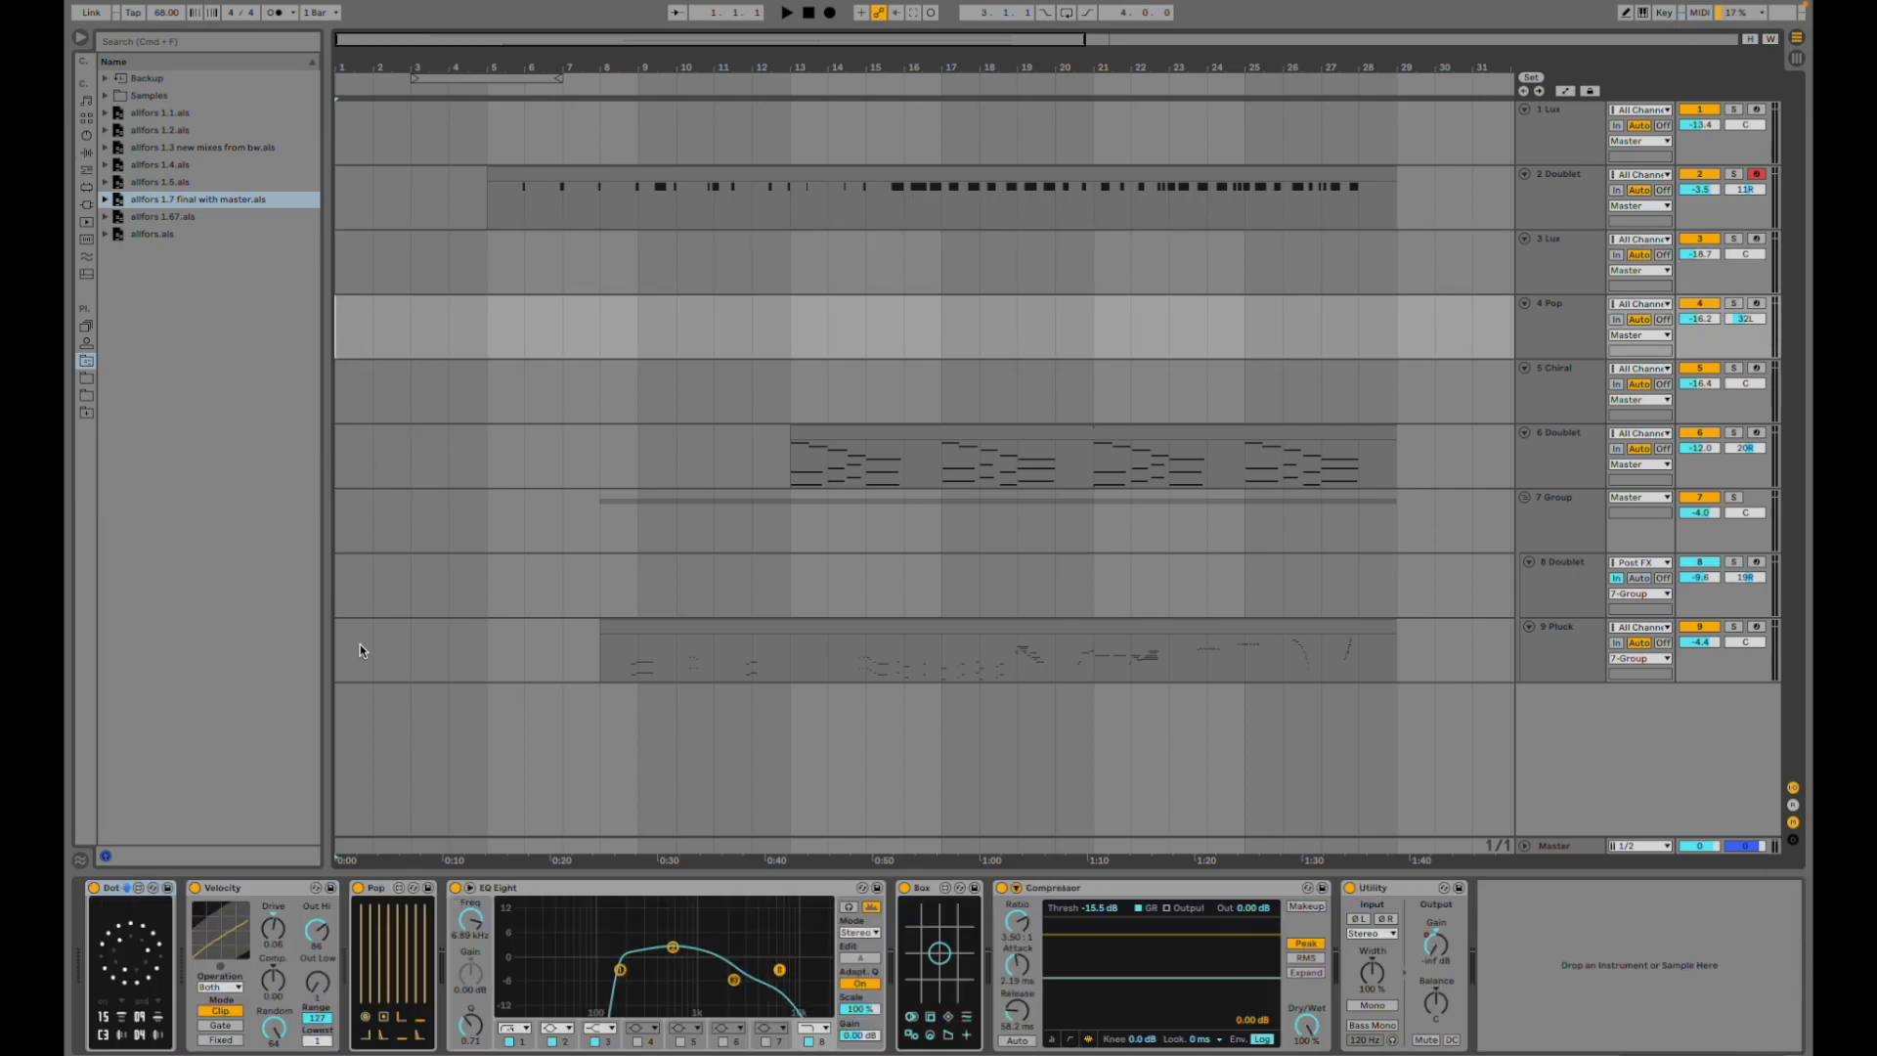
# - Display the 5 Chiral track's device chain and play the arrangement from bar 1
pyautogui.click(390, 396)
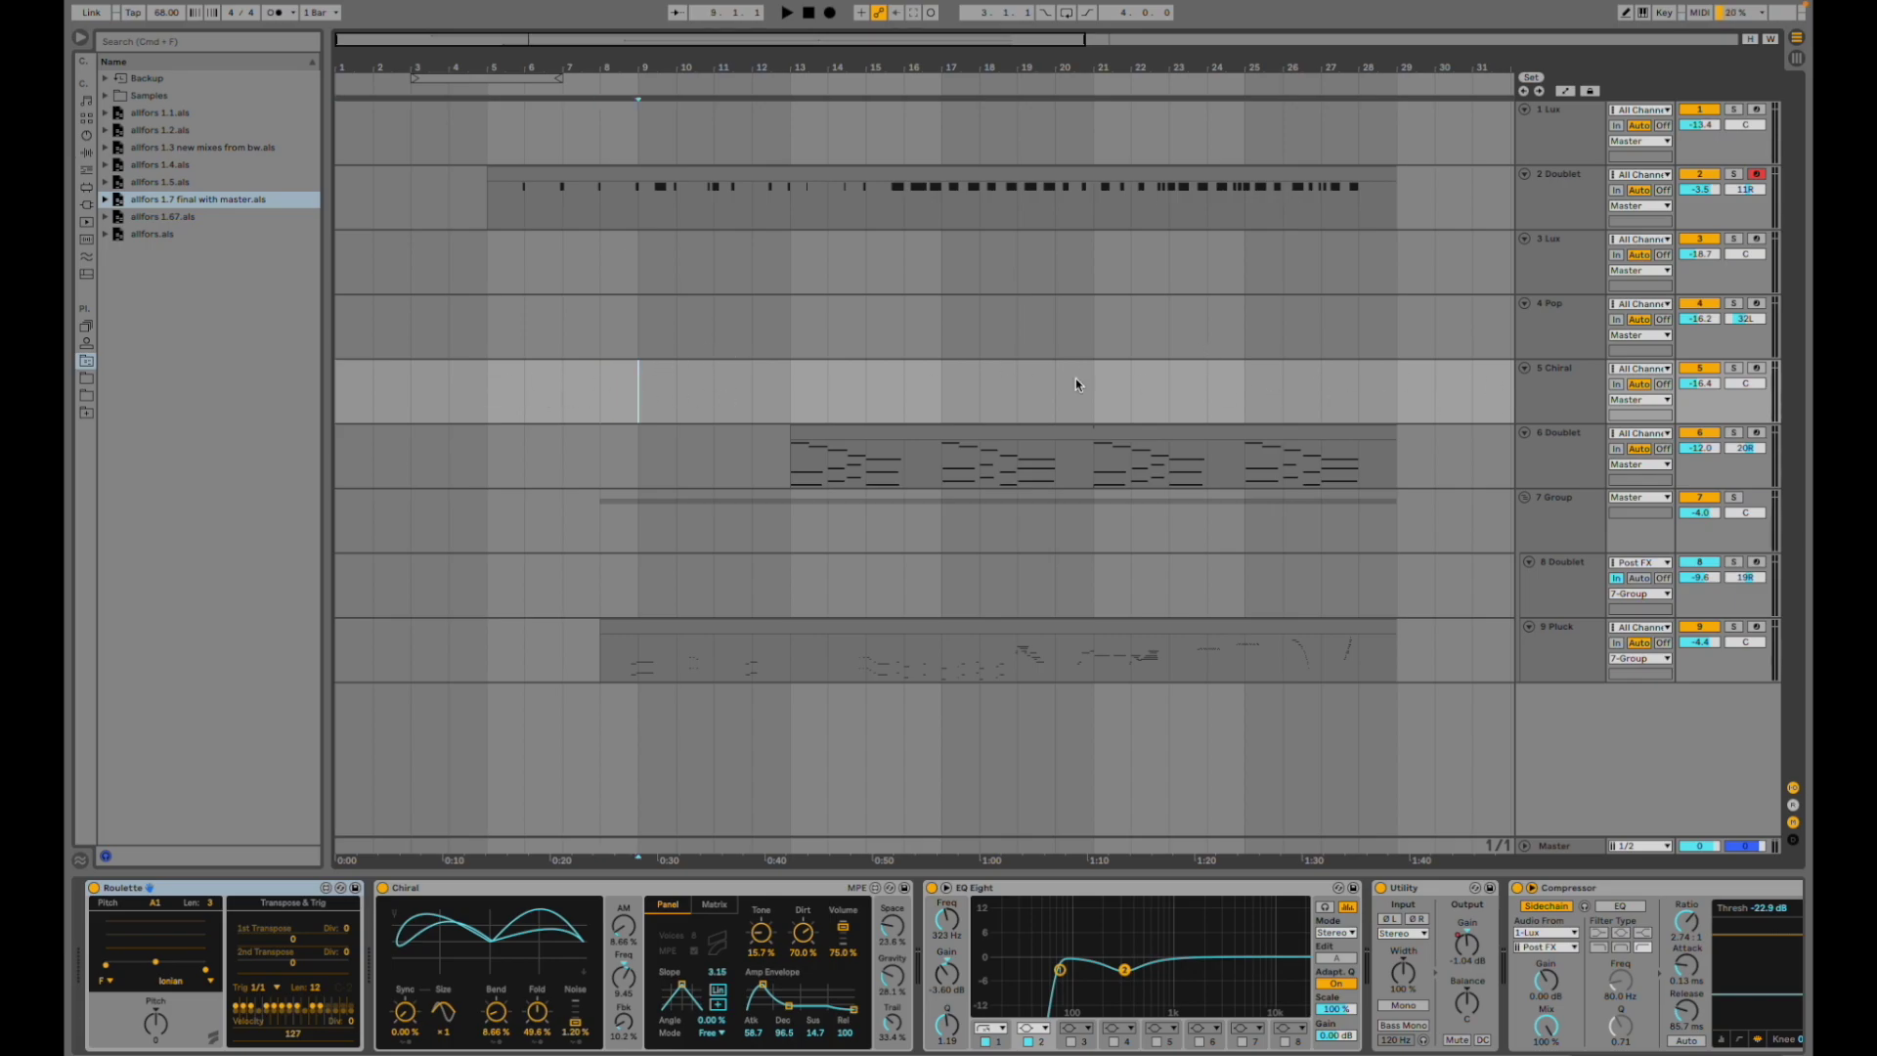
pyautogui.click(342, 385)
pyautogui.click(343, 146)
pyautogui.press('space')
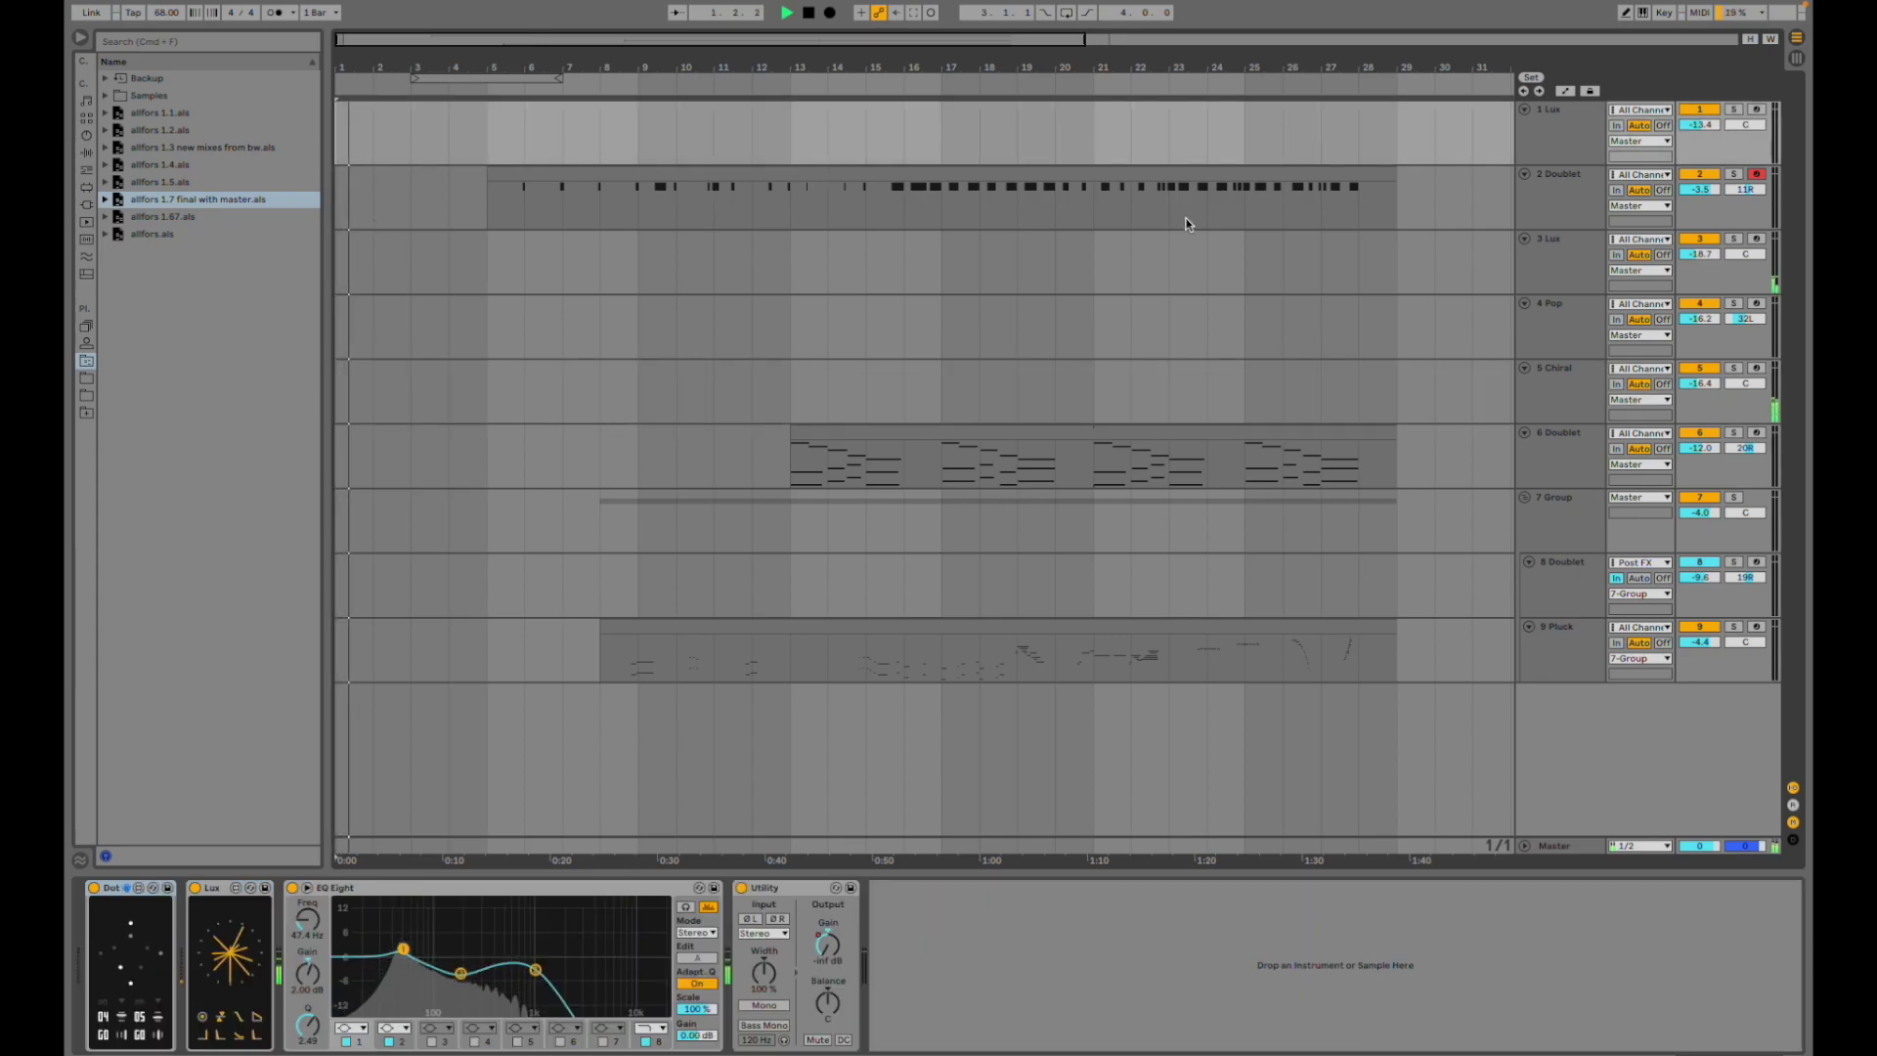
# - Audition the 3 Lux track in solo, view its device chain, and turn its solo off
pyautogui.click(1733, 238)
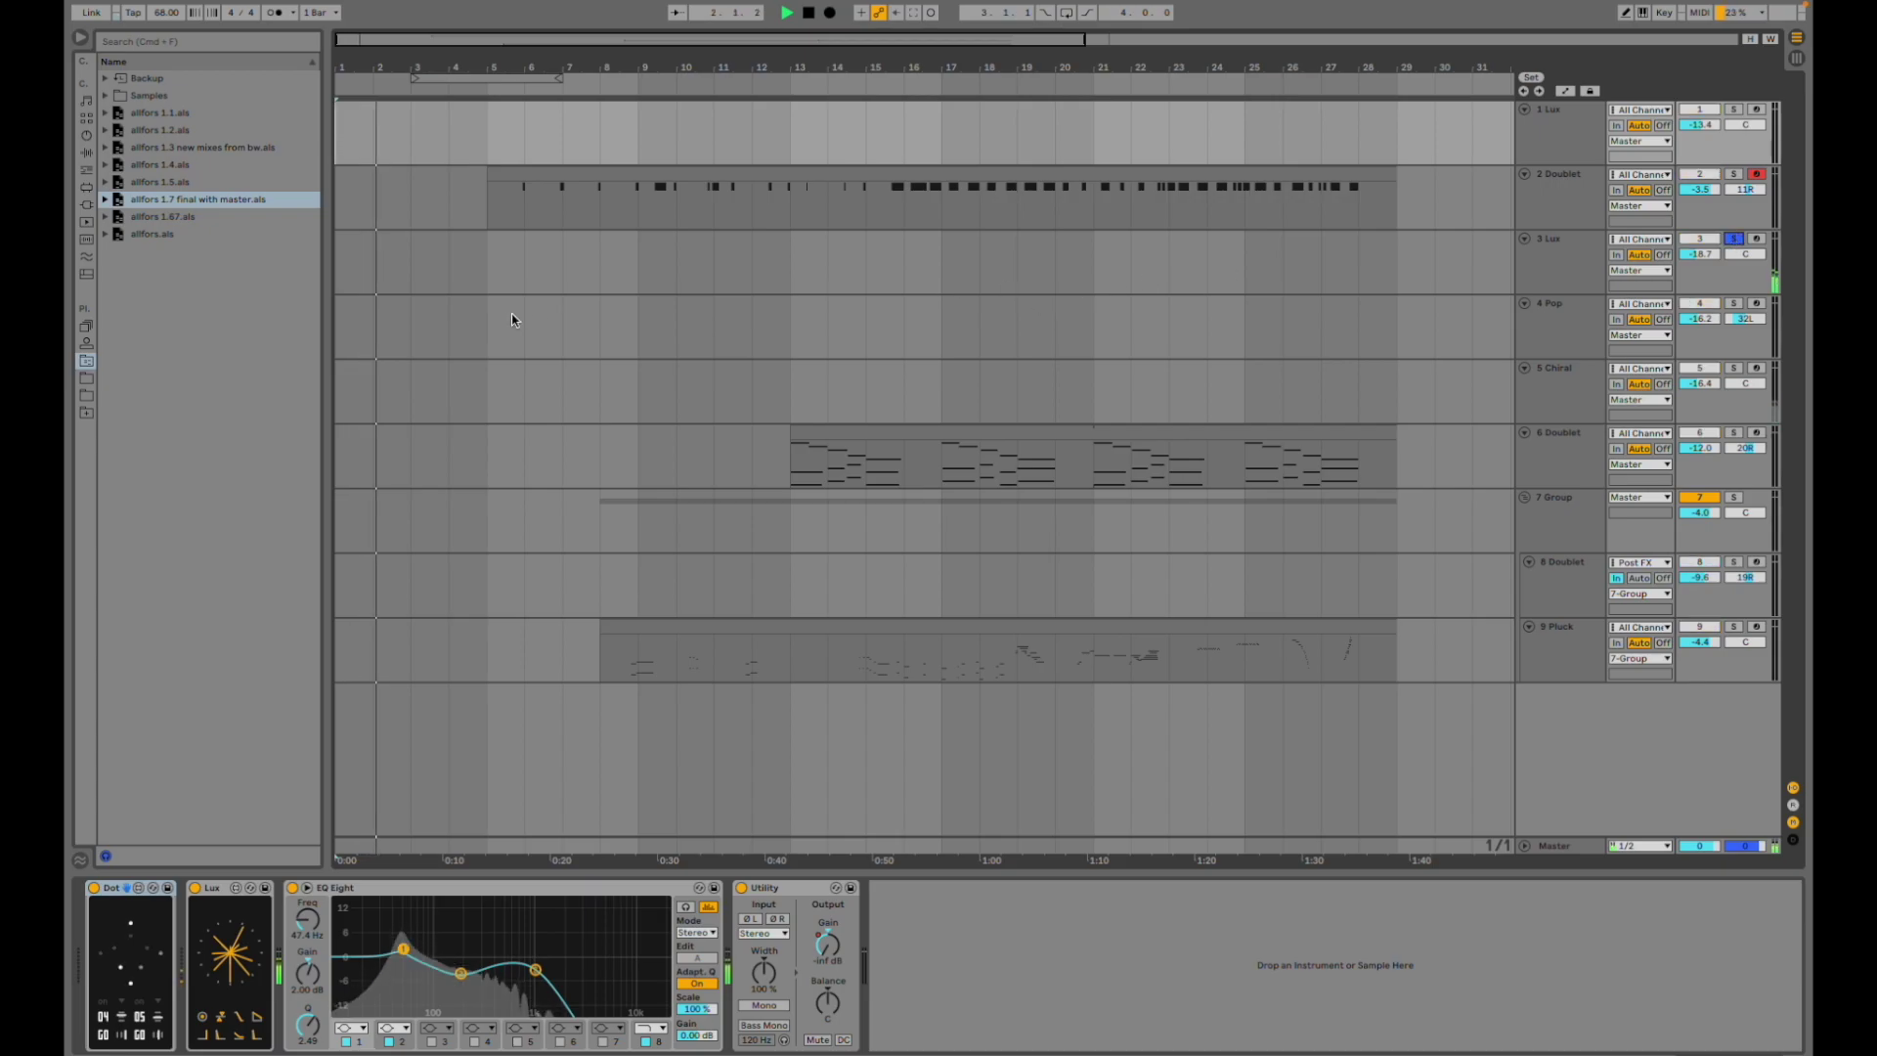
pyautogui.click(342, 262)
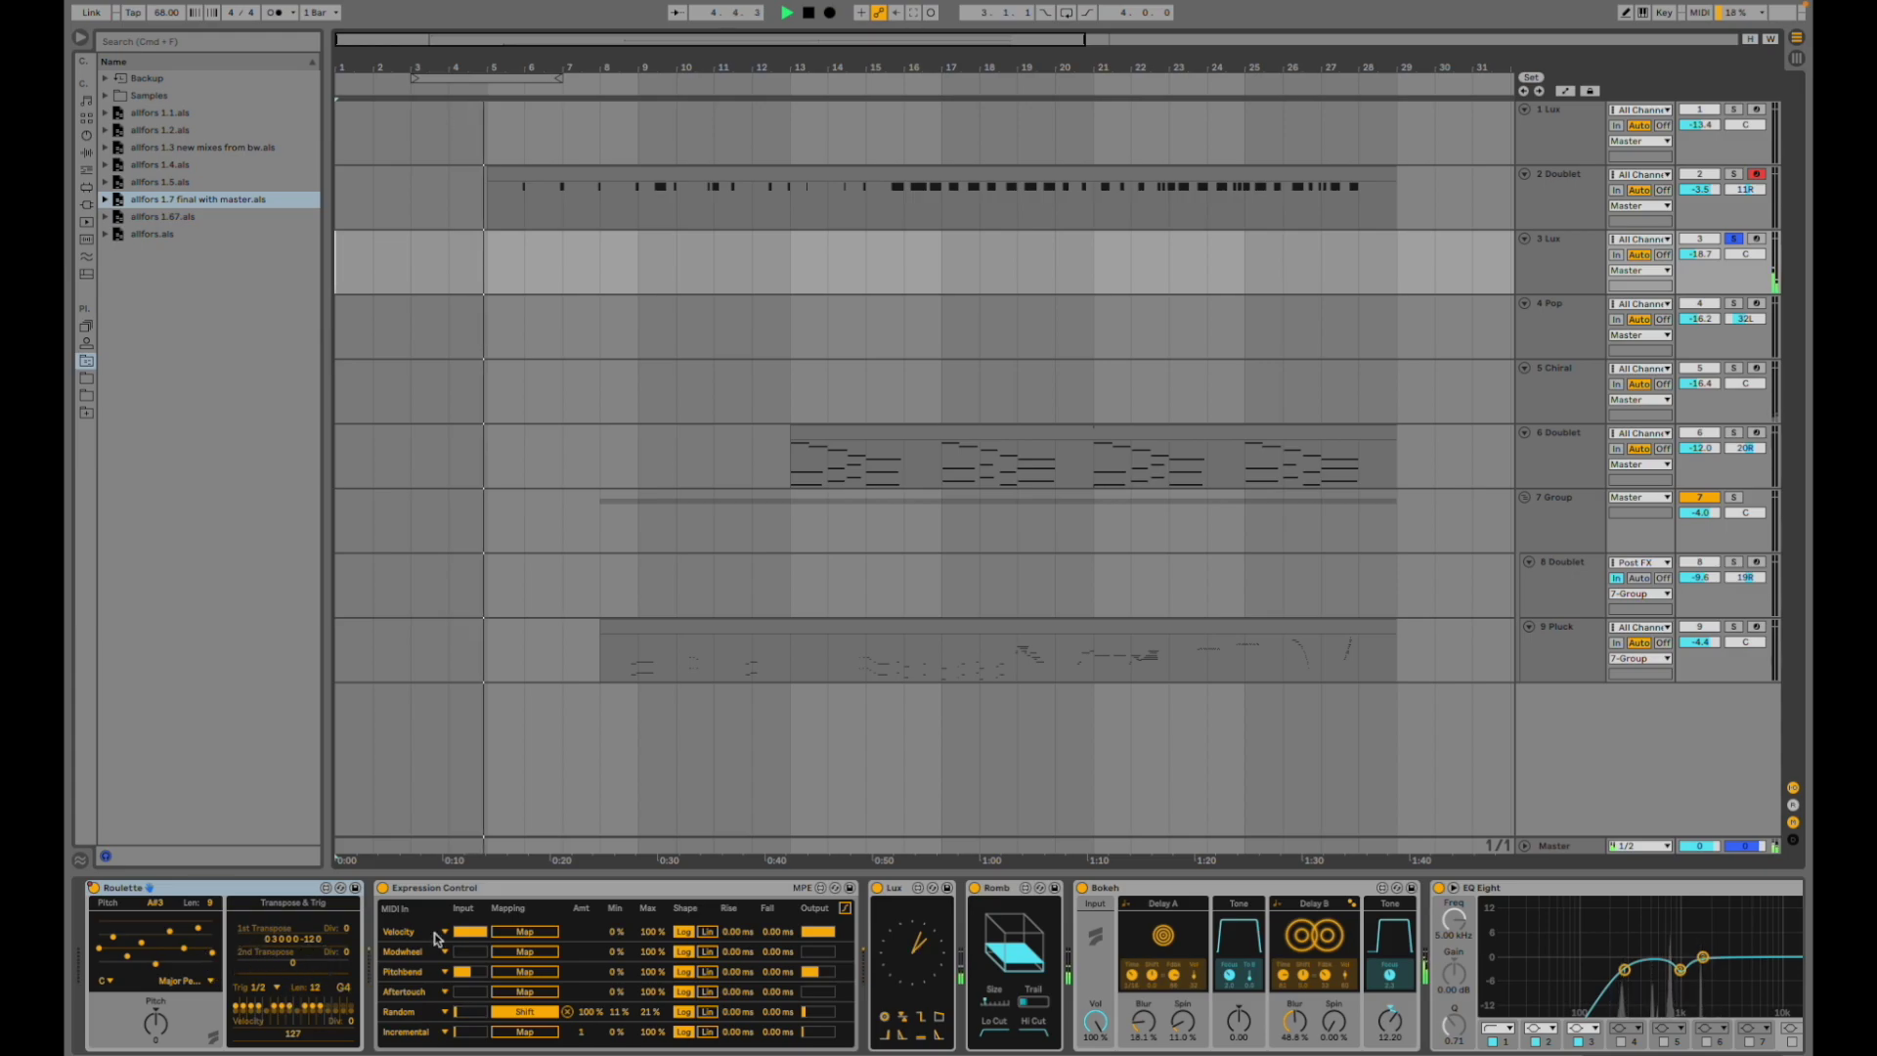
pyautogui.click(1733, 239)
# - Briefly audition the 1 Lux track in solo, then solo the 4 Pop track
pyautogui.click(1734, 111)
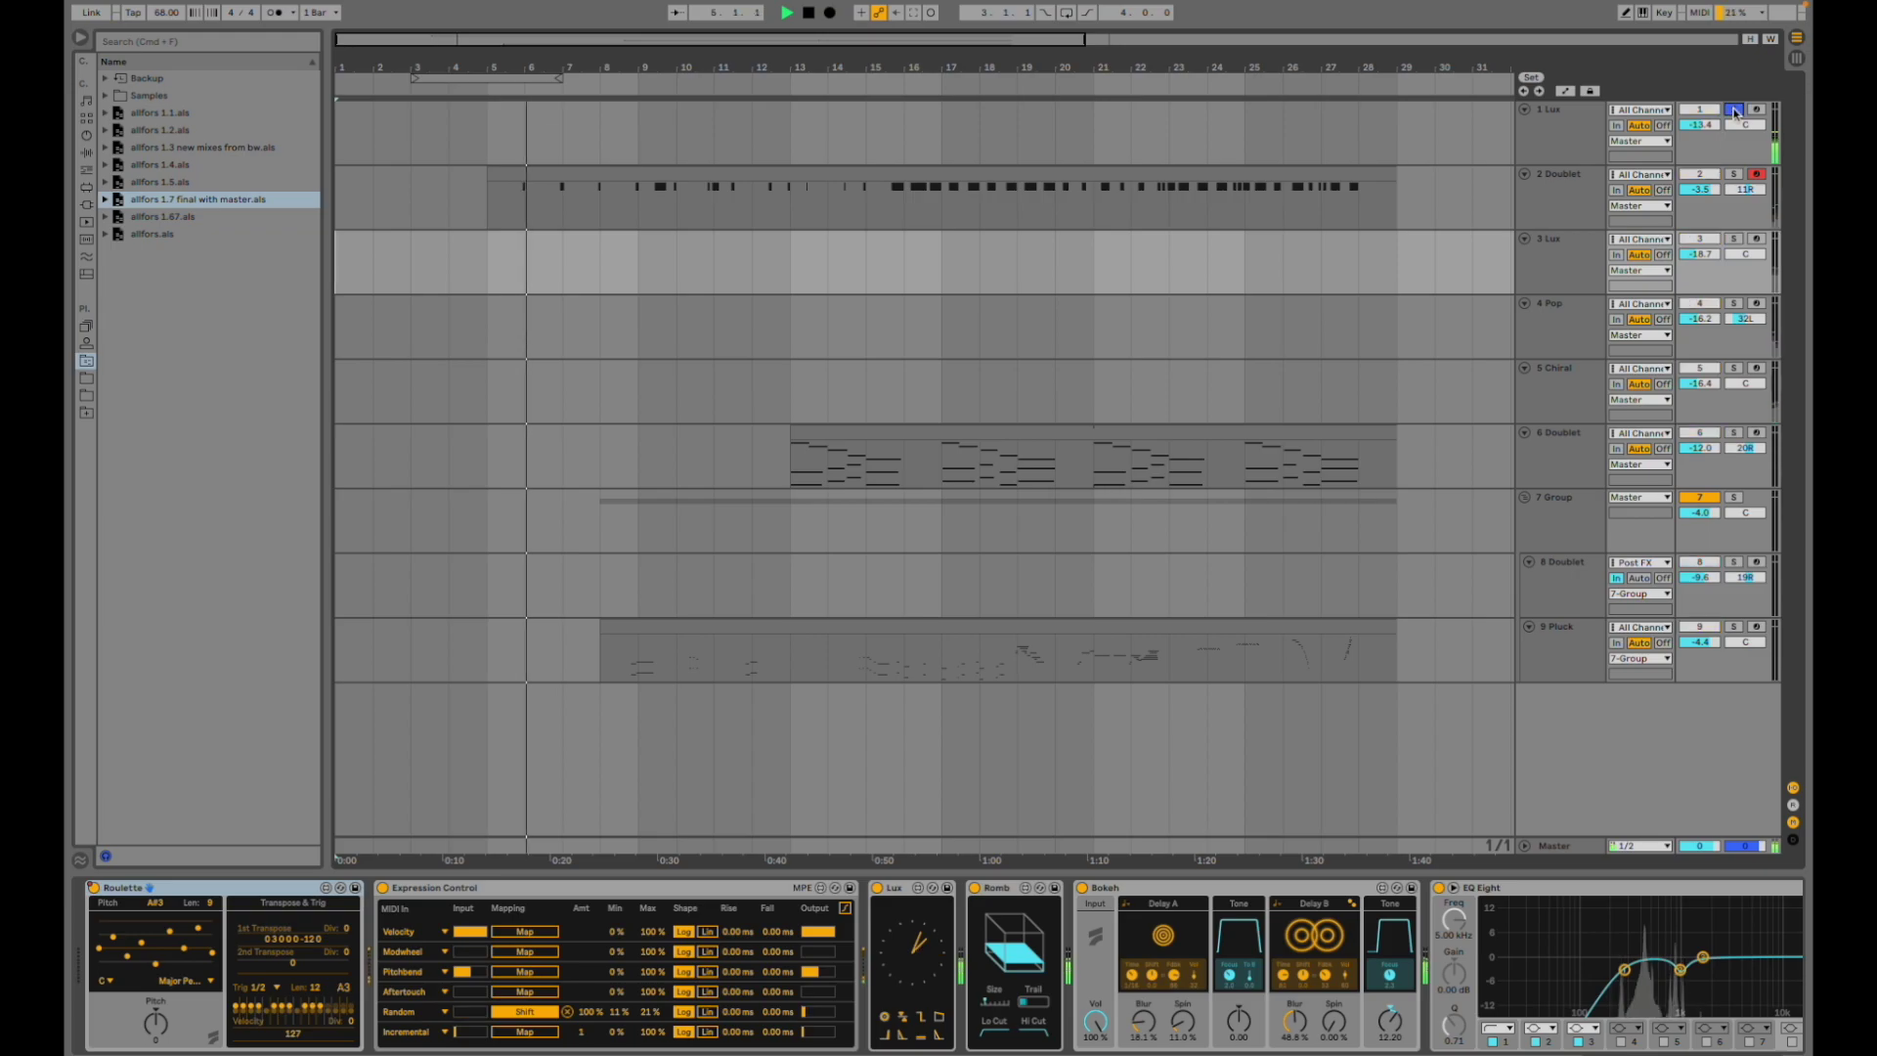
pyautogui.click(1734, 112)
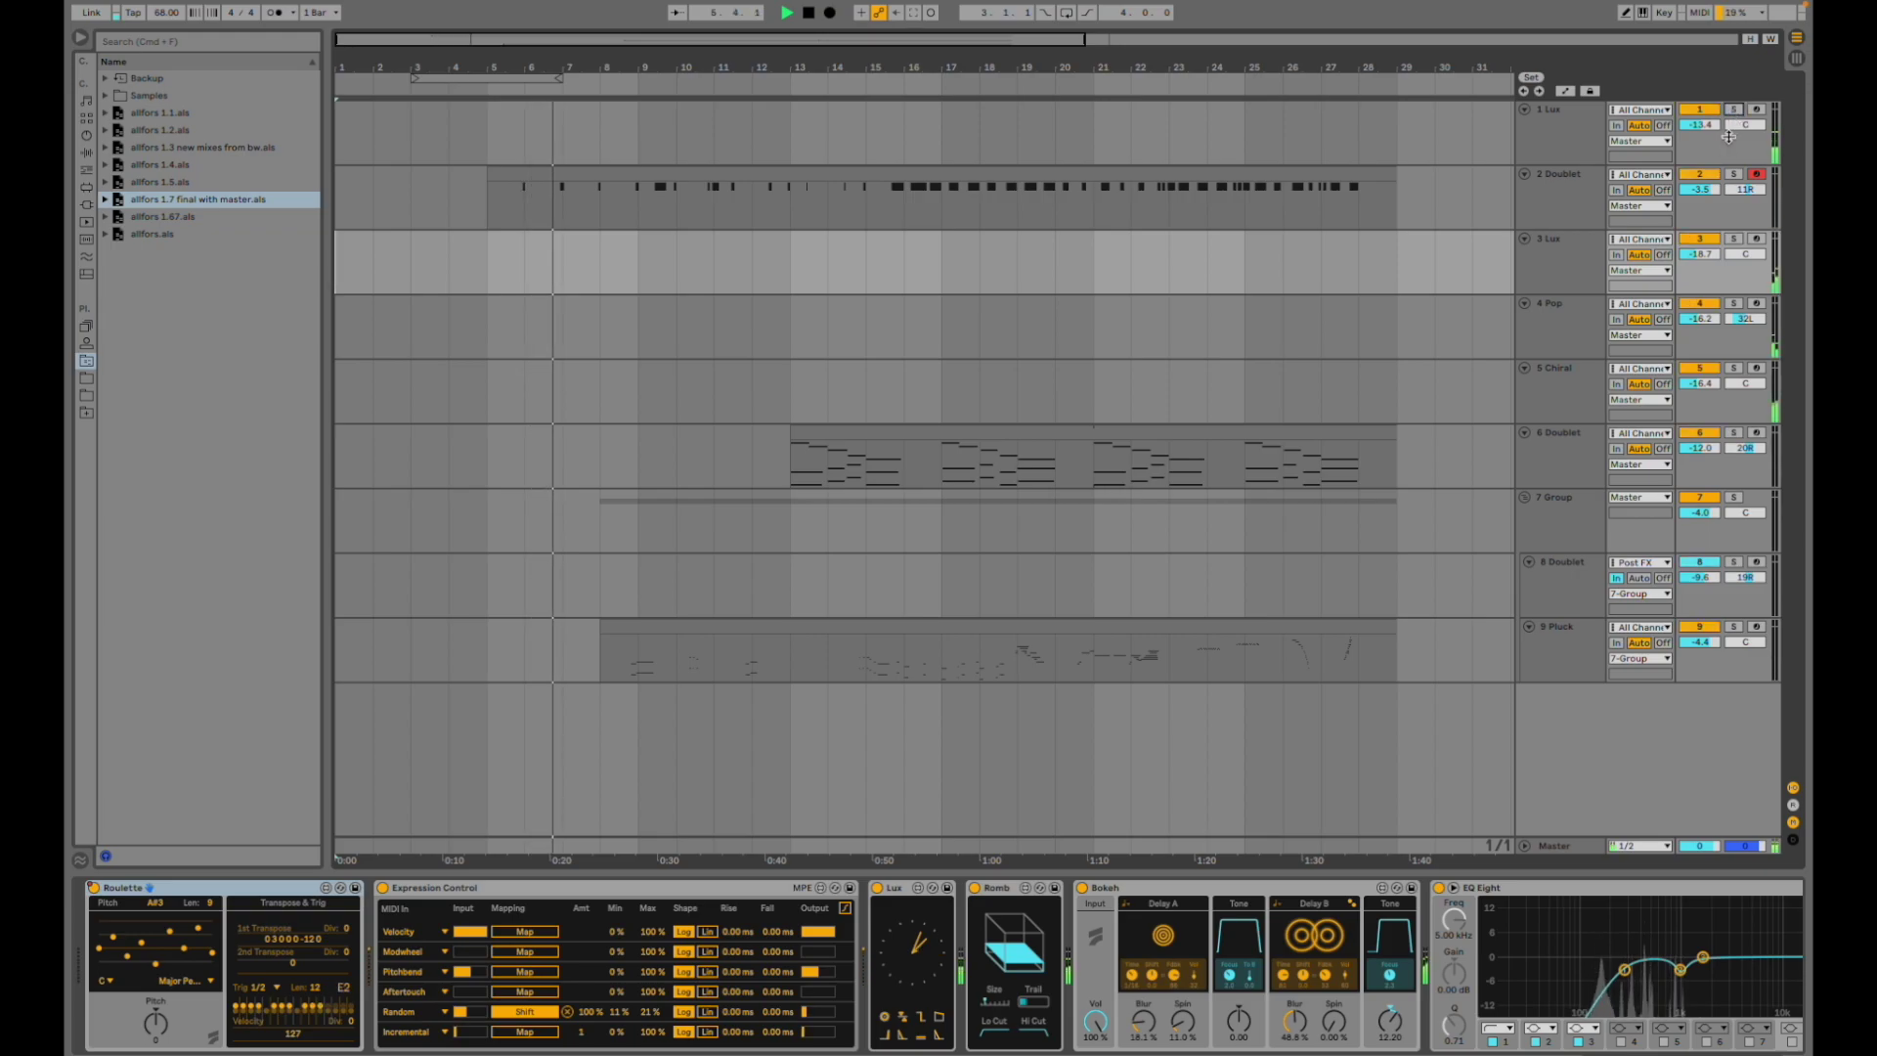
pyautogui.click(1733, 304)
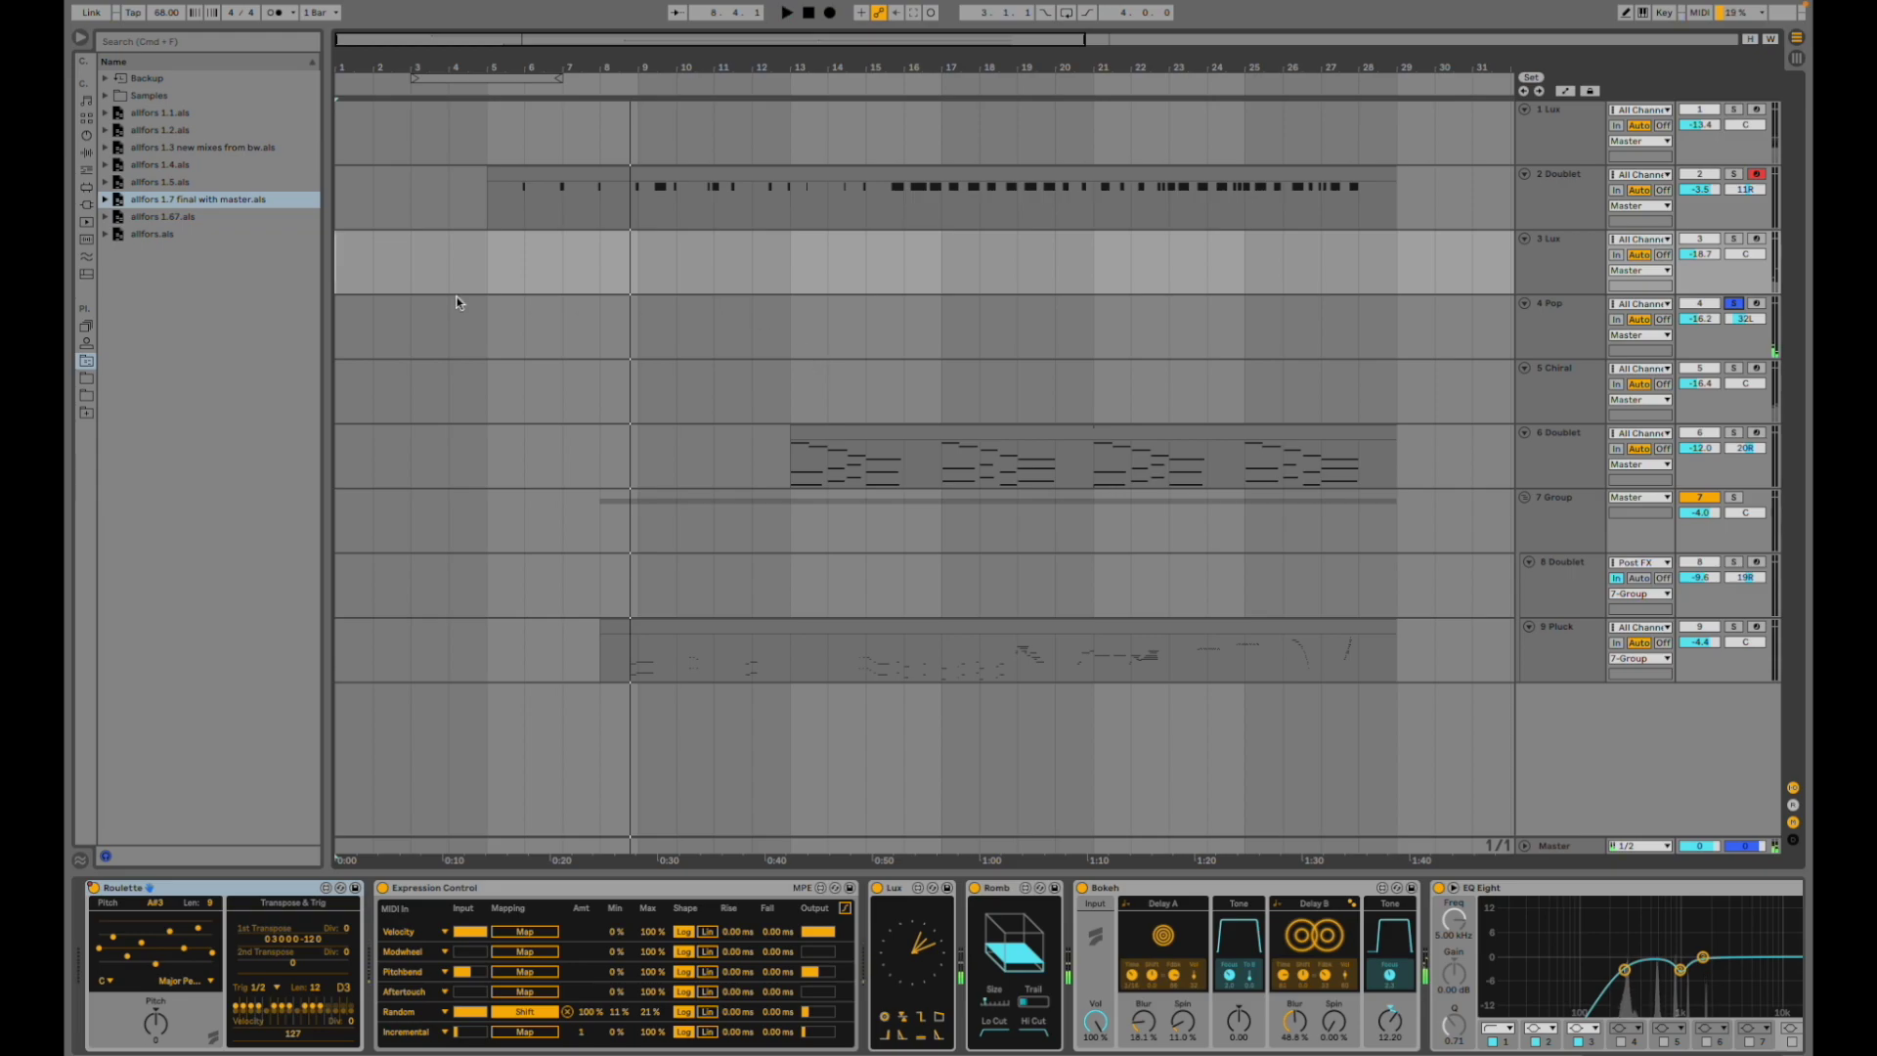
# - Solo the 1 Lux track, show its devices, and play it from bar 5
pyautogui.click(477, 120)
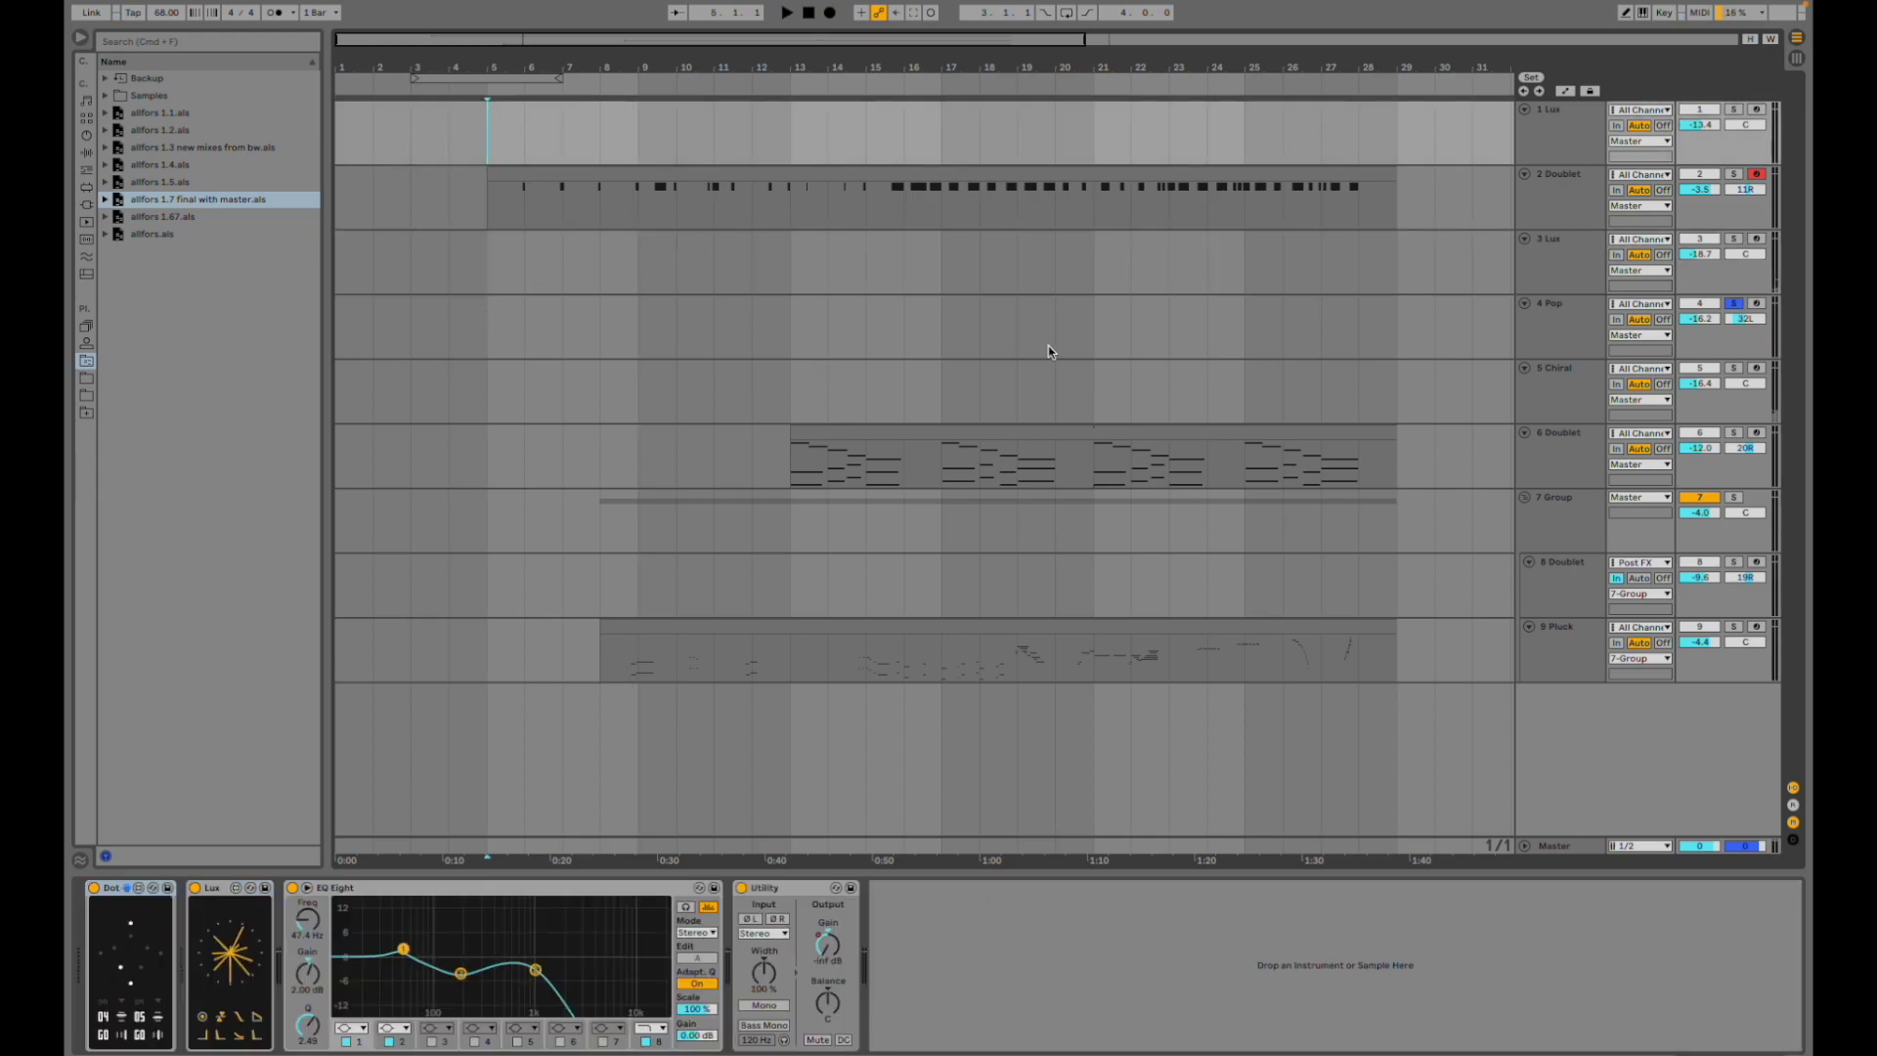
pyautogui.click(1734, 109)
pyautogui.press('space')
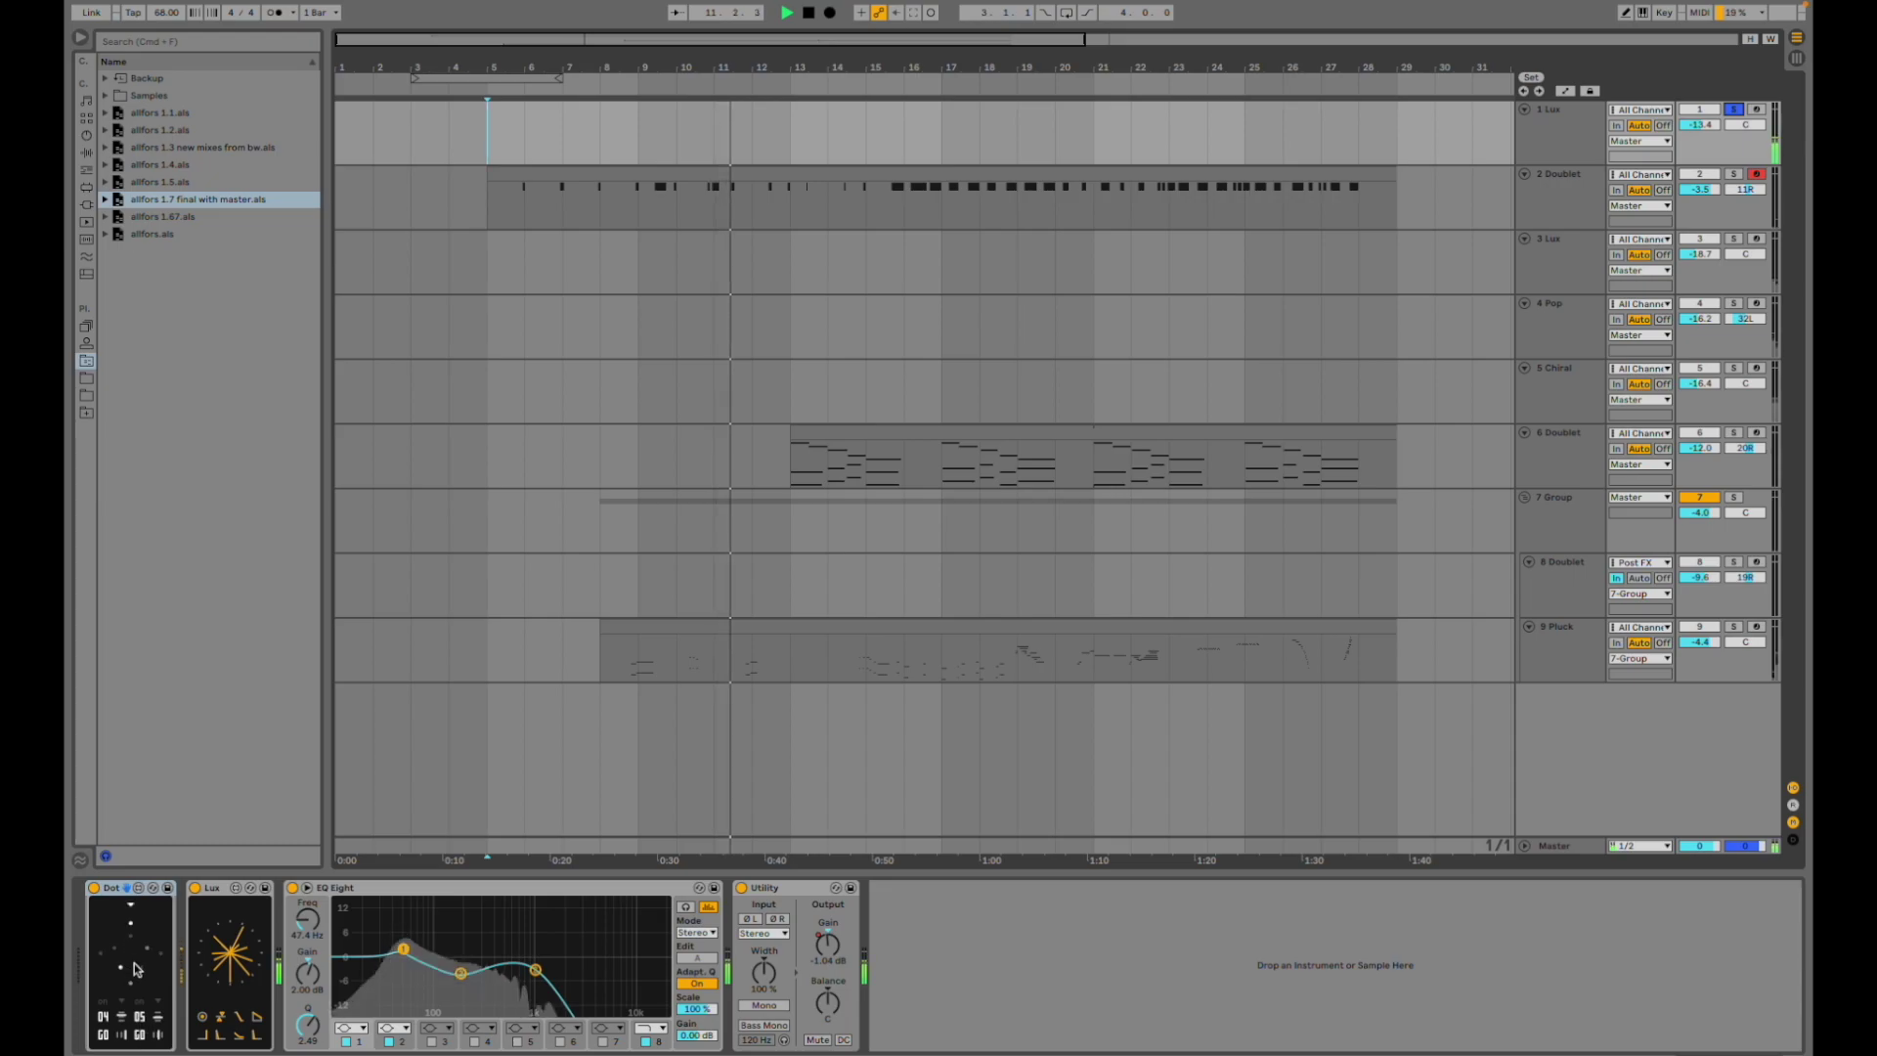
# - Show the 2 Doublet track's devices, restart playback from bar 5, and solo the track
pyautogui.click(512, 201)
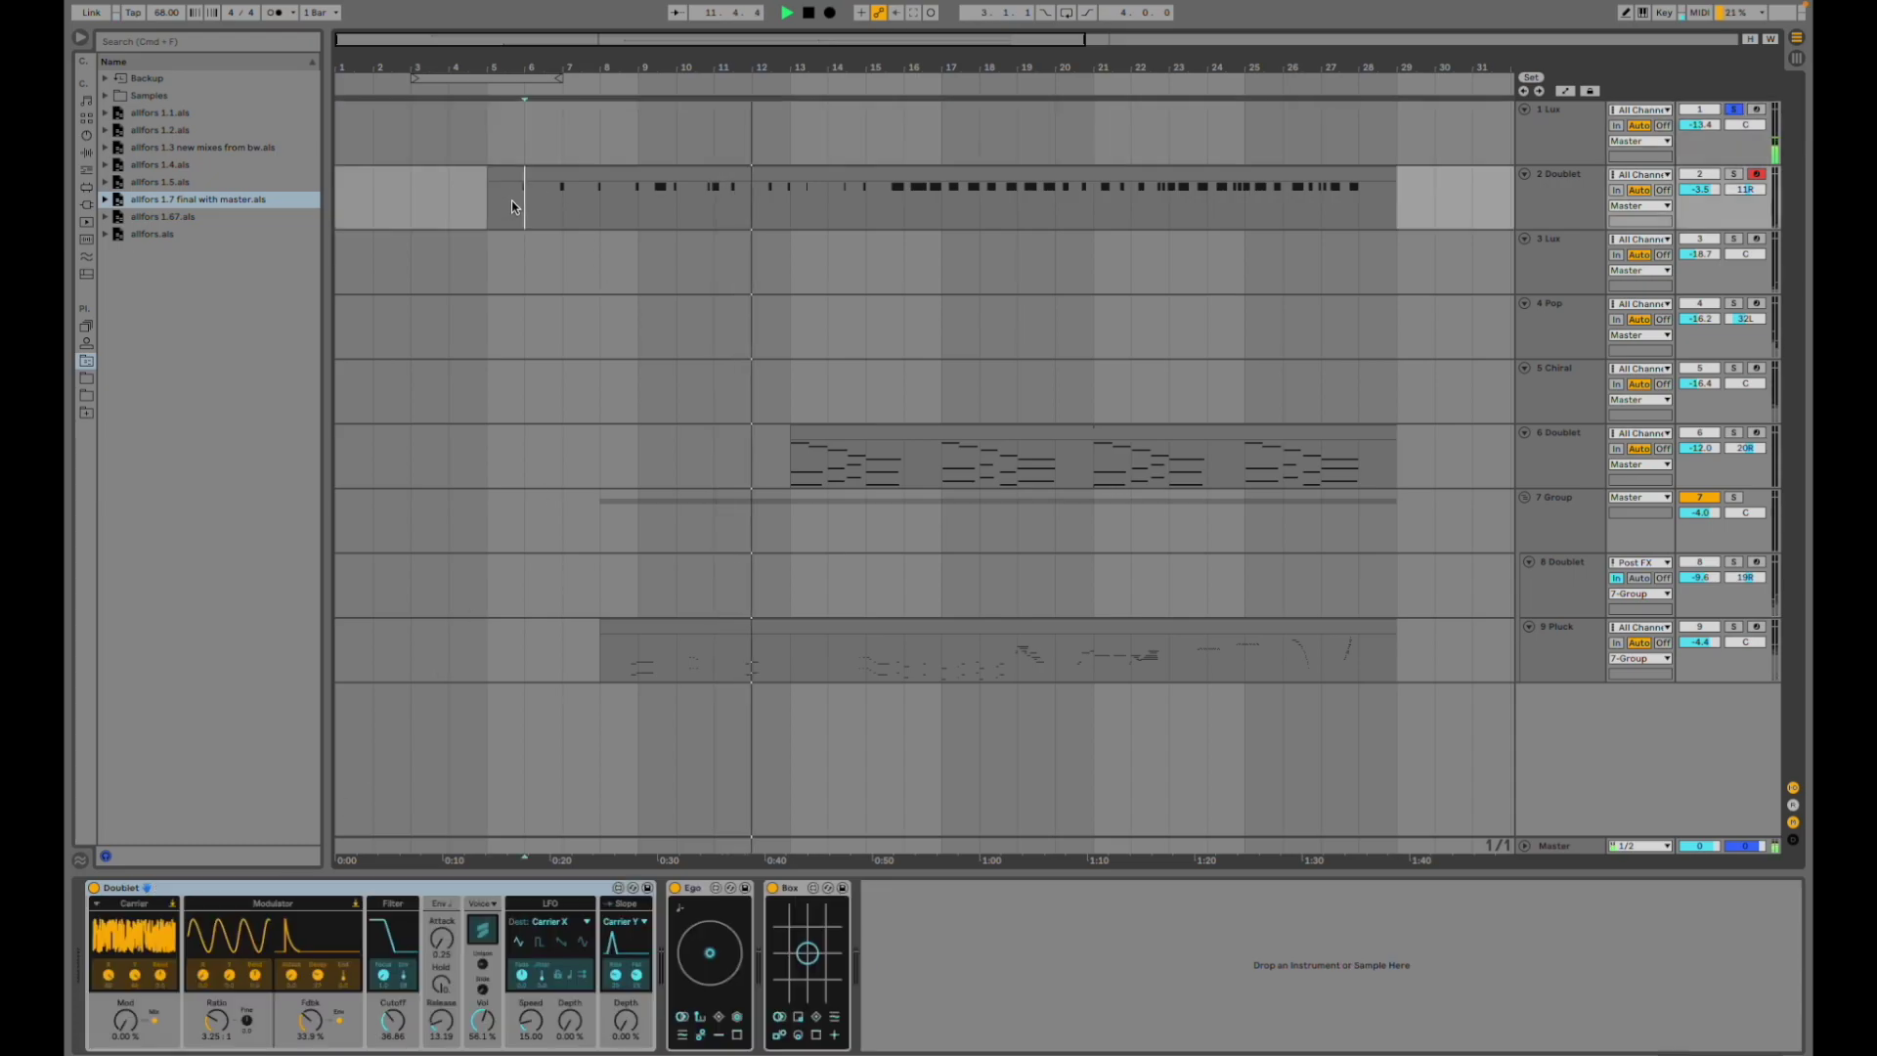
pyautogui.press('space')
pyautogui.press('space')
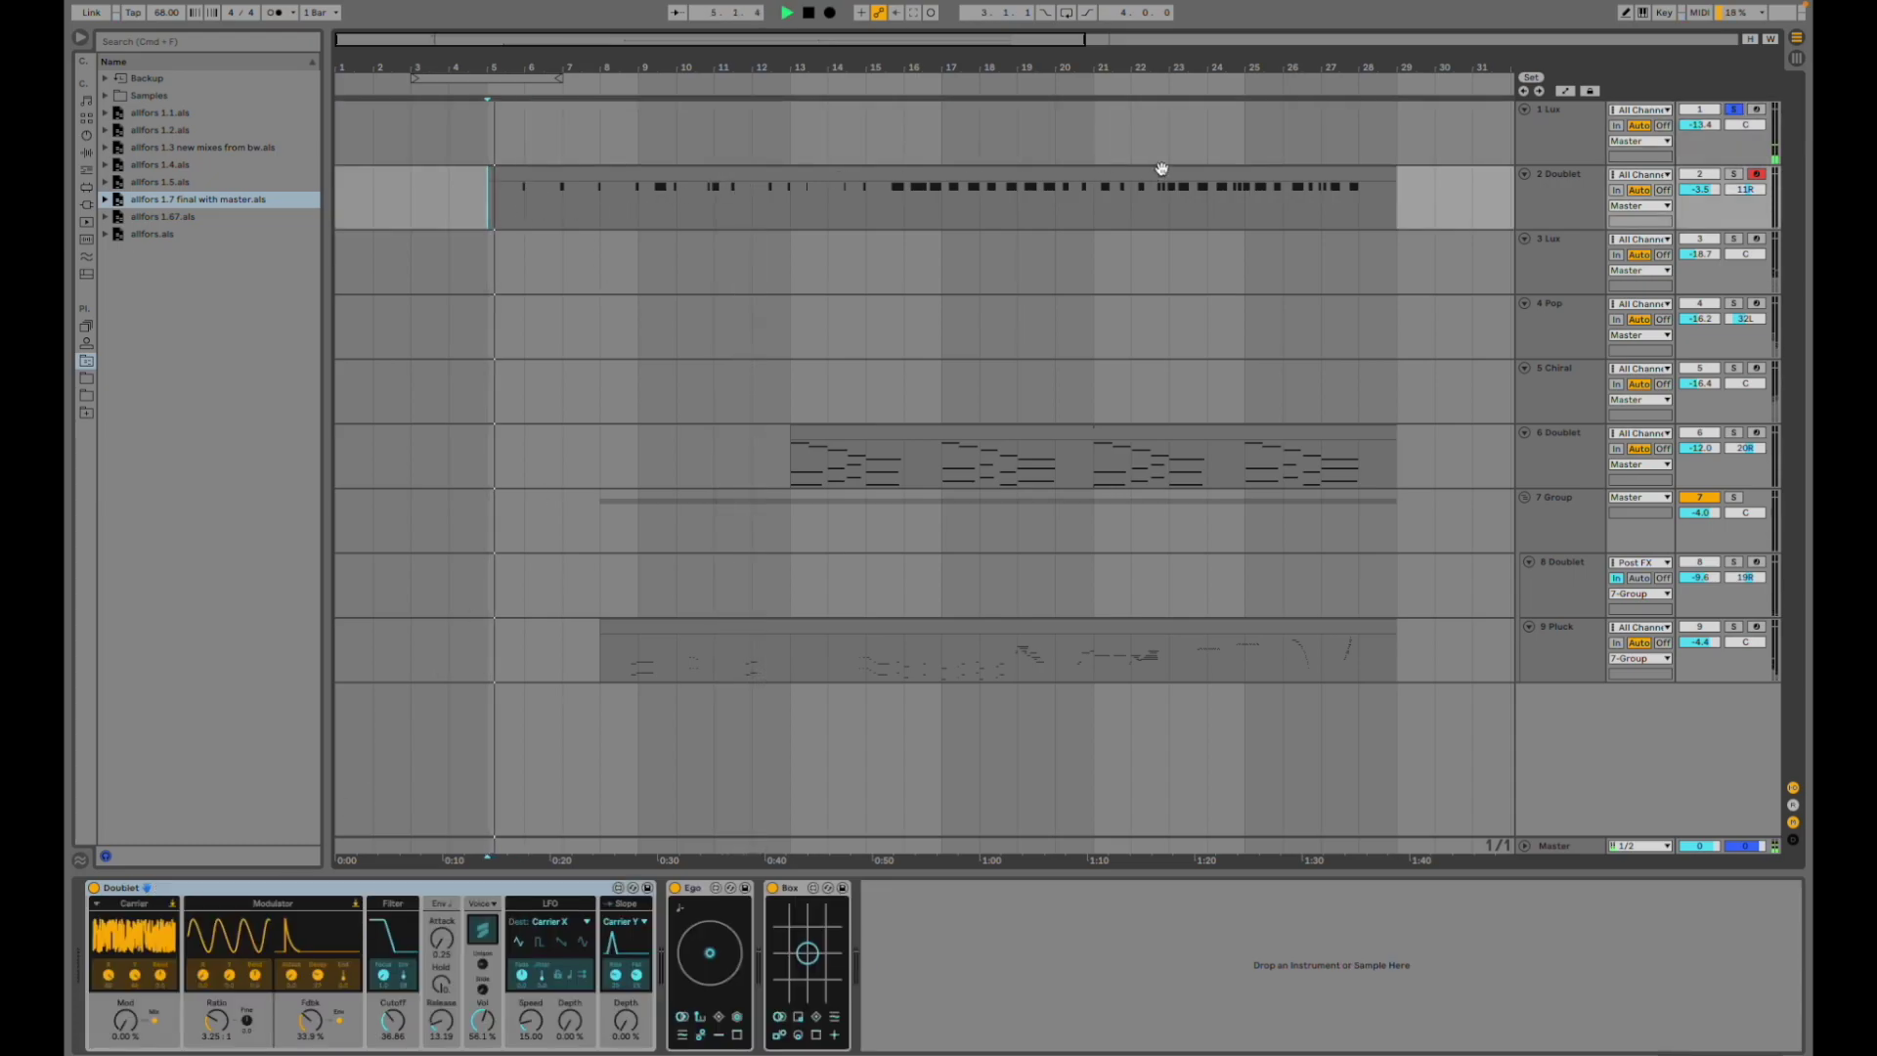
pyautogui.click(1735, 176)
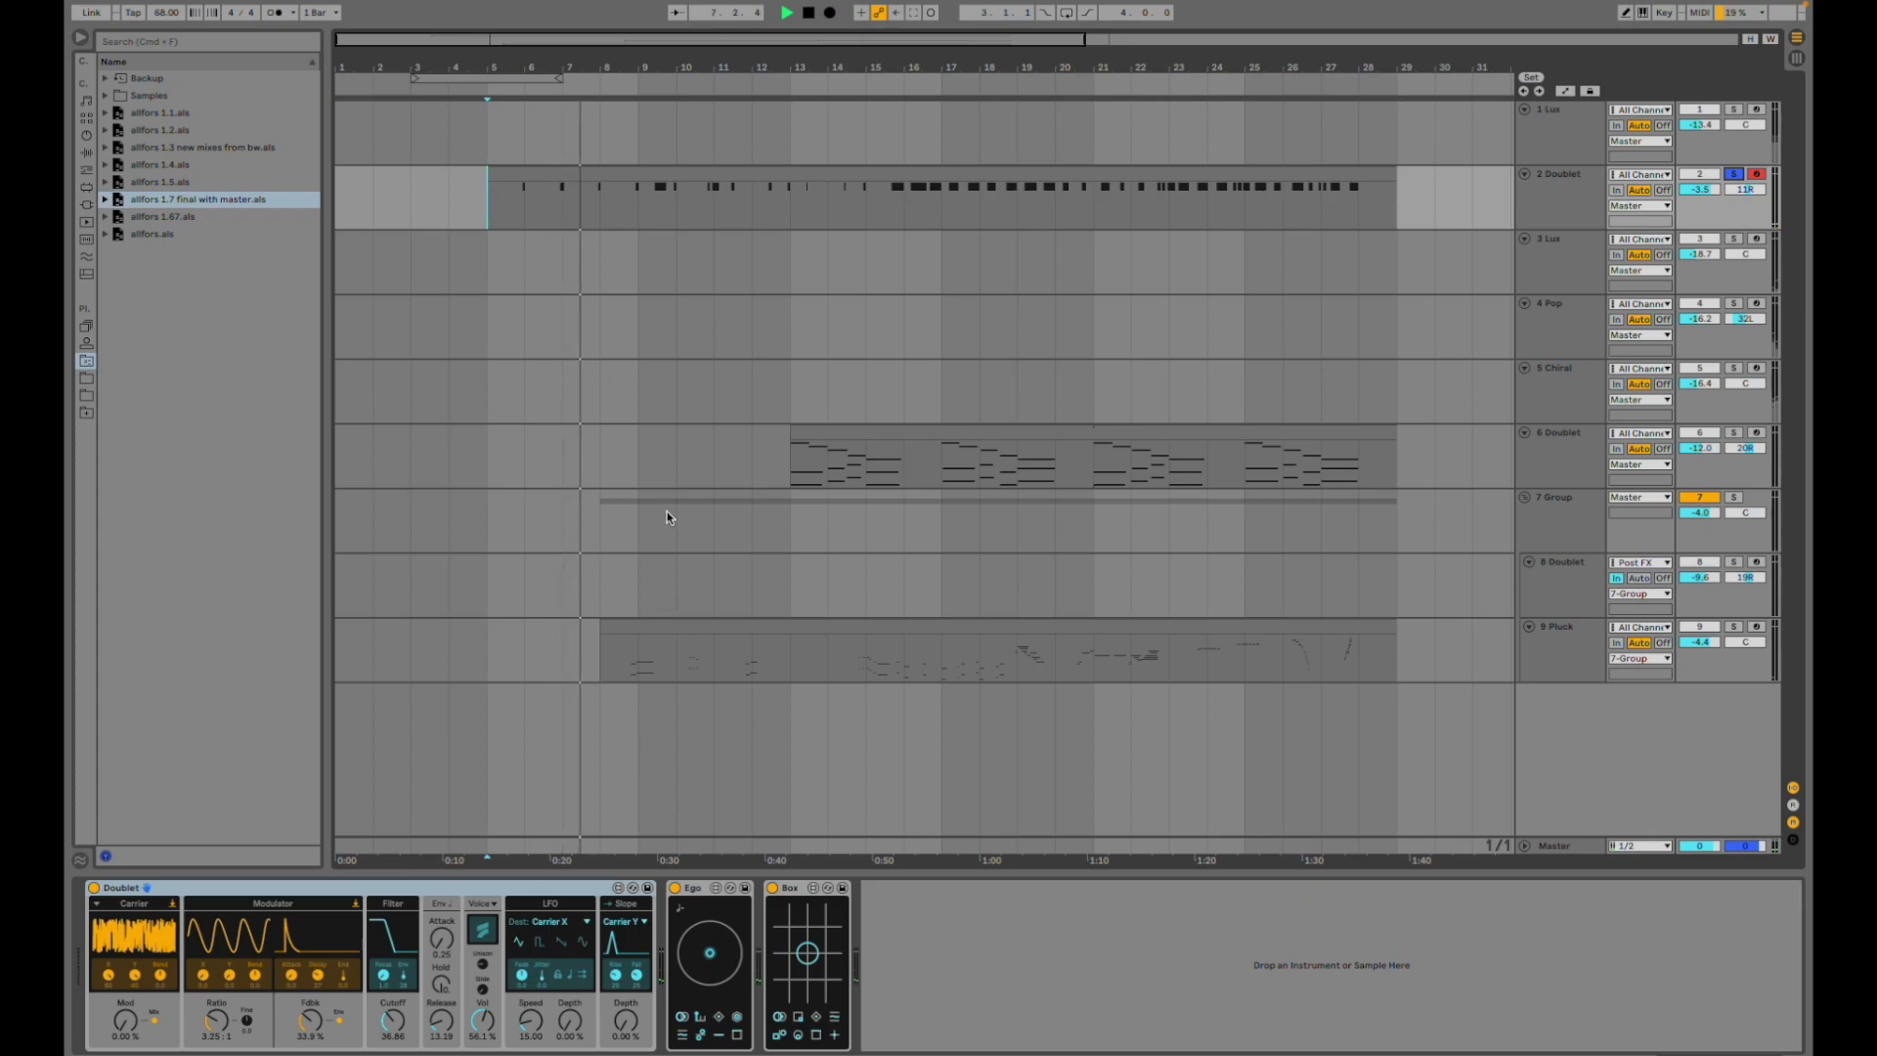
# - Audition the 3 Lux, 4 Pop and 5 Chiral tracks in solo one after another, viewing each device chain
pyautogui.click(1733, 239)
pyautogui.click(564, 262)
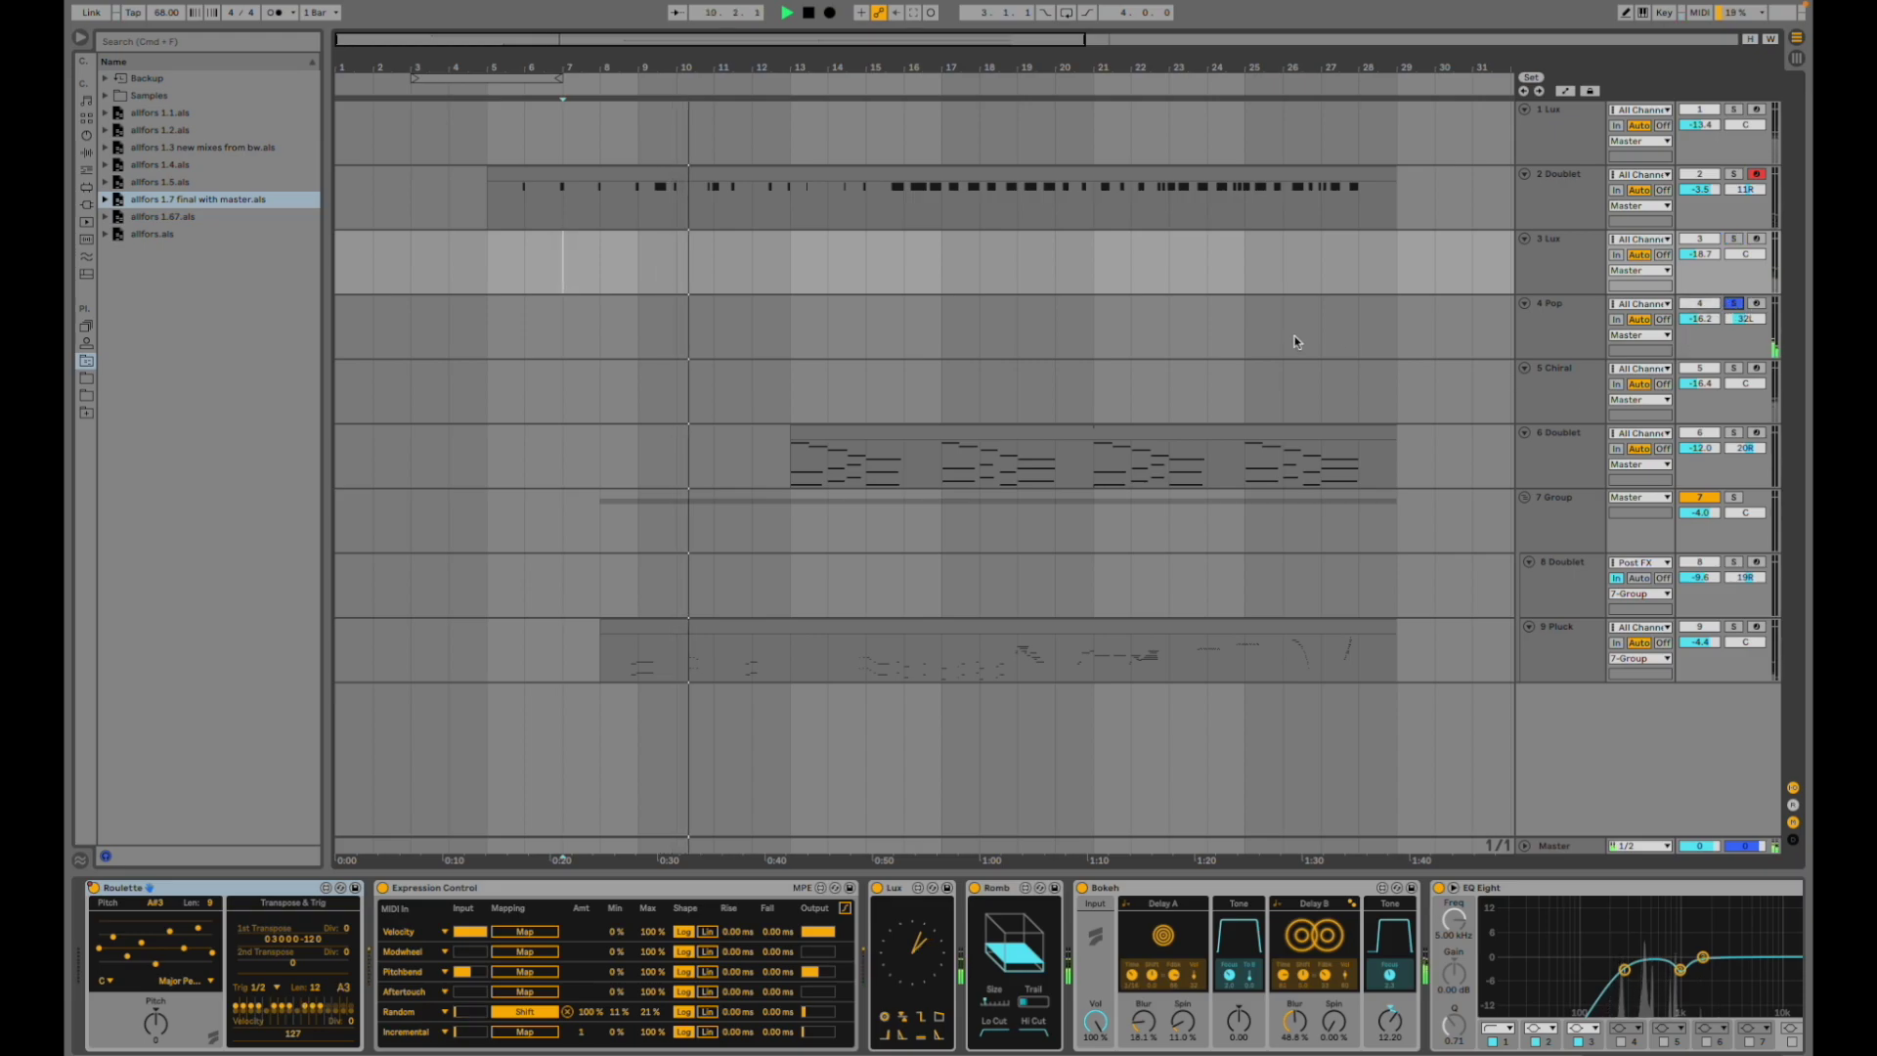
pyautogui.click(714, 329)
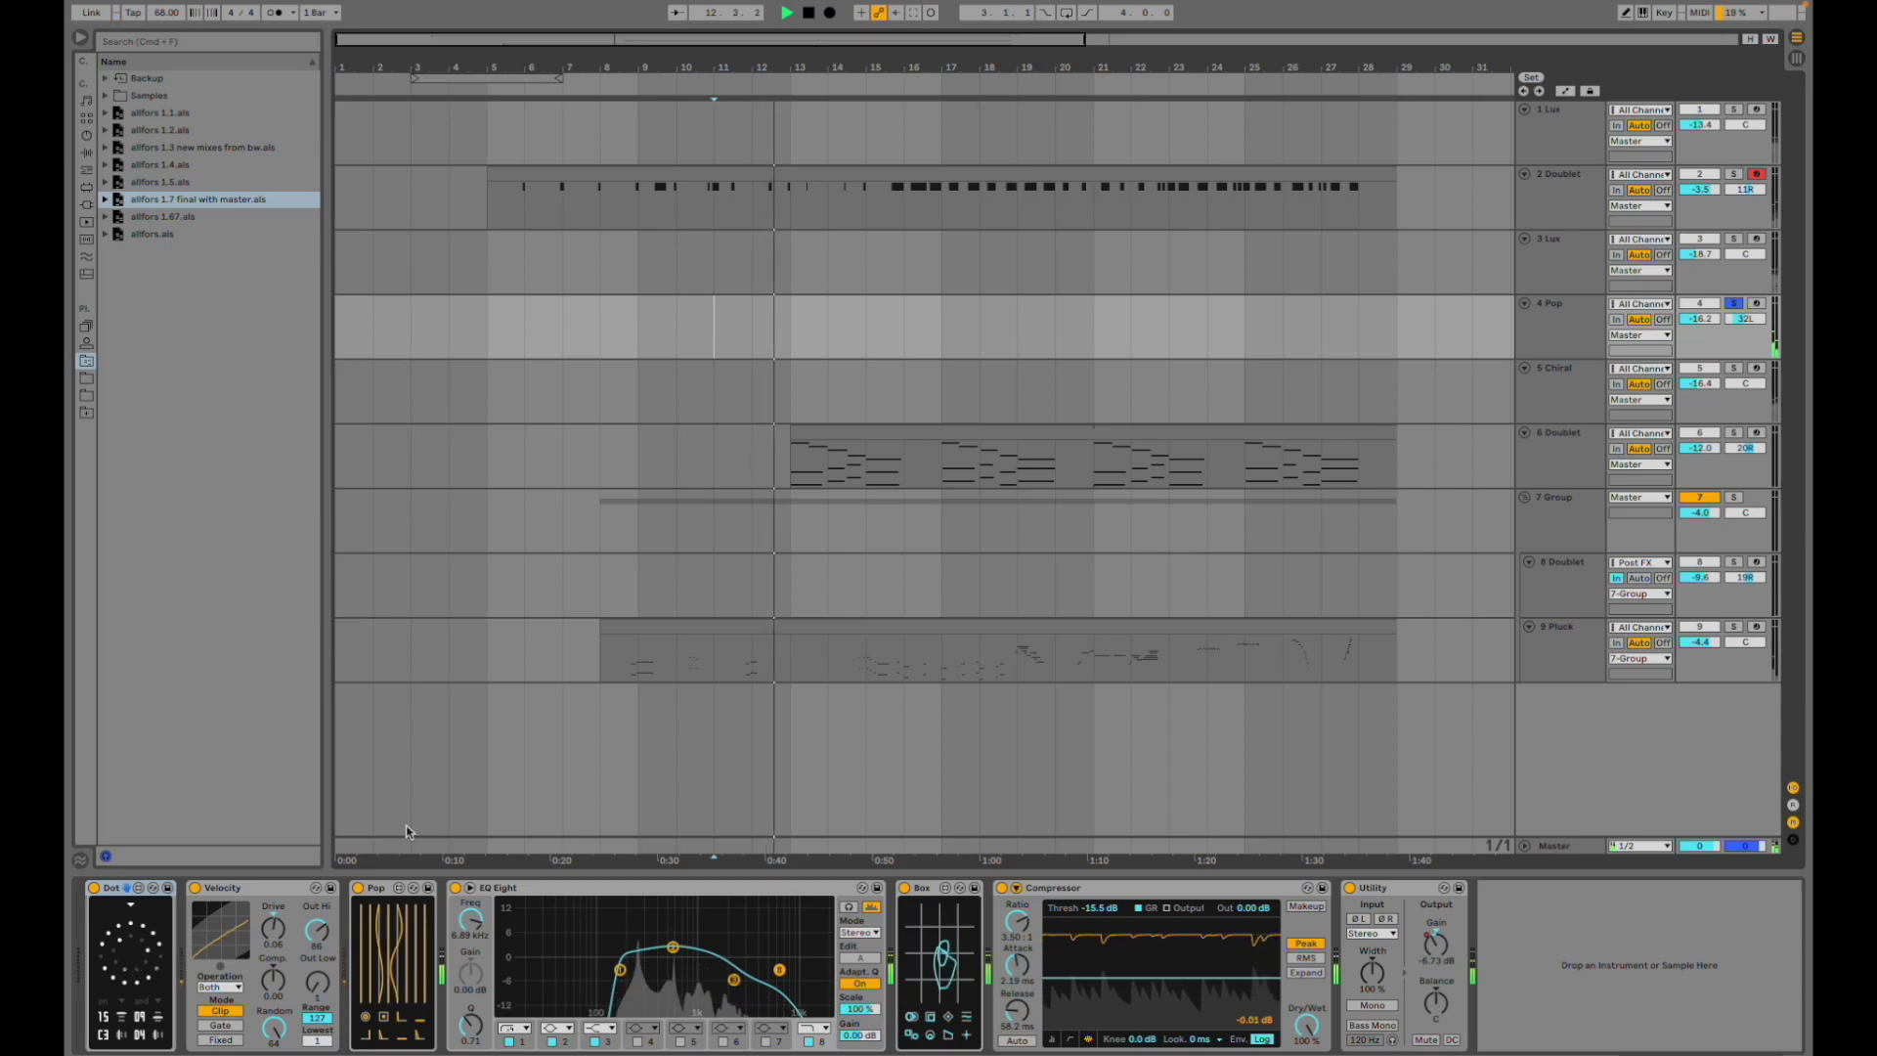
pyautogui.click(638, 390)
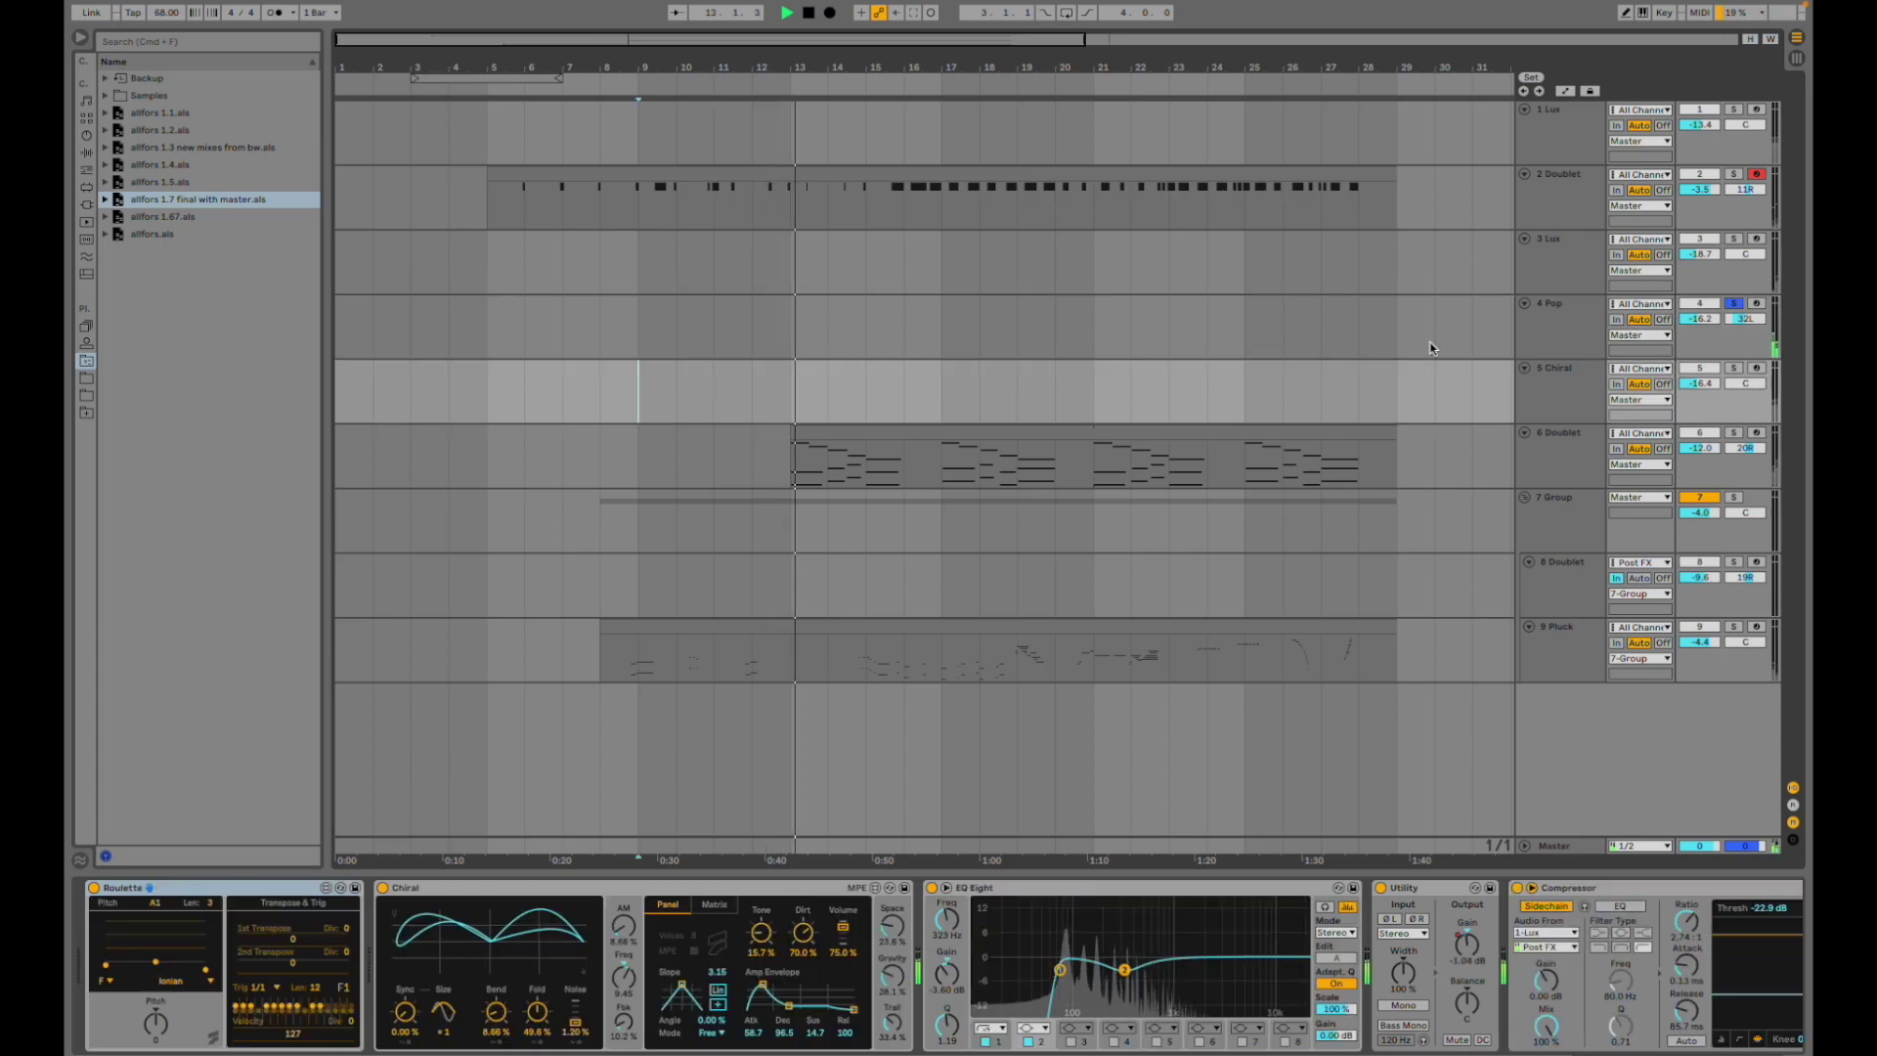
pyautogui.click(1734, 370)
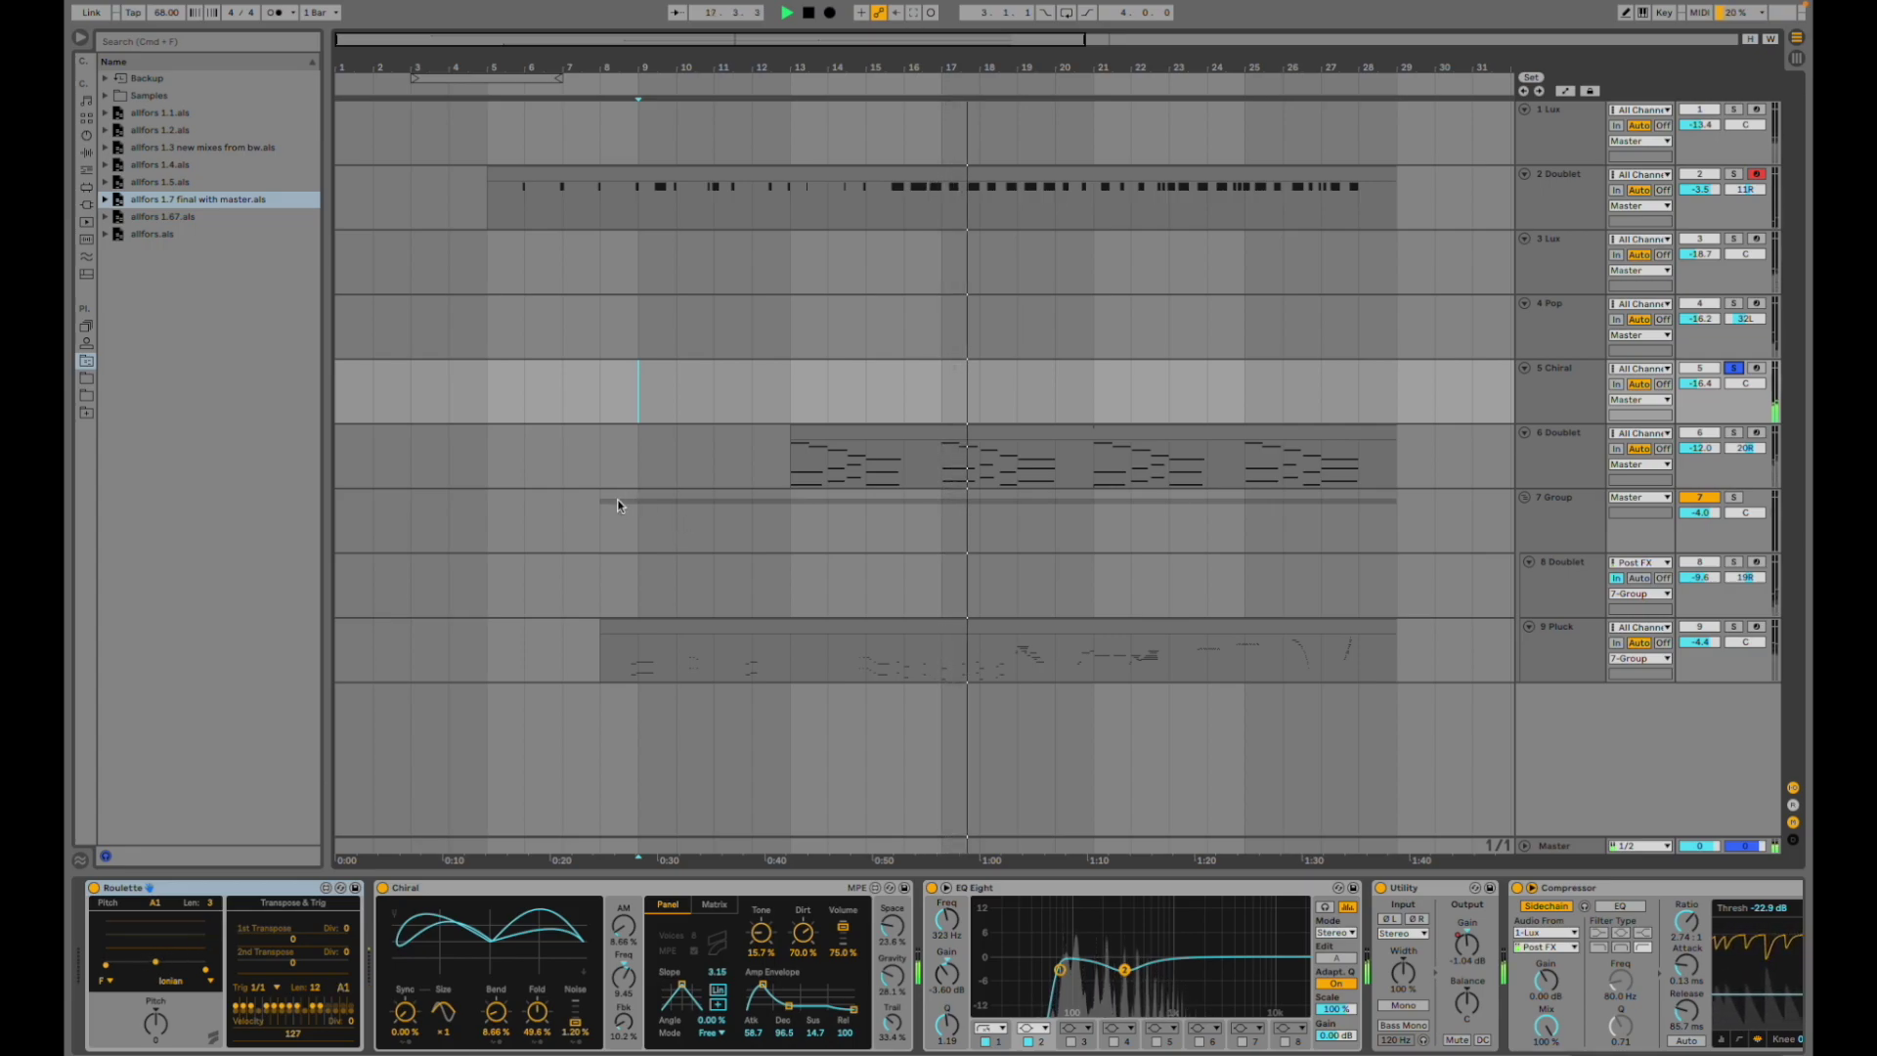
# - Solo the 6 Doublet track, display its devices, and play it from bar 13
pyautogui.click(636, 445)
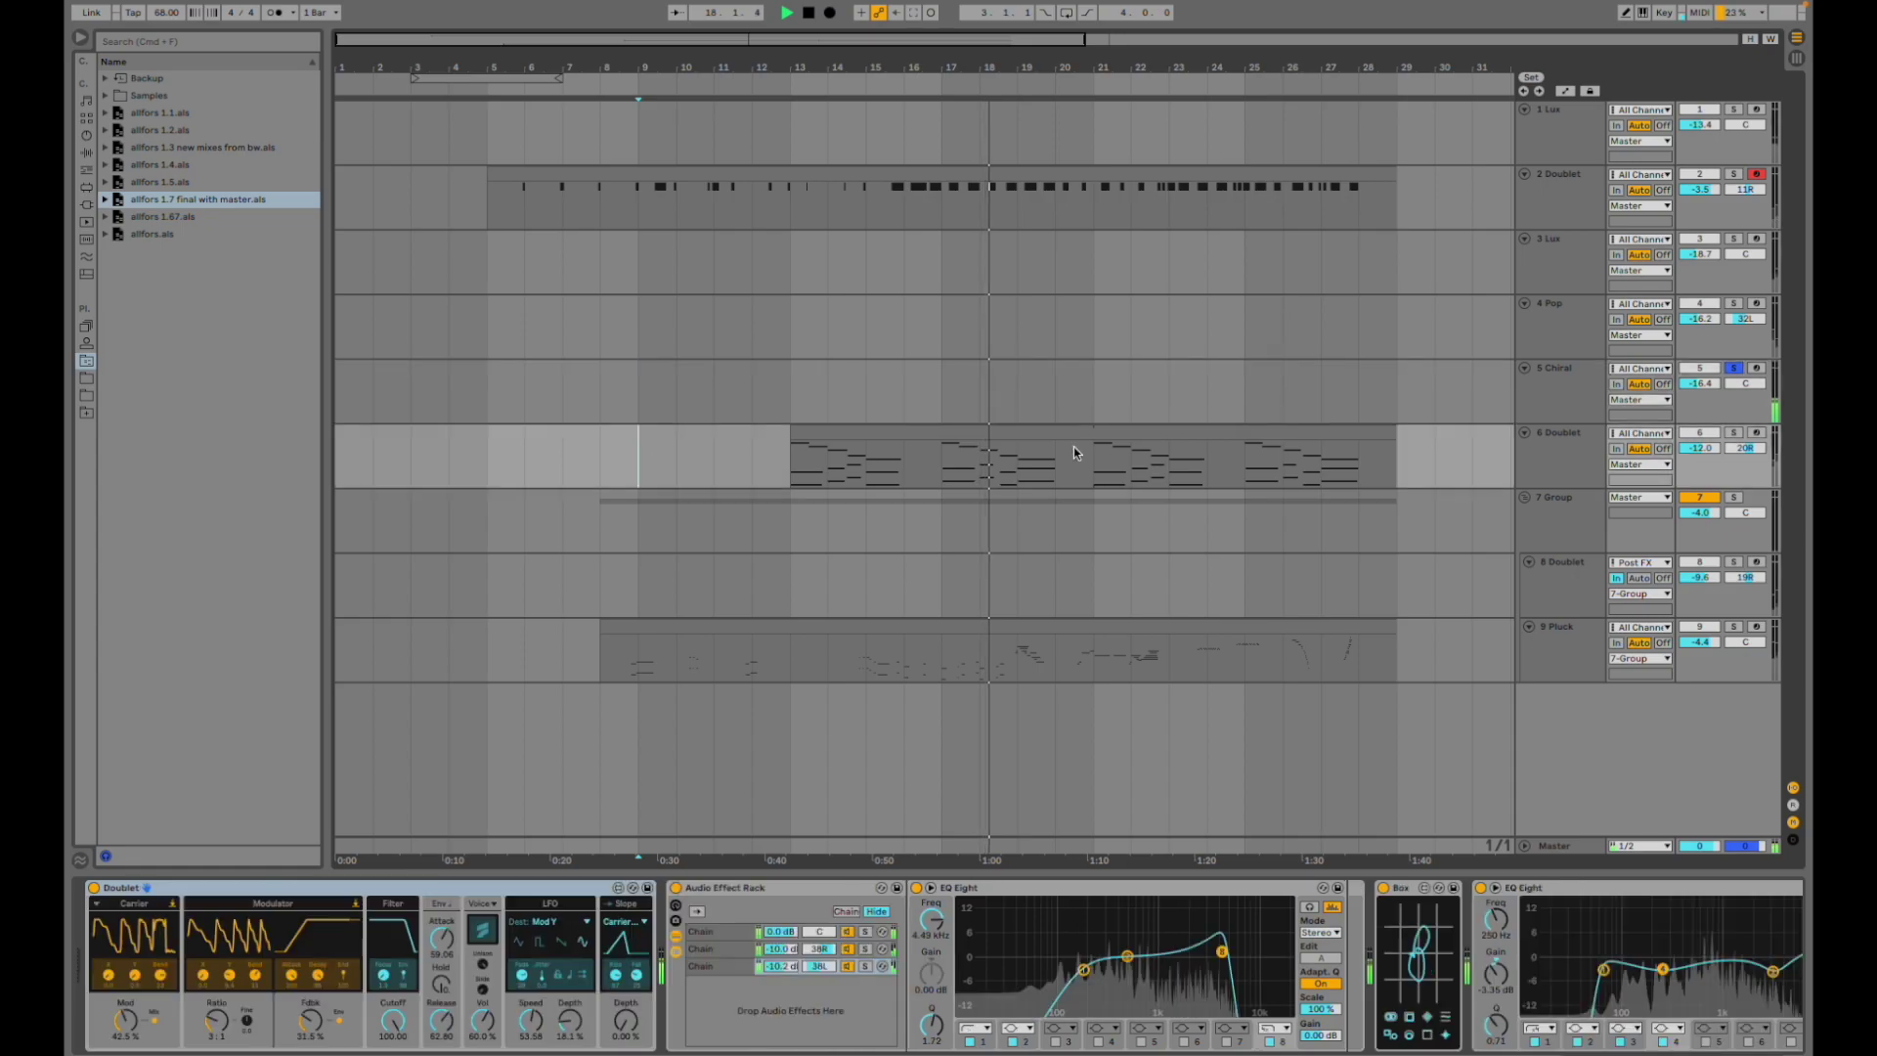
pyautogui.click(1733, 433)
pyautogui.press('space')
pyautogui.click(790, 461)
pyautogui.press('space')
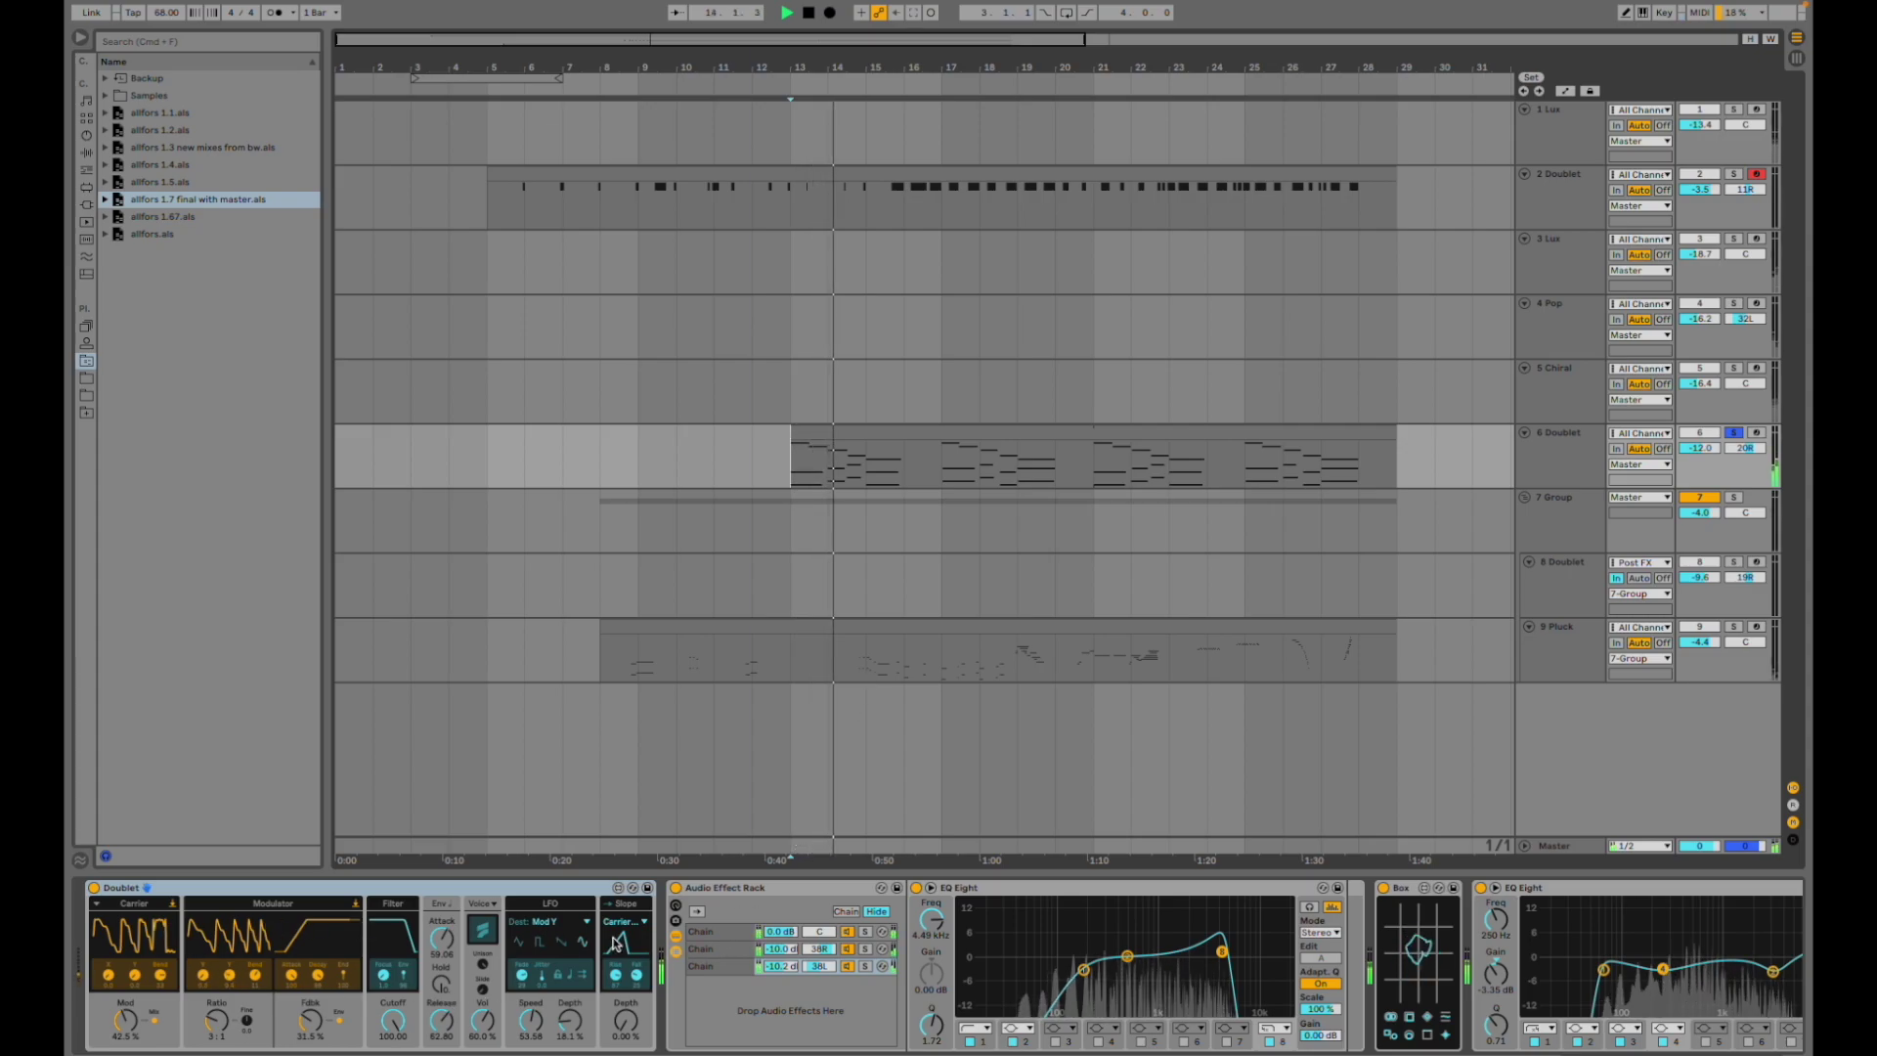
# - Audition the first chain of 6 Doublet's Audio Effect Rack in solo from bar 13, then turn the chain's solo off
pyautogui.click(714, 948)
pyautogui.click(706, 931)
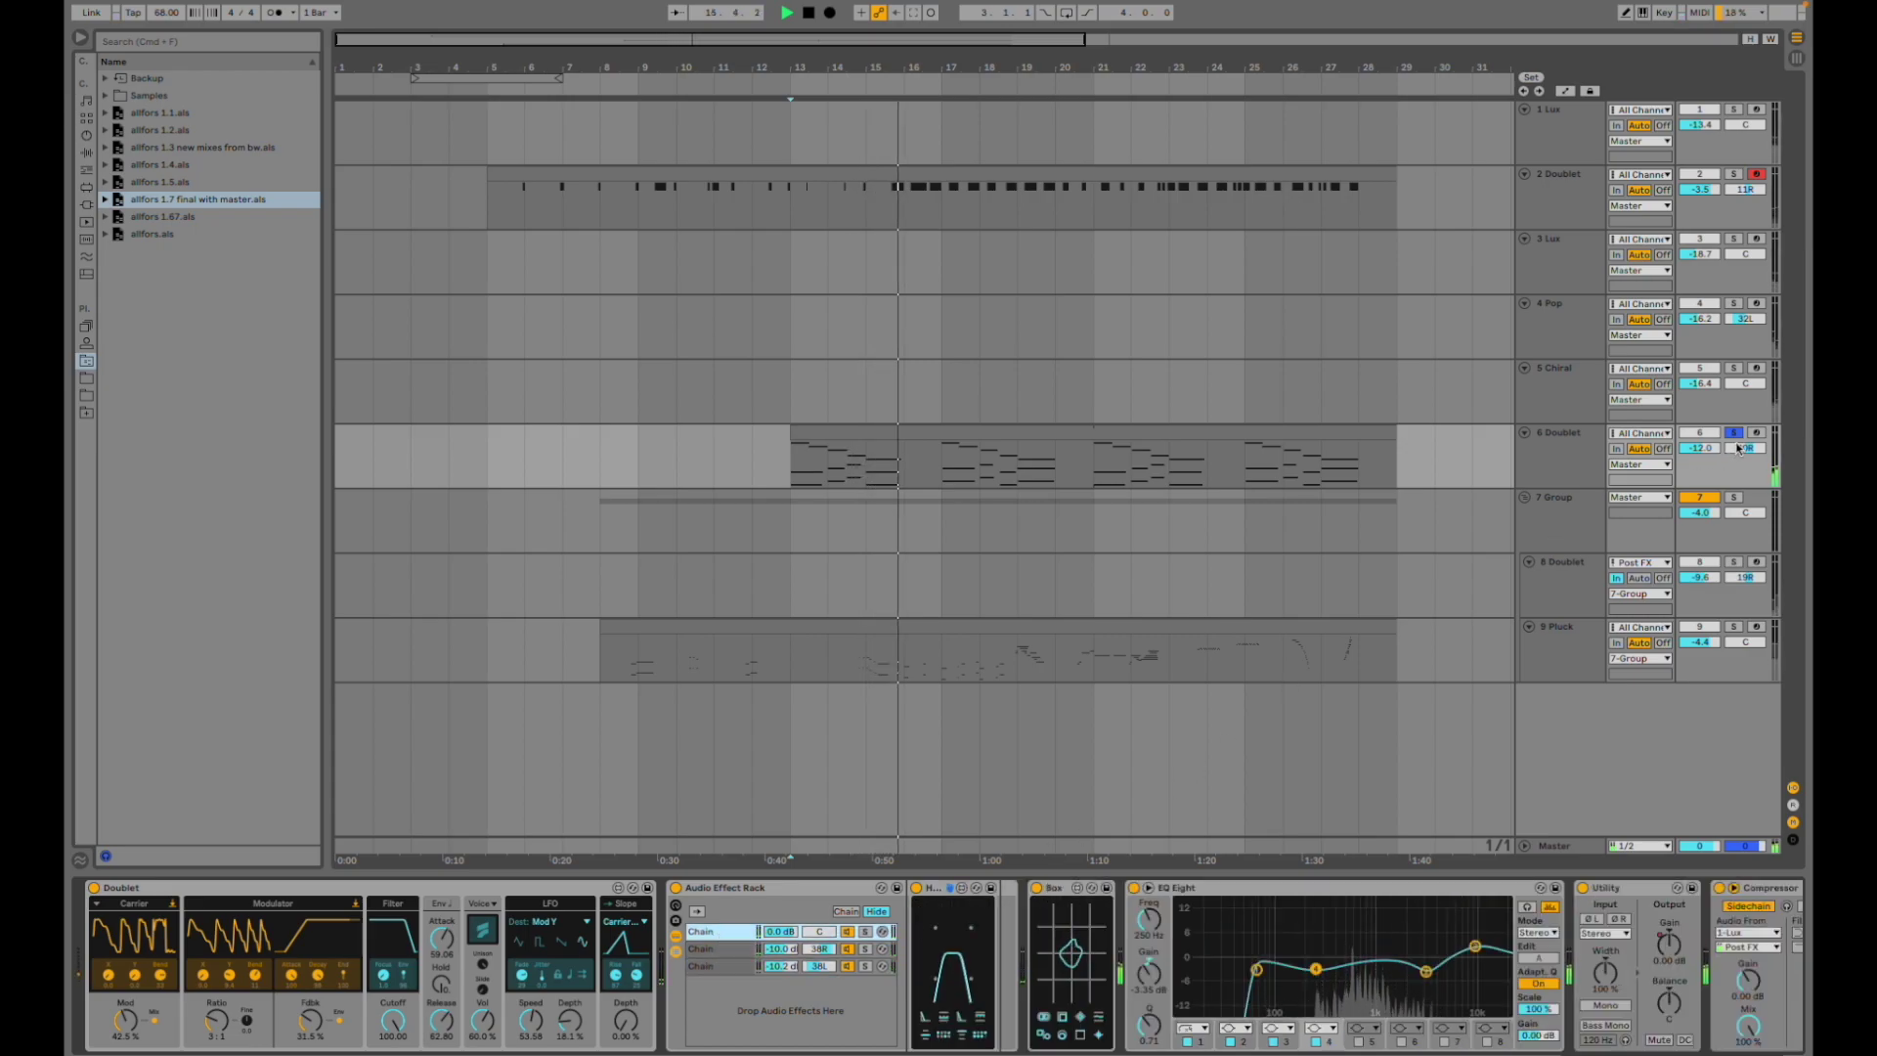
pyautogui.press('space')
pyautogui.click(790, 473)
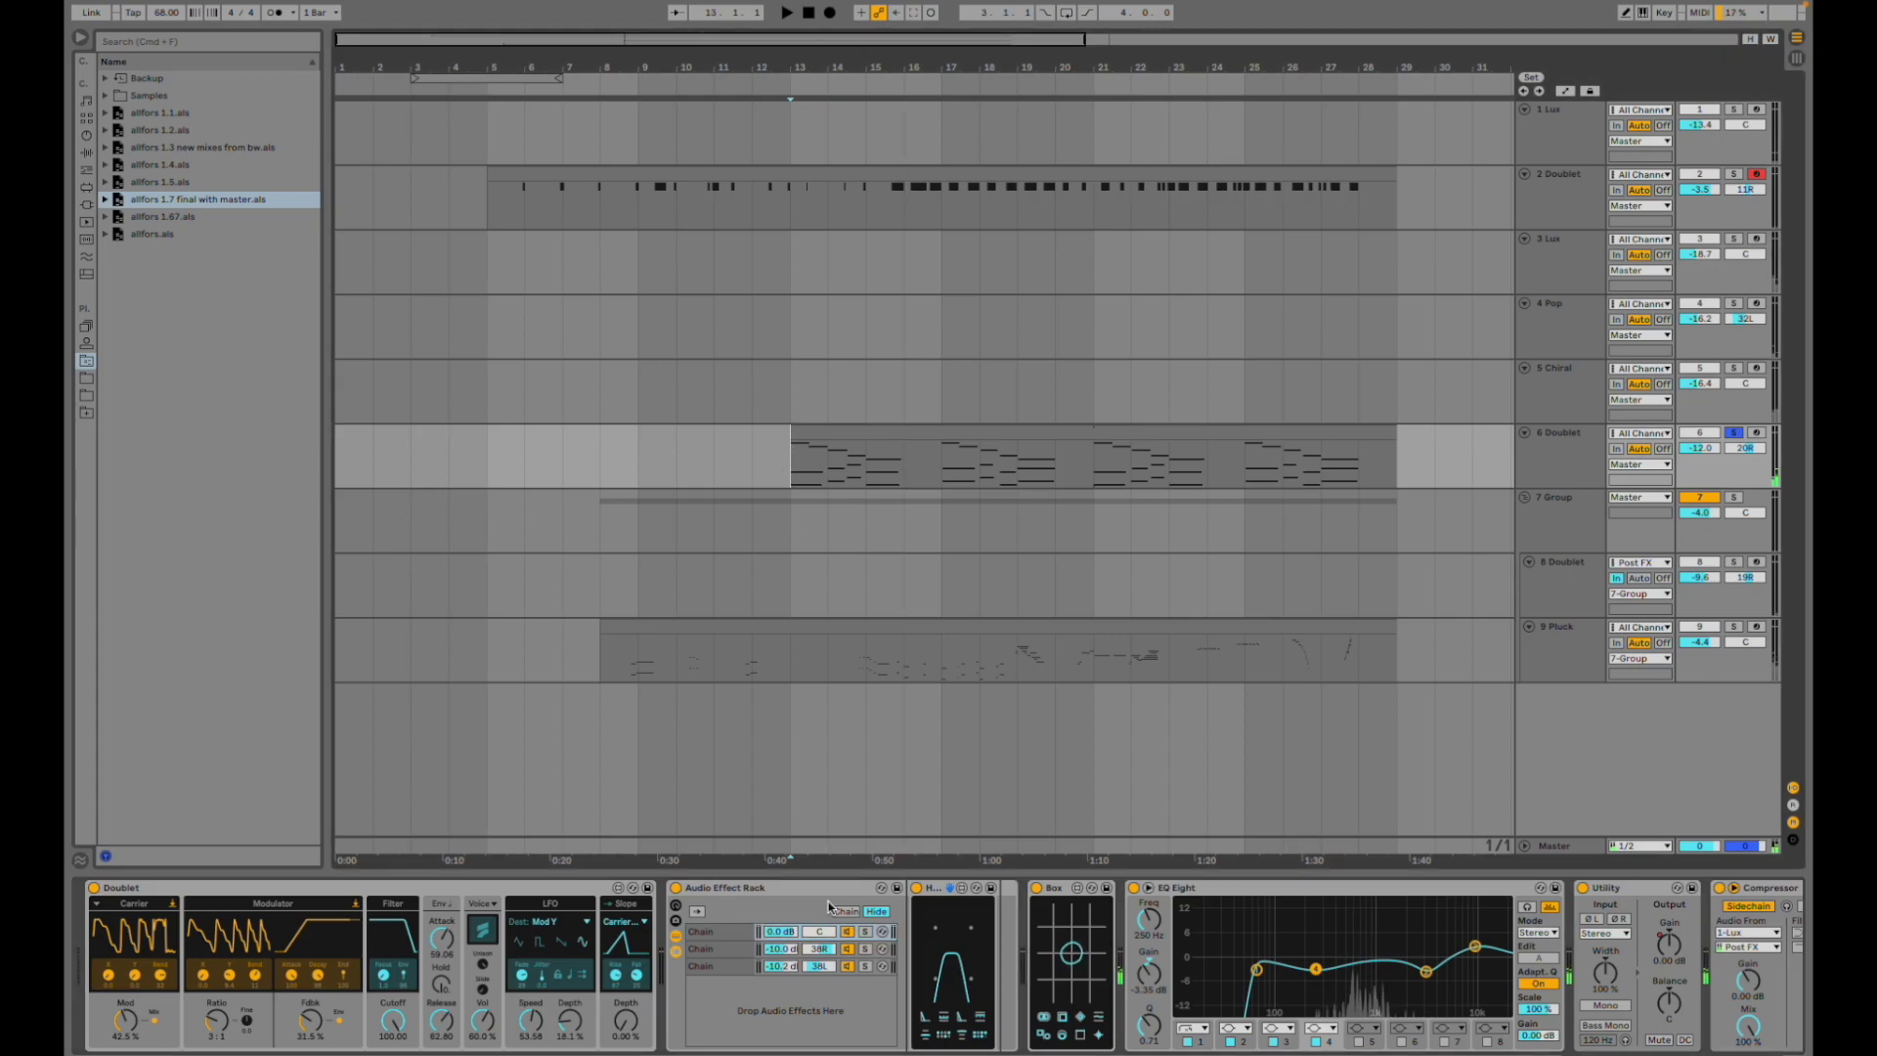
pyautogui.click(730, 936)
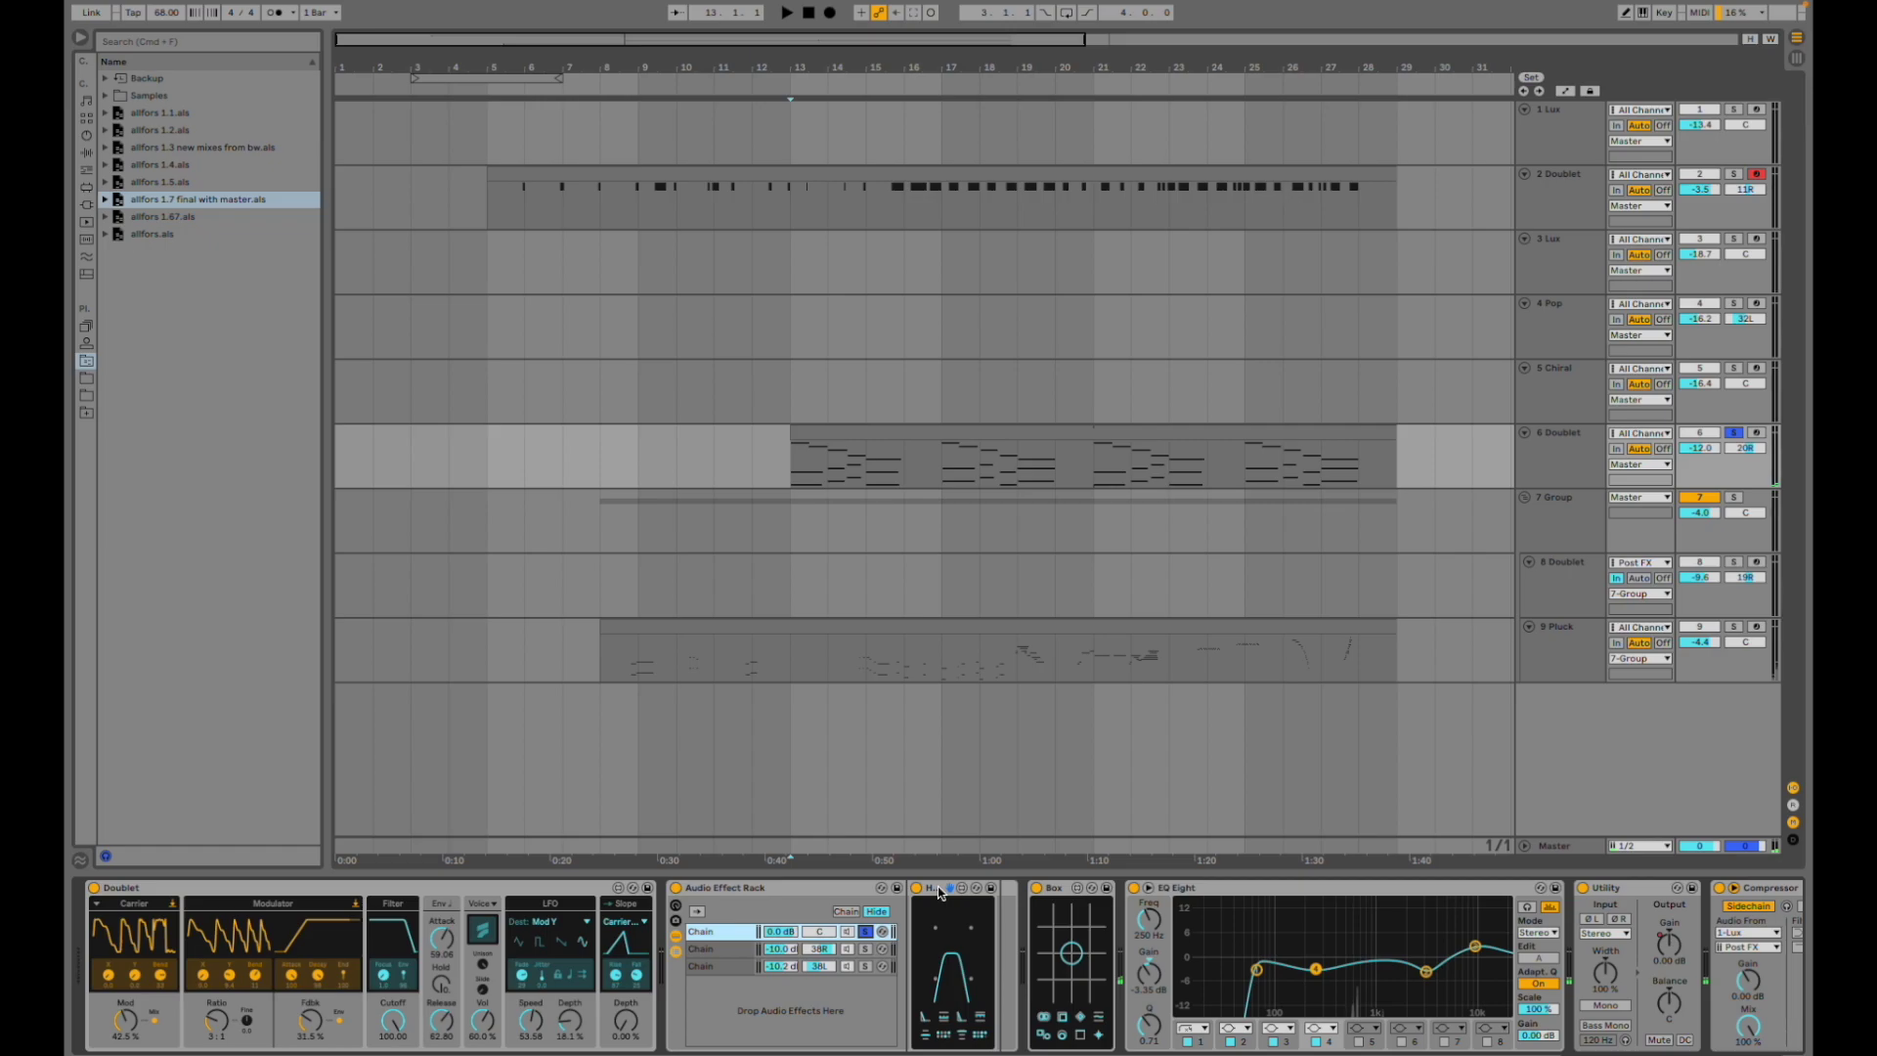
pyautogui.press('space')
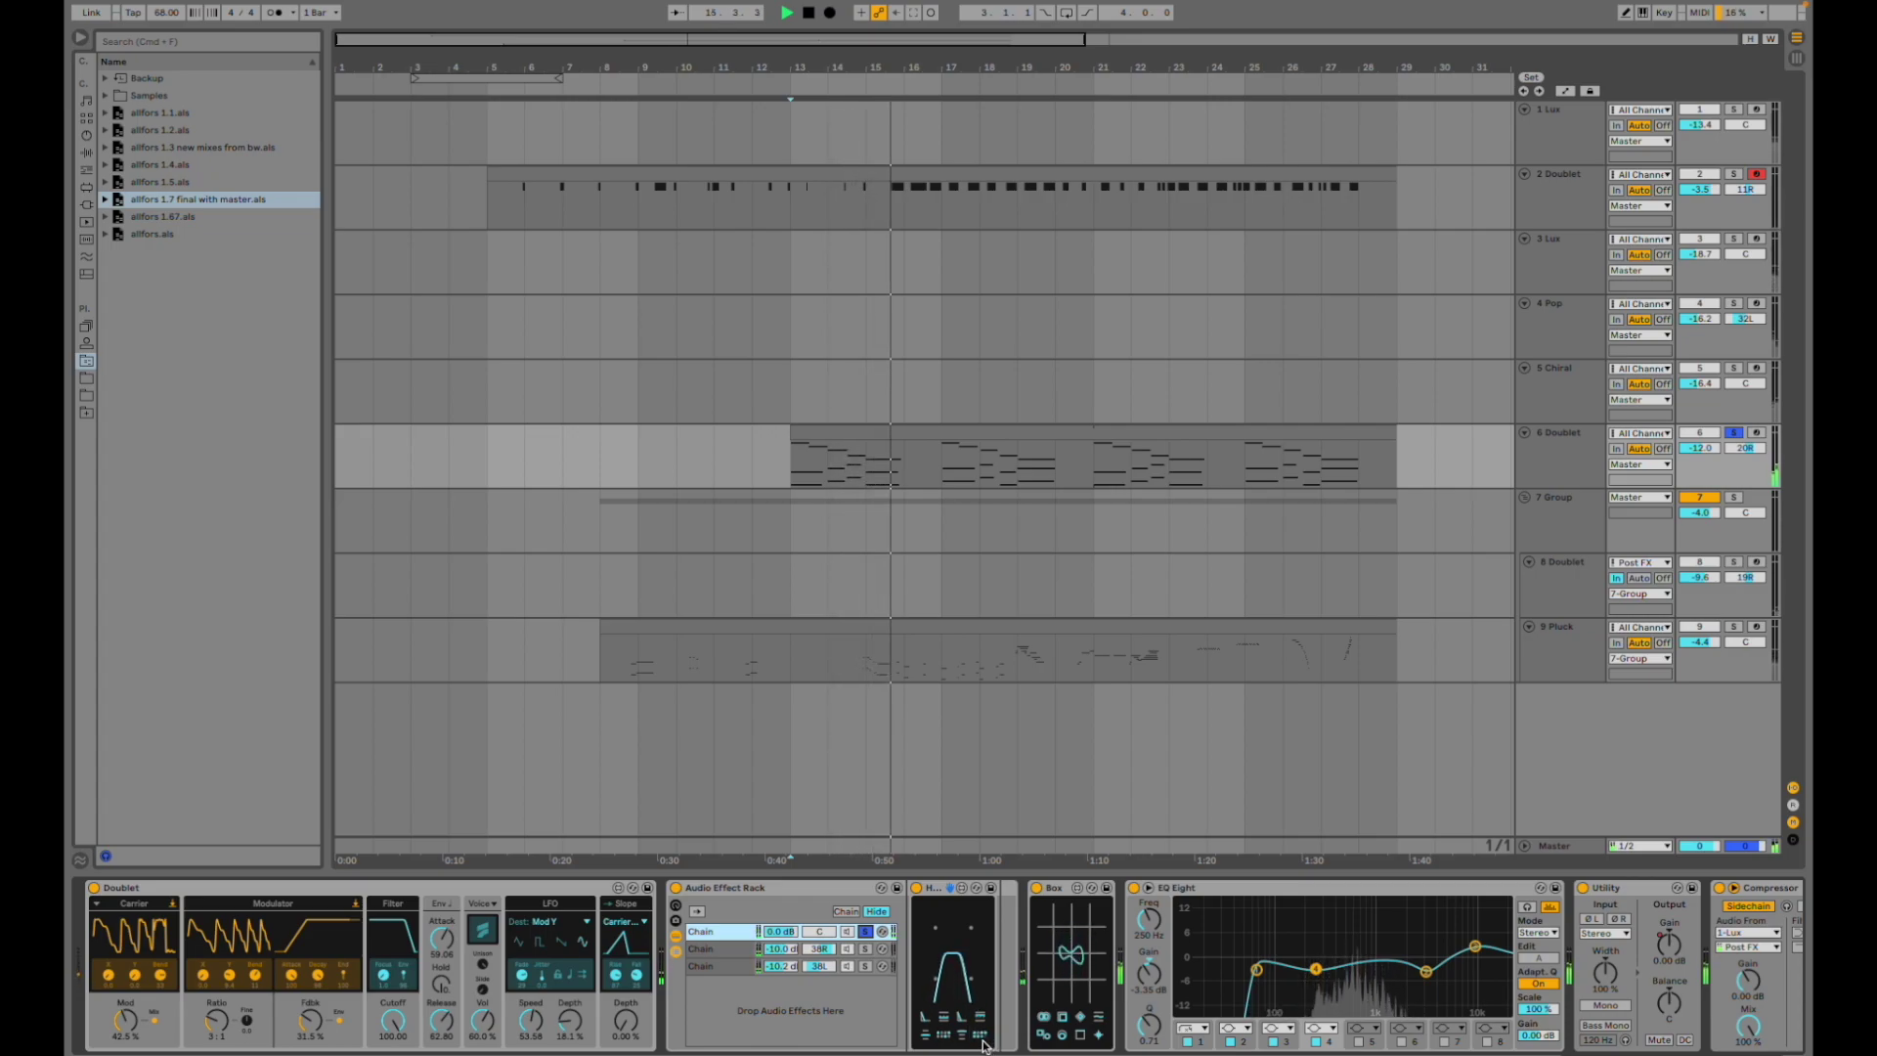
pyautogui.click(865, 935)
# - Inspect the effects in the second and third chains of 6 Doublet's Audio Effect Rack
pyautogui.click(709, 952)
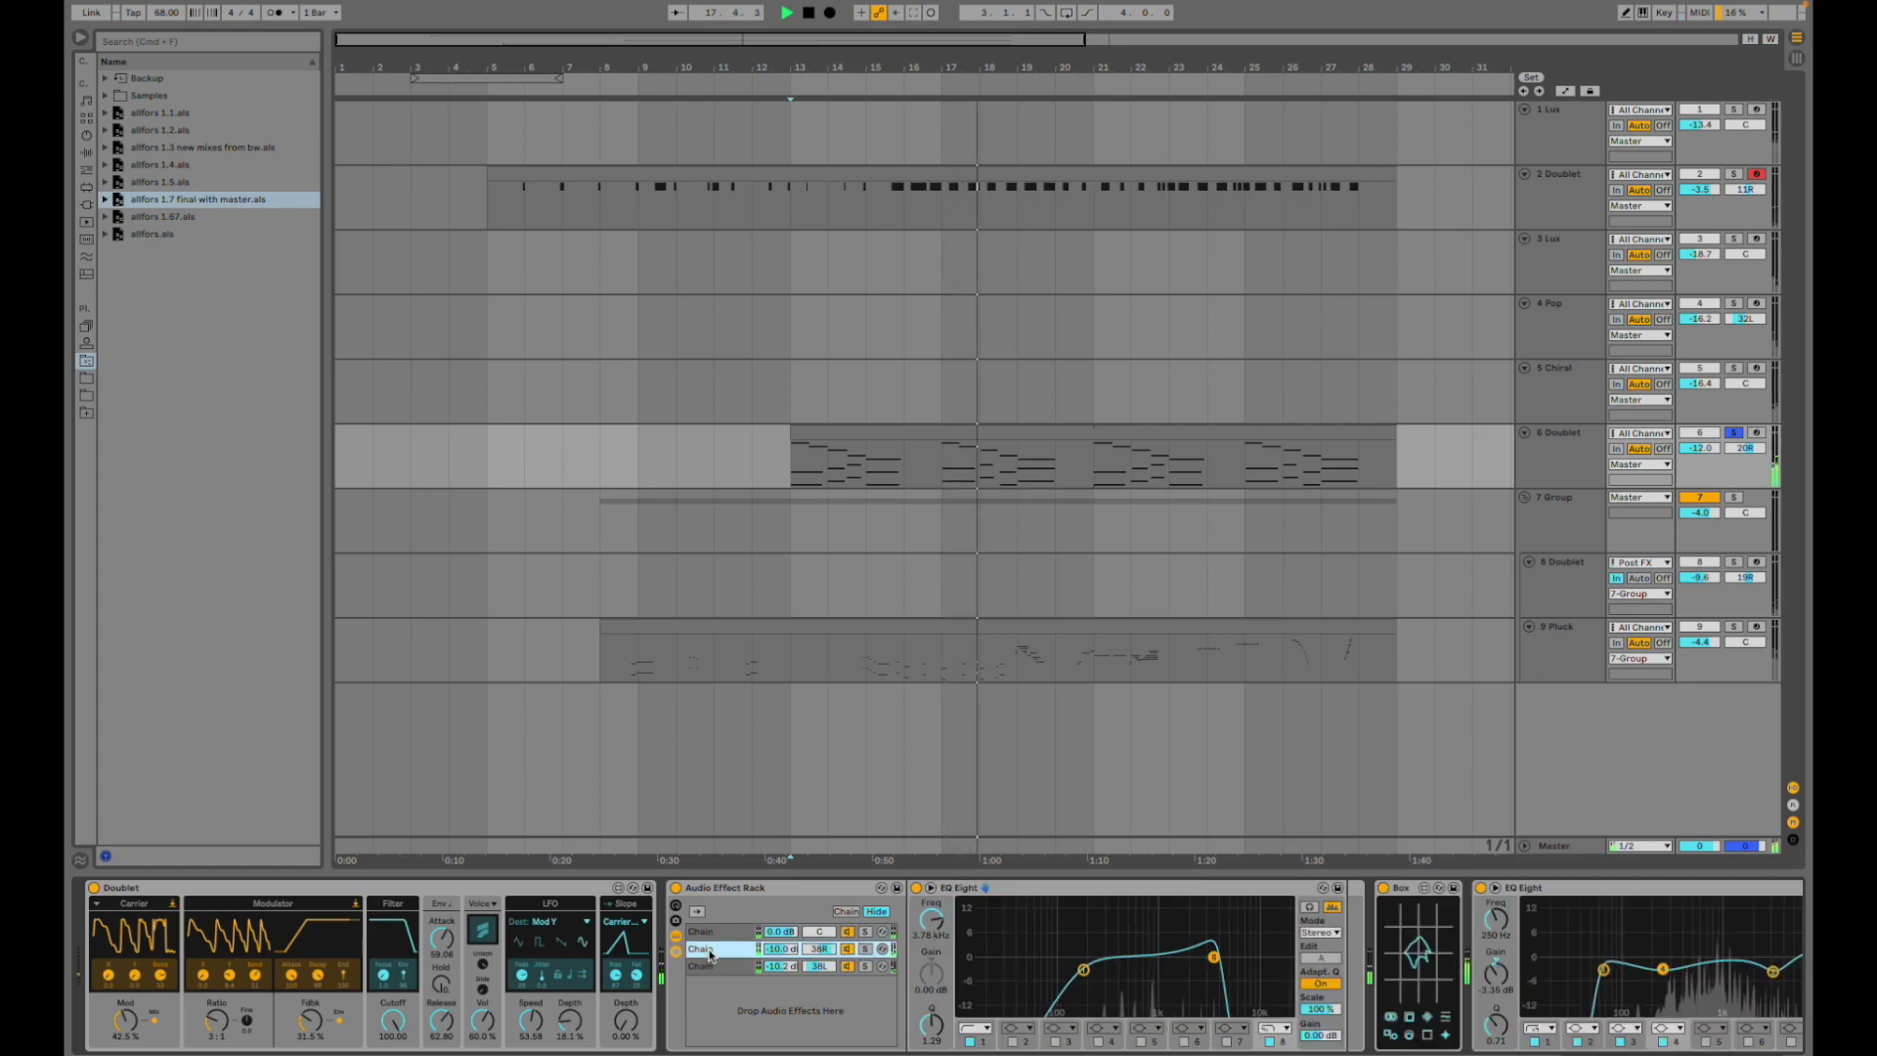
pyautogui.click(719, 966)
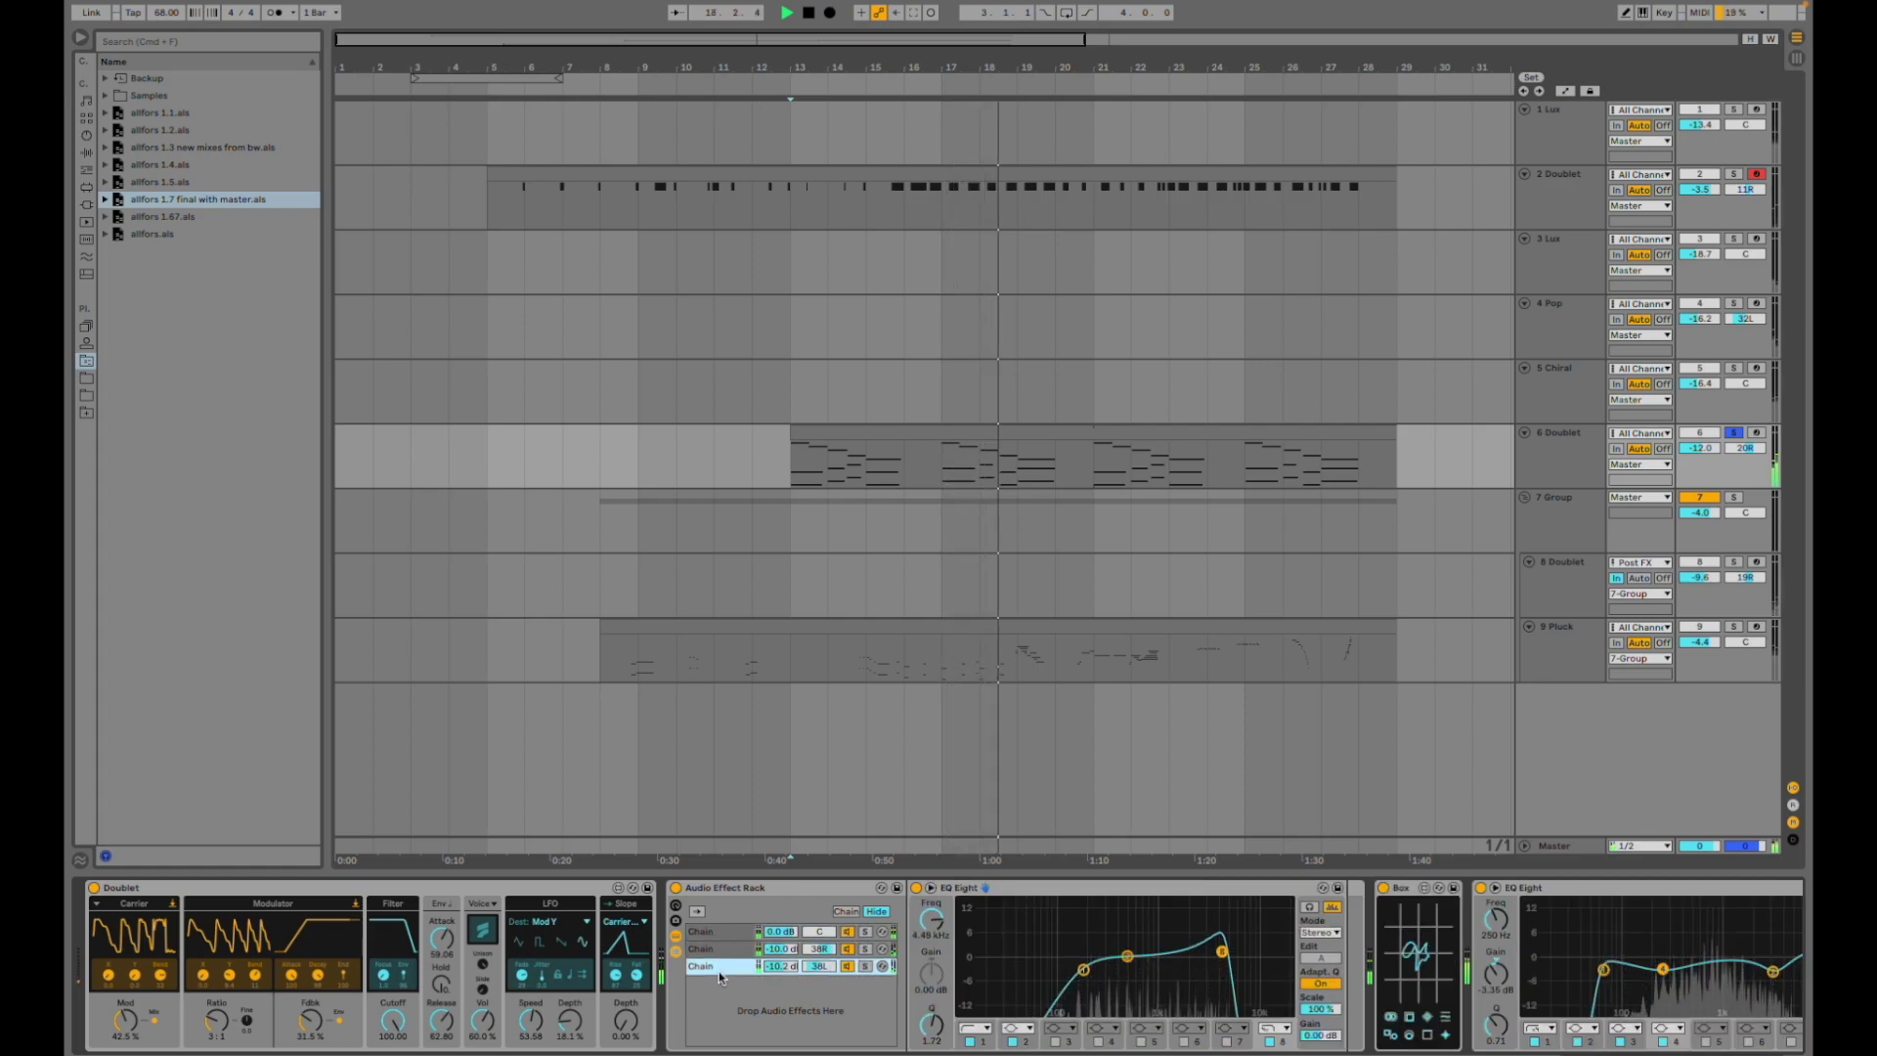
pyautogui.click(717, 947)
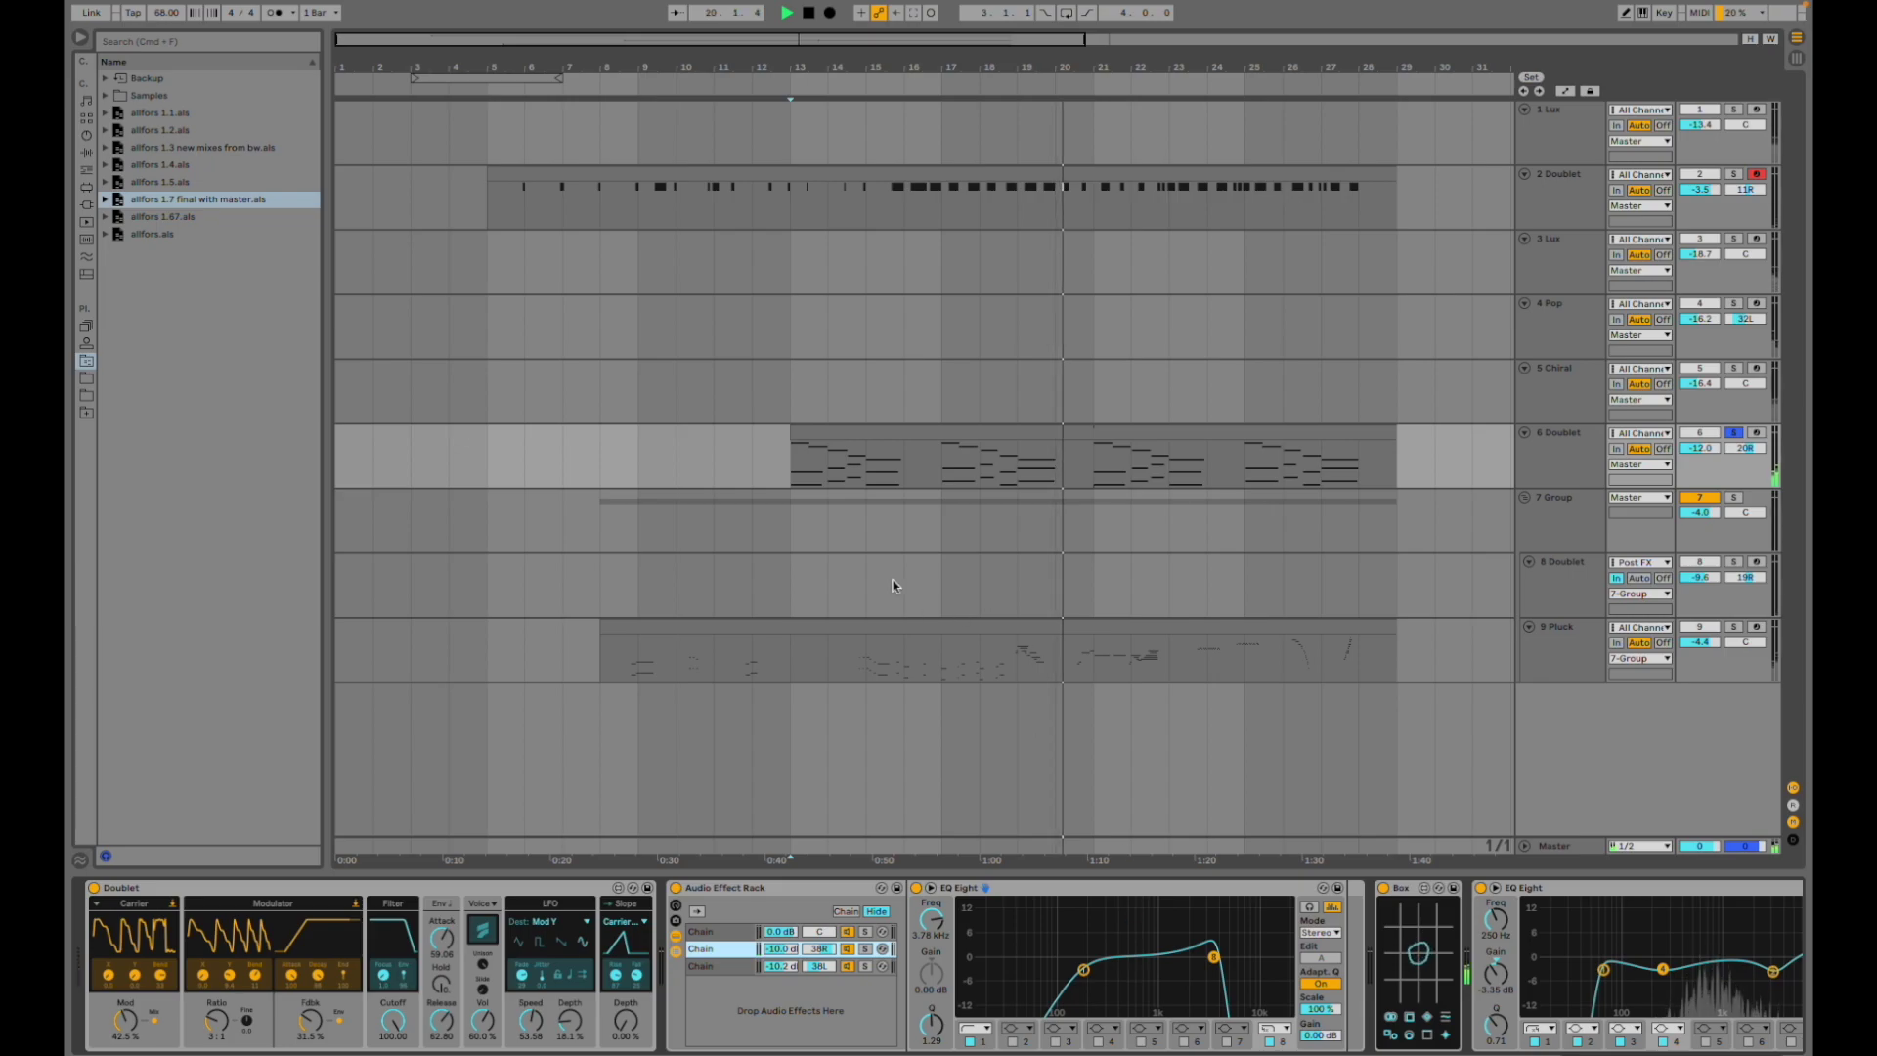
# - View the effects on 7 Group and turn off the solo on 6 Doublet
pyautogui.click(372, 528)
pyautogui.click(600, 514)
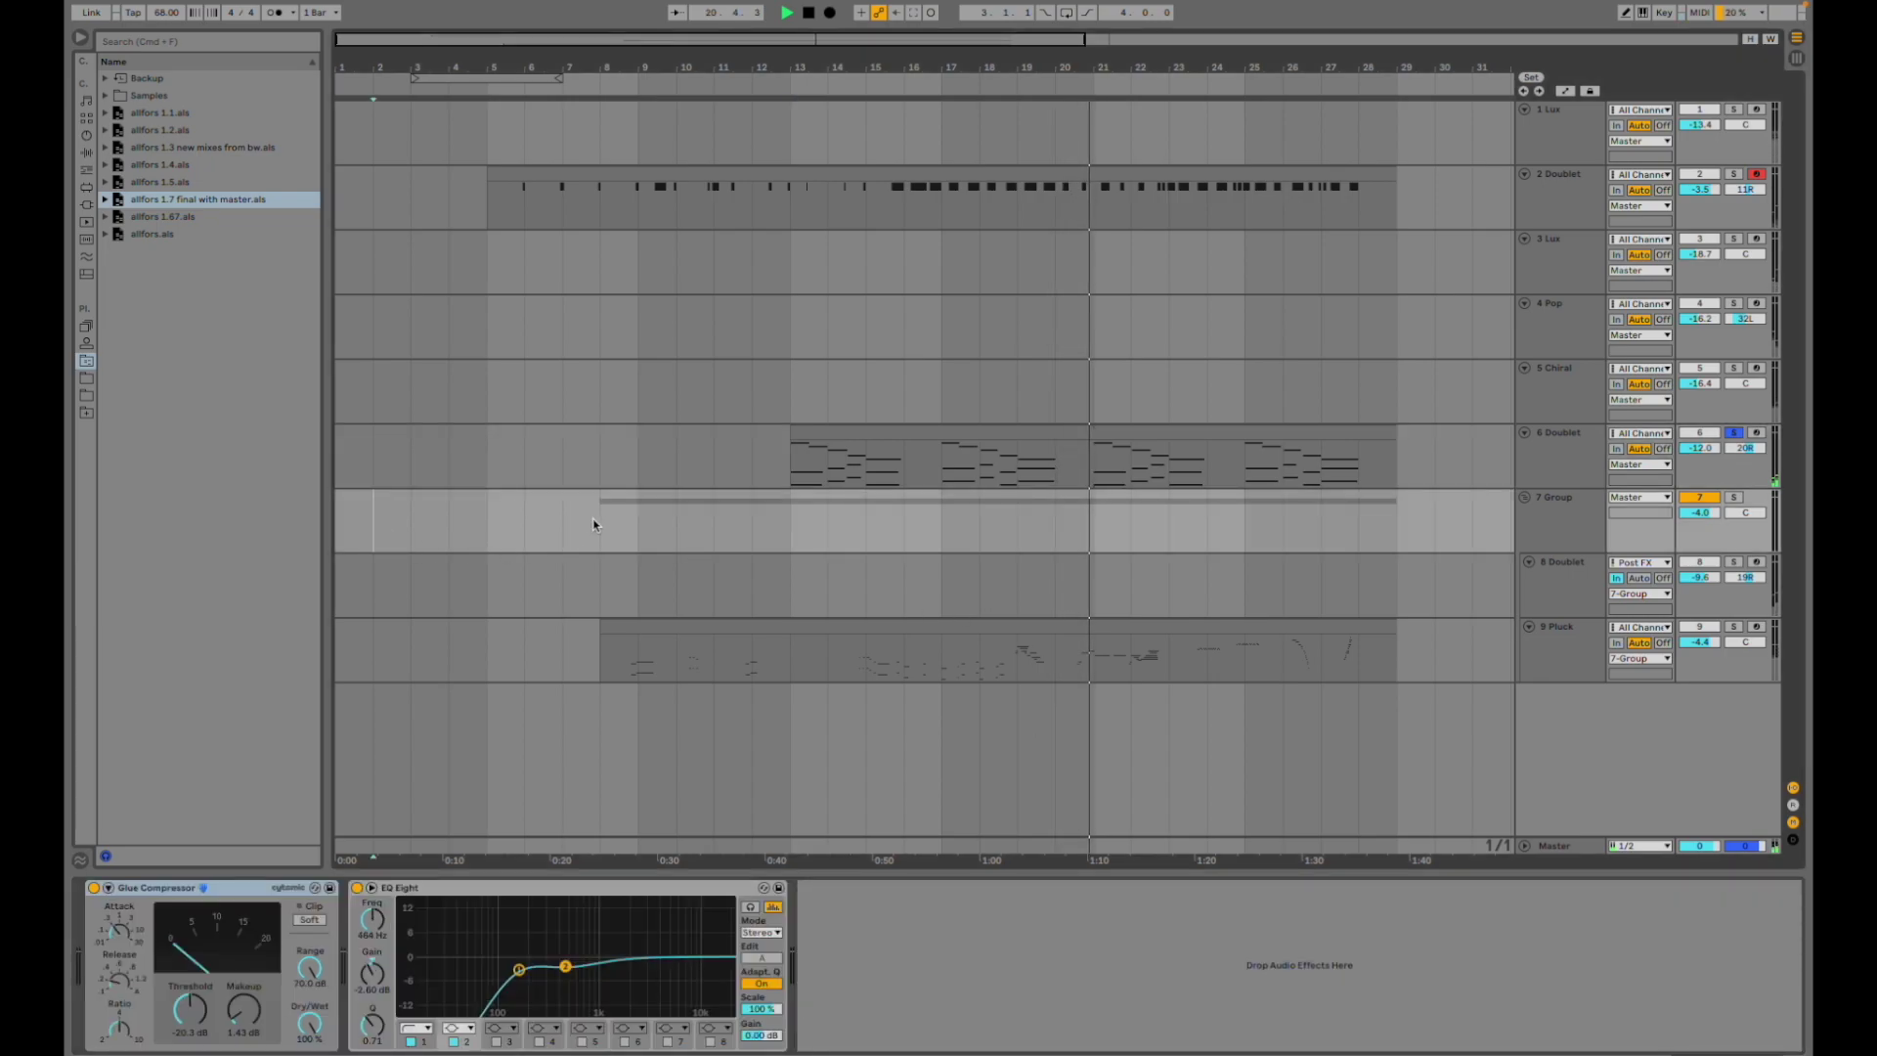
pyautogui.click(1734, 434)
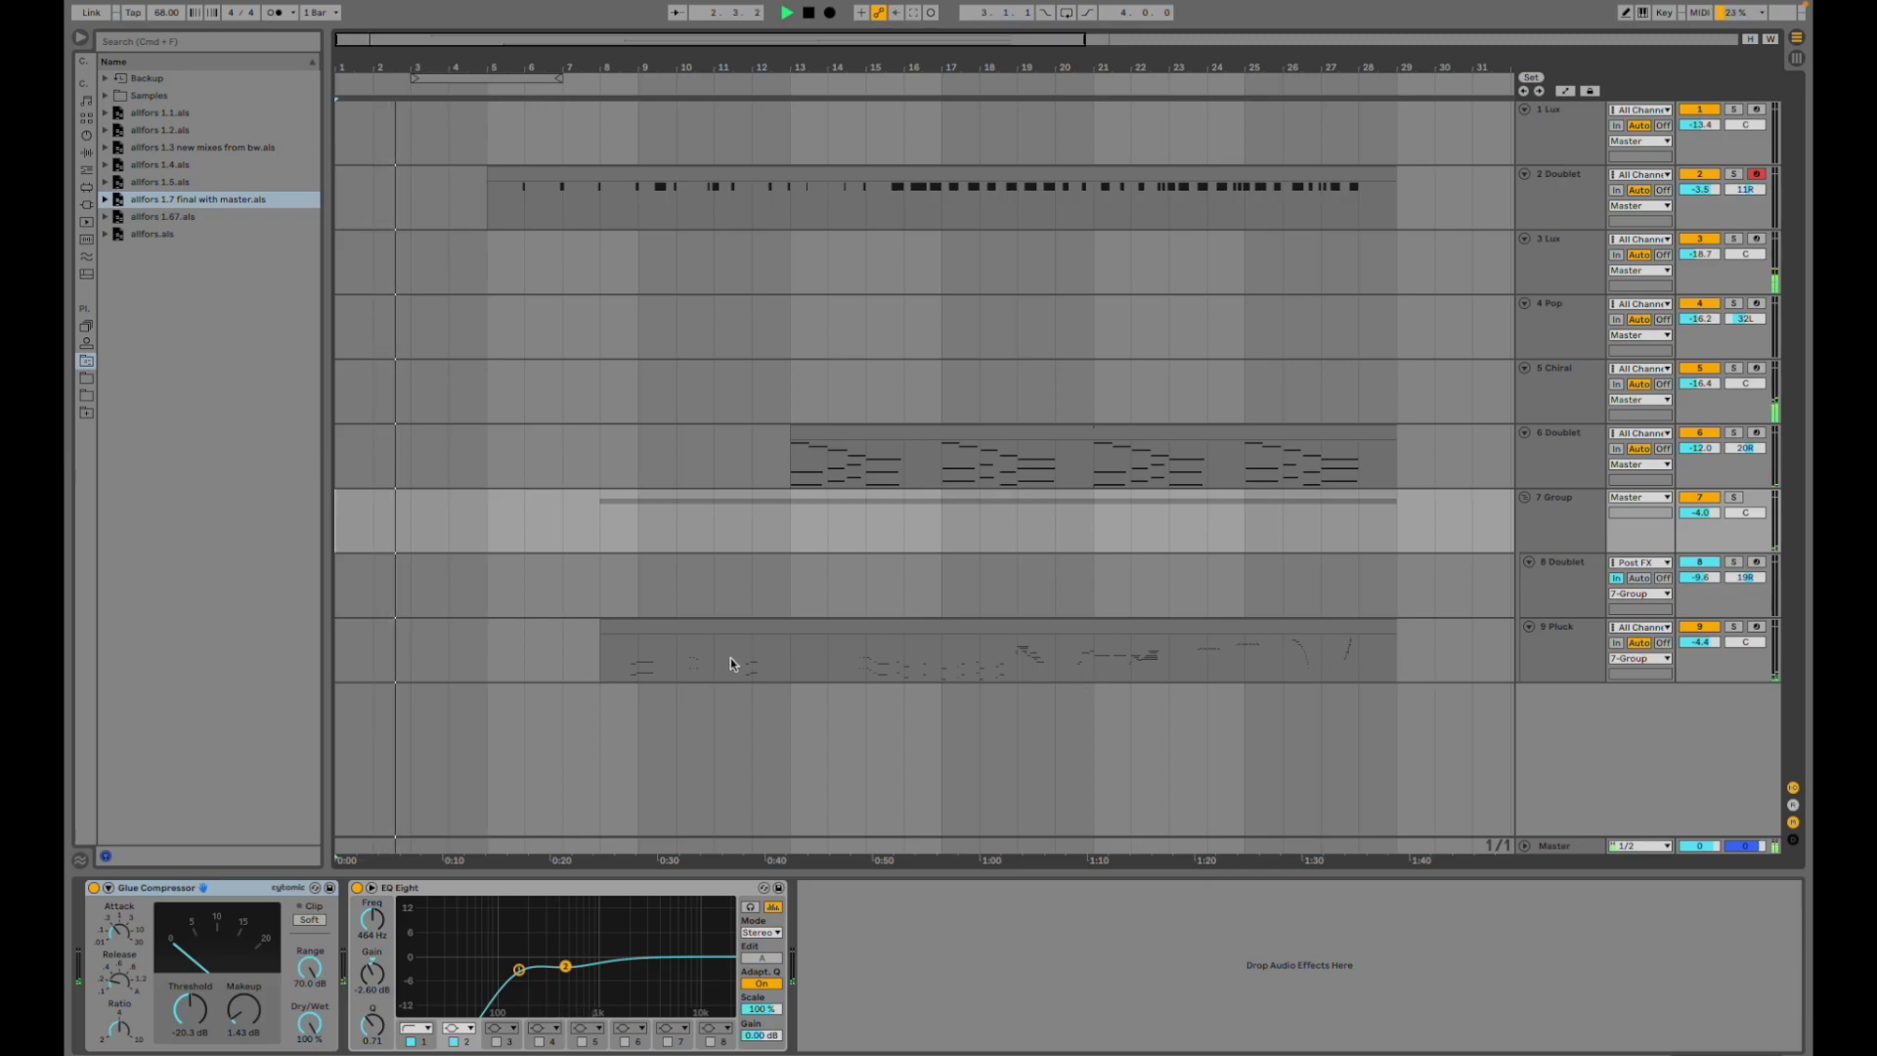
# - View the device chains of 9 Pluck and 8 Doublet, audition each track in solo, and restore the full mix
pyautogui.click(637, 653)
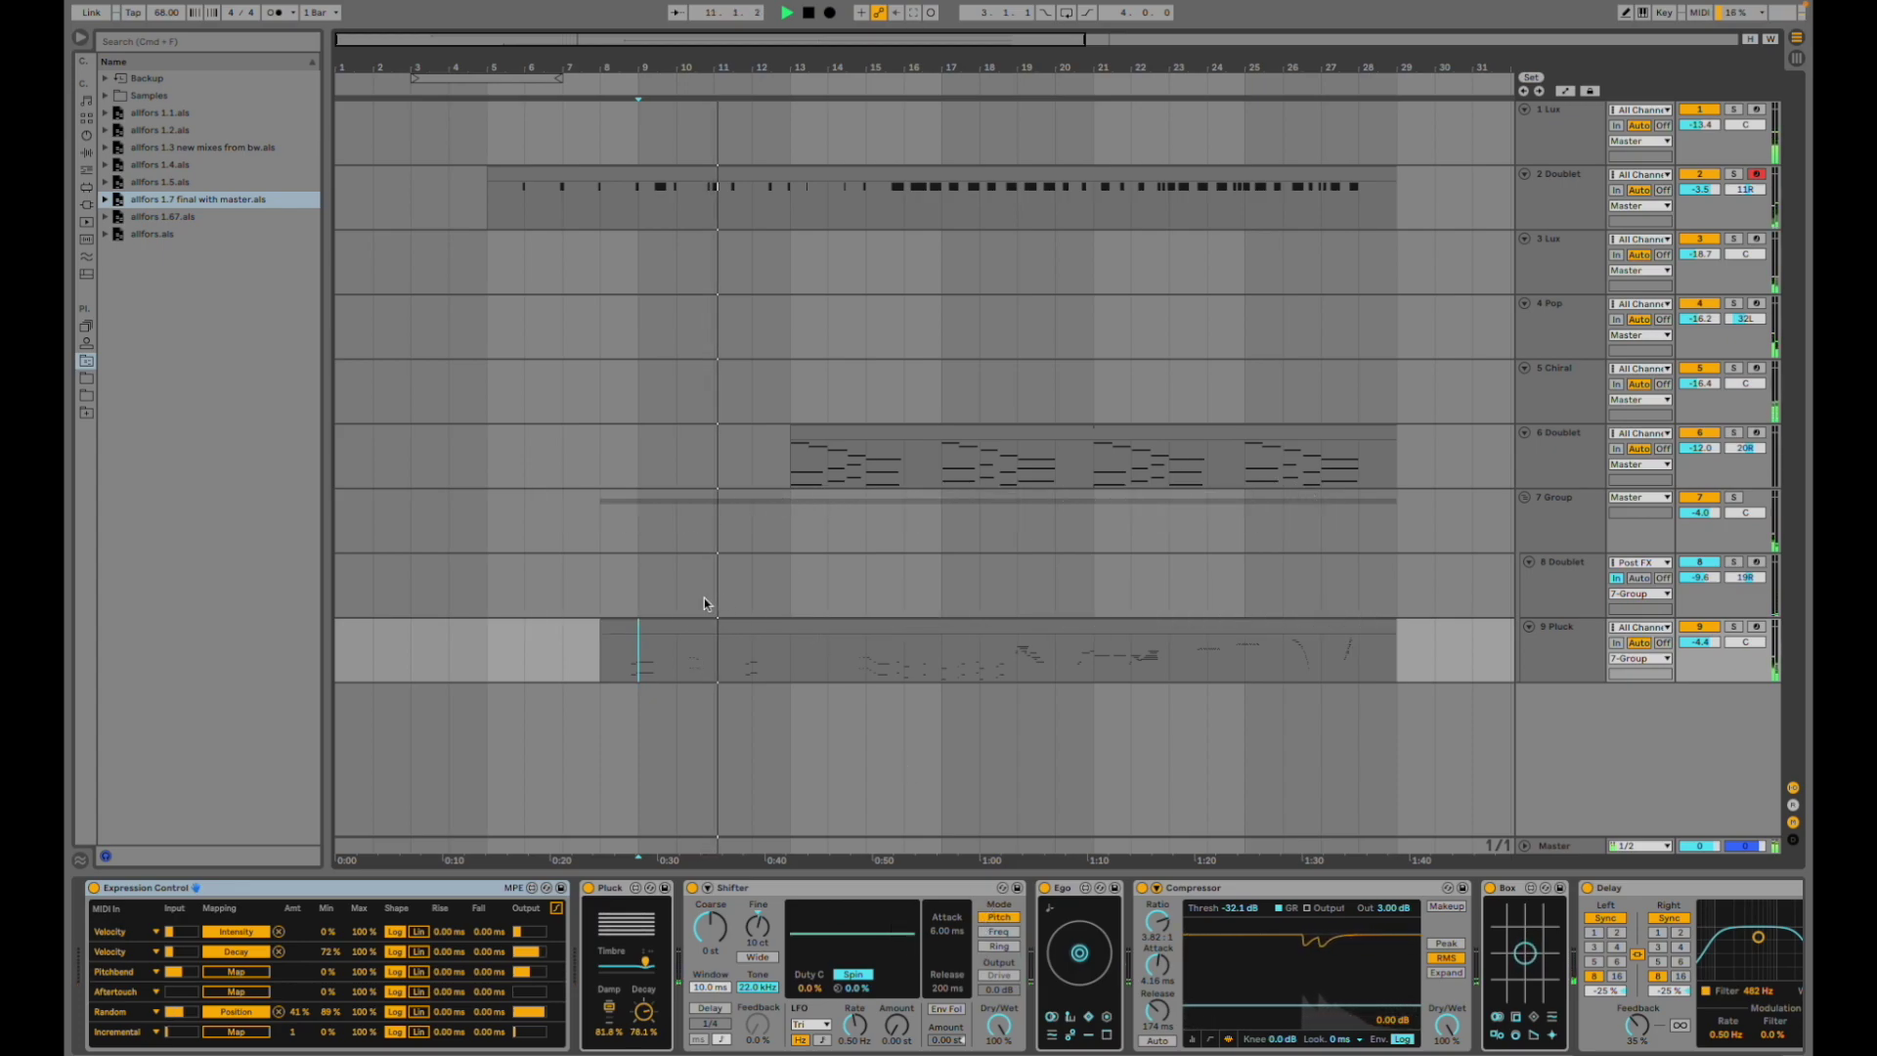
pyautogui.click(631, 583)
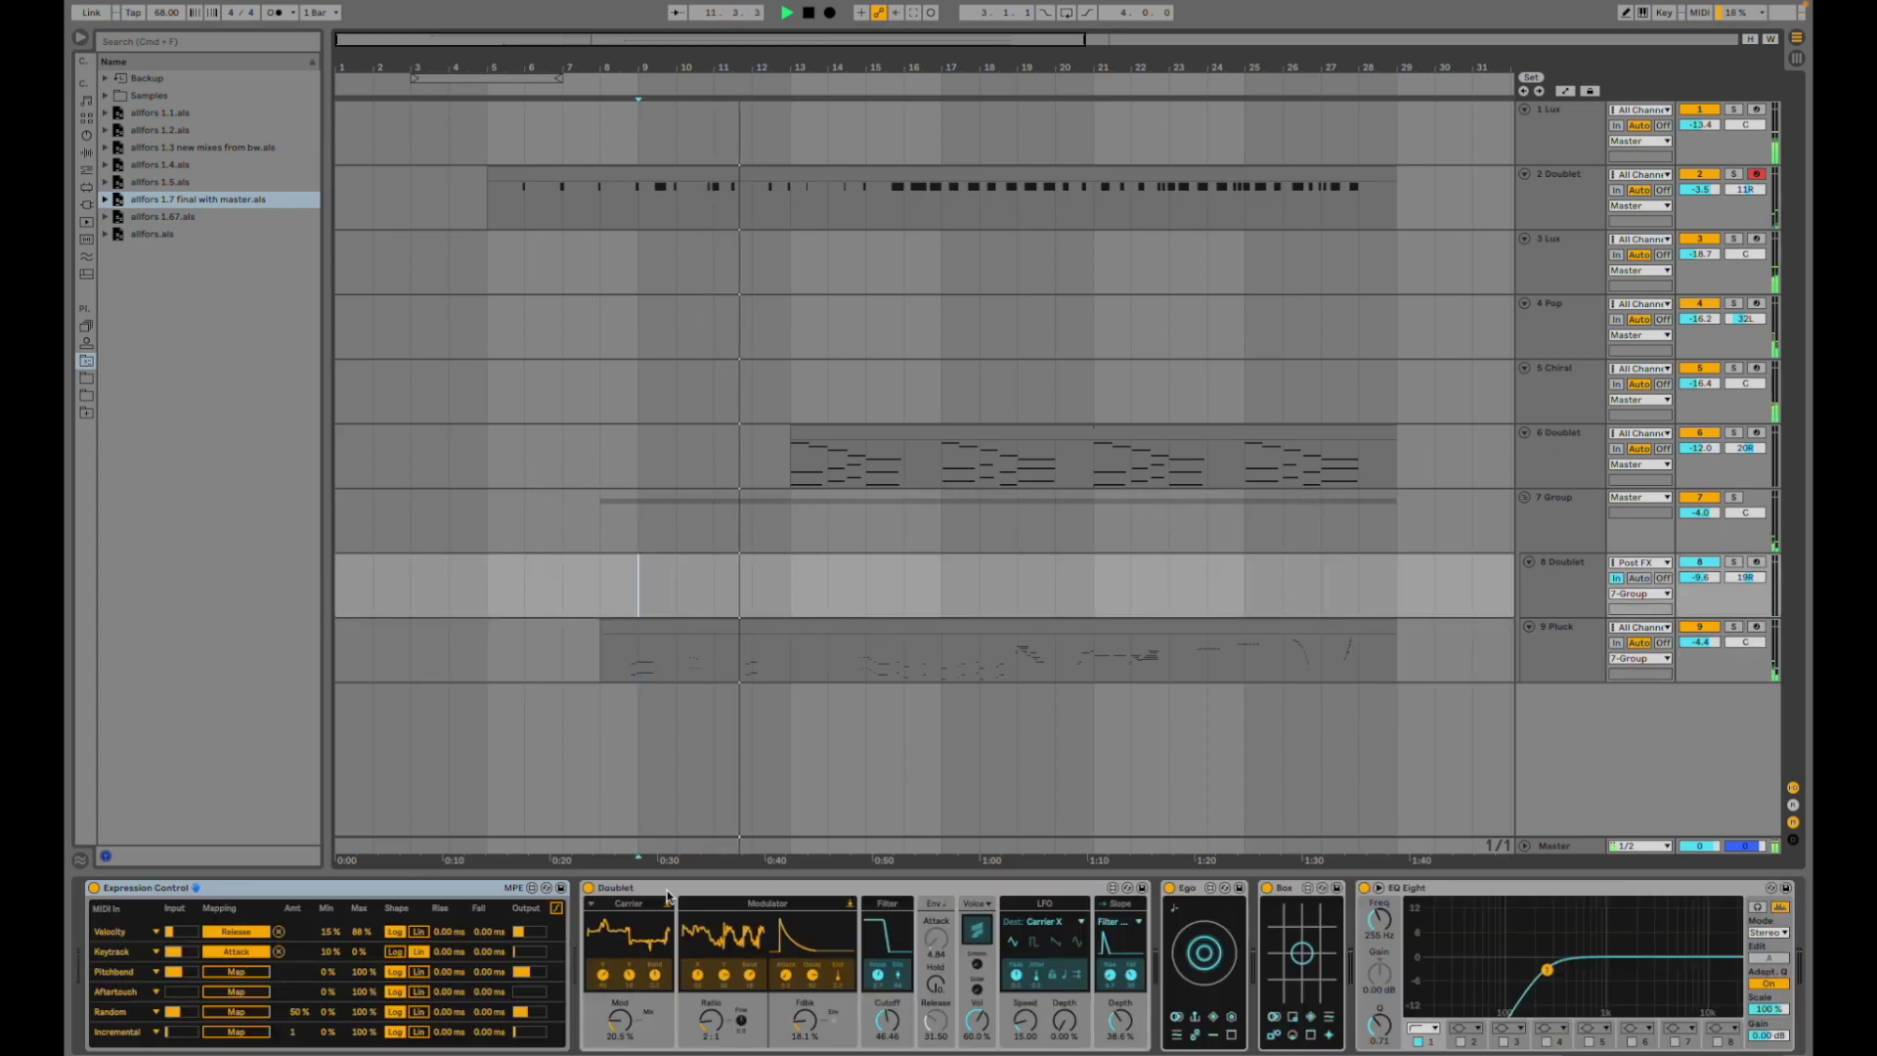
pyautogui.click(1734, 563)
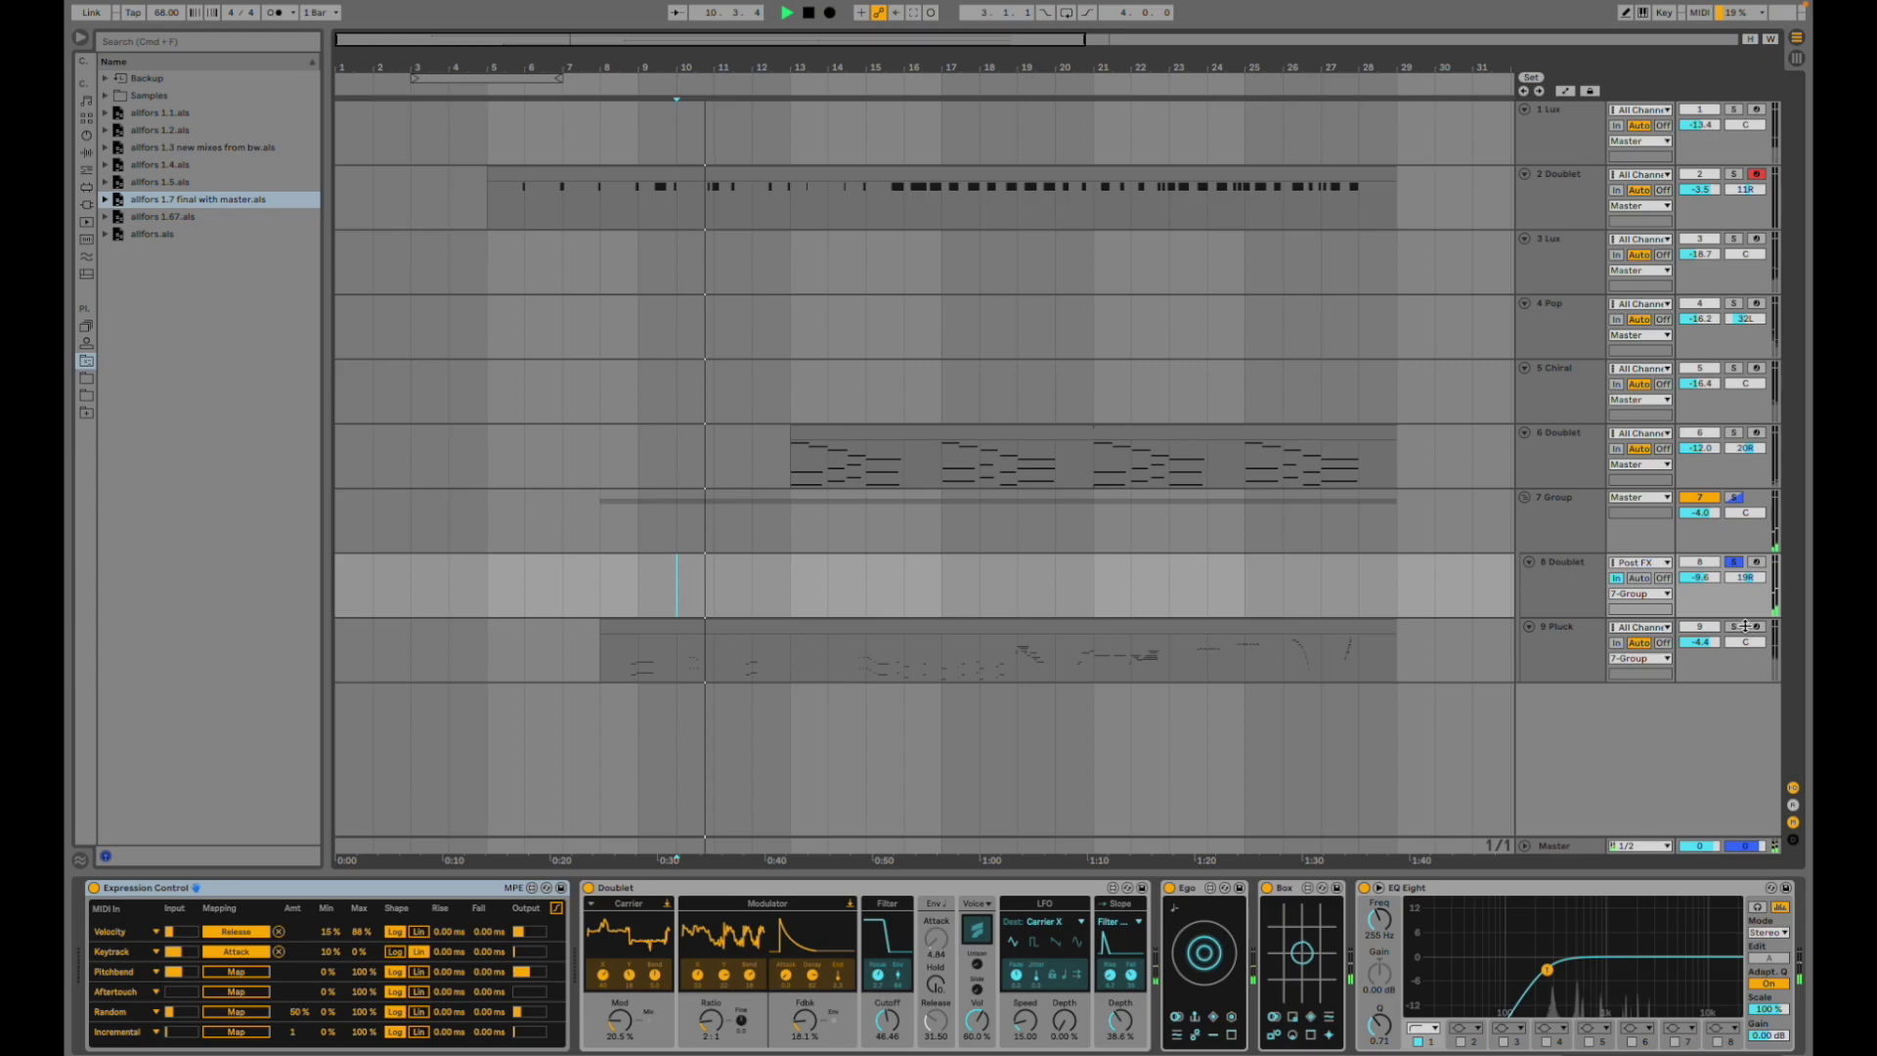
pyautogui.click(1733, 628)
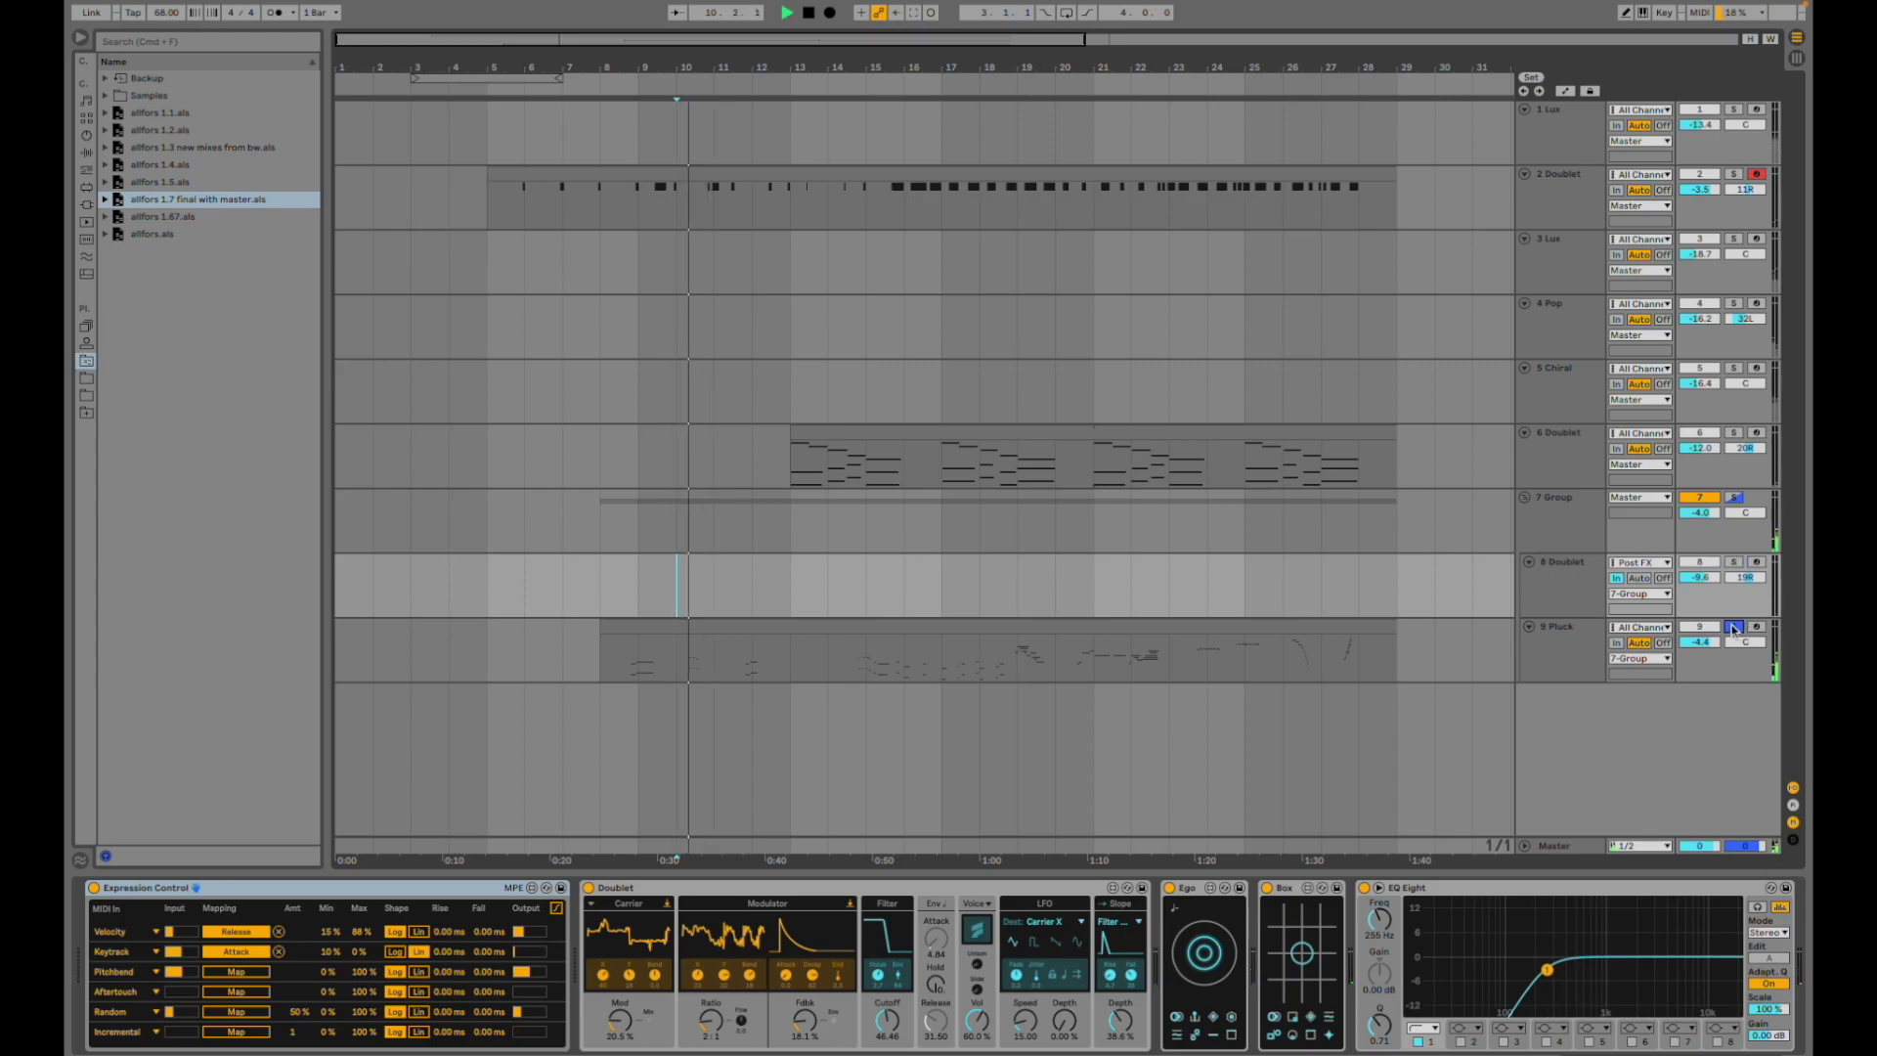
pyautogui.click(1733, 628)
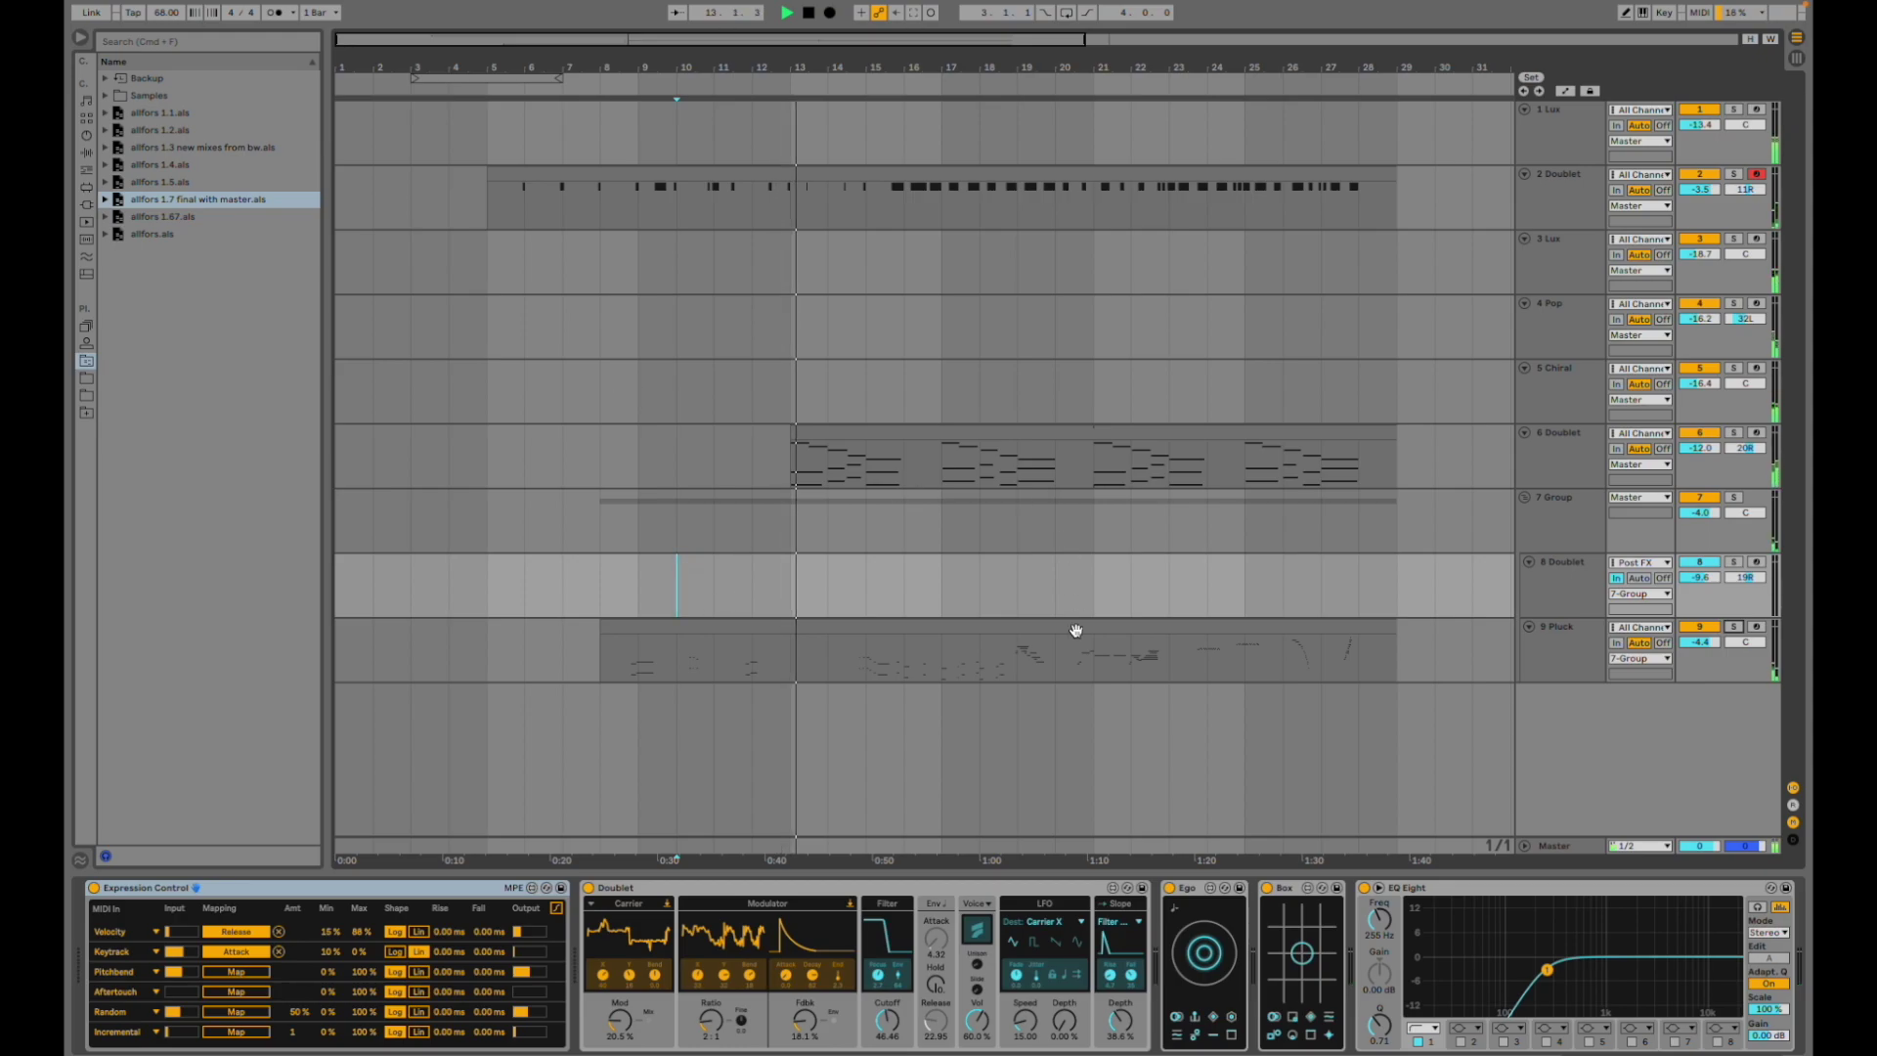
# - Open the 9 Pluck track's MIDI clip and examine its notes from the upper to the lower octaves
pyautogui.doubleClick(883, 626)
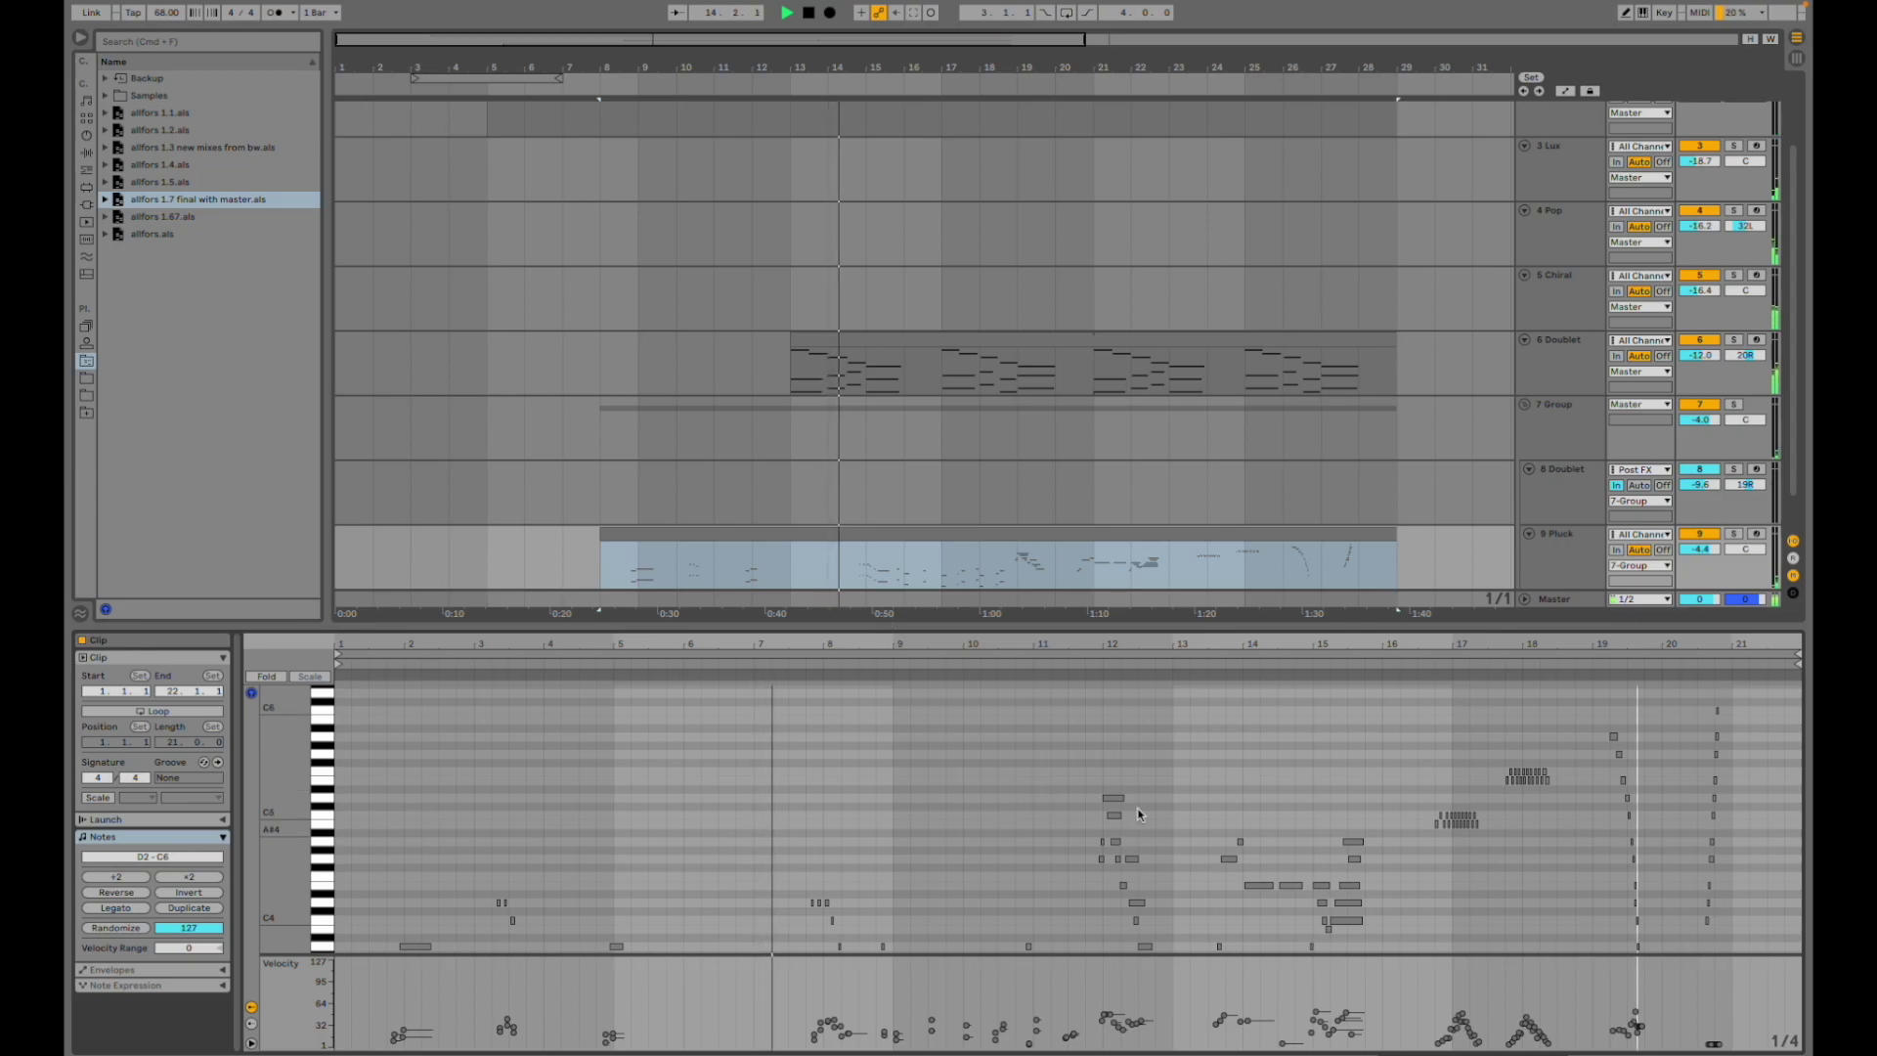
pyautogui.scroll(-3, 971, 909)
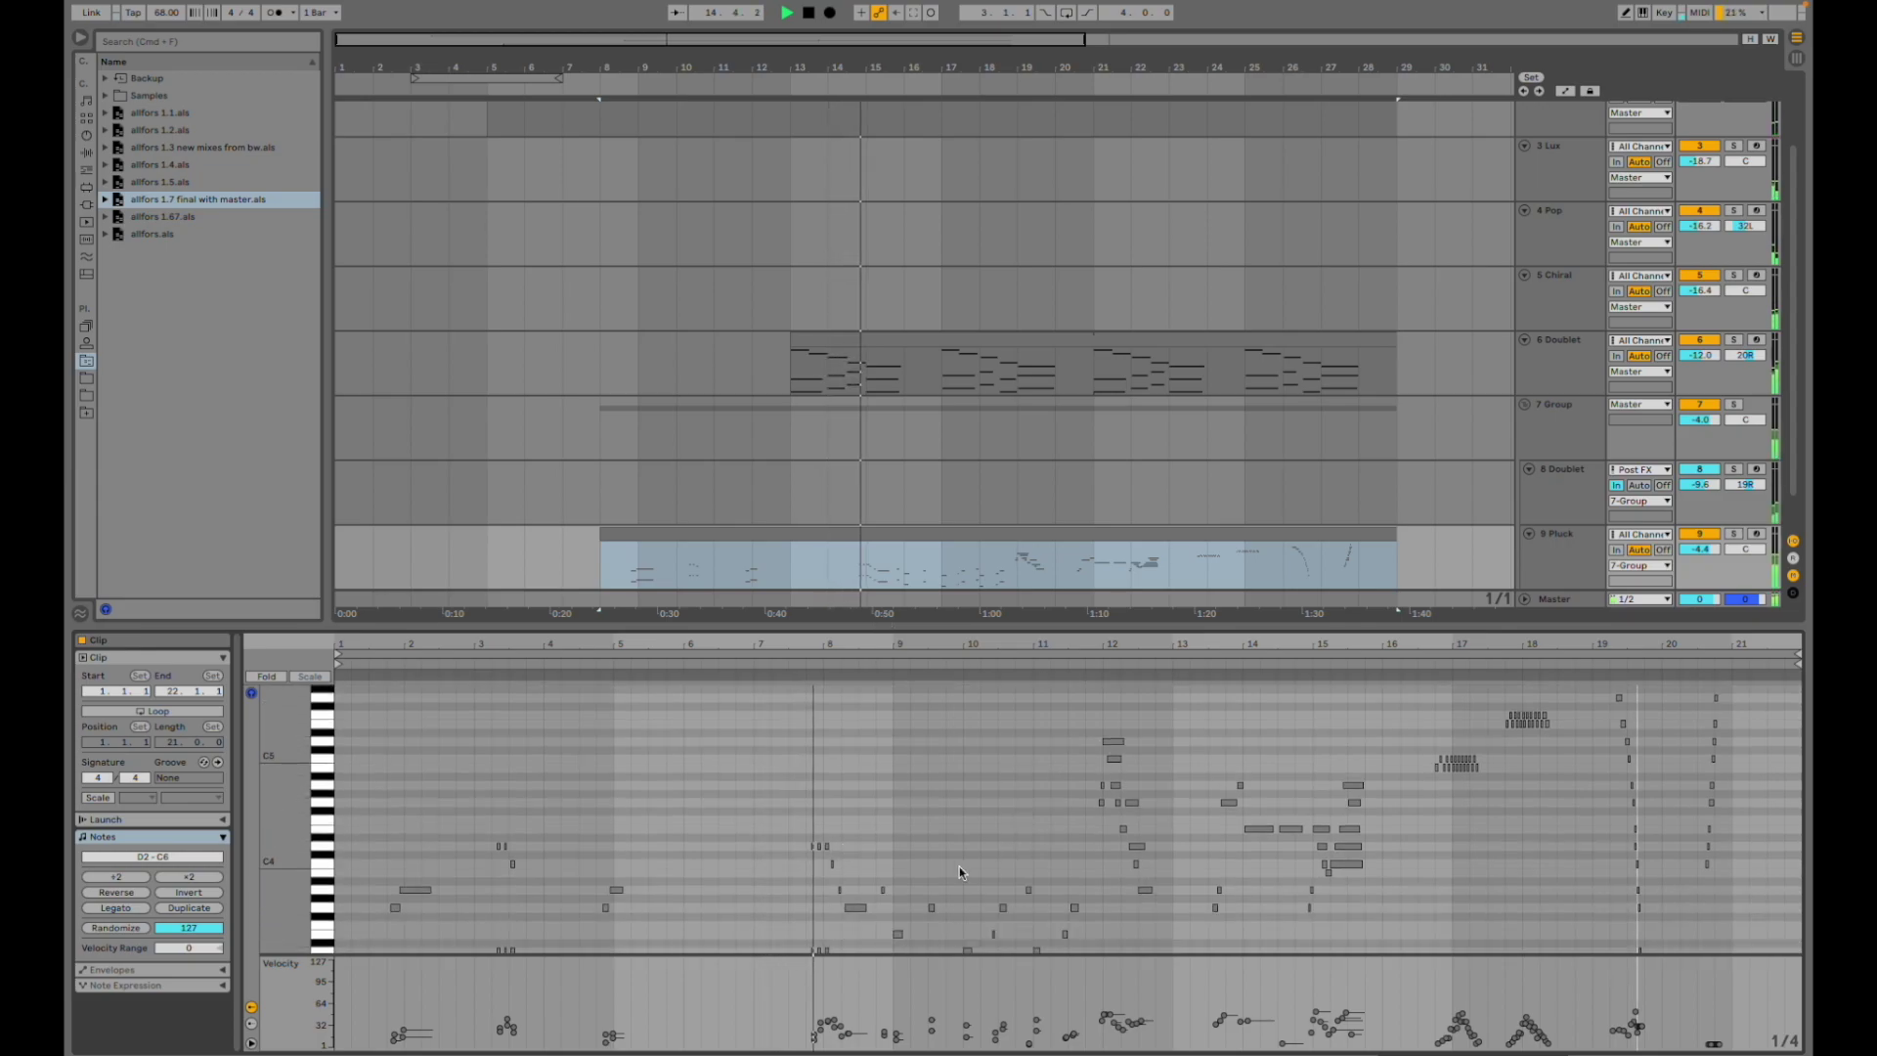
pyautogui.scroll(-5, 959, 866)
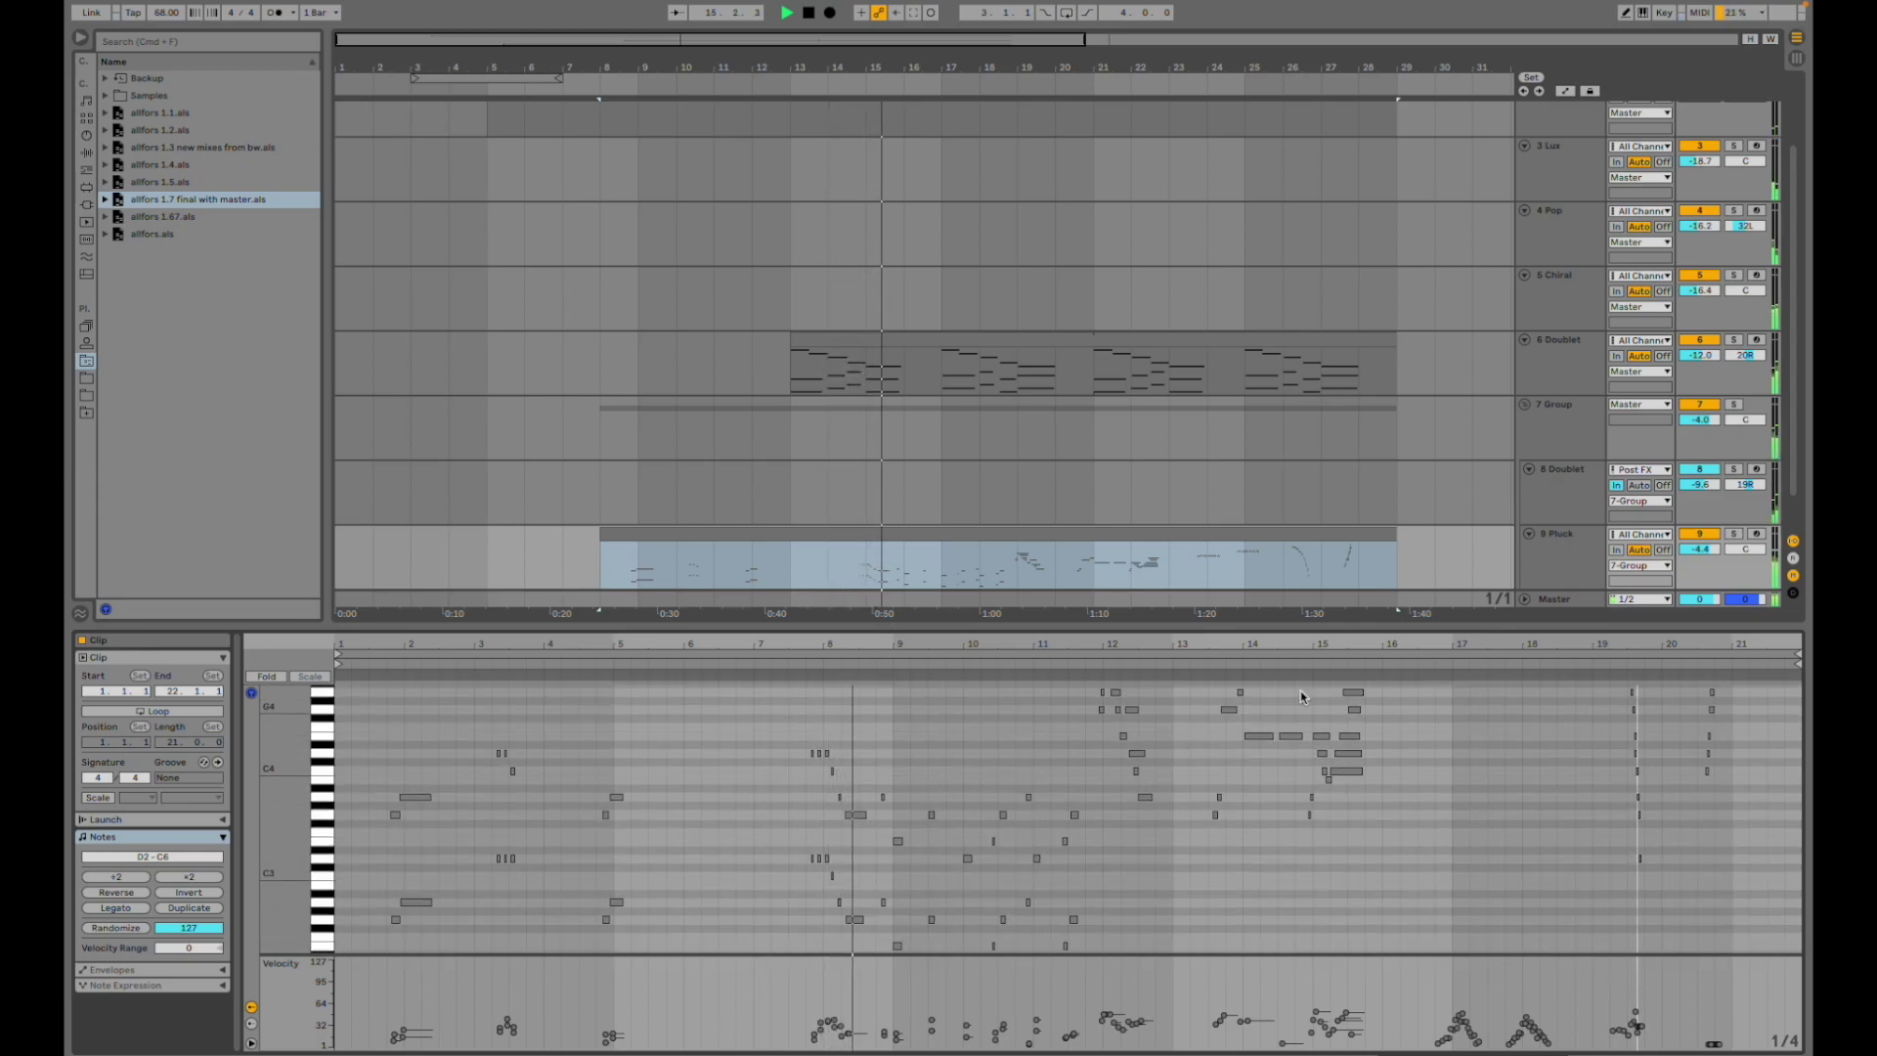
pyautogui.scroll(-2, 1176, 477)
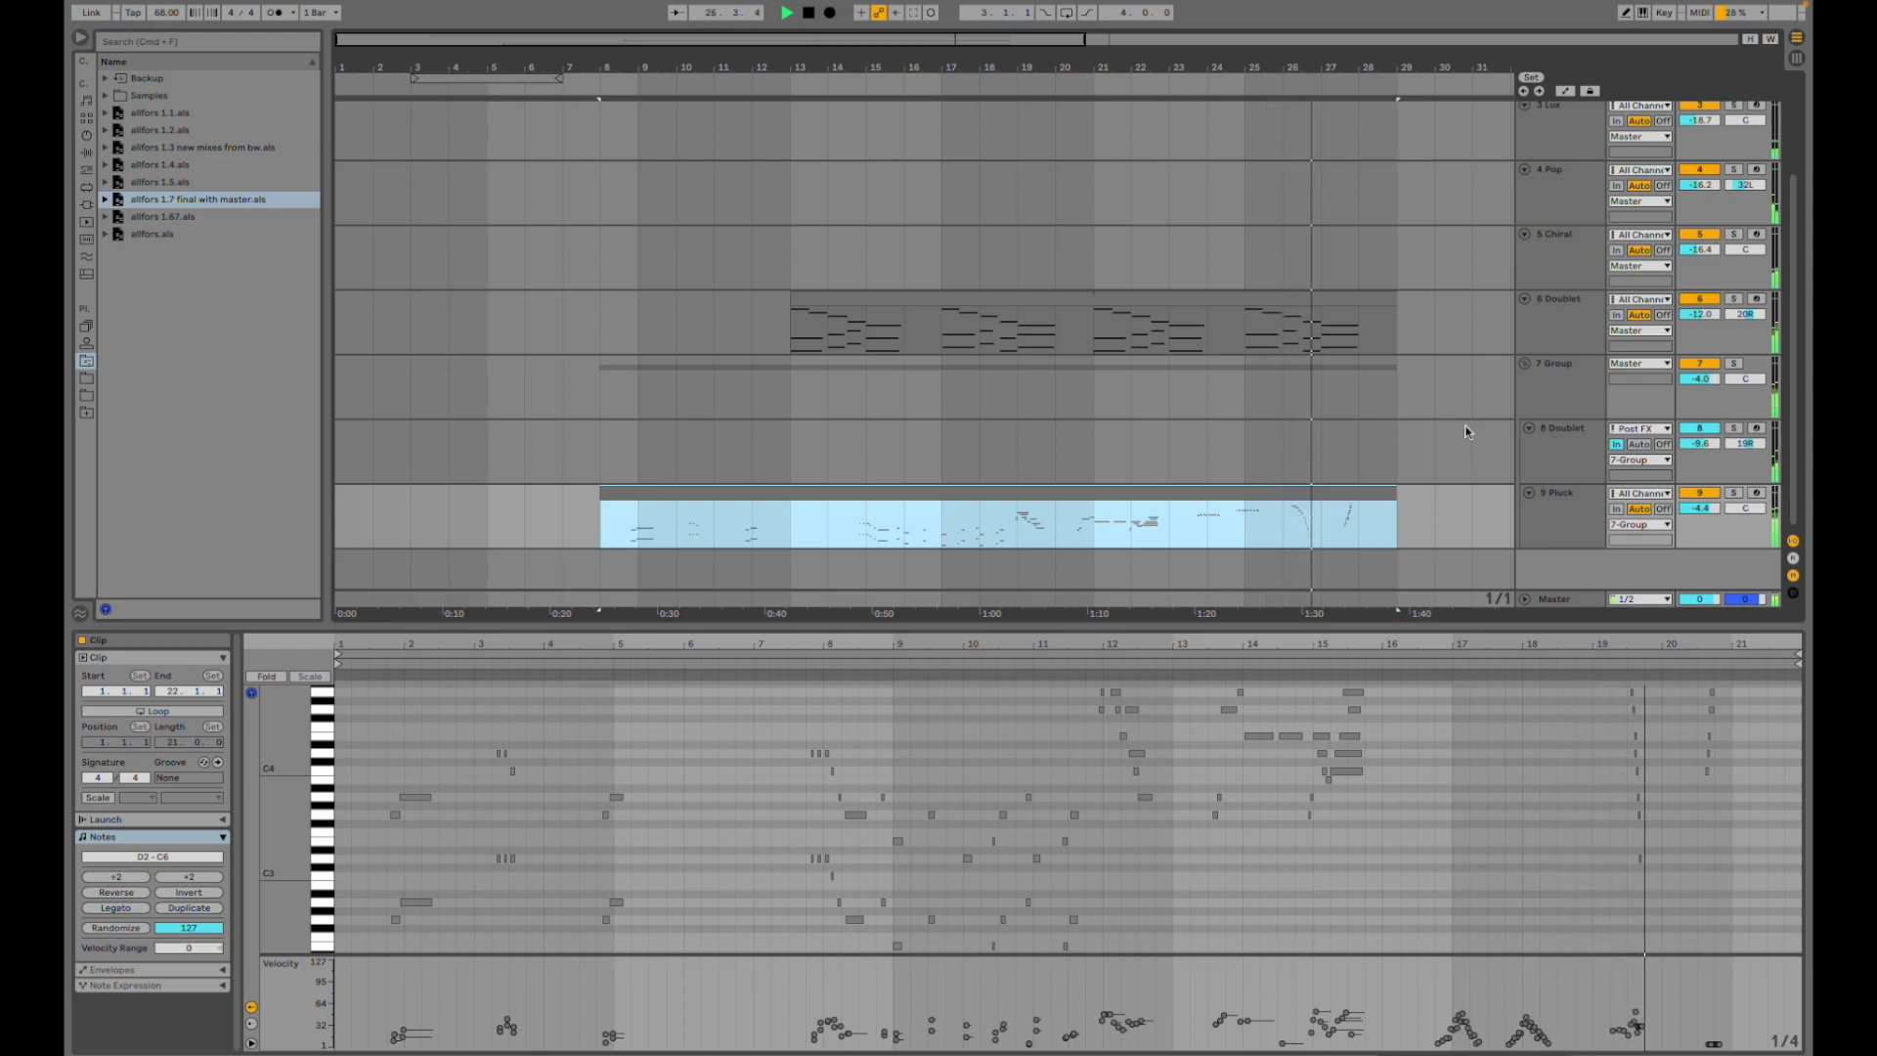
pyautogui.scroll(2, 1449, 411)
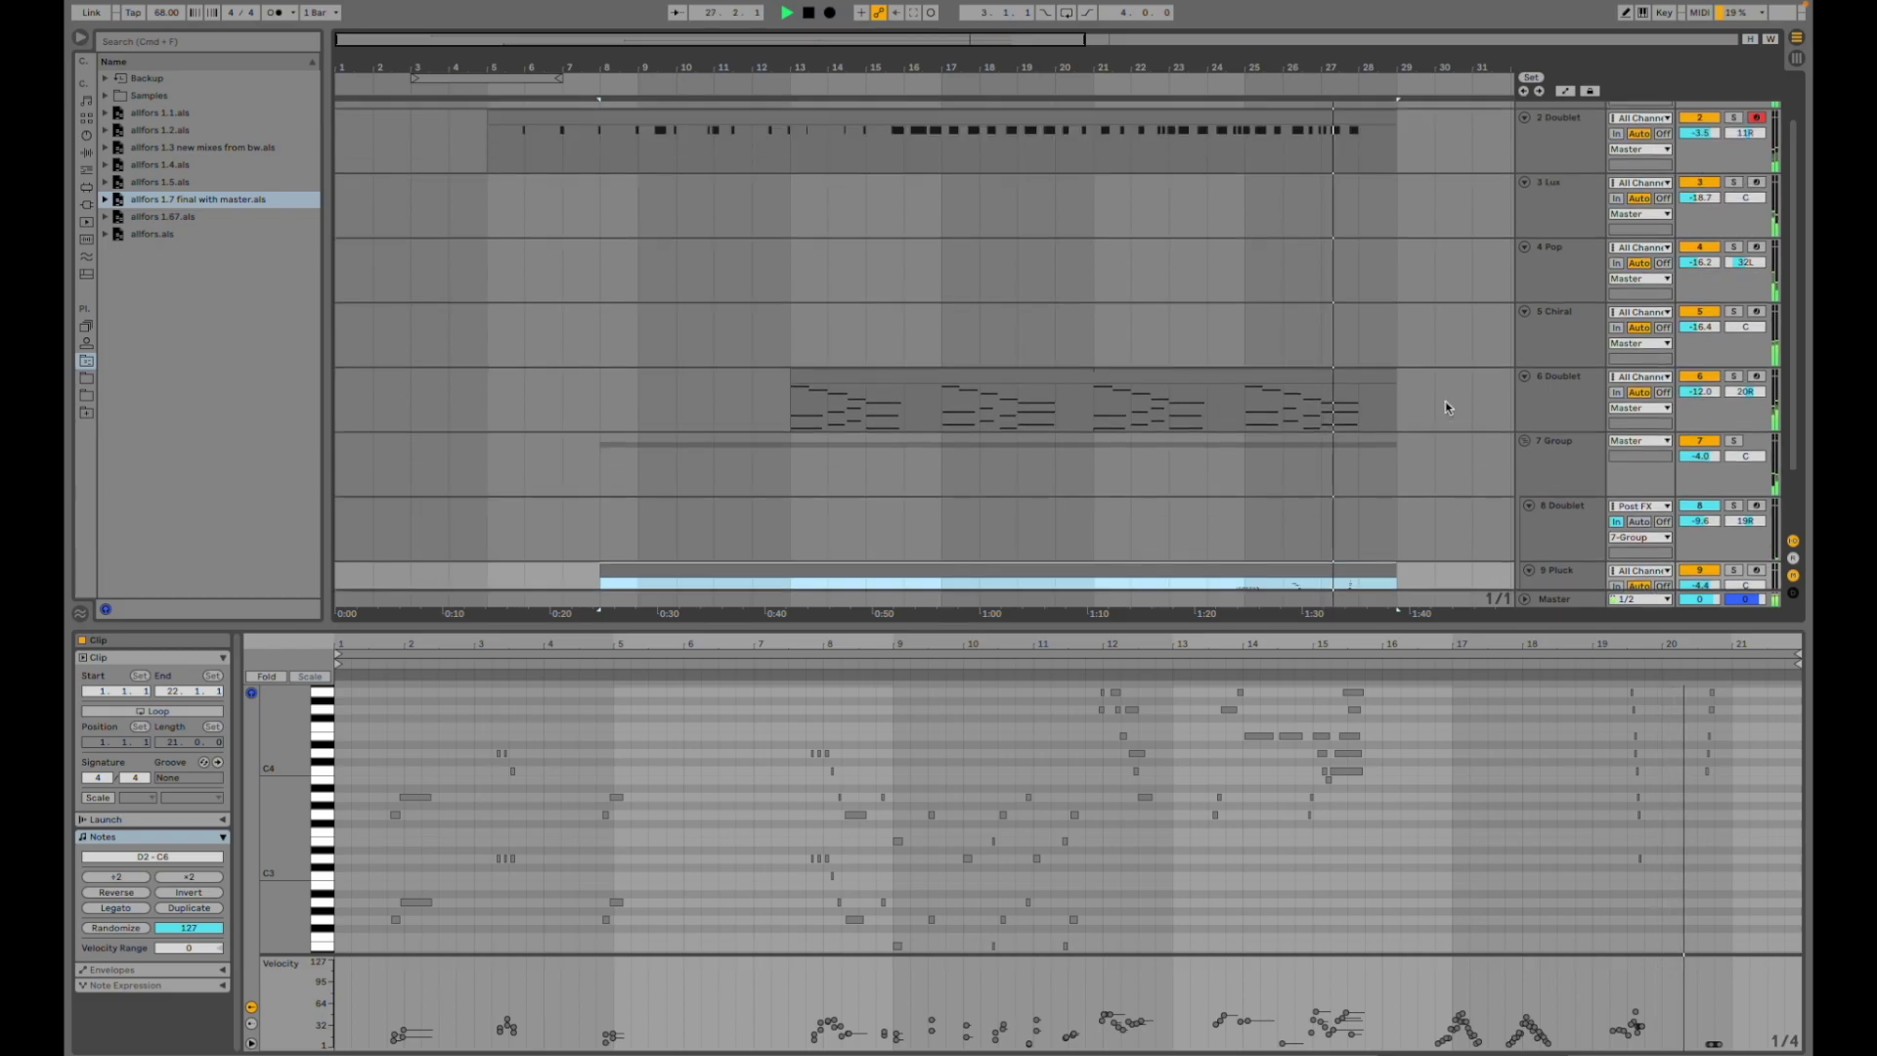
pyautogui.scroll(-2, 1445, 406)
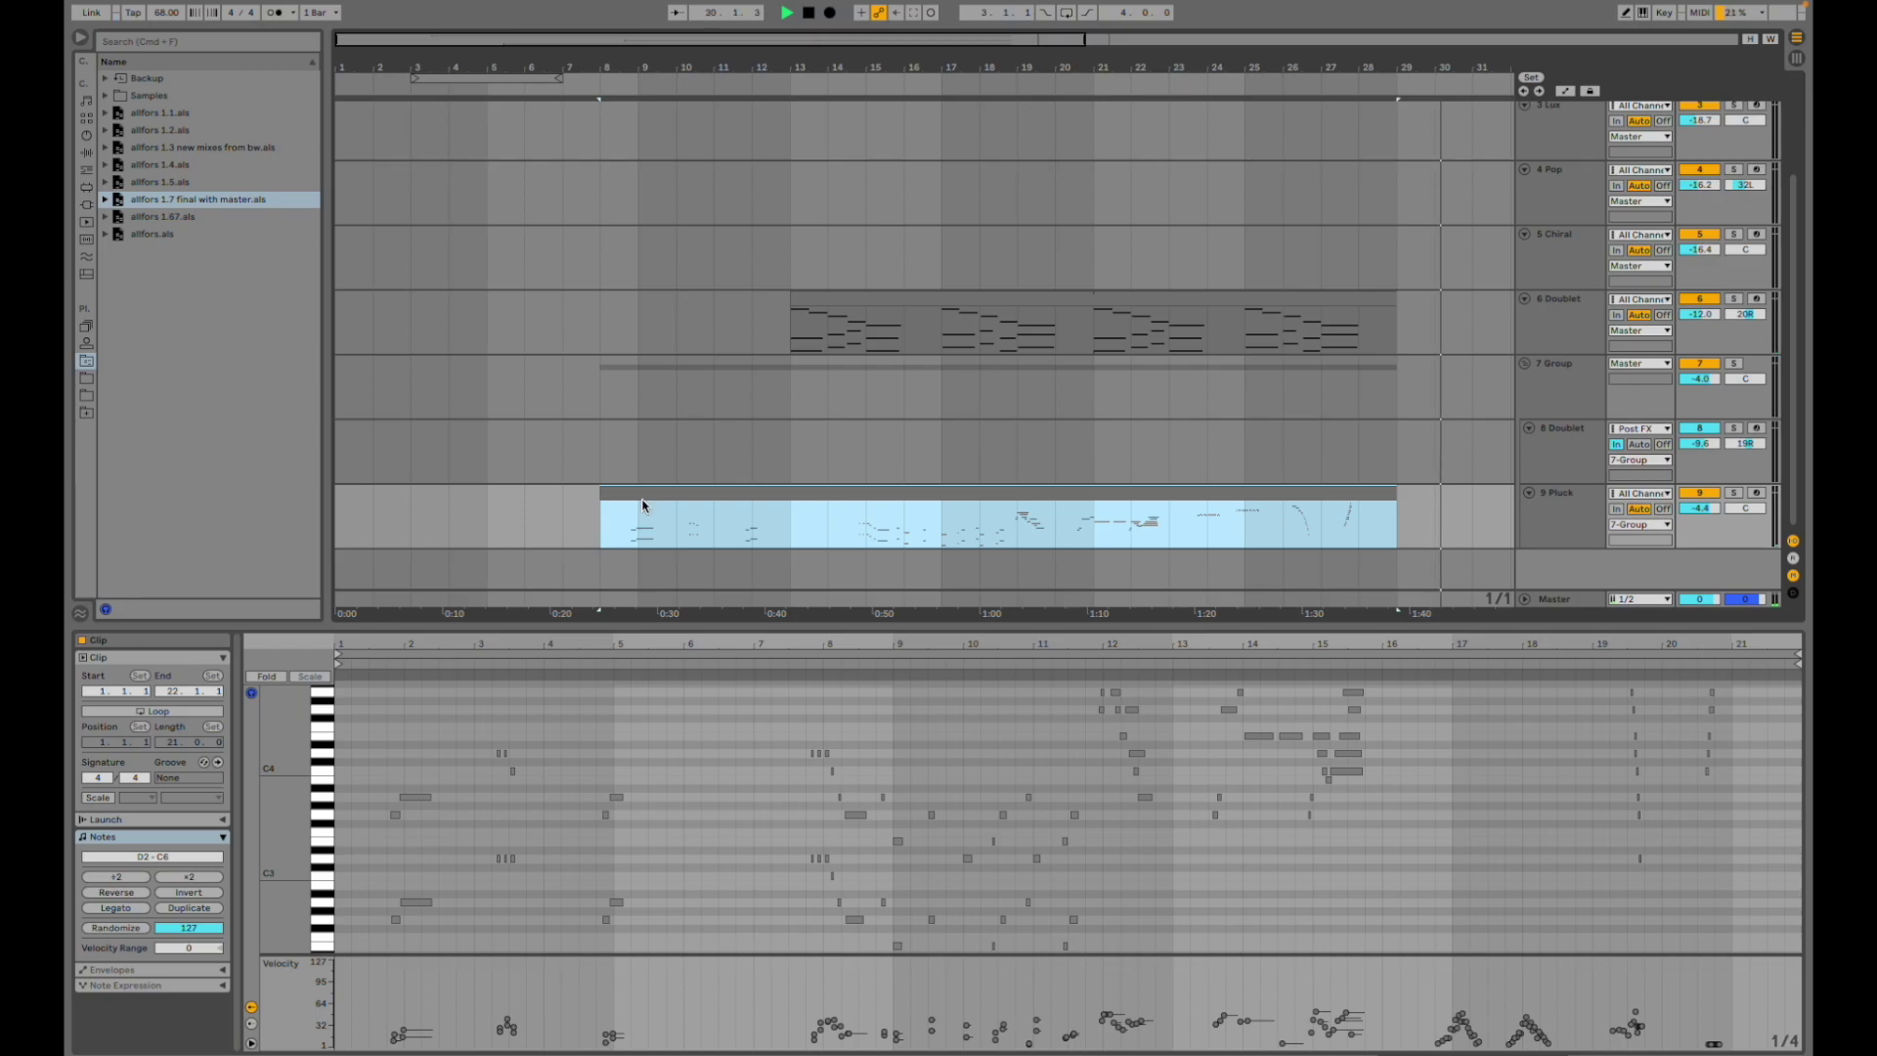
pyautogui.click(601, 592)
pyautogui.hotkey('shift', 'Tab')
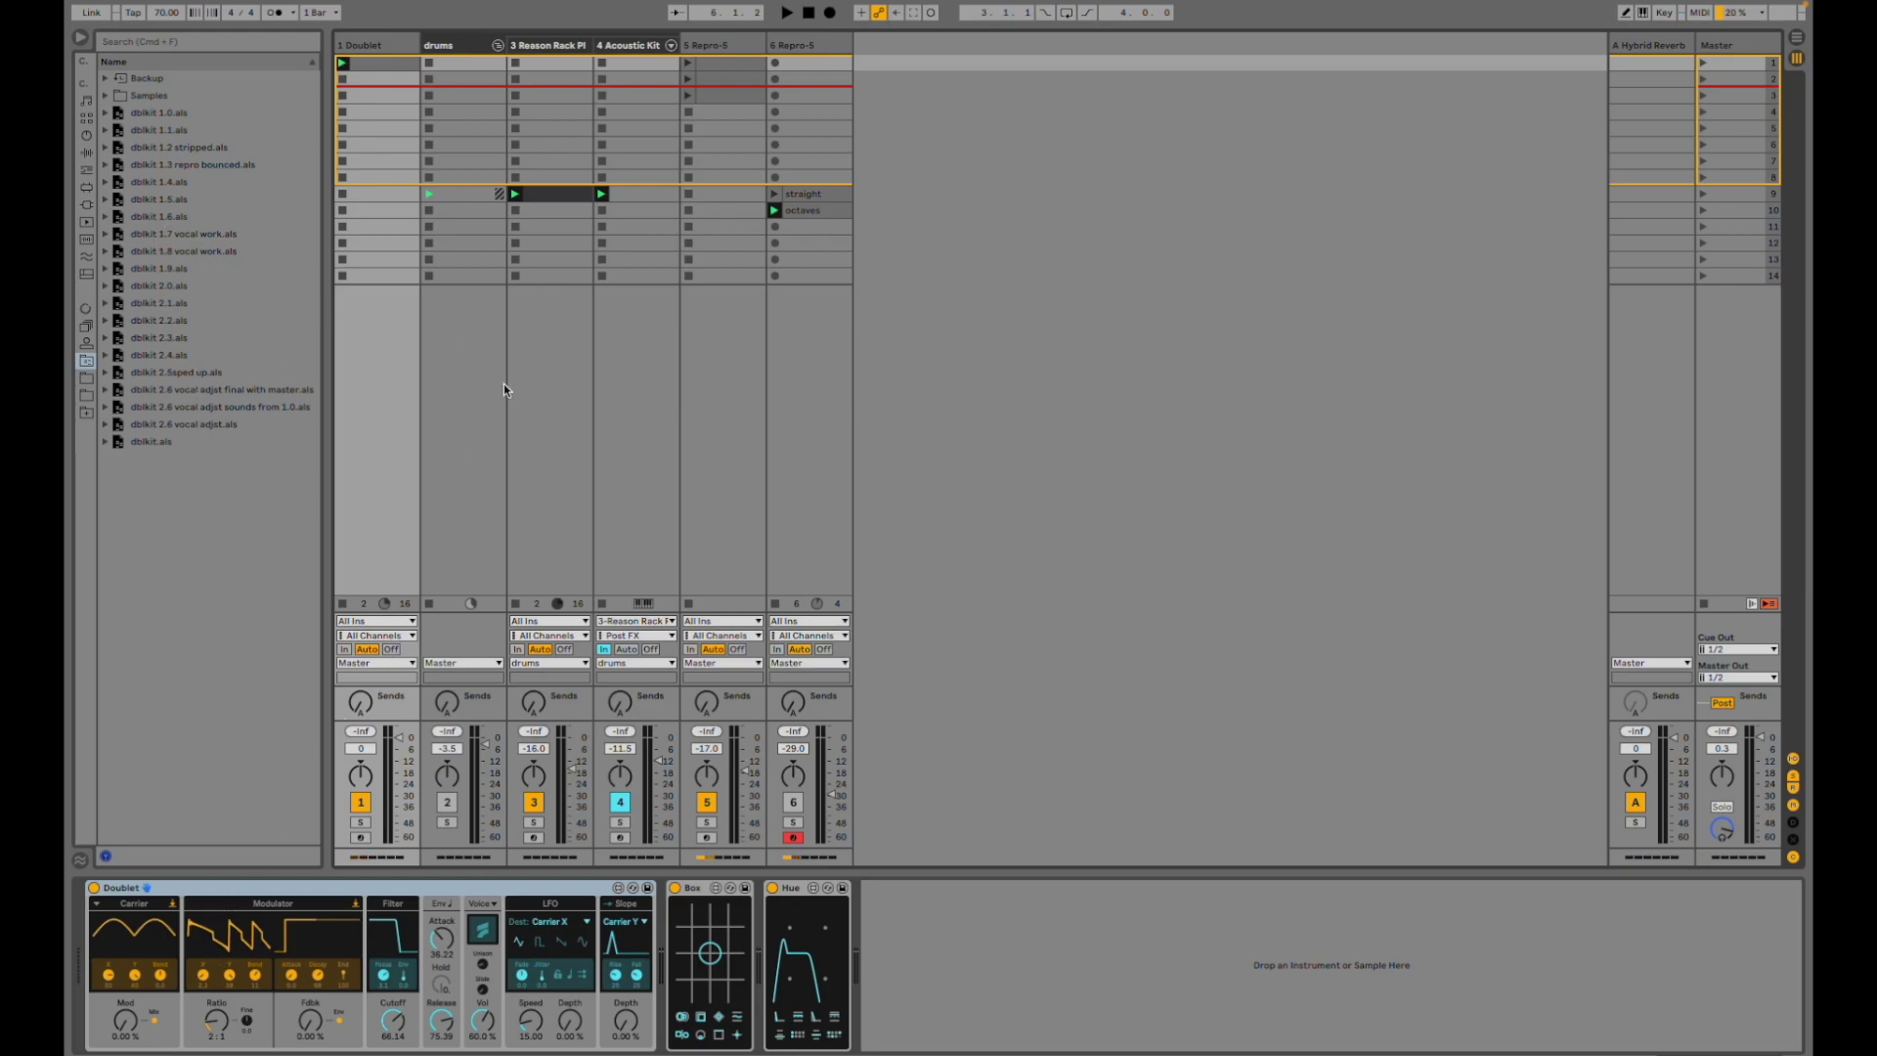
# - View the device chains of the drums group, 3 Reason Rack Plugin, 4 Acoustic Kit, 5 Repro-5 and 6 Repro-5 tracks
pyautogui.click(463, 385)
pyautogui.click(545, 403)
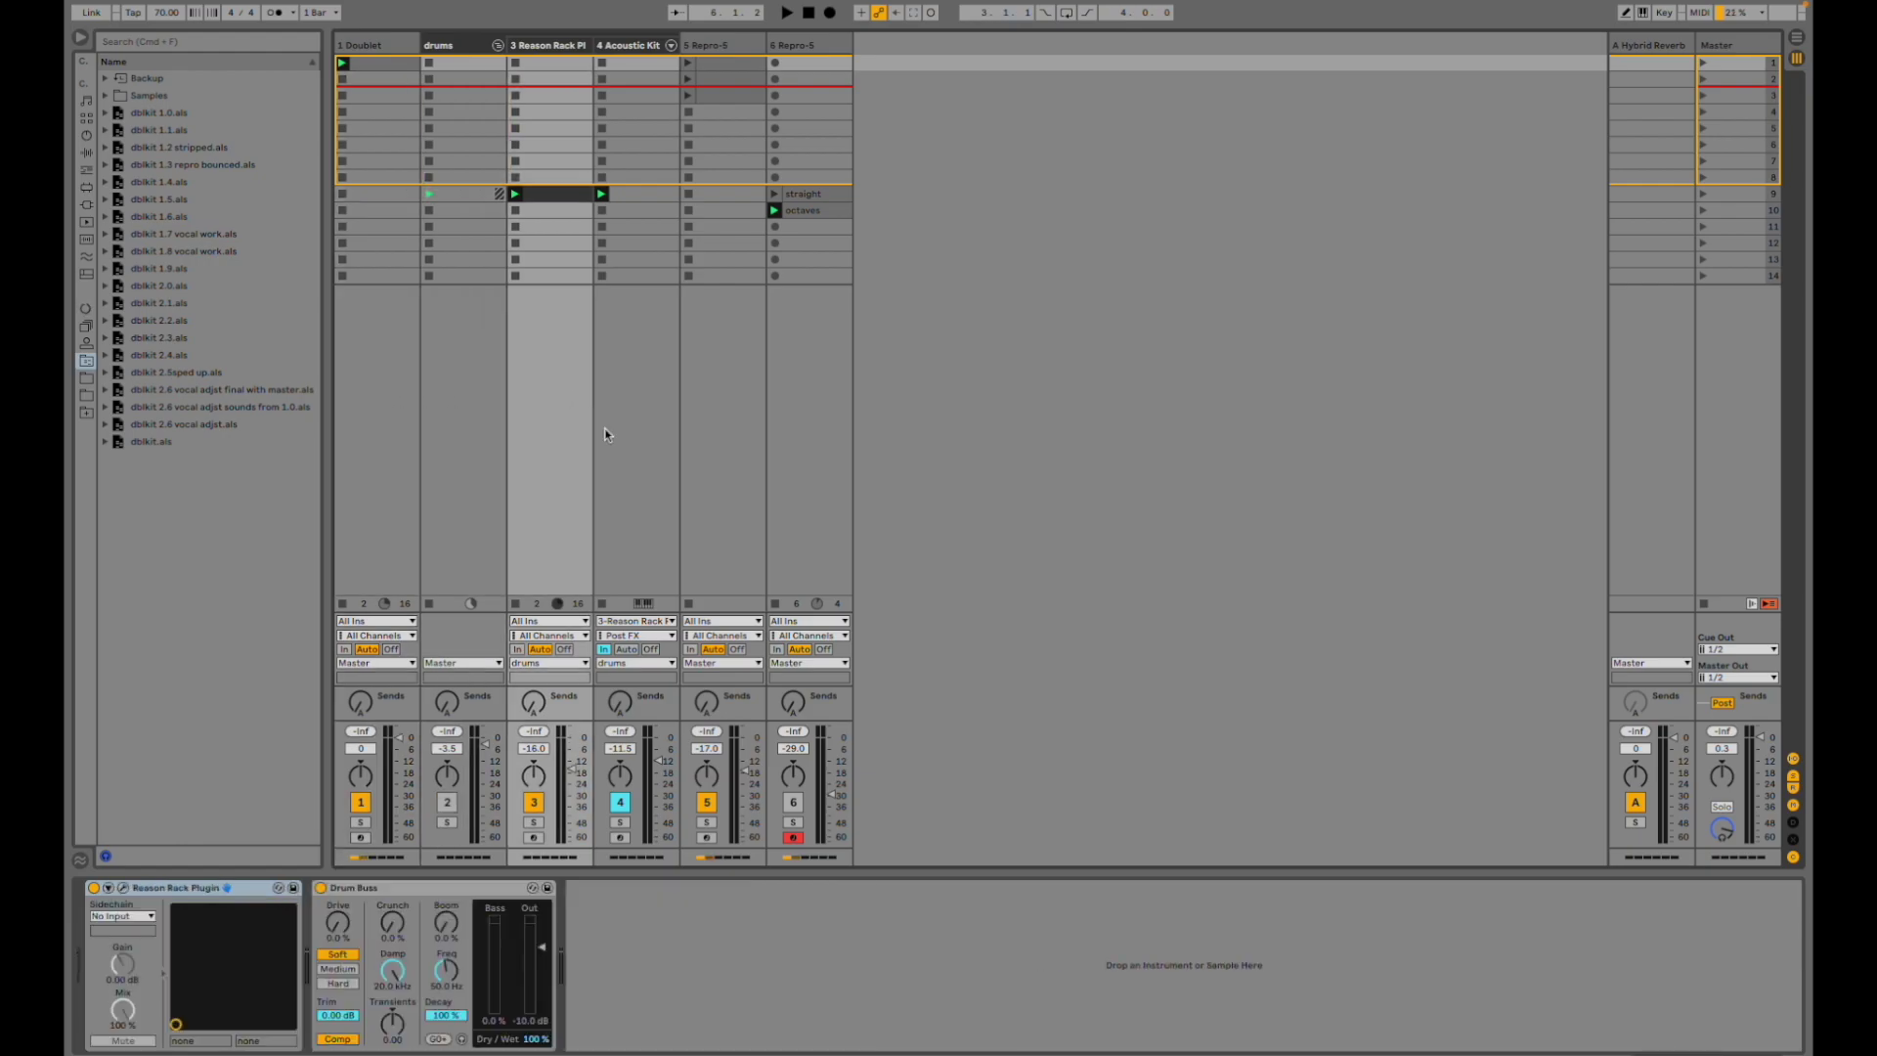
pyautogui.click(641, 430)
pyautogui.click(730, 430)
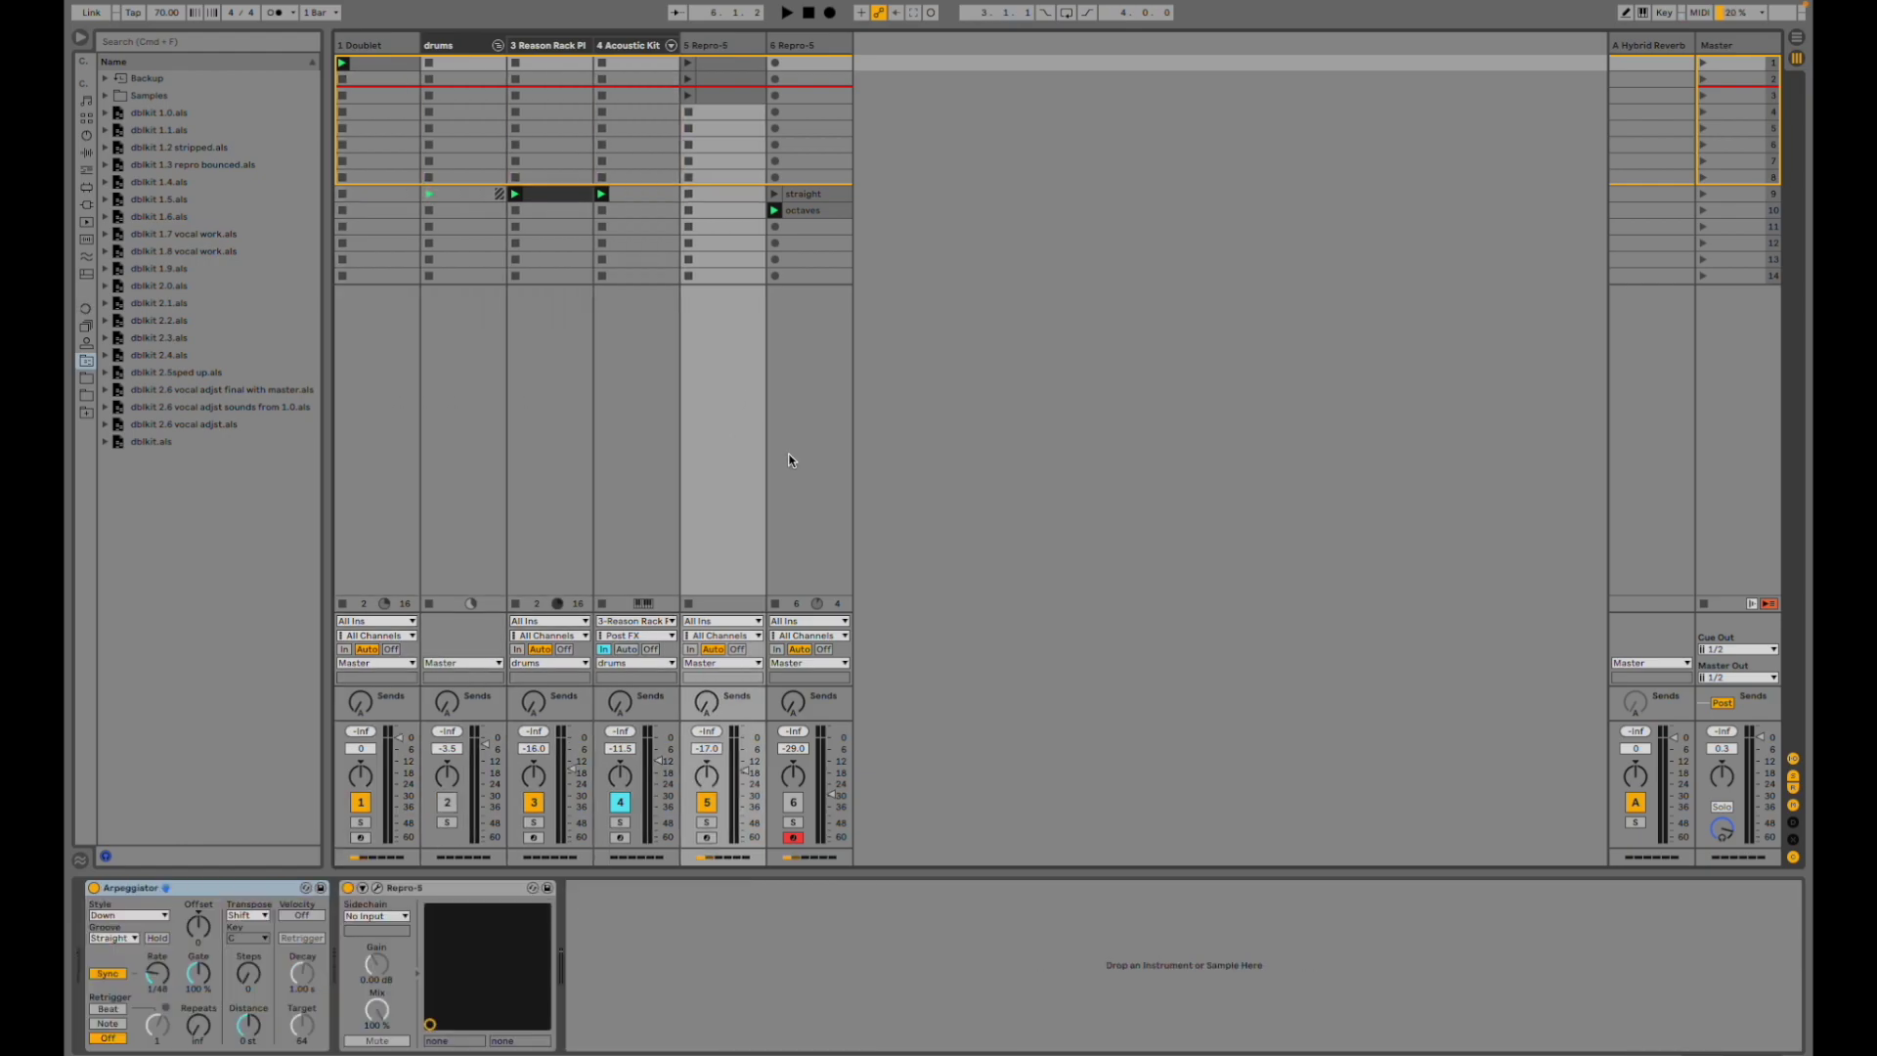
pyautogui.click(822, 464)
# - Start playback and open the notes of the playing MIDI clip on the 1 Doublet track
pyautogui.press('space')
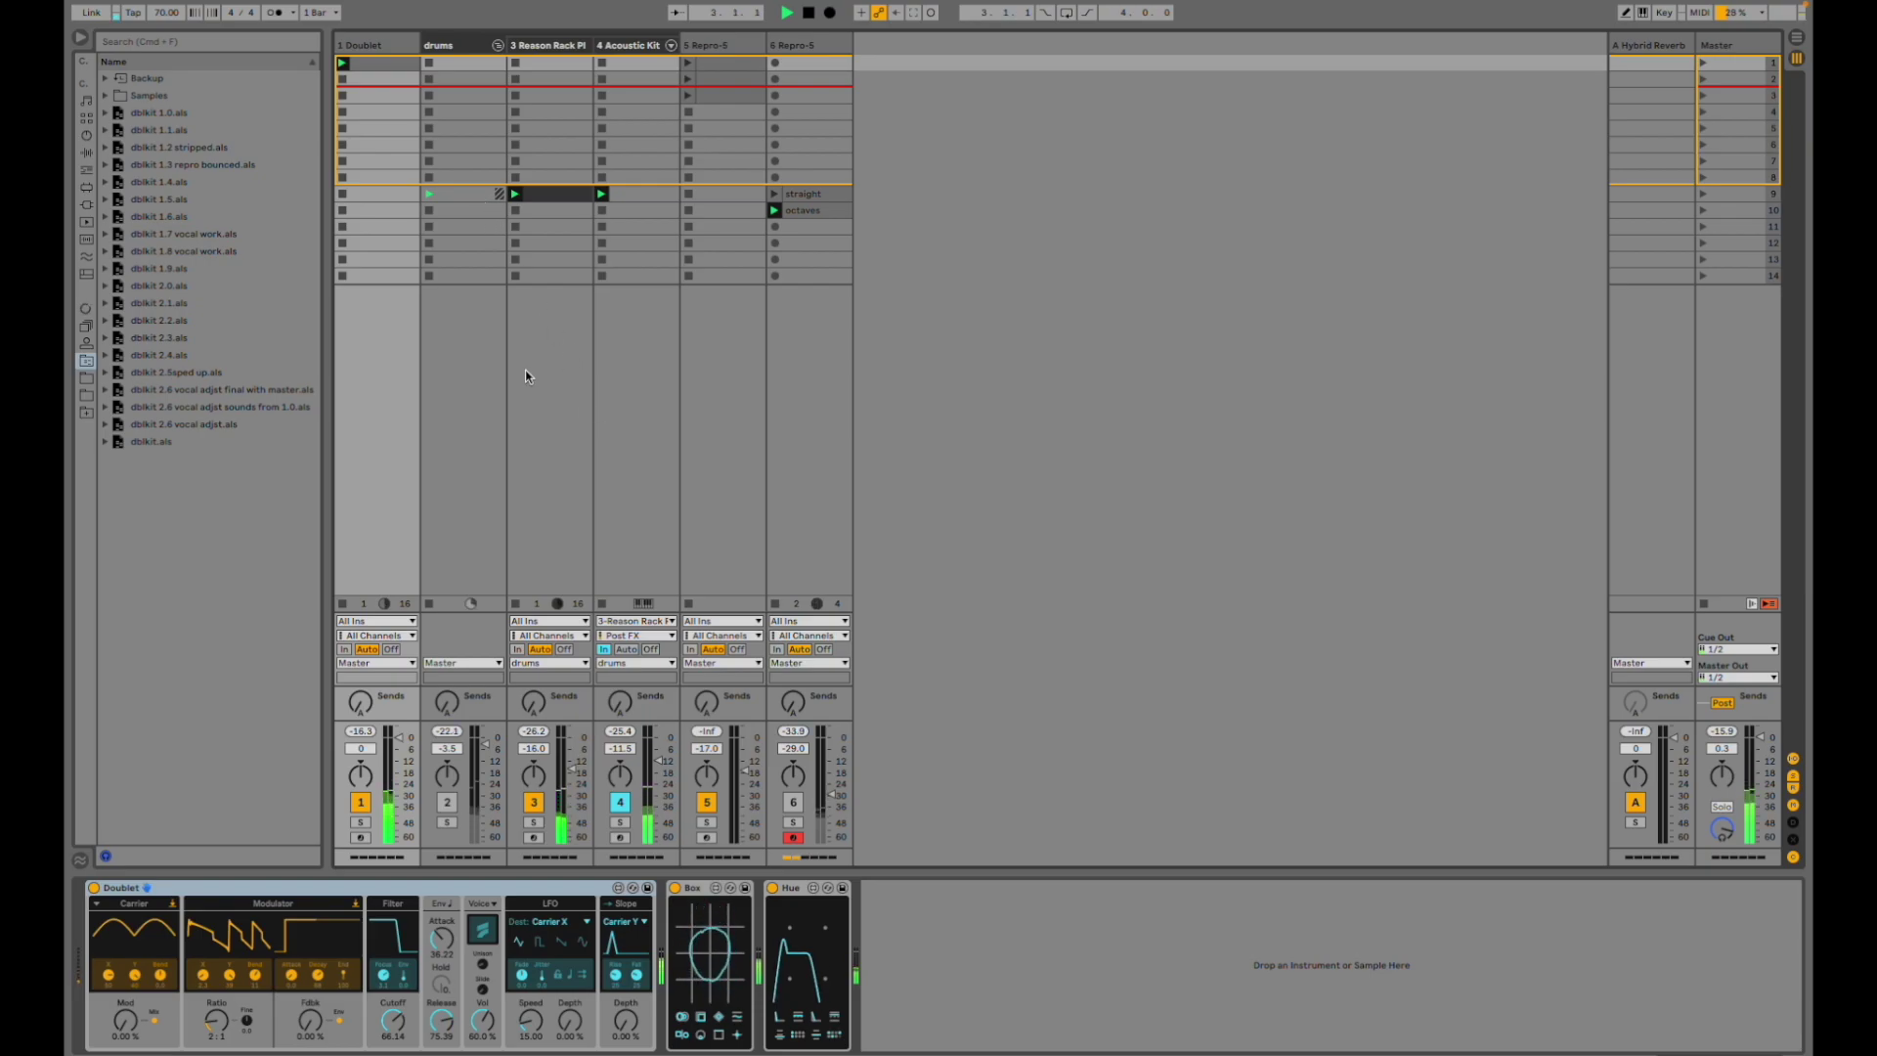
pyautogui.press('Tab')
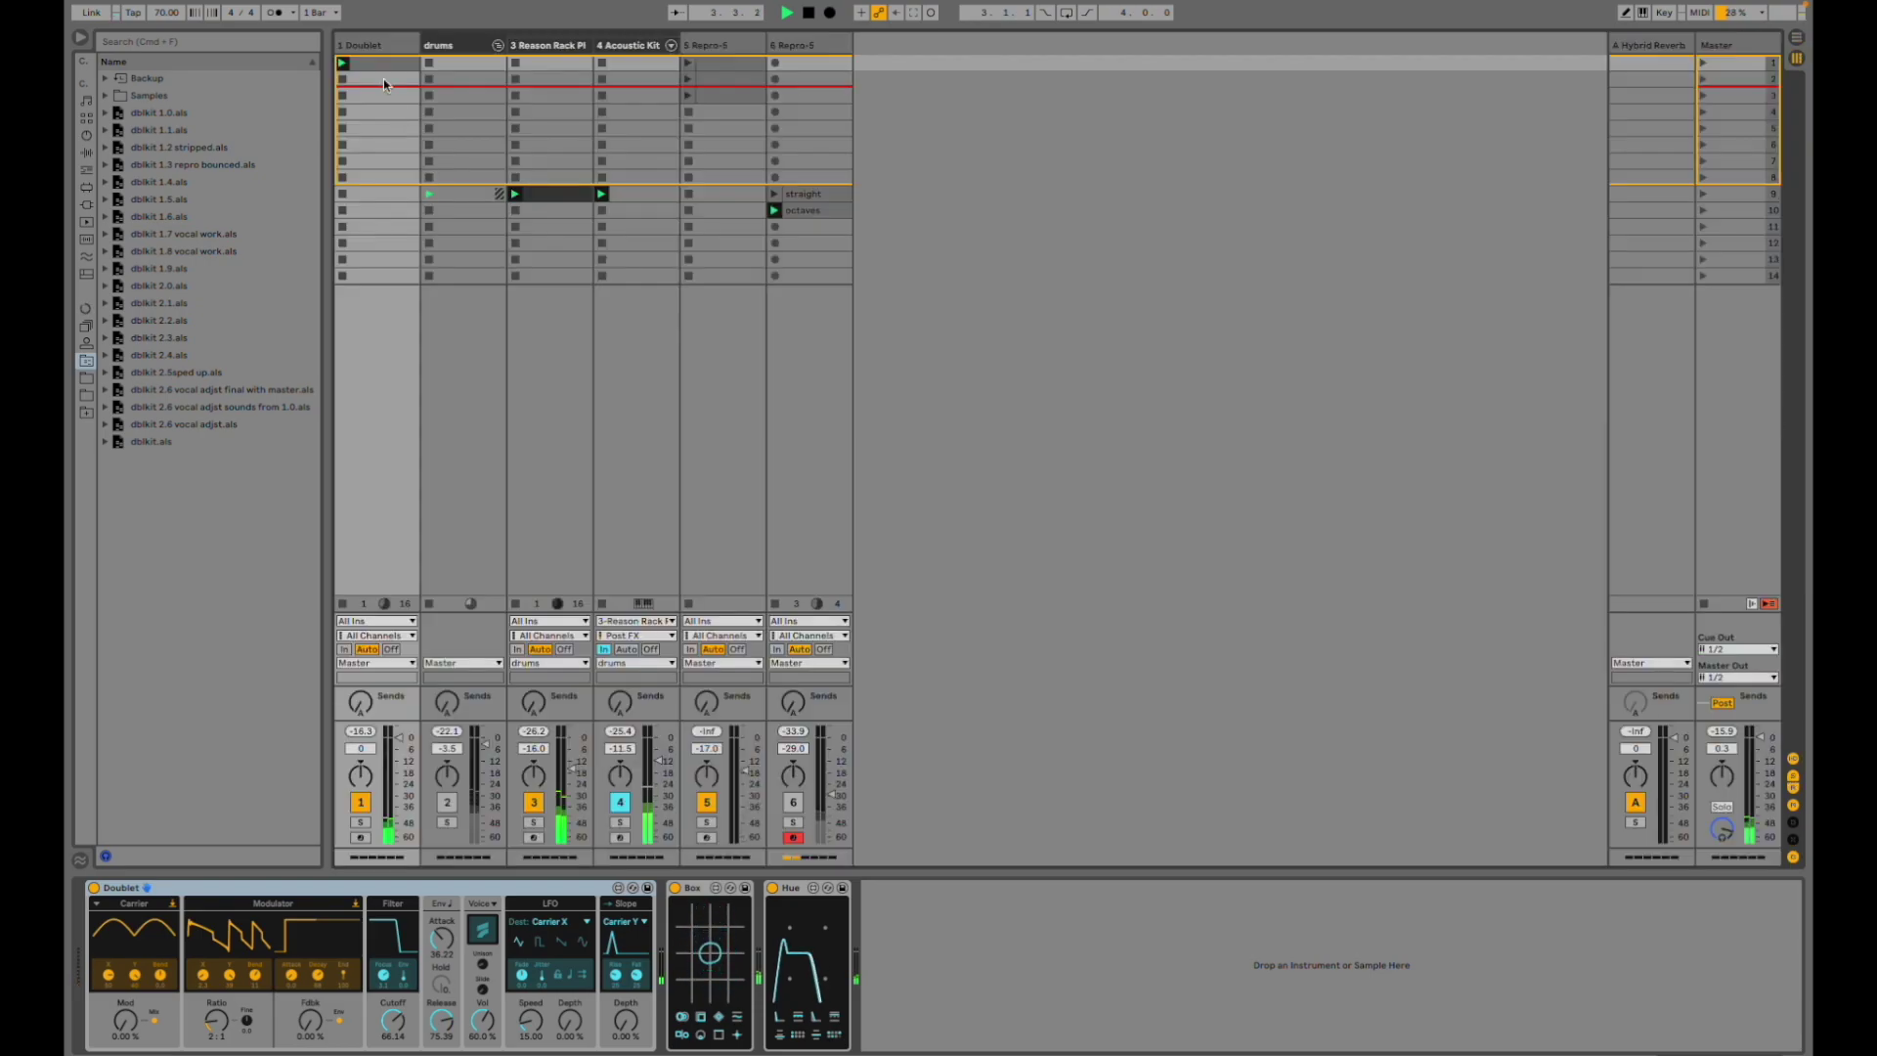
pyautogui.hotkey('shift', 'Tab')
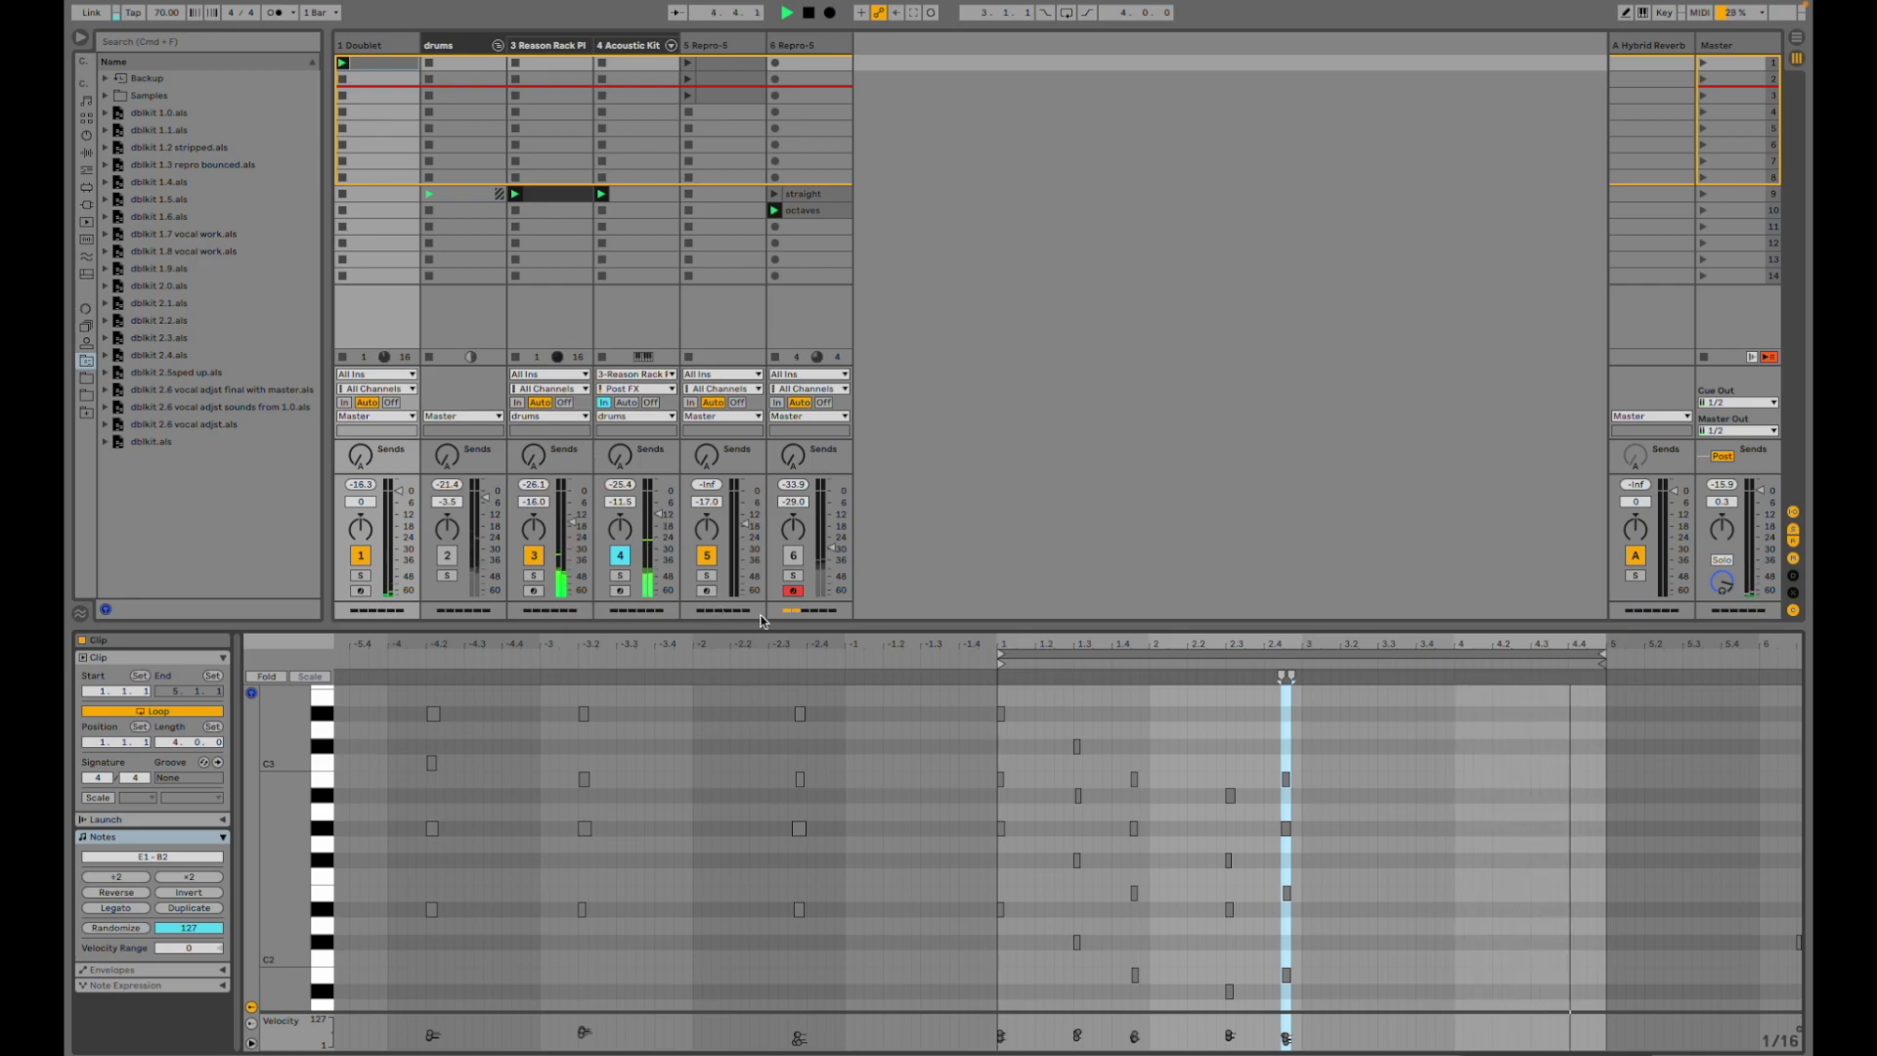
# - Activate the drums and 6 Repro-5 tracks during playback, and check the software playback level in TotalMix FX before returning to the Live set
pyautogui.click(450, 561)
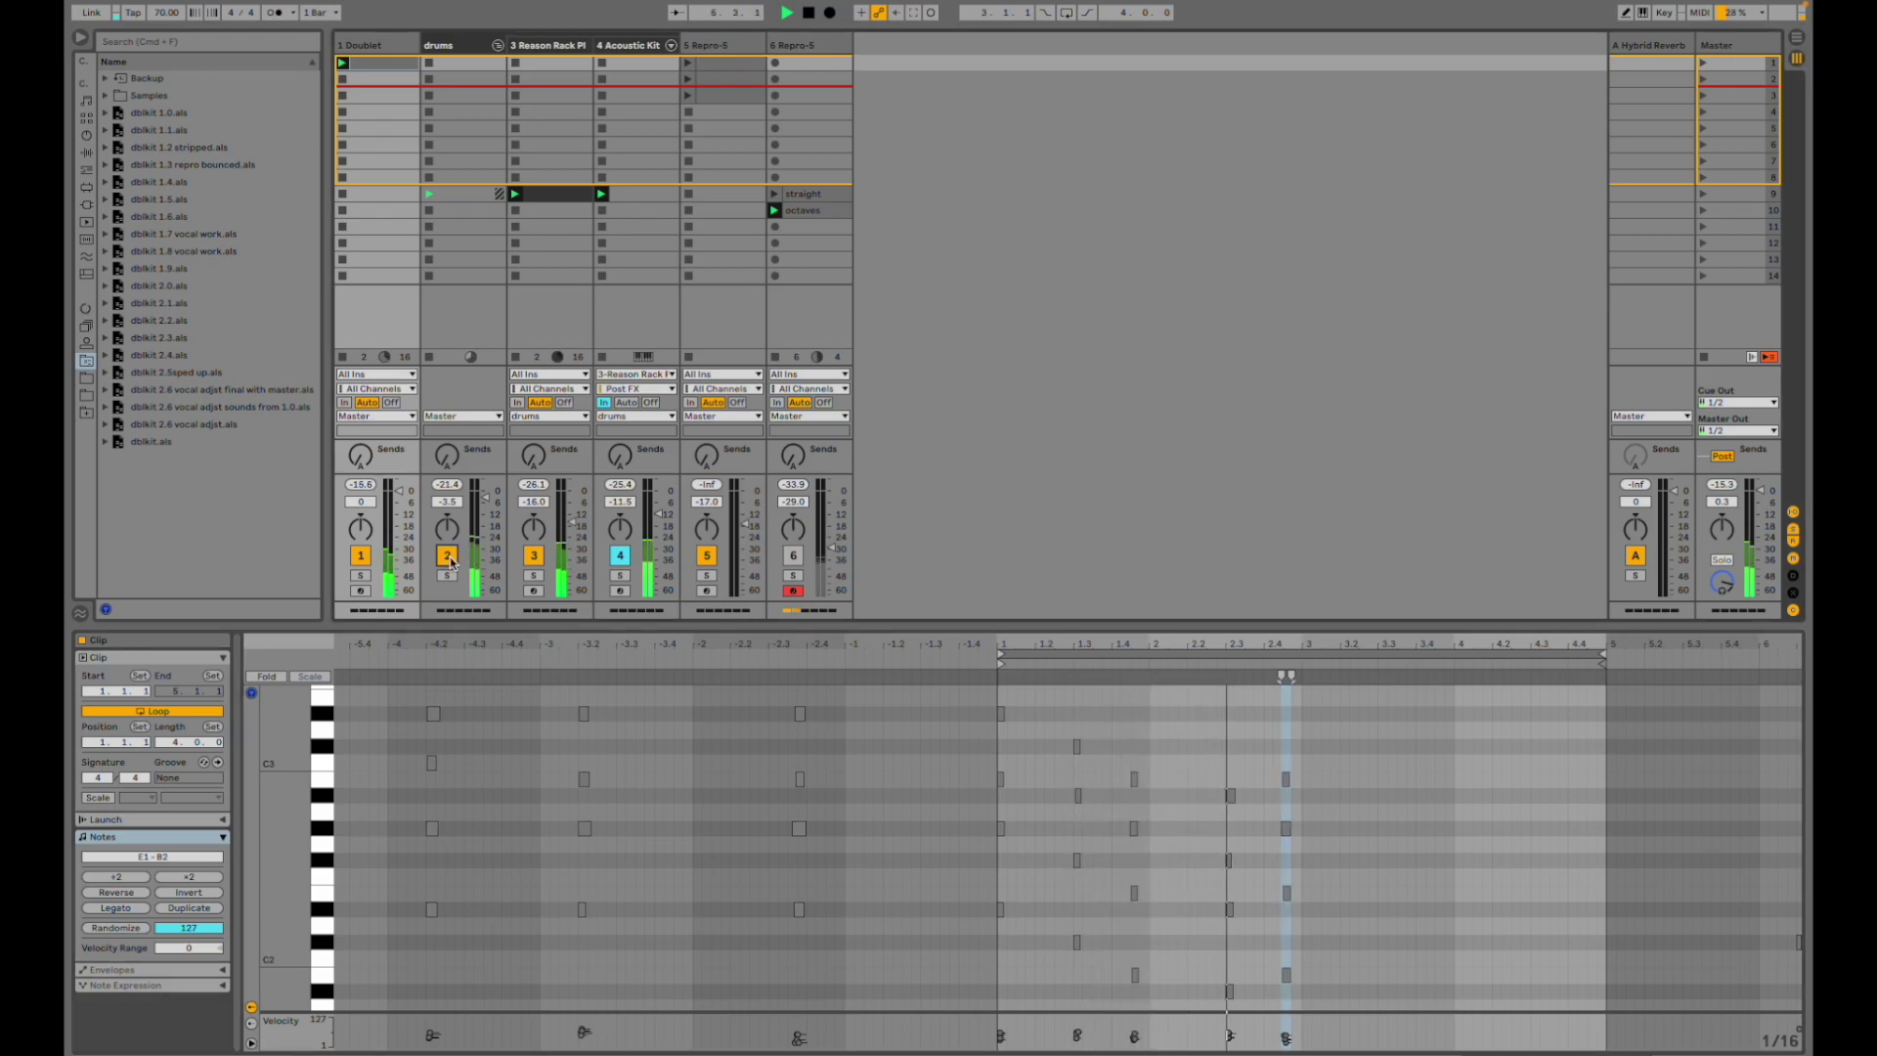
pyautogui.click(788, 555)
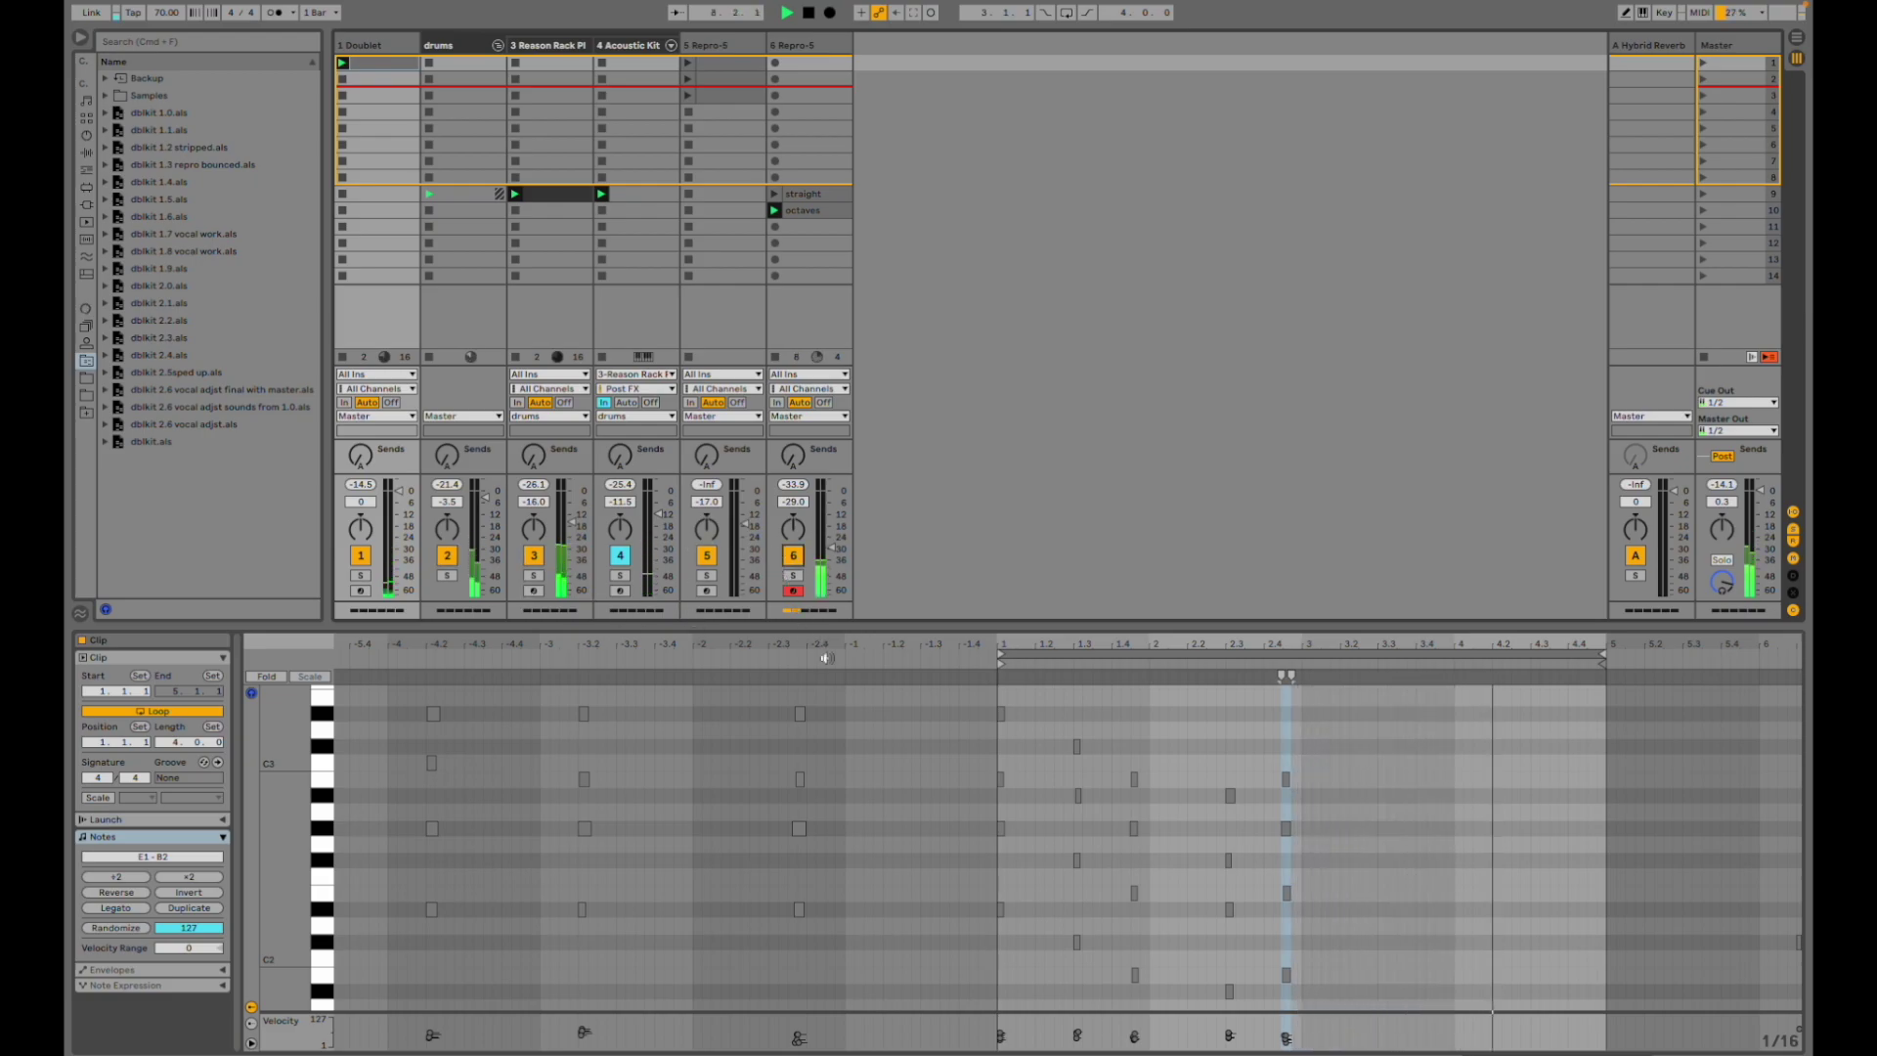
pyautogui.click(1092, 1041)
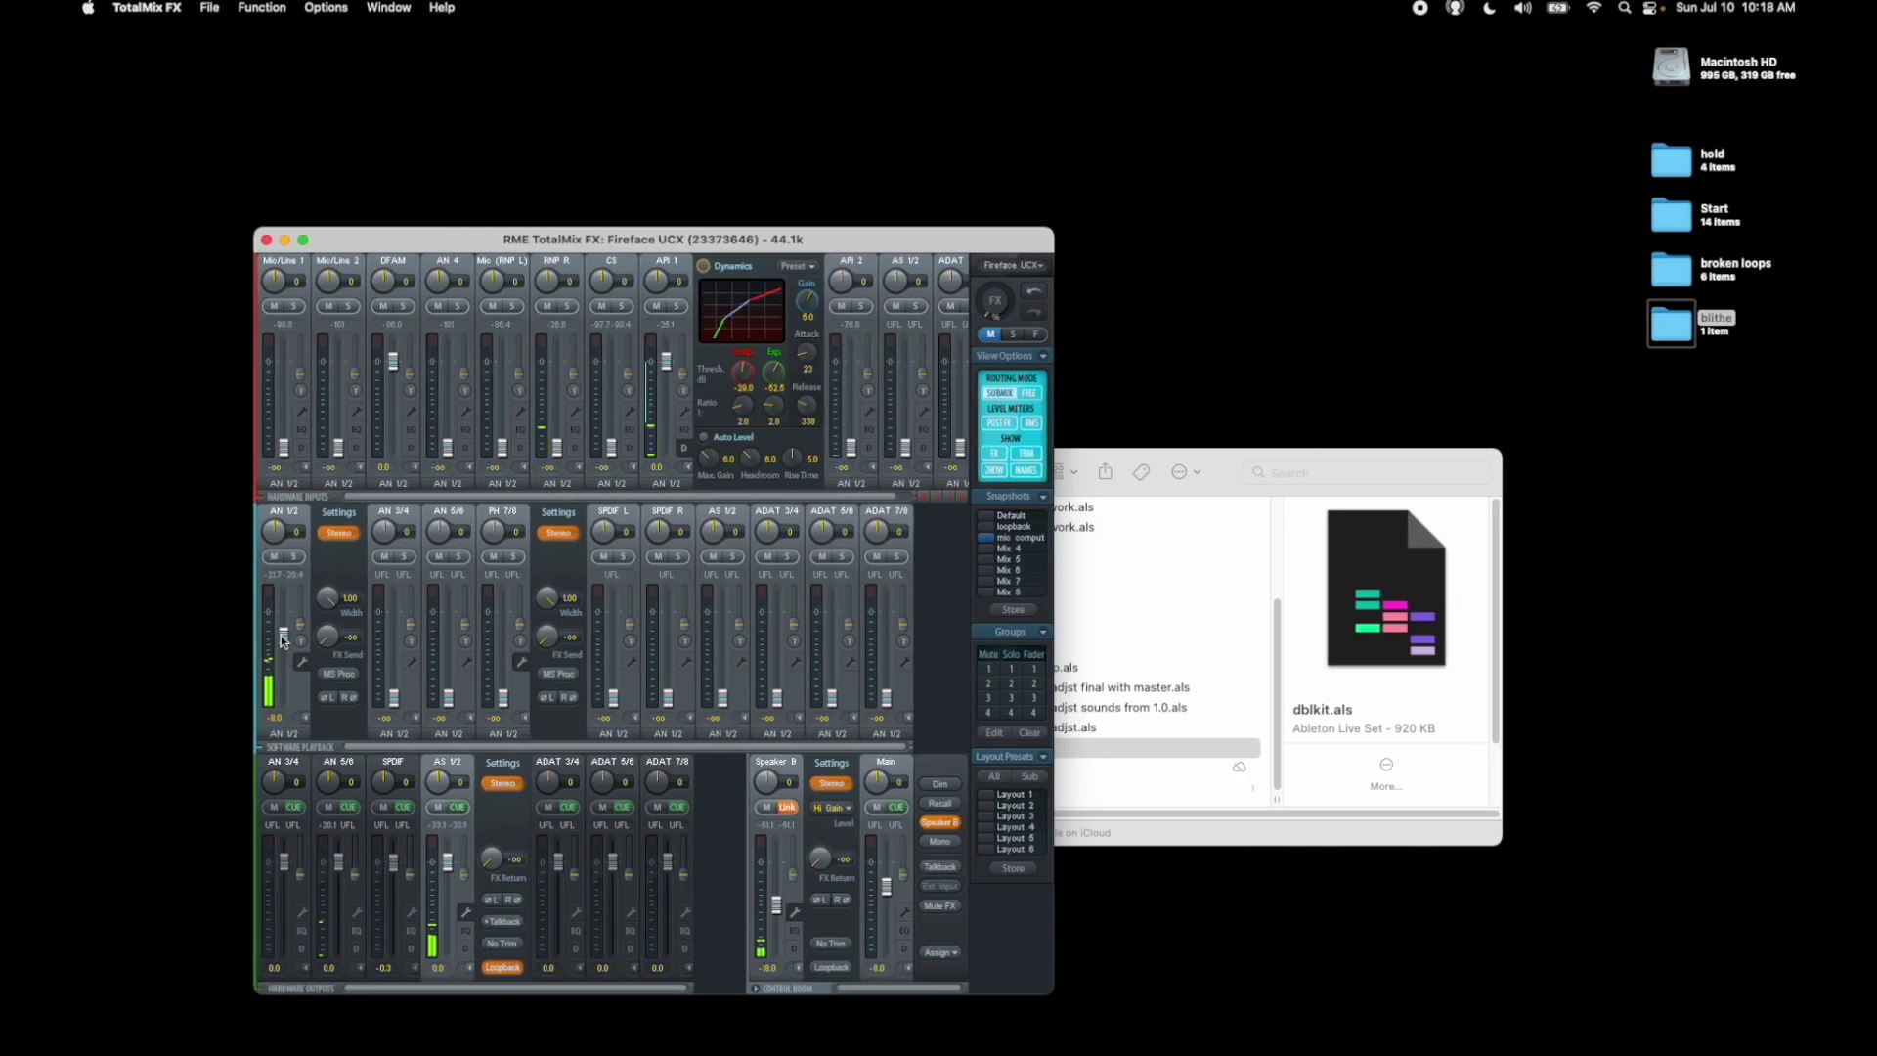
pyautogui.press('super+Tab')
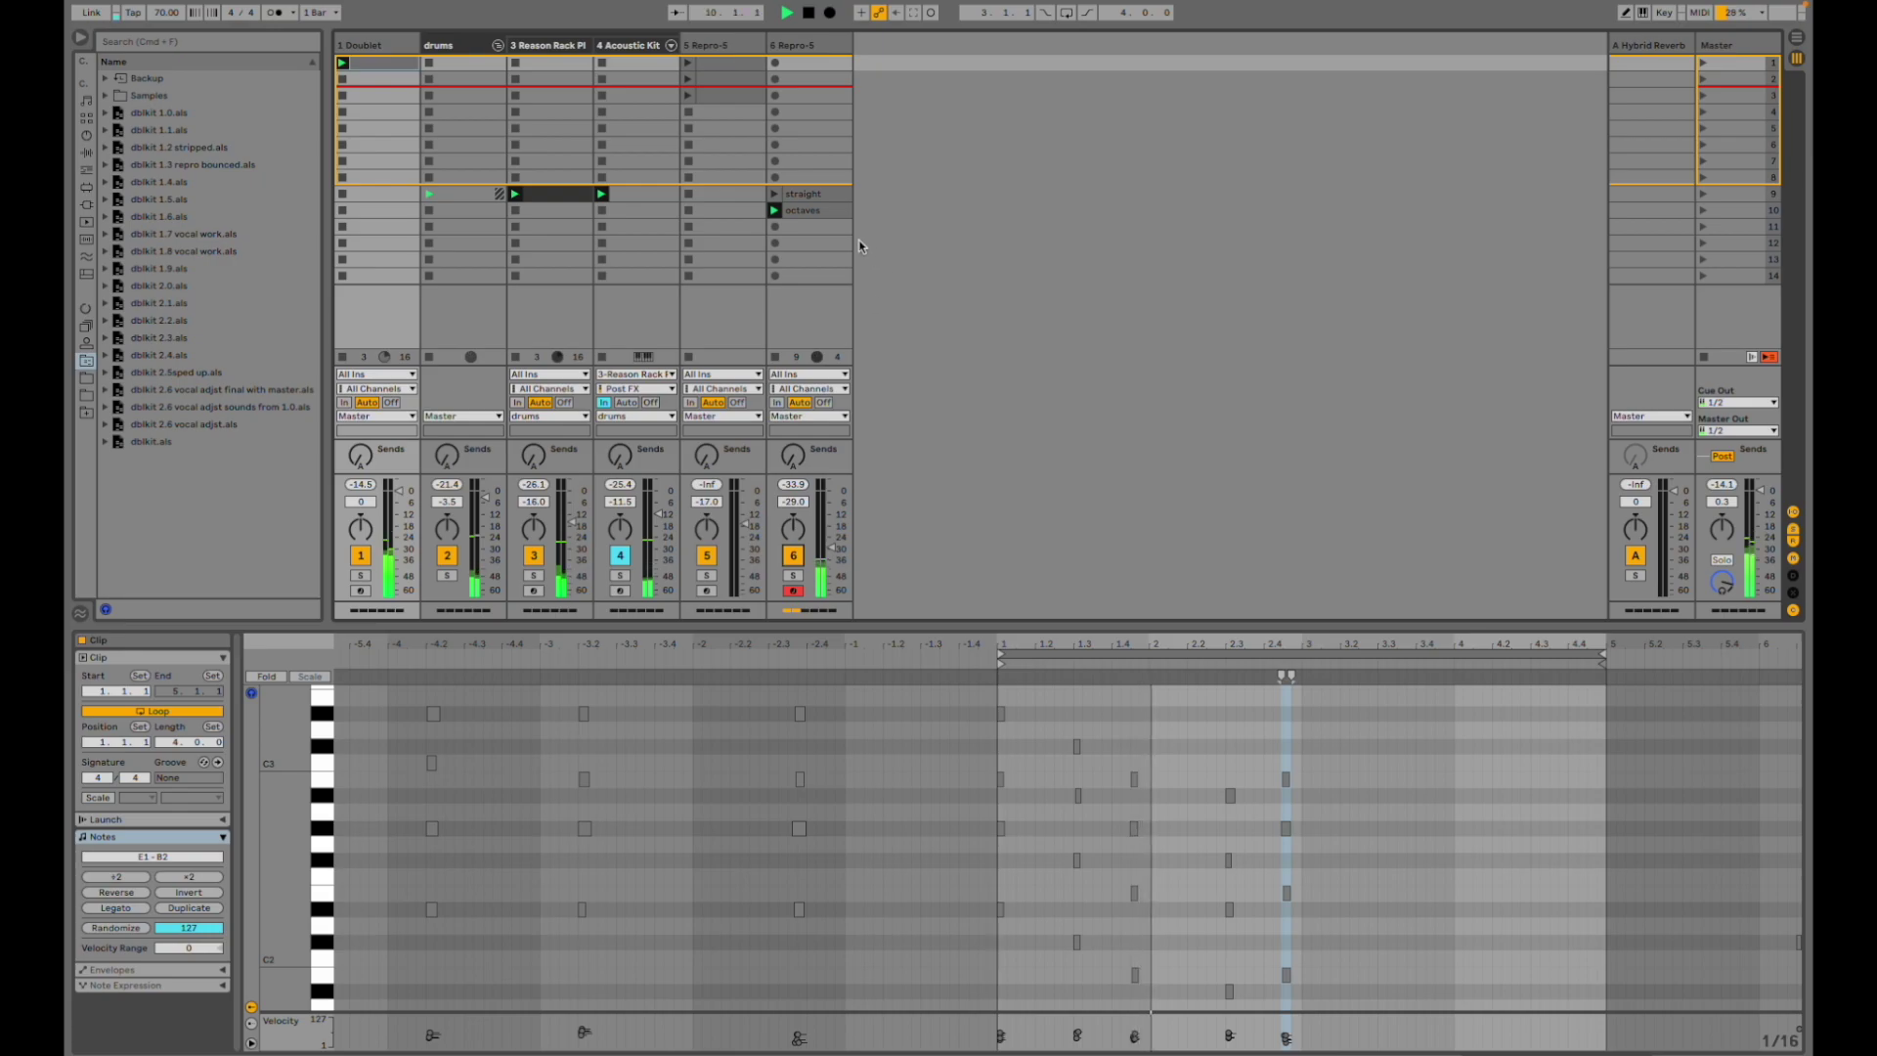
# - Open the octaves clip on the 6 Repro-5 track to show its MIDI notes
pyautogui.click(806, 211)
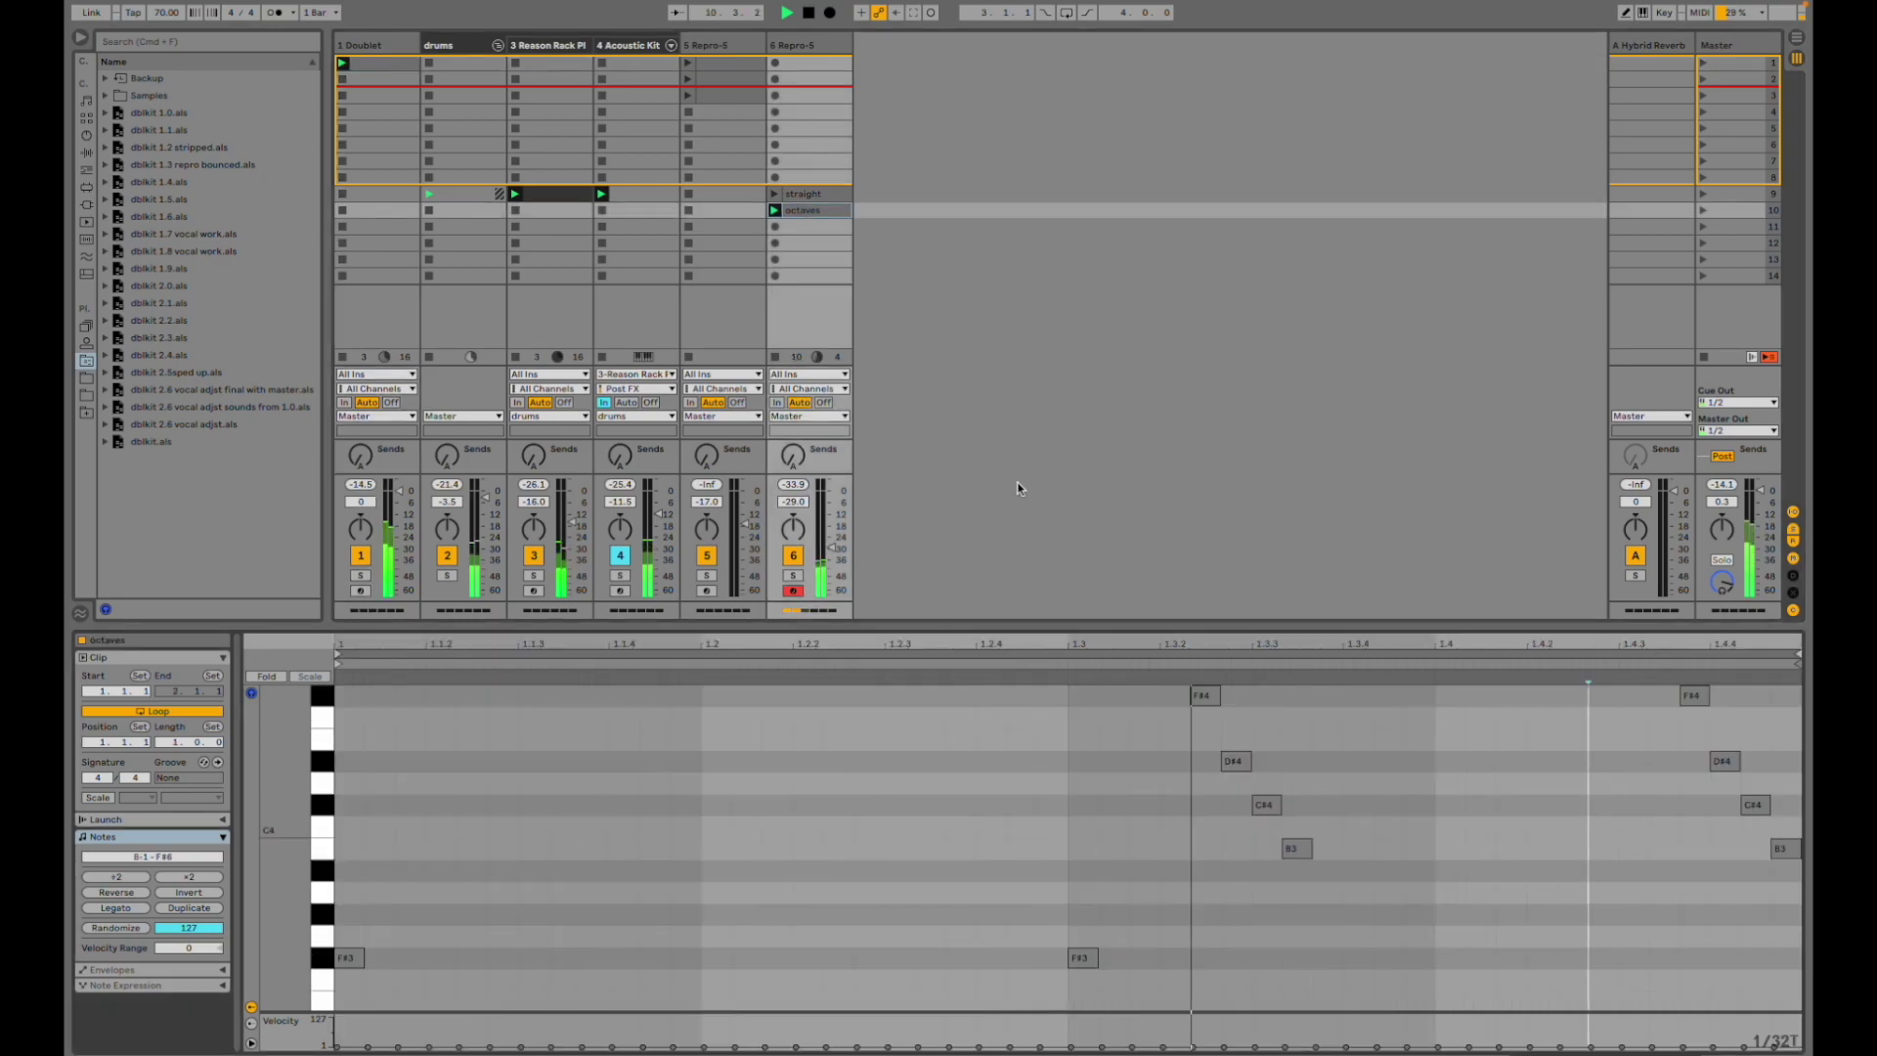
pyautogui.click(815, 324)
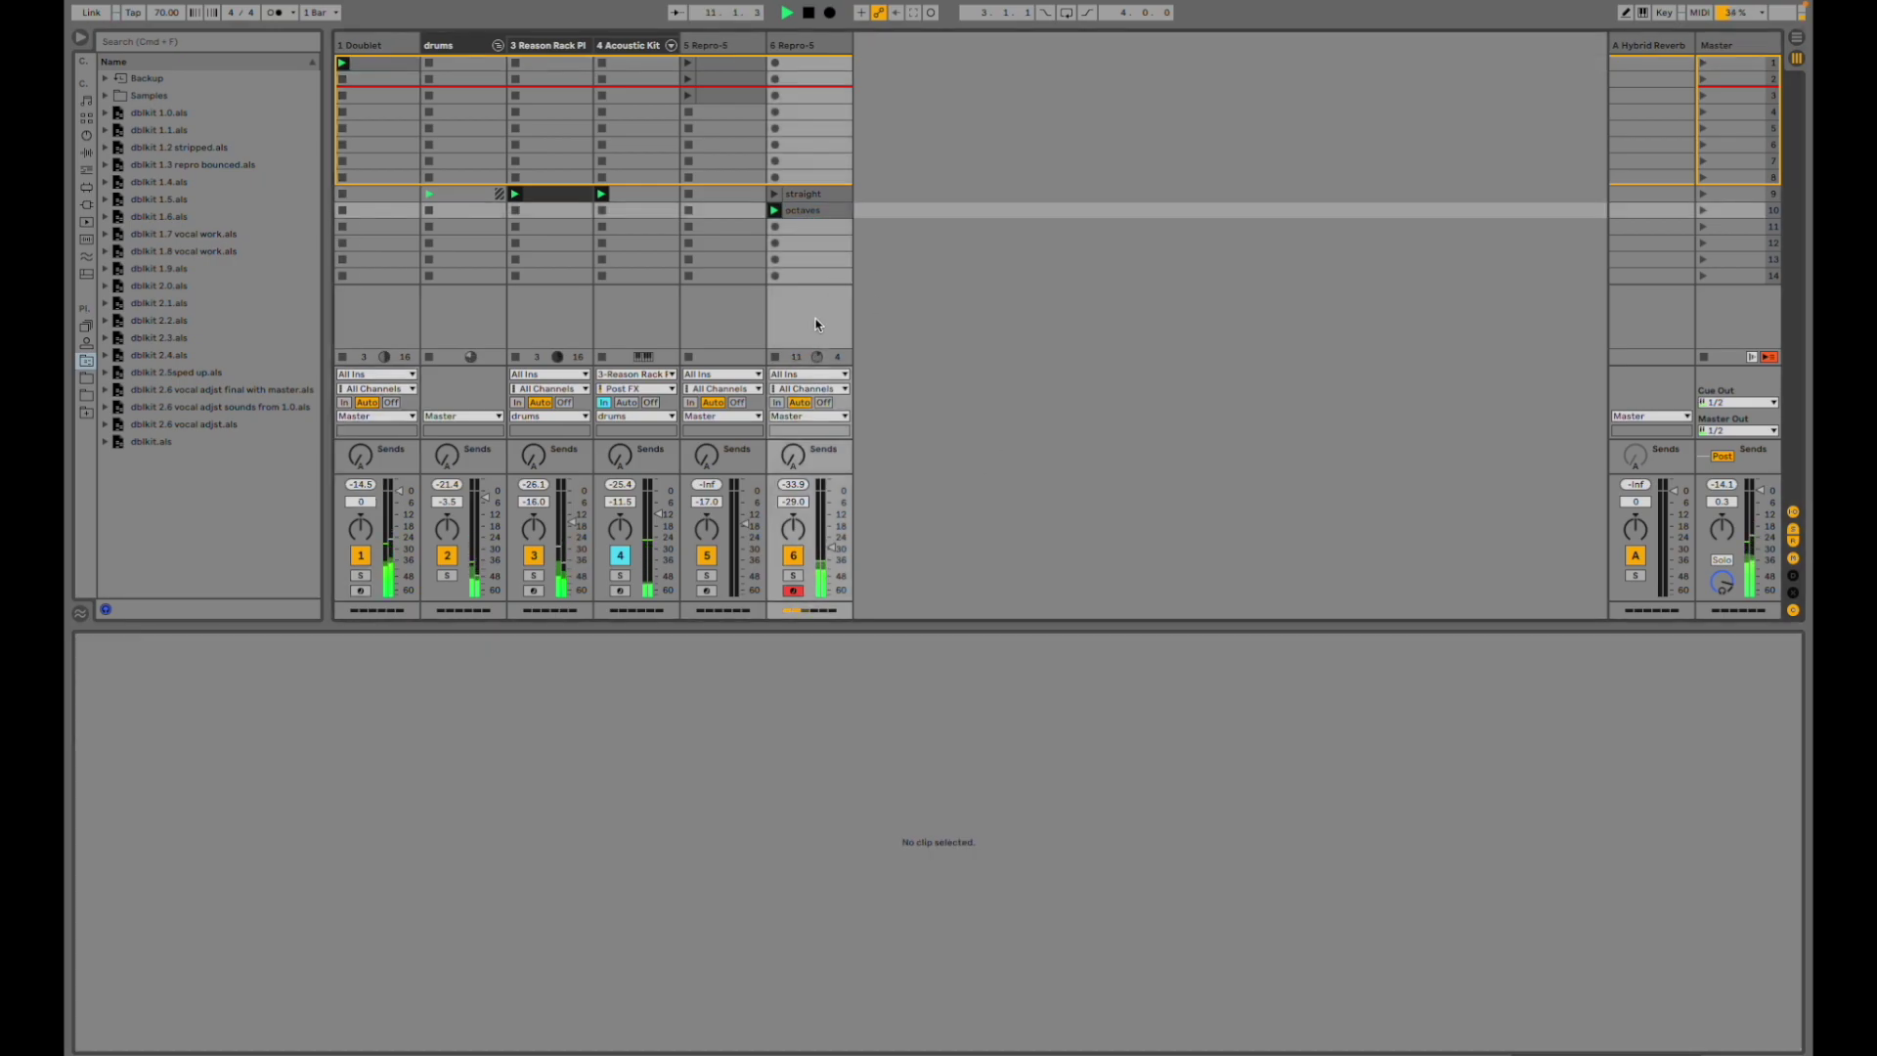
pyautogui.click(816, 214)
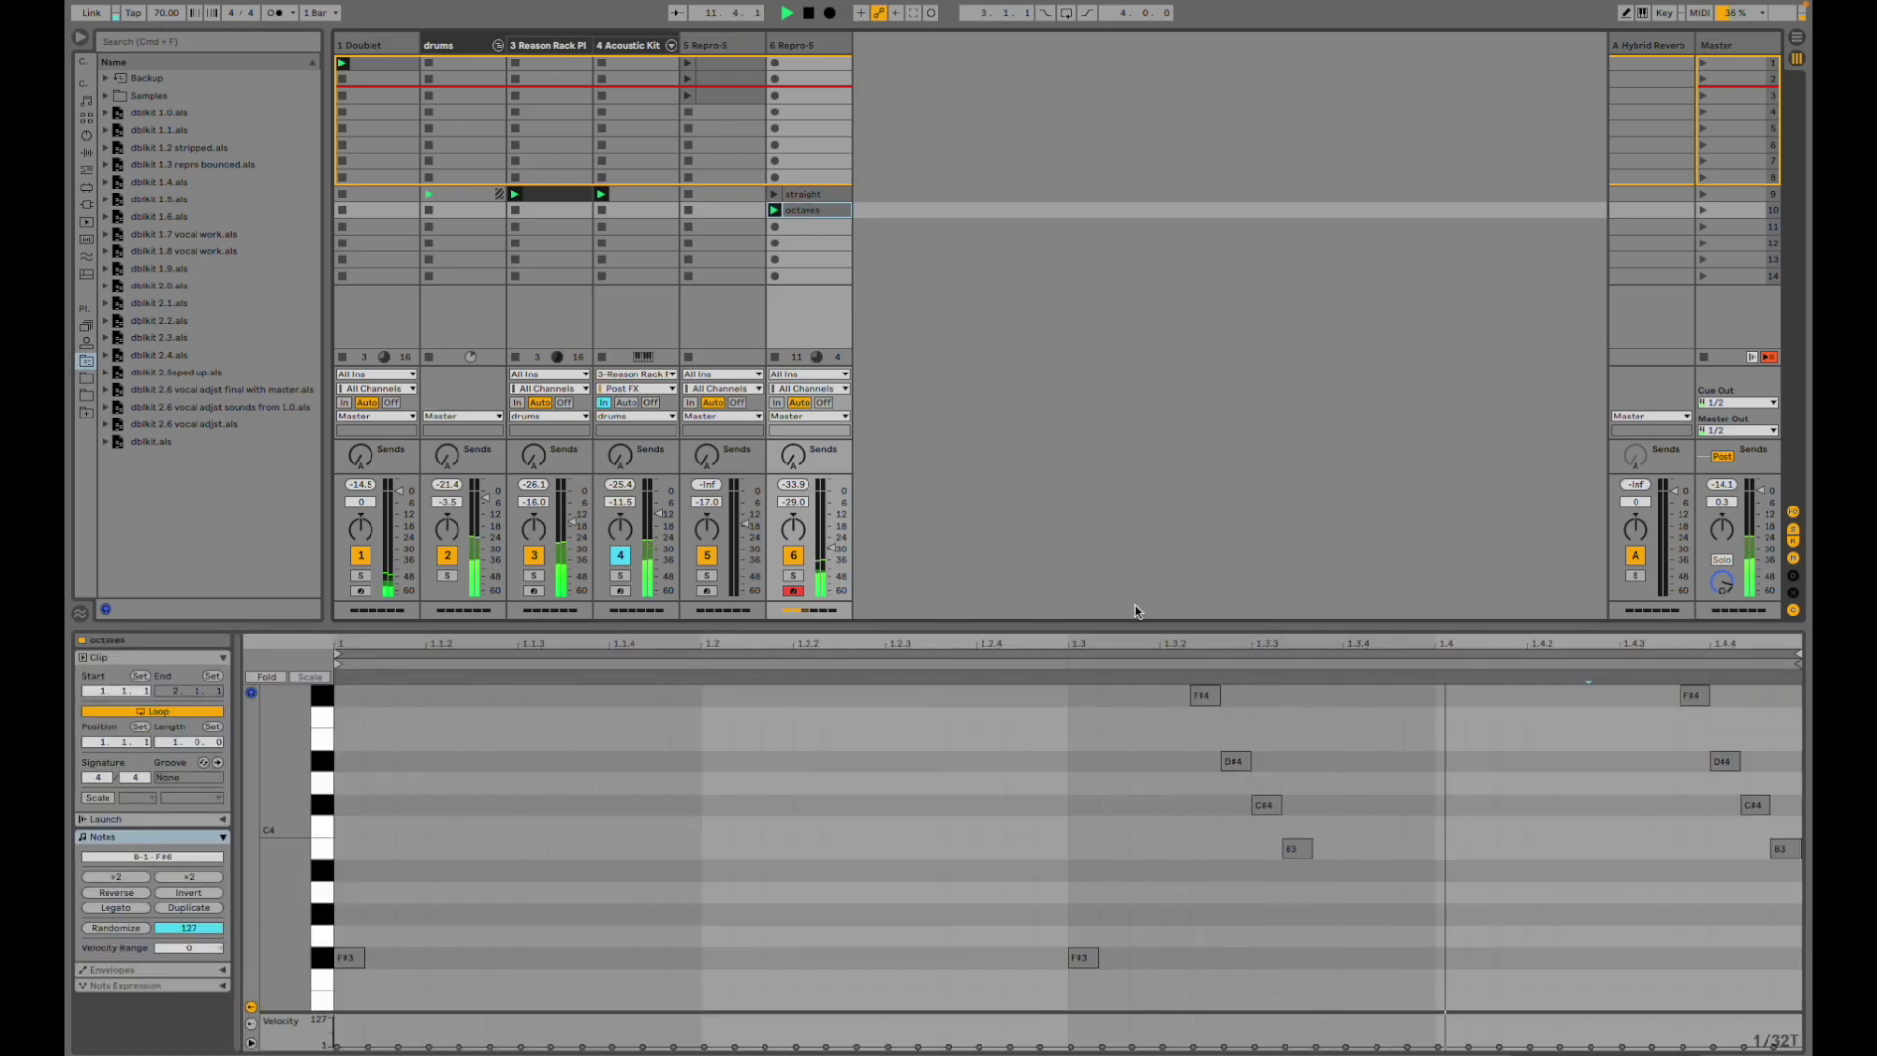
pyautogui.hotkey('shift', 'Tab')
pyautogui.hotkey('shift', 'Tab')
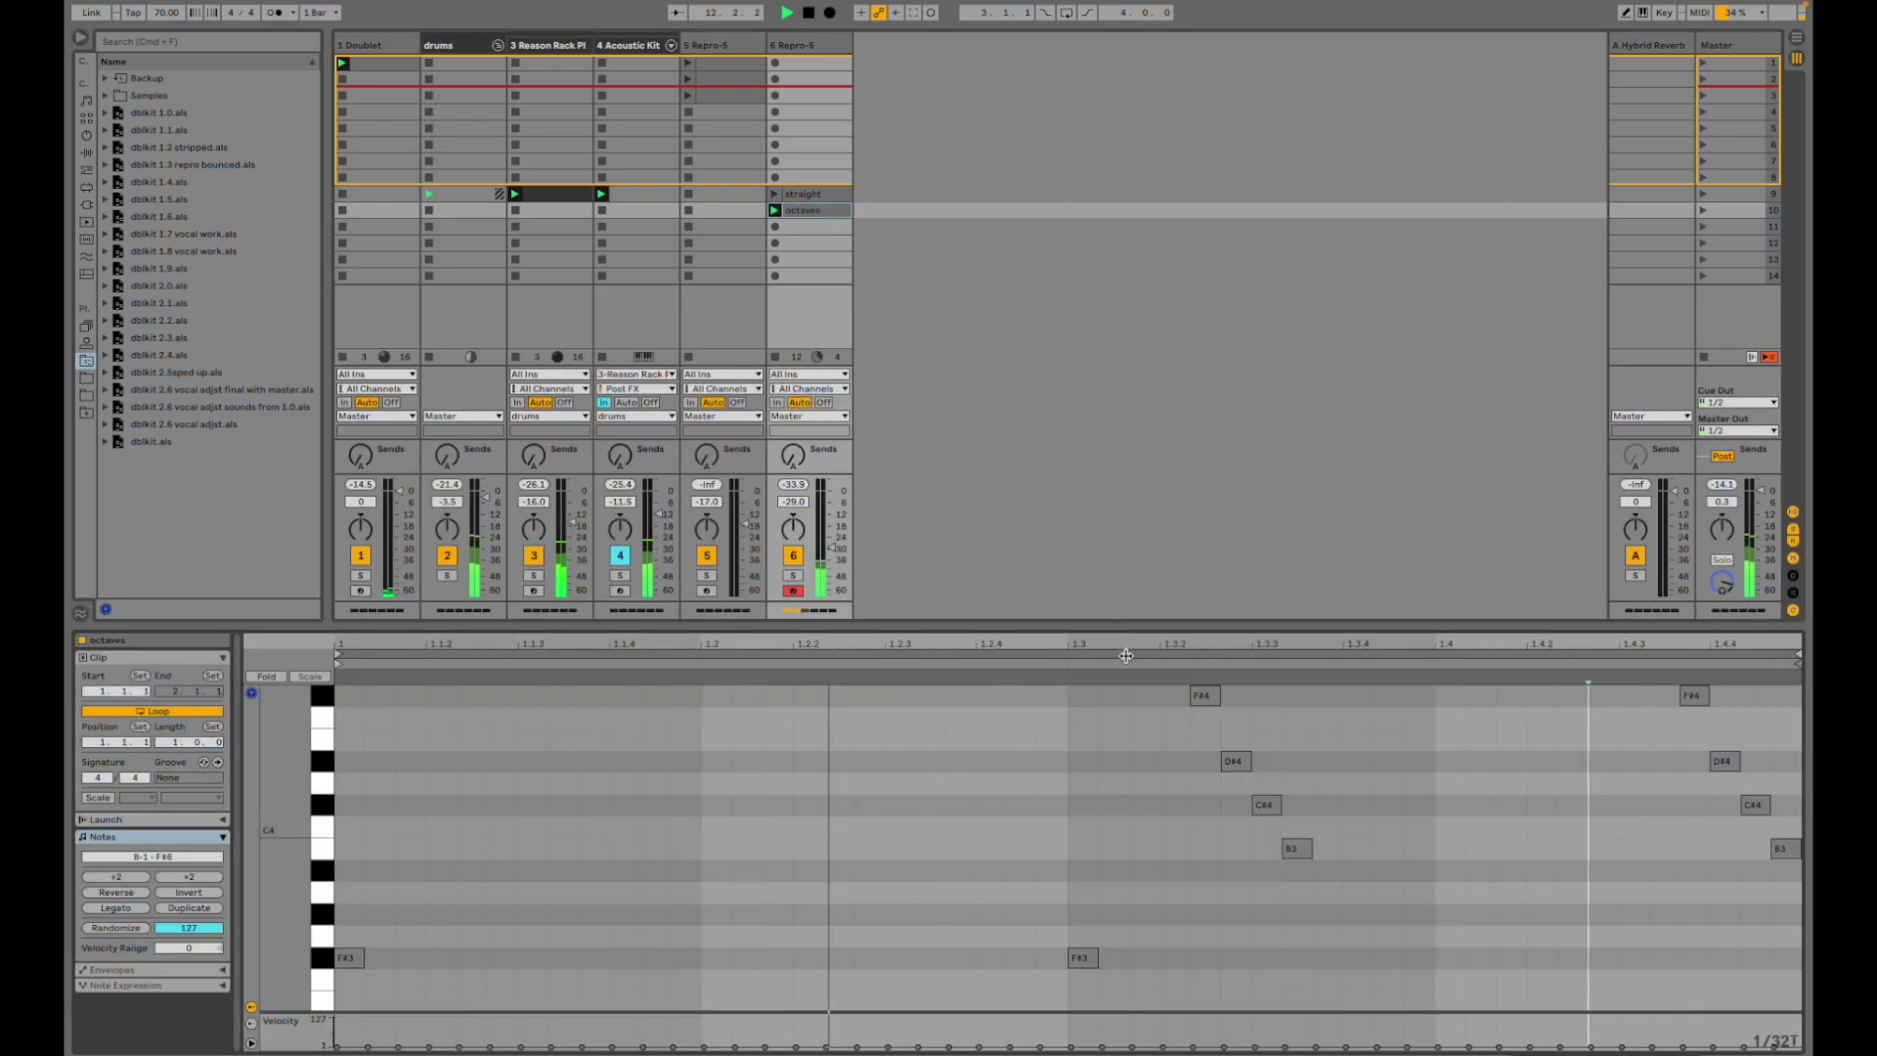
# - Enlarge the note editor to examine the octaves clip's descending notes from high to low, and restore the smaller editor height
pyautogui.moveTo(1126, 630); pyautogui.dragTo(1130, 126)
pyautogui.scroll(5, 1181, 481)
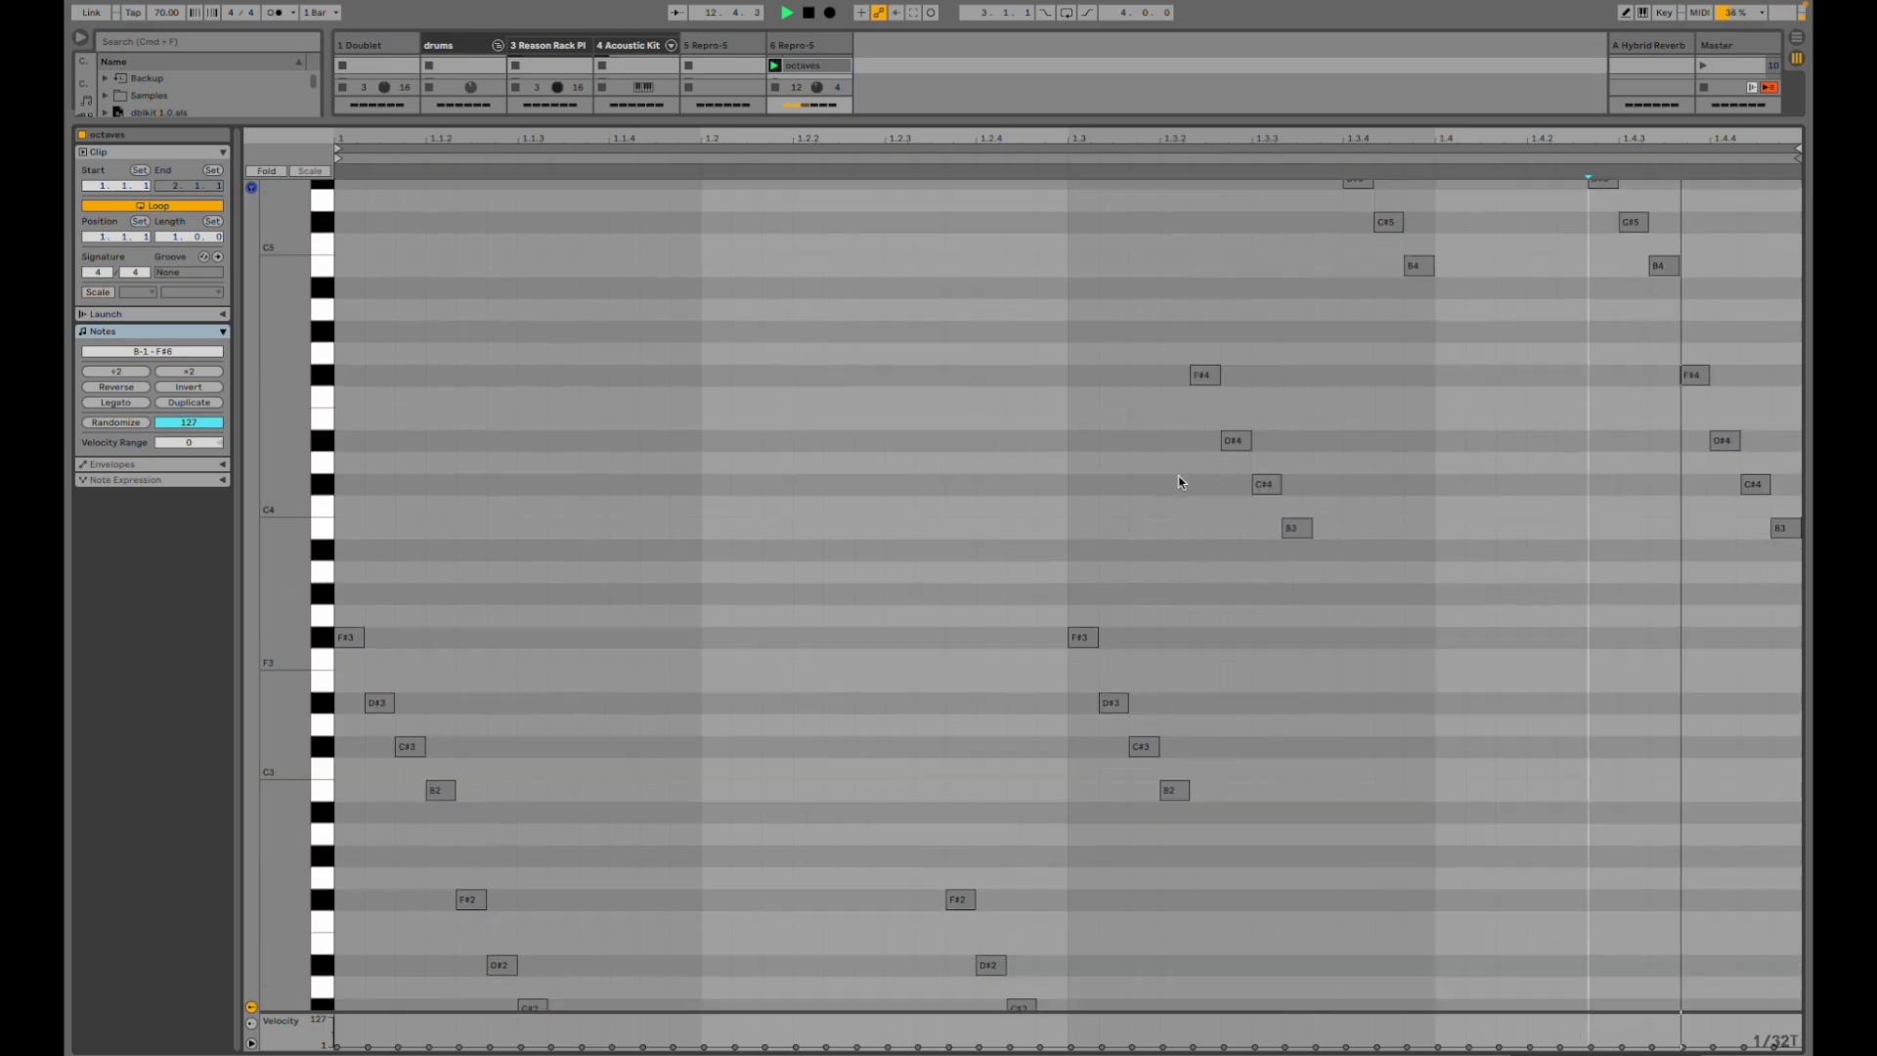
pyautogui.scroll(-4, 1179, 480)
pyautogui.scroll(-3, 1180, 481)
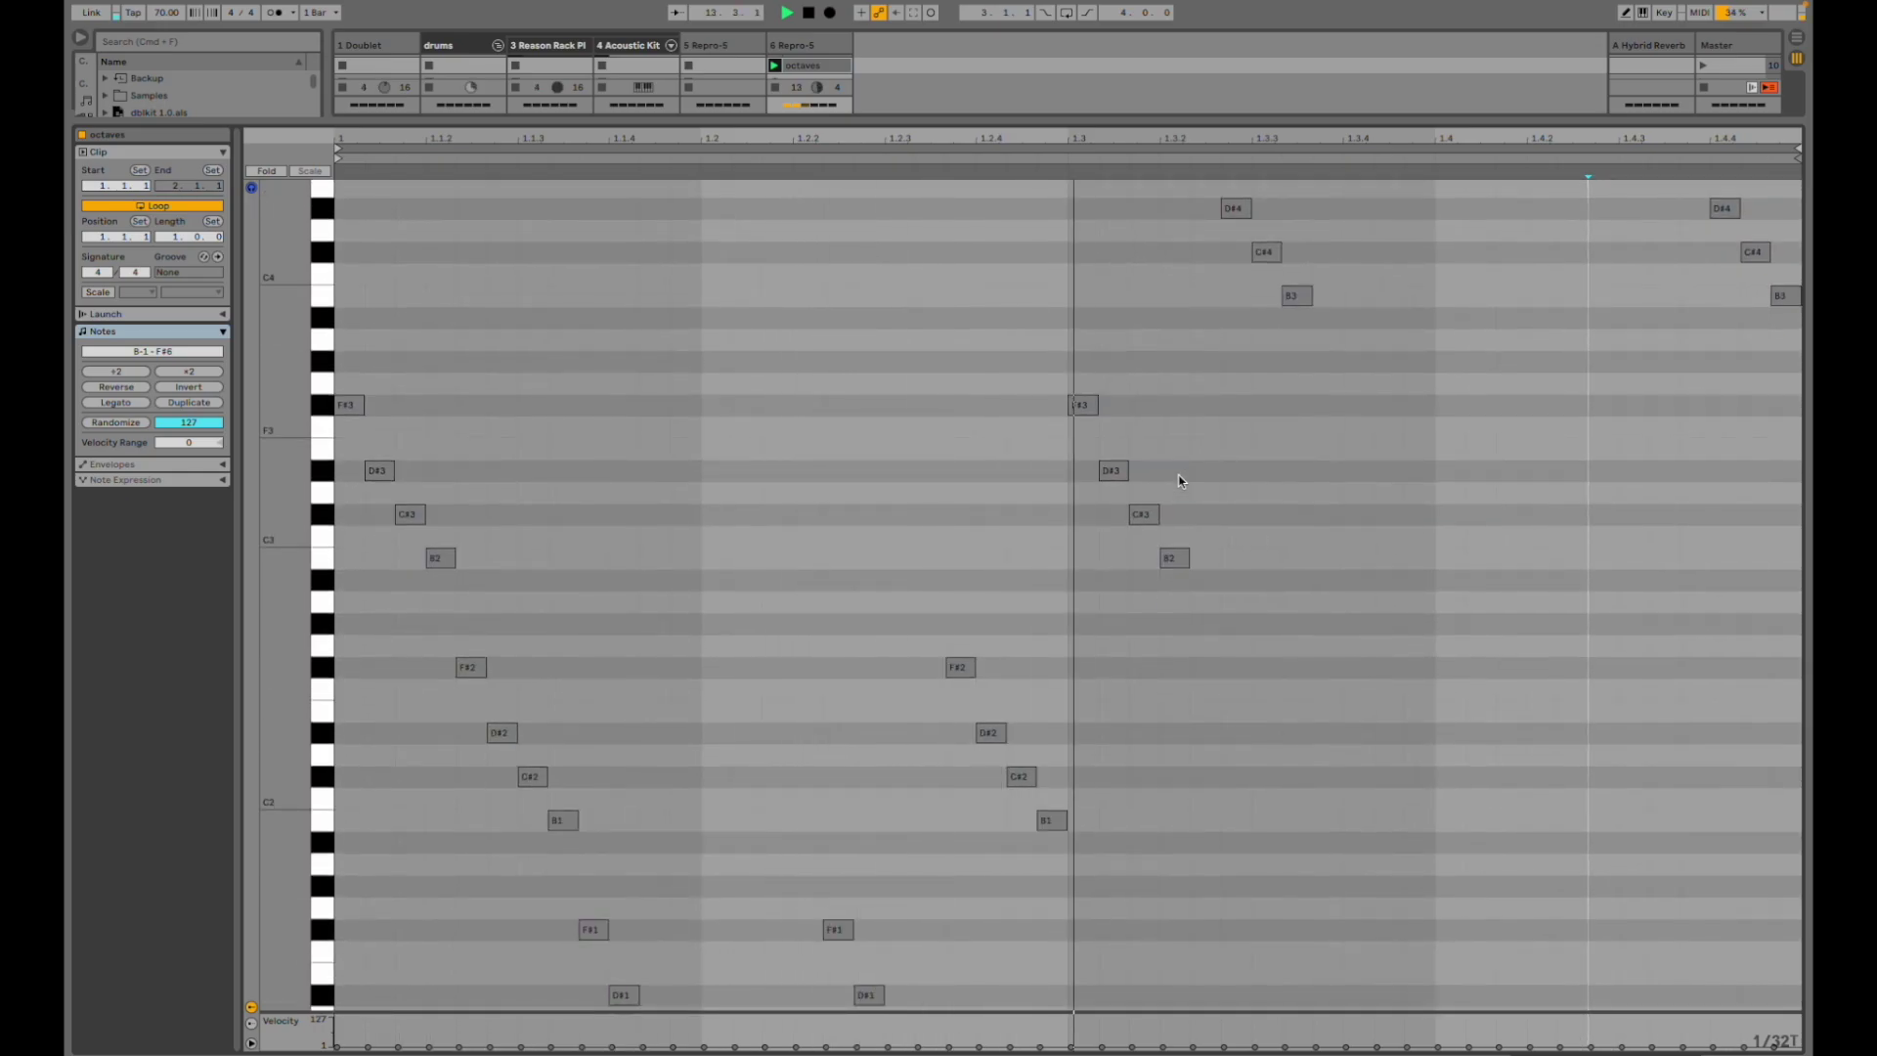
pyautogui.scroll(6, 1180, 481)
pyautogui.moveTo(1097, 126); pyautogui.dragTo(1182, 620)
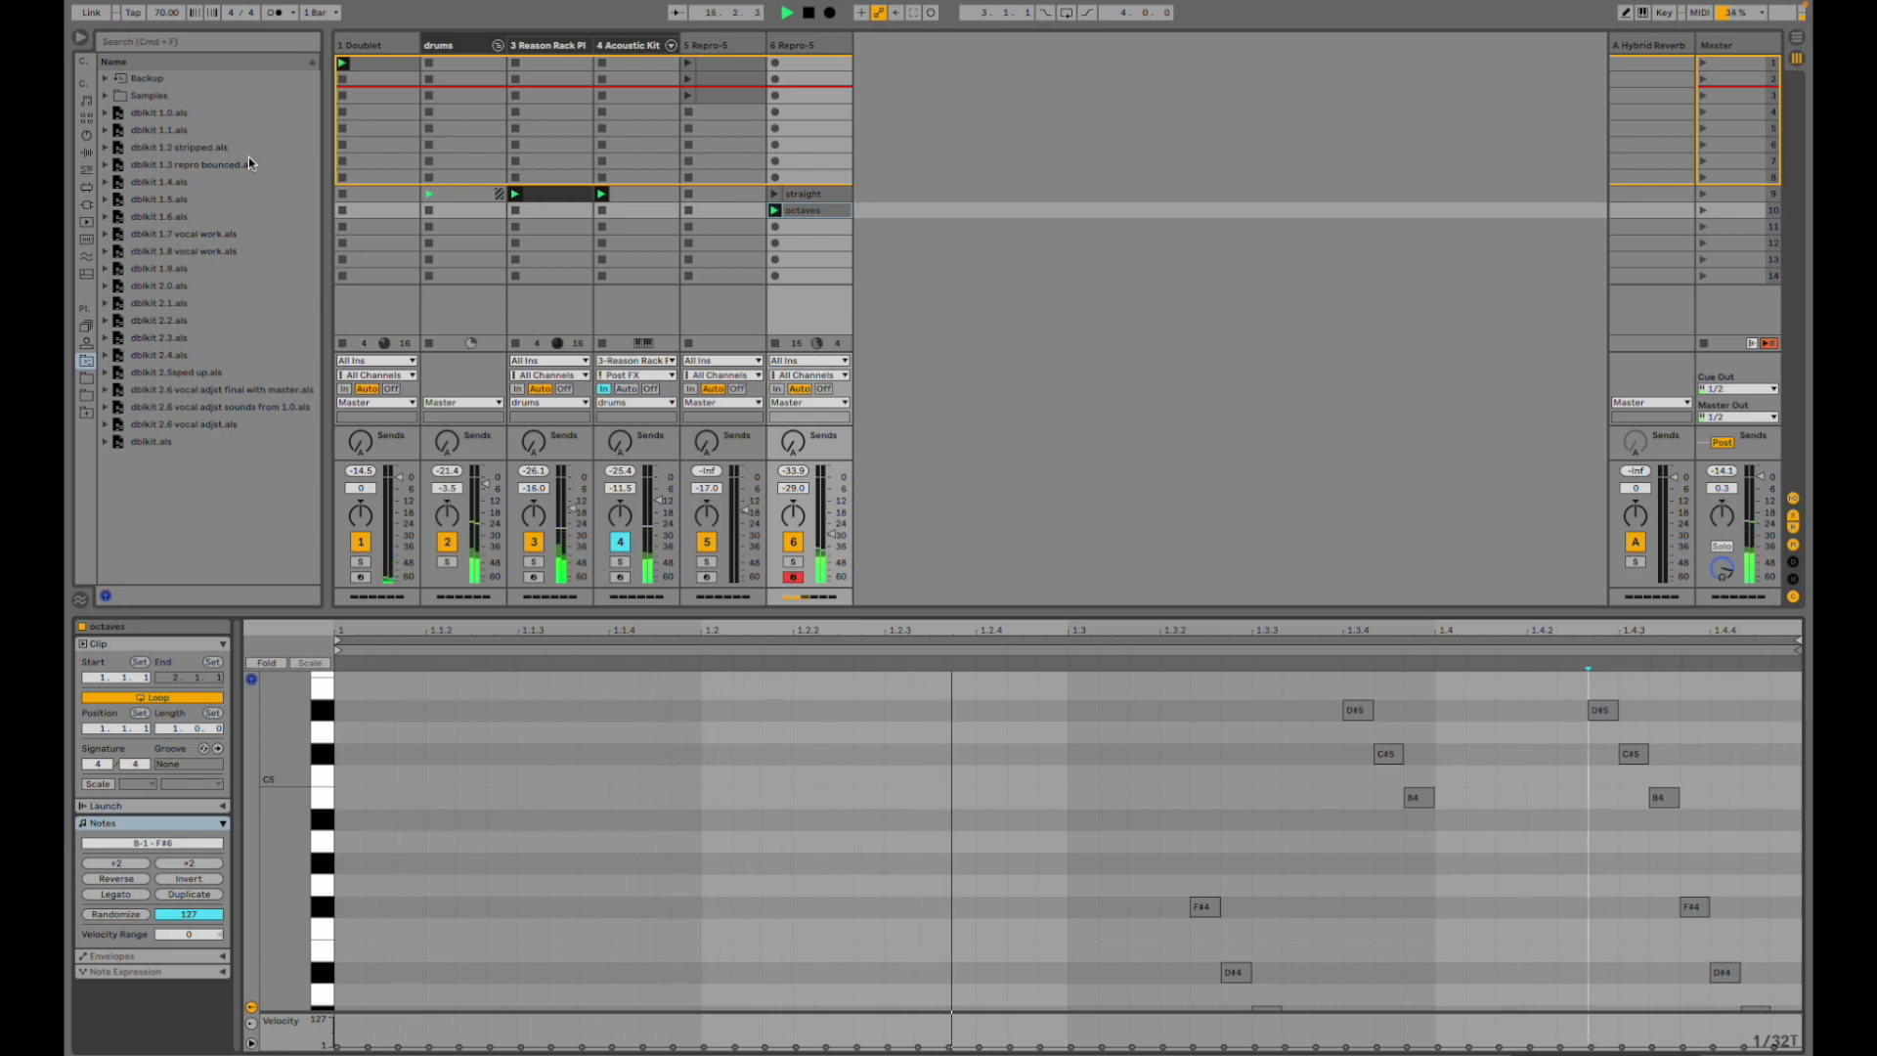
# - Open the set dblkit 1.1.als and play it while viewing the 1 Doublet track's devices
pyautogui.doubleClick(195, 130)
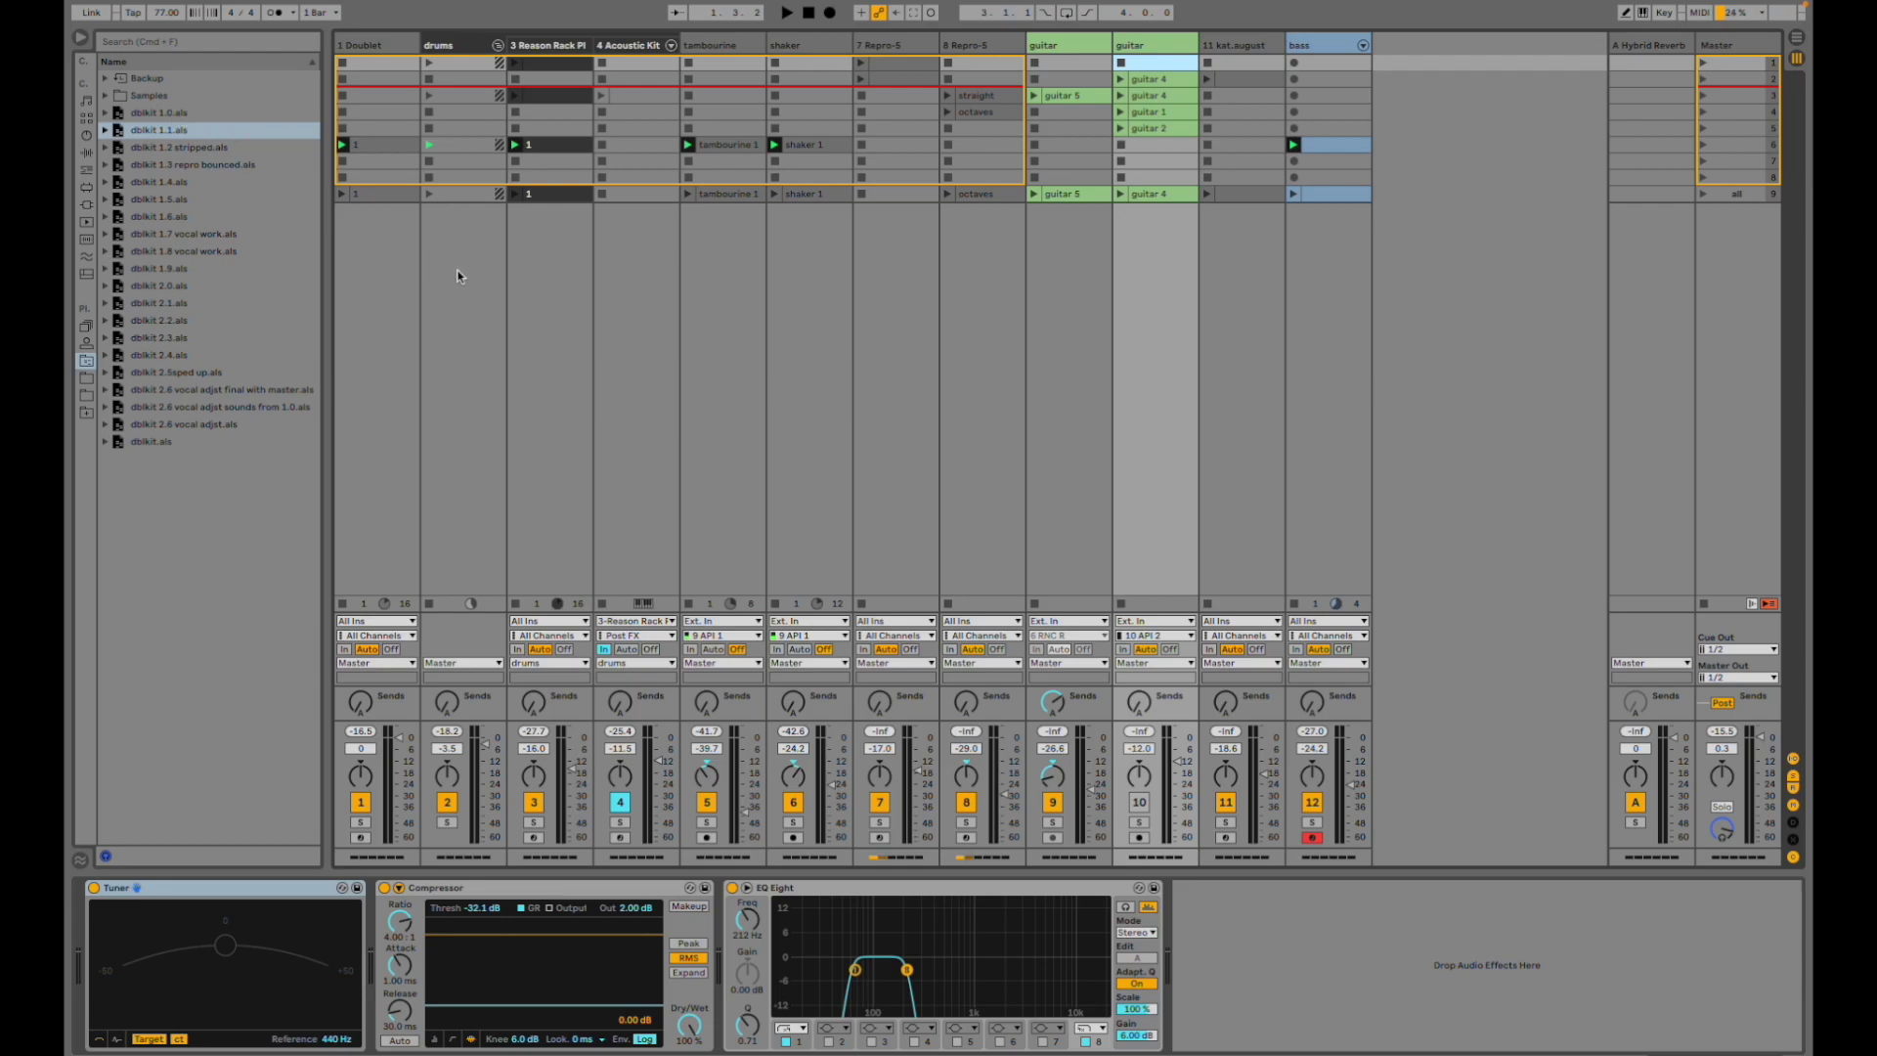
pyautogui.press('space')
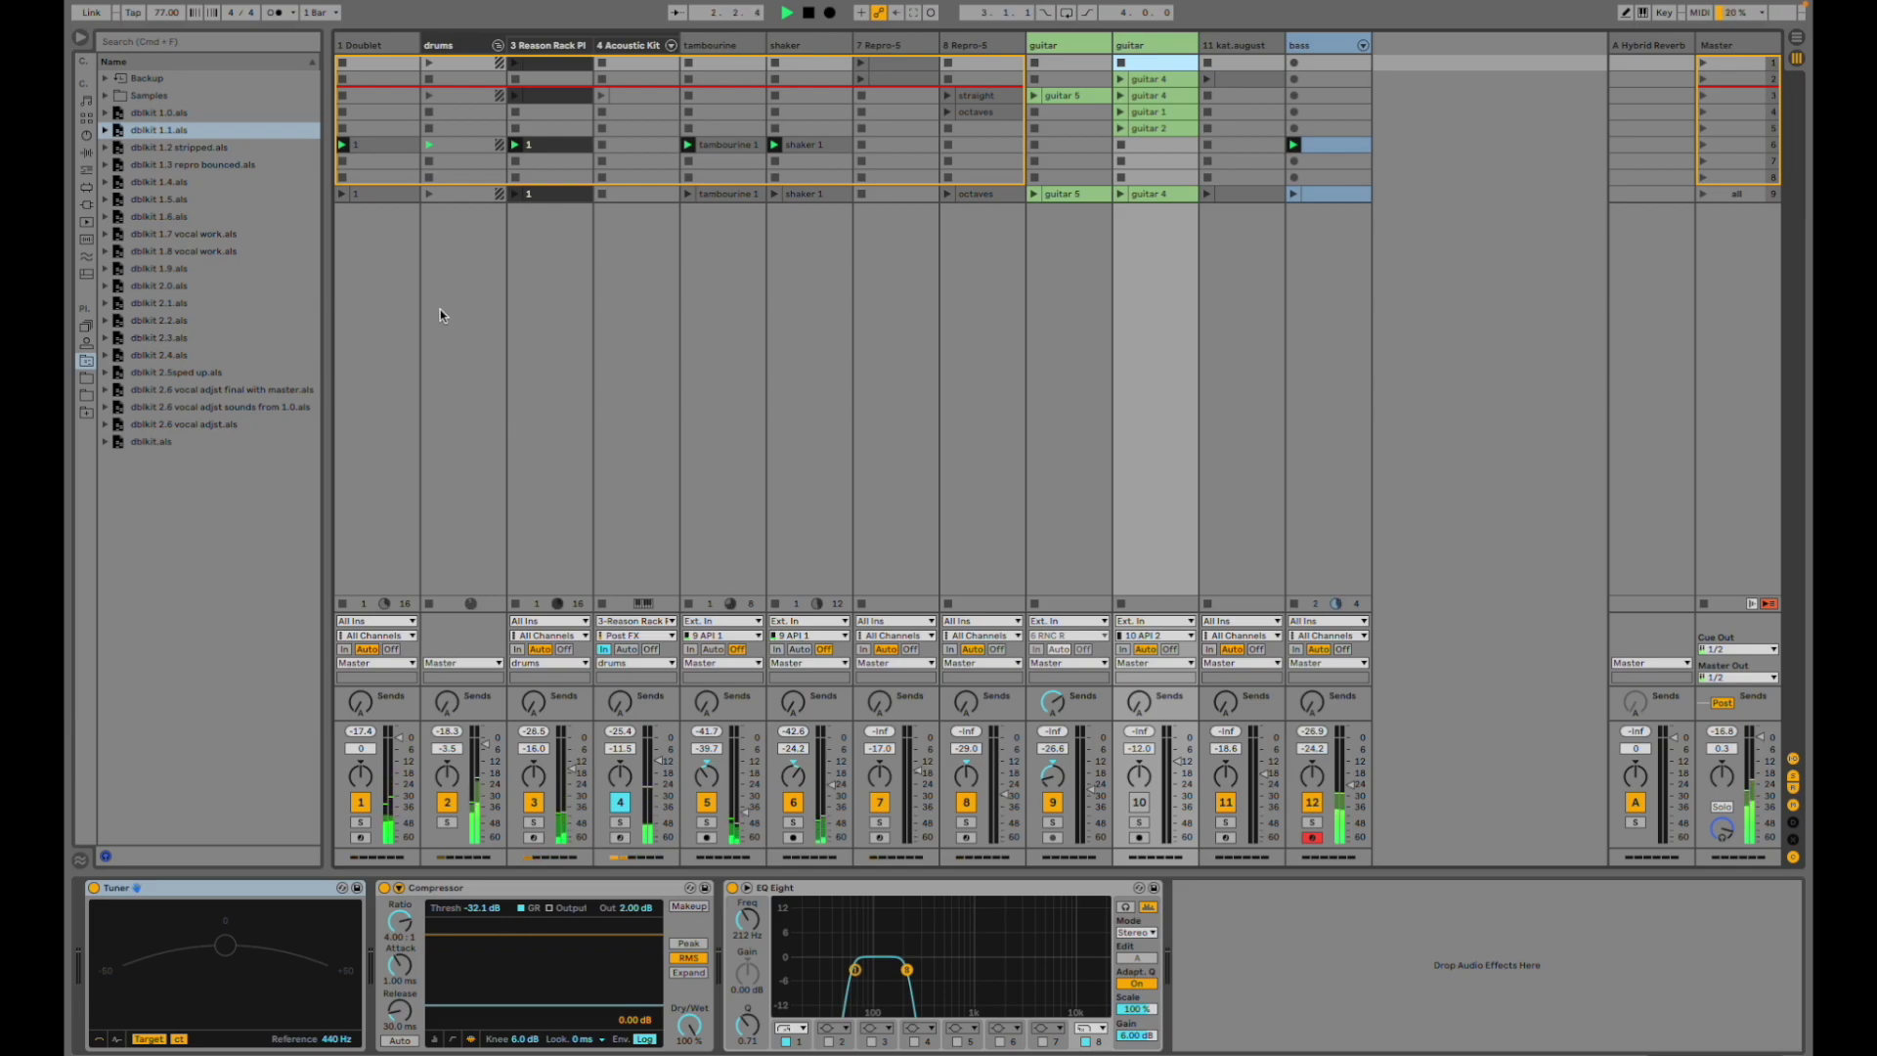
pyautogui.click(380, 290)
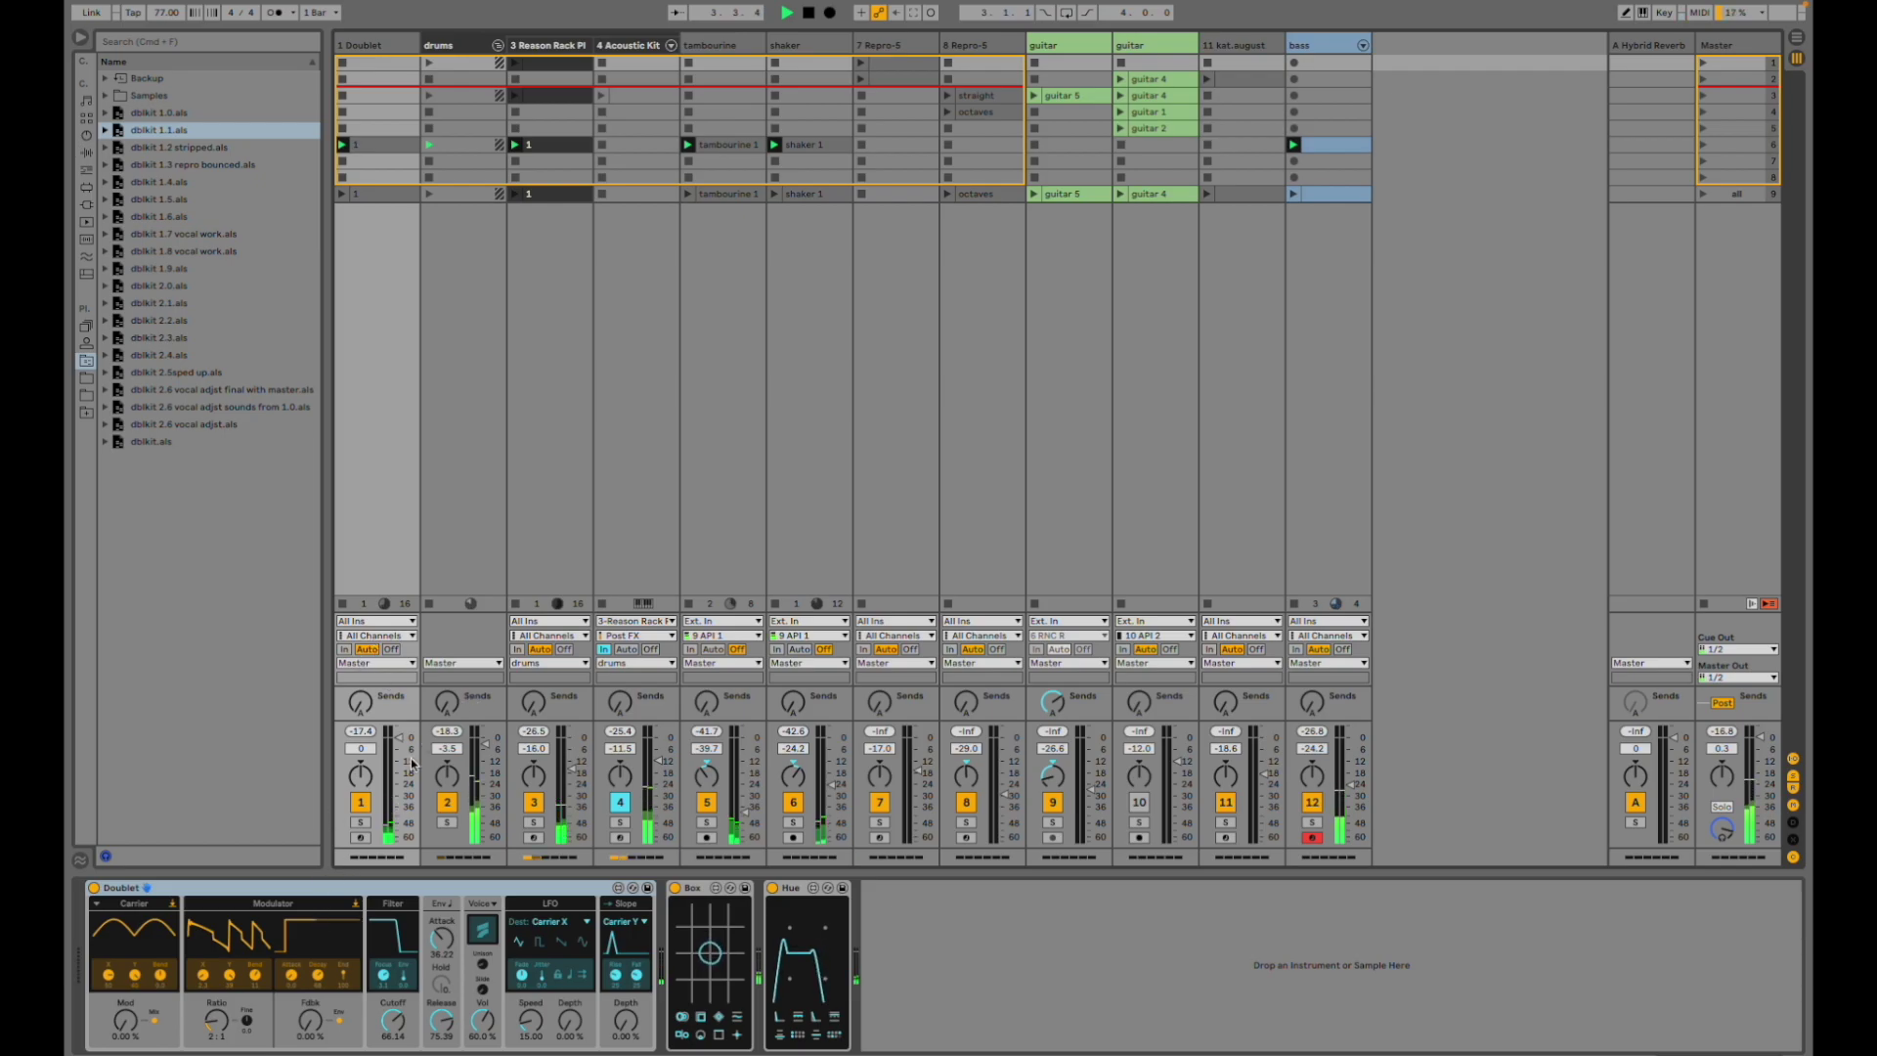
# - Solo the drums group, and inspect its effects and the Reason Drum Kits instrument in track 3's Reason Rack Plugin
pyautogui.click(447, 823)
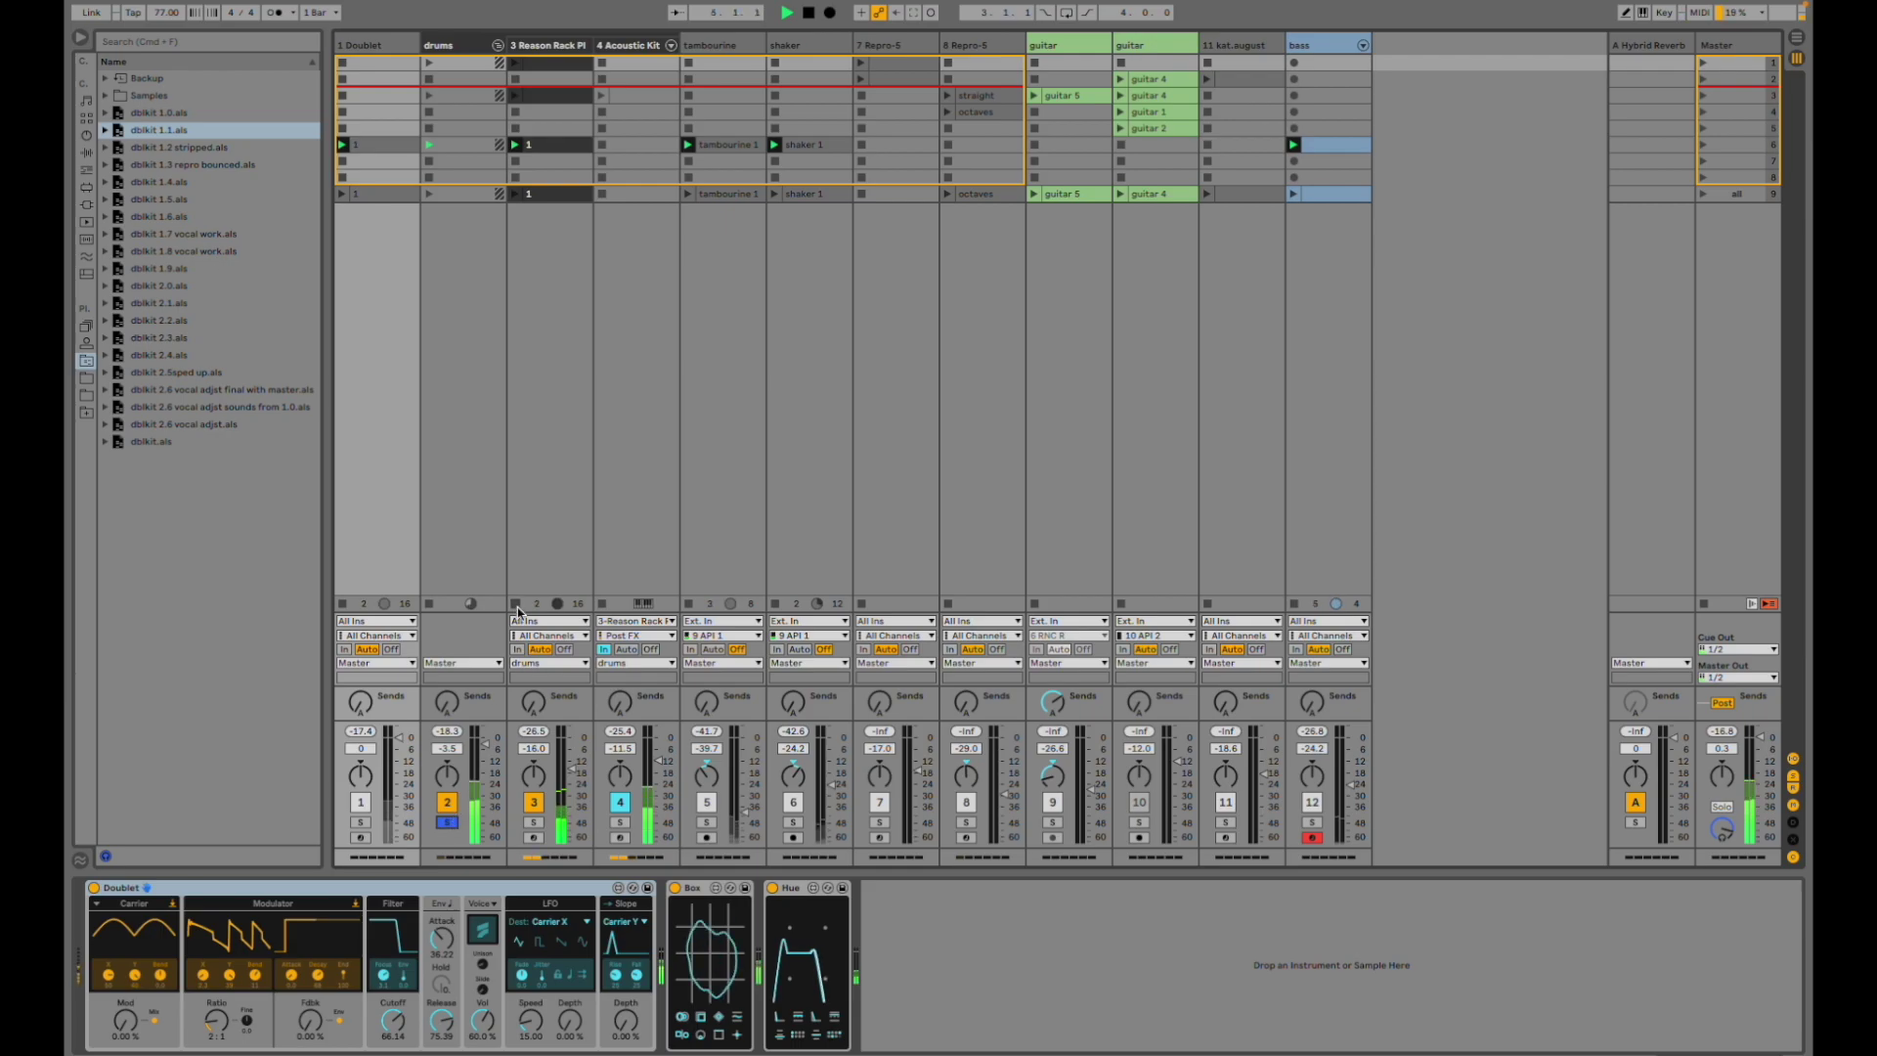
pyautogui.click(481, 483)
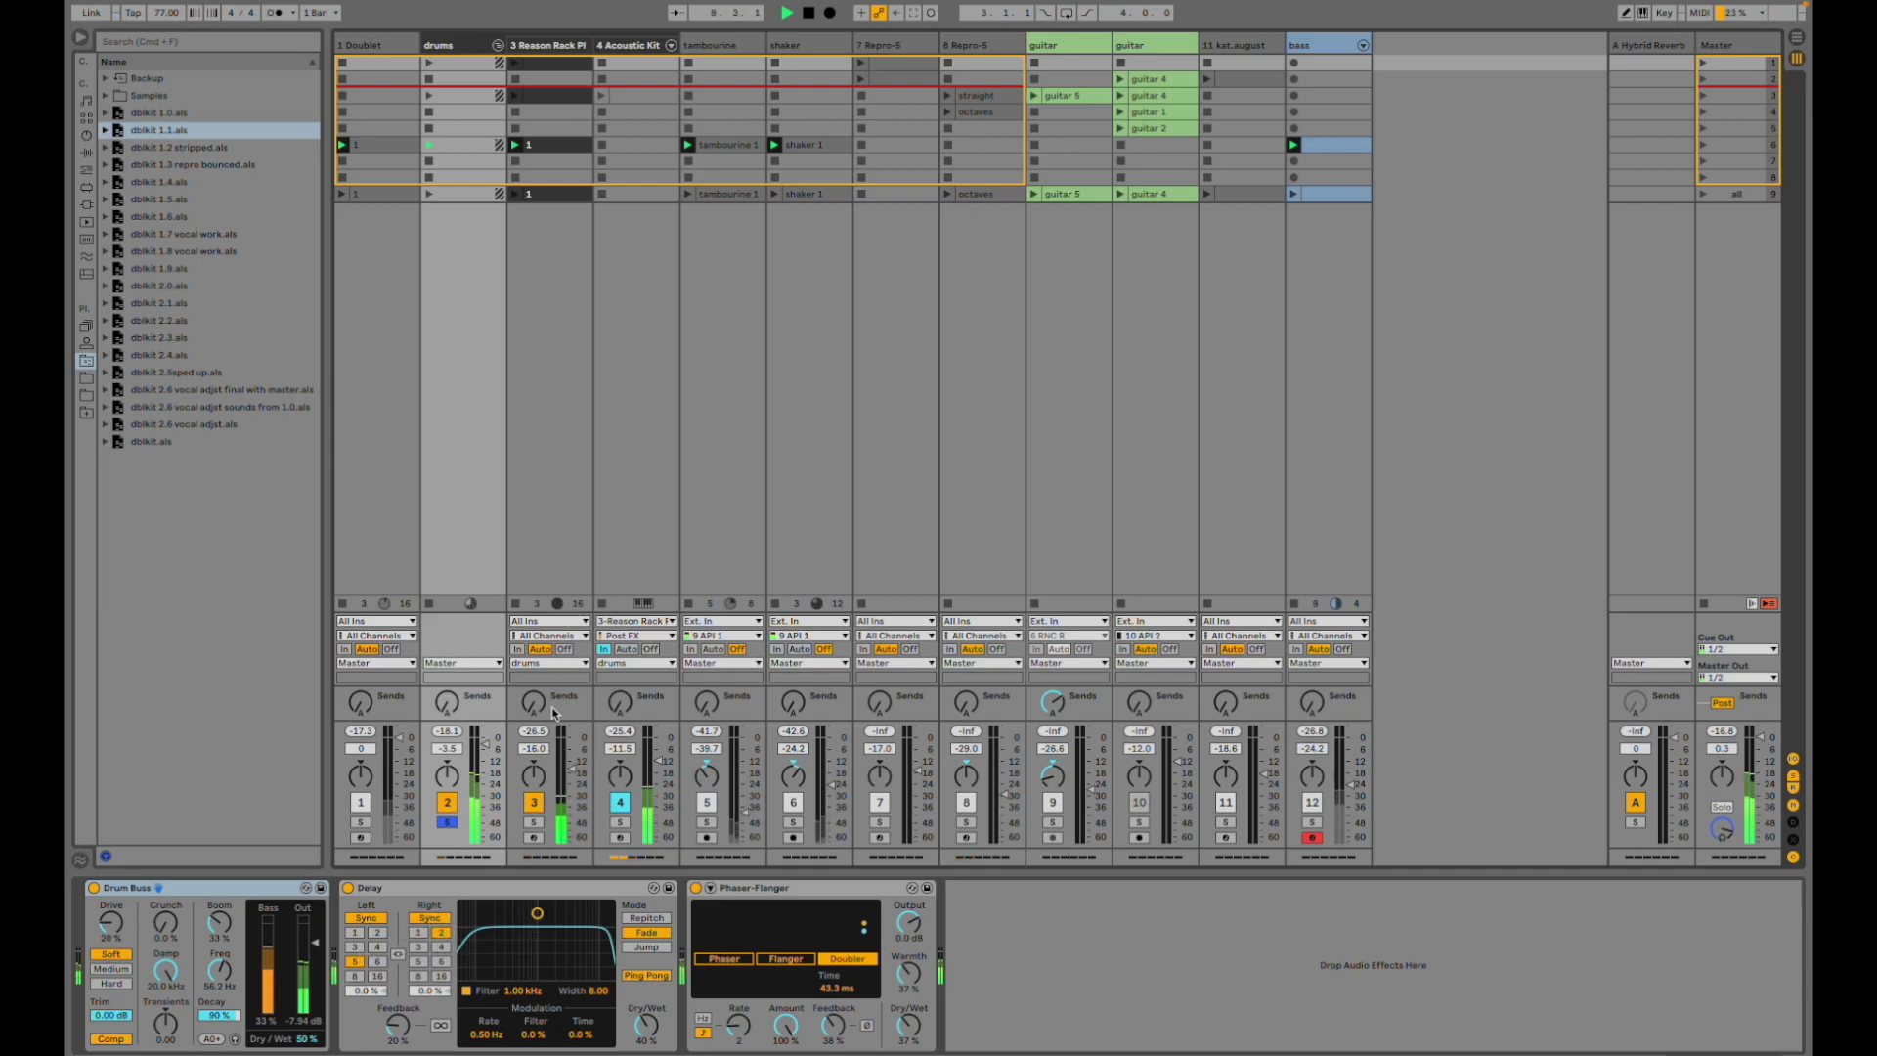
pyautogui.click(554, 483)
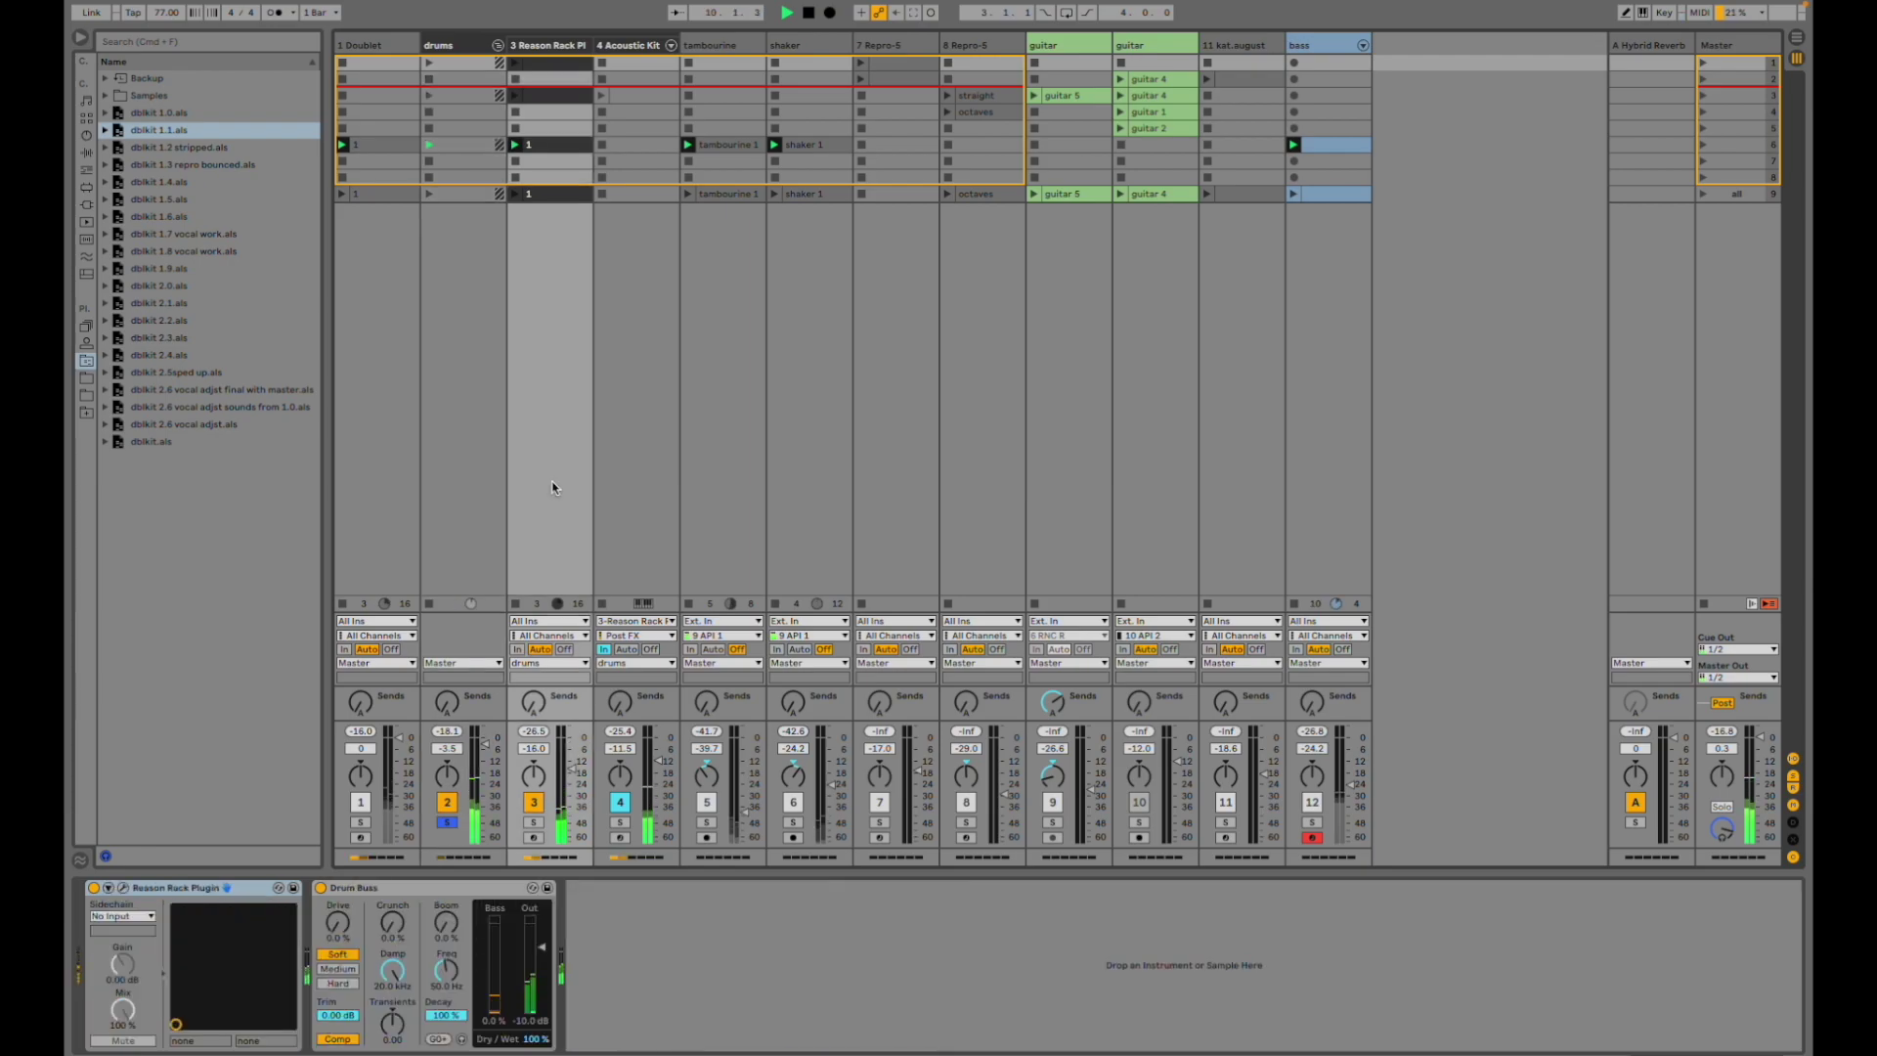
pyautogui.click(125, 889)
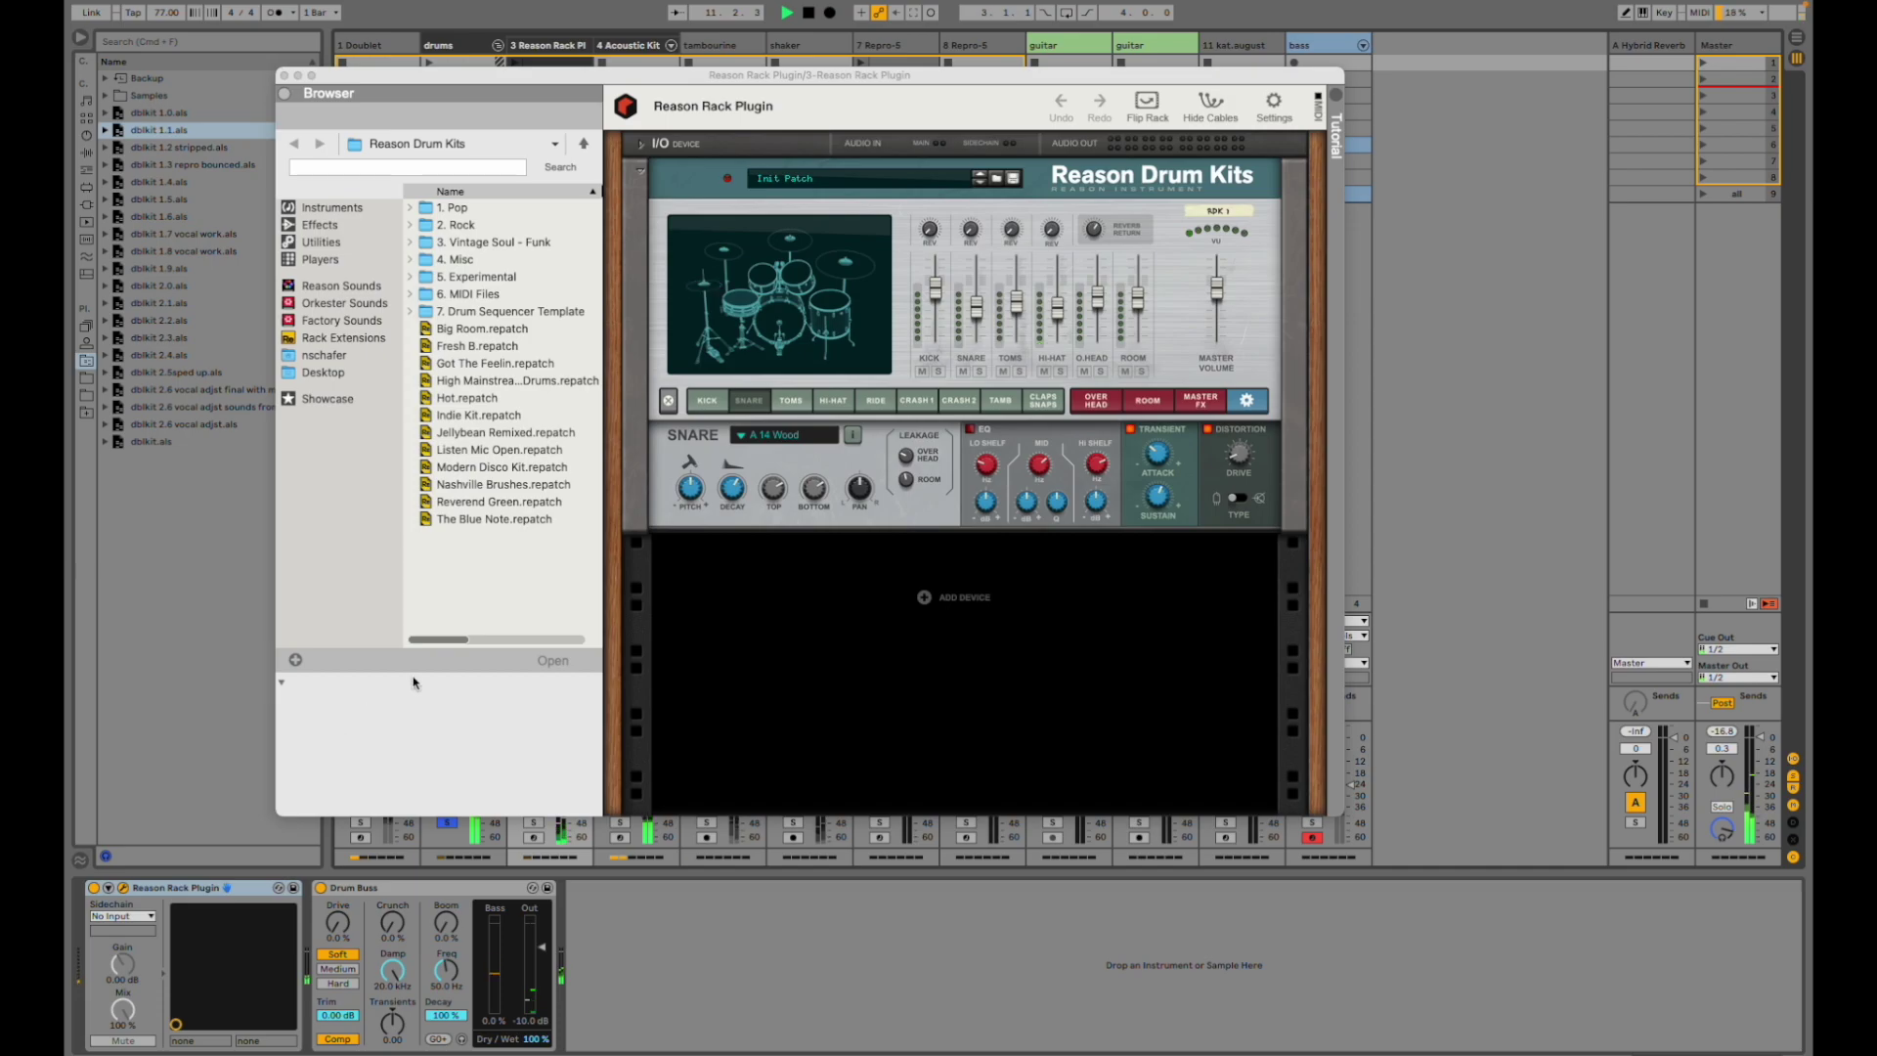
pyautogui.click(284, 76)
# - View 4 Acoustic Kit's devices, audition it and 3 Reason Rack Plugin in solo, and restore the full mix
pyautogui.click(647, 278)
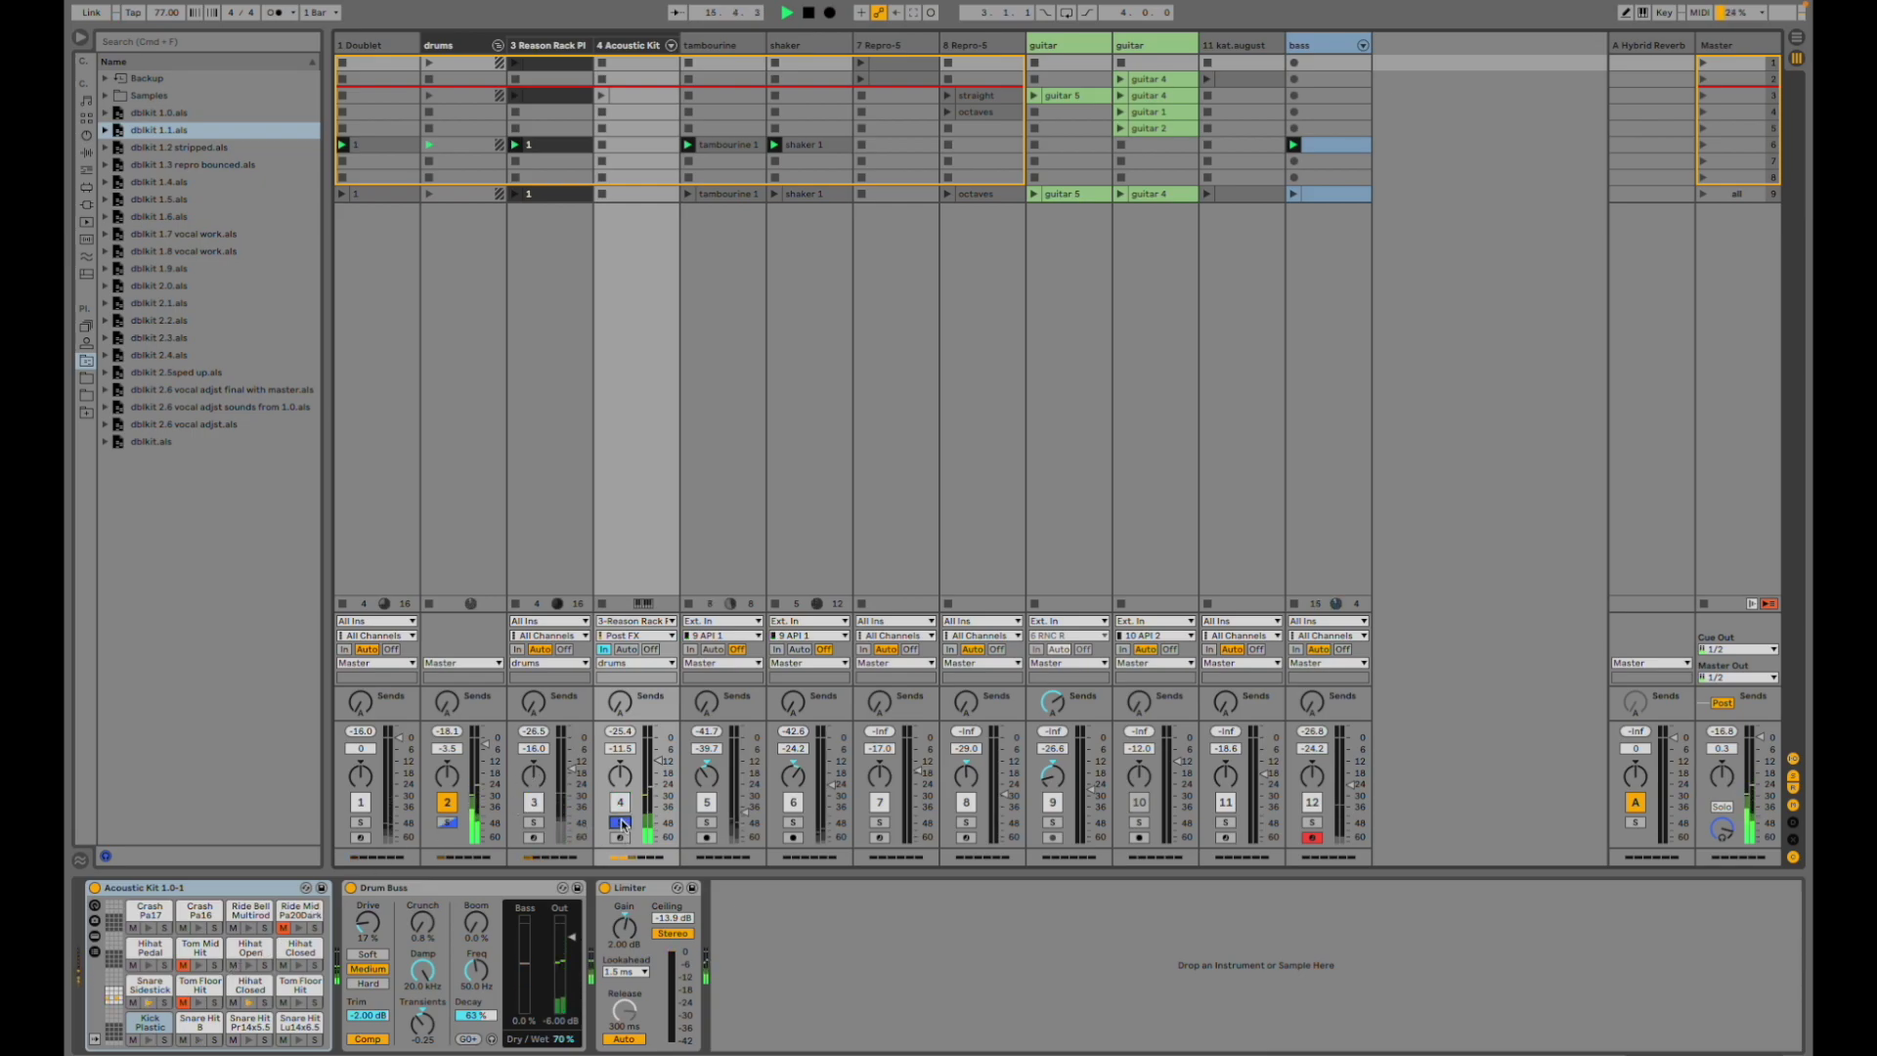
pyautogui.click(537, 823)
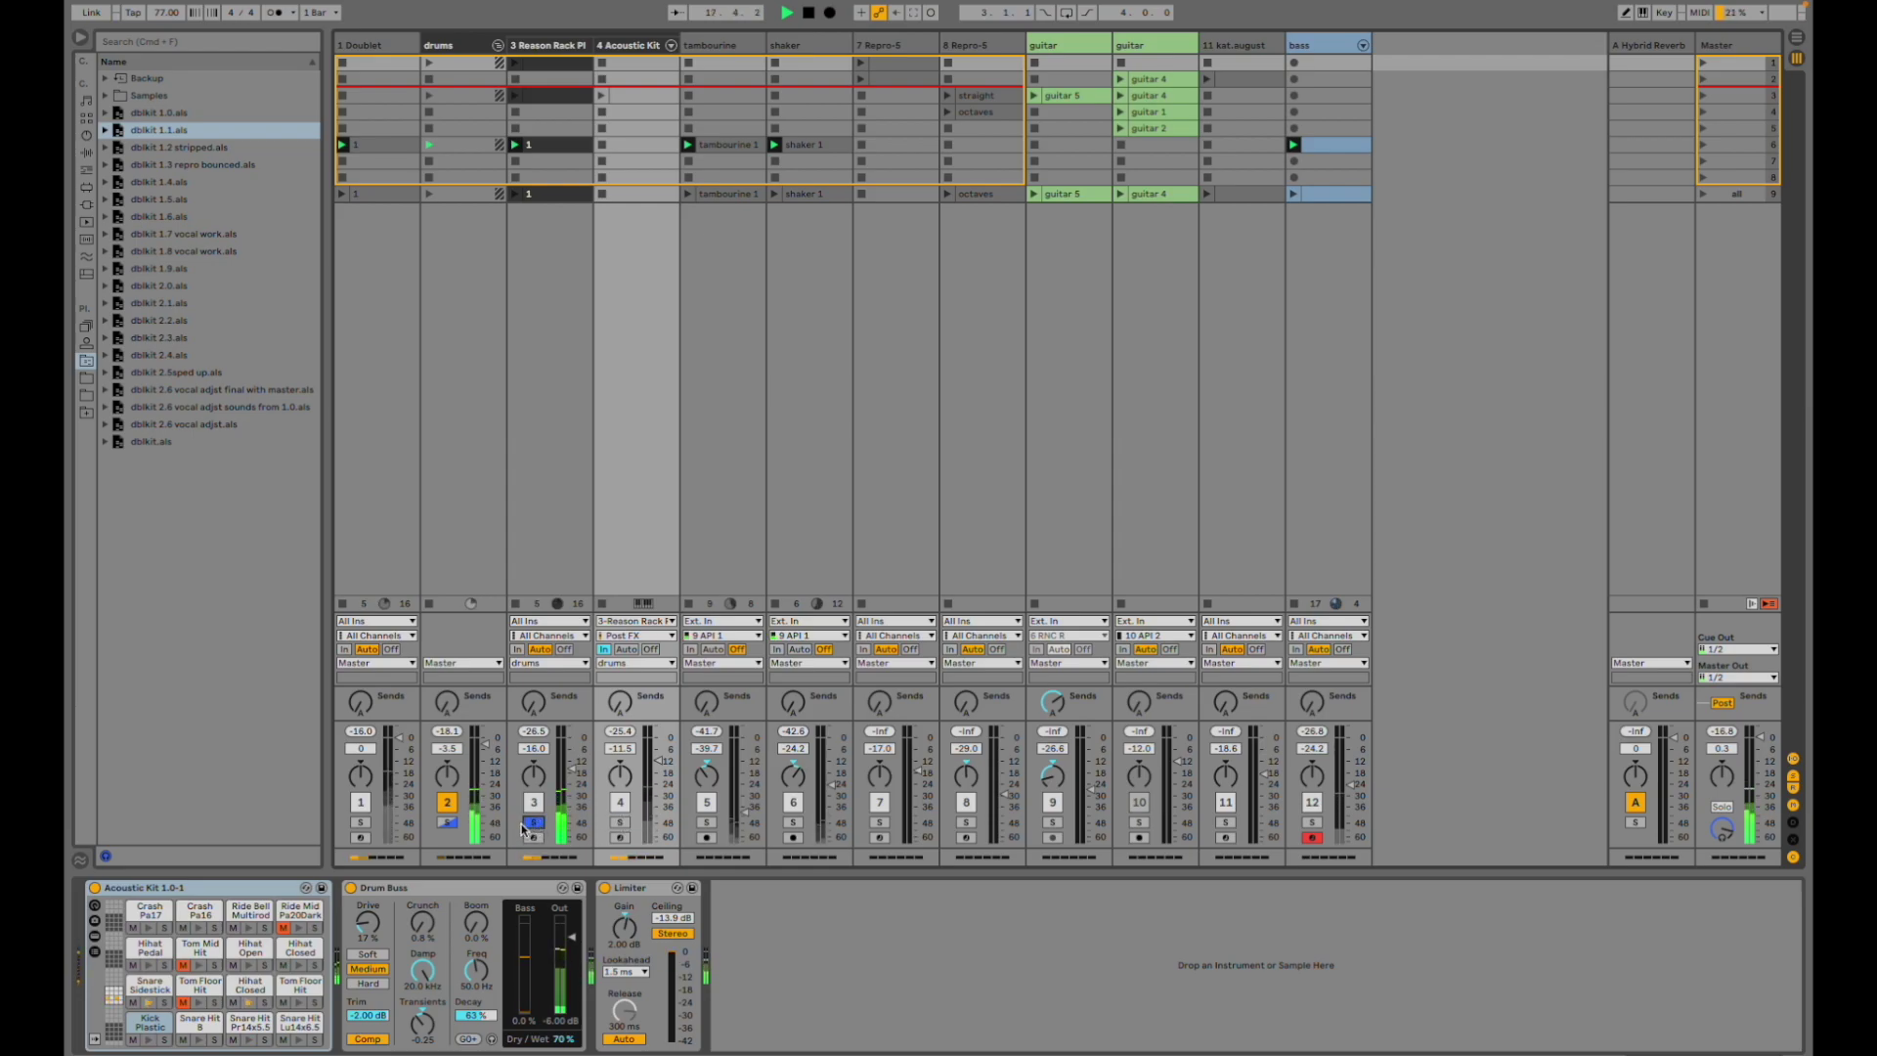
pyautogui.click(533, 823)
pyautogui.click(447, 823)
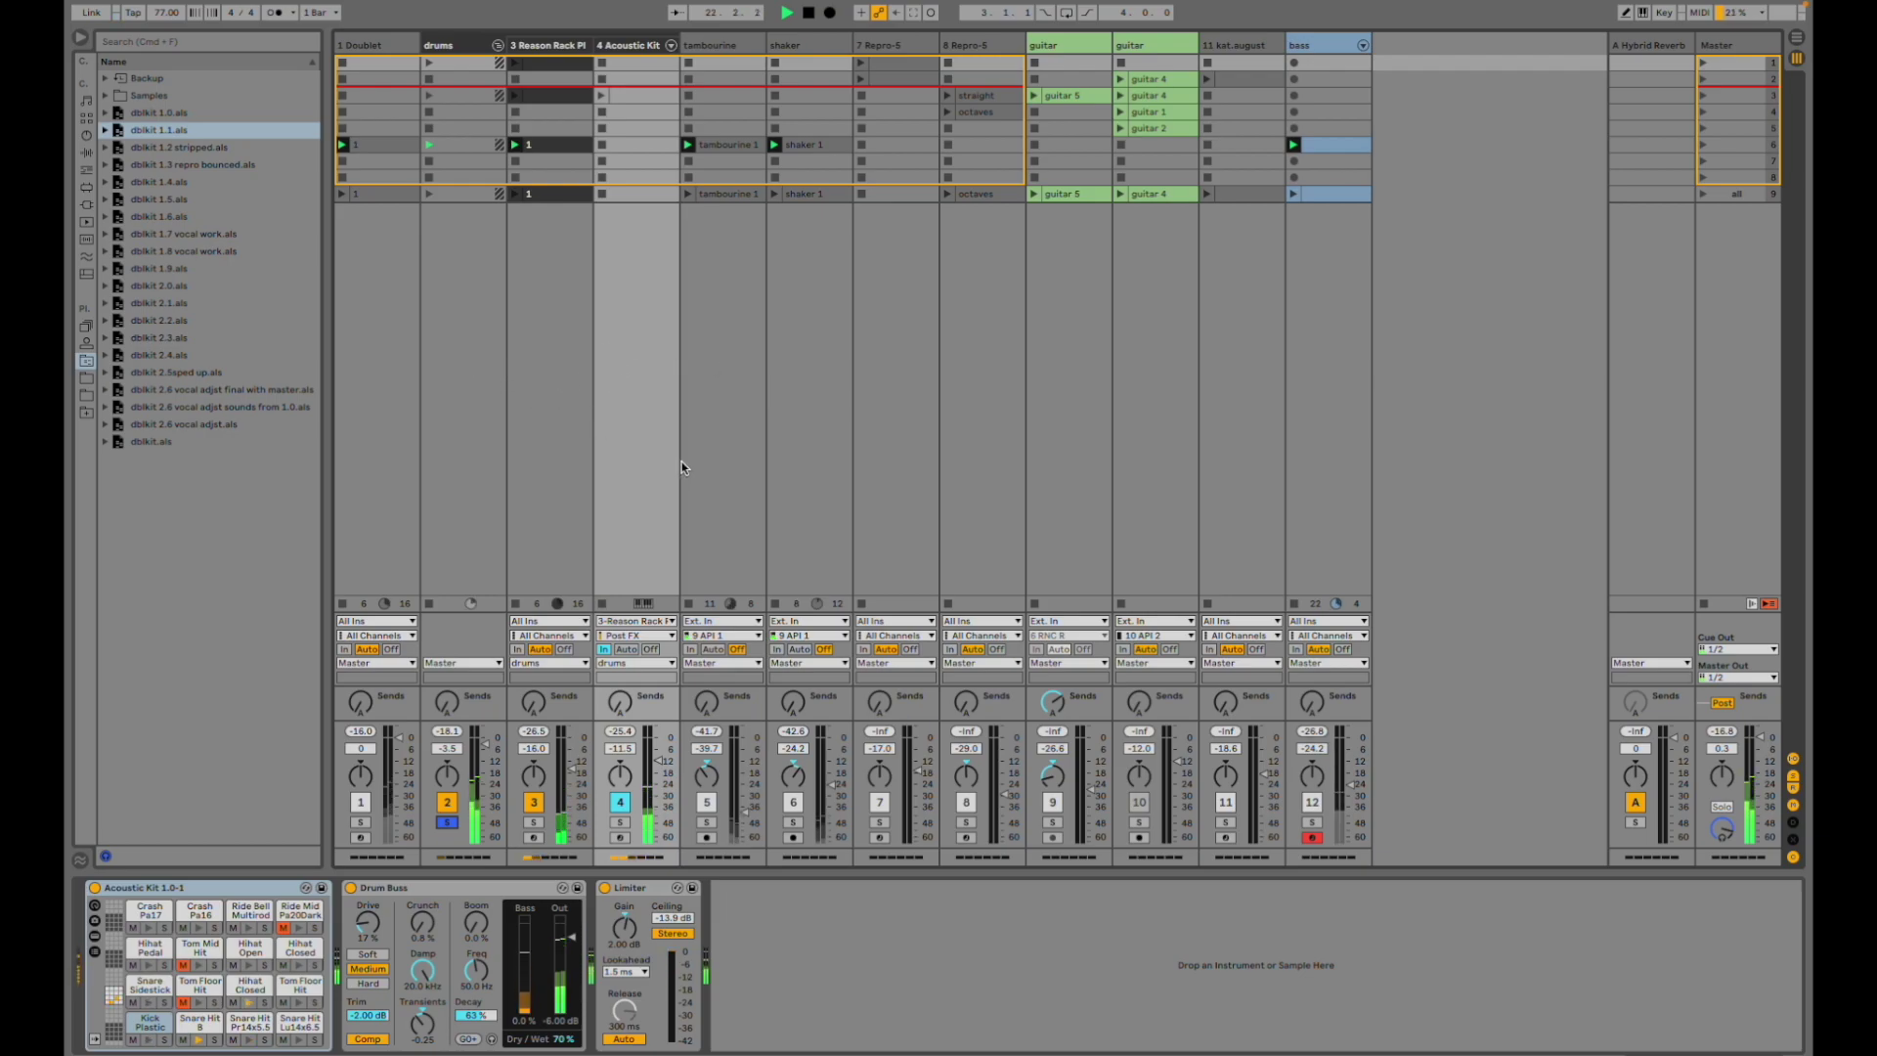
pyautogui.click(448, 824)
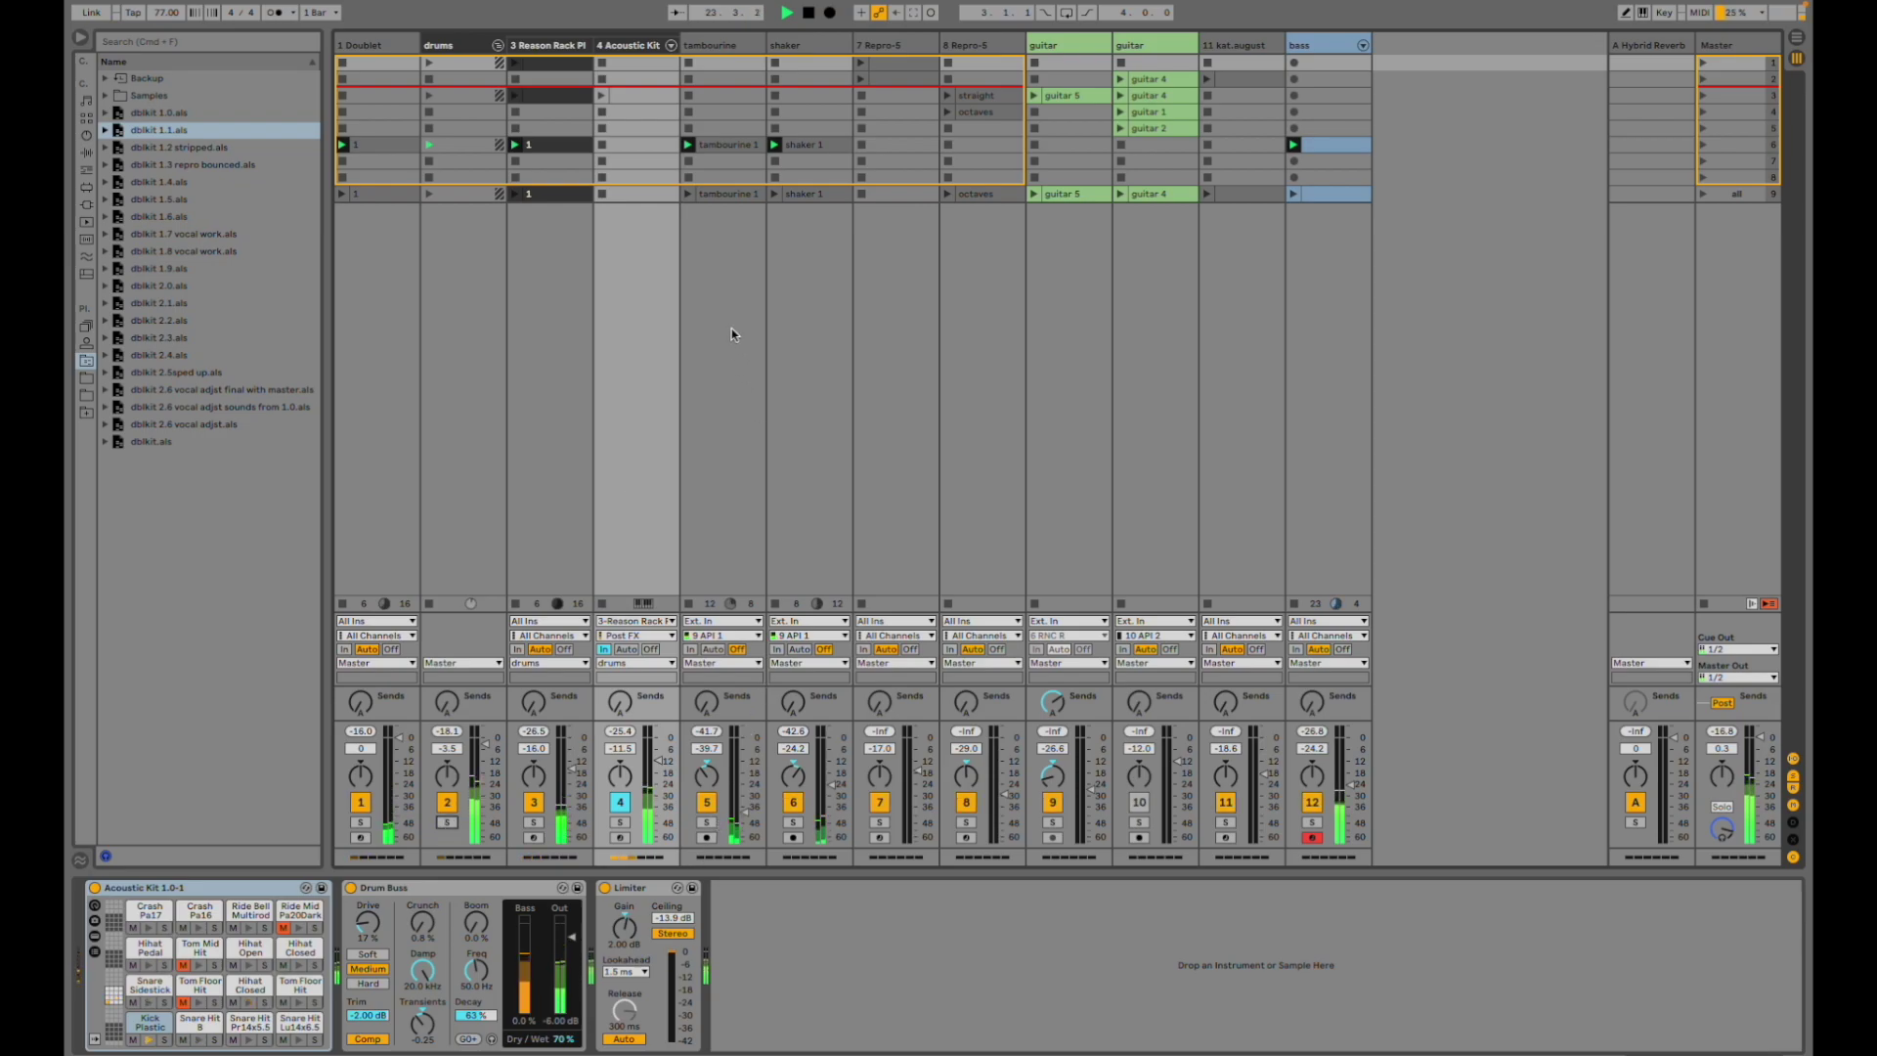
# - Point out the playing tambourine 1 and shaker 1 clips, and open the playing bass clip's MIDI notes
pyautogui.click(735, 146)
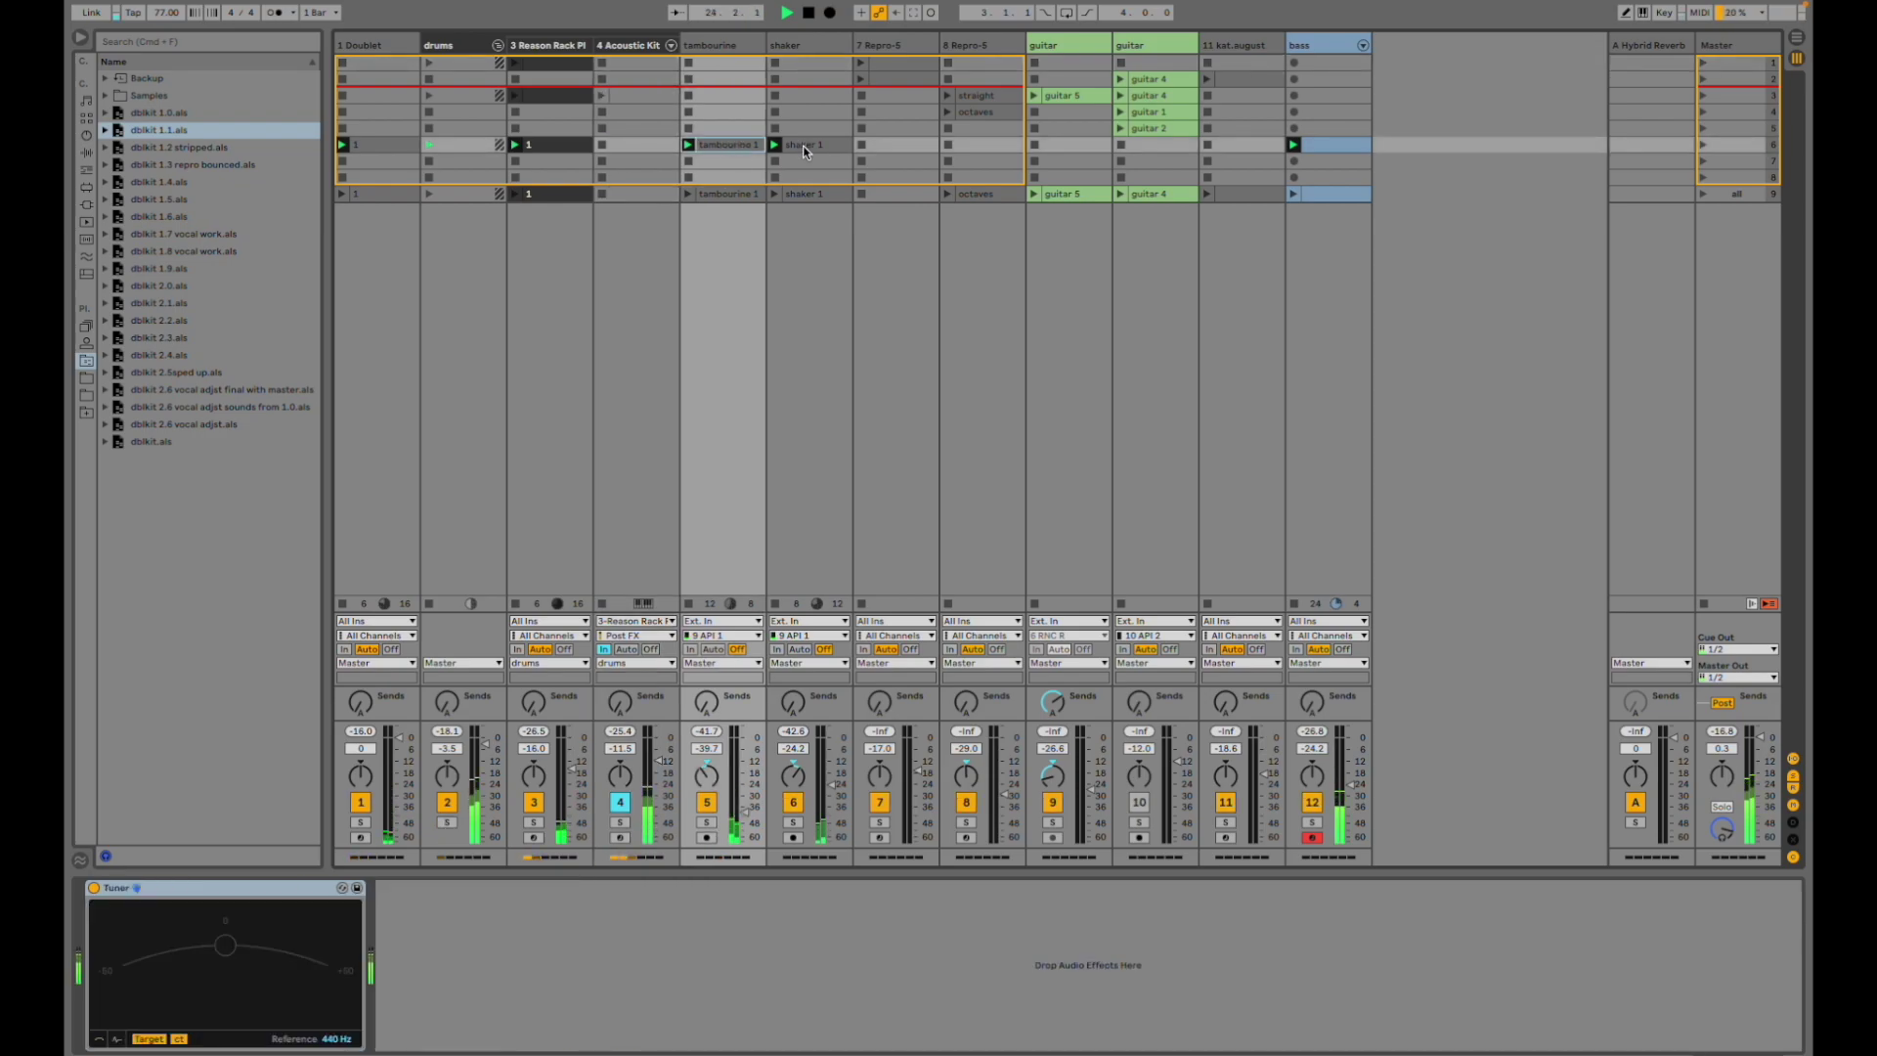
pyautogui.click(803, 147)
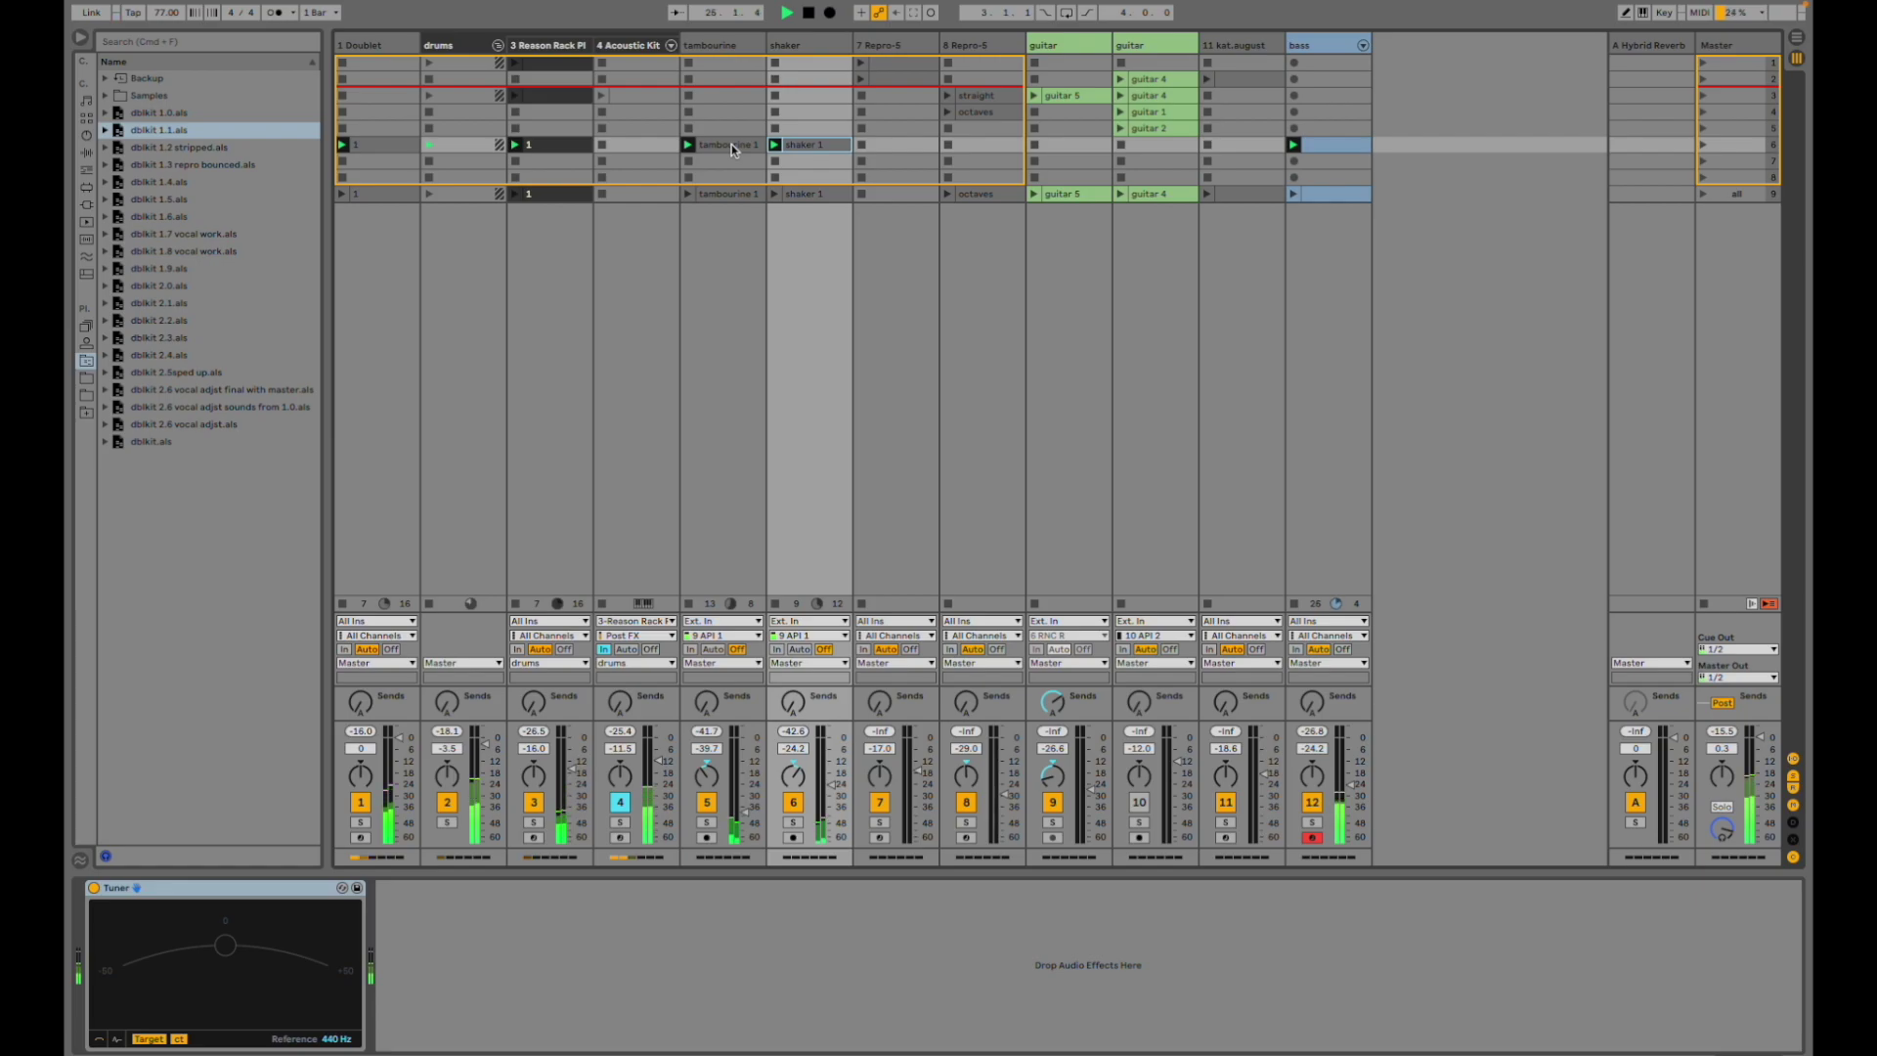
pyautogui.click(1336, 149)
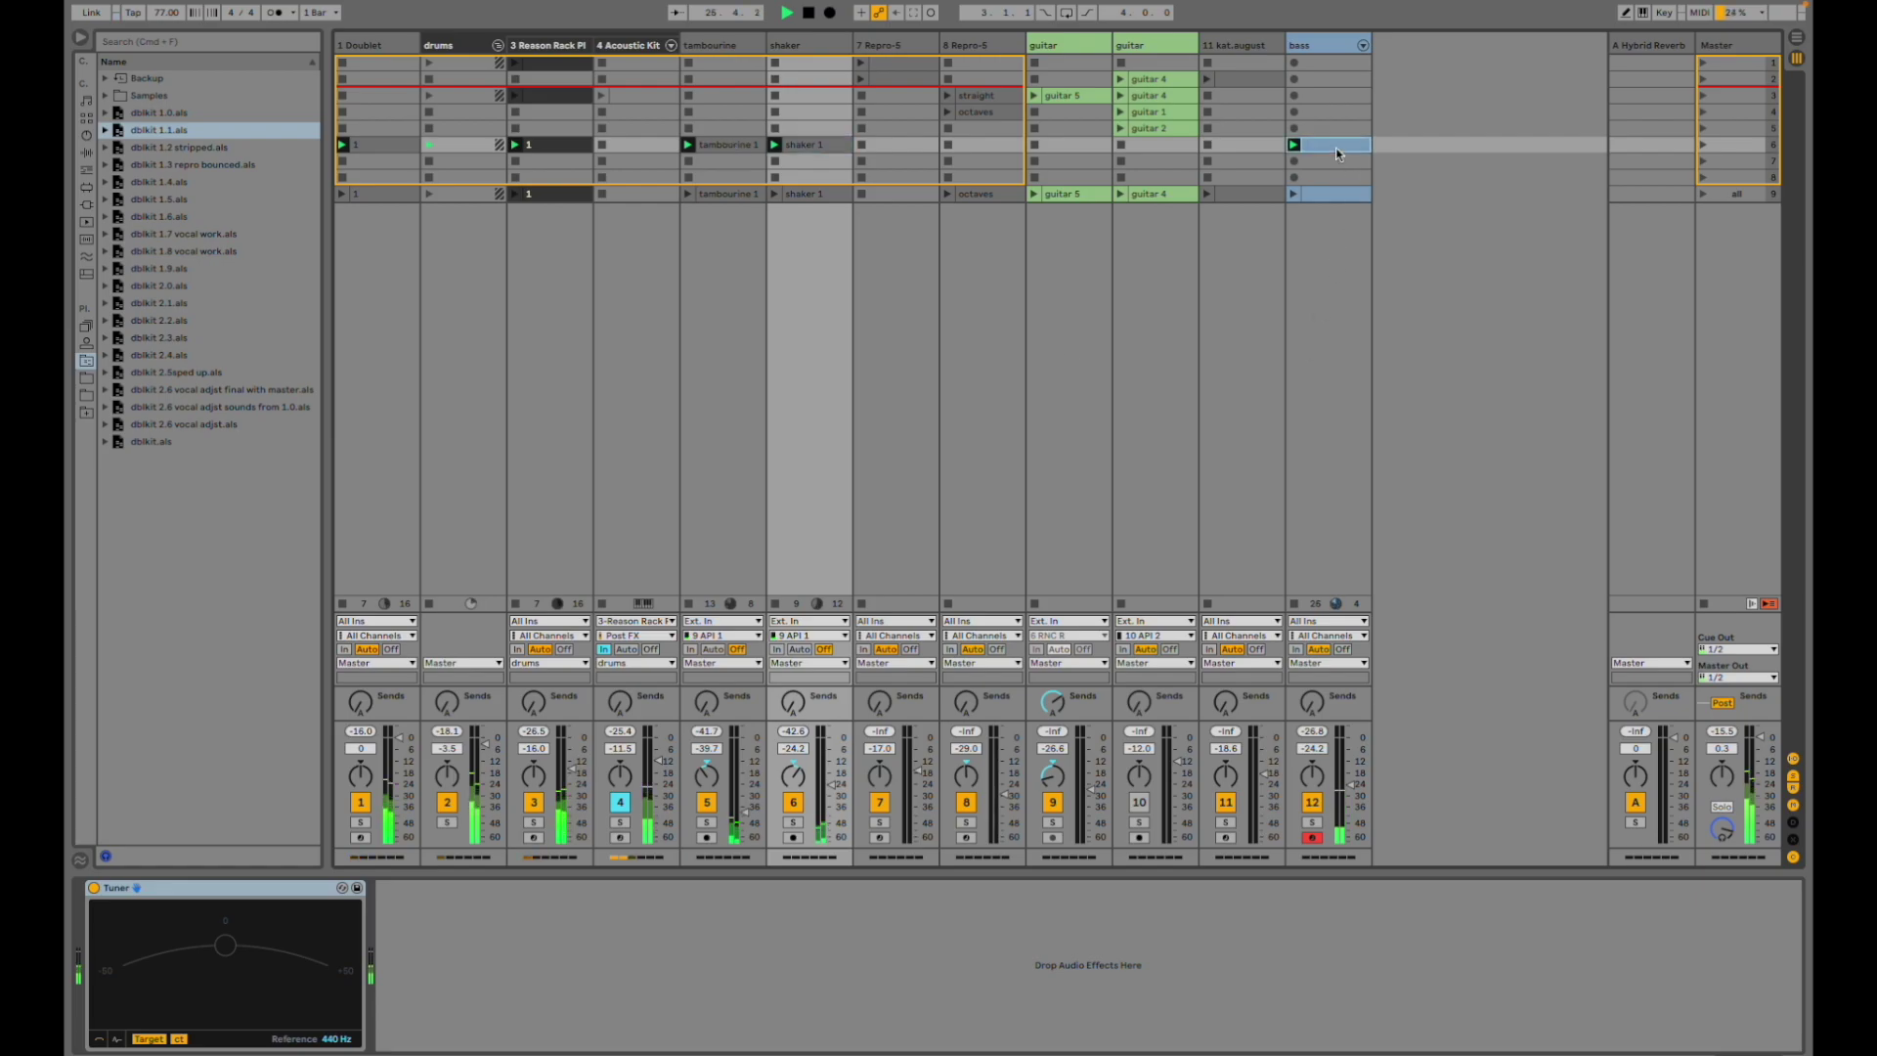
pyautogui.doubleClick(1336, 148)
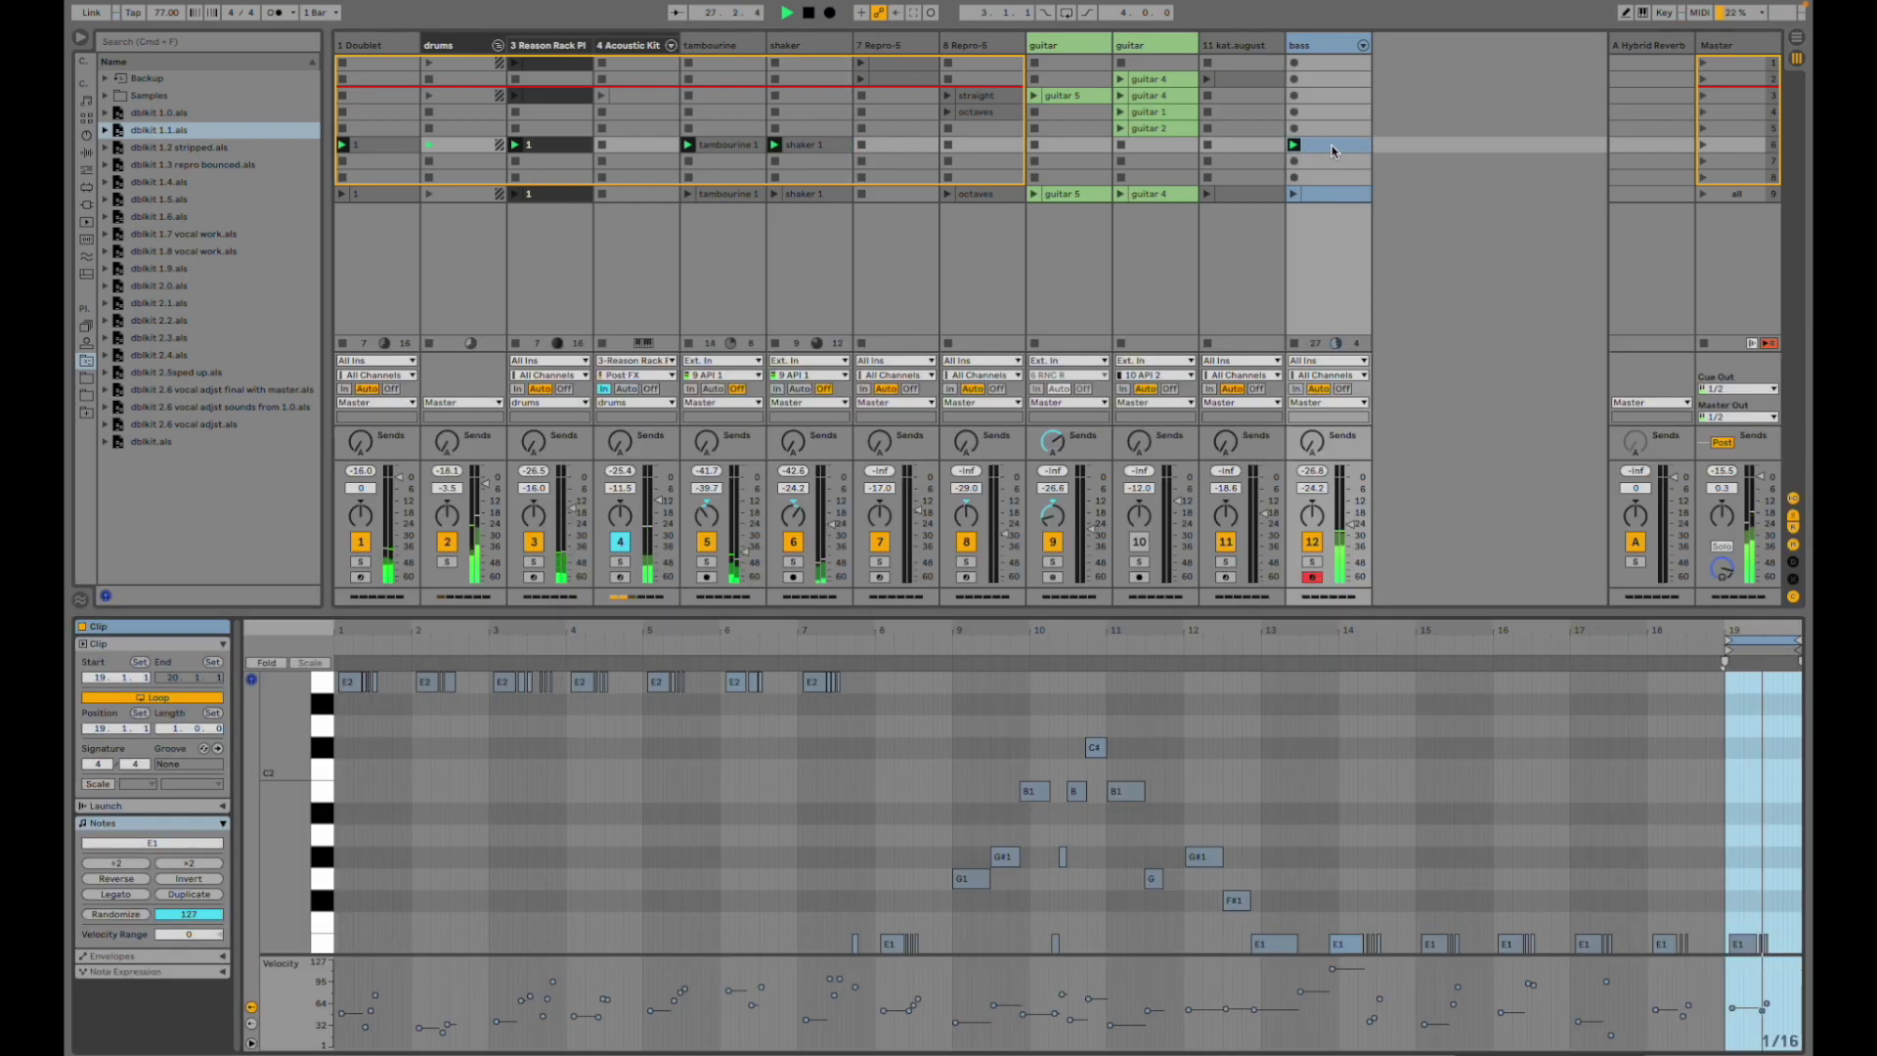
# - Launch the scene named all and audition guitar tracks 9 and 10 in solo one after the other
pyautogui.scroll(-2, 1167, 774)
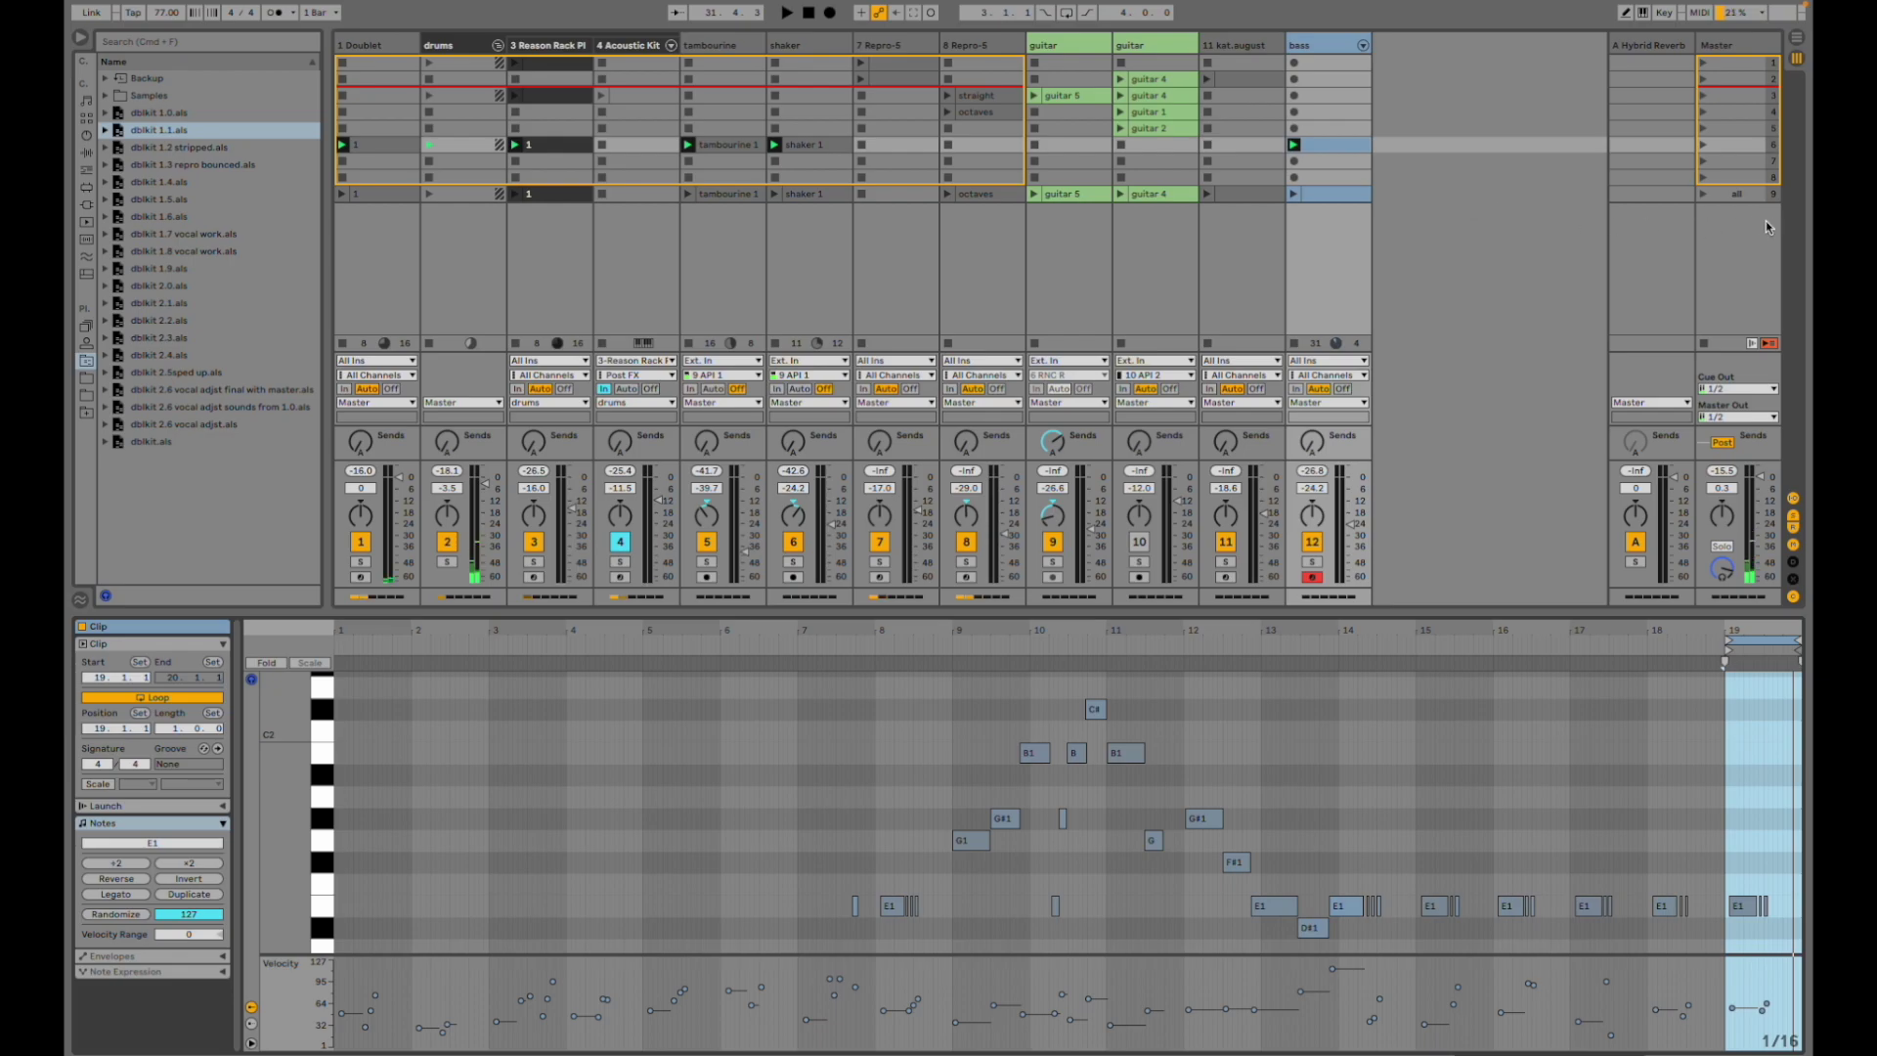
pyautogui.click(1703, 195)
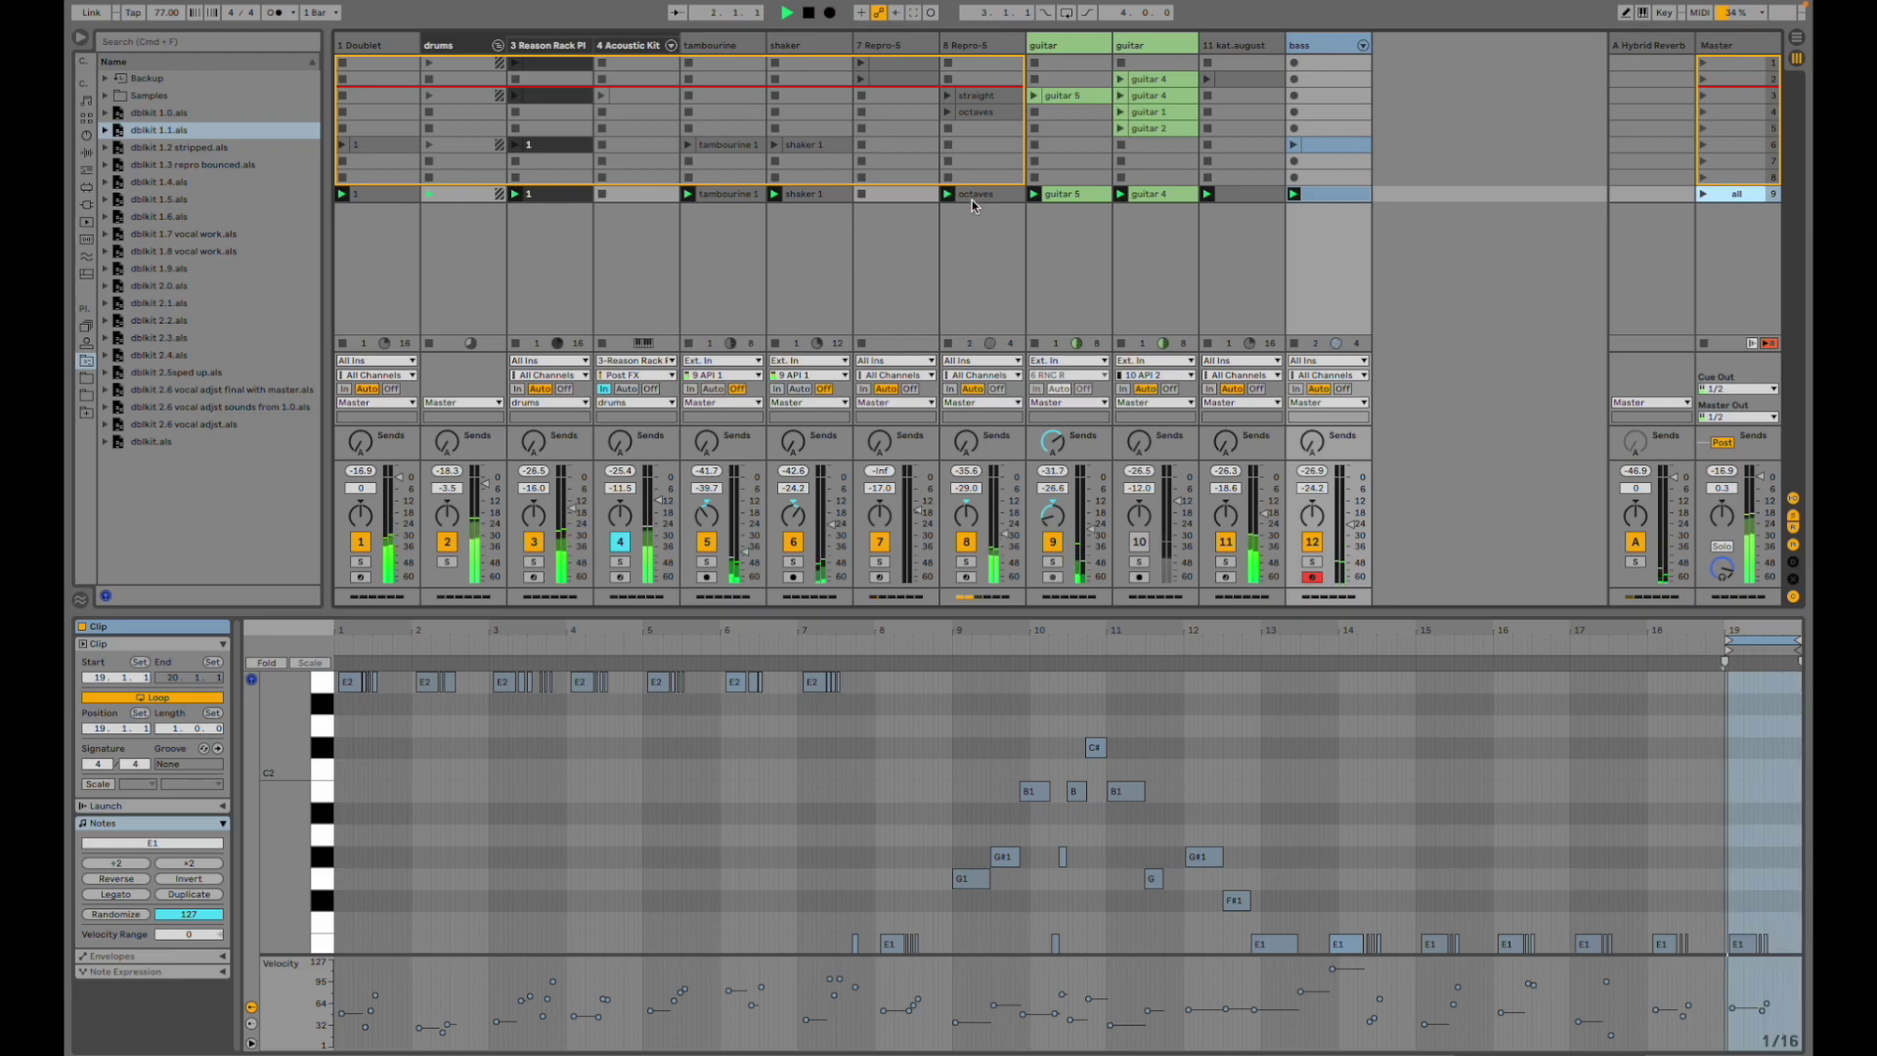
pyautogui.click(1053, 562)
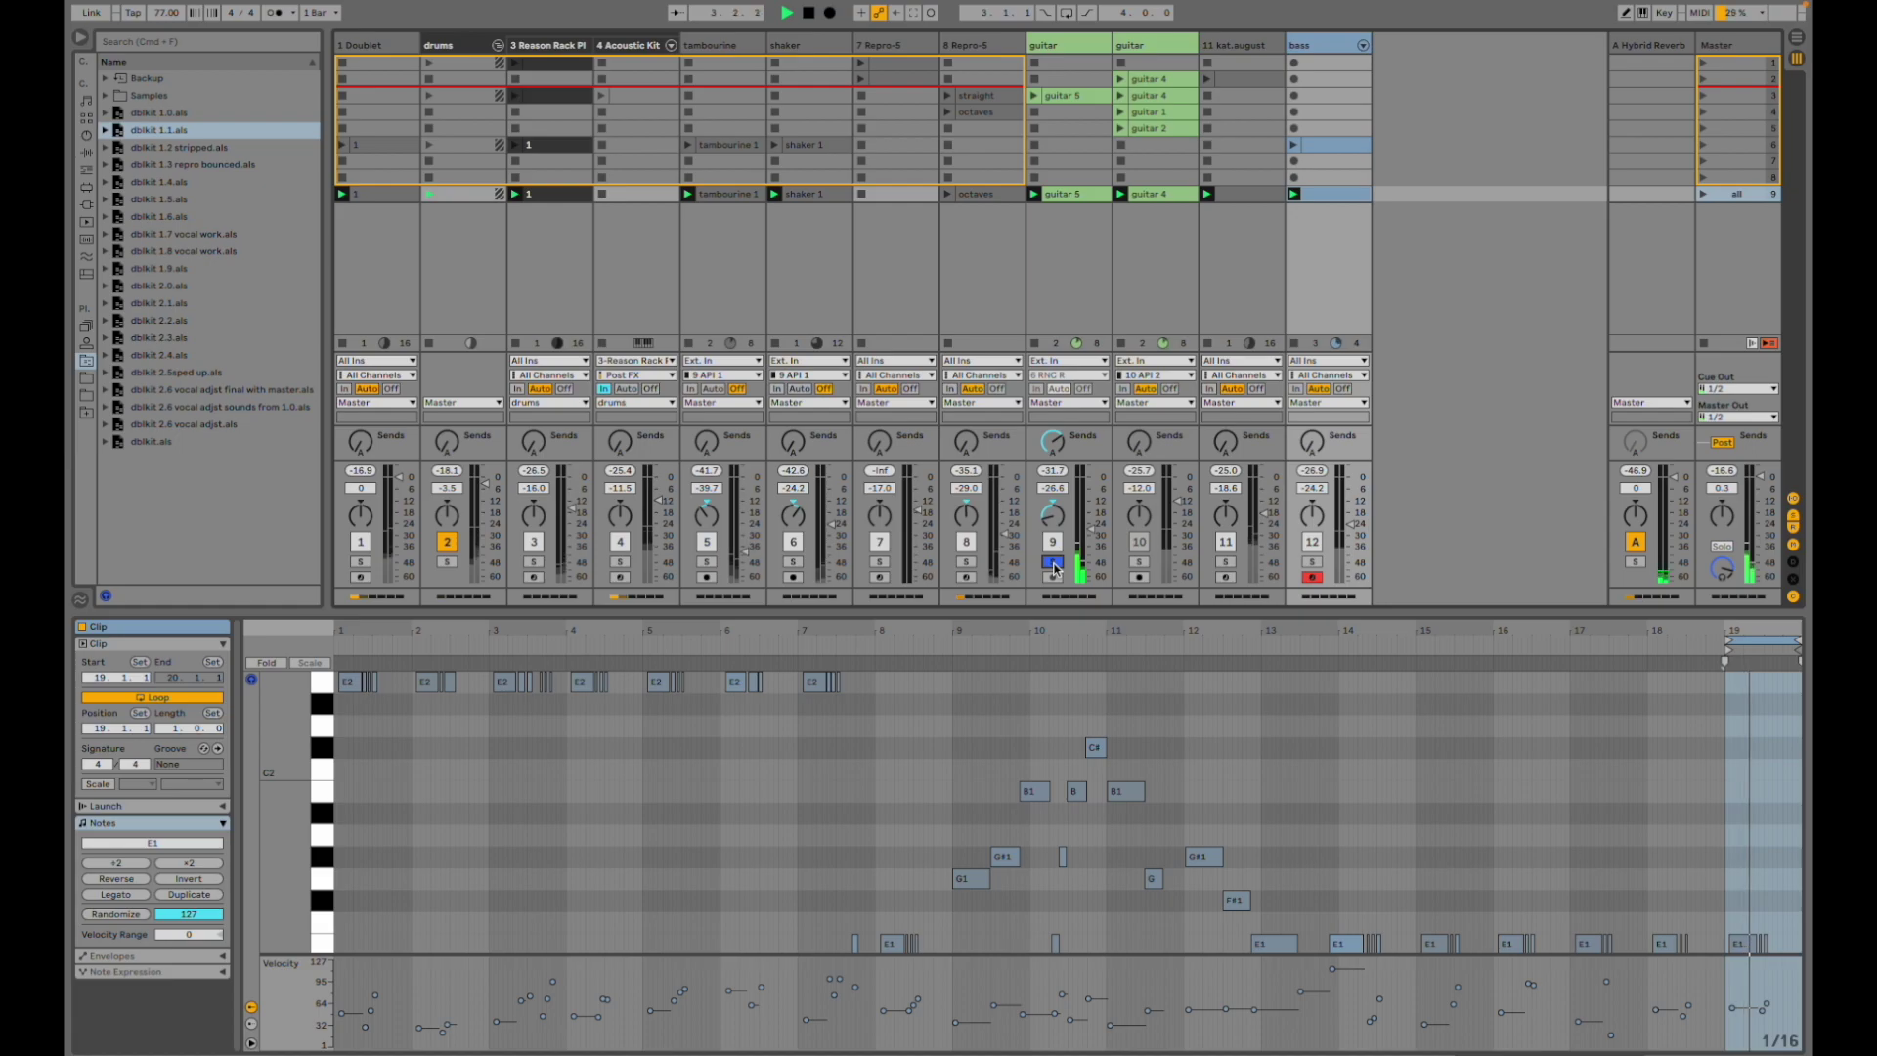
pyautogui.click(1052, 562)
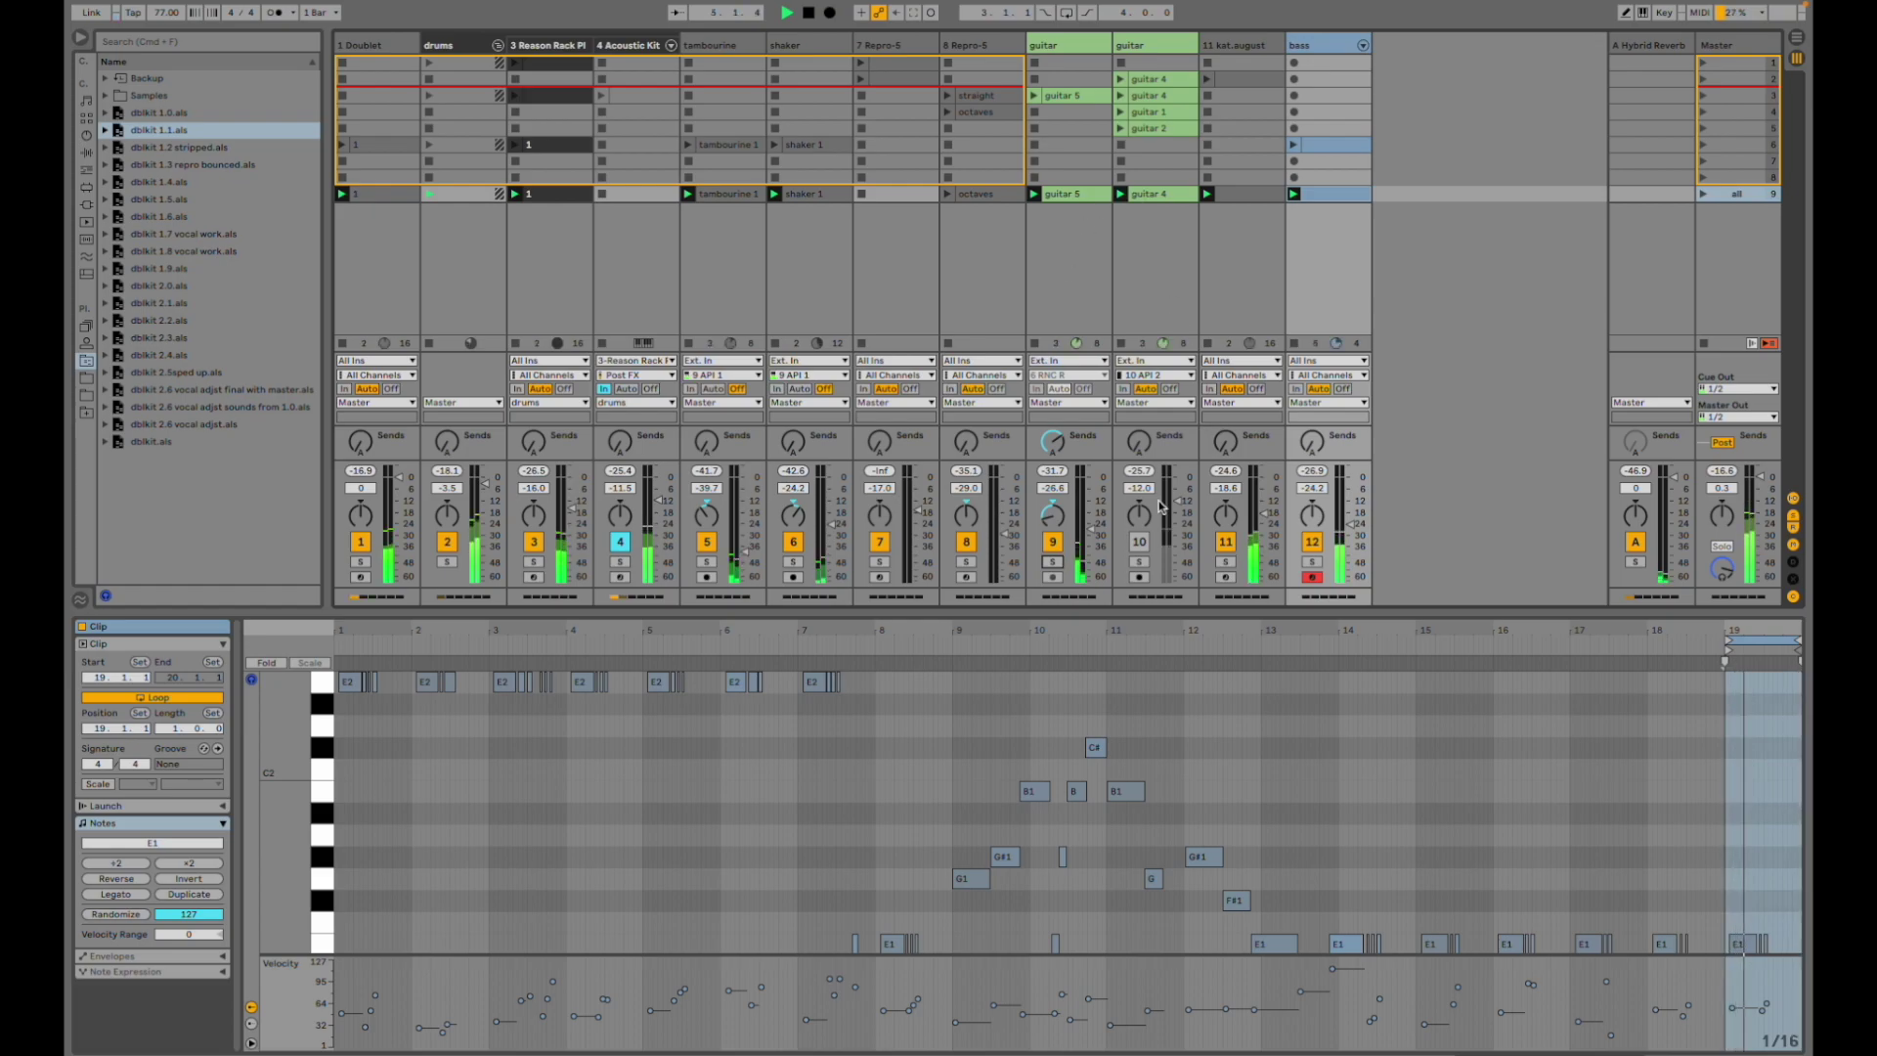
pyautogui.click(1139, 563)
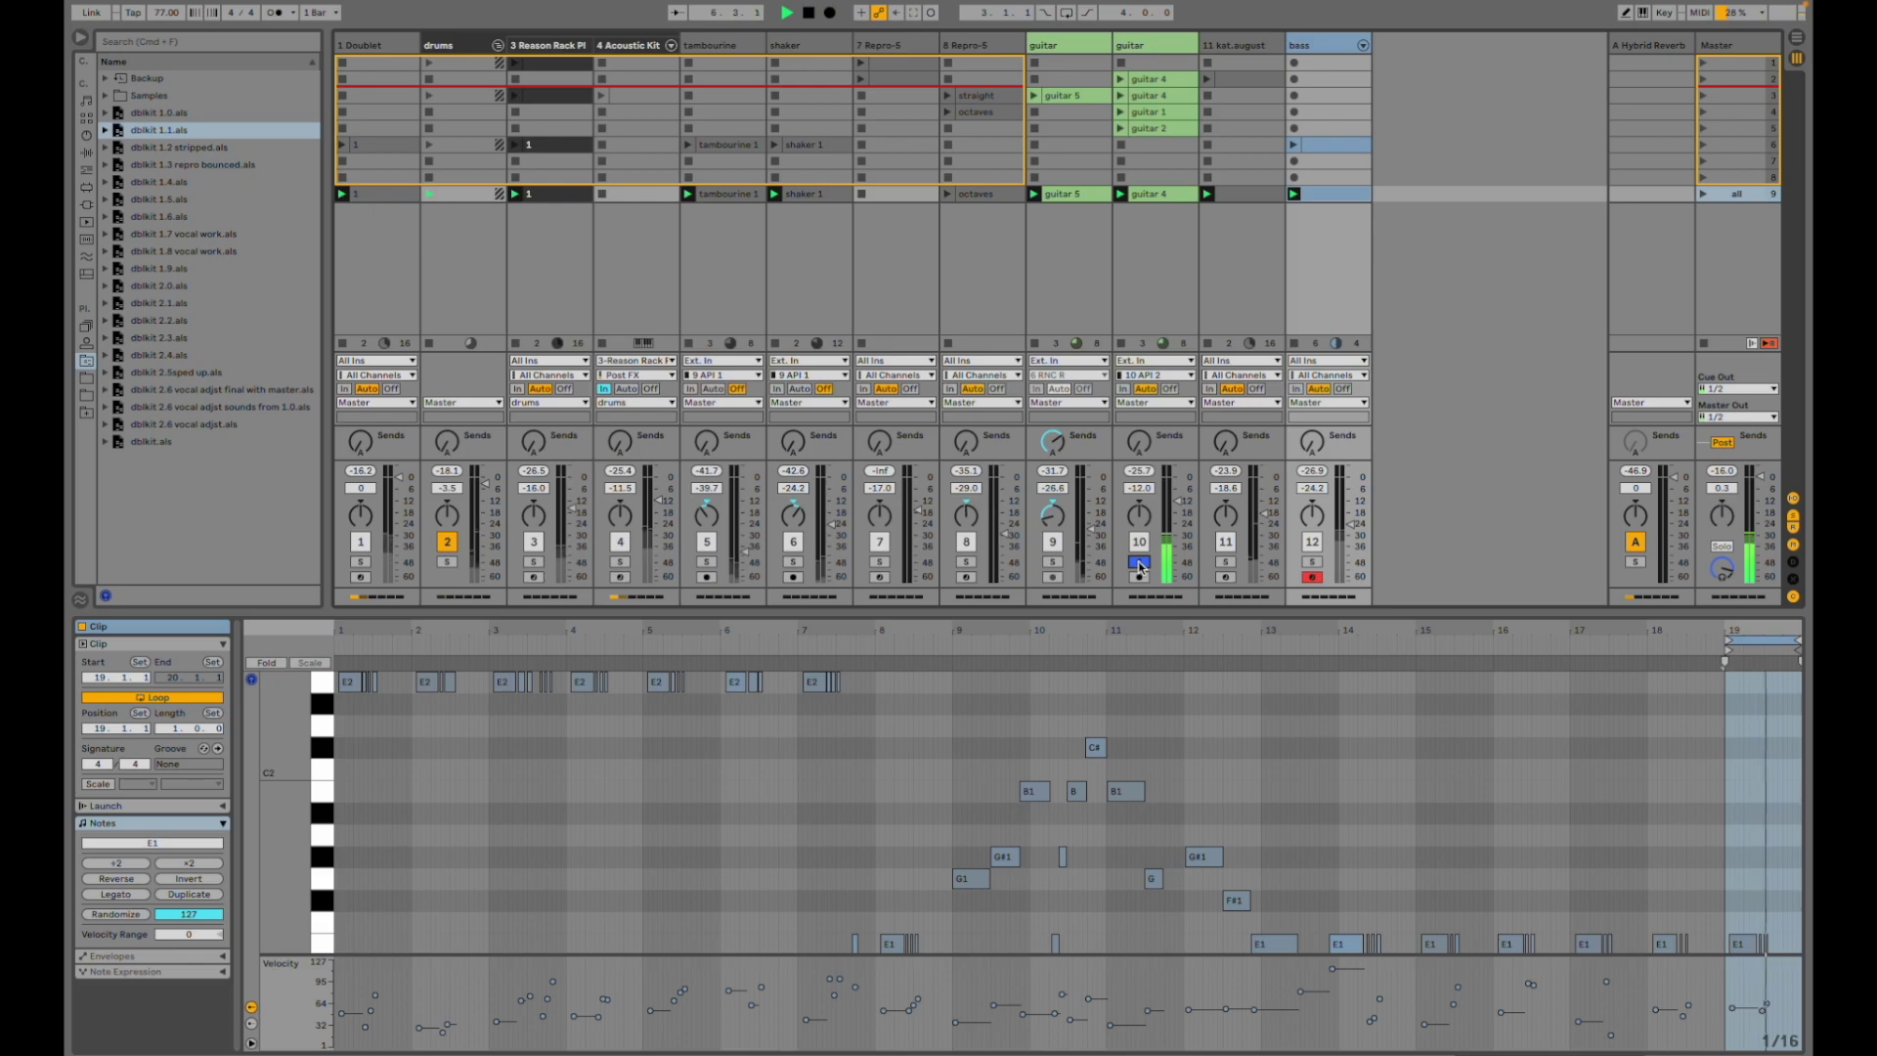
pyautogui.click(1140, 563)
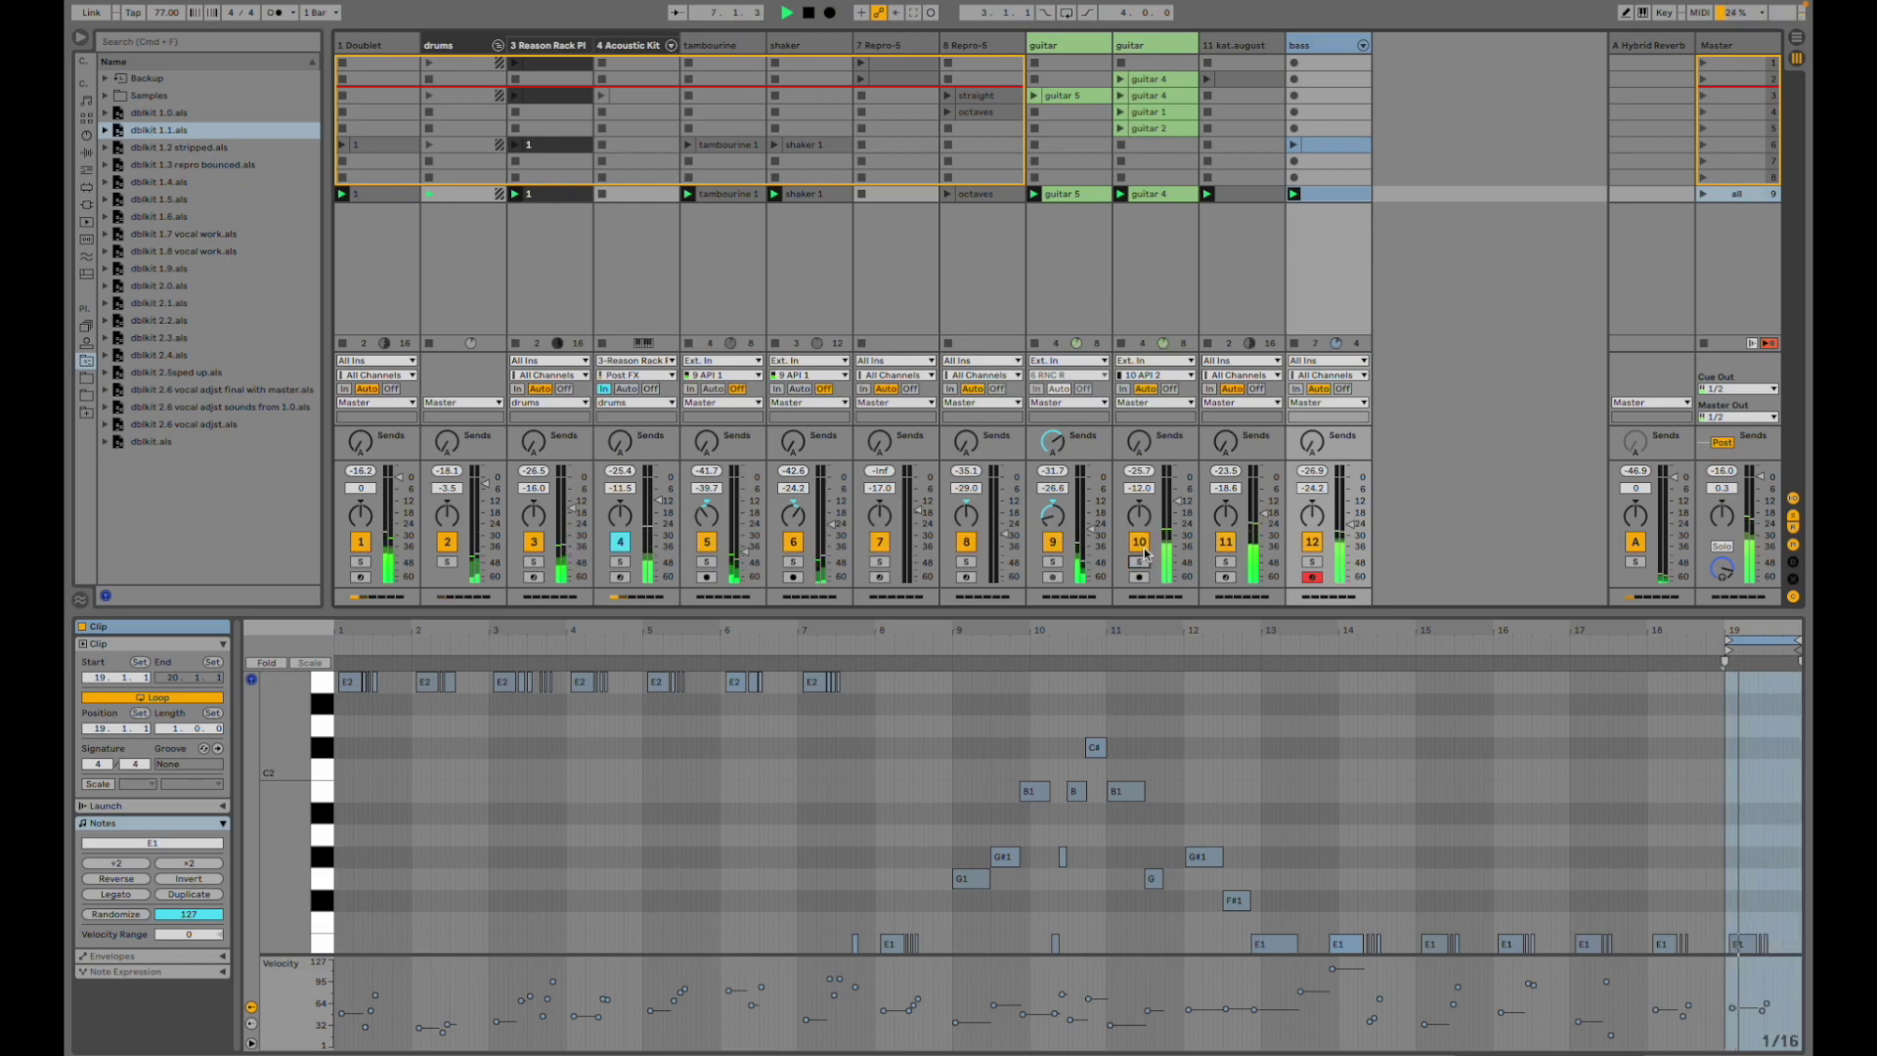
# - Solo track 11 kat.august, inspect its playing clip's MIDI notes and its August Synthesizer device, and restore the full mix
pyautogui.click(1226, 563)
pyautogui.click(1241, 198)
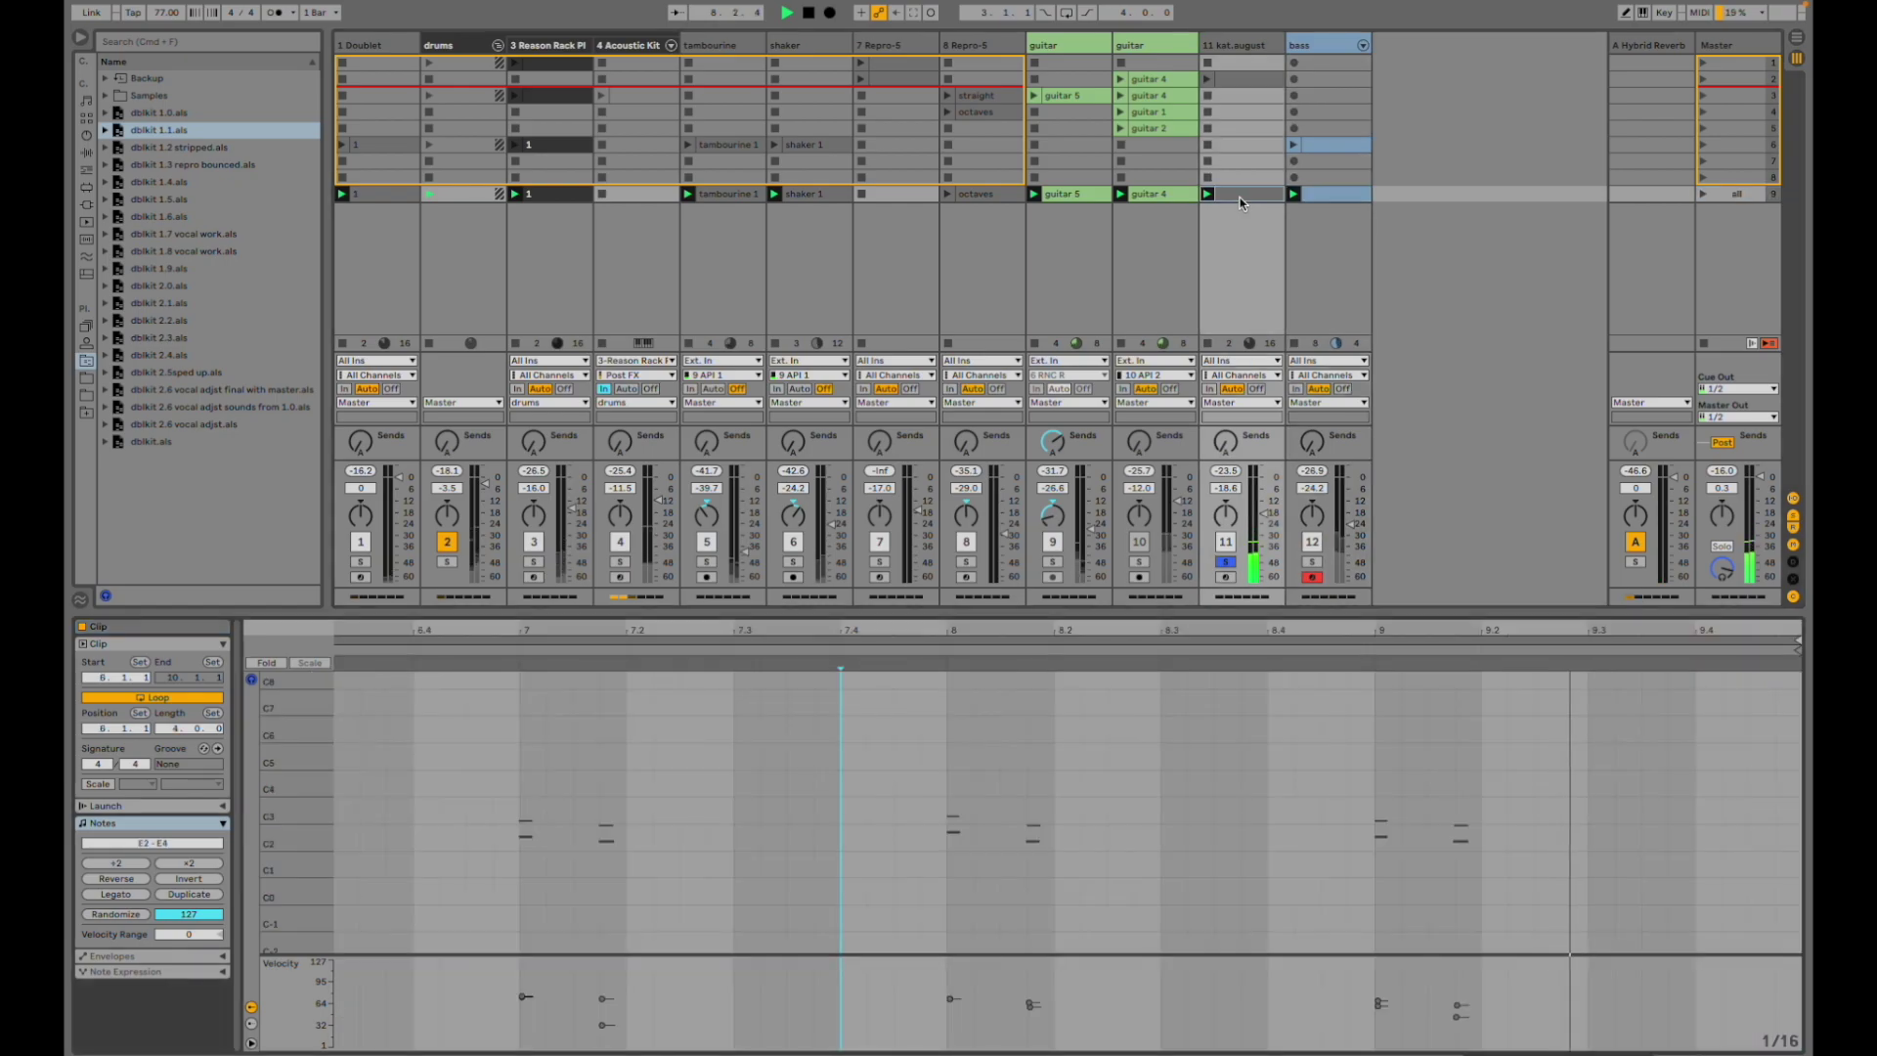
pyautogui.hotkey('shift', 'Tab')
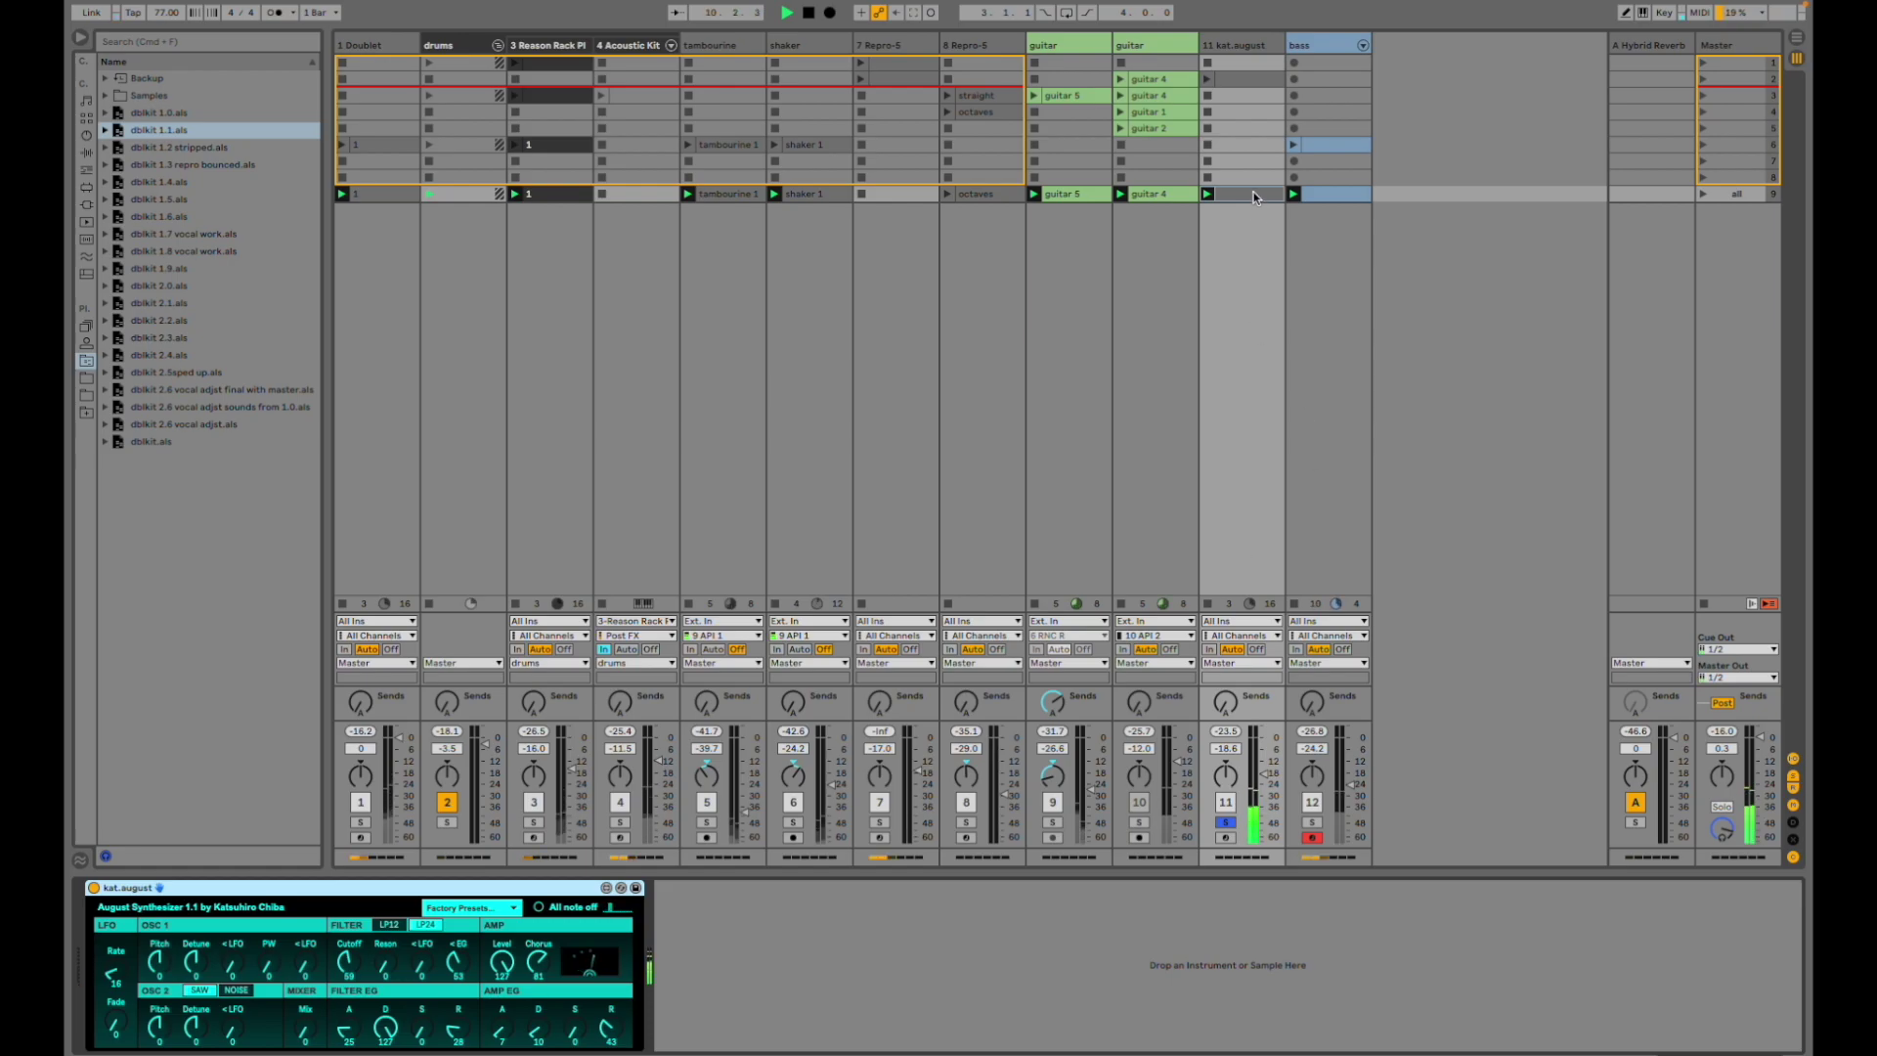
pyautogui.click(1253, 191)
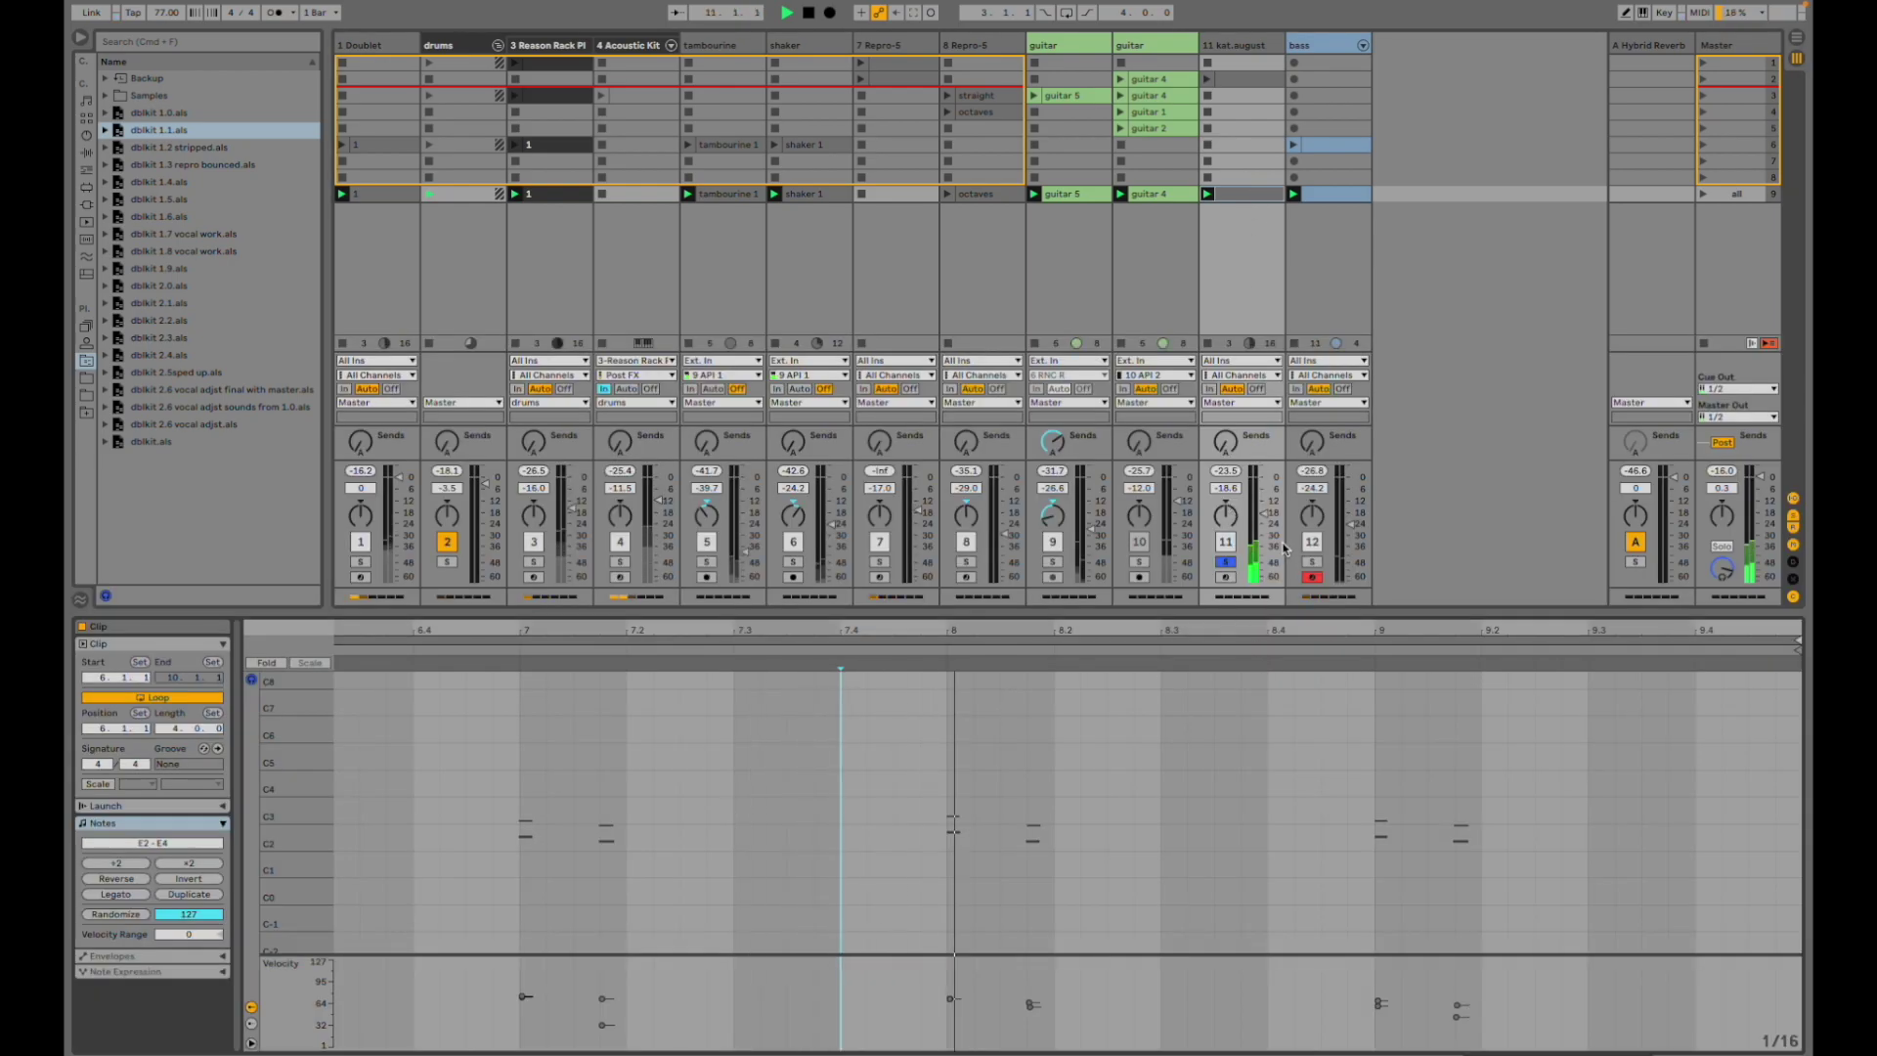
pyautogui.click(1226, 562)
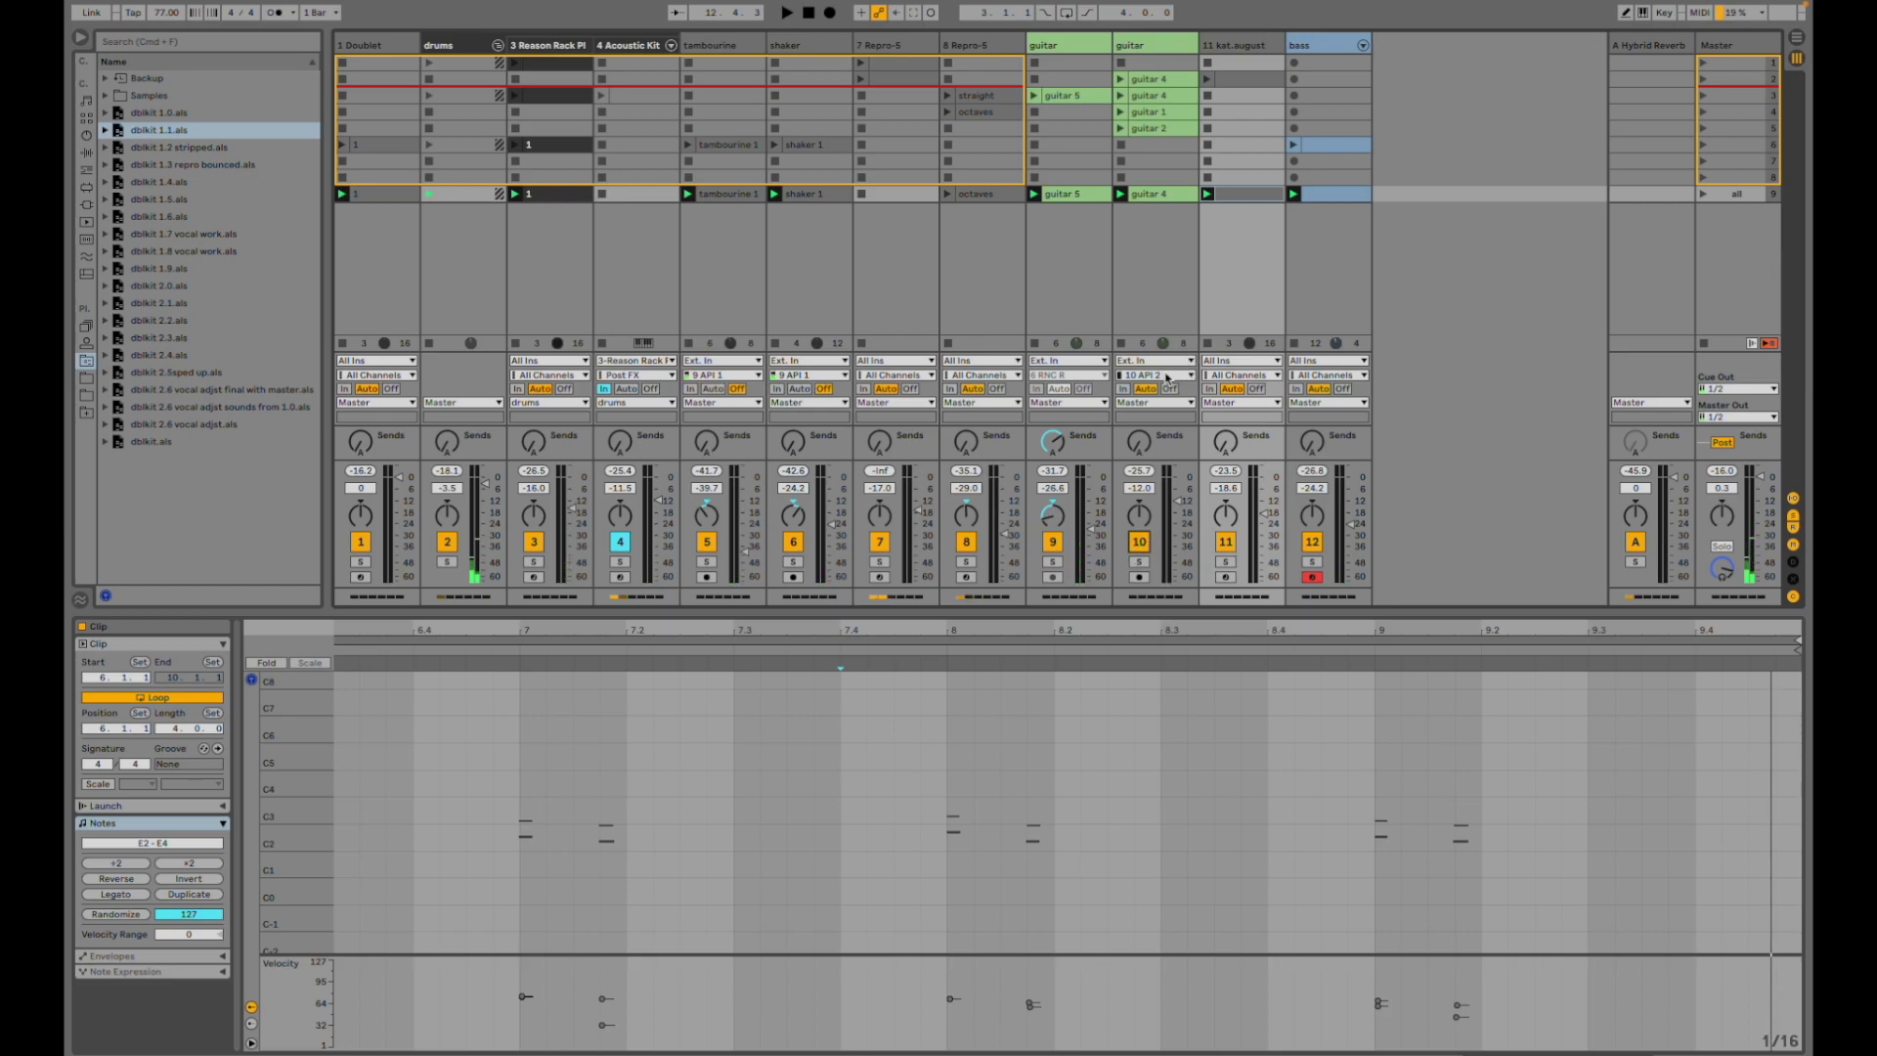
# - Audition the guitar 1 clip on track 10 in solo, and bring the other tracks back in
pyautogui.click(1140, 563)
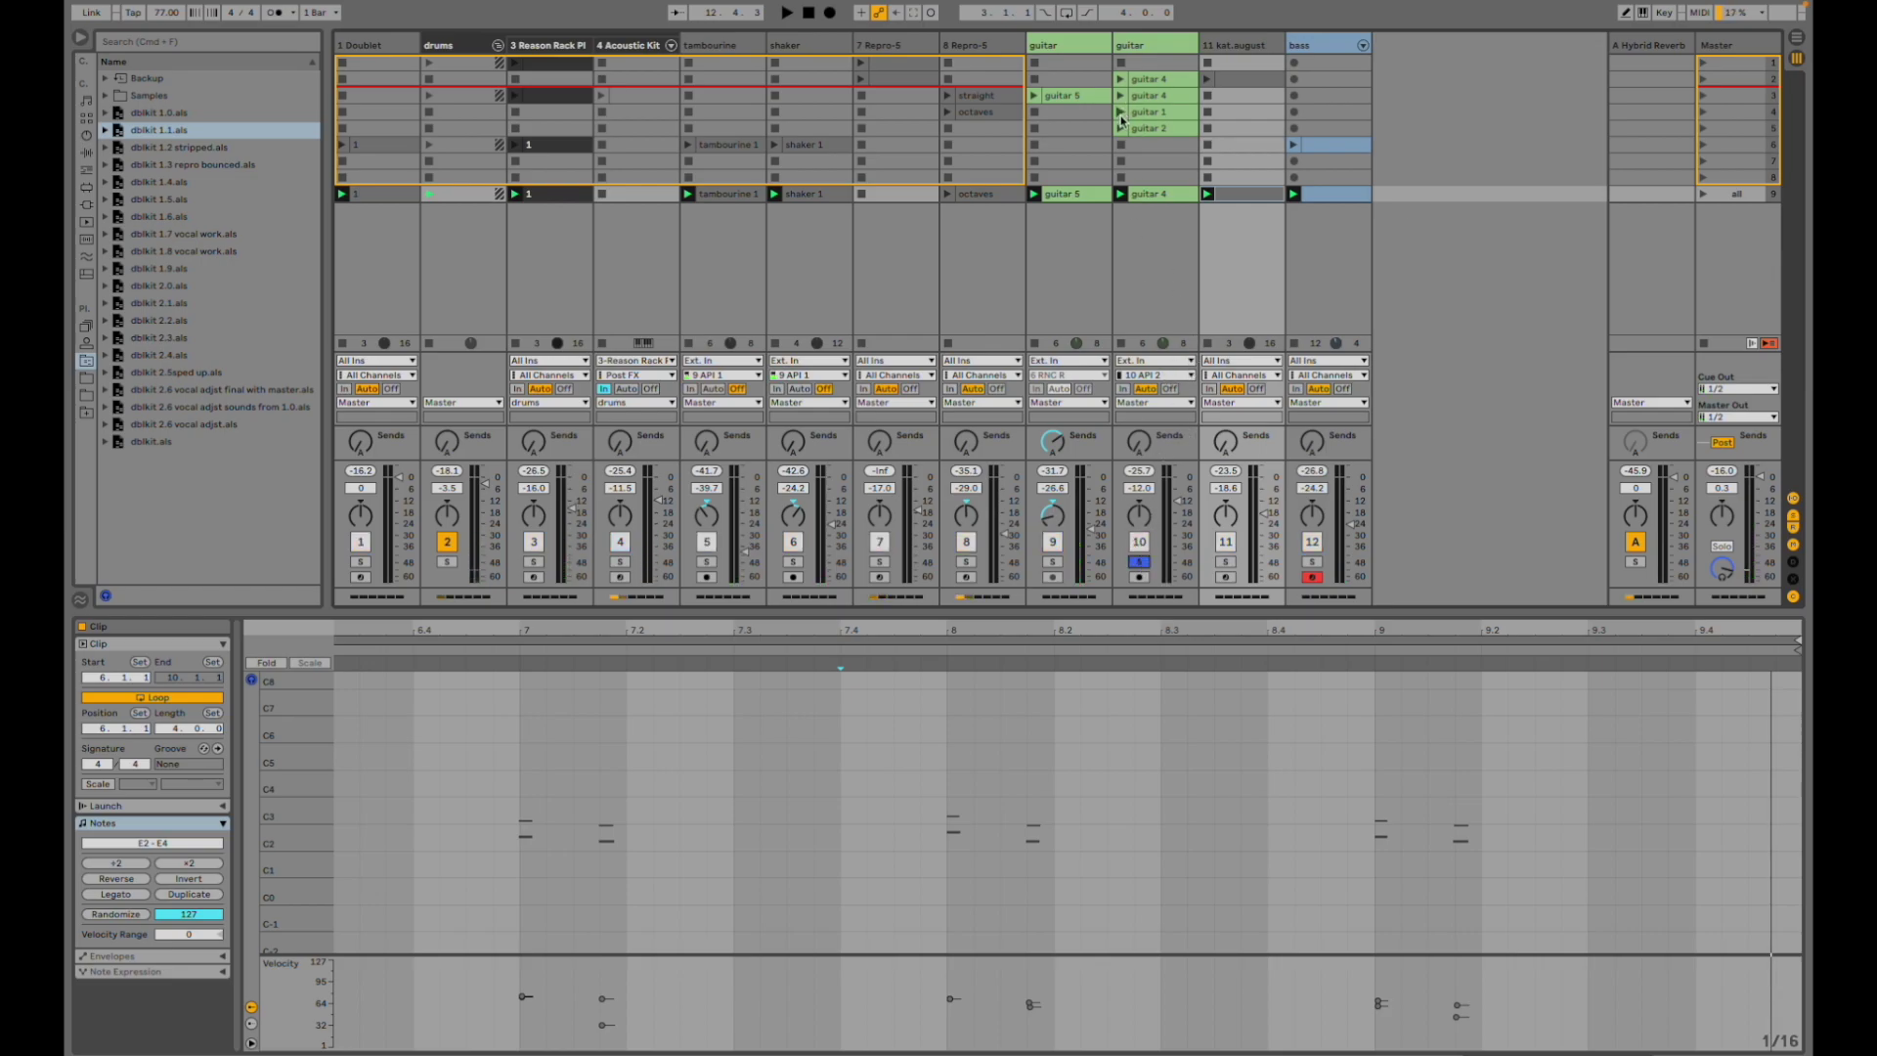
pyautogui.click(1134, 113)
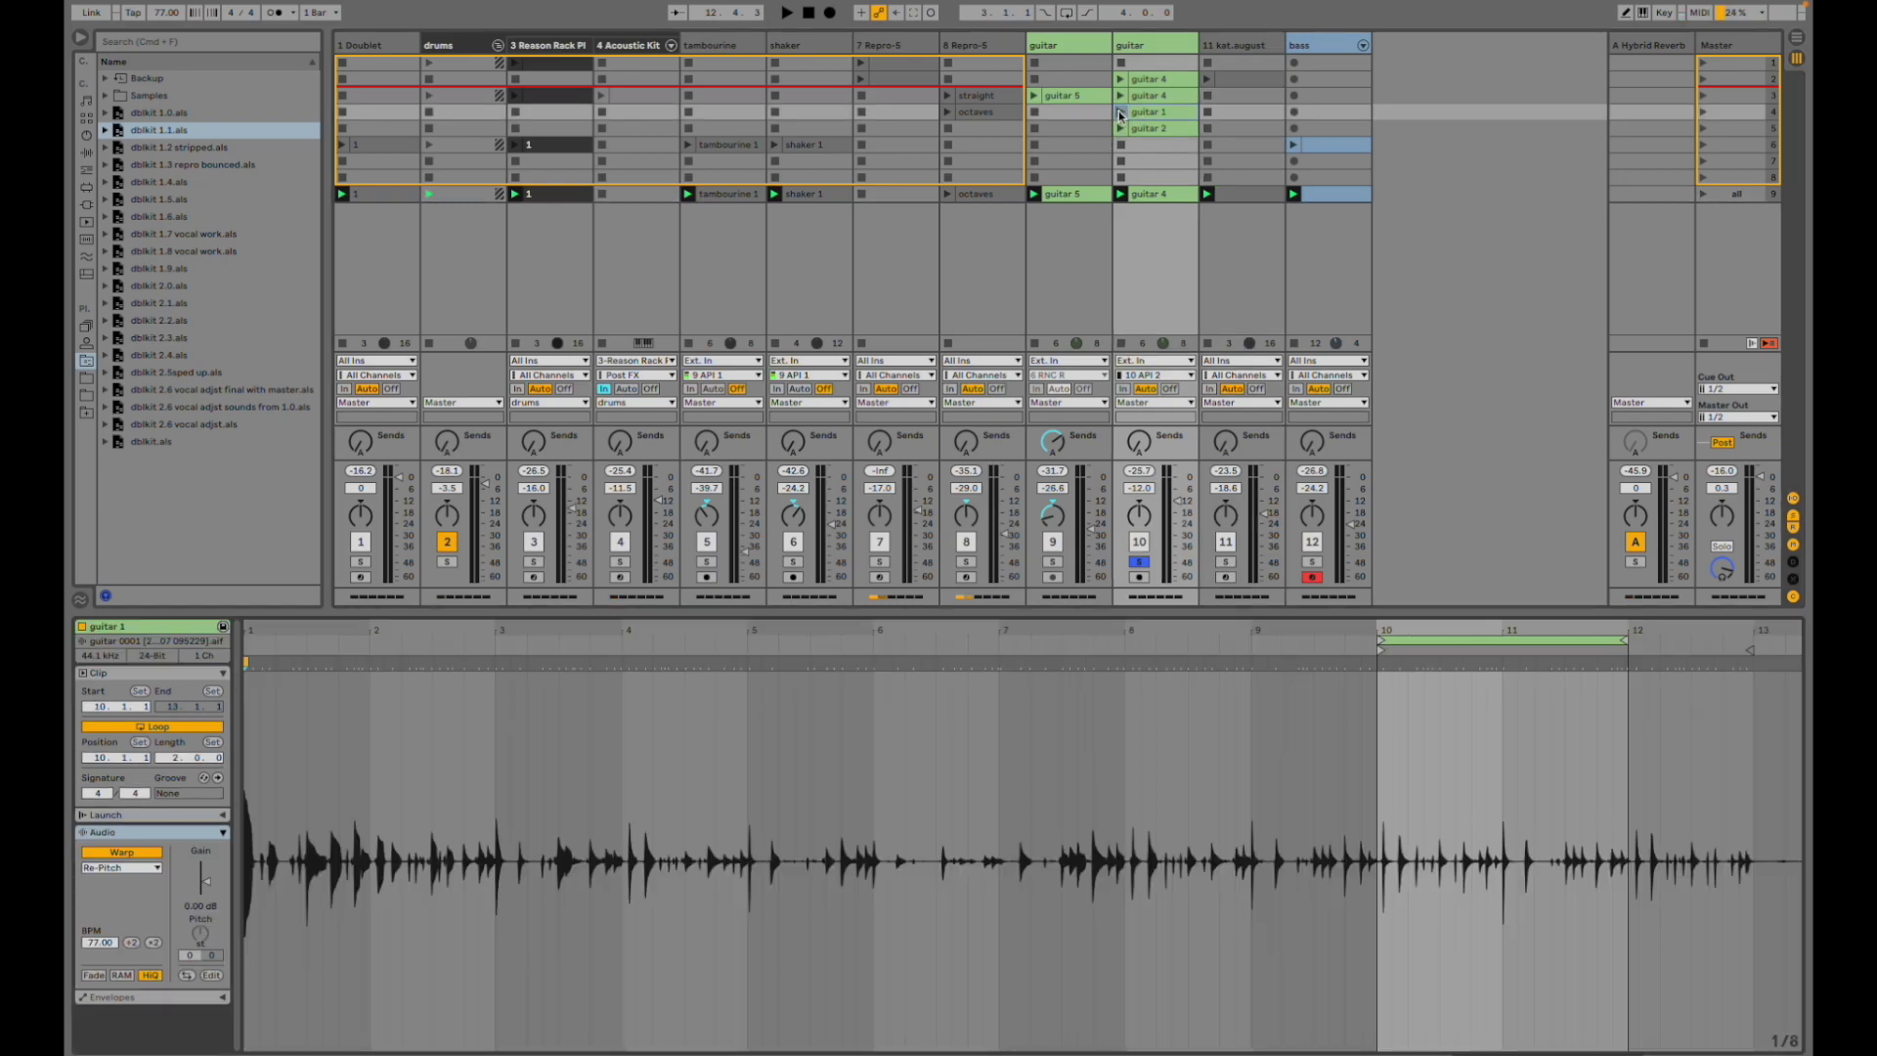
pyautogui.click(1120, 113)
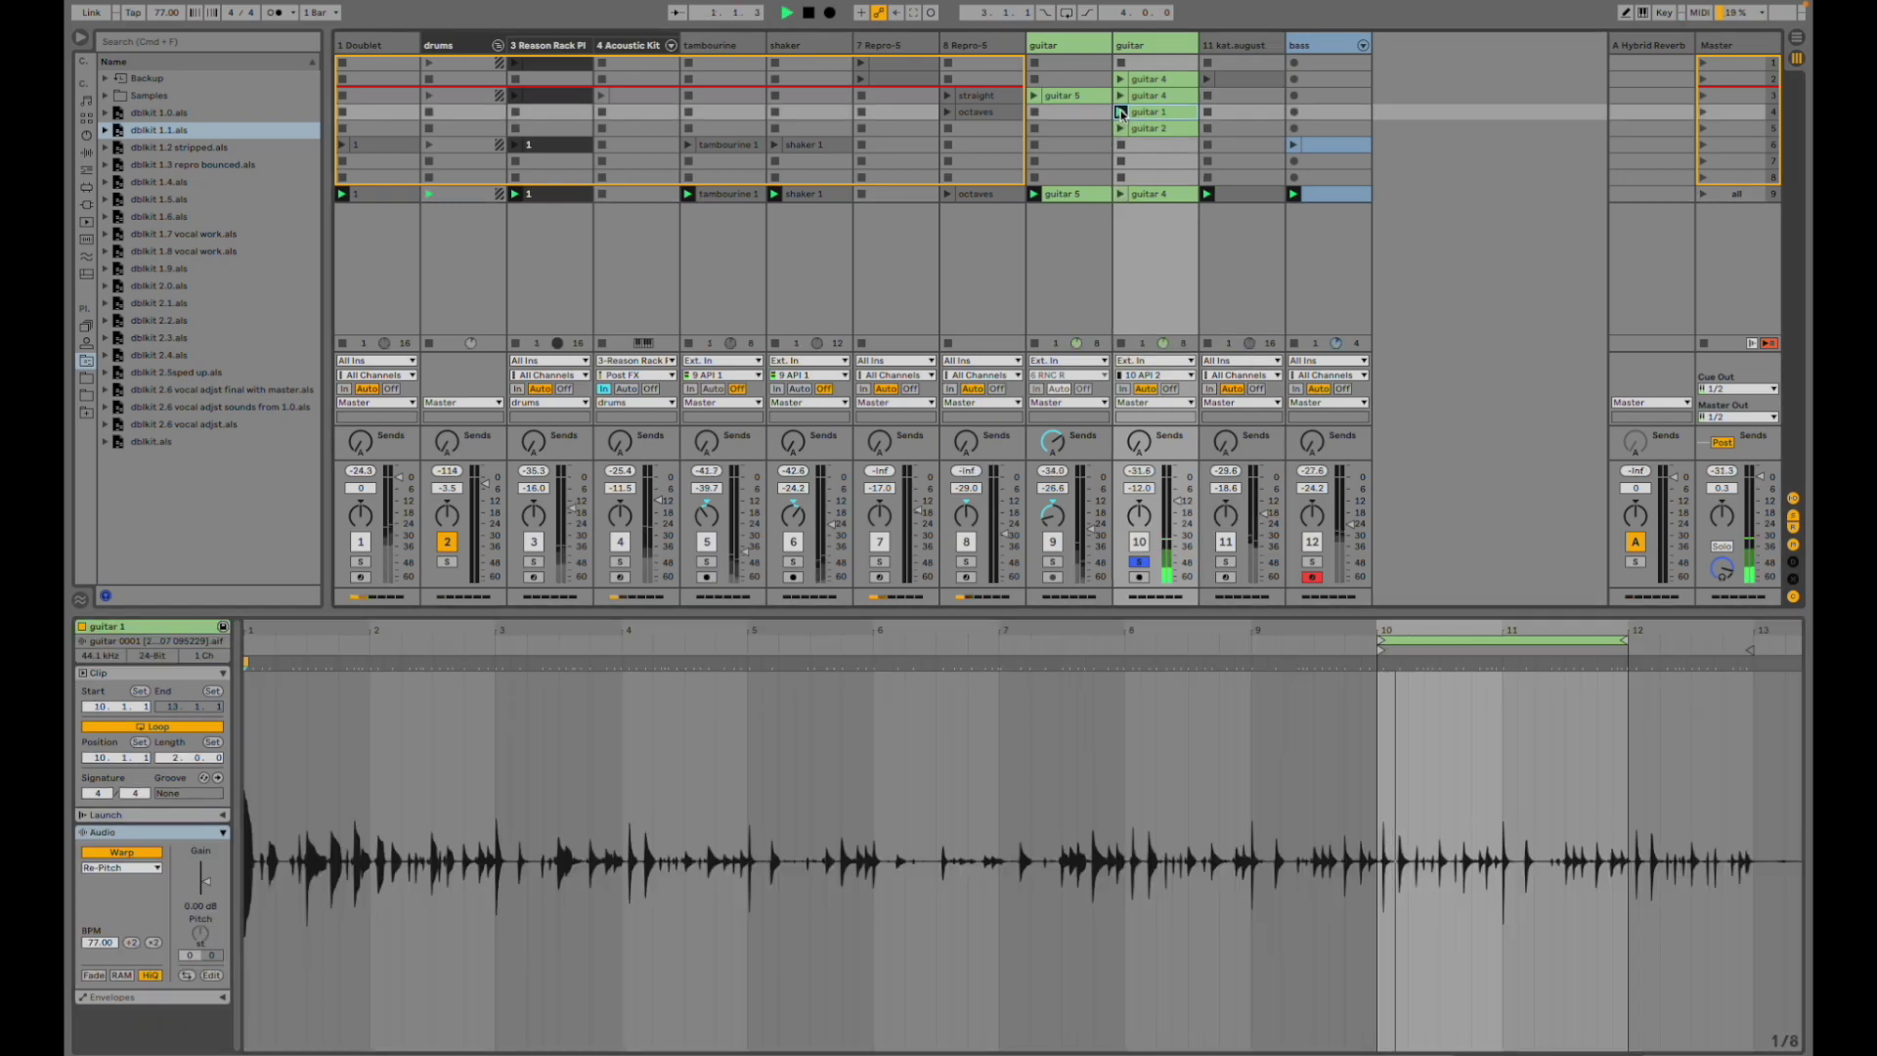
pyautogui.click(1140, 562)
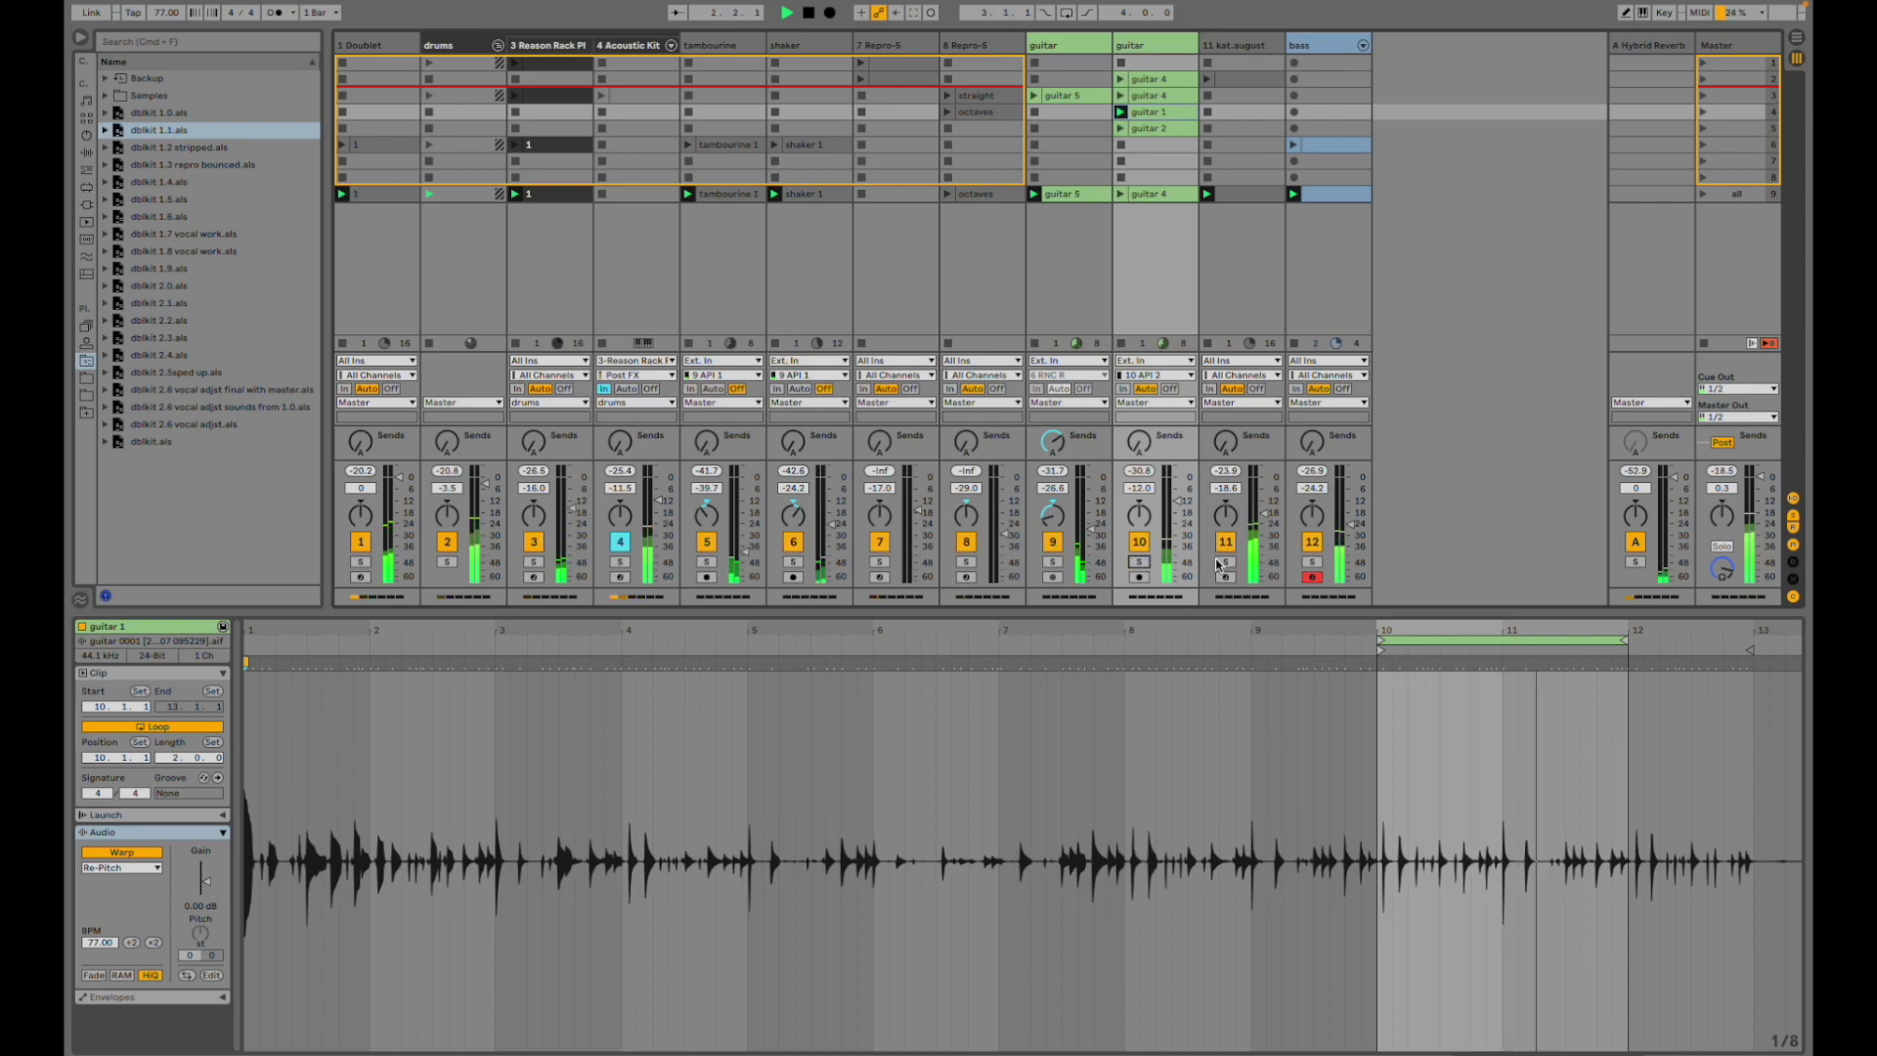
# - Mute guitar track 9 and track 11 kat.august, and set guitar track 10's volume to 0 dB
pyautogui.click(1052, 542)
pyautogui.click(1226, 543)
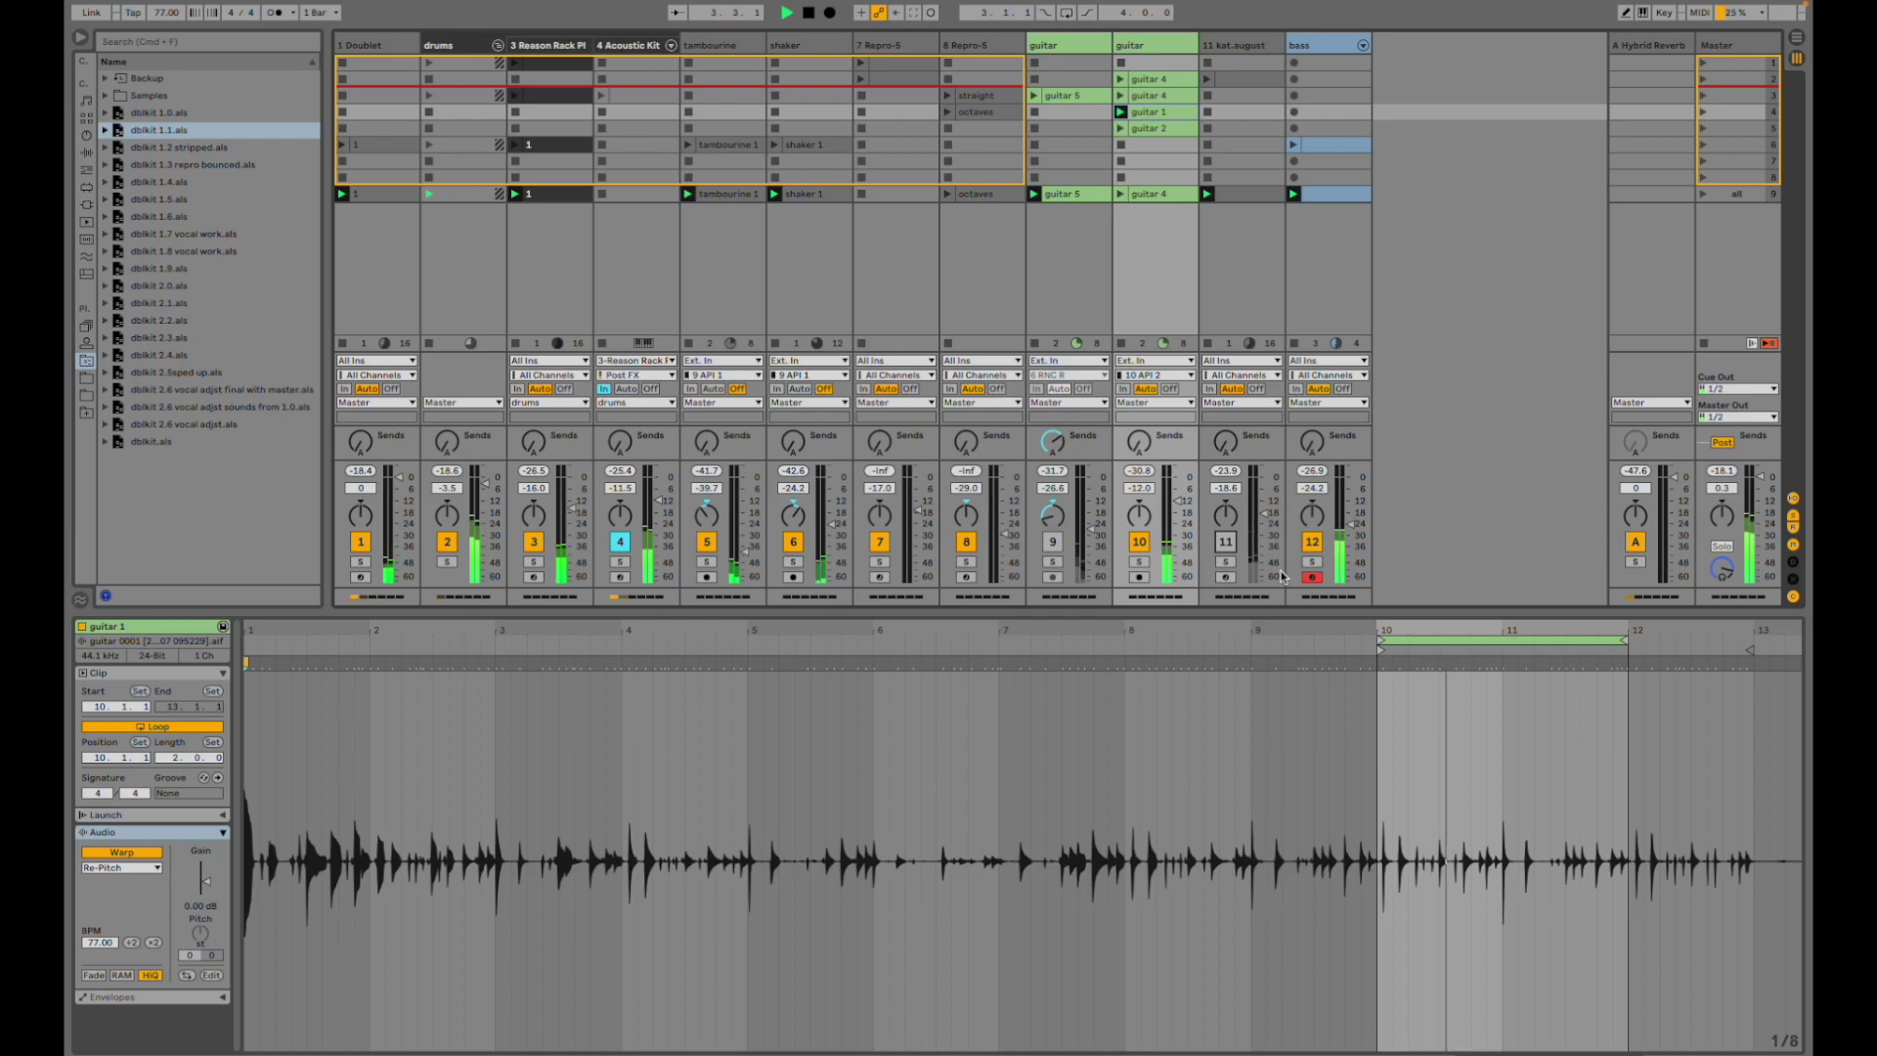
pyautogui.moveTo(1180, 502); pyautogui.dragTo(1182, 480)
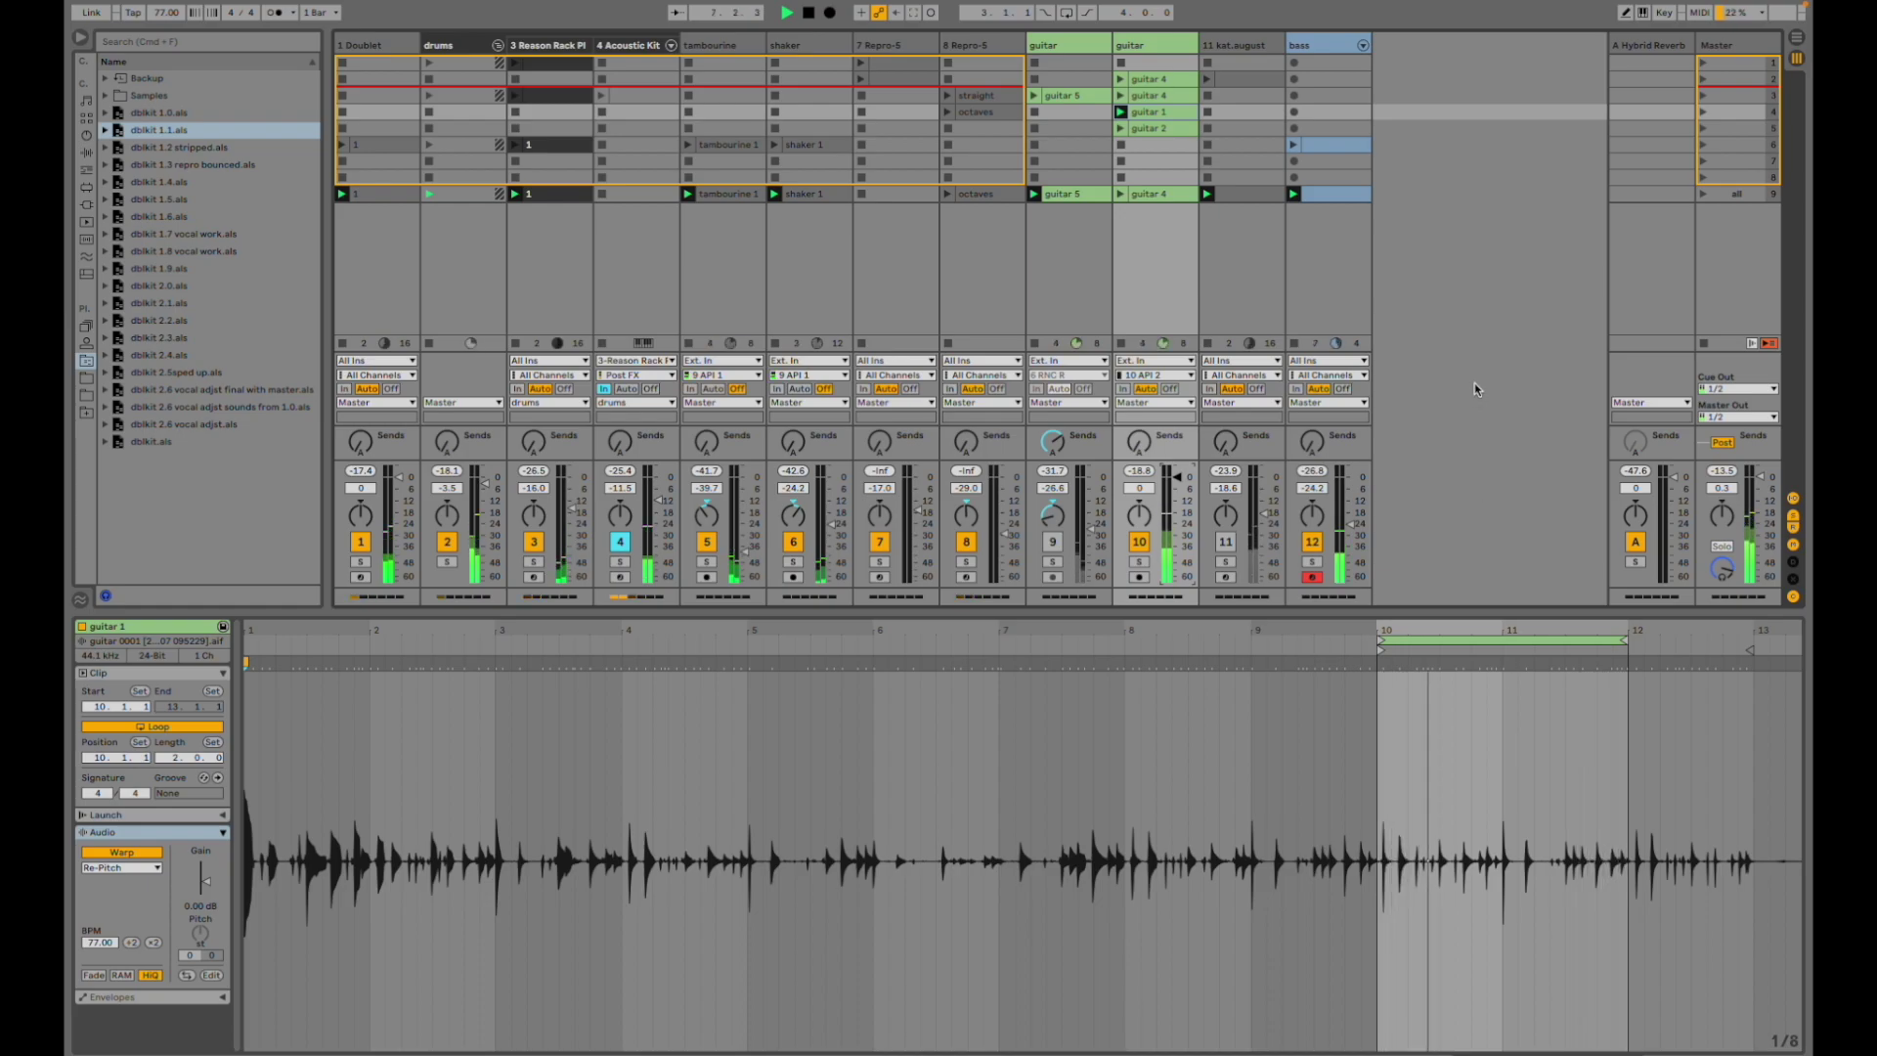
# - Audition the guitar 2 clip and the guitar 4 clip in the third scene of track 10 with the mix
pyautogui.click(1121, 128)
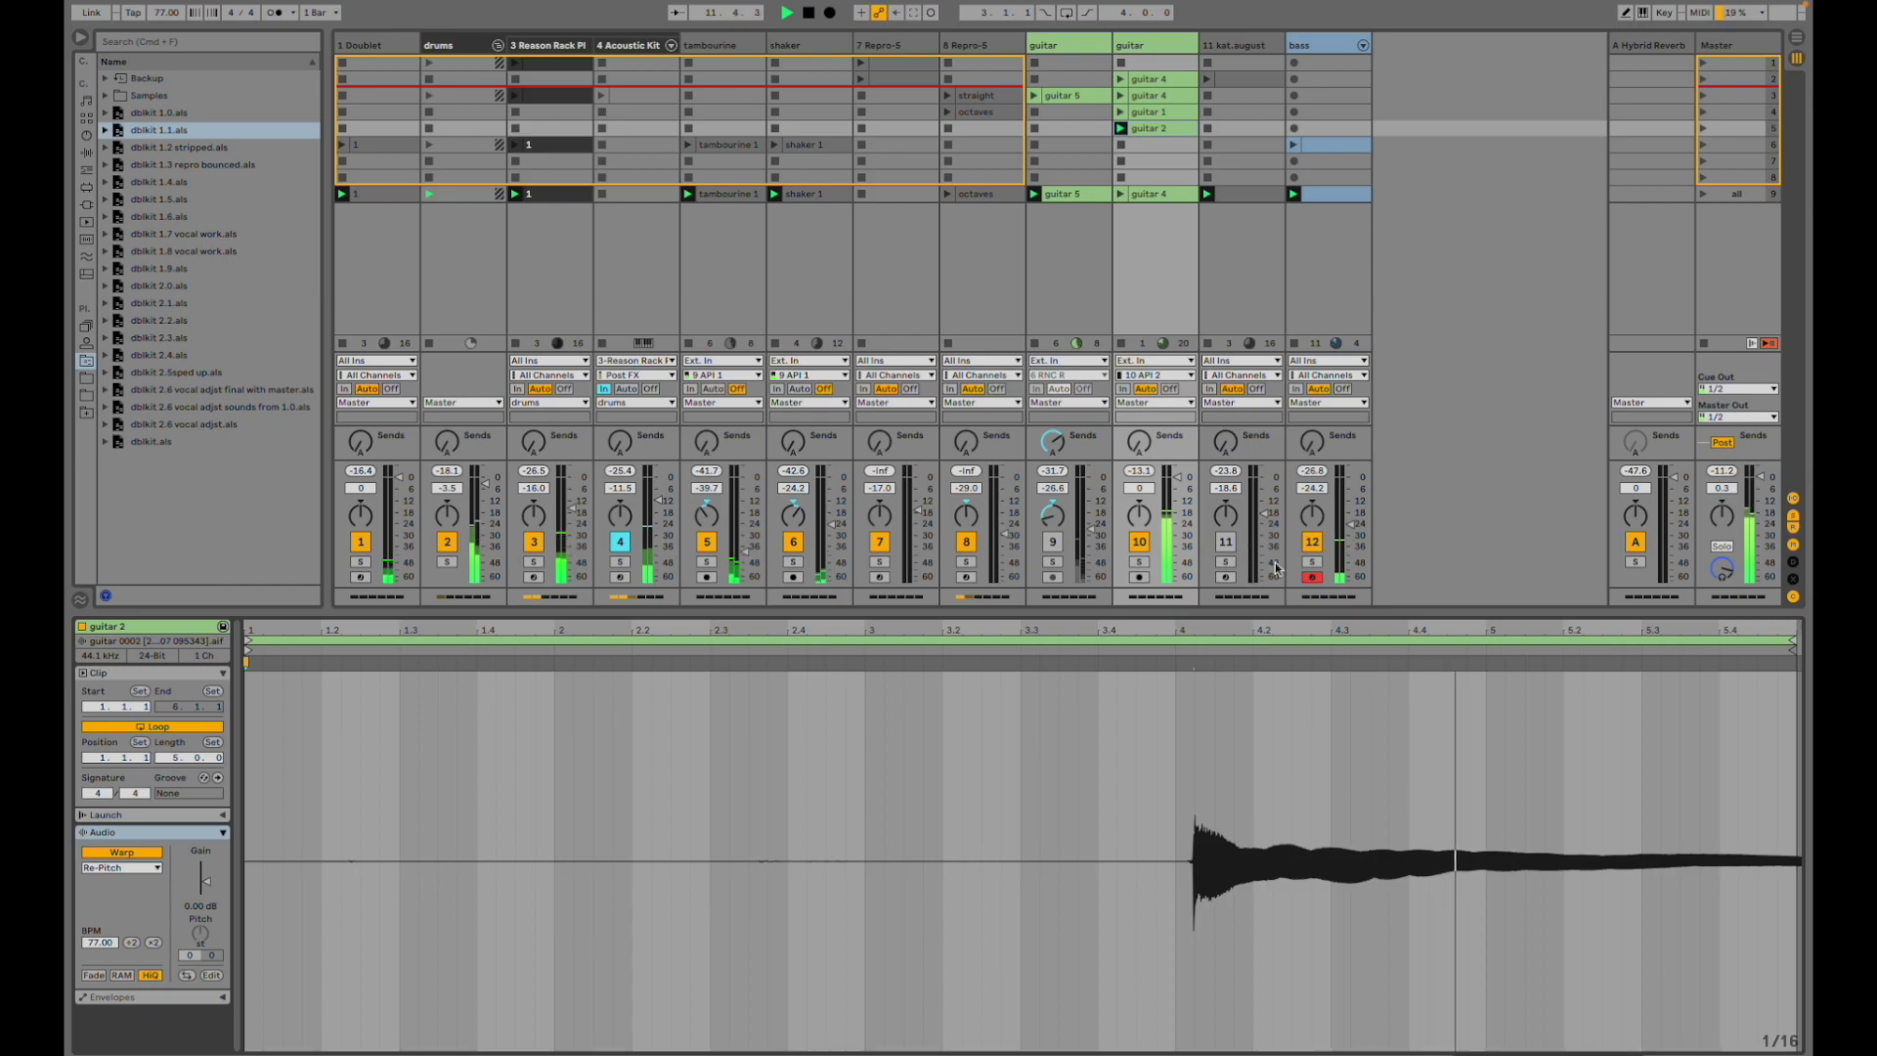
pyautogui.click(1151, 95)
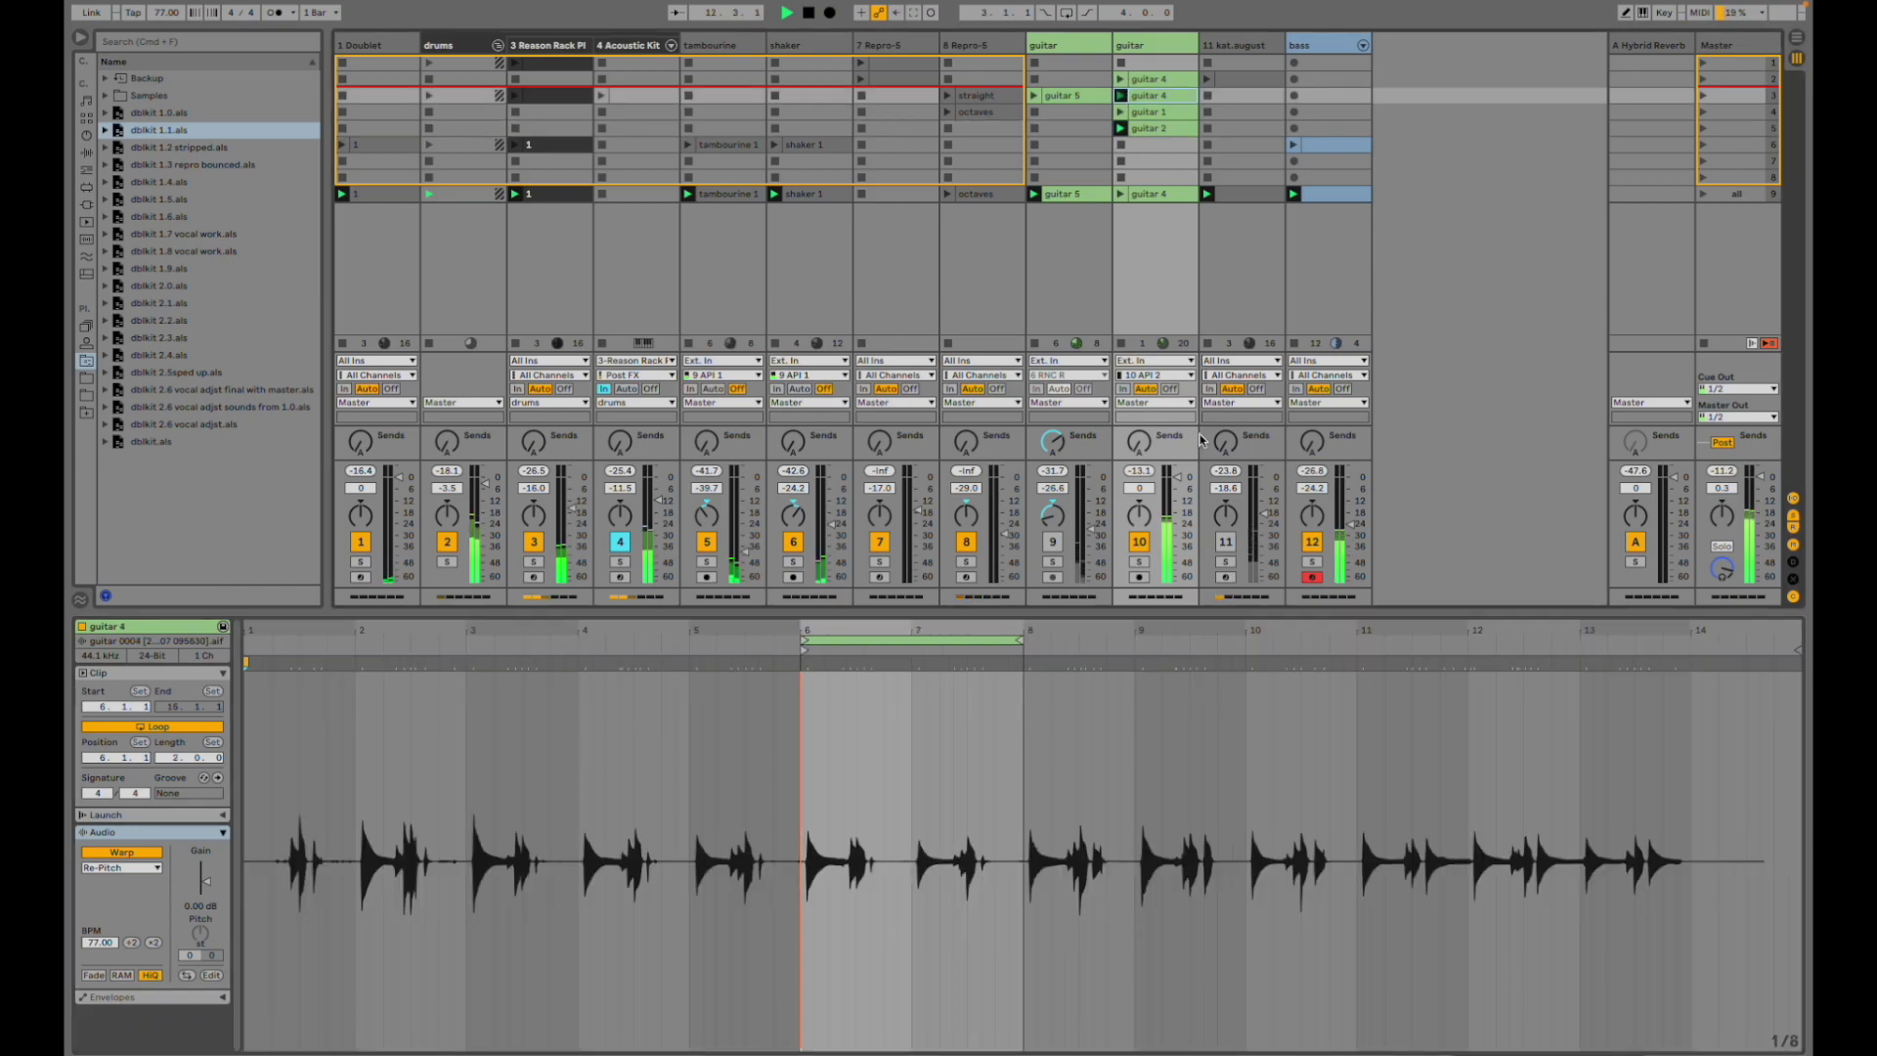
pyautogui.press('space')
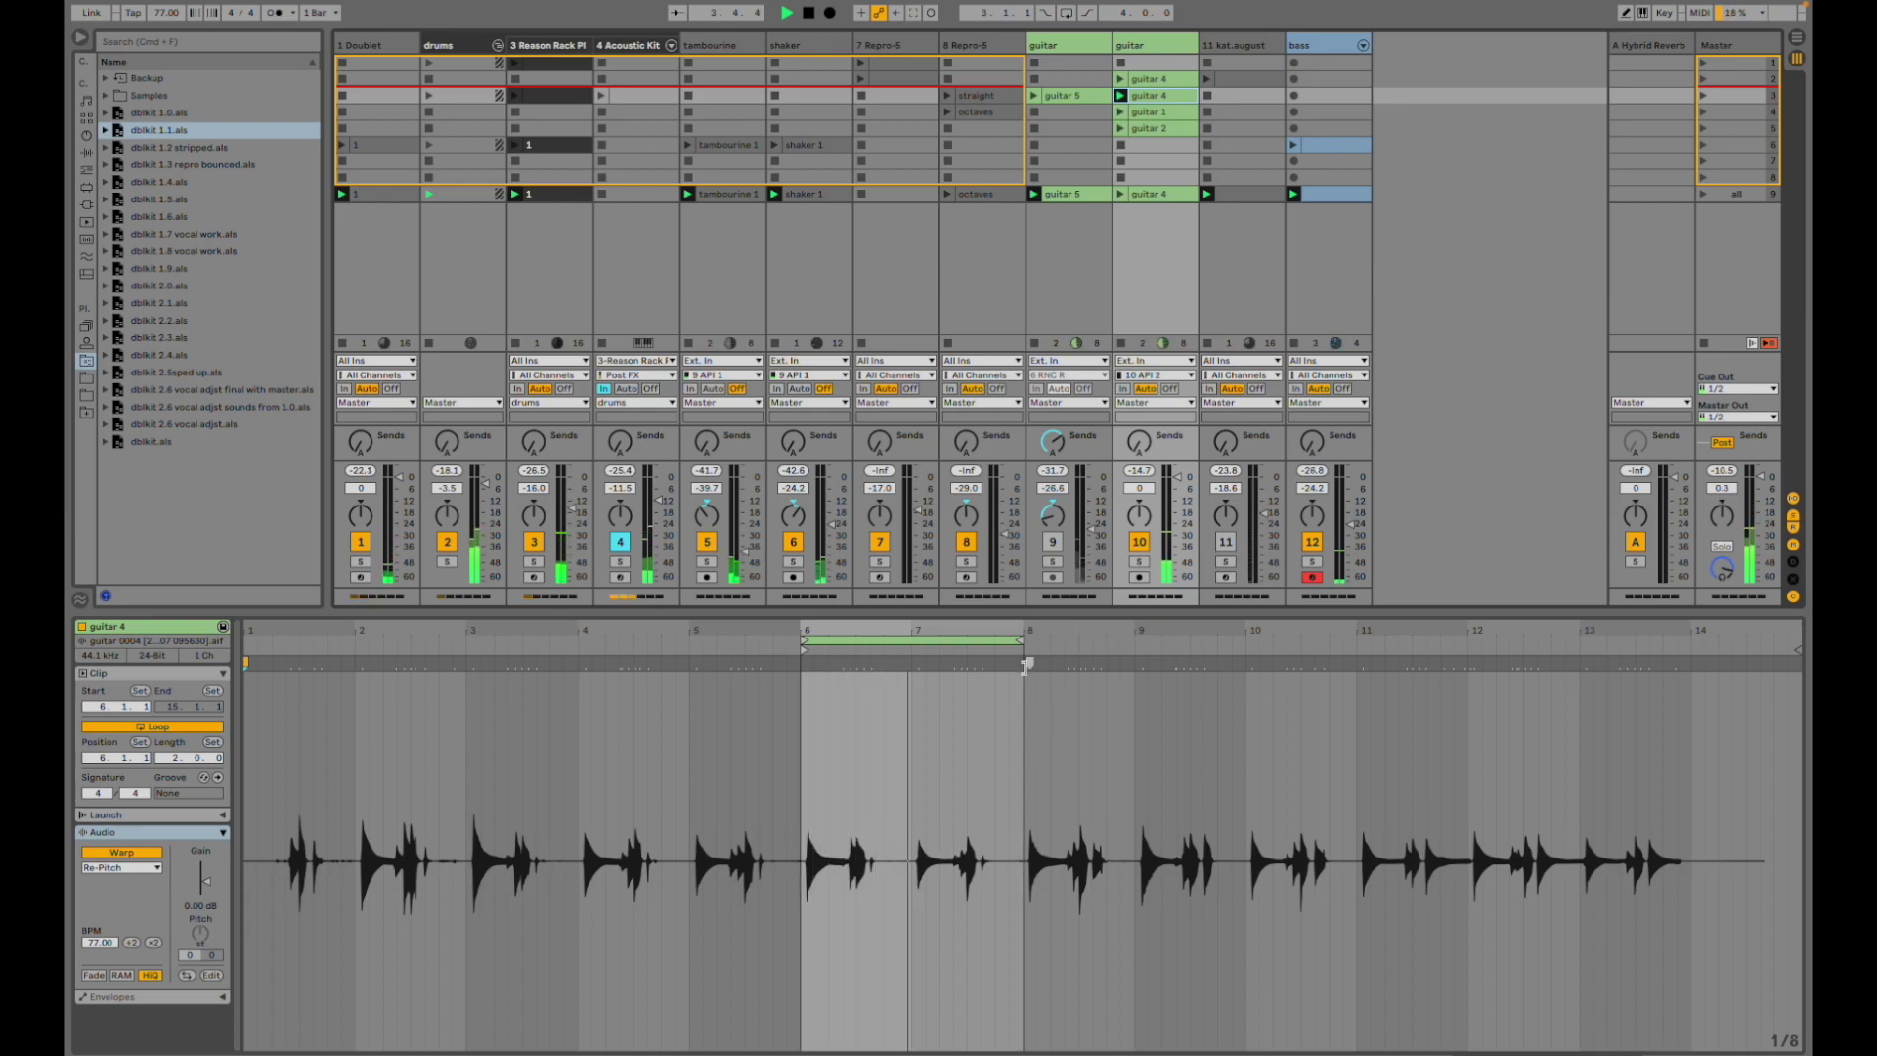
# - View the bass track's devices, and toggle the bass and guitar track 10 off and on to compare the mix
pyautogui.click(1333, 284)
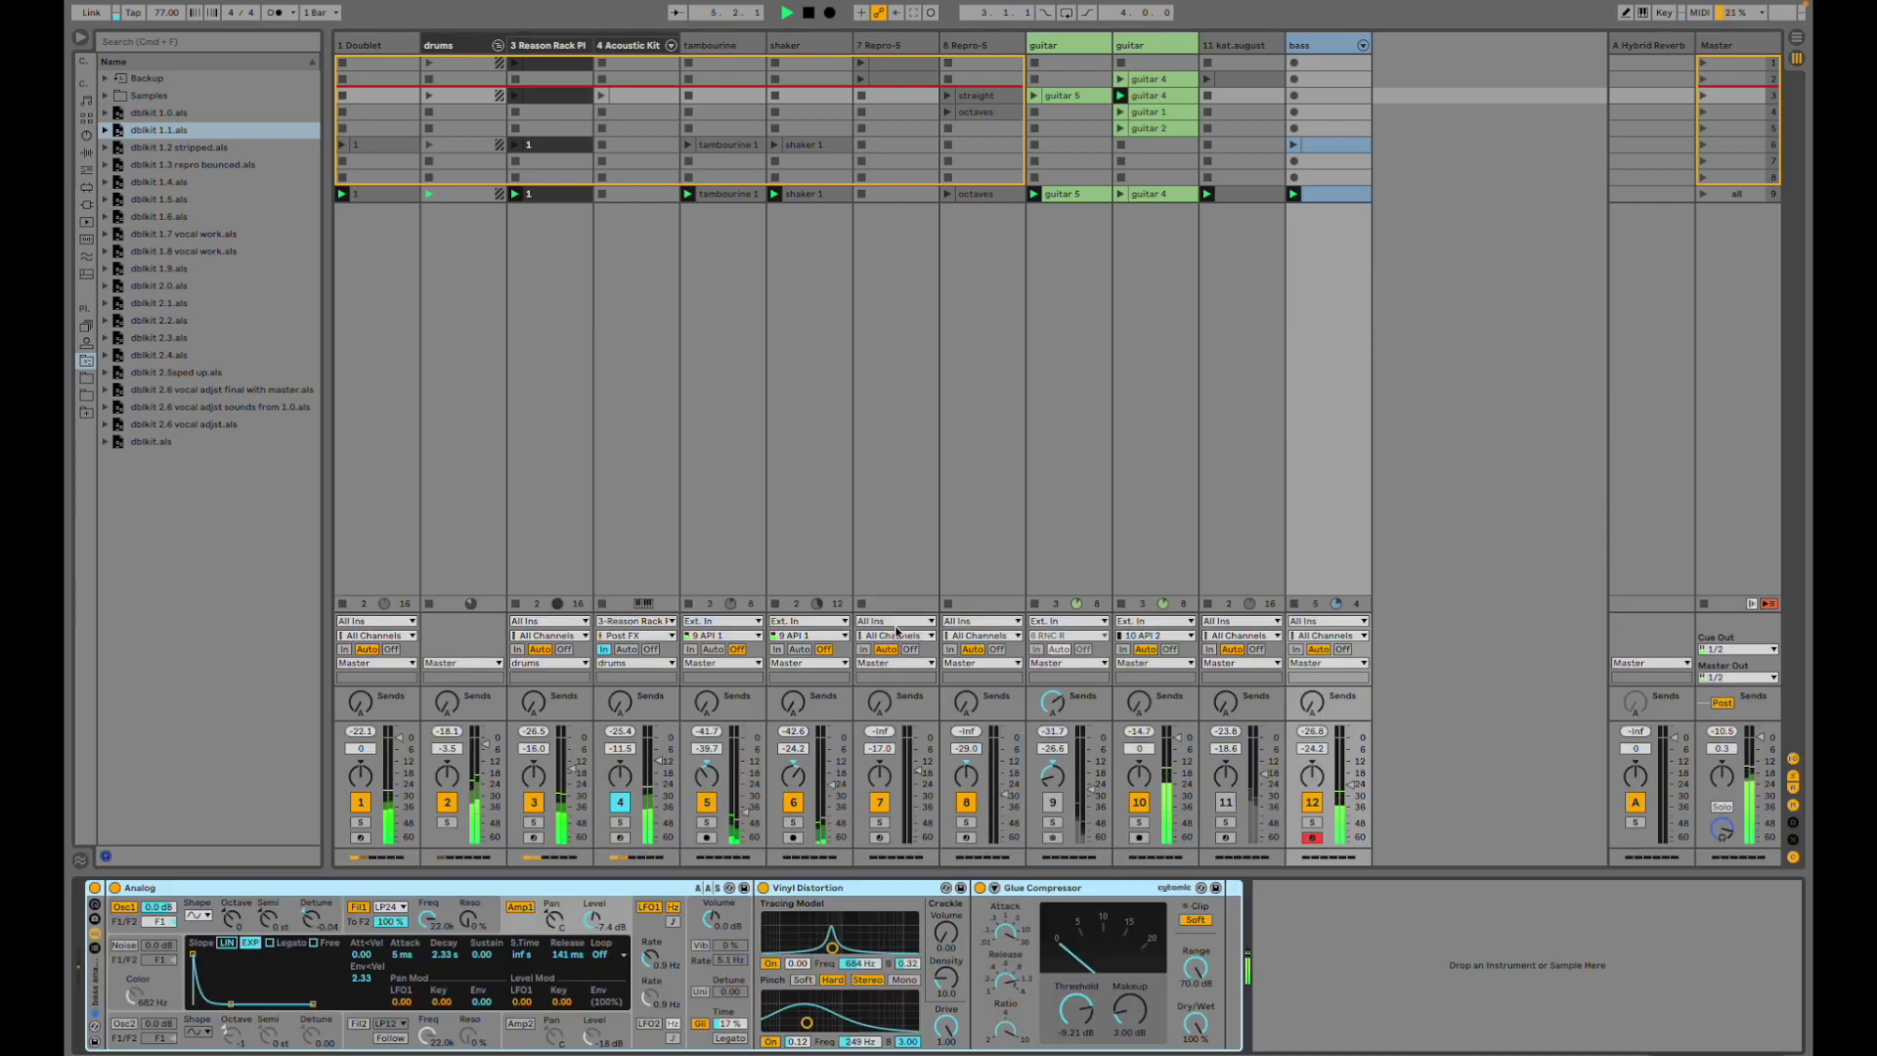
pyautogui.click(1312, 801)
pyautogui.click(1140, 801)
pyautogui.click(1313, 802)
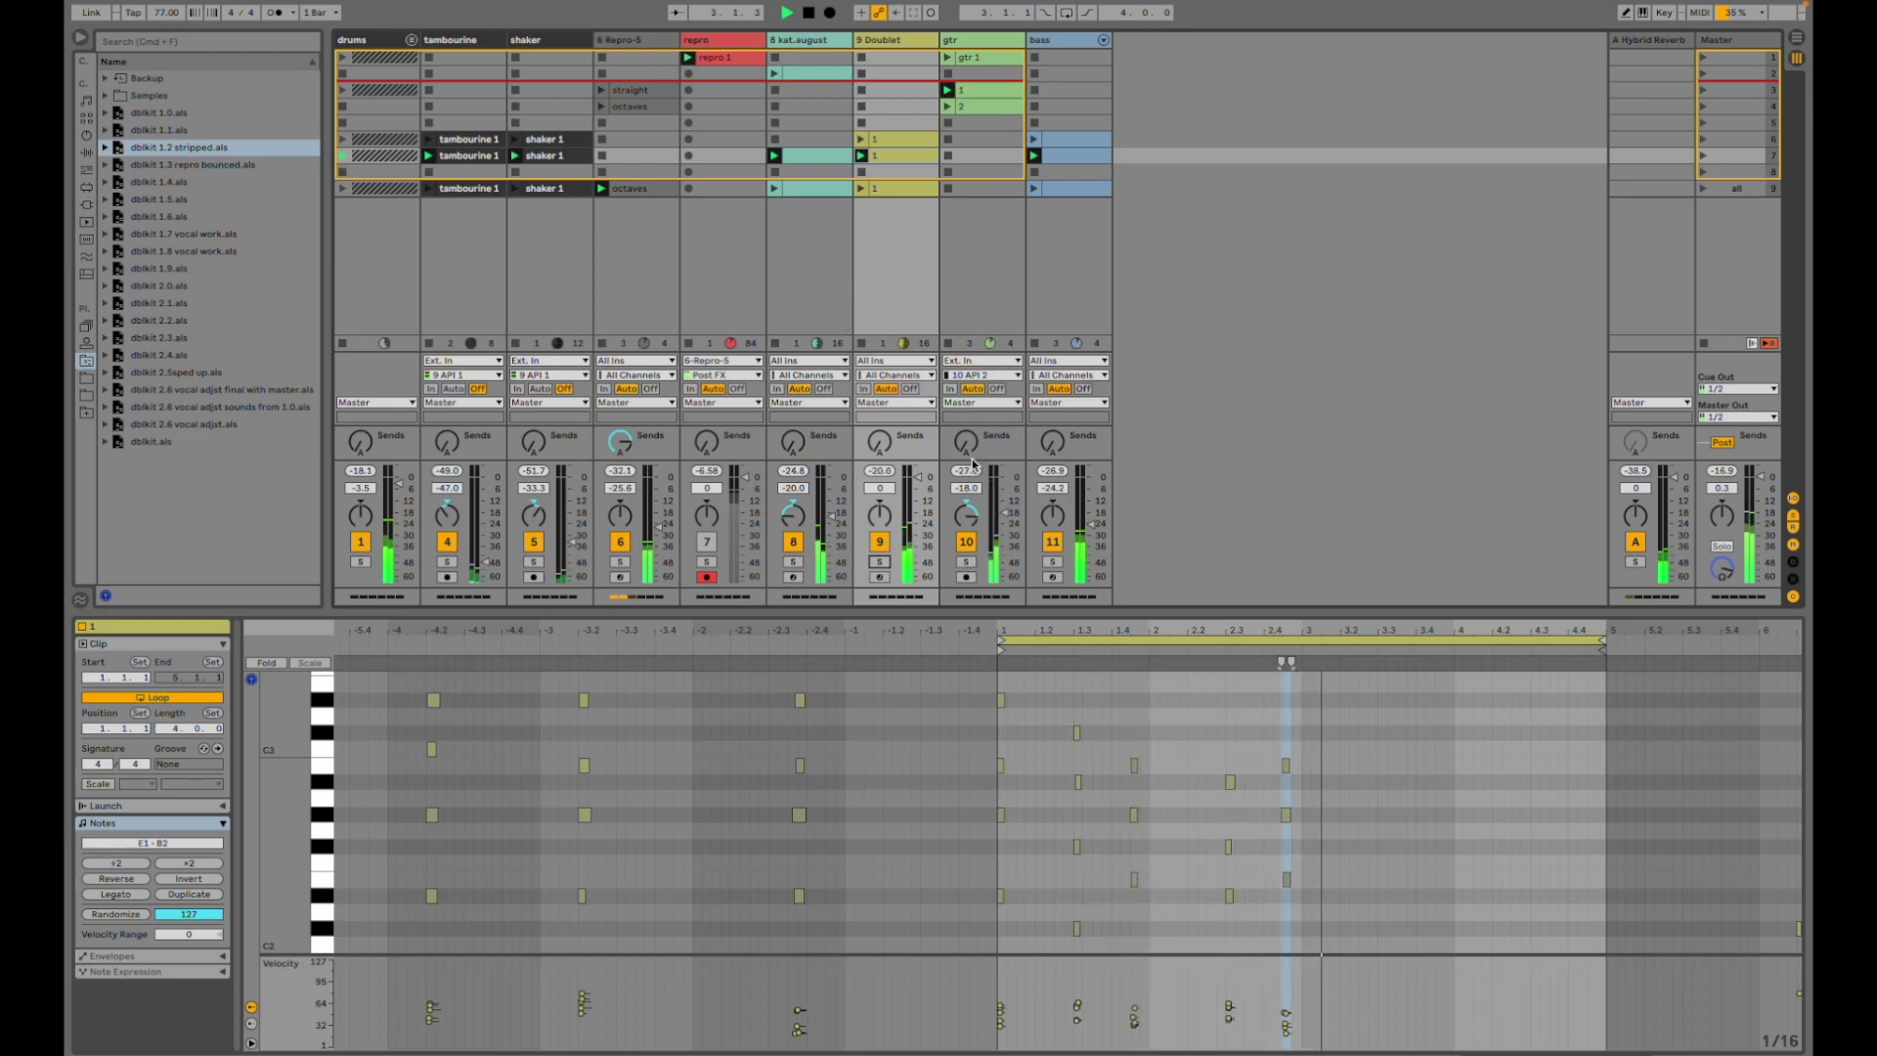
# - Raise the gtr track's volume to about -14.5 dB in dblkit 1.2 stripped.als and launch its clip 2
pyautogui.moveTo(1004, 512); pyautogui.dragTo(1004, 506)
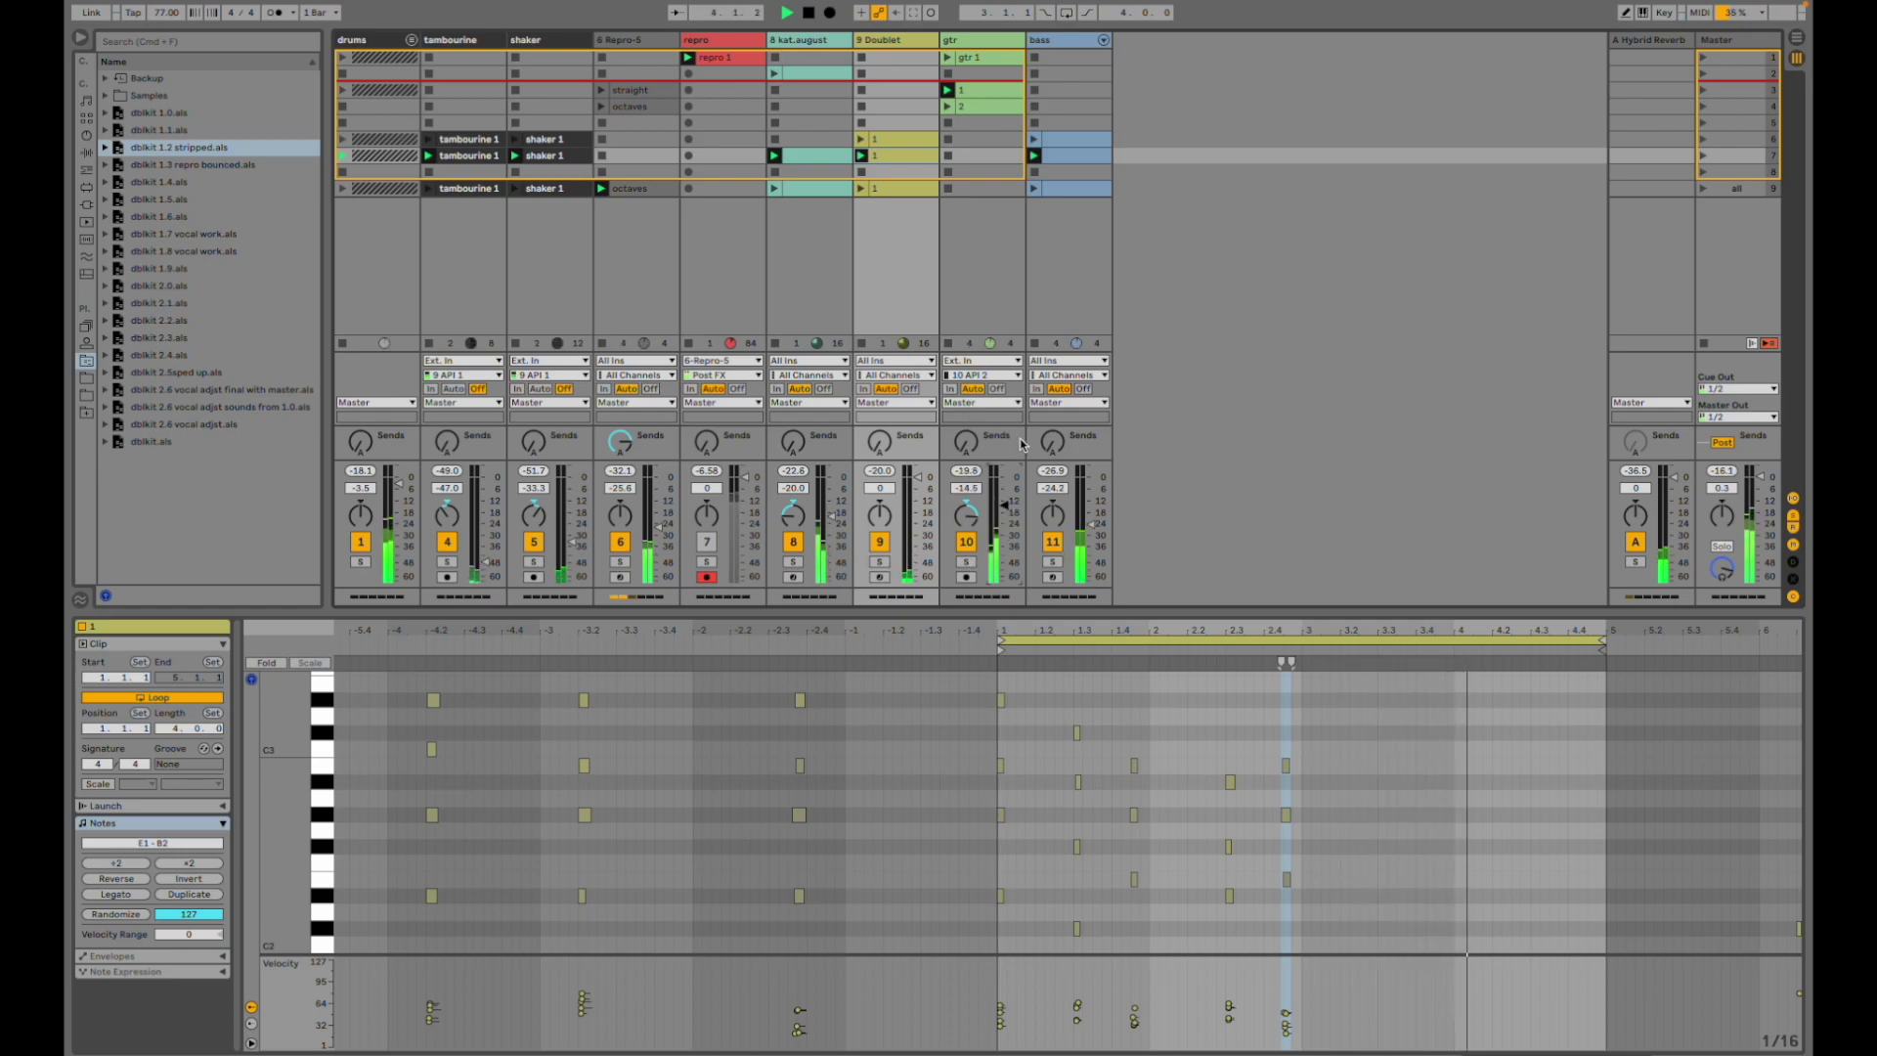
pyautogui.click(950, 107)
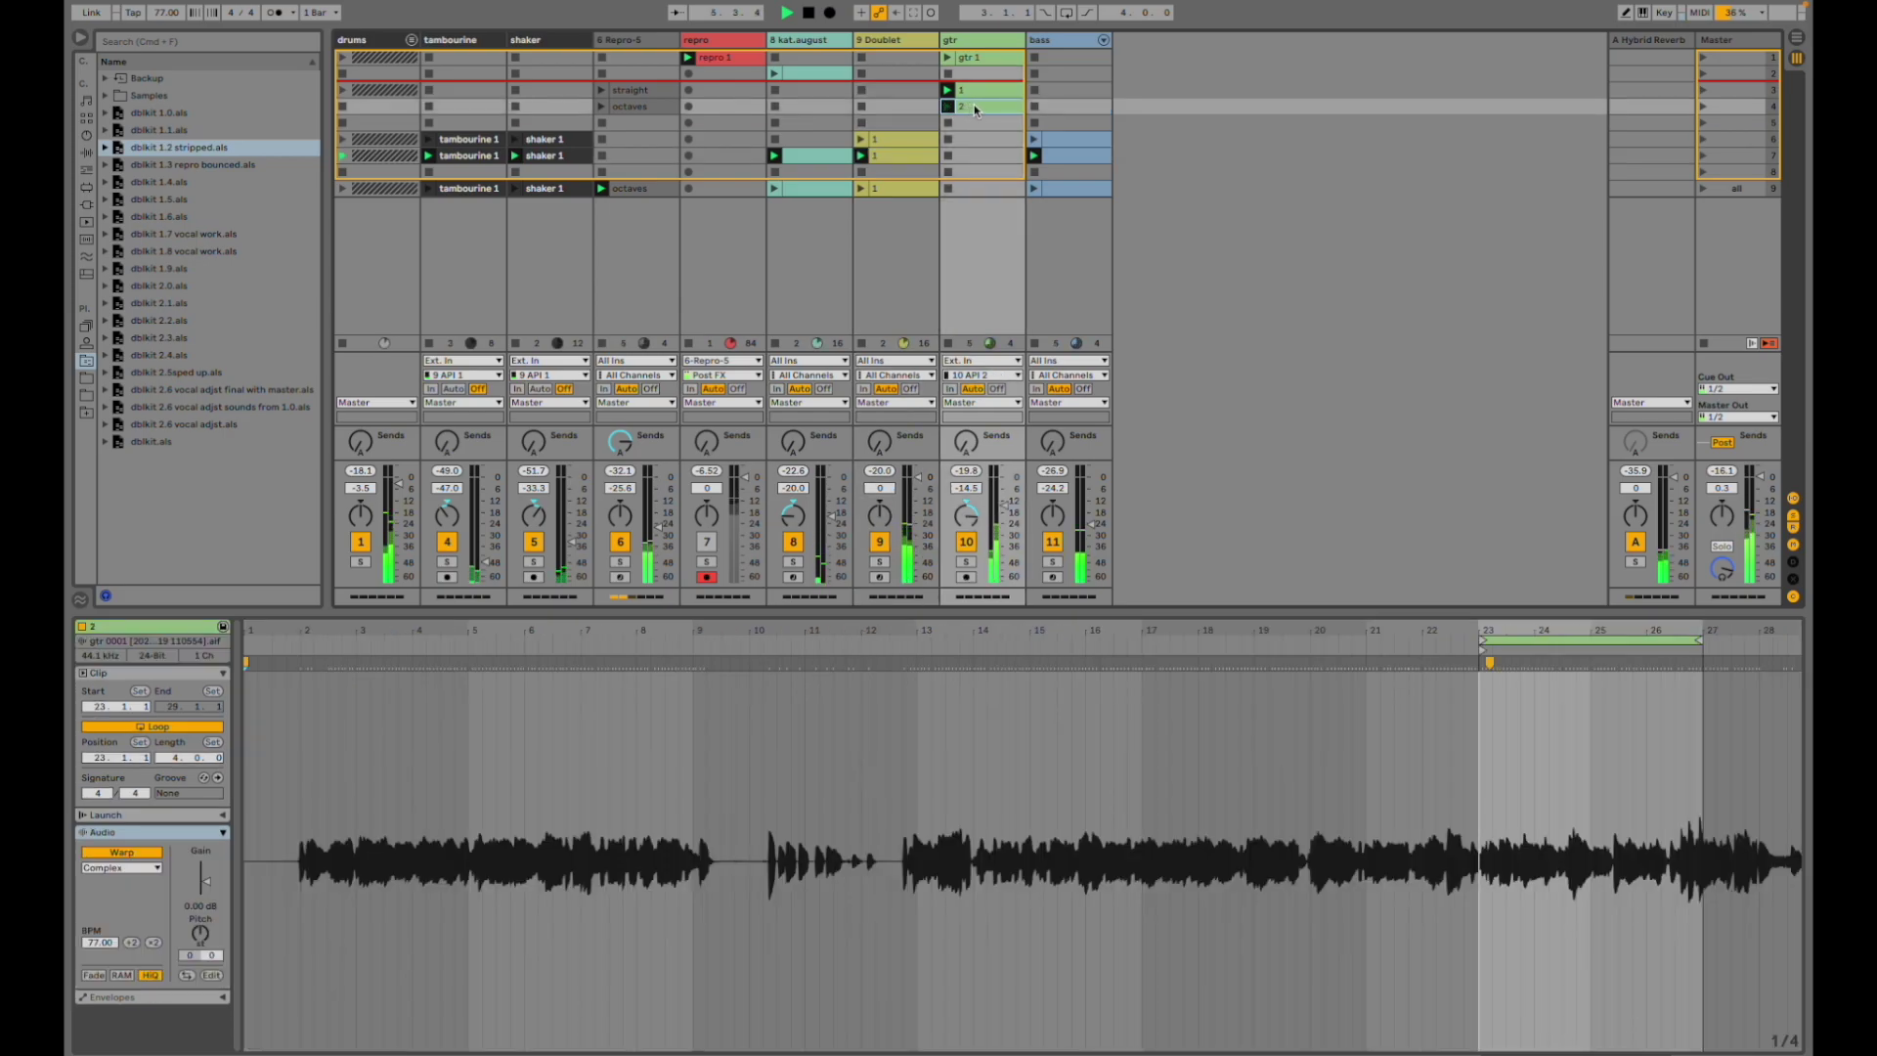
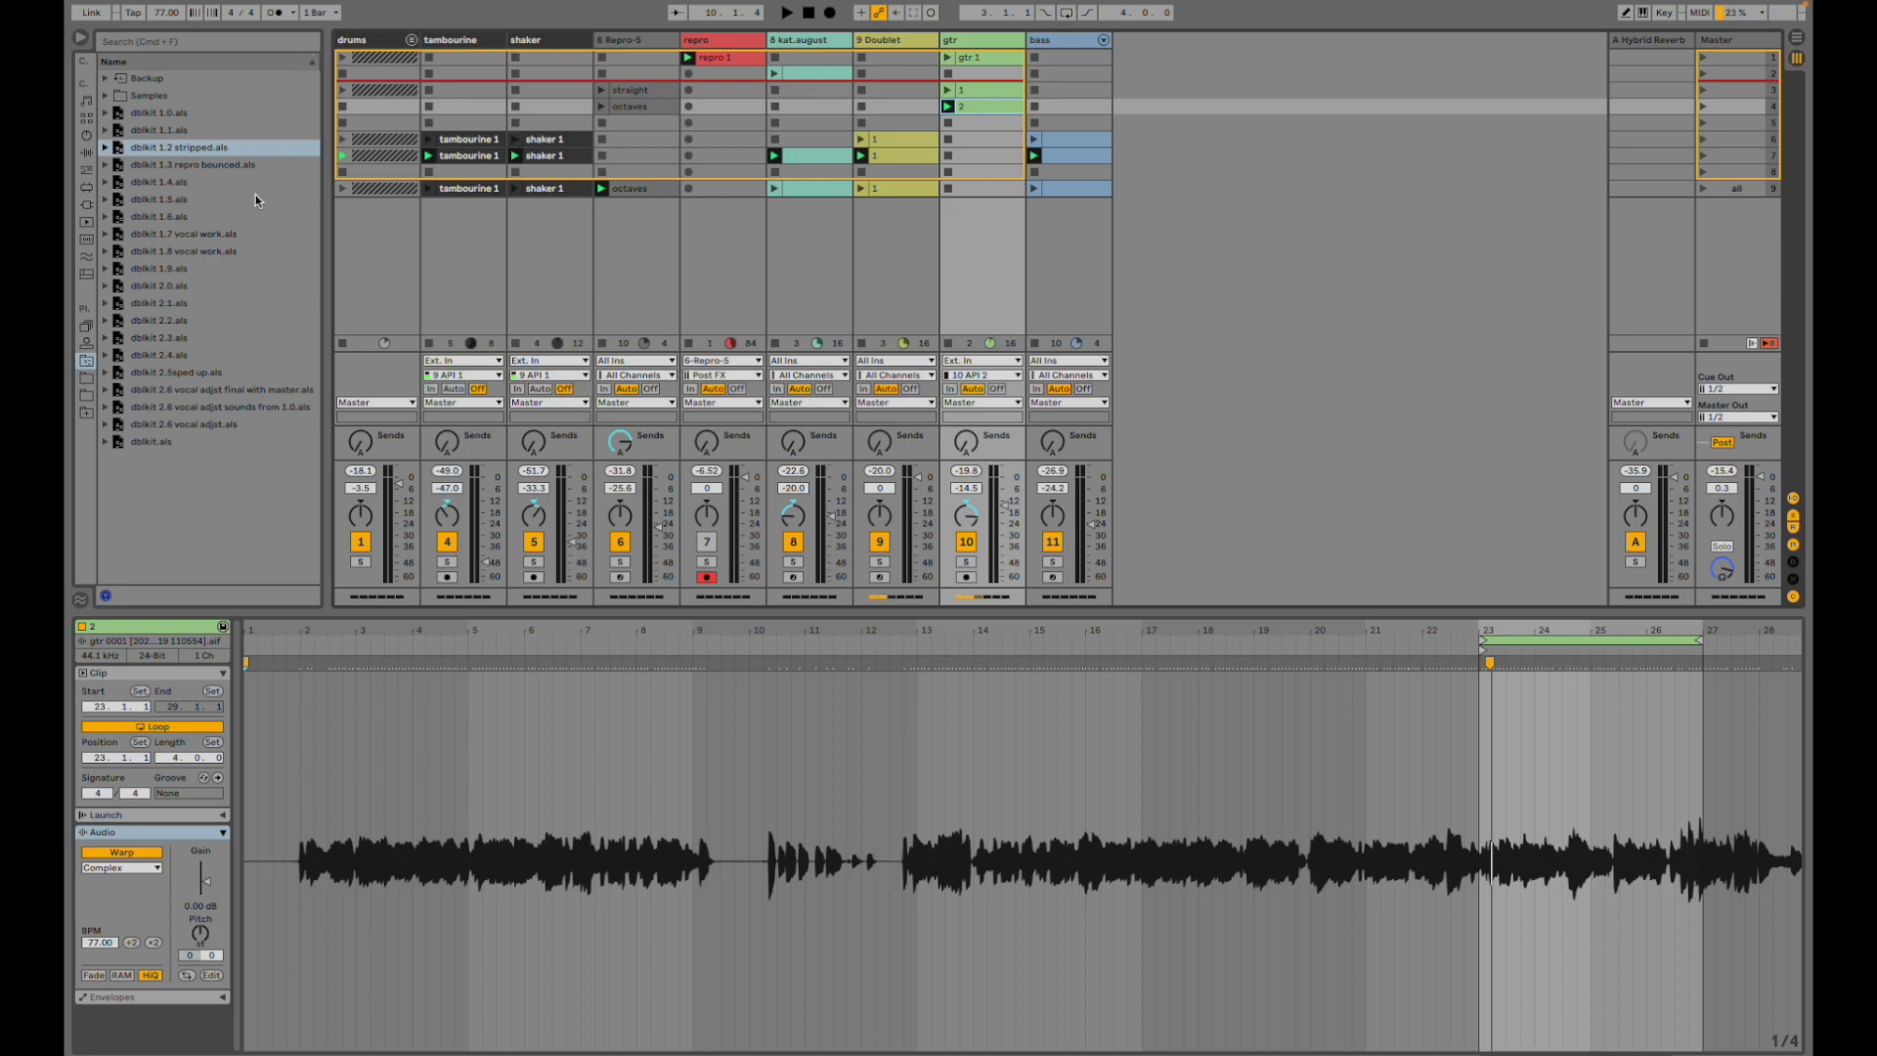
# - Open the set dblkit 1.3 repro bounced.als and select the repro 1 clip on the repro track
pyautogui.doubleClick(196, 164)
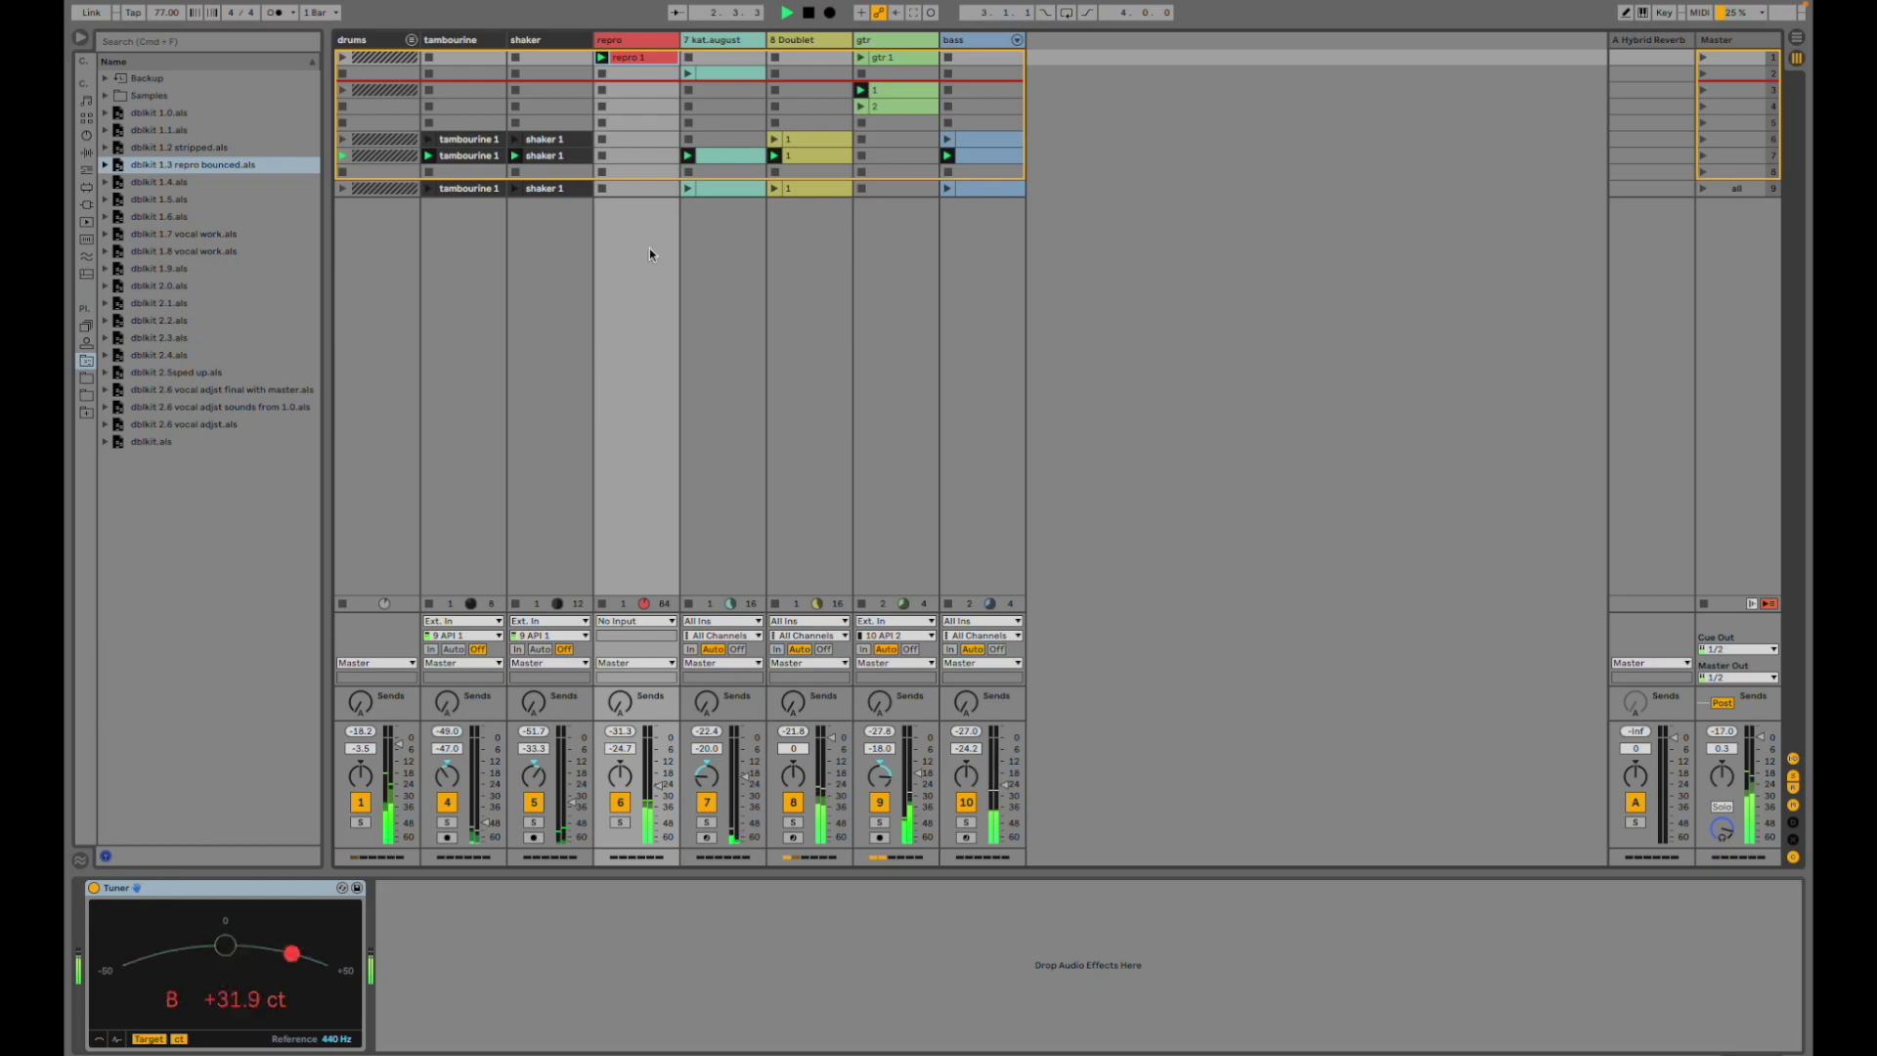
pyautogui.click(643, 61)
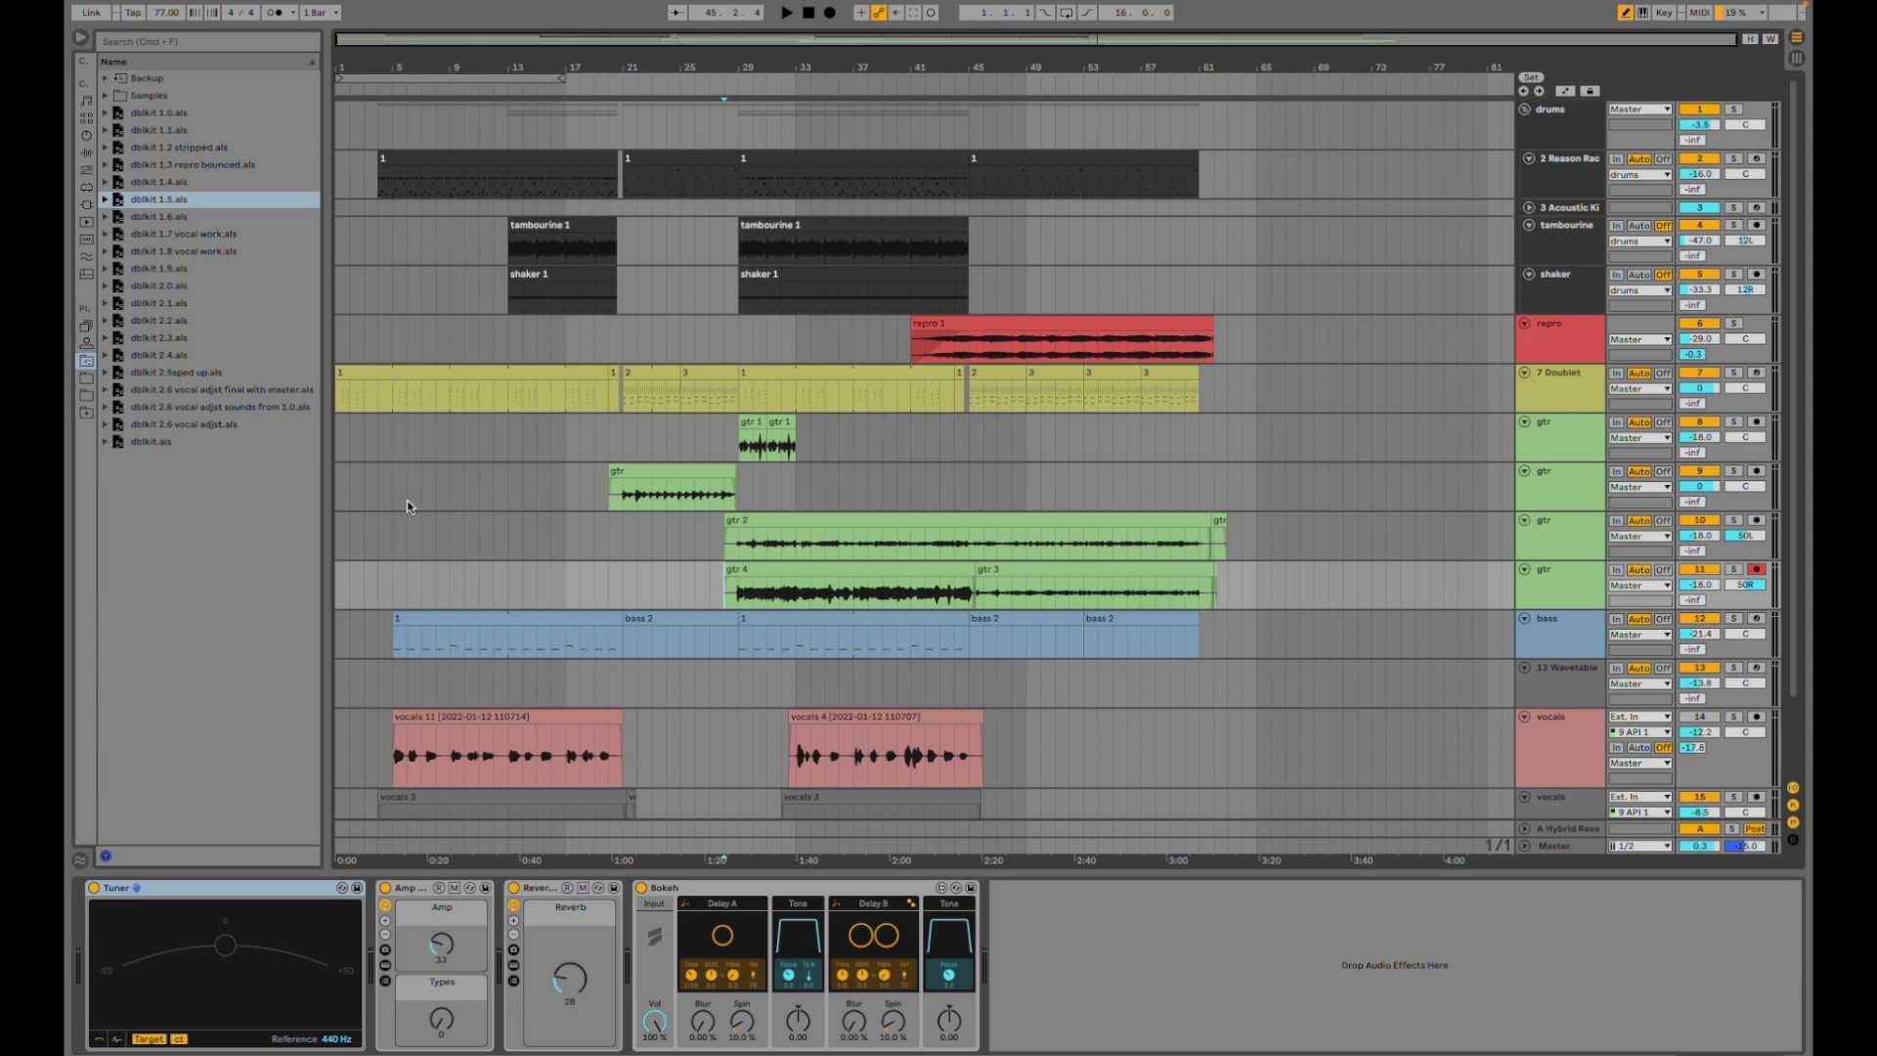
# - Play the dblkit 1.5.als arrangement from bar 1 with the vocals tracks in view
pyautogui.scroll(-3, 403, 547)
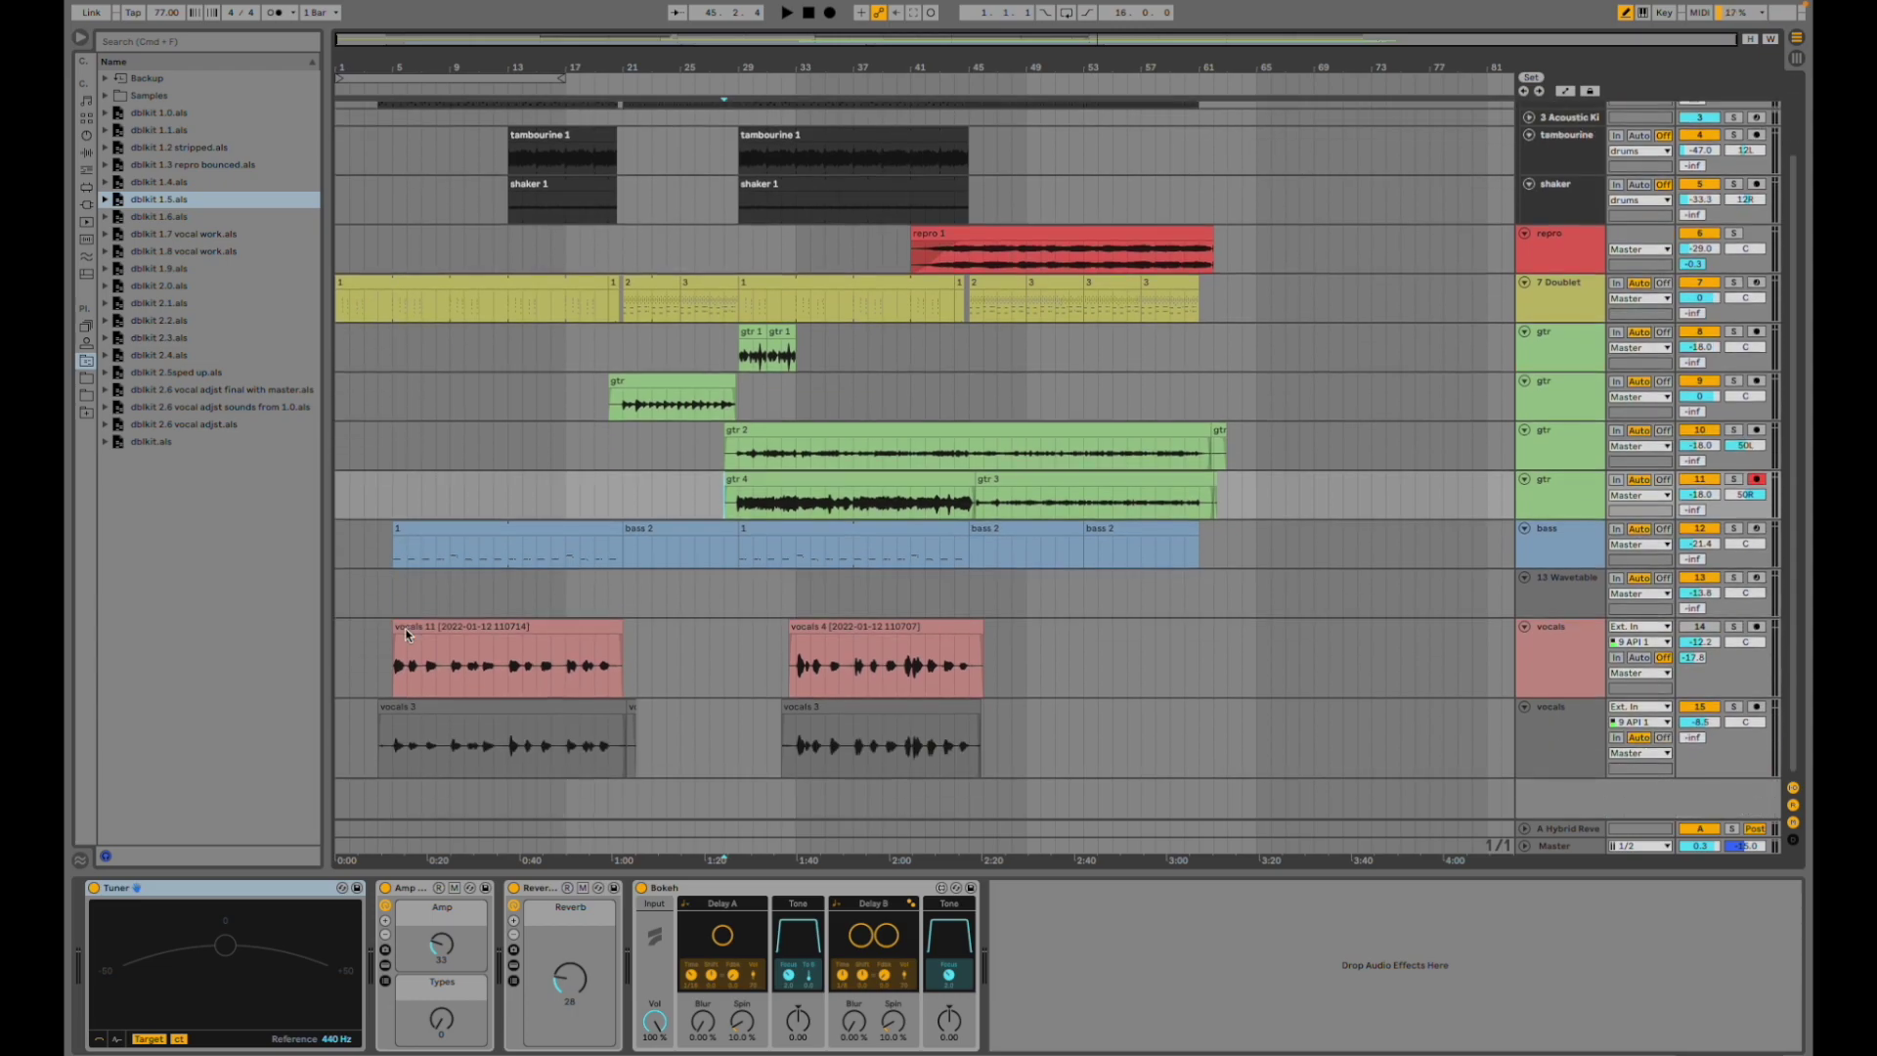
pyautogui.click(338, 607)
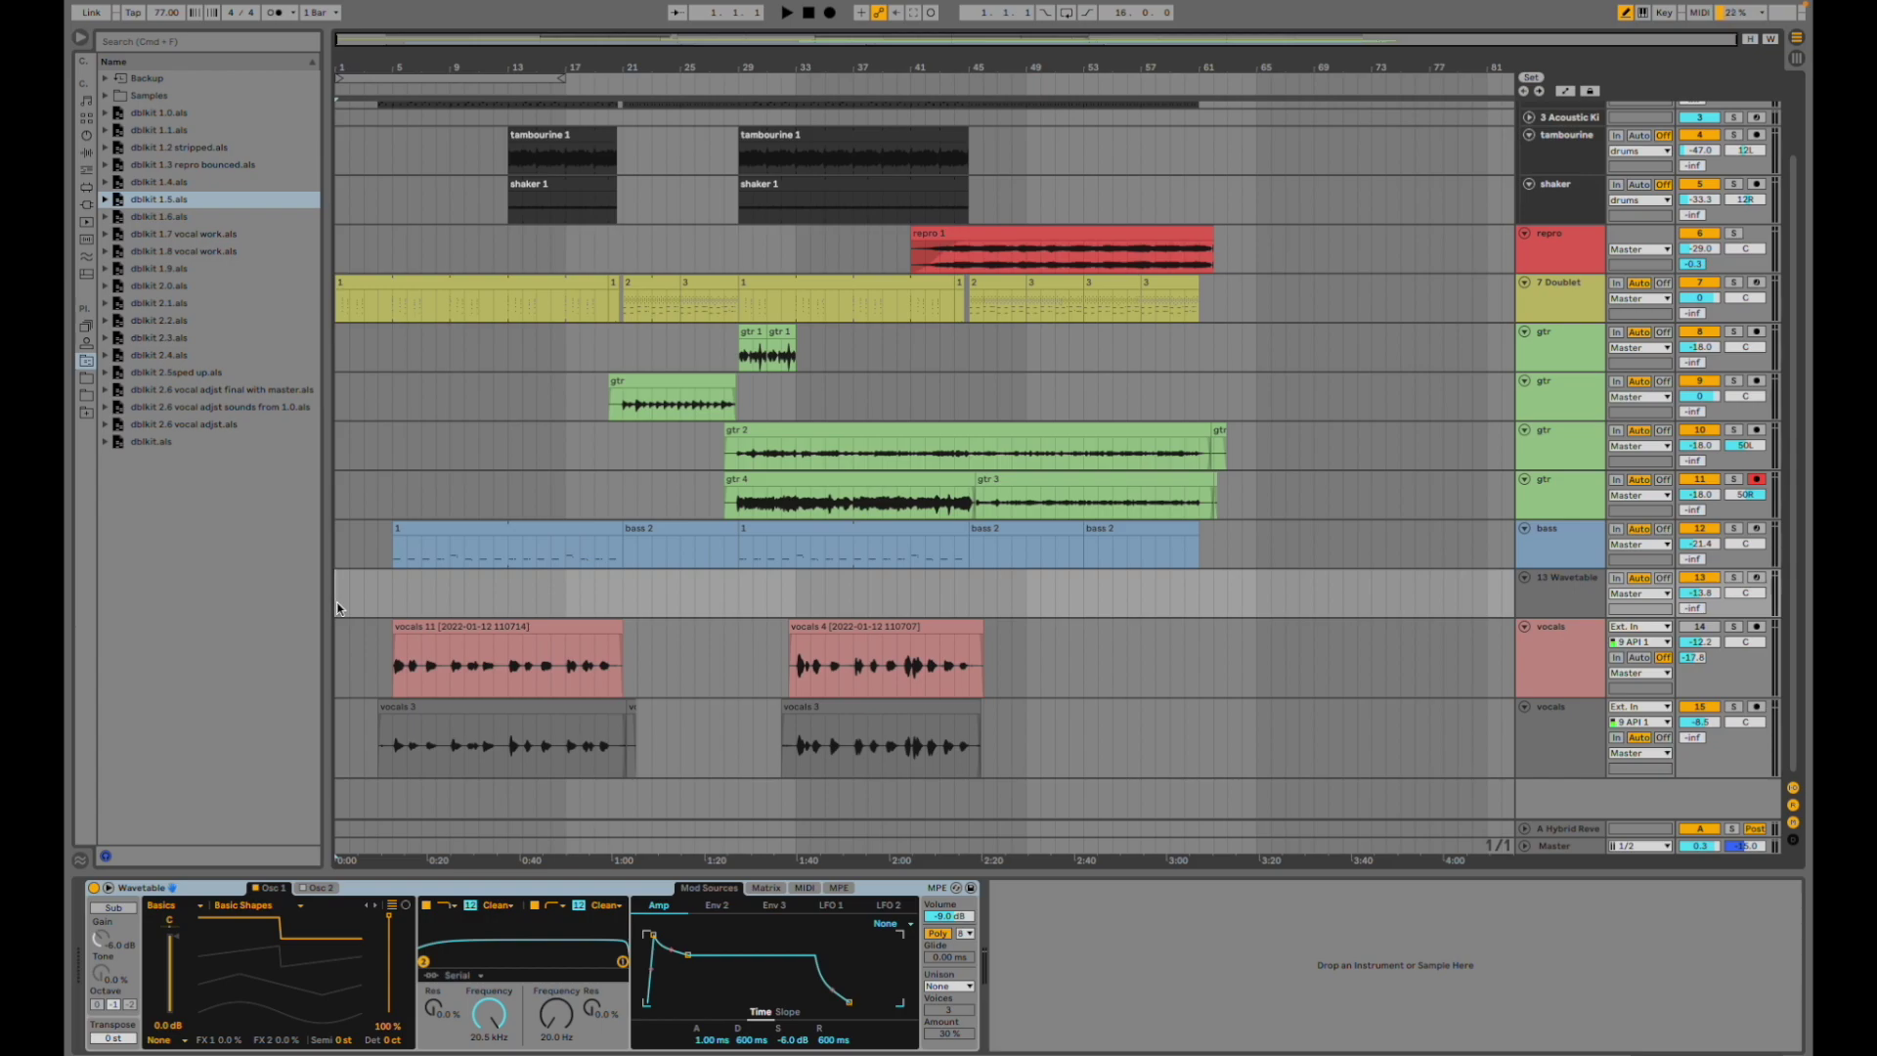
pyautogui.press('space')
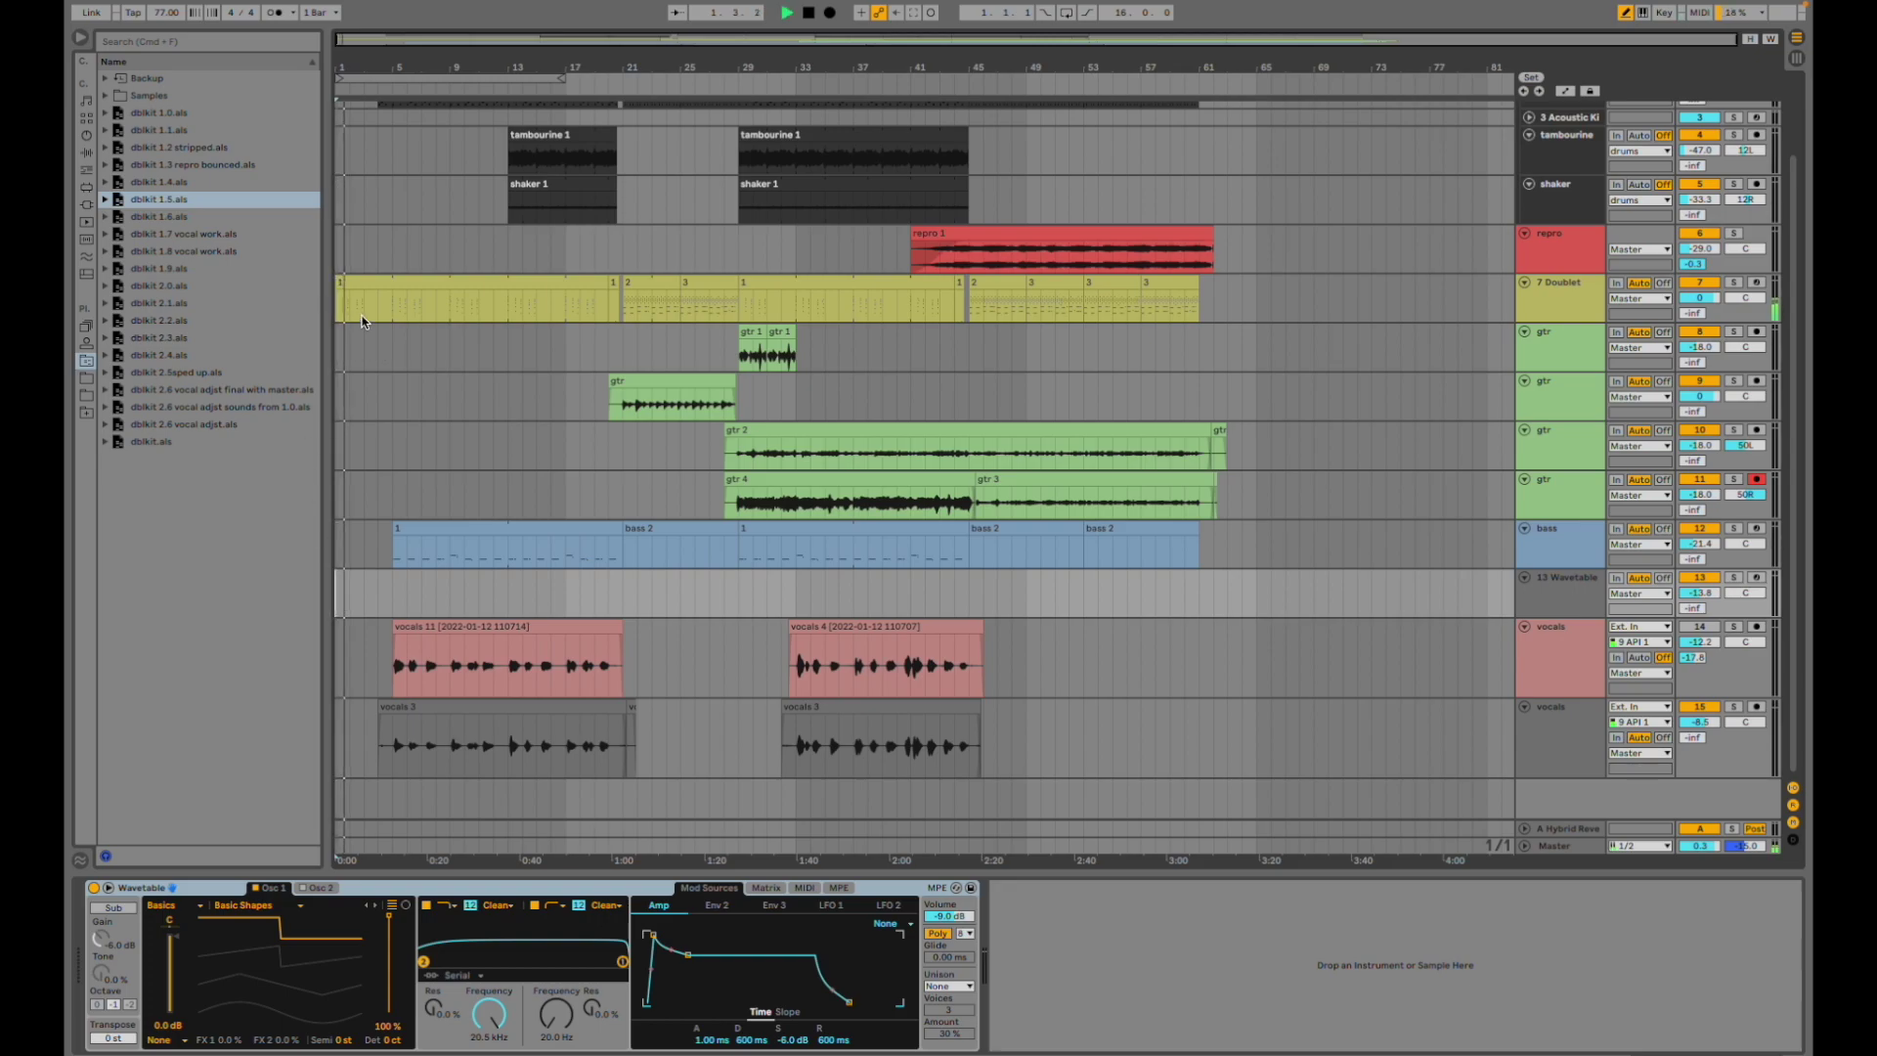
# - View the device chains of 7 Doublet, the second gtr track and the muted vocals track 15 during playback
pyautogui.click(415, 279)
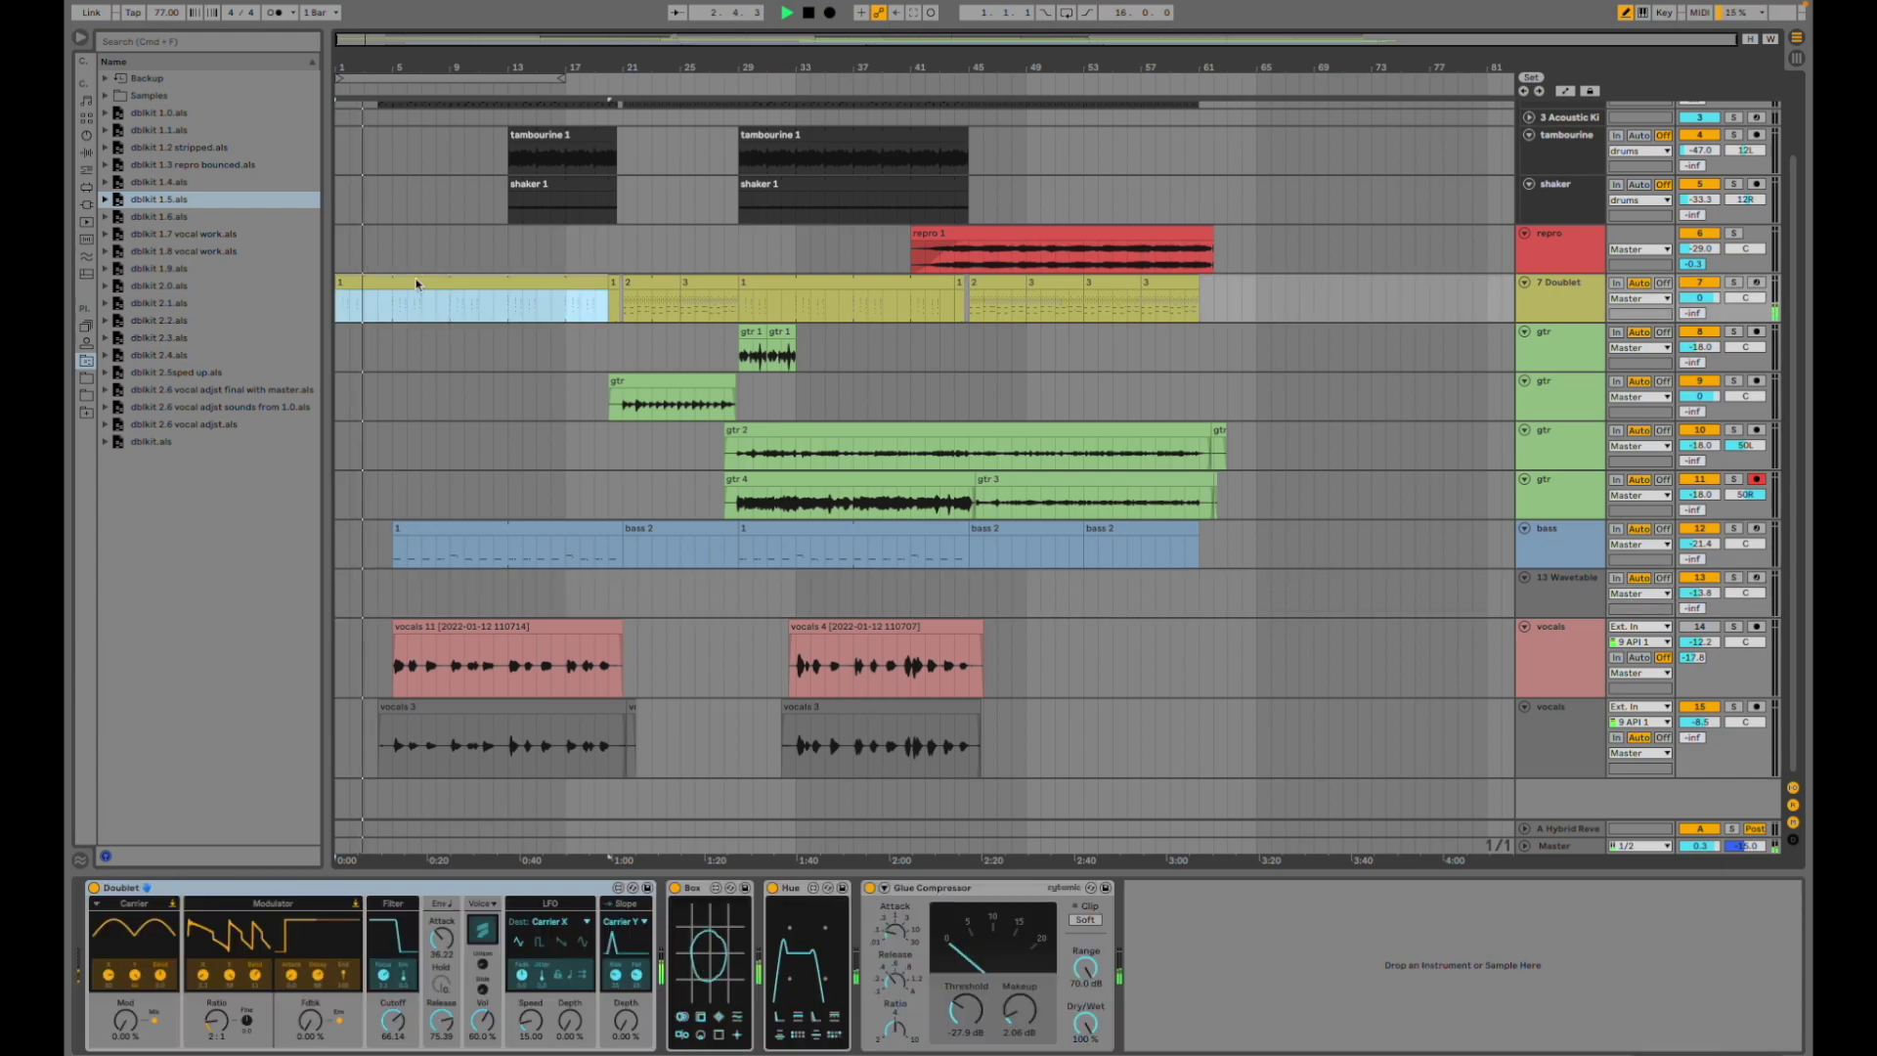
pyautogui.click(390, 390)
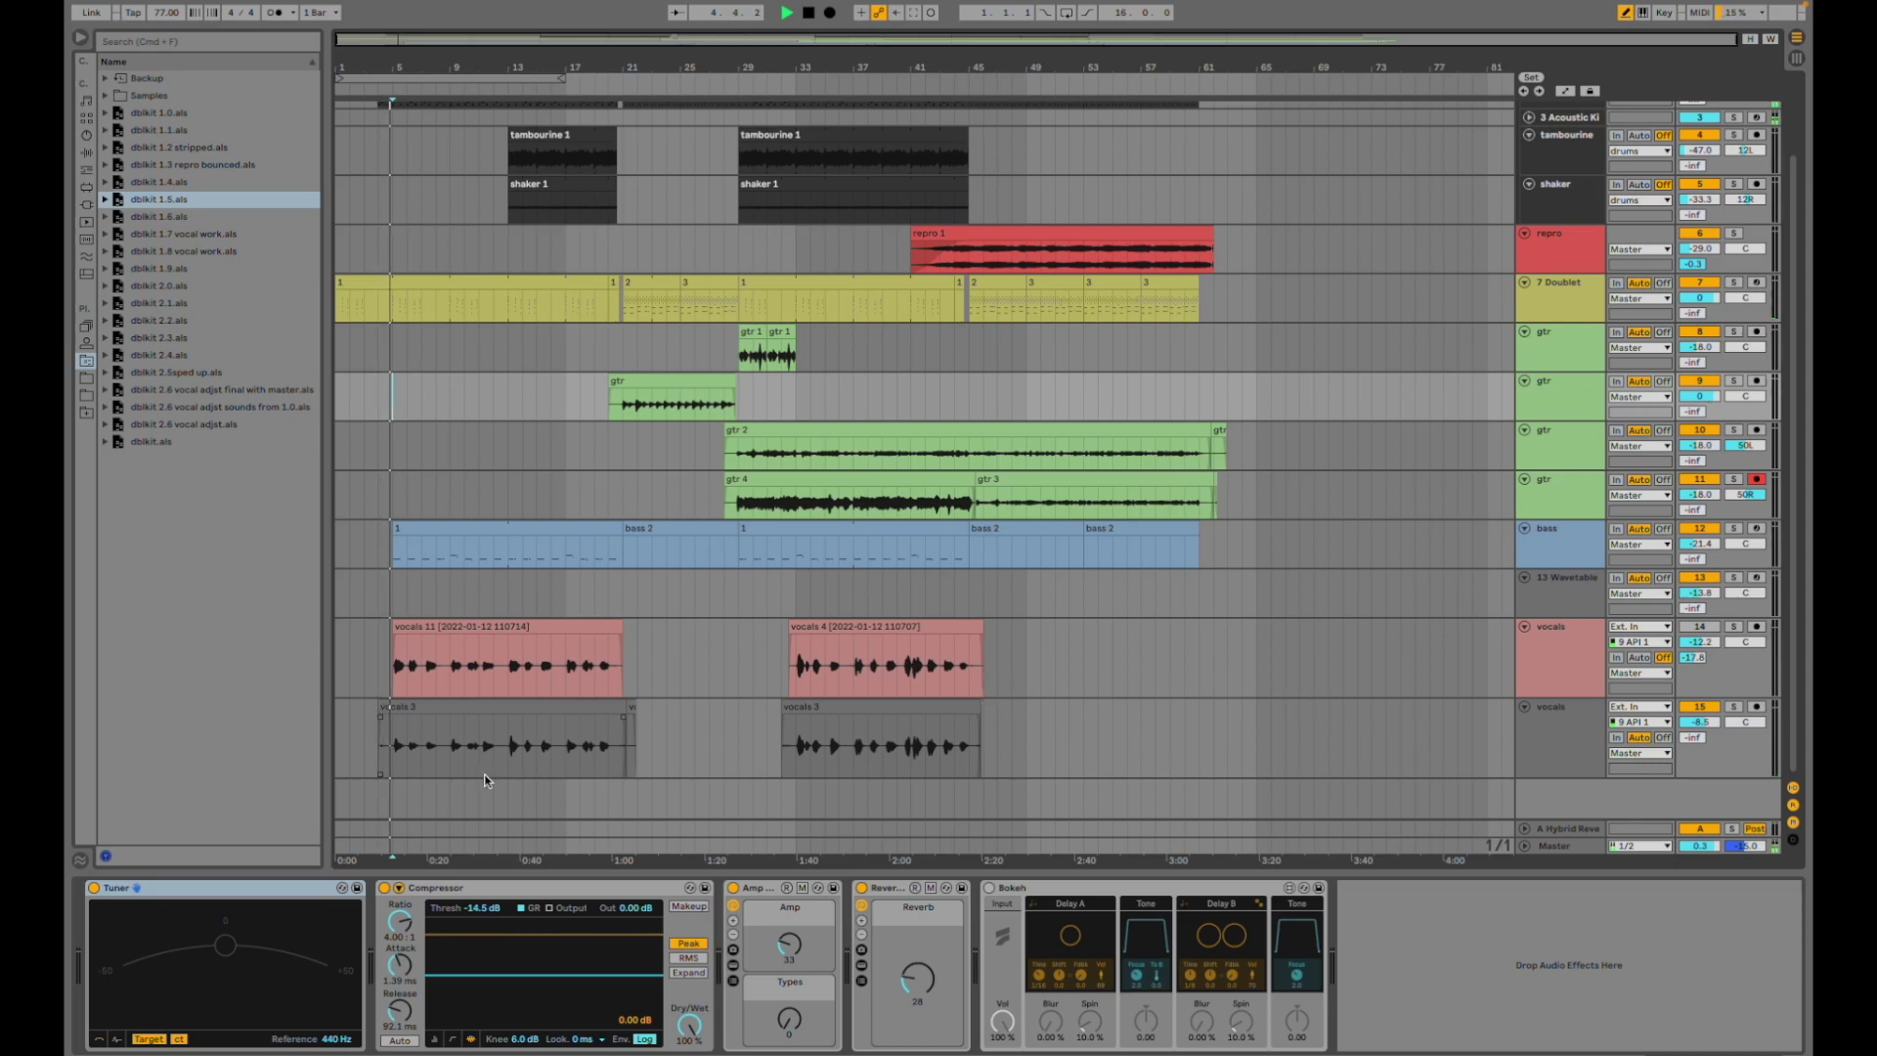
pyautogui.click(423, 749)
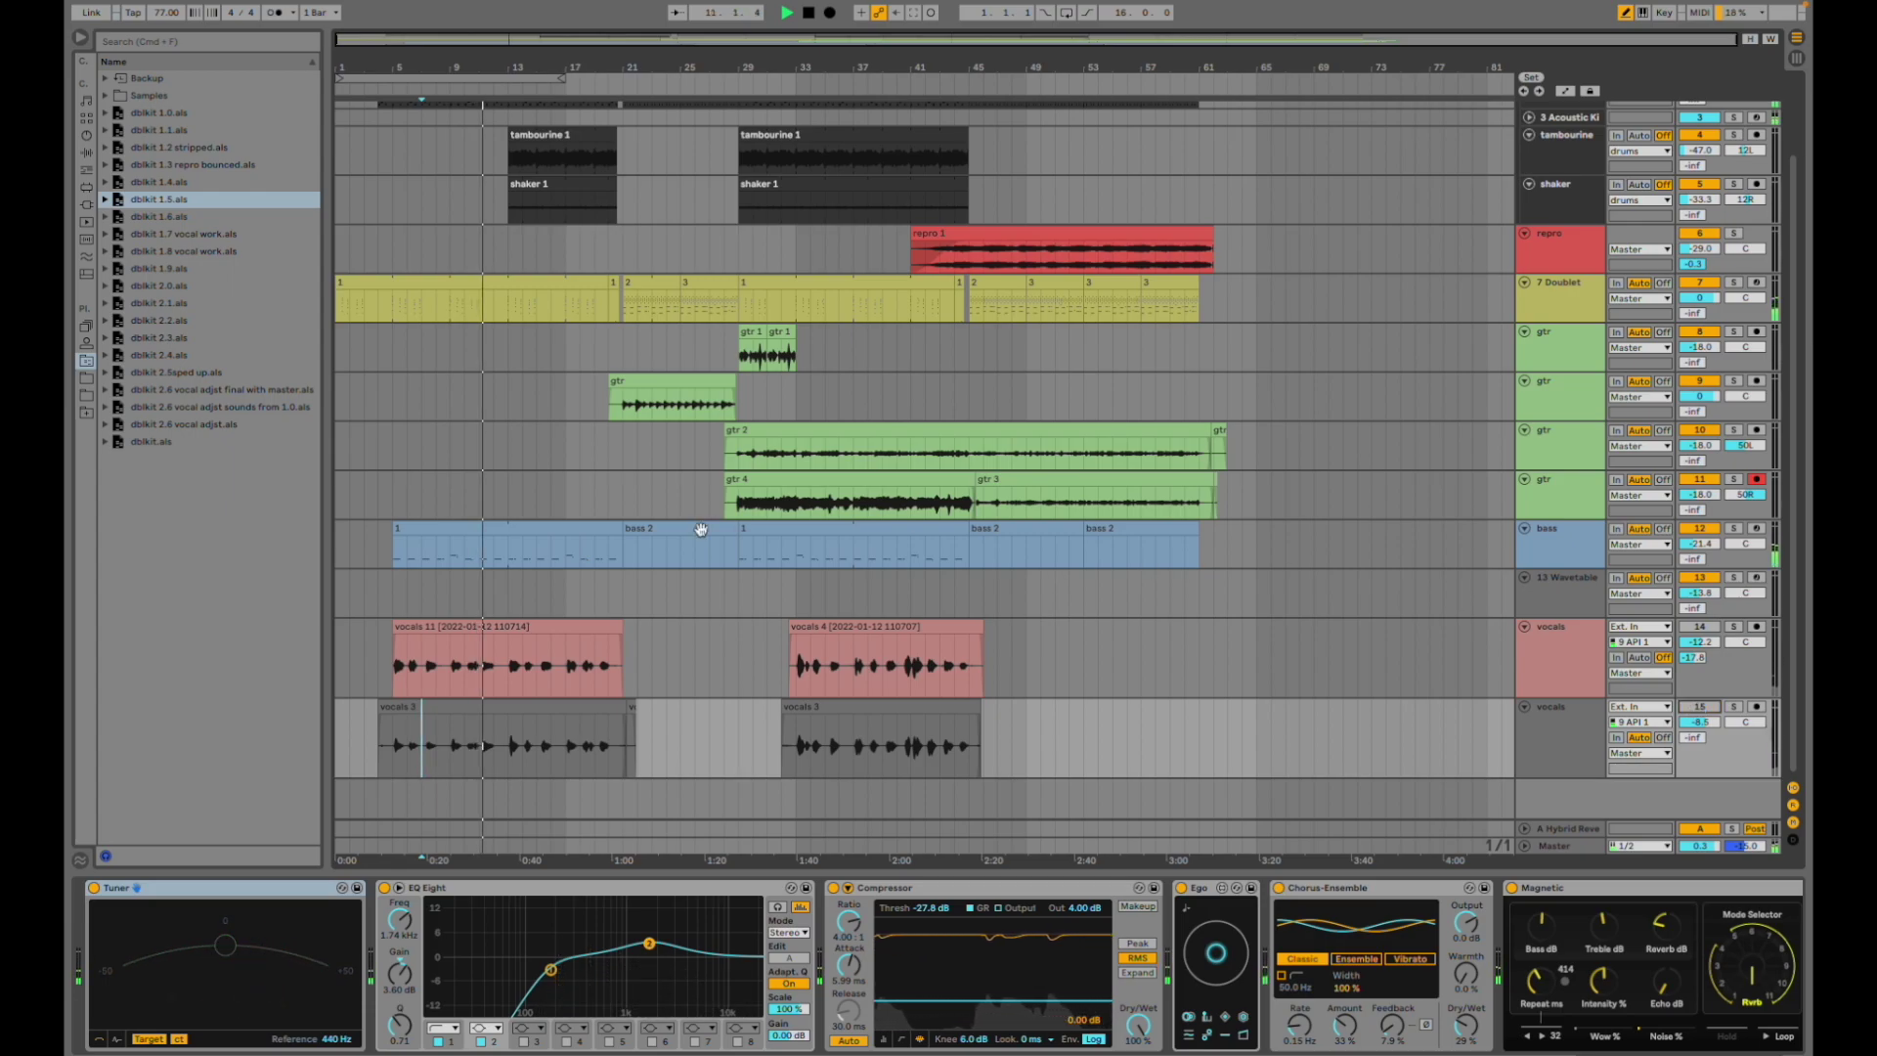
# - View the bass track's devices and examine its clips up close in the arrangement
pyautogui.click(509, 548)
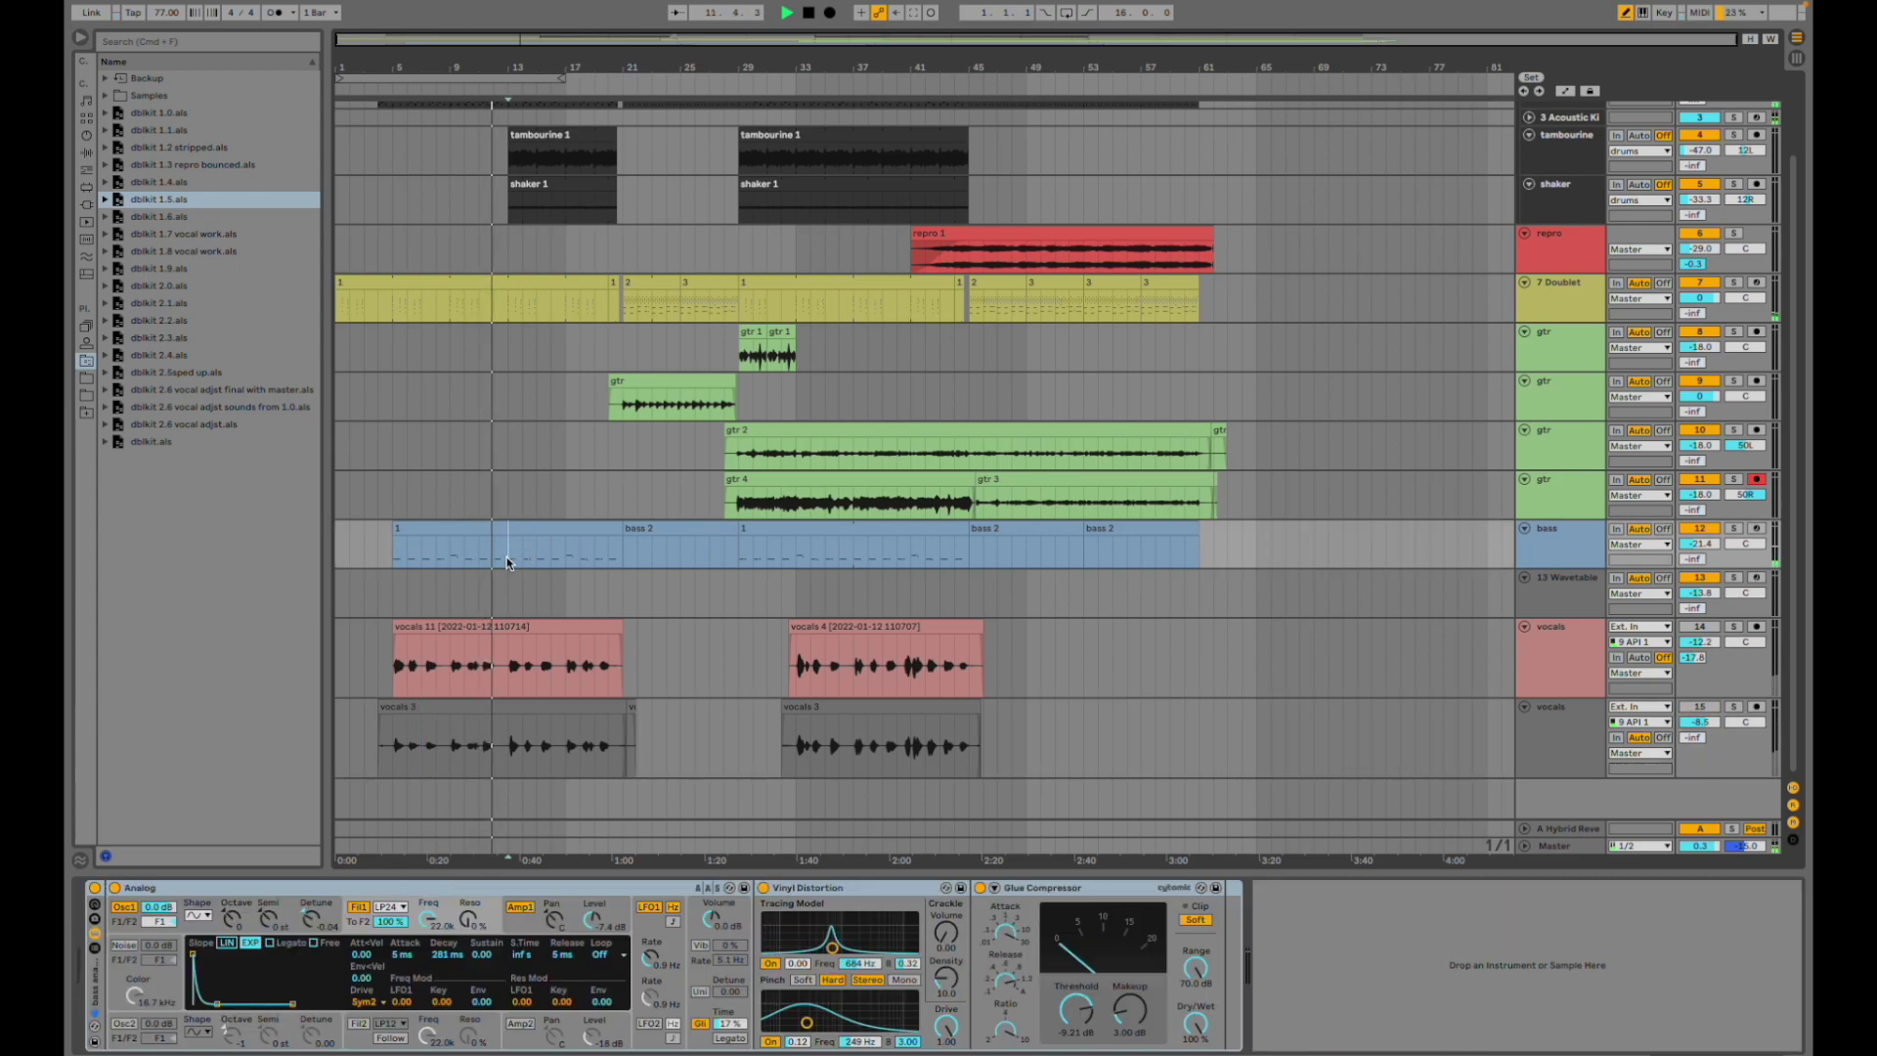
pyautogui.press('+')
pyautogui.hscroll(-5, 723, 583)
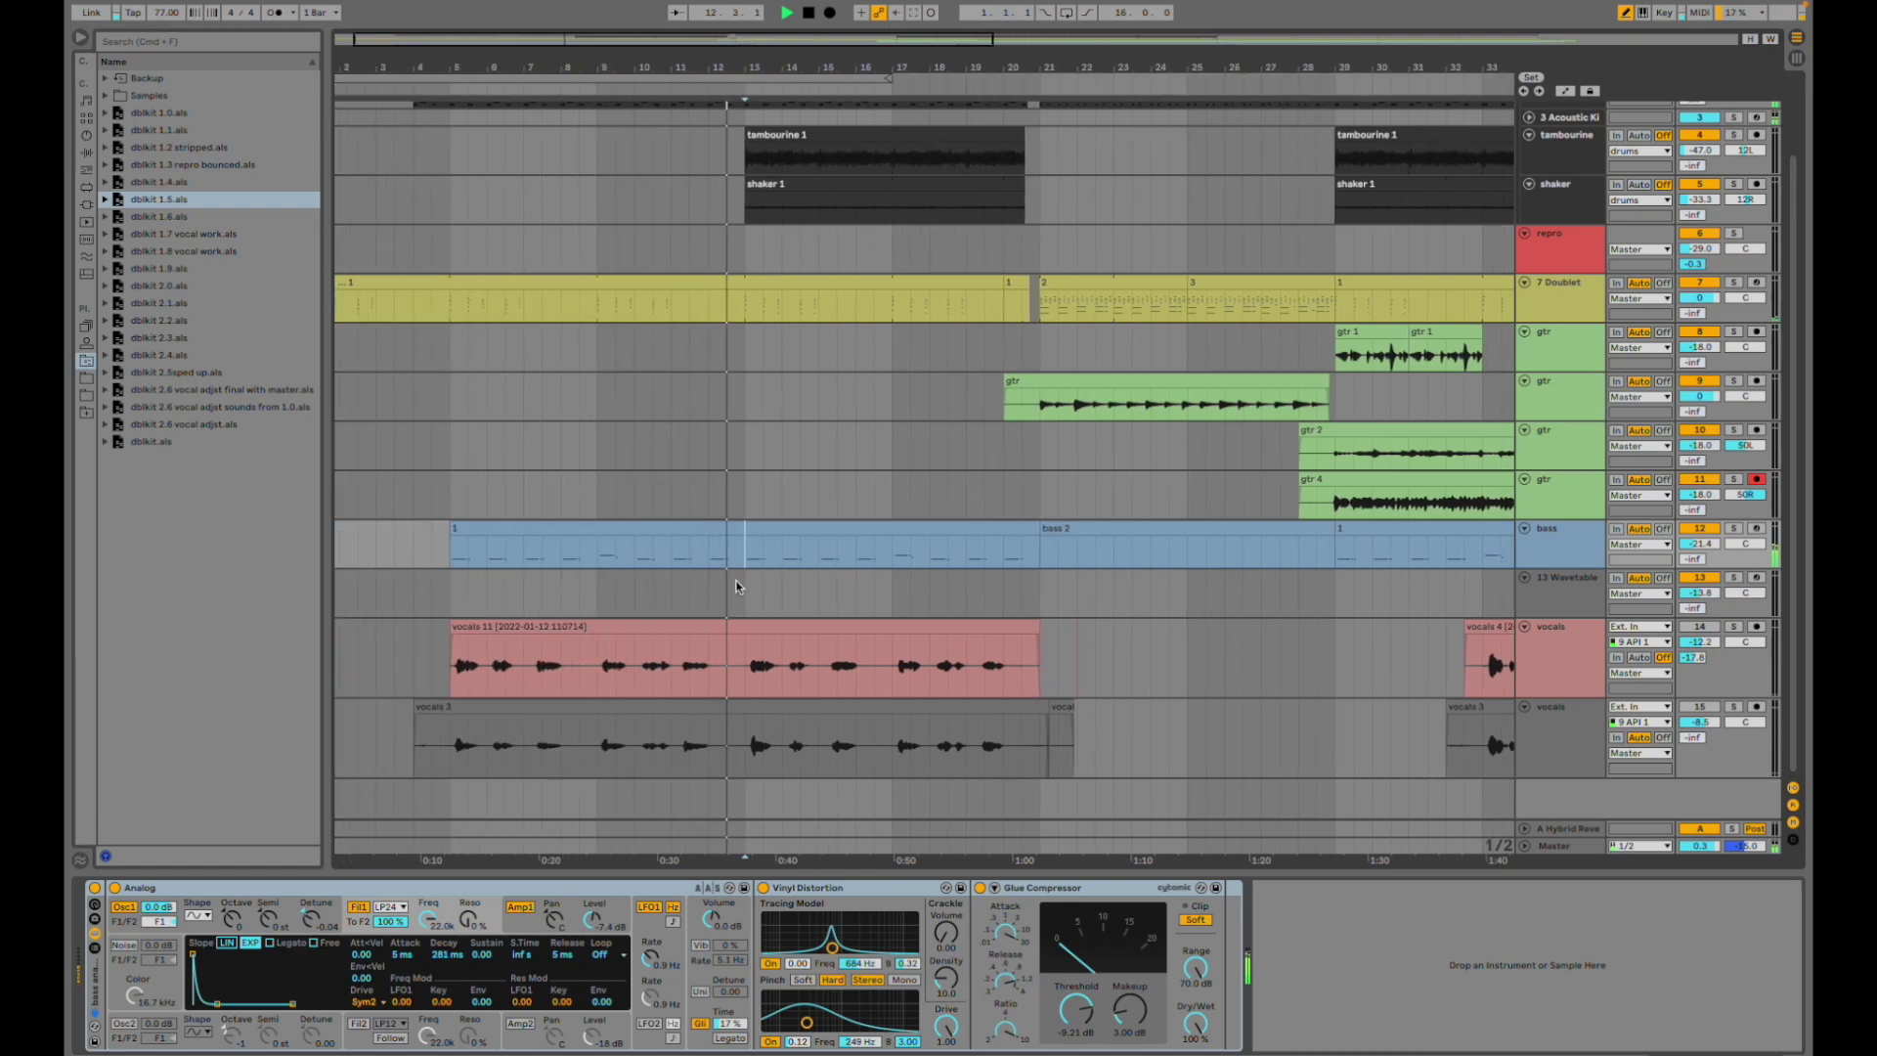
pyautogui.hscroll(4, 949, 538)
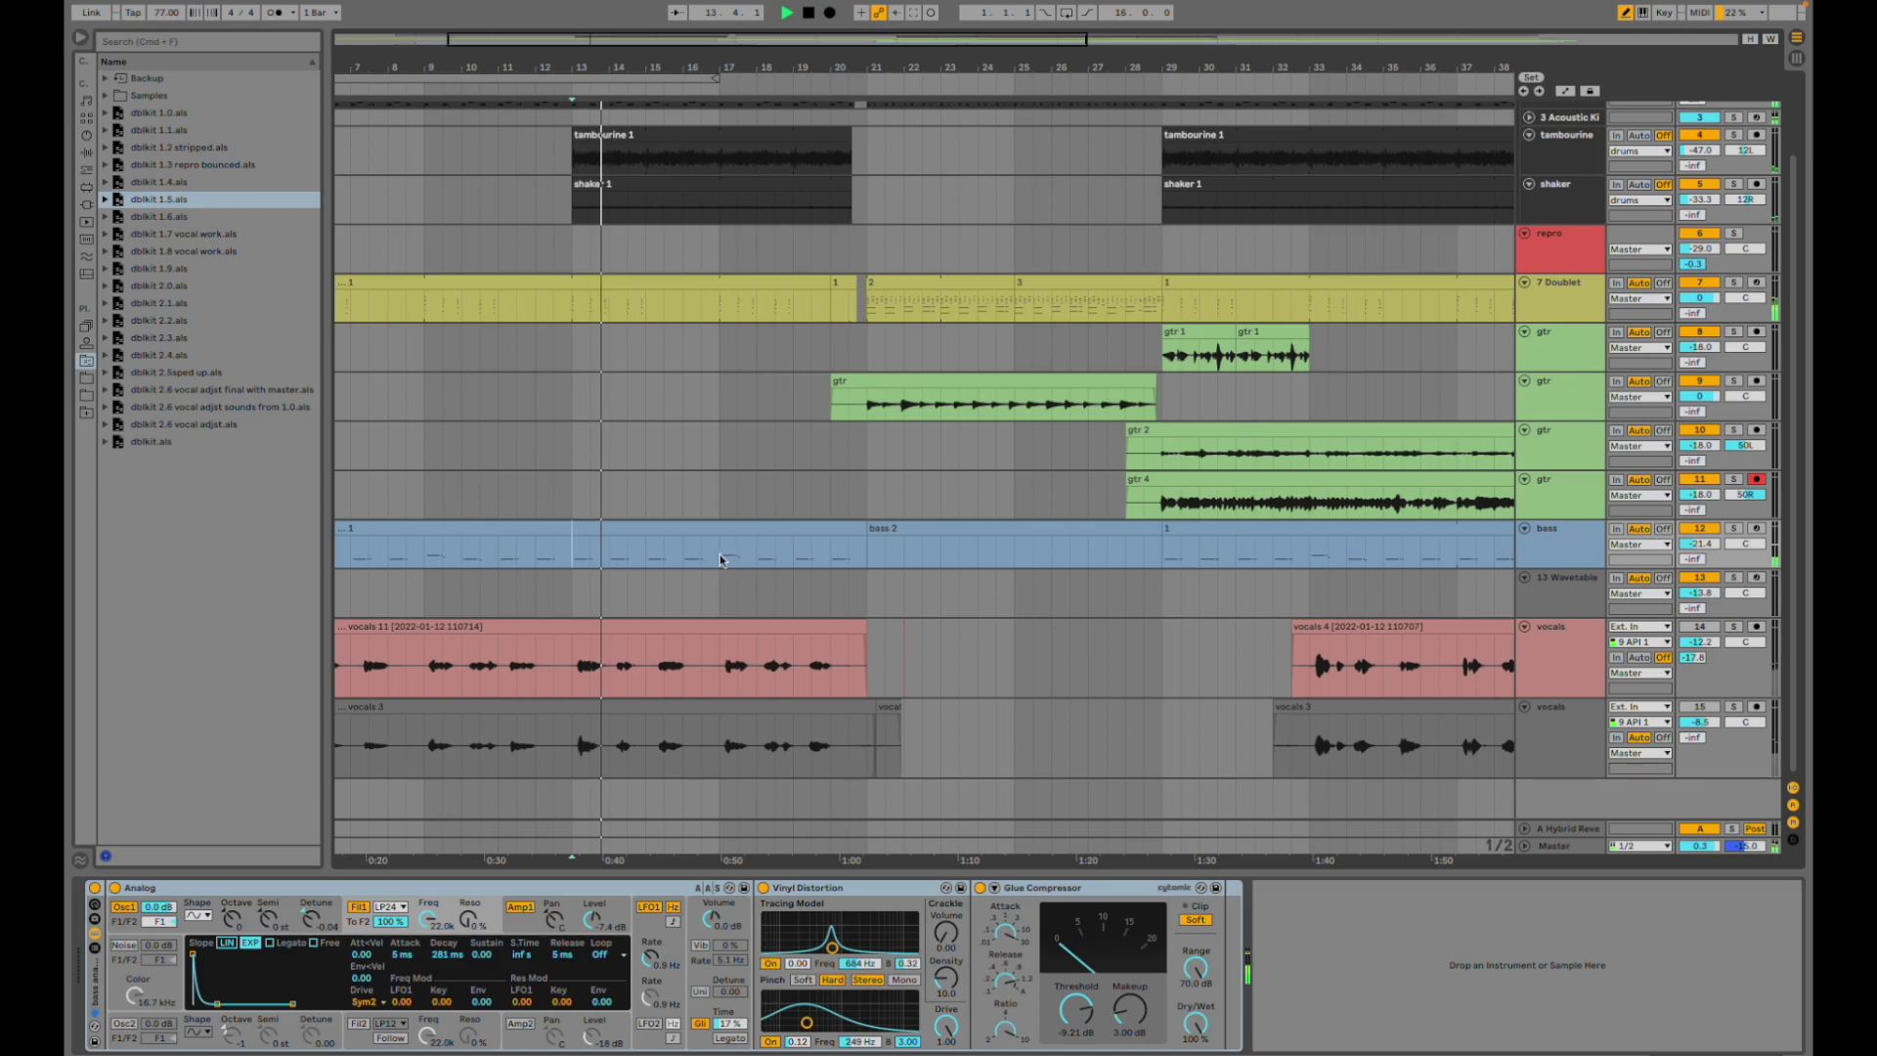
# - Play the arrangement from just before bar 21, where the gtr clip on track 9 enters, and view its surrounding tracks
pyautogui.scroll(2, 620, 436)
pyautogui.hscroll(-4, 791, 271)
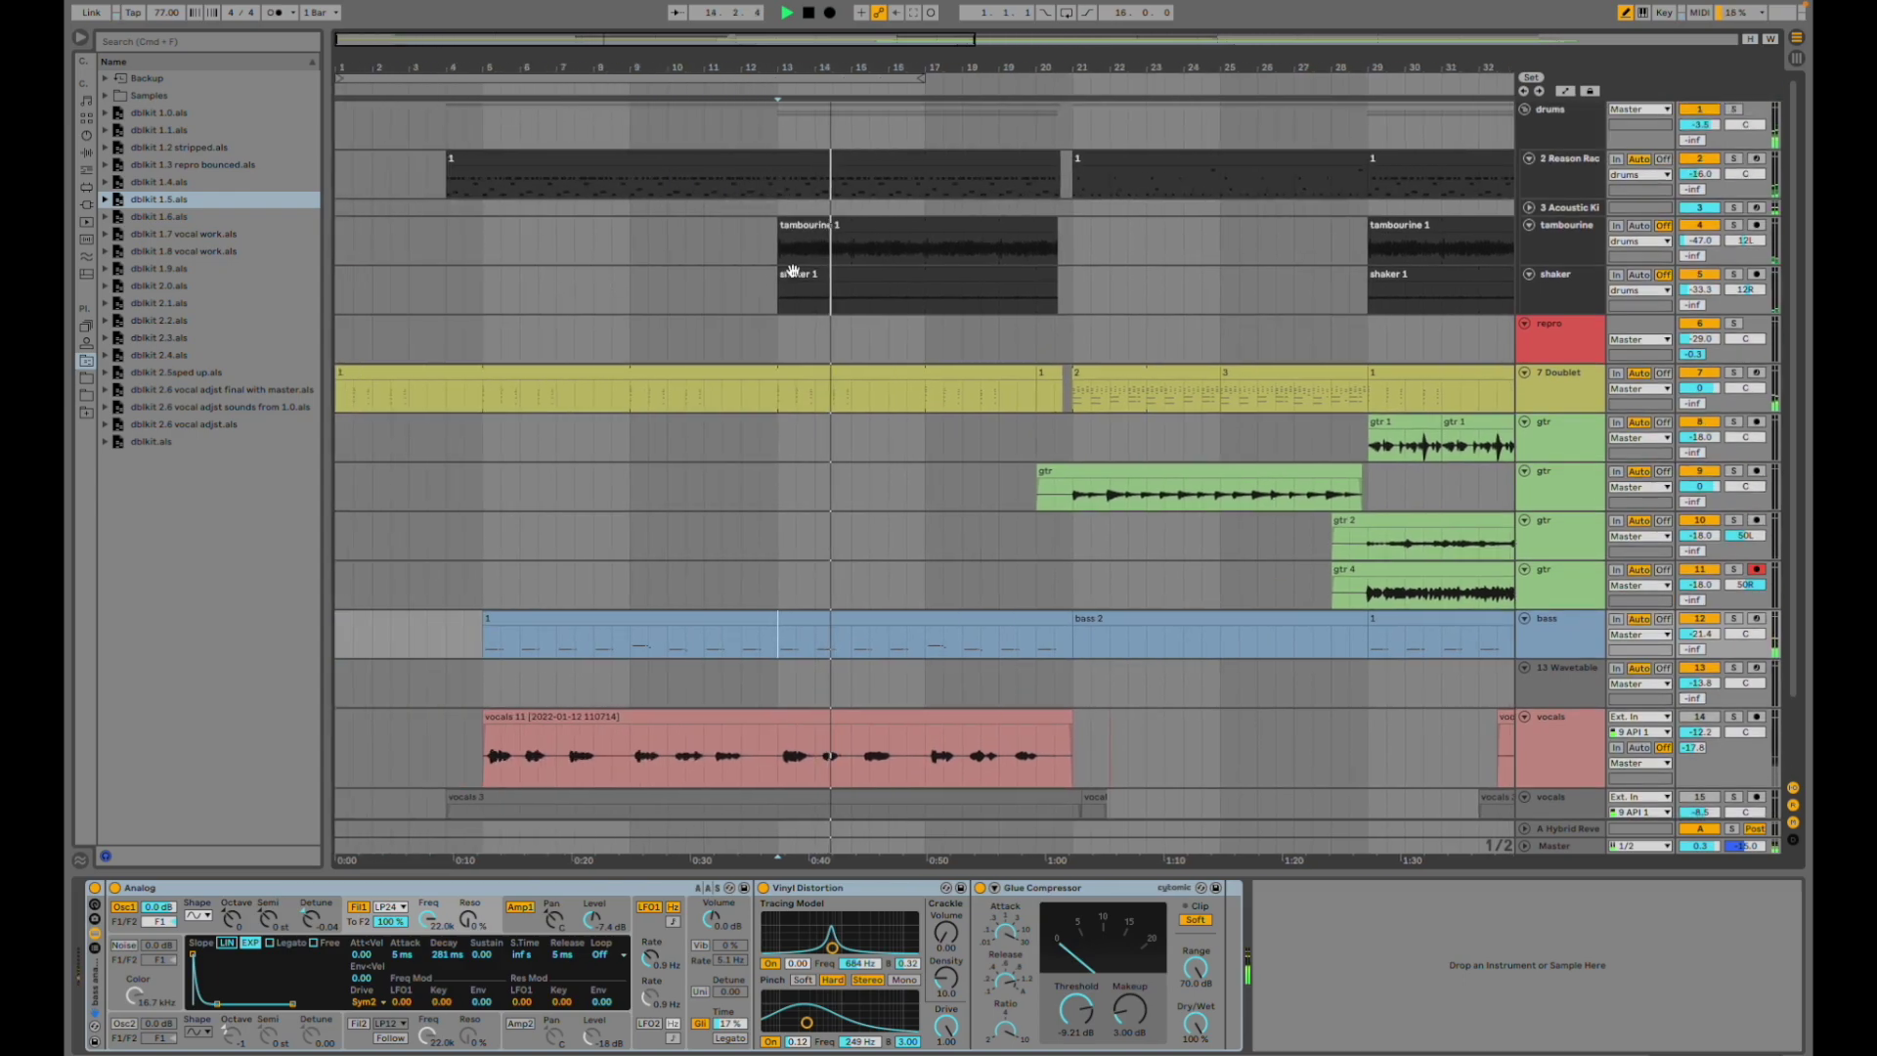
pyautogui.hscroll(3, 1023, 284)
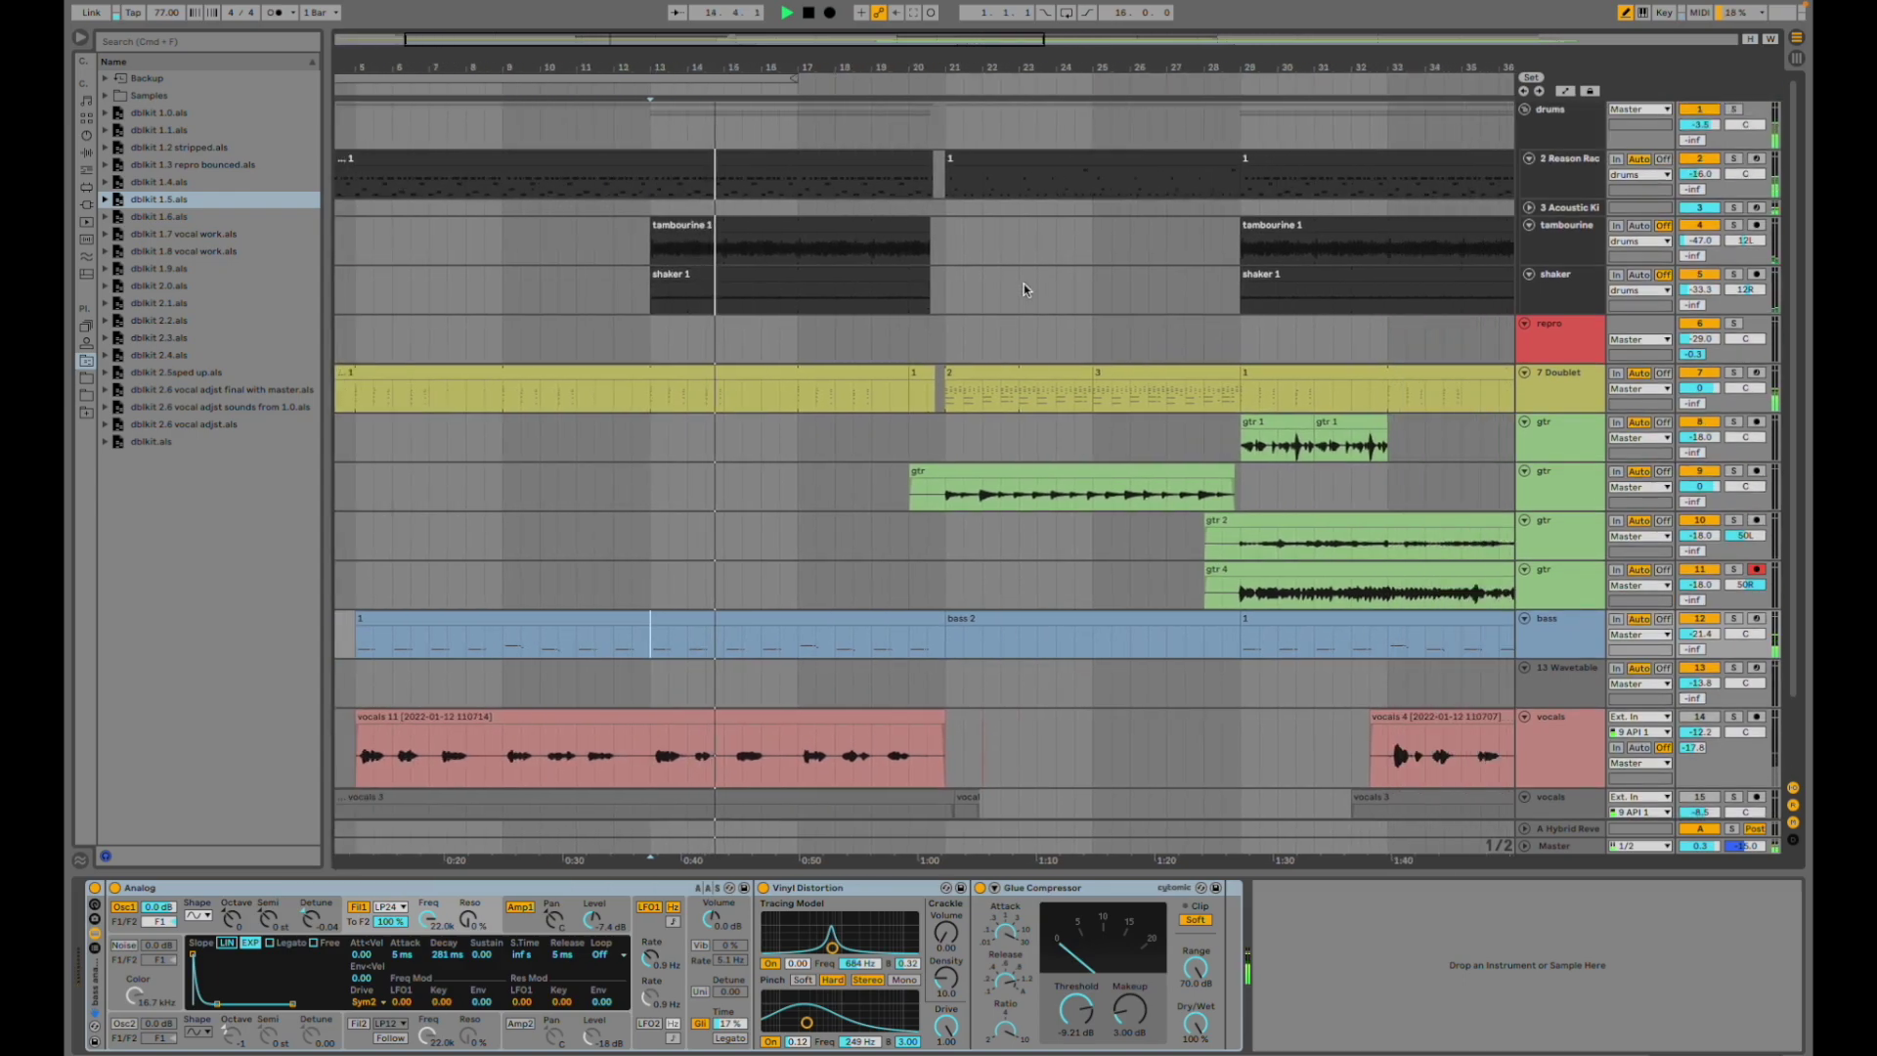
pyautogui.click(909, 534)
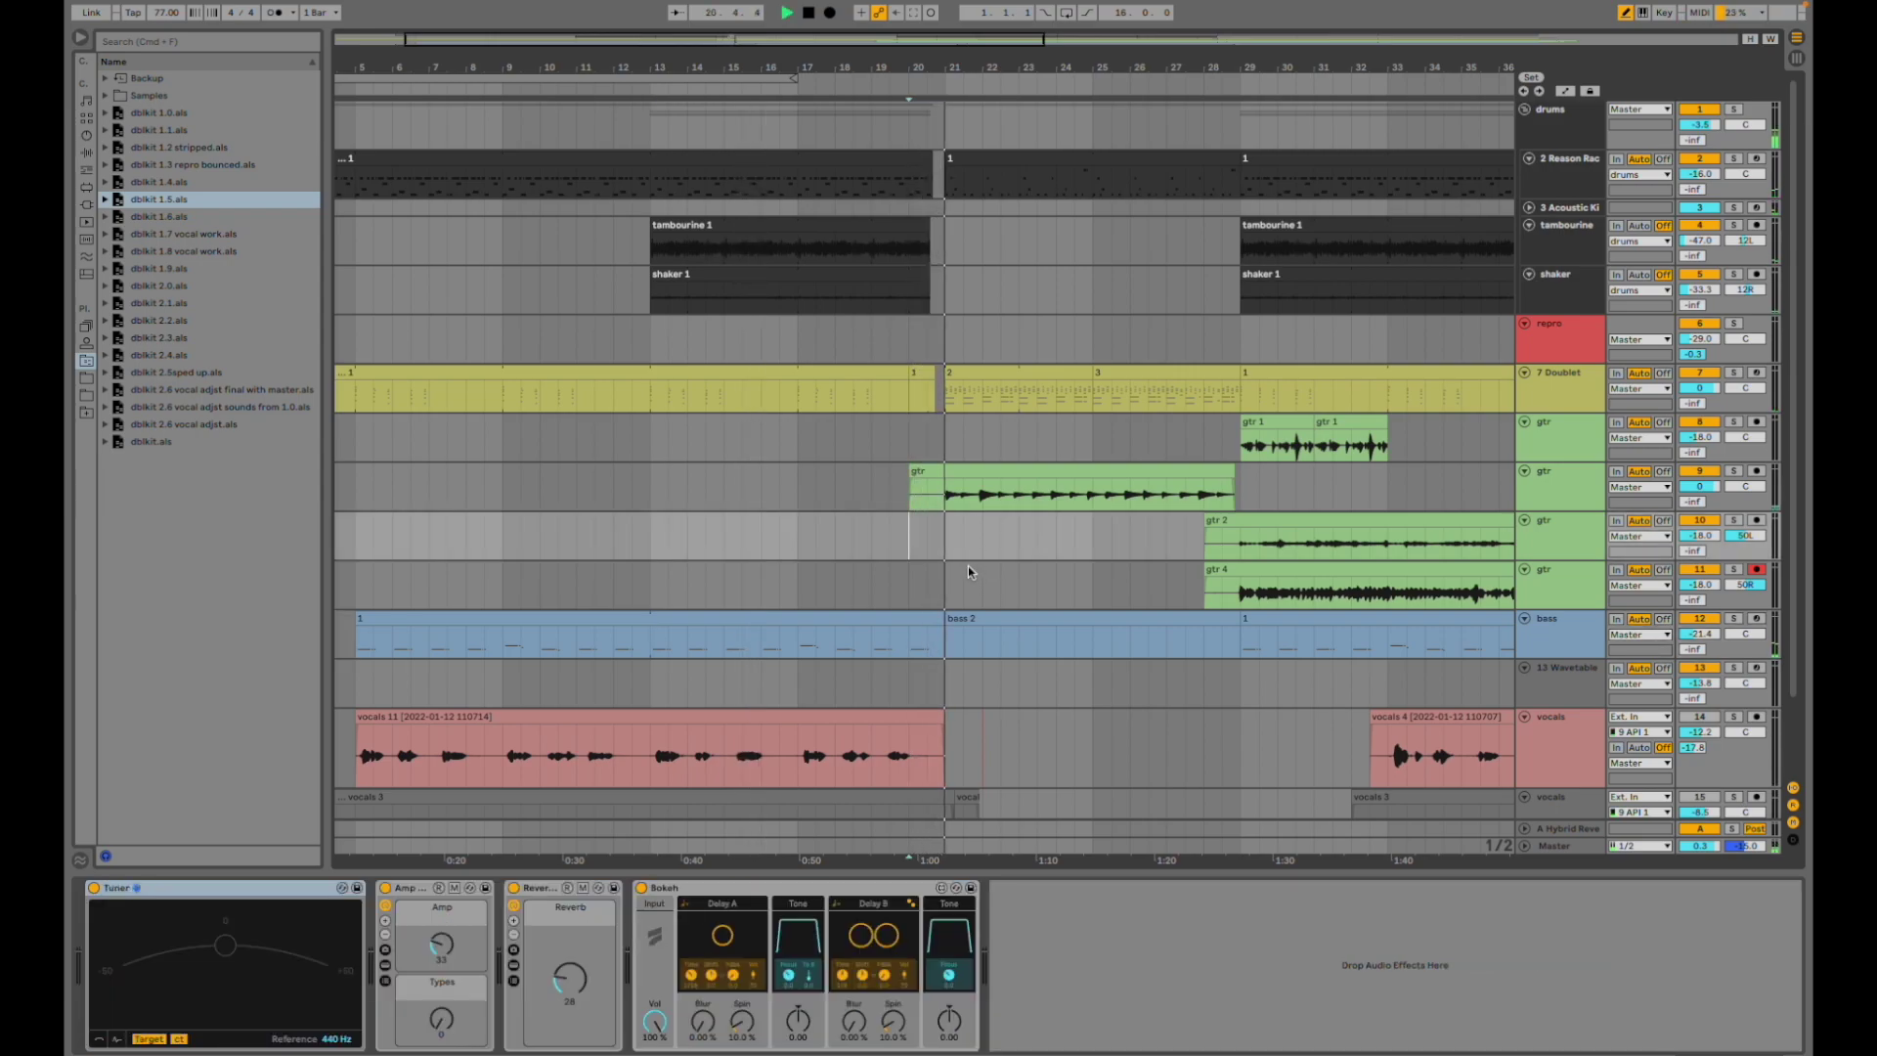
pyautogui.hscroll(5, 1075, 562)
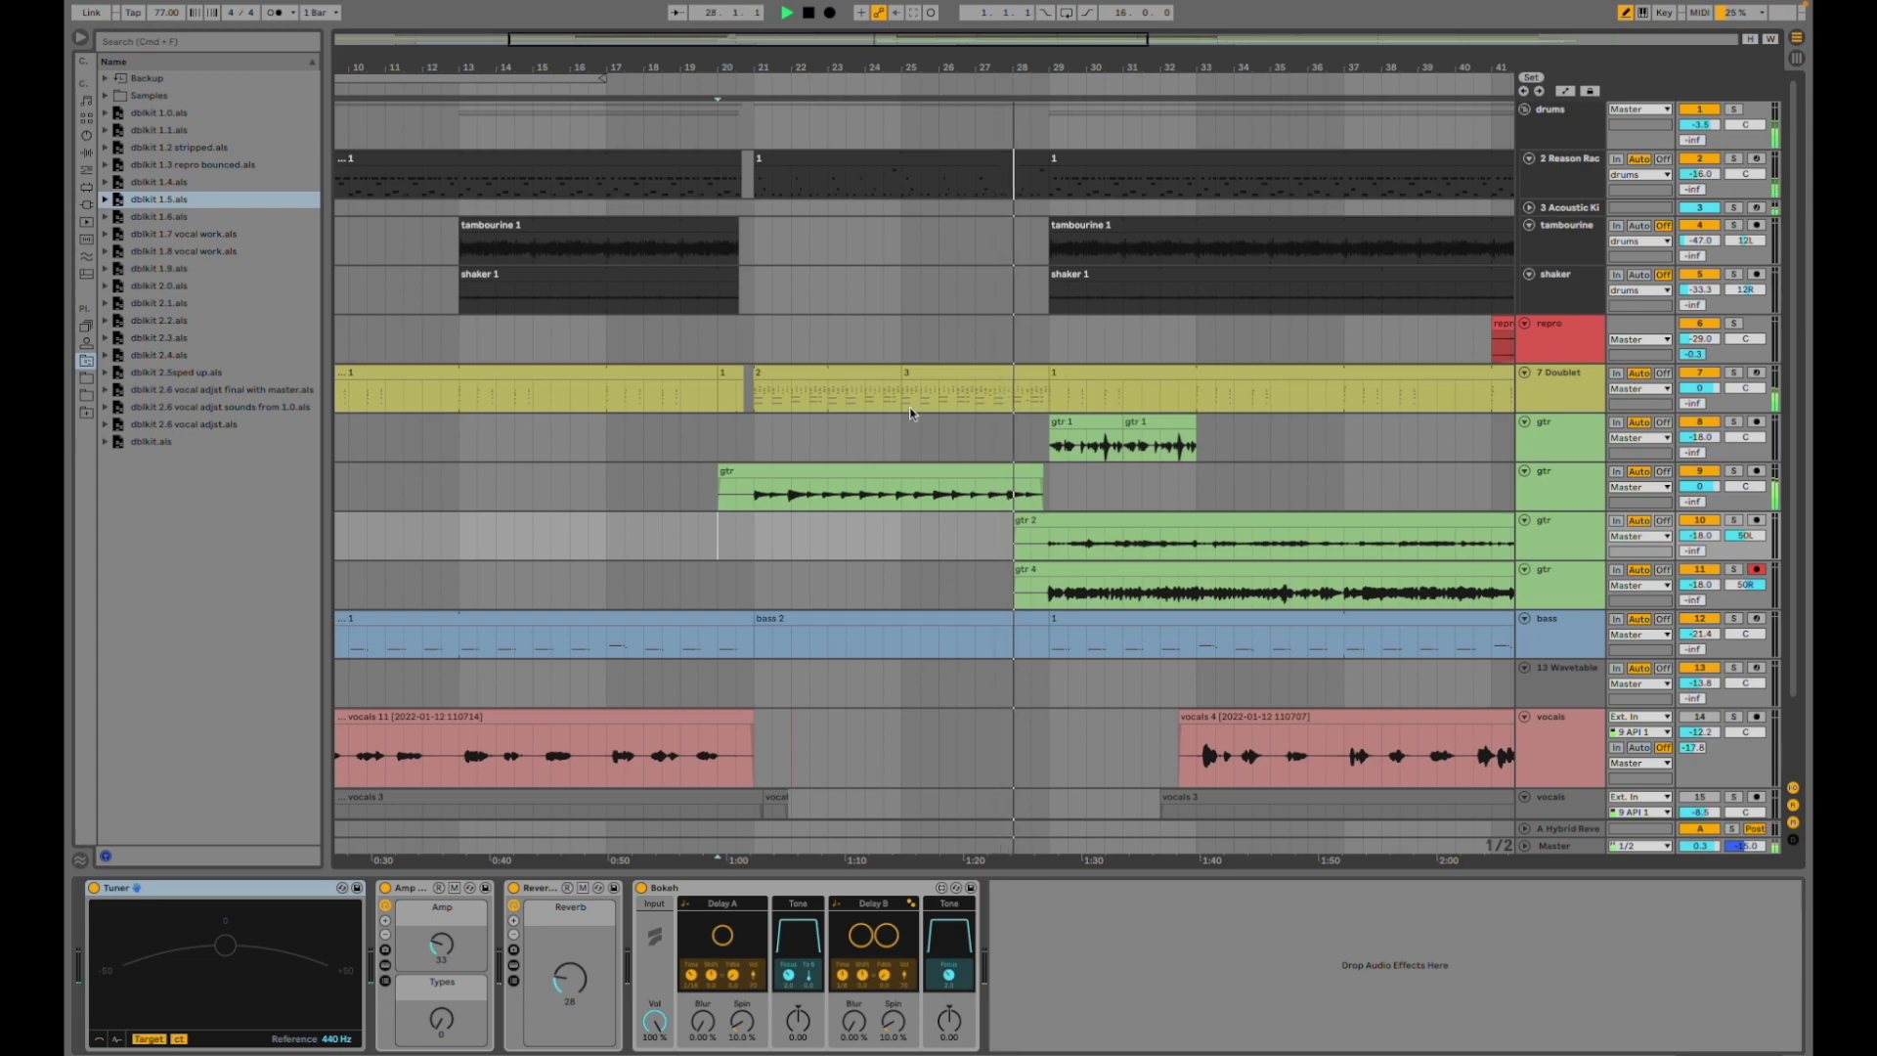
# - Play the track 9 gtr clip from bar 21, soloing it briefly before bringing the full mix back
pyautogui.click(751, 494)
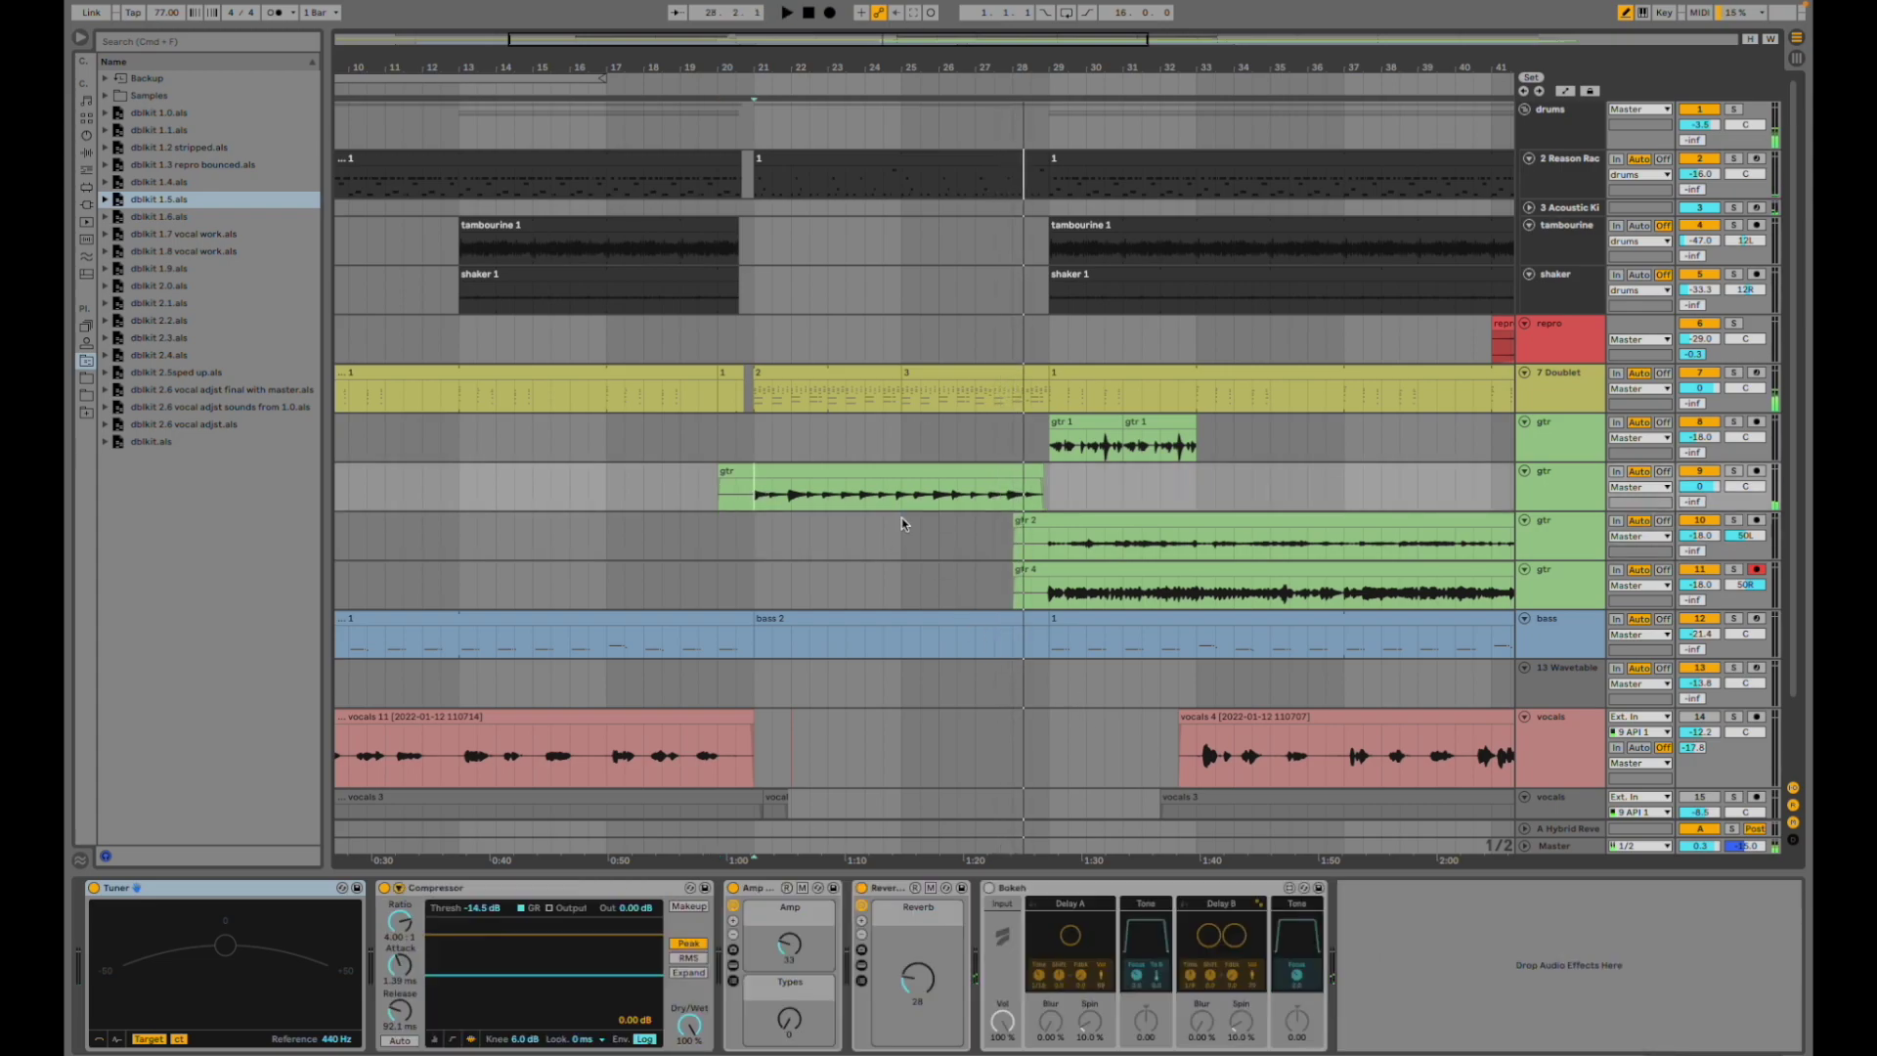
pyautogui.click(1733, 472)
pyautogui.press('space')
pyautogui.click(1733, 472)
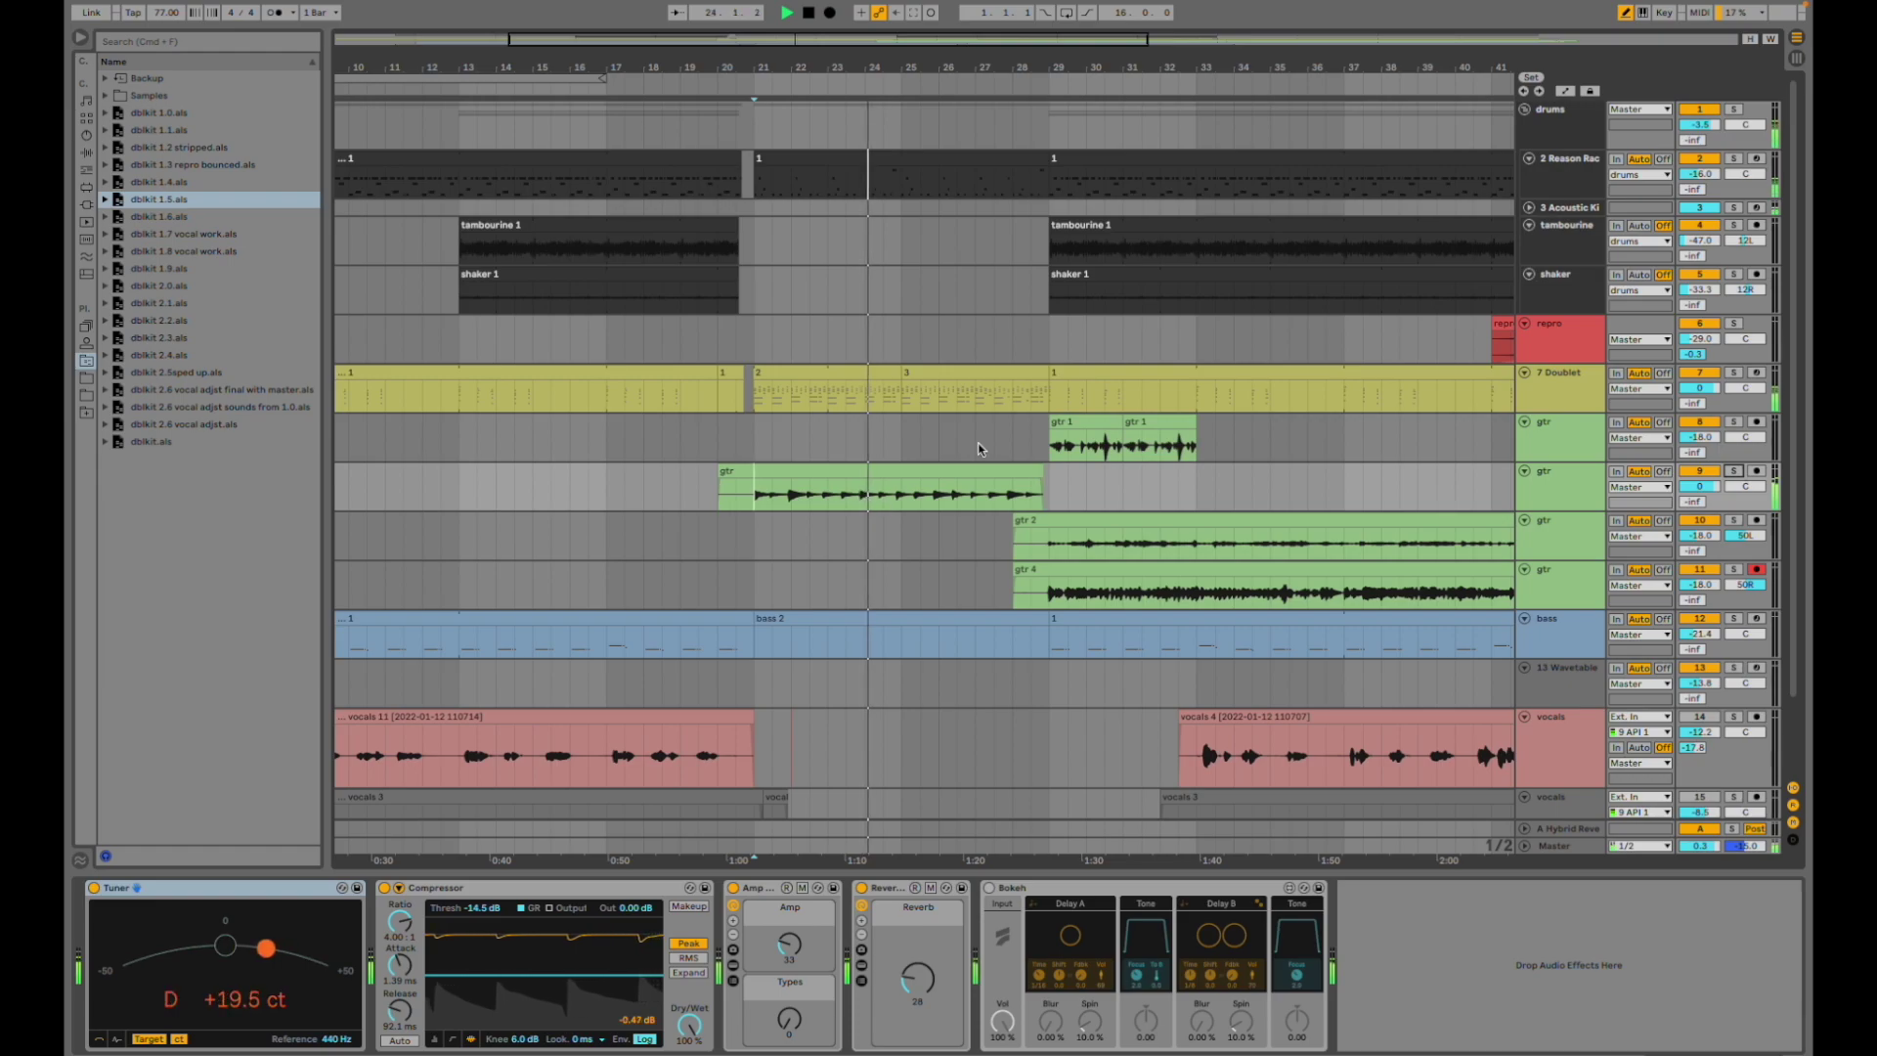
pyautogui.hscroll(5, 1011, 484)
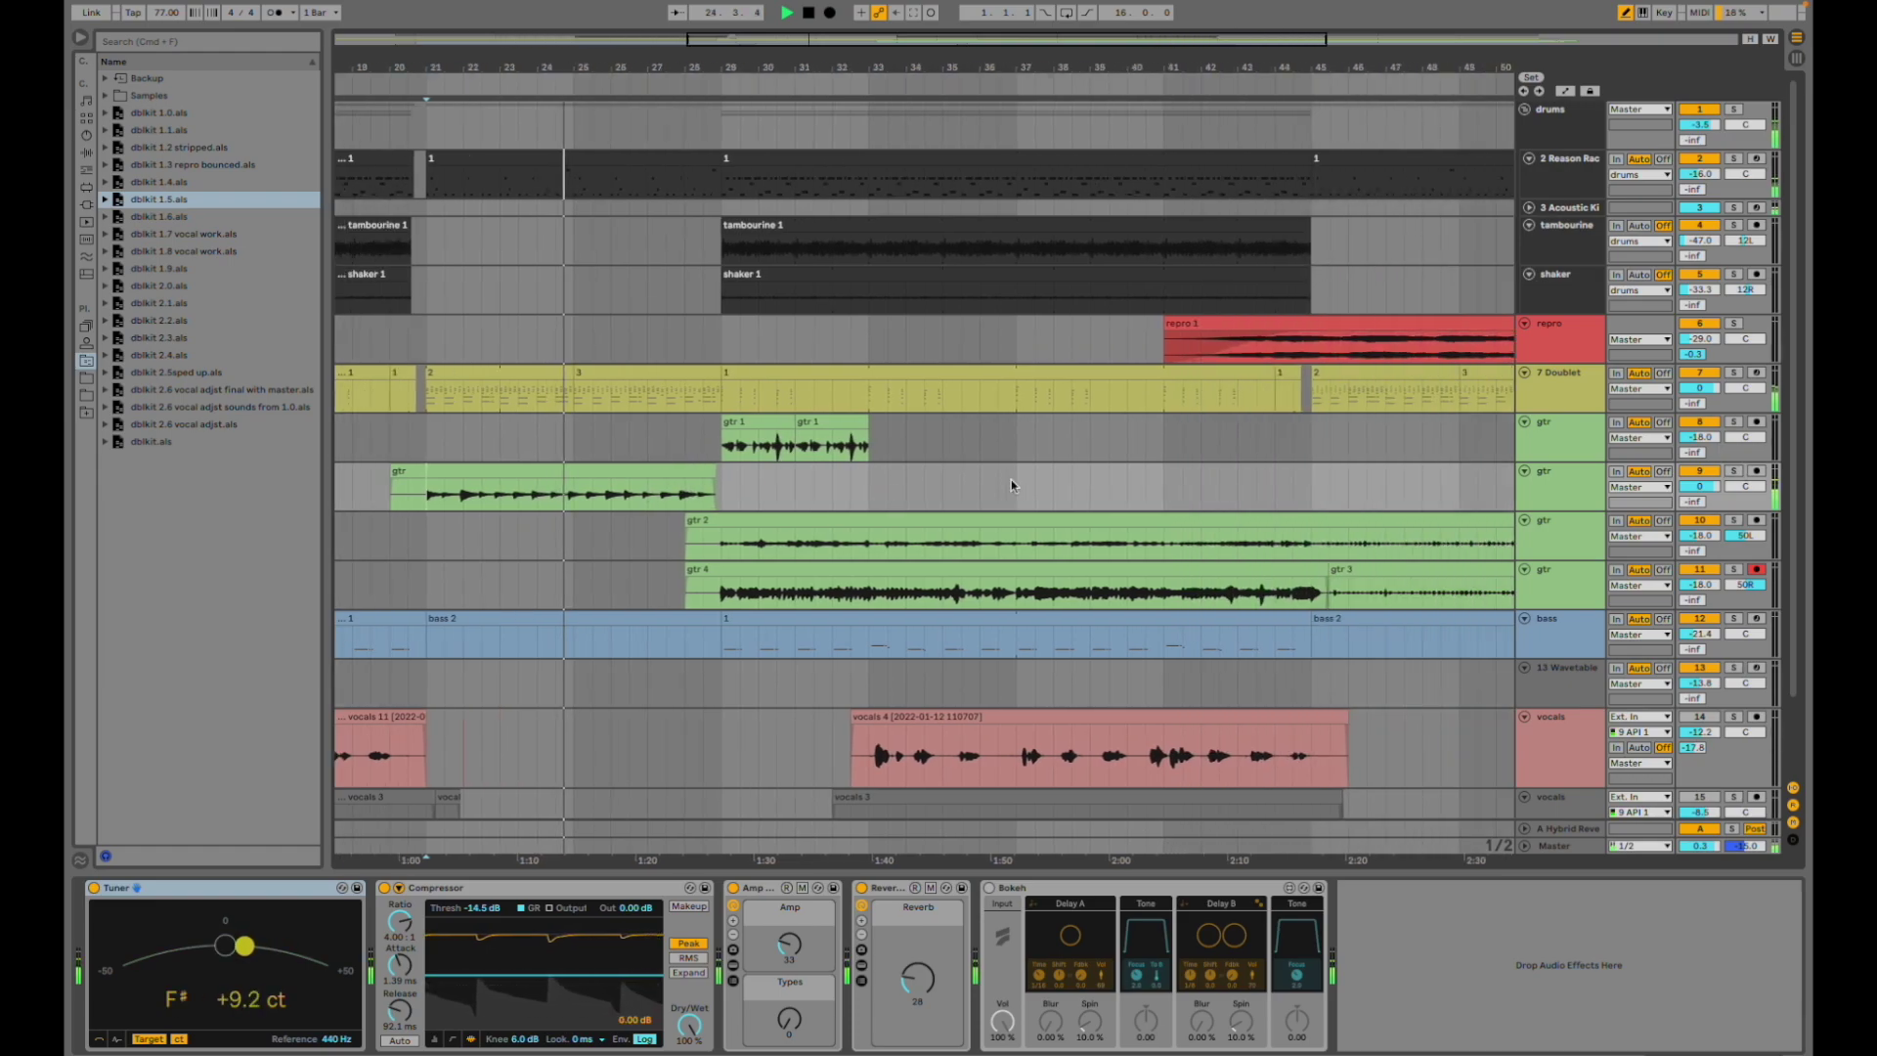
pyautogui.scroll(-2, 858, 557)
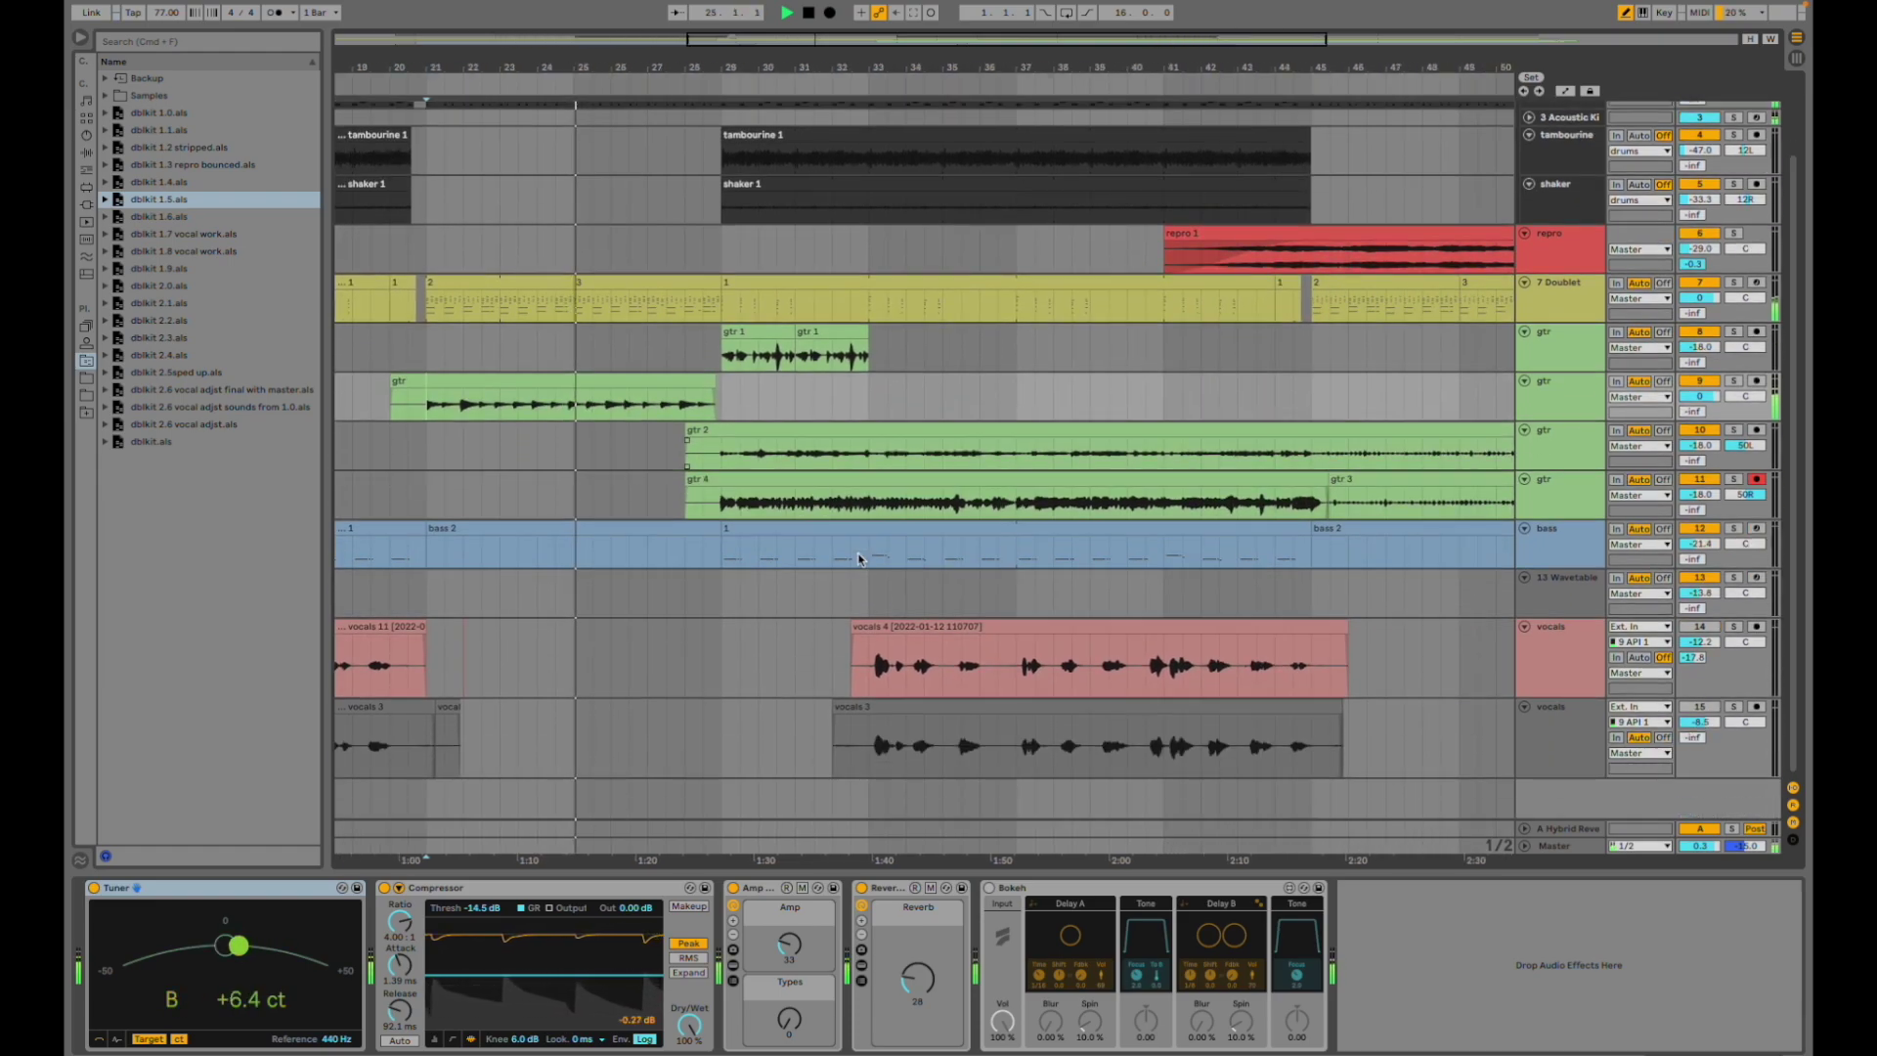
# - Play the section from about bar 28, auditioning gtr track 8 in solo and gtr tracks 10 and 11 soloed together
pyautogui.click(690, 348)
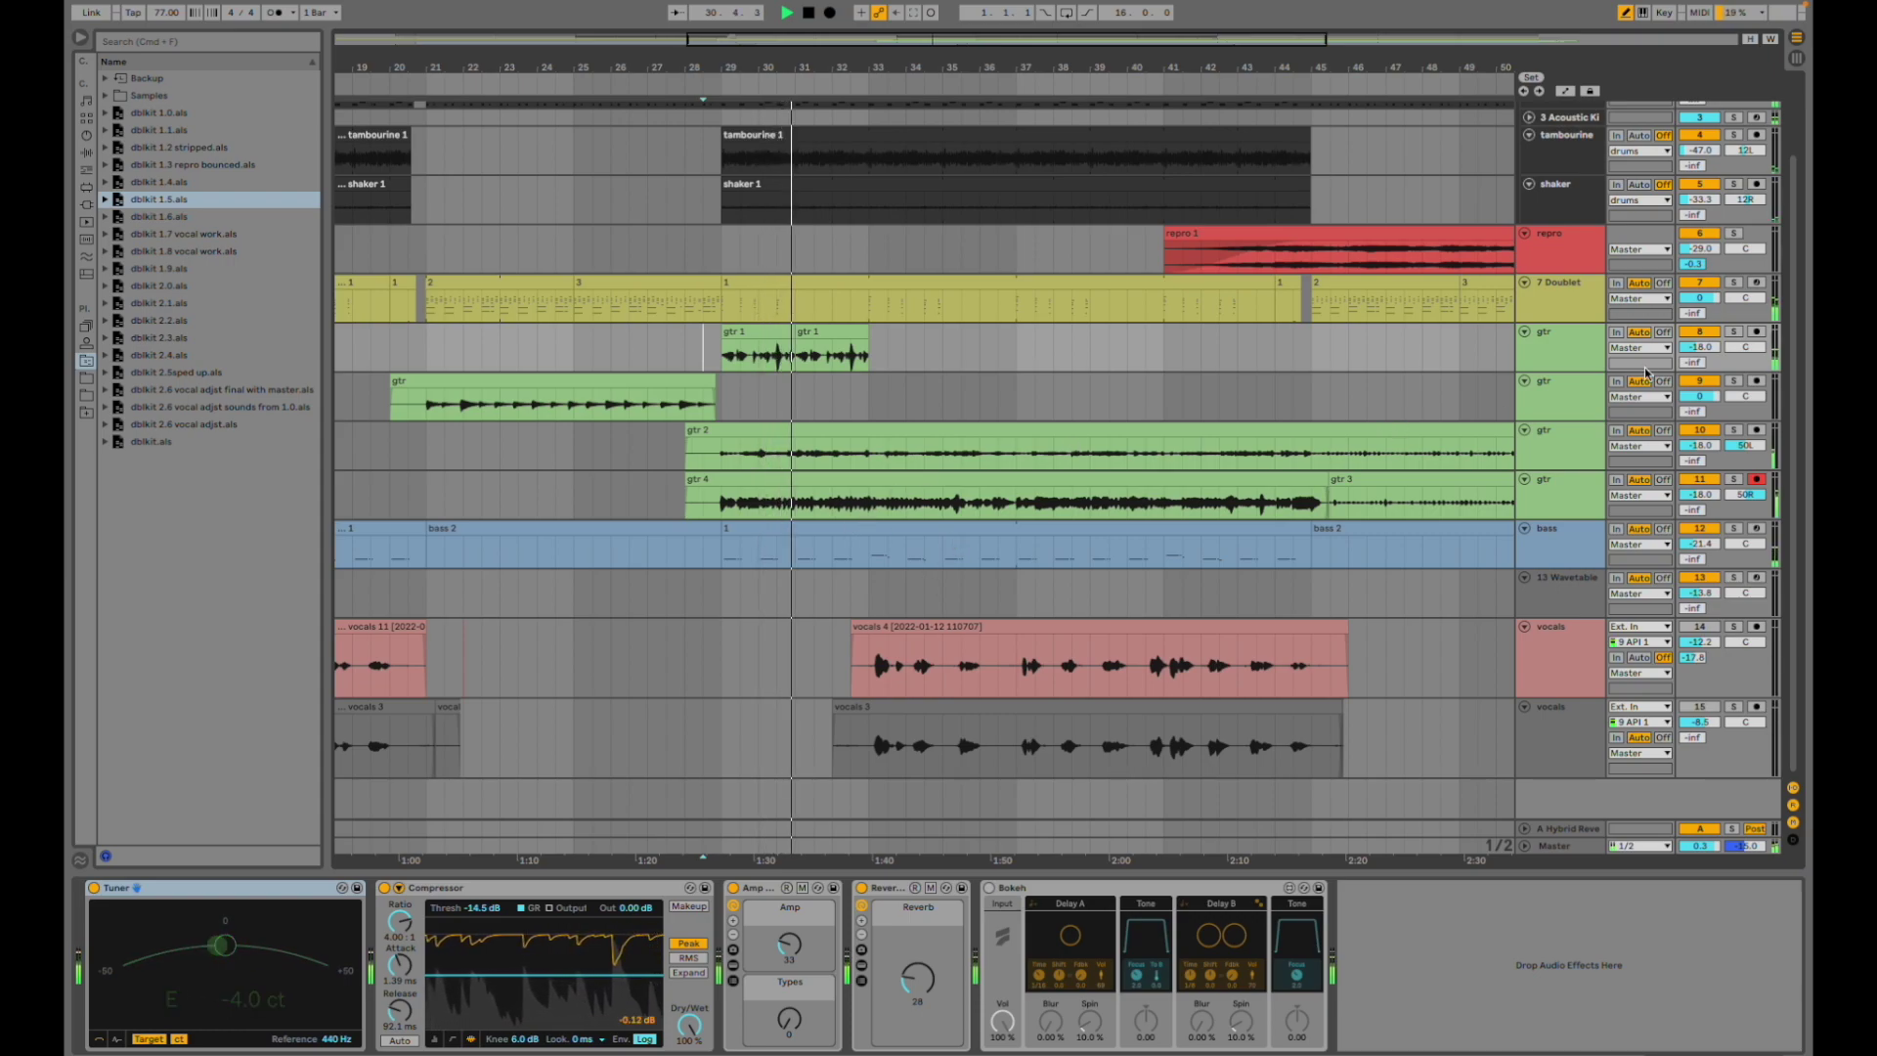
pyautogui.click(1733, 331)
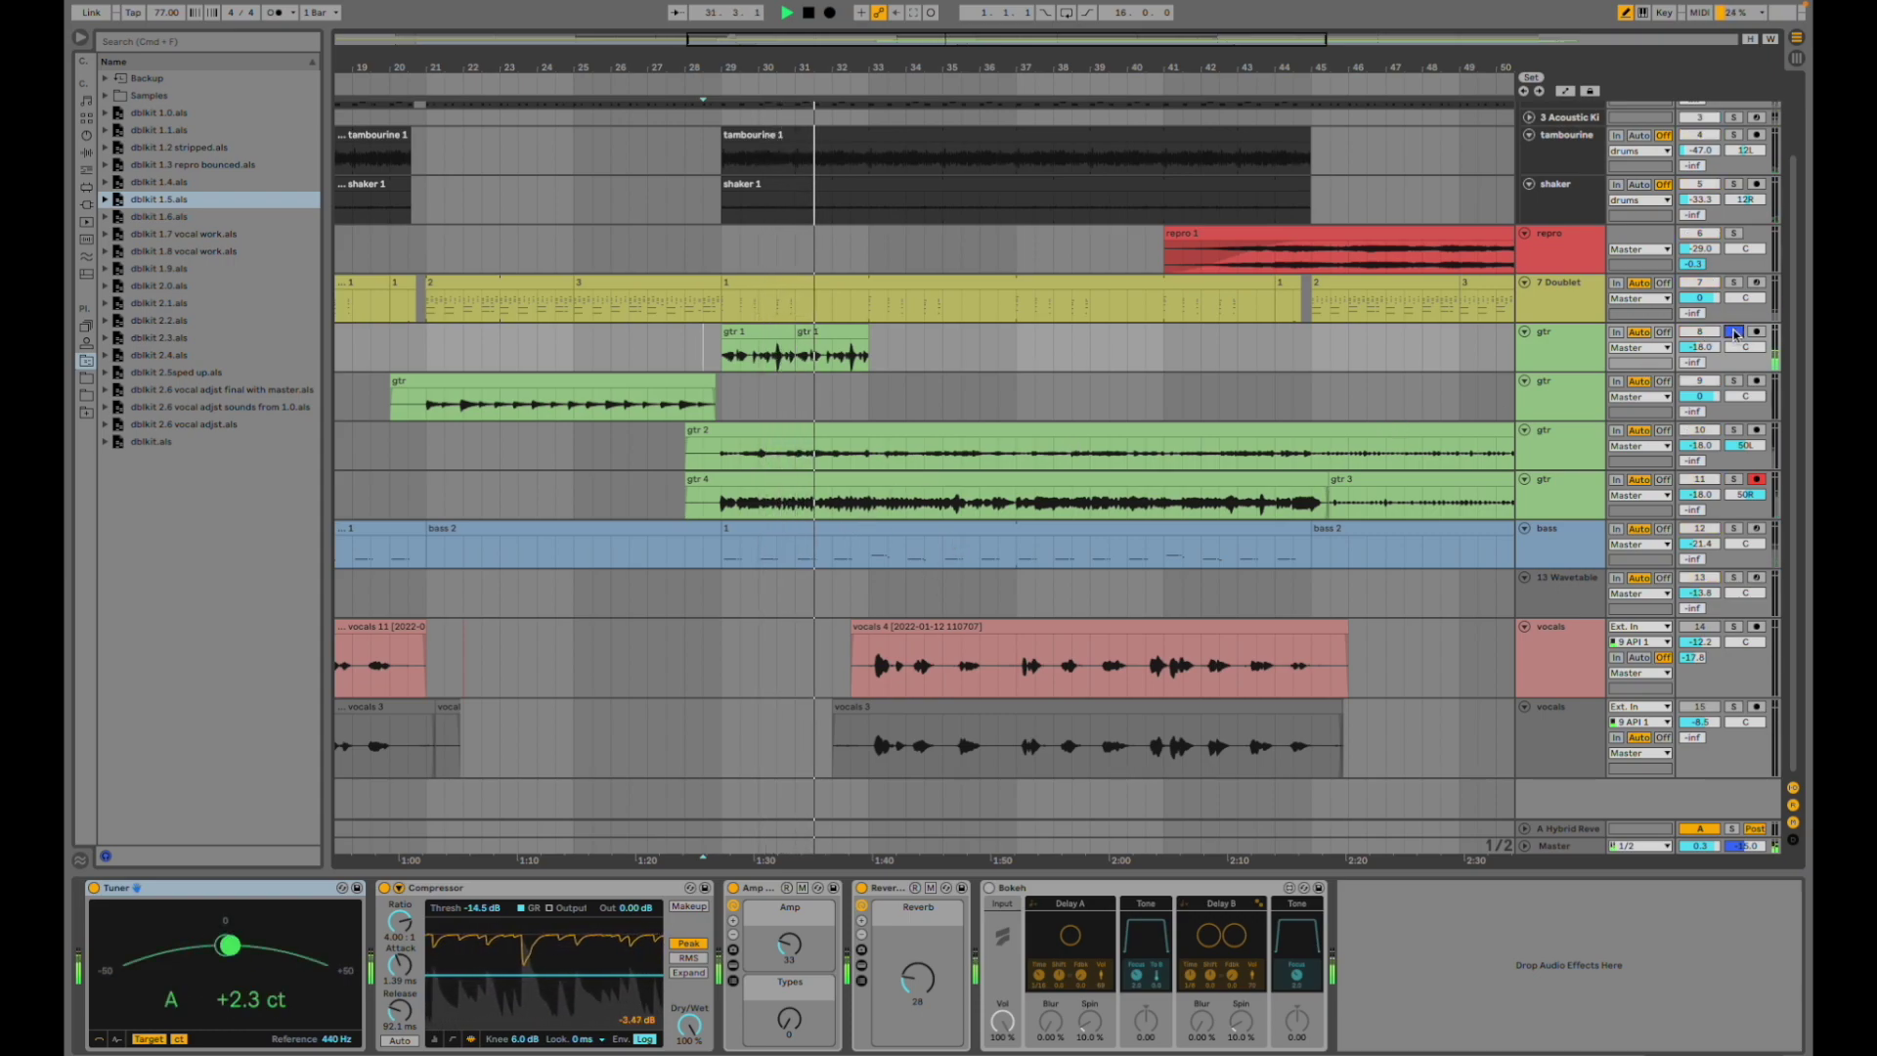
pyautogui.click(1733, 332)
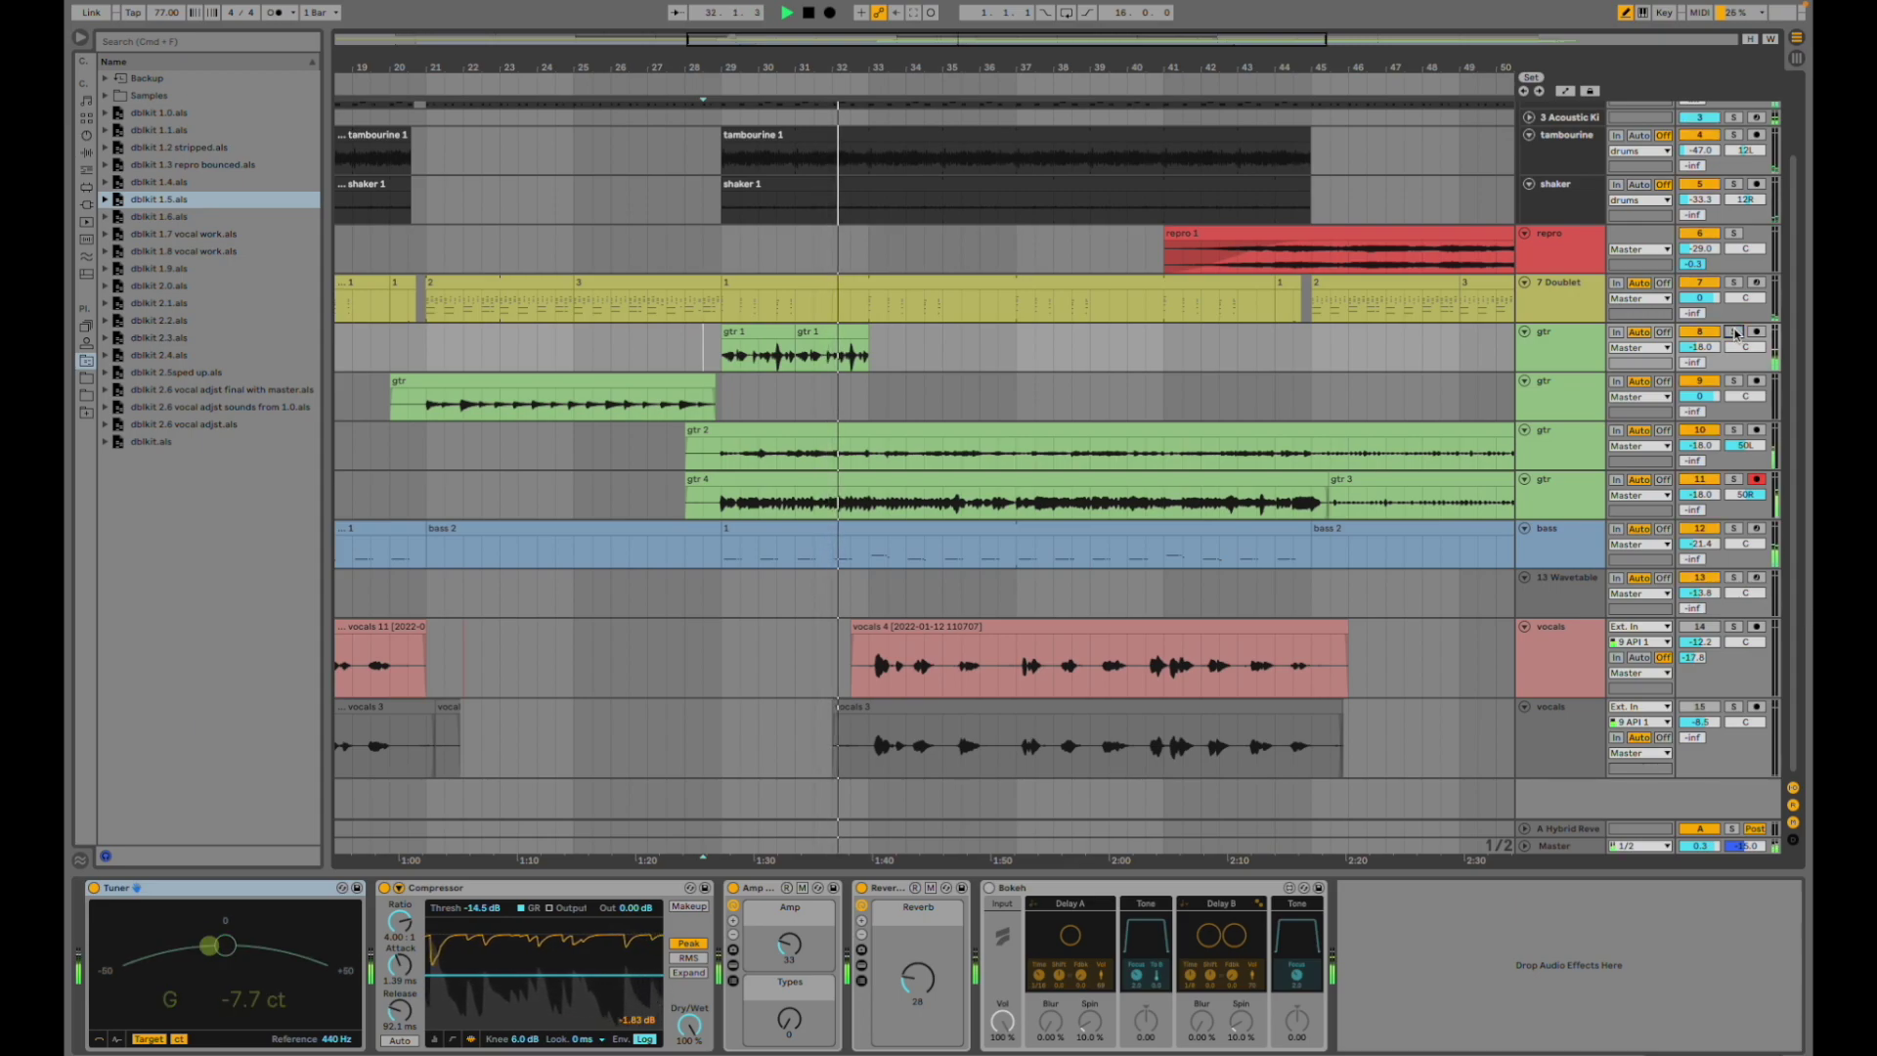
pyautogui.click(1734, 479)
pyautogui.click(1734, 430)
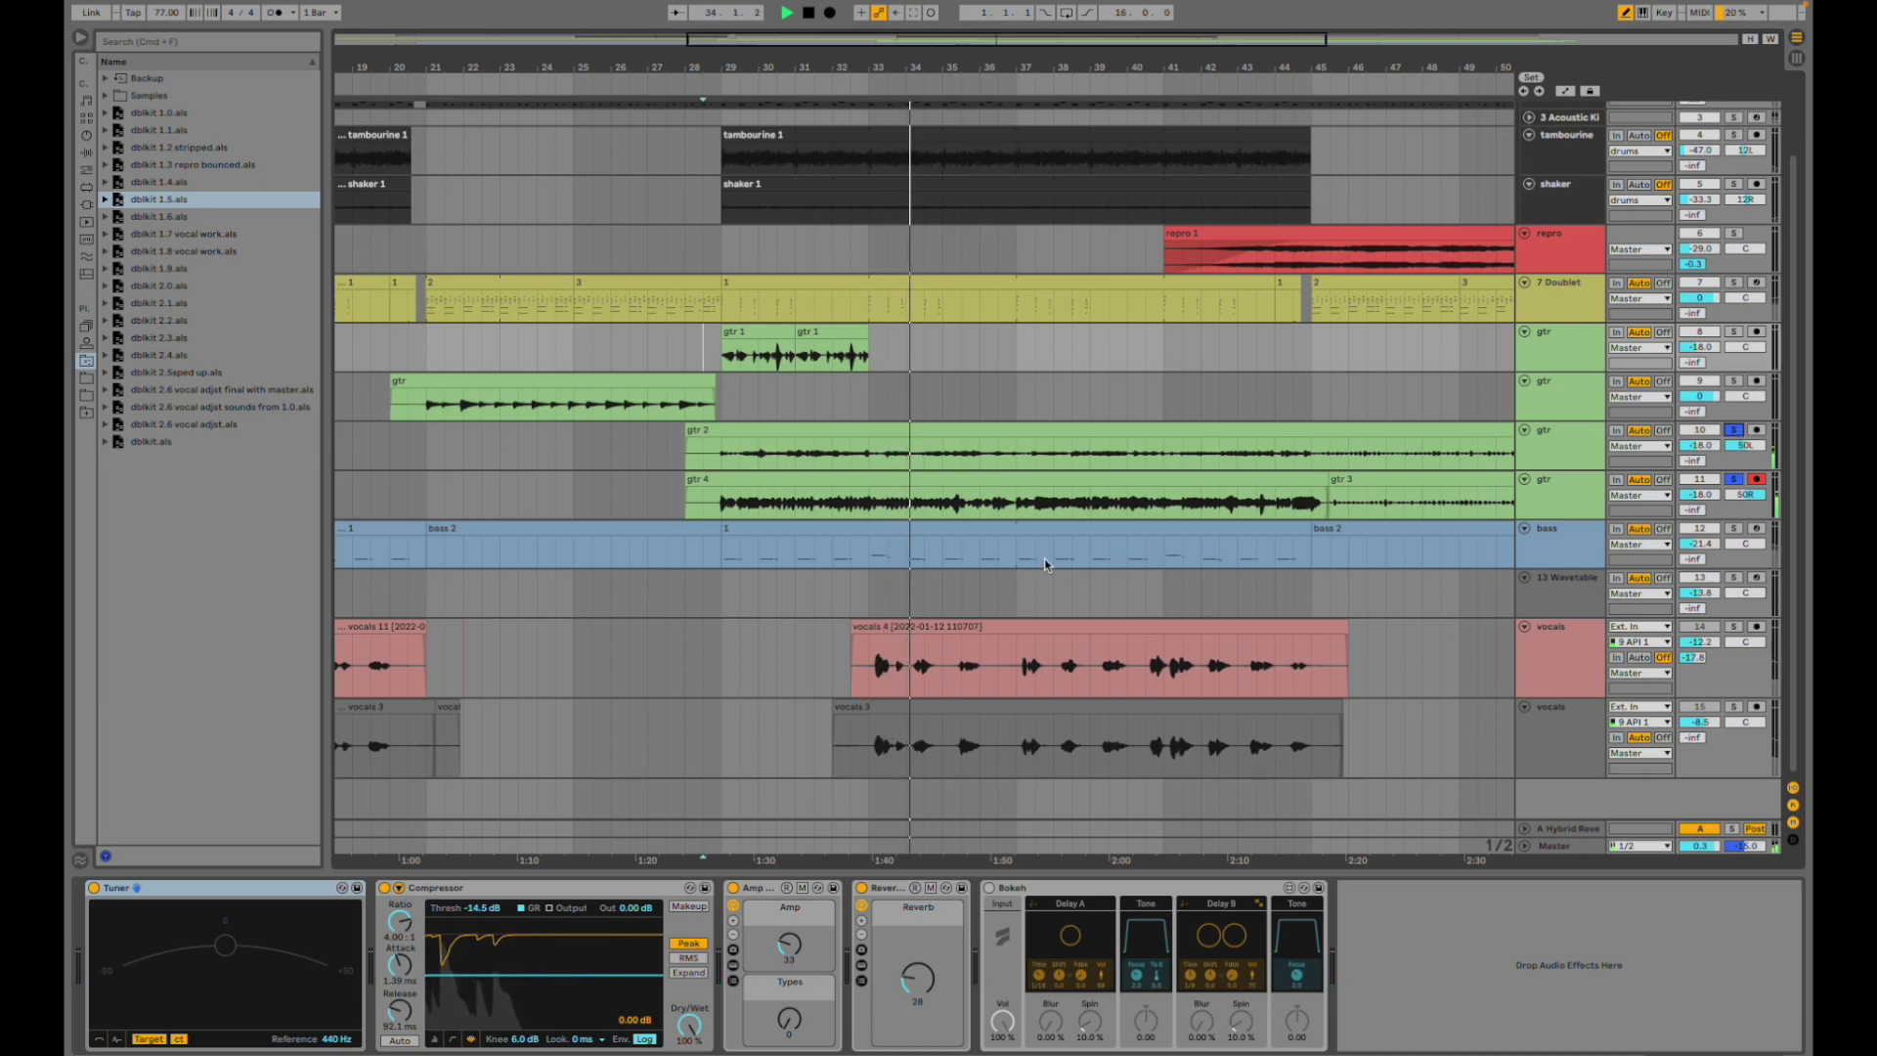
pyautogui.click(1735, 480)
# - Show the whole arrangement and view the repro track's devices with the insert marker near bar 49
pyautogui.doubleClick(992, 43)
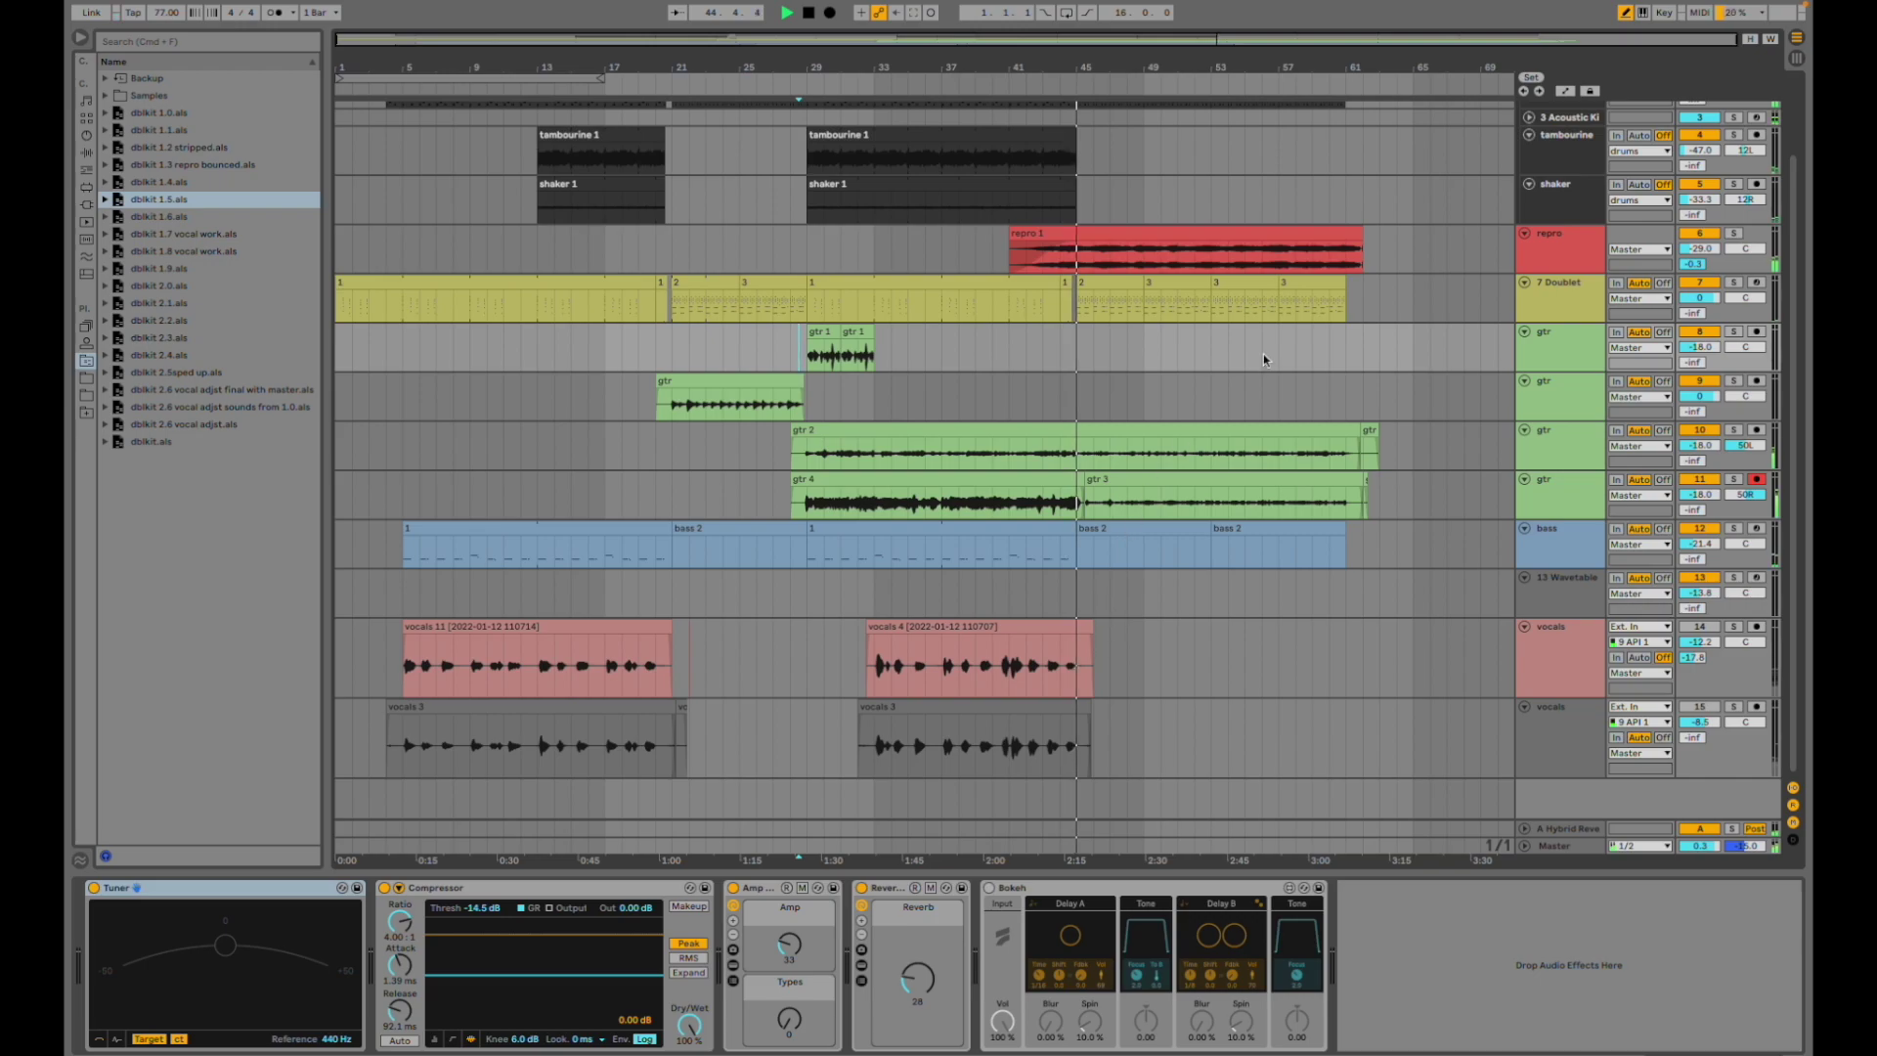
pyautogui.scroll(3, 1207, 421)
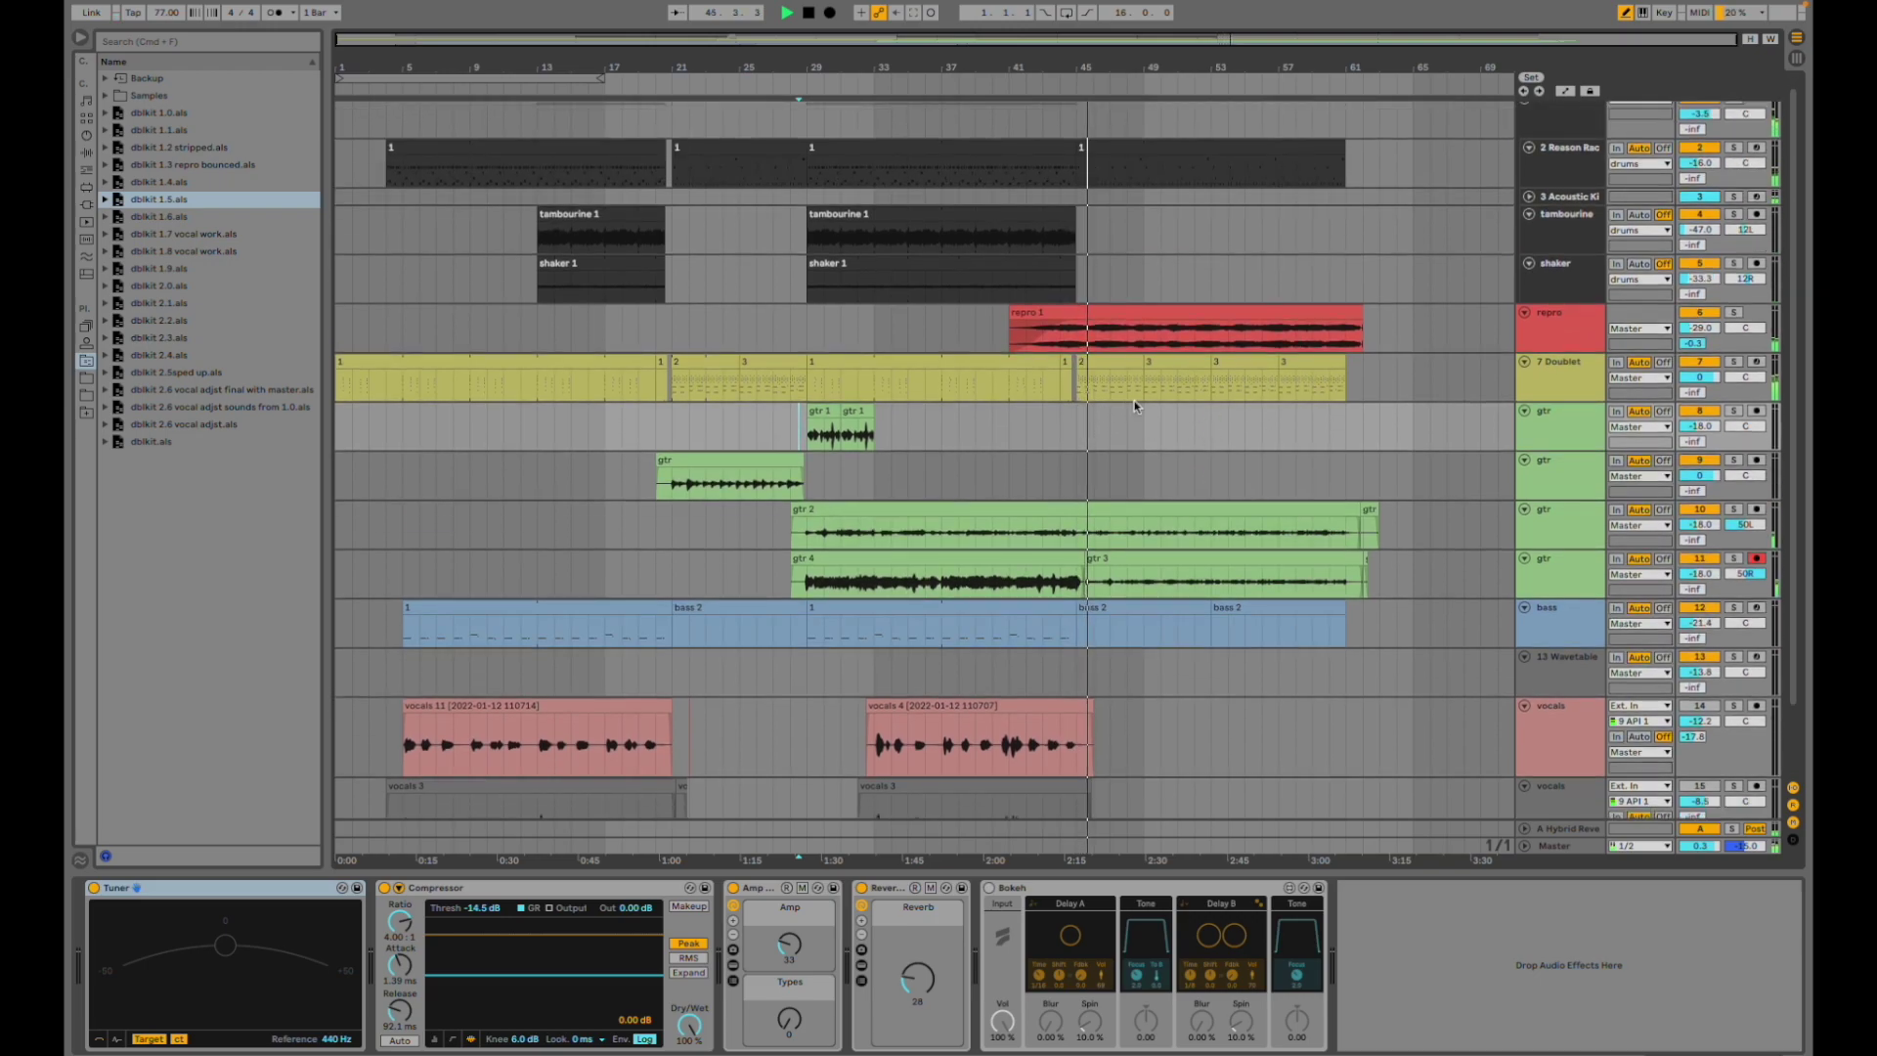
pyautogui.click(1144, 323)
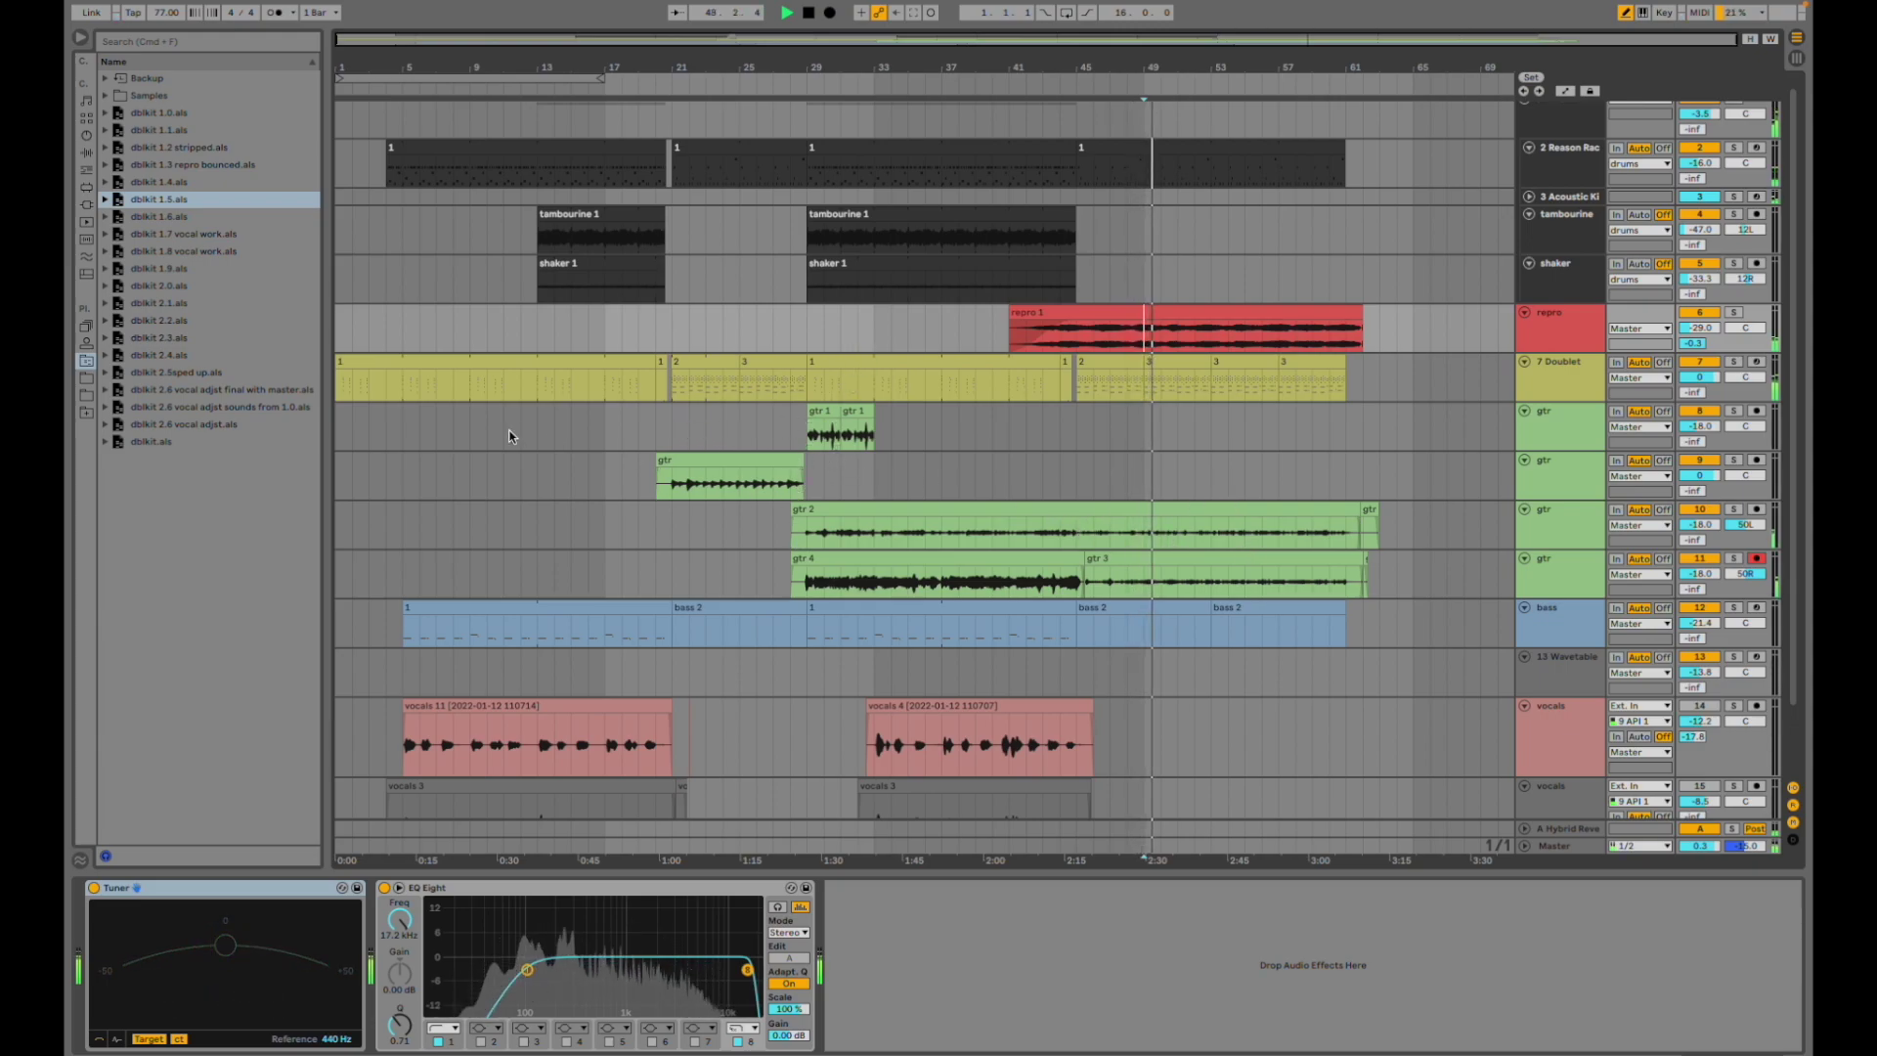
# - Play the dblkit 1.6.als arrangement from about bar 4 while reviewing its tracks from the drums to the vocals options
pyautogui.press('space')
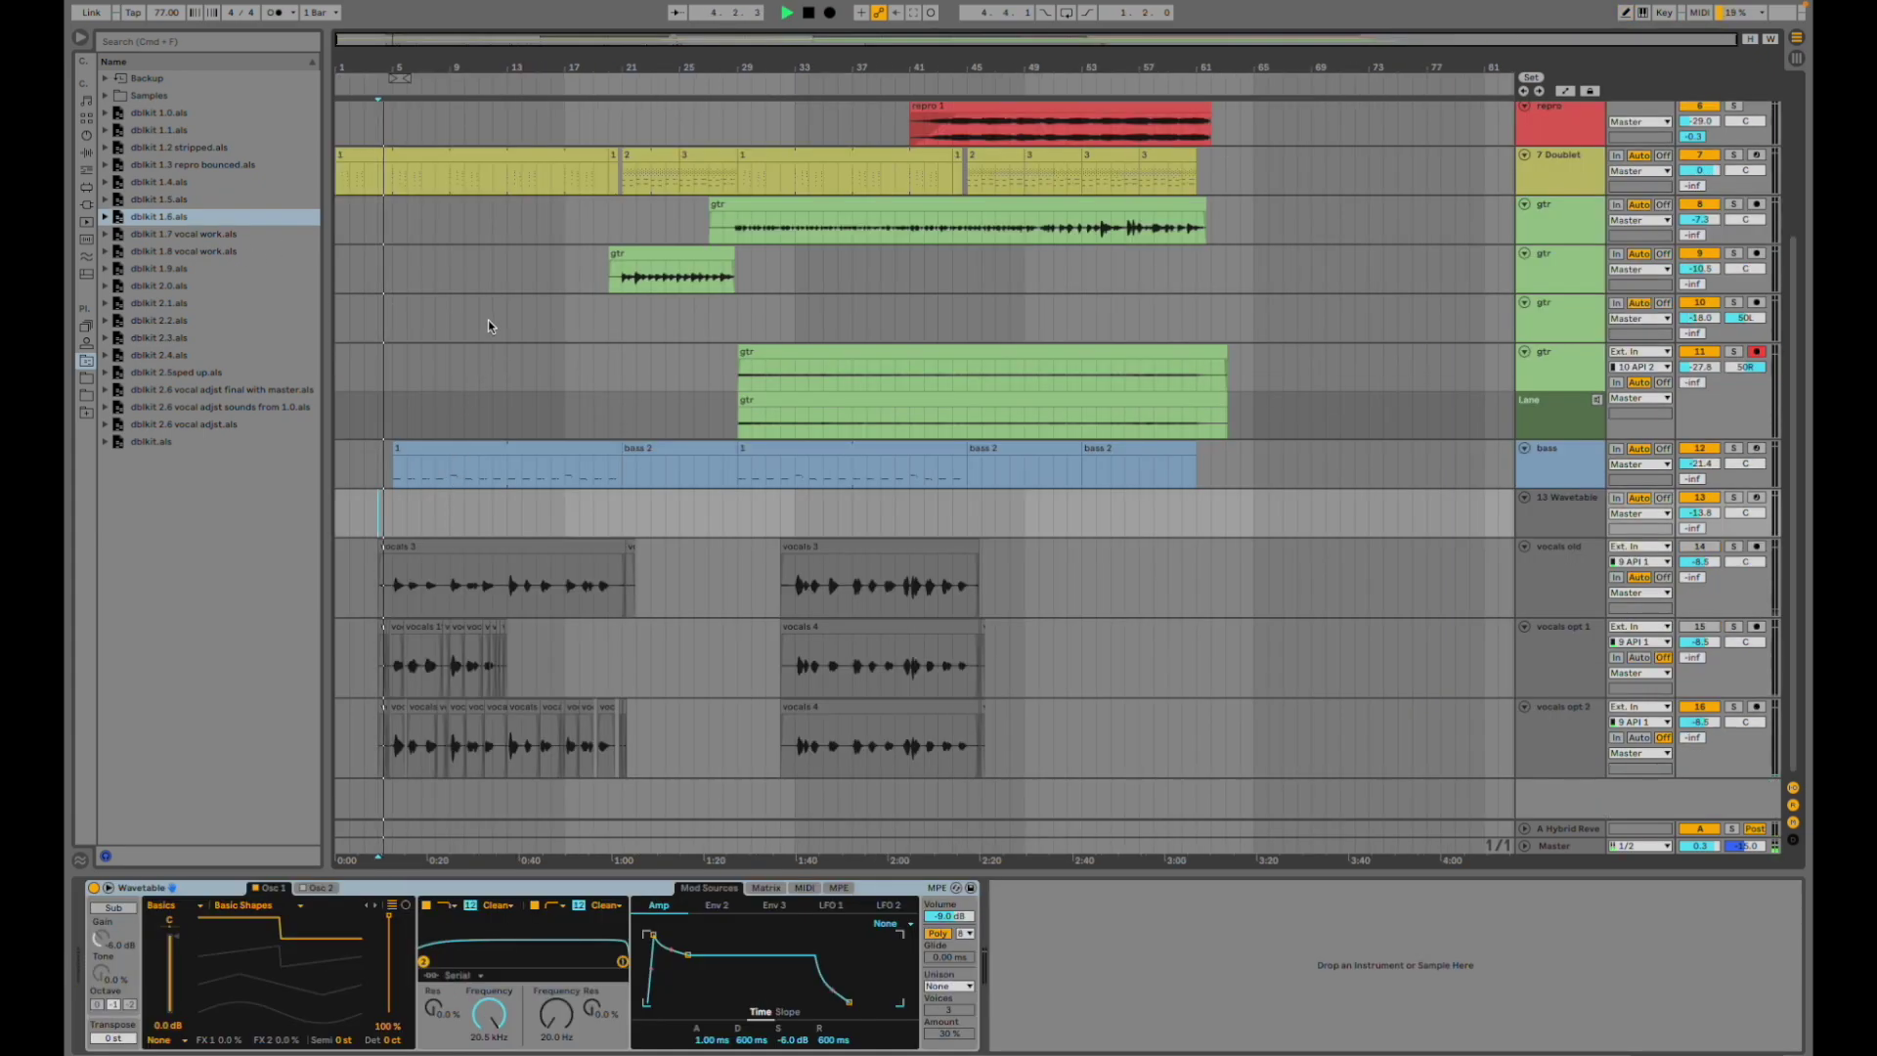
pyautogui.scroll(4, 536, 295)
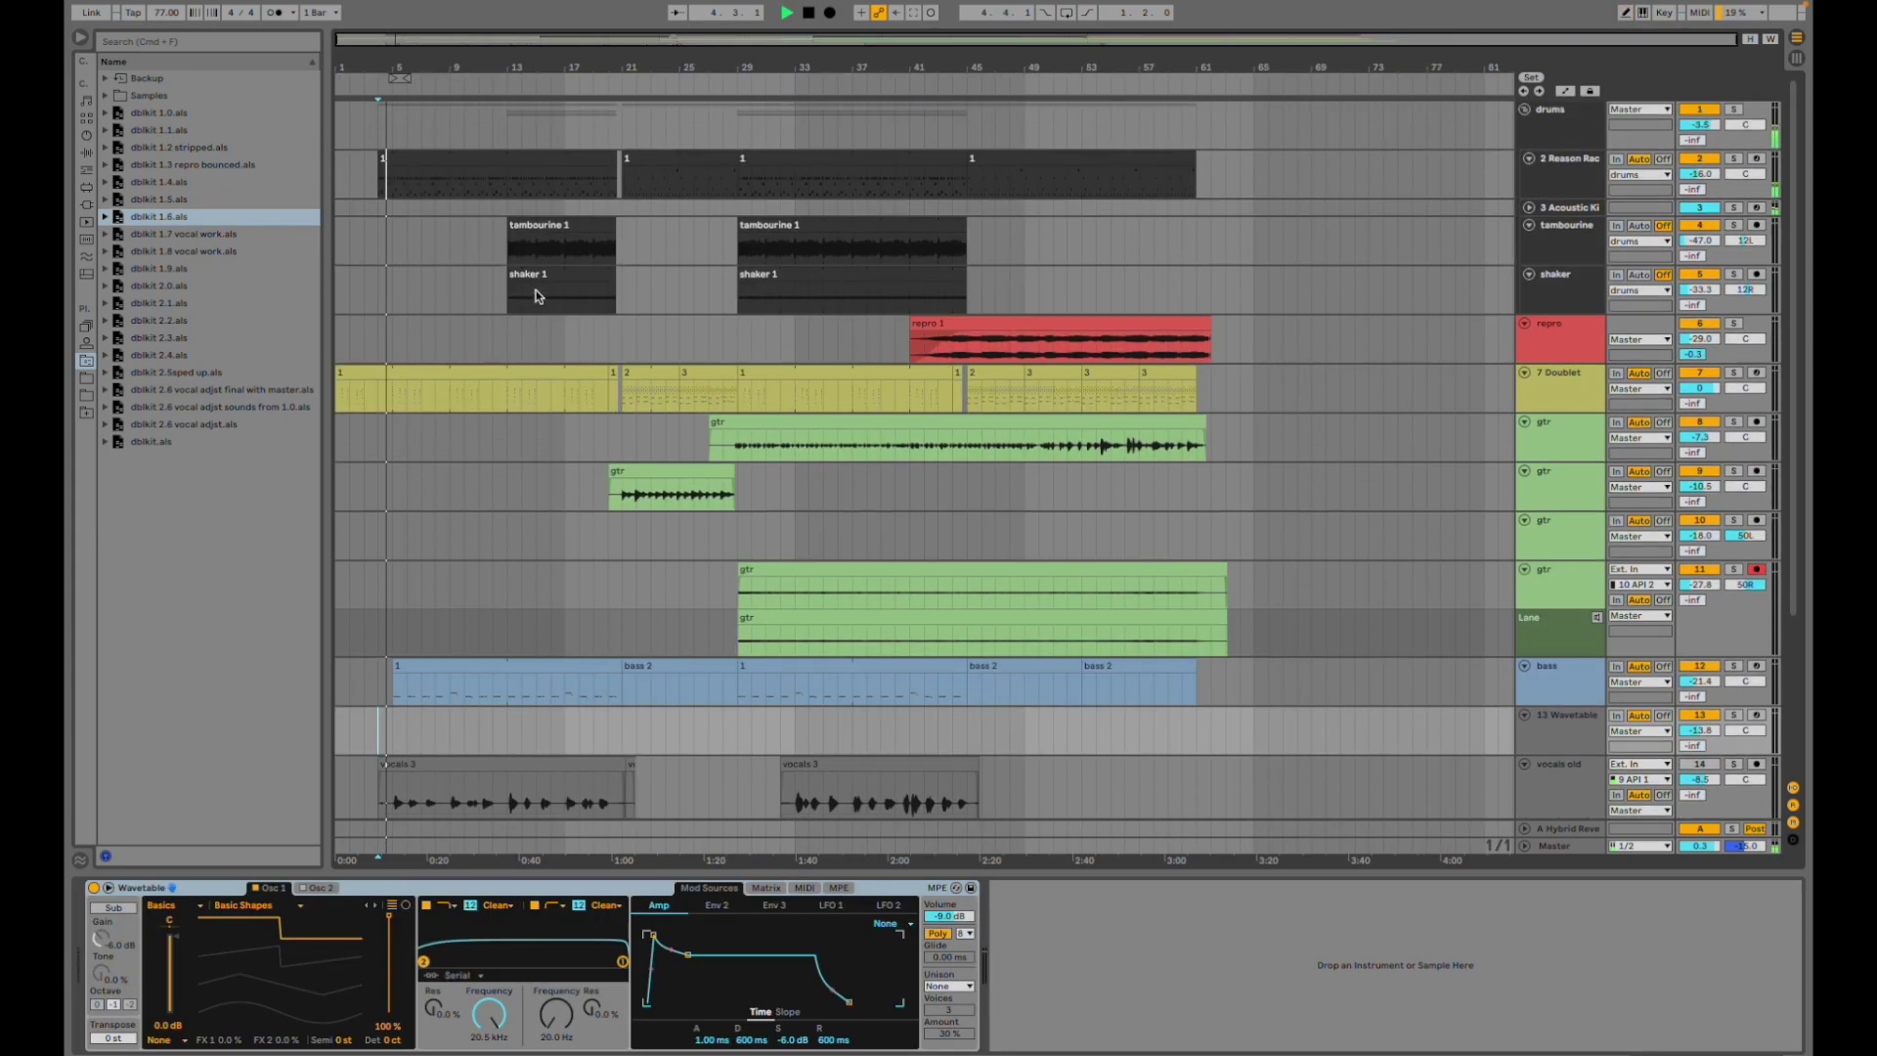
pyautogui.scroll(-5, 547, 391)
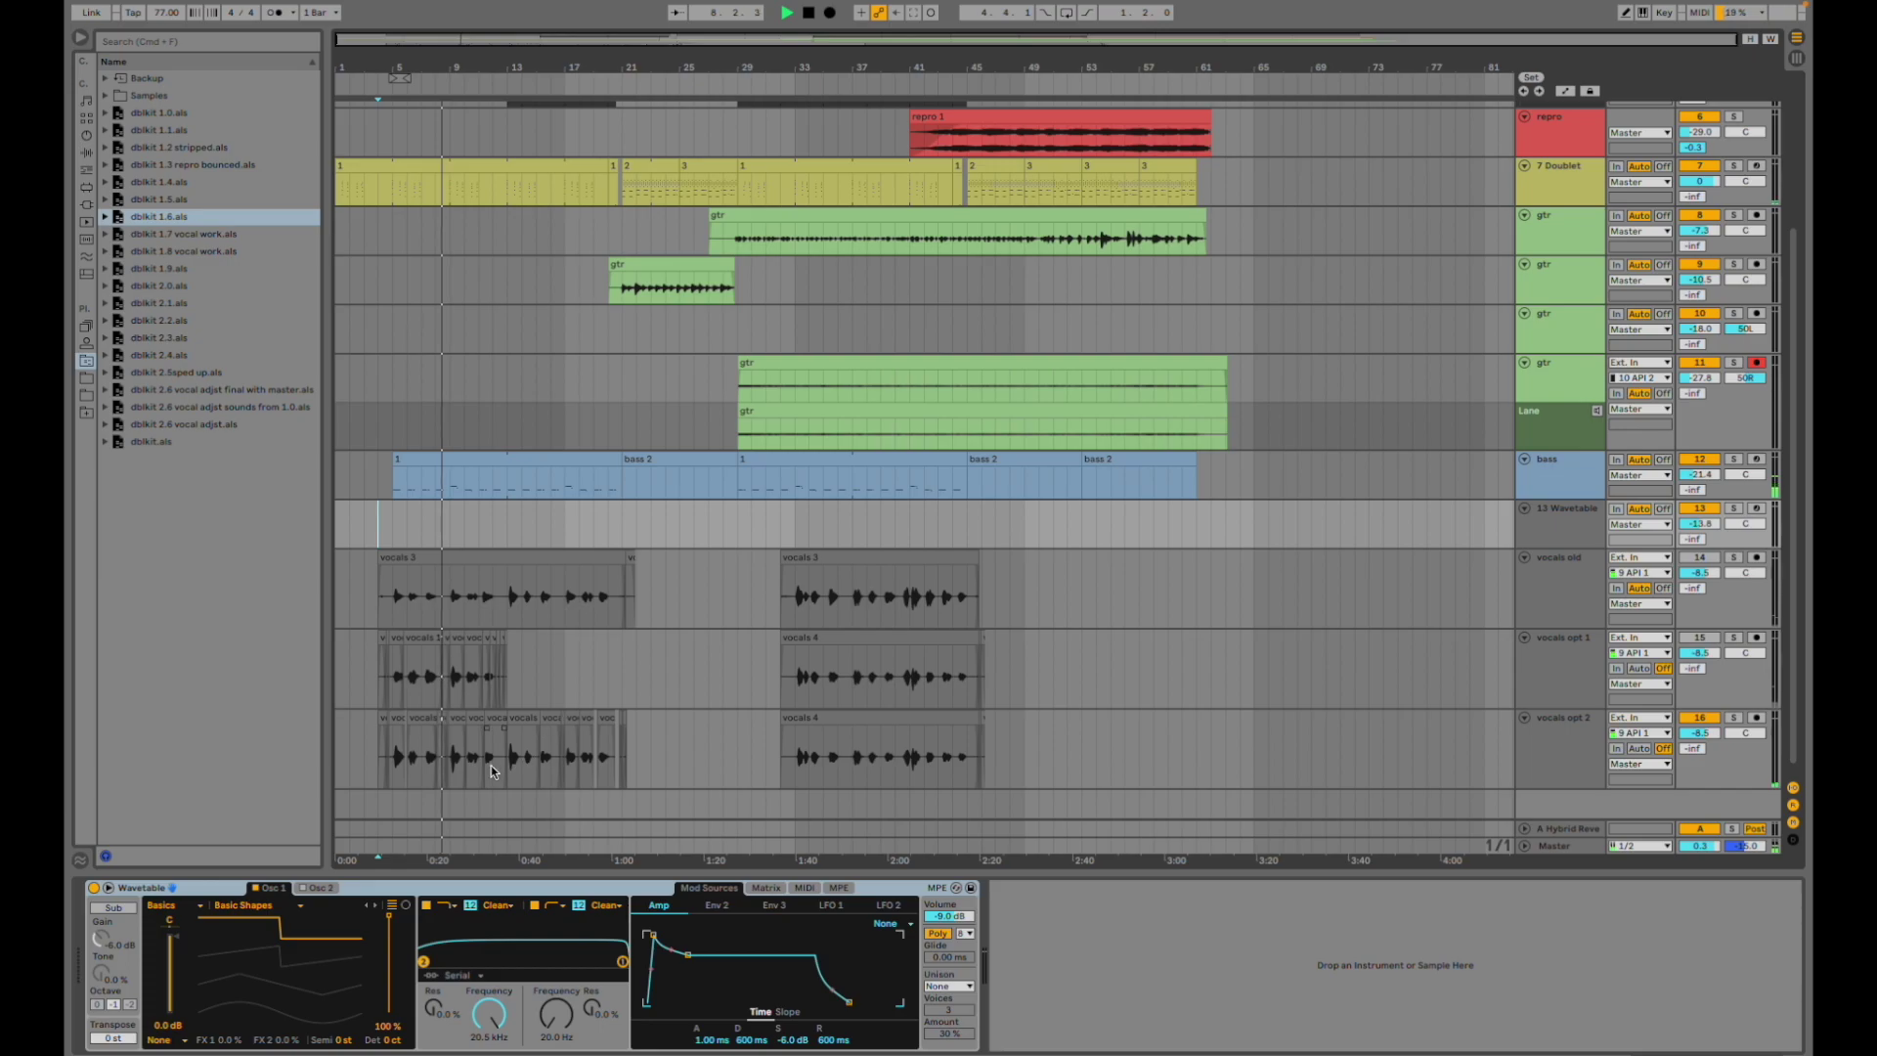
pyautogui.scroll(3, 491, 766)
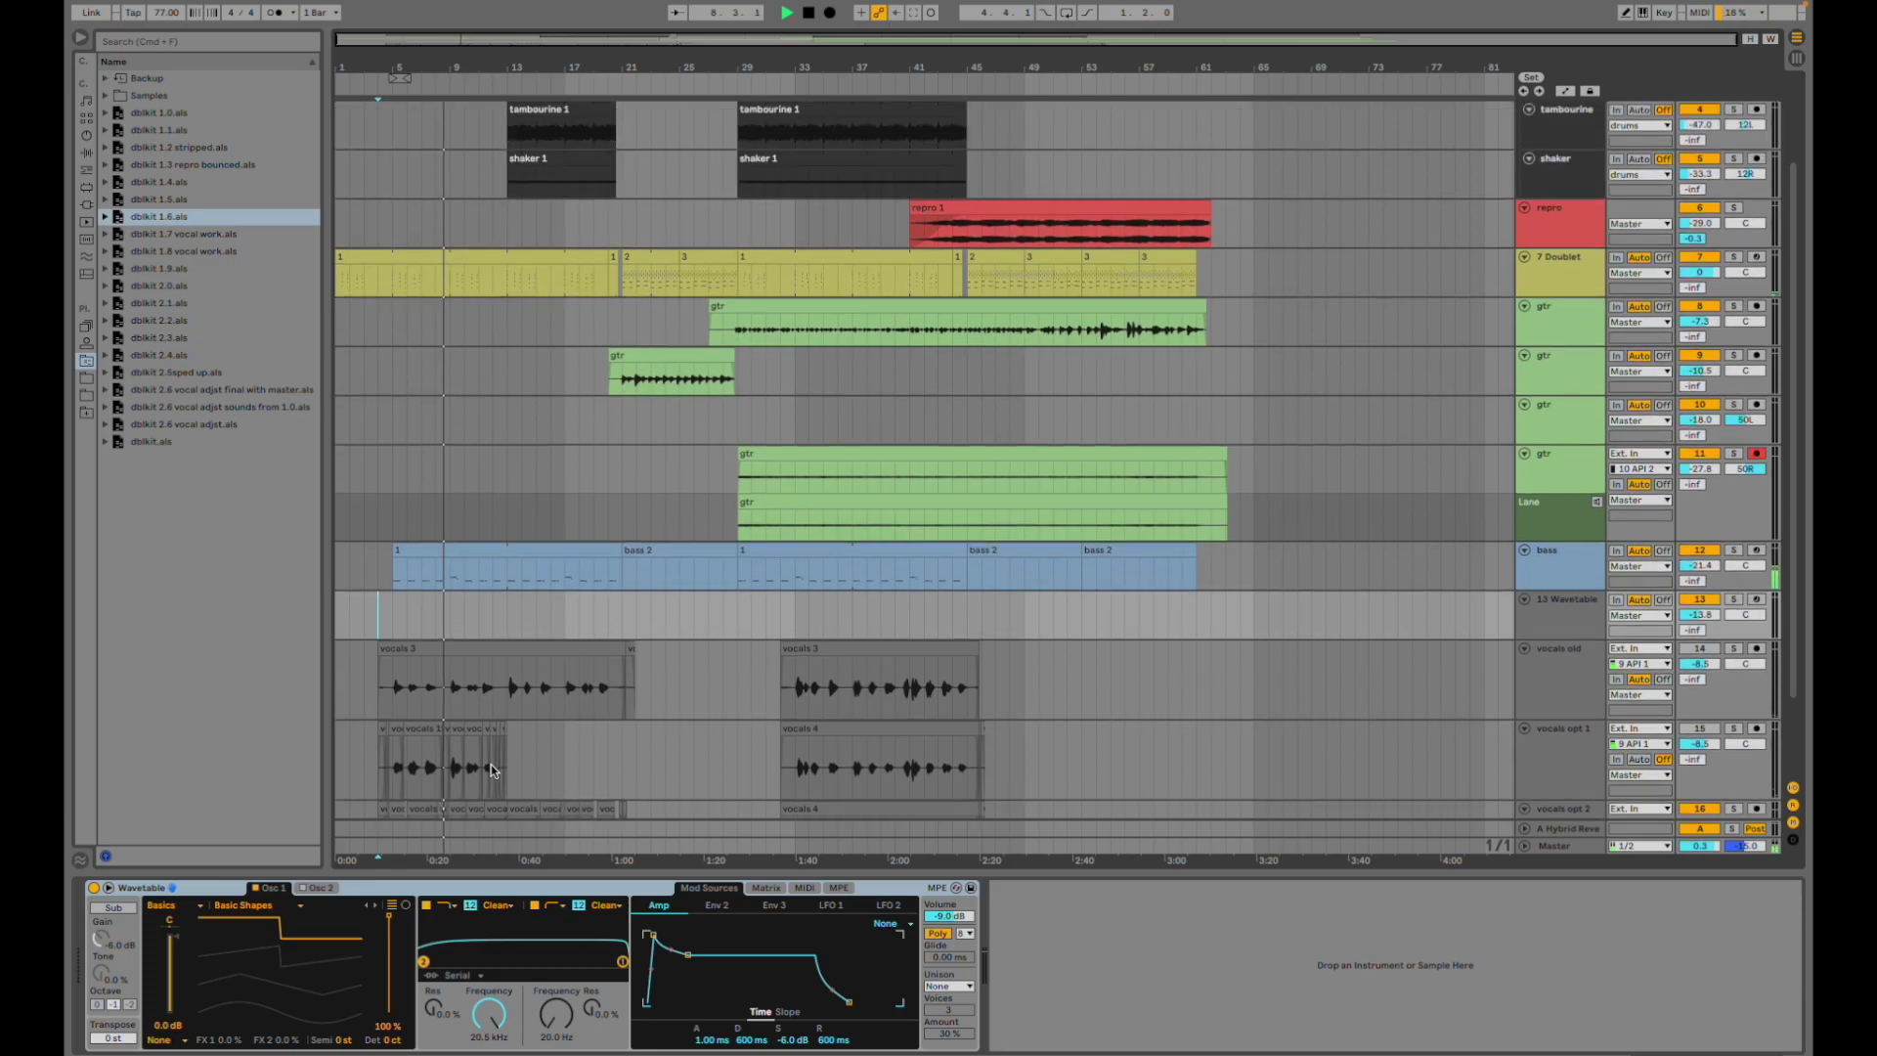
# - Audition the dblkit 1.6.als arrangement from bar 21 and again from bar 29 with gtr track 10's devices shown
pyautogui.click(622, 425)
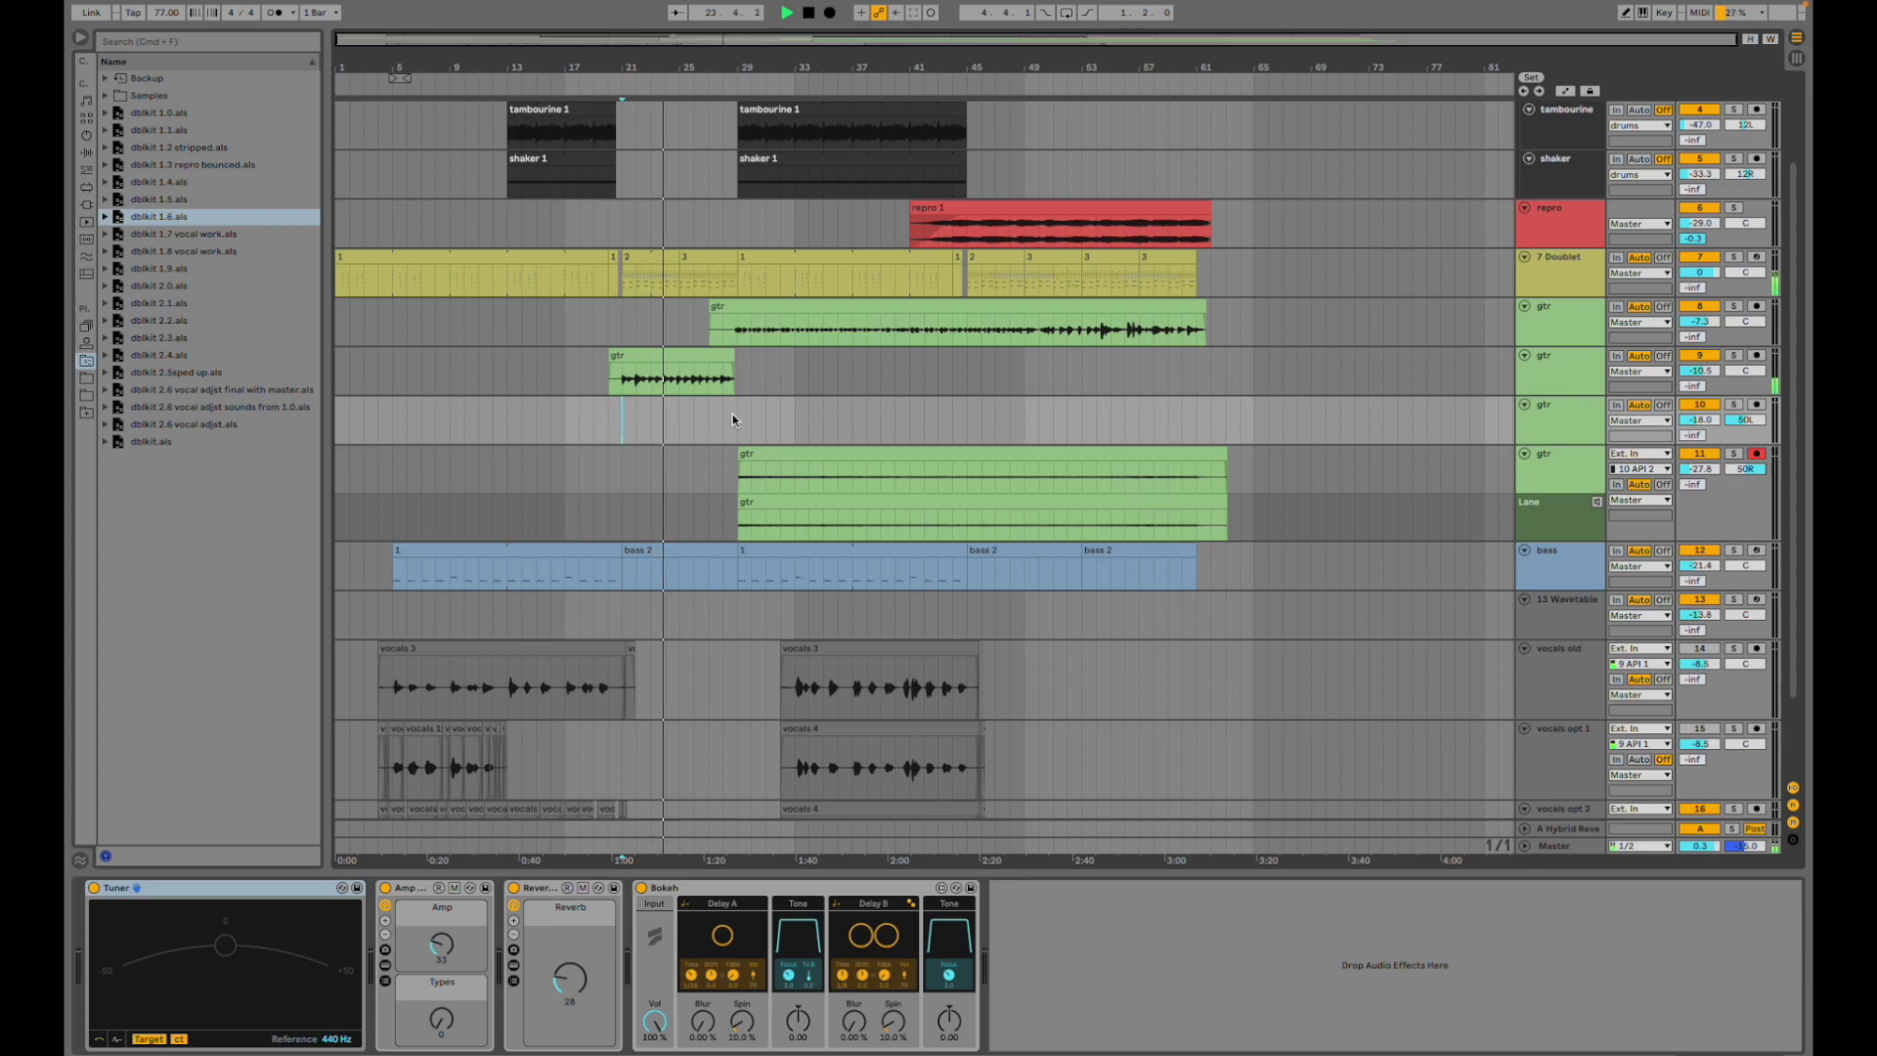
pyautogui.click(736, 416)
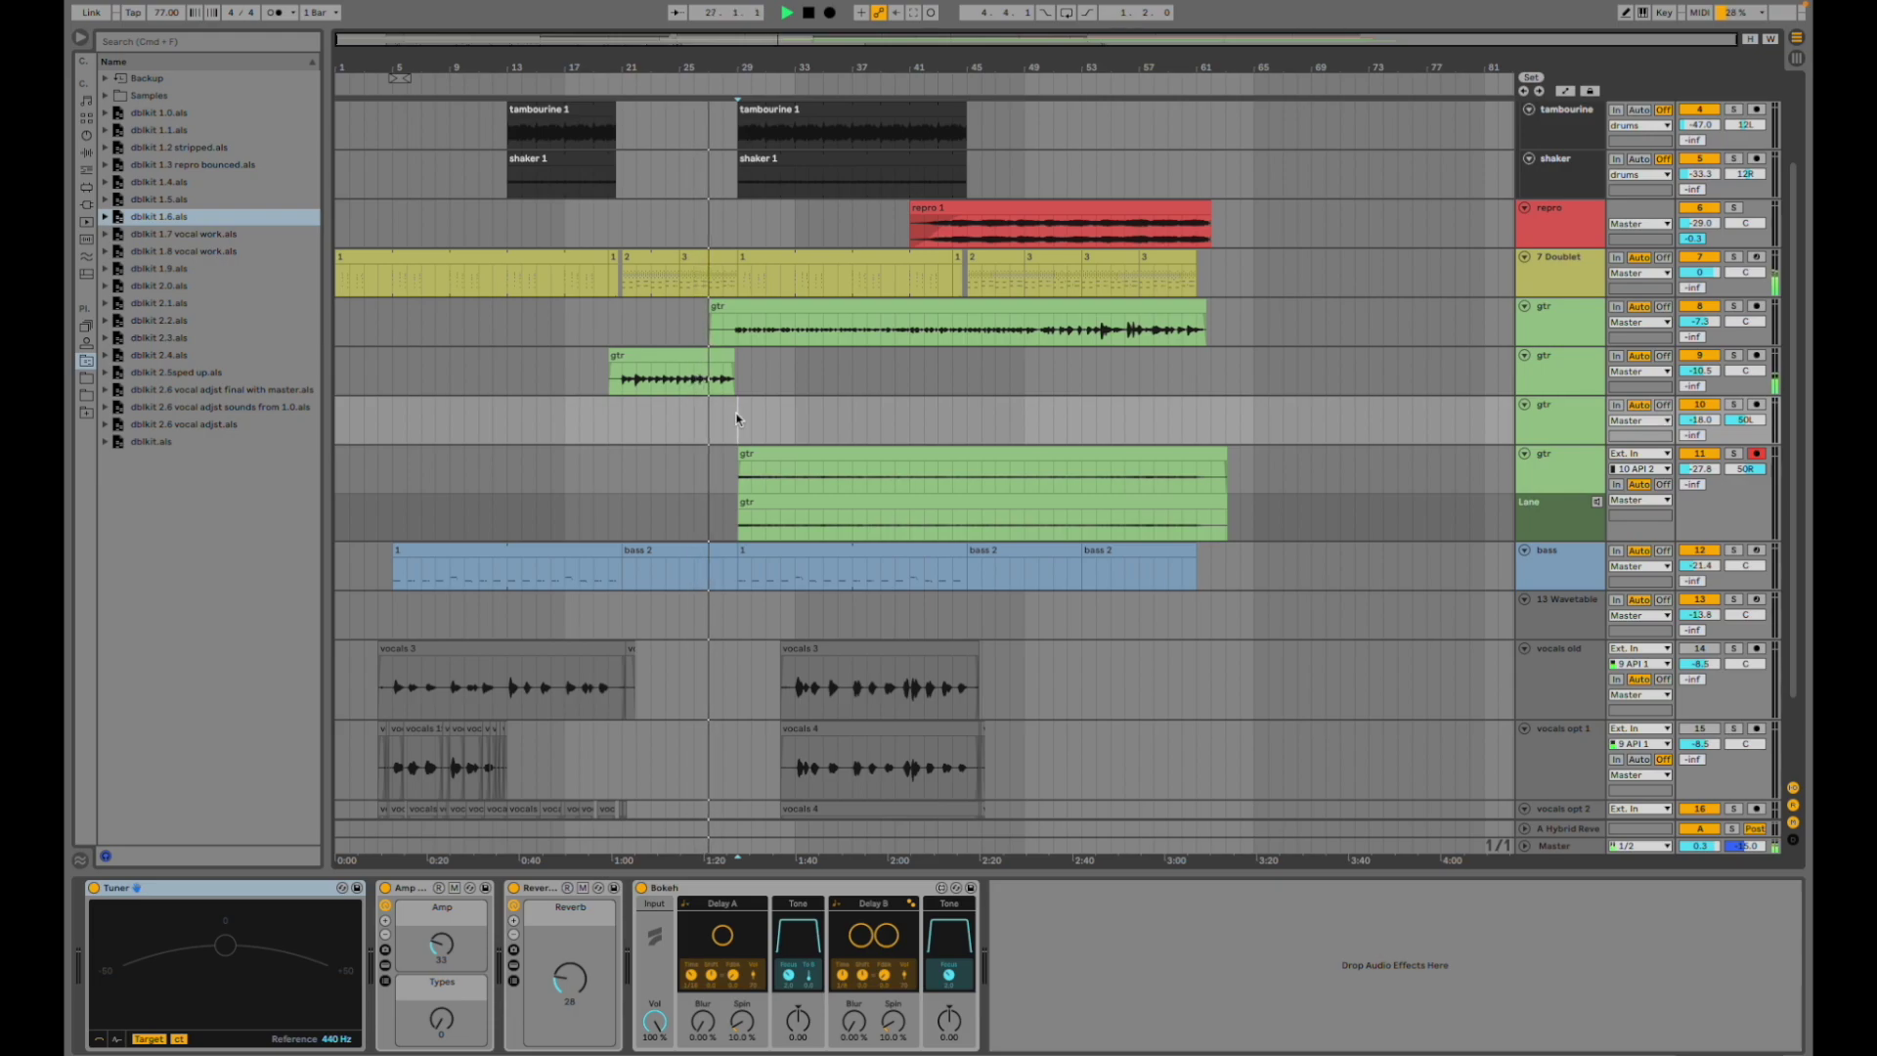
pyautogui.press('space')
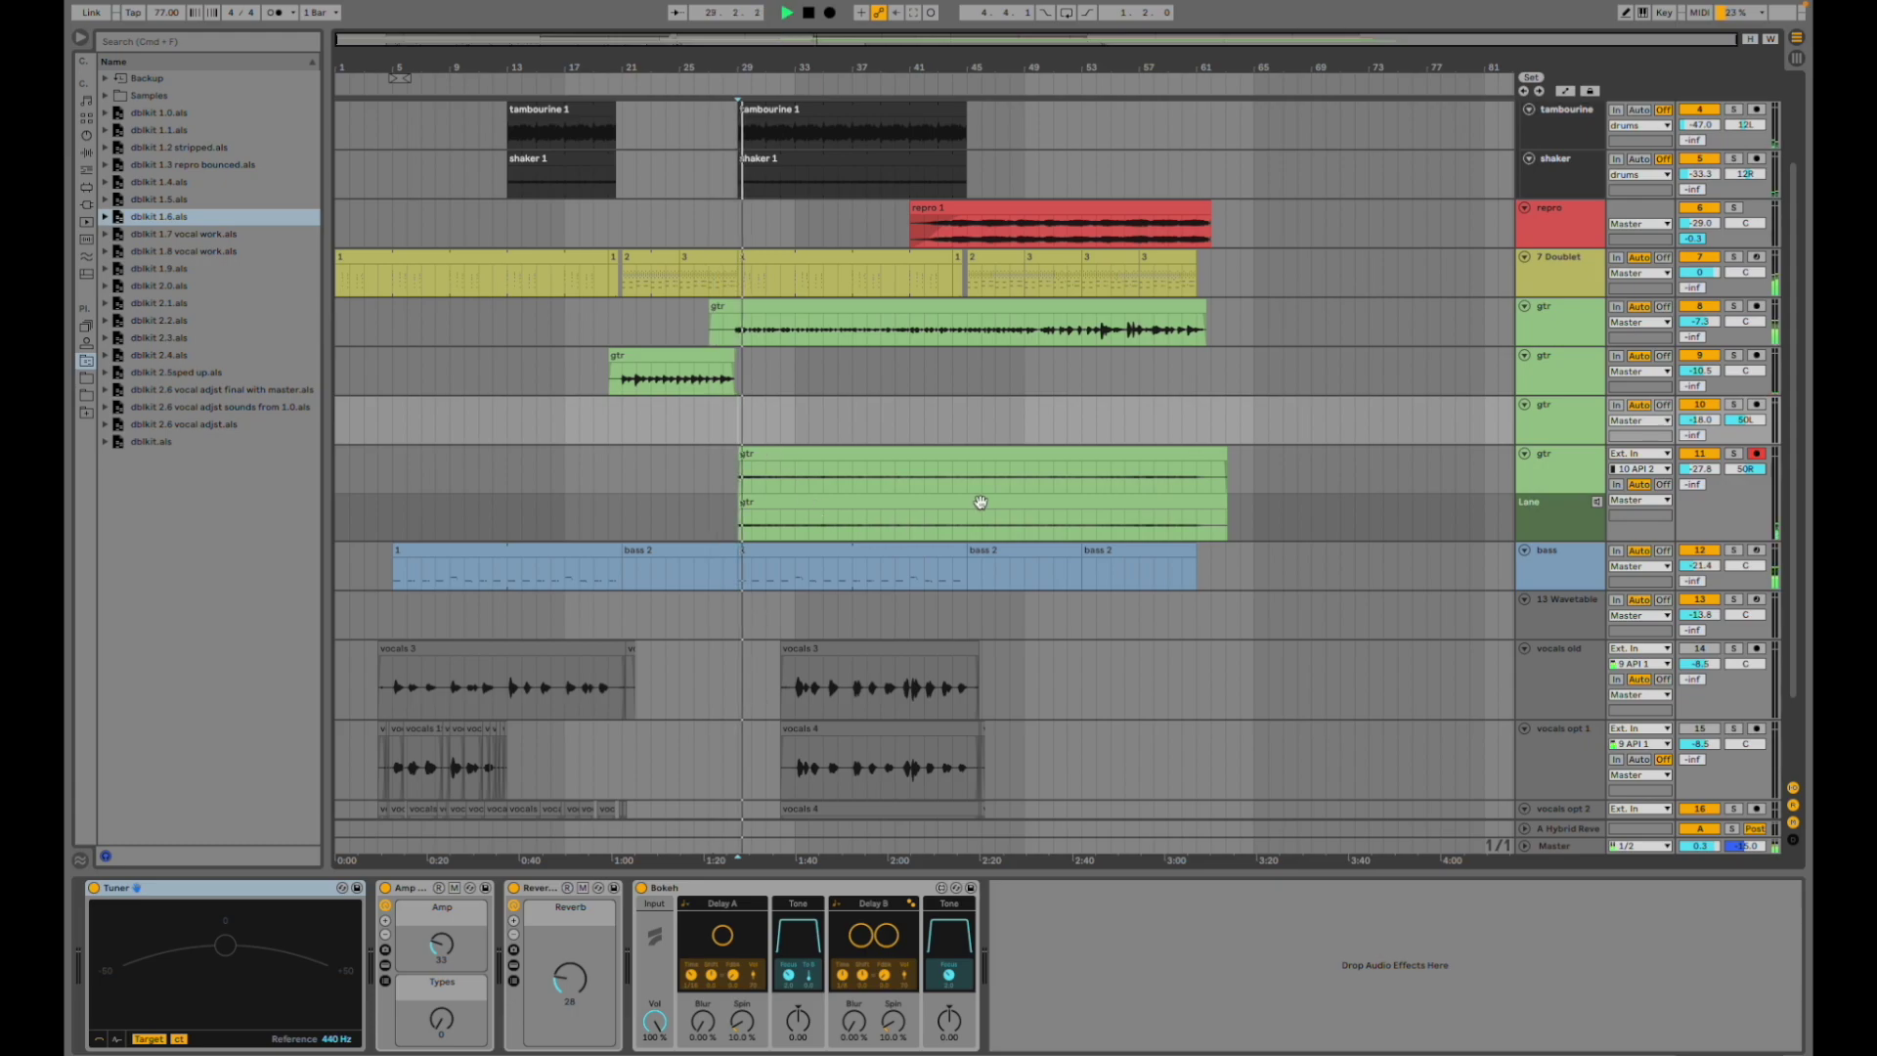
# - Solo gtr track 8 and gtr track 11 in turn during playback, clearing each solo, and review the remaining tracks
pyautogui.click(1734, 307)
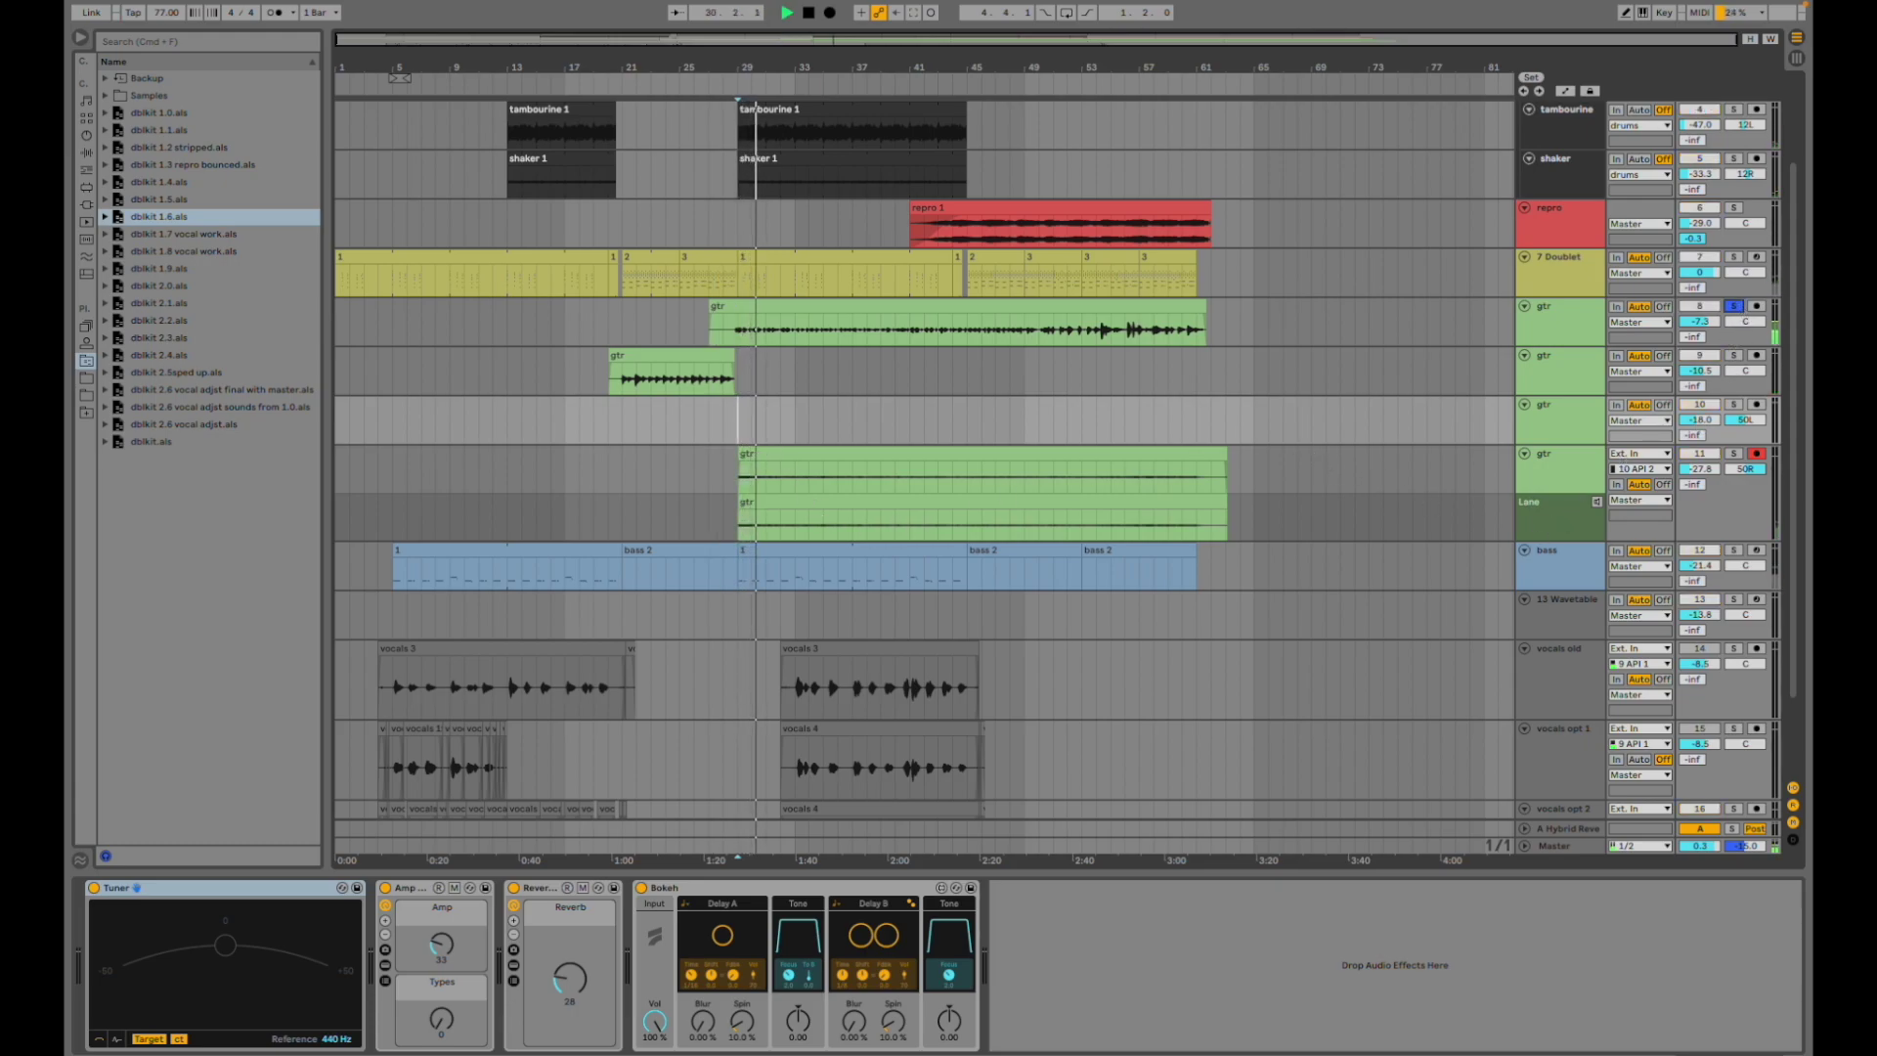
pyautogui.click(1738, 308)
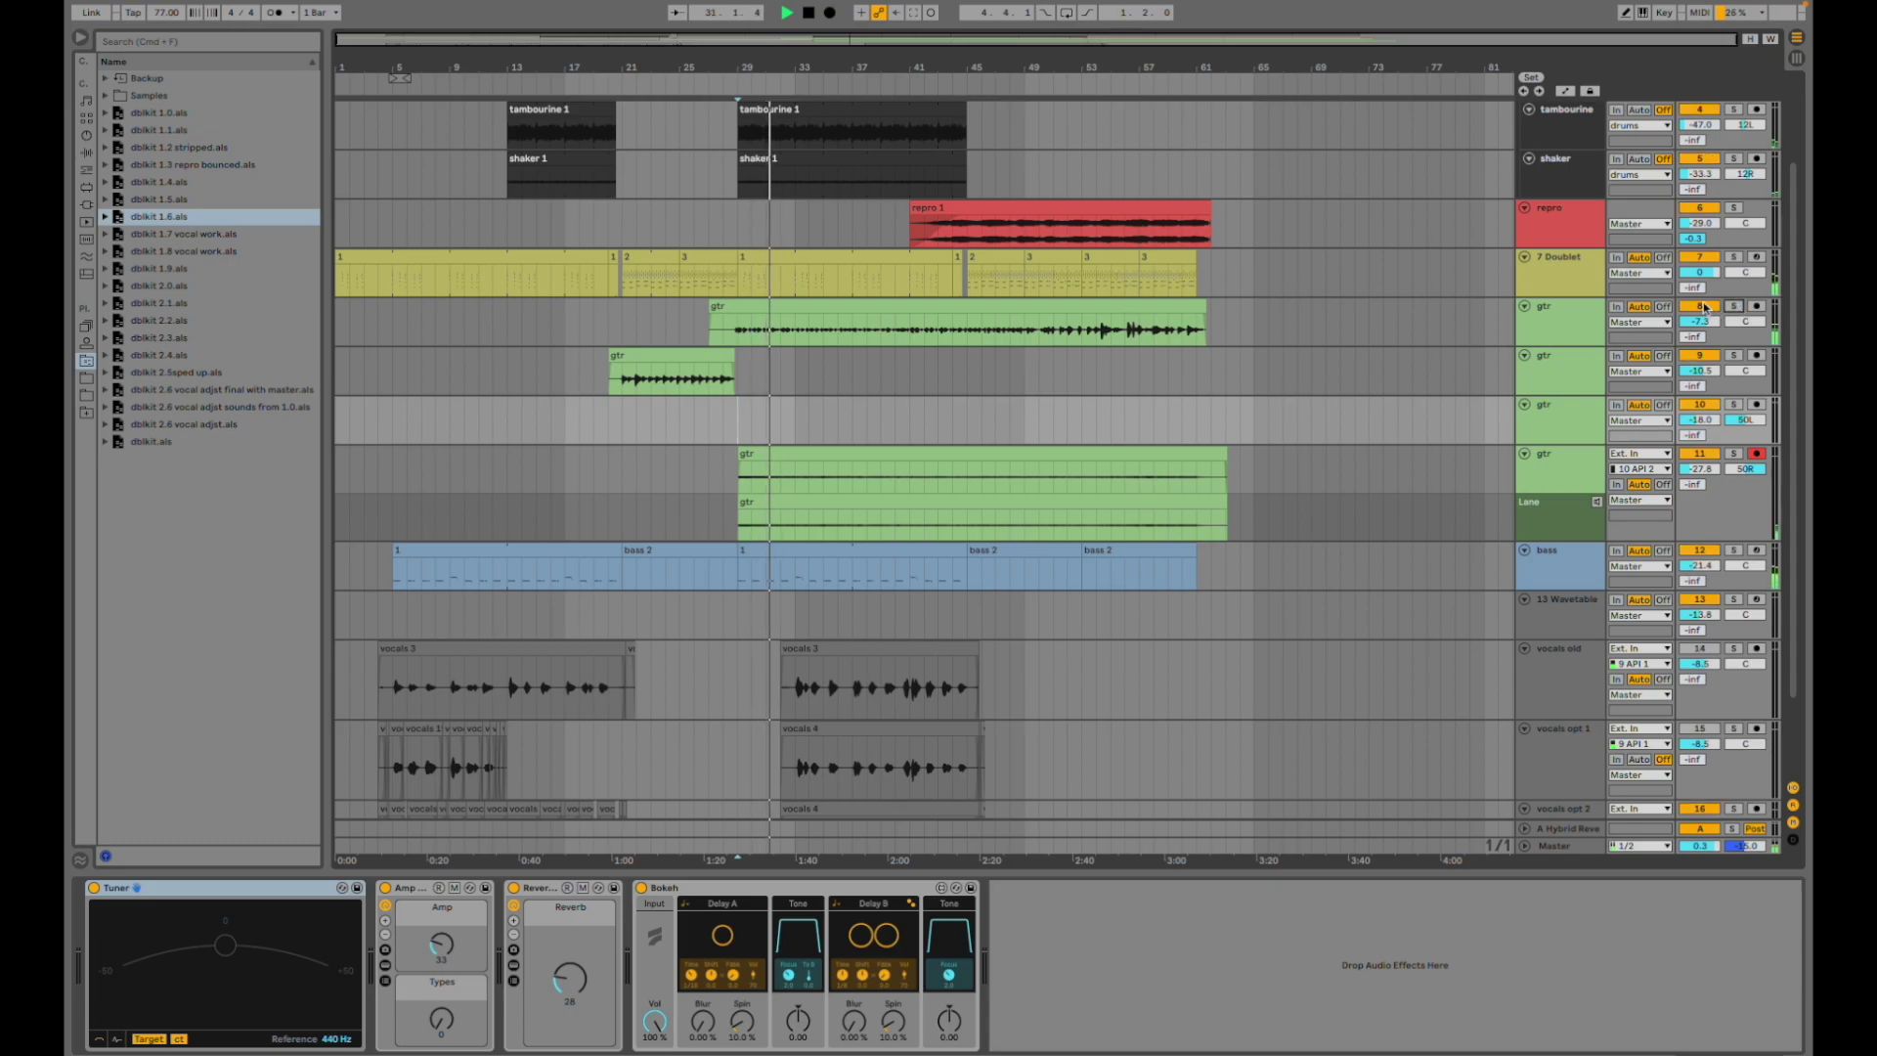
pyautogui.click(1733, 454)
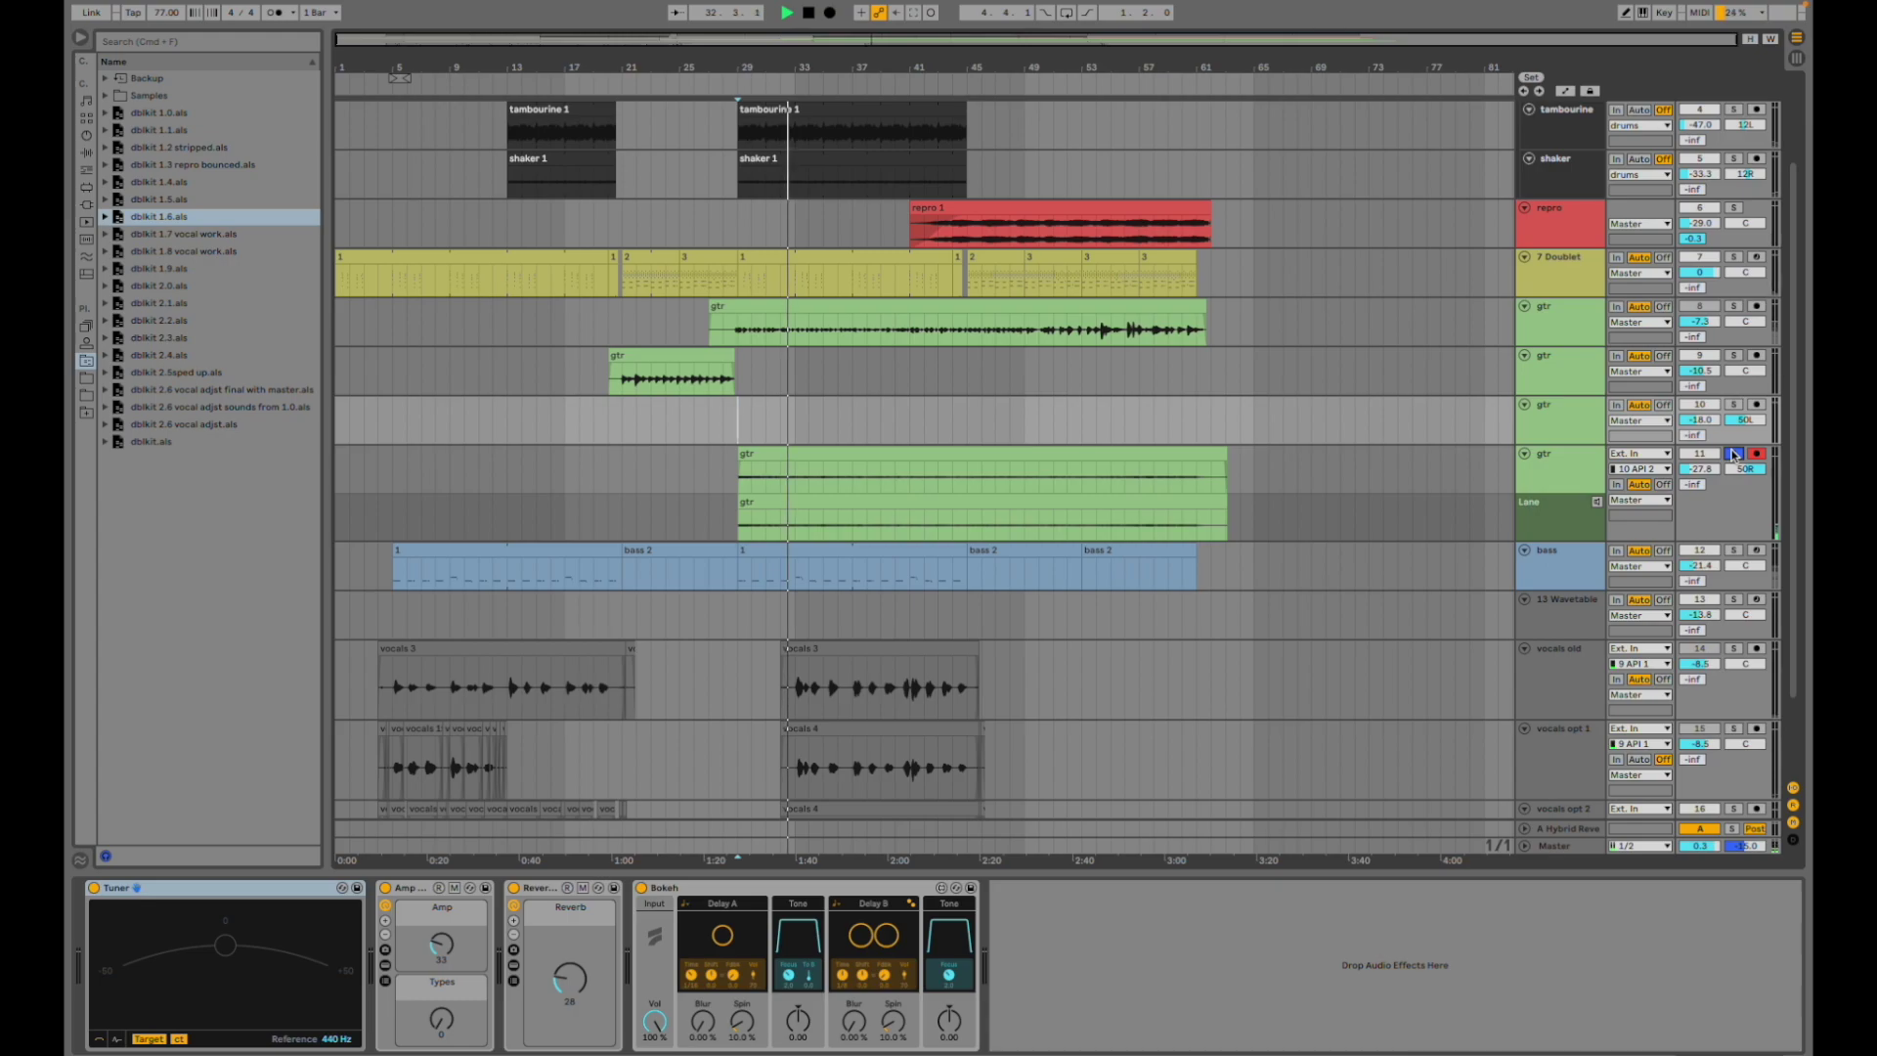
pyautogui.click(1733, 455)
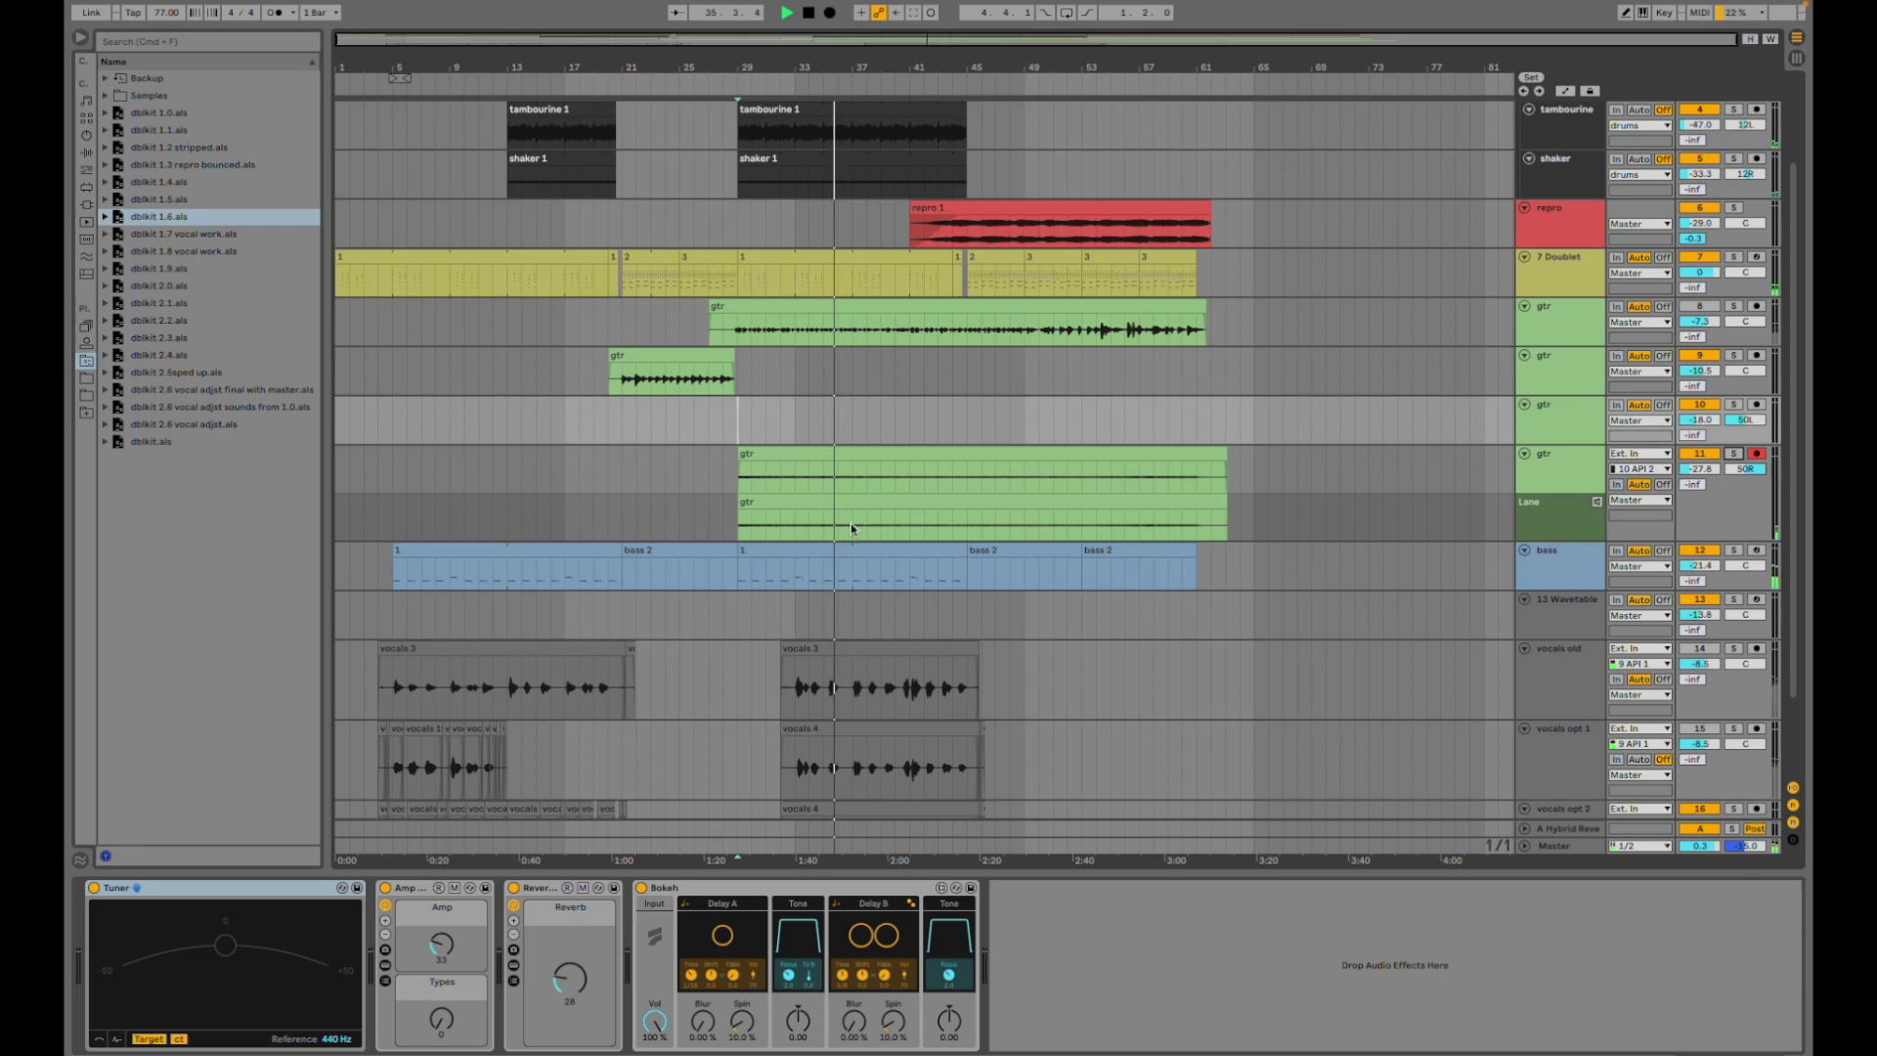
pyautogui.scroll(-2, 980, 479)
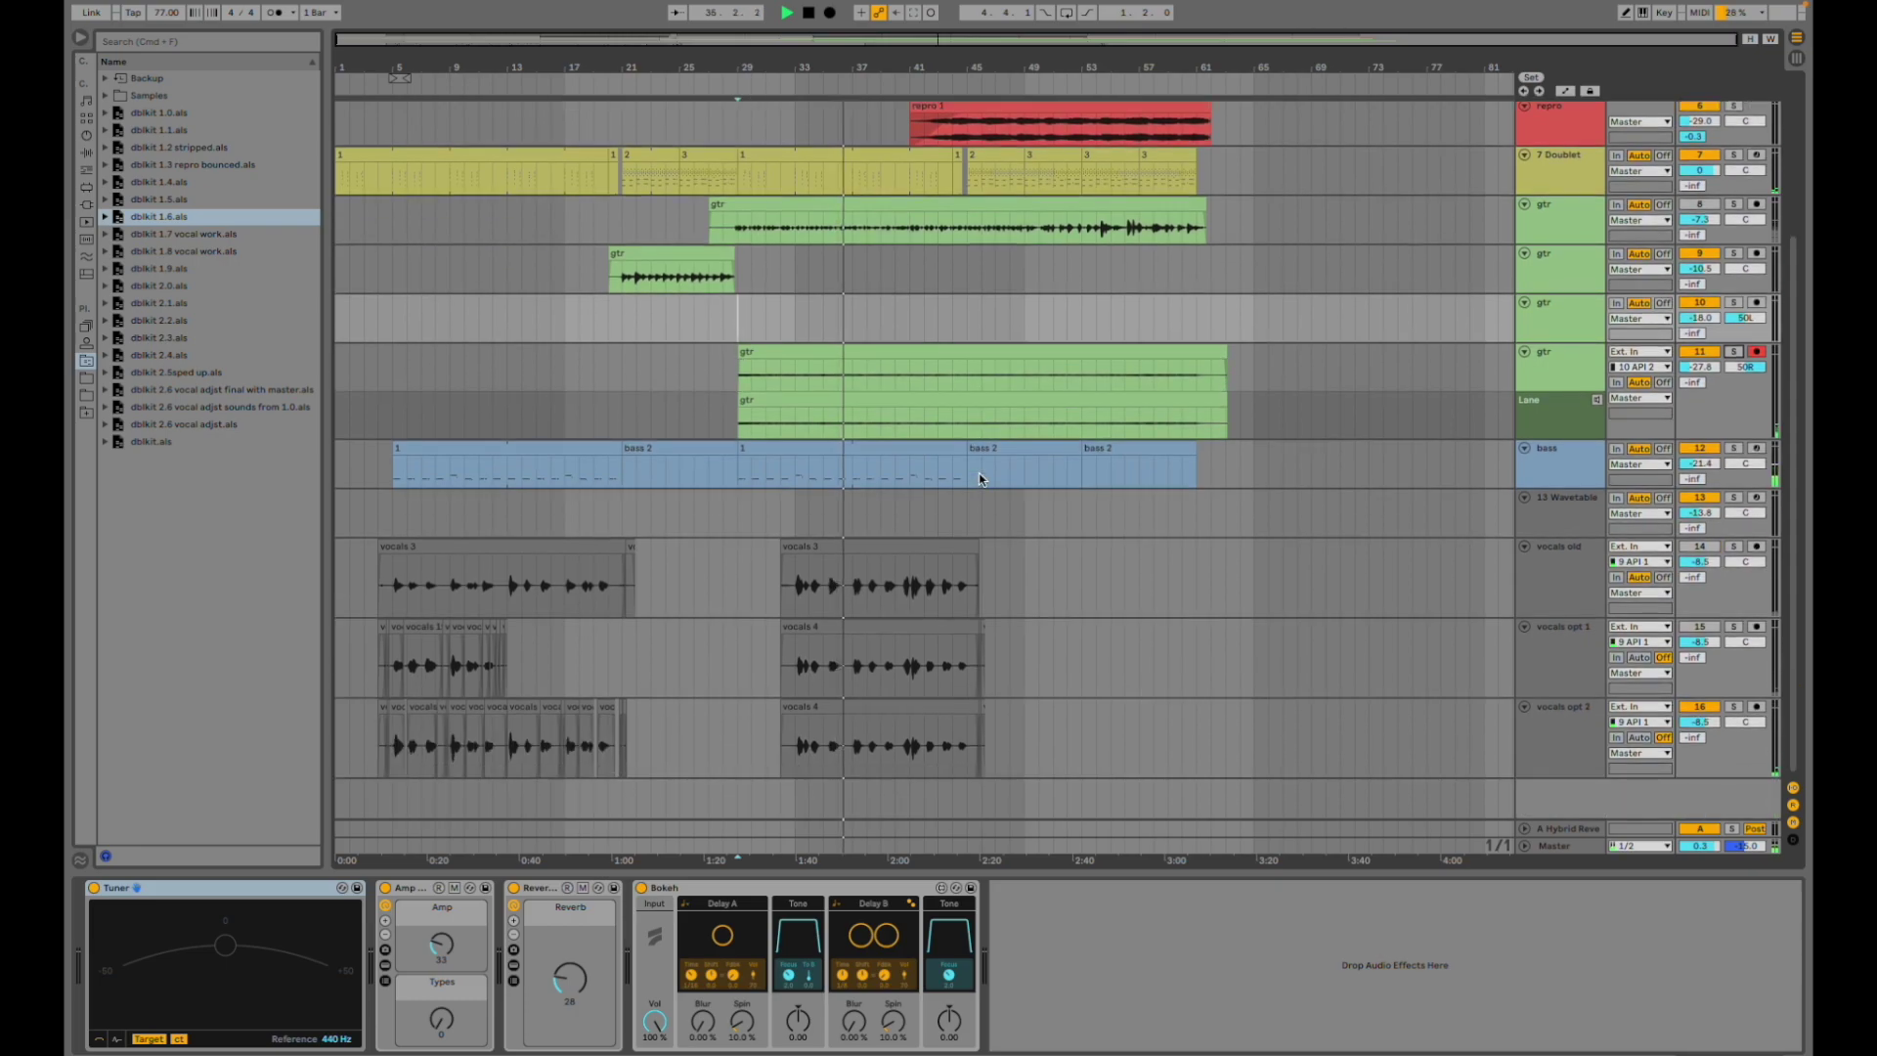
pyautogui.scroll(4, 981, 479)
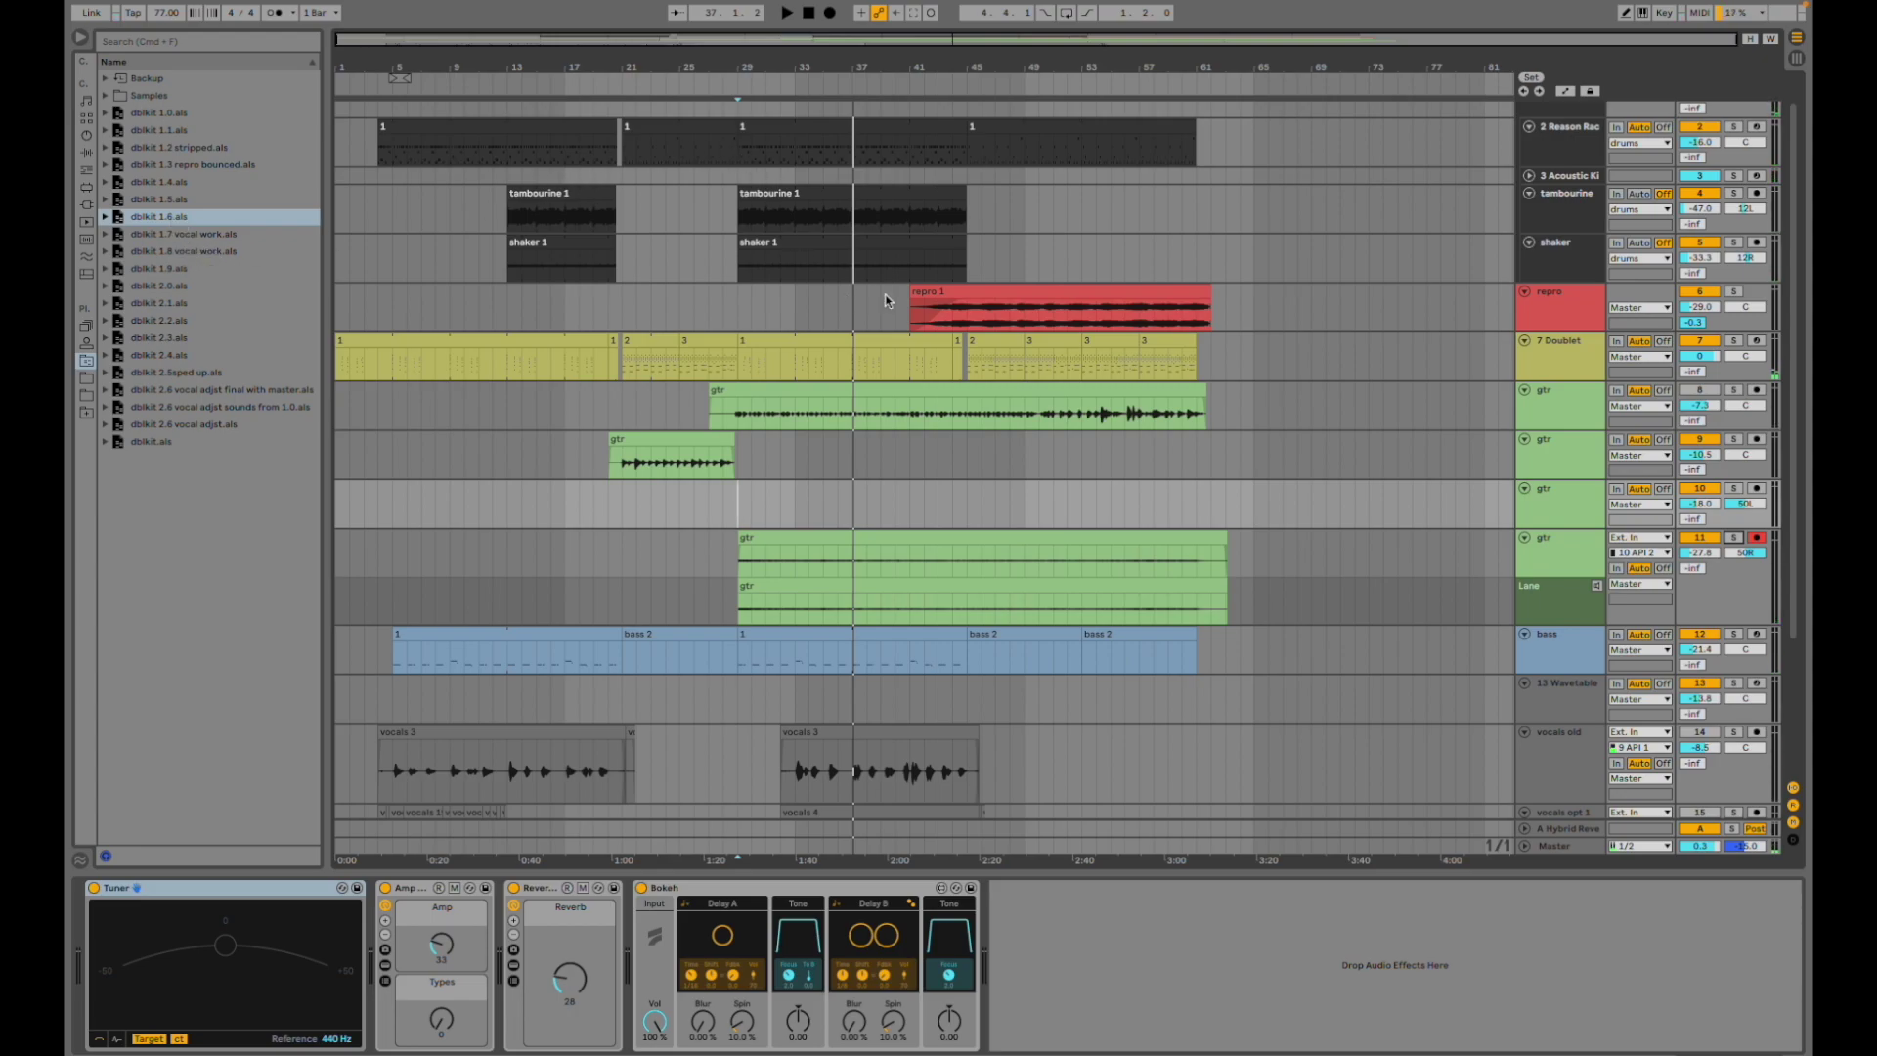
# - Play the dblkit 1.8 vocal work.als arrangement from bar 5, auditioning the recorded bass on track 15 in solo
pyautogui.moveTo(1407, 6)
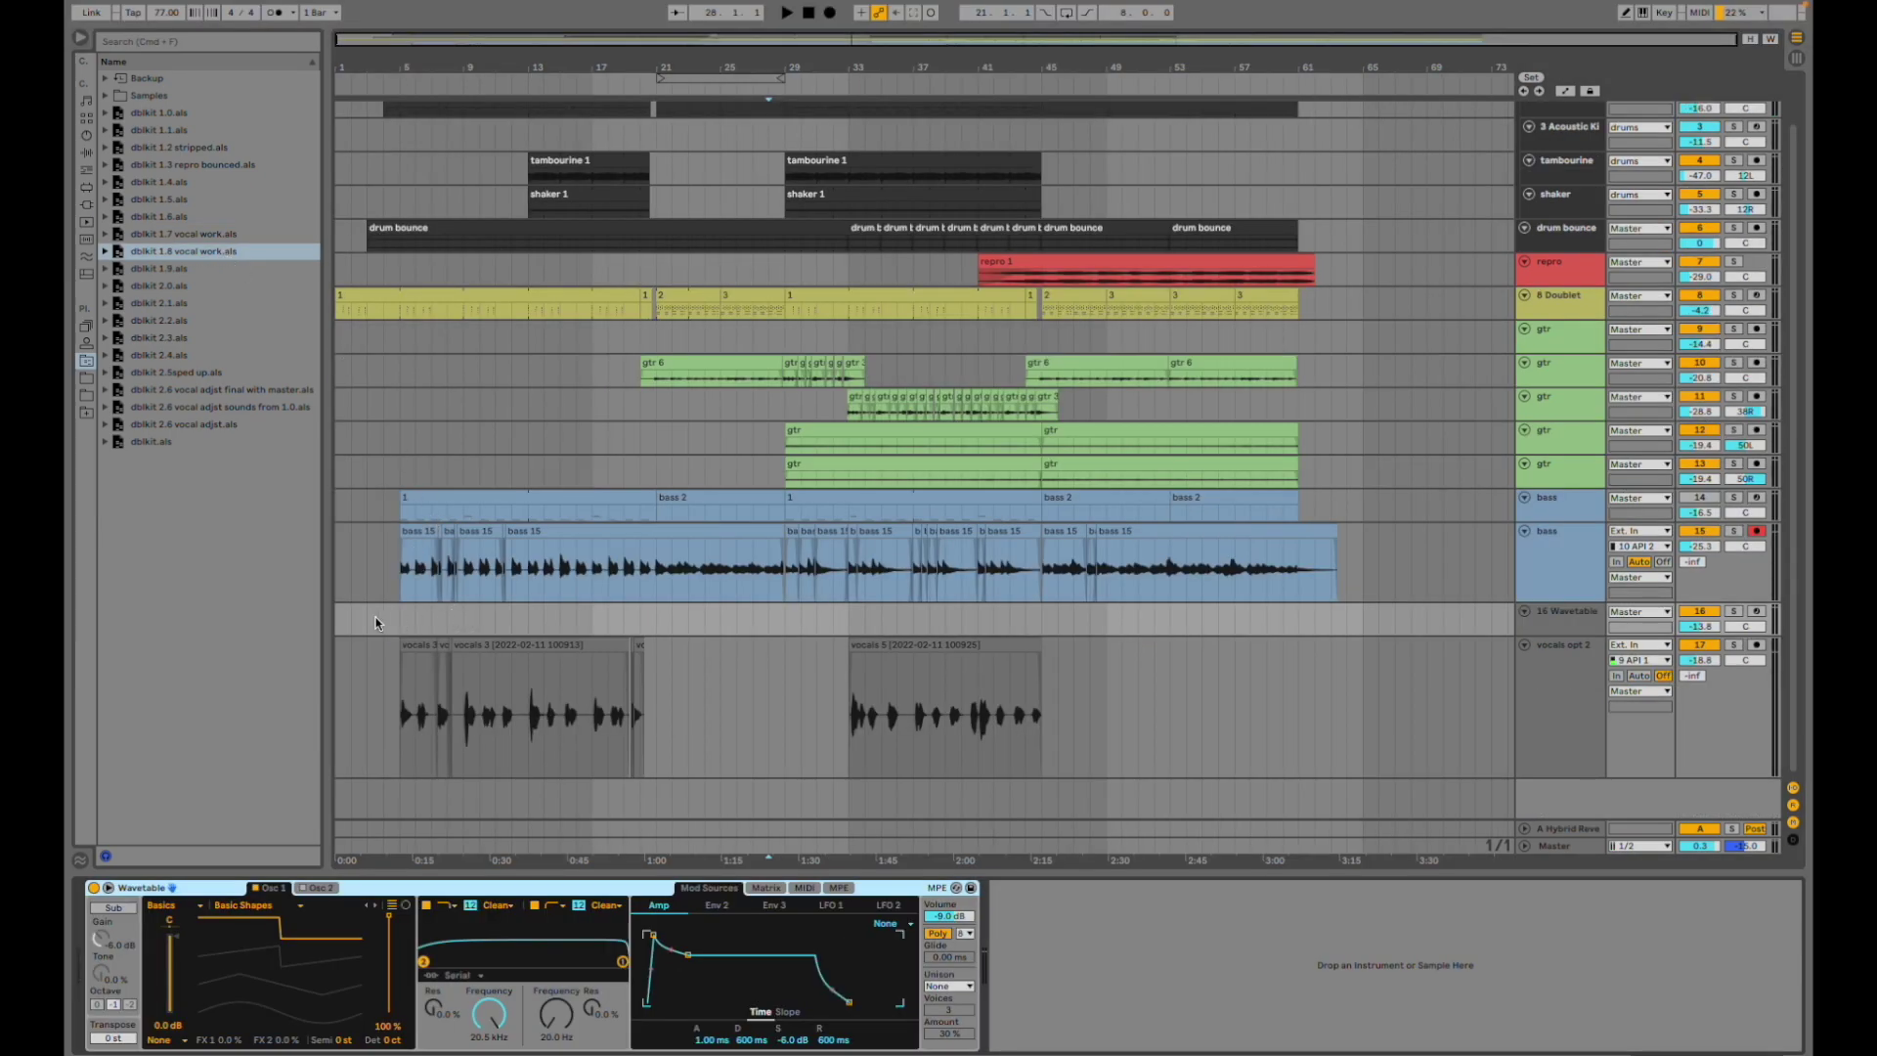
pyautogui.click(401, 611)
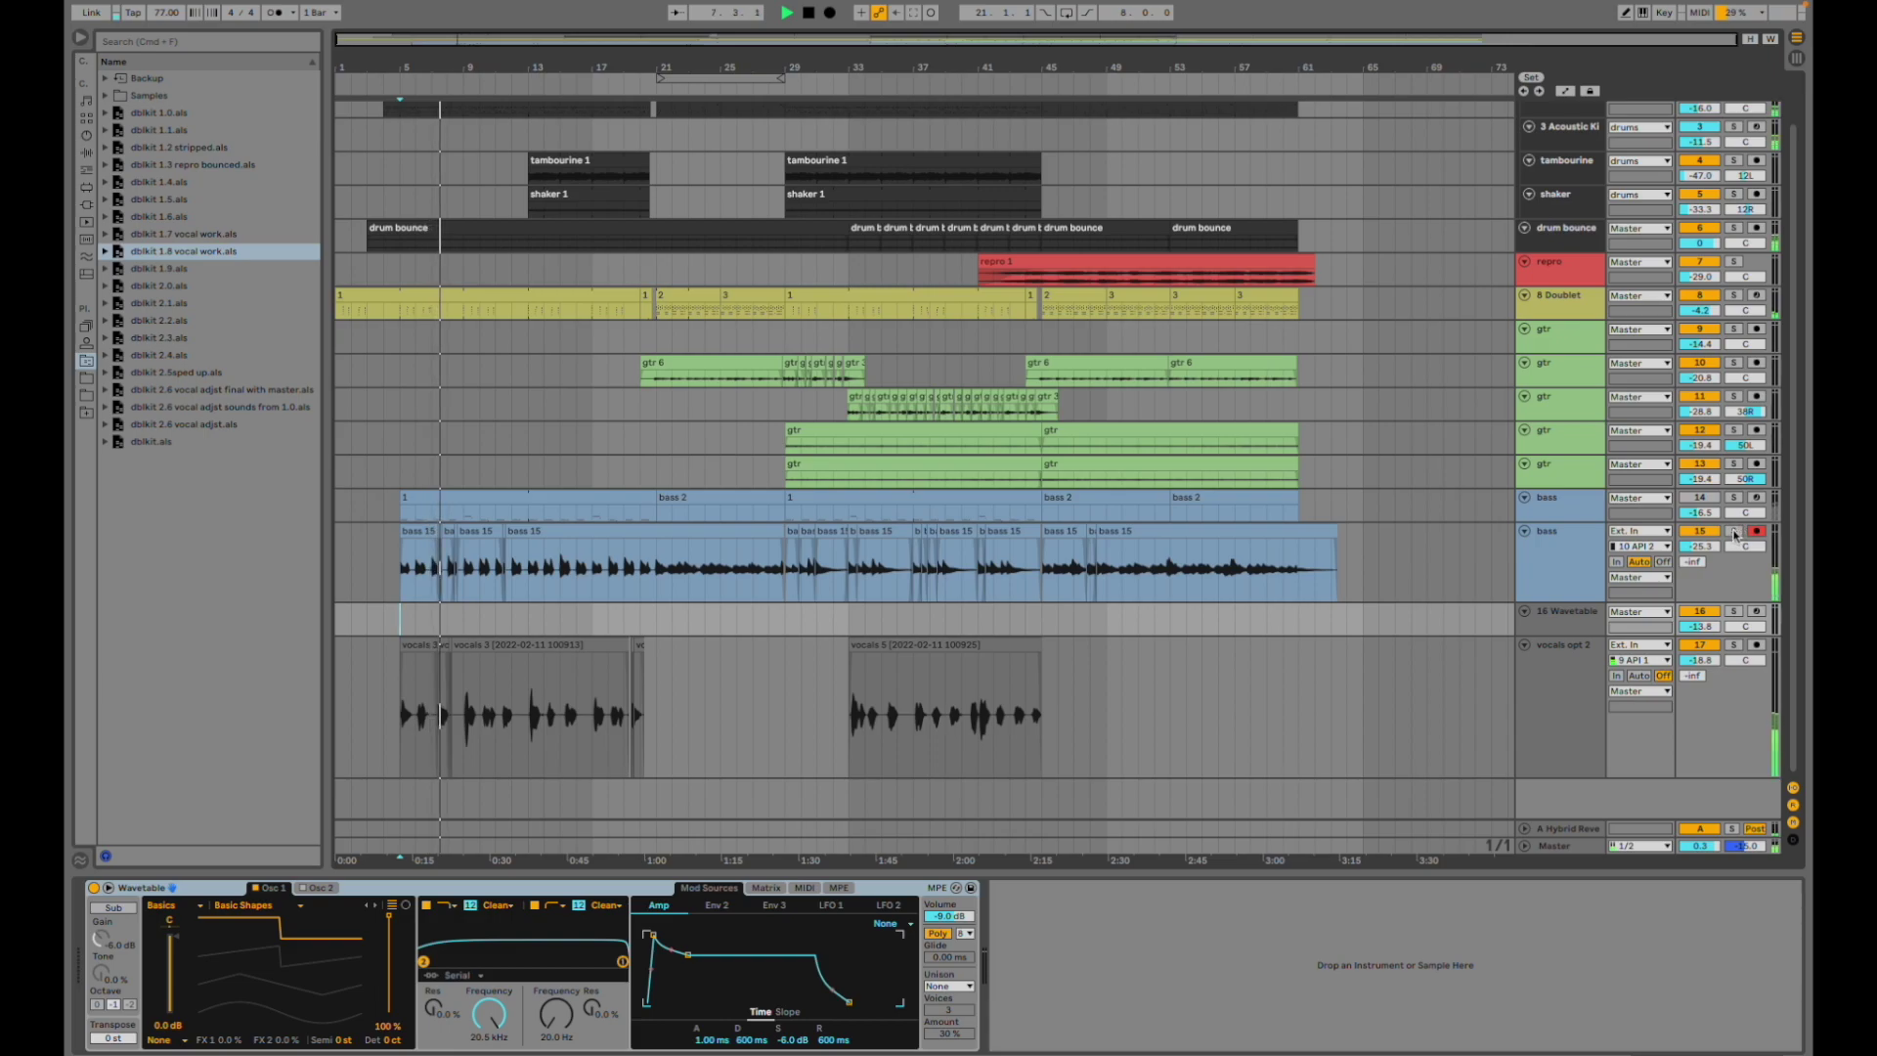
pyautogui.click(1733, 532)
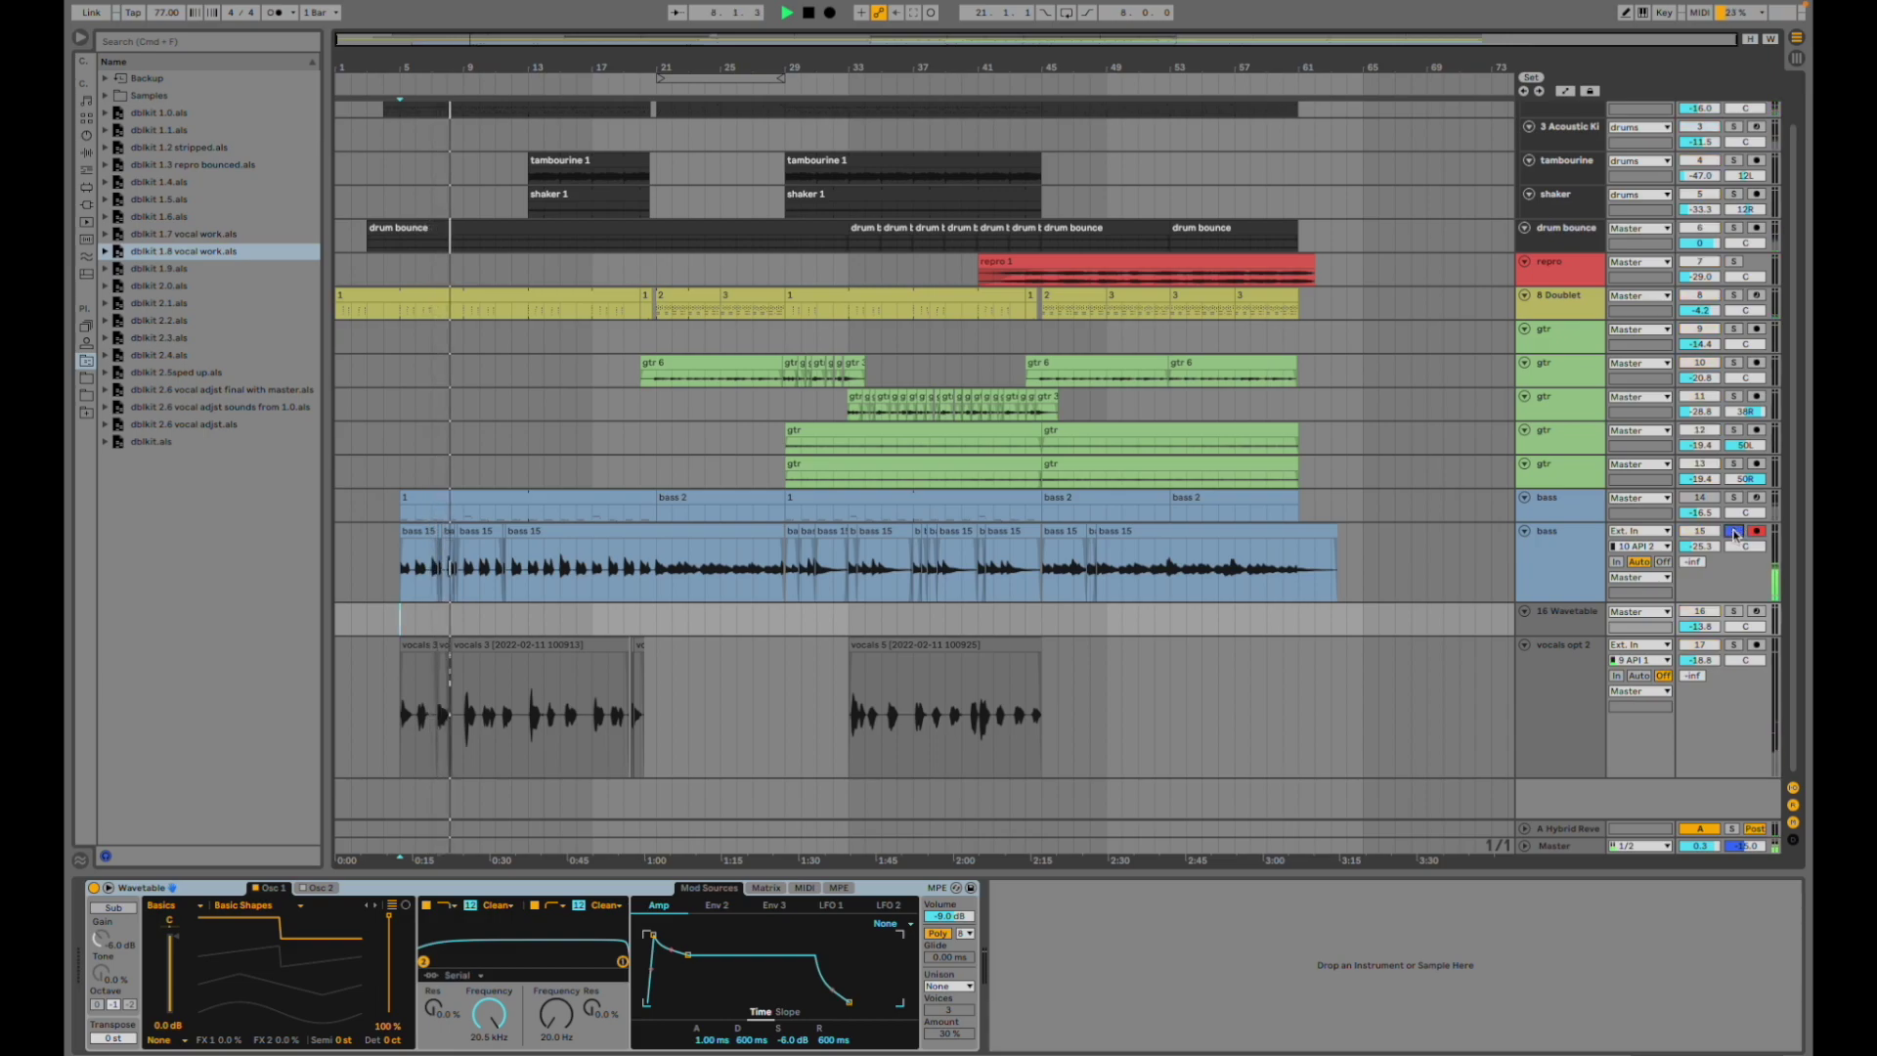
pyautogui.click(1733, 531)
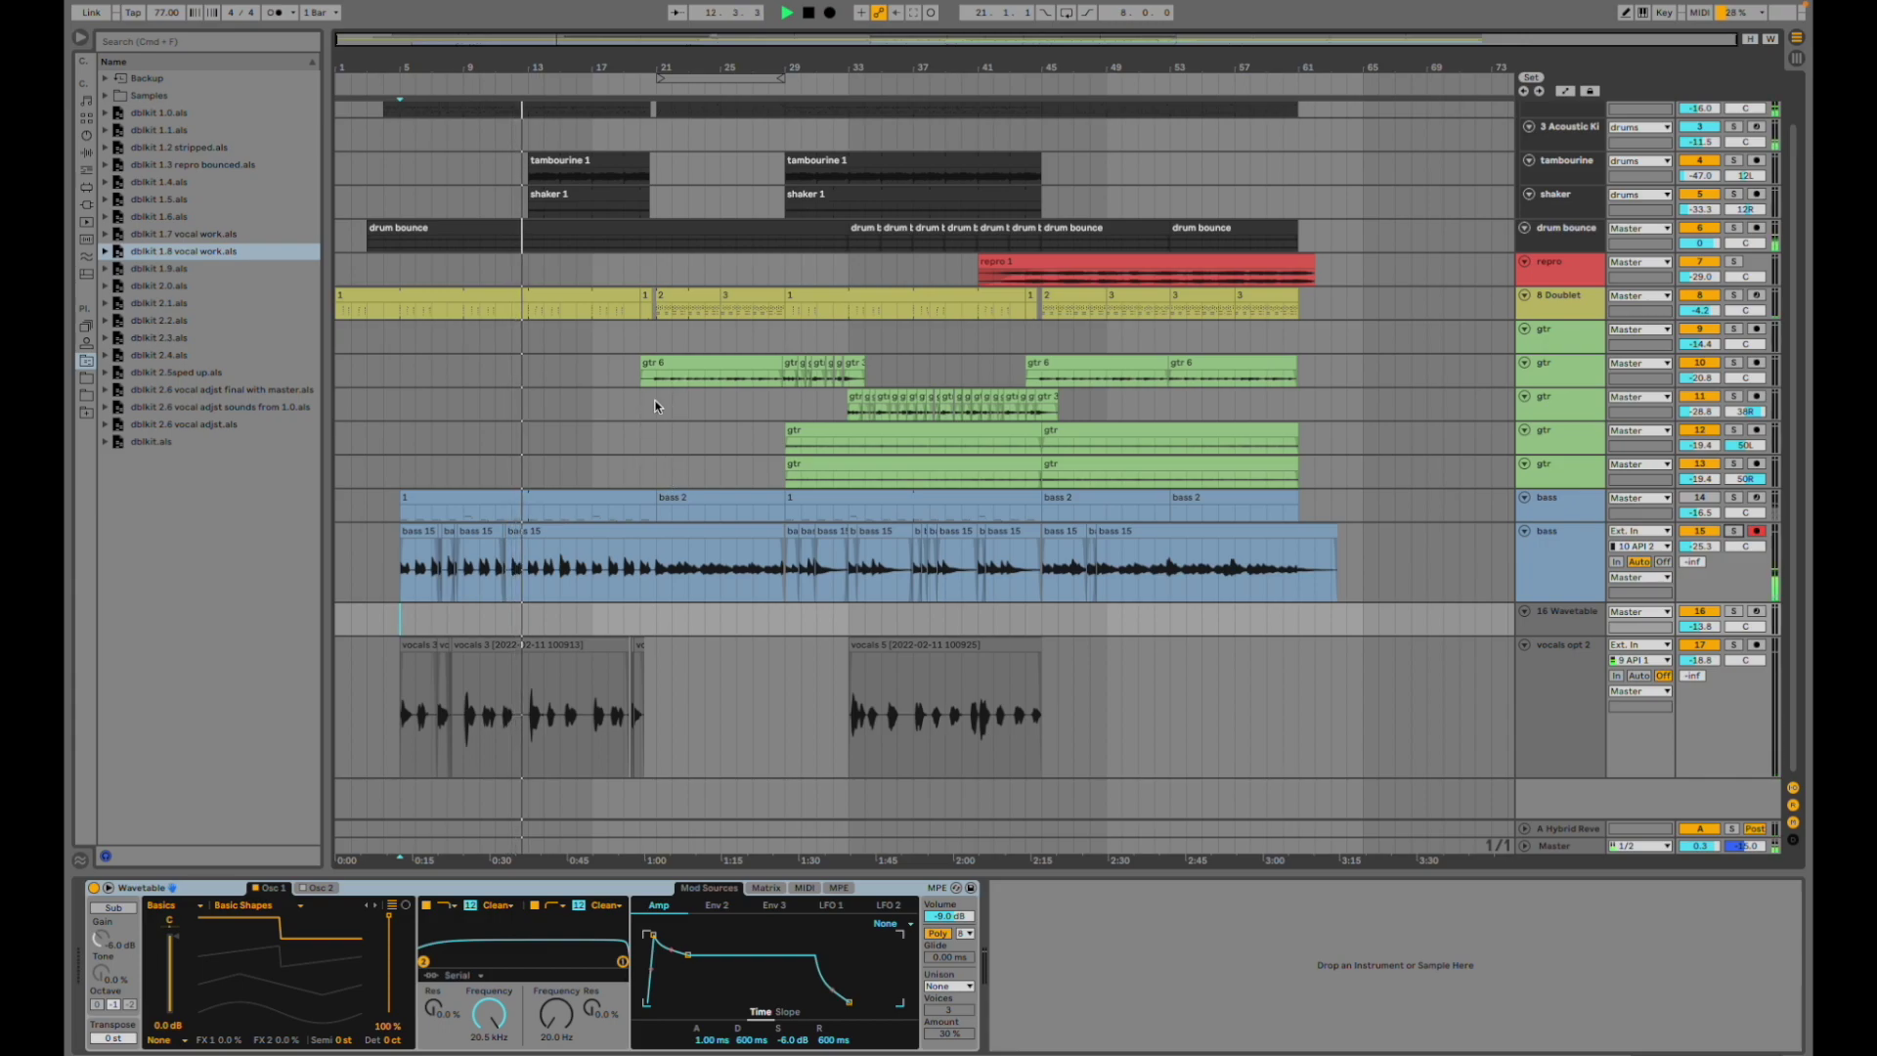
pyautogui.press('space')
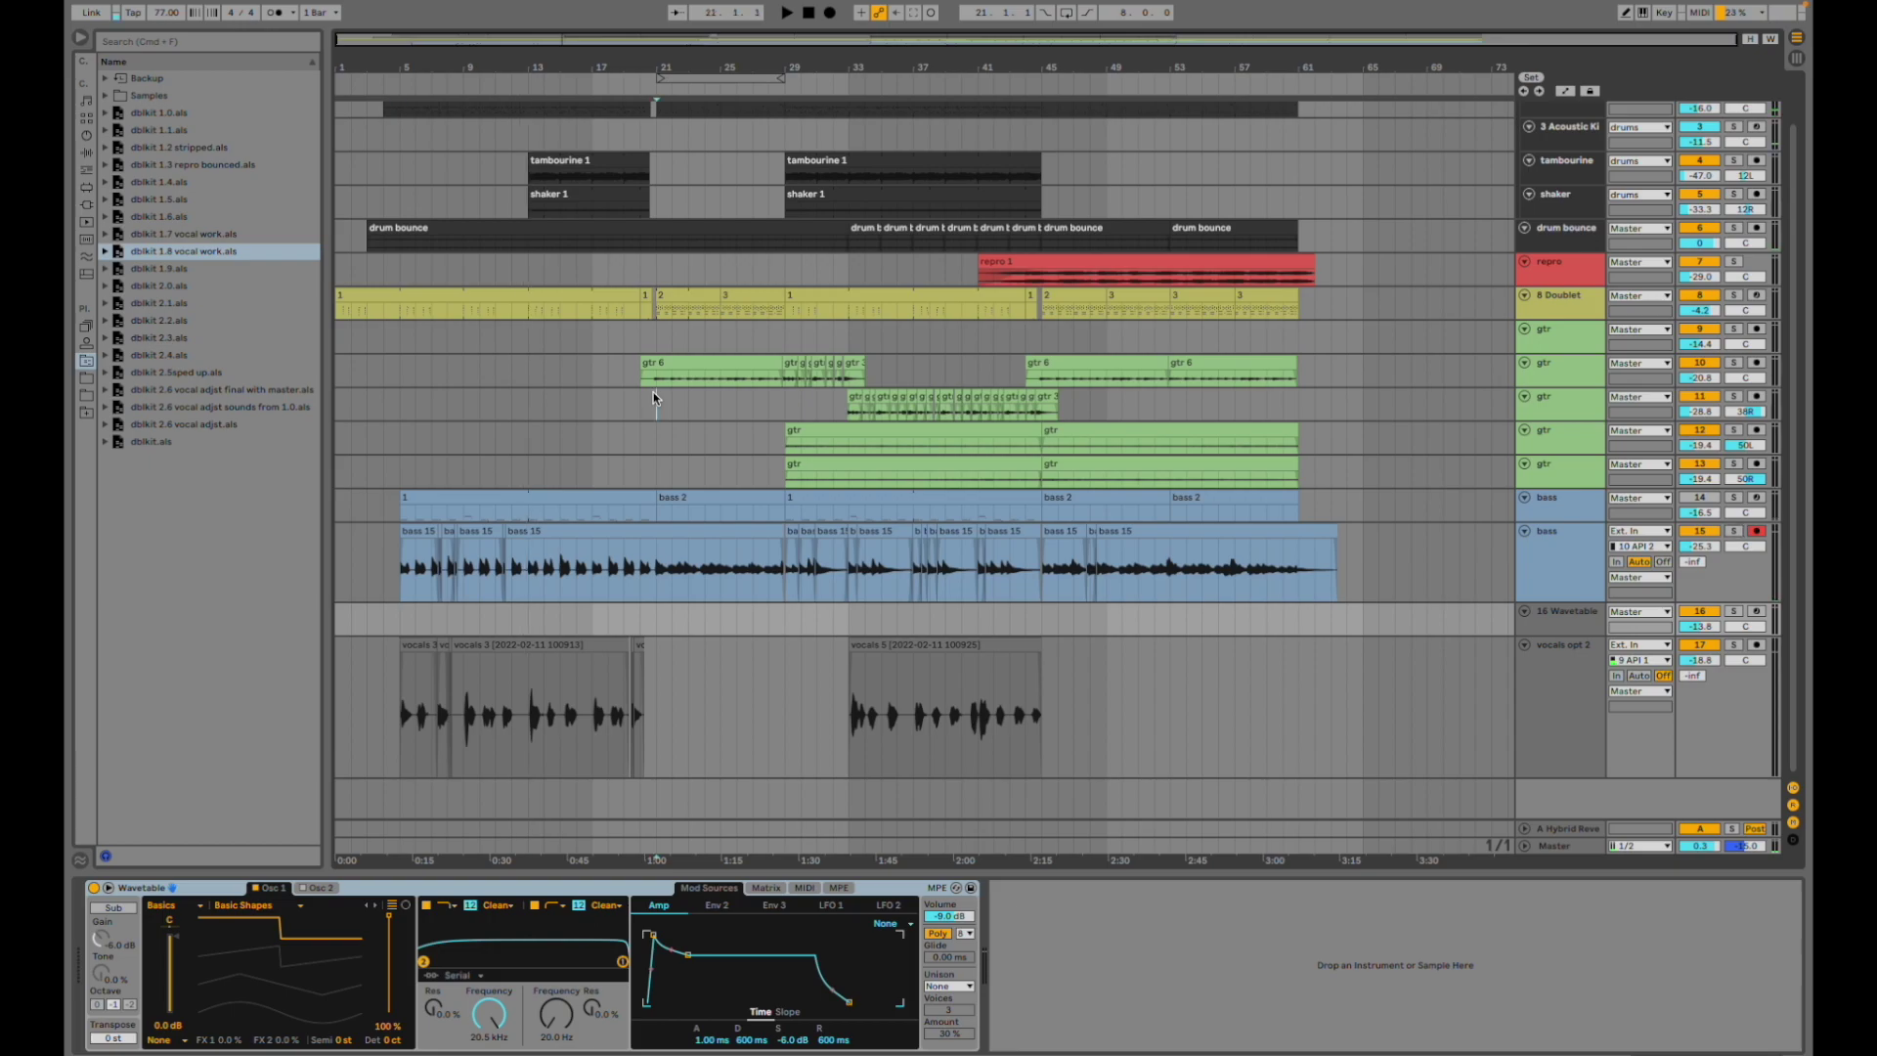
# - Play from bar 21 with gtr track 11's devices shown, and move to the gtr clips on track 10 at bar 29
pyautogui.click(653, 395)
pyautogui.press('space')
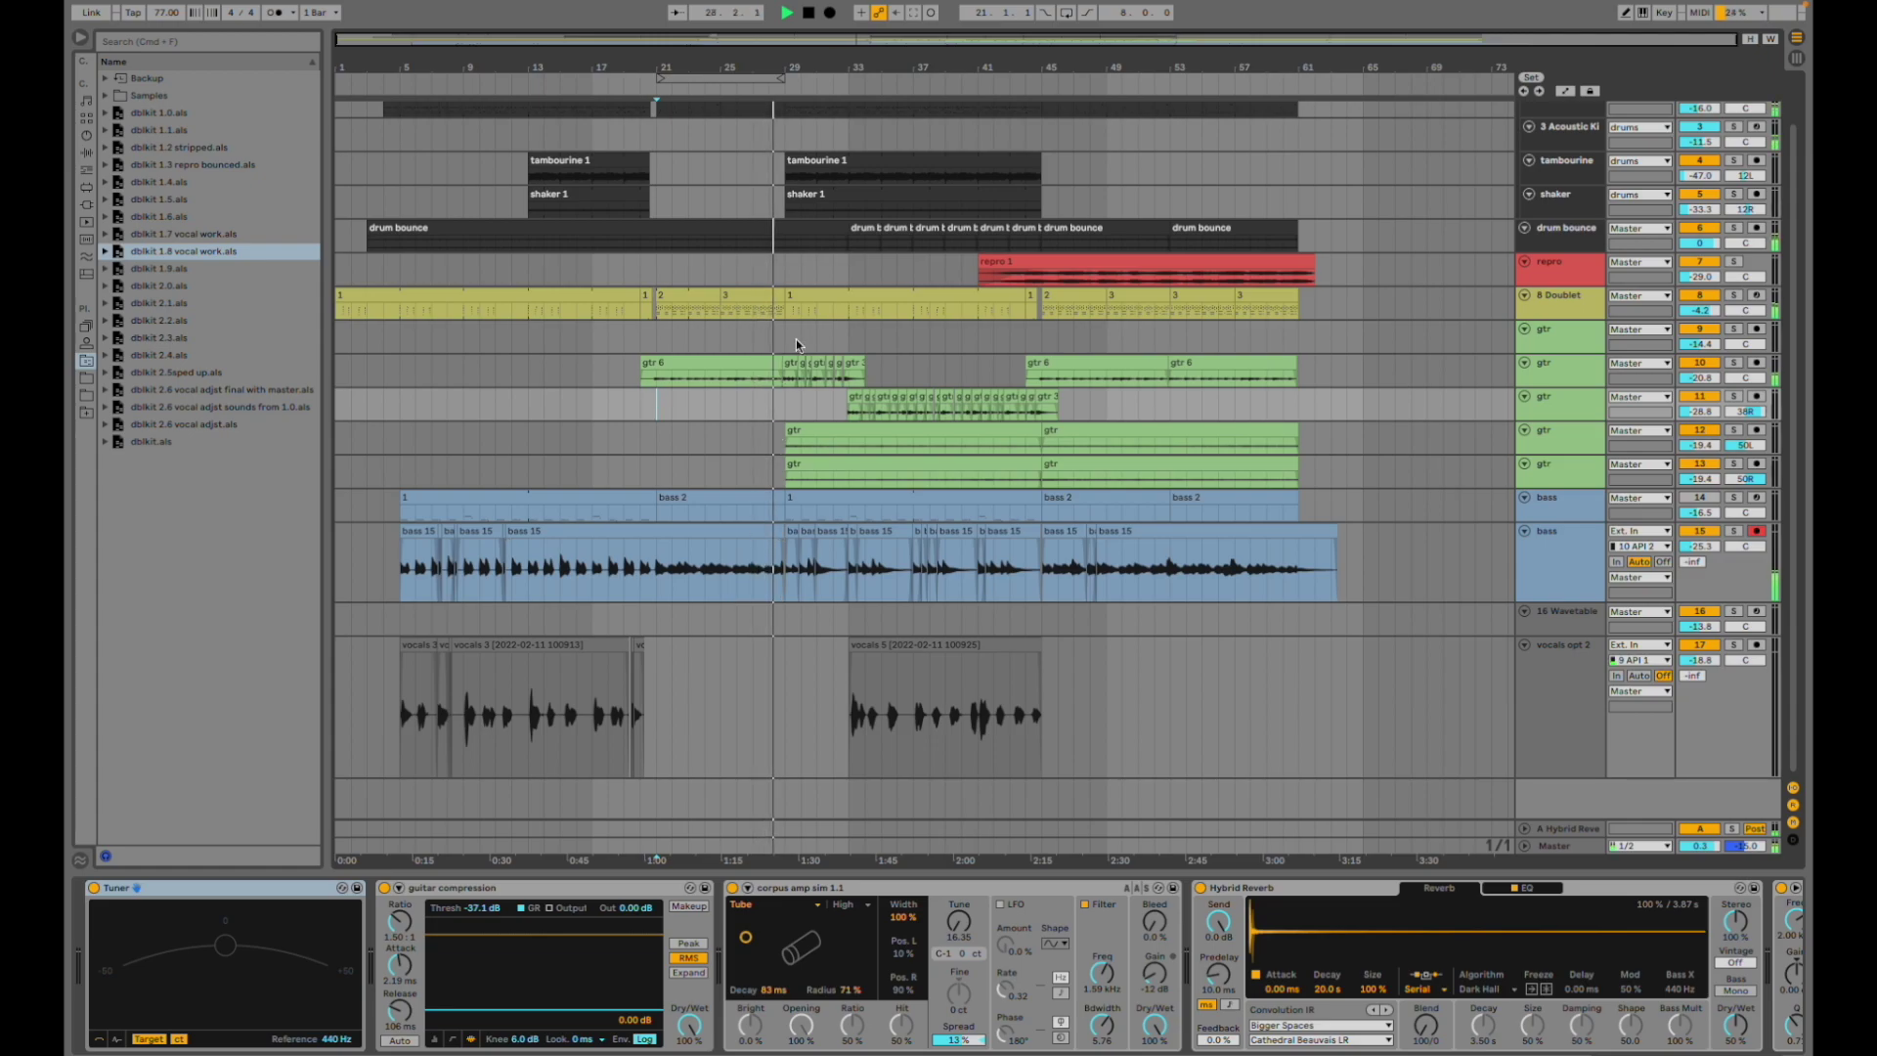
pyautogui.click(780, 383)
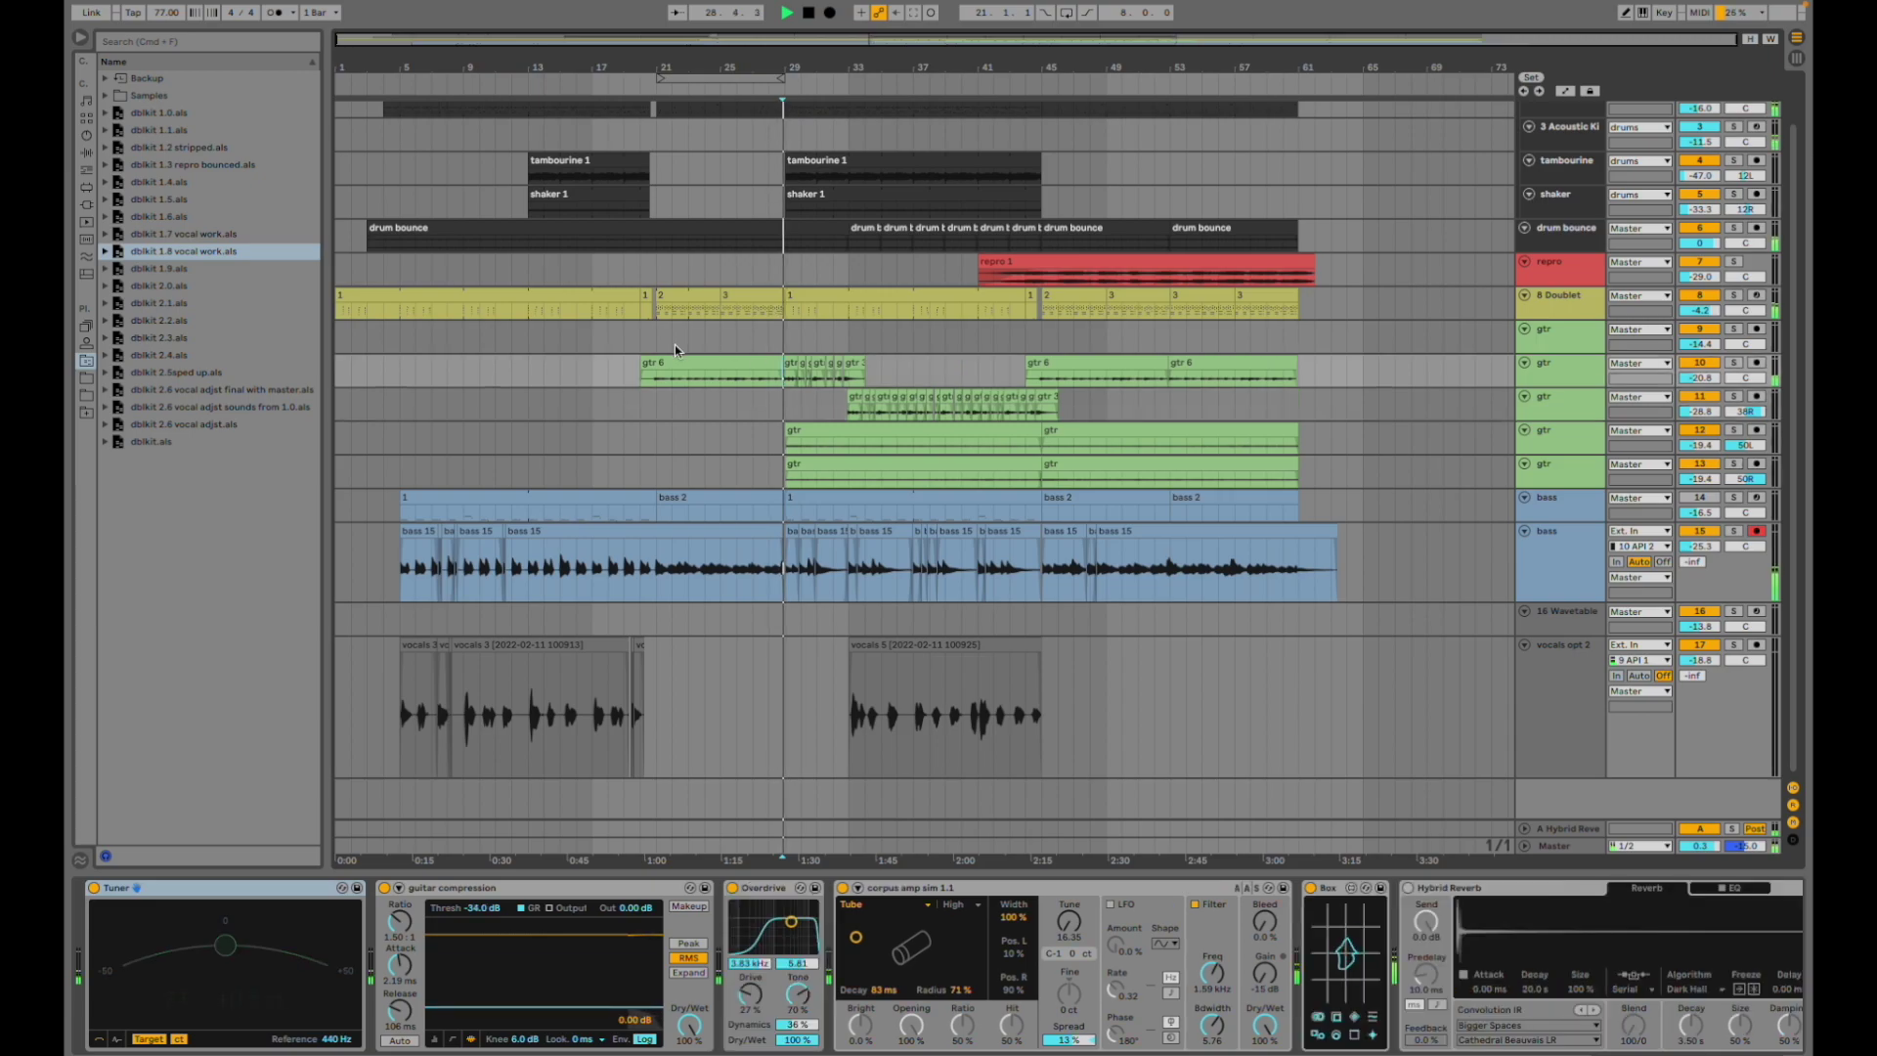
# - Examine the edited clips on gtr track 10 around bar 29 and the preceding section from bar 21 during playback
pyautogui.press('+')
pyautogui.press('+')
pyautogui.press('+')
pyautogui.press('+')
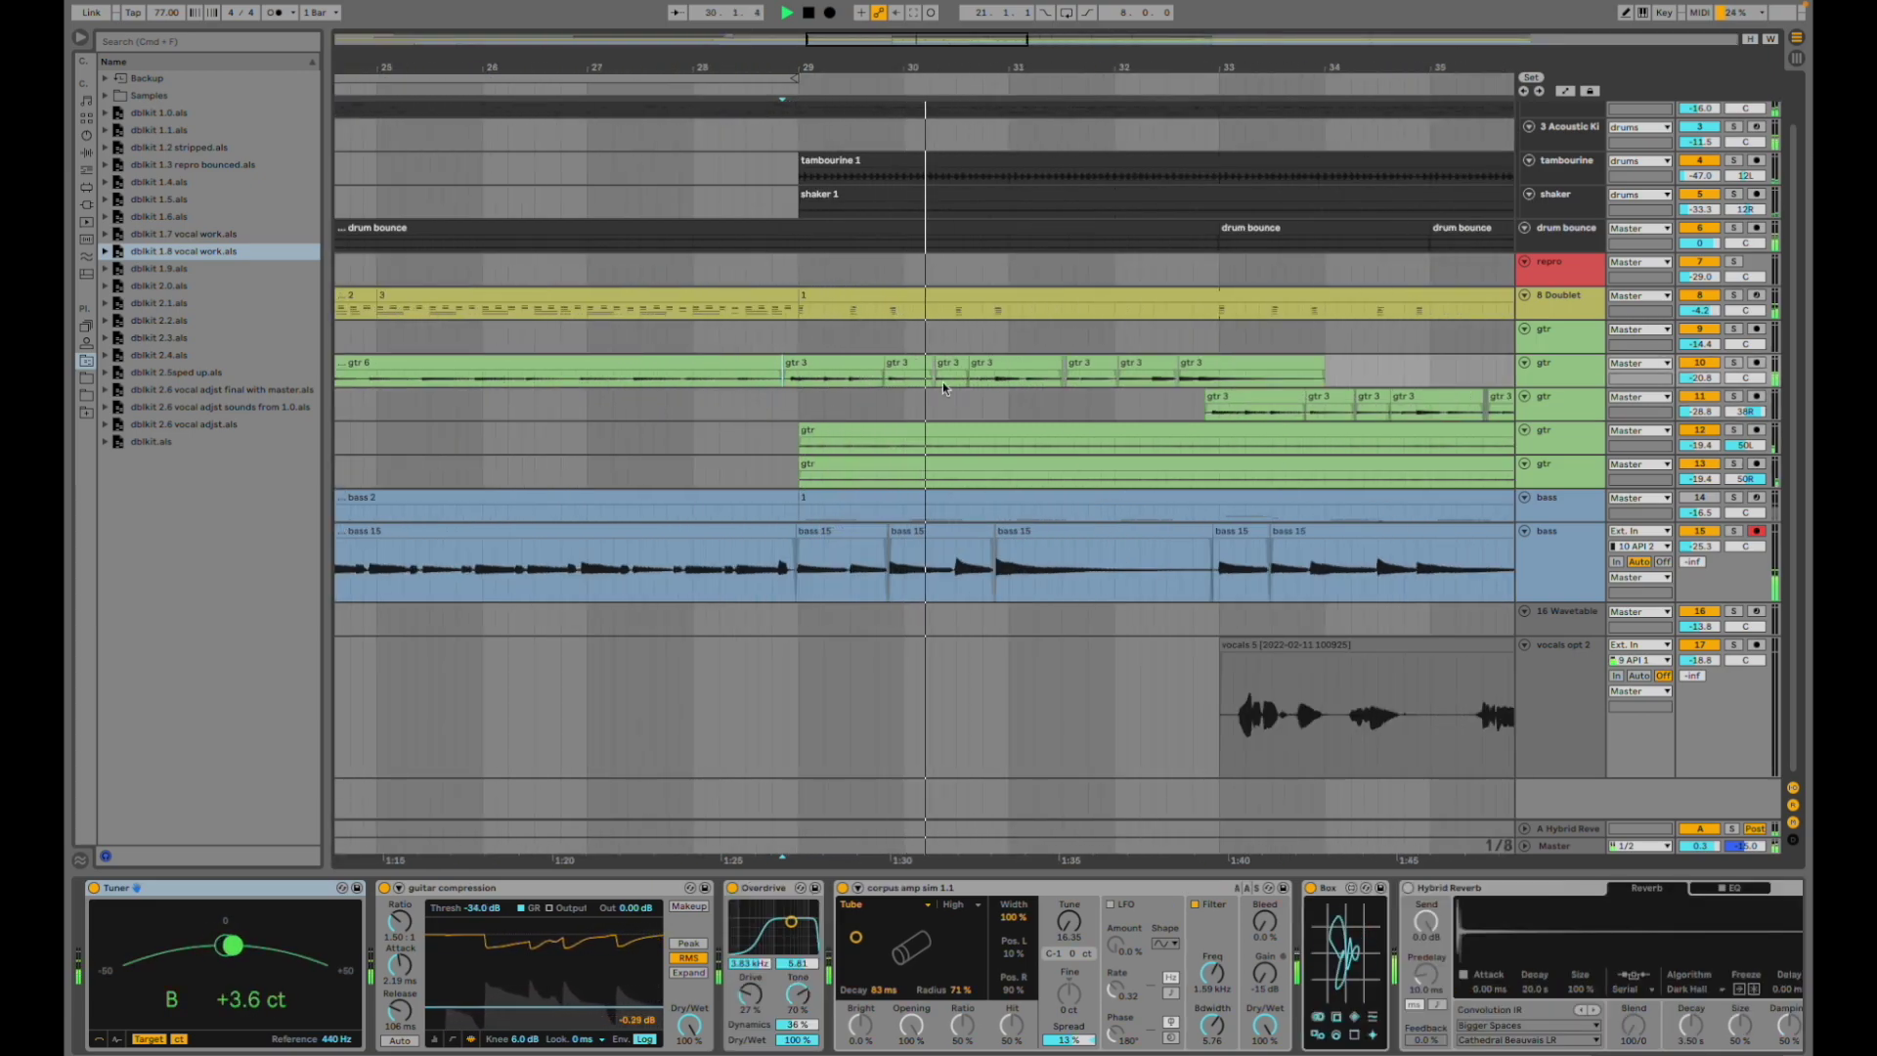
pyautogui.hscroll(-6, 862, 397)
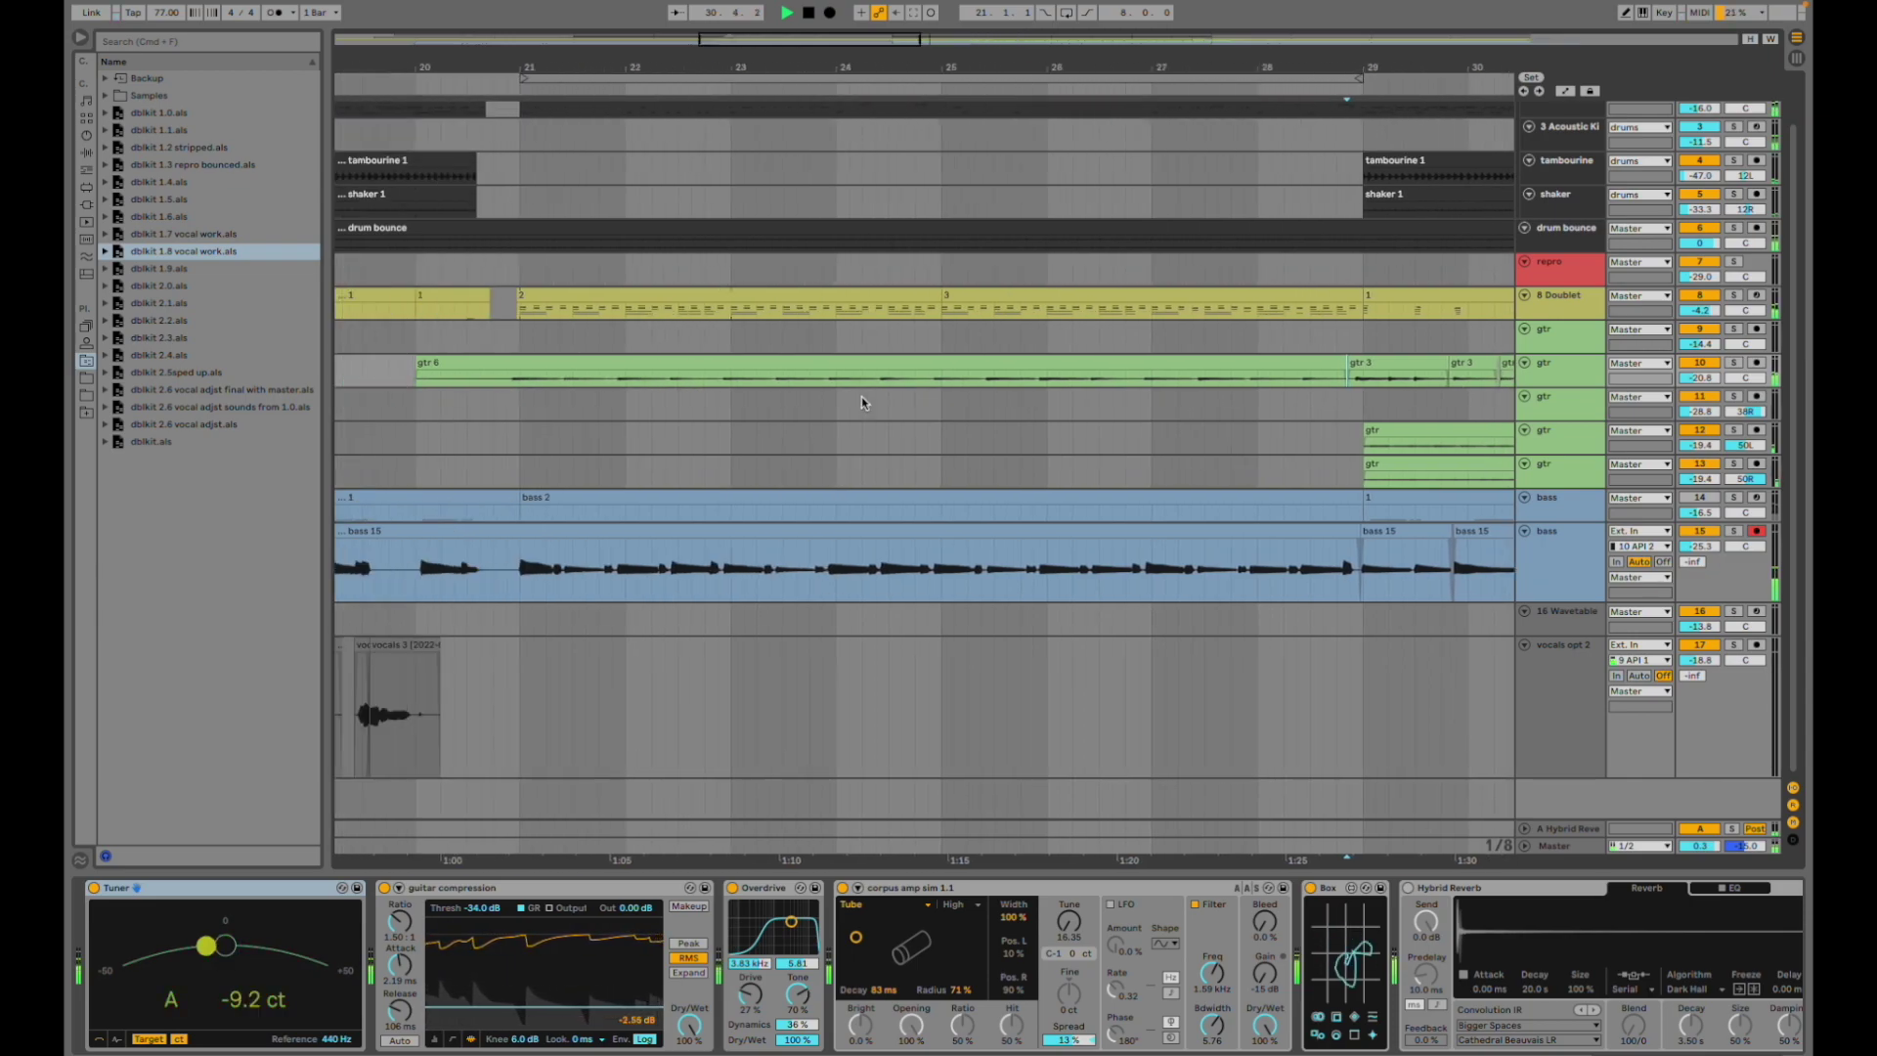
pyautogui.hscroll(4, 1189, 442)
pyautogui.hscroll(-3, 726, 386)
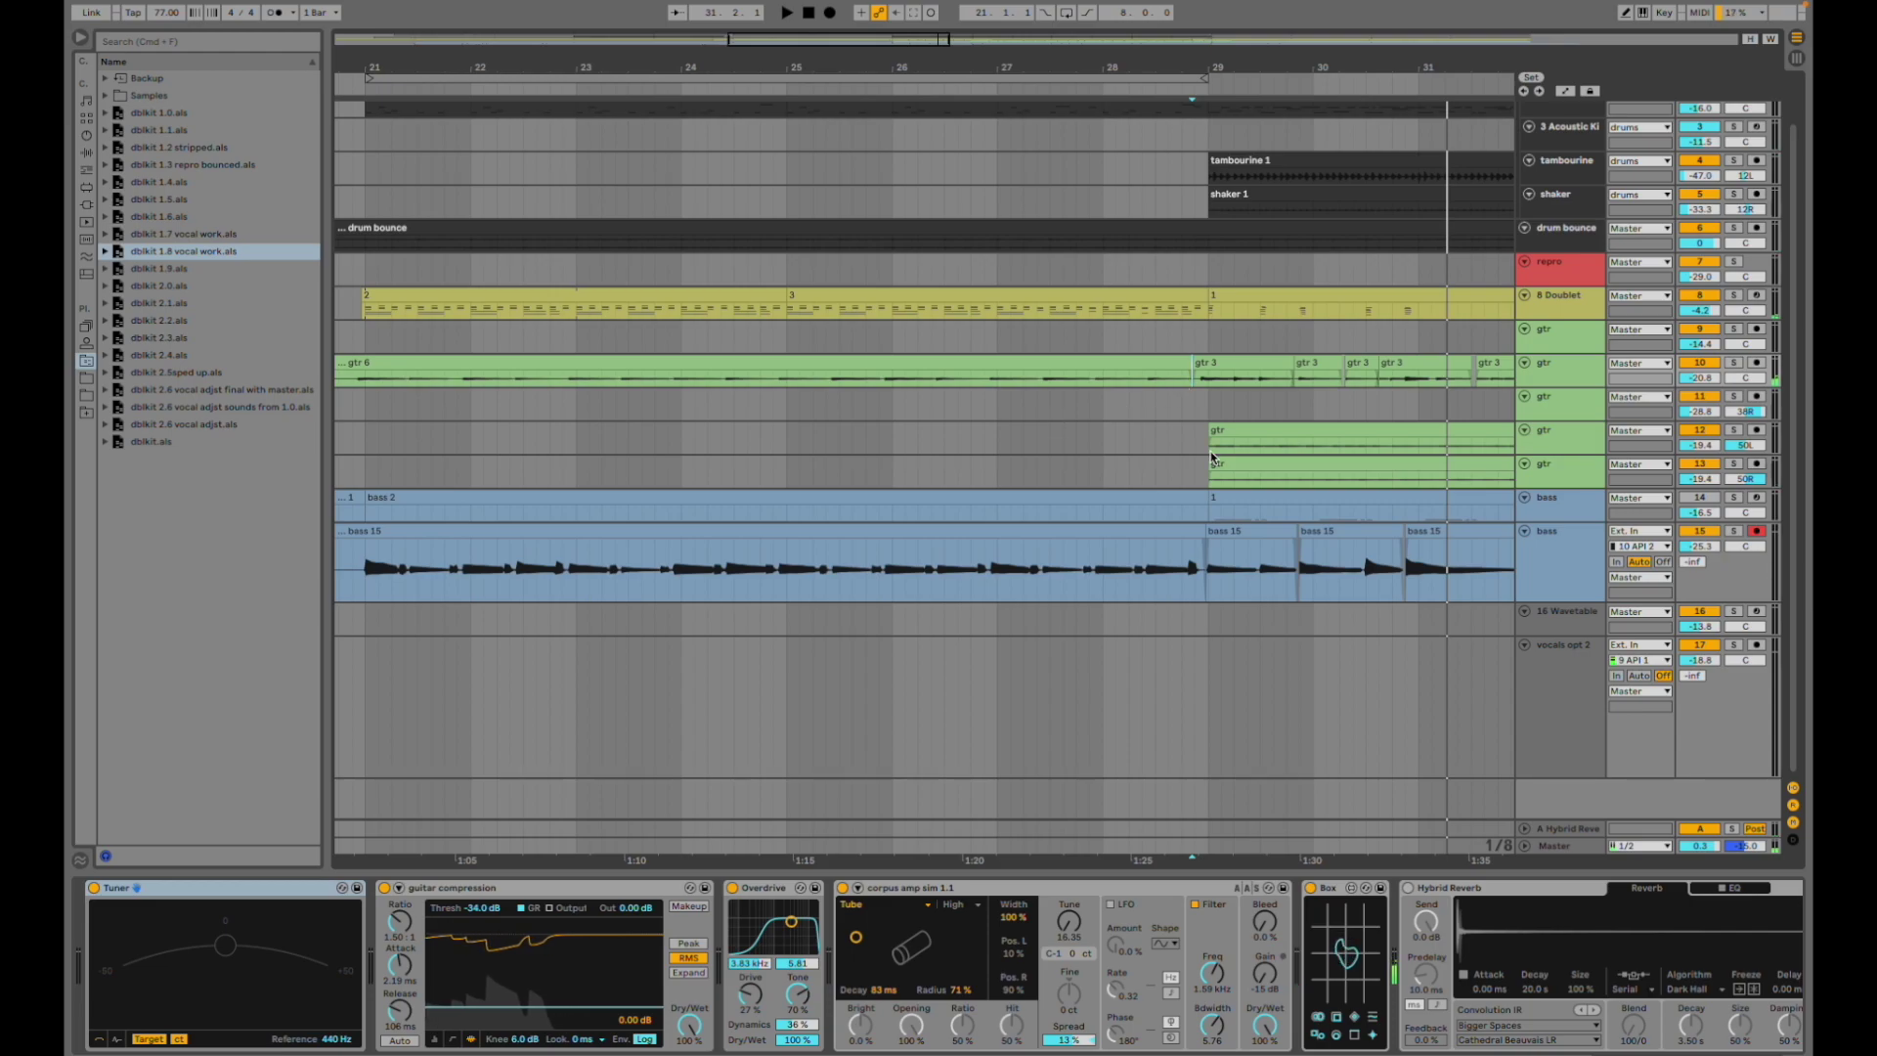
pyautogui.hscroll(2, 1270, 391)
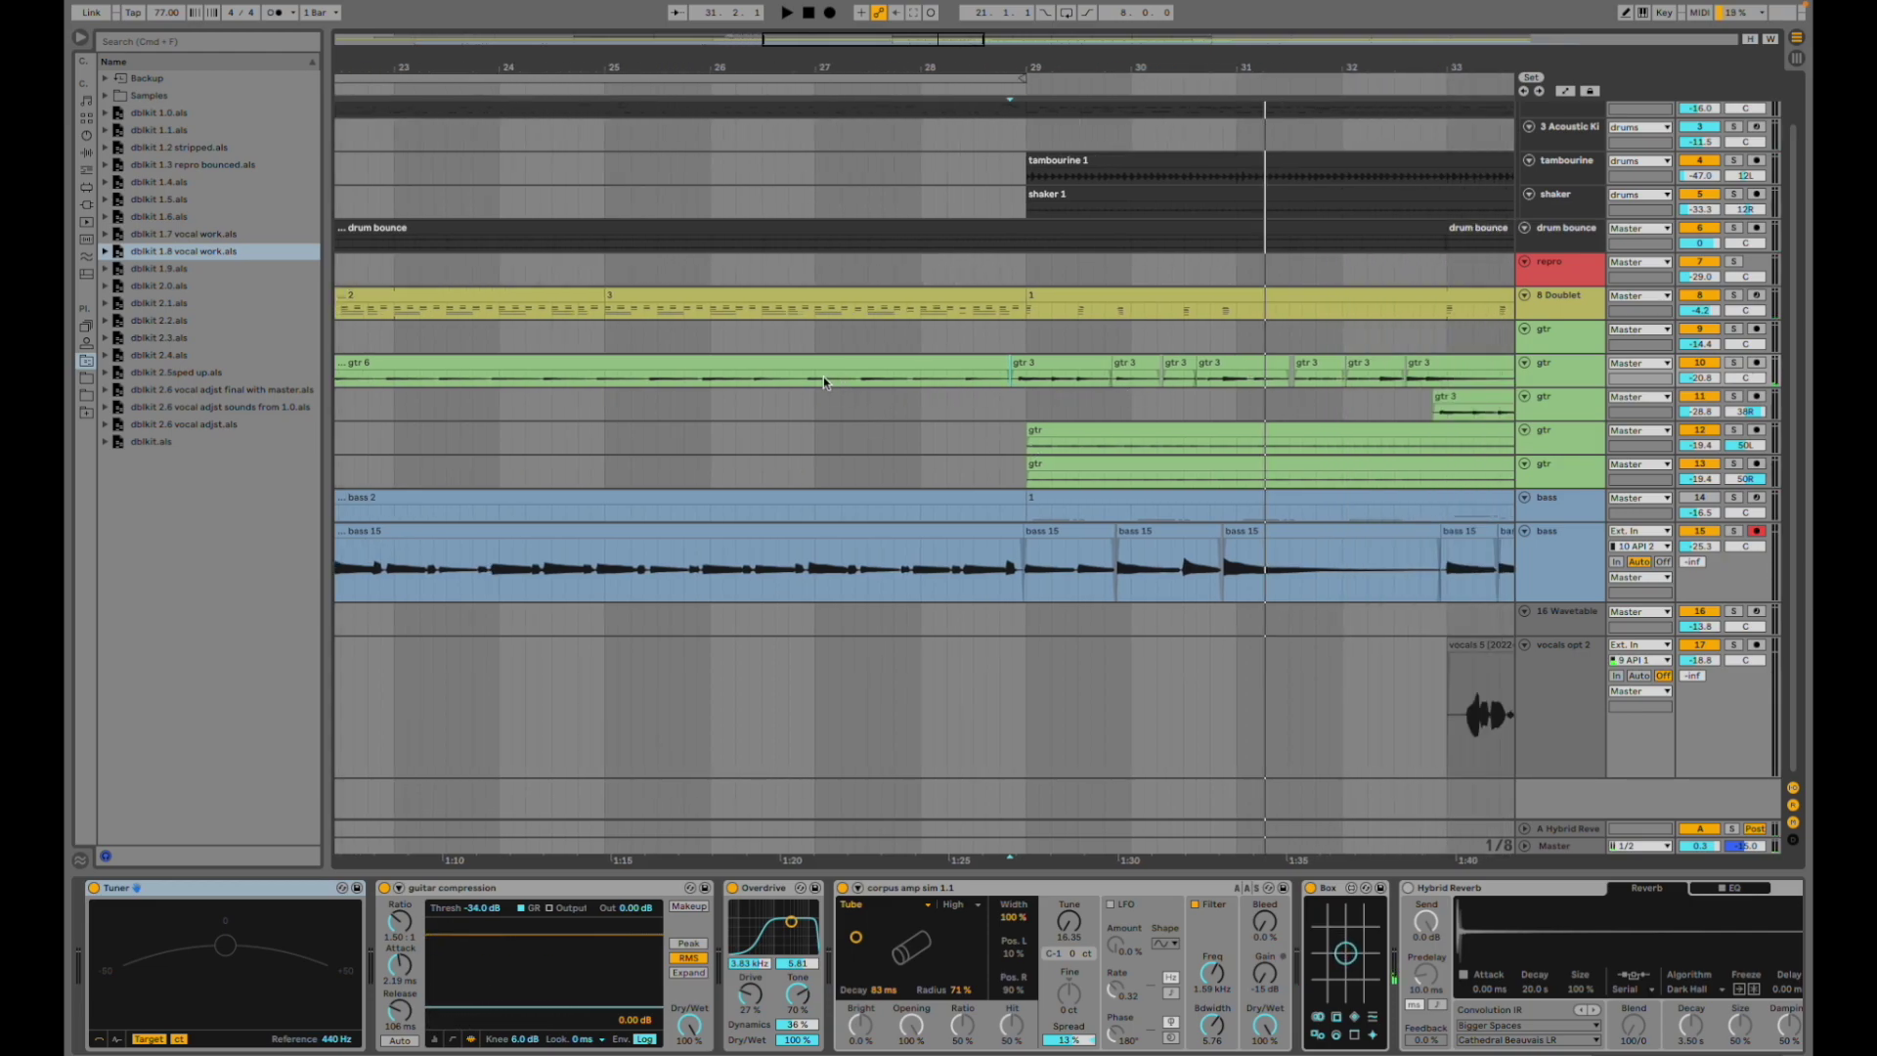
# - Play from bar 26 and follow the handover of gtr clips from track 10 to track 11
pyautogui.press('space')
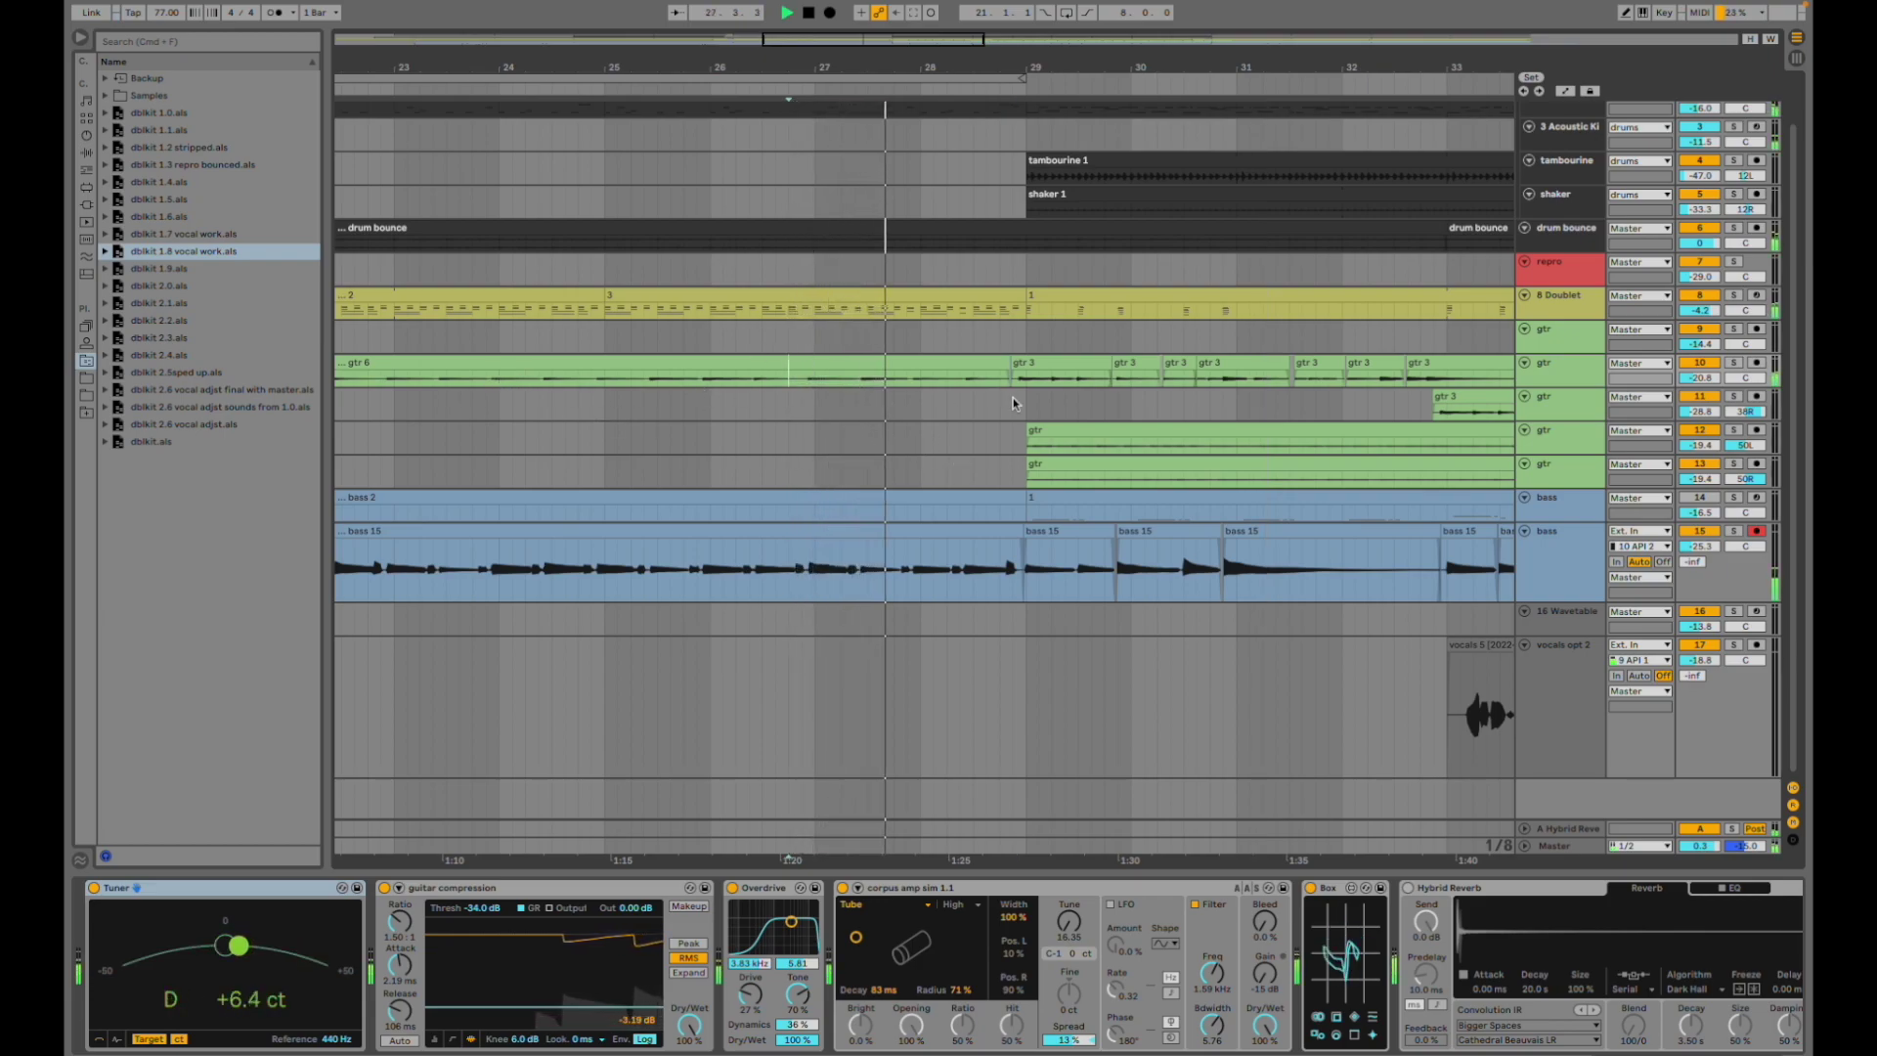
pyautogui.hscroll(2, 928, 411)
pyautogui.hscroll(2, 992, 420)
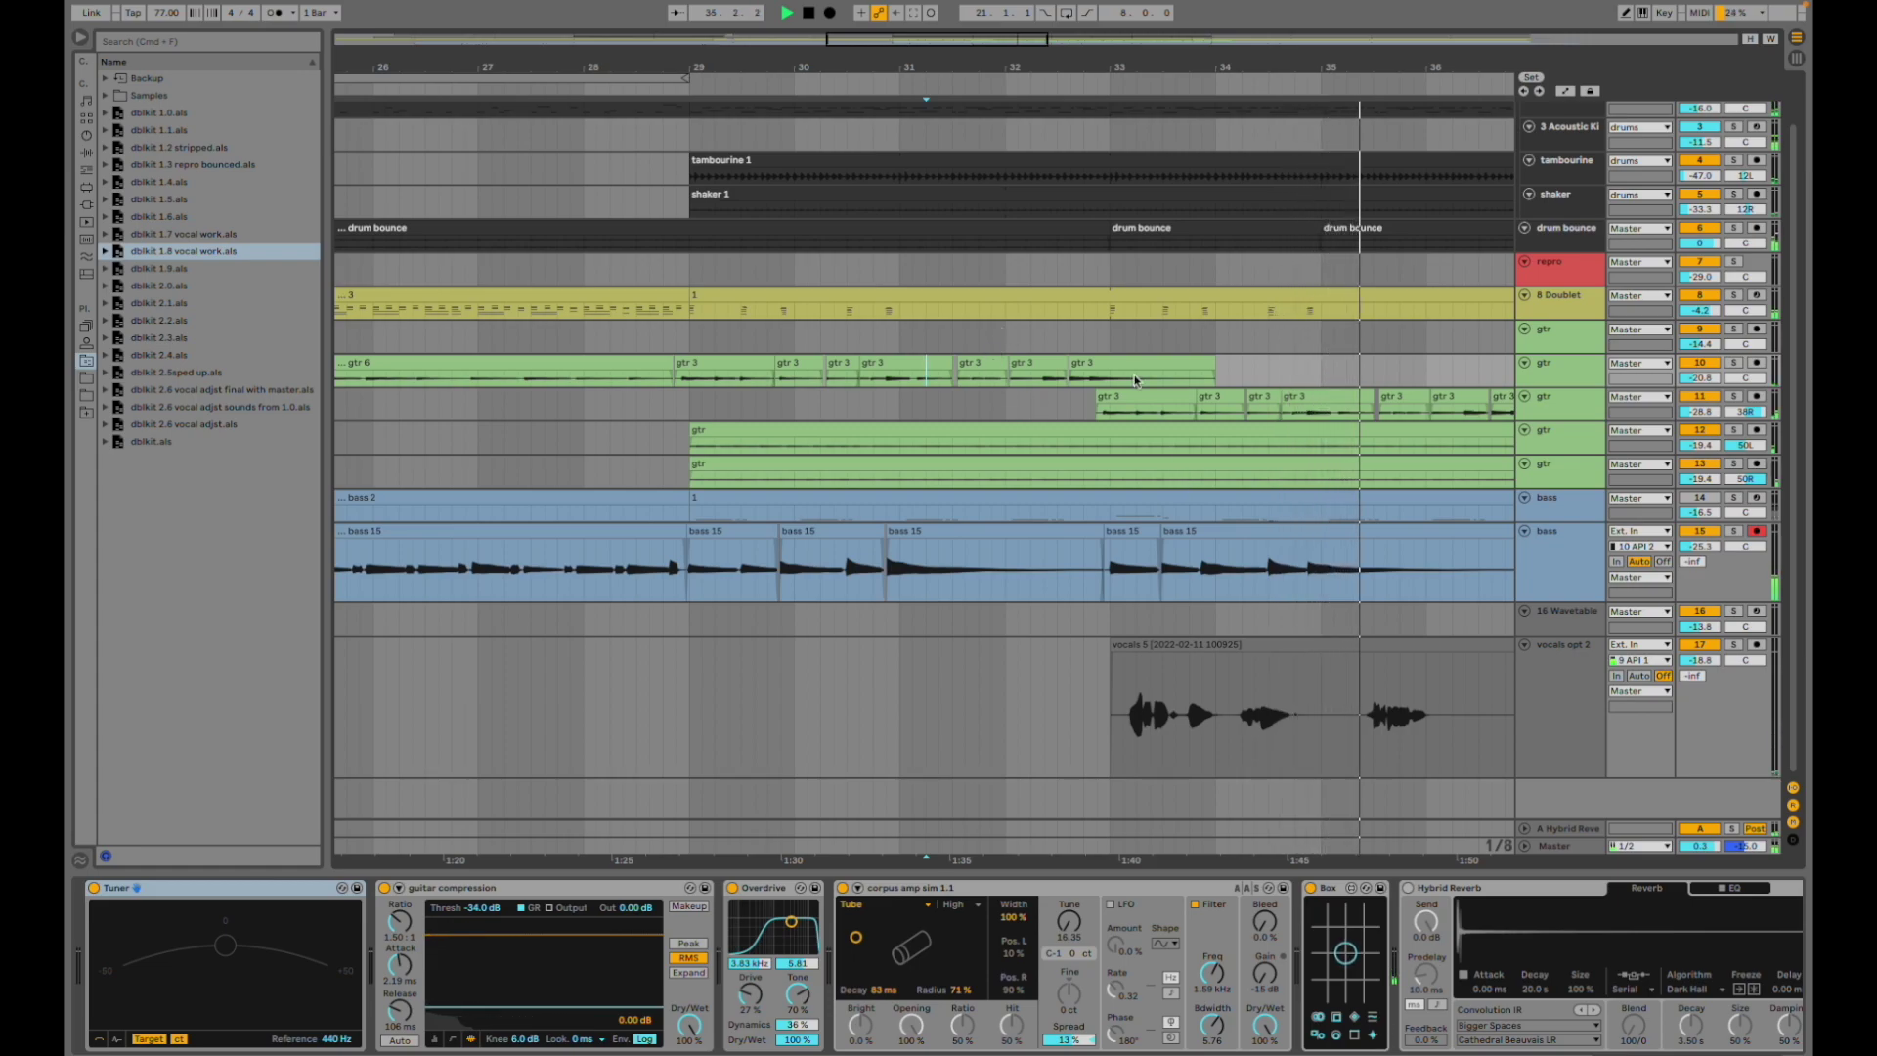
pyautogui.hscroll(6, 1135, 380)
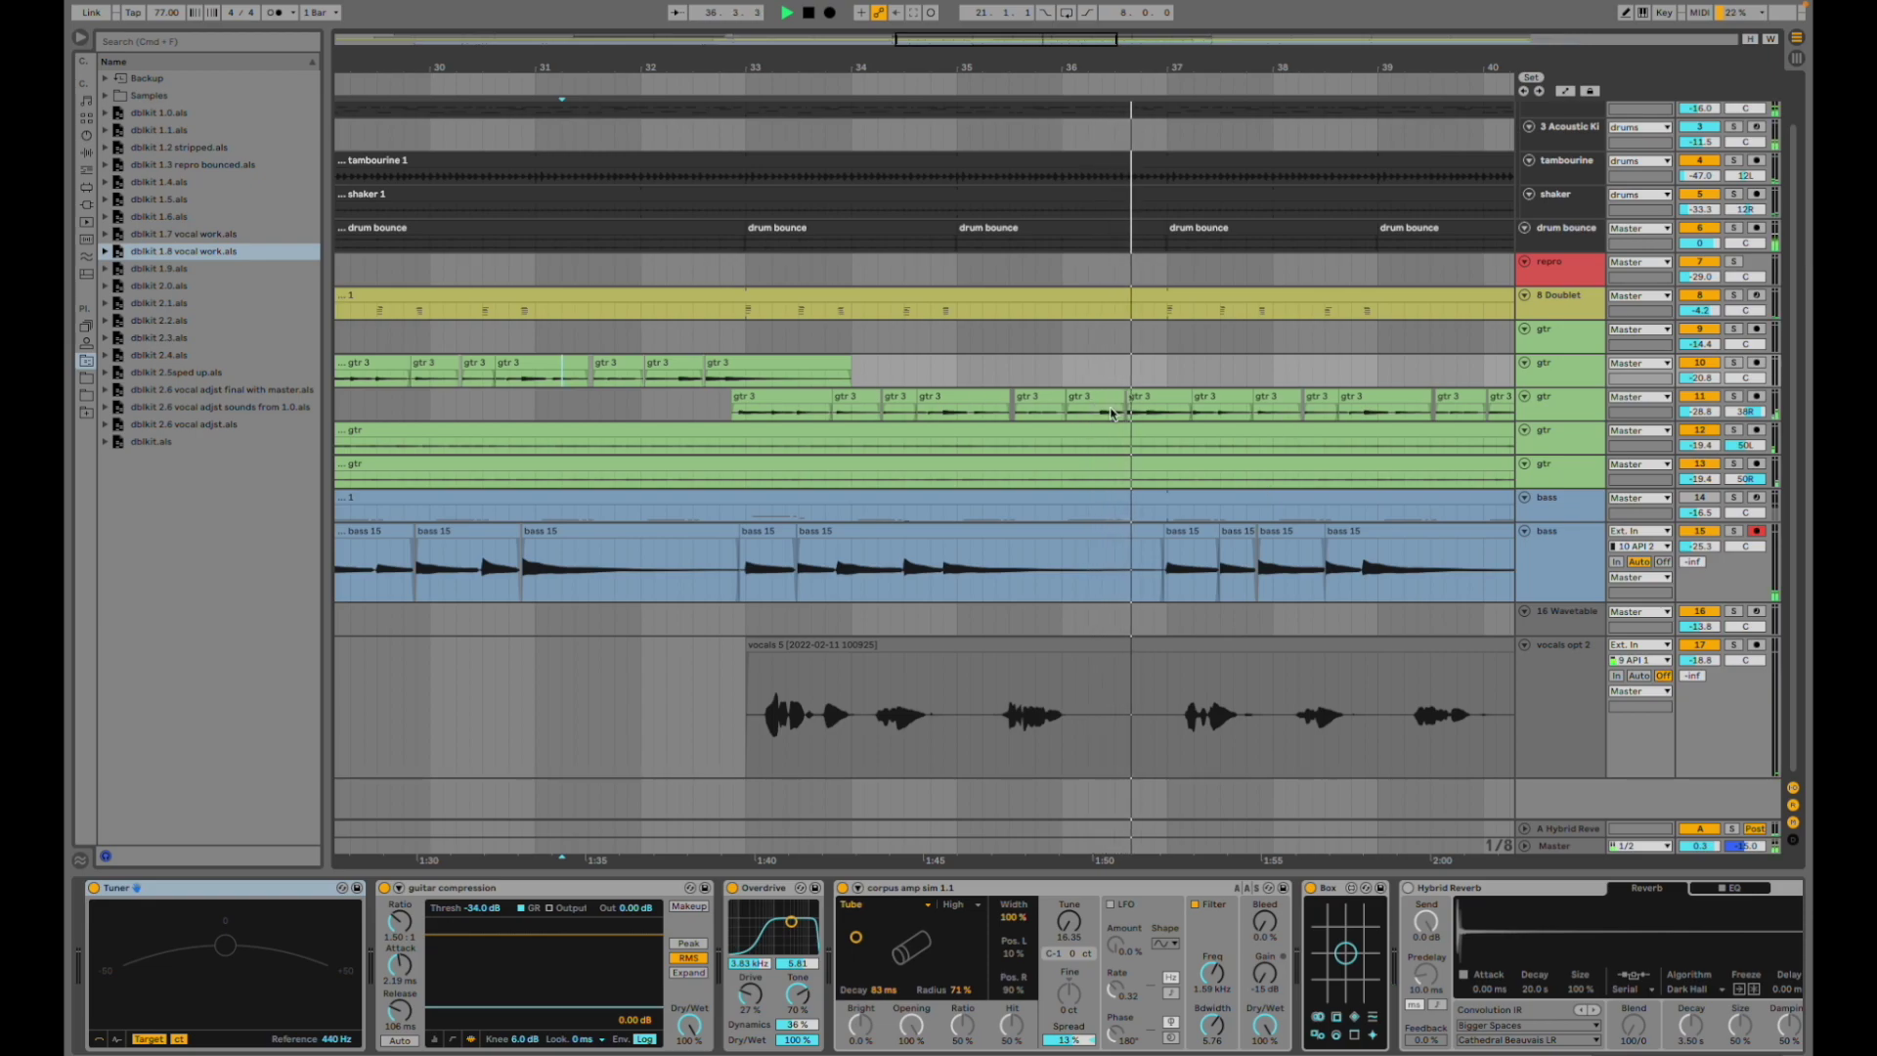
# - Audition gtr track 11 in solo with its devices shown, clear the solo, and show gtr track 10's devices near bar 44
pyautogui.click(721, 411)
pyautogui.press('-')
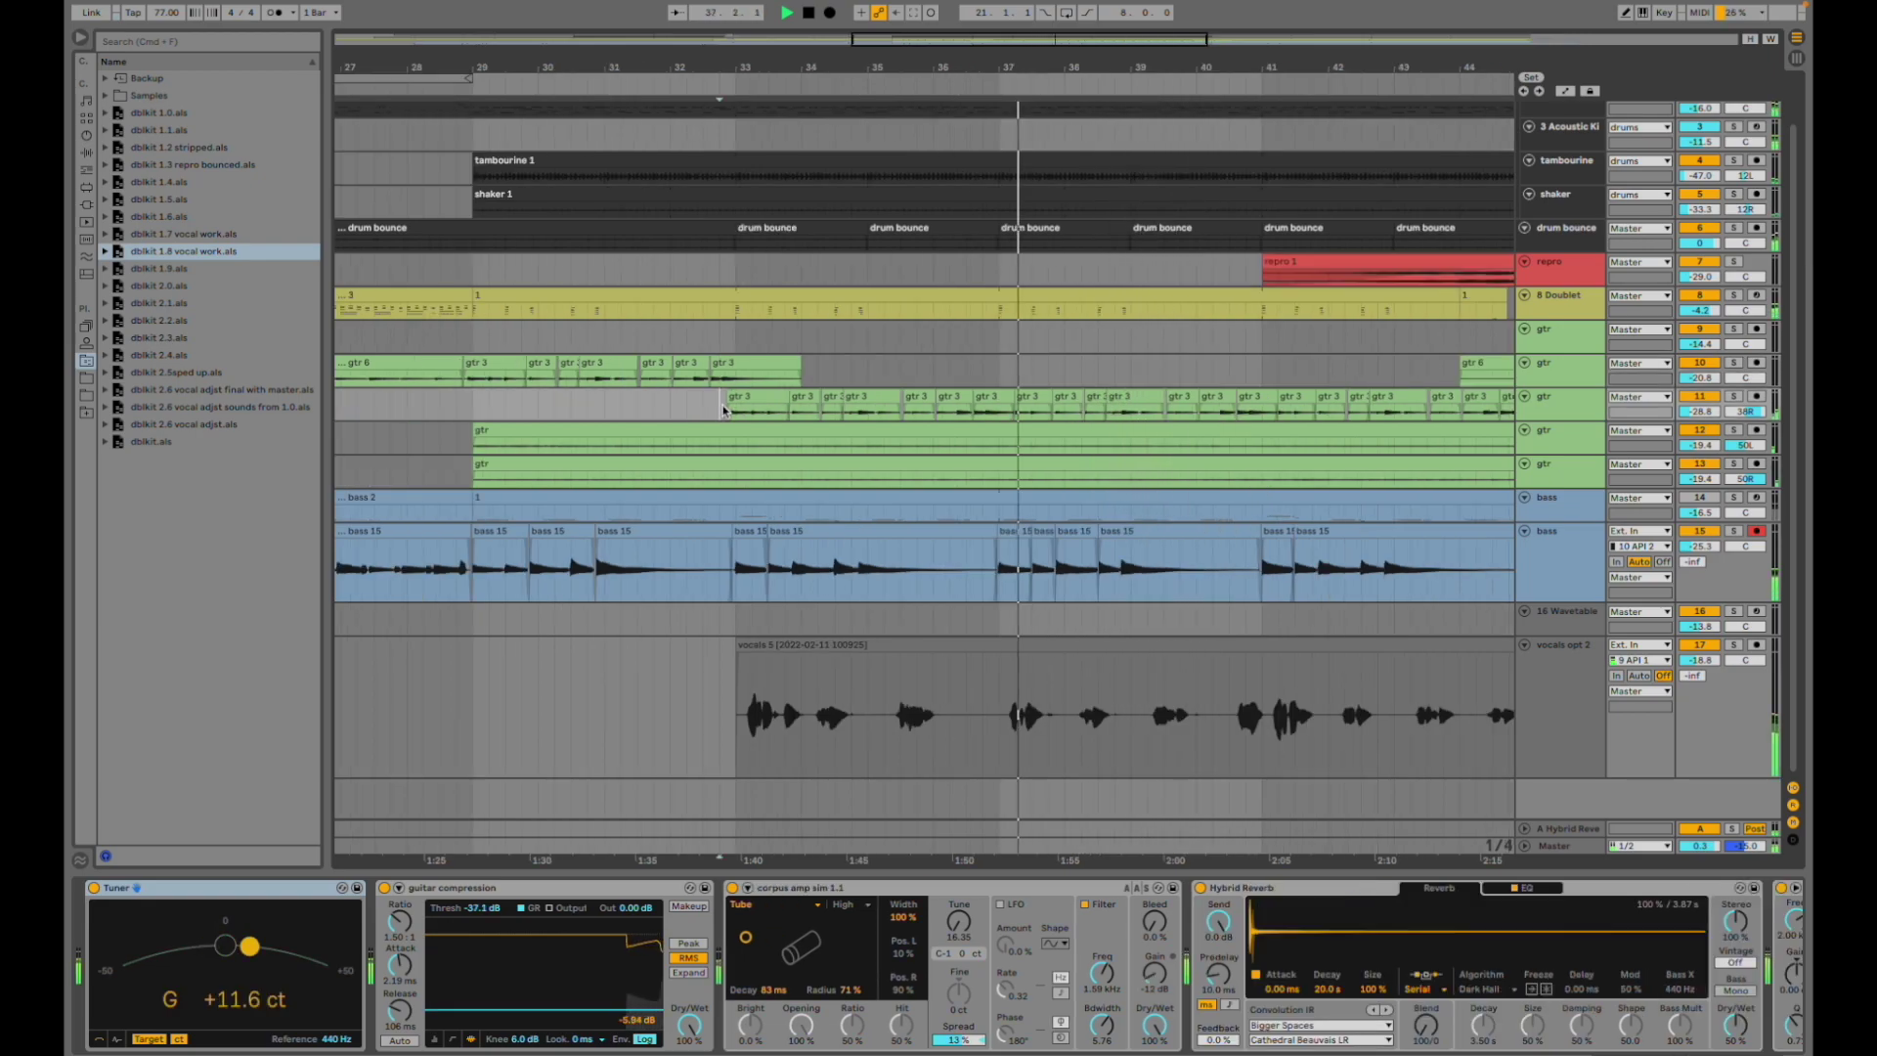
pyautogui.press('-')
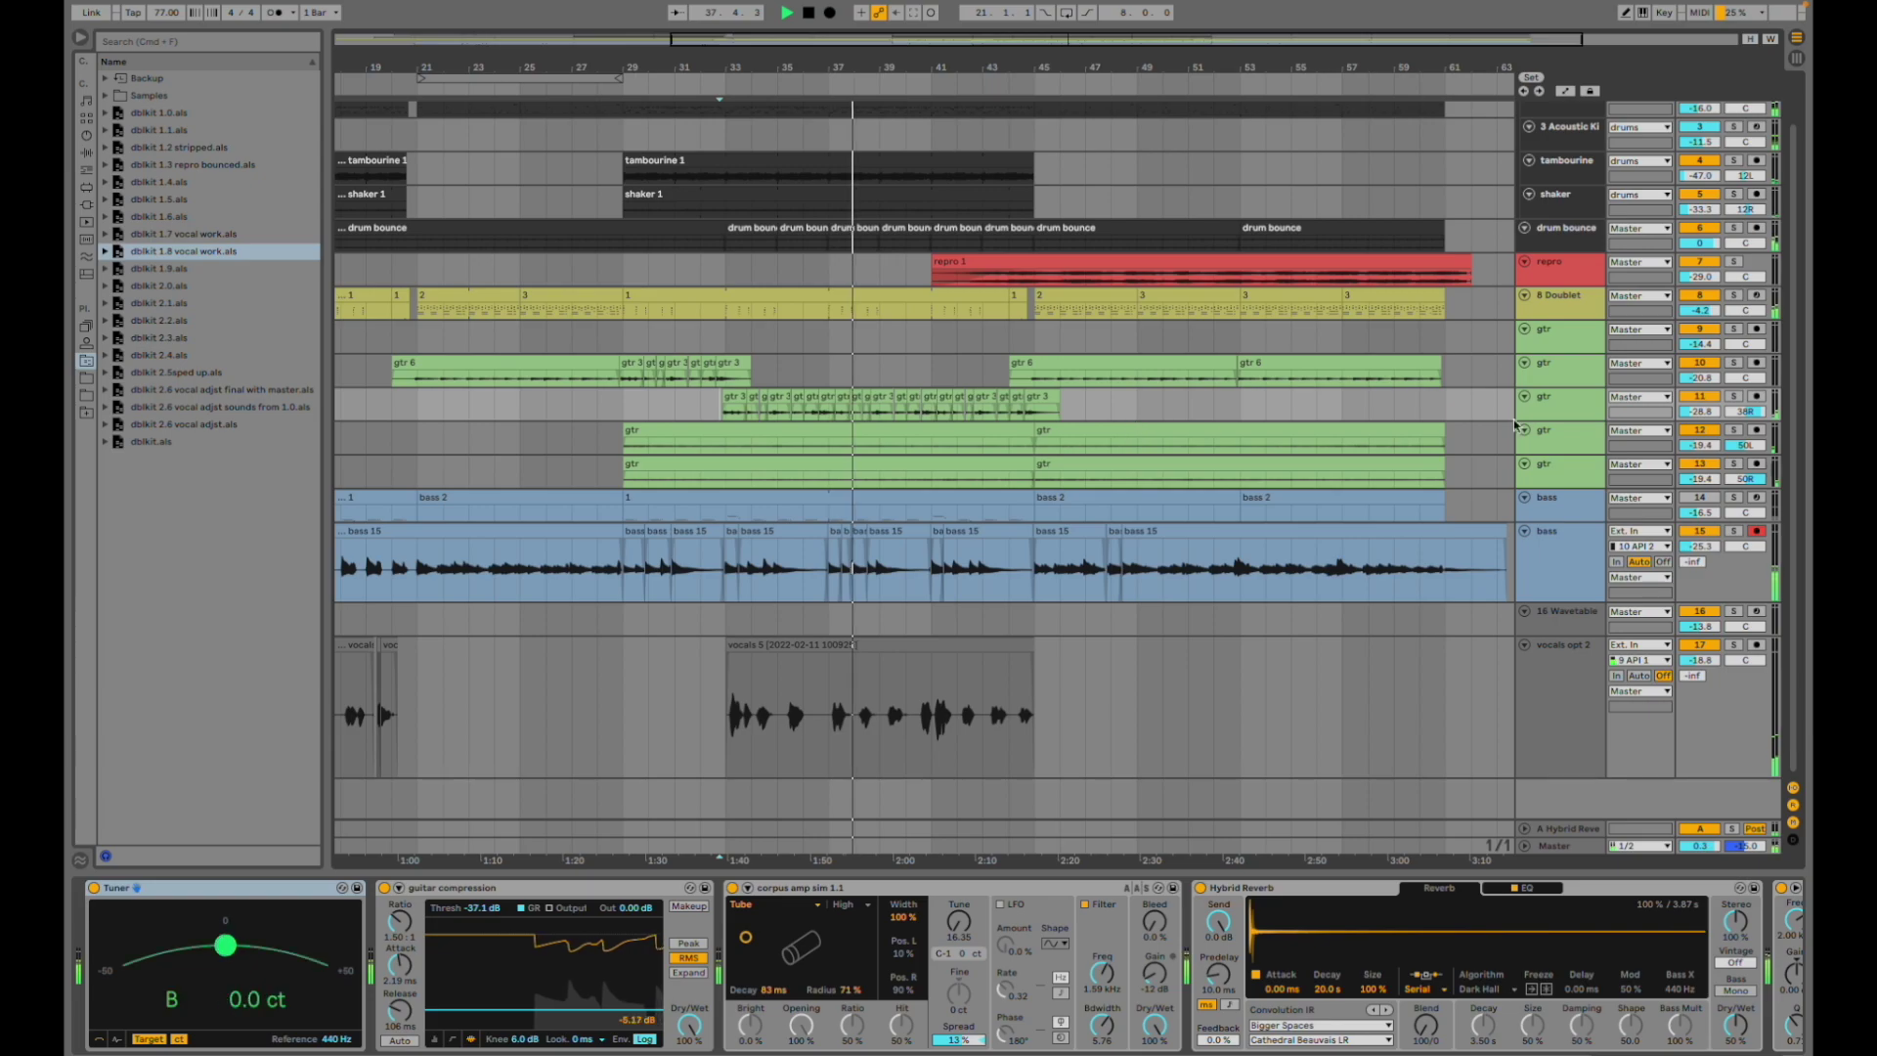
pyautogui.click(1735, 396)
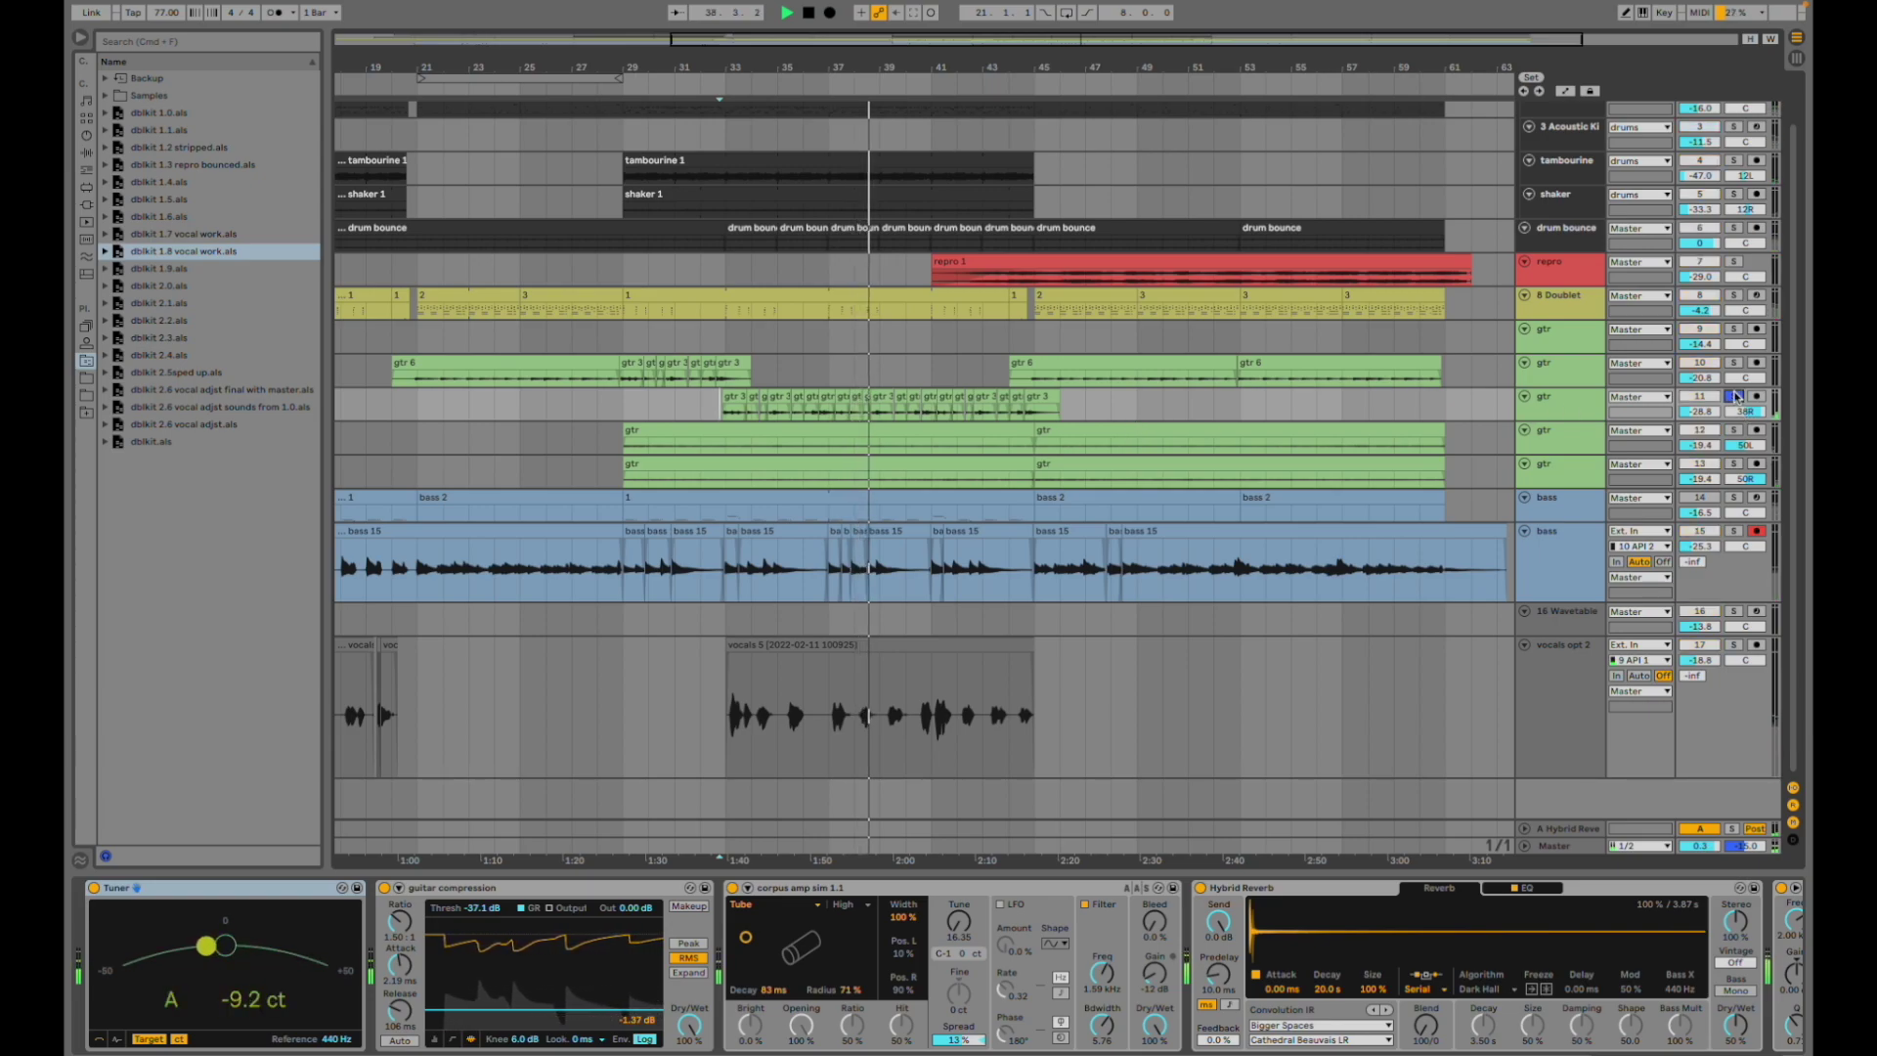
pyautogui.click(1735, 397)
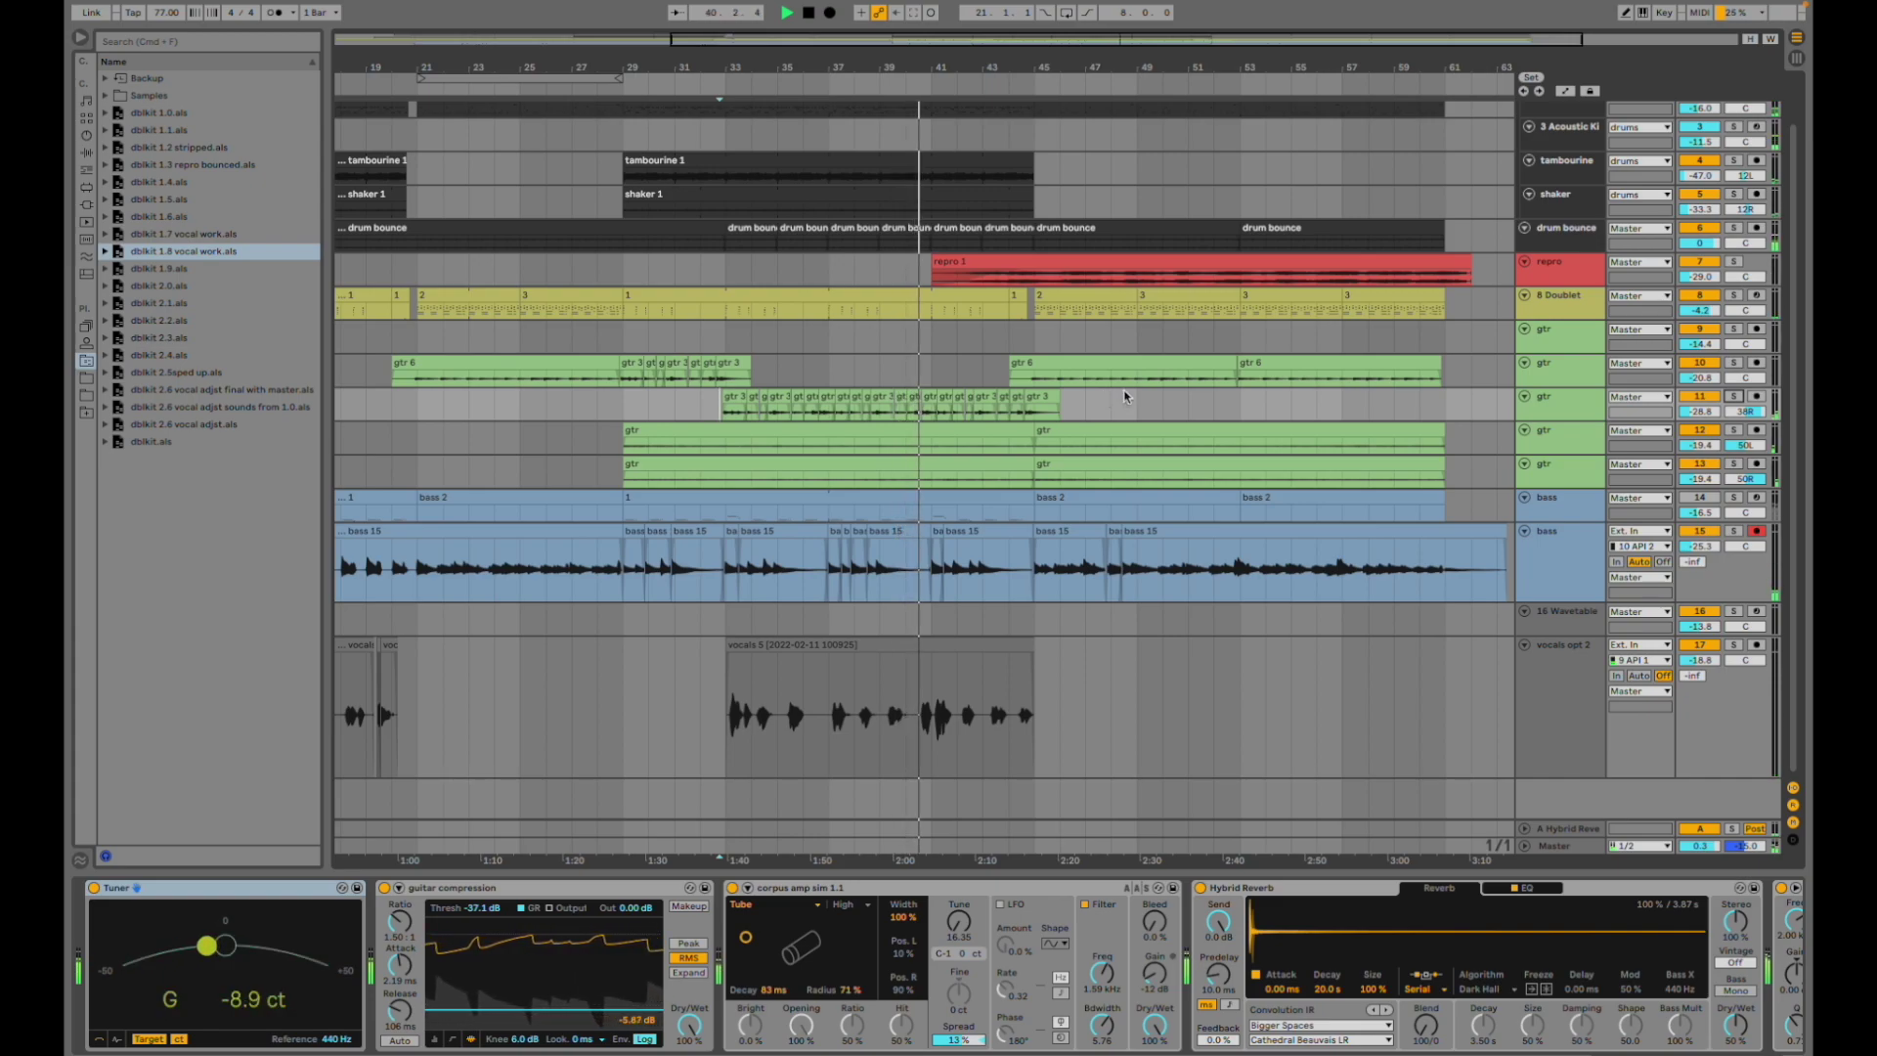
pyautogui.click(1019, 380)
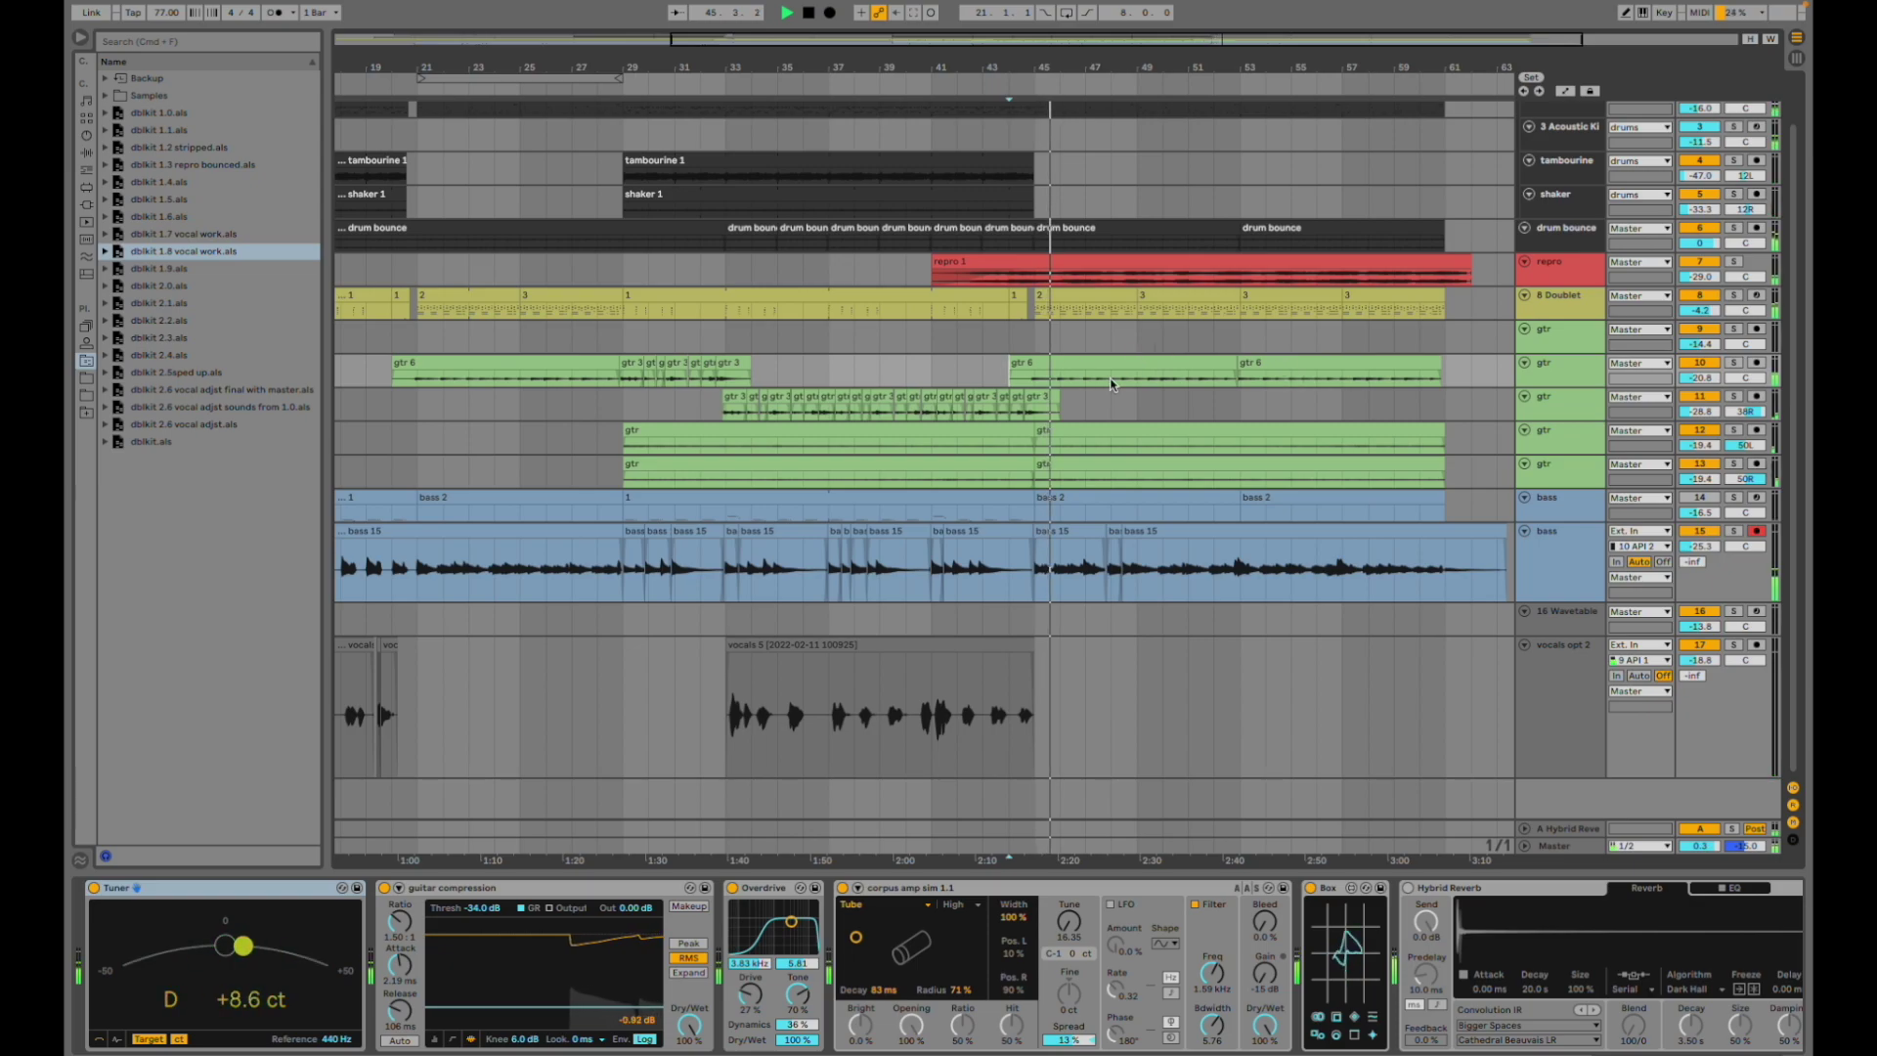
pyautogui.scroll(1, 1234, 457)
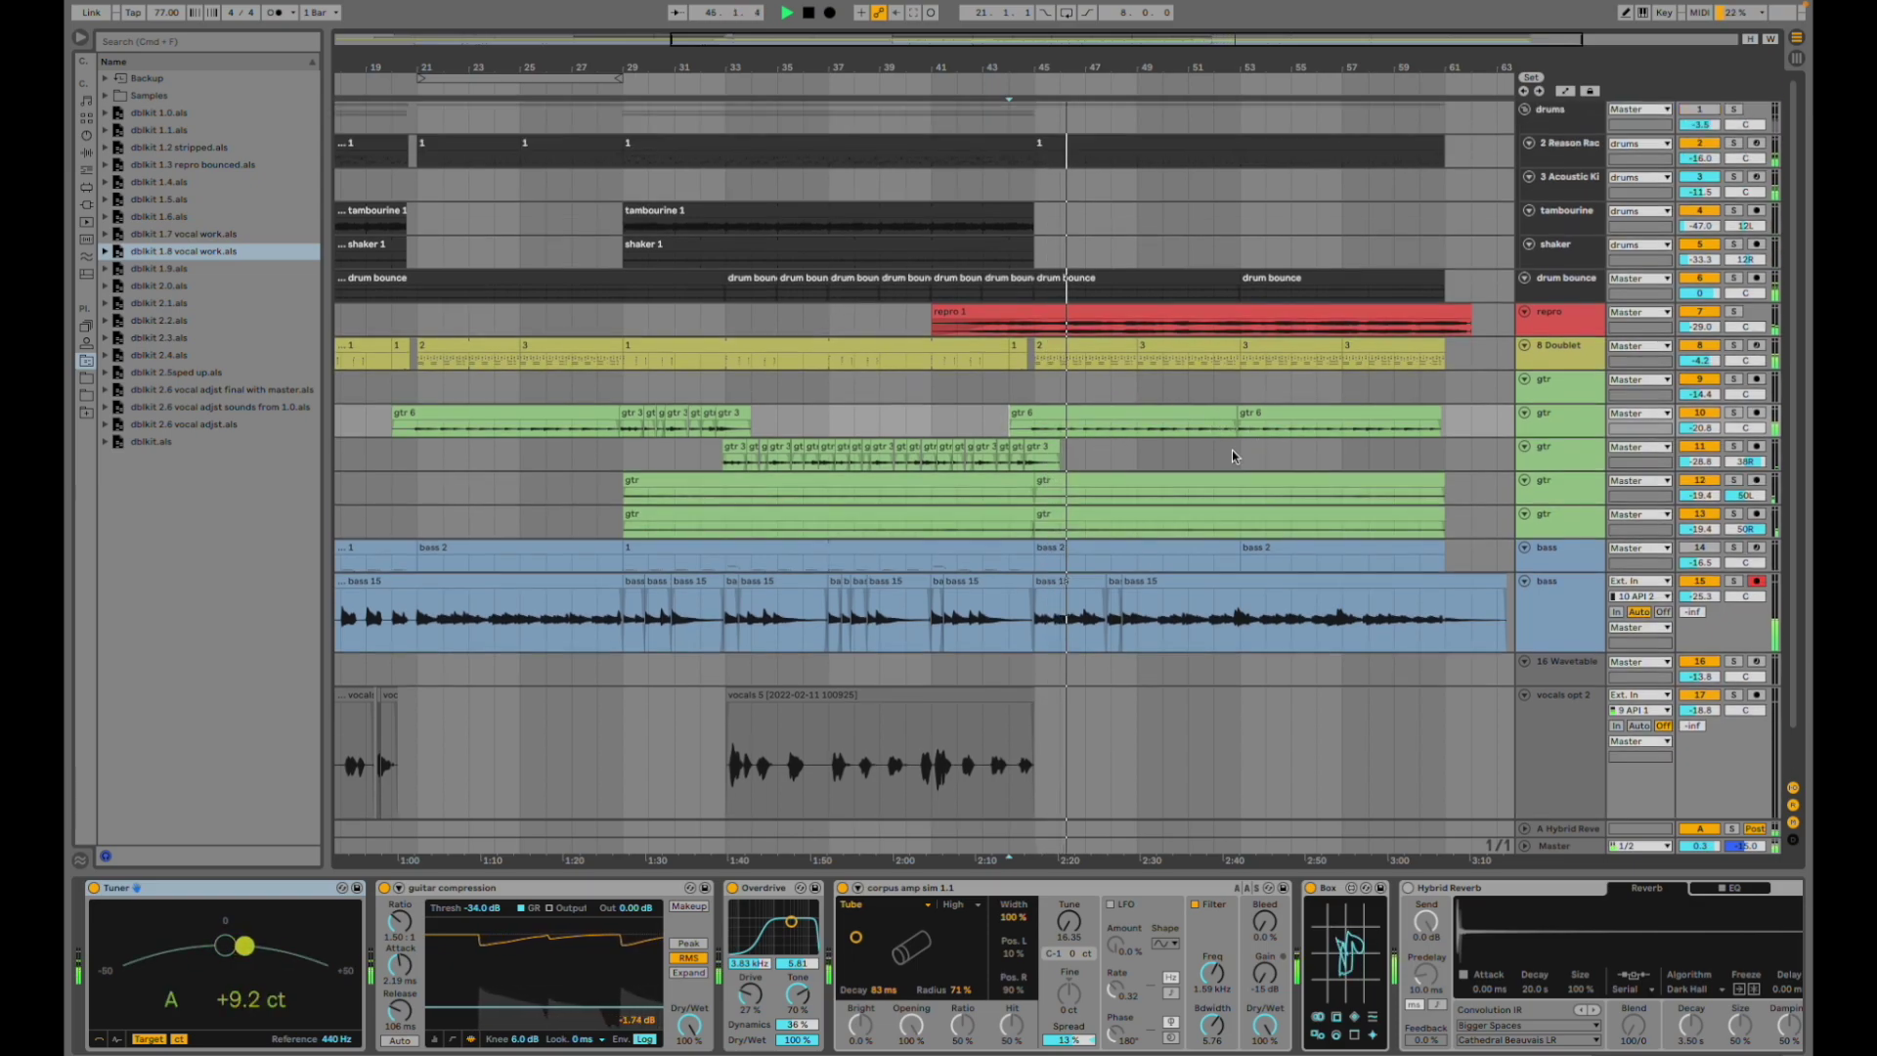
# - Show the drums group's effect chain at bar 45 and play from there
pyautogui.click(1081, 293)
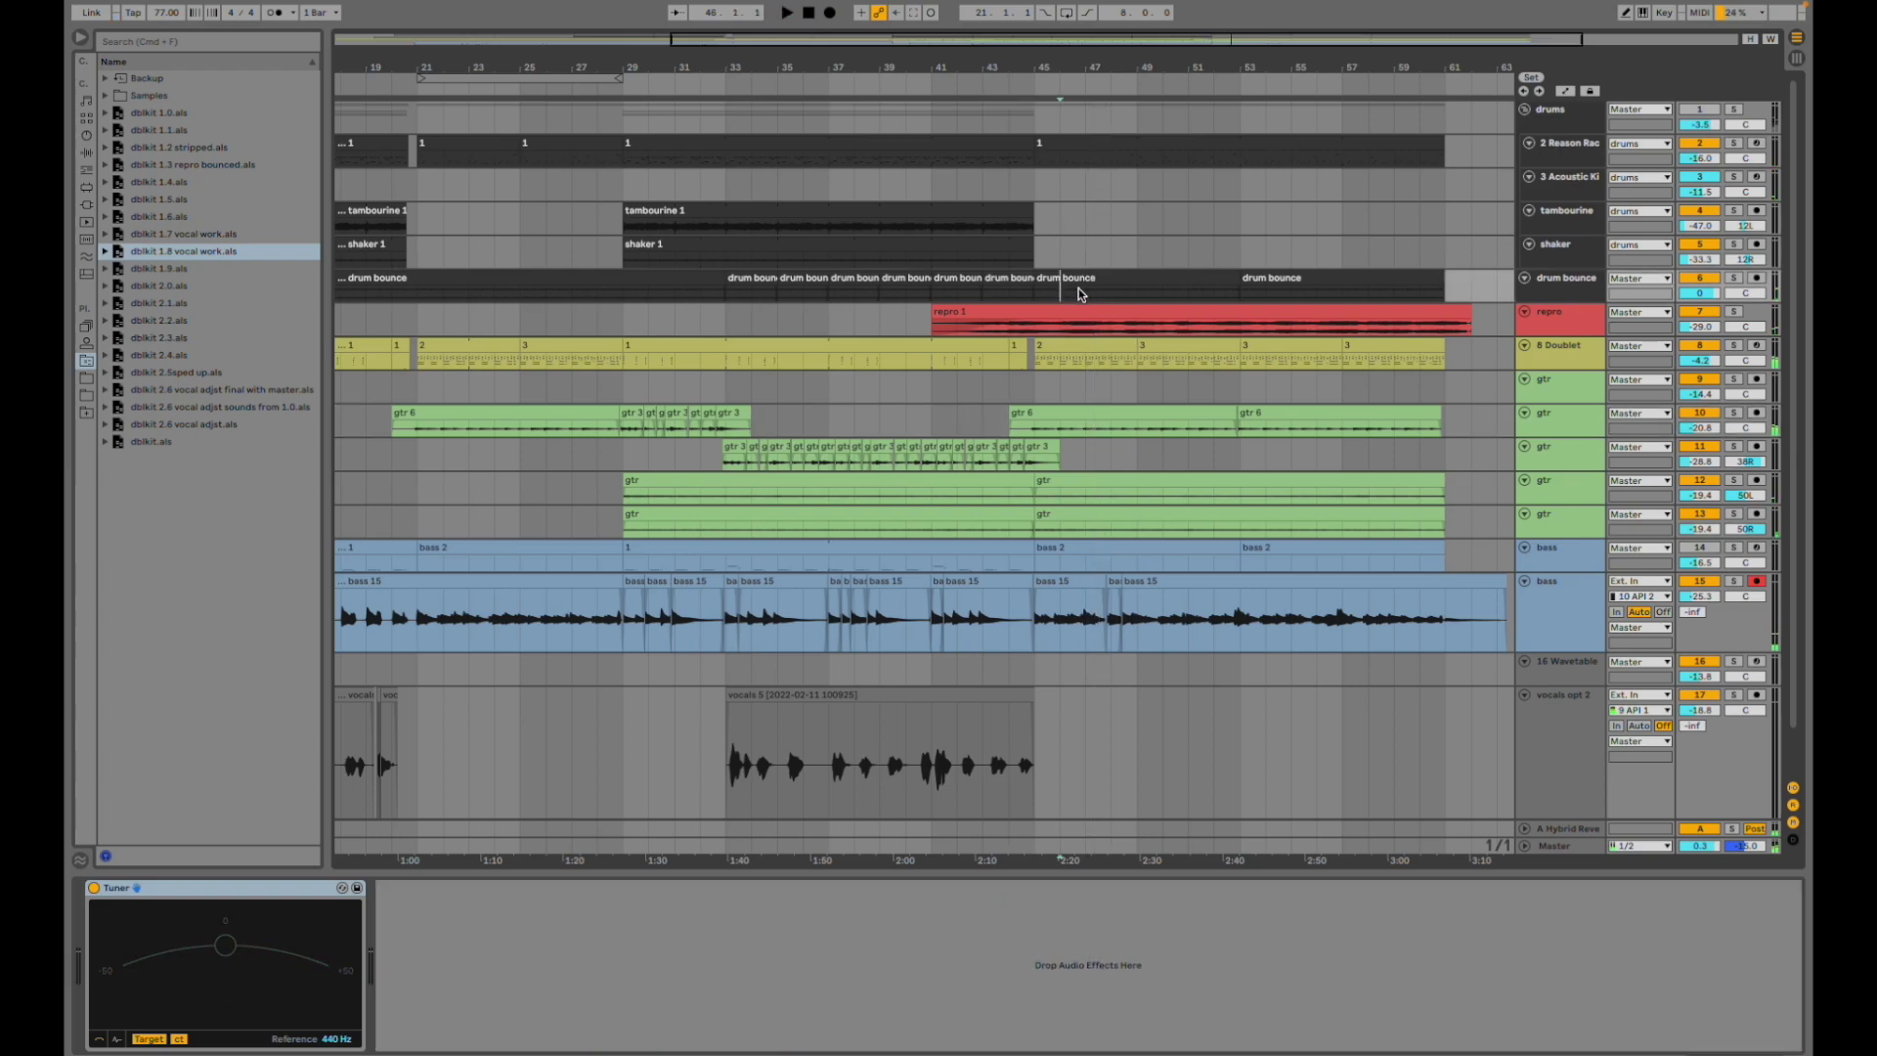
pyautogui.click(1042, 155)
pyautogui.click(1038, 130)
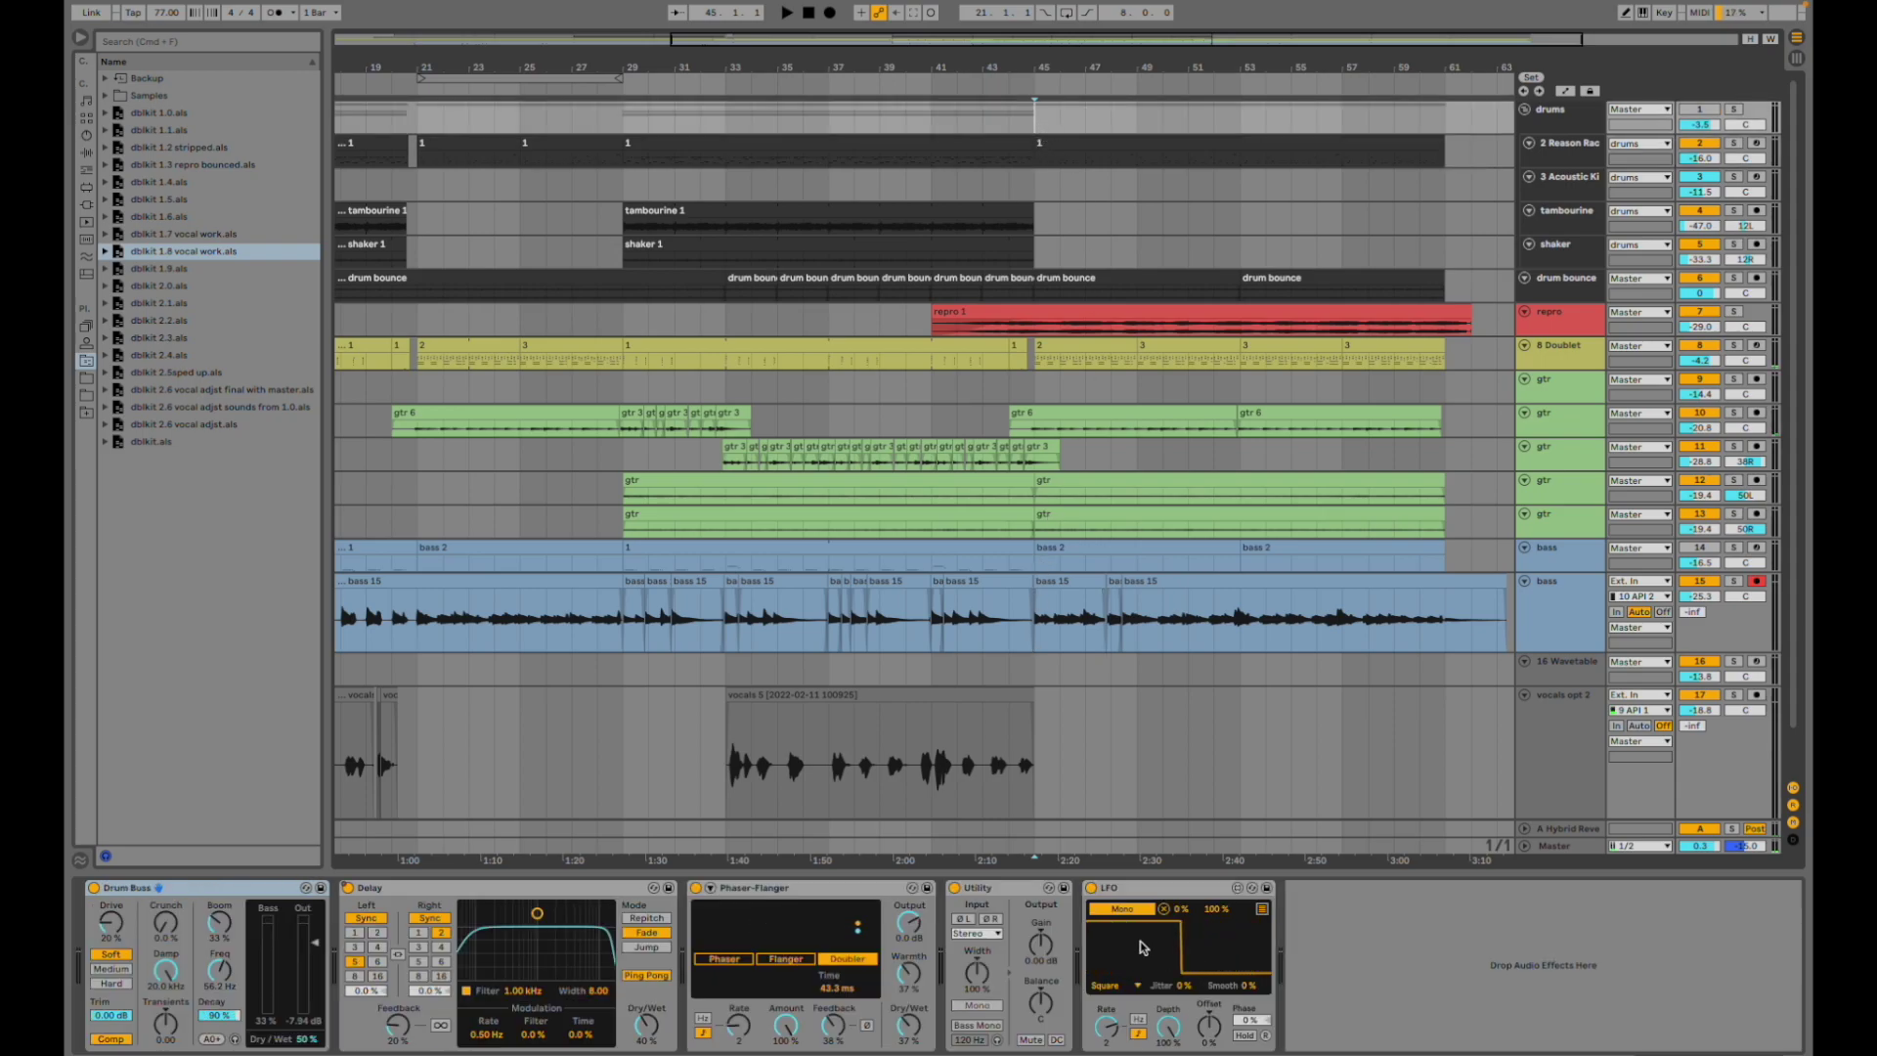
pyautogui.press('space')
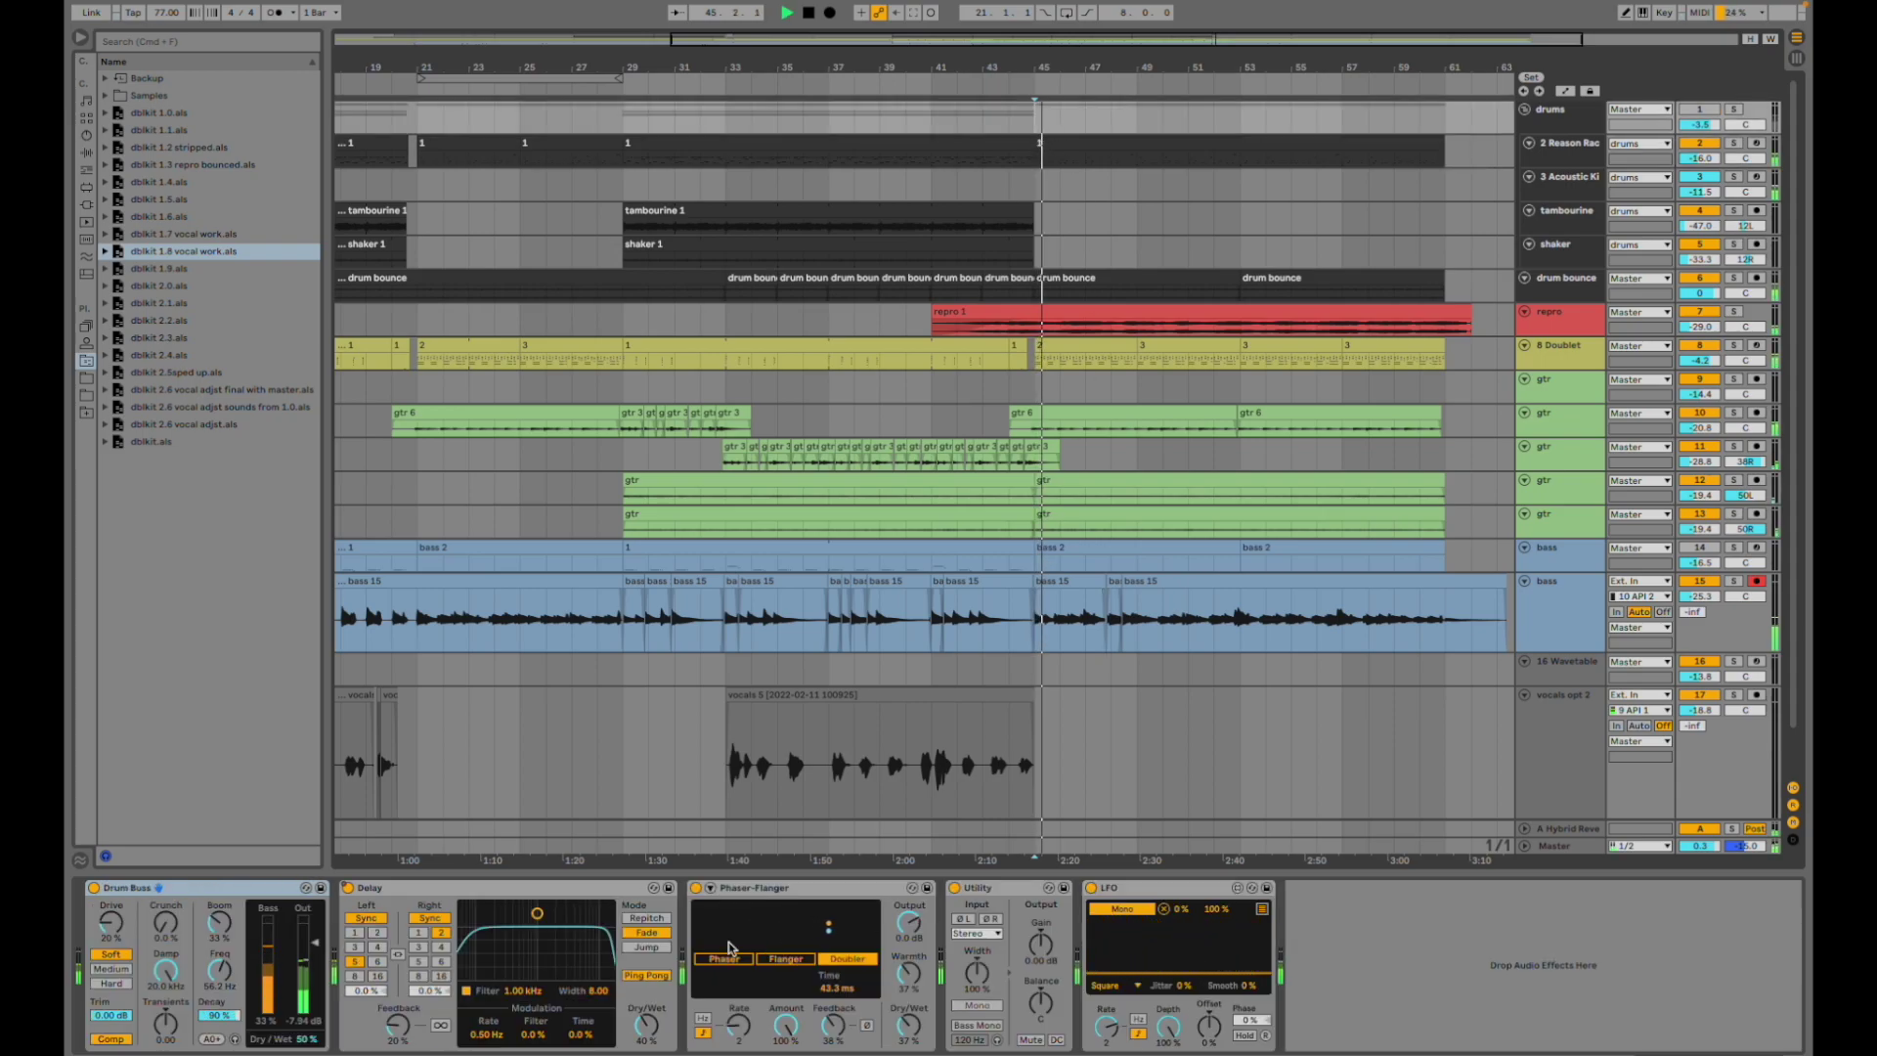
# - Return to bar 4 on the drums group and audition the group in solo, clearing the solo when finished
pyautogui.hscroll(-5, 1352, 134)
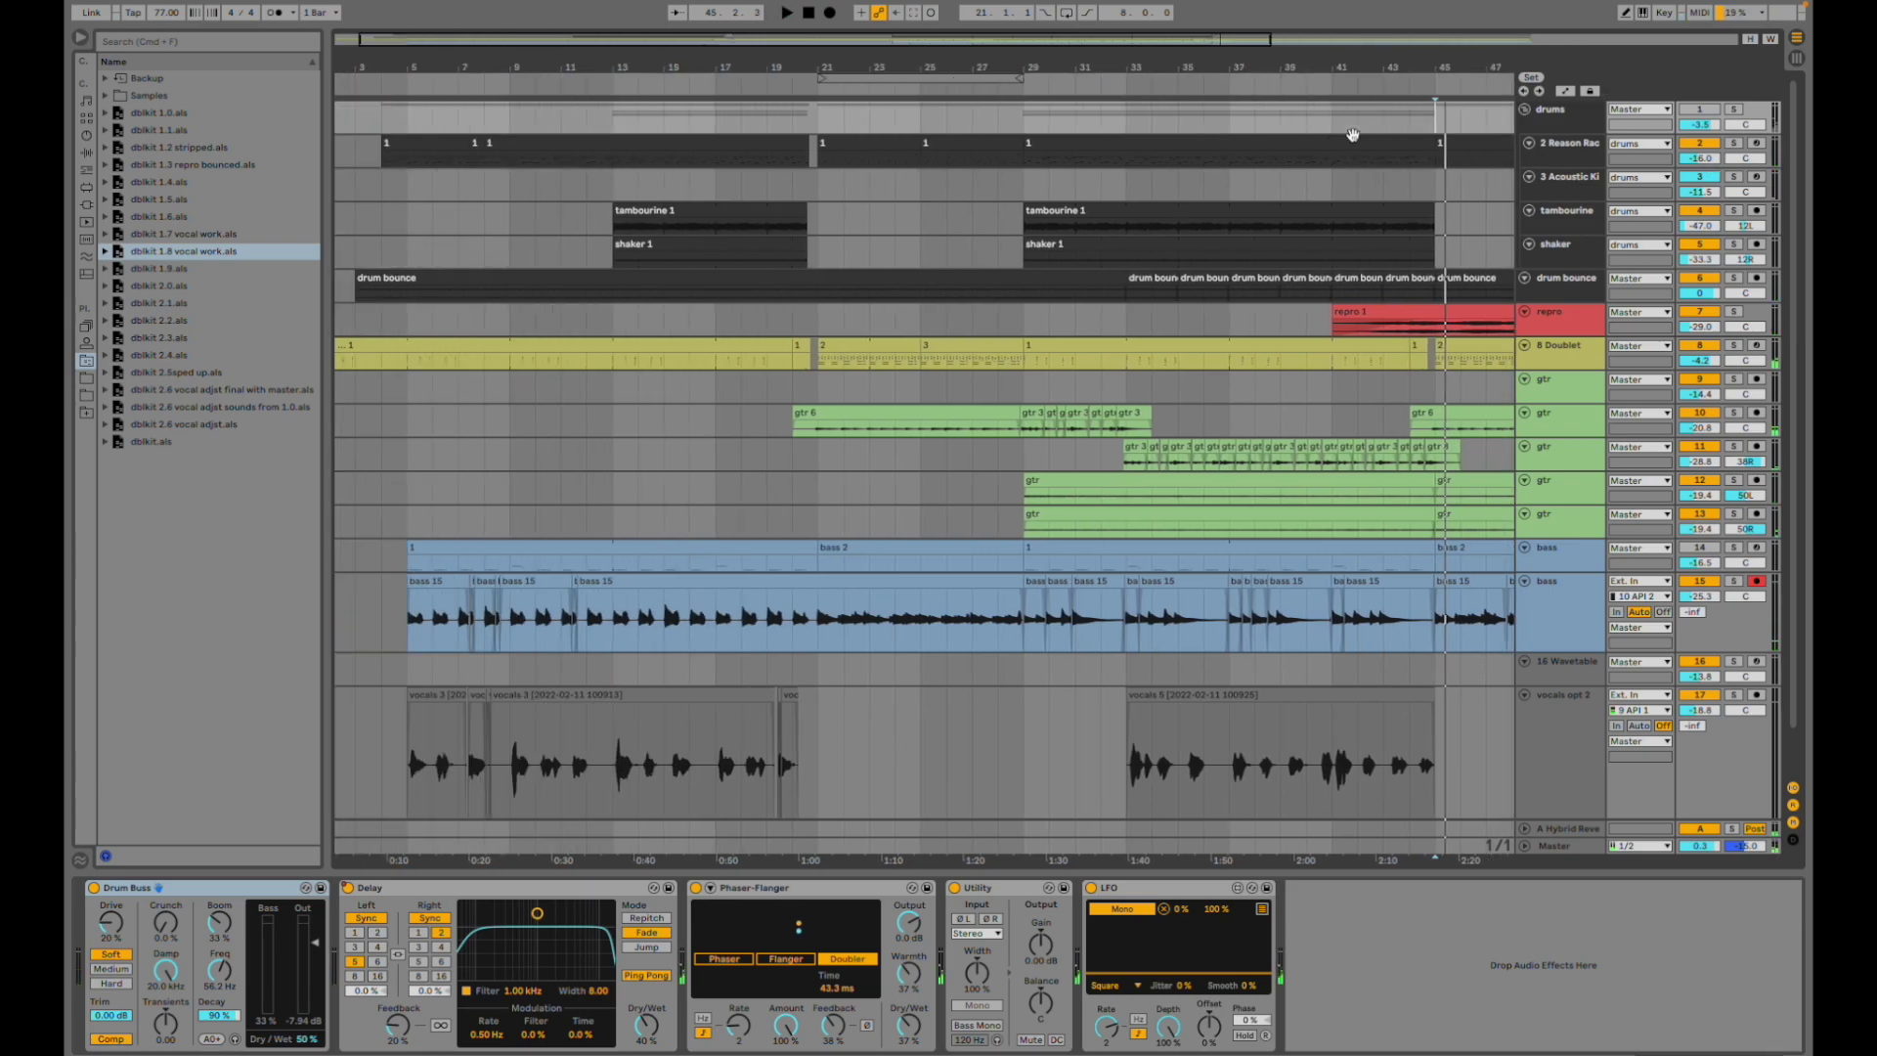
pyautogui.click(385, 116)
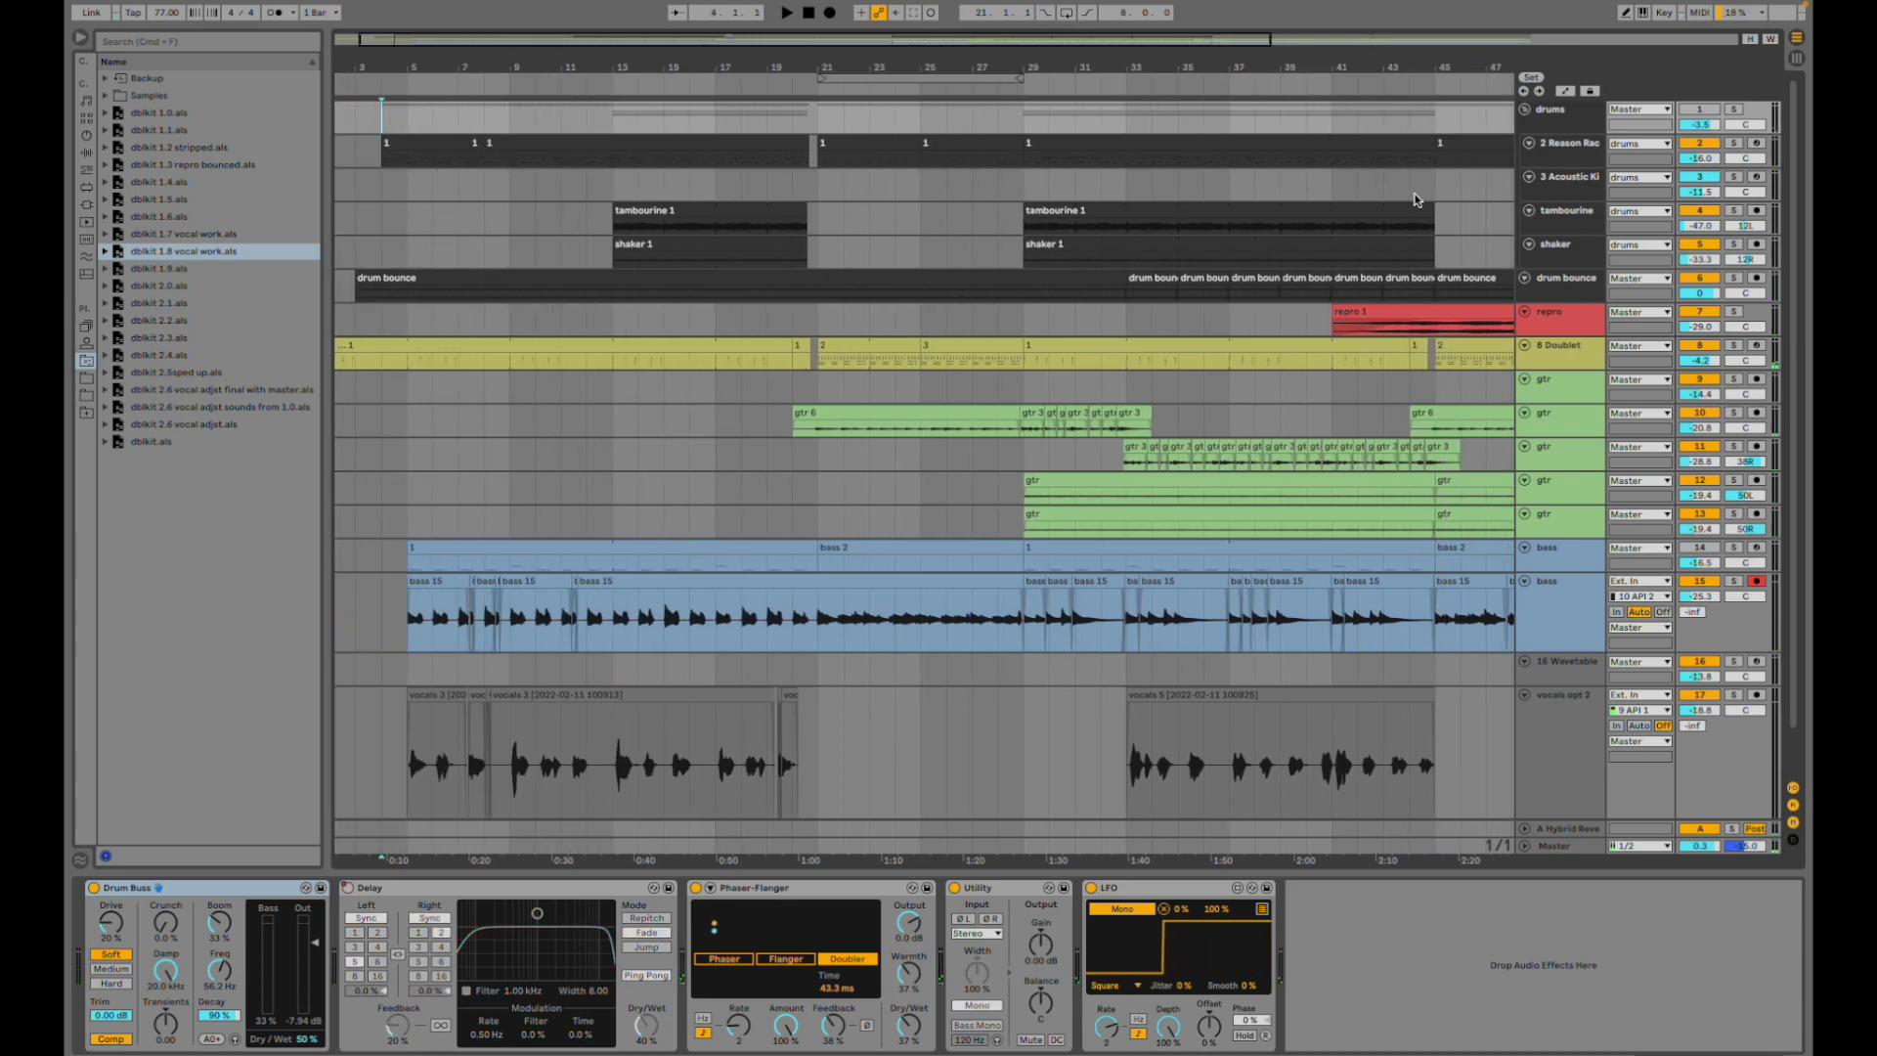
pyautogui.click(1734, 109)
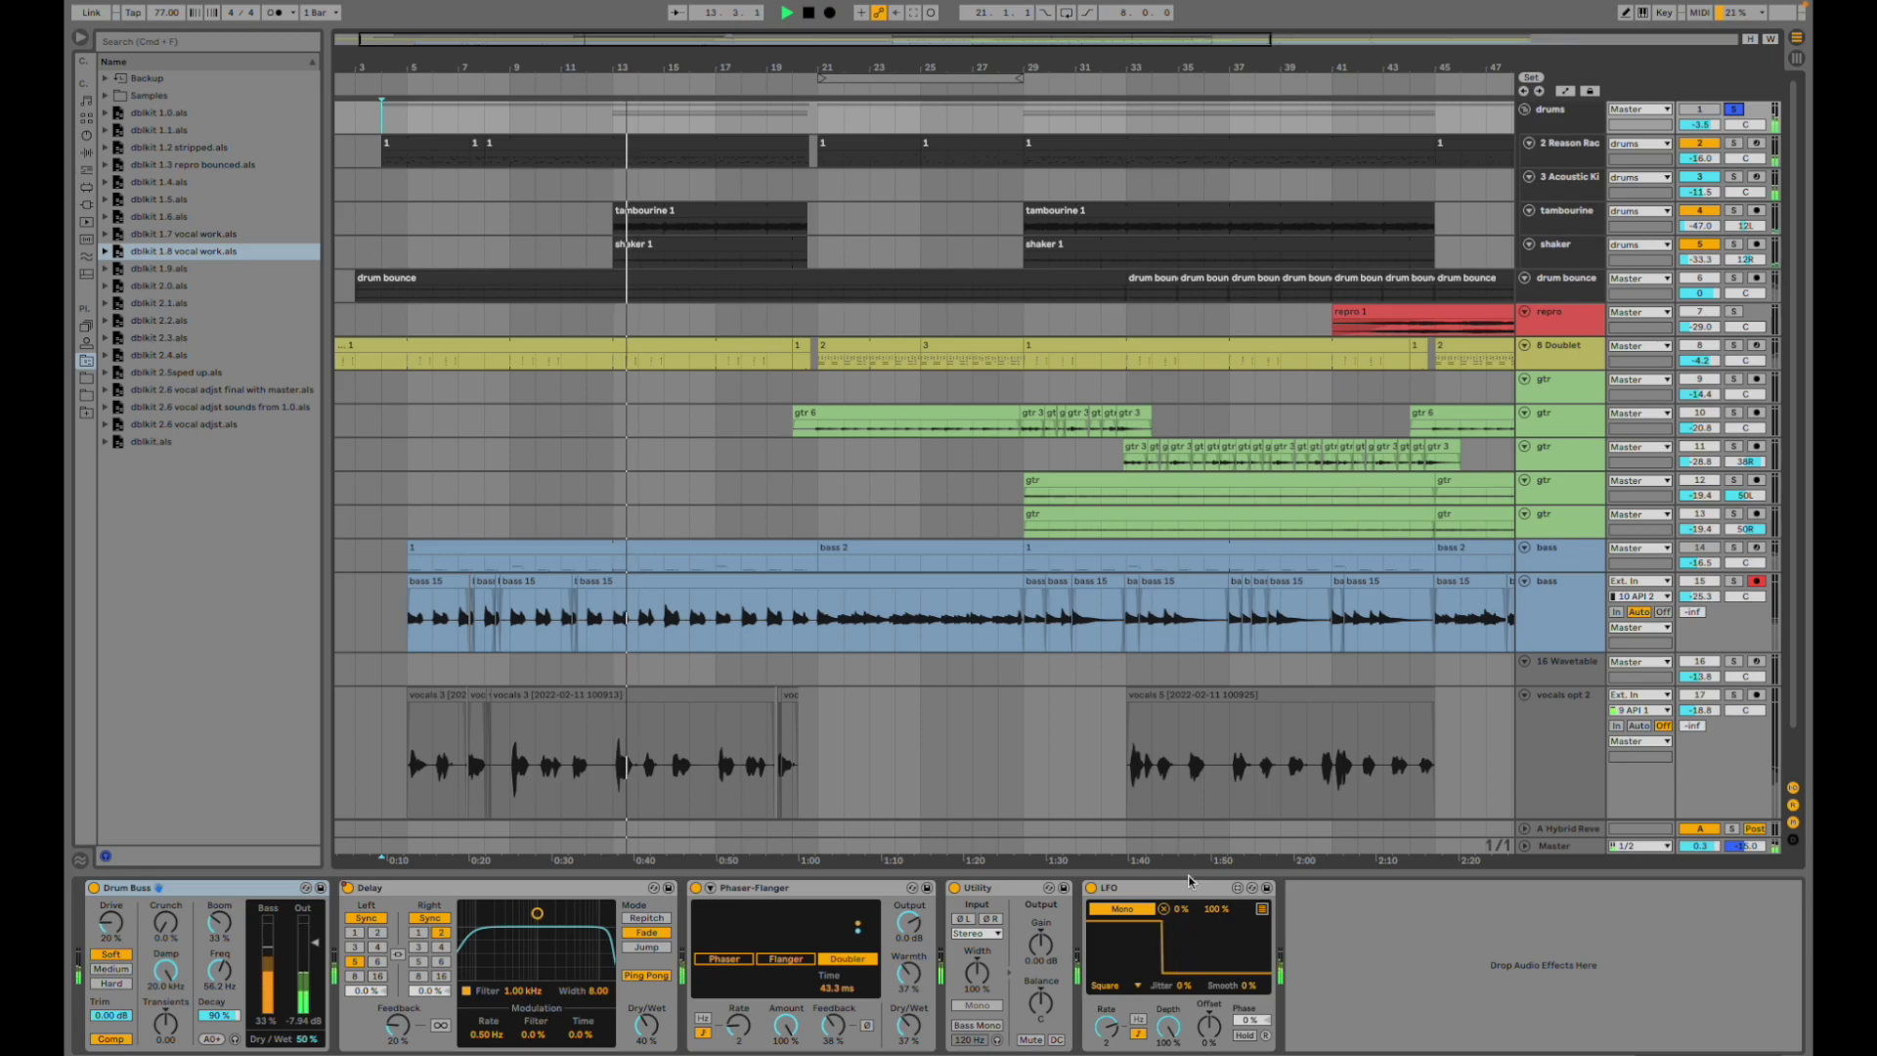
pyautogui.click(1740, 109)
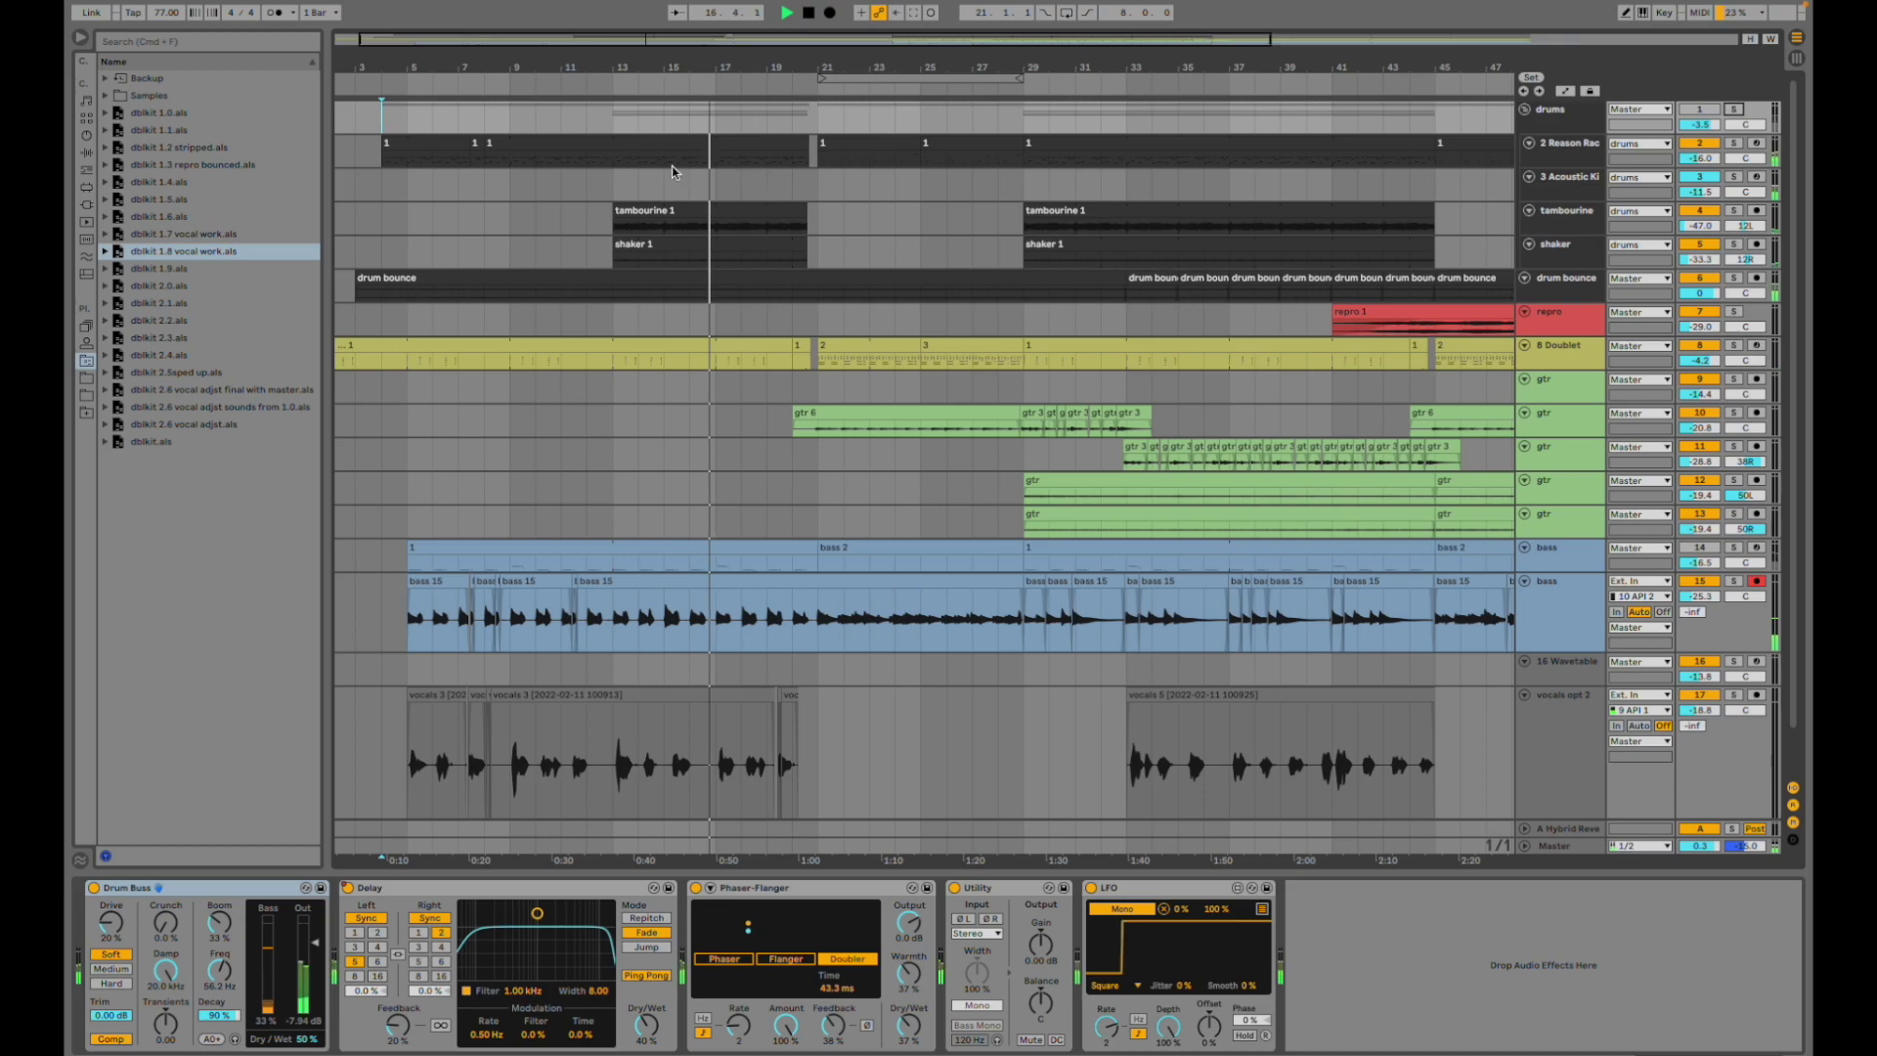
# - Solo the drums group and audition it from bar 14 with the devices of track 2, the Reason Rack drums, shown
pyautogui.click(1701, 278)
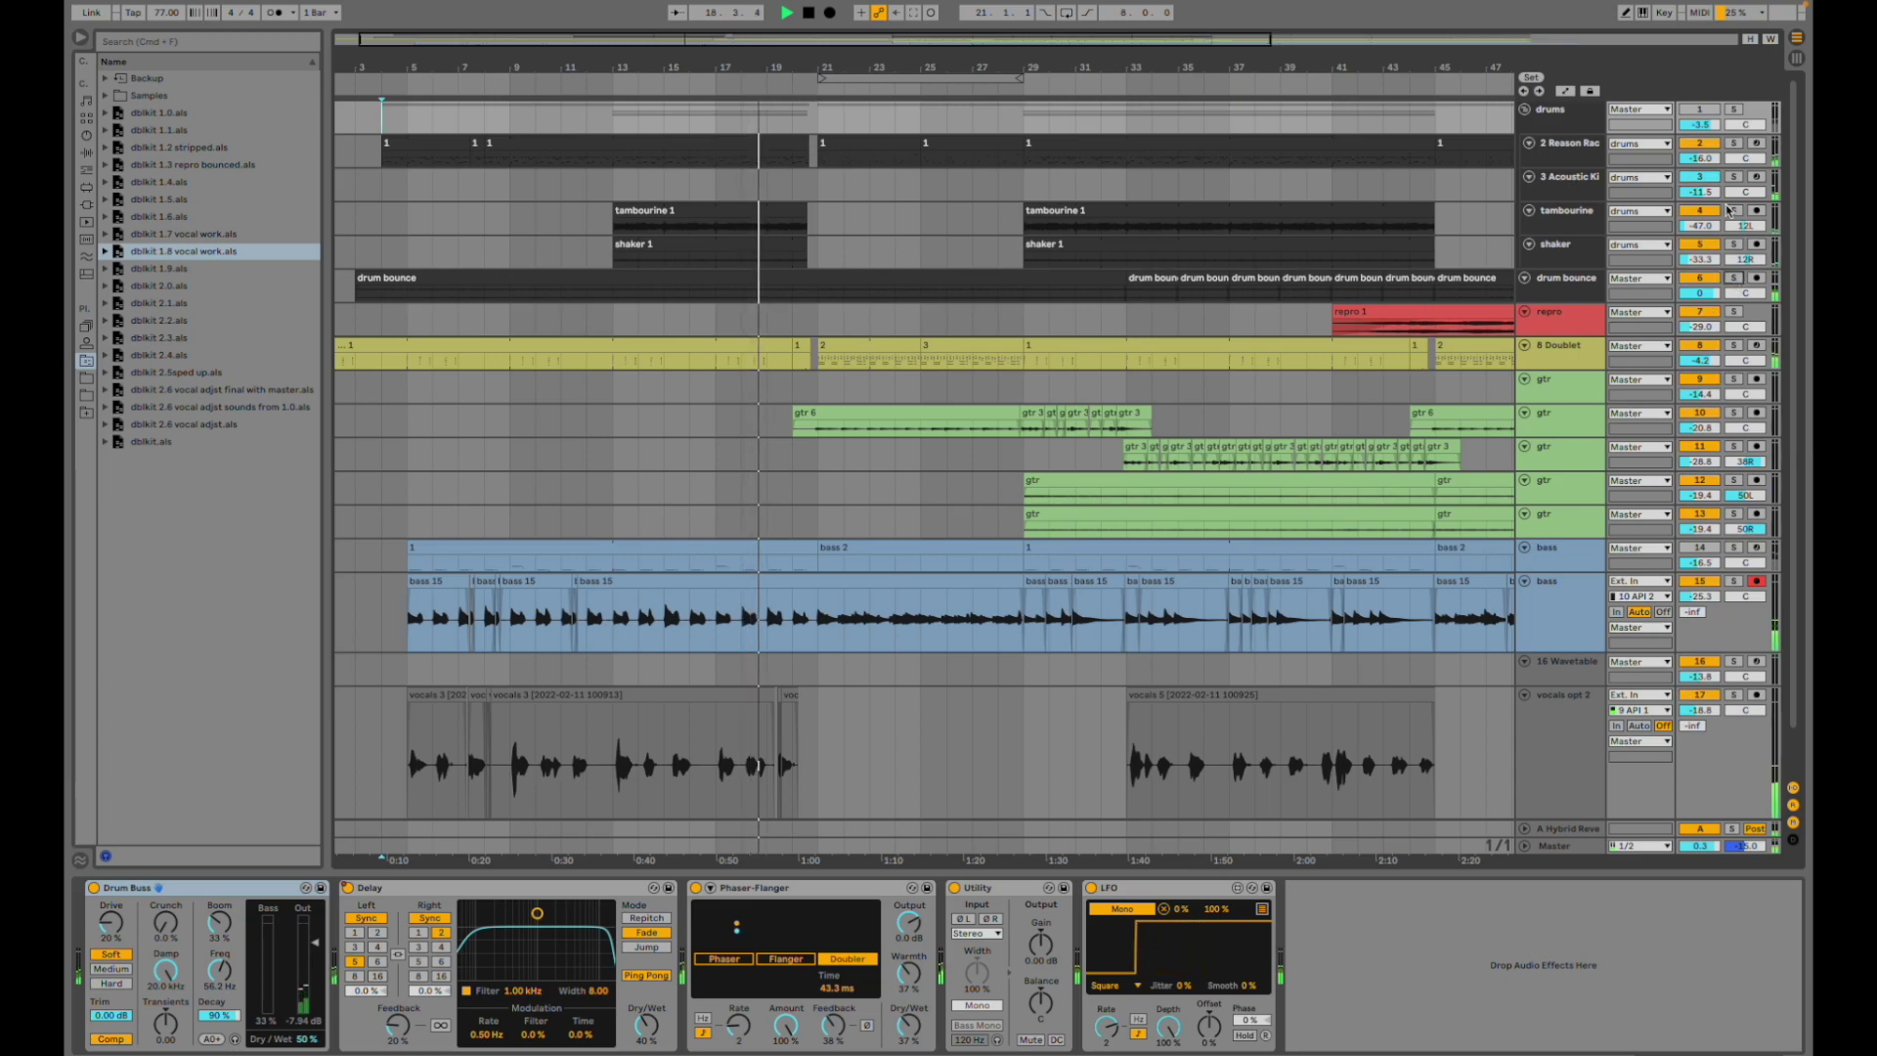
pyautogui.click(1716, 278)
pyautogui.click(1733, 109)
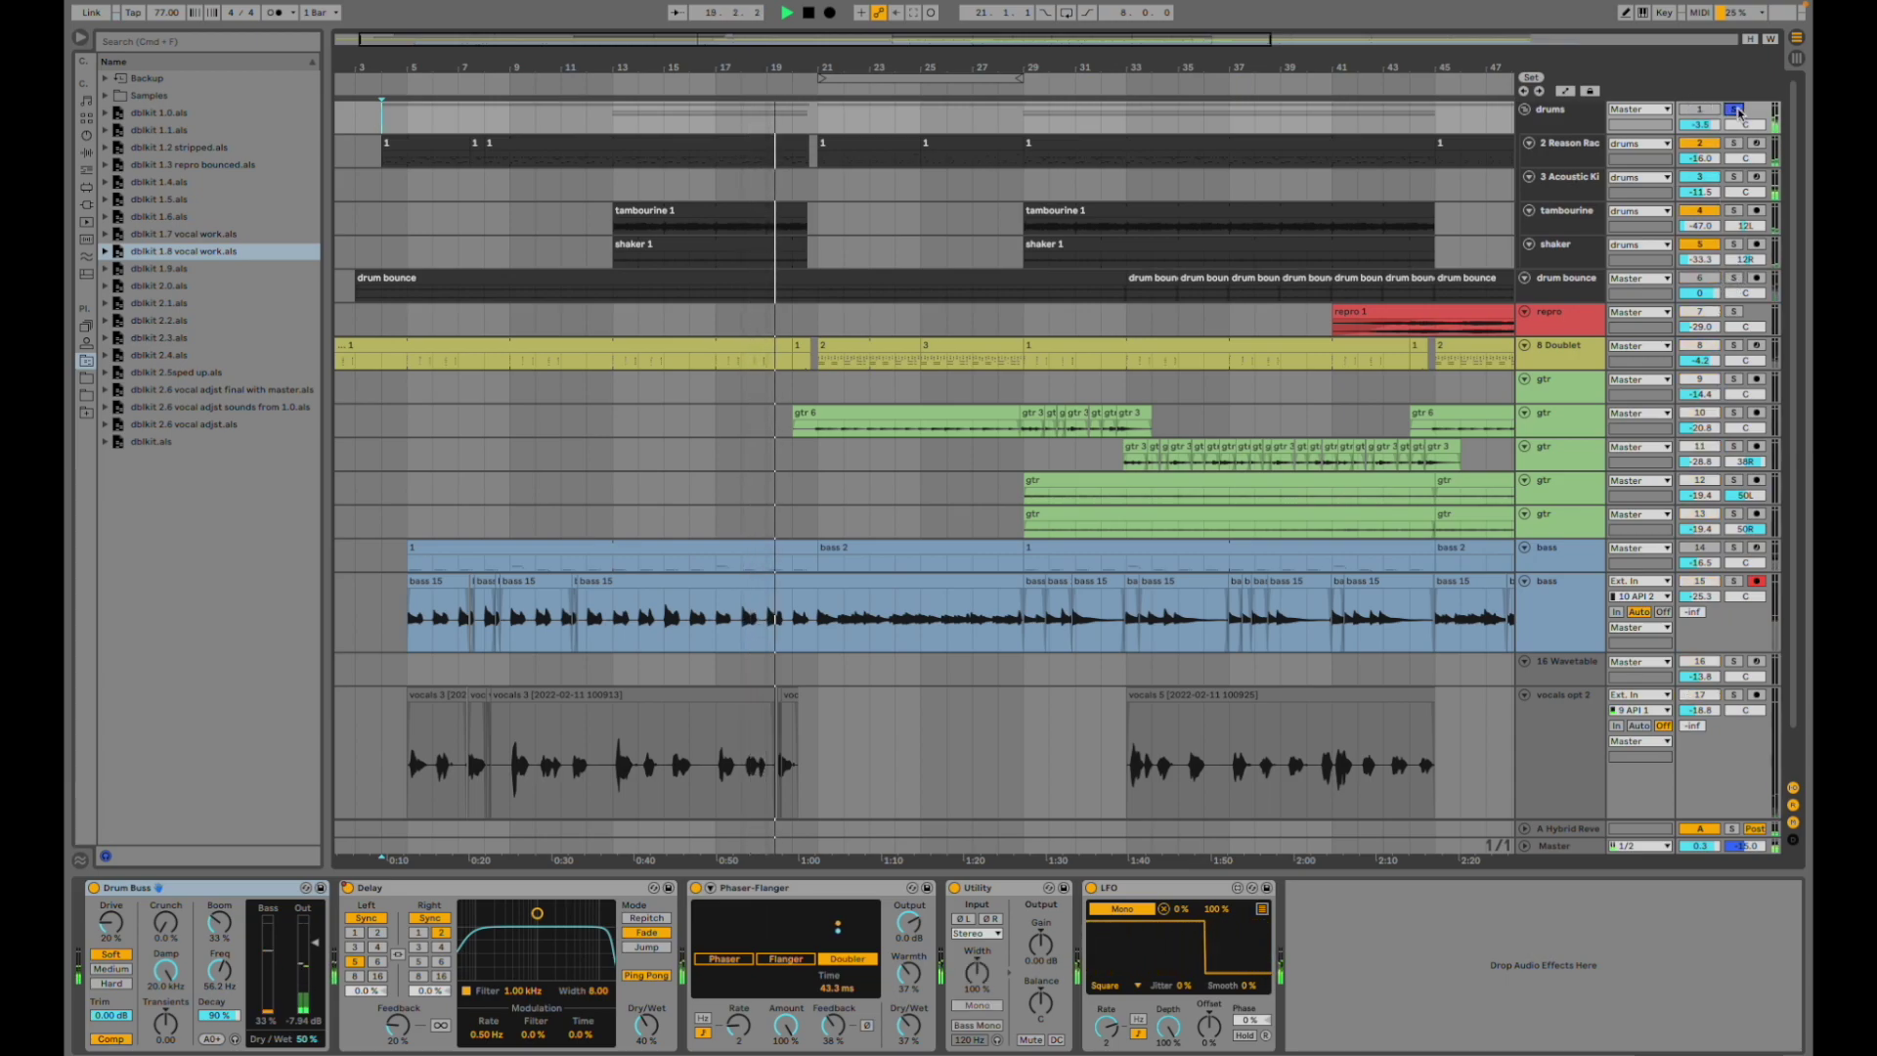
pyautogui.click(630, 158)
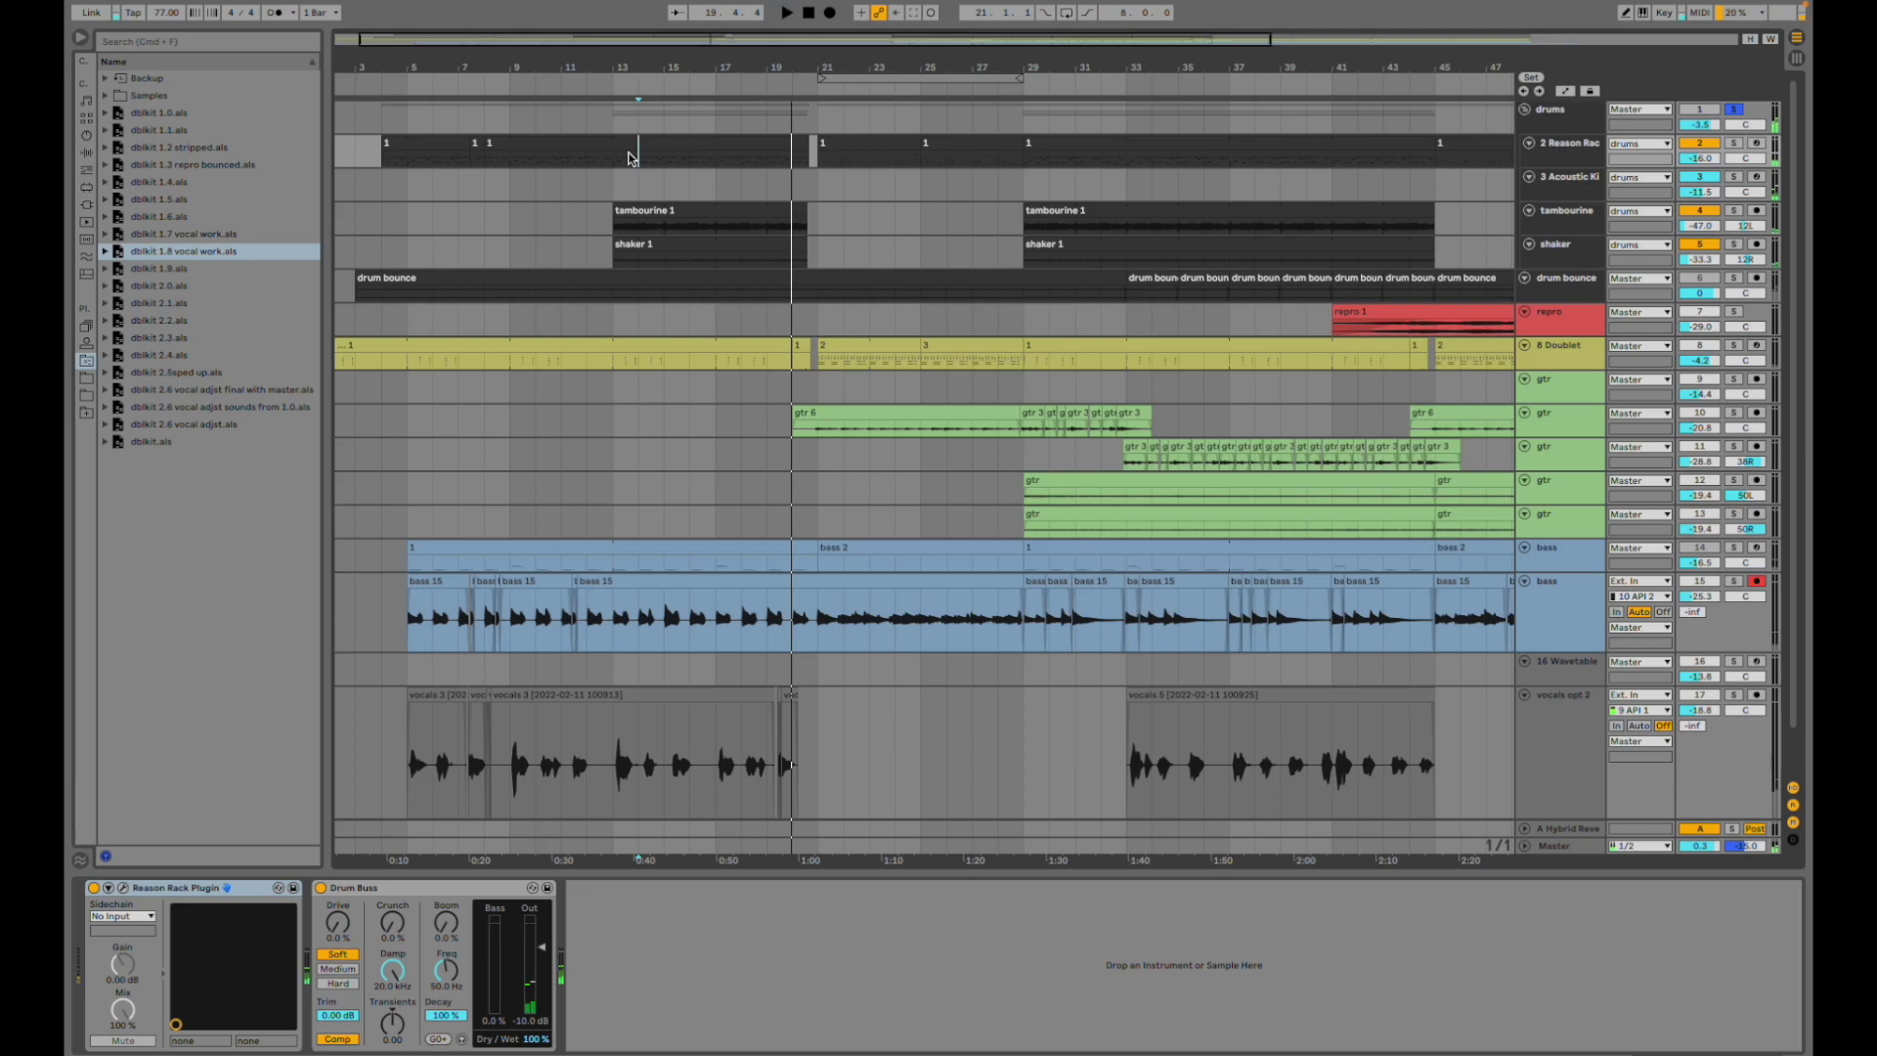
pyautogui.press('space')
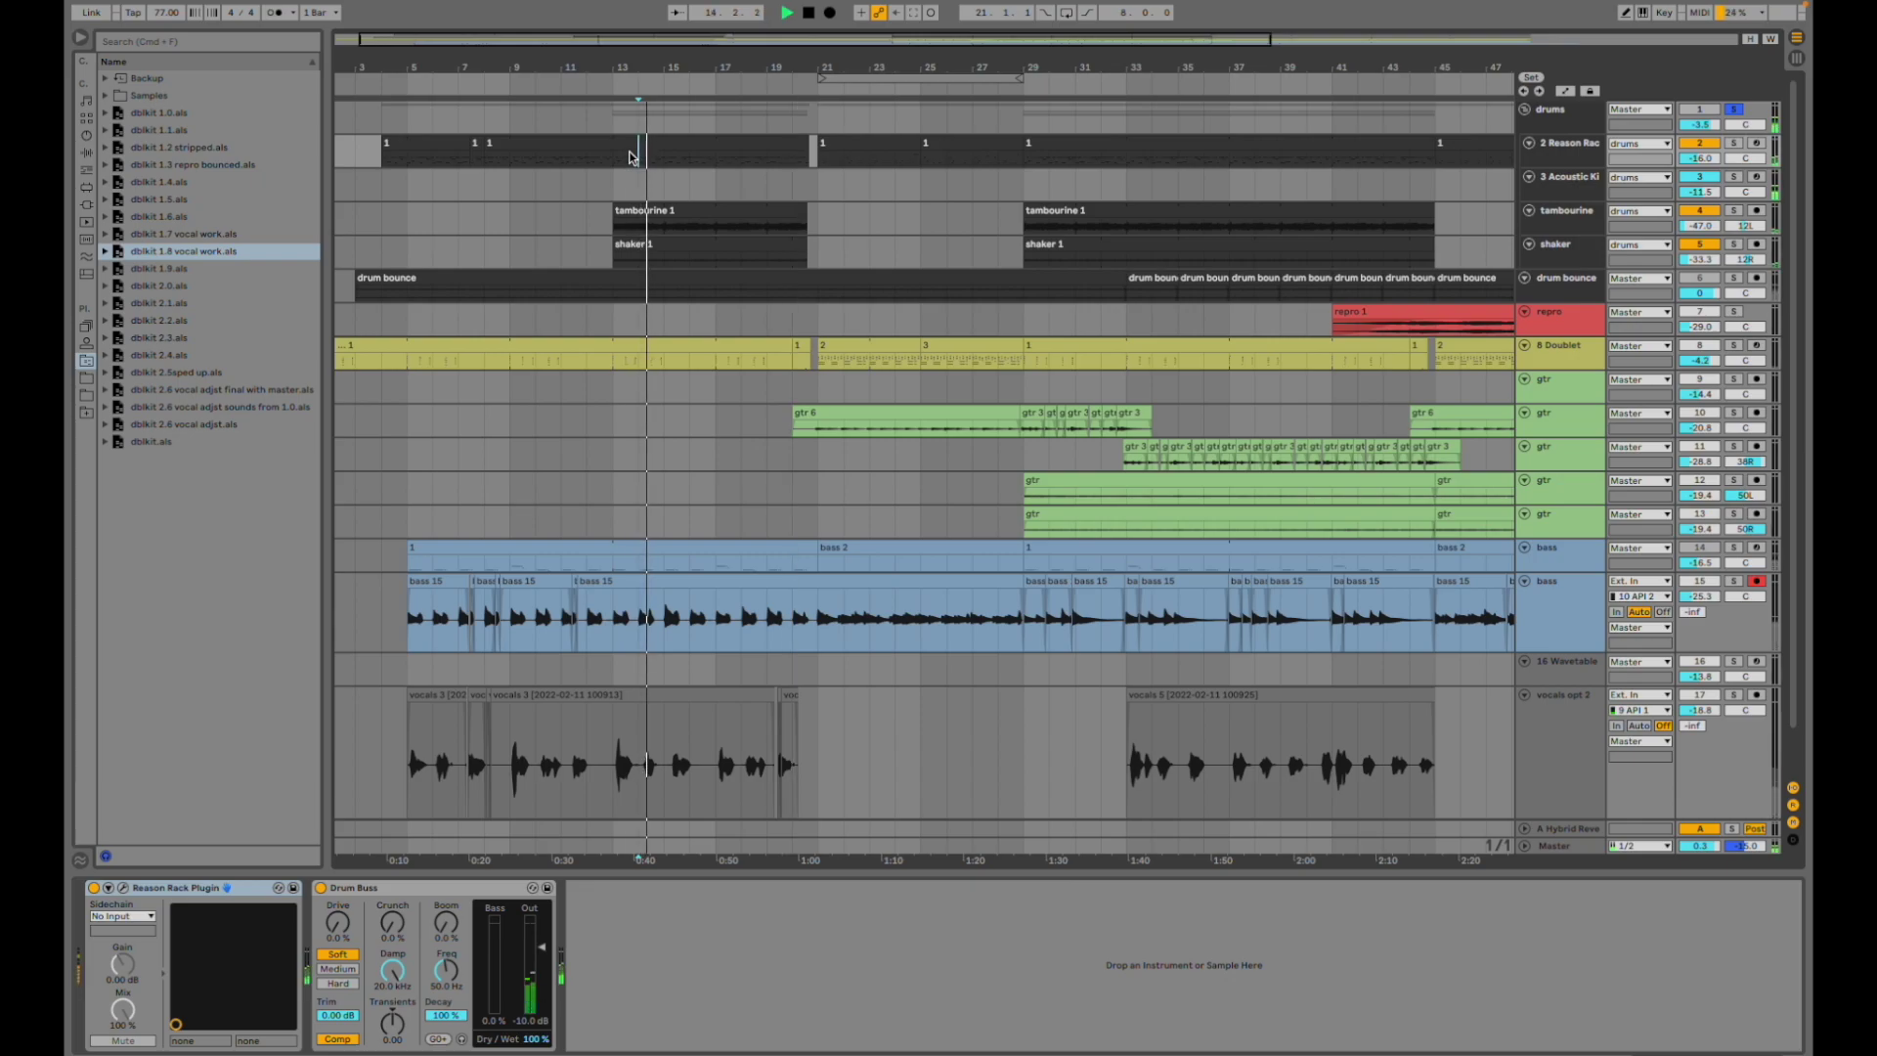
pyautogui.press('space')
pyautogui.press('space')
pyautogui.press('space')
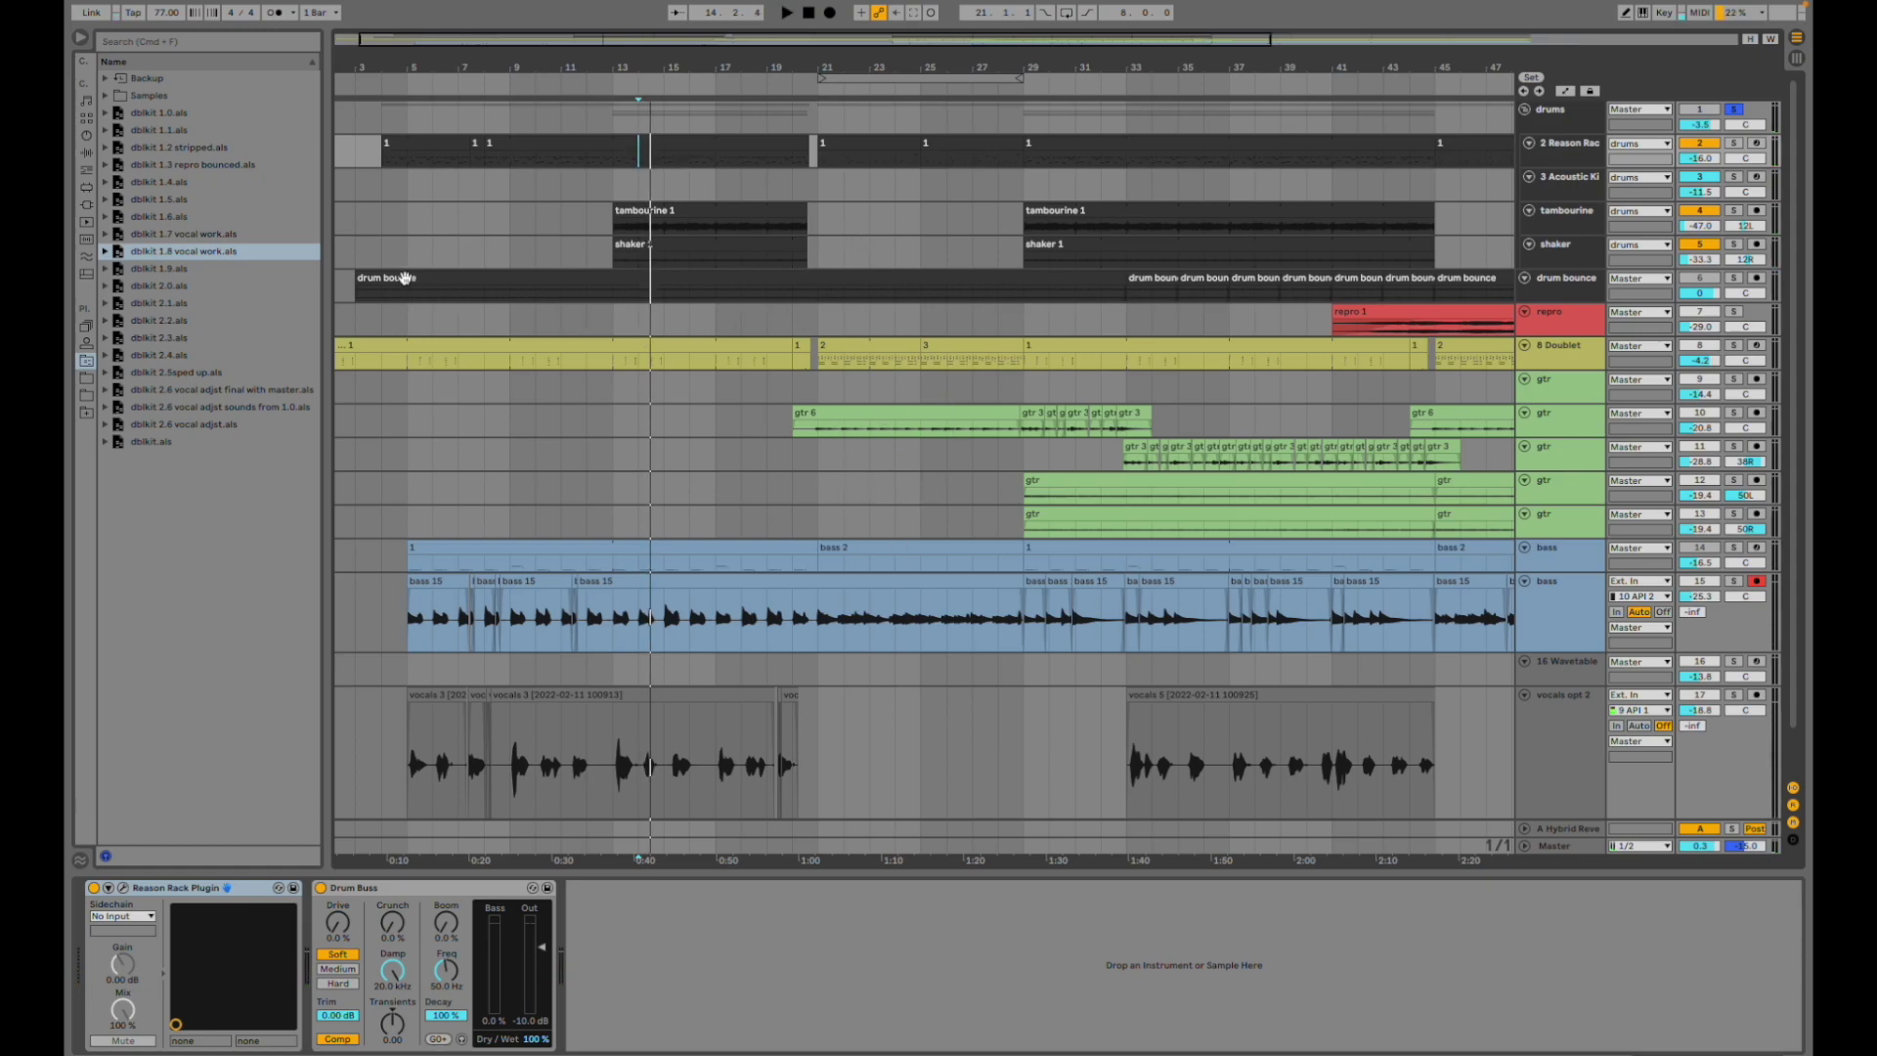
# - Clear the drums group's solo, activate the group, and audition the drum bounce track in solo
pyautogui.click(1736, 110)
pyautogui.click(1710, 111)
pyautogui.click(1704, 276)
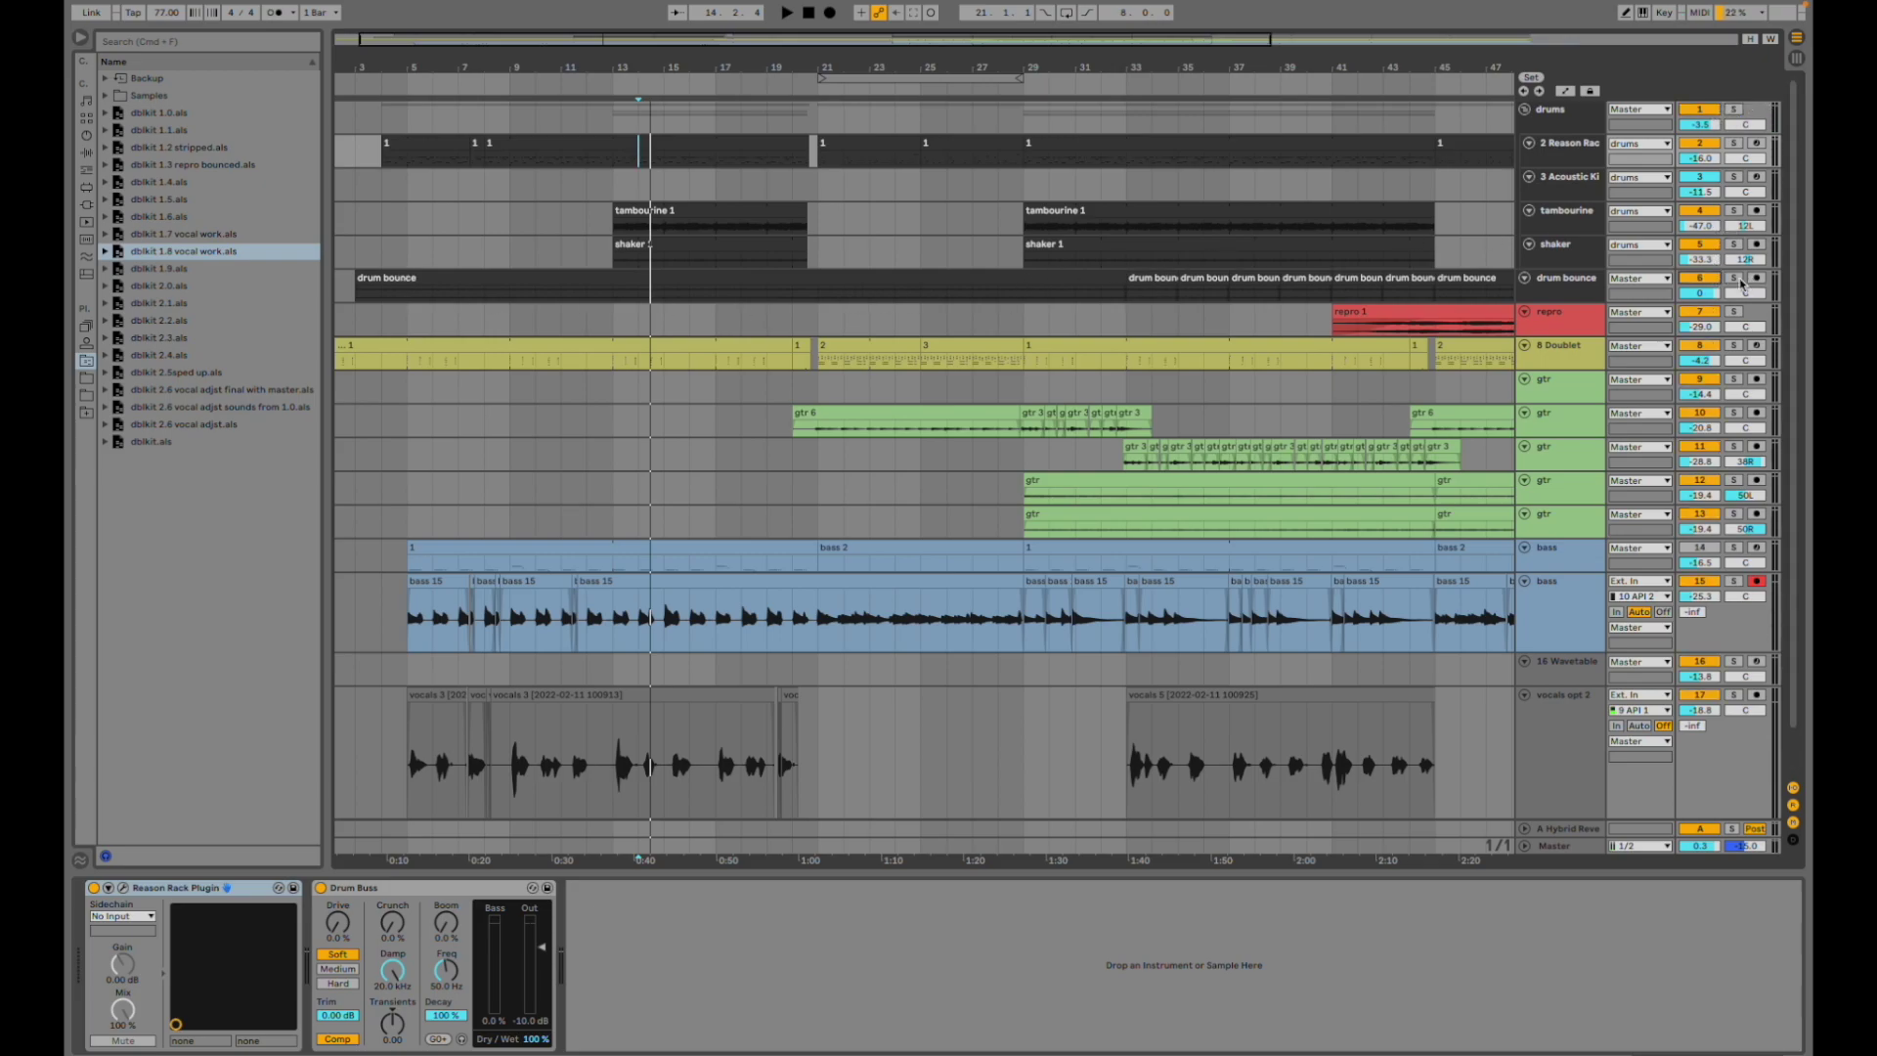
pyautogui.click(1734, 279)
pyautogui.press('space')
pyautogui.press('space')
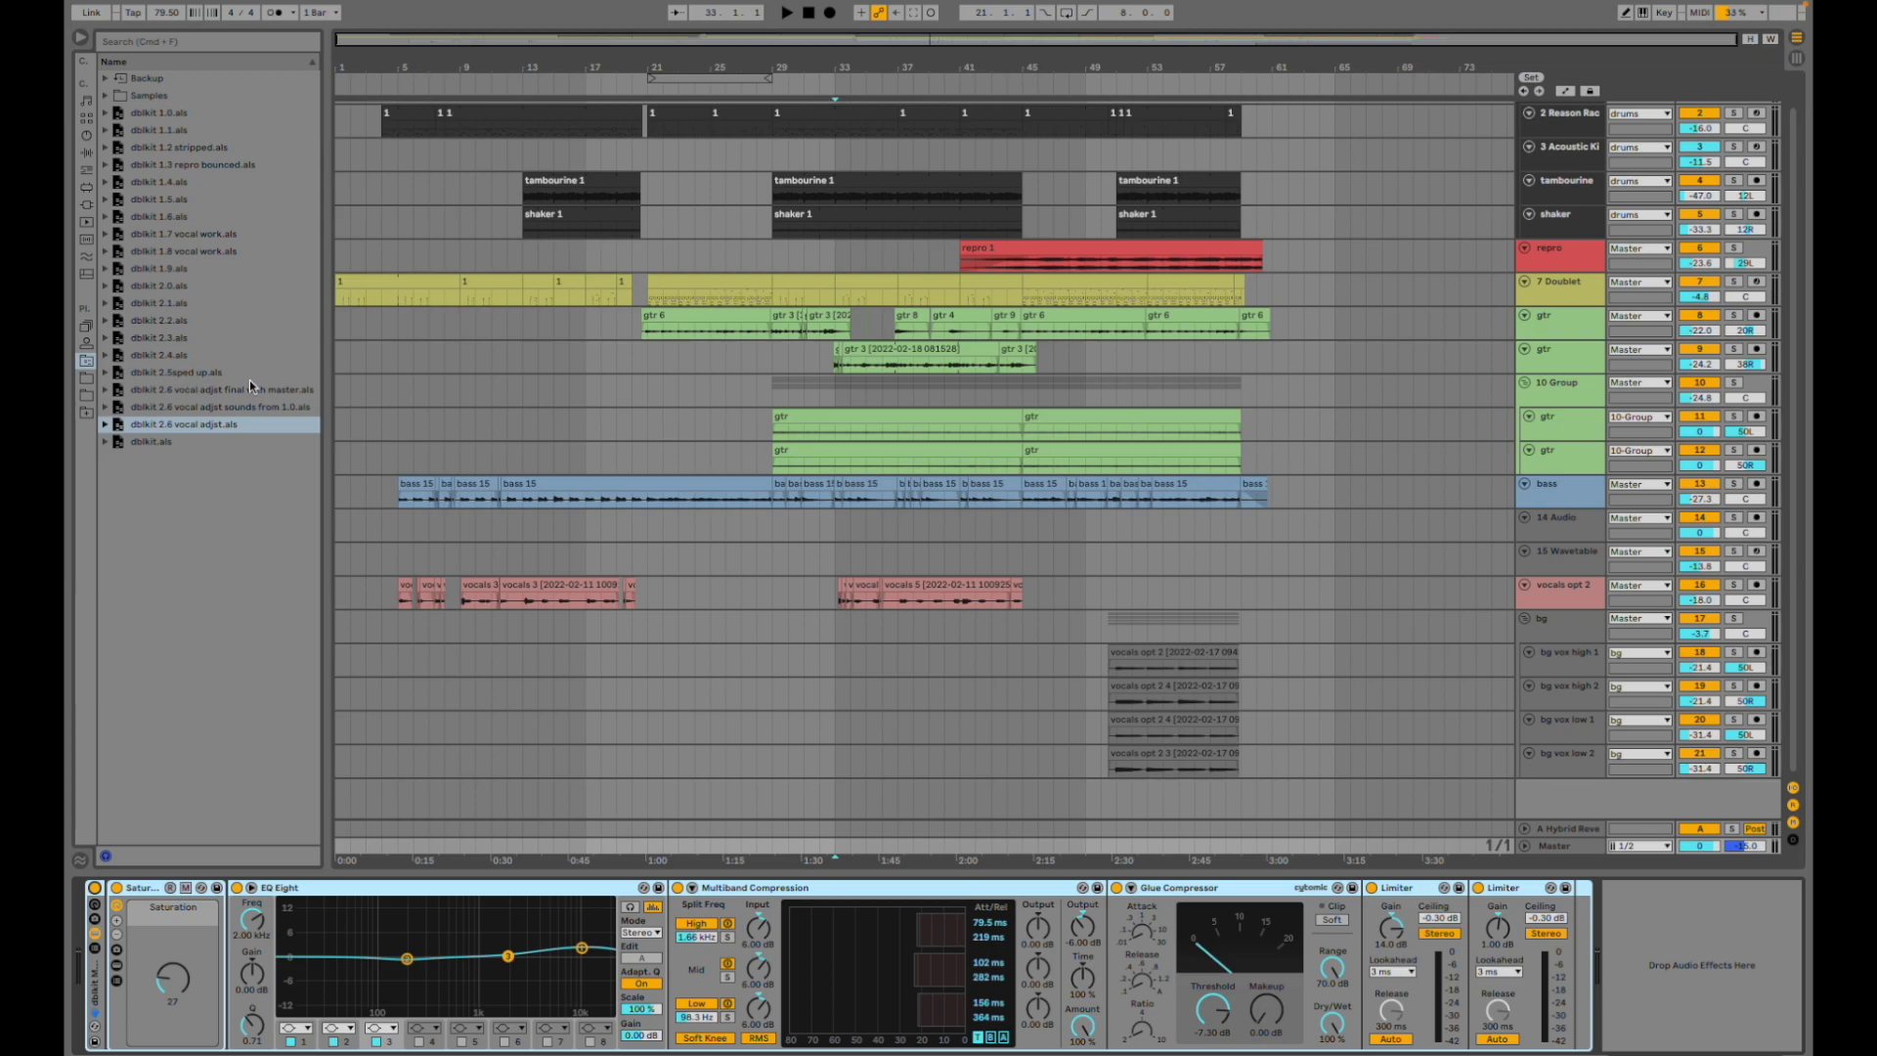
# - Show gtr track 8's devices in dblkit 2.6 vocal adjst.als, then select bars 1 to 9 on the Doublet track and start playback
pyautogui.click(340, 327)
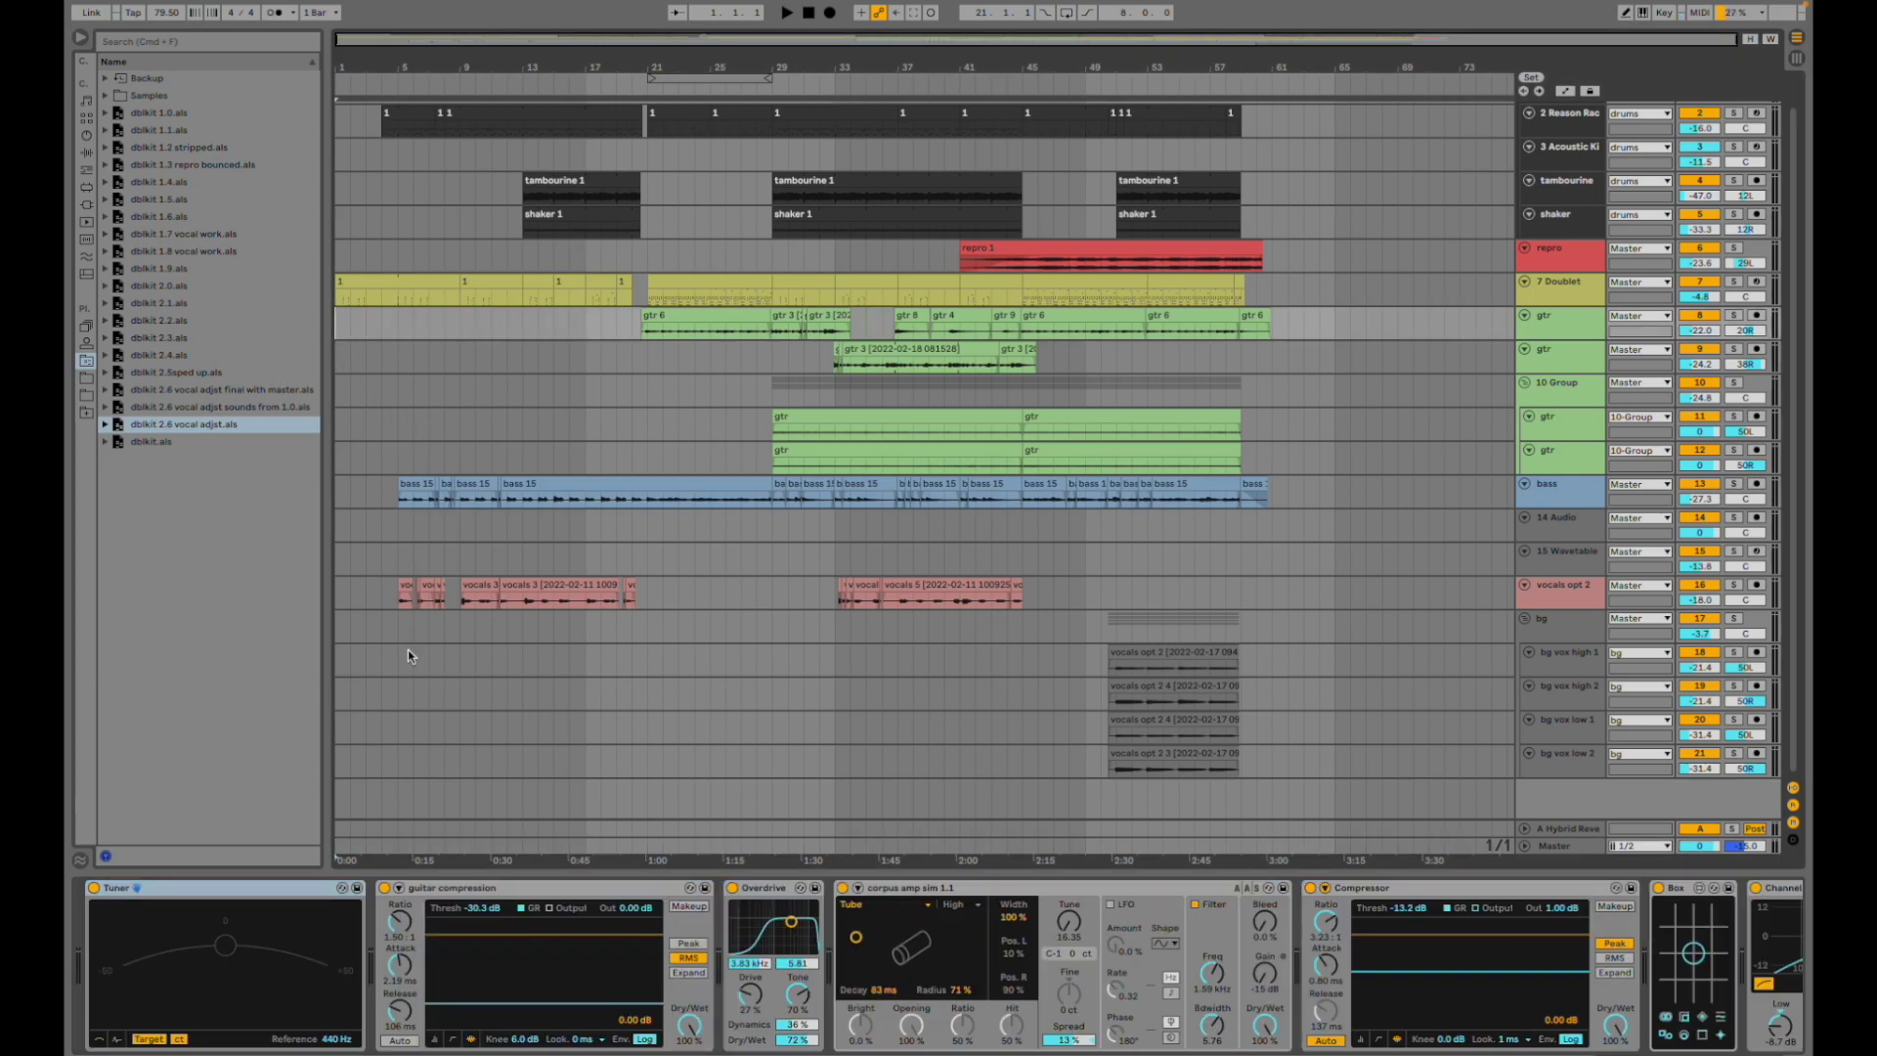
pyautogui.moveTo(344, 283); pyautogui.dragTo(460, 288)
pyautogui.press('space')
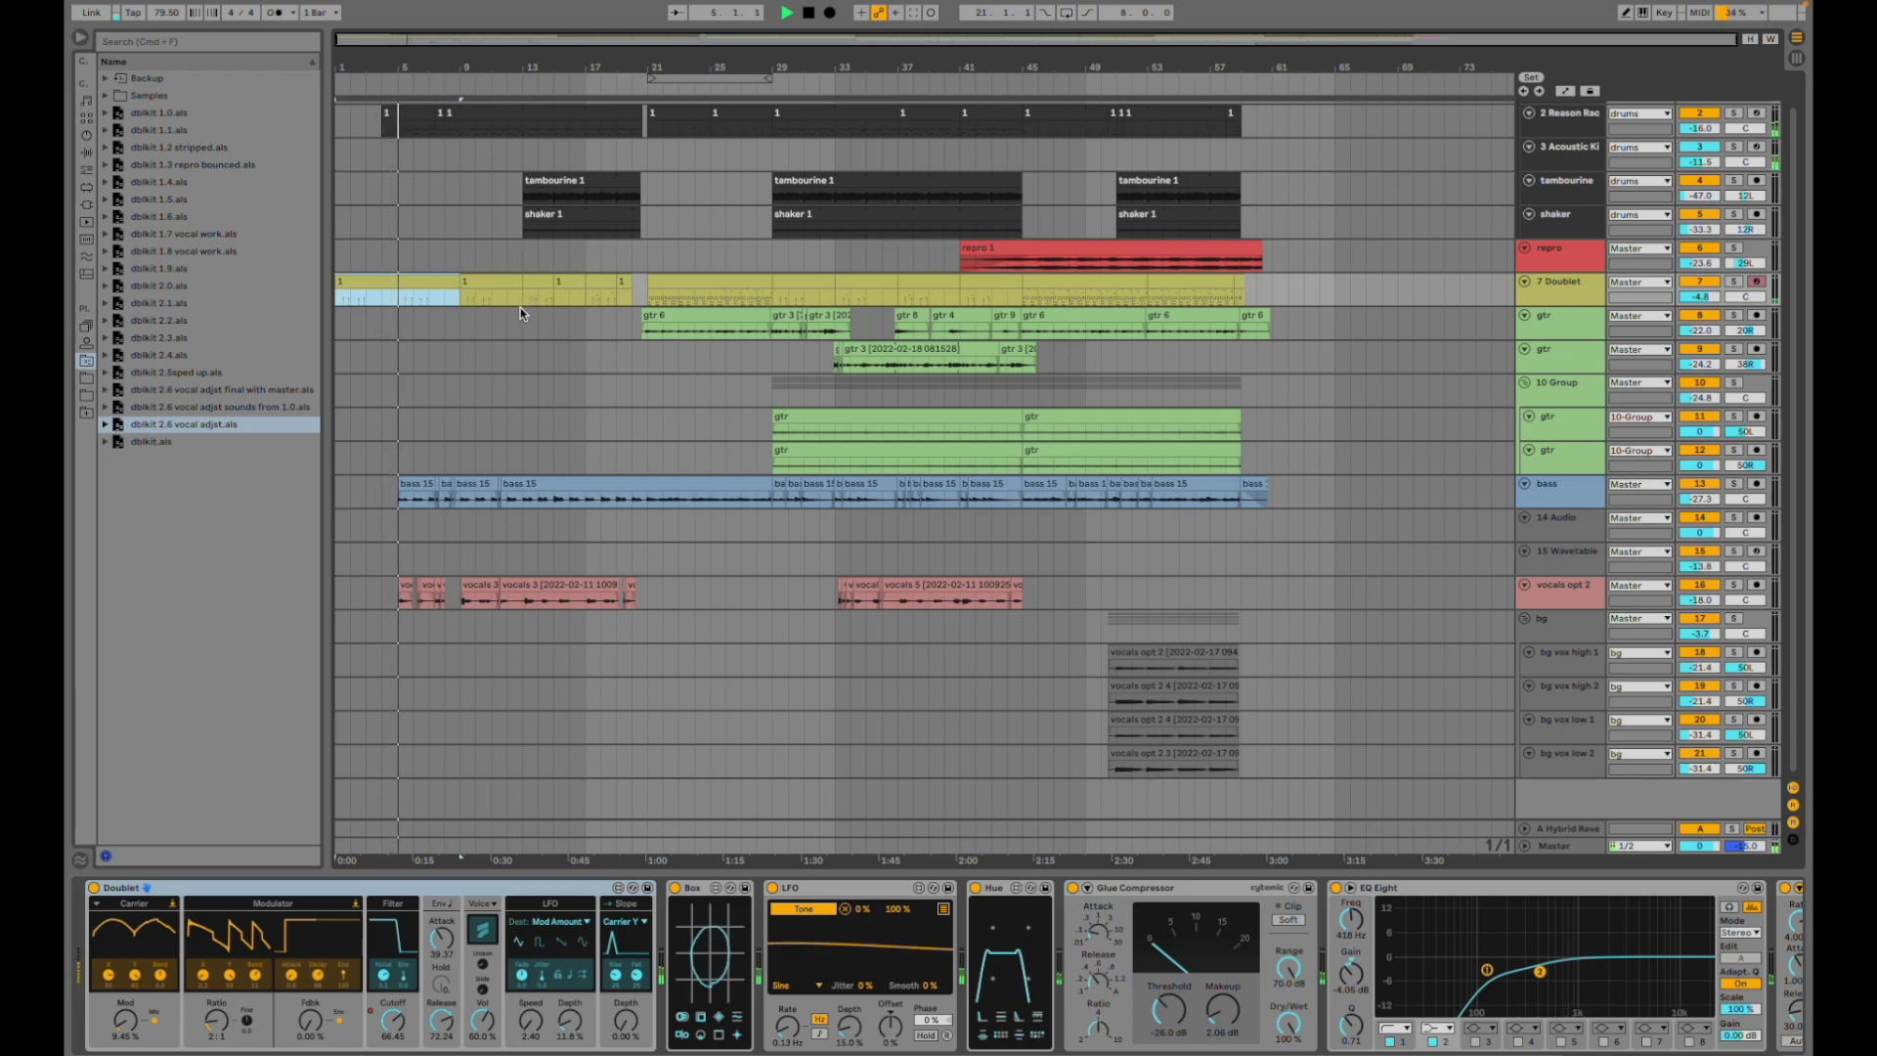
# - Review the vocals opt 2 track's device chain from bar 4 during playback, soloing the track and stopping
pyautogui.click(384, 592)
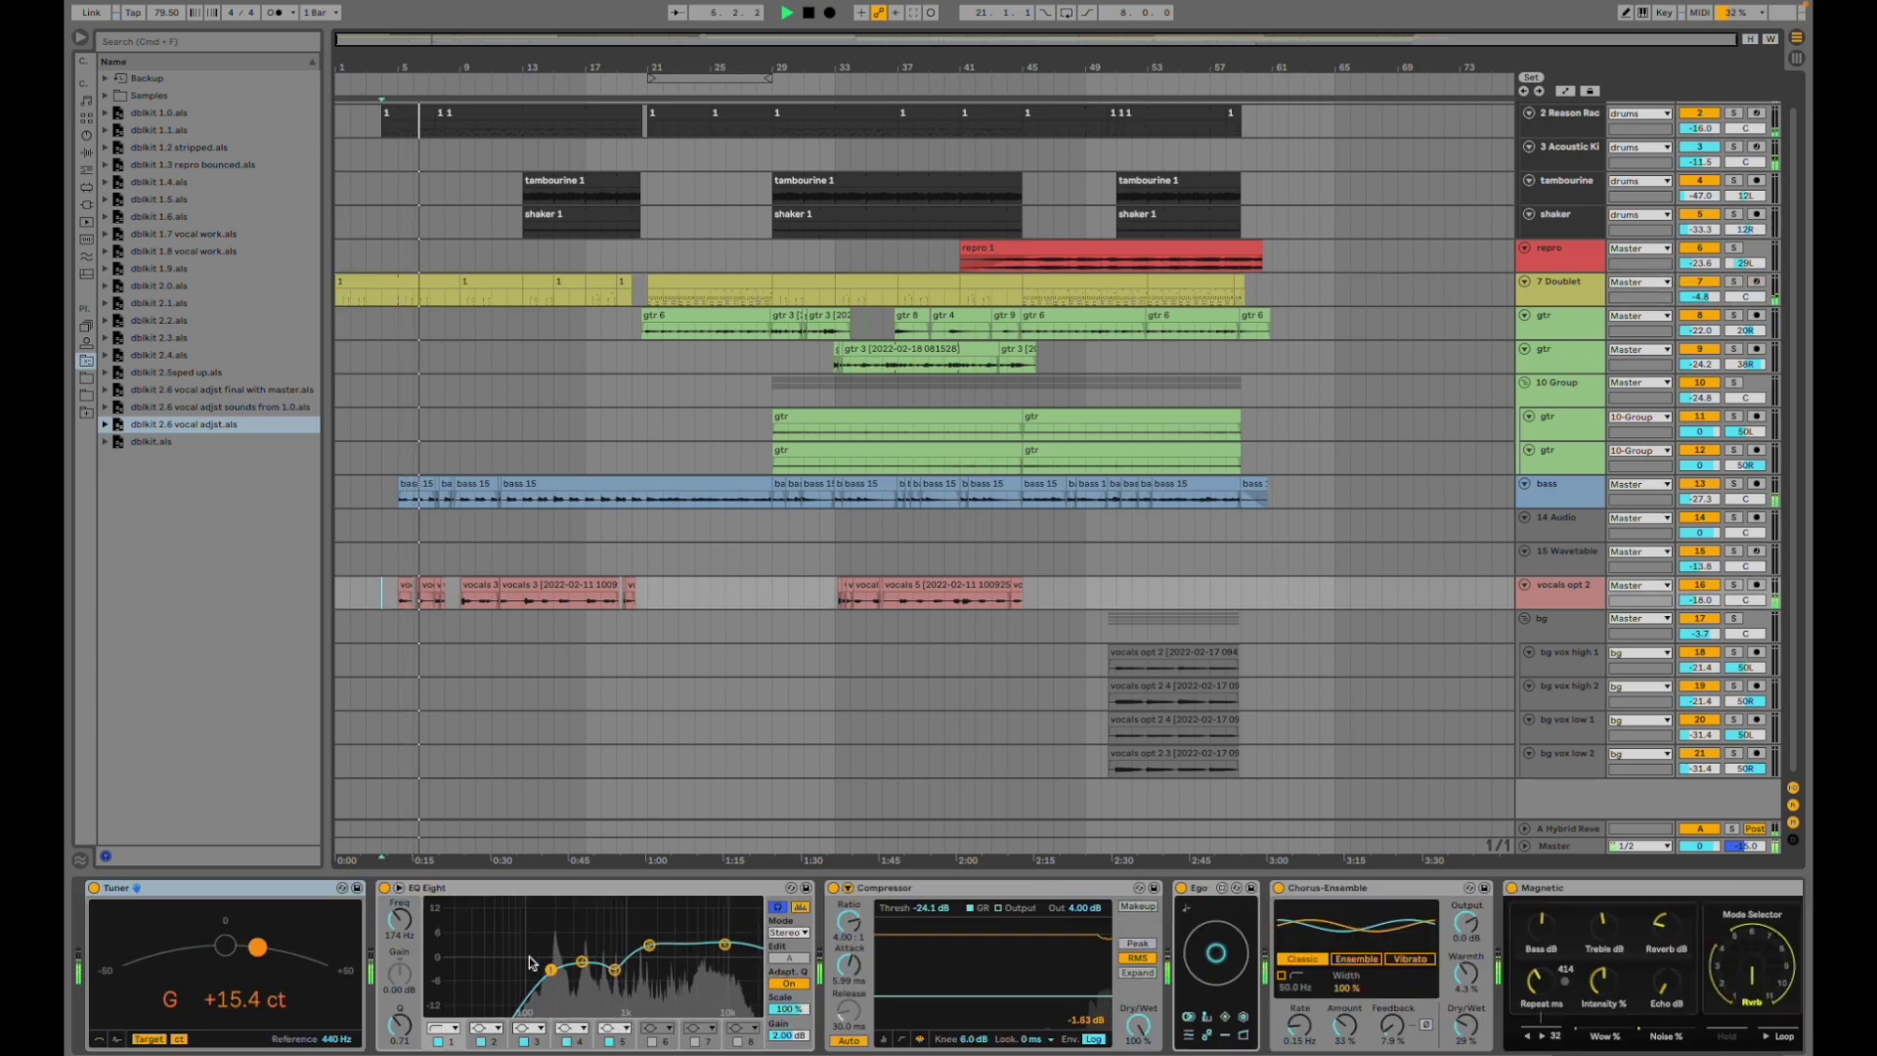
pyautogui.hscroll(2, 1094, 970)
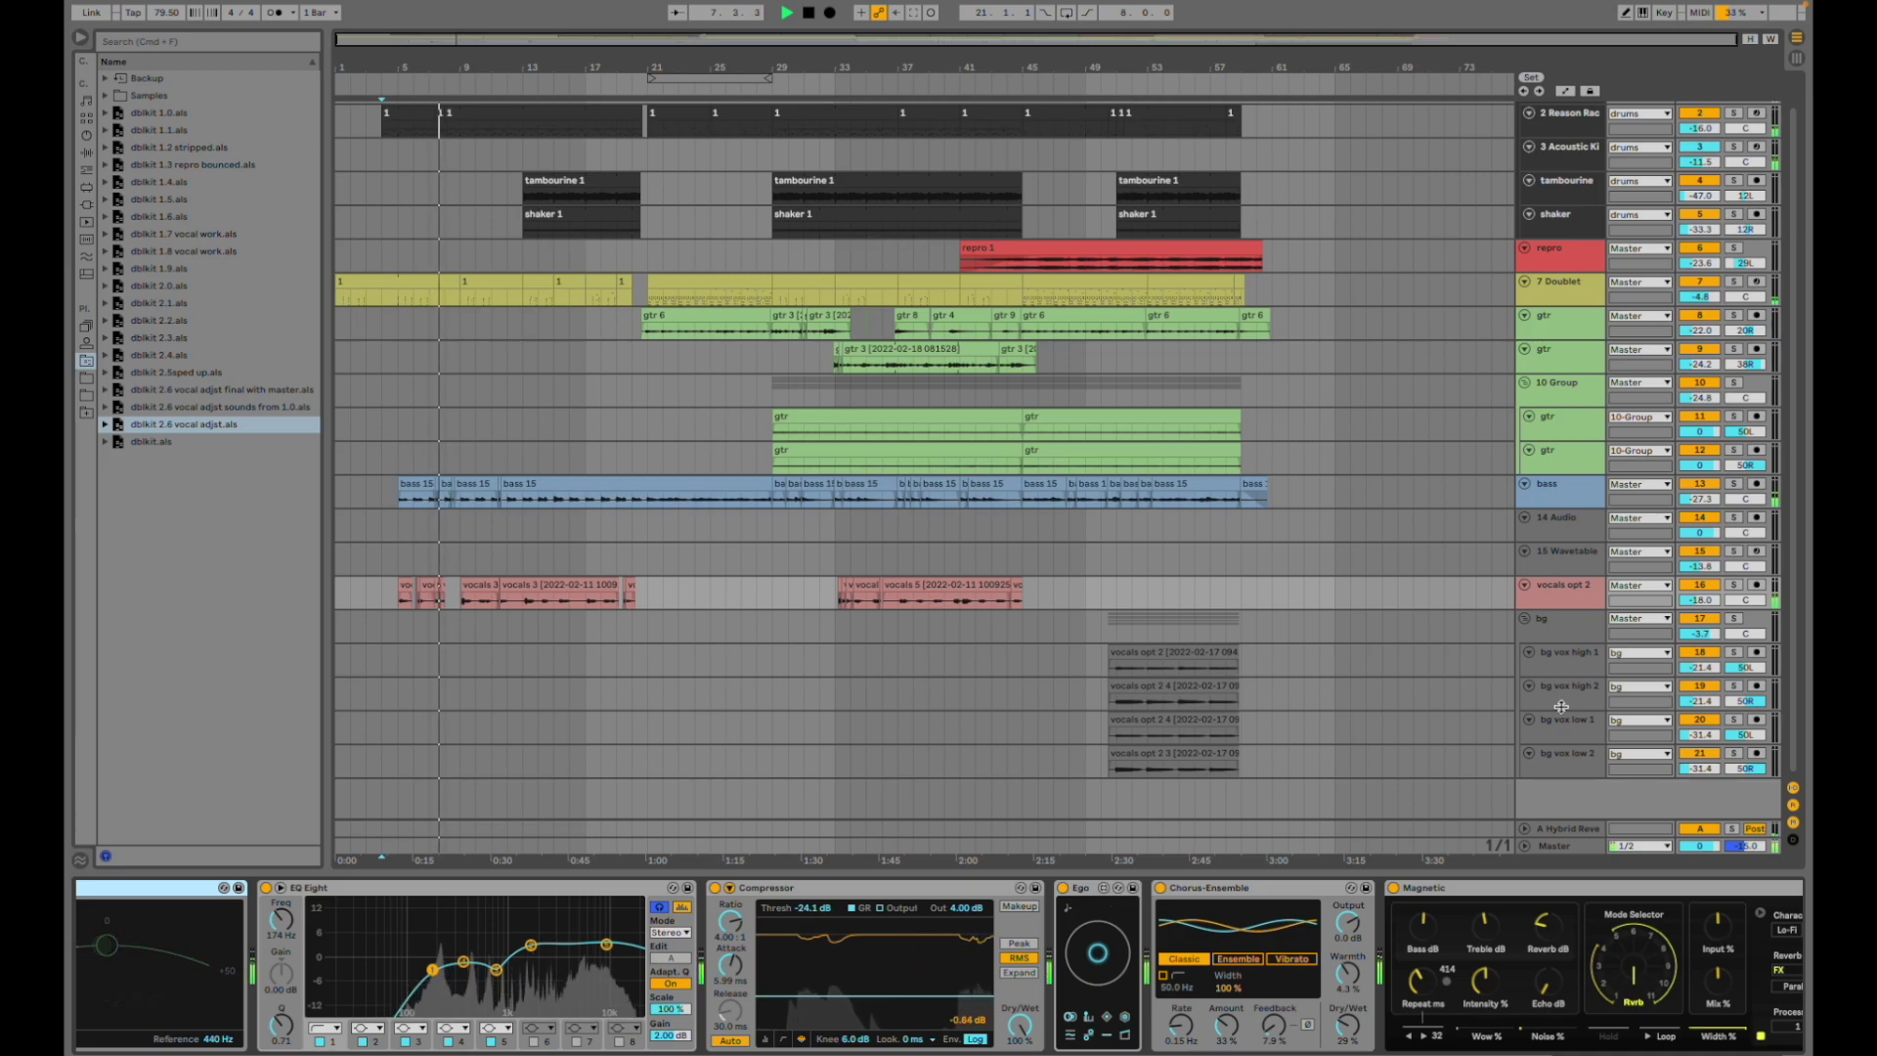
pyautogui.press('space')
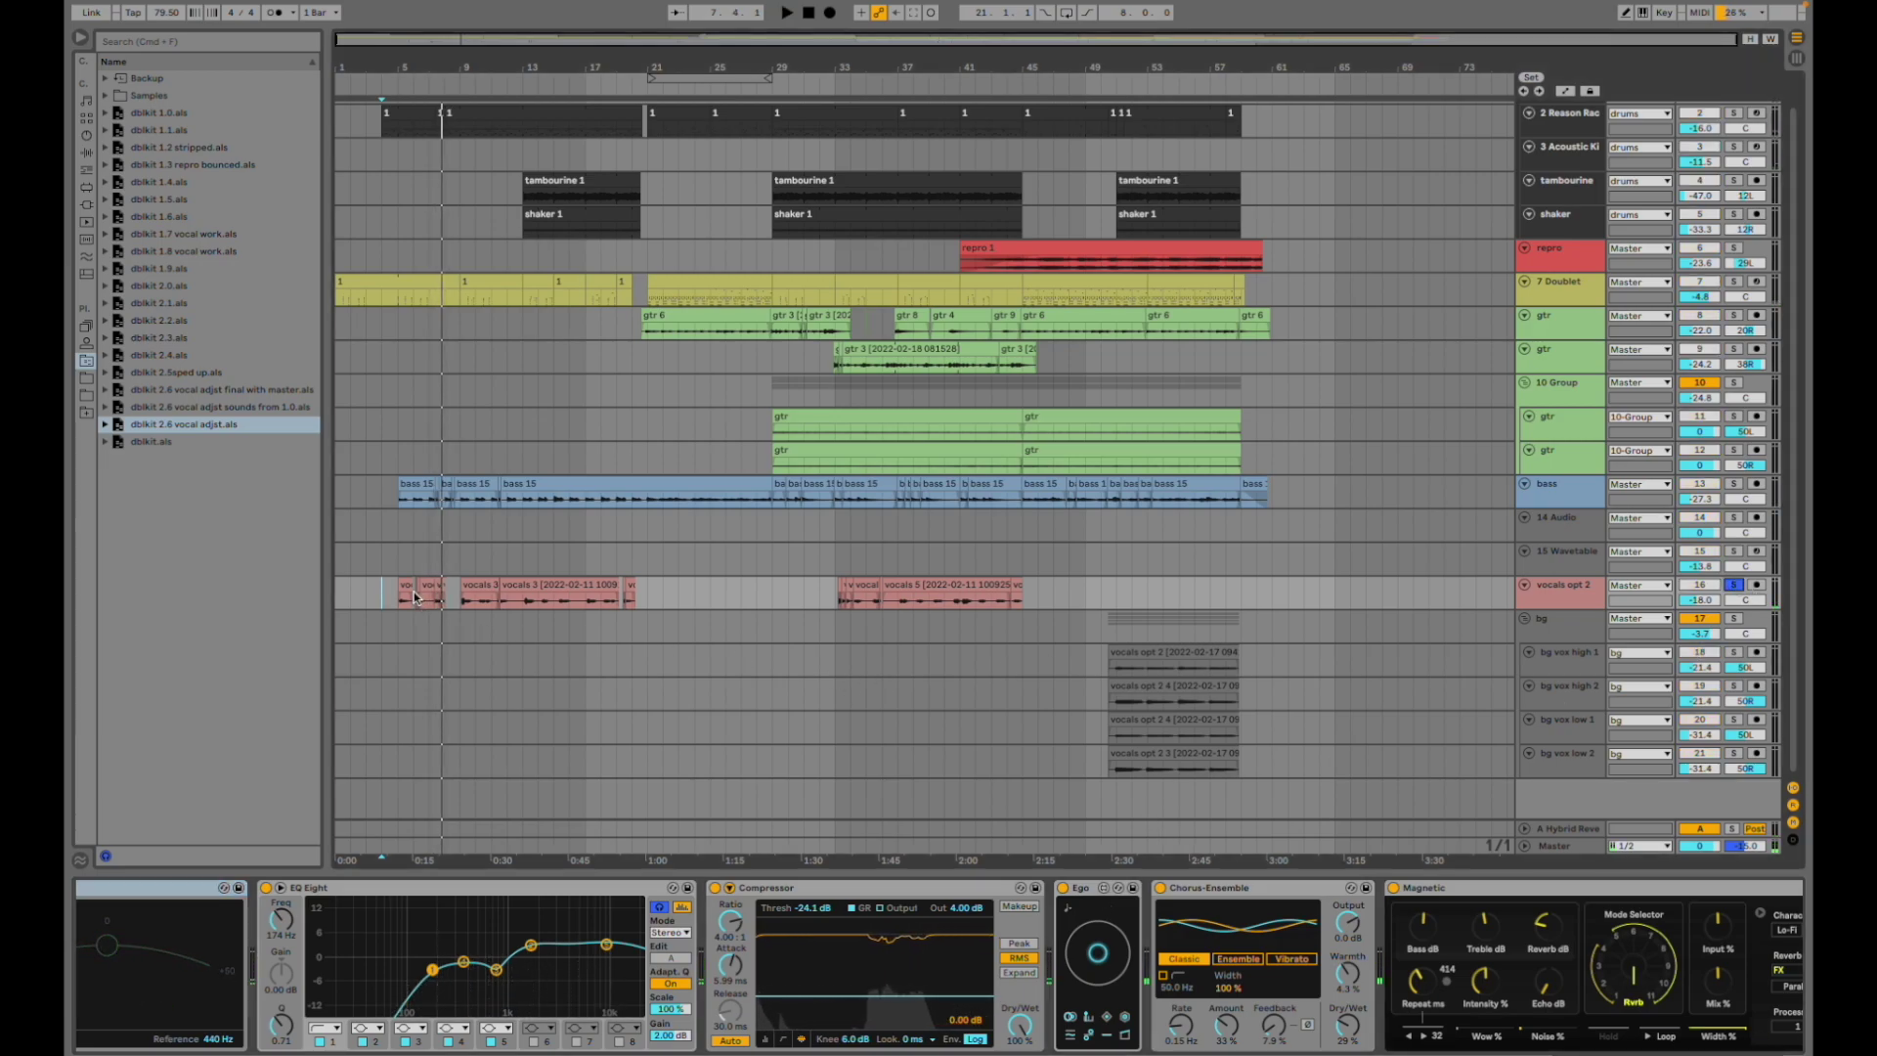
# - Audition the first vocal clip at bar 5 on the soloed vocals opt 2 track, toggling the Ego device for comparison
pyautogui.click(407, 585)
pyautogui.press('space')
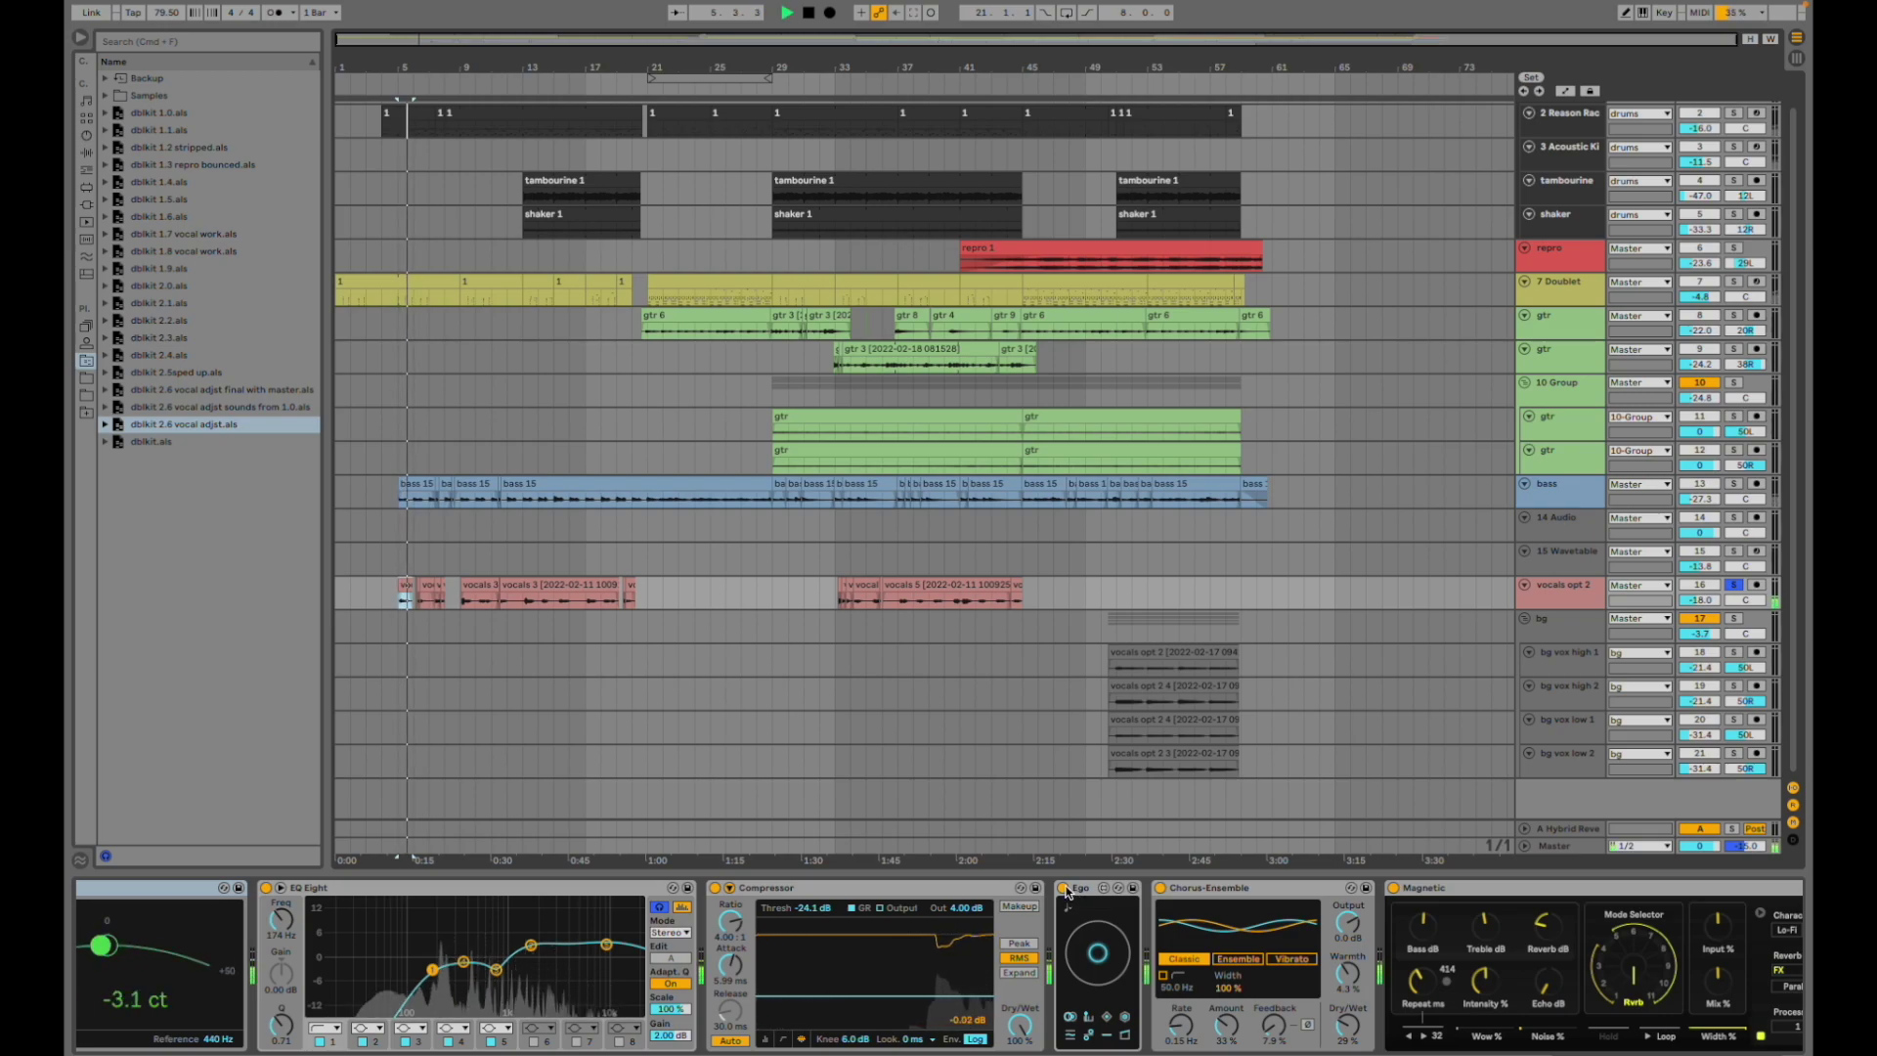
pyautogui.press('space')
pyautogui.click(1064, 888)
pyautogui.press('space')
pyautogui.press('space')
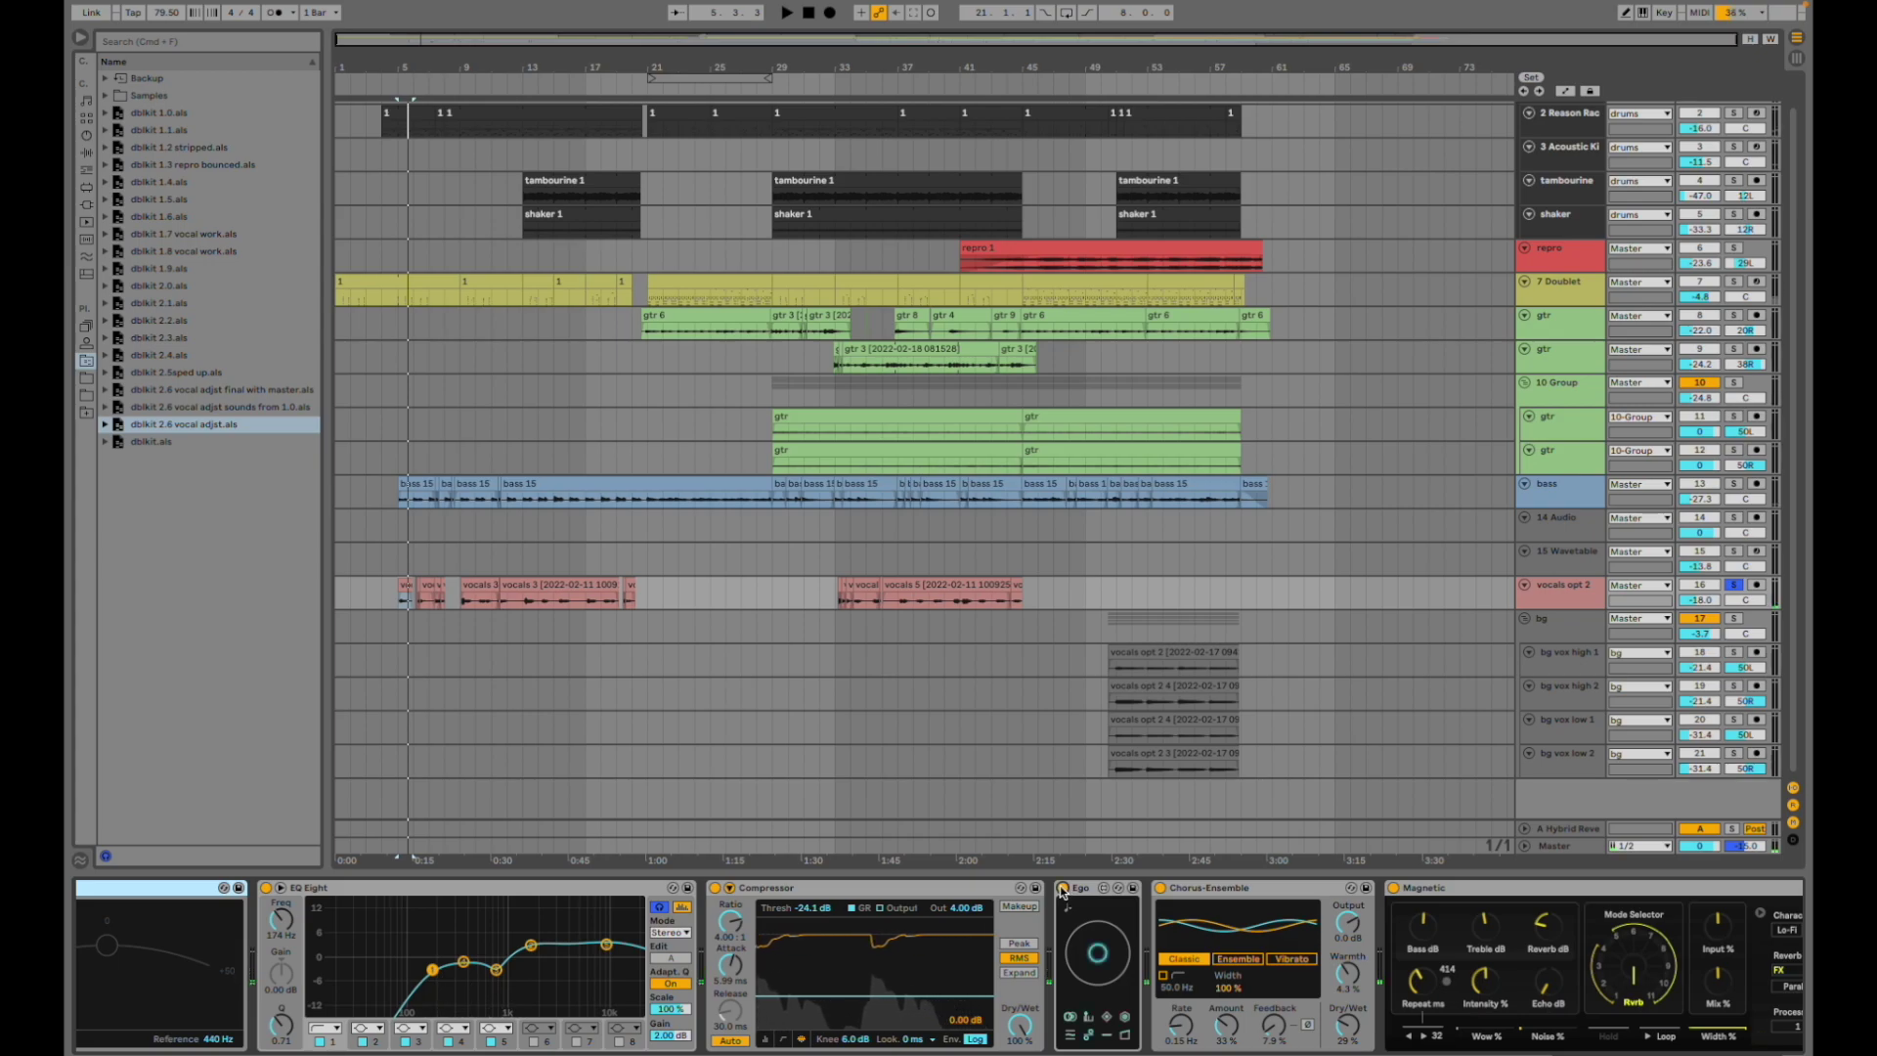
pyautogui.press('space')
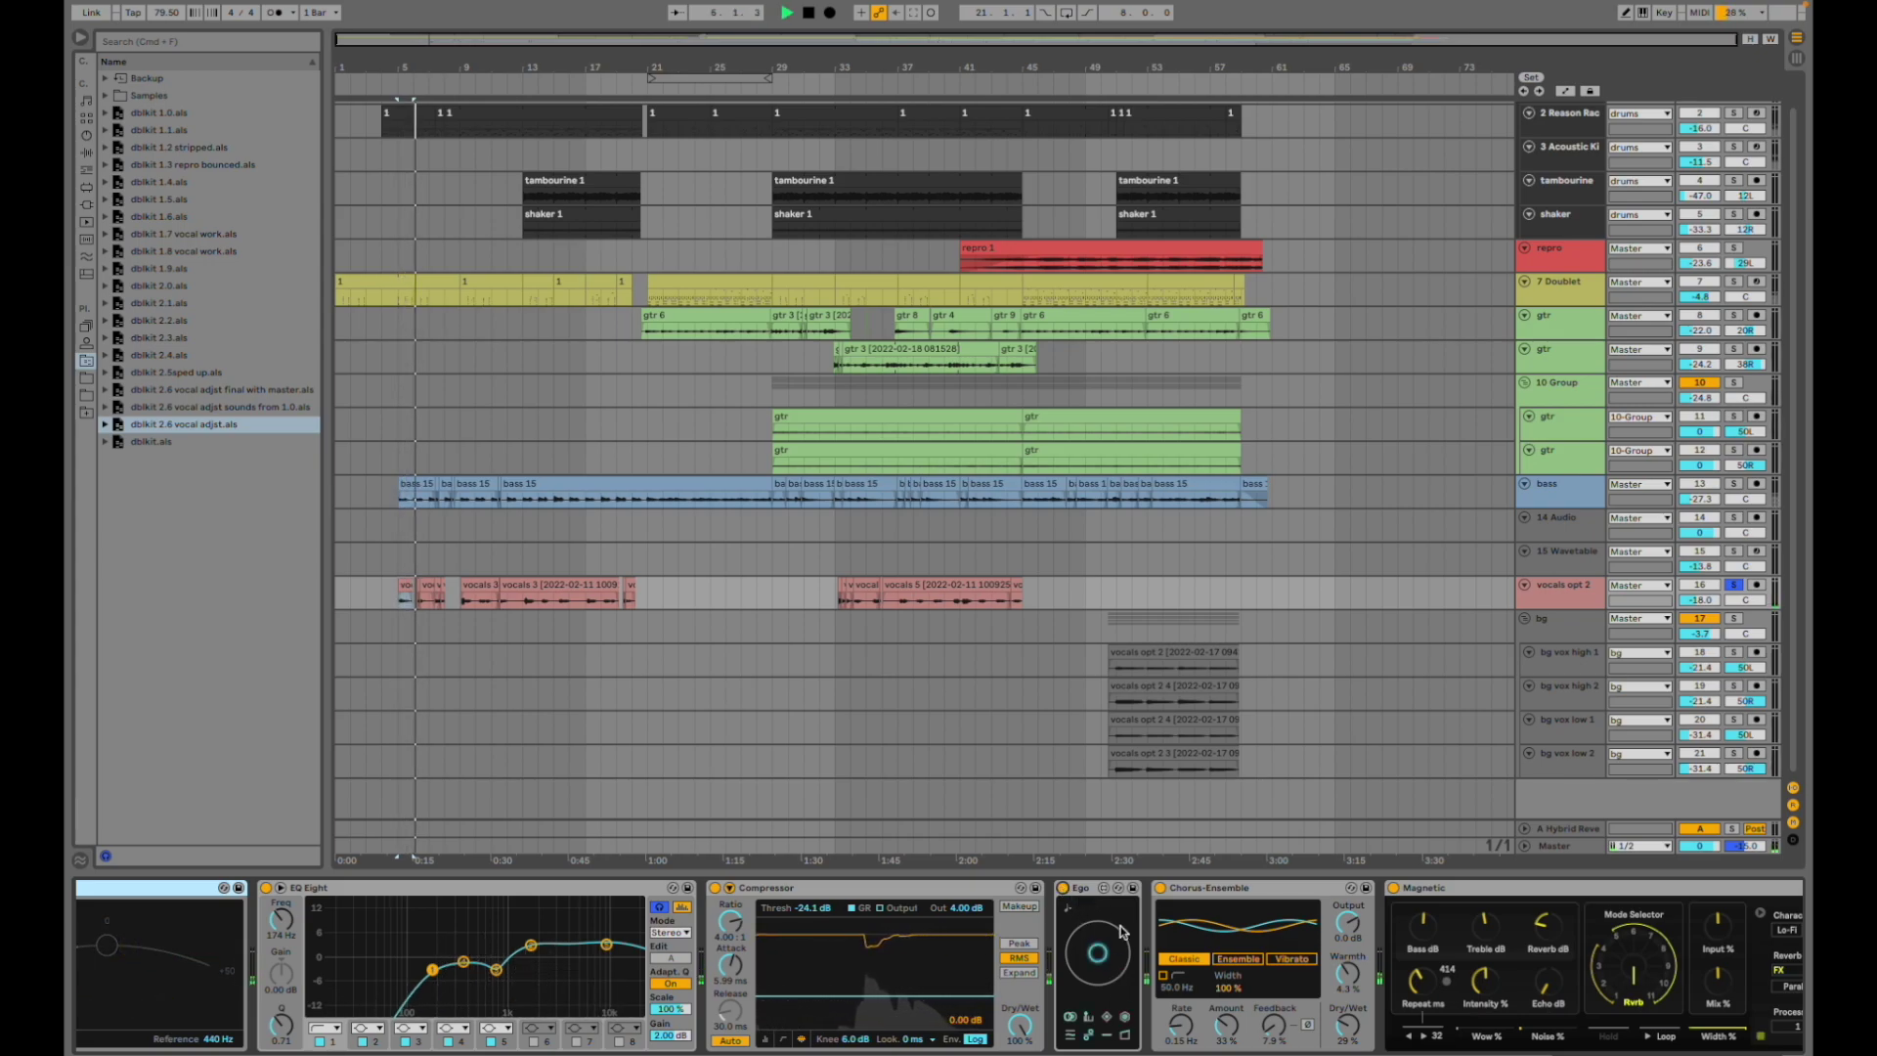
# - Review the Magnetic device on the vocals opt 2 track, including the alternatives offered for its Tape setting
pyautogui.hscroll(5, 1297, 965)
pyautogui.hscroll(5, 1297, 966)
pyautogui.click(666, 890)
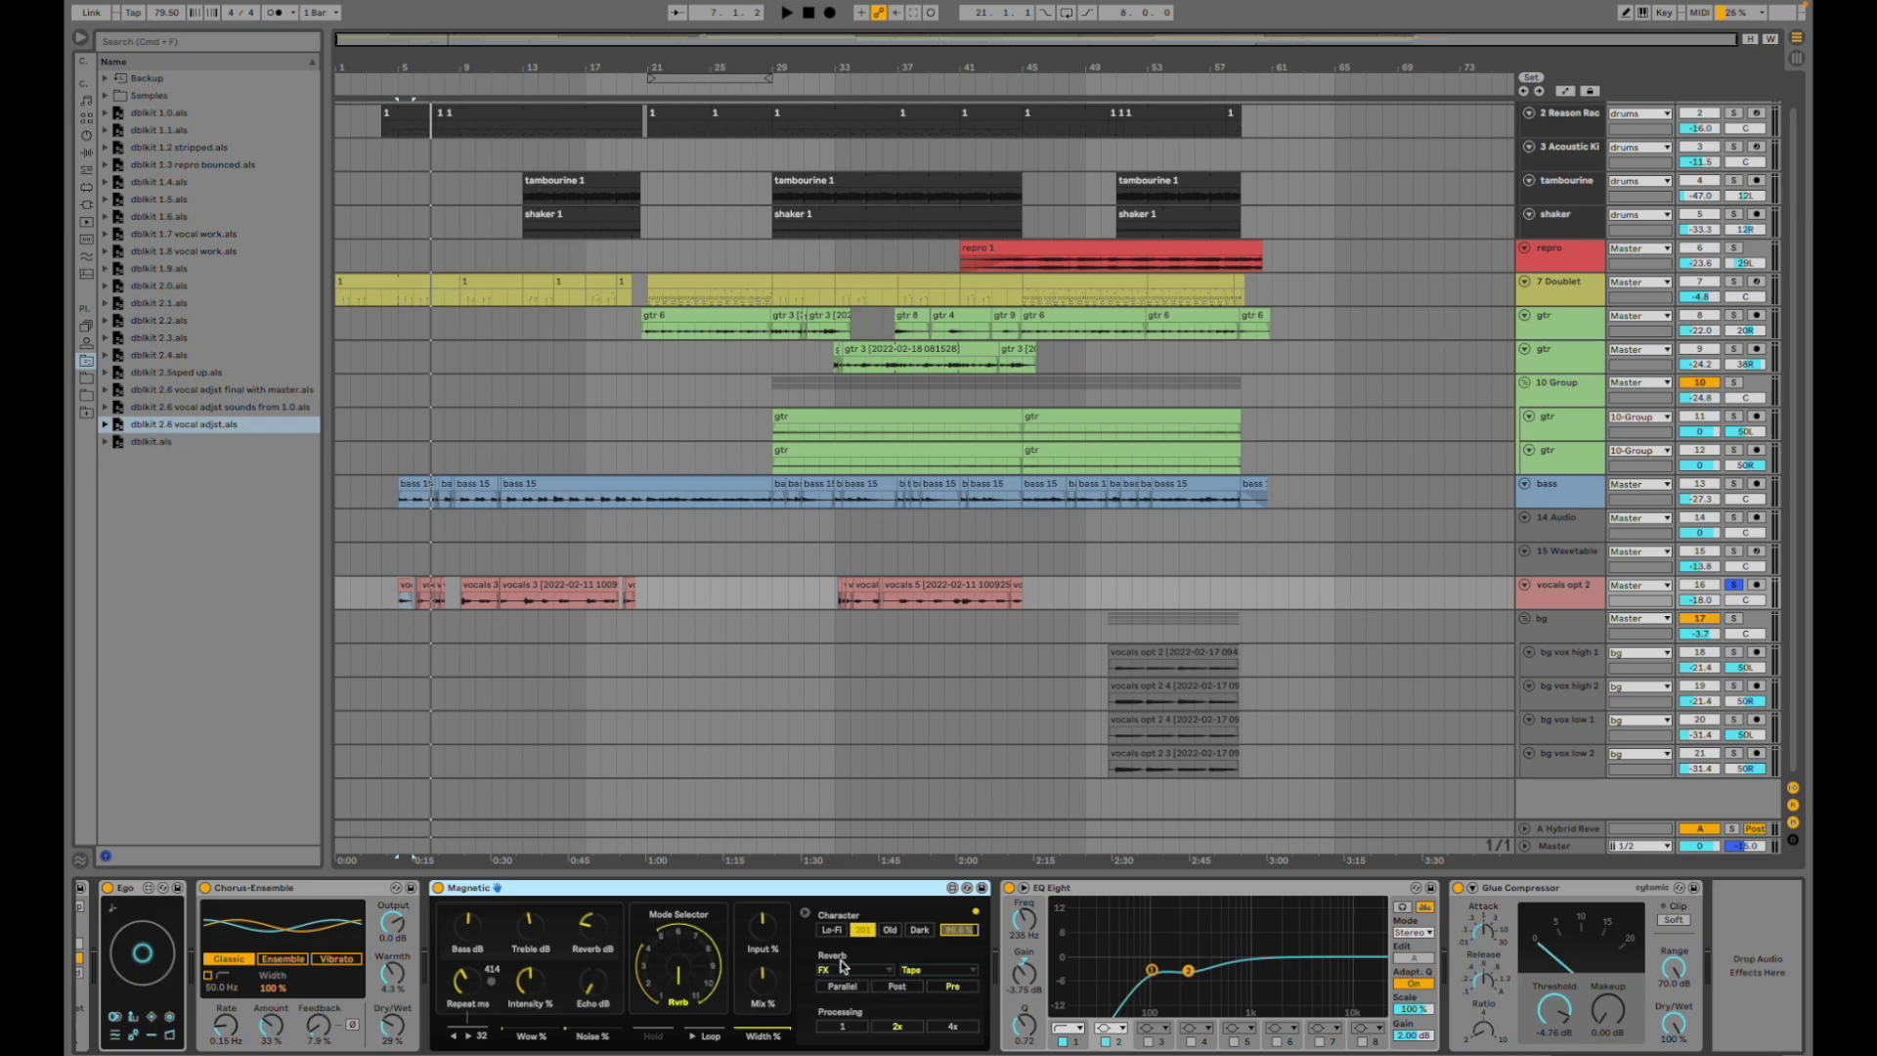
pyautogui.click(920, 970)
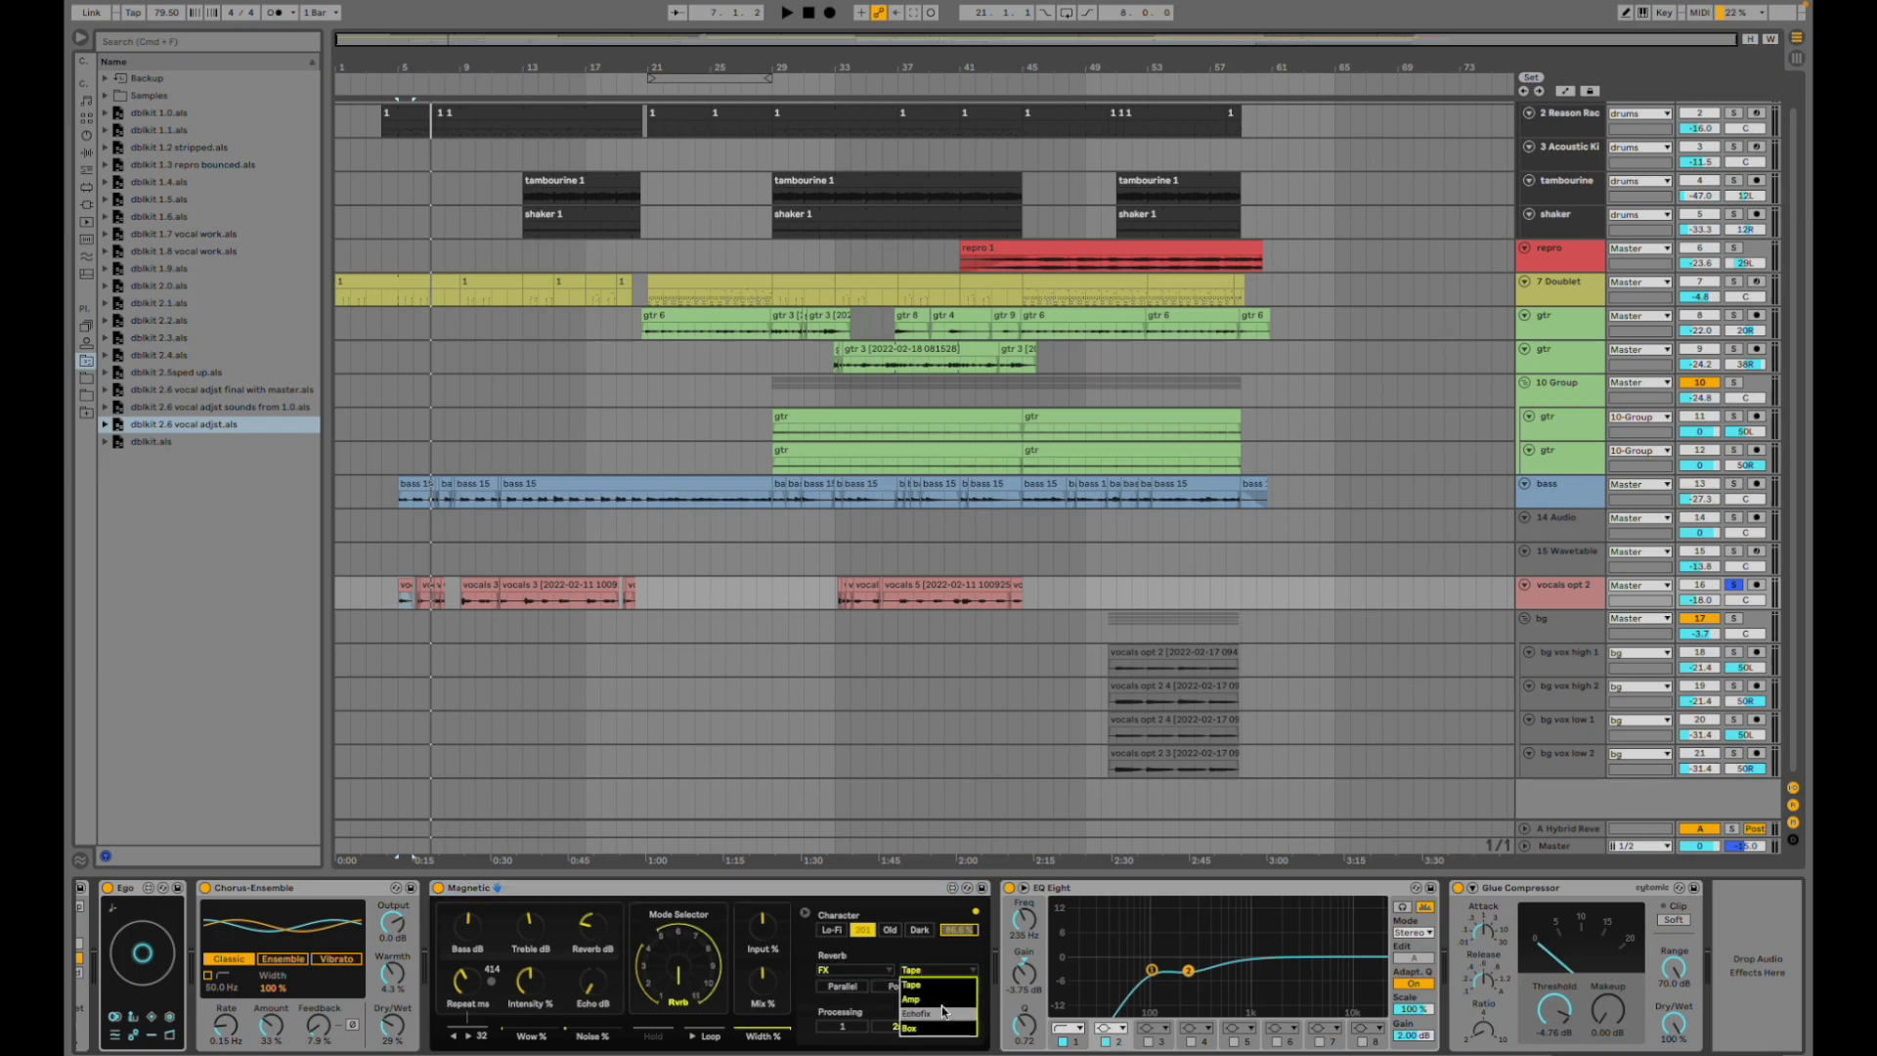
pyautogui.click(921, 970)
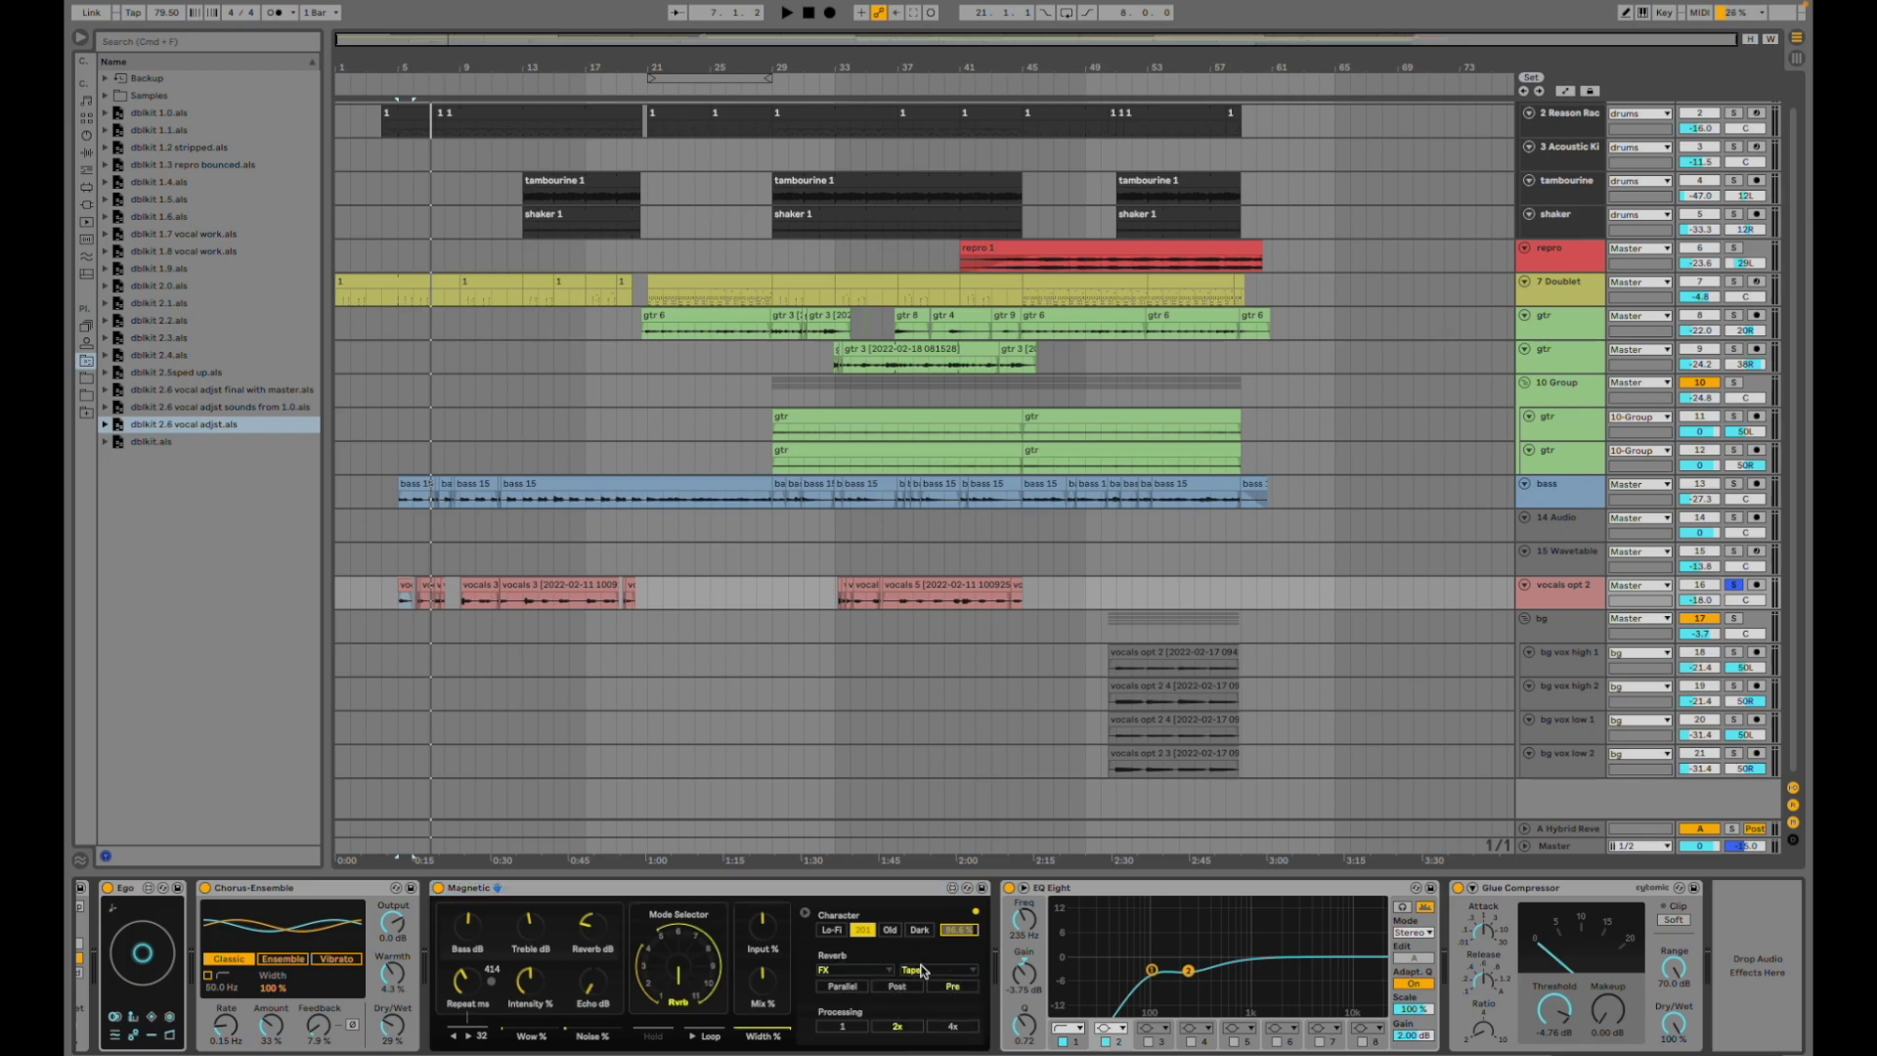
pyautogui.click(850, 894)
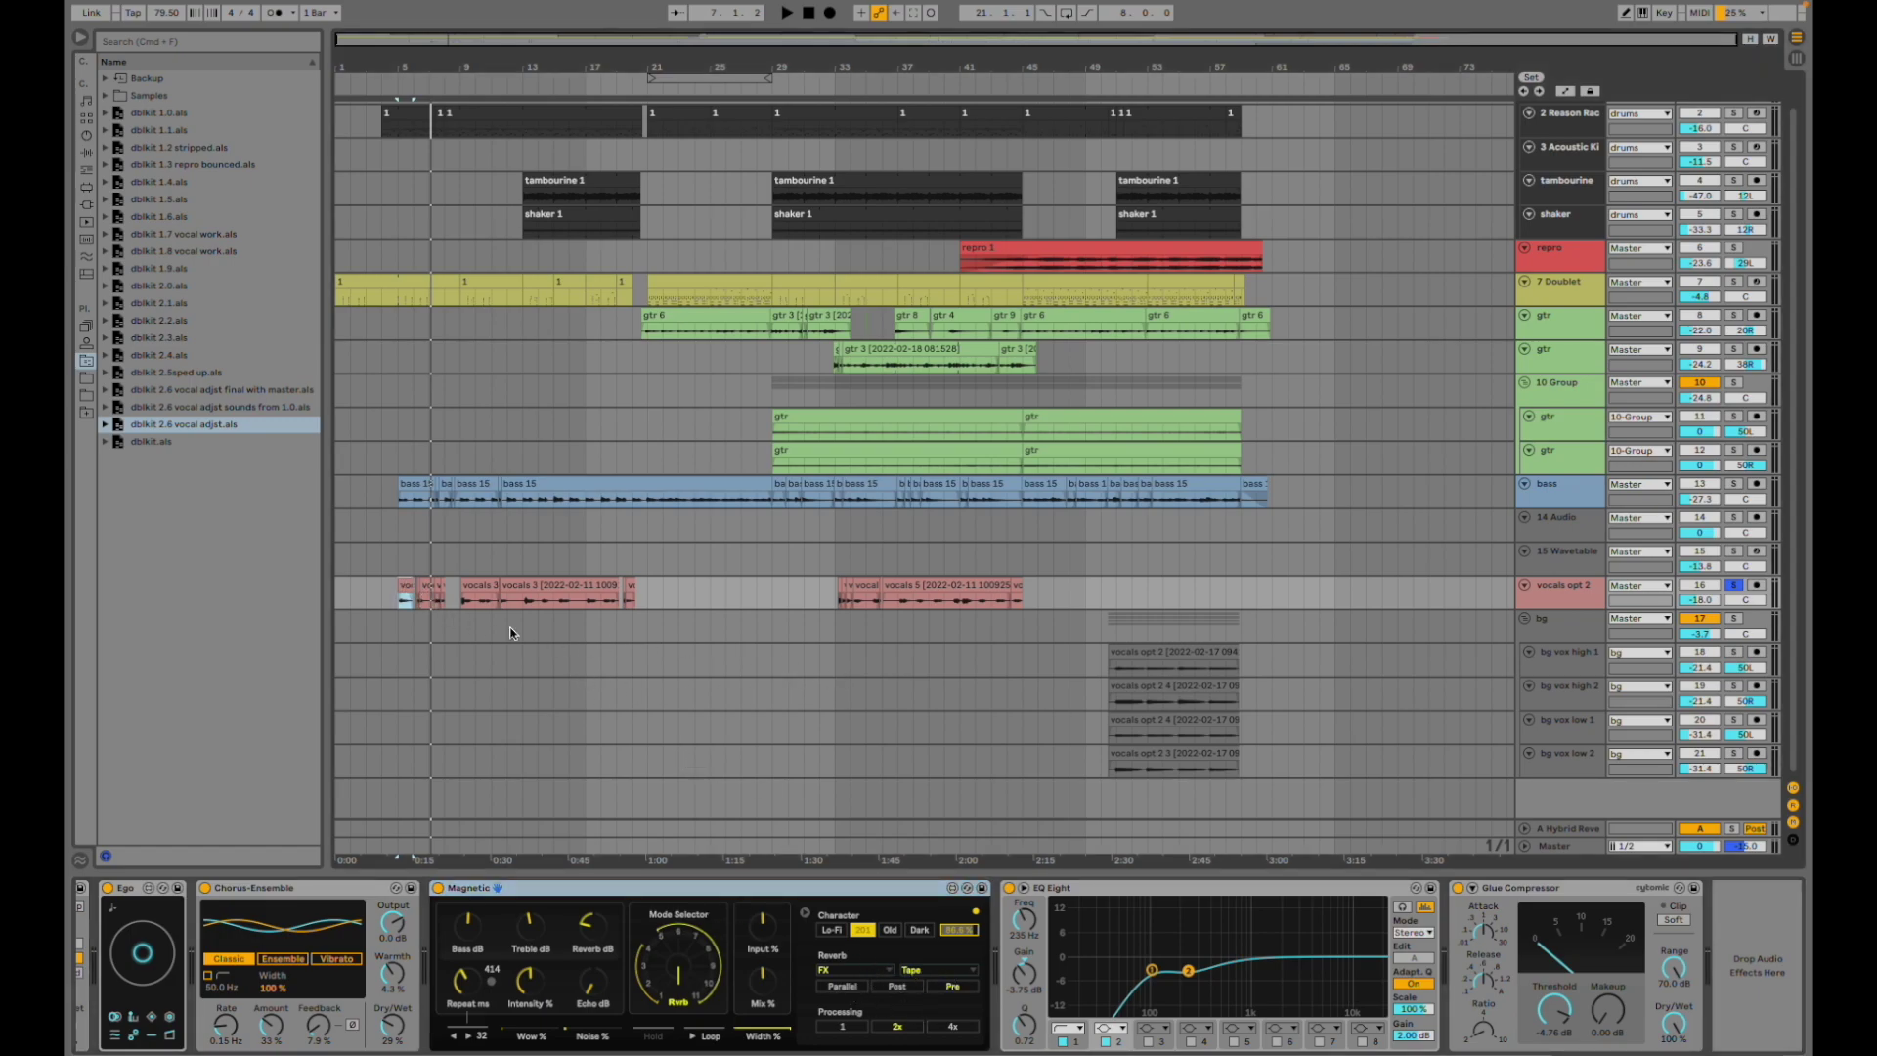
# - Audition the soloed vocal clip at bar 5 while comparing Magnetic's mix at 100% with a lower setting
pyautogui.press('space')
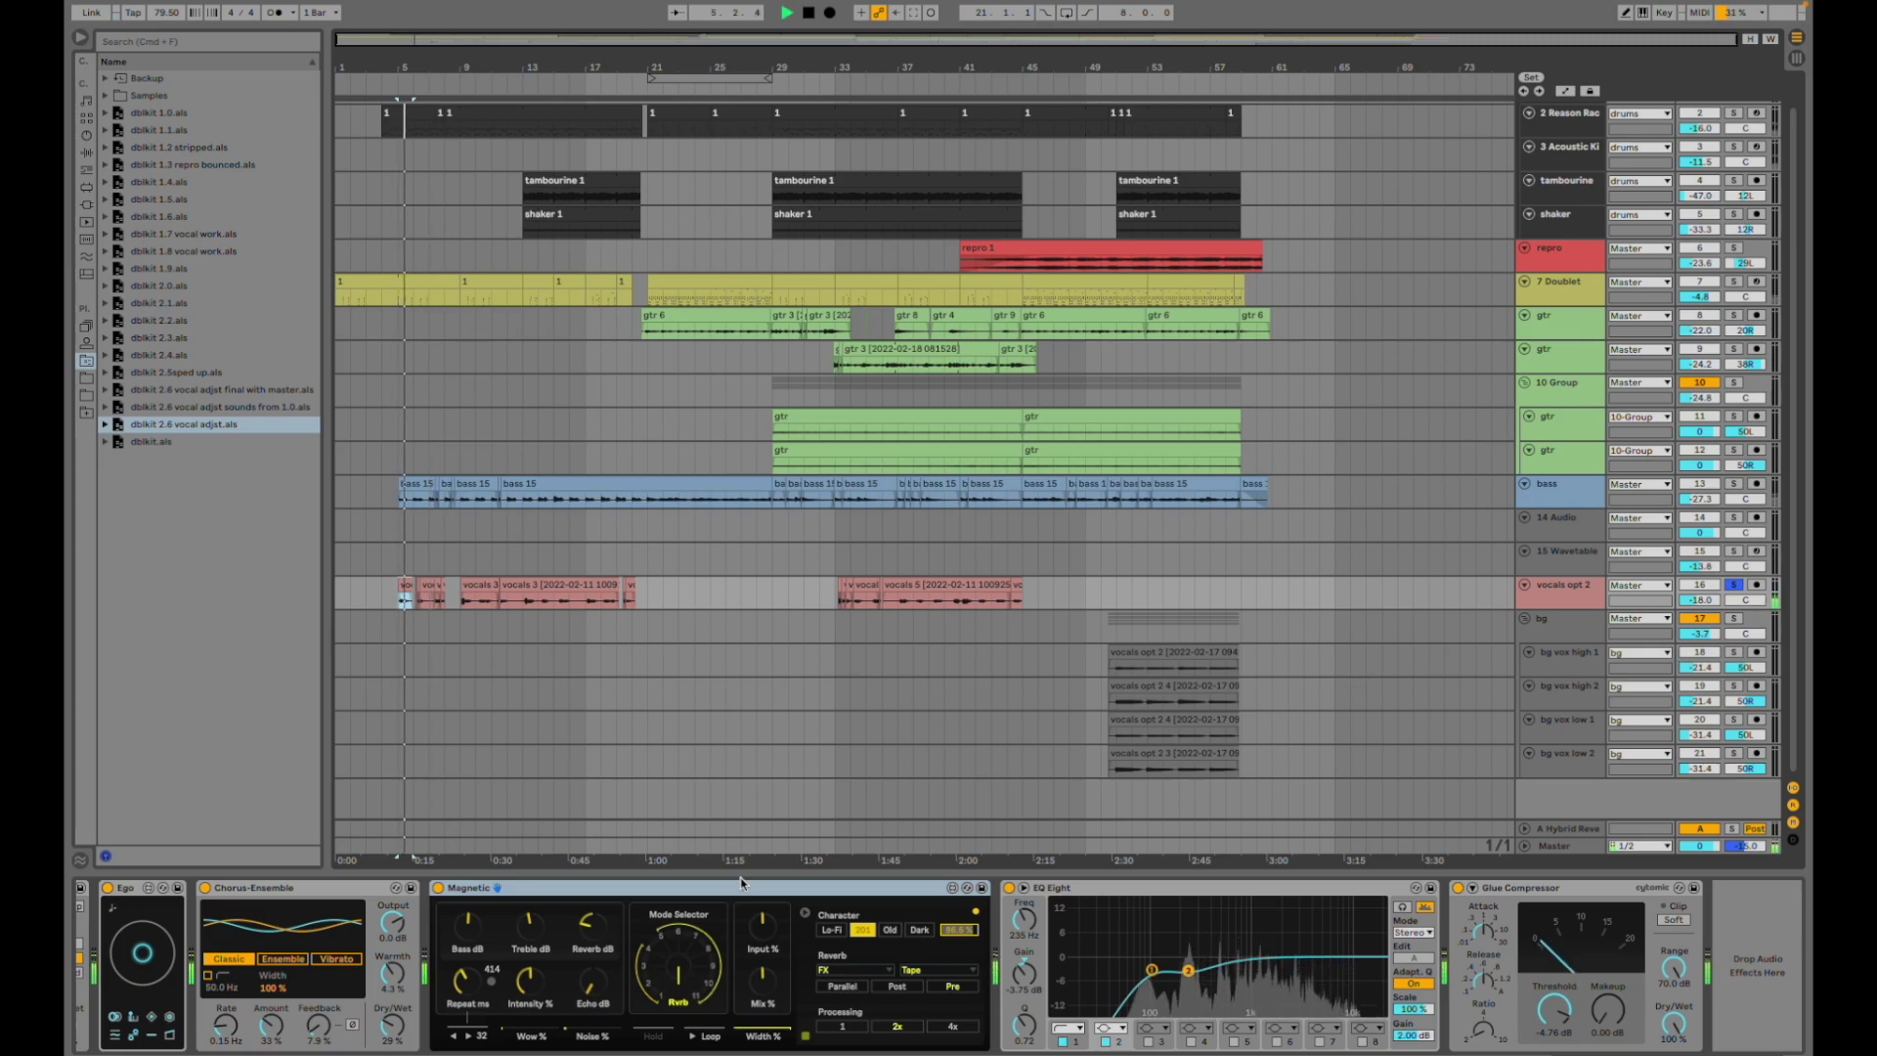
pyautogui.press('space')
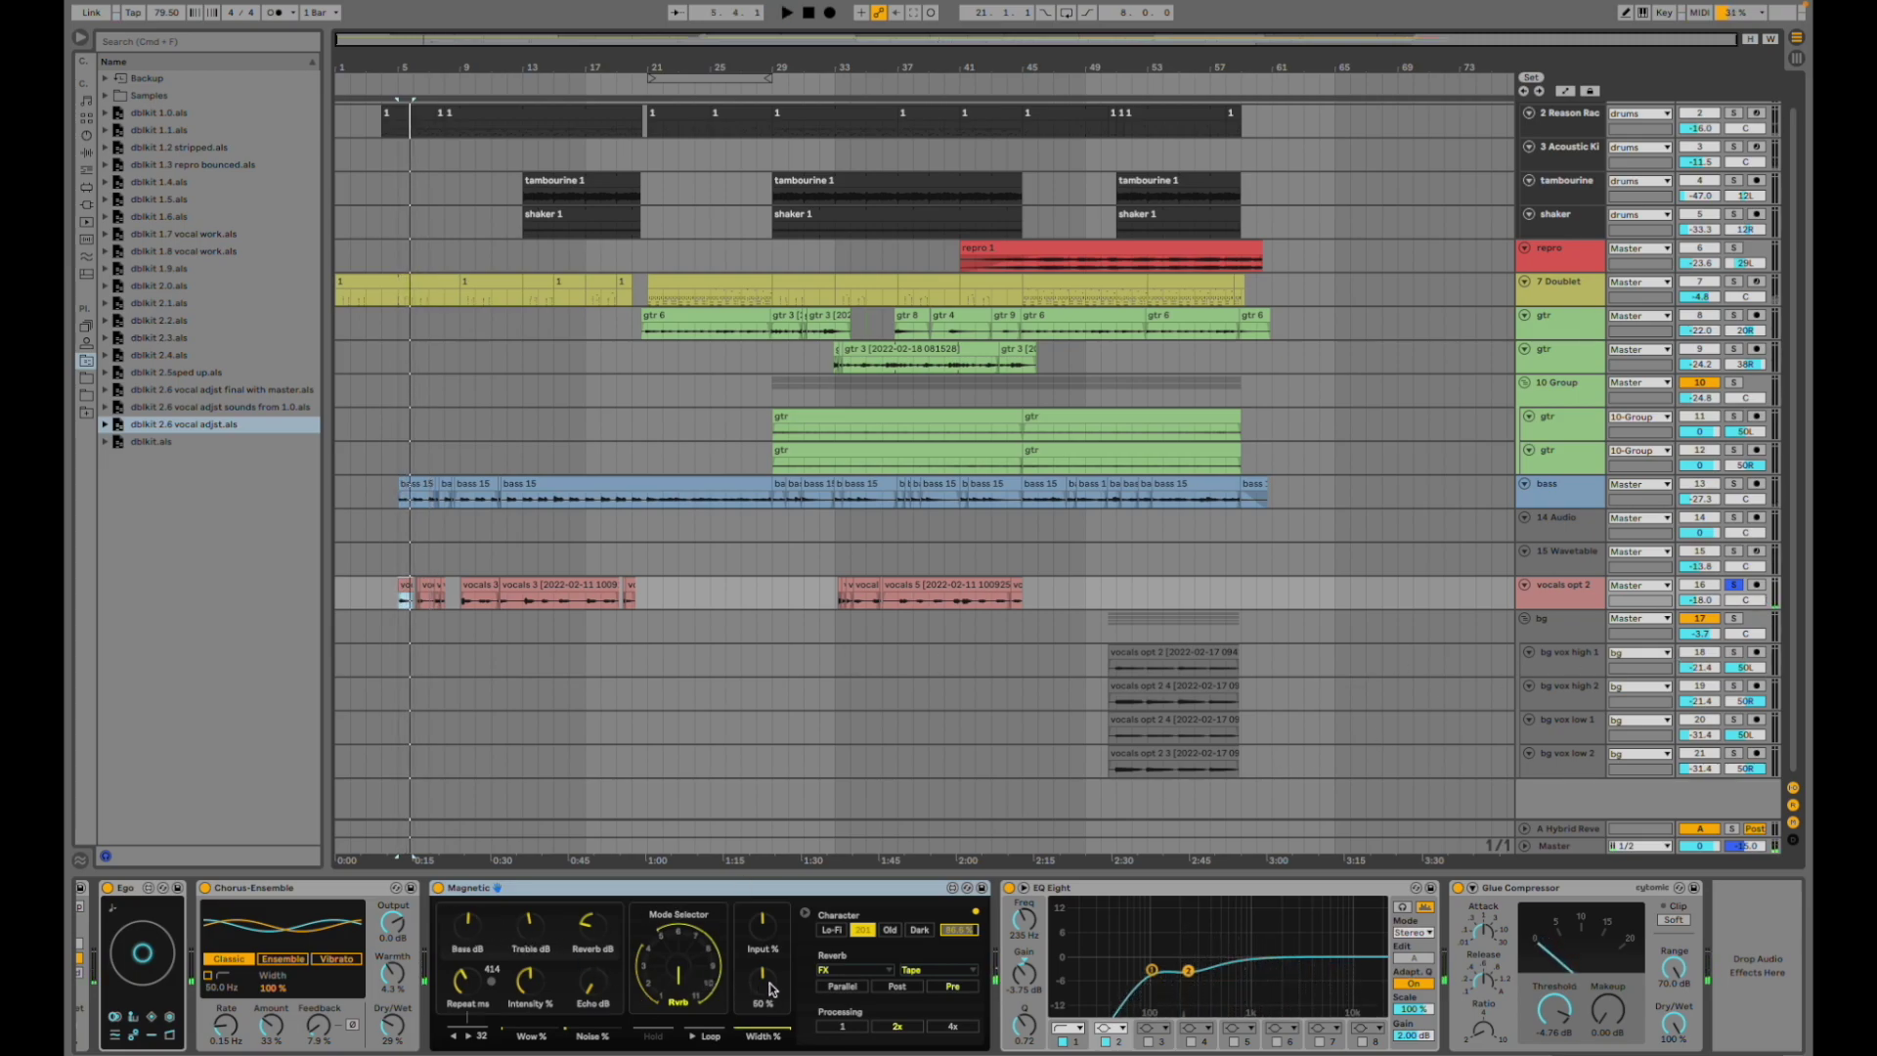
pyautogui.moveTo(763, 981)
pyautogui.press('space')
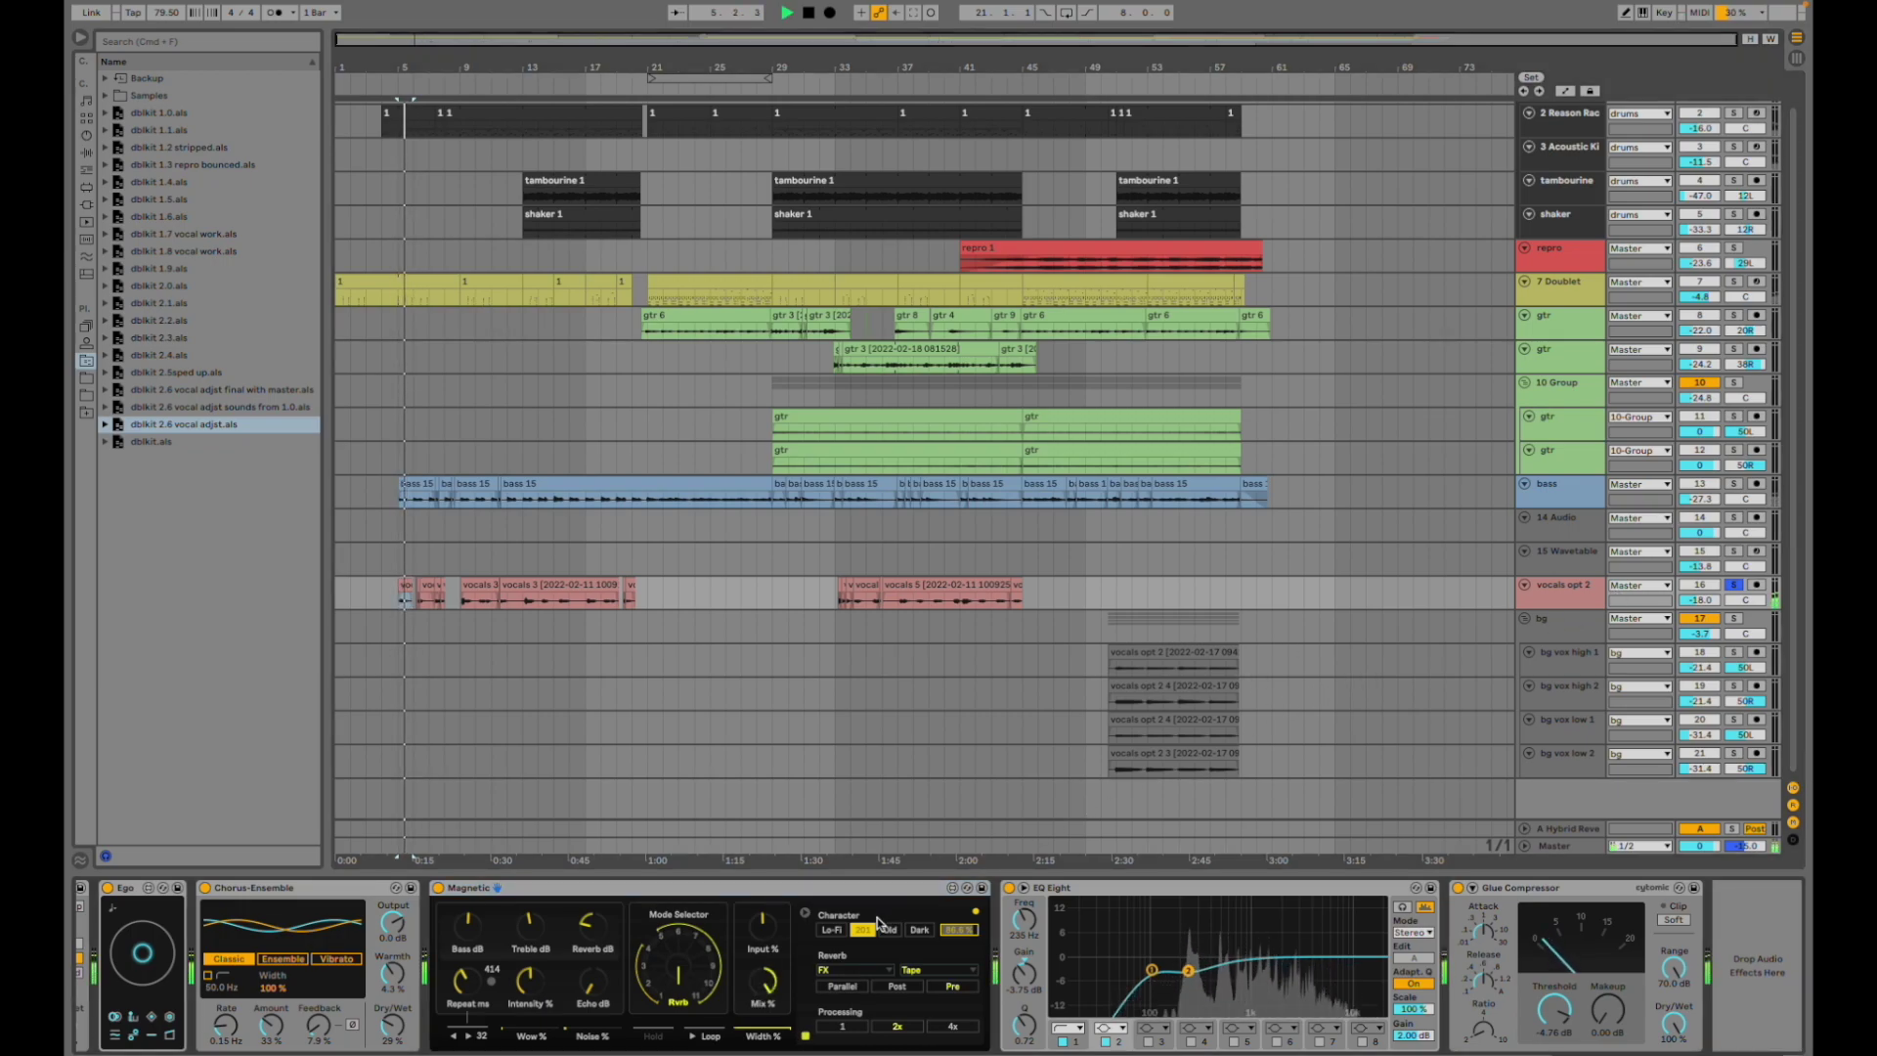
pyautogui.press('space')
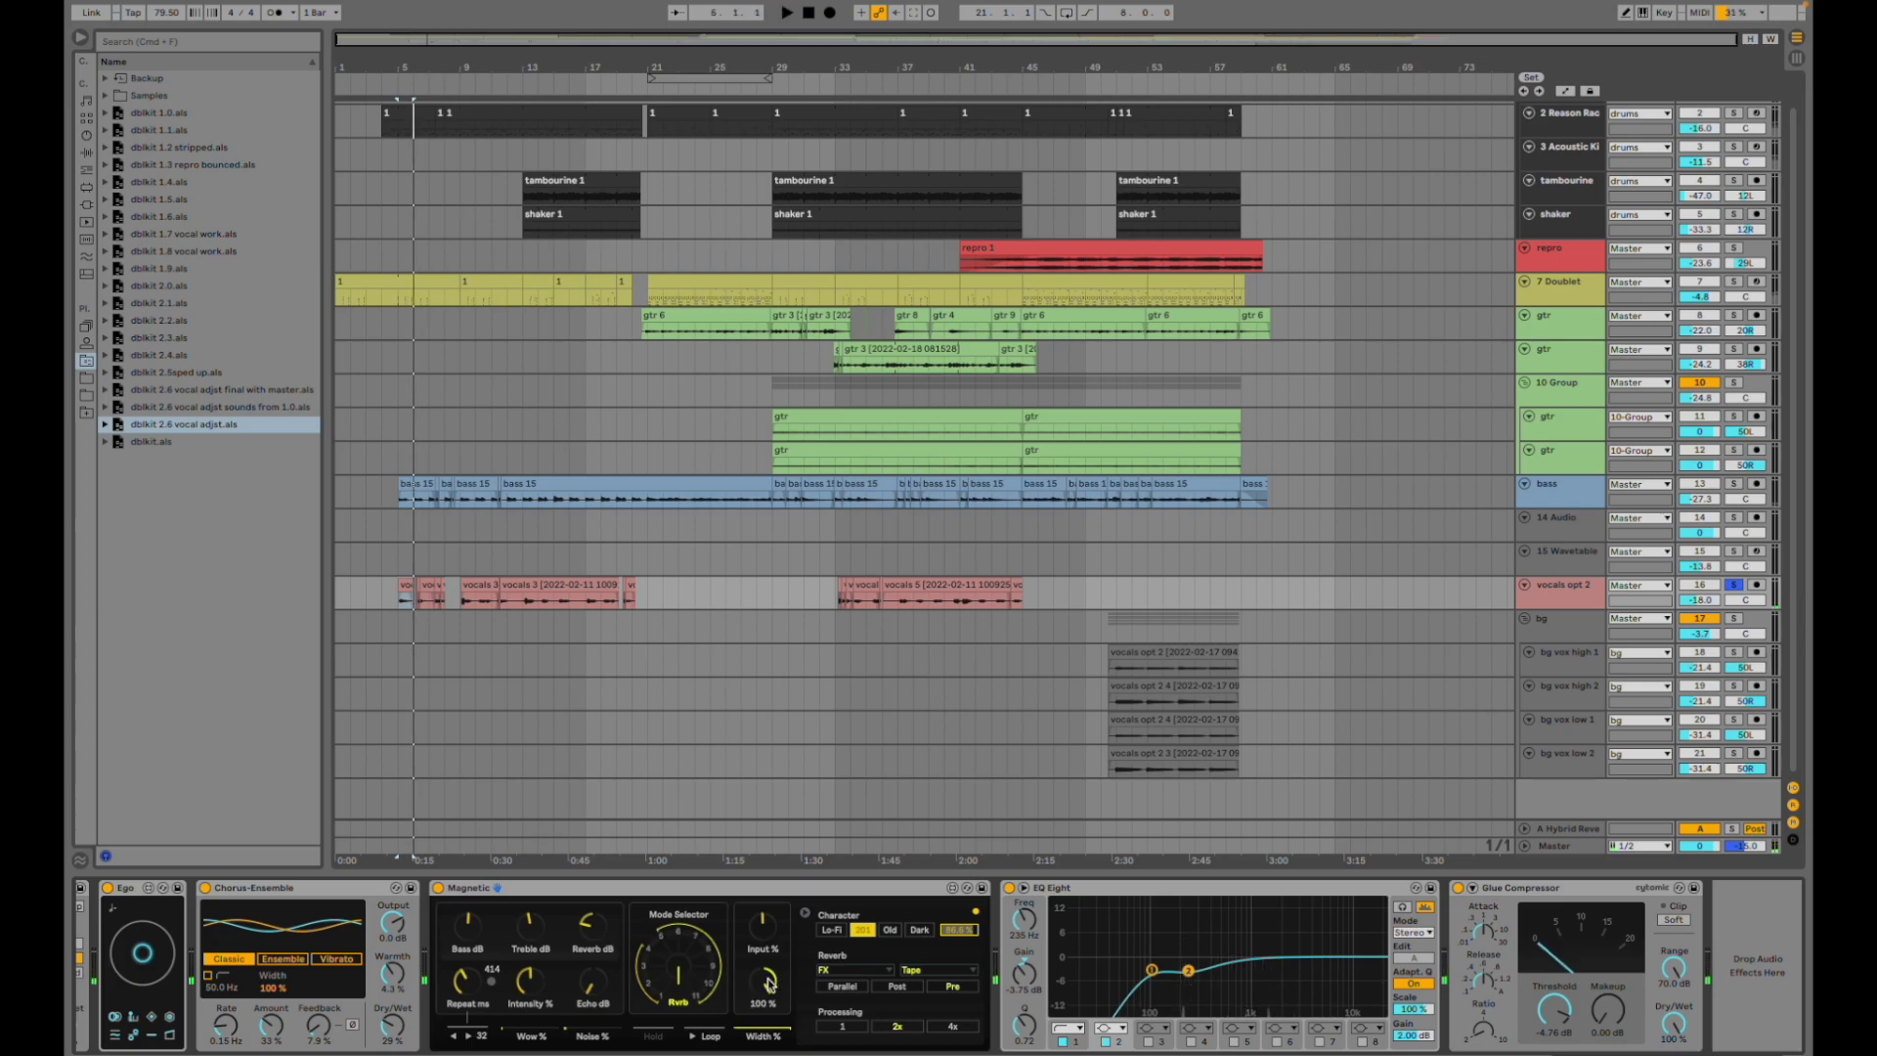
pyautogui.moveTo(770, 983); pyautogui.dragTo(769, 1026)
pyautogui.press('space')
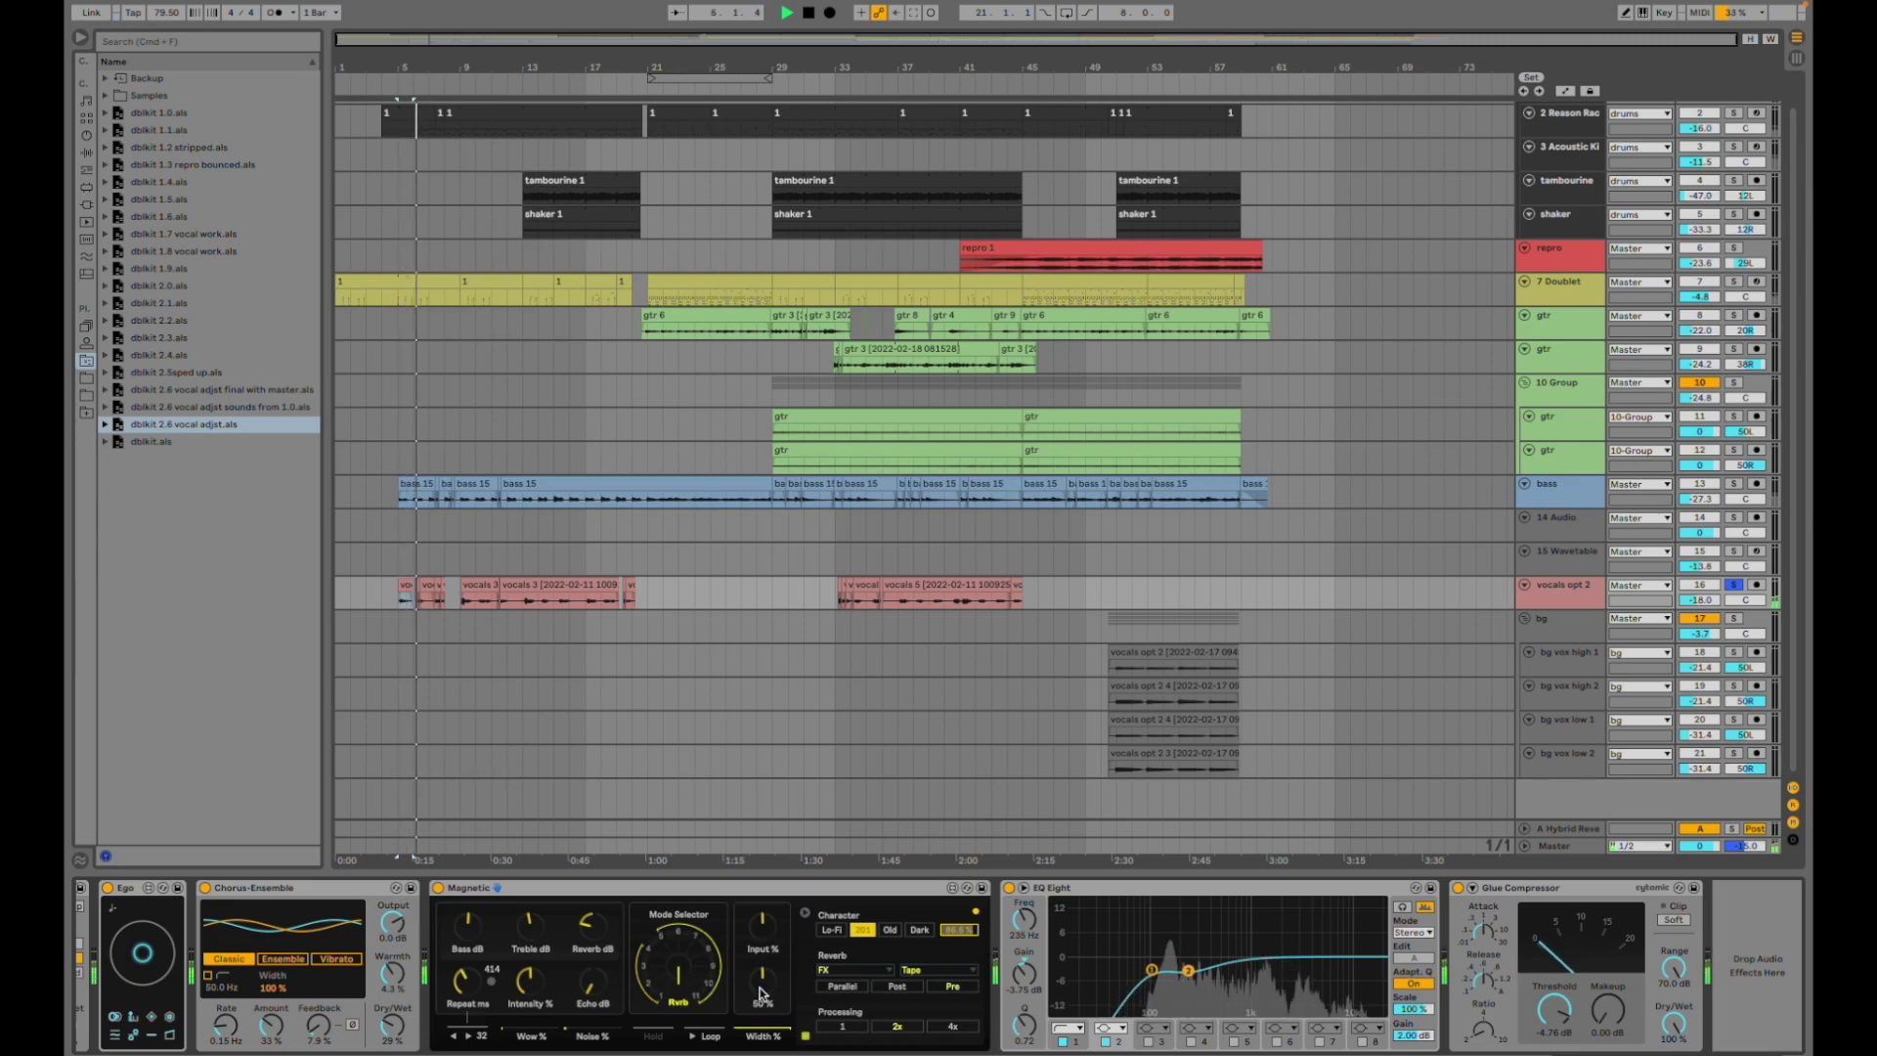
pyautogui.moveTo(761, 989); pyautogui.dragTo(760, 938)
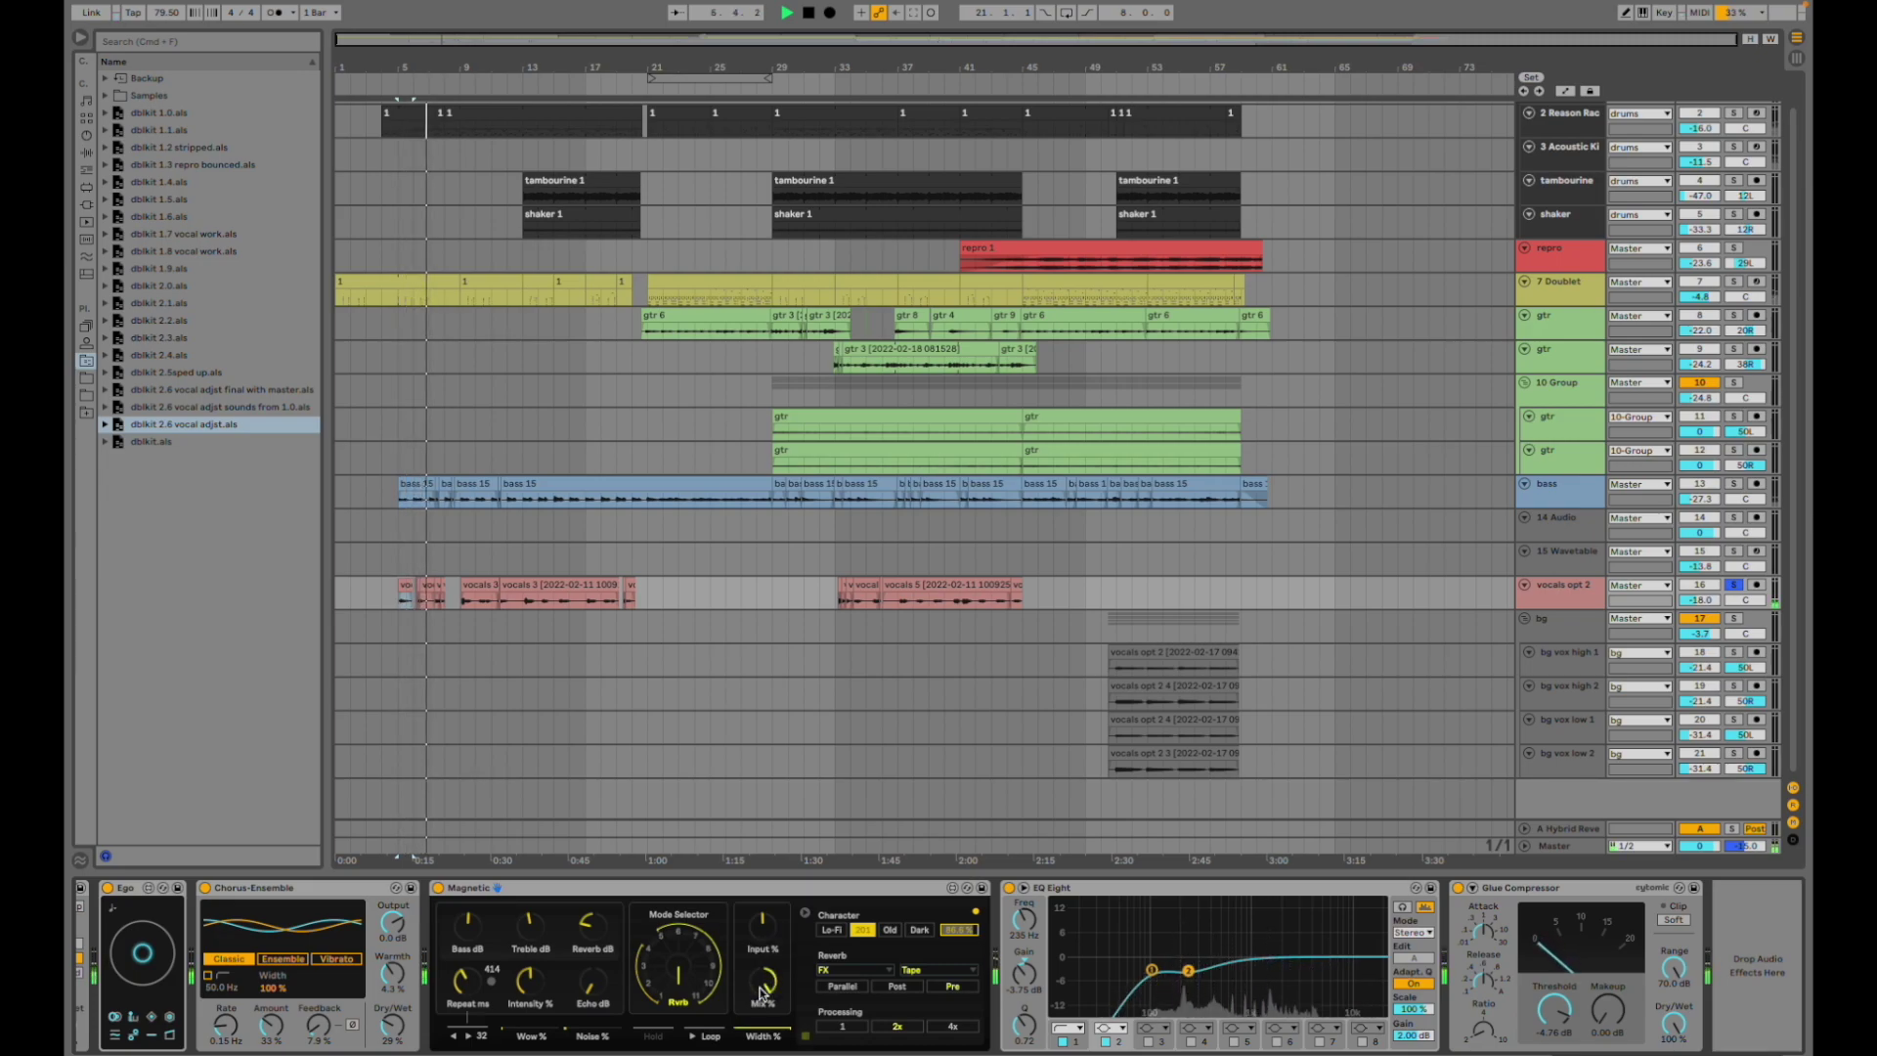
pyautogui.press('space')
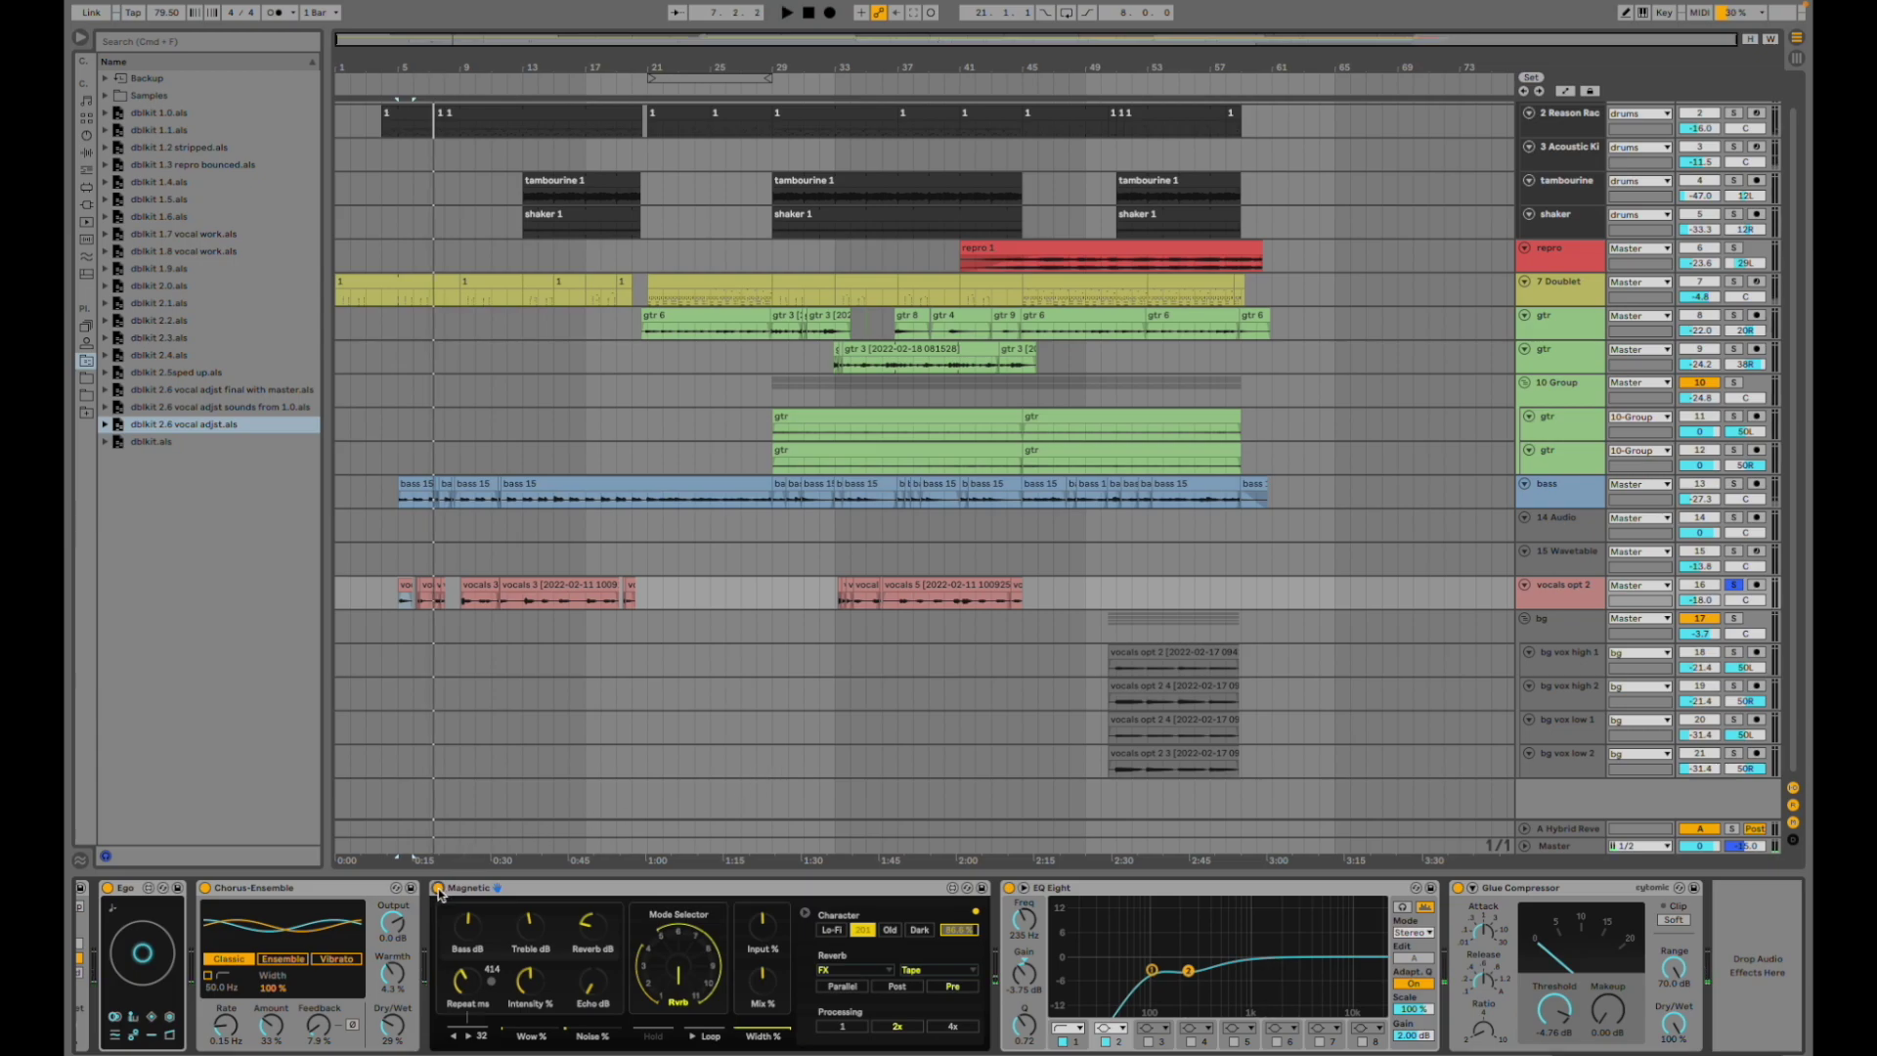
# - Audition the first vocal clip with Magnetic bypassed, and re-enable the device for comparison
pyautogui.click(438, 889)
pyautogui.click(402, 587)
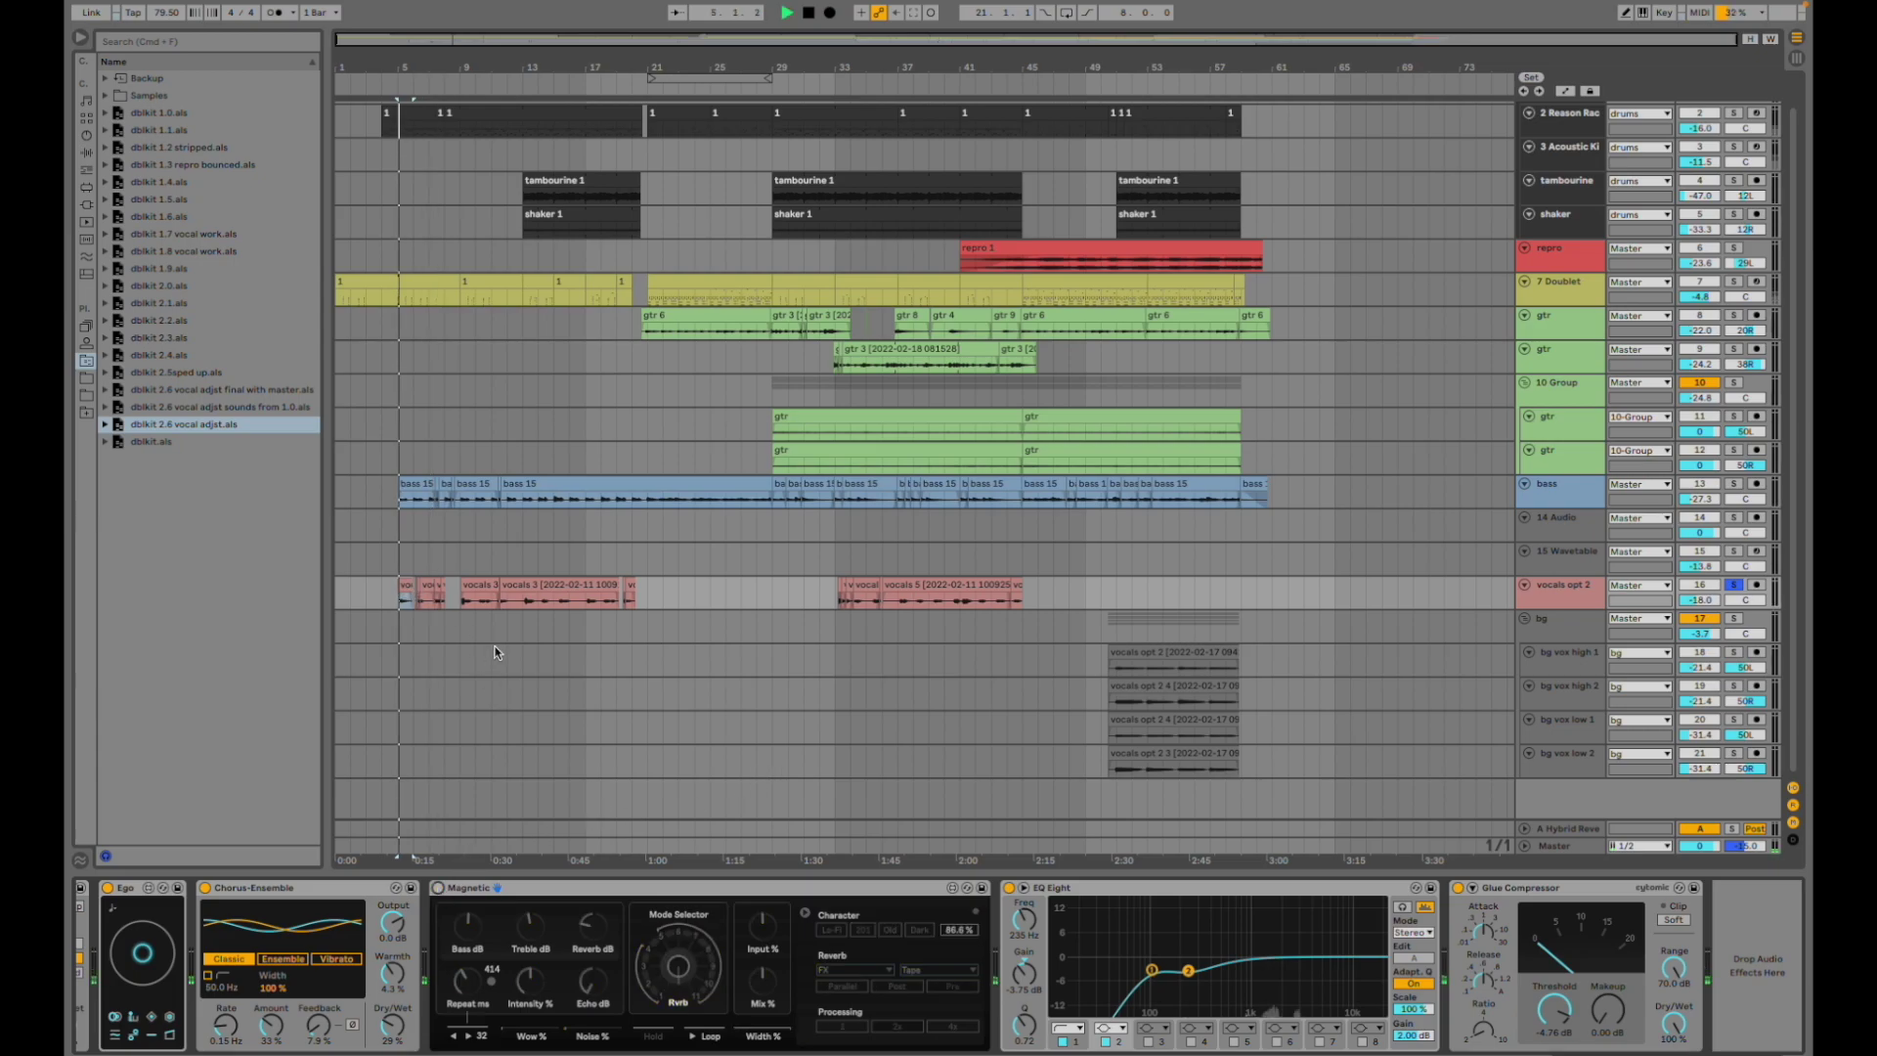
pyautogui.press('space')
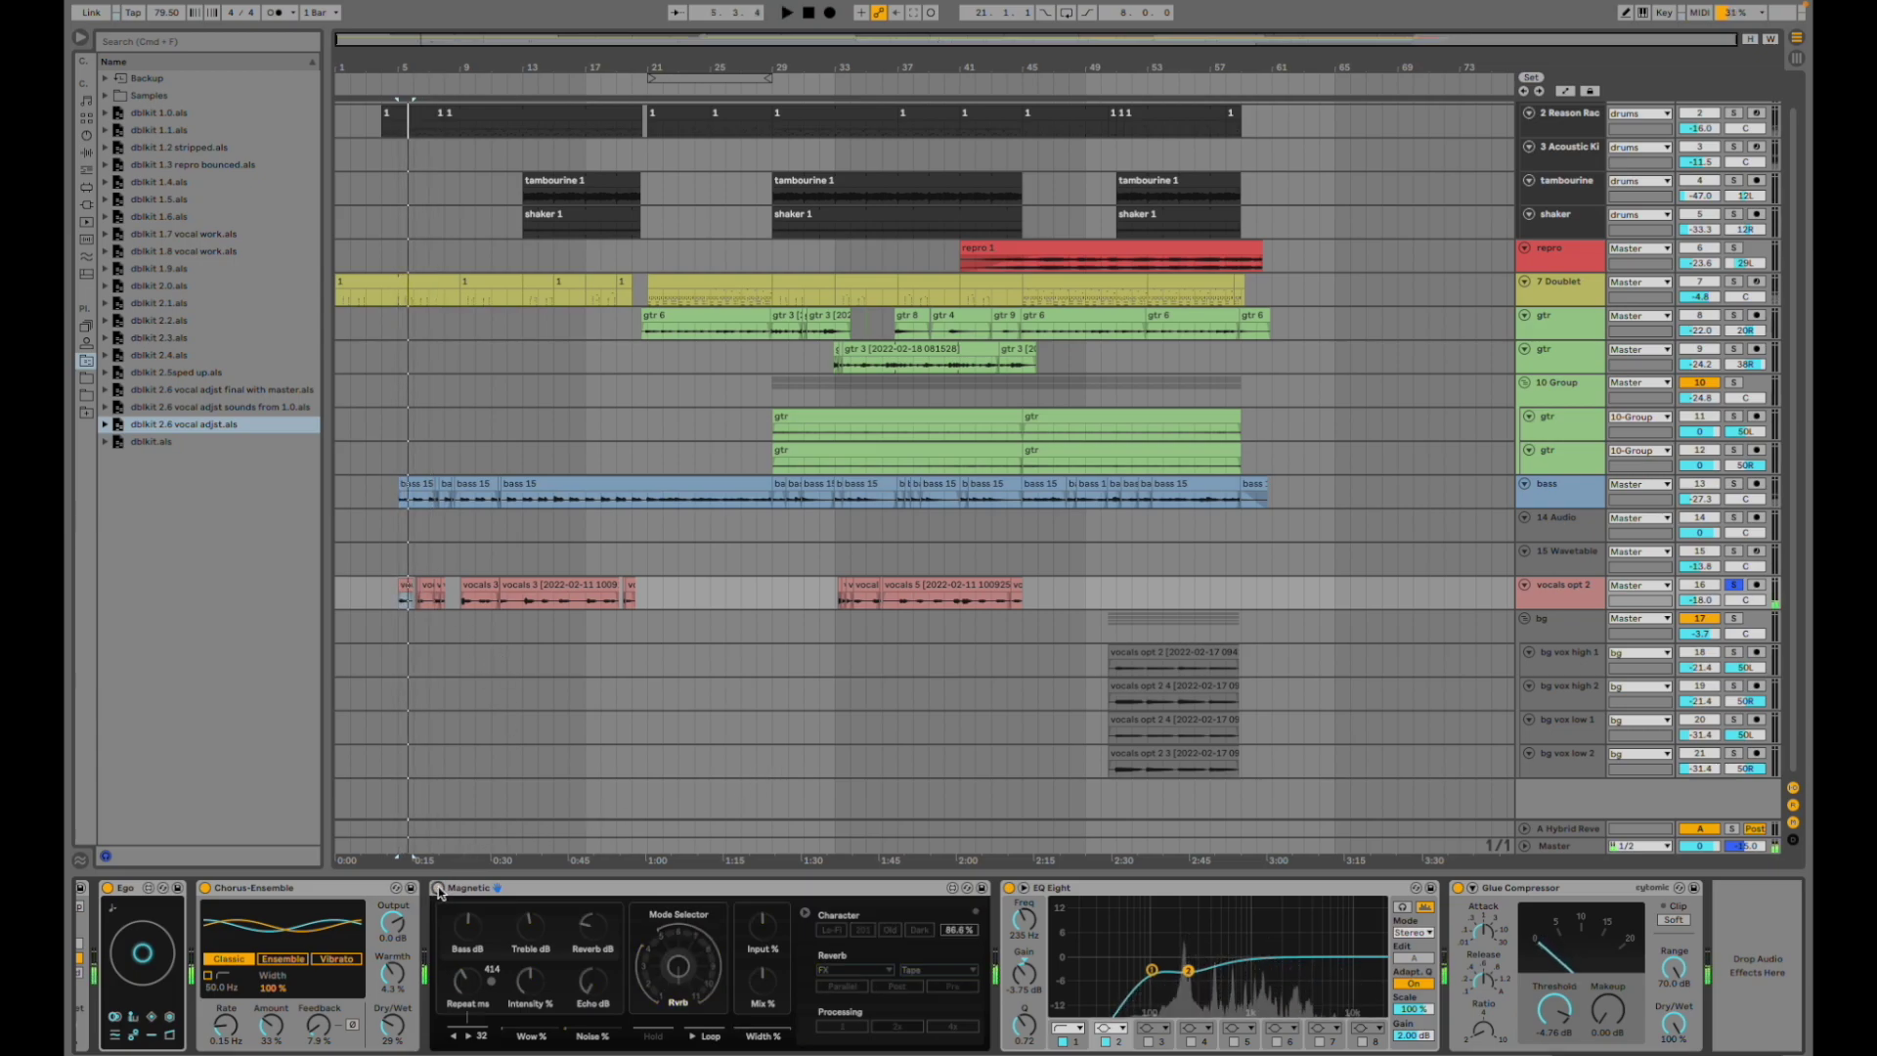
pyautogui.click(438, 888)
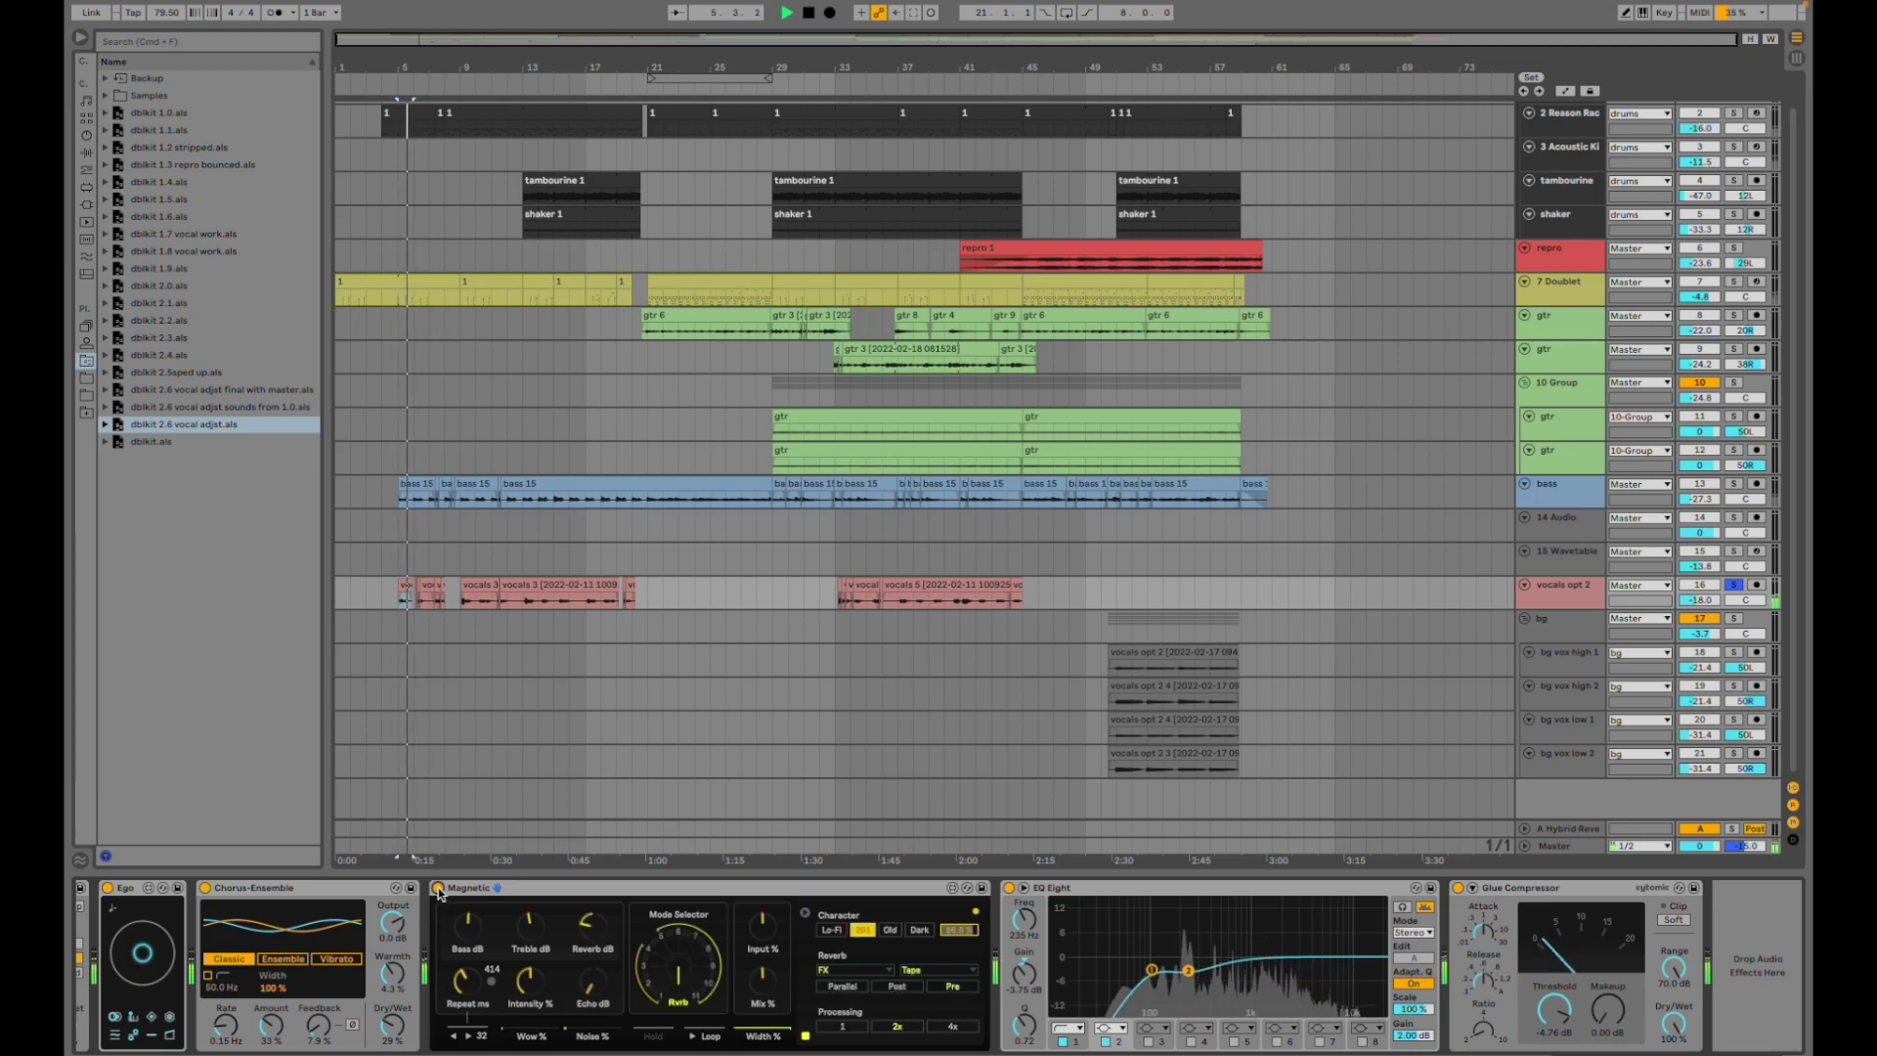
# - Stop playback, clear the solo on vocals opt 2, and play the section from bar 5 in the full mix
pyautogui.press('space')
pyautogui.click(1733, 585)
pyautogui.press('space')
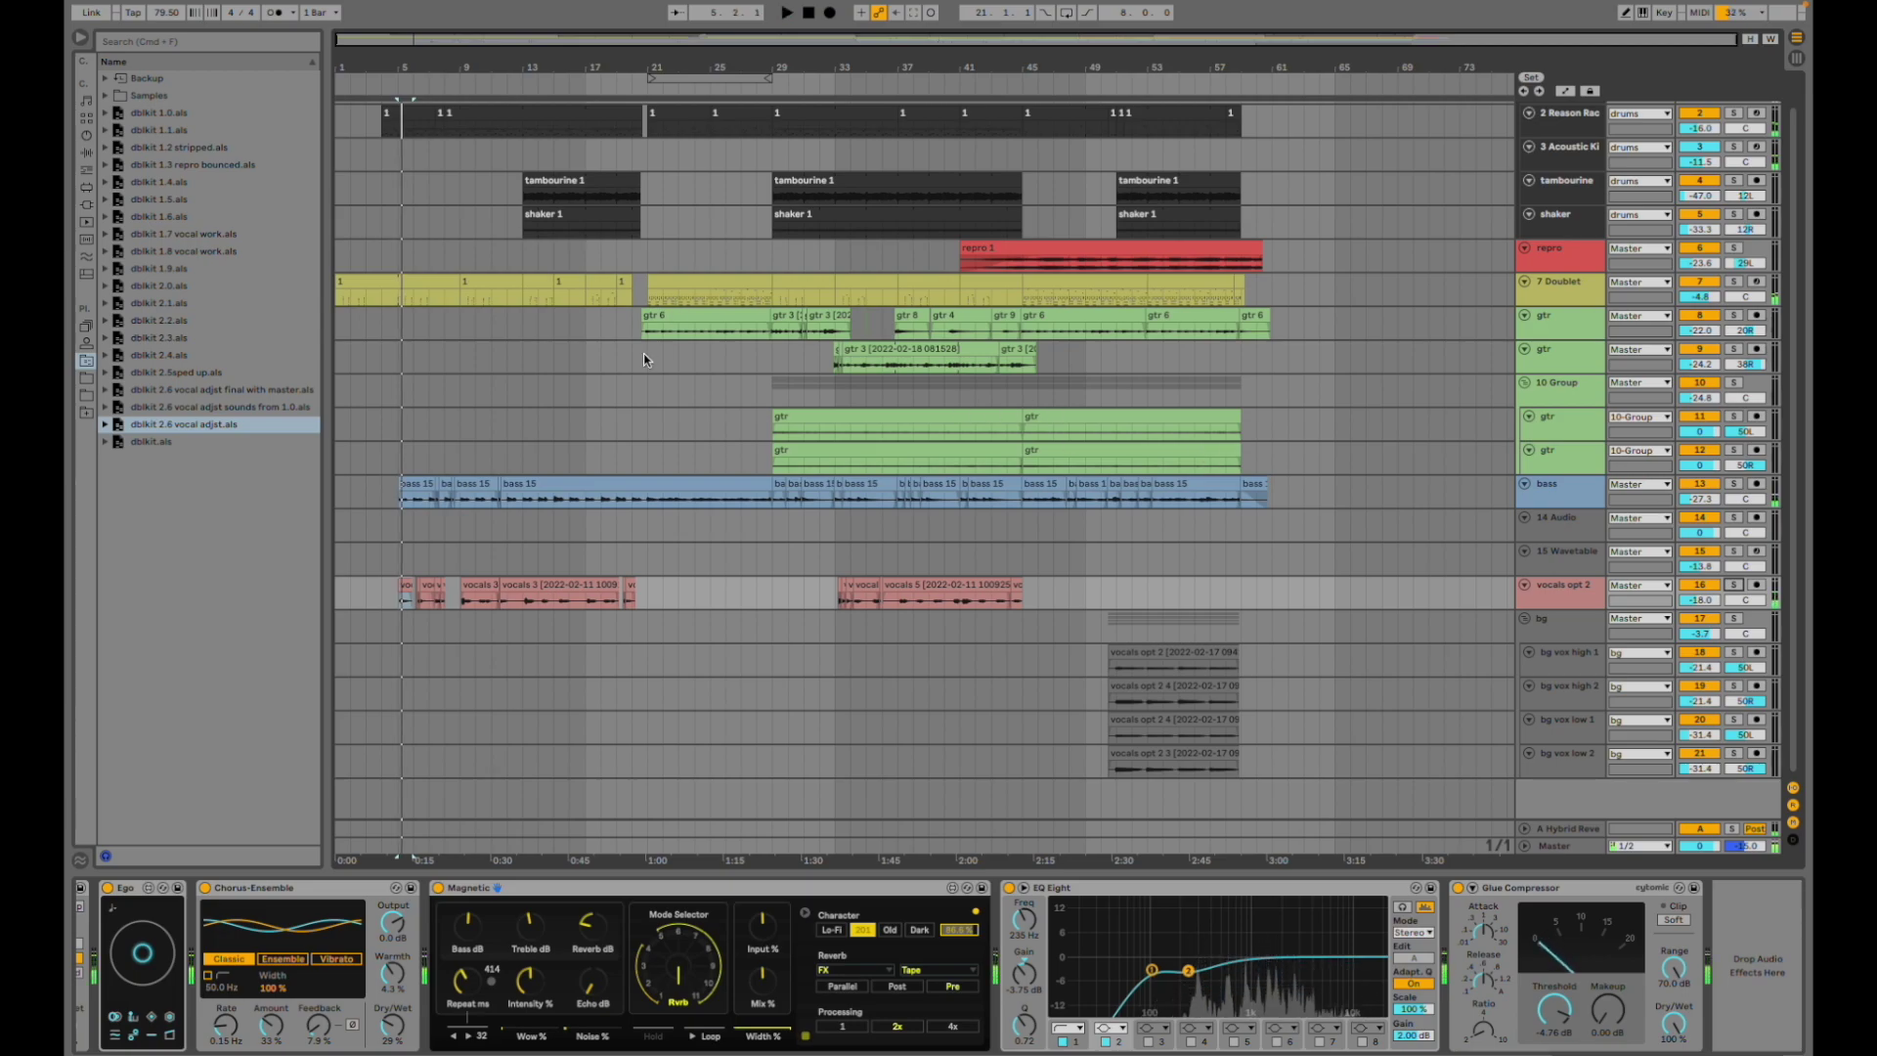
# - Play the full mix from the Doublet track's clip at bar 13 and display the clip's MIDI notes
pyautogui.click(533, 283)
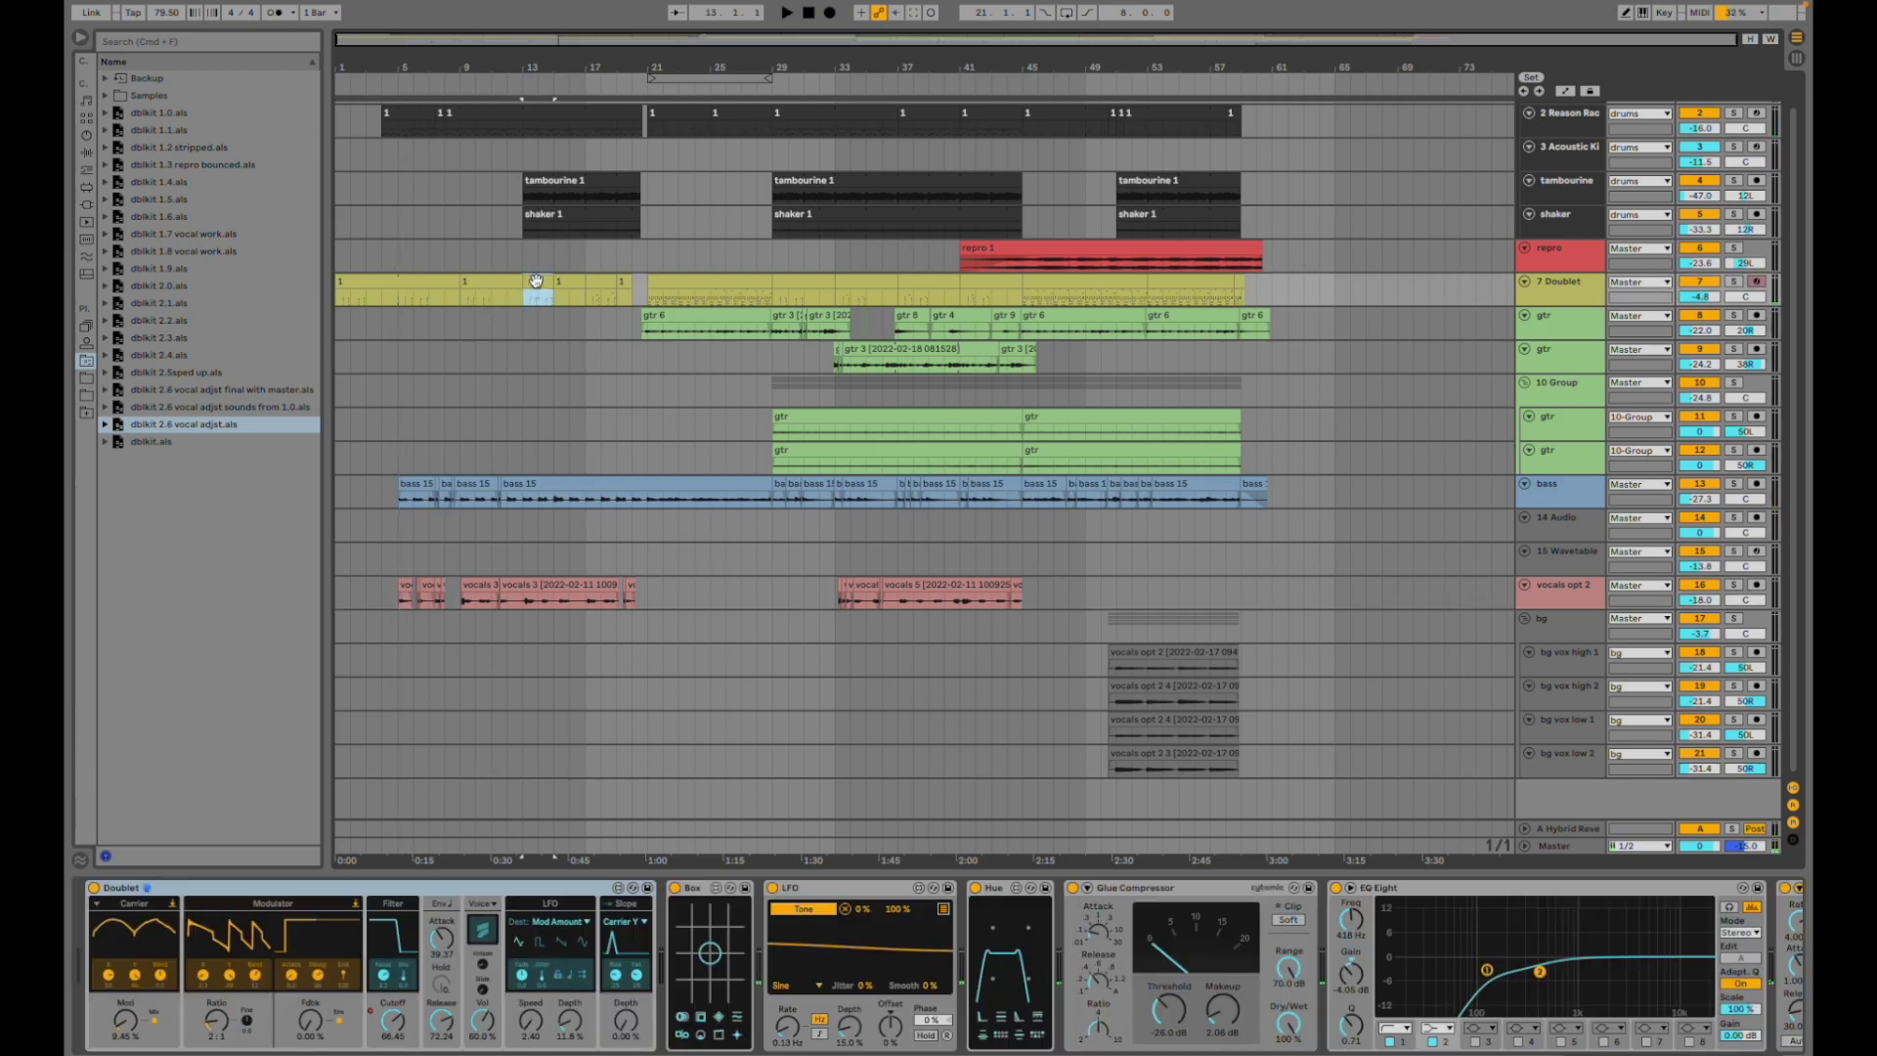
pyautogui.press('space')
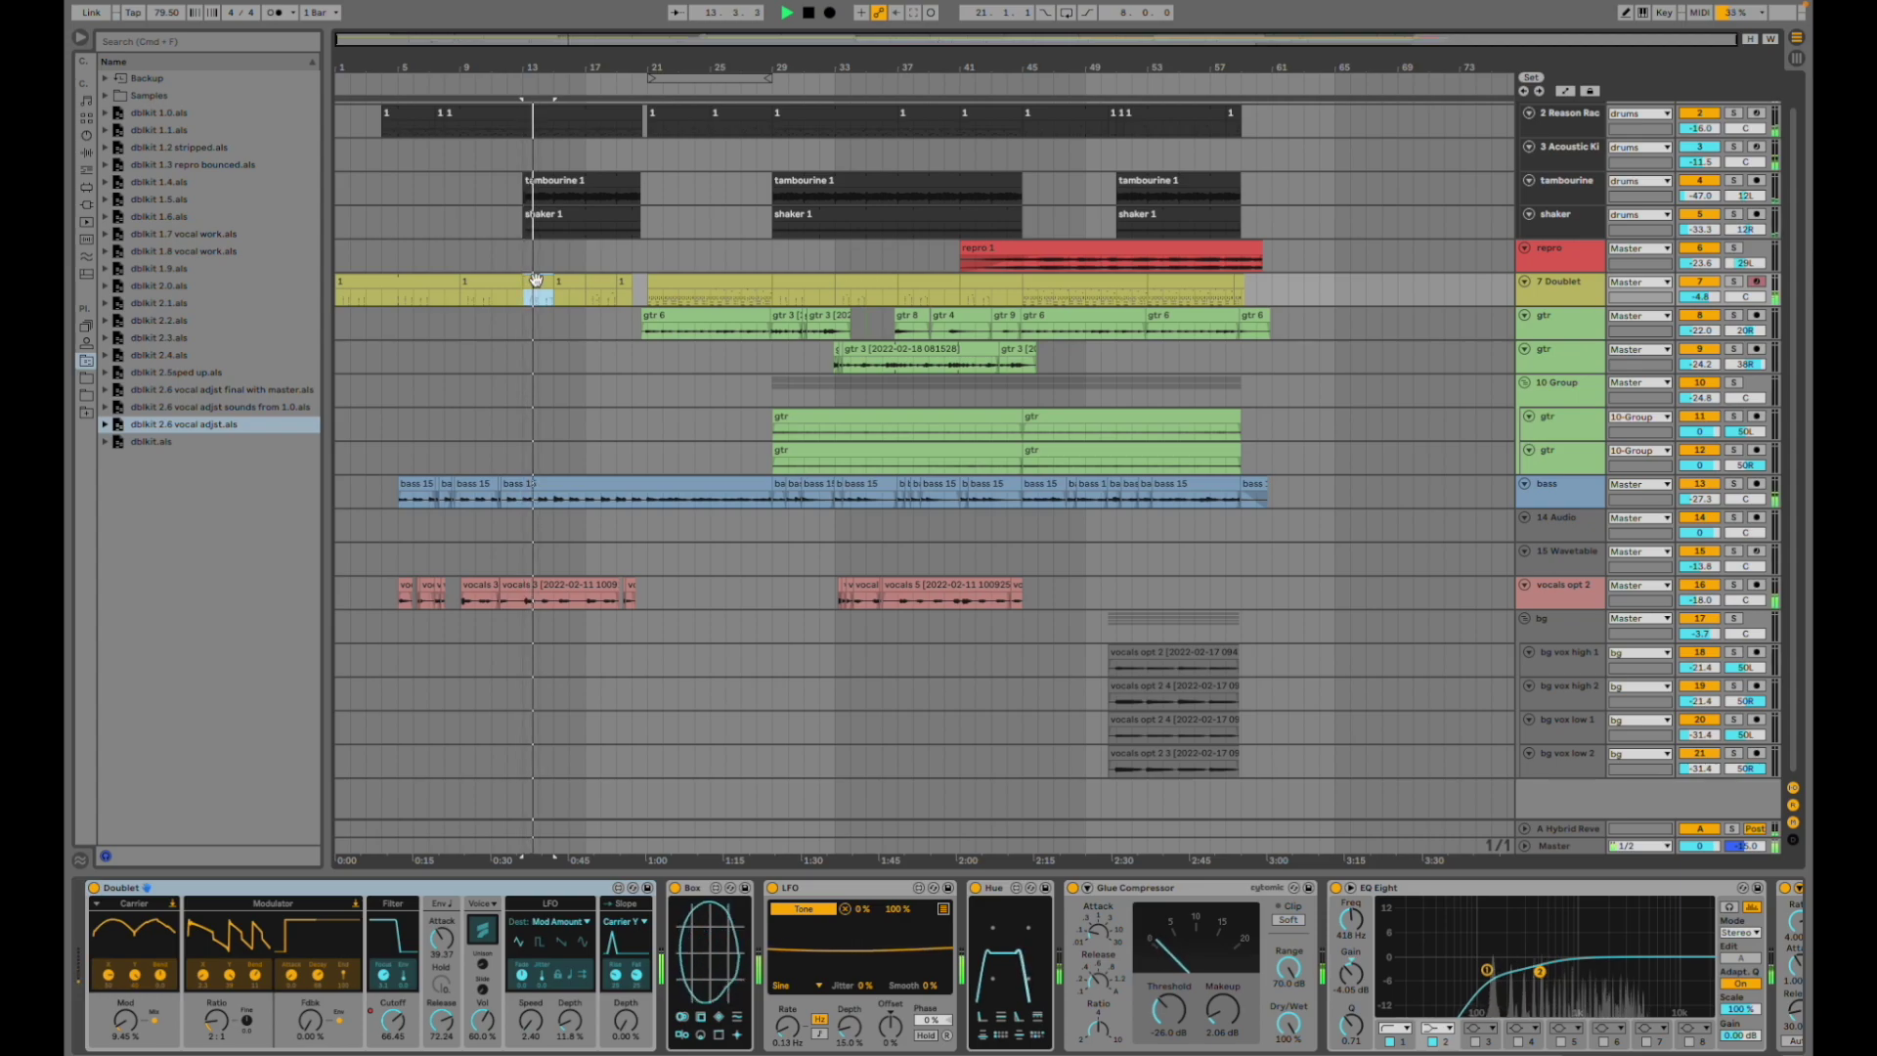
pyautogui.hotkey('shift', 'Tab')
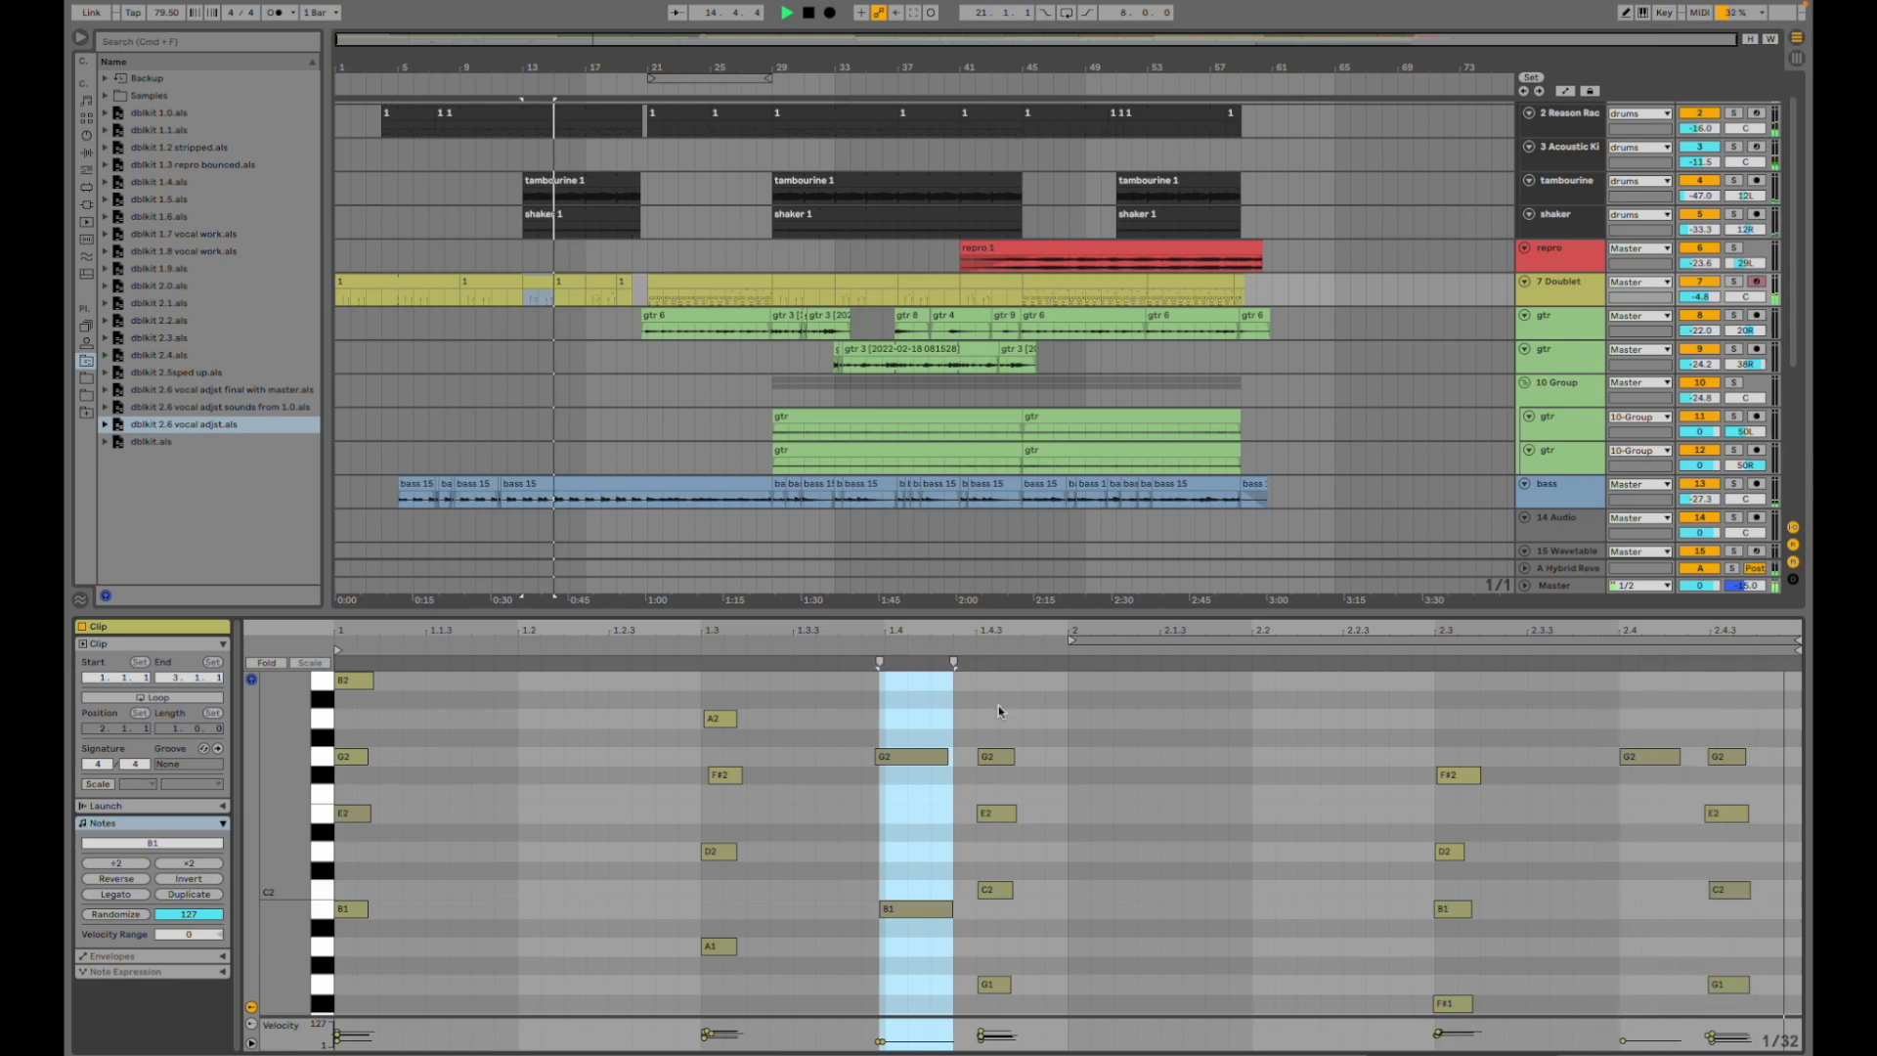
pyautogui.click(1028, 720)
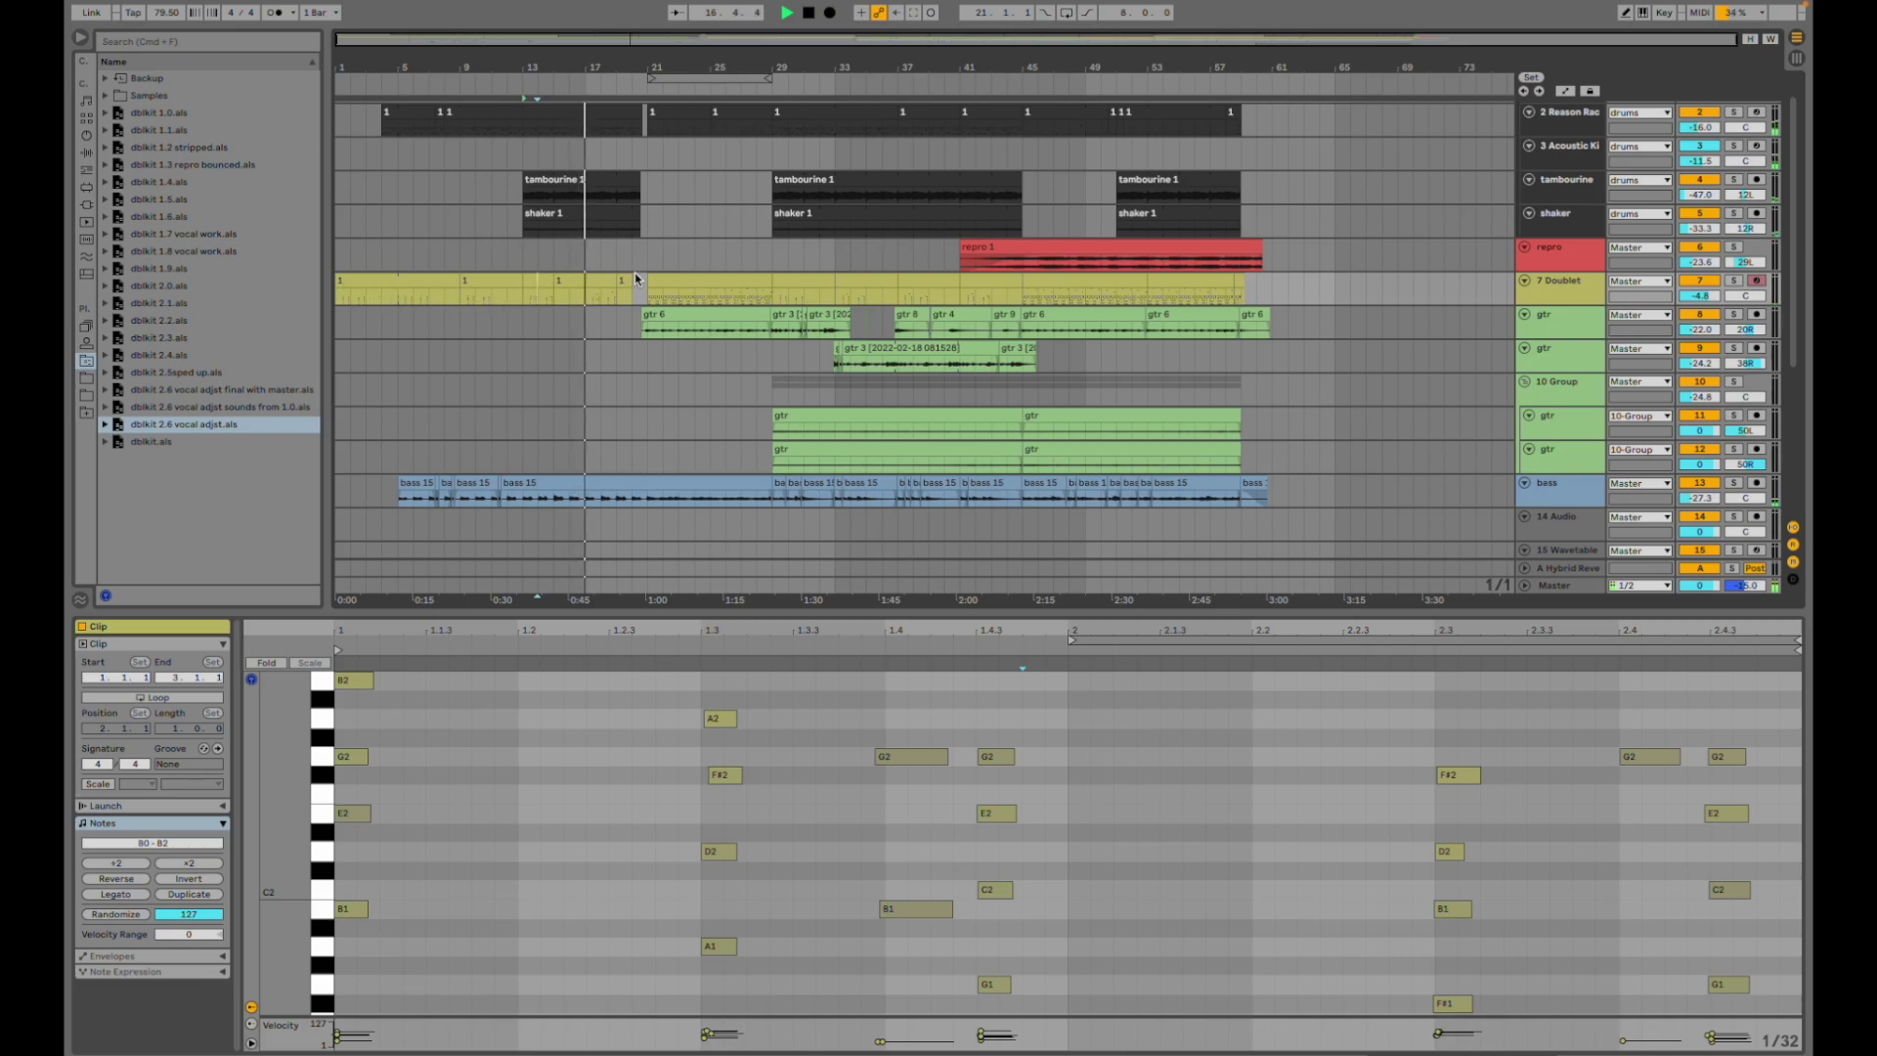
# - Switch to TotalMix FX to adjust the AN 1/2 software playback fader, and return to Ableton Live
pyautogui.scroll(-3, 711, 445)
pyautogui.scroll(-3, 711, 445)
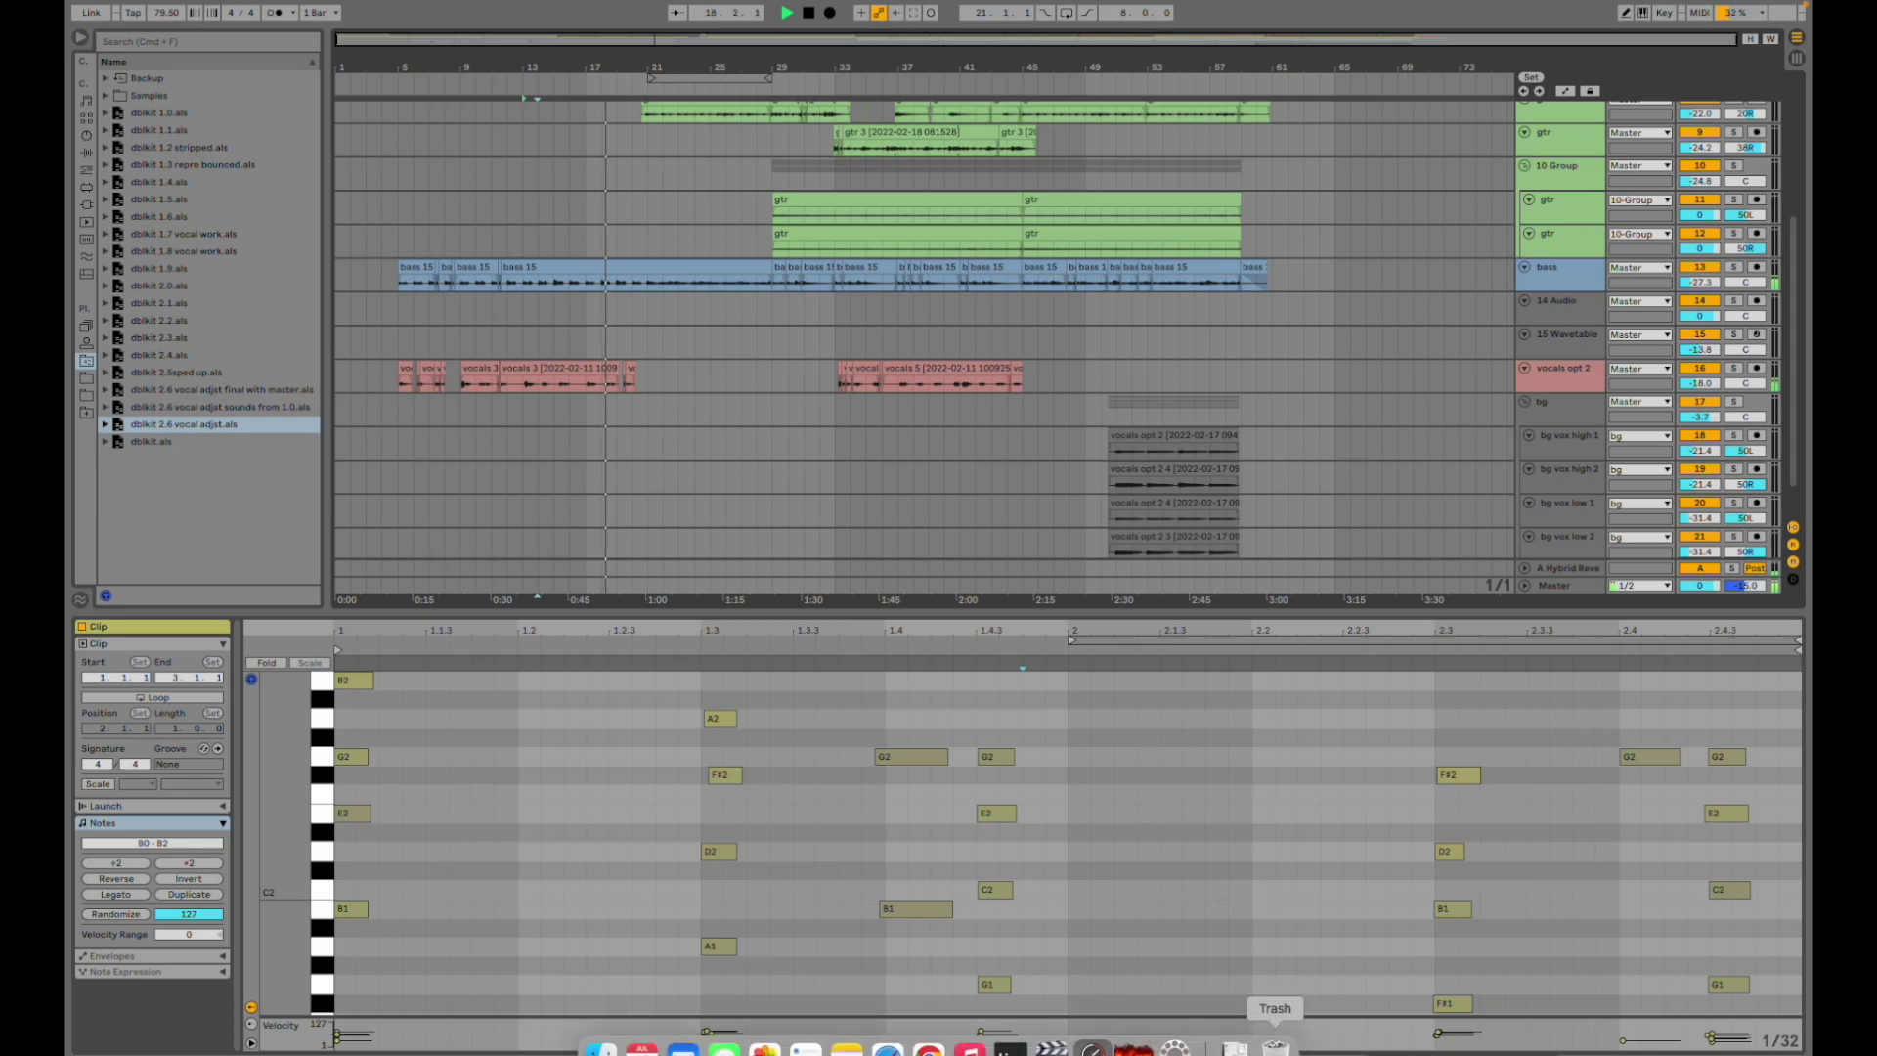
pyautogui.click(1090, 1046)
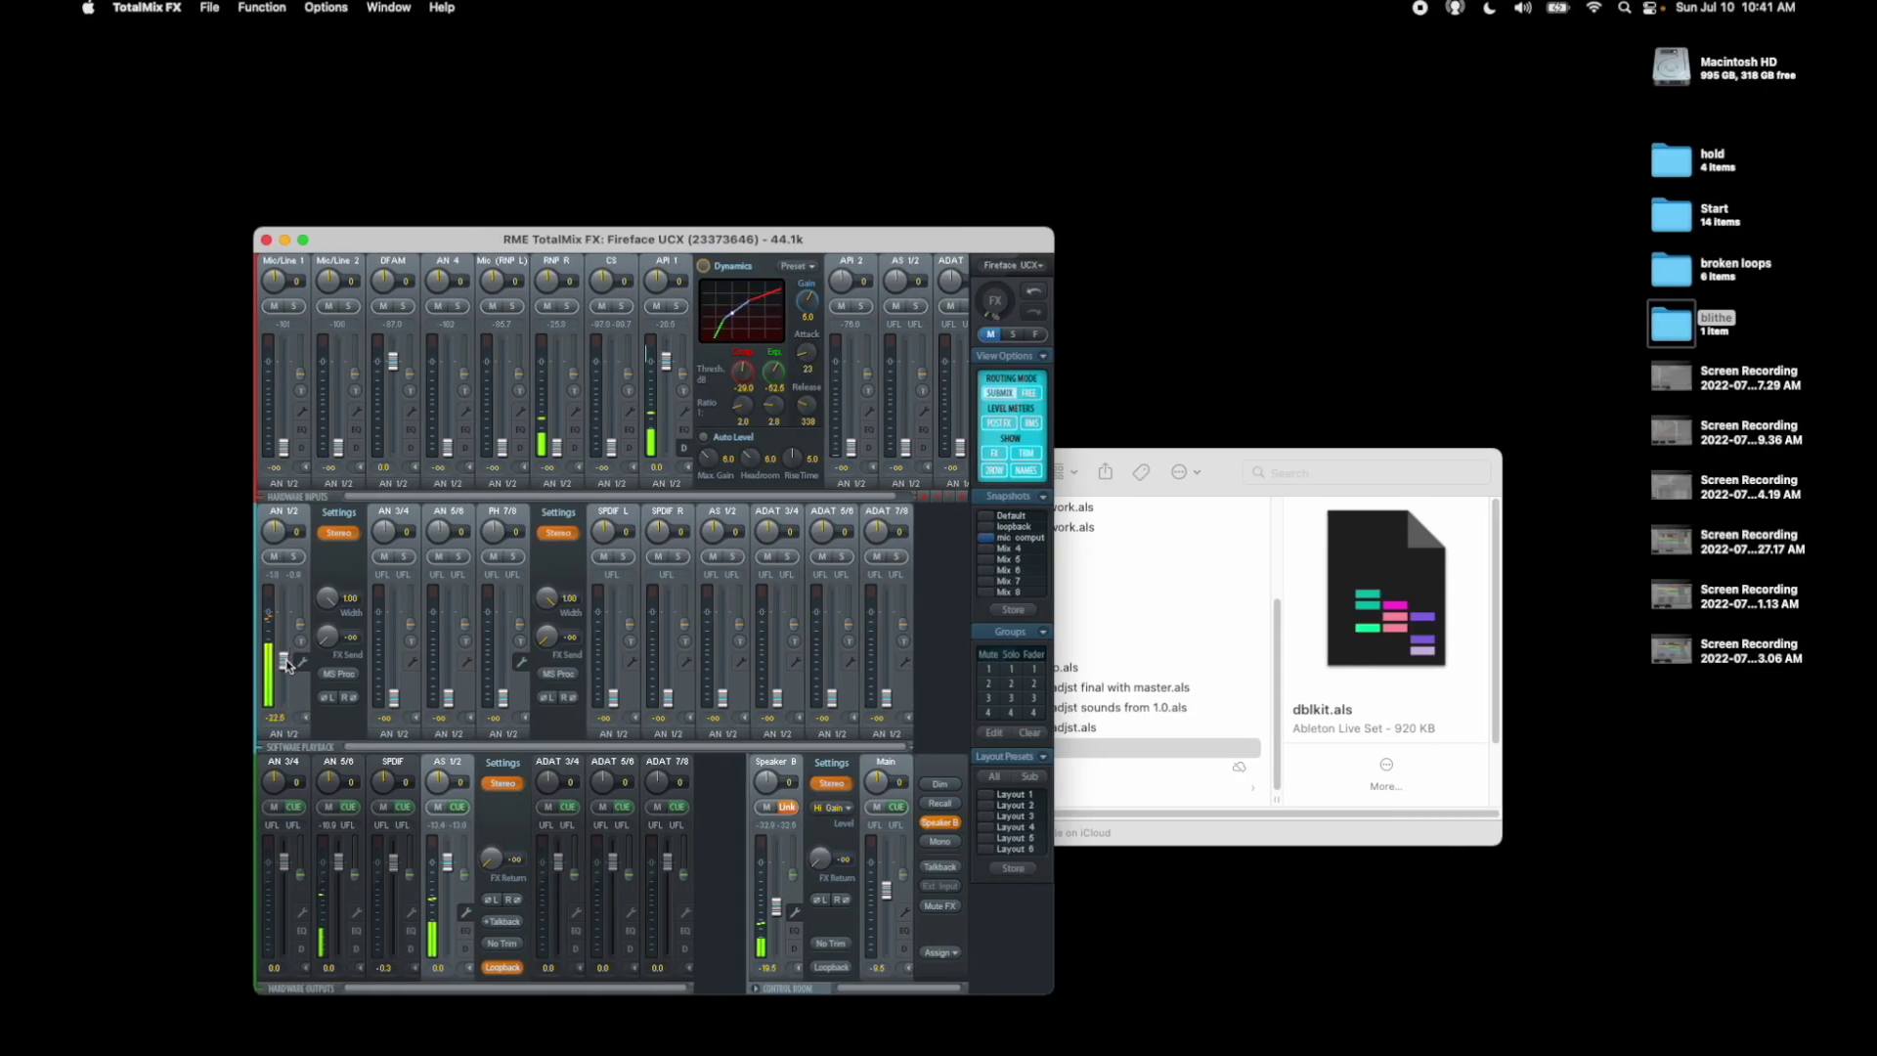
pyautogui.press('super+Tab')
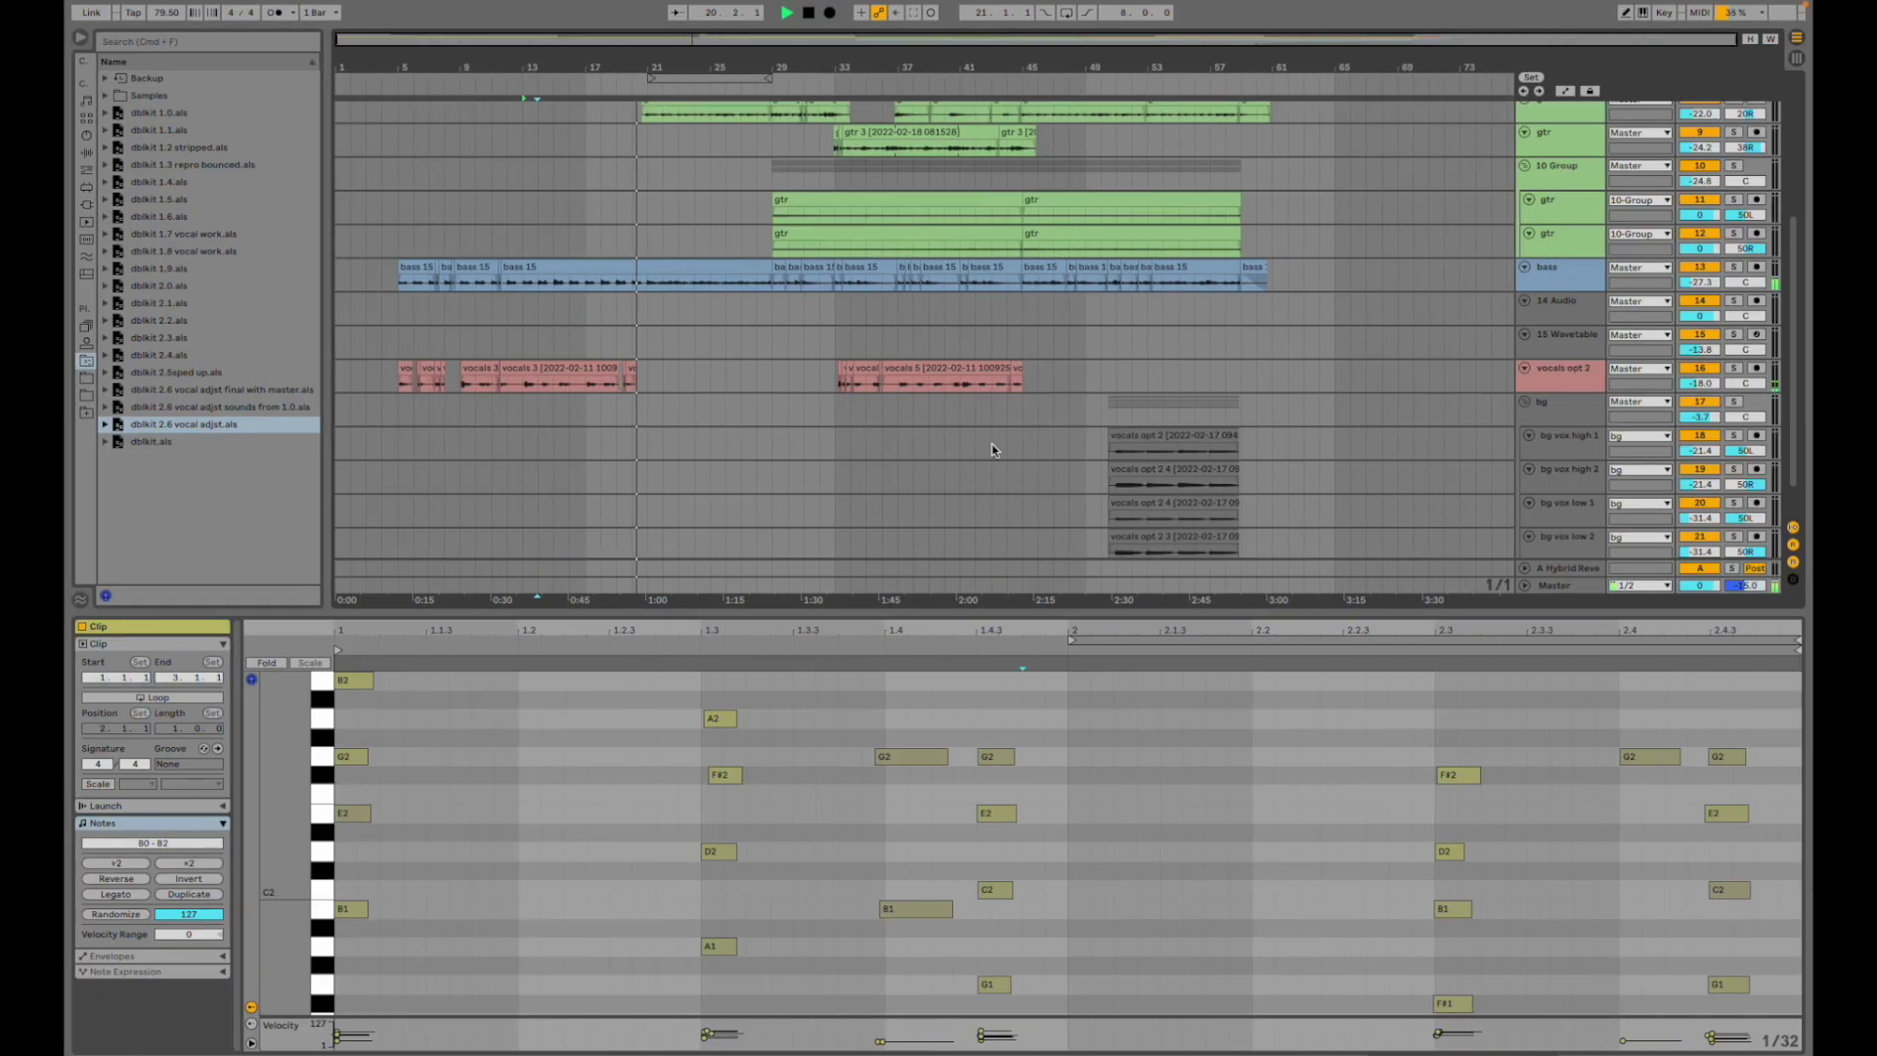
# - Give the arrangement more room over the clip notes, and review the Doublet track's device chain from bar 21
pyautogui.scroll(5, 993, 448)
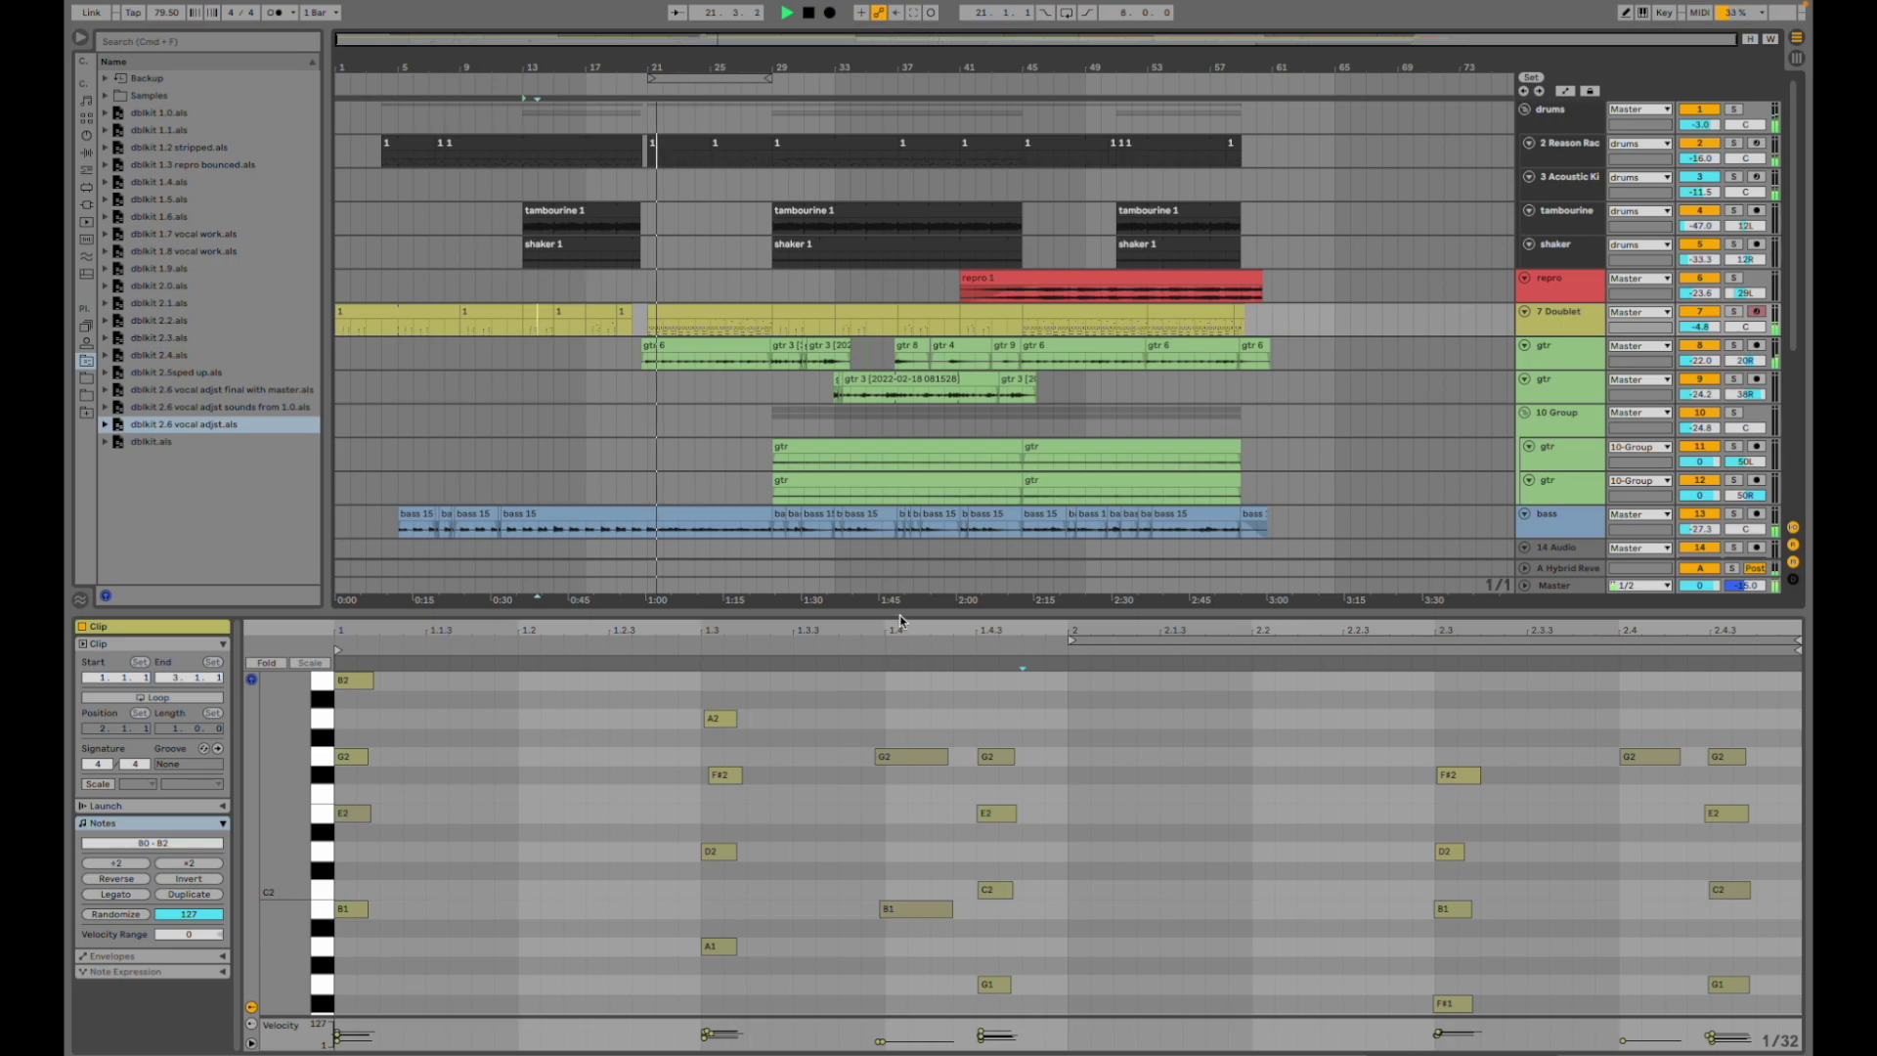
pyautogui.moveTo(899, 621); pyautogui.dragTo(921, 807)
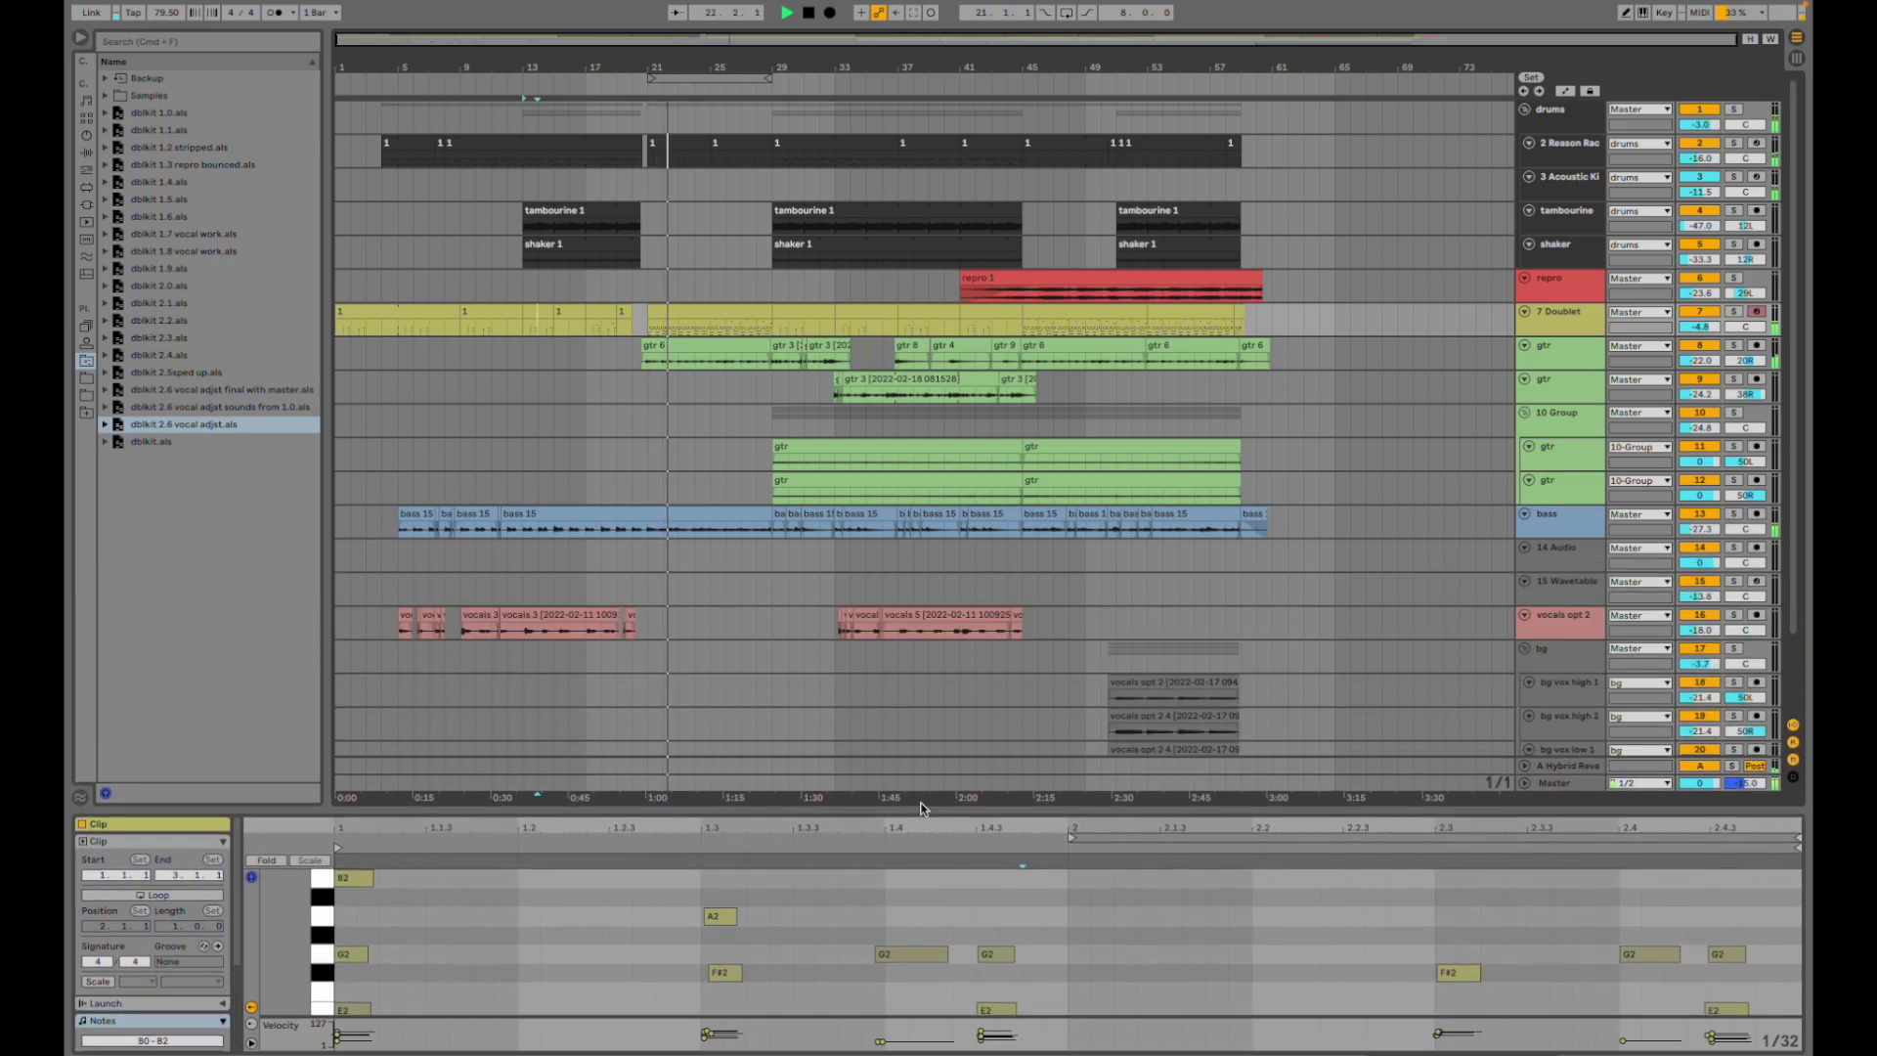
pyautogui.click(647, 321)
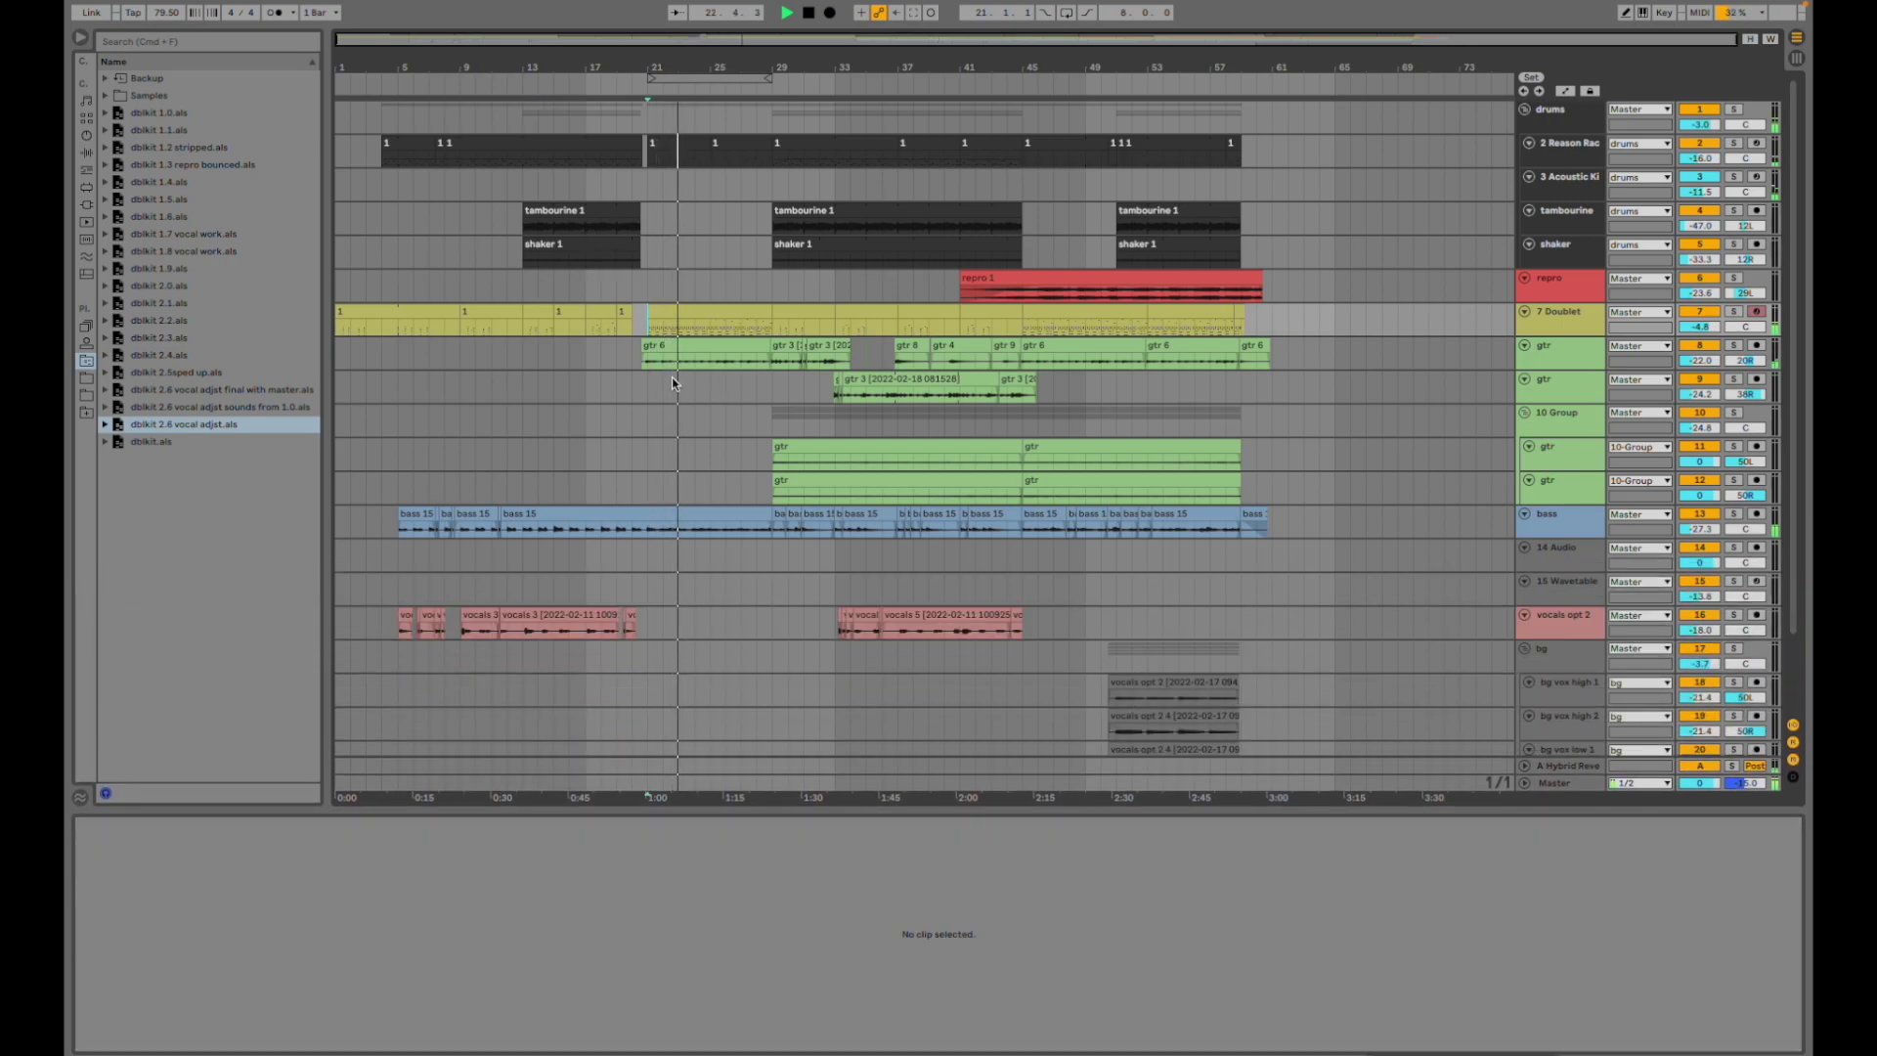
pyautogui.hotkey('shift', 'Tab')
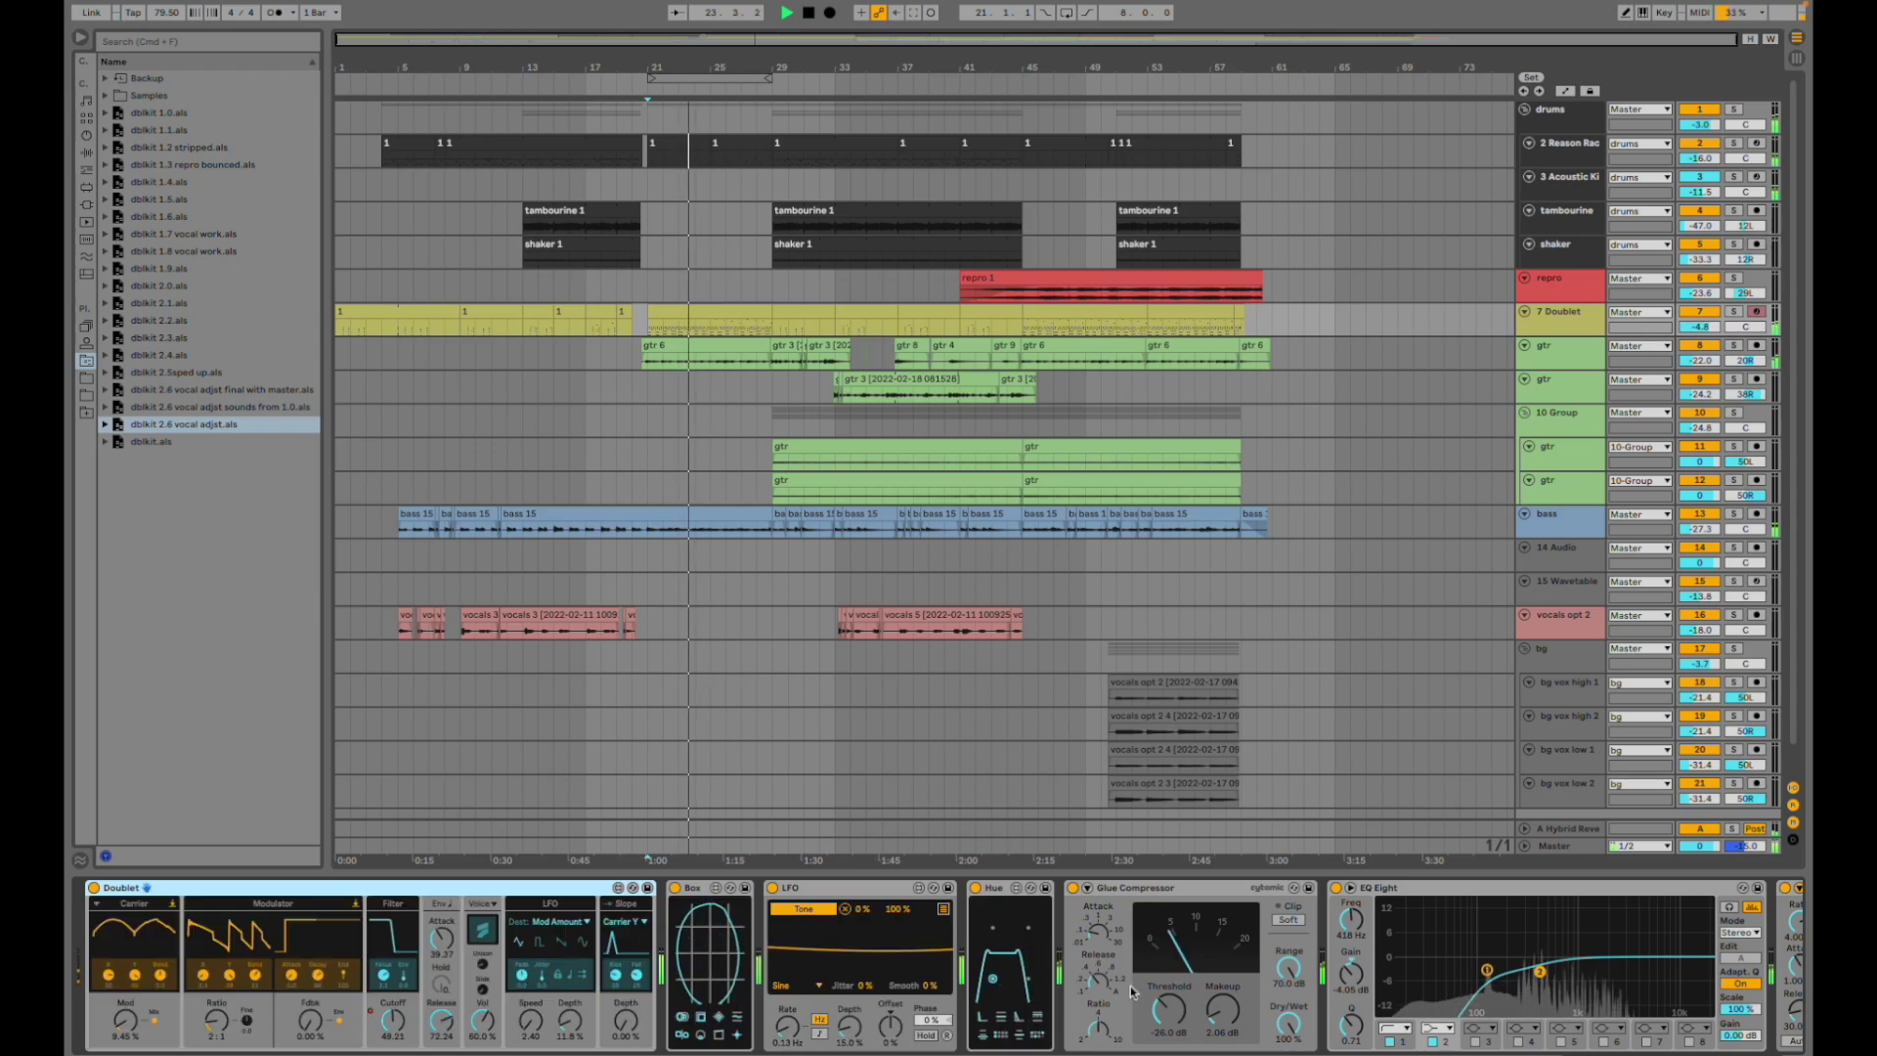
pyautogui.hscroll(5, 1171, 985)
pyautogui.hscroll(-5, 1124, 977)
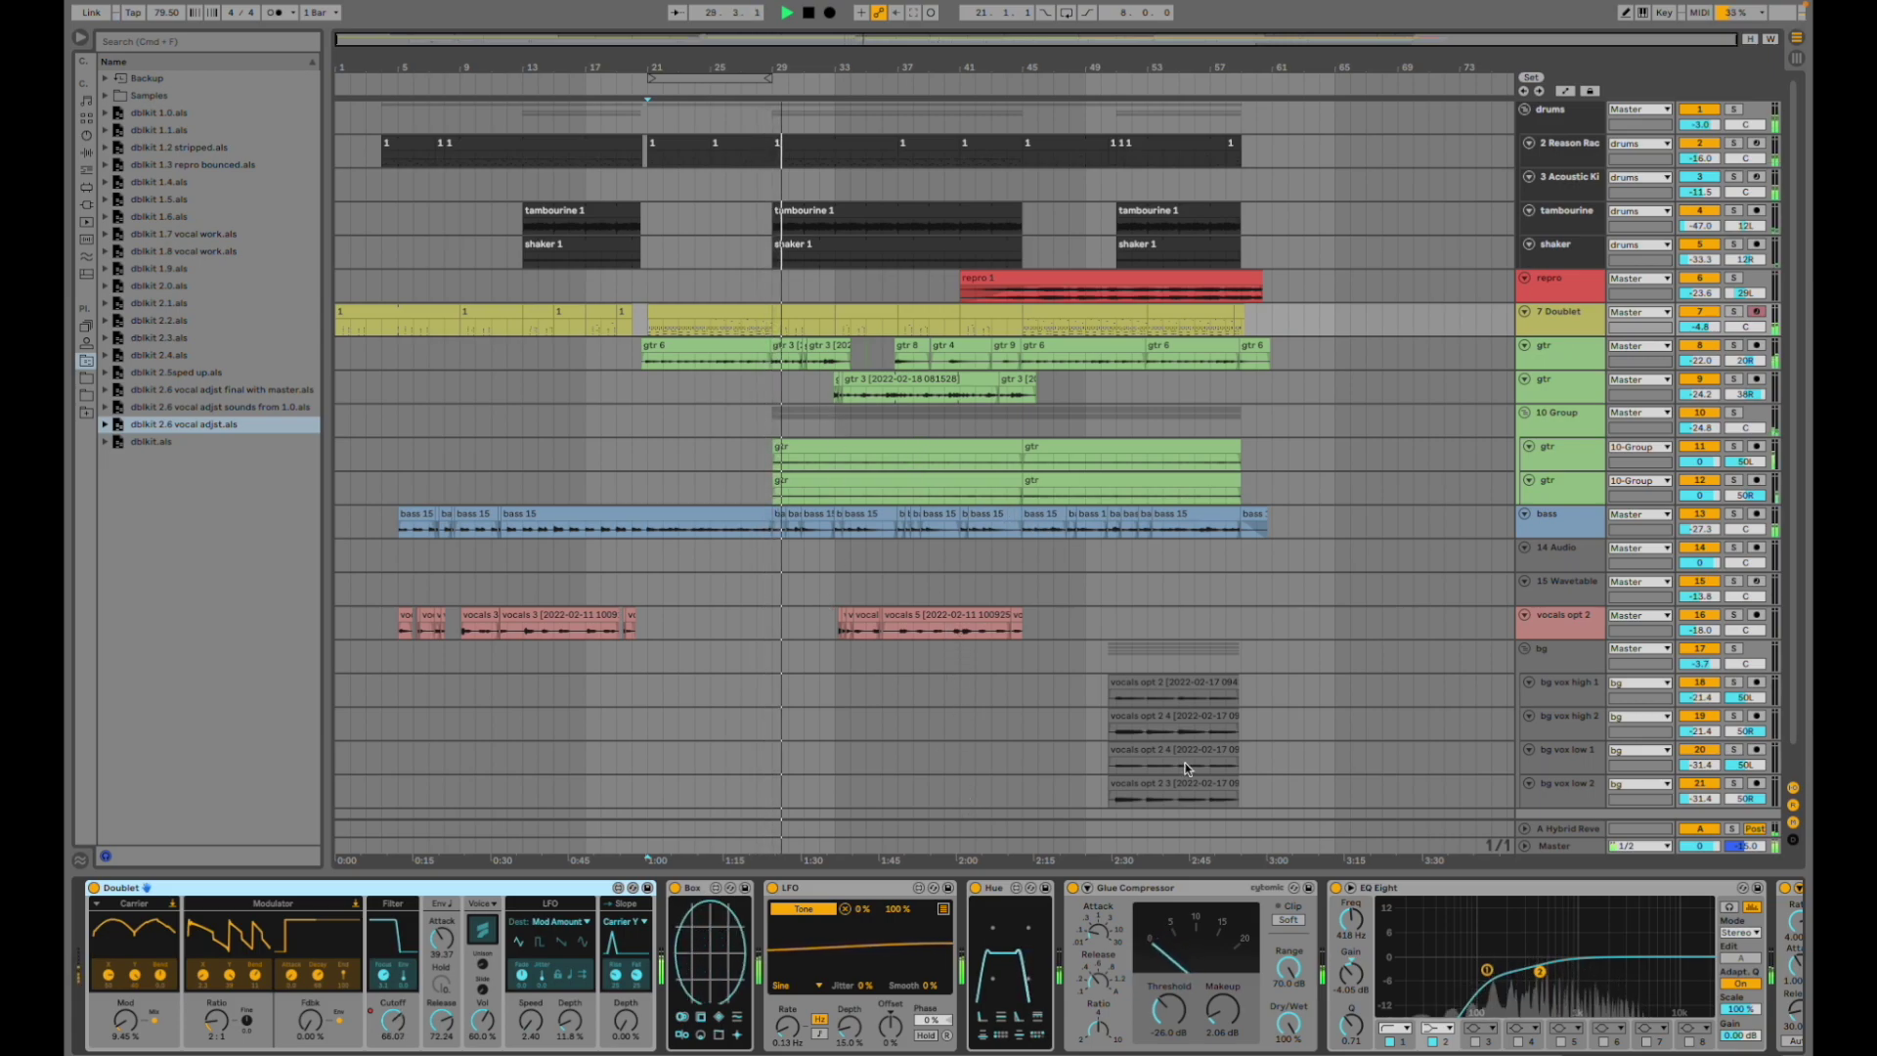
# - Bring up TotalMix FX again for the AN 1/2 software playback level during playback, and return to Ableton Live
pyautogui.moveTo(1274, 1048)
pyautogui.click(1090, 1046)
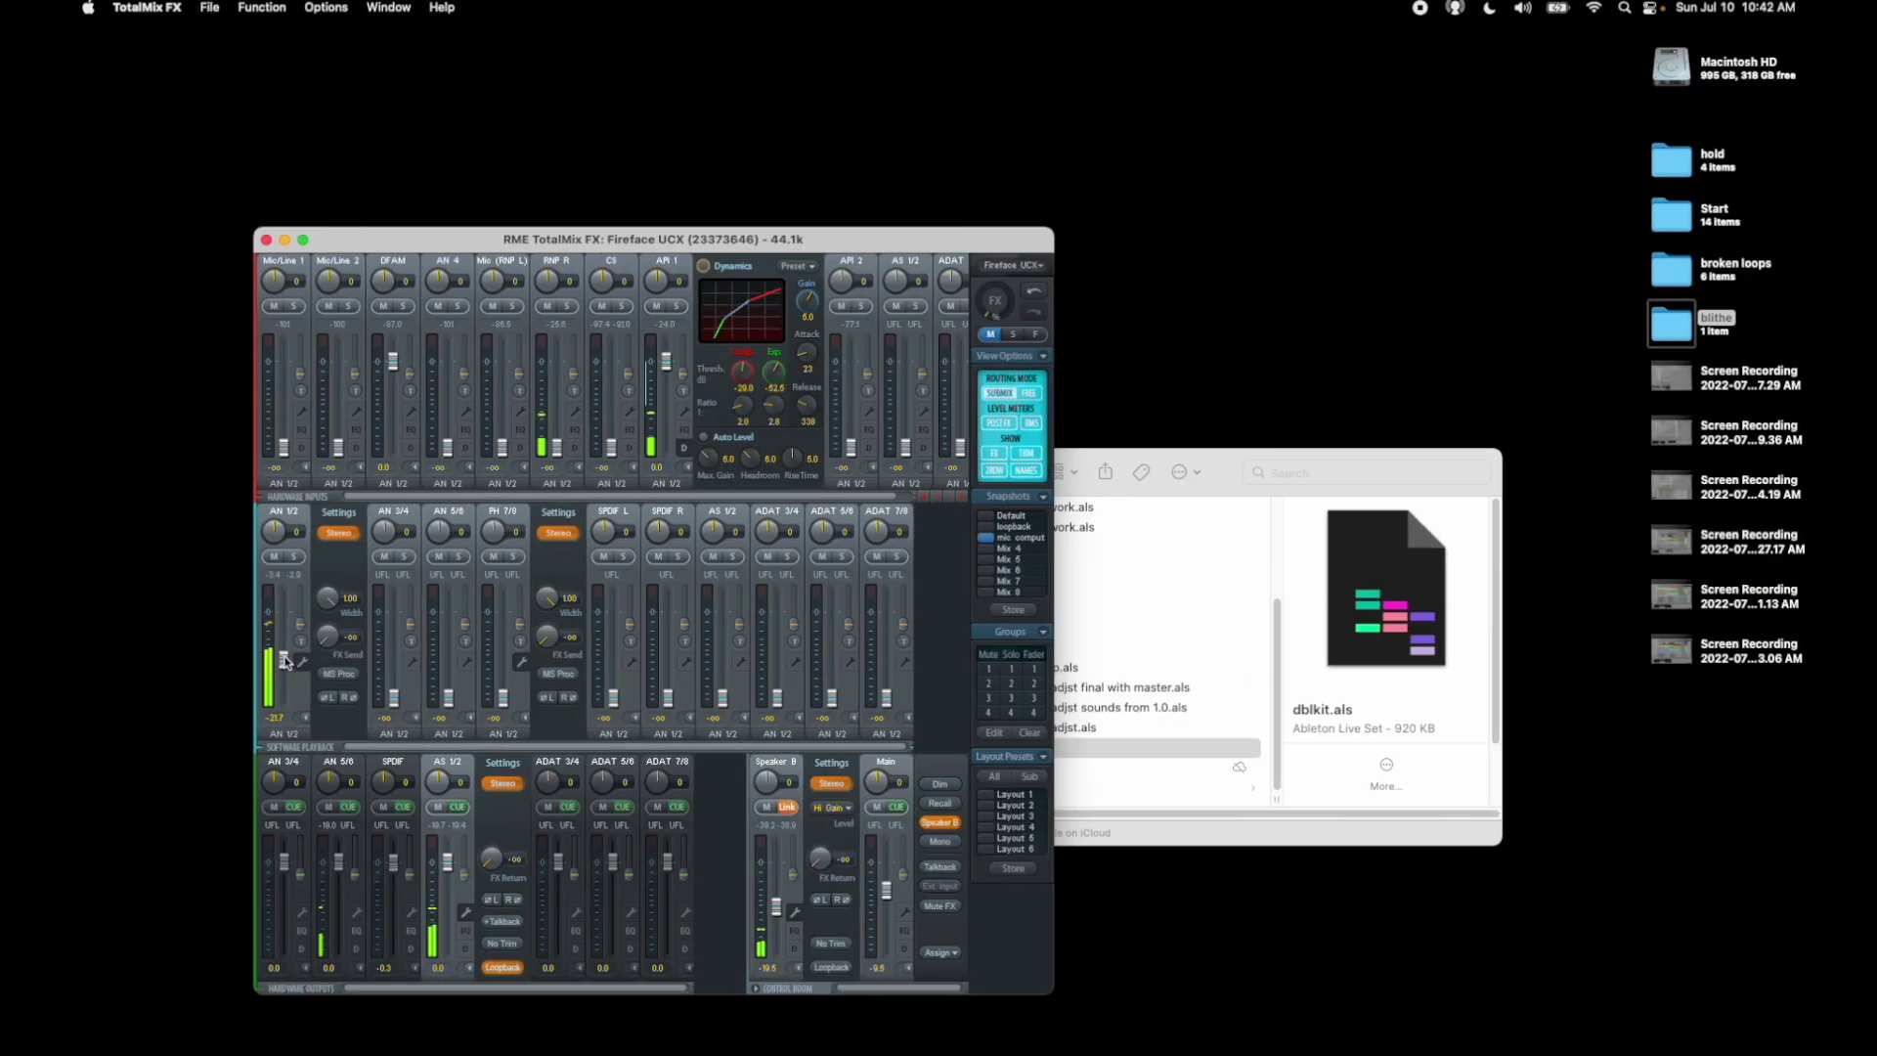
pyautogui.press('super+Tab')
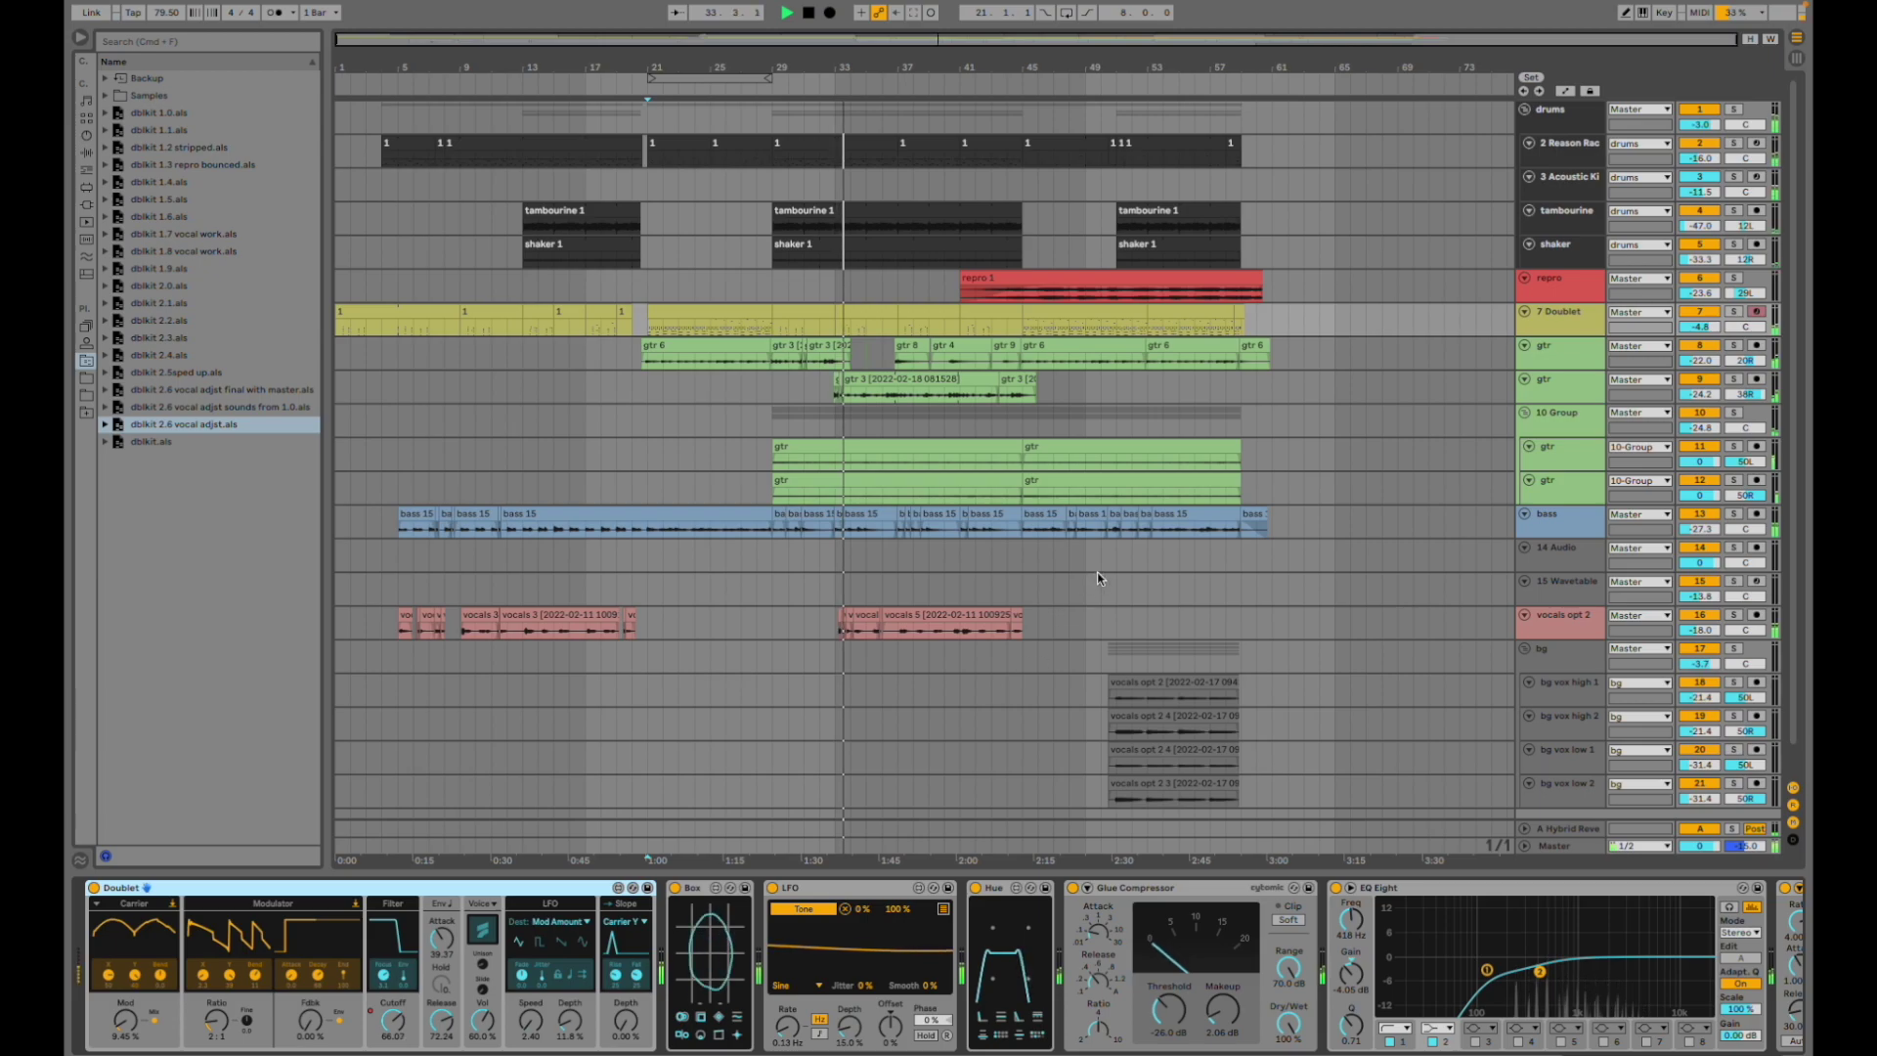
# - Select the bg group at bar 49 and review its EQ Eight and Glue Compressor while the song plays
pyautogui.scroll(-1, 1181, 467)
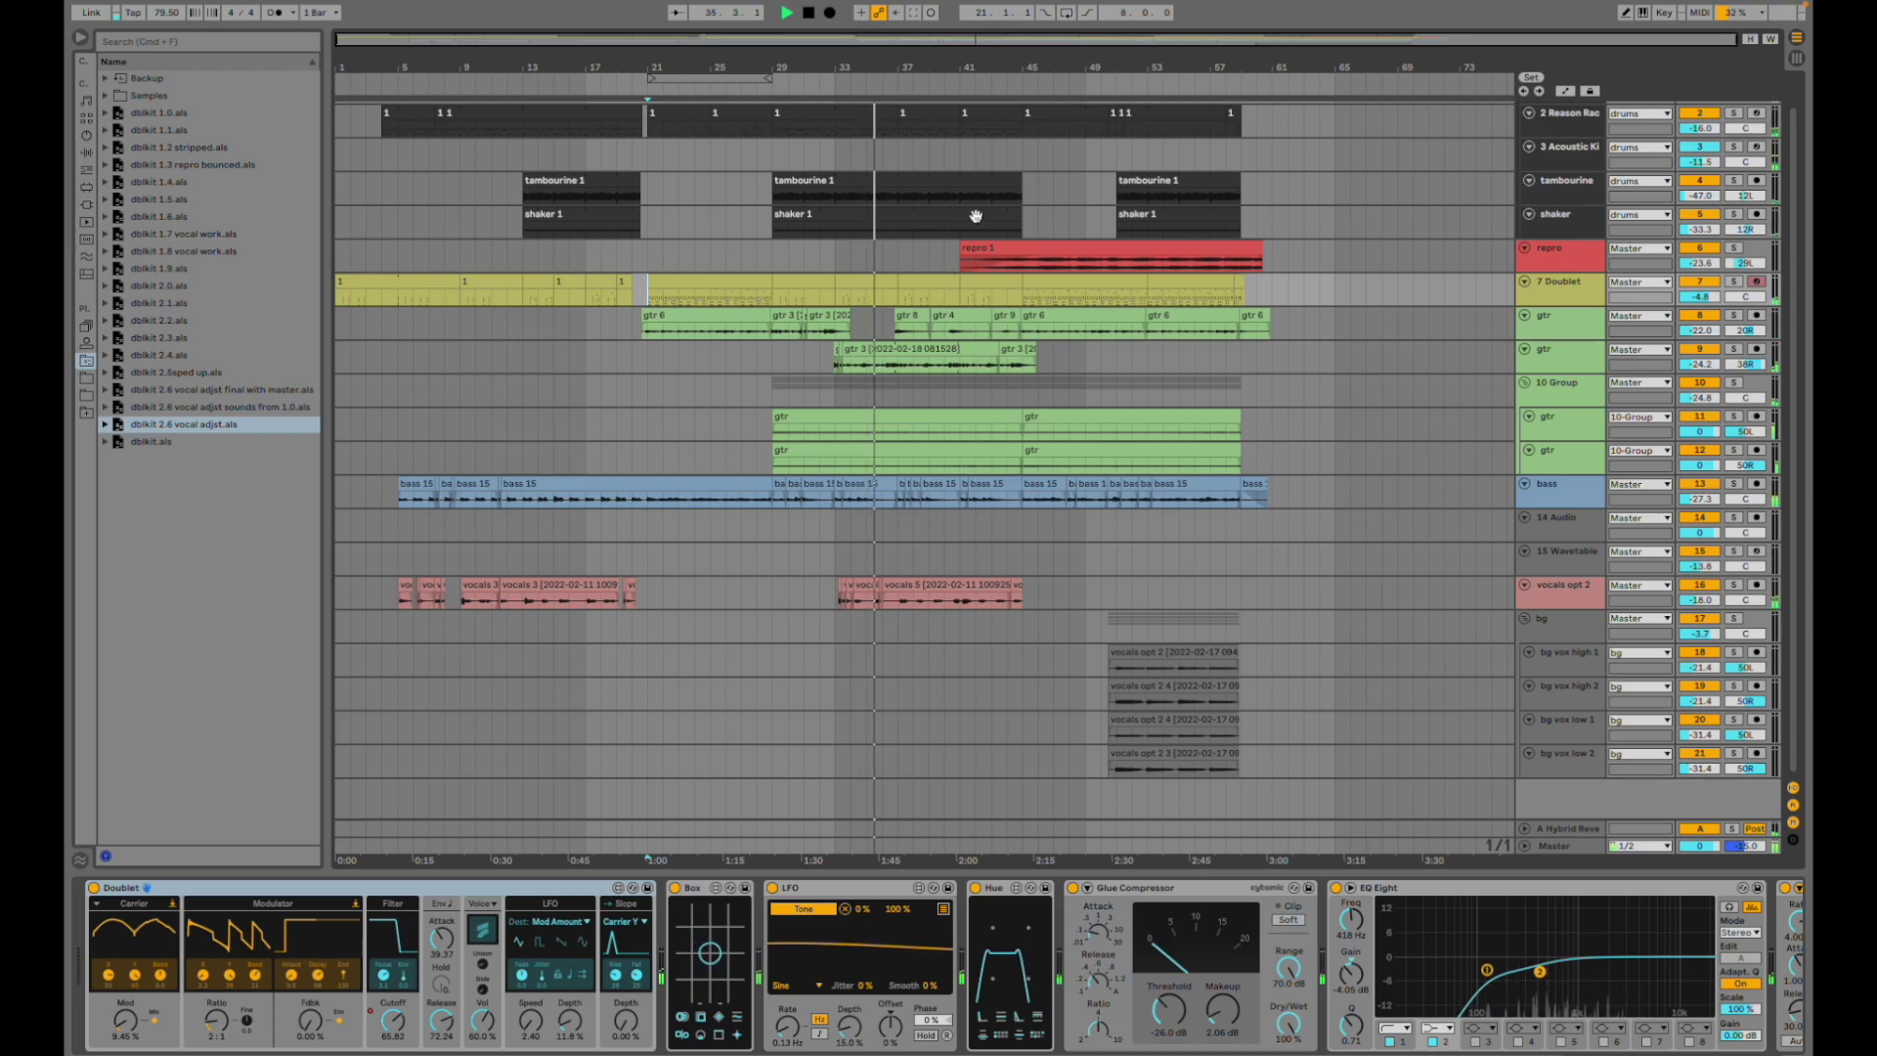
pyautogui.click(1080, 623)
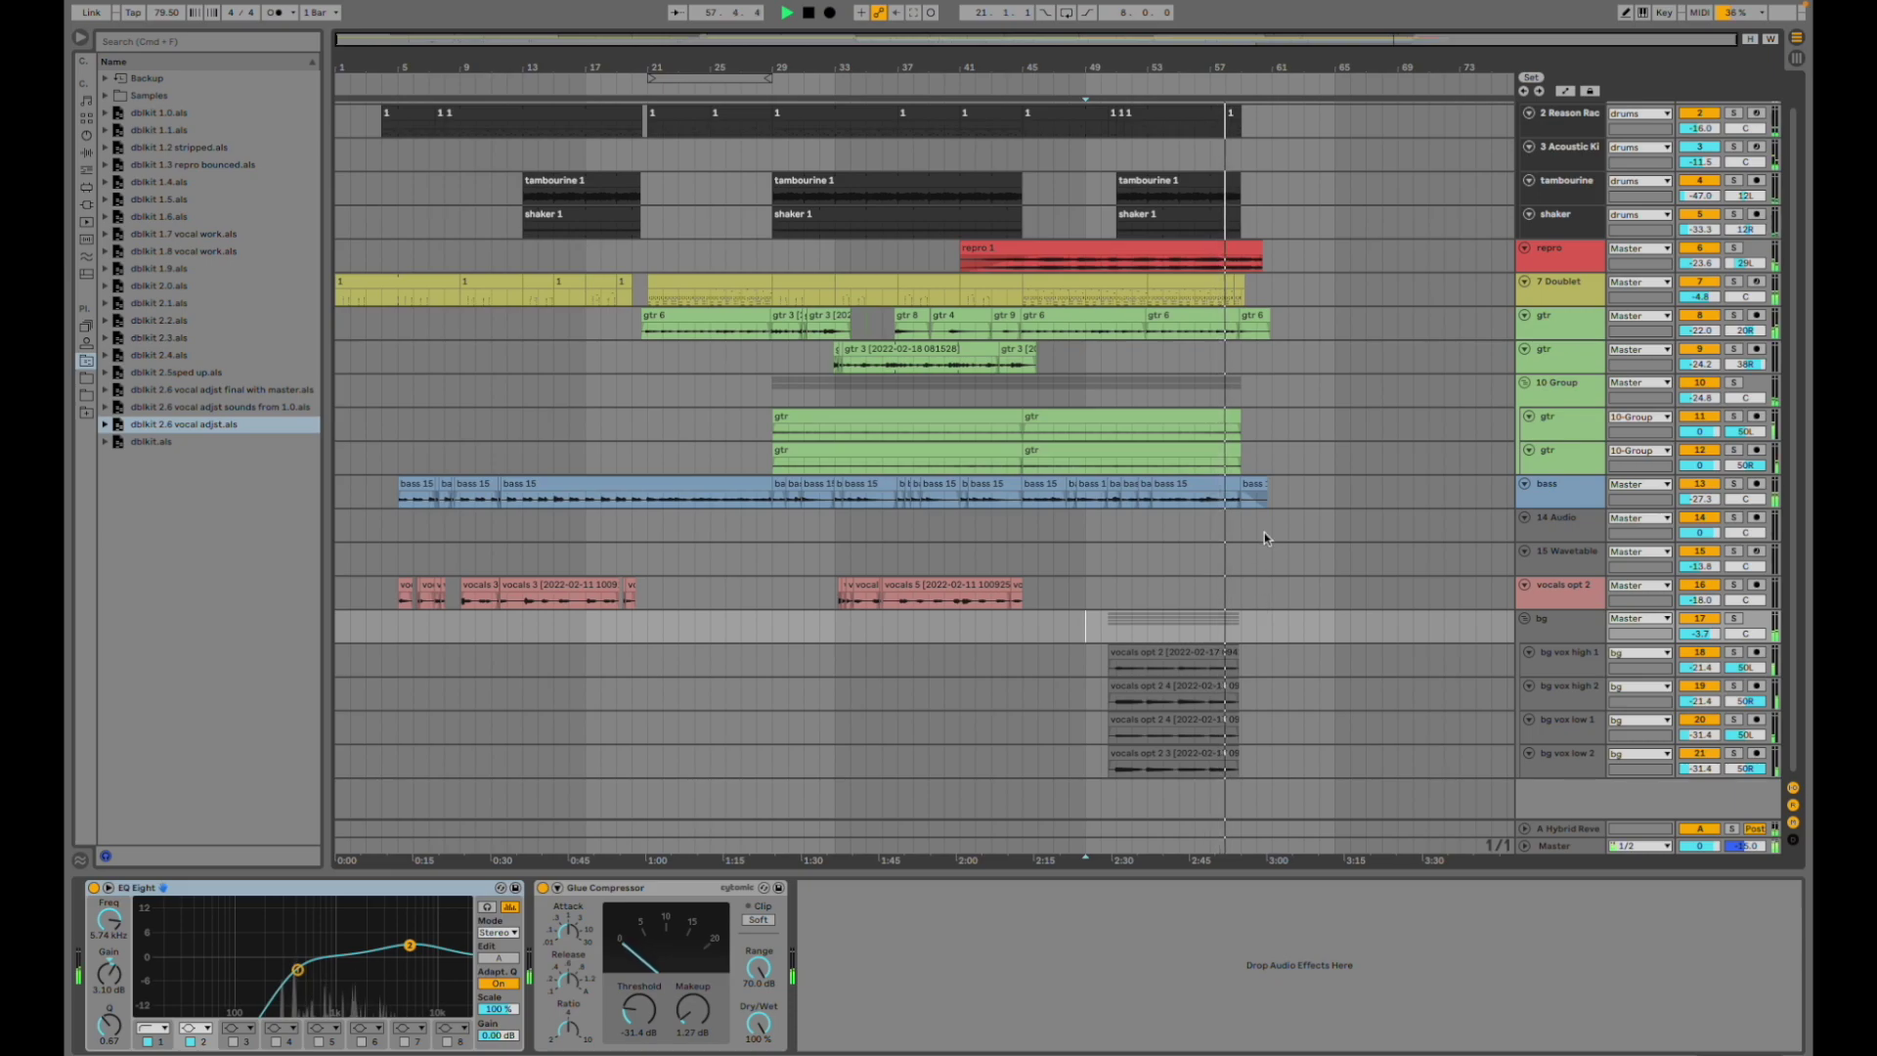
pyautogui.scroll(1, 1265, 531)
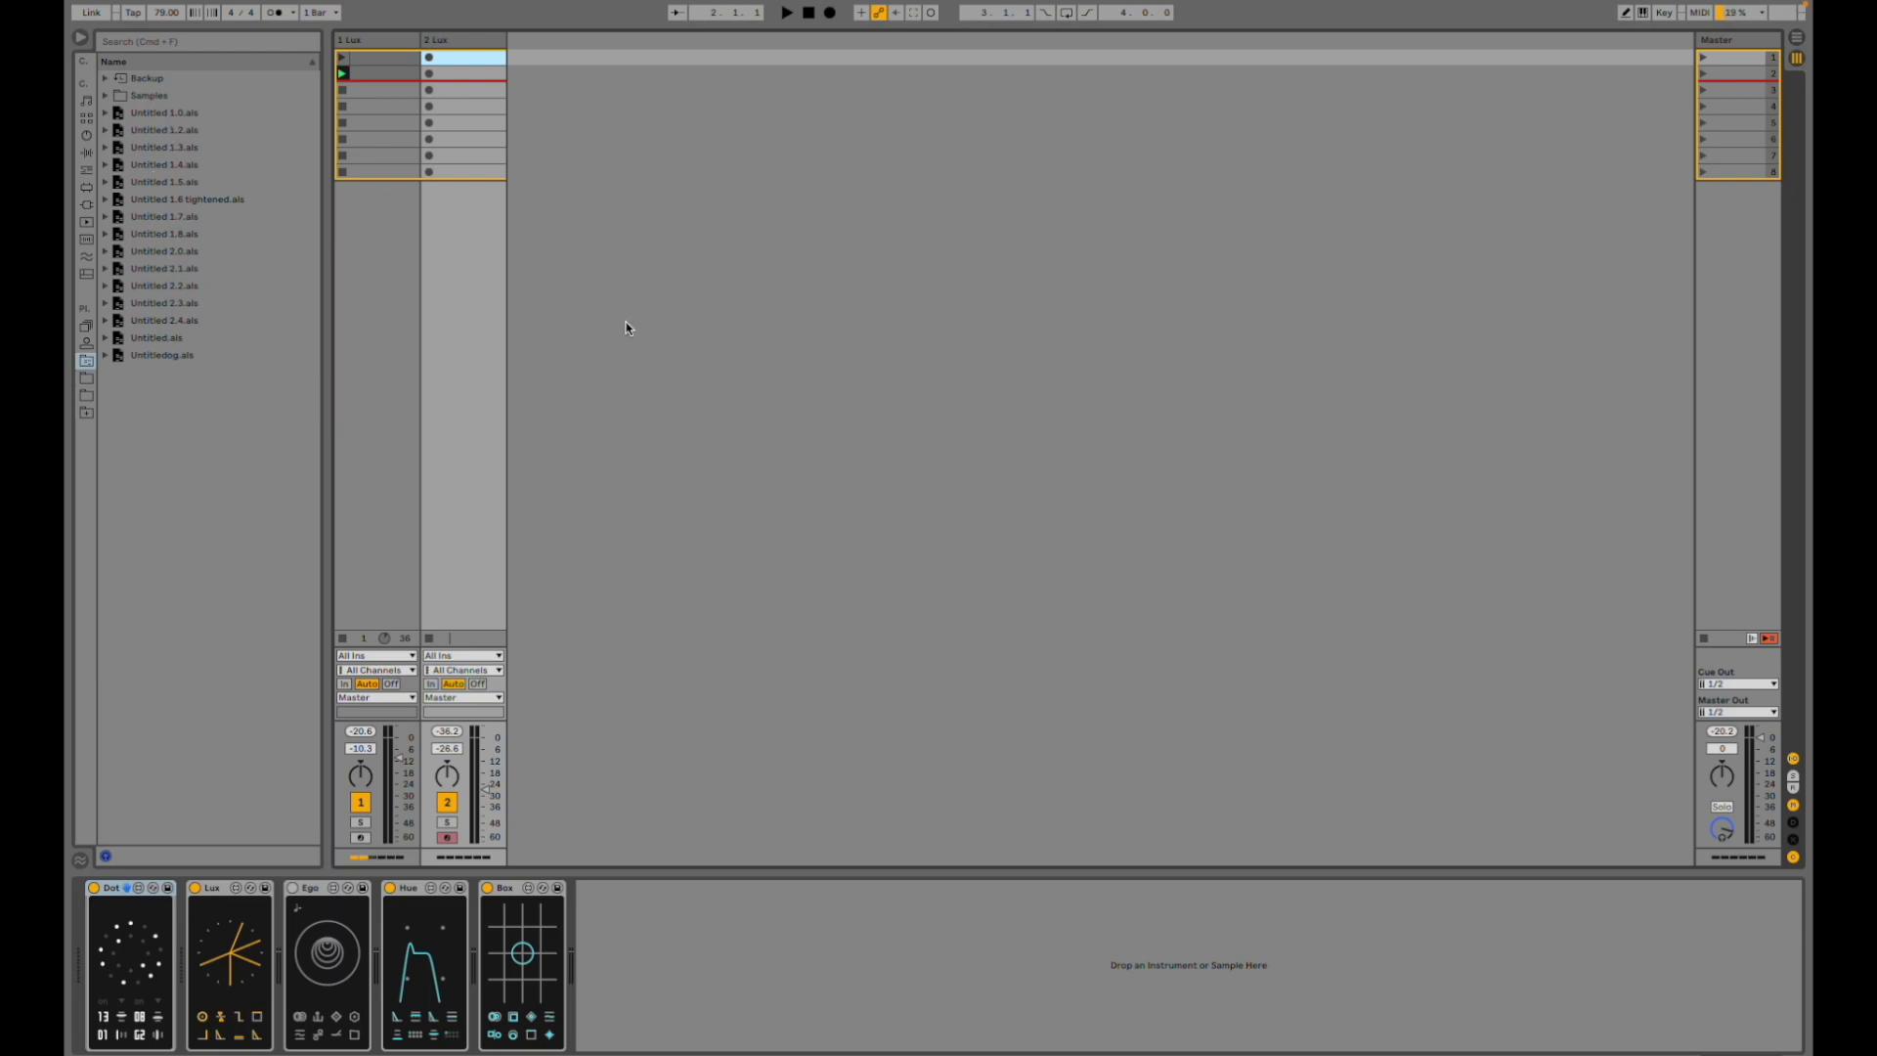
# - Compare the device chains of the two Lux tracks in the Untitled set and start playback
pyautogui.click(378, 534)
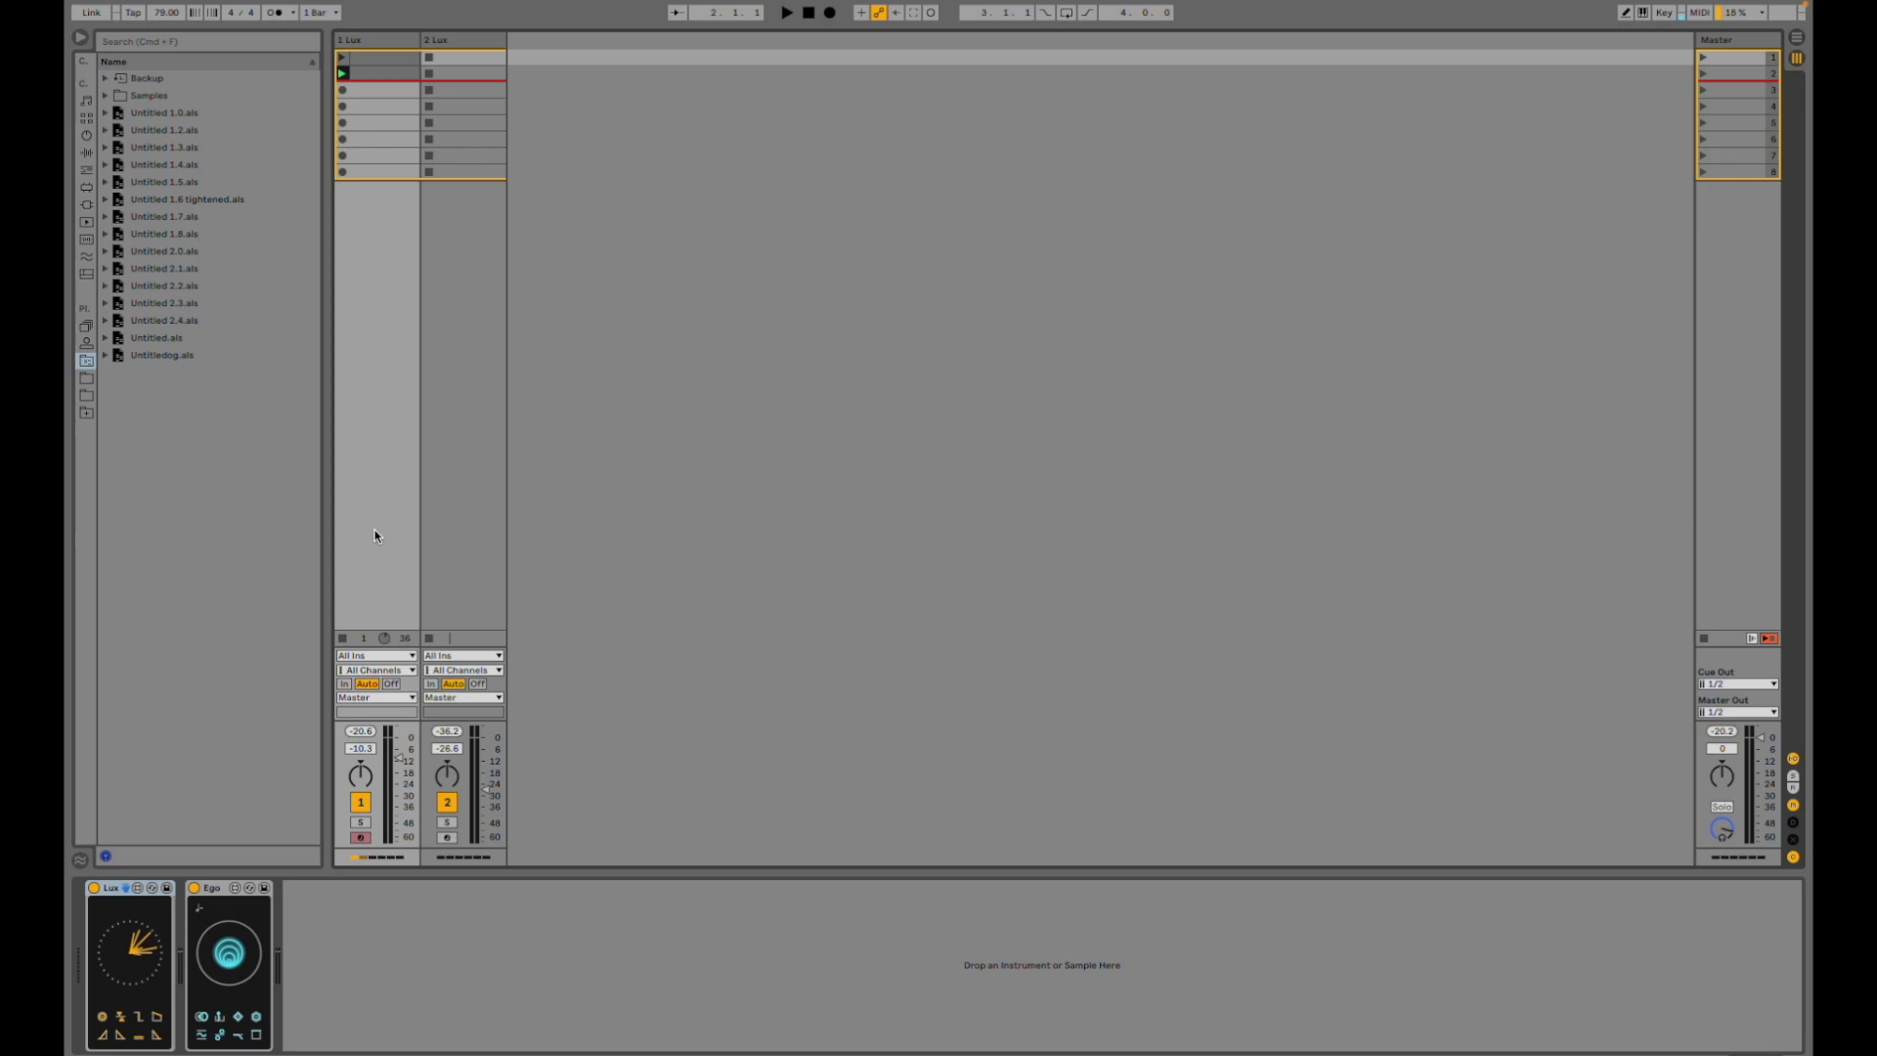
pyautogui.click(449, 489)
pyautogui.press('space')
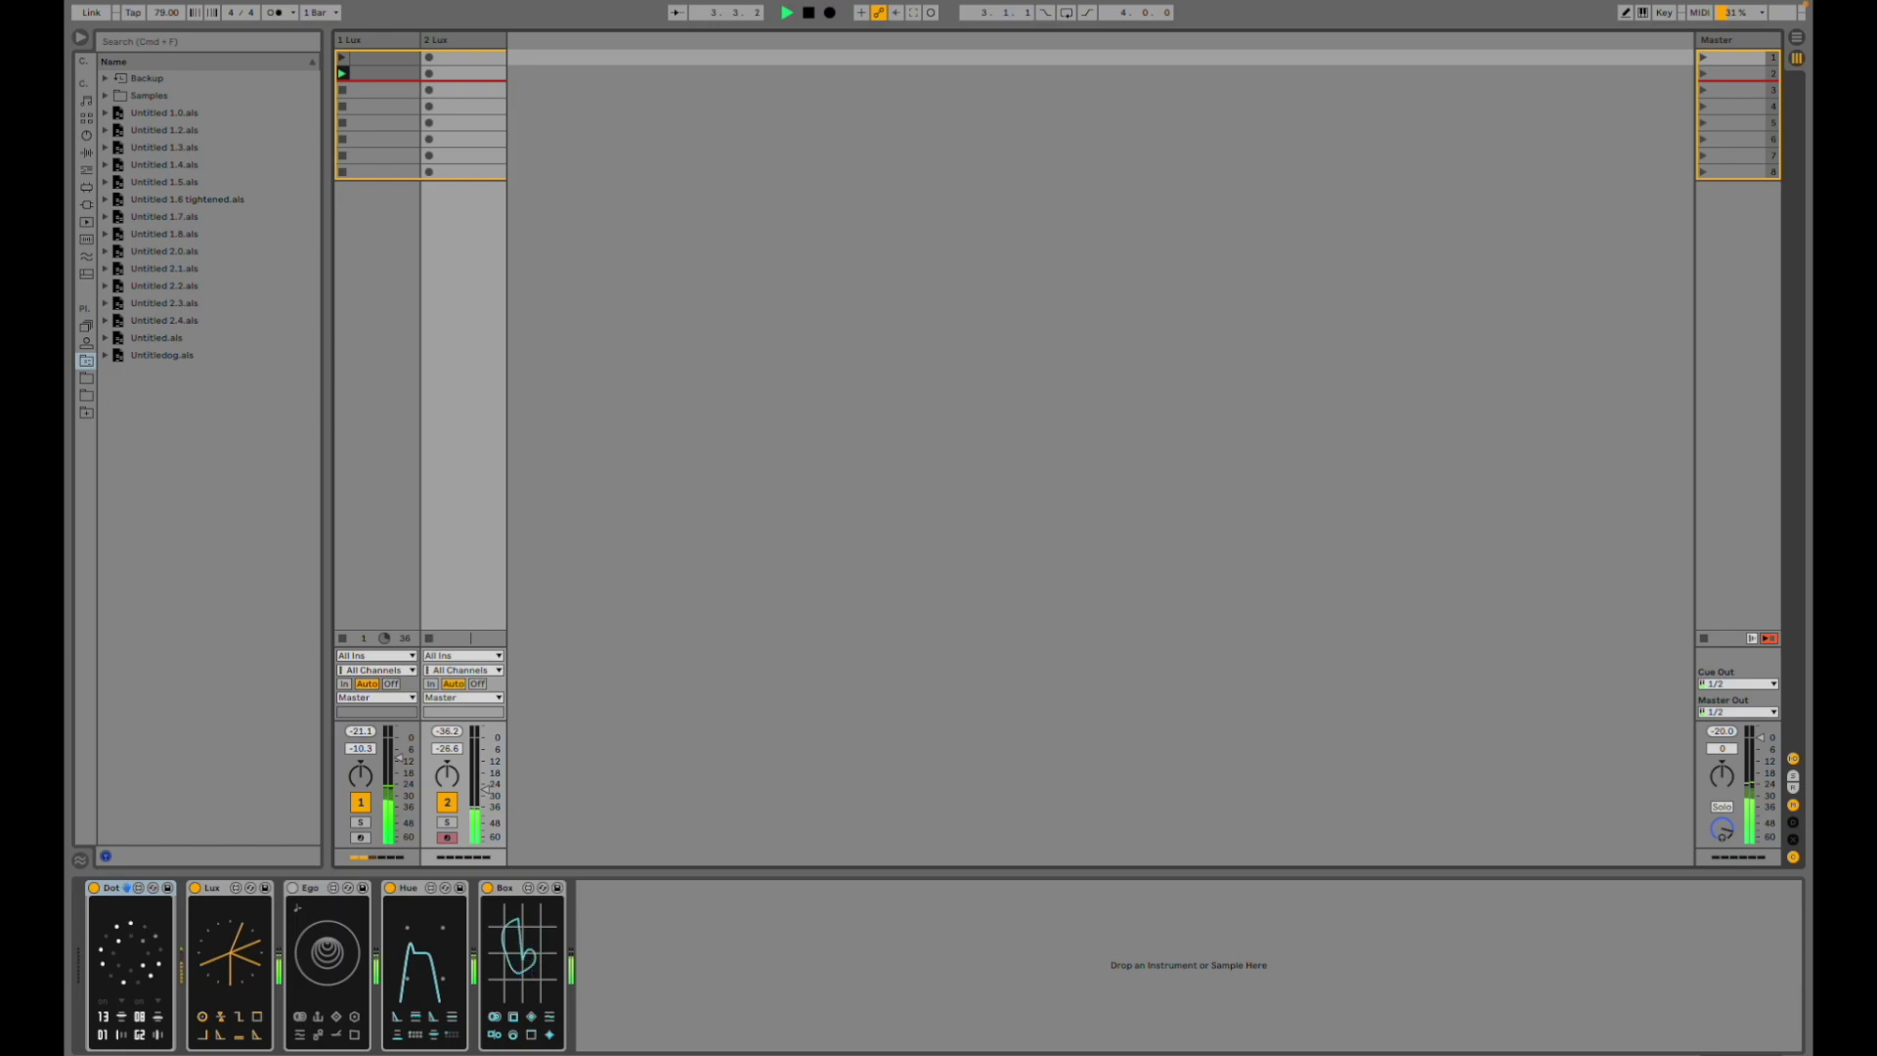
# - Adjust the AN 1/2 software playback level in TotalMix FX, and audition the two Lux tracks soloed in turn in Ableton Live
pyautogui.click(1089, 1041)
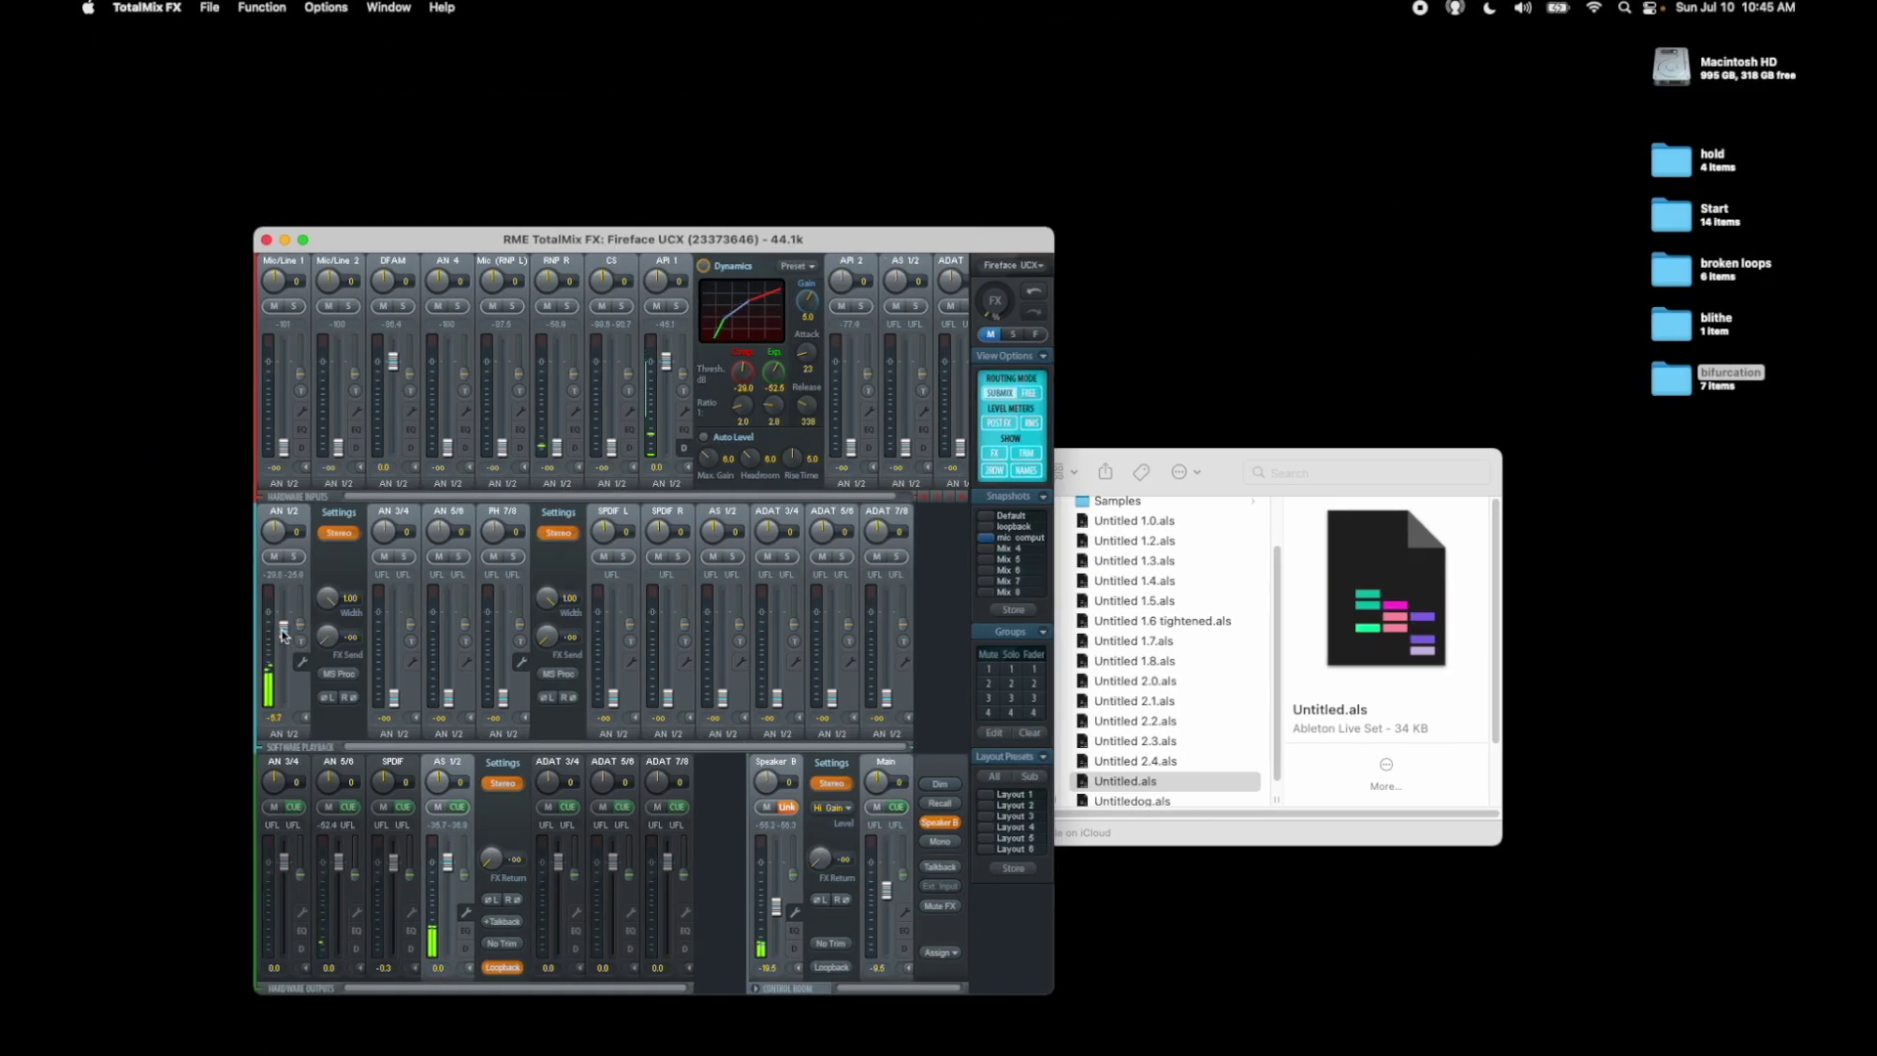
pyautogui.hotkey('ctrl', 'Right')
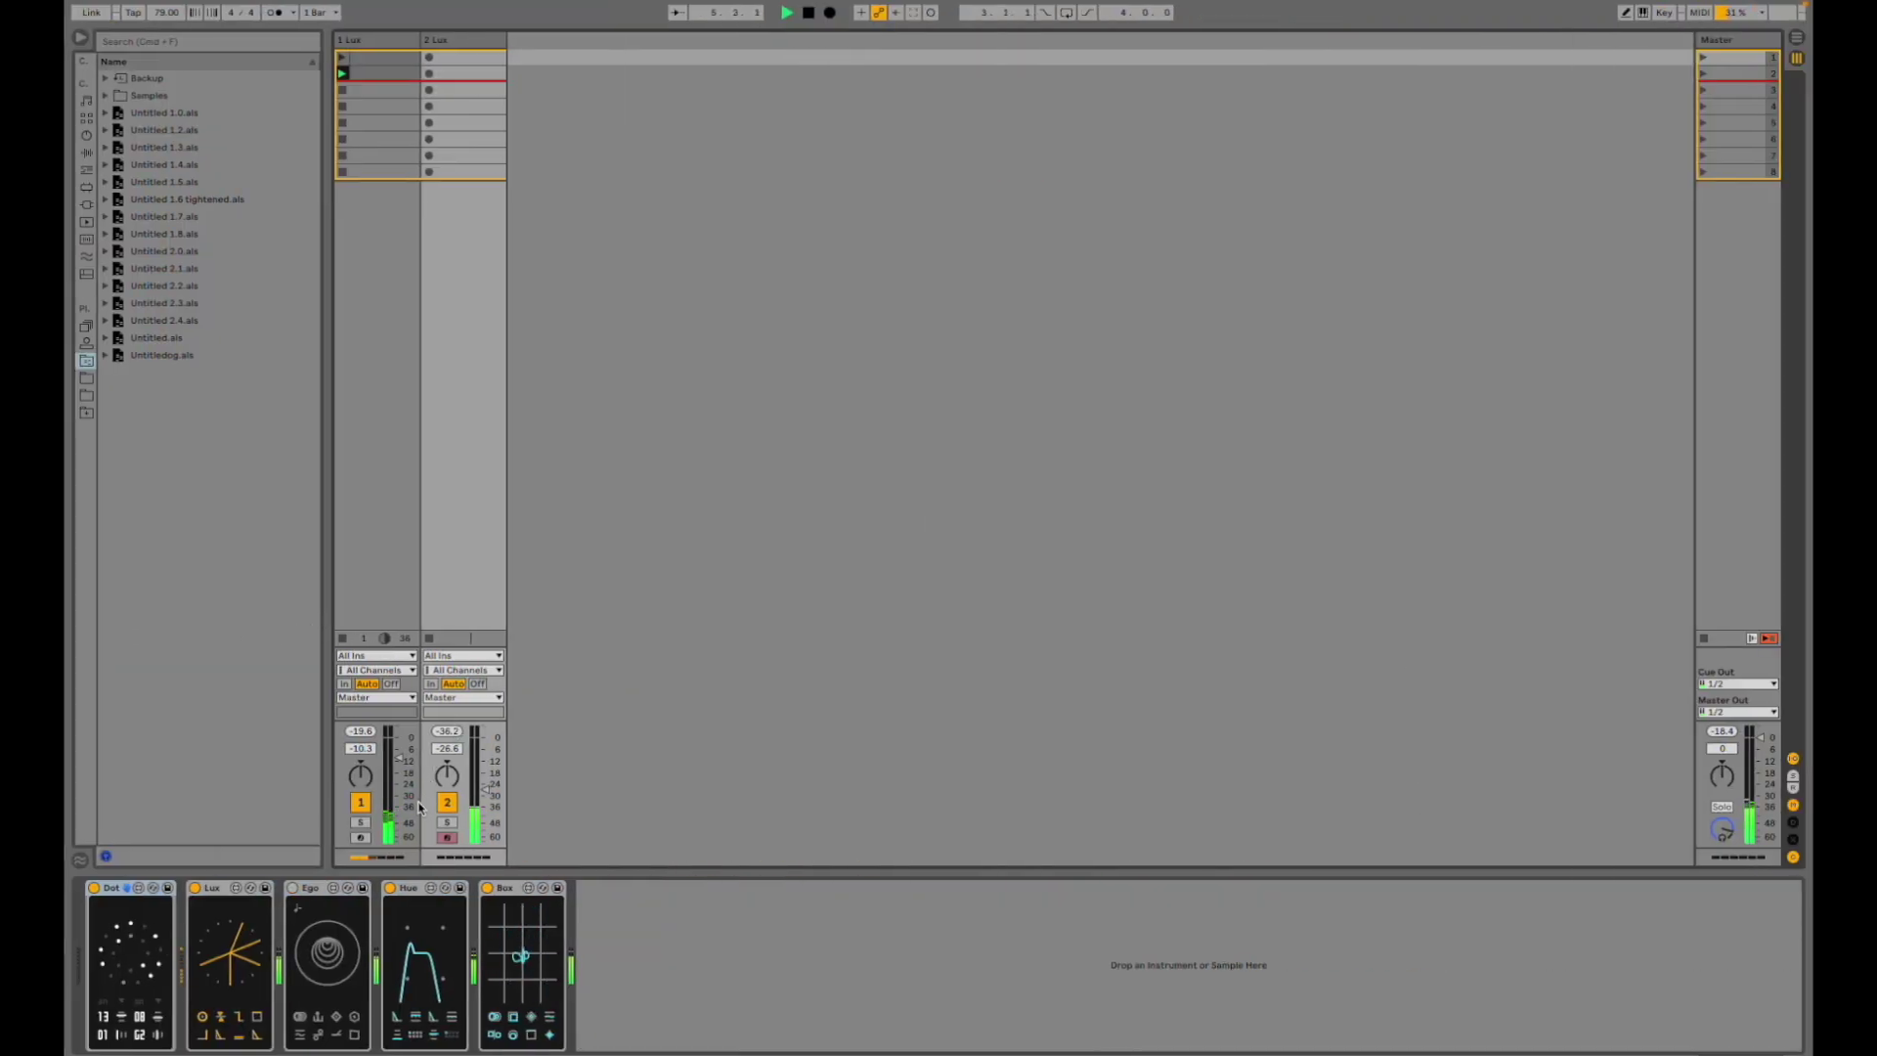
pyautogui.click(447, 823)
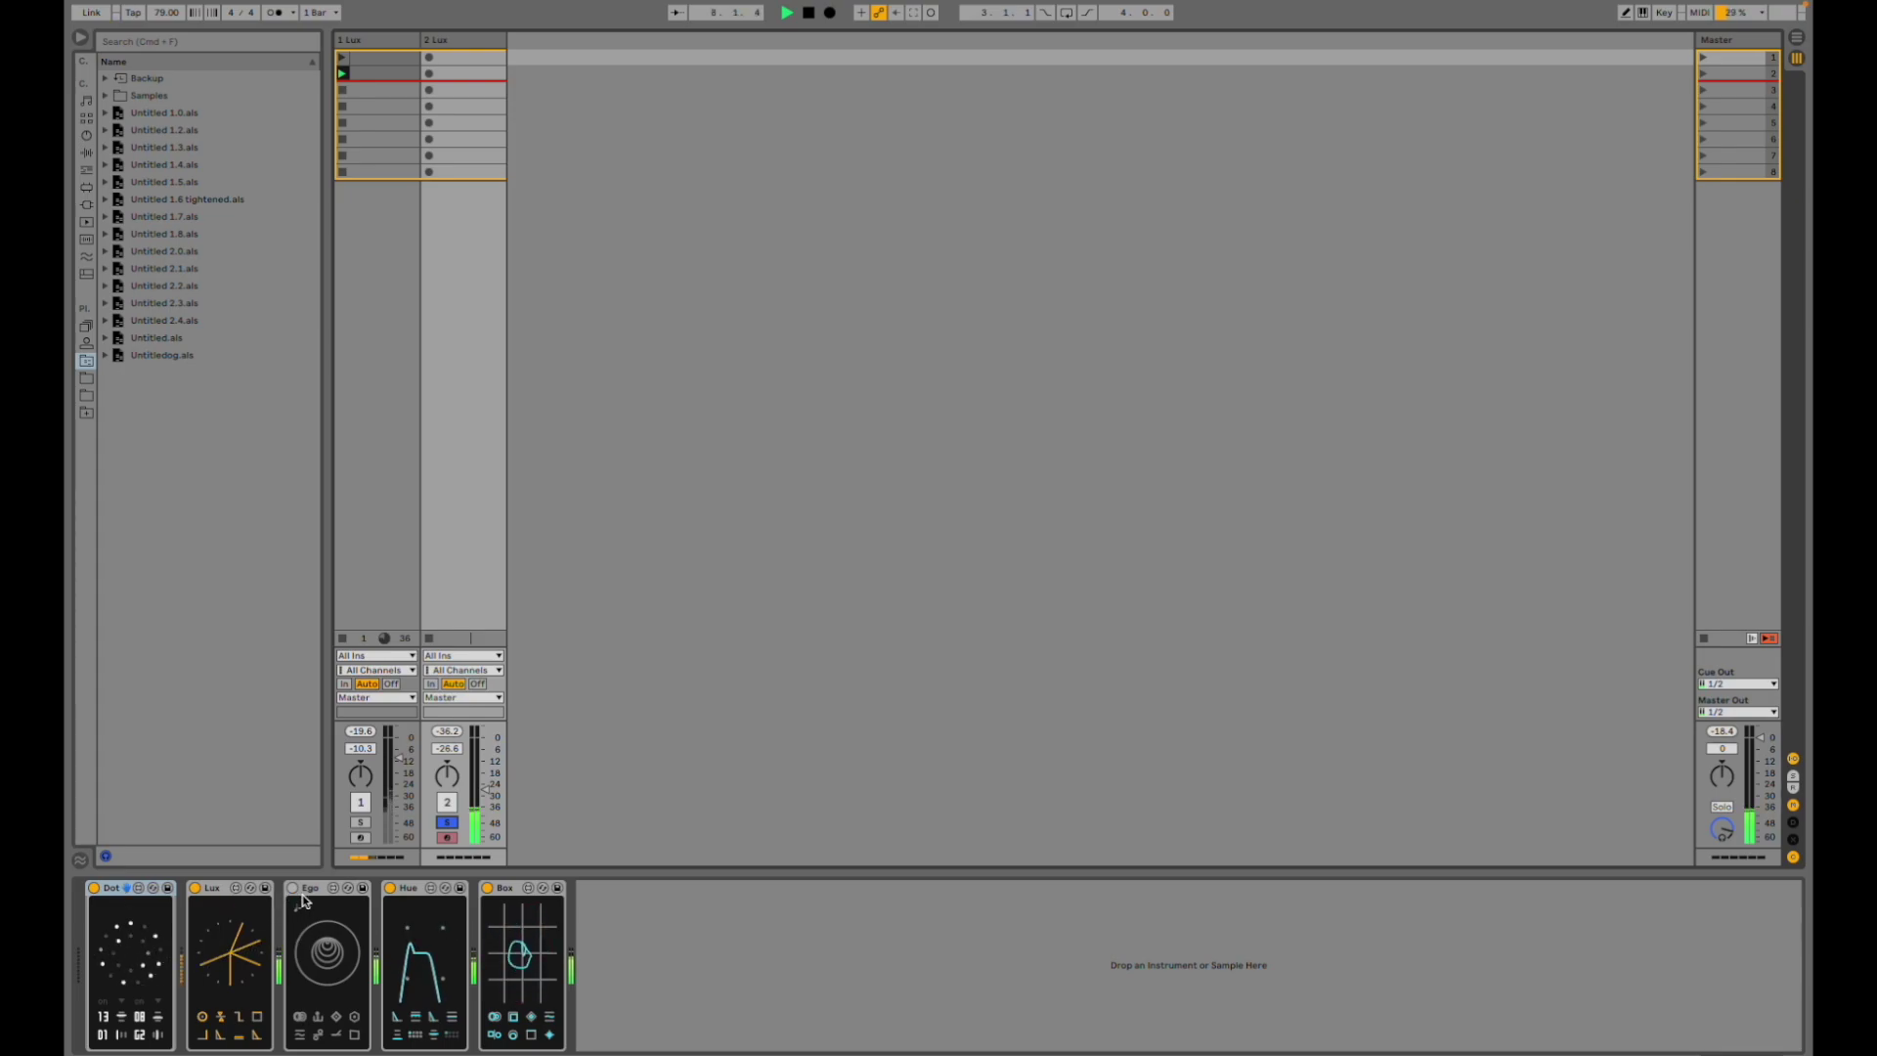
pyautogui.click(360, 824)
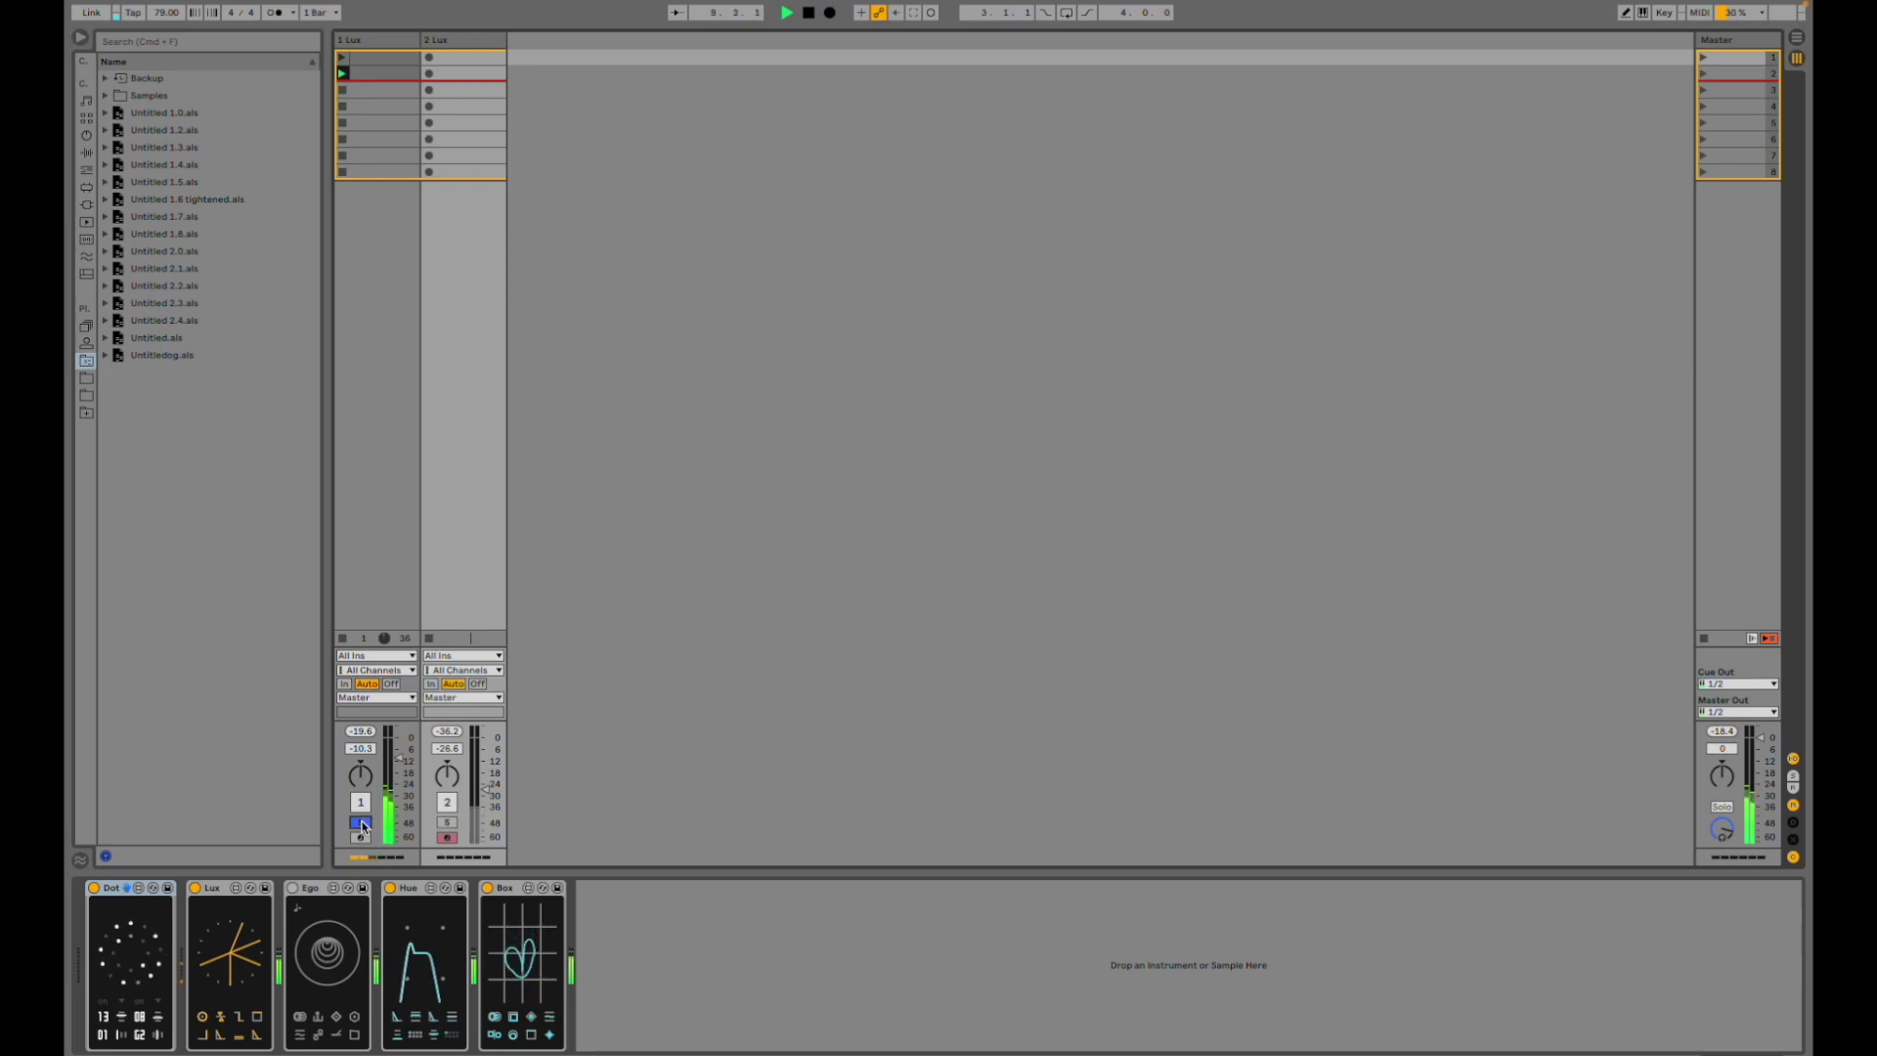
# - Review the notes of the playing clip on the first Lux track in an enlarged clip editor, with both tracks audible
pyautogui.click(395, 75)
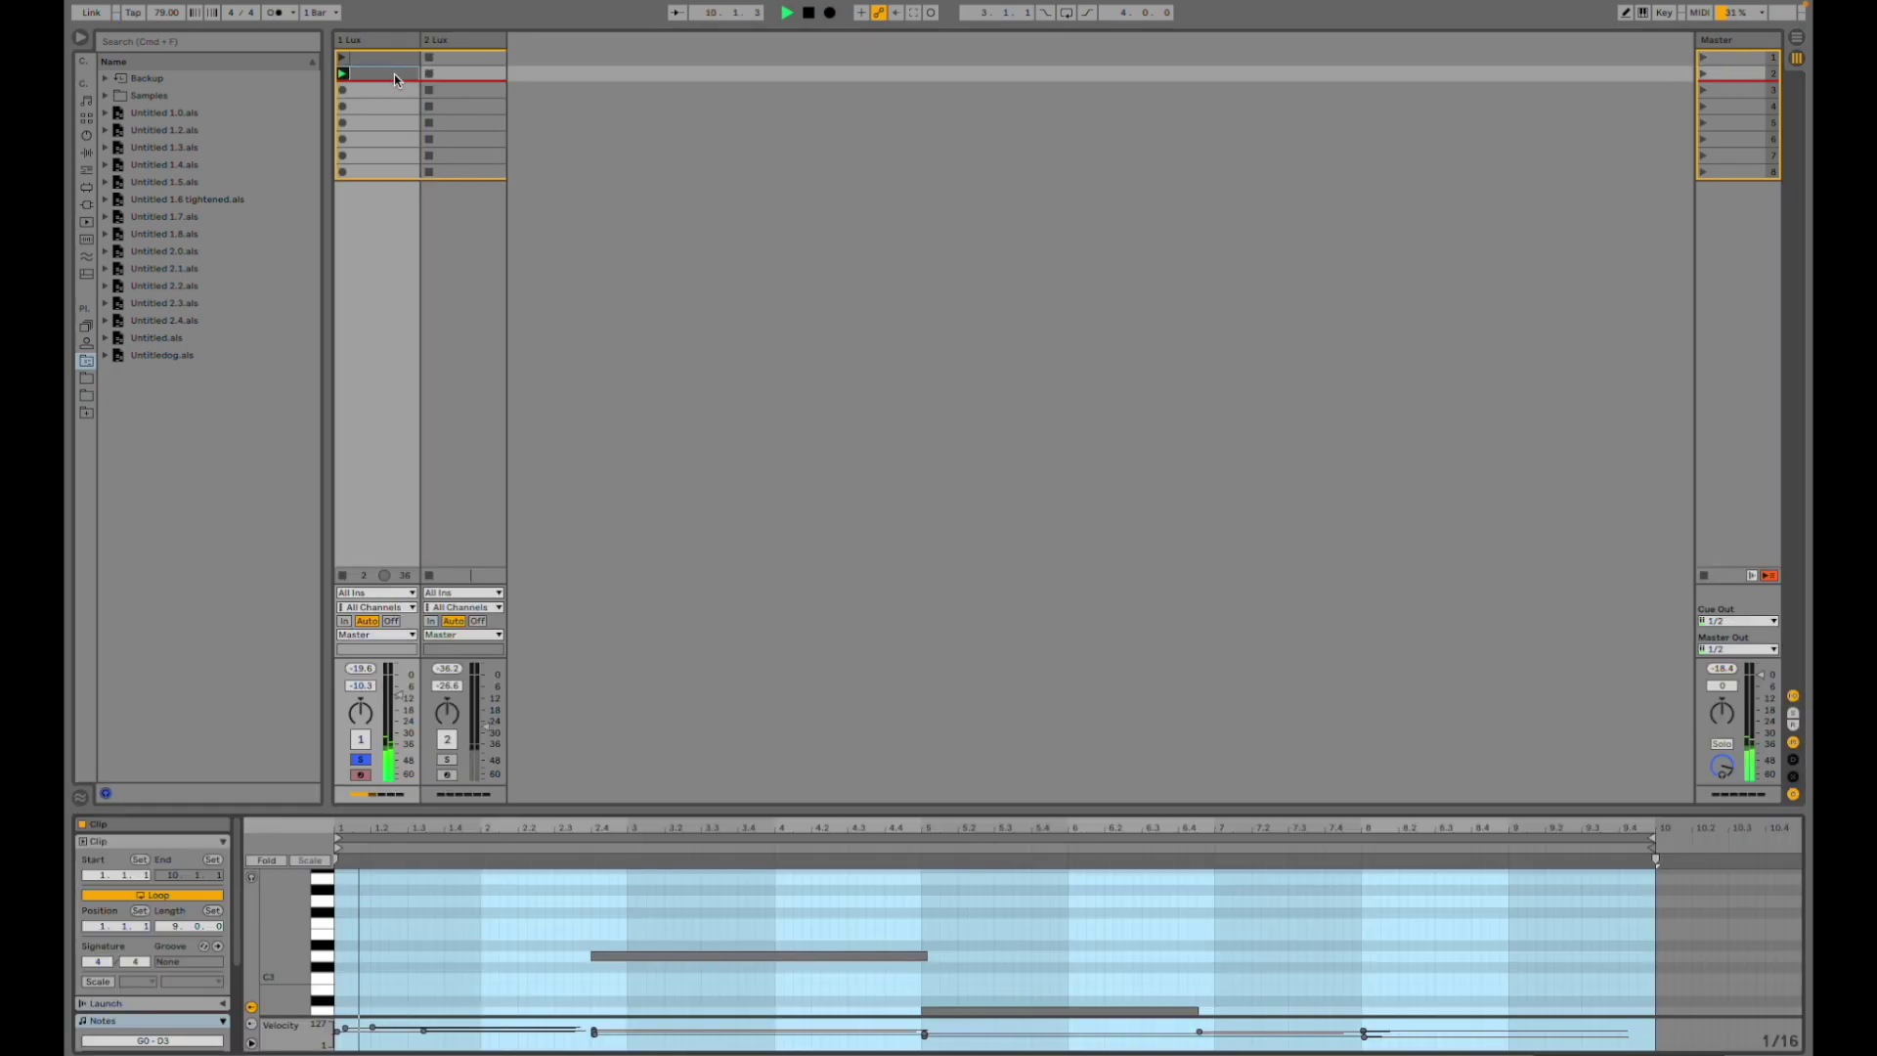
pyautogui.moveTo(679, 800); pyautogui.dragTo(734, 367)
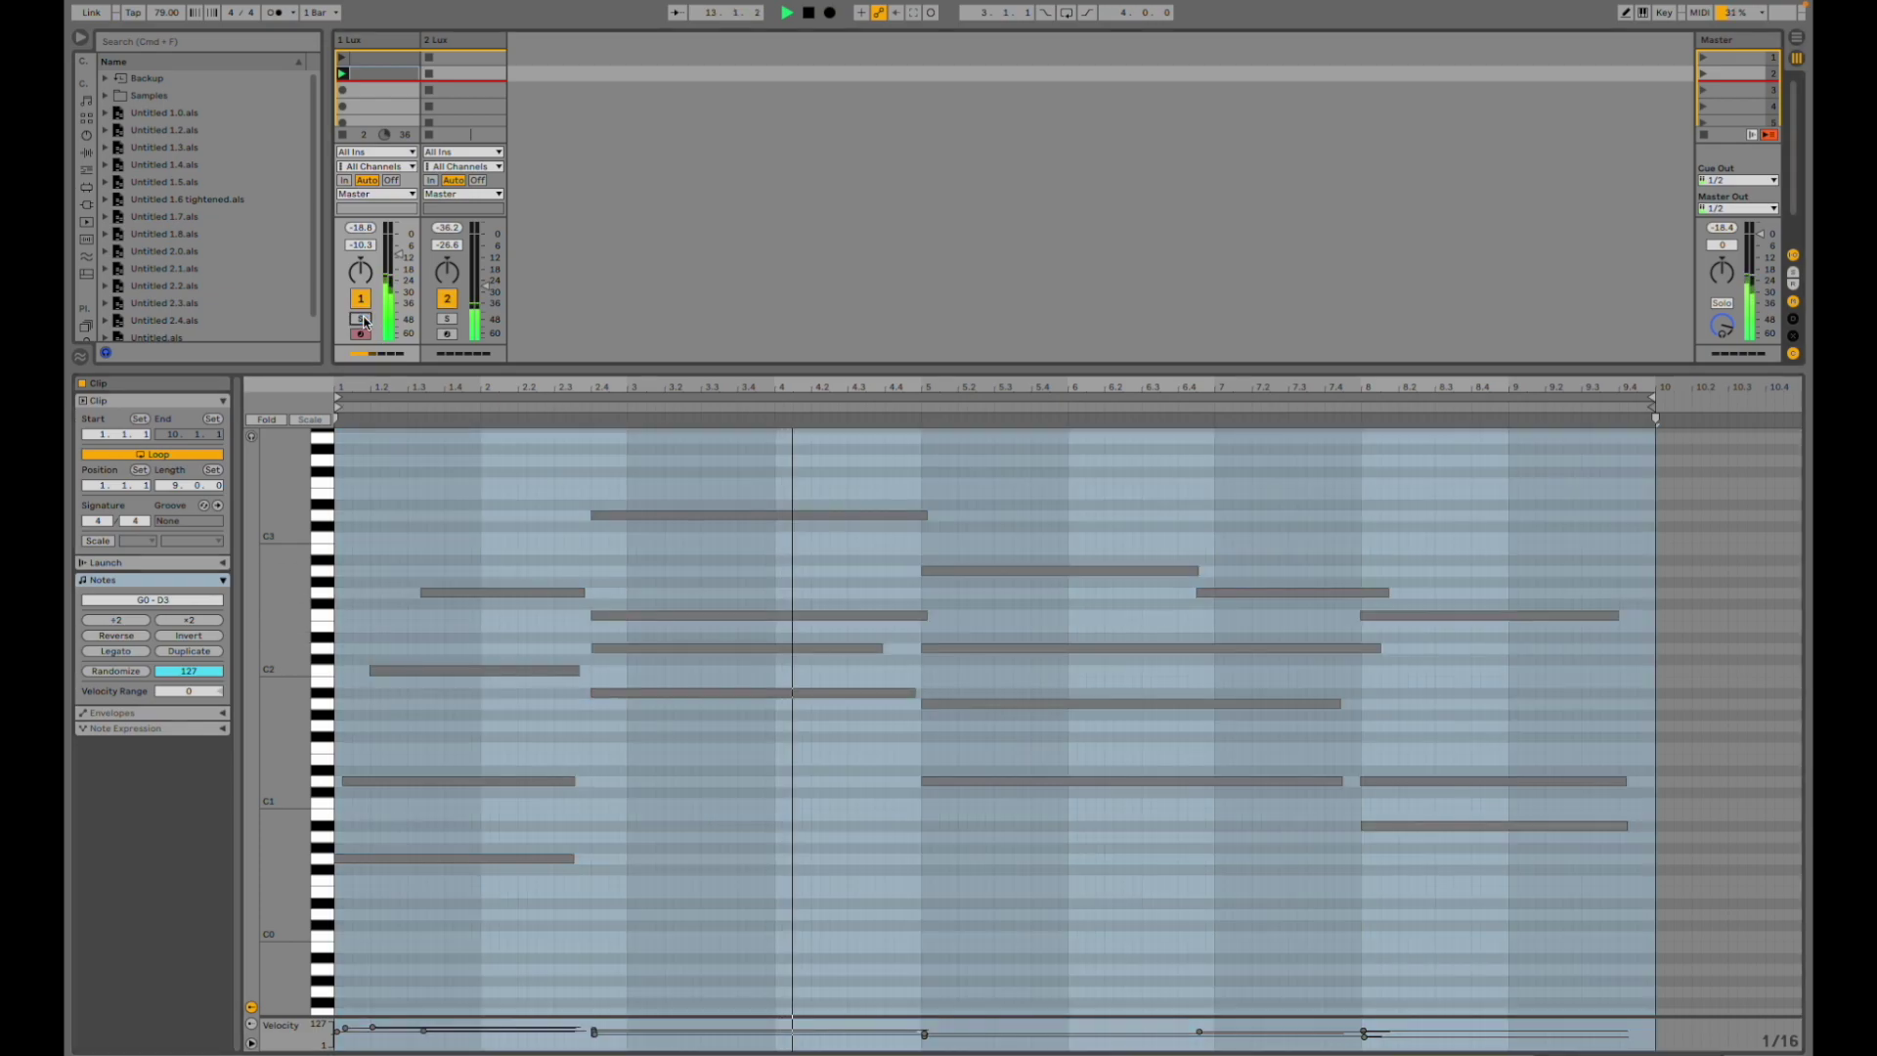
pyautogui.click(680, 311)
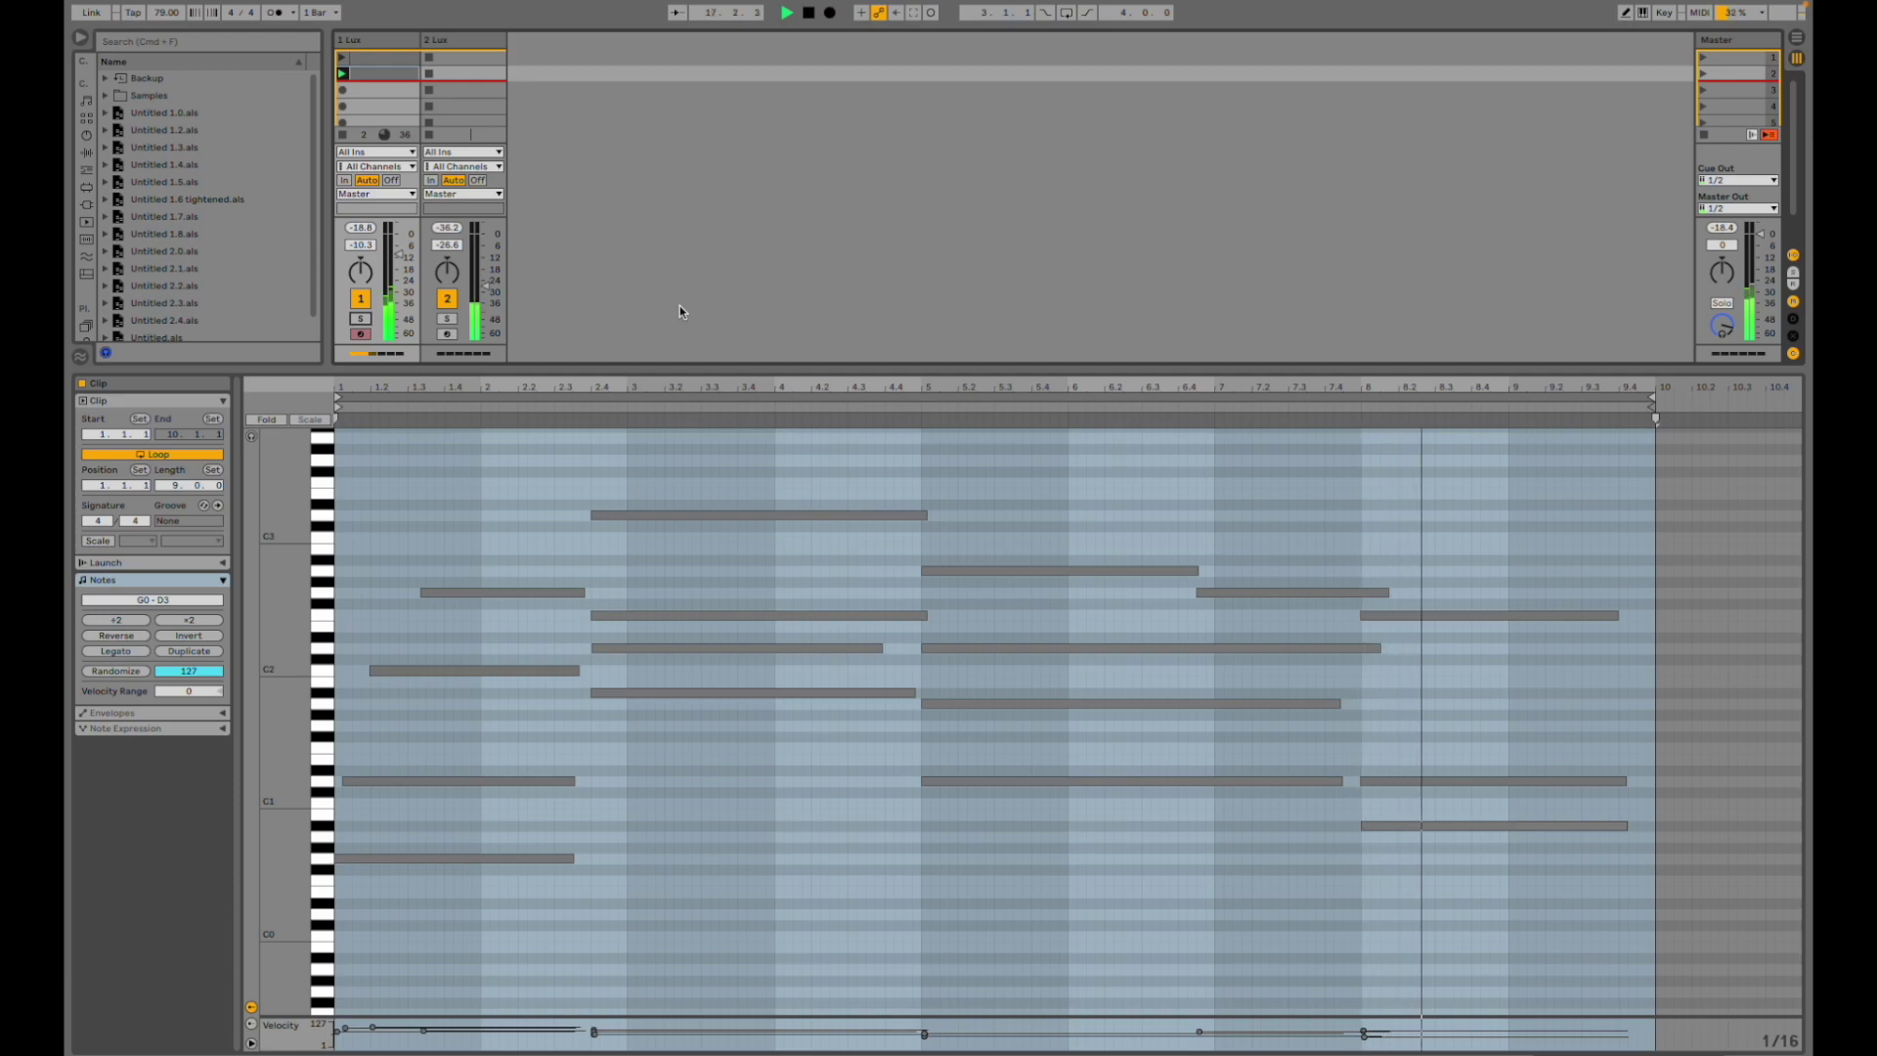
pyautogui.moveTo(702, 369); pyautogui.dragTo(698, 565)
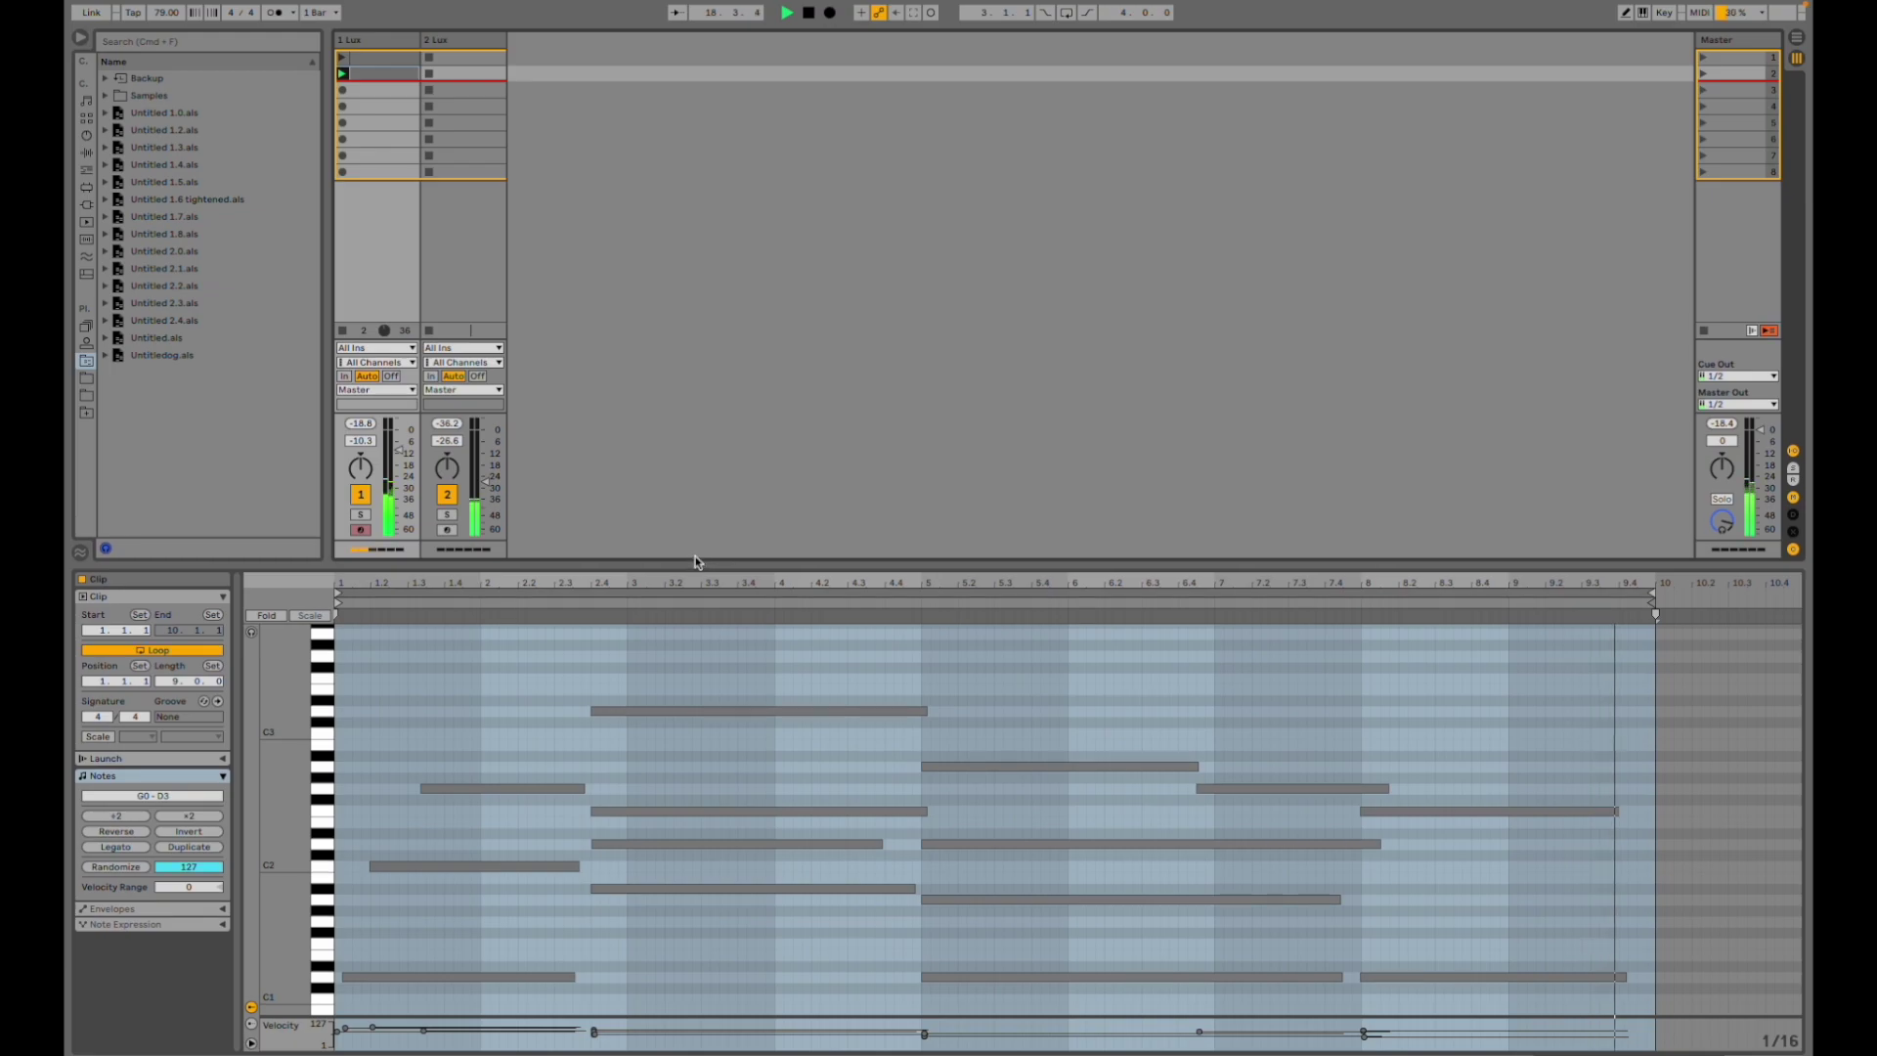
# - Open the Untitledog.als set, launch the Lux track's clip and examine its recorded notes
pyautogui.click(164, 356)
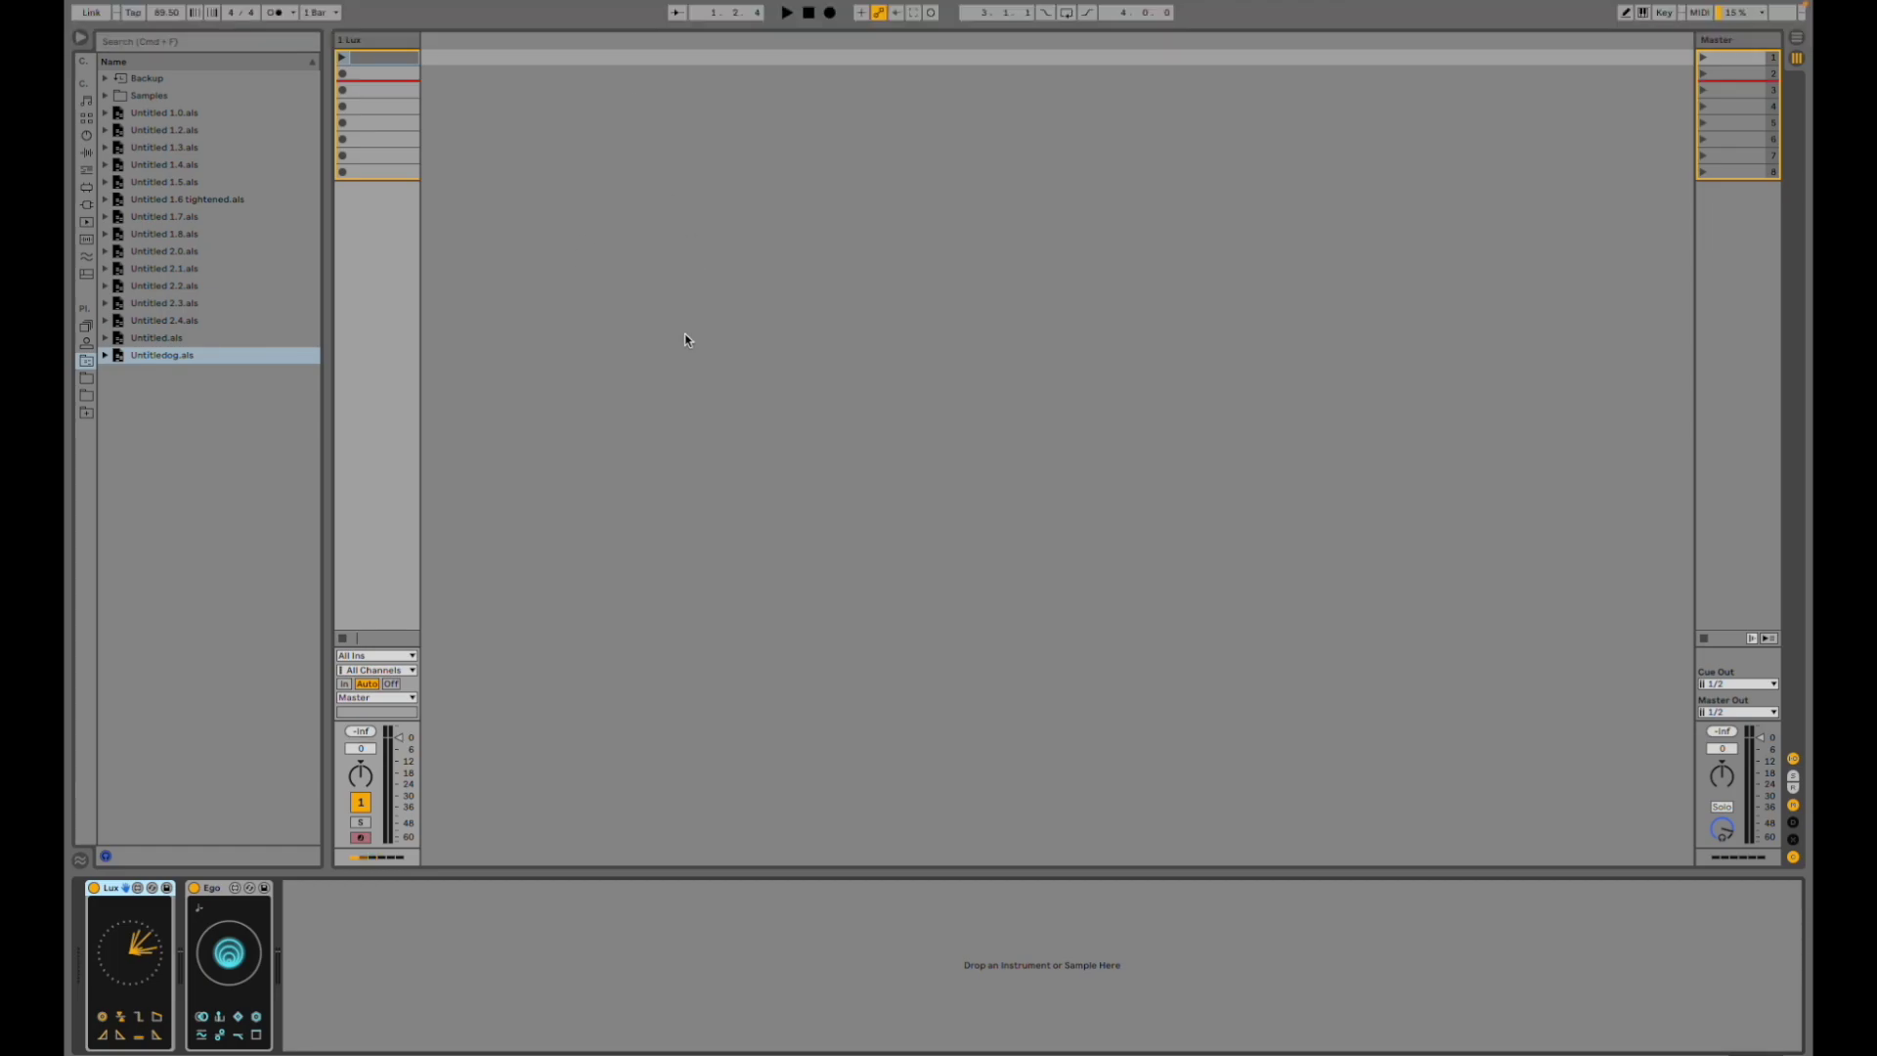
pyautogui.click(343, 58)
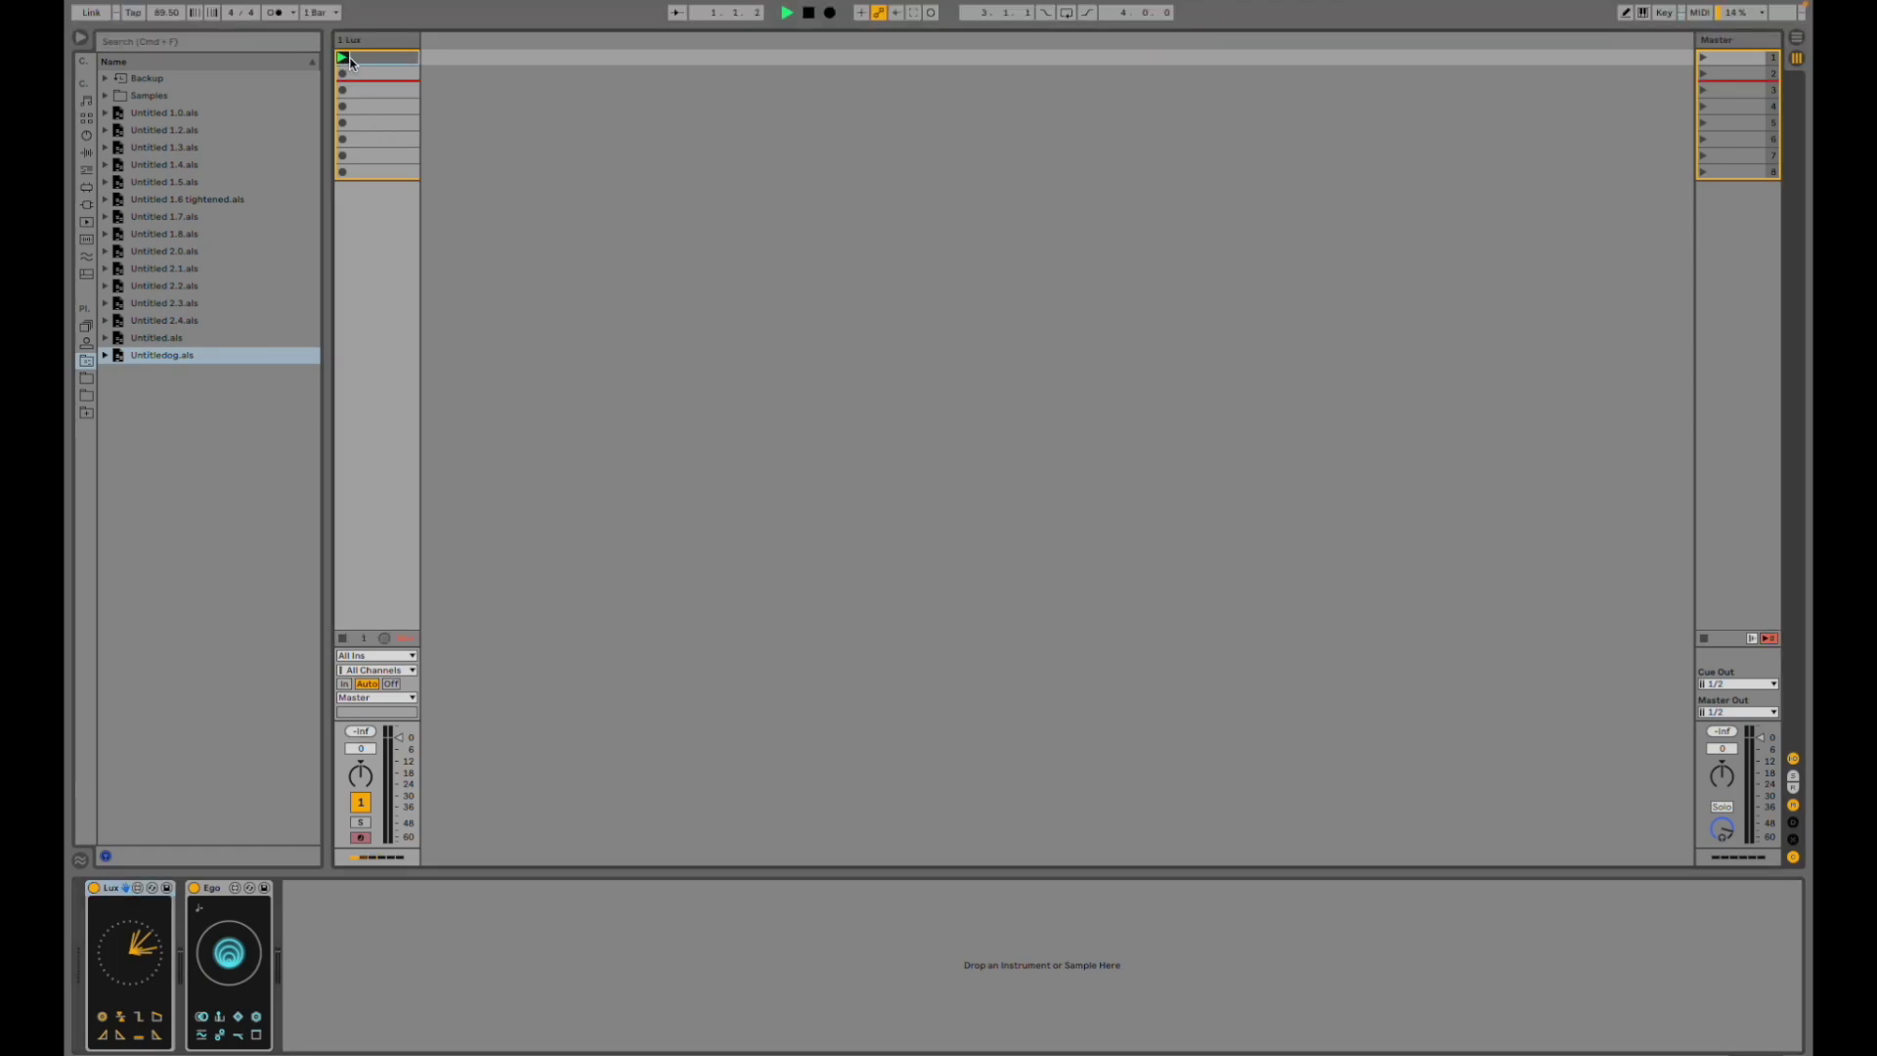
pyautogui.doubleClick(366, 57)
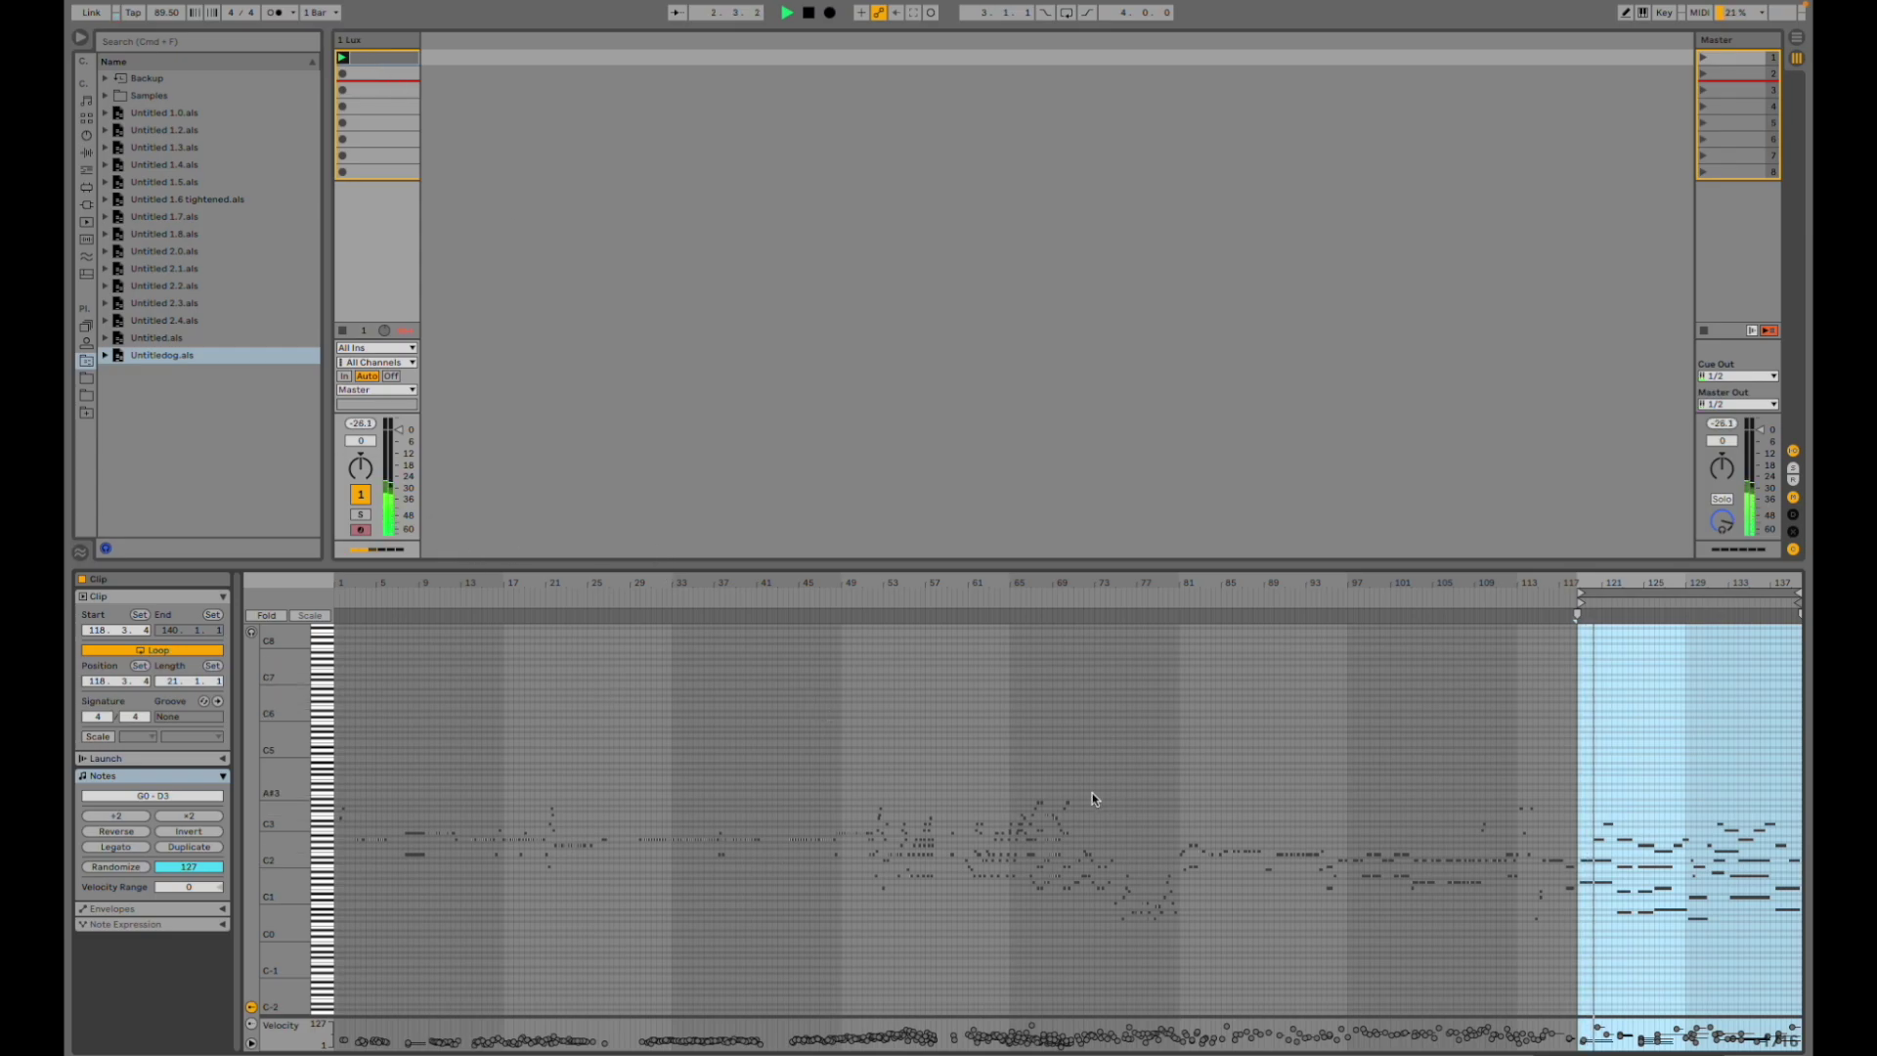
pyautogui.moveTo(1648, 577); pyautogui.dragTo(1447, 655)
pyautogui.moveTo(1307, 581); pyautogui.dragTo(1590, 579)
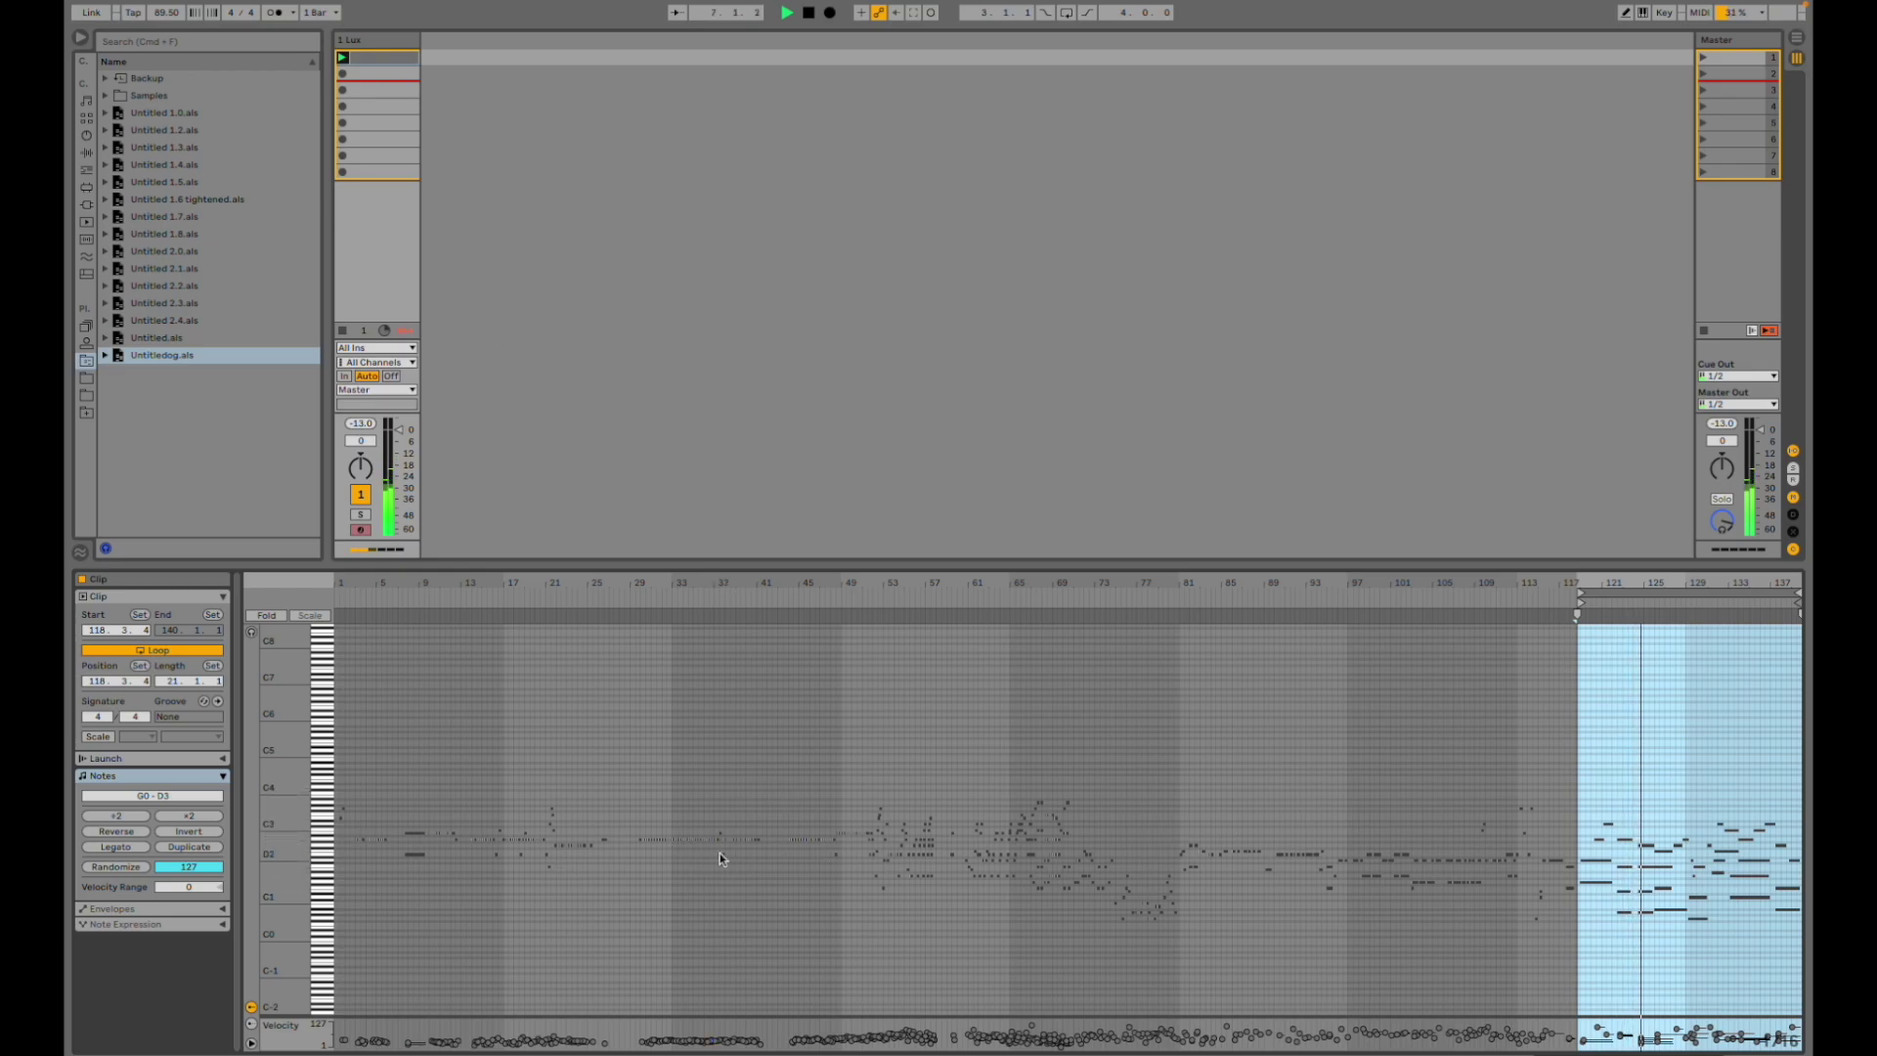
# - Check the Lux track's device chain, and examine the clip's looped notes from bar 118 against the earlier improvisation
pyautogui.doubleClick(378, 258)
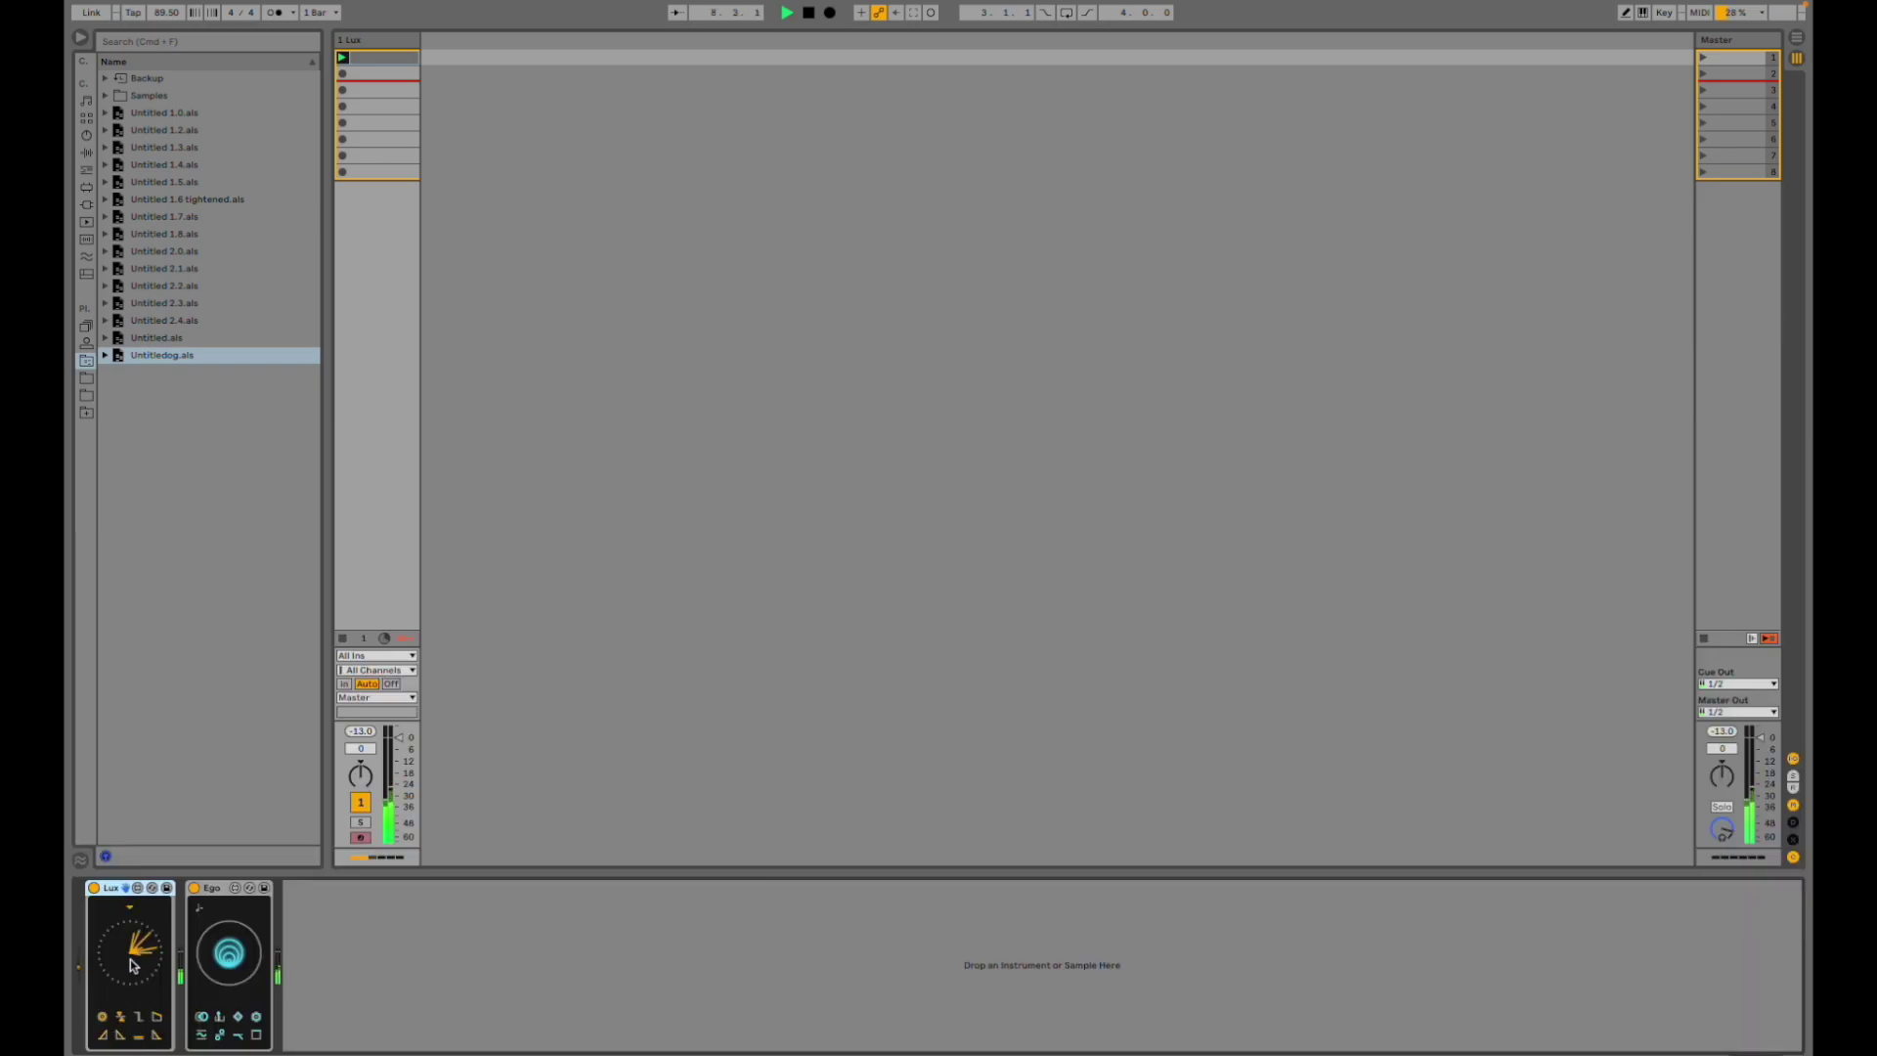
pyautogui.hotkey('shift', 'Tab')
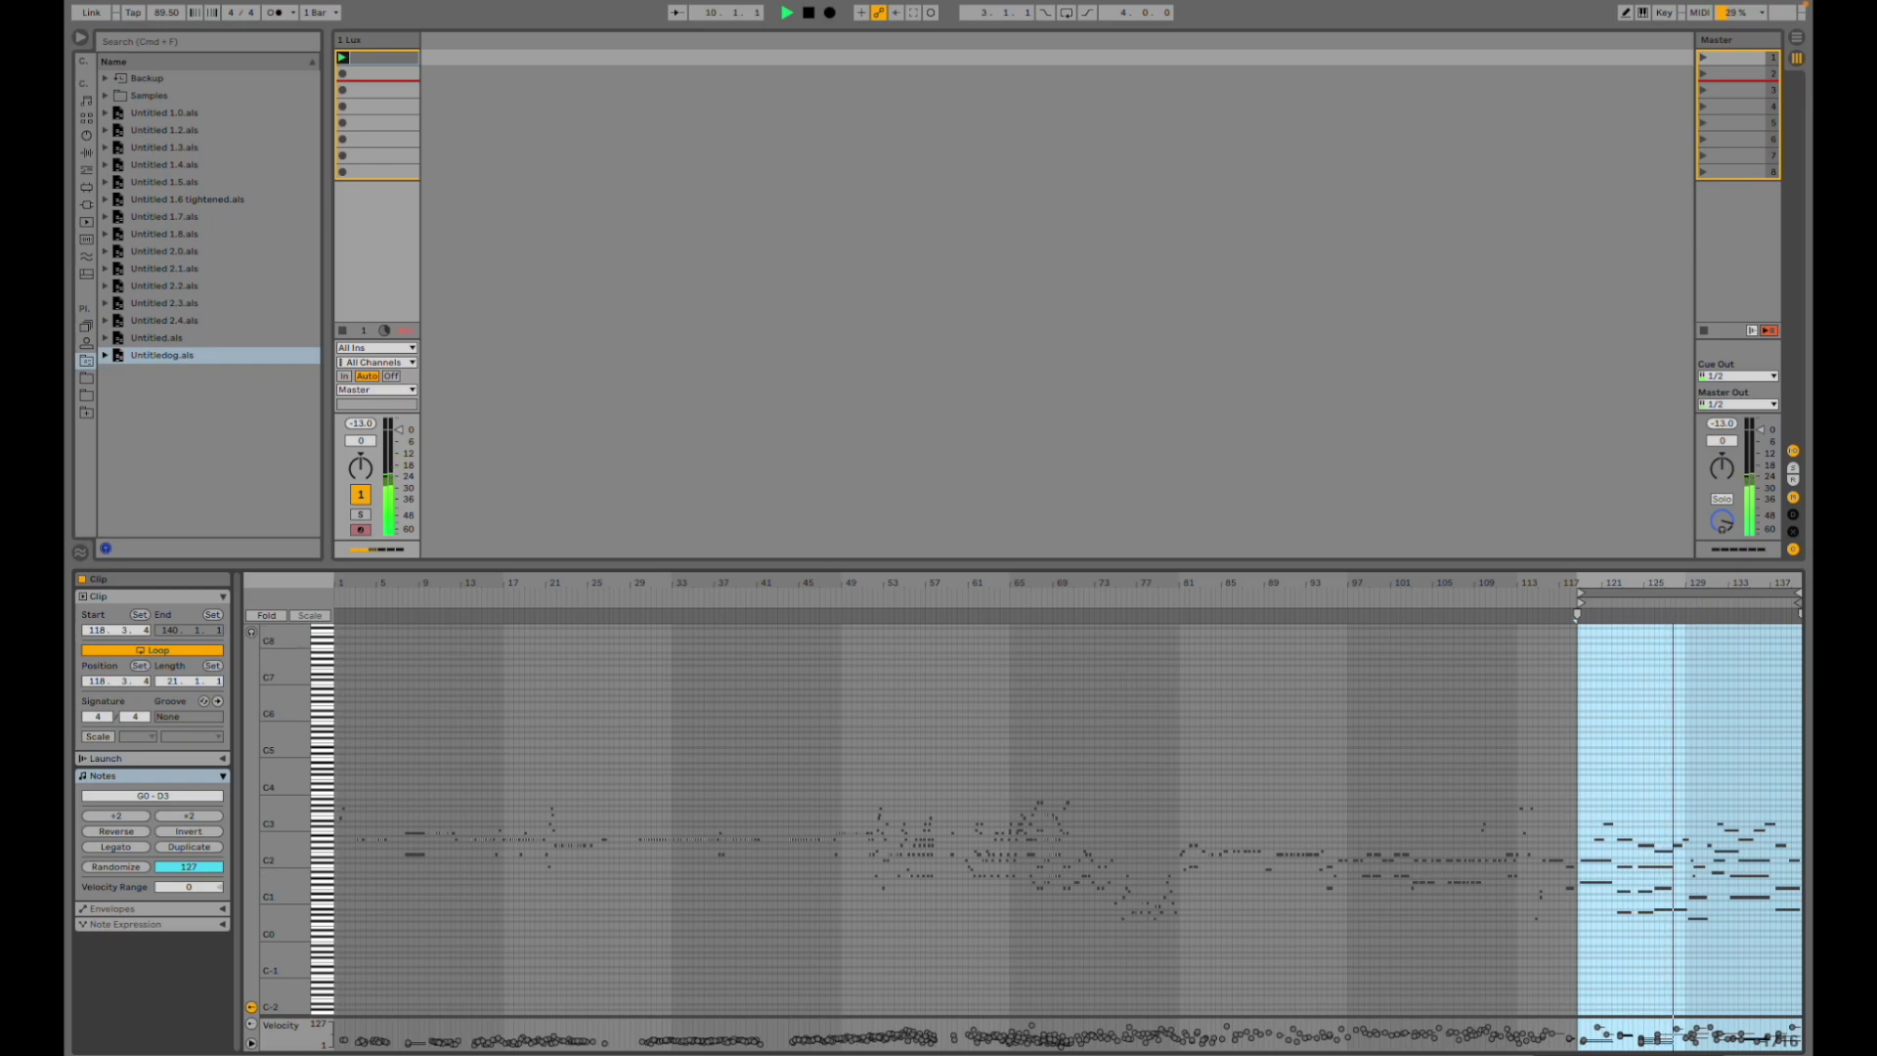
pyautogui.press('+')
pyautogui.press('+')
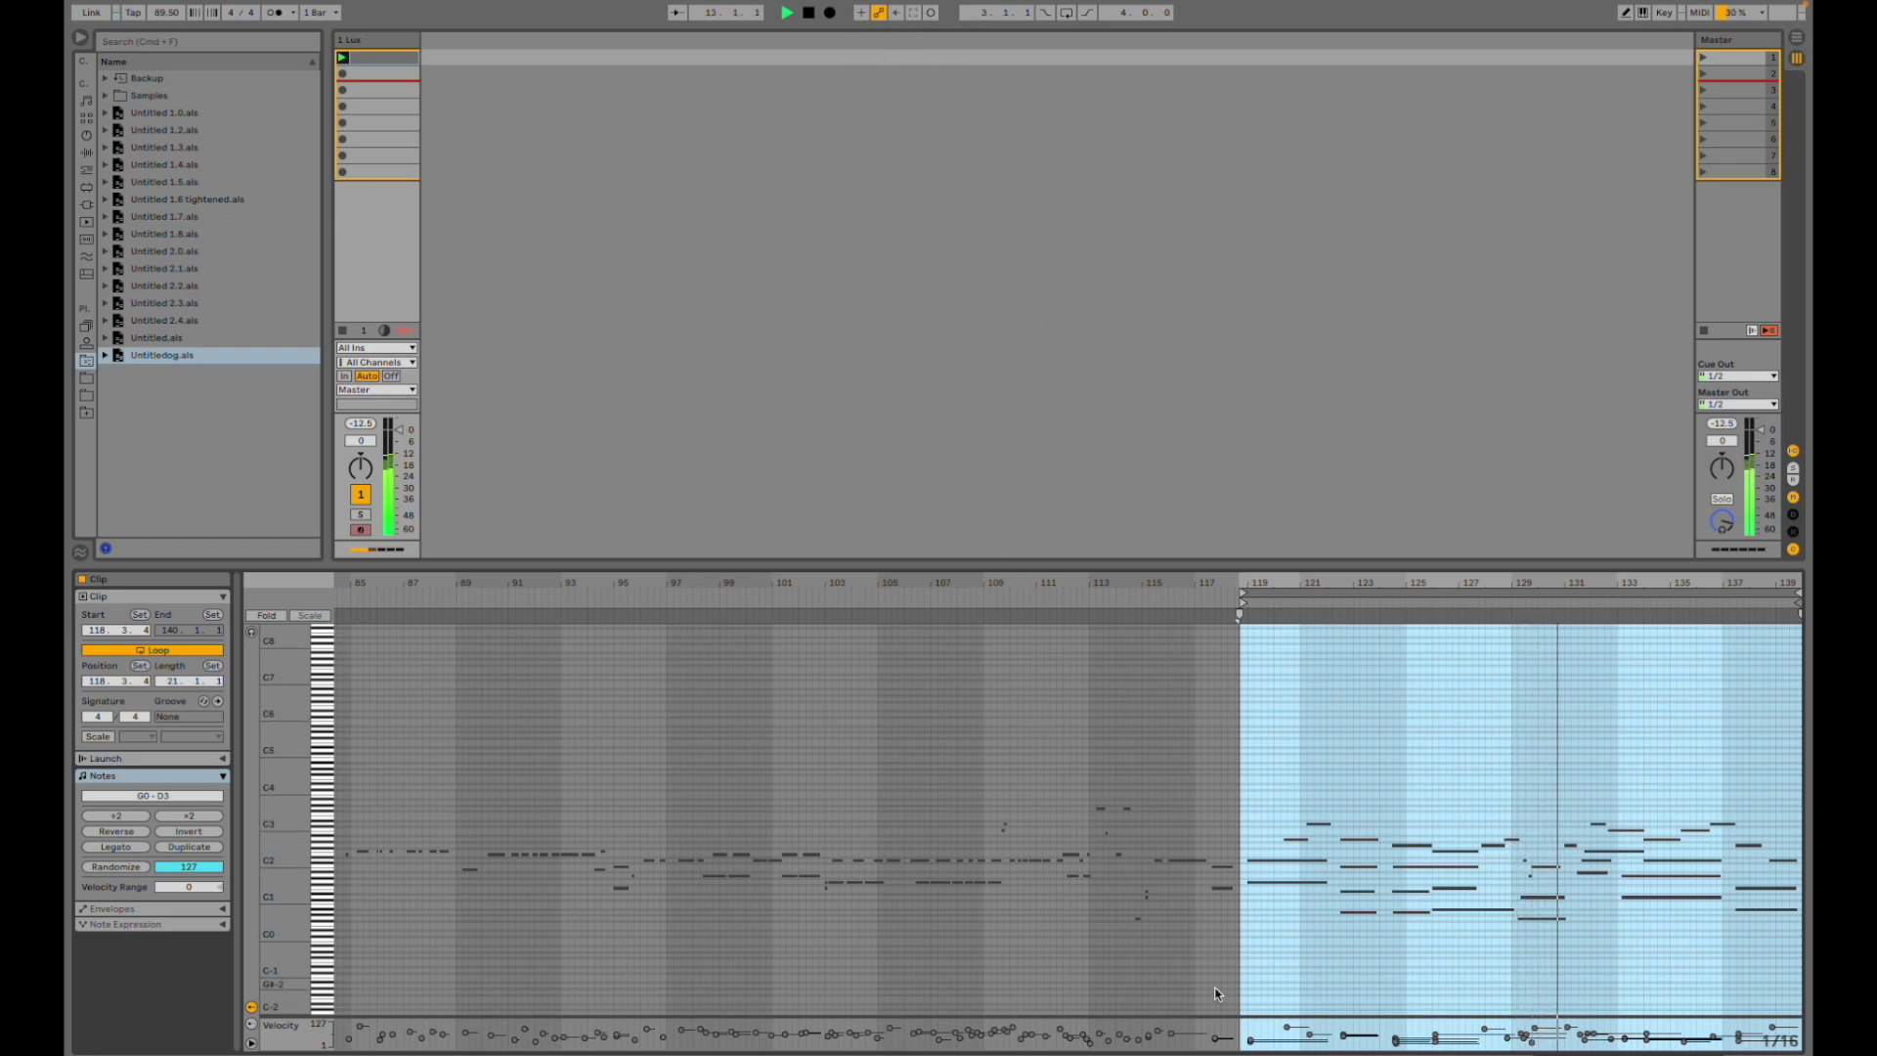
pyautogui.moveTo(1432, 582); pyautogui.dragTo(1432, 518)
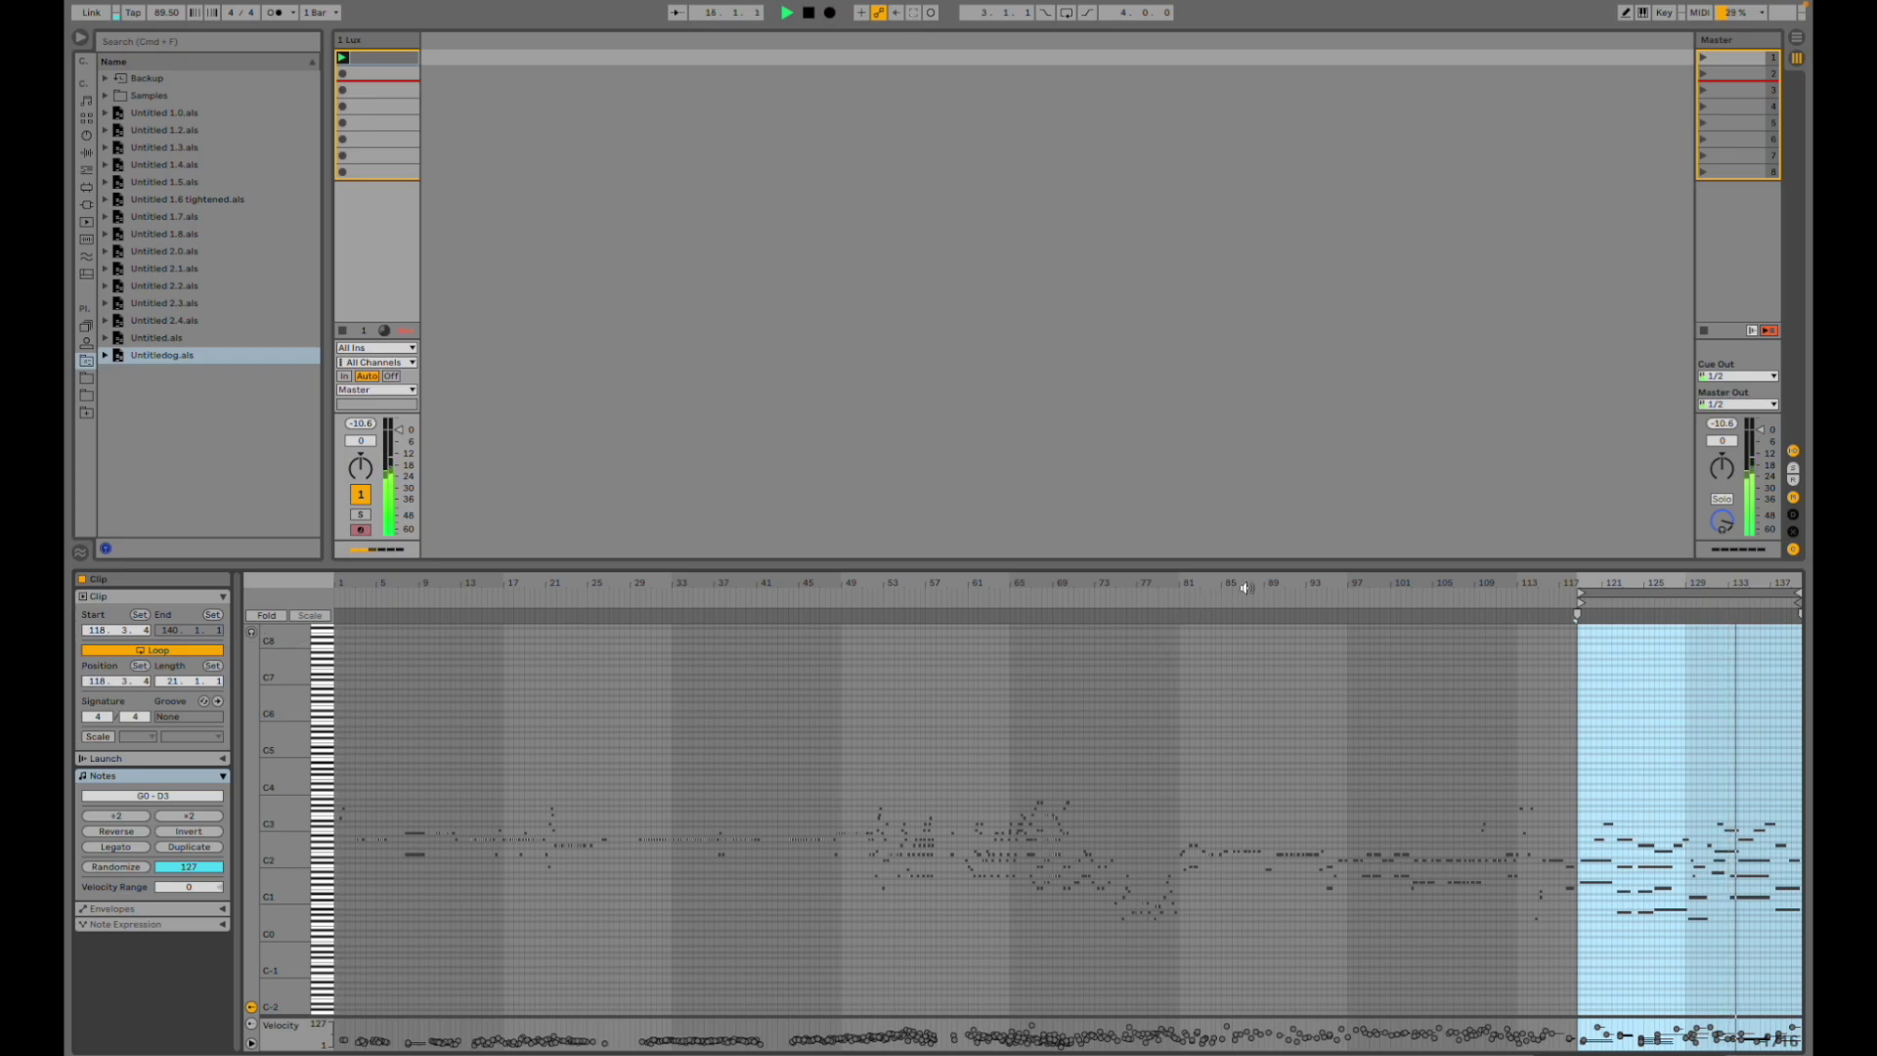
pyautogui.moveTo(1713, 582); pyautogui.dragTo(1641, 635)
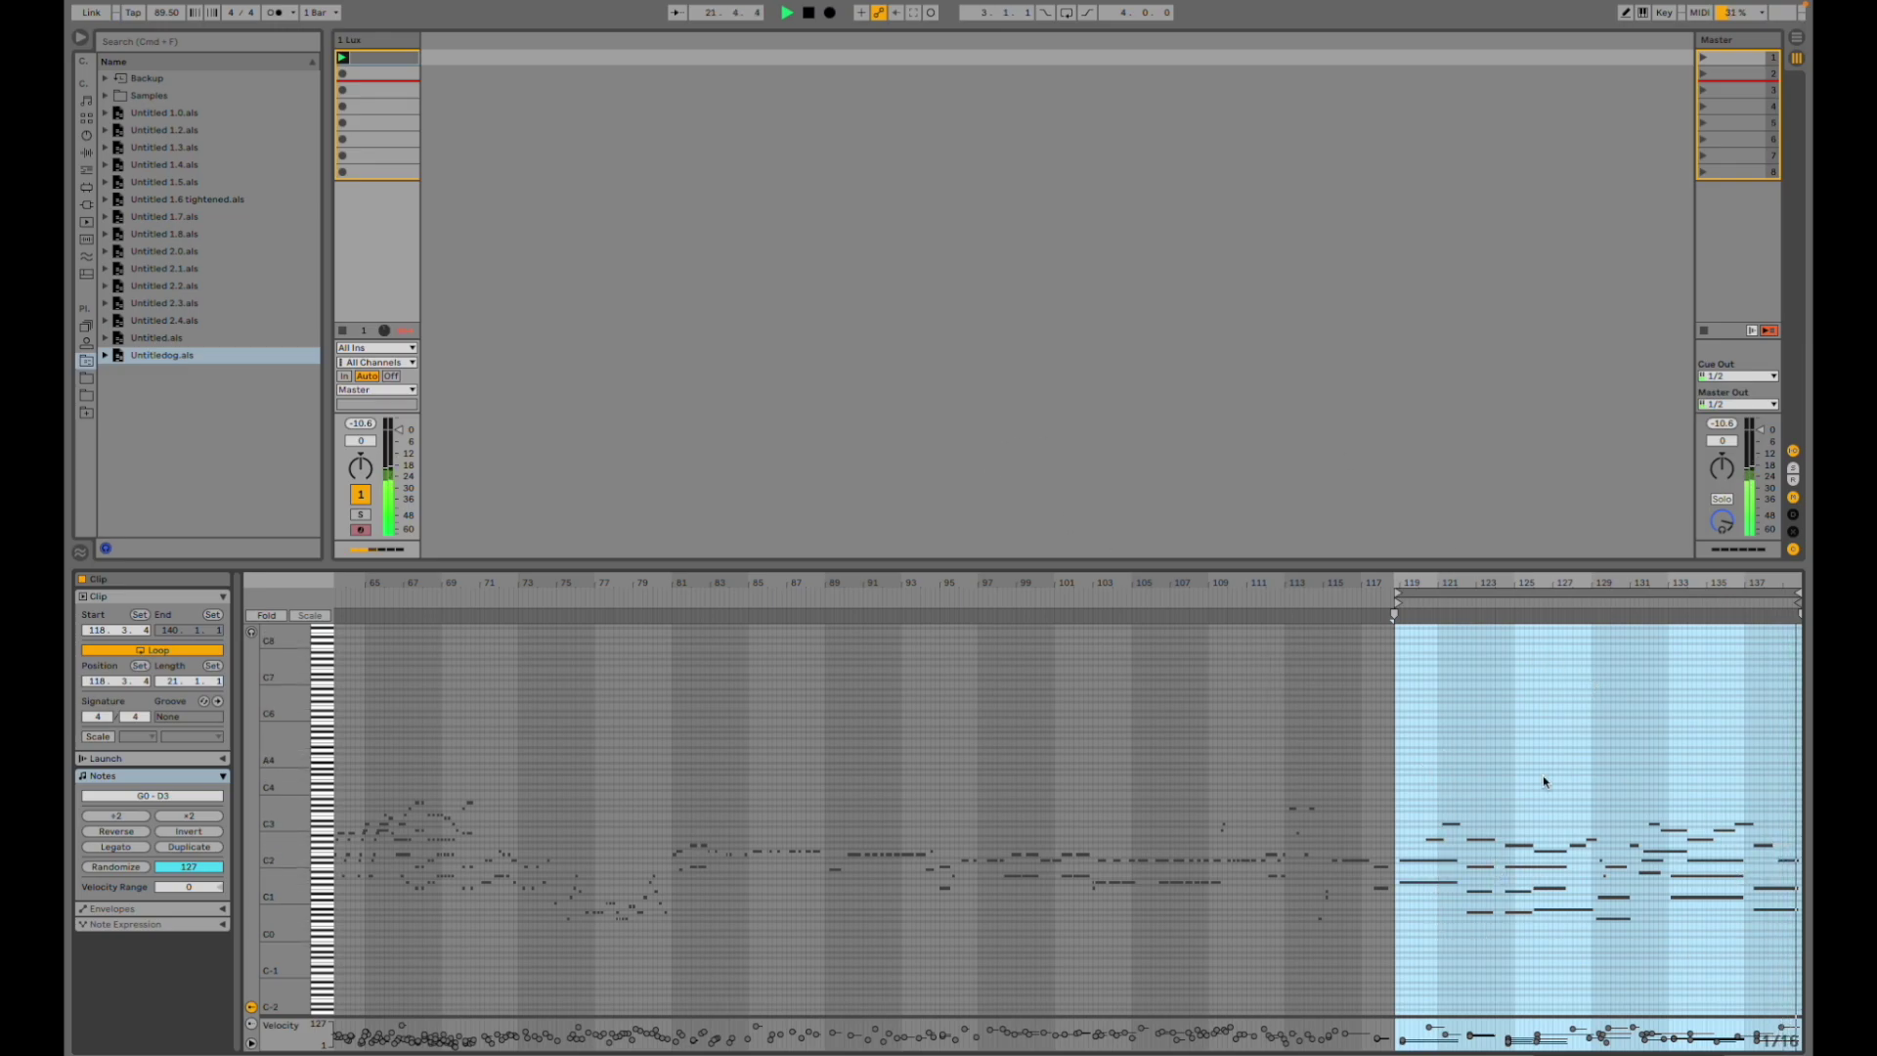
pyautogui.click(1646, 873)
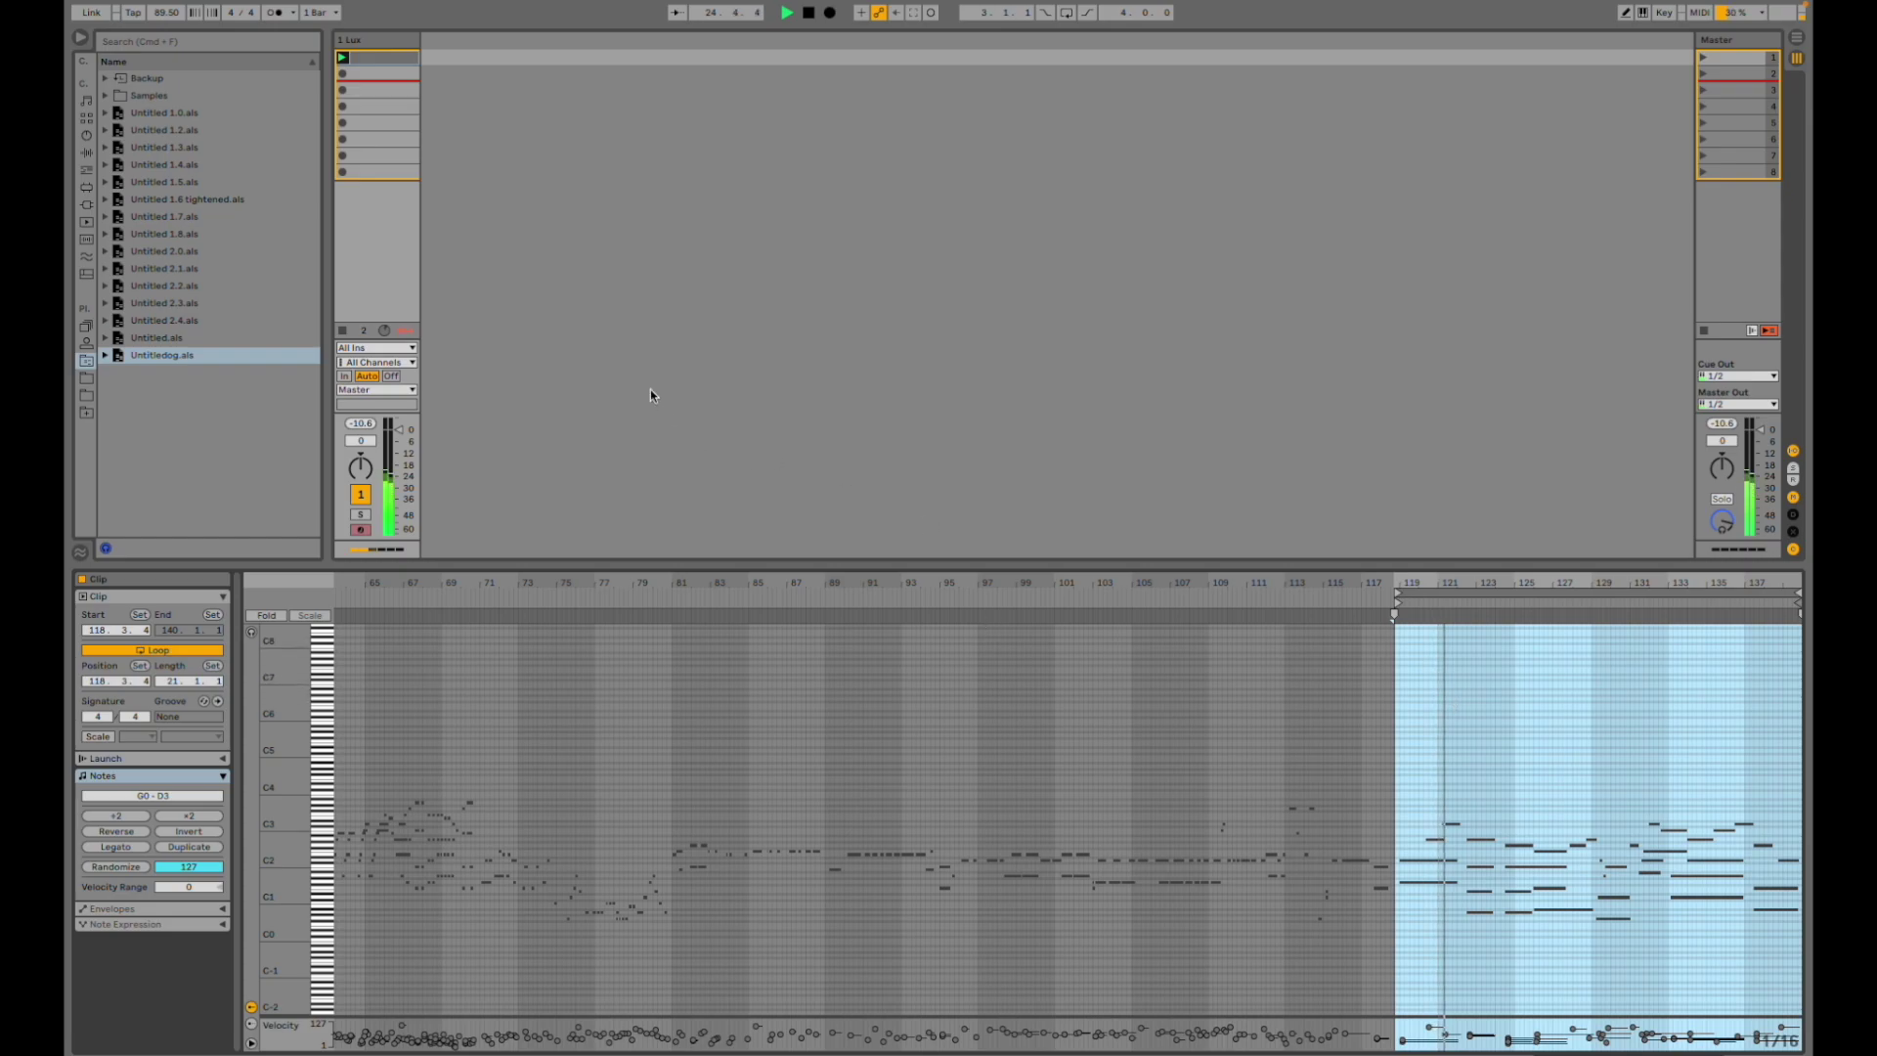
# - Play the Untitled 1.0.als set, lower the AN 1/2 software playback level in TotalMix FX, and return to Ableton Live
pyautogui.press('space')
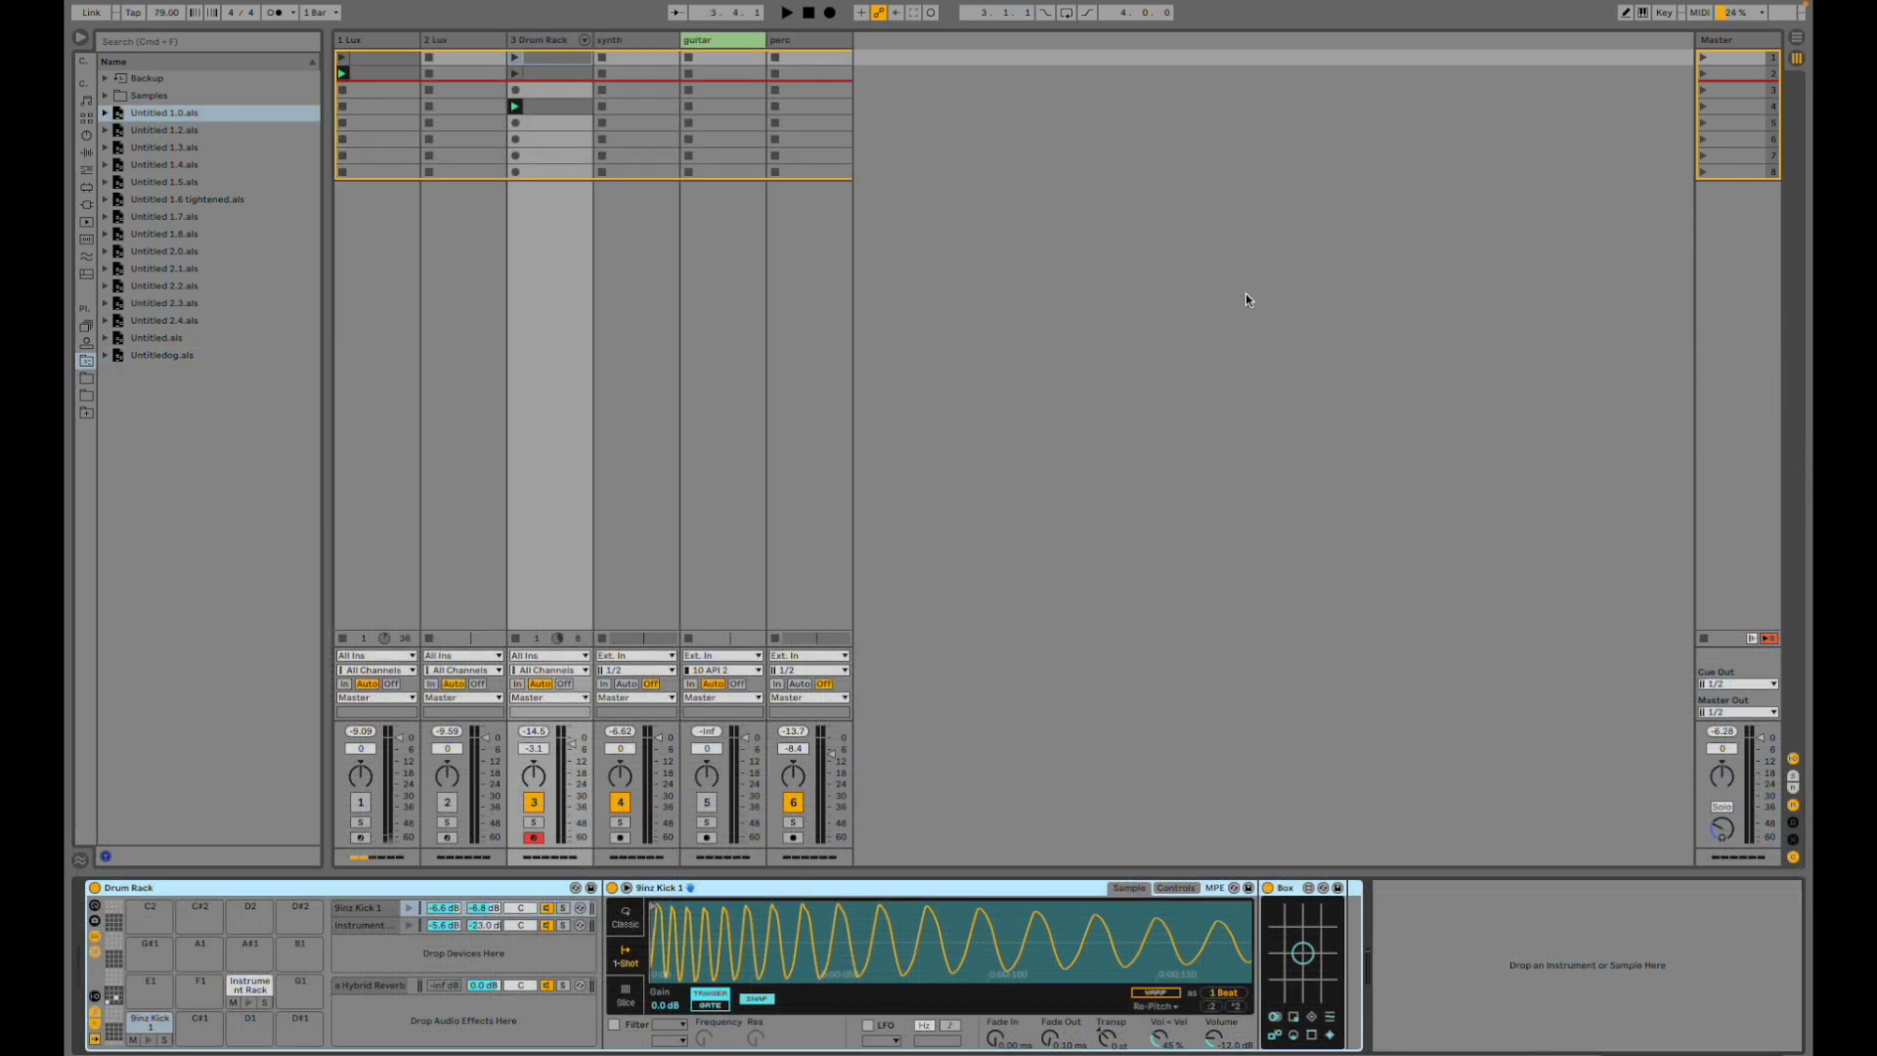
pyautogui.press('space')
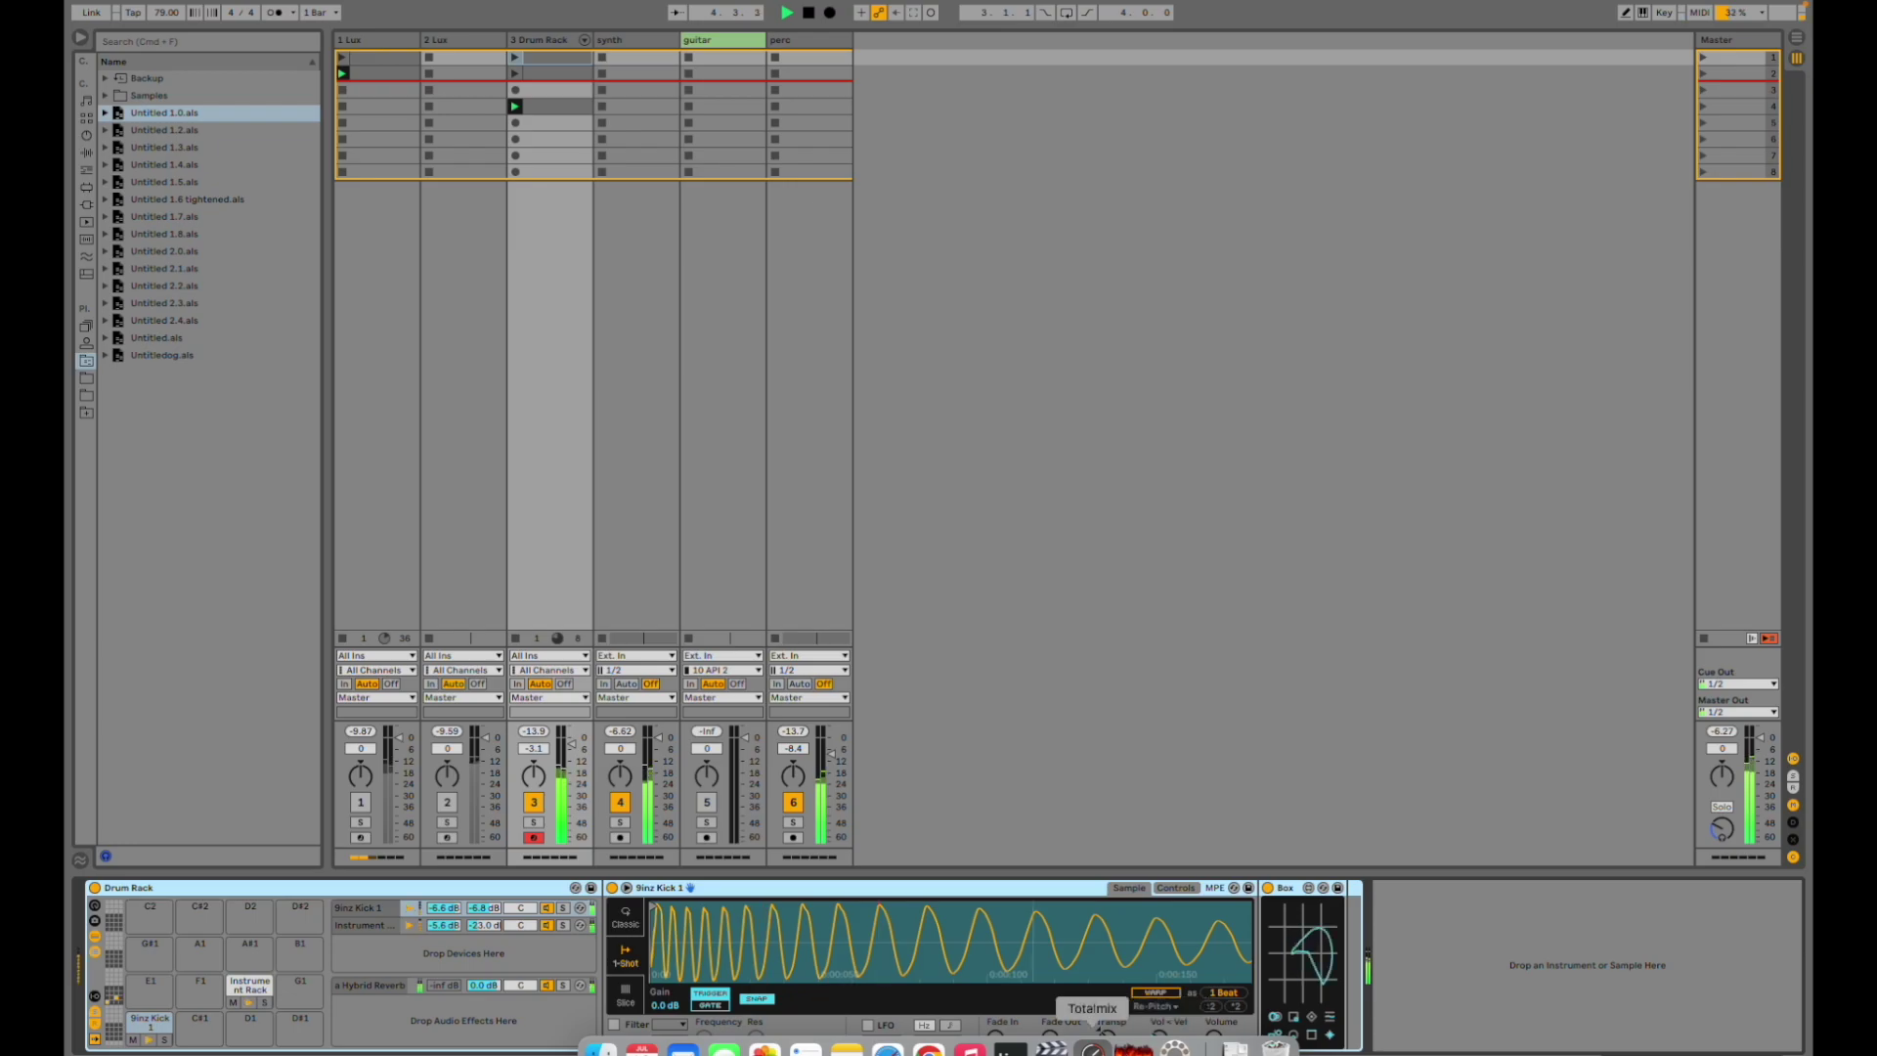
pyautogui.click(1094, 1034)
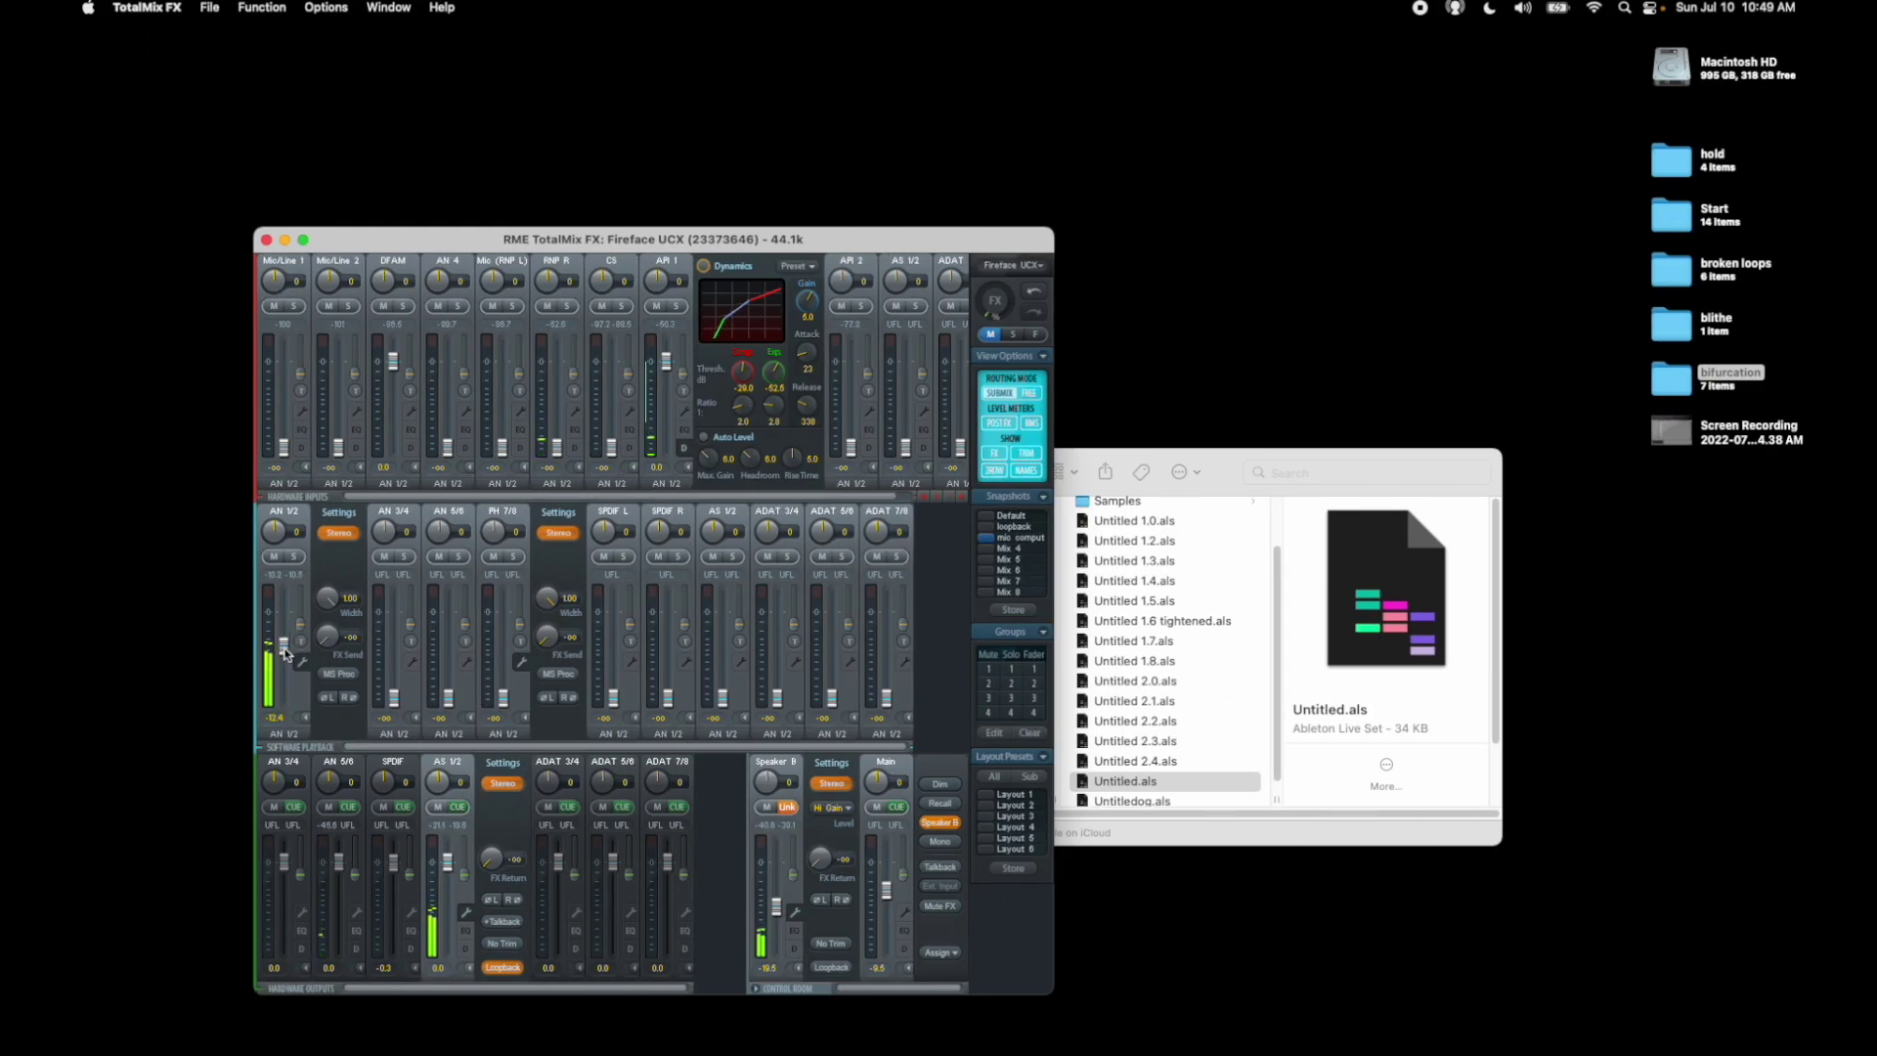
pyautogui.hotkey('ctrl', 'Right')
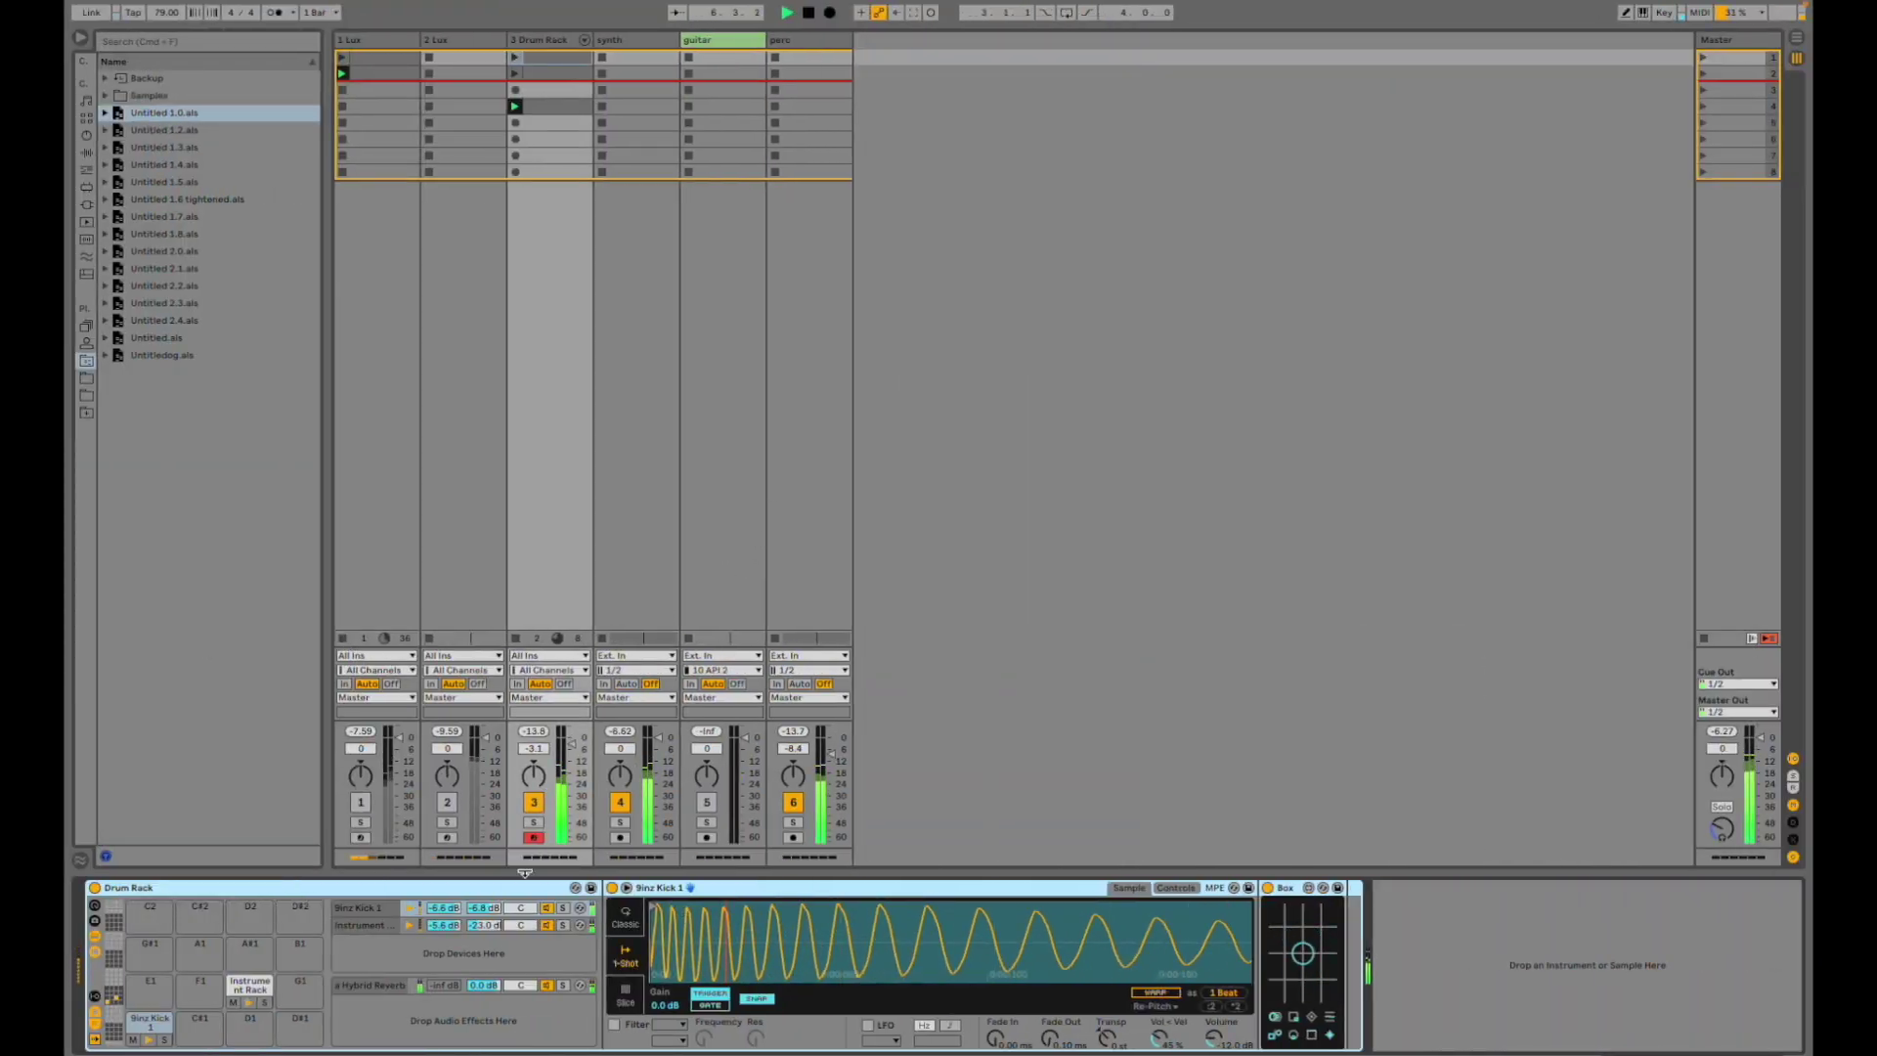
# - Audition the Drum Rack and synth tracks soloed in turn, and check the synth track's device chain
pyautogui.click(534, 824)
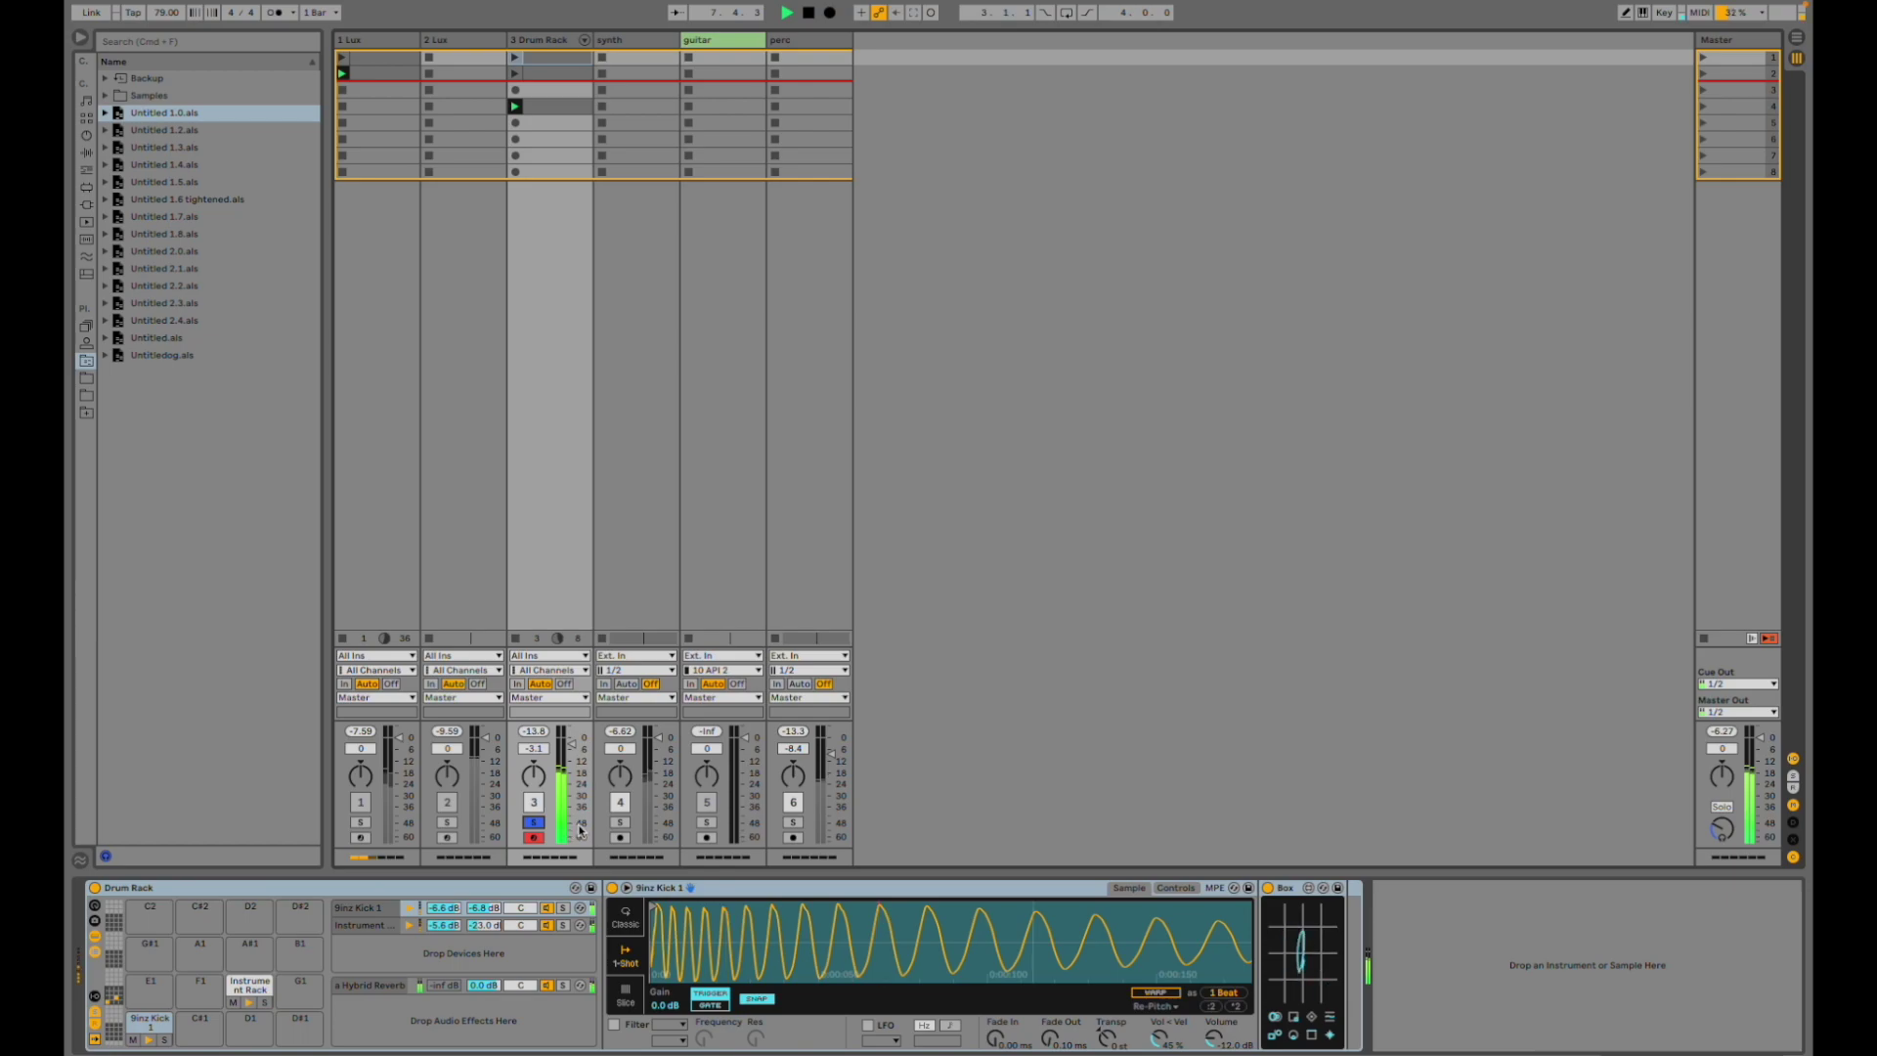
pyautogui.click(534, 823)
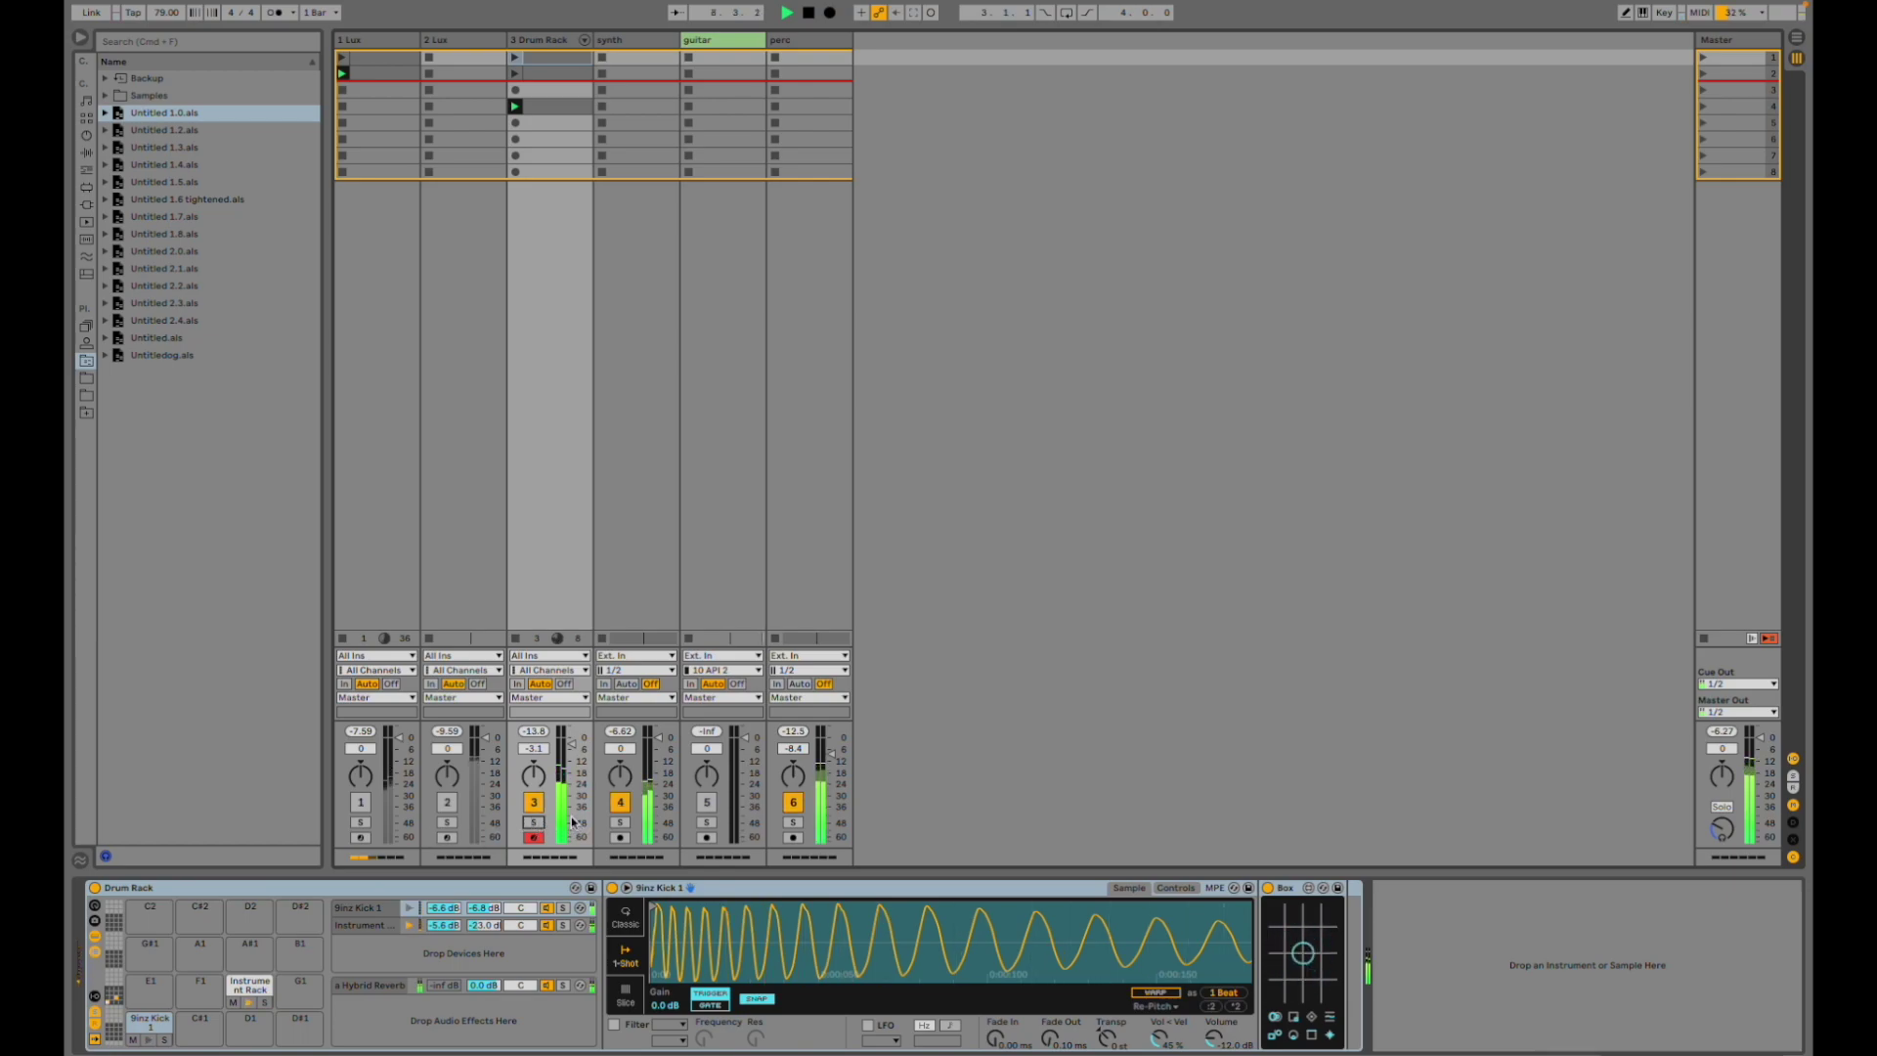
pyautogui.click(621, 823)
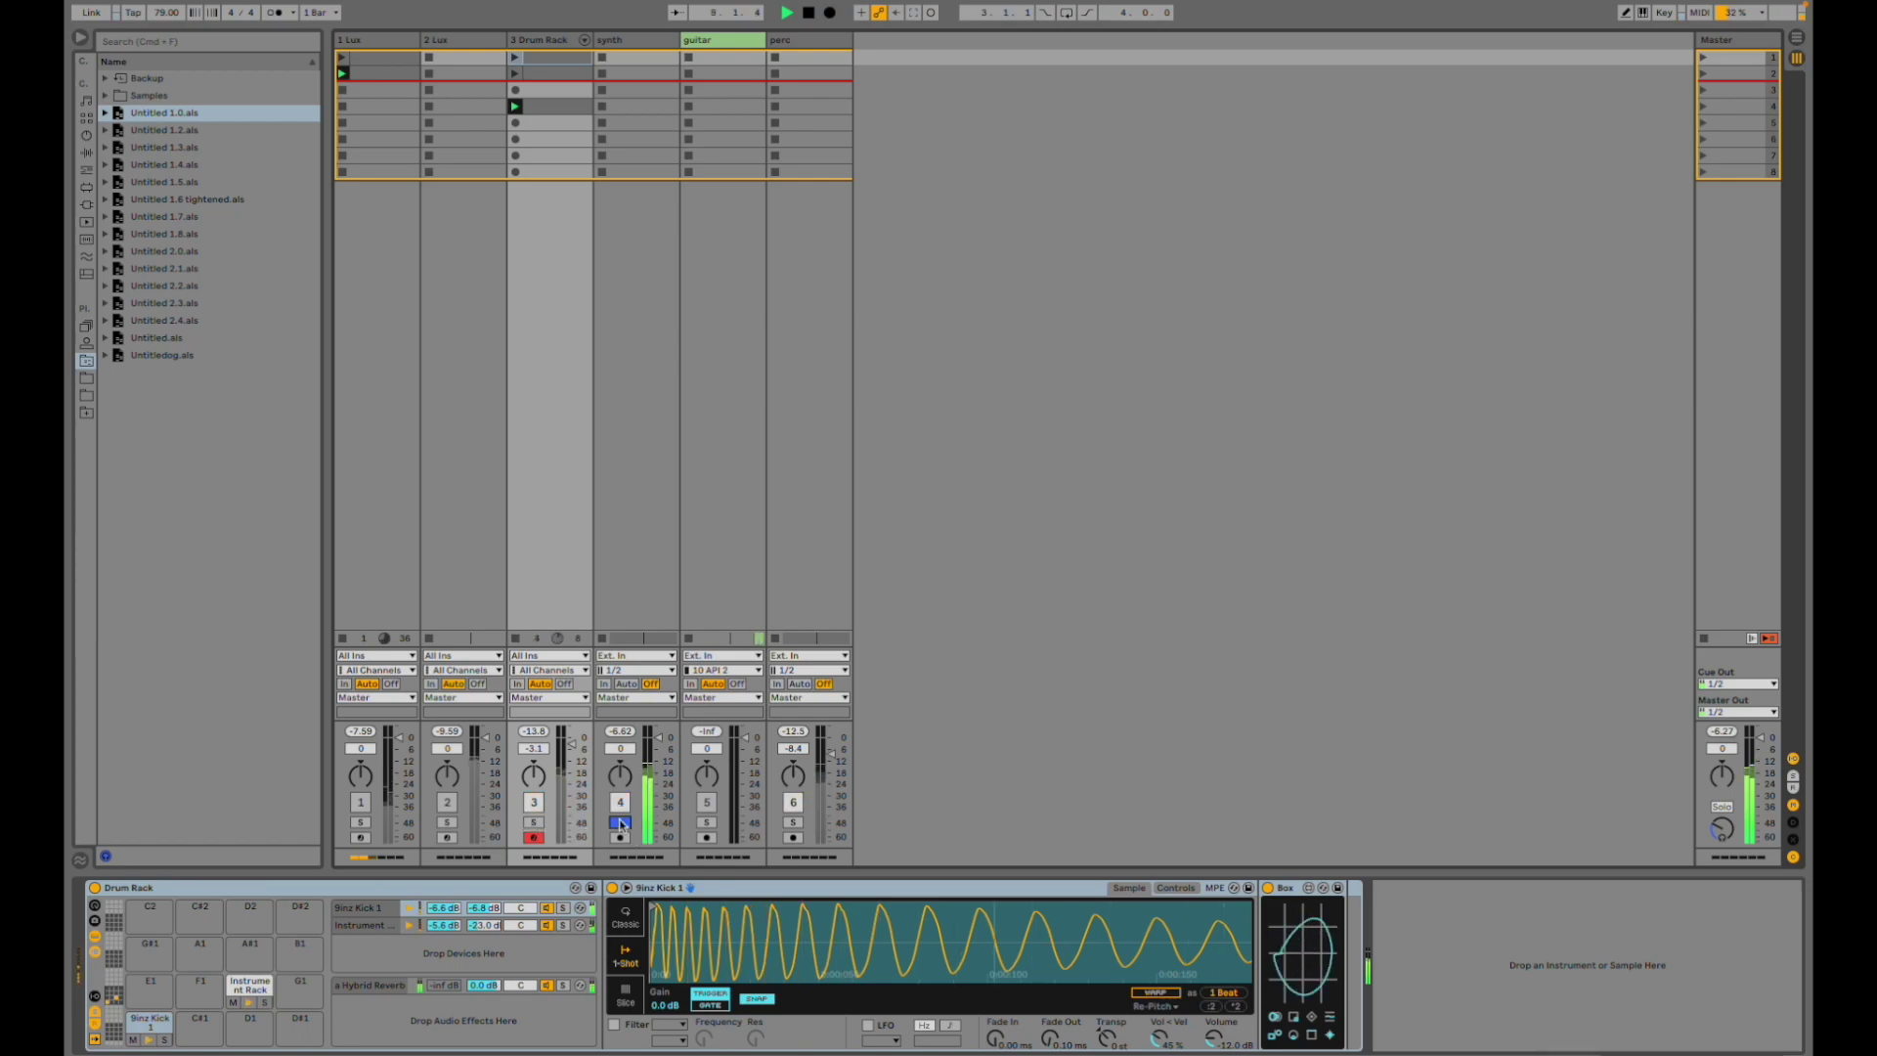
pyautogui.click(636, 374)
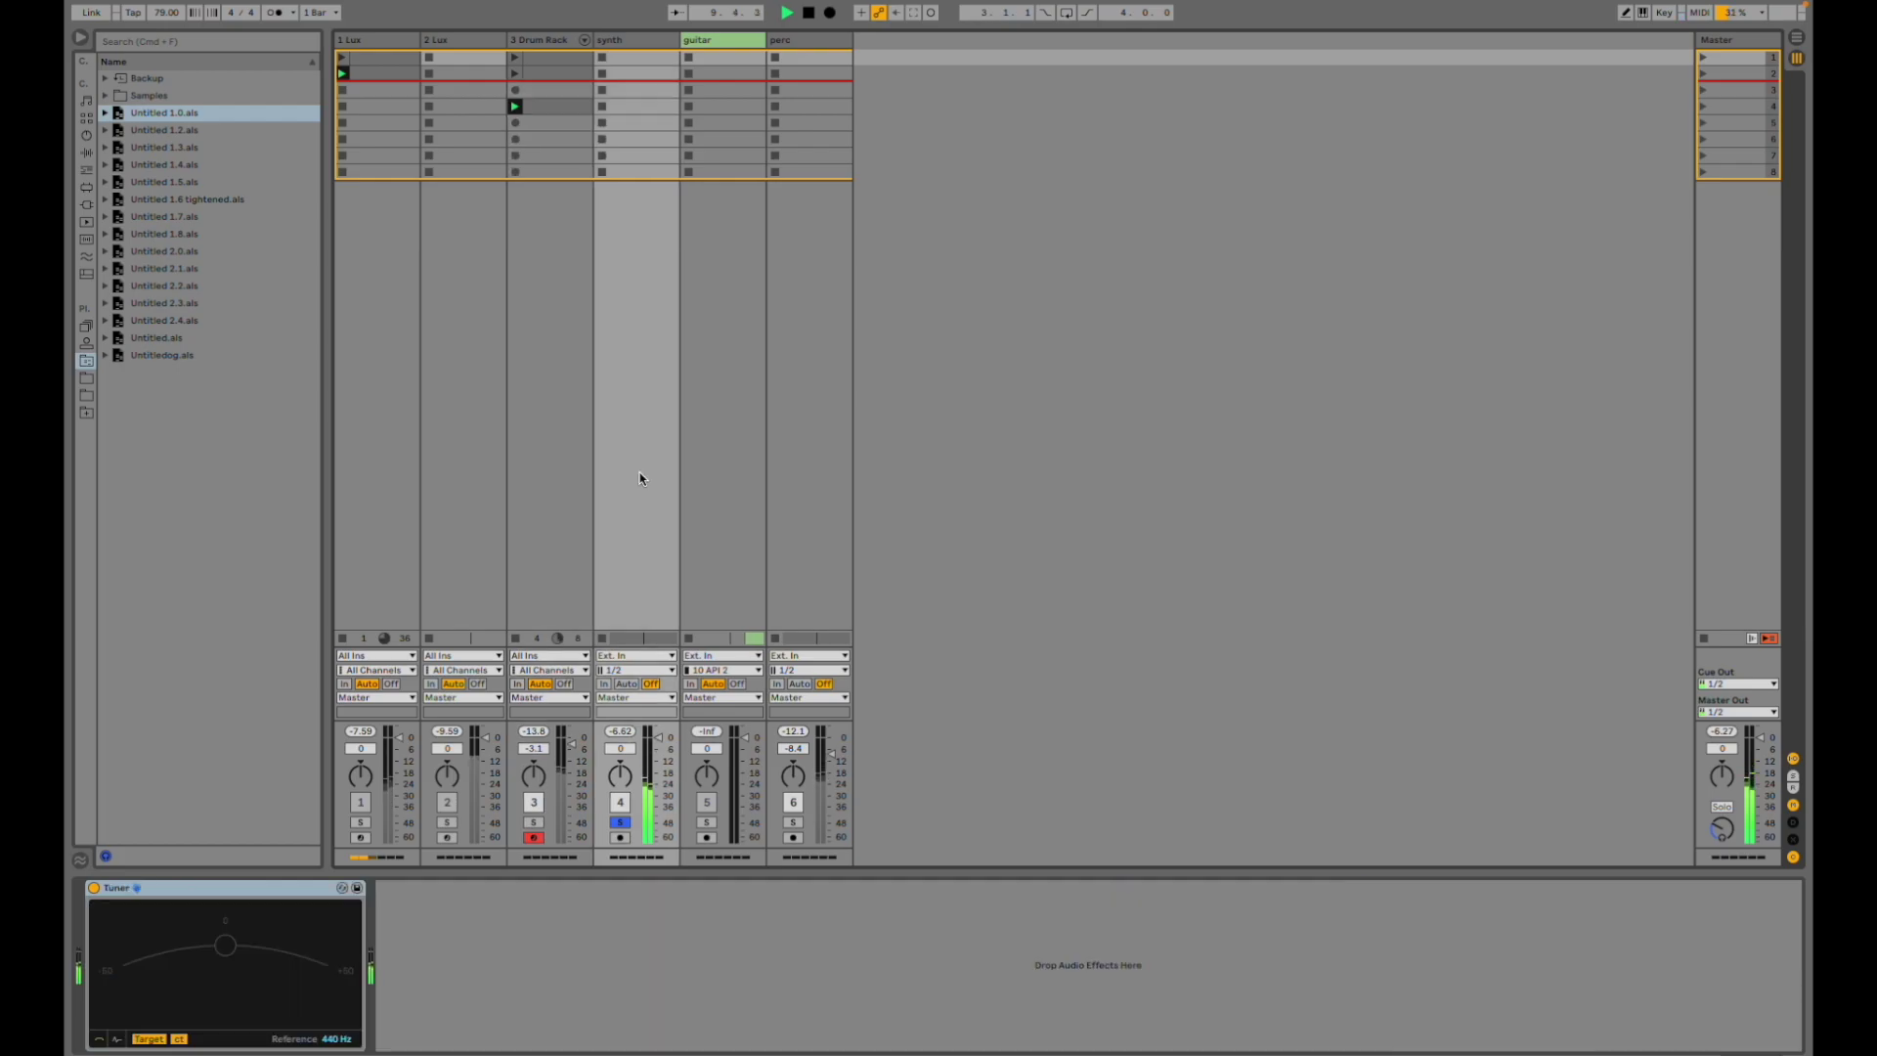
# - Activate the guitar track in the Arrangement View and lower the Master volume to -9.8 dB with all recorded parts audible
pyautogui.press('Tab')
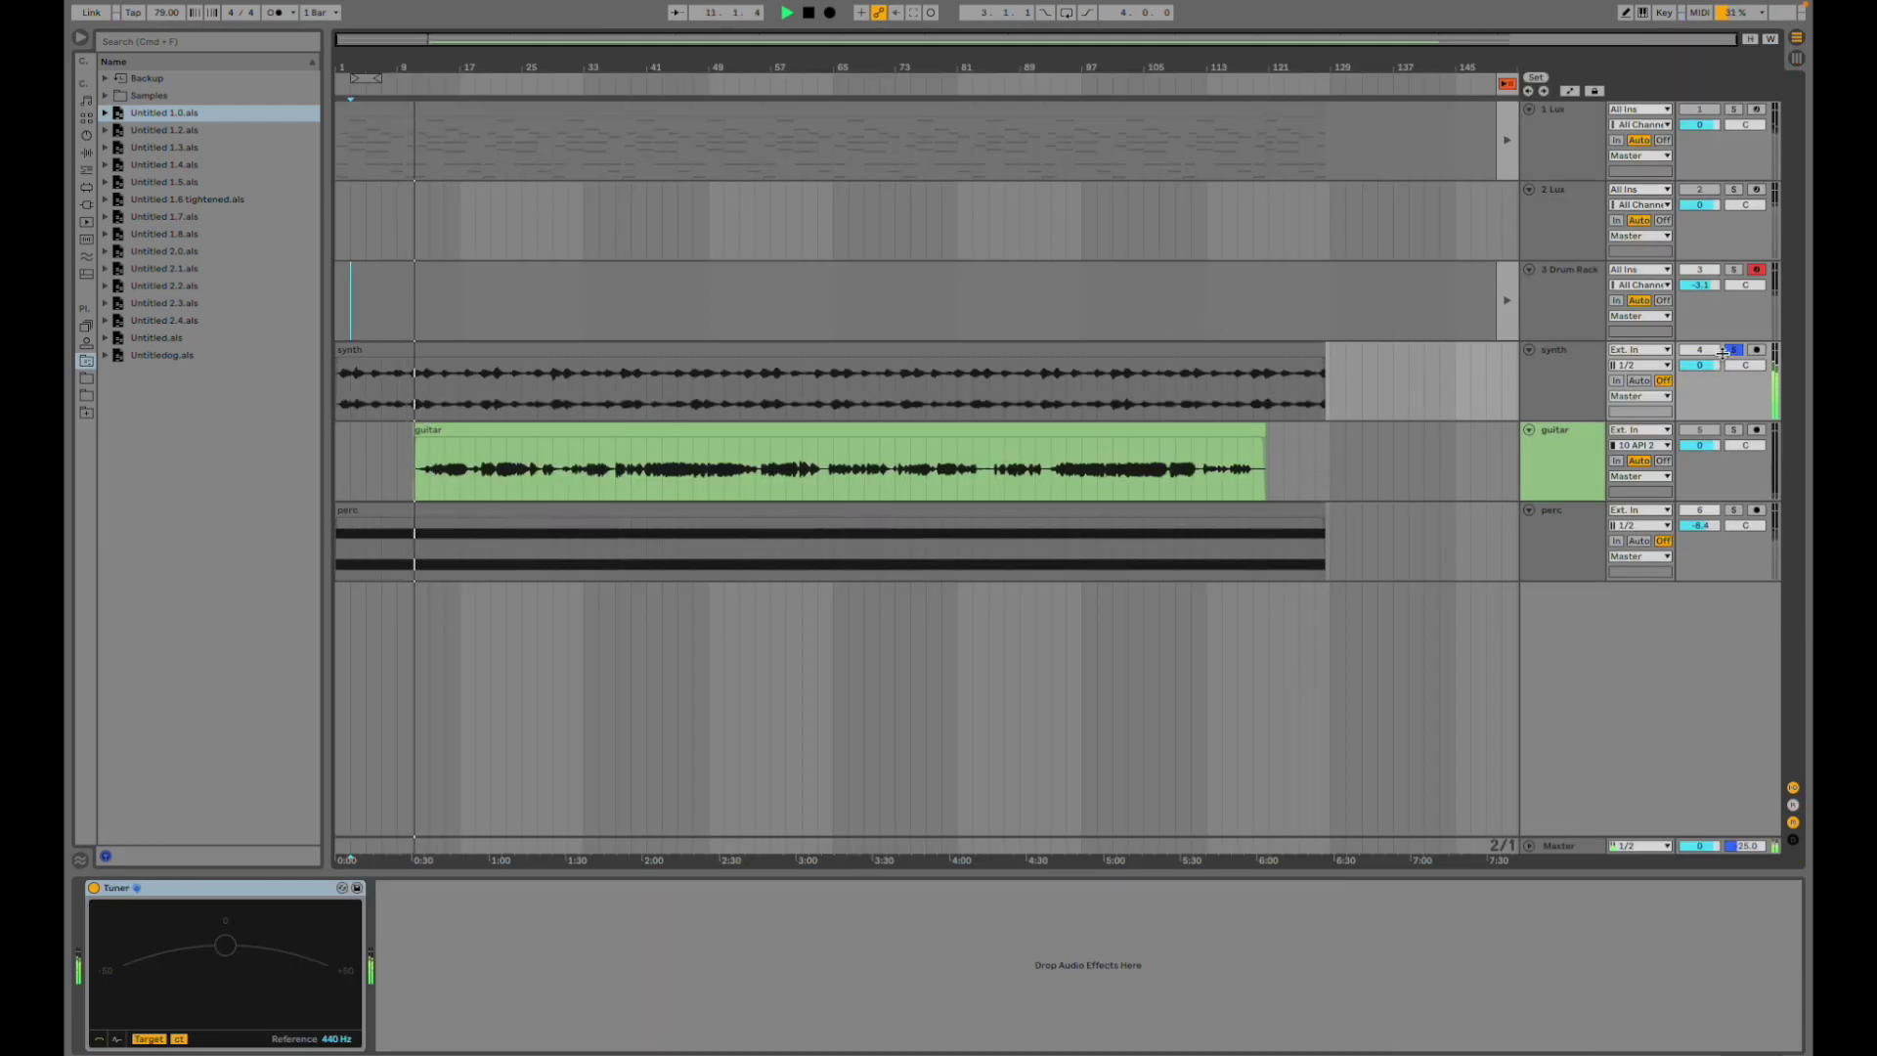
pyautogui.click(1707, 431)
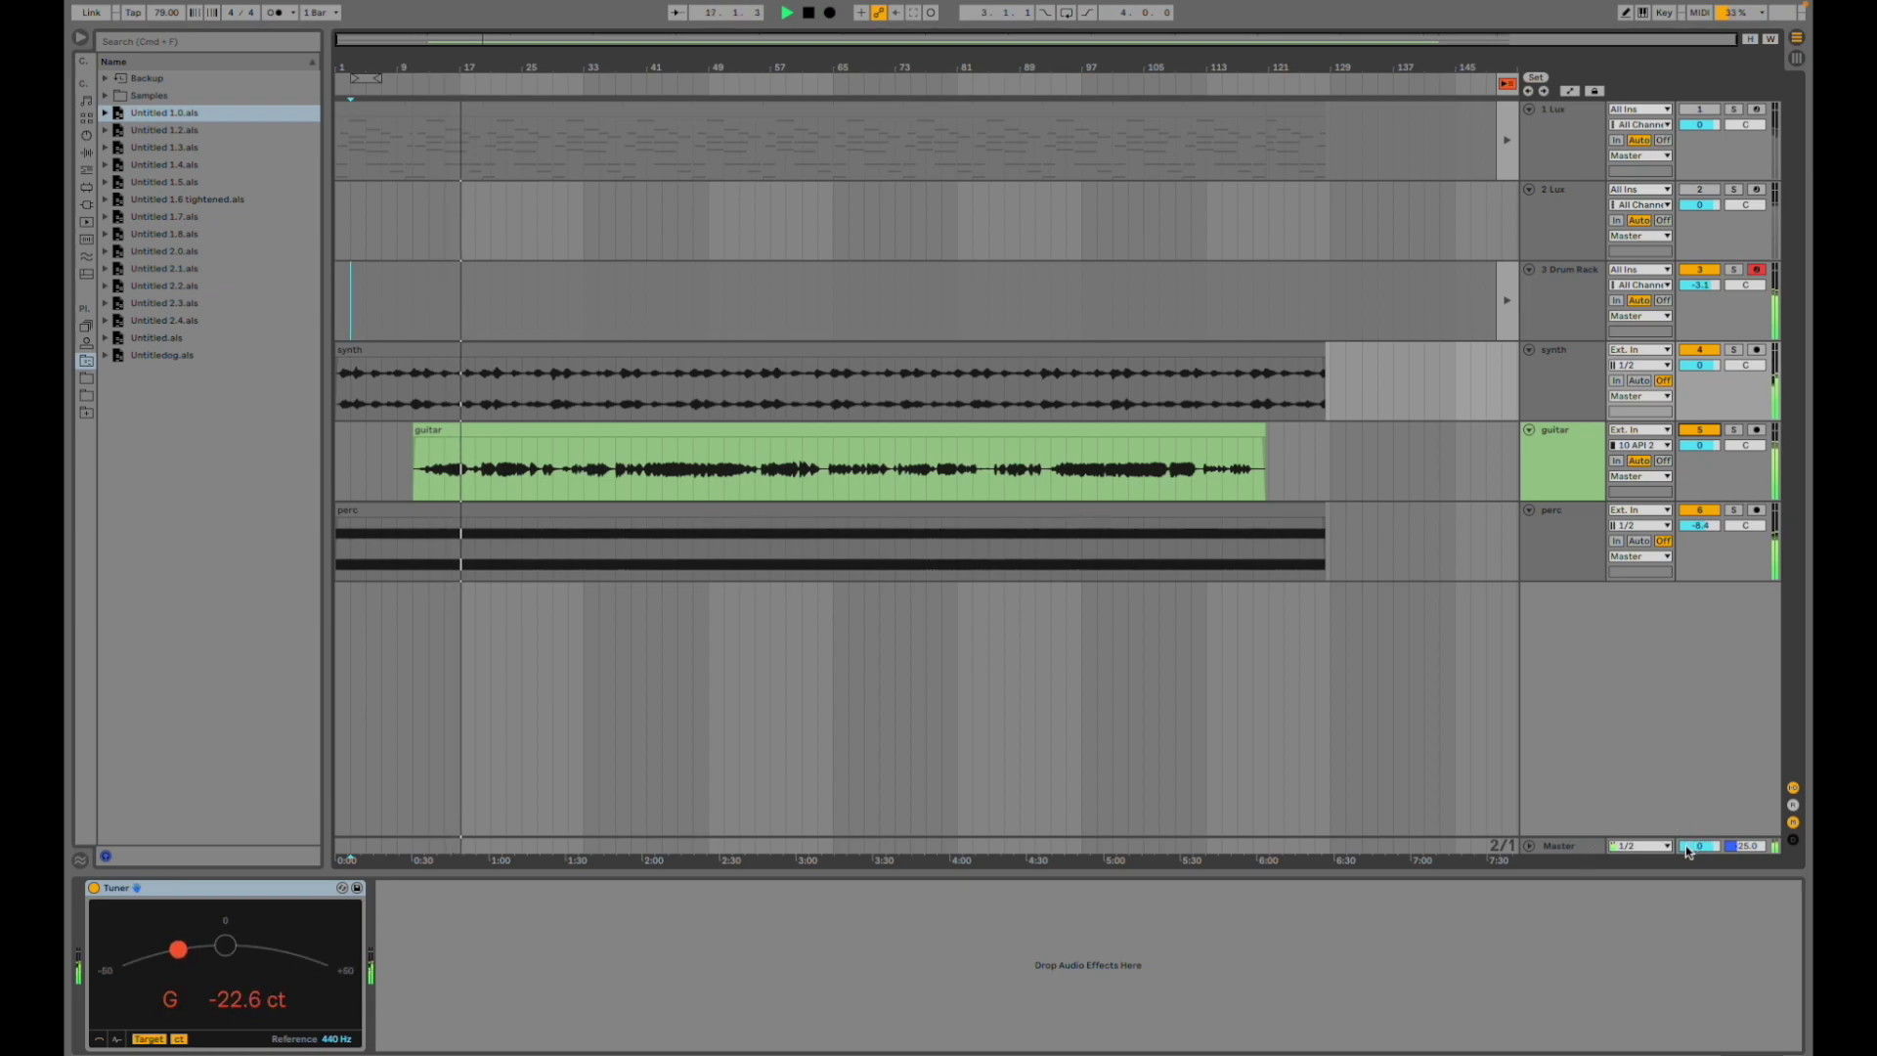
pyautogui.moveTo(1689, 842); pyautogui.dragTo(1689, 859)
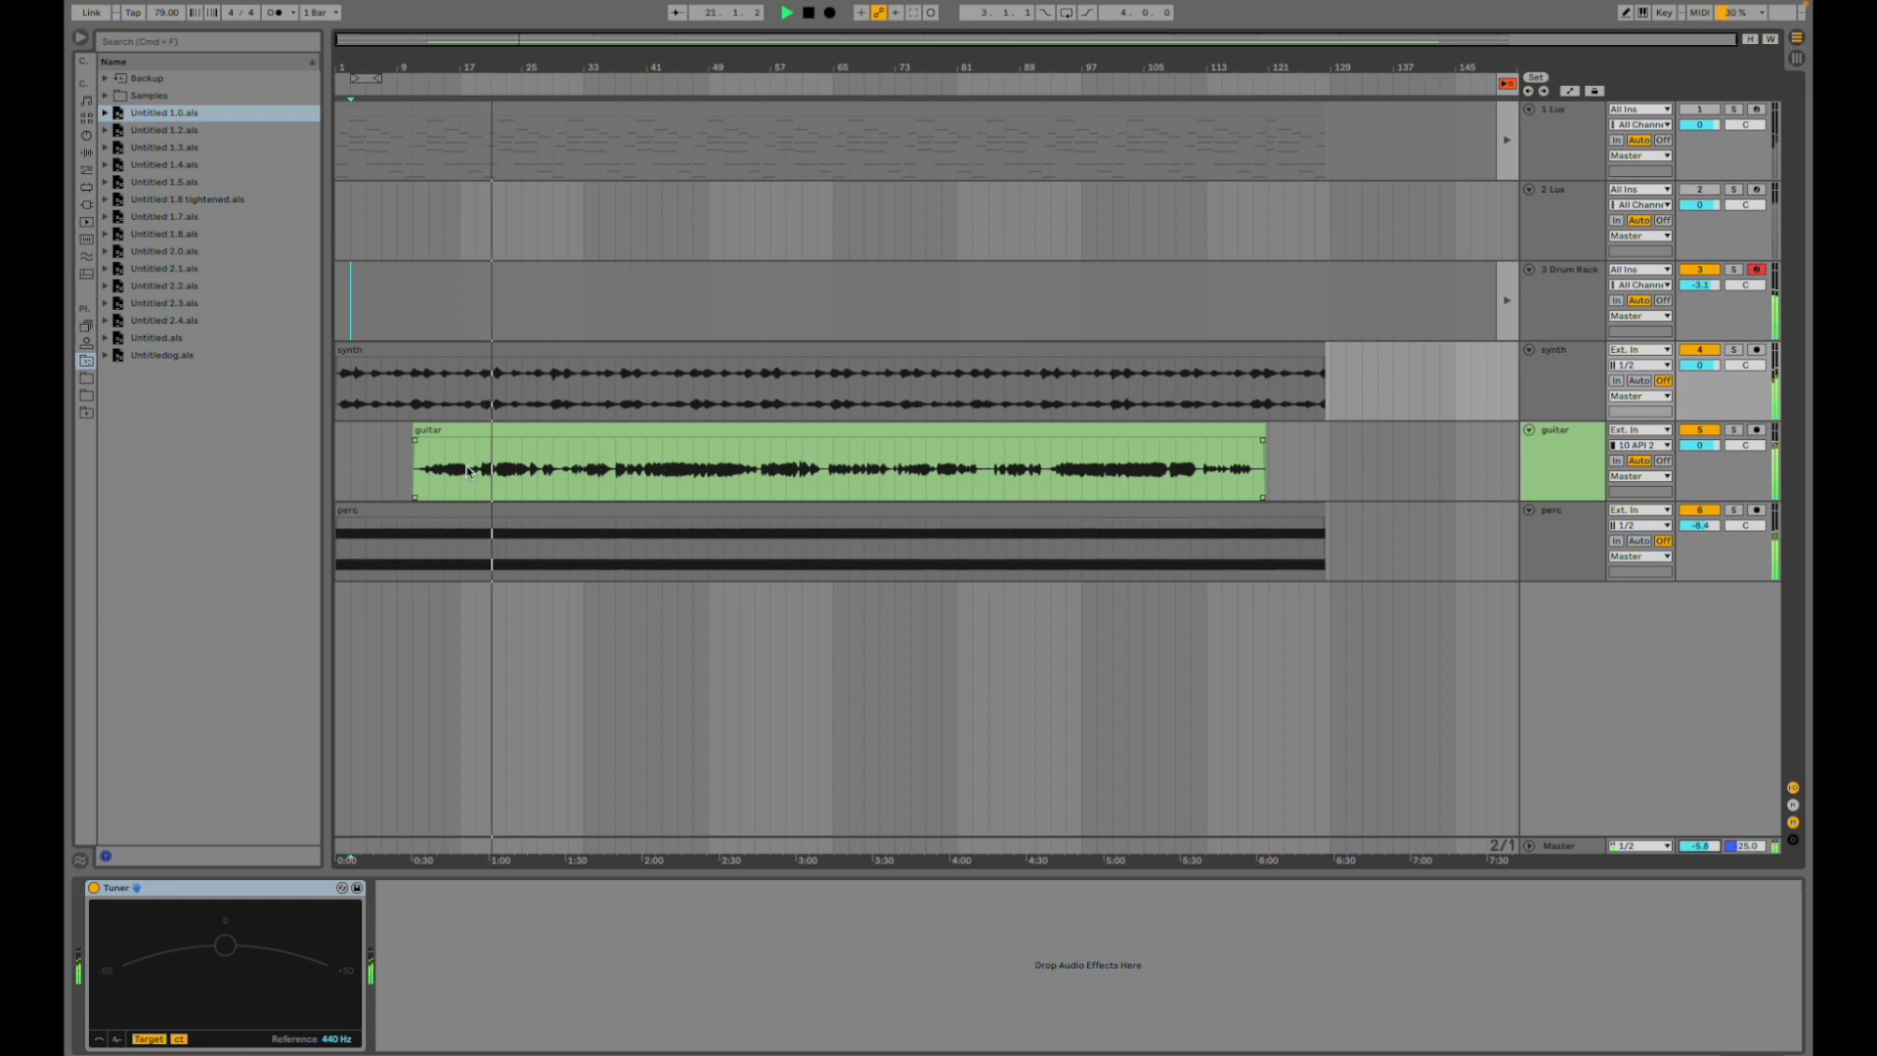
# - Inspect the guitar track's device chain and compare its sound with the Box device bypassed and active
pyautogui.click(521, 471)
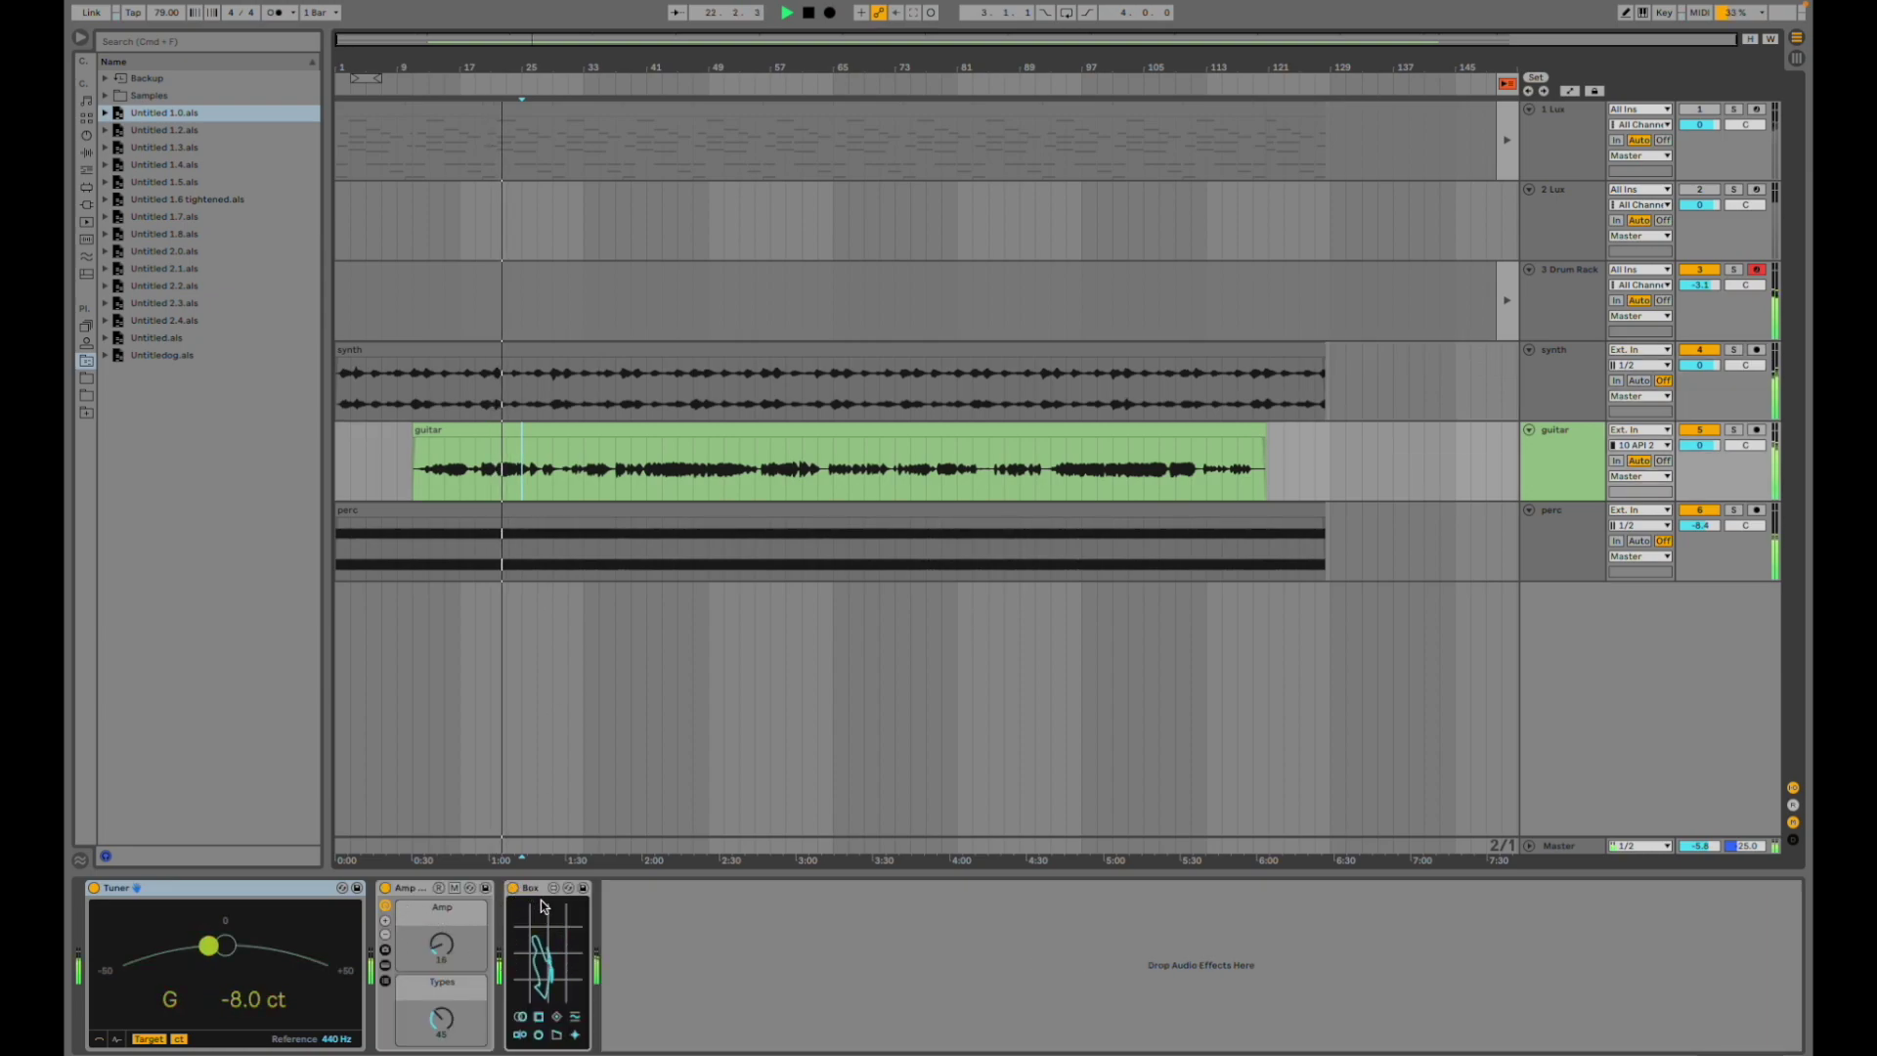
pyautogui.click(512, 890)
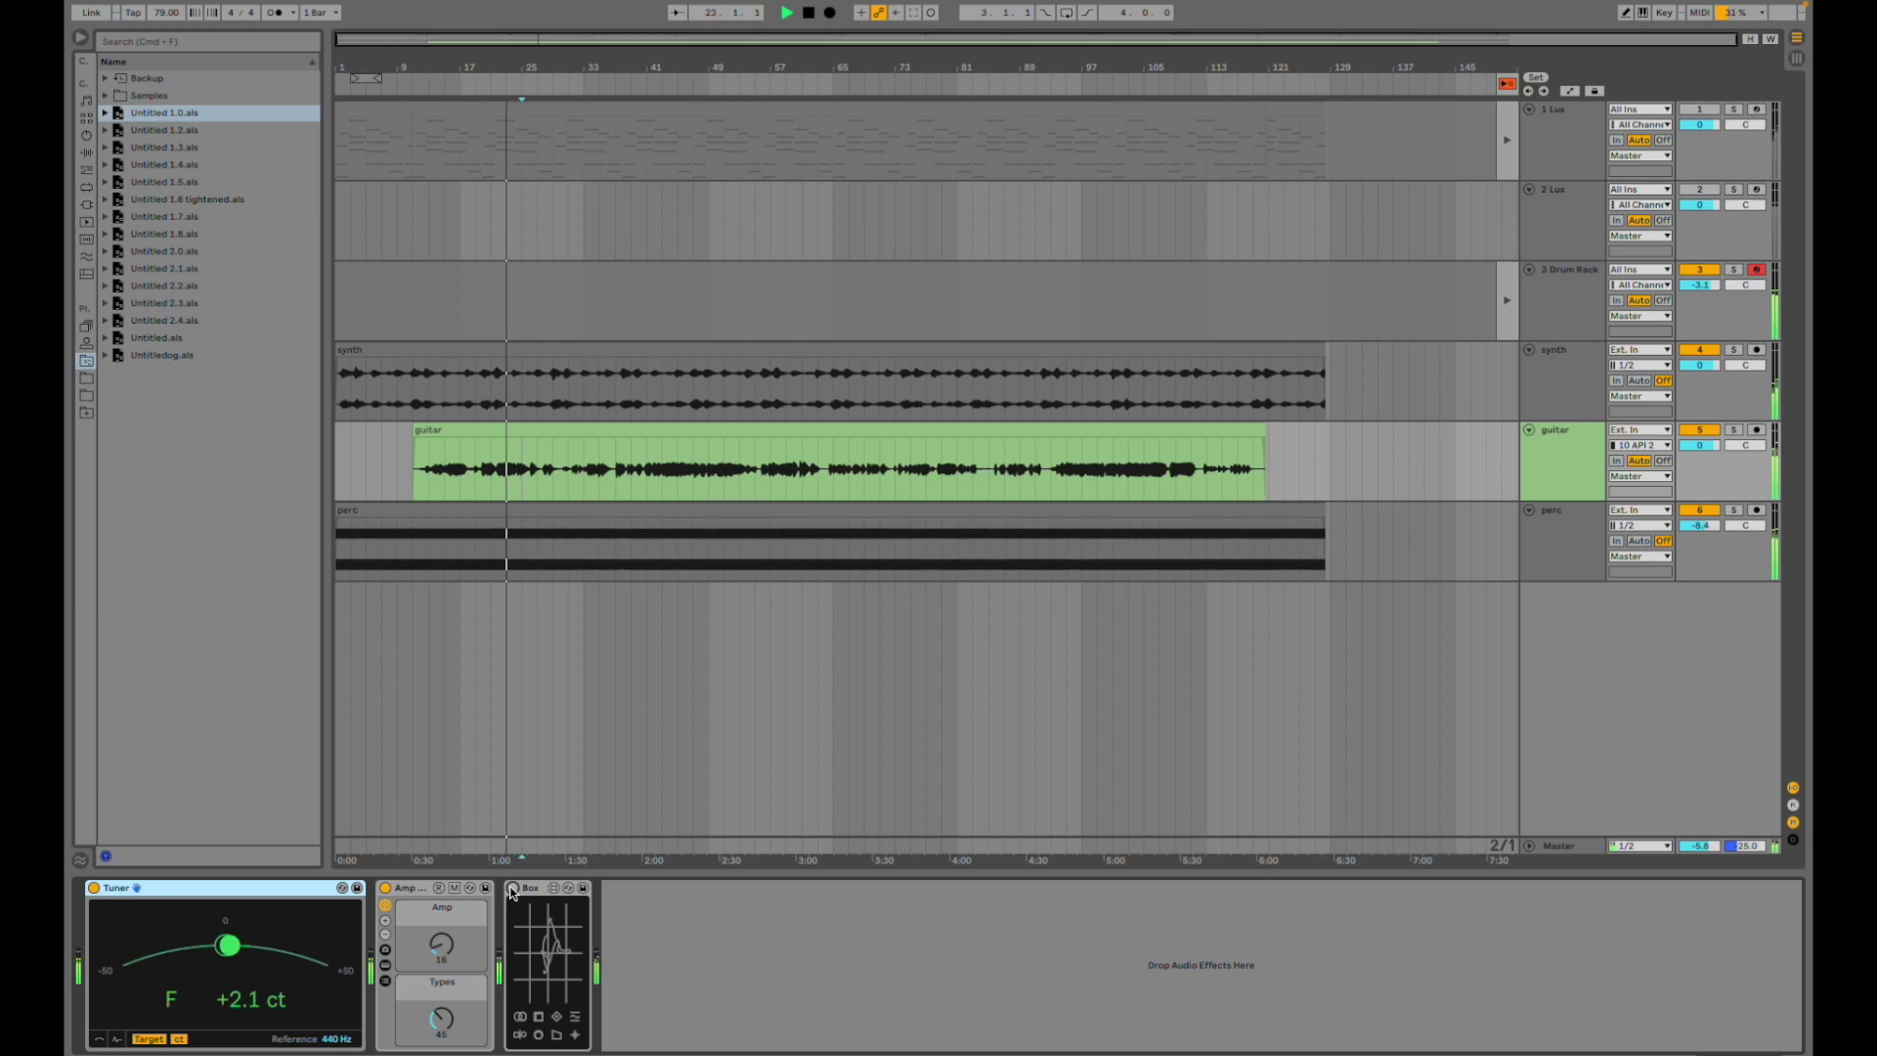
pyautogui.click(512, 889)
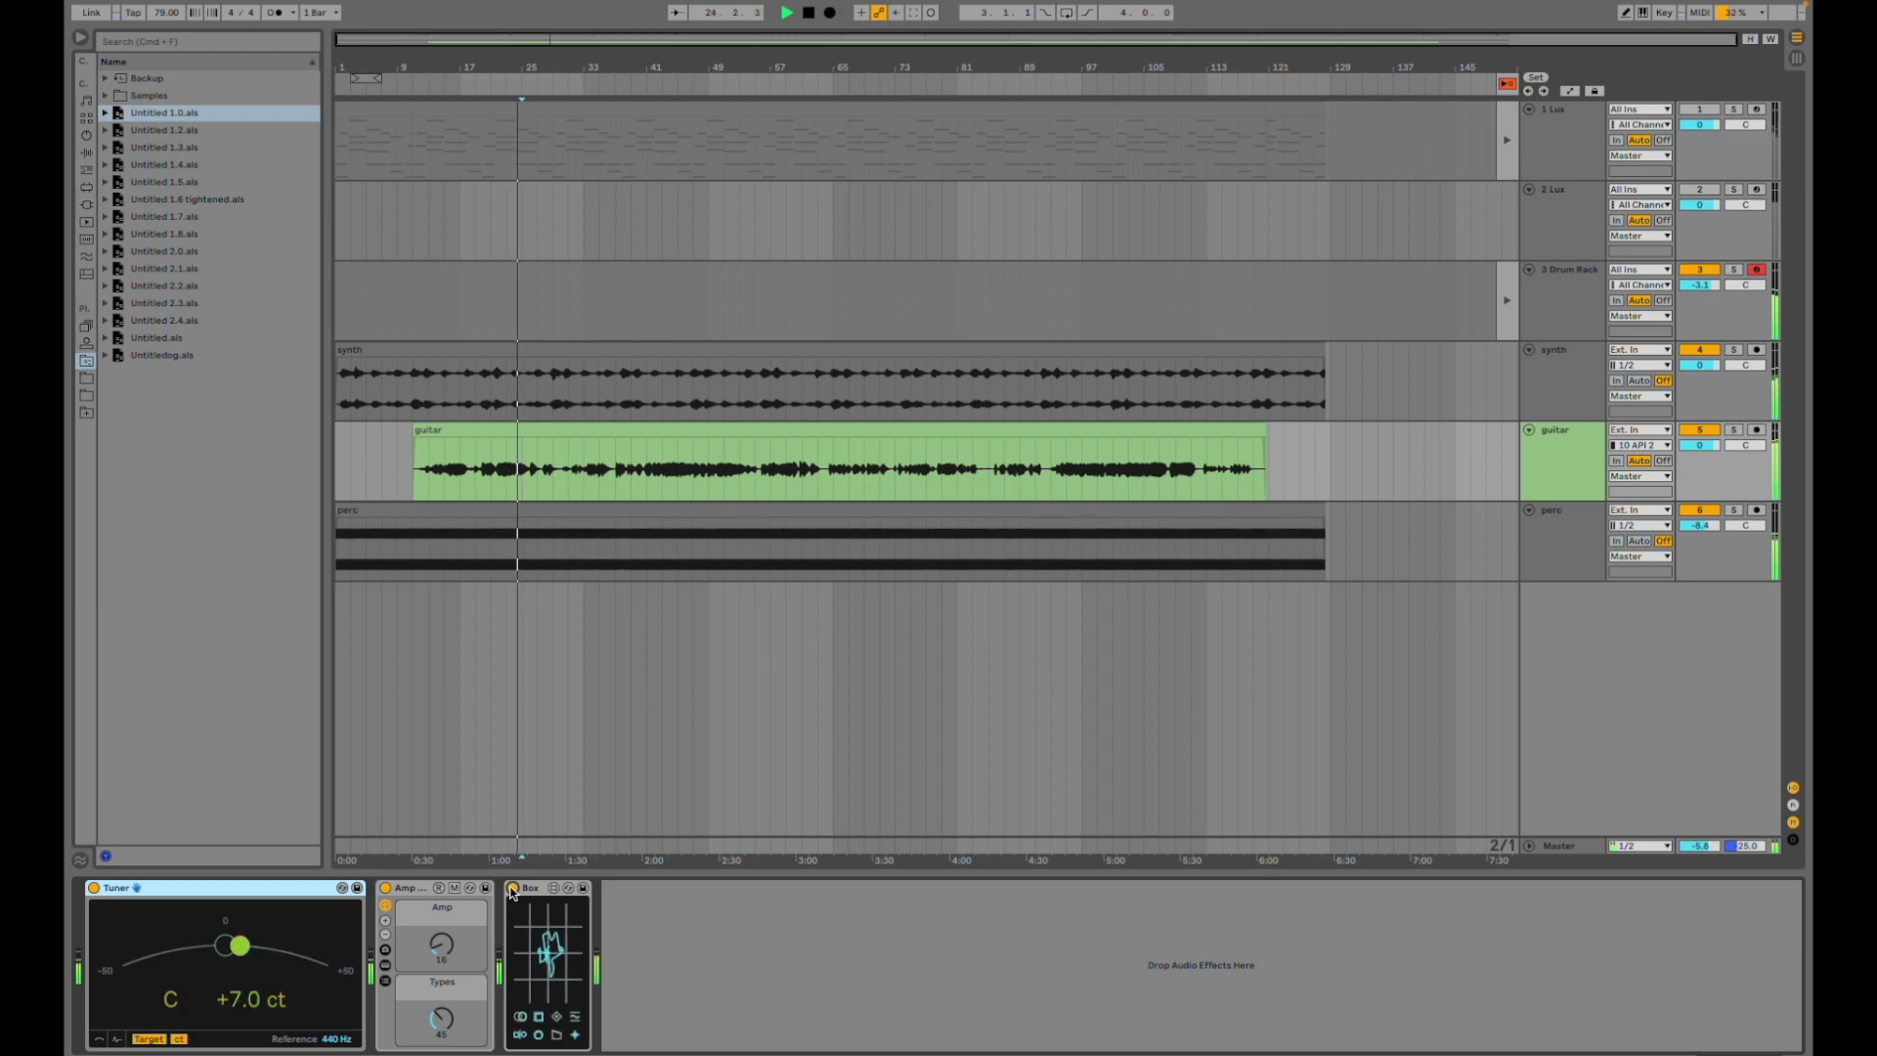
pyautogui.click(511, 890)
pyautogui.click(511, 889)
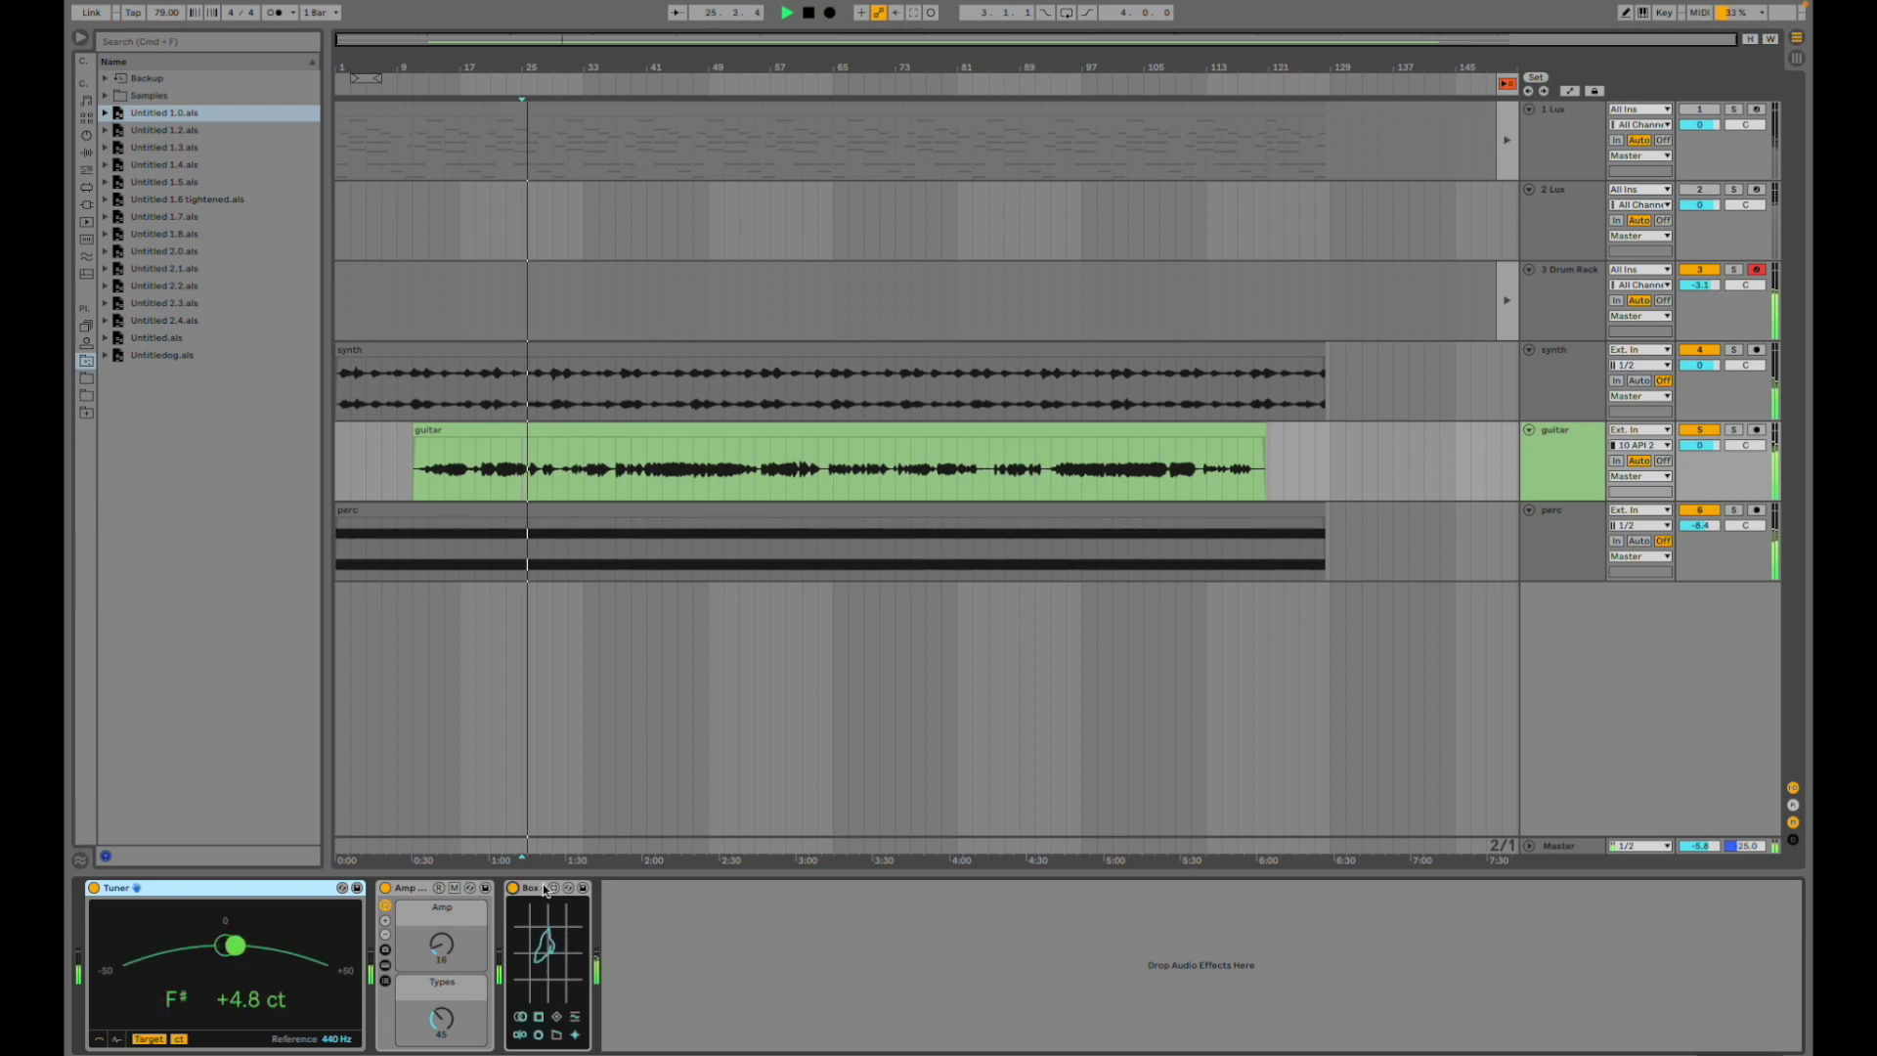
pyautogui.click(672, 464)
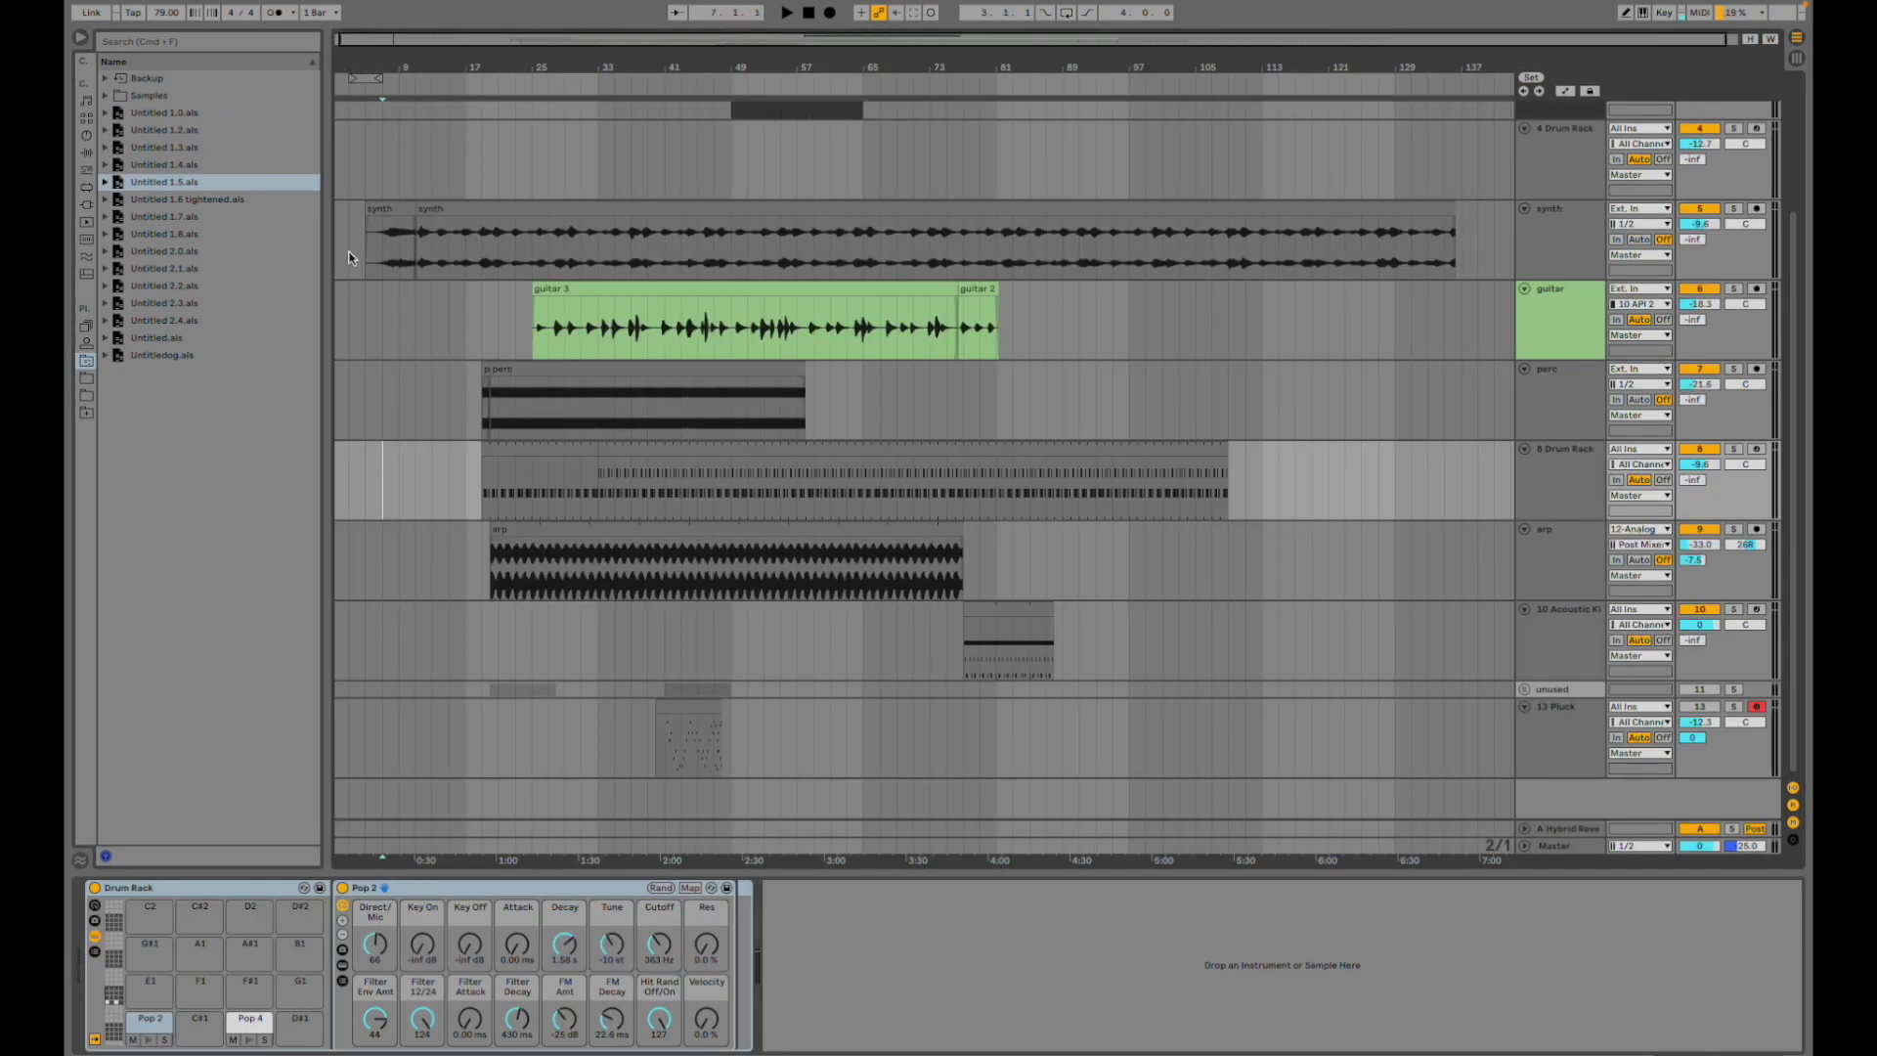
# - Play the synth track's short opening clip and inspect its warp settings and the waveform beyond the clip's end
pyautogui.click(366, 250)
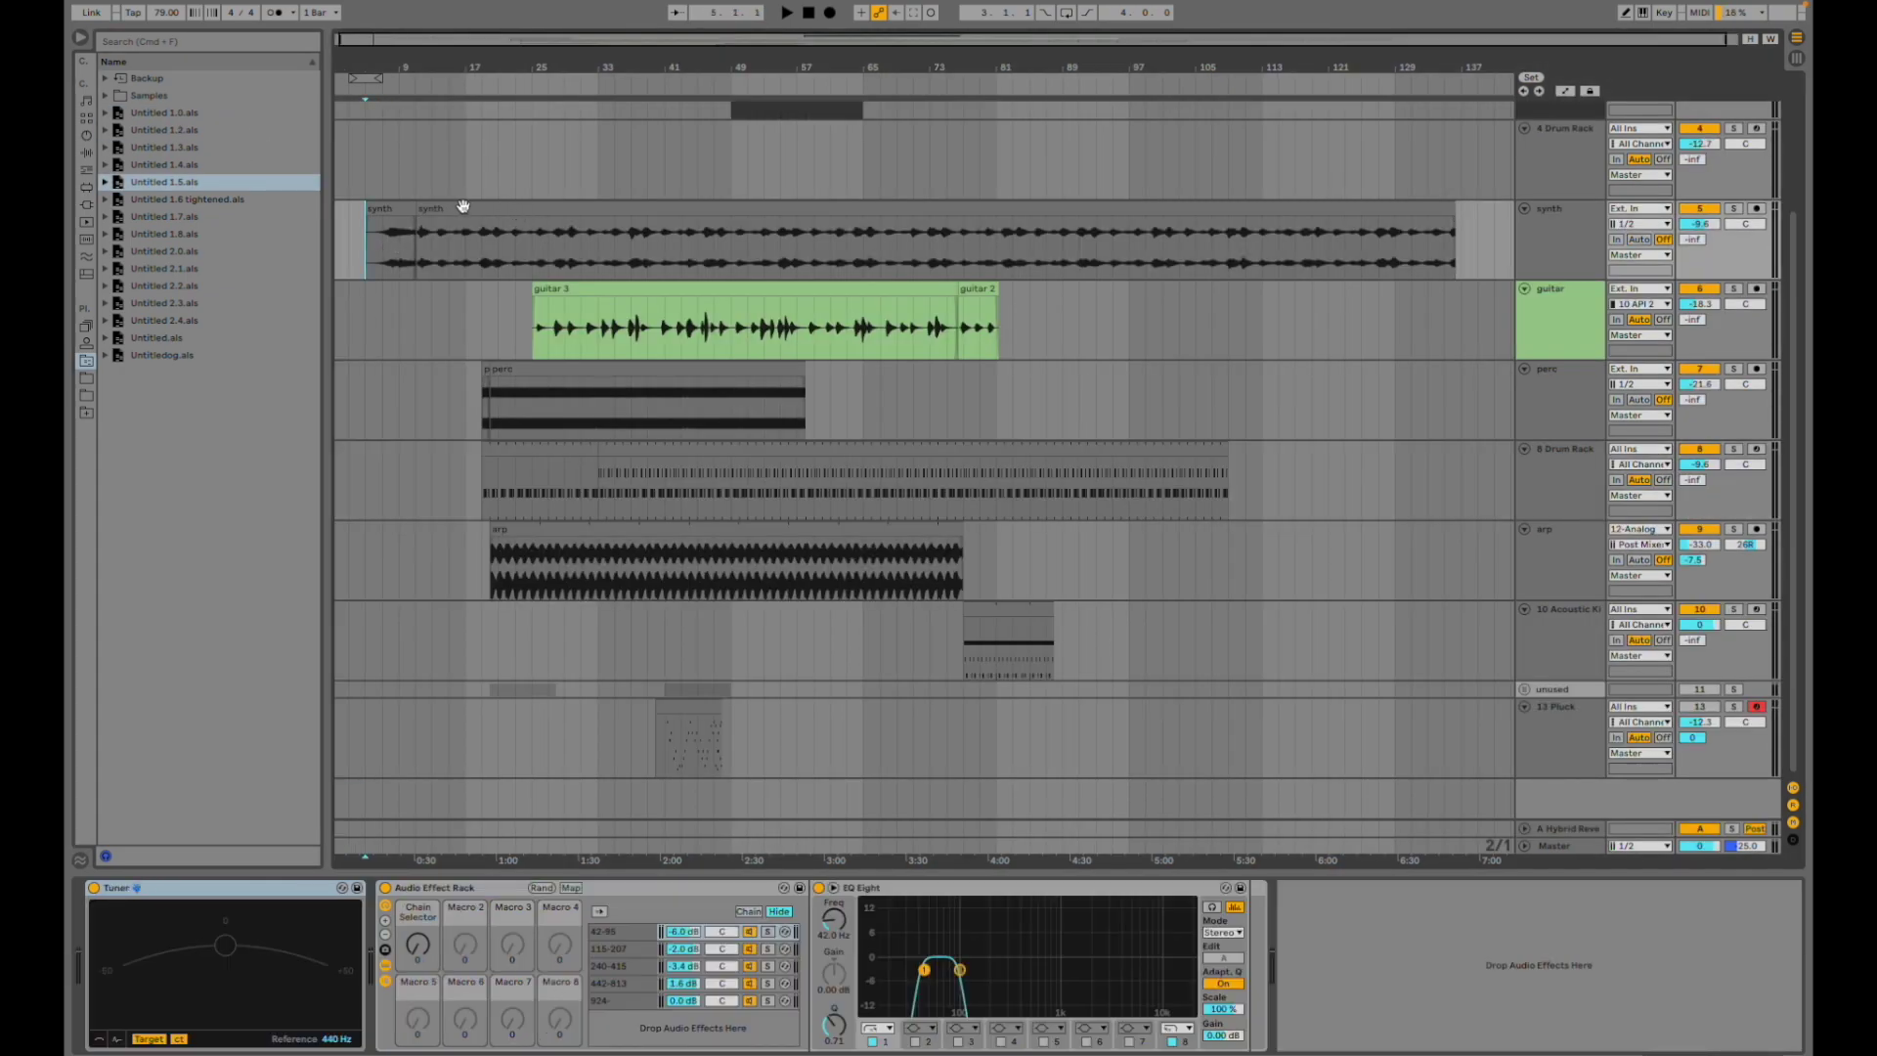
pyautogui.click(400, 210)
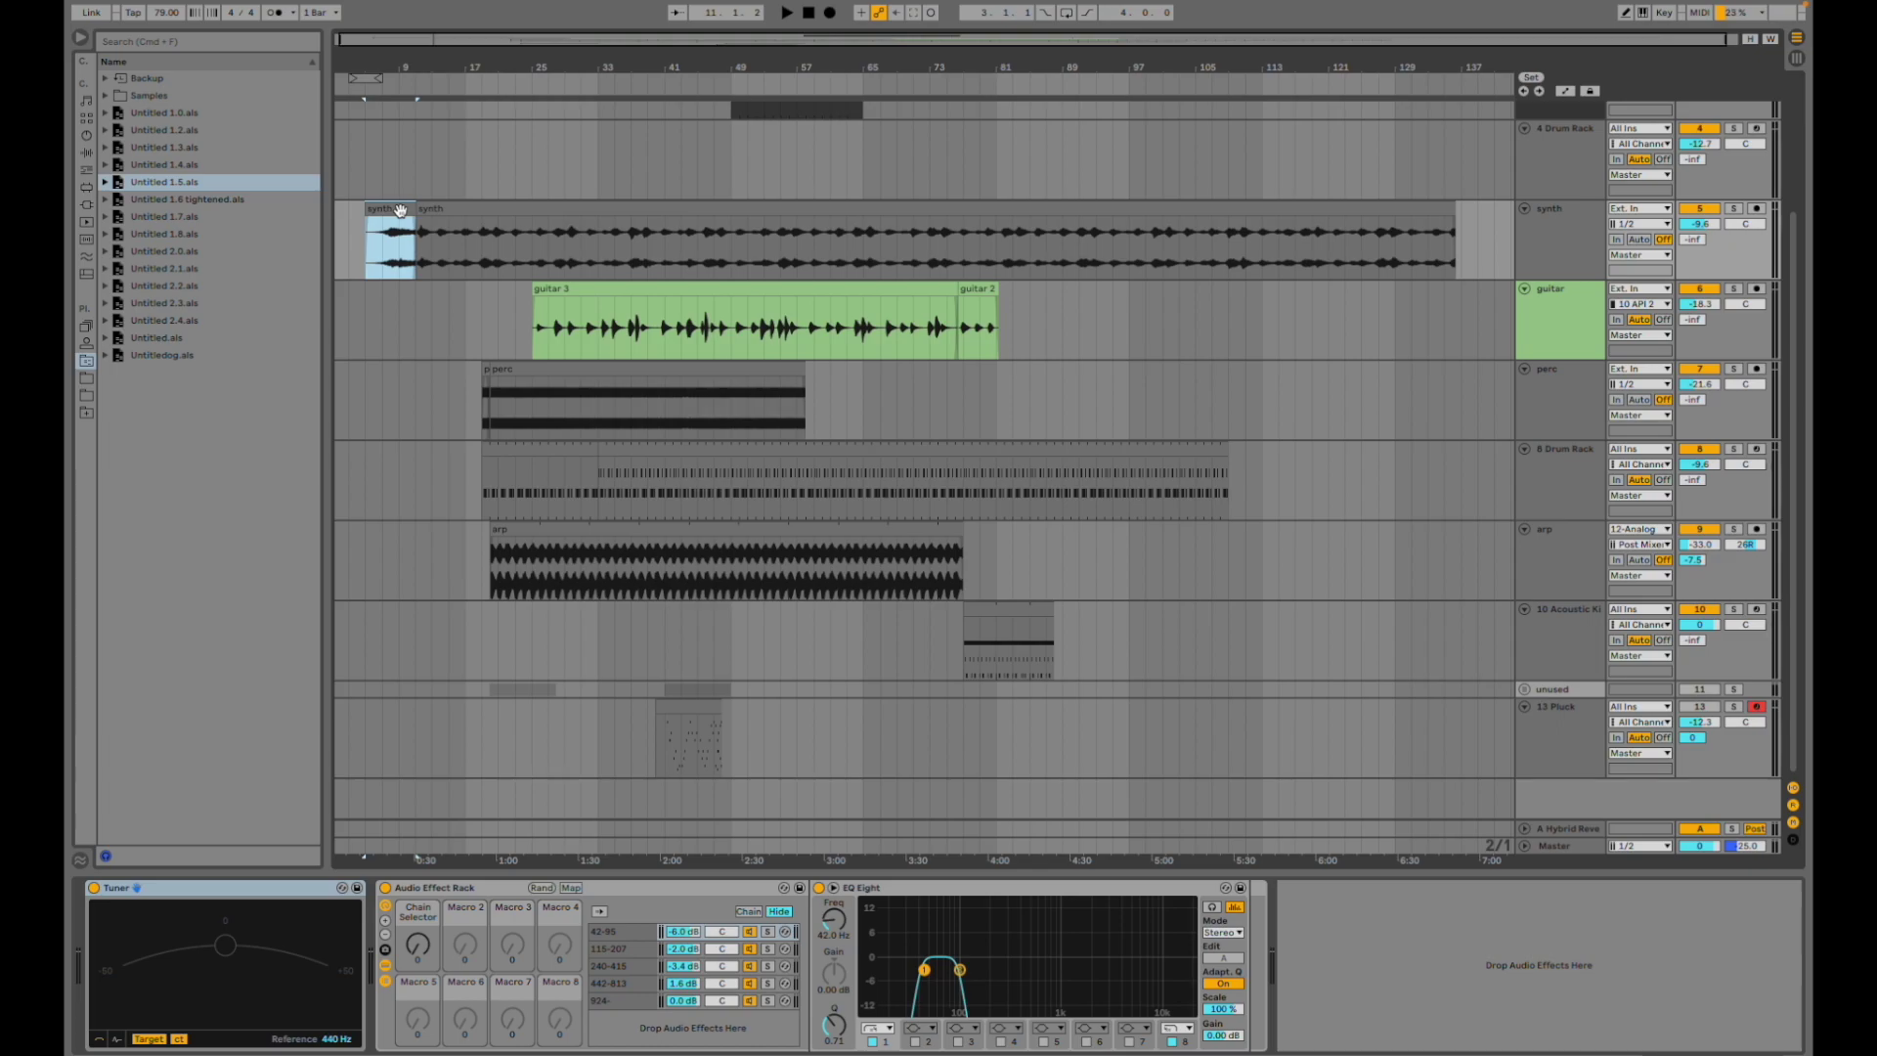
pyautogui.doubleClick(400, 210)
pyautogui.press('space')
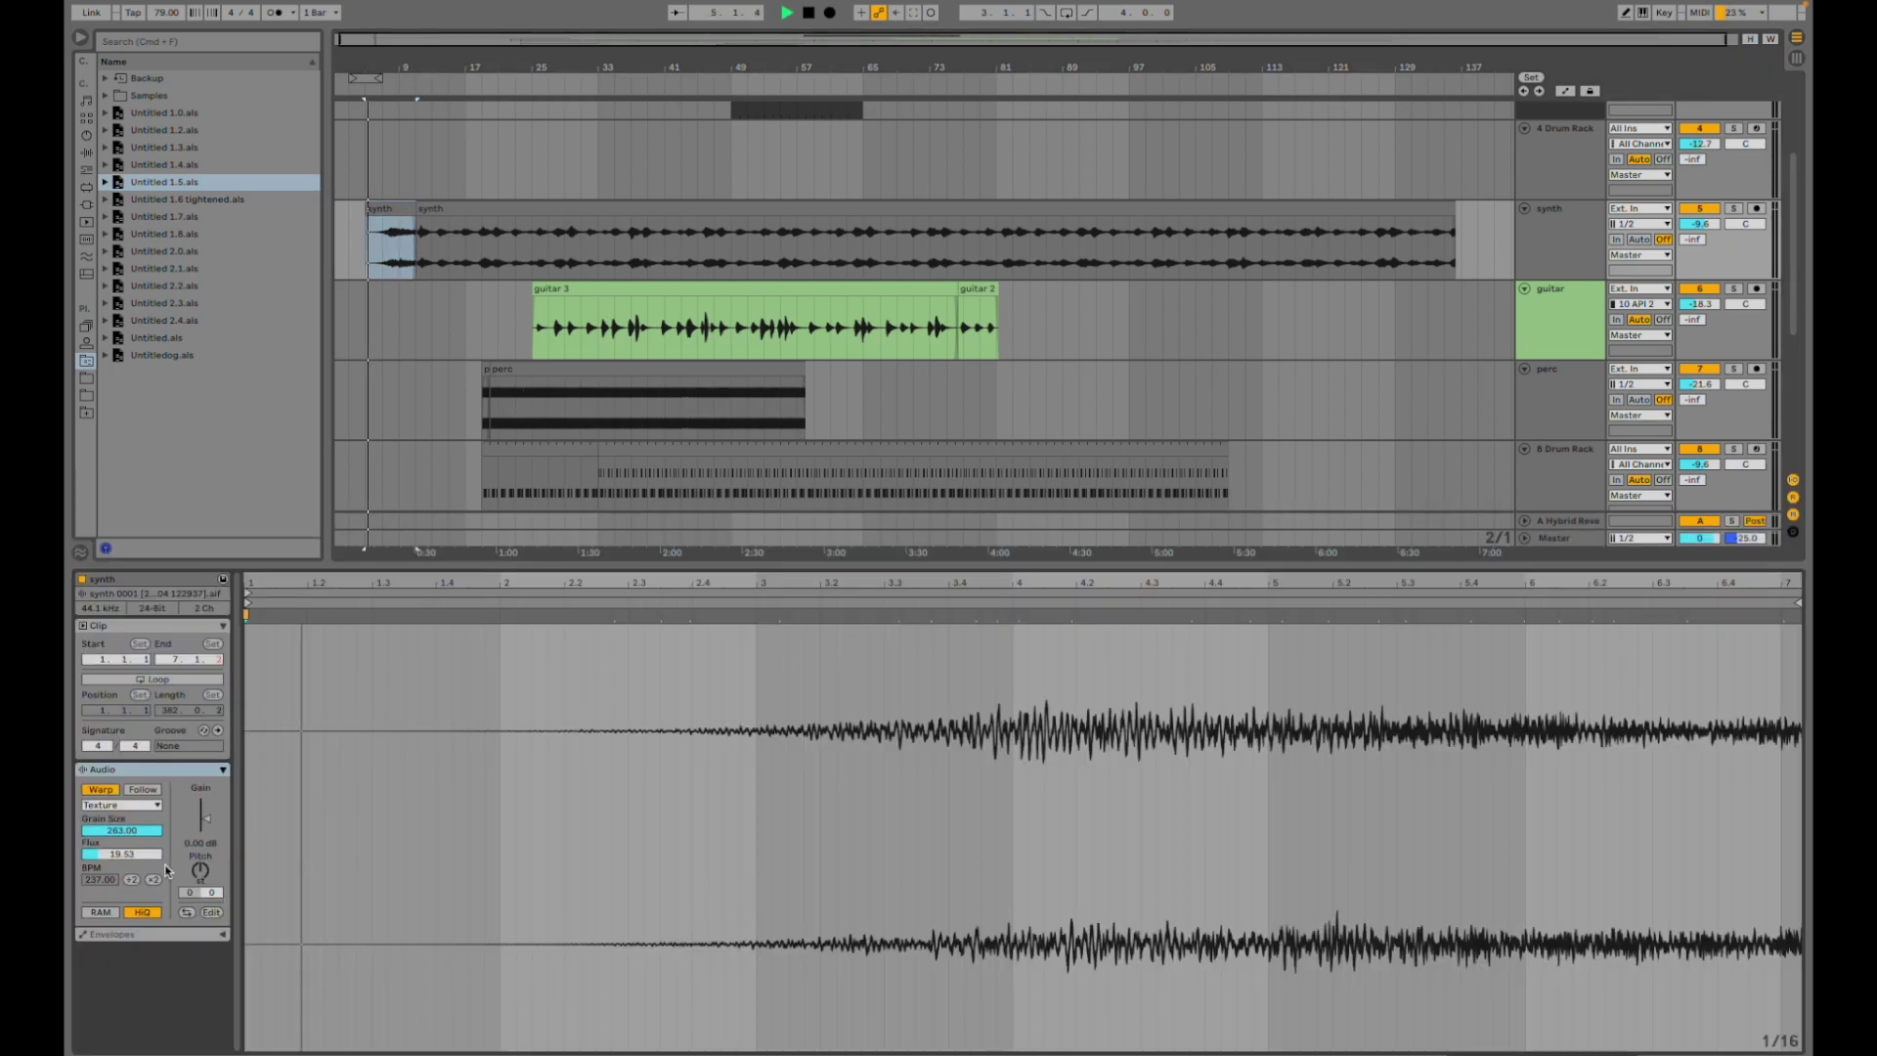
pyautogui.moveTo(469, 584); pyautogui.dragTo(459, 499)
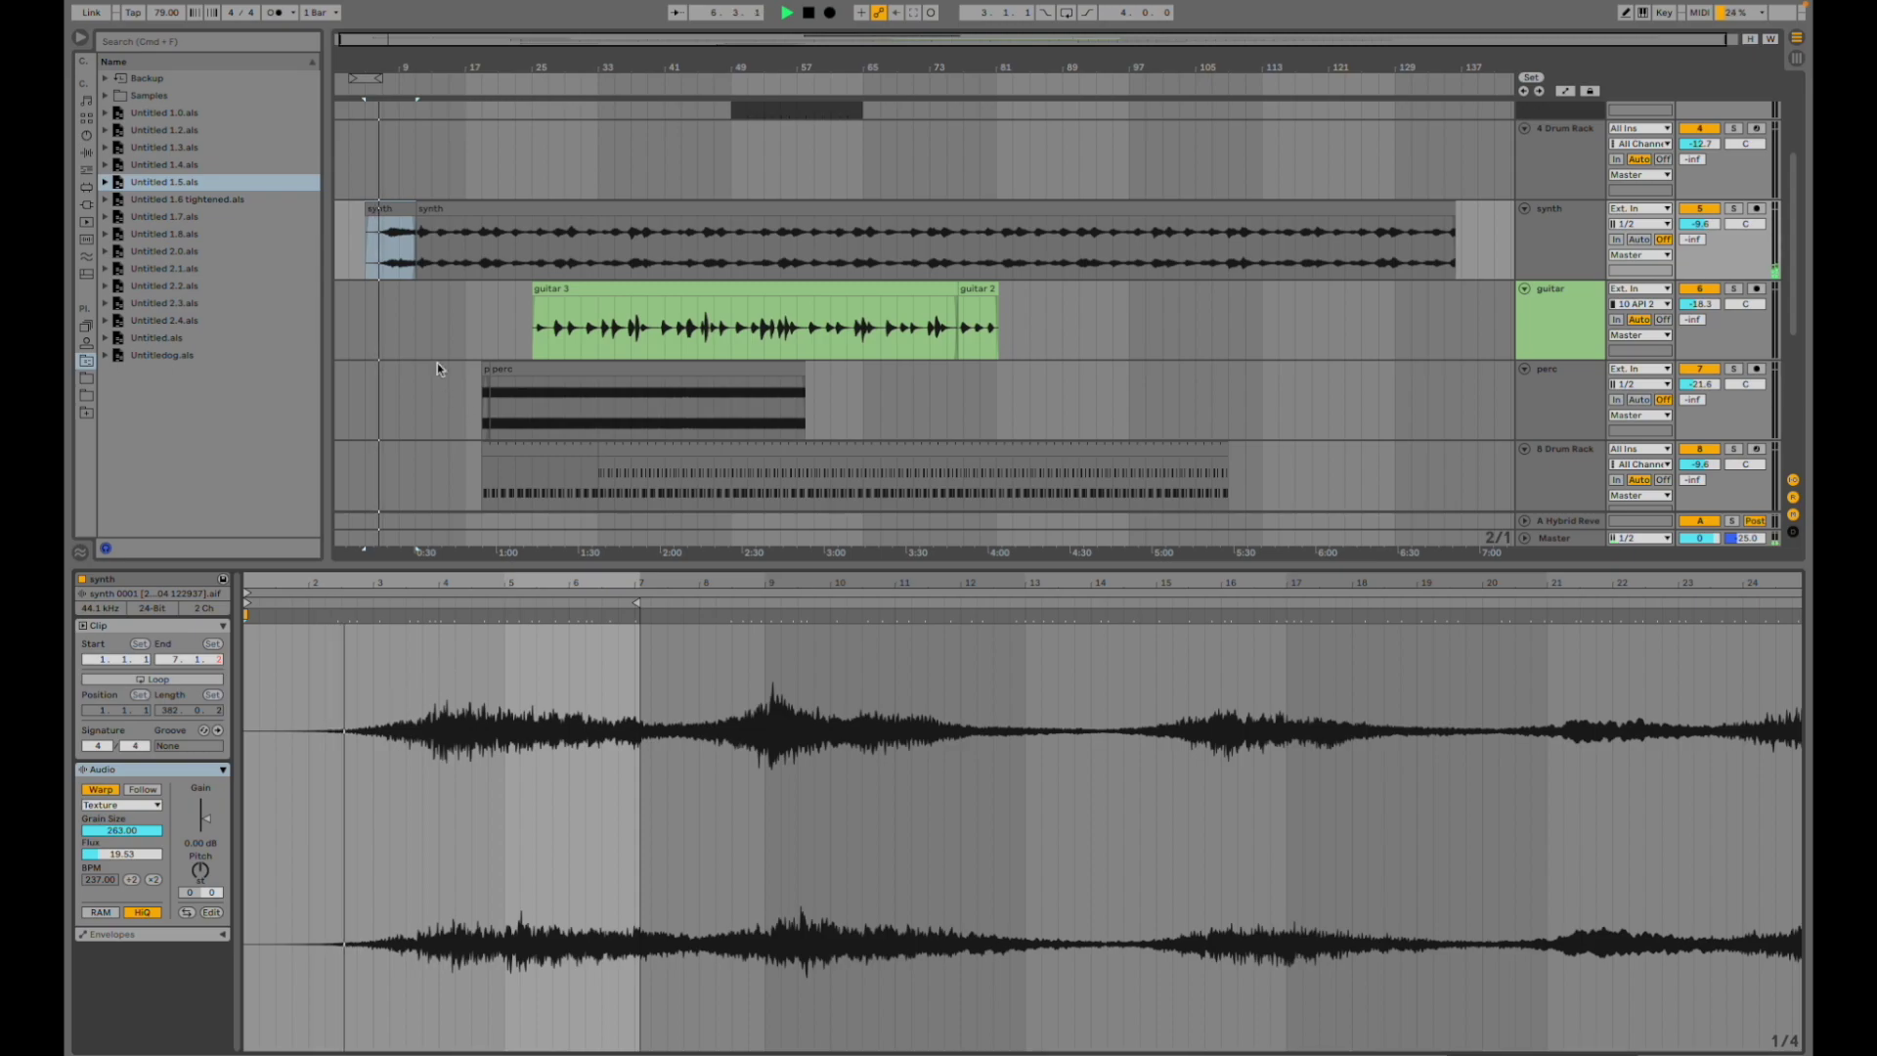
pyautogui.click(415, 298)
pyautogui.click(400, 249)
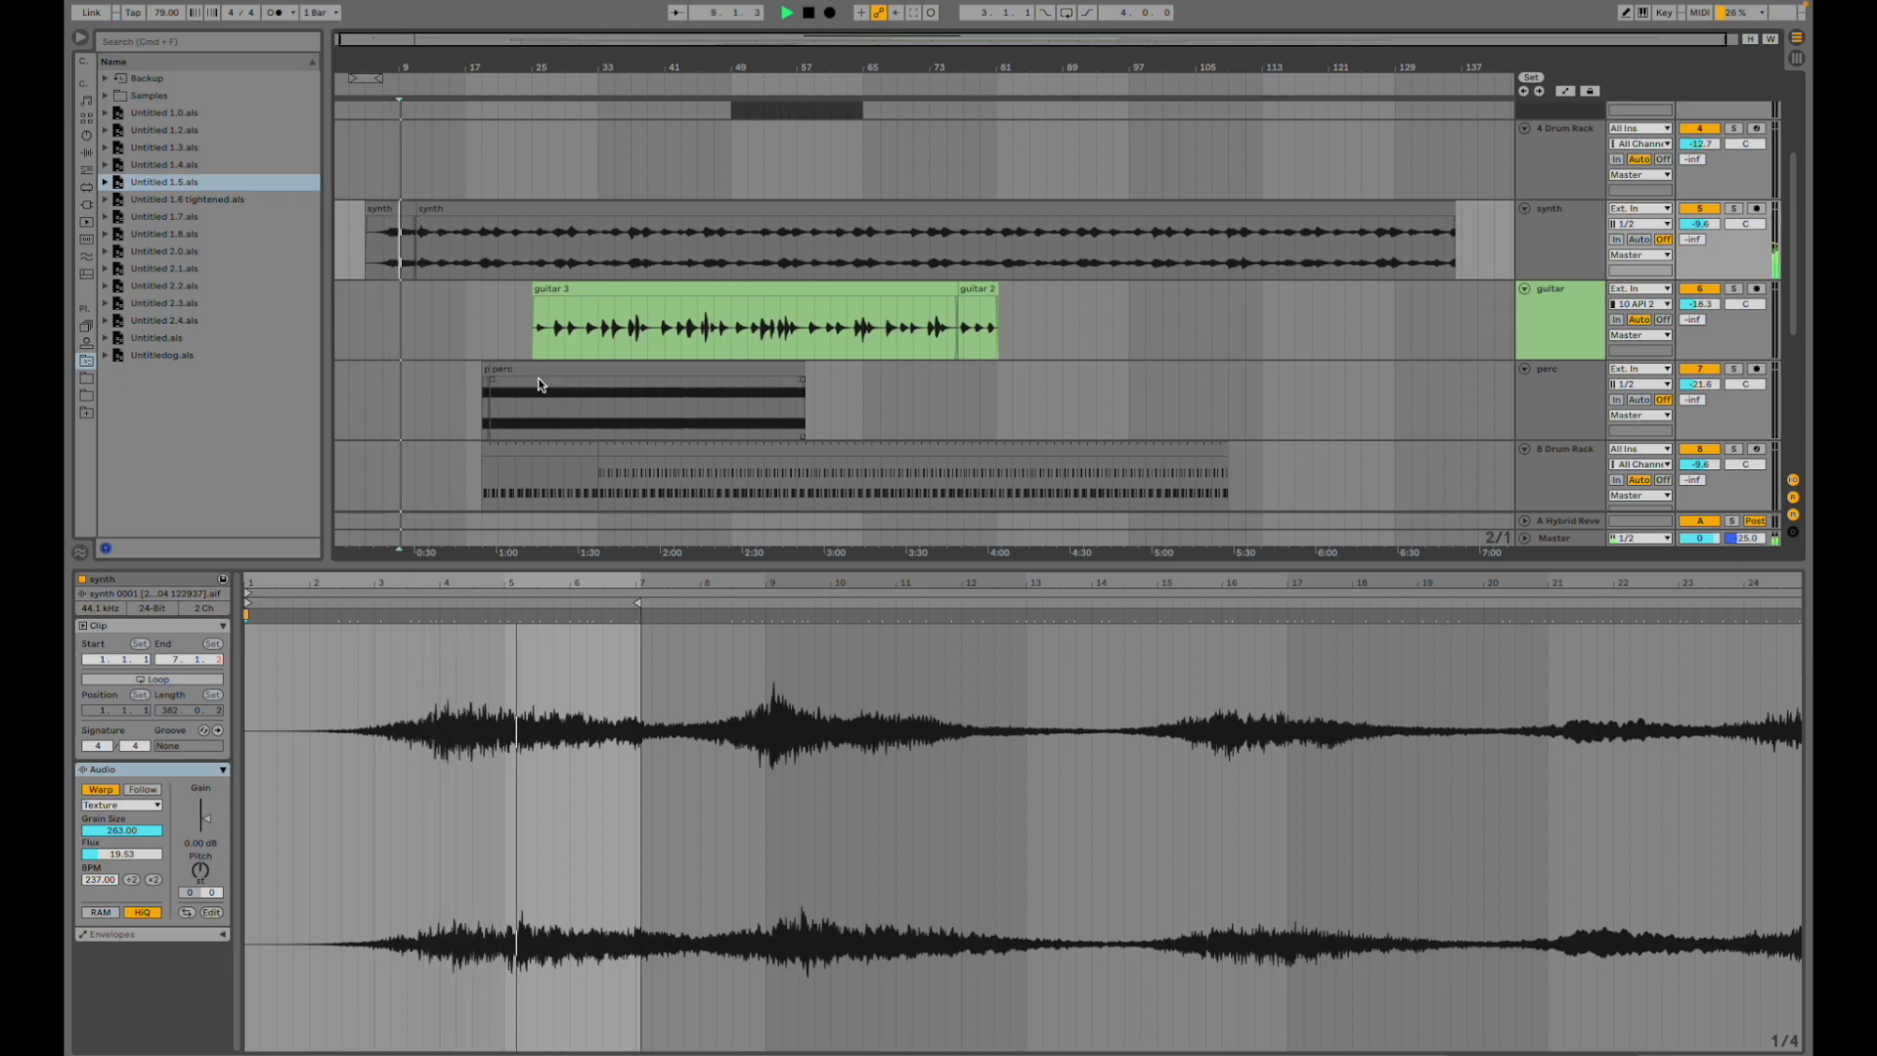
# - Audition the perc and 8 Drum Rack tracks soloed together, including the section from bar 33
pyautogui.scroll(-3, 521, 404)
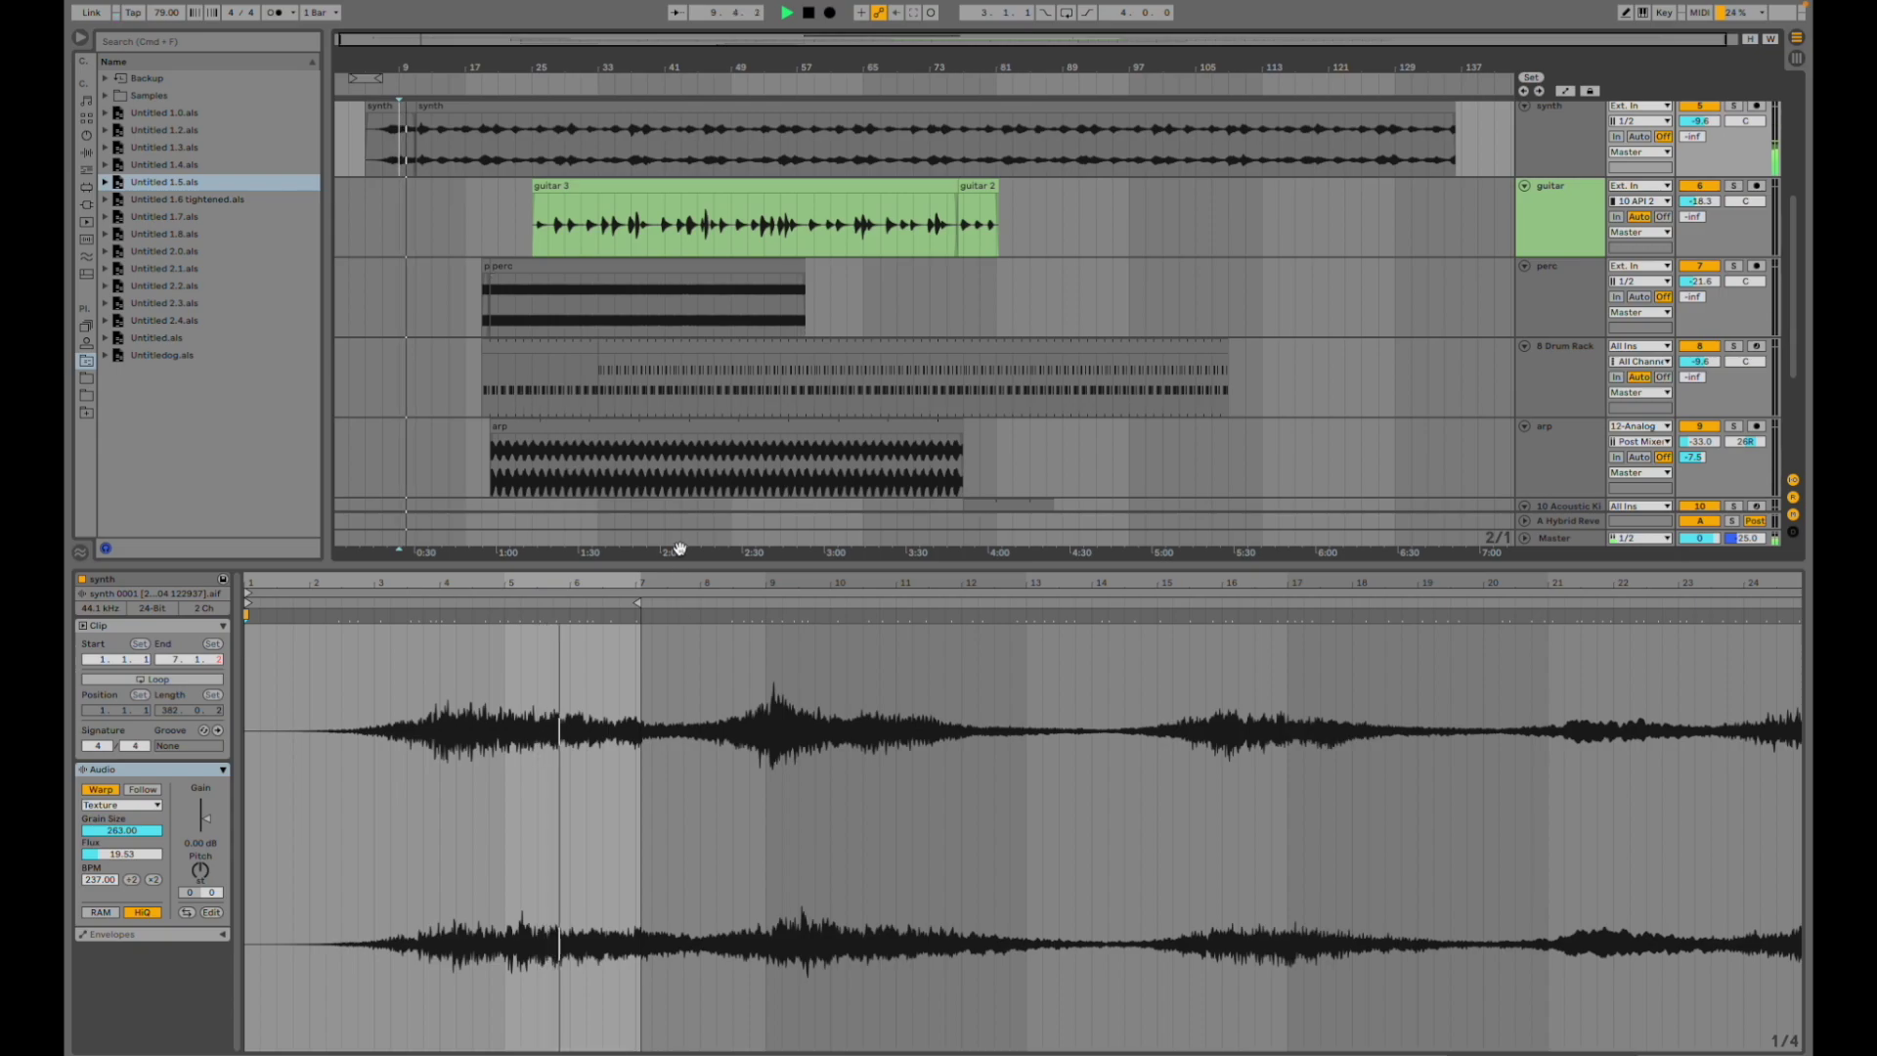
pyautogui.moveTo(675, 563); pyautogui.dragTo(735, 847)
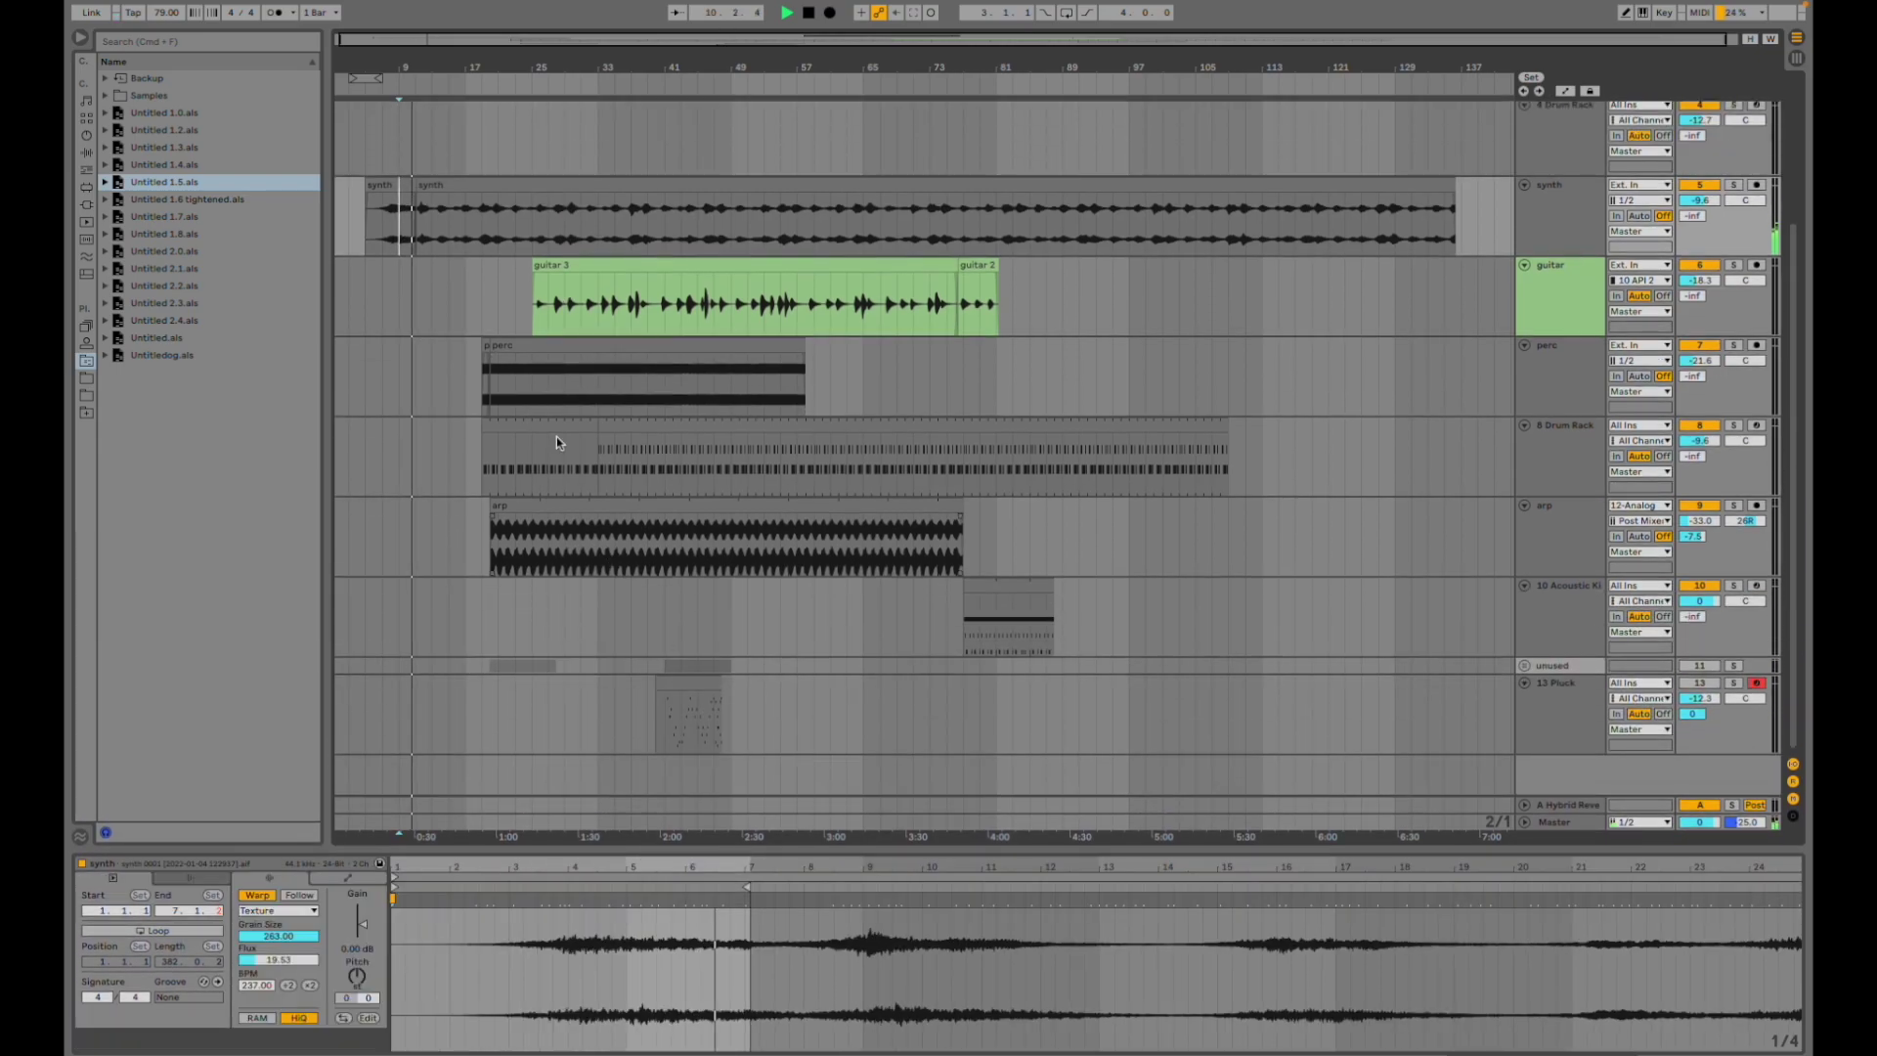
pyautogui.click(477, 385)
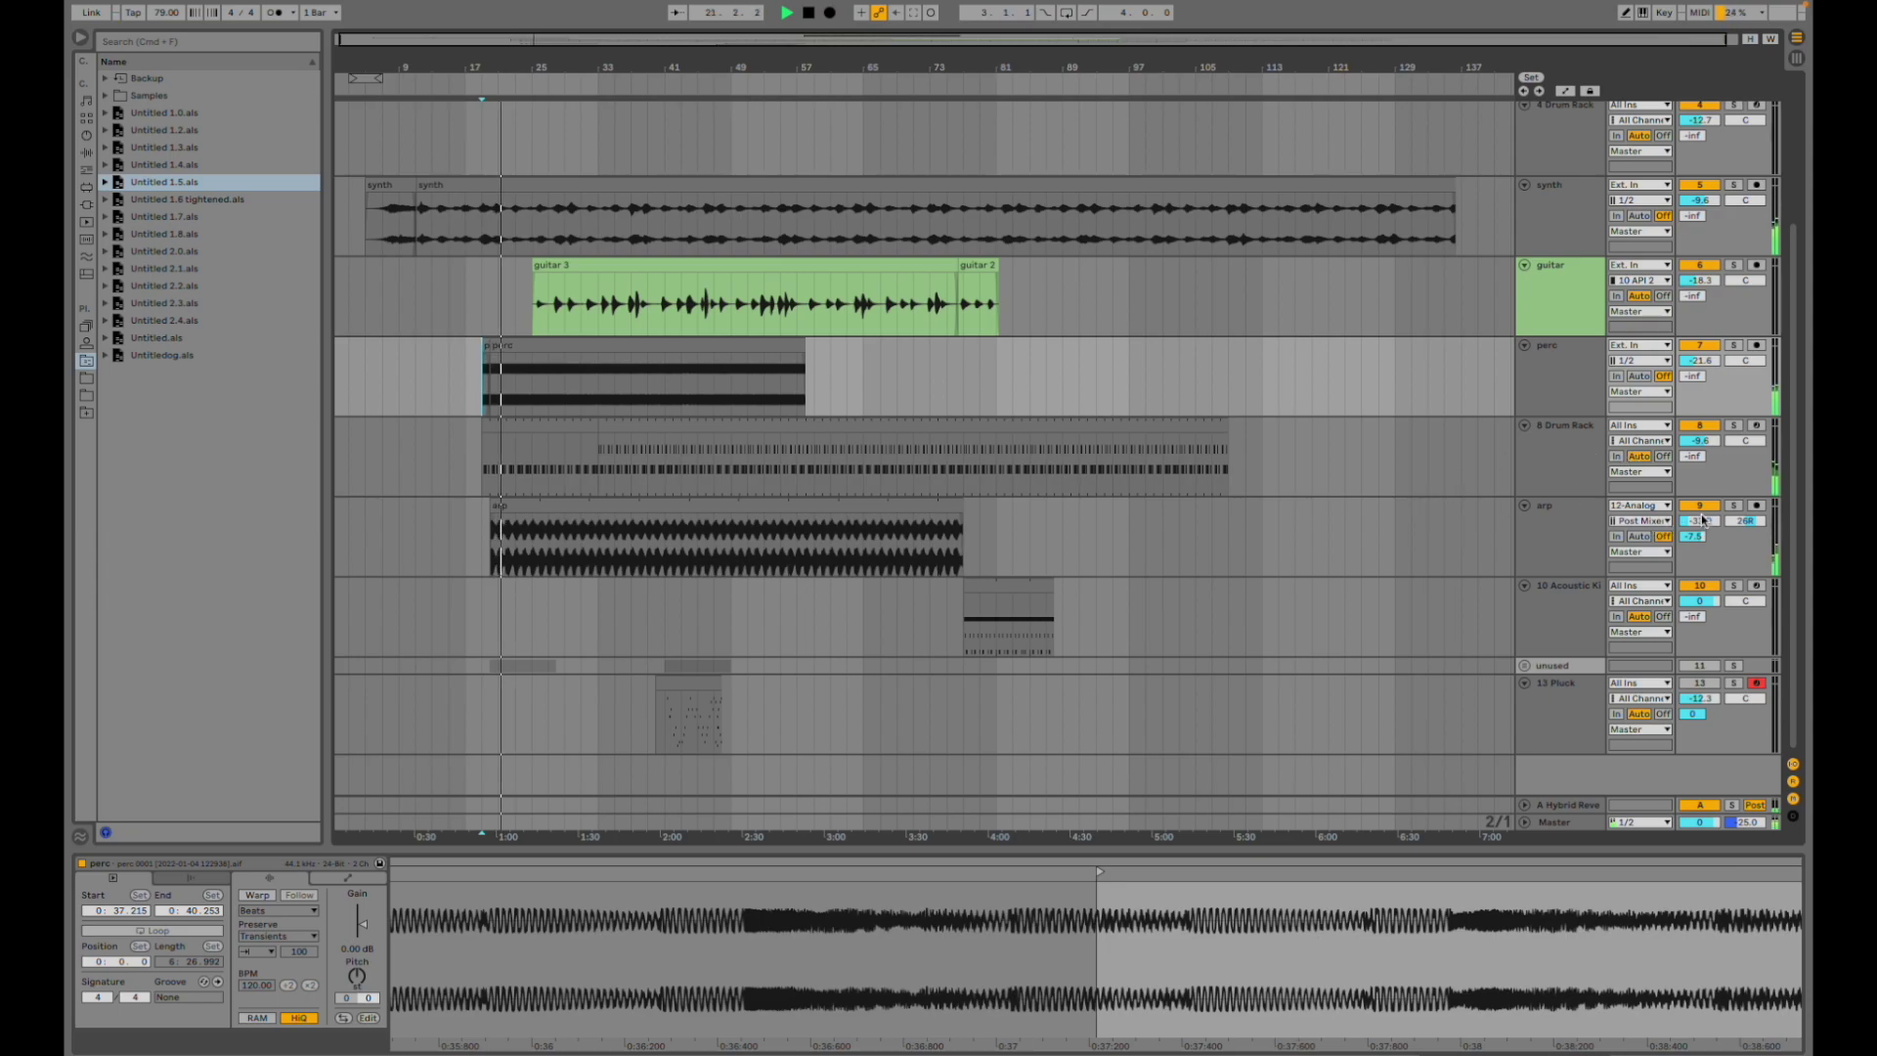
pyautogui.click(1735, 430)
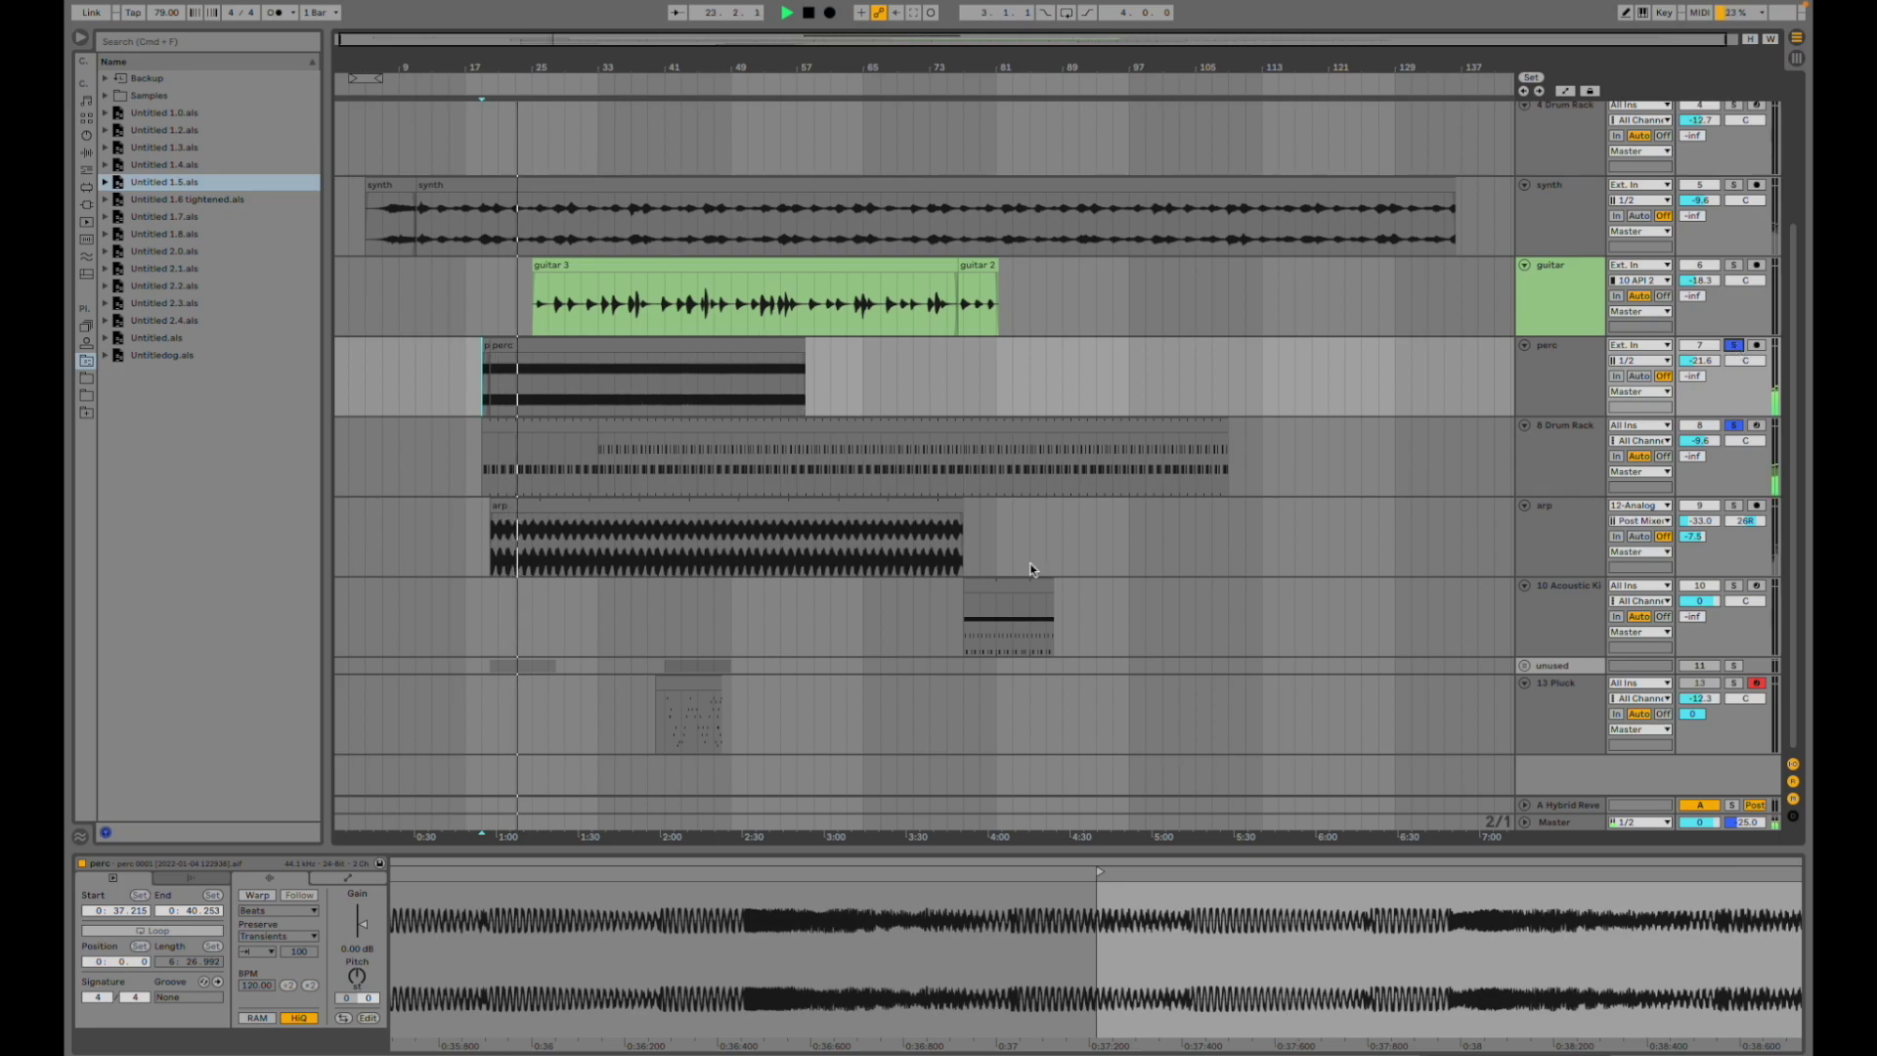
pyautogui.click(600, 462)
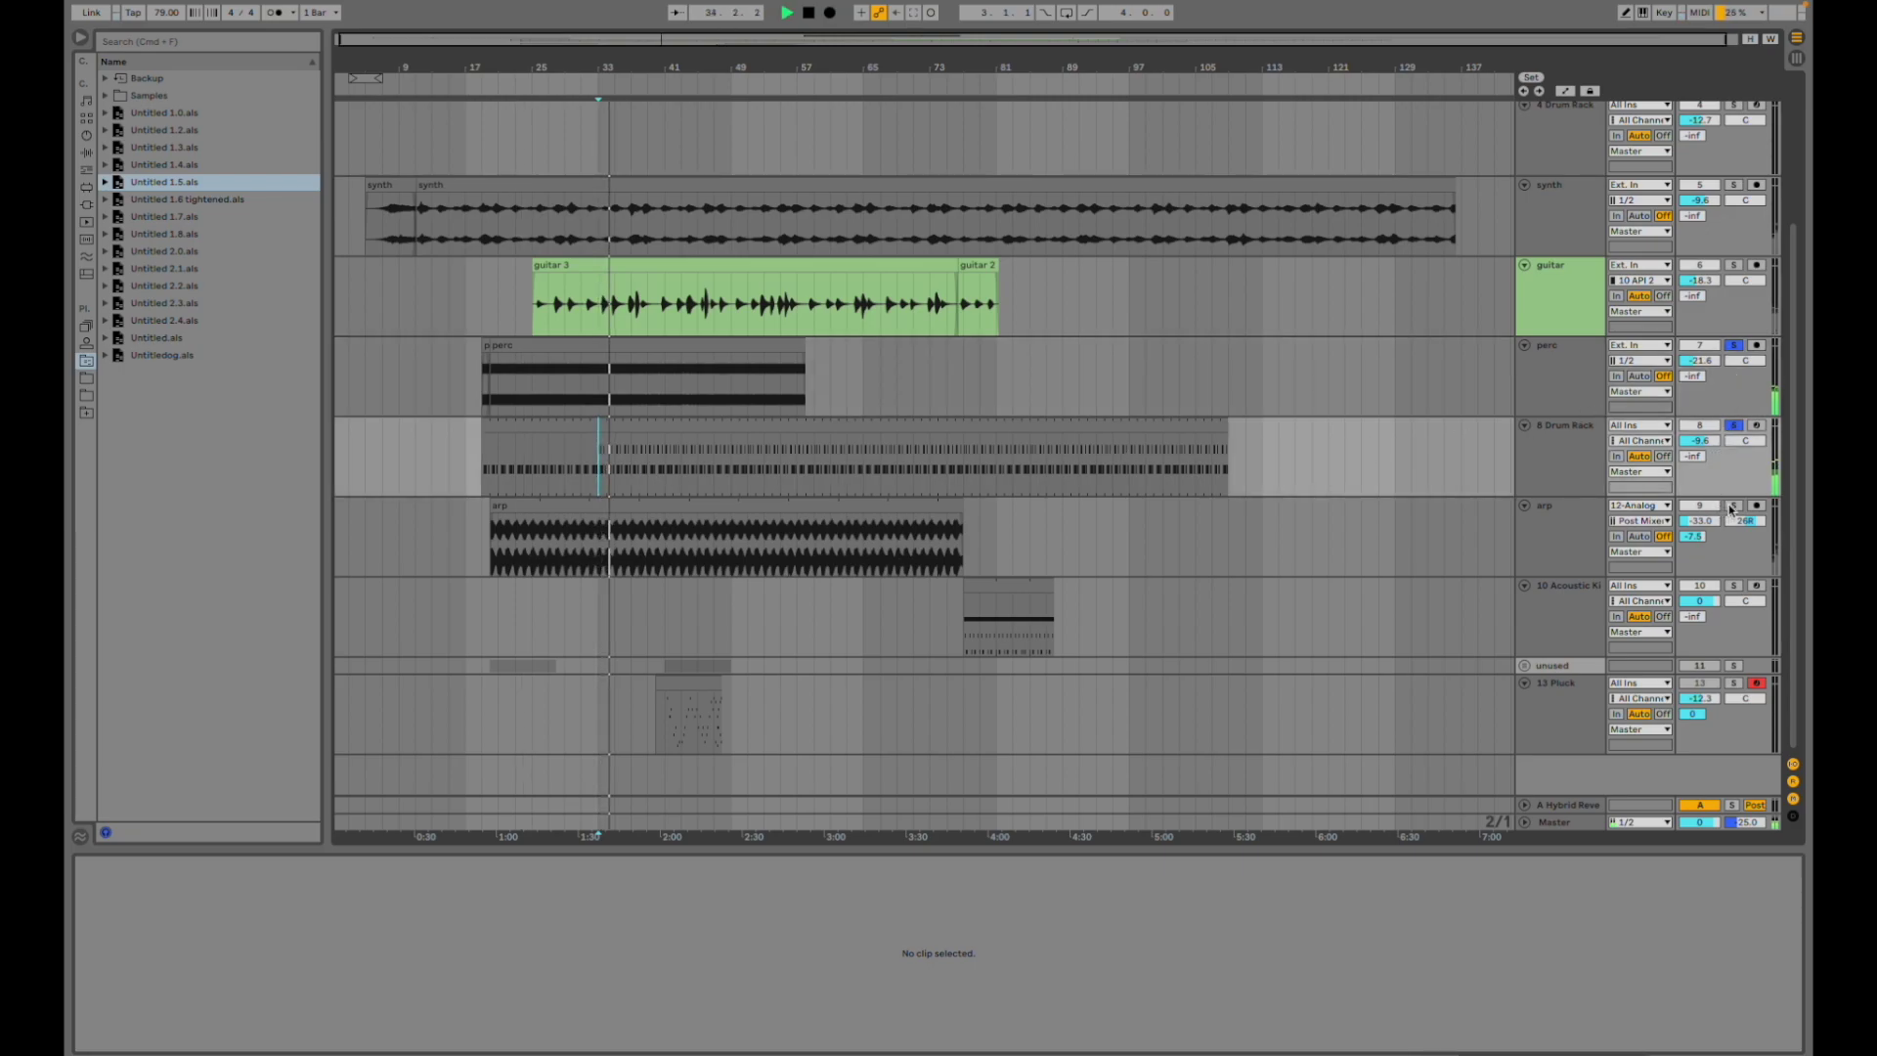
# - Audition the arp track soloed, inspect its clip and device chain, and compare its sound with Bokeh bypassed and active
pyautogui.click(1732, 505)
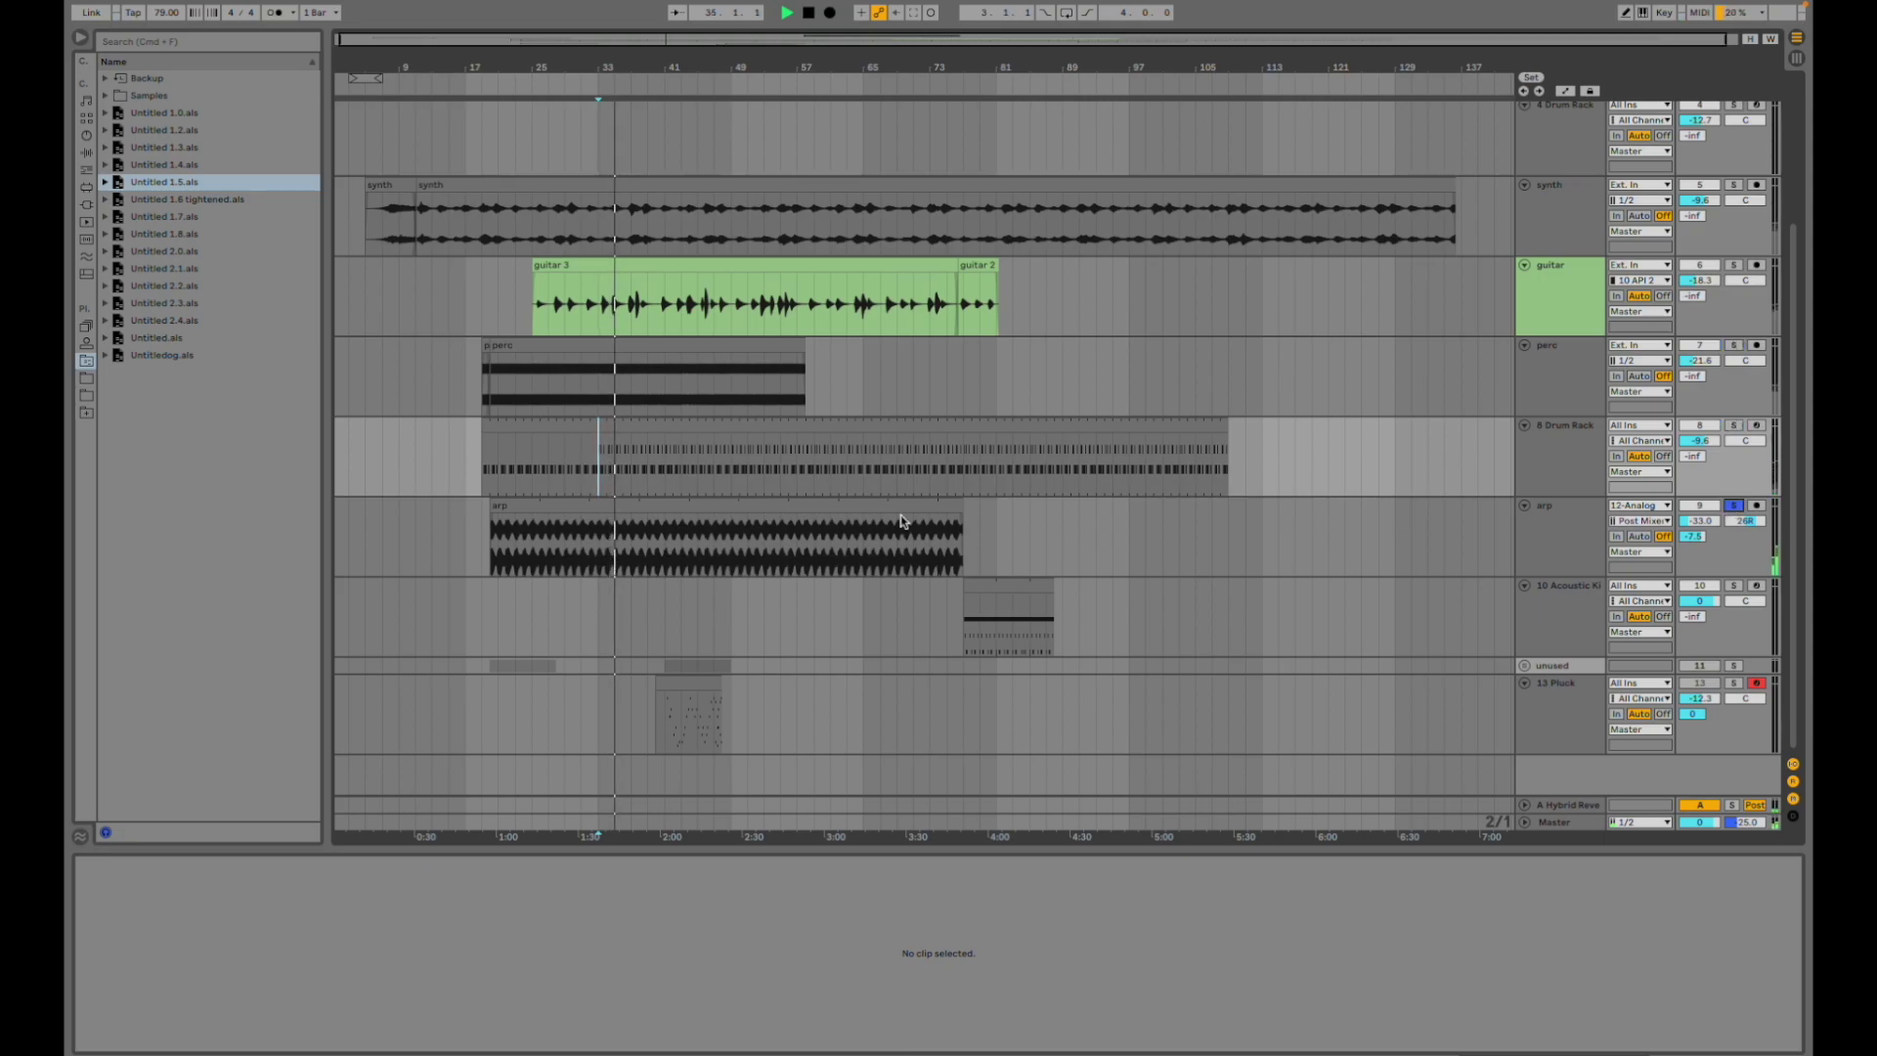
pyautogui.click(794, 545)
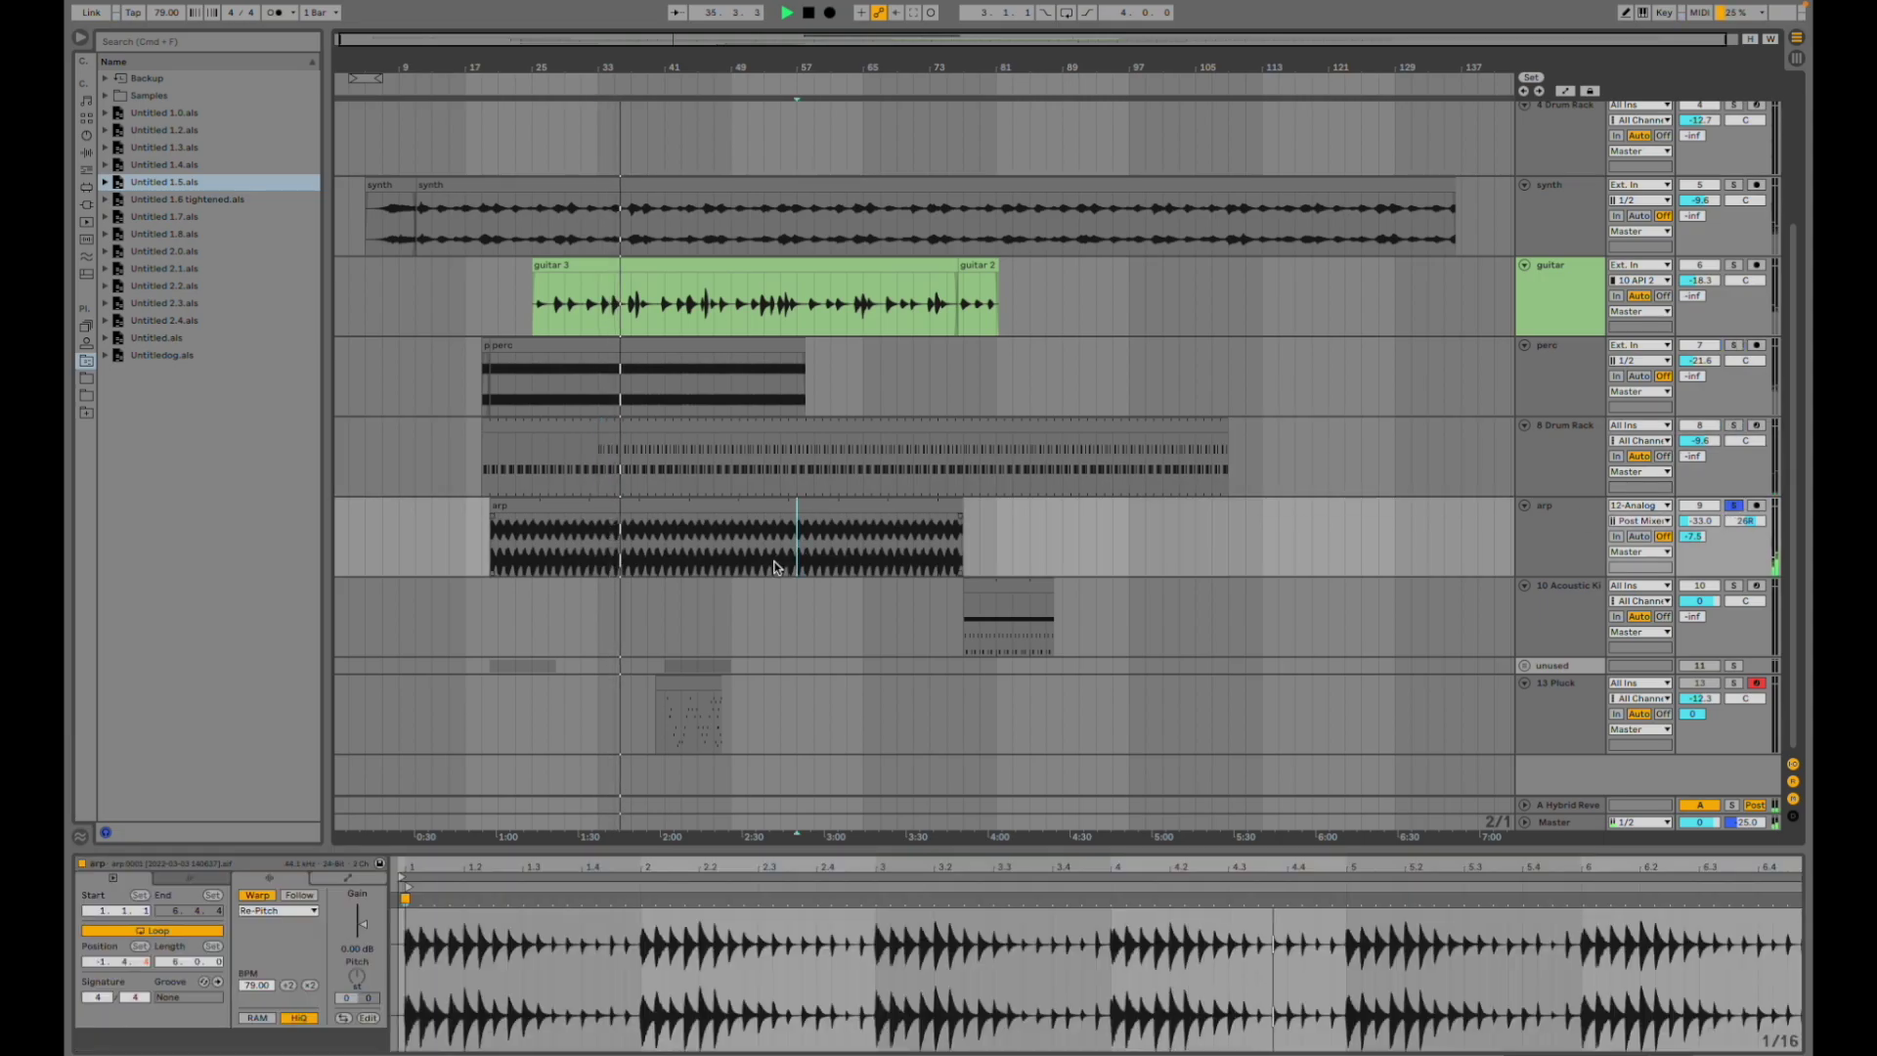
pyautogui.hotkey('shift', 'Tab')
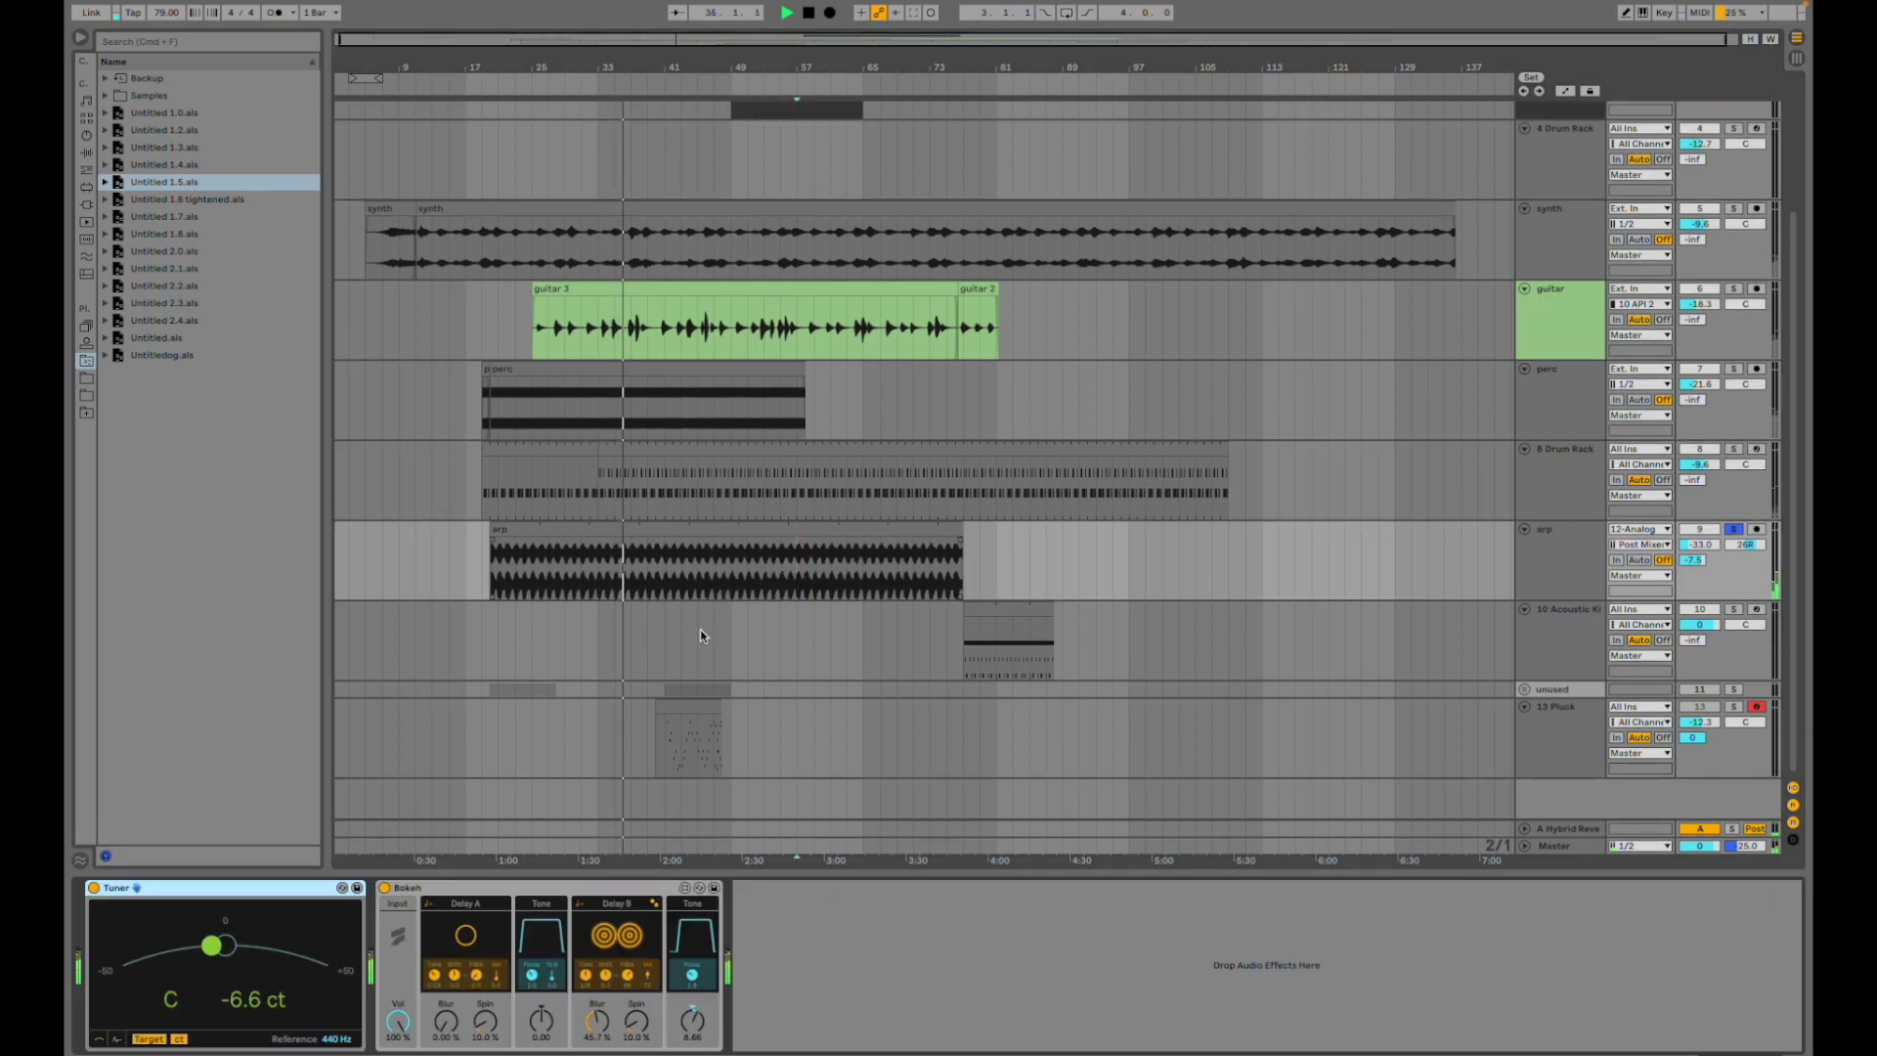
pyautogui.click(384, 887)
pyautogui.click(384, 888)
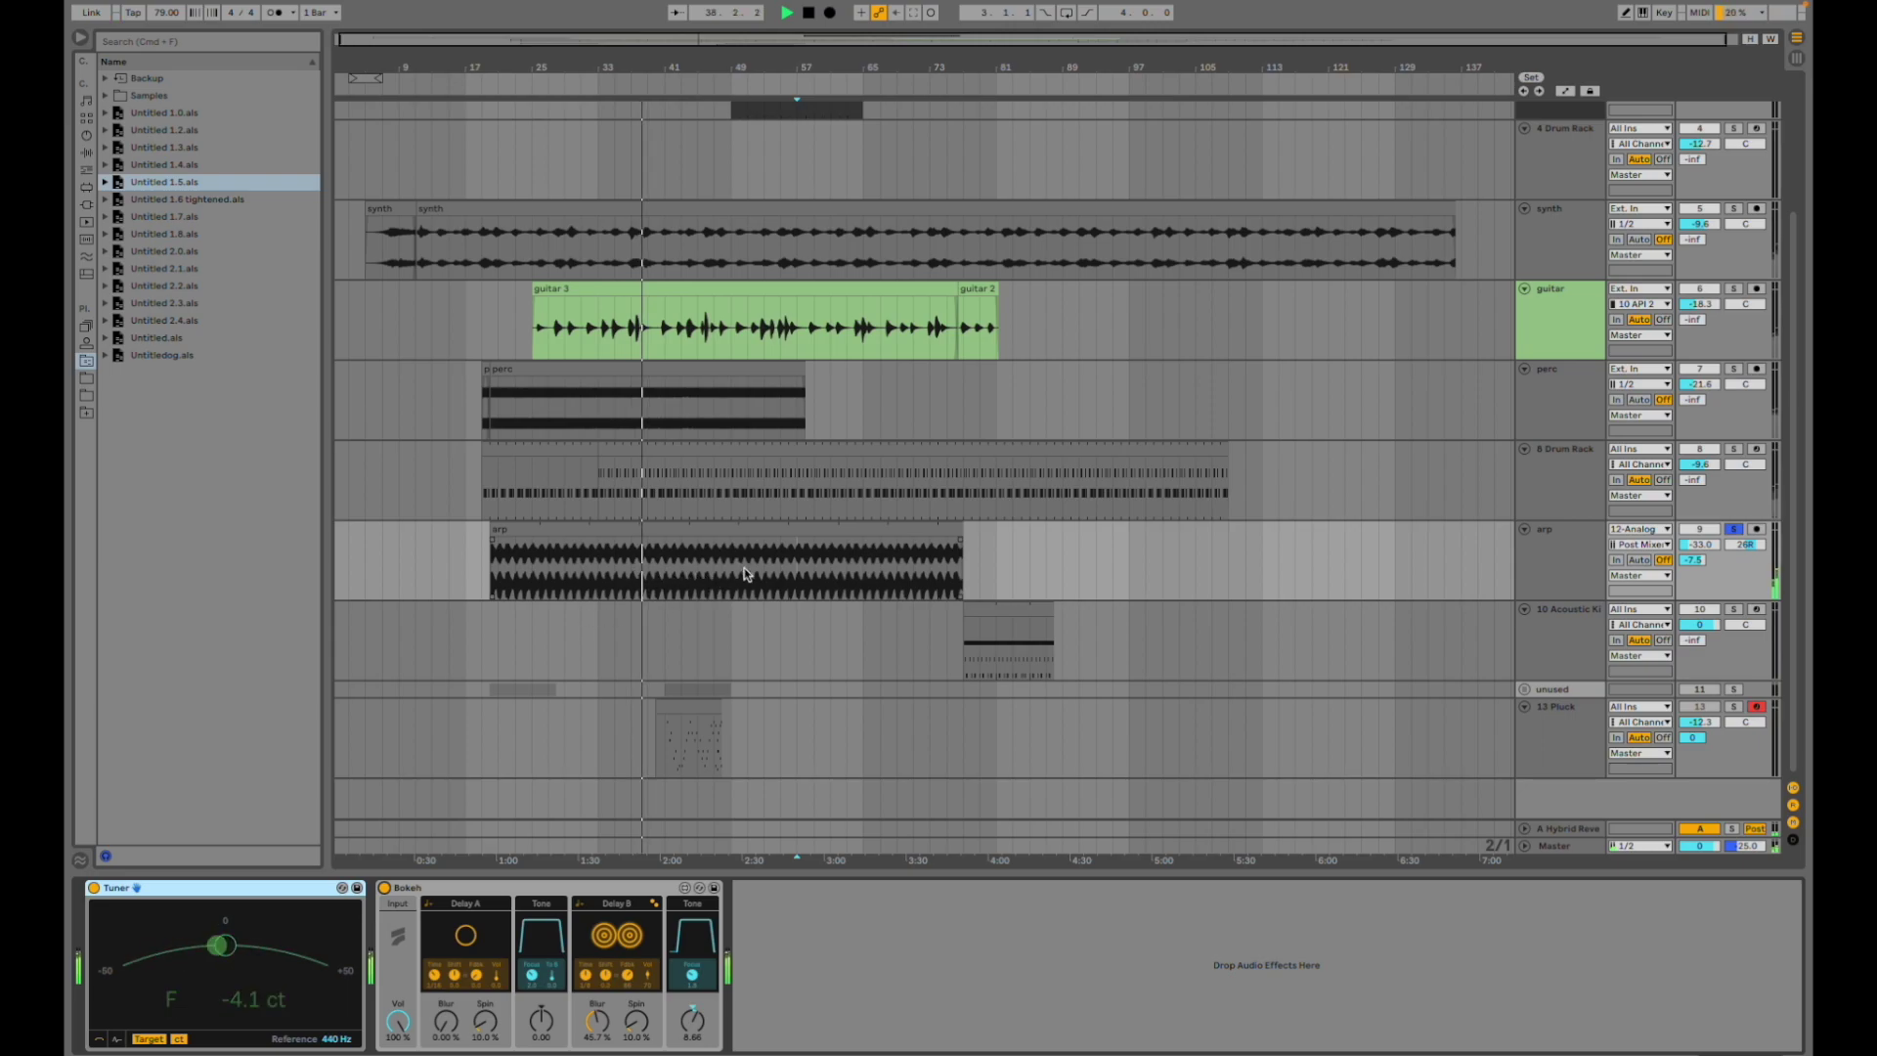
pyautogui.scroll(4, 739, 577)
pyautogui.scroll(-4, 739, 577)
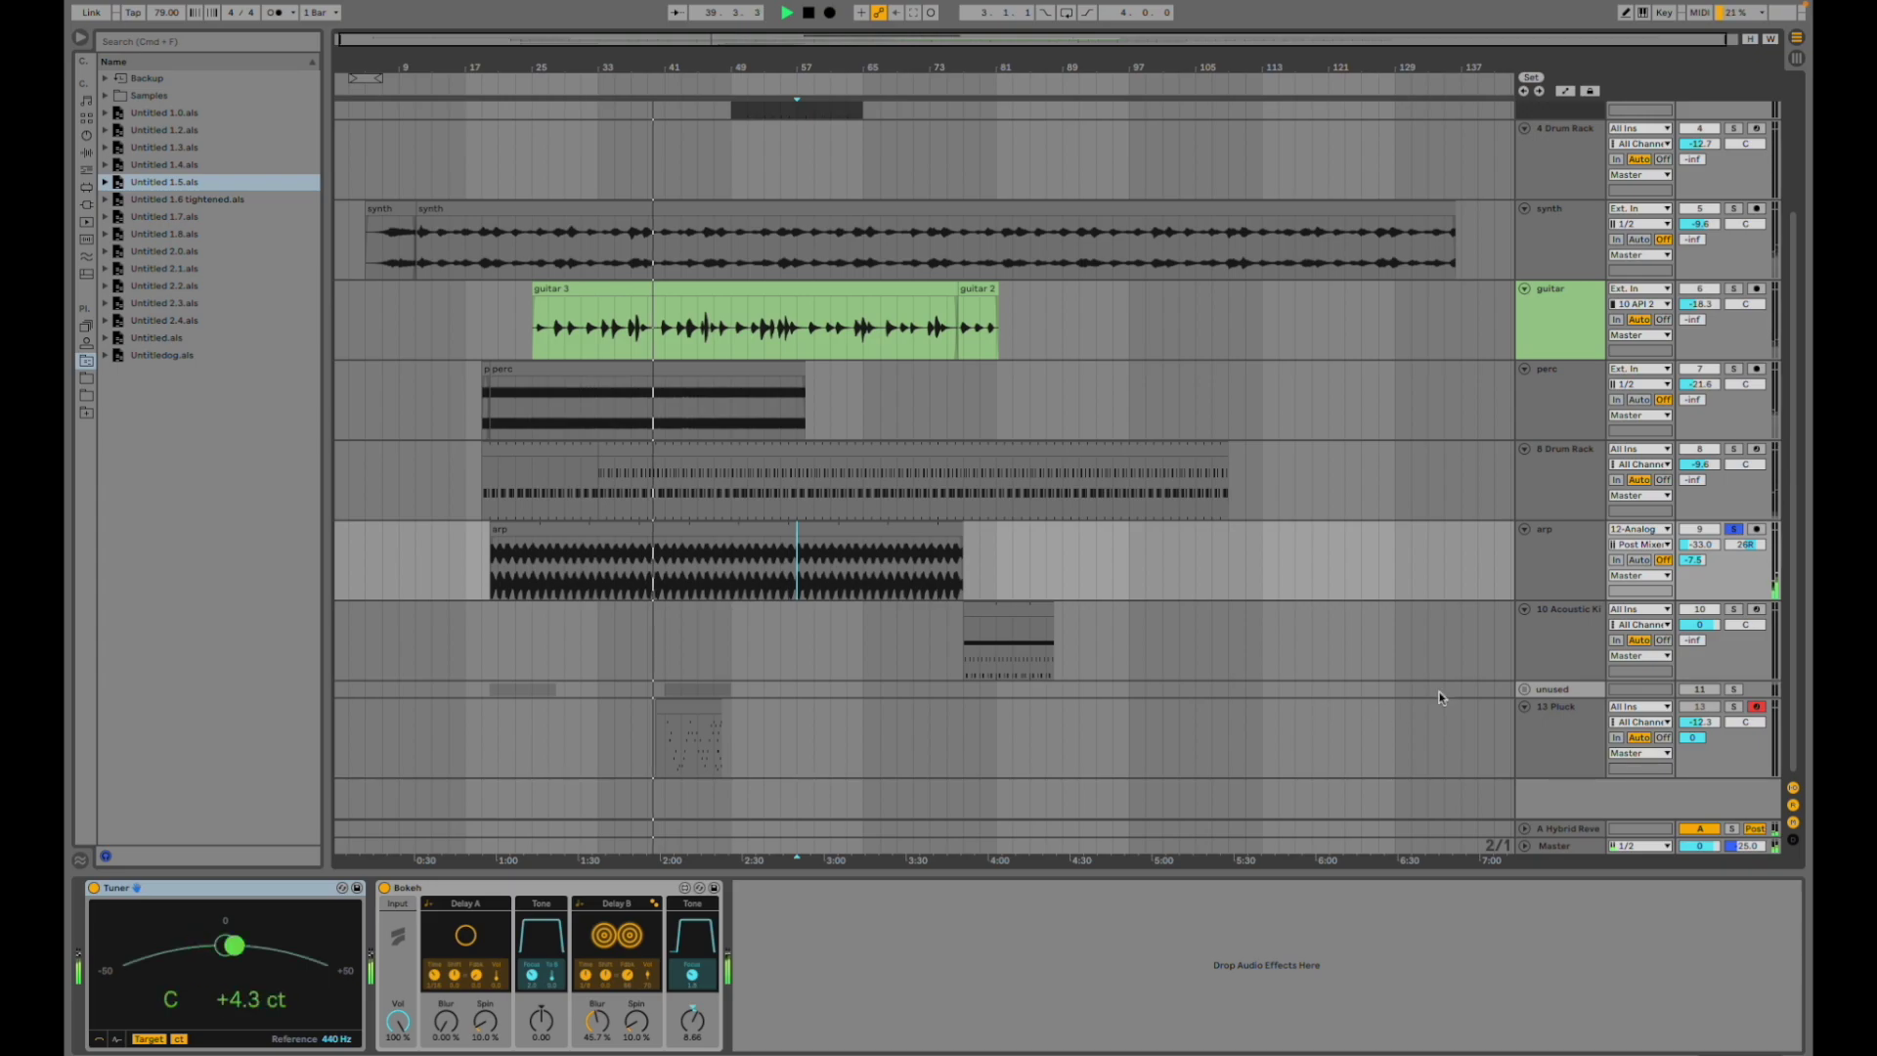
# - Unfold the unused group and audition its 12 Analog track soloed with the Arpeggiator switched on, then end the solo
pyautogui.click(1524, 689)
pyautogui.scroll(-2, 1222, 724)
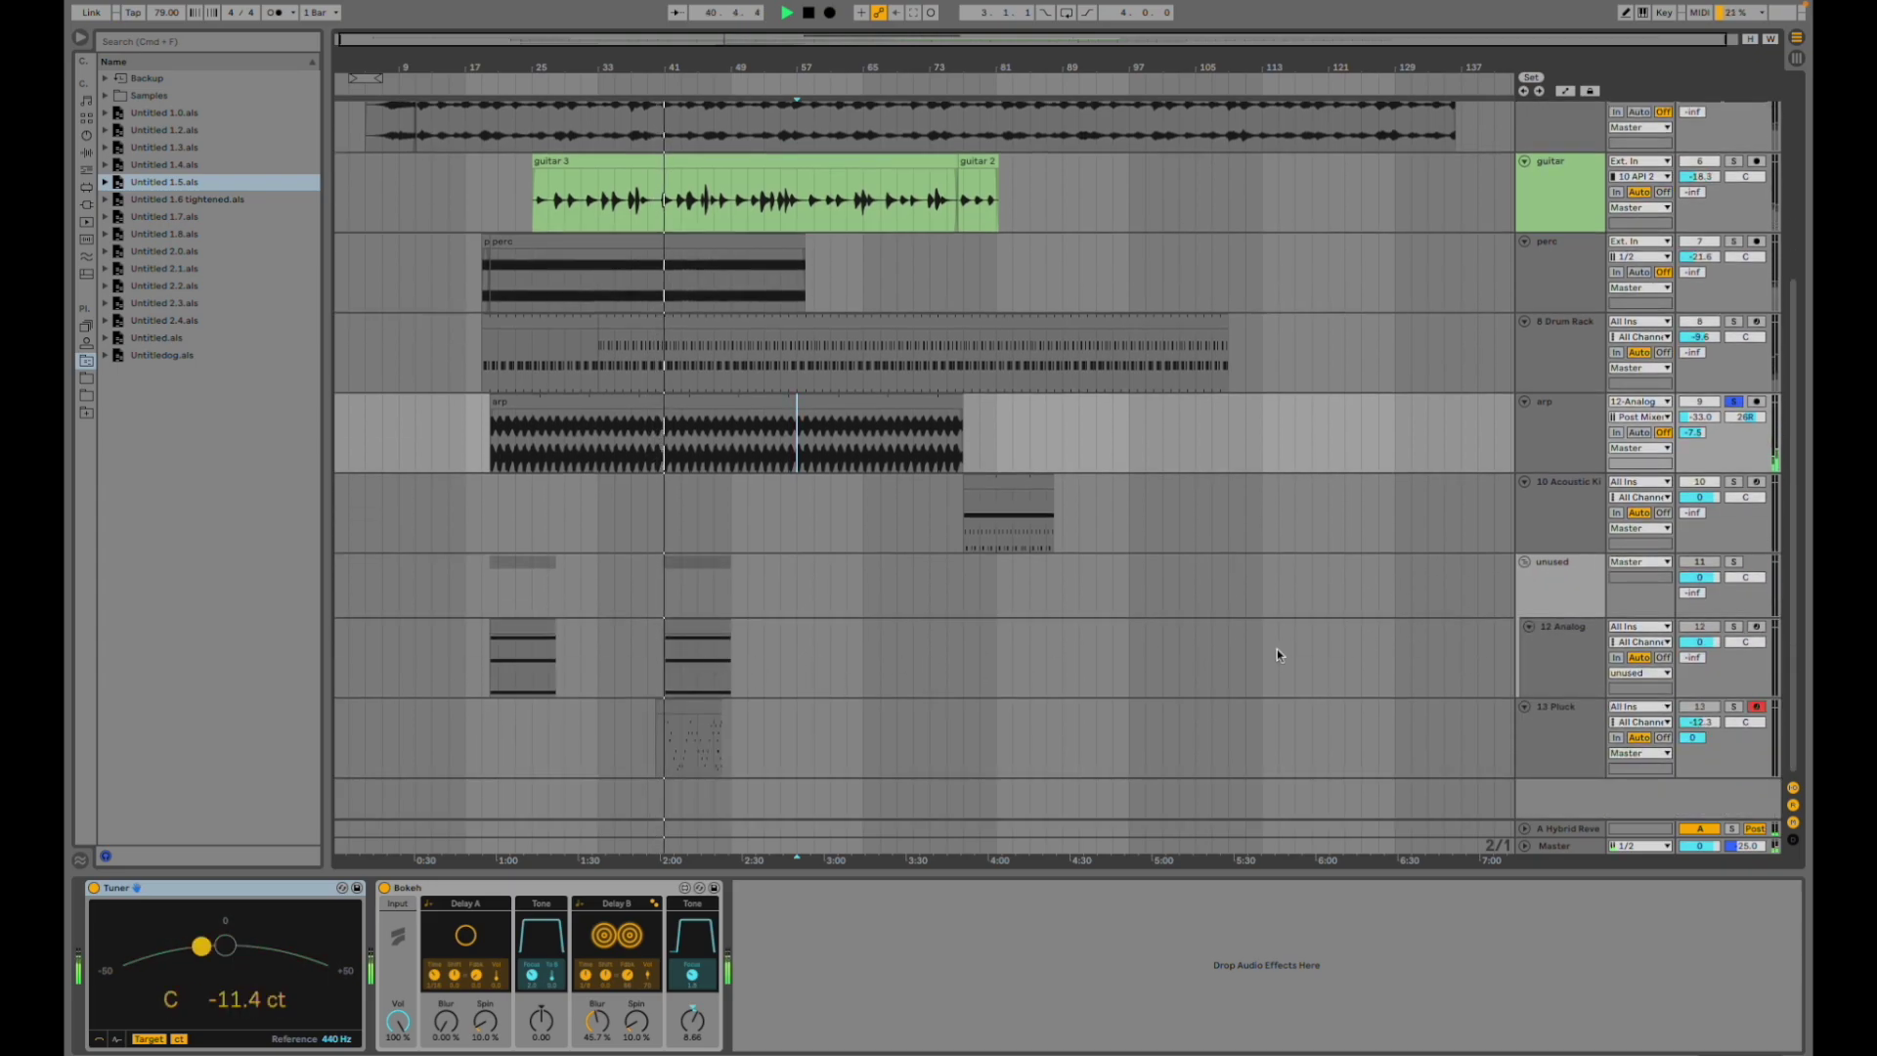
pyautogui.press('space')
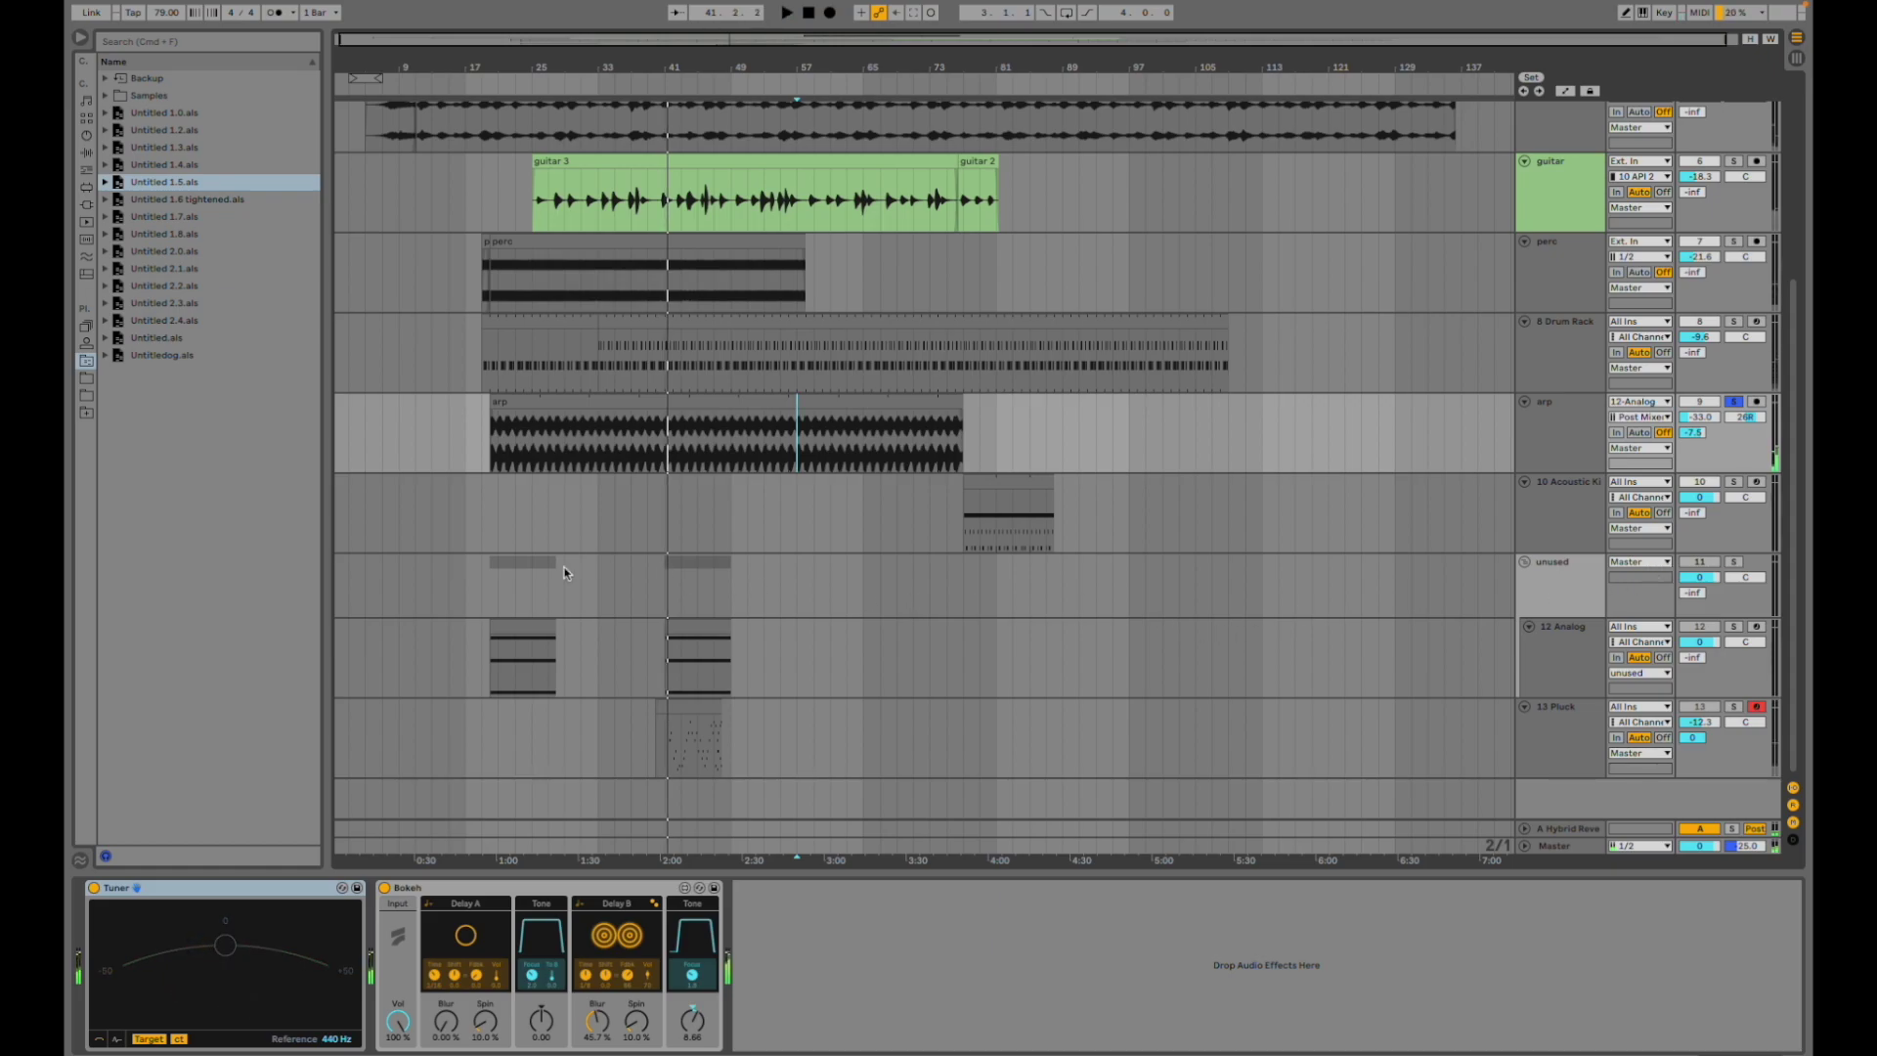
pyautogui.click(483, 580)
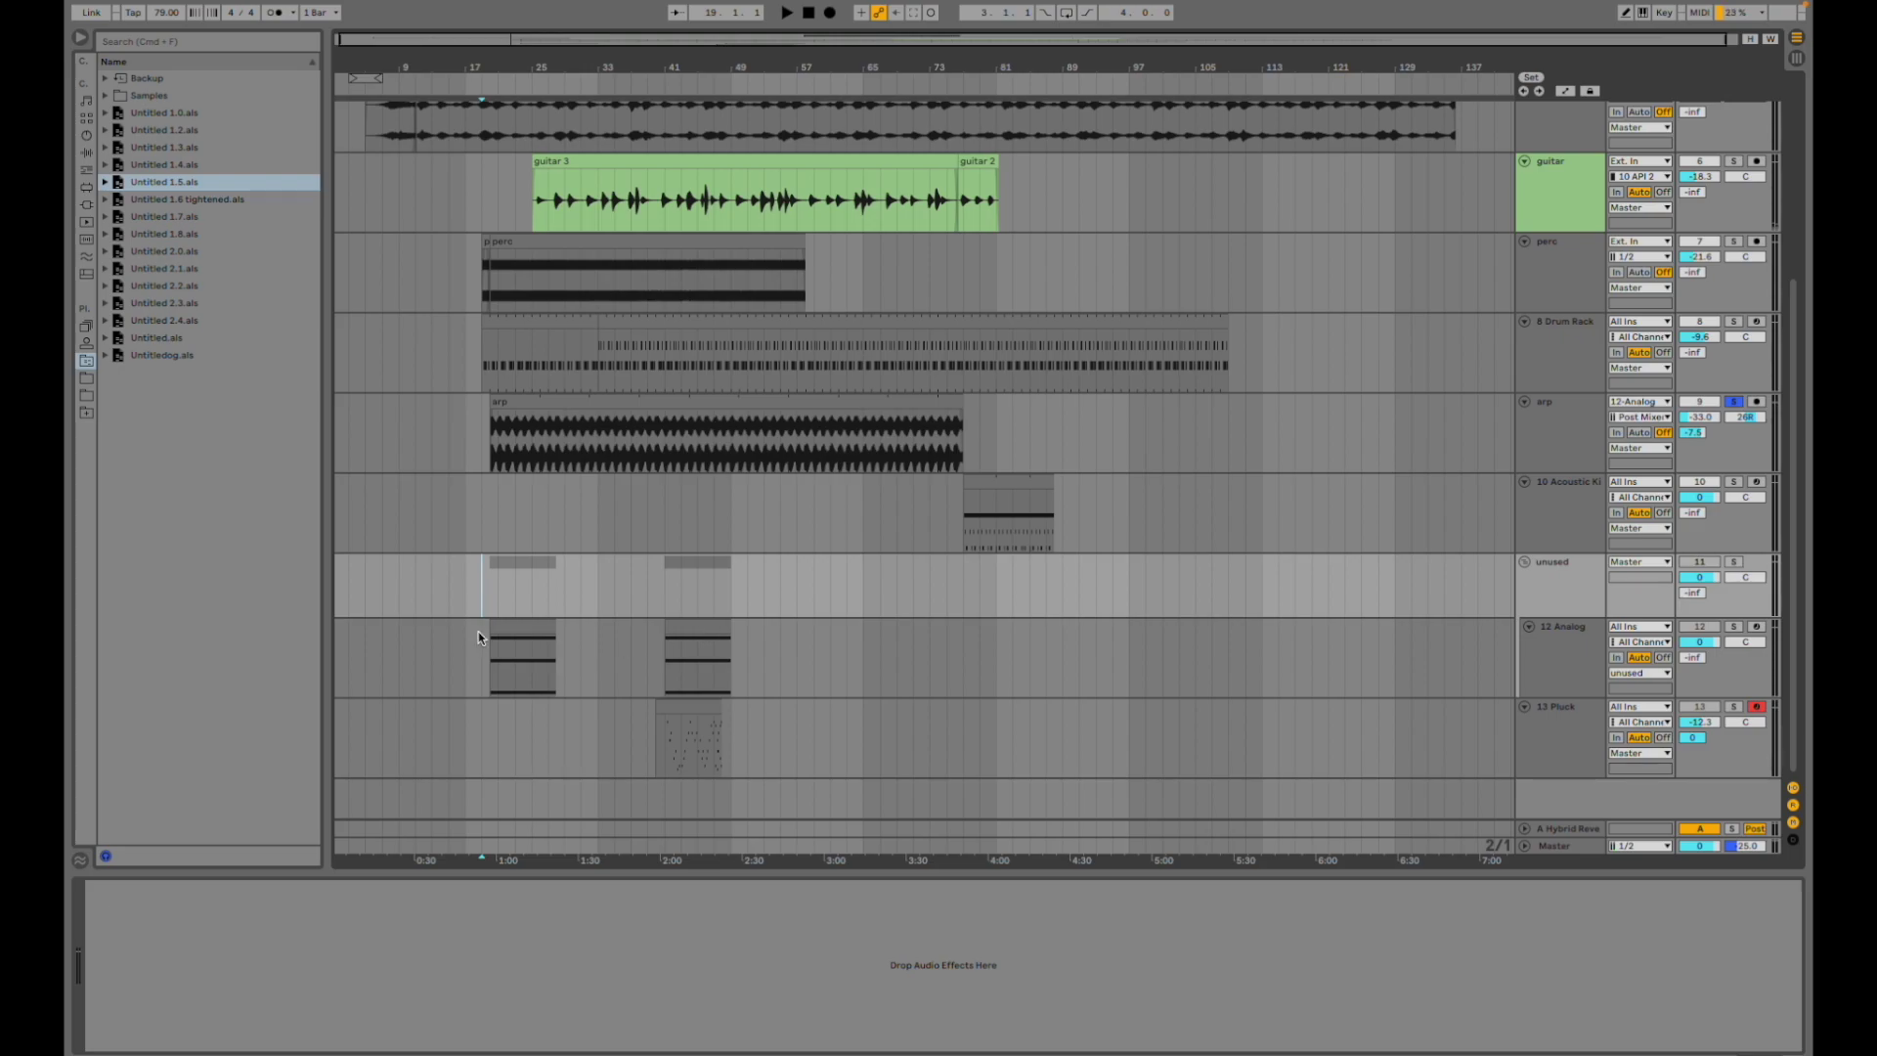
pyautogui.click(518, 625)
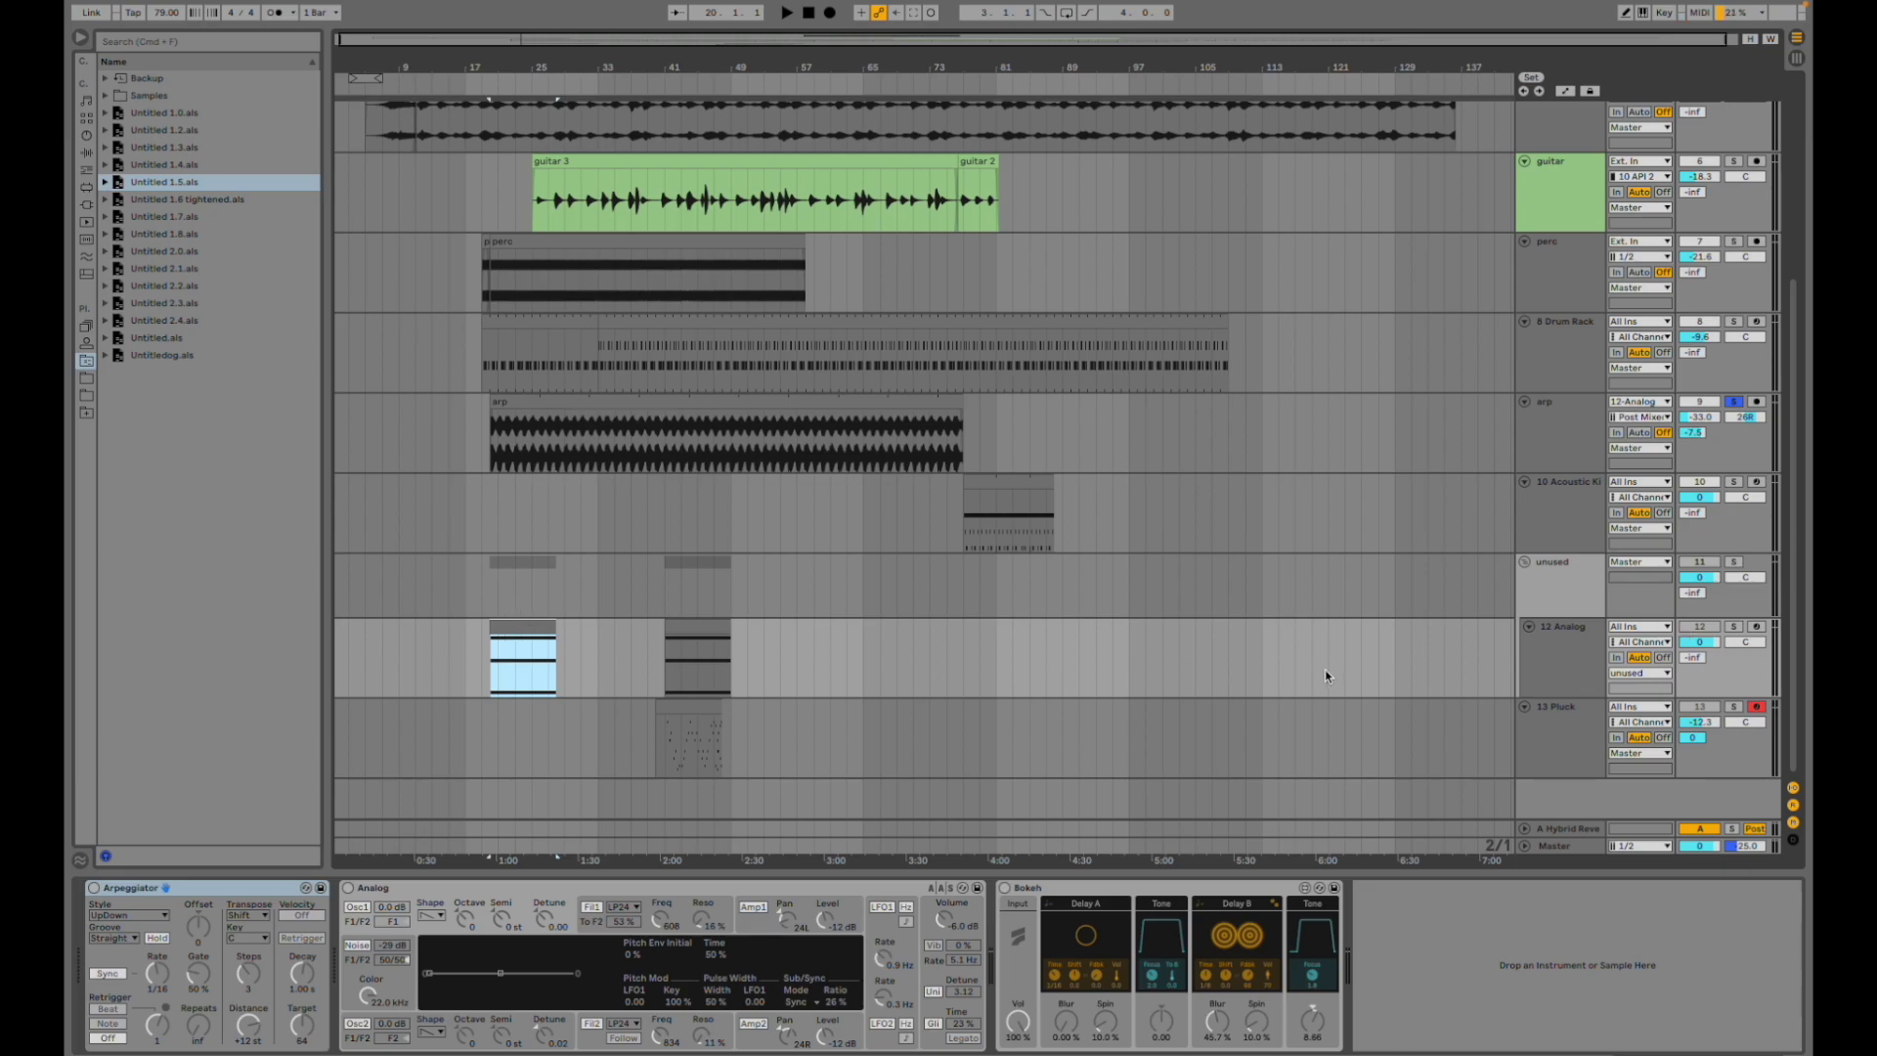
pyautogui.click(1700, 627)
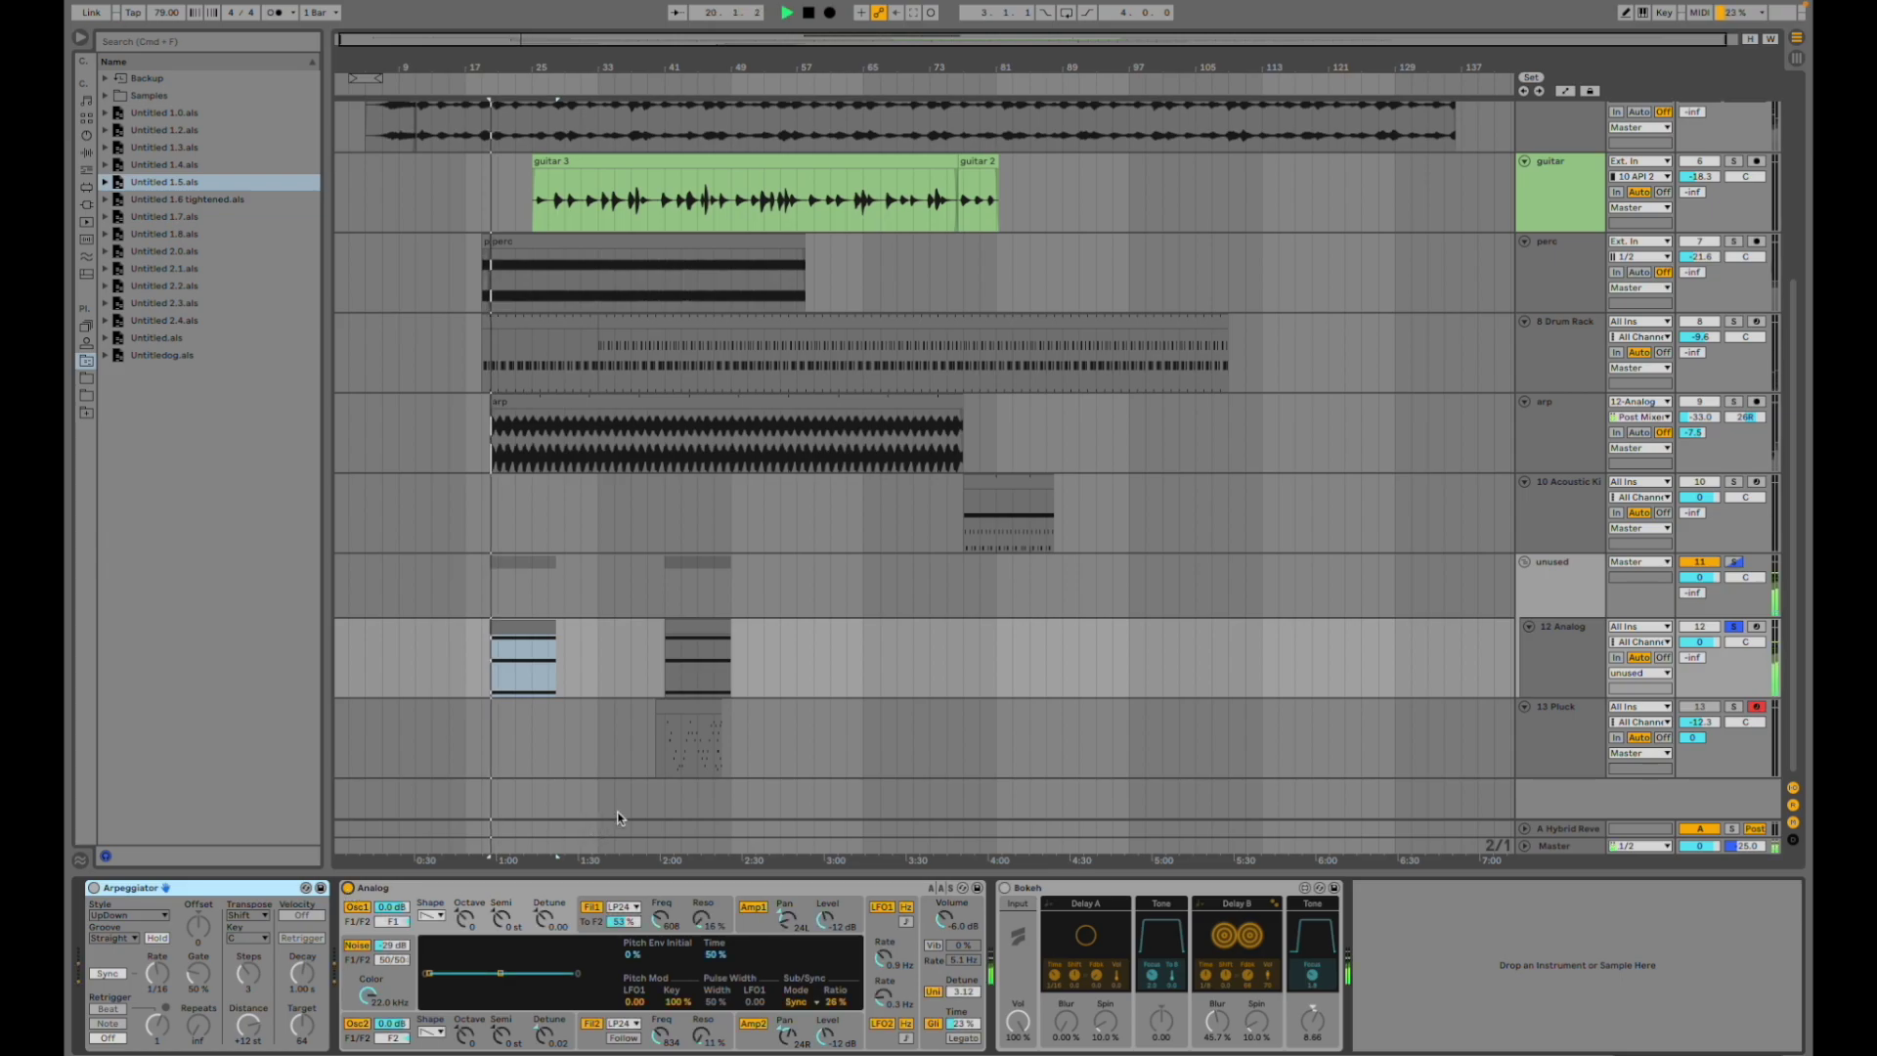
pyautogui.click(94, 890)
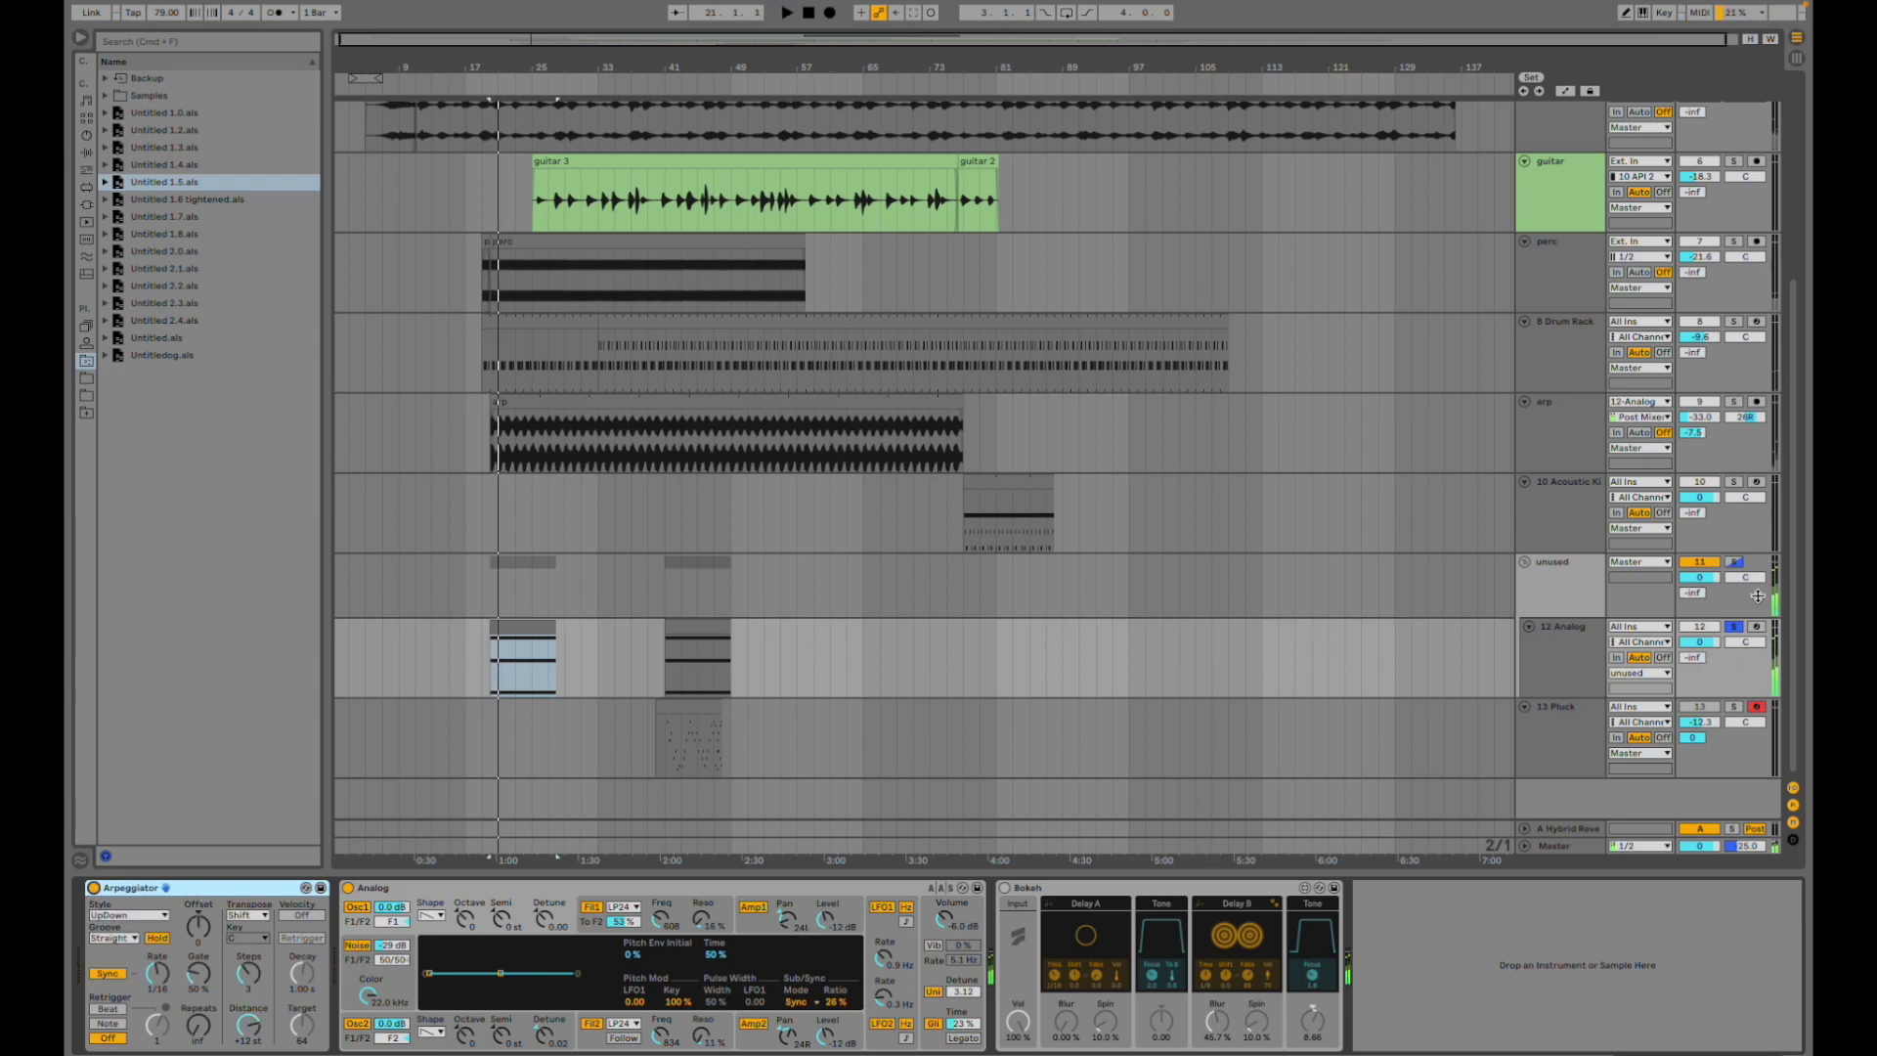
pyautogui.click(1734, 626)
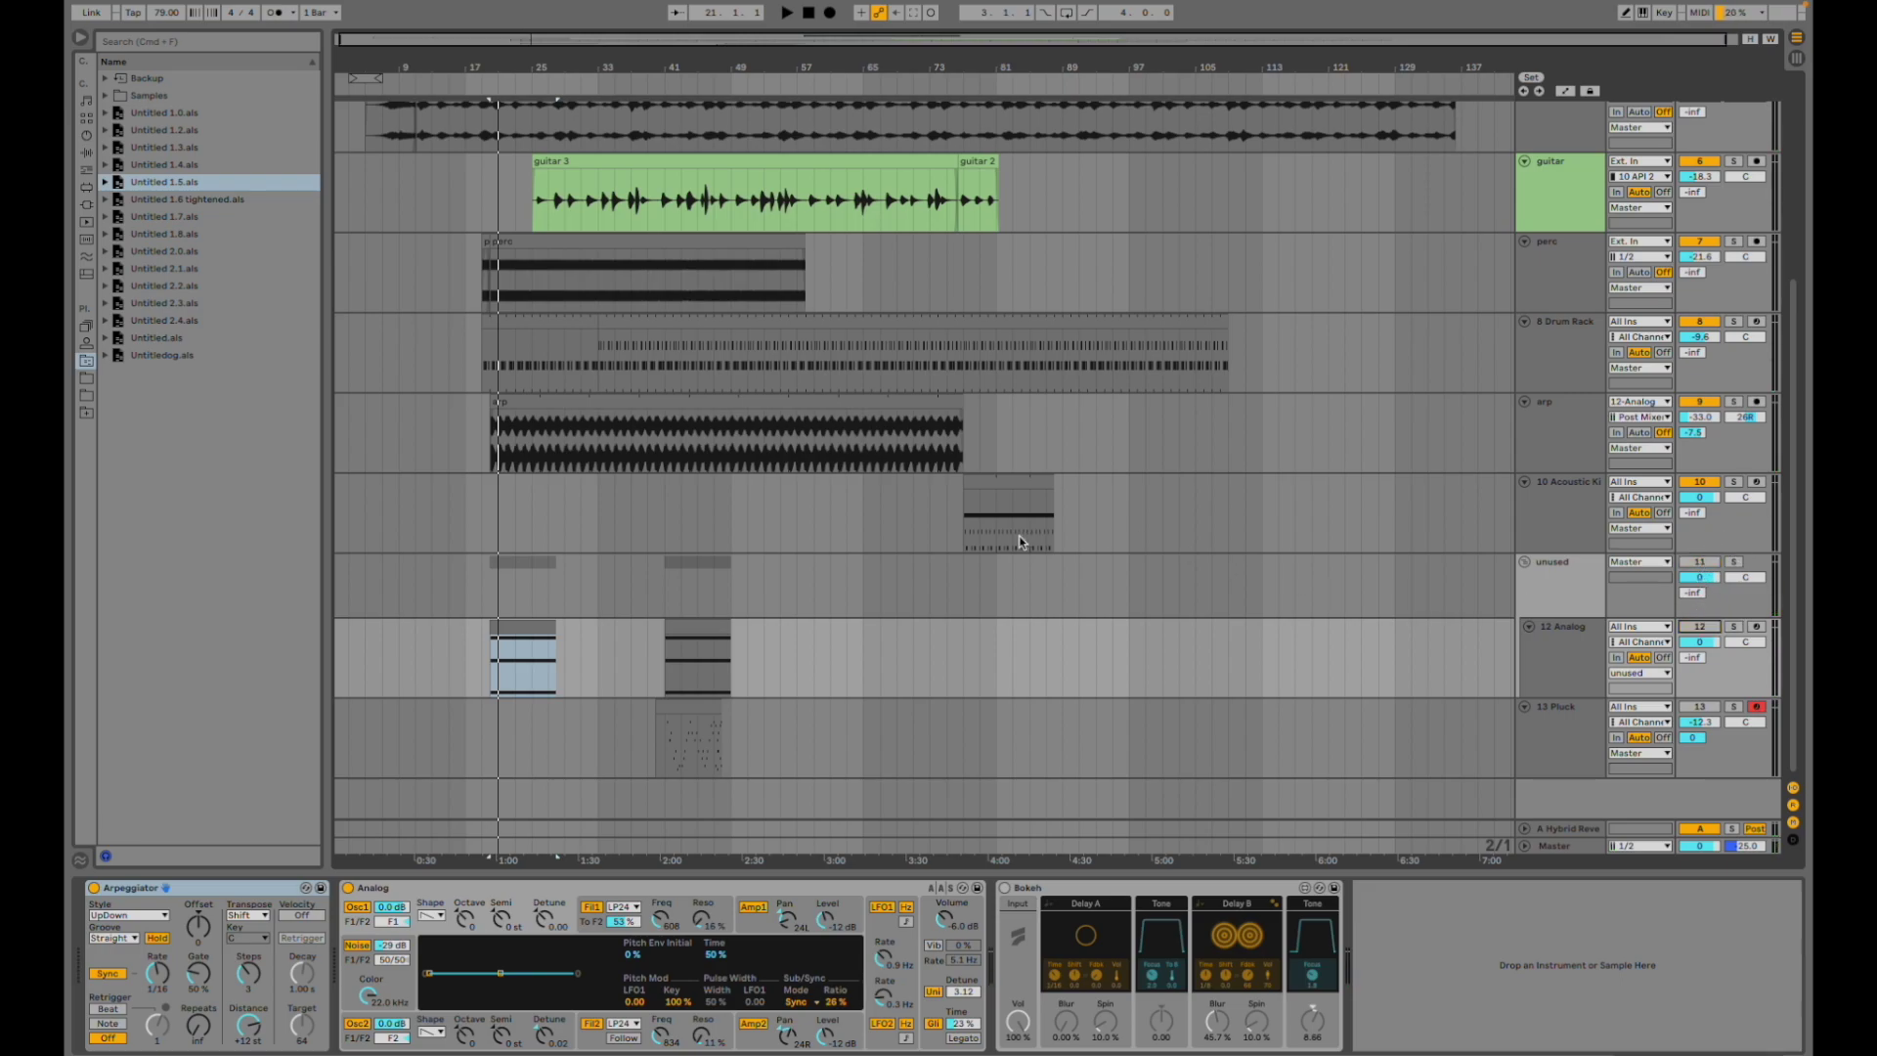
# - Play the full mix into the guitar 3 clip's opening and inspect the guitar track's device chain
pyautogui.press('space')
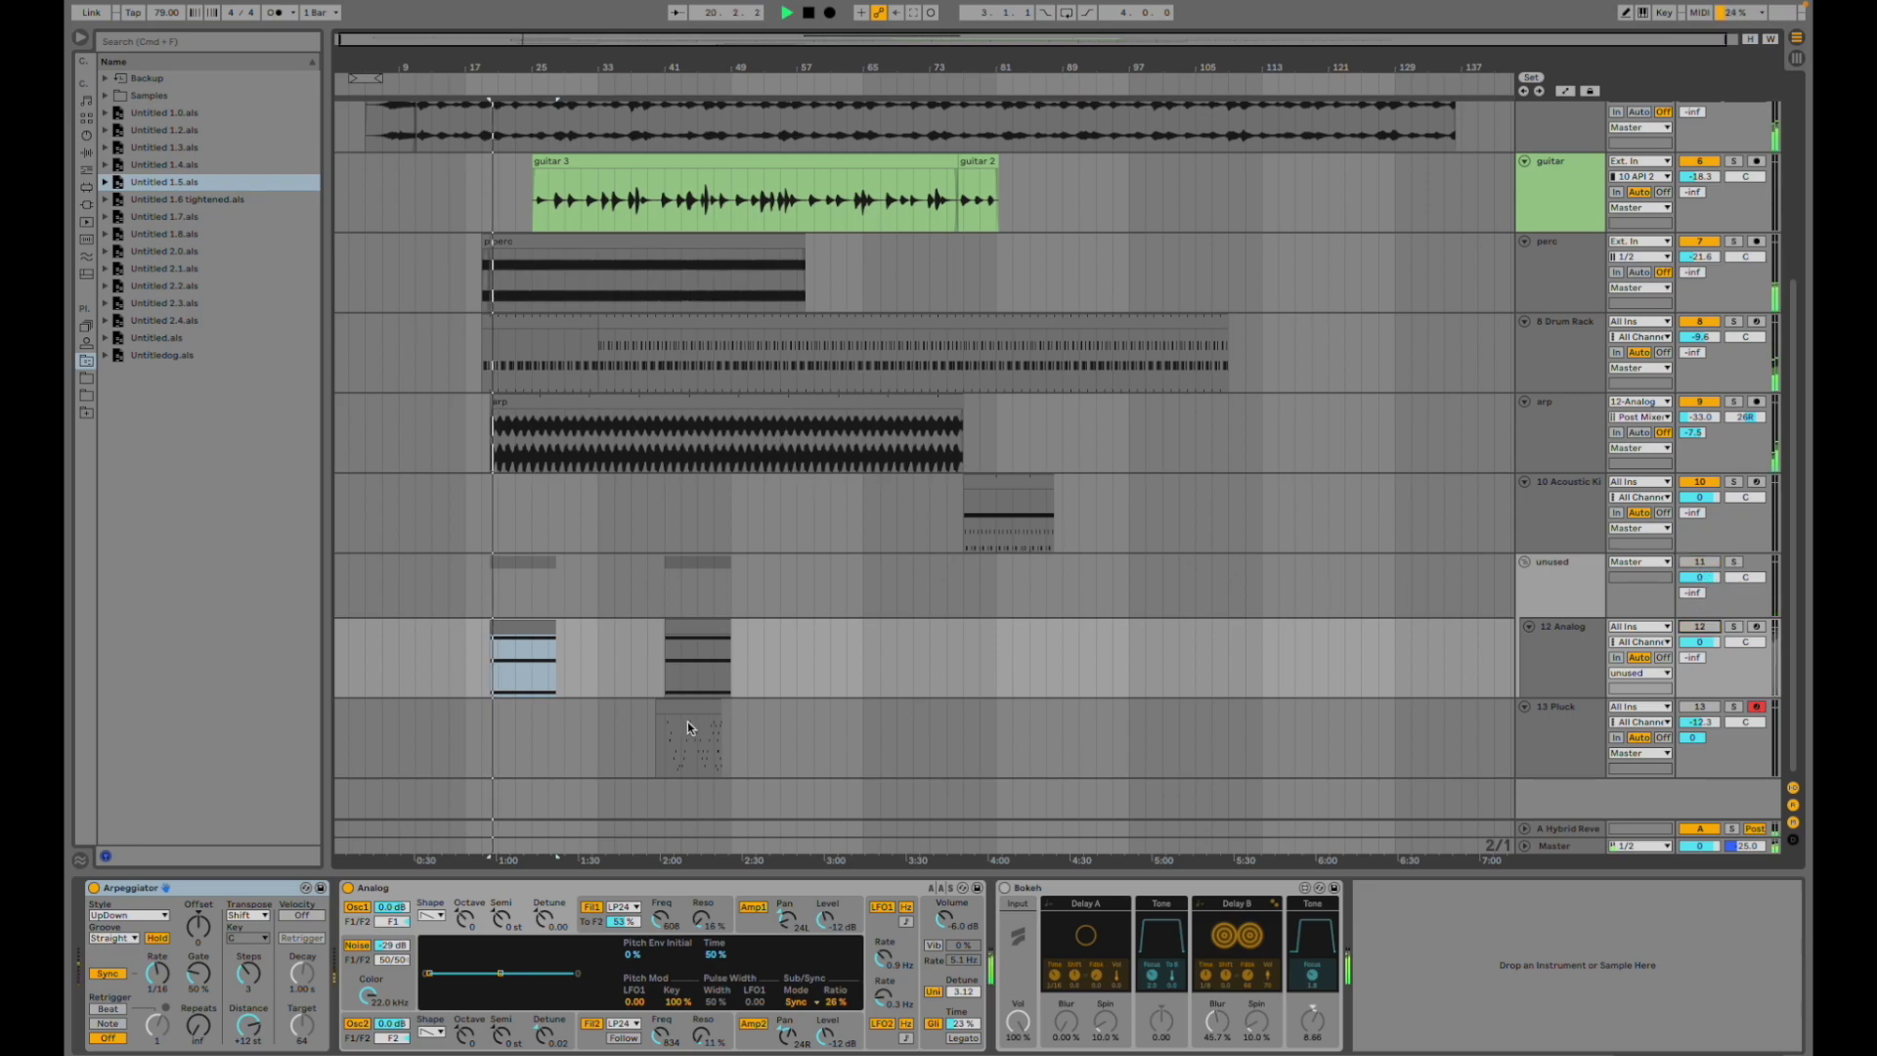
pyautogui.scroll(5, 698, 711)
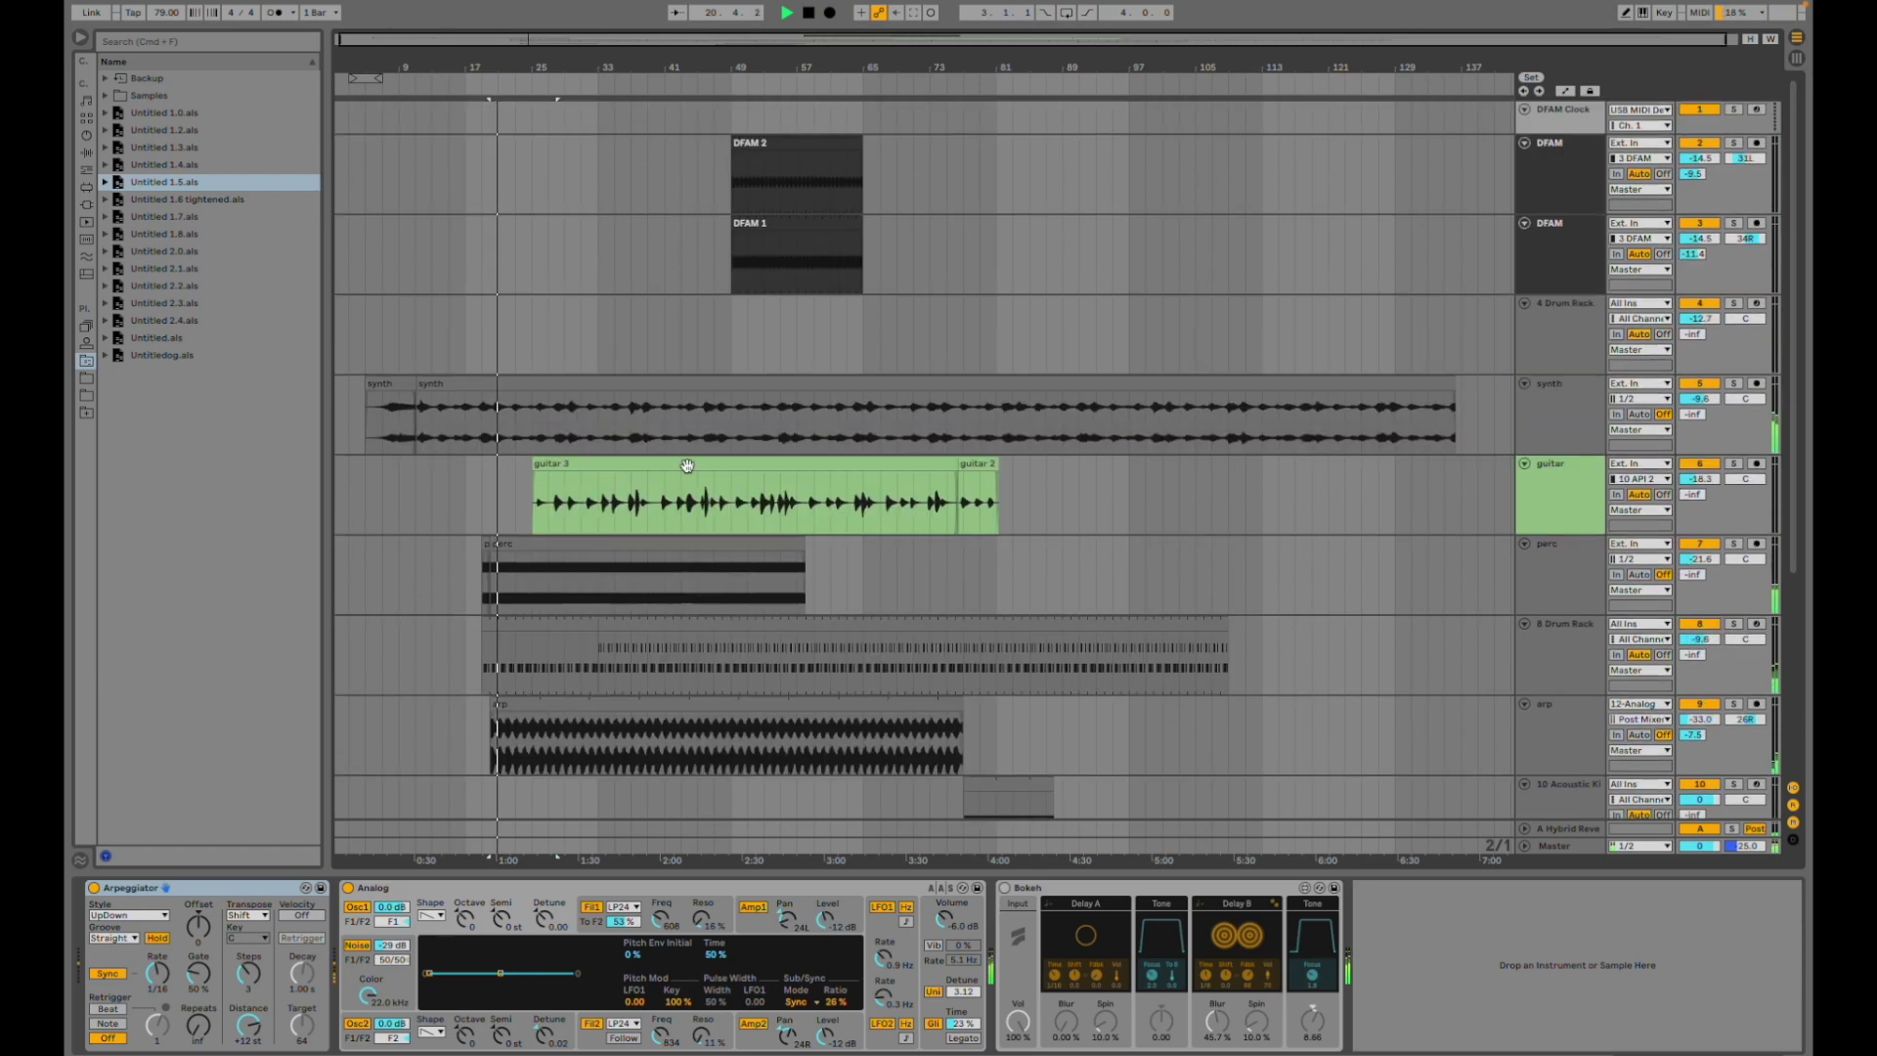
pyautogui.click(547, 485)
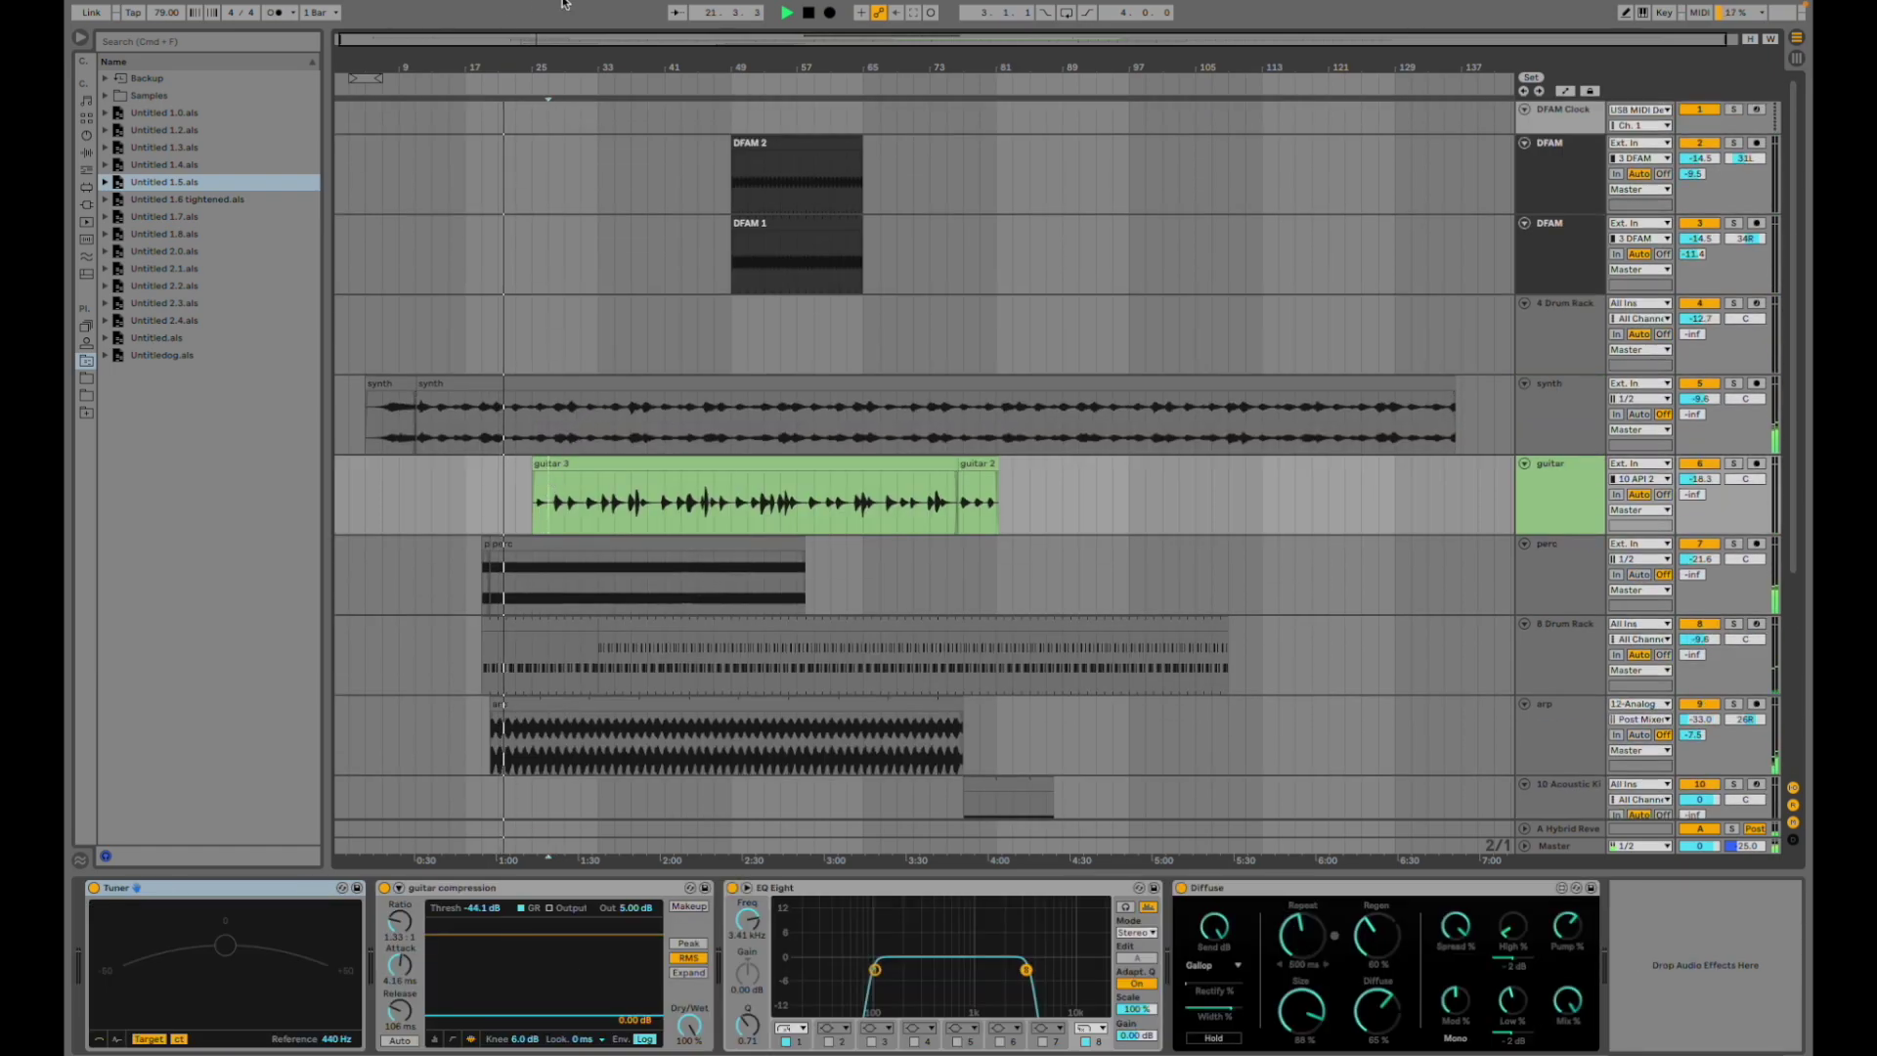
pyautogui.press('space')
pyautogui.press('space')
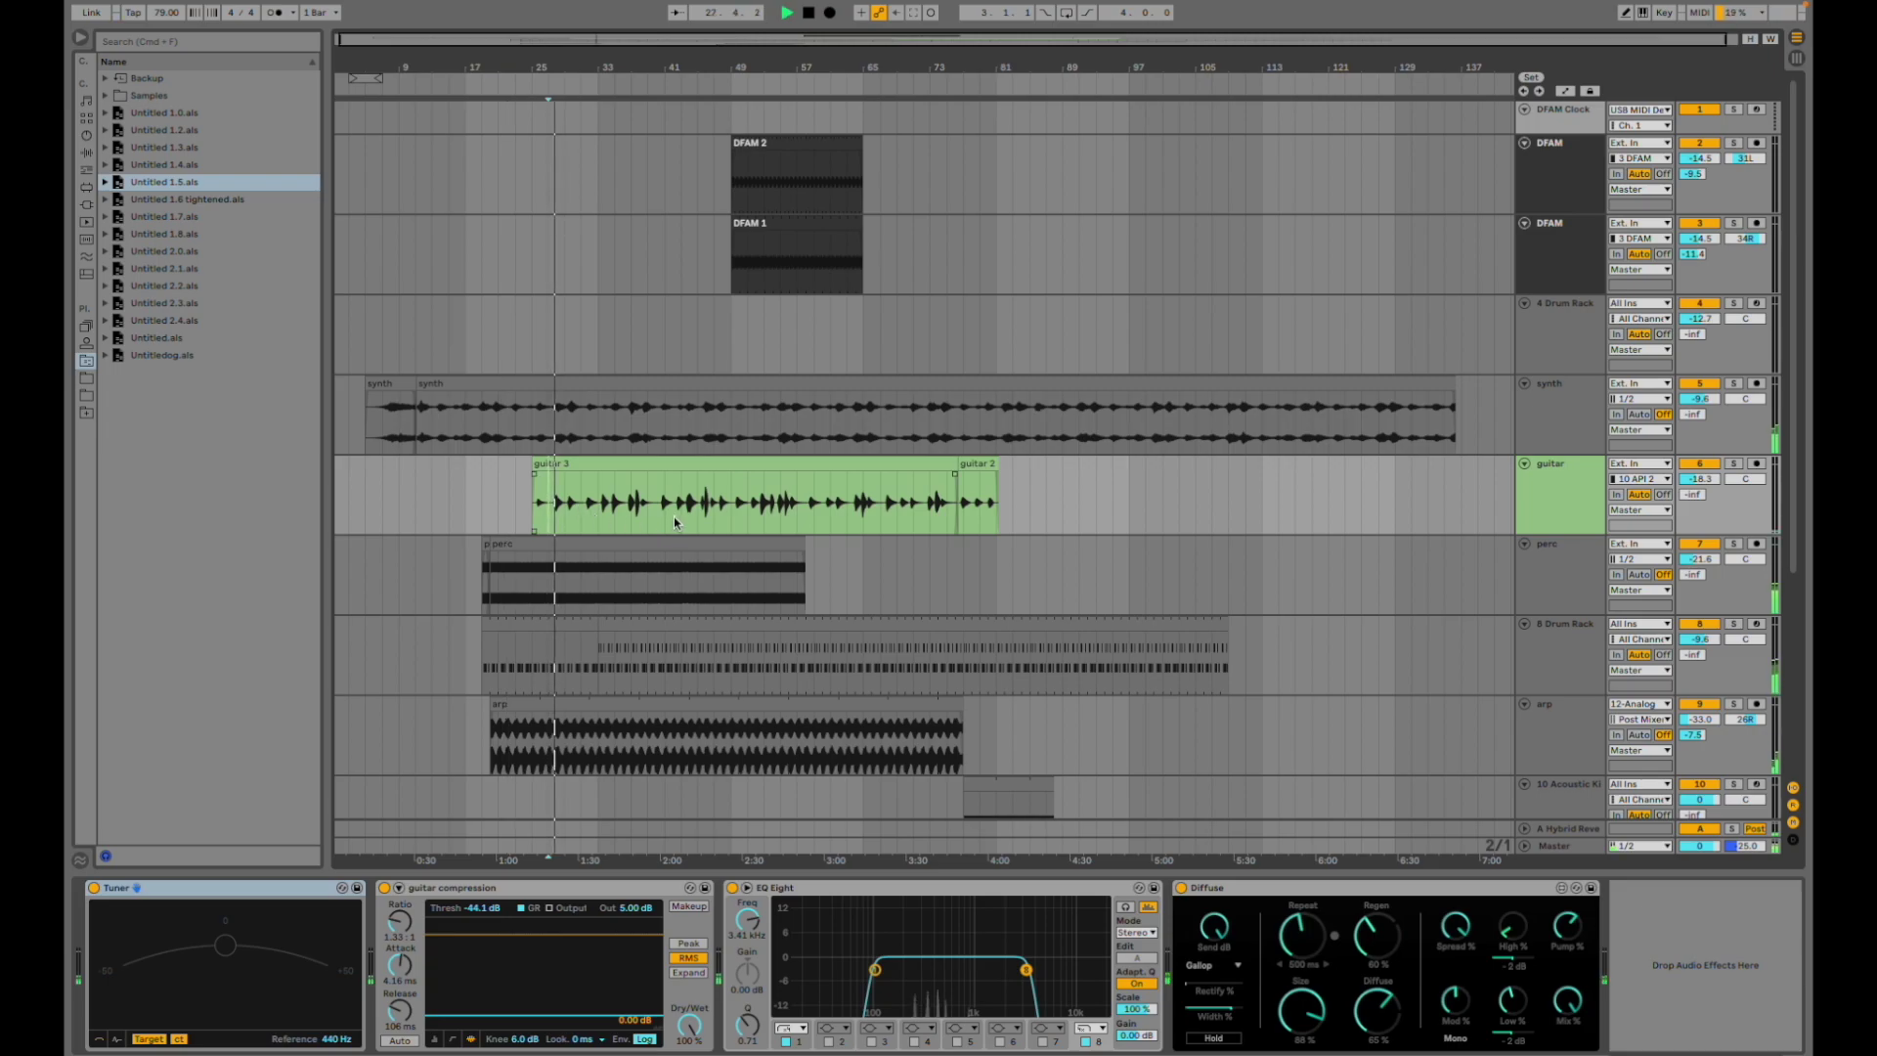
pyautogui.click(571, 462)
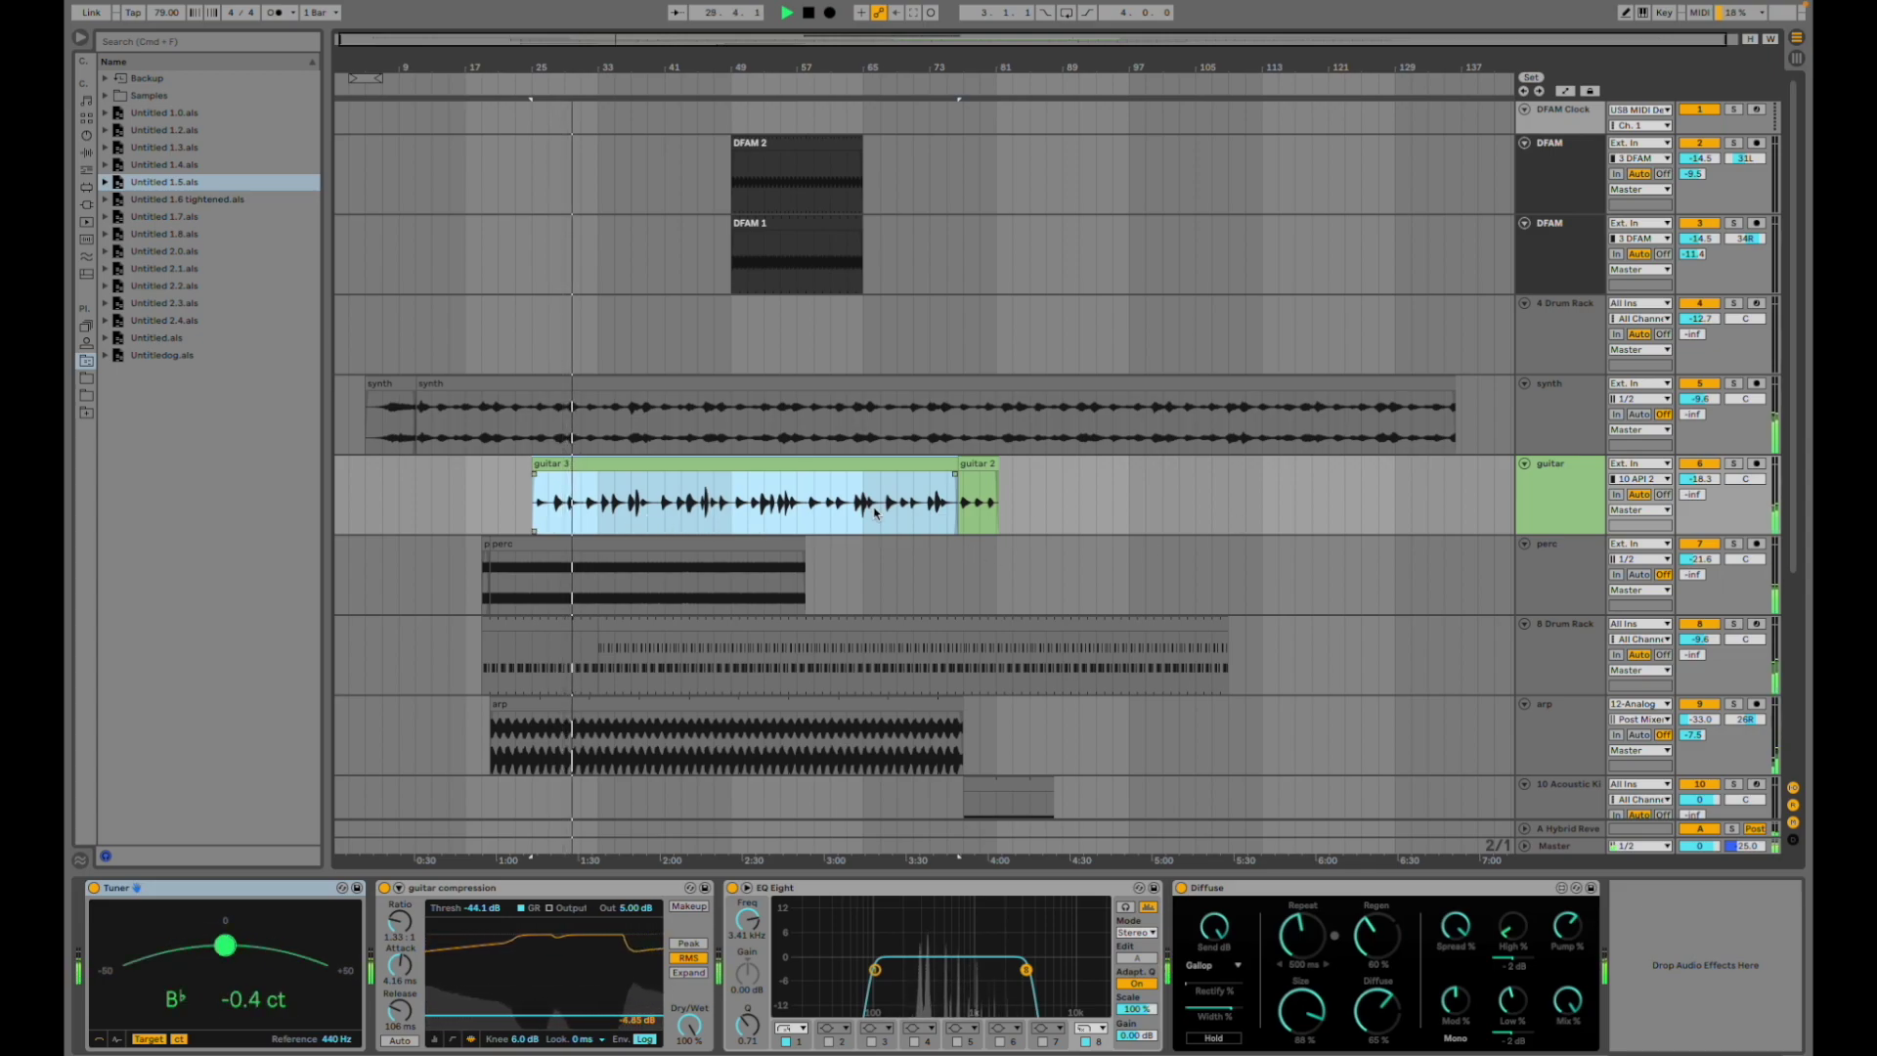
pyautogui.click(557, 502)
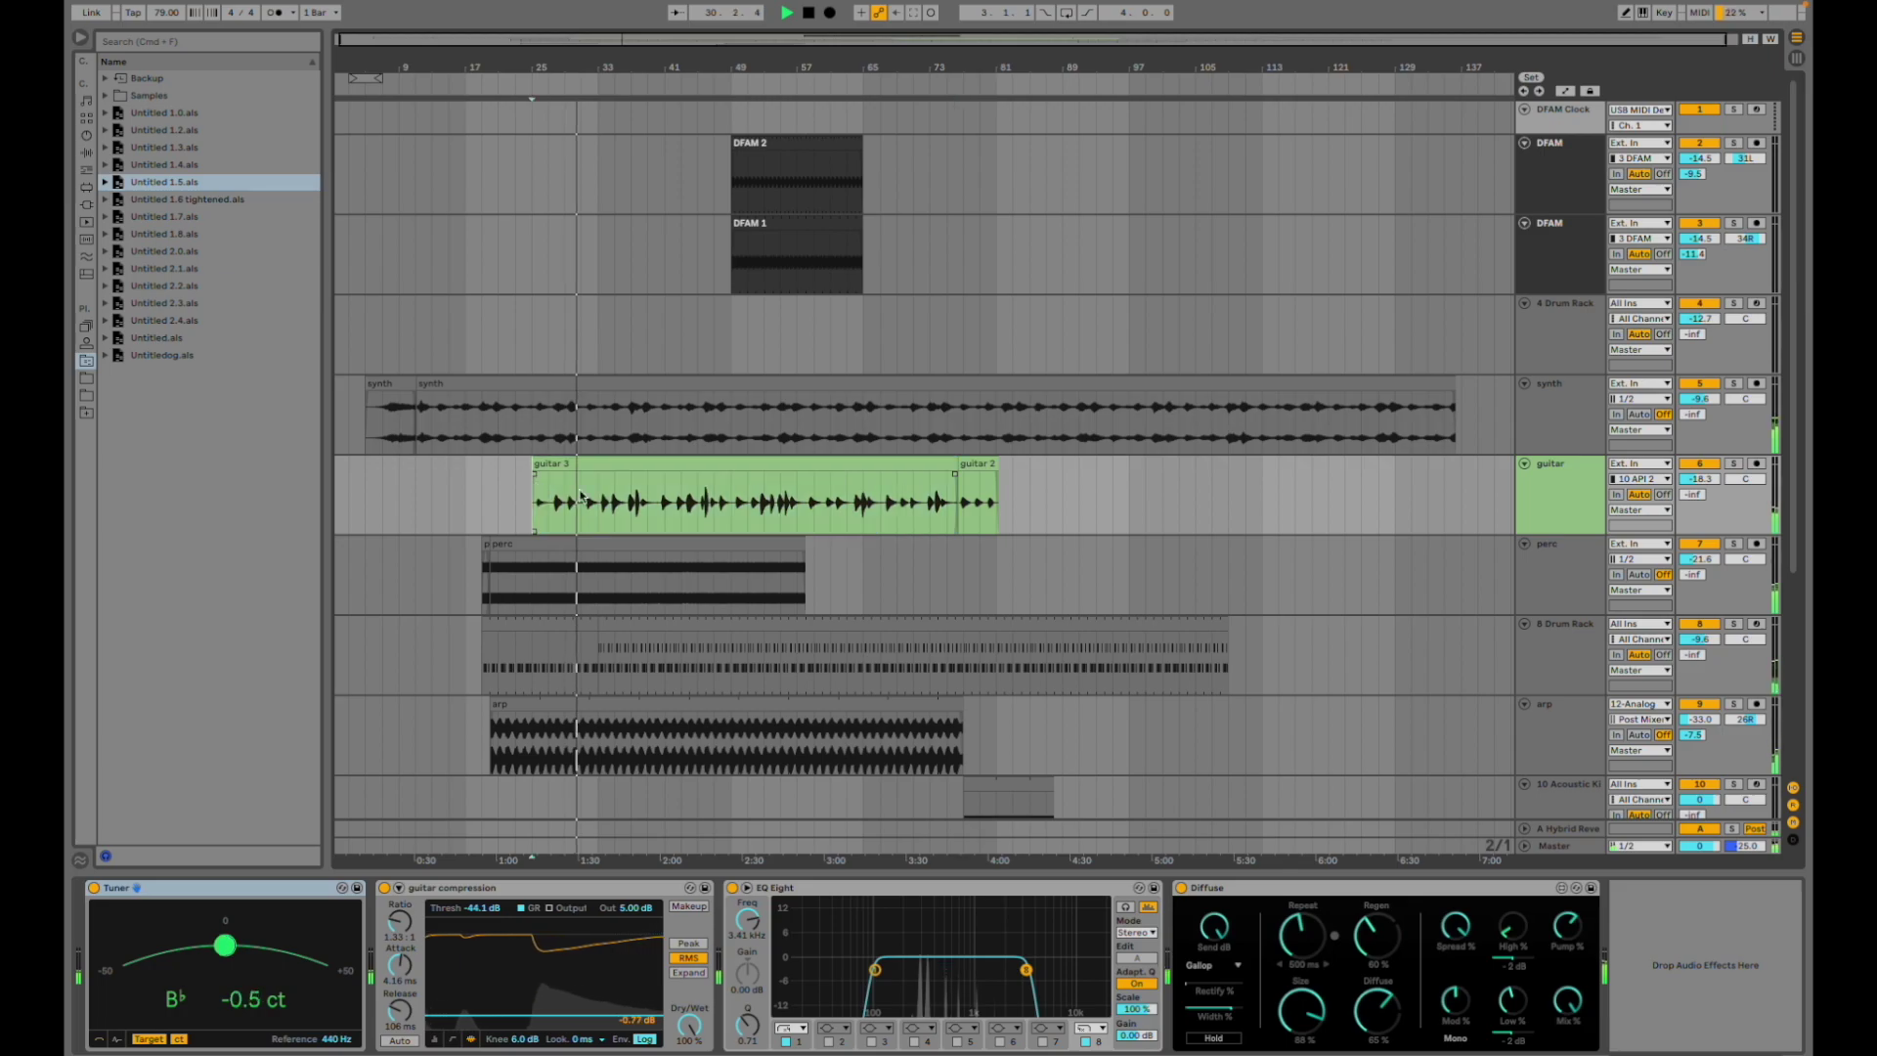
# - Audition the guitar track soloed from bar 27 of the guitar 3 clip and end the solo
pyautogui.click(1732, 464)
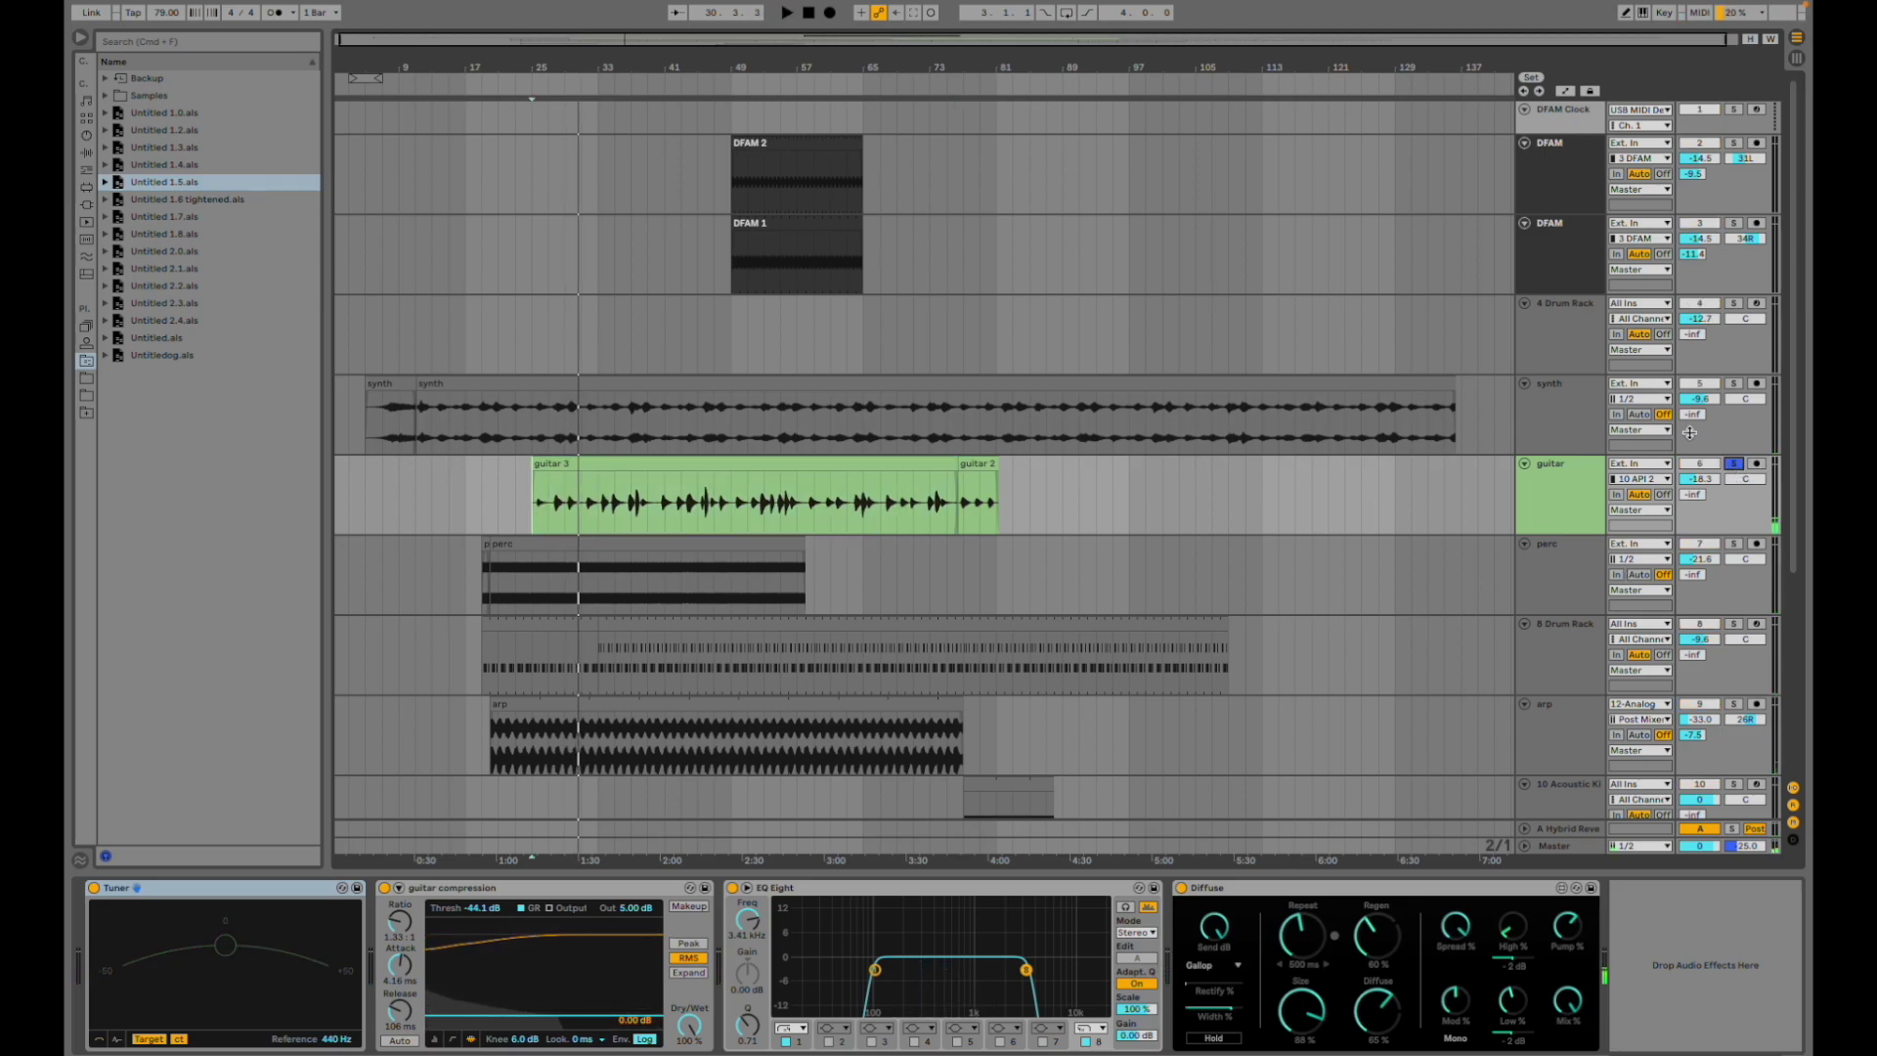
pyautogui.click(643, 462)
pyautogui.press('+')
pyautogui.press('+')
pyautogui.press('+')
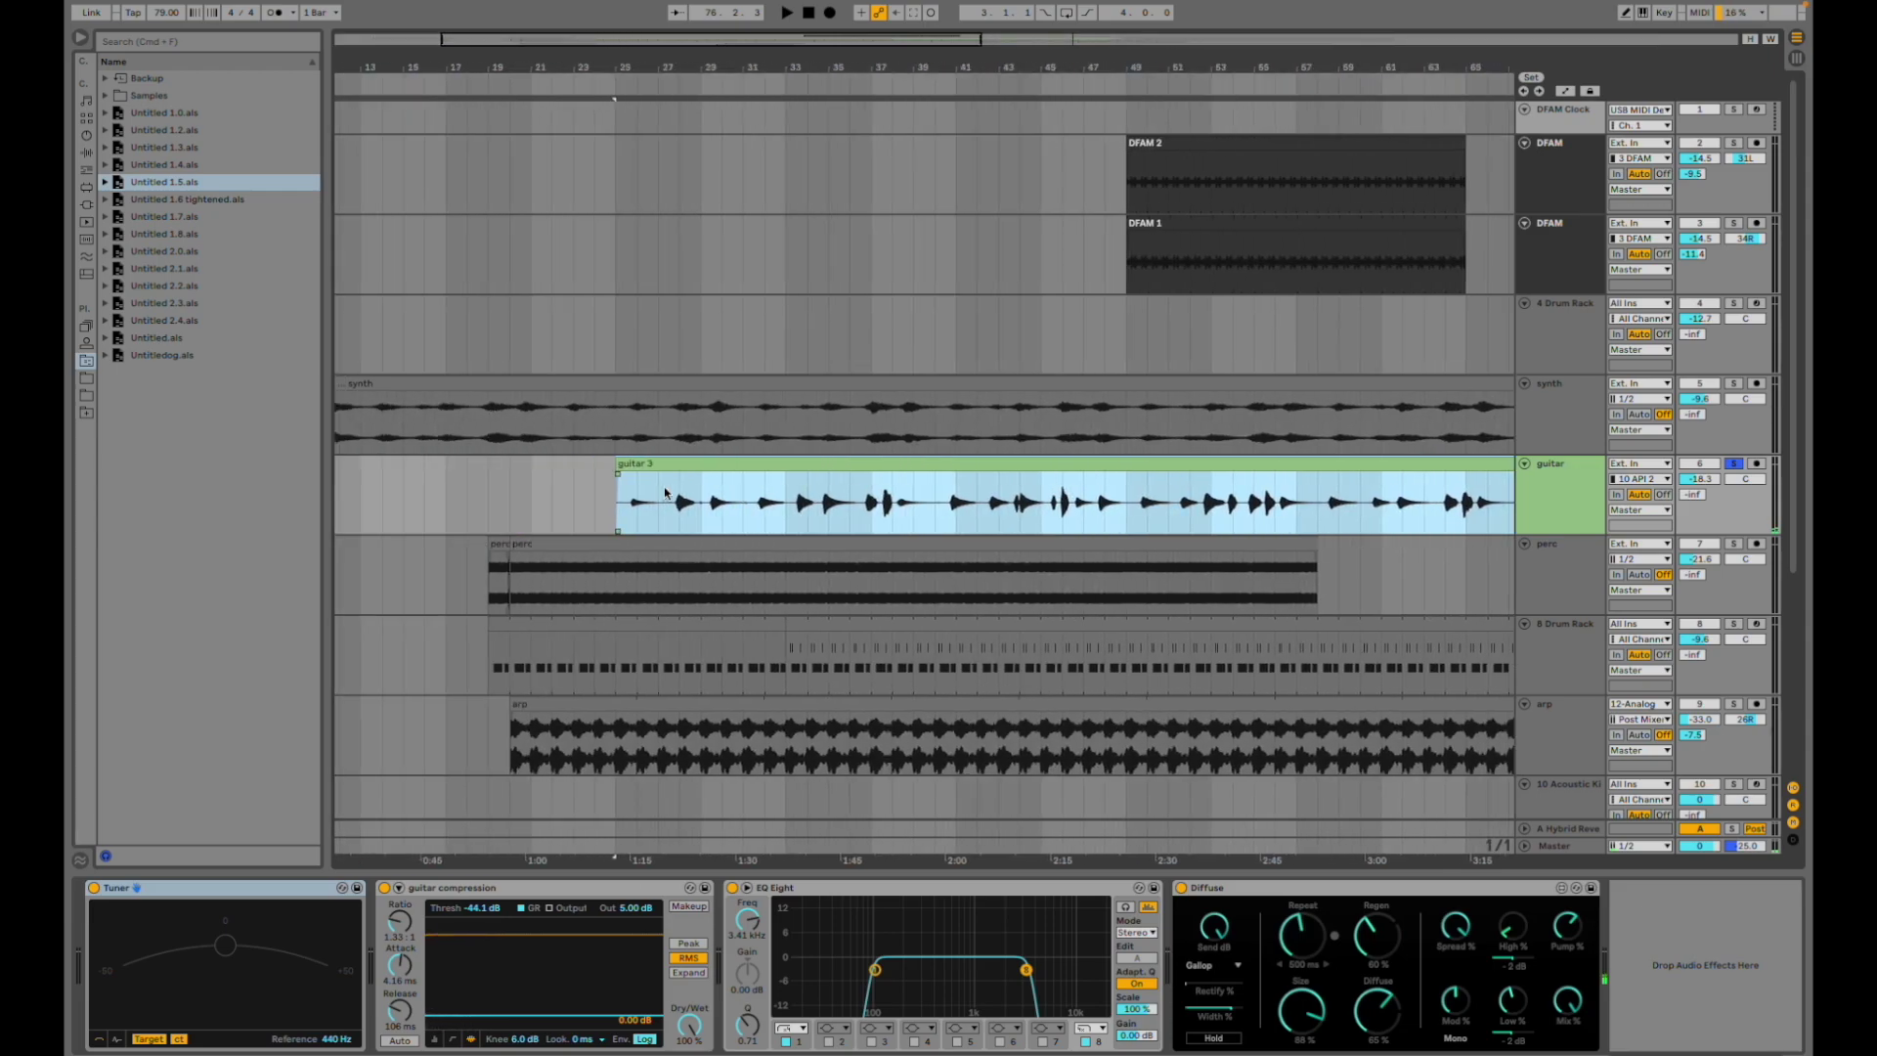
pyautogui.click(671, 520)
pyautogui.press('+')
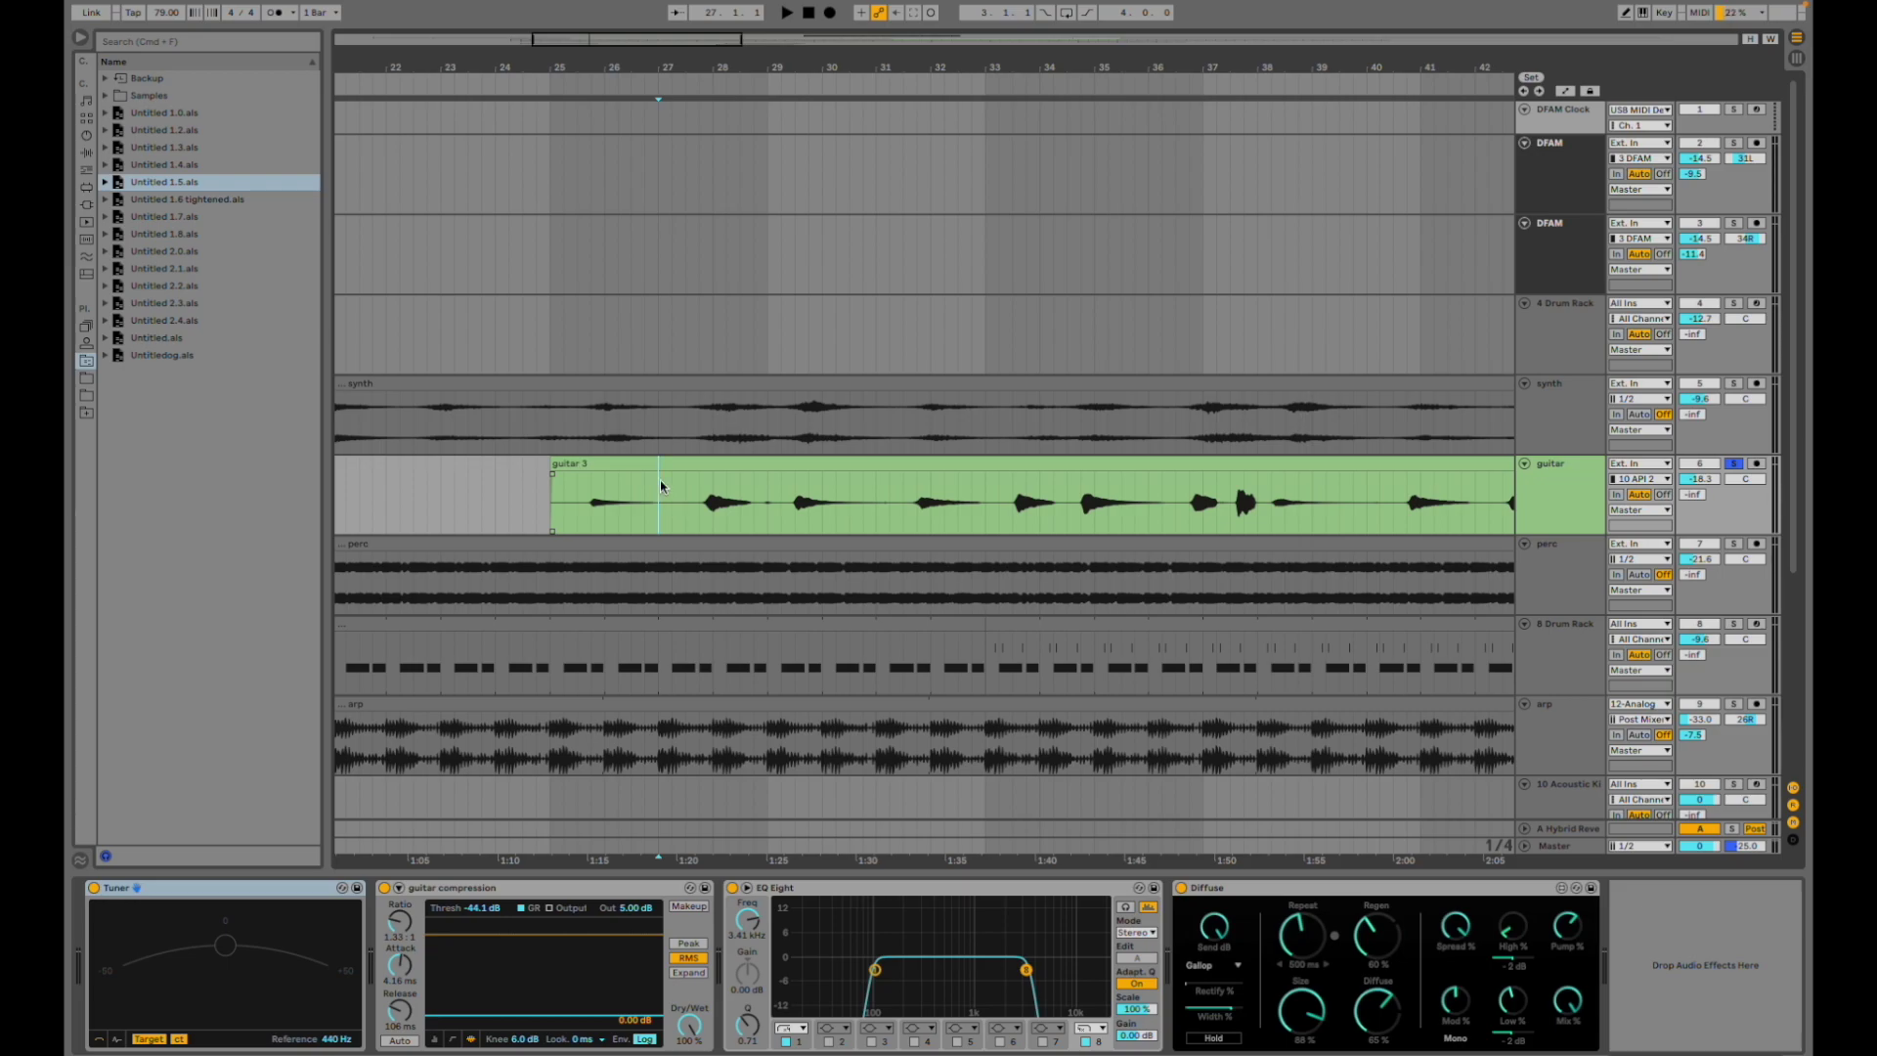
pyautogui.scroll(-1, 672, 511)
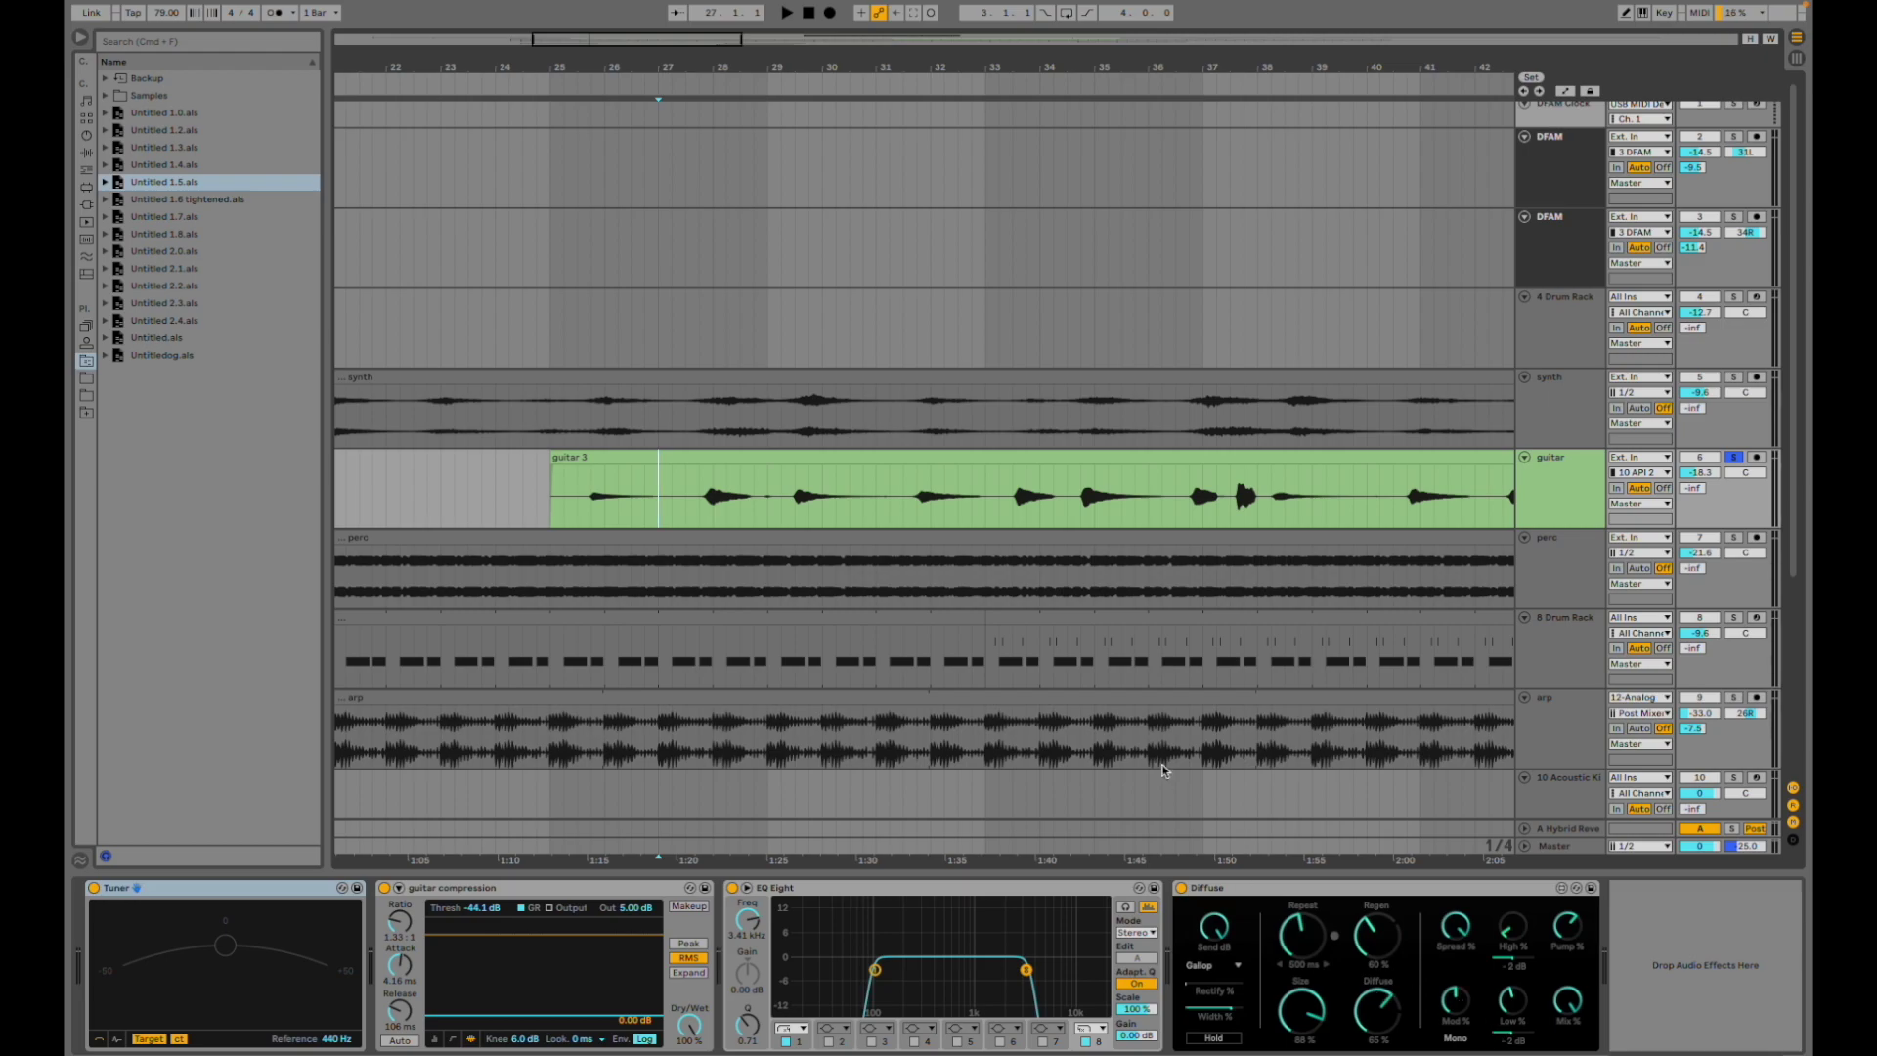
pyautogui.press('space')
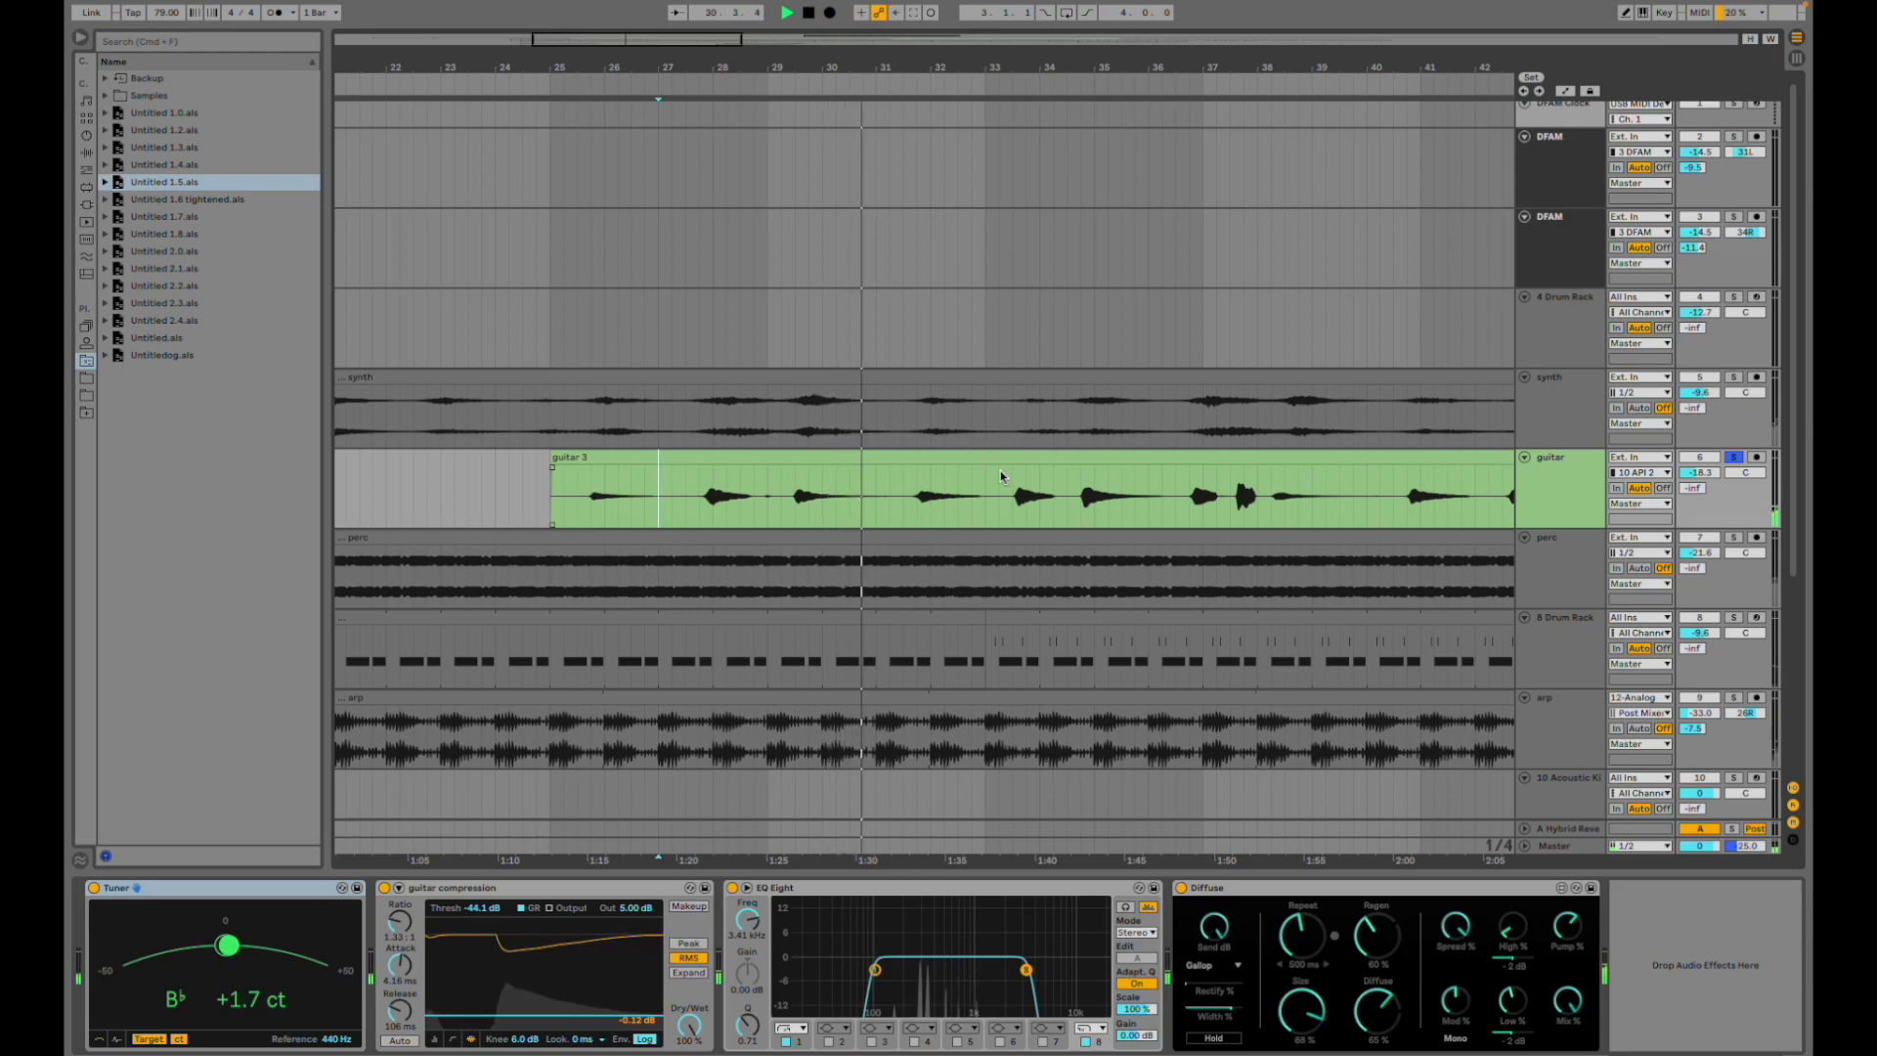
pyautogui.click(1734, 458)
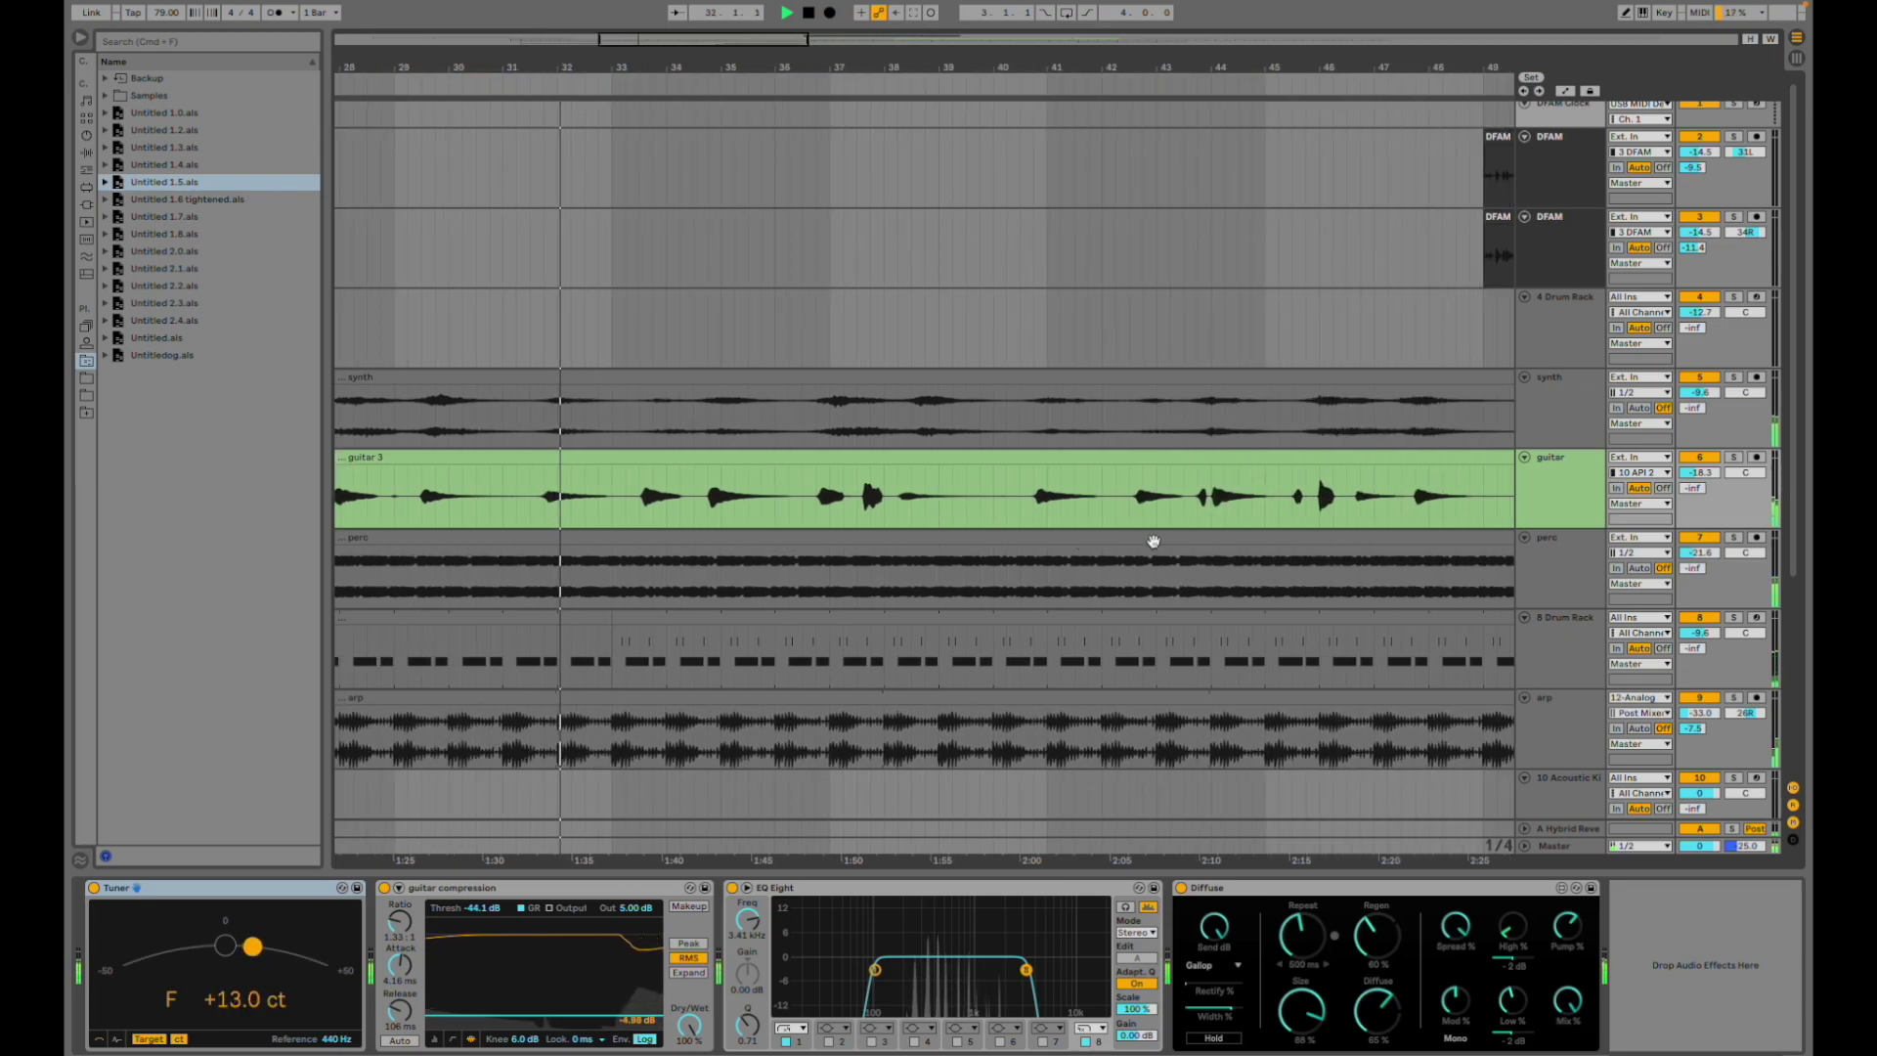
# - Activate the 13 Pluck track and audition its clip with the full mix from bar 41
pyautogui.moveTo(747, 42); pyautogui.dragTo(747, 12)
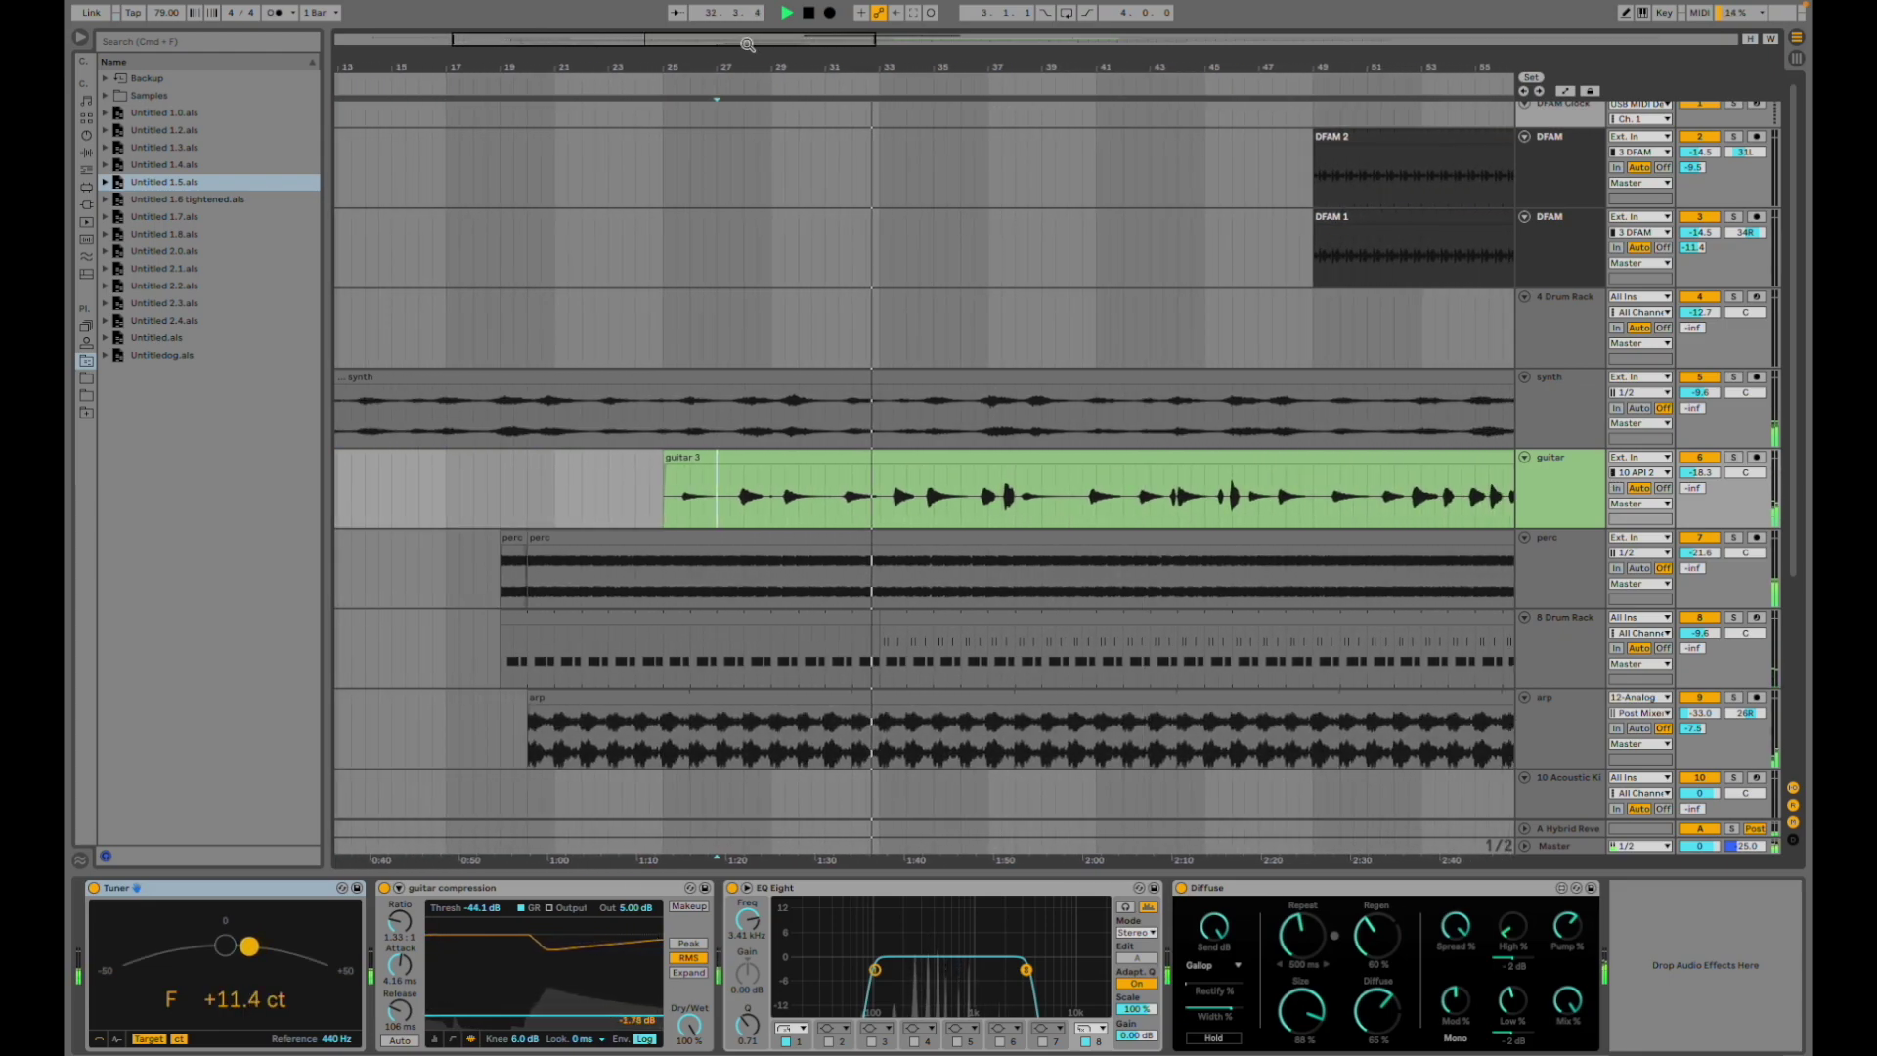
pyautogui.hscroll(3, 1025, 255)
pyautogui.hscroll(8, 1024, 254)
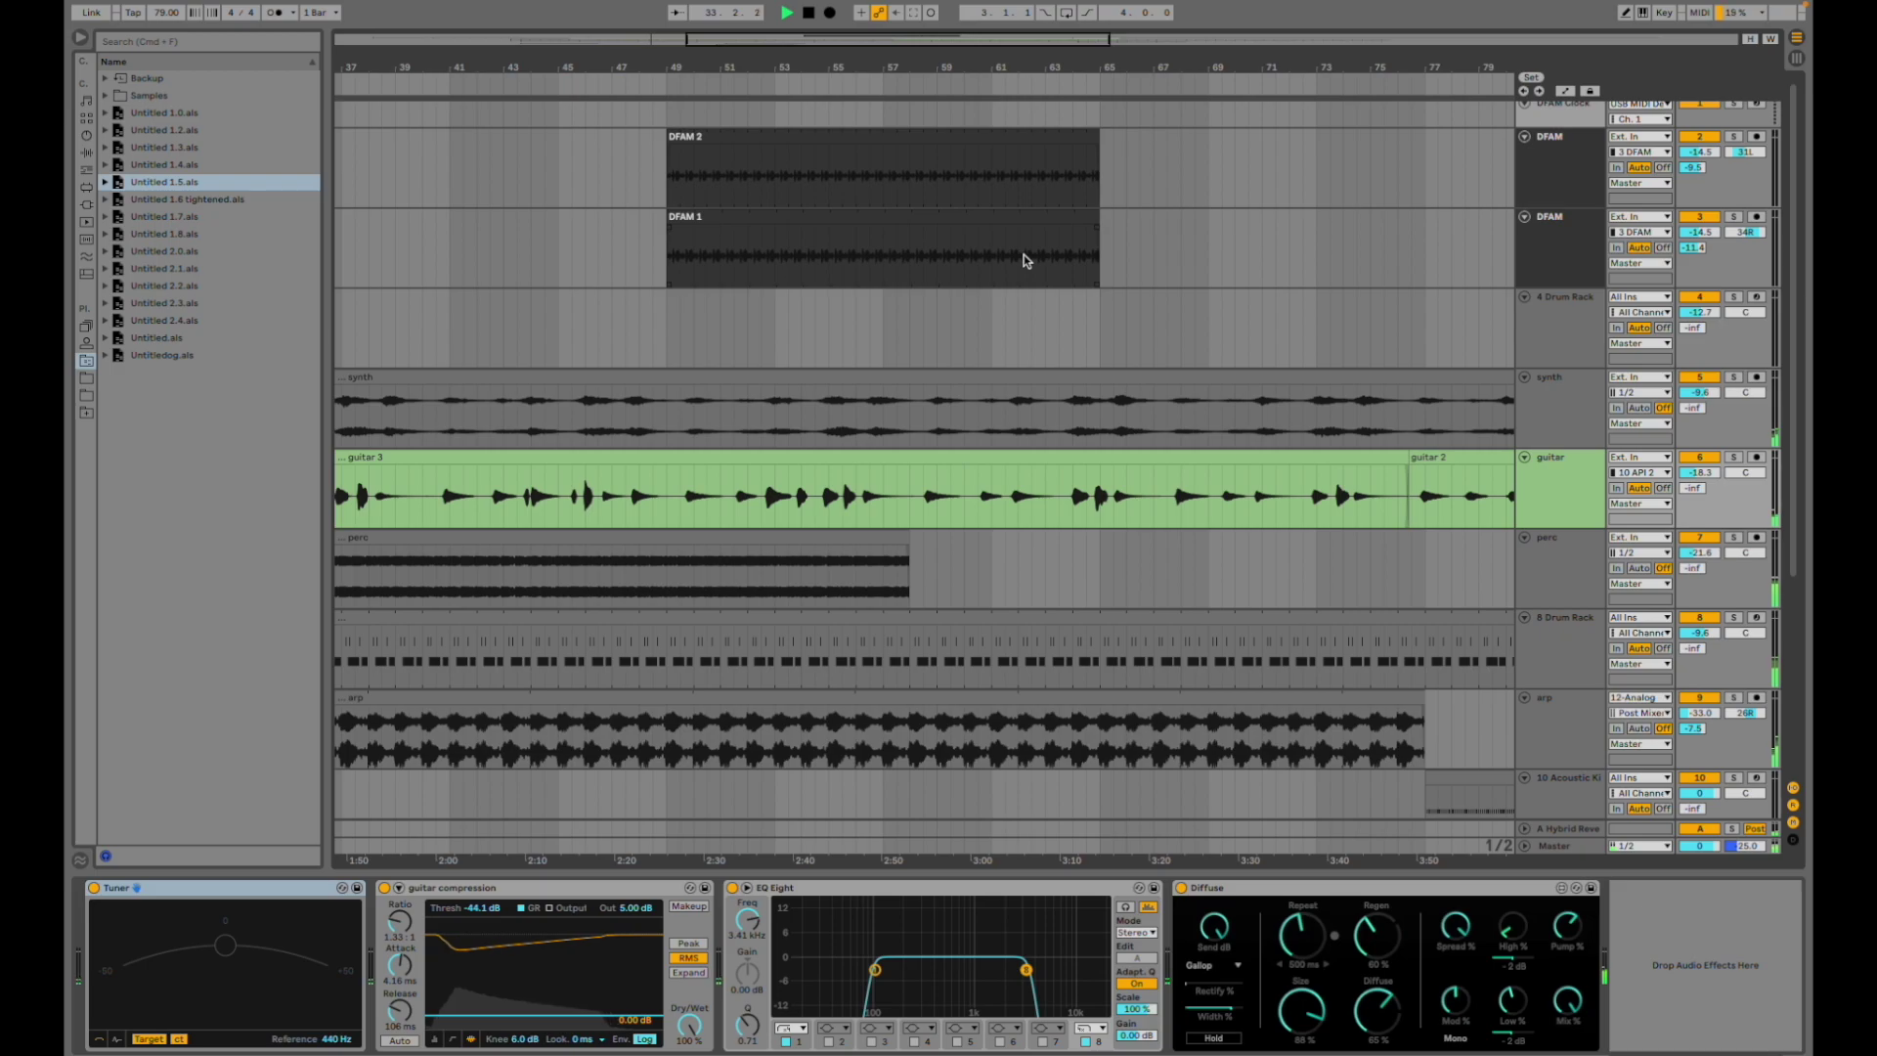
pyautogui.scroll(-5, 1023, 256)
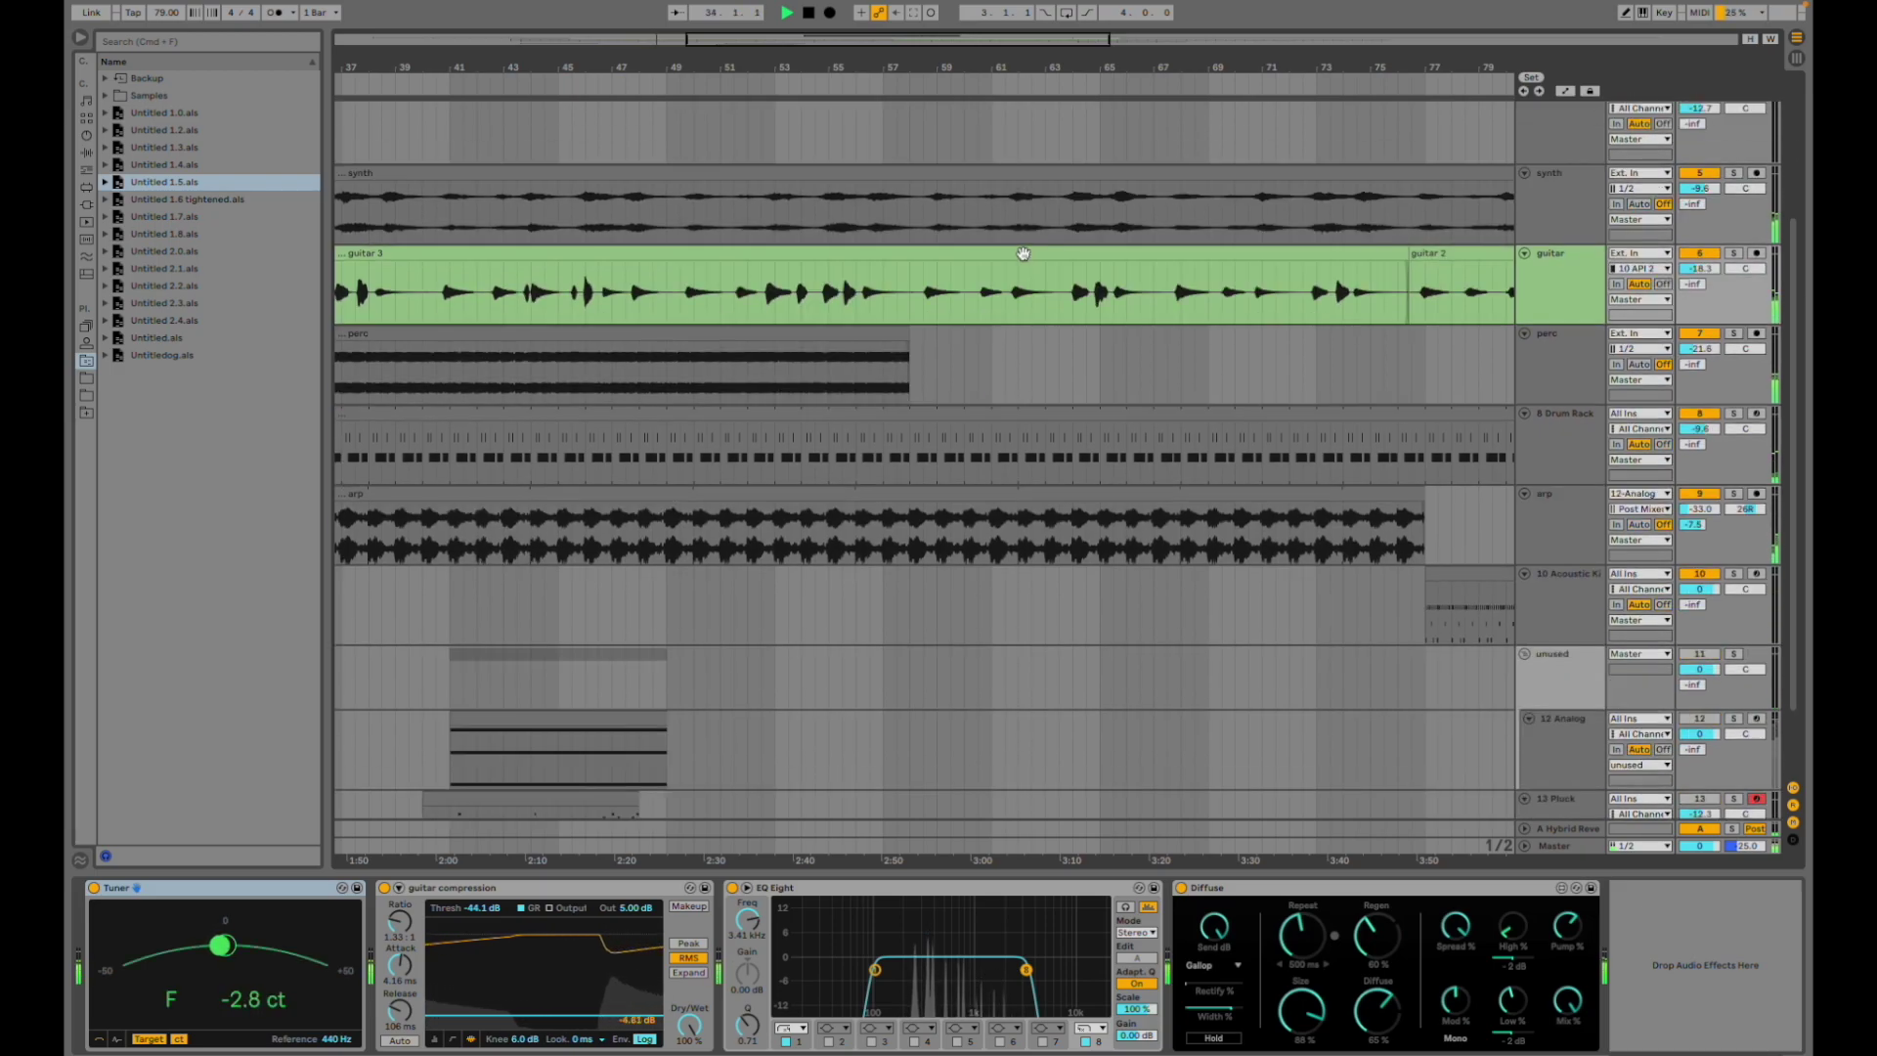
pyautogui.hscroll(8, 763, 484)
pyautogui.hscroll(-12, 726, 480)
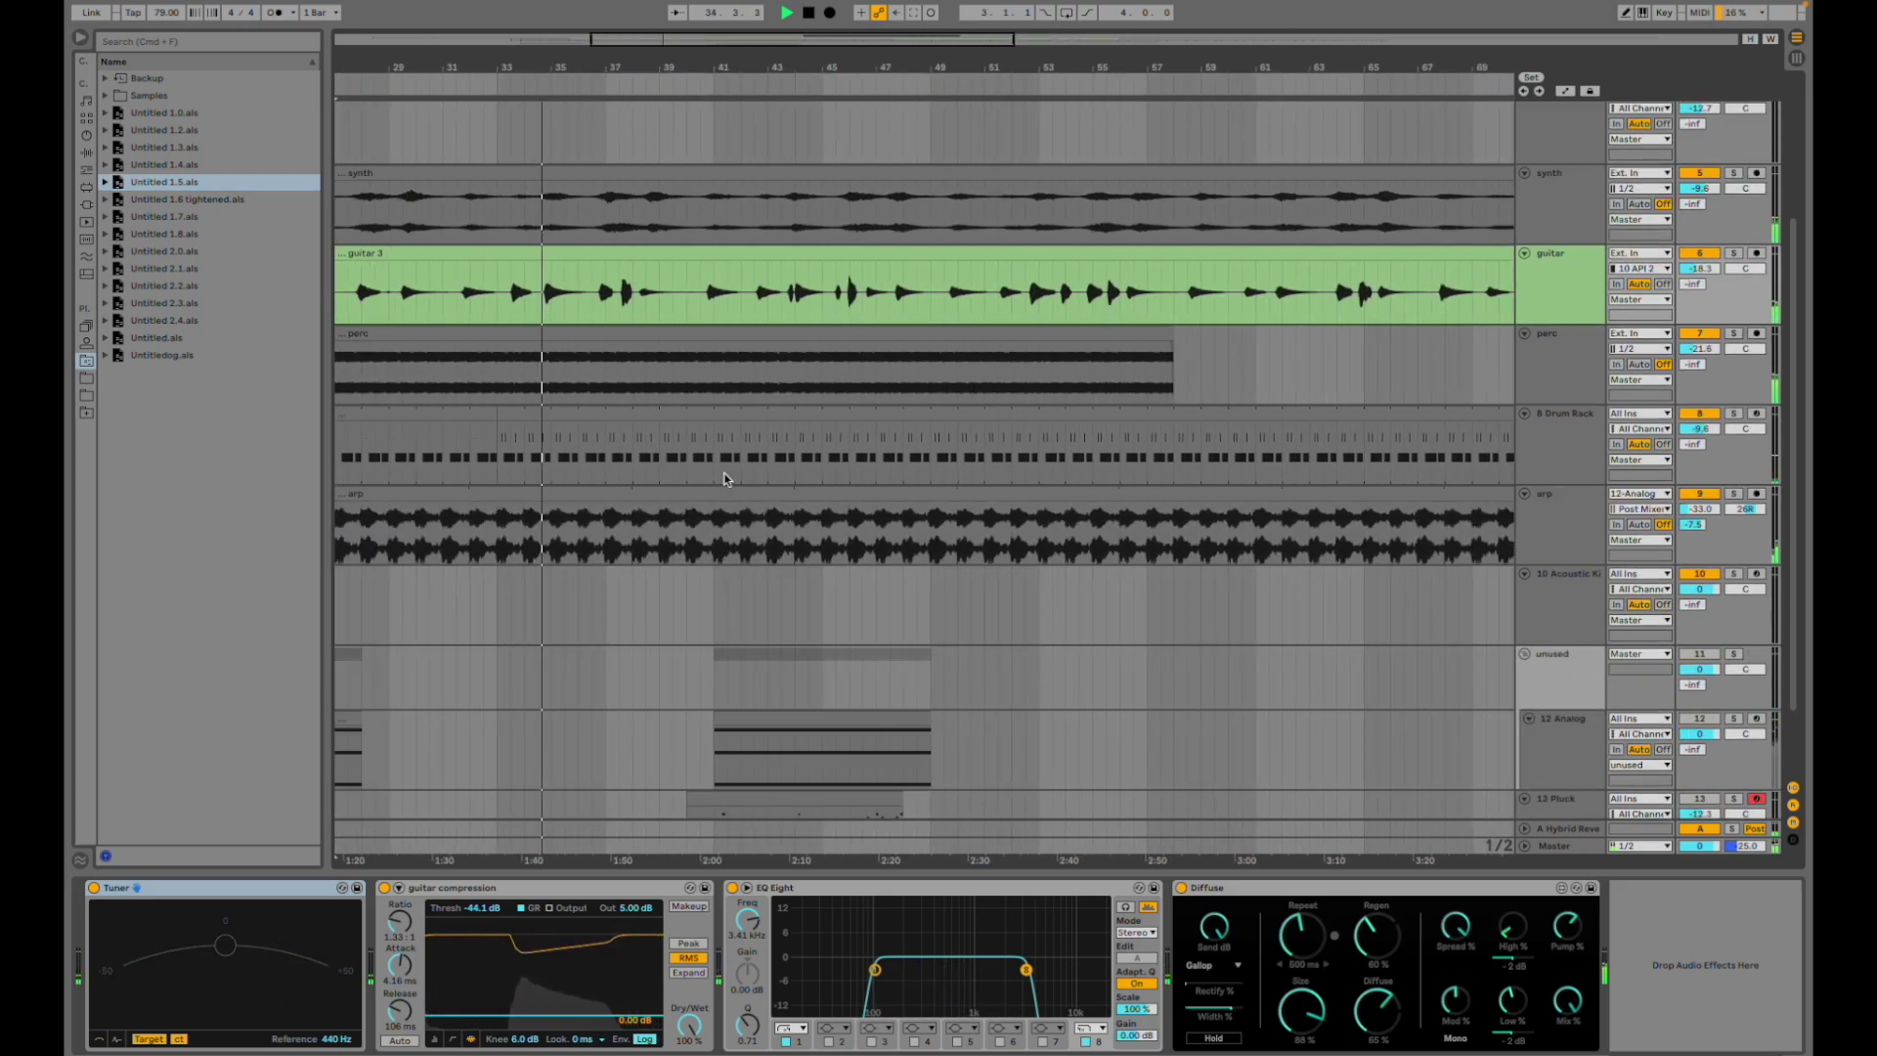
pyautogui.scroll(-2, 725, 479)
pyautogui.click(712, 747)
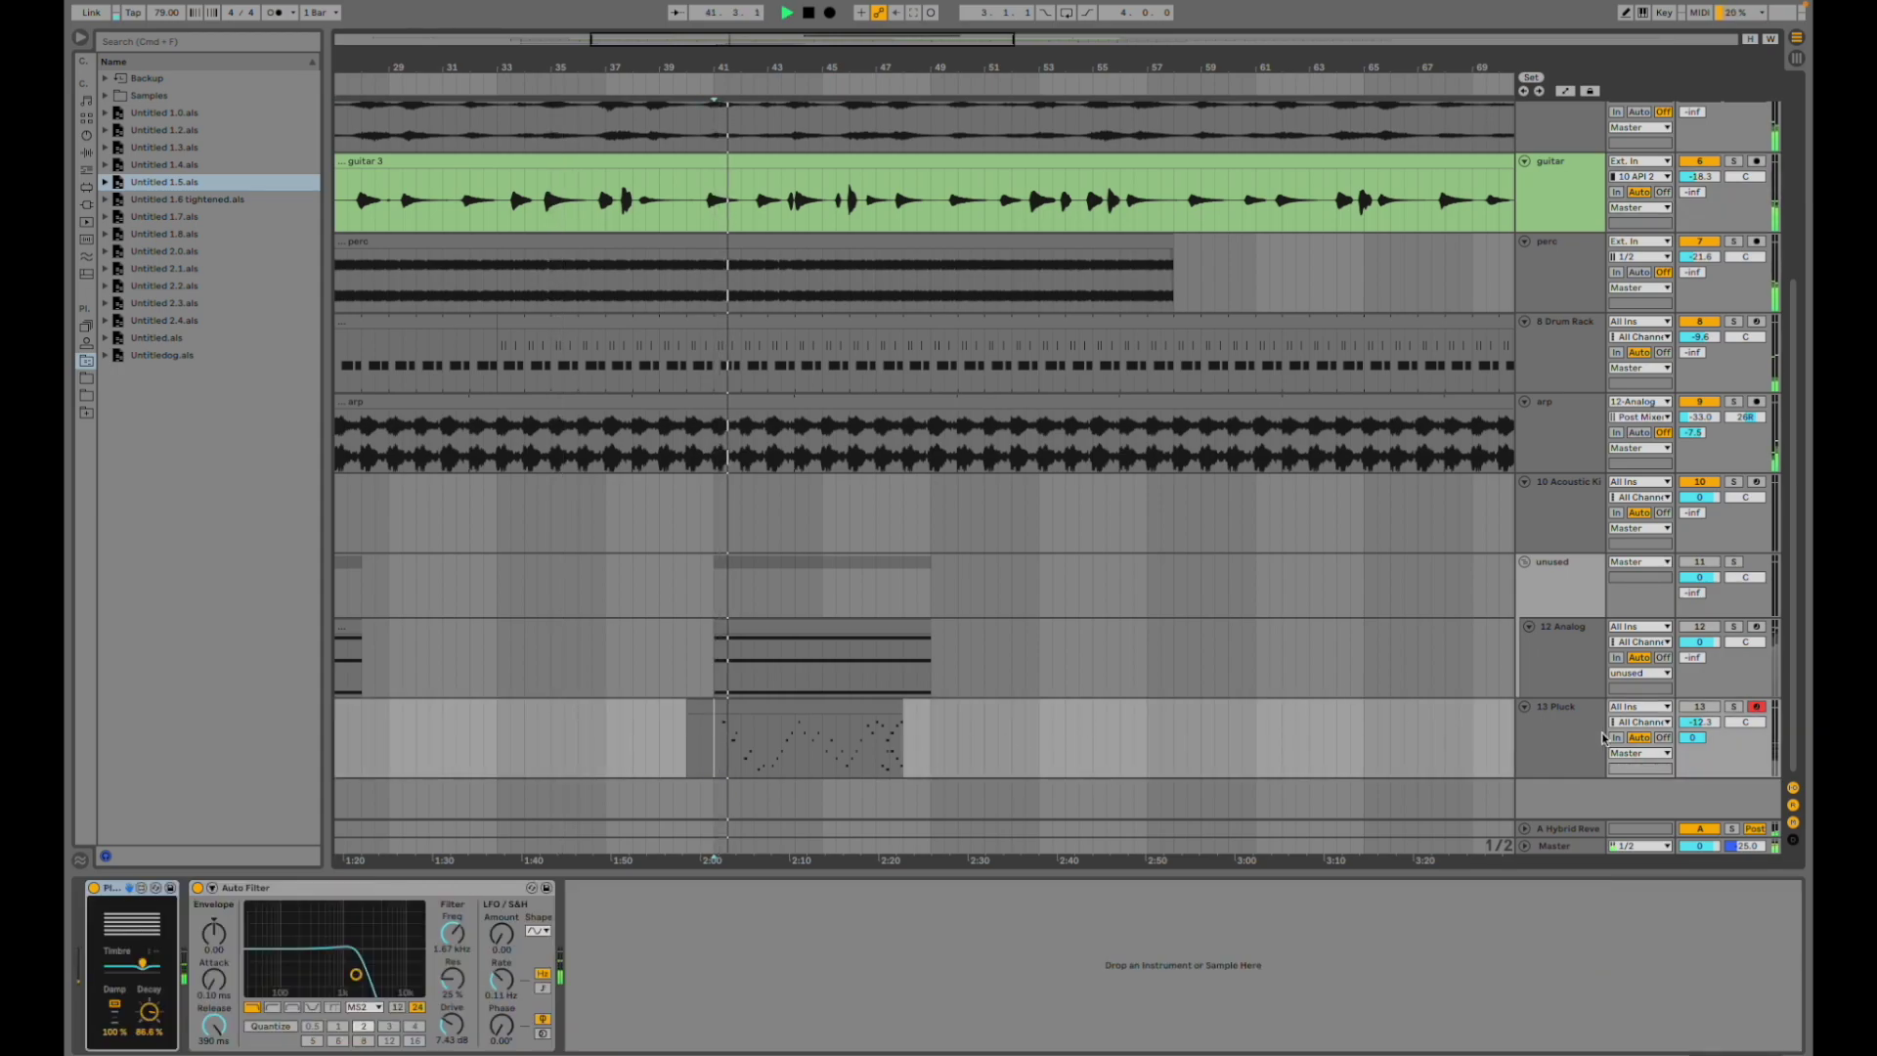
pyautogui.click(1701, 706)
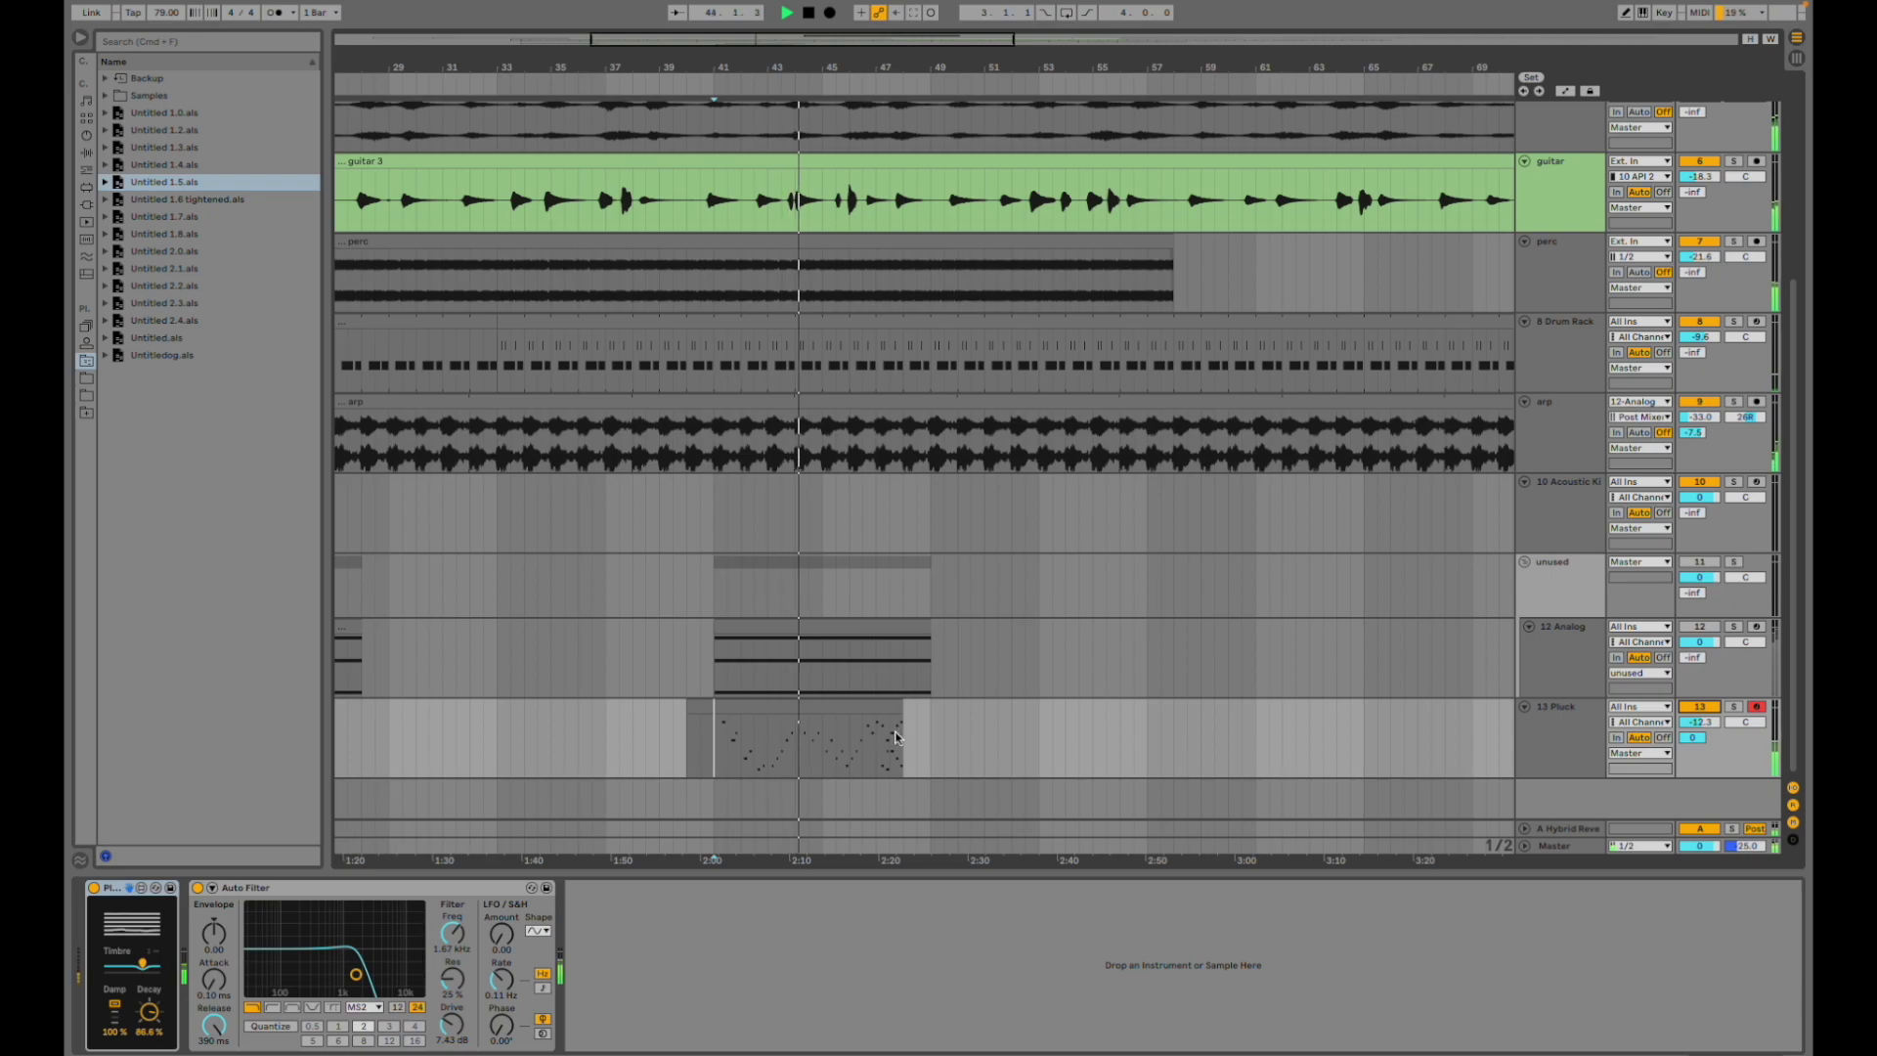
# - Audition the two DFAM tracks soloed together from the start of their clips at bar 49, and return to the full mix
pyautogui.scroll(5, 964, 638)
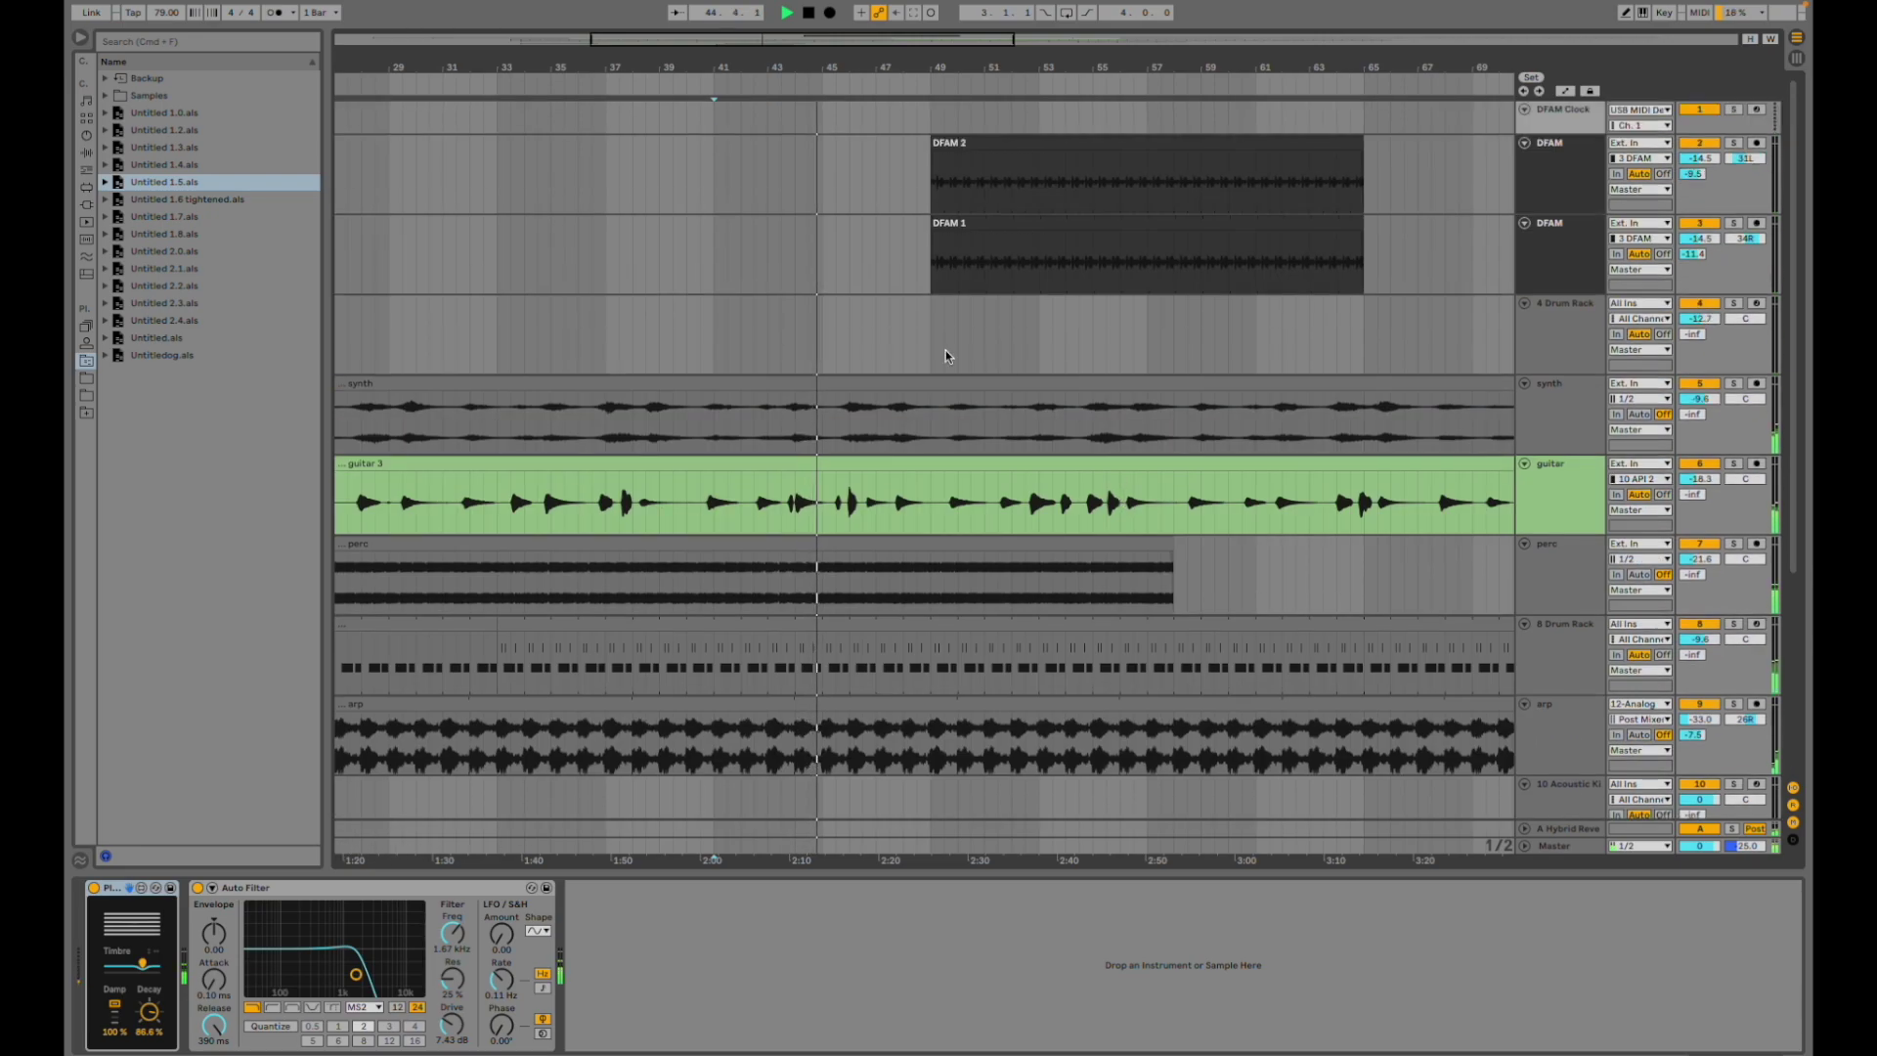
pyautogui.click(930, 258)
pyautogui.click(1730, 144)
pyautogui.keyDown('super'); pyautogui.click(1731, 225); pyautogui.keyUp('super')
pyautogui.press('space')
pyautogui.press('space')
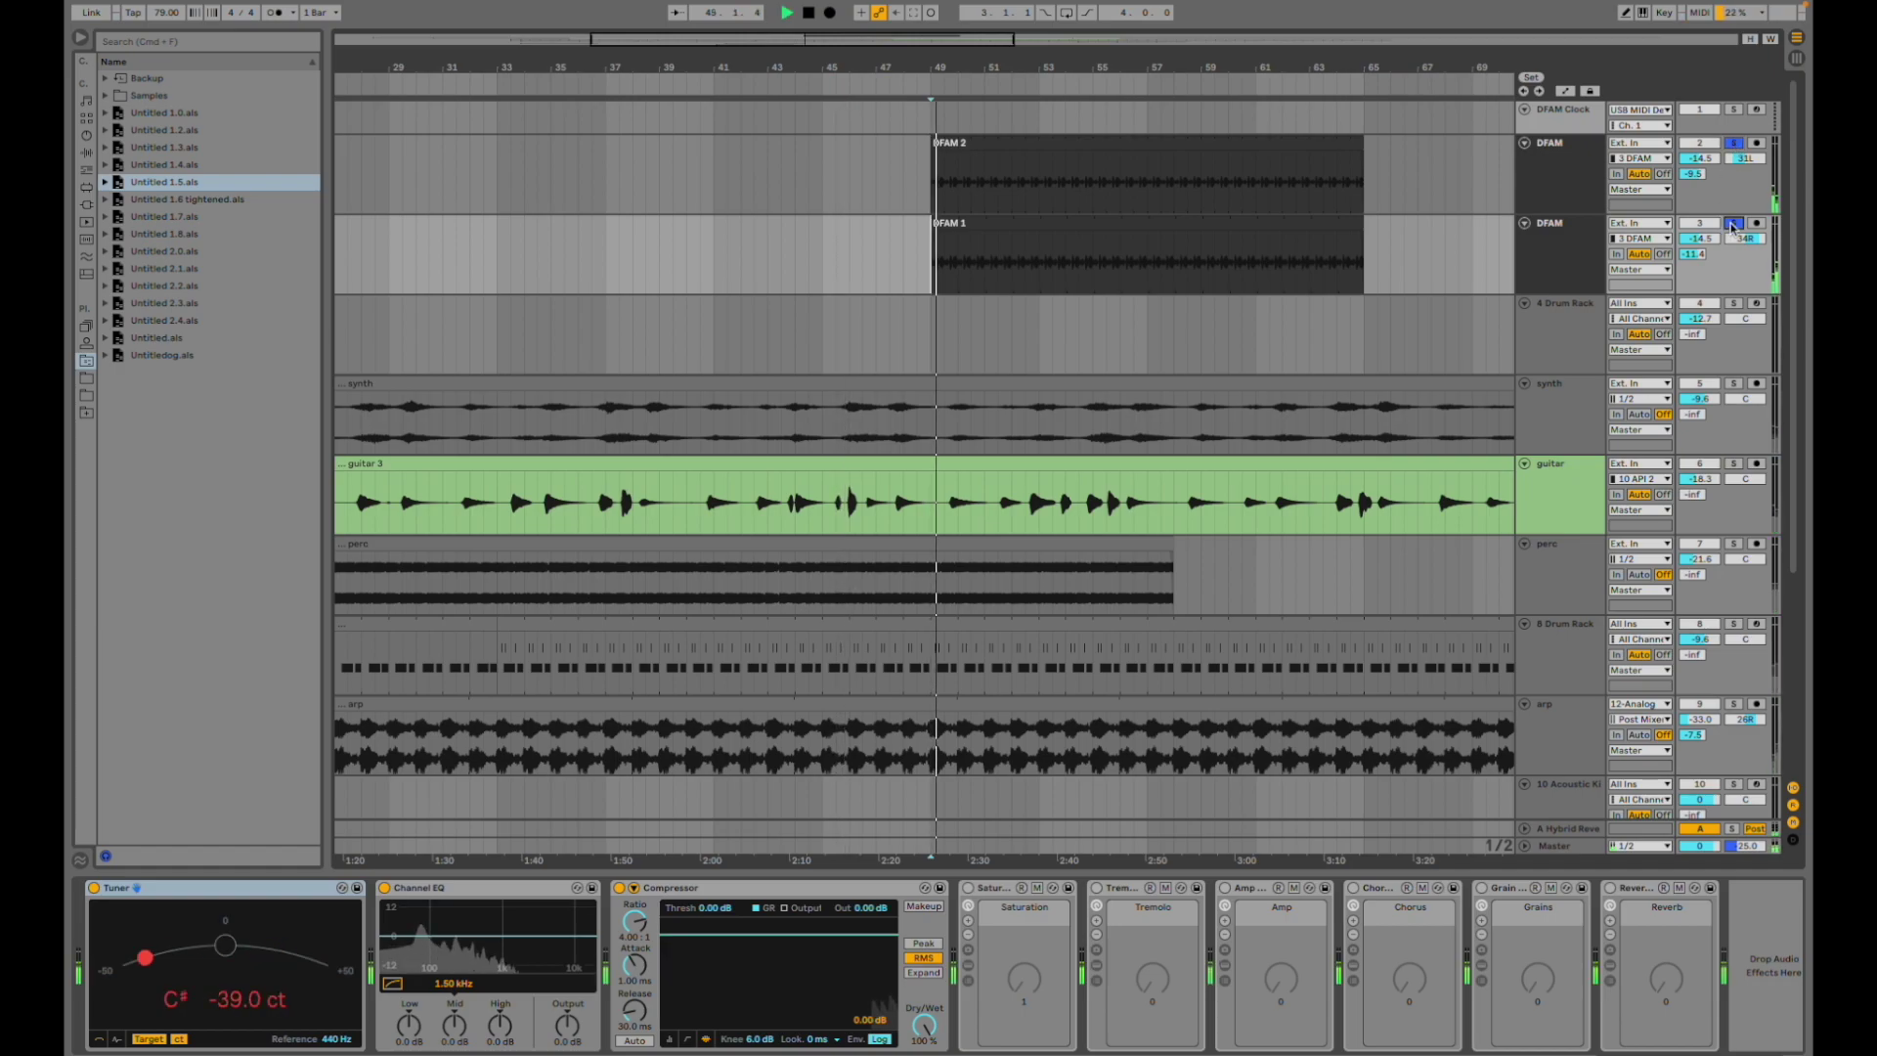
pyautogui.click(1731, 225)
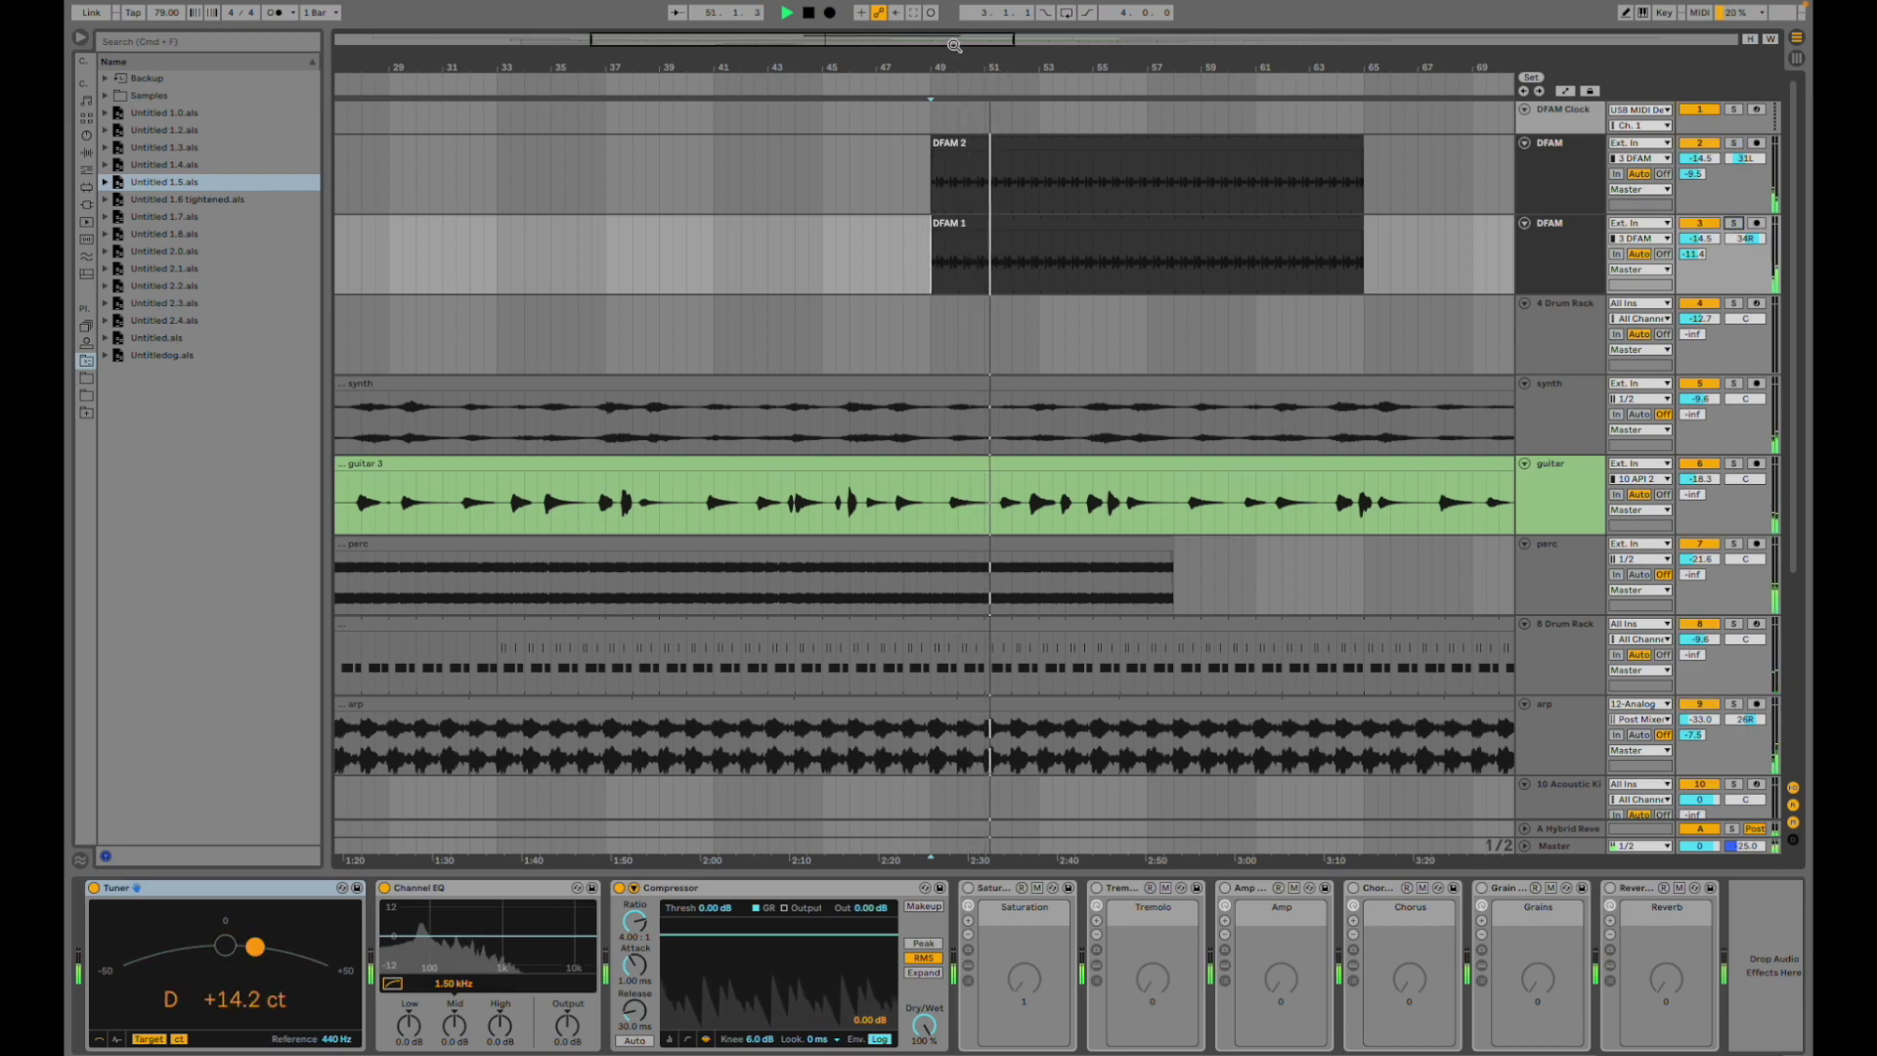
# - Play the full mix from the start of the 10 Acoustic Kit clip and inspect that track's device chain
pyautogui.scroll(-5, 1276, 412)
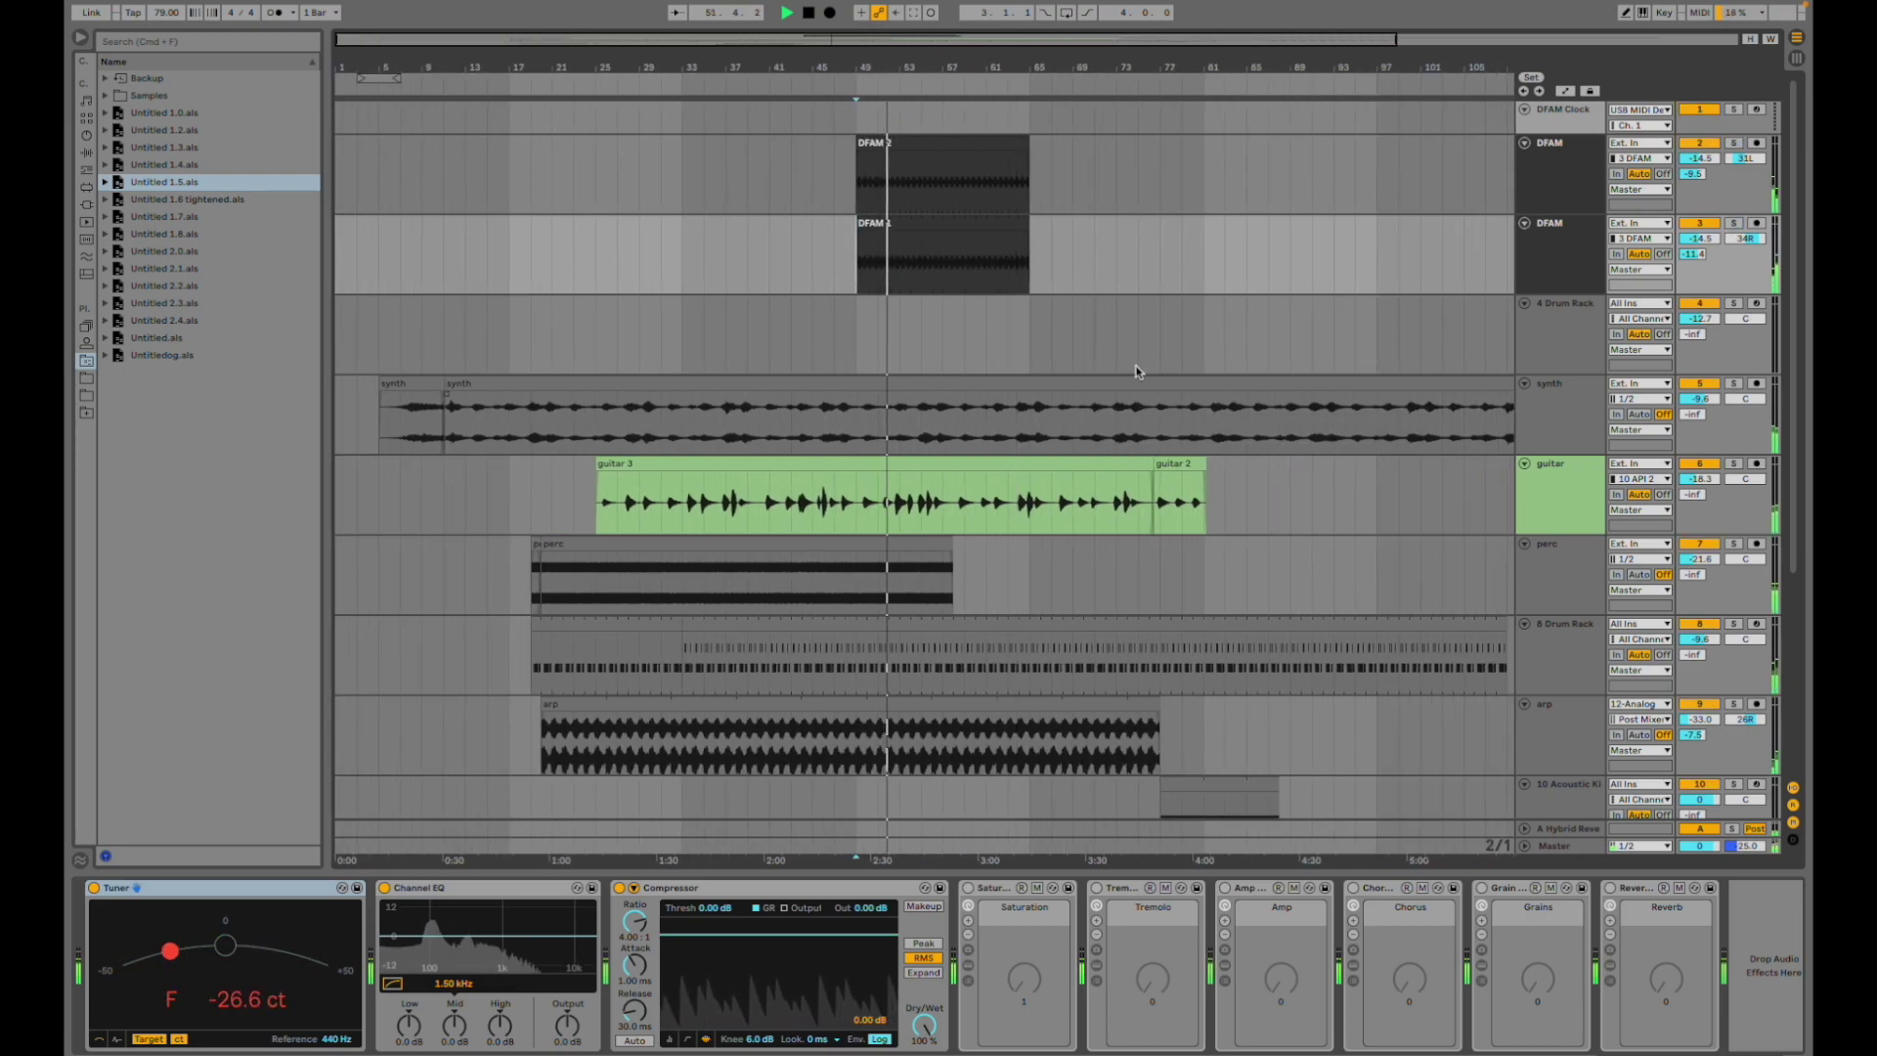
pyautogui.scroll(-3, 1070, 364)
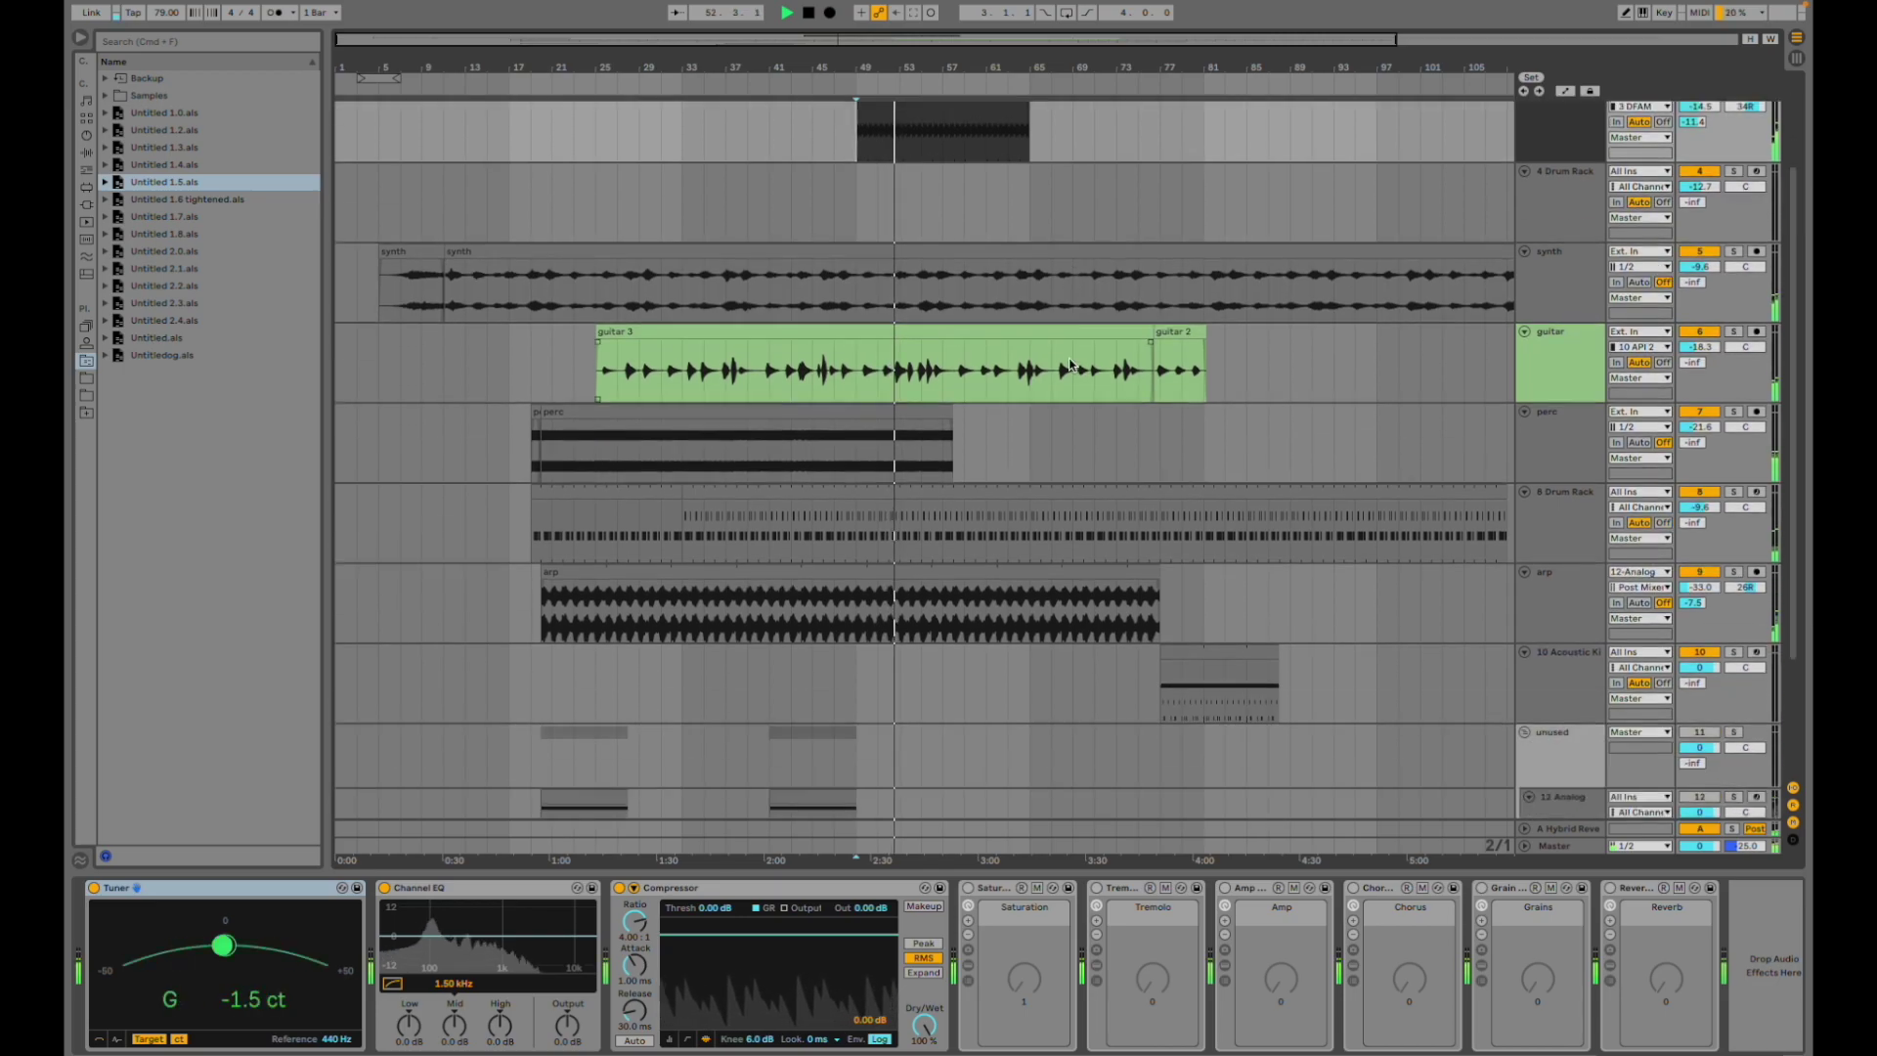
pyautogui.scroll(1, 1039, 455)
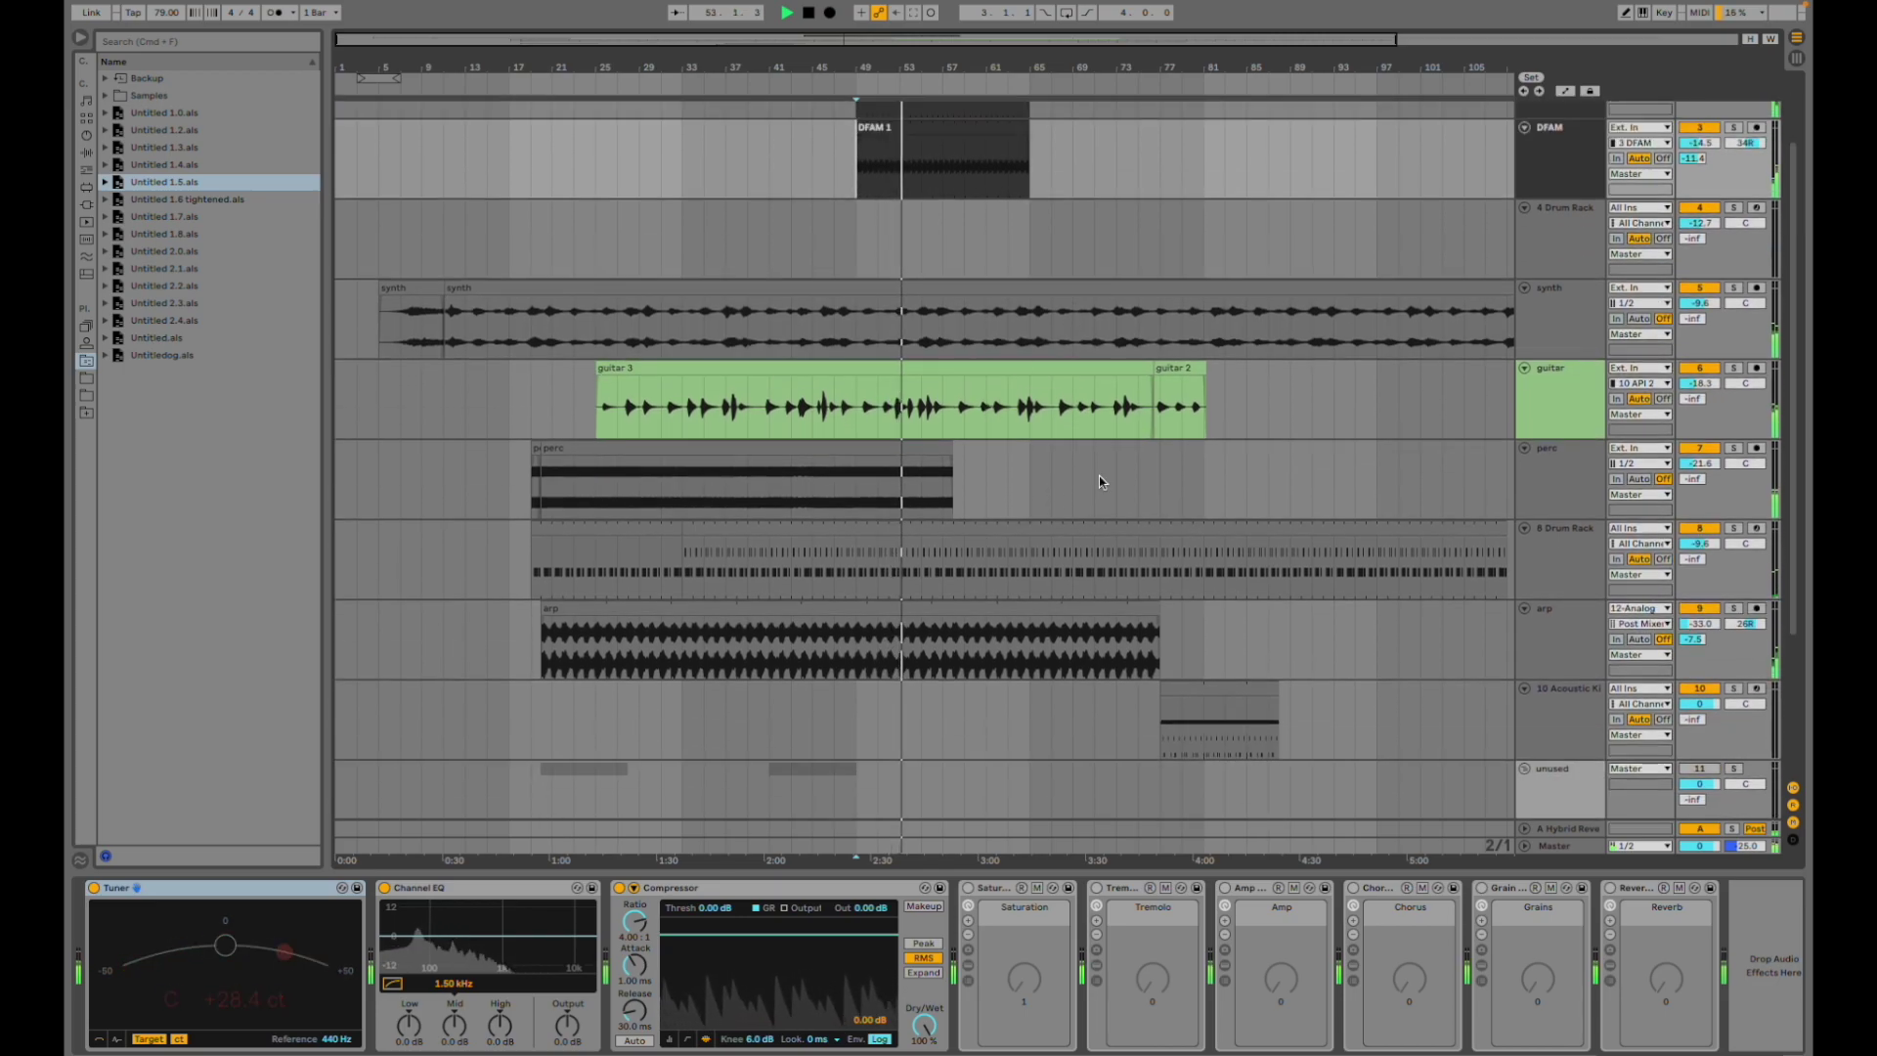
pyautogui.click(1170, 733)
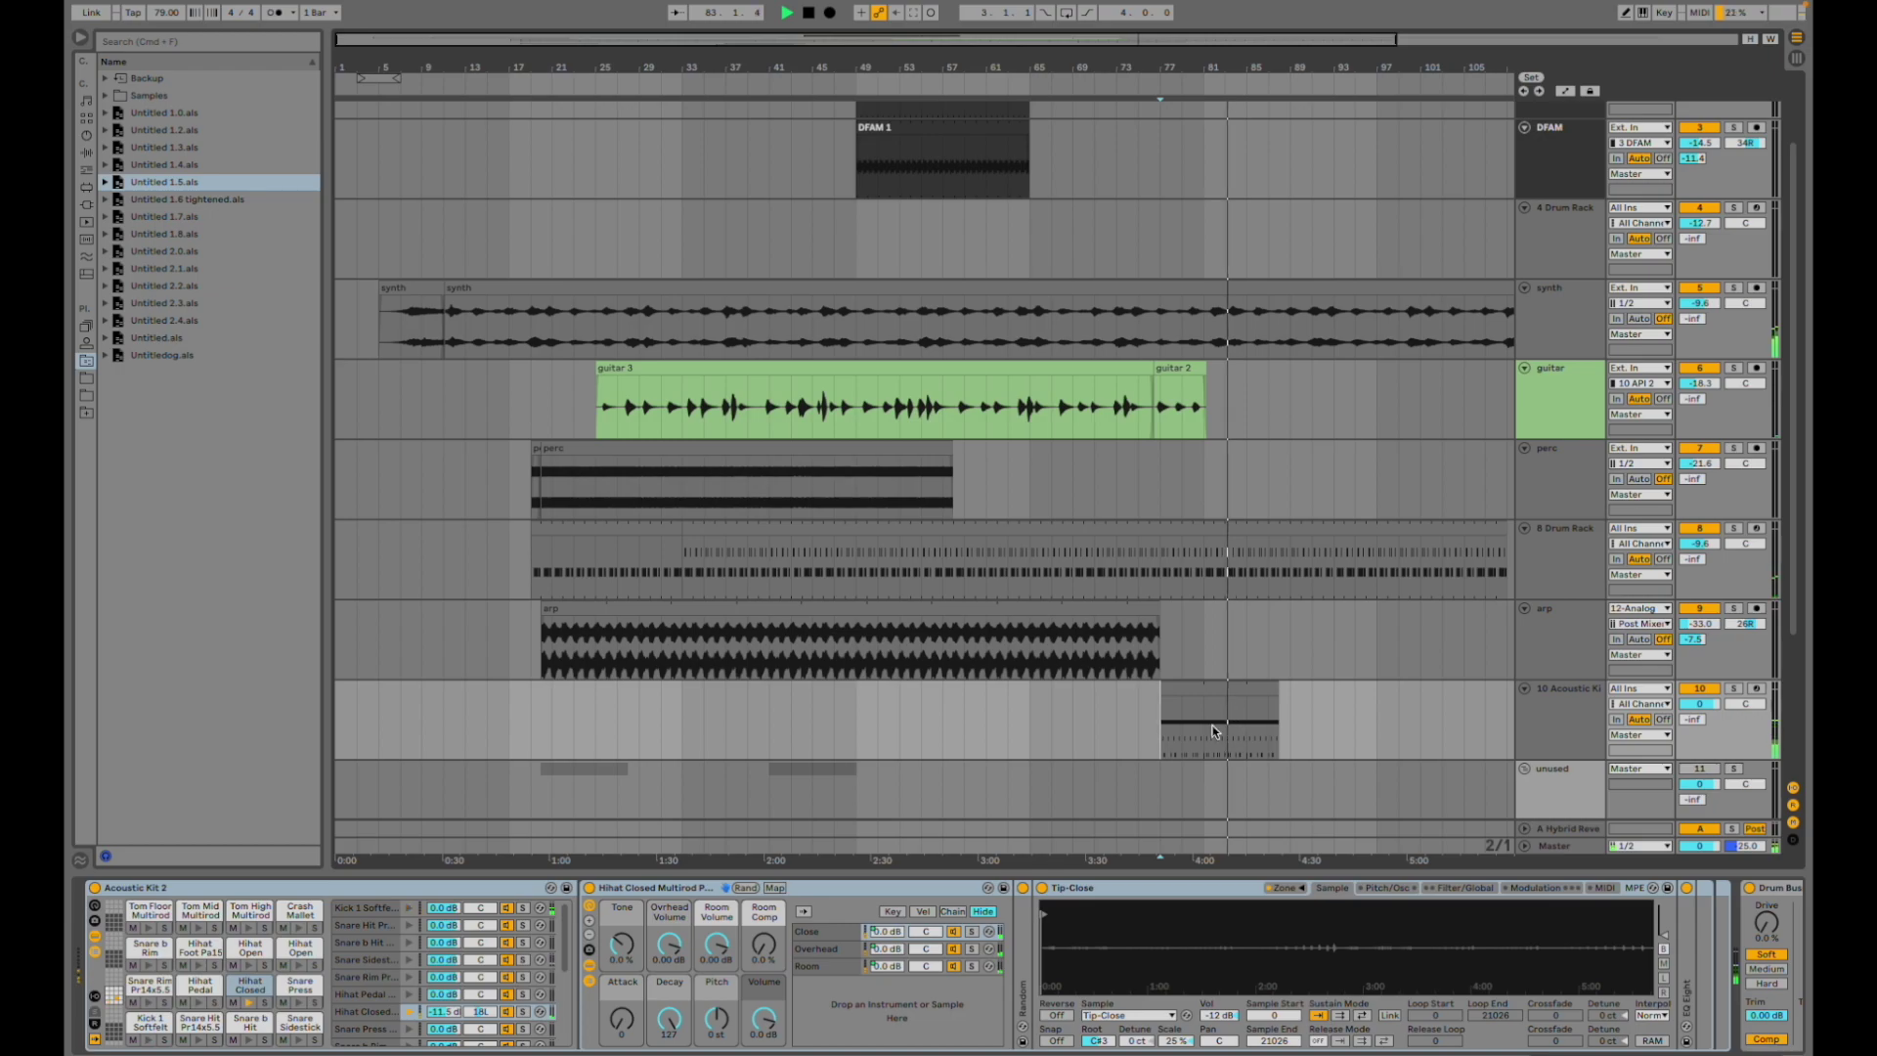
pyautogui.hscroll(3, 1181, 709)
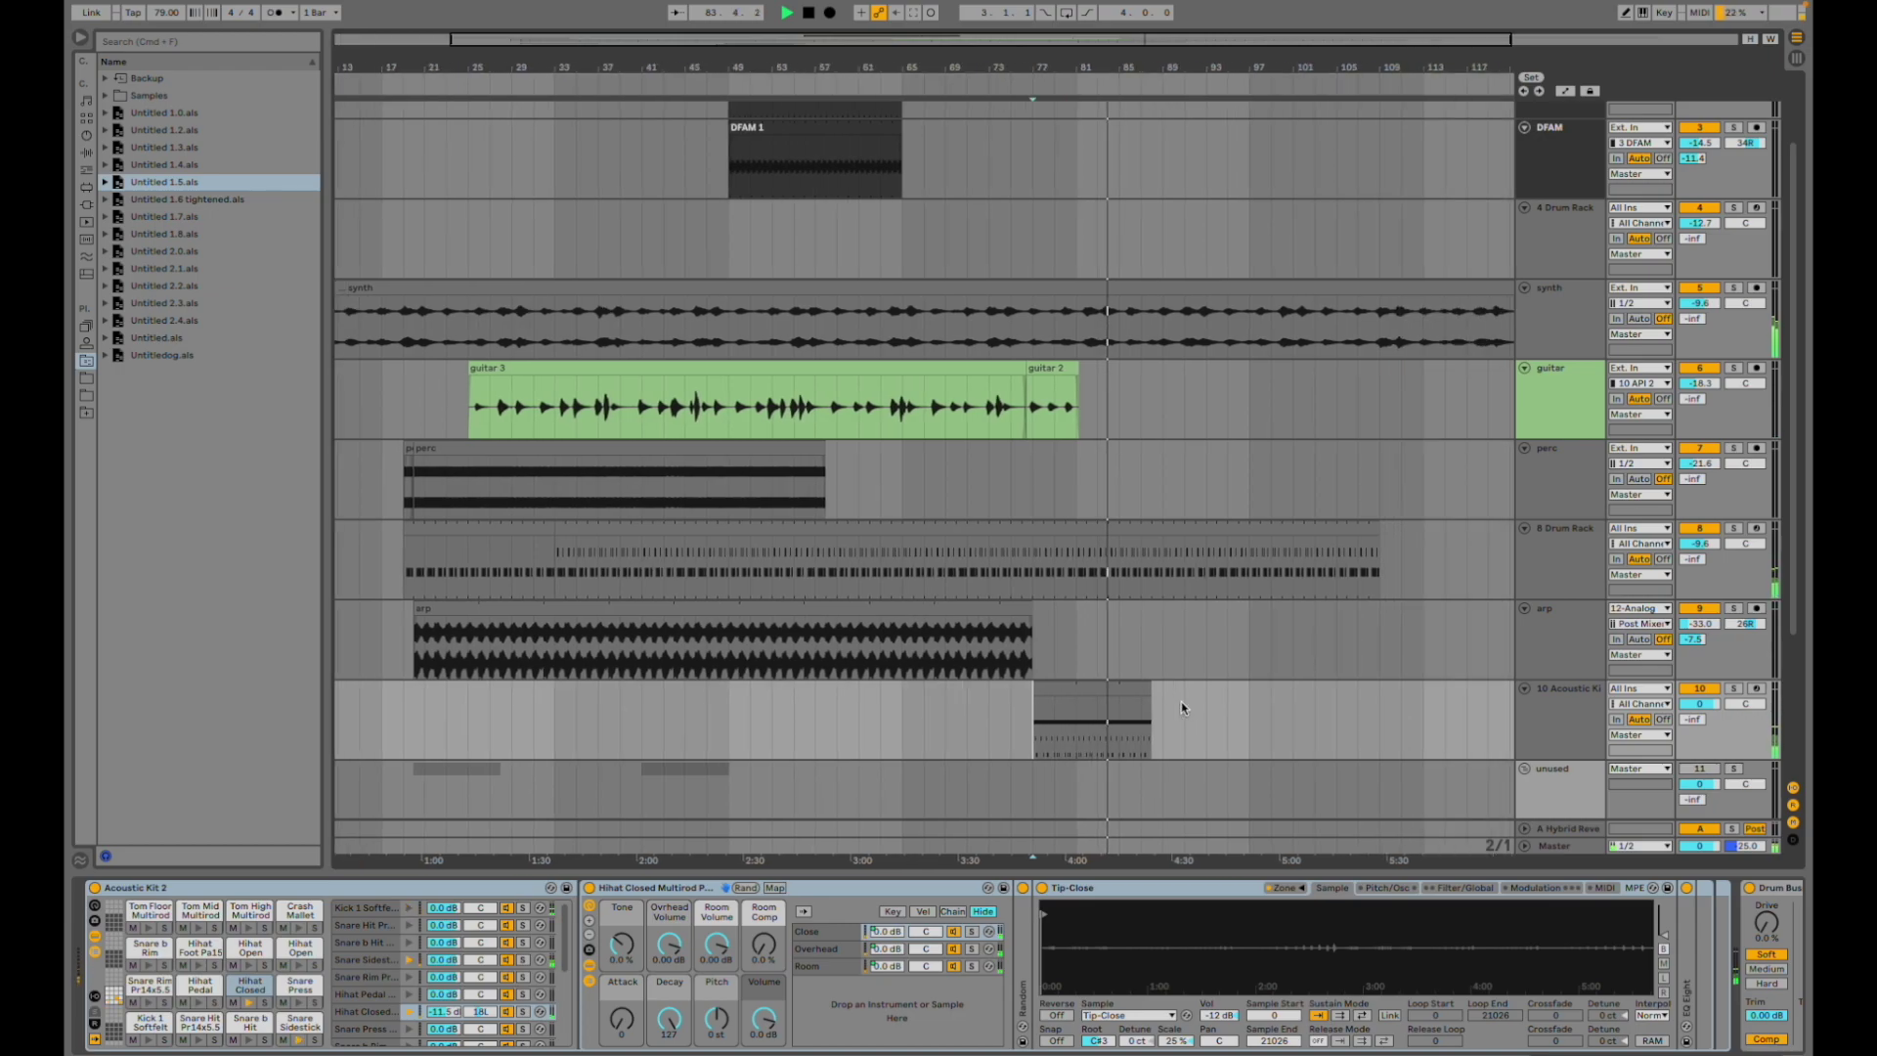
pyautogui.scroll(-4, 1026, 740)
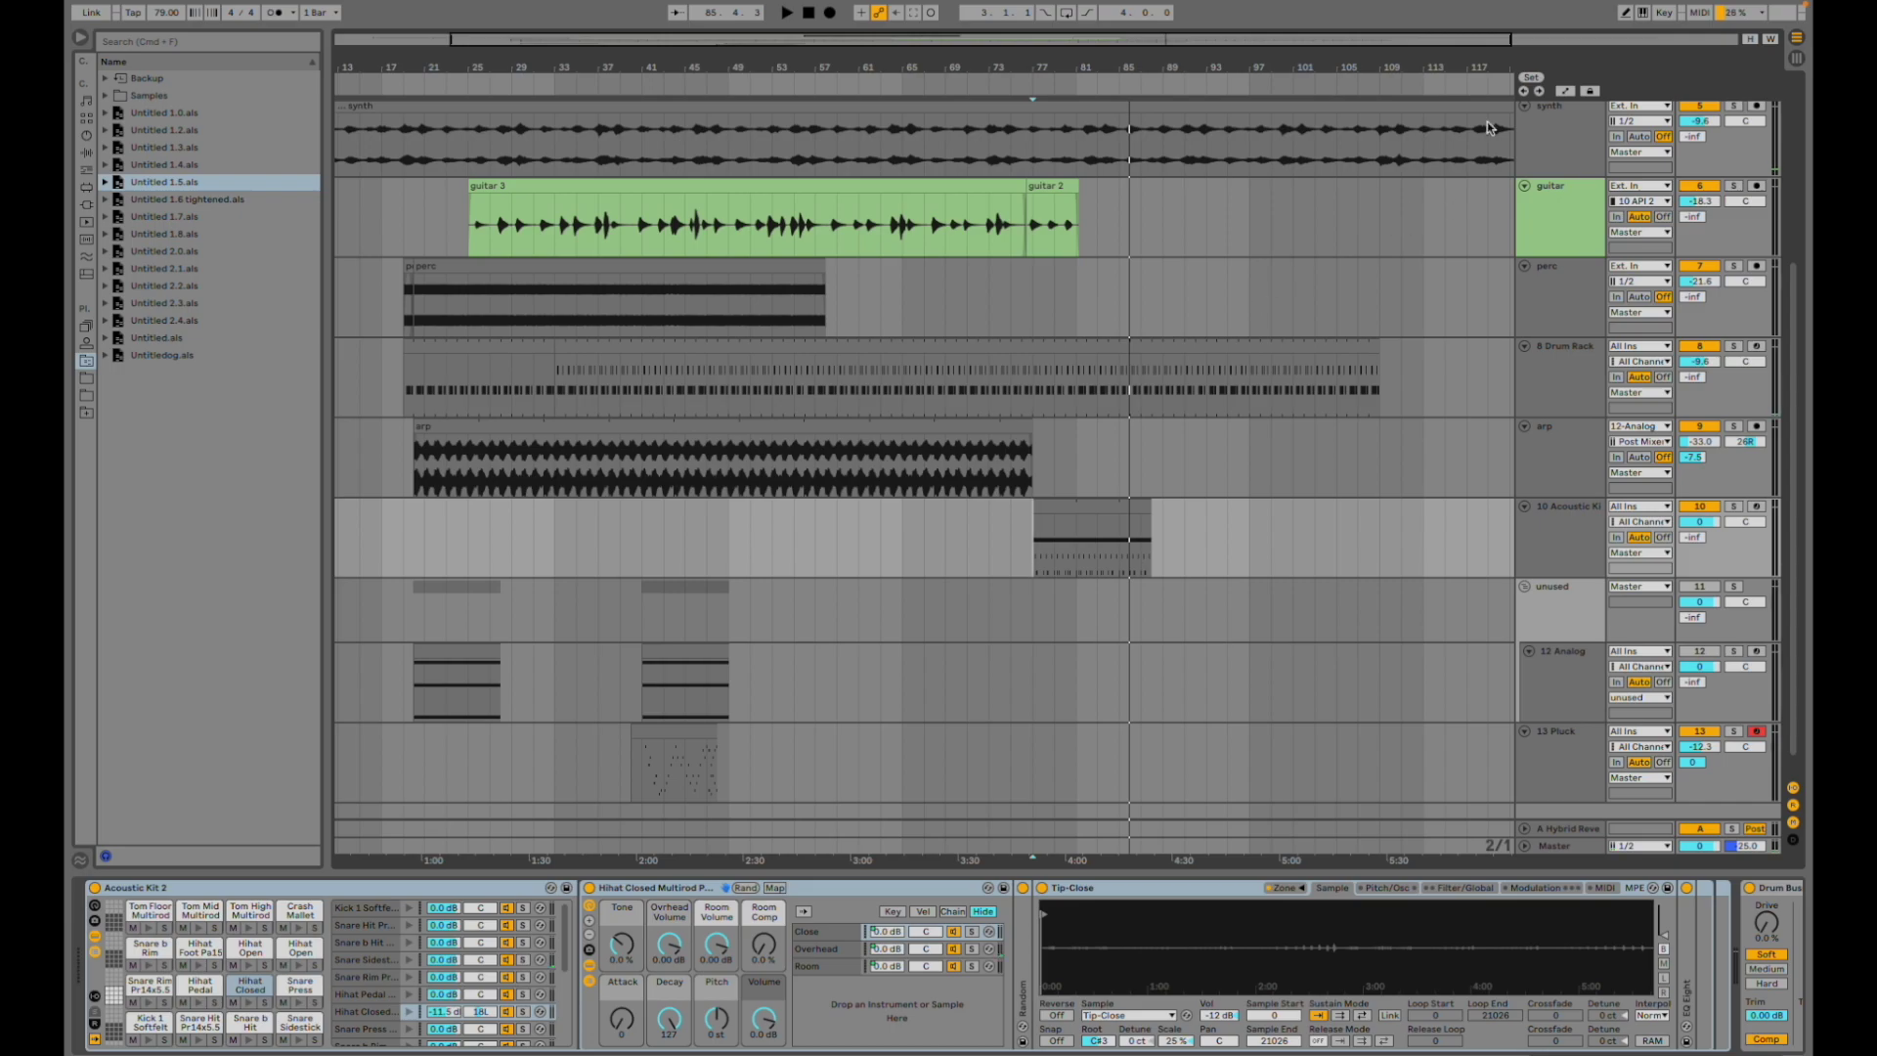
# - Play the Untitled 1.6 tightened arrangement from the start of the perc clip at bar 19 with looping switched off
pyautogui.moveTo(1520, 3)
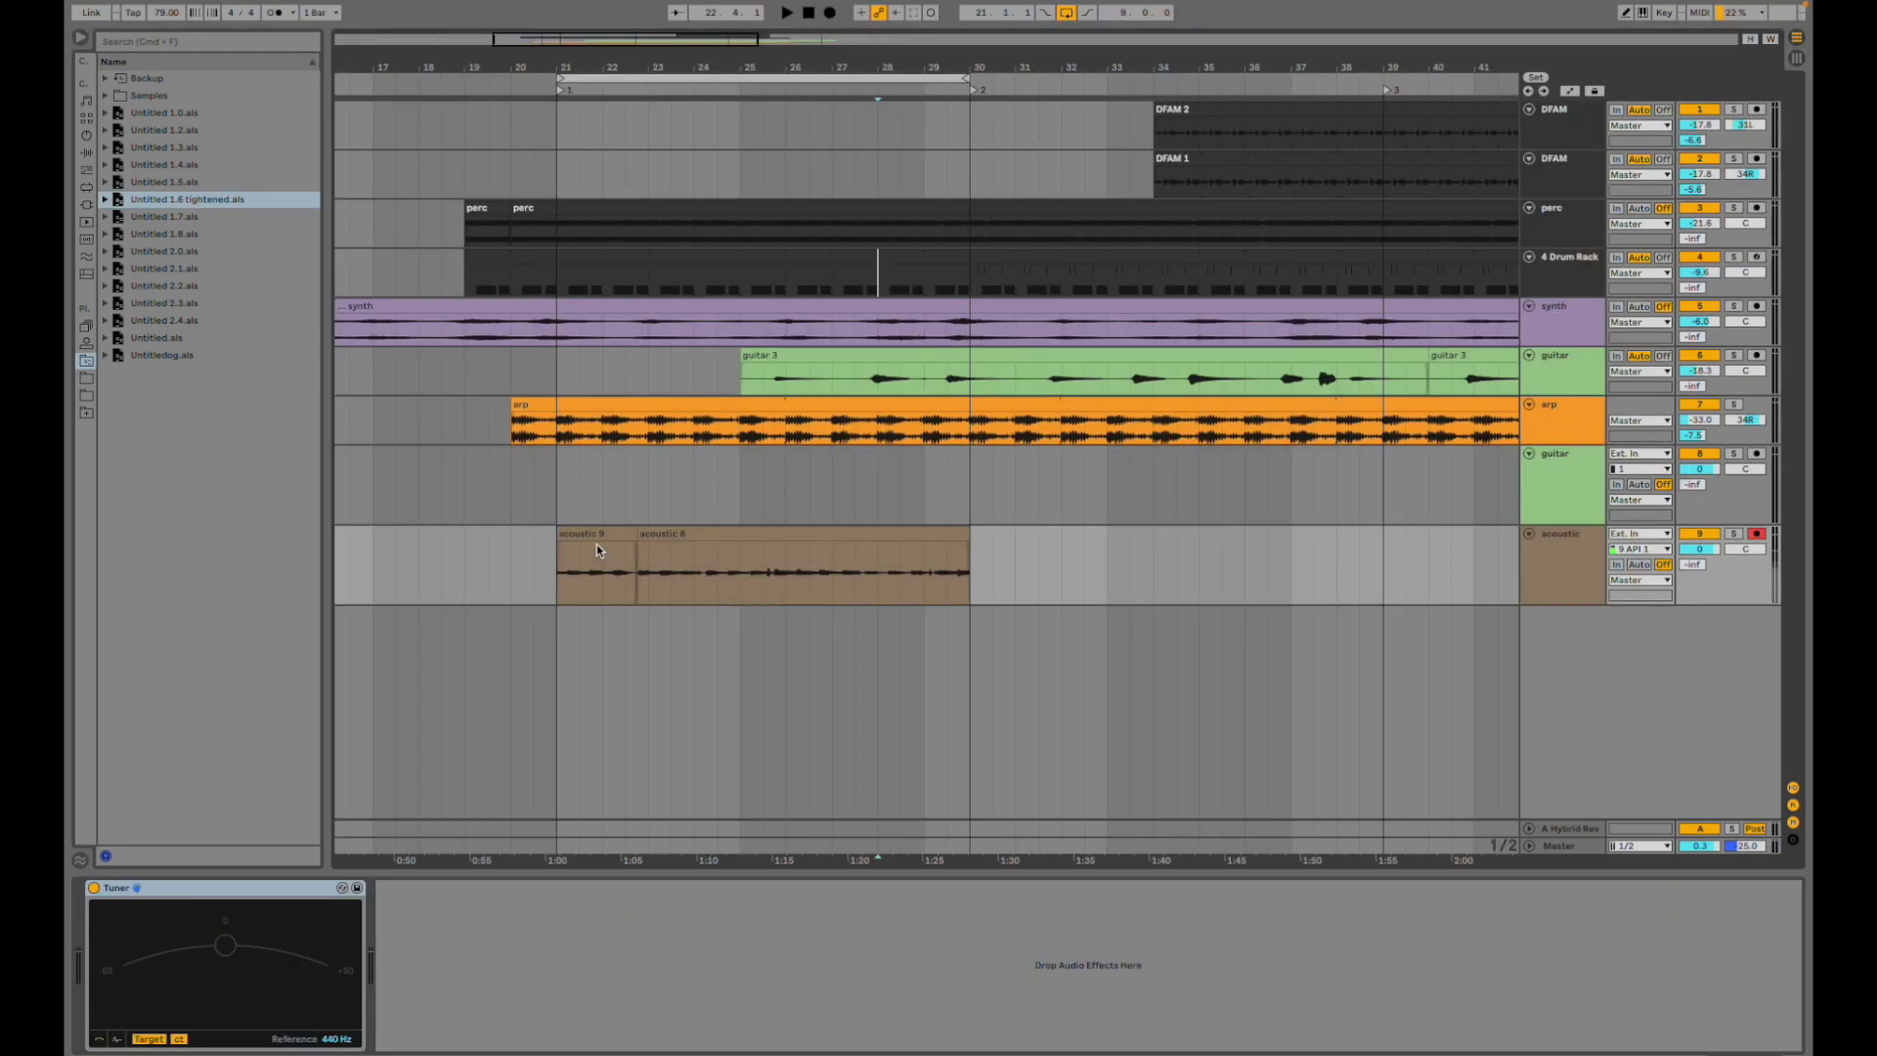
pyautogui.click(509, 468)
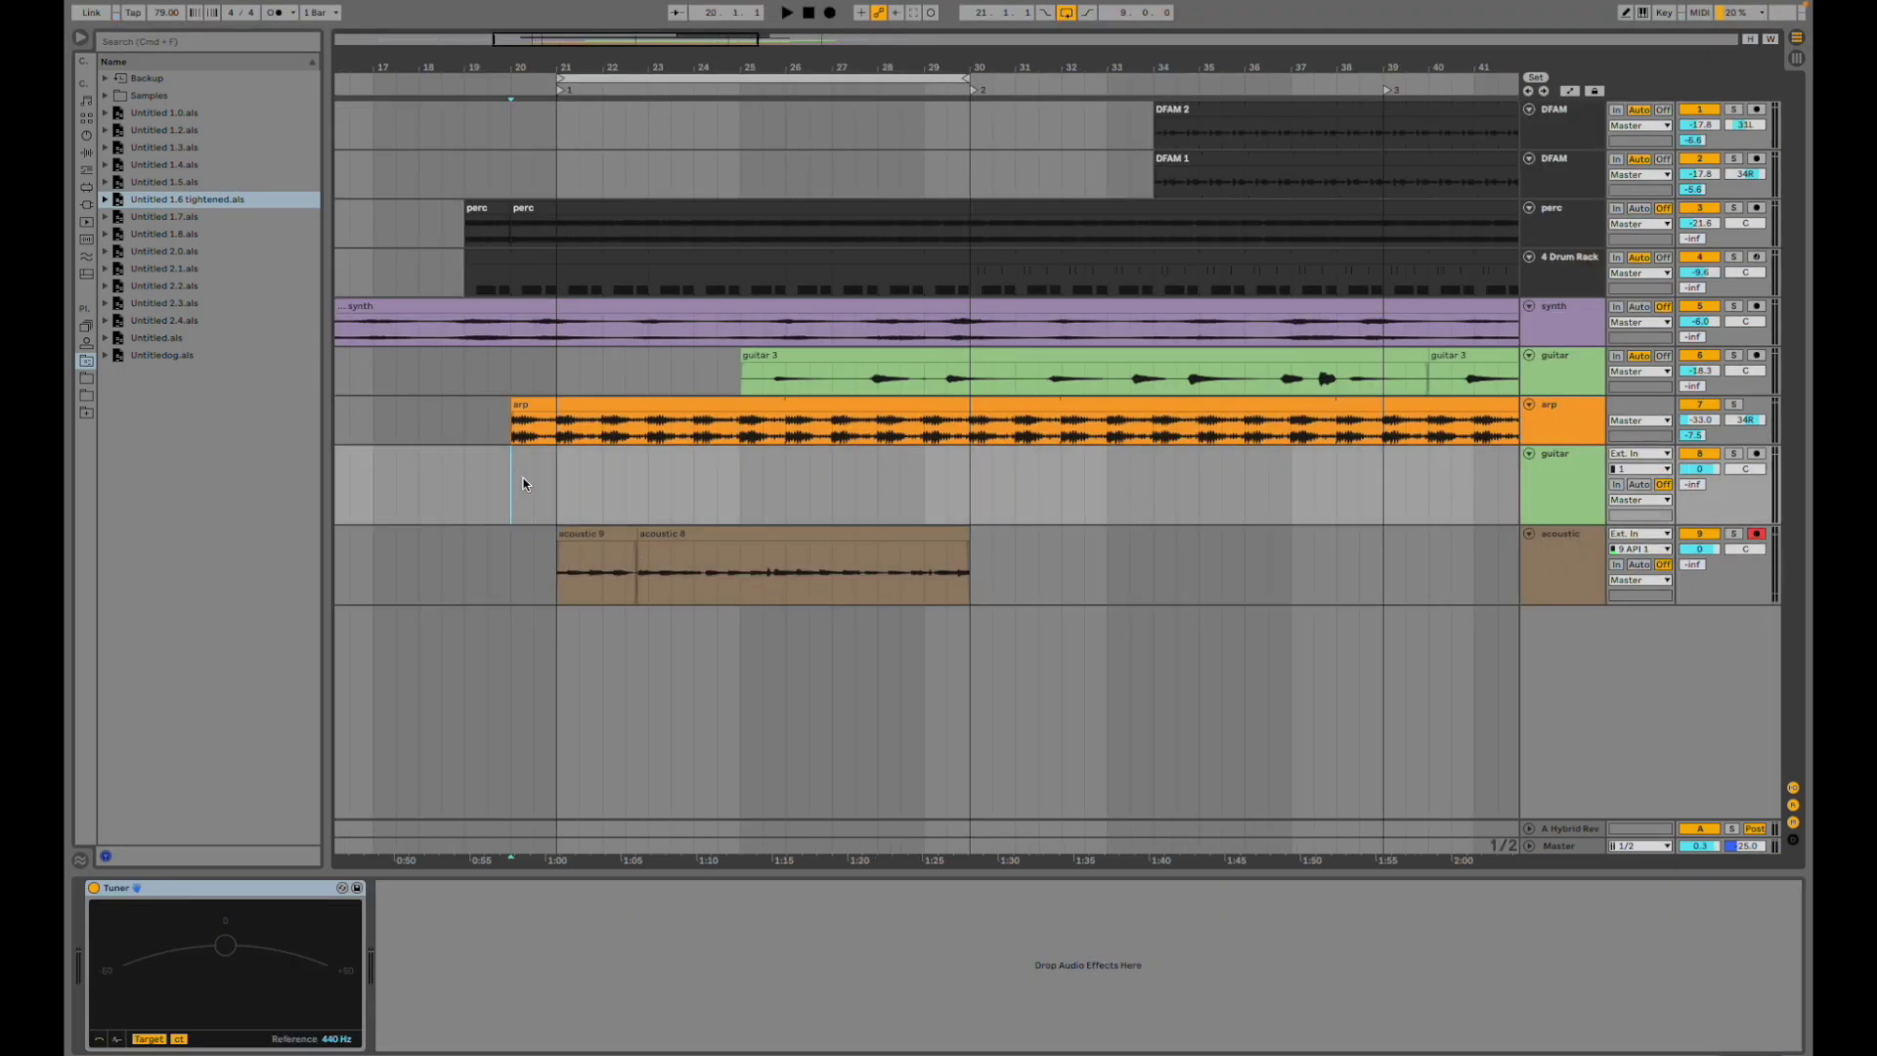
pyautogui.click(465, 420)
pyautogui.press('space')
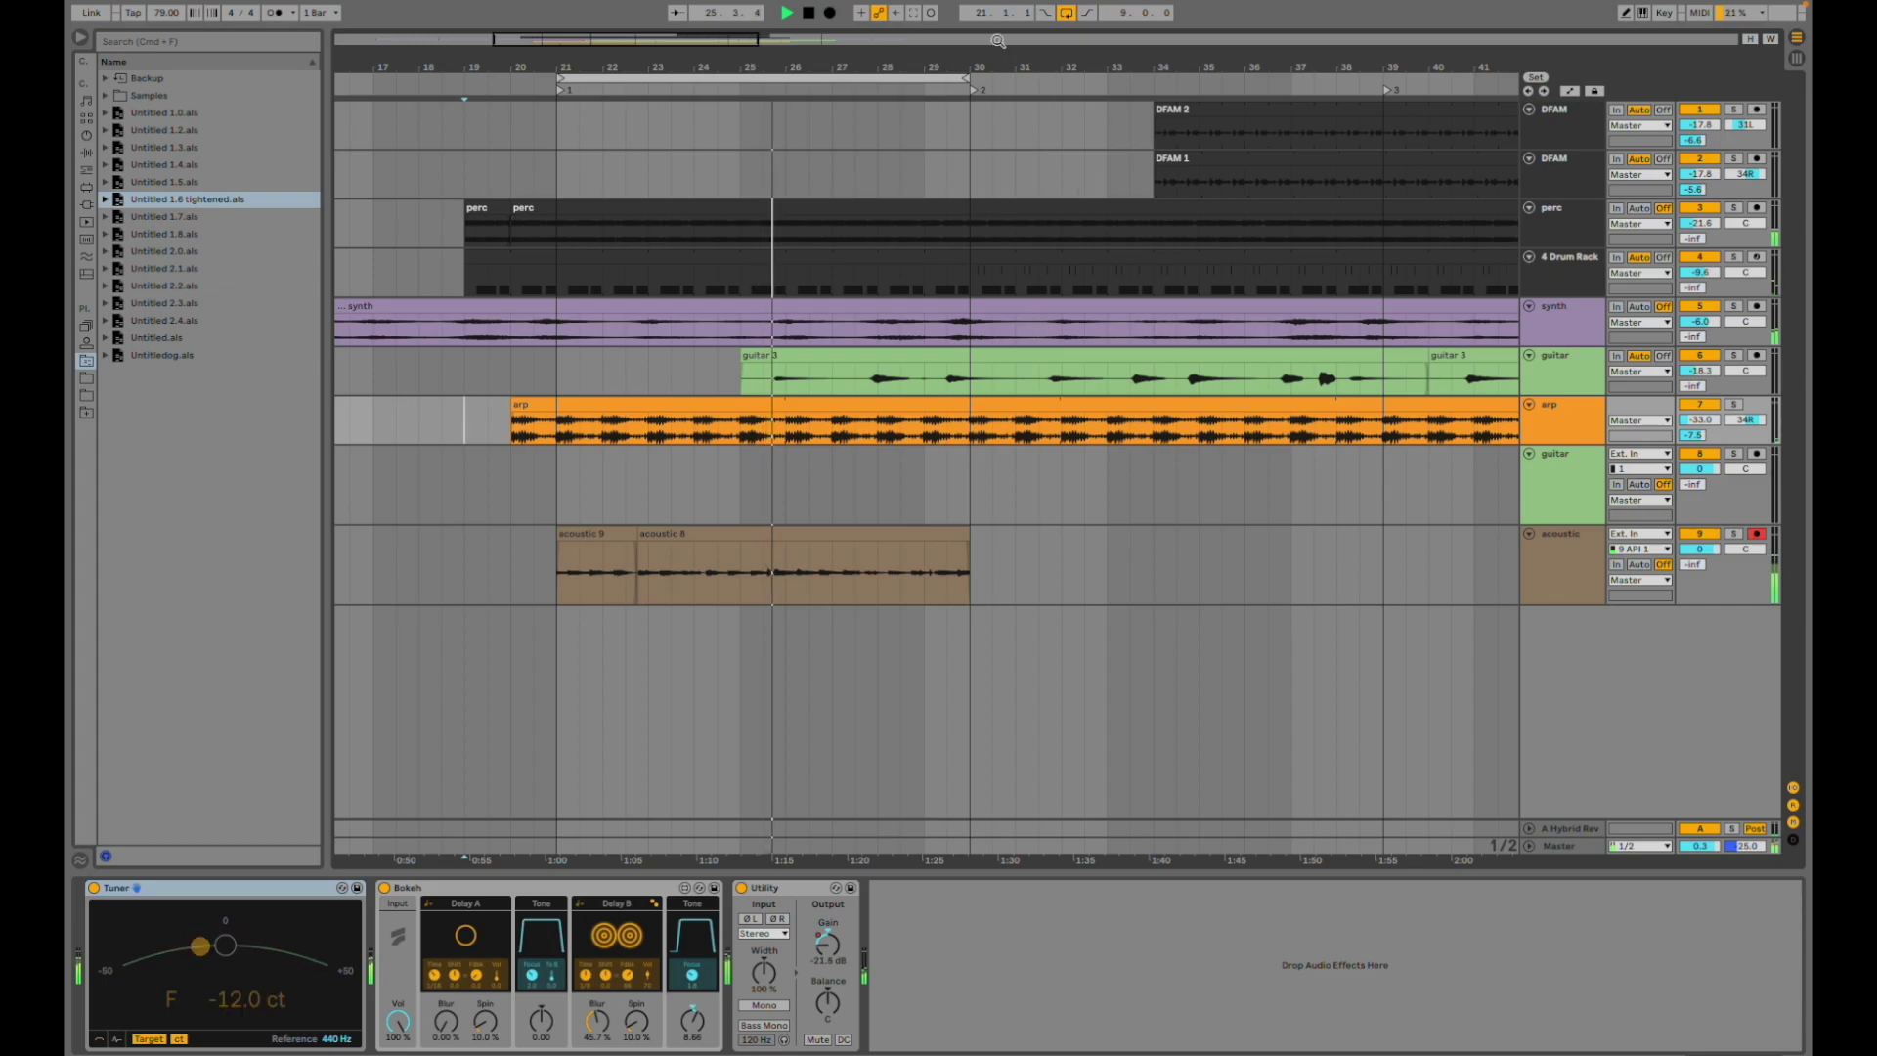
pyautogui.click(1067, 12)
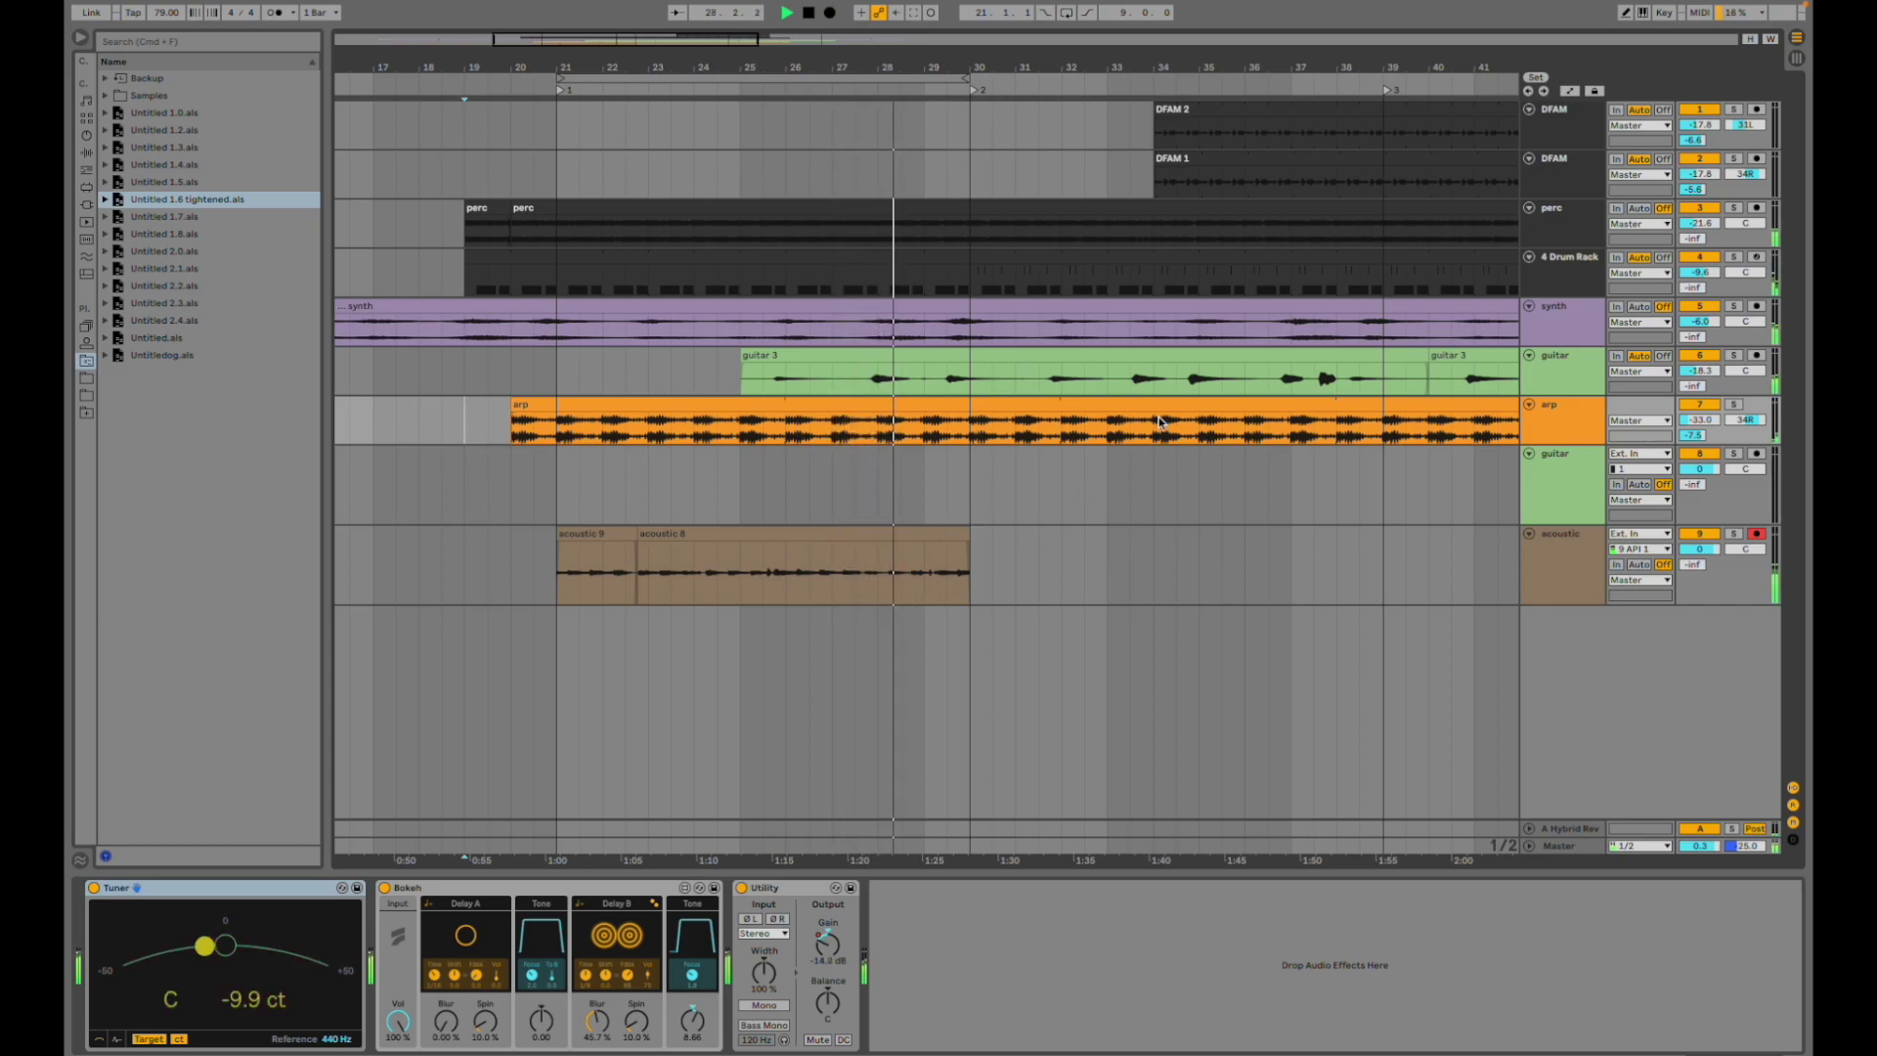
pyautogui.hscroll(6, 1159, 416)
pyautogui.hscroll(-10, 821, 156)
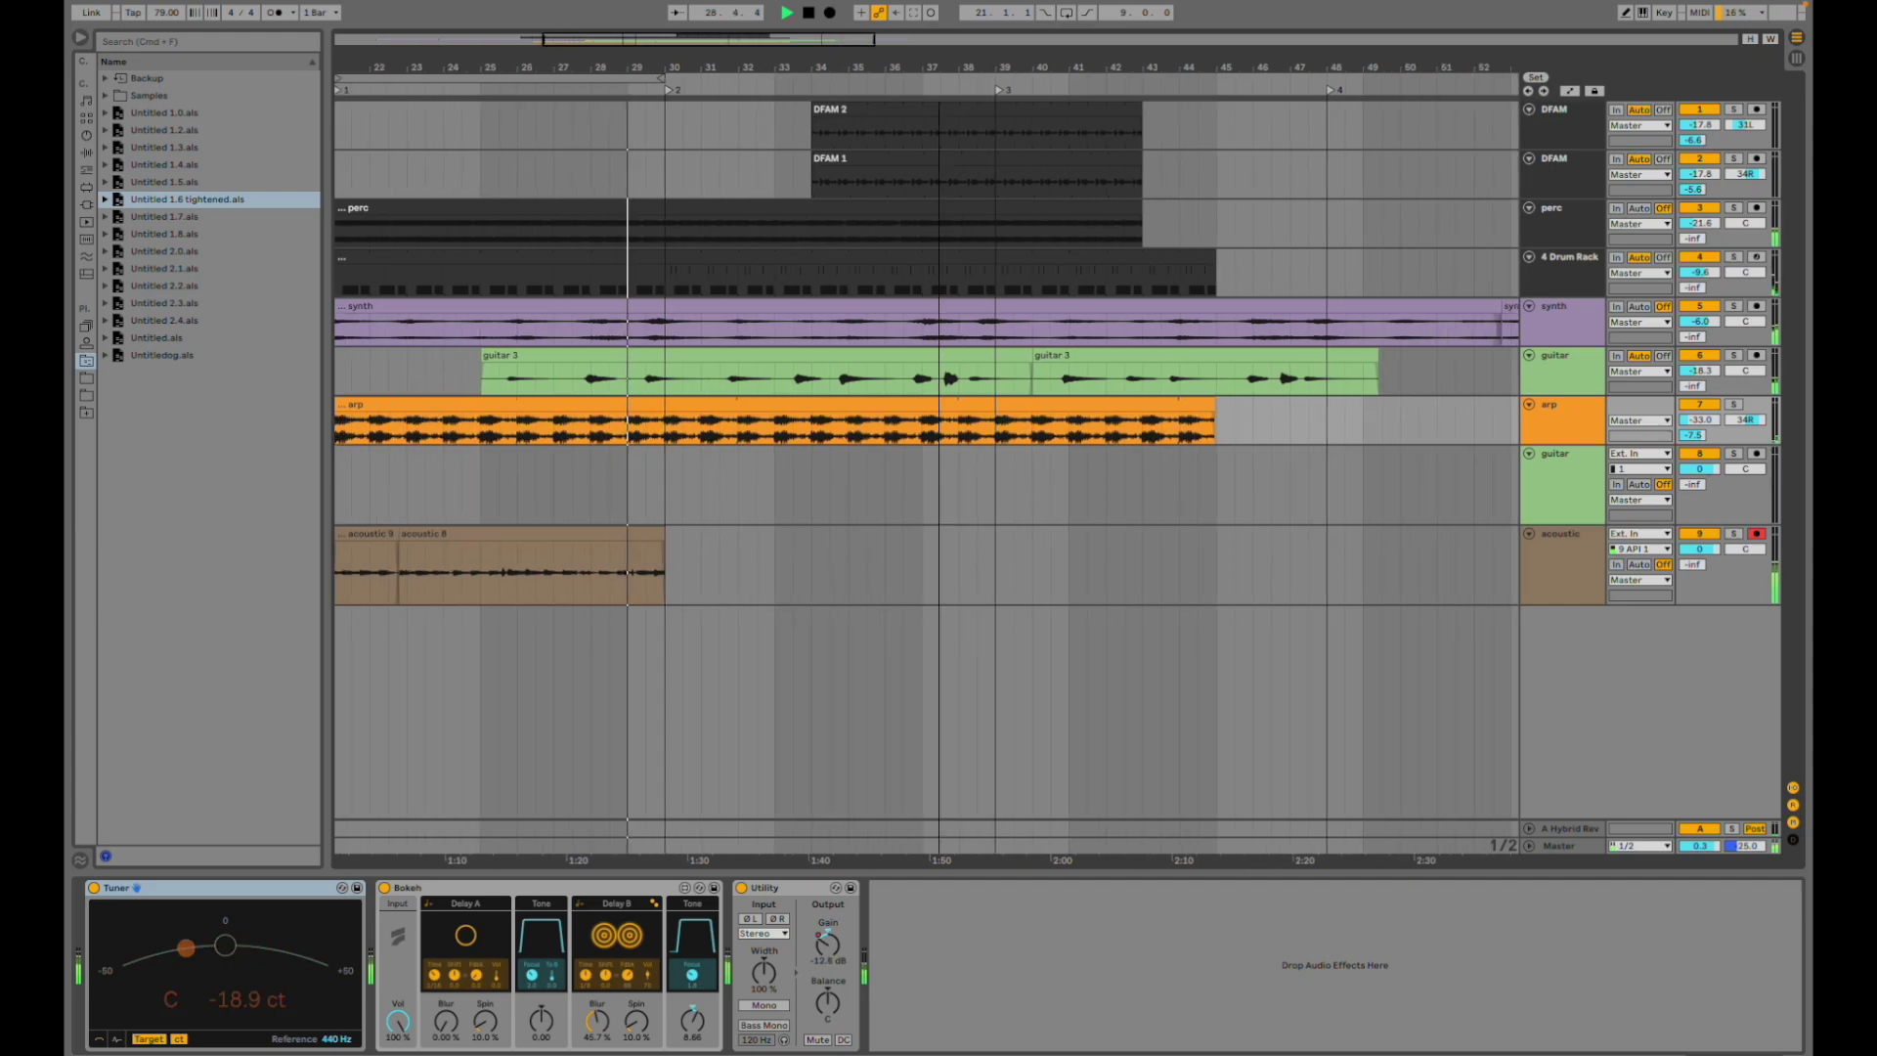
pyautogui.hscroll(-1, 836, 173)
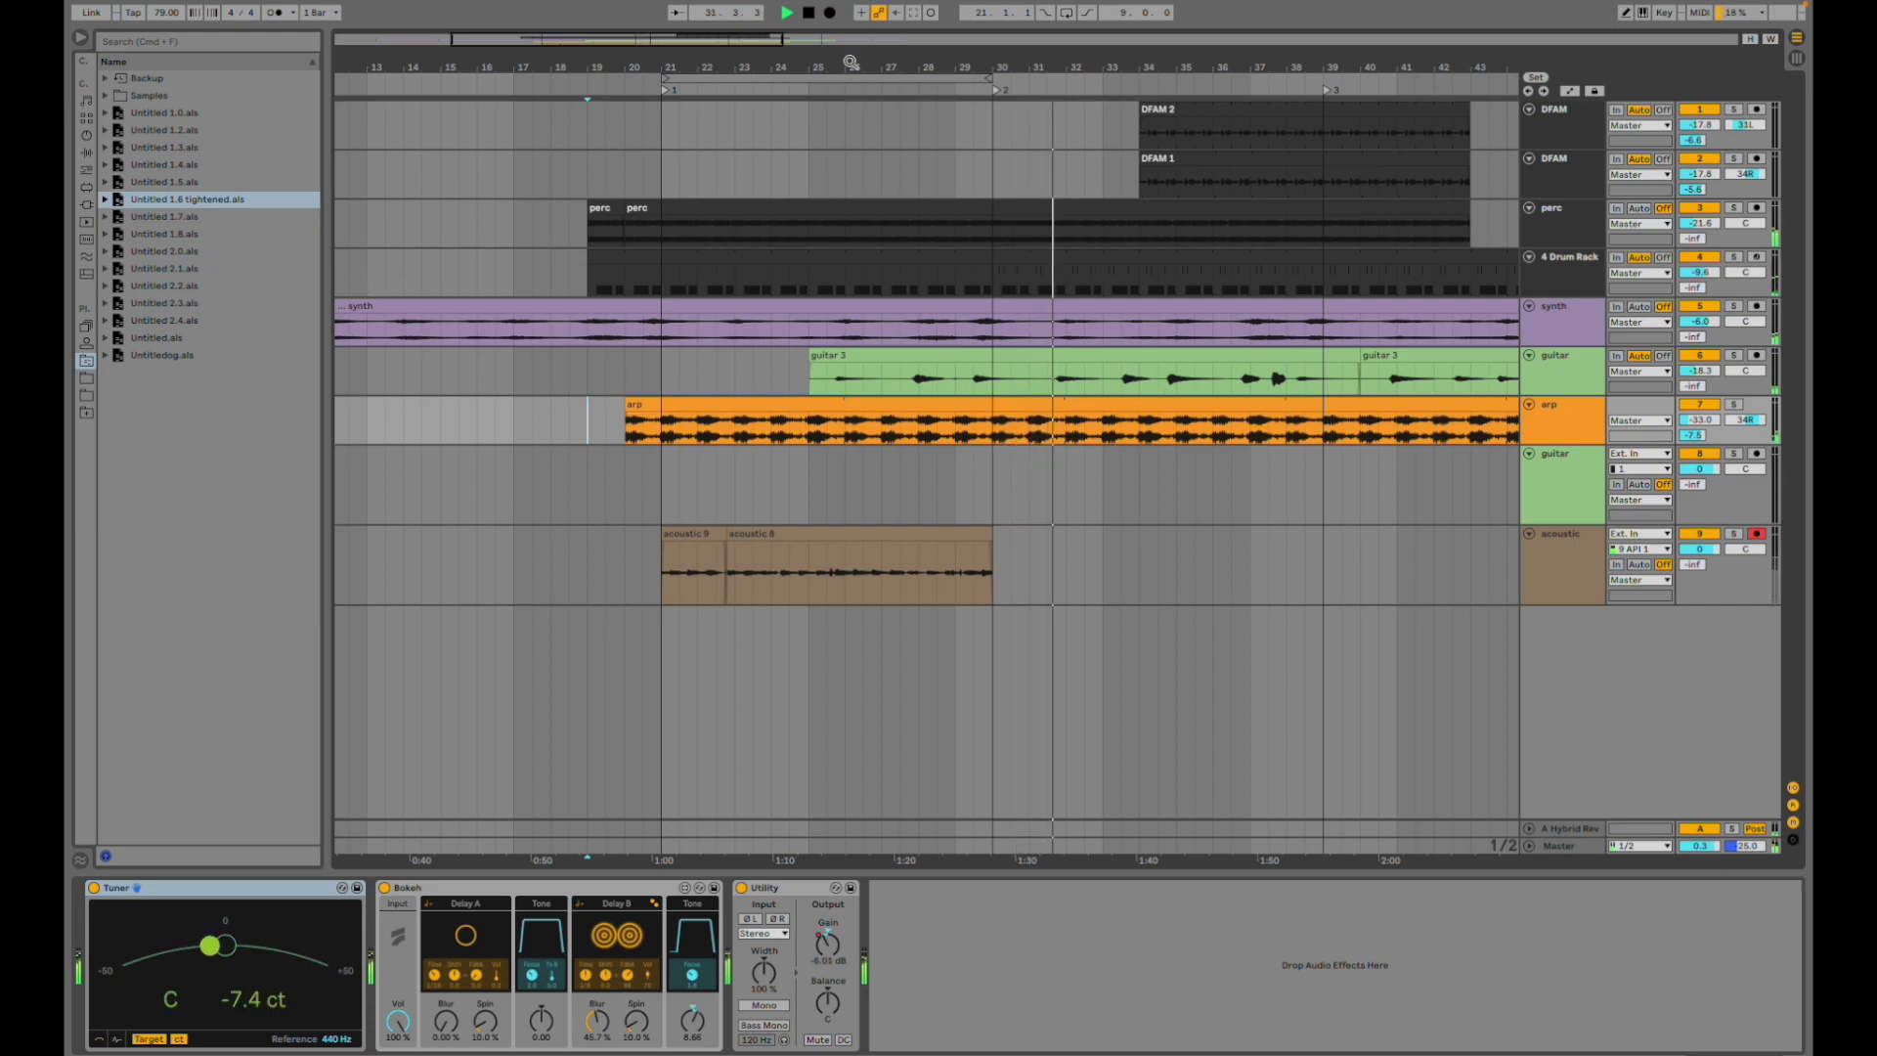
pyautogui.doubleClick(803, 41)
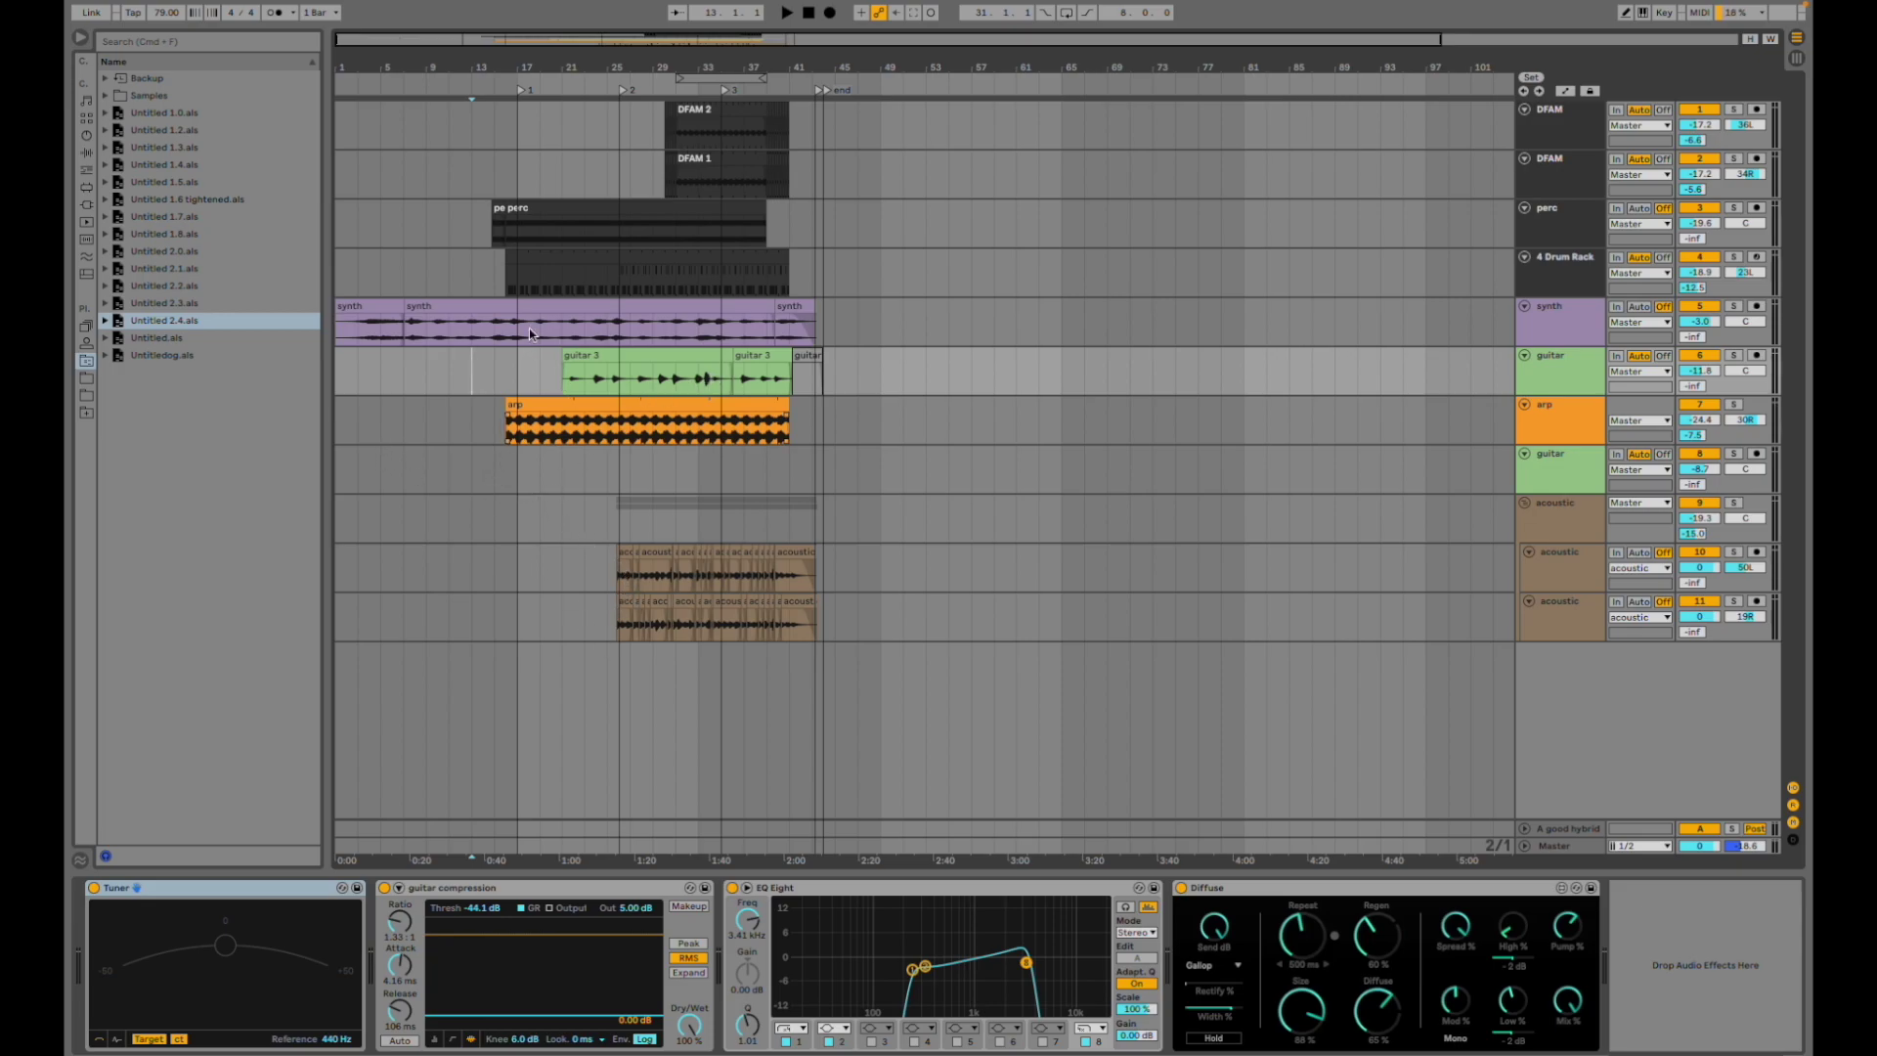
# - Play the Untitled 2.4 arrangement from bar 13 and switch on the Master track's effect rack
pyautogui.press('space')
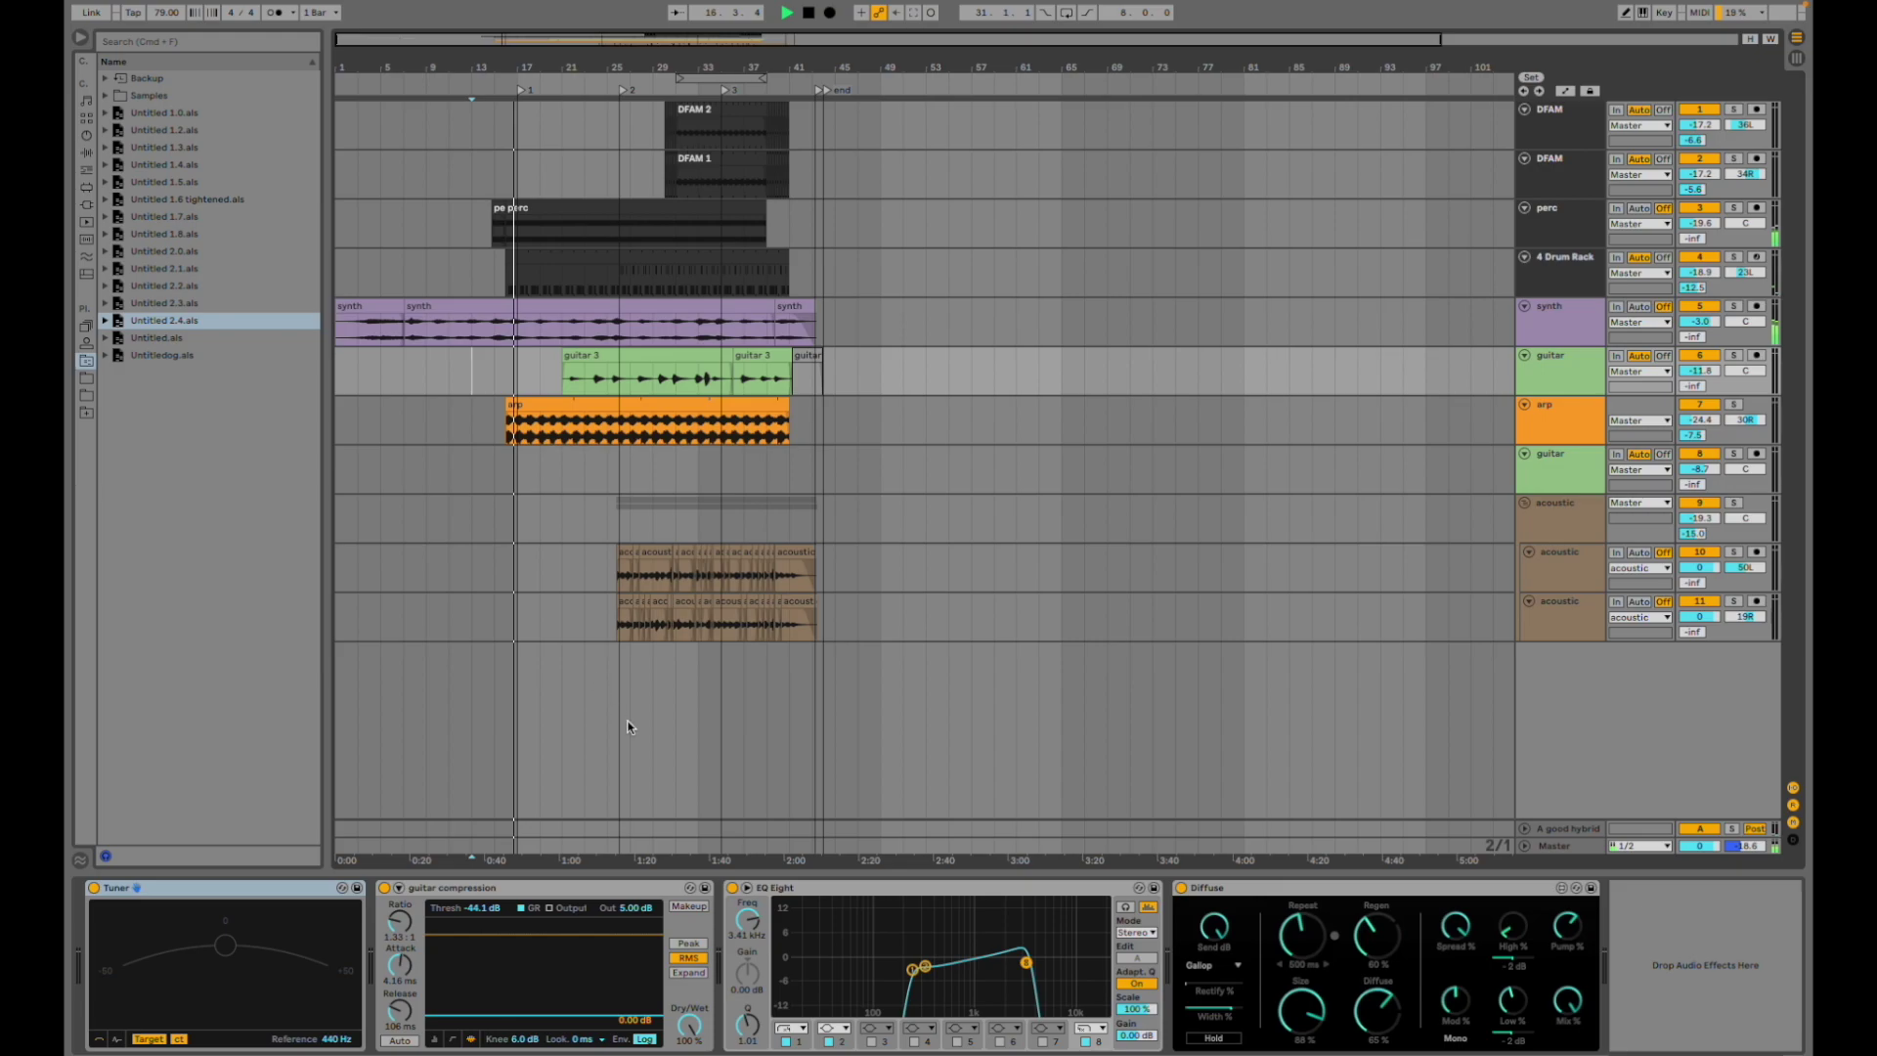
pyautogui.click(664, 845)
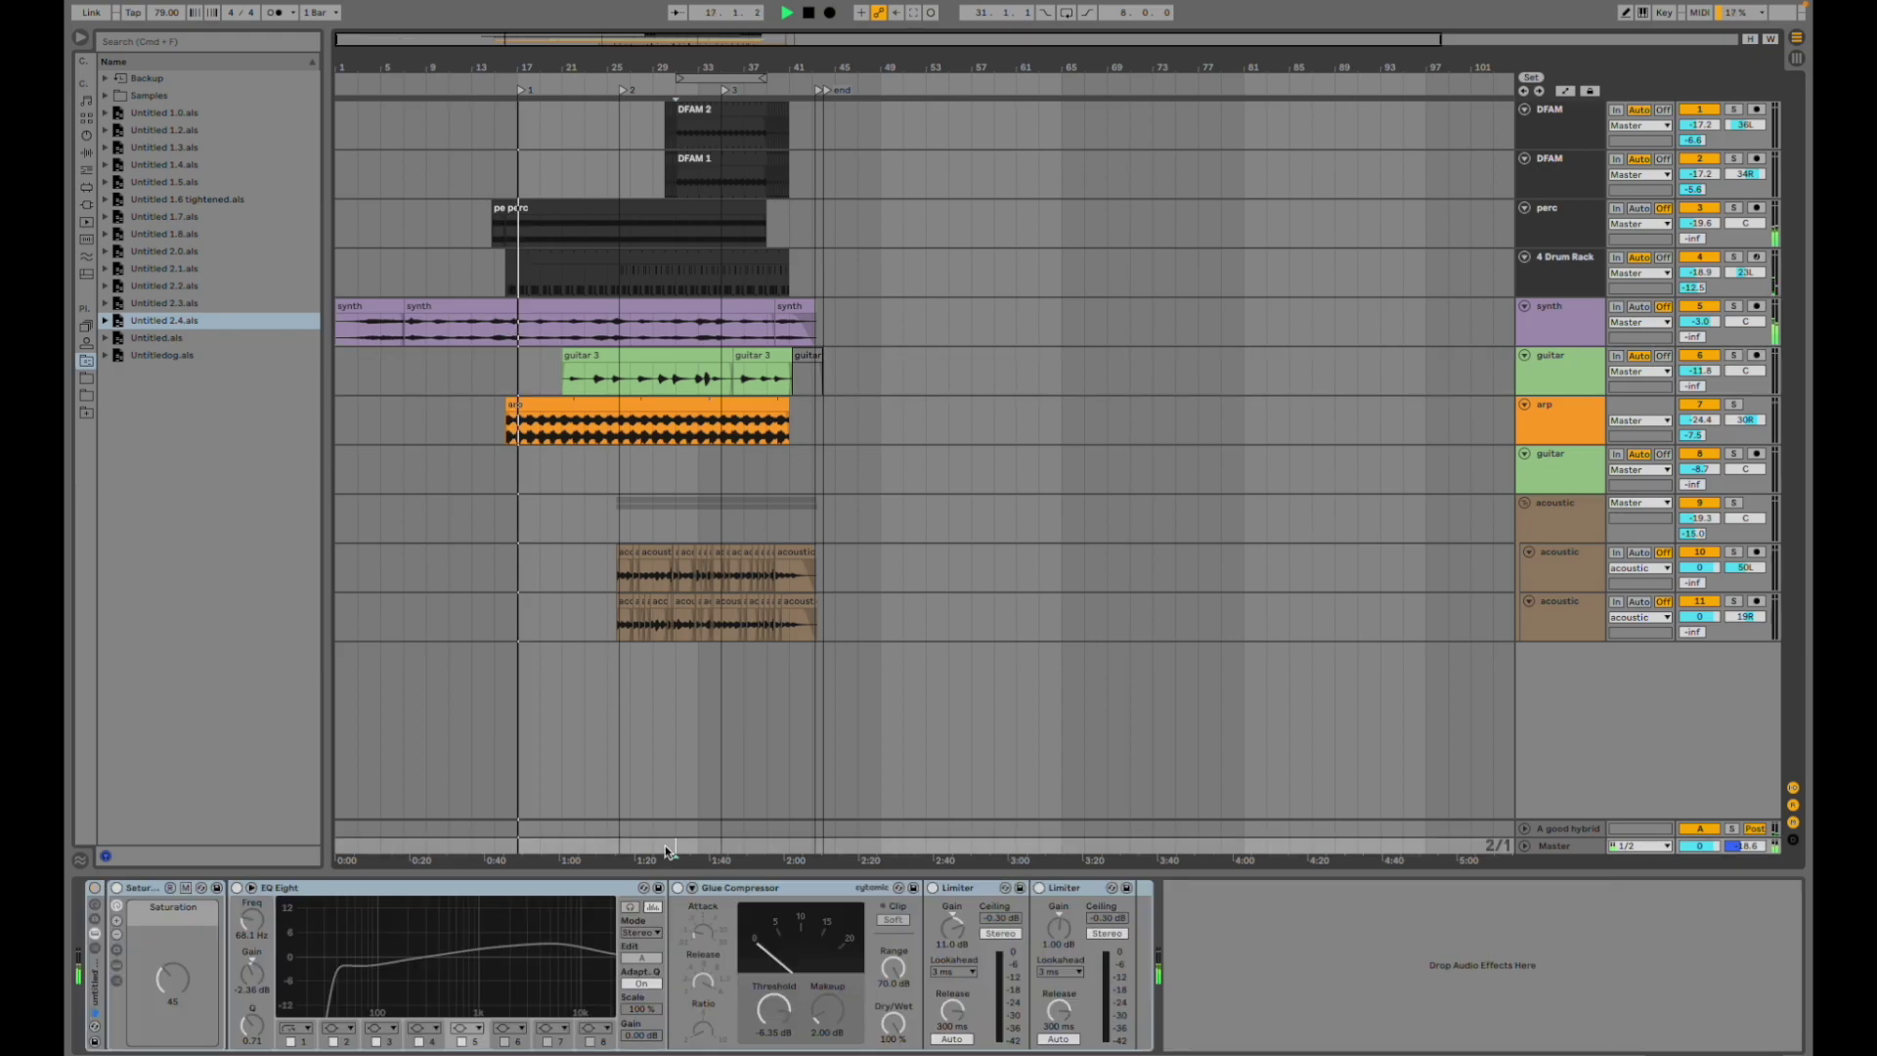
pyautogui.click(94, 888)
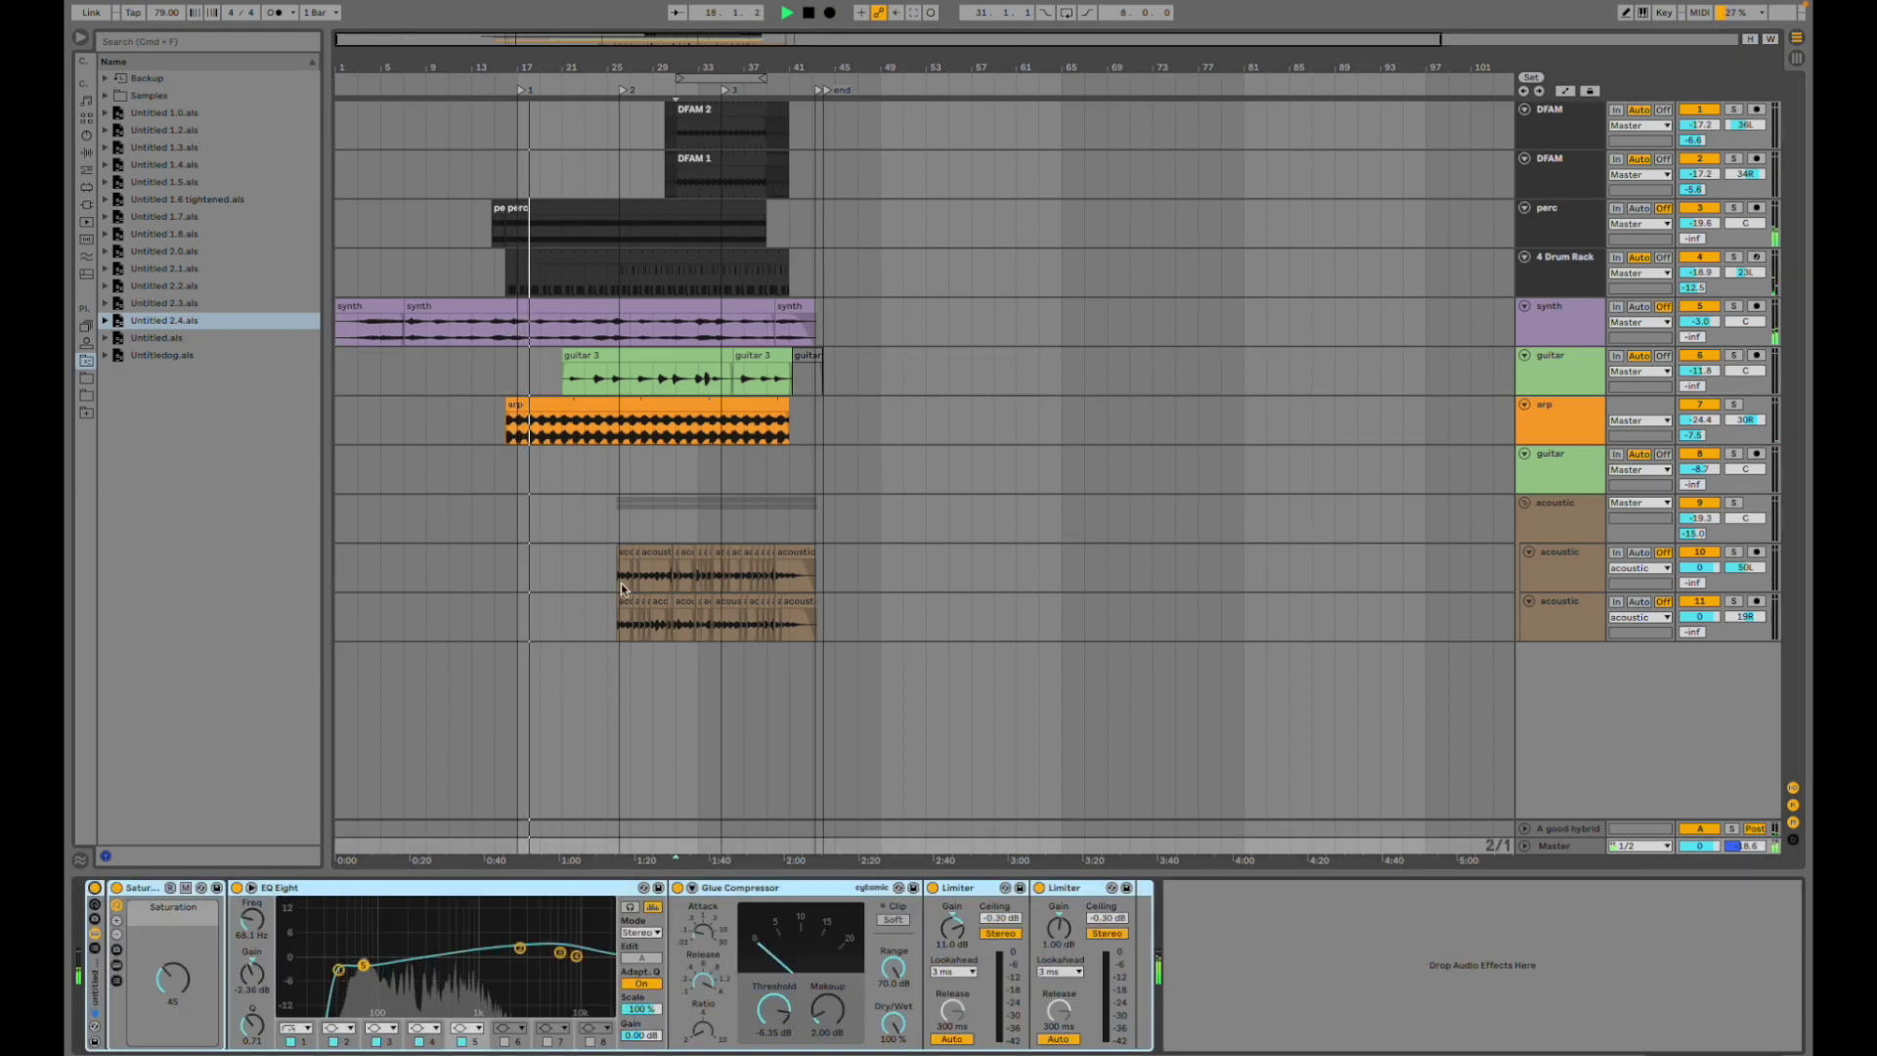
# - Review the synth sections between the numbered locators and inspect the device chains of the synth, guitar and acoustic group tracks during playback
pyautogui.click(520, 373)
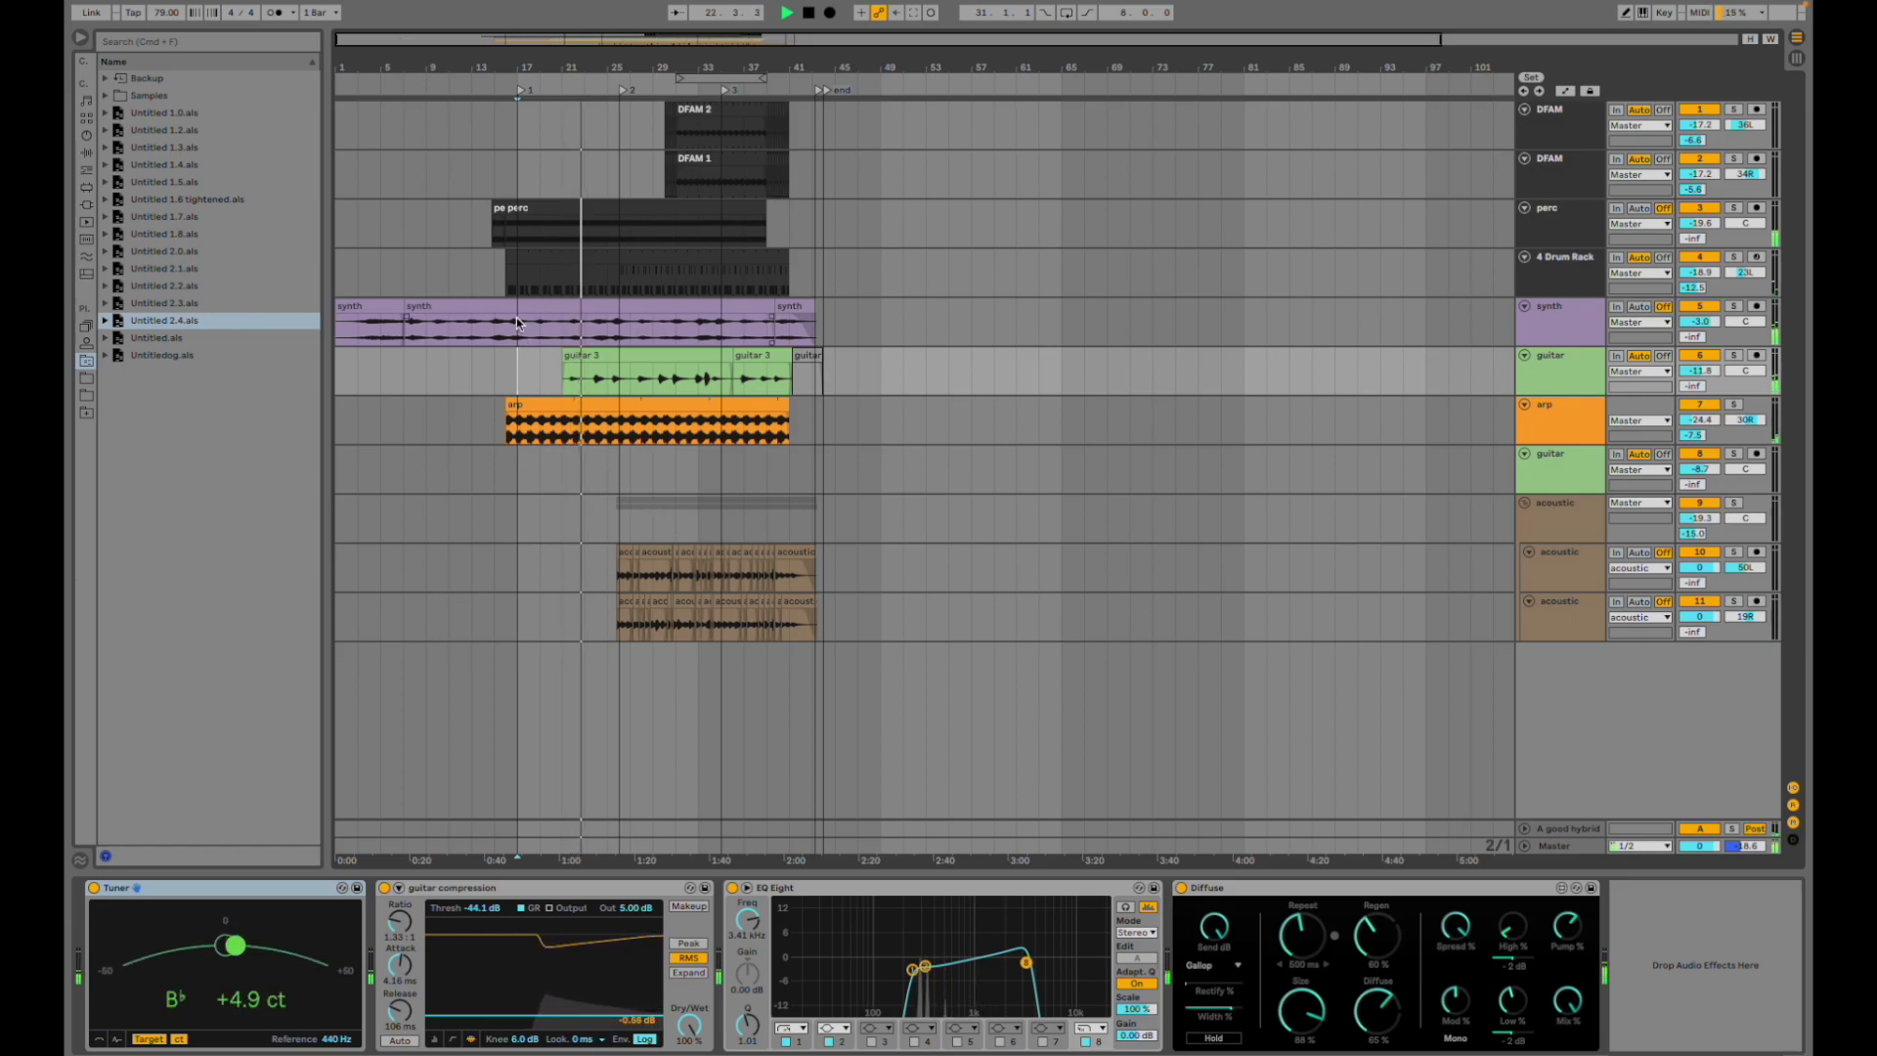
pyautogui.moveTo(518, 322); pyautogui.dragTo(719, 328)
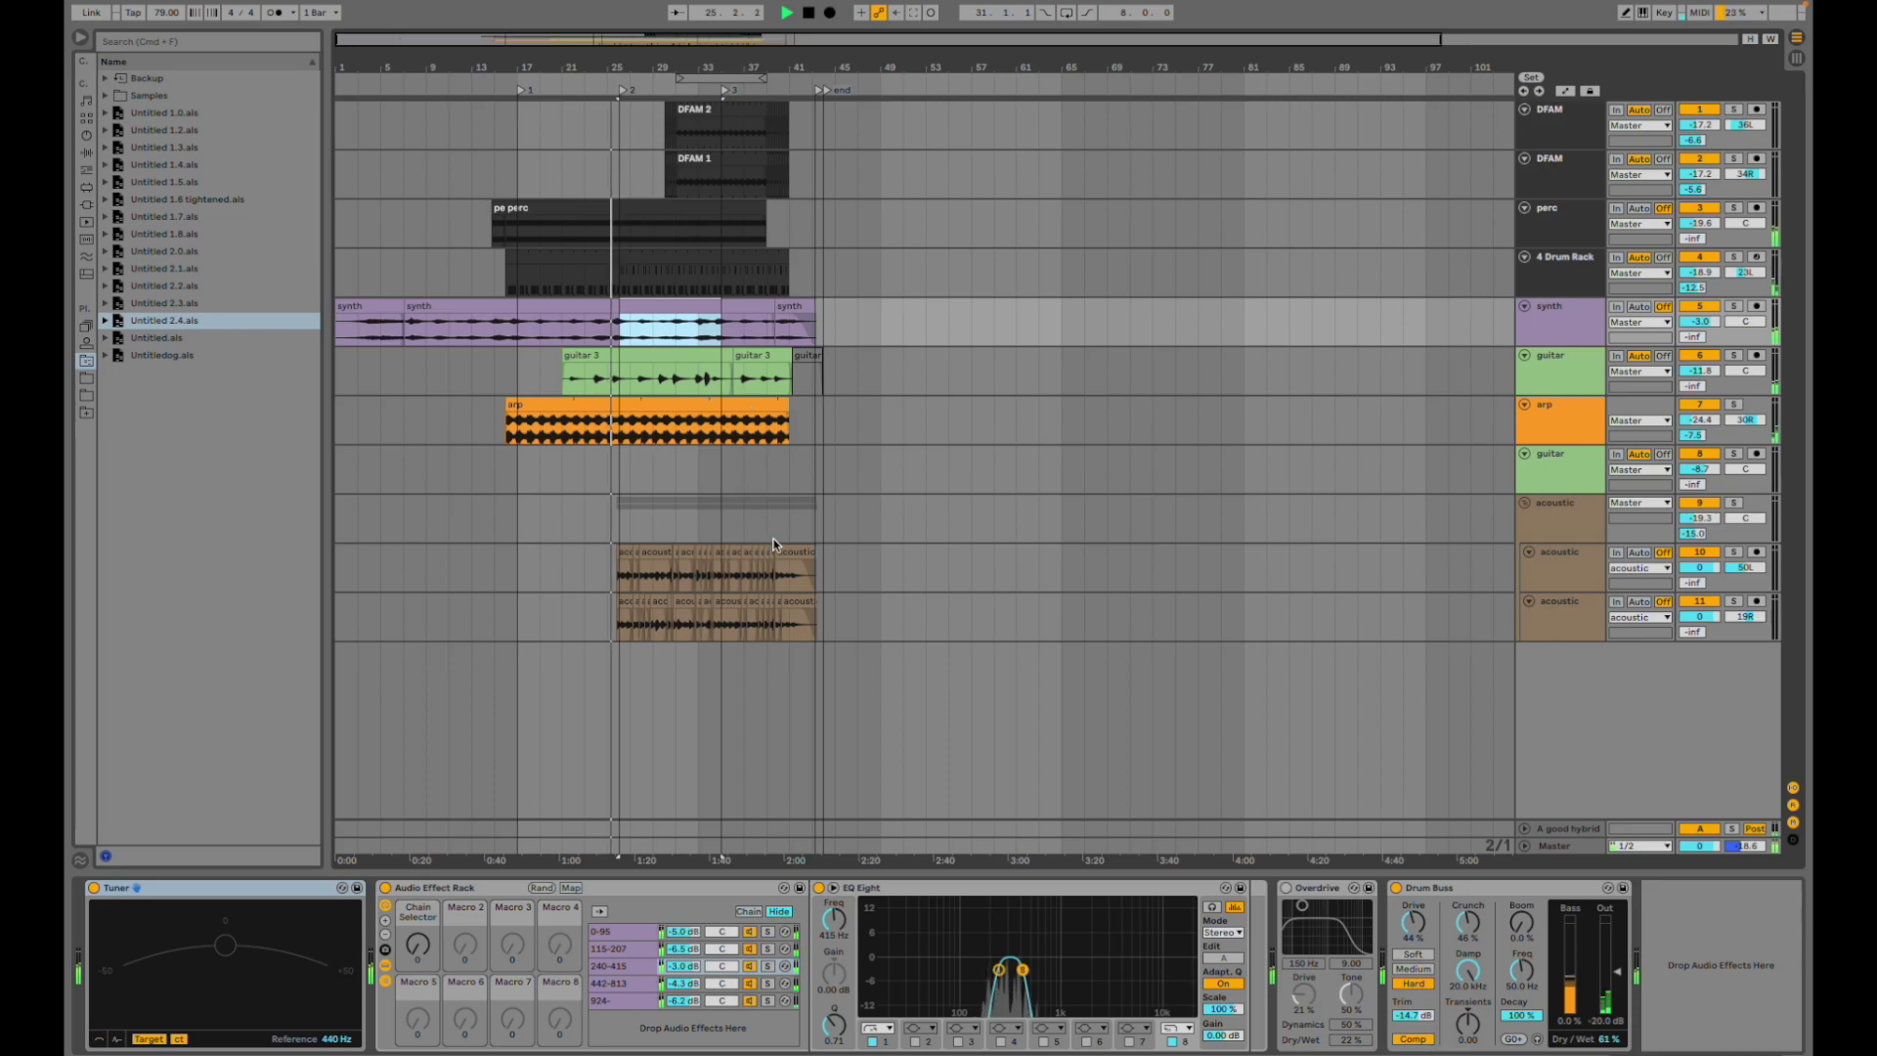
pyautogui.click(629, 469)
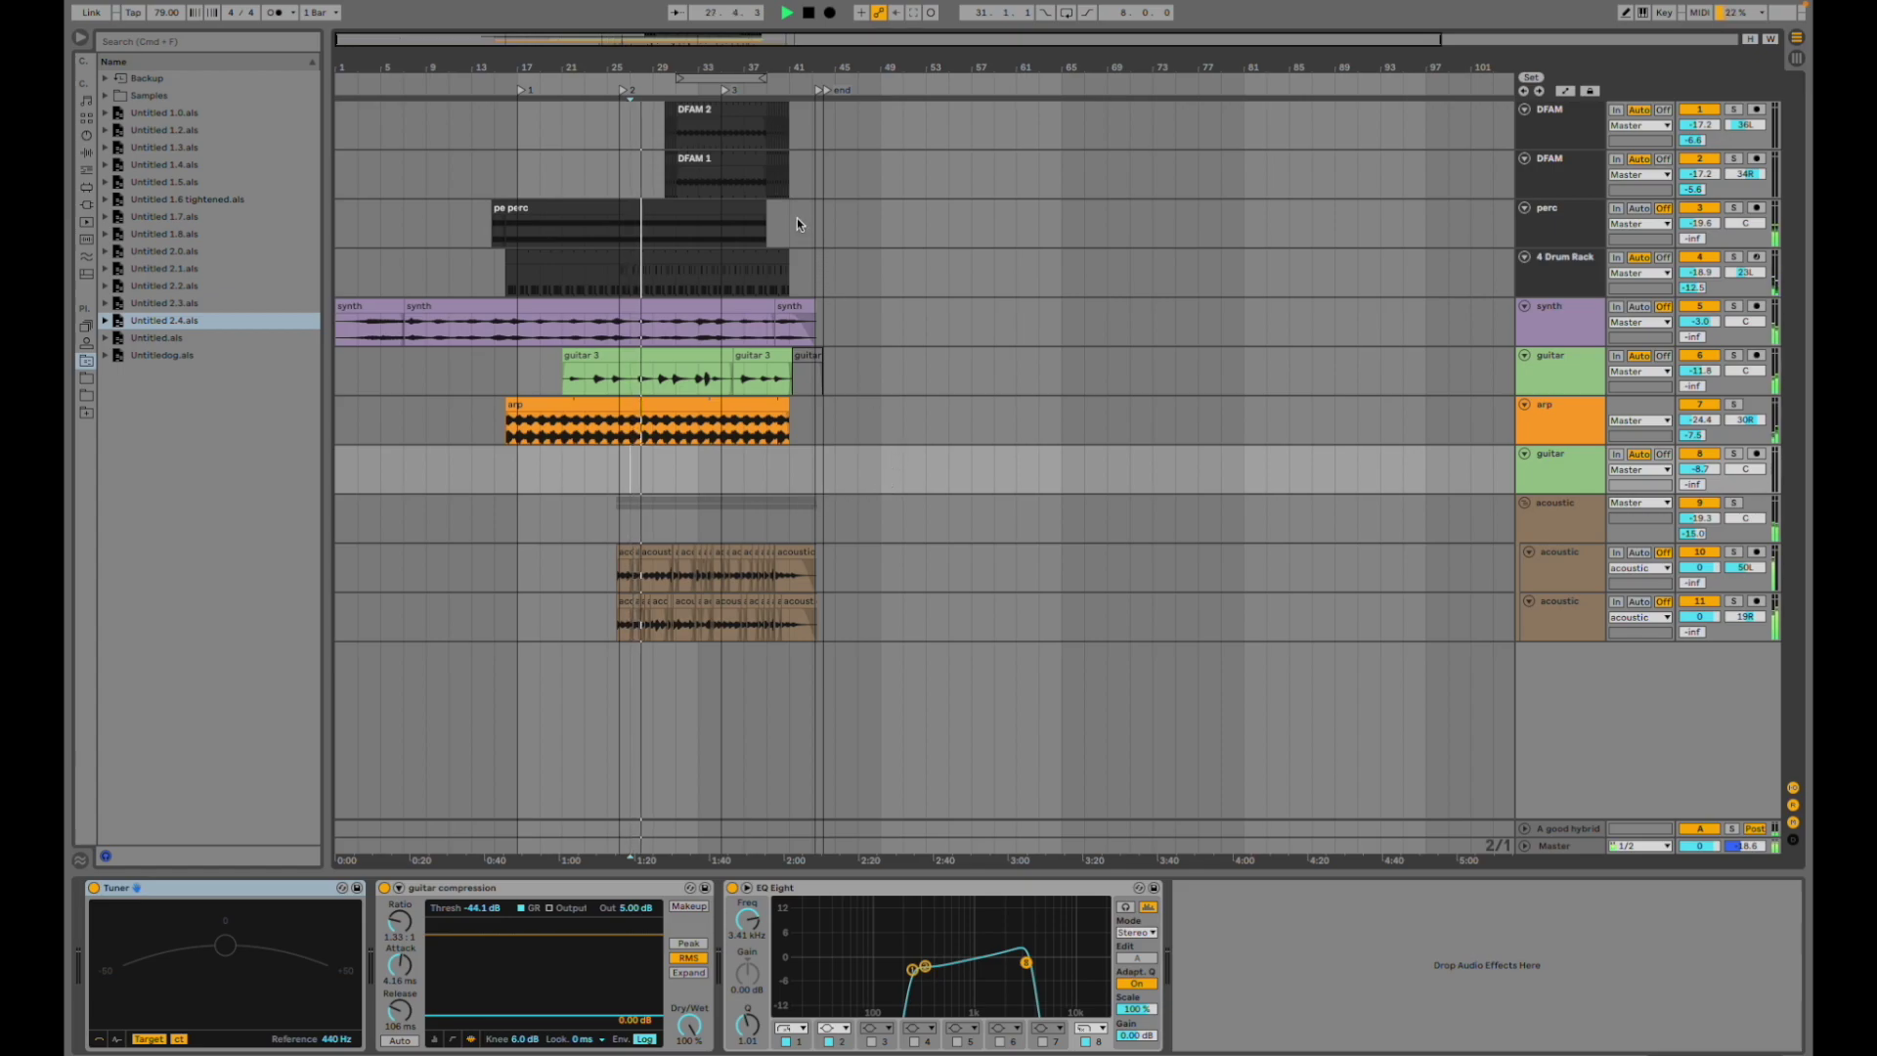
pyautogui.click(607, 571)
pyautogui.click(618, 539)
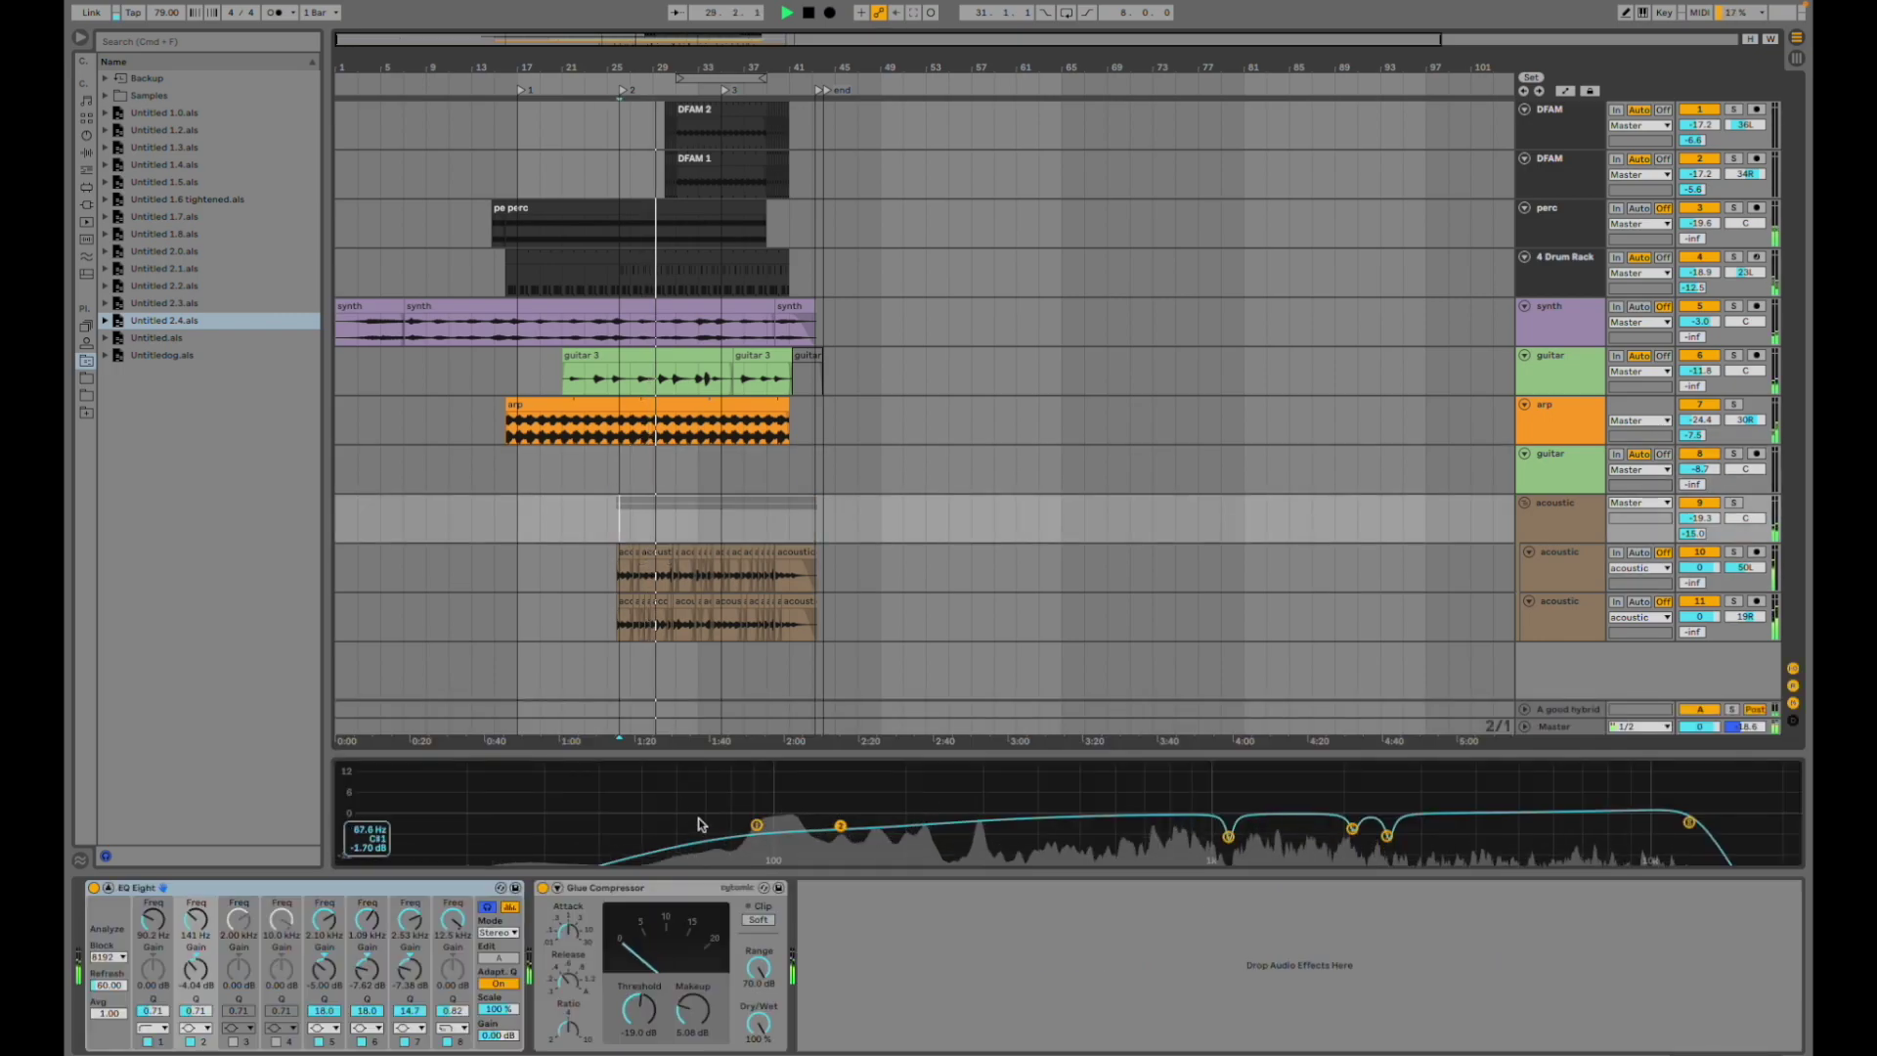
# - Inspect the device chains of the arp, 4 Drum Rack and perc tracks during playback, auditioning the drum rack soloed
pyautogui.moveTo(750, 751); pyautogui.dragTo(819, 744)
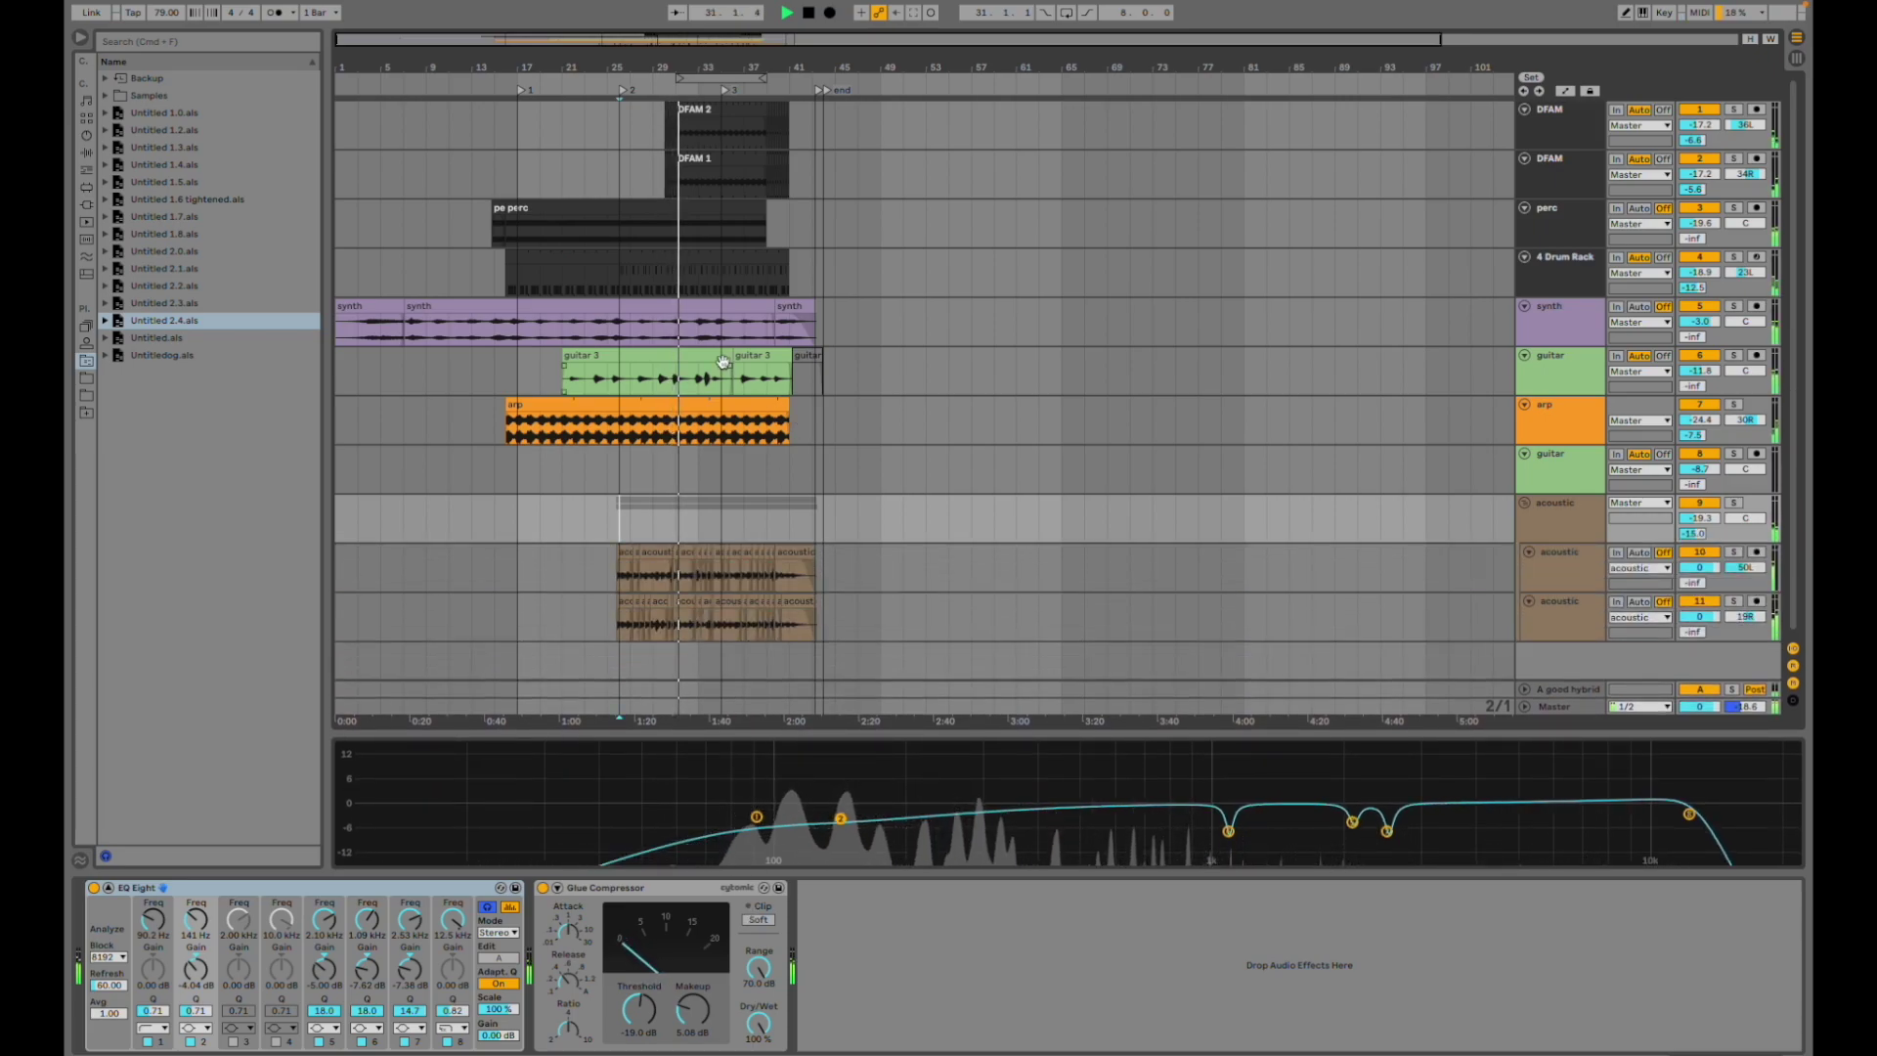
pyautogui.click(682, 427)
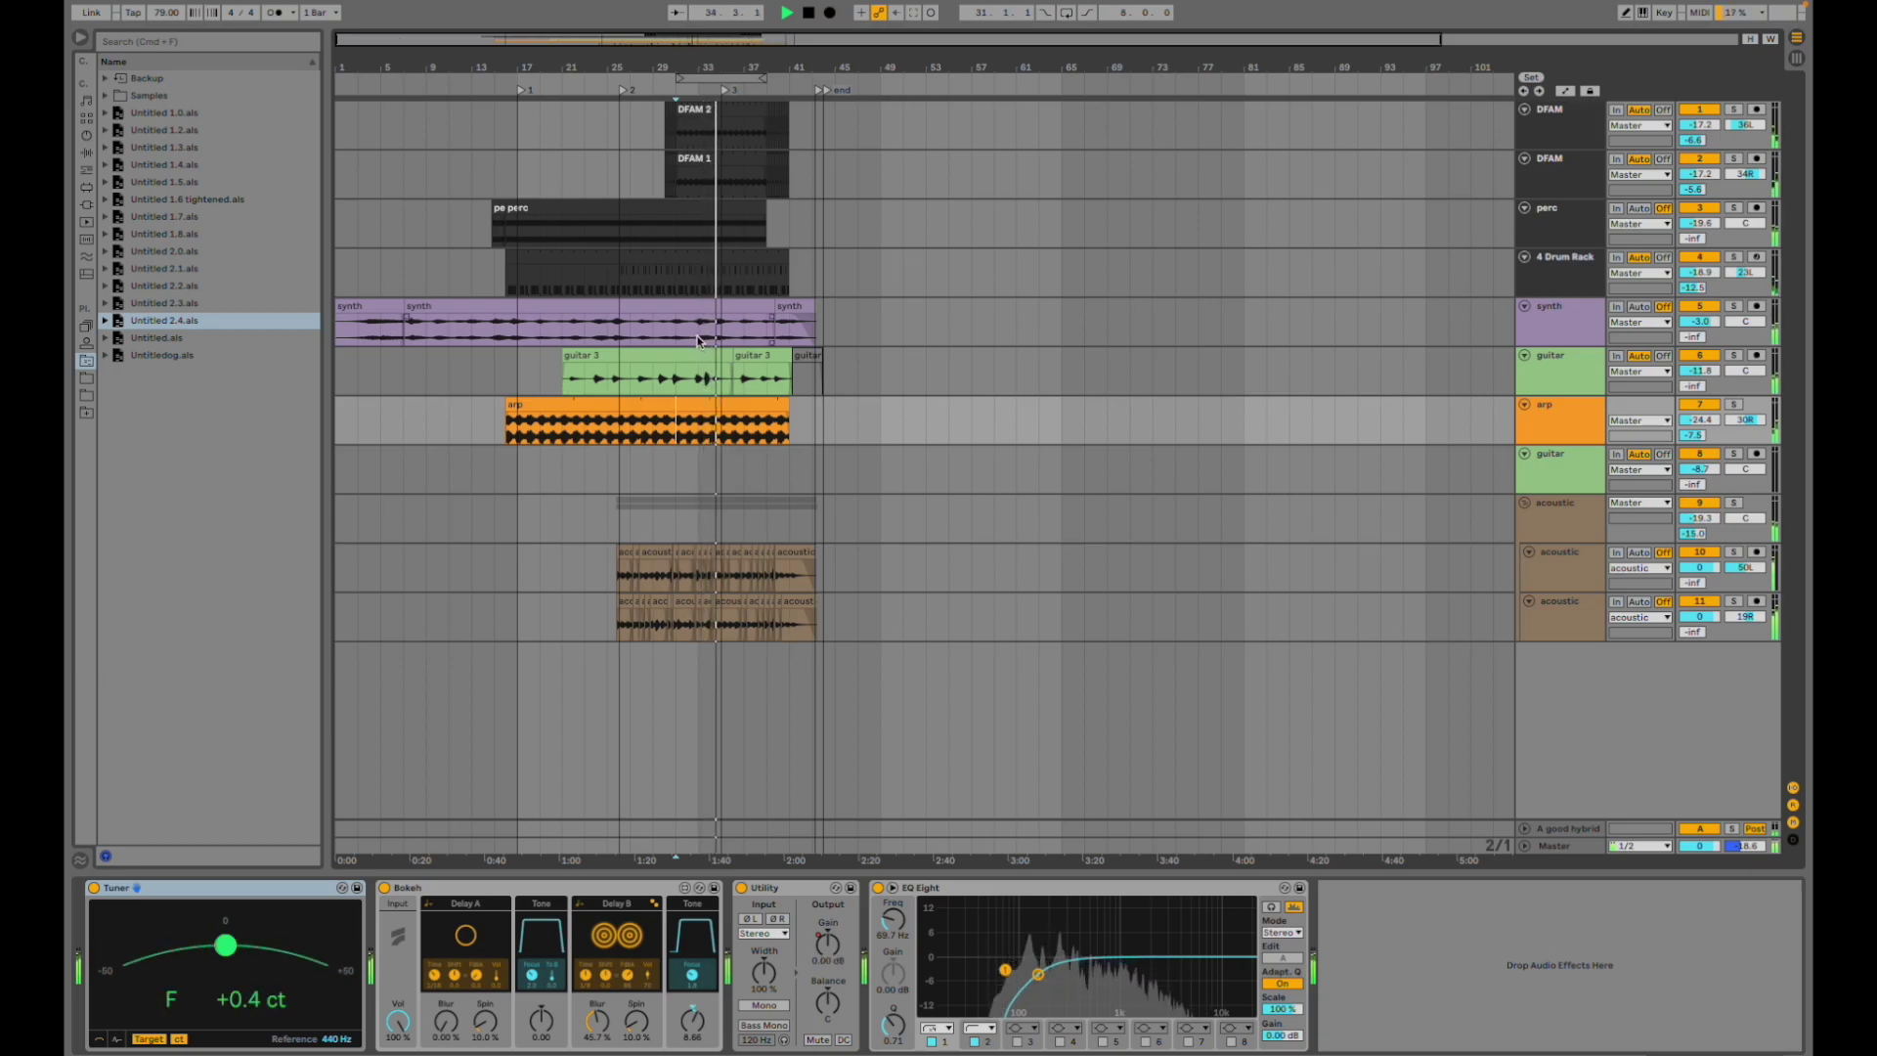
pyautogui.click(696, 286)
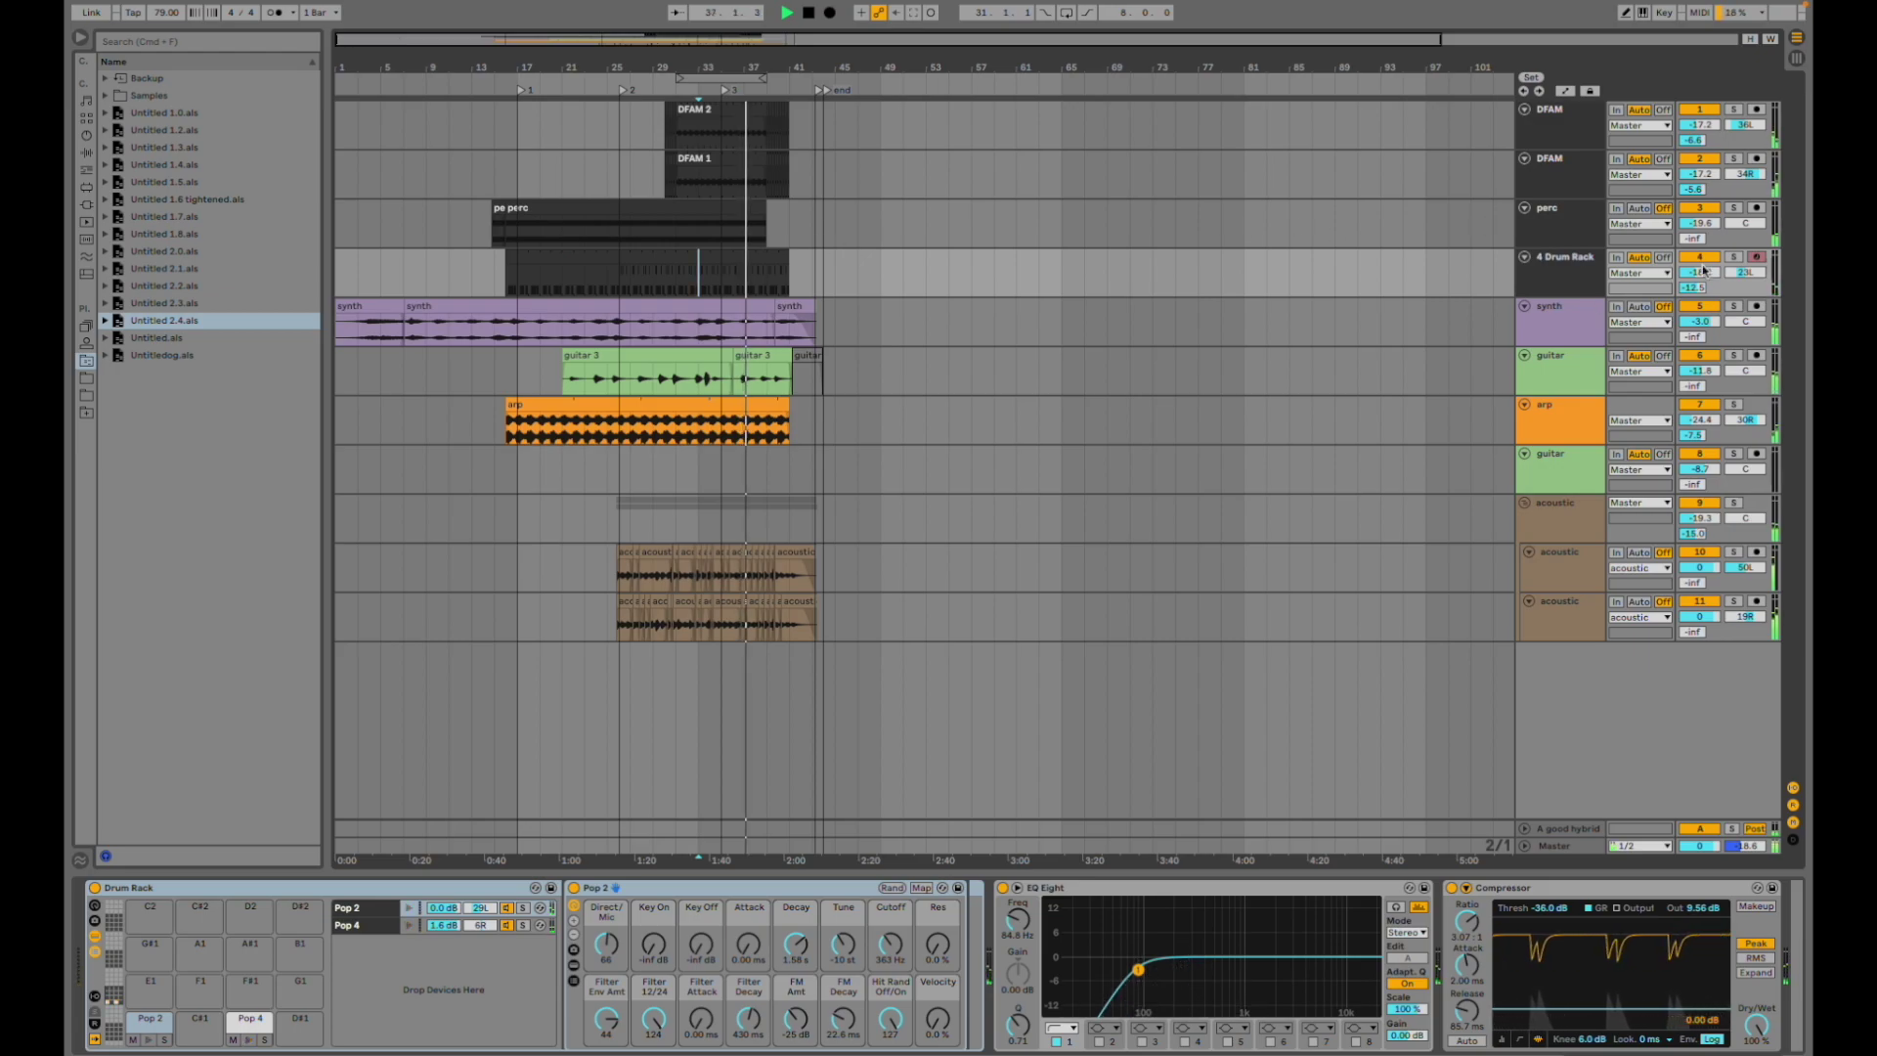
pyautogui.click(1735, 258)
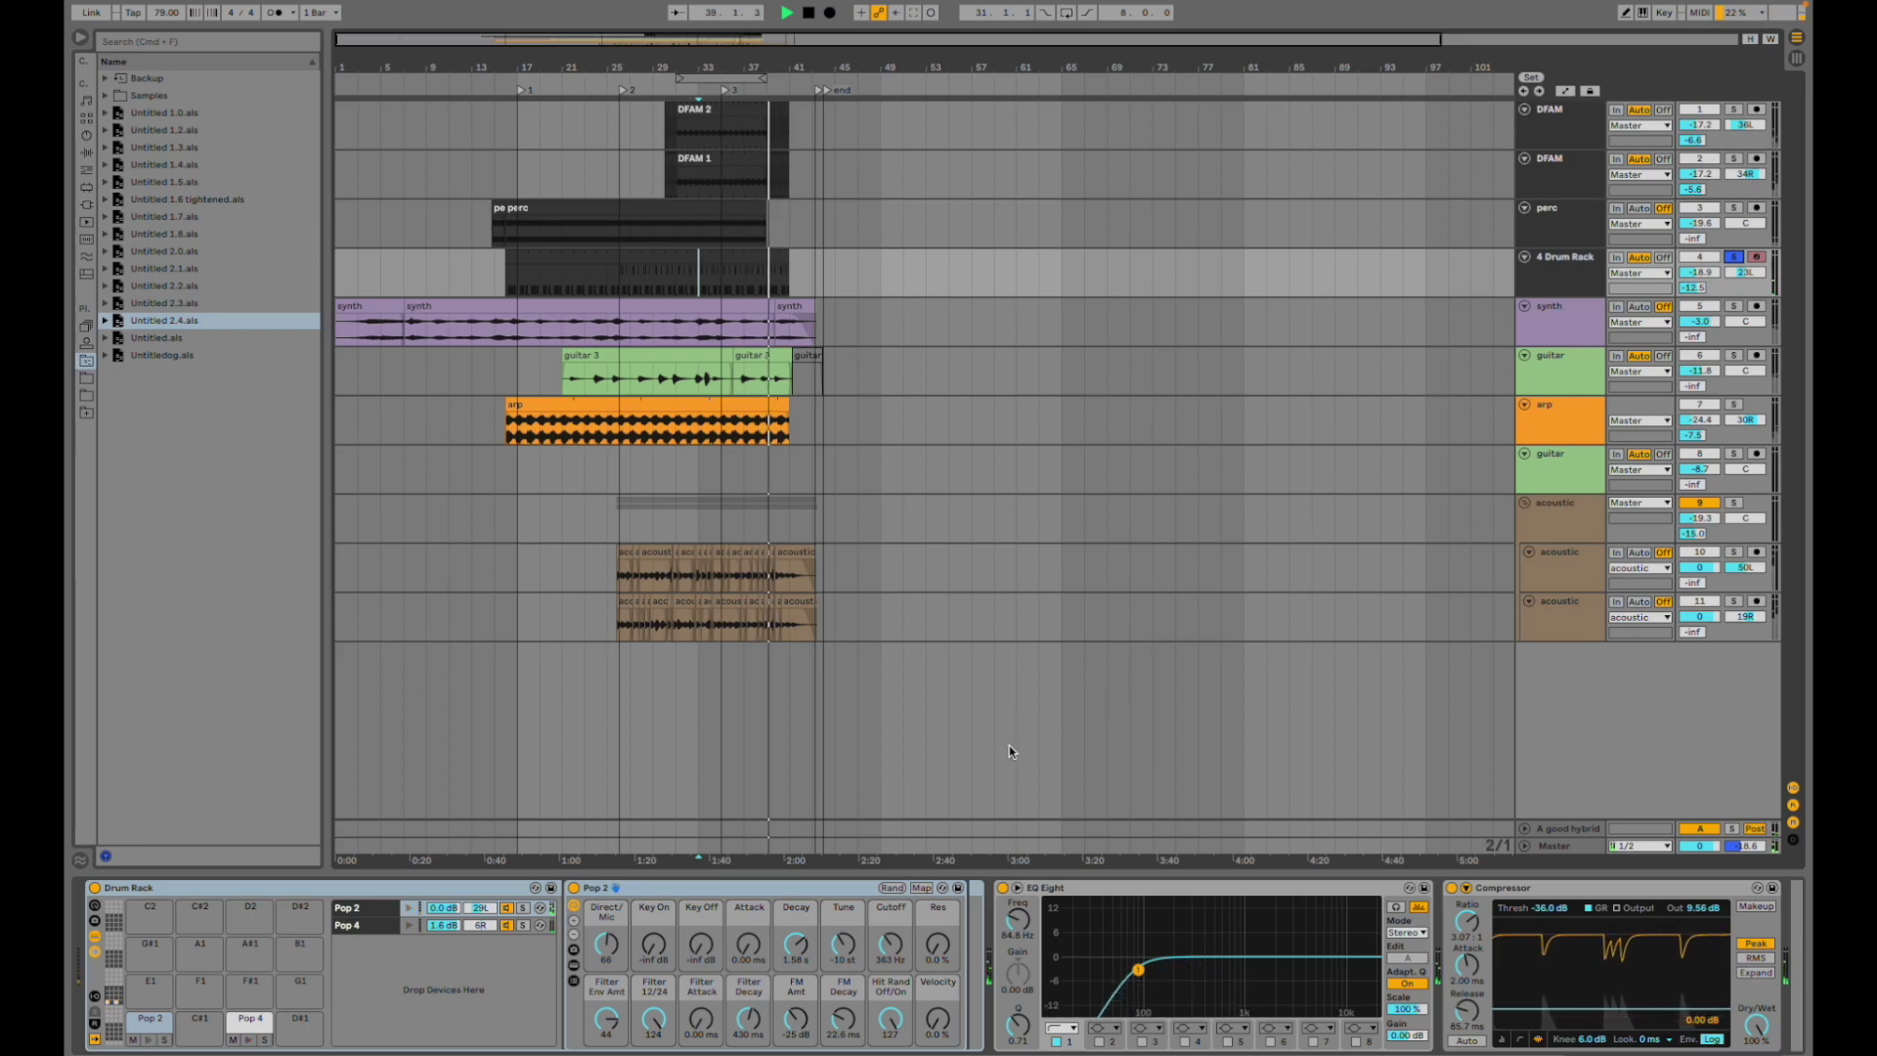
pyautogui.click(1733, 257)
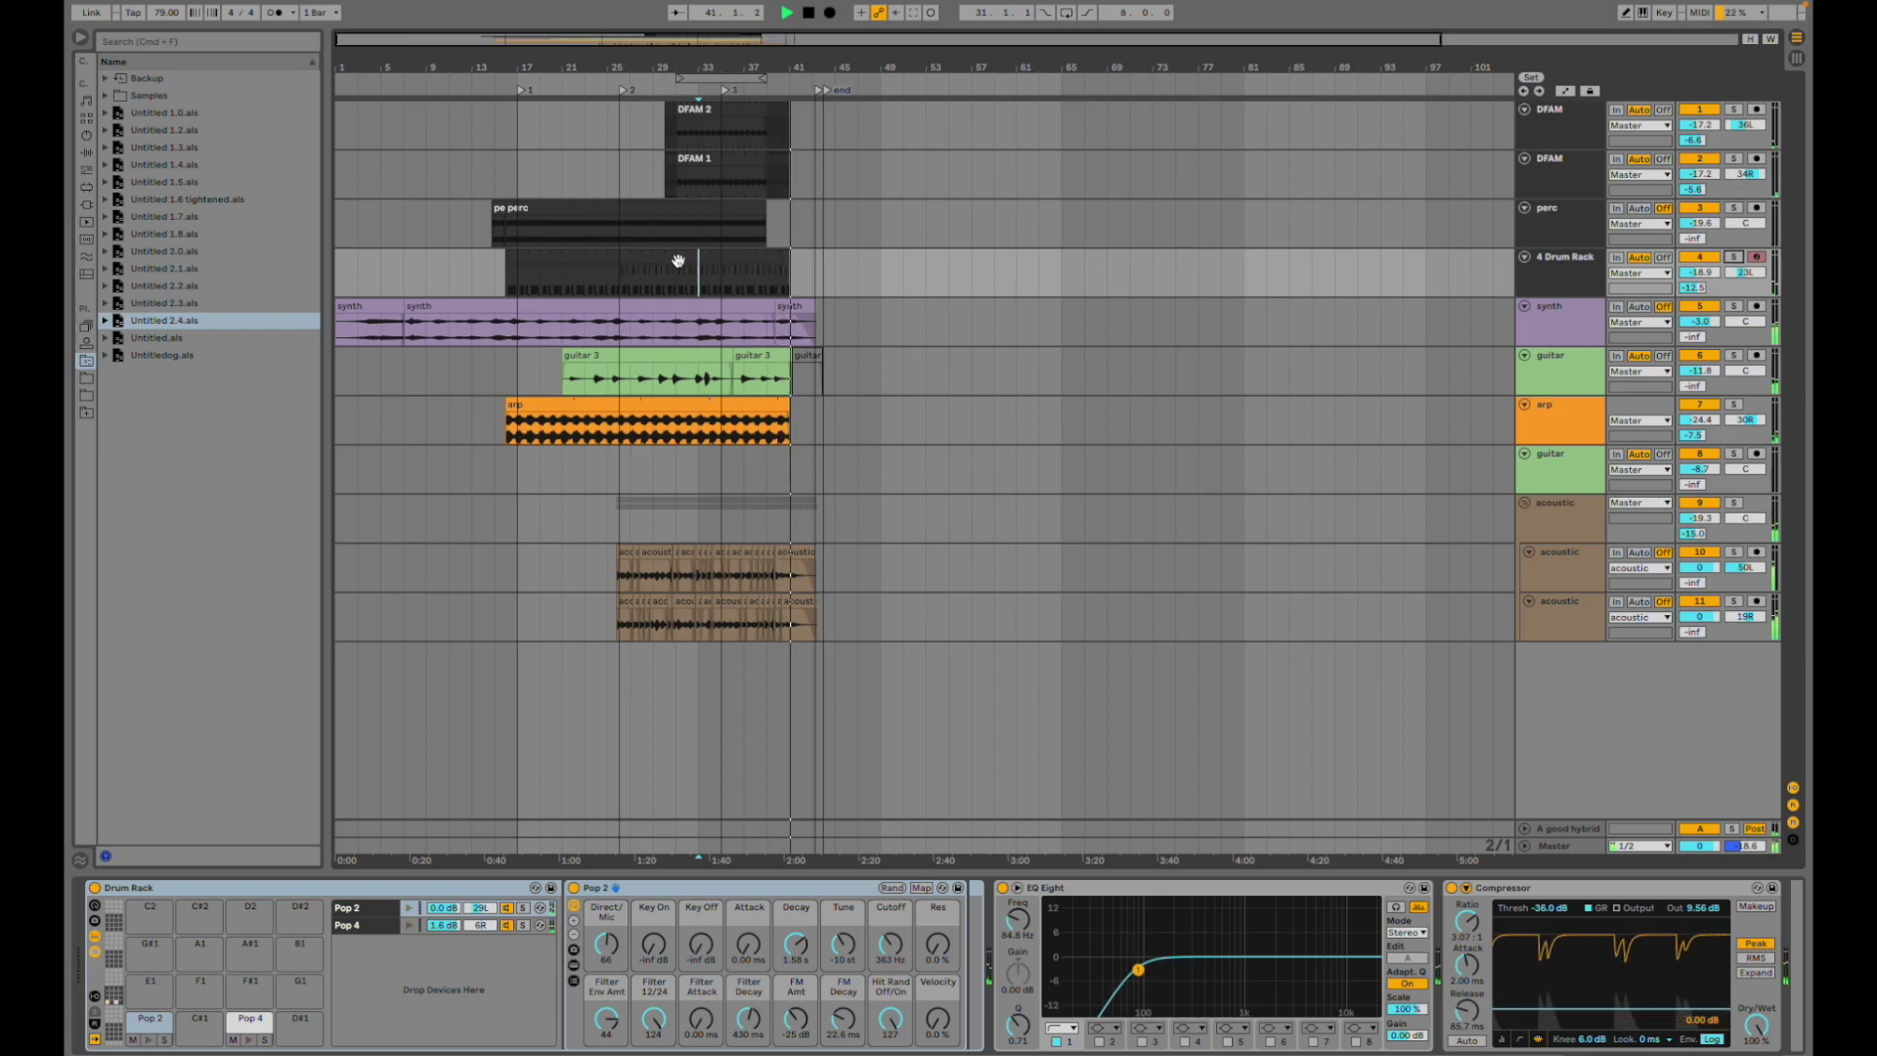
pyautogui.click(725, 231)
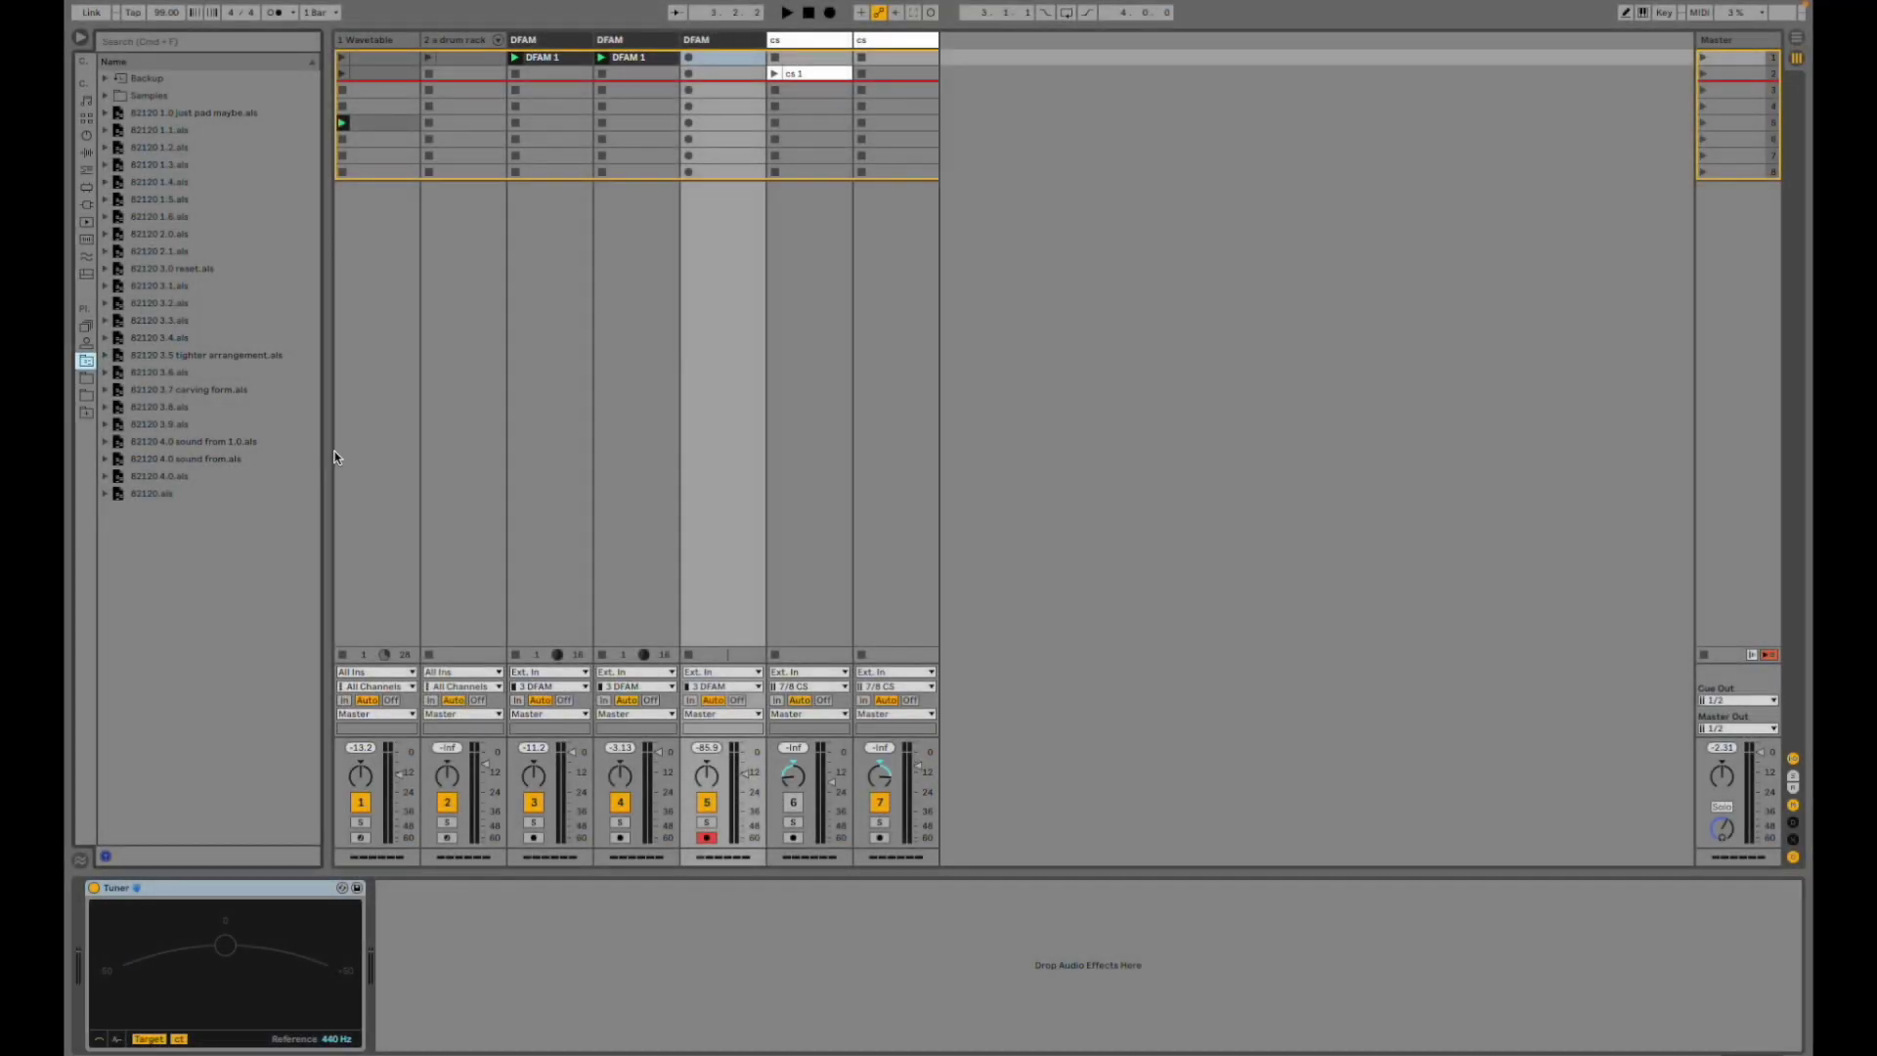
# - Play the 82120 set and examine the two DFAM 1 clips and the 1 Wavetable clip's notes in an enlarged clip view
pyautogui.press('space')
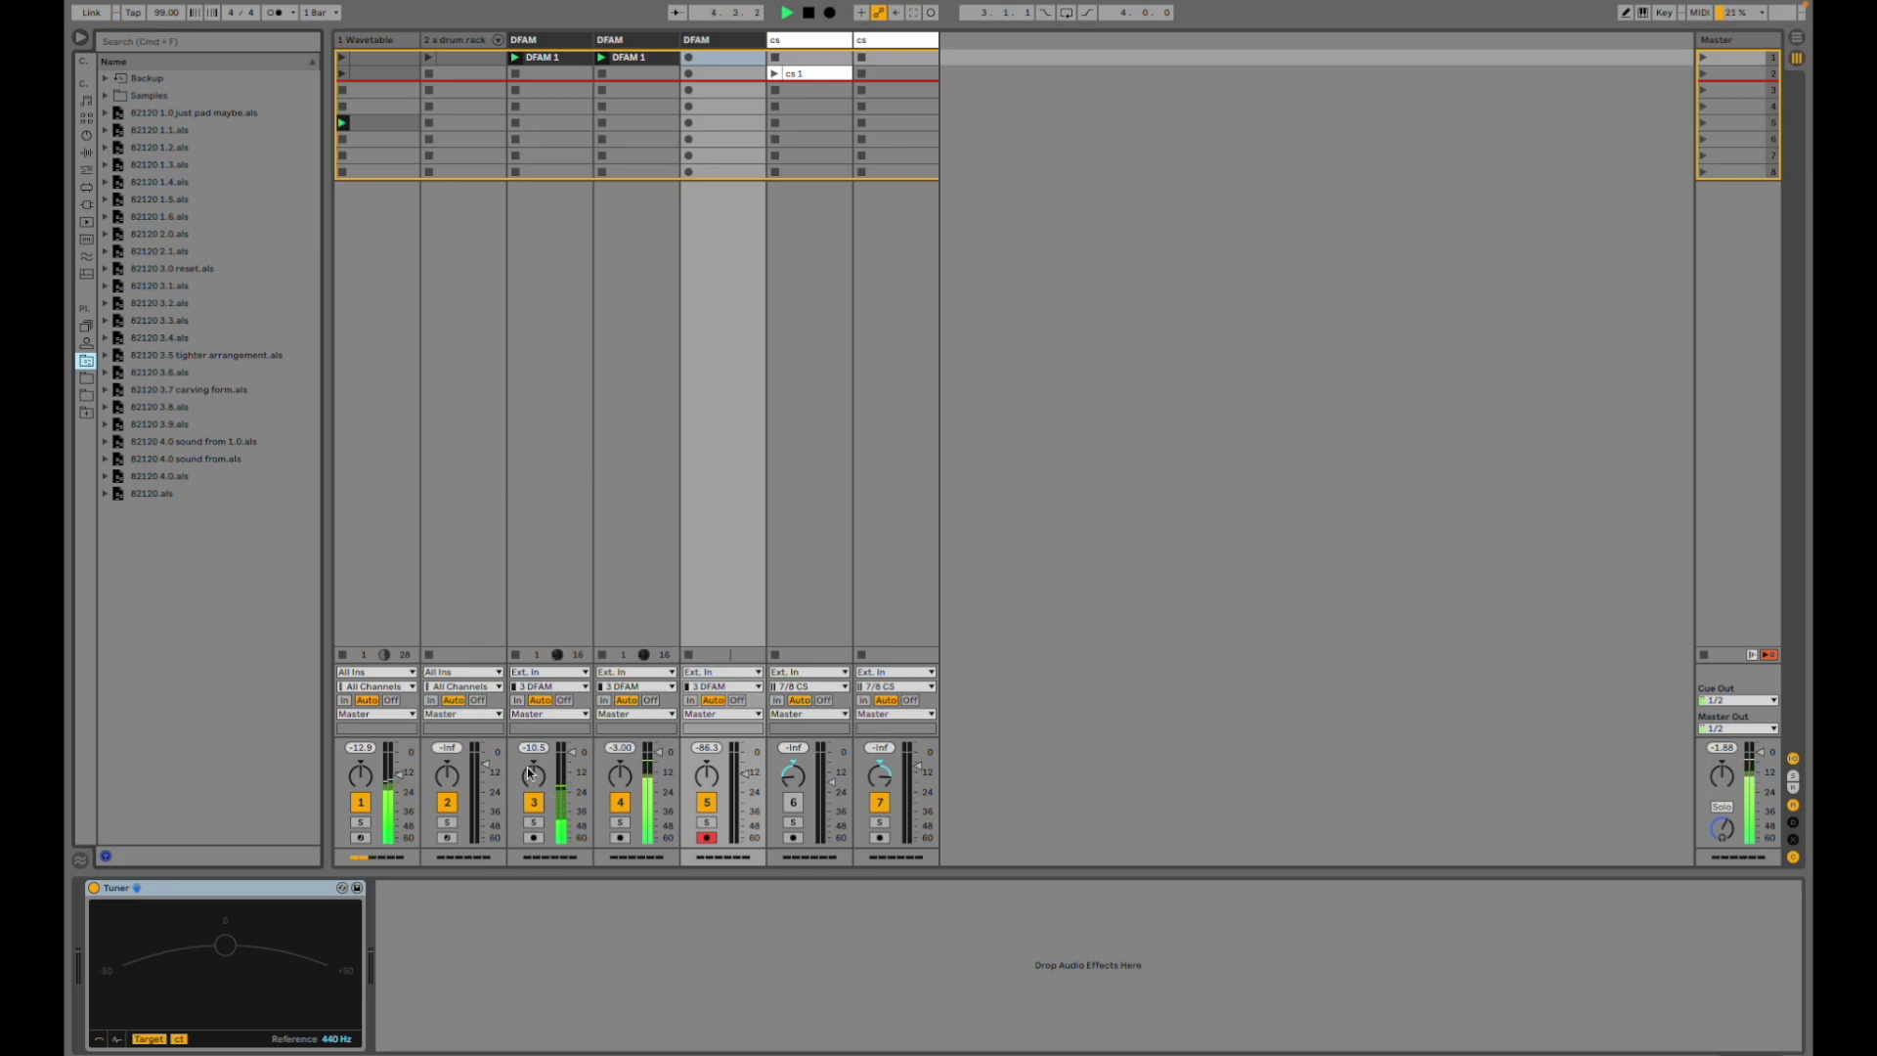
pyautogui.click(549, 522)
pyautogui.click(553, 60)
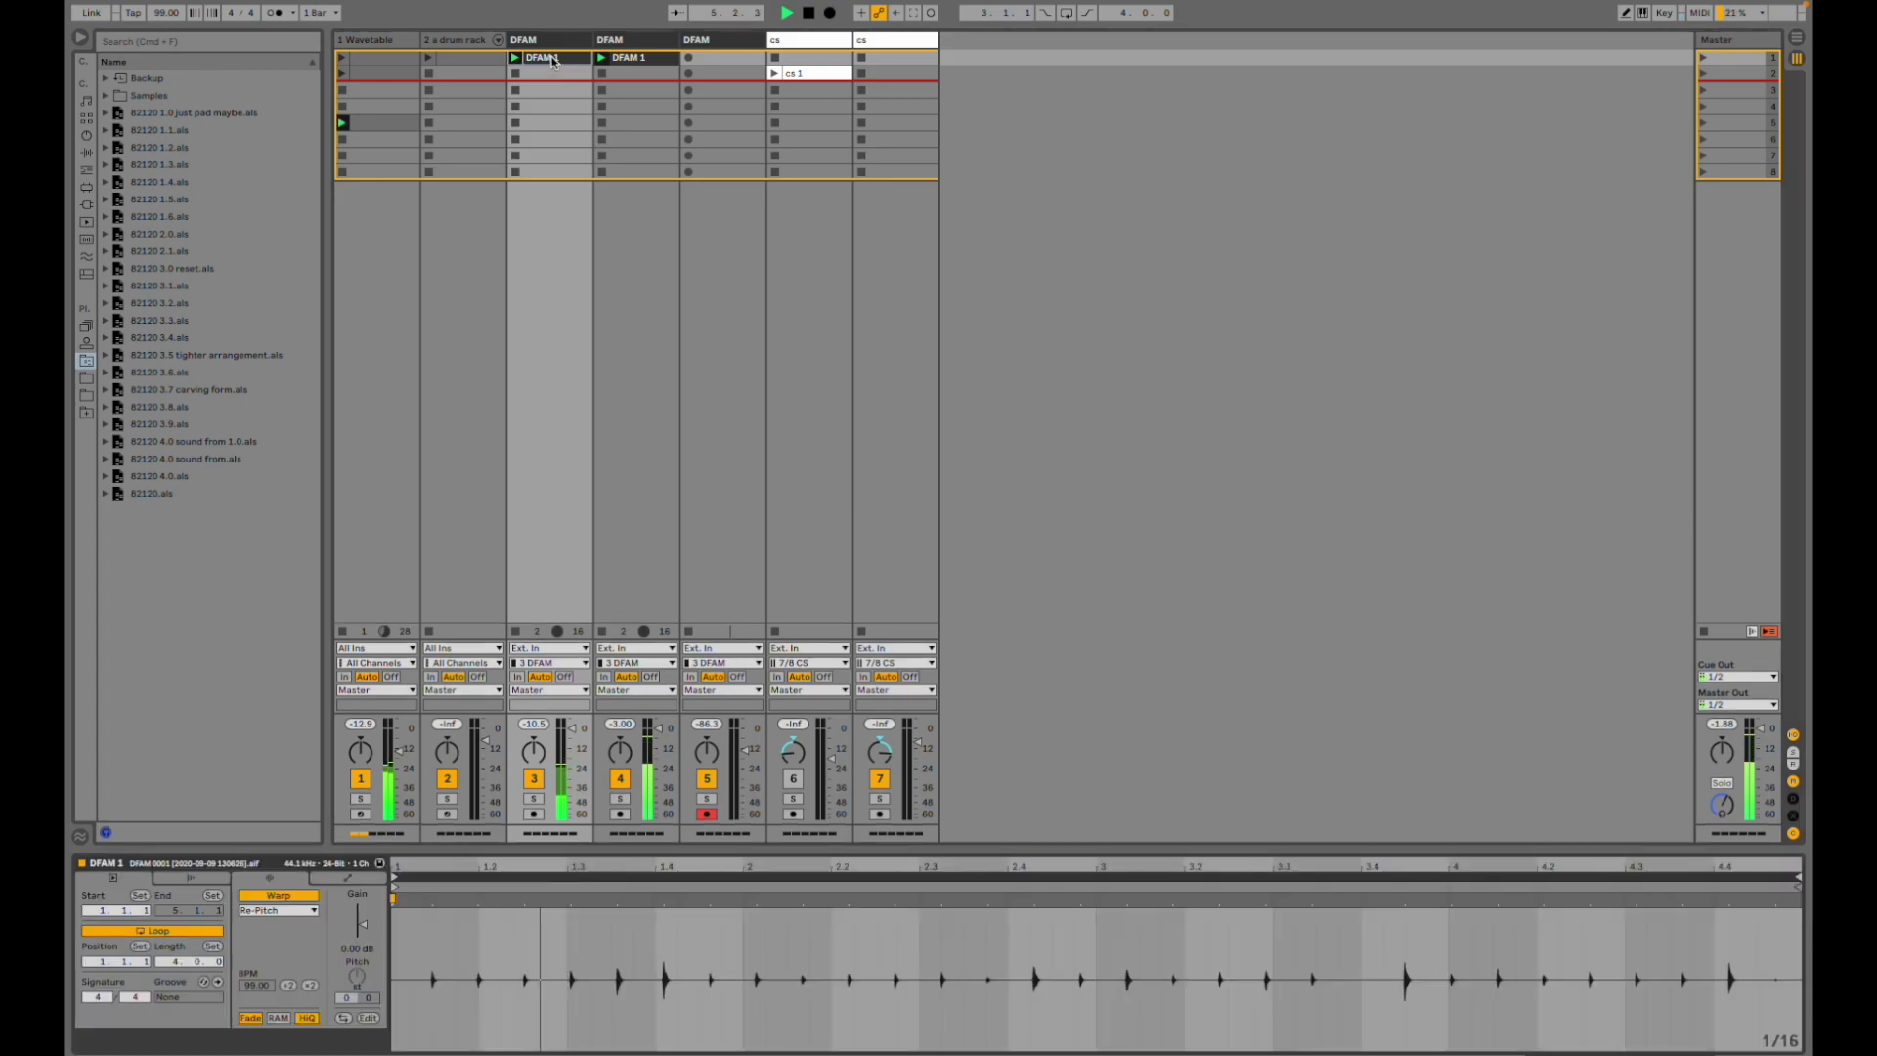
pyautogui.click(632, 58)
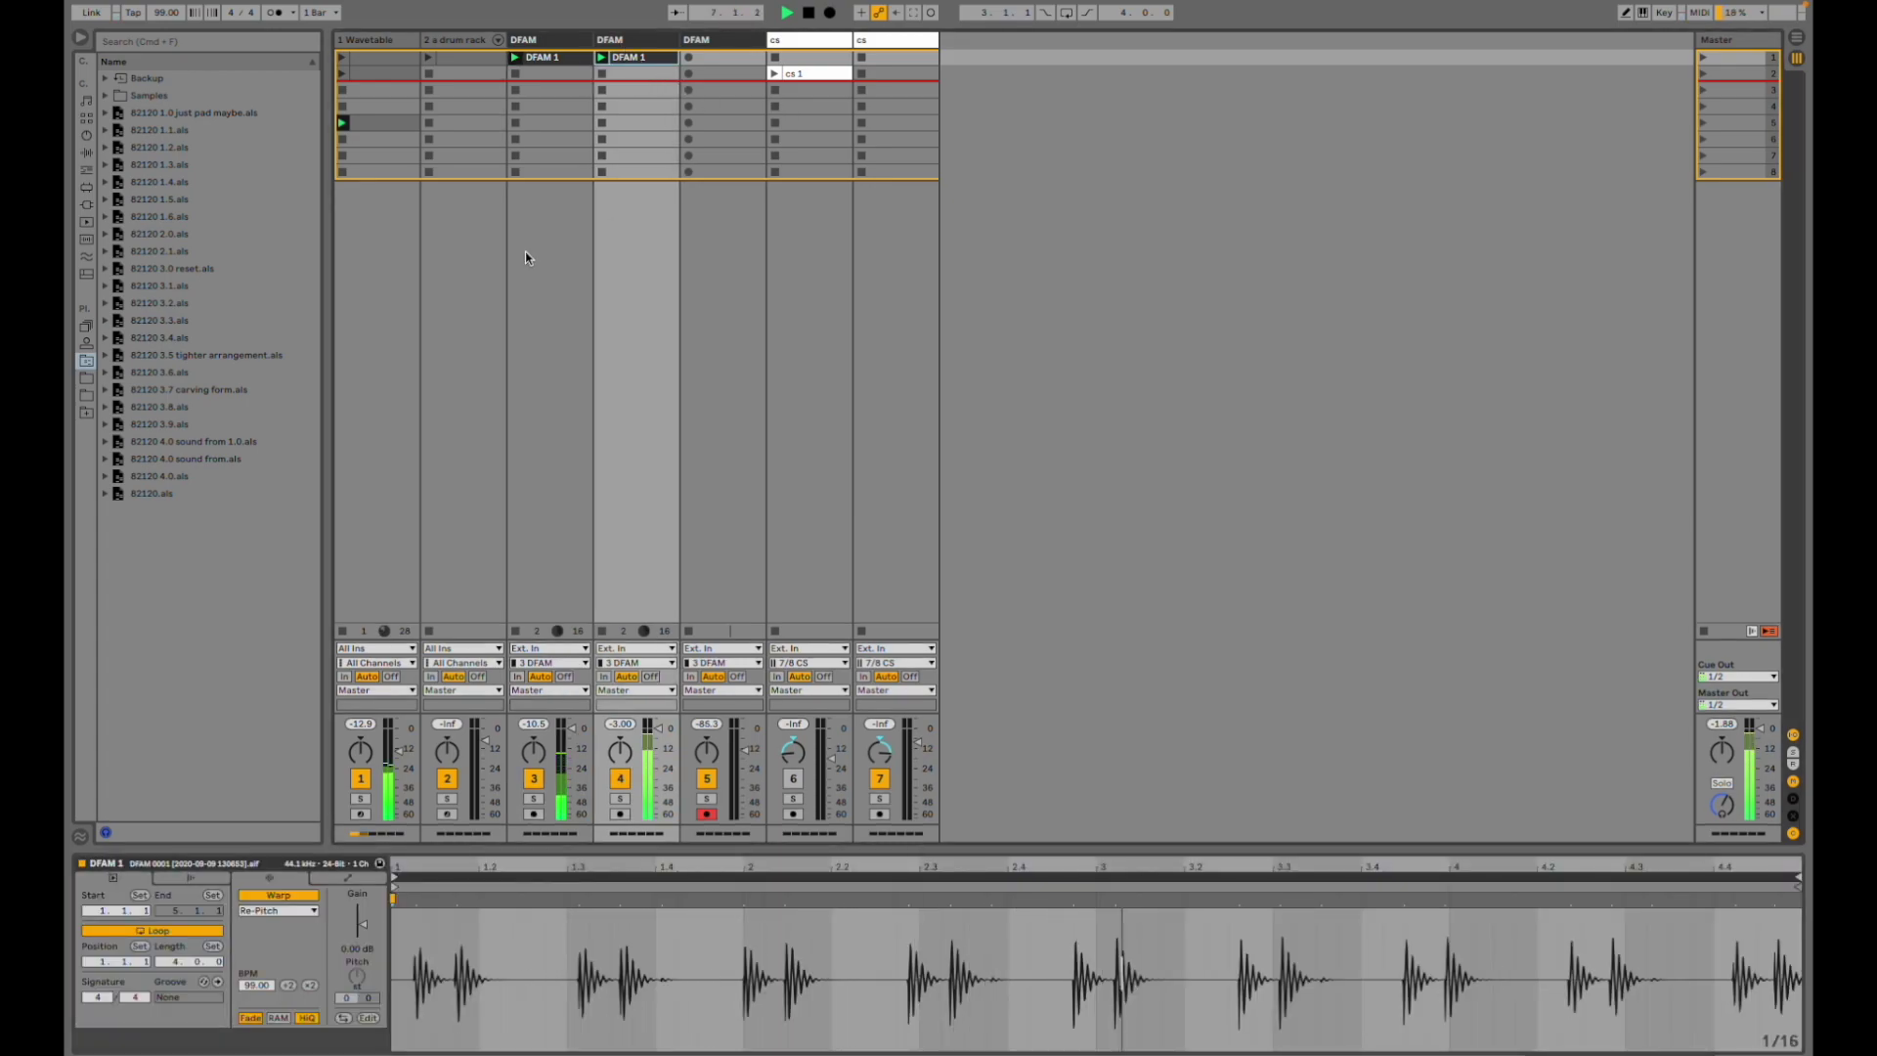
pyautogui.click(370, 395)
pyautogui.click(413, 123)
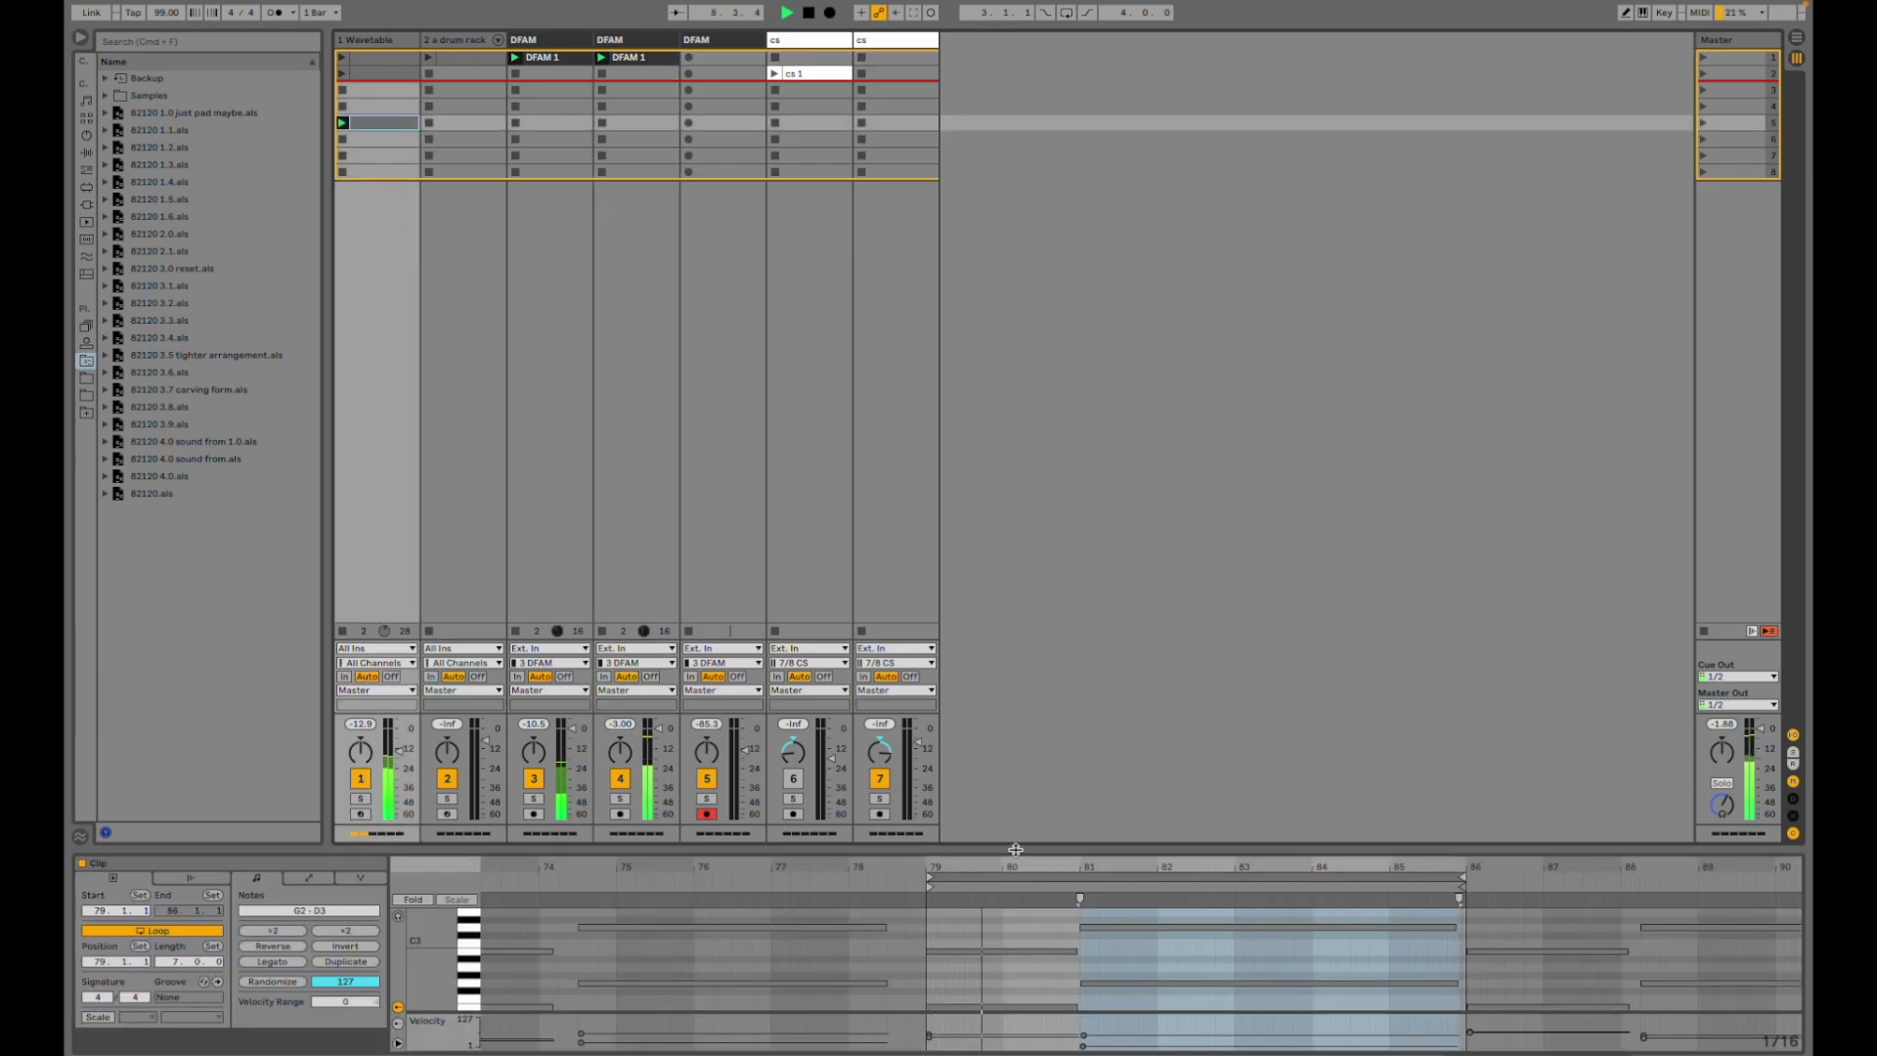
pyautogui.moveTo(1085, 849); pyautogui.dragTo(1087, 690)
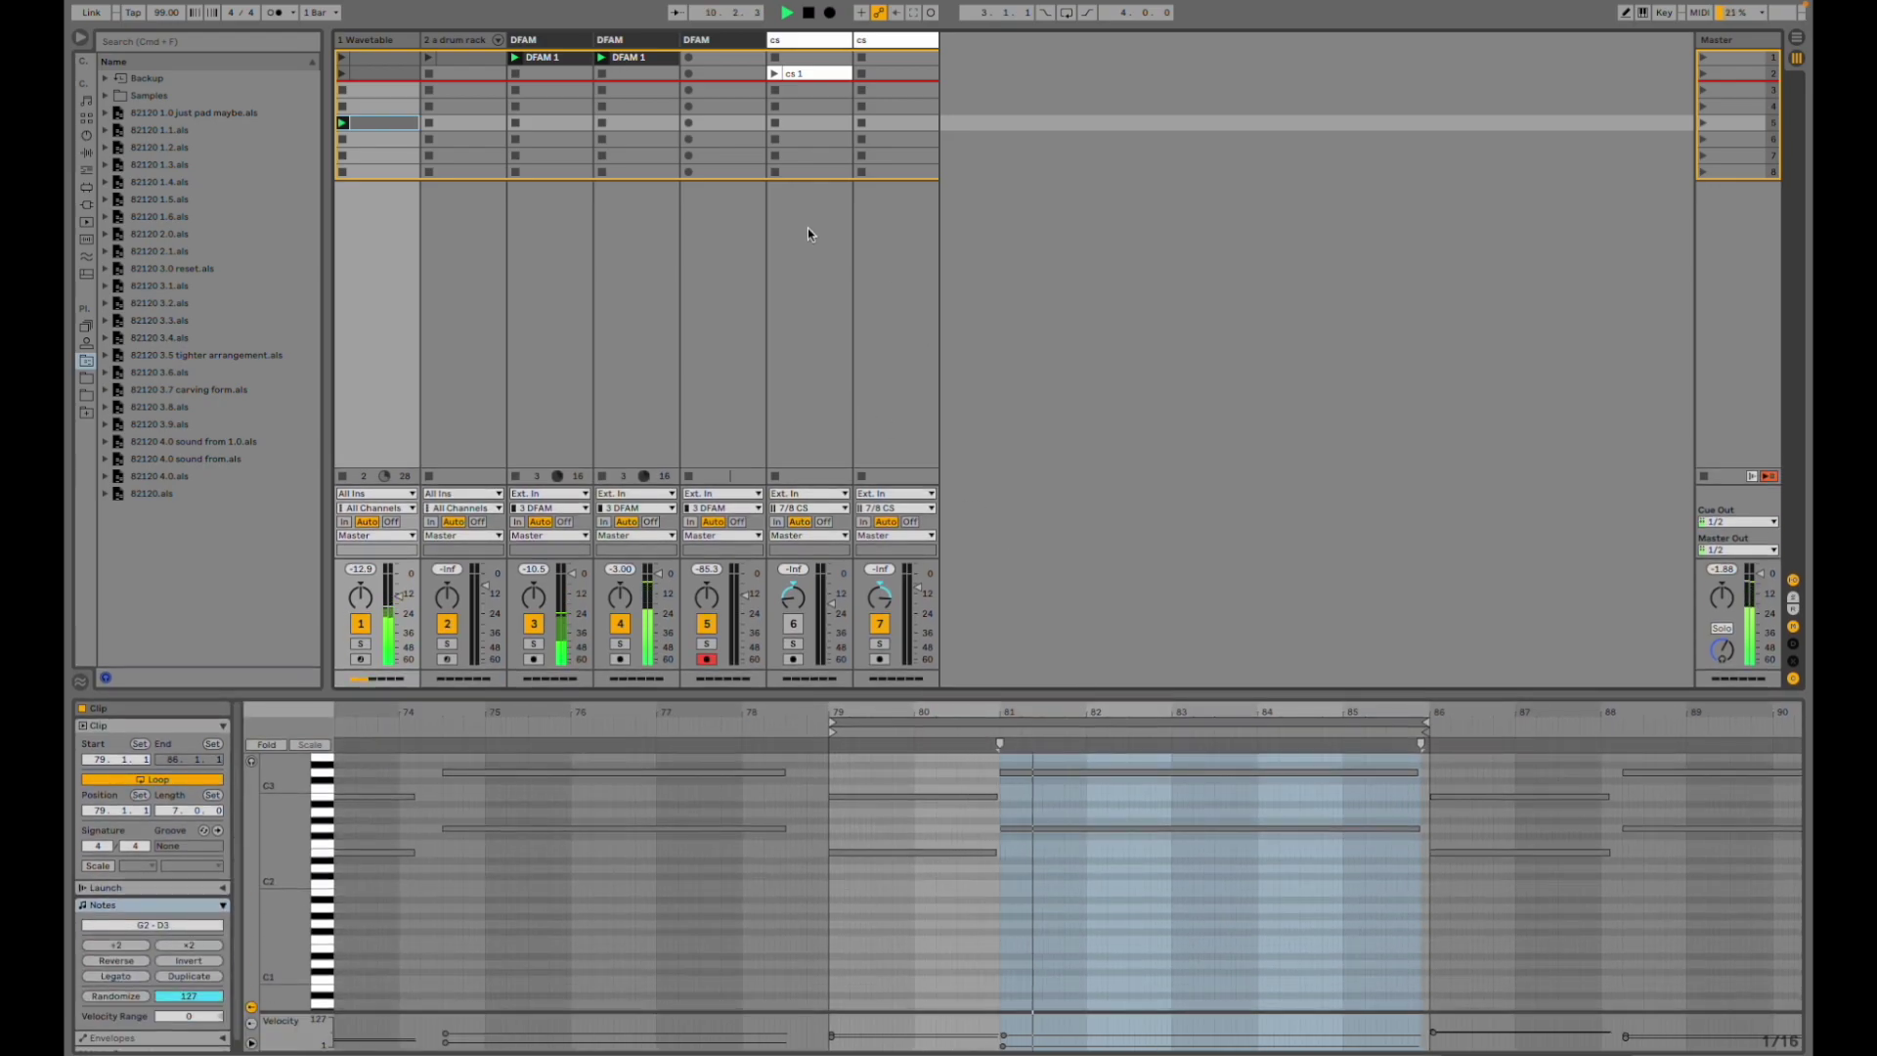
# - Launch the first clip of the drum rack track and mute DFAM tracks 3 and 4
pyautogui.click(442, 59)
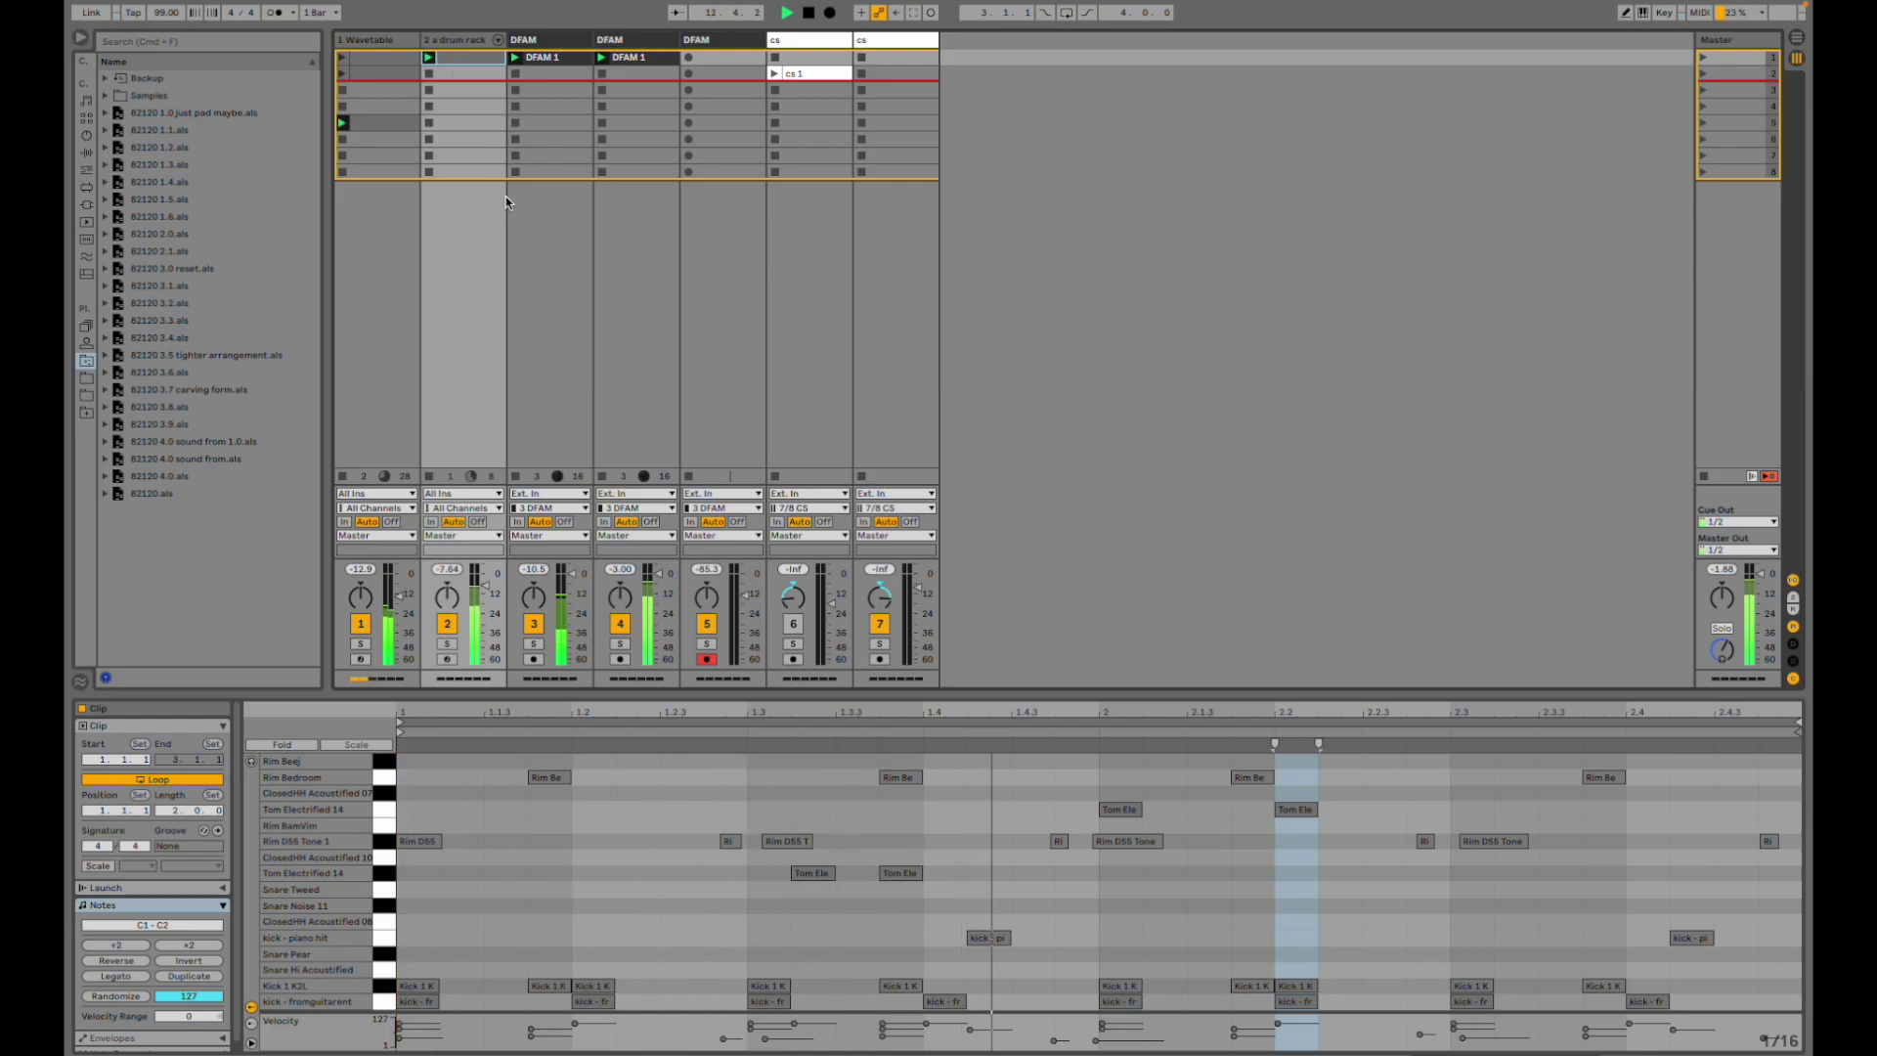
pyautogui.click(532, 626)
pyautogui.click(620, 625)
# - Inspect the drum rack's devices, including the chains of the kick - fromguitarent and Kick 1 K2L pads
pyautogui.click(475, 409)
pyautogui.hotkey('shift', 'Tab')
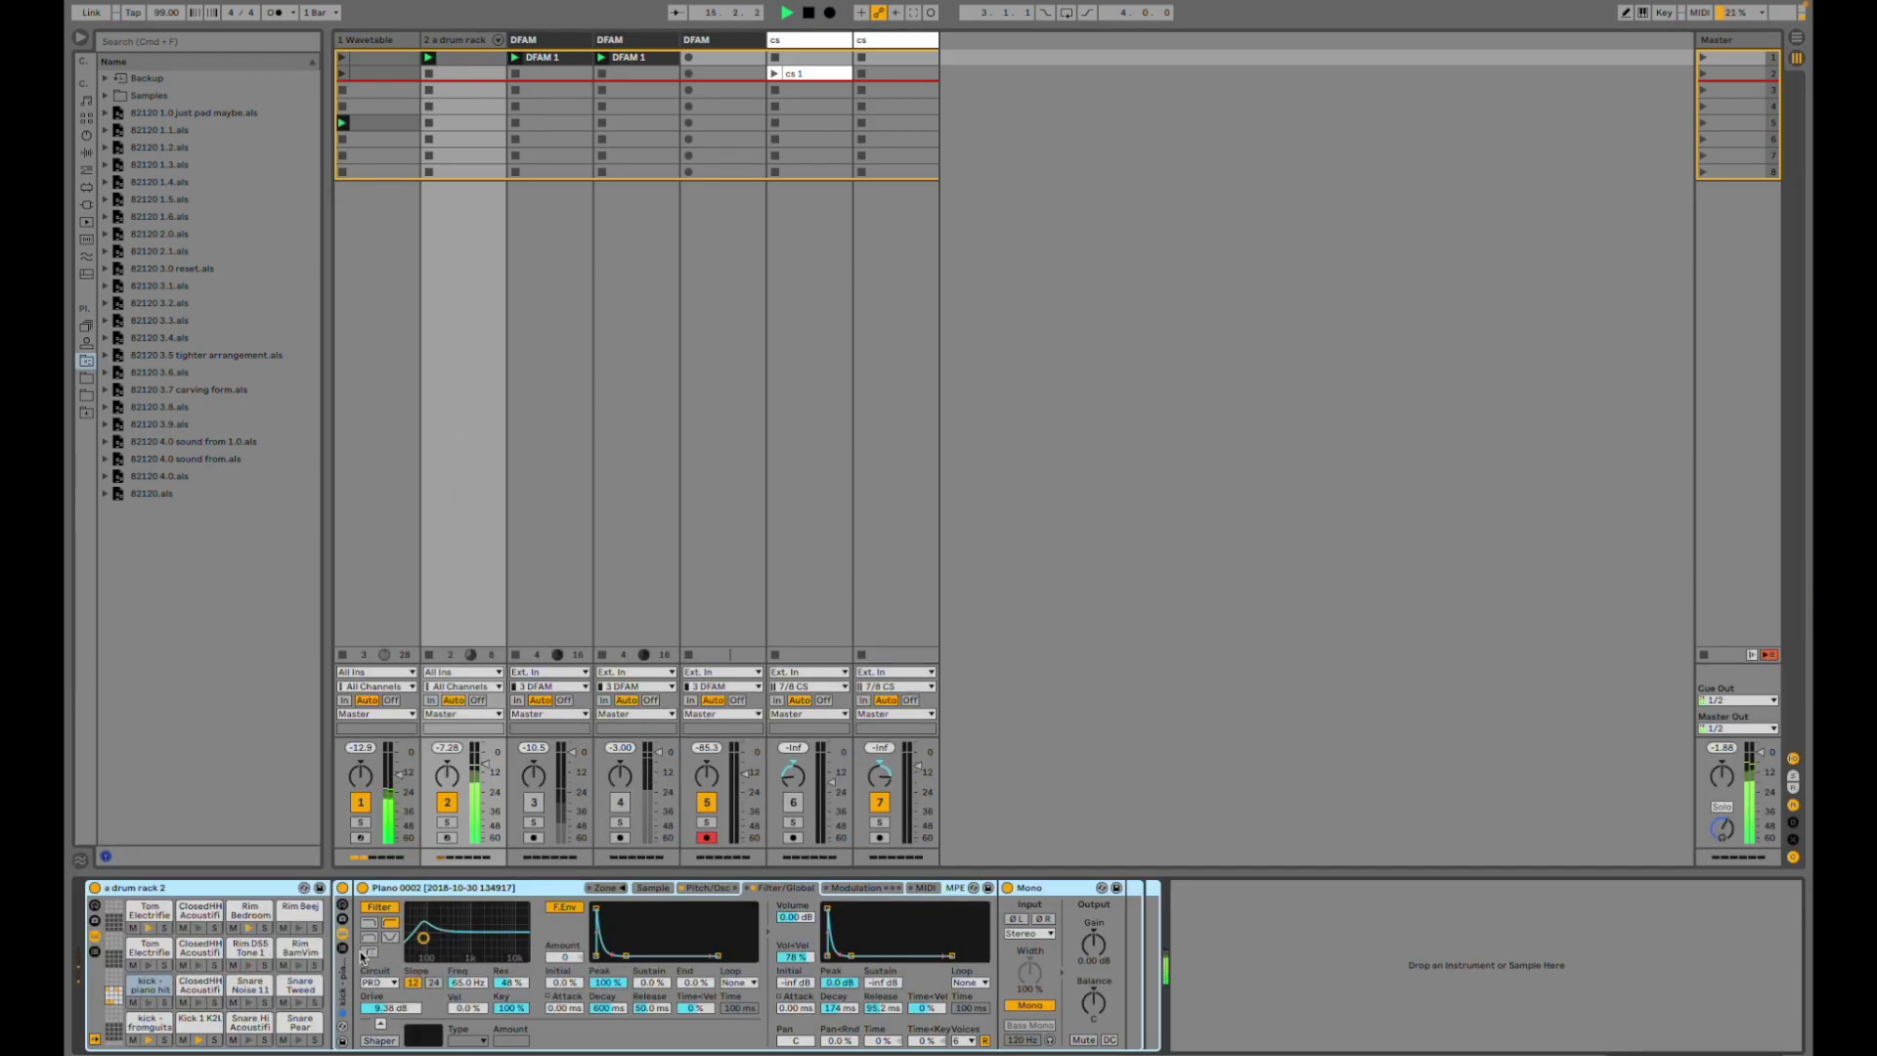
pyautogui.click(154, 1022)
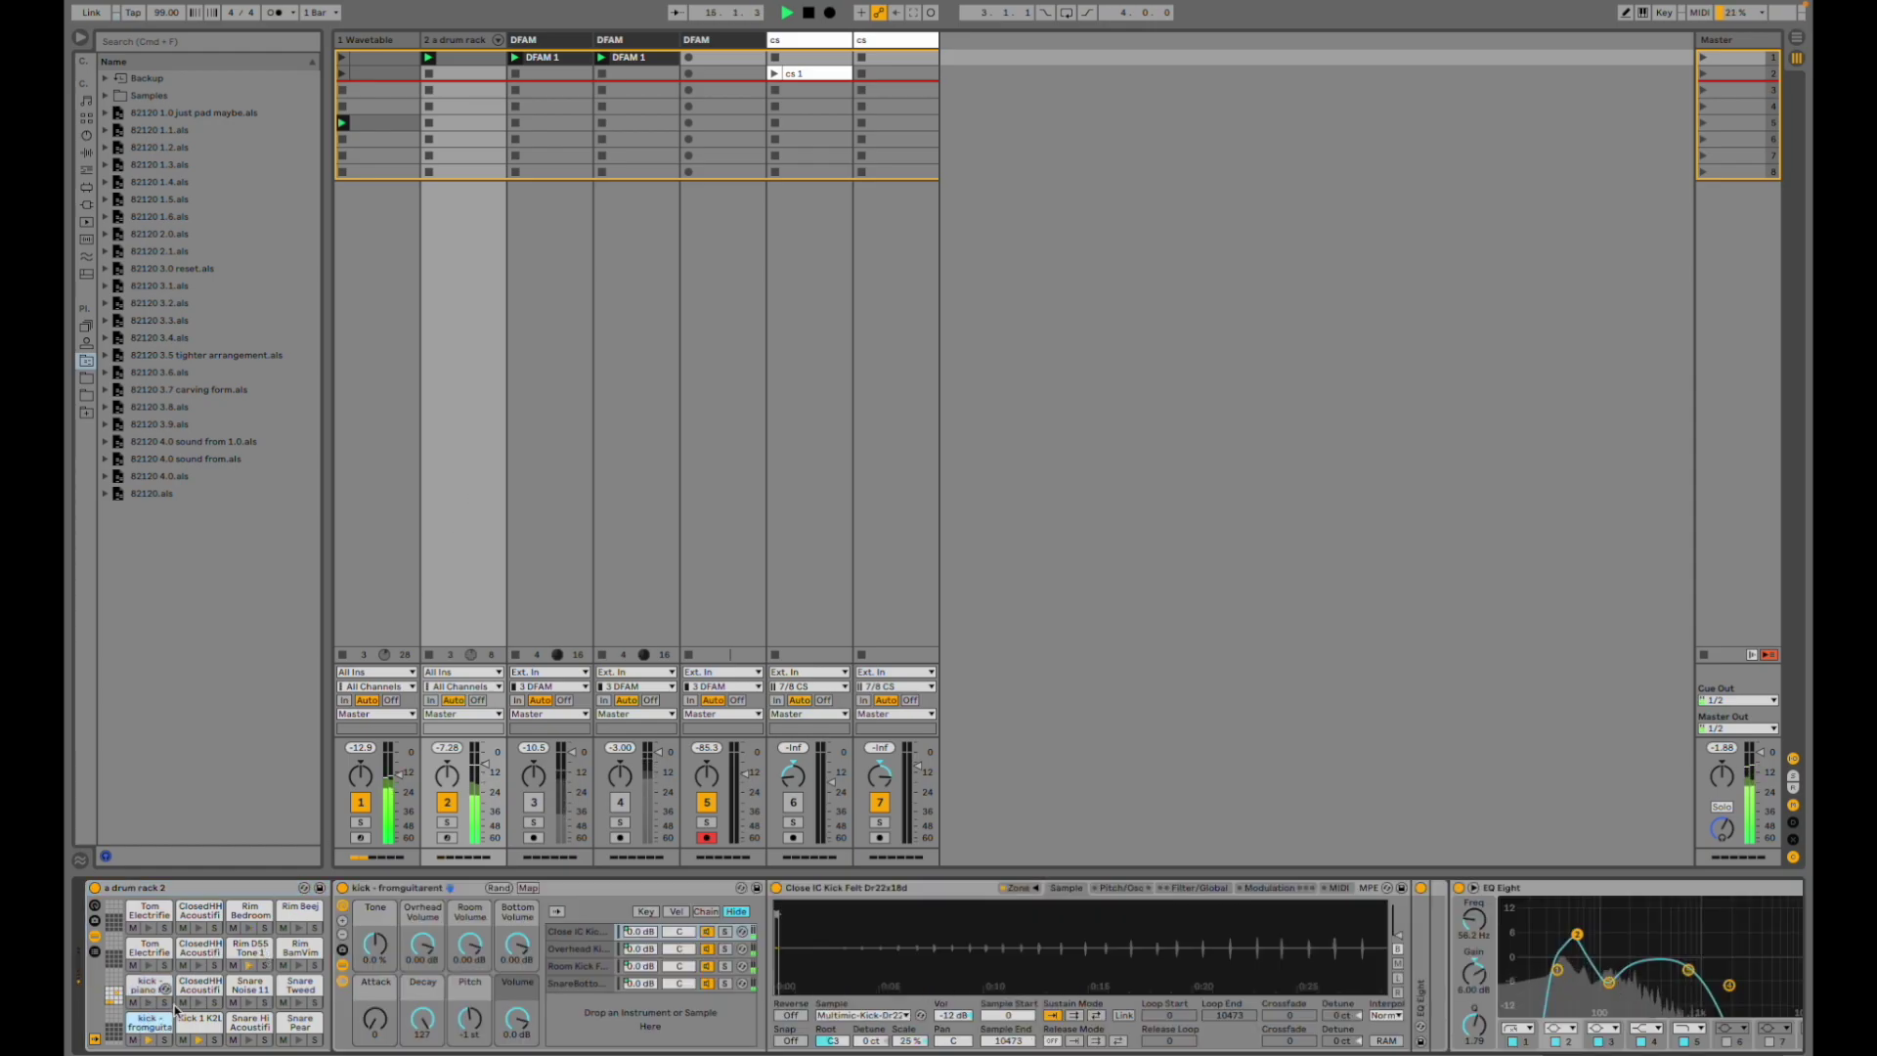
pyautogui.click(198, 1021)
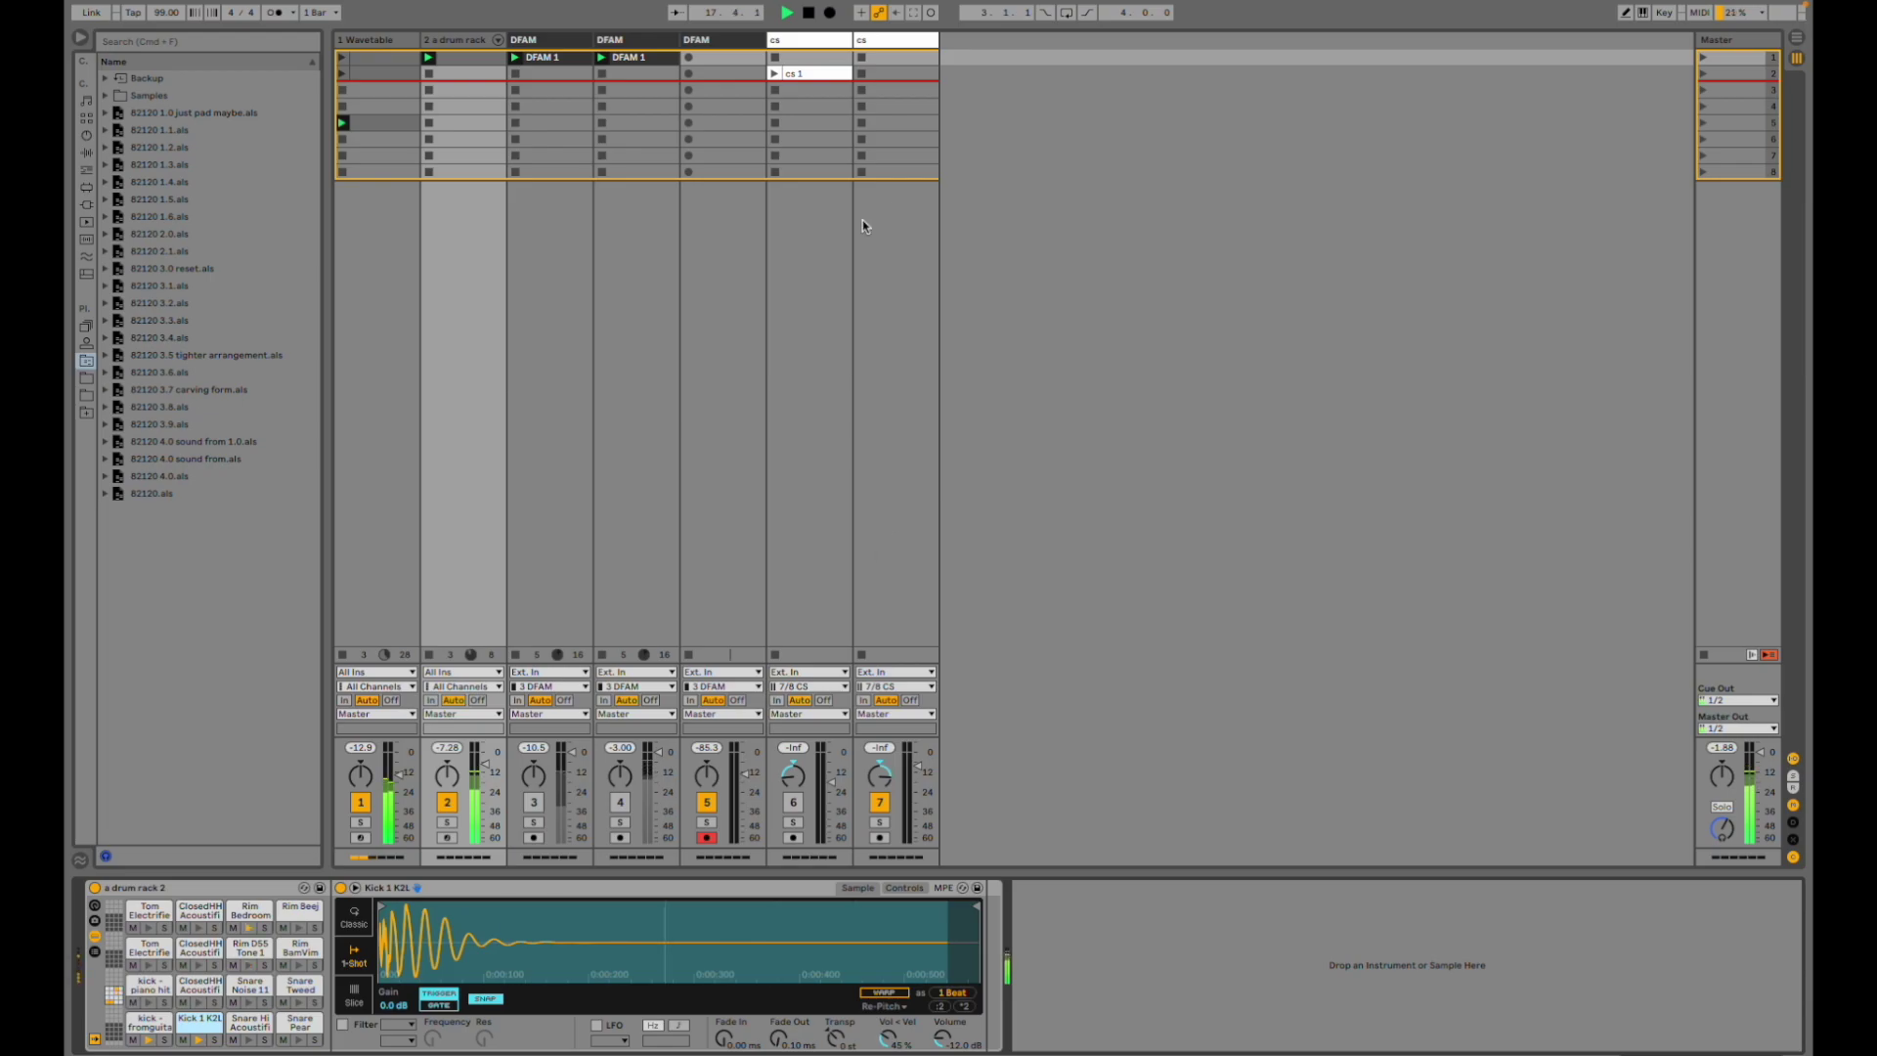
# - Launch the cs 1 clip, turn on track 6 and audition it soloed before returning to the full mix
pyautogui.click(774, 76)
pyautogui.doubleClick(794, 79)
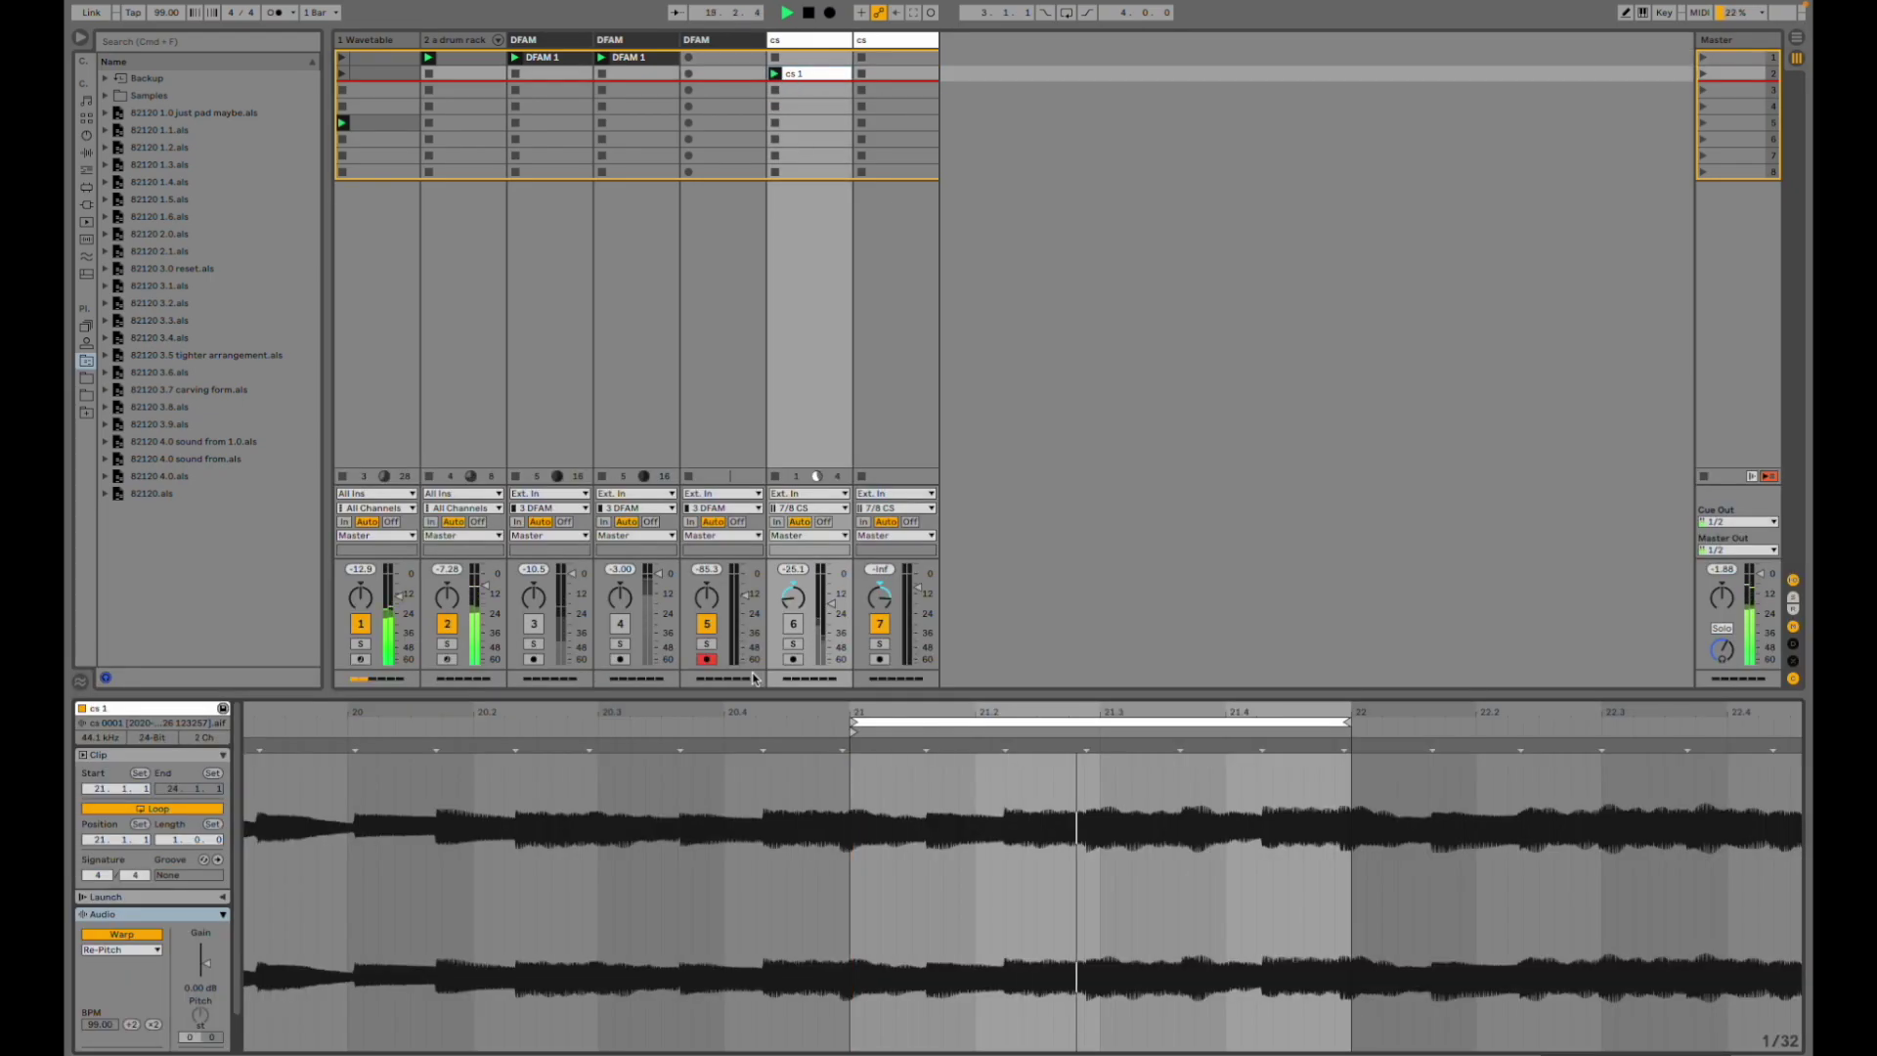
pyautogui.click(789, 624)
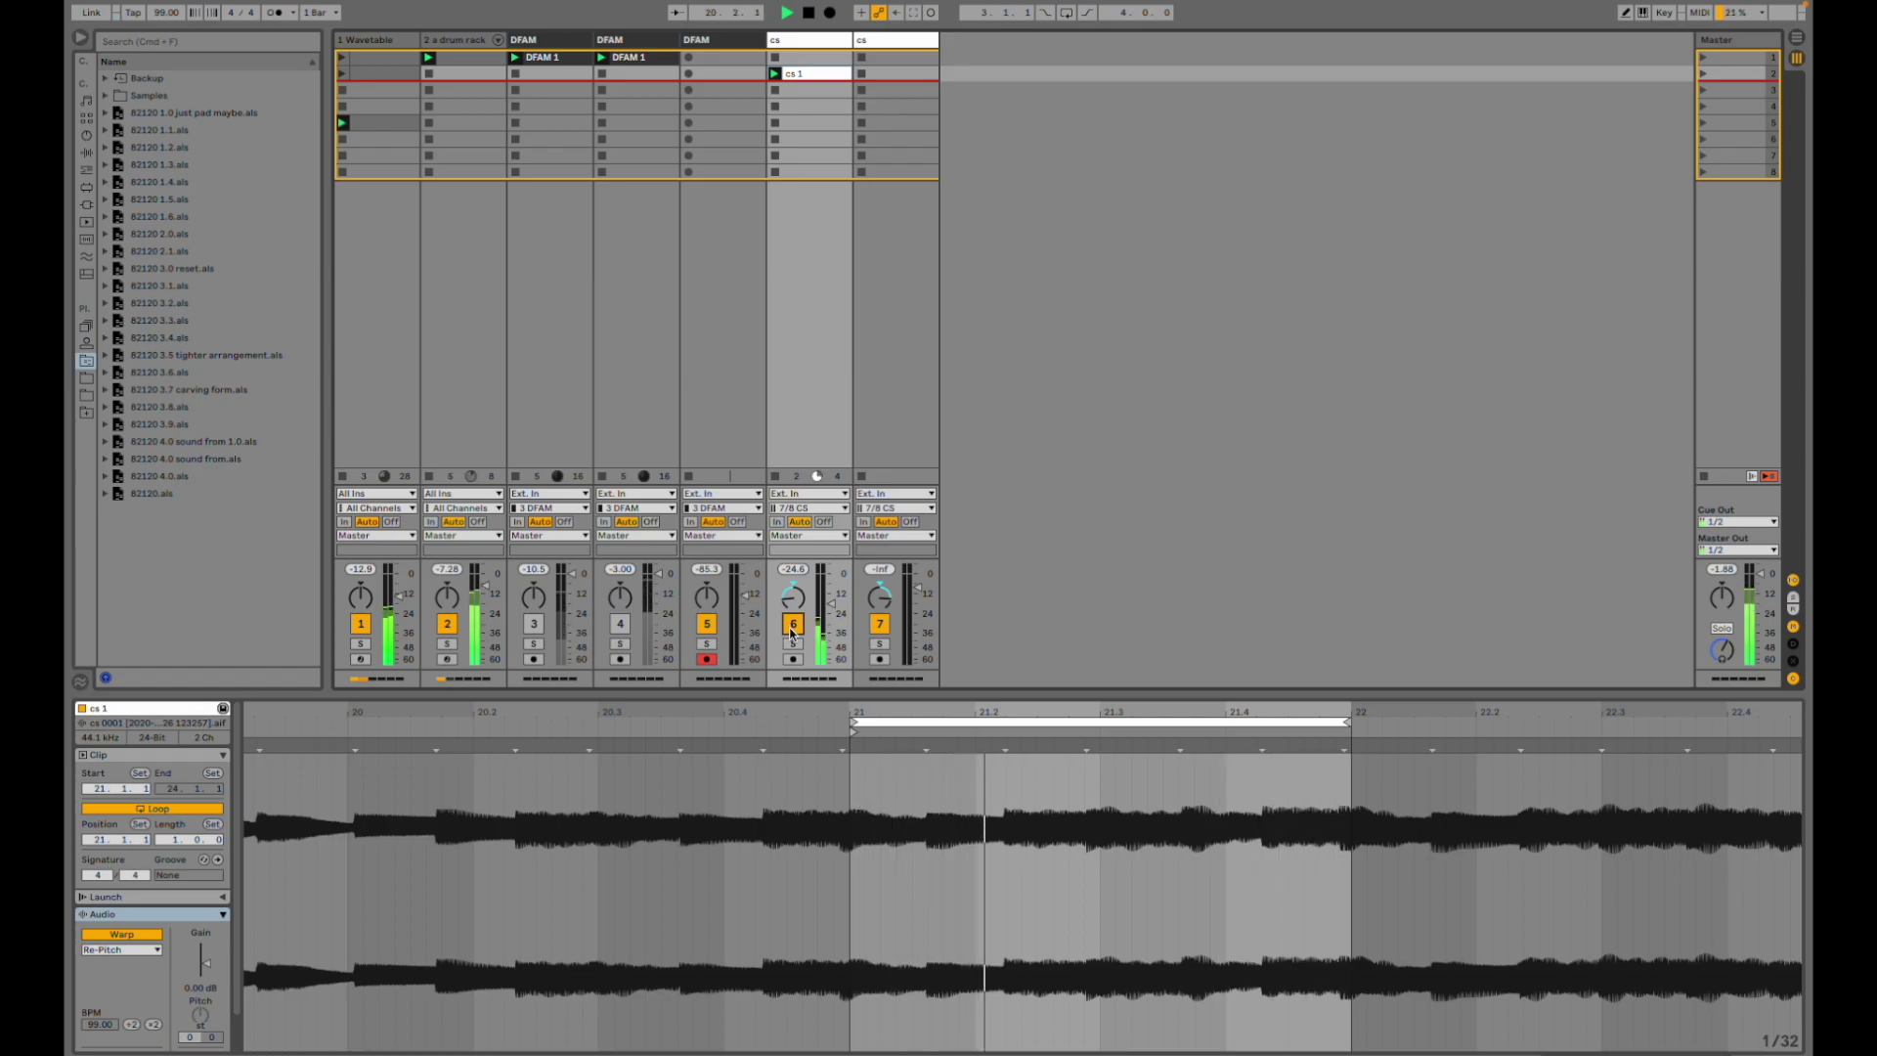
pyautogui.click(794, 646)
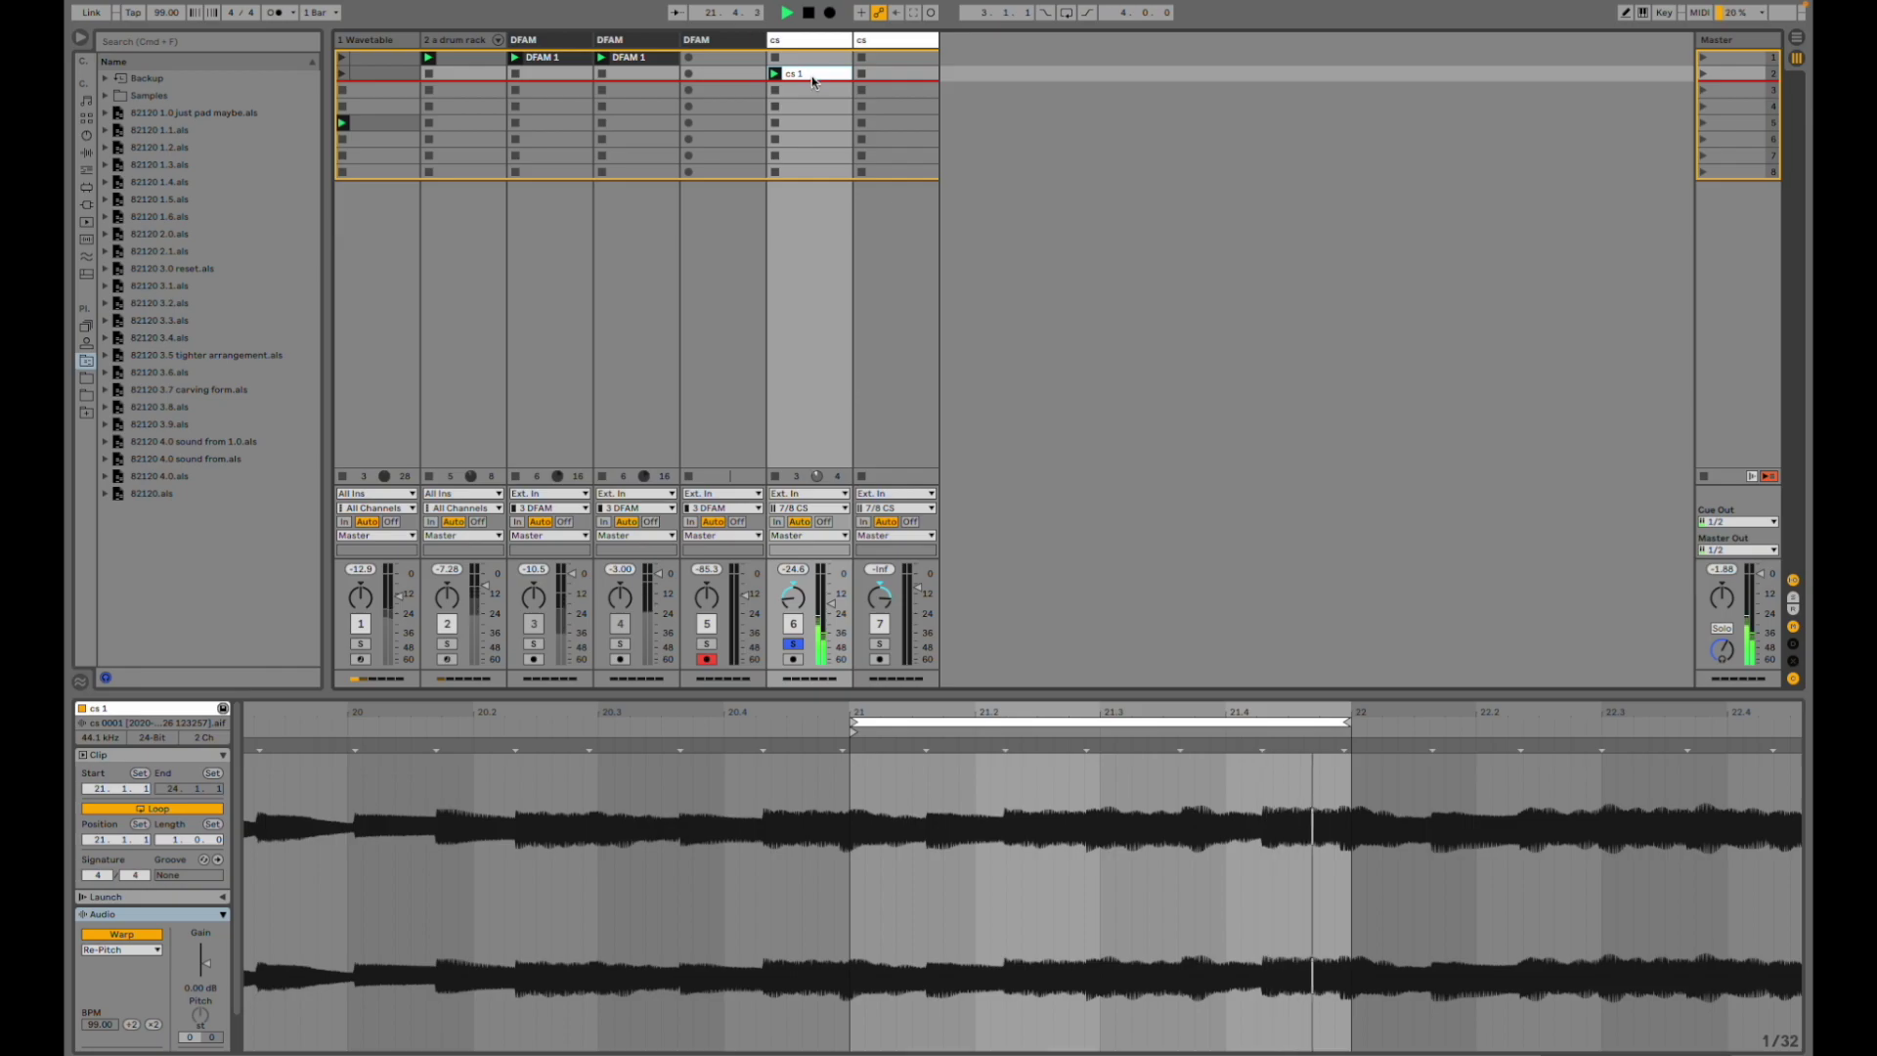
pyautogui.hotkey('shift', 'Tab')
pyautogui.hotkey('shift', 'Tab')
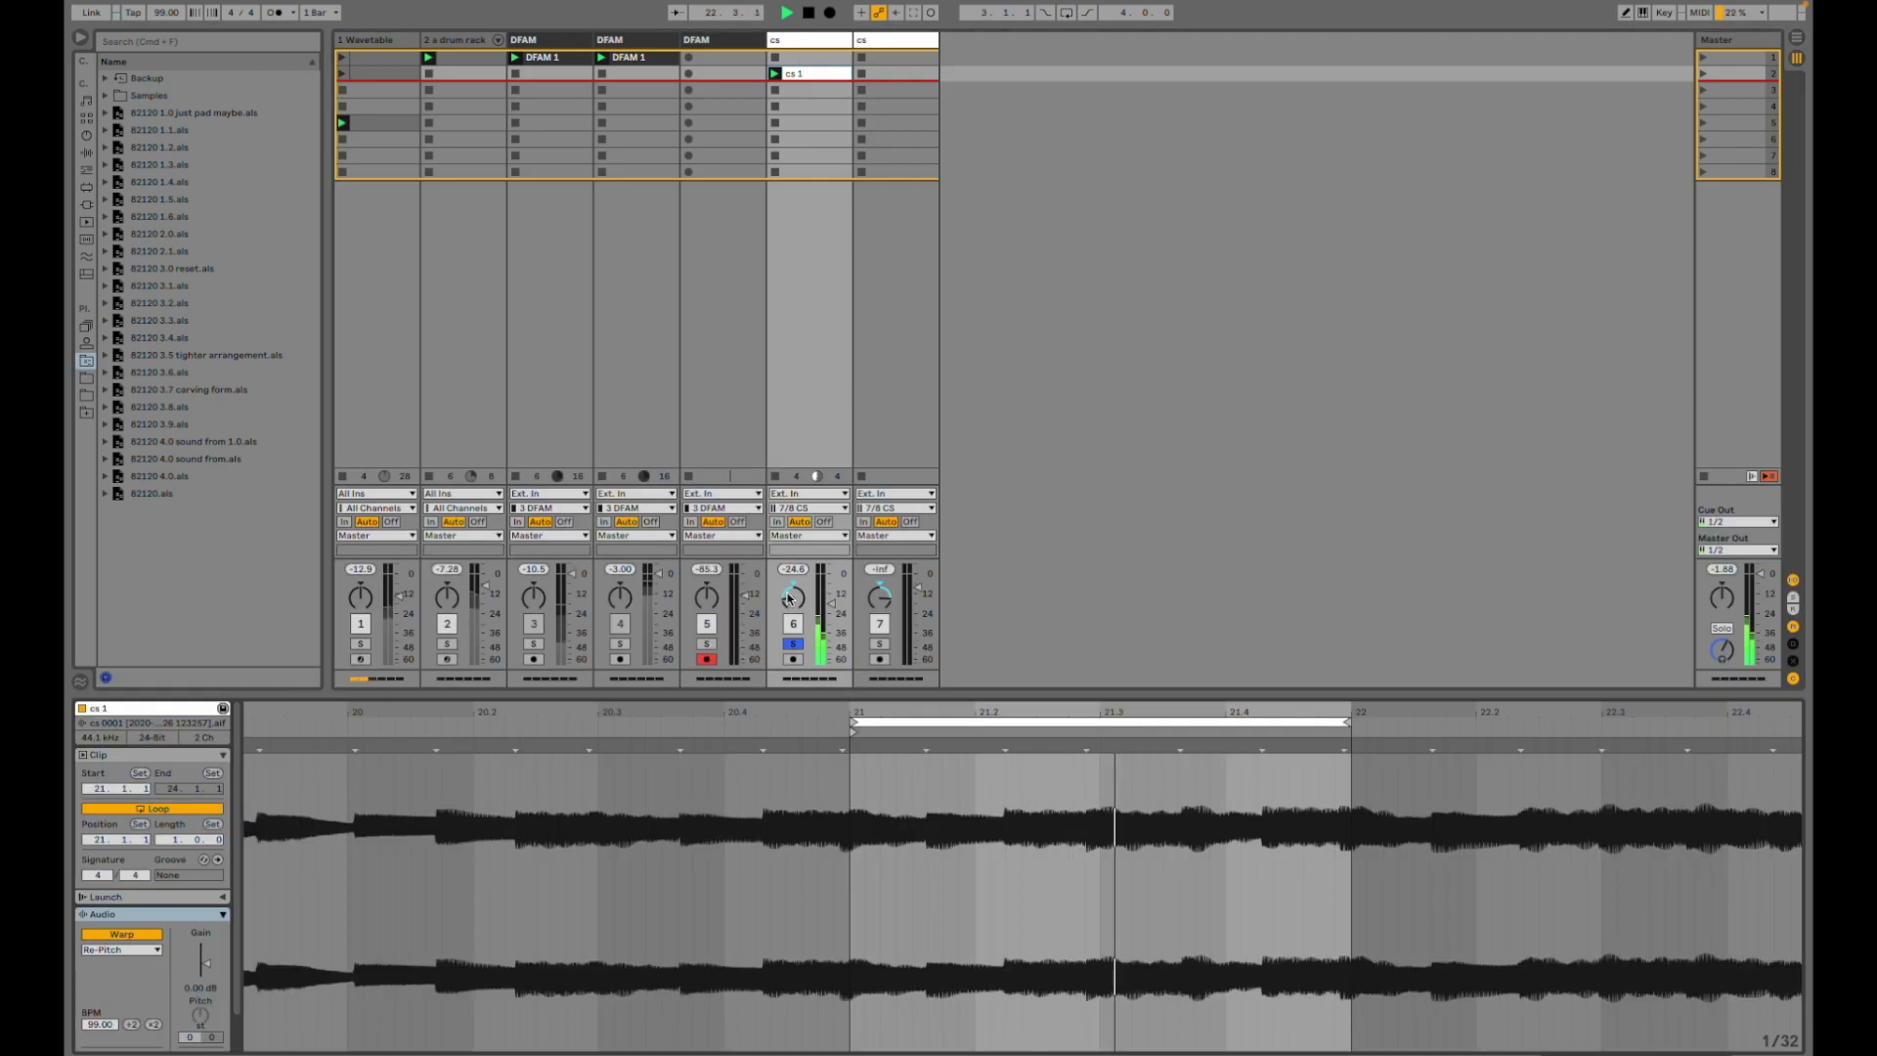
pyautogui.click(791, 645)
pyautogui.moveTo(772, 694); pyautogui.dragTo(757, 866)
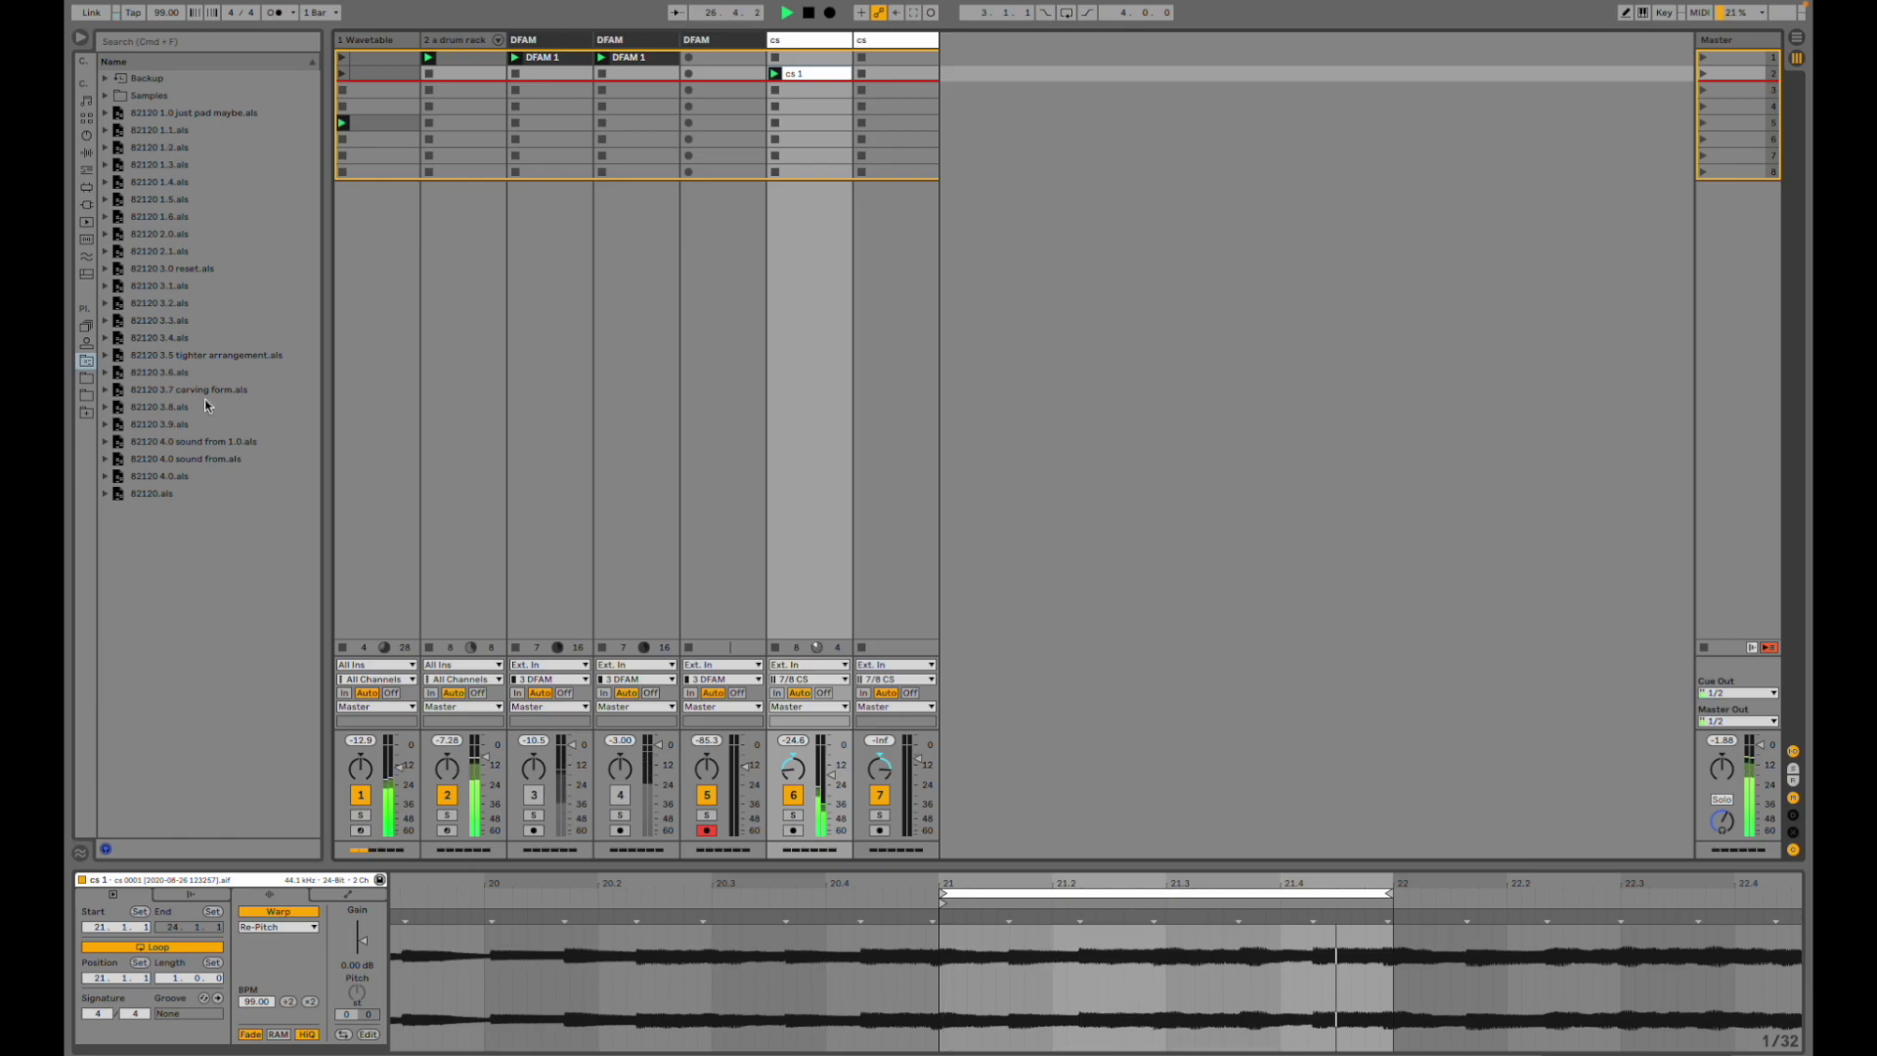
# - Open the 82120 1.0 just pad maybe set and audition its CS 2 and CS 1 clips during playback
pyautogui.doubleClick(251, 113)
pyautogui.press('Return')
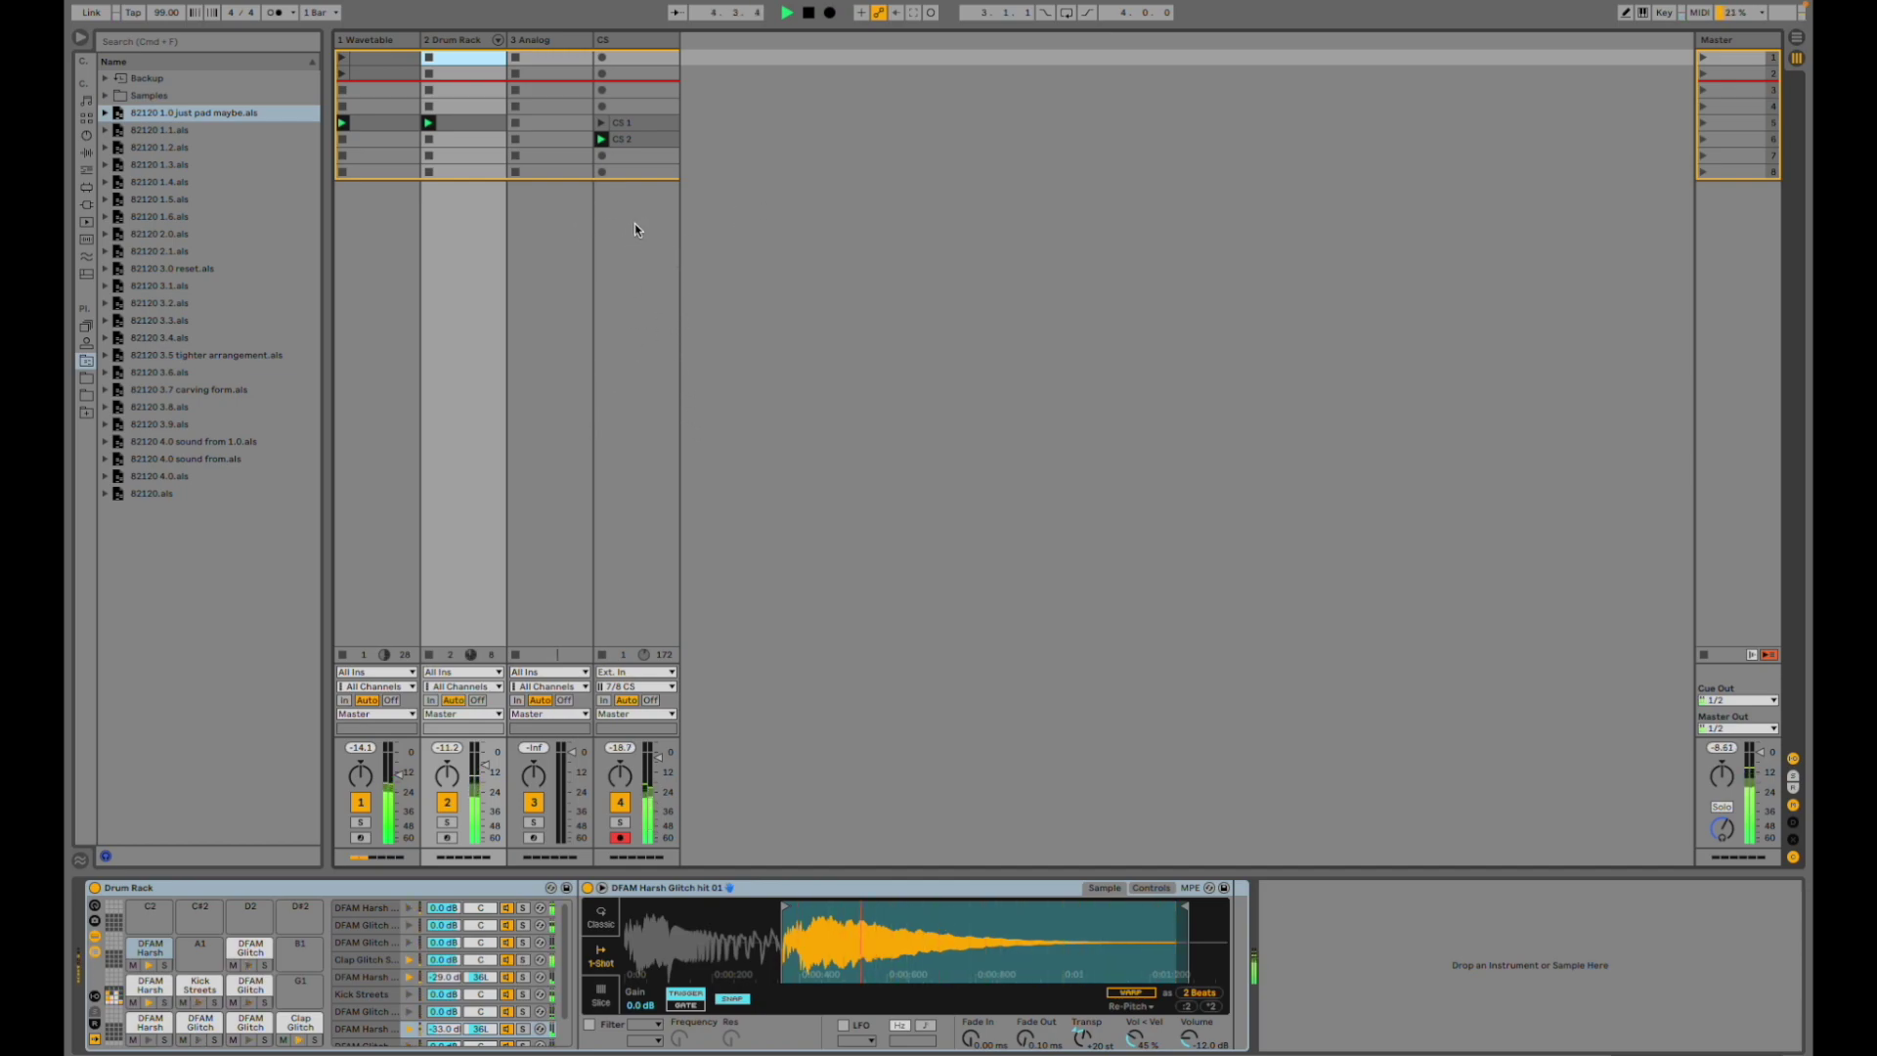
pyautogui.click(638, 137)
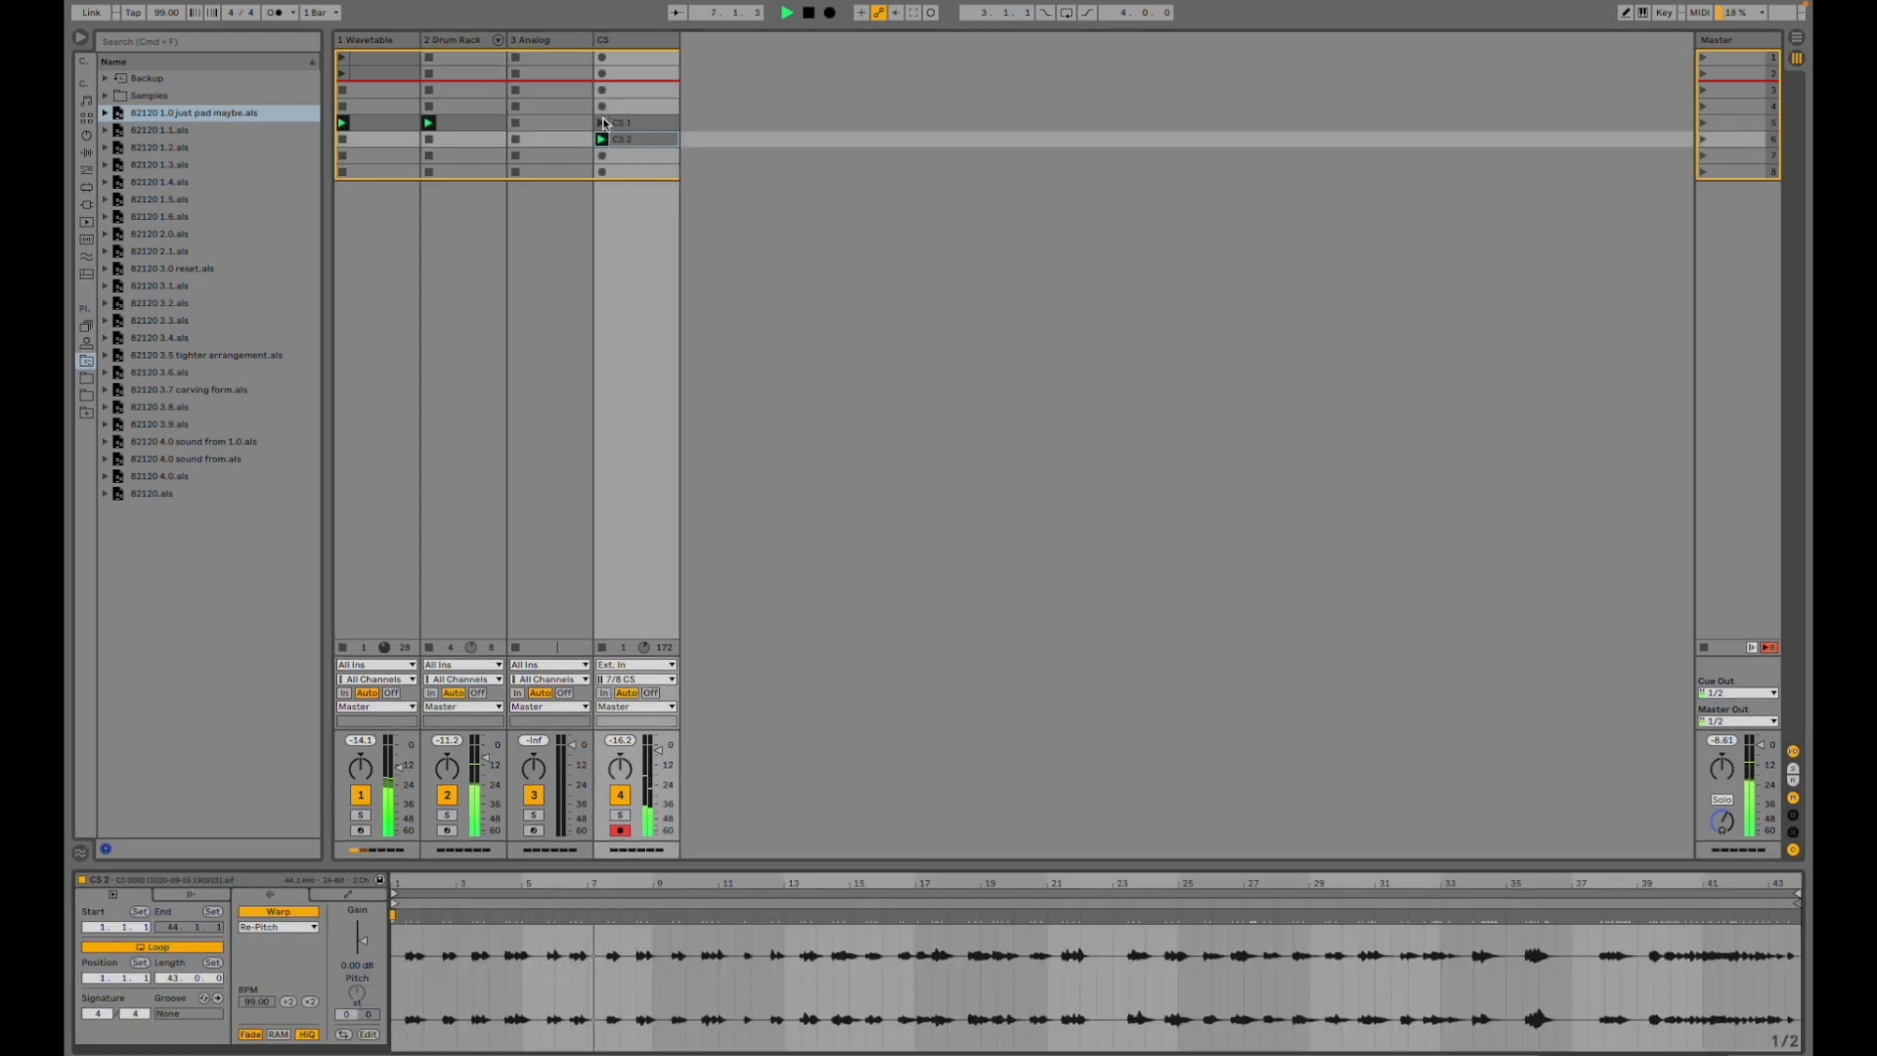
pyautogui.click(631, 122)
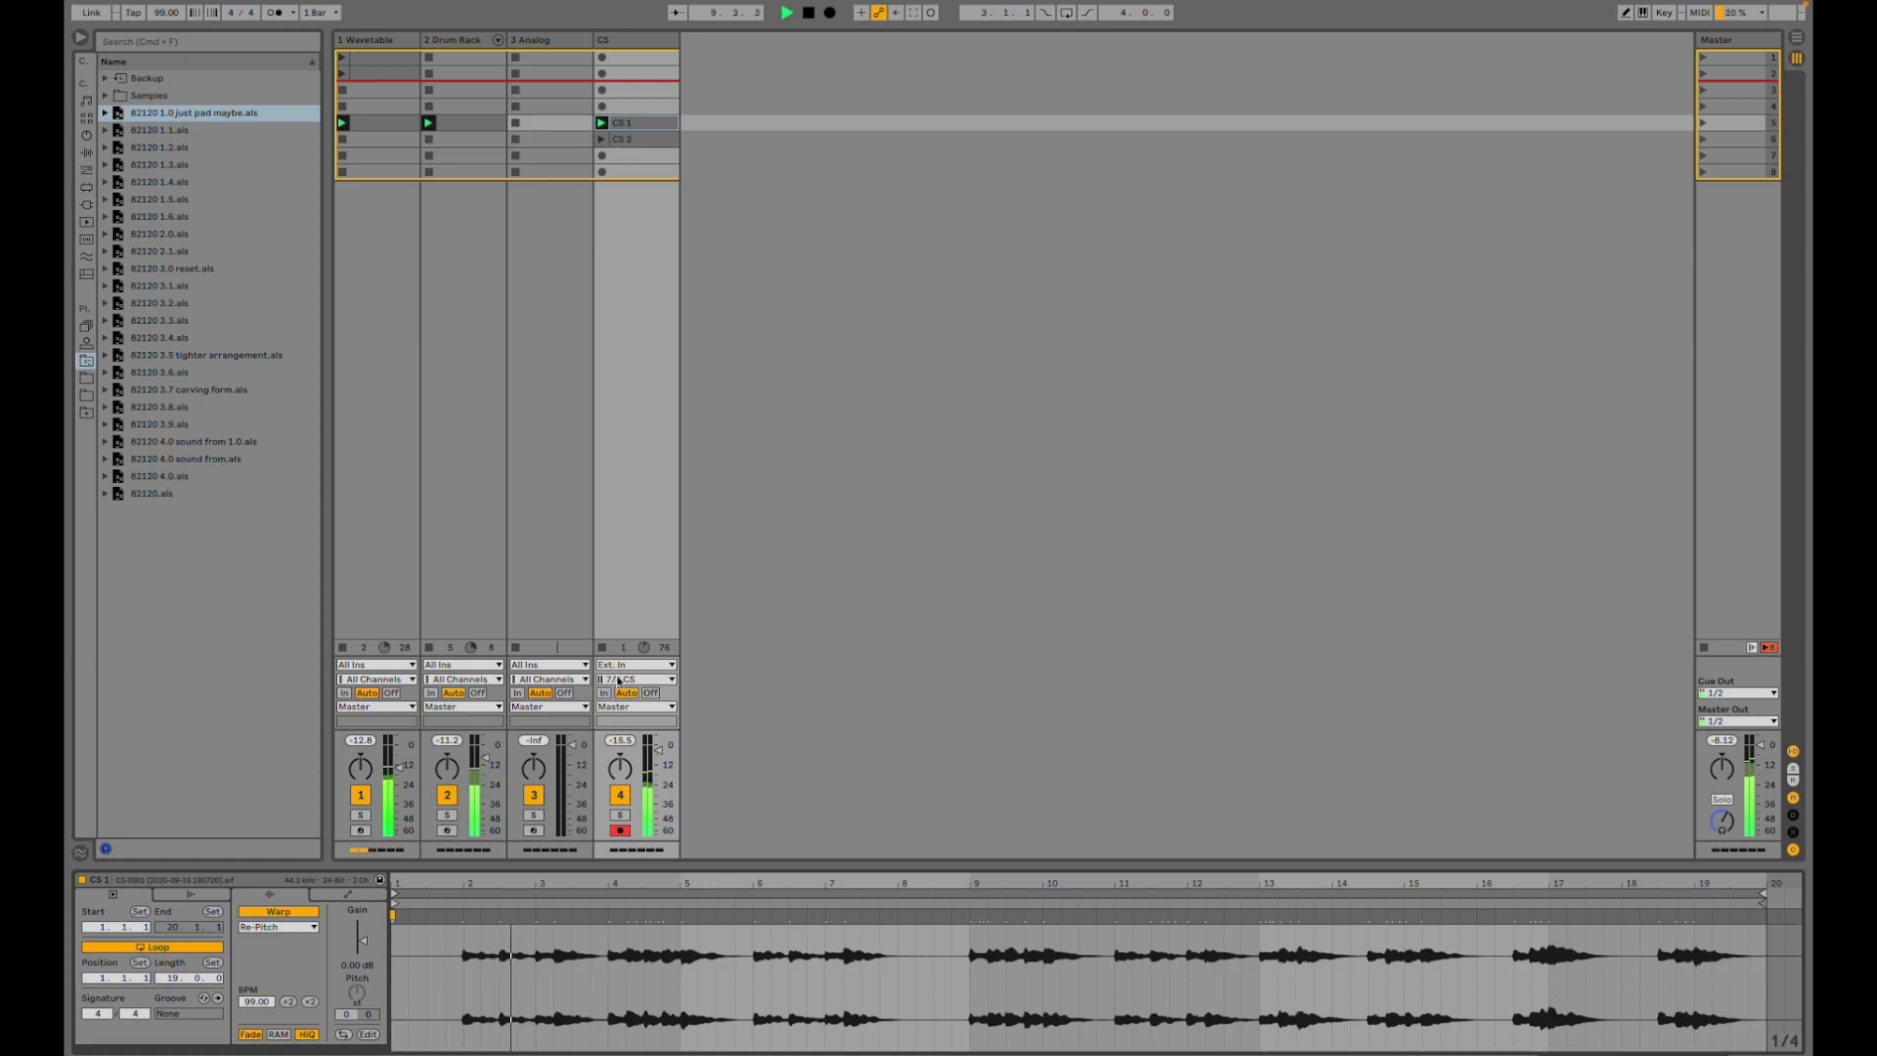
# - Mute the CS track and examine the Drum Rack clip, its devices and the playing 1 Wavetable clip
pyautogui.click(619, 796)
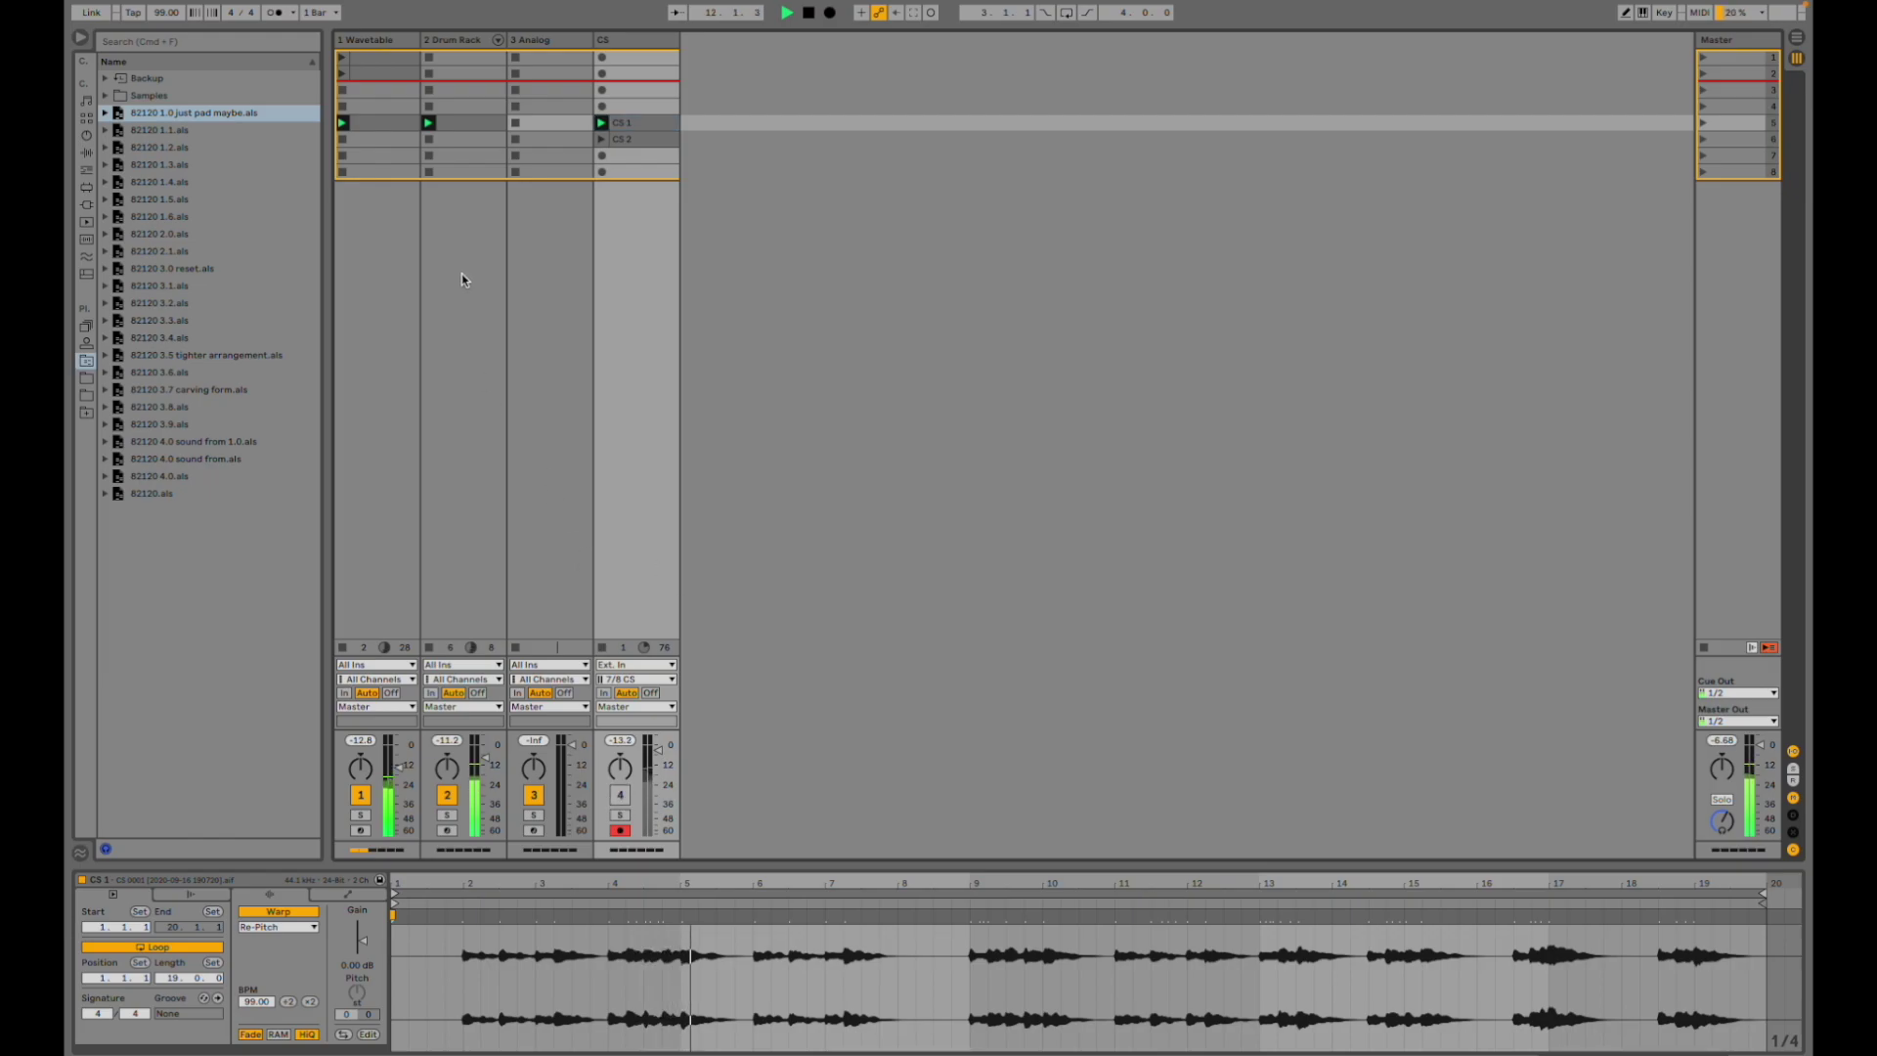
pyautogui.click(480, 298)
pyautogui.click(482, 126)
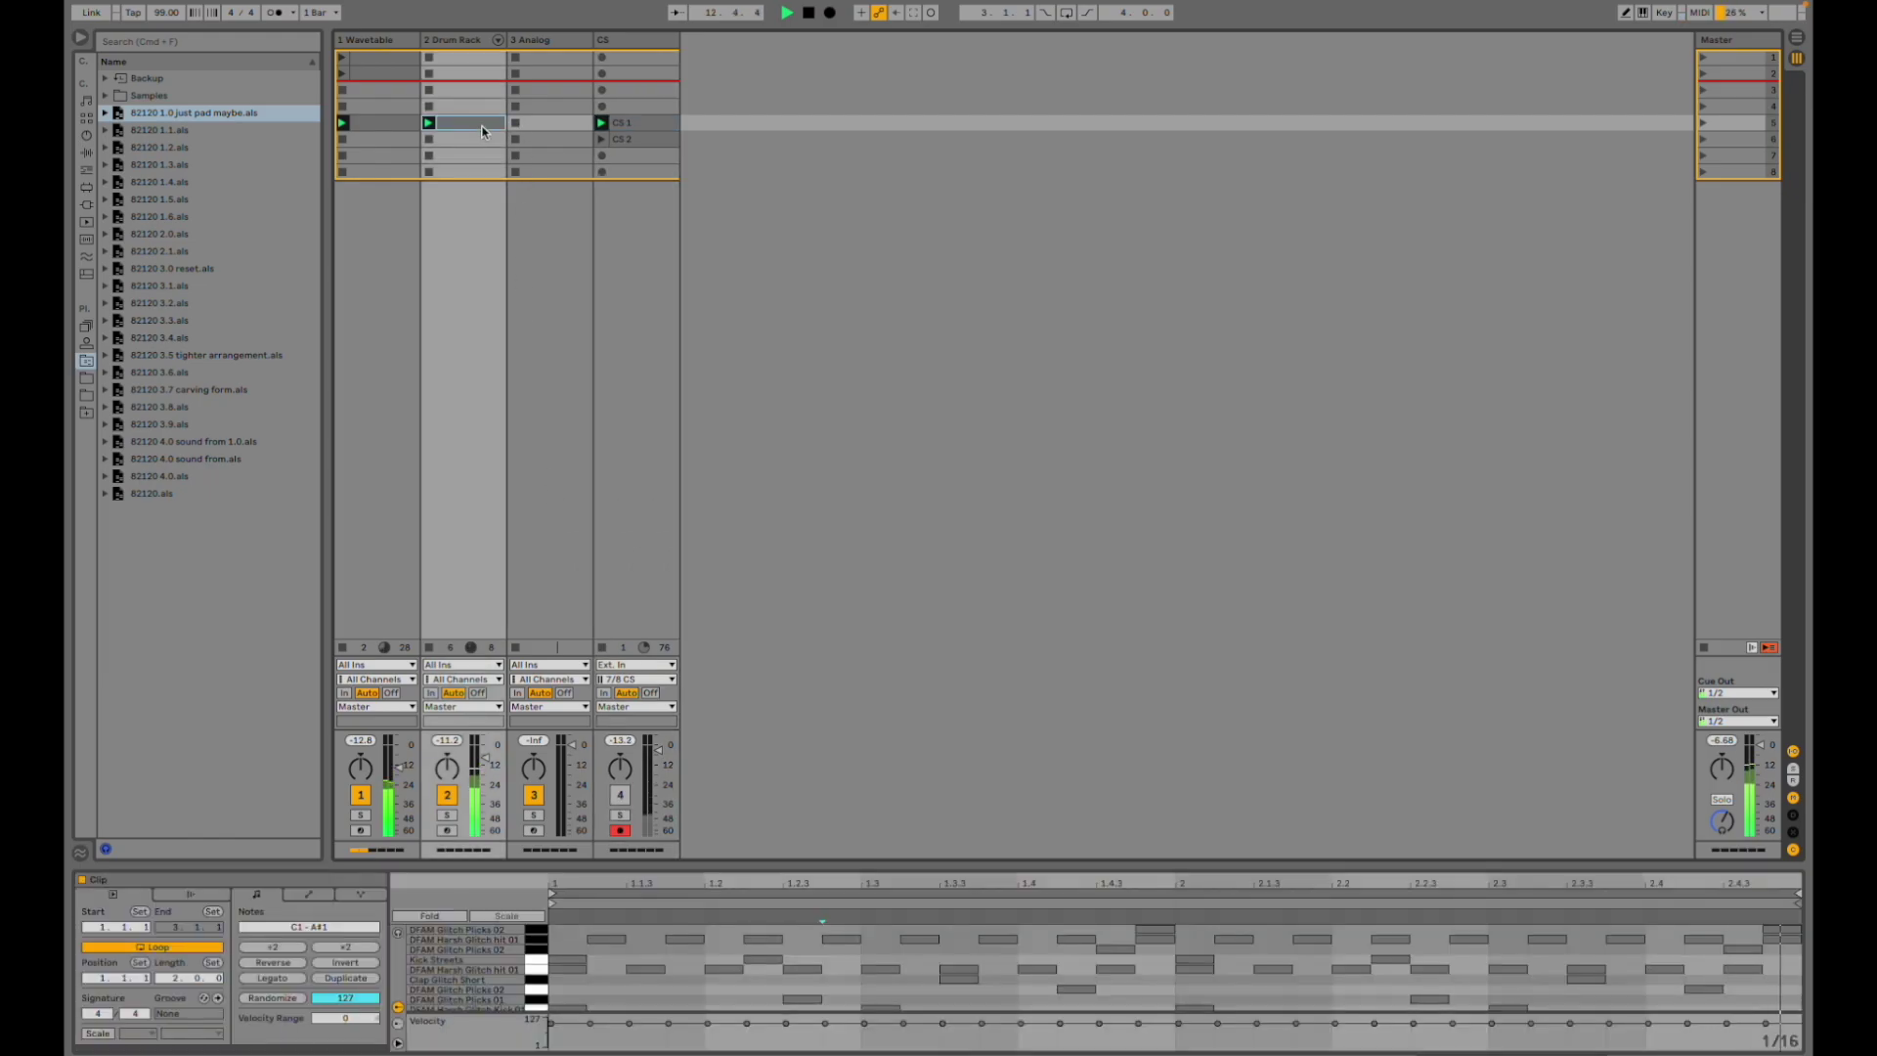
pyautogui.hotkey('shift', 'Tab')
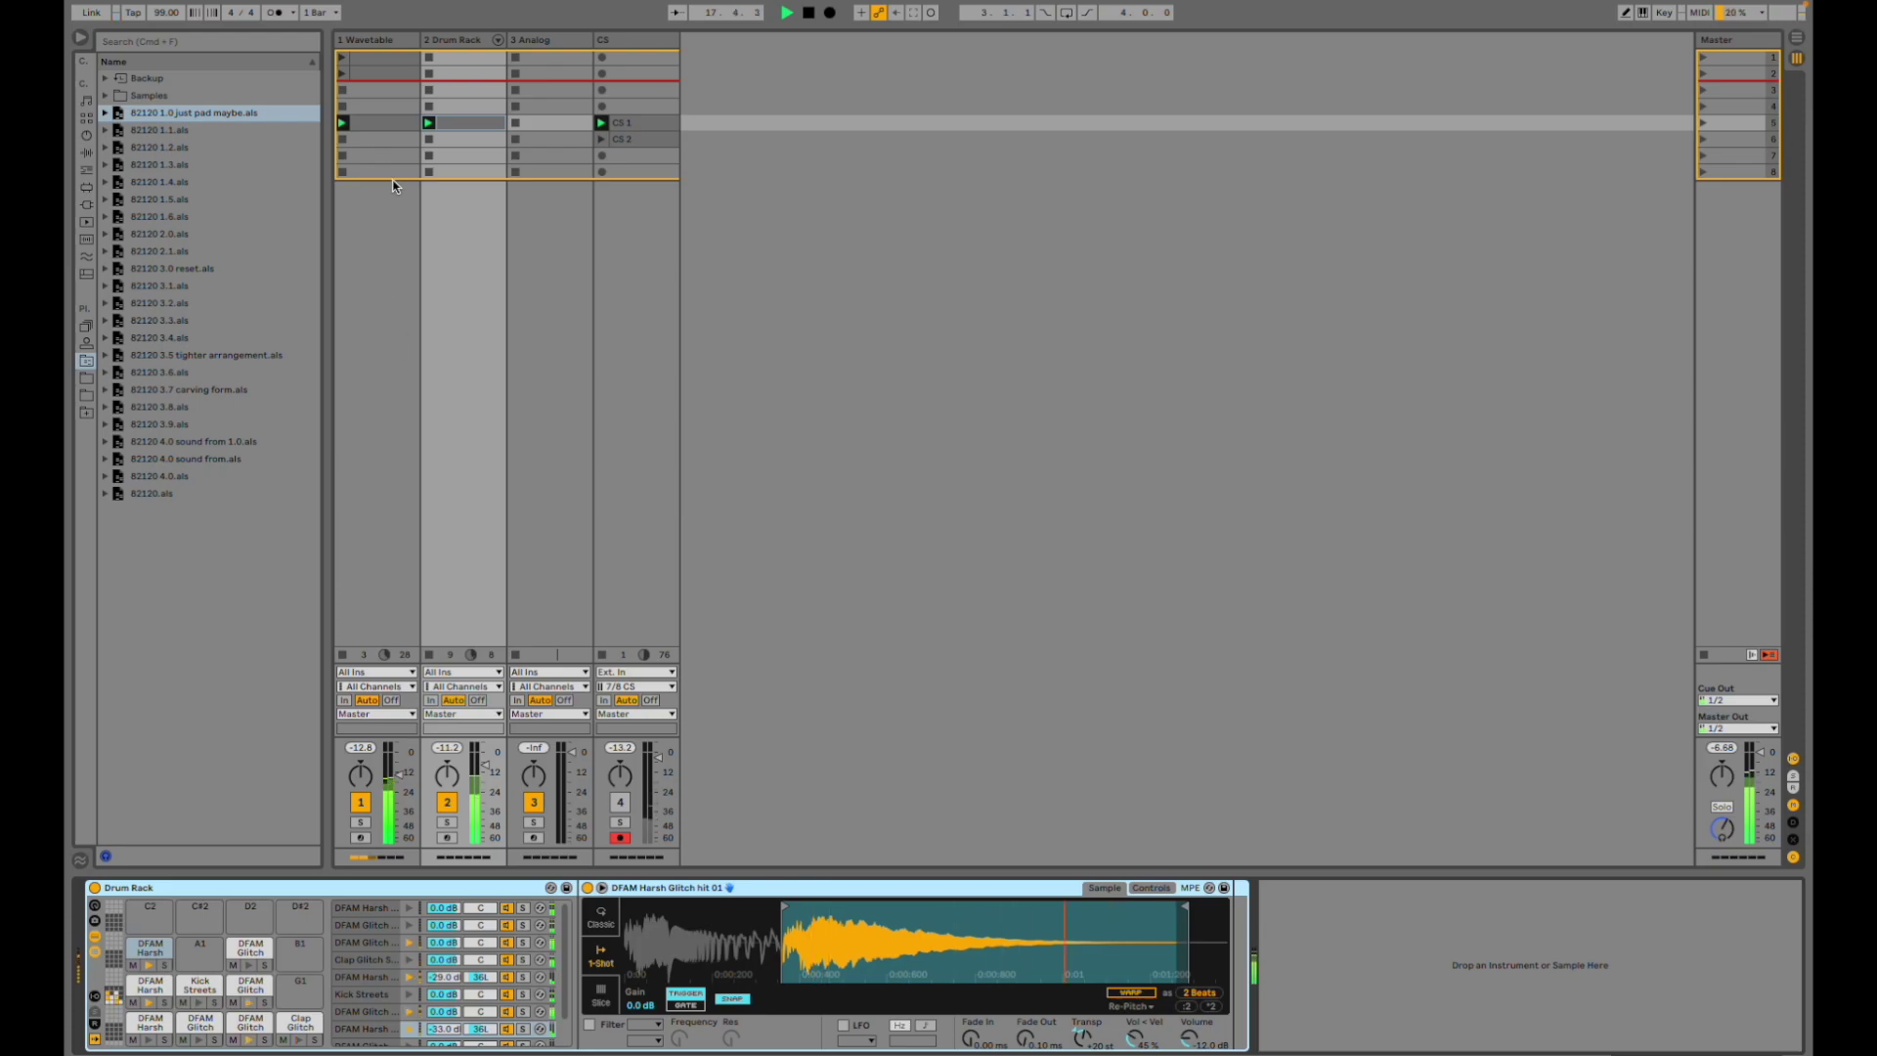
pyautogui.click(389, 123)
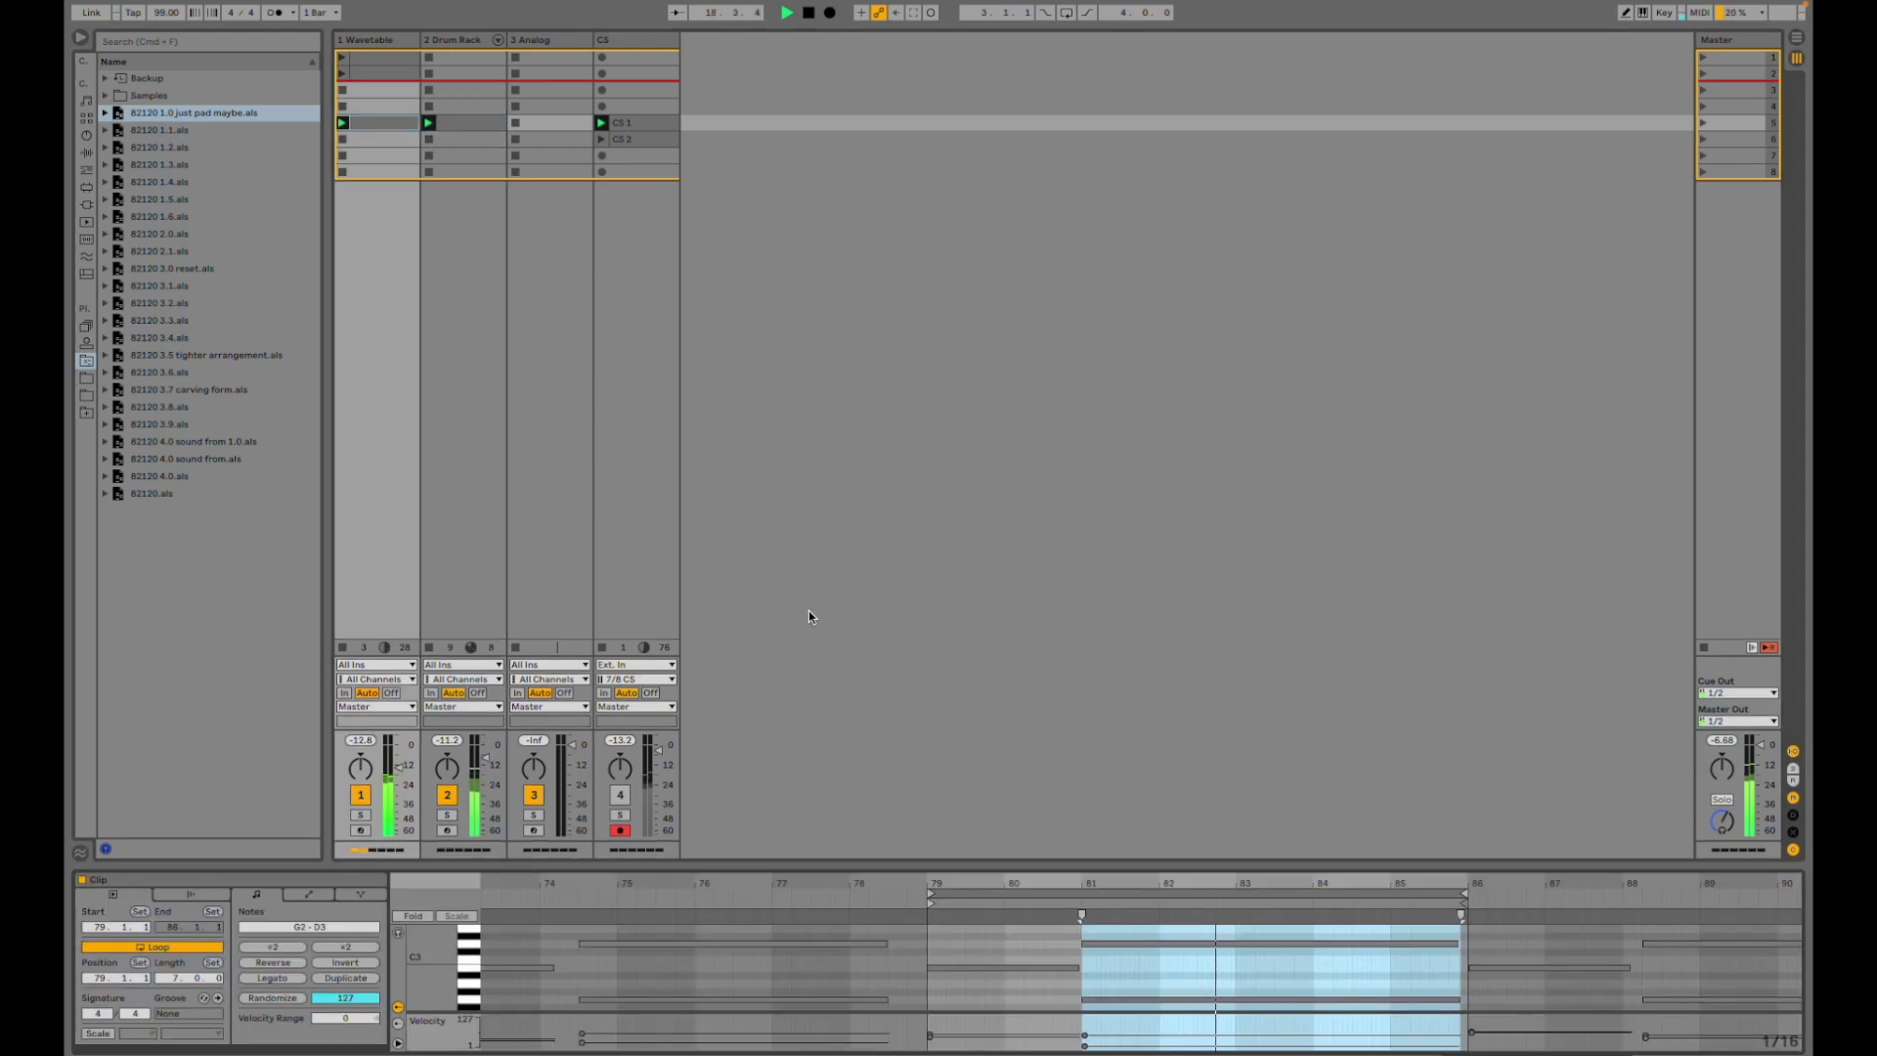
# - Open the 82120 1.1 set, play it and examine the 4 Wavetable clip's notes in an enlarged clip view
pyautogui.doubleClick(201, 131)
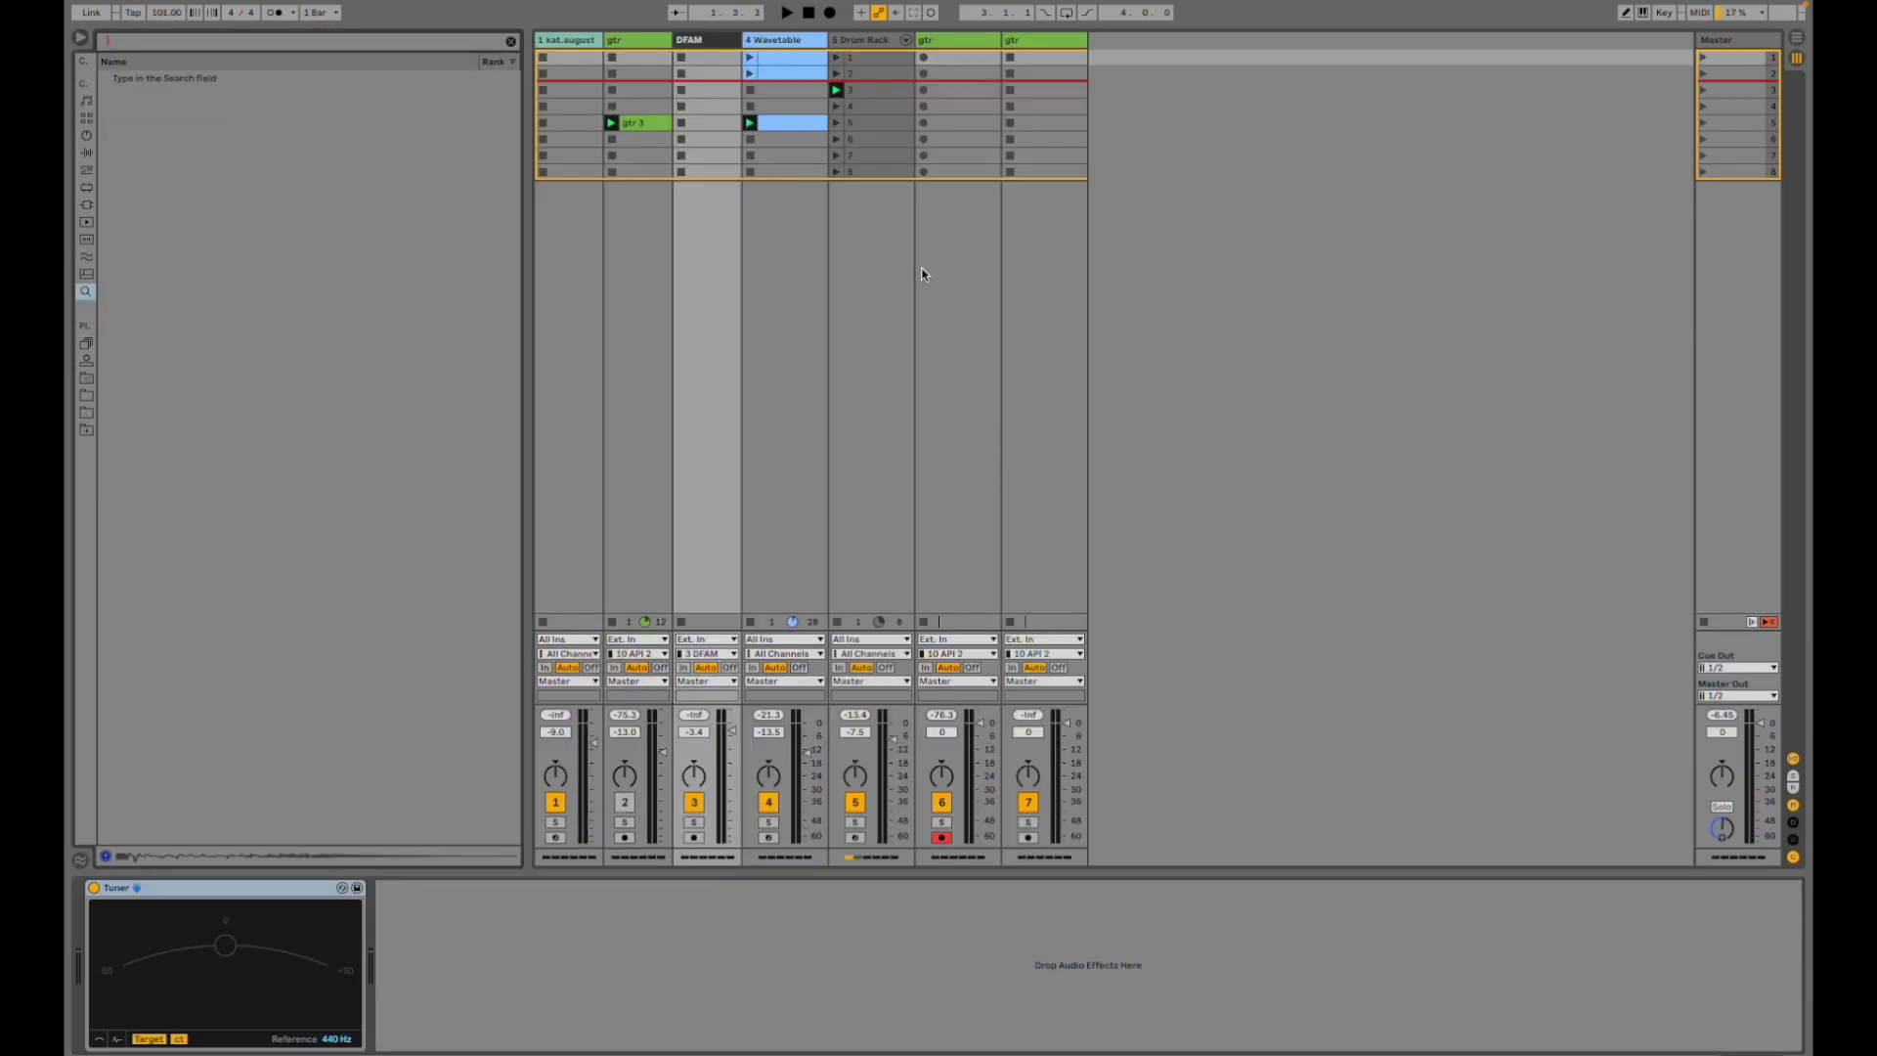
pyautogui.click(923, 278)
pyautogui.press('space')
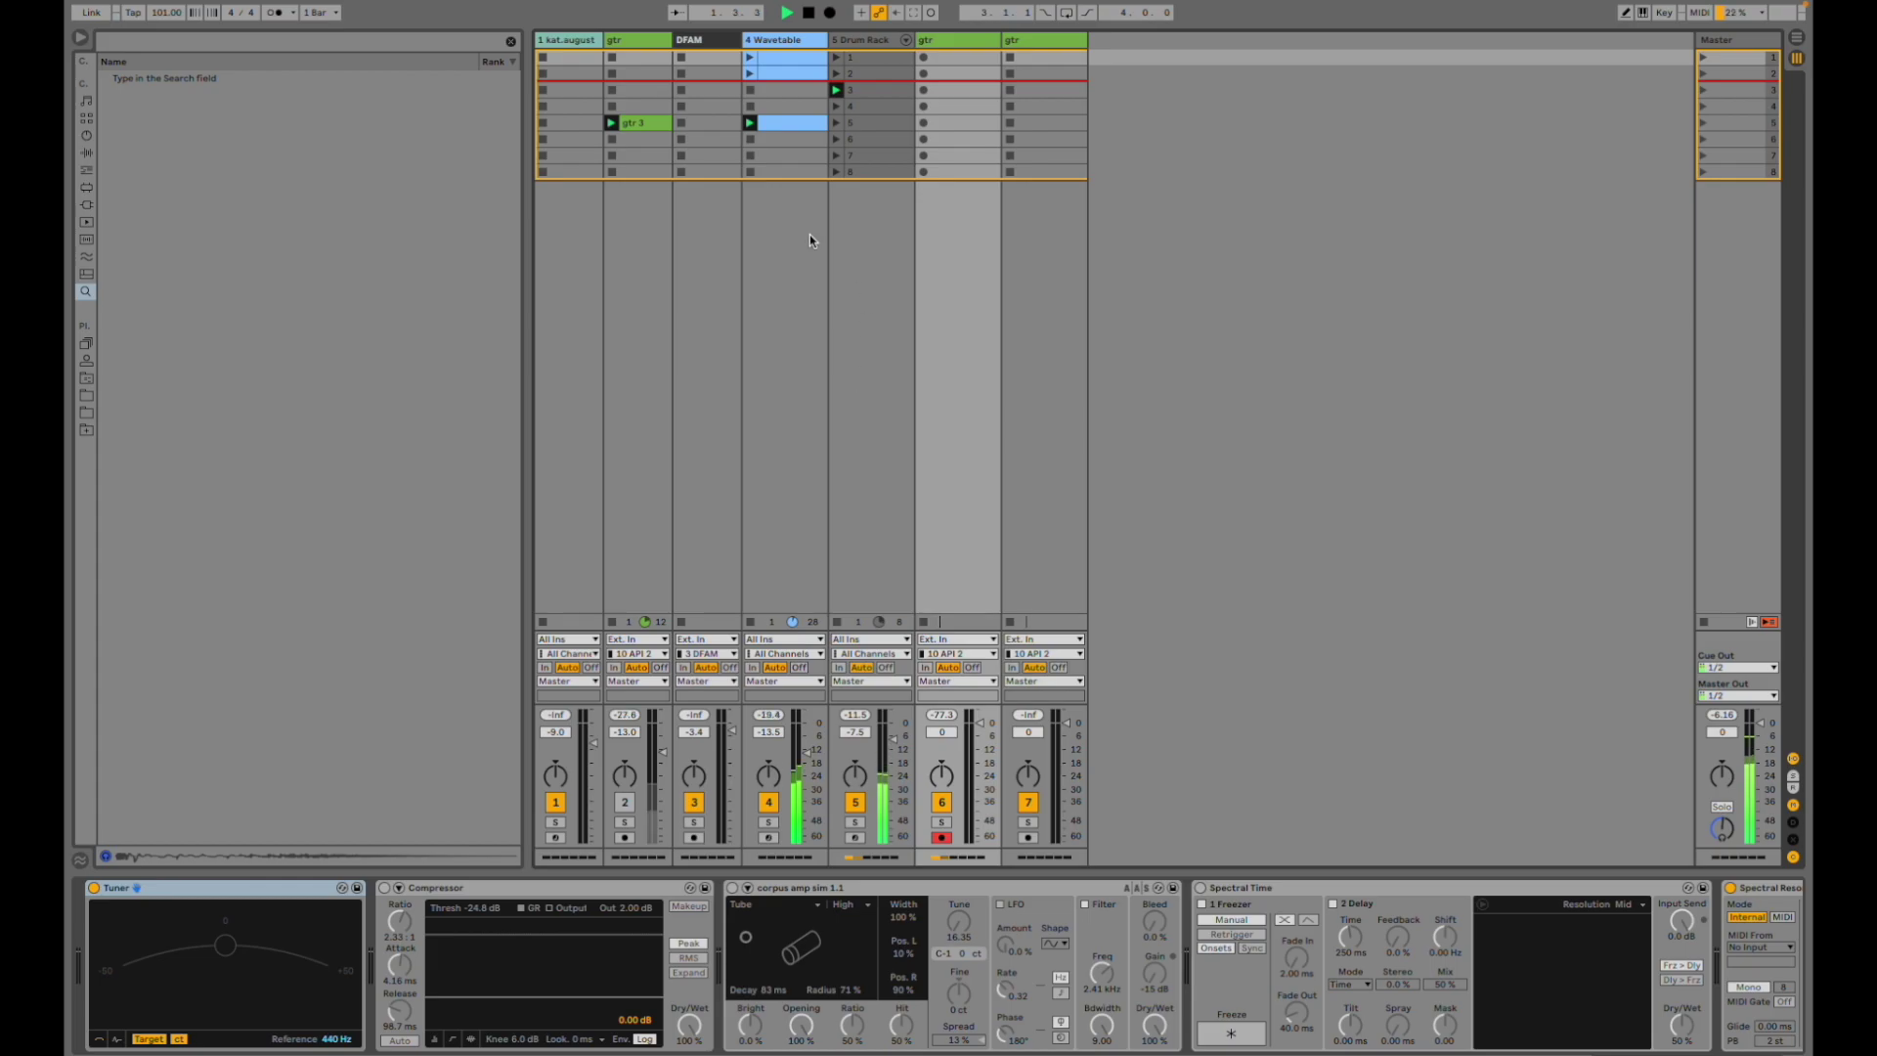
pyautogui.click(791, 130)
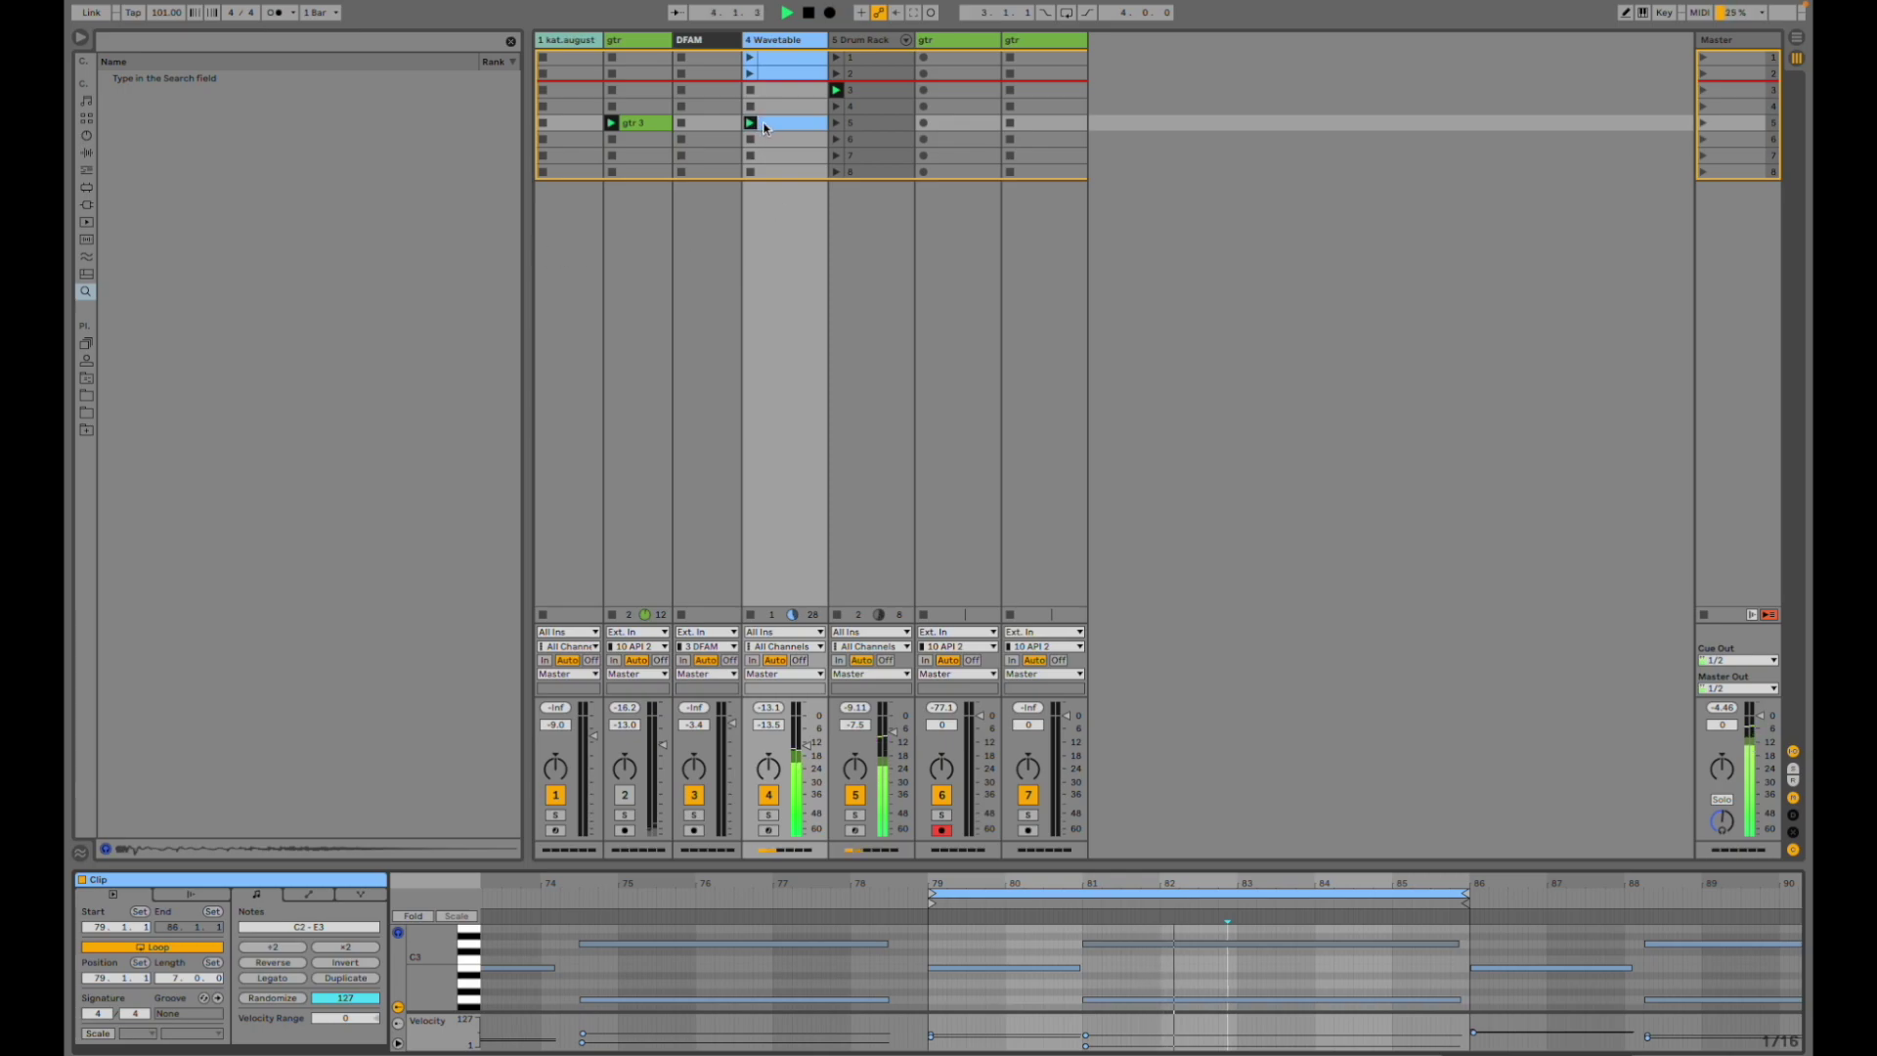
pyautogui.moveTo(1058, 860); pyautogui.dragTo(1060, 668)
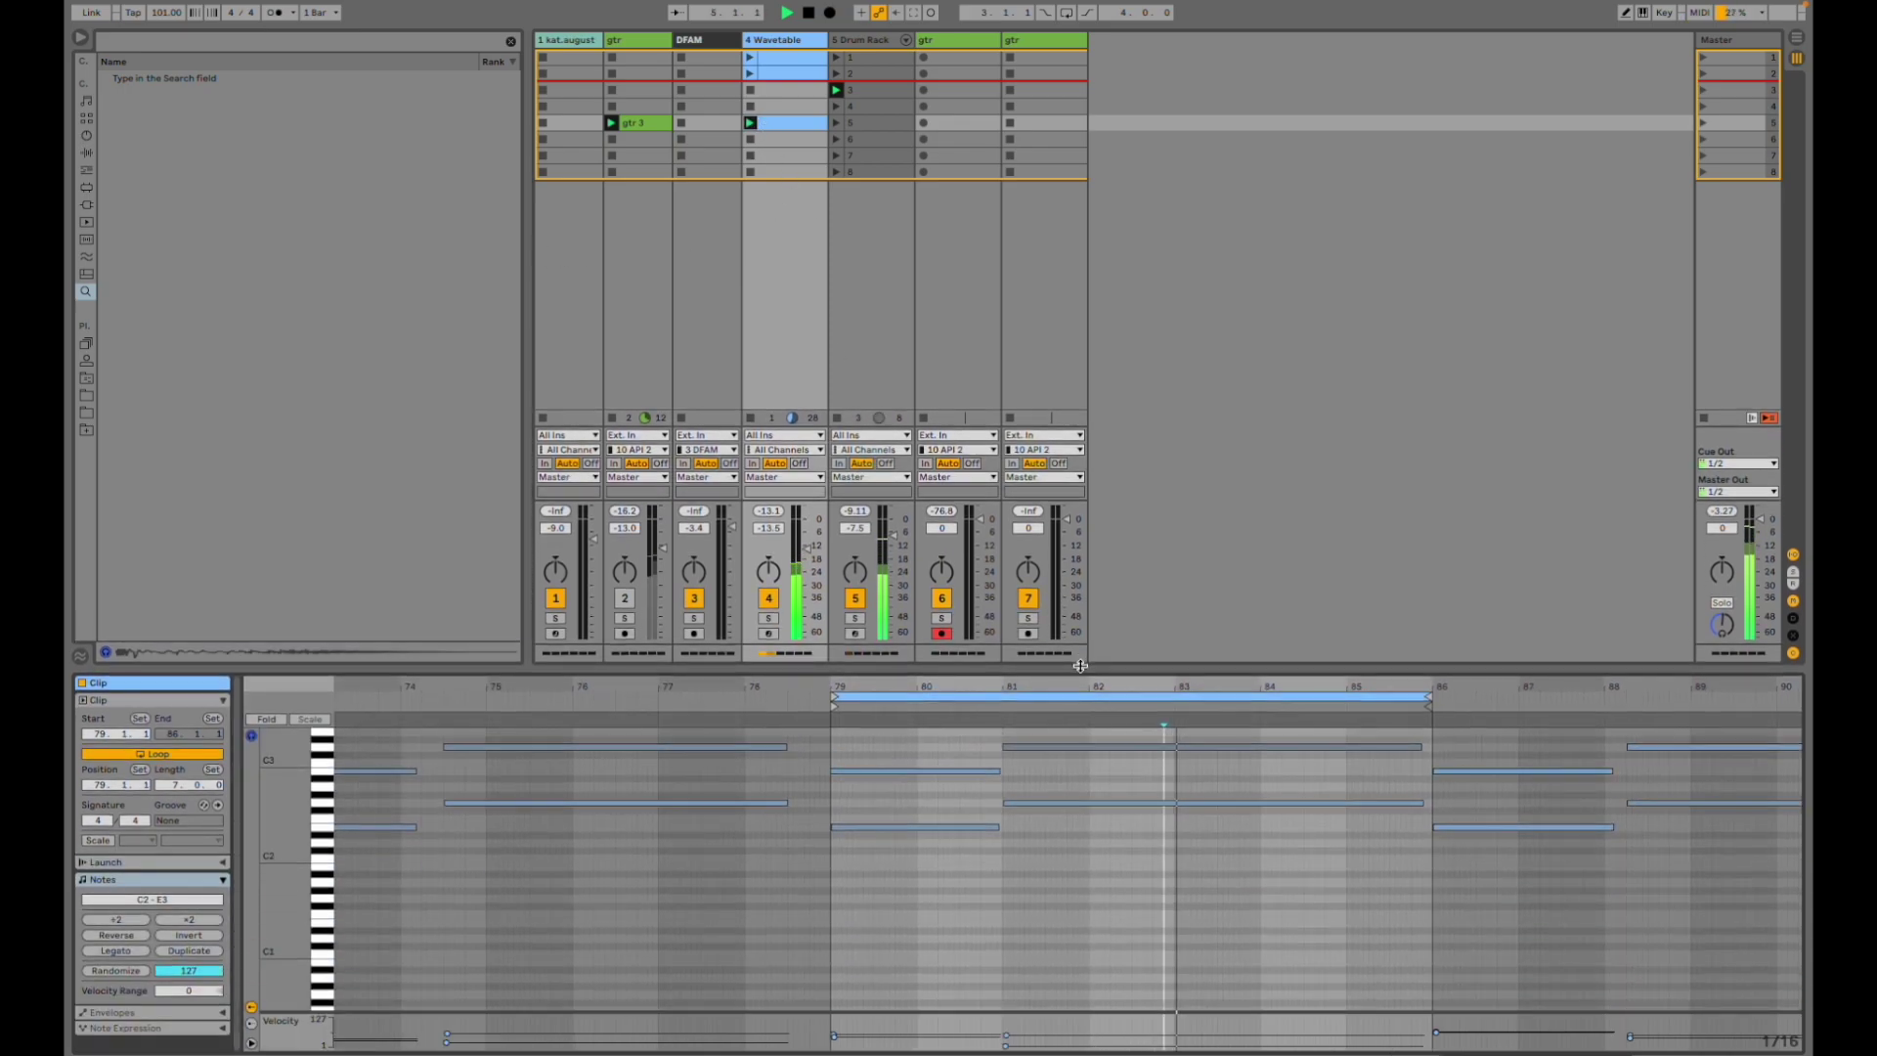
pyautogui.scroll(3, 1062, 813)
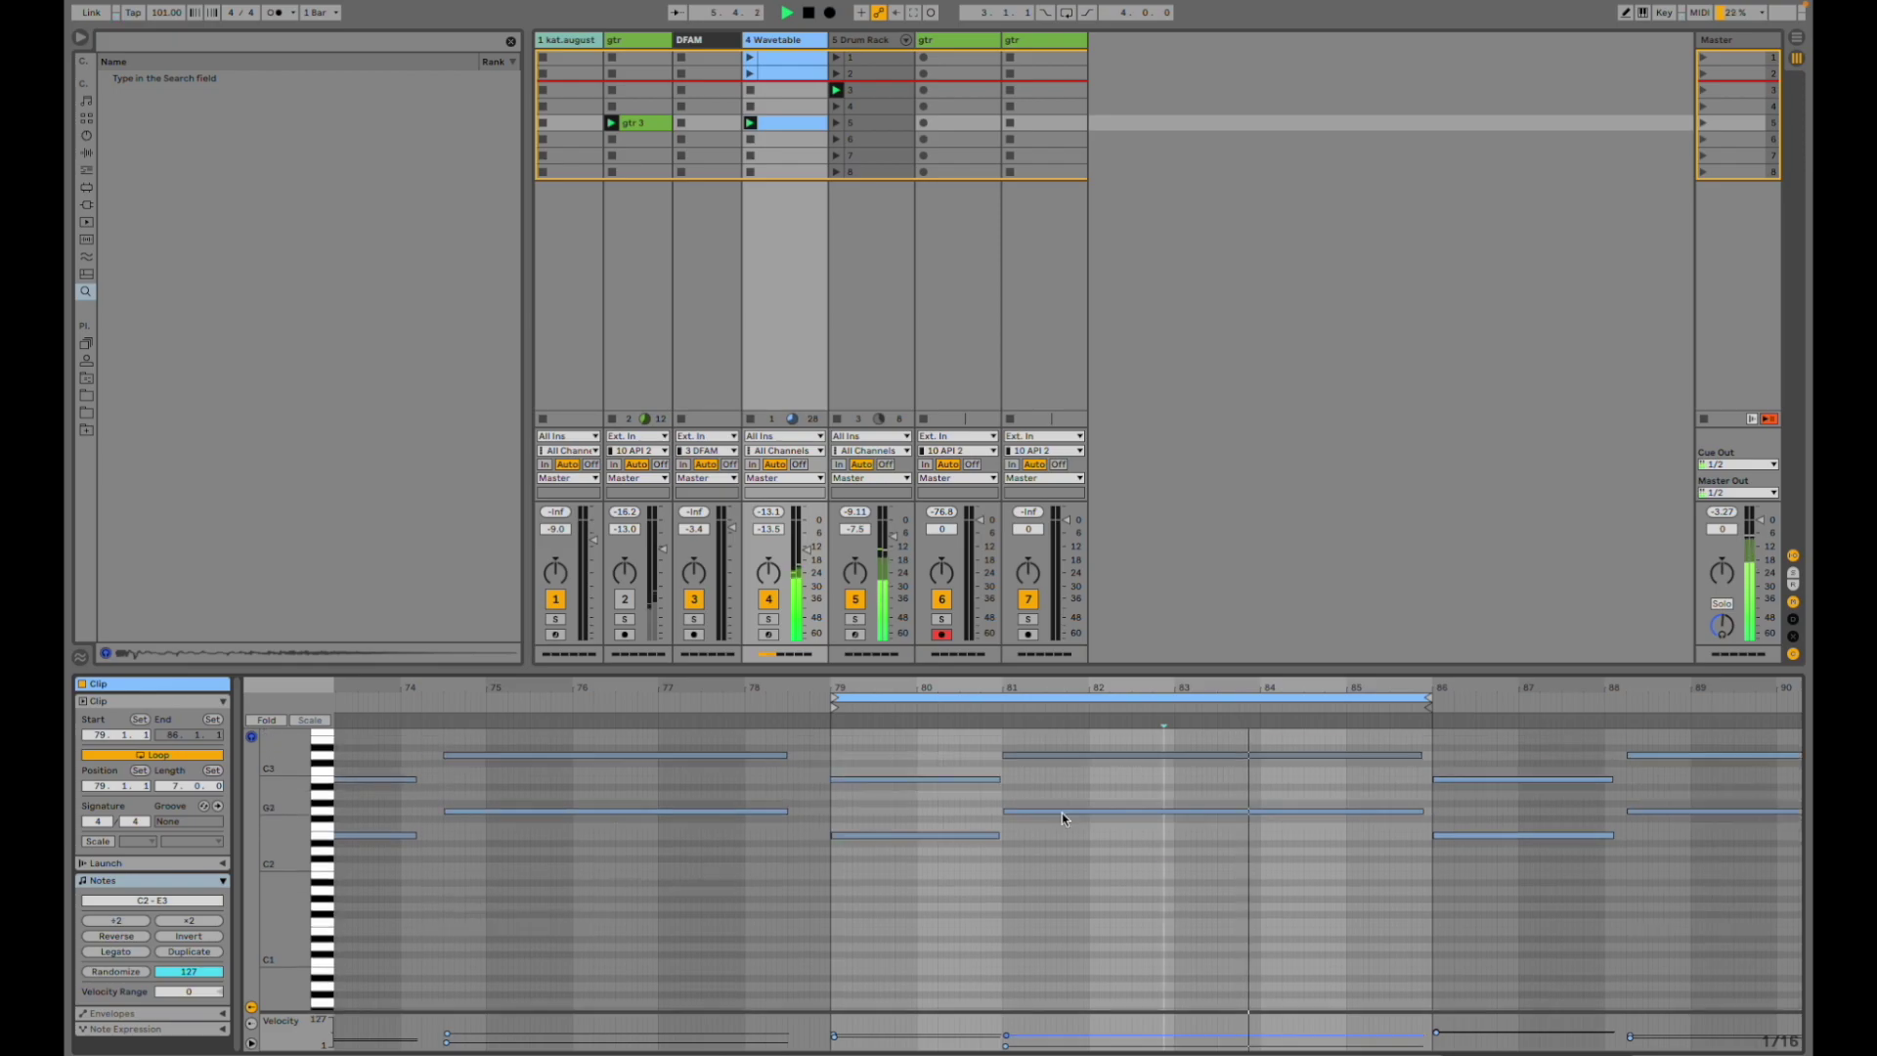
# - Examine the note pattern of the playing clip 3 on the 5 Drum Rack track
pyautogui.click(791, 224)
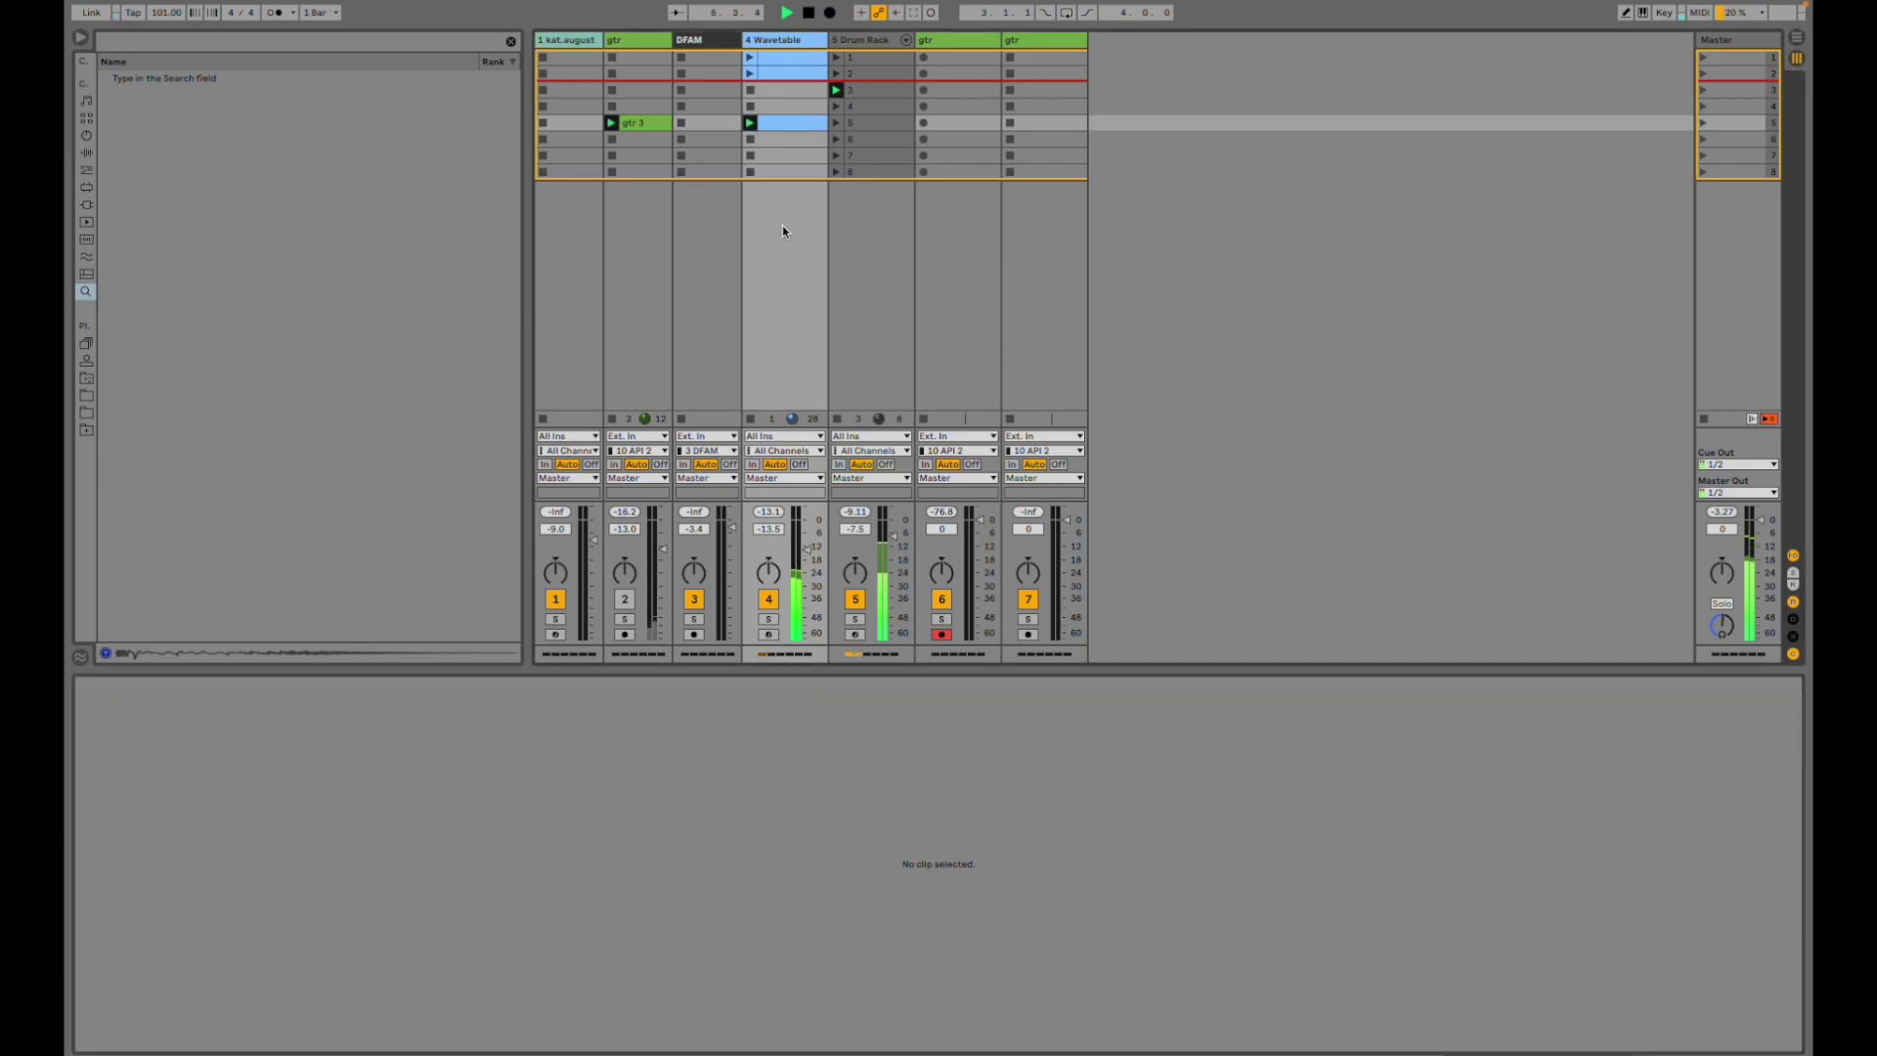
pyautogui.click(874, 293)
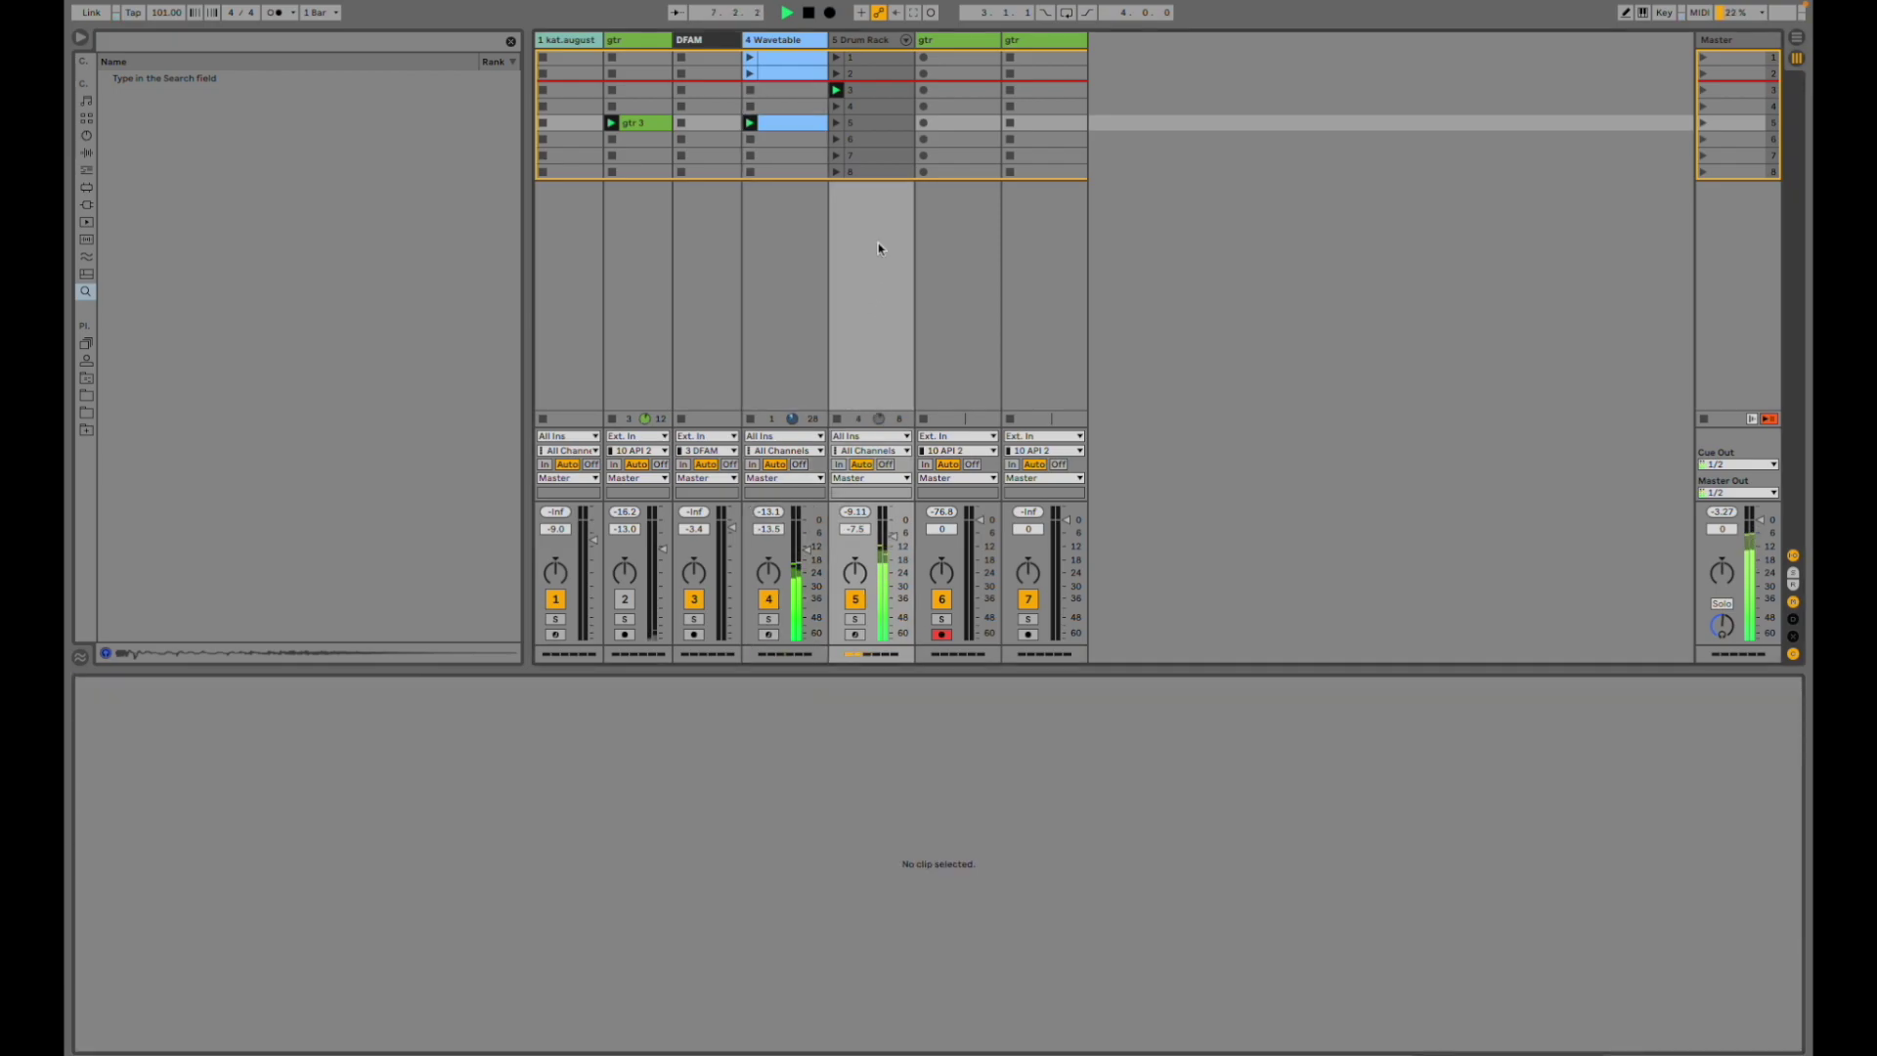
pyautogui.click(864, 91)
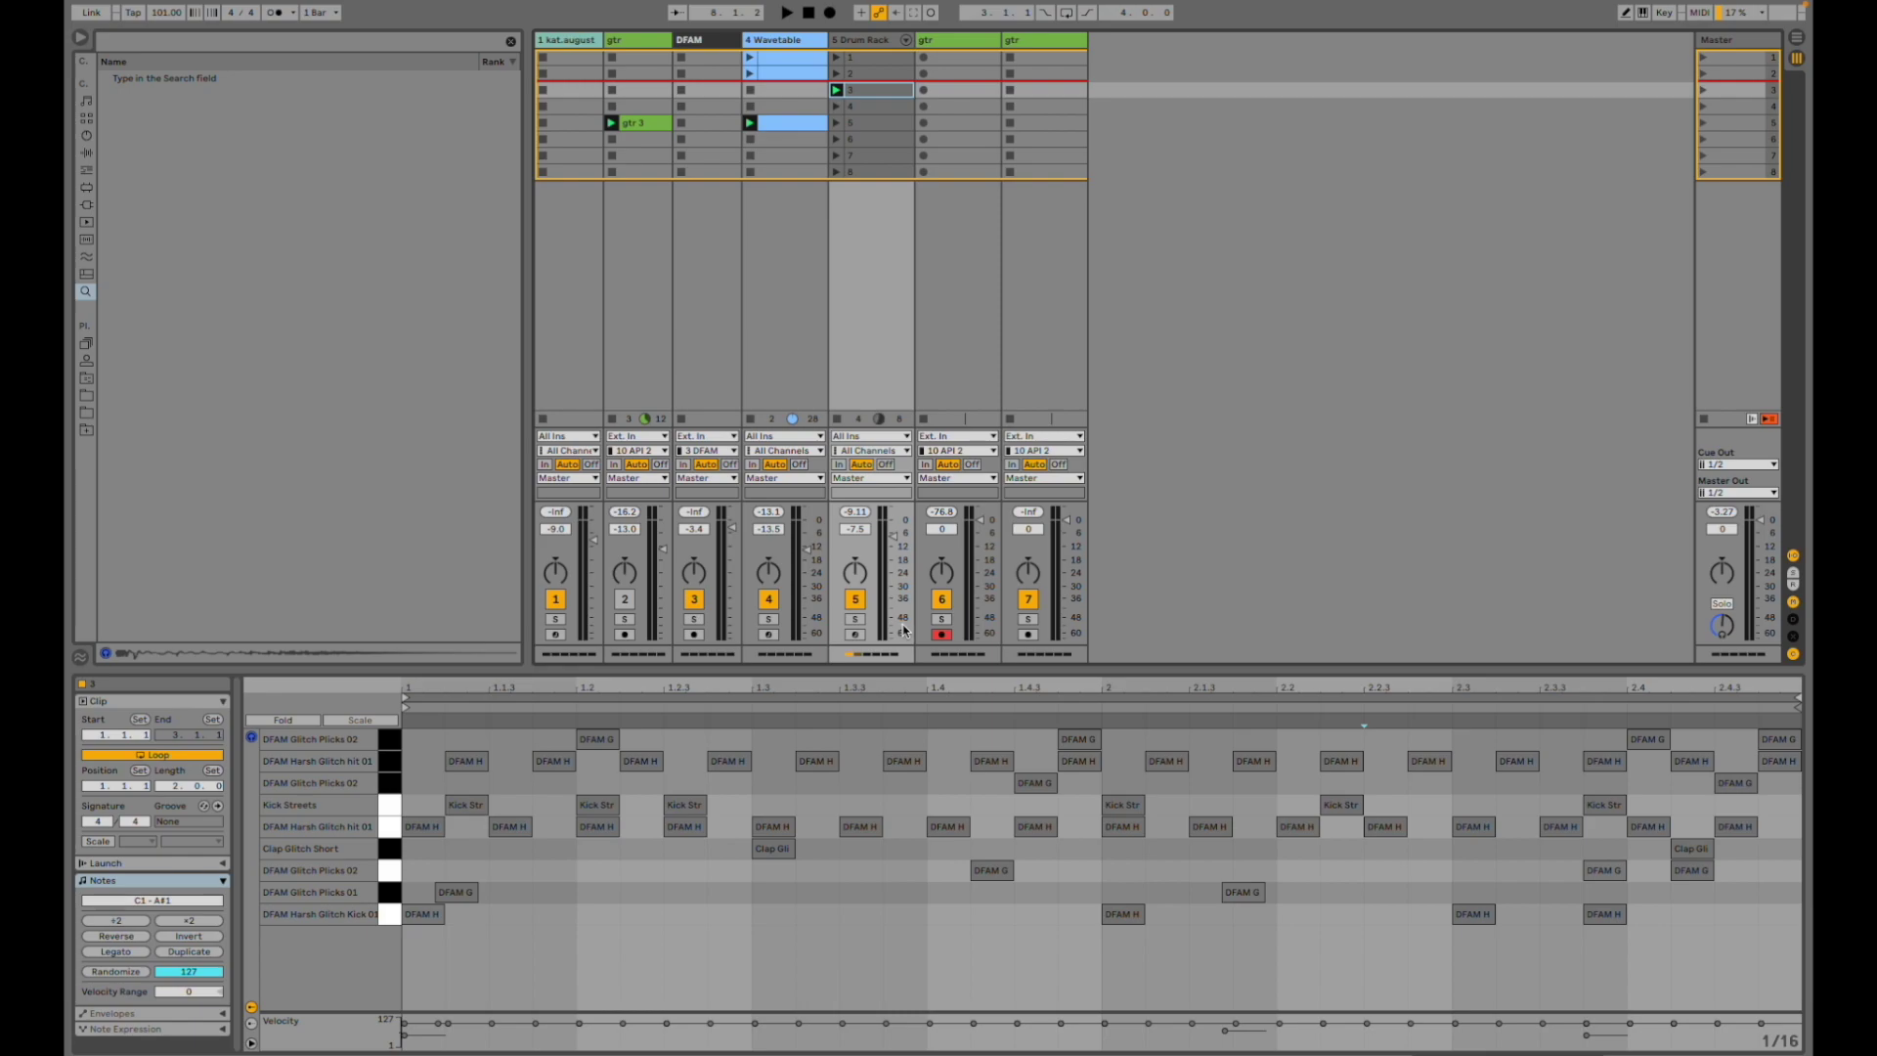
# - Audition clips 1 to 4 on the 5 Drum Rack track in turn and compare their note patterns
pyautogui.click(836, 58)
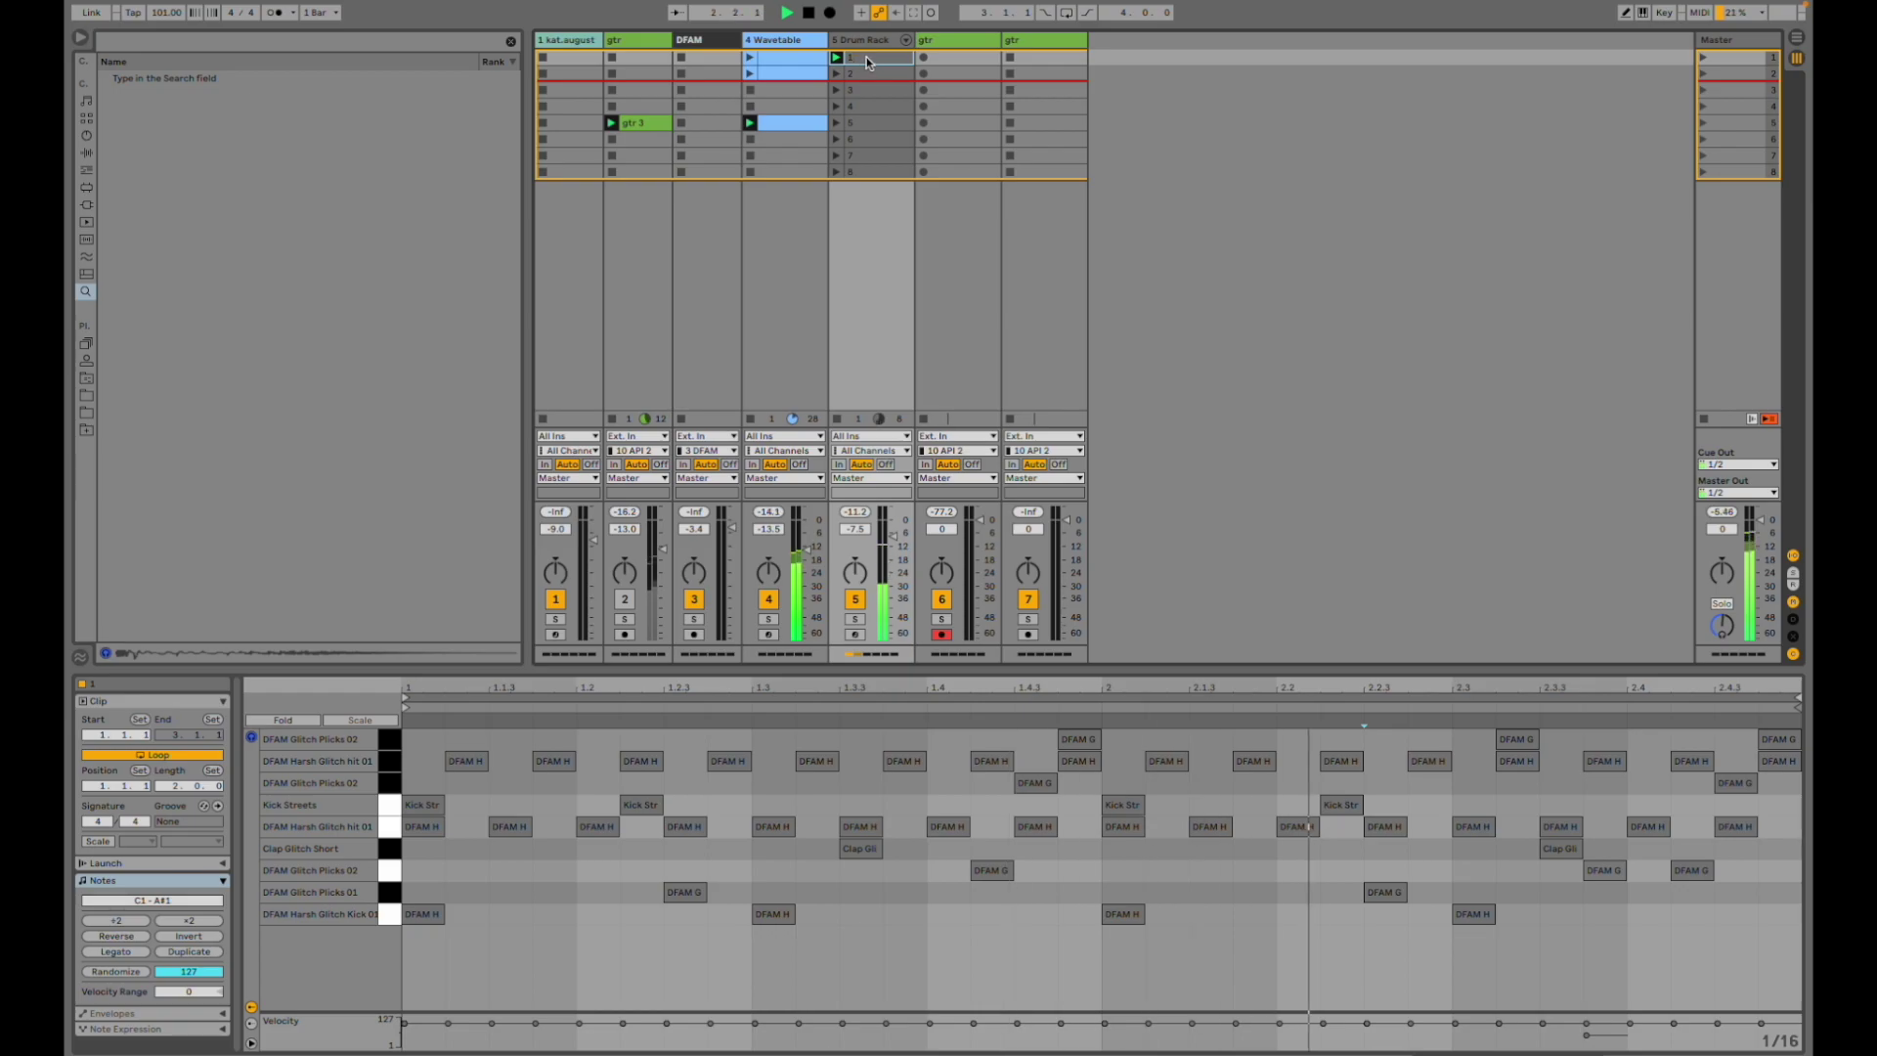
pyautogui.click(842, 74)
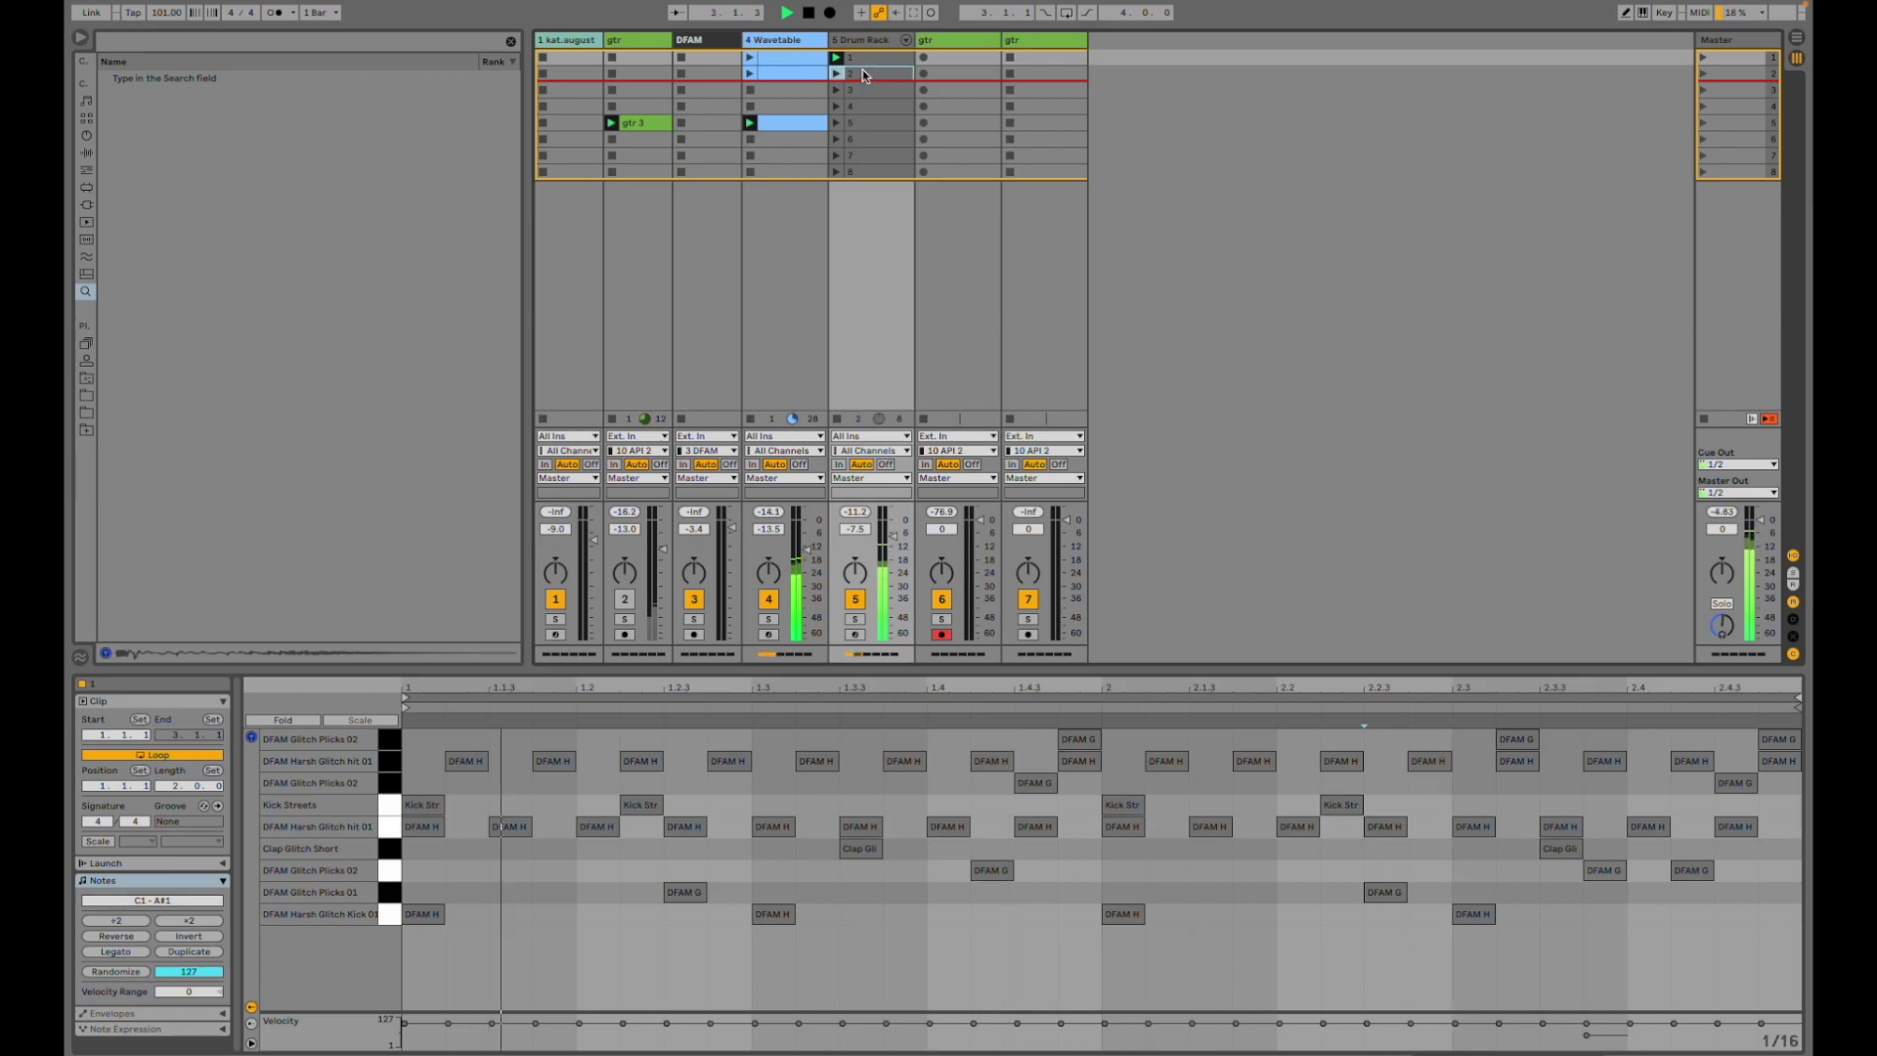
pyautogui.click(837, 75)
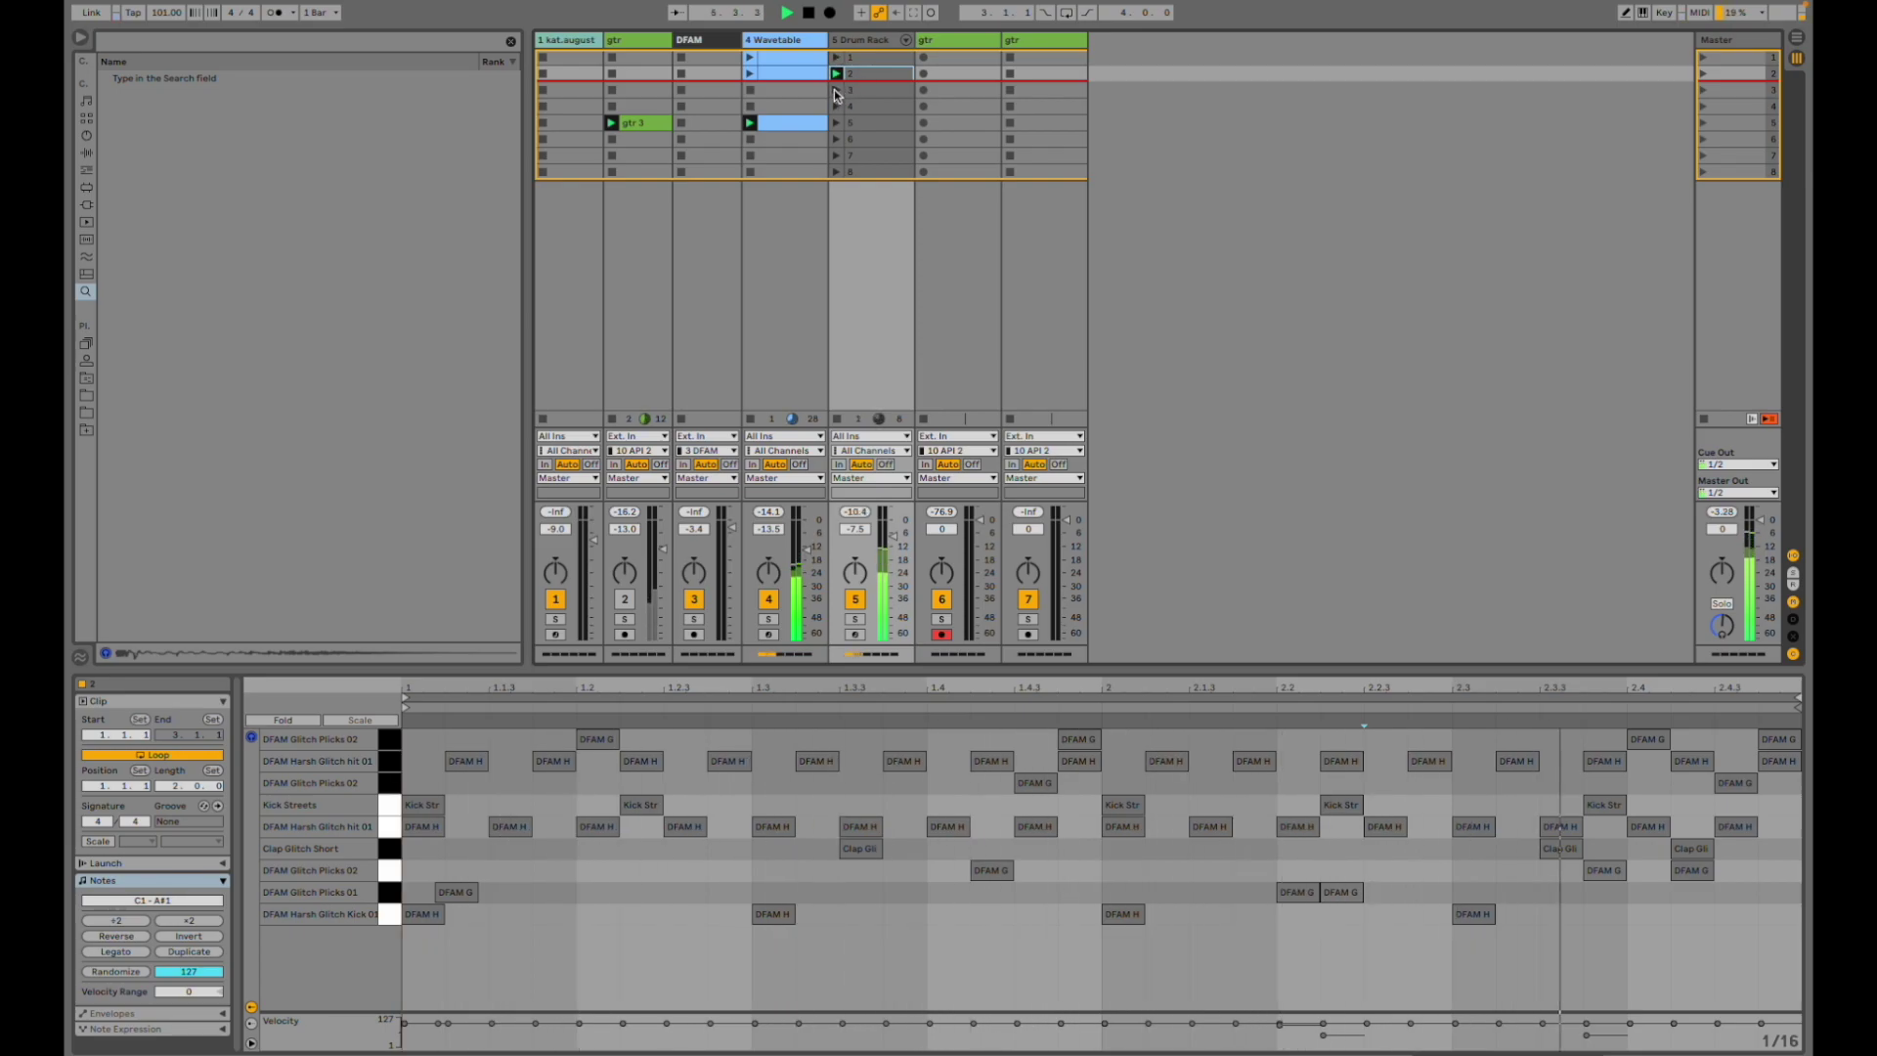
pyautogui.click(835, 90)
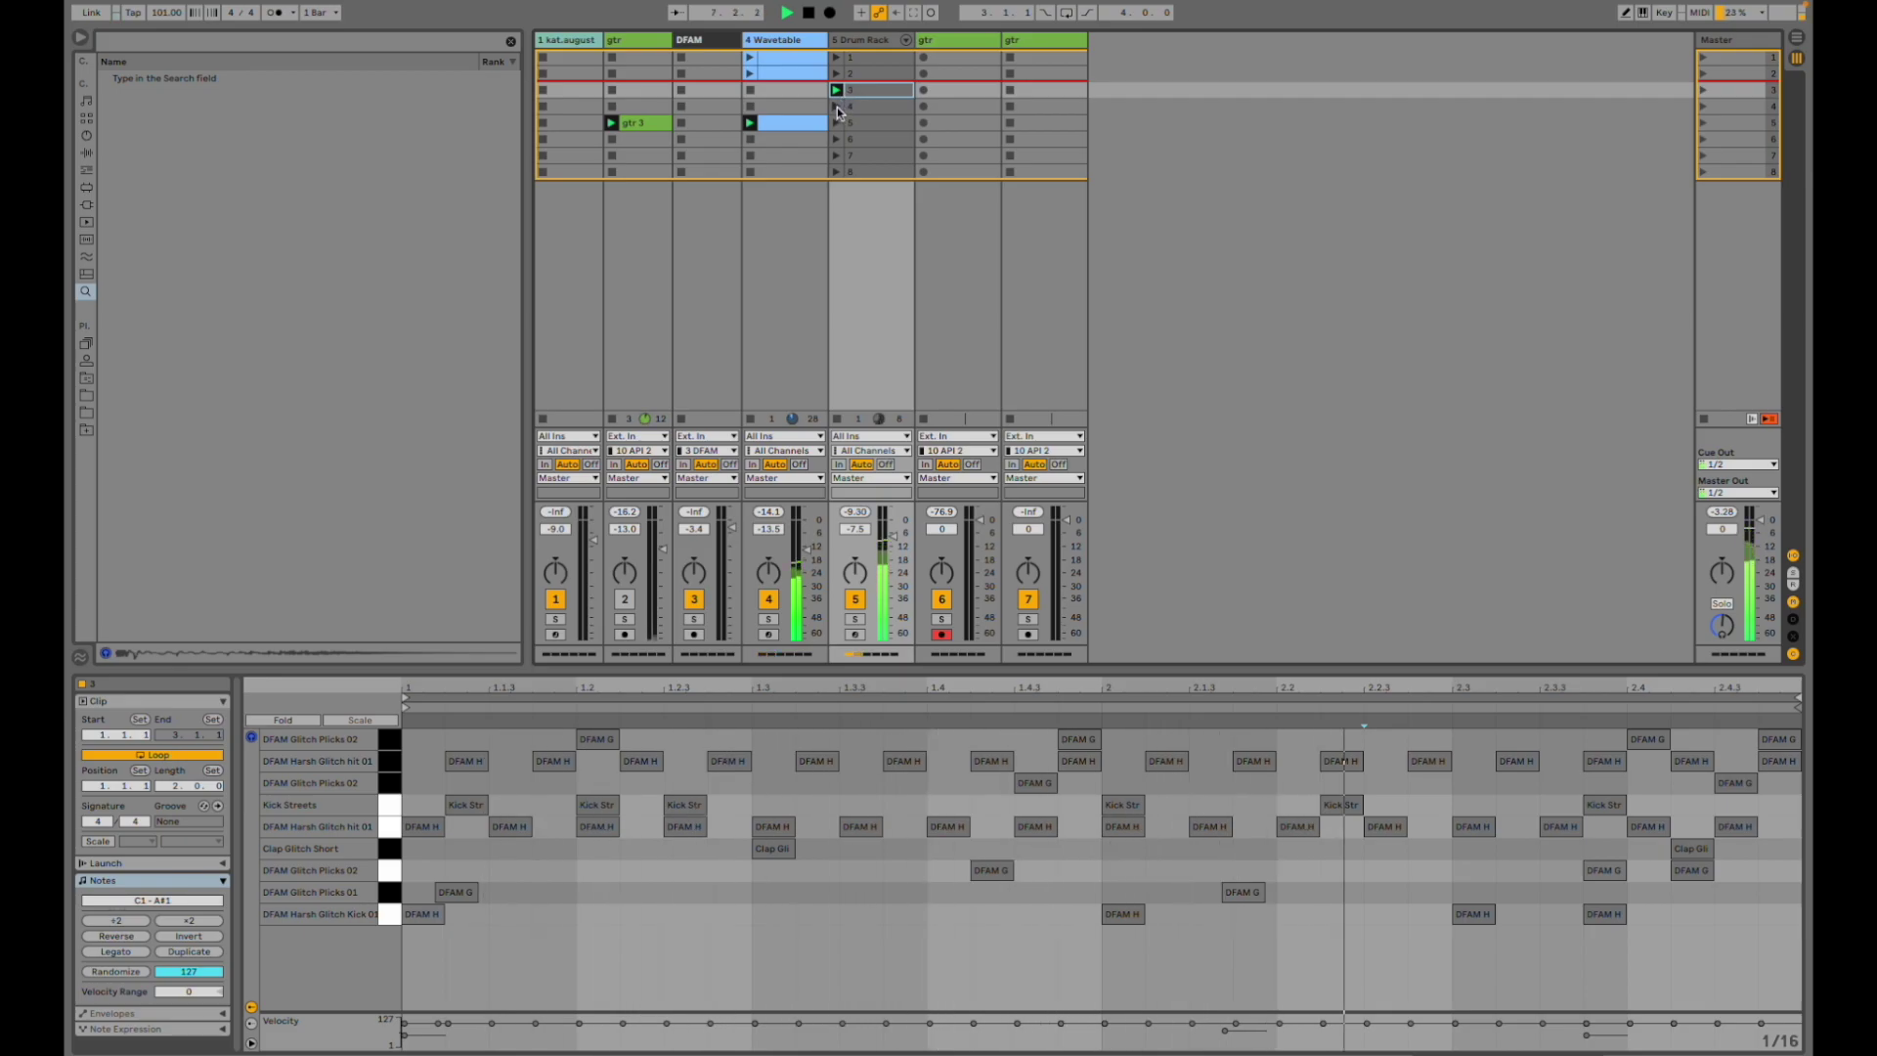
pyautogui.click(836, 106)
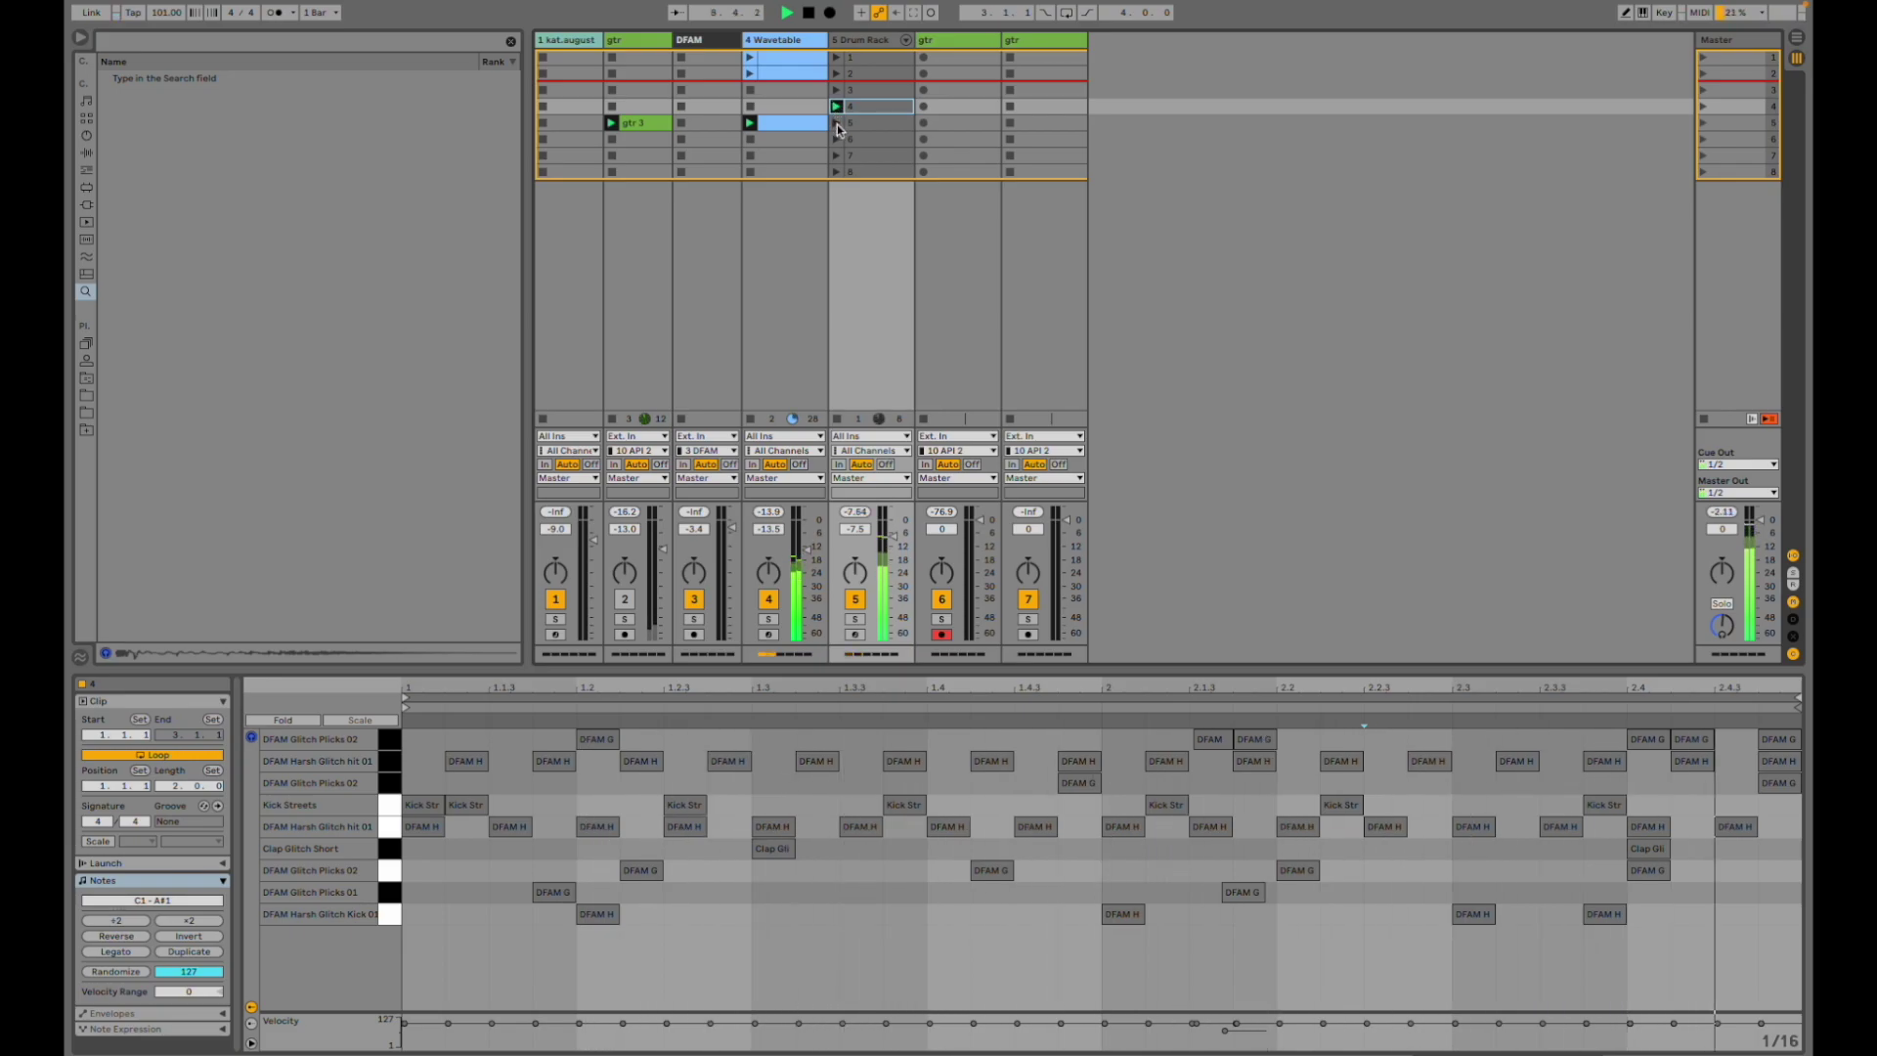
# - Audition Drum Rack clips 5 to 8 in turn and examine clip 8's notes with enlarged Velocity and Chance lanes
pyautogui.click(836, 123)
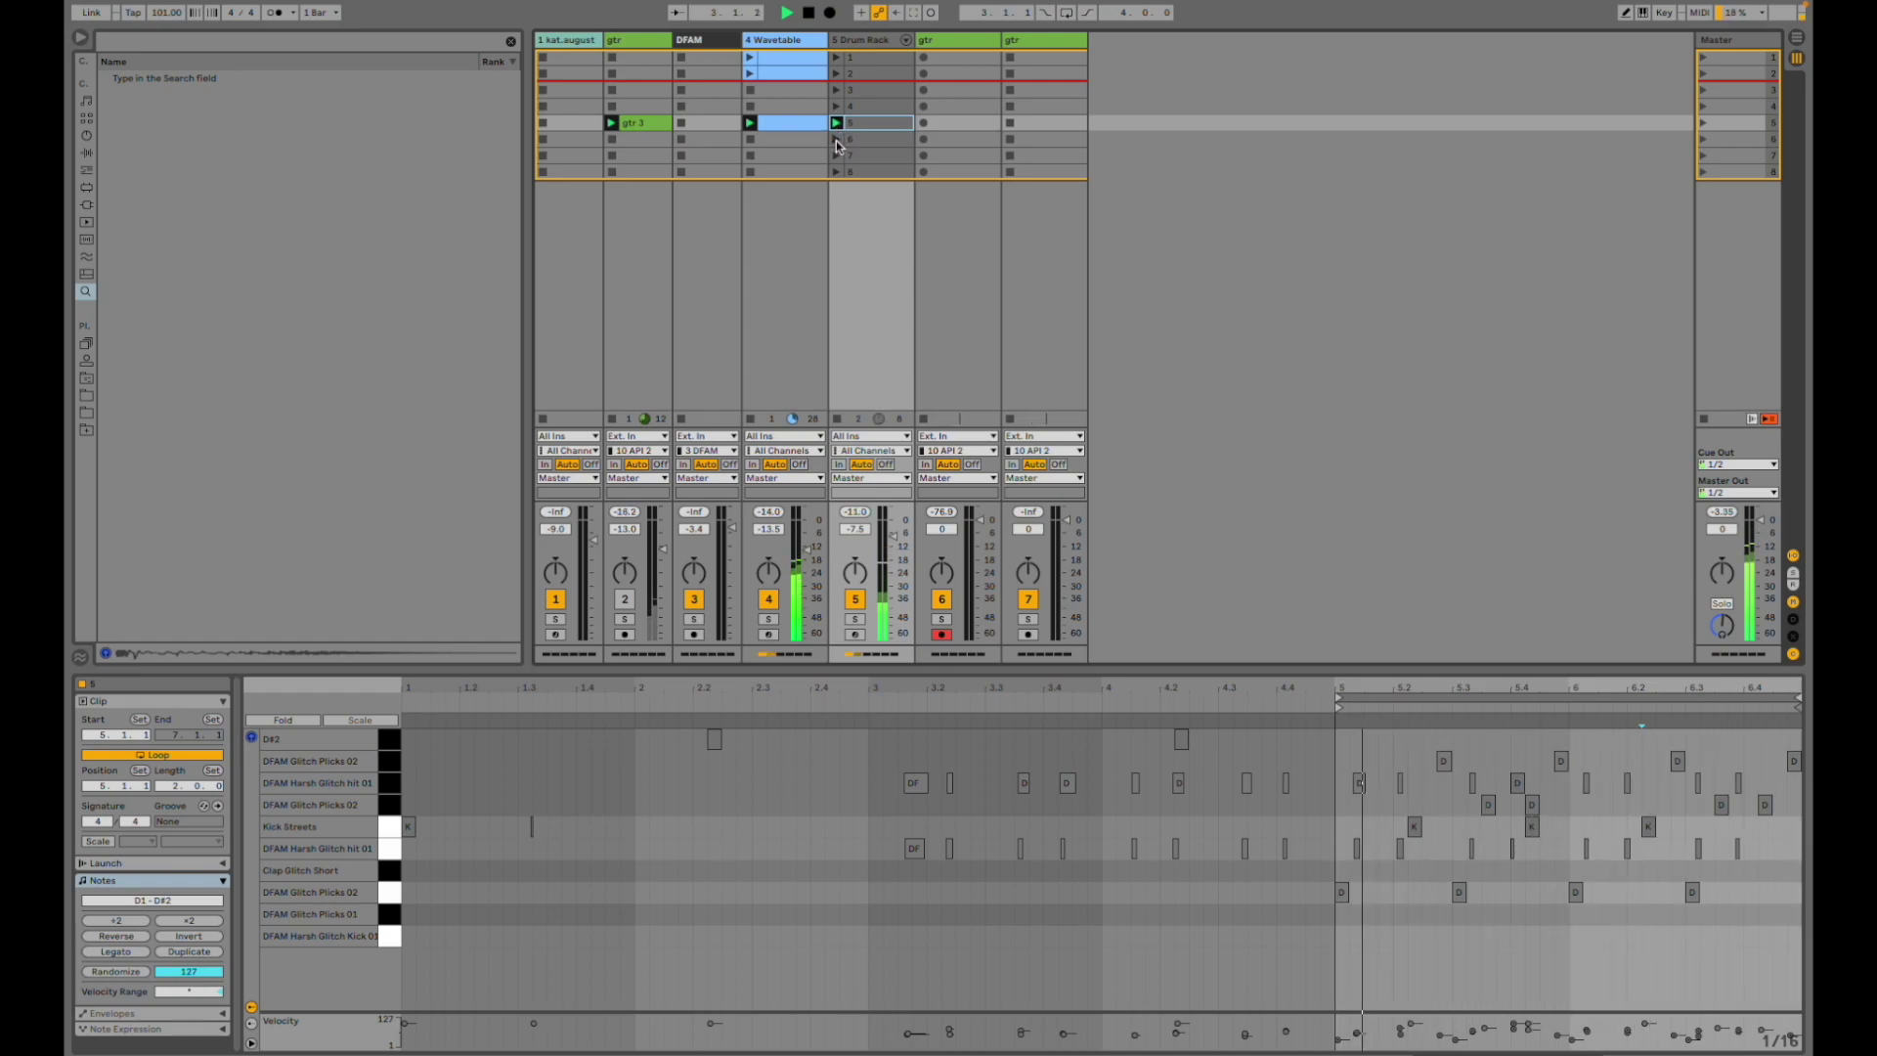
pyautogui.click(836, 140)
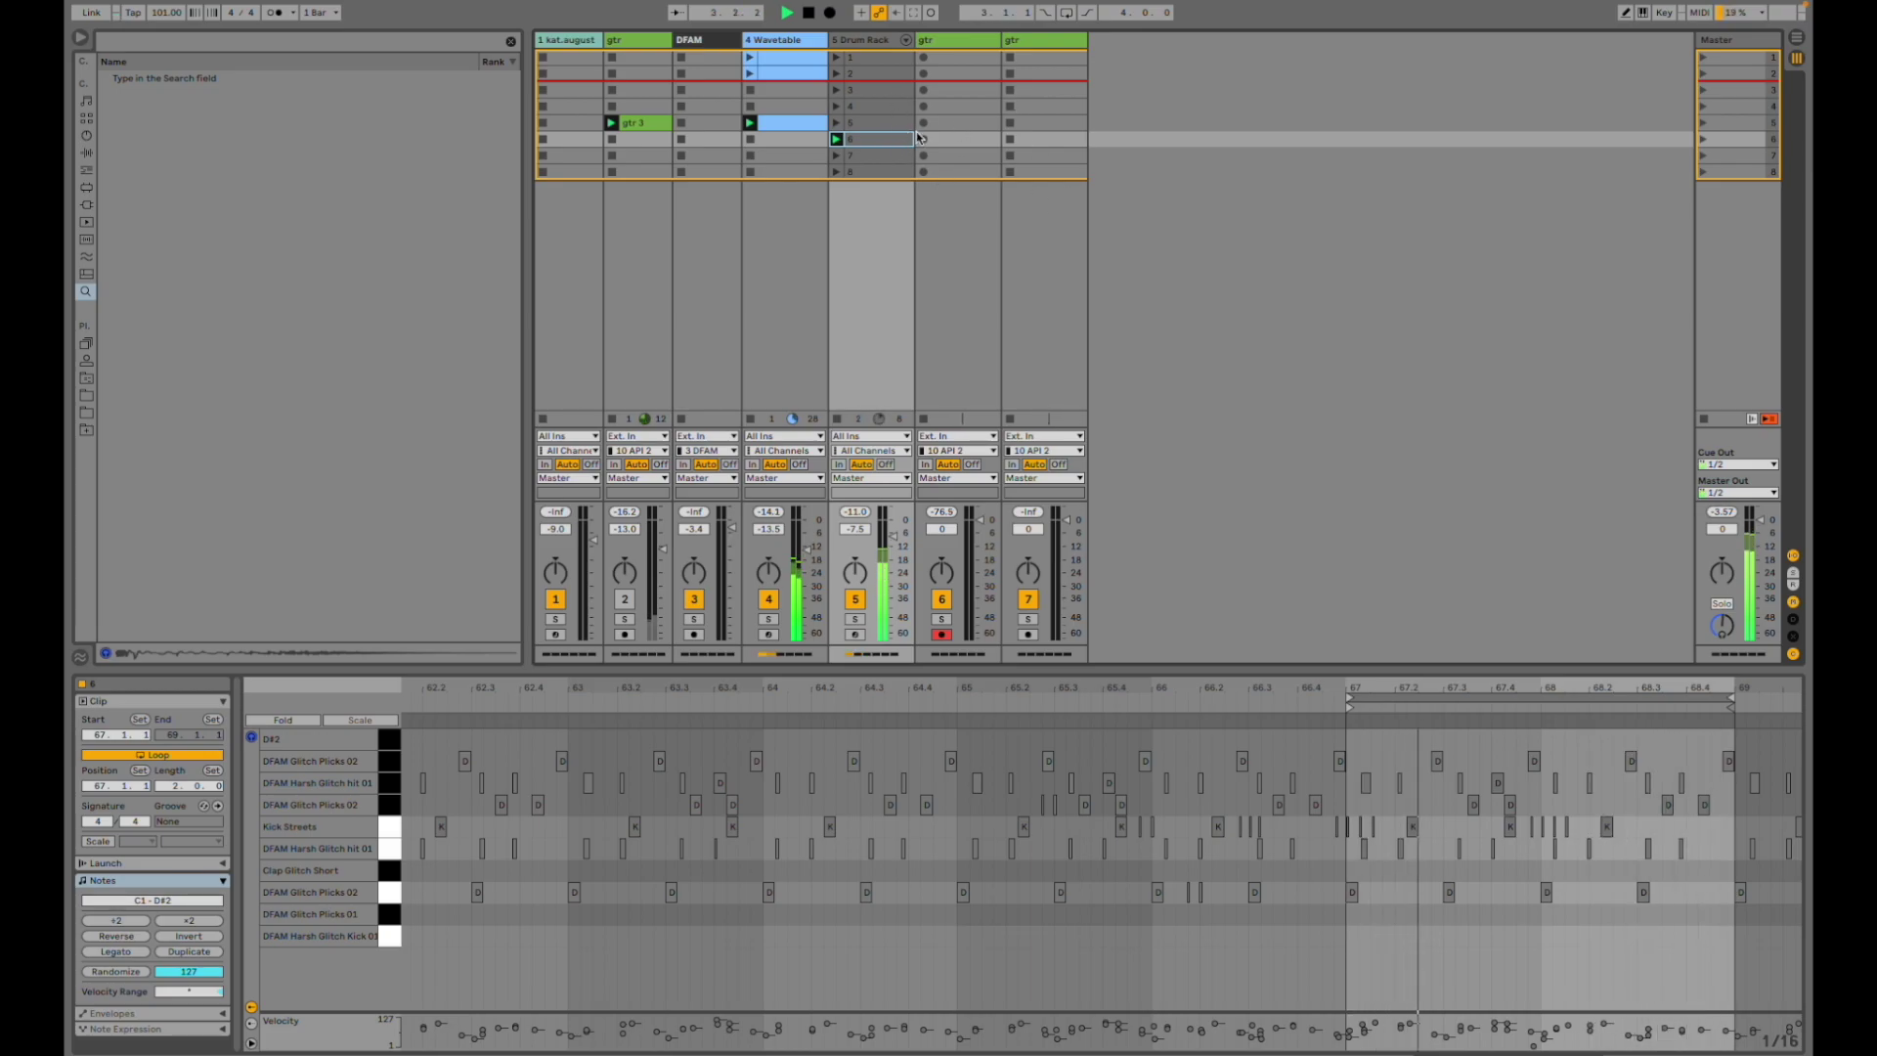
pyautogui.click(837, 159)
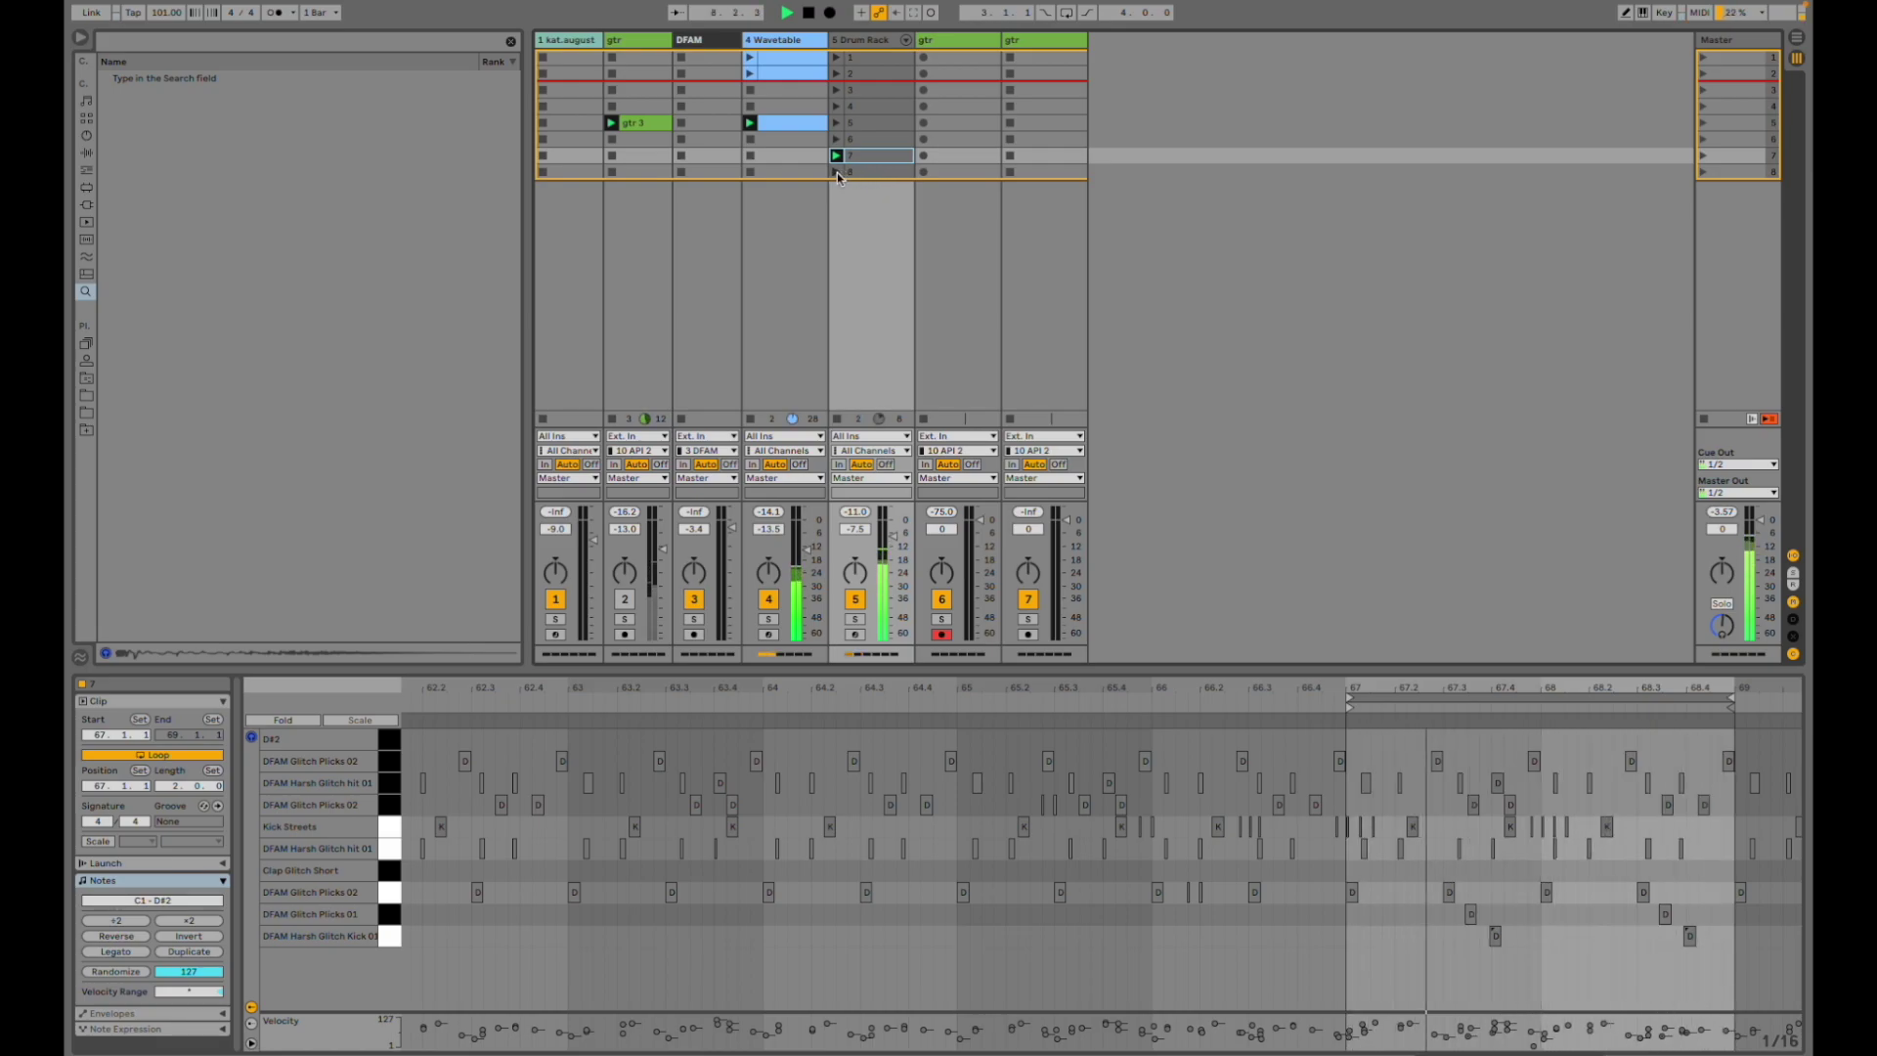
pyautogui.click(837, 172)
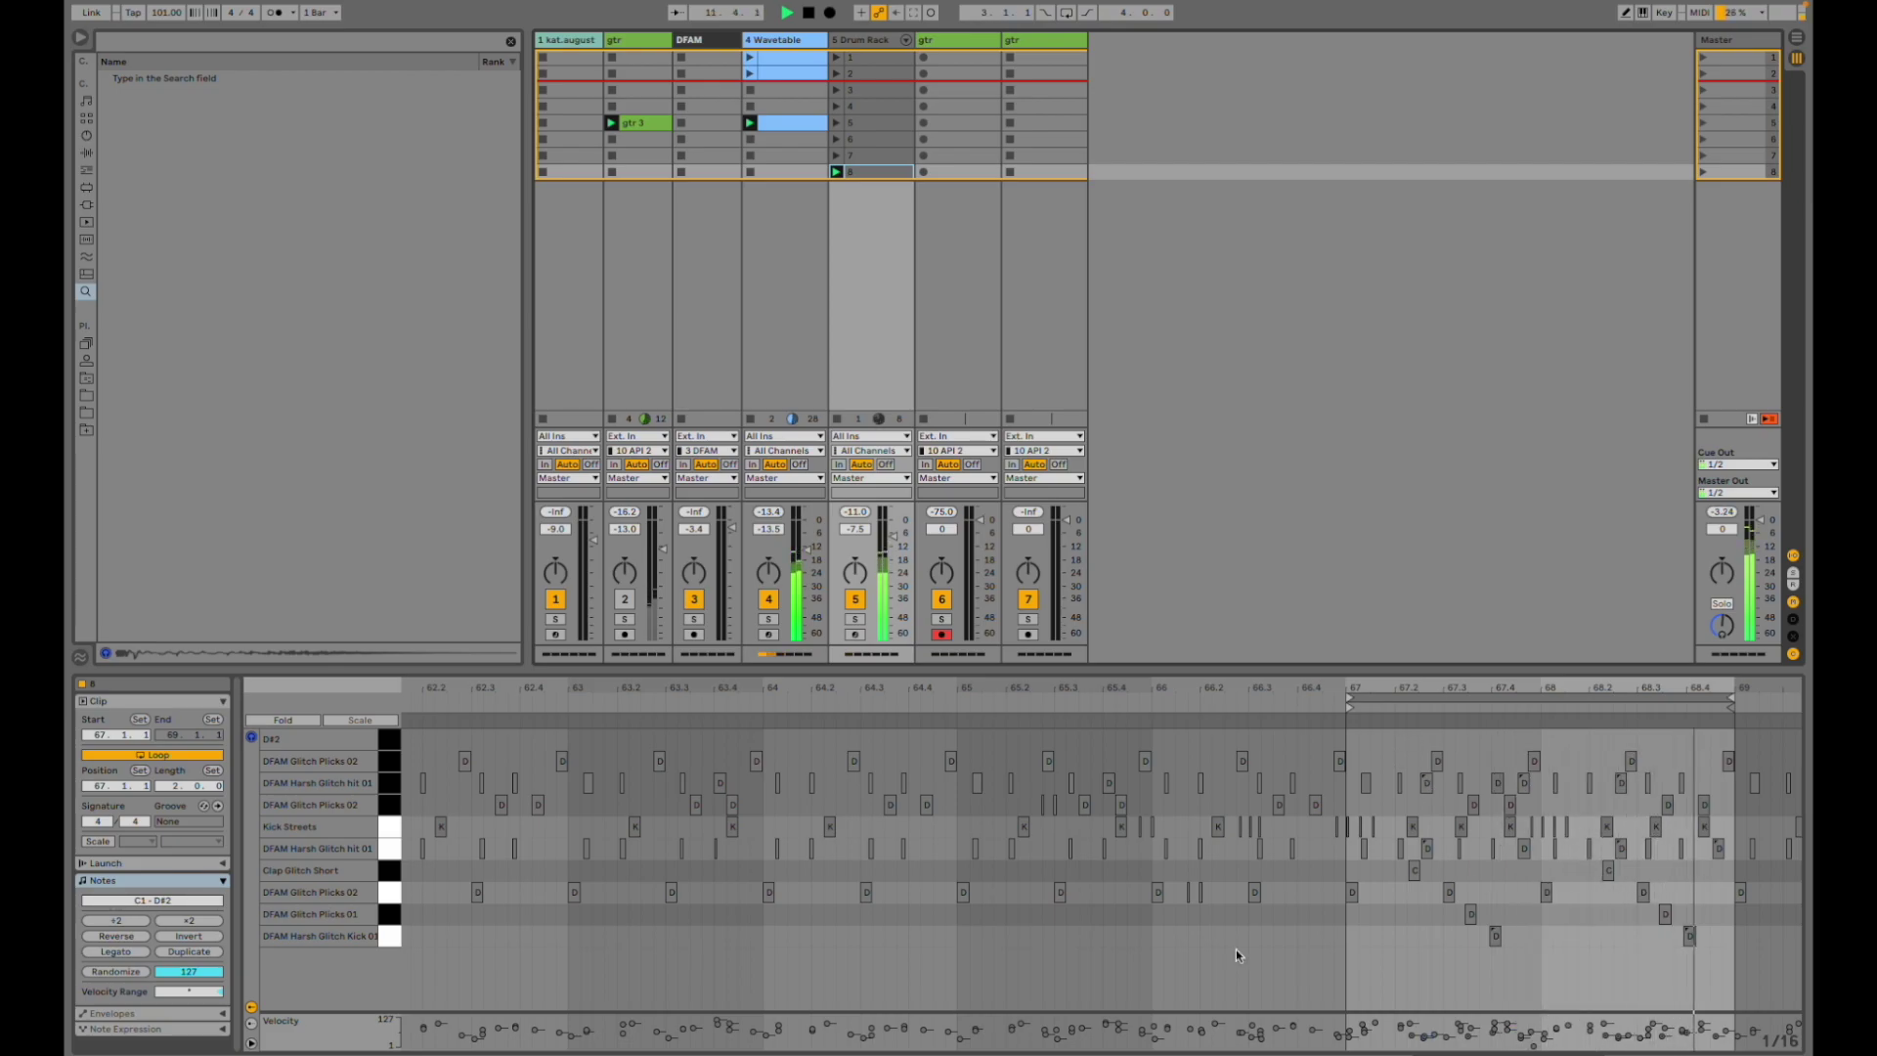
pyautogui.click(254, 1025)
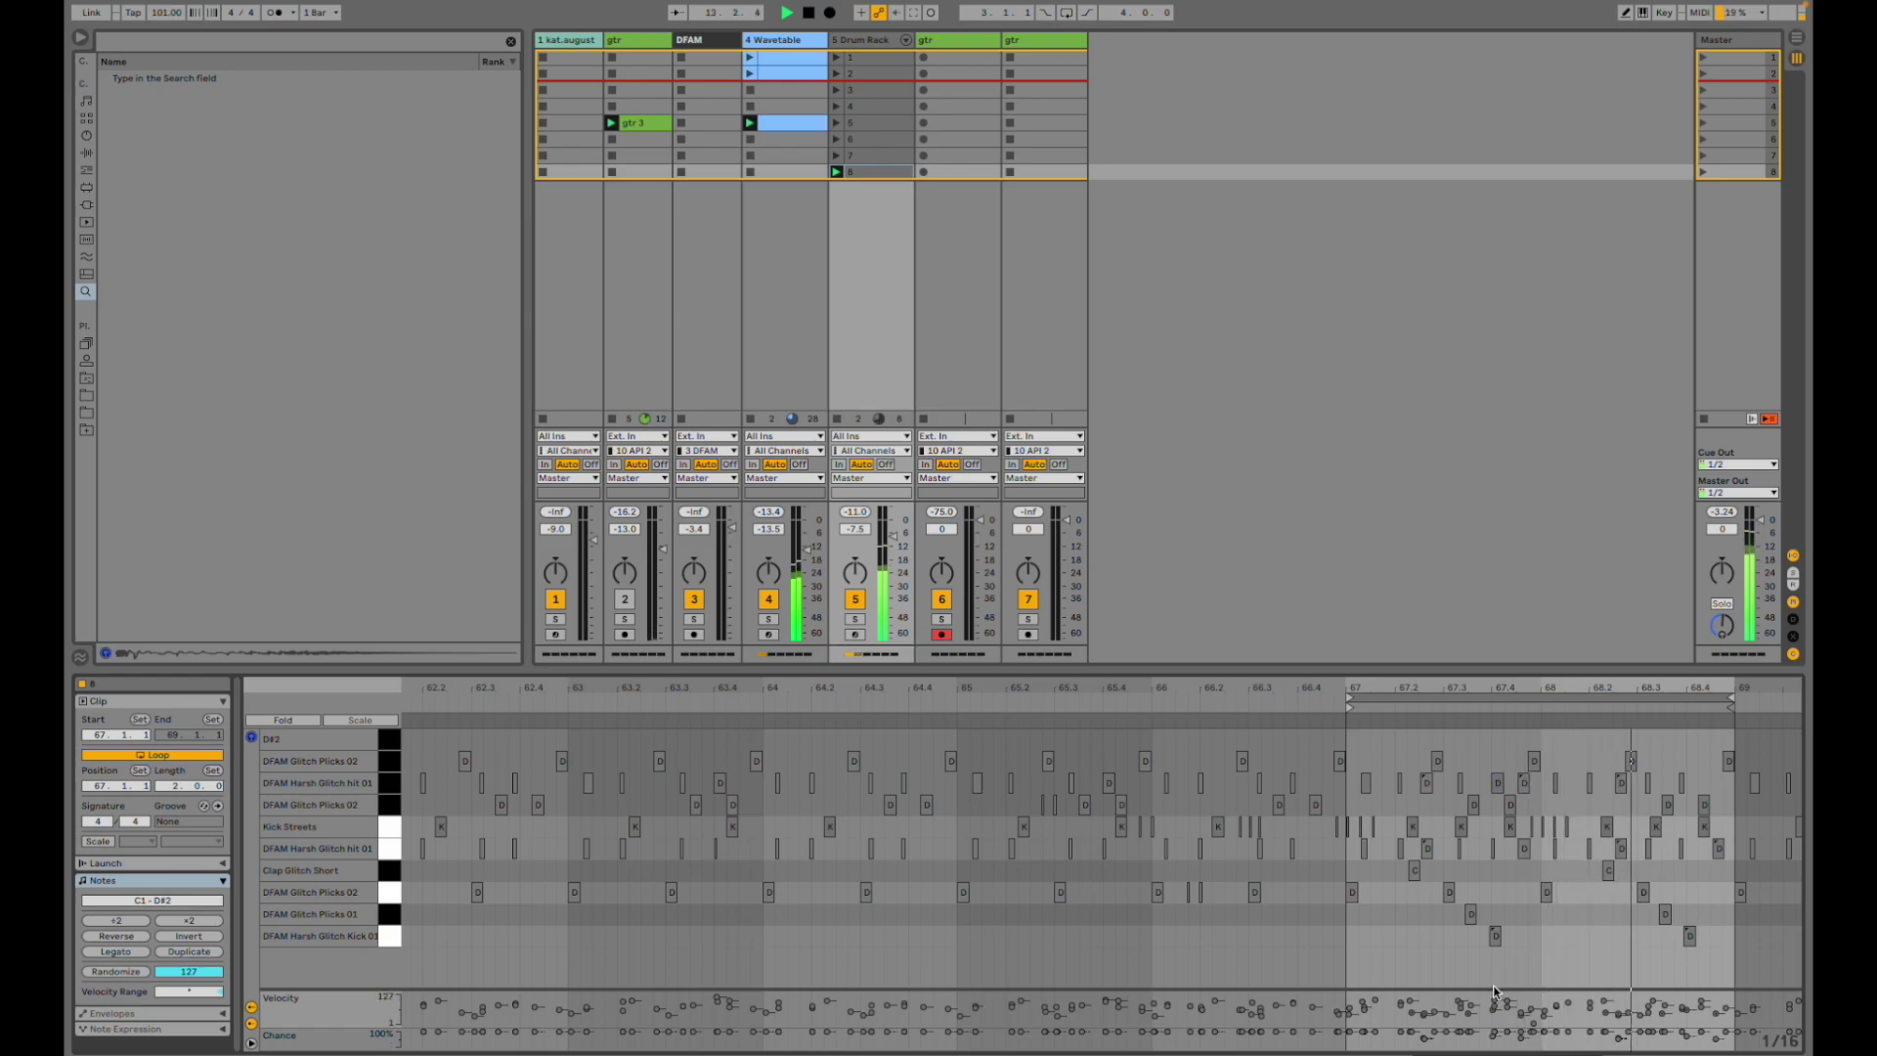
pyautogui.moveTo(1495, 987); pyautogui.dragTo(1510, 909)
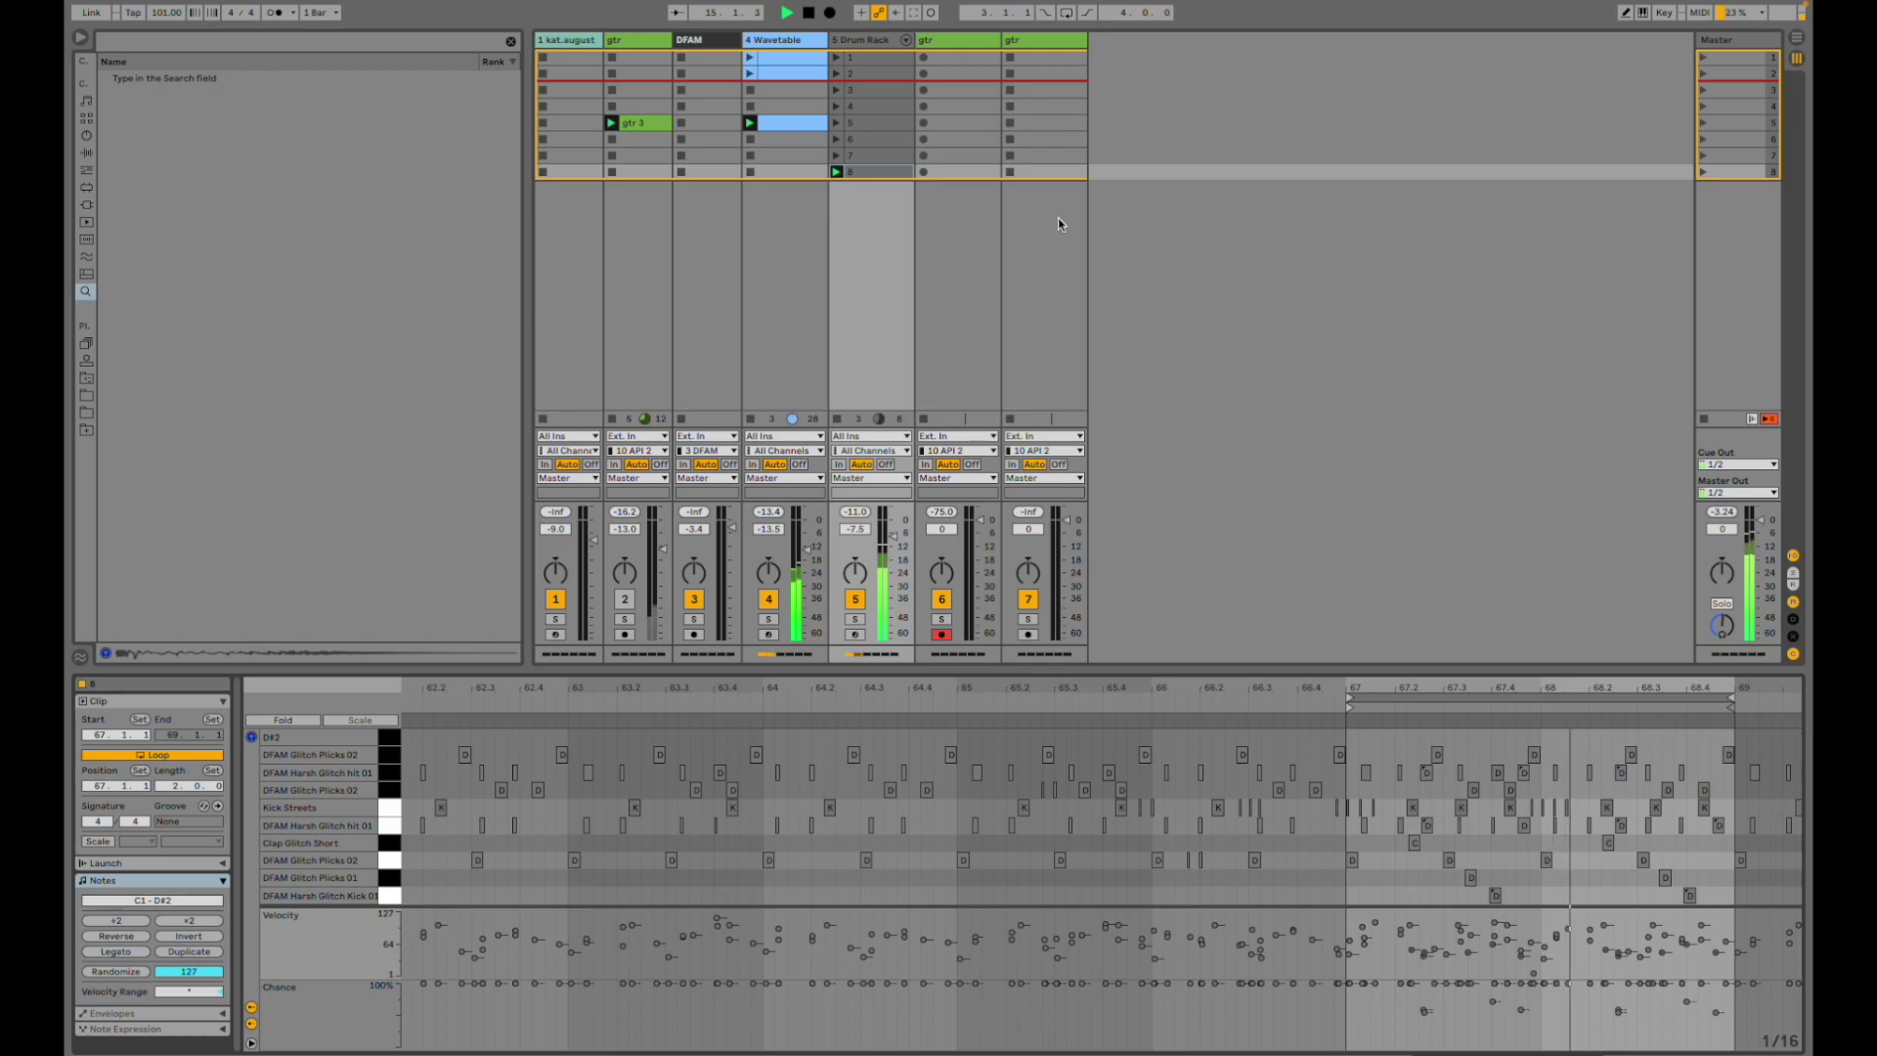
# - Unmute track 2 to hear its gtr 3 clip, mute it again, and inspect the clip's waveform and the track's devices
pyautogui.click(624, 599)
pyautogui.click(643, 122)
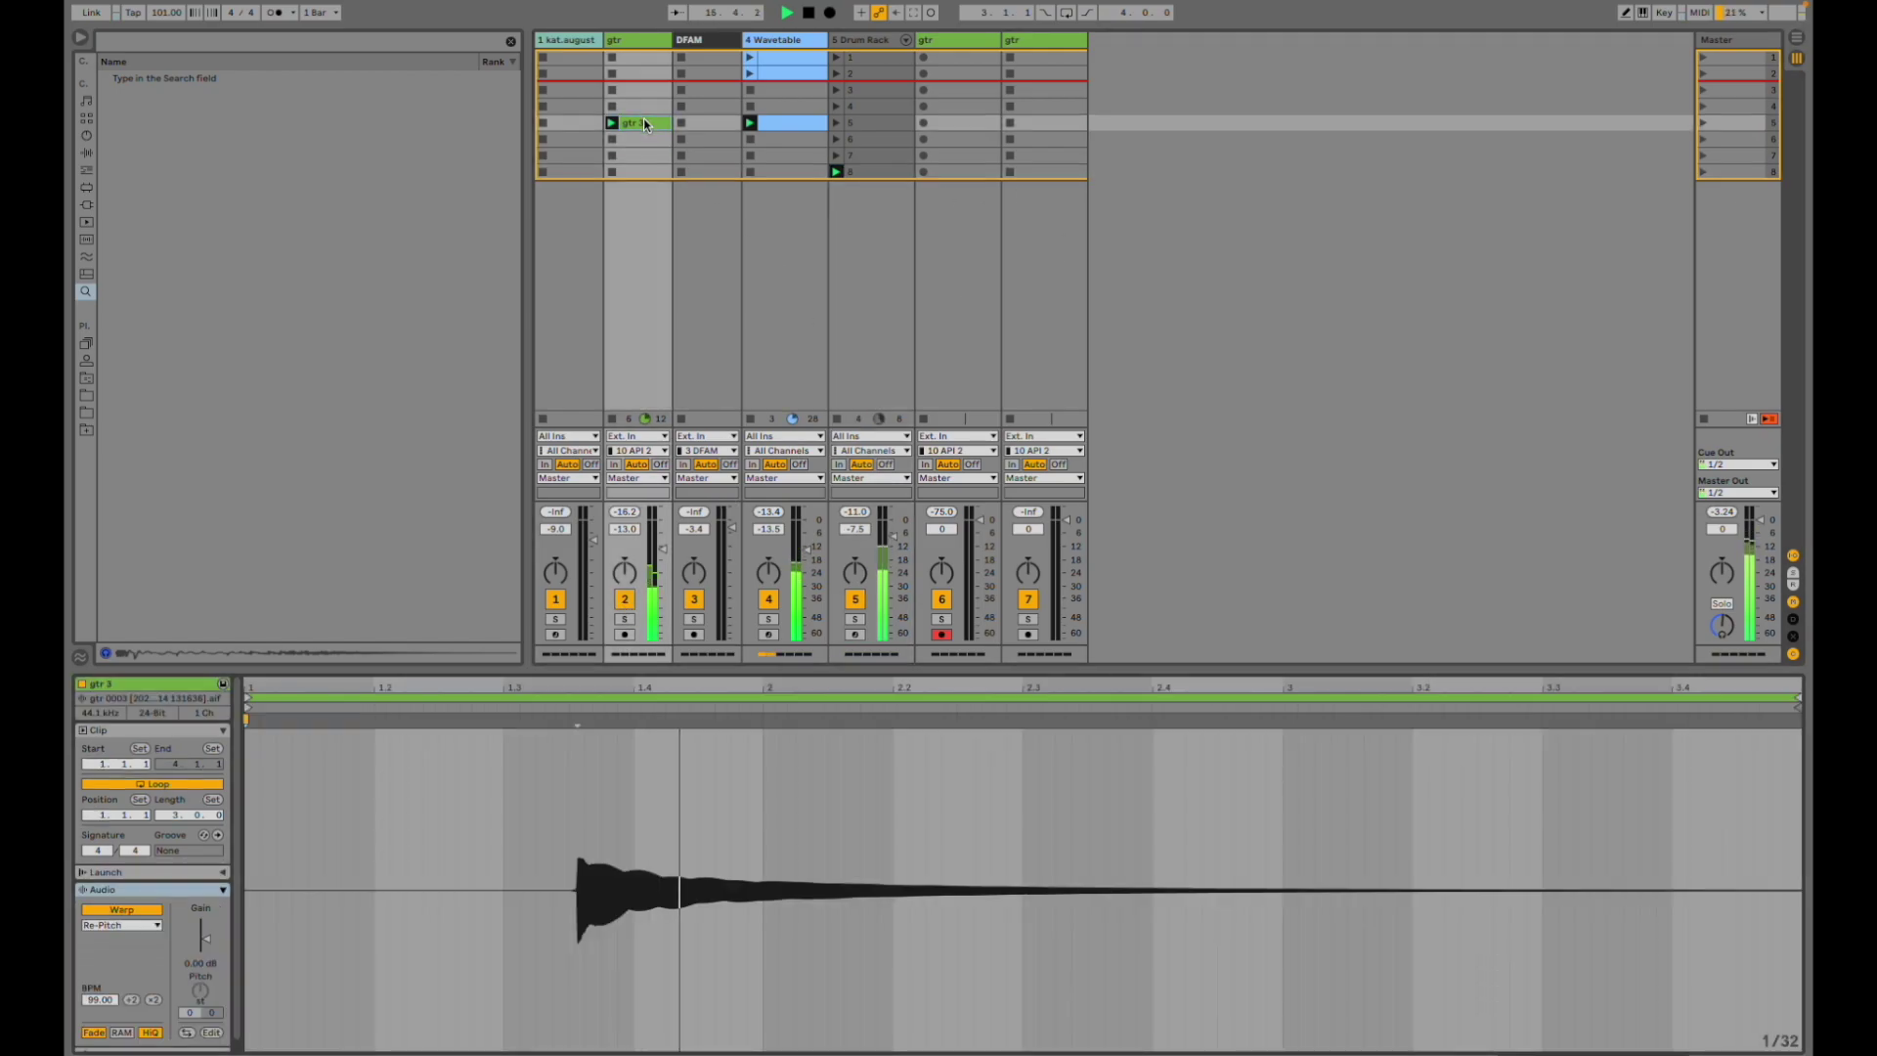
pyautogui.click(625, 604)
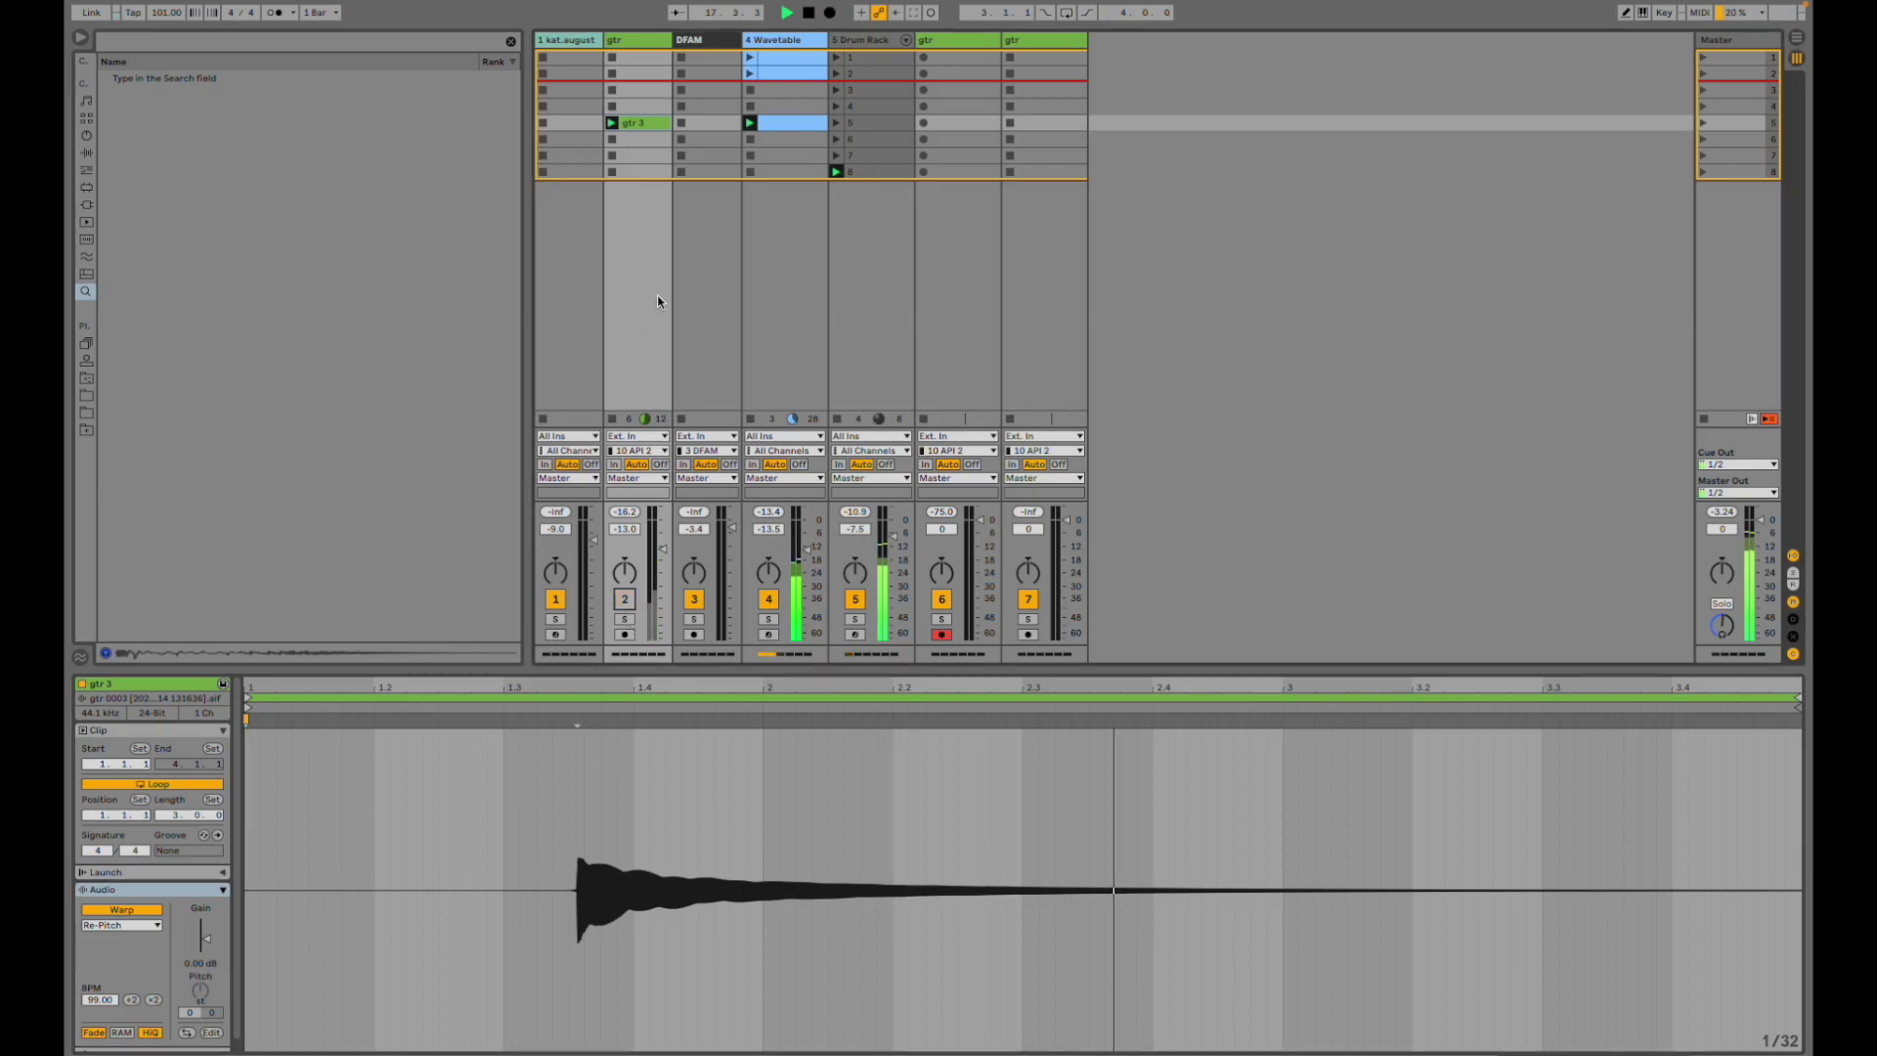
pyautogui.click(655, 294)
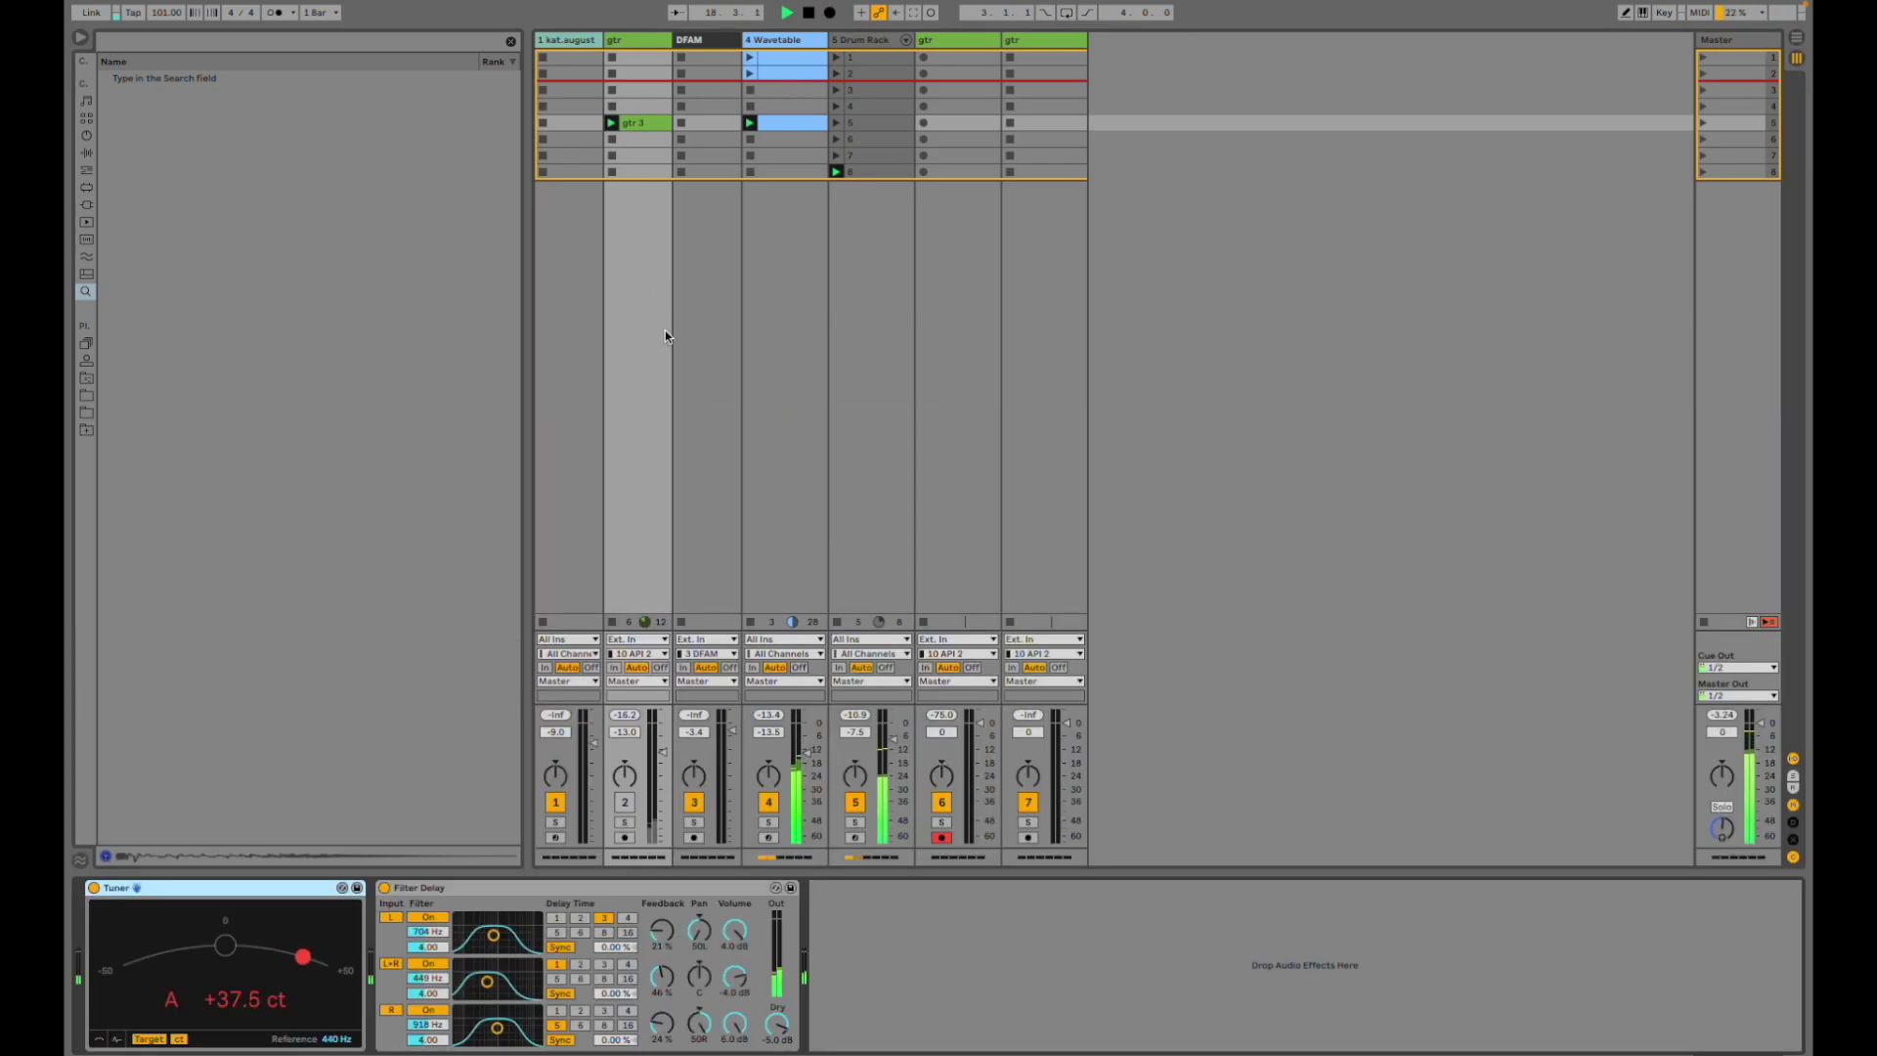
pyautogui.hotkey('shift', 'Tab')
# - Open the 82120 1.4 set from the project folder, play it and show the guitar 1 clip's waveform
pyautogui.click(509, 43)
pyautogui.click(87, 378)
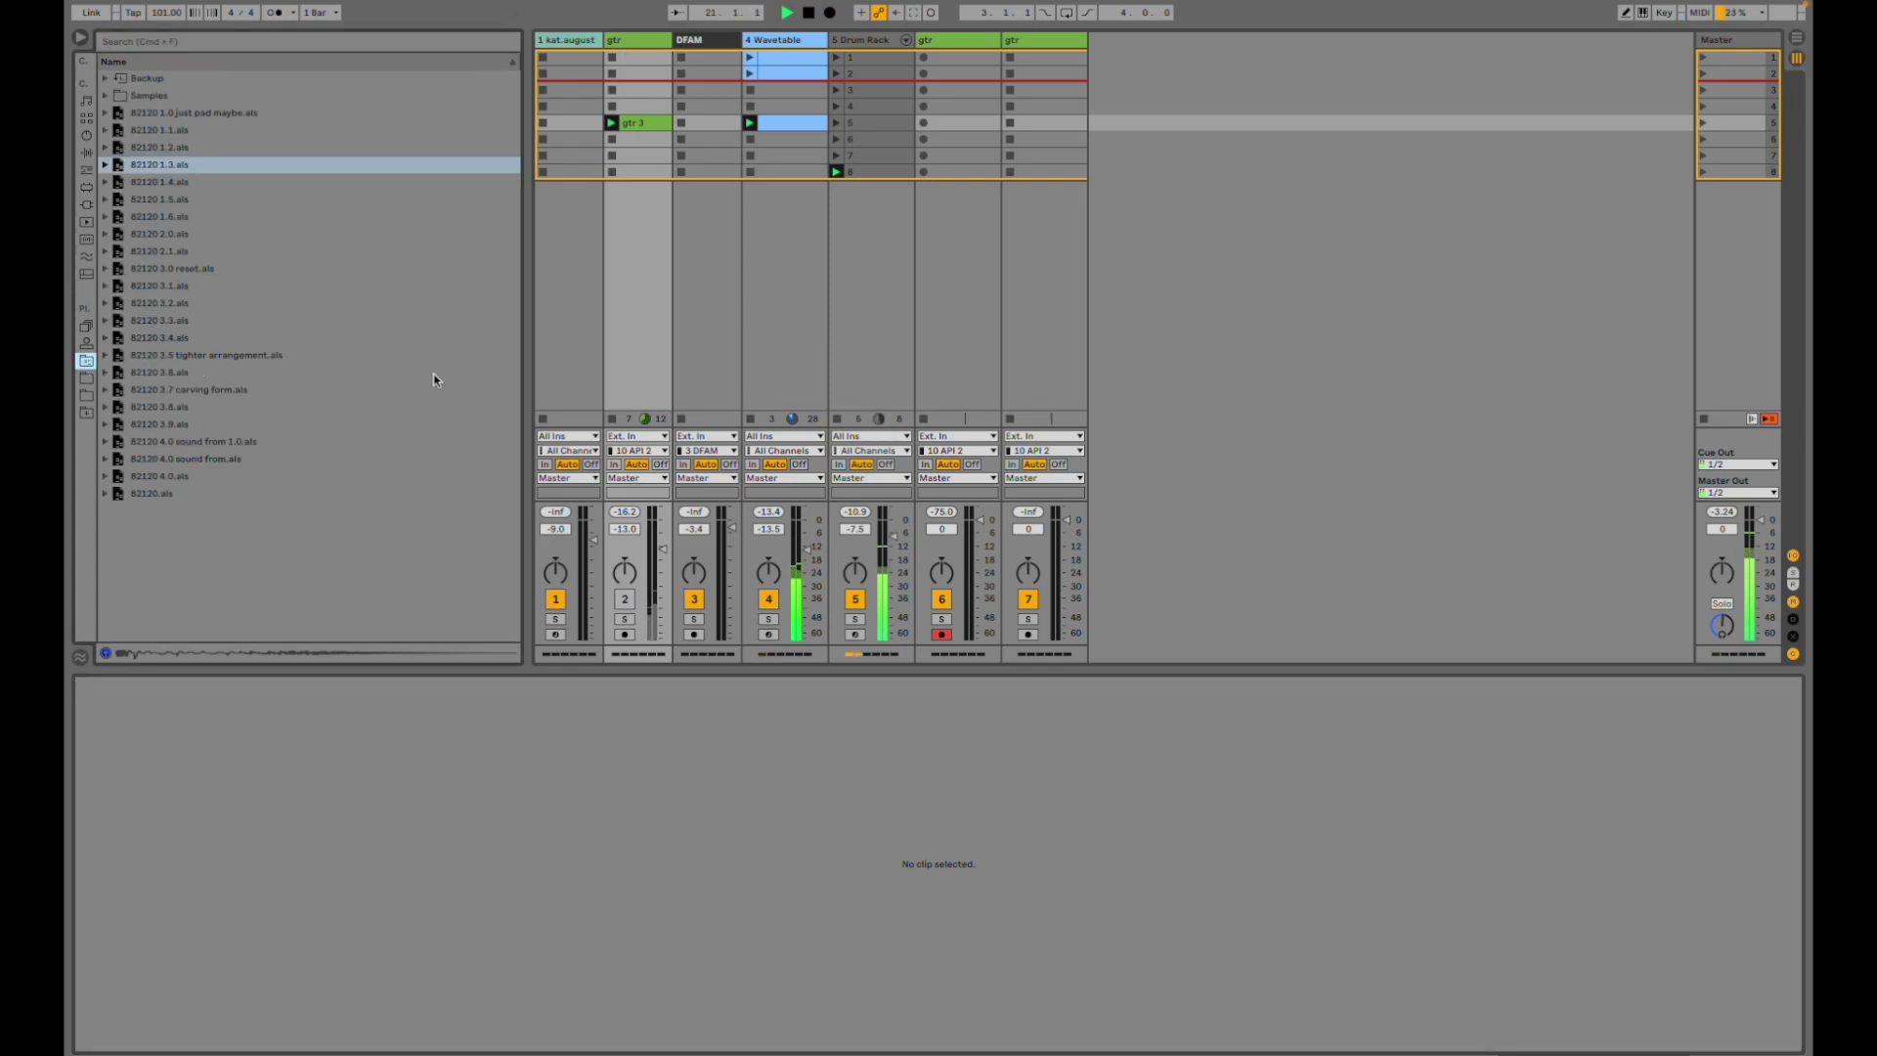
pyautogui.doubleClick(166, 183)
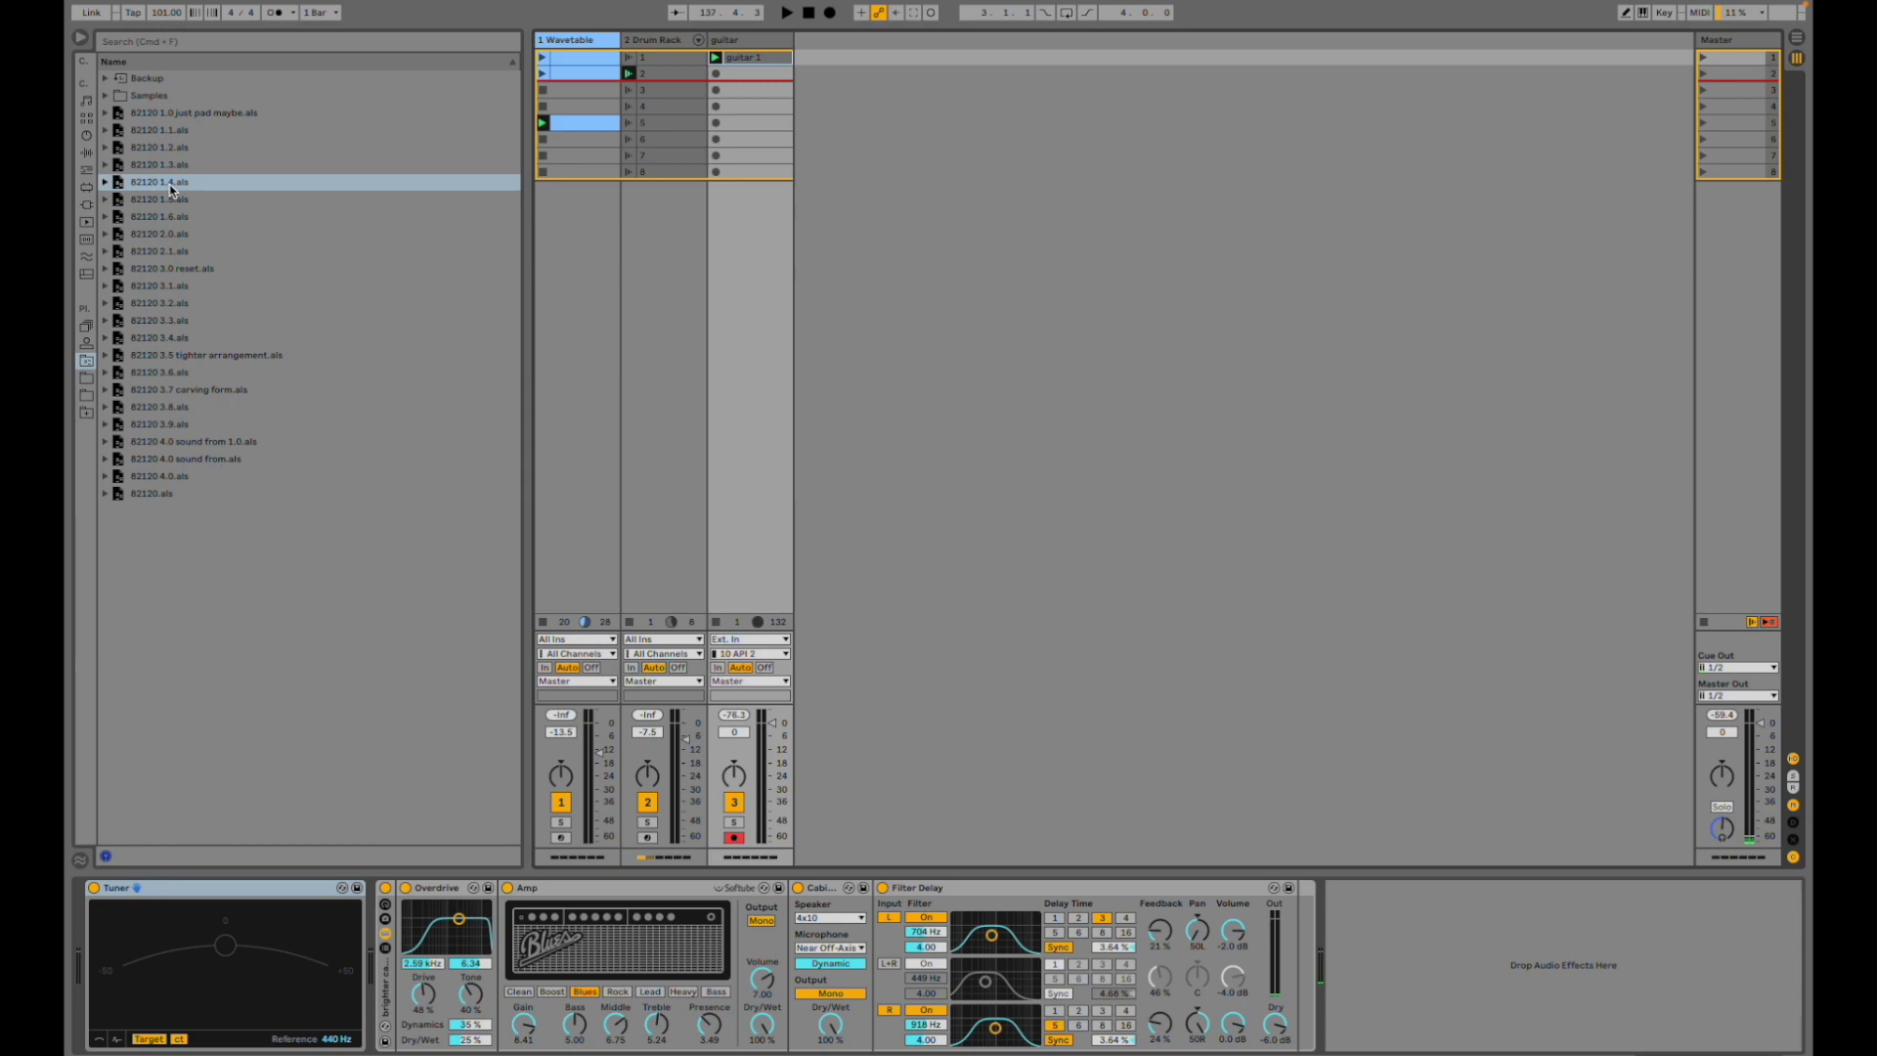
pyautogui.press('space')
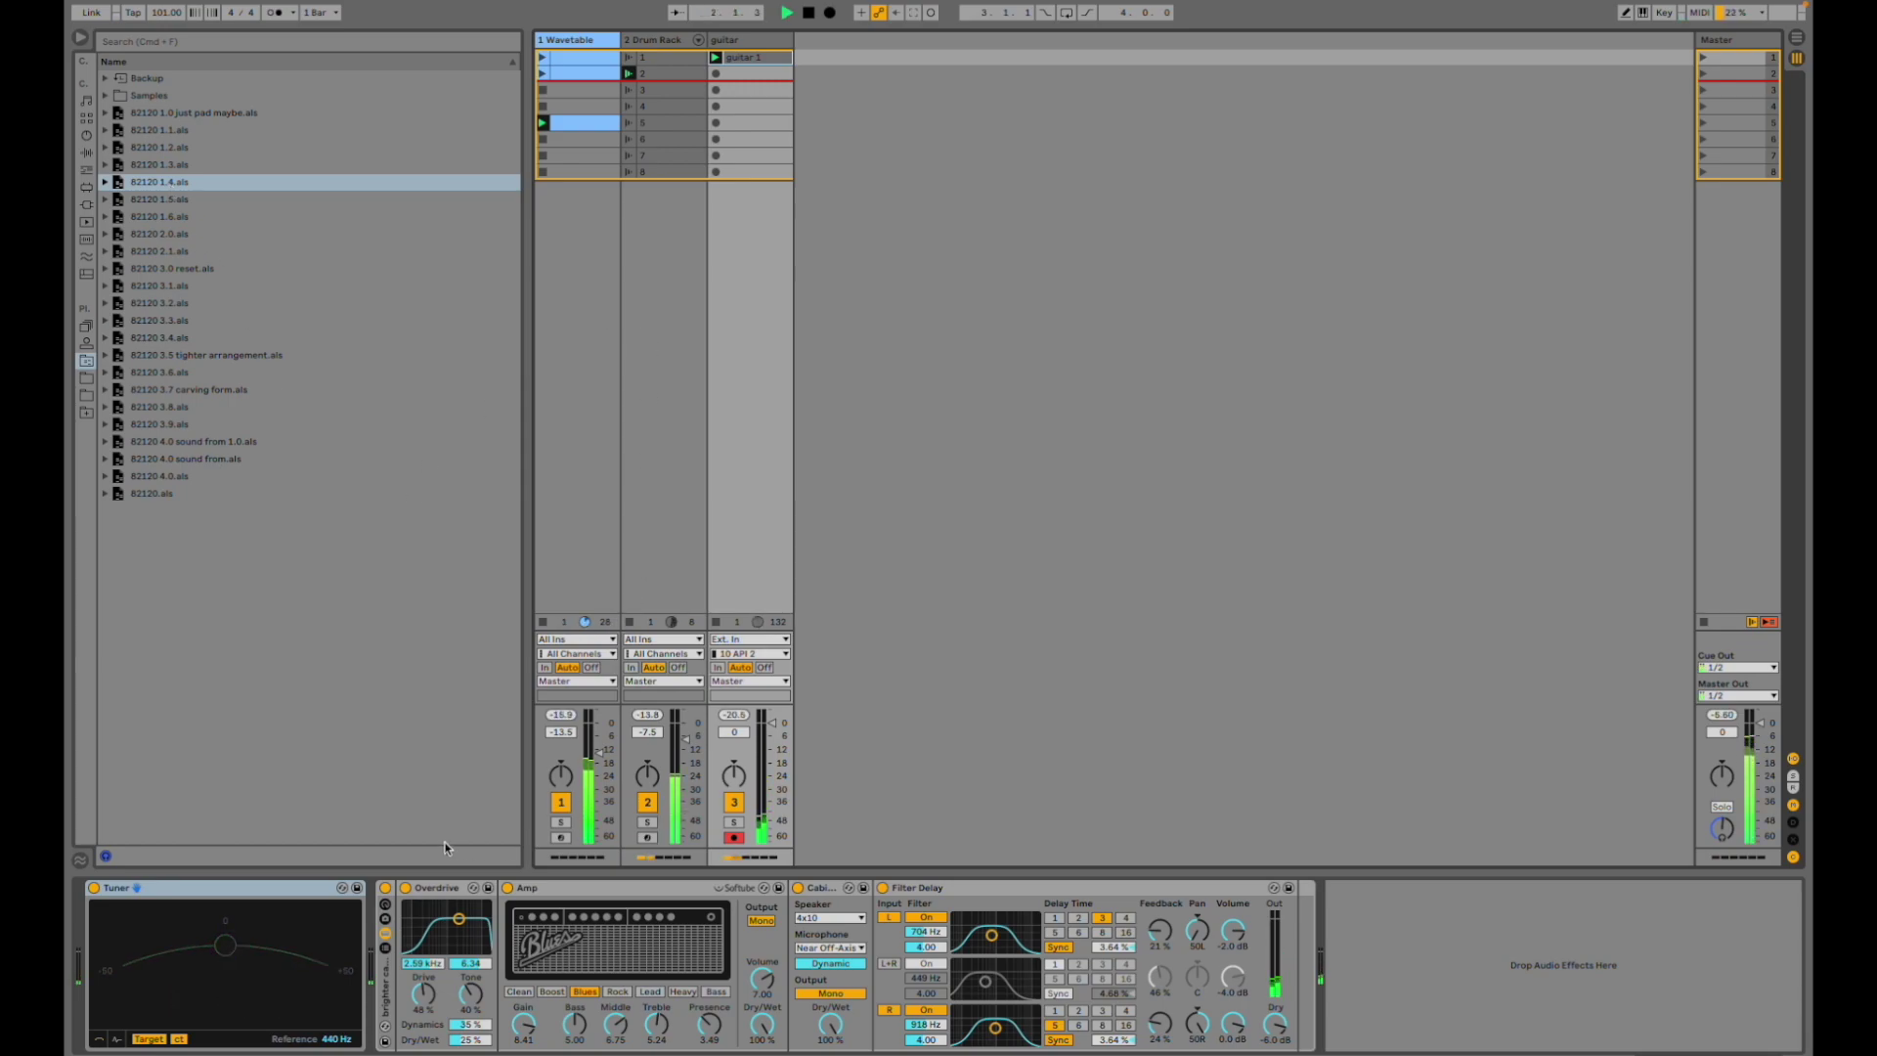
pyautogui.click(751, 62)
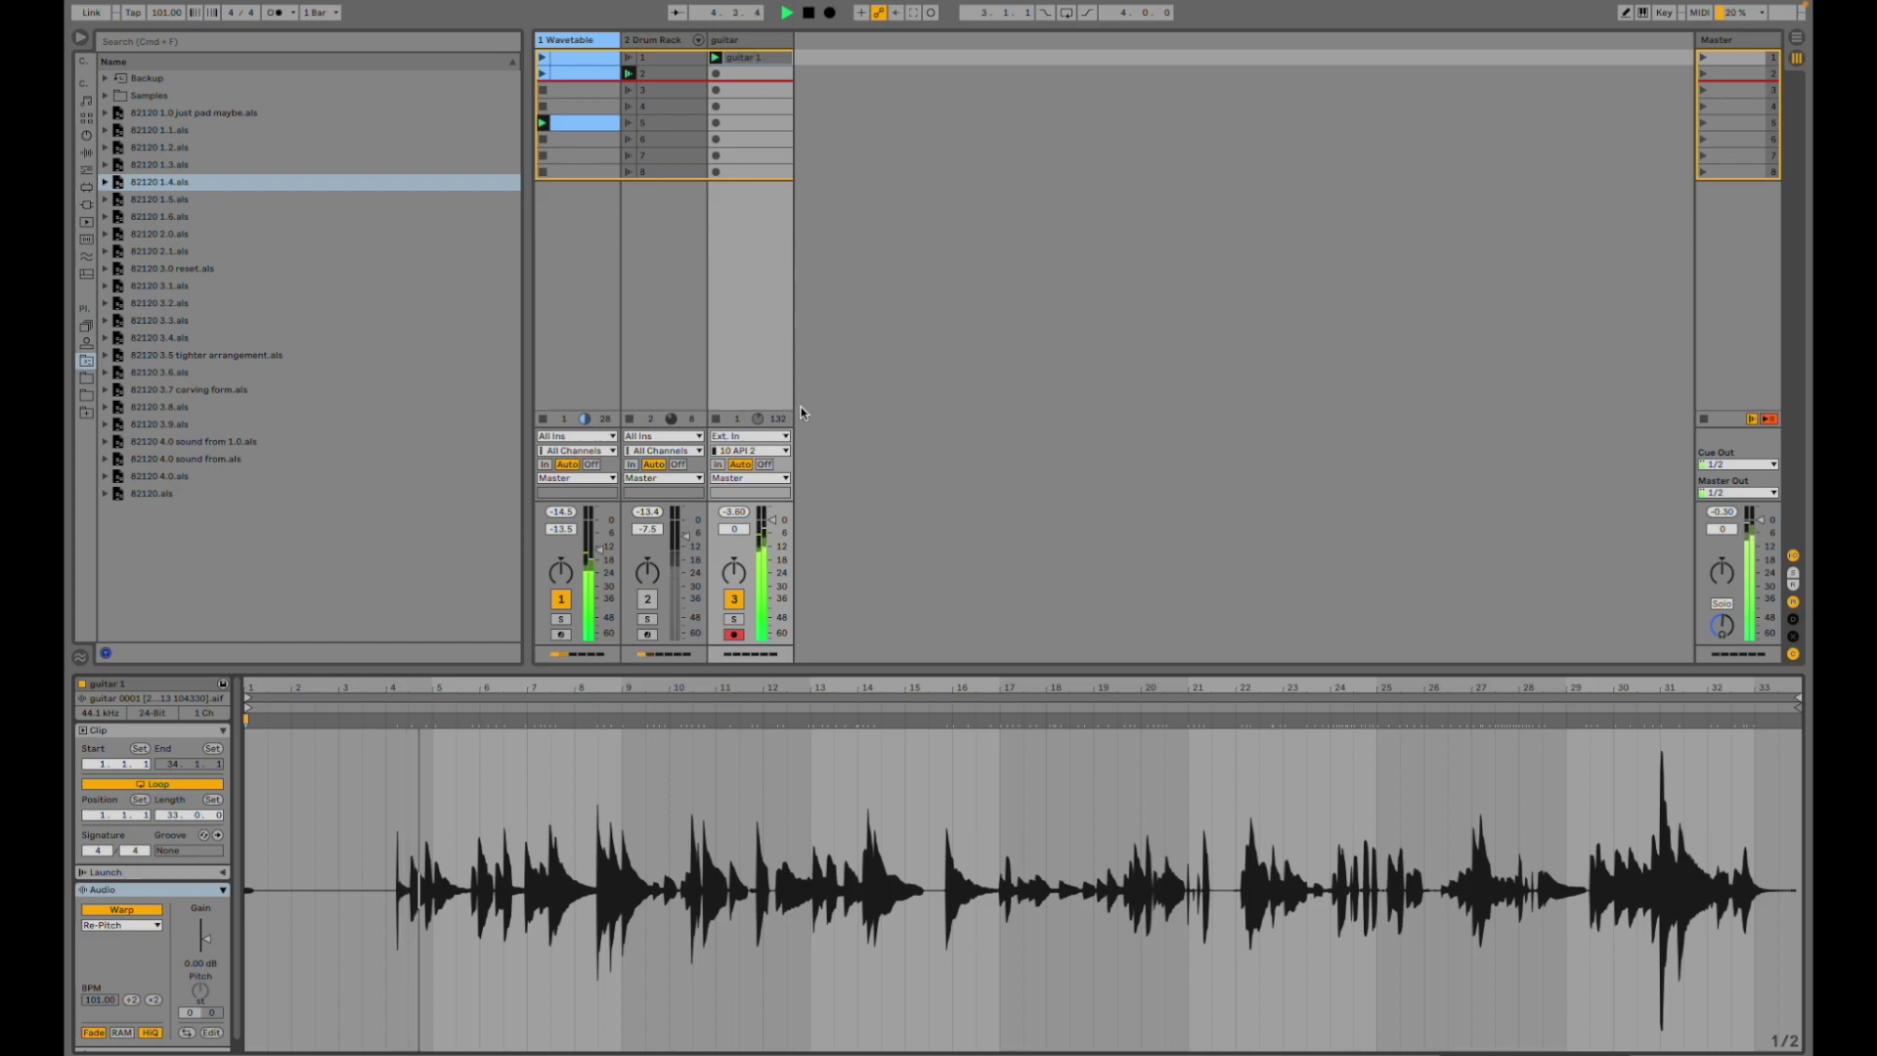
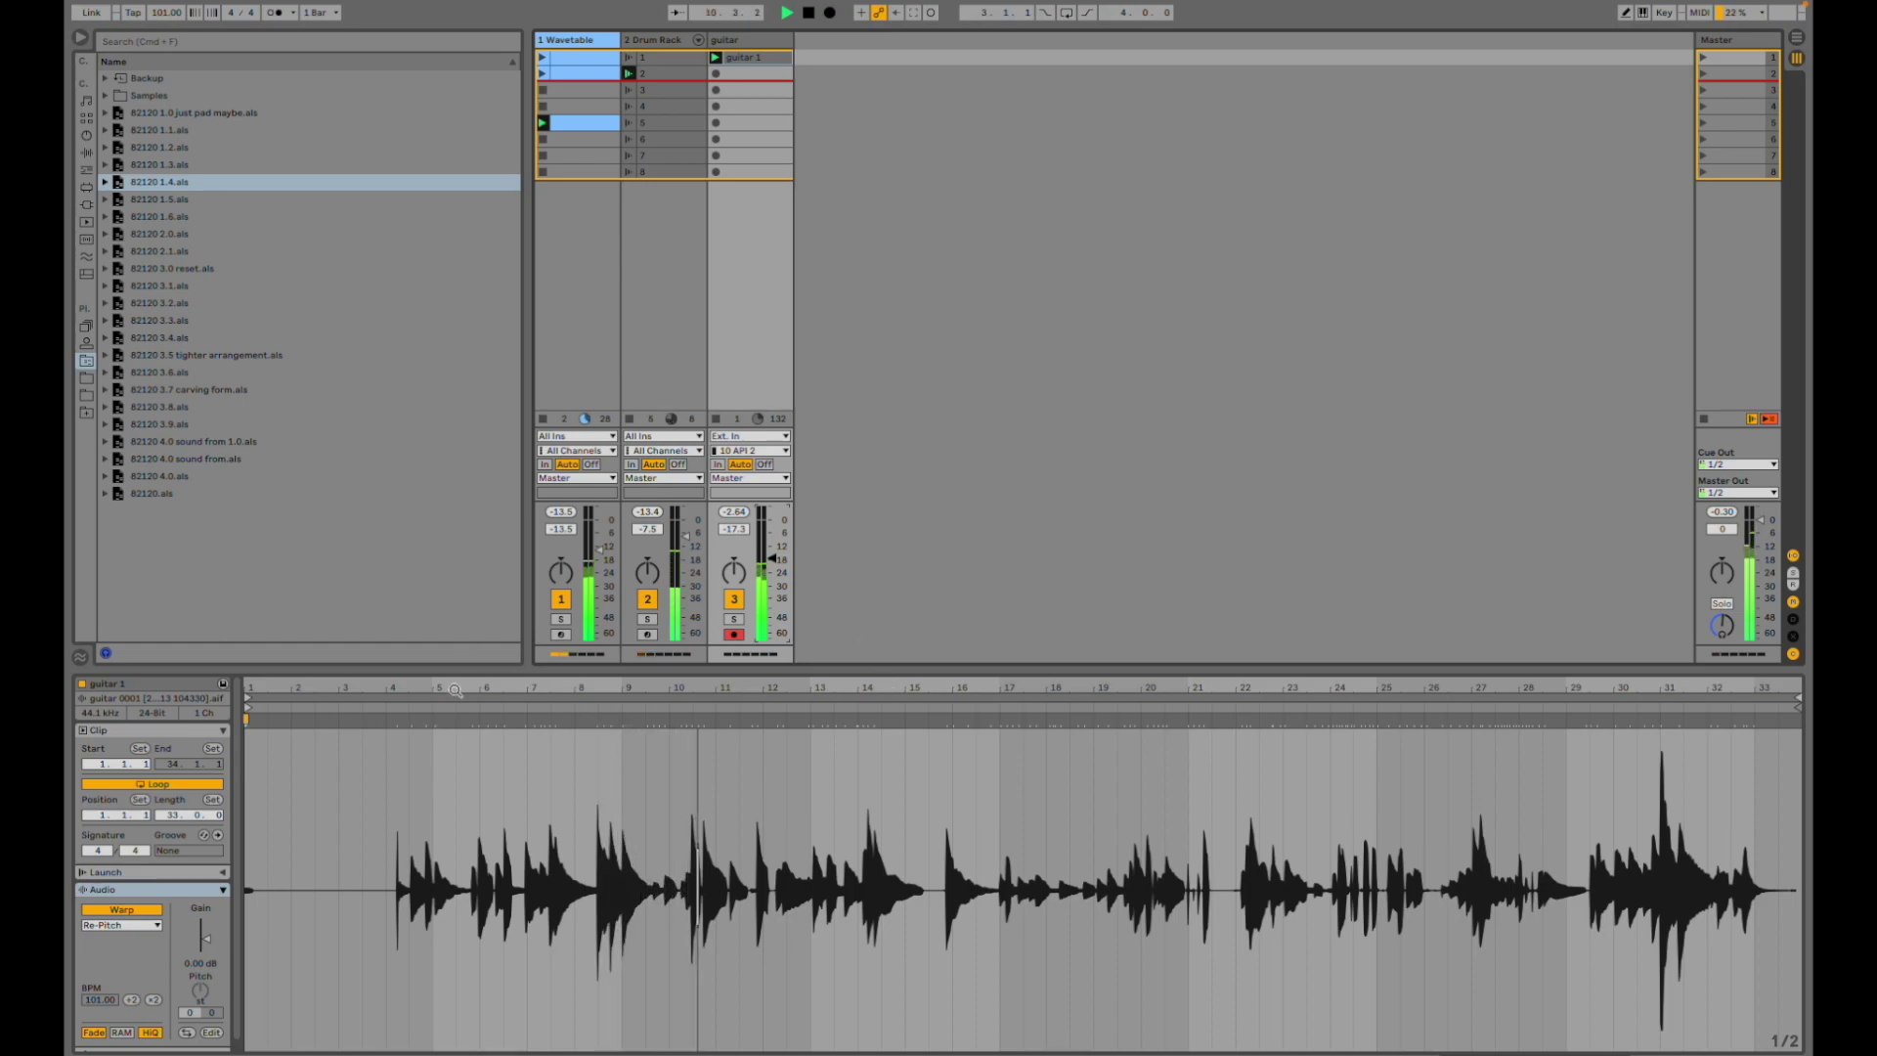
# - Open the 82120 1.5.als set from the browser and show the follow action settings of clip 3 on the Wavetable track
pyautogui.moveTo(461, 670); pyautogui.dragTo(476, 884)
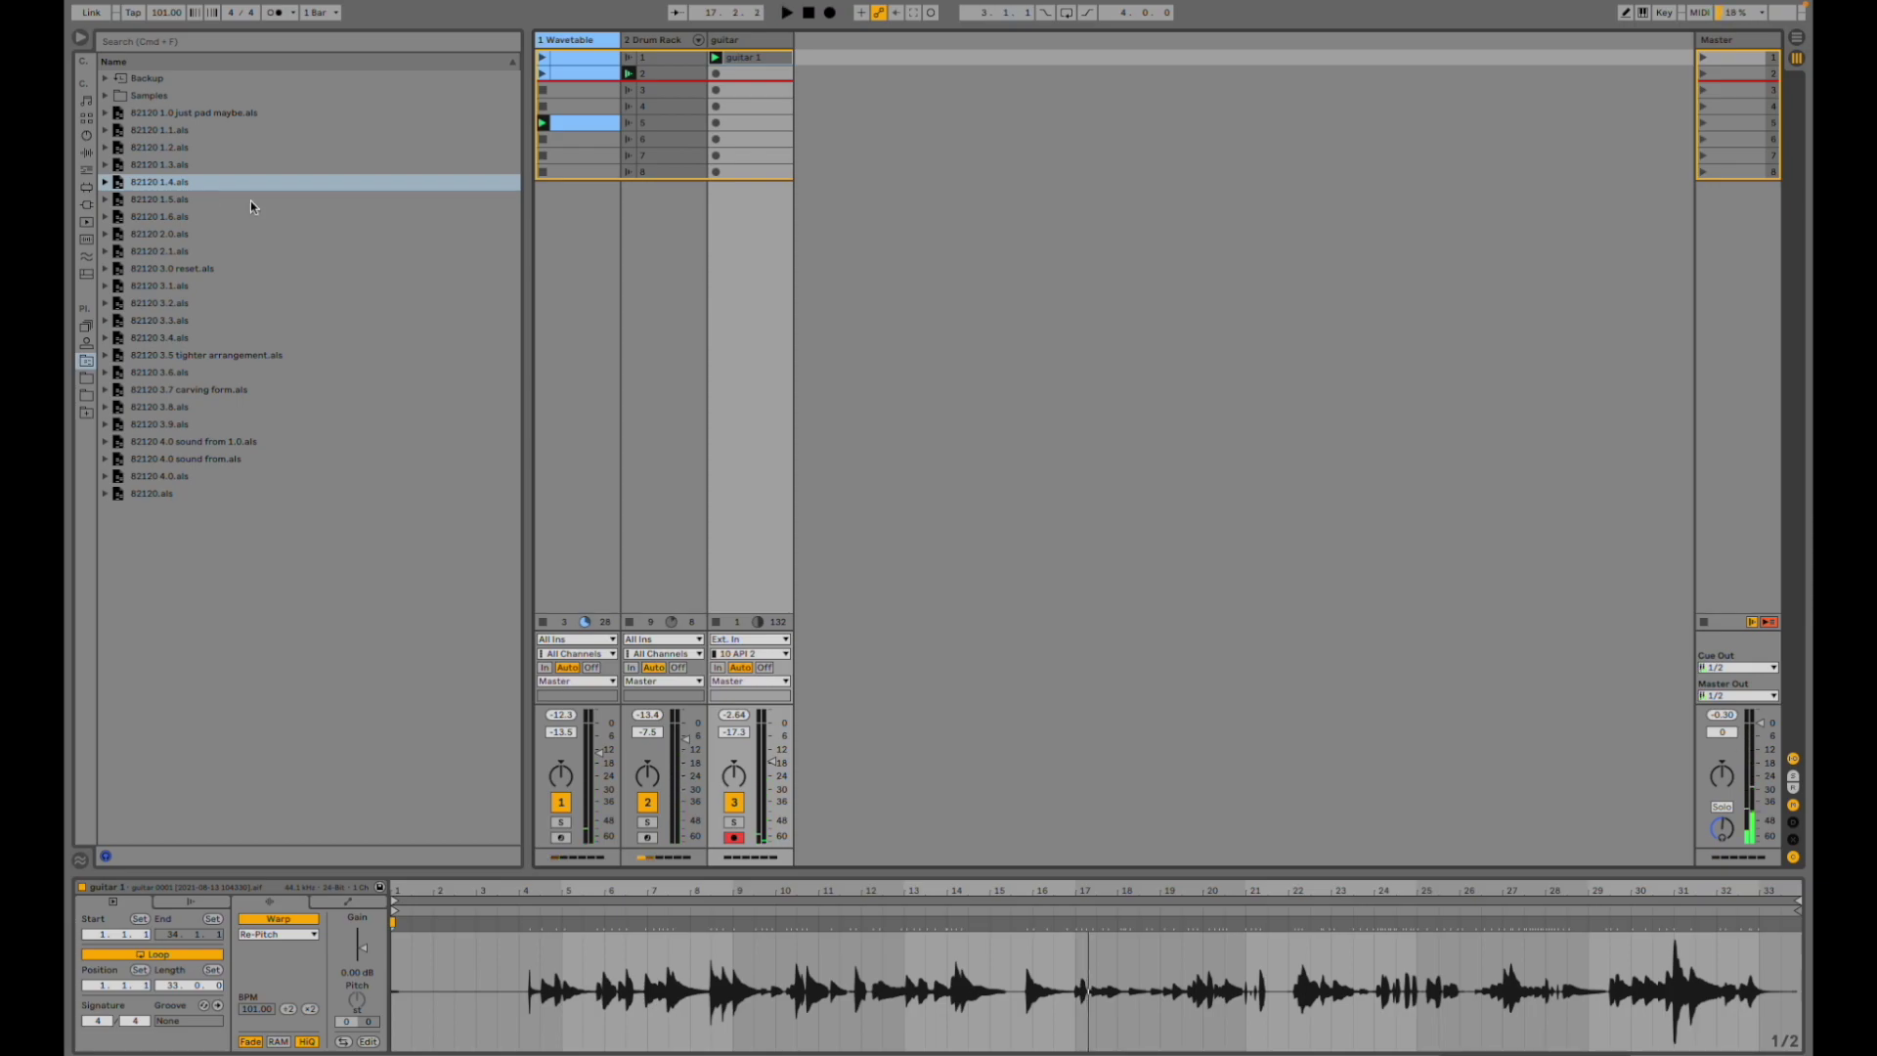
pyautogui.doubleClick(238, 200)
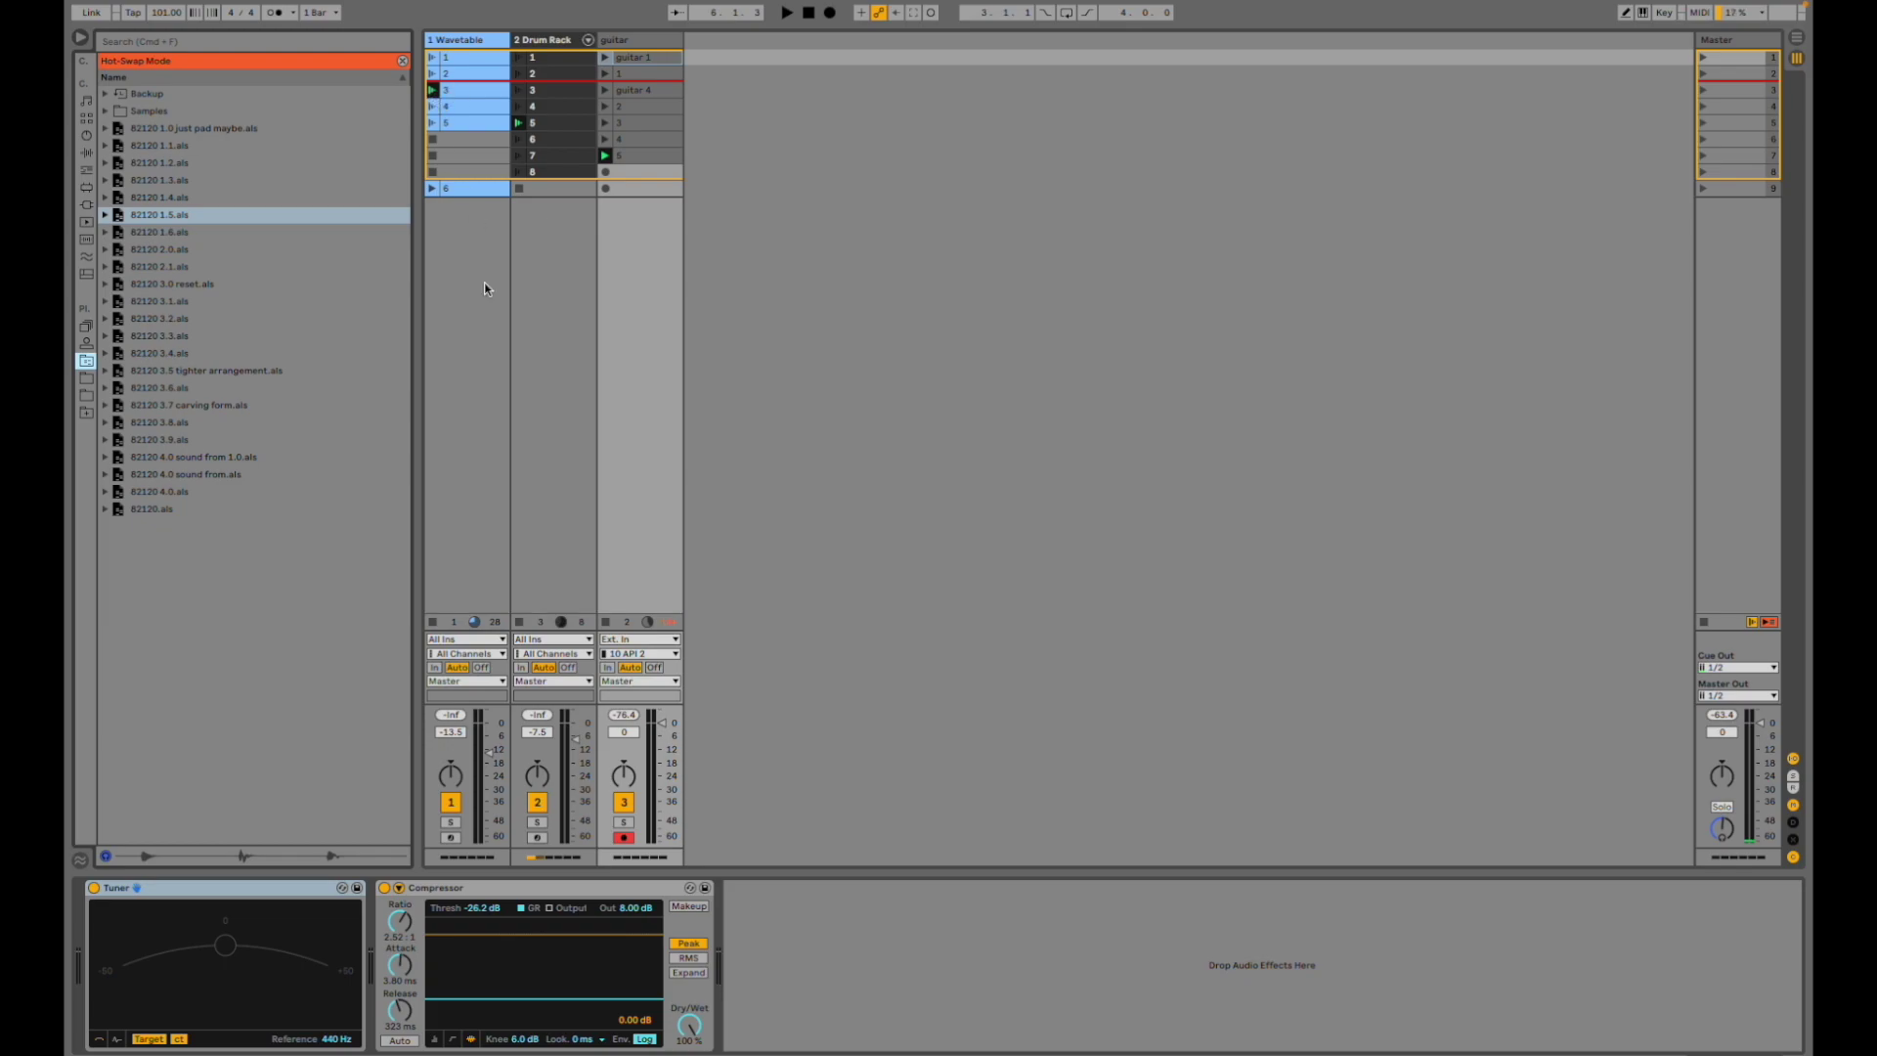
pyautogui.click(467, 91)
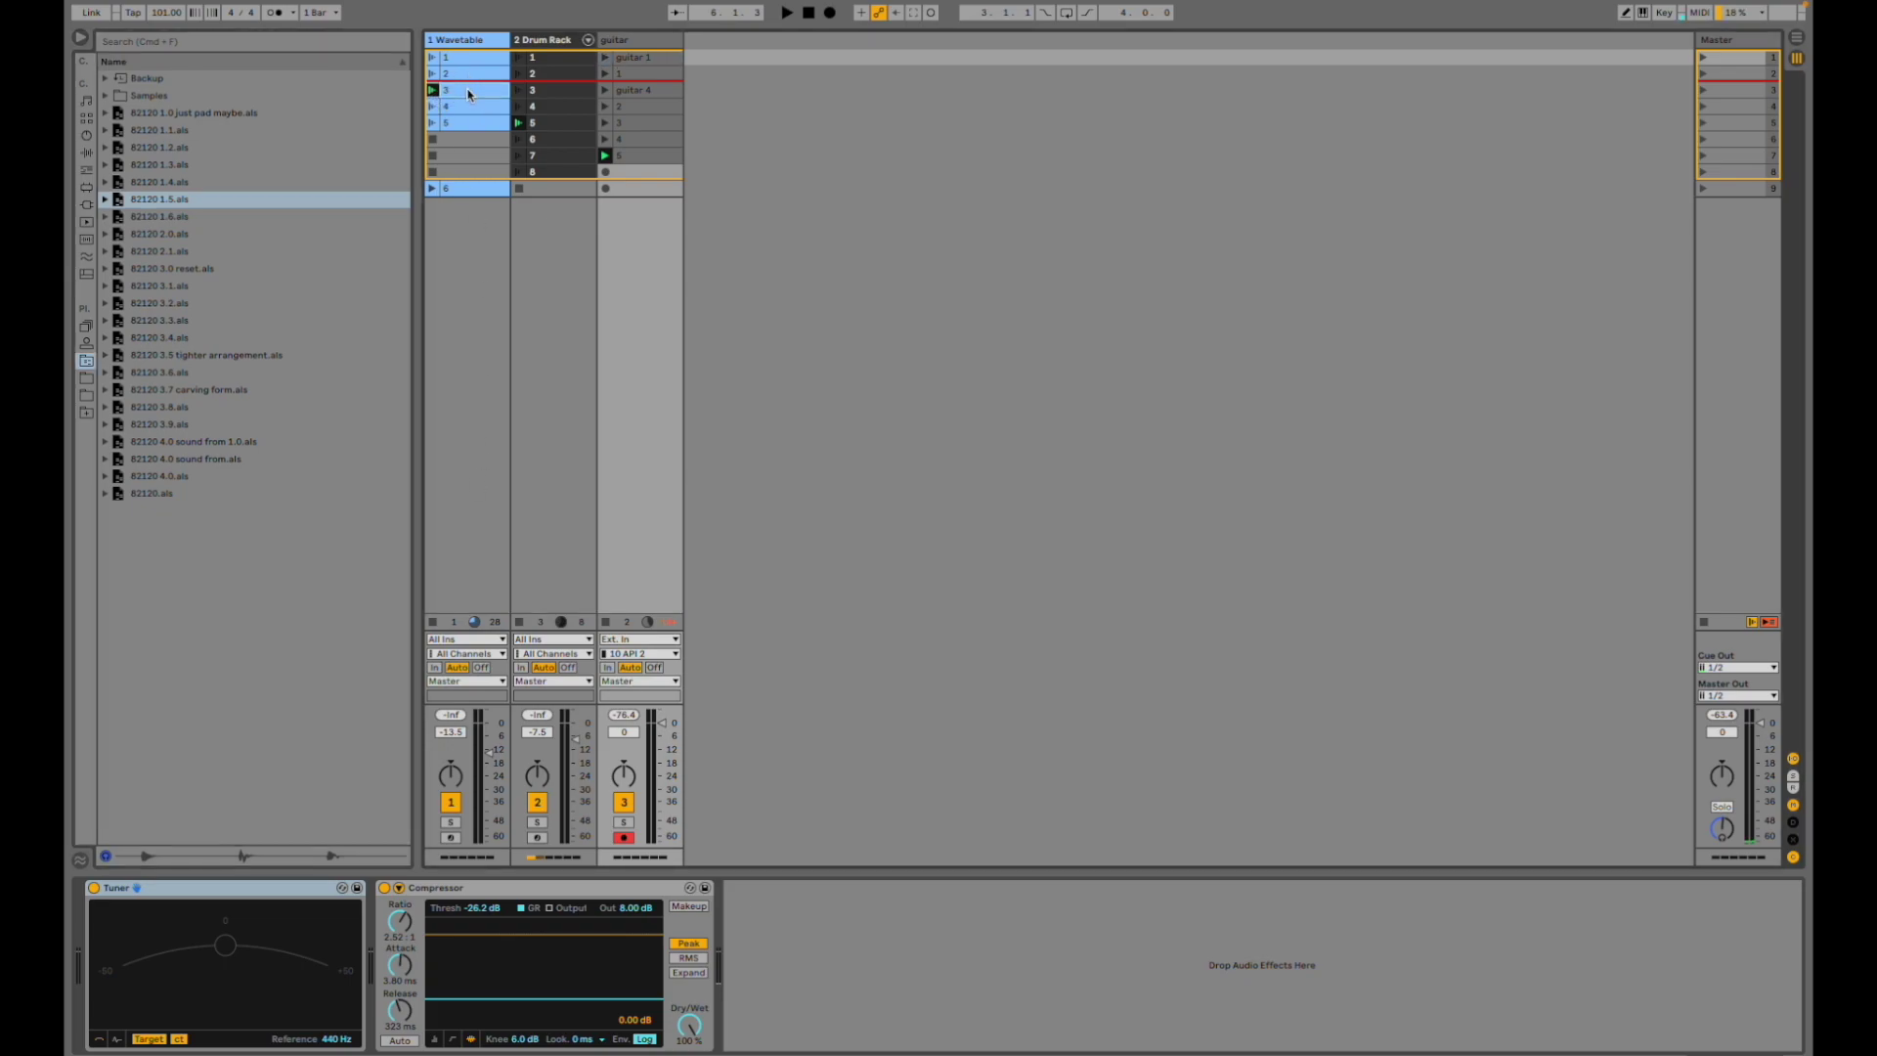
pyautogui.doubleClick(467, 91)
pyautogui.click(191, 901)
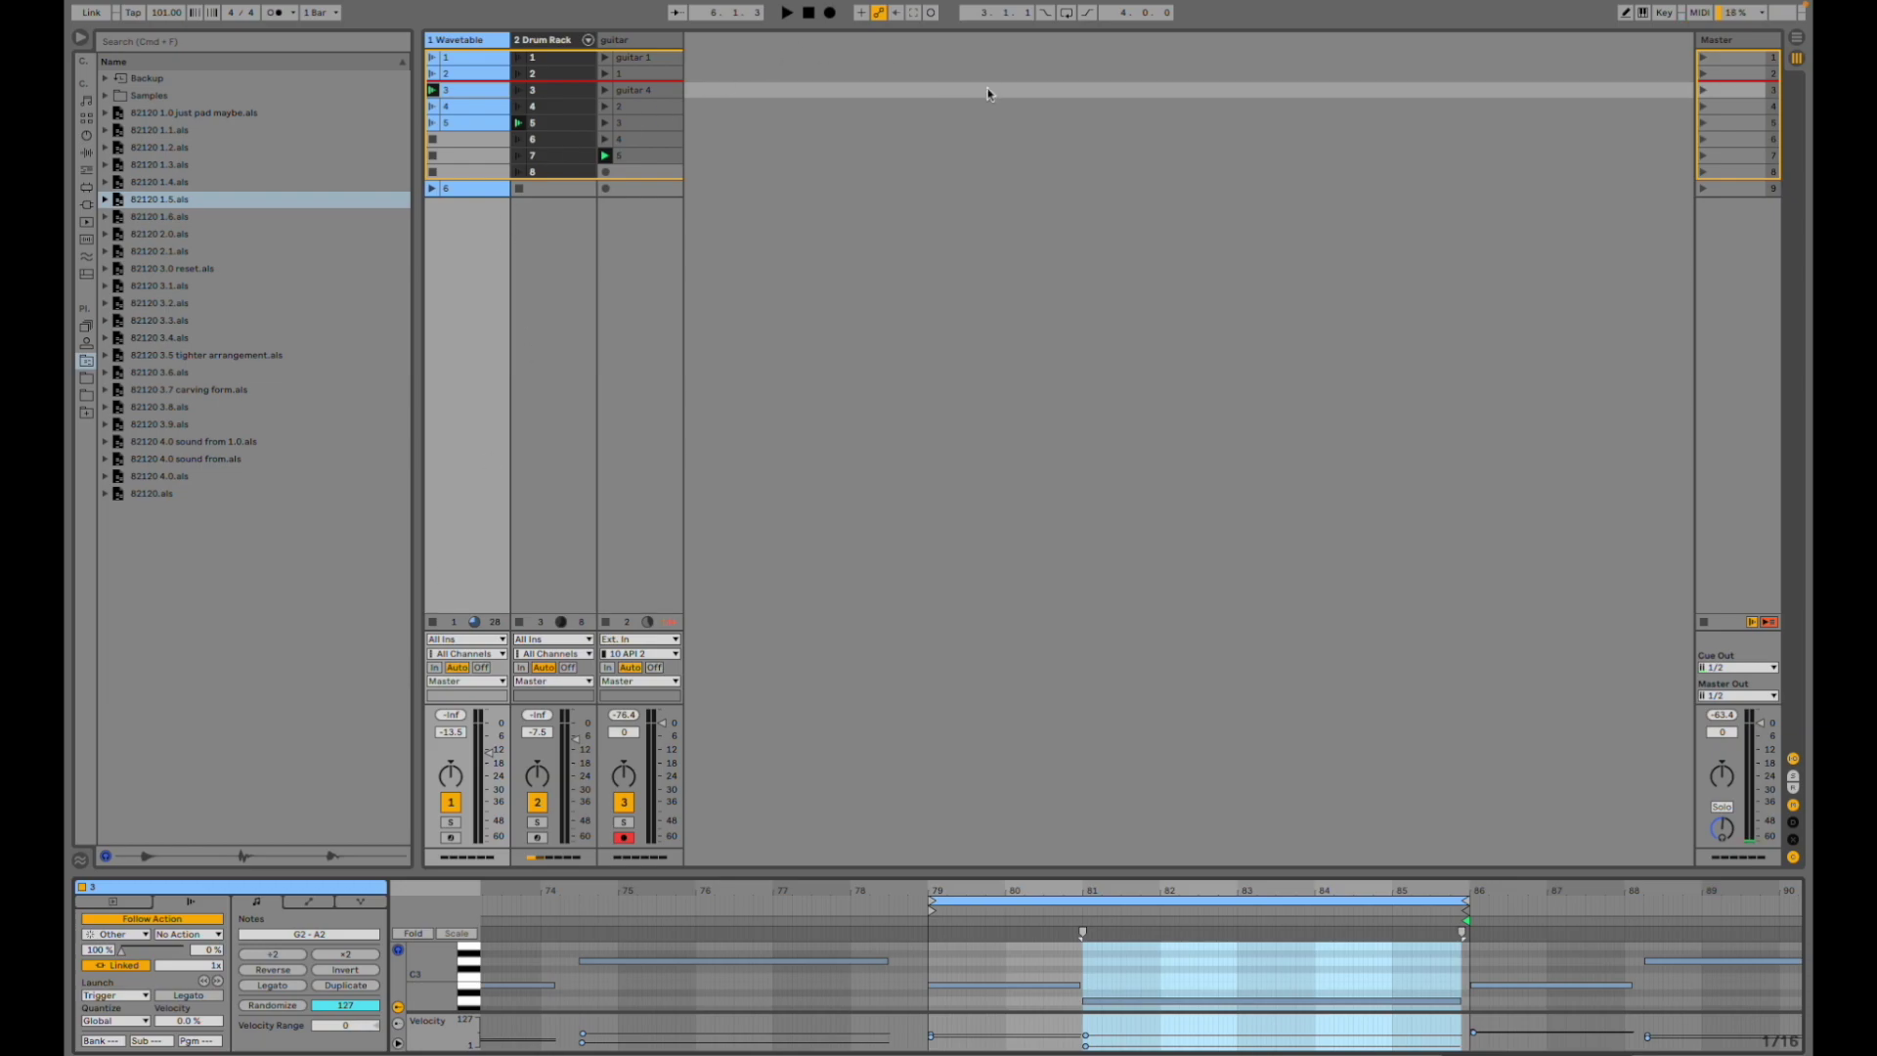
# - Audition the set and launch clip 5 on the Drum Rack track and clip 3 on the Wavetable track
pyautogui.press('space')
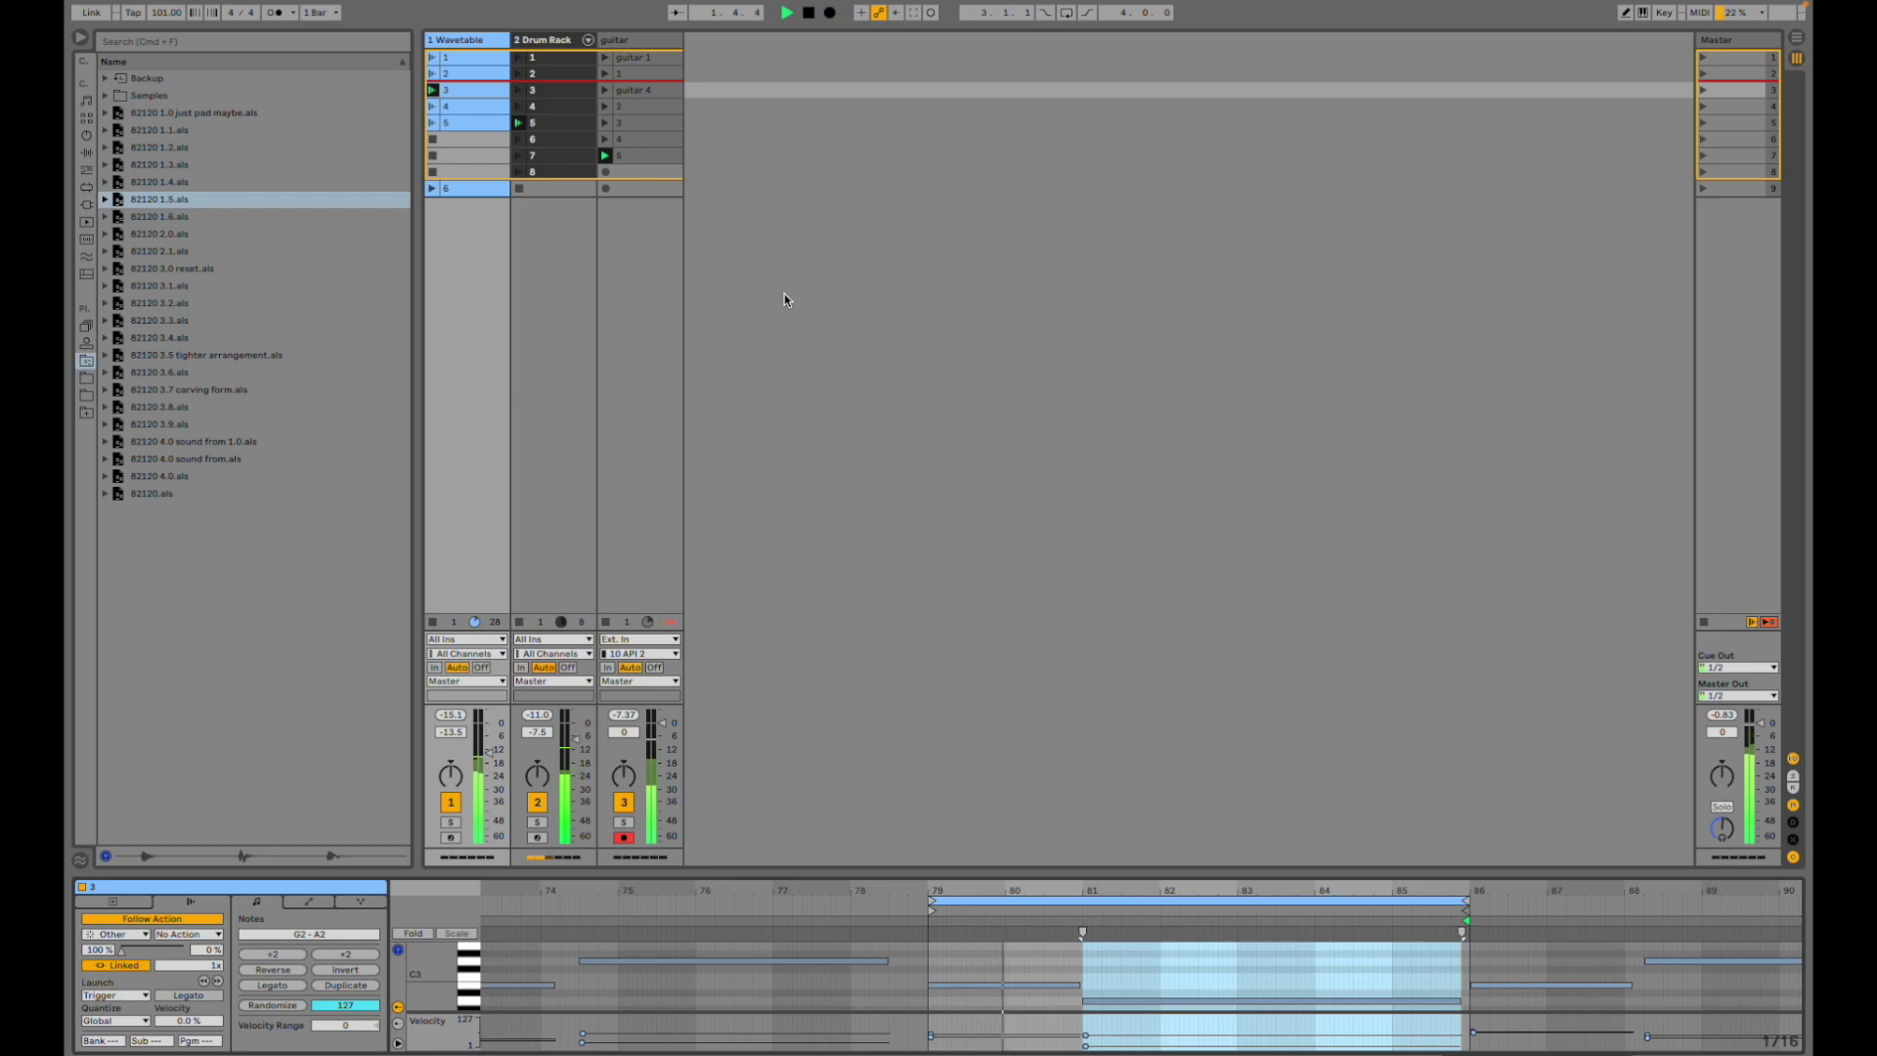
pyautogui.press('space')
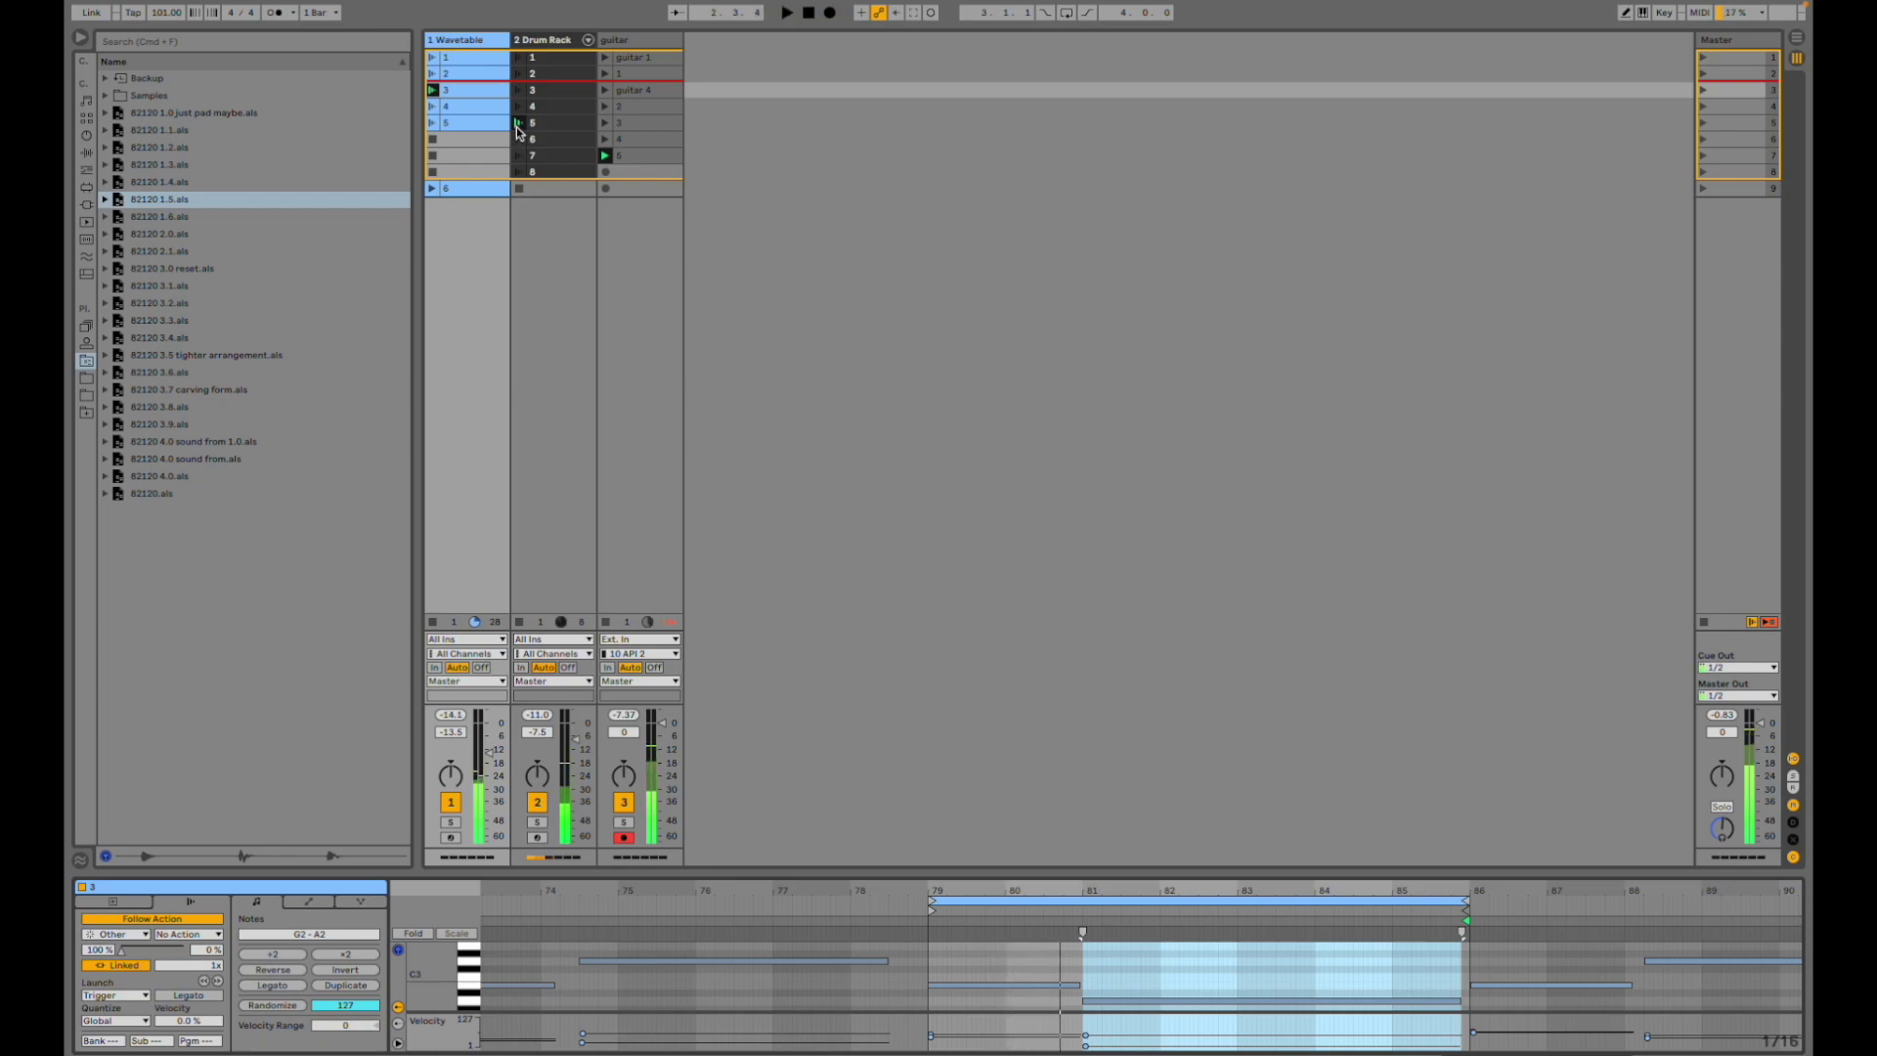
pyautogui.click(519, 124)
pyautogui.click(431, 91)
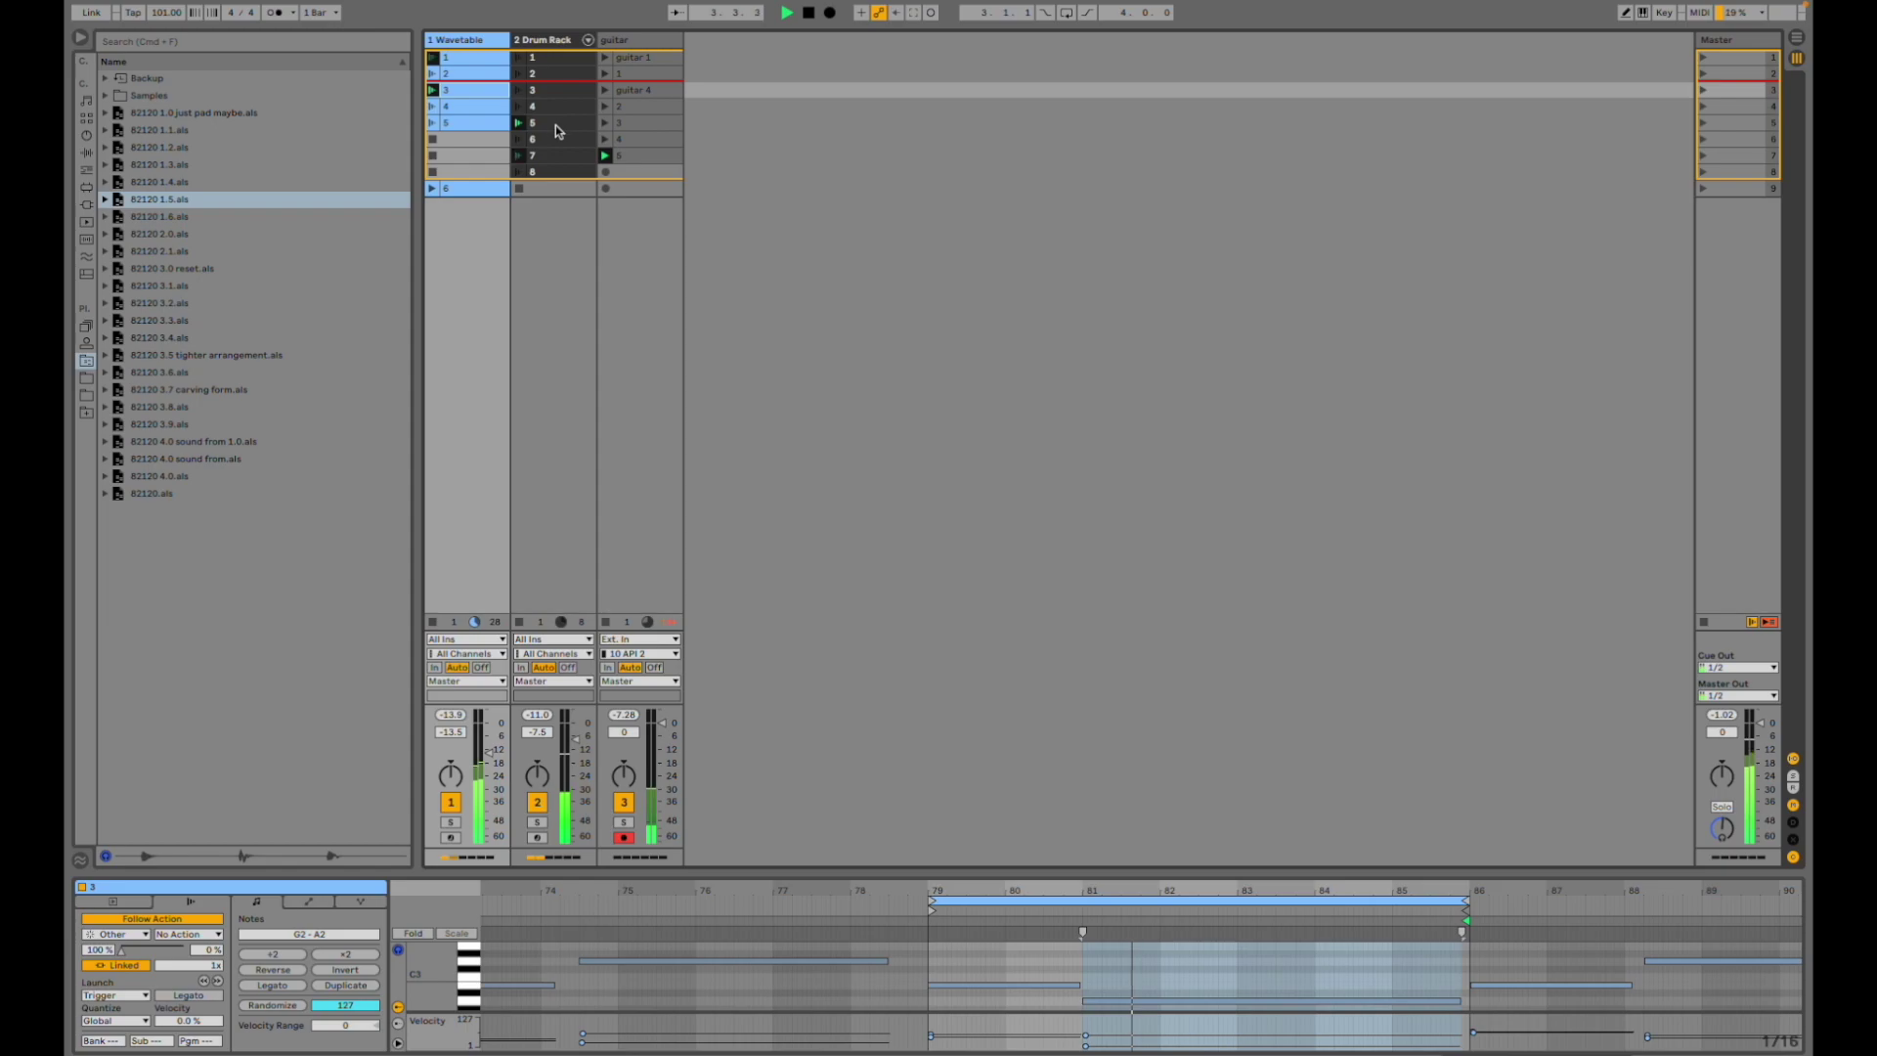
# - Enlarge the clip detail area and examine the notes of Wavetable clips 1 through 5 one after another
pyautogui.click(459, 61)
pyautogui.moveTo(1163, 873); pyautogui.dragTo(1184, 671)
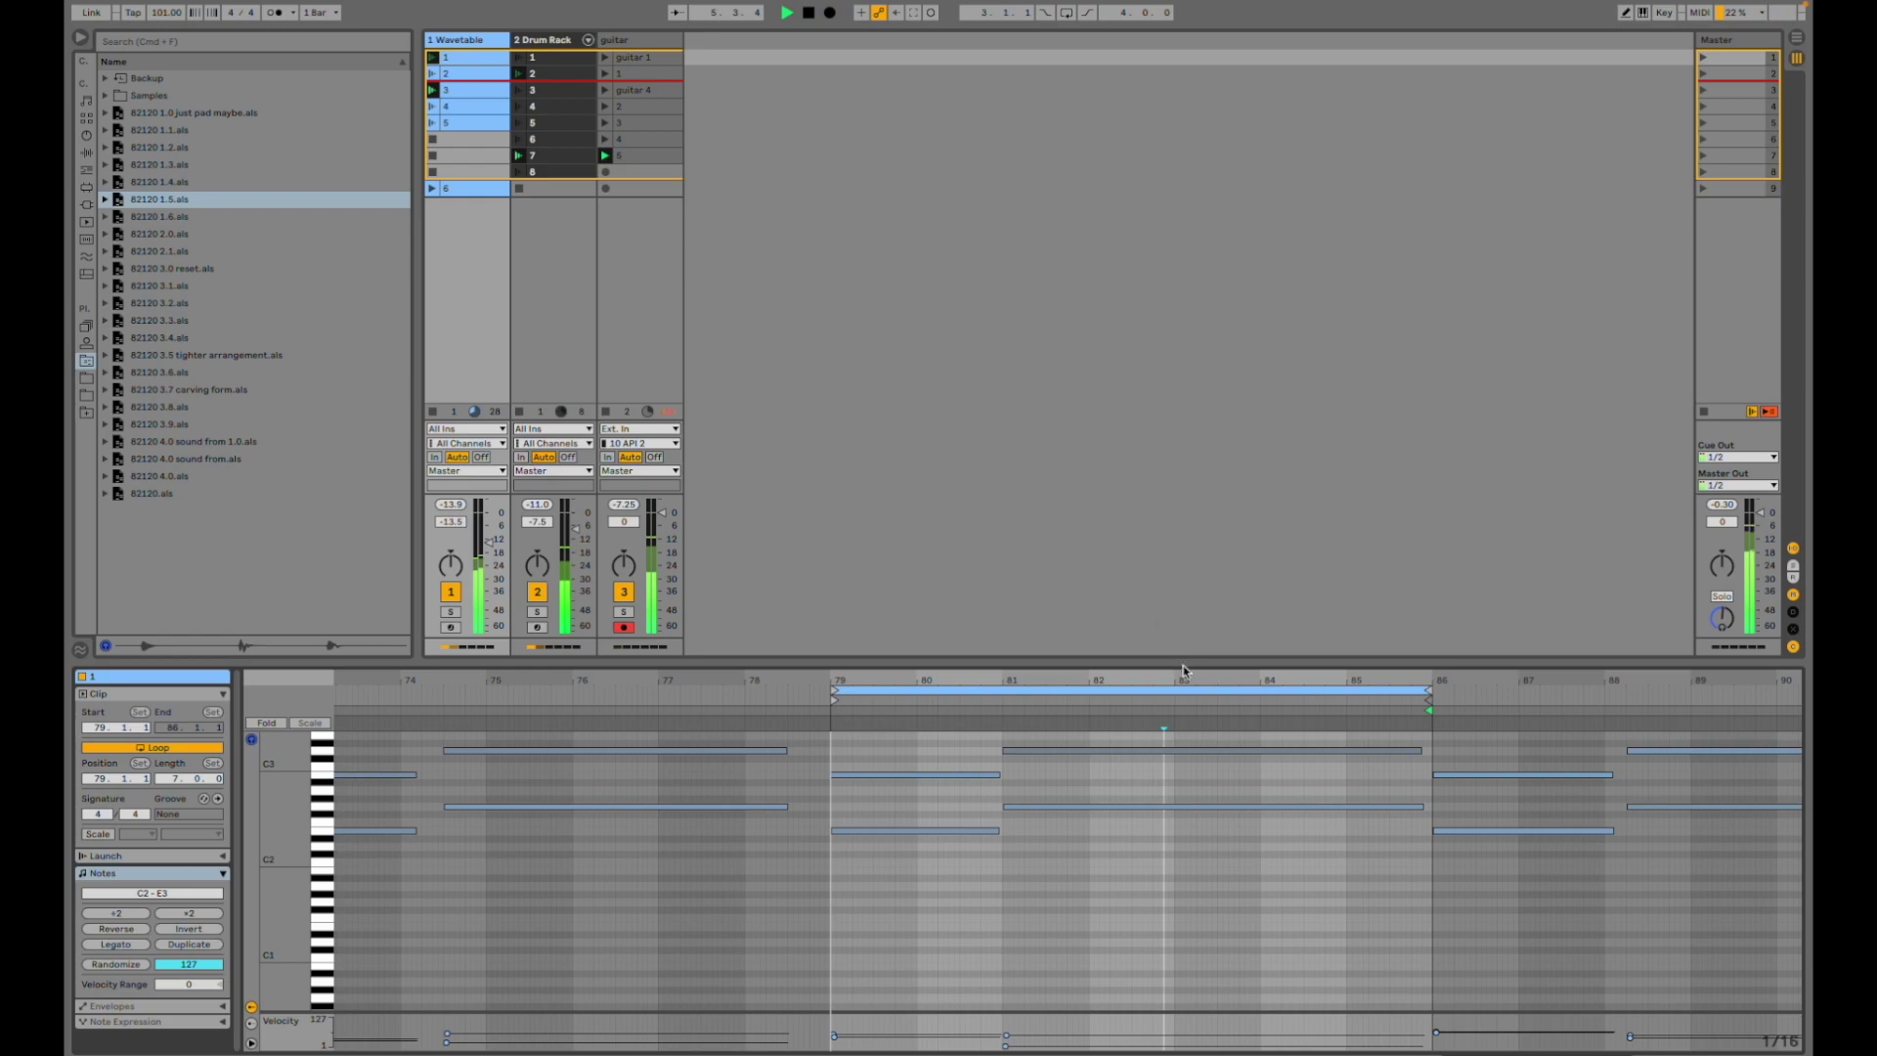
pyautogui.click(467, 76)
pyautogui.click(473, 91)
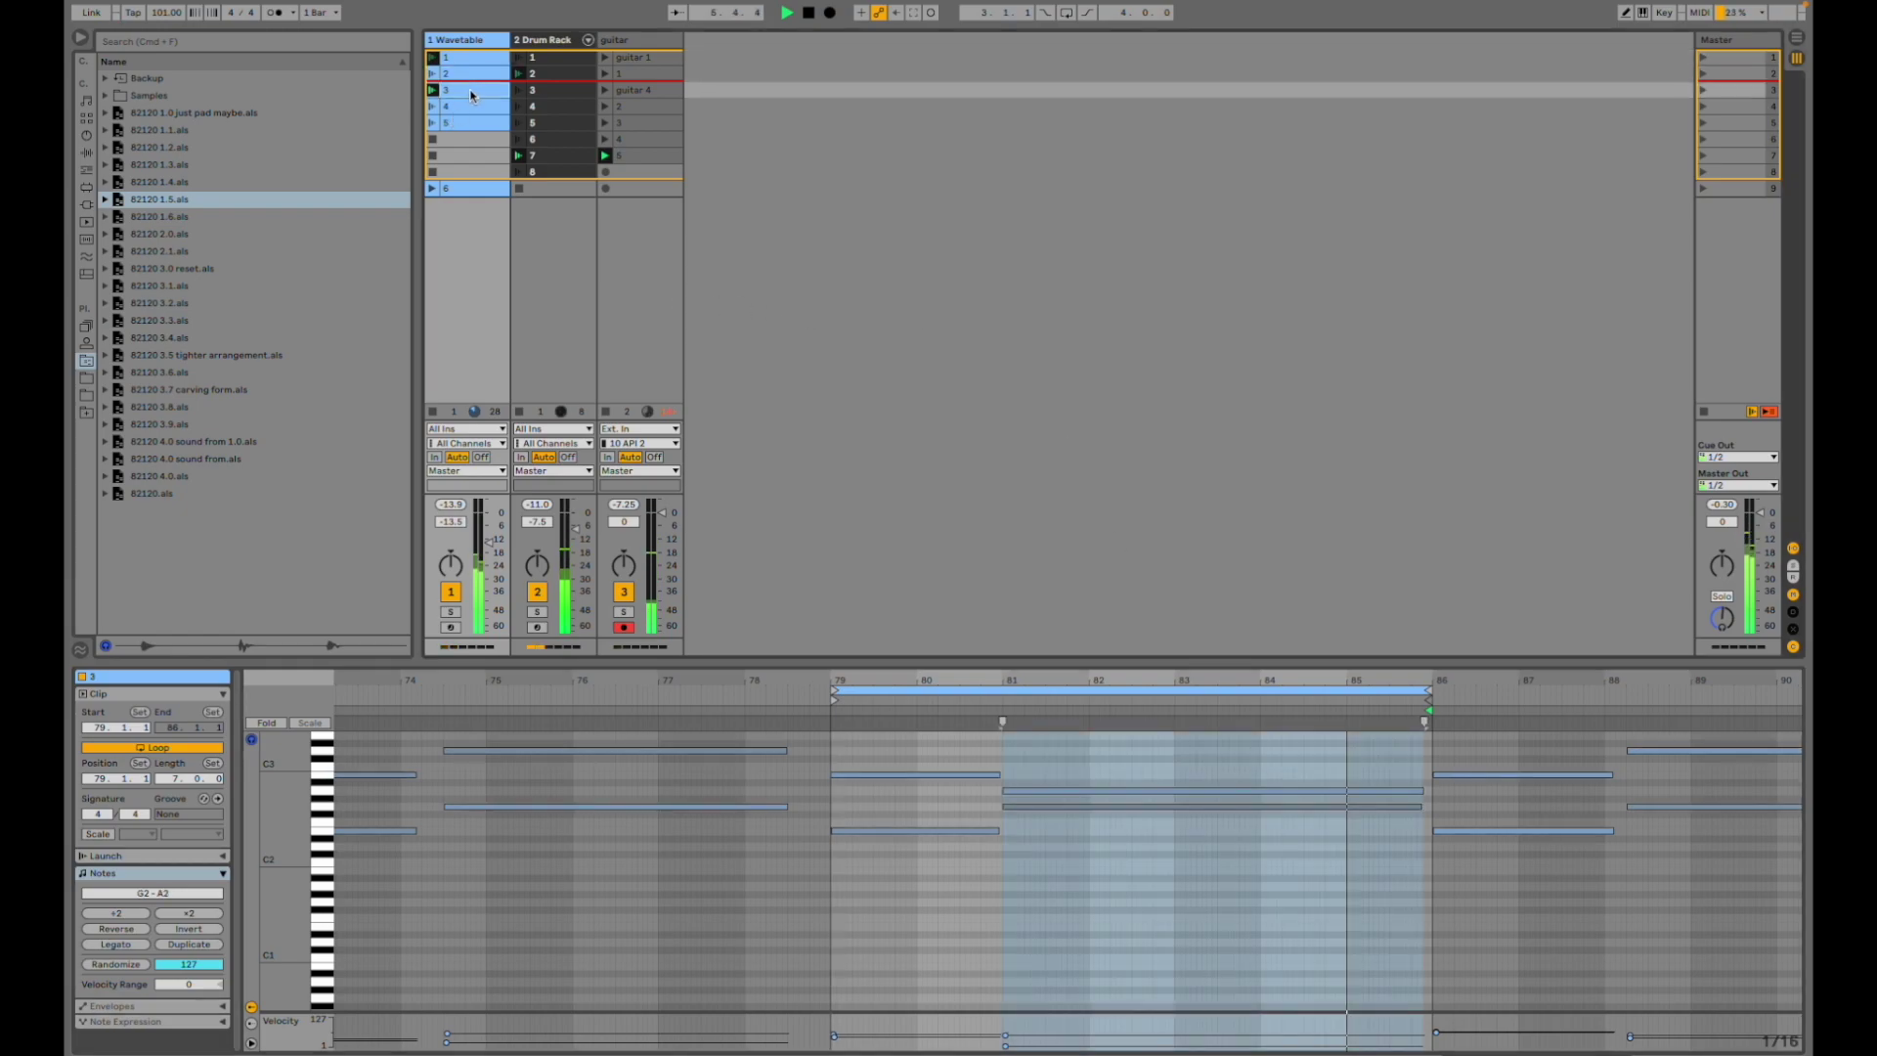
pyautogui.click(470, 109)
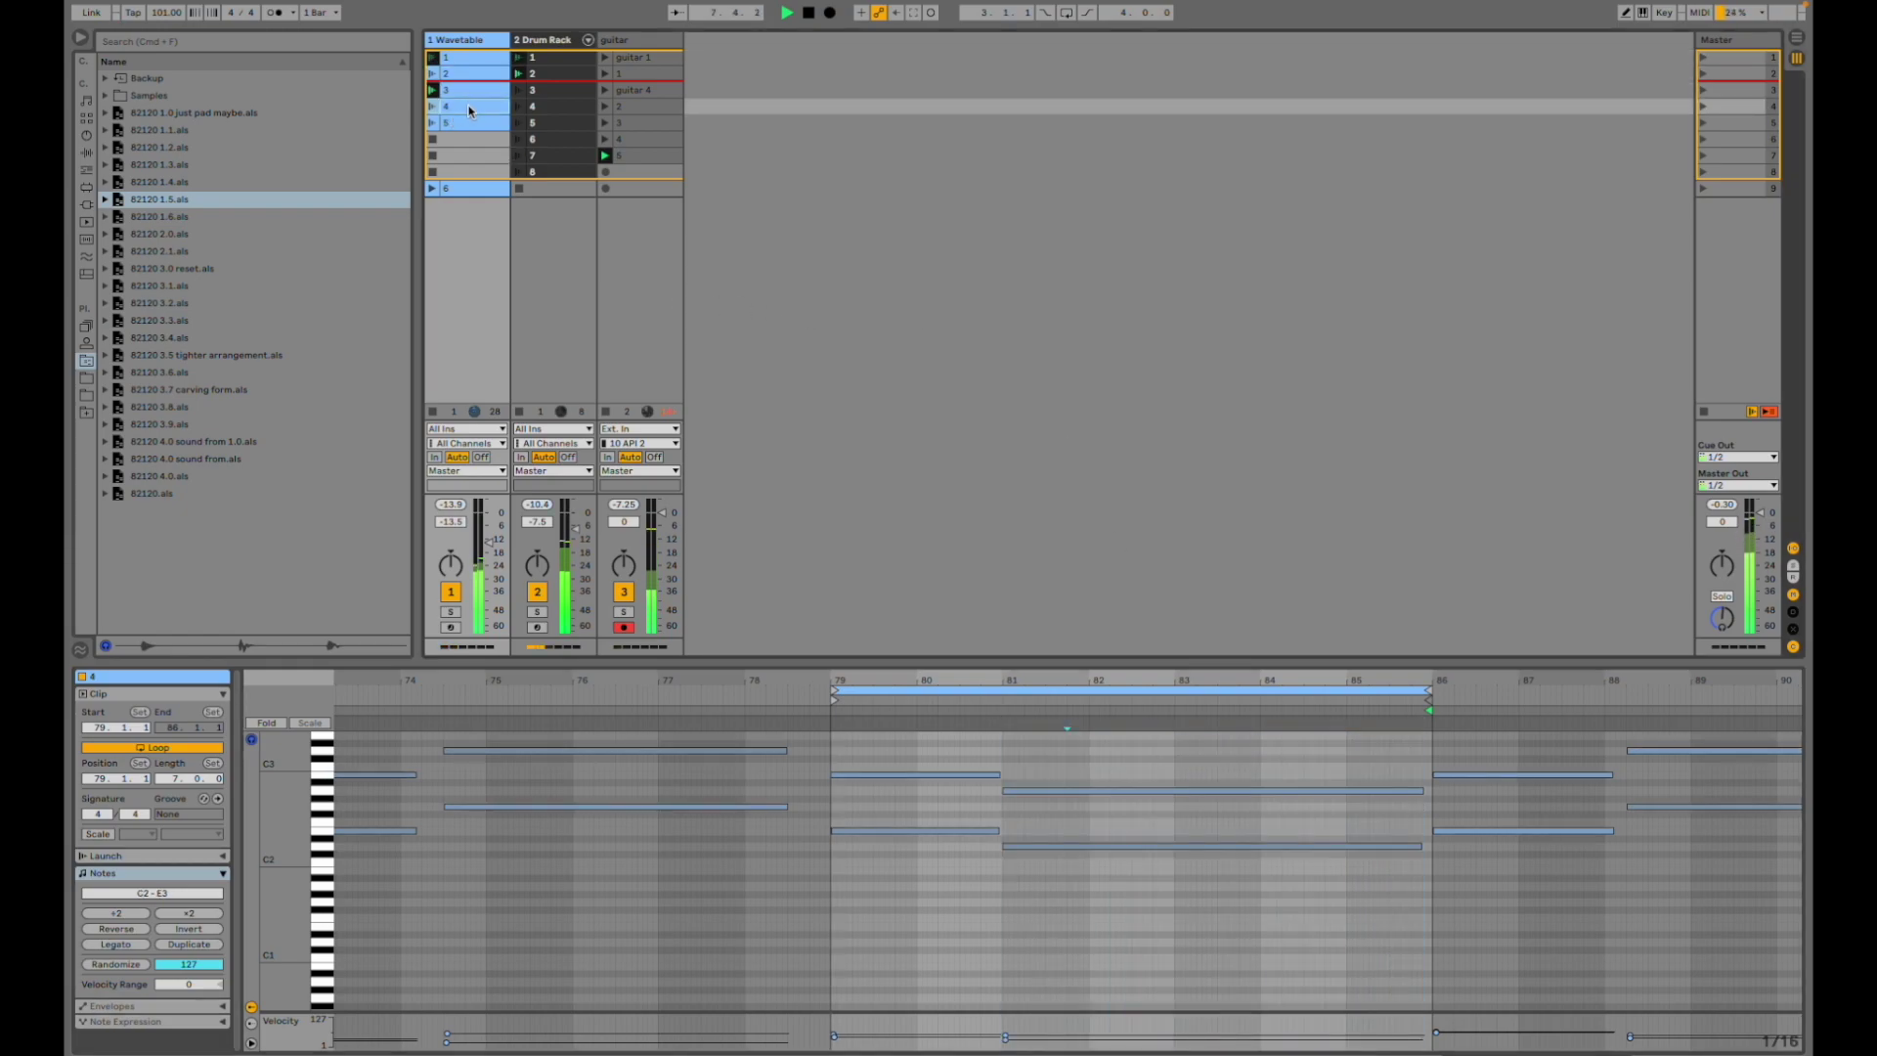
pyautogui.click(469, 129)
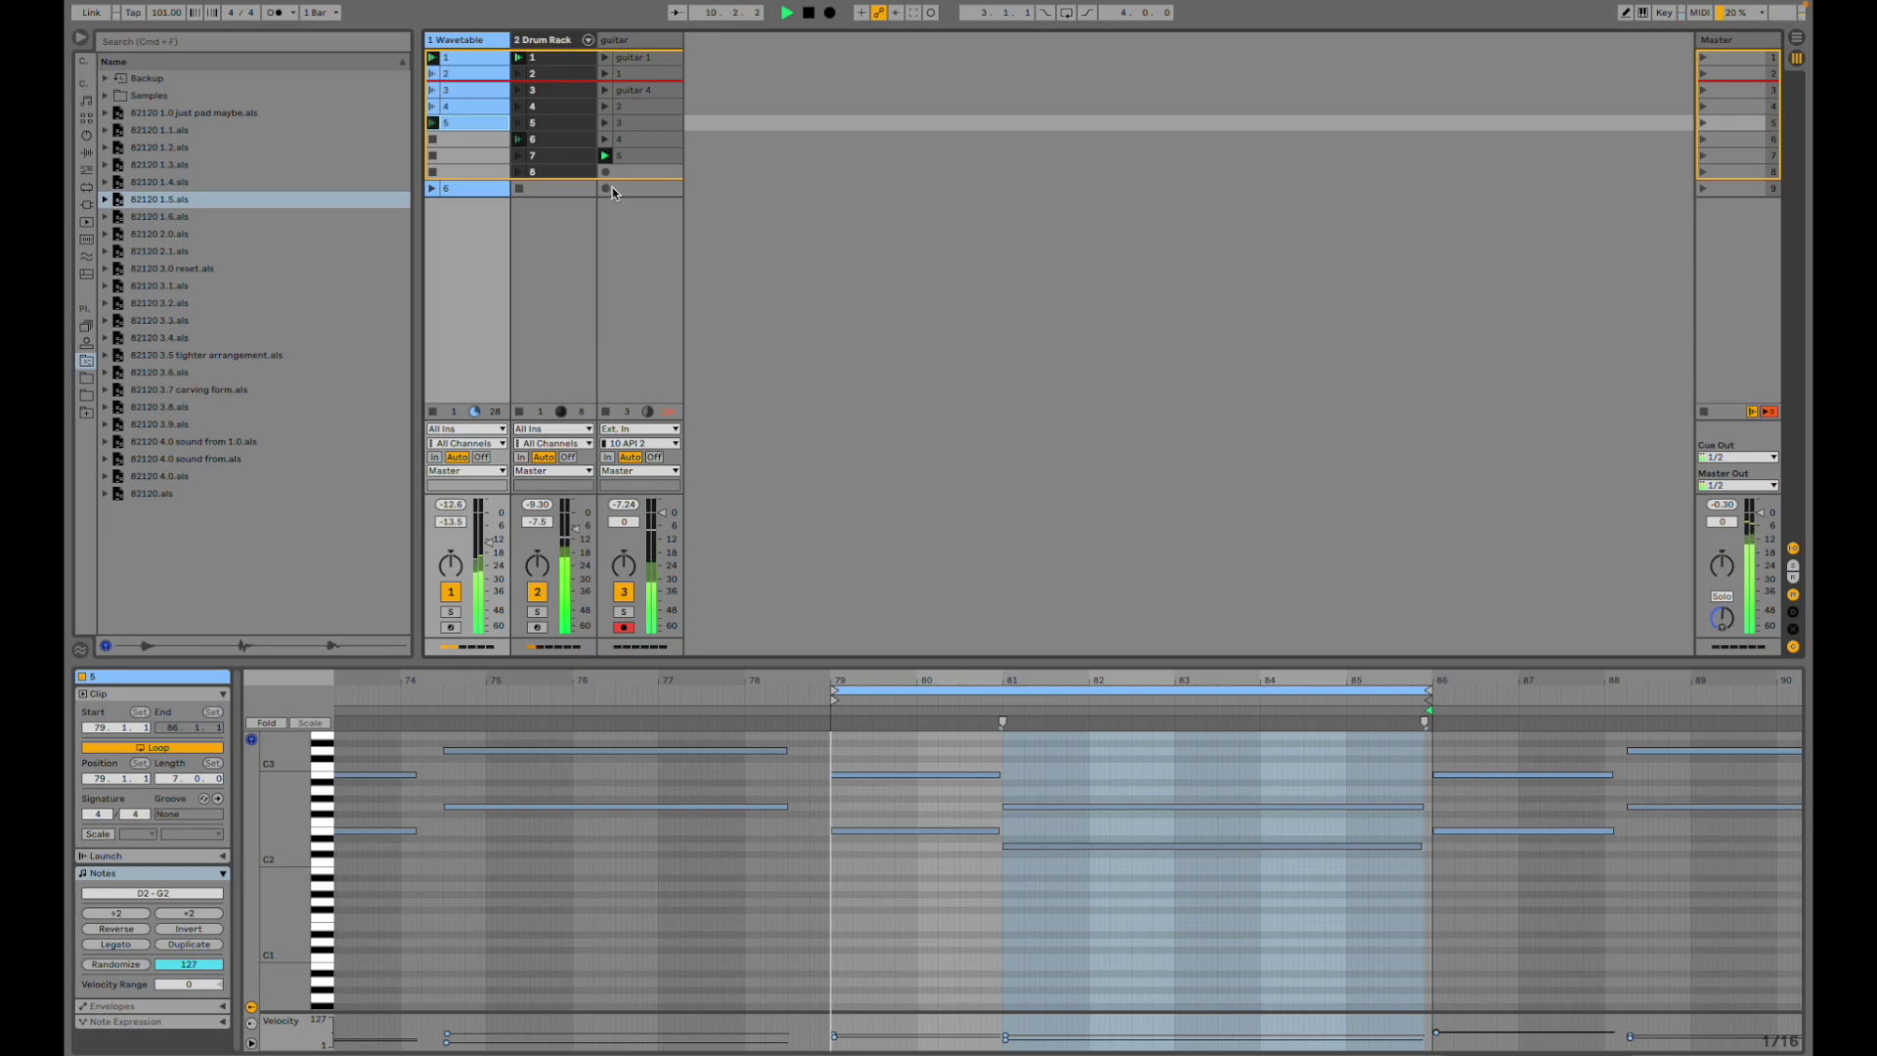
# - Inspect the waveforms and loop regions of the guitar track's clips 5, guitar 1 and 4, returning to clip 5
pyautogui.click(647, 155)
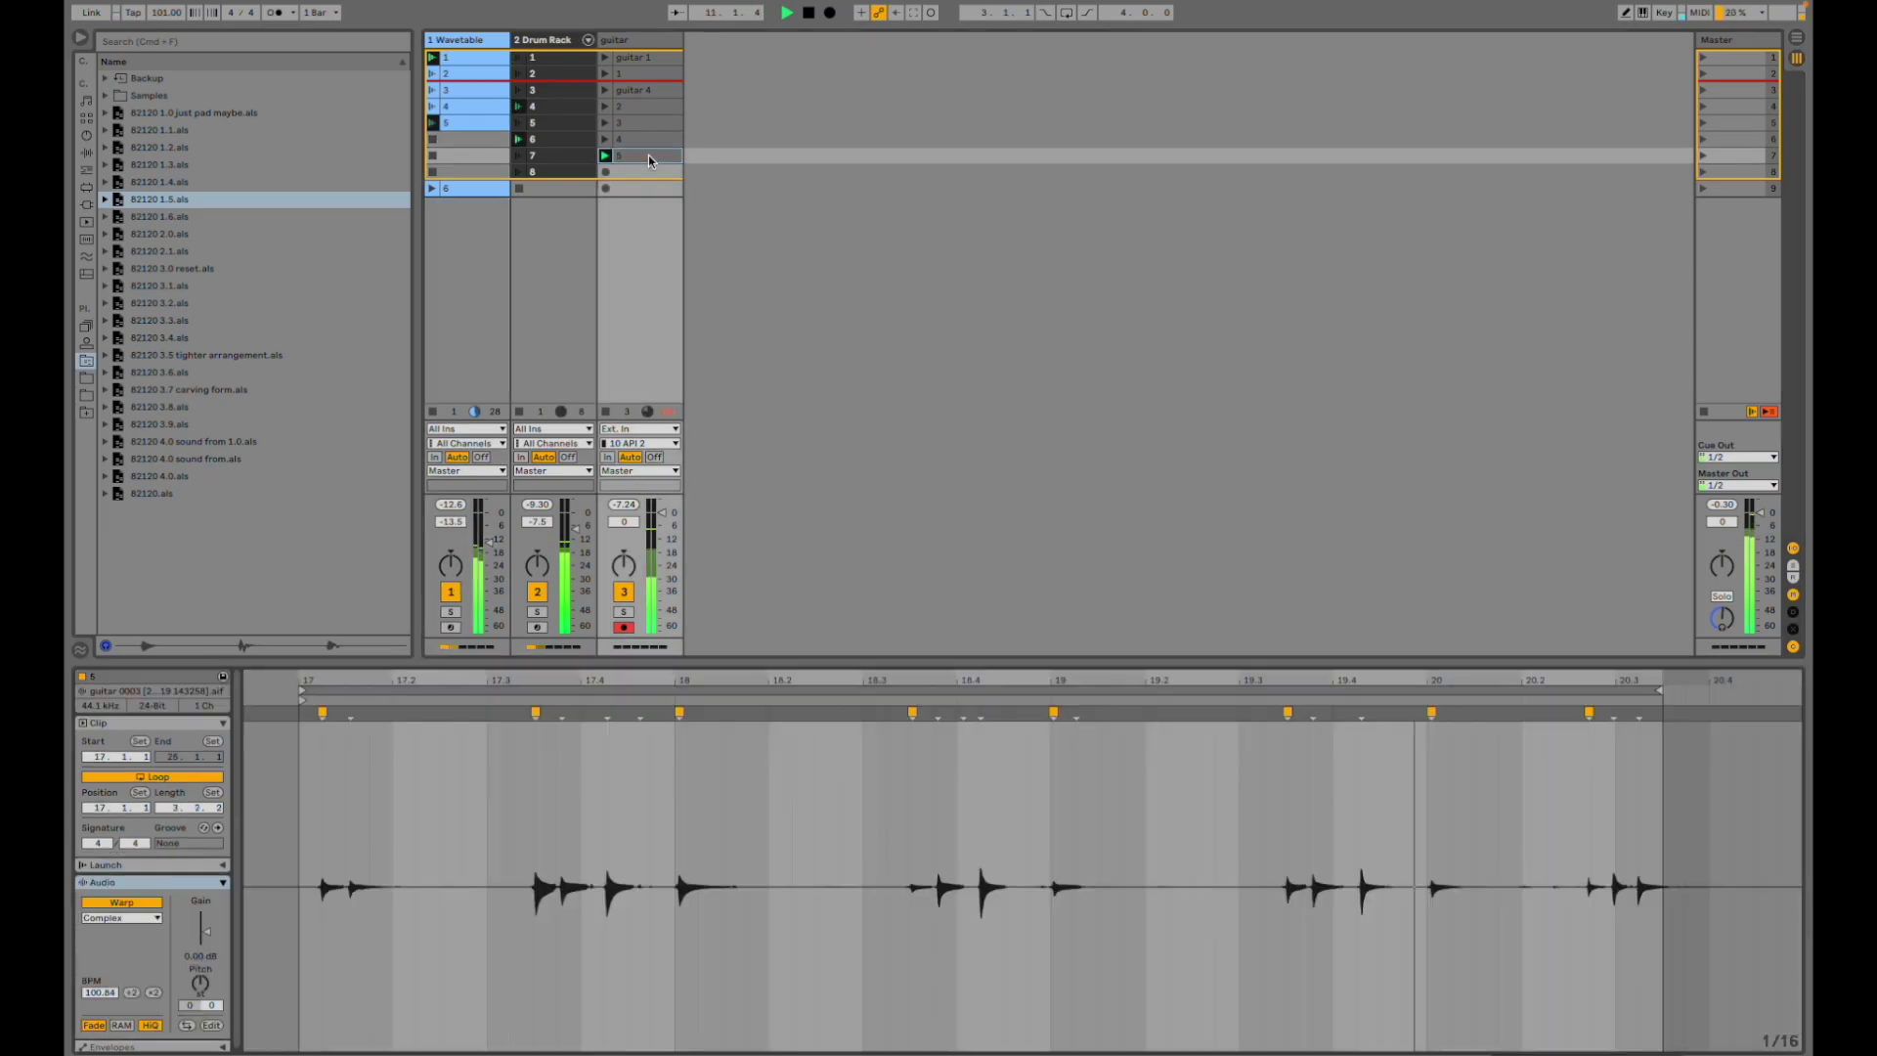
pyautogui.moveTo(1051, 682); pyautogui.dragTo(1413, 677)
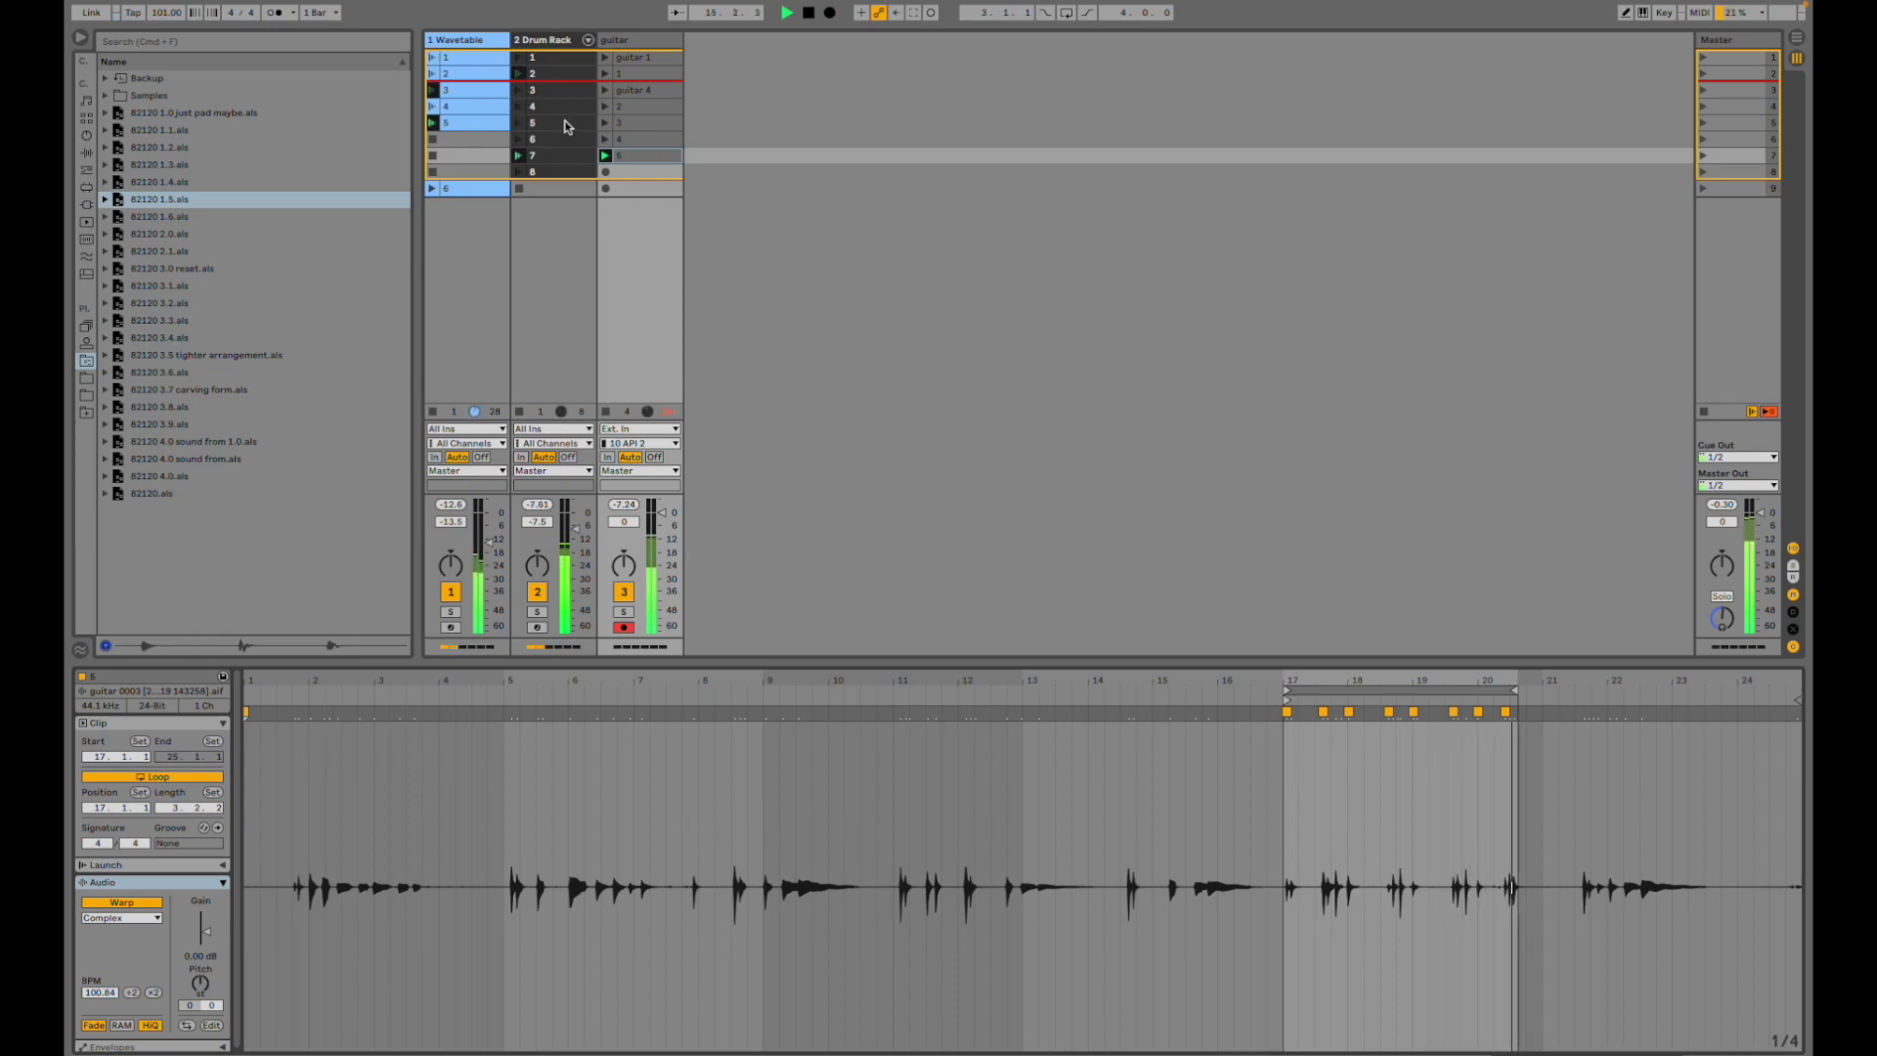
pyautogui.click(642, 57)
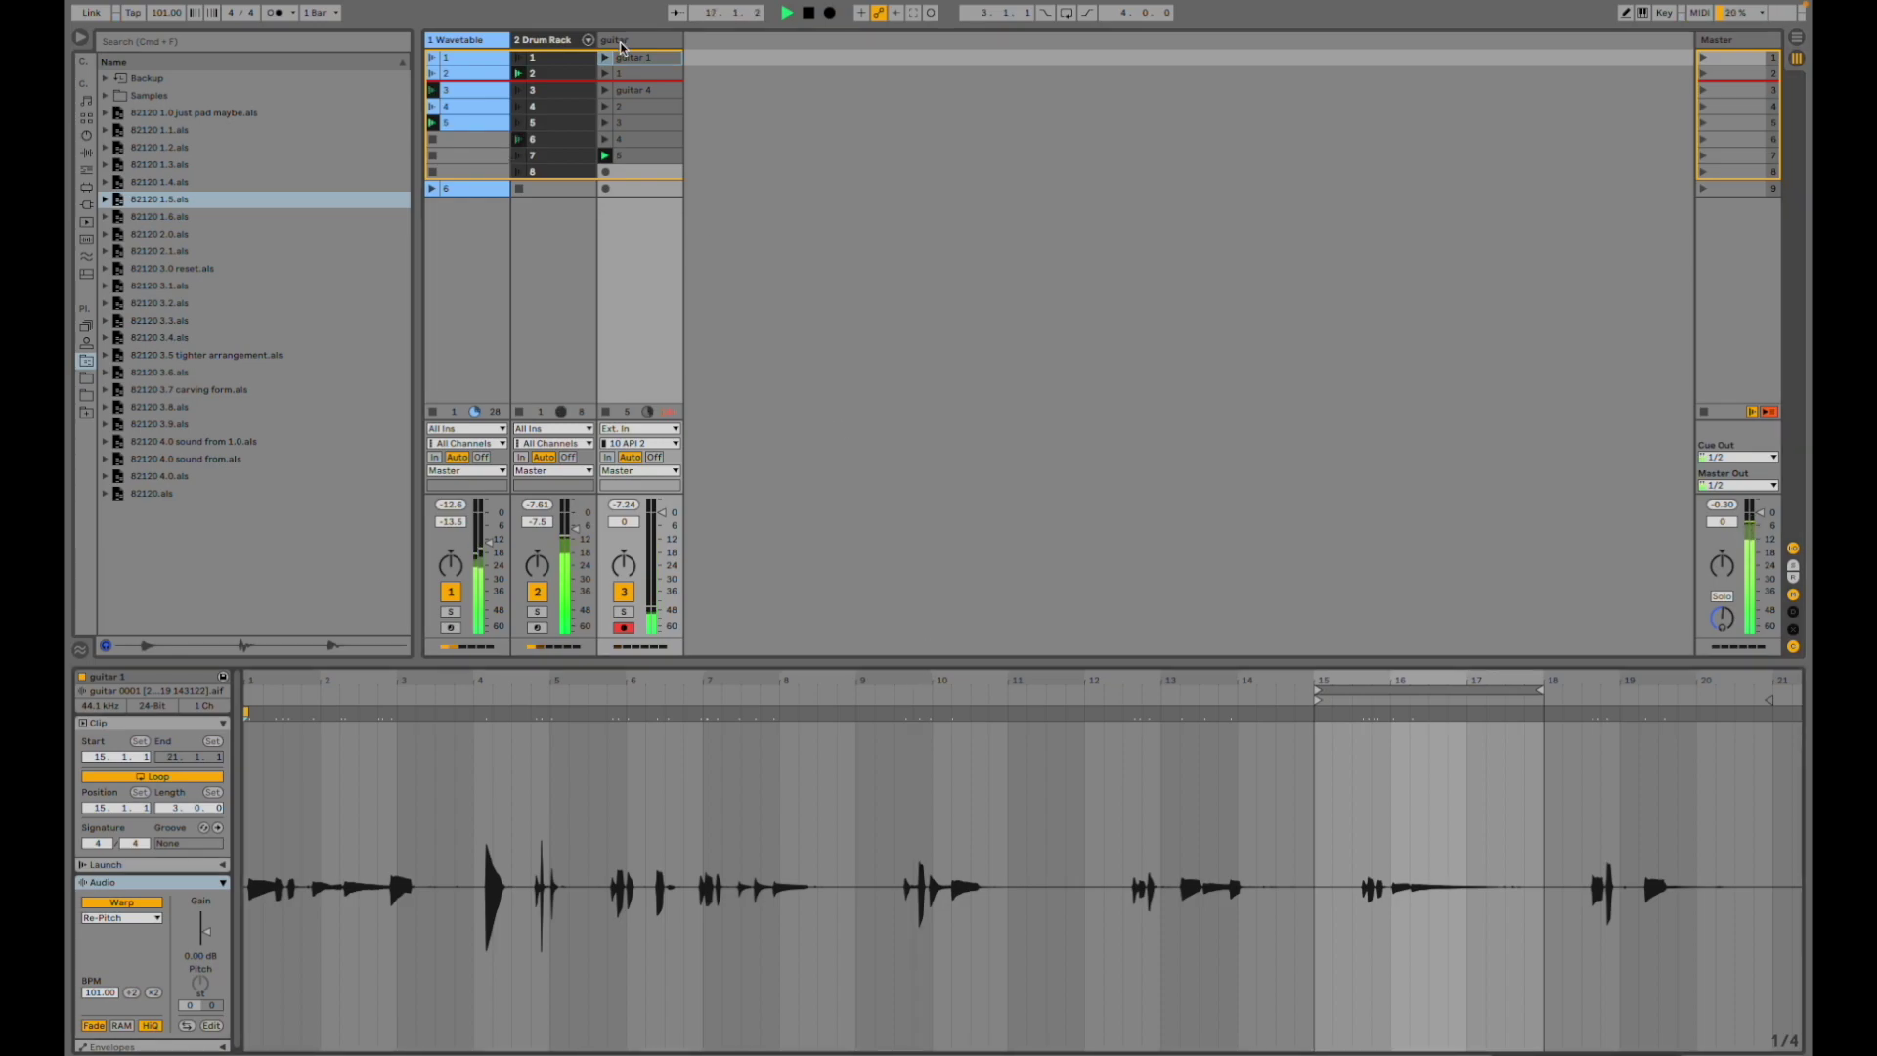
pyautogui.click(619, 142)
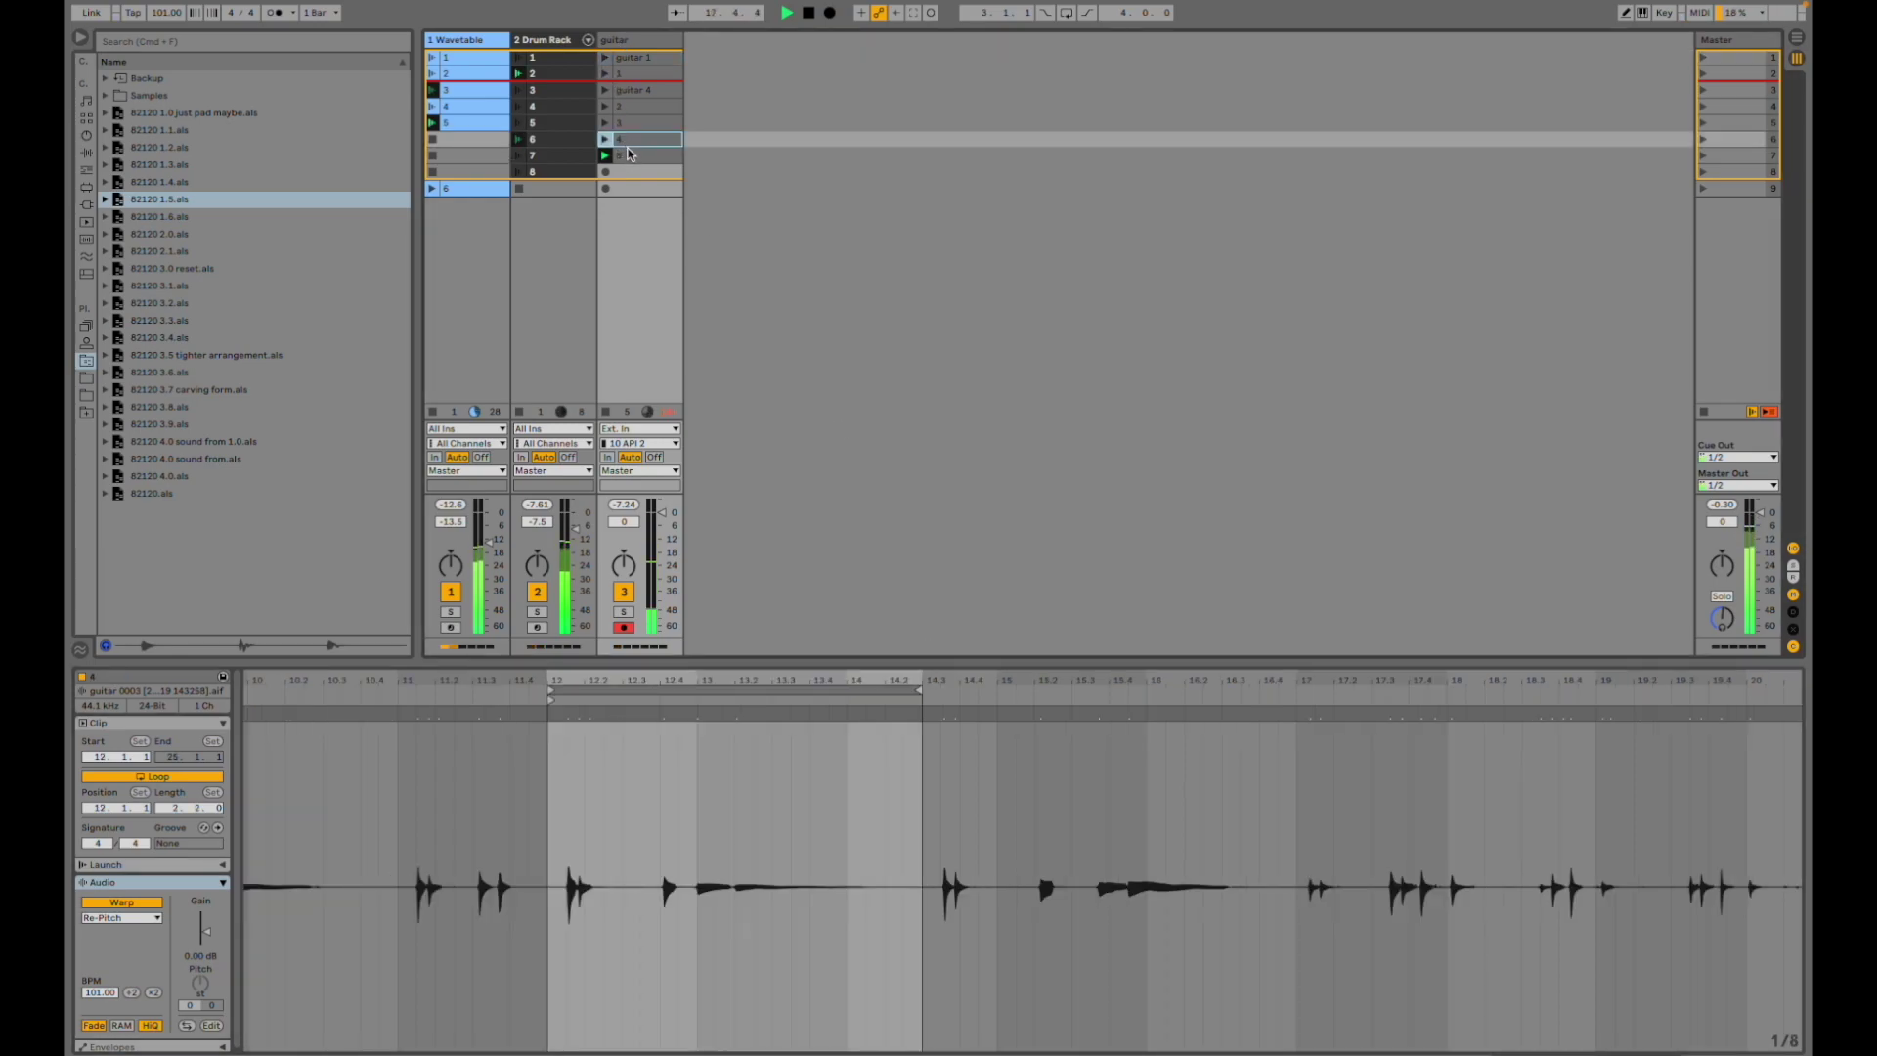
pyautogui.moveTo(729, 689); pyautogui.dragTo(1037, 681)
pyautogui.click(645, 155)
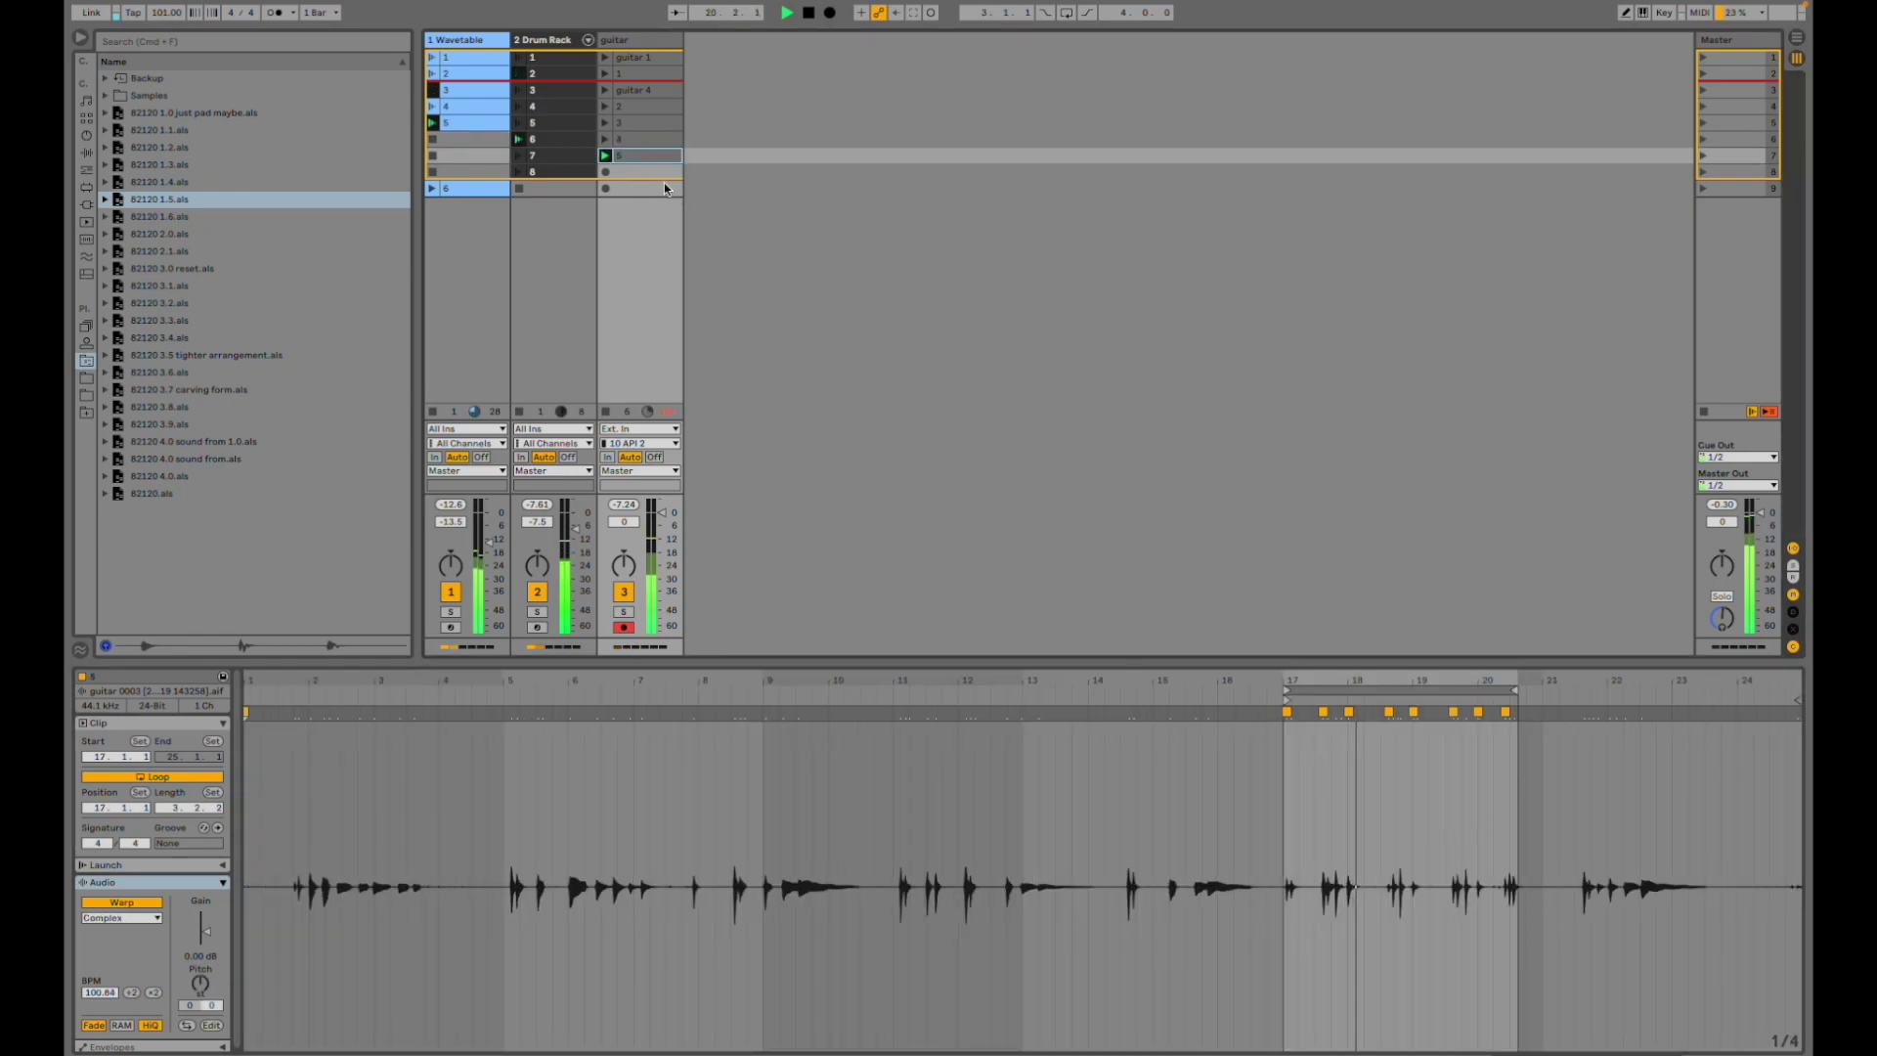
# - Launch guitar clips 4, 3, 2 and 1 in turn, comparing their loop regions within the recording, and stop playback
pyautogui.click(611, 140)
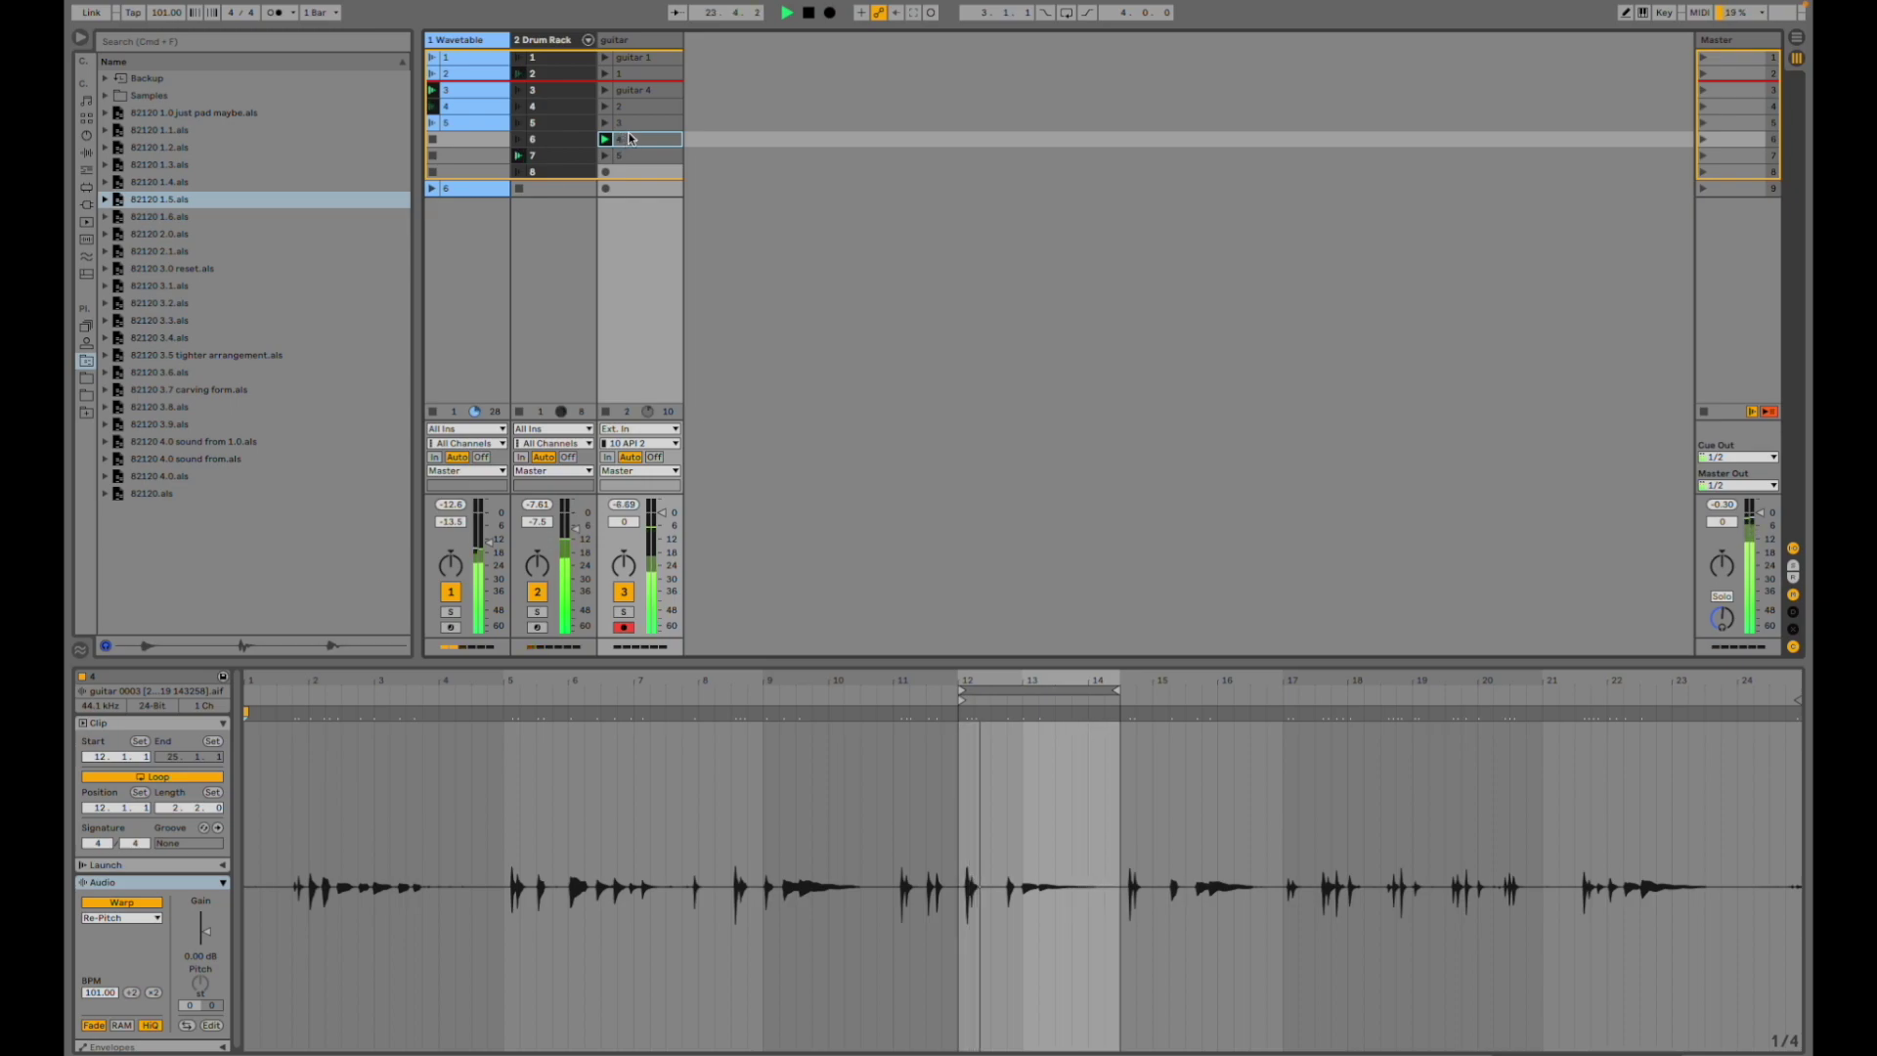
pyautogui.click(605, 123)
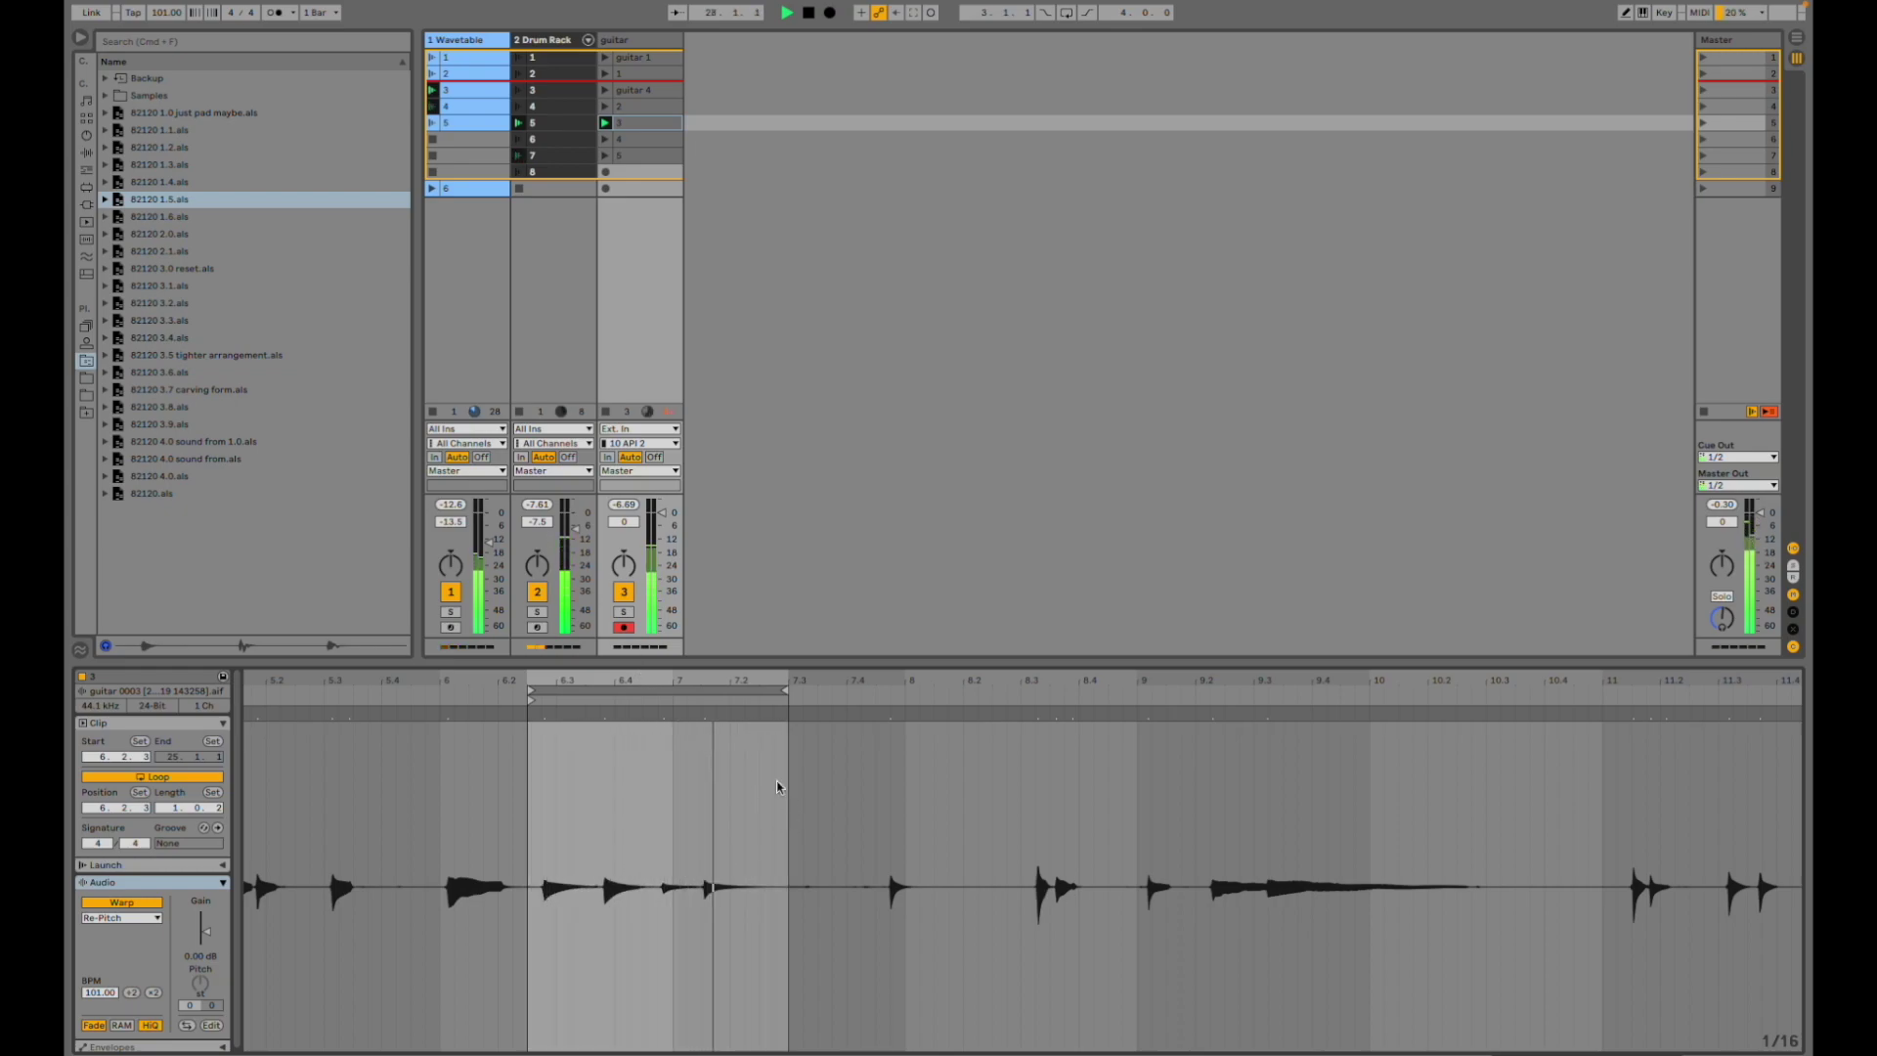
pyautogui.moveTo(697, 678); pyautogui.dragTo(697, 601)
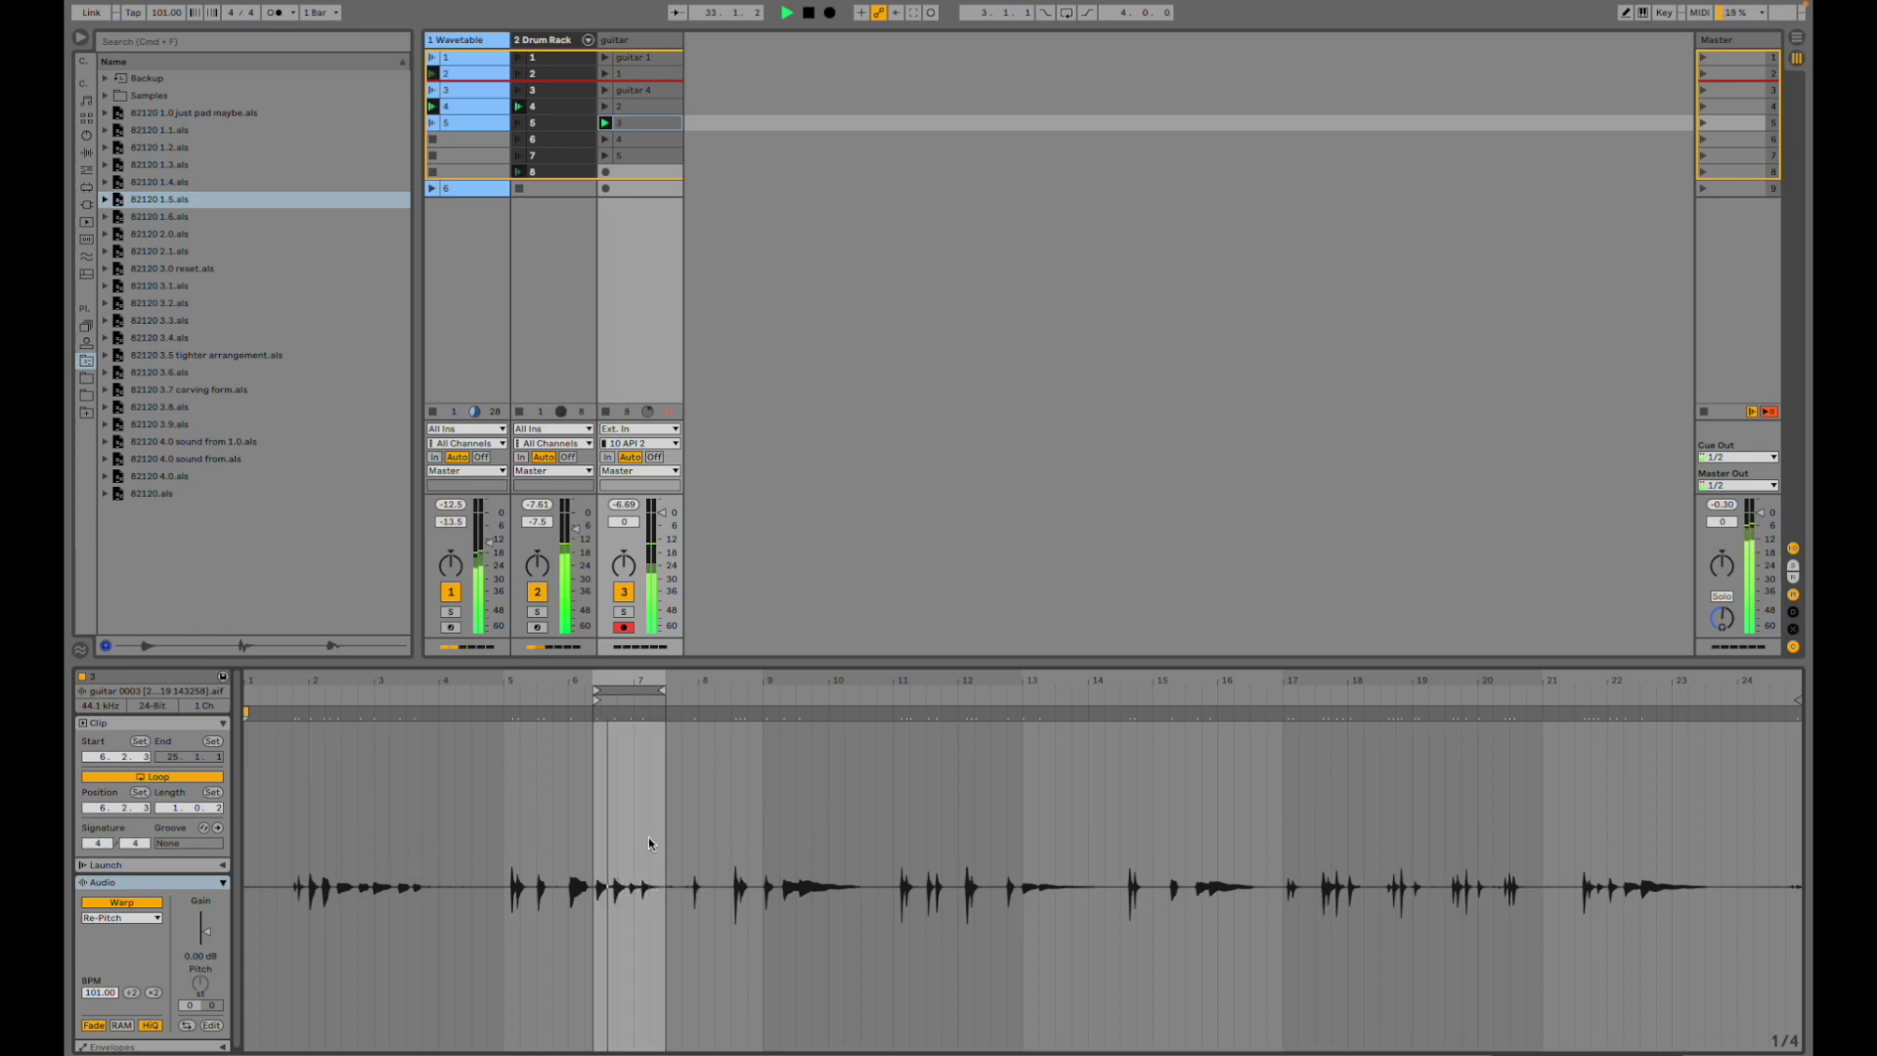
pyautogui.click(605, 106)
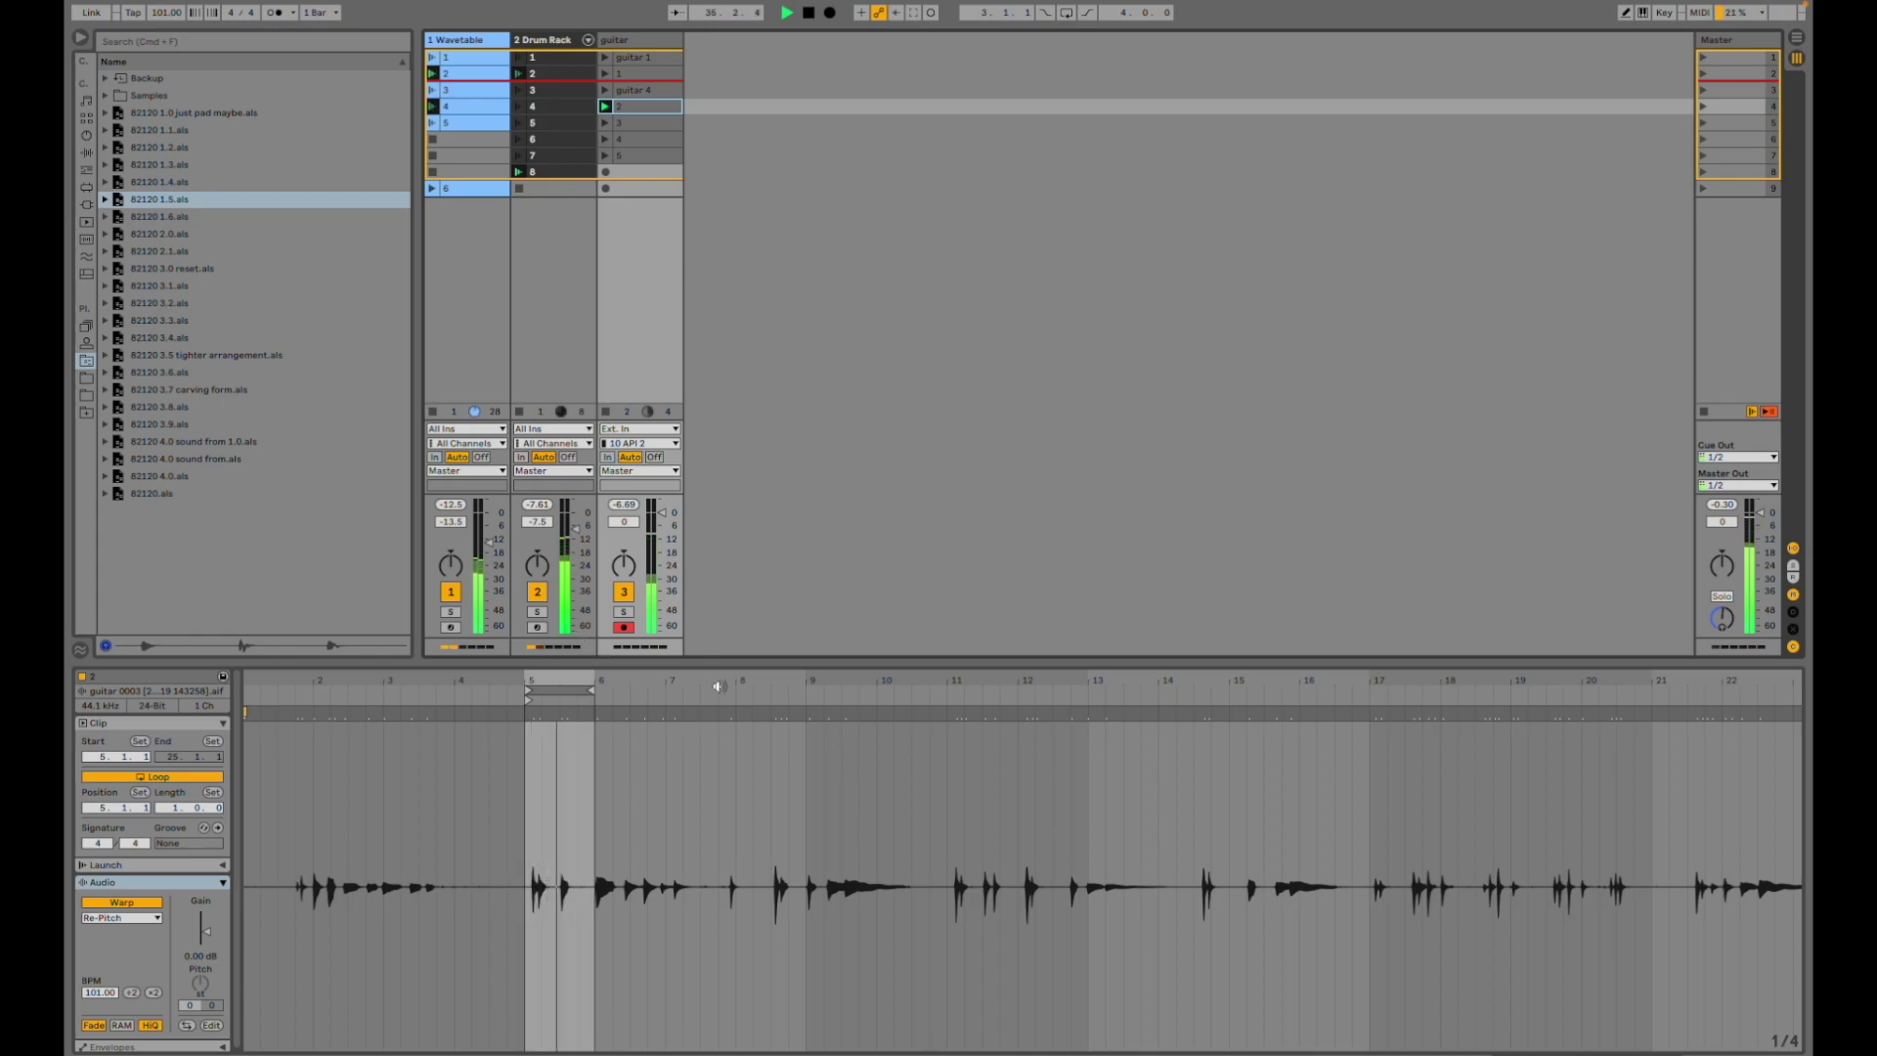
pyautogui.click(606, 74)
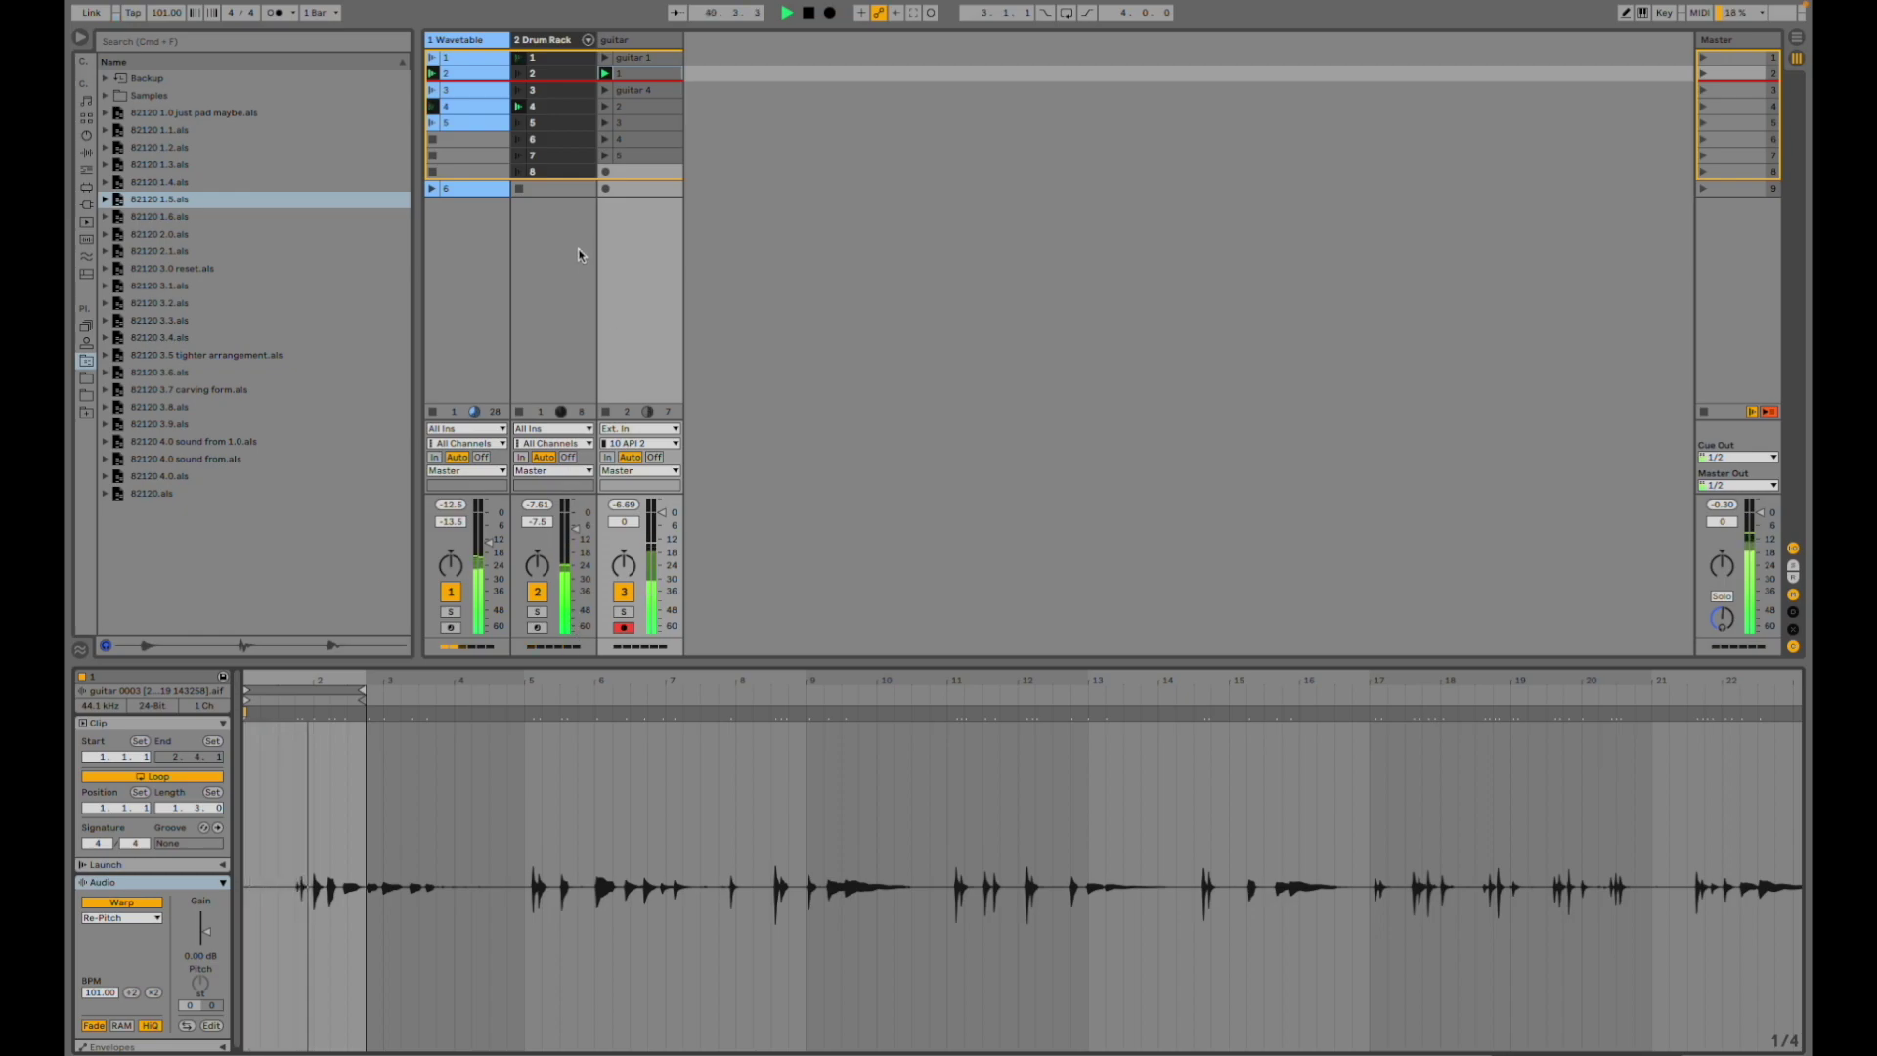
pyautogui.press('space')
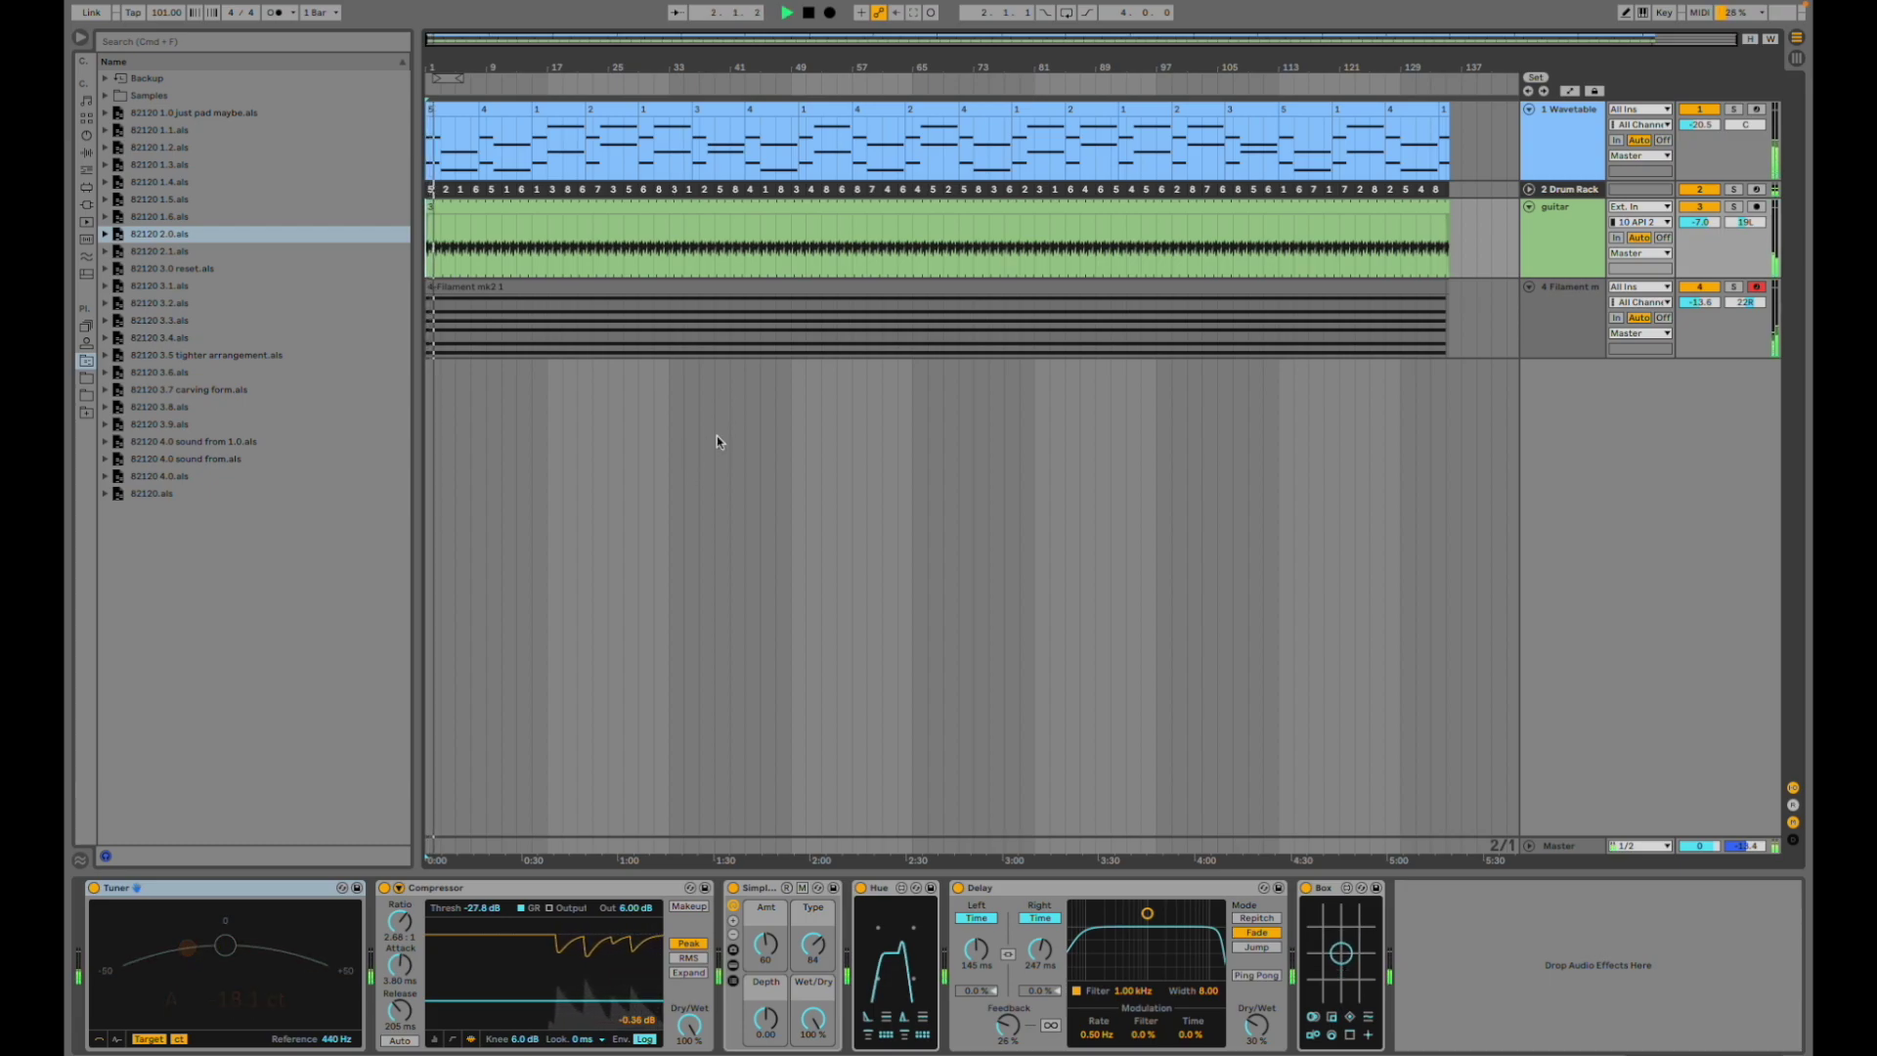
# - Solo the Filament track and the guitar track in turn, showing each one's devices, and restore the full mix
pyautogui.click(1733, 287)
pyautogui.click(669, 319)
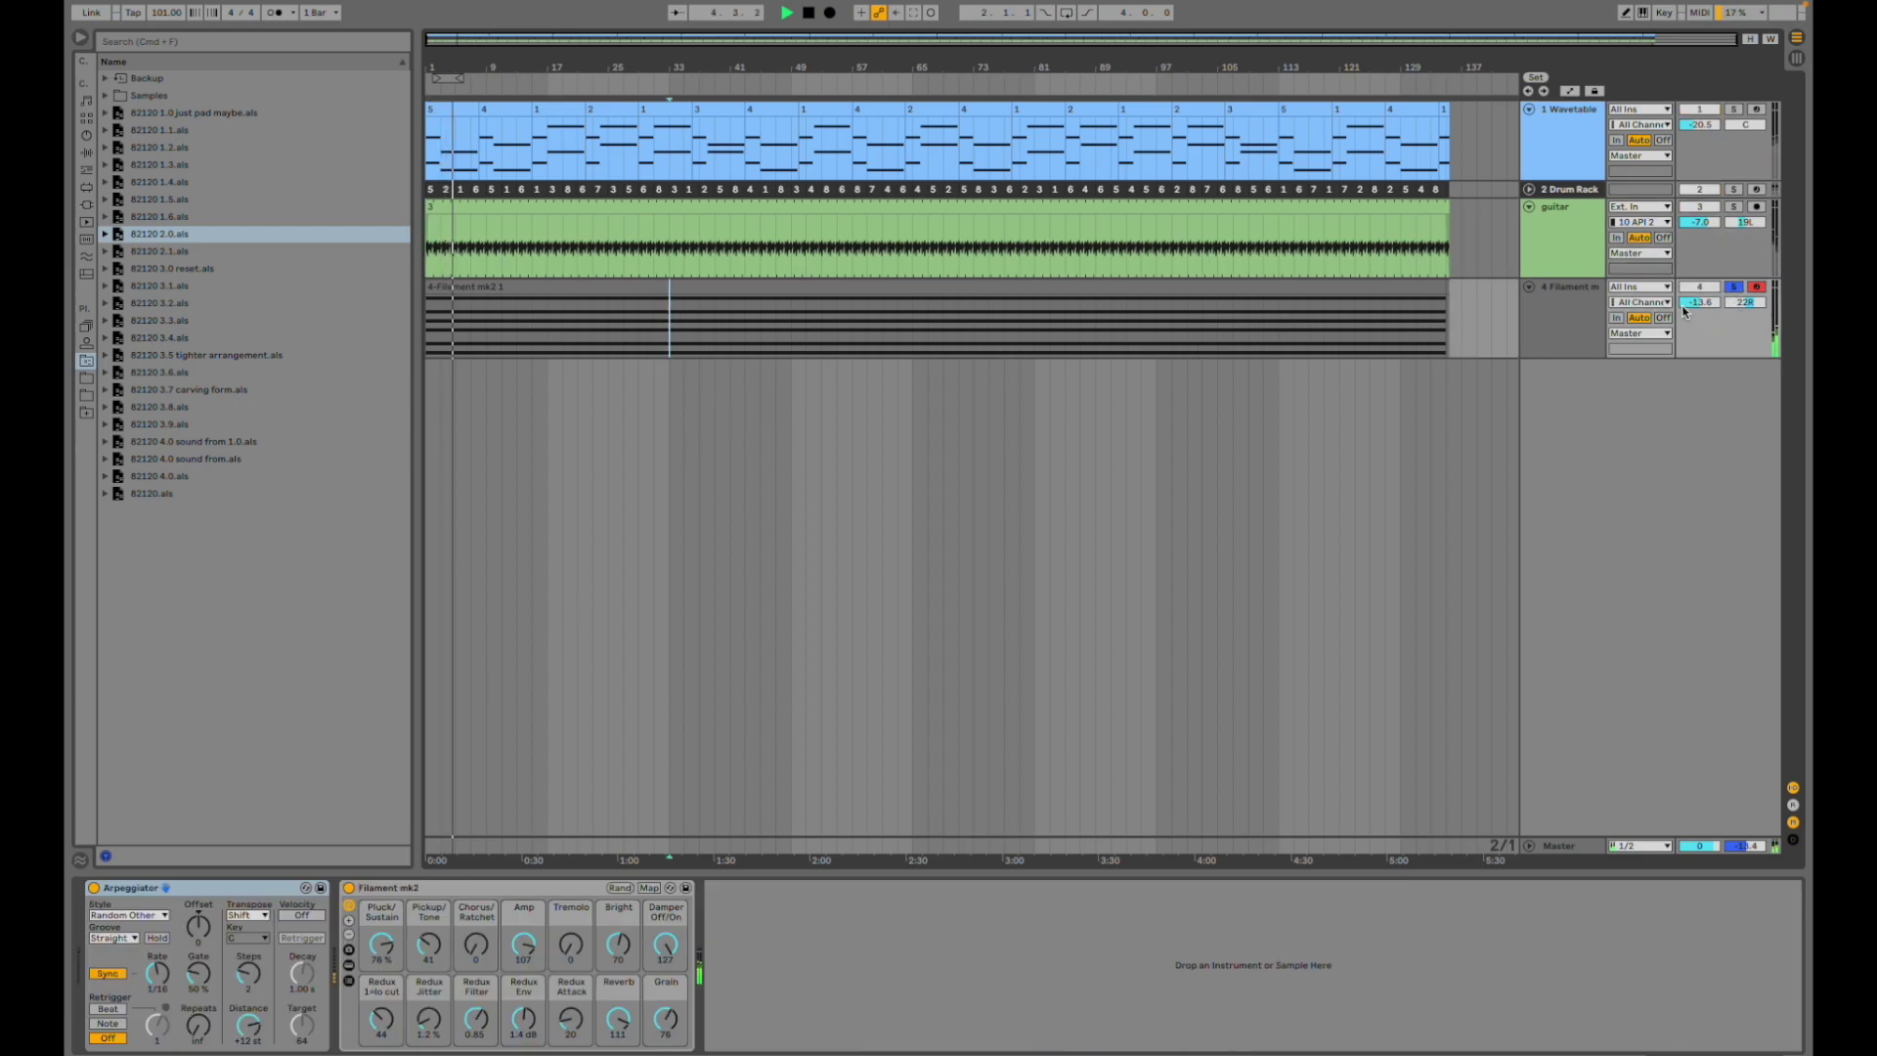
pyautogui.click(1744, 288)
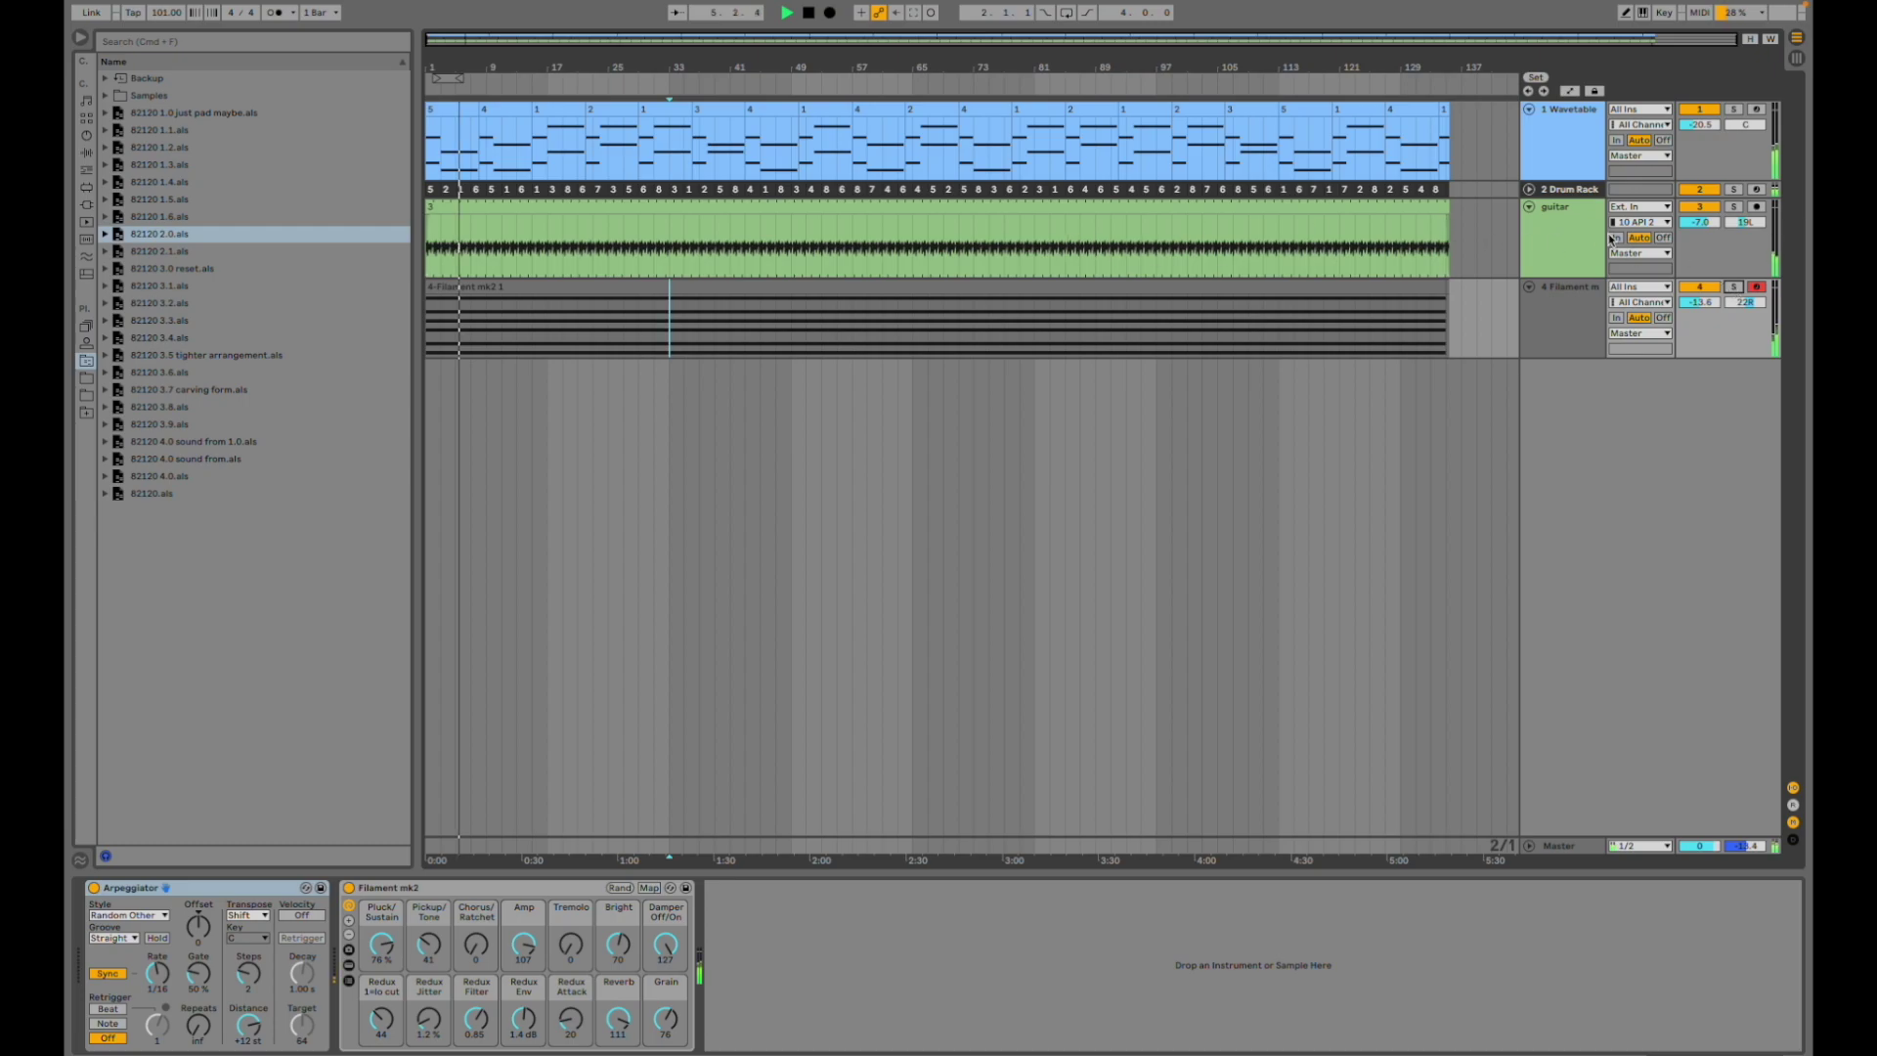
pyautogui.click(1735, 207)
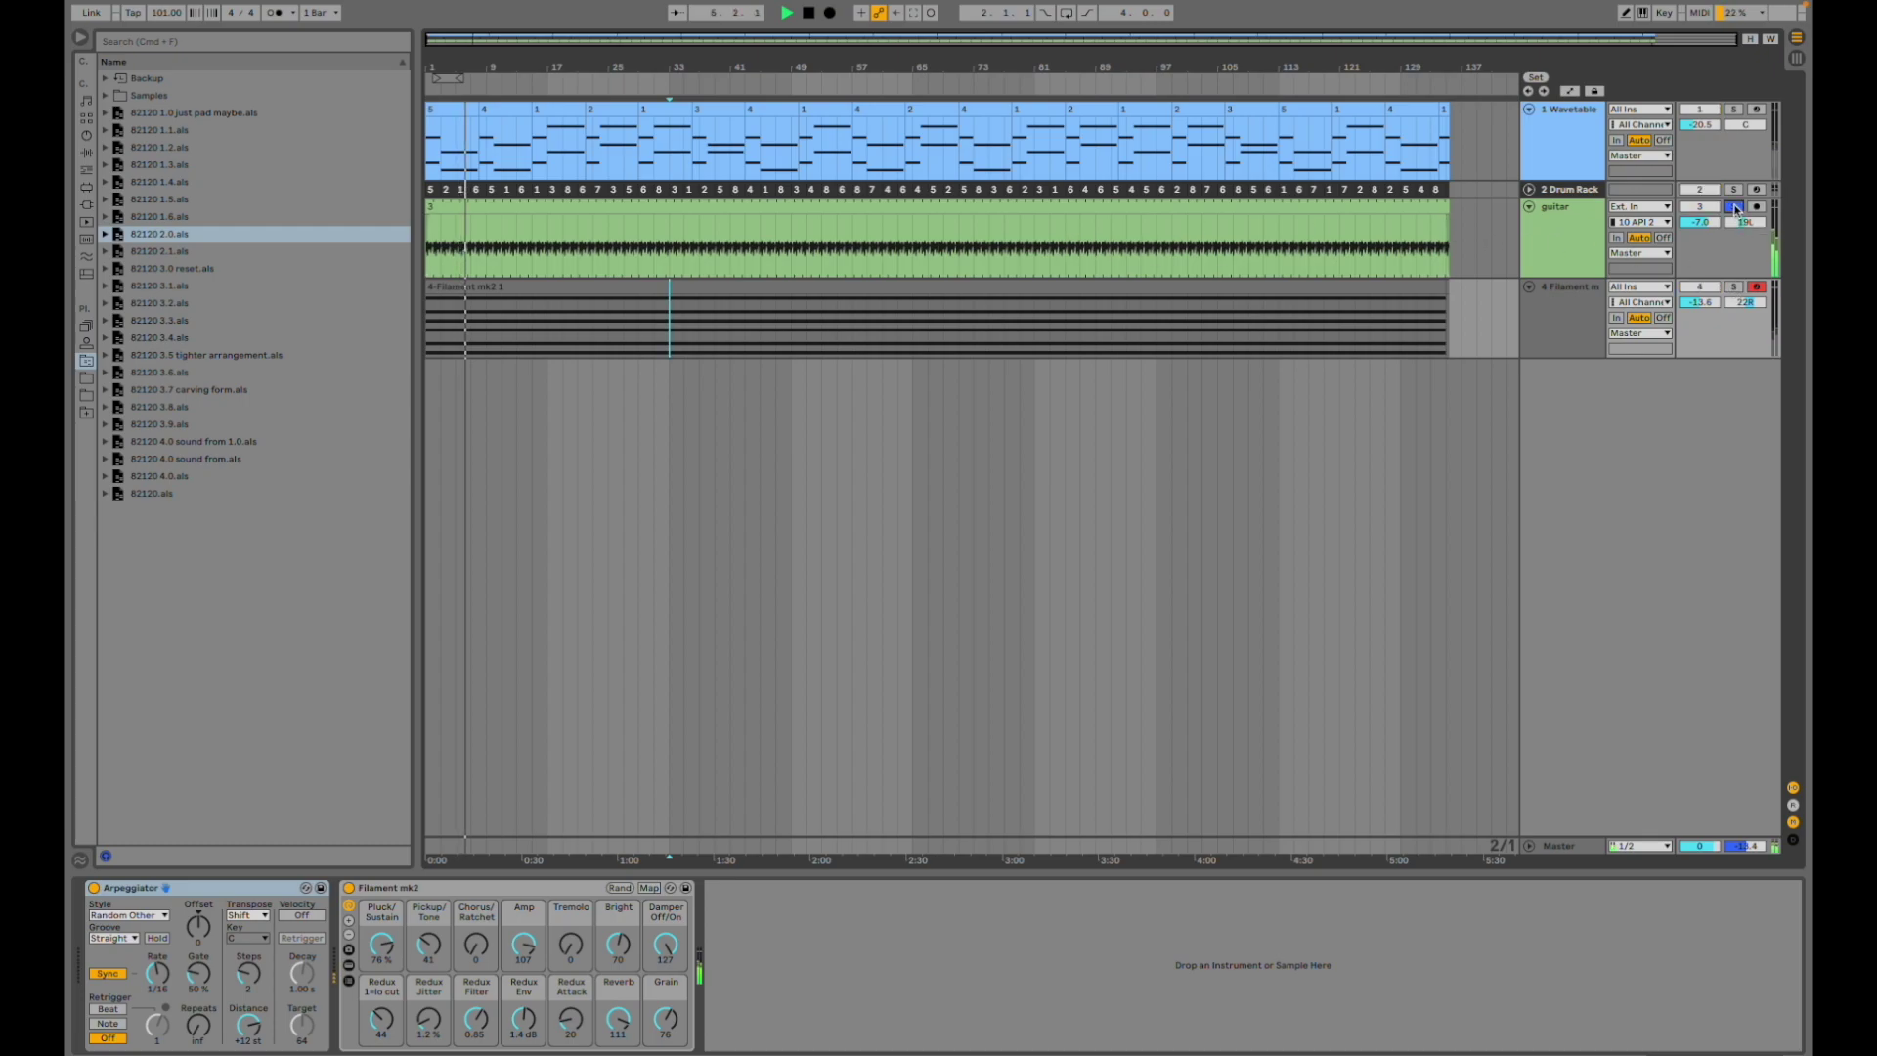
pyautogui.click(733, 246)
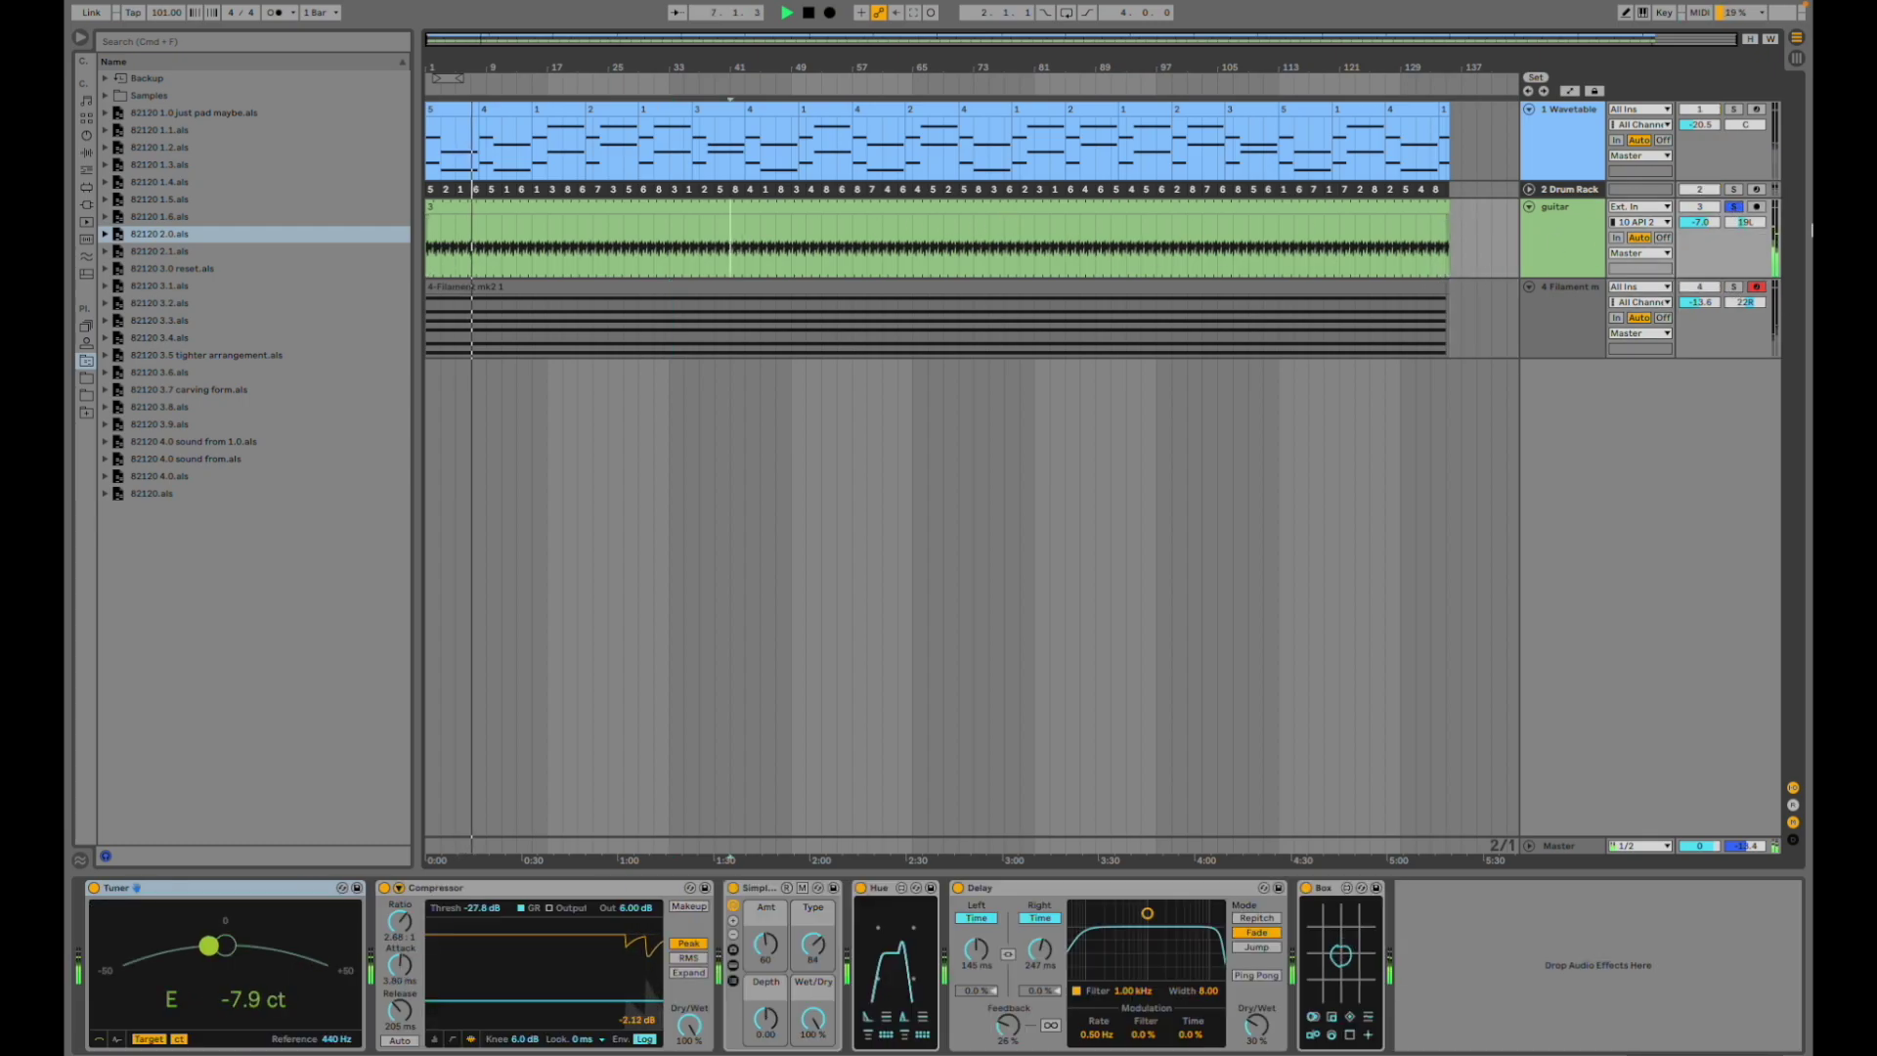
pyautogui.click(1734, 208)
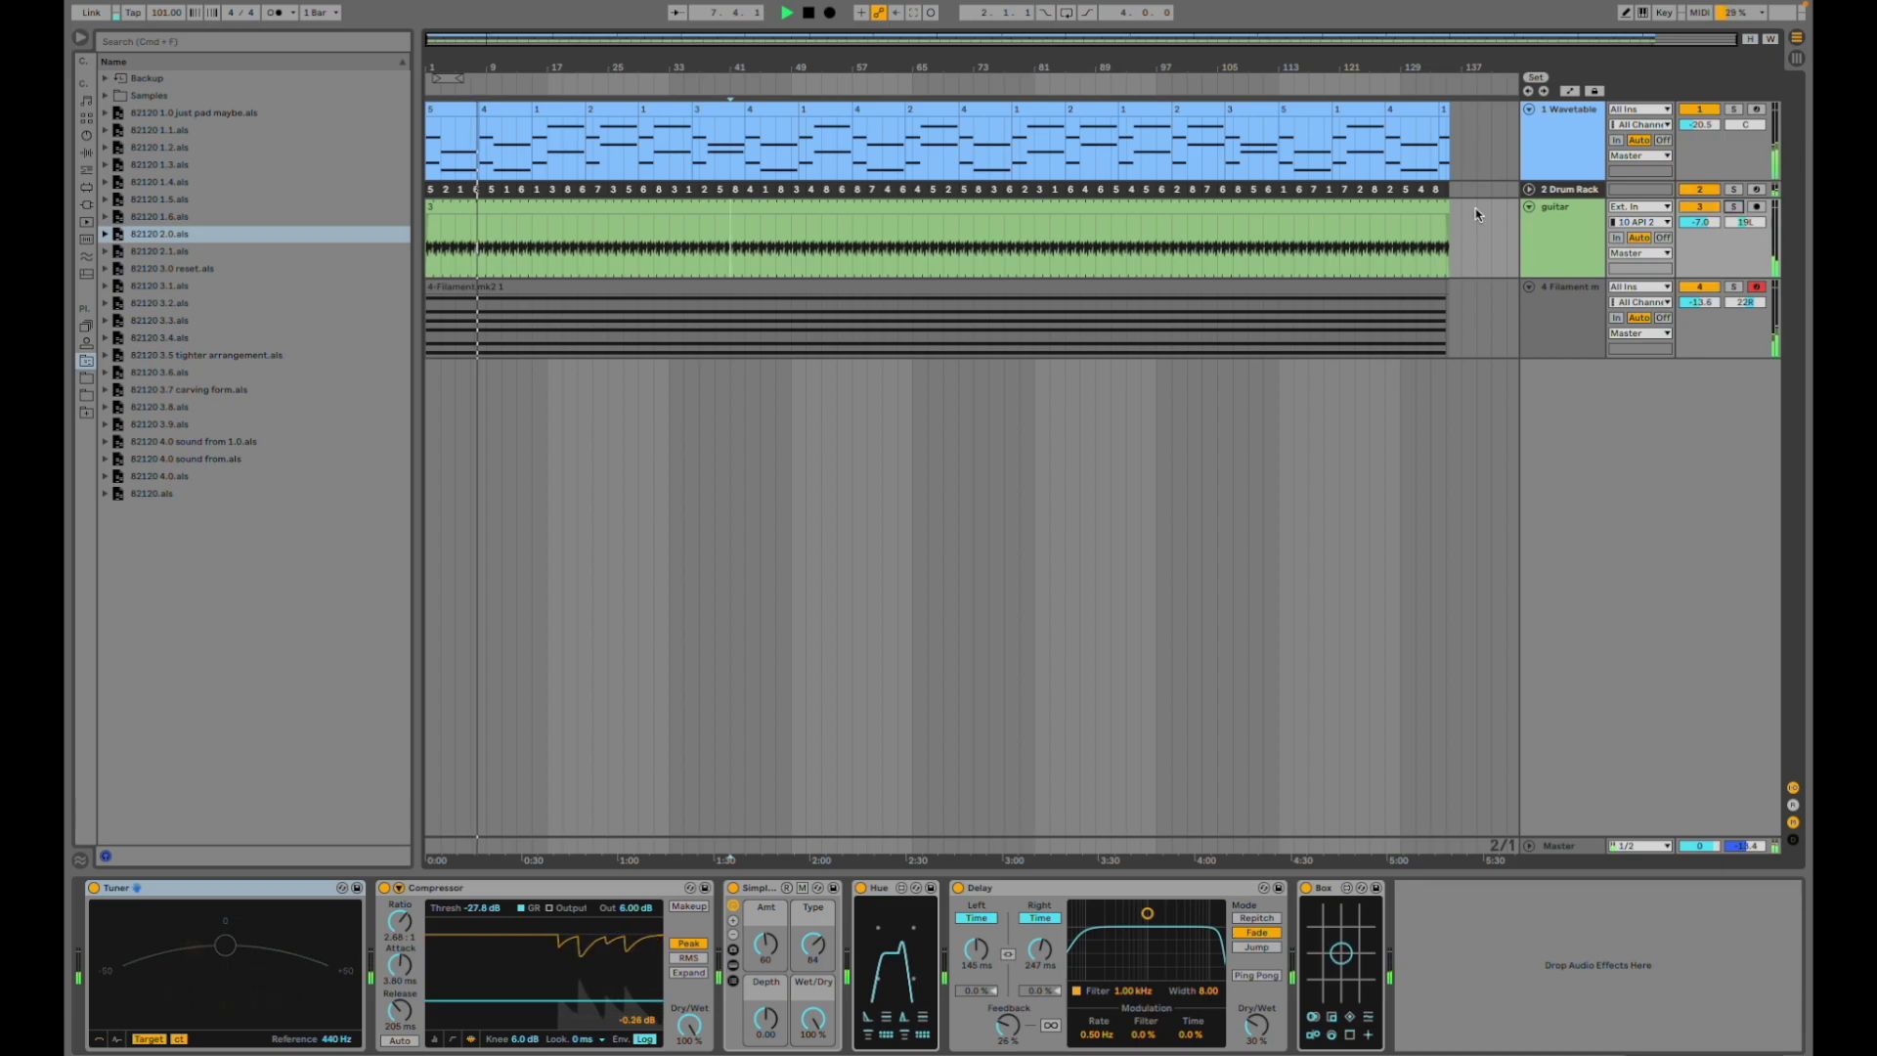
# - Unfold the Drum Rack track in the arrangement and compare the arrangement with the clips in the Session View
pyautogui.click(1528, 191)
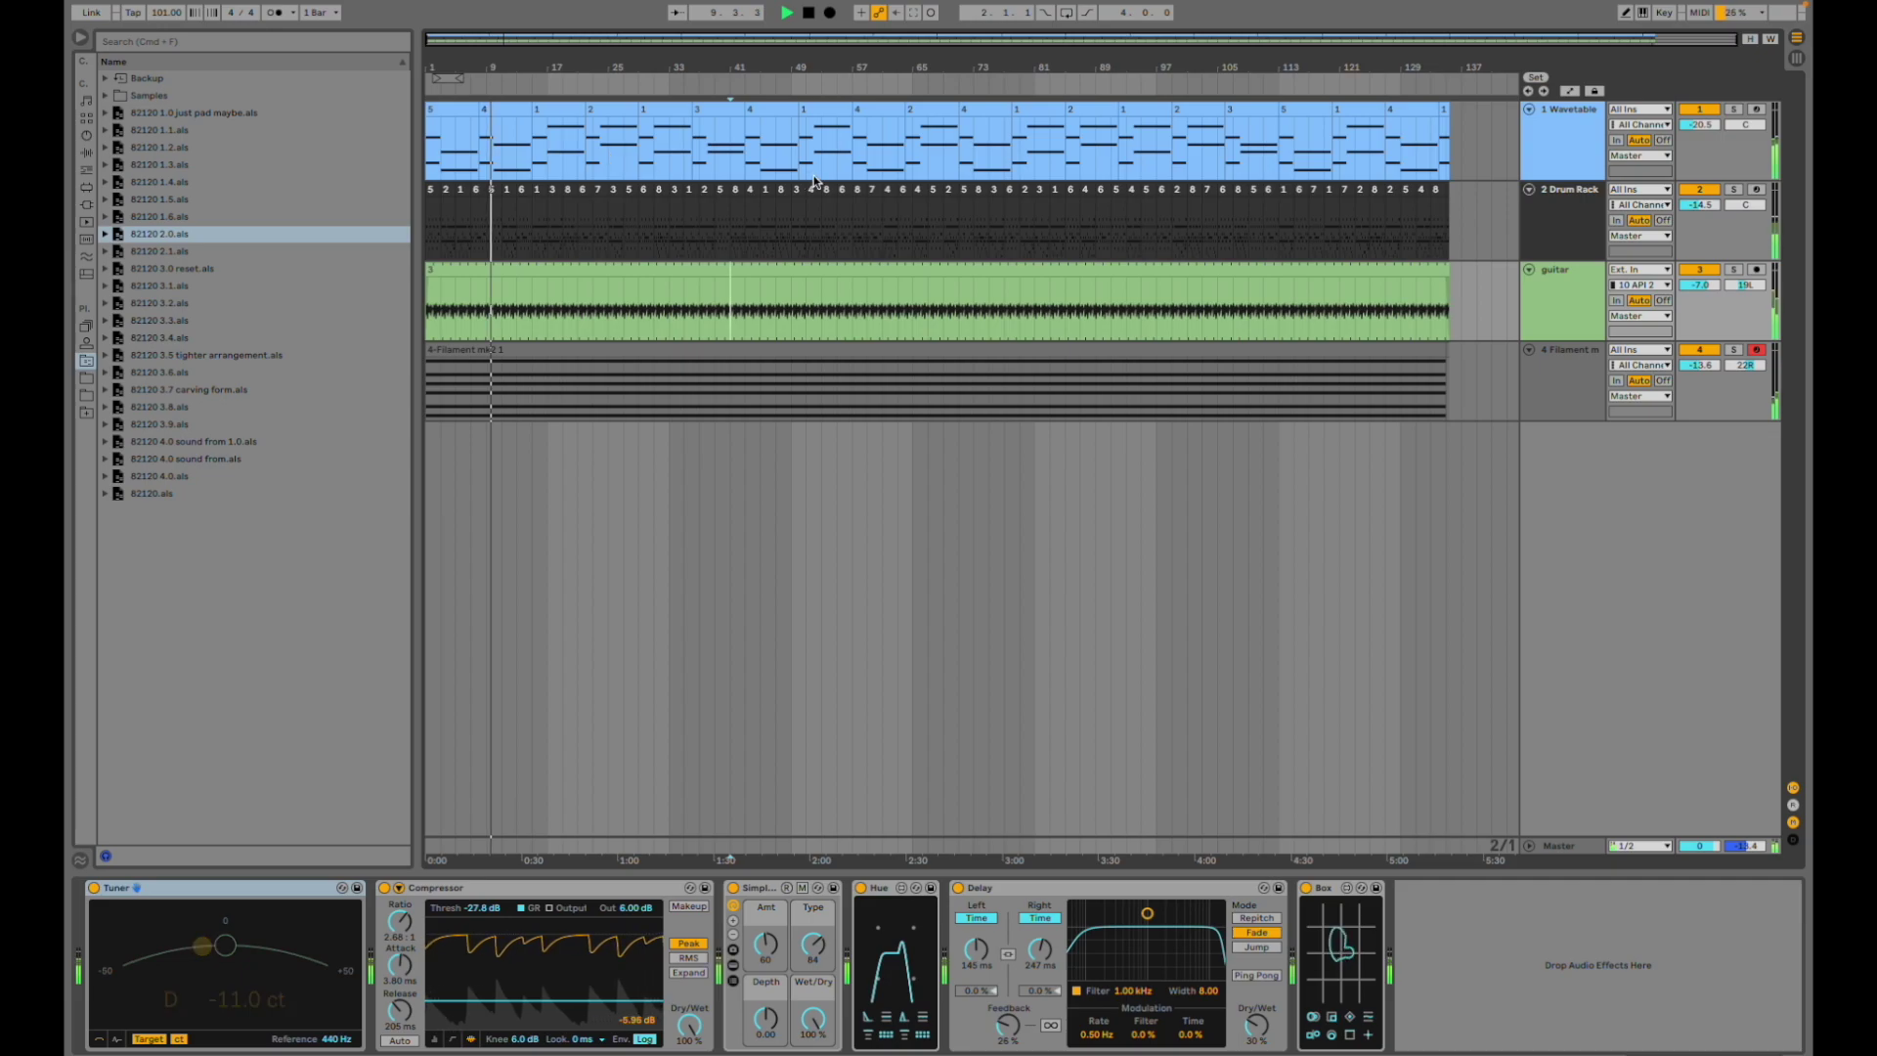
pyautogui.press('Tab')
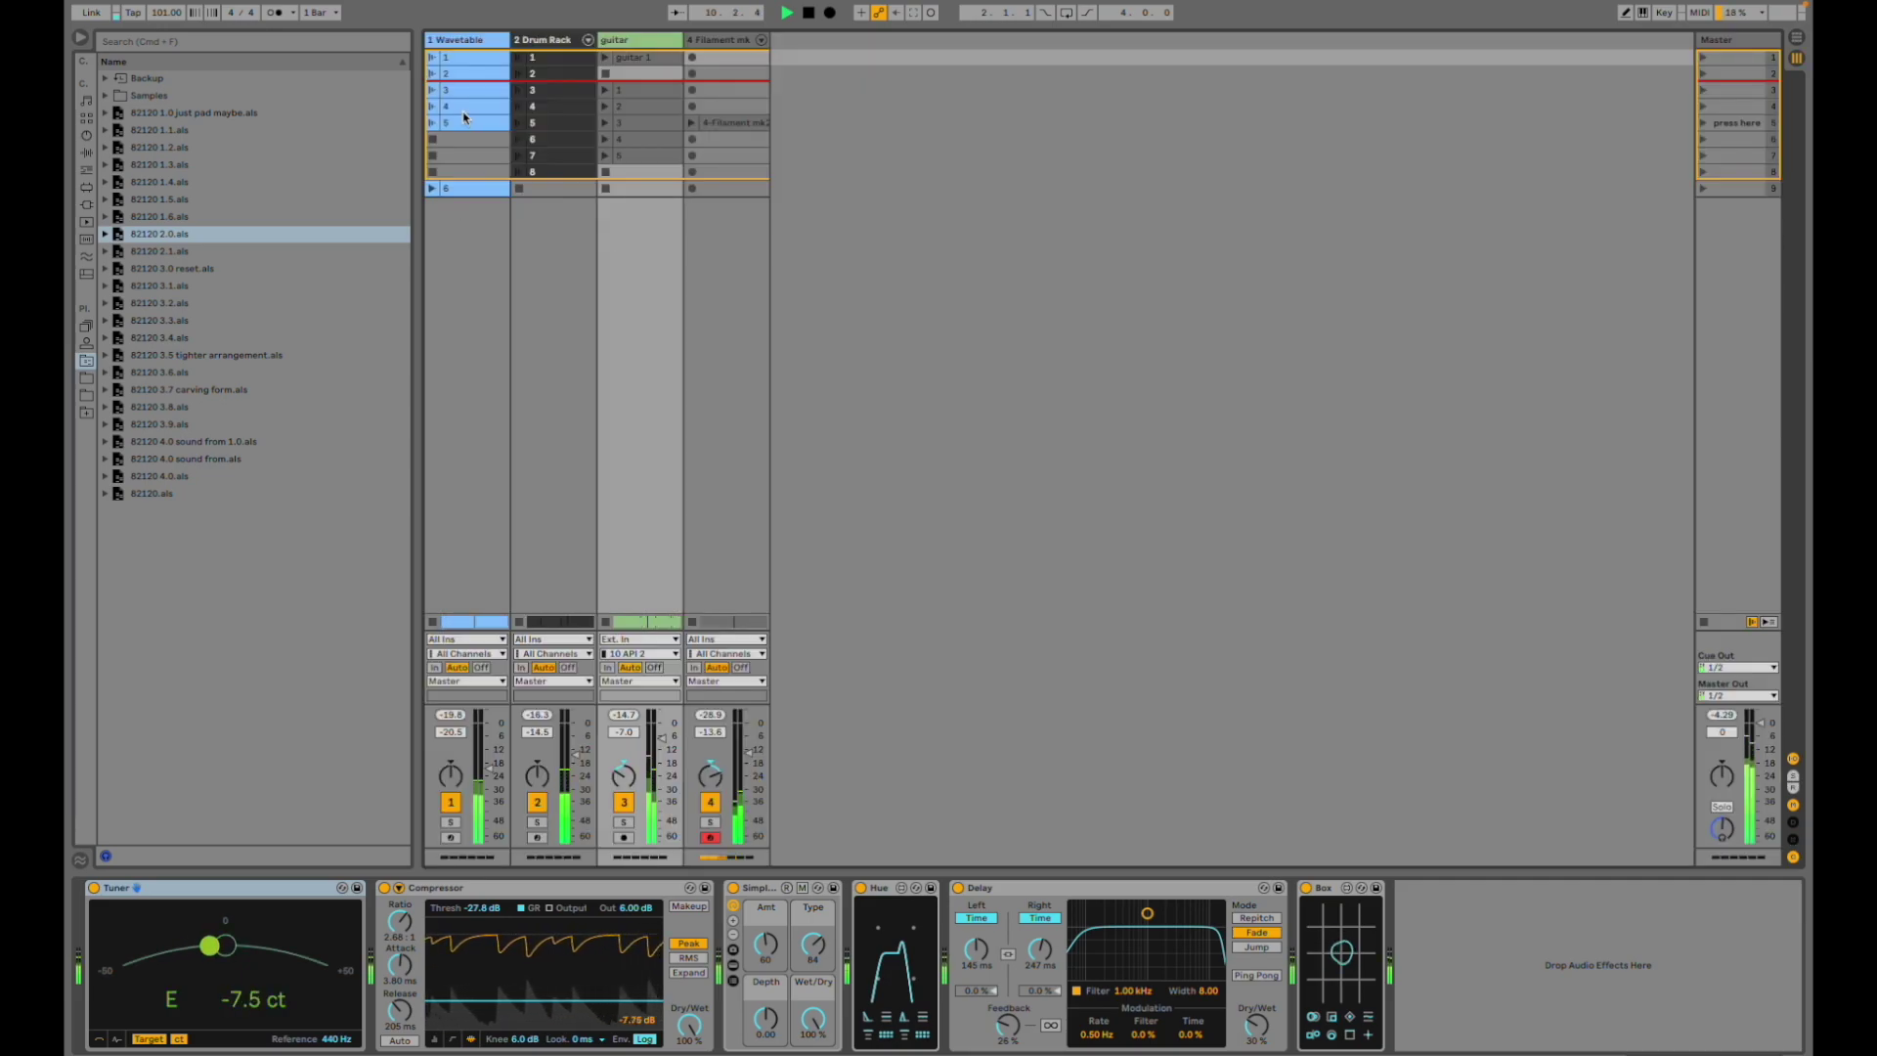
pyautogui.press('Tab')
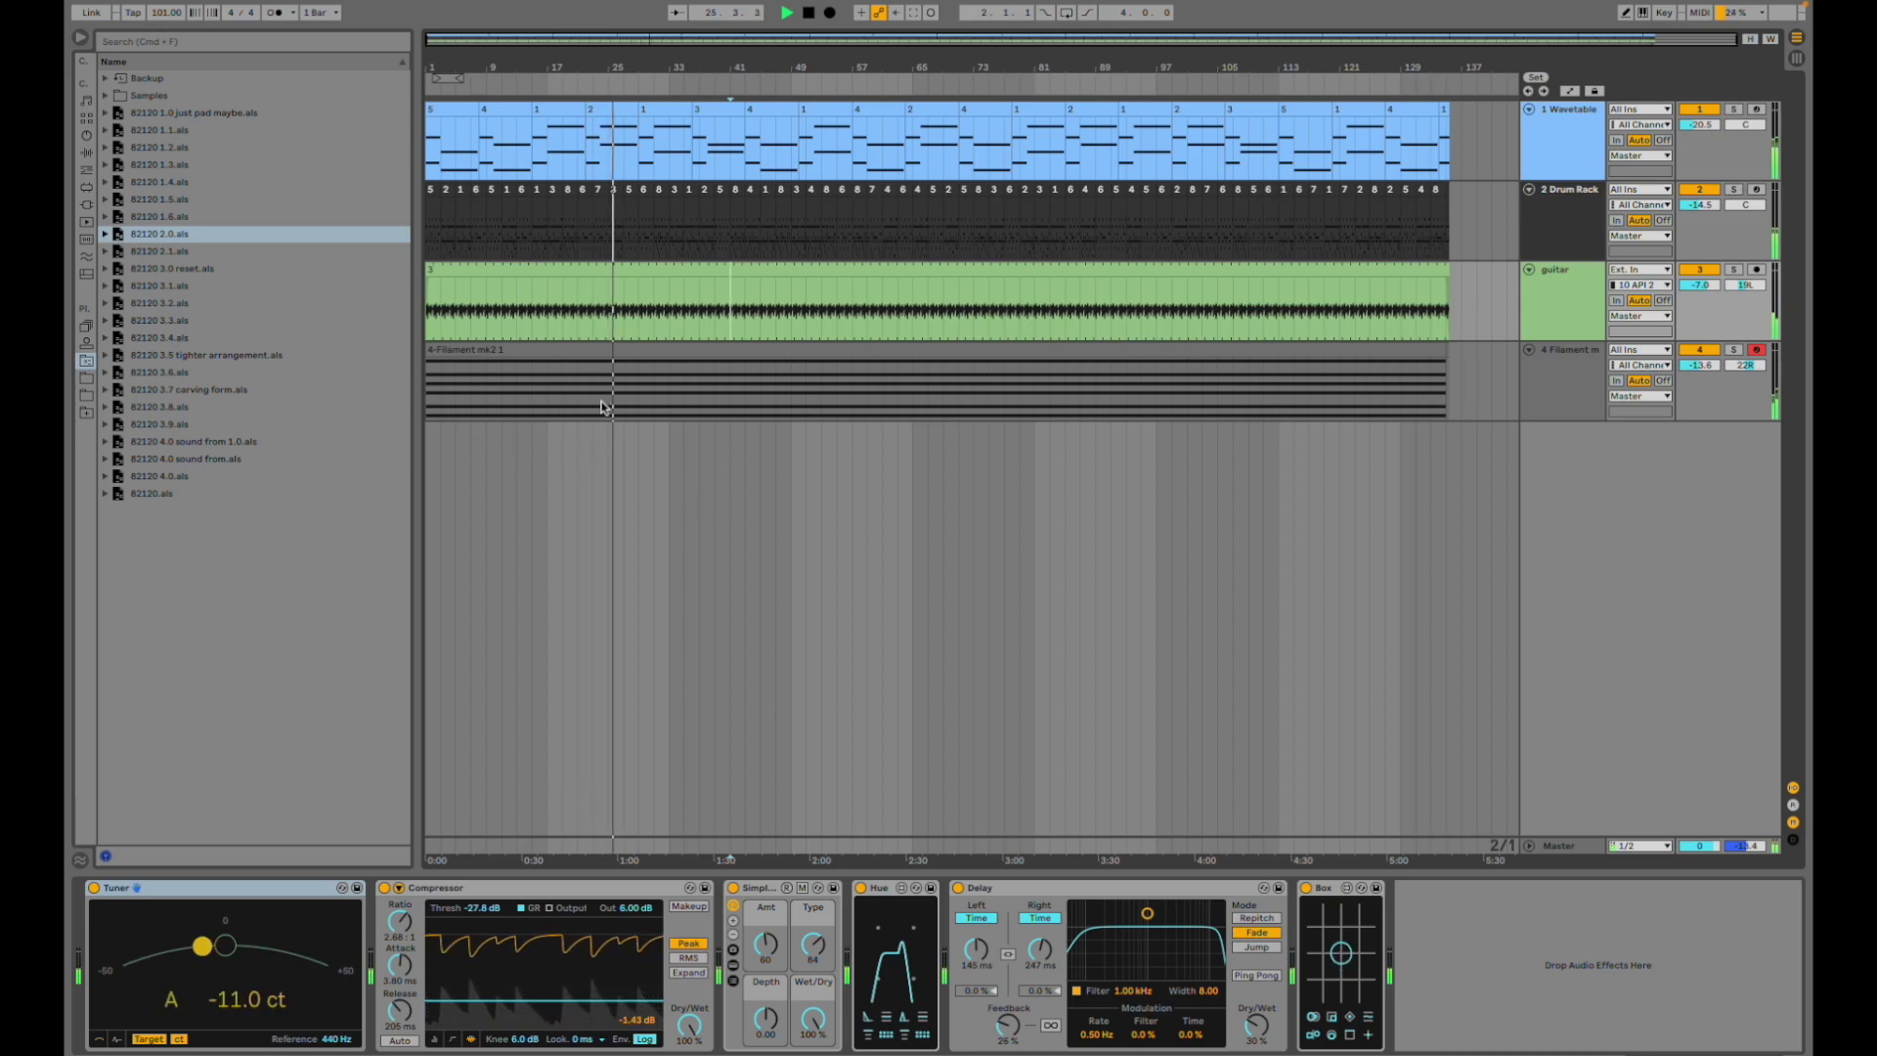
# - Stop playback, open the 82120 2.1.als set while saving the changes to 82120 2.0, and select the start of the Drum Rack track
pyautogui.press('space')
pyautogui.doubleClick(169, 252)
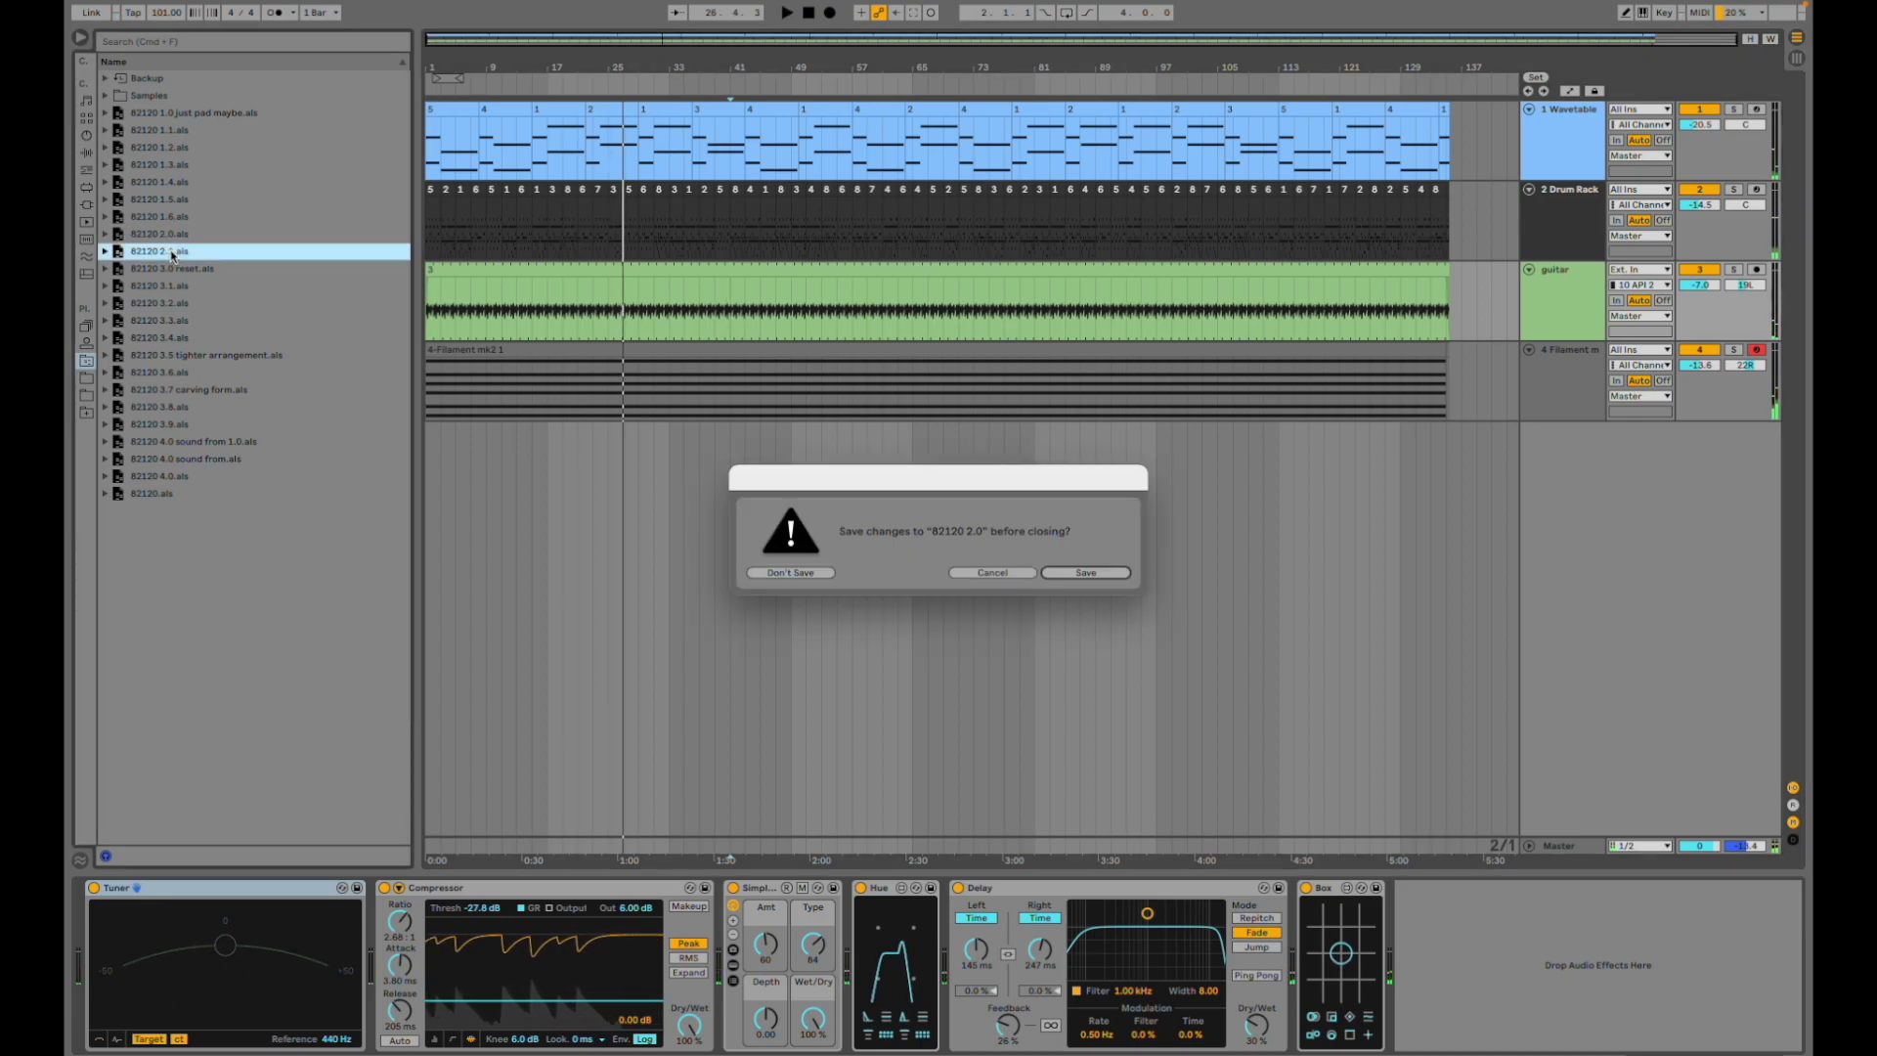
pyautogui.press('Return')
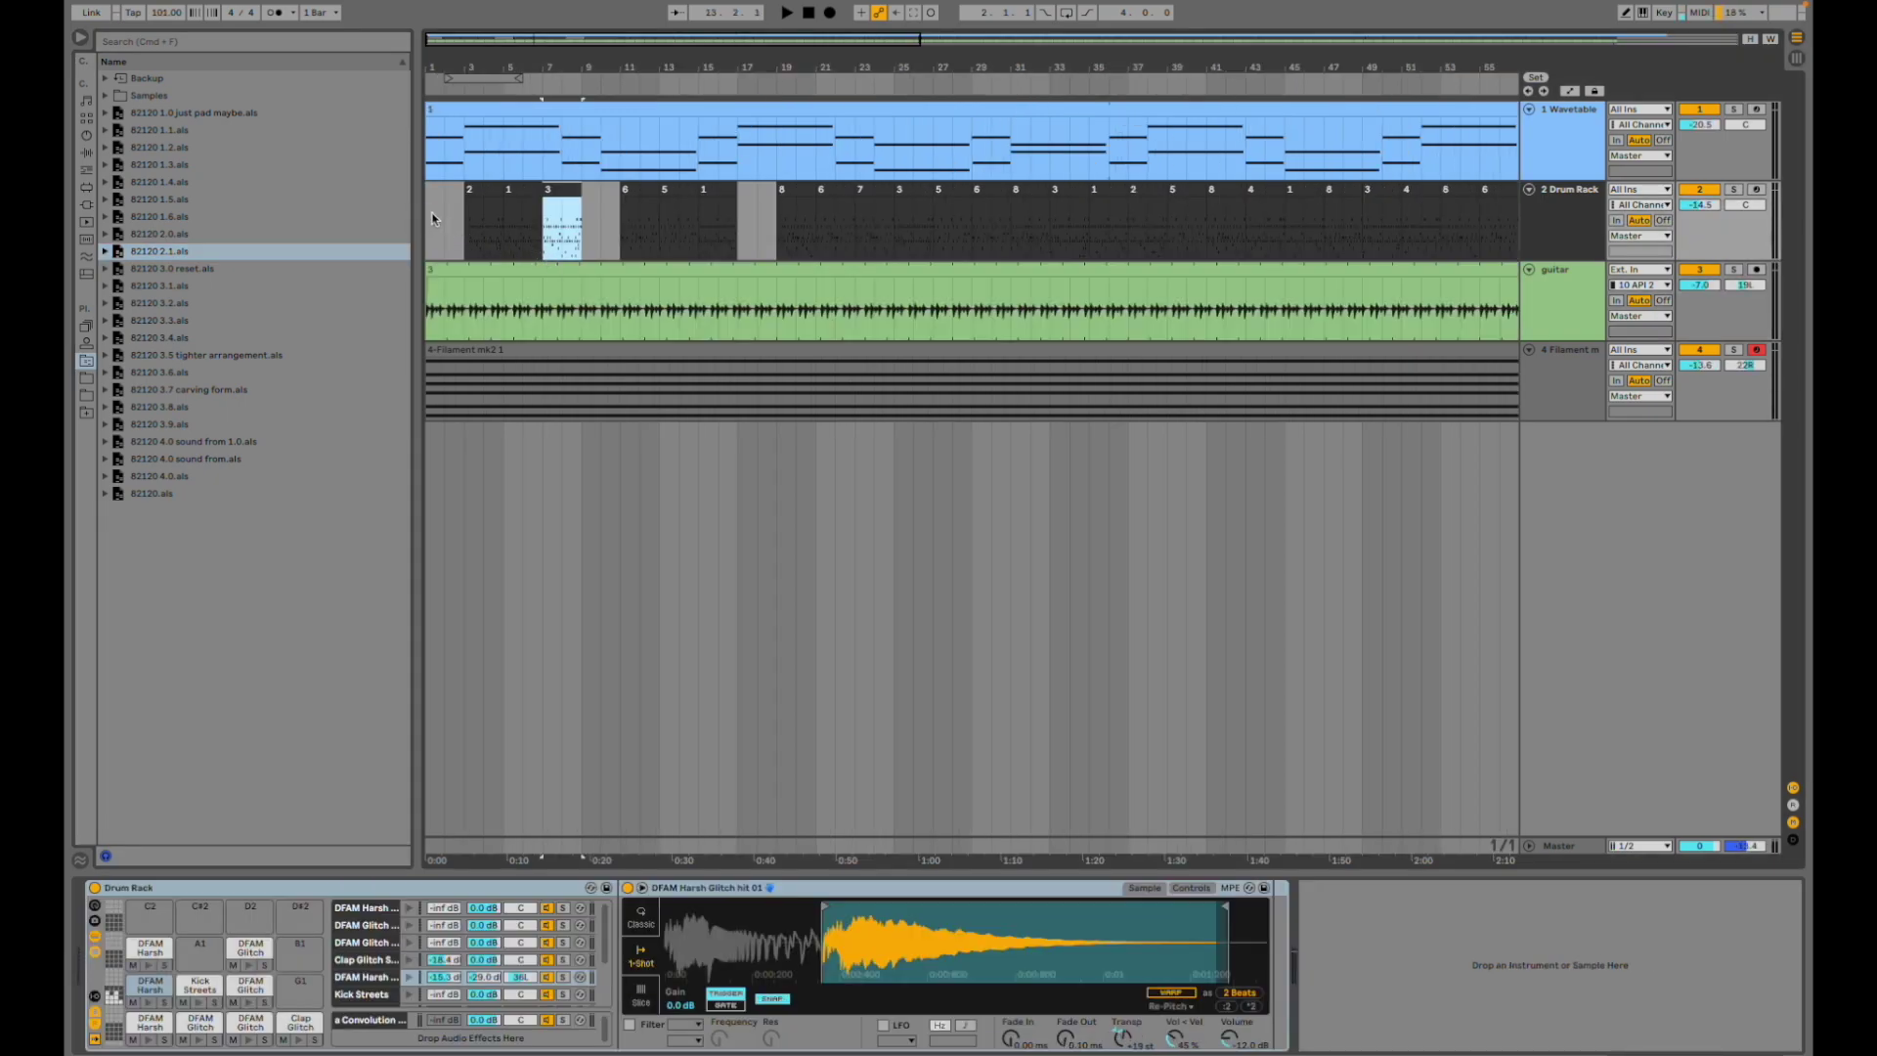
pyautogui.click(433, 219)
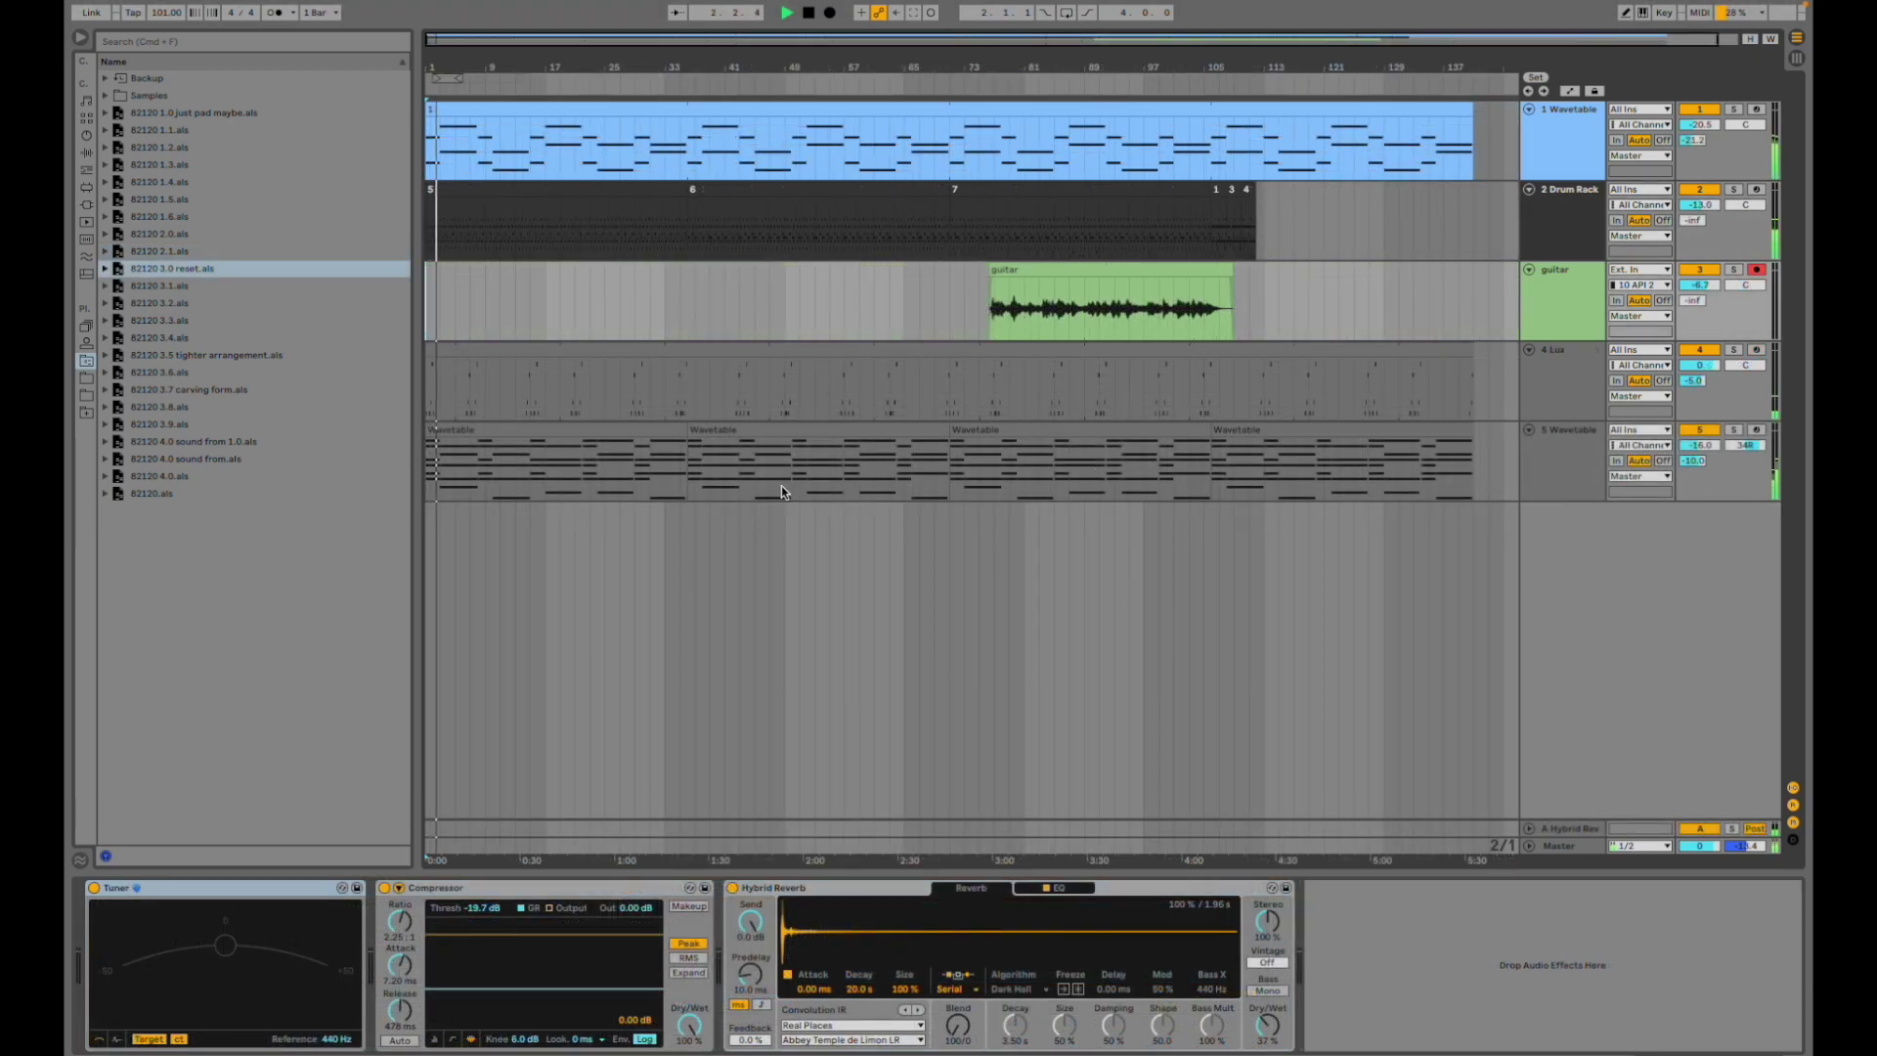
# - Select the first clip on the 5 Wavetable track and show the track's device chain
pyautogui.click(538, 431)
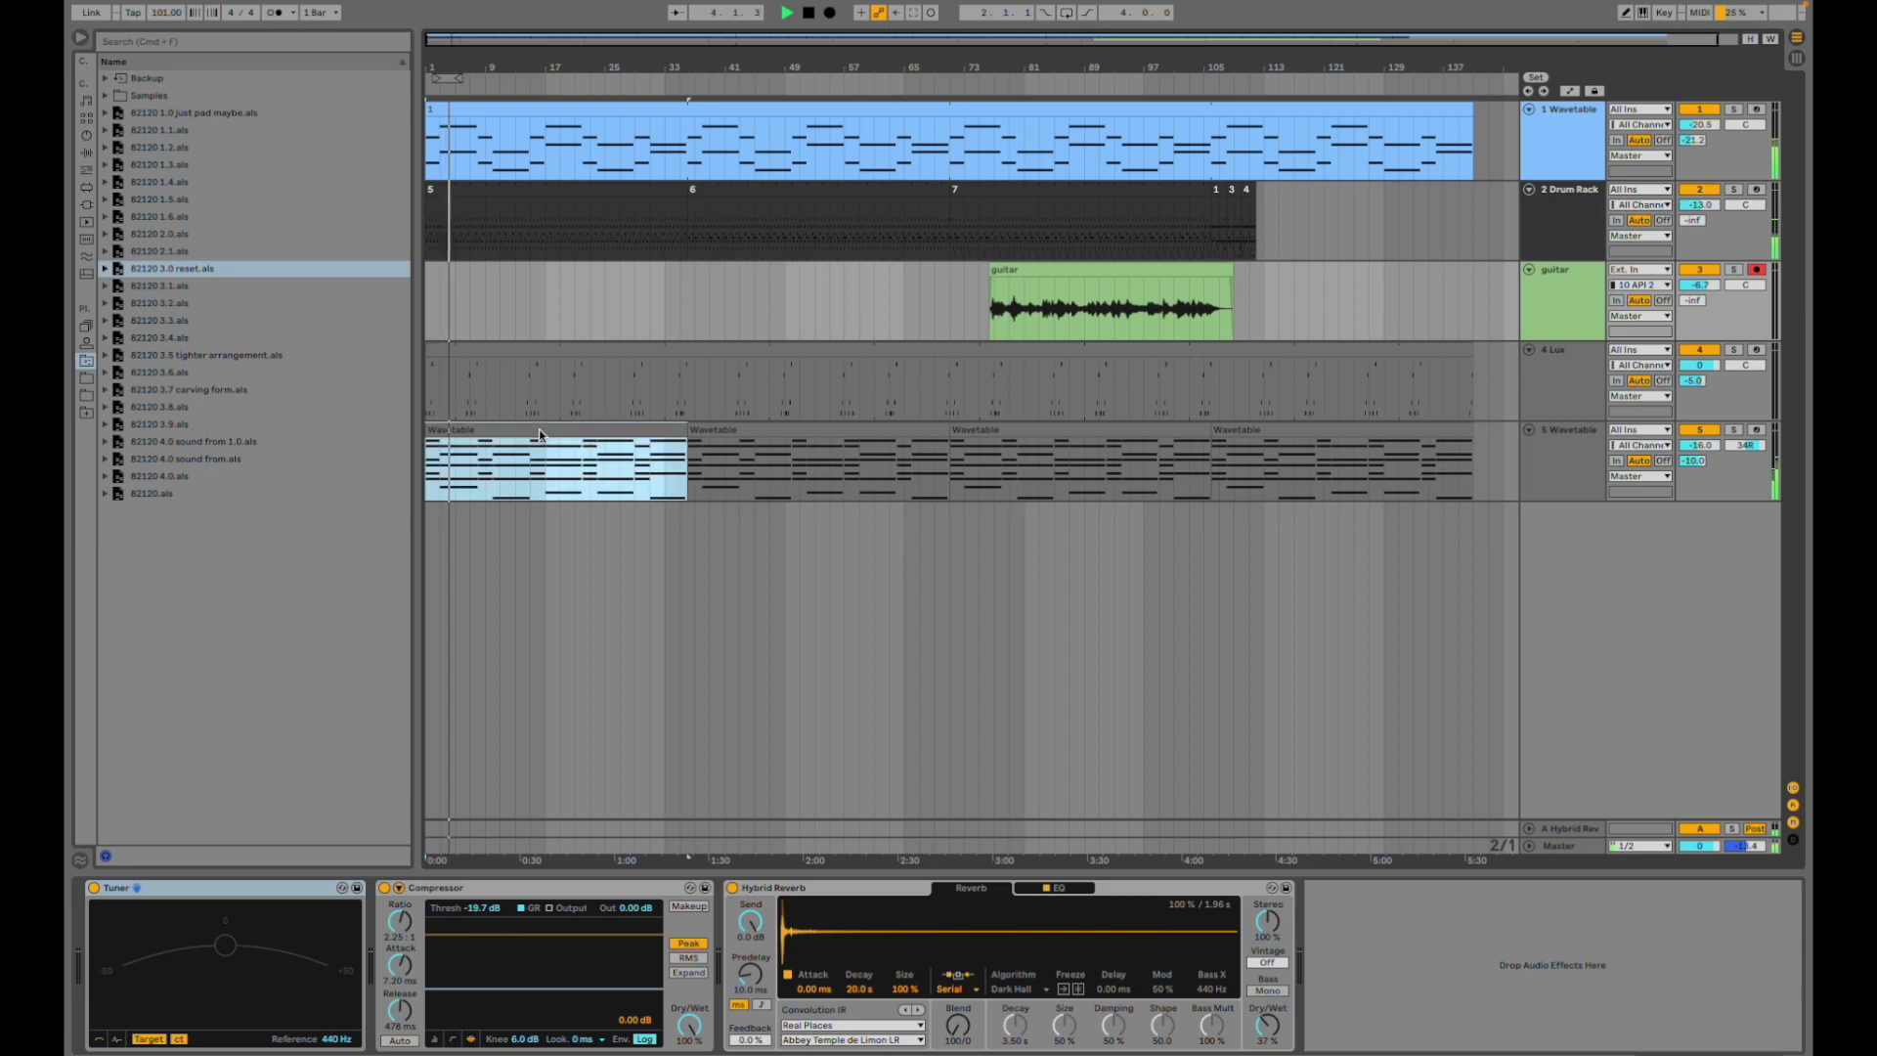
pyautogui.doubleClick(538, 430)
pyautogui.hotkey('shift', 'Tab')
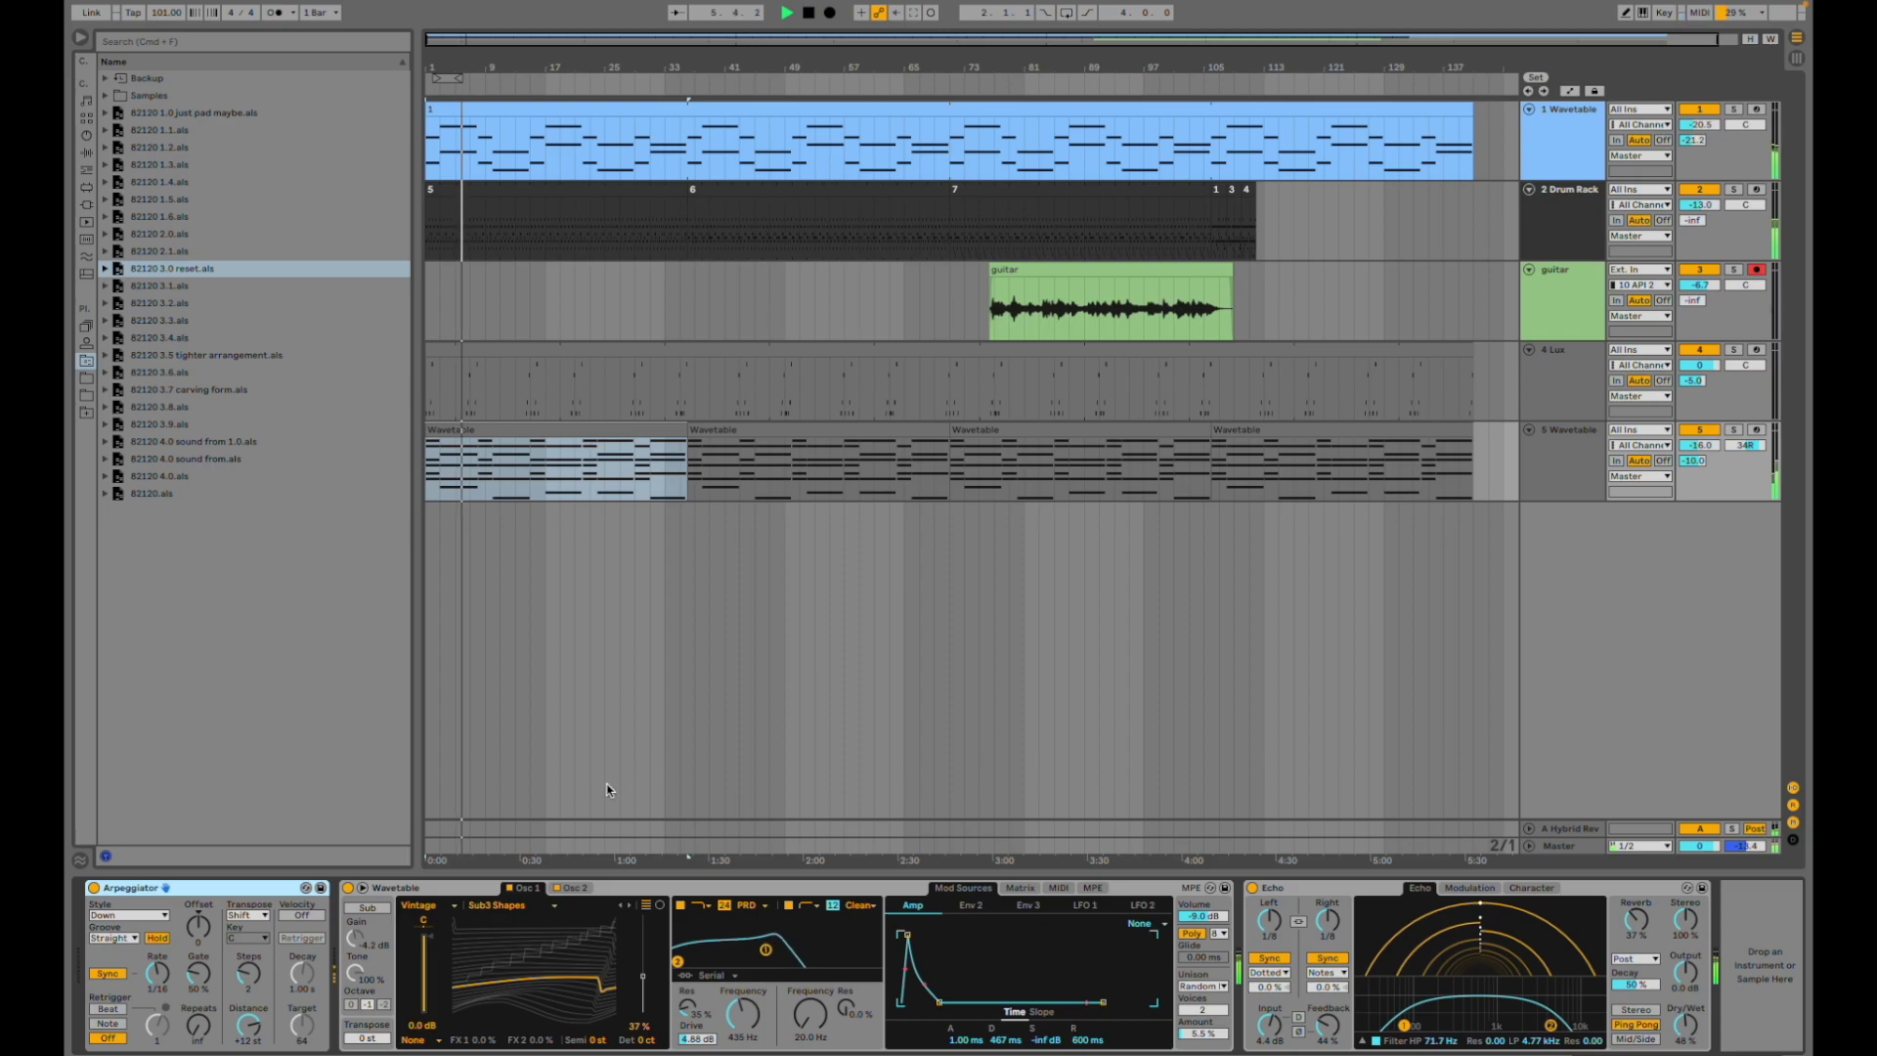
# - Show the devices of the 4 Lux and Drum Rack tracks, and play from points within Drum Rack clips 6 and 7
pyautogui.click(502, 352)
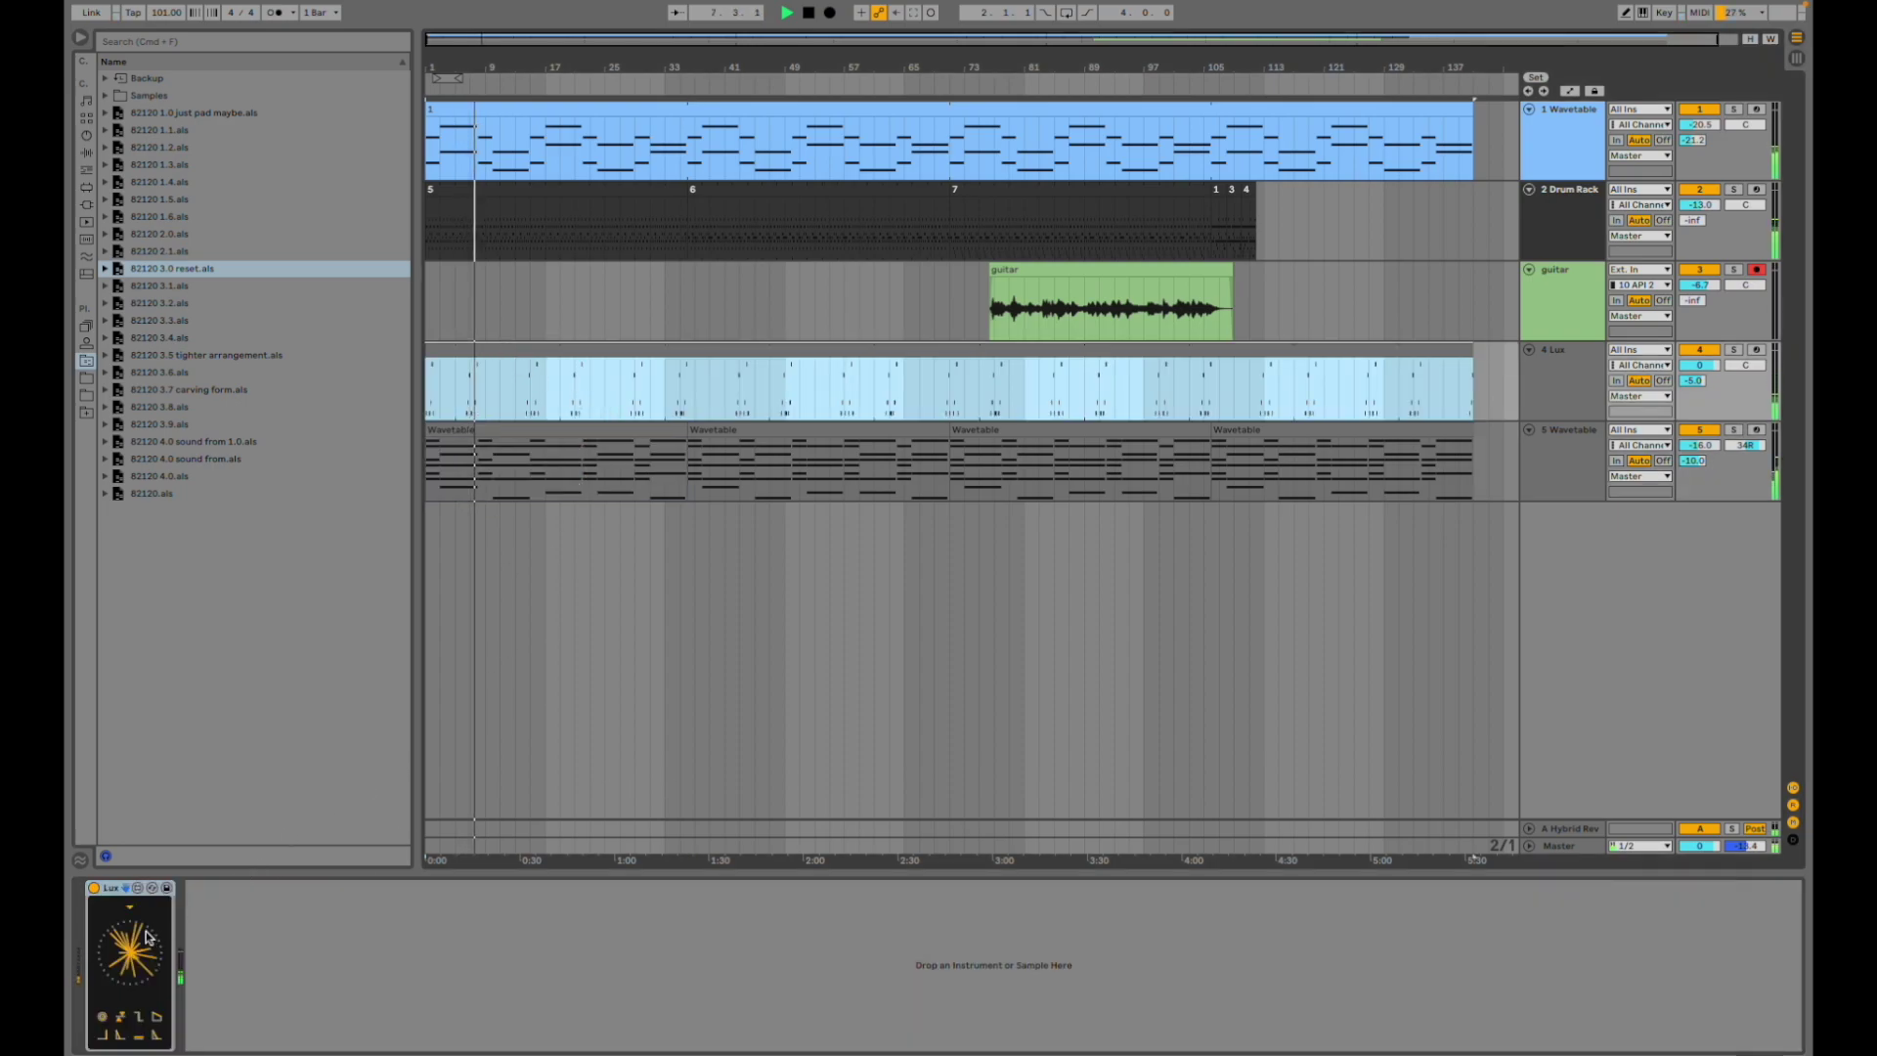
pyautogui.click(515, 372)
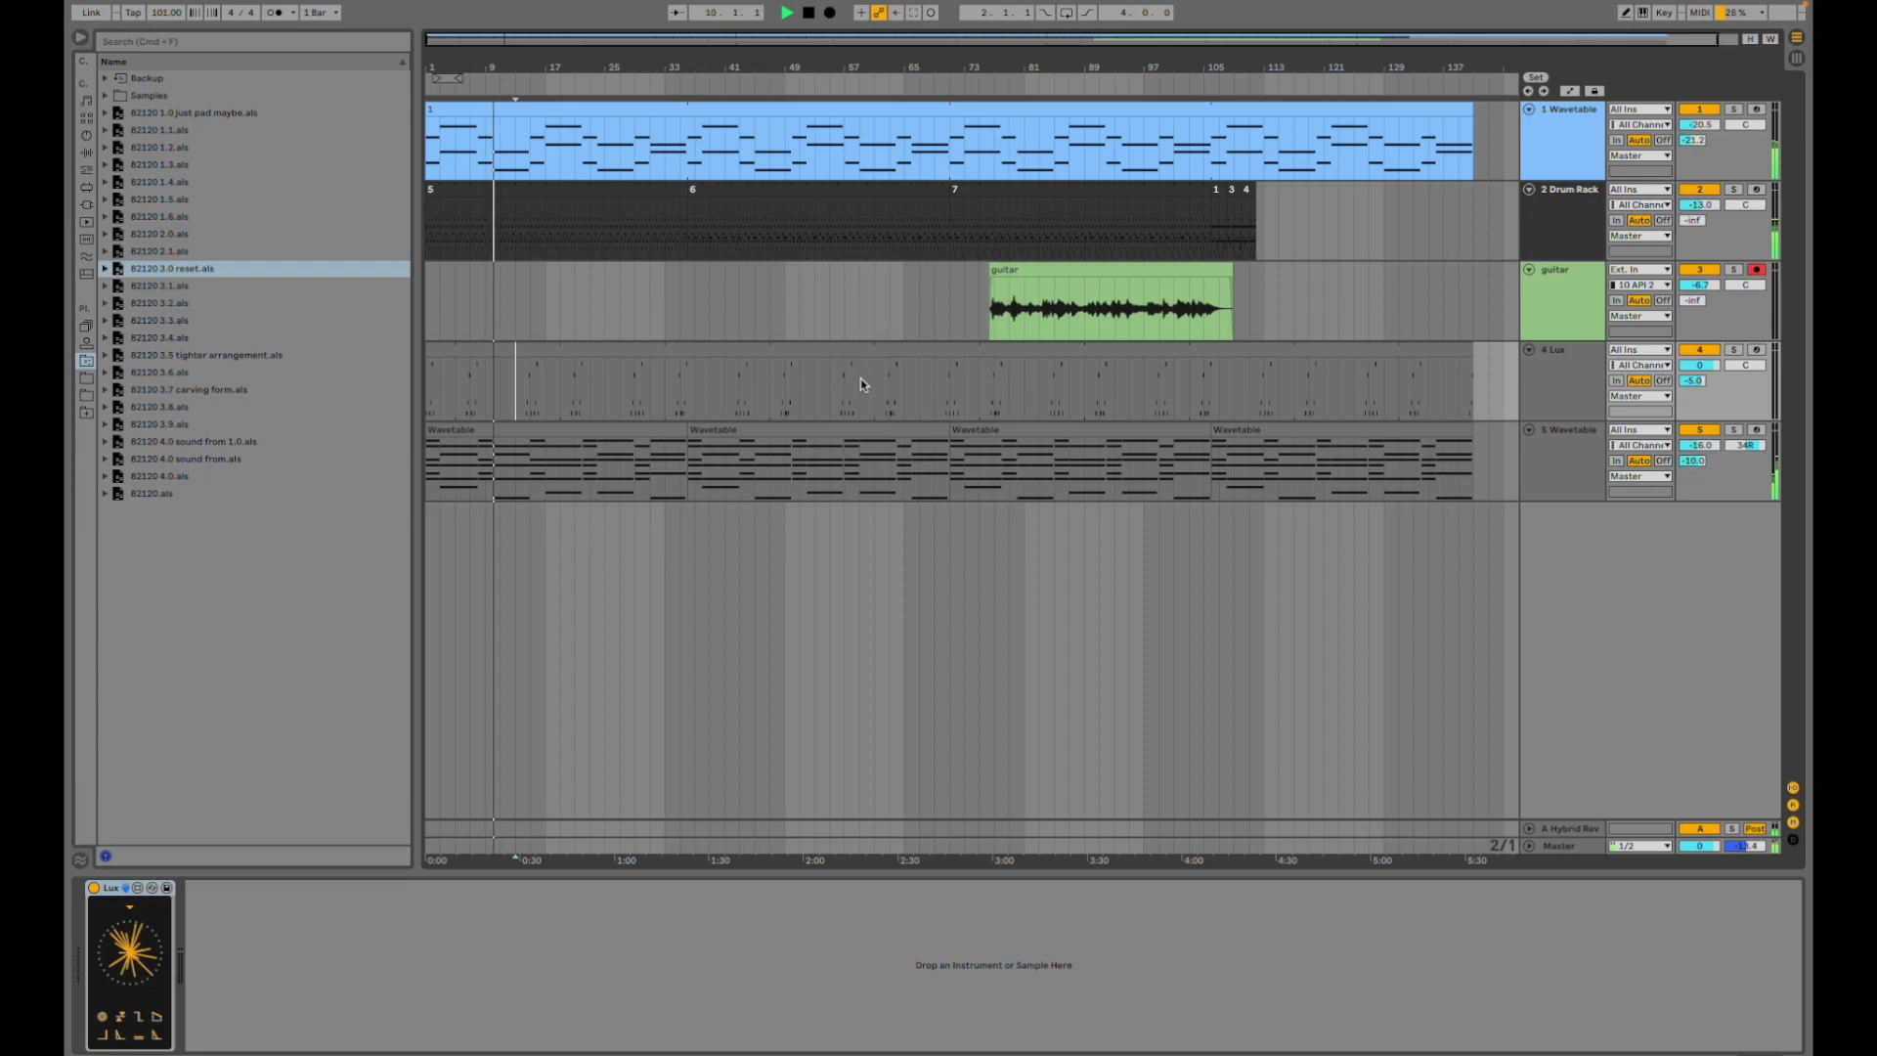
pyautogui.click(546, 229)
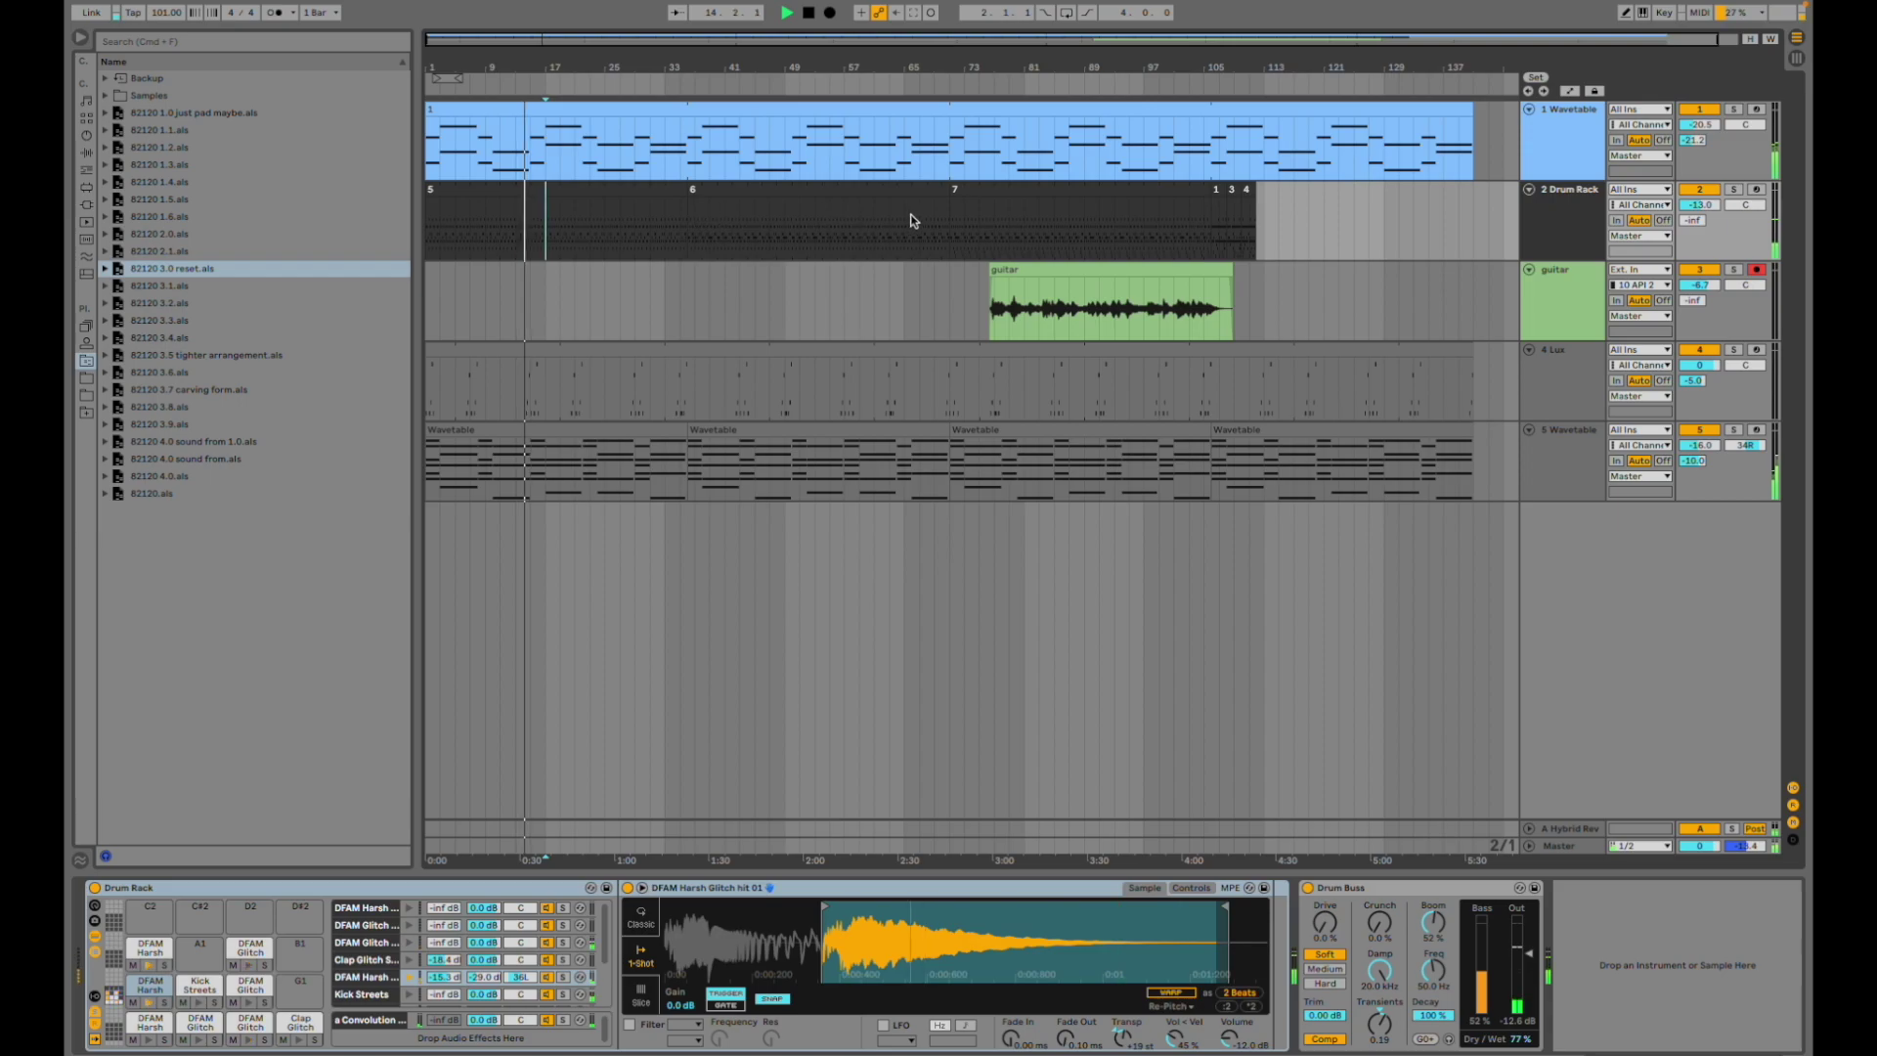
pyautogui.click(745, 216)
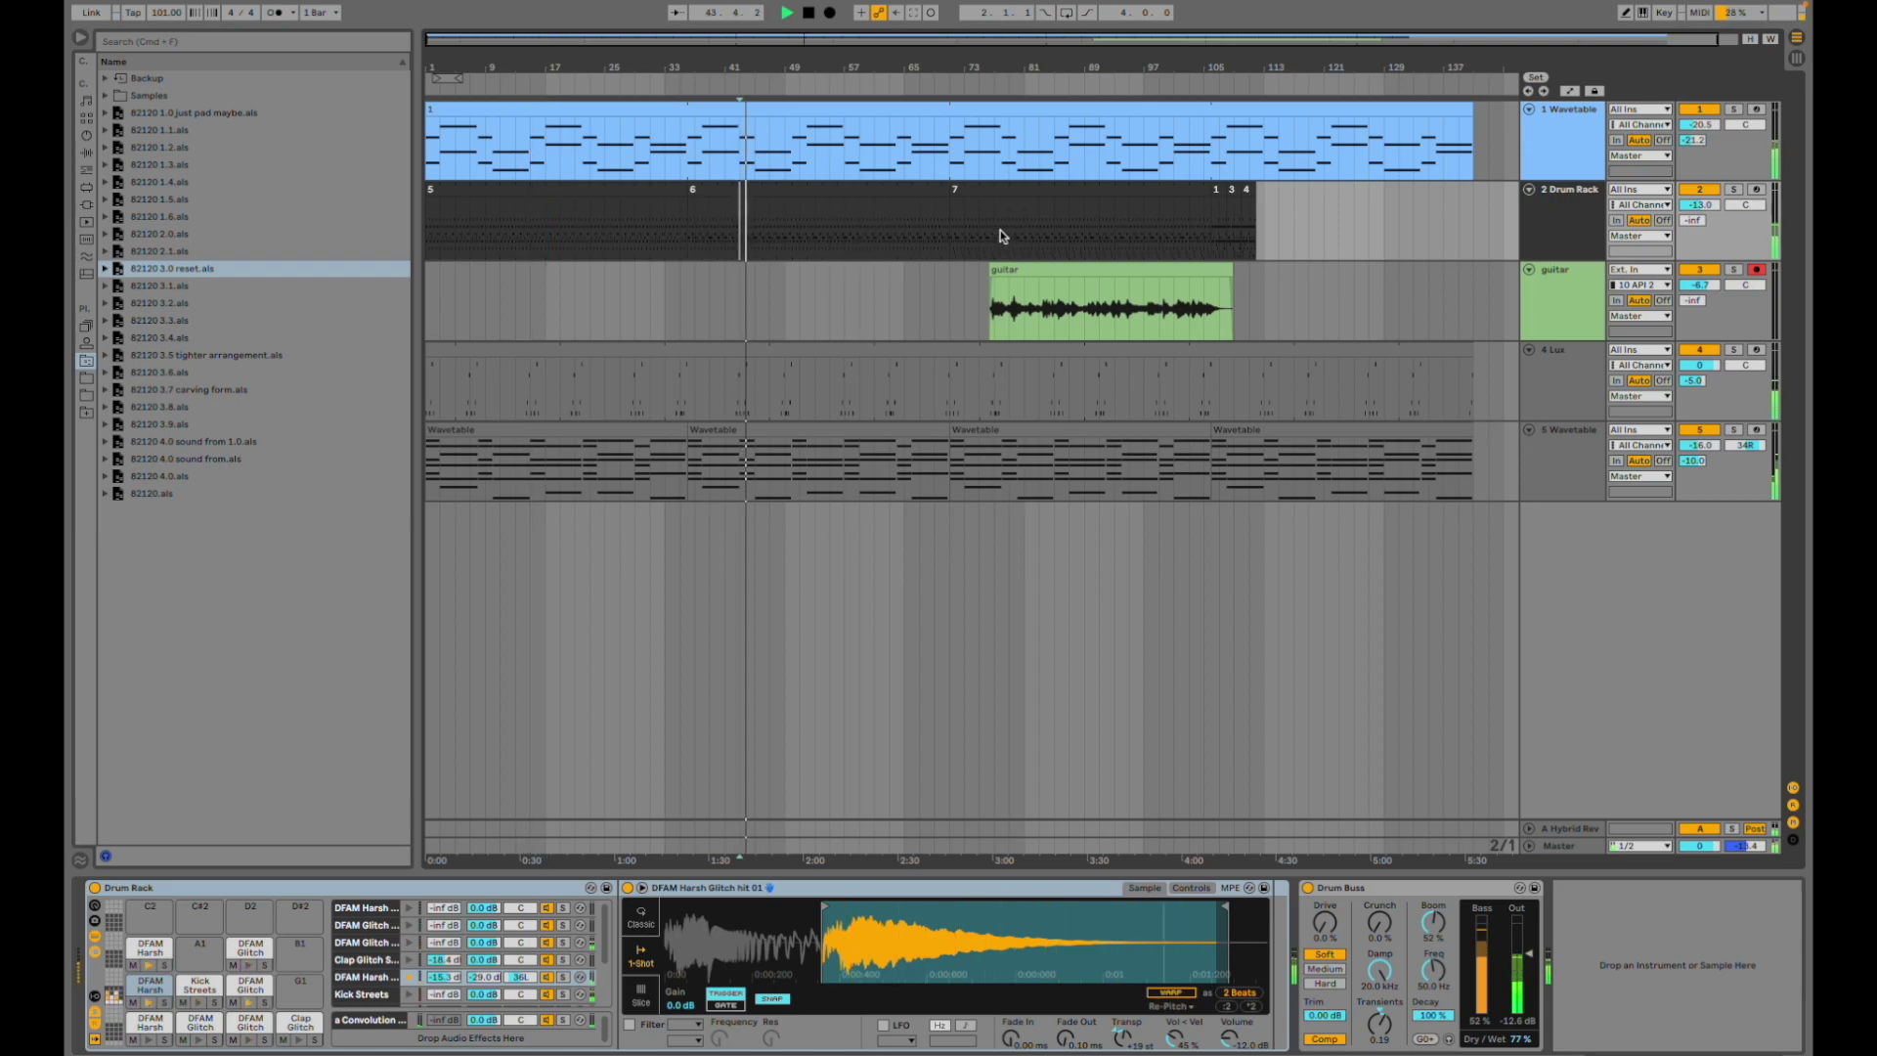
pyautogui.click(978, 220)
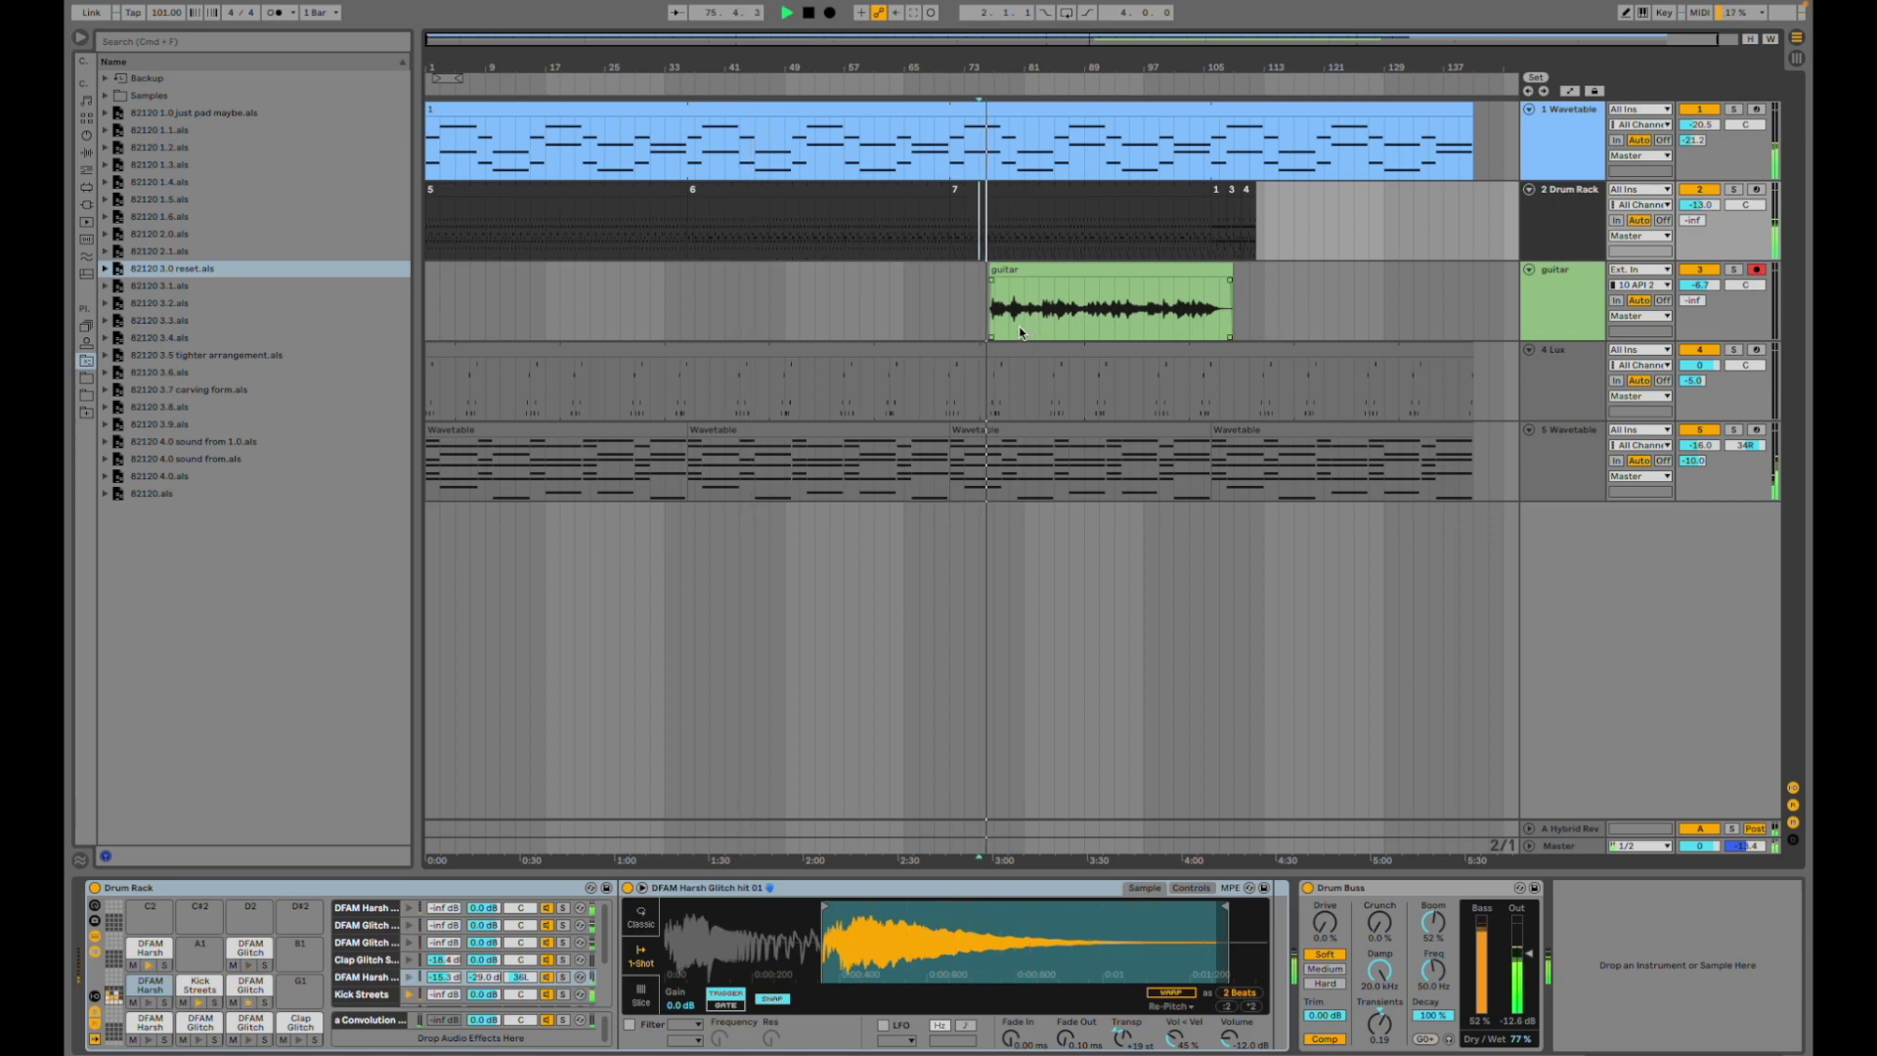
# - Select the guitar clip to show its device chain, solo the guitar track to audition it, and restore the full mix
pyautogui.click(1048, 268)
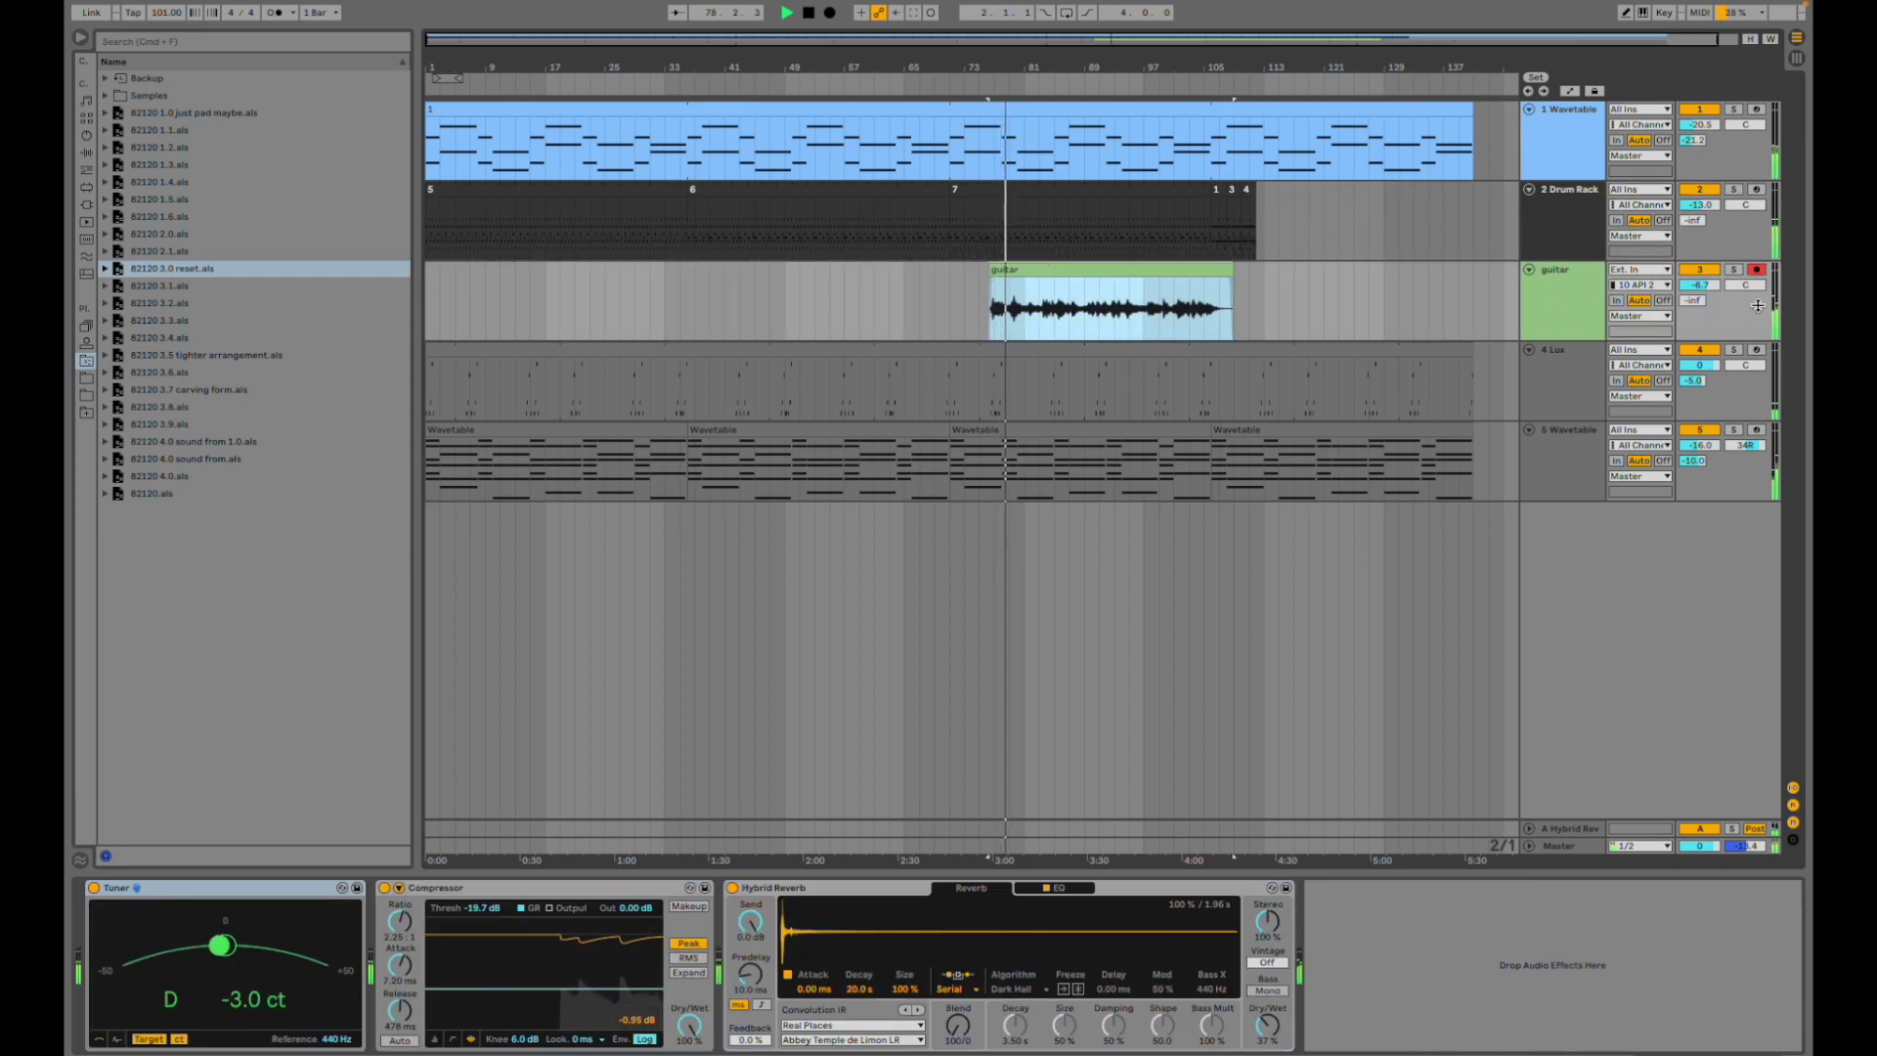
pyautogui.click(1733, 270)
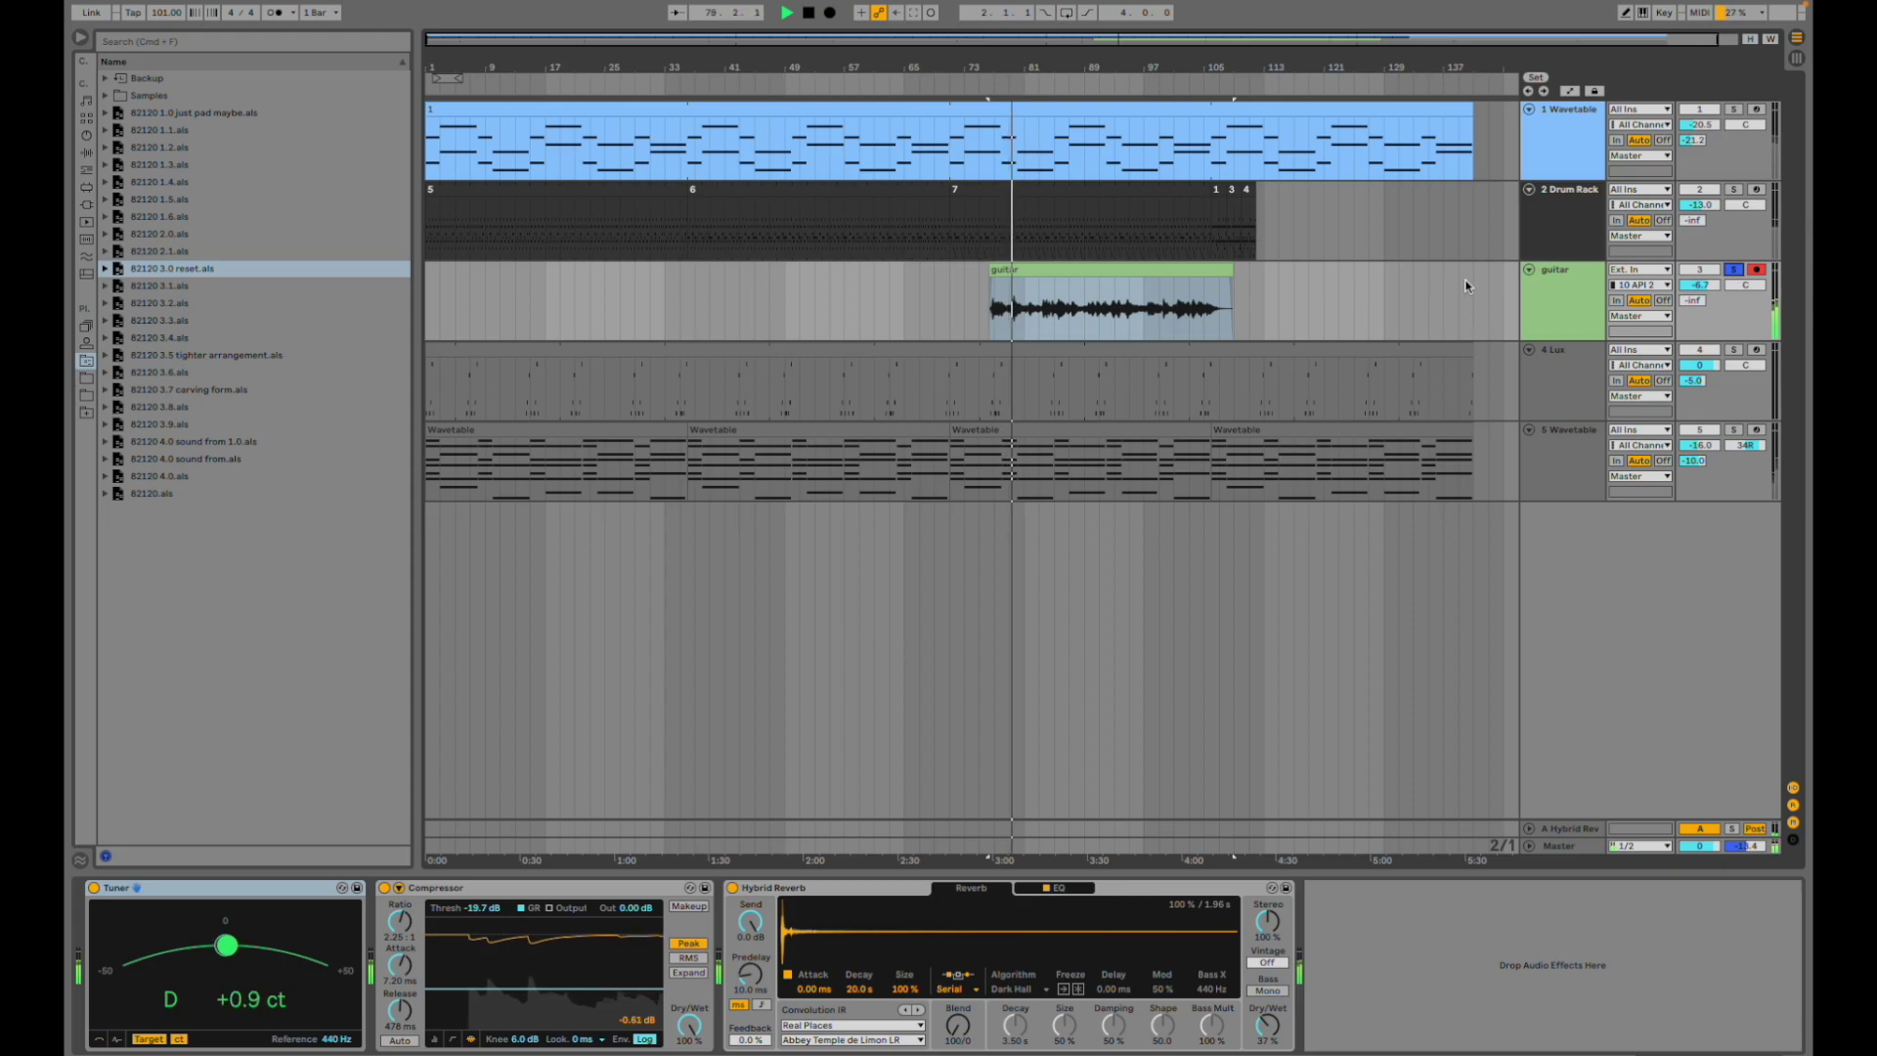
pyautogui.click(1735, 270)
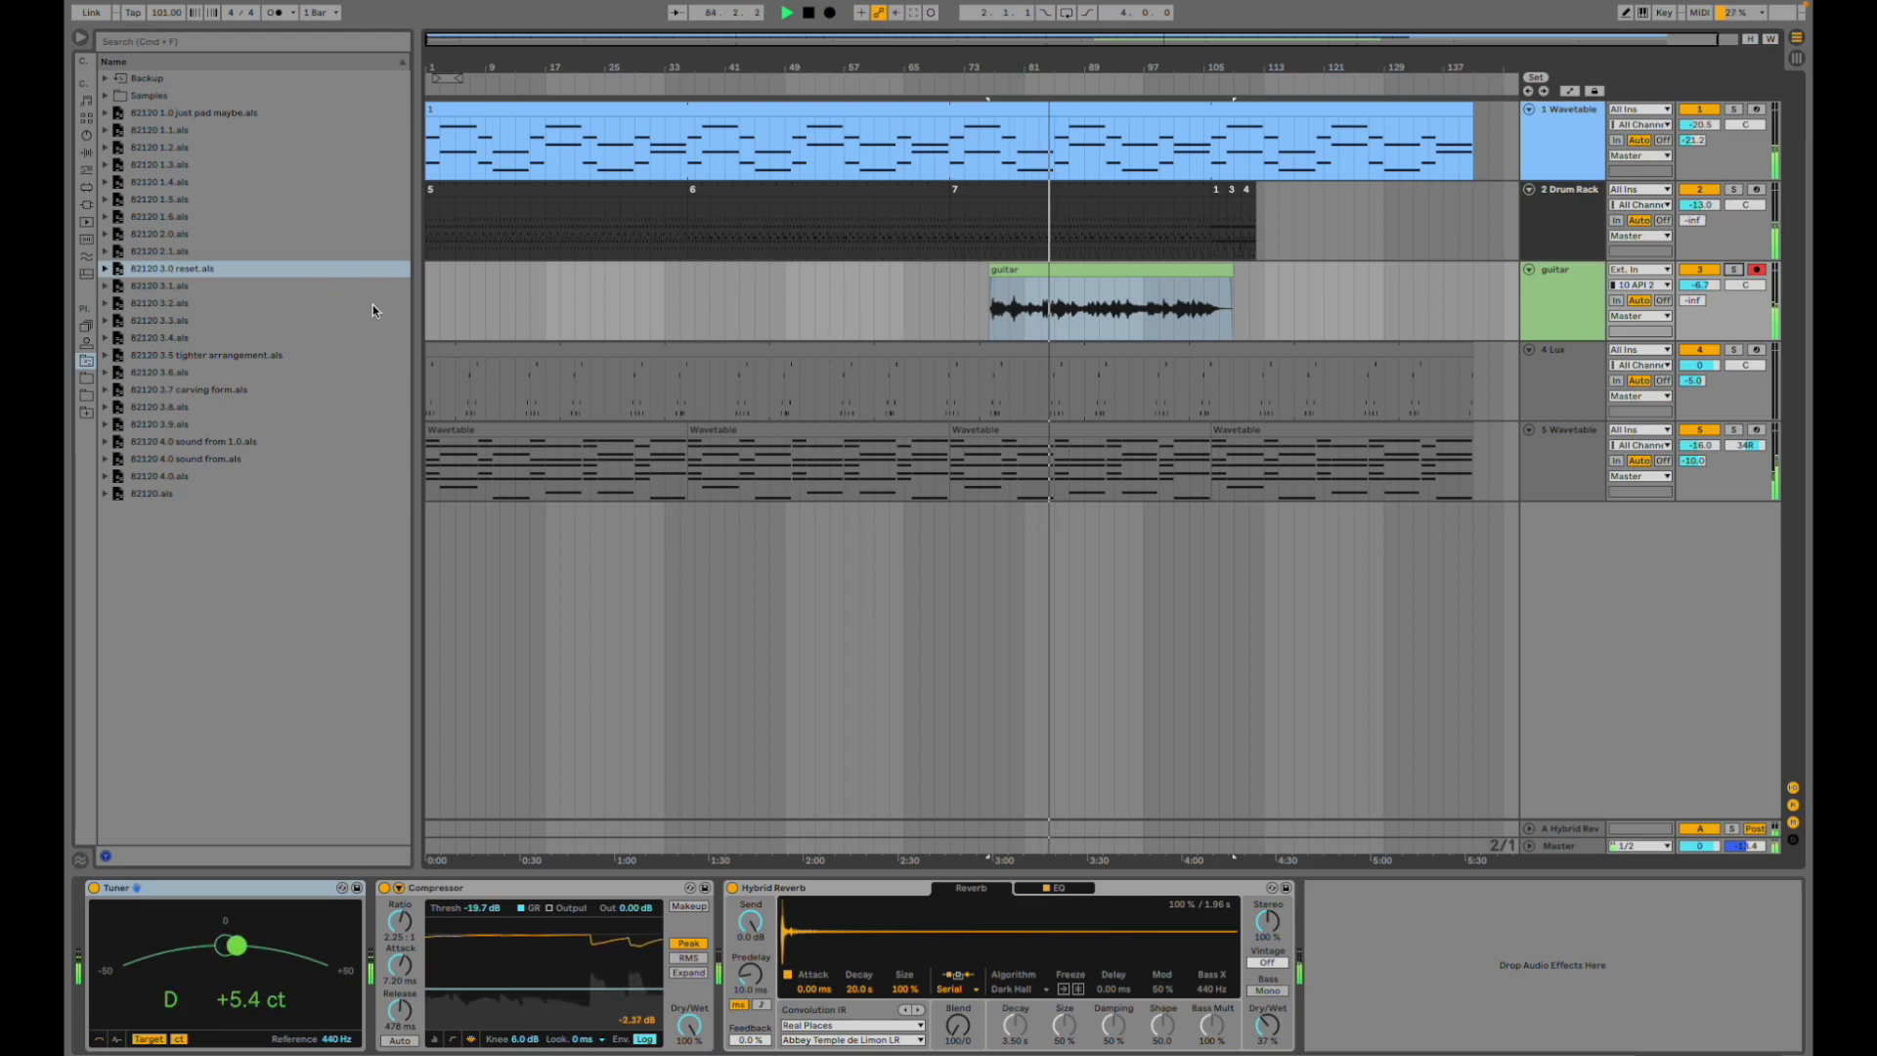
# - Stop playback and open the 82120 3.1.als set
pyautogui.press('space')
pyautogui.doubleClick(208, 285)
pyautogui.press('Return')
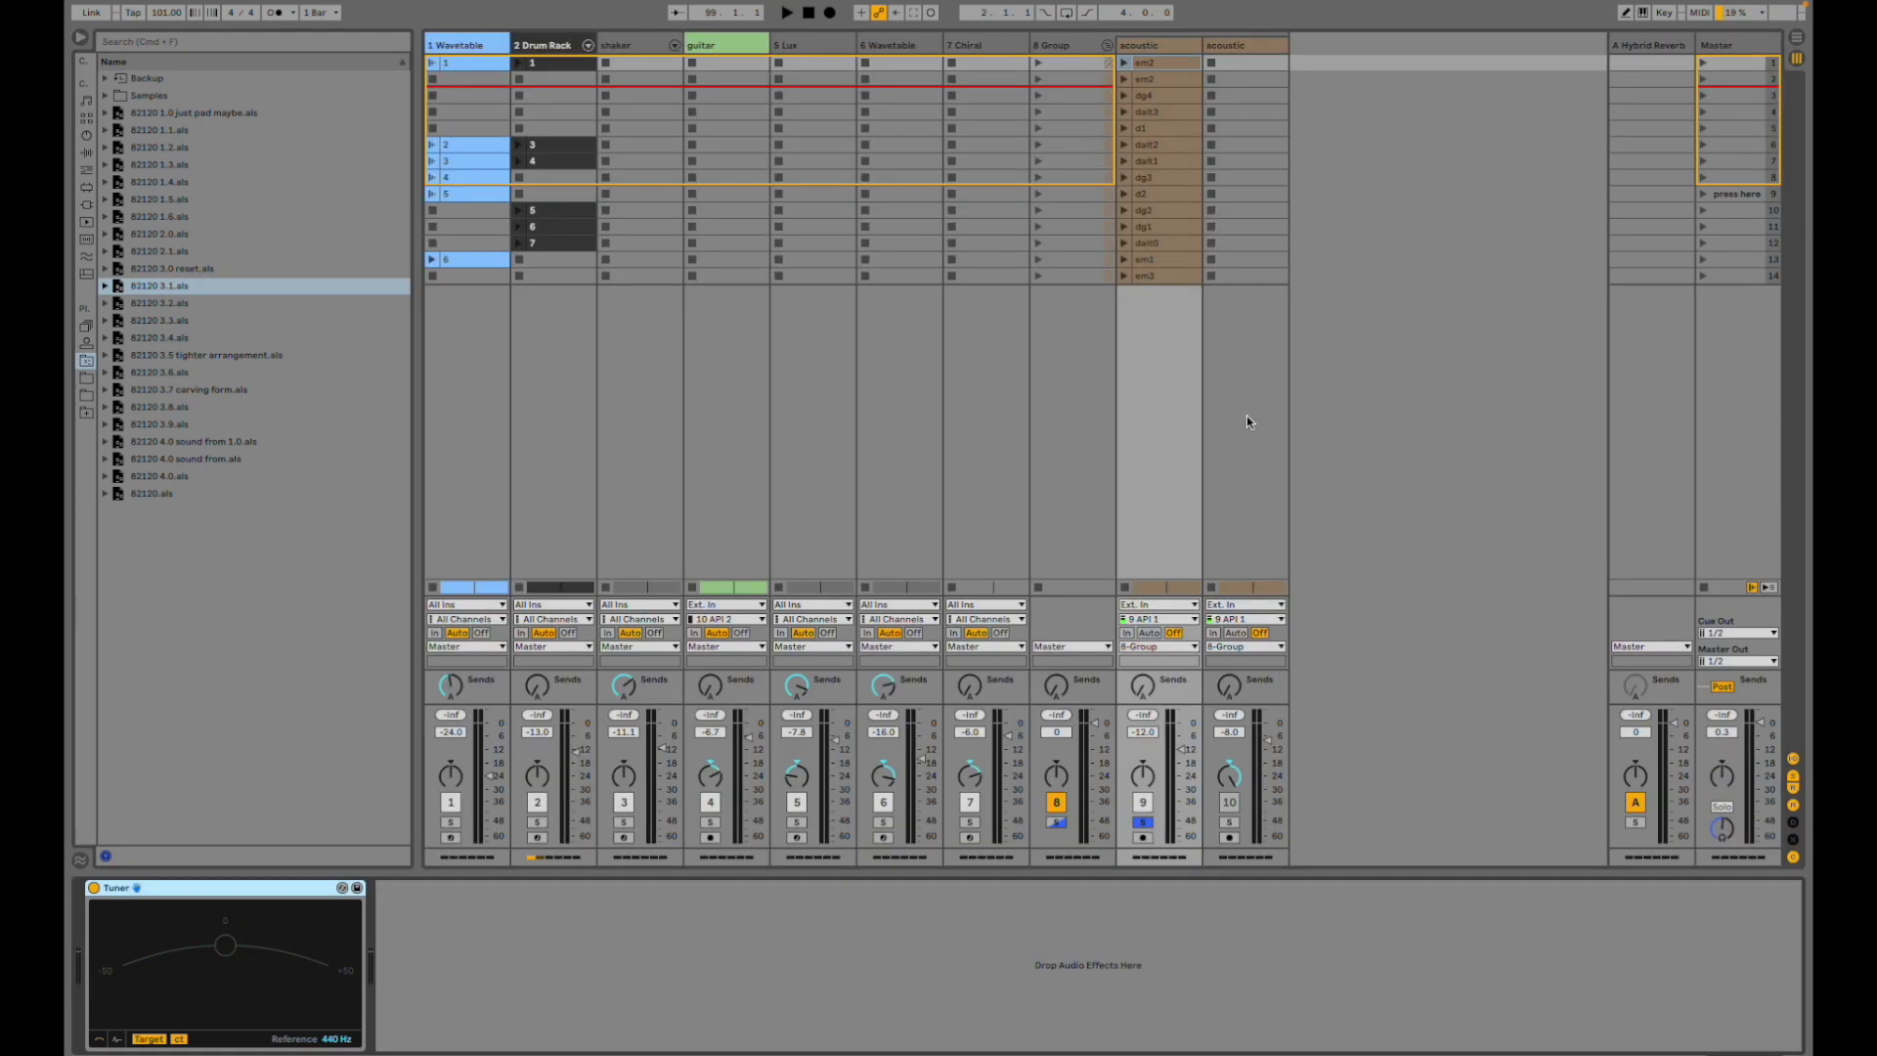
# - Launch the first four clips on the first acoustic track in turn, showing their looped waveform sections
pyautogui.click(1124, 63)
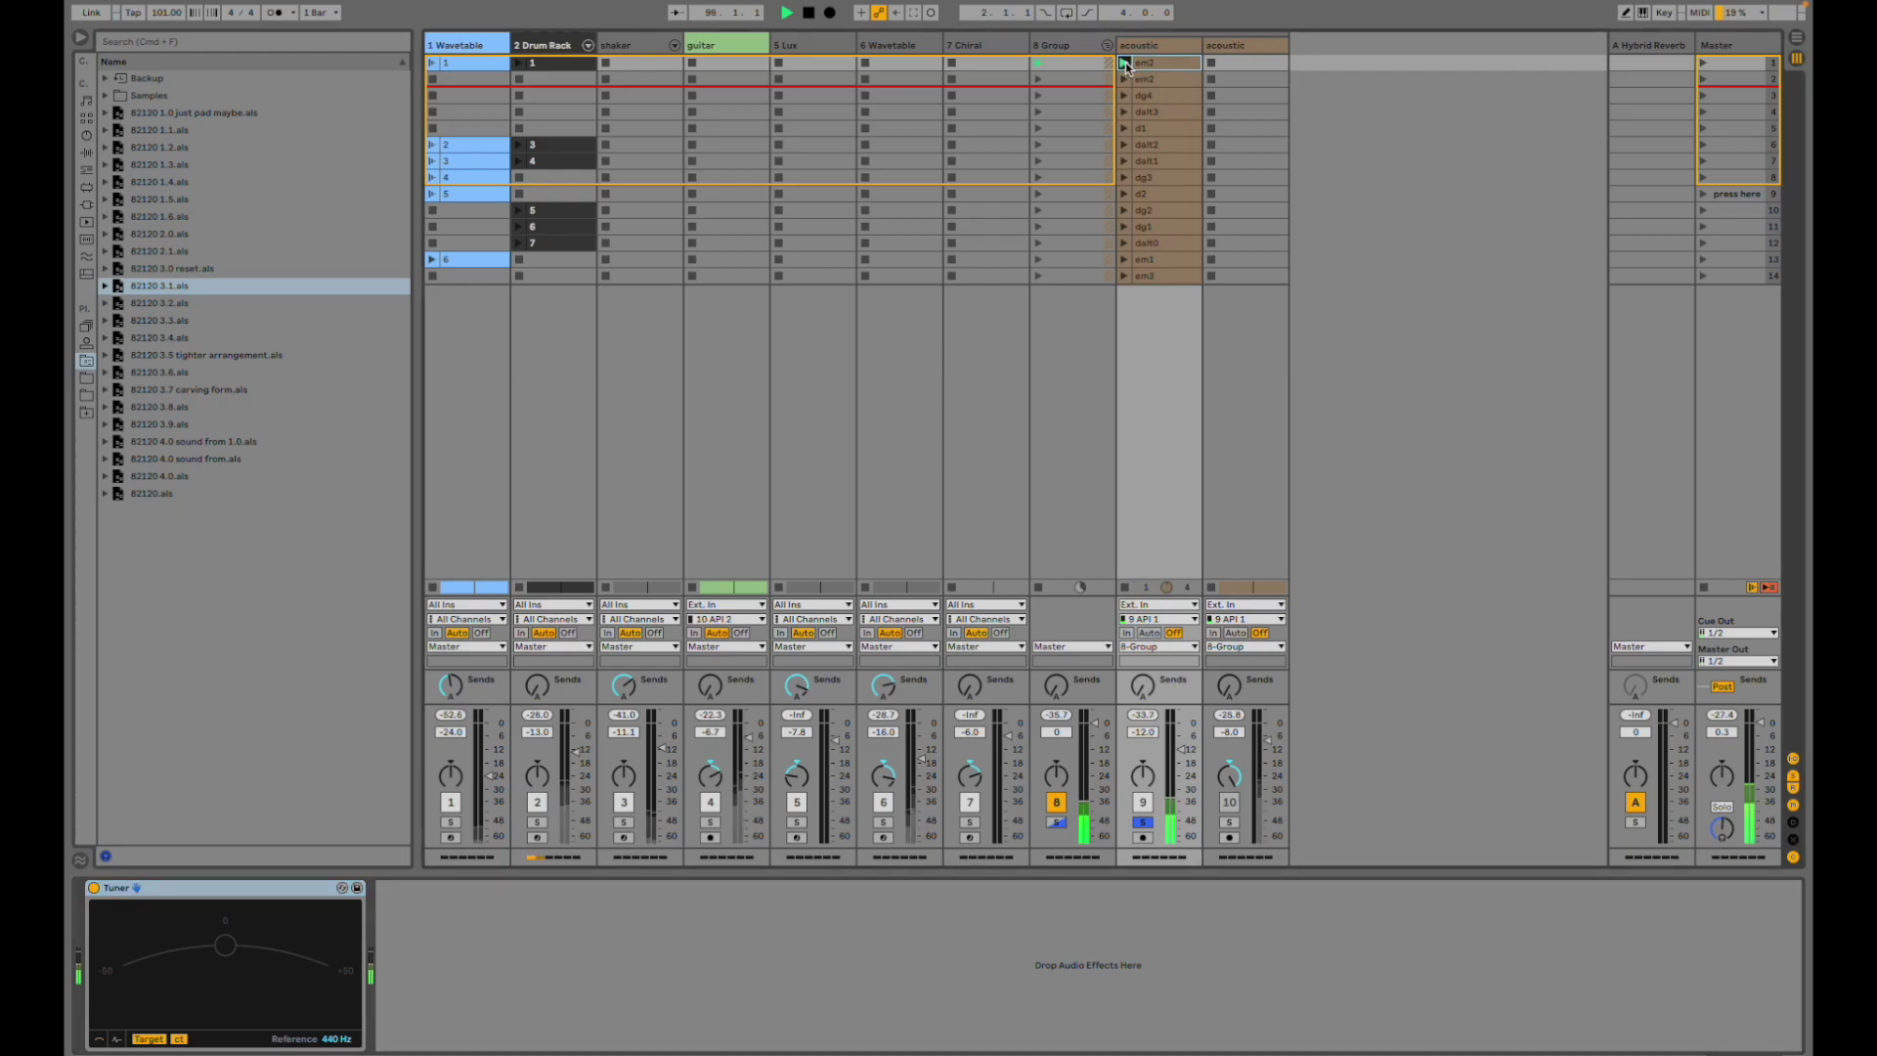
pyautogui.doubleClick(1155, 65)
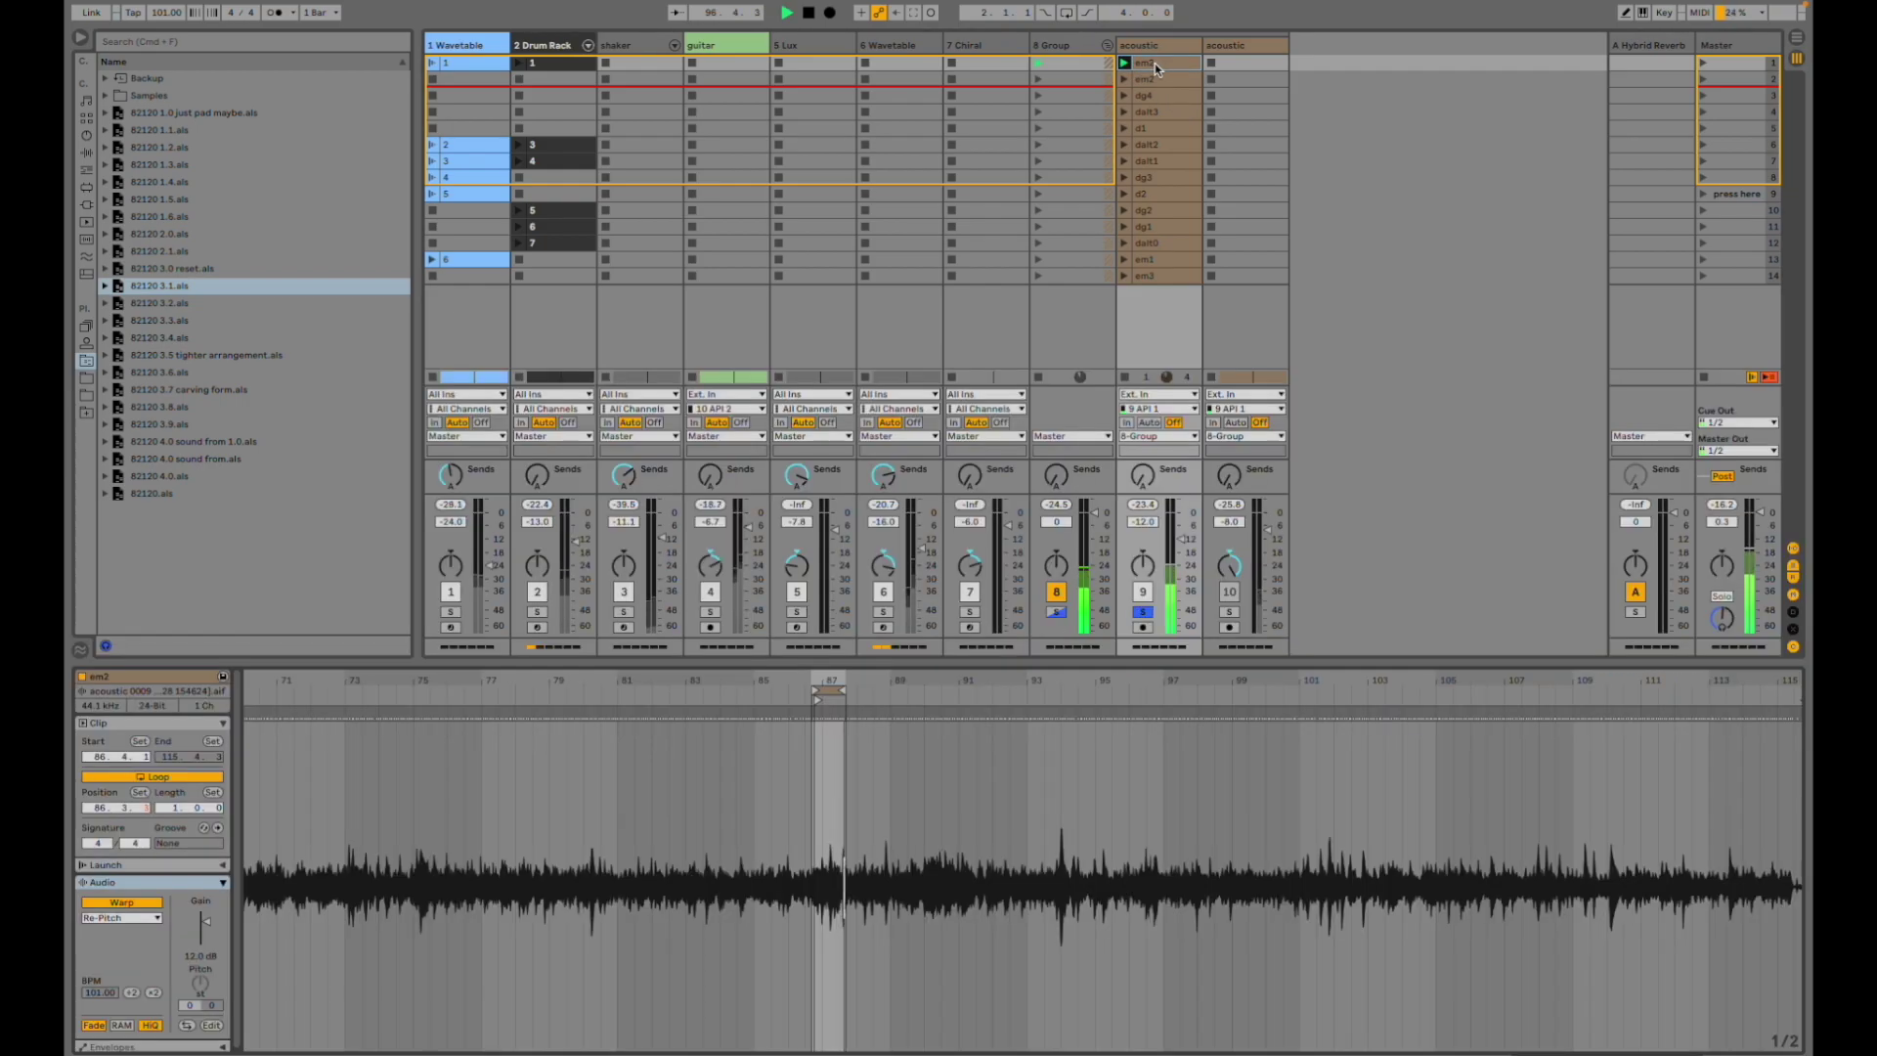
pyautogui.click(1150, 78)
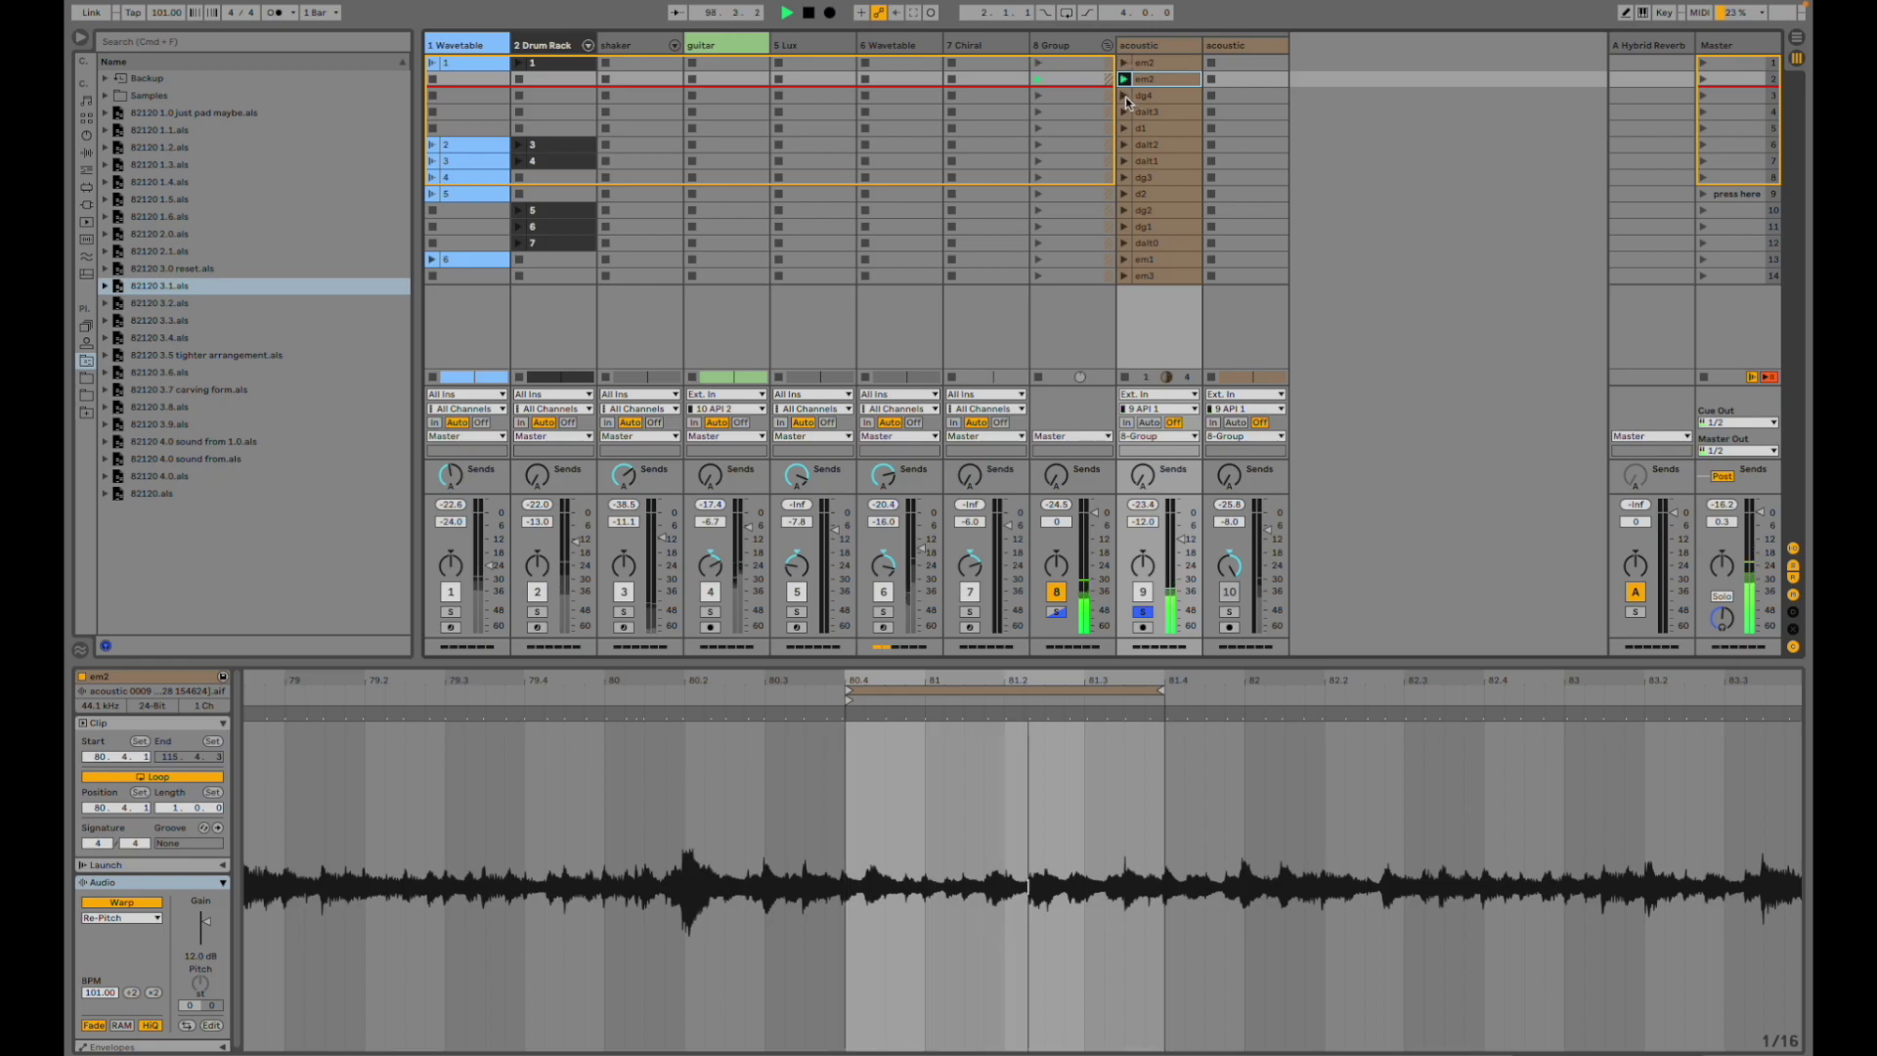
pyautogui.click(1124, 96)
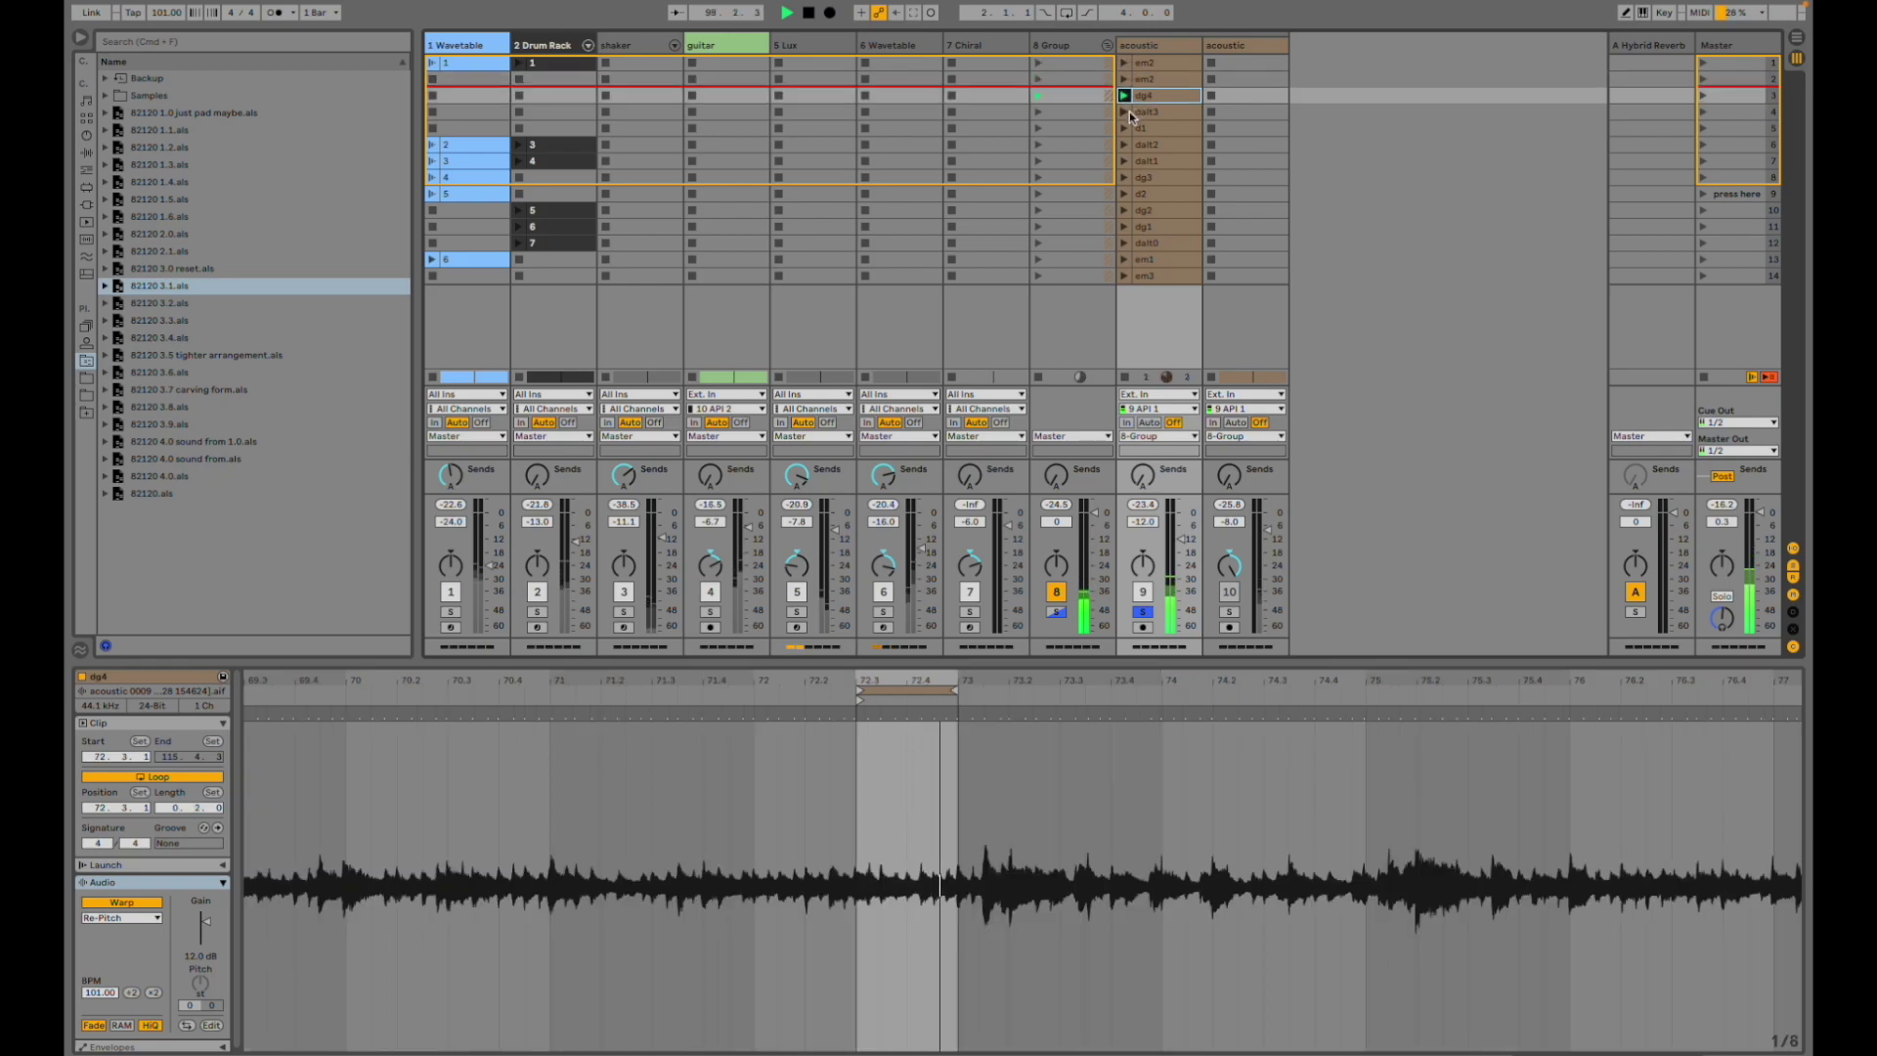
pyautogui.click(1124, 113)
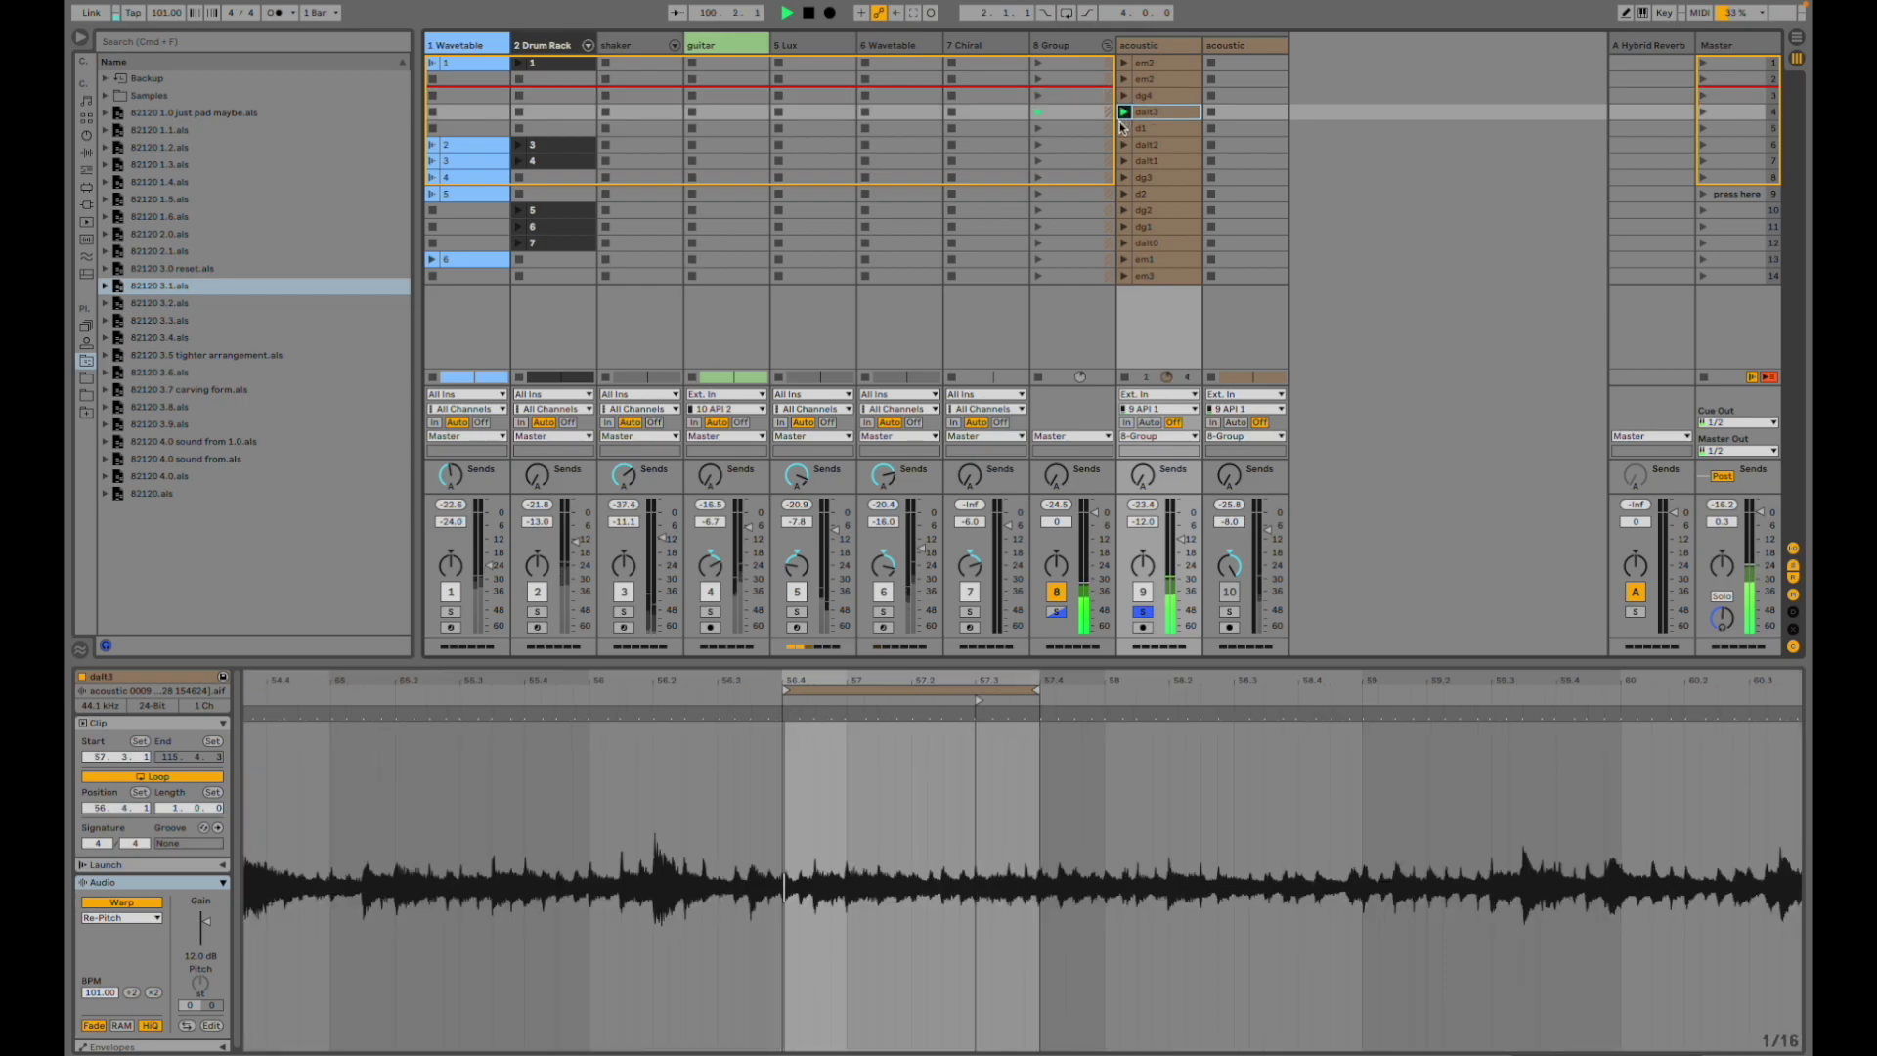
# - Launch the d1, dalt2, dalt1 and dg3 clips on the first acoustic track one after another
pyautogui.click(1124, 128)
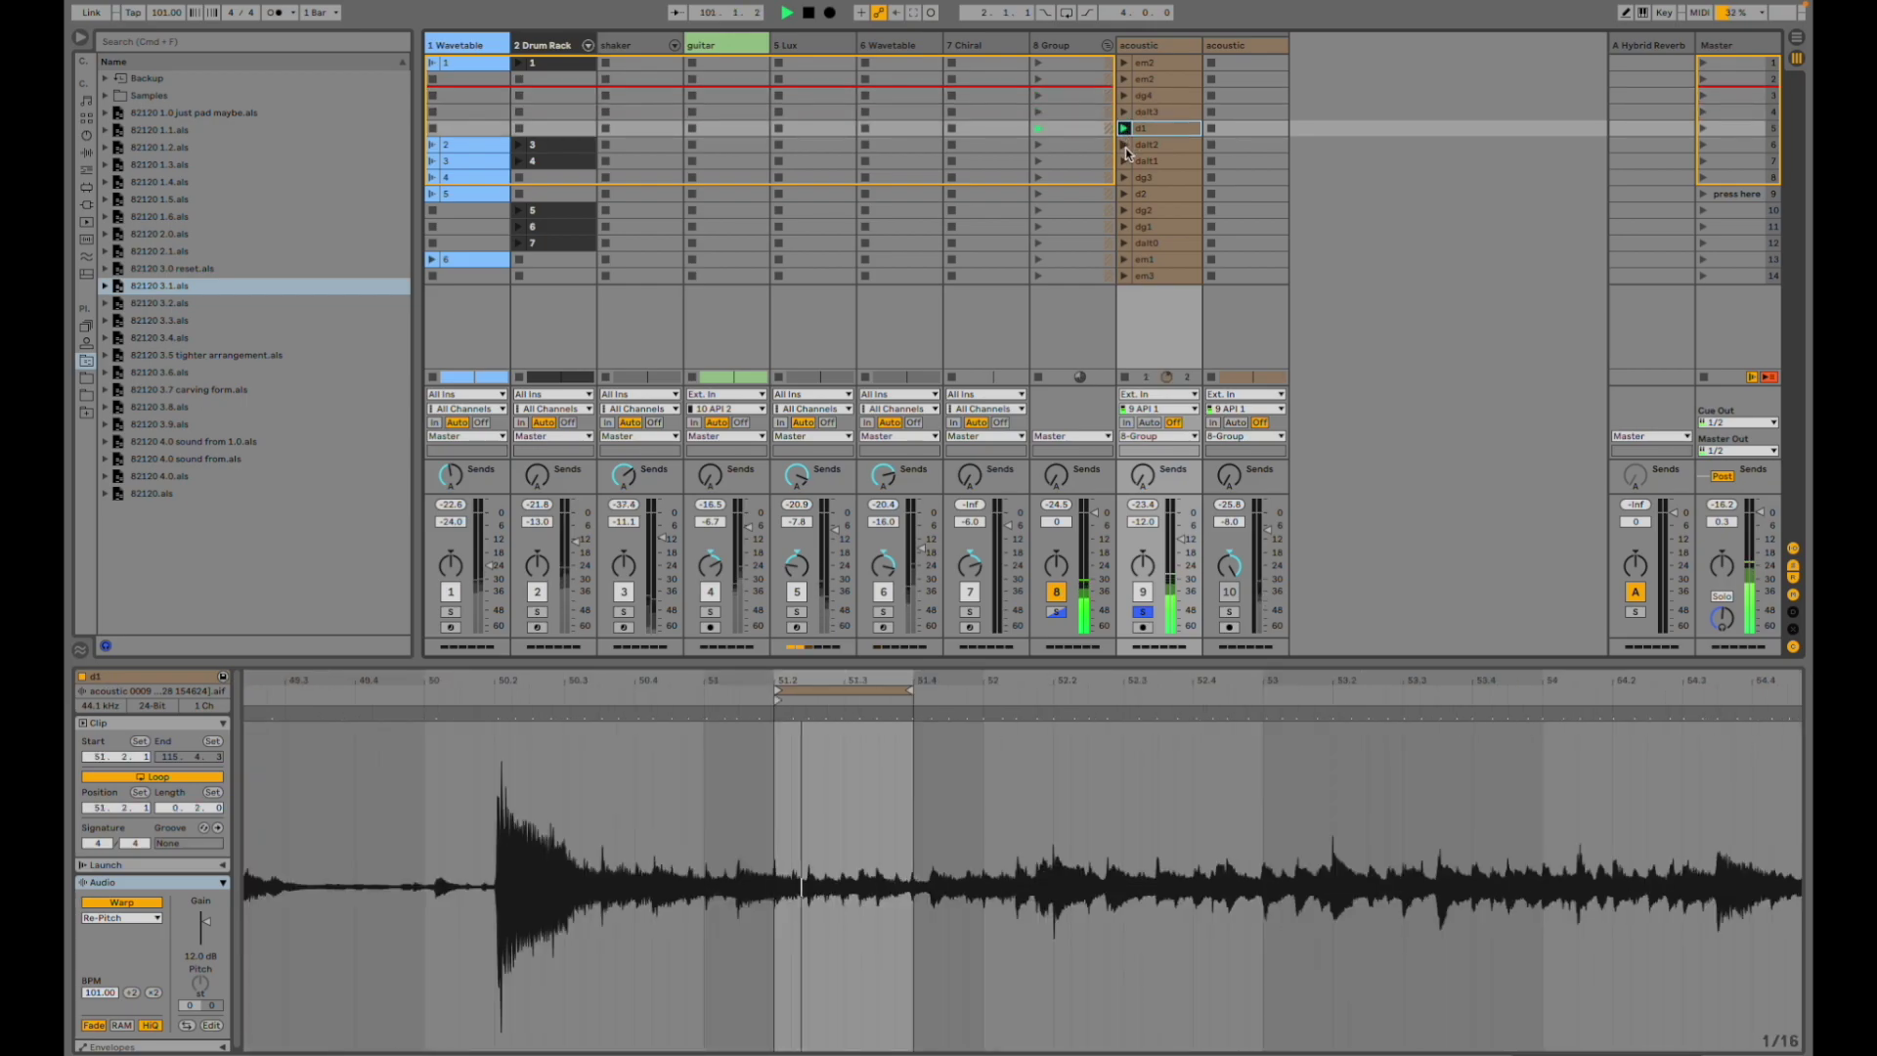
pyautogui.click(1124, 144)
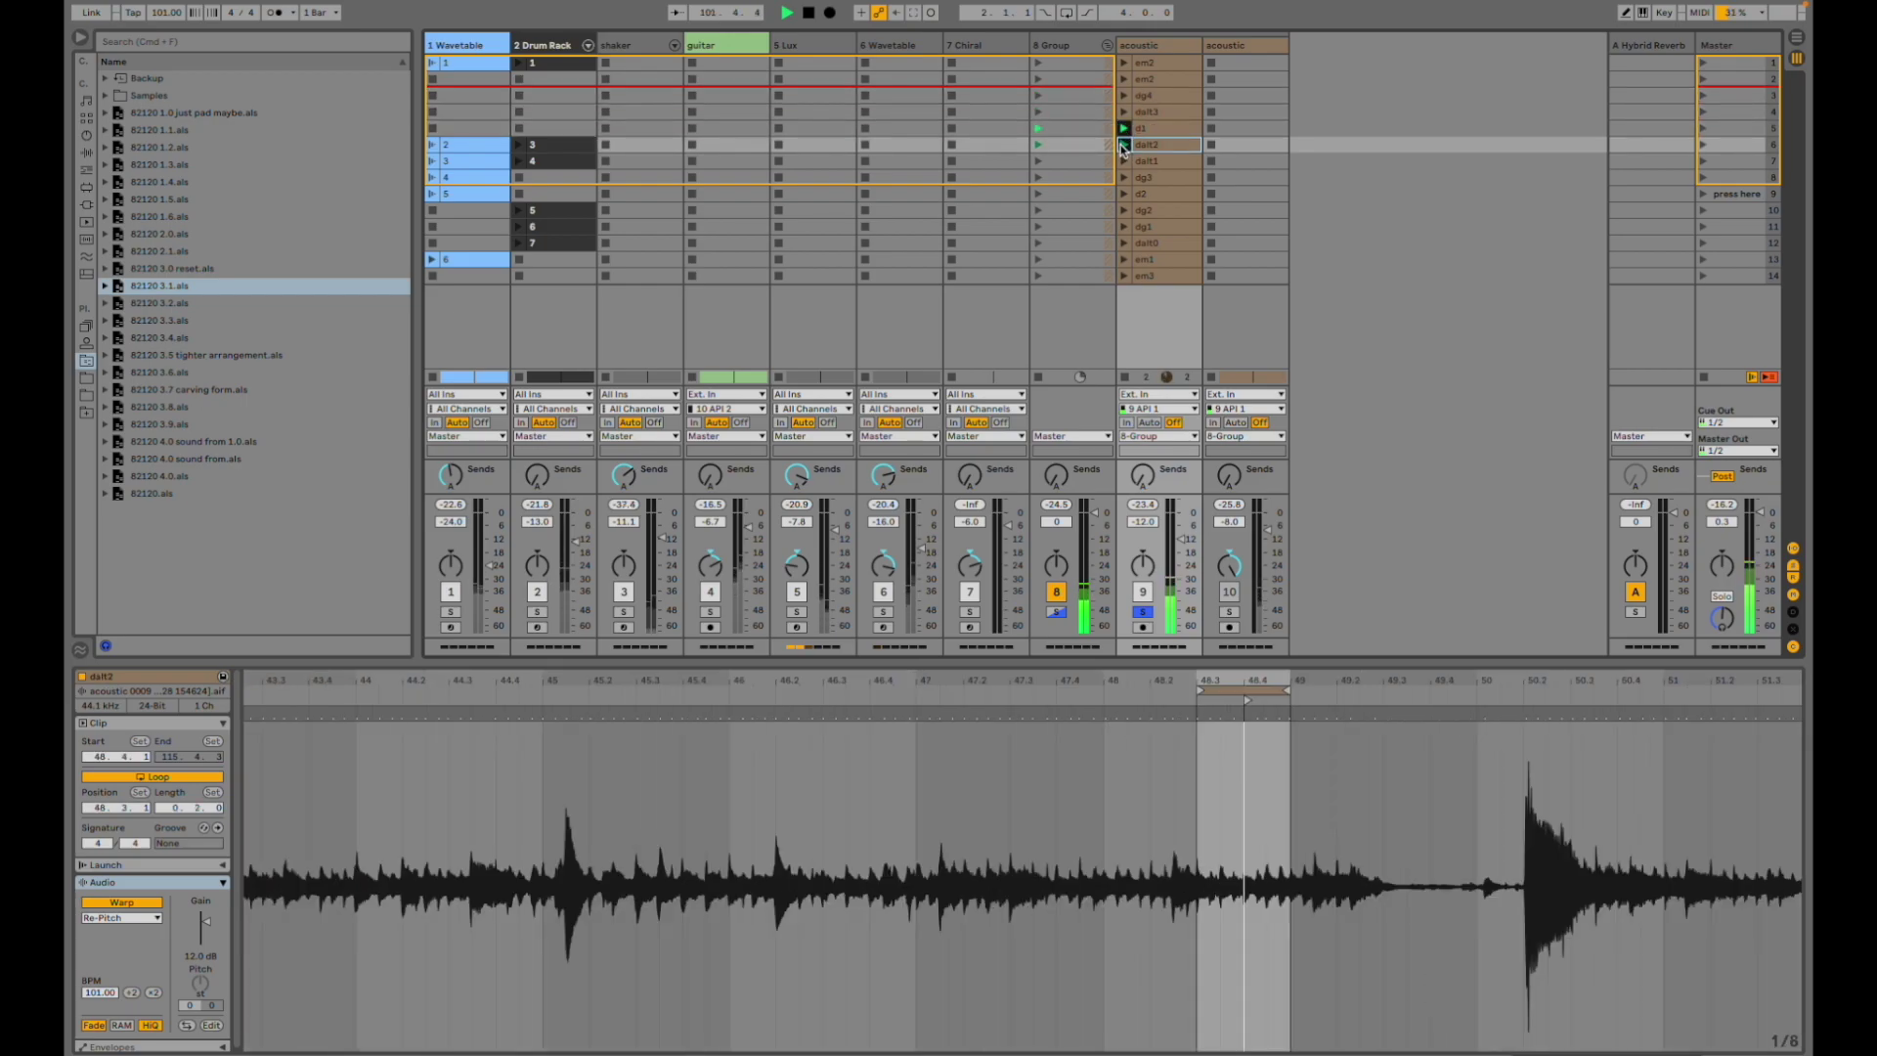
pyautogui.click(1124, 161)
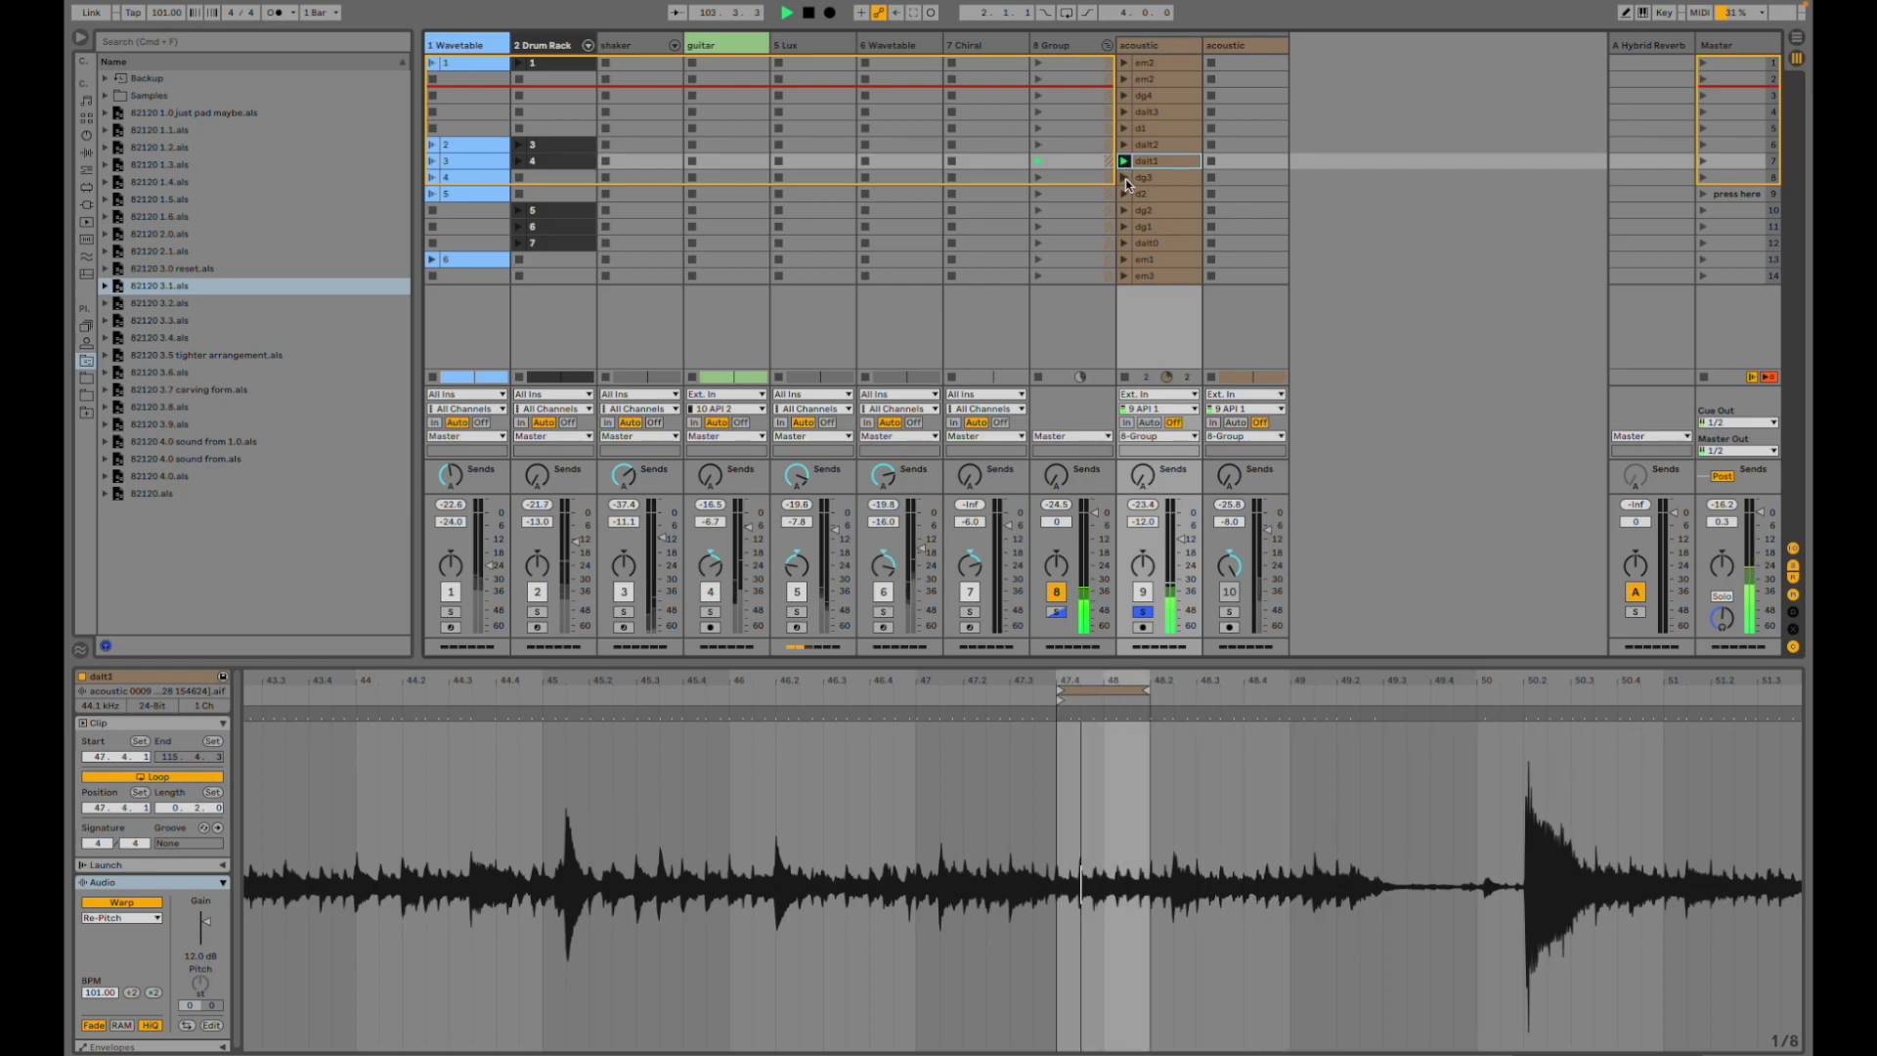
pyautogui.click(1124, 178)
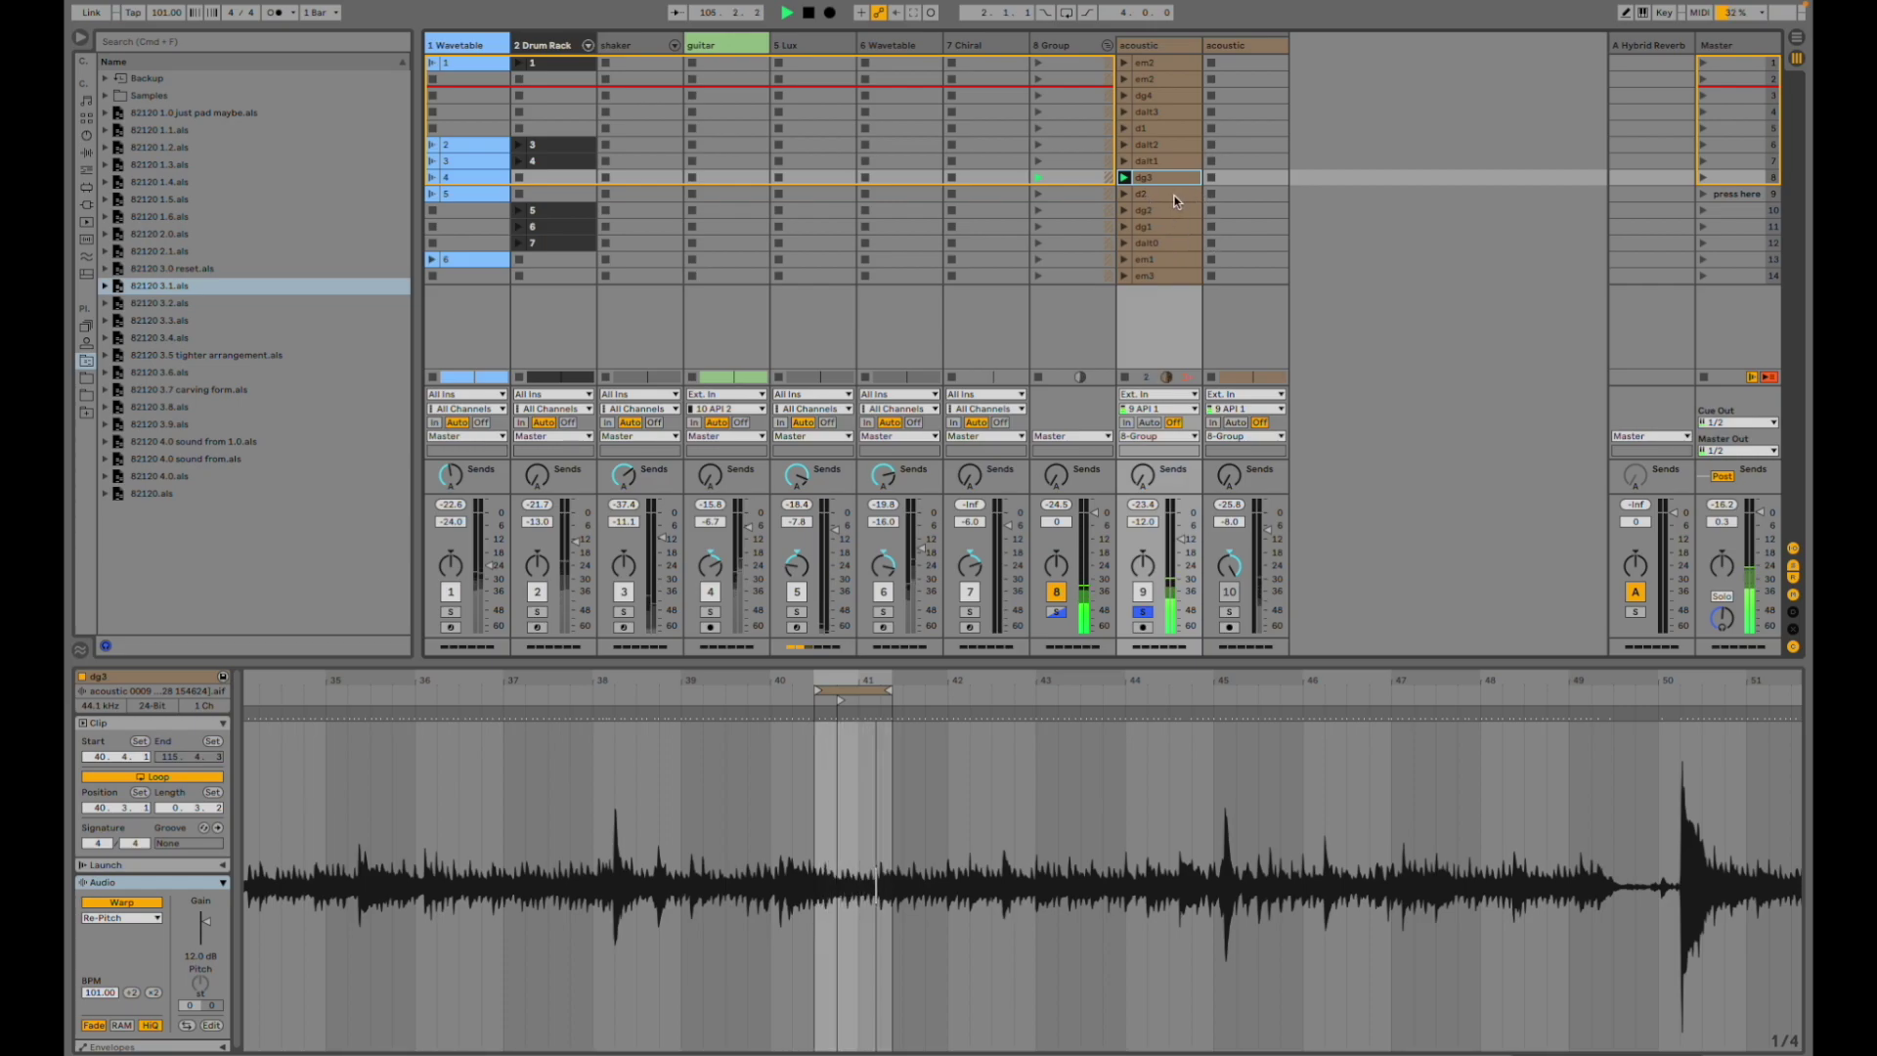
# - Show where the loop of the dg3 clip lies within the full acoustic recording, and do the same for the d2 clip
pyautogui.press('Tab')
pyautogui.press('Tab')
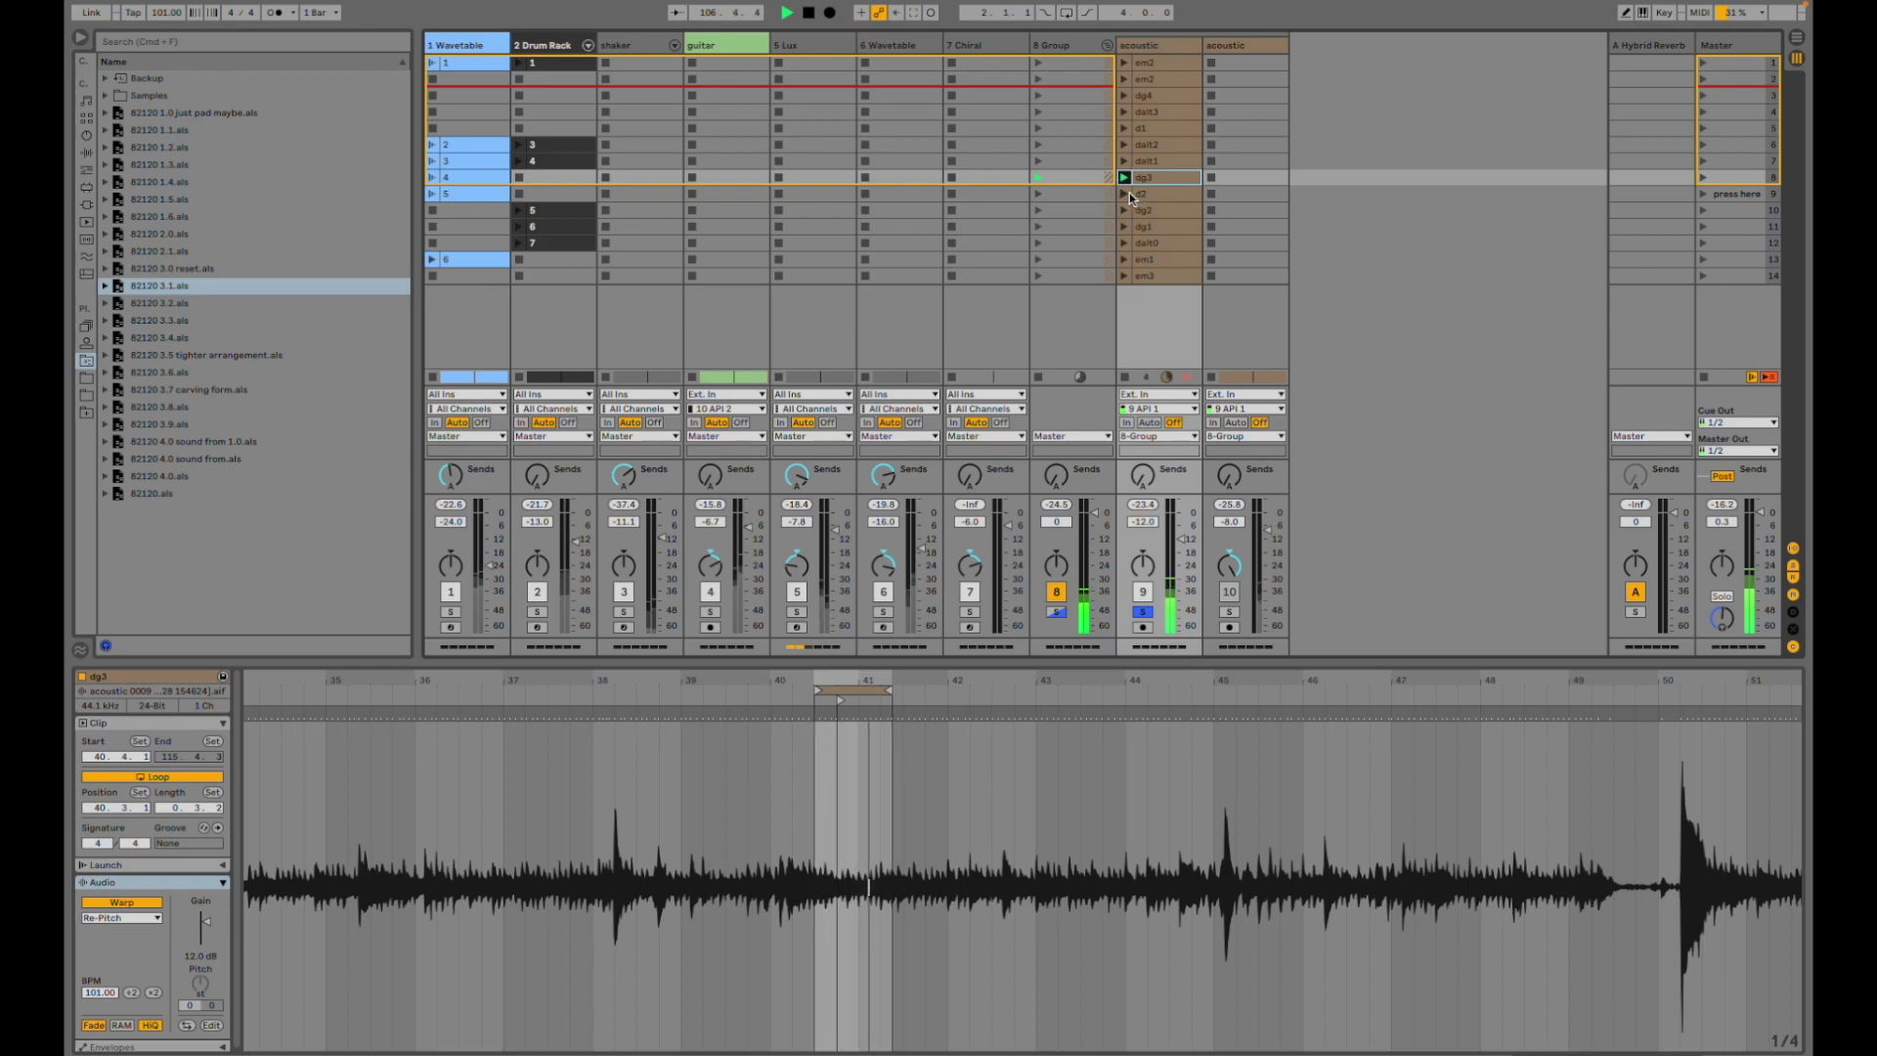
pyautogui.moveTo(684, 683); pyautogui.dragTo(684, 590)
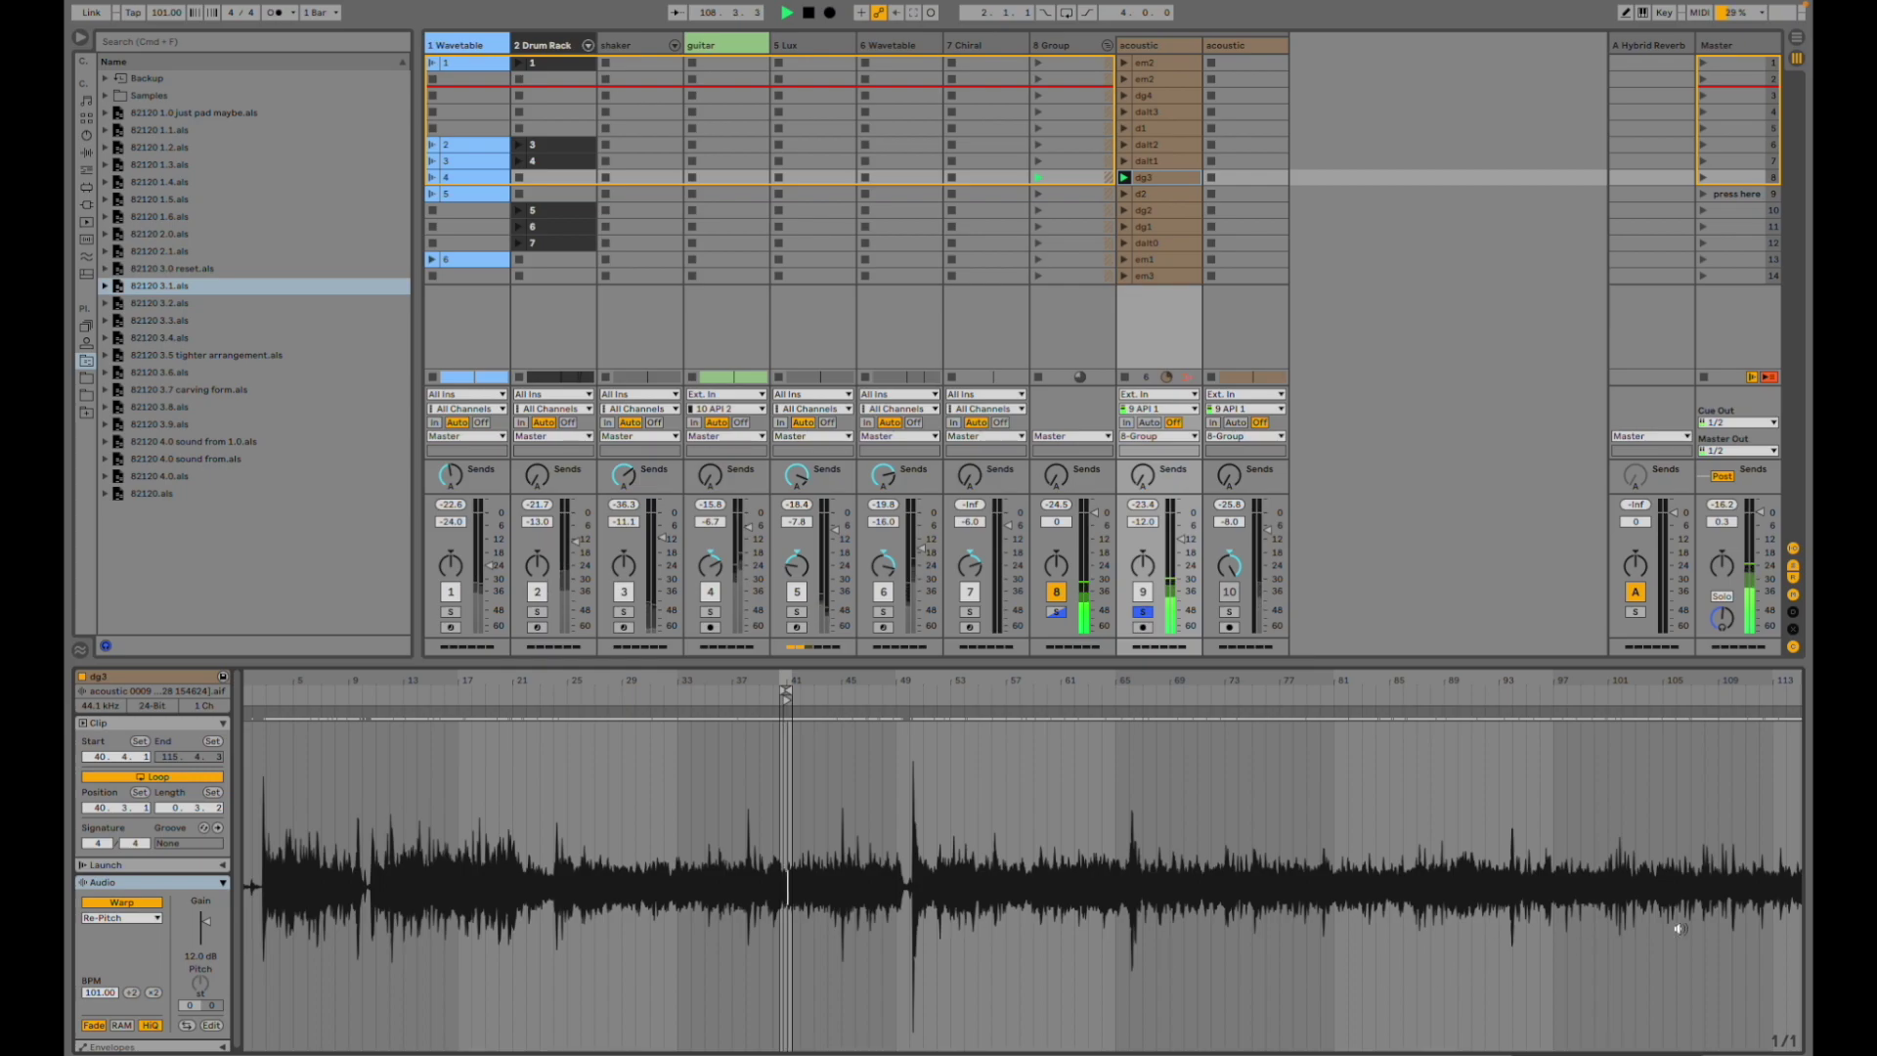
pyautogui.click(1126, 195)
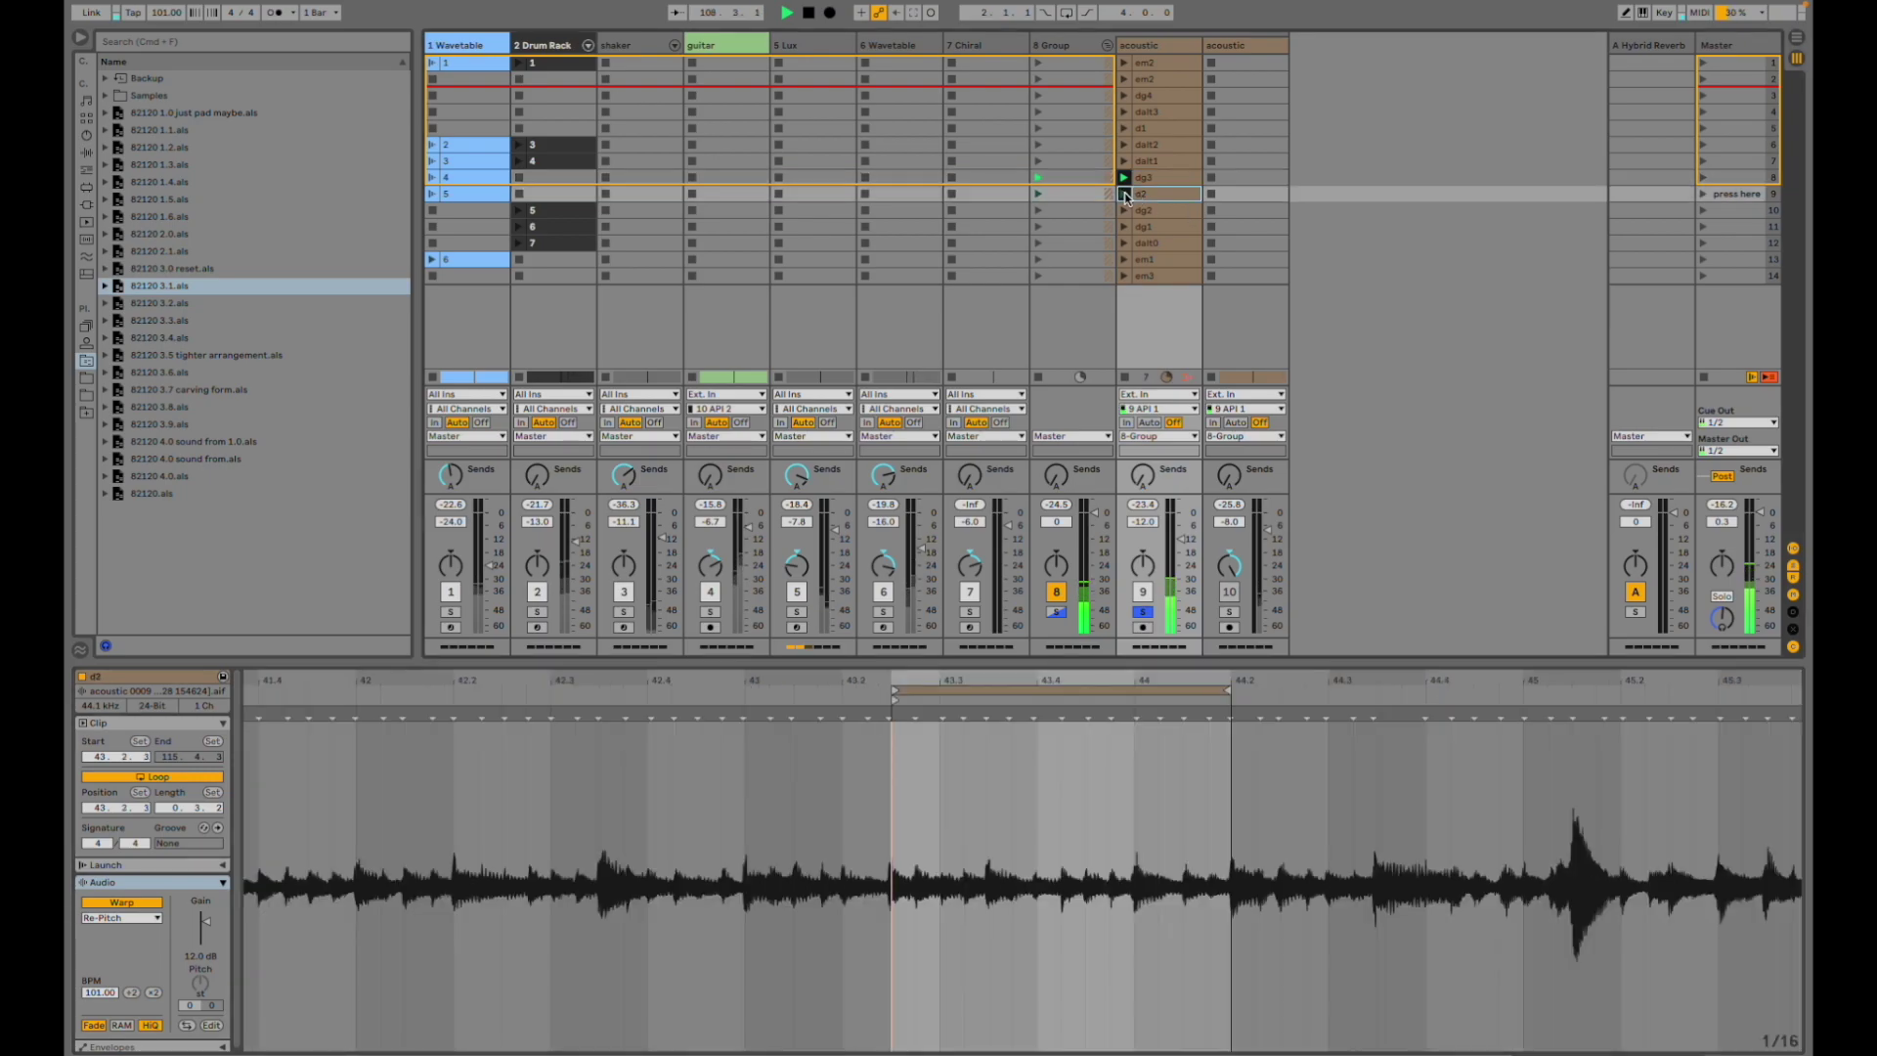
pyautogui.moveTo(997, 724); pyautogui.dragTo(997, 679)
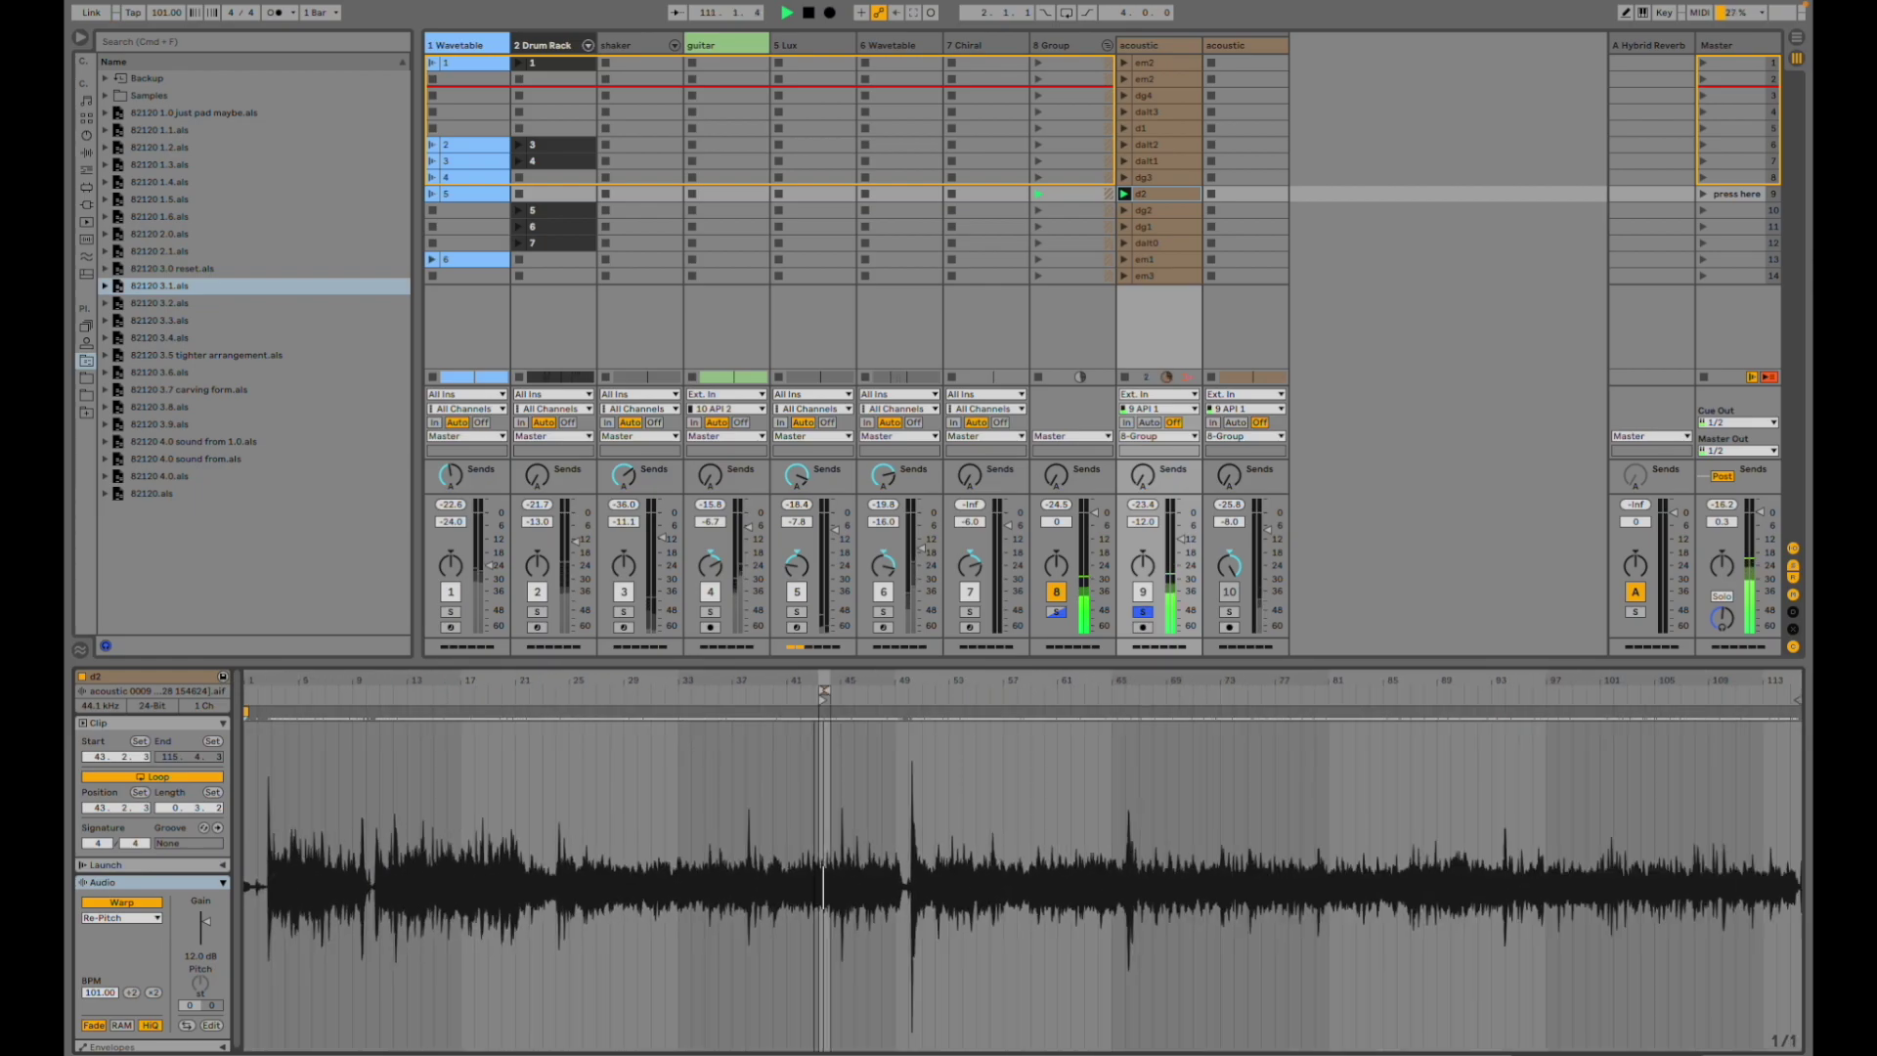
# - Launch the dg1 clip and the last two clips on the first acoustic track in turn
pyautogui.click(1128, 225)
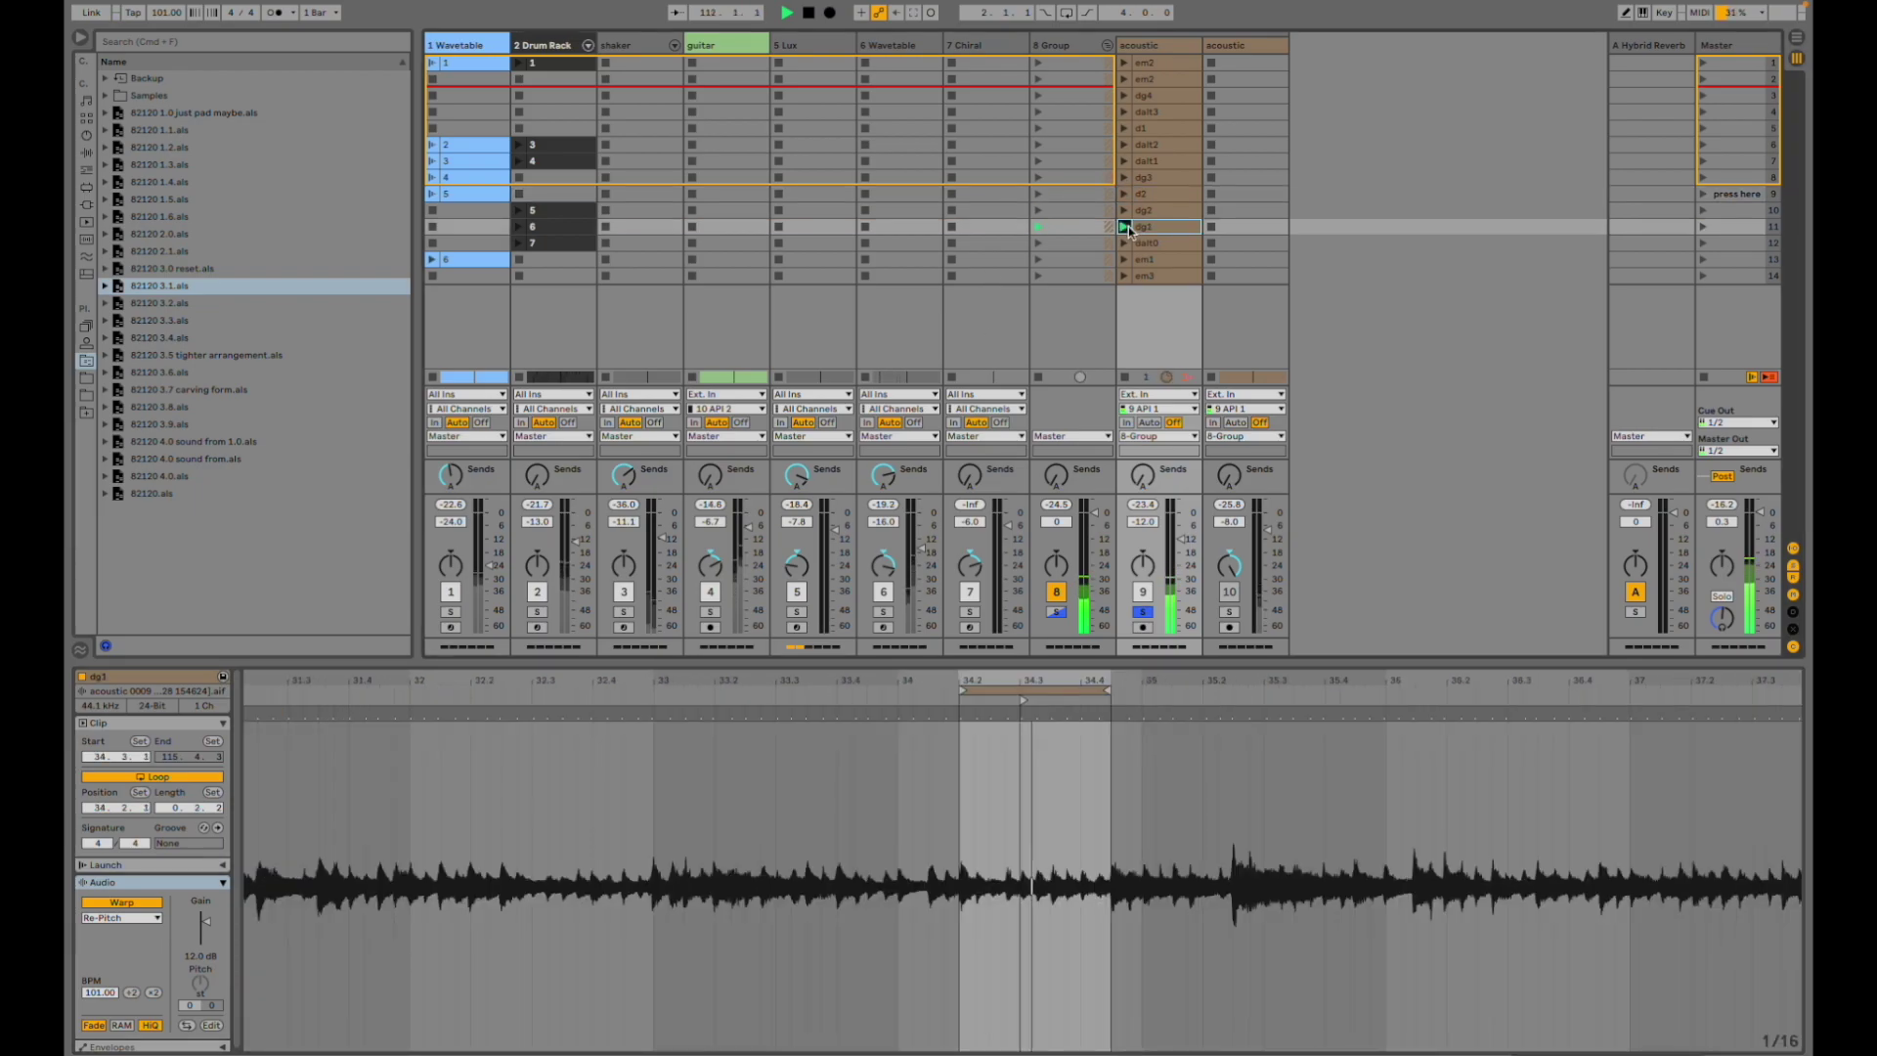
pyautogui.click(1125, 262)
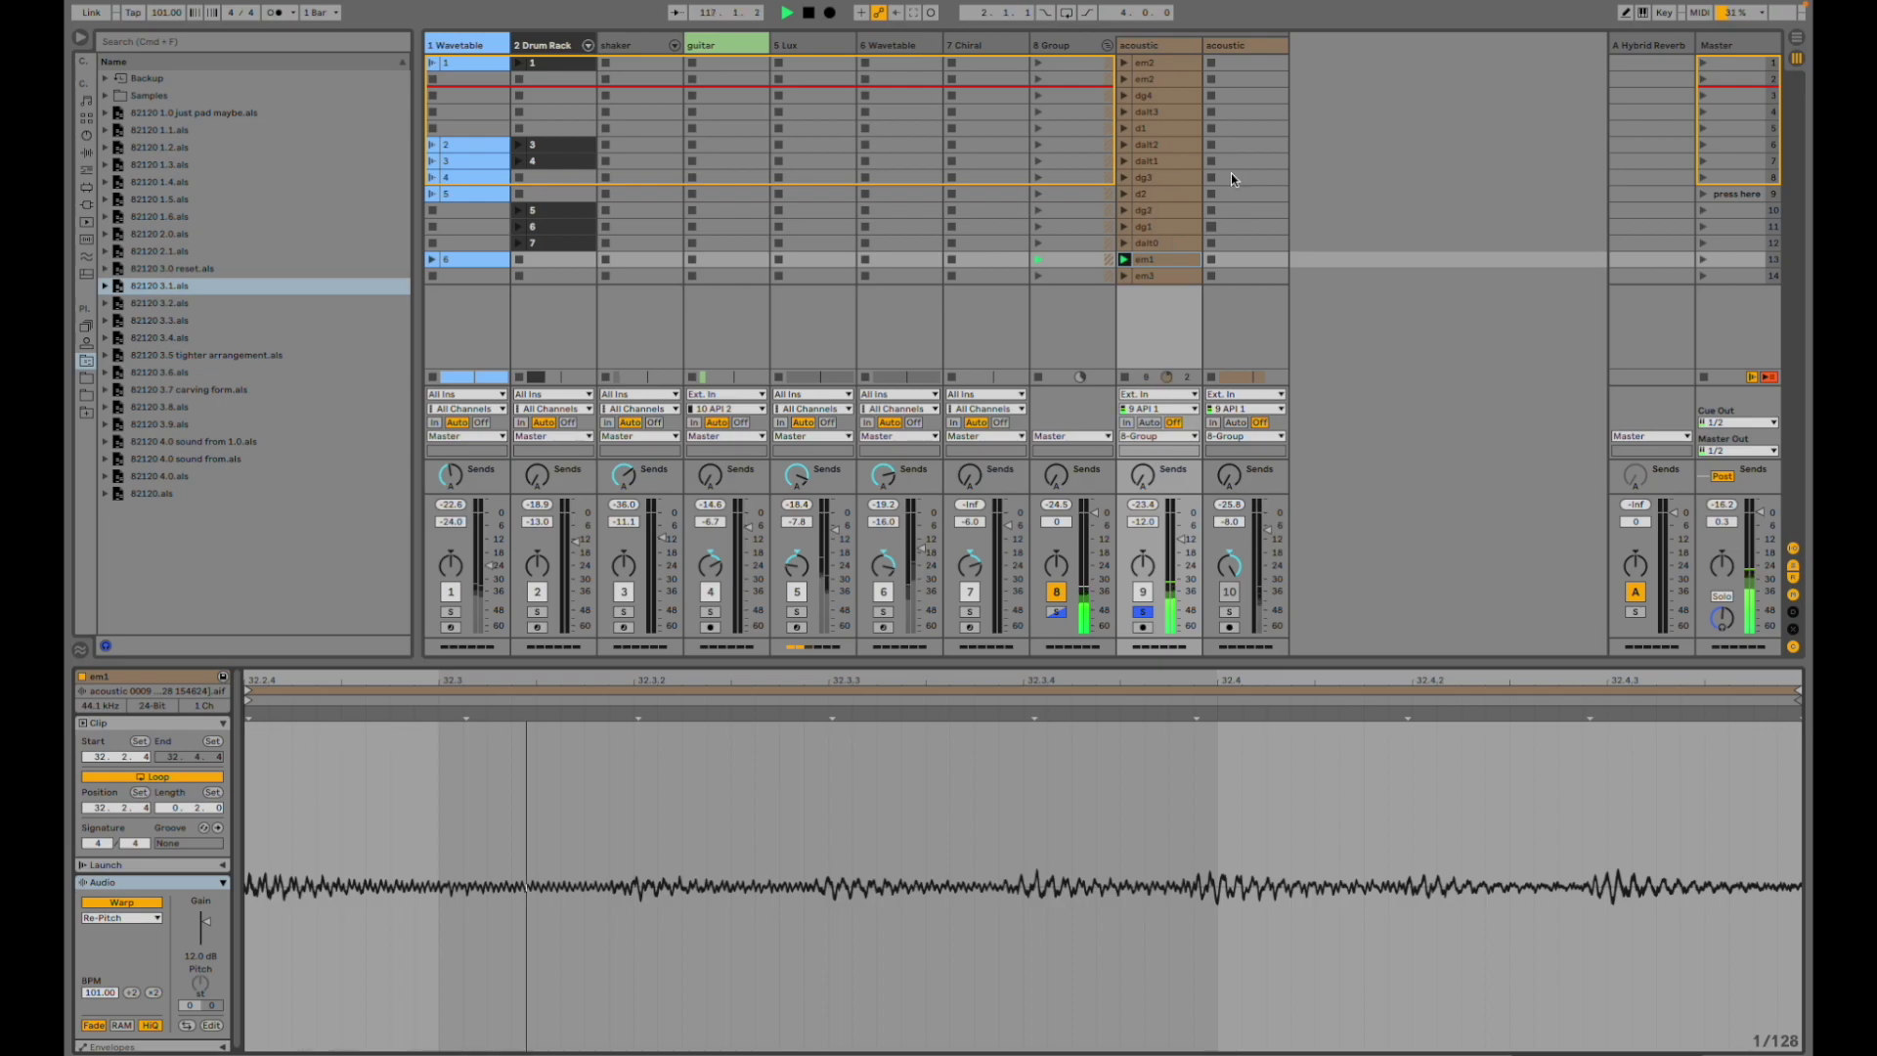
pyautogui.click(1124, 276)
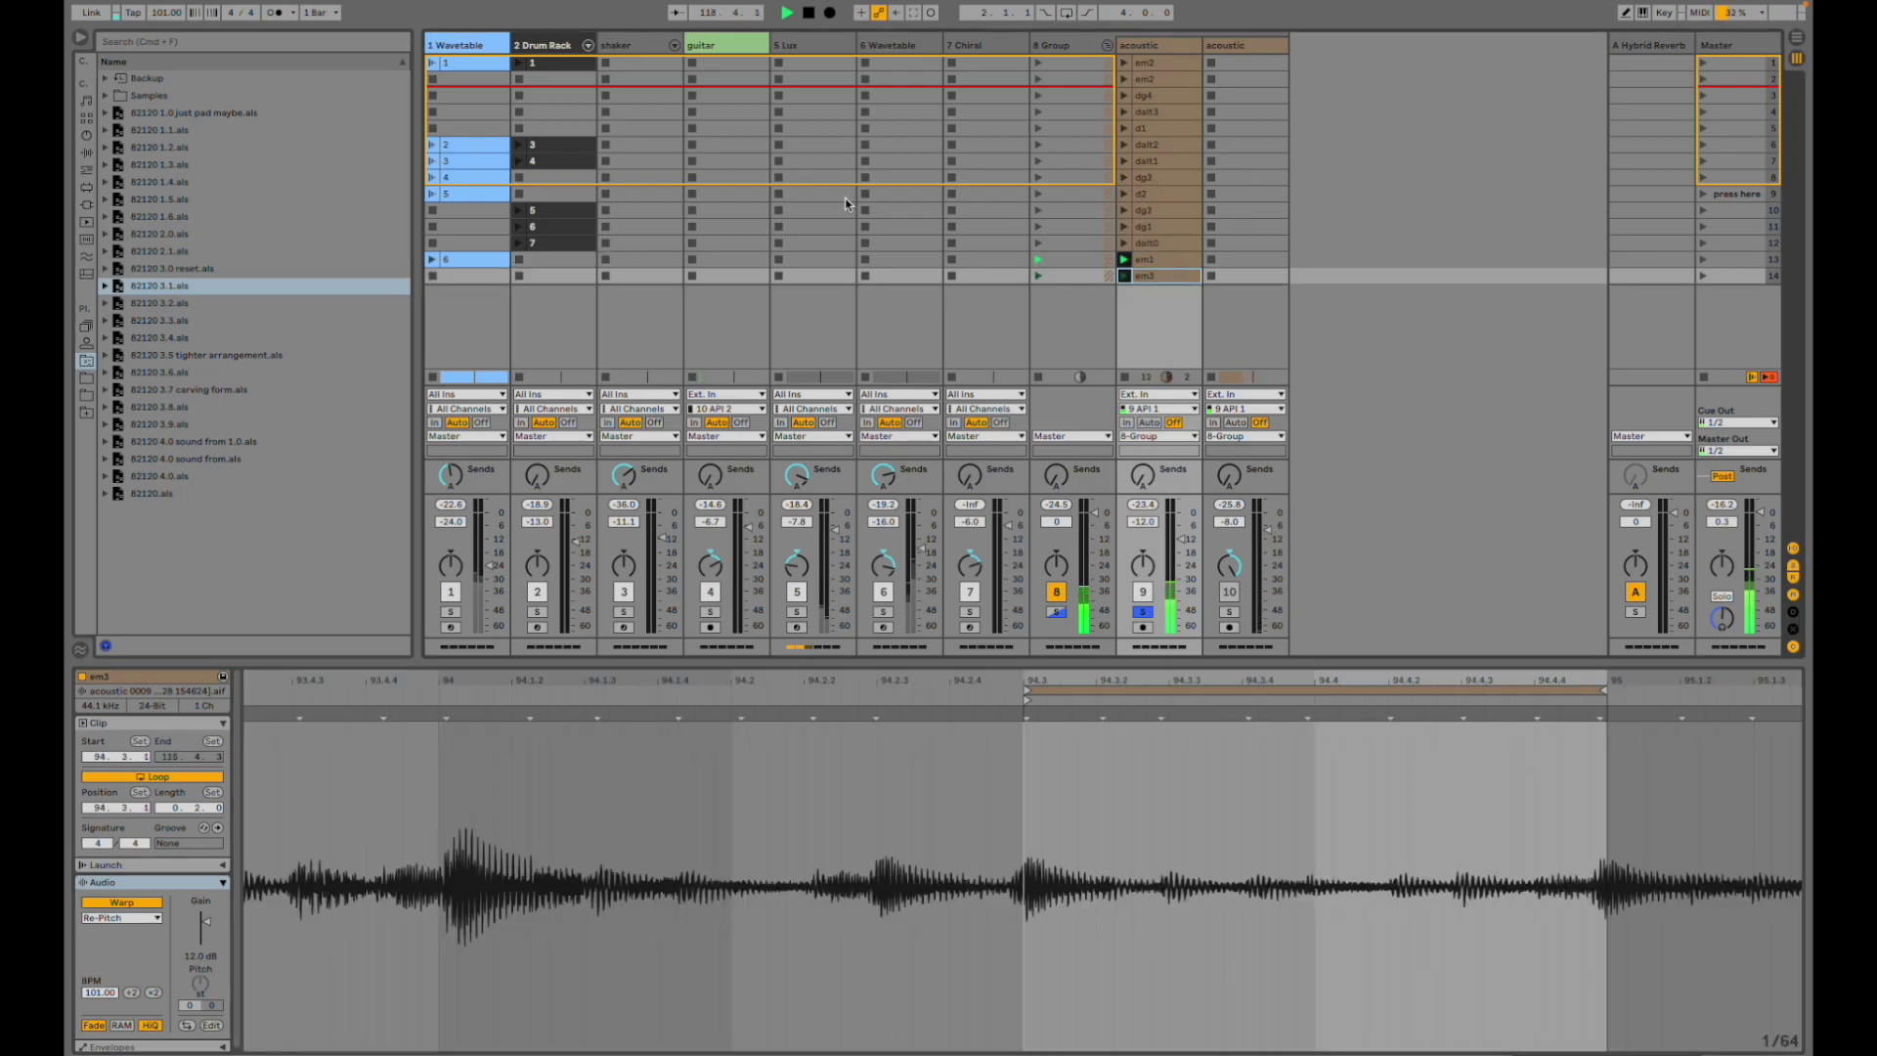
# - Unsolo the first acoustic track in the arrangement and play the song from near the start of the second acoustic track's first clip
pyautogui.press('Tab')
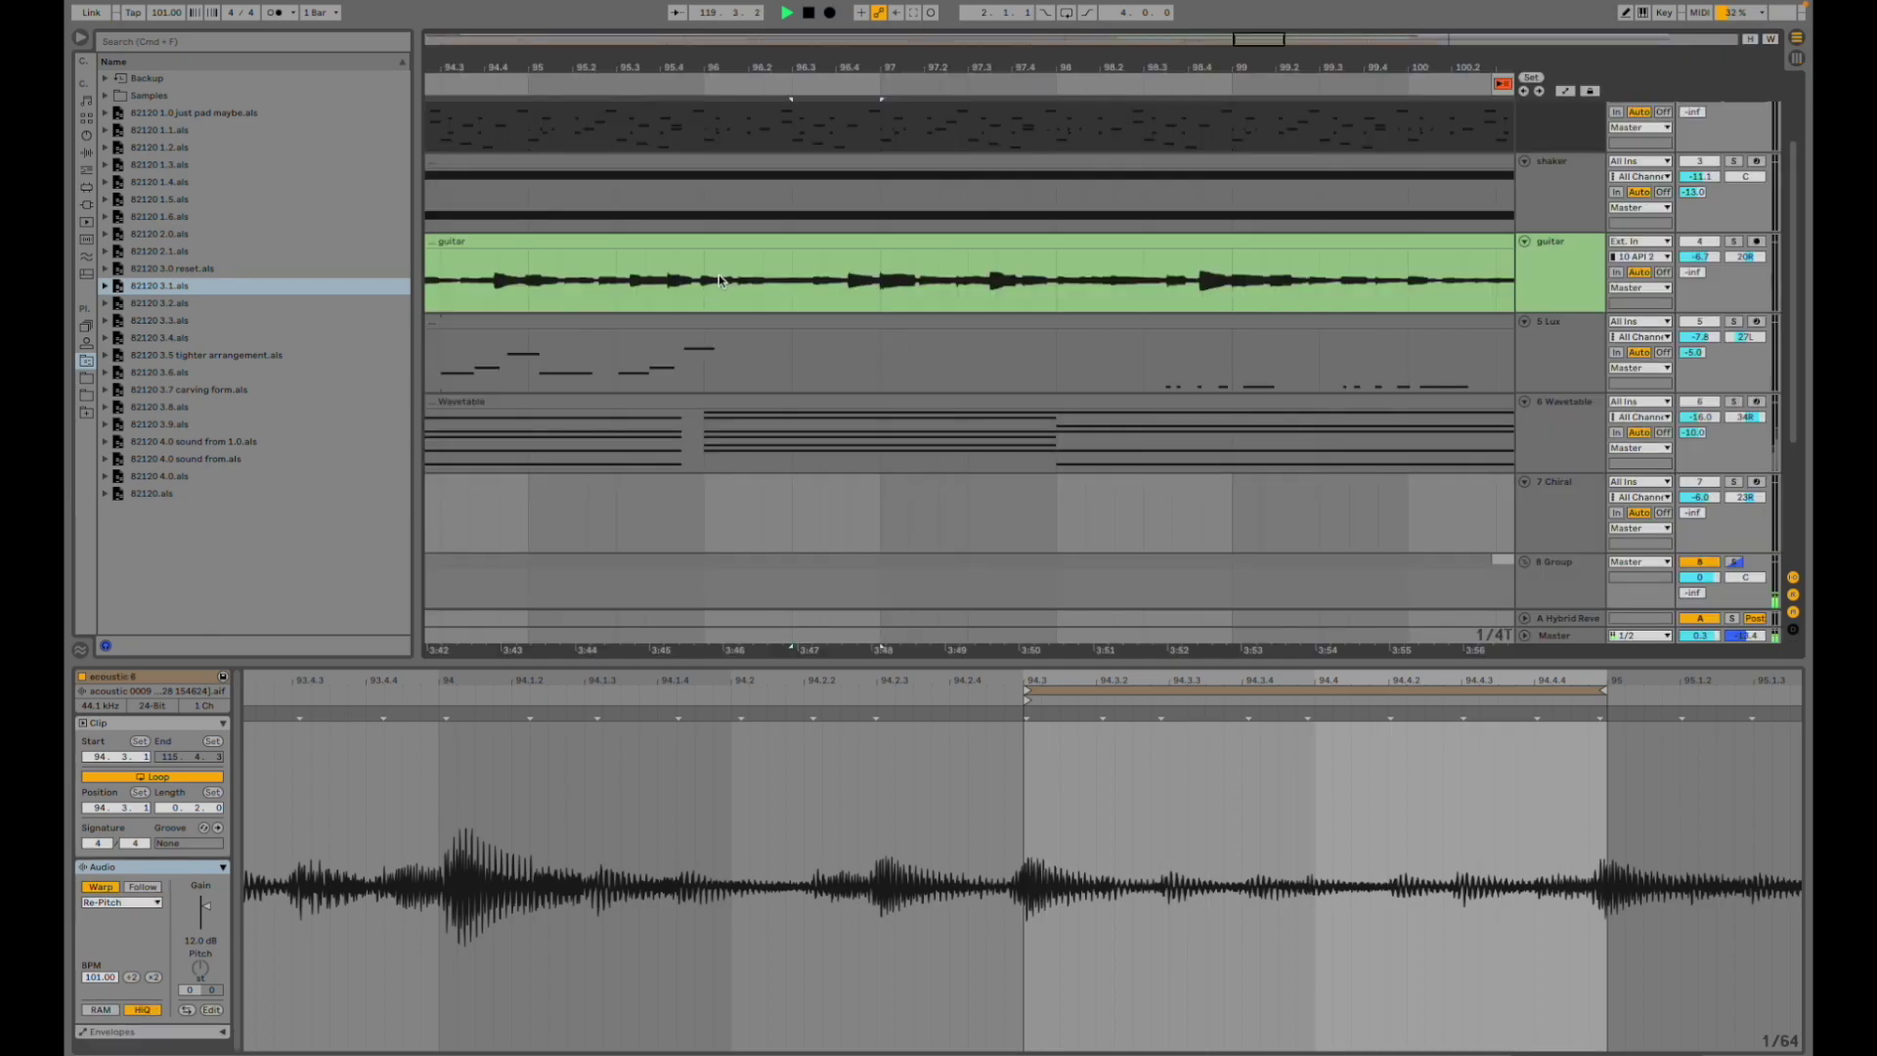
pyautogui.moveTo(769, 39); pyautogui.dragTo(769, 8)
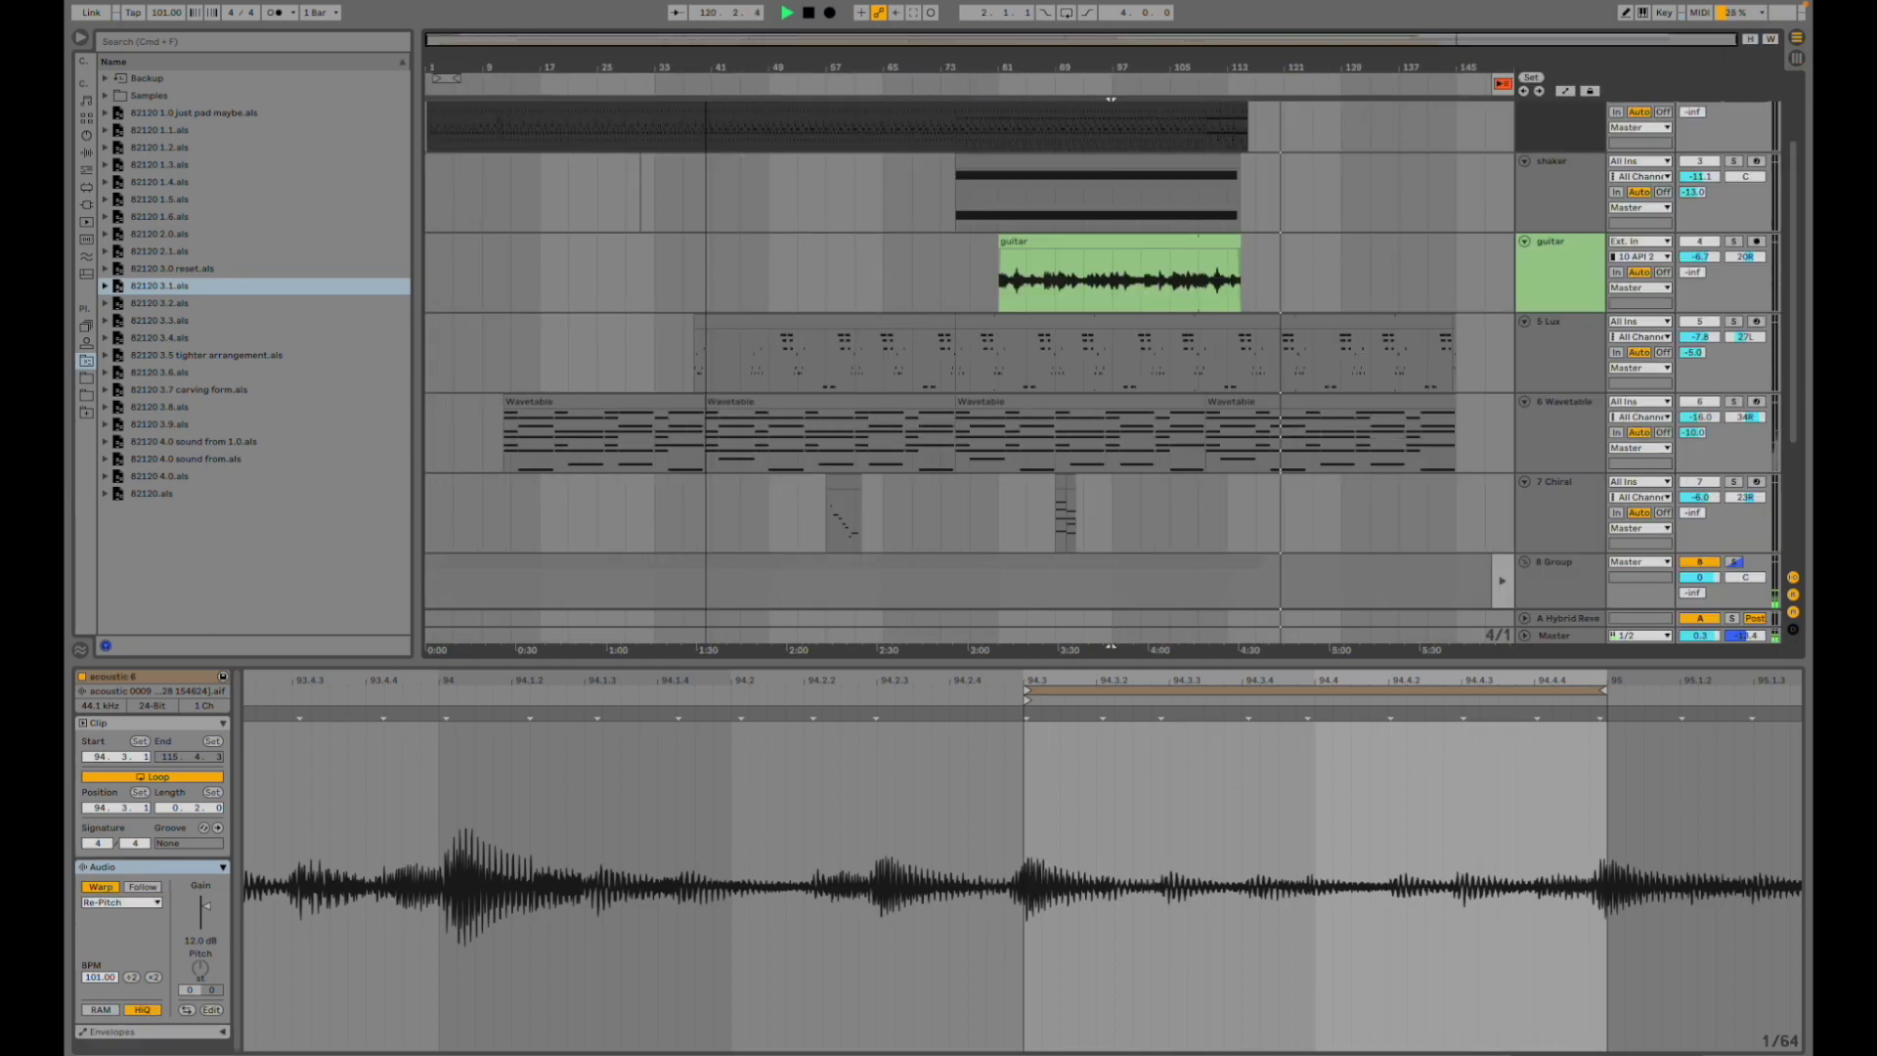
pyautogui.scroll(-5, 965, 410)
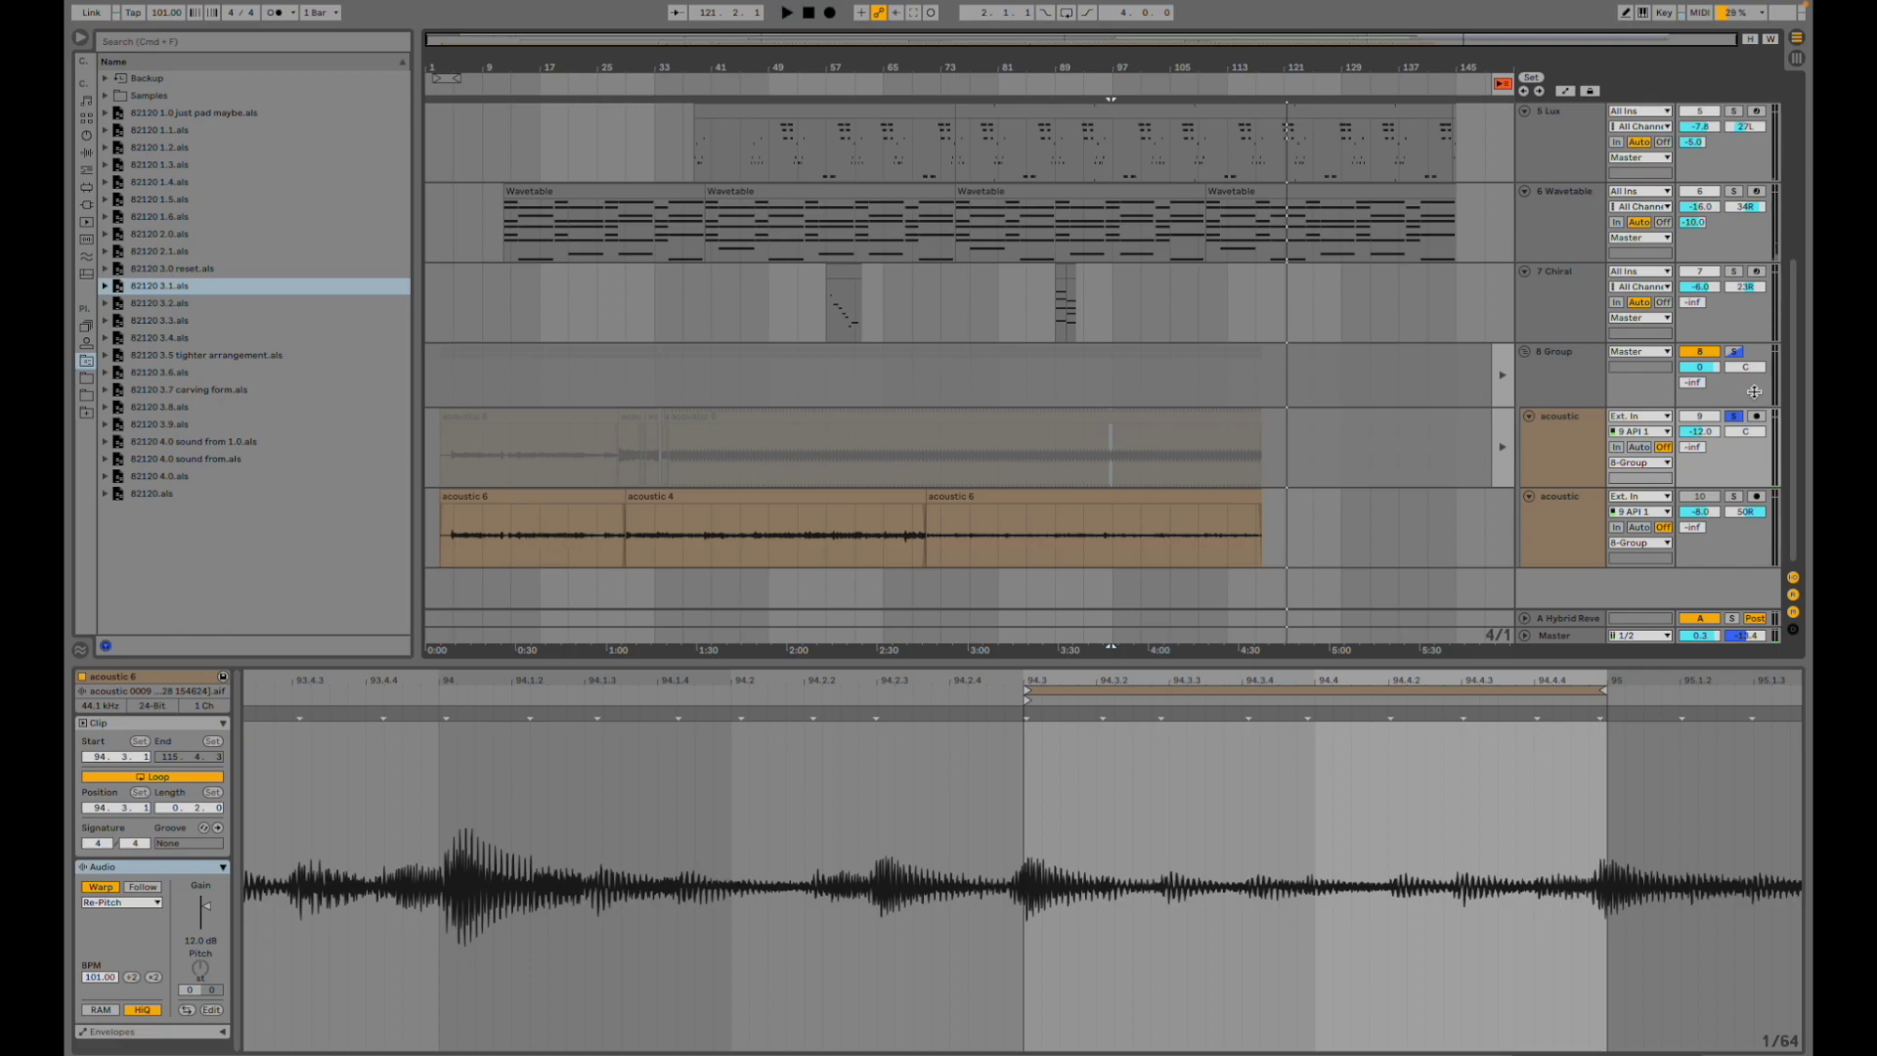
pyautogui.click(1736, 417)
pyautogui.click(454, 536)
pyautogui.press('space')
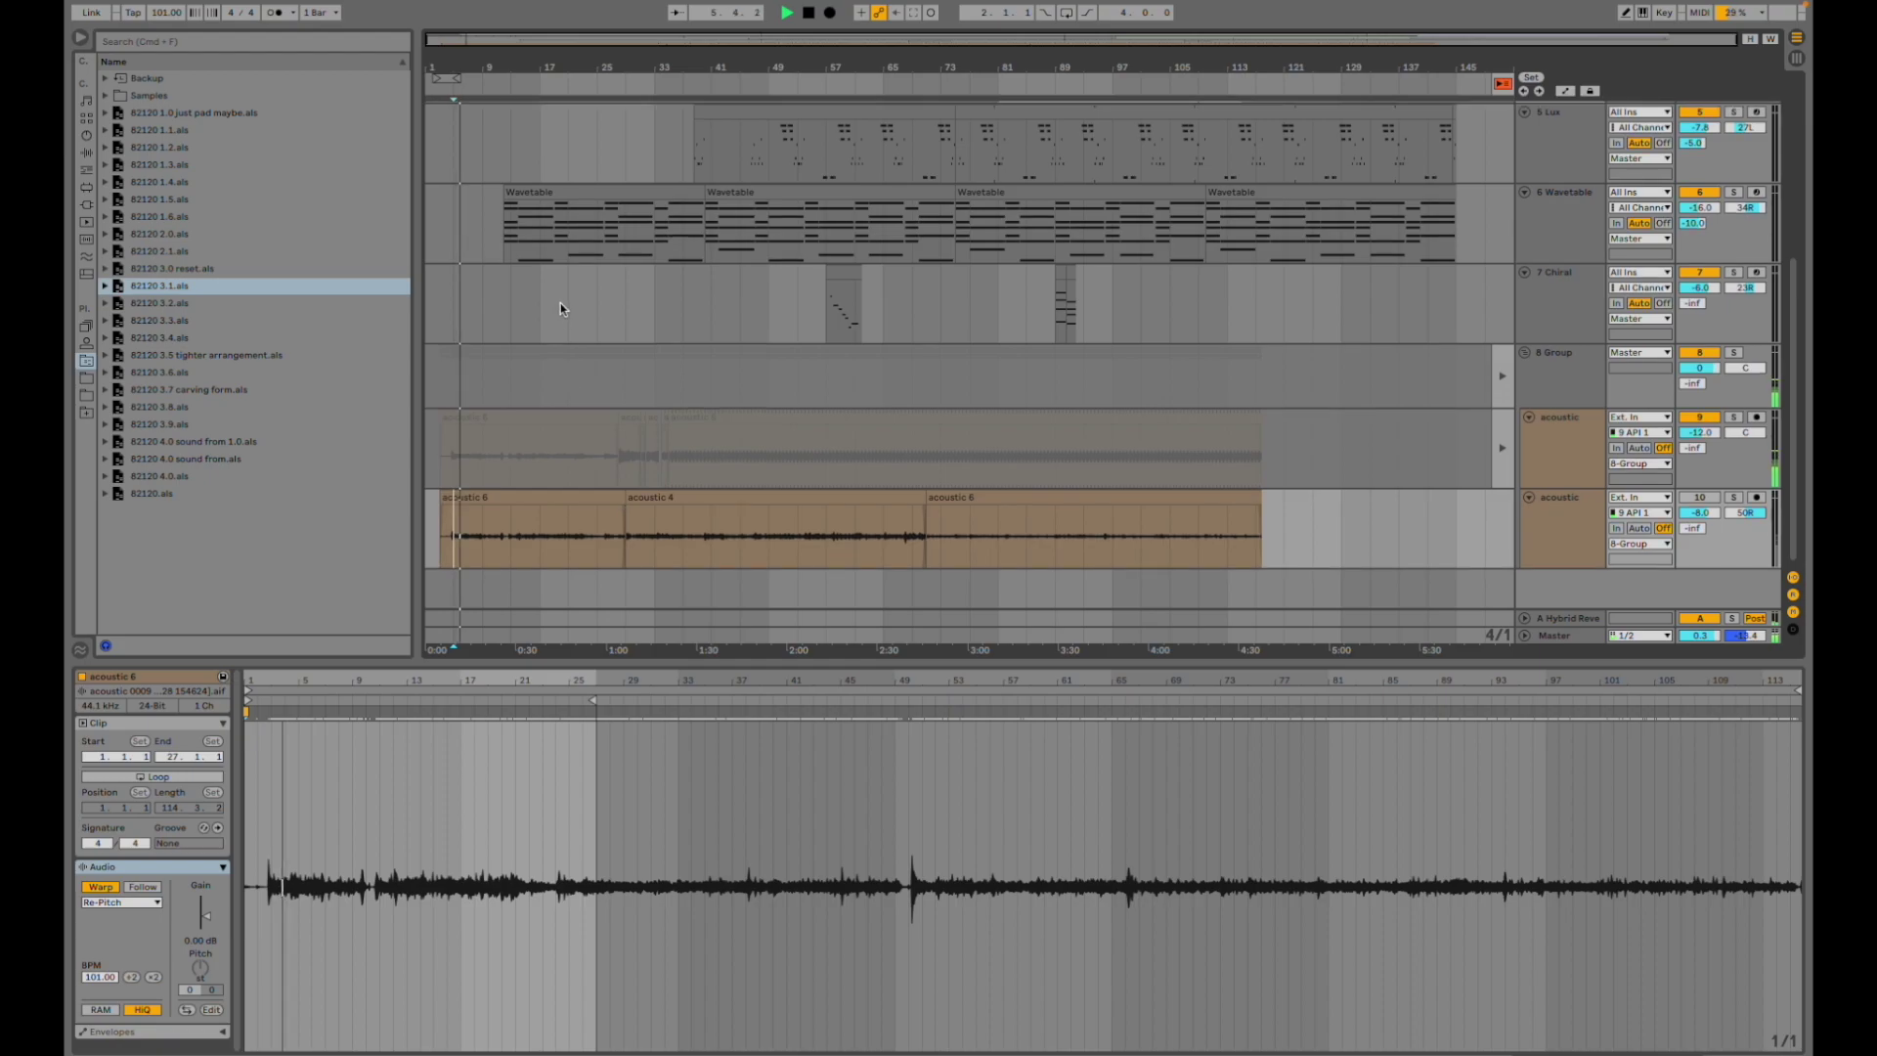
# - Mute the first acoustic track, activate the second, and return the 8 Group to playing its arrangement clips
pyautogui.scroll(3, 559, 305)
pyautogui.scroll(3, 562, 308)
pyautogui.scroll(3, 562, 307)
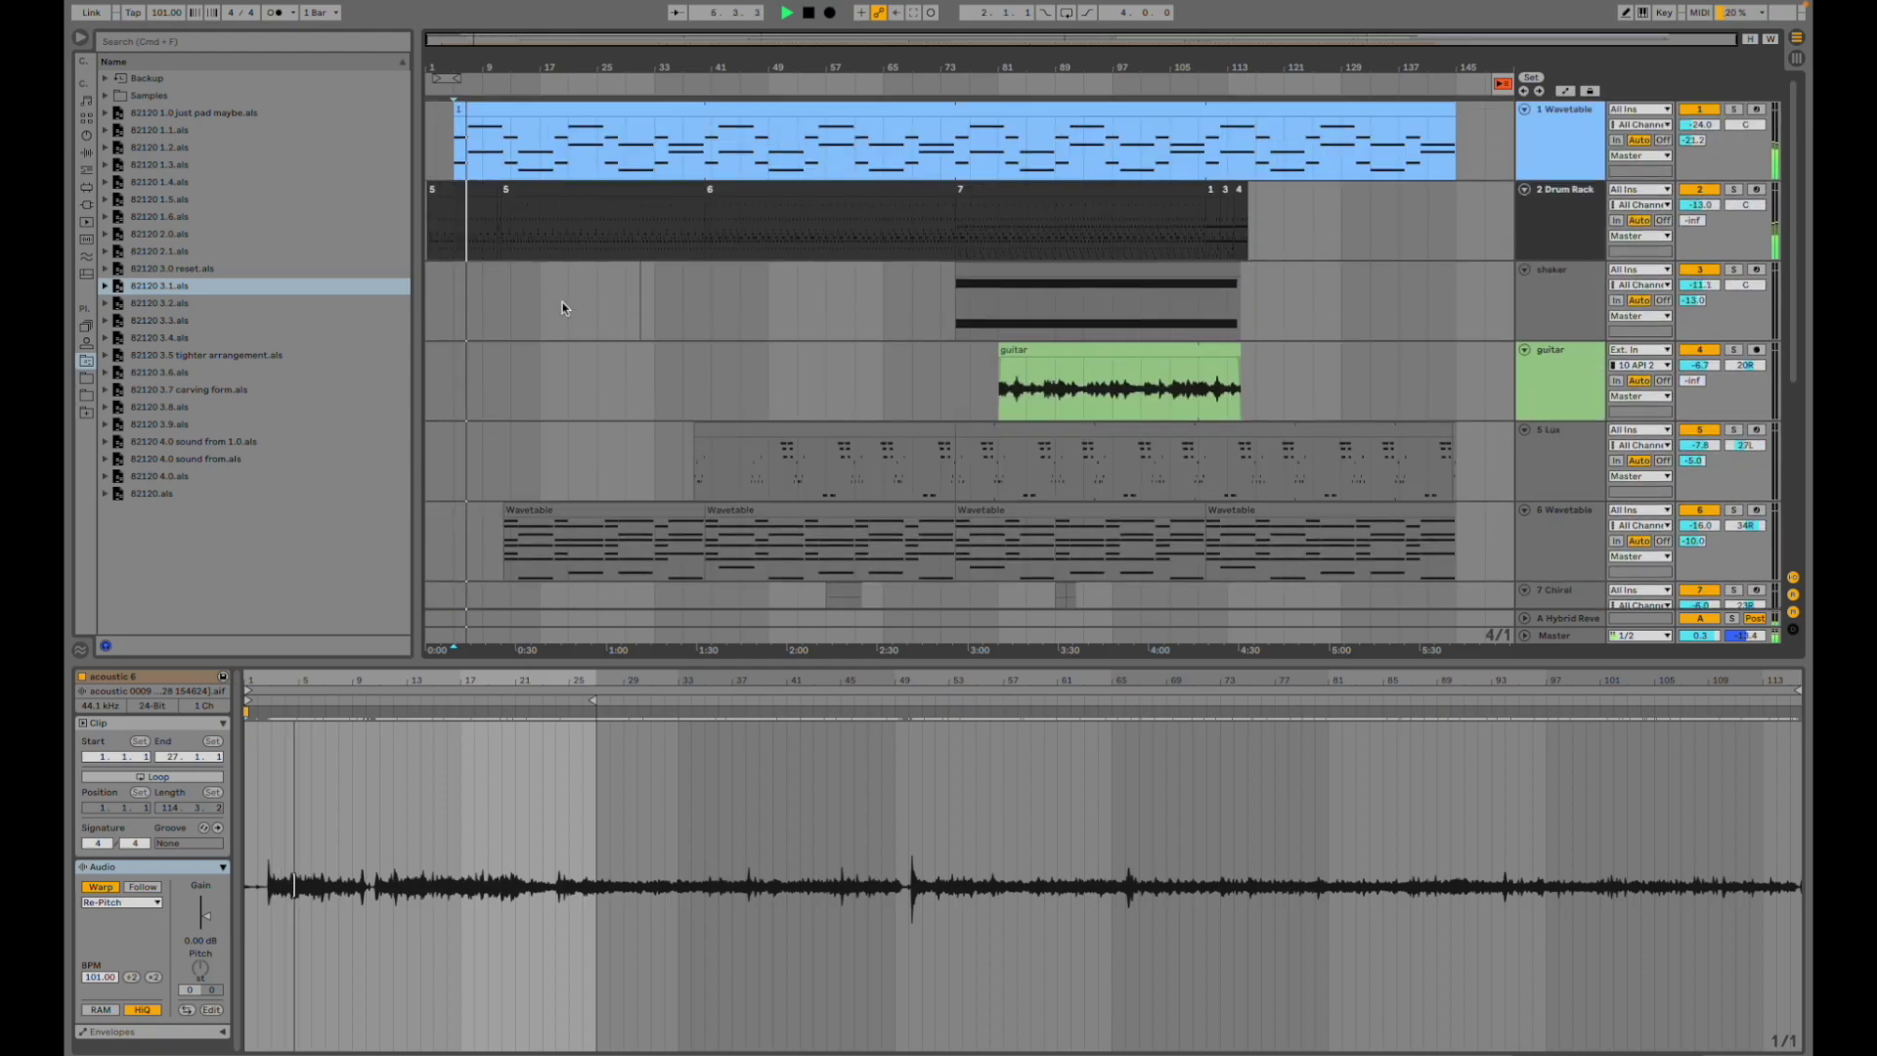
pyautogui.scroll(-2, 562, 305)
pyautogui.scroll(-1, 561, 302)
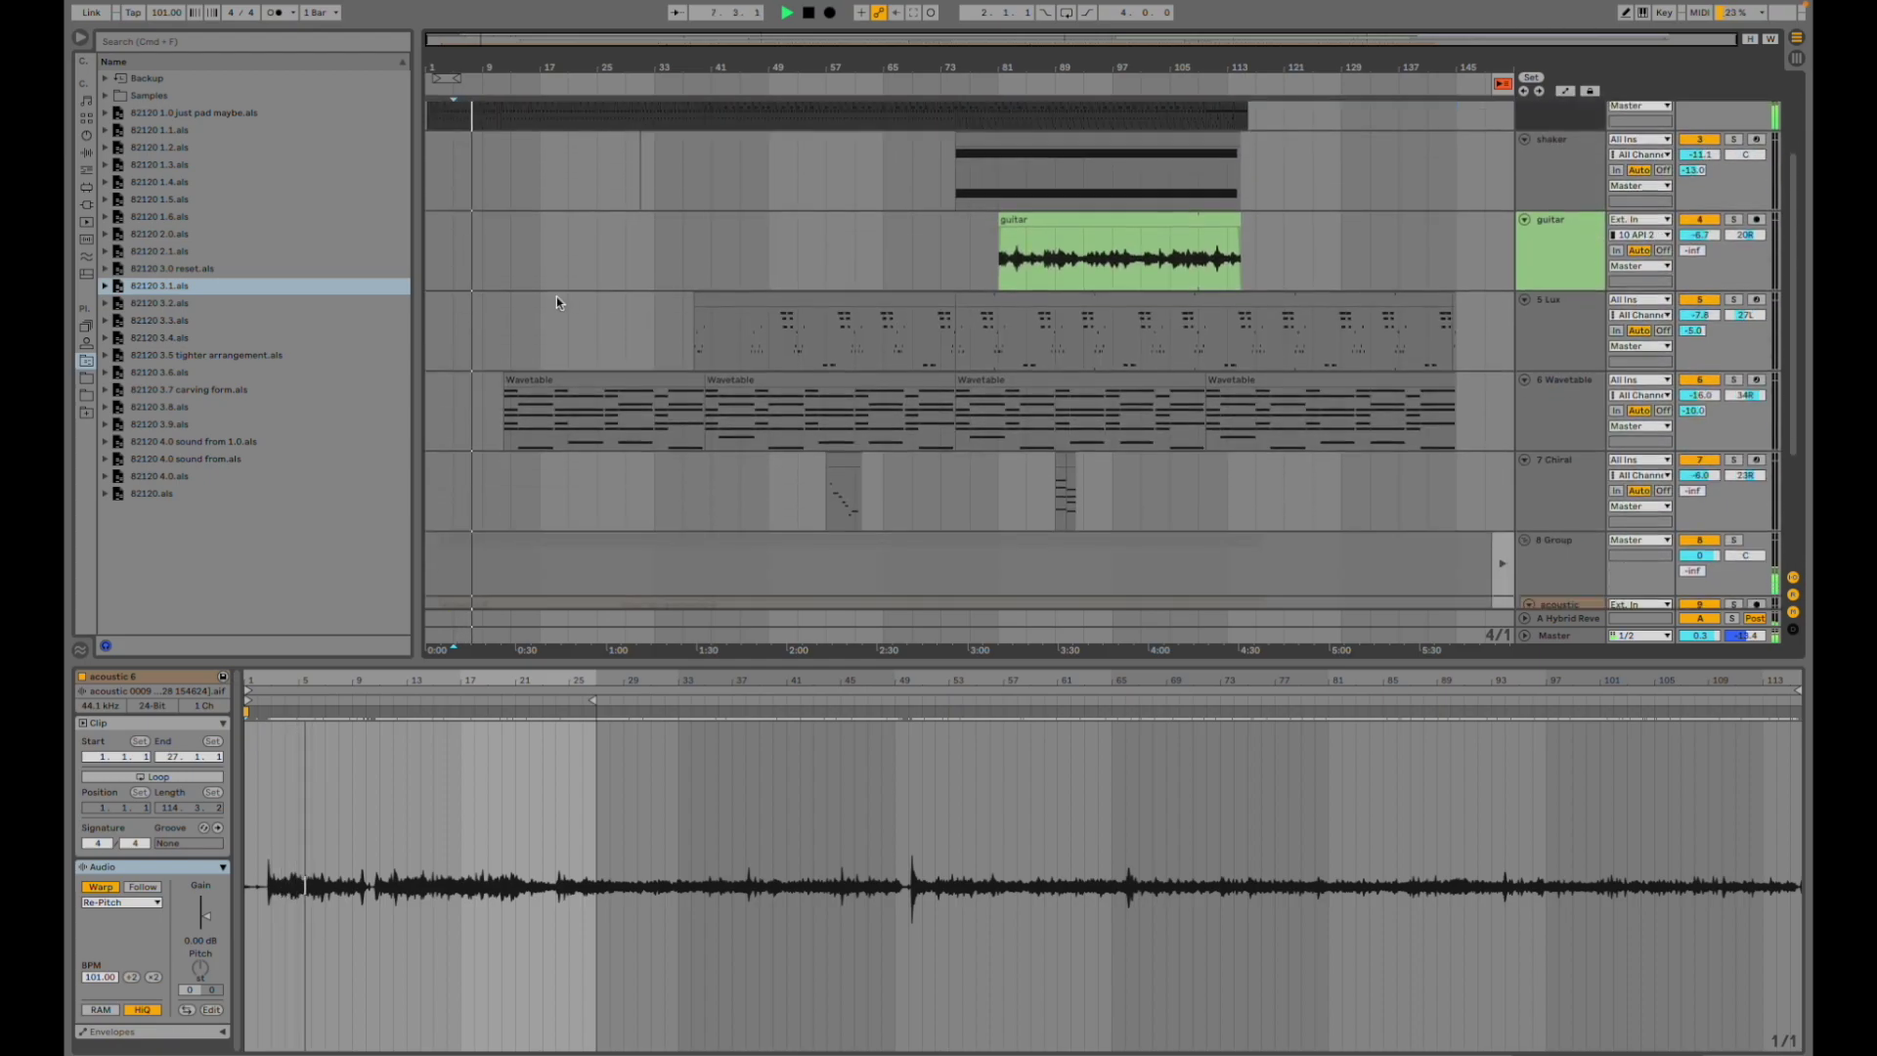
pyautogui.scroll(-4, 649, 395)
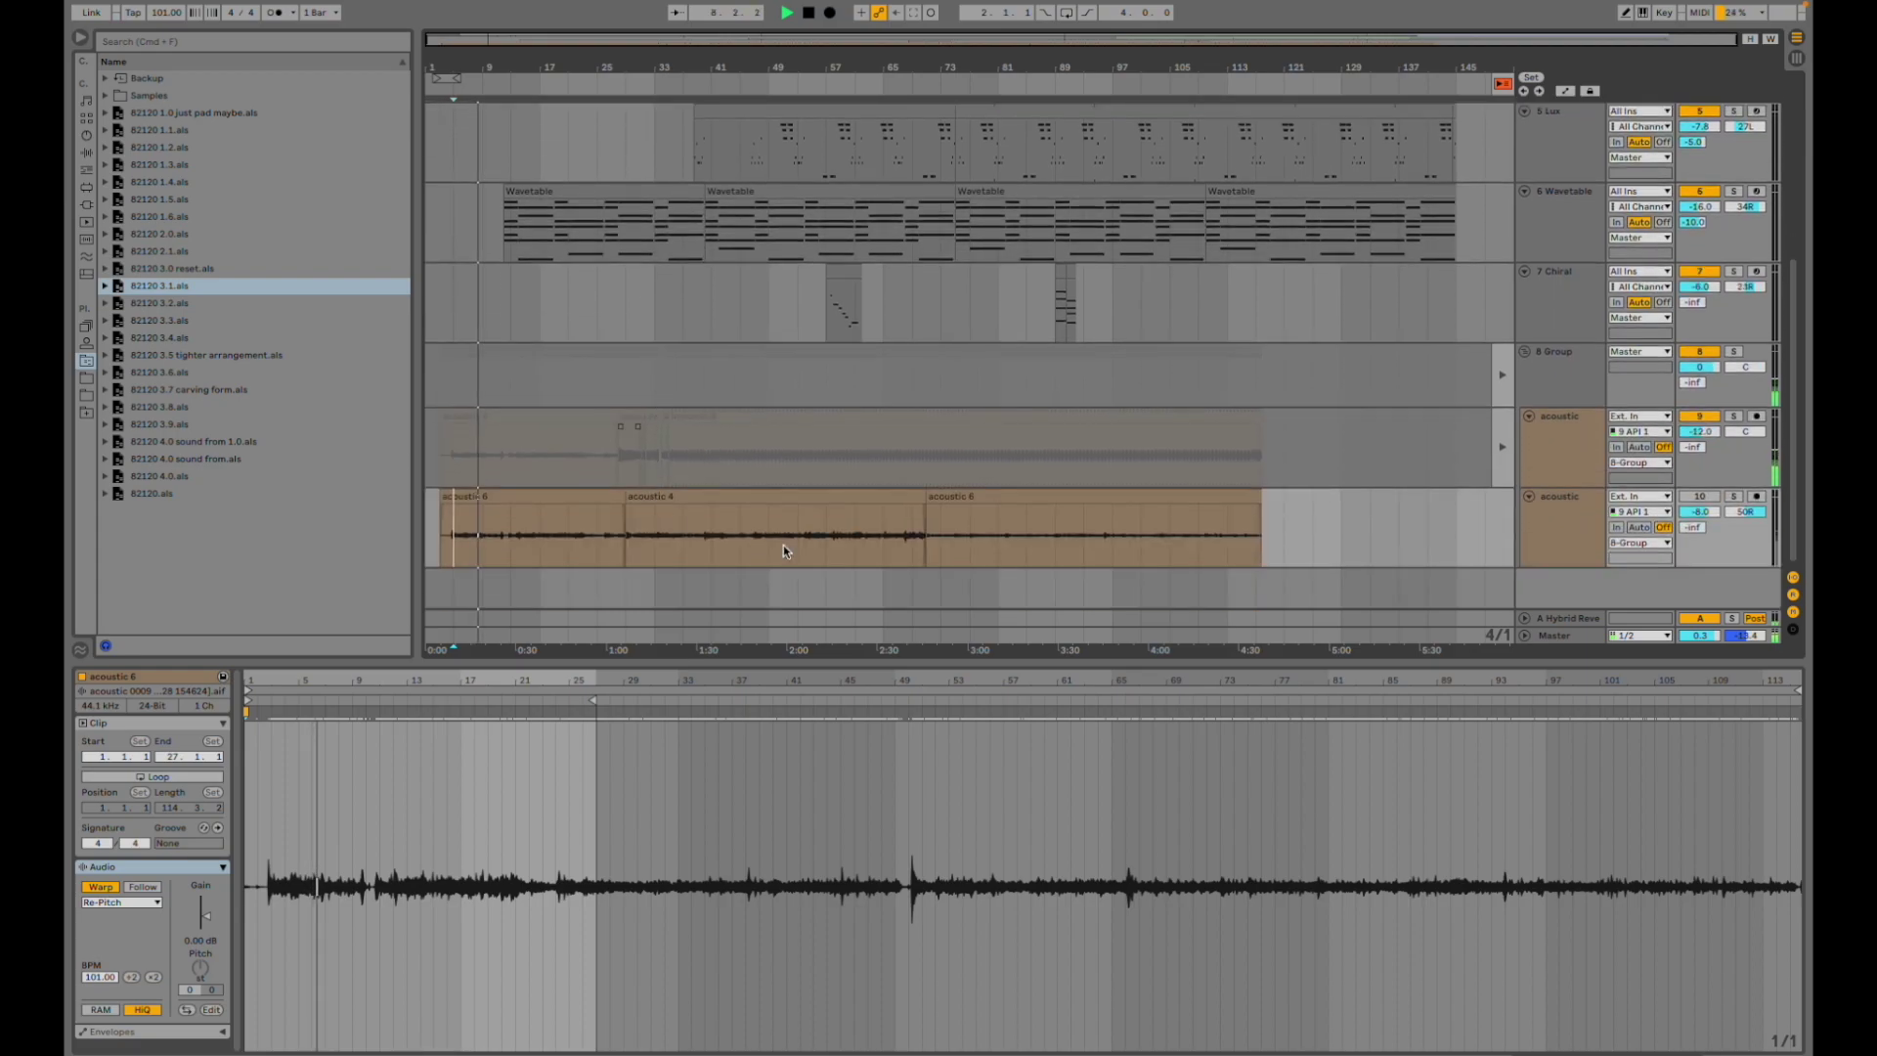
pyautogui.click(1702, 353)
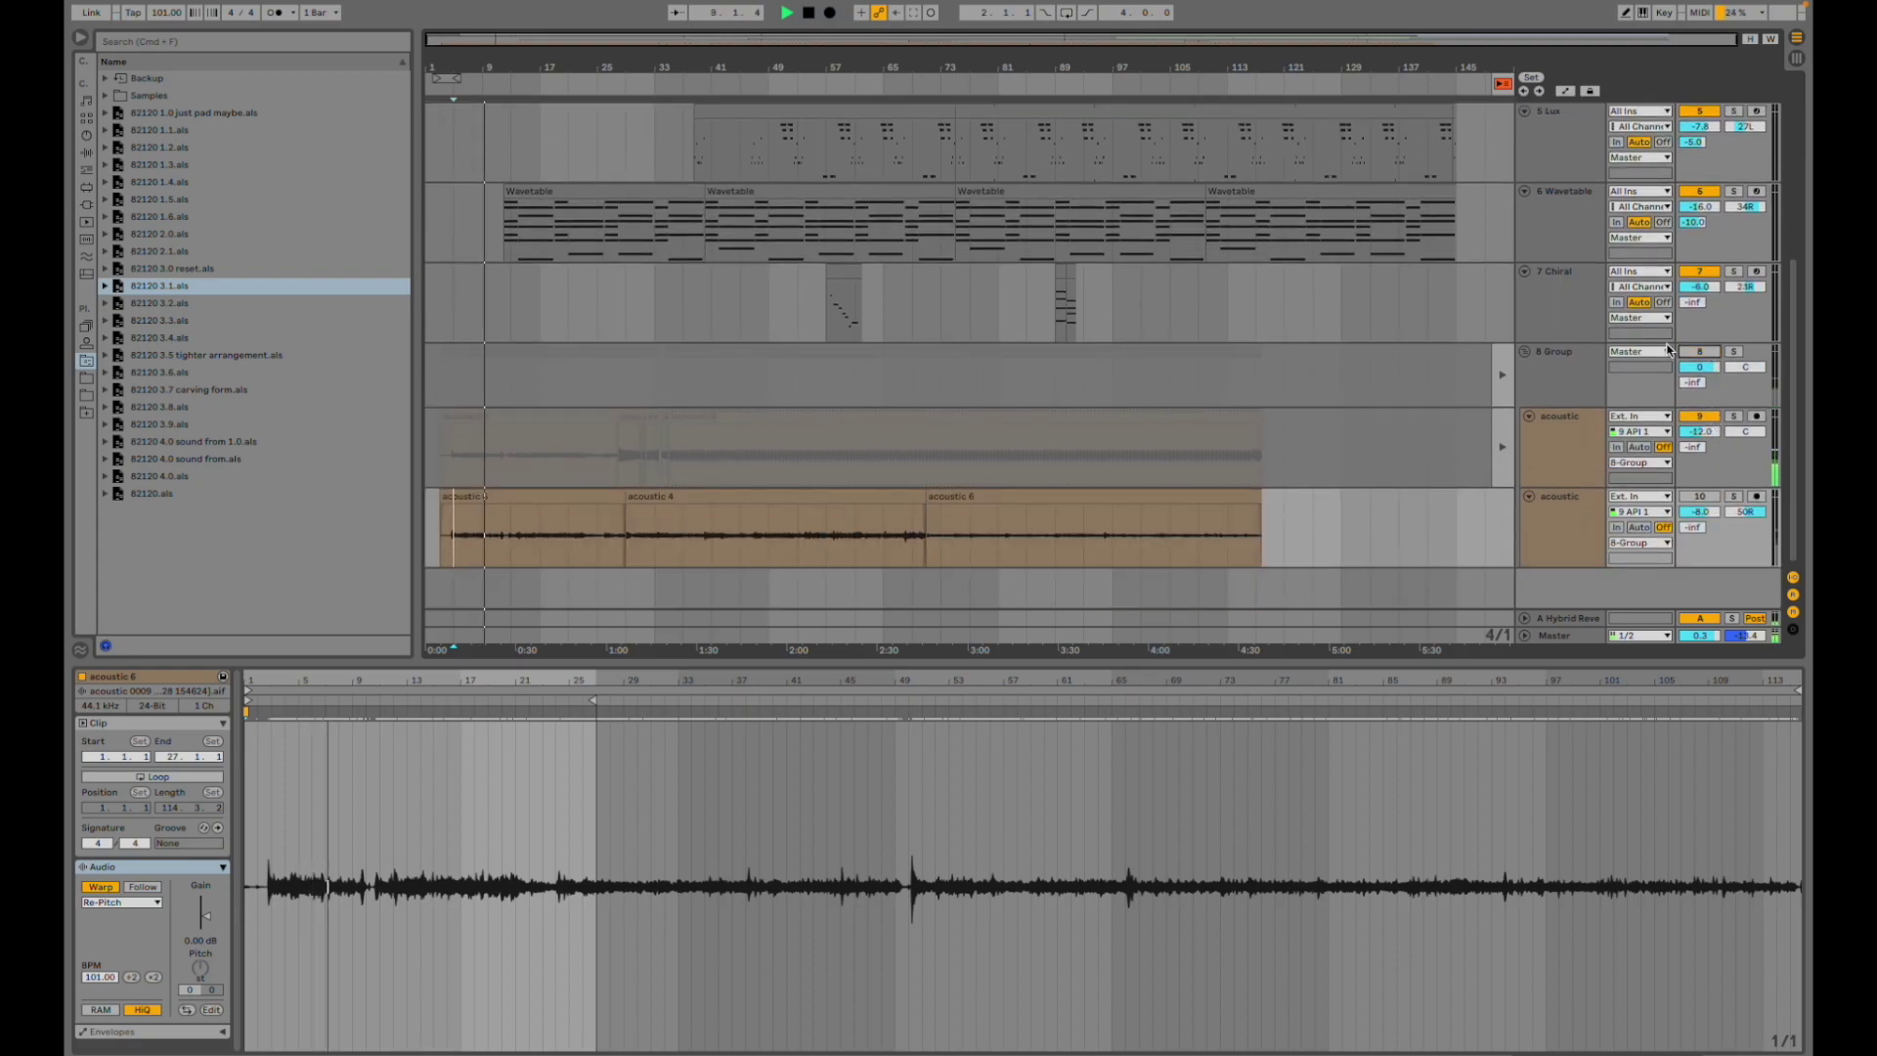
pyautogui.click(1696, 496)
pyautogui.click(1702, 418)
pyautogui.click(1708, 354)
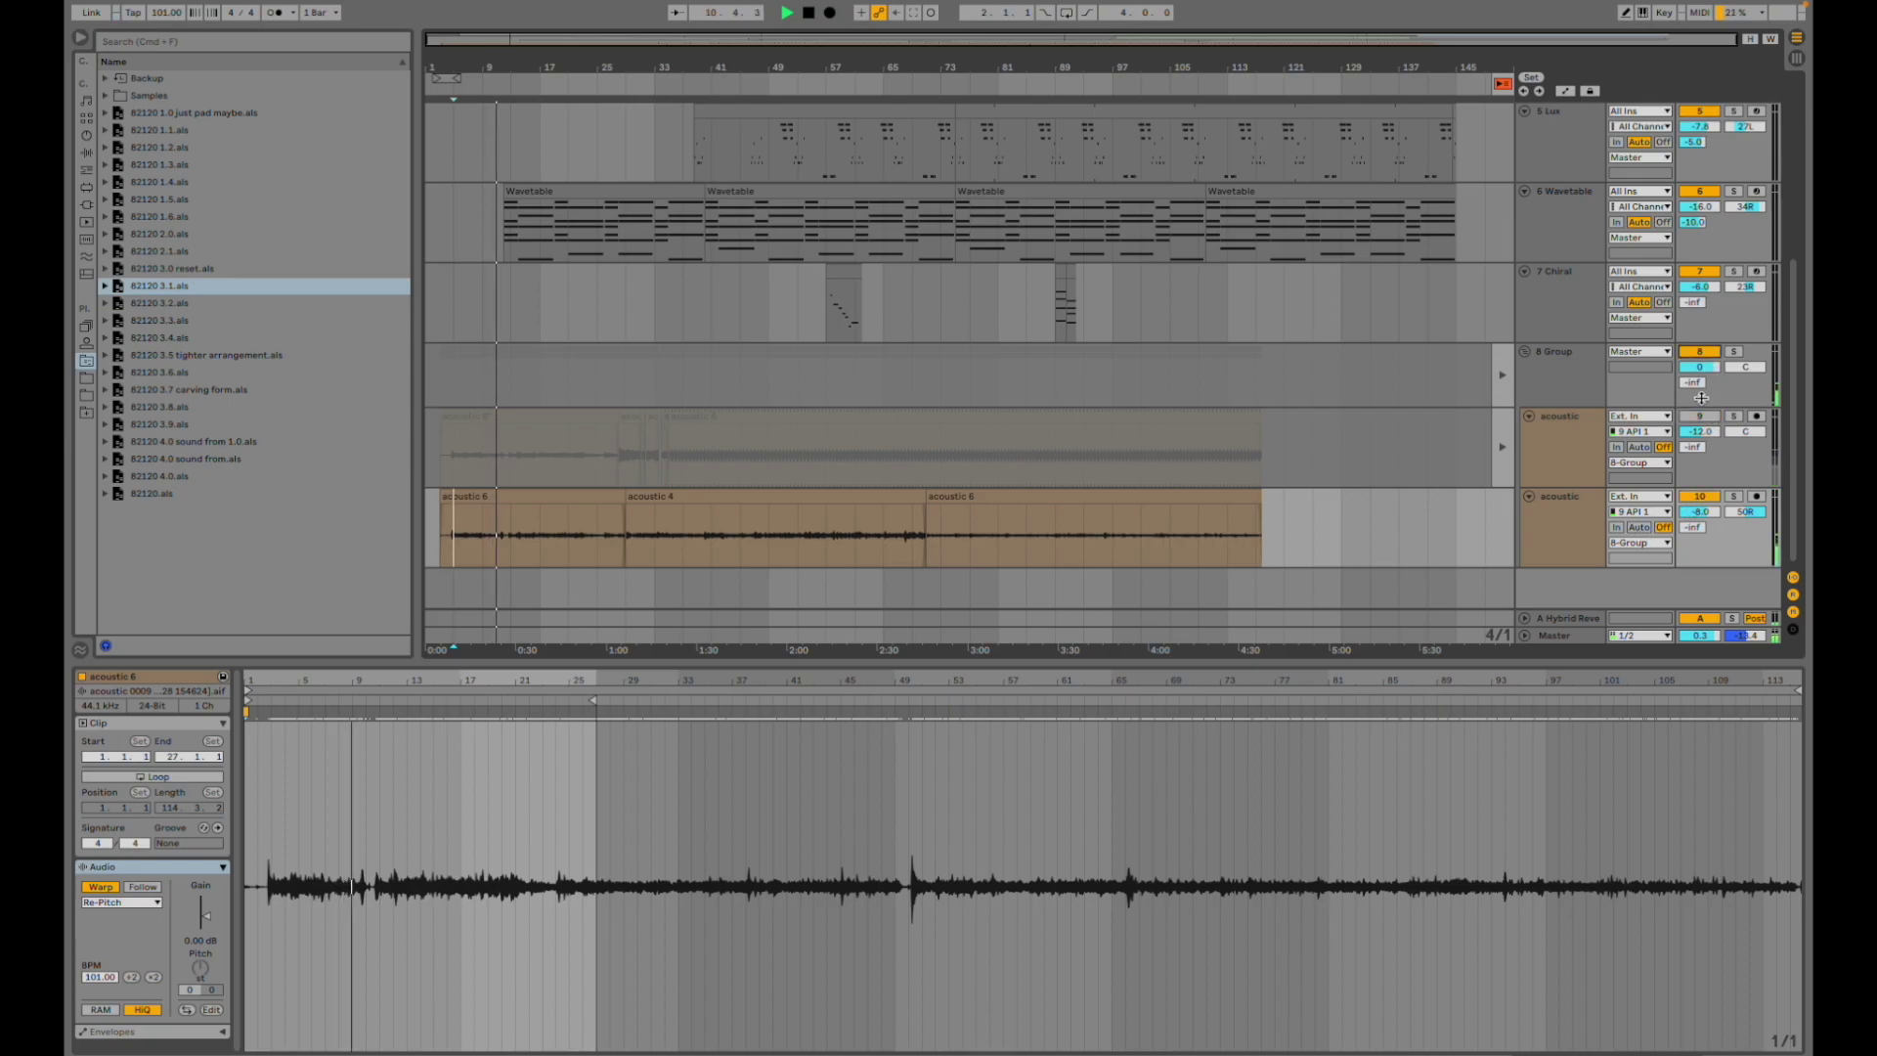
pyautogui.click(1499, 371)
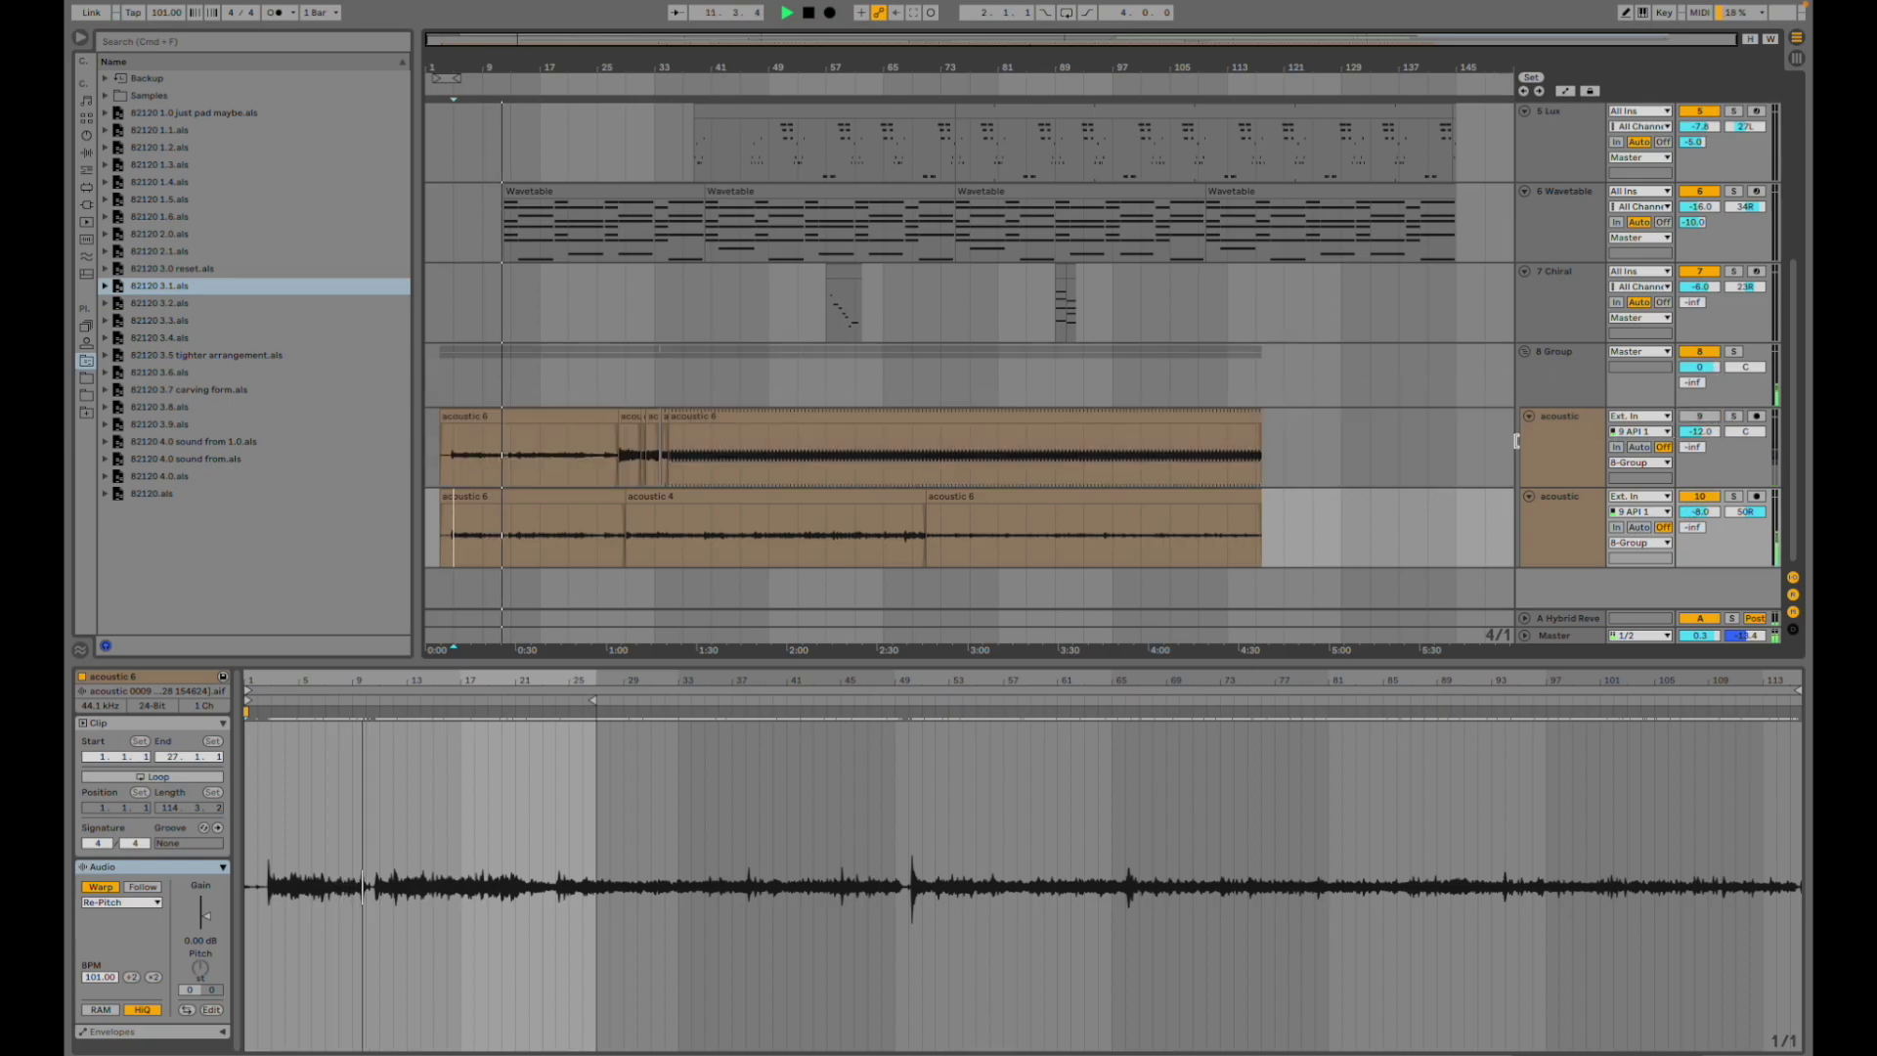
# - Reactivate the first acoustic track and play the song from about bar 45, inside that track's long last clip
pyautogui.click(1689, 418)
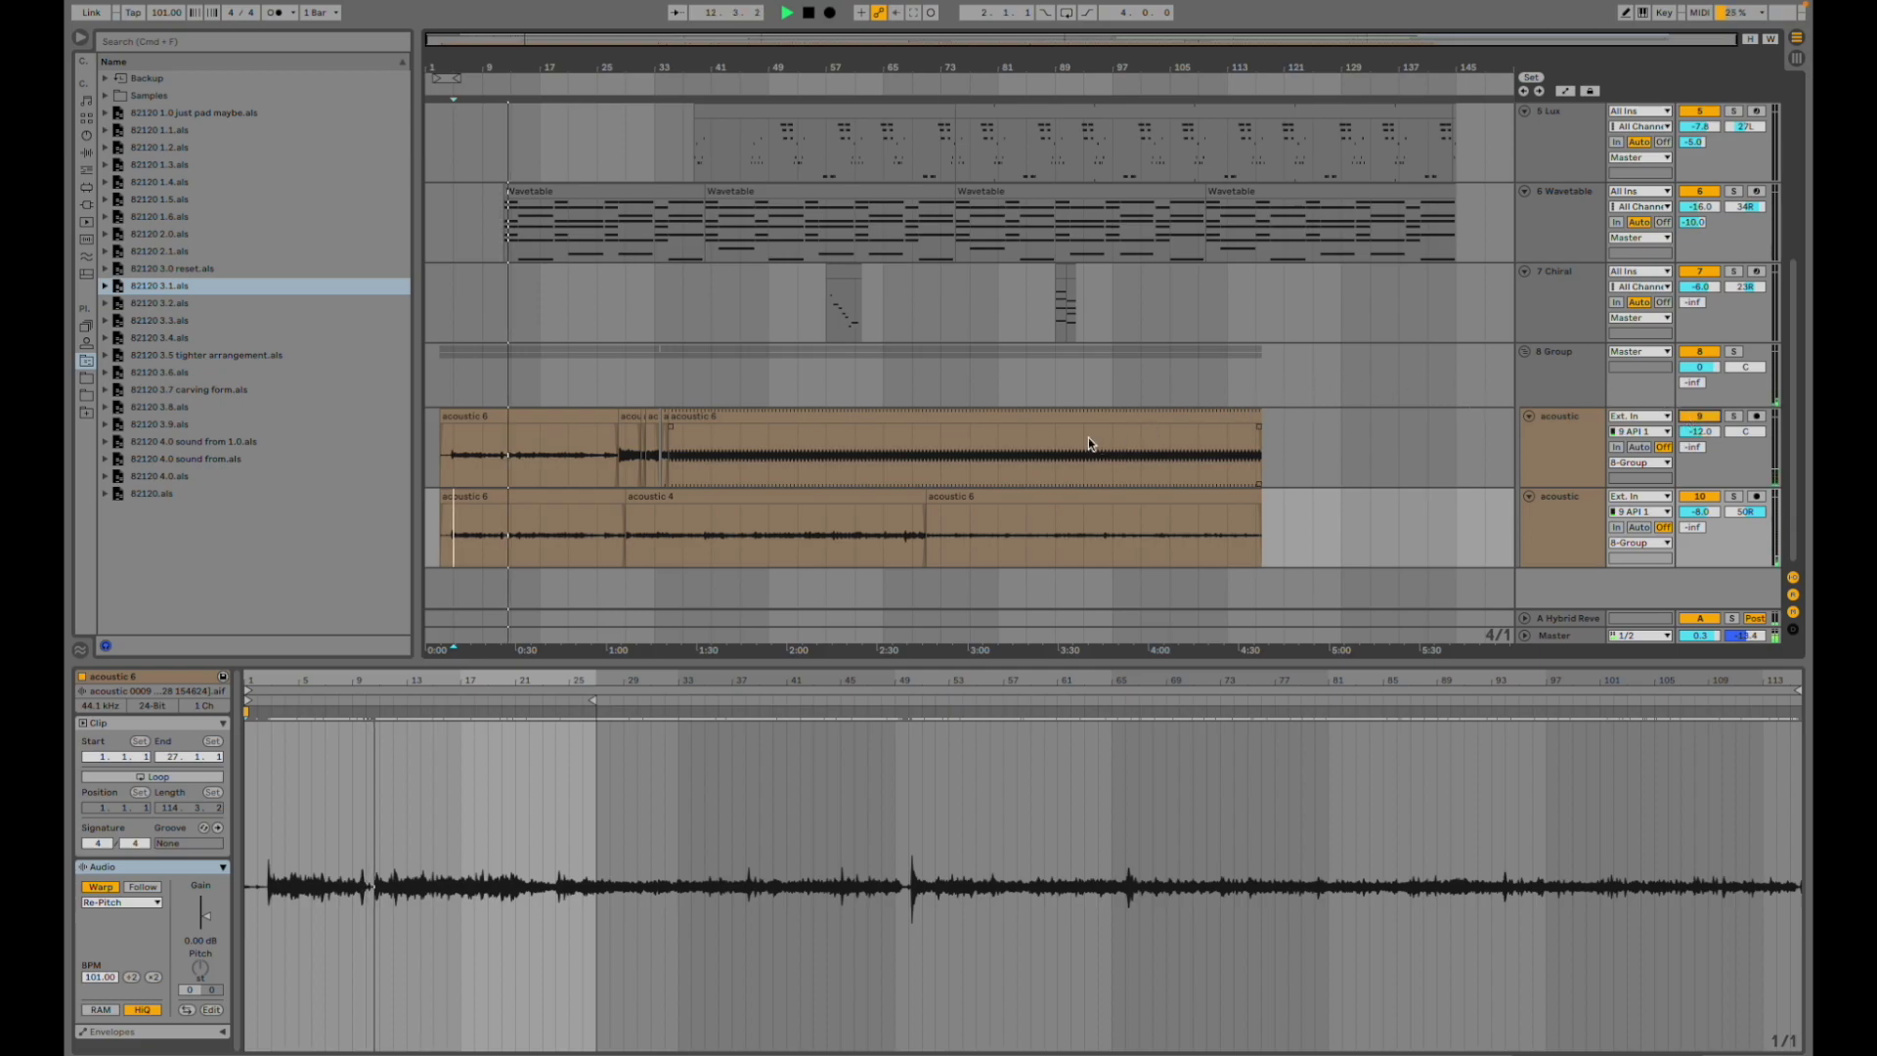
pyautogui.click(743, 445)
pyautogui.scroll(5, 860, 410)
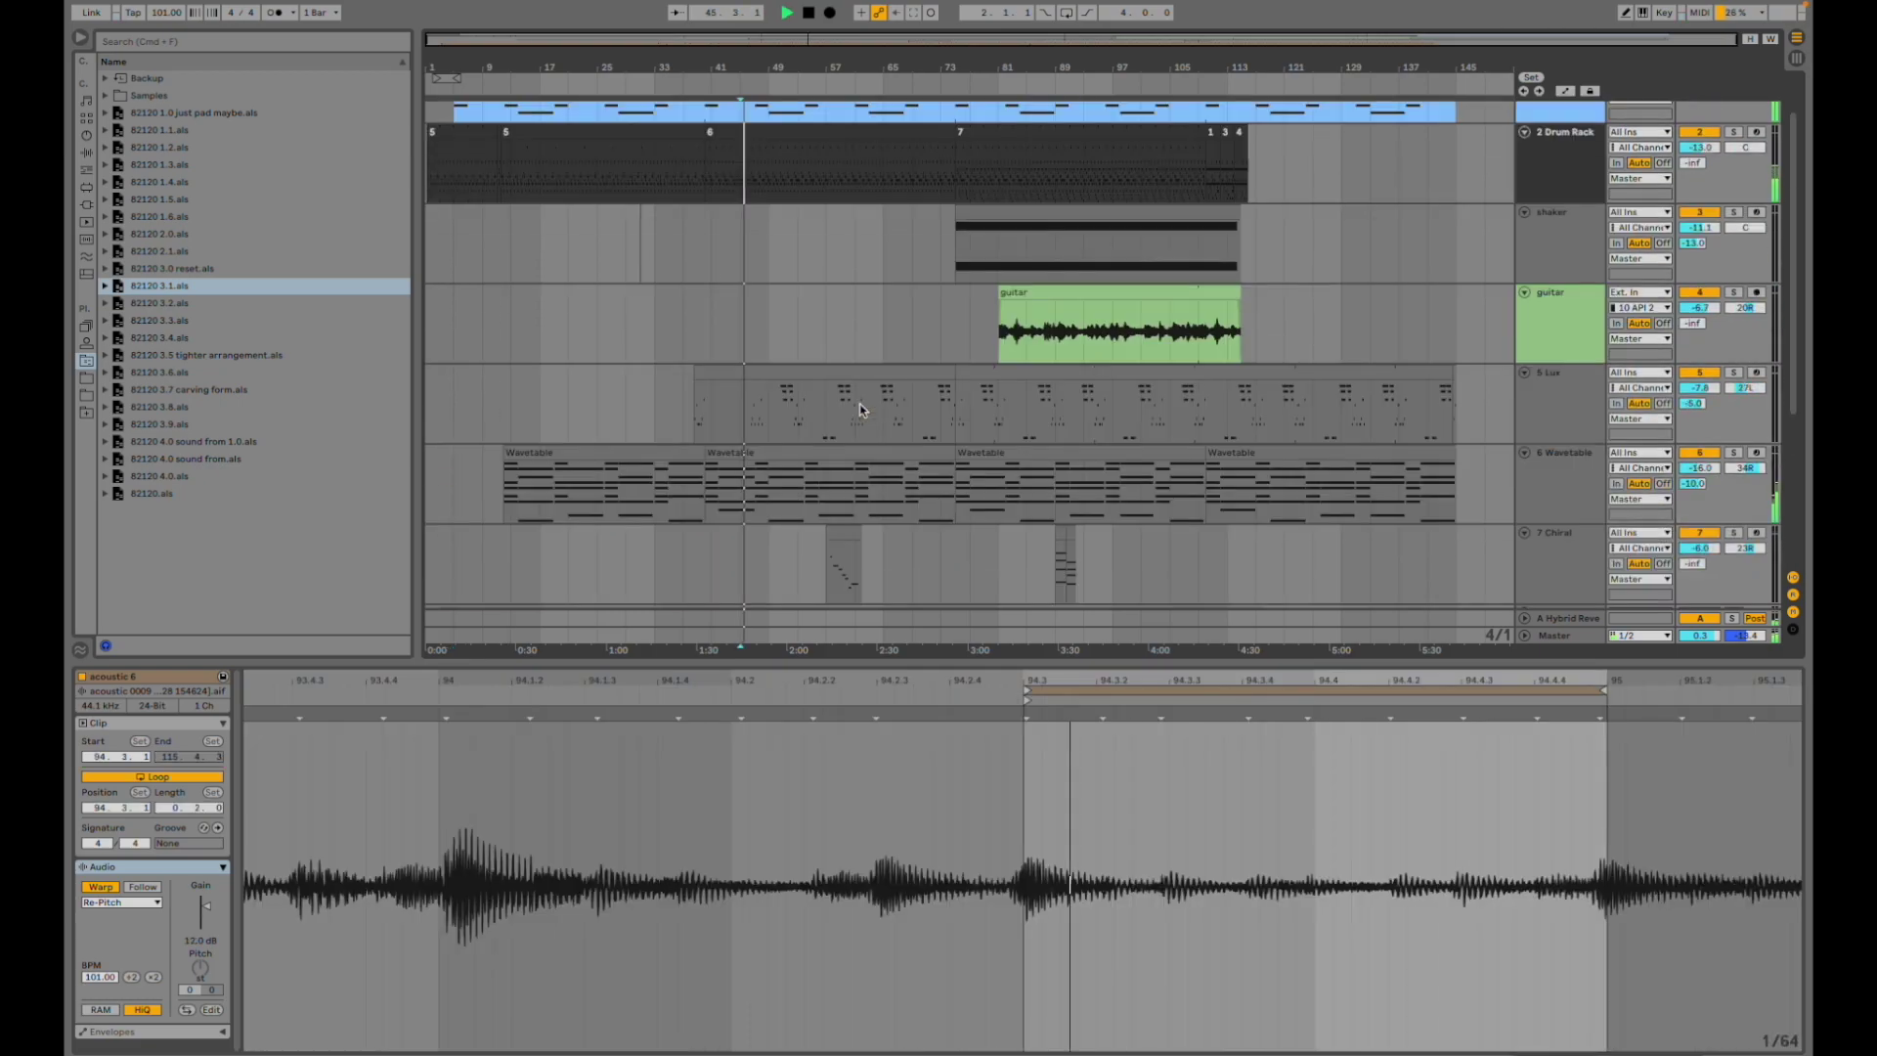
pyautogui.scroll(-5, 1142, 405)
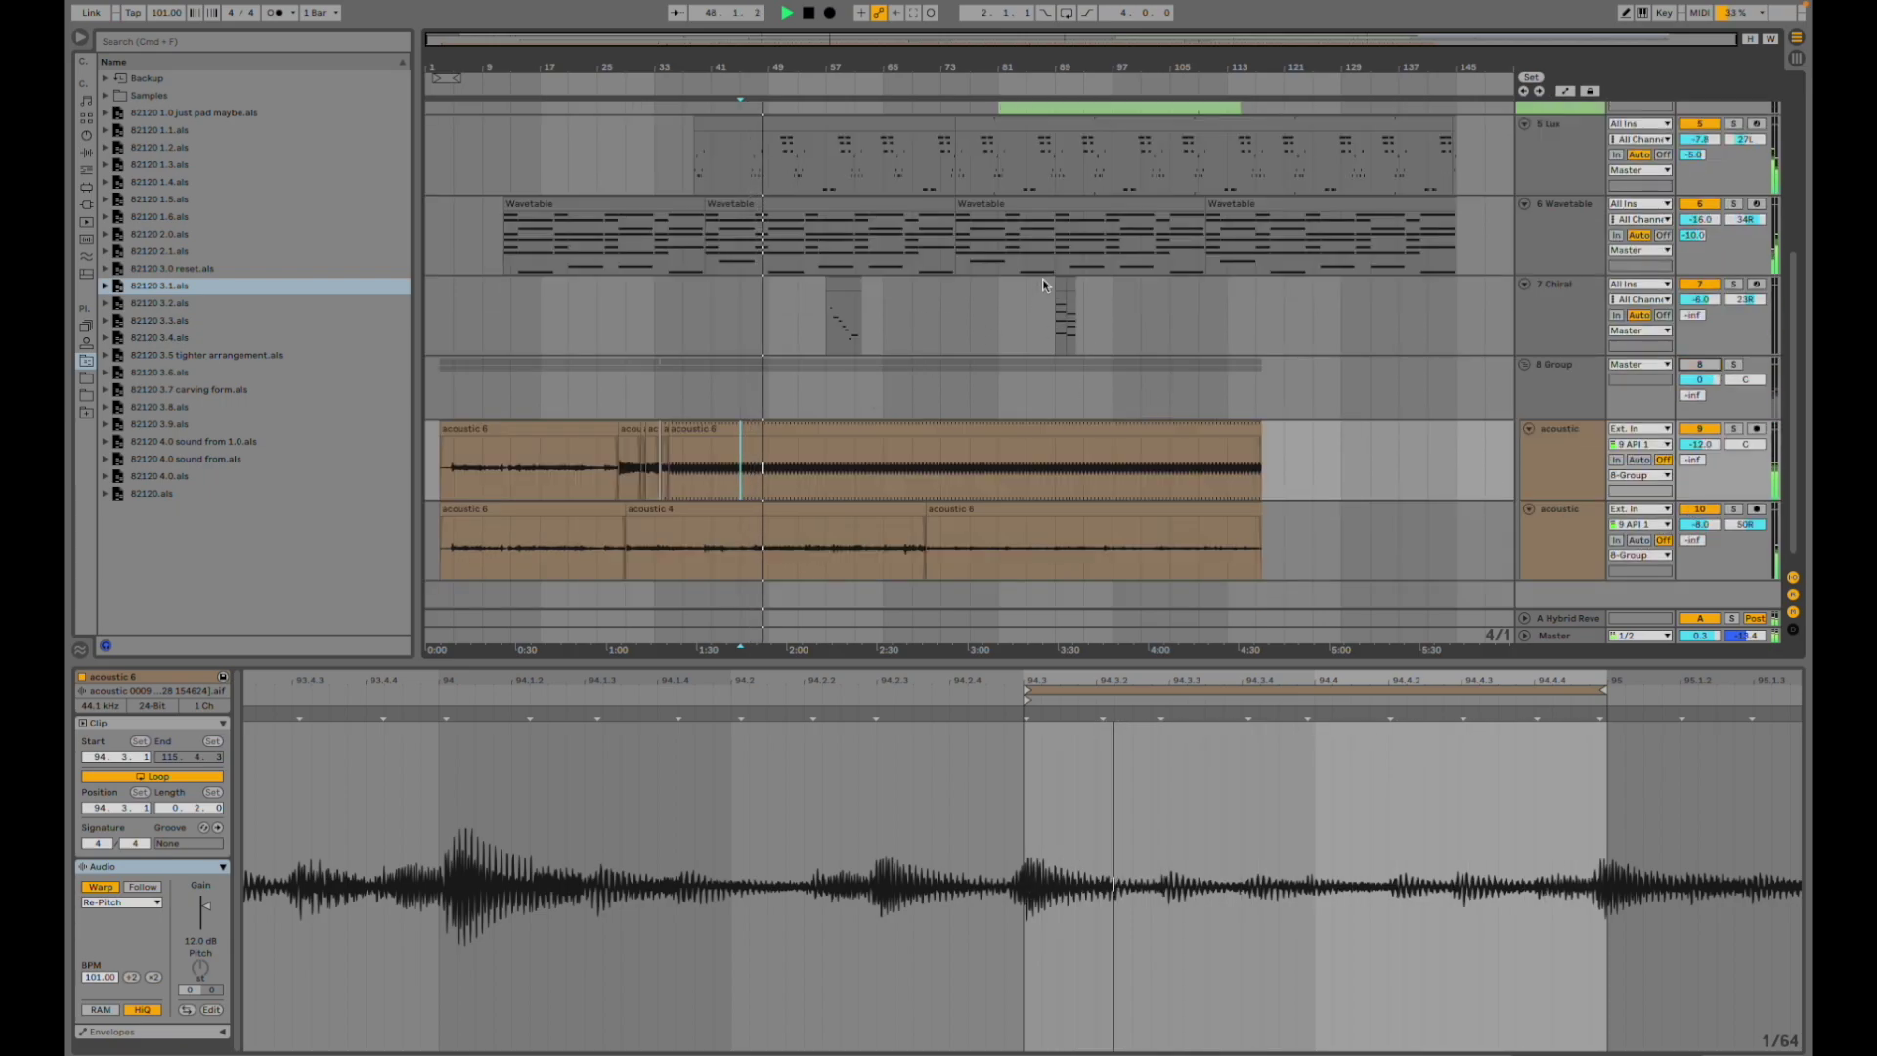
pyautogui.scroll(5, 1043, 274)
pyautogui.scroll(-5, 1076, 336)
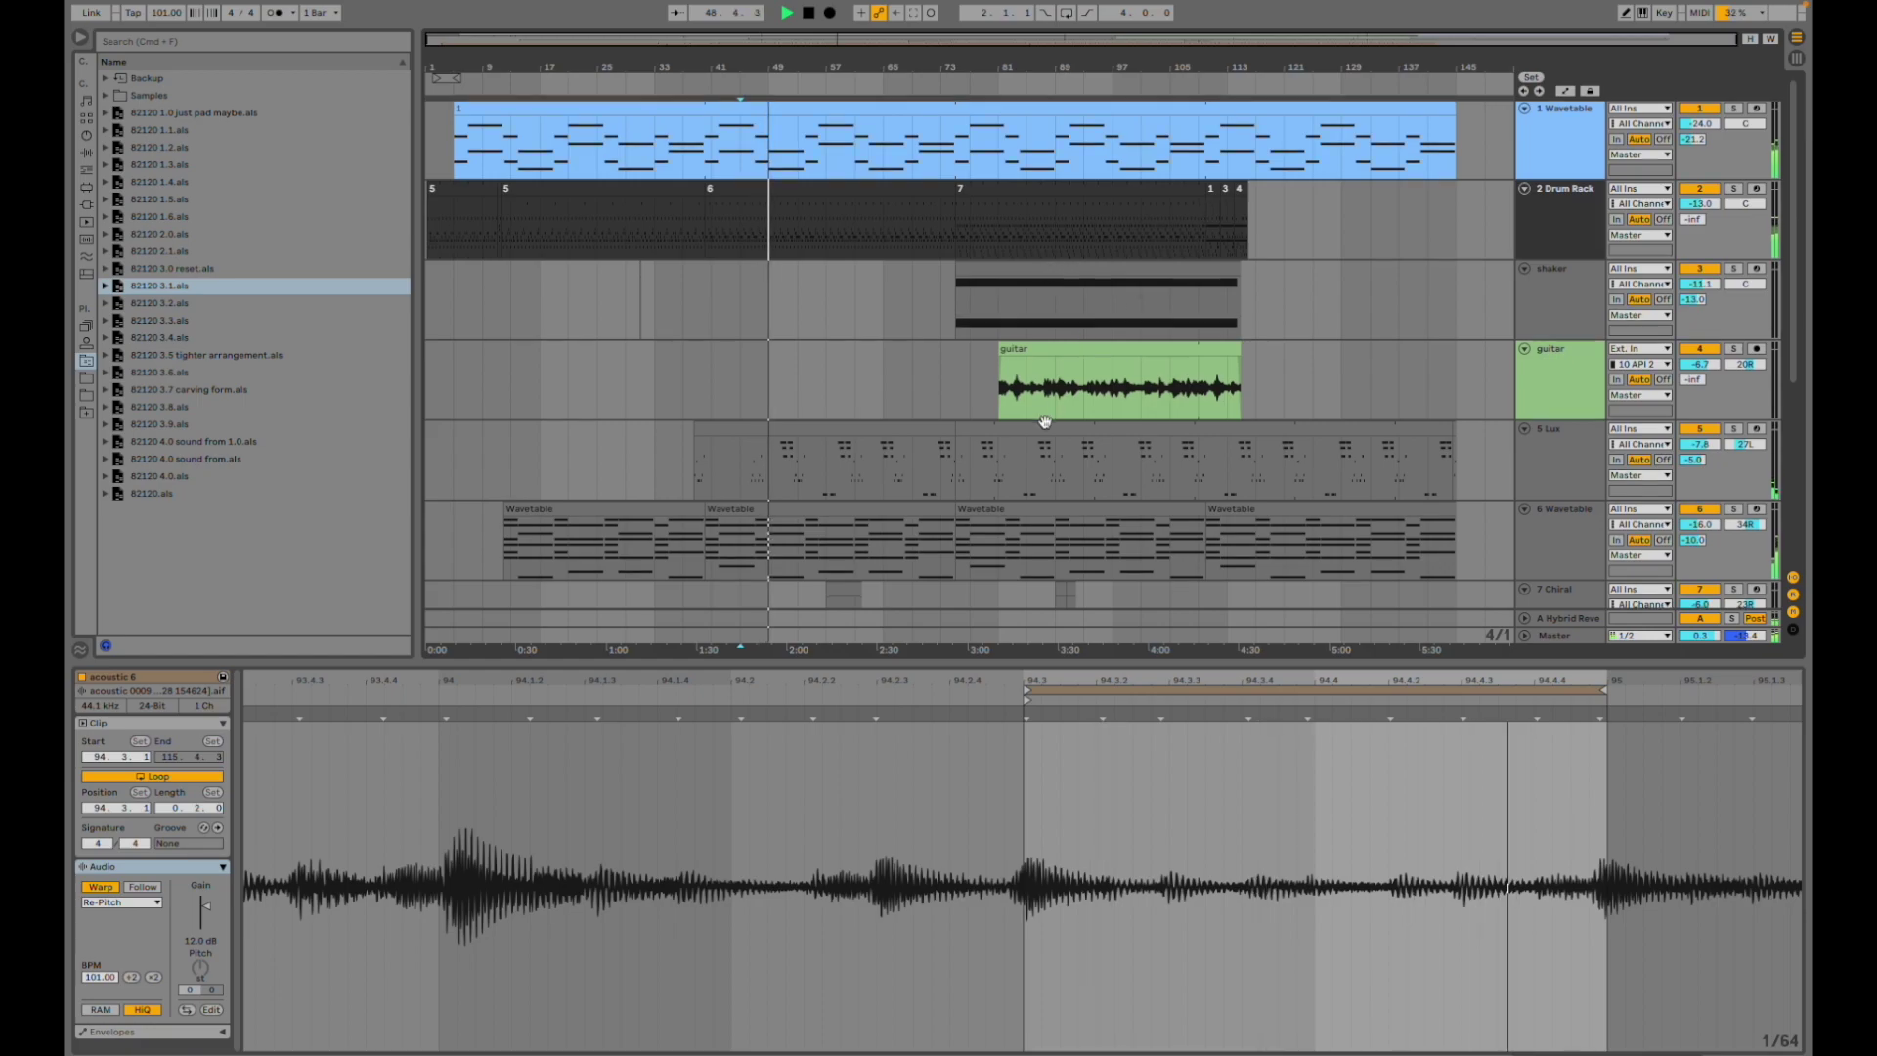
# - Play the Chiral track's first clip with the track soloed, and end the solo to hear it in the full mix
pyautogui.click(826, 307)
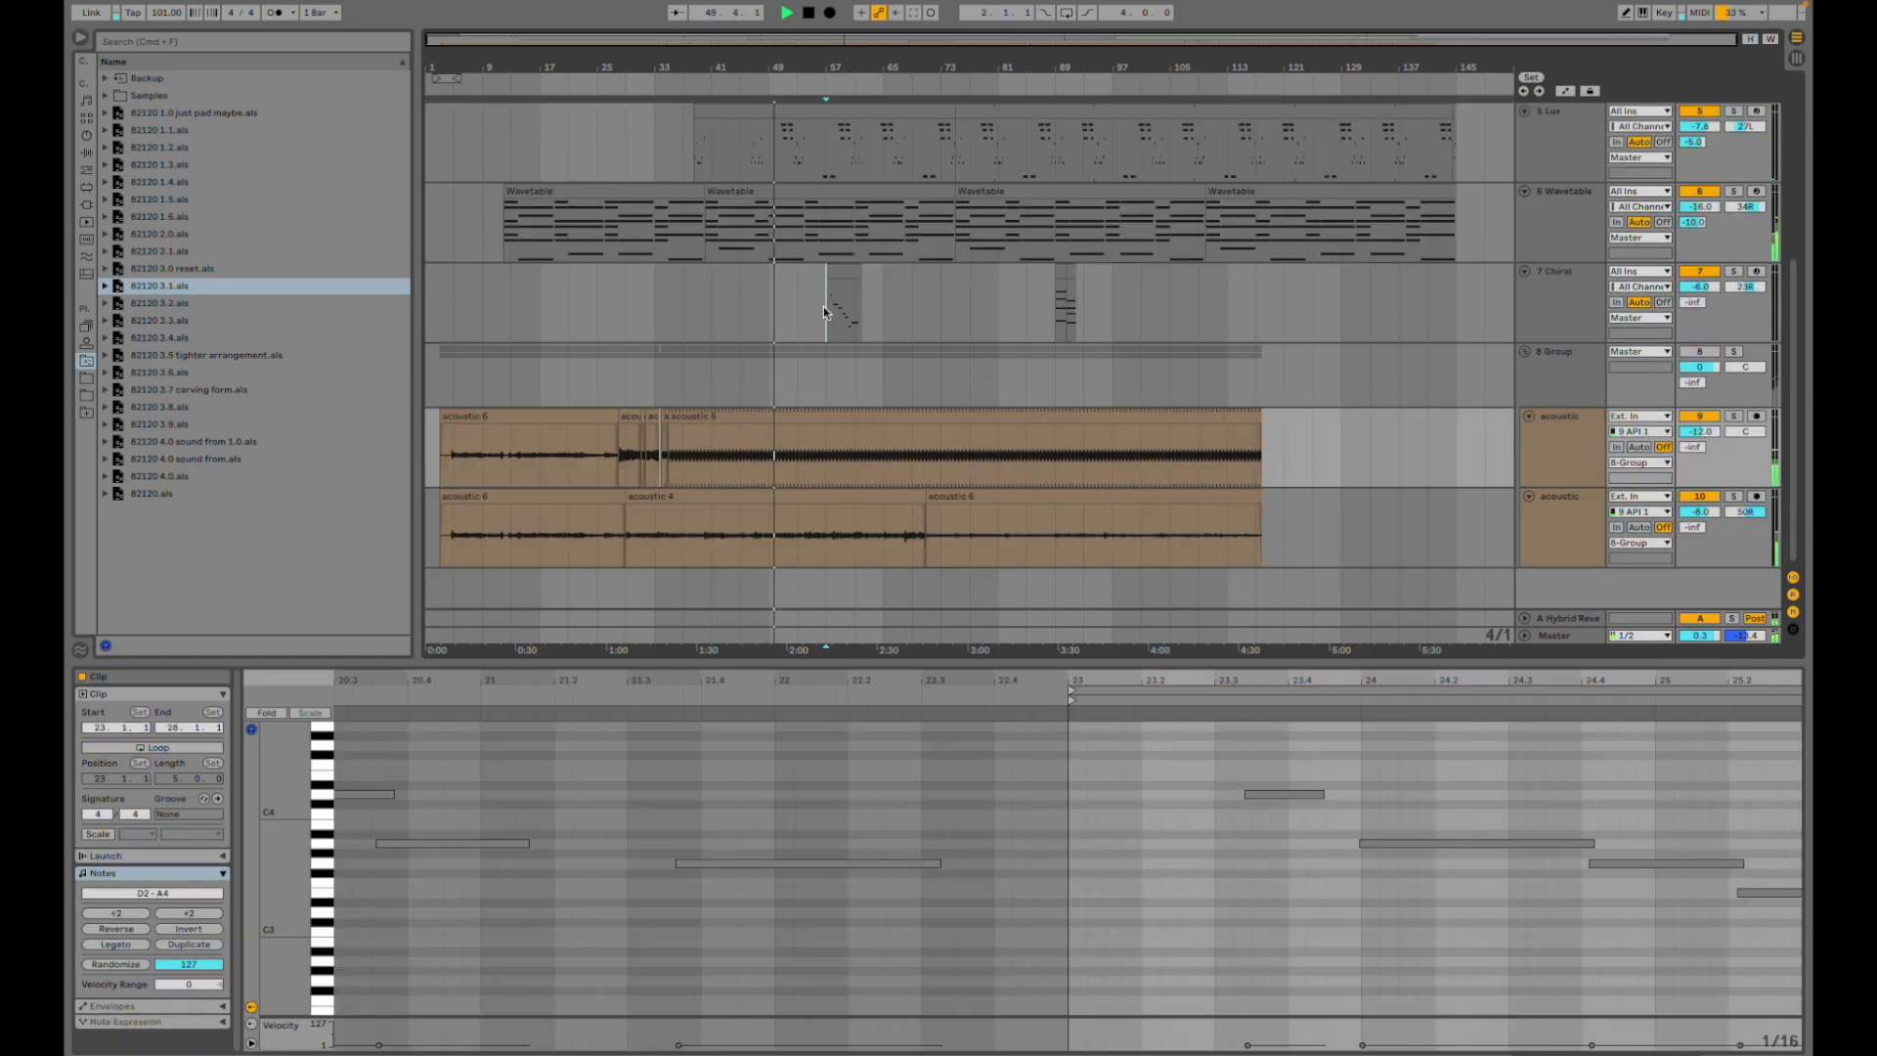
pyautogui.click(1733, 270)
pyautogui.press('space')
pyautogui.press('space')
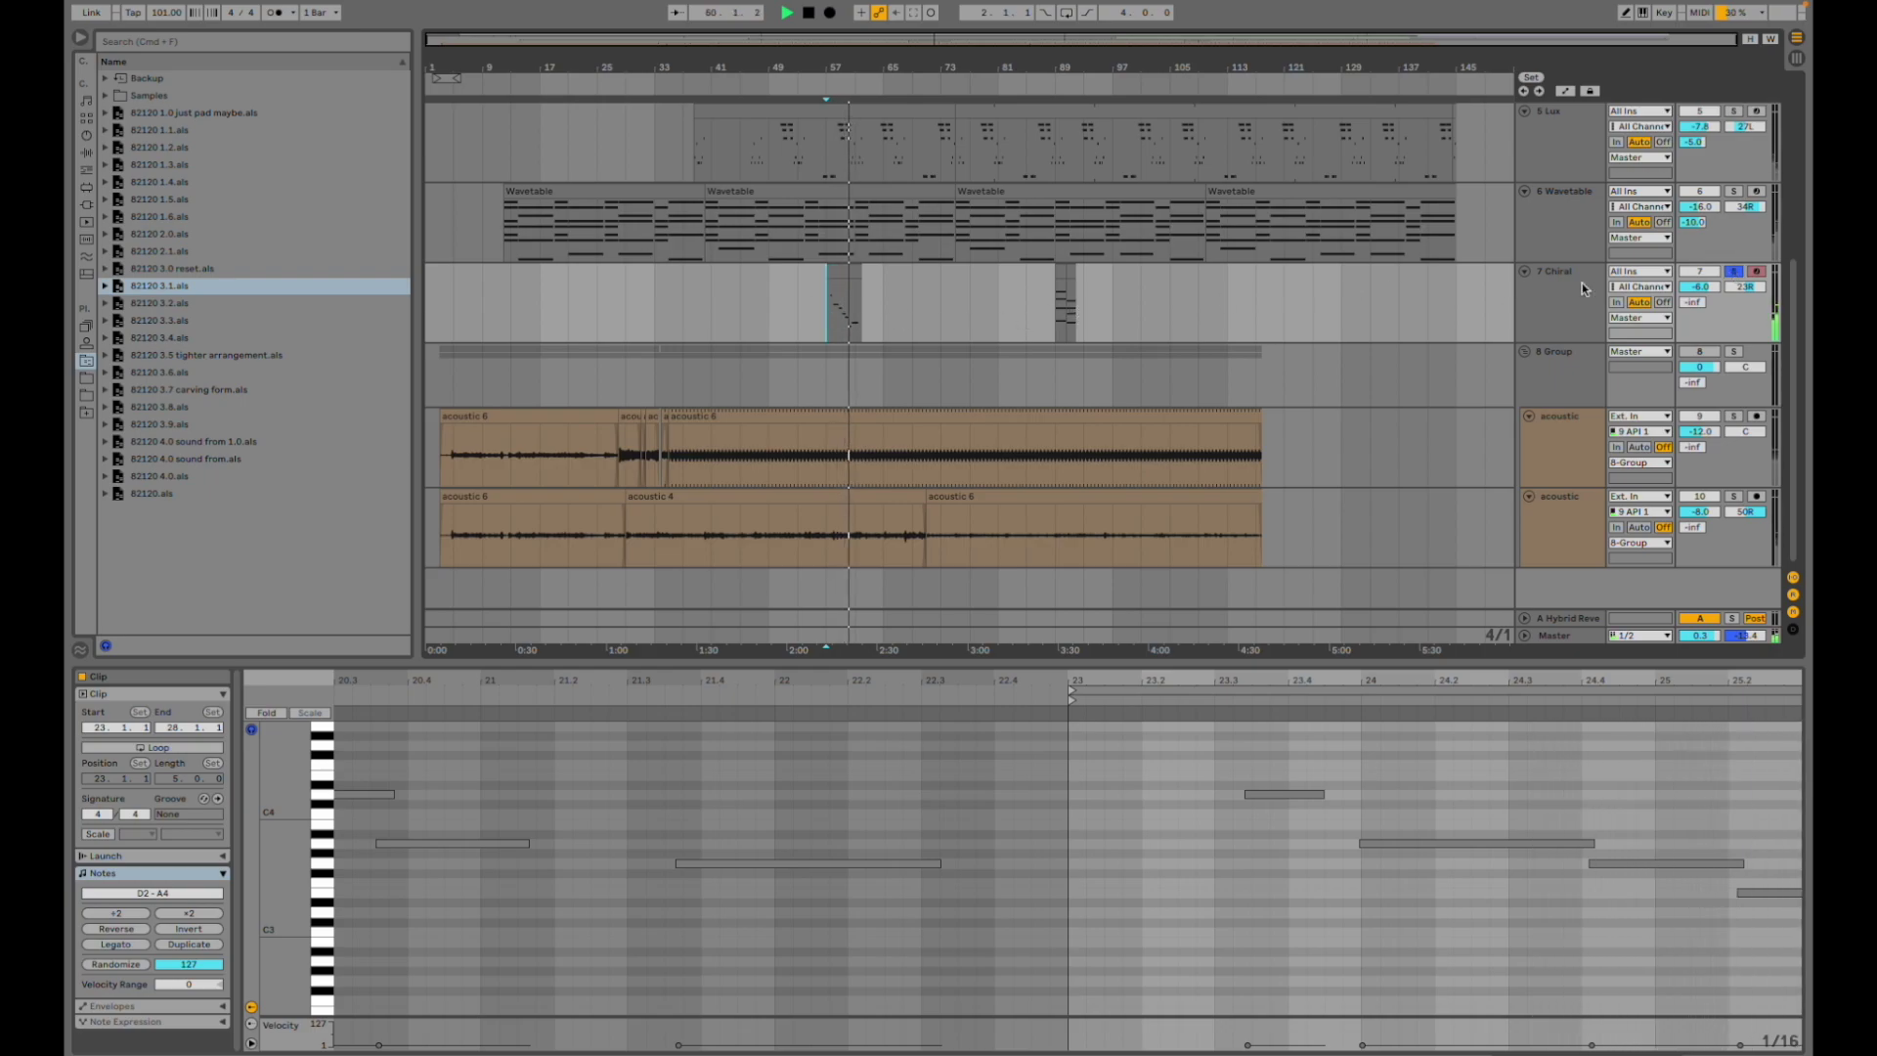
pyautogui.click(1733, 271)
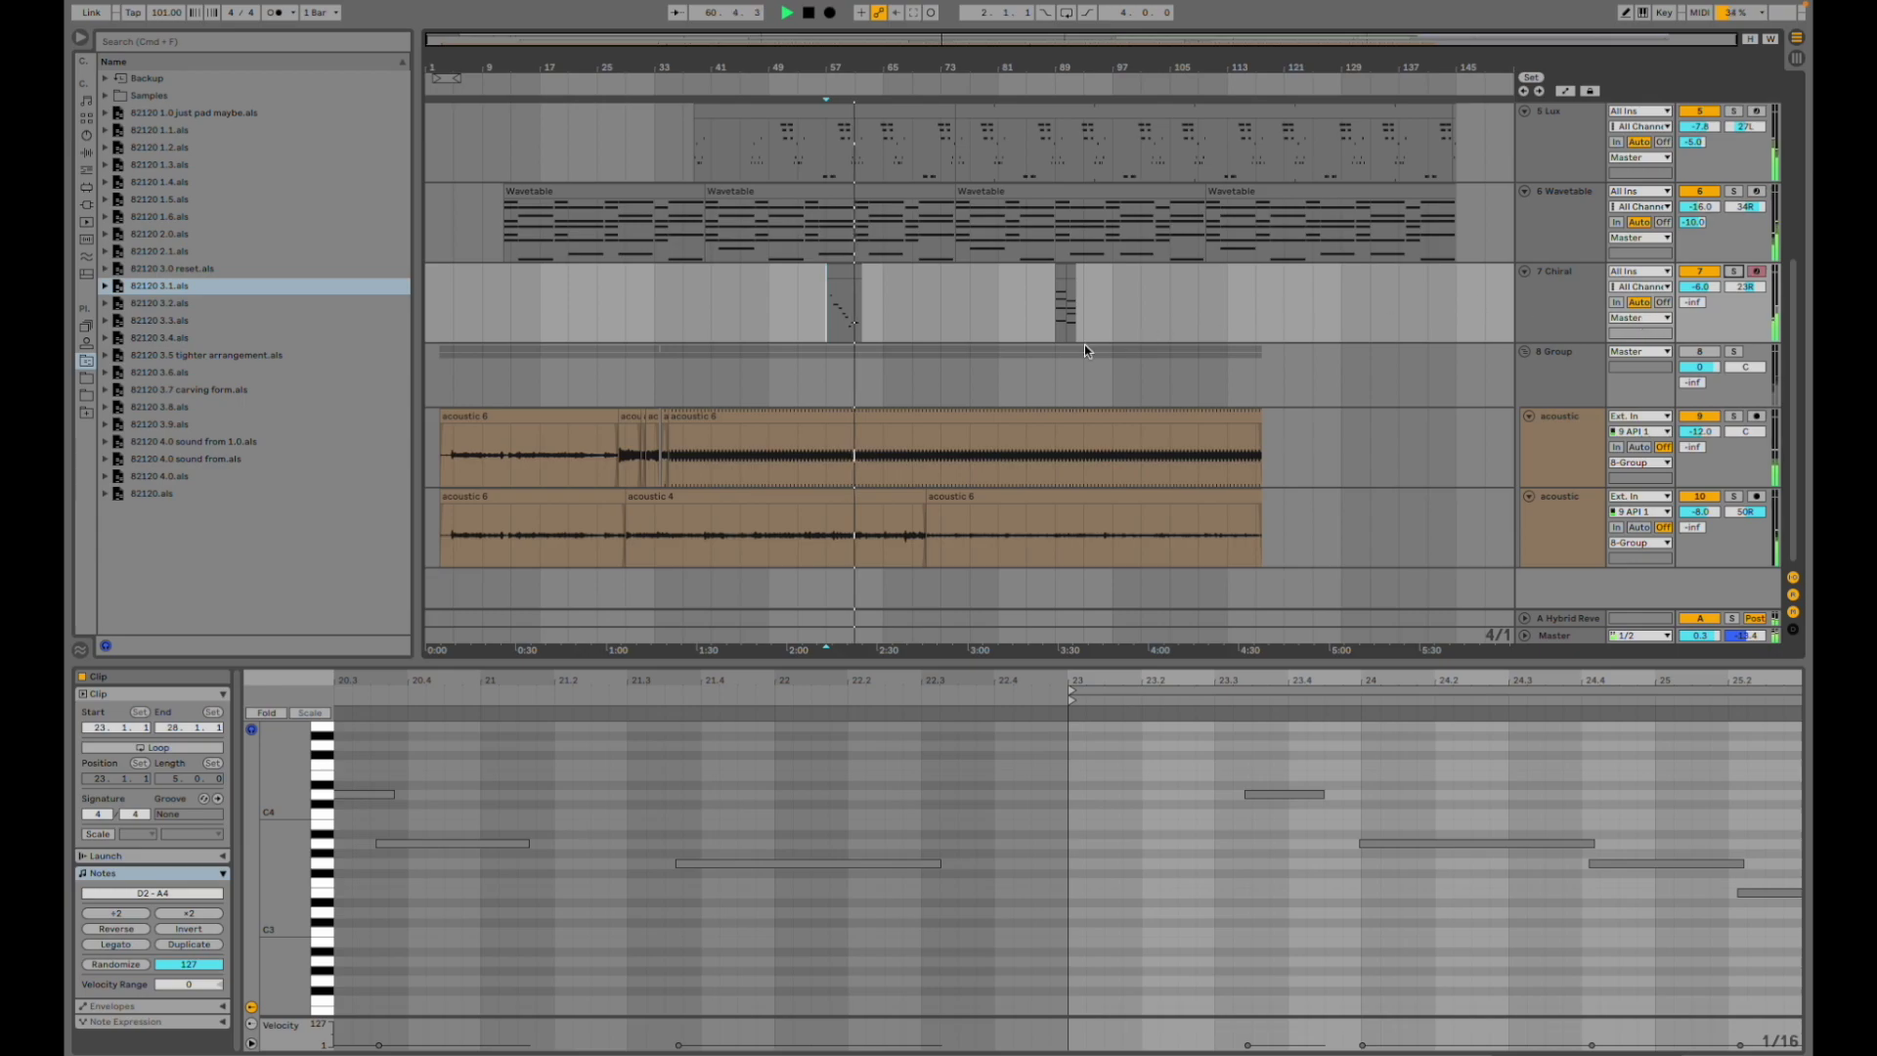
# - Play the full mix from the start of the Chiral track's second clip and look over the surrounding tracks
pyautogui.scroll(5, 771, 313)
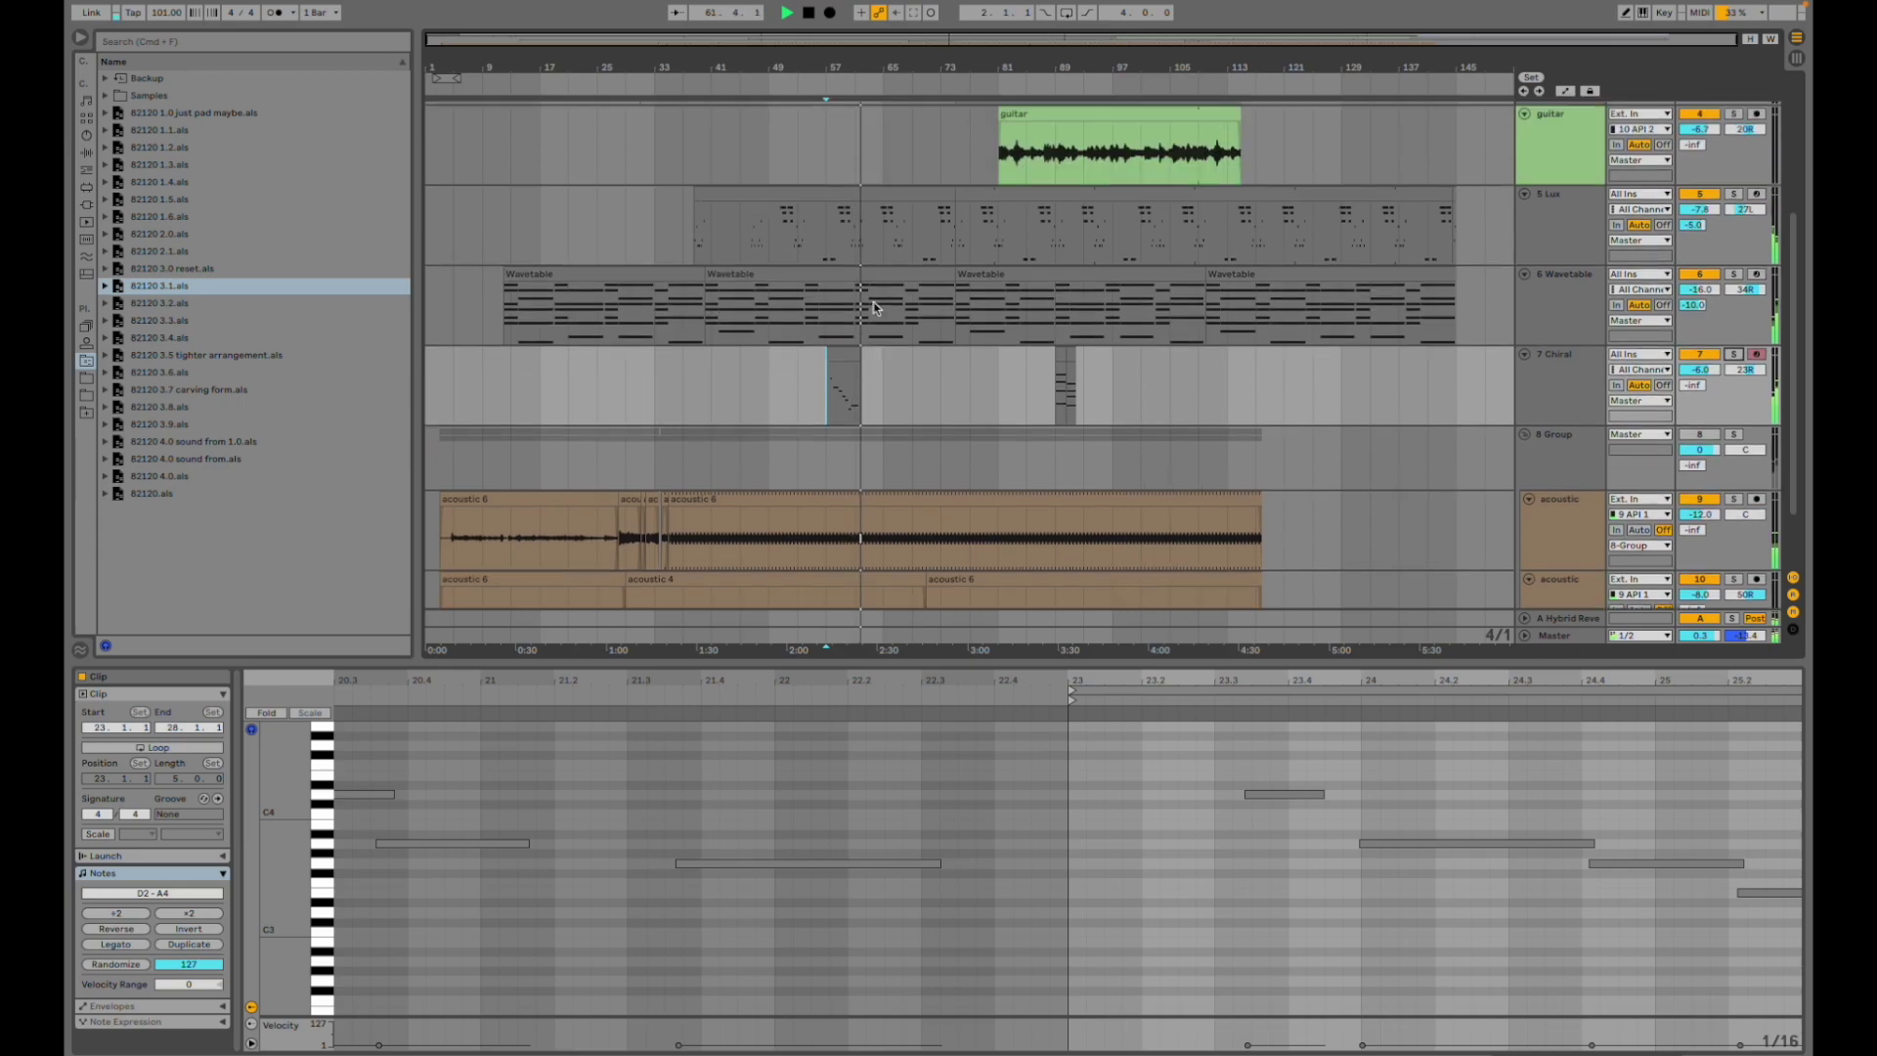
pyautogui.scroll(-3, 868, 313)
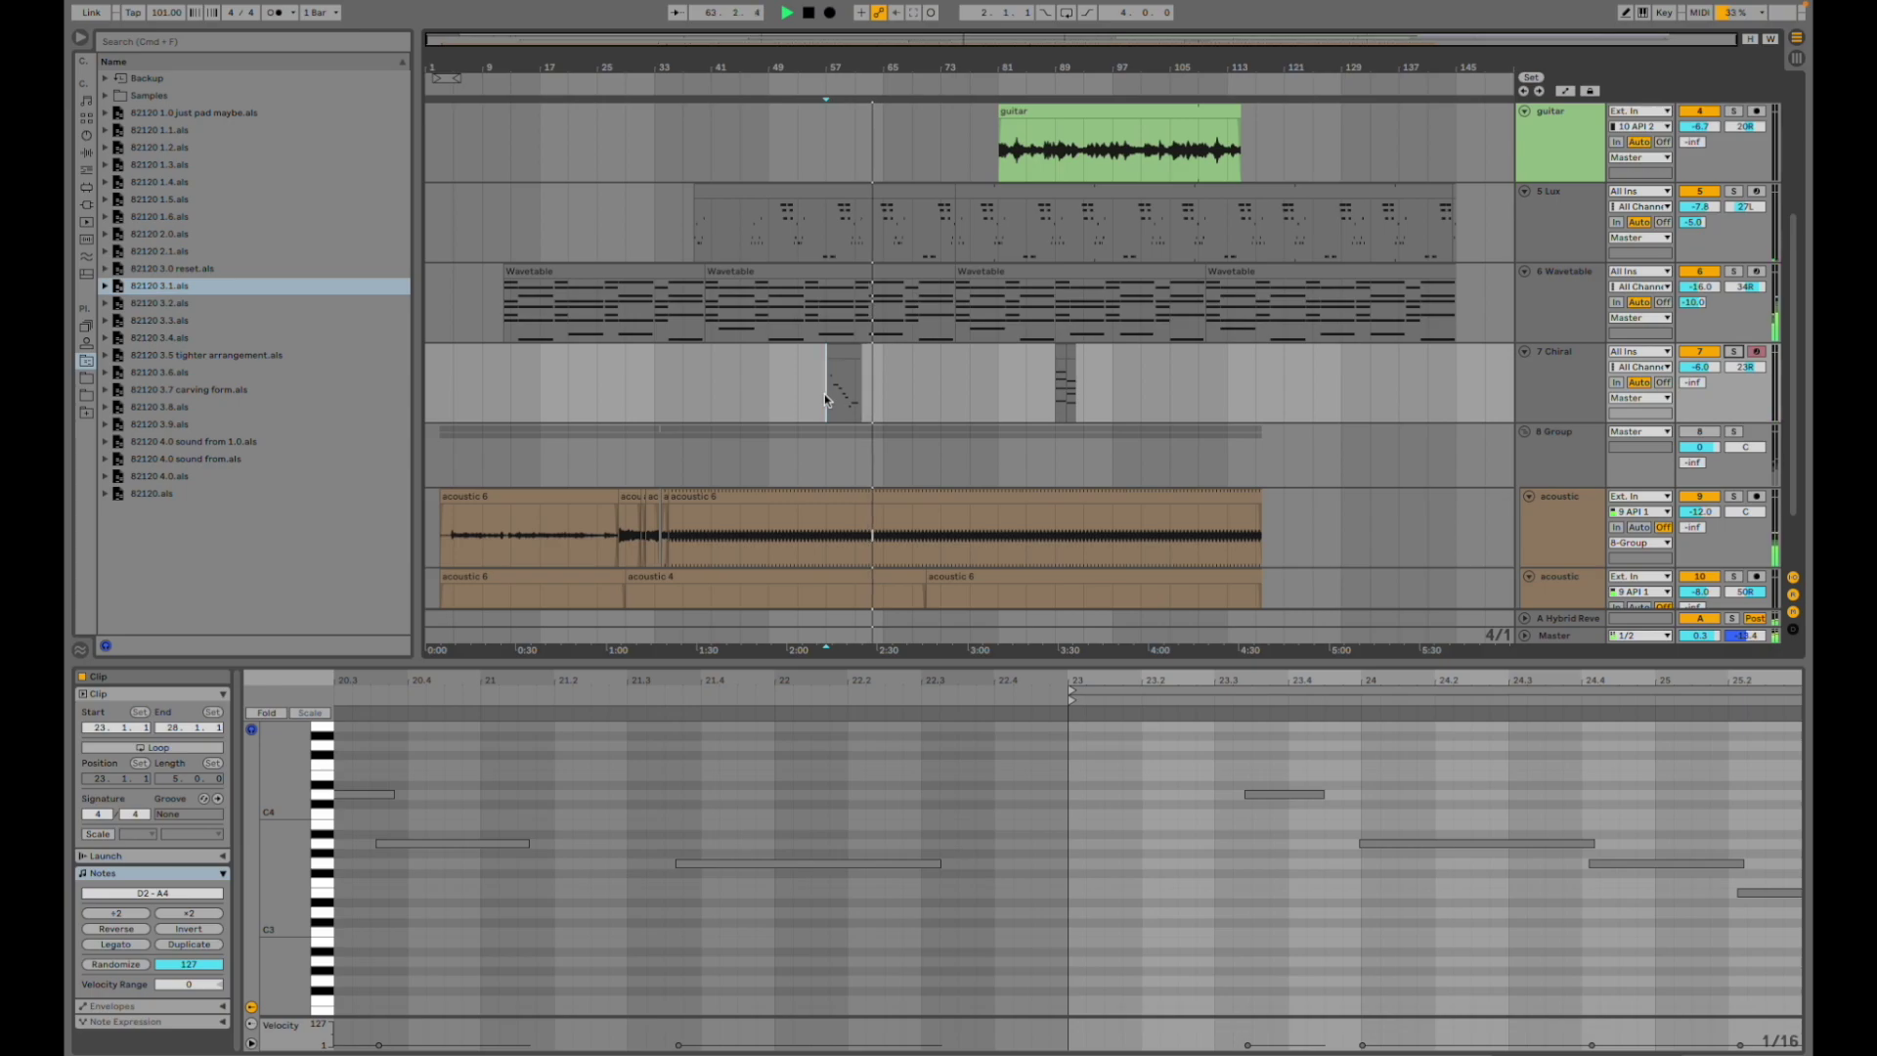
pyautogui.click(1054, 382)
pyautogui.press('space')
pyautogui.press('space')
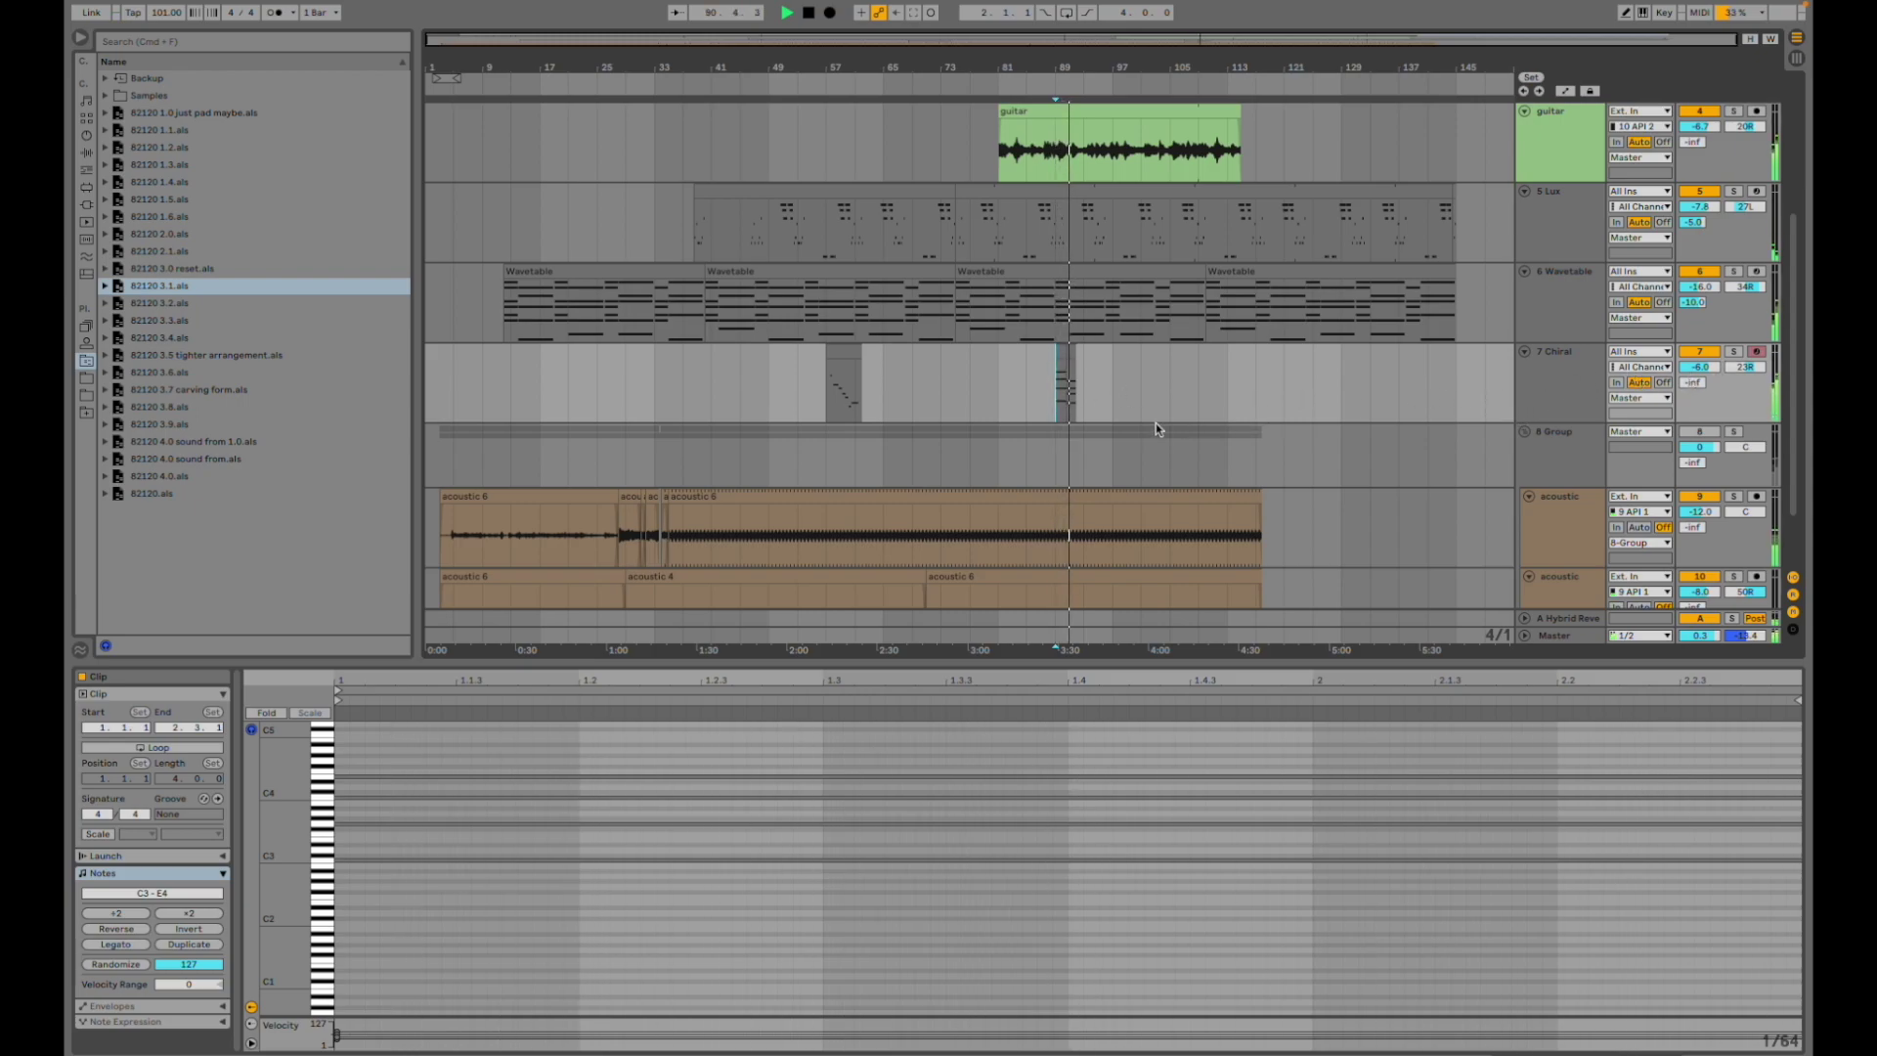
pyautogui.scroll(4, 1222, 386)
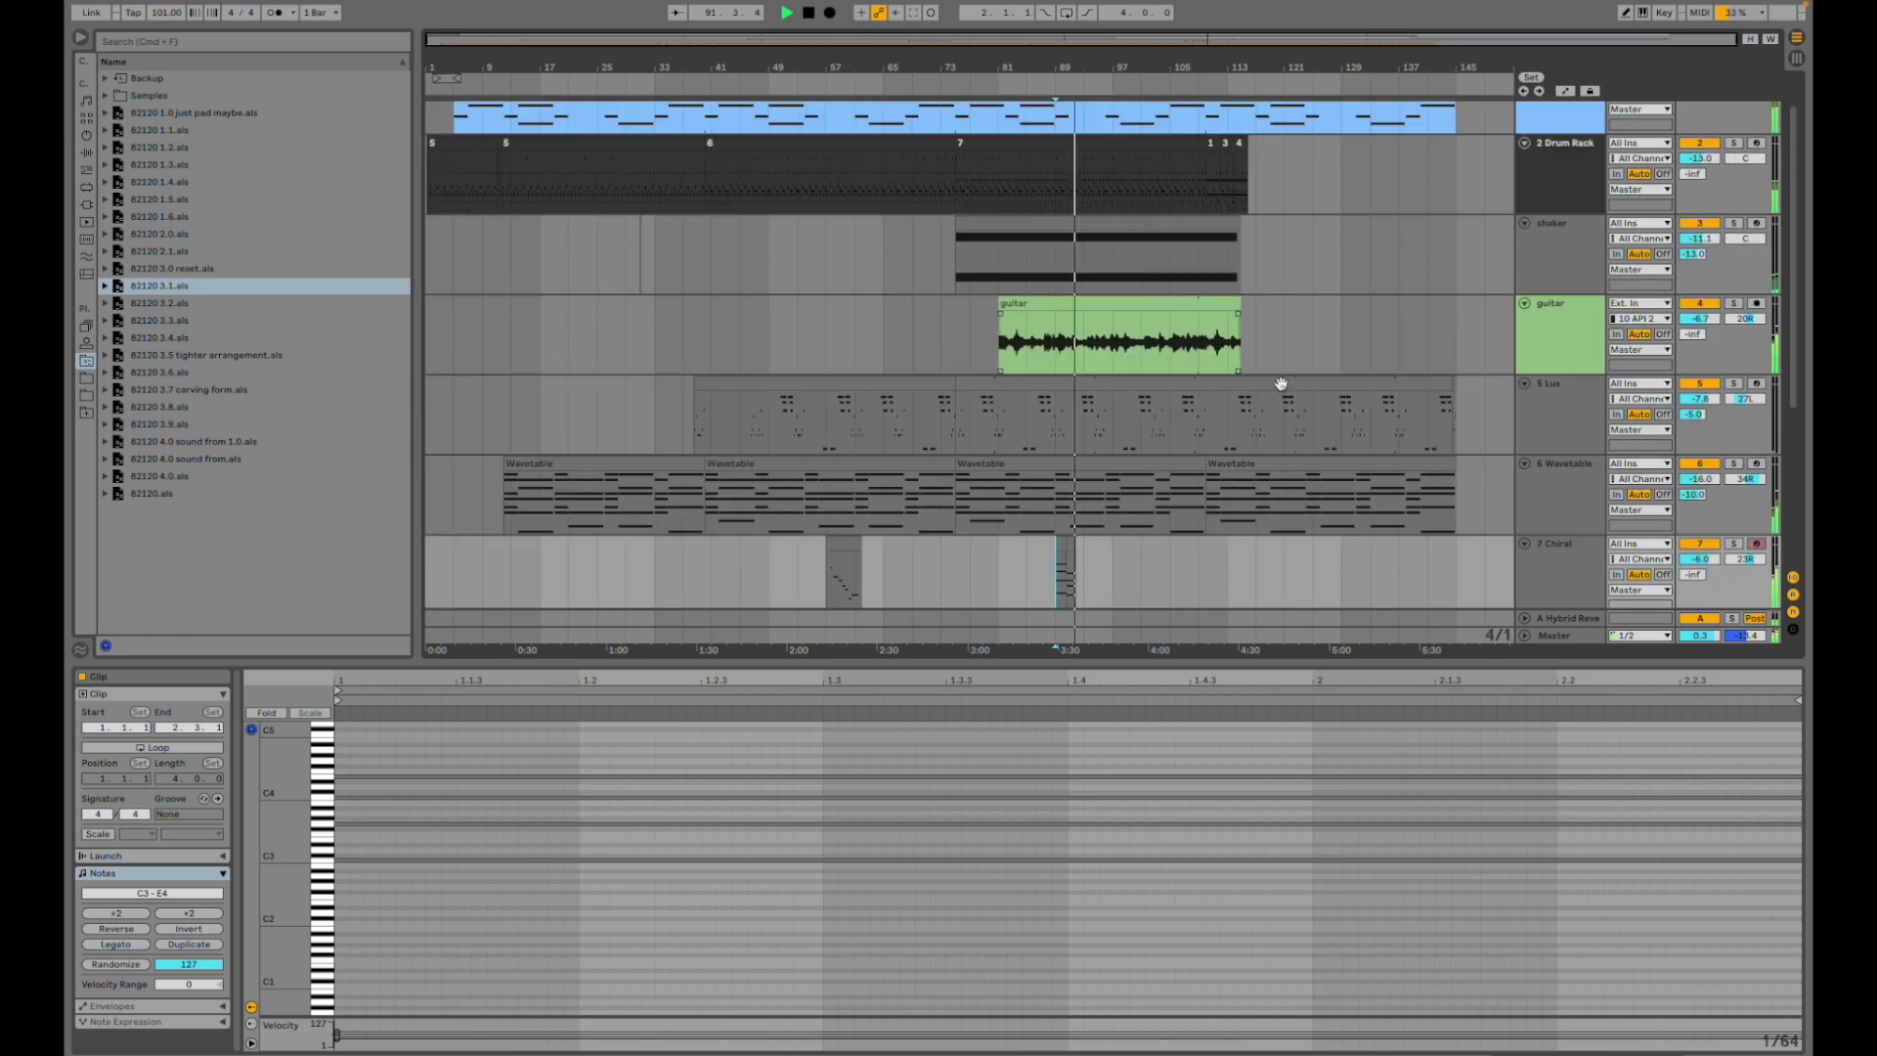
pyautogui.scroll(-6, 1294, 389)
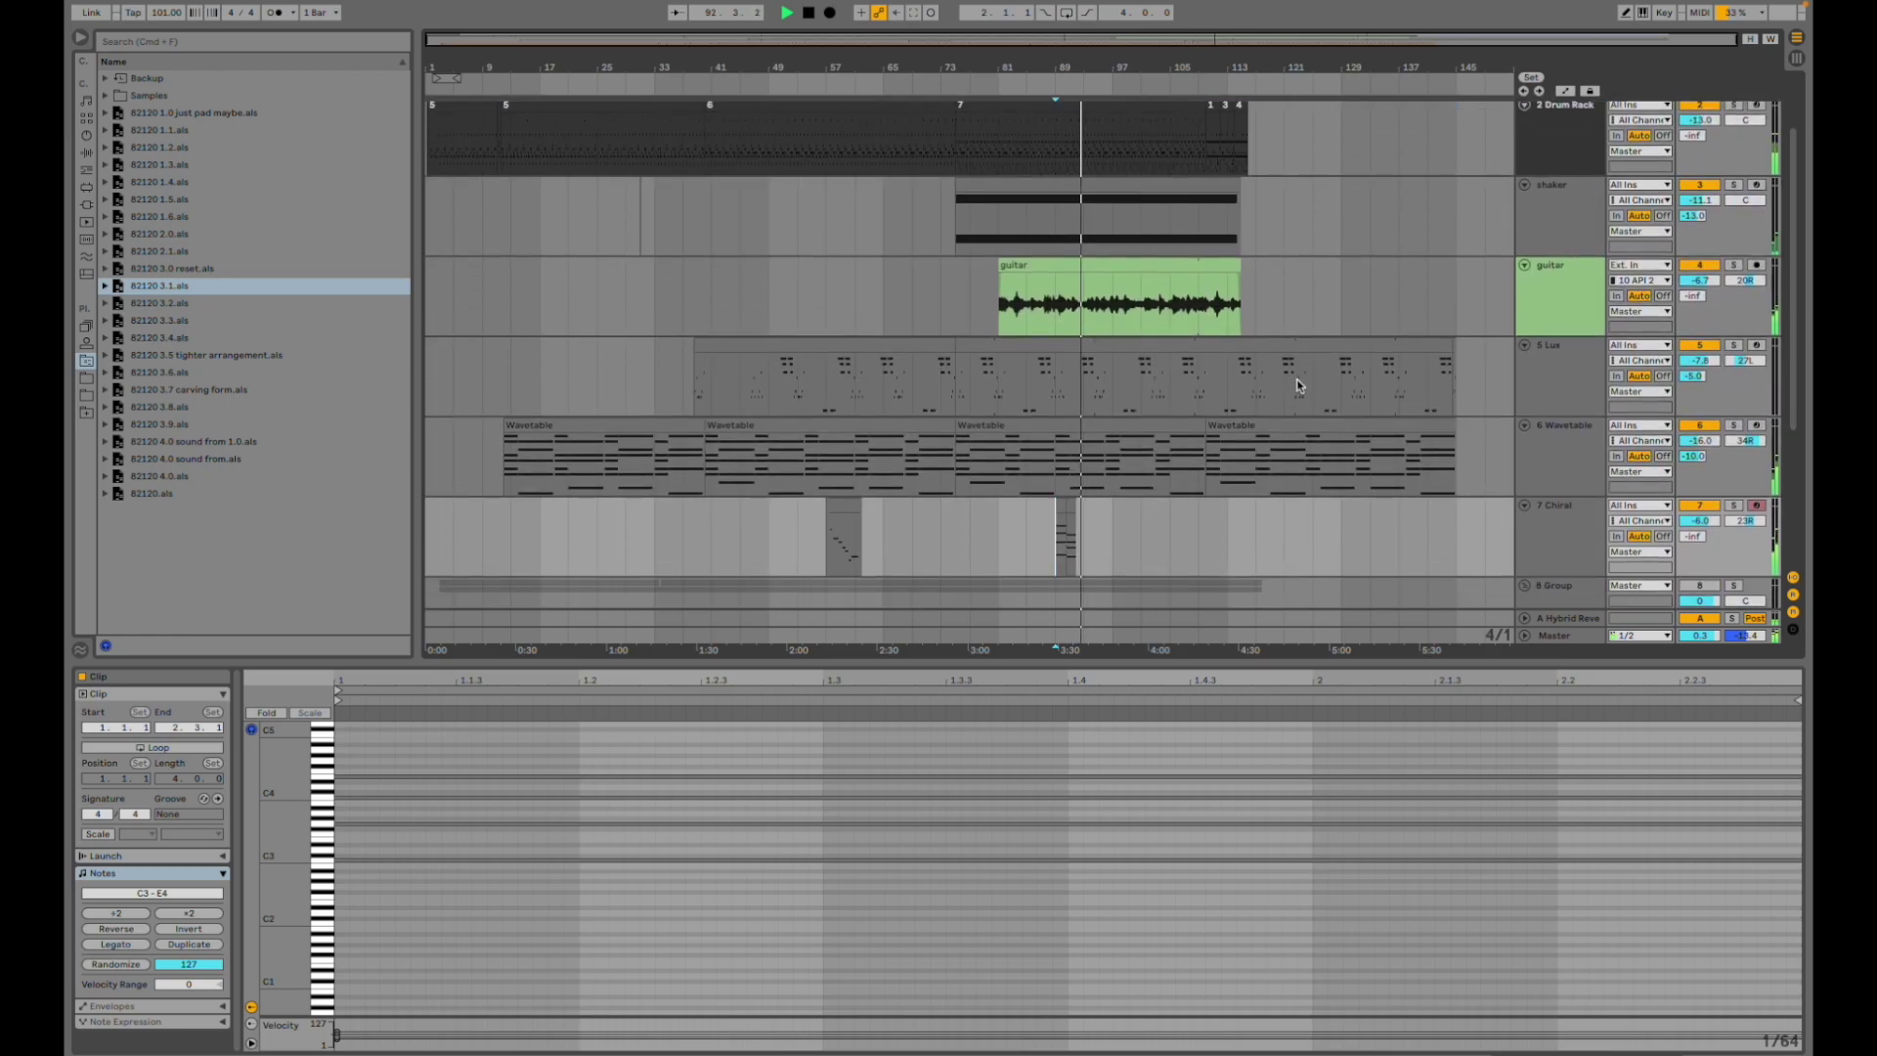
pyautogui.scroll(3, 1298, 388)
pyautogui.scroll(3, 1057, 255)
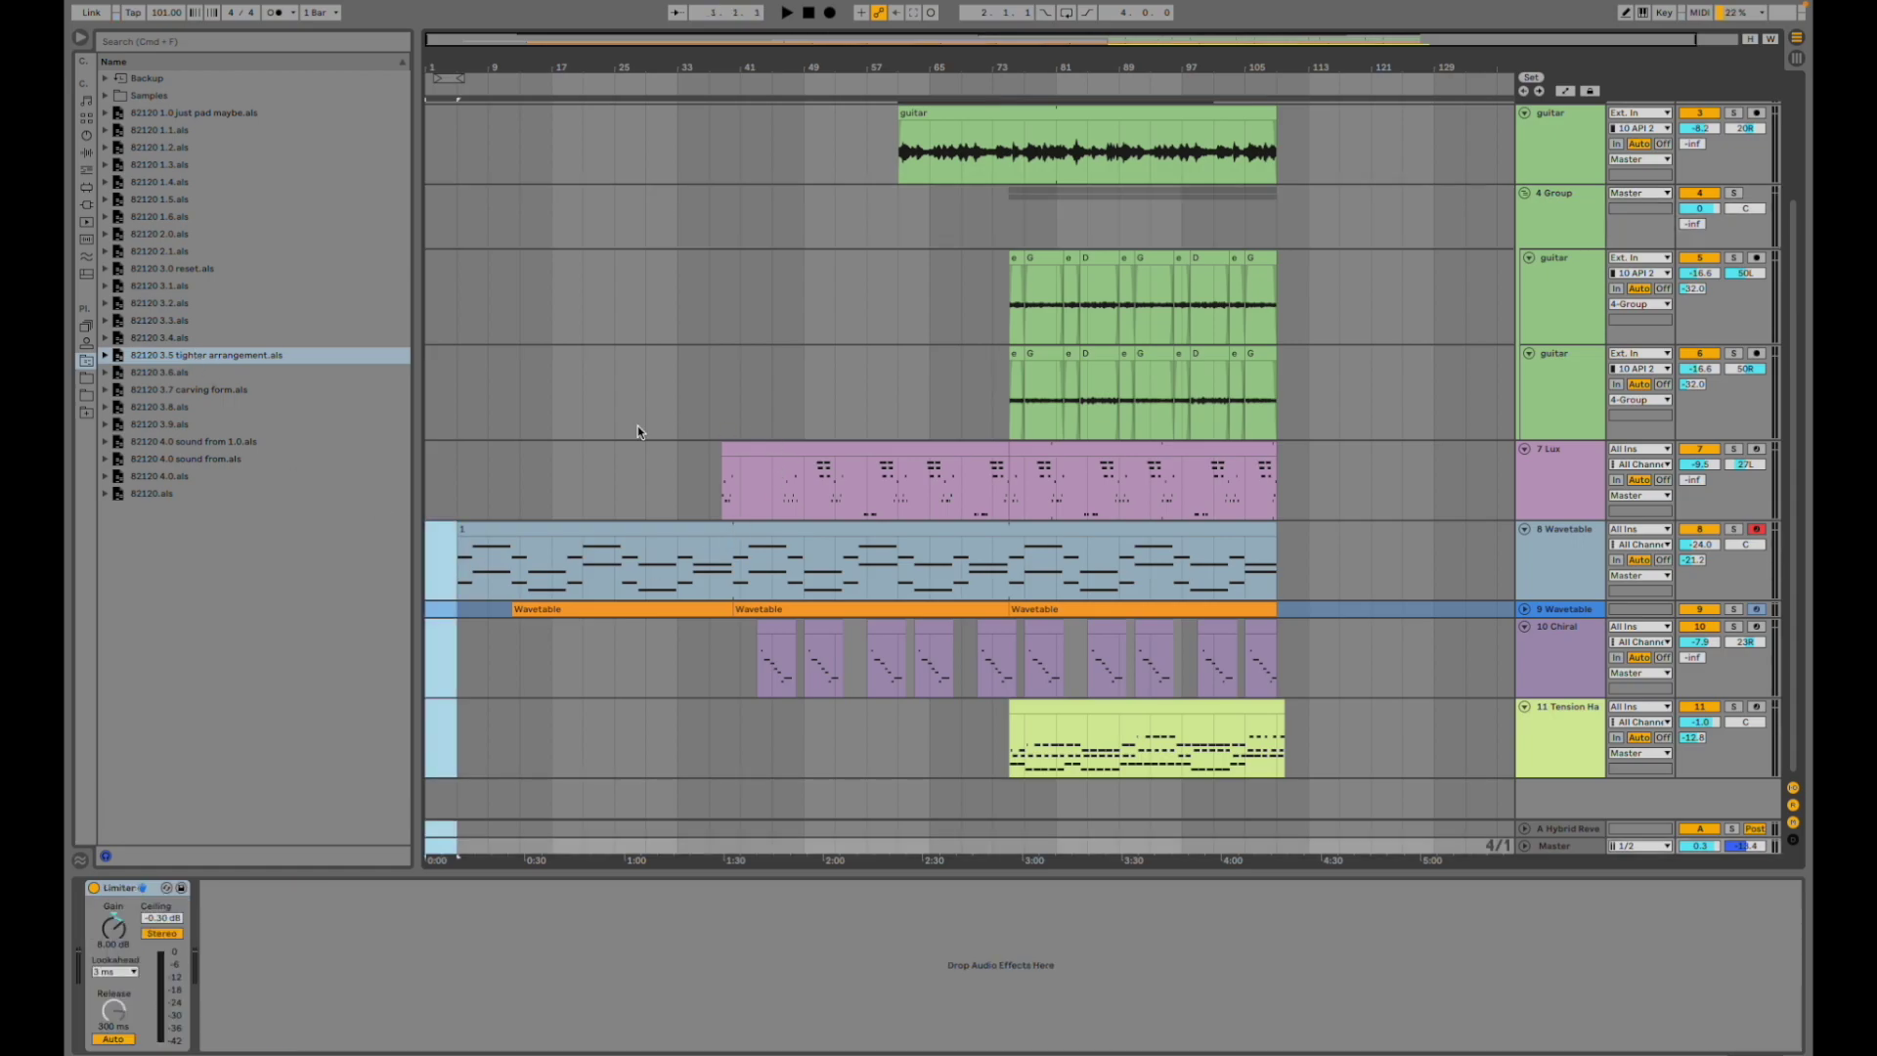
# - Play the 82120 3.5 tighter arrangement version from the start of the 8 Wavetable clip and show that track's Wavetable device
pyautogui.click(519, 401)
pyautogui.click(457, 404)
pyautogui.press('space')
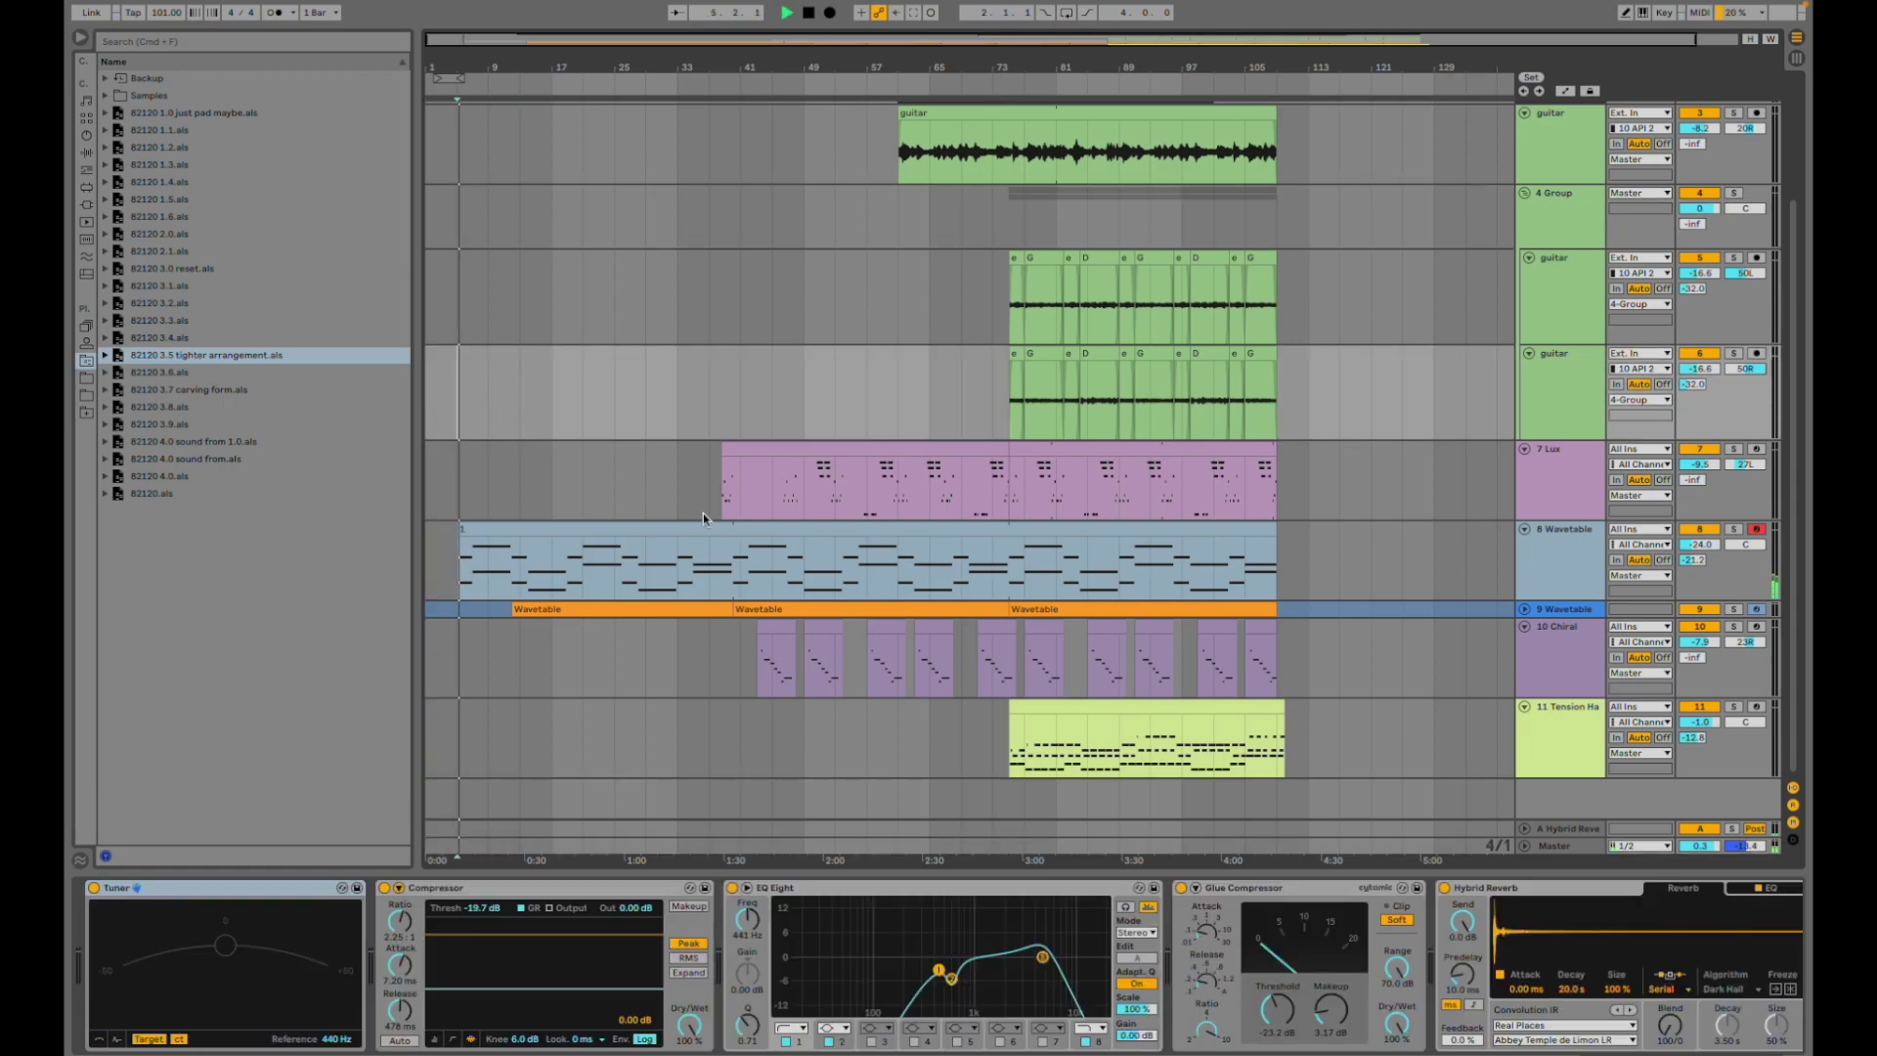
pyautogui.click(935, 526)
pyautogui.scroll(4, 914, 532)
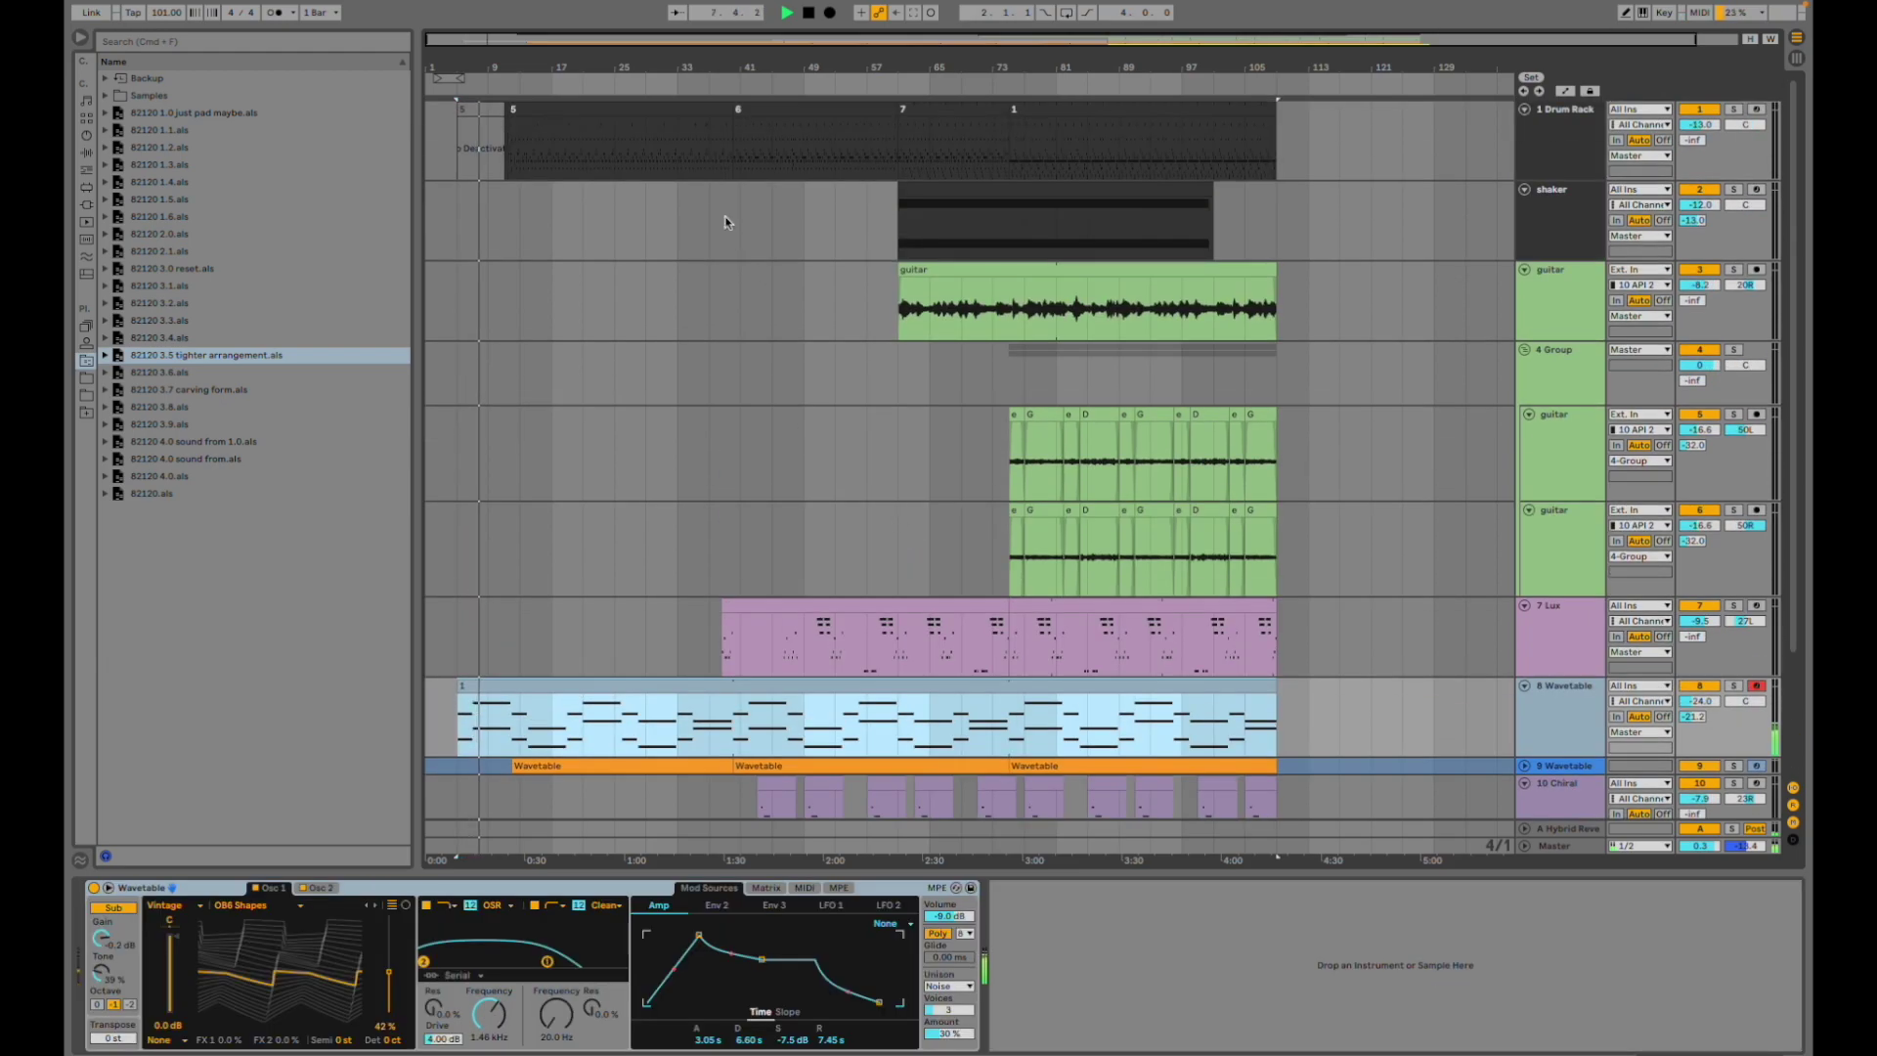
pyautogui.scroll(-3, 626, 264)
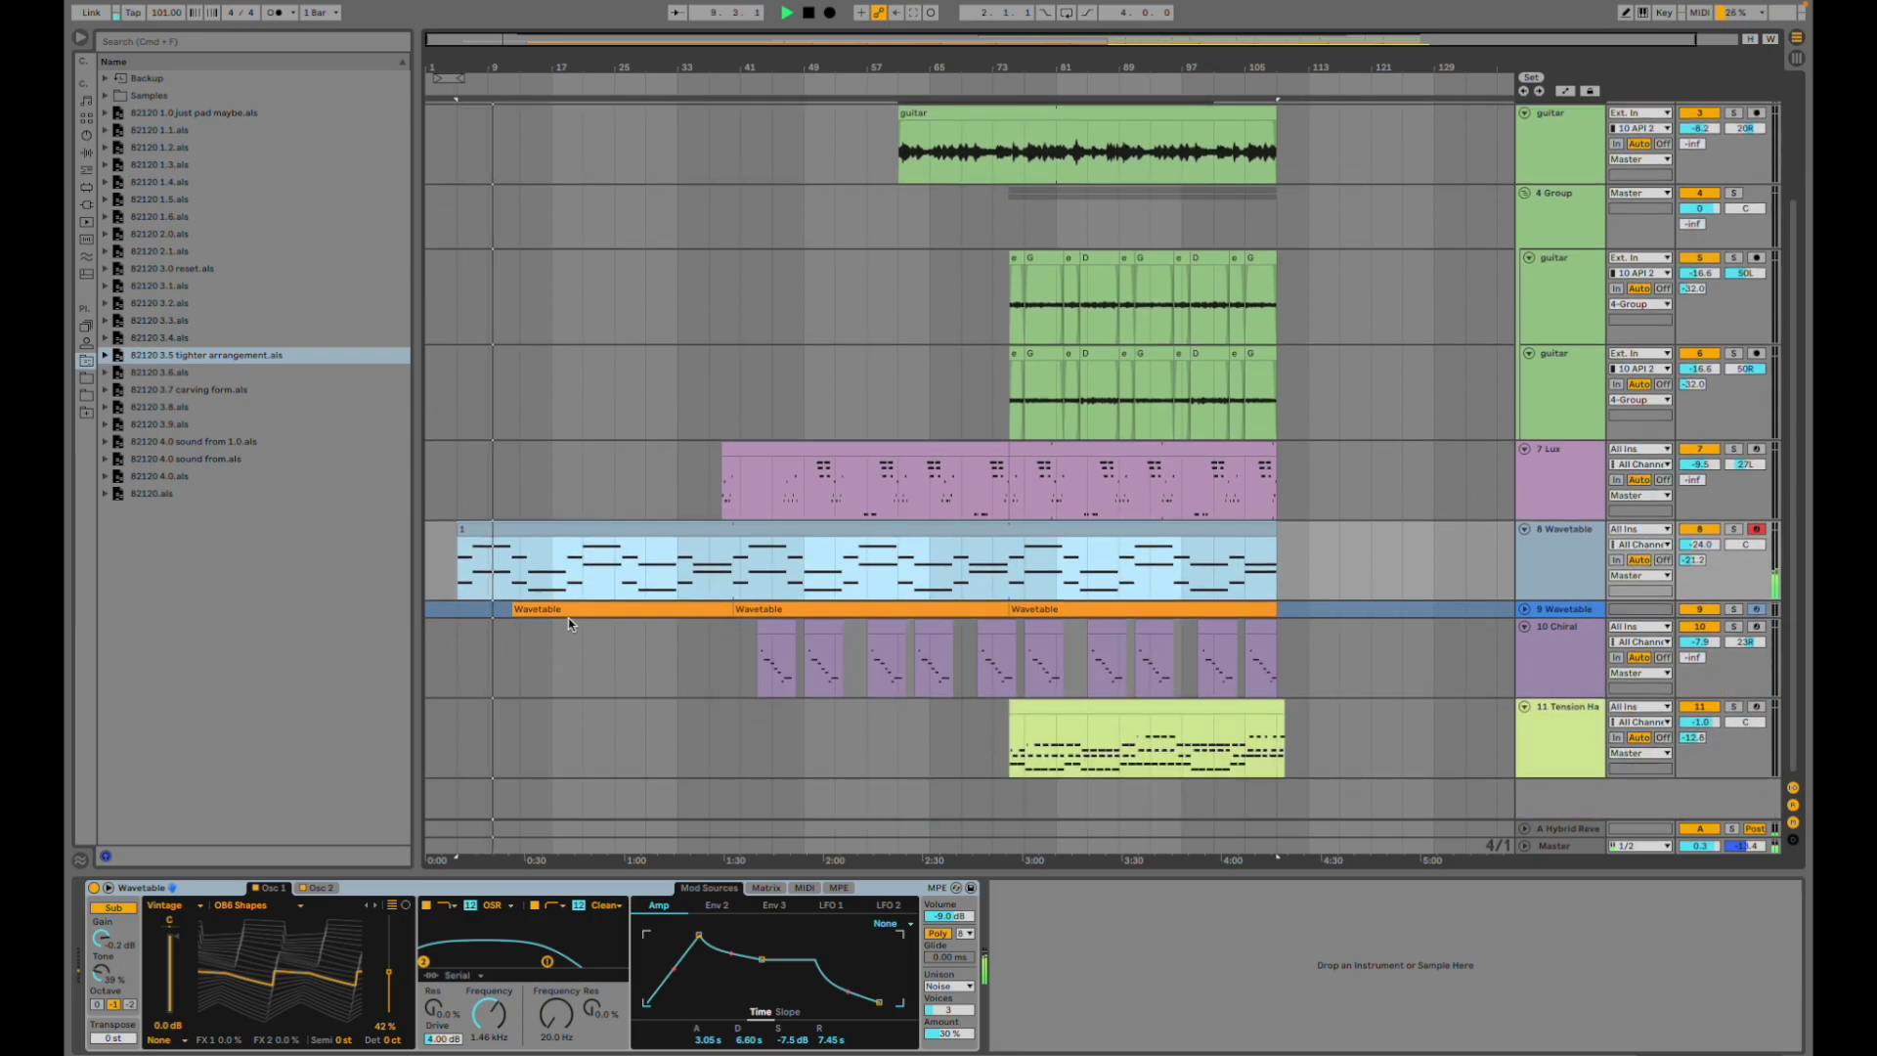
# - Show the Chiral track's device and play the arrangement from the start of its first clip
pyautogui.click(719, 657)
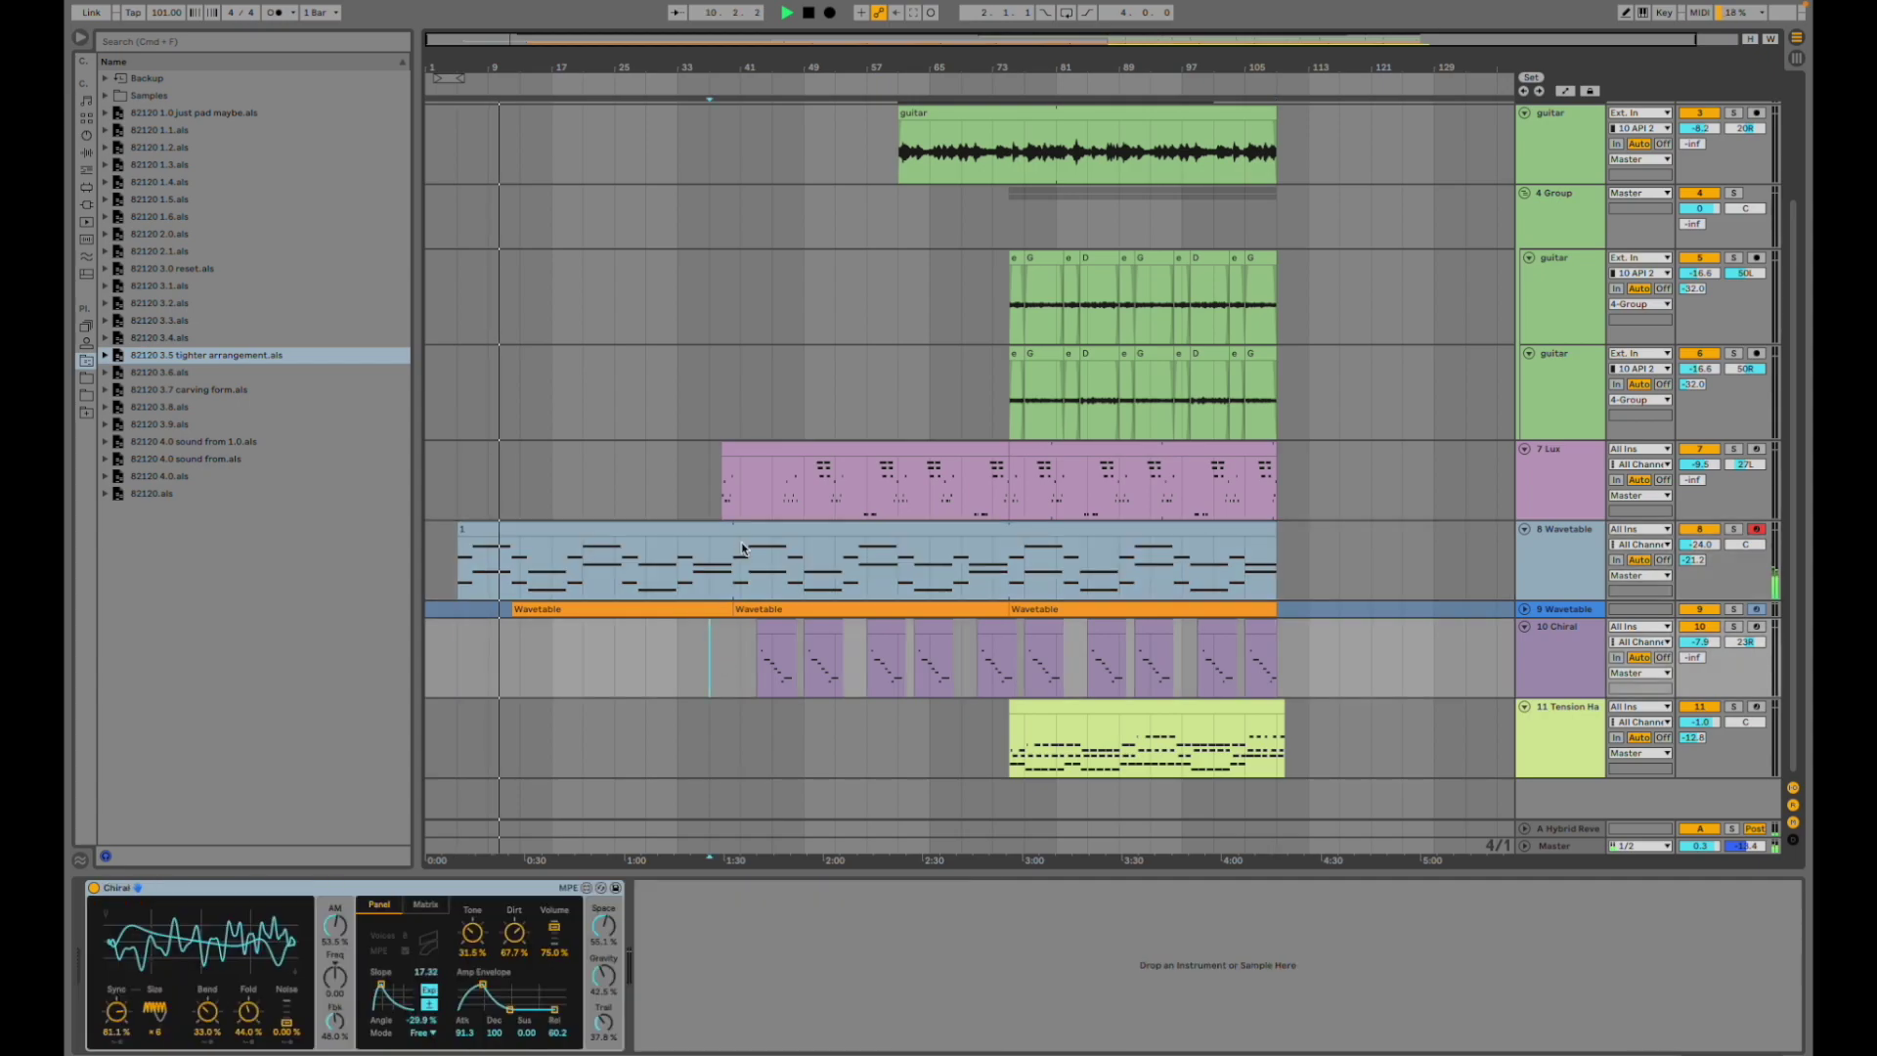
pyautogui.scroll(3, 809, 307)
pyautogui.scroll(-3, 994, 189)
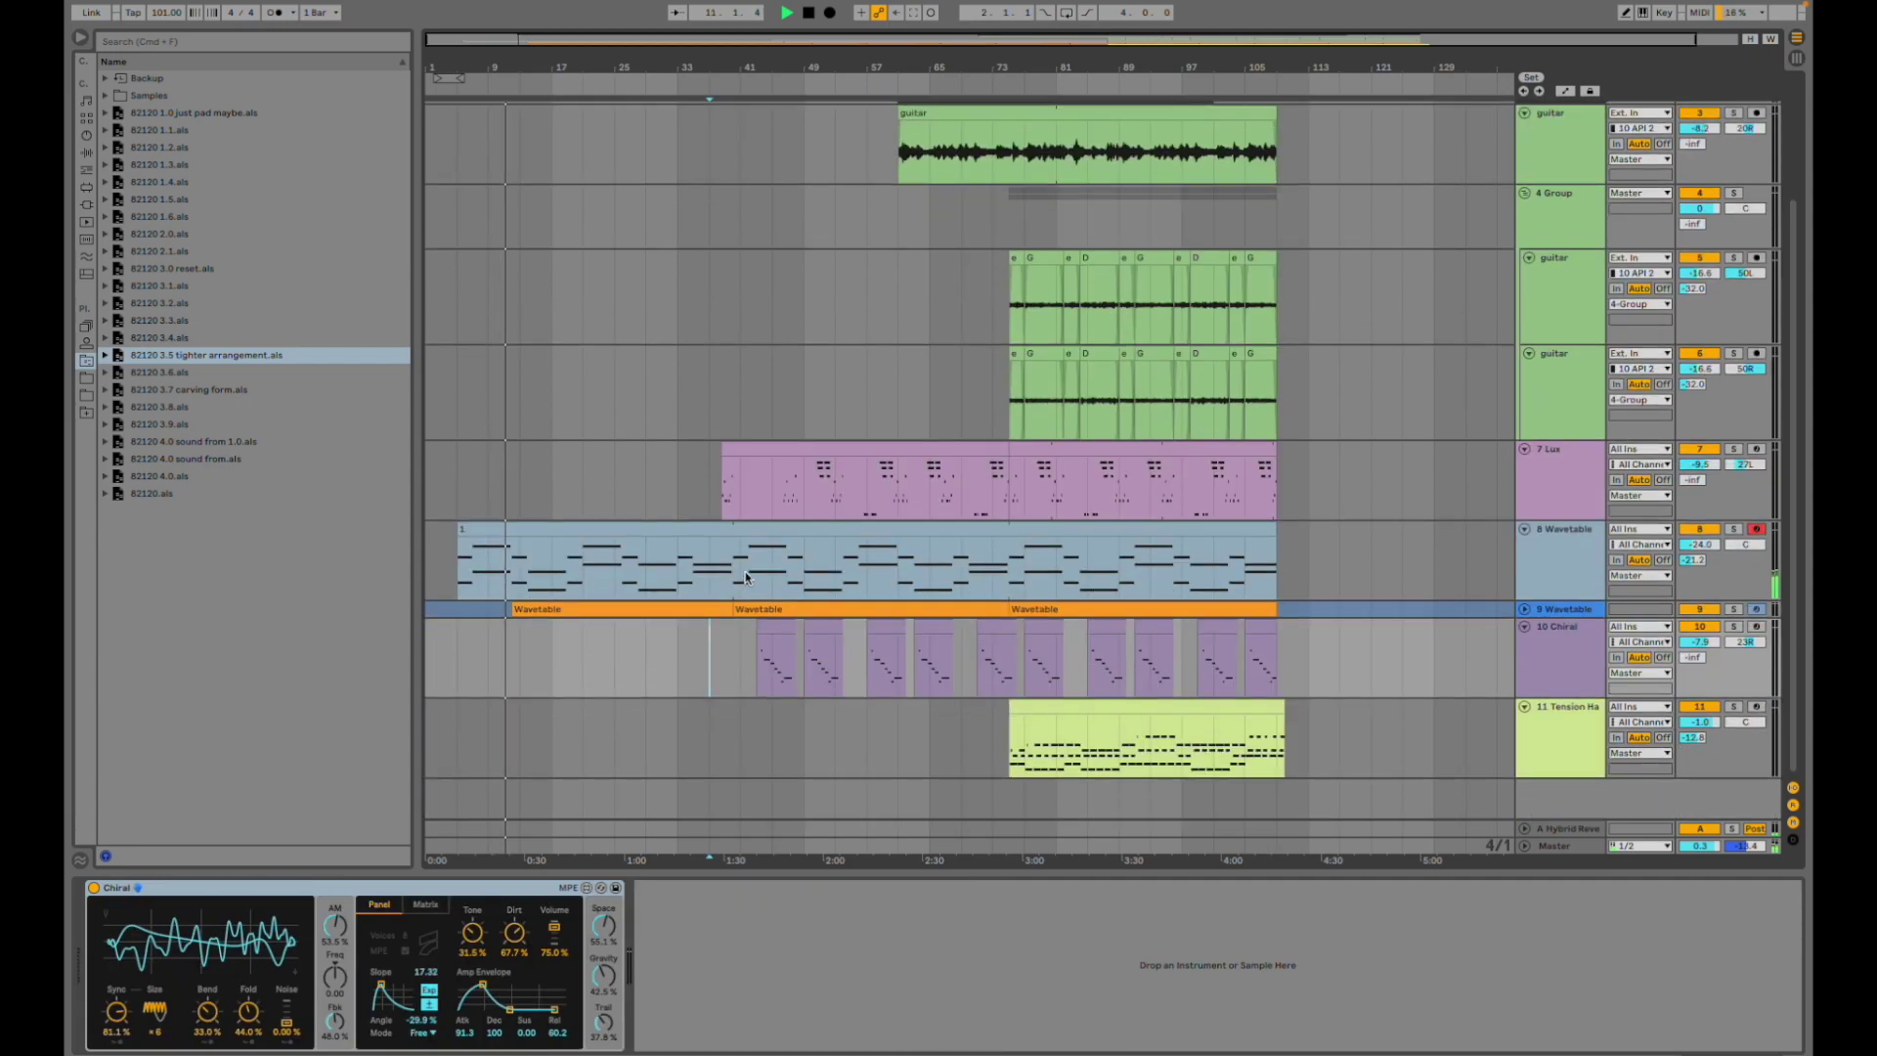
pyautogui.scroll(3, 765, 598)
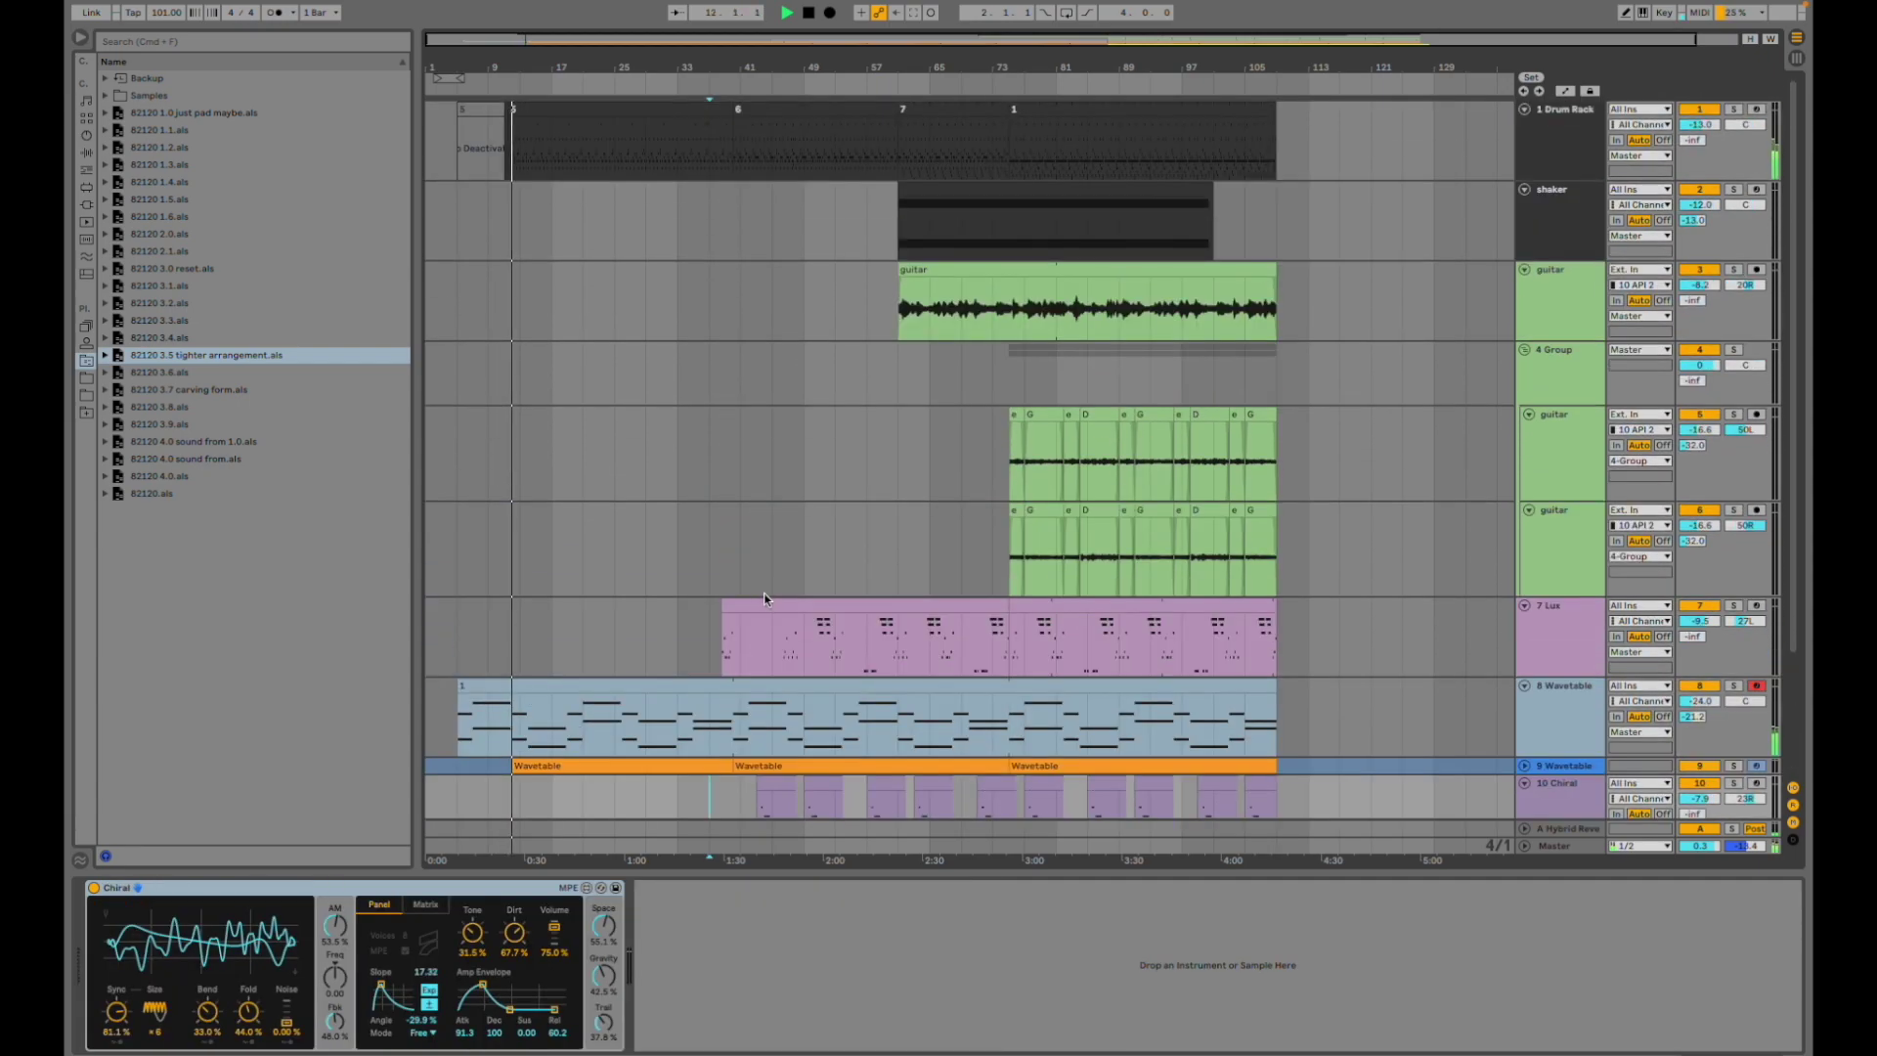
pyautogui.scroll(-3, 737, 560)
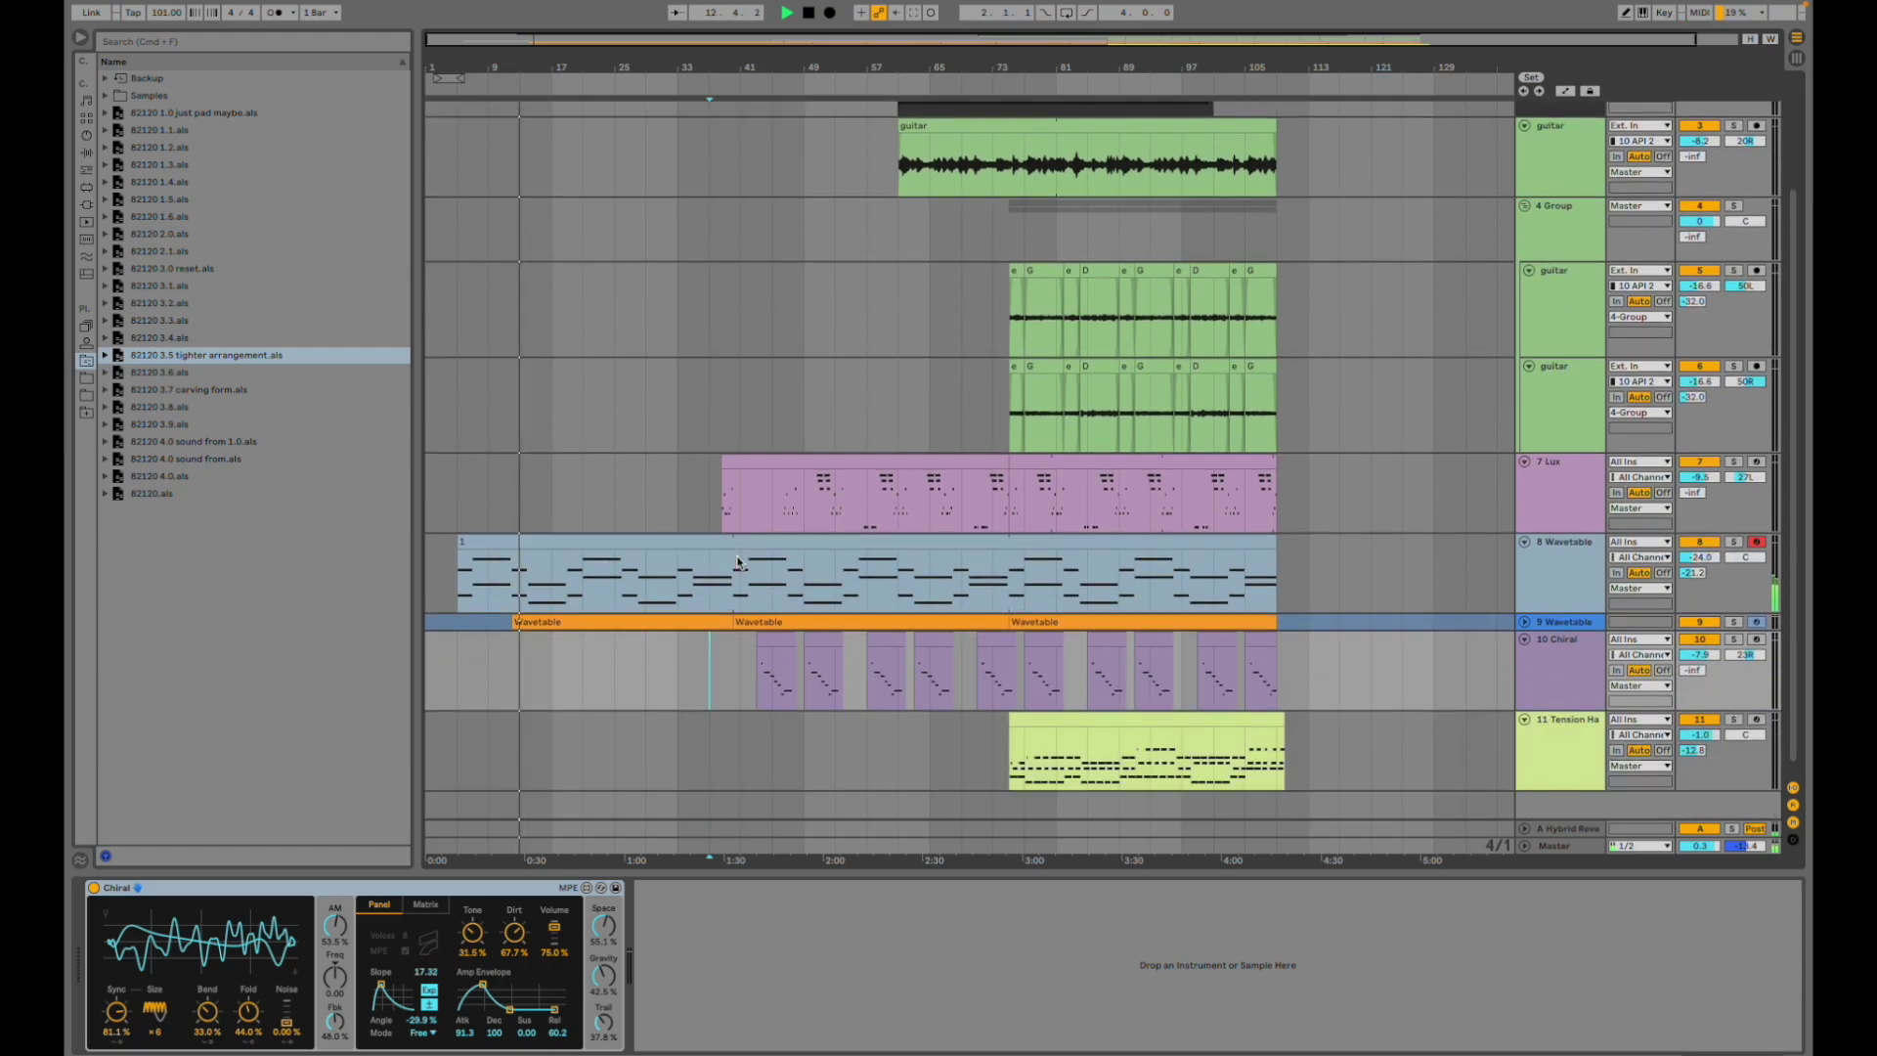
pyautogui.click(759, 679)
pyautogui.press('space')
pyautogui.press('space')
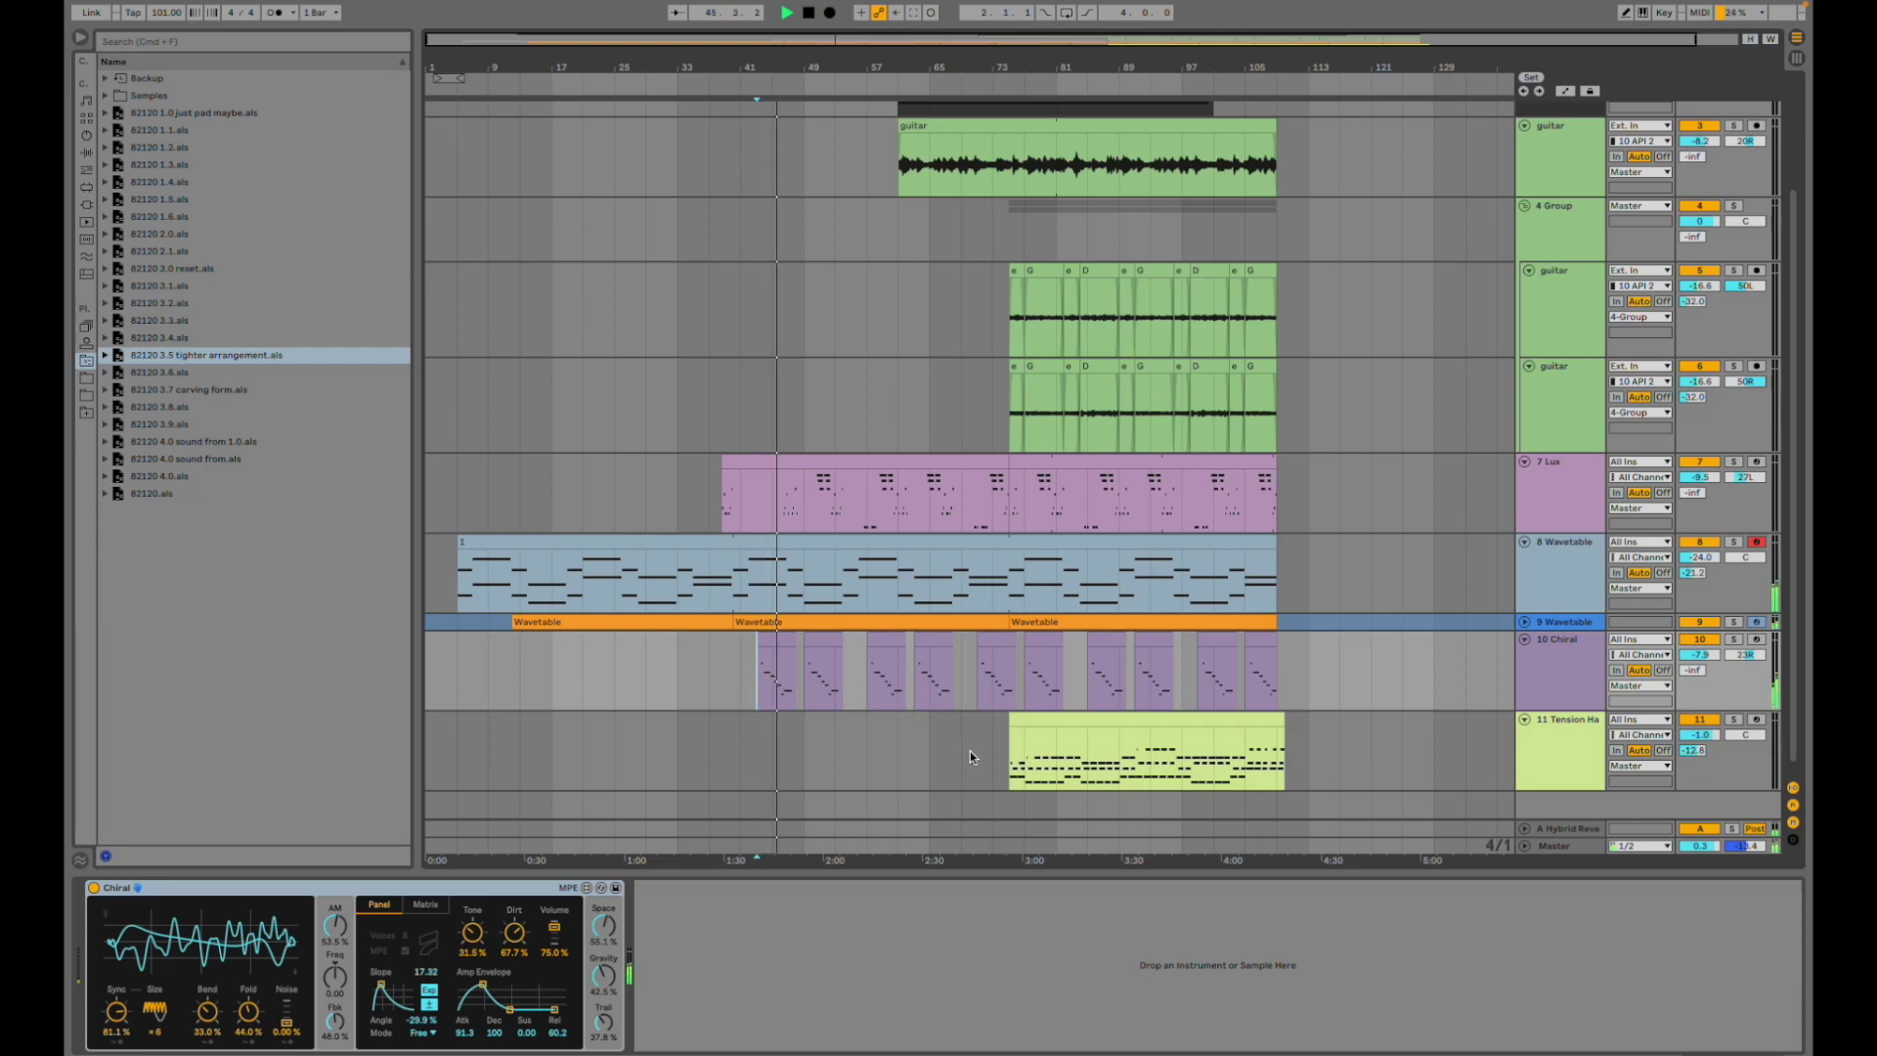
# - Show the Lux track's device chain and examine its notes around bars 41 to 73 up close
pyautogui.scroll(4, 986, 663)
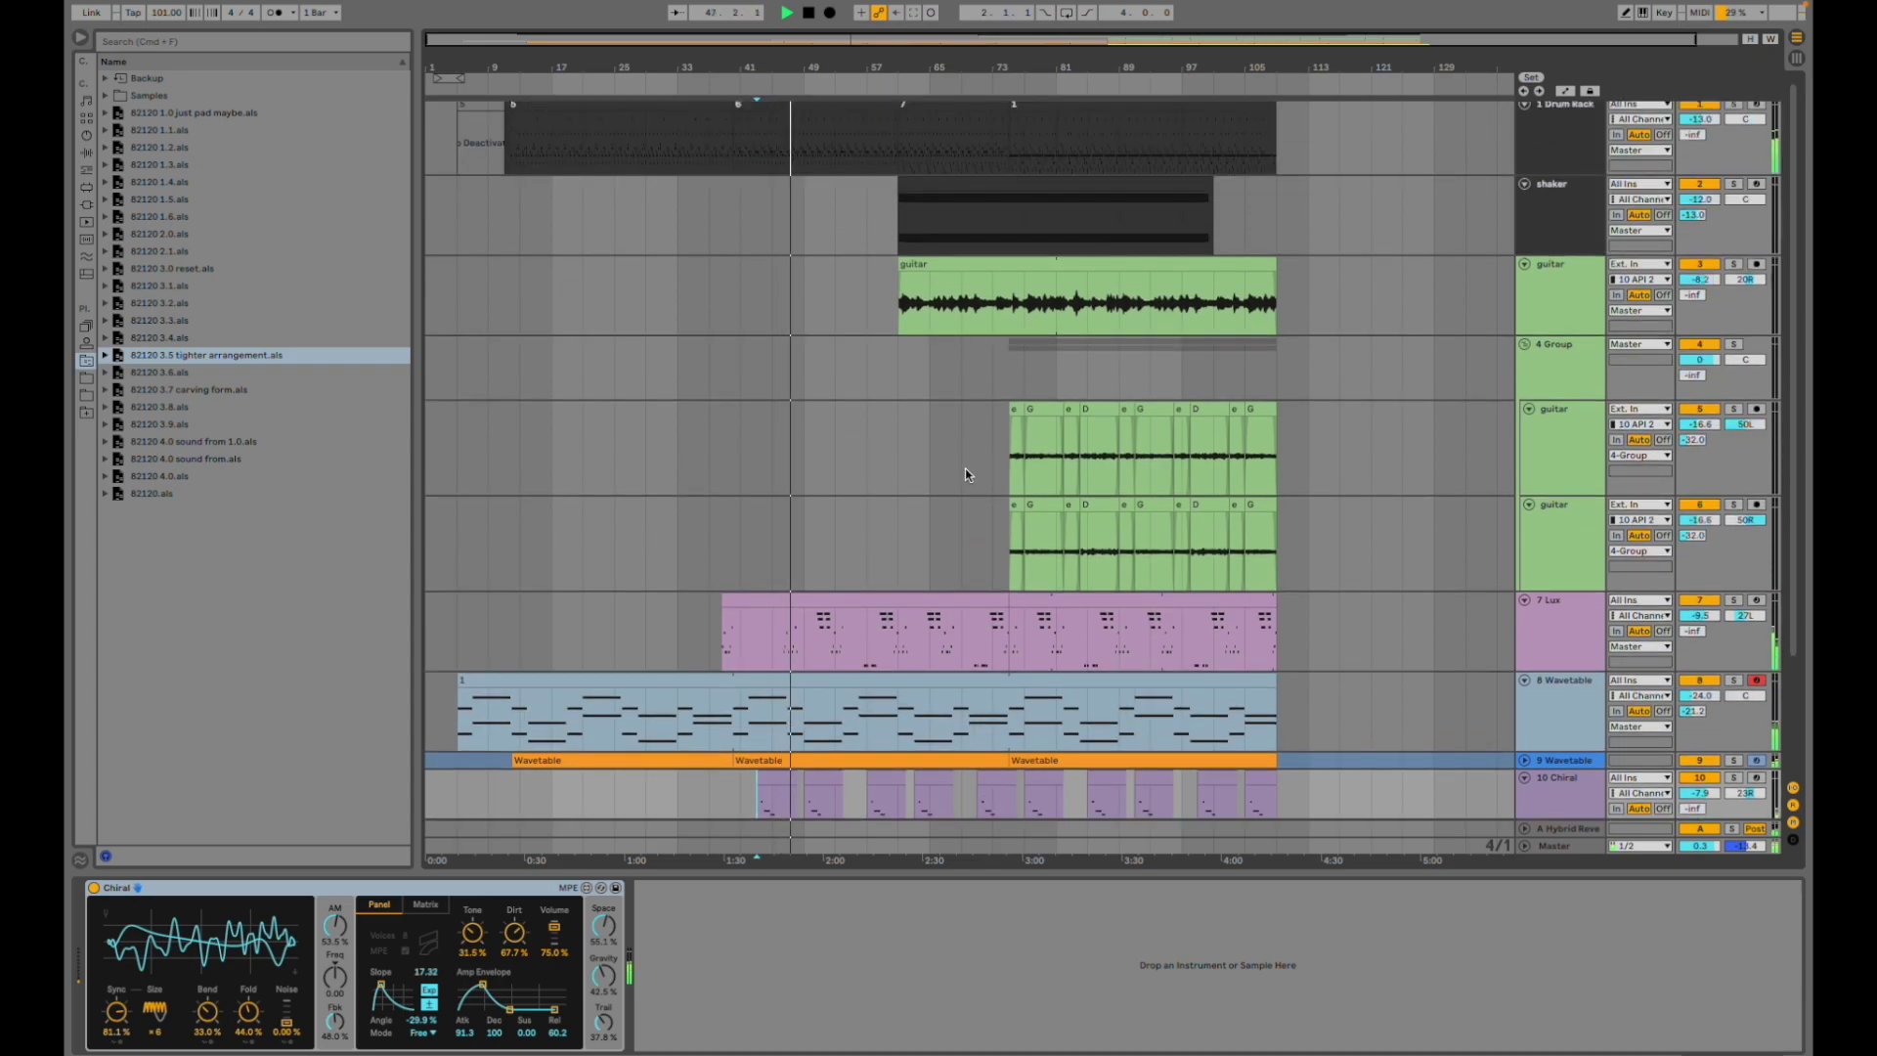
pyautogui.scroll(-3, 964, 469)
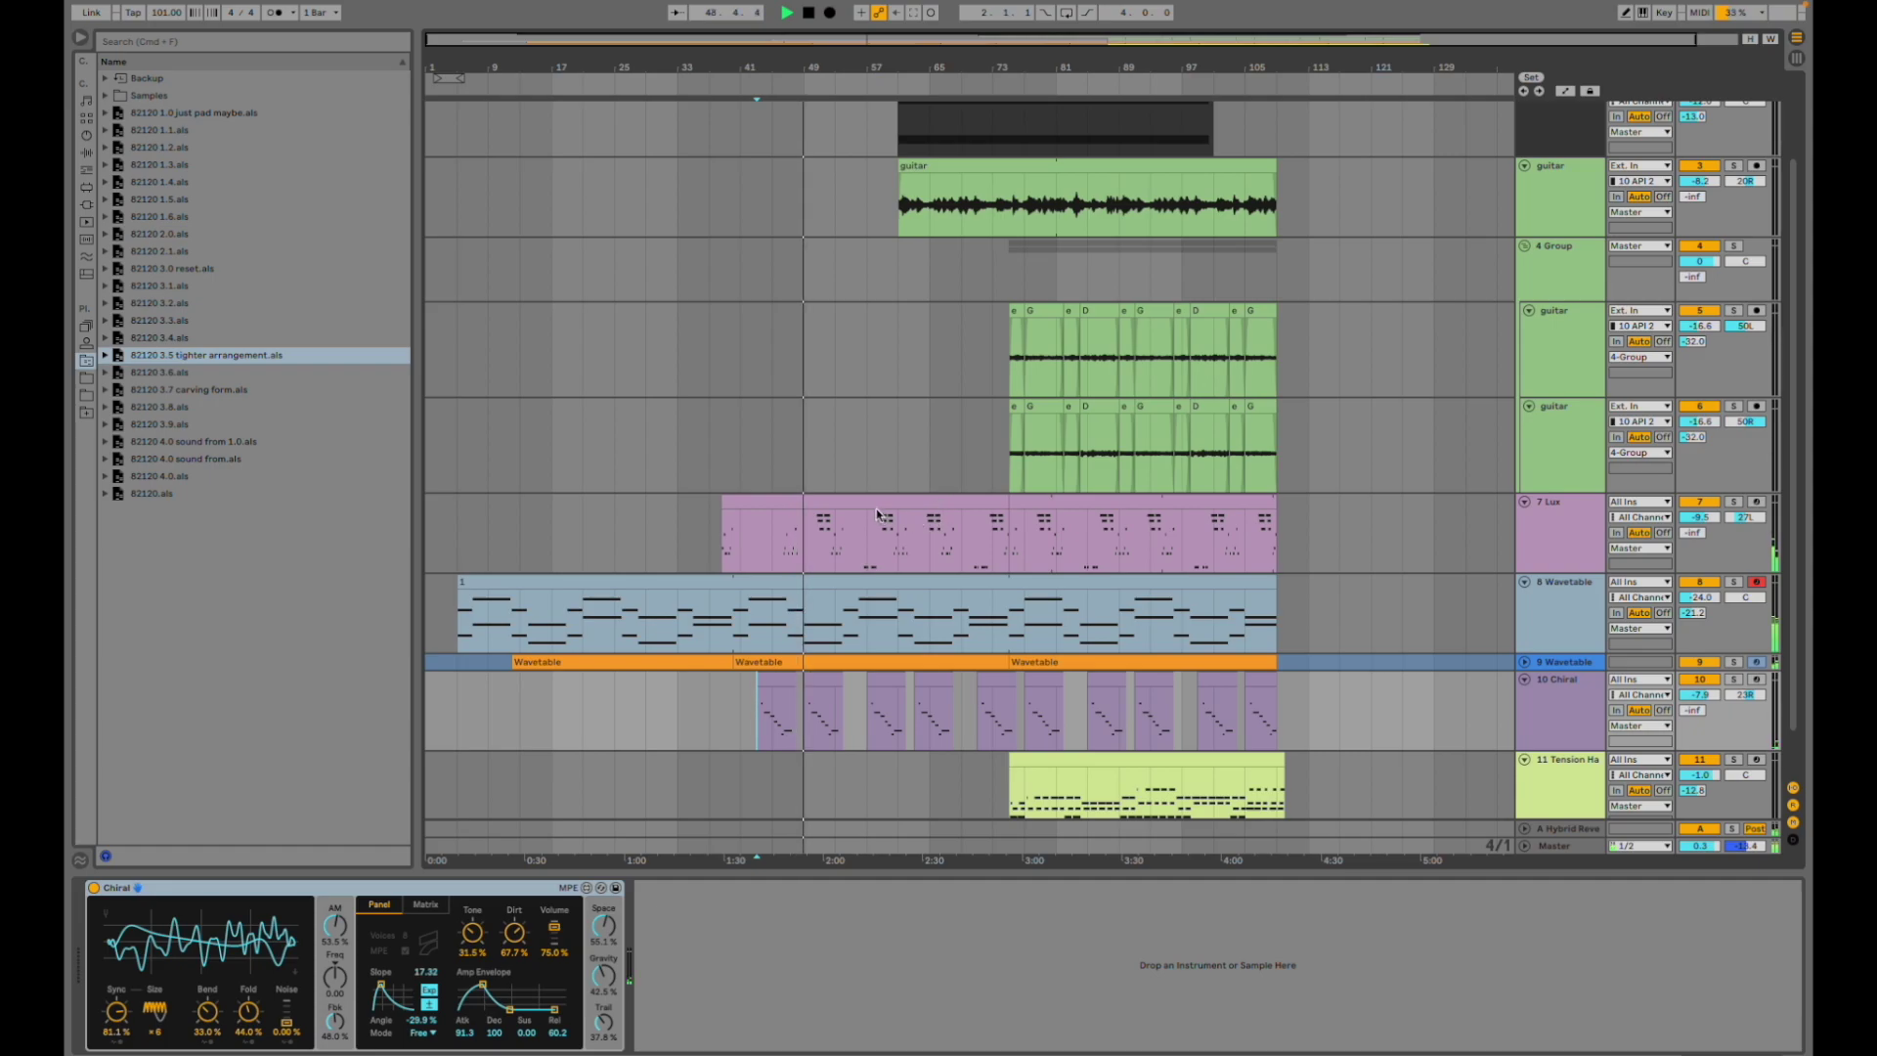
pyautogui.click(819, 543)
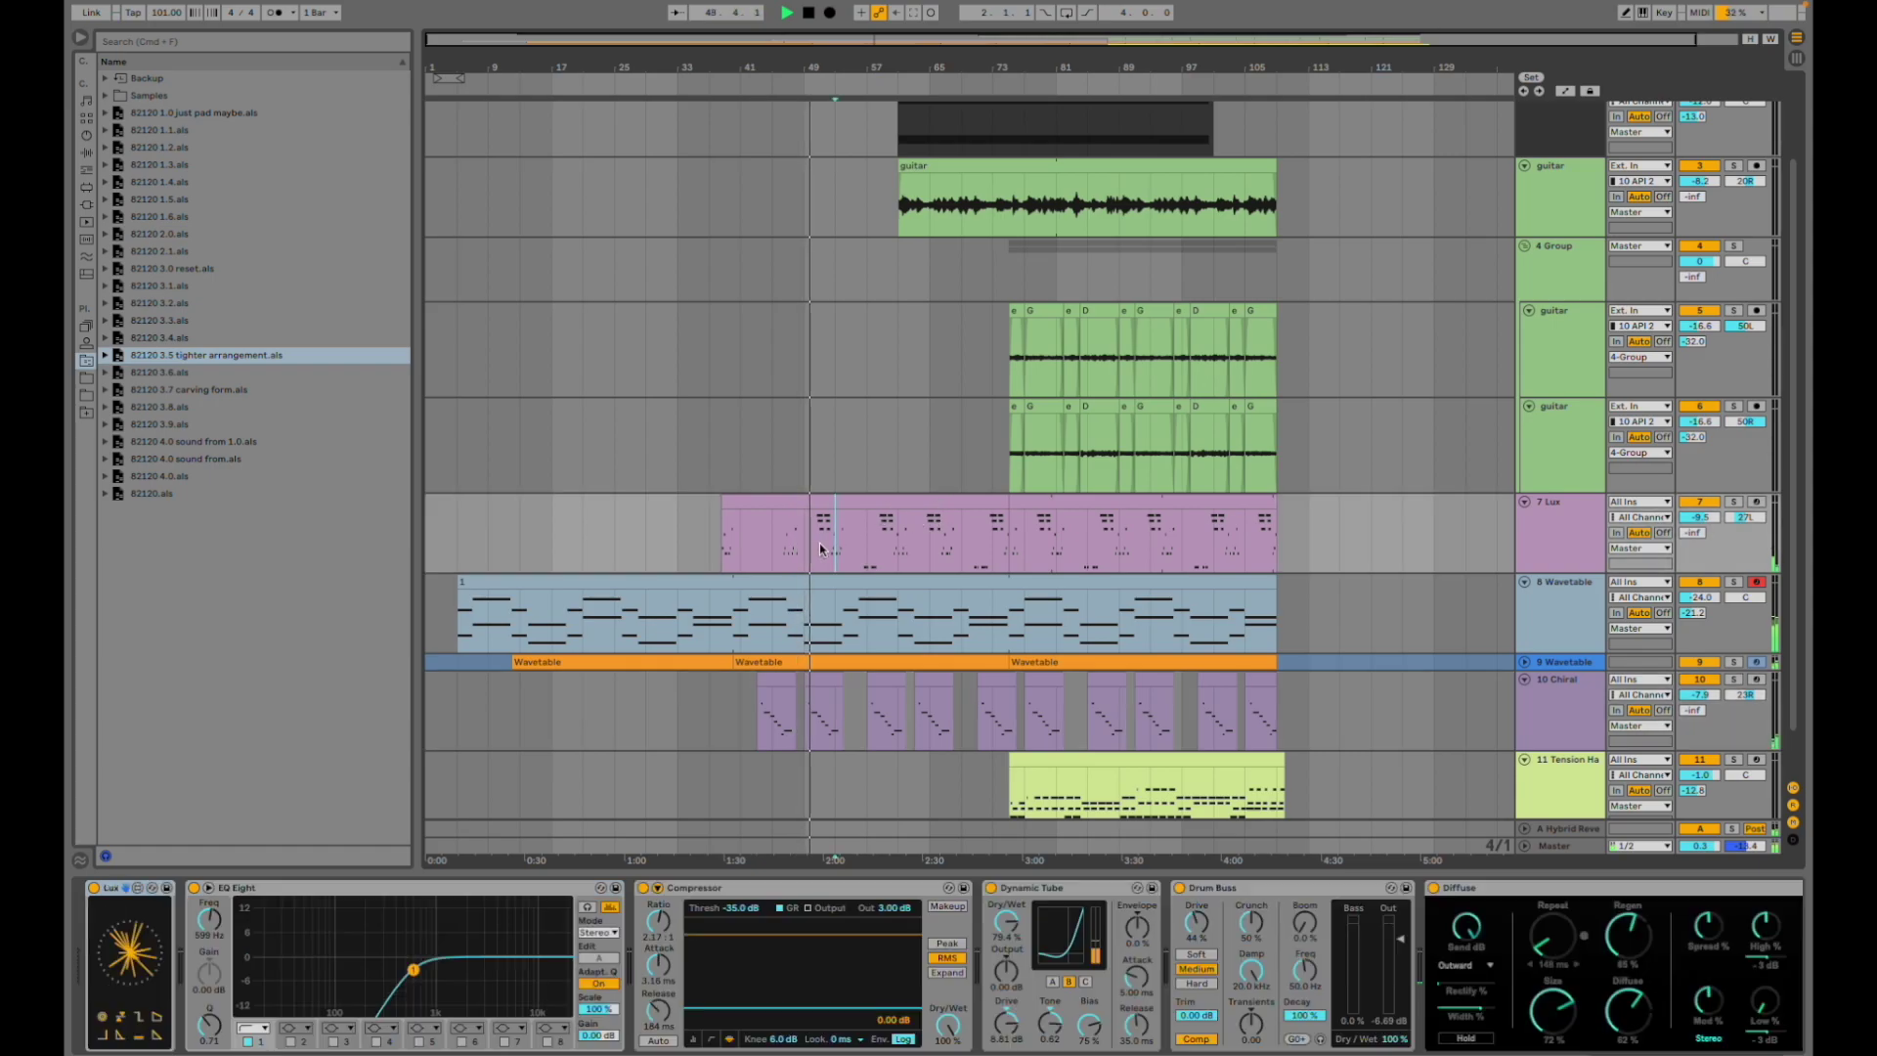
pyautogui.press('+')
pyautogui.press('+')
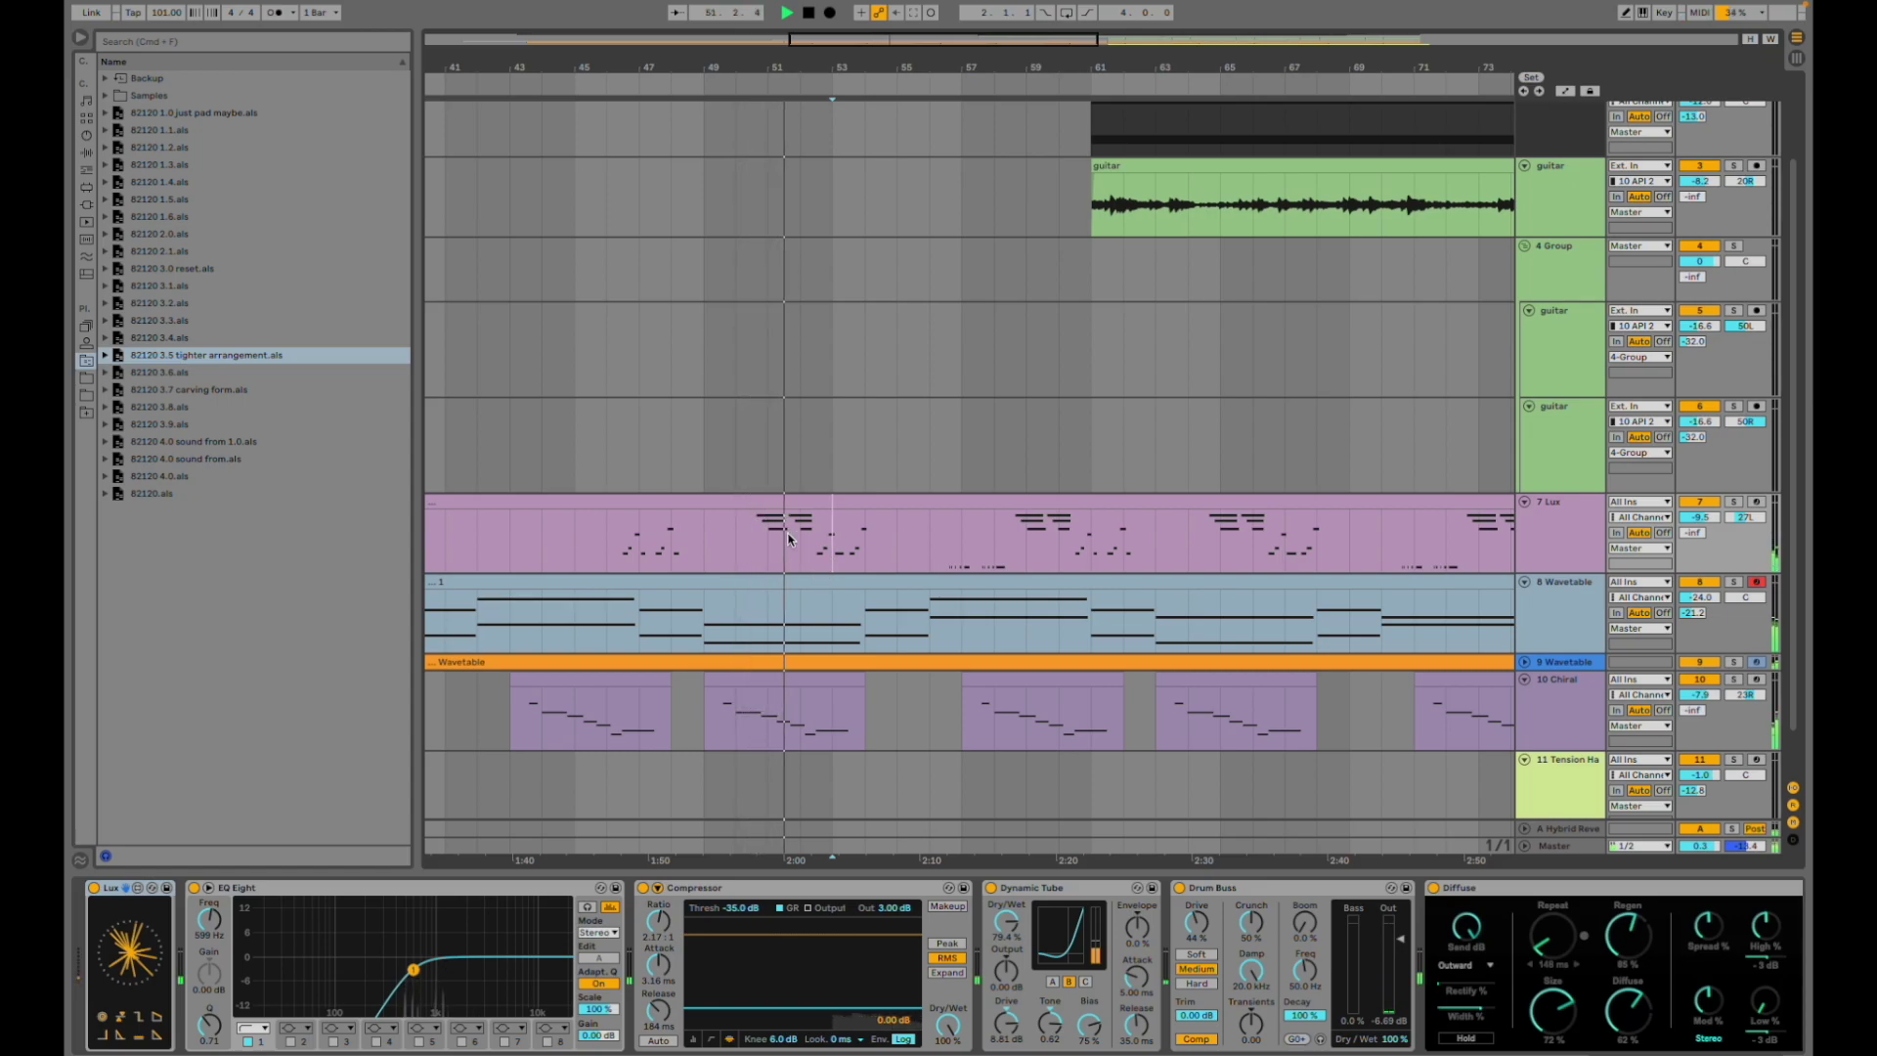
pyautogui.click(933, 531)
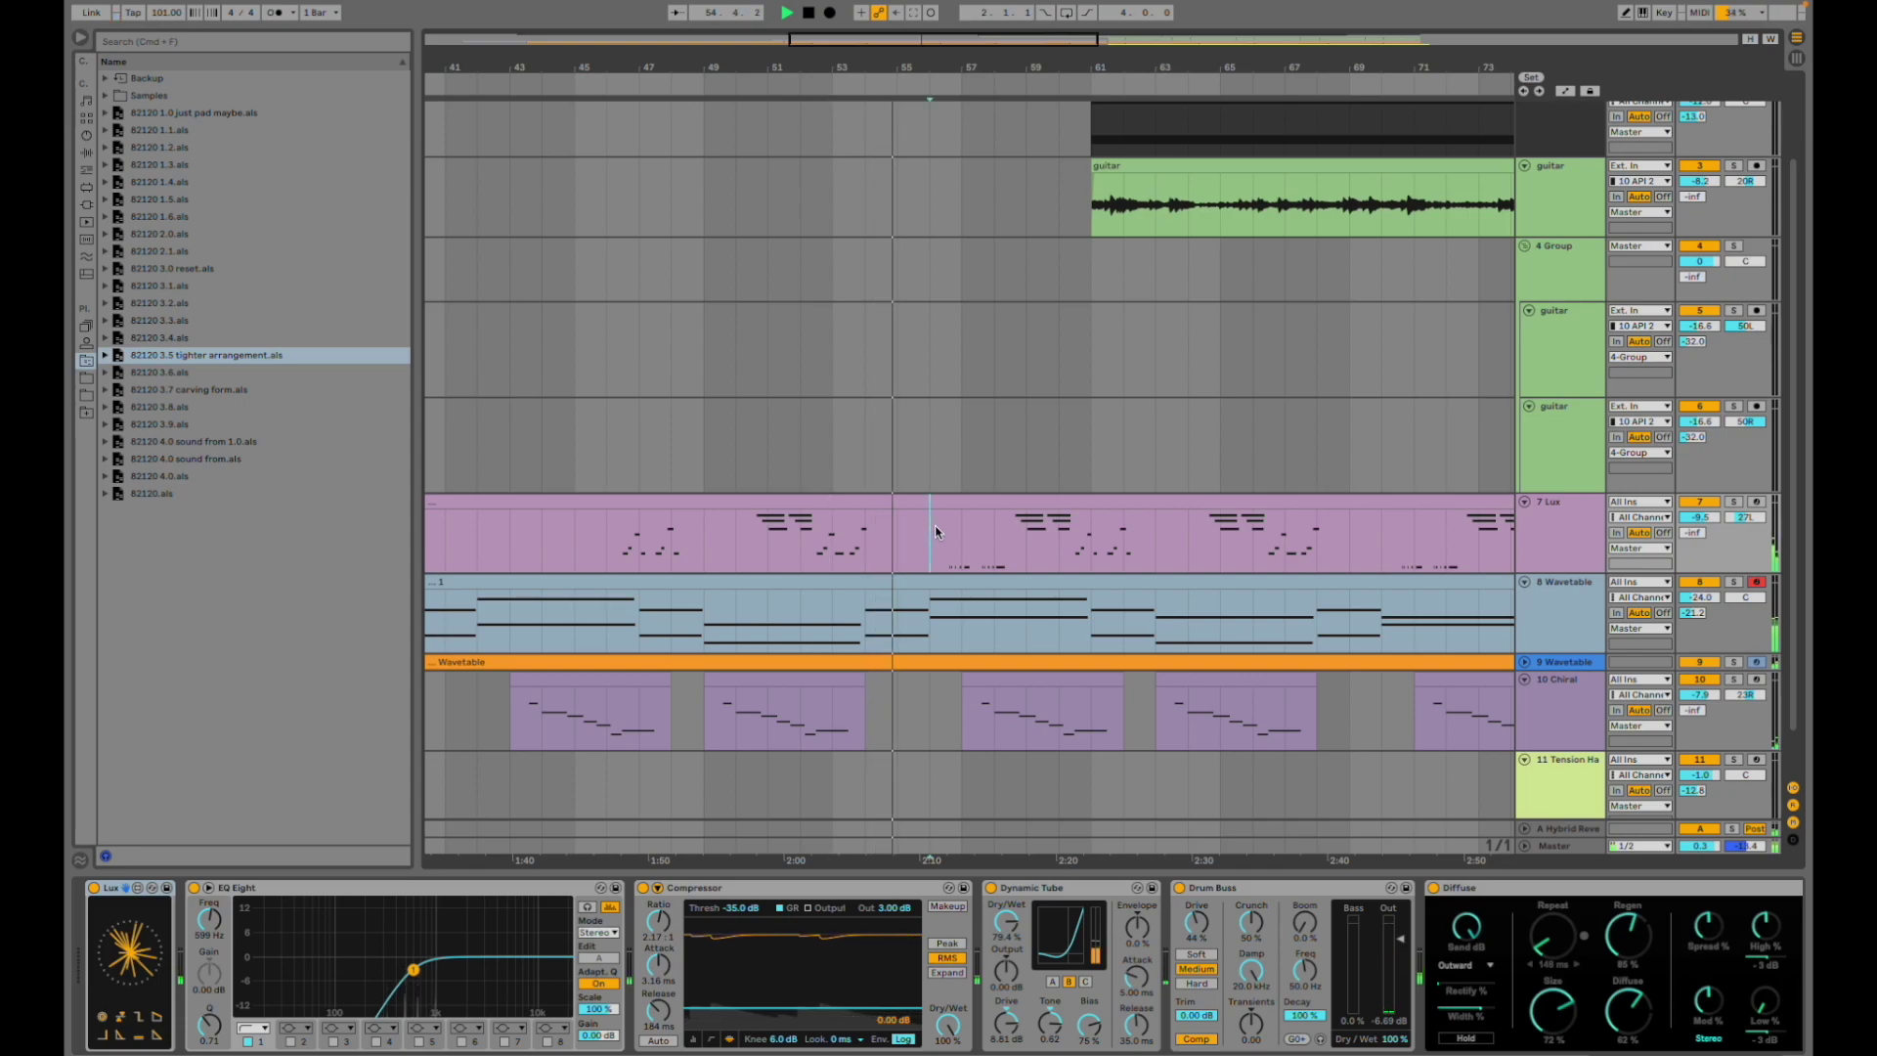
# - Play the arrangement from the start of the Tension Harp clip at bar 75 and briefly solo the 4 Group
pyautogui.hscroll(5, 1022, 495)
pyautogui.hscroll(8, 1023, 495)
pyautogui.scroll(-2, 980, 496)
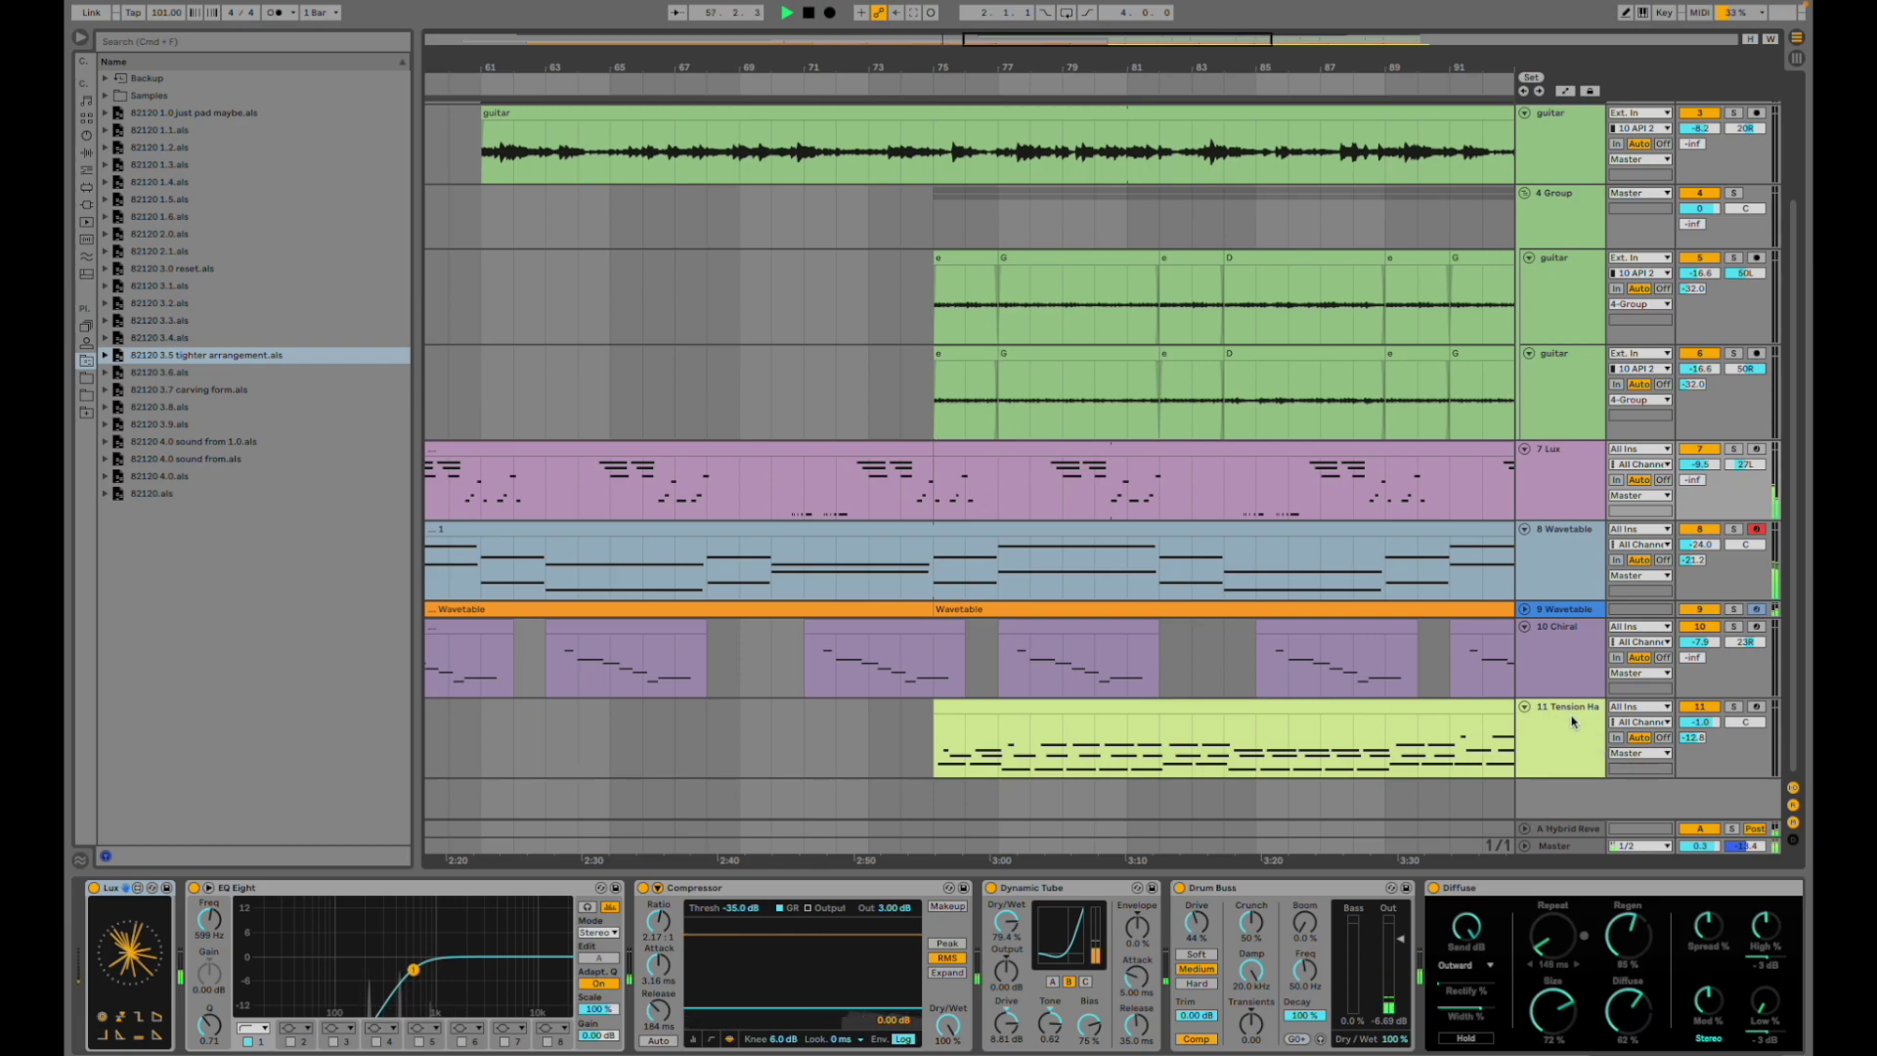
pyautogui.click(924, 730)
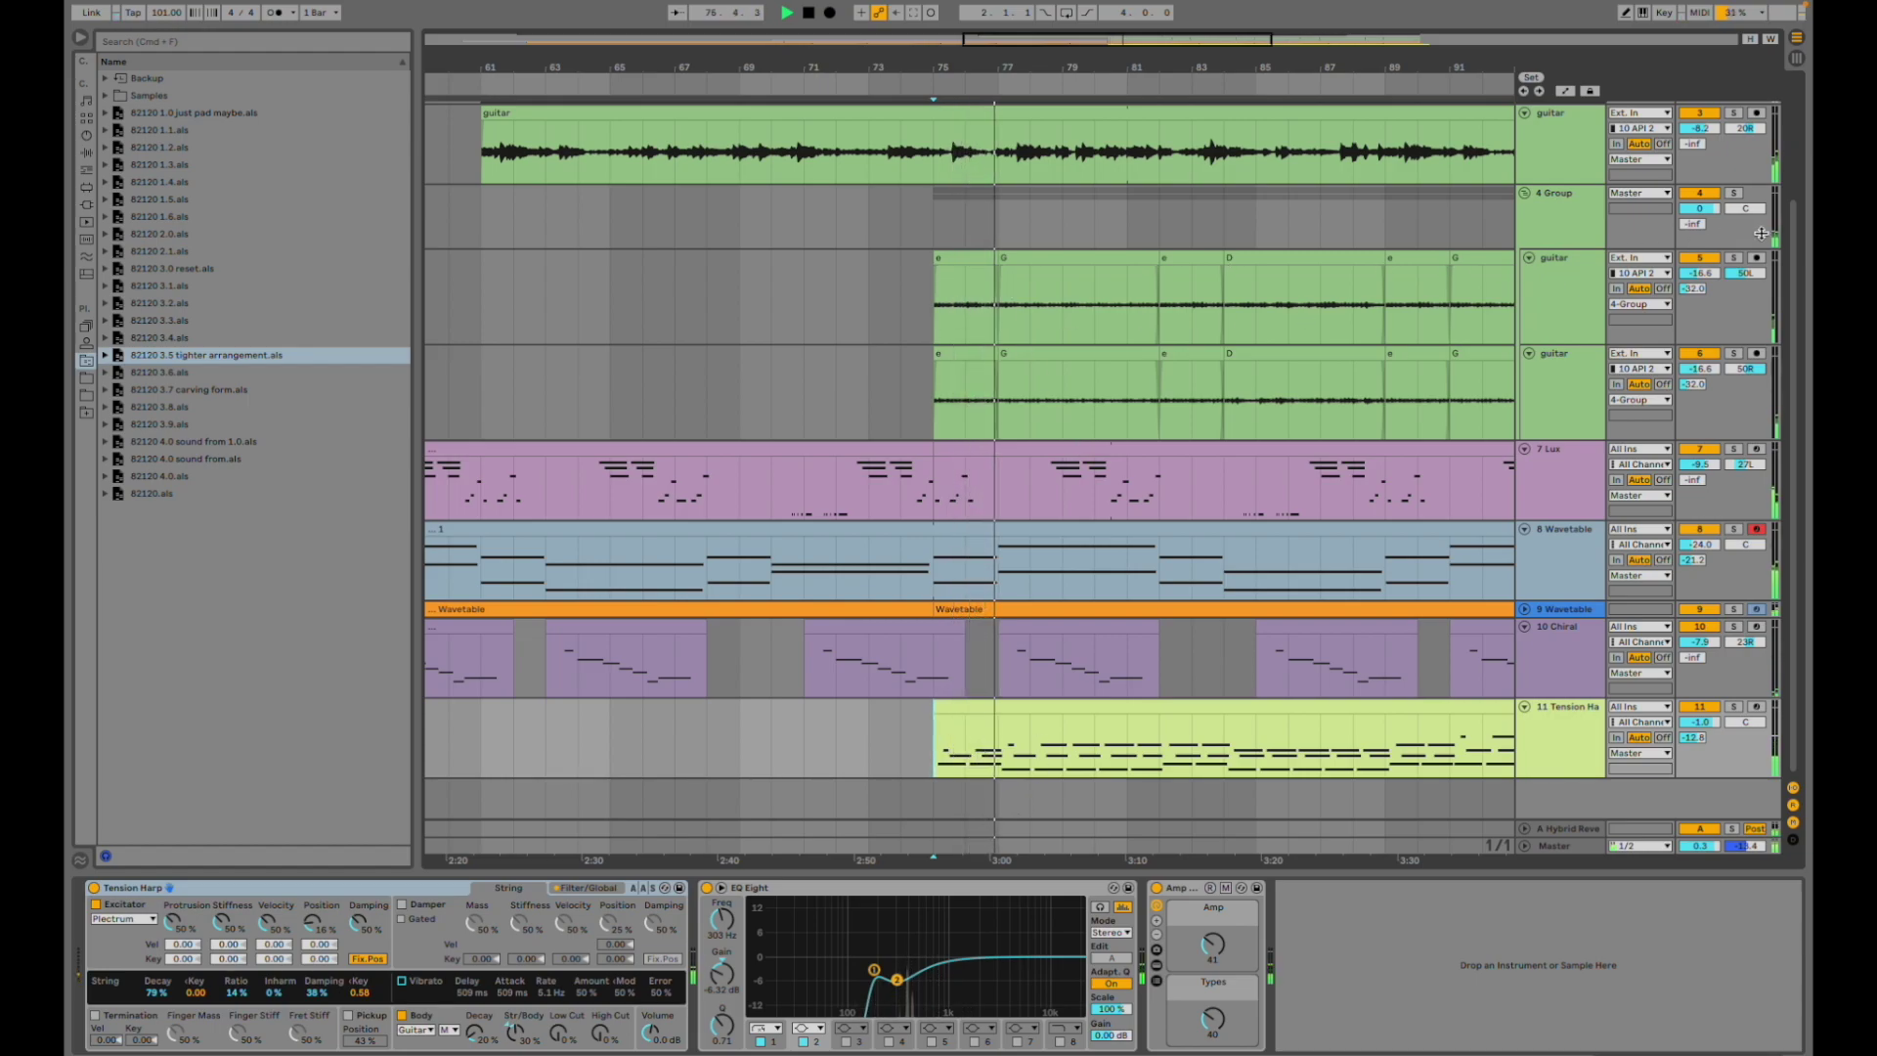
pyautogui.click(1732, 193)
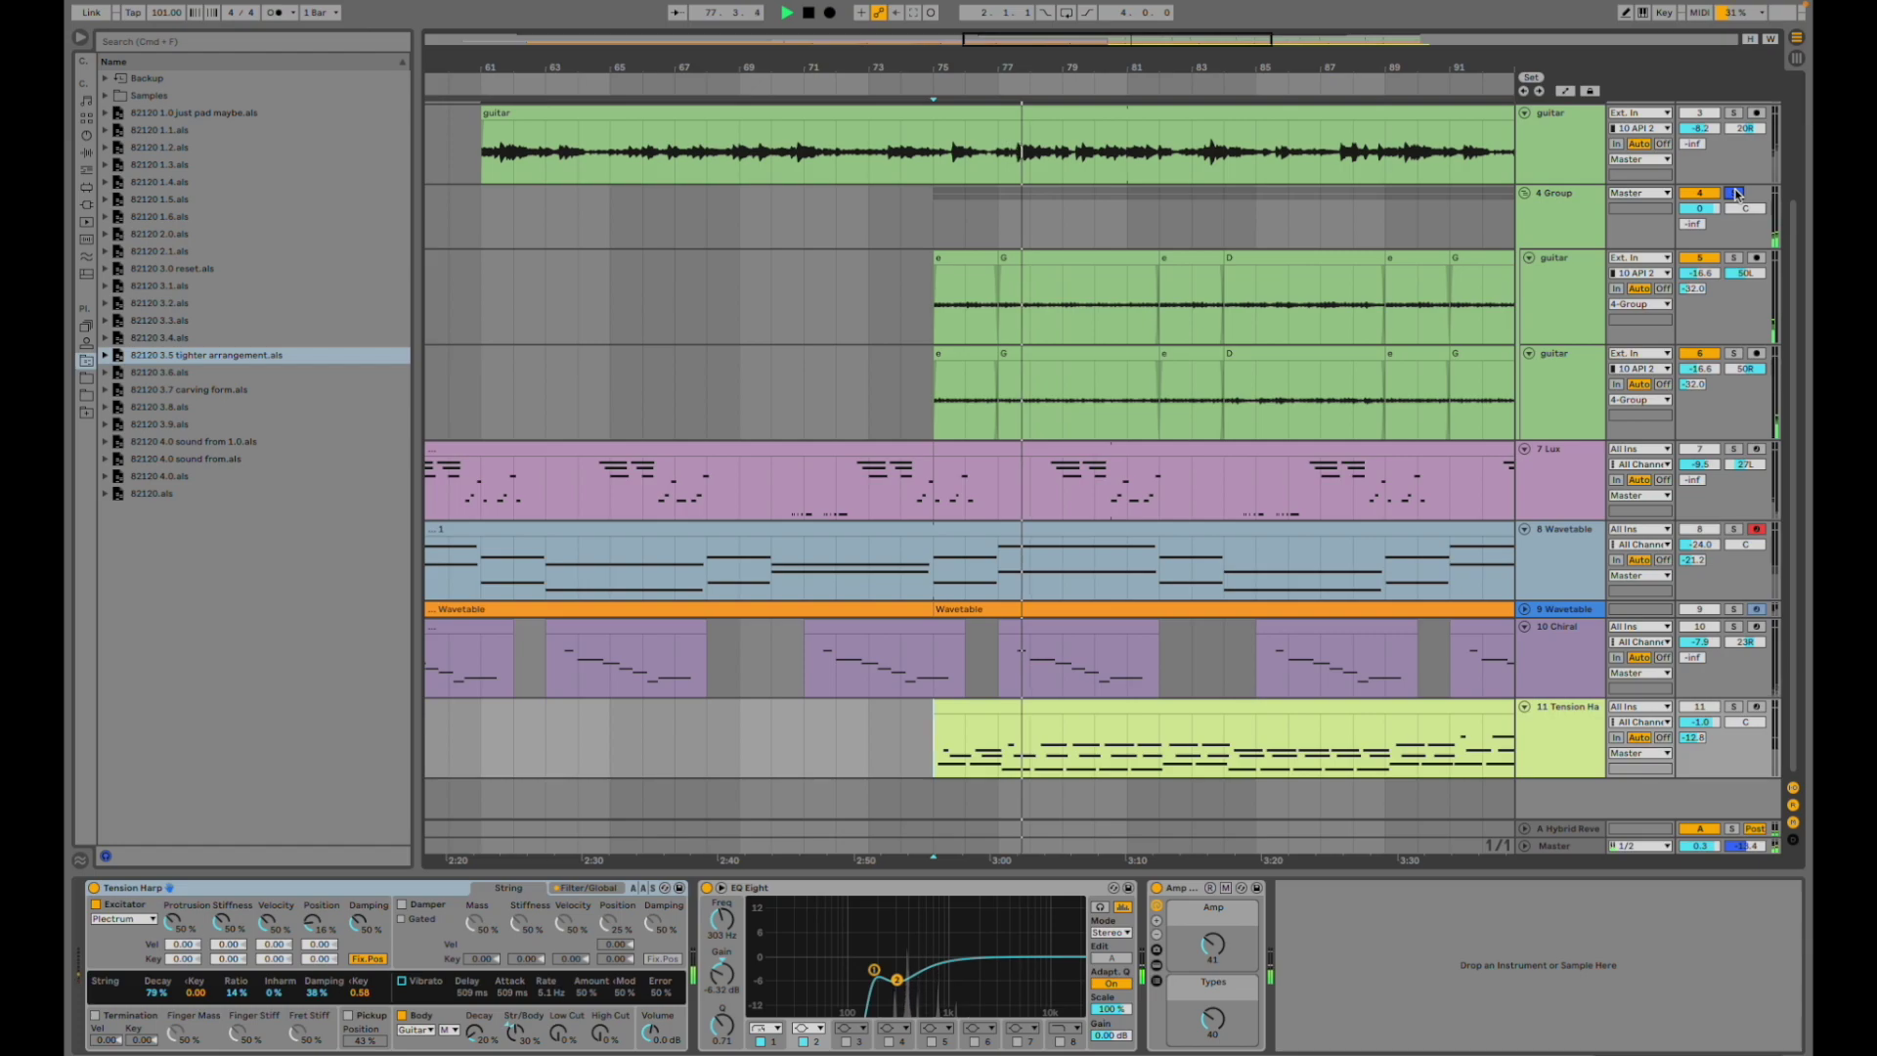
pyautogui.click(1735, 194)
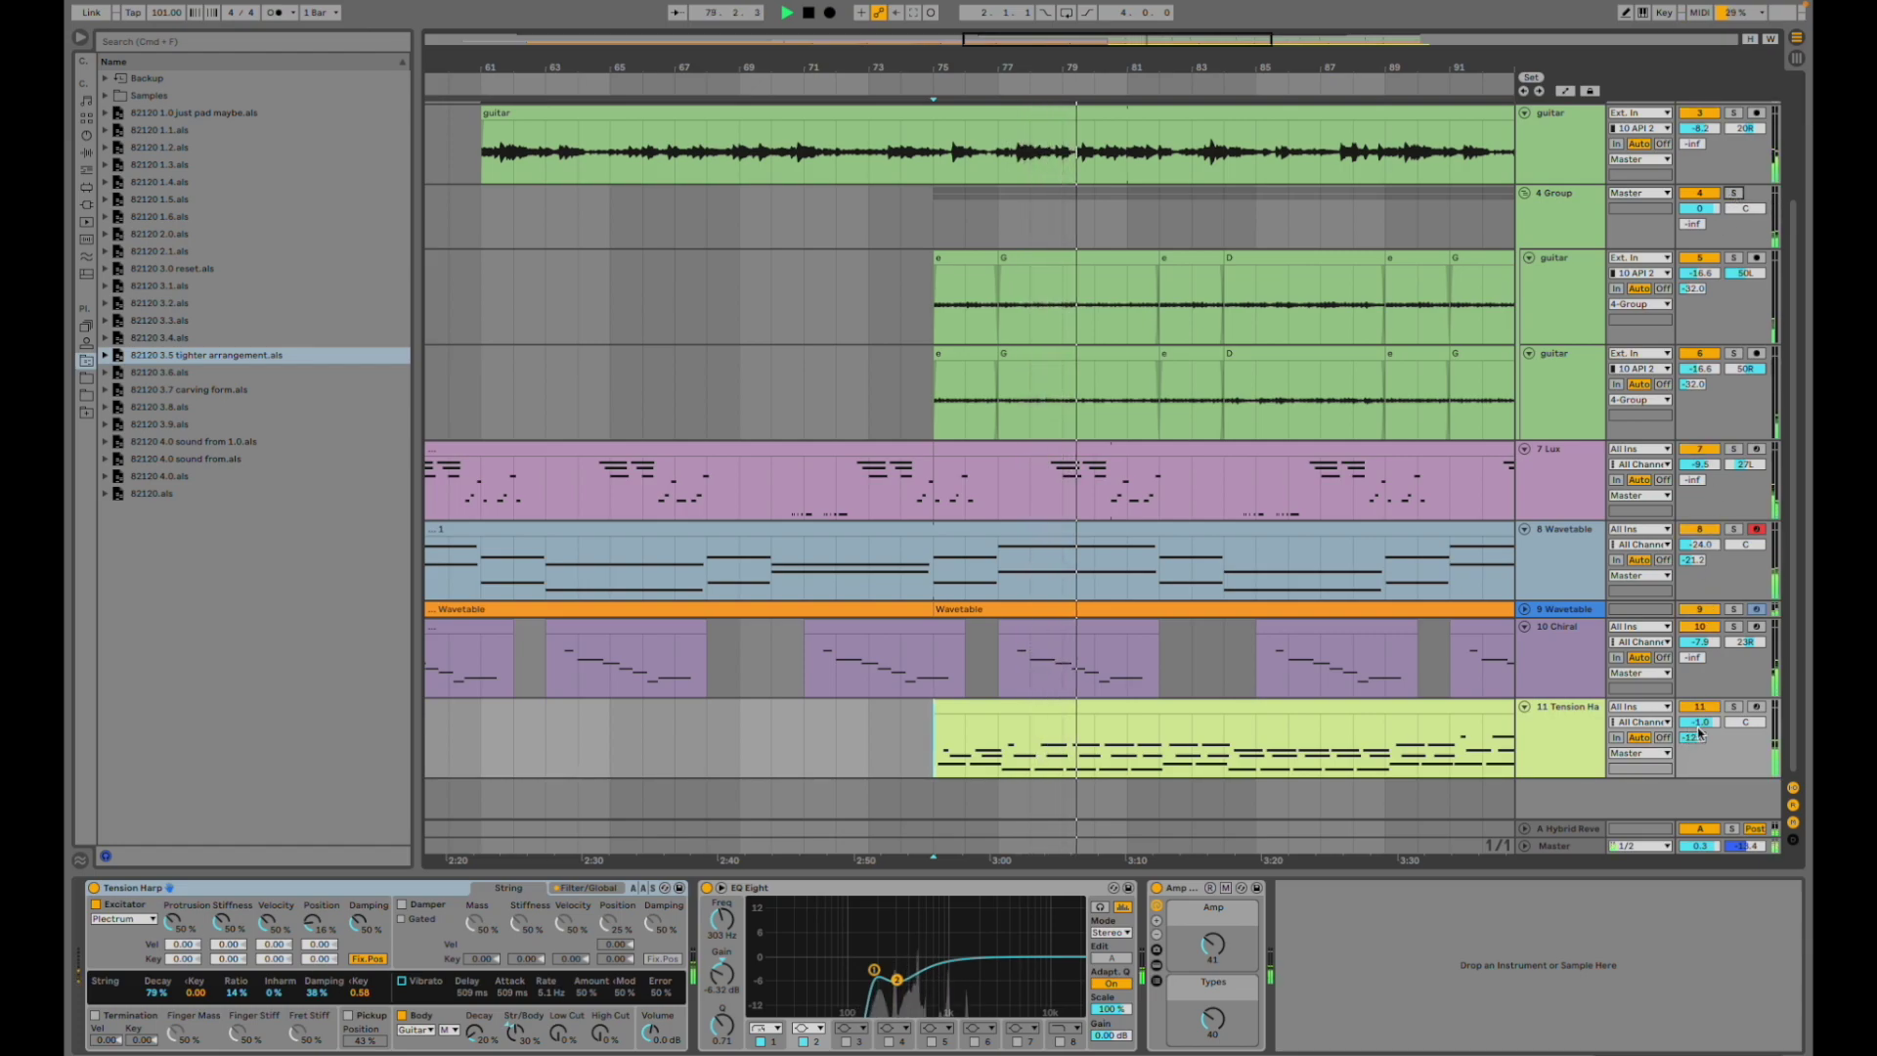
# - Briefly solo the Tension Harp track, and look over the rest of its clip with the full mix playing
pyautogui.click(1733, 705)
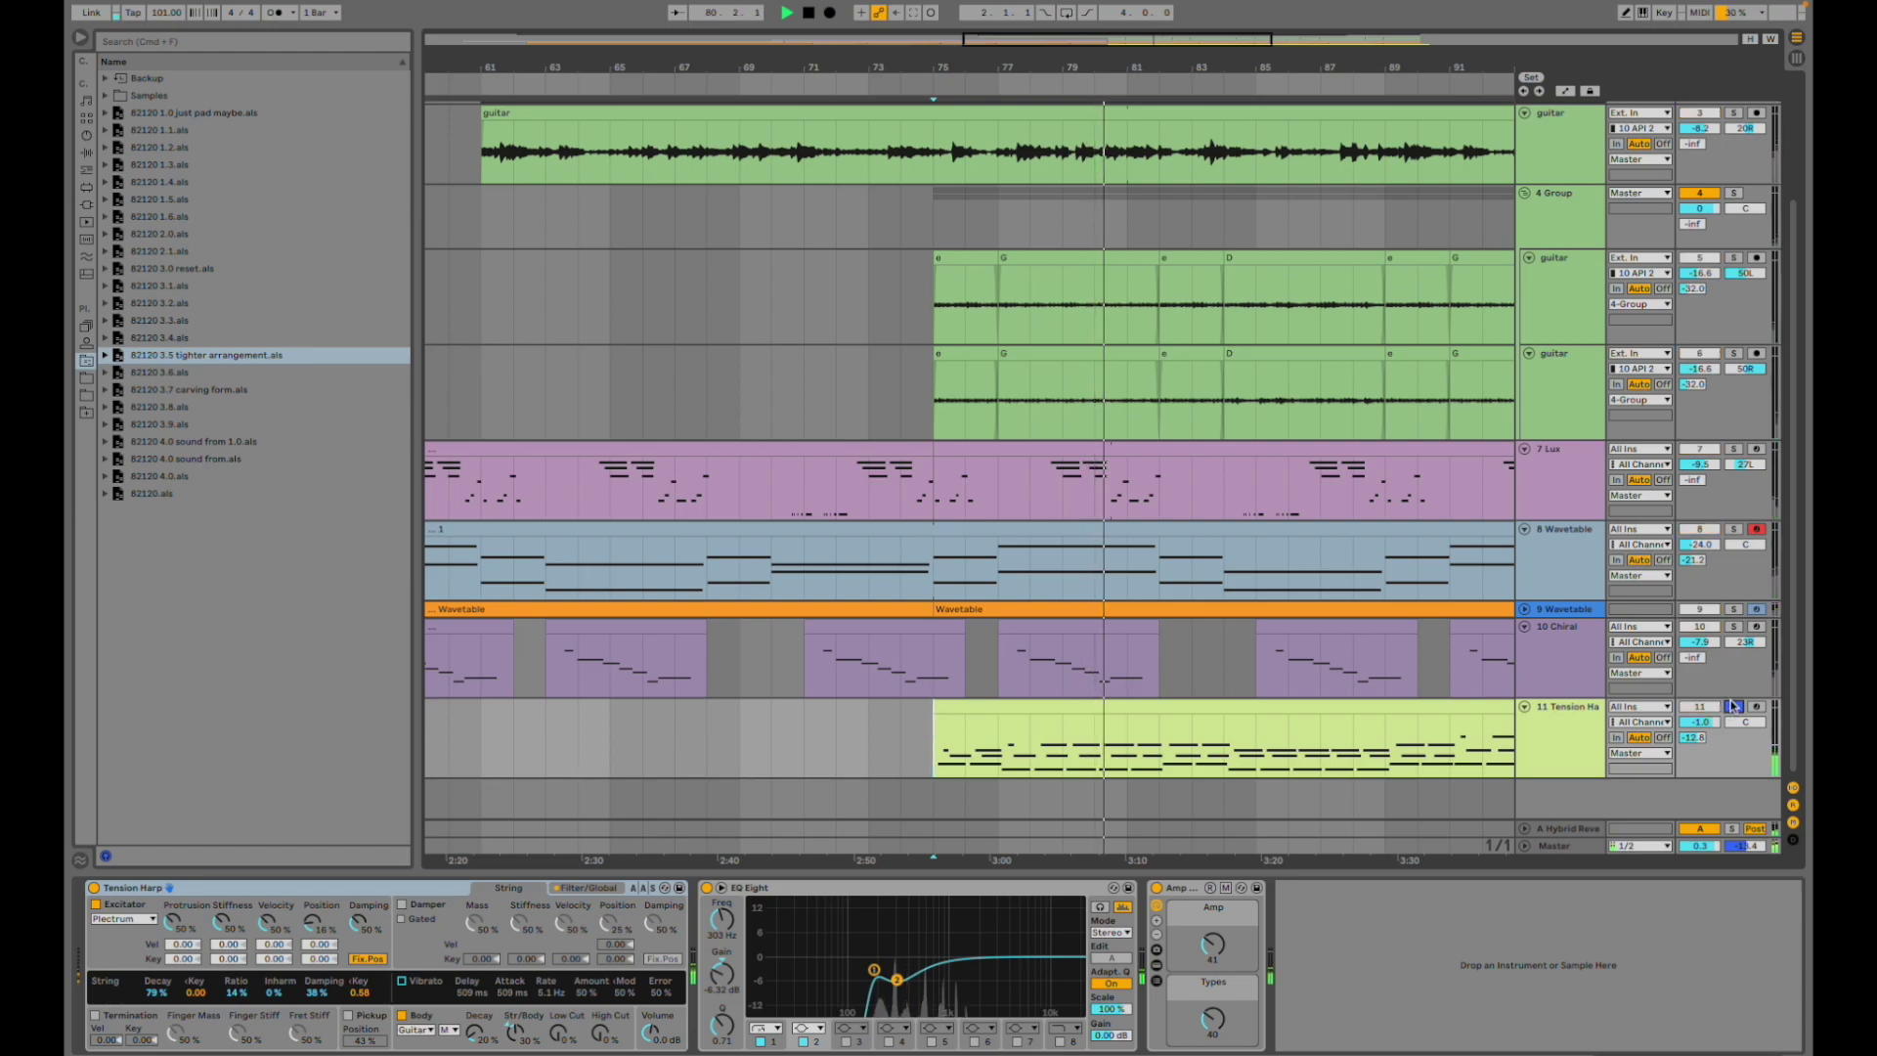
pyautogui.click(1192, 762)
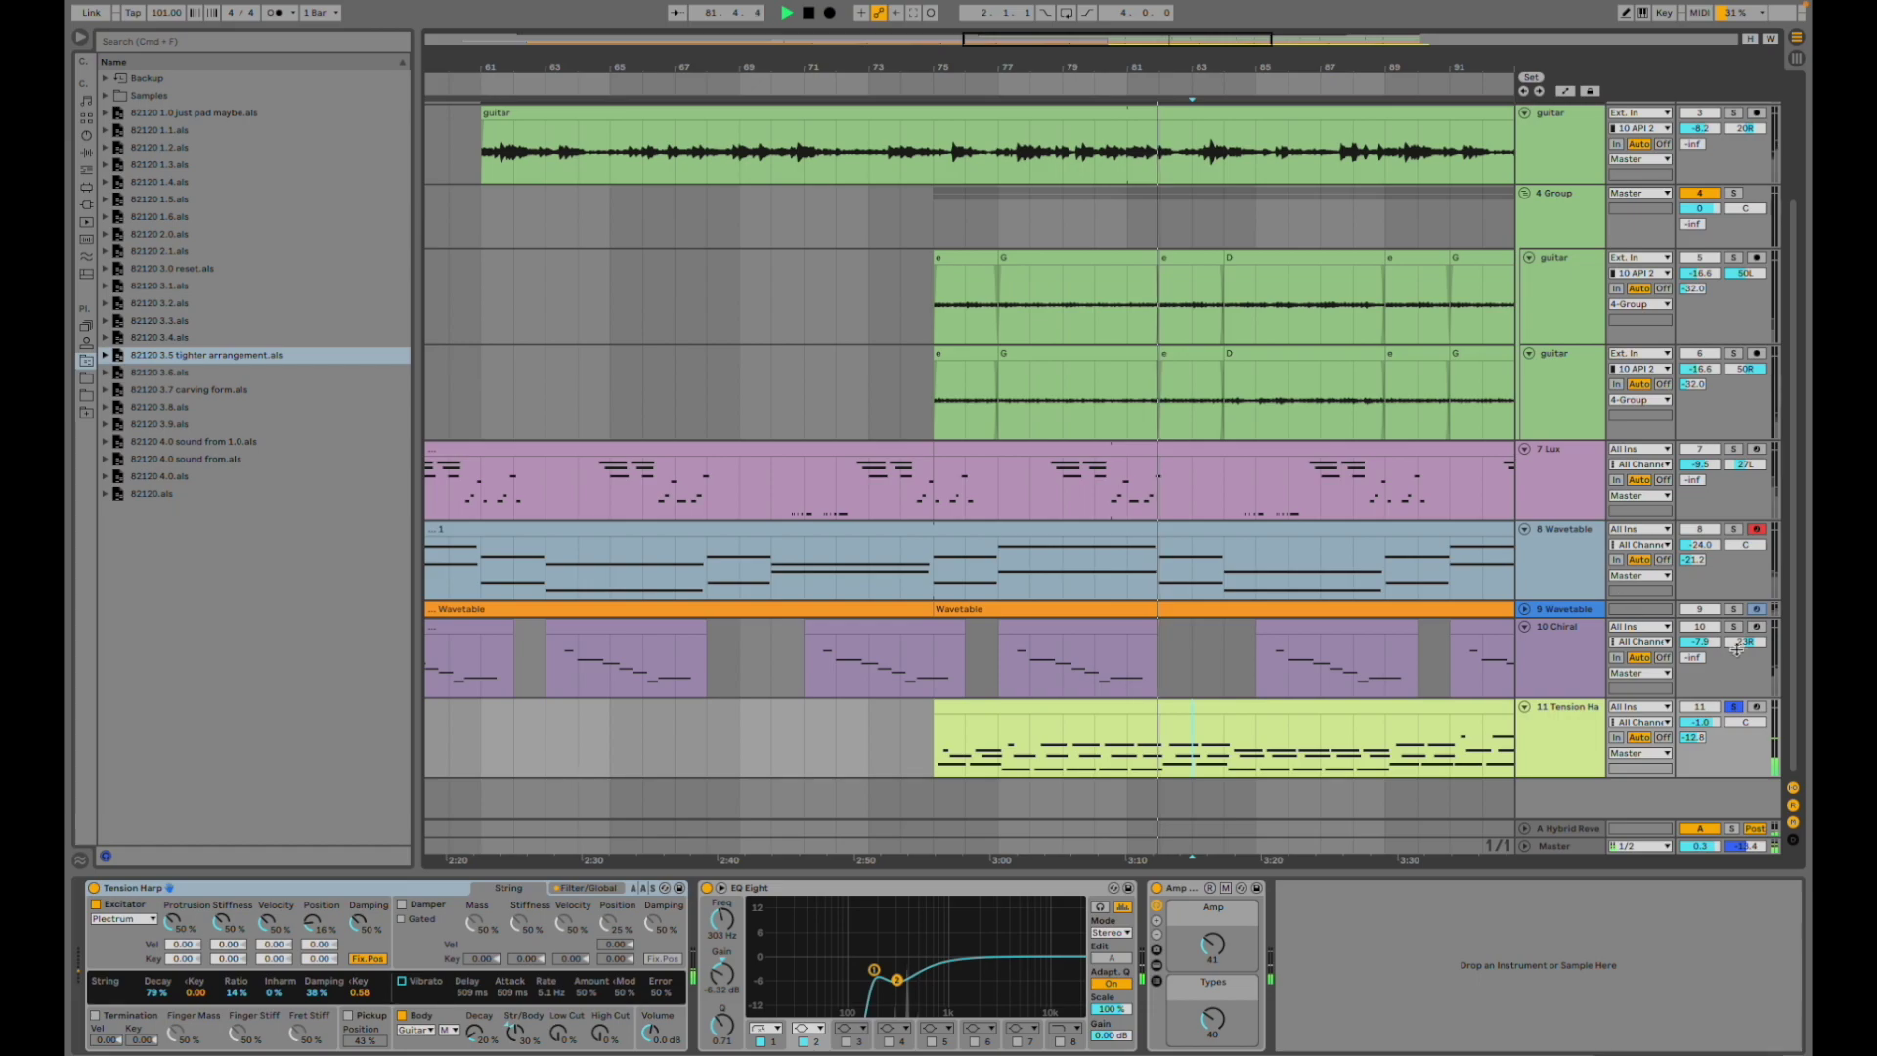
pyautogui.click(1733, 705)
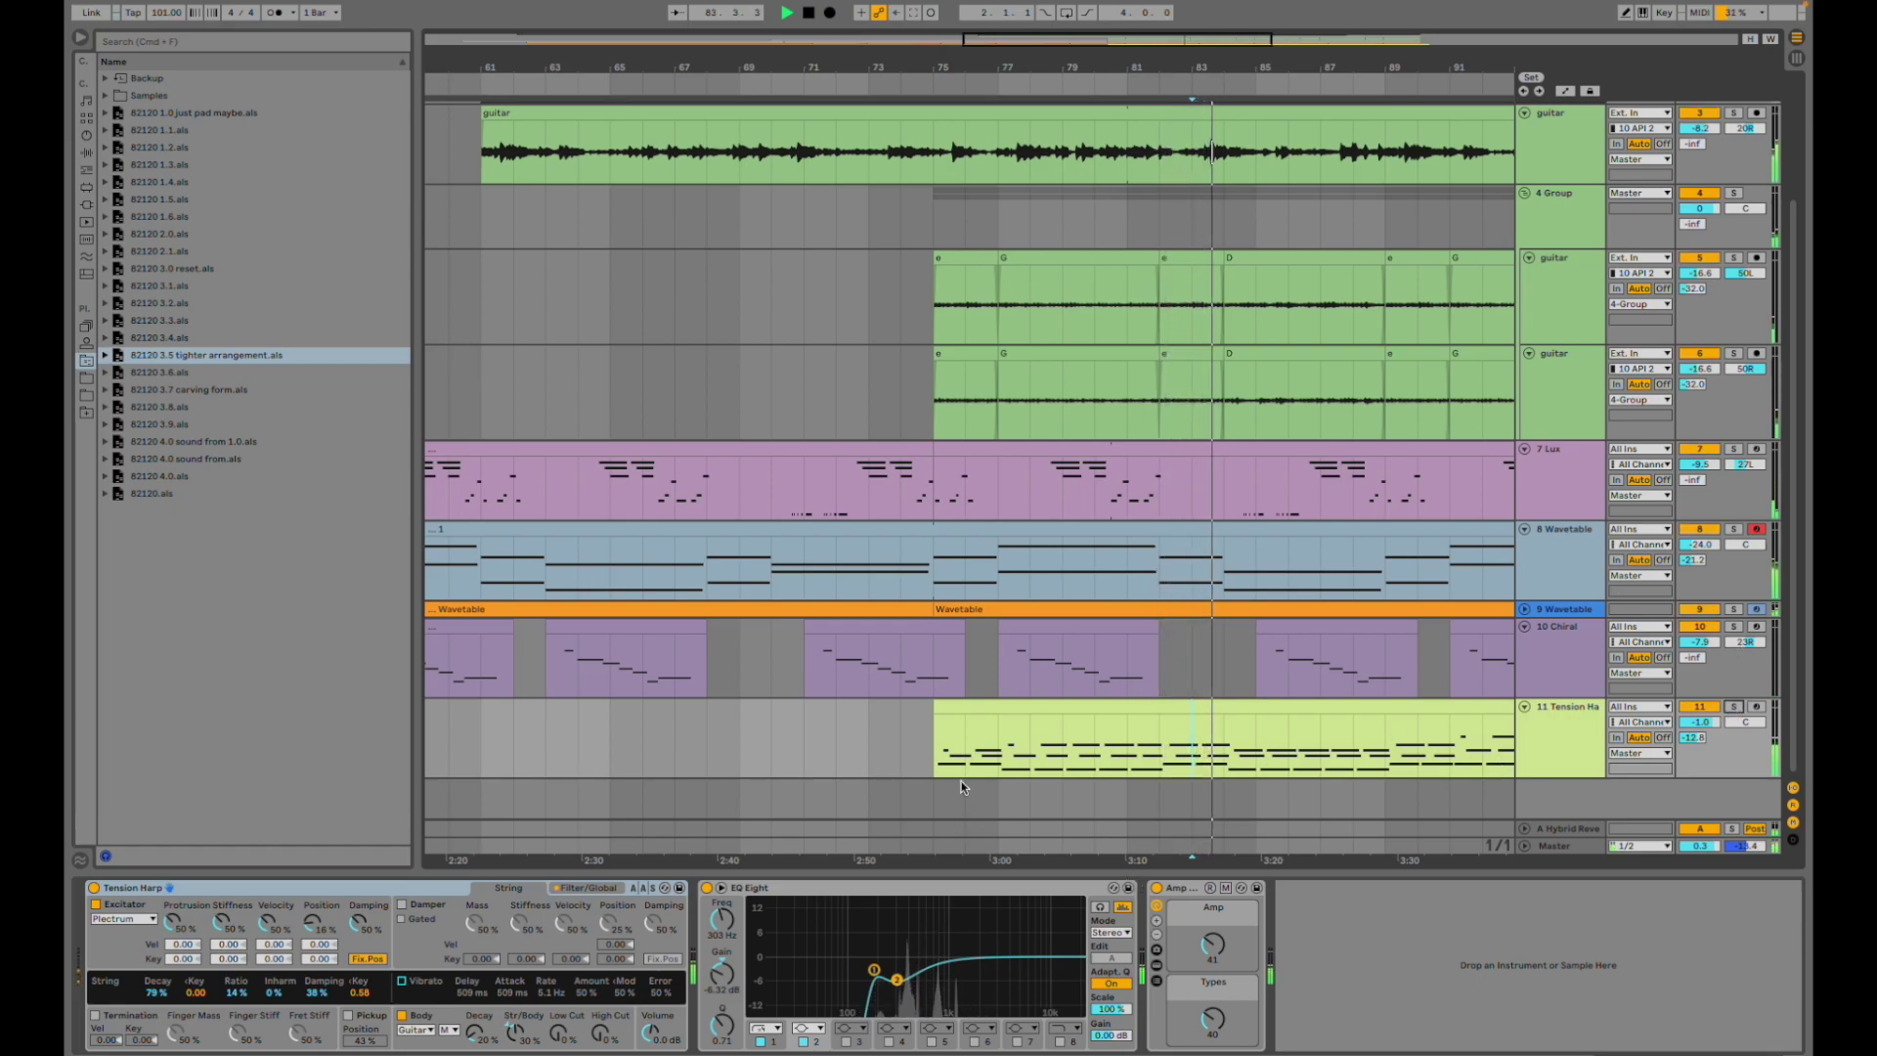
pyautogui.hscroll(3, 960, 775)
pyautogui.hscroll(3, 960, 775)
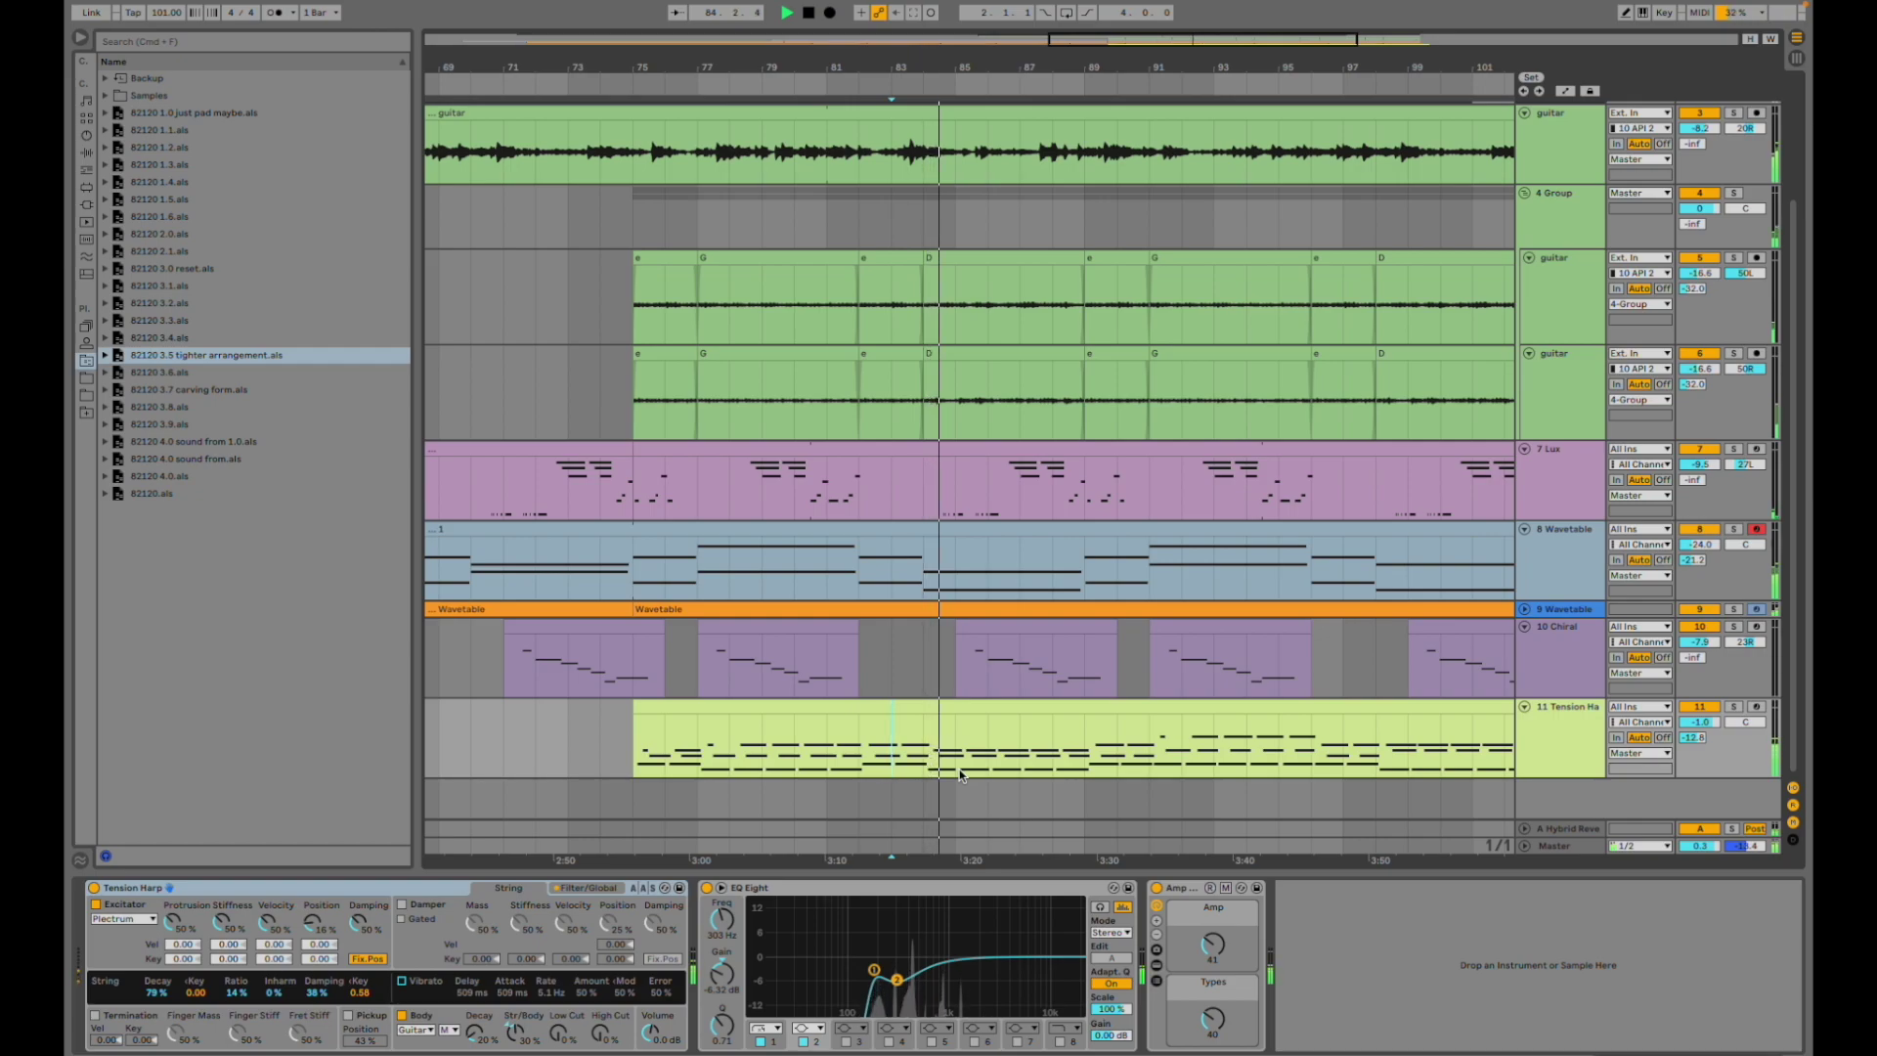
pyautogui.hscroll(3, 960, 775)
pyautogui.hscroll(1, 960, 775)
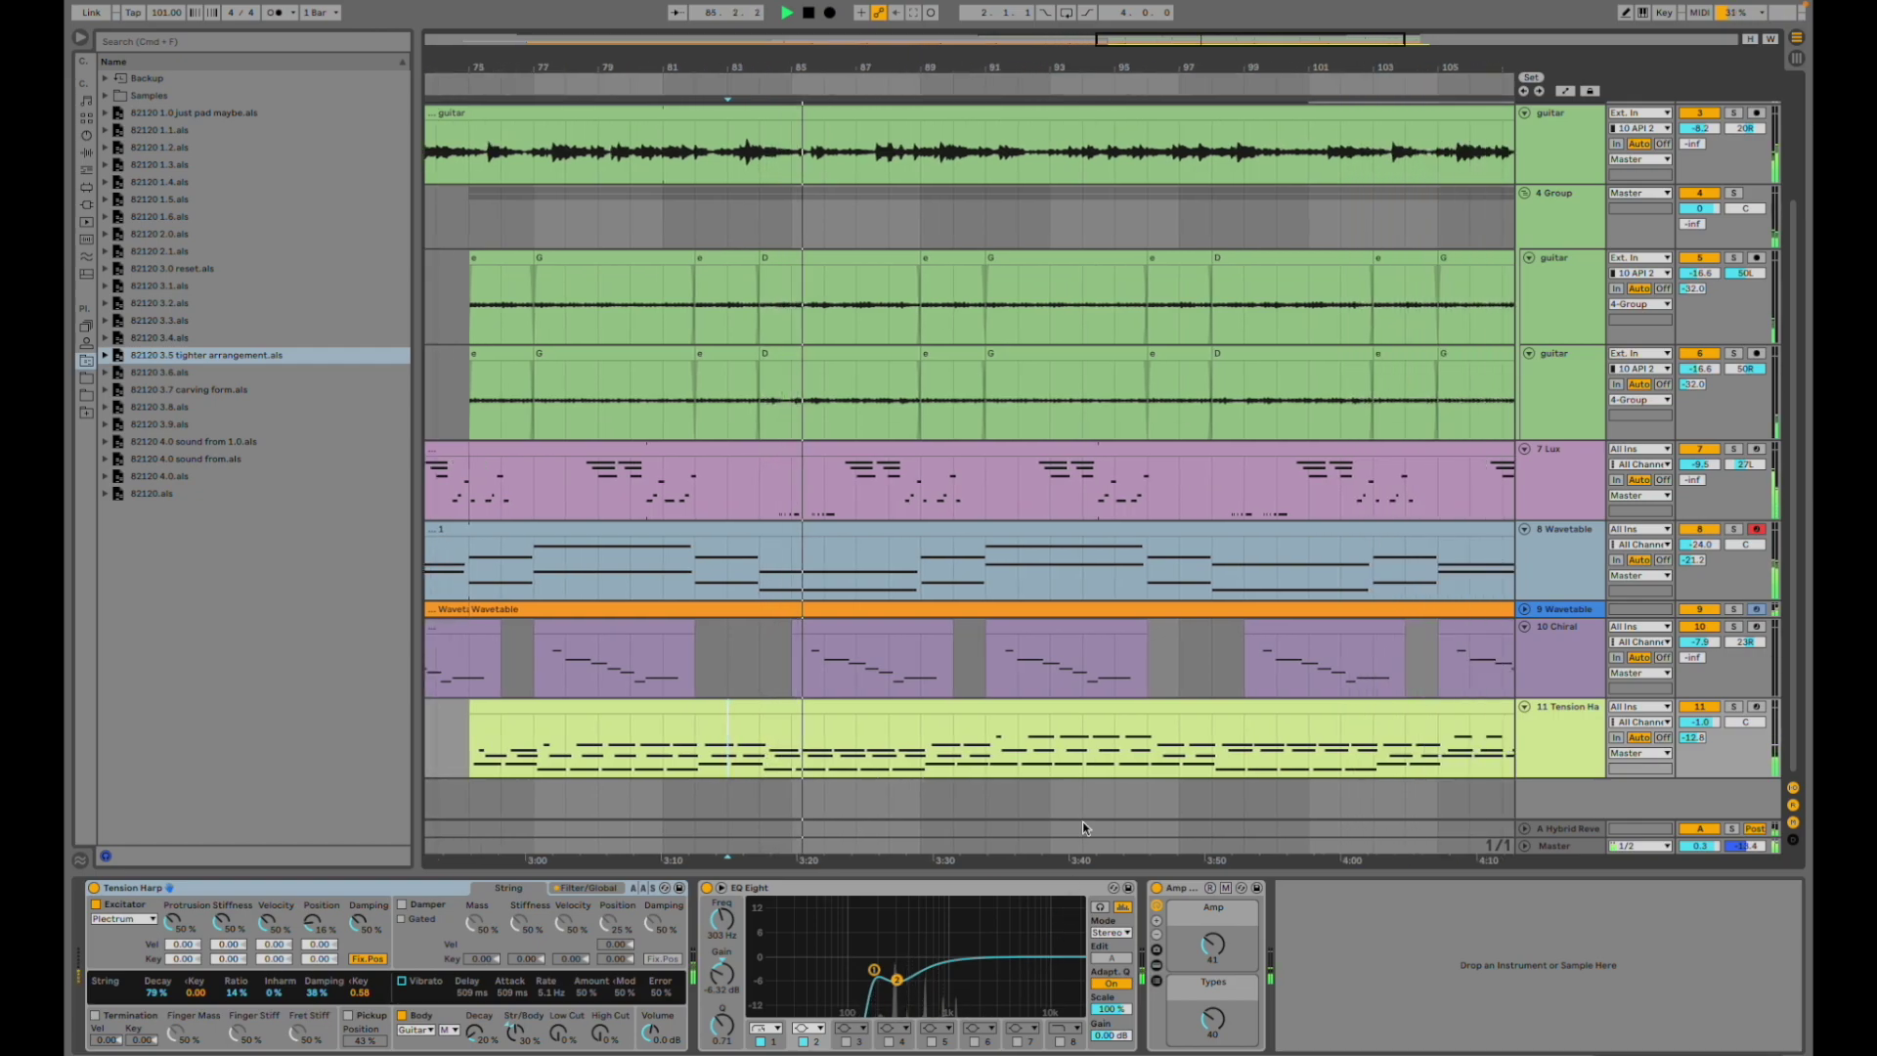
pyautogui.scroll(2, 1094, 776)
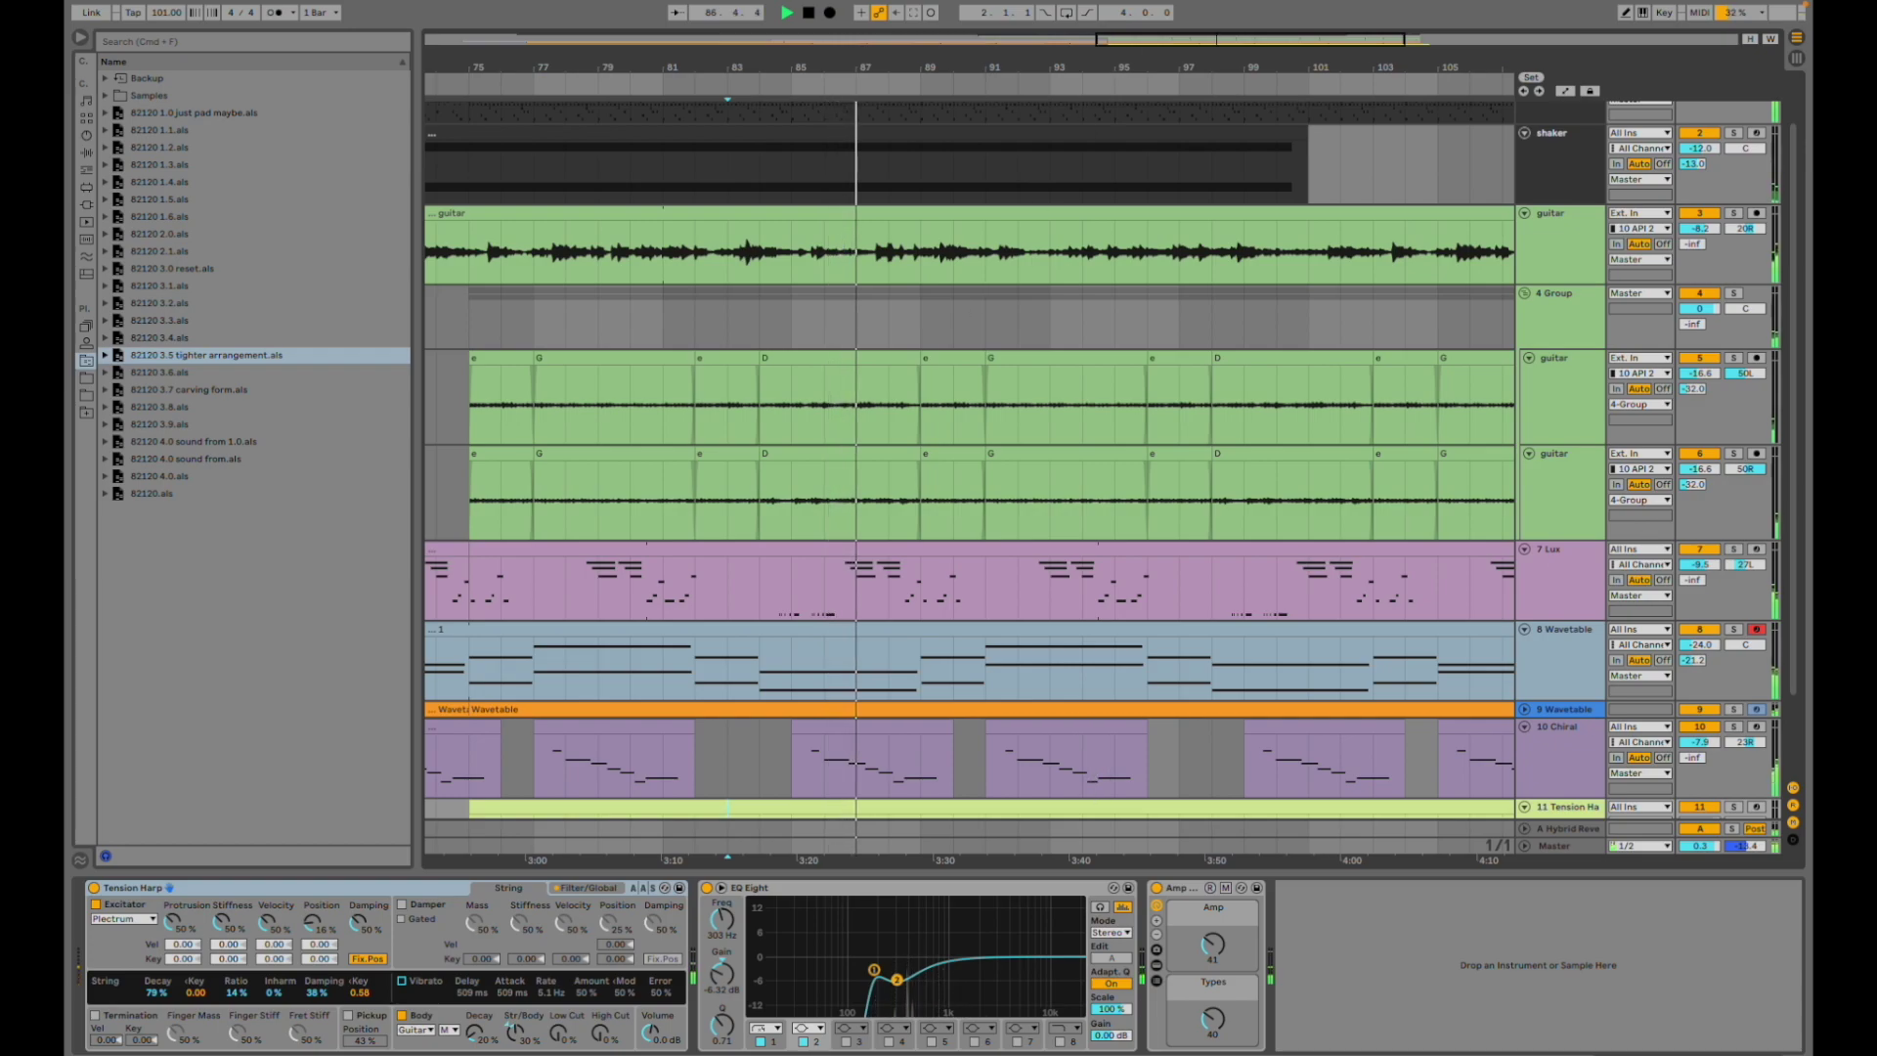
pyautogui.scroll(-3, 1094, 776)
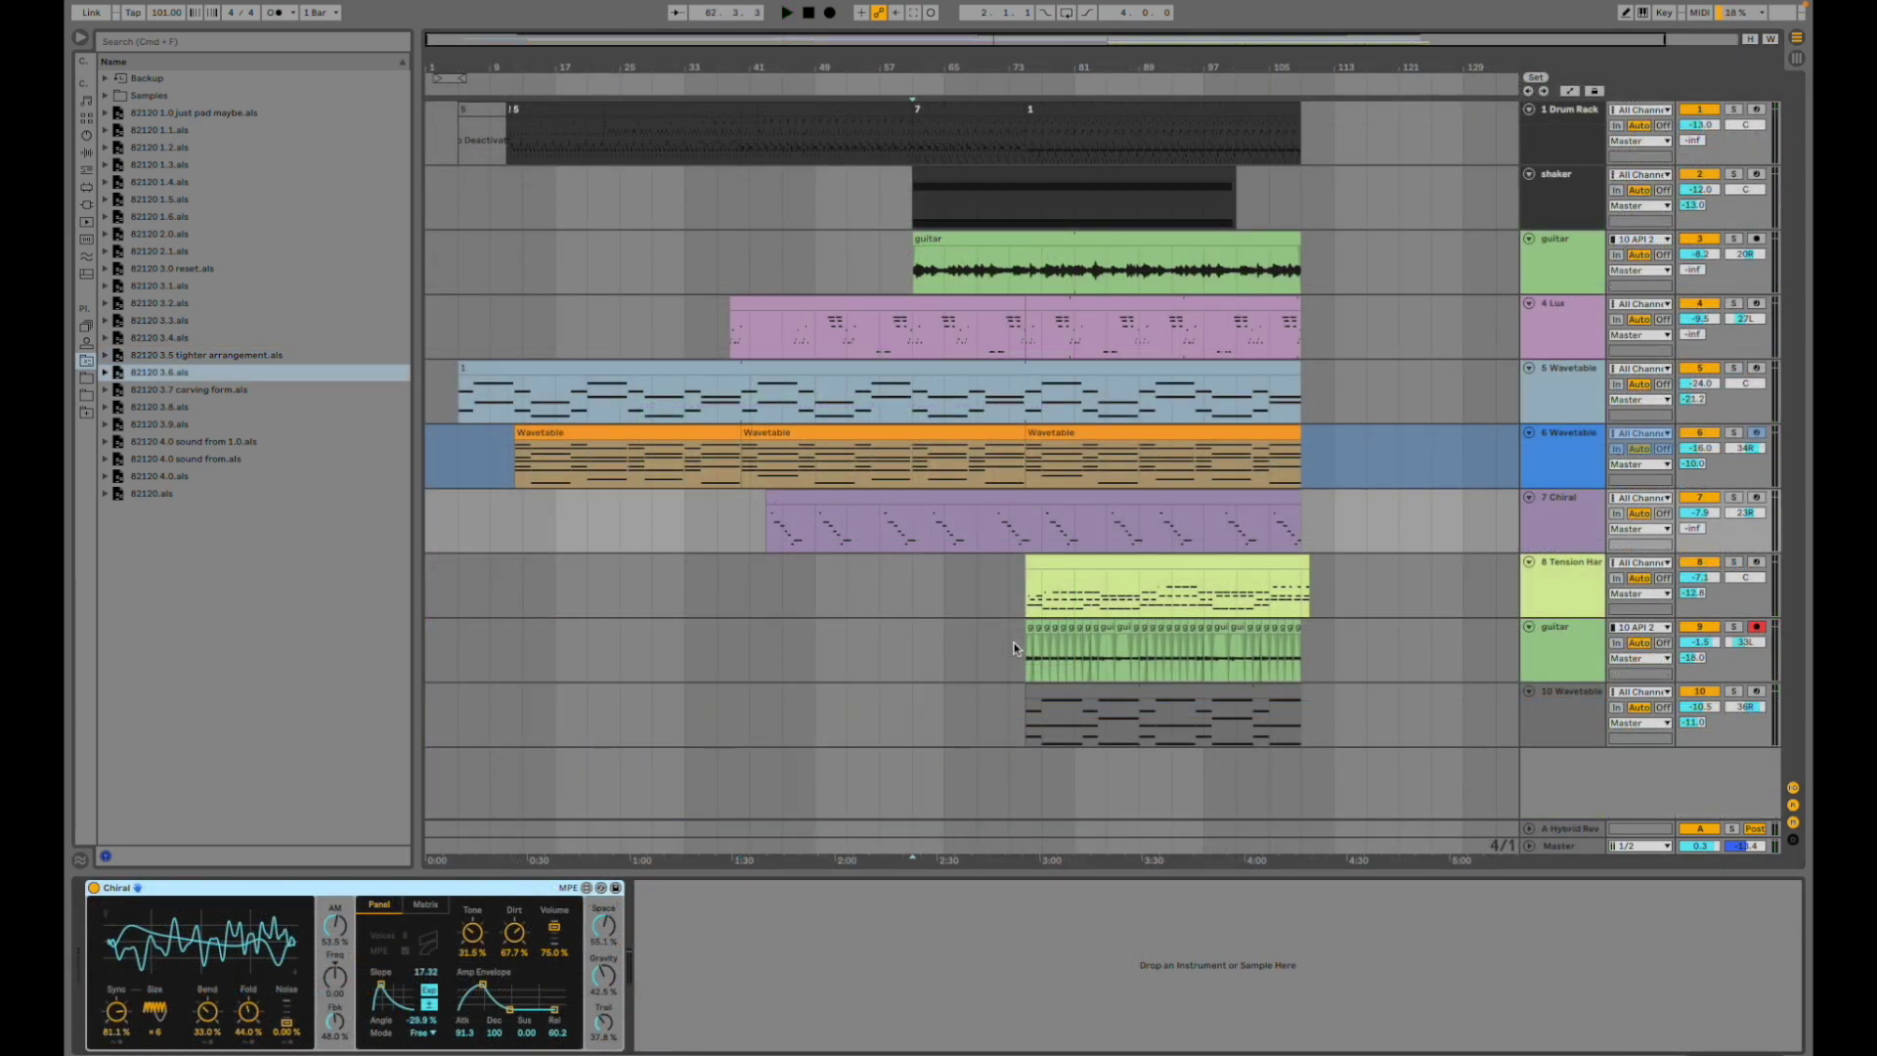
# - Play the 82120 3.6 arrangement from the start of the lower guitar track's clips and solo that track
pyautogui.click(1017, 646)
pyautogui.press('space')
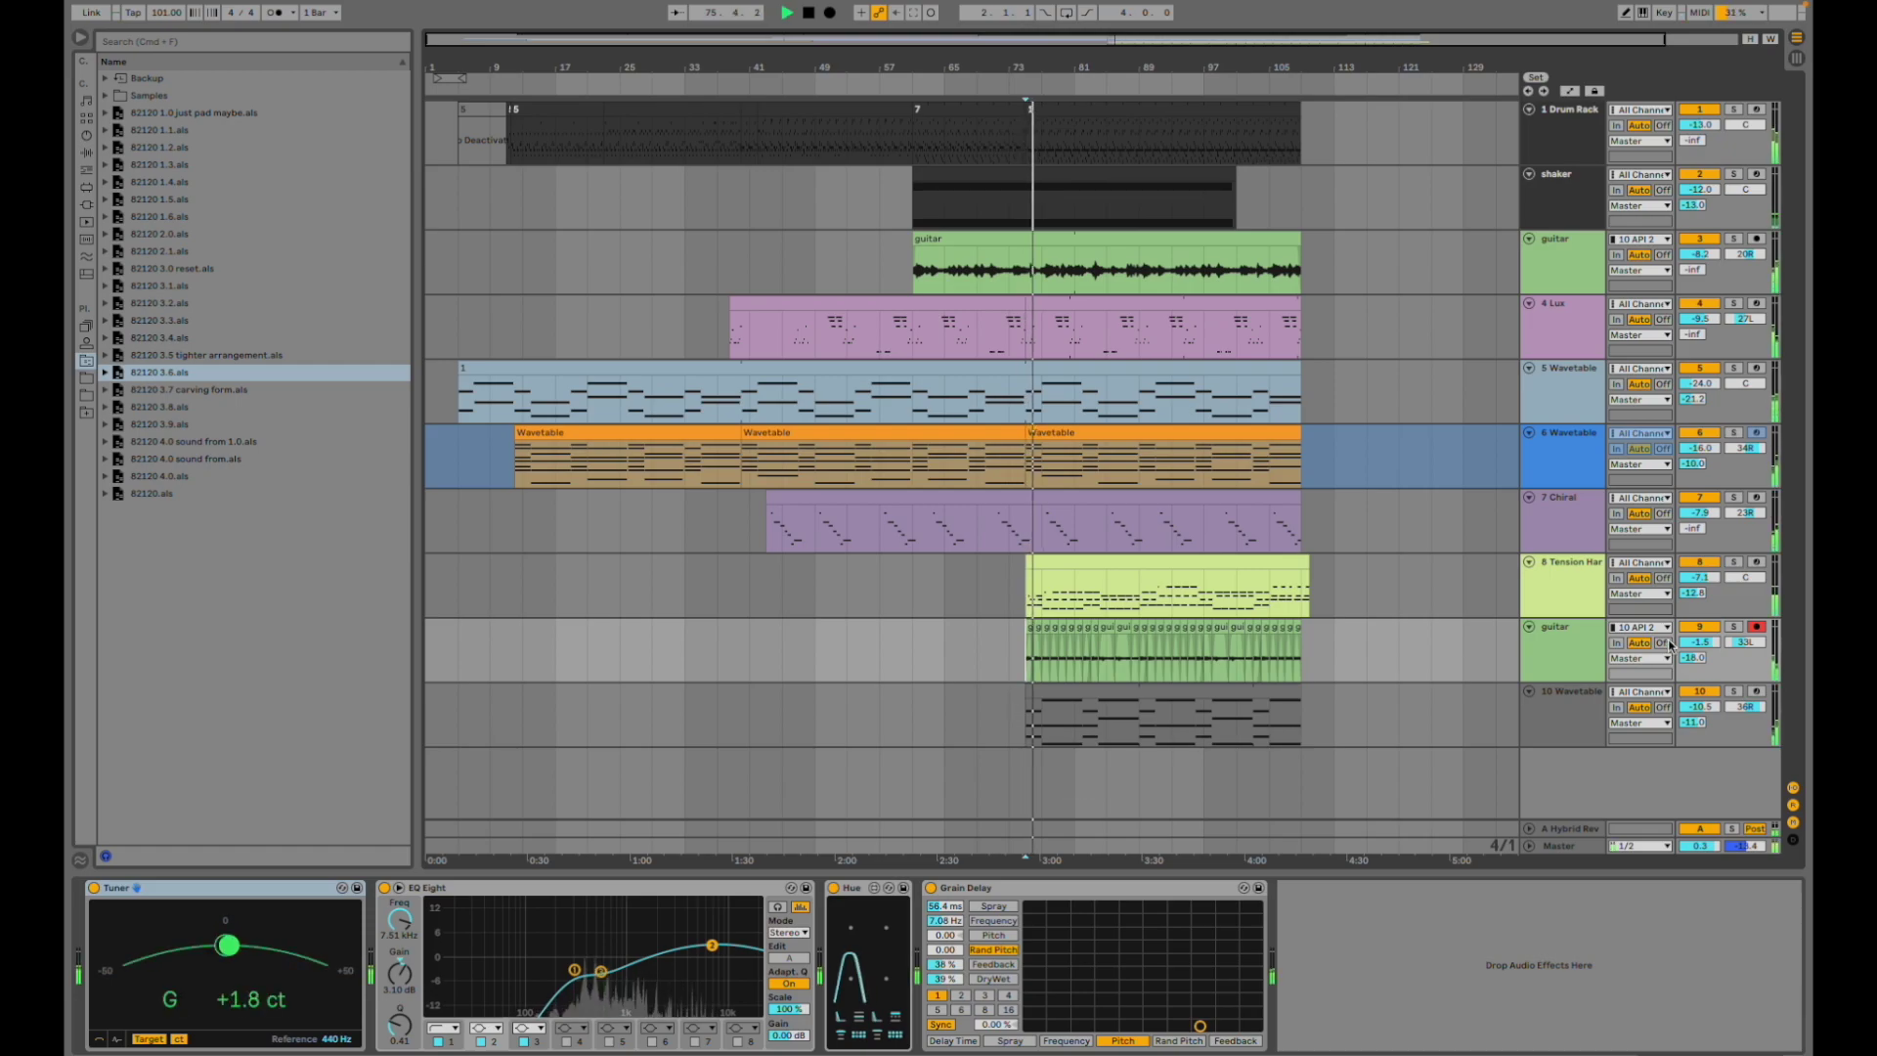
pyautogui.click(1734, 627)
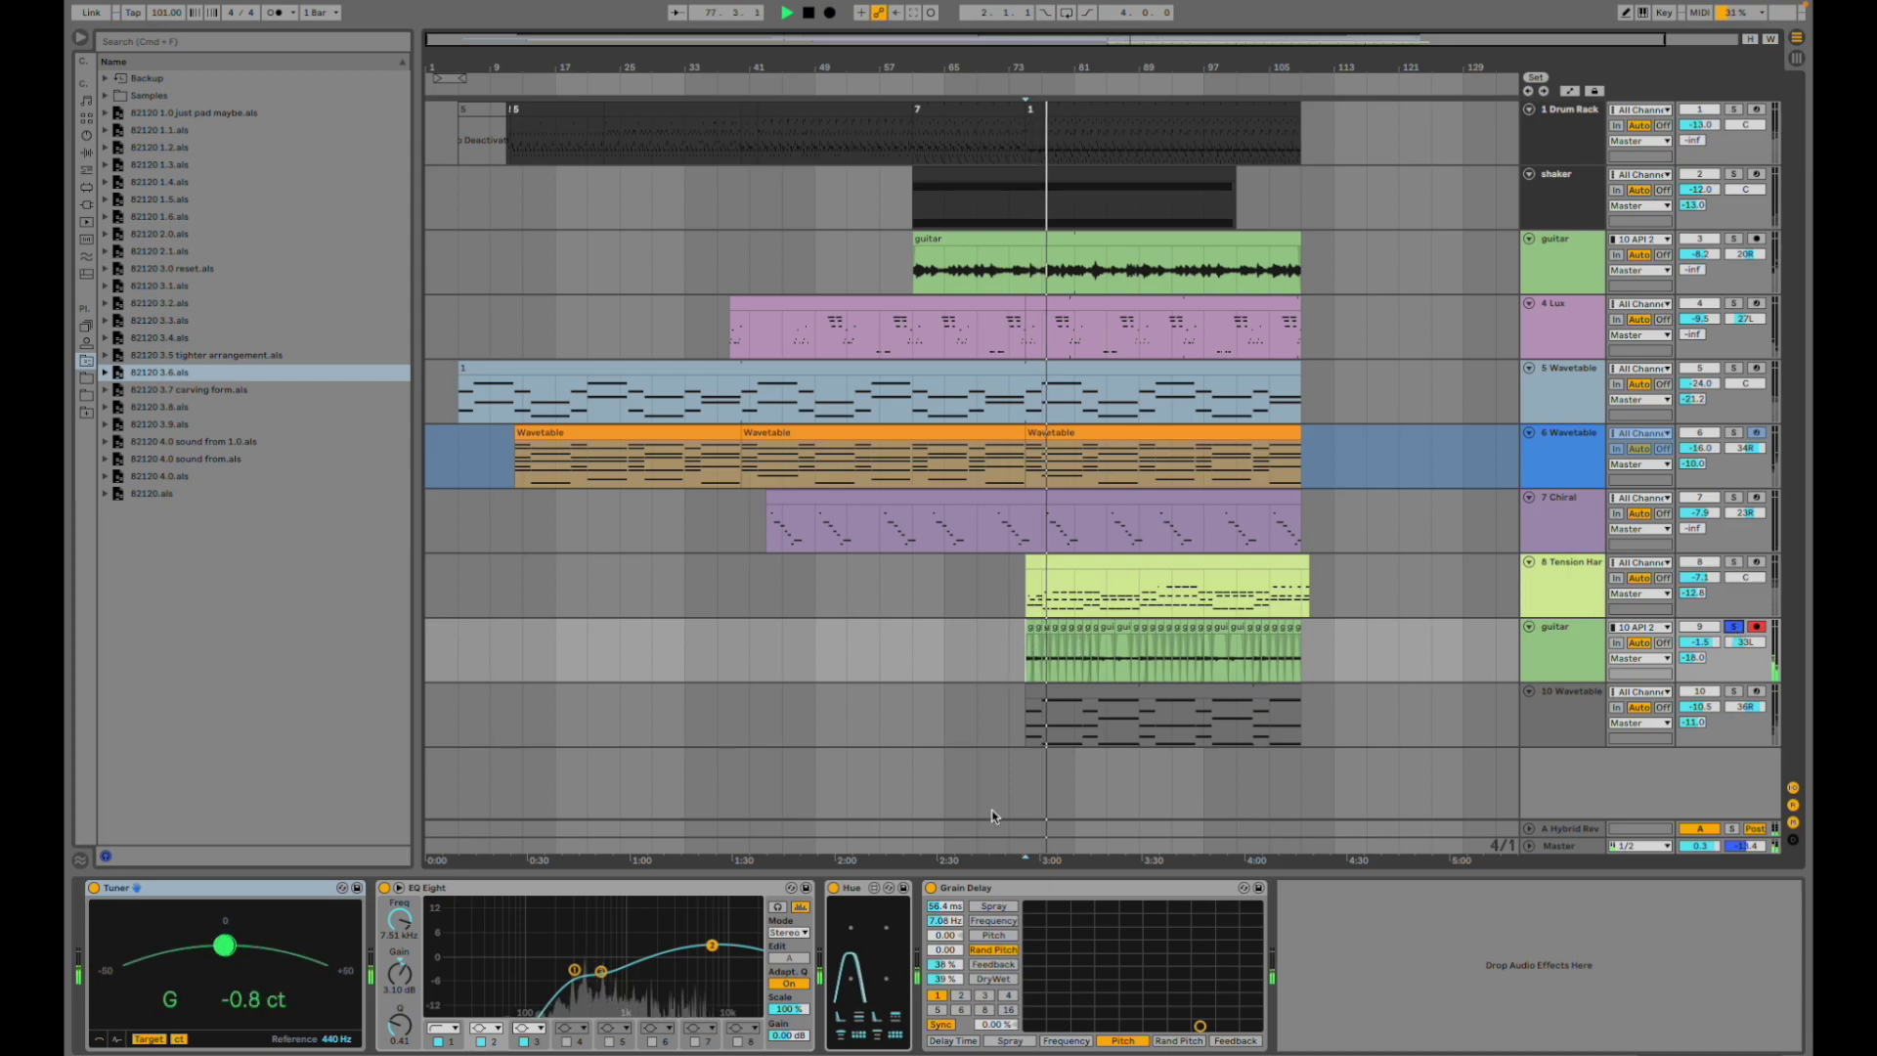
# - Compare the soloed guitar with its Hue and Grain Delay devices switched off and on, and return to the full mix
pyautogui.click(834, 888)
pyautogui.click(834, 888)
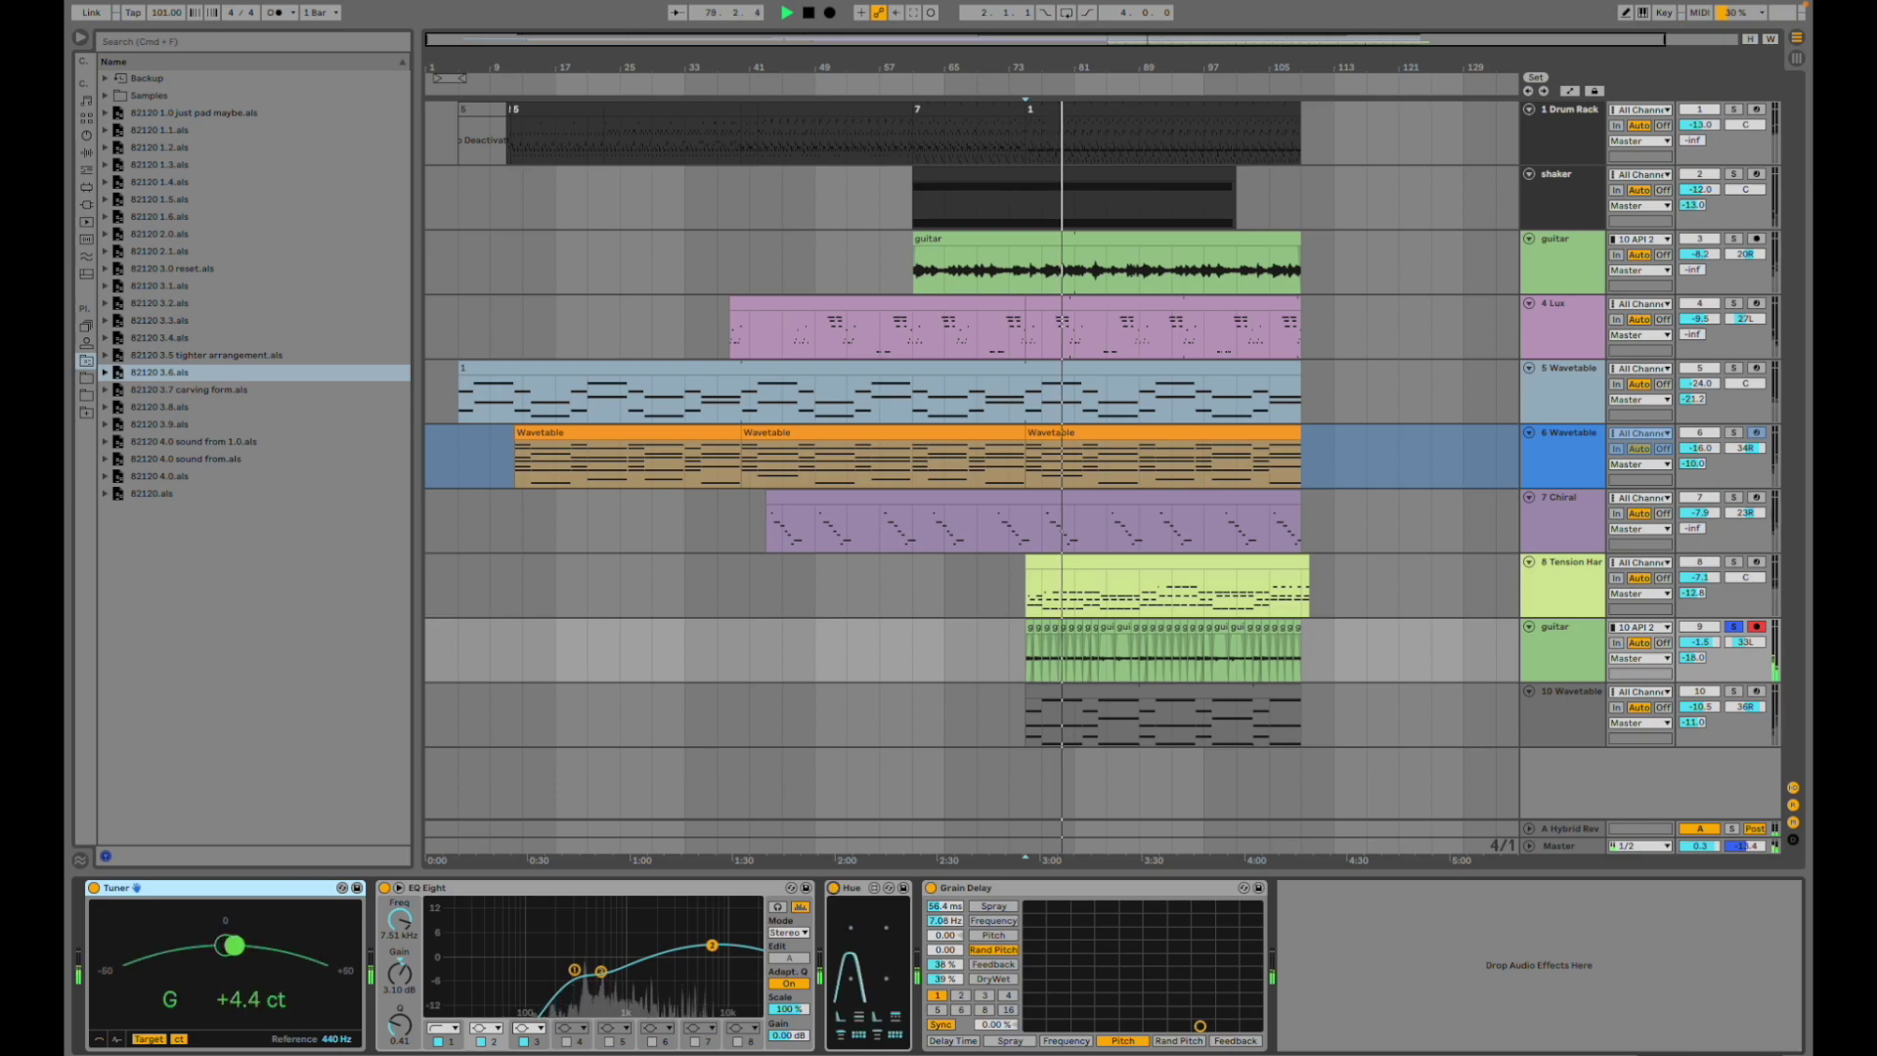
pyautogui.click(931, 888)
pyautogui.click(930, 888)
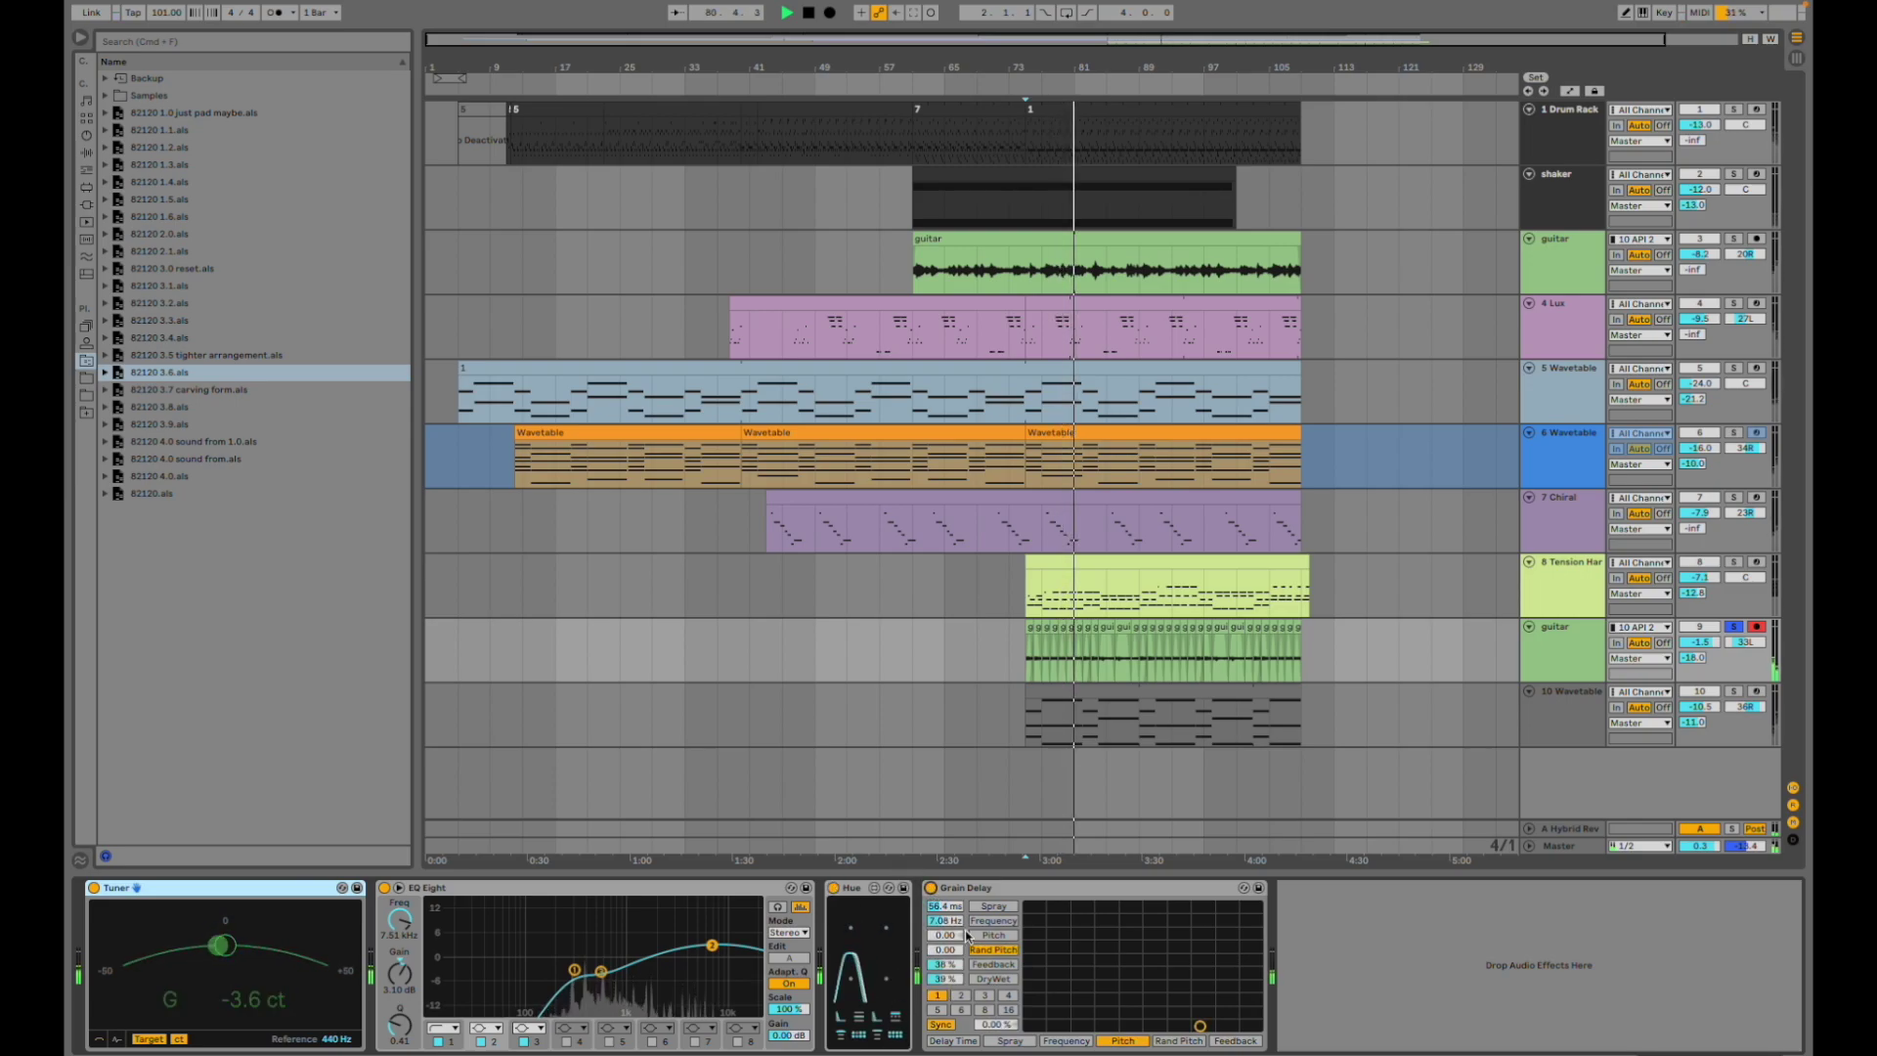
pyautogui.click(832, 888)
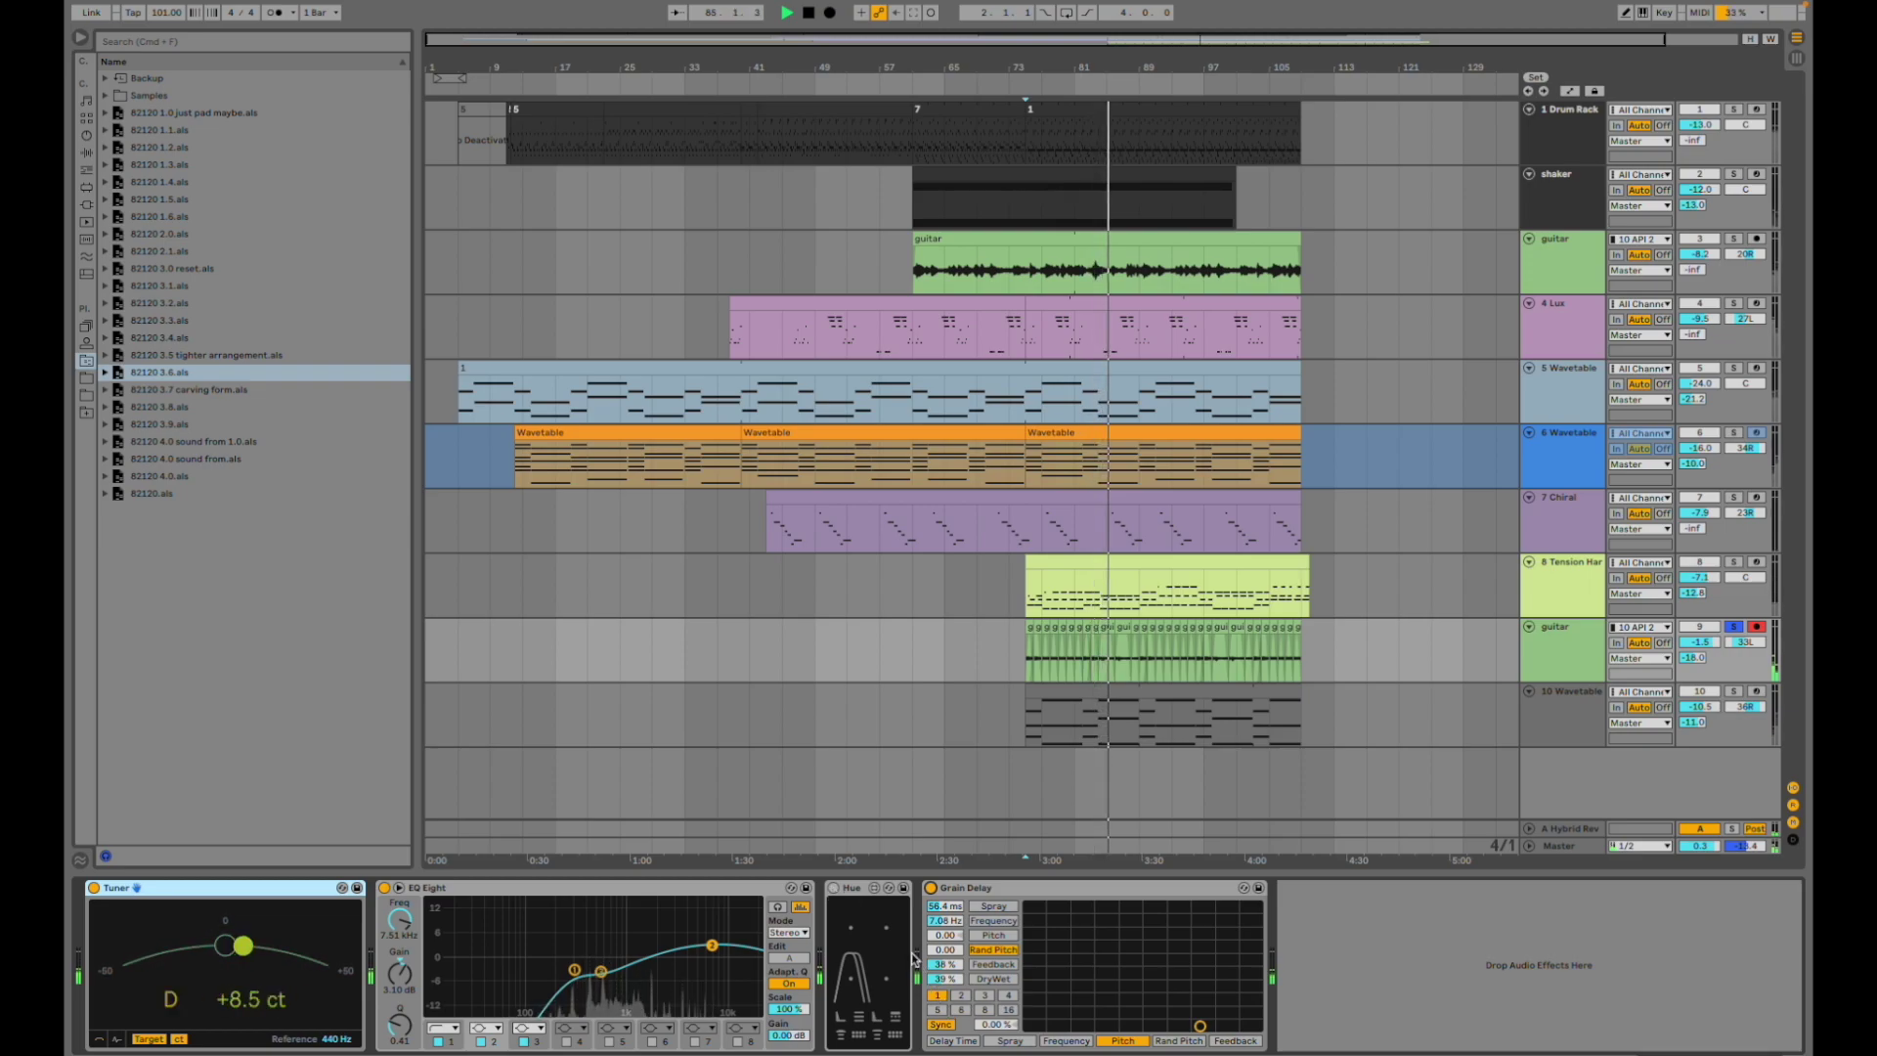
pyautogui.click(1733, 628)
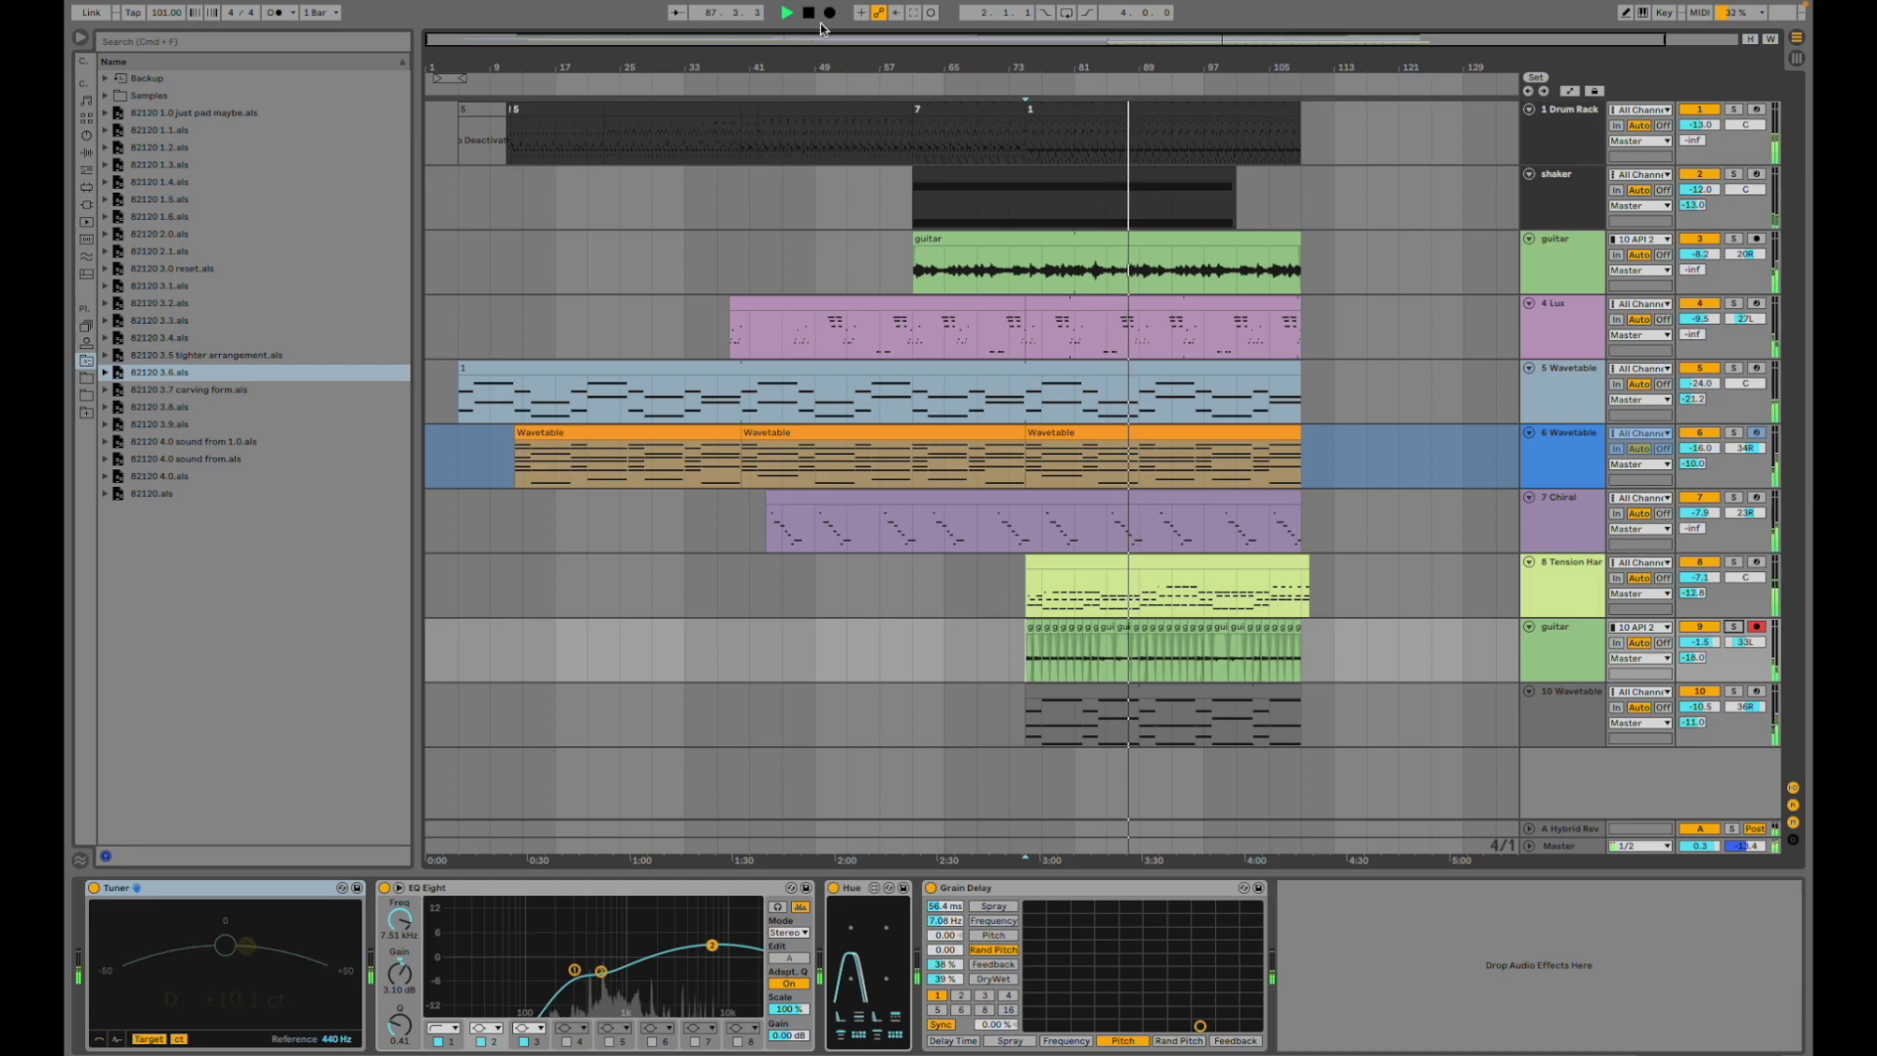
# - Open 82120 3.7 carving form.als without saving the changes to 82120 3.6
pyautogui.moveTo(794, 46); pyautogui.dragTo(793, 26)
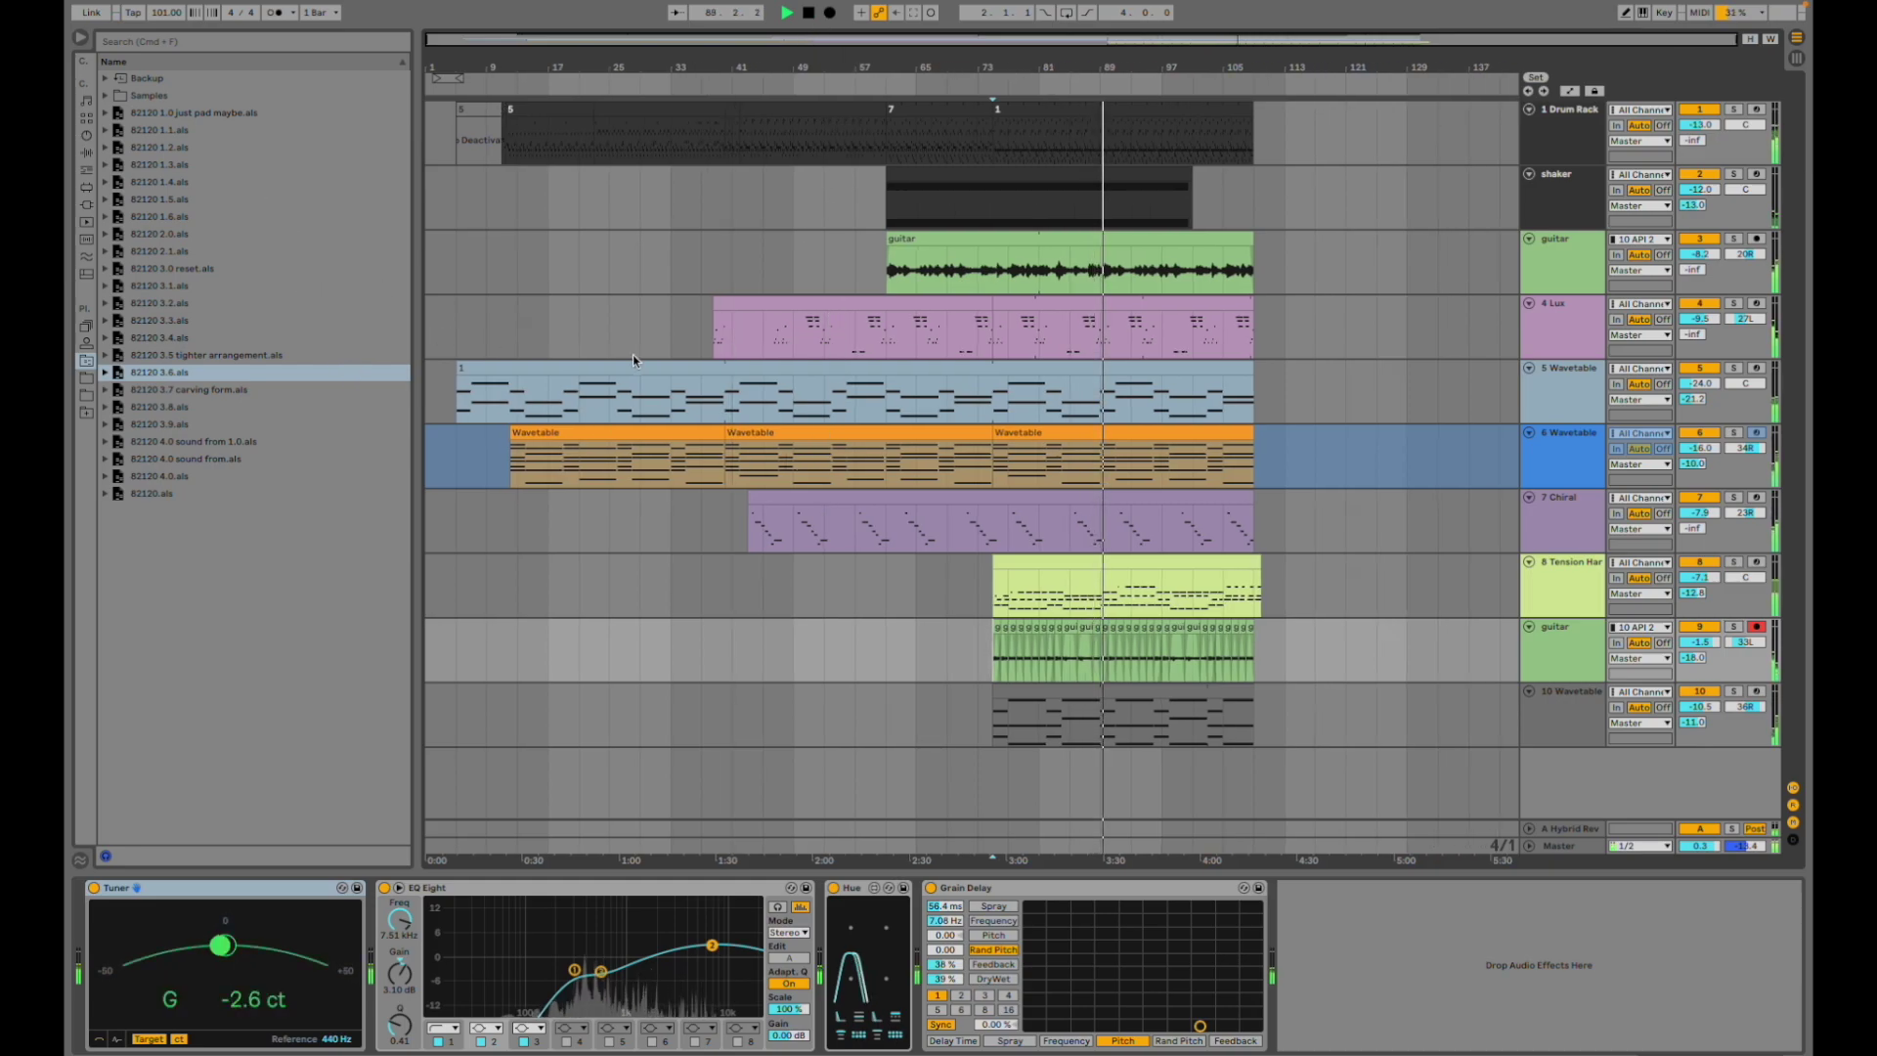
pyautogui.click(732, 582)
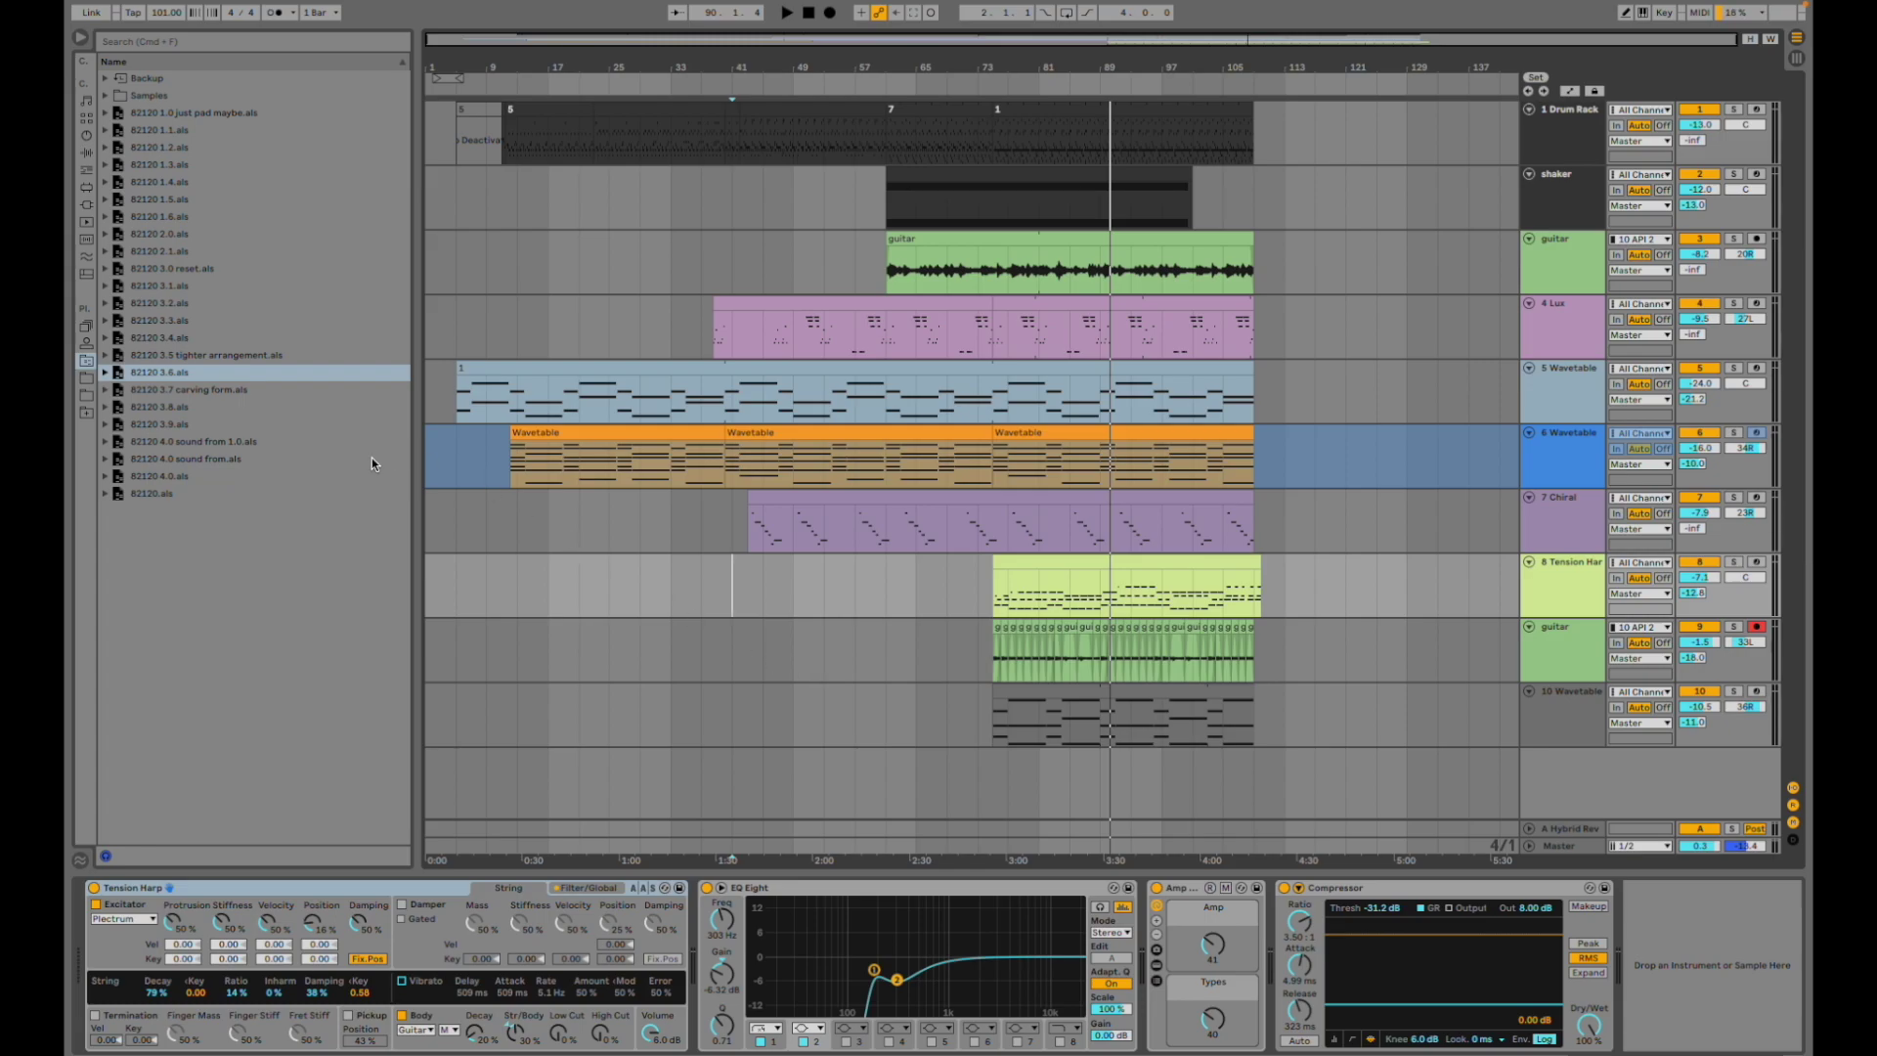
pyautogui.doubleClick(225, 390)
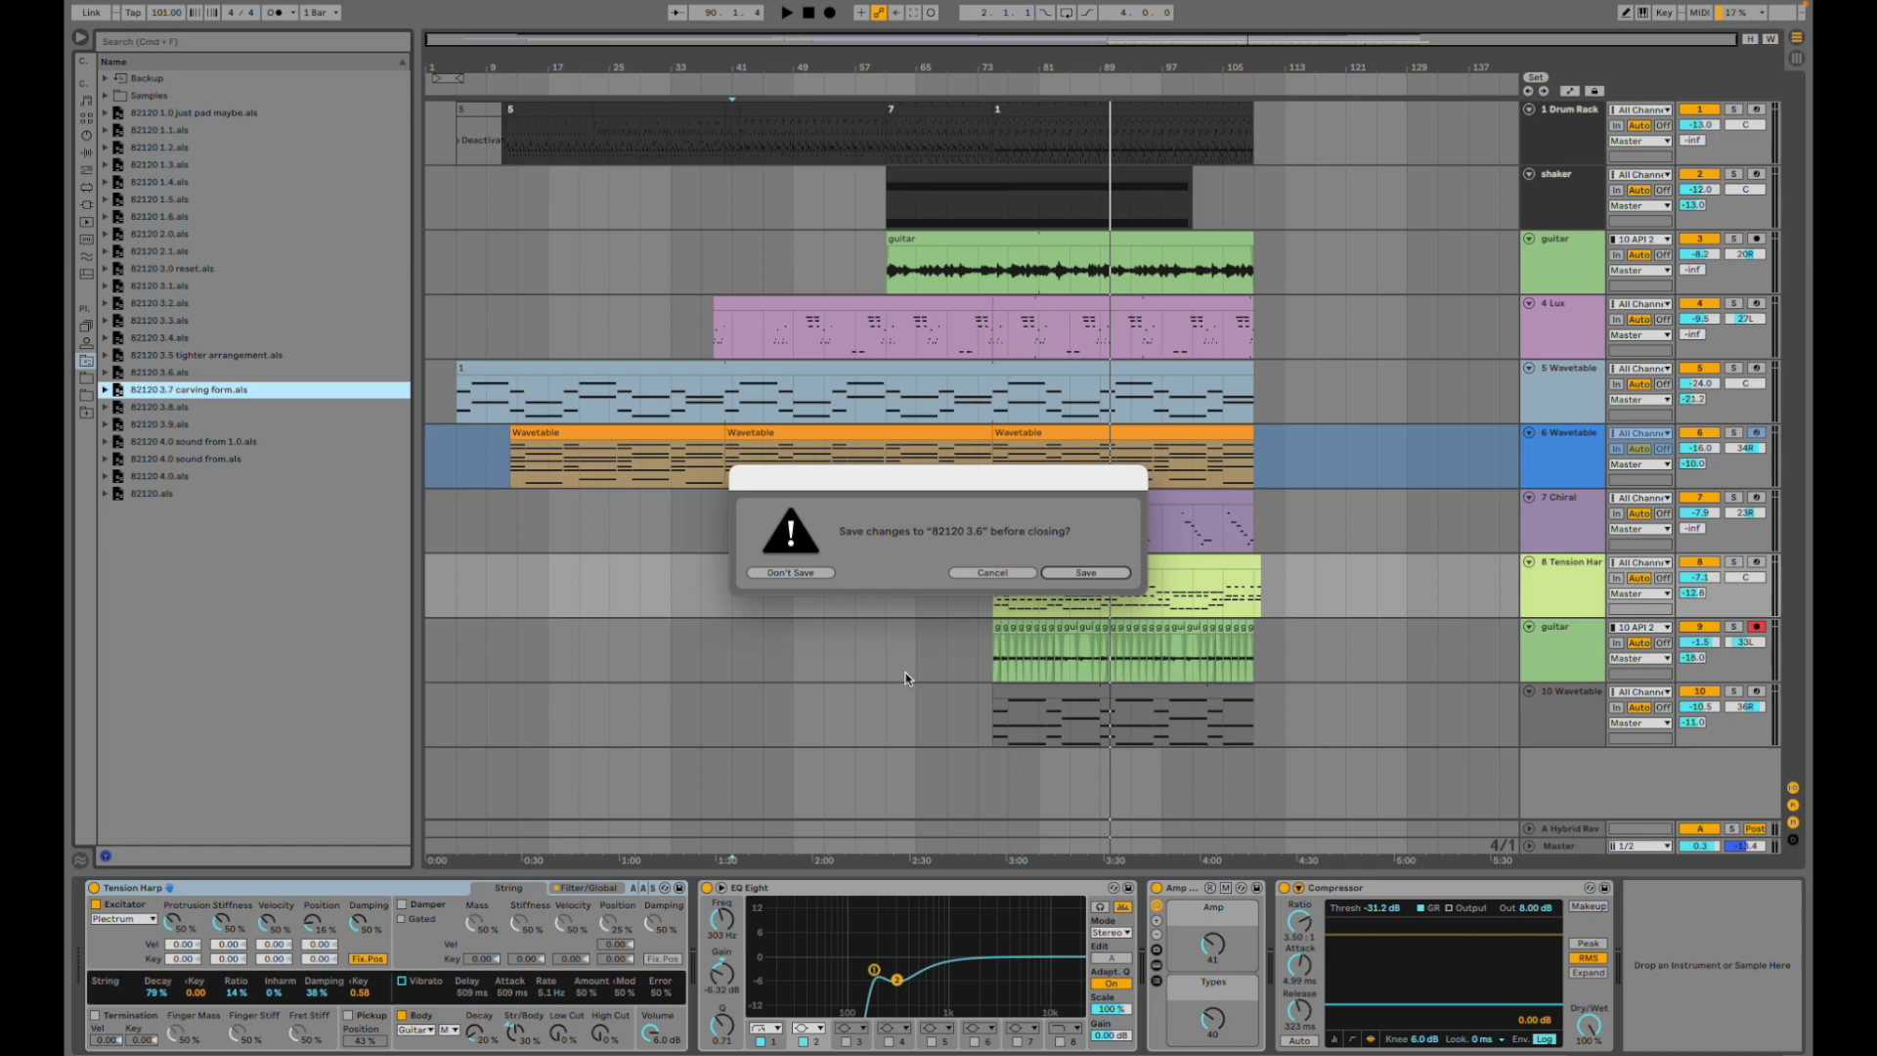
pyautogui.click(794, 574)
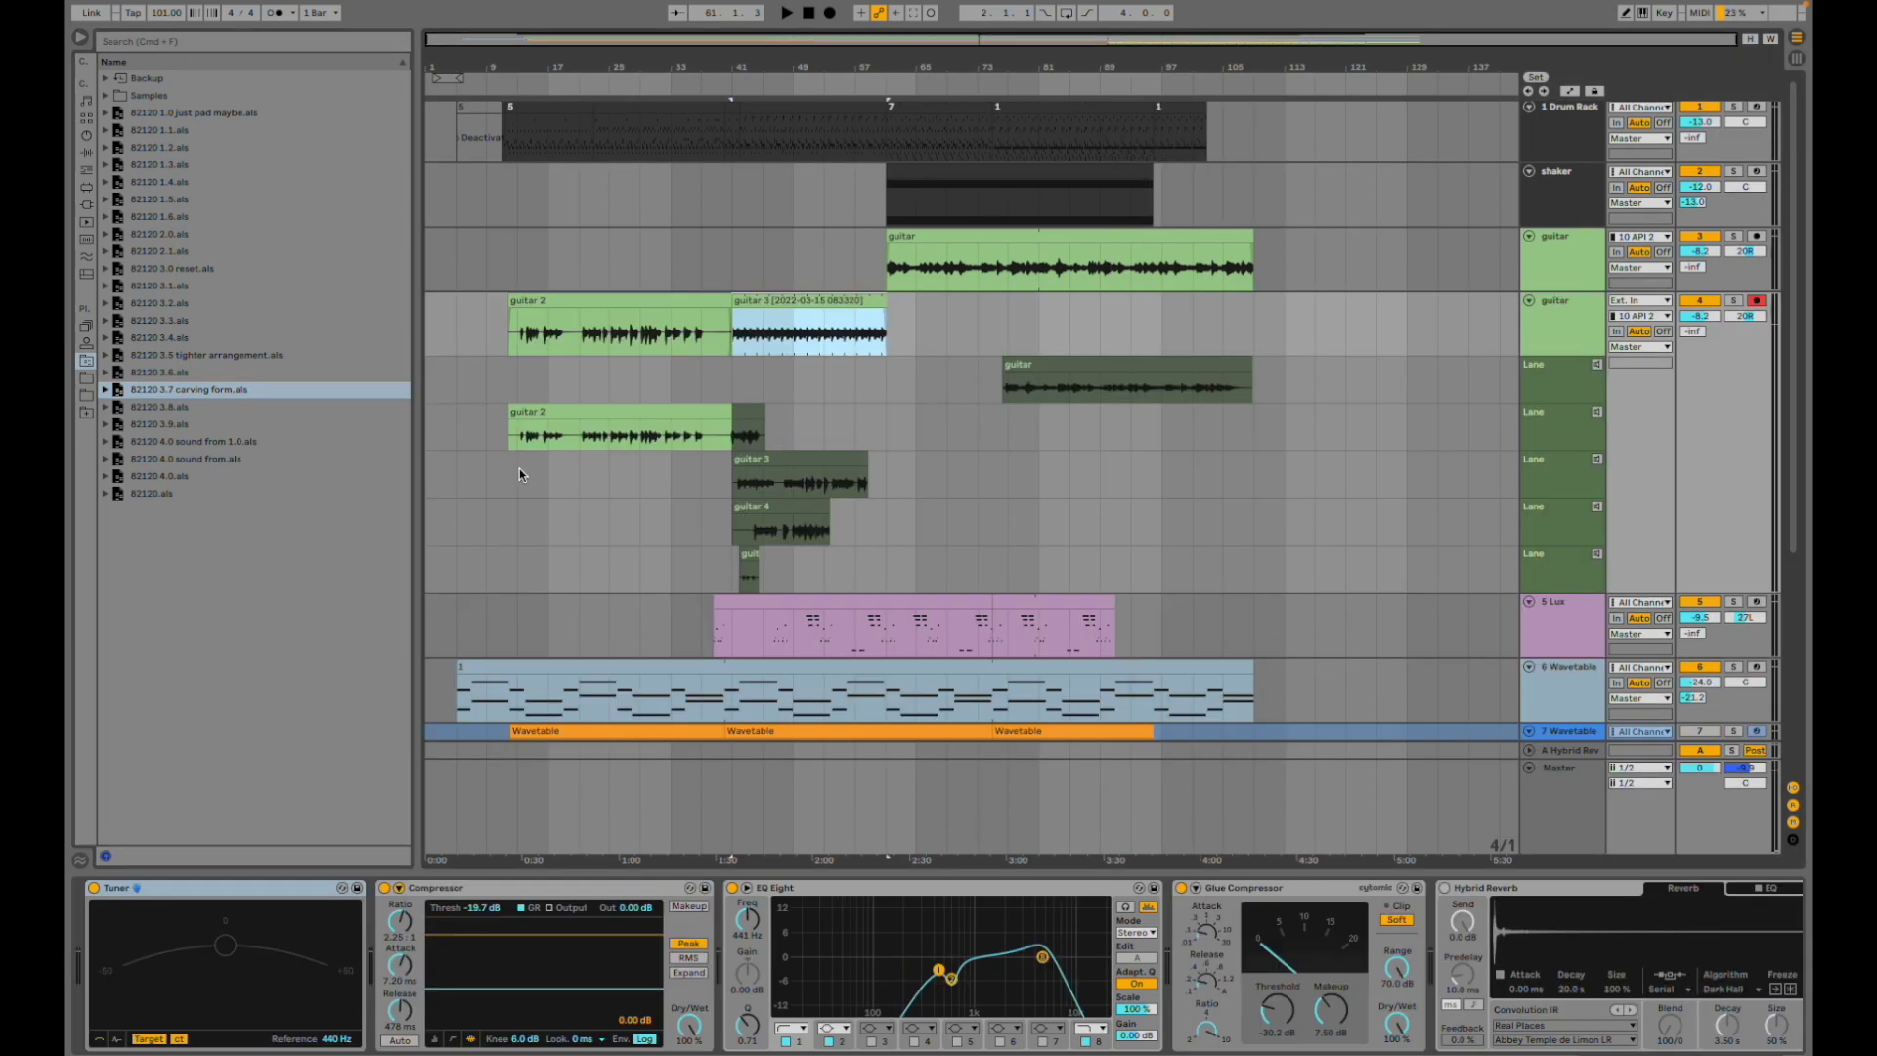
# - Play the arrangement from near the start of the guitar 2 clip, and check the playback levels in TotalMix FX
pyautogui.click(517, 471)
pyautogui.press('space')
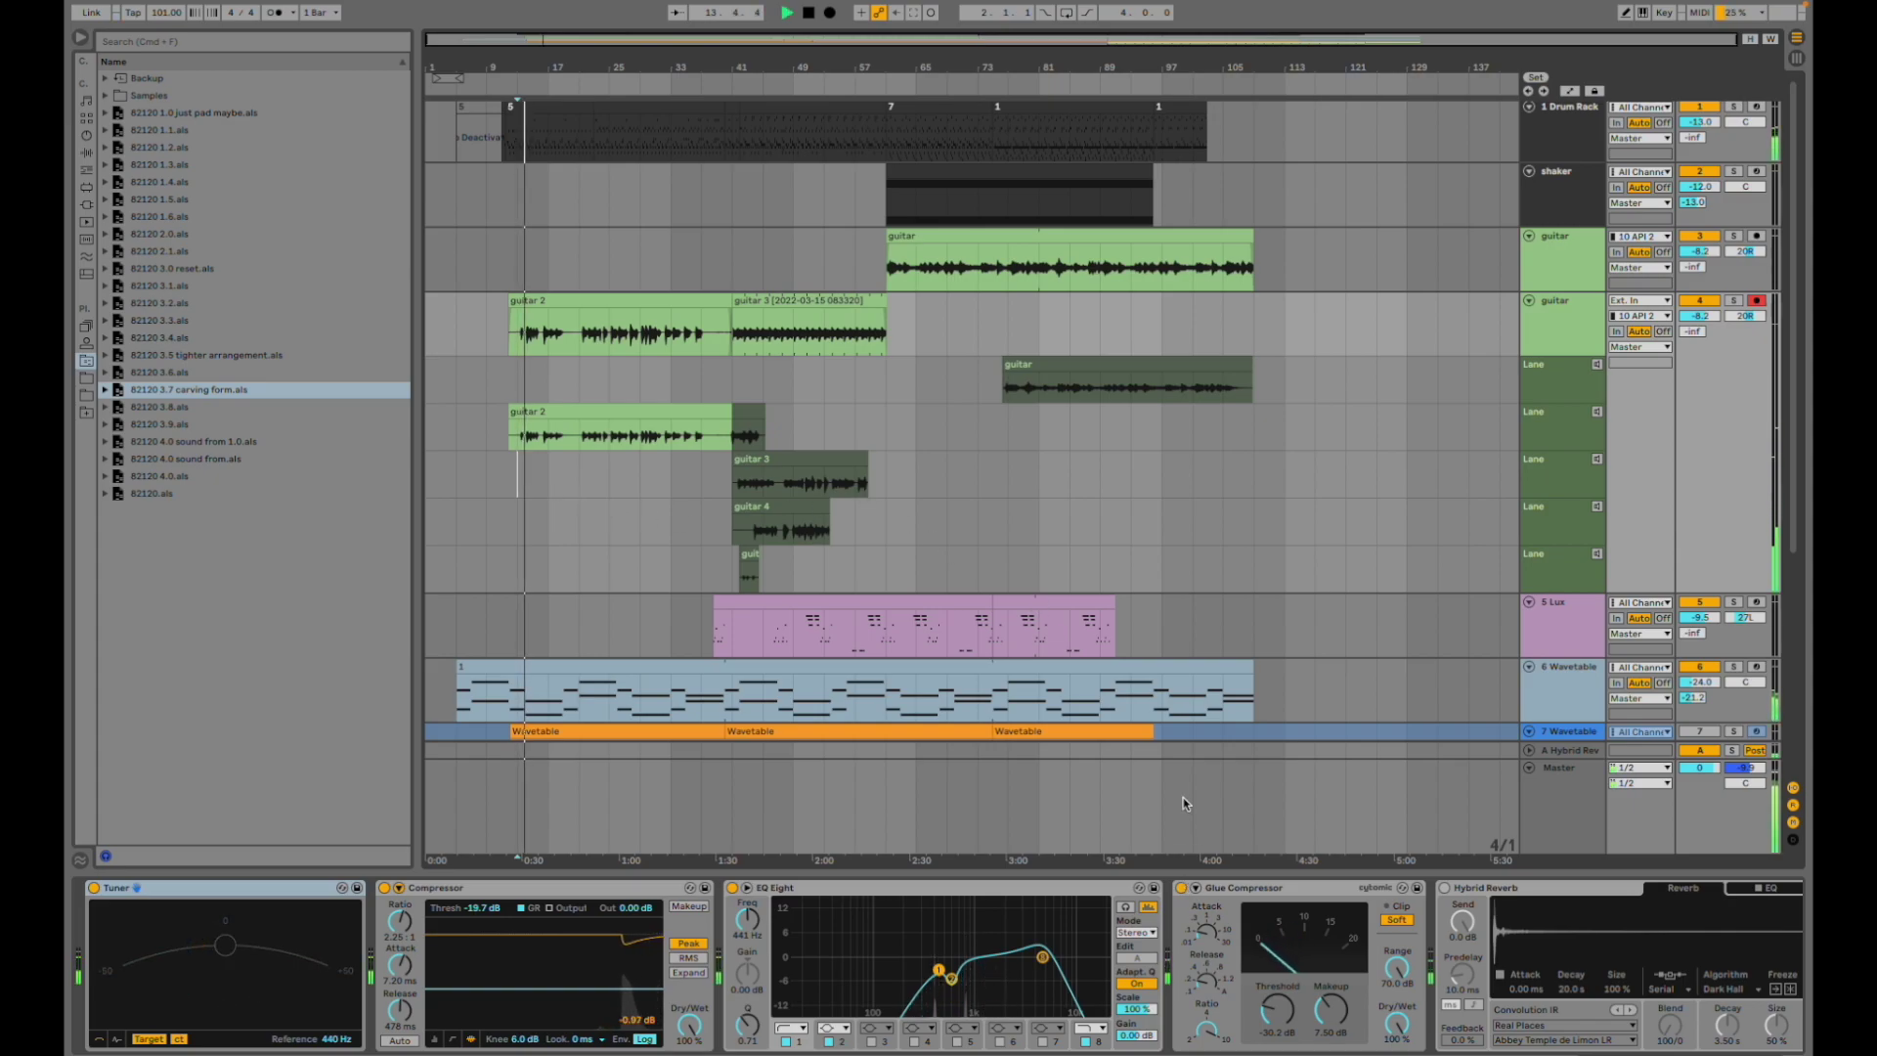
pyautogui.moveTo(1174, 1054)
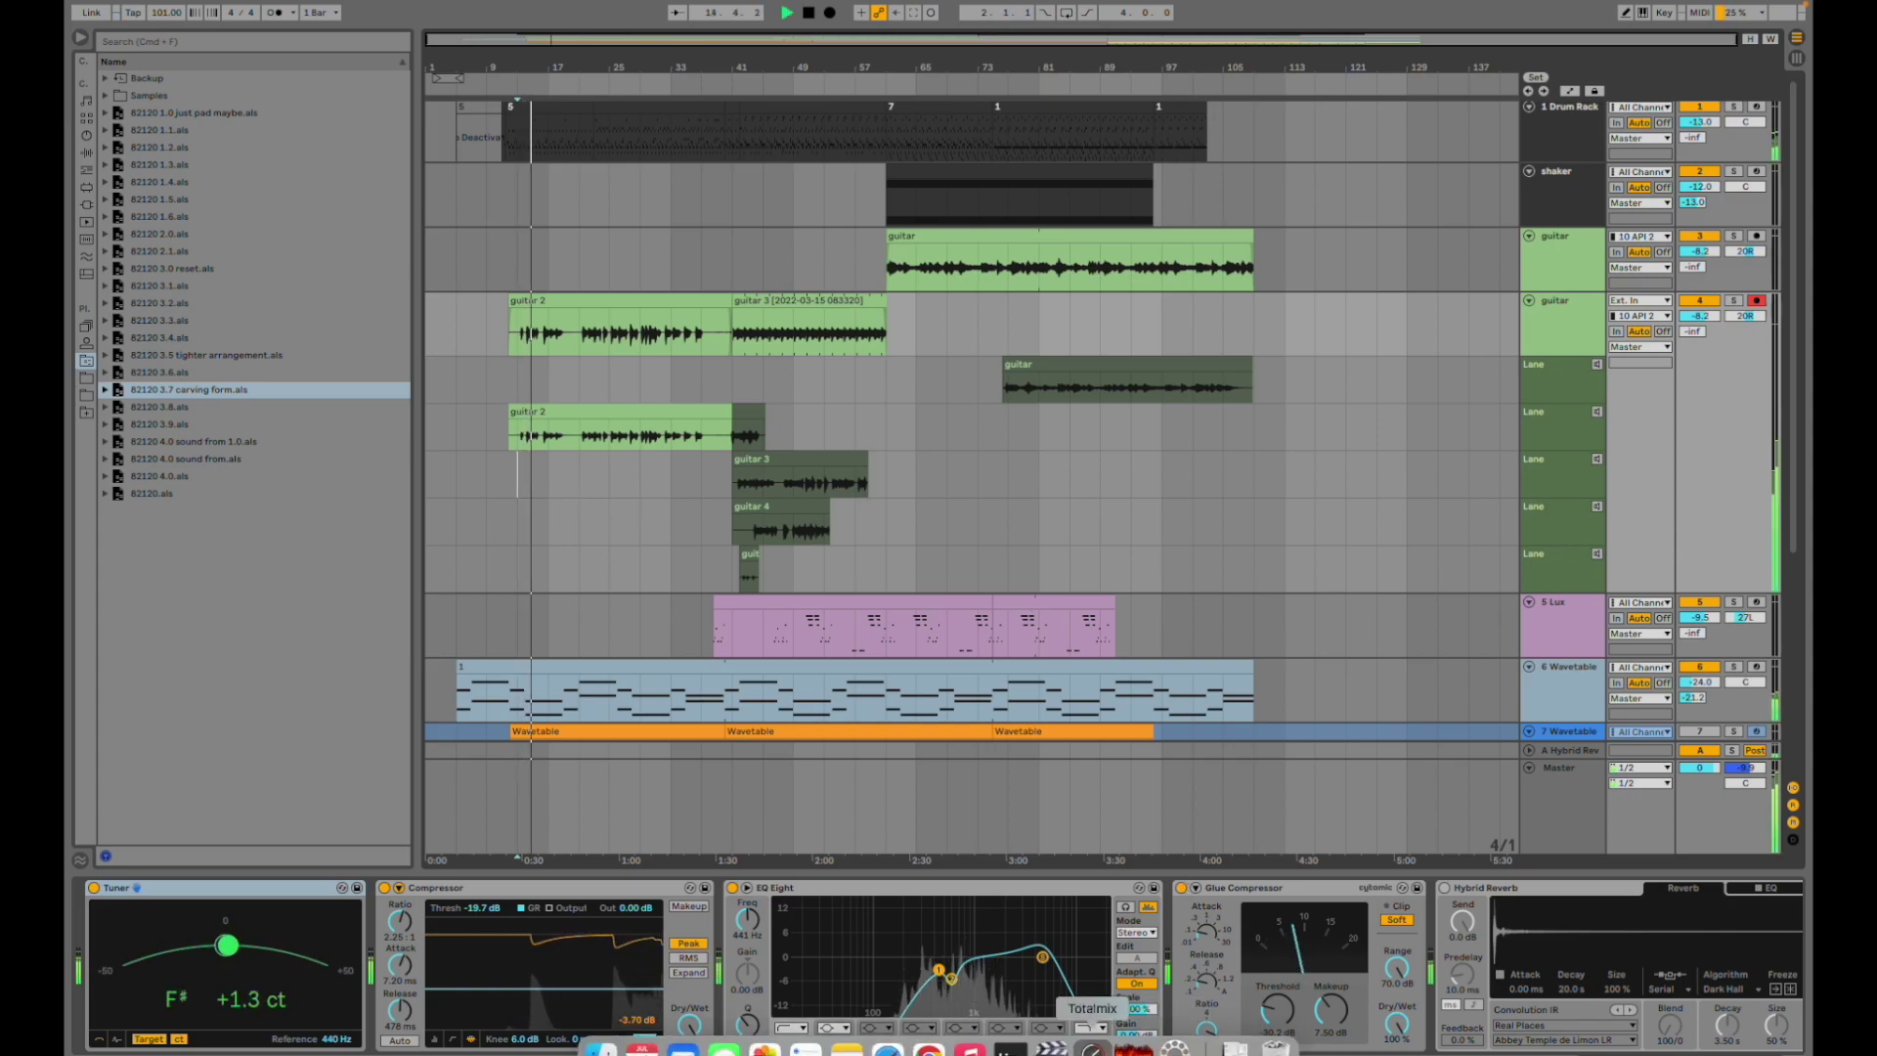
pyautogui.click(1091, 1049)
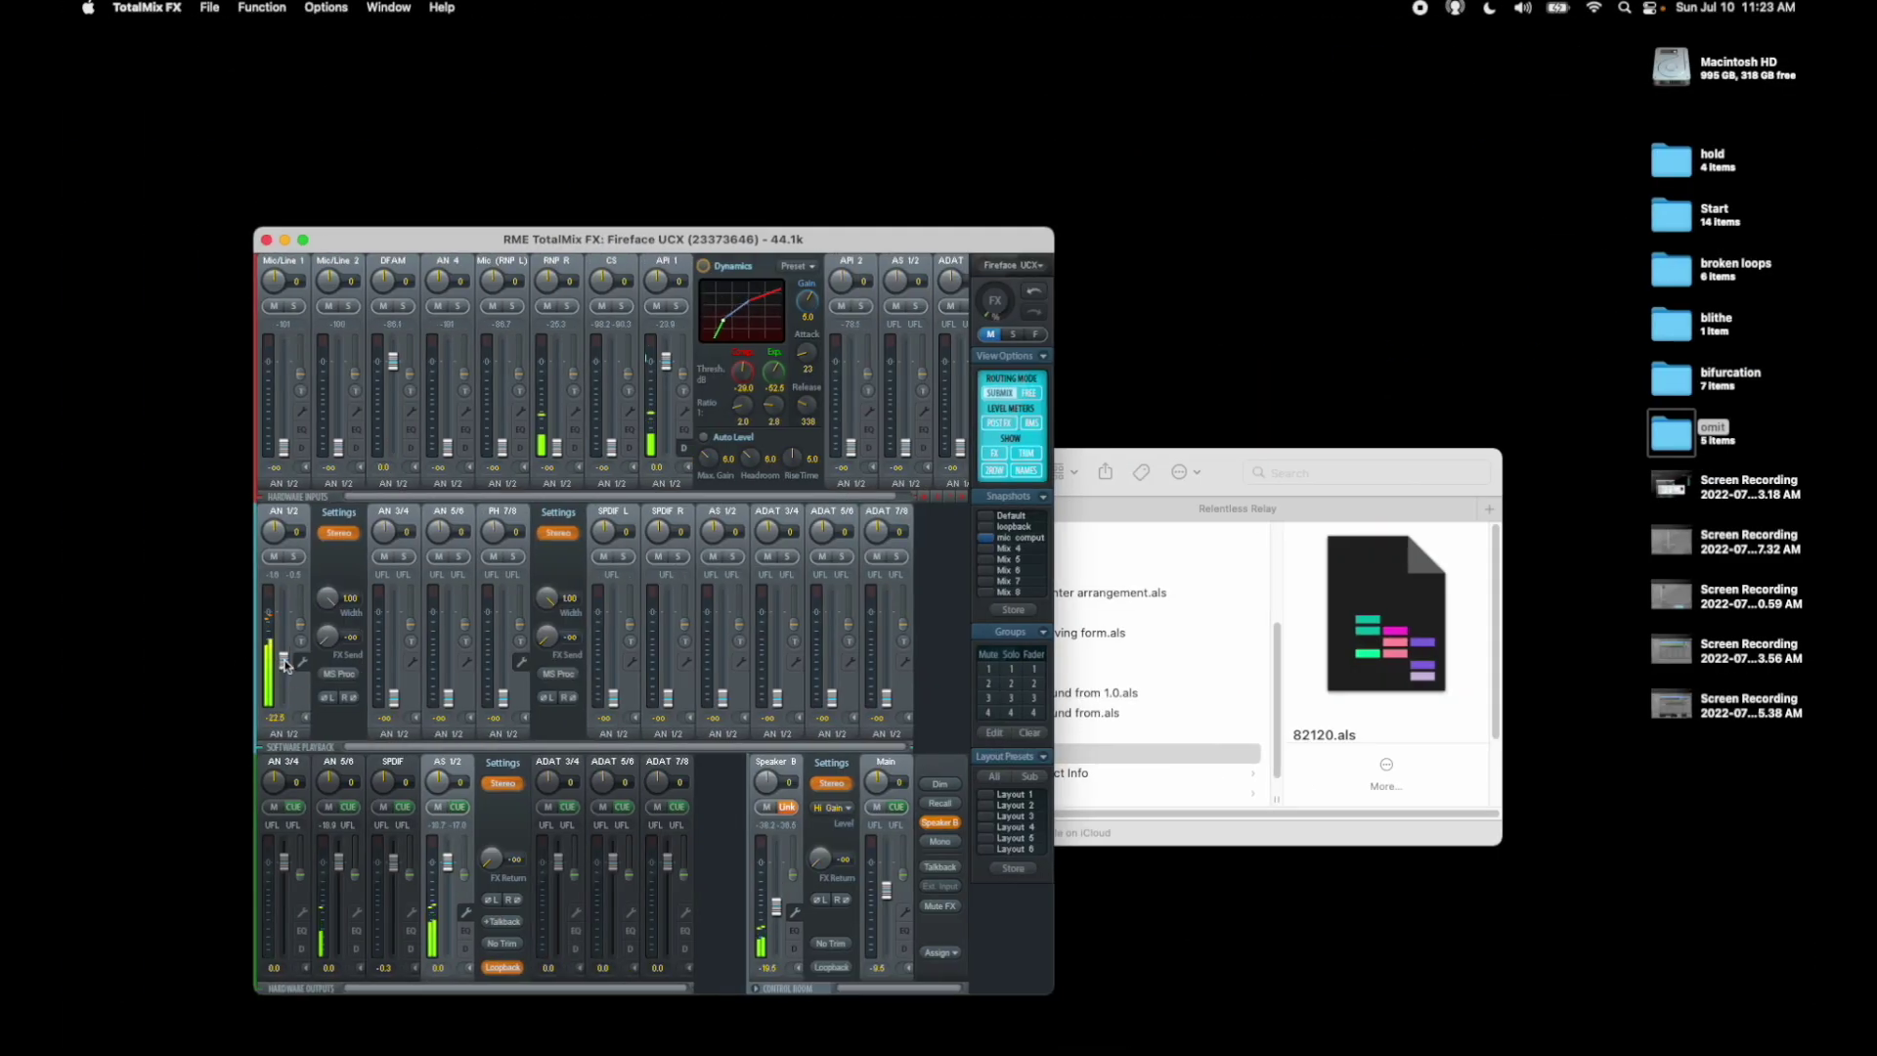
pyautogui.hotkey('ctrl', 'Right')
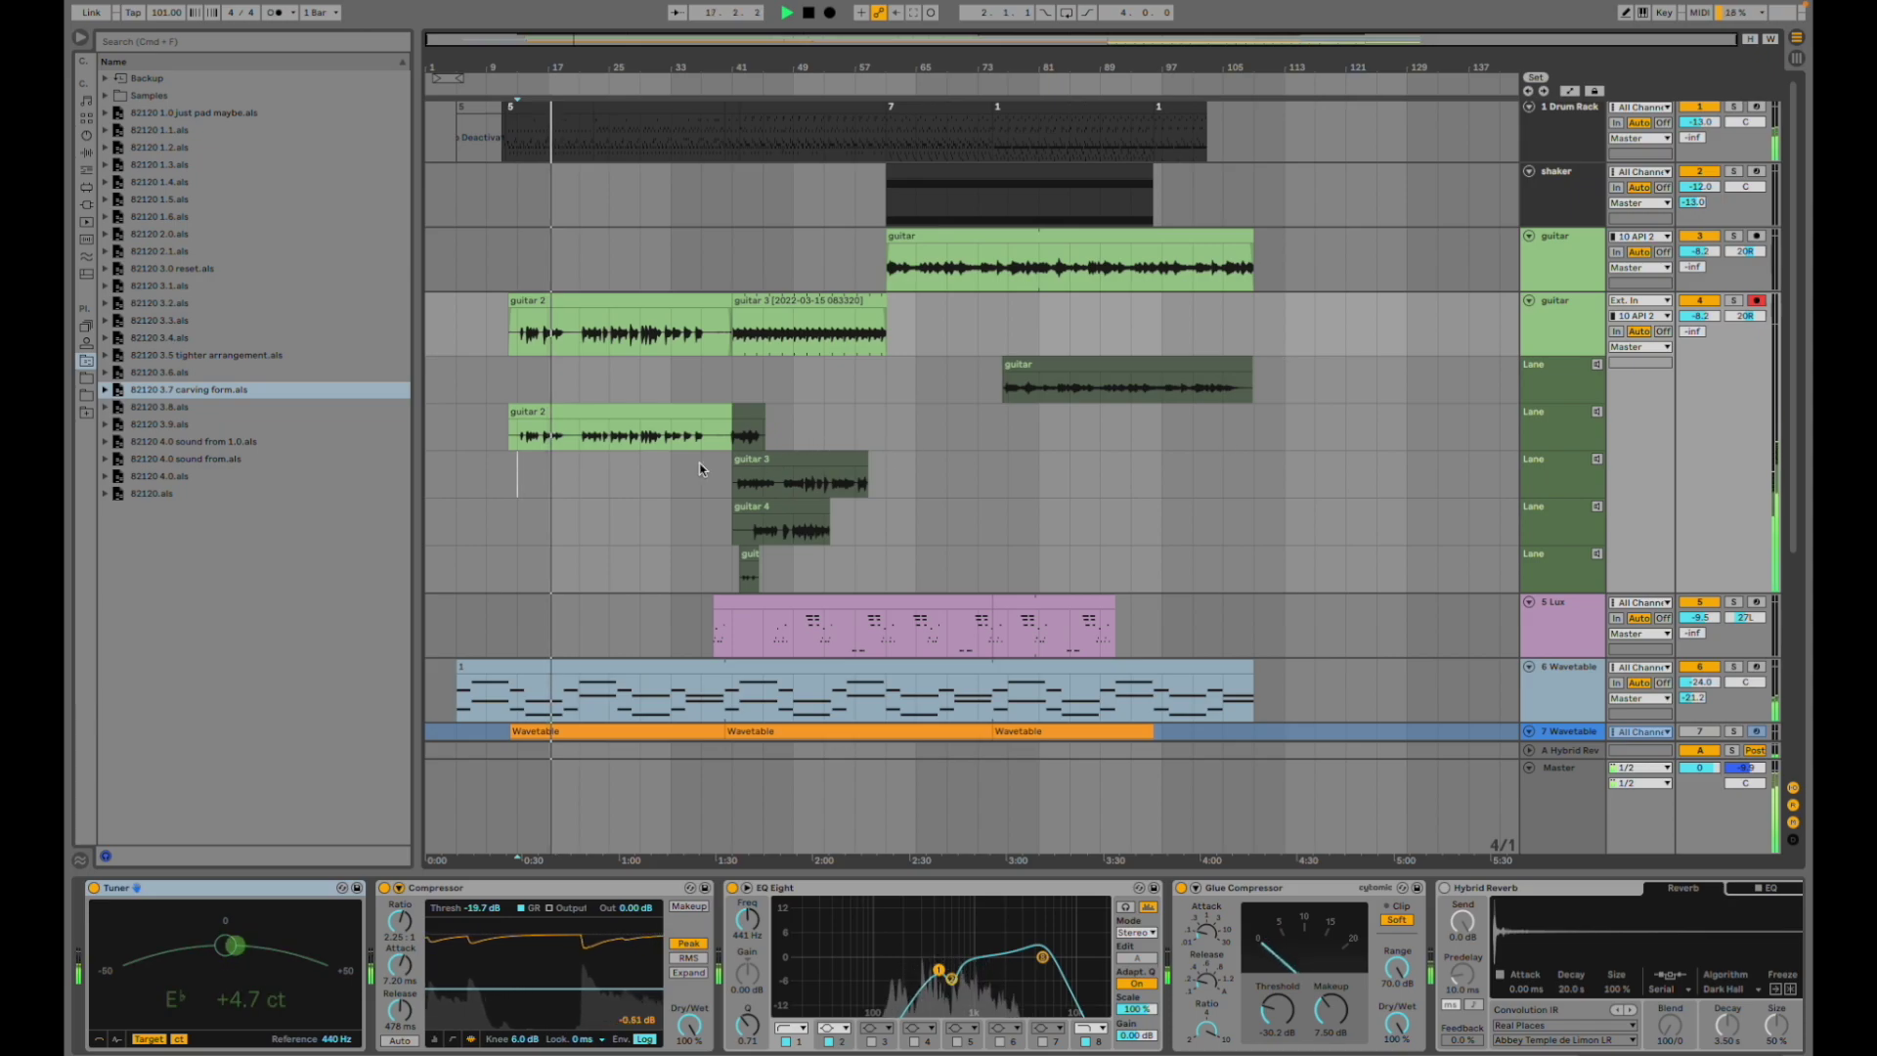
# - Audition the armed guitar track from bar 21 in the guitar 2 clip and from the start of its guitar 3 clip
pyautogui.click(581, 351)
pyautogui.press('space')
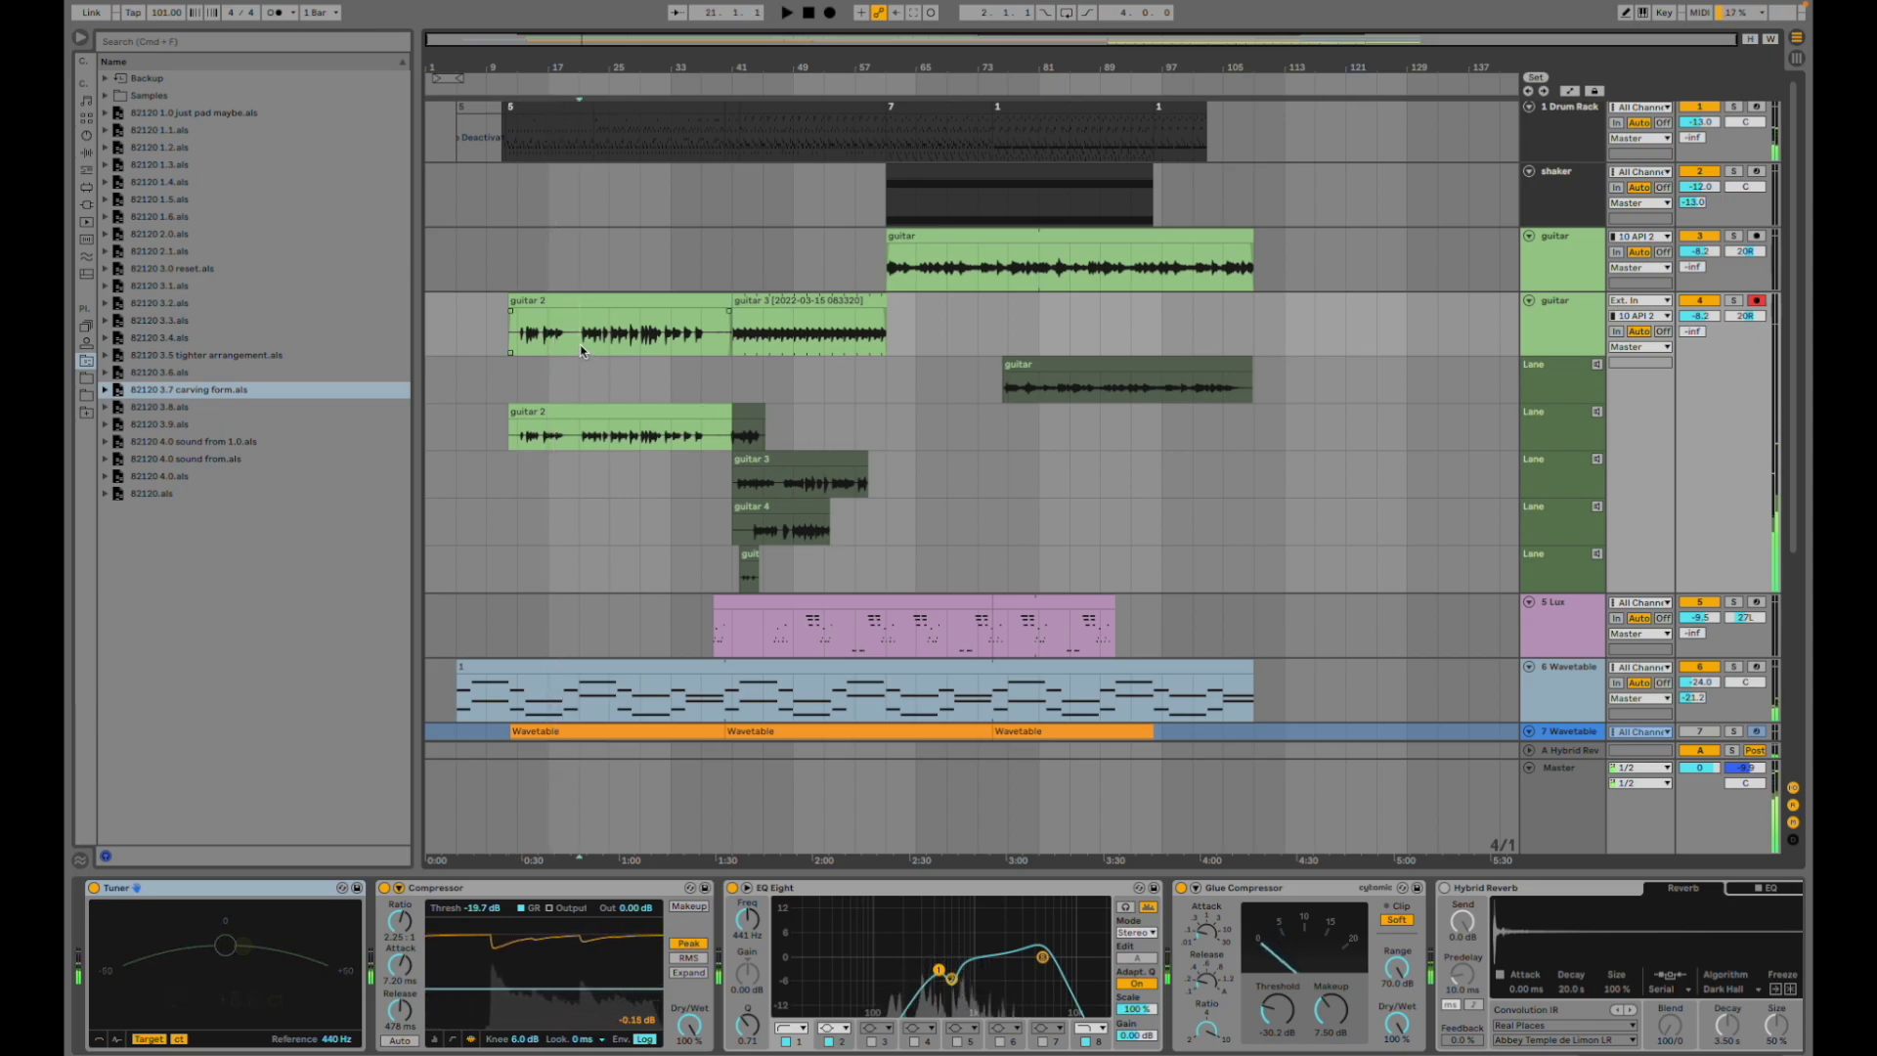
pyautogui.press('space')
pyautogui.click(792, 300)
pyautogui.press('space')
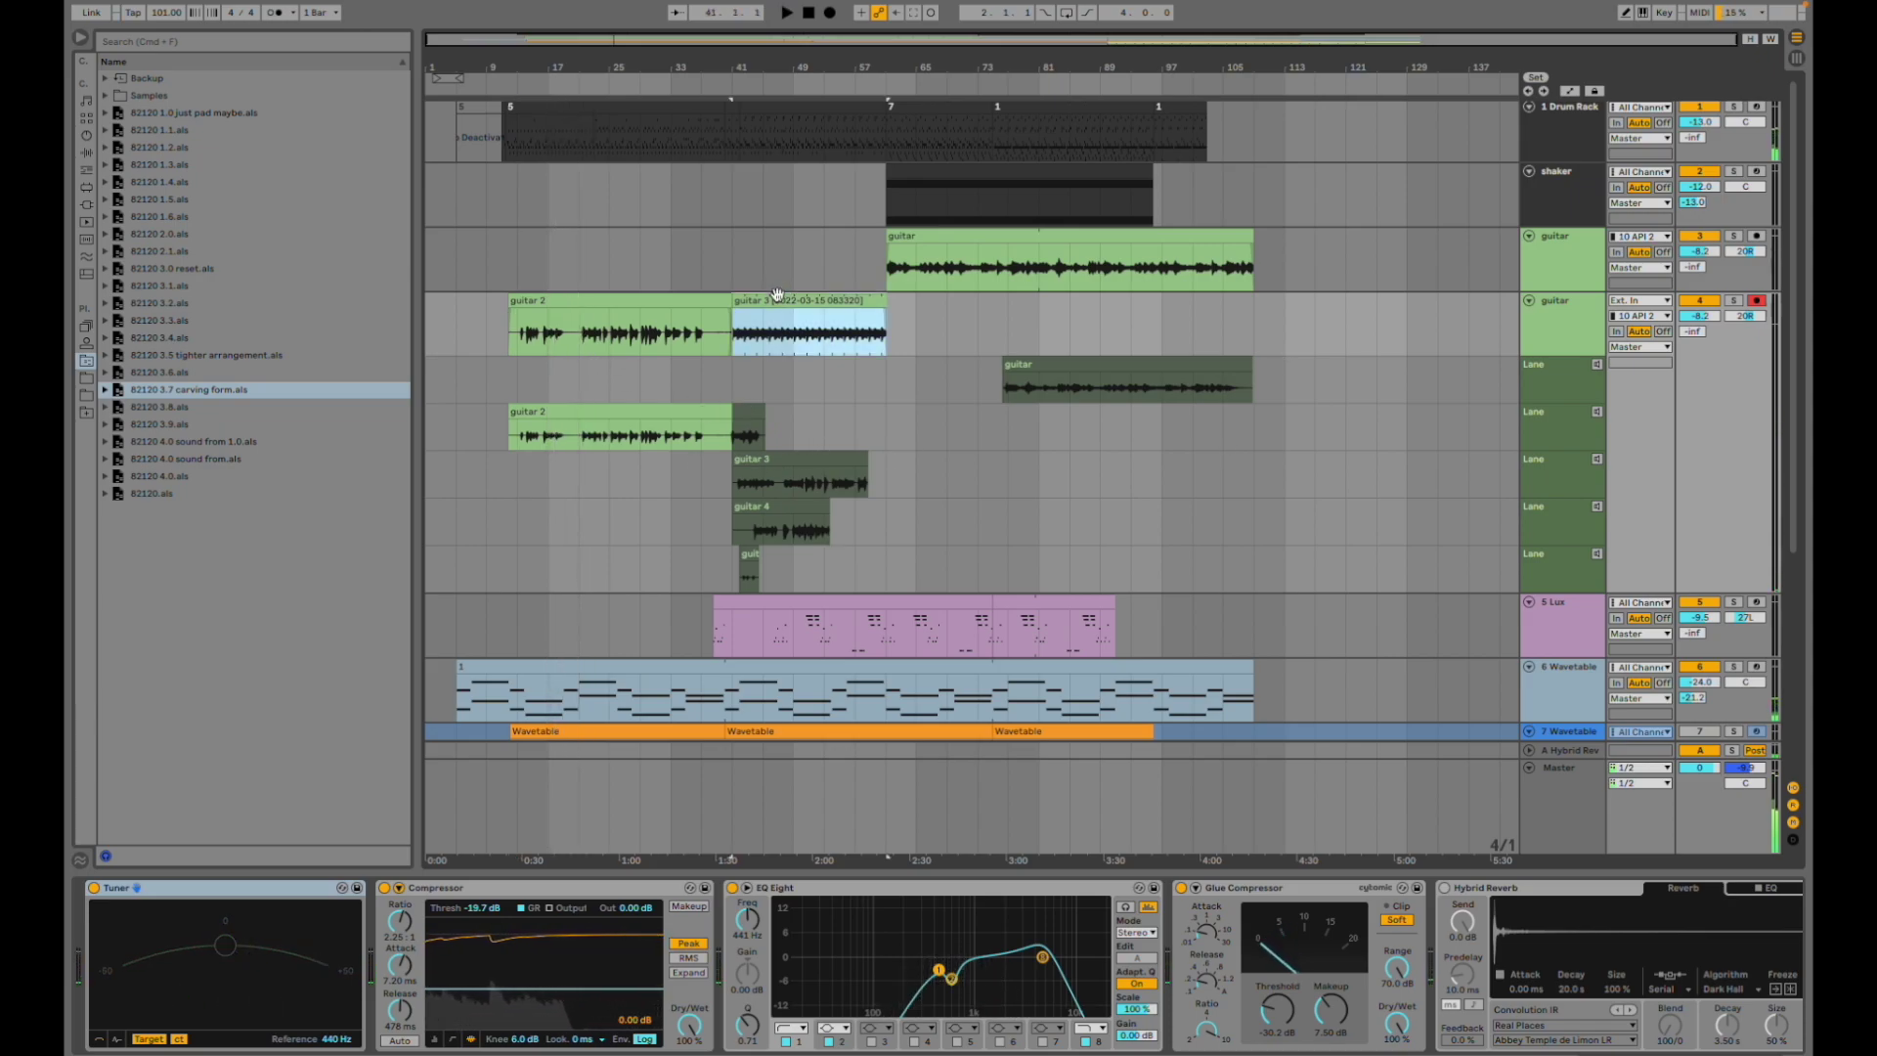
pyautogui.press('space')
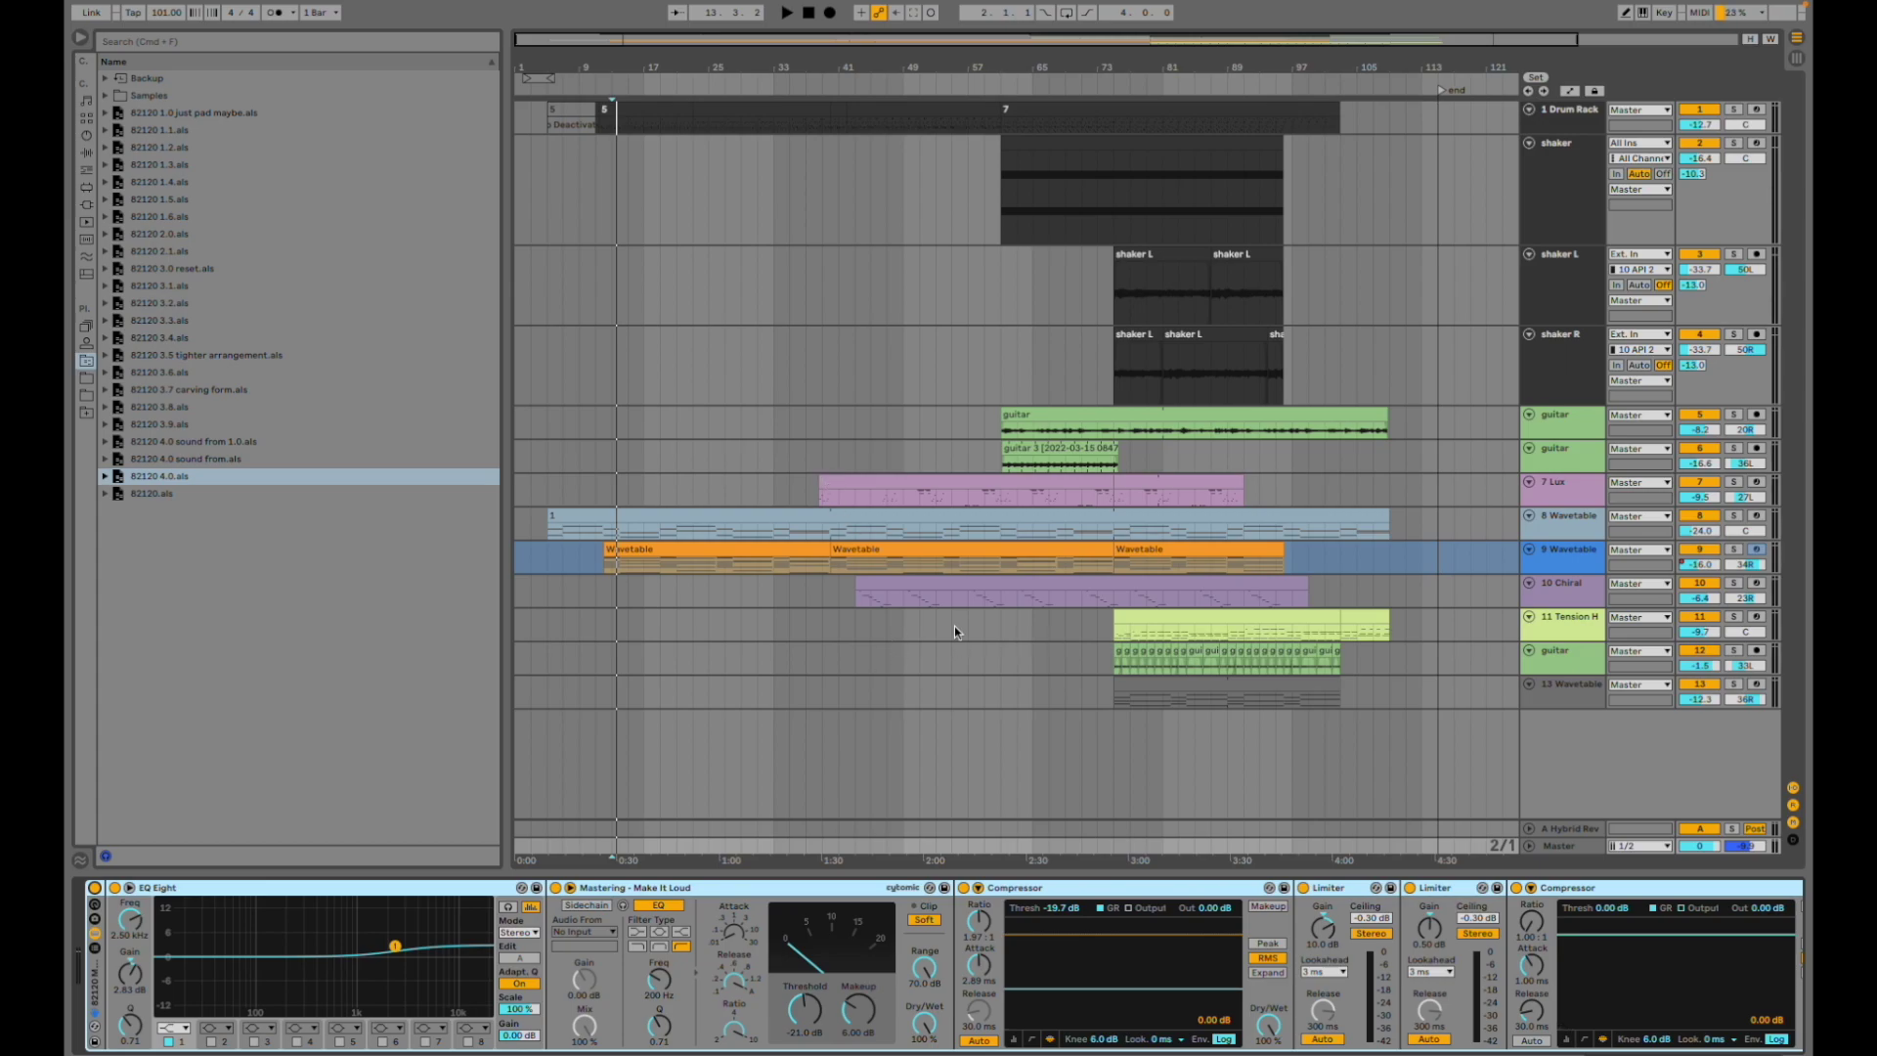
# - Play the 82120 4.0 arrangement from the start of the Chiral clip and look over its lower tracks
pyautogui.click(856, 627)
pyautogui.press('space')
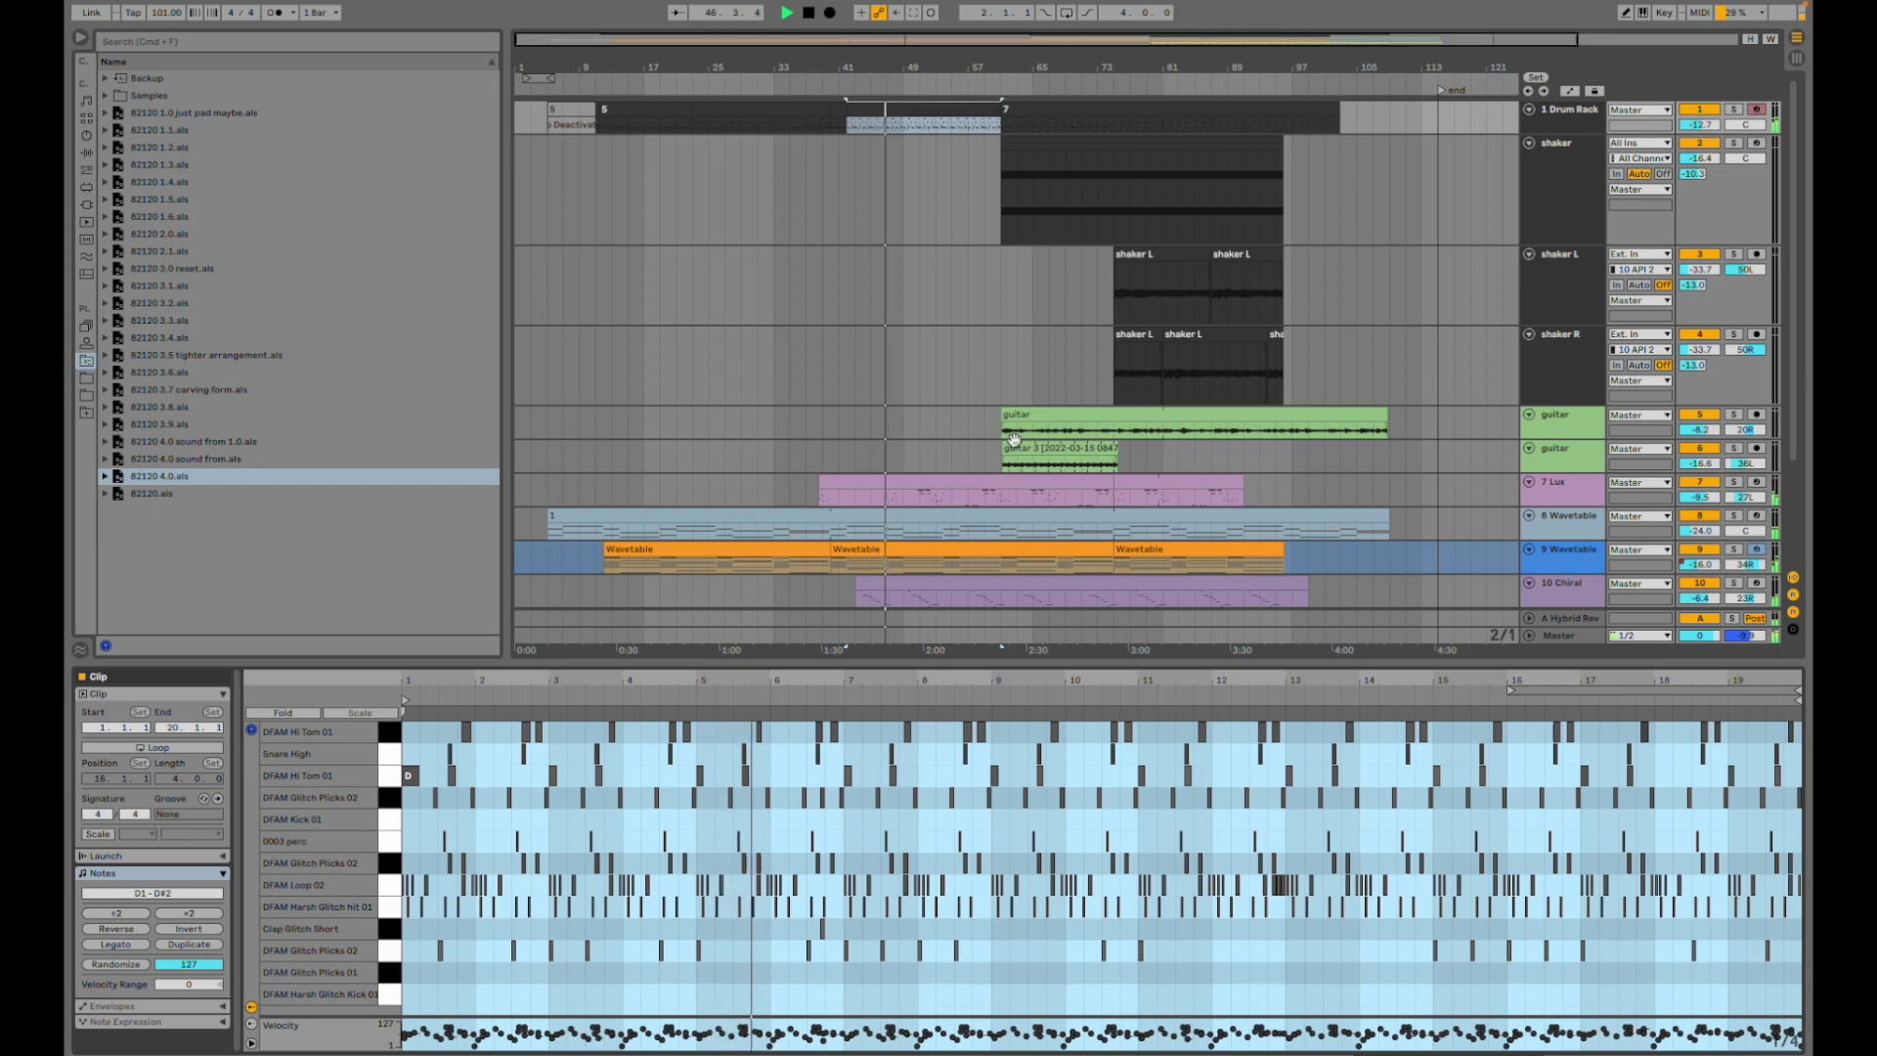
pyautogui.scroll(-3, 978, 469)
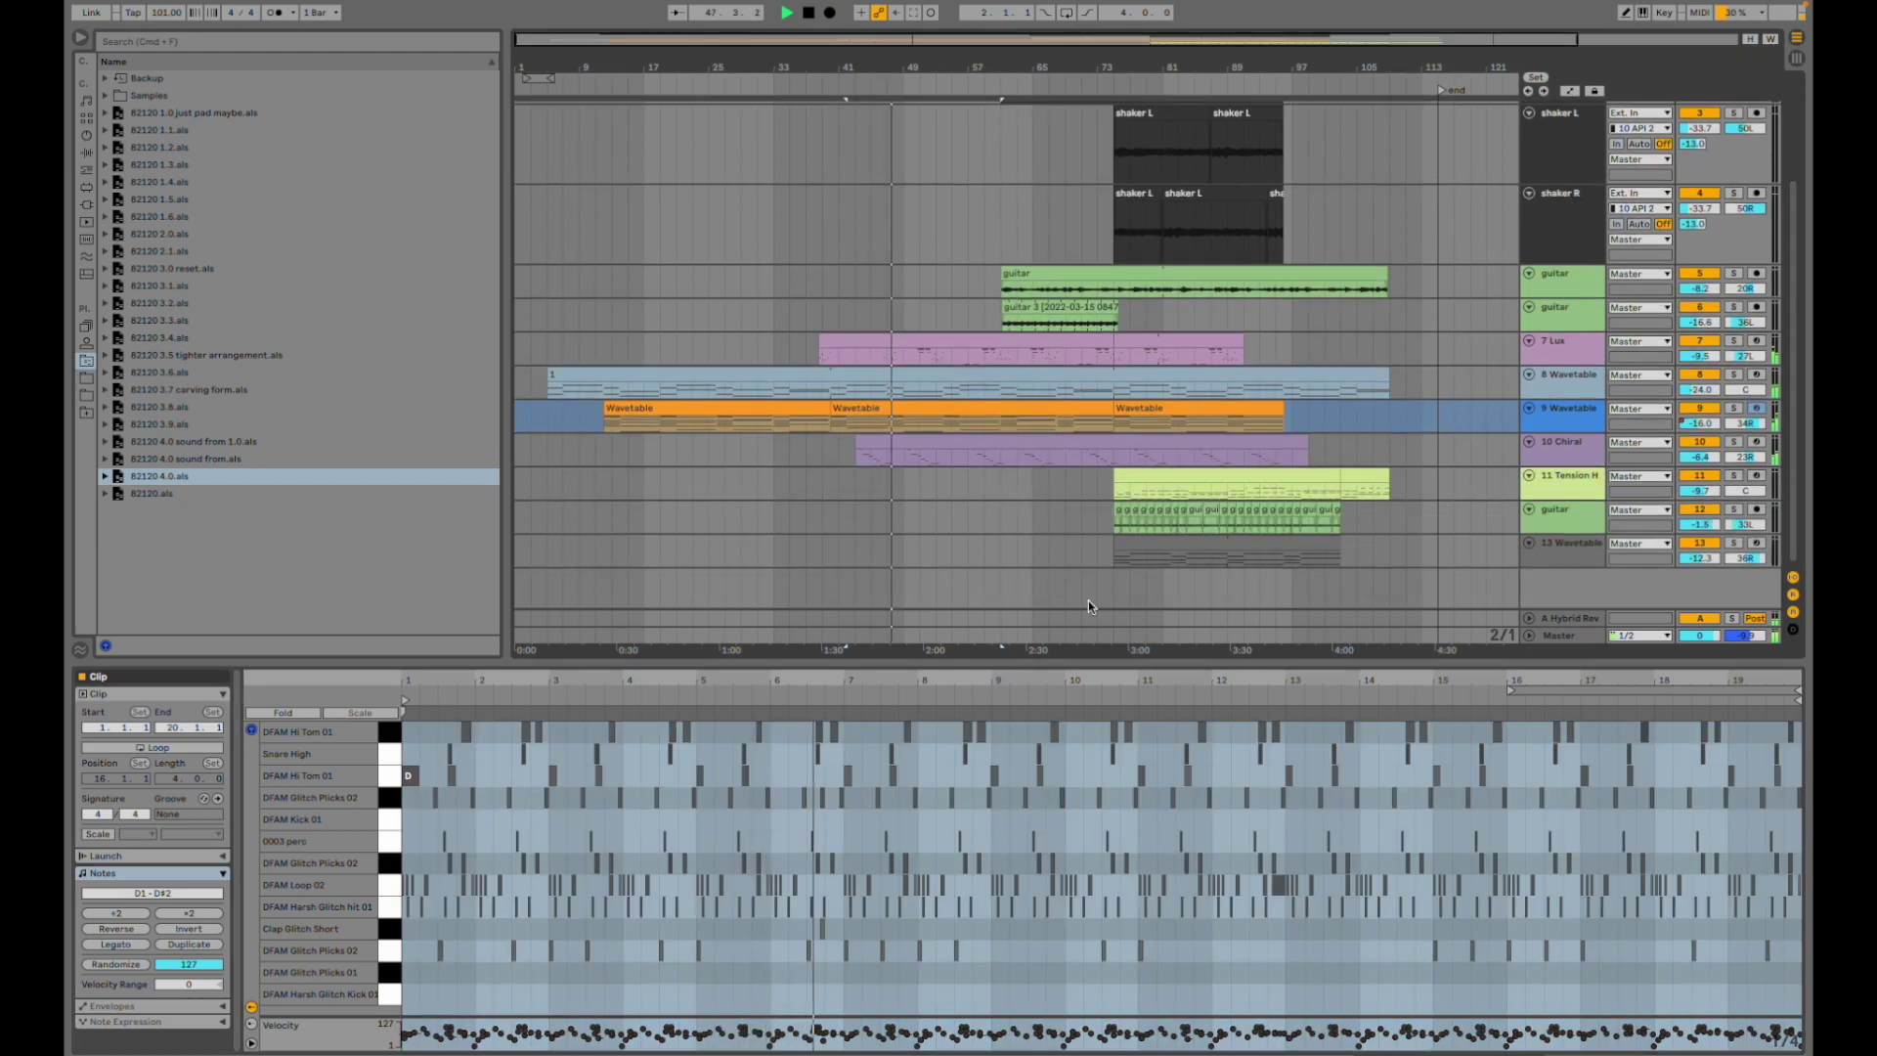
pyautogui.click(949, 488)
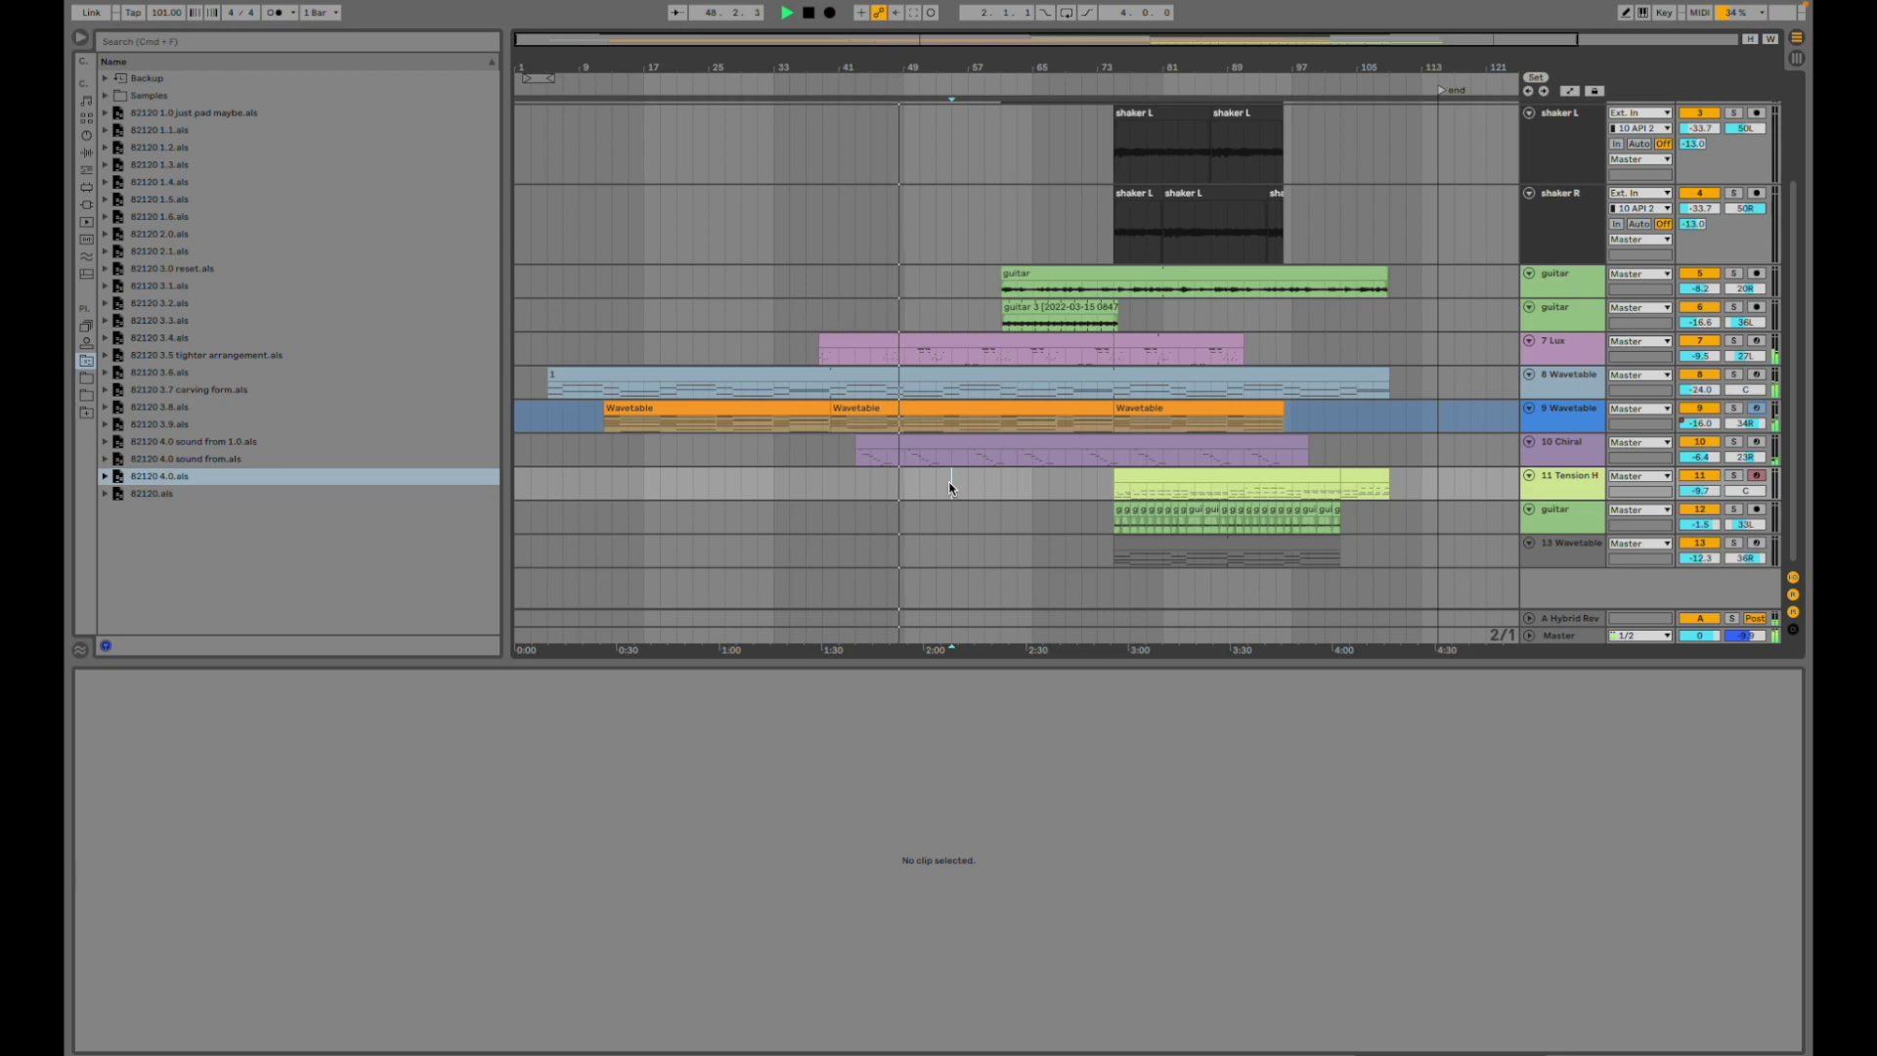
# - Fit all track heights to the arrangement view and show the whole song's length while it plays
pyautogui.hscroll(3, 949, 489)
pyautogui.scroll(1, 949, 489)
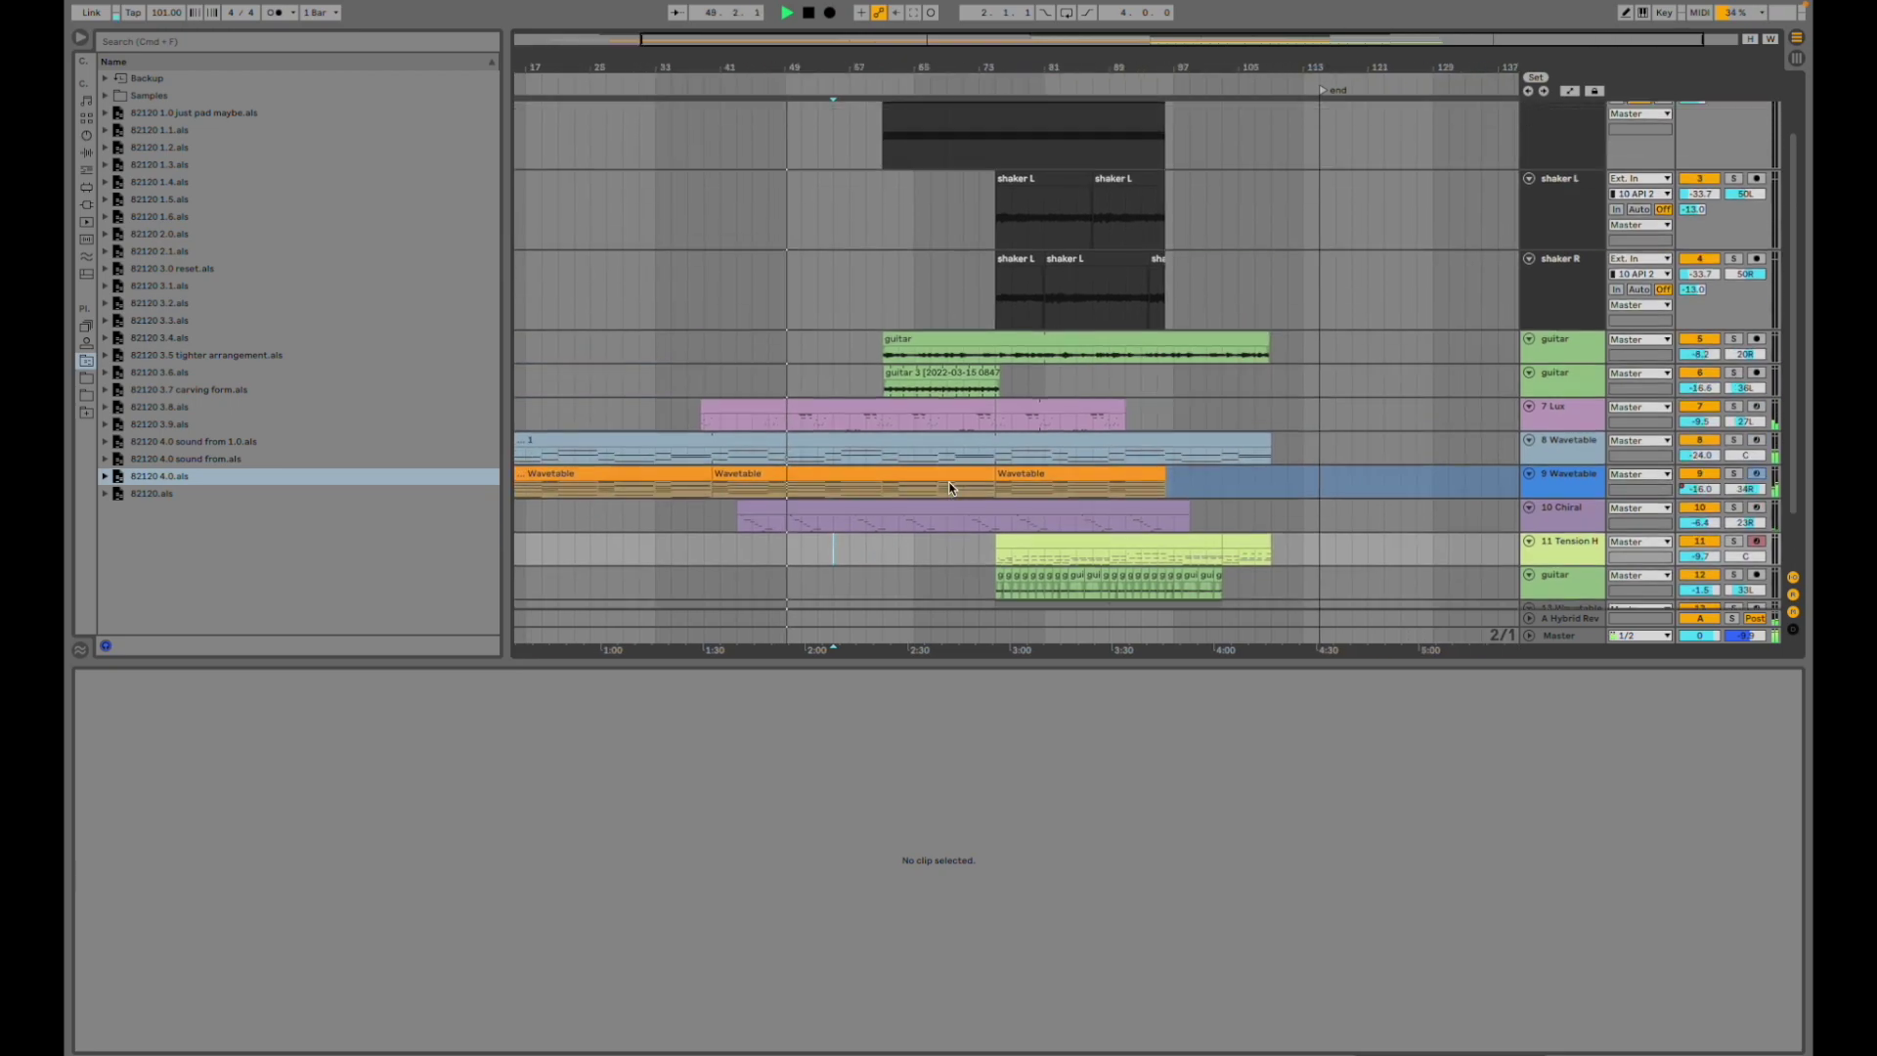
pyautogui.click(867, 209)
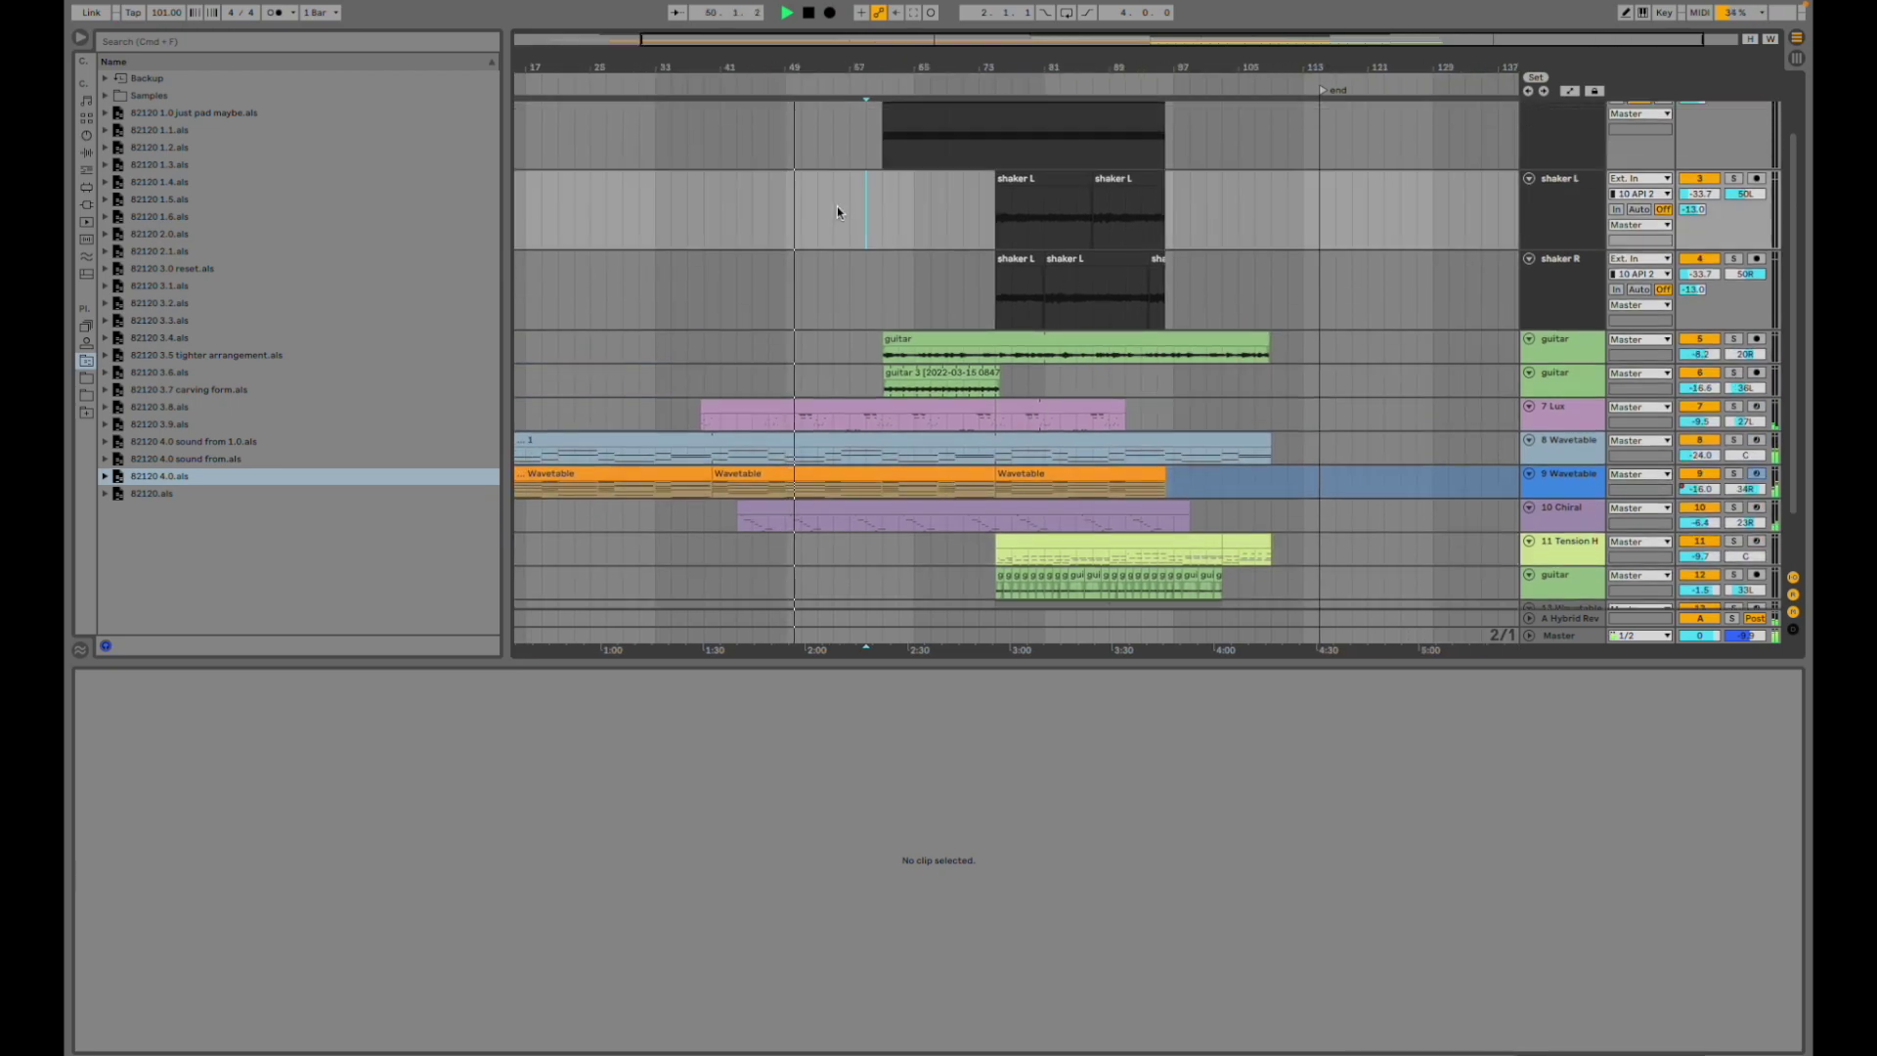
pyautogui.press('h')
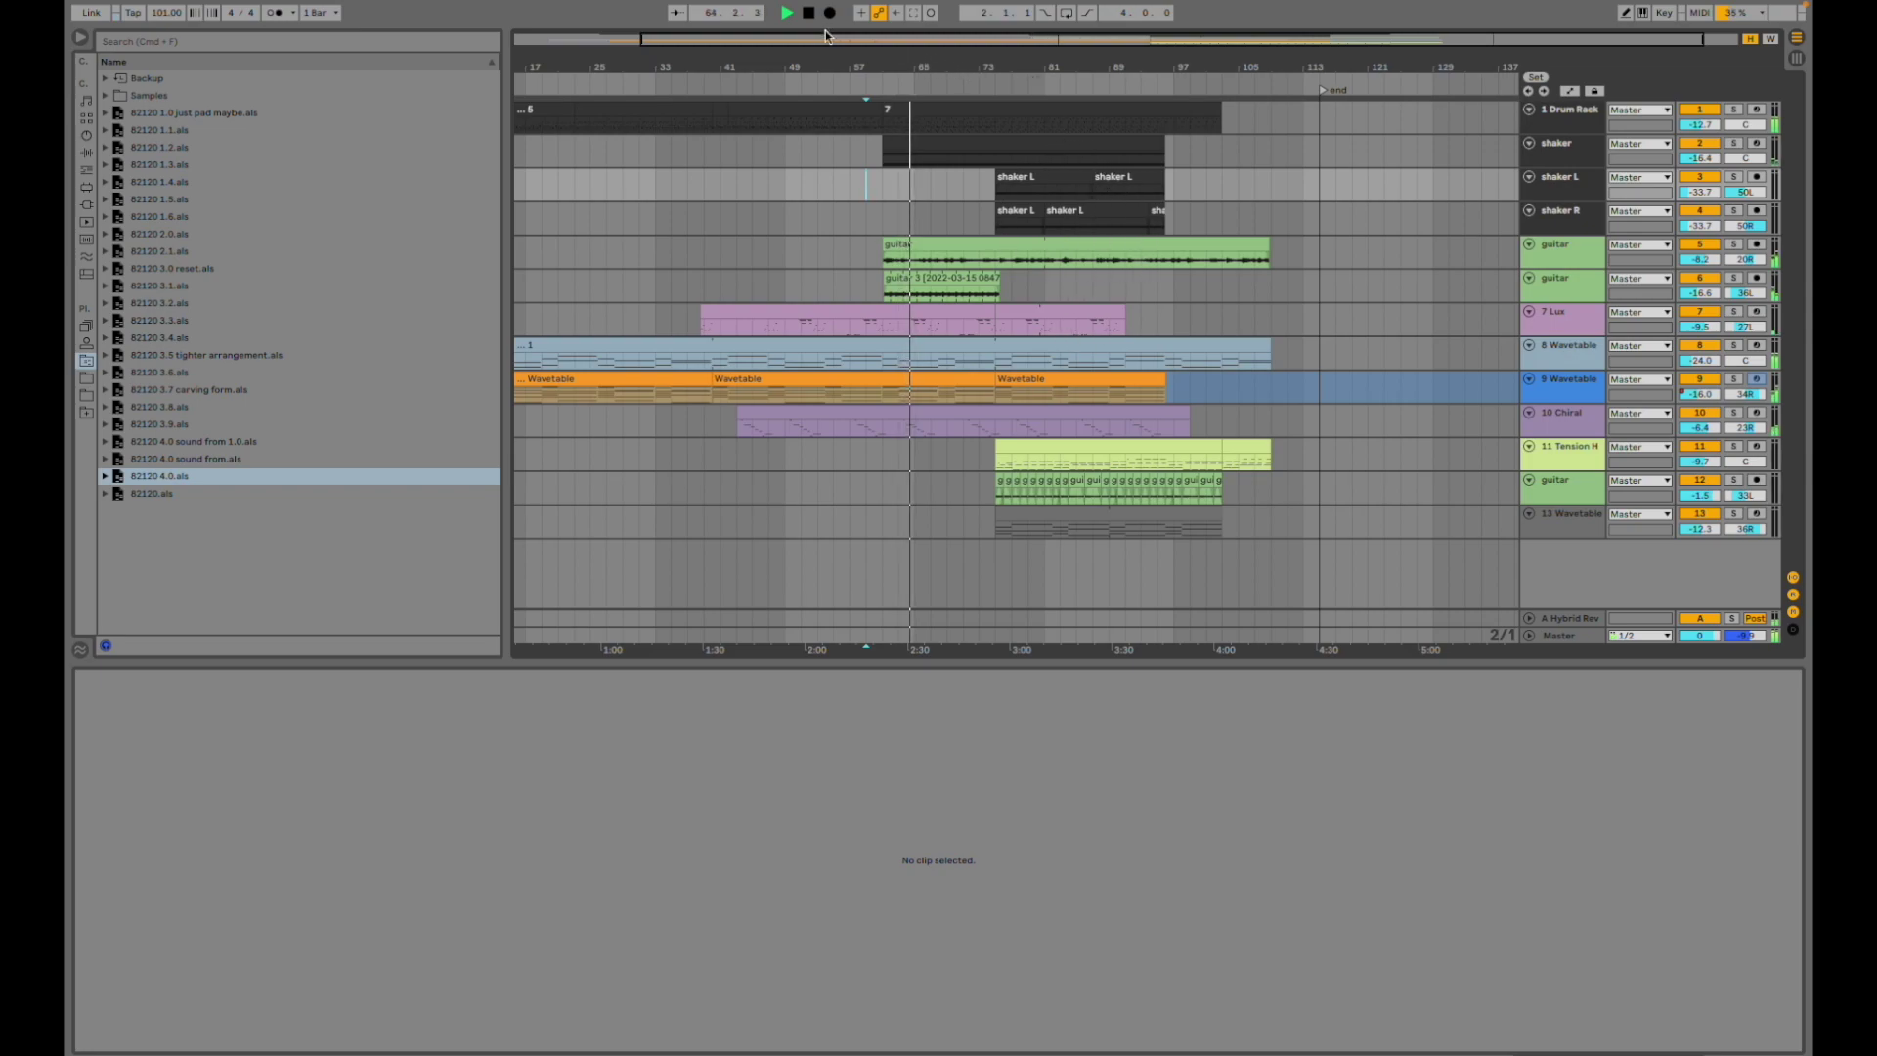
pyautogui.moveTo(825, 36); pyautogui.dragTo(869, 377)
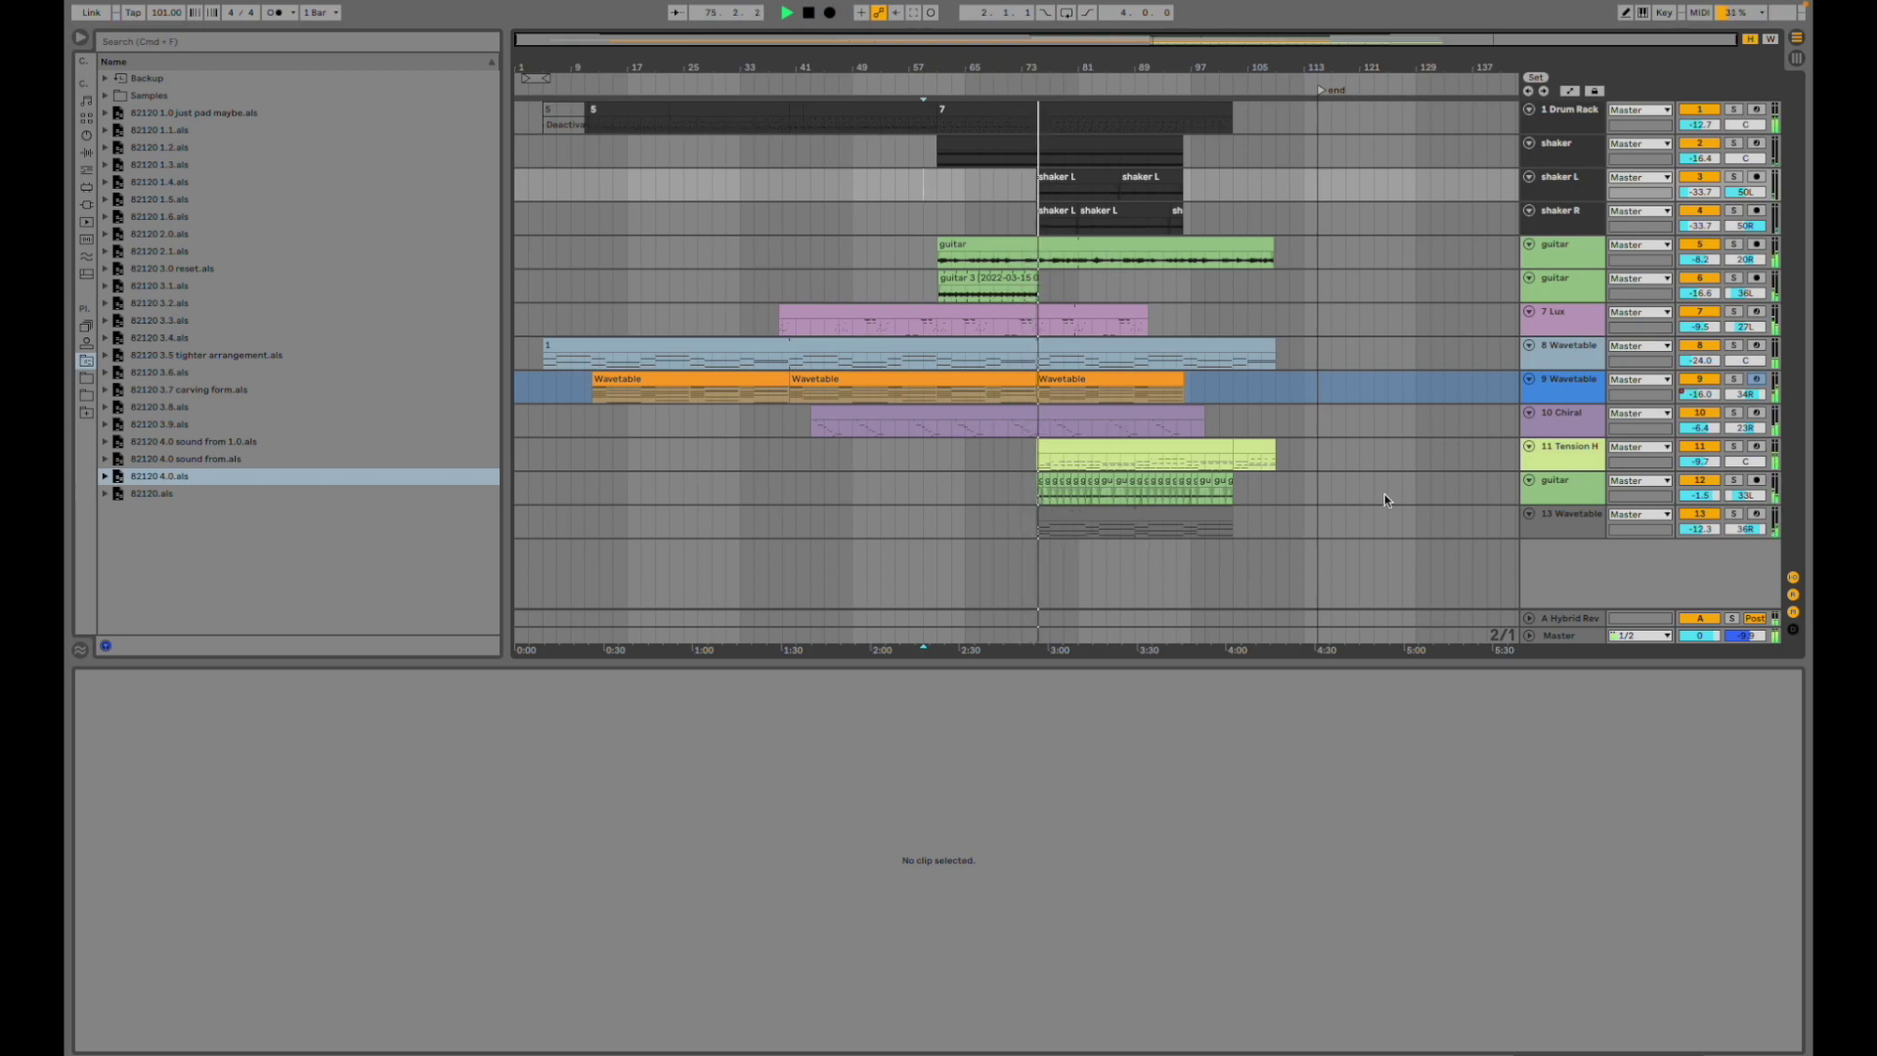
# - Briefly solo guitar track 12 below Tension Harp to hear its chopped clips alone
pyautogui.click(1734, 481)
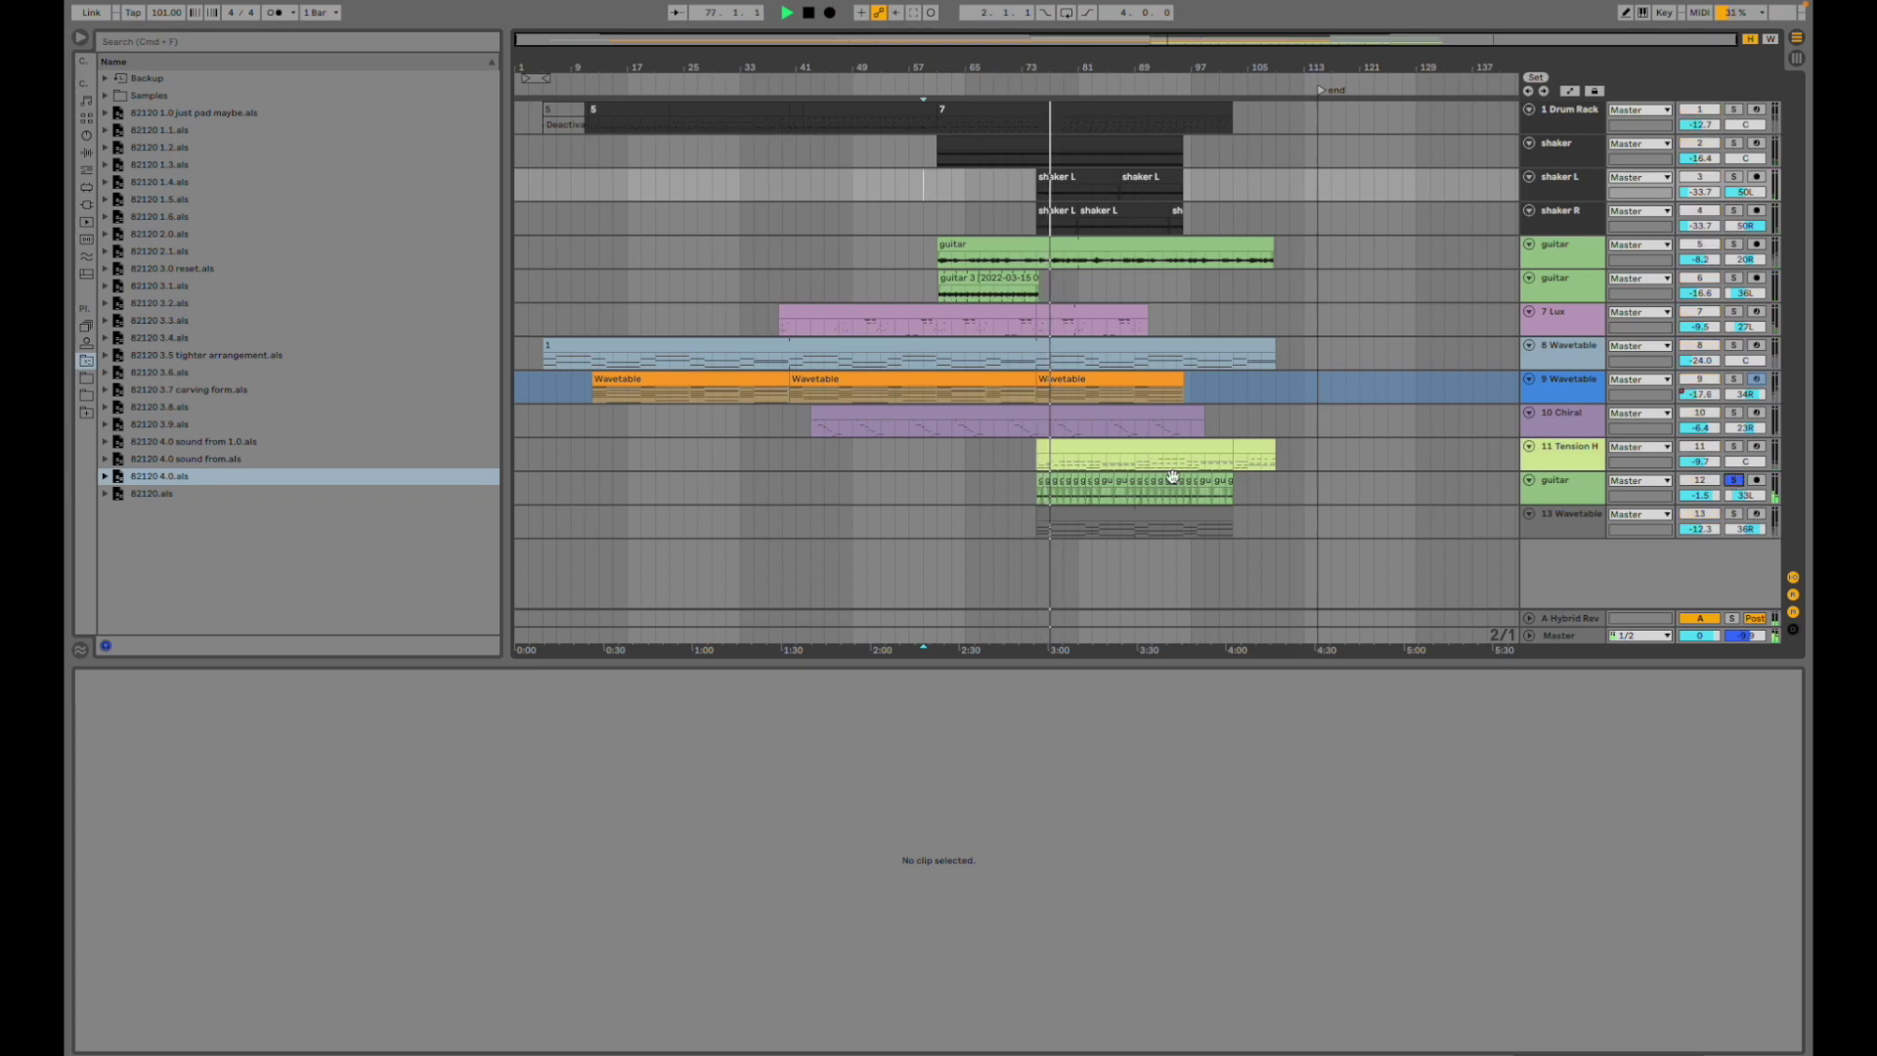
pyautogui.click(1043, 494)
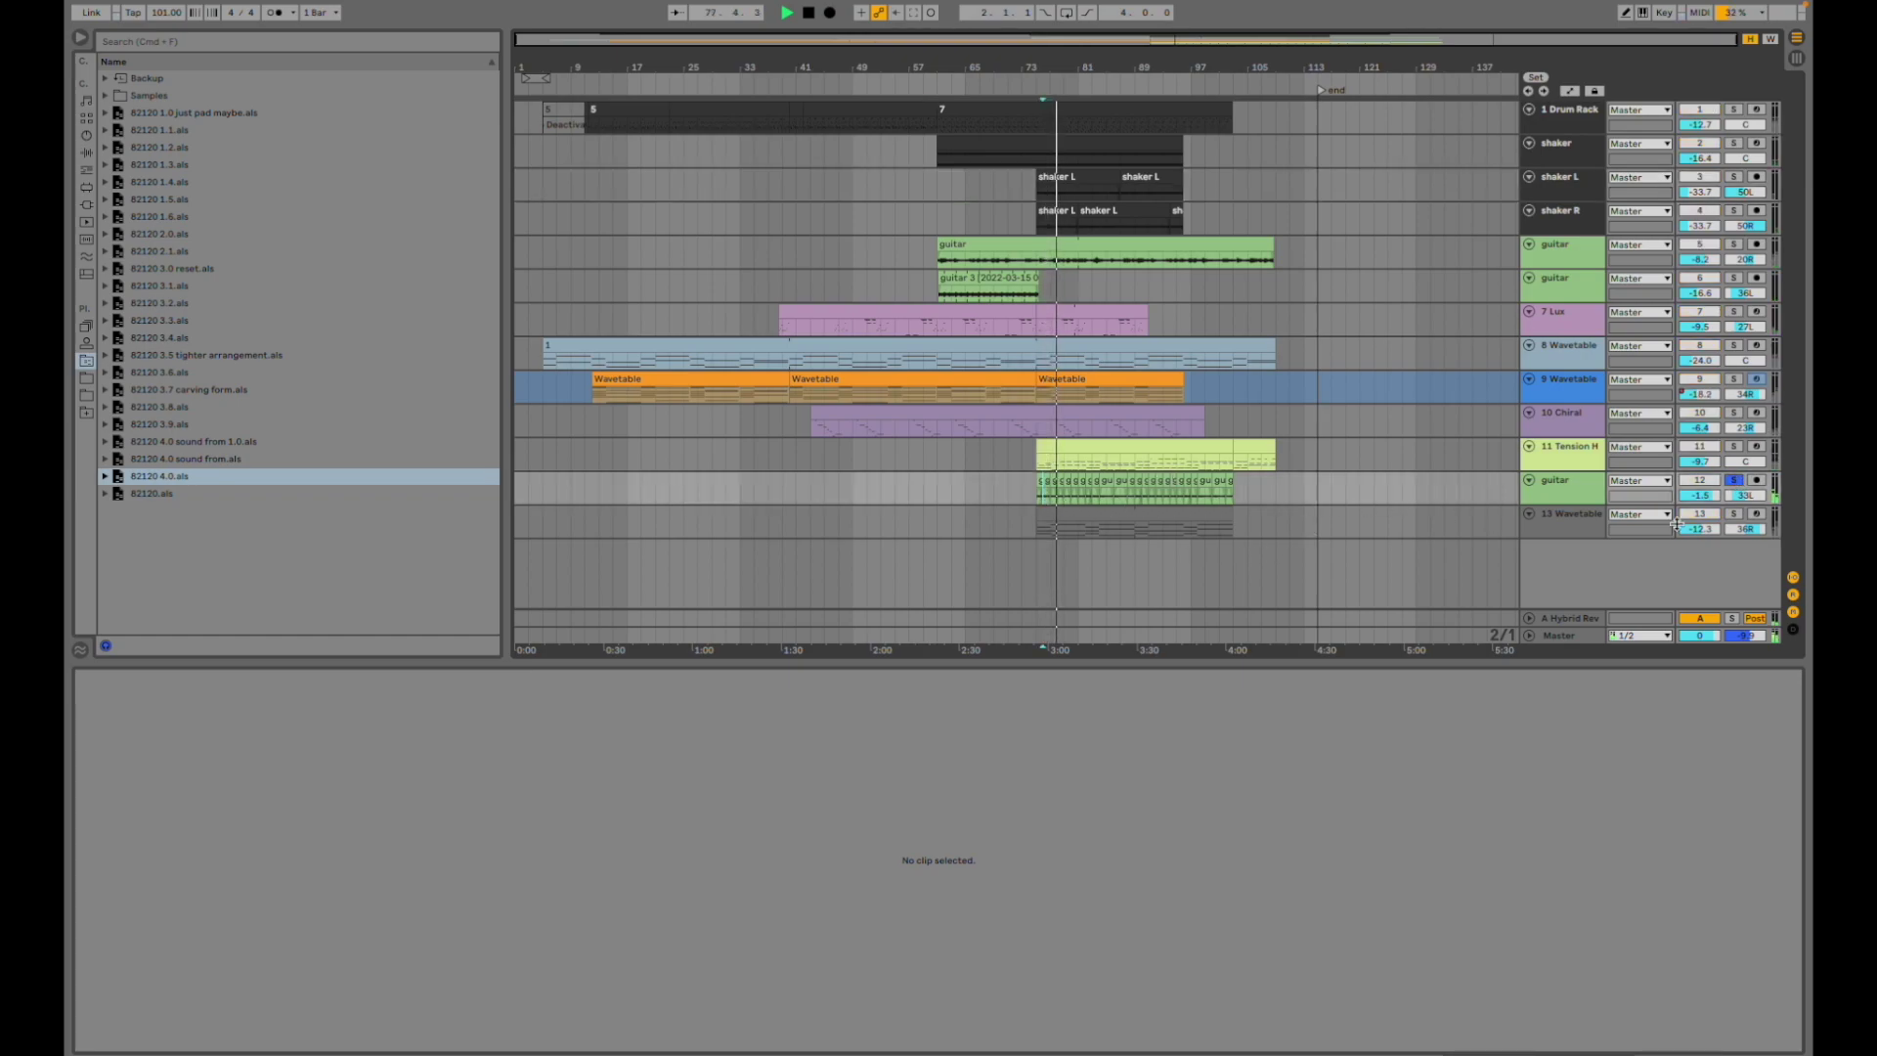
pyautogui.click(1734, 480)
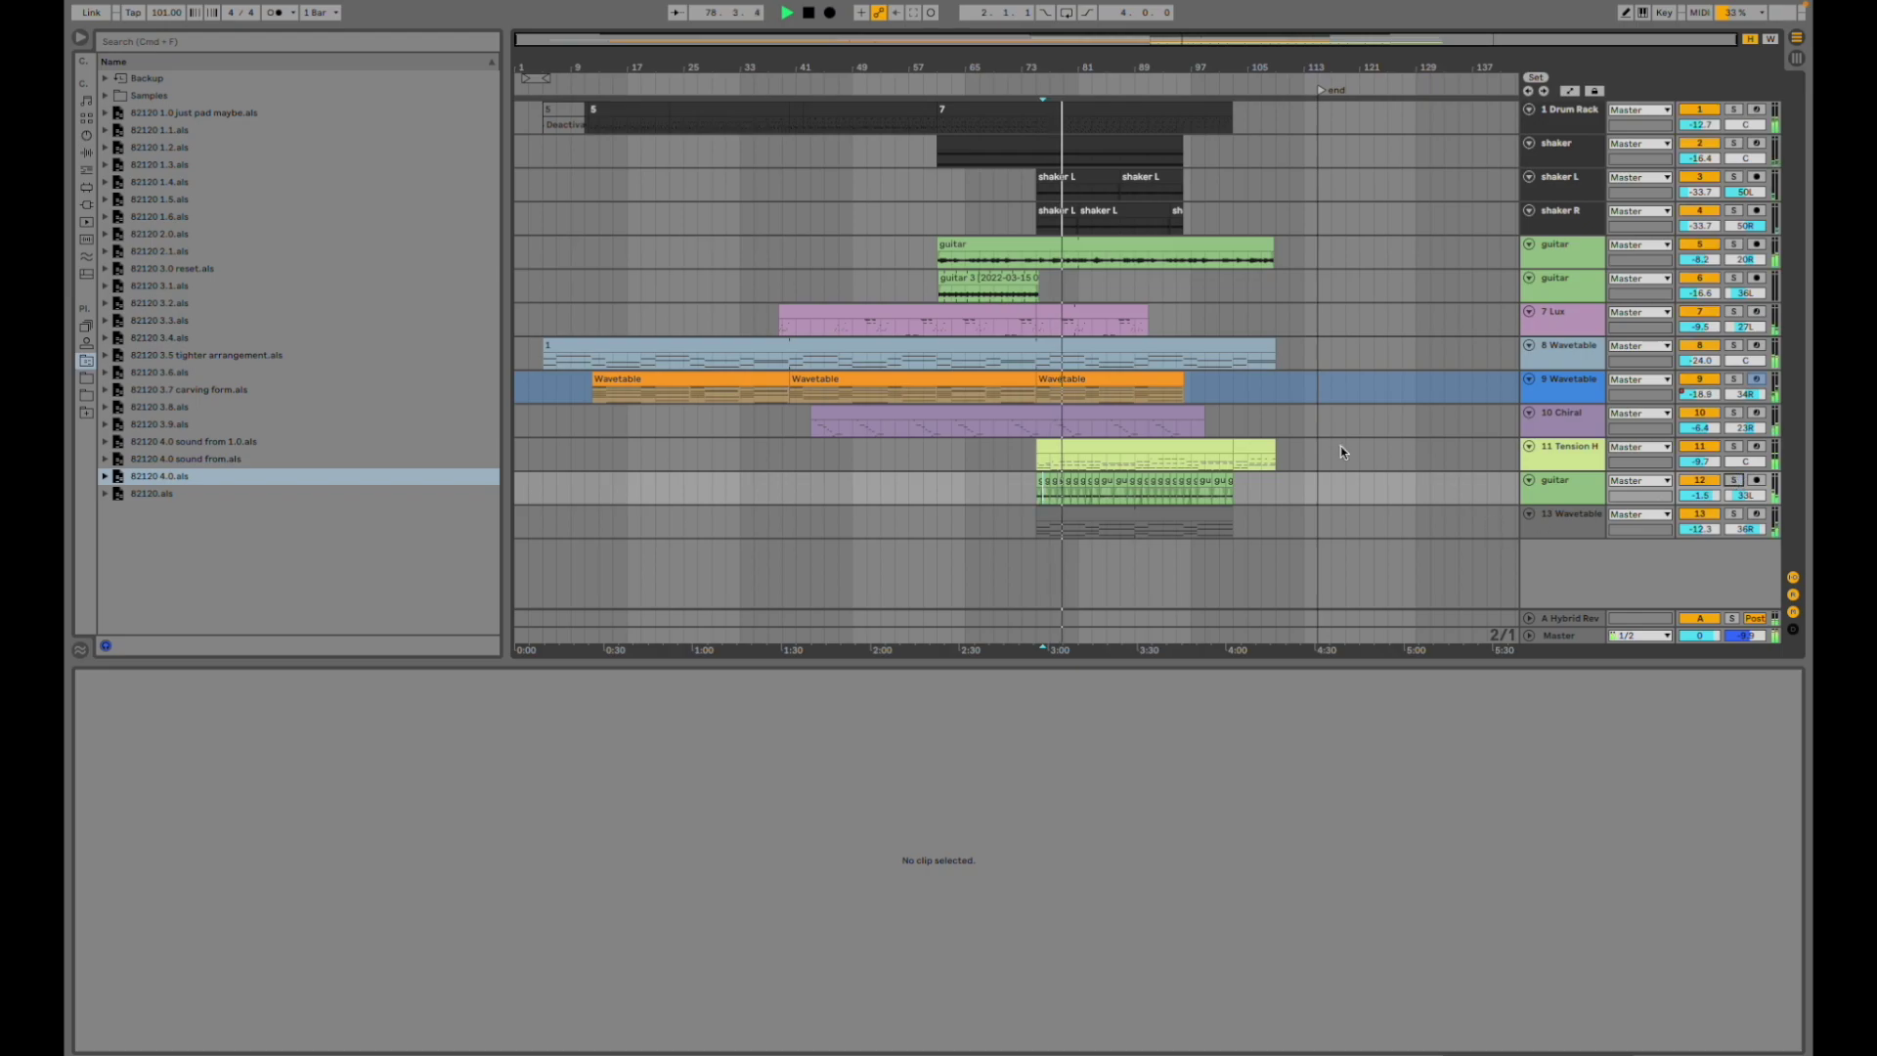
# - Show the guitar 3 clip's waveform, play the song from the clip's start and briefly solo its track
pyautogui.click(998, 284)
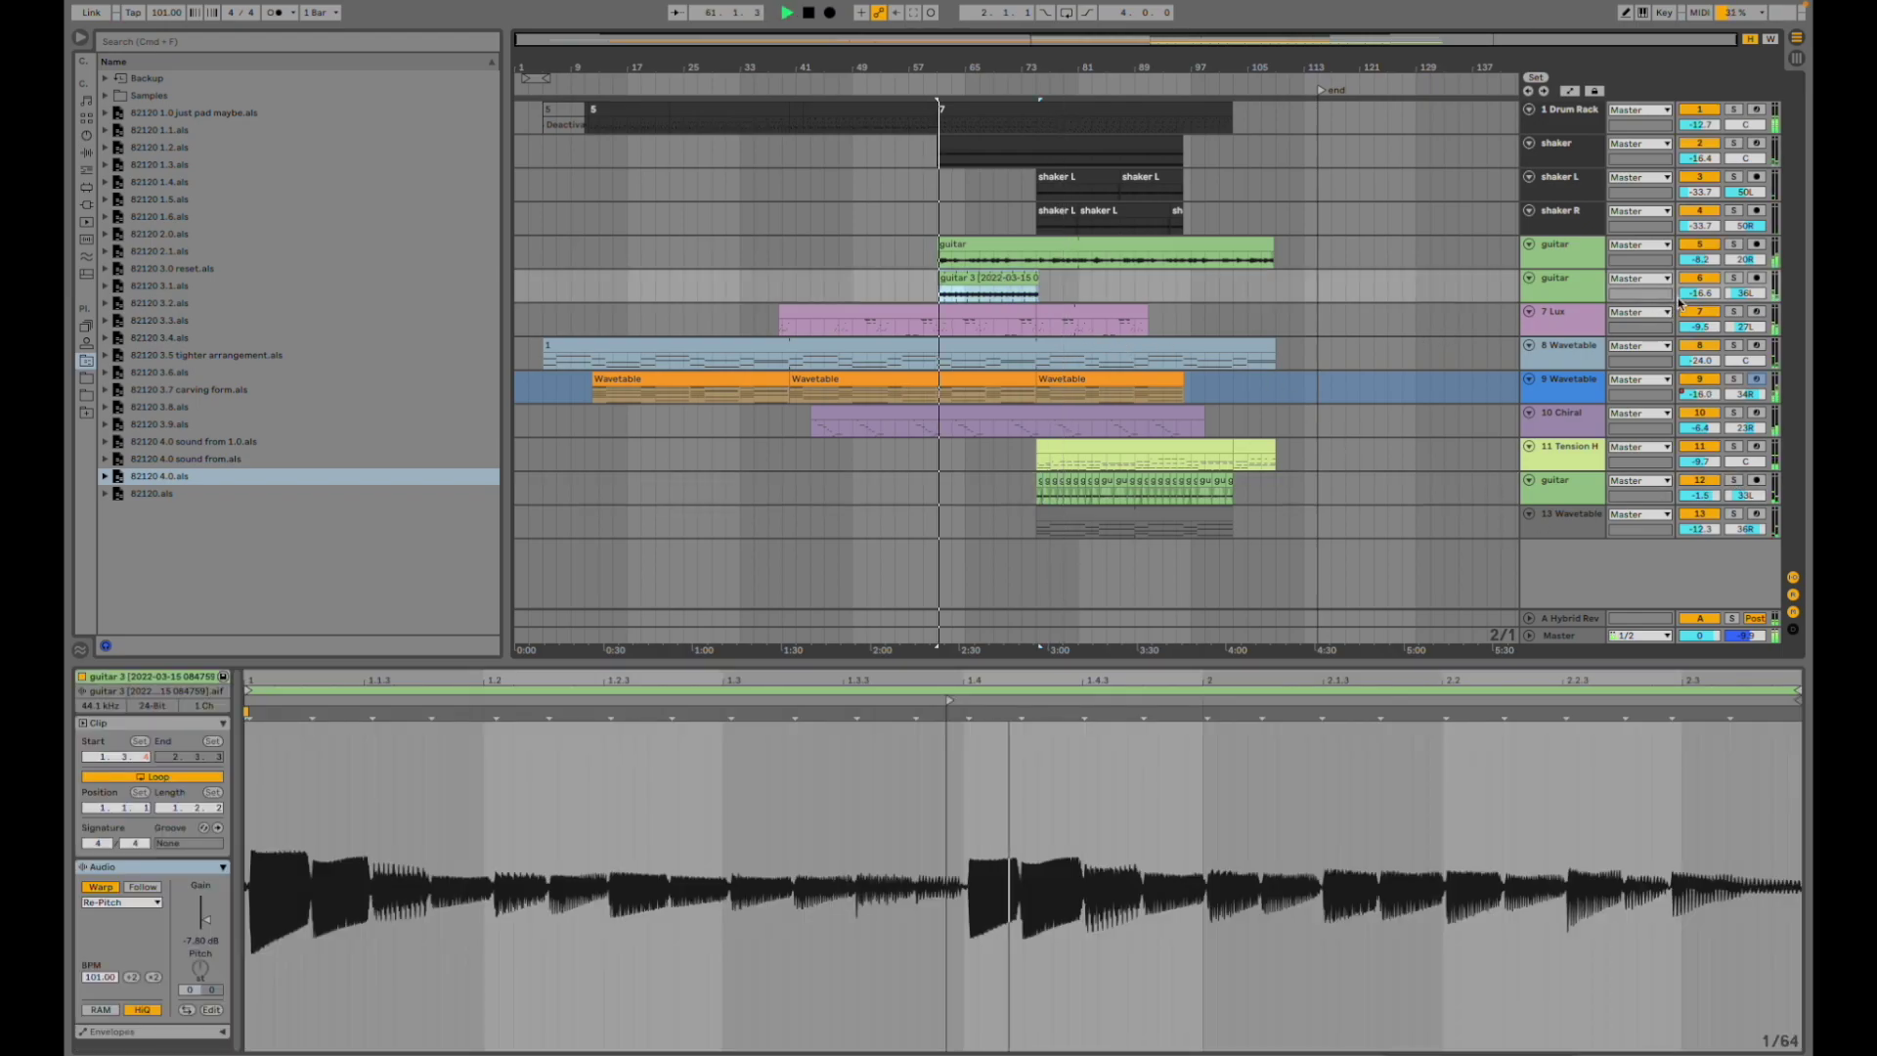
pyautogui.click(1732, 279)
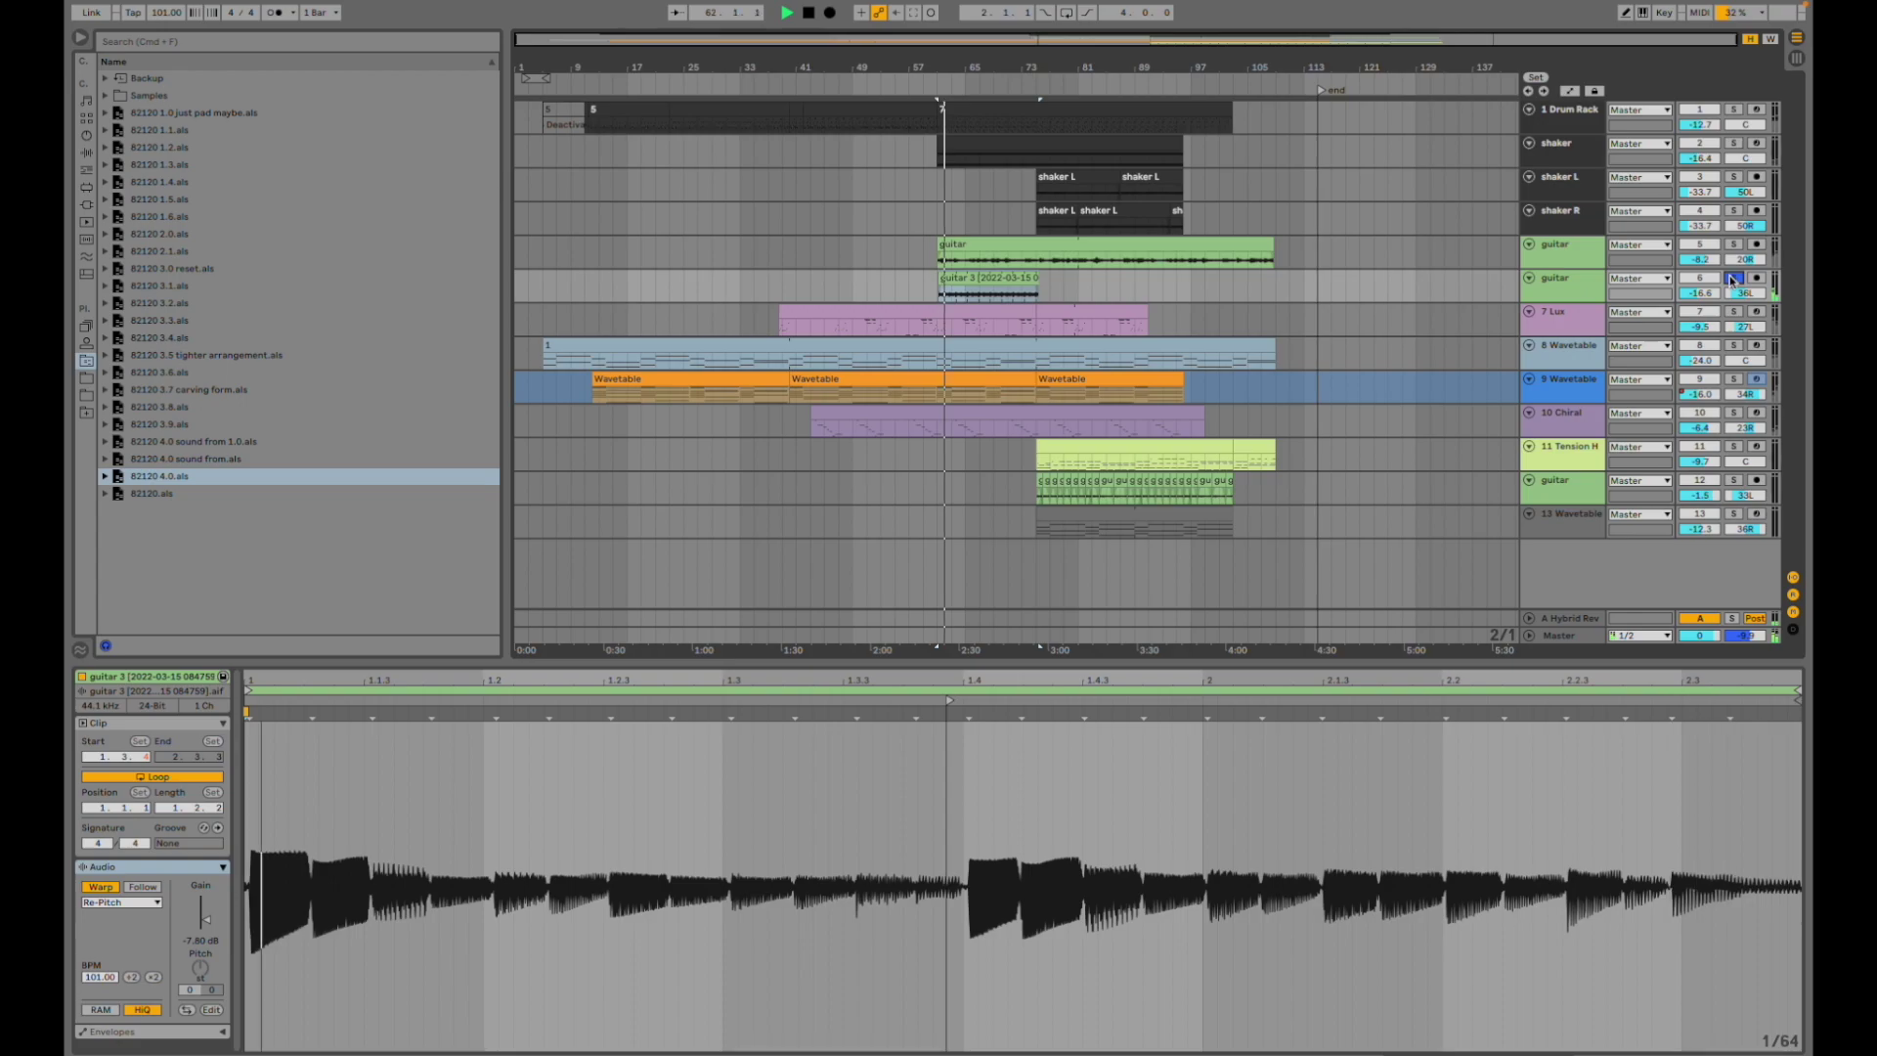
pyautogui.click(1732, 278)
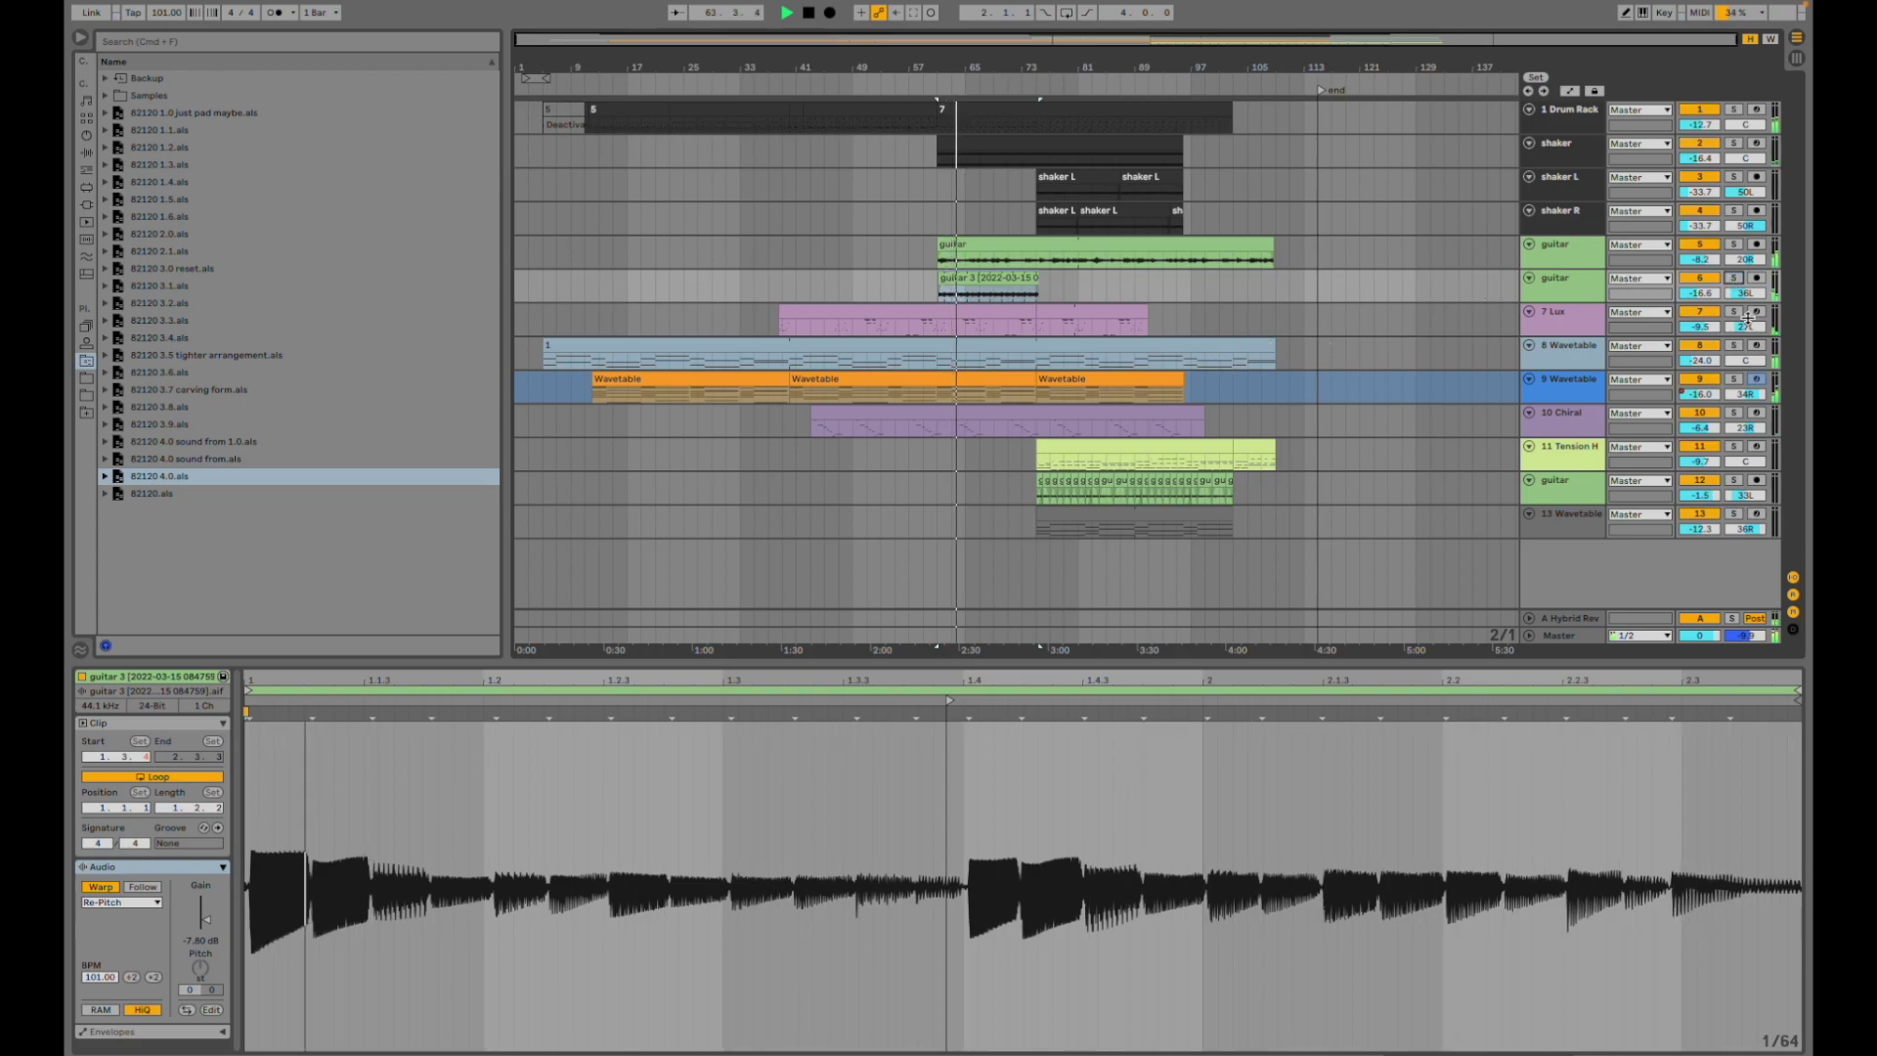
# - Compare the mix with the guitar 3 clip's track briefly muted, and shrink the clip view for more arrangement space
pyautogui.click(1702, 280)
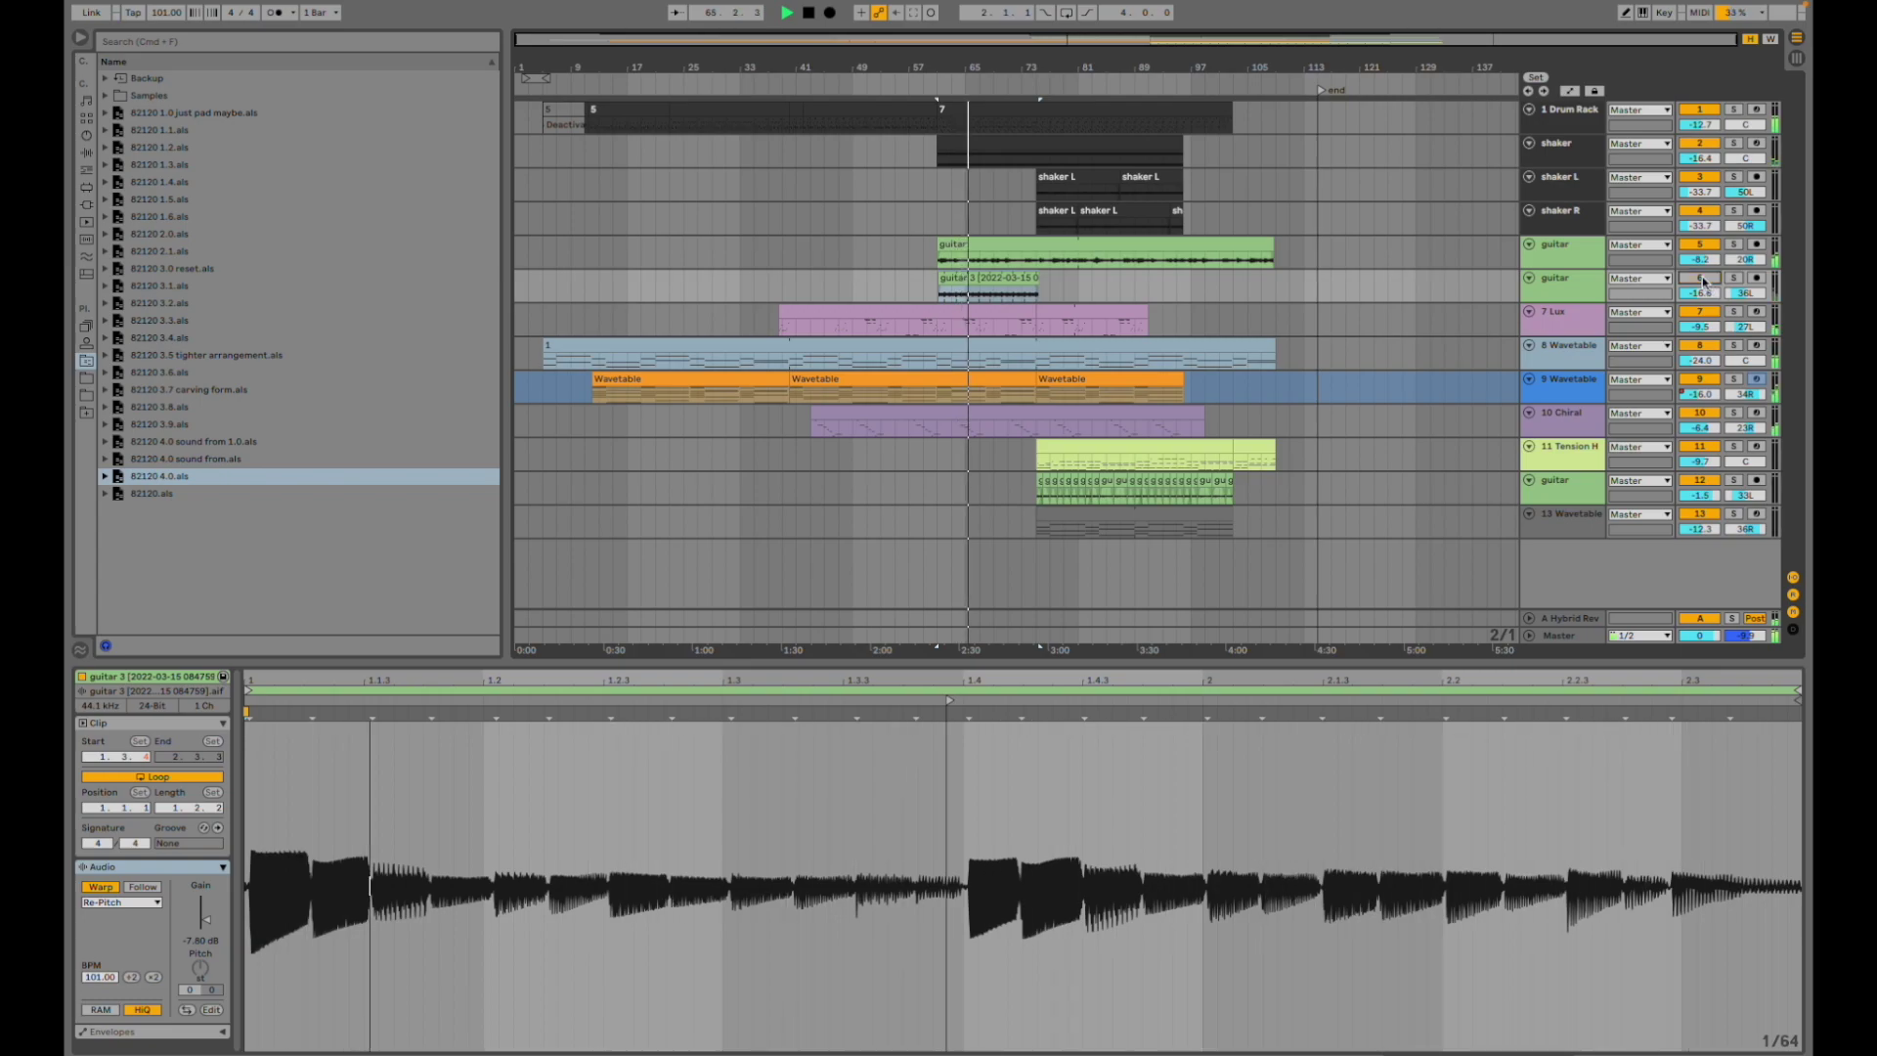
pyautogui.click(1702, 279)
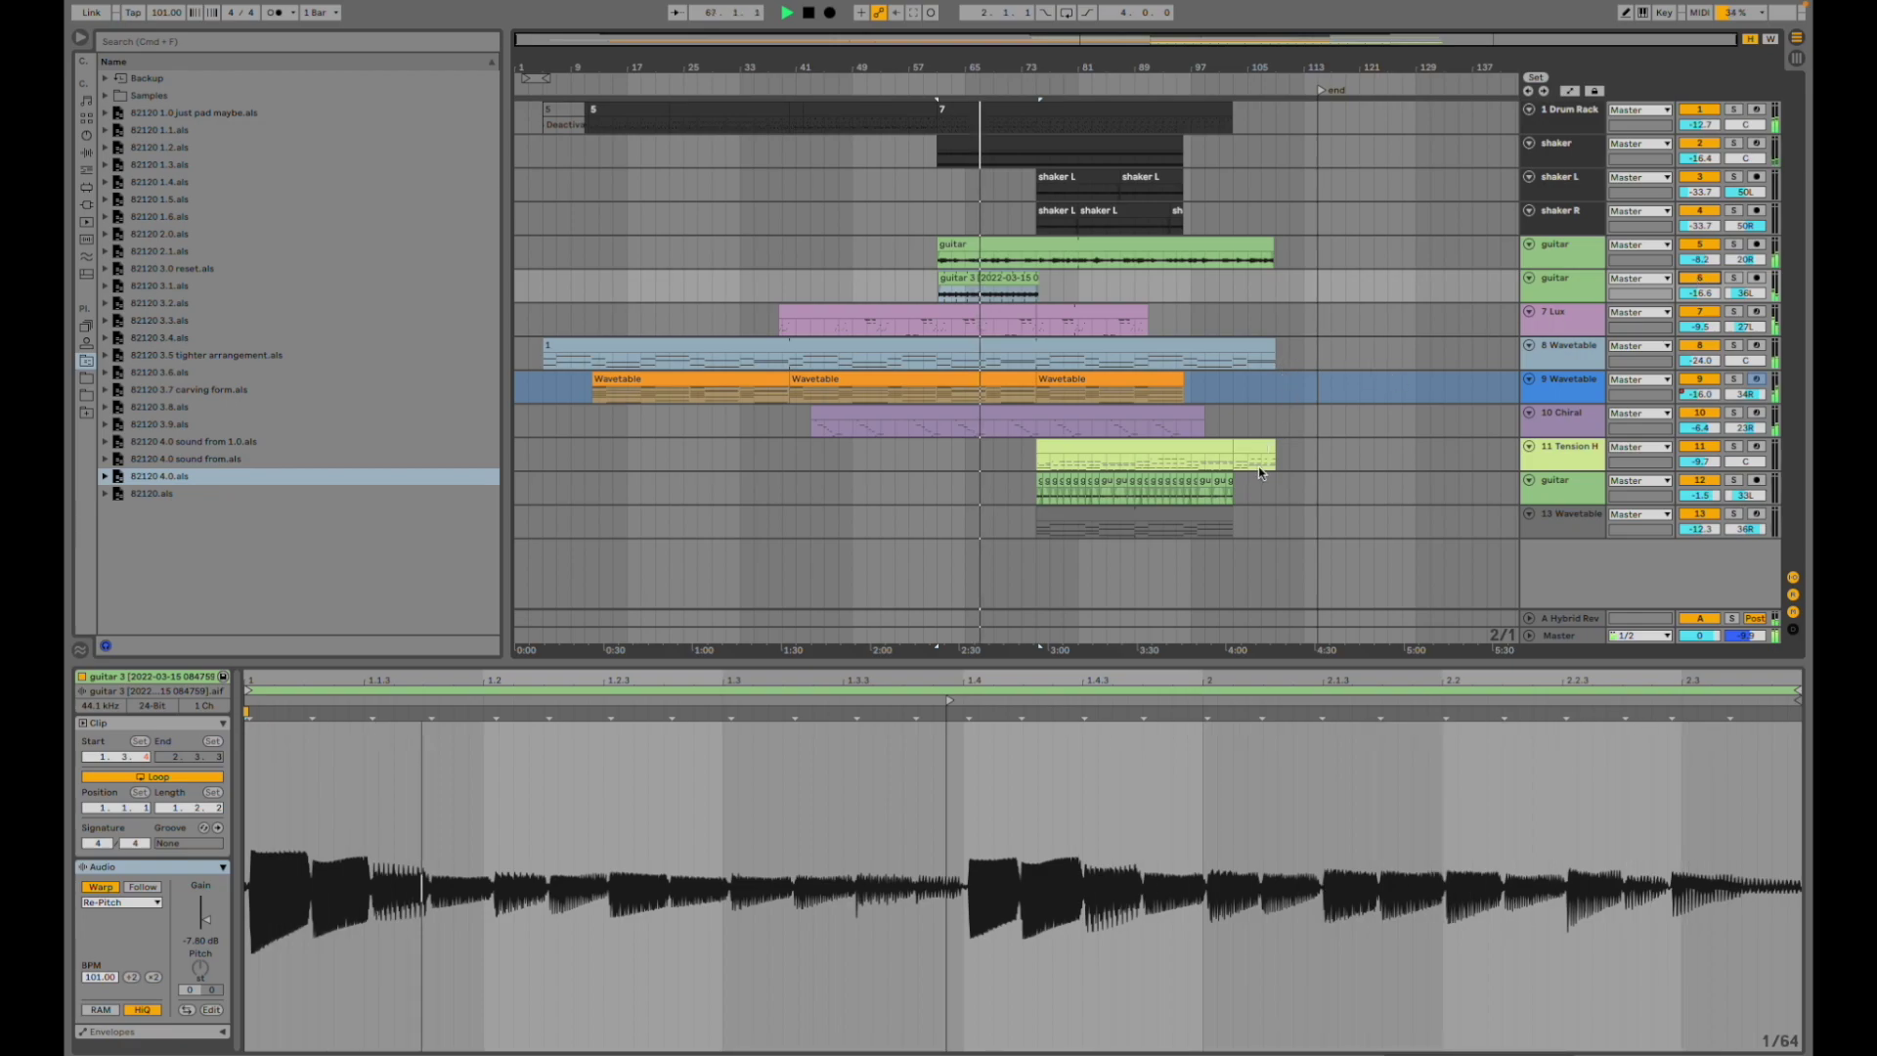
pyautogui.moveTo(1215, 663); pyautogui.dragTo(1216, 762)
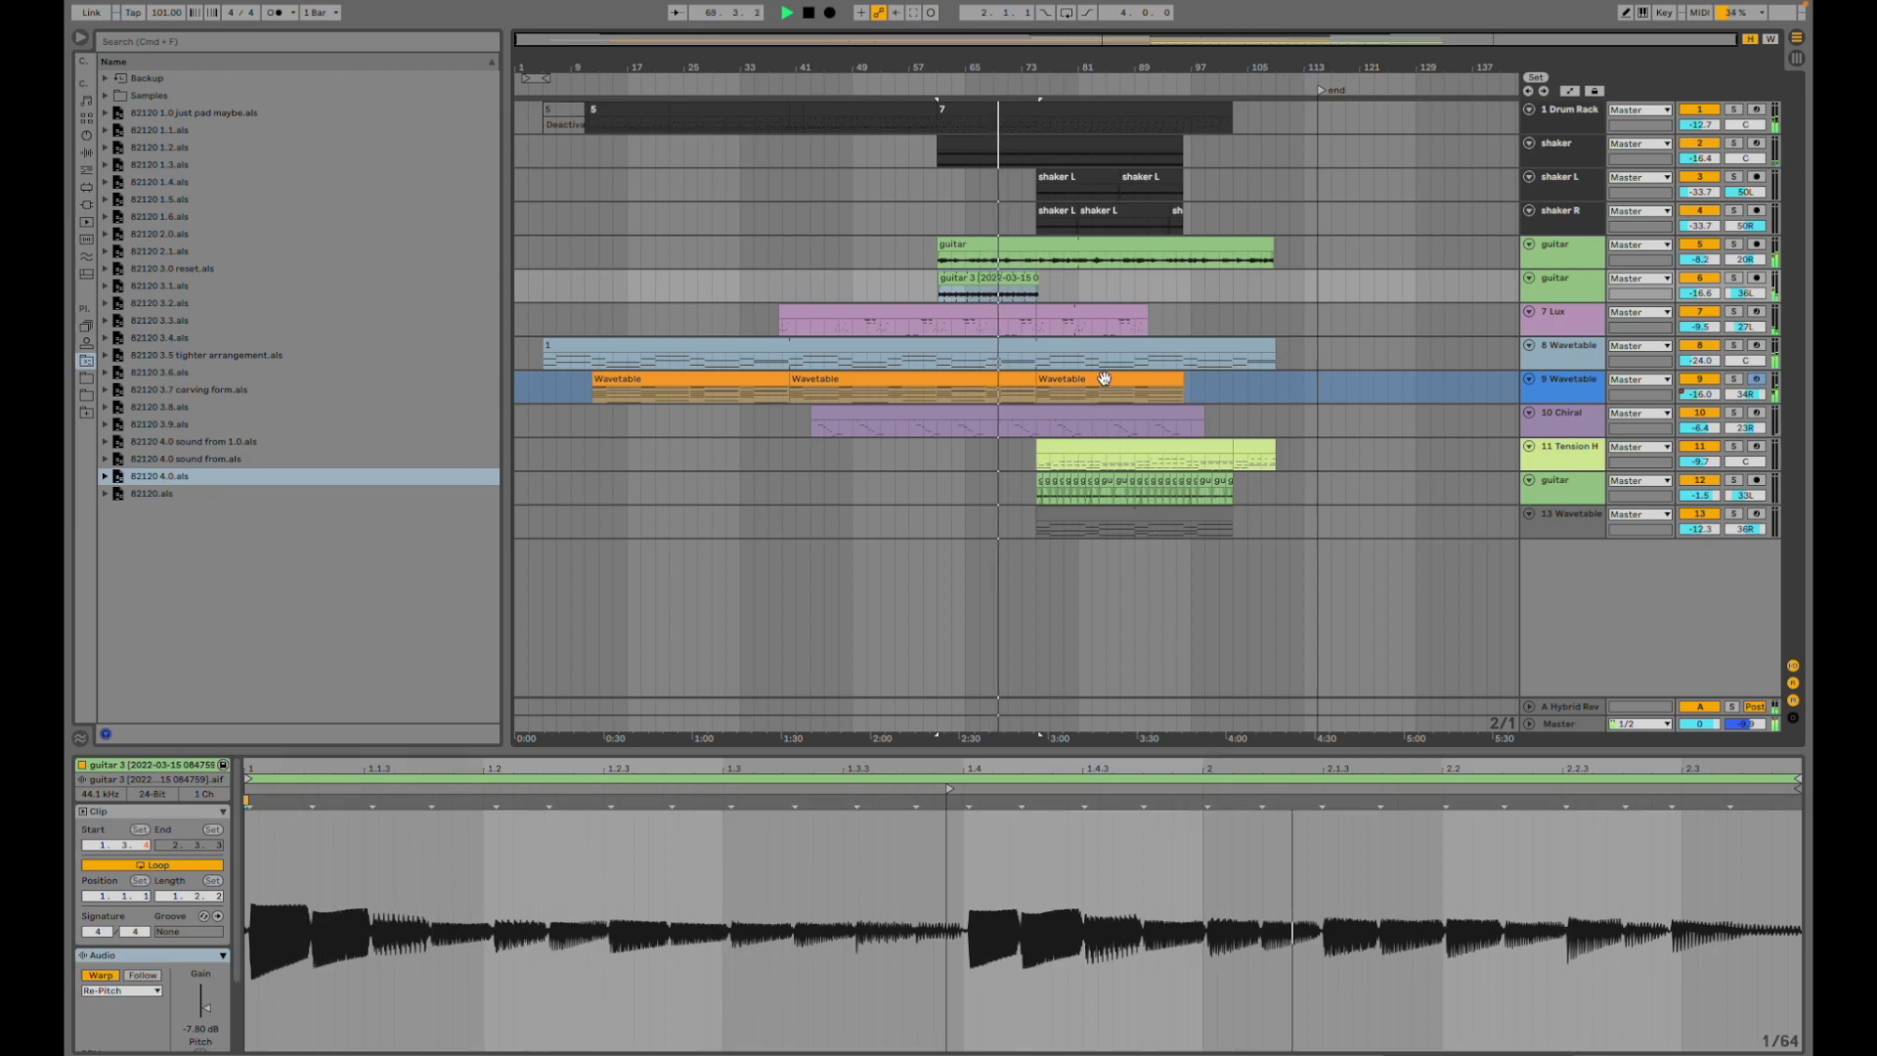
# - Show the shaker clip's waveform and play the song from the start of the Drum Rack clip near bar 11
pyautogui.click(1040, 226)
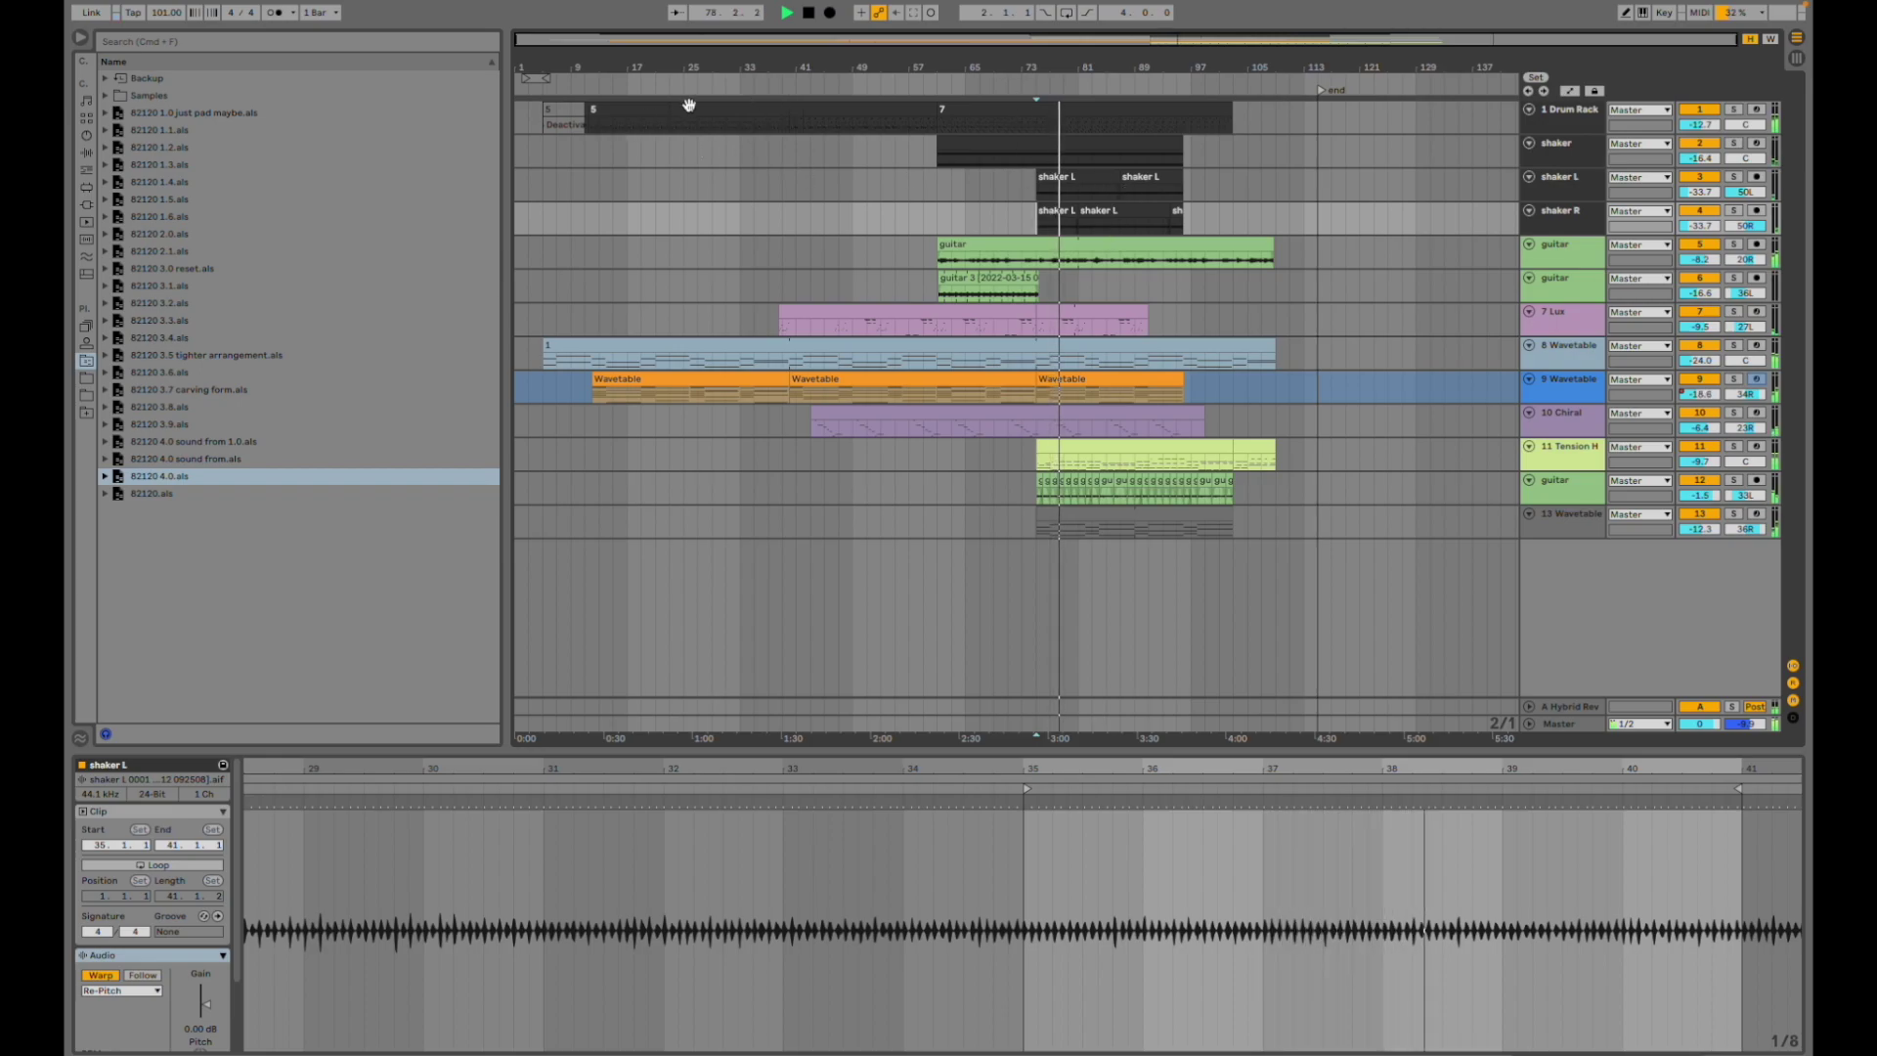
pyautogui.moveTo(589, 123); pyautogui.dragTo(682, 126)
pyautogui.press('space')
pyautogui.press('space')
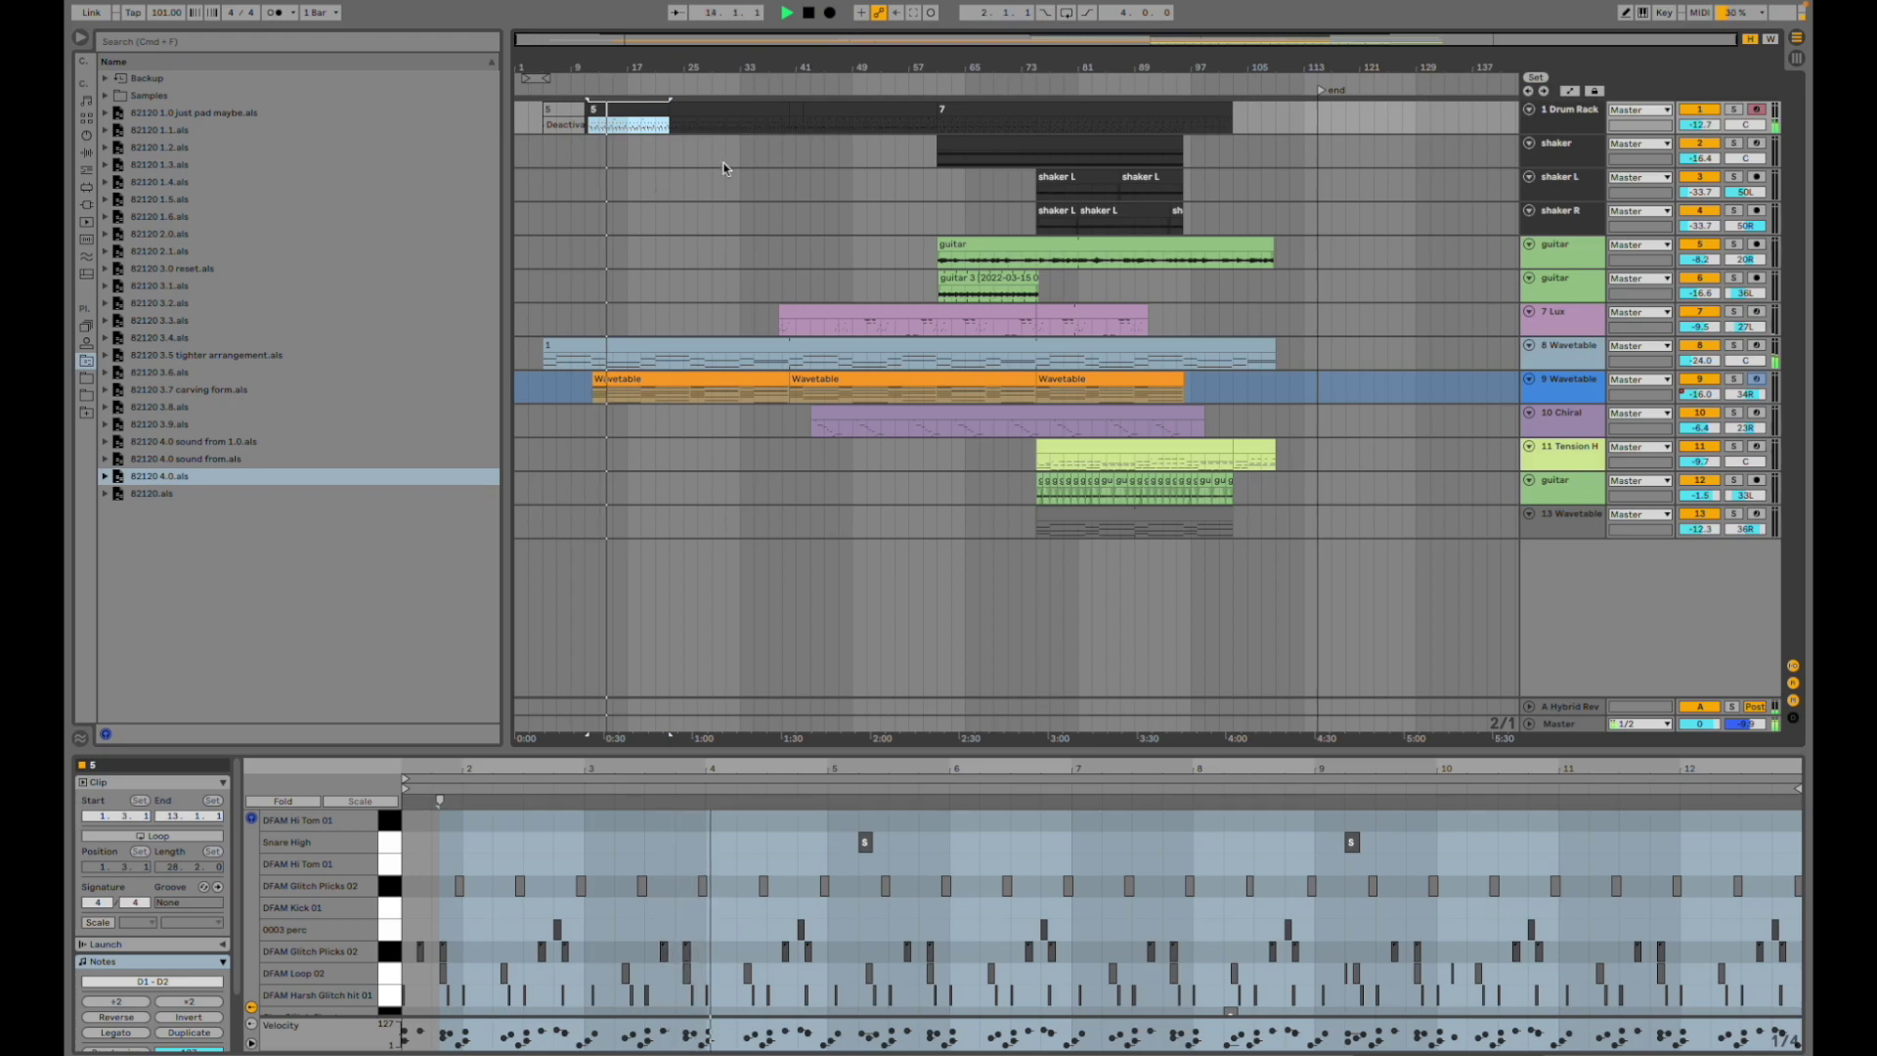
# - Show the notes of the successive Drum Rack clips up to clip 7, playing from around bar 41 on the way, and stop playback
pyautogui.click(732, 113)
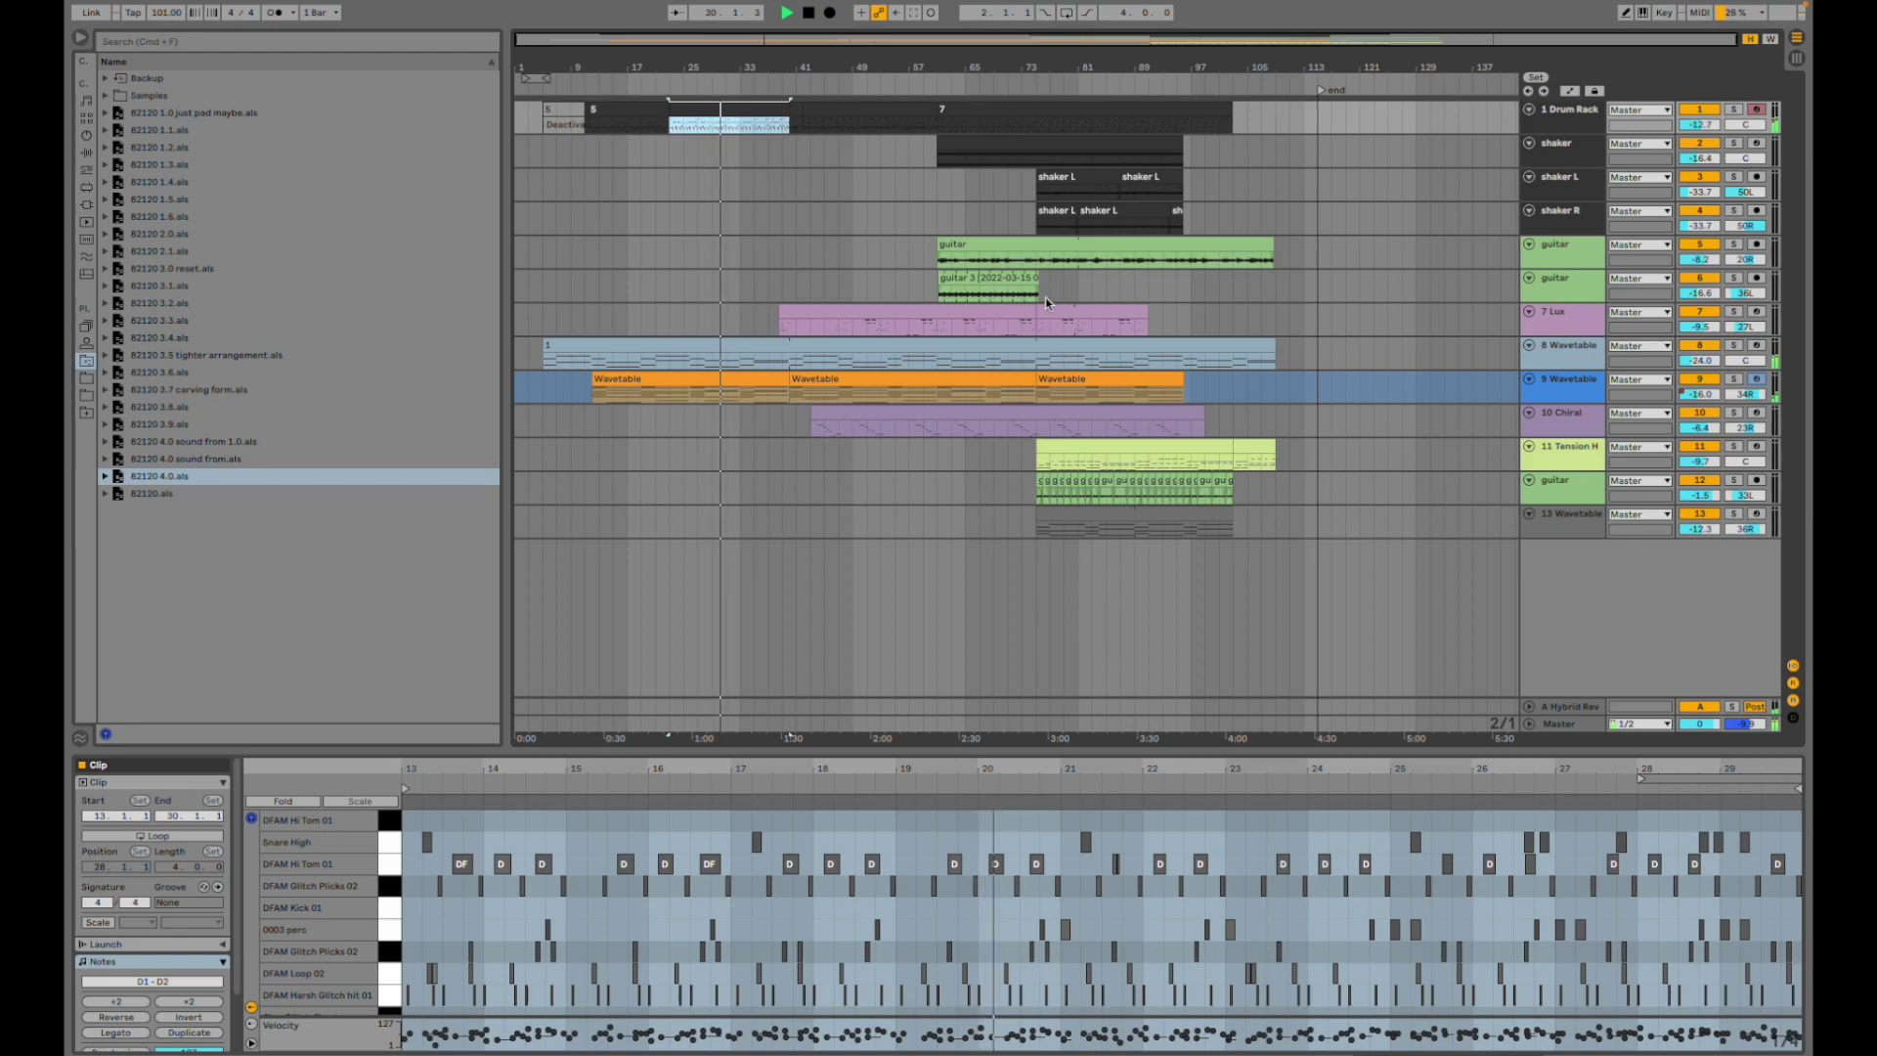
pyautogui.click(795, 110)
pyautogui.press('space')
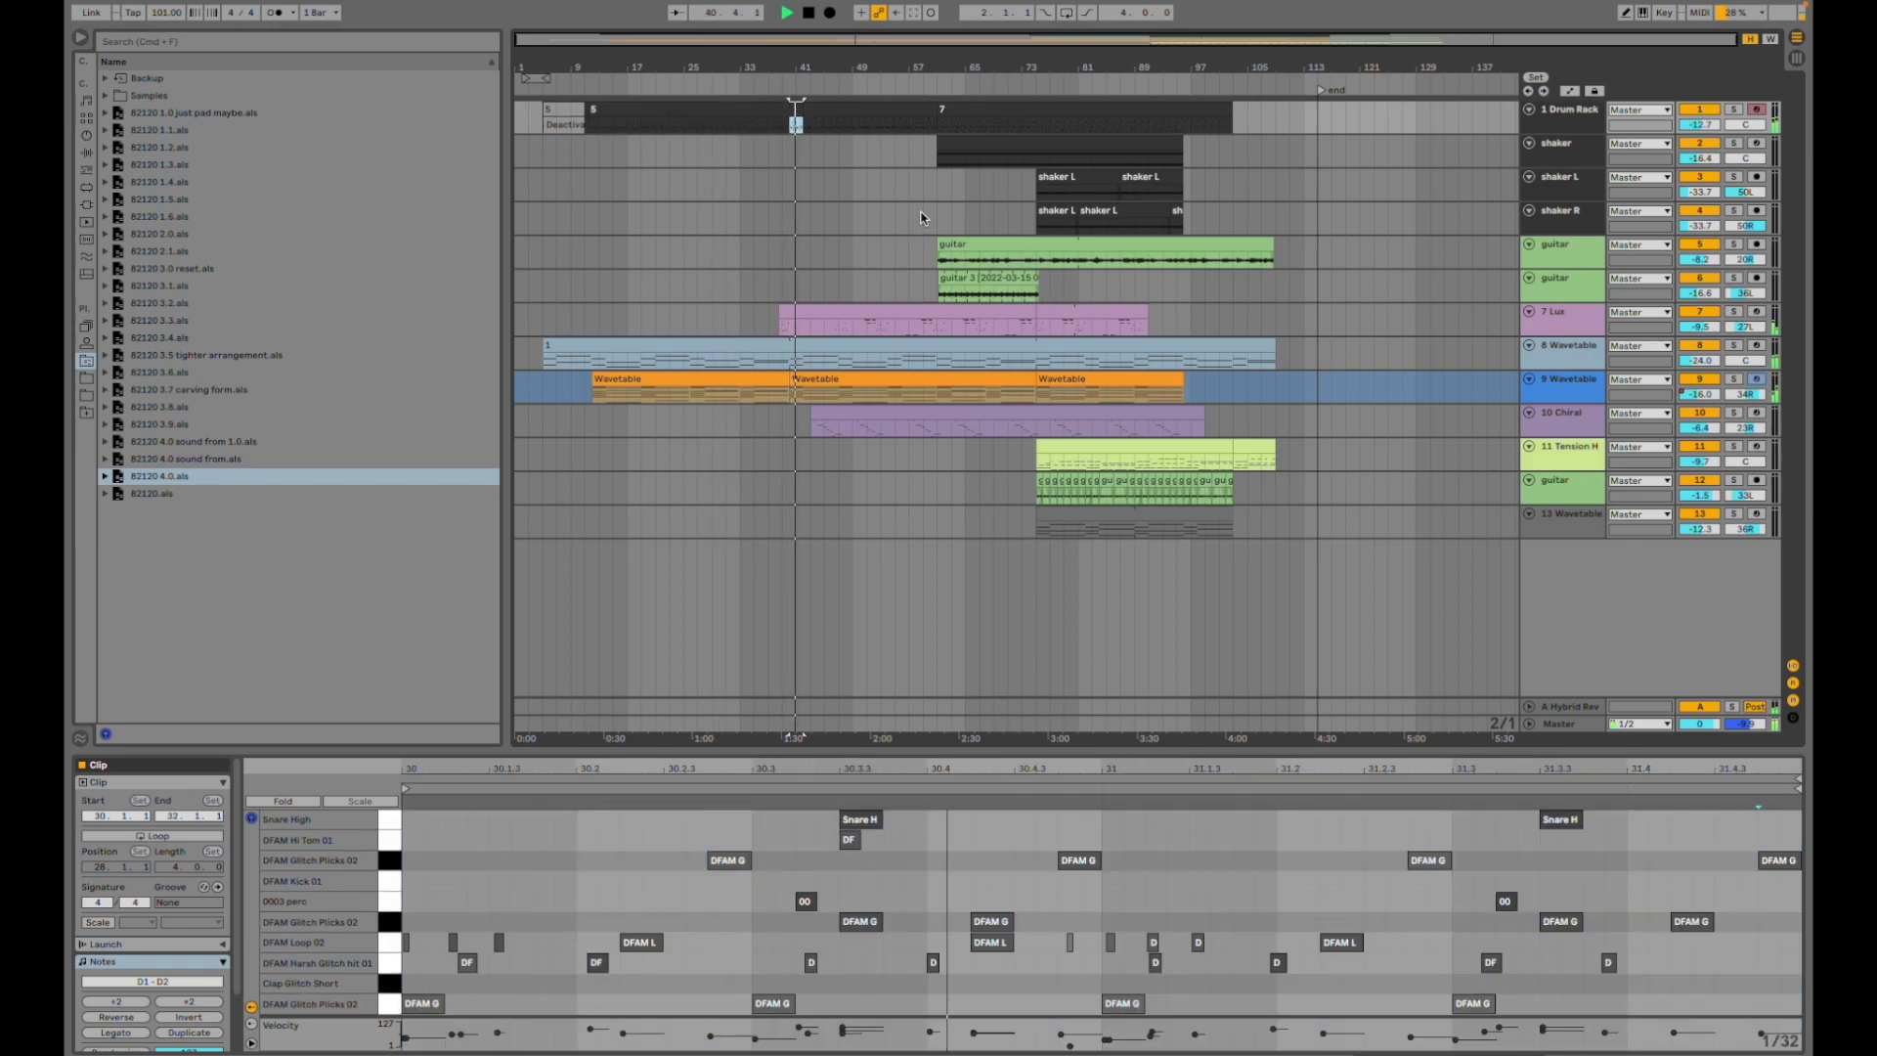
pyautogui.click(840, 110)
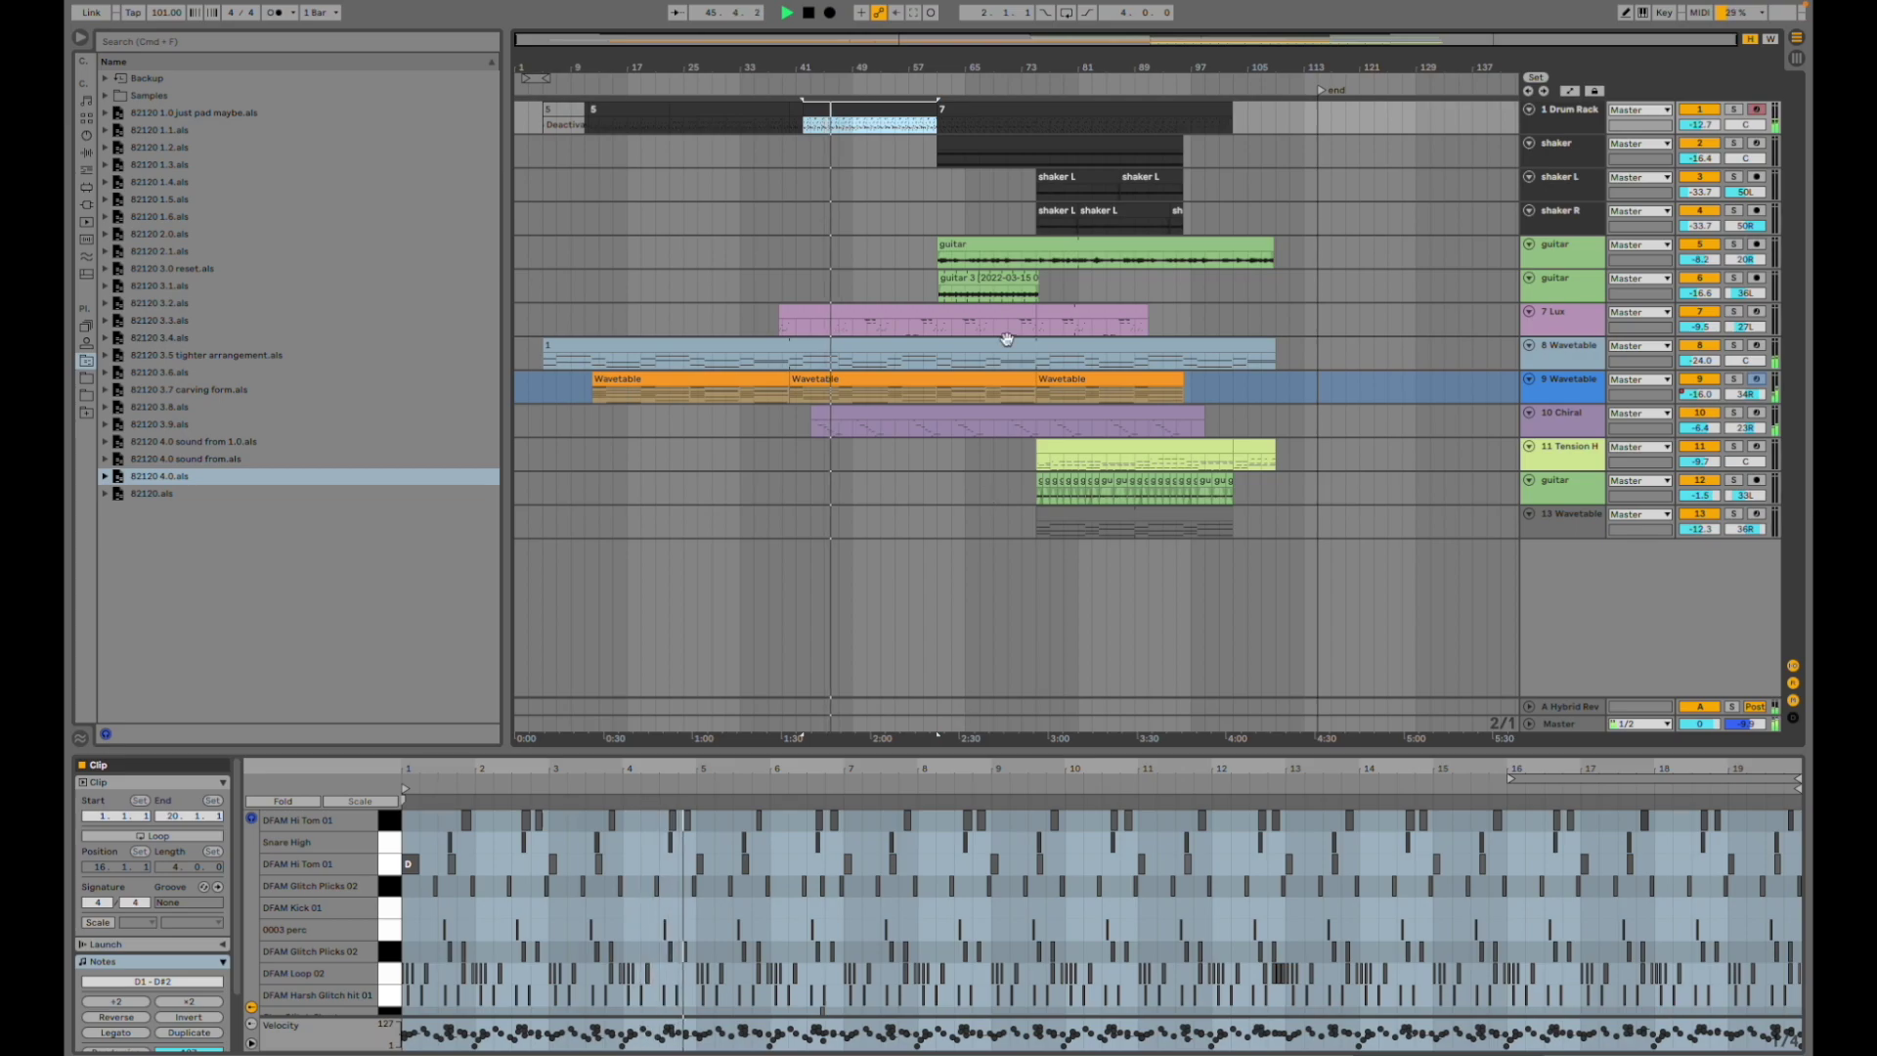
pyautogui.click(971, 108)
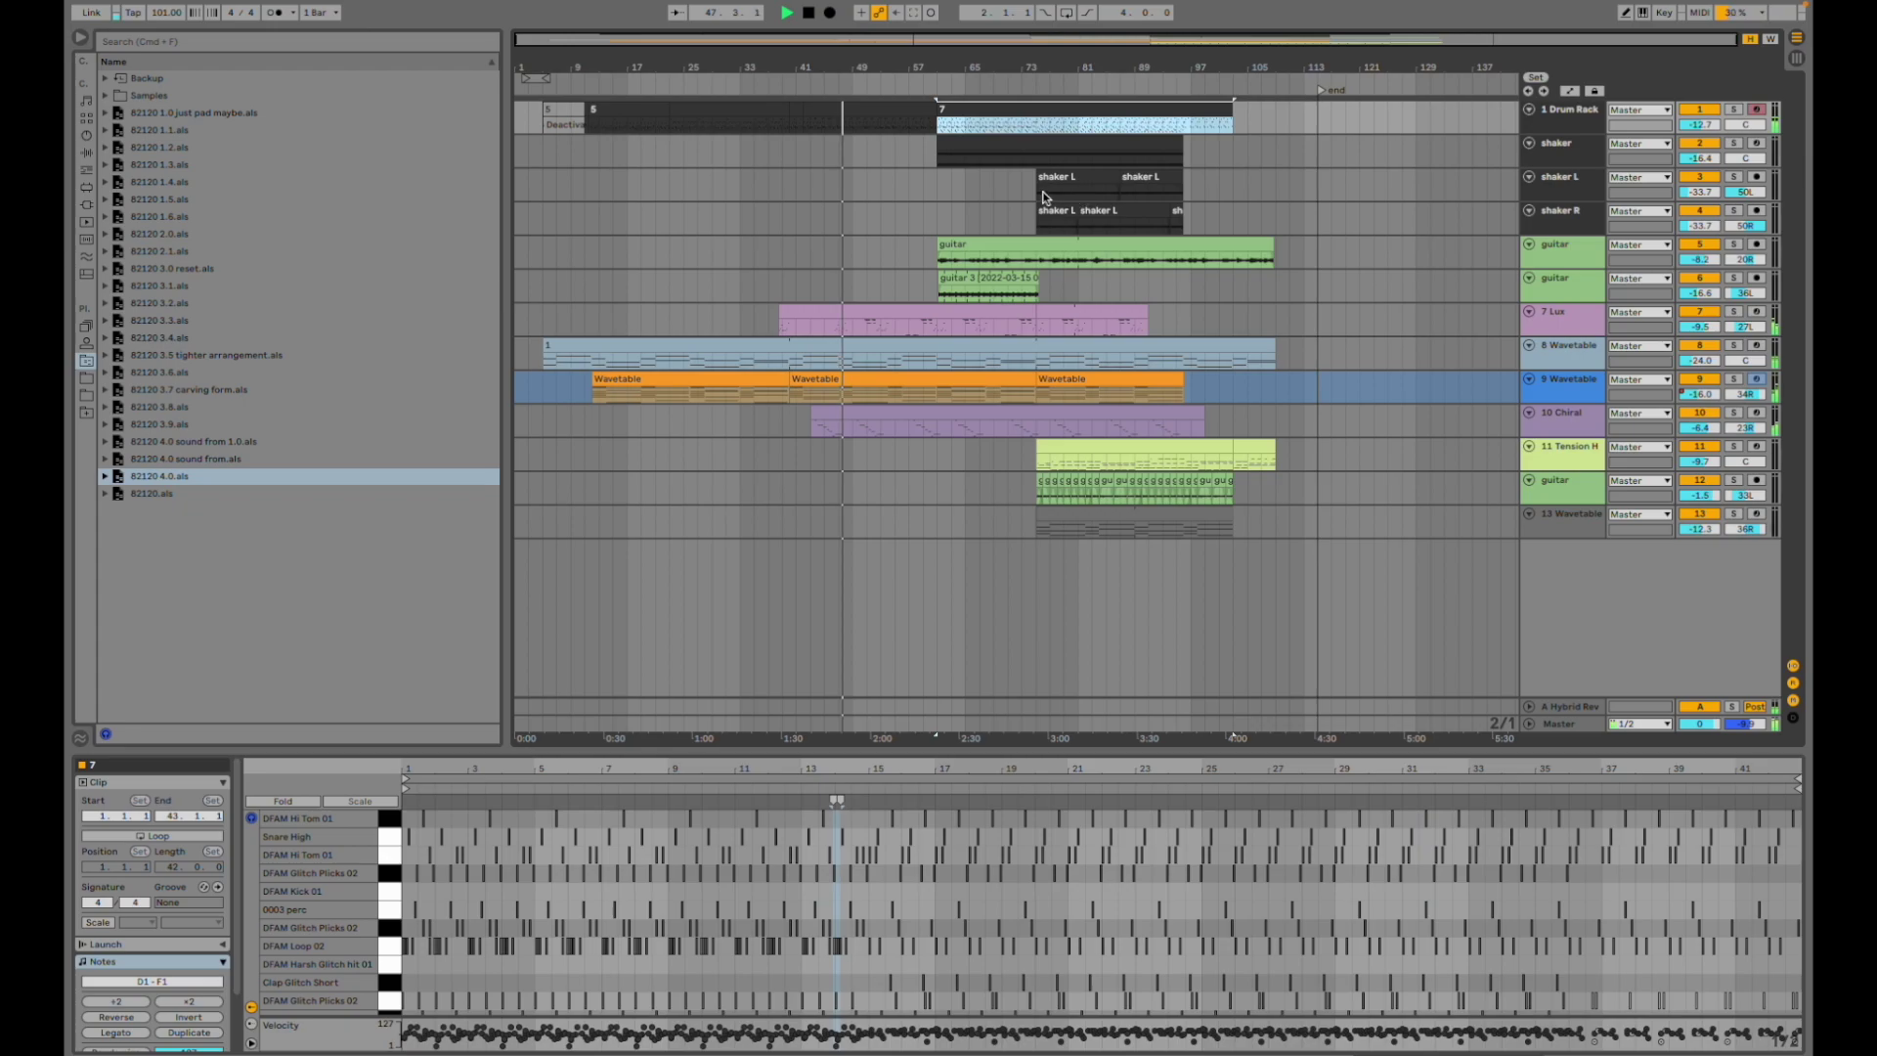
pyautogui.press('space')
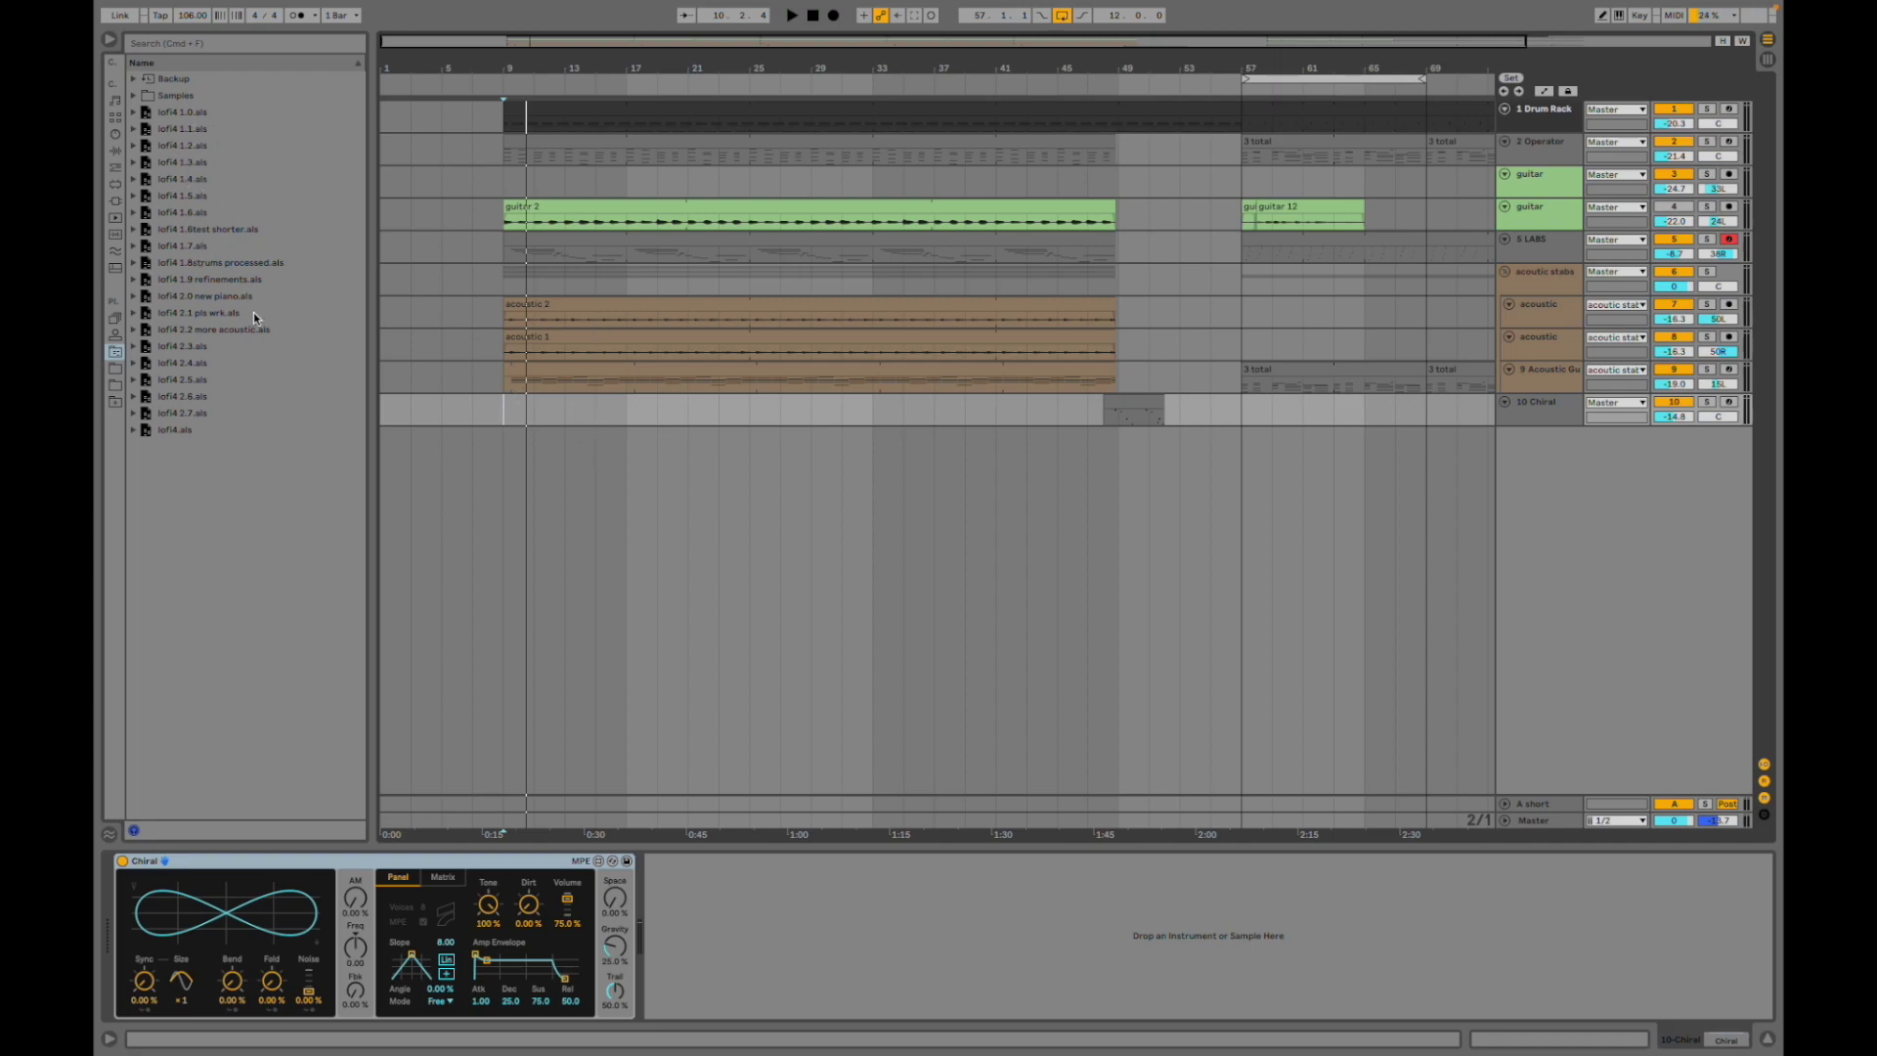
# - Play the lofi4 song from bar 9 and fit its whole length in the arrangement view
pyautogui.click(511, 412)
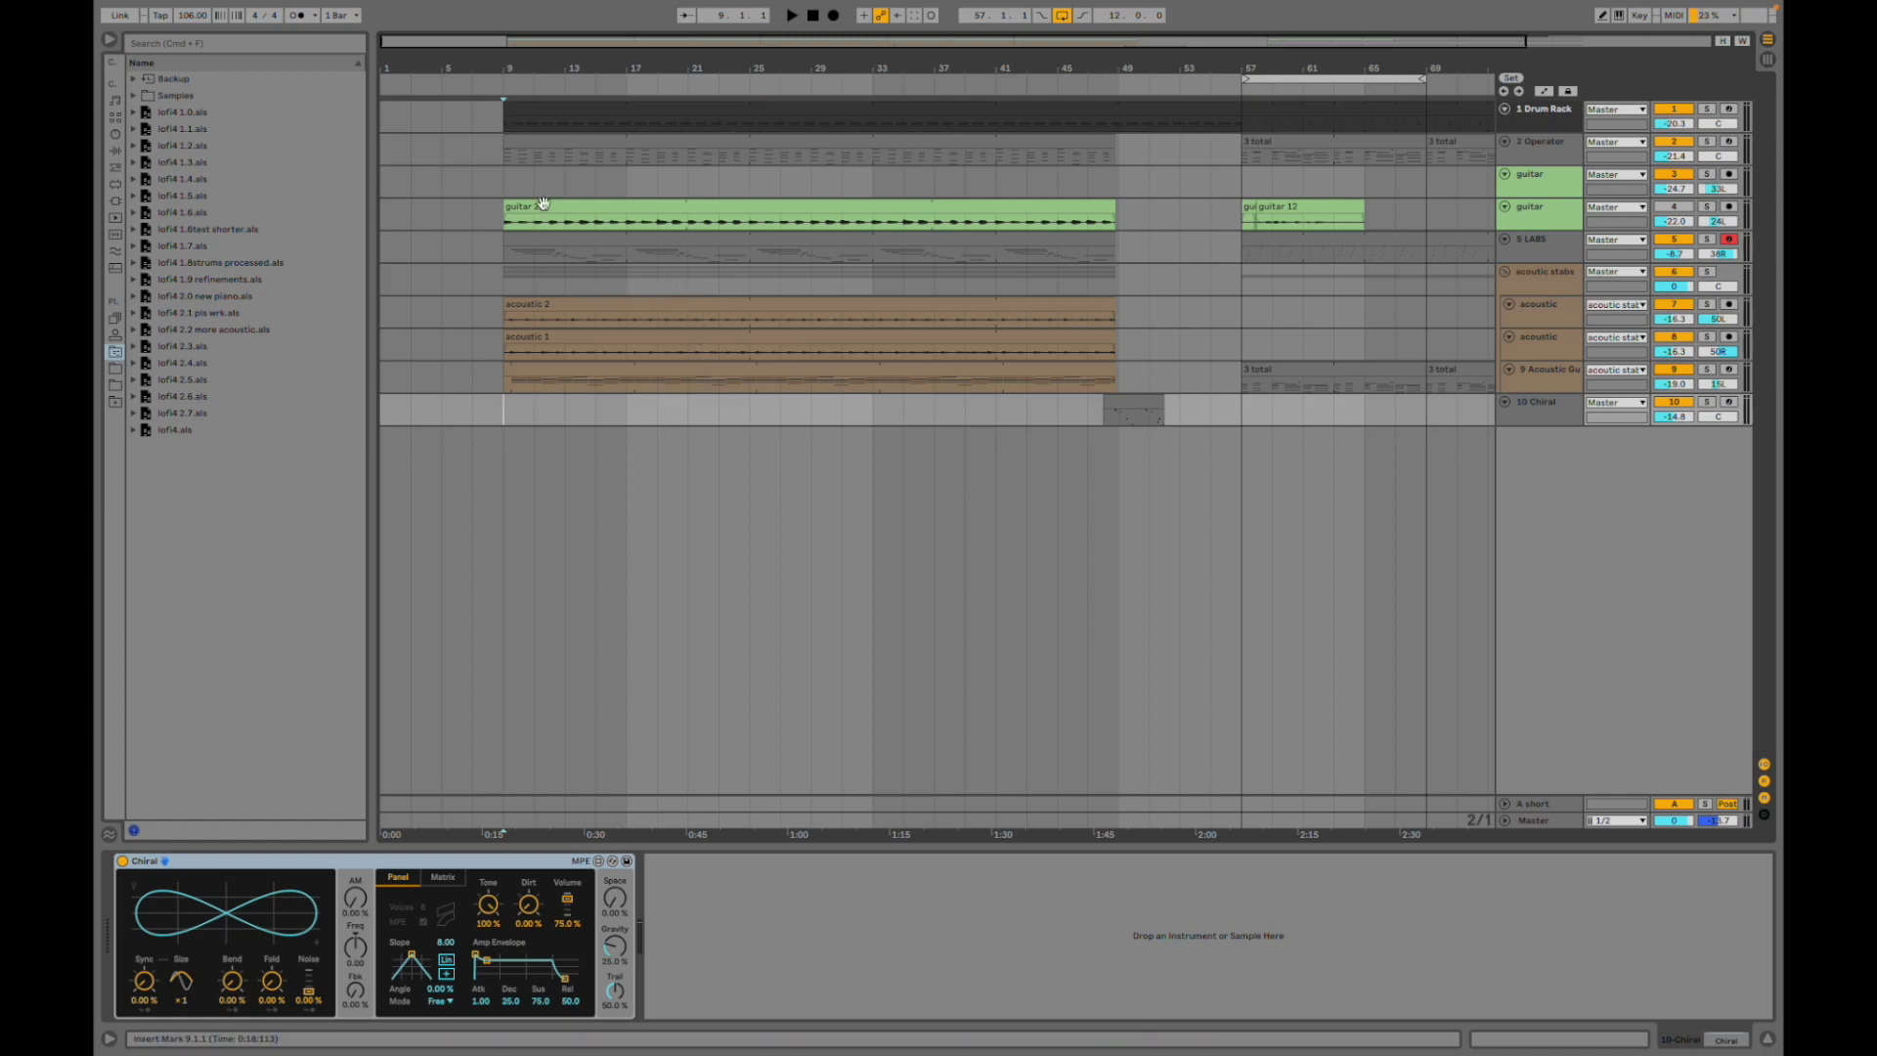
pyautogui.press('space')
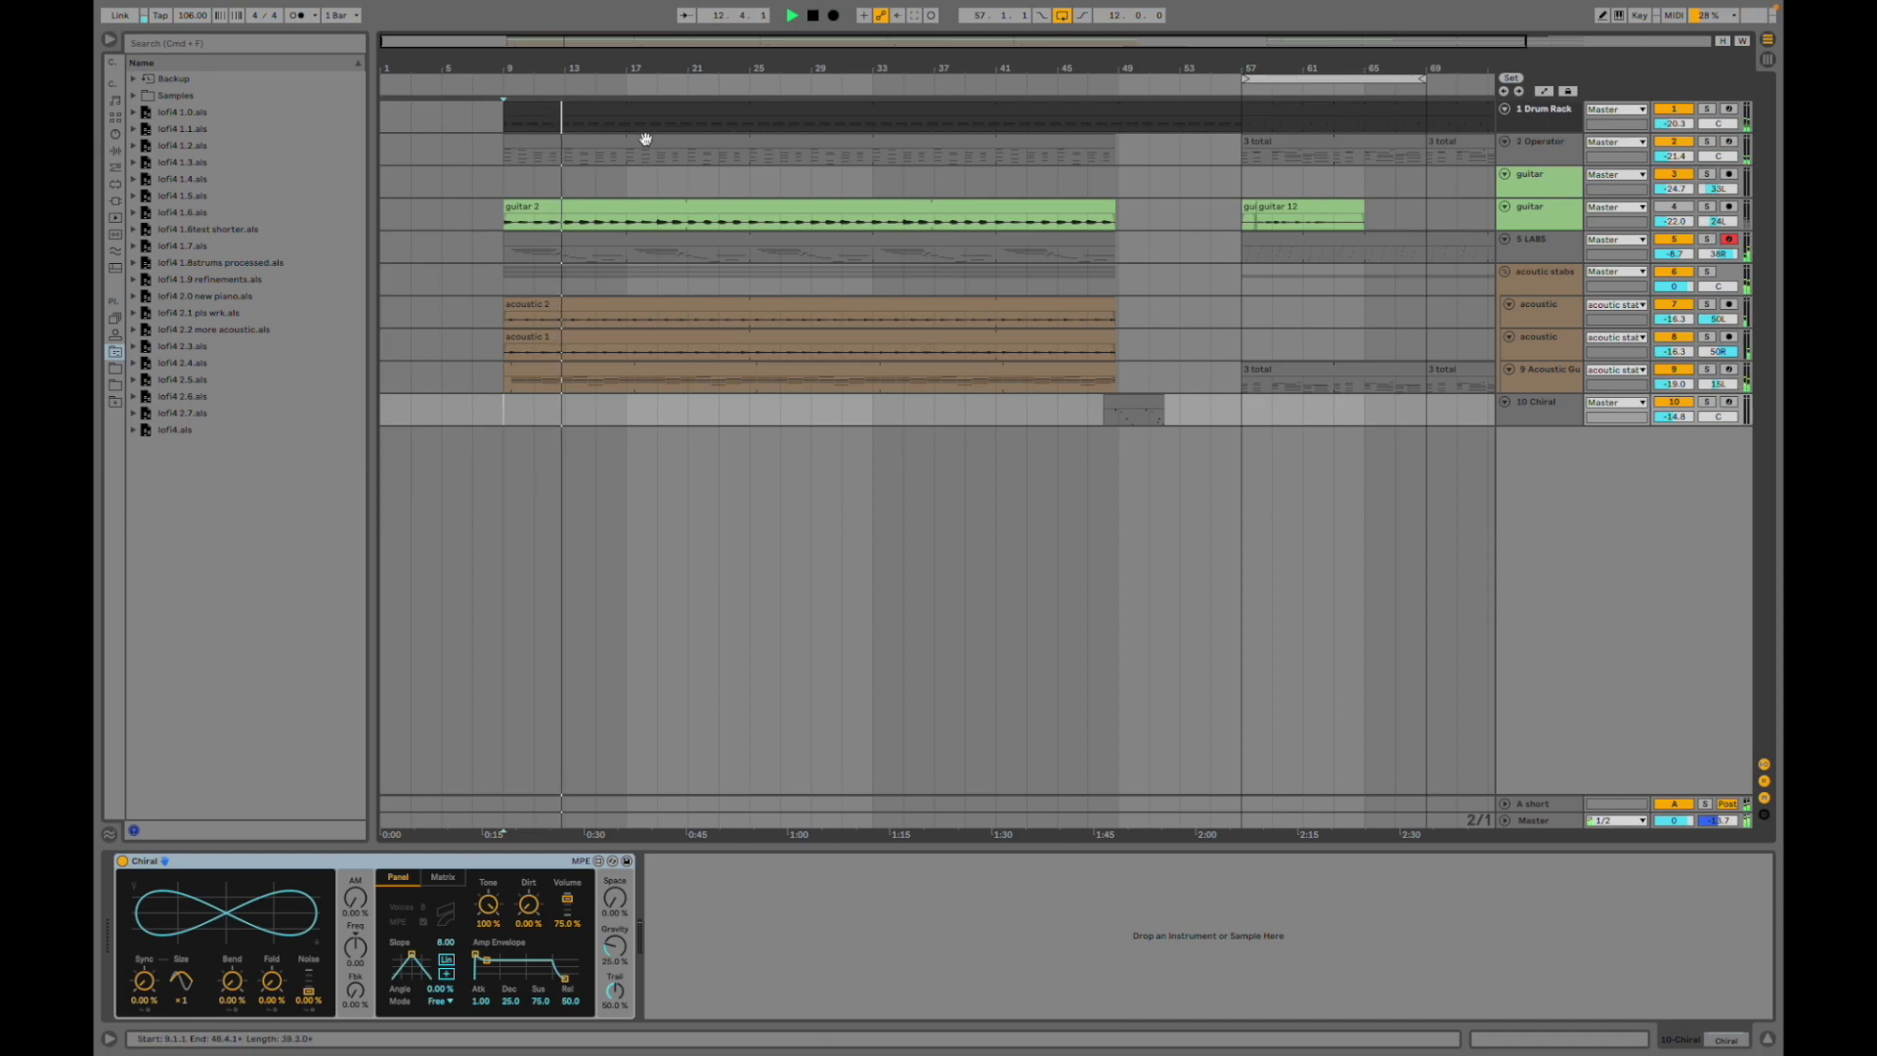
pyautogui.moveTo(568, 43); pyautogui.dragTo(568, 21)
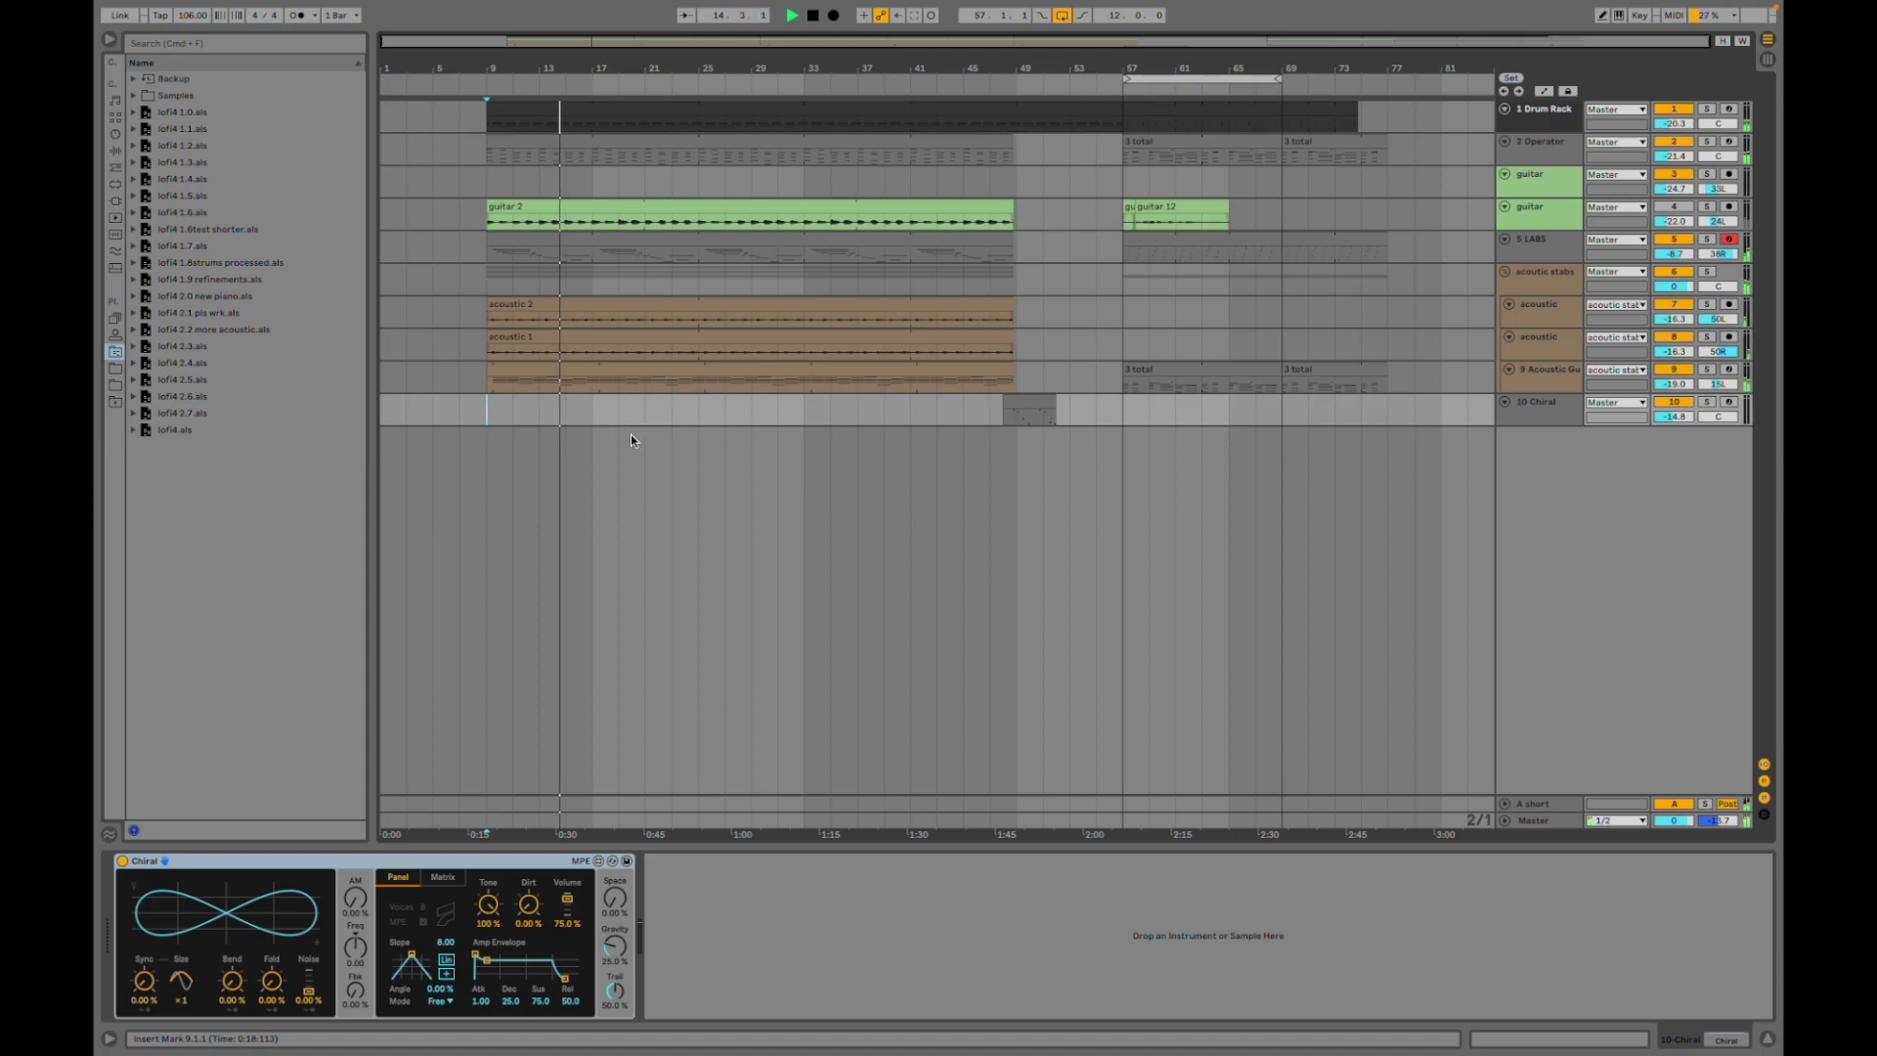
# - Select the long LABS clip and briefly open the LABS plug-in window to inspect its instrument preset
pyautogui.click(624, 249)
pyautogui.click(149, 860)
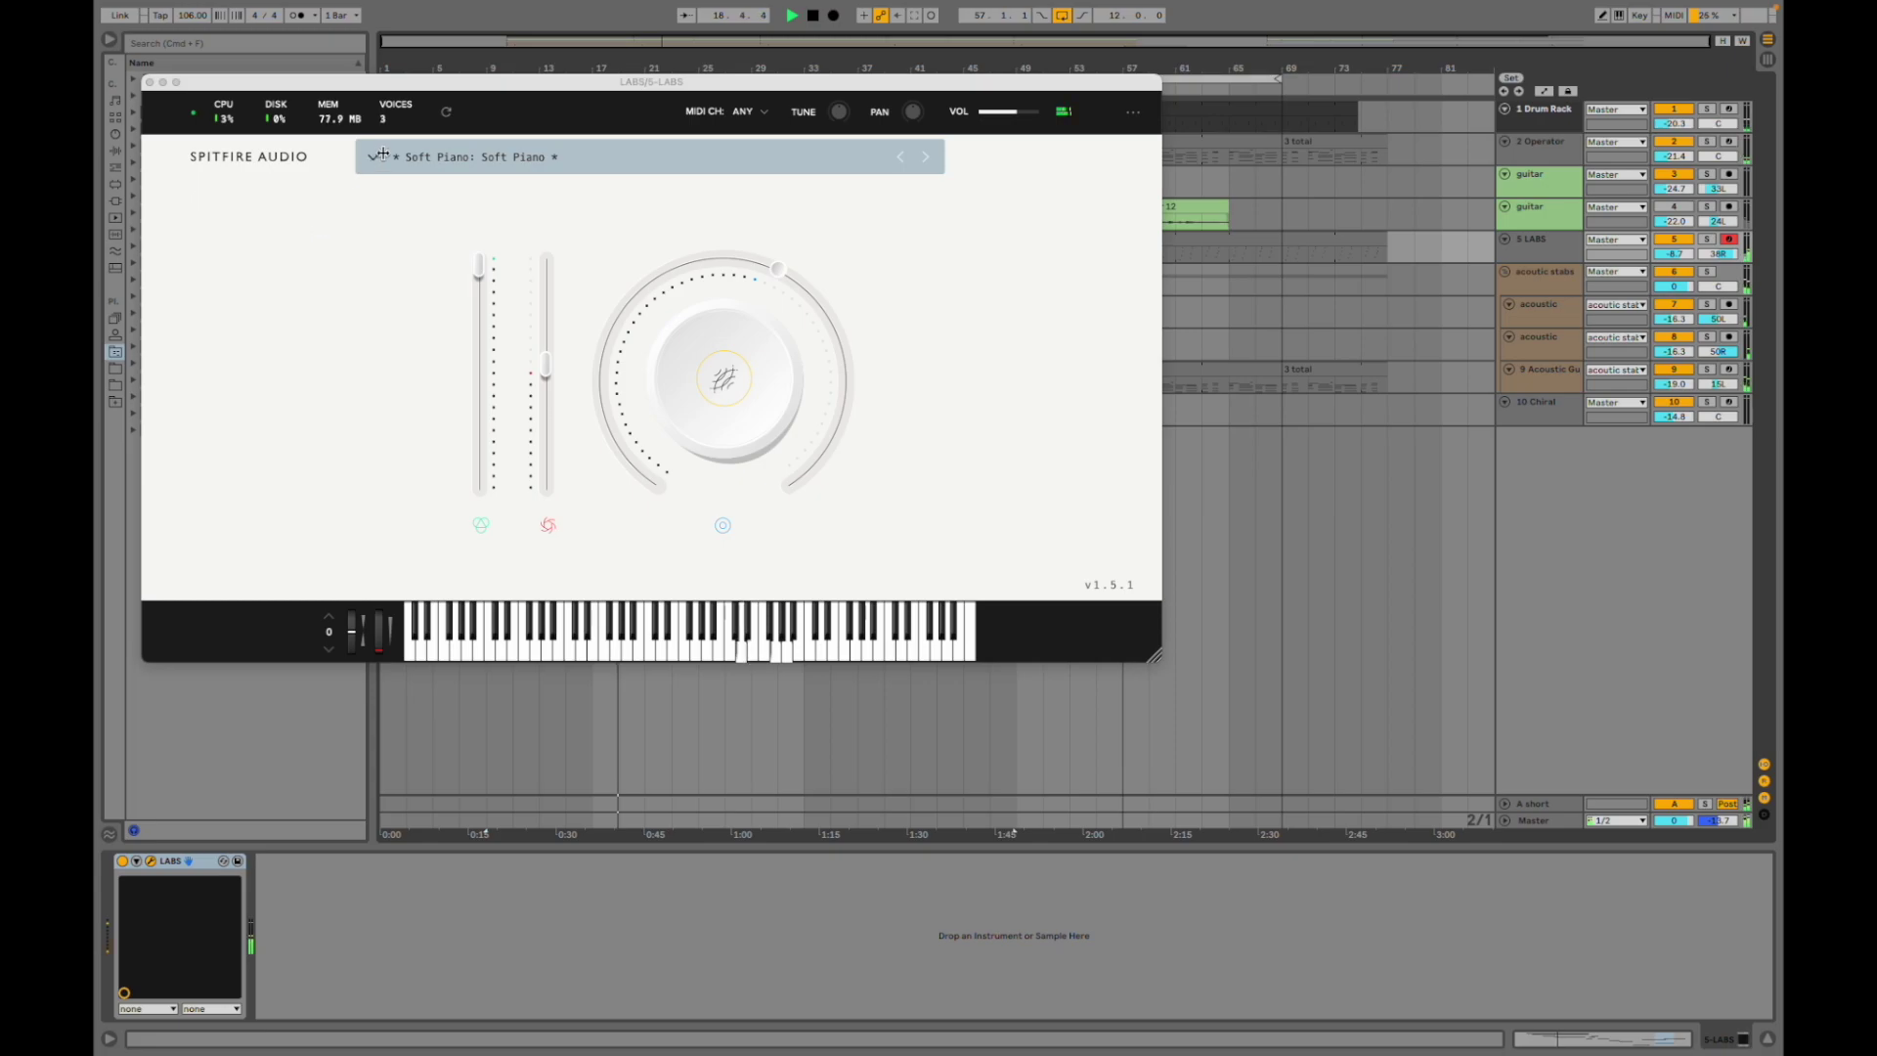
pyautogui.click(149, 83)
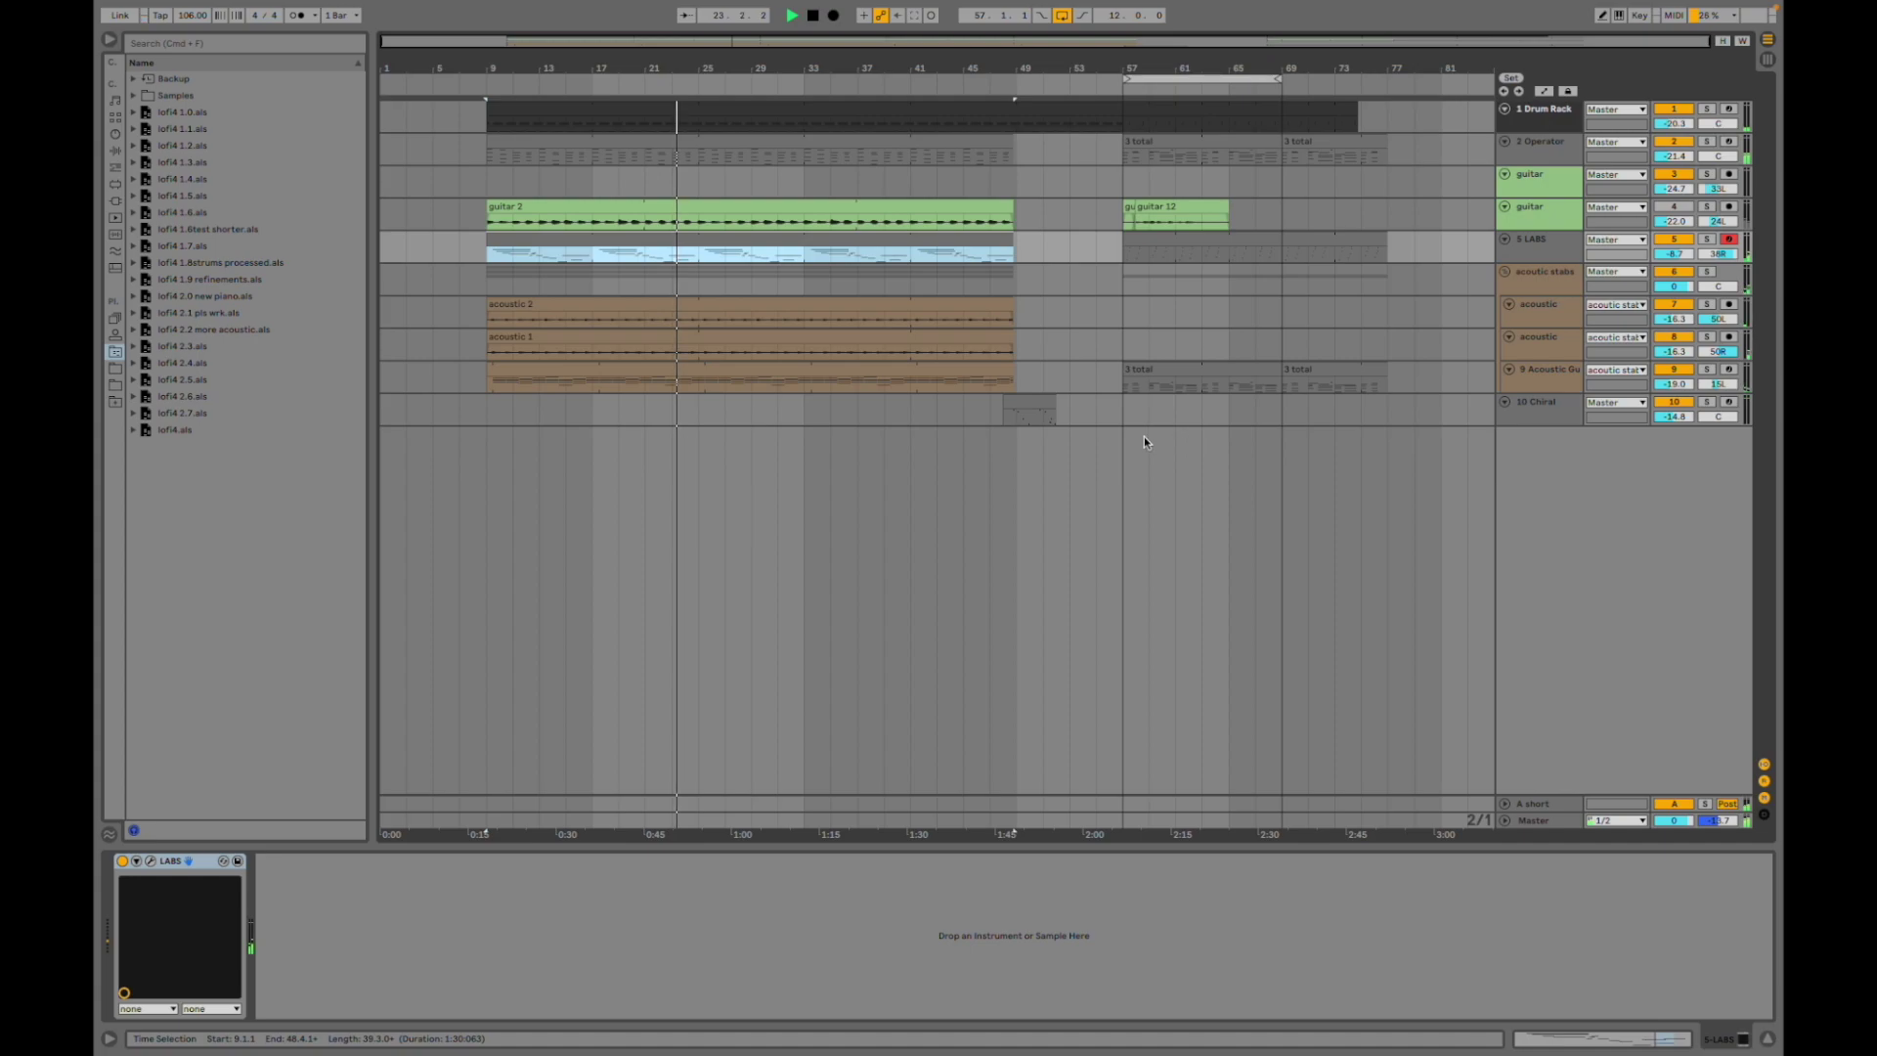
# - Play the song from bar 55 and show the devices of the Acoustic Guitar and Operator tracks
pyautogui.click(1101, 251)
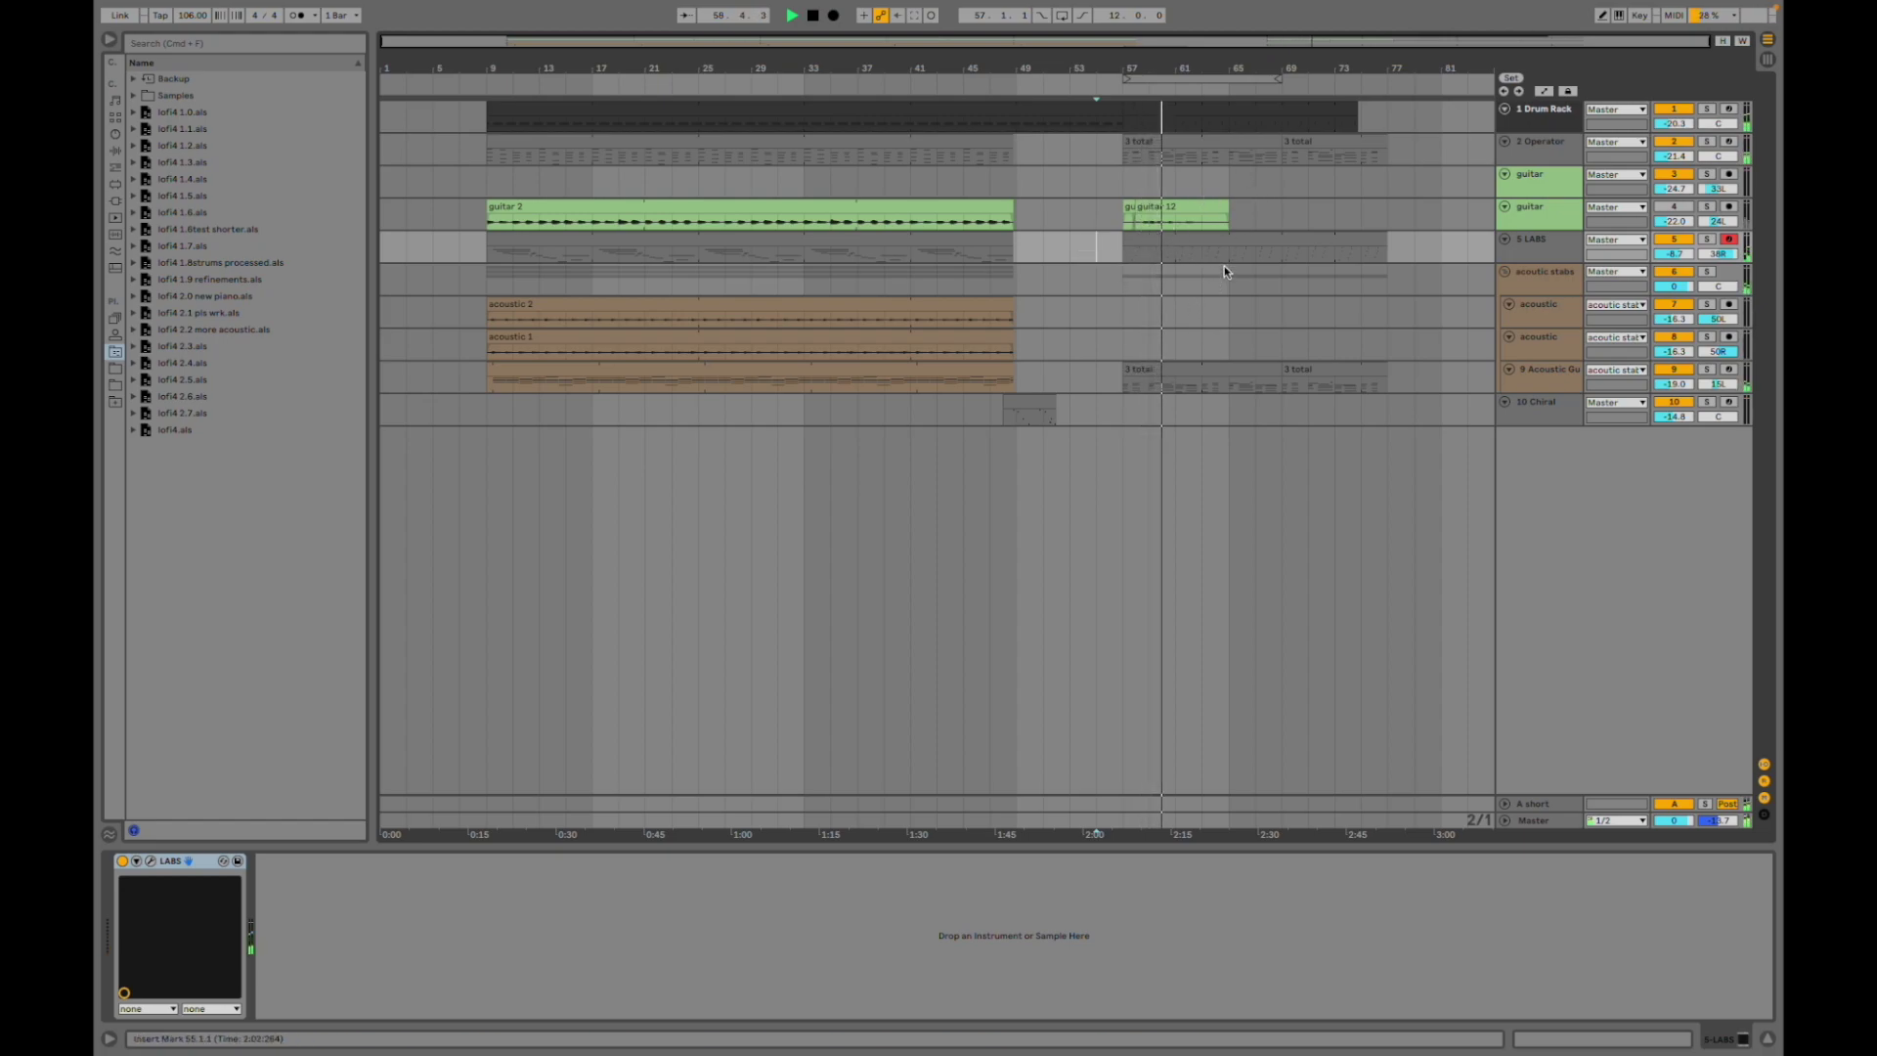
pyautogui.click(1166, 374)
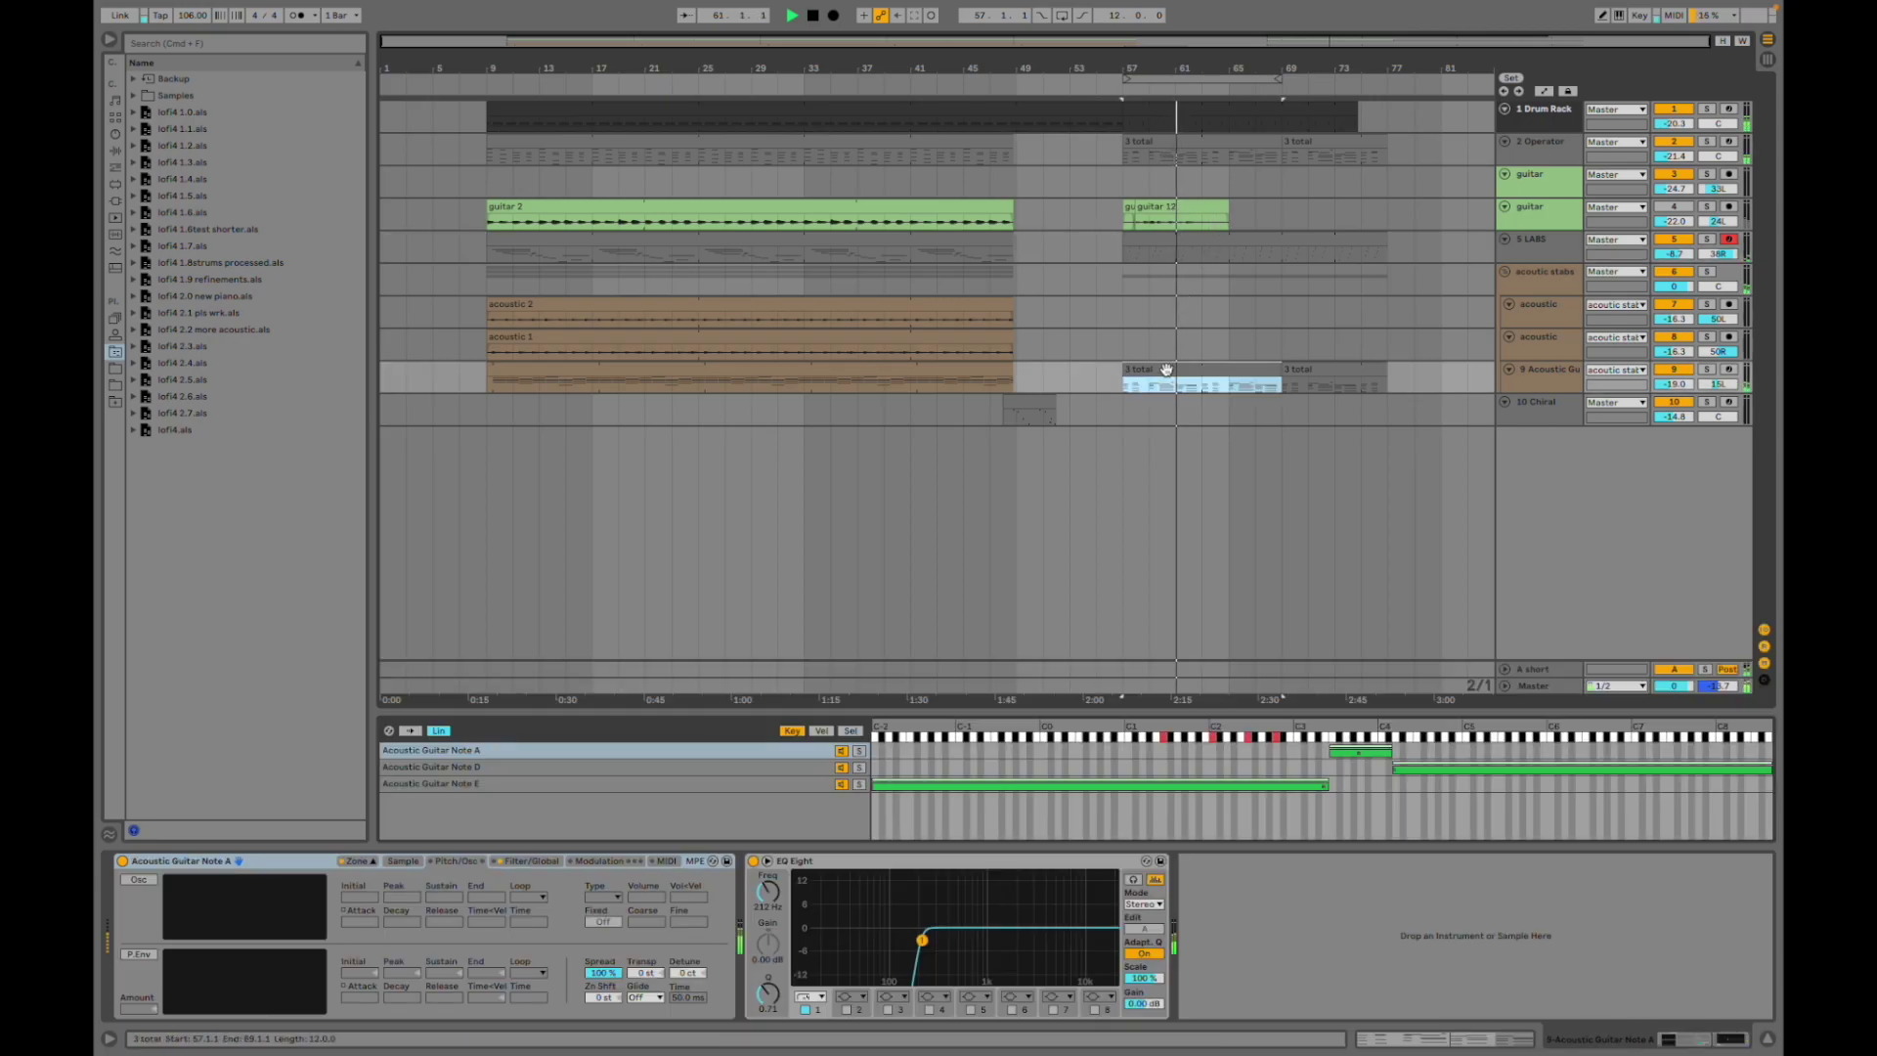
pyautogui.click(1181, 147)
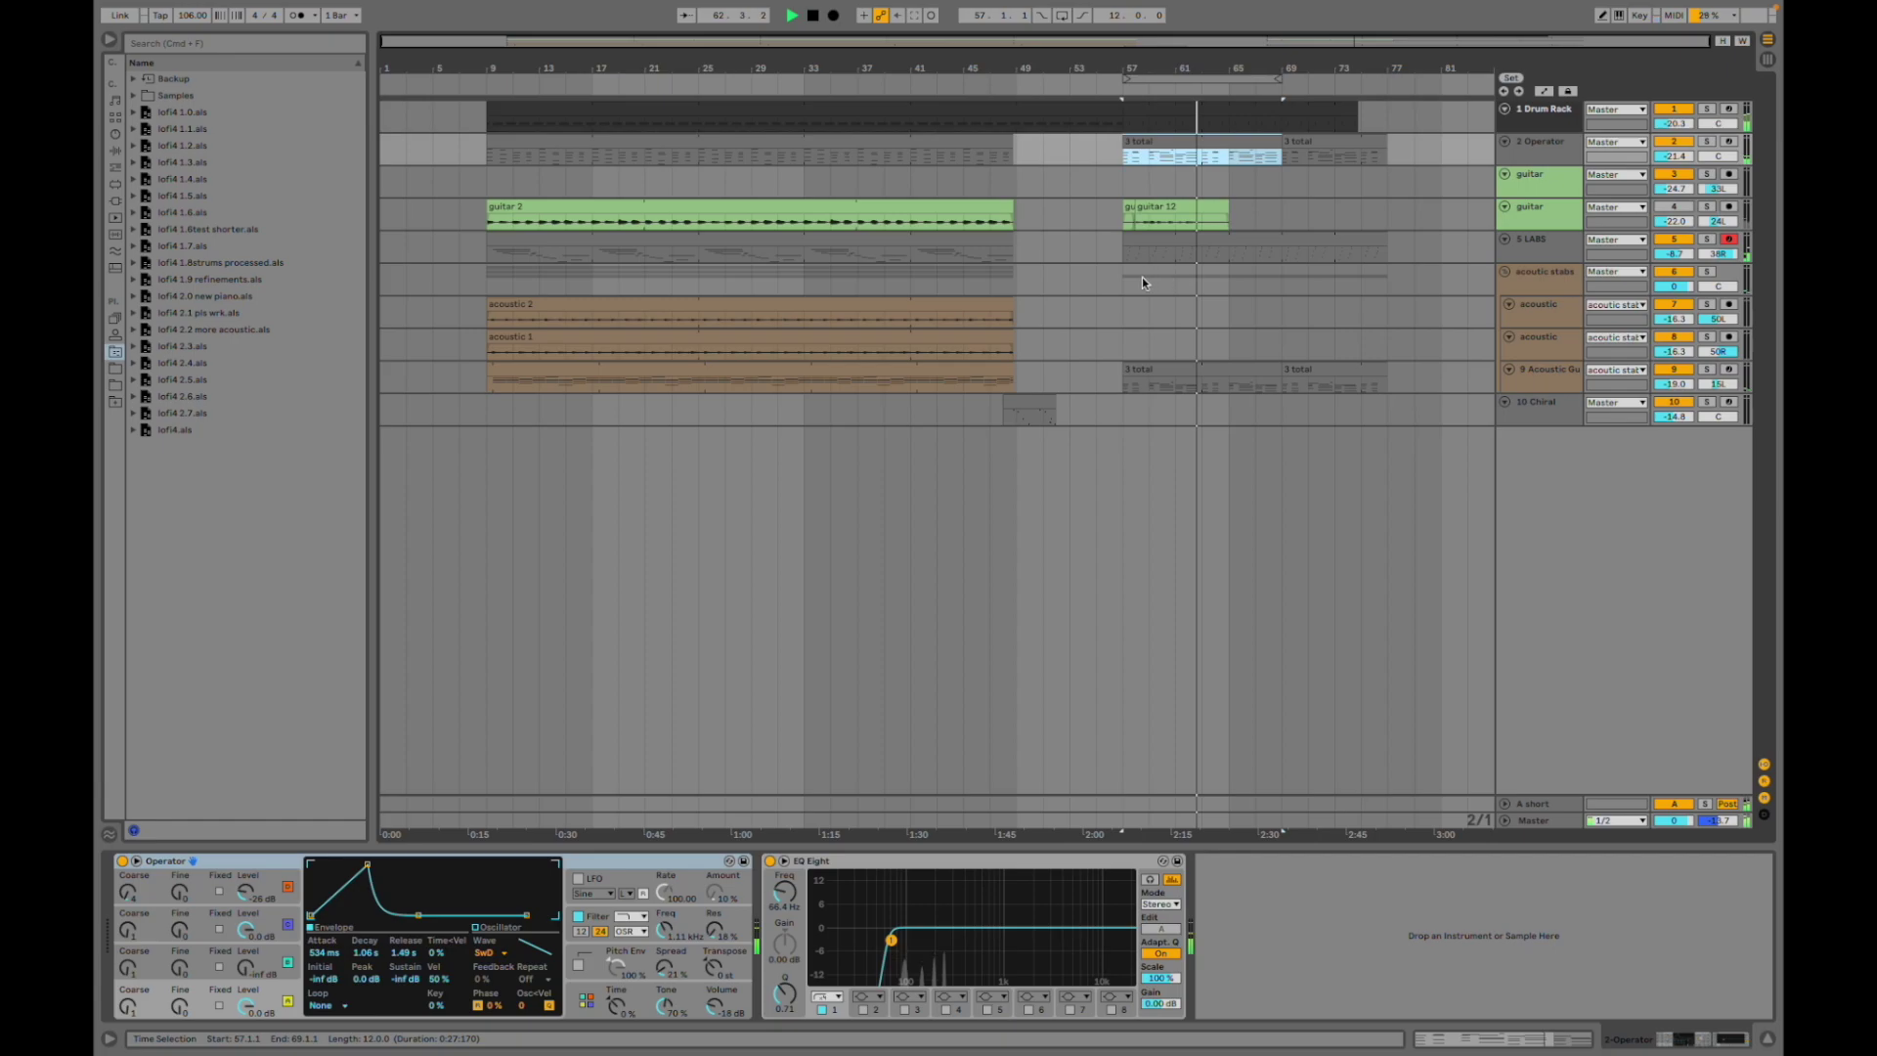
# - Solo the Operator track, play it from bar 57 and show its device chain
pyautogui.click(1124, 255)
pyautogui.scroll(5, 1125, 254)
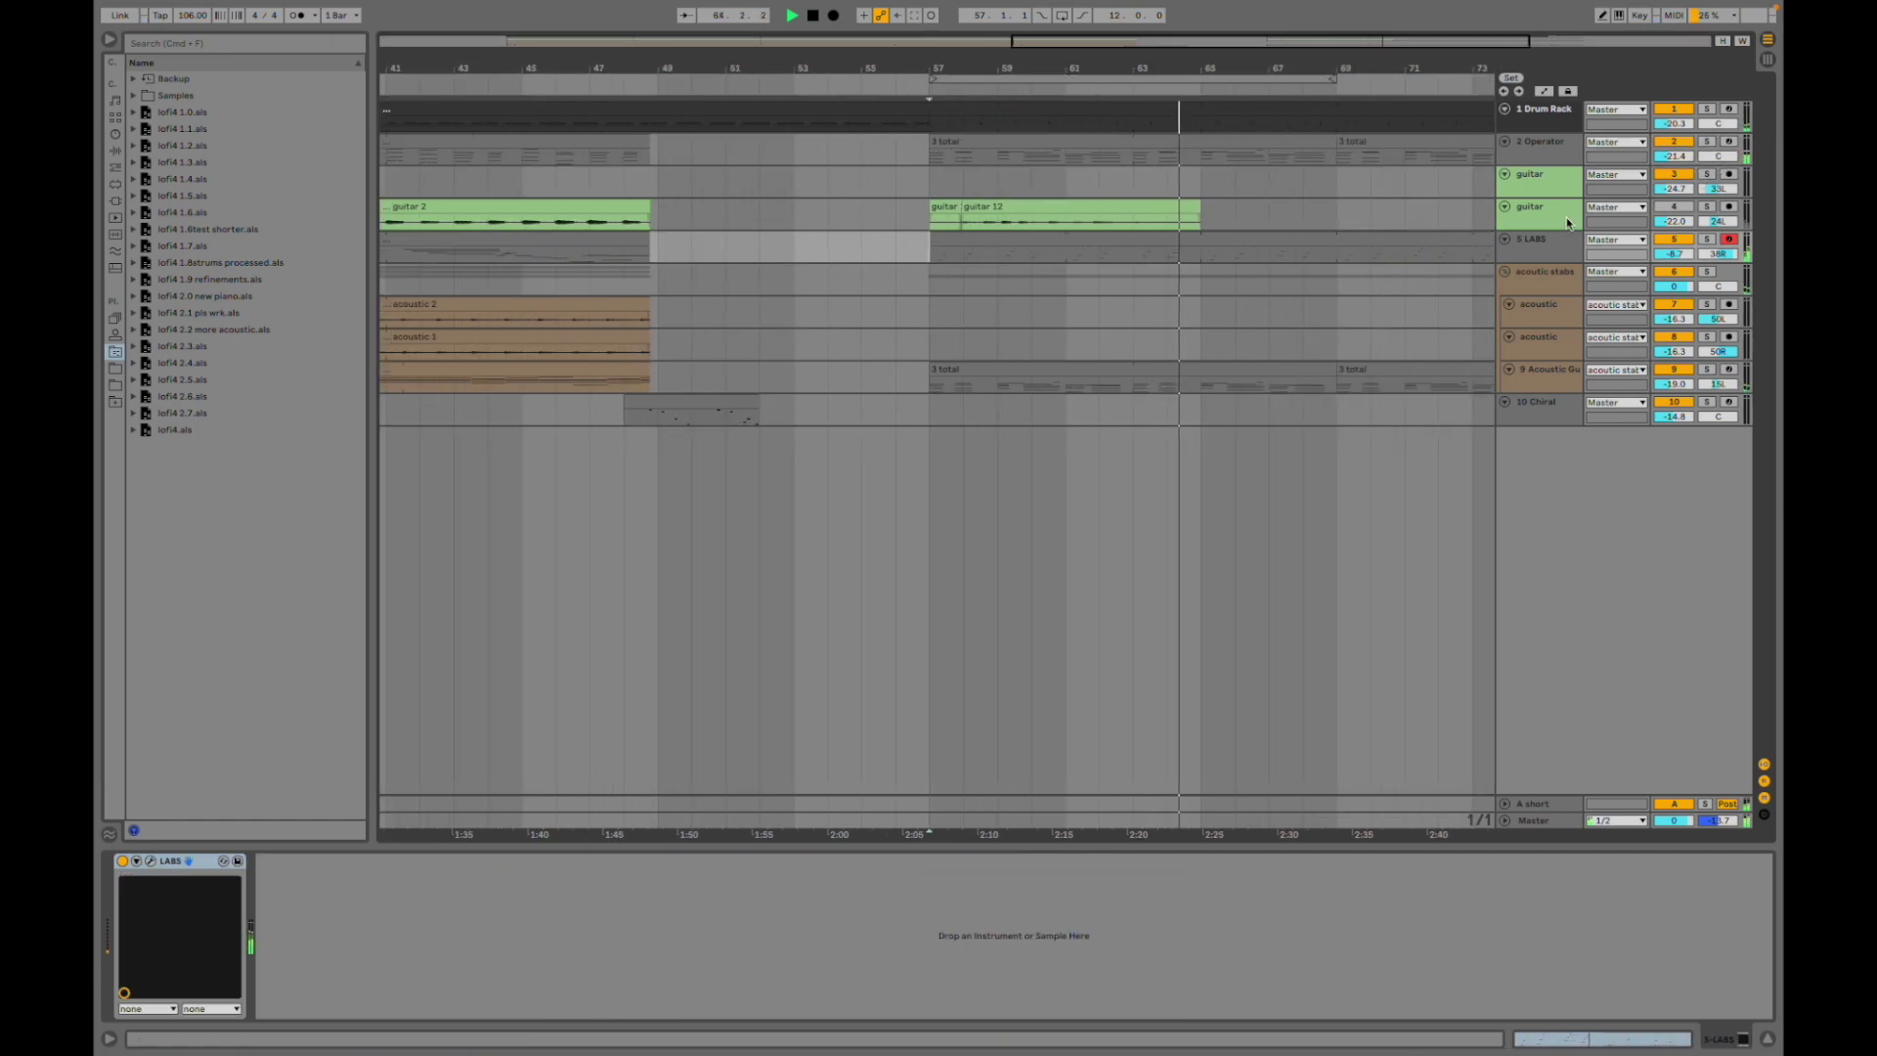
pyautogui.click(1710, 142)
pyautogui.press('space')
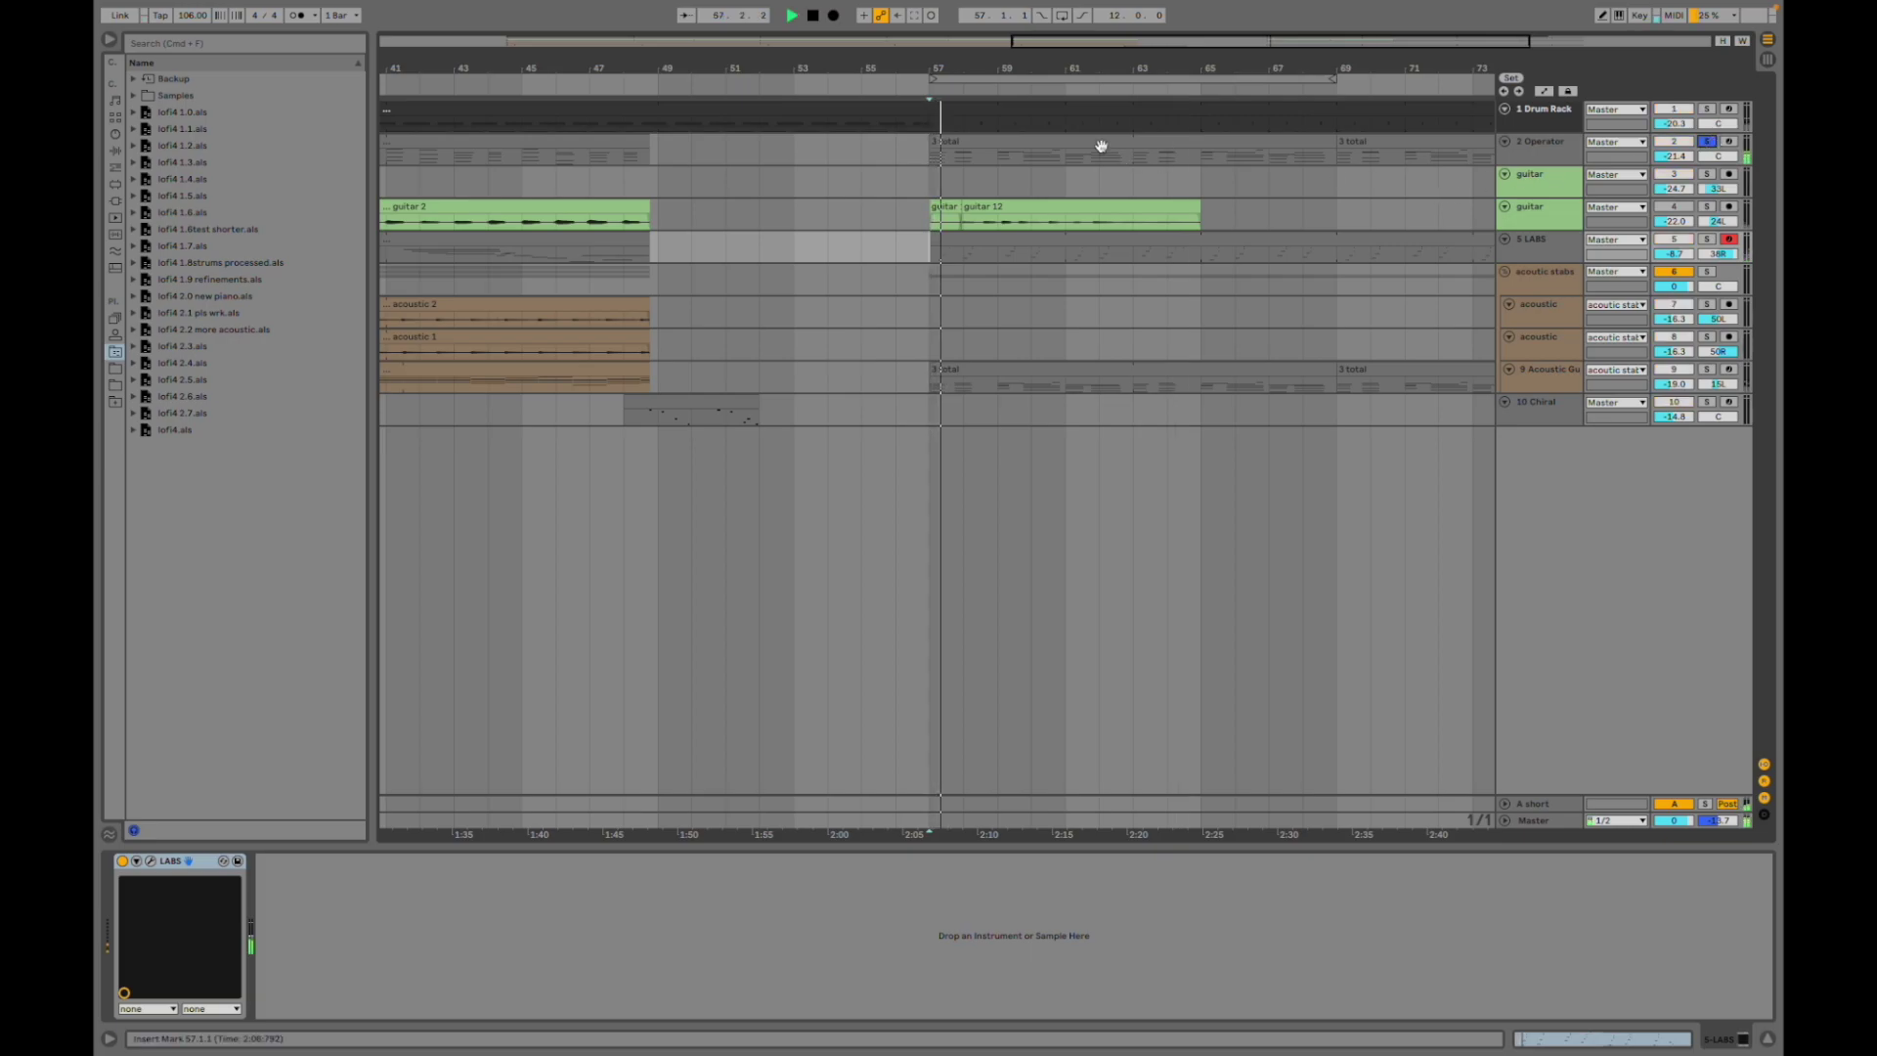
pyautogui.click(1081, 139)
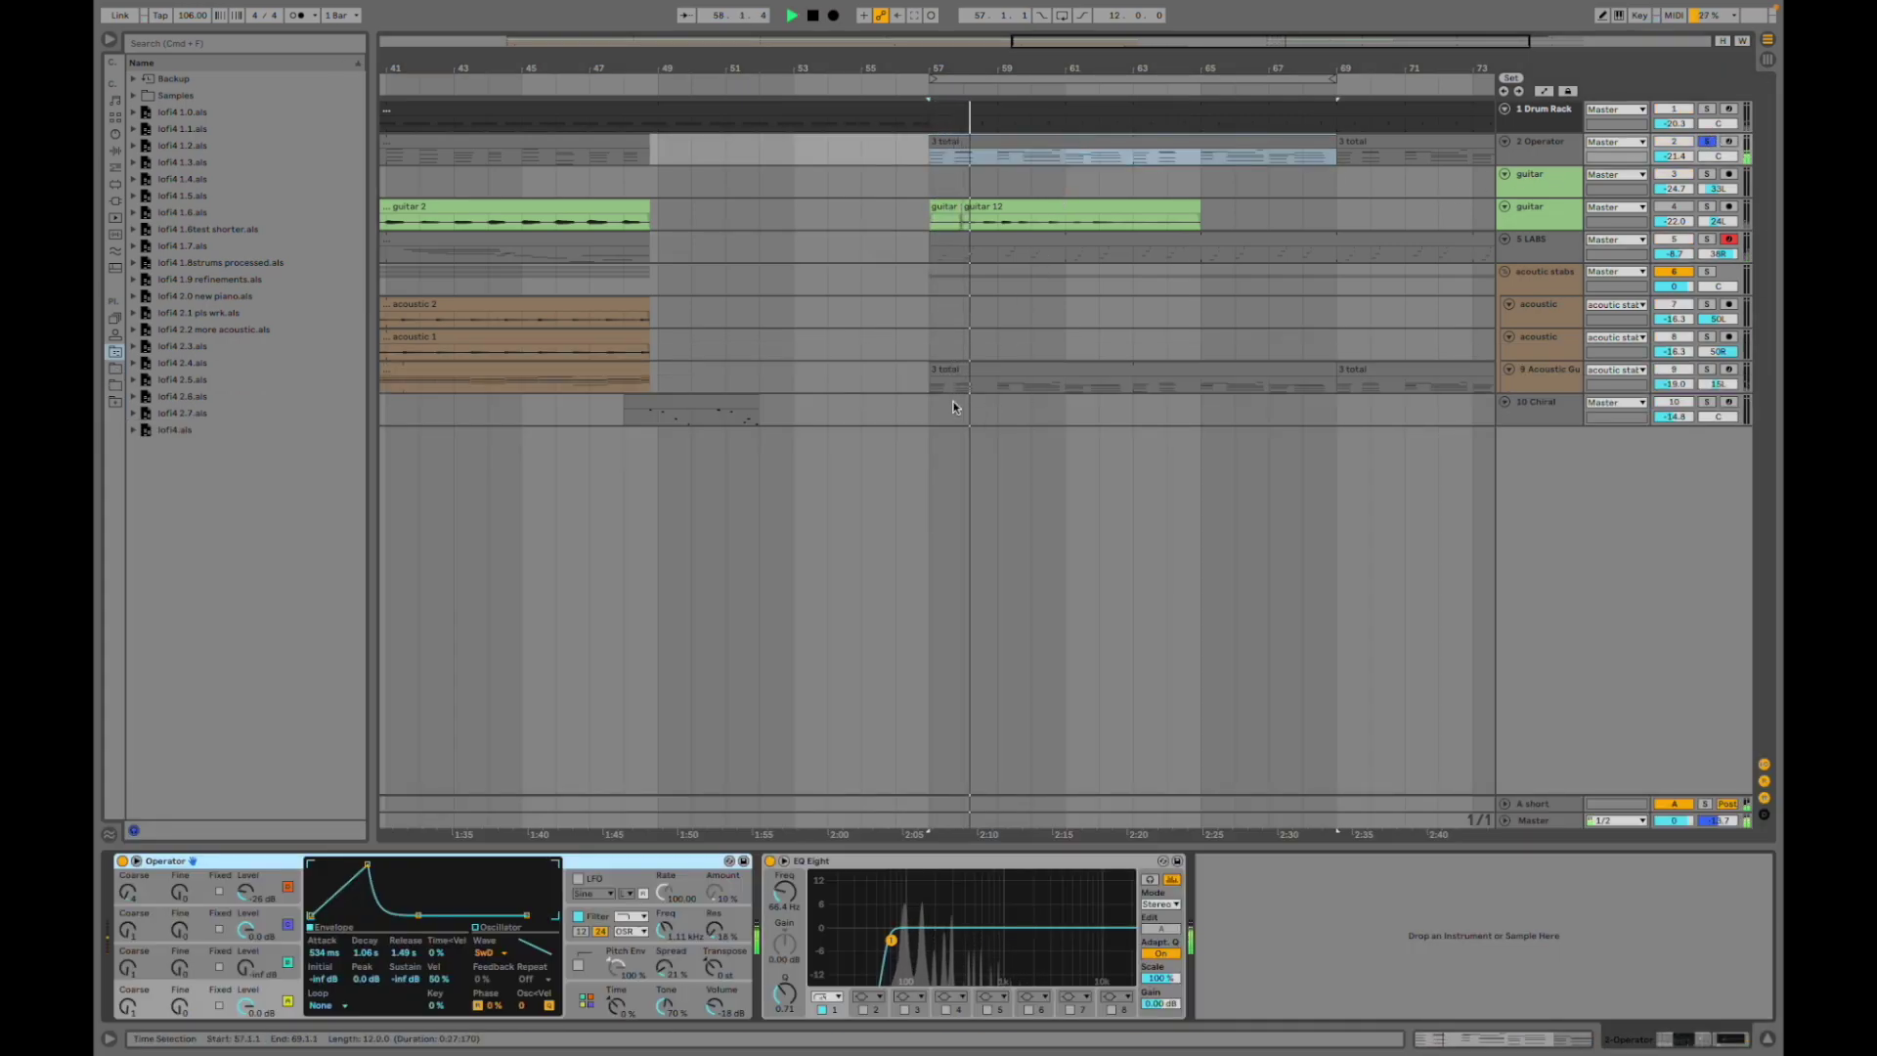
# - Show the Acoustic Guitar track's Sampler devices and play that track solo from bar 57
pyautogui.click(963, 369)
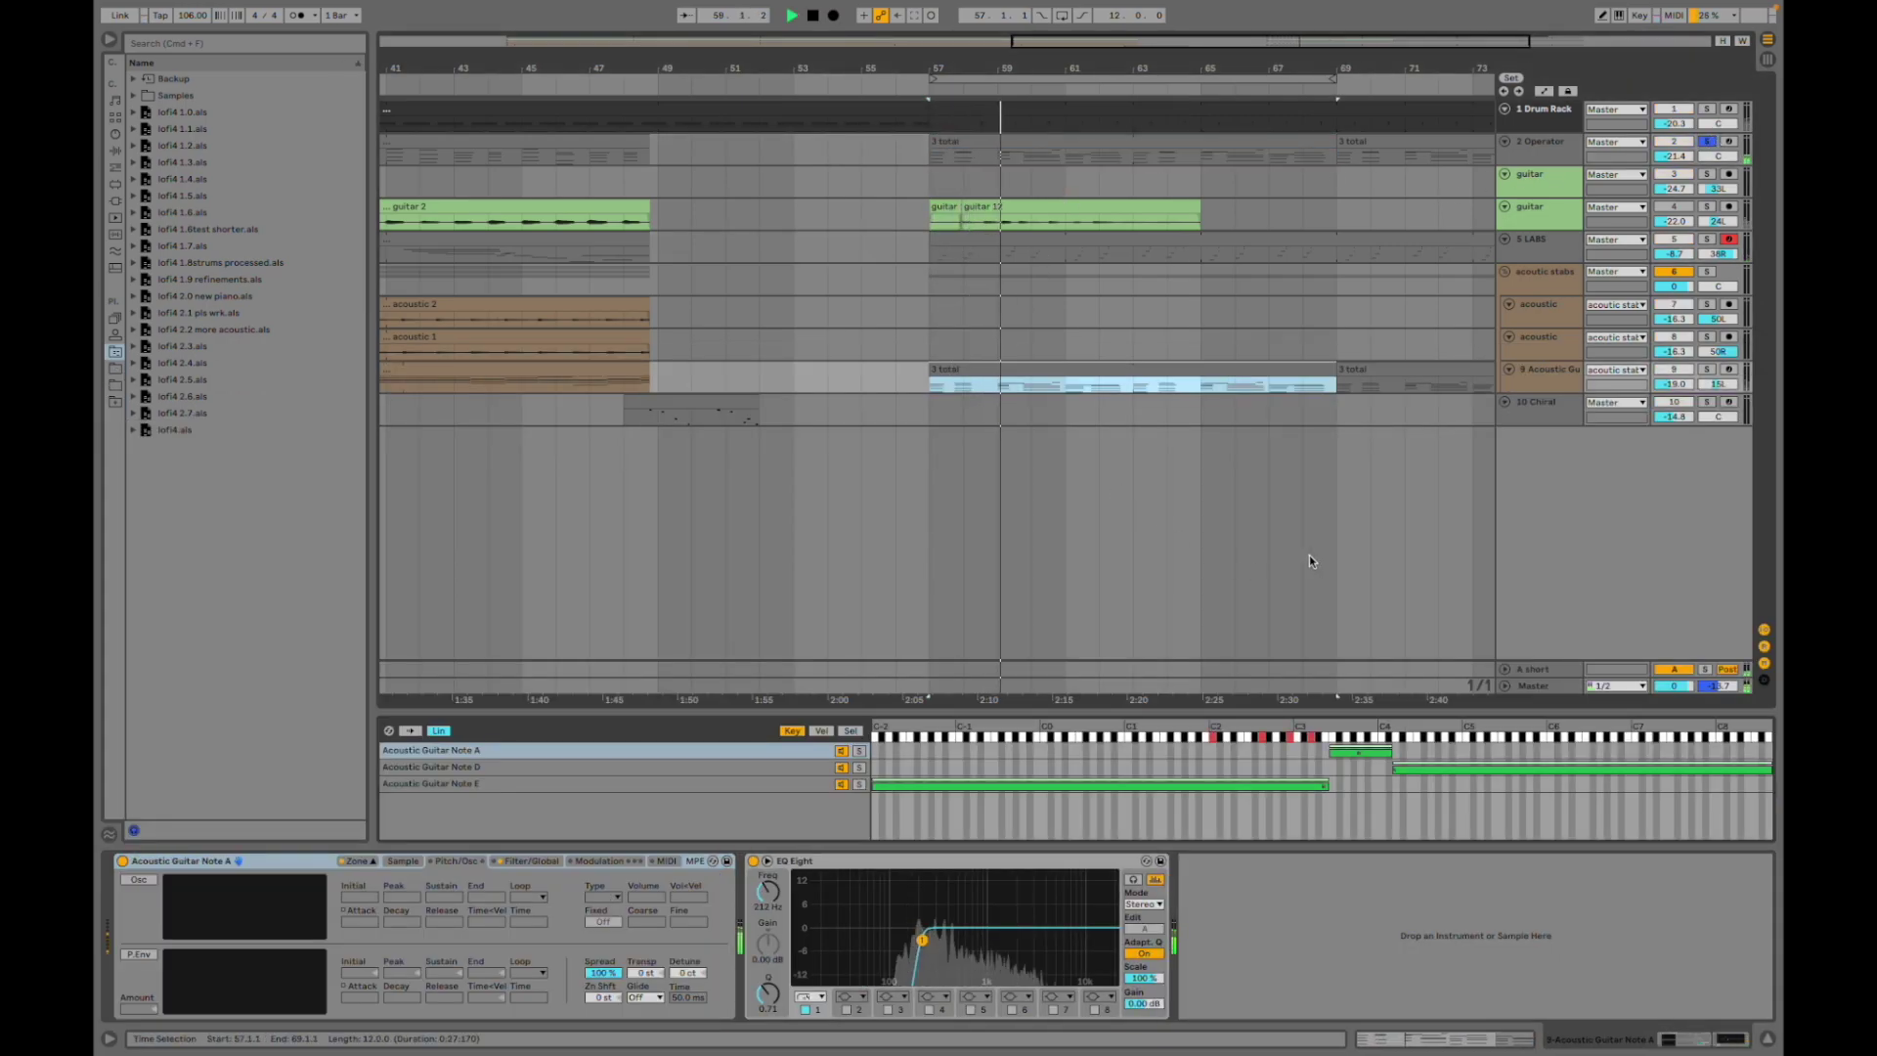
pyautogui.press('space')
pyautogui.click(1707, 368)
pyautogui.press('space')
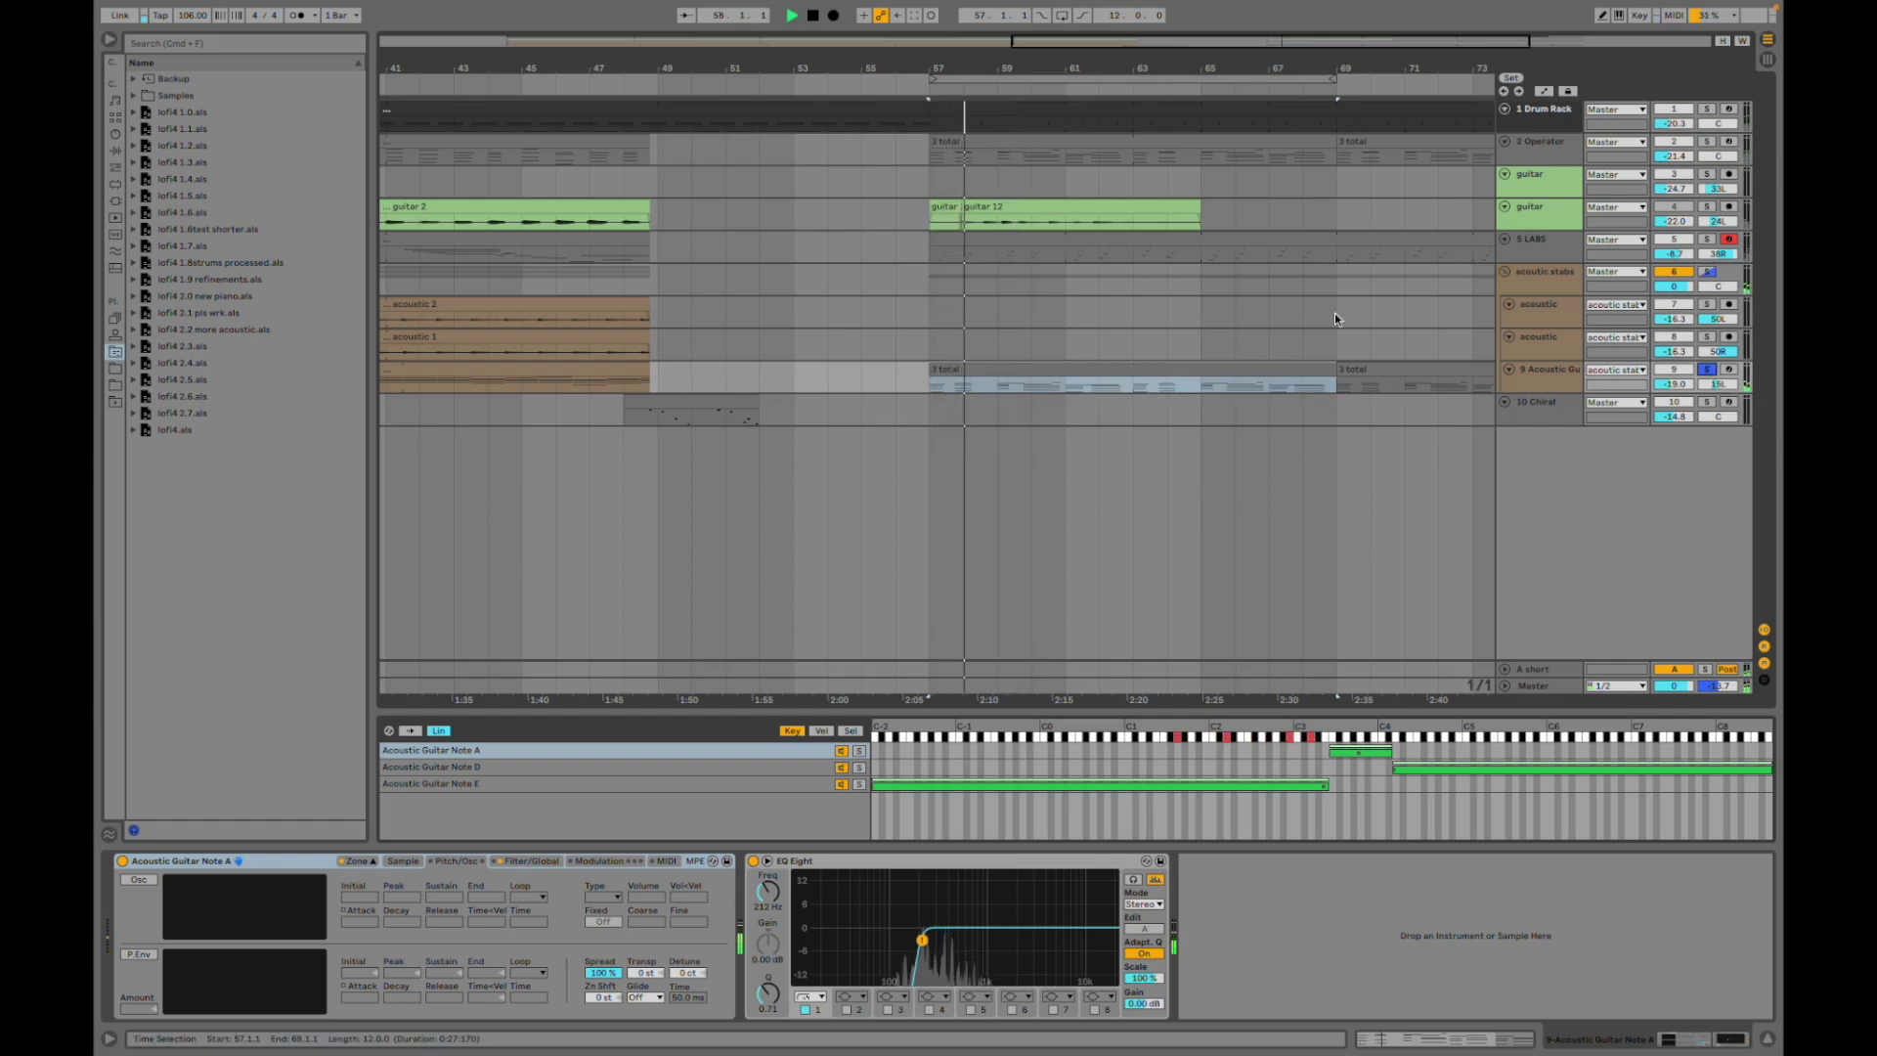
# - Reveal the Acoustic Guitar Note A sample in the browser, check its source pack and return to the project's file list
pyautogui.click(612, 750)
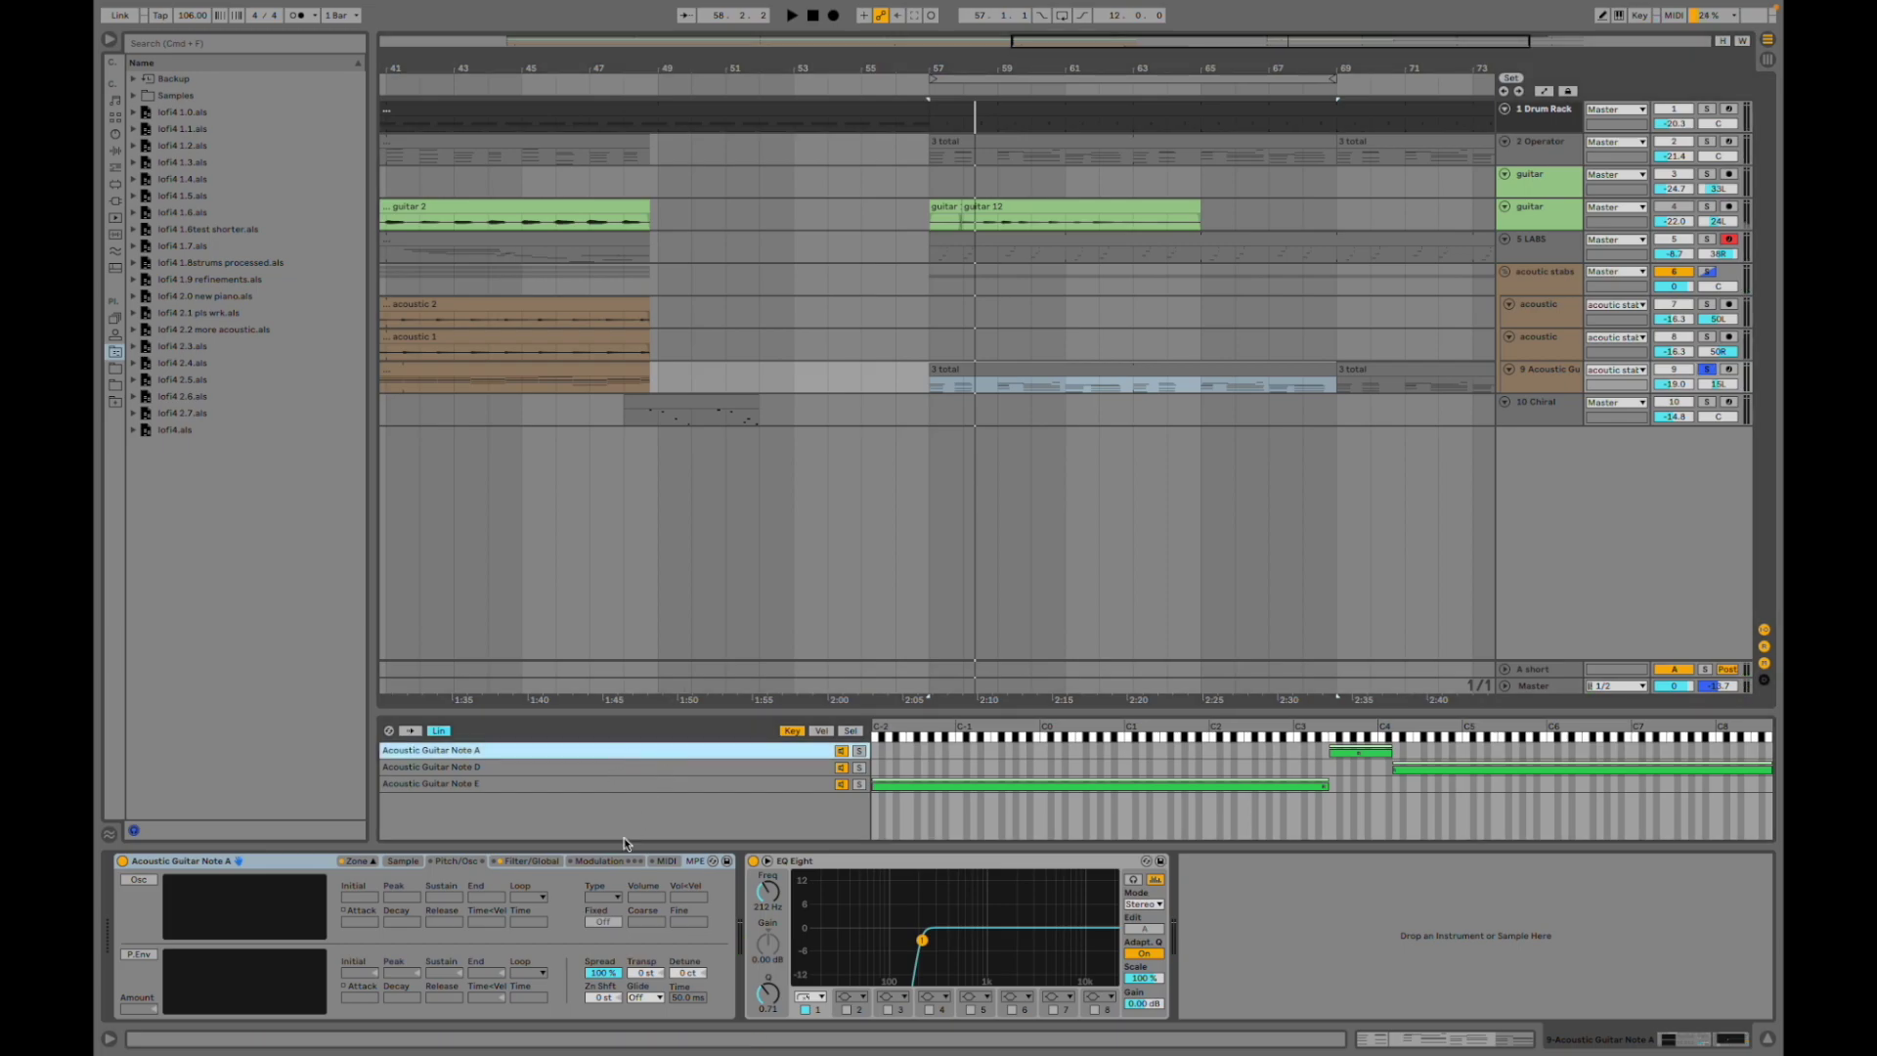
pyautogui.click(402, 862)
pyautogui.rightClick(399, 903)
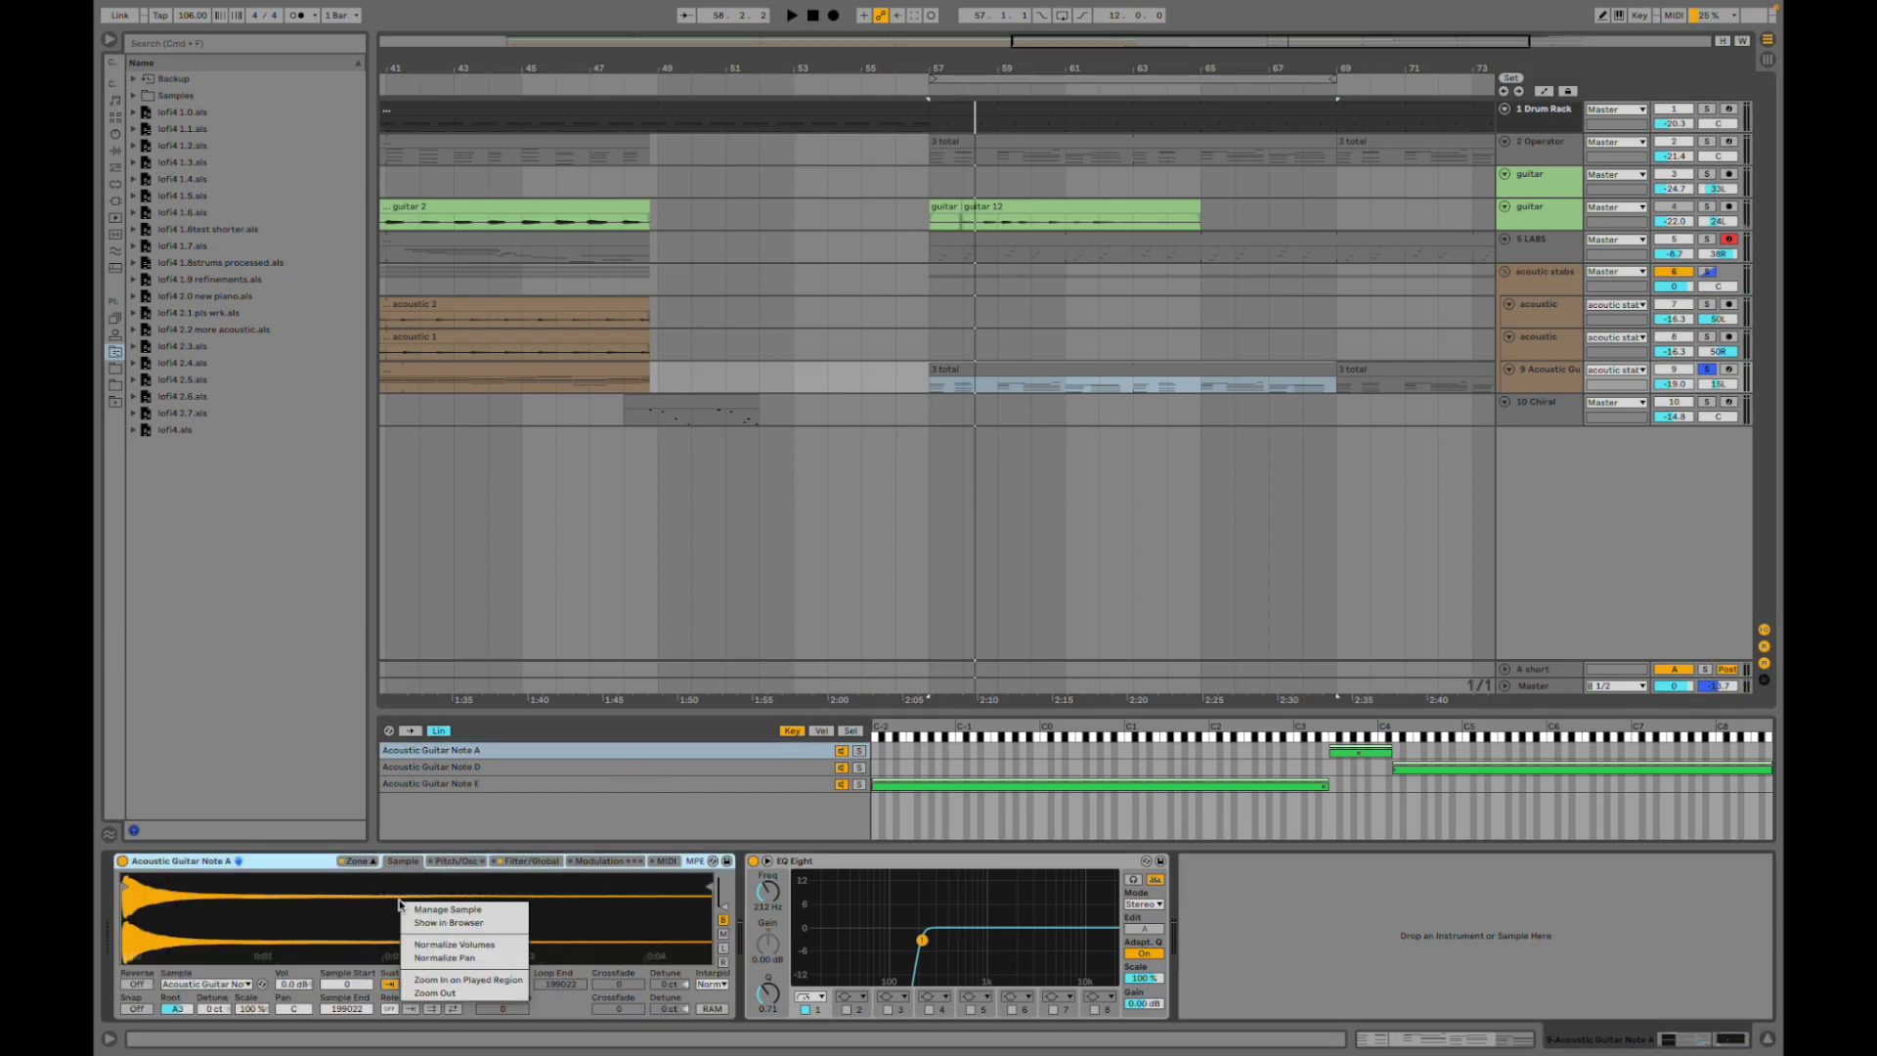
pyautogui.click(463, 923)
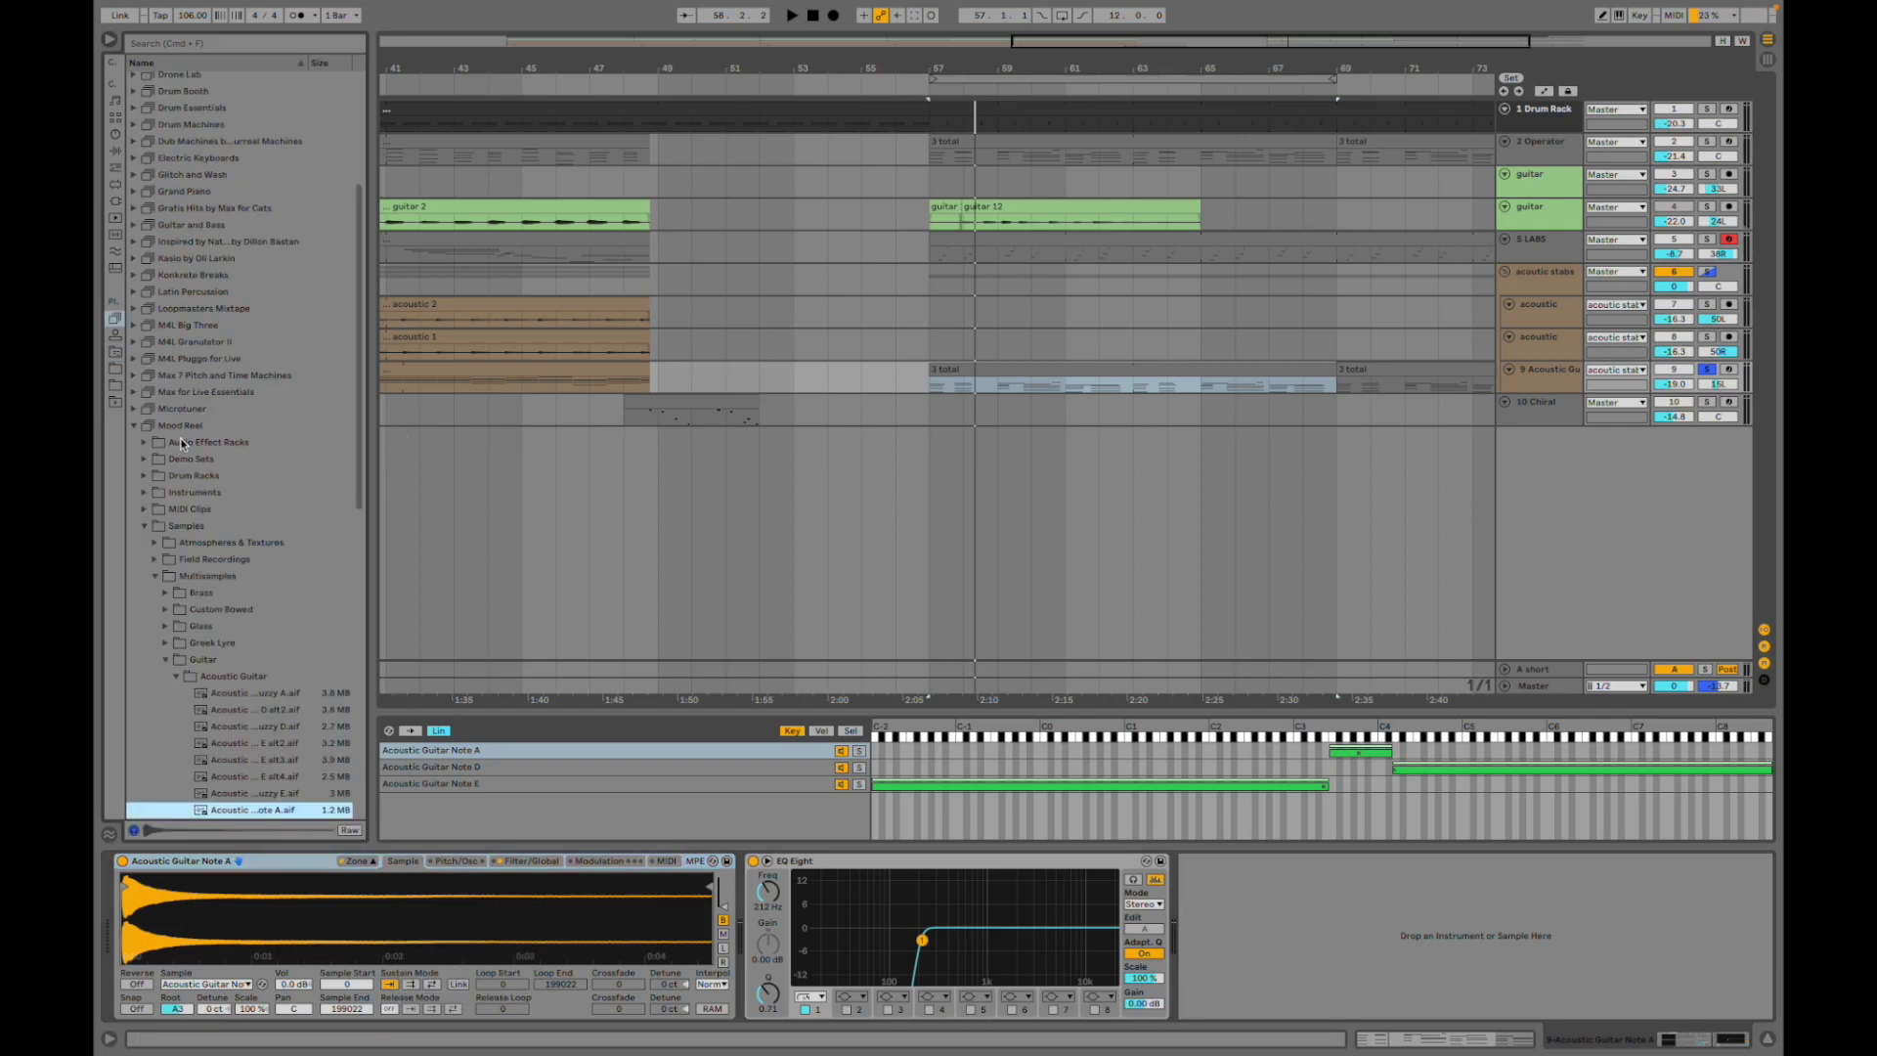
pyautogui.scroll(-3, 181, 445)
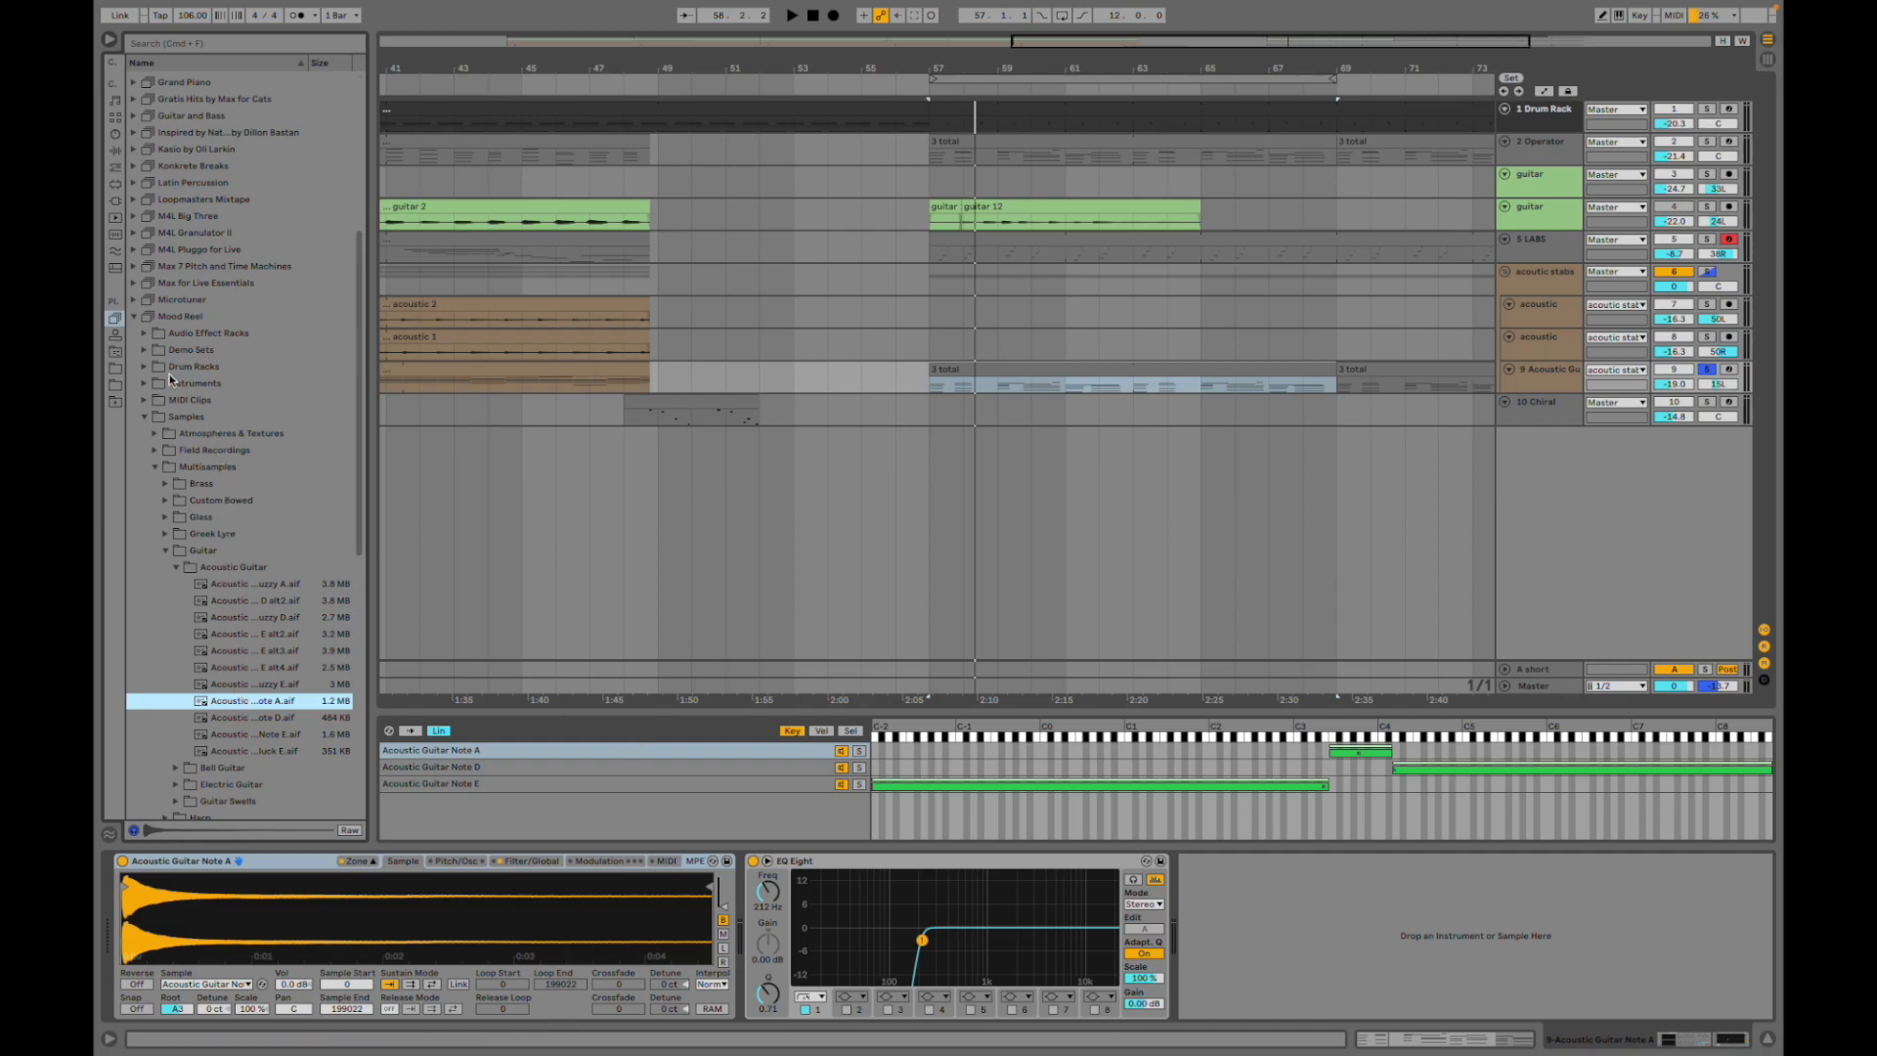
pyautogui.click(115, 350)
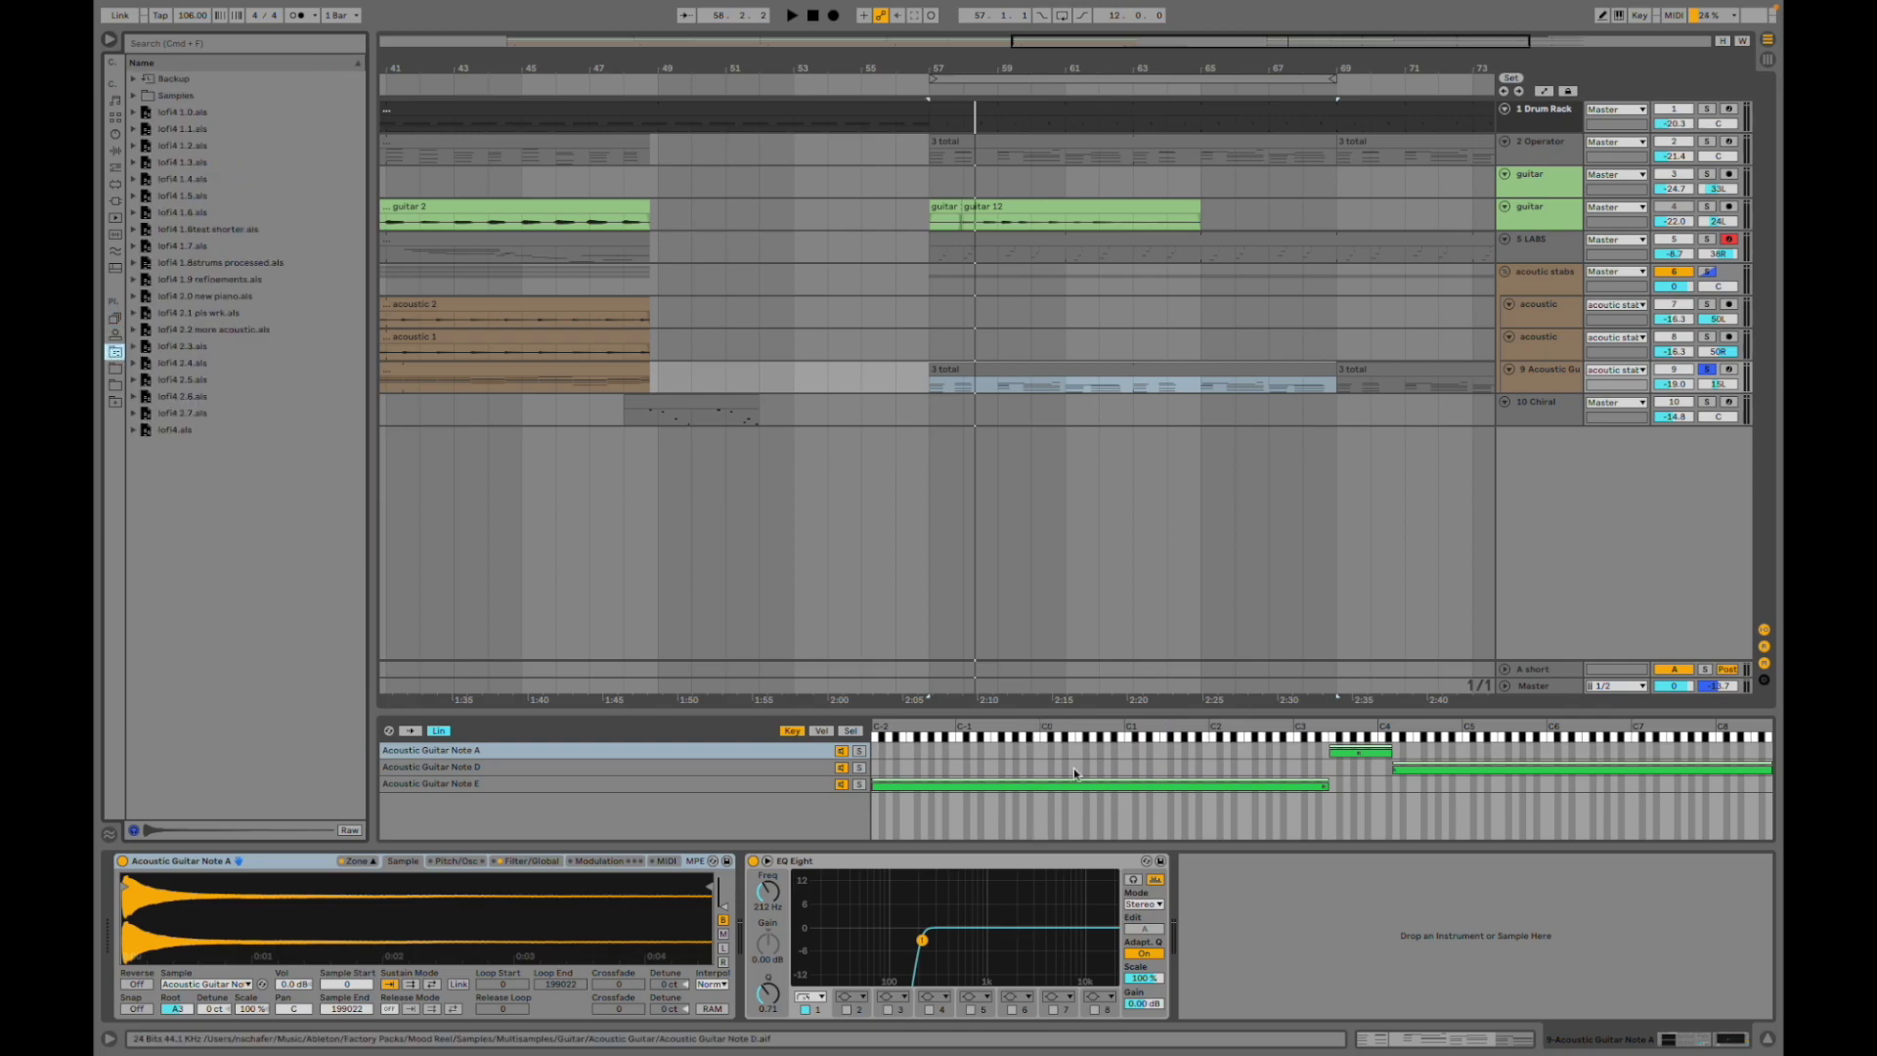
# - Unsolo the Acoustic Guitar track, replay the full mix from bar 57 and compare it with guitar track 4 switched on
pyautogui.click(1705, 370)
pyautogui.press('space')
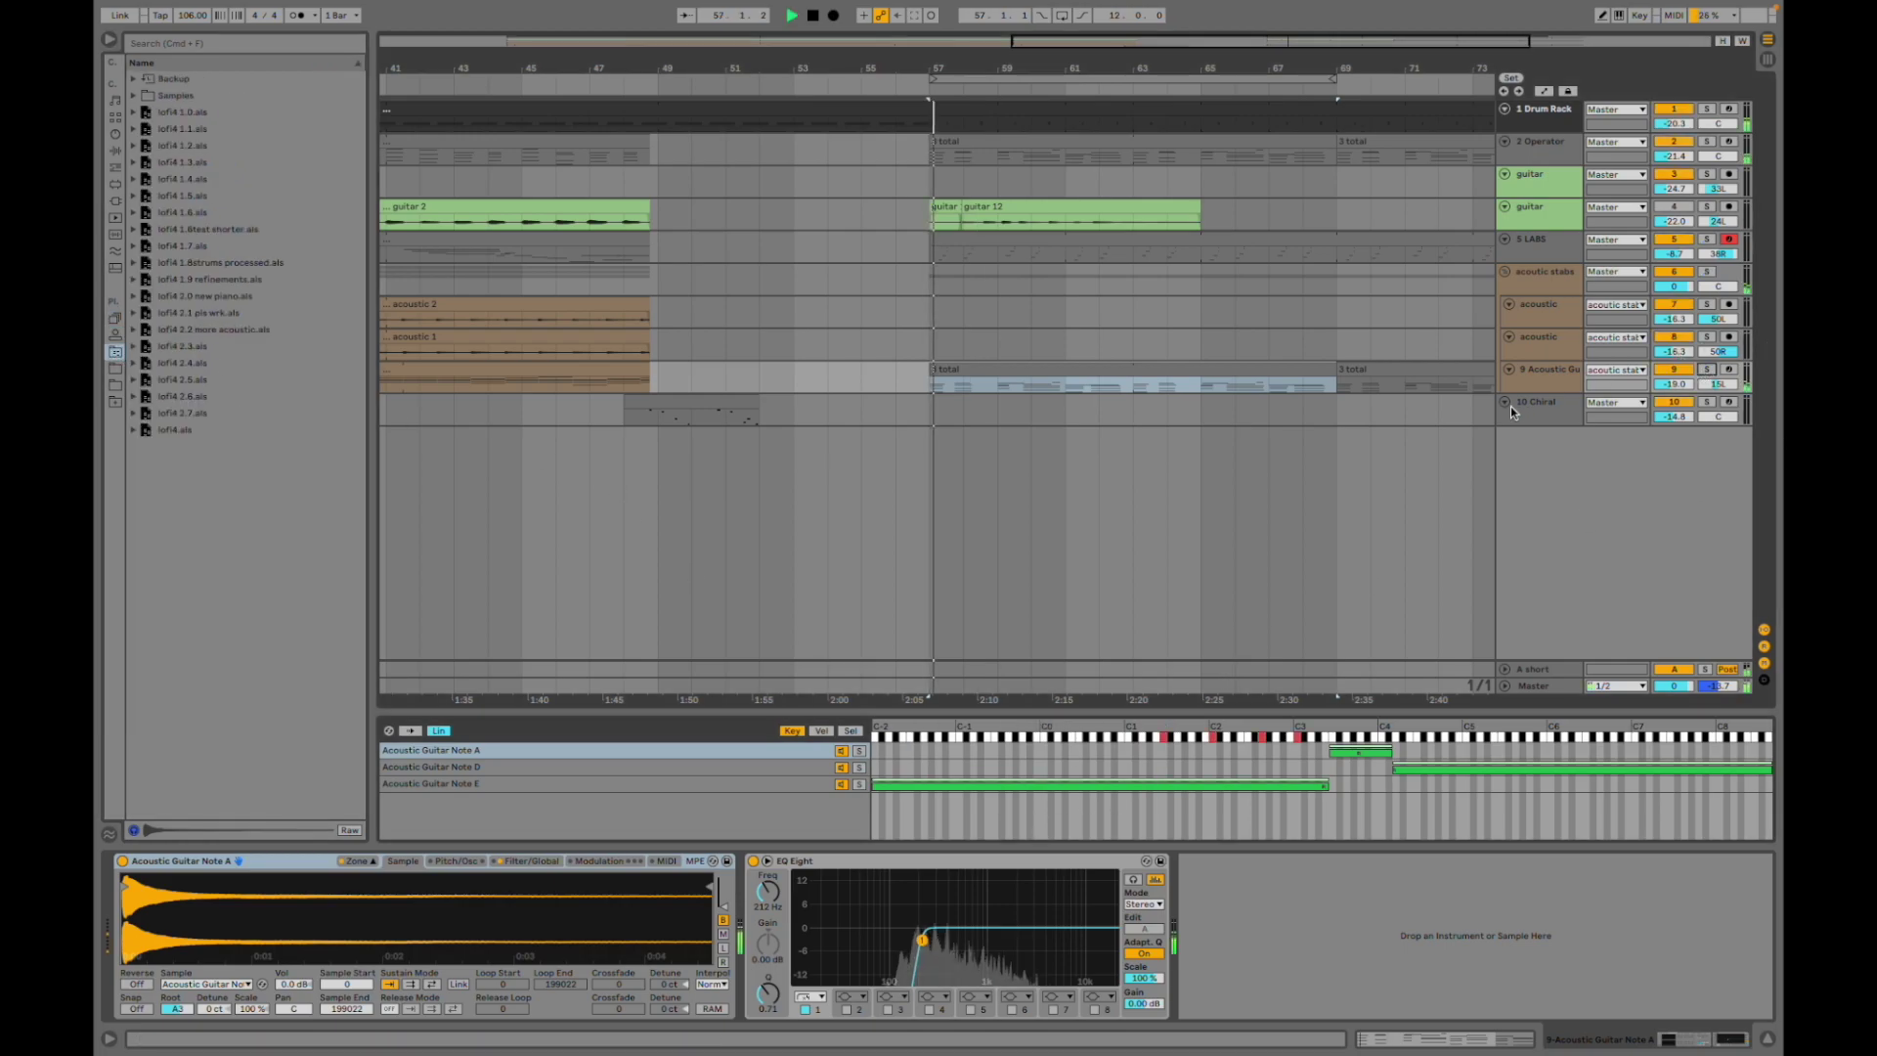
pyautogui.moveTo(1077, 54); pyautogui.dragTo(1007, 22)
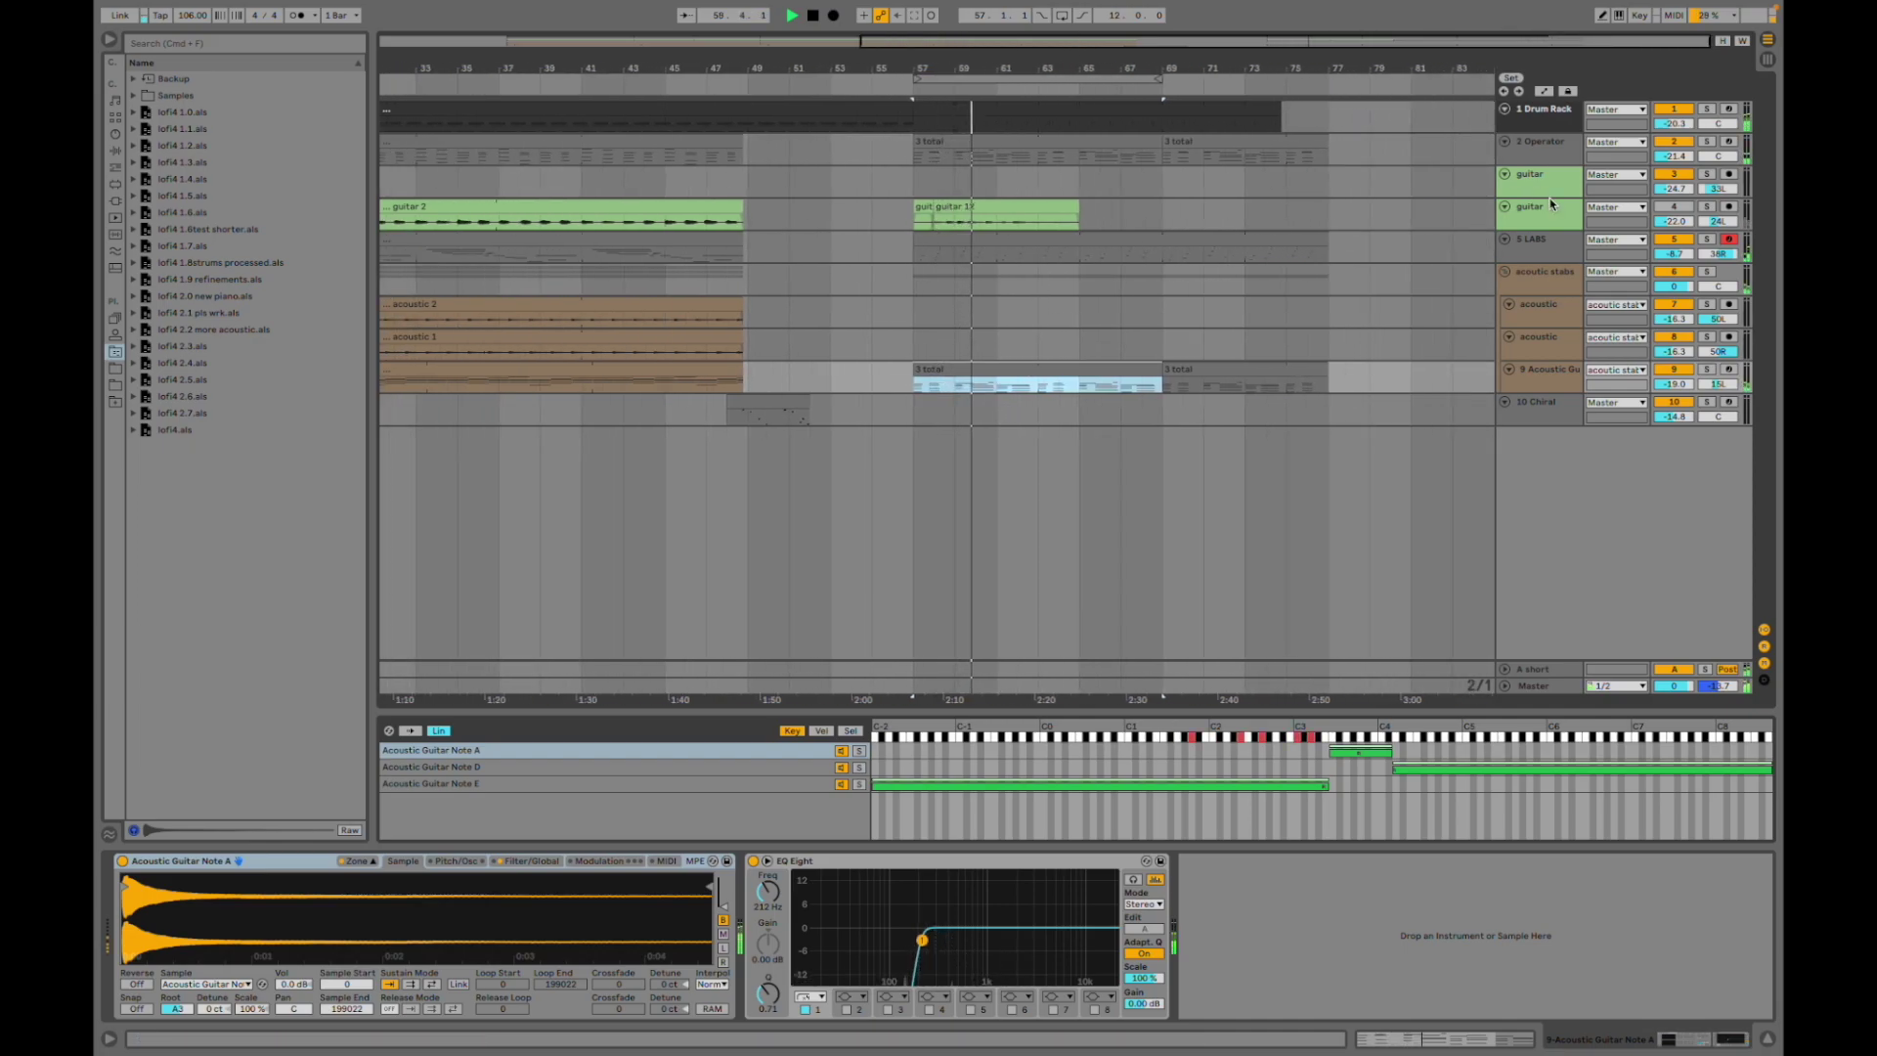
pyautogui.click(1675, 208)
pyautogui.press('space')
pyautogui.press('space')
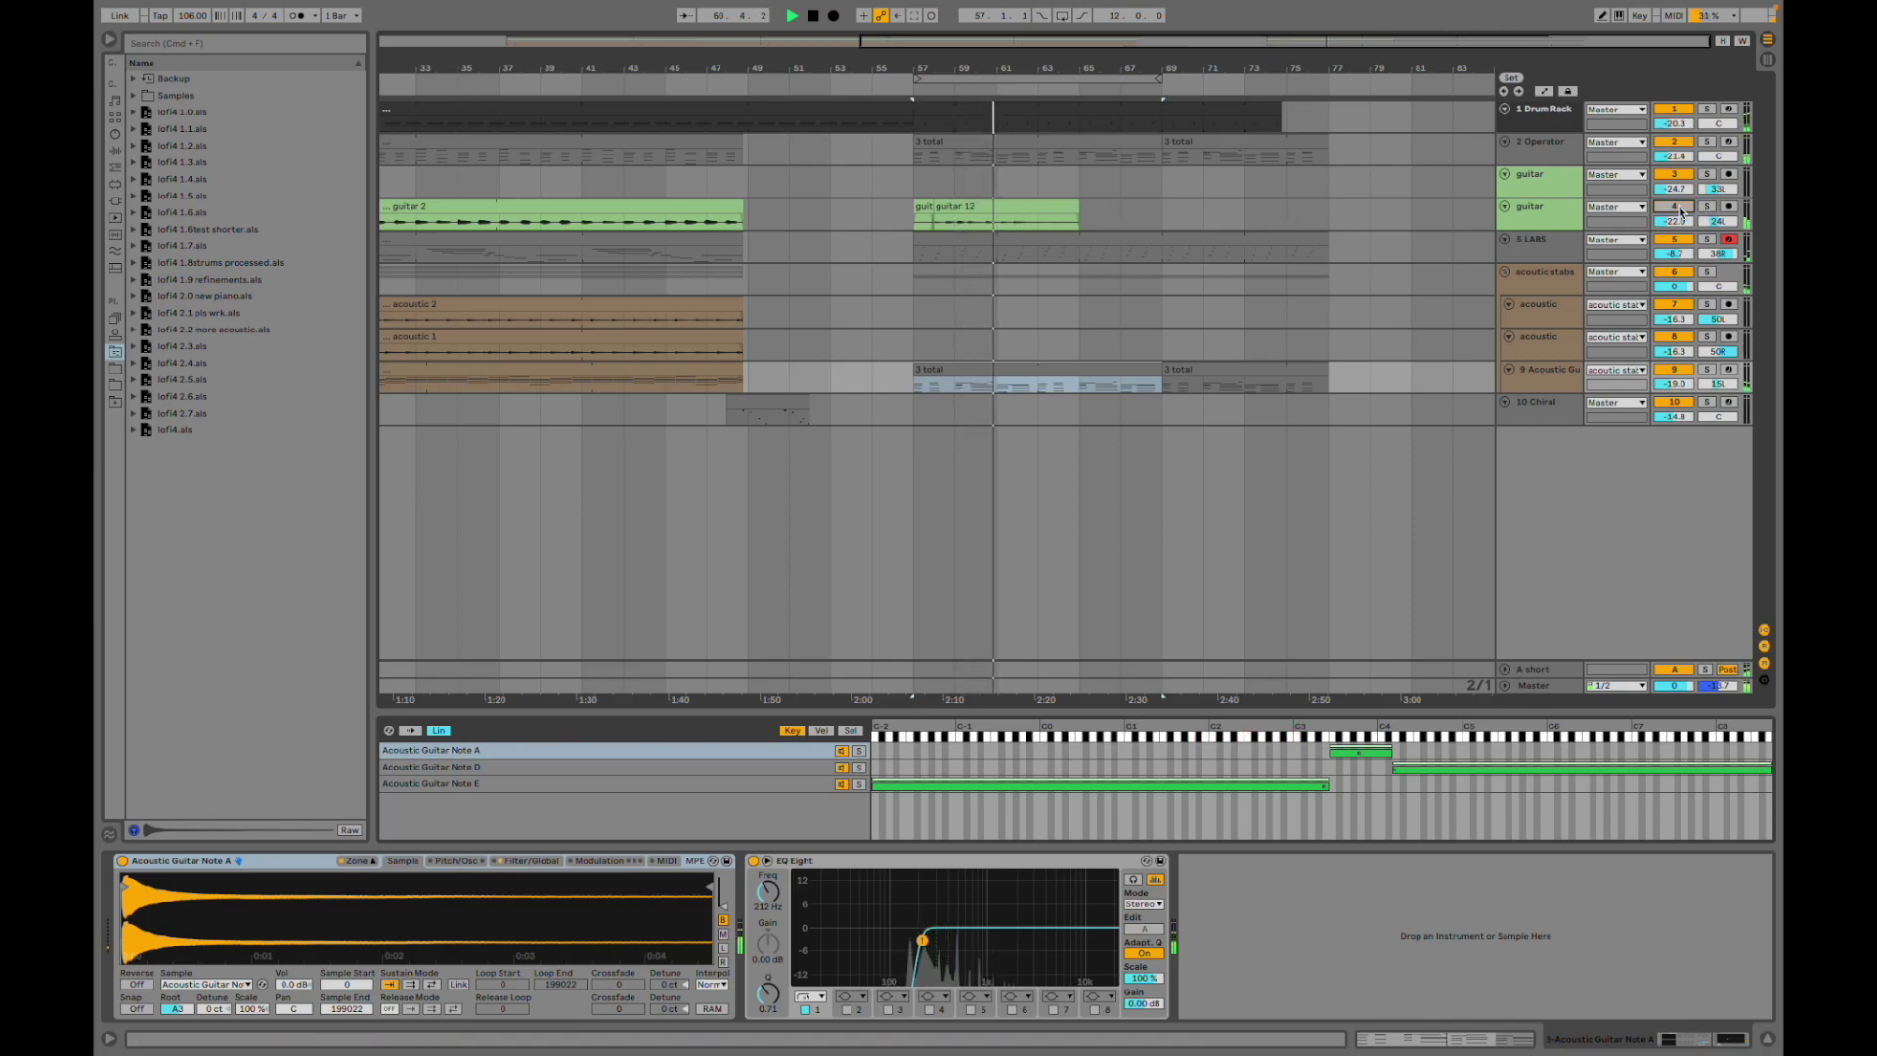
# - Activate guitar track 4, play the mix from its long clip's start at bar 9 and stop playback
pyautogui.hscroll(-5, 894, 235)
pyautogui.hscroll(-8, 894, 234)
pyautogui.press('space')
pyautogui.click(894, 183)
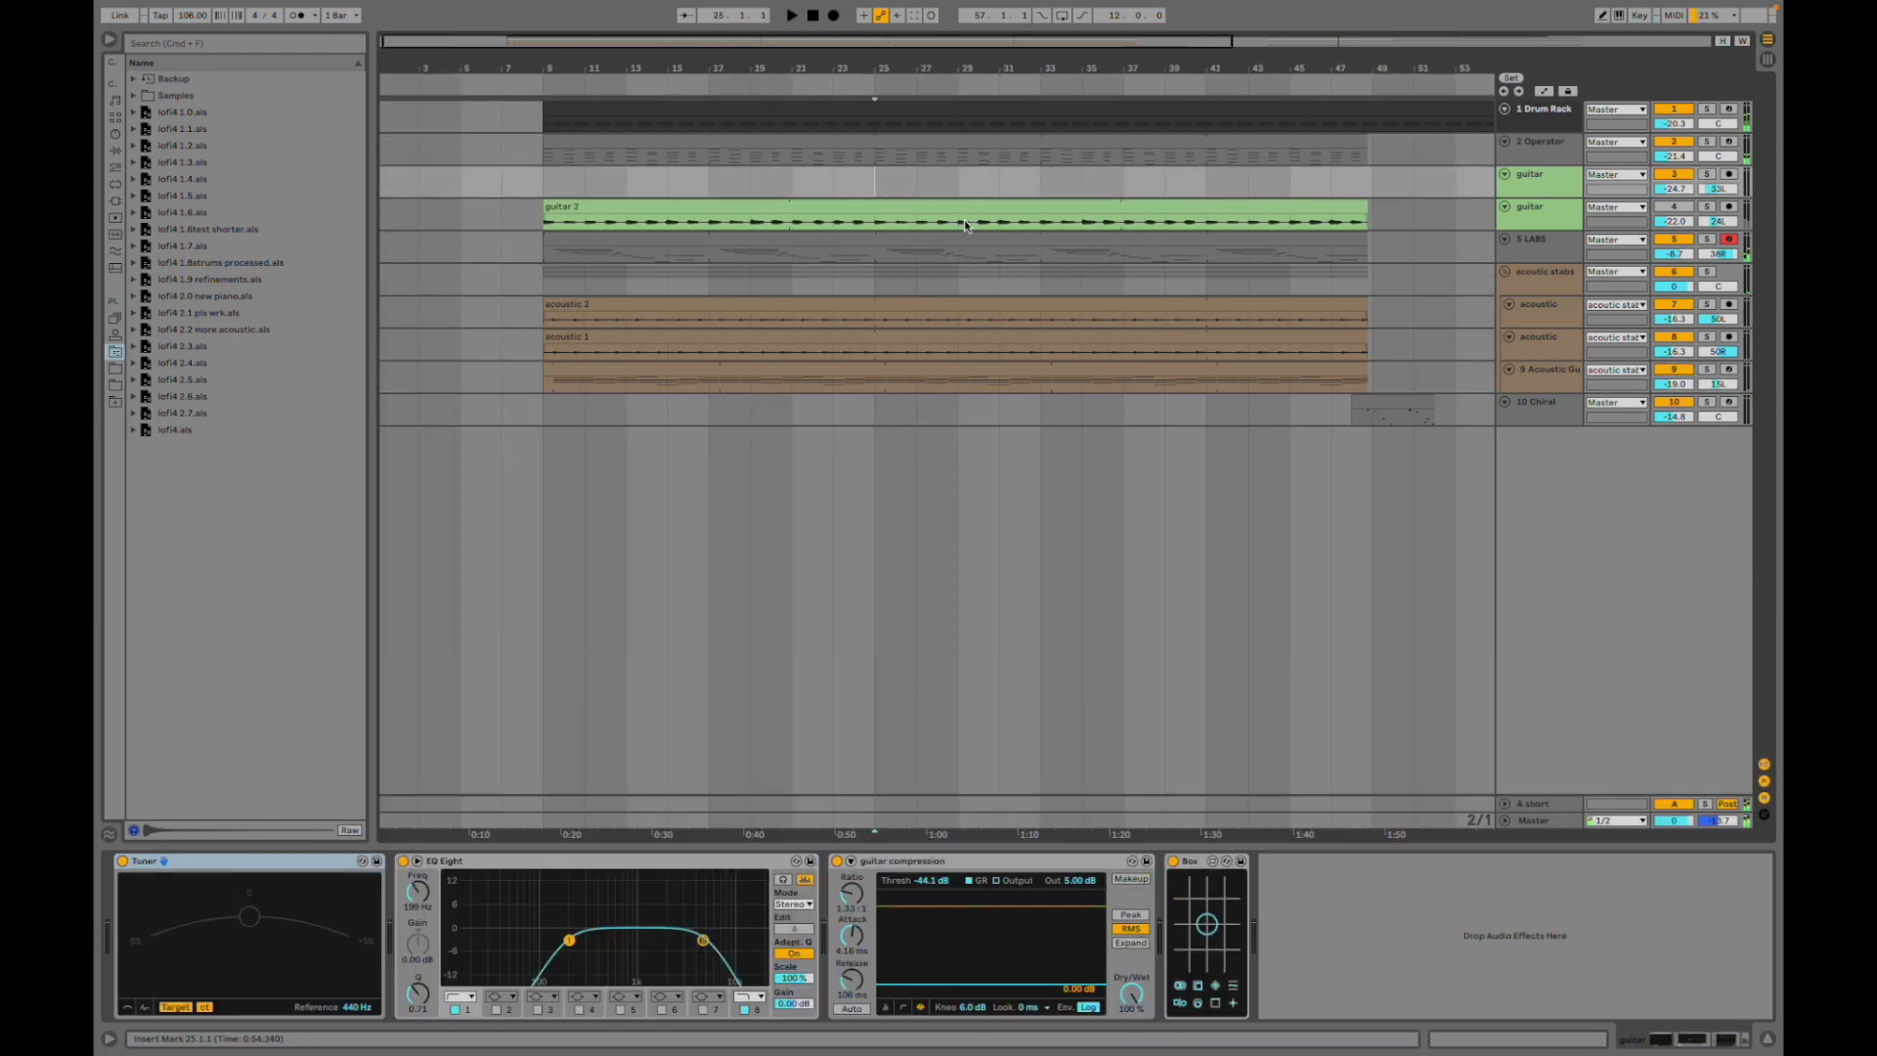
pyautogui.click(951, 206)
pyautogui.click(1675, 207)
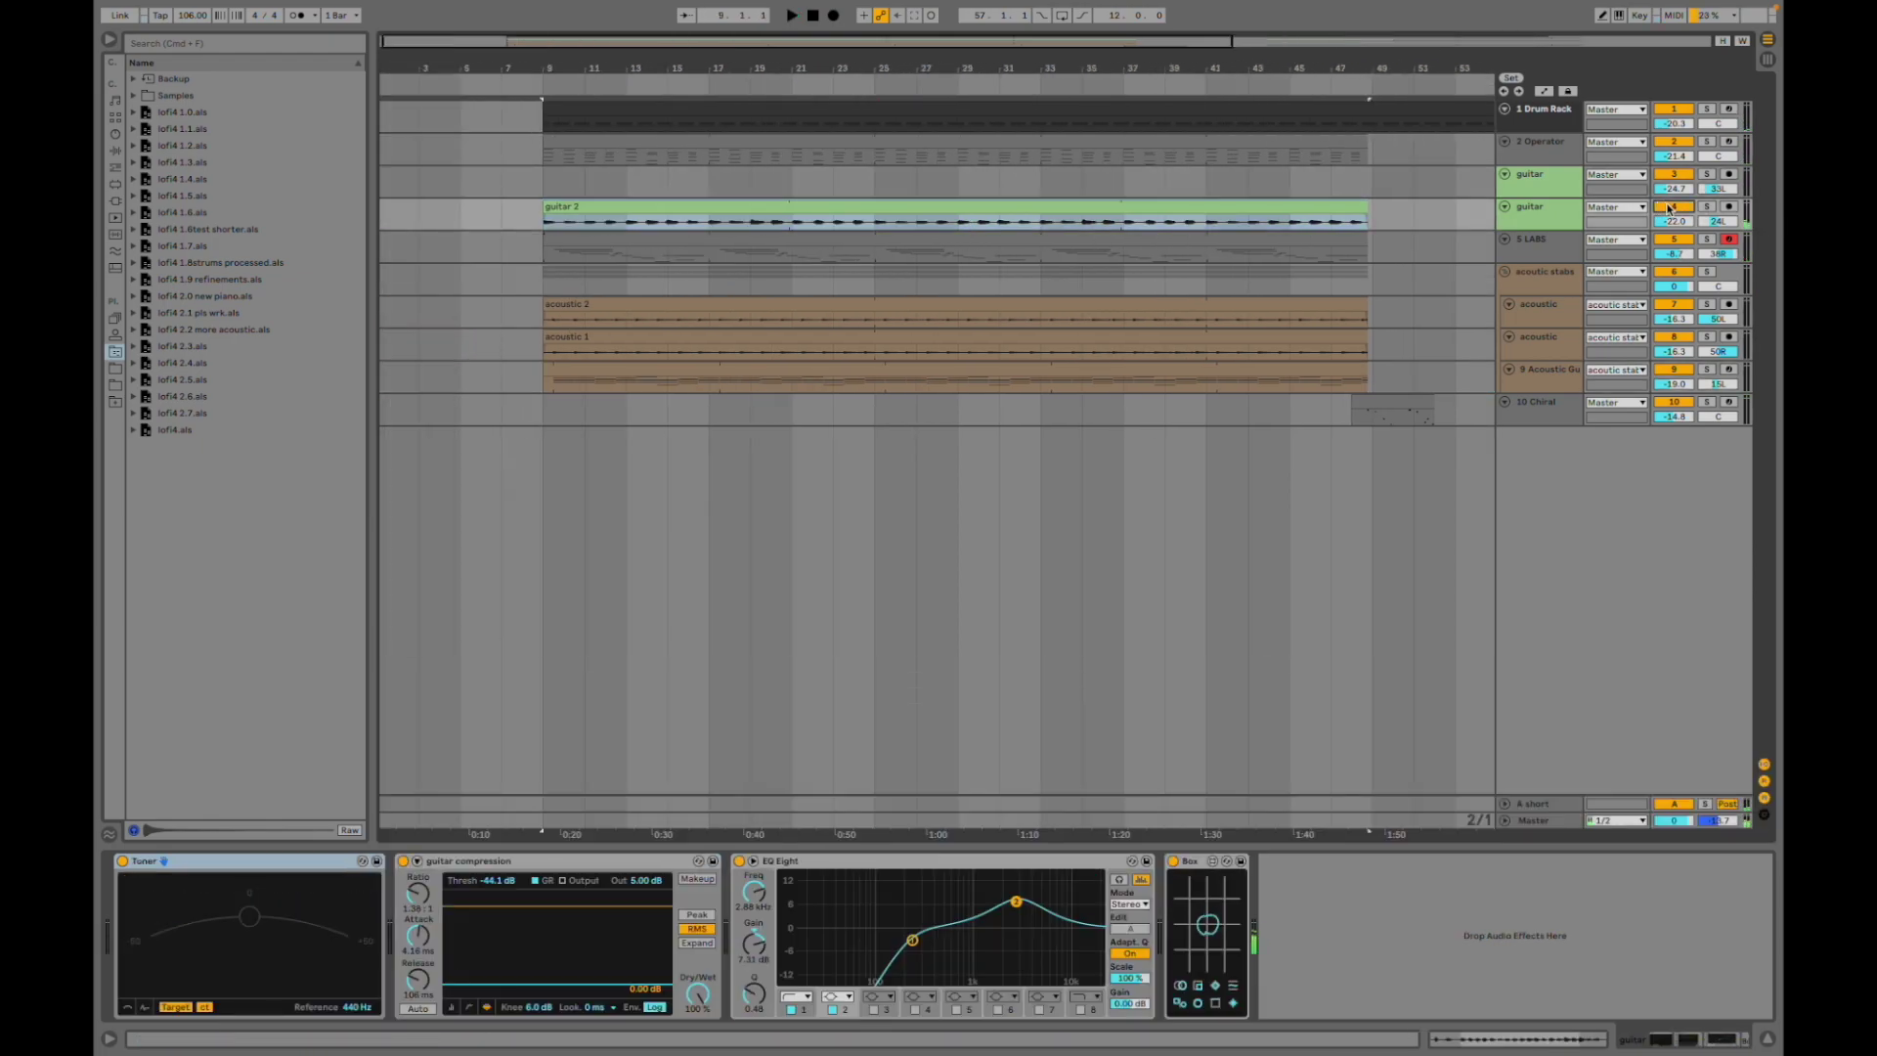
pyautogui.press('space')
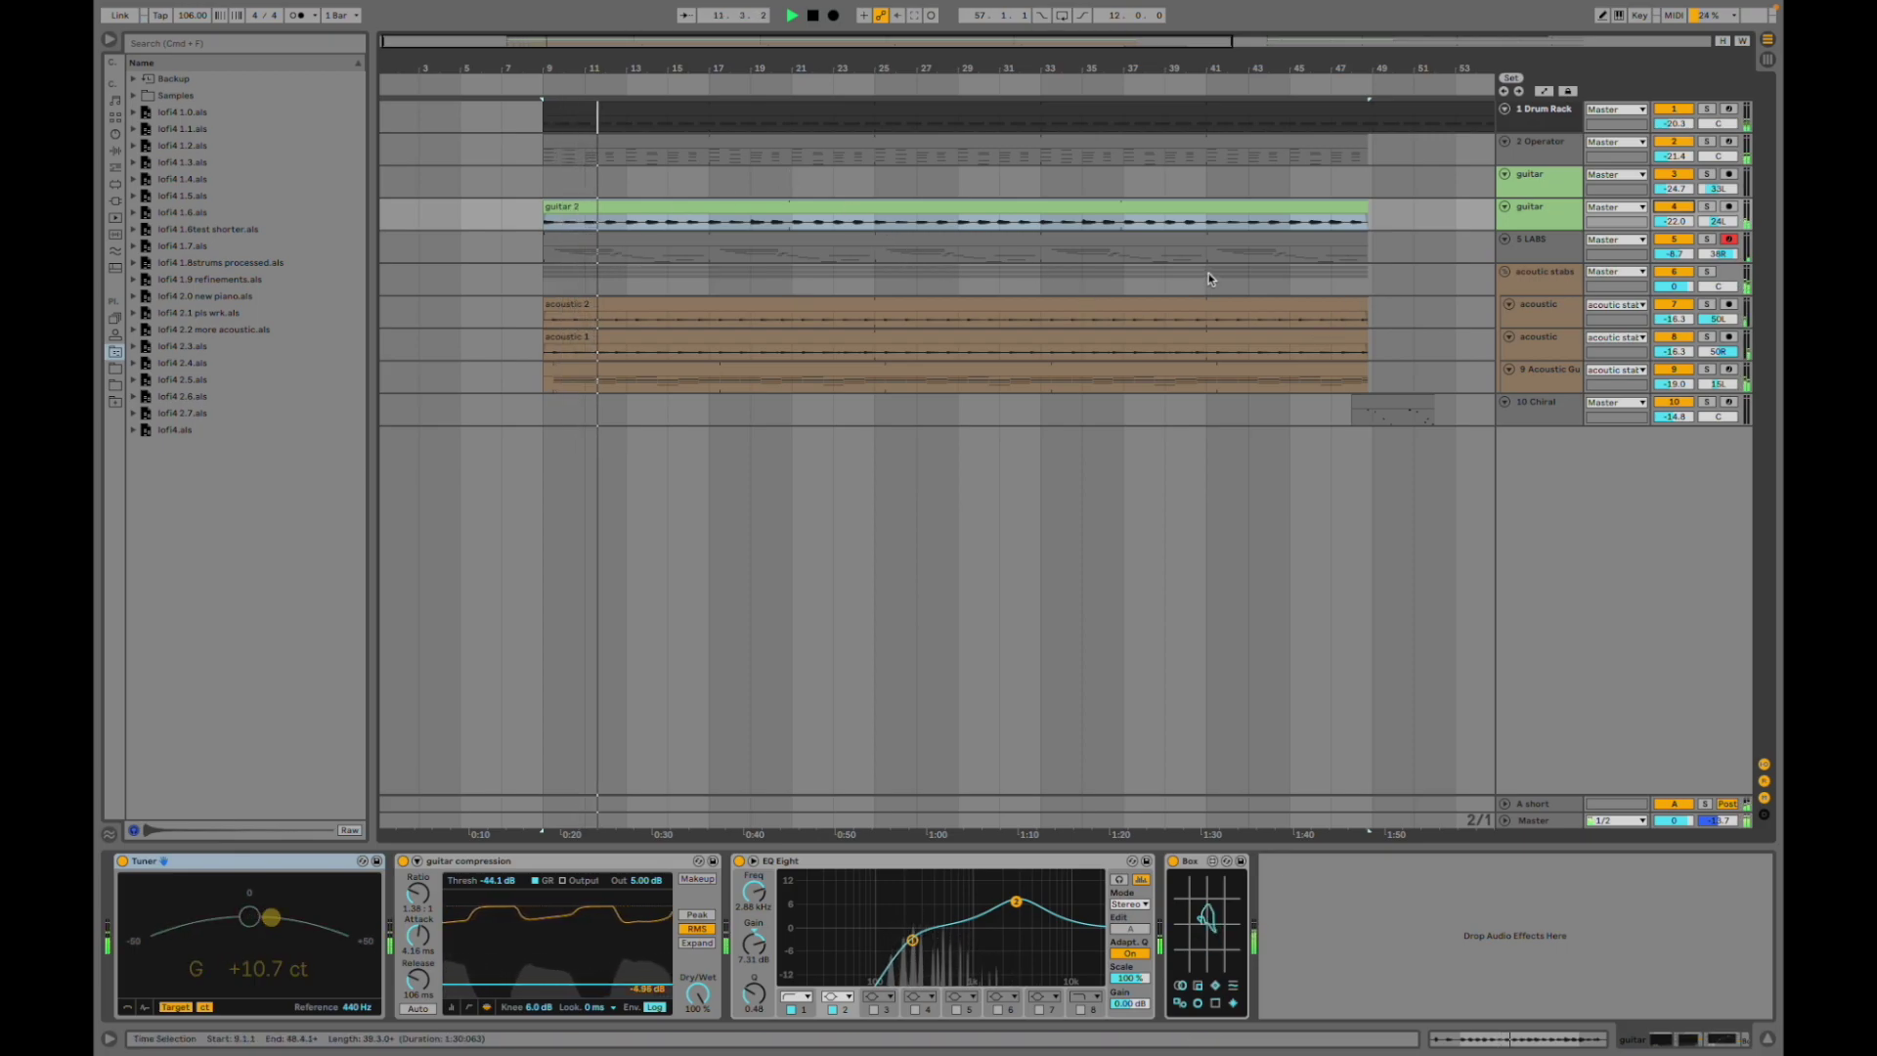
pyautogui.press('space')
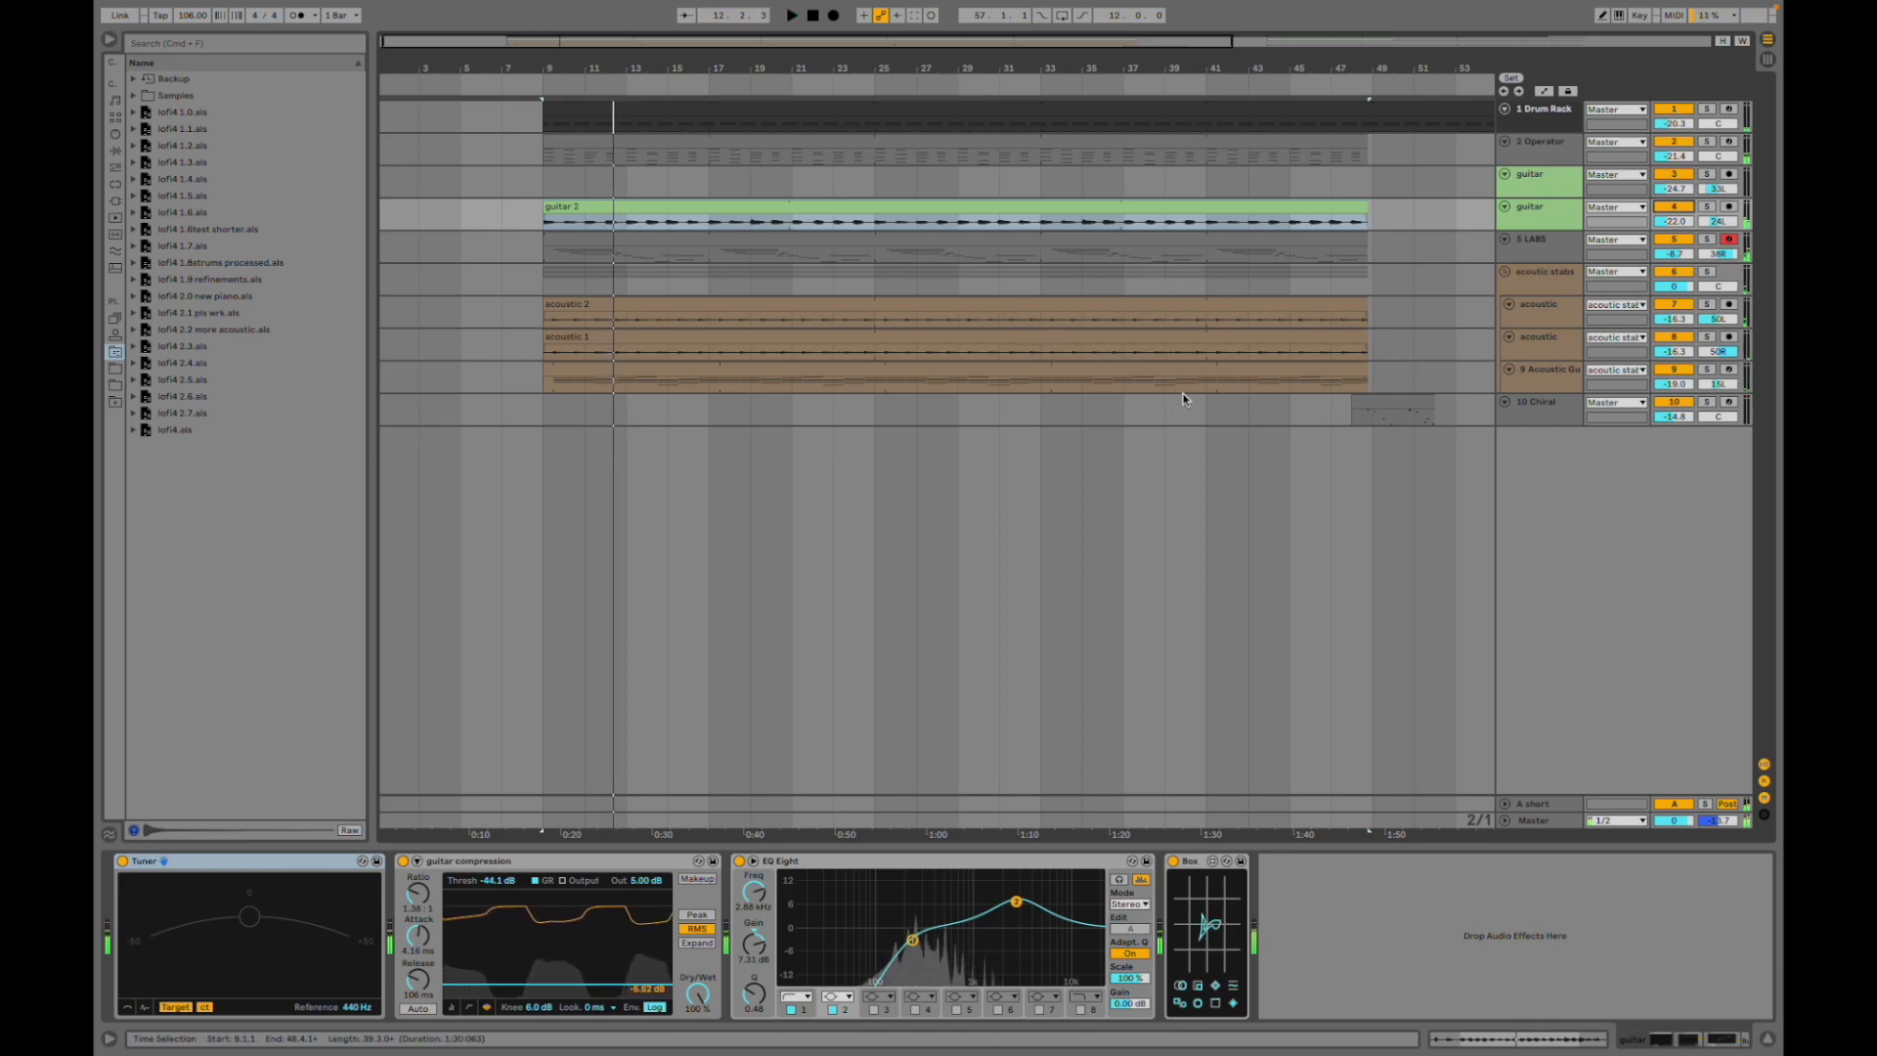
# - Open the lofi4 1.1.als version and narrow the browser to give the arrangement more room
pyautogui.moveTo(1023, 44); pyautogui.dragTo(1384, 49)
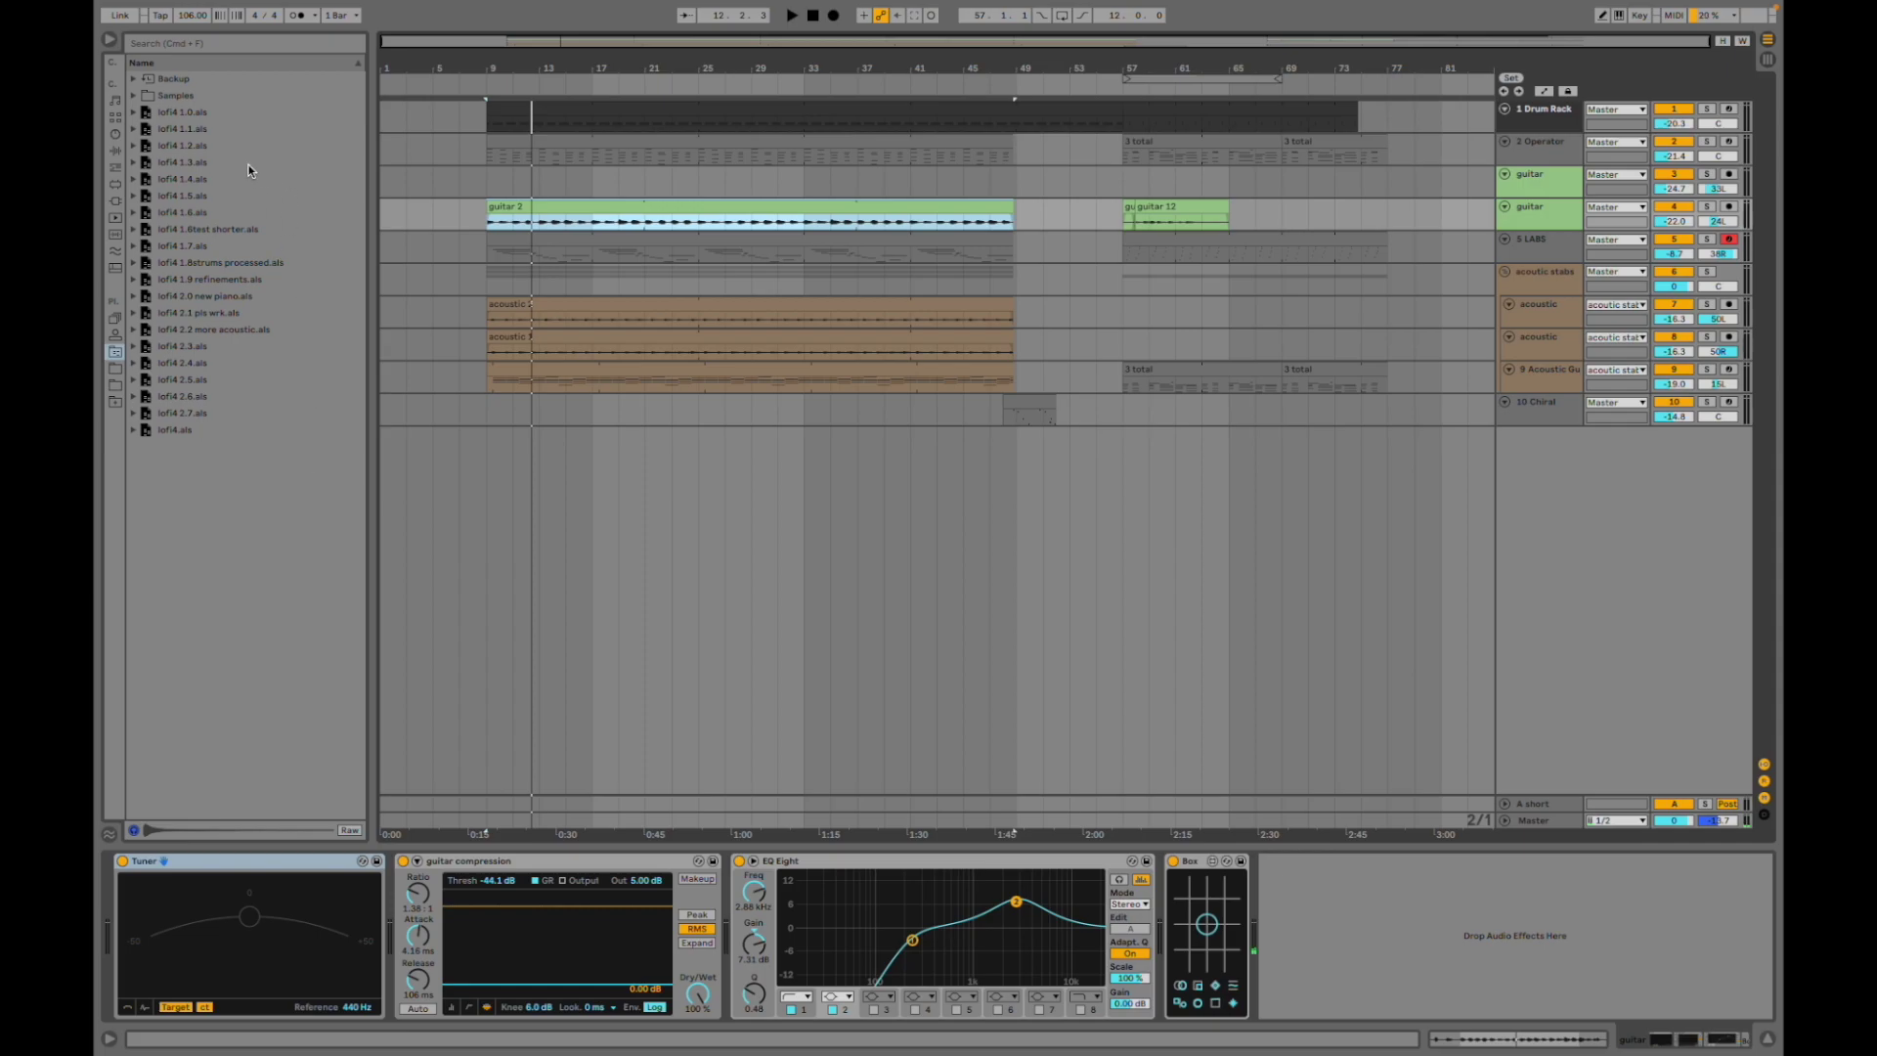
pyautogui.doubleClick(182, 128)
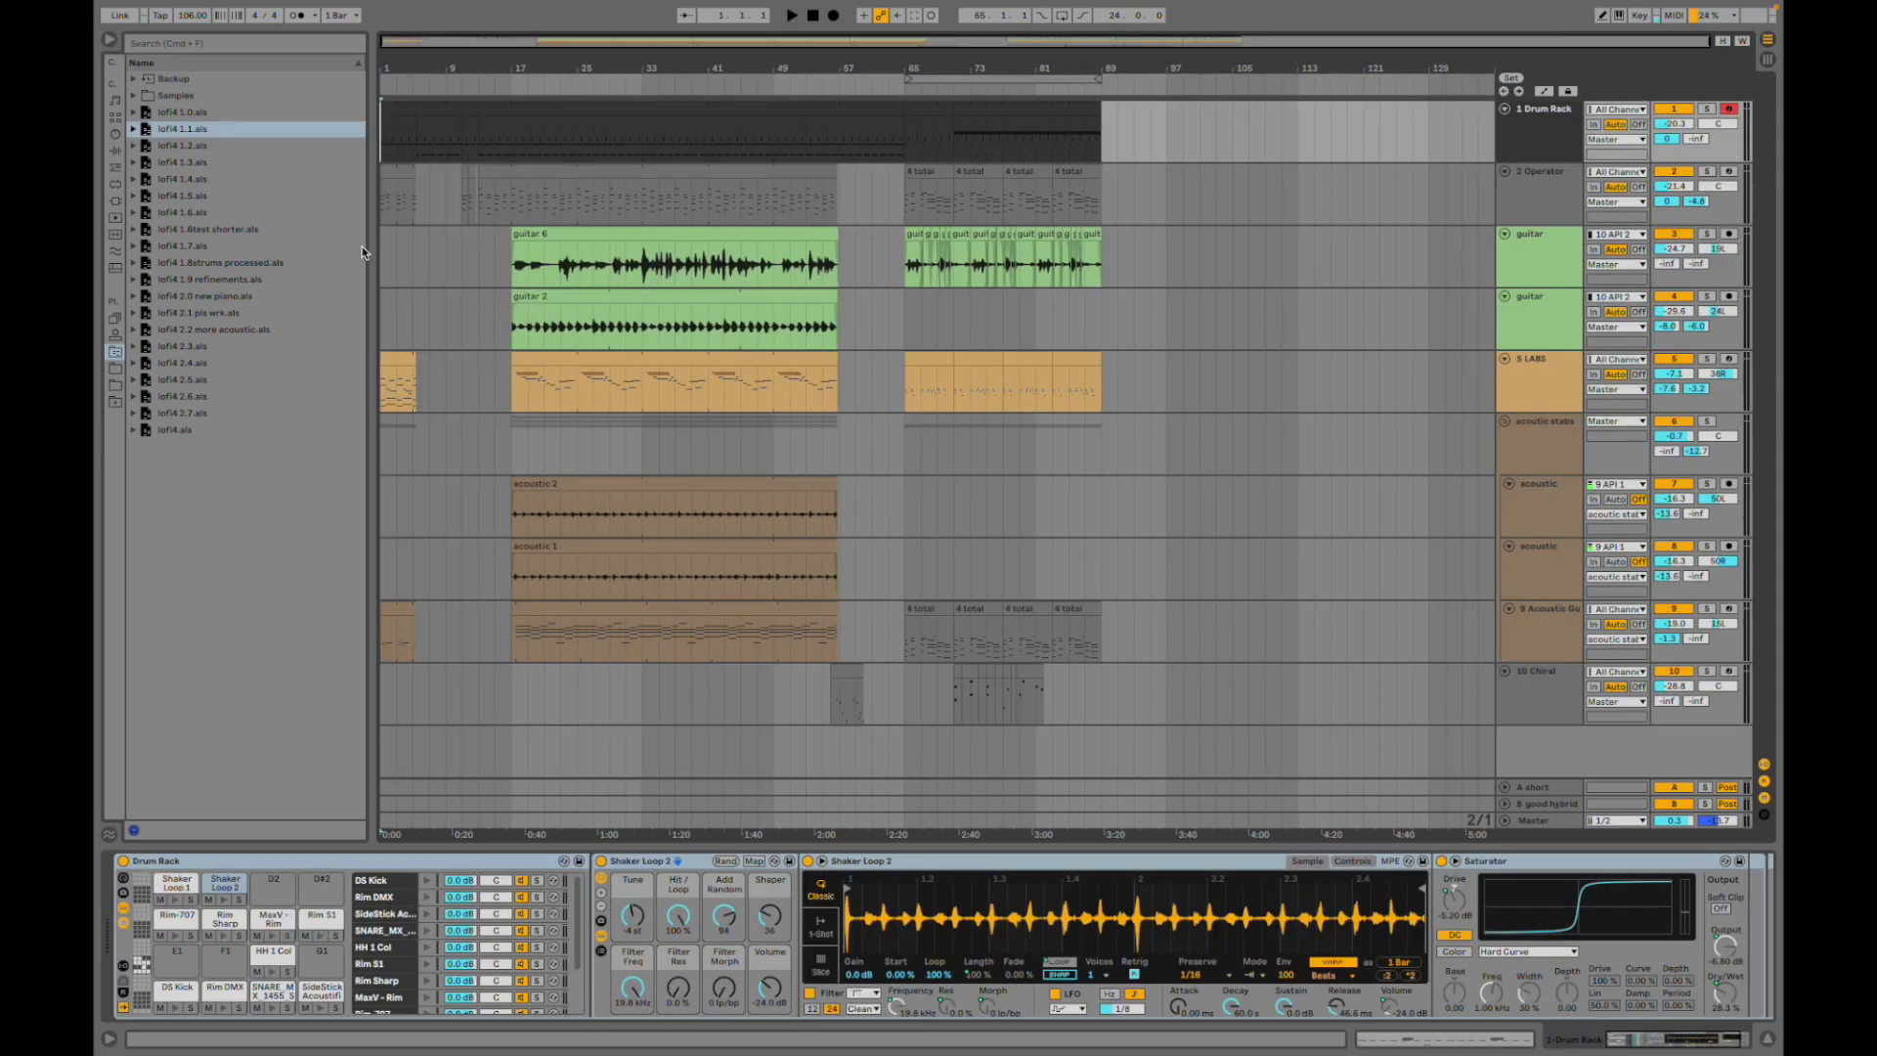
pyautogui.moveTo(372, 250); pyautogui.dragTo(330, 250)
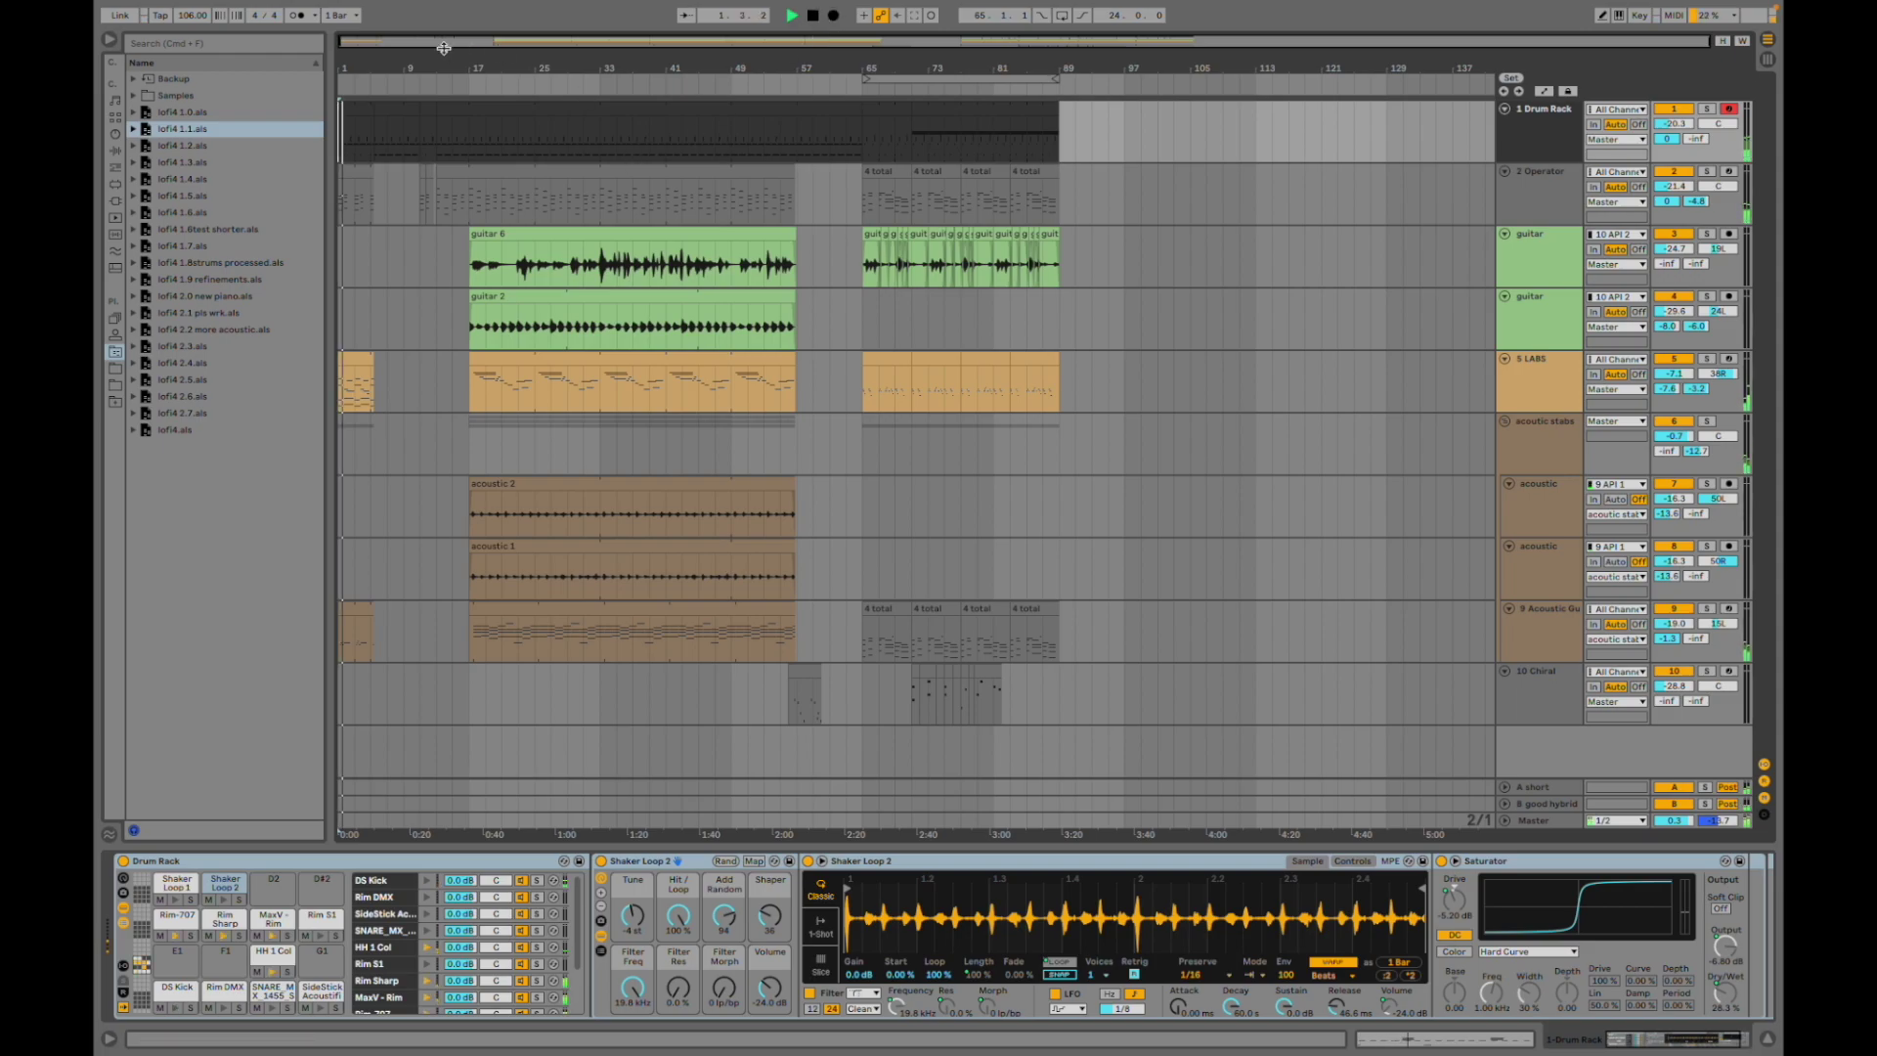
# - Play the lofi4 1.1 arrangement from bar 13 on the Operator track
pyautogui.moveTo(409, 45); pyautogui.dragTo(376, 90)
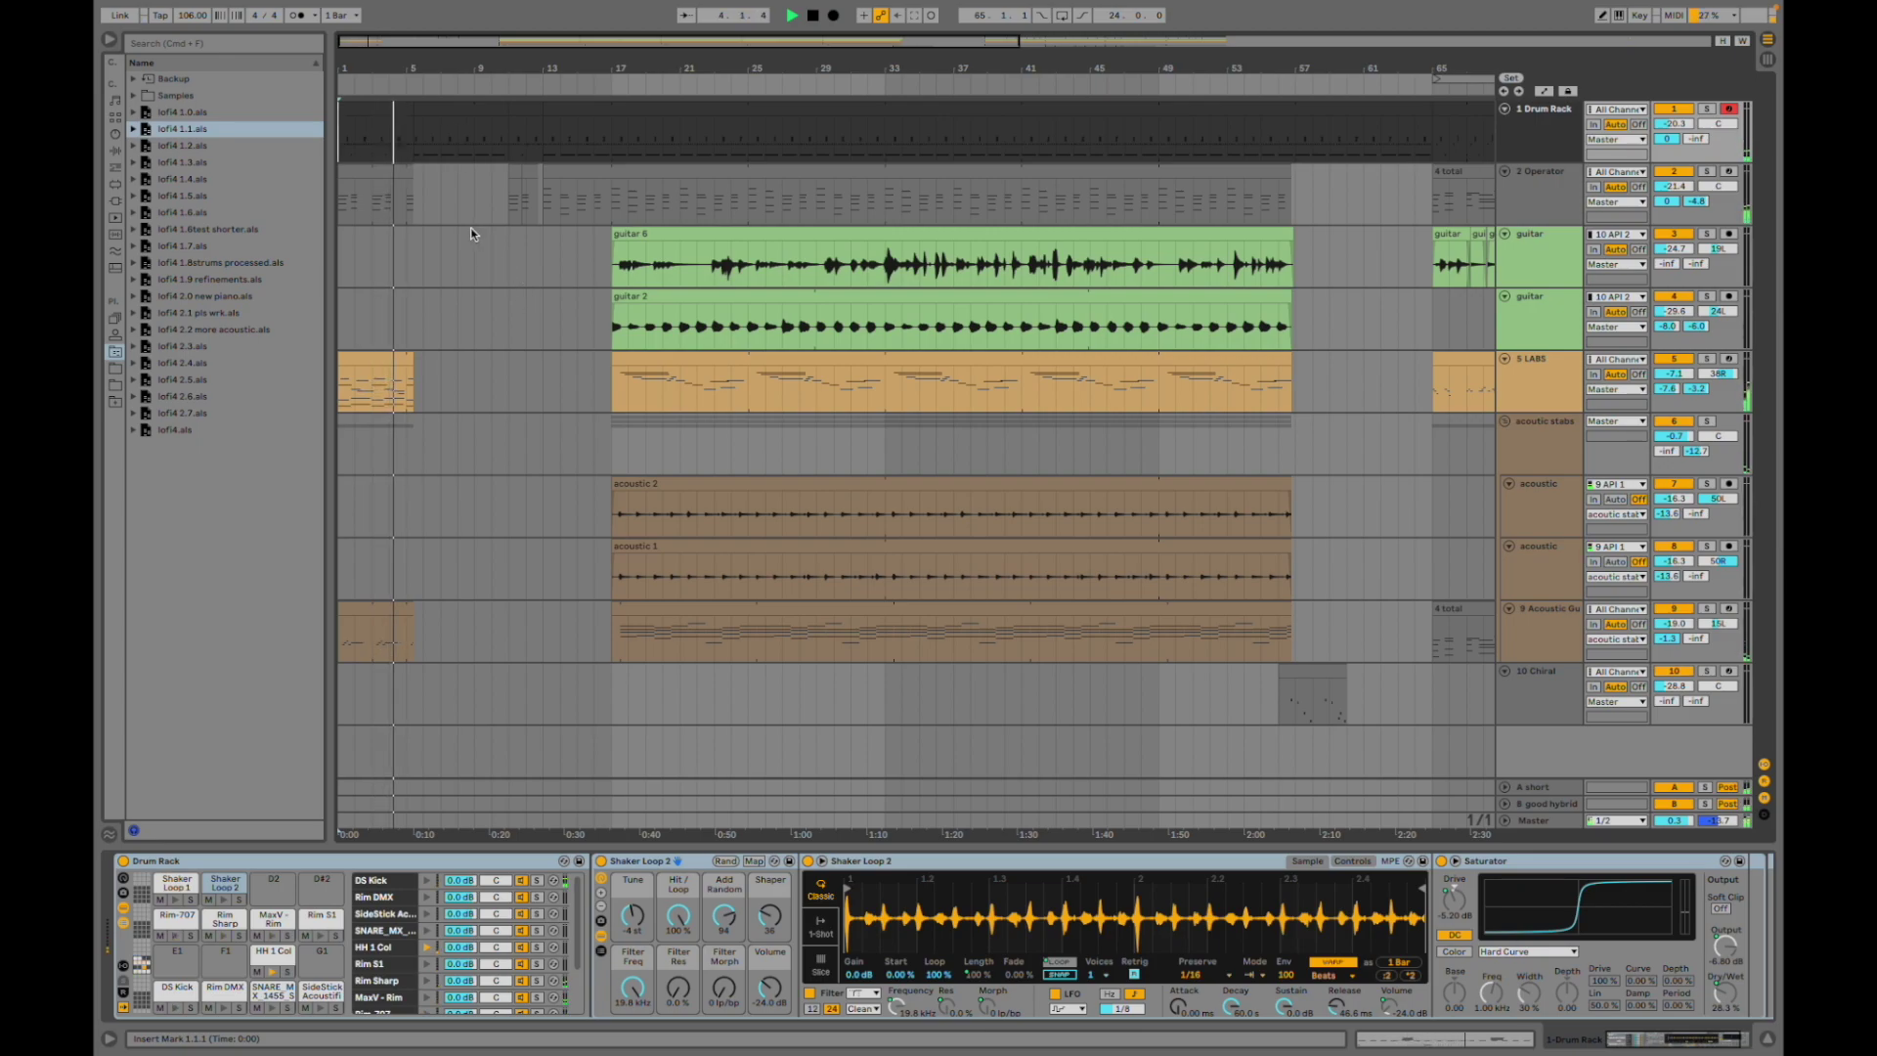
pyautogui.press('space')
pyautogui.click(540, 203)
pyautogui.press('space')
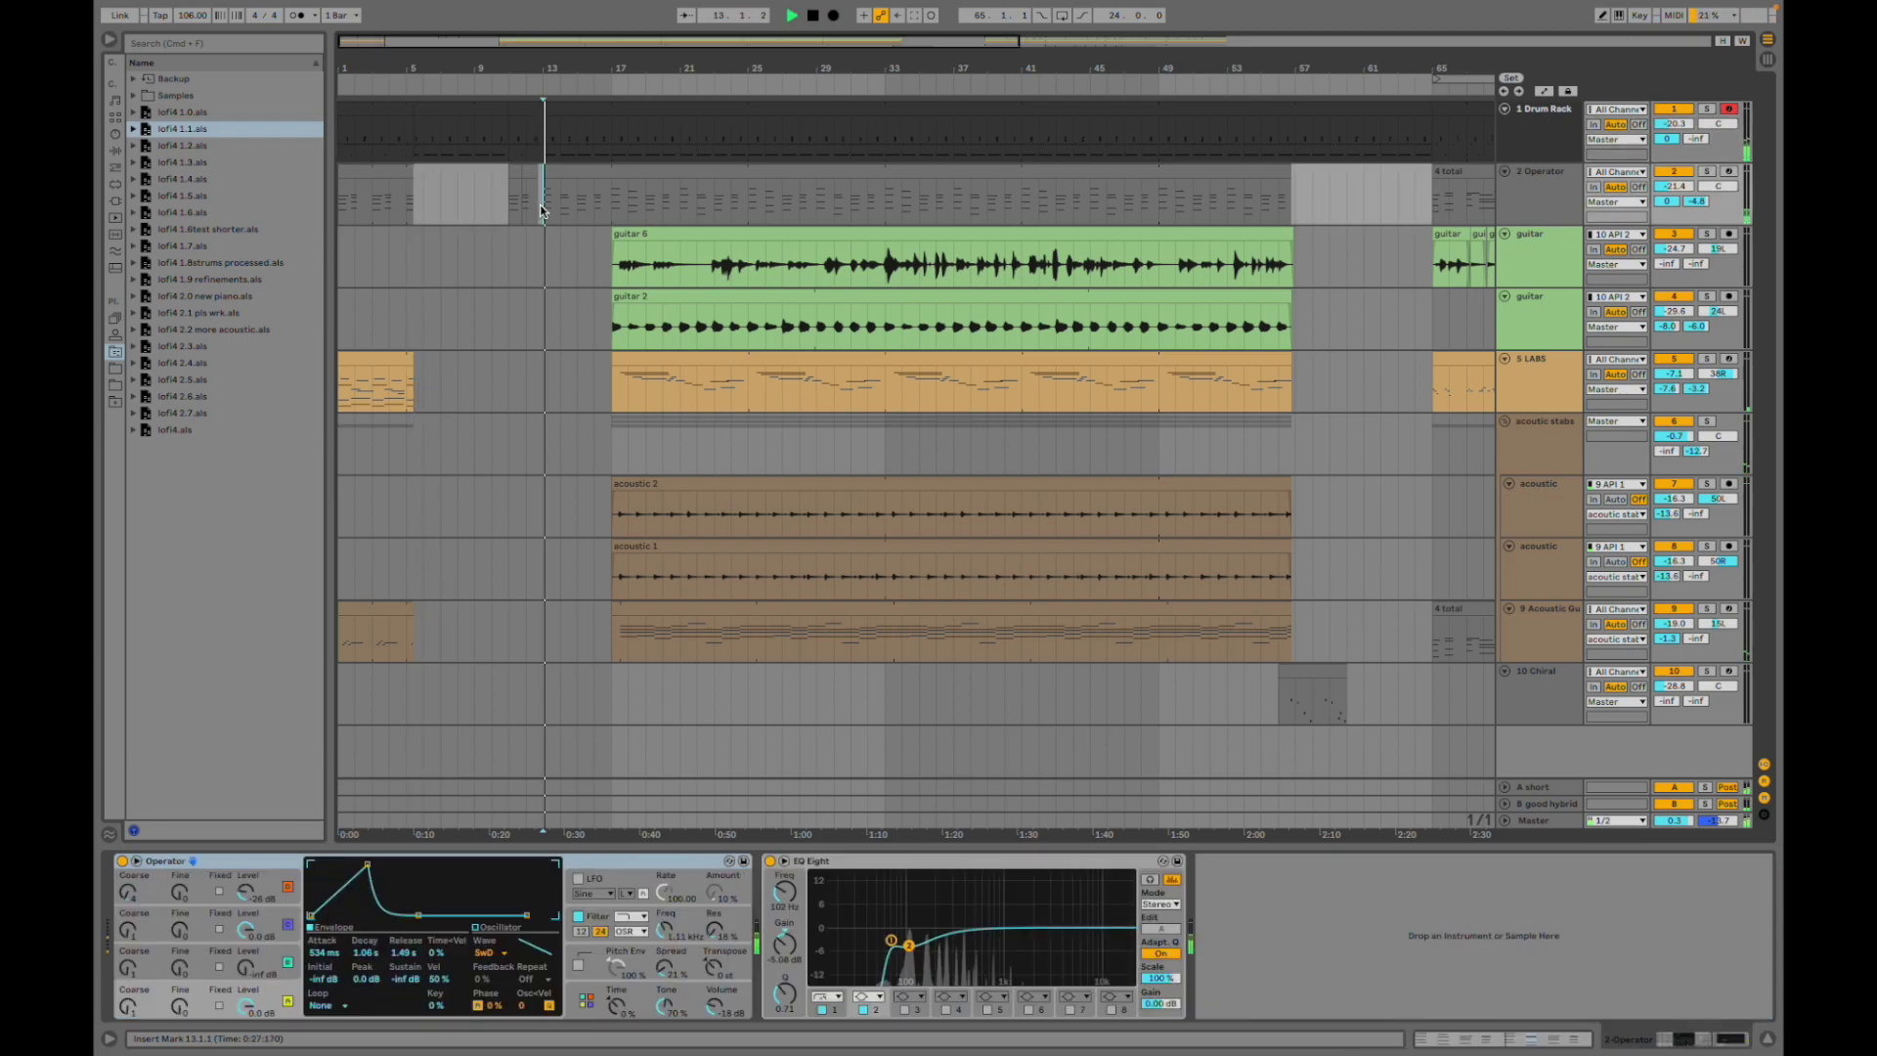
# - Play the mix from the start of the guitar 6 clip at bar 17 and set that guitar track's volume to -16.6 dB
pyautogui.press('space')
pyautogui.click(616, 256)
pyautogui.press('space')
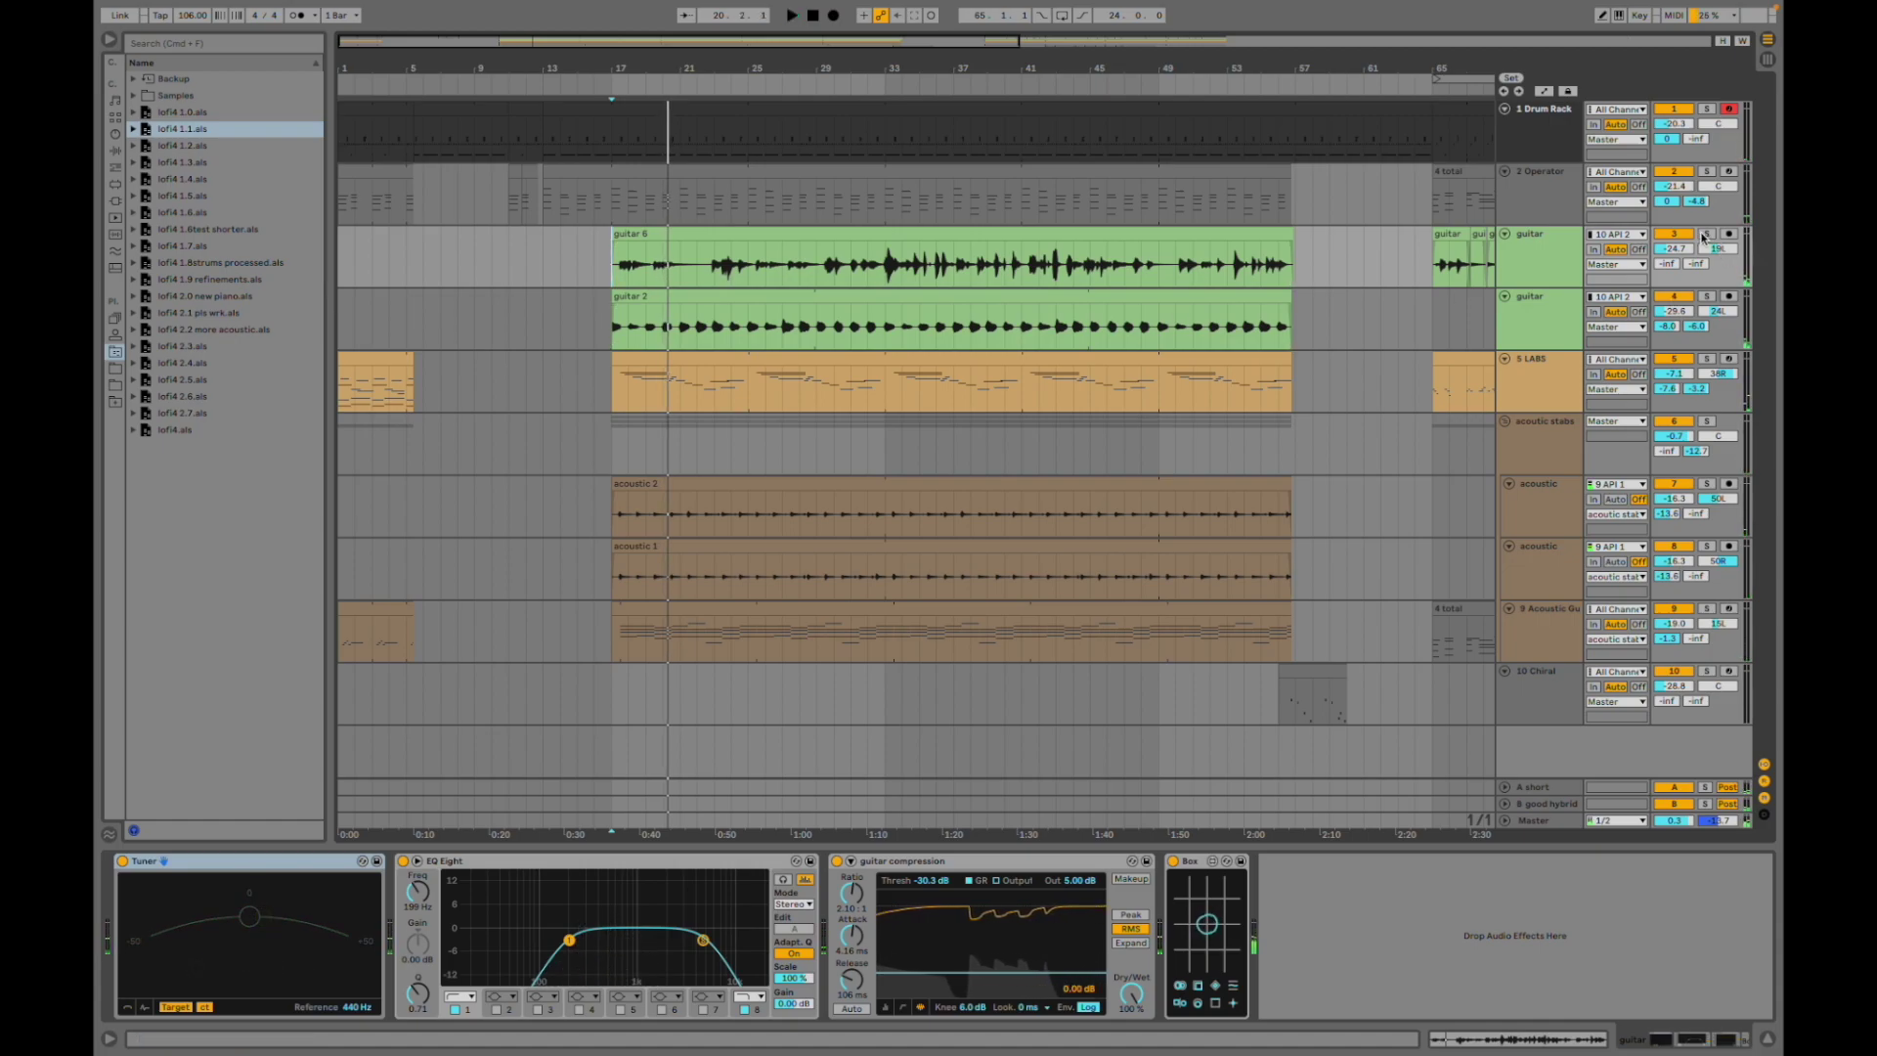
pyautogui.press('space')
pyautogui.moveTo(1684, 255); pyautogui.dragTo(1685, 233)
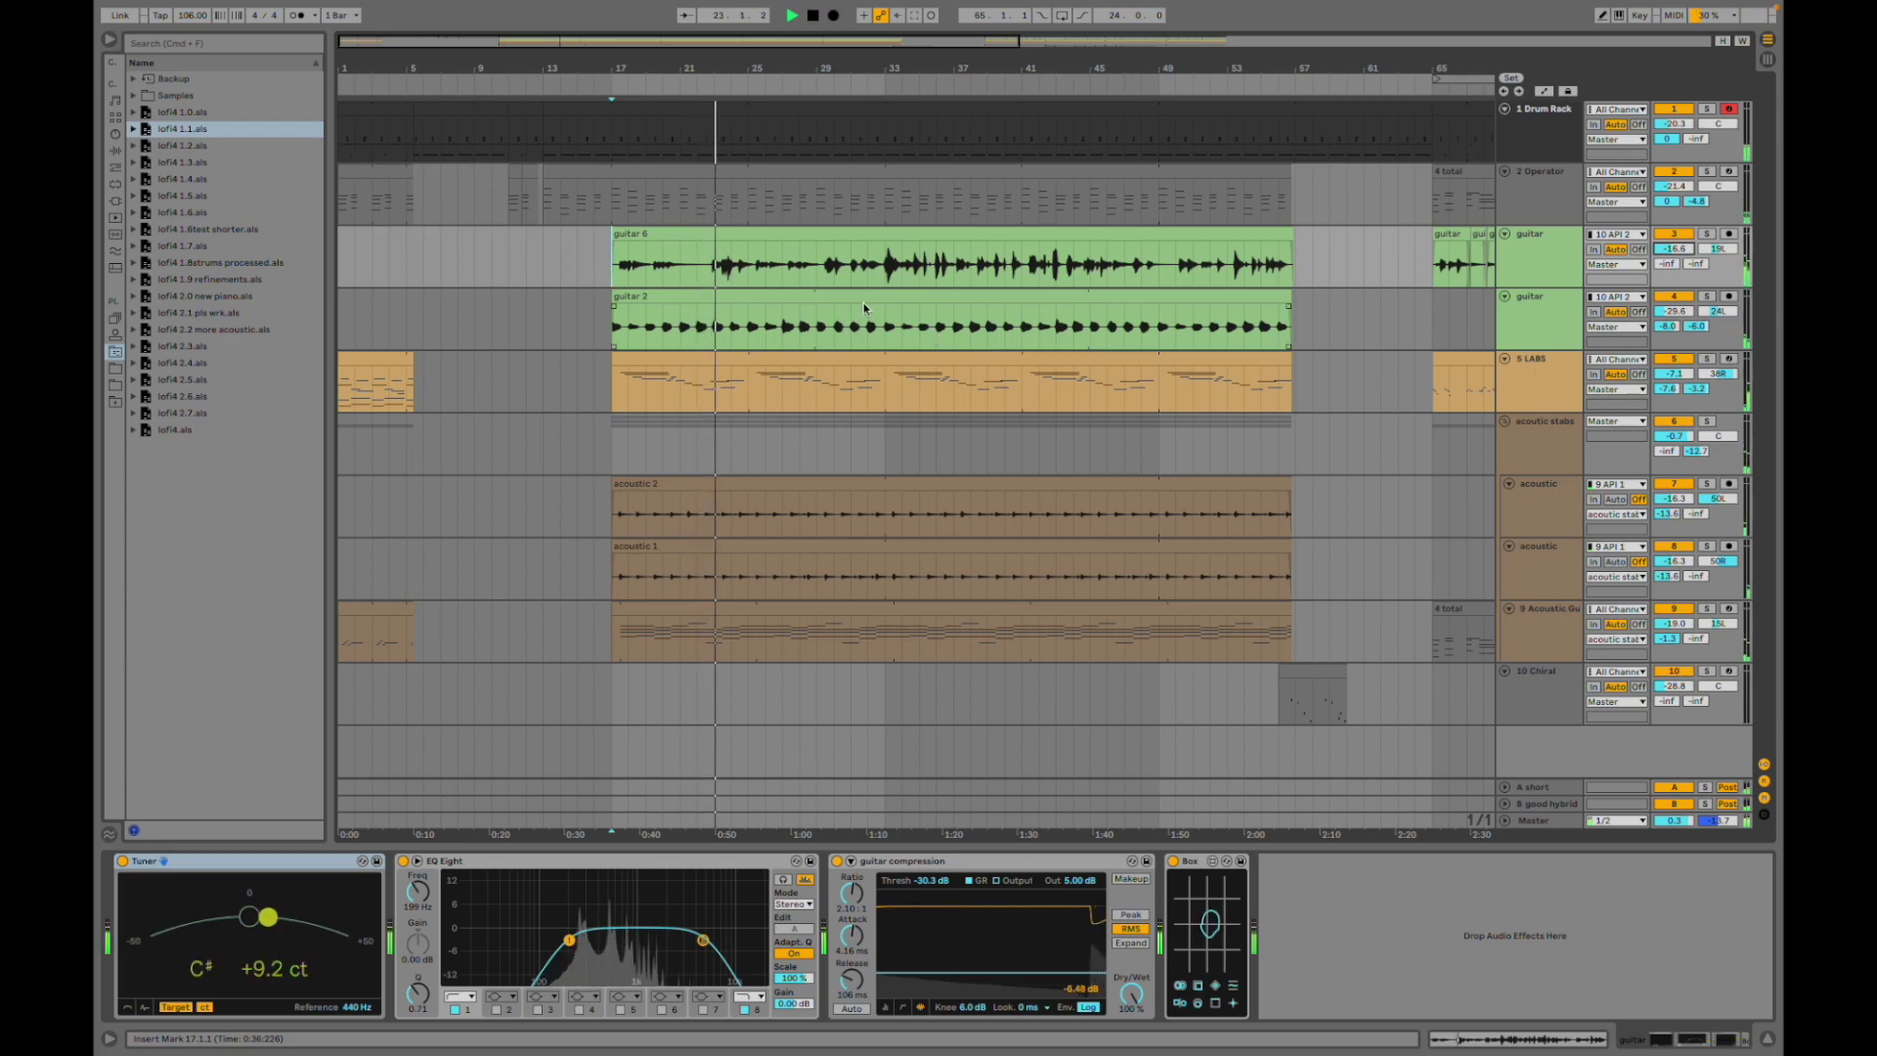
# - Audition the chopped guitar clips from bar 65 and show the Chiral track's device at its bar 71 clip
pyautogui.hscroll(2, 675, 313)
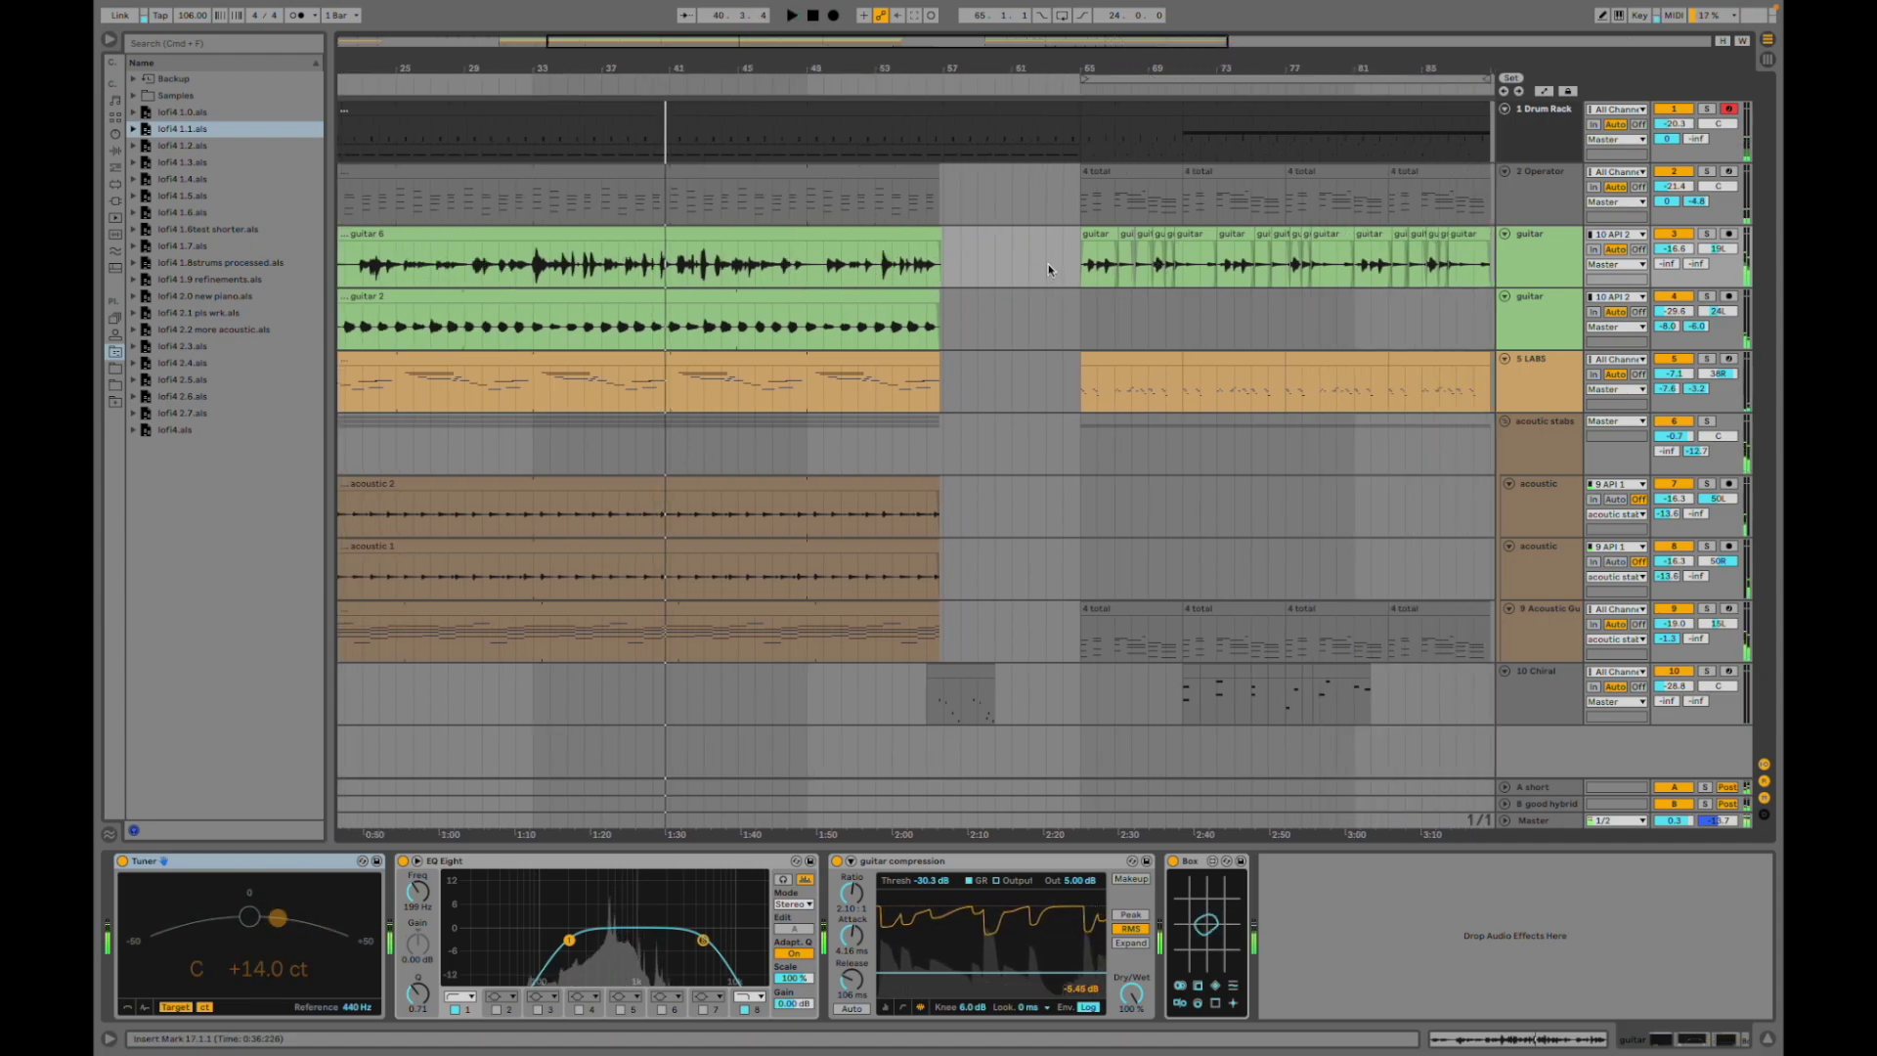
pyautogui.click(1088, 262)
pyautogui.press('space')
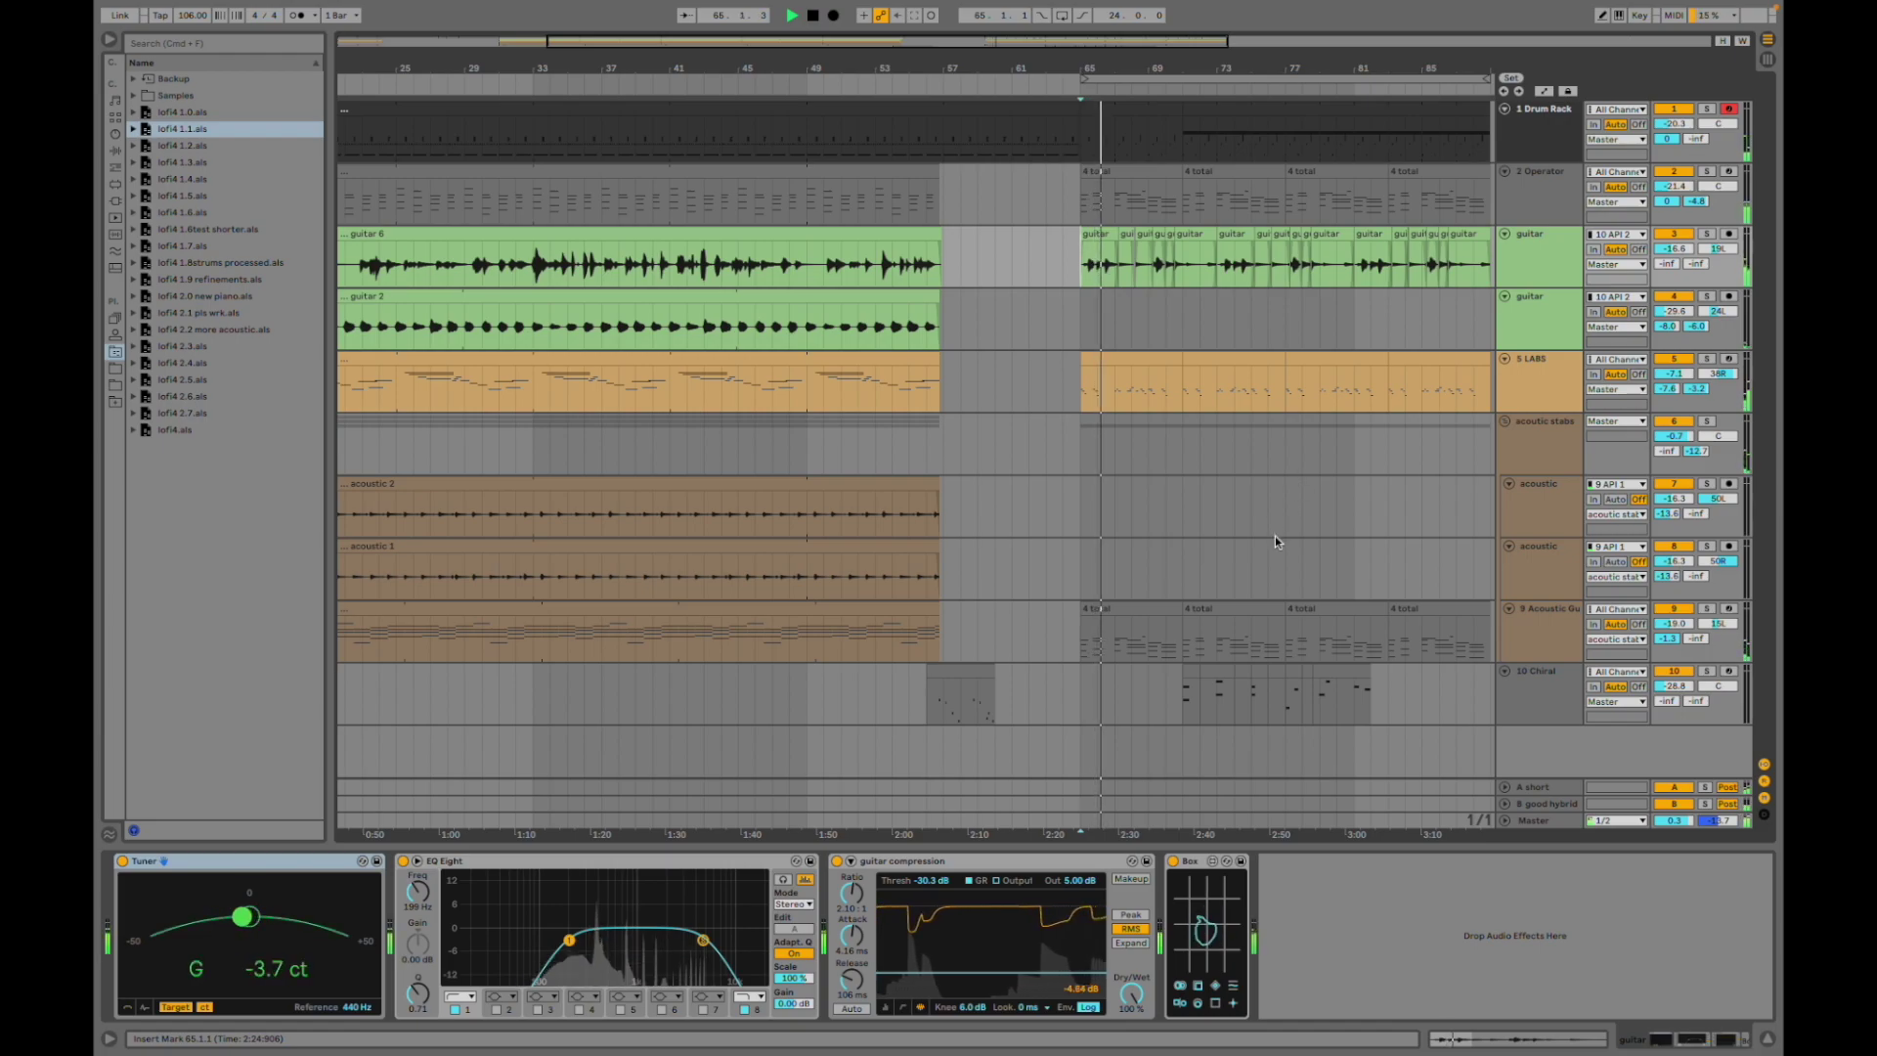
pyautogui.hscroll(5, 1255, 301)
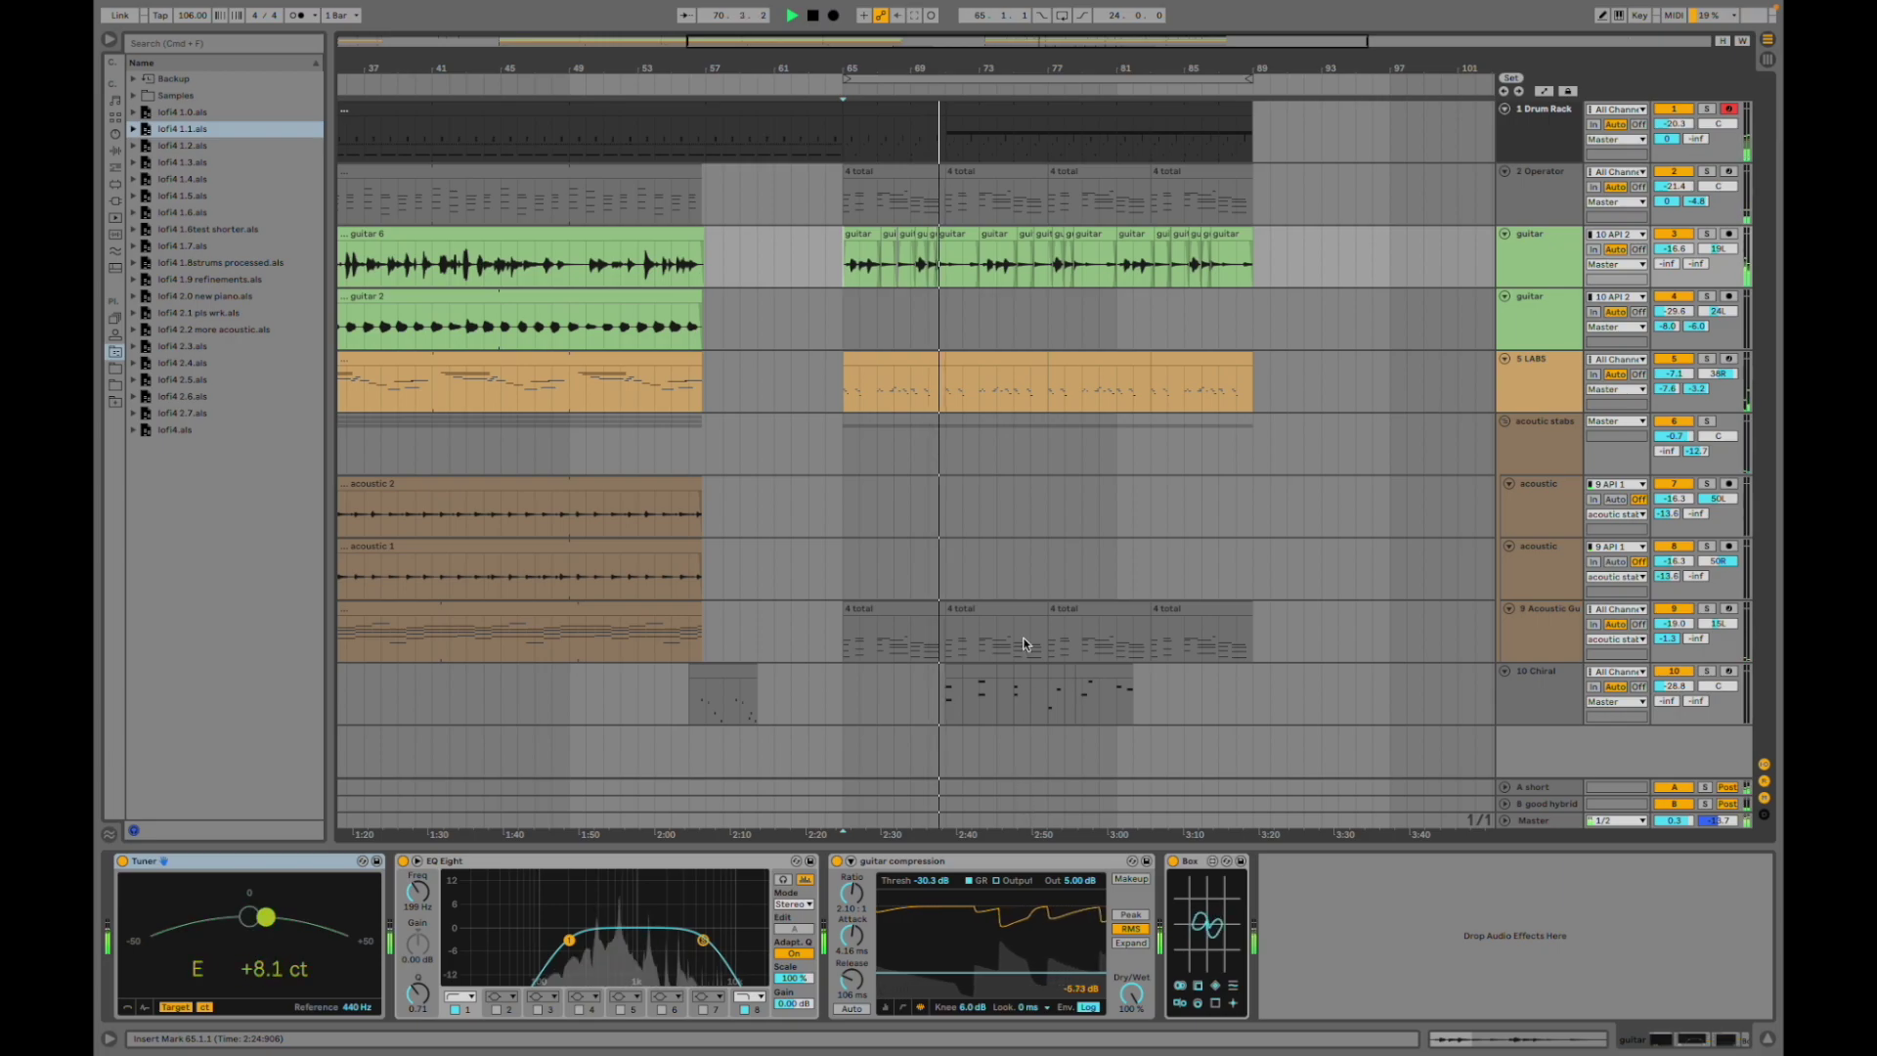
pyautogui.click(946, 696)
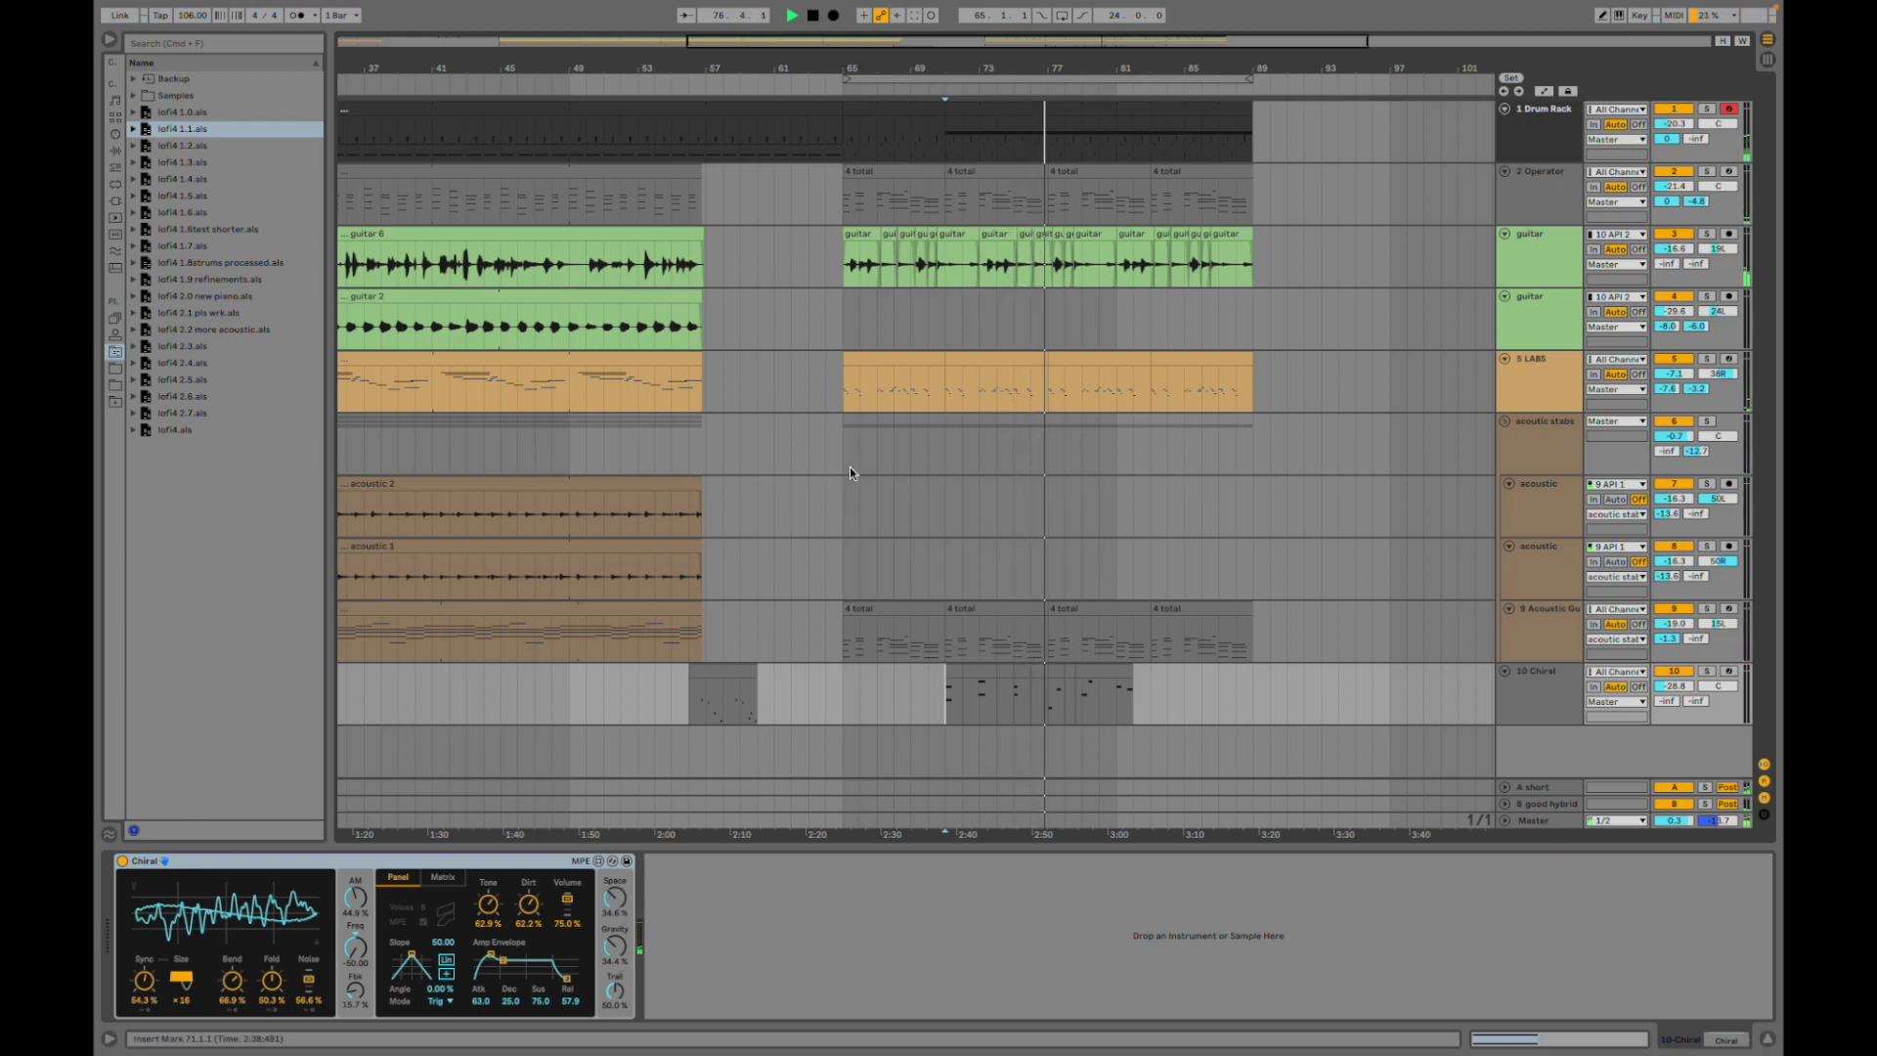
# - Return to an overview of the arrangement and open the lofi4 1.2.als version
pyautogui.hscroll(-3, 875, 511)
pyautogui.hscroll(-5, 875, 511)
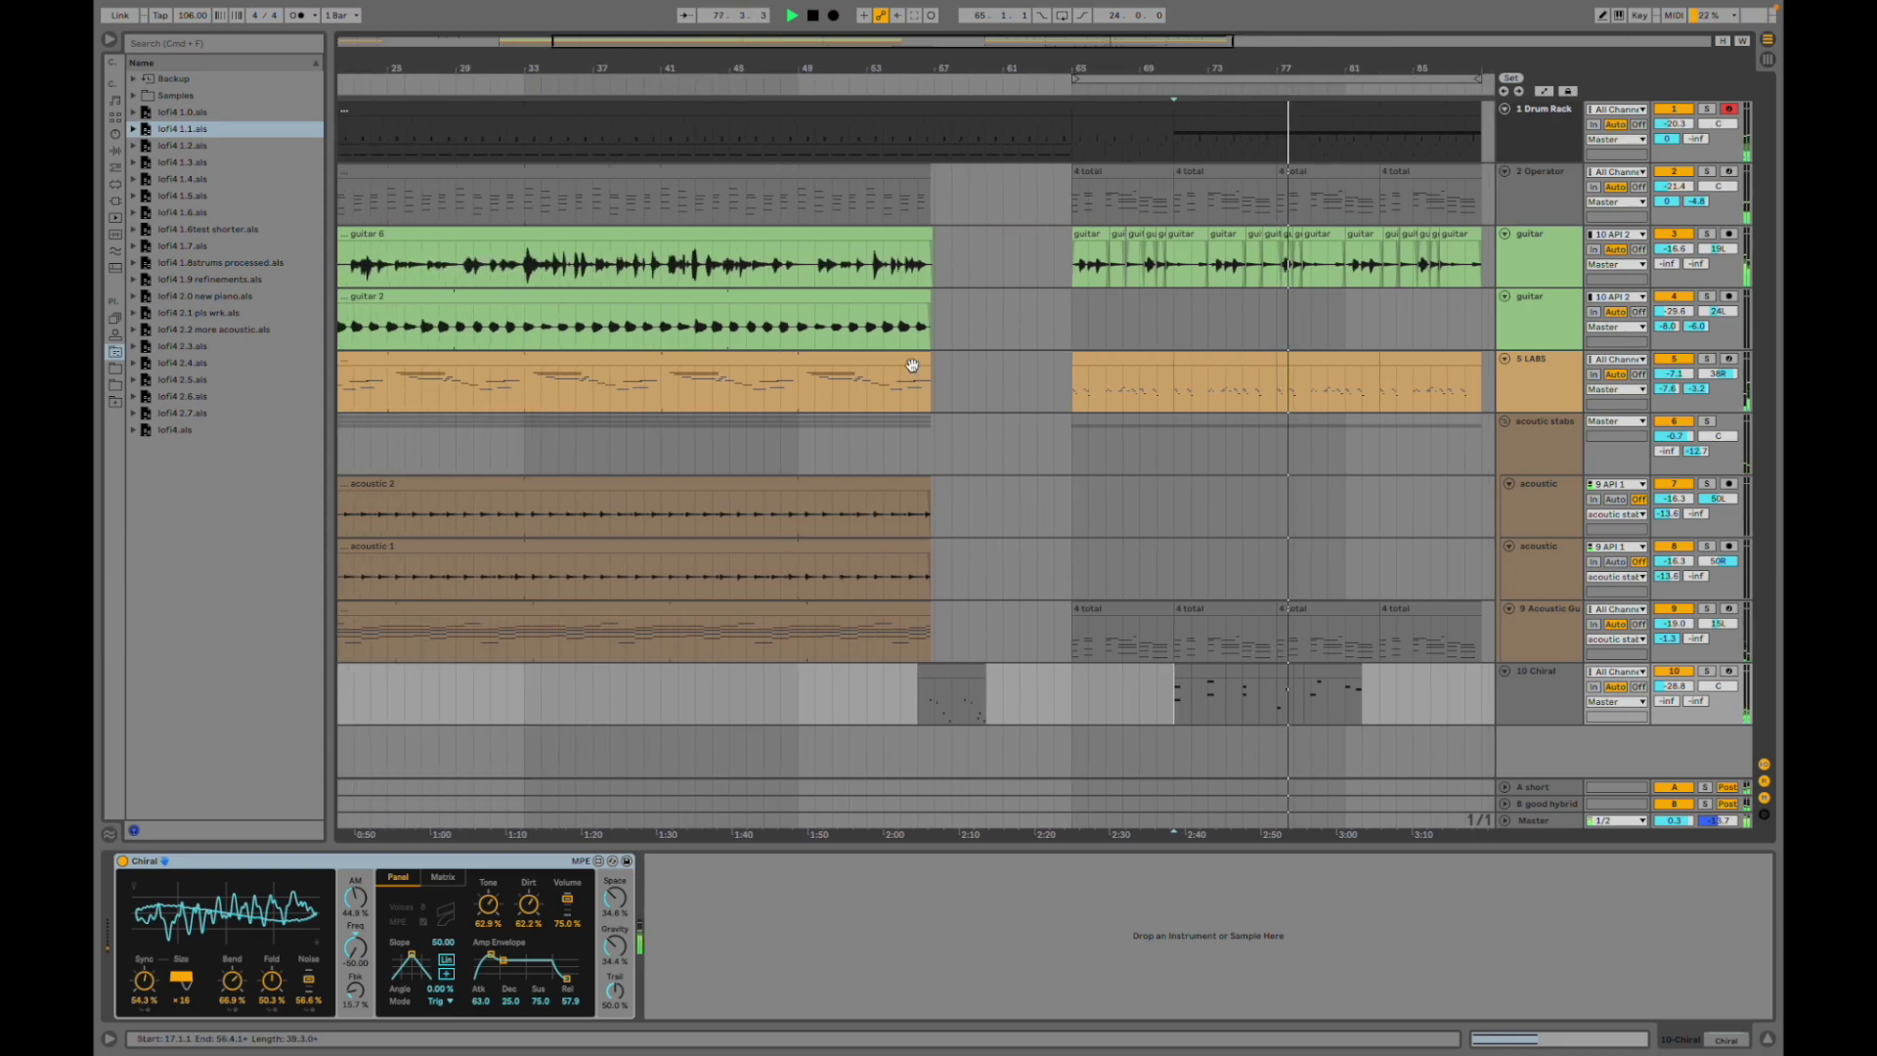
pyautogui.hscroll(-15, 649, 160)
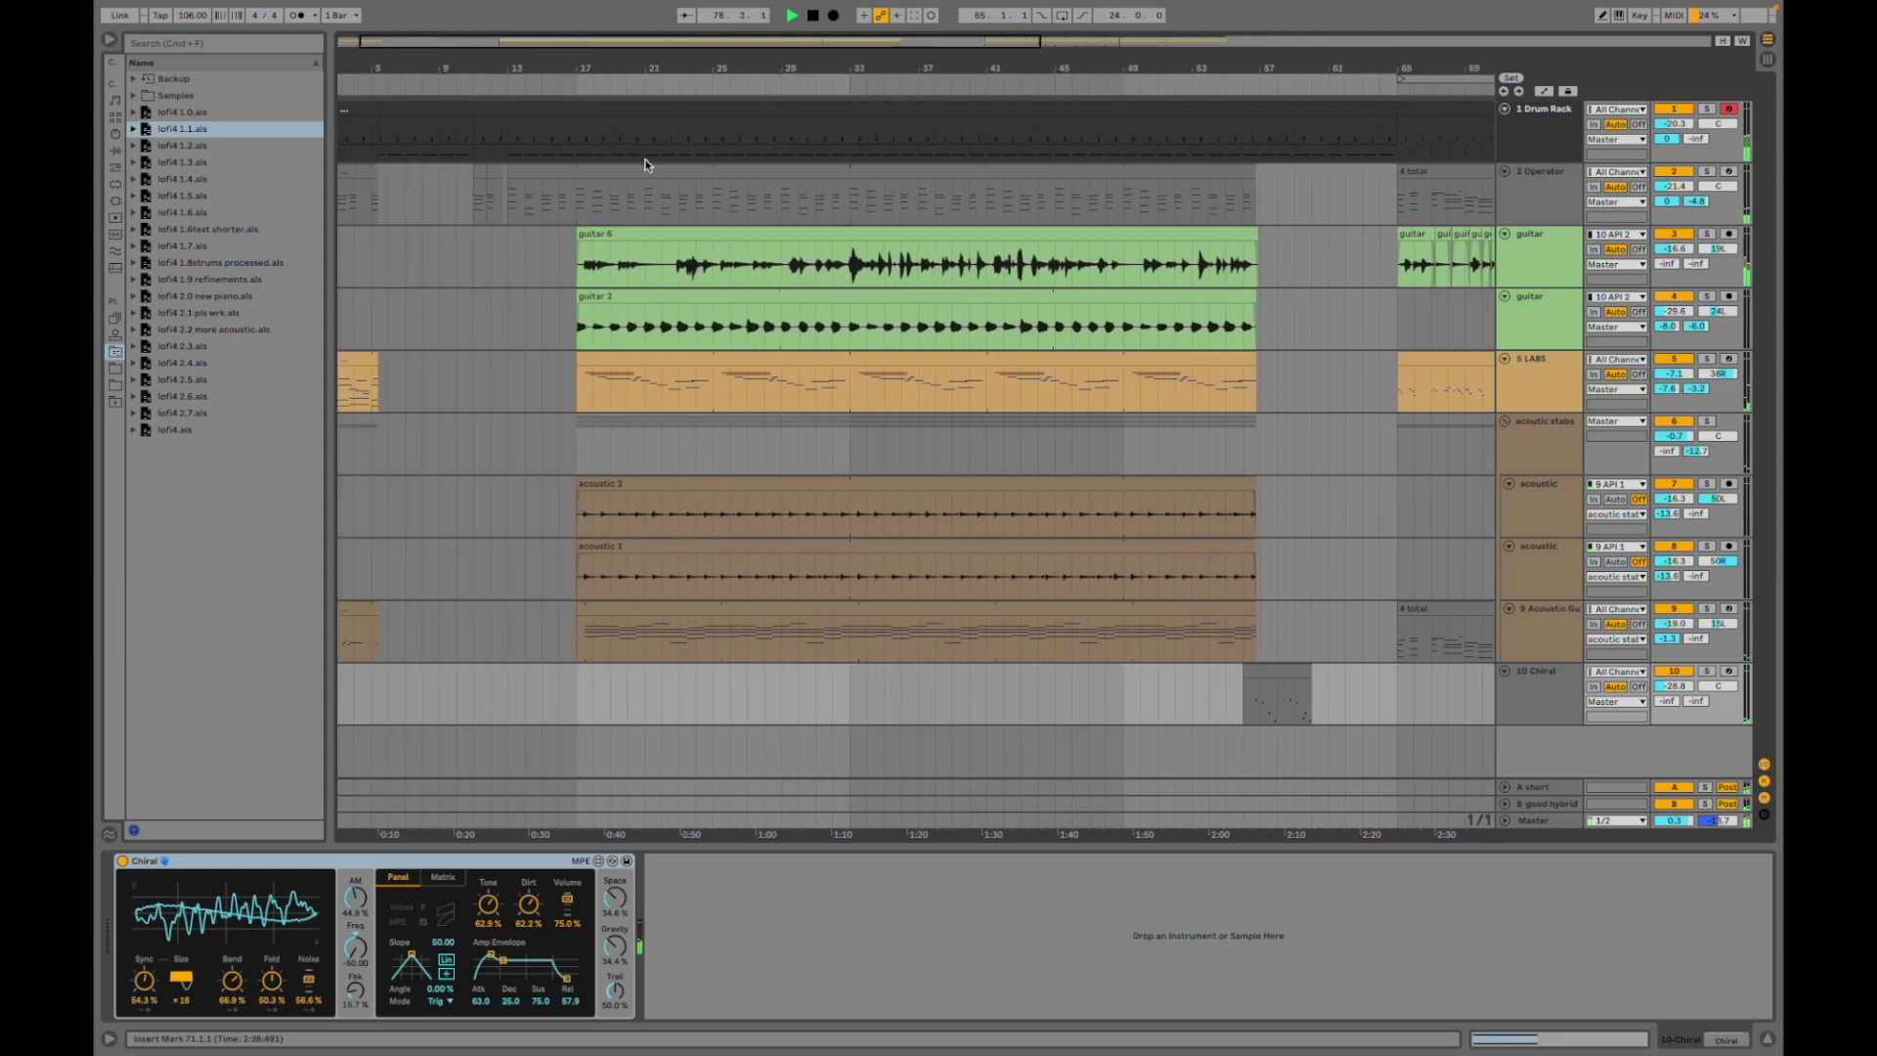
pyautogui.moveTo(696, 42); pyautogui.dragTo(696, 10)
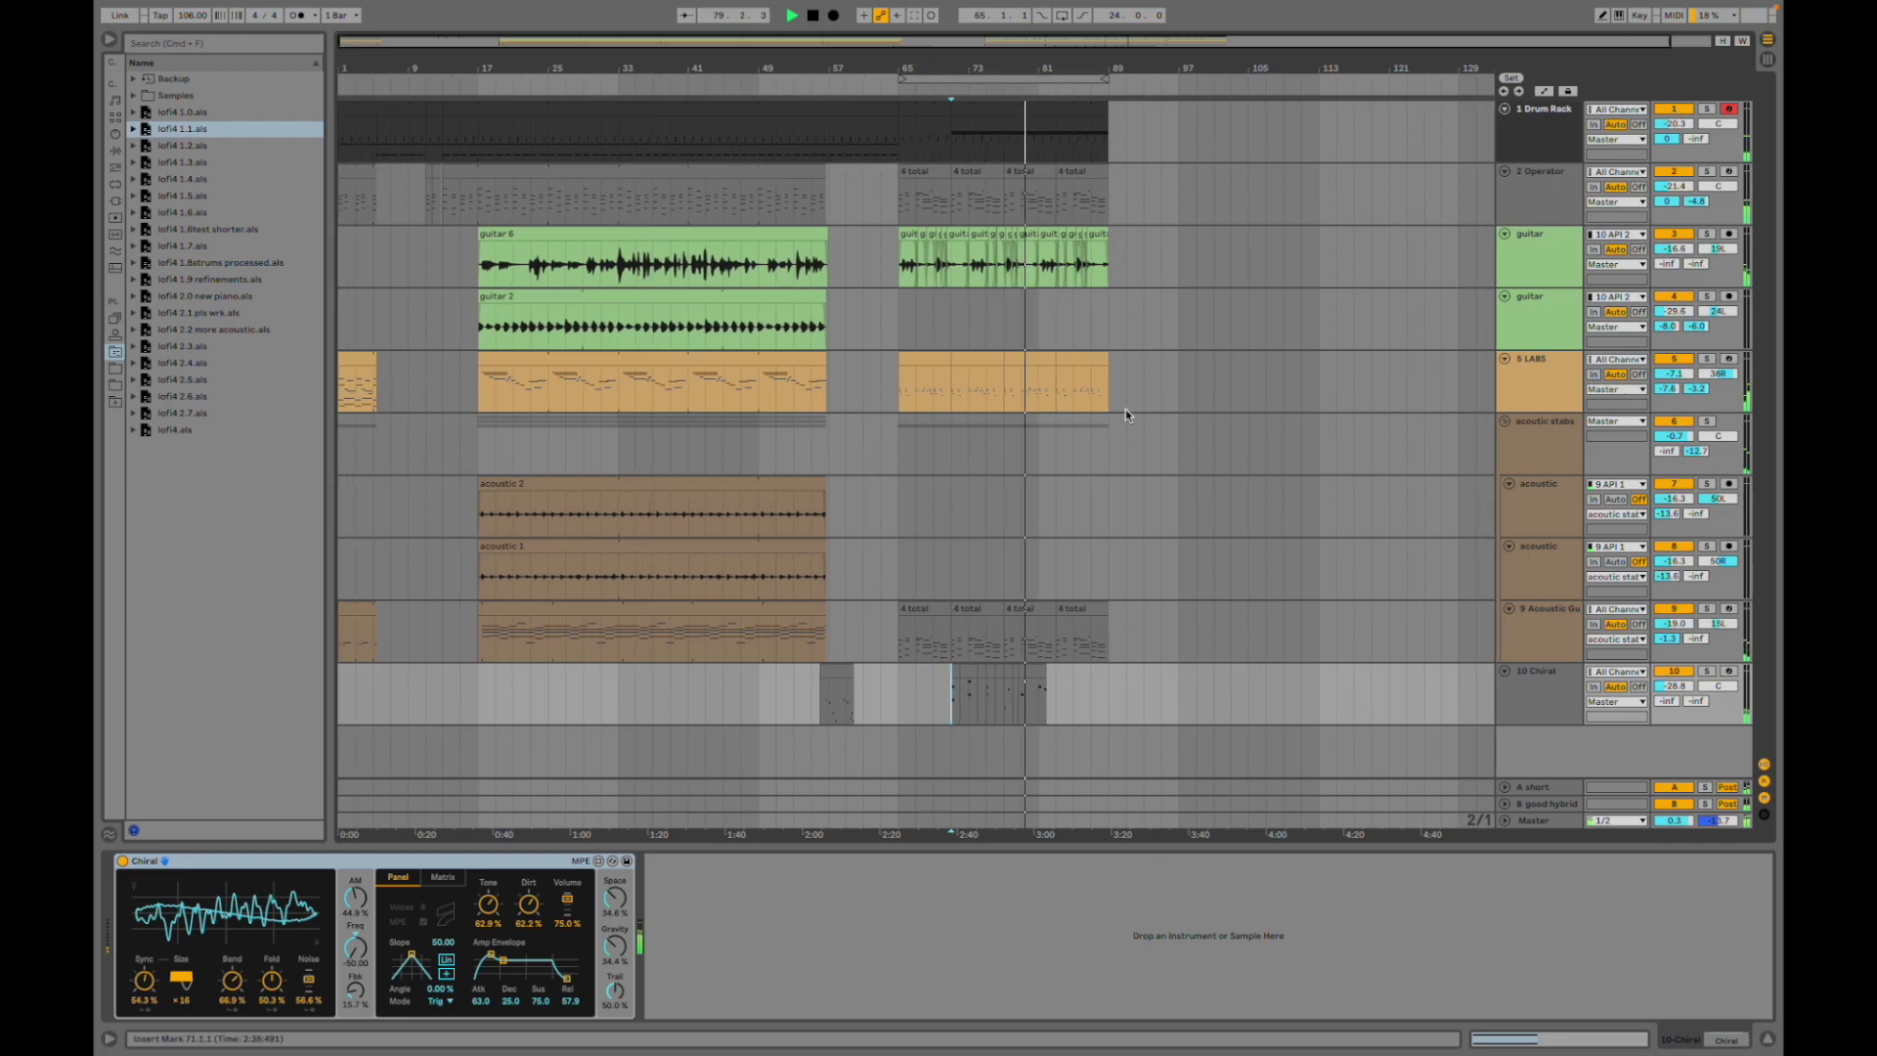
pyautogui.doubleClick(214, 149)
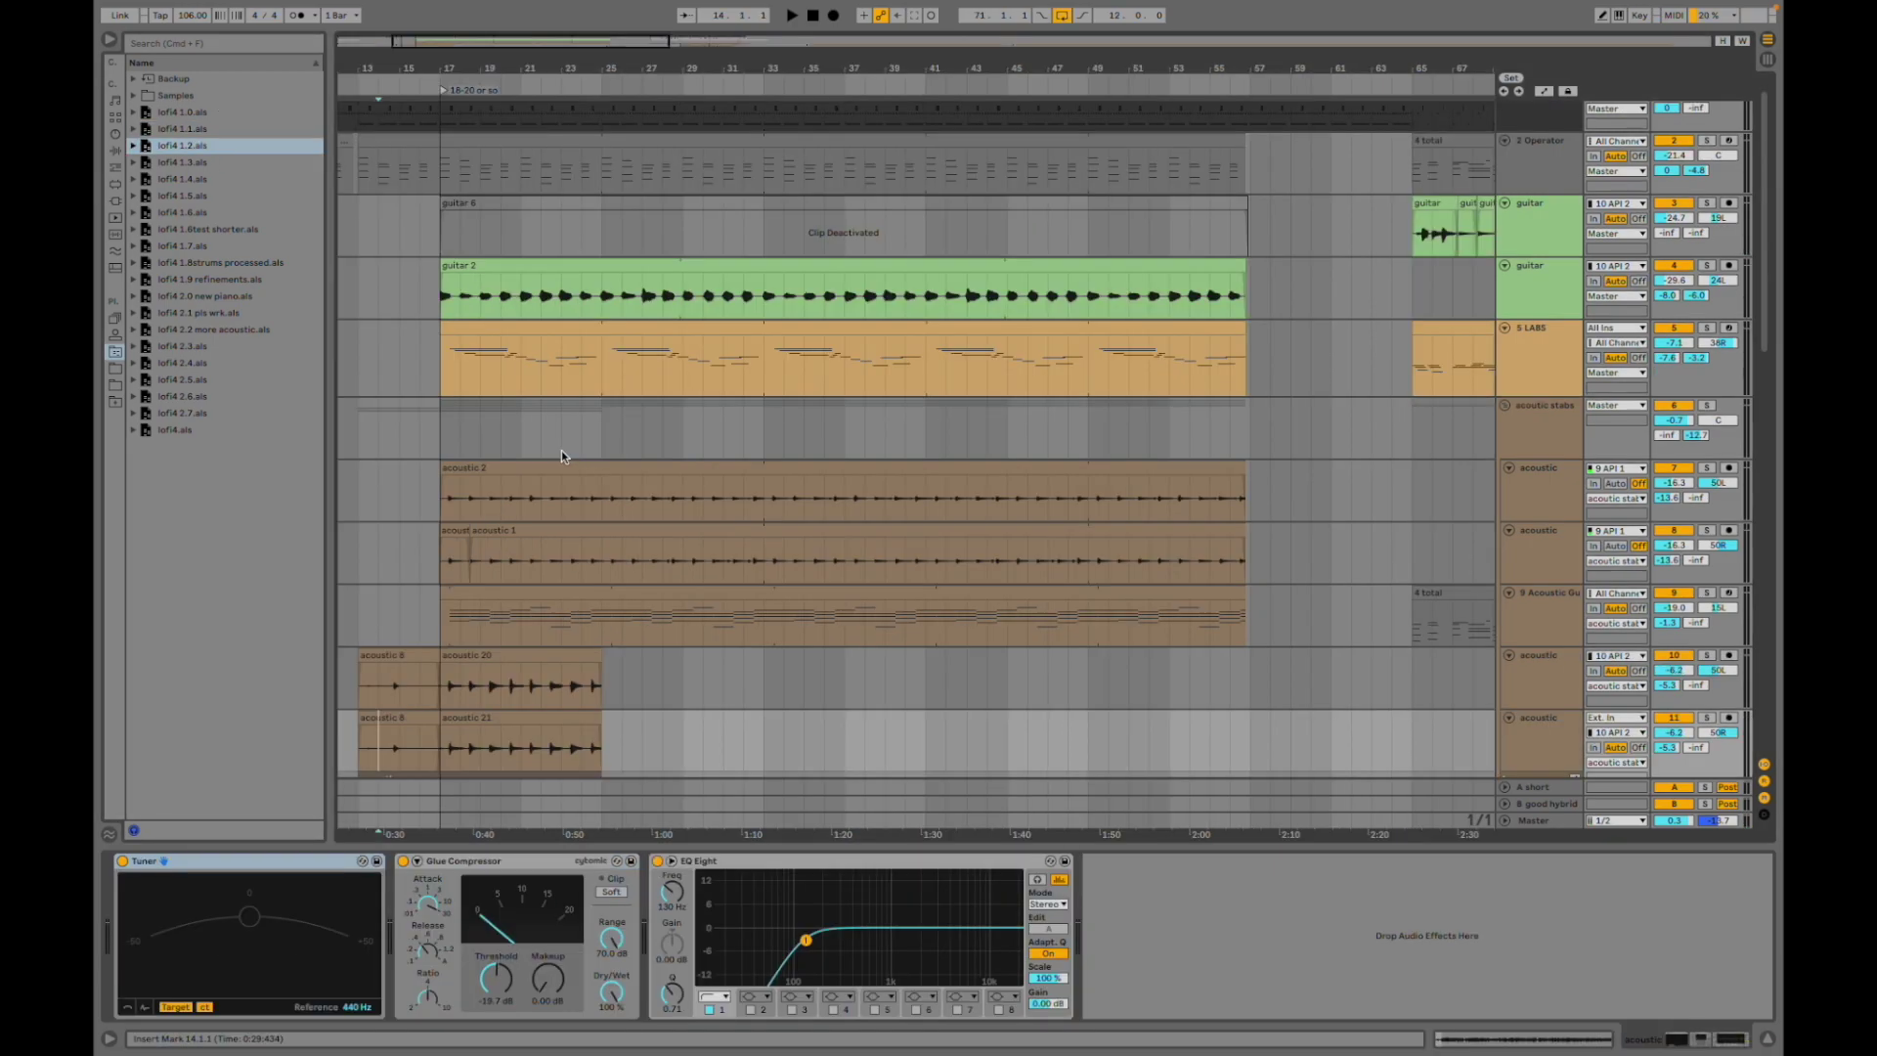
# - Look through the lower acoustic track's recorded takes, play the mix from bar 17 and hide the take lanes
pyautogui.scroll(-15, 561, 450)
pyautogui.scroll(7, 561, 451)
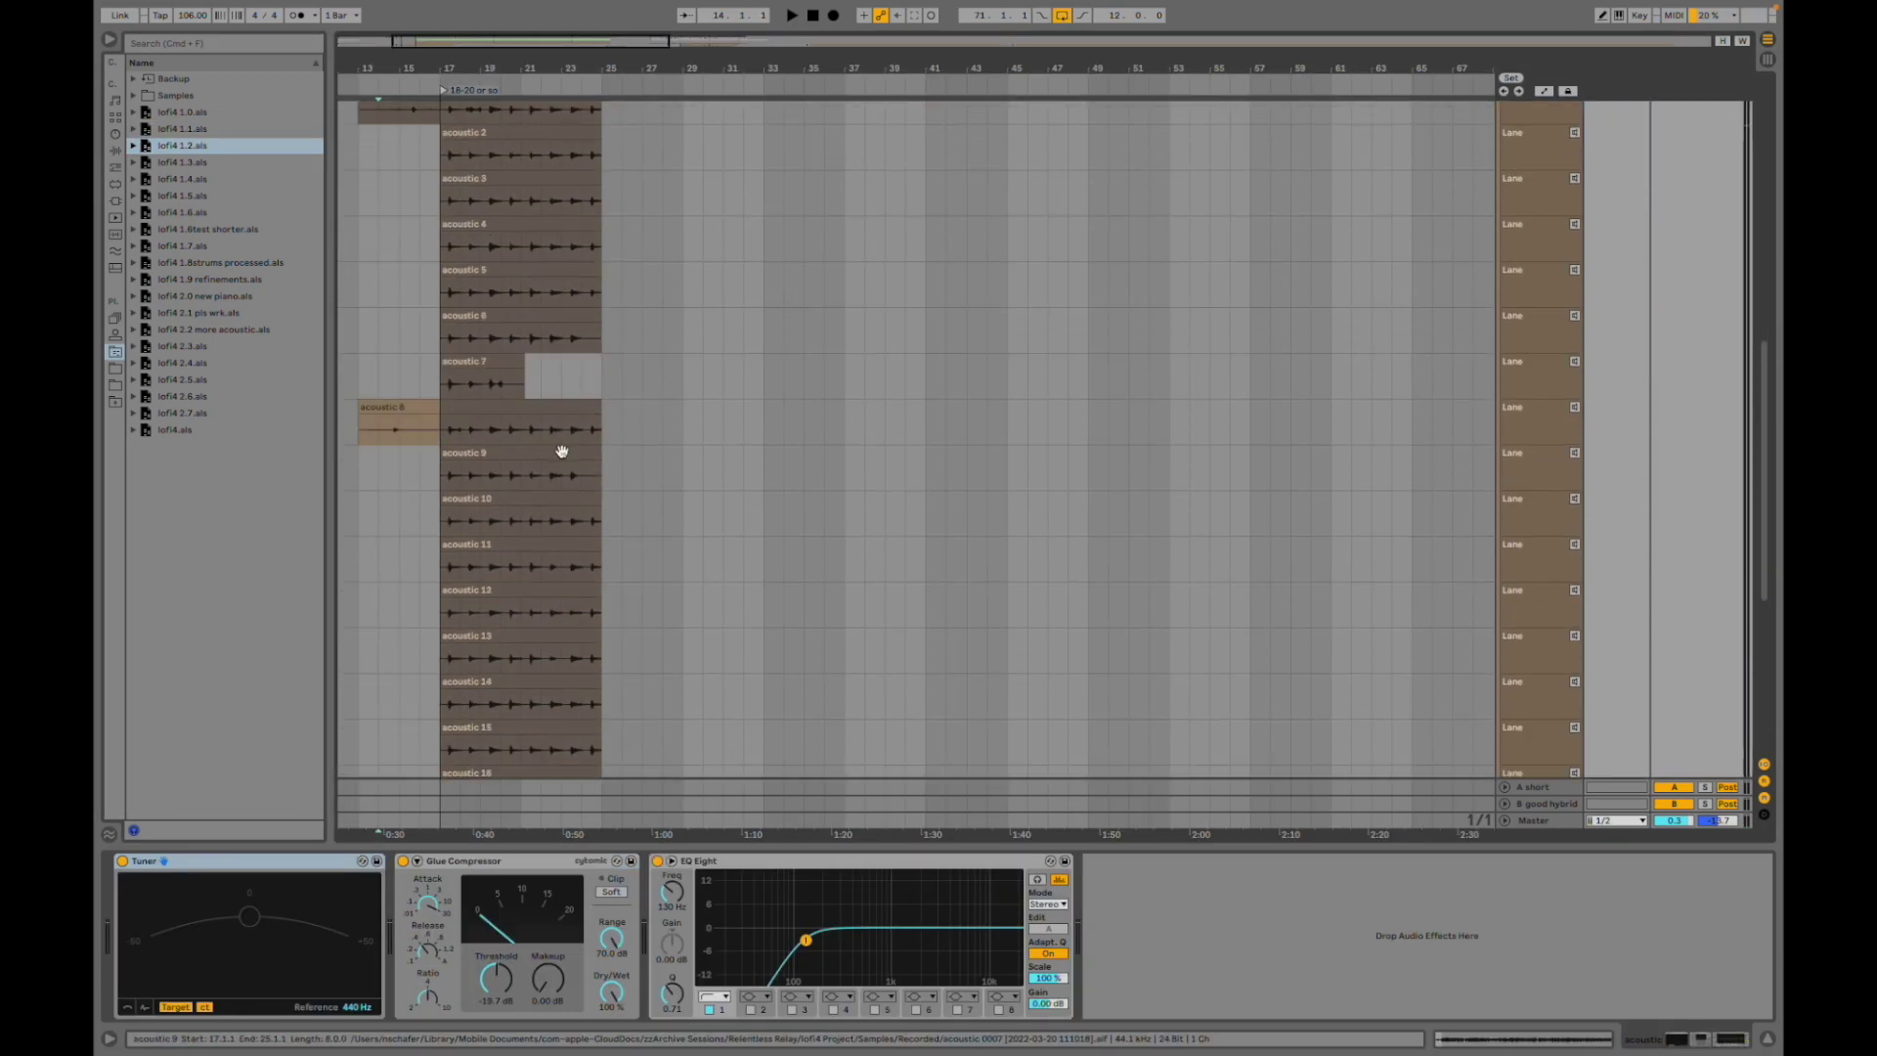
pyautogui.scroll(8, 562, 451)
pyautogui.click(436, 427)
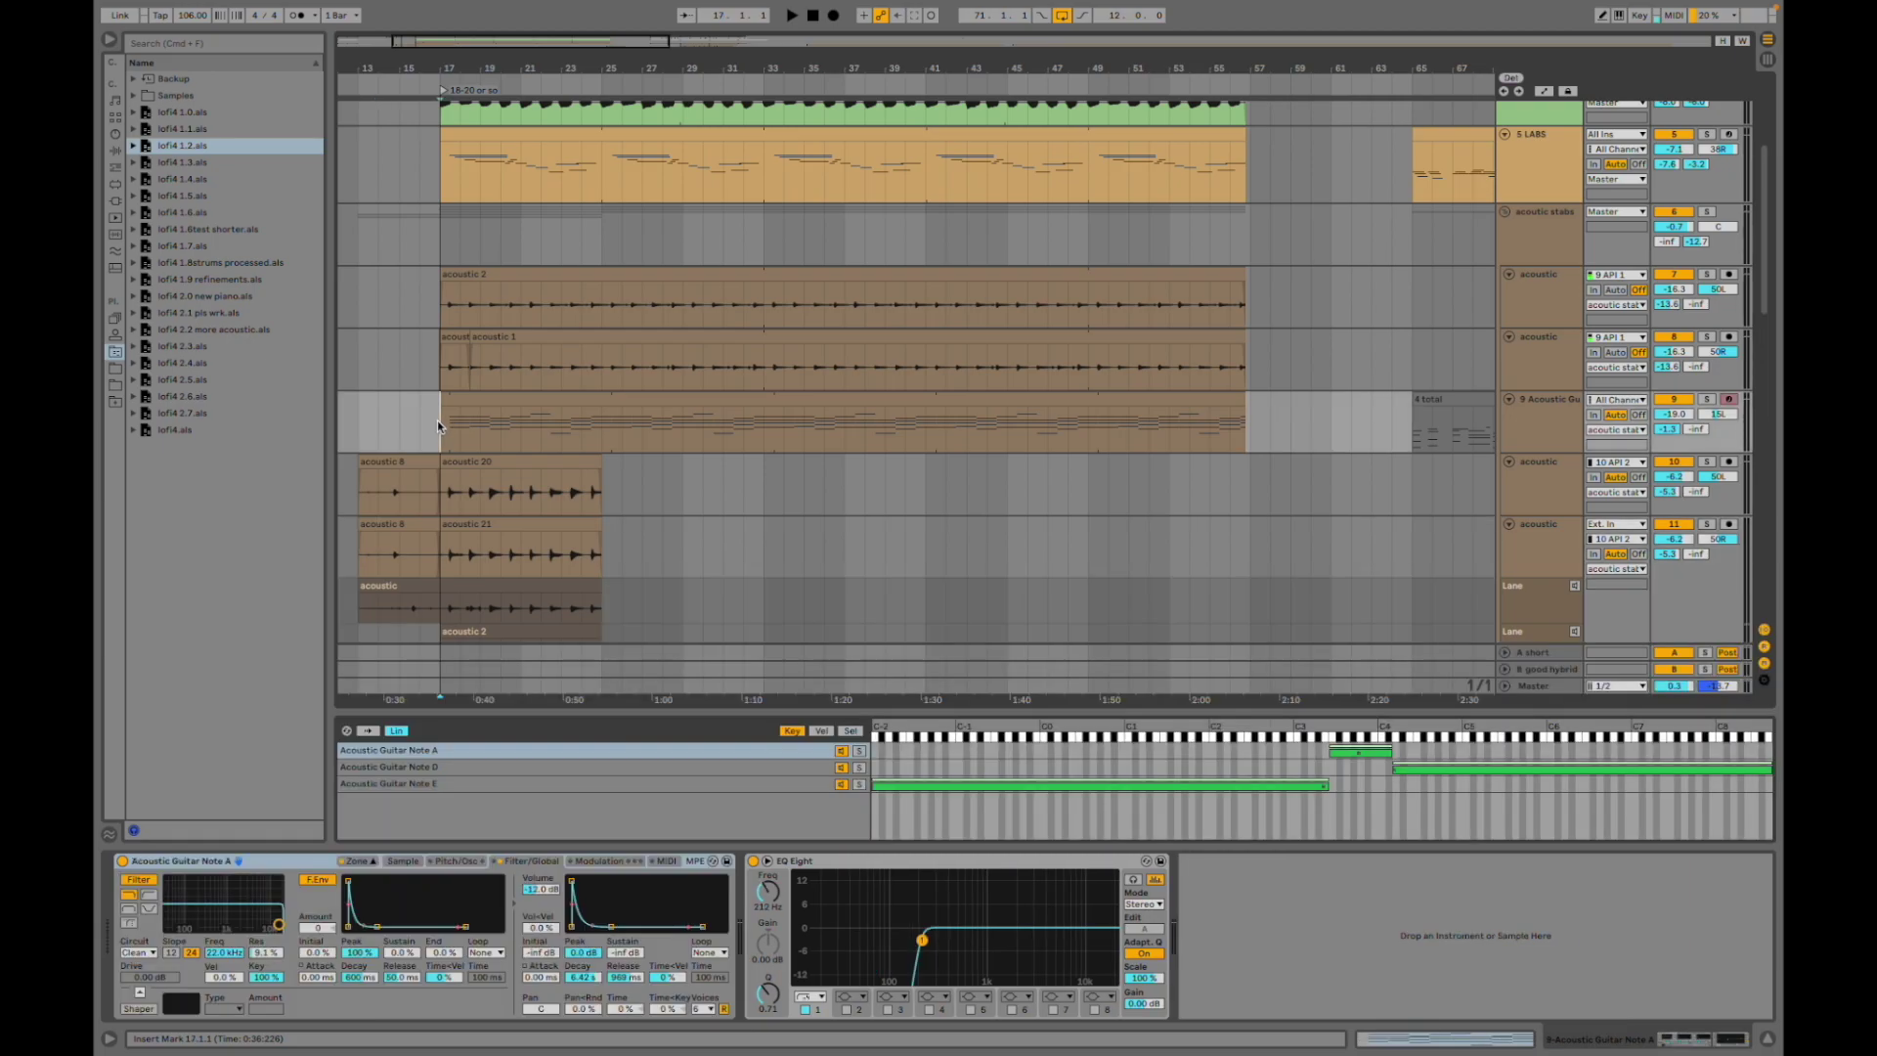
pyautogui.scroll(-2, 438, 439)
pyautogui.hscroll(-4, 438, 440)
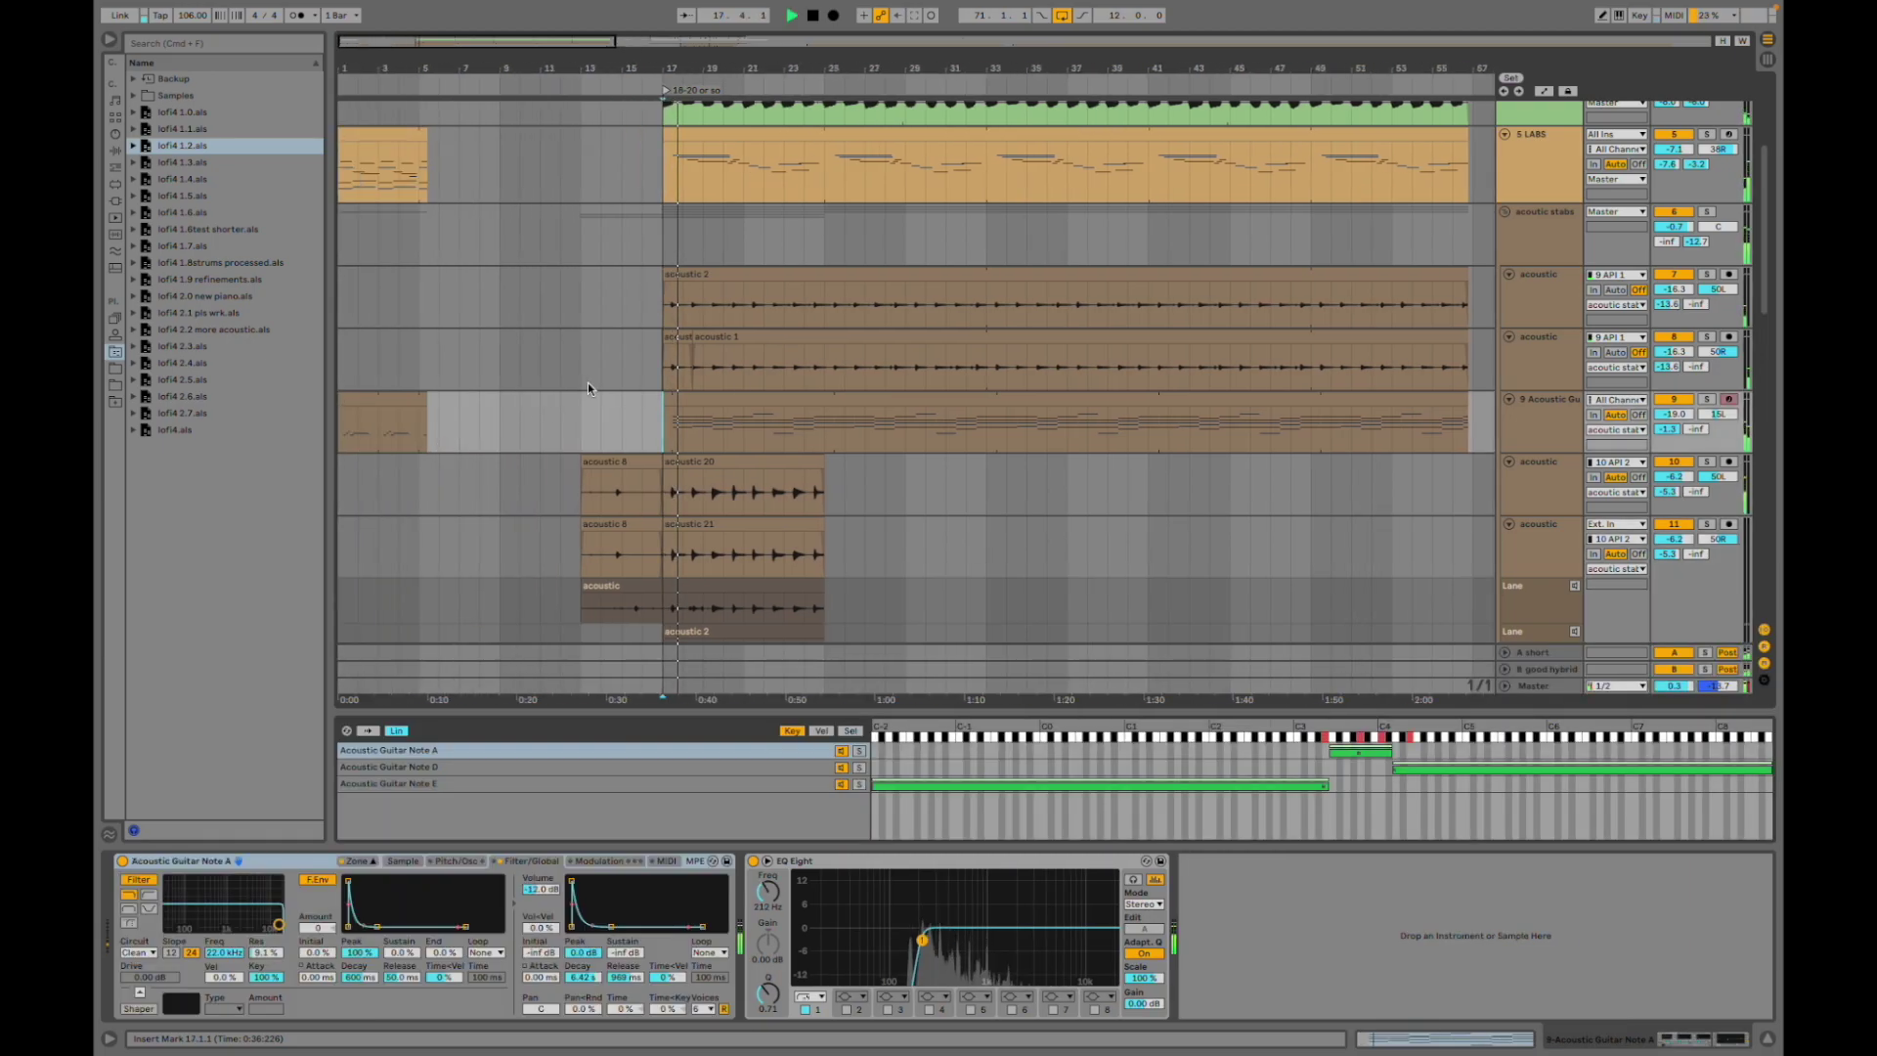
pyautogui.scroll(-2, 775, 385)
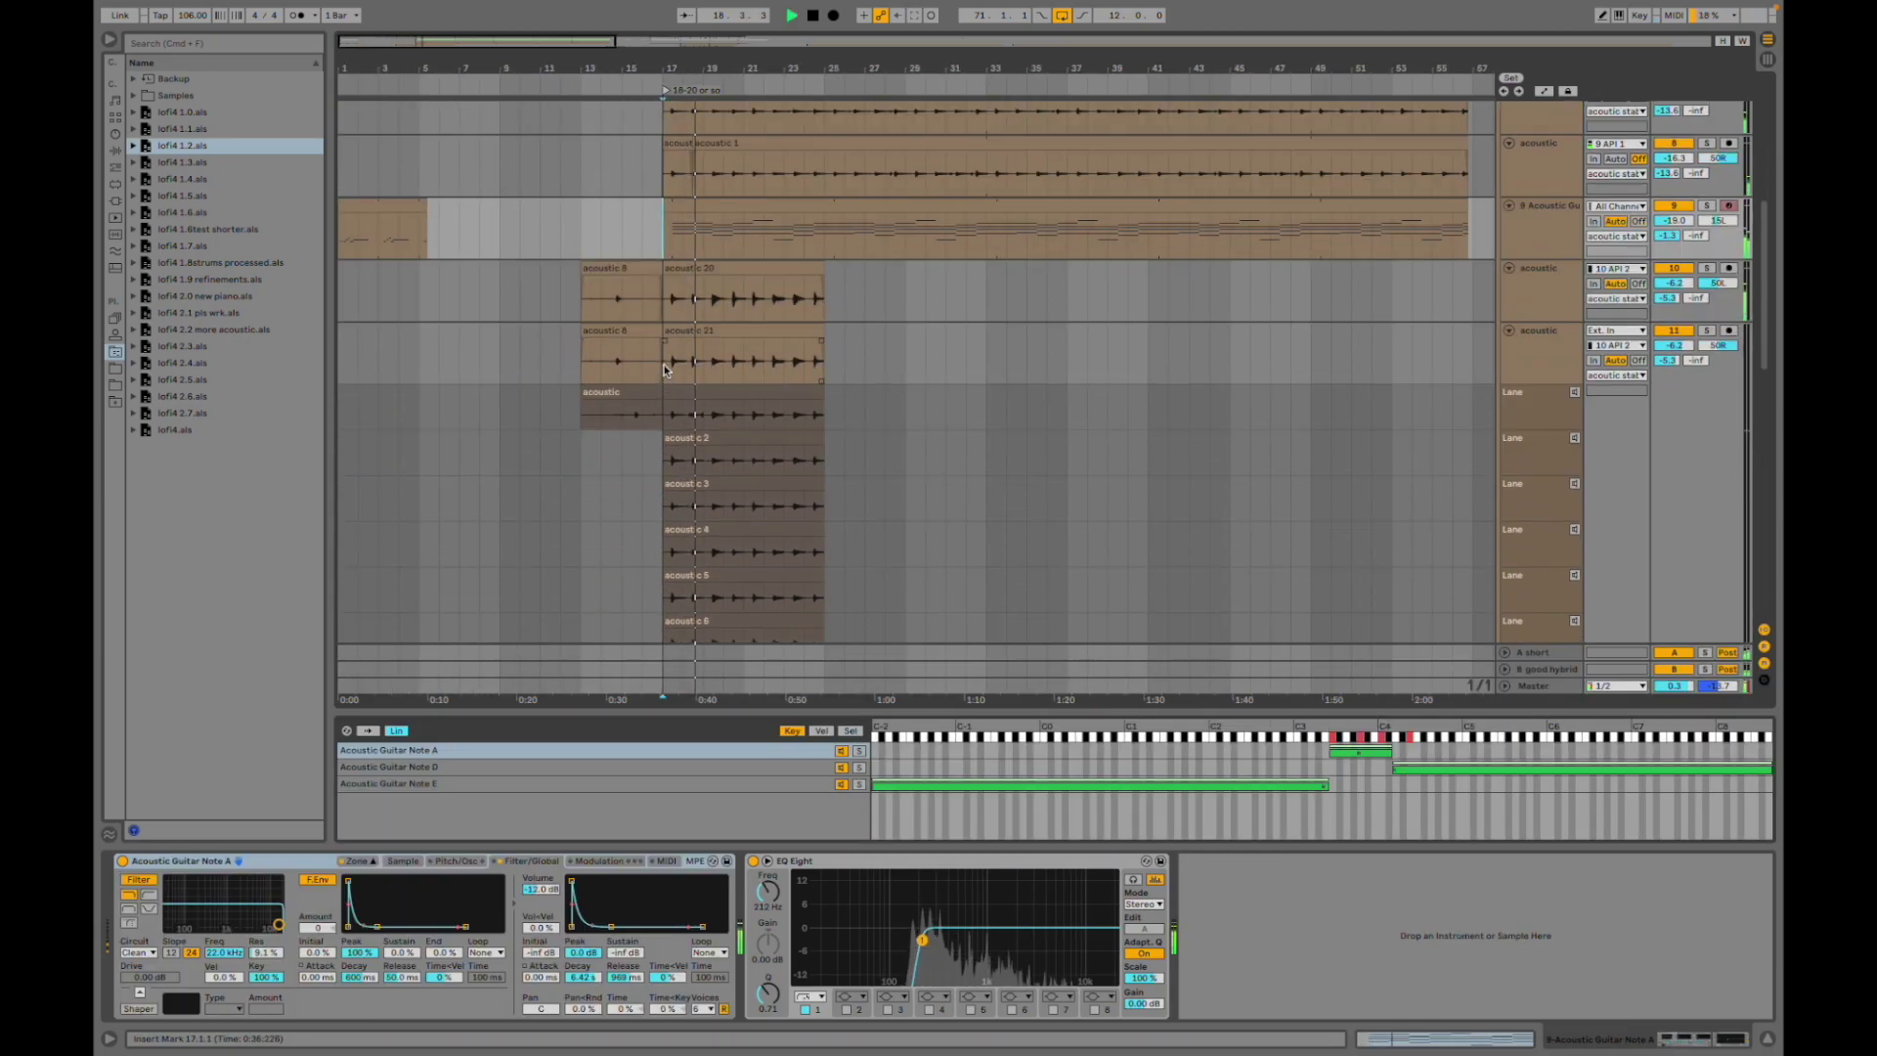
pyautogui.click(666, 367)
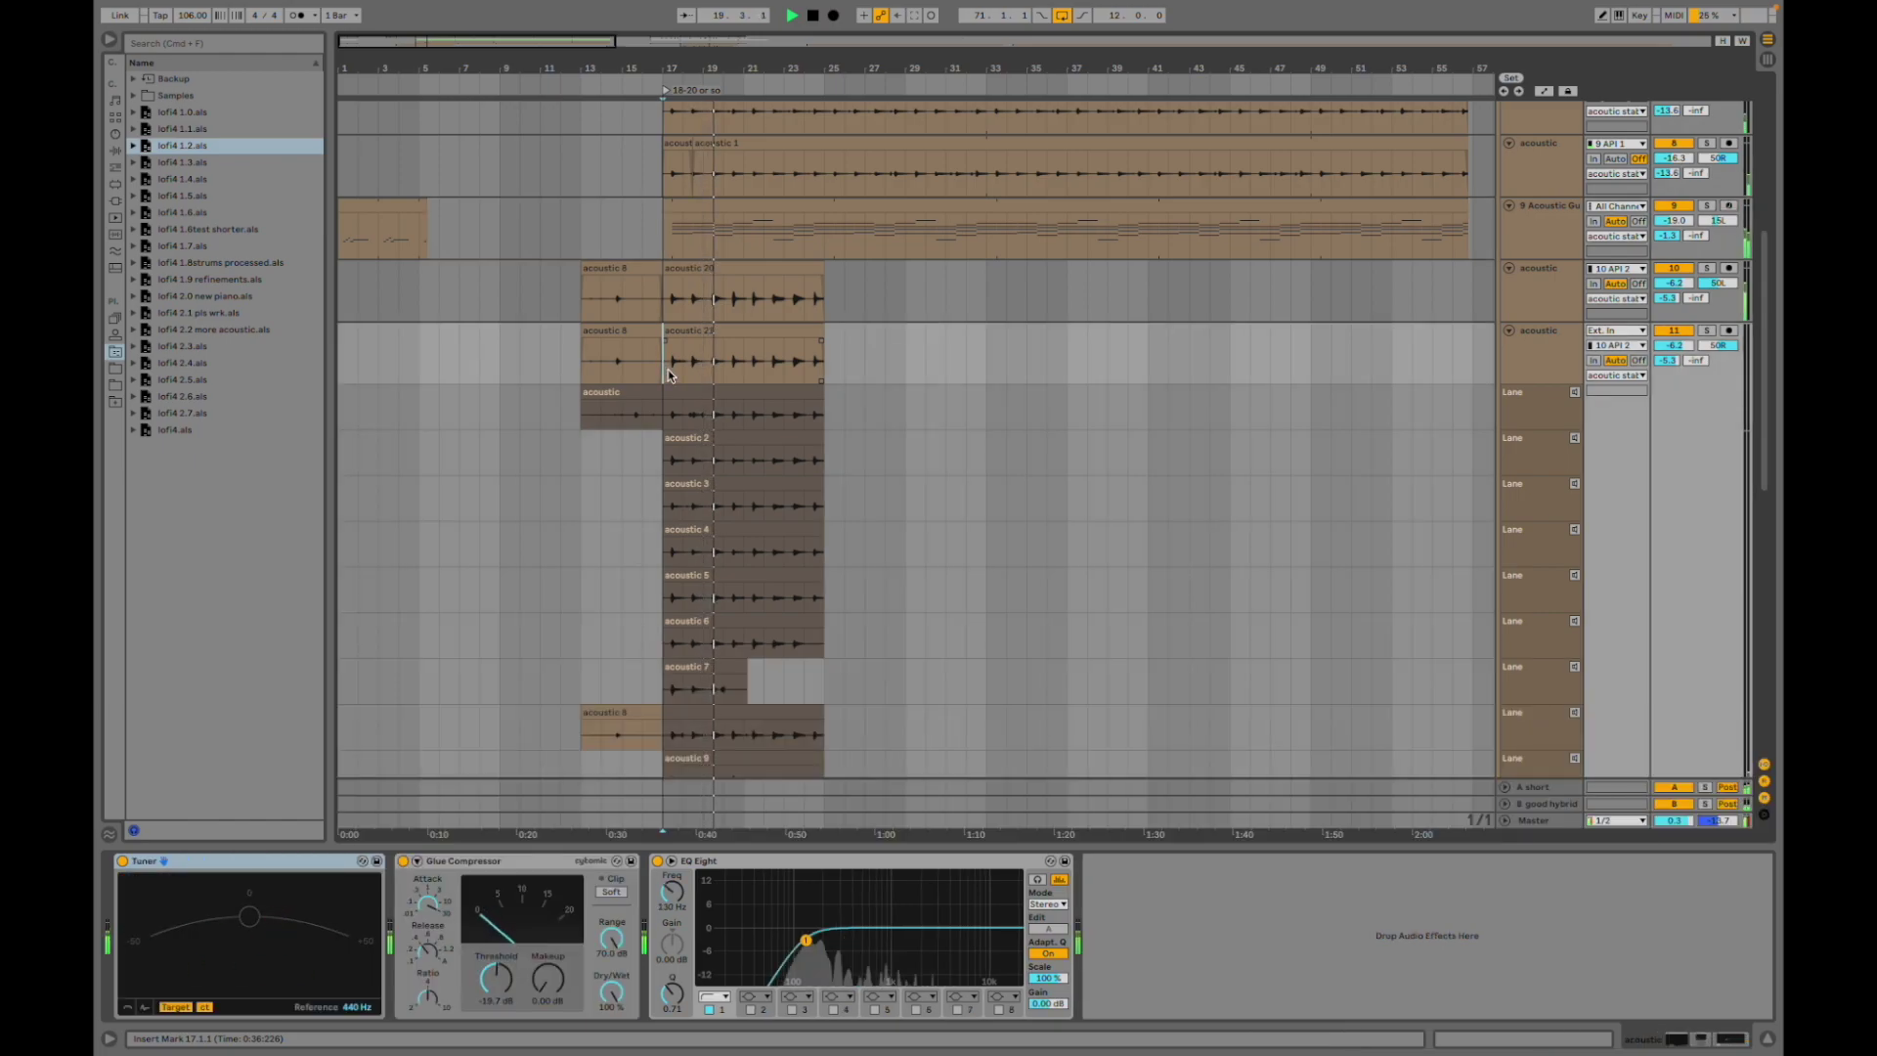
pyautogui.press('alt+super+u')
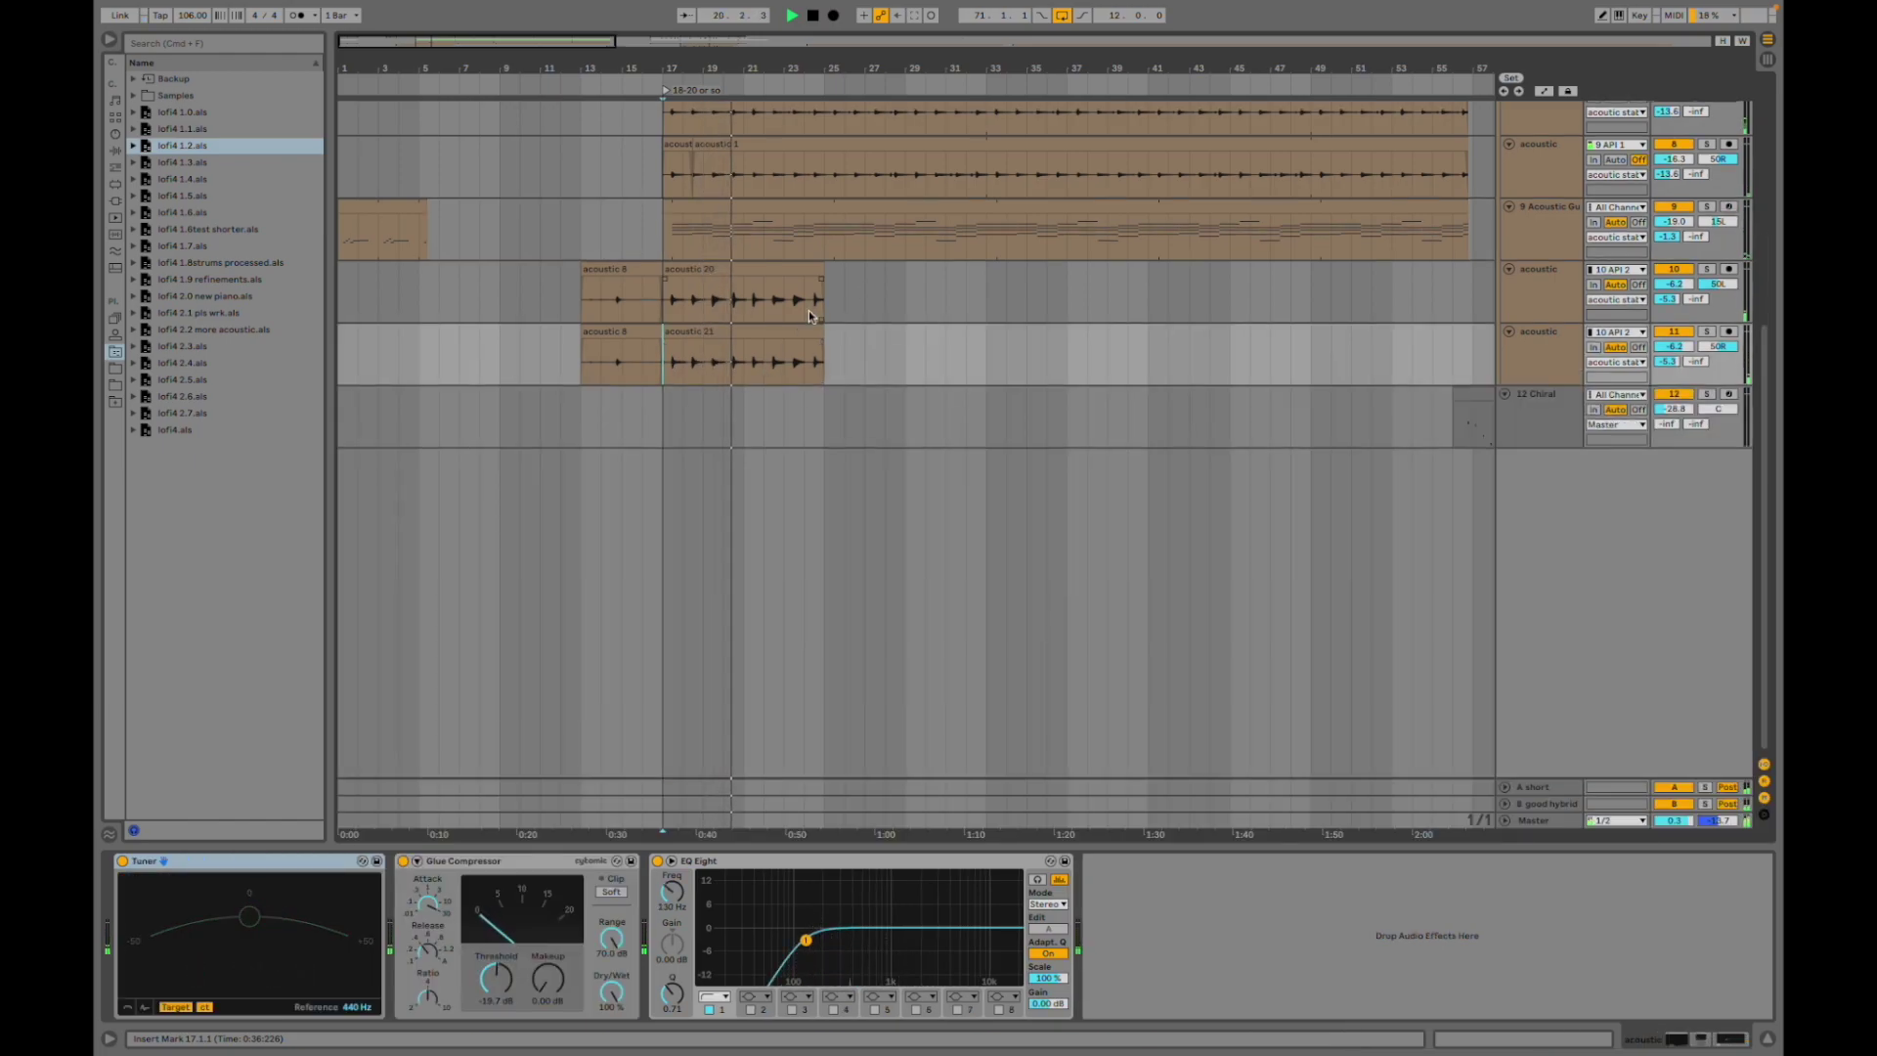
# - Audition the layered acoustic 10 and acoustic 9 clips around bar 71 and stop playback
pyautogui.scroll(5, 808, 309)
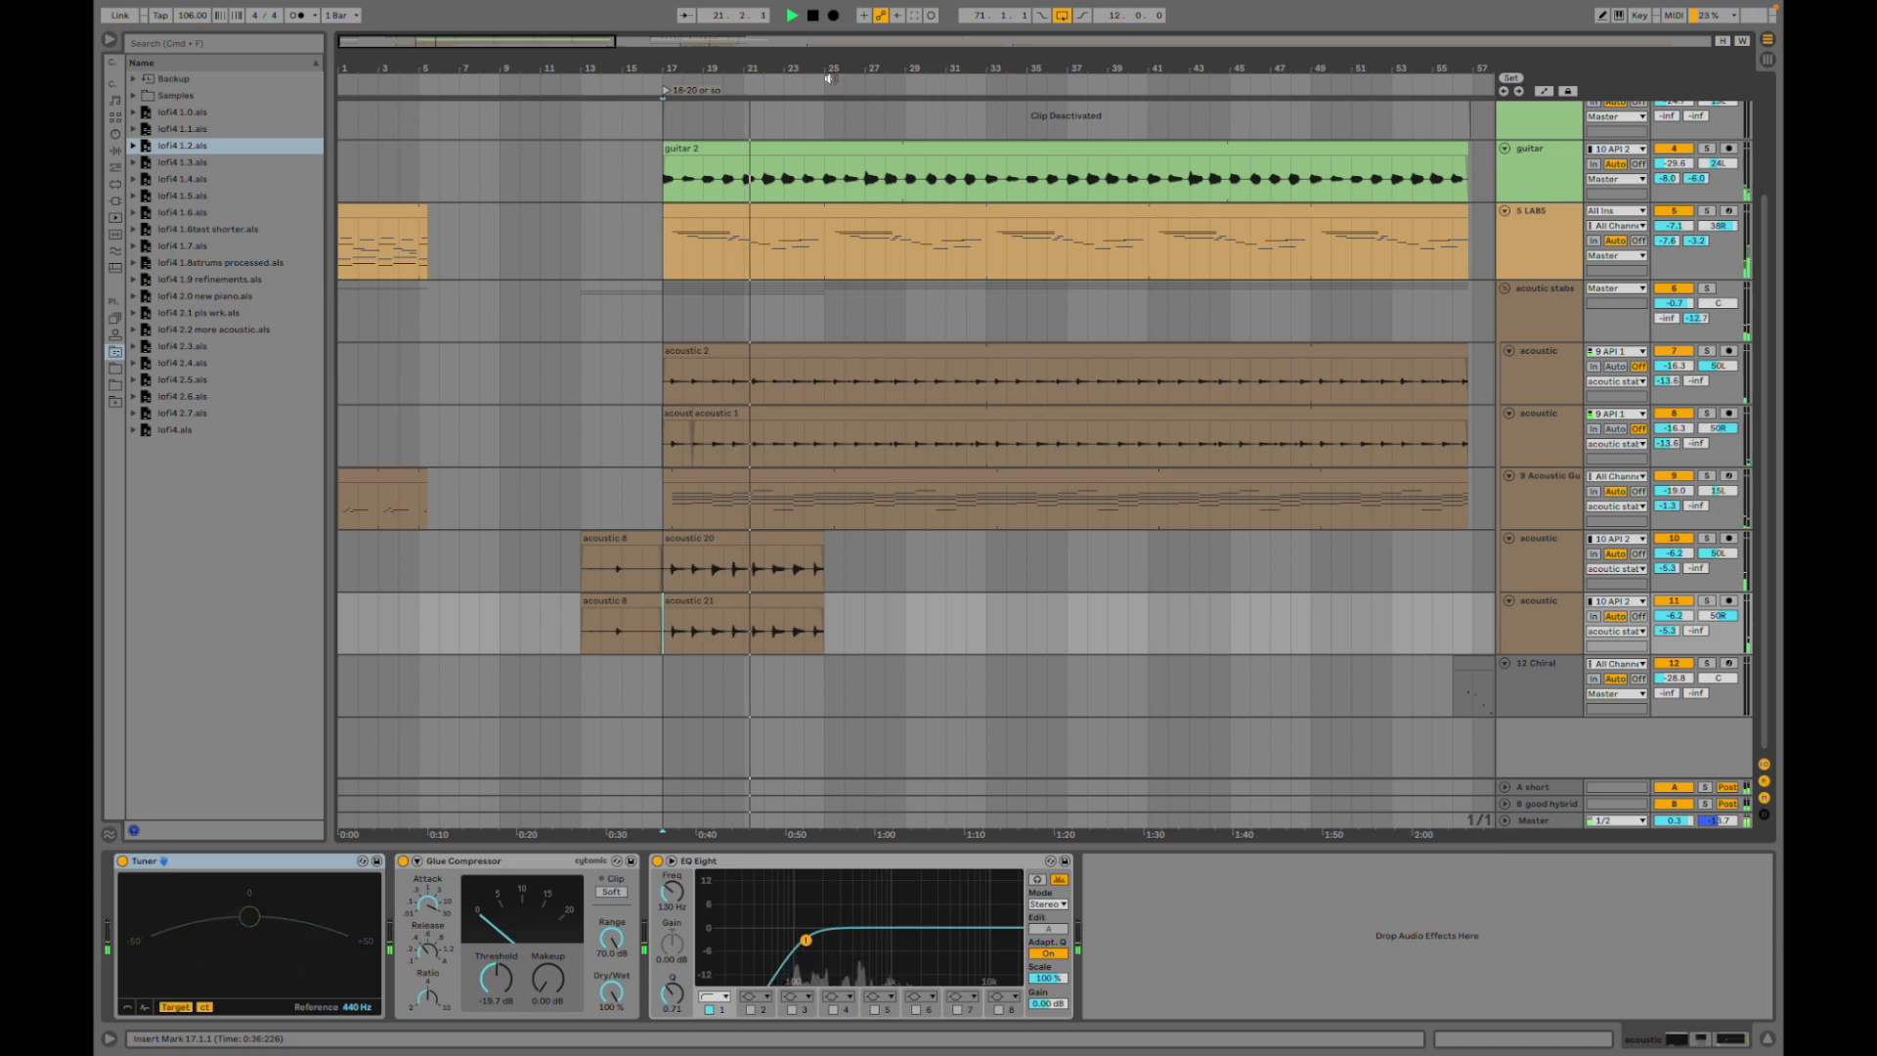
pyautogui.moveTo(620, 46); pyautogui.dragTo(1232, 44)
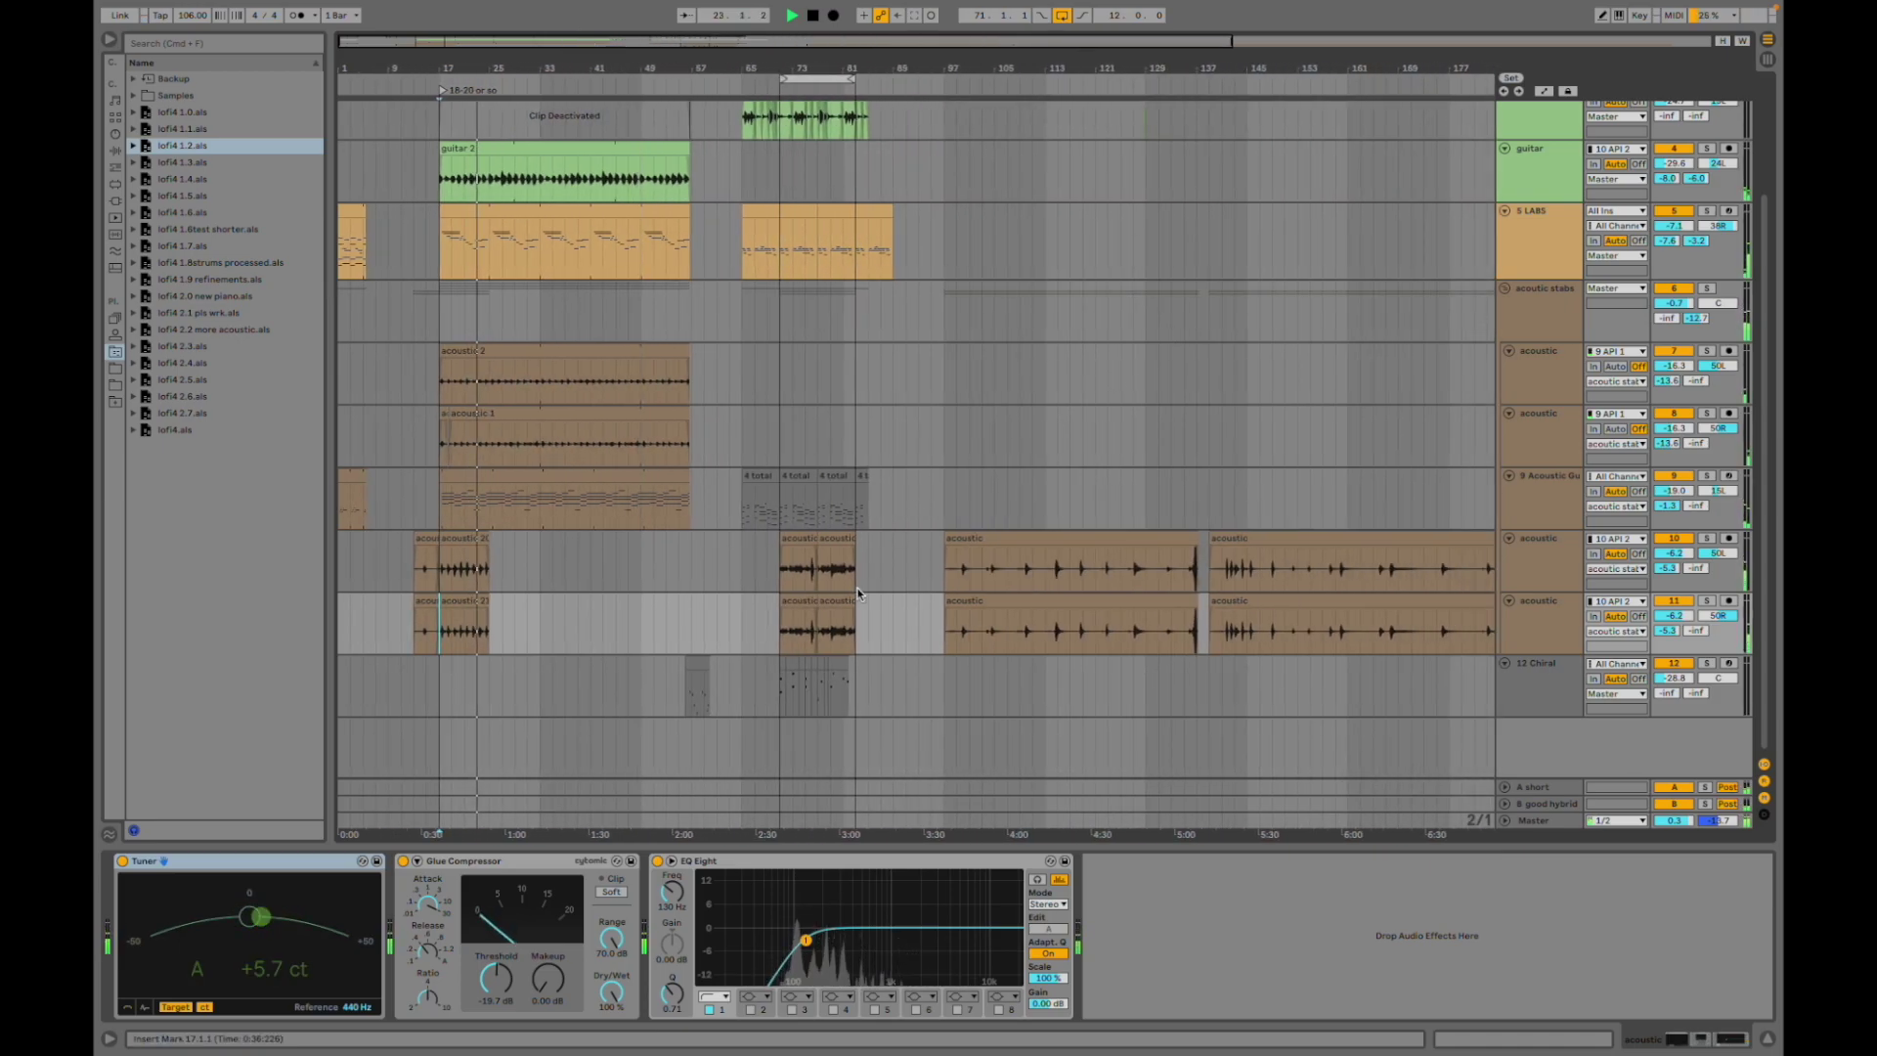
pyautogui.click(768, 583)
pyautogui.press('+')
pyautogui.press('+')
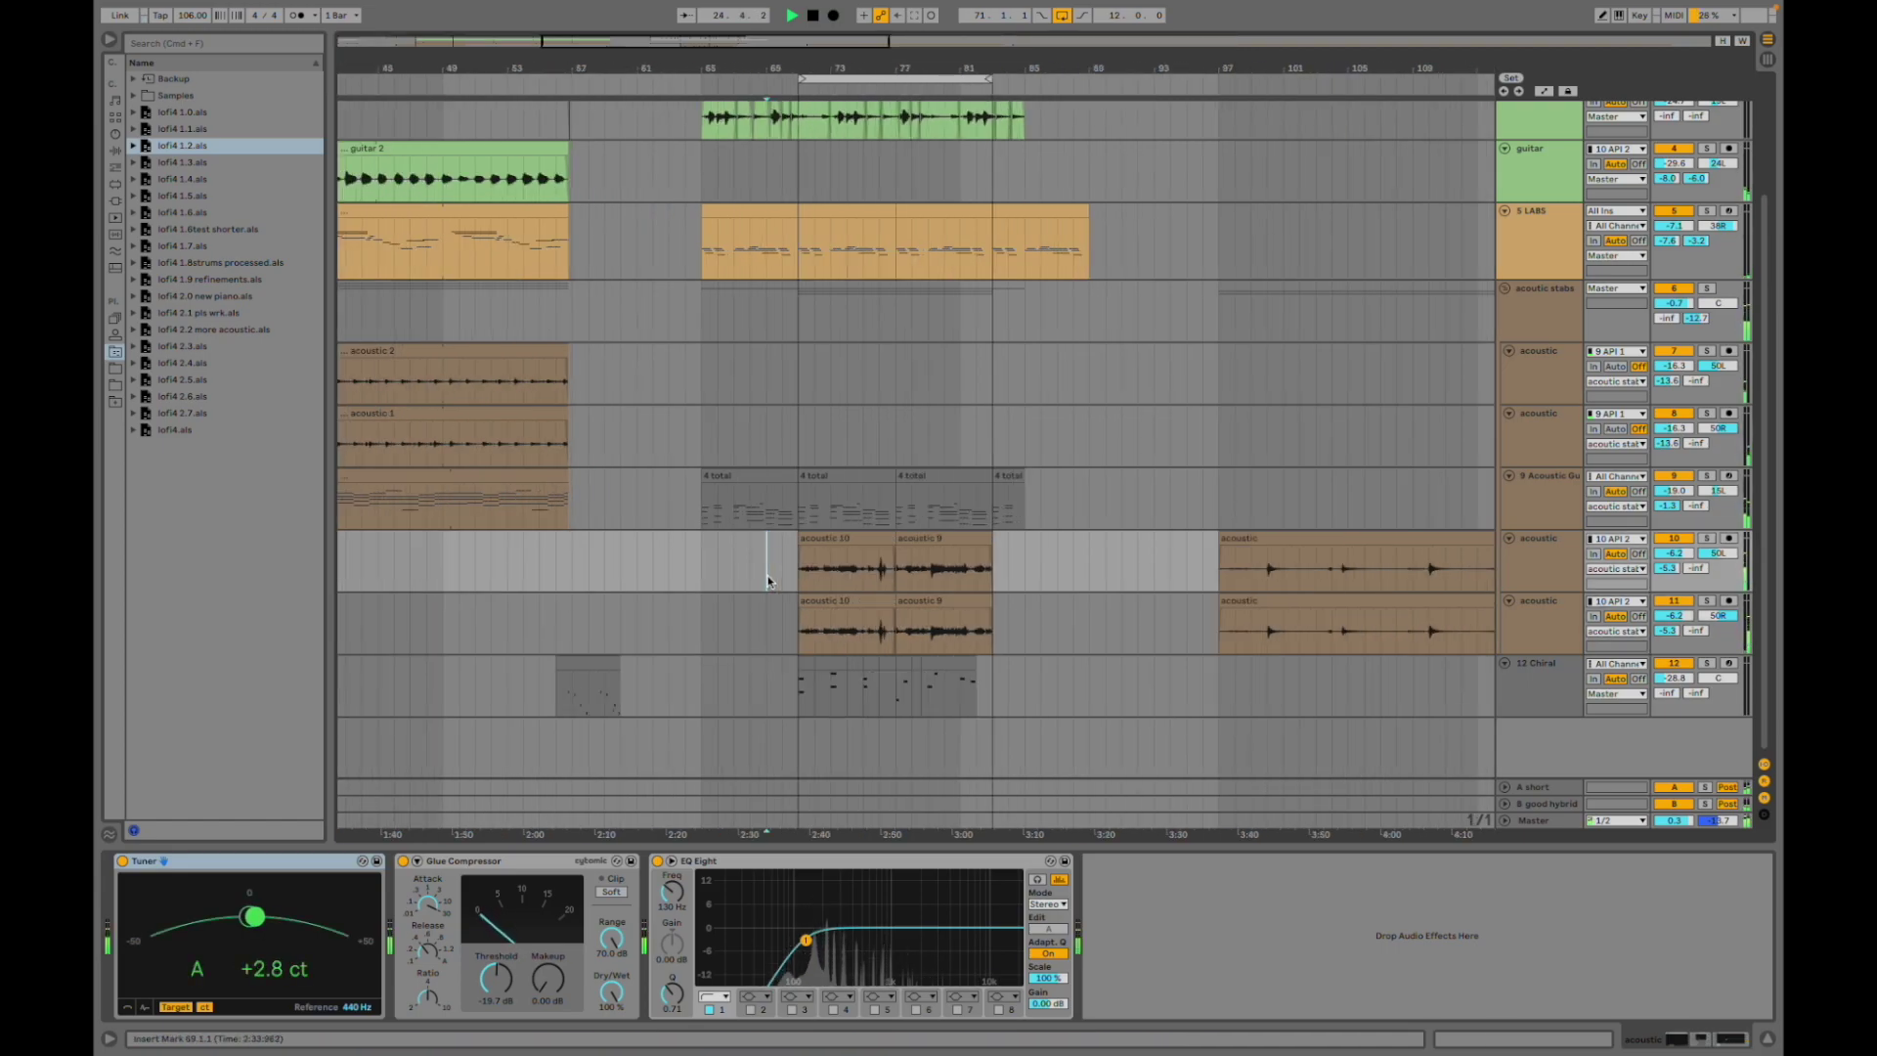
pyautogui.press('space')
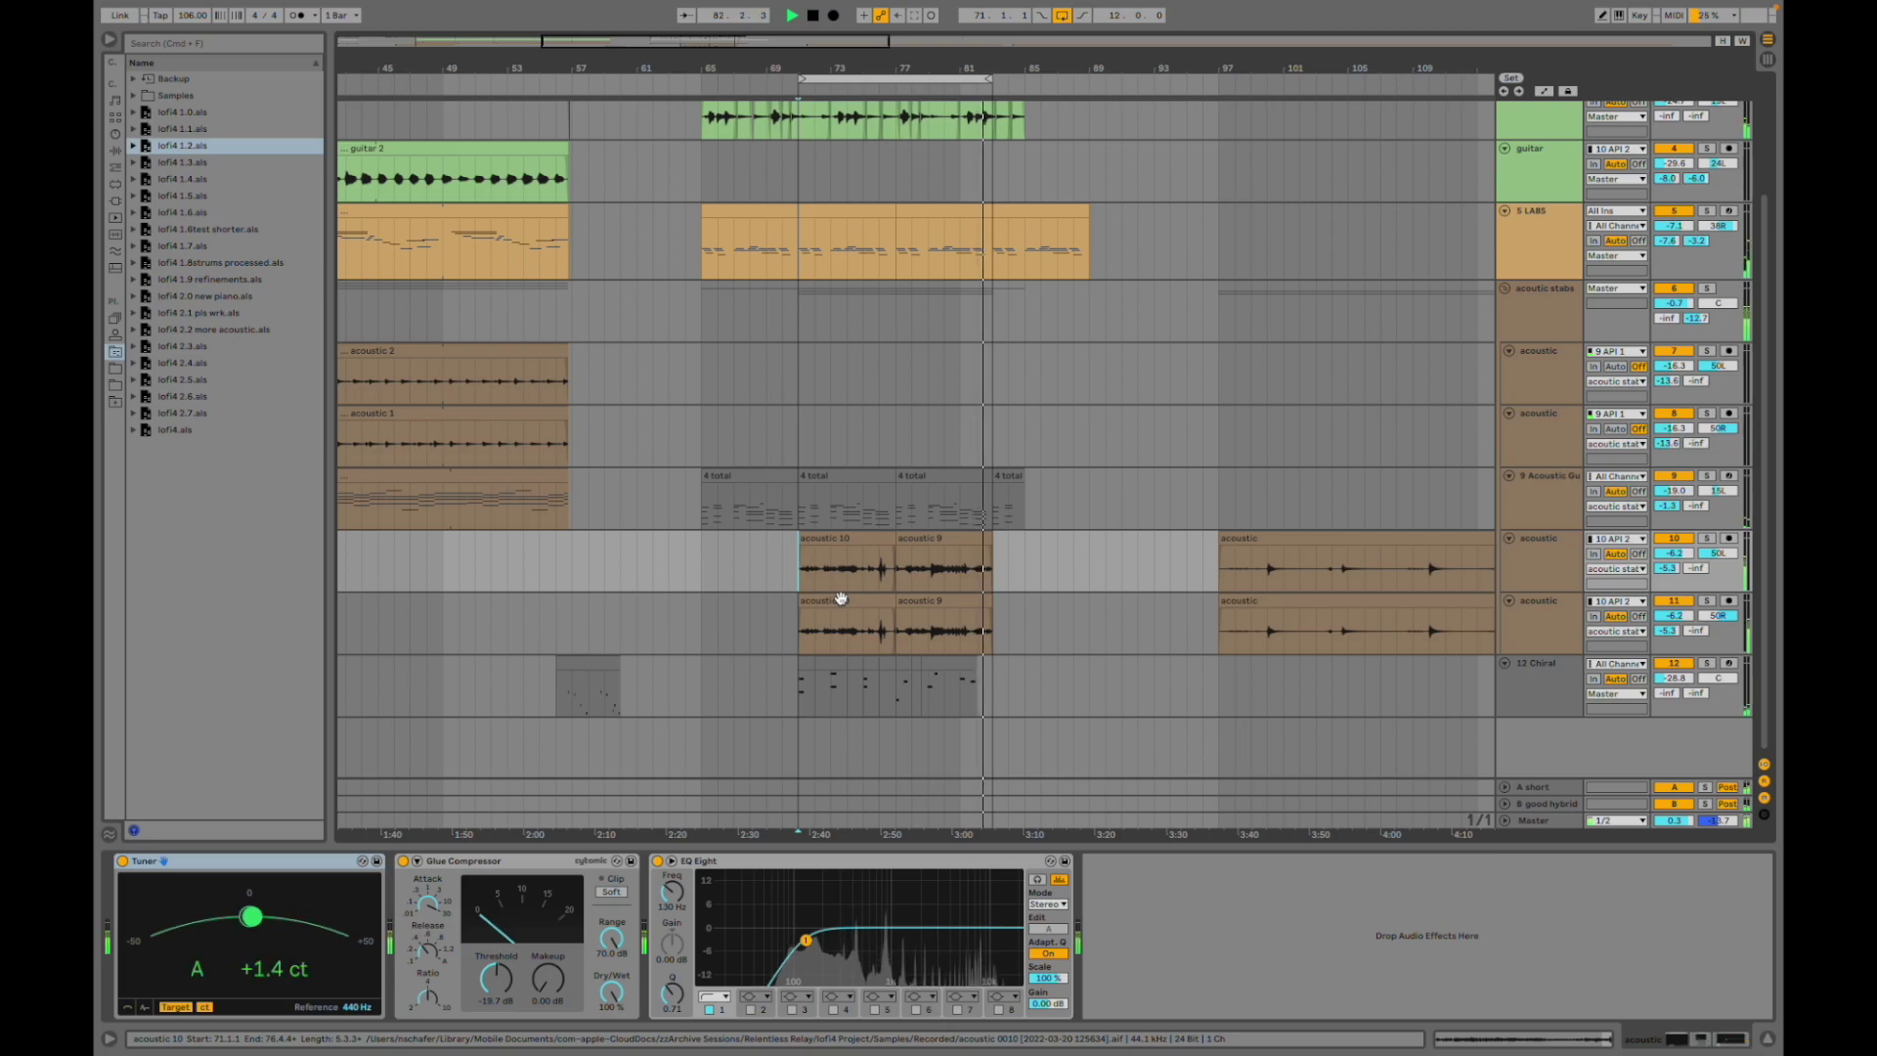
pyautogui.press('space')
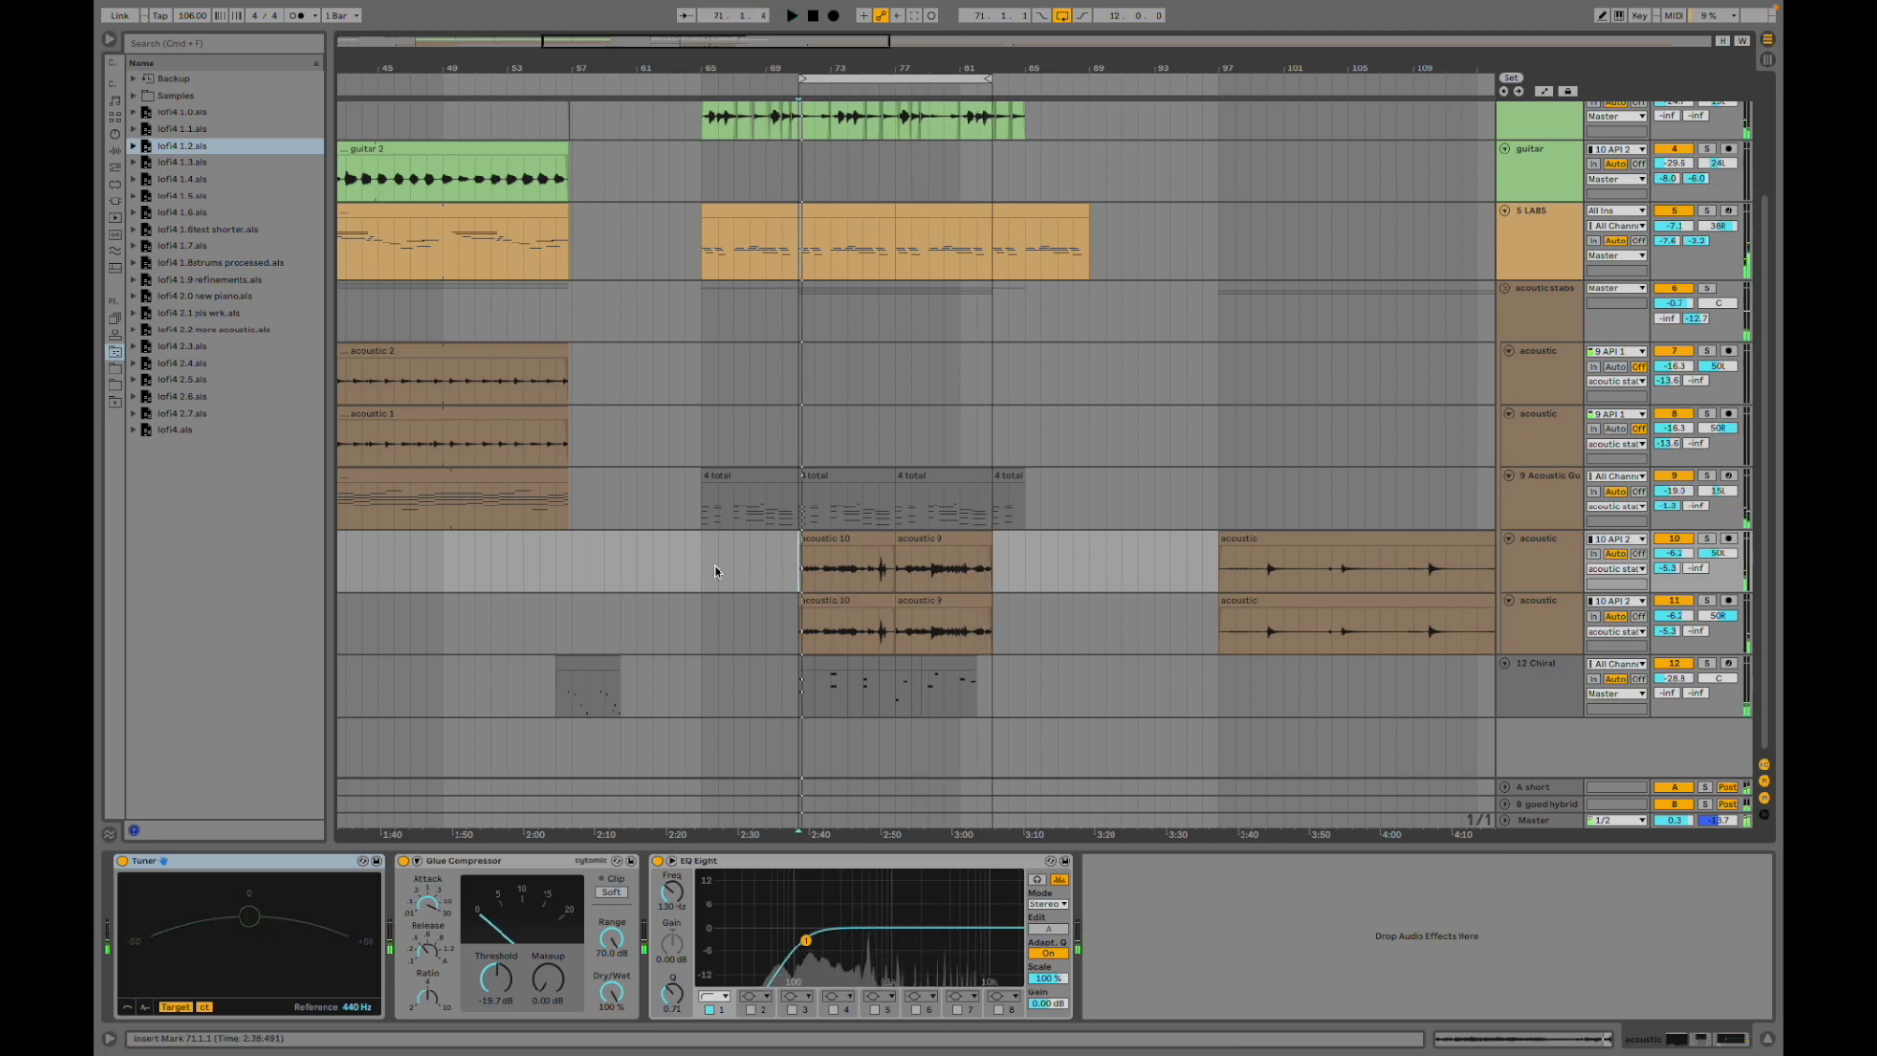
# - Review the acoustic clips around bars 17 and 71 and open the lofi4 1.3.als version
pyautogui.hscroll(-5, 682, 549)
pyautogui.scroll(1, 682, 550)
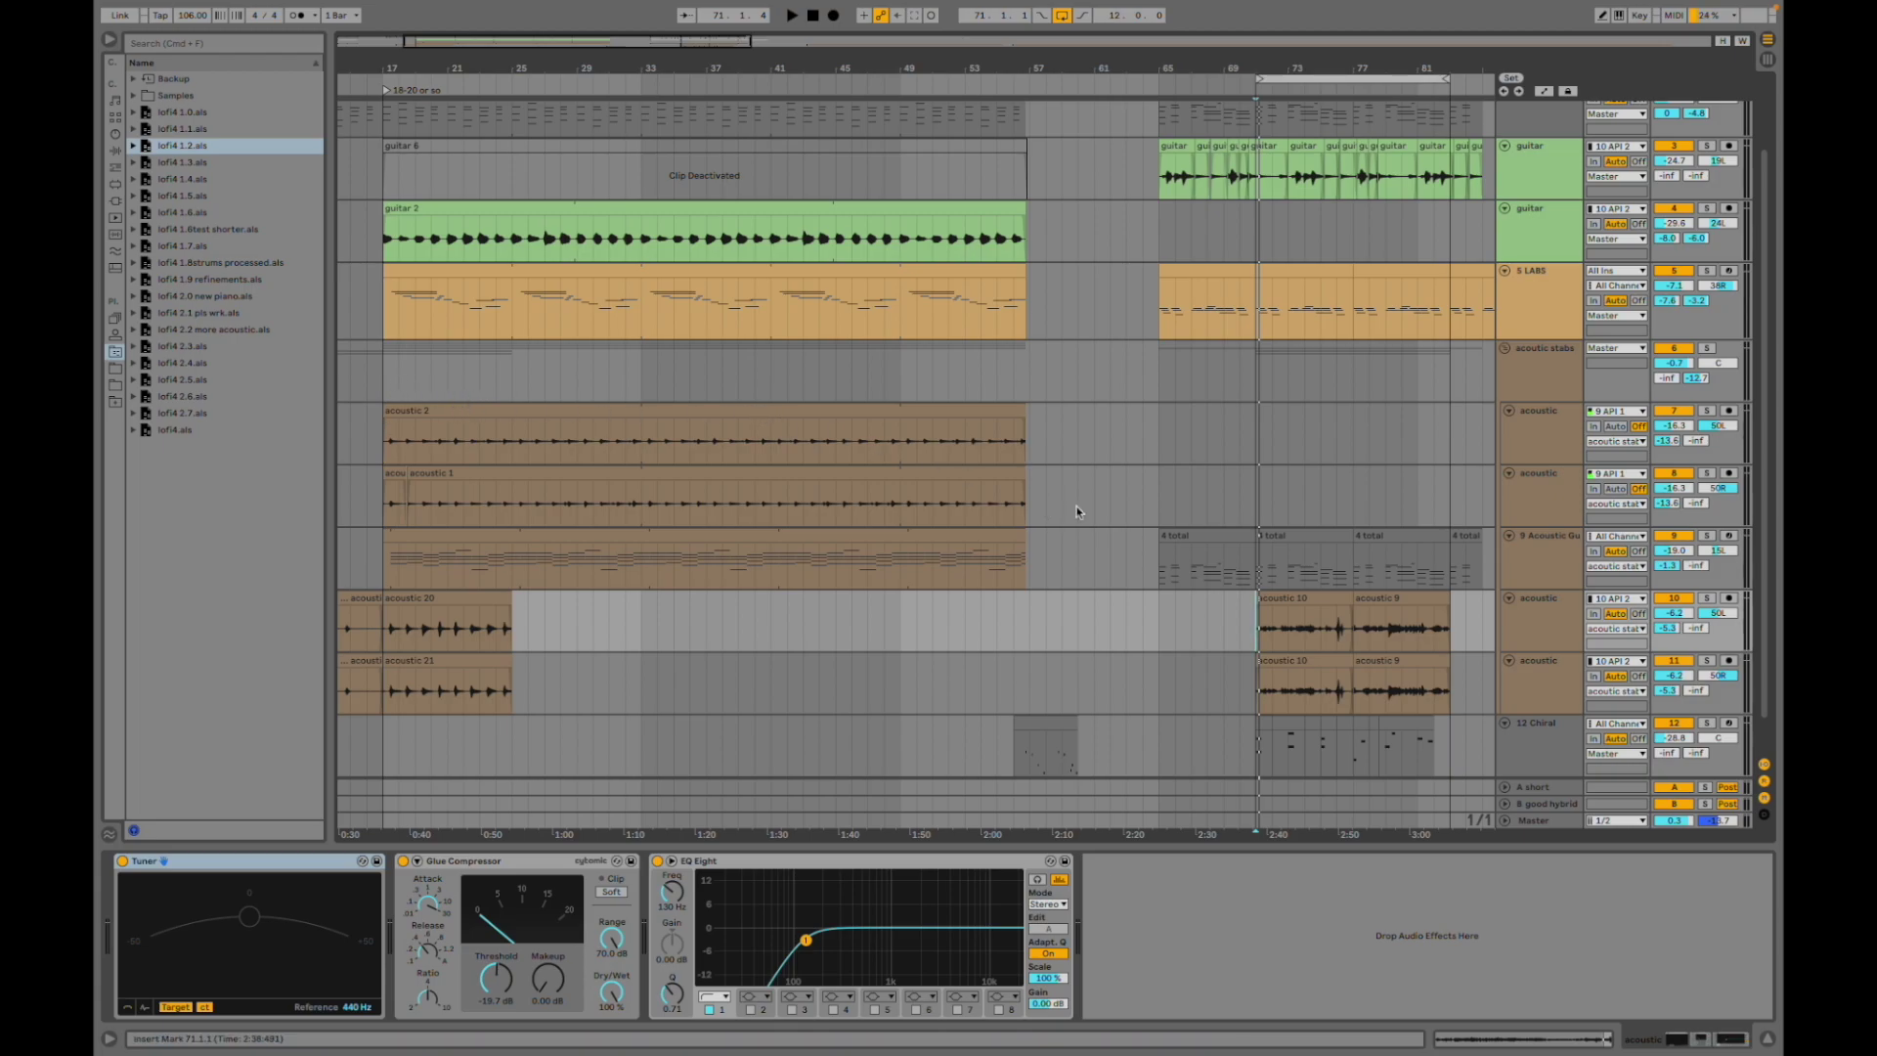
pyautogui.click(1298, 674)
pyautogui.hscroll(5, 1259, 638)
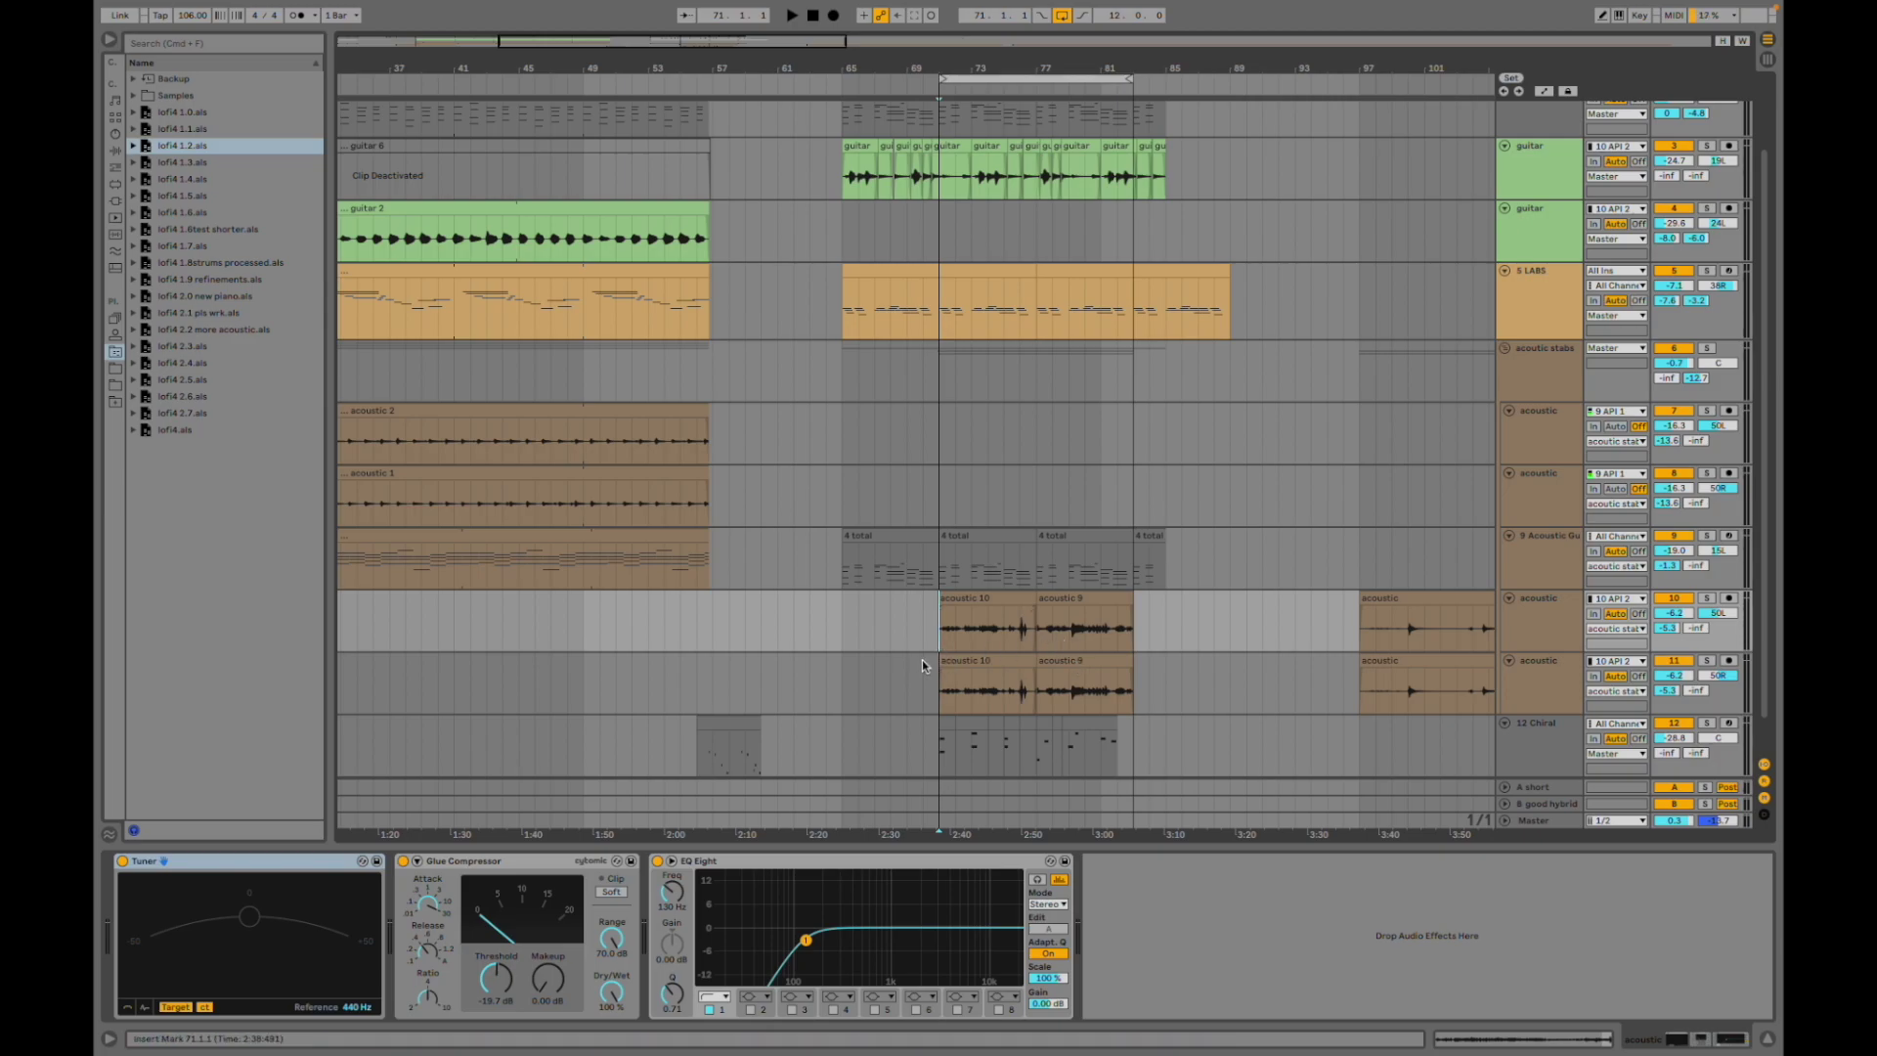
pyautogui.hscroll(-5, 922, 660)
pyautogui.scroll(-1, 924, 655)
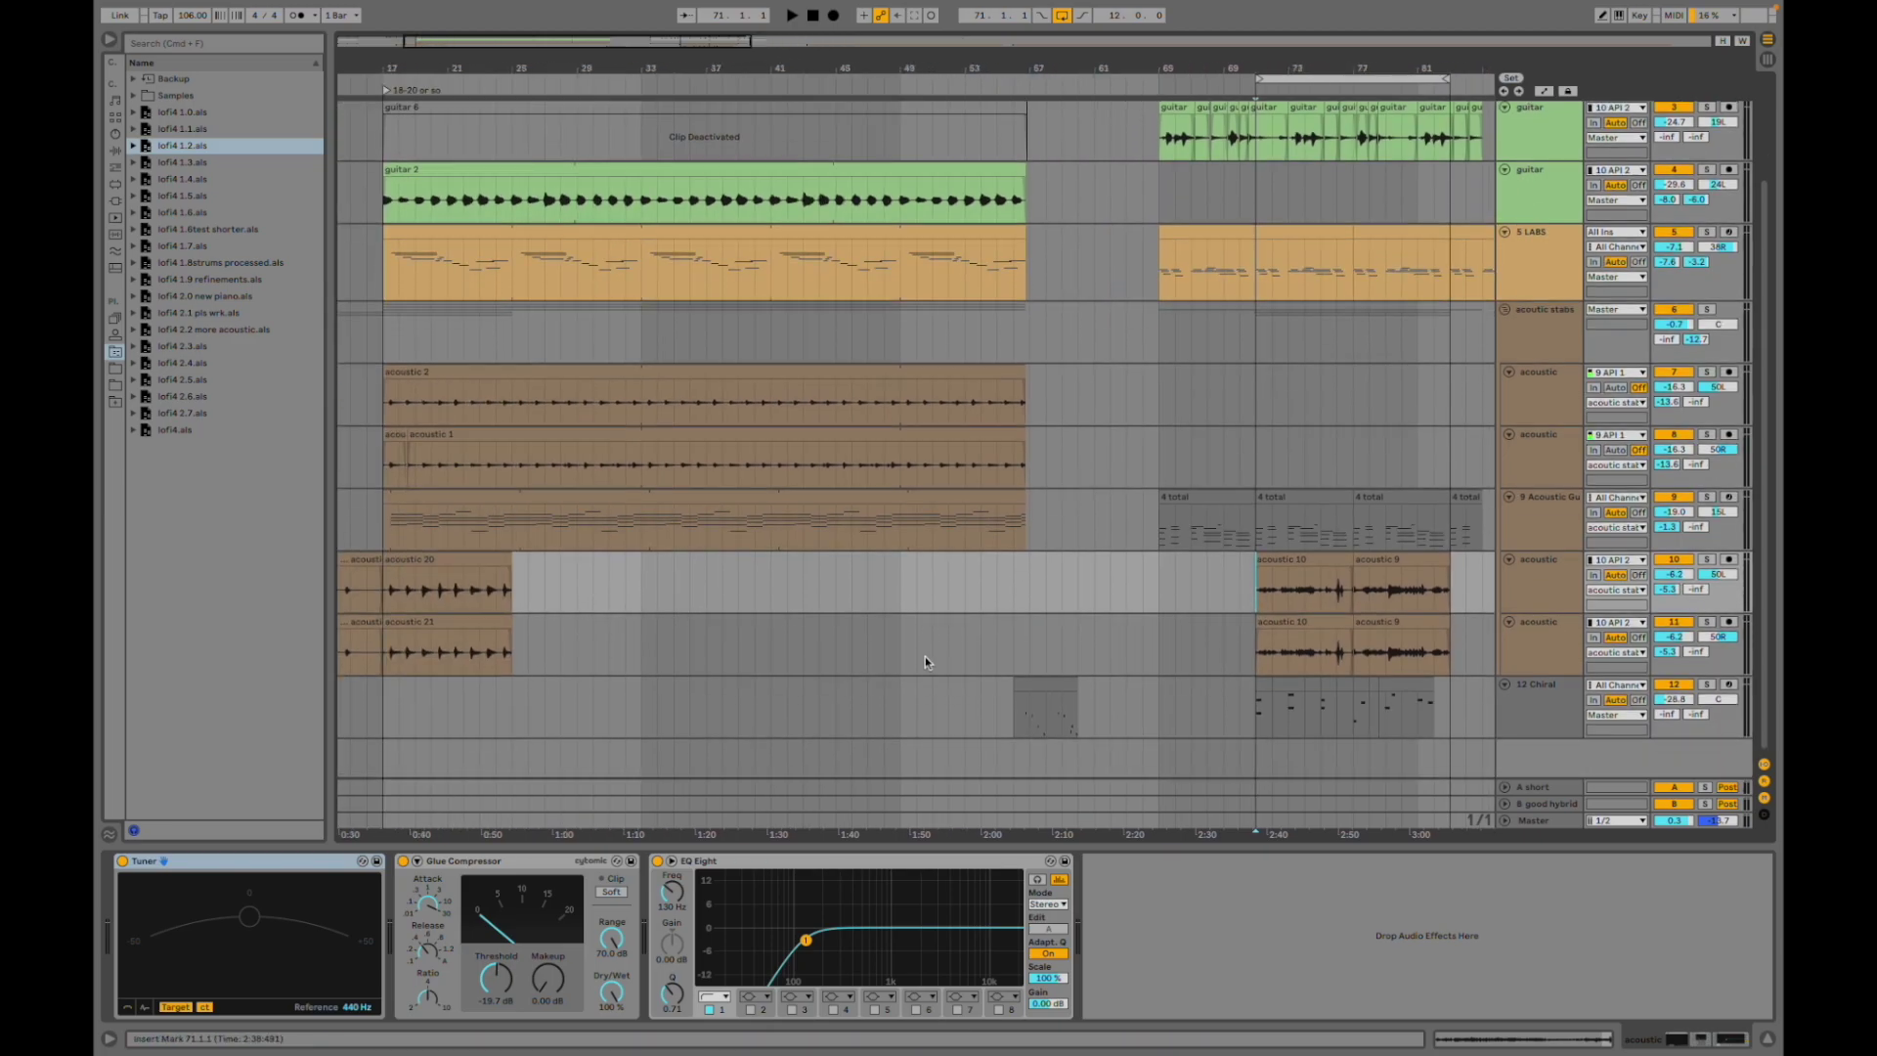
pyautogui.hscroll(-3, 925, 655)
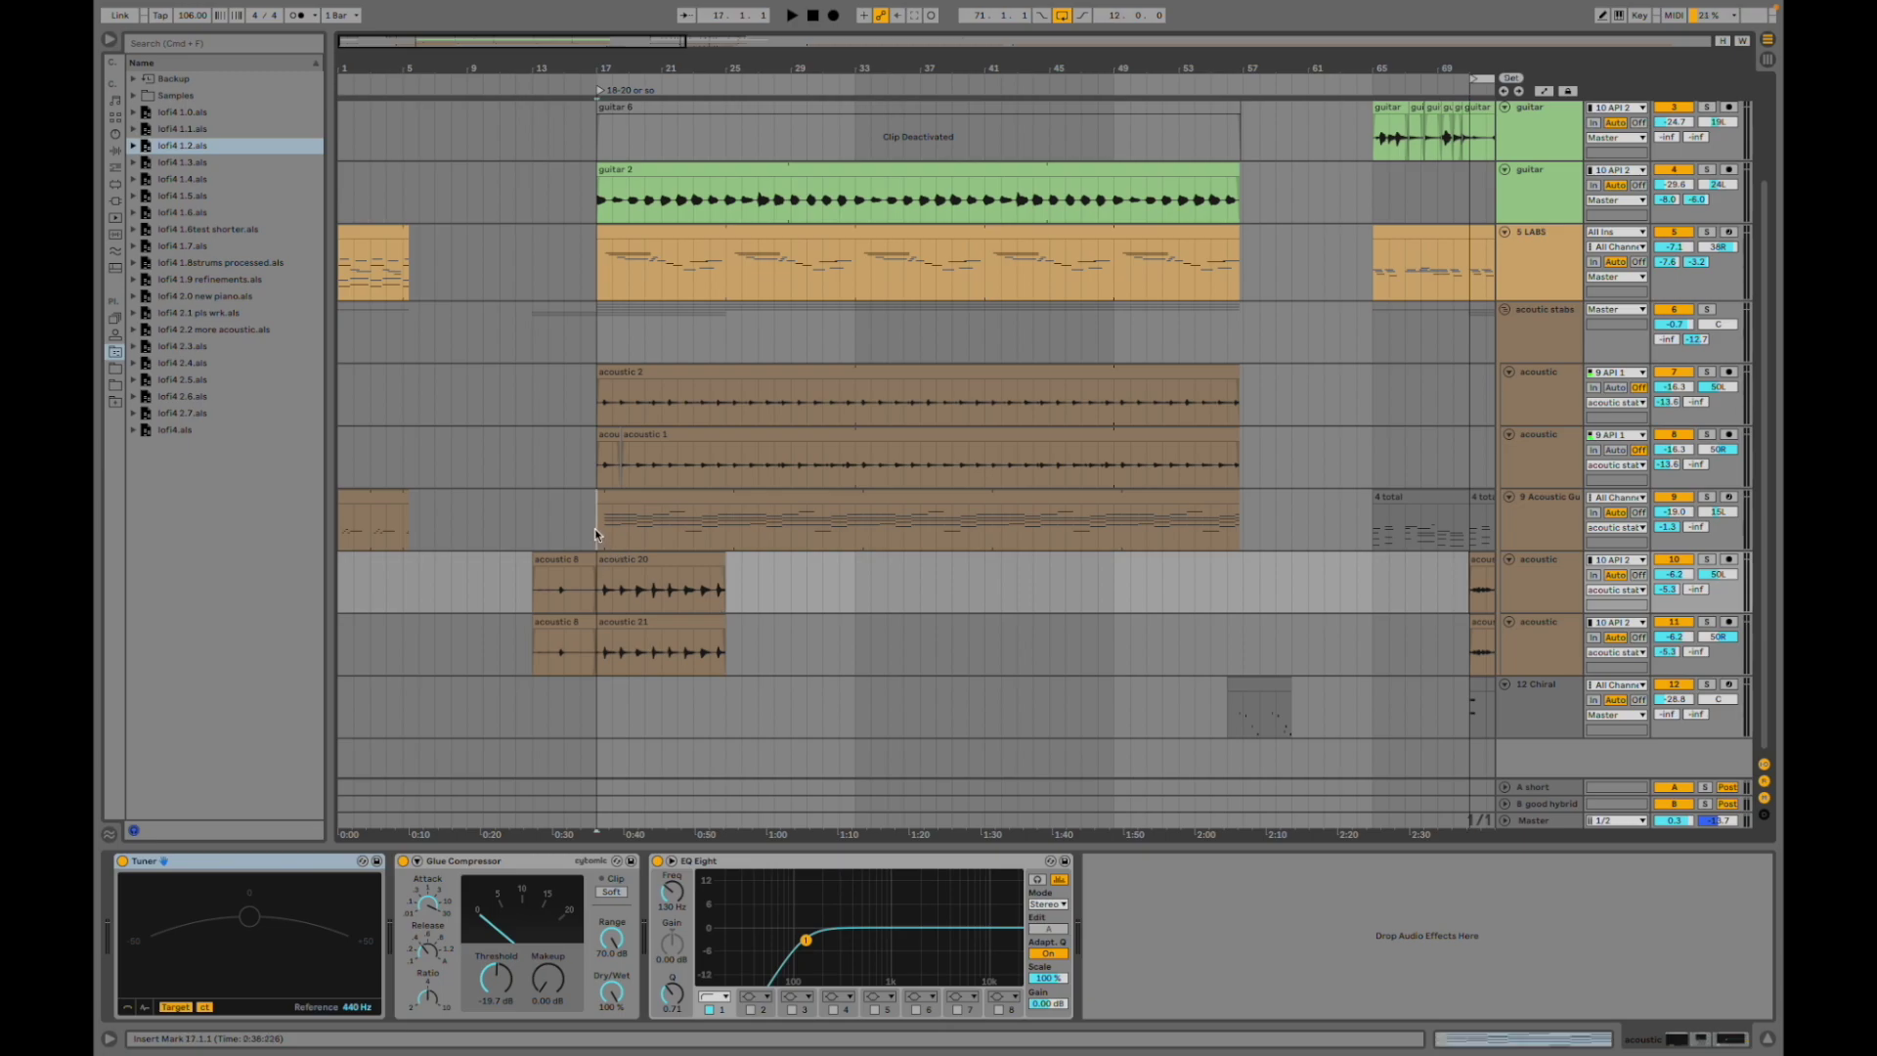
pyautogui.doubleClick(671, 542)
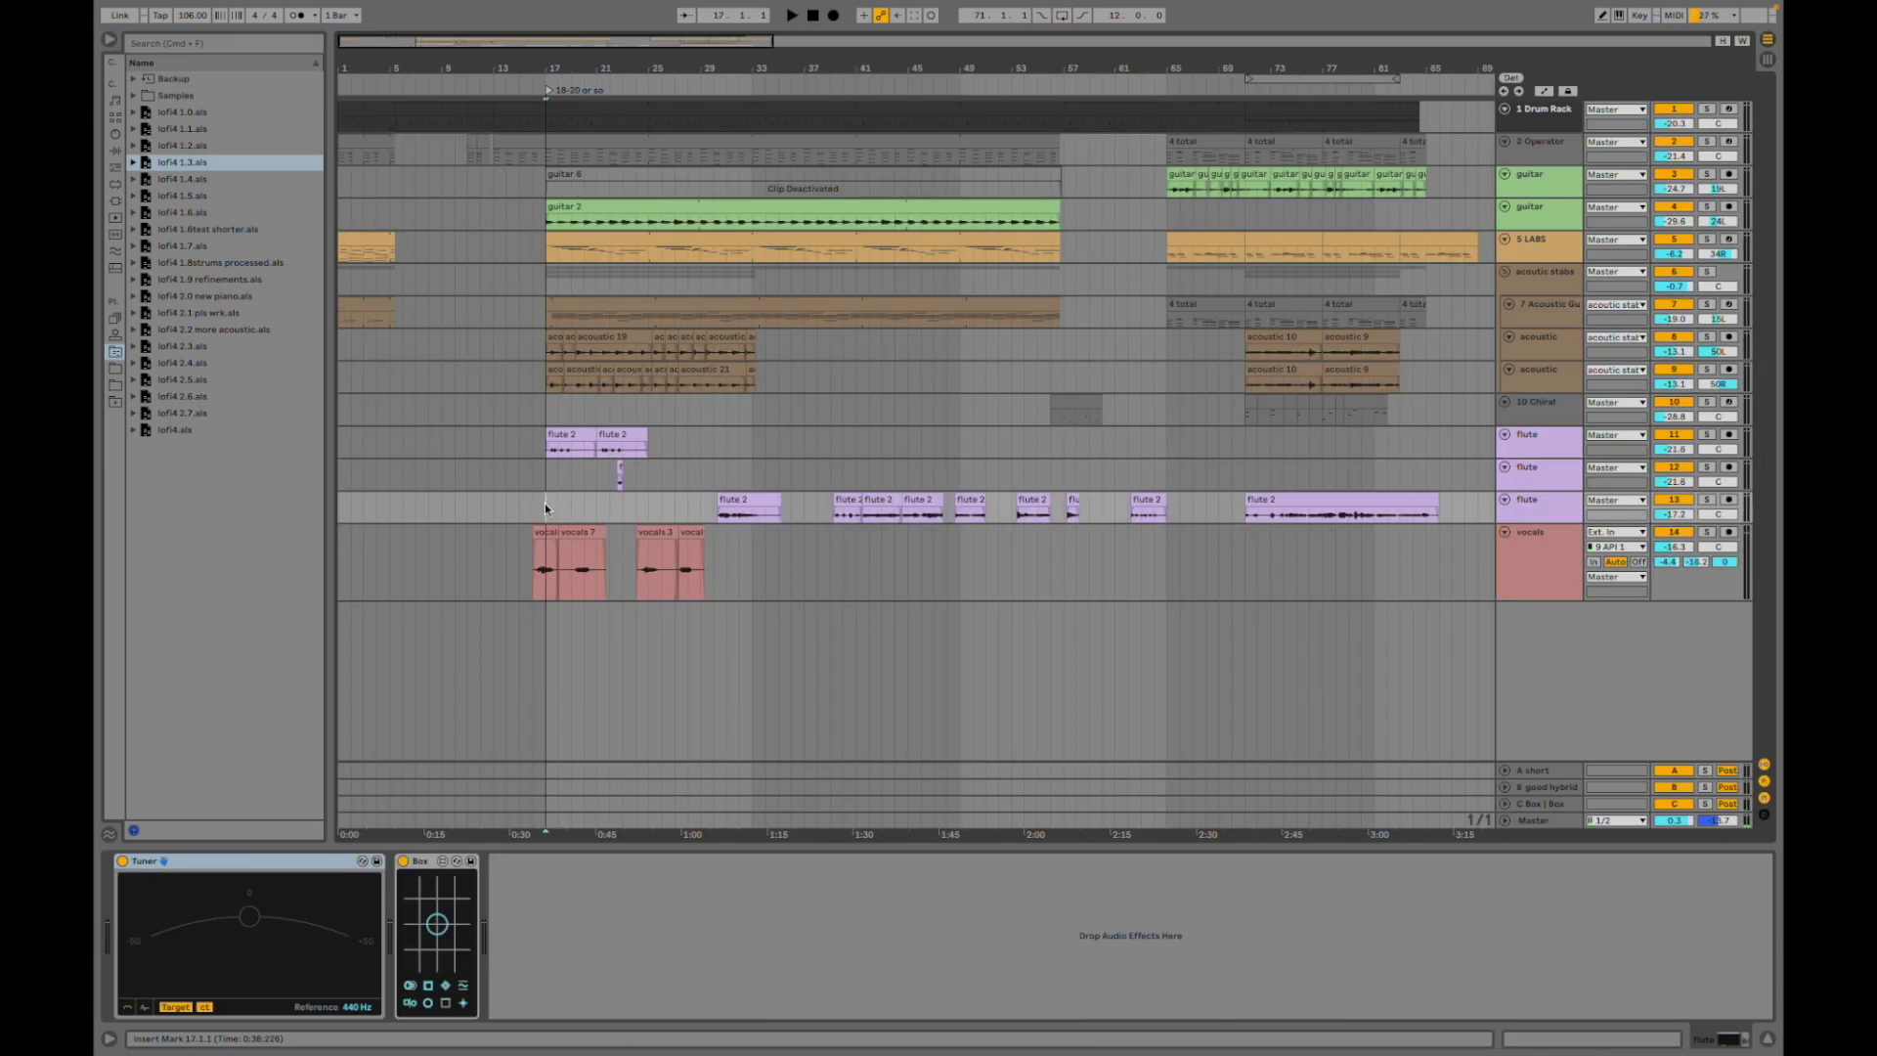
# - Play the 1.3 version from bar 15 through the first vocals and flute clips, with the whole arrangement in view
pyautogui.scroll(4, 542, 566)
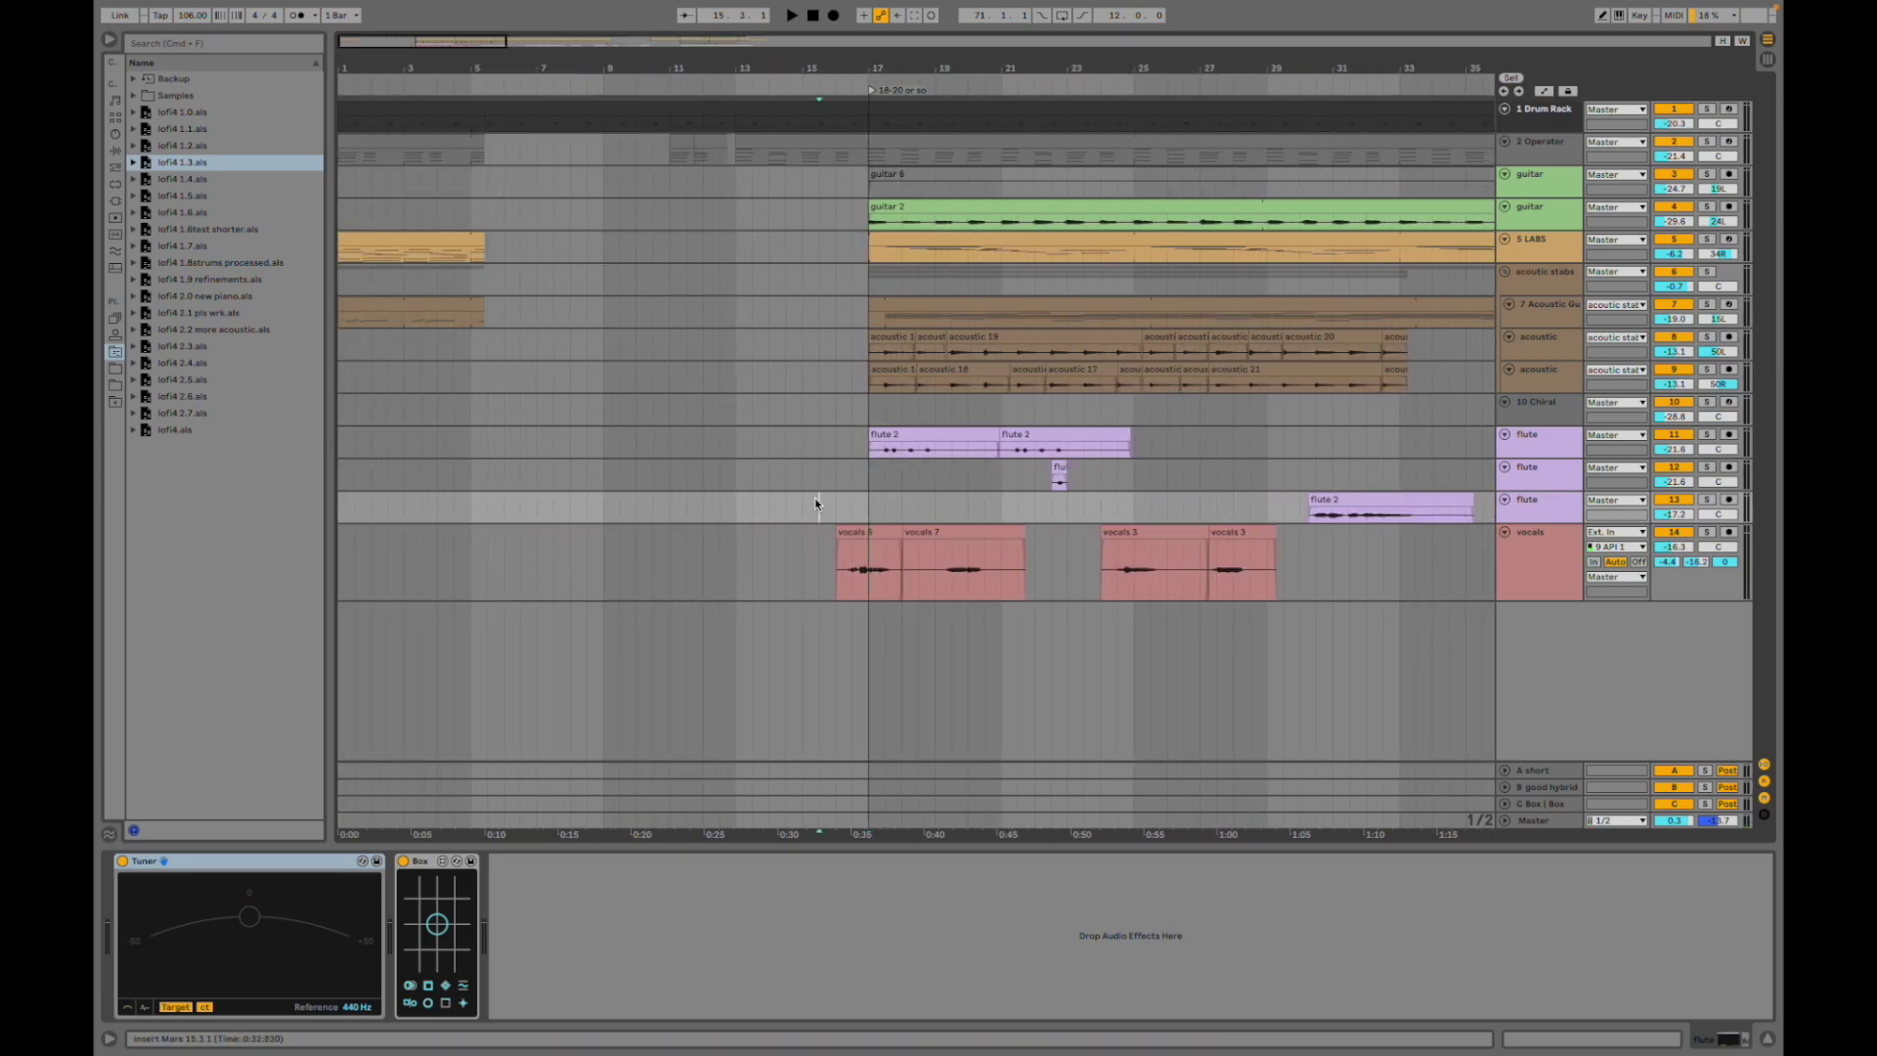
pyautogui.press('space')
pyautogui.moveTo(449, 42); pyautogui.dragTo(449, 12)
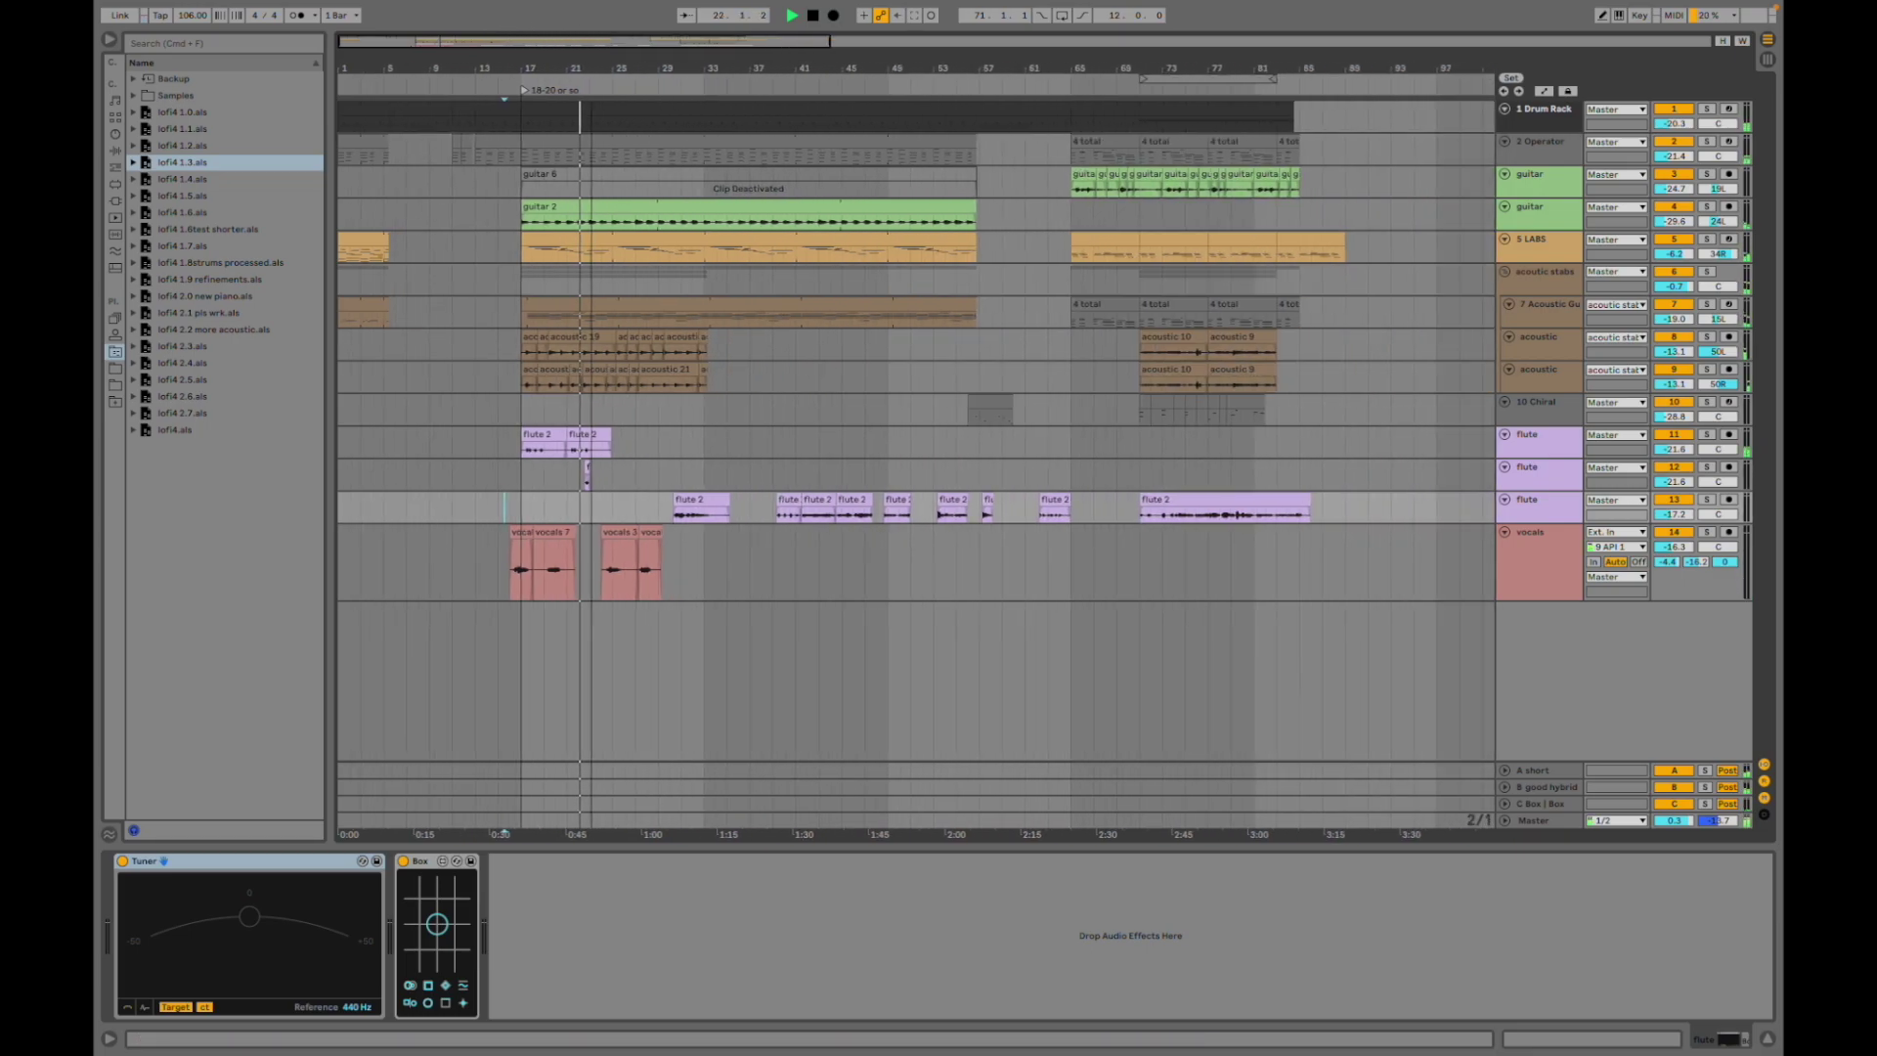
pyautogui.click(626, 445)
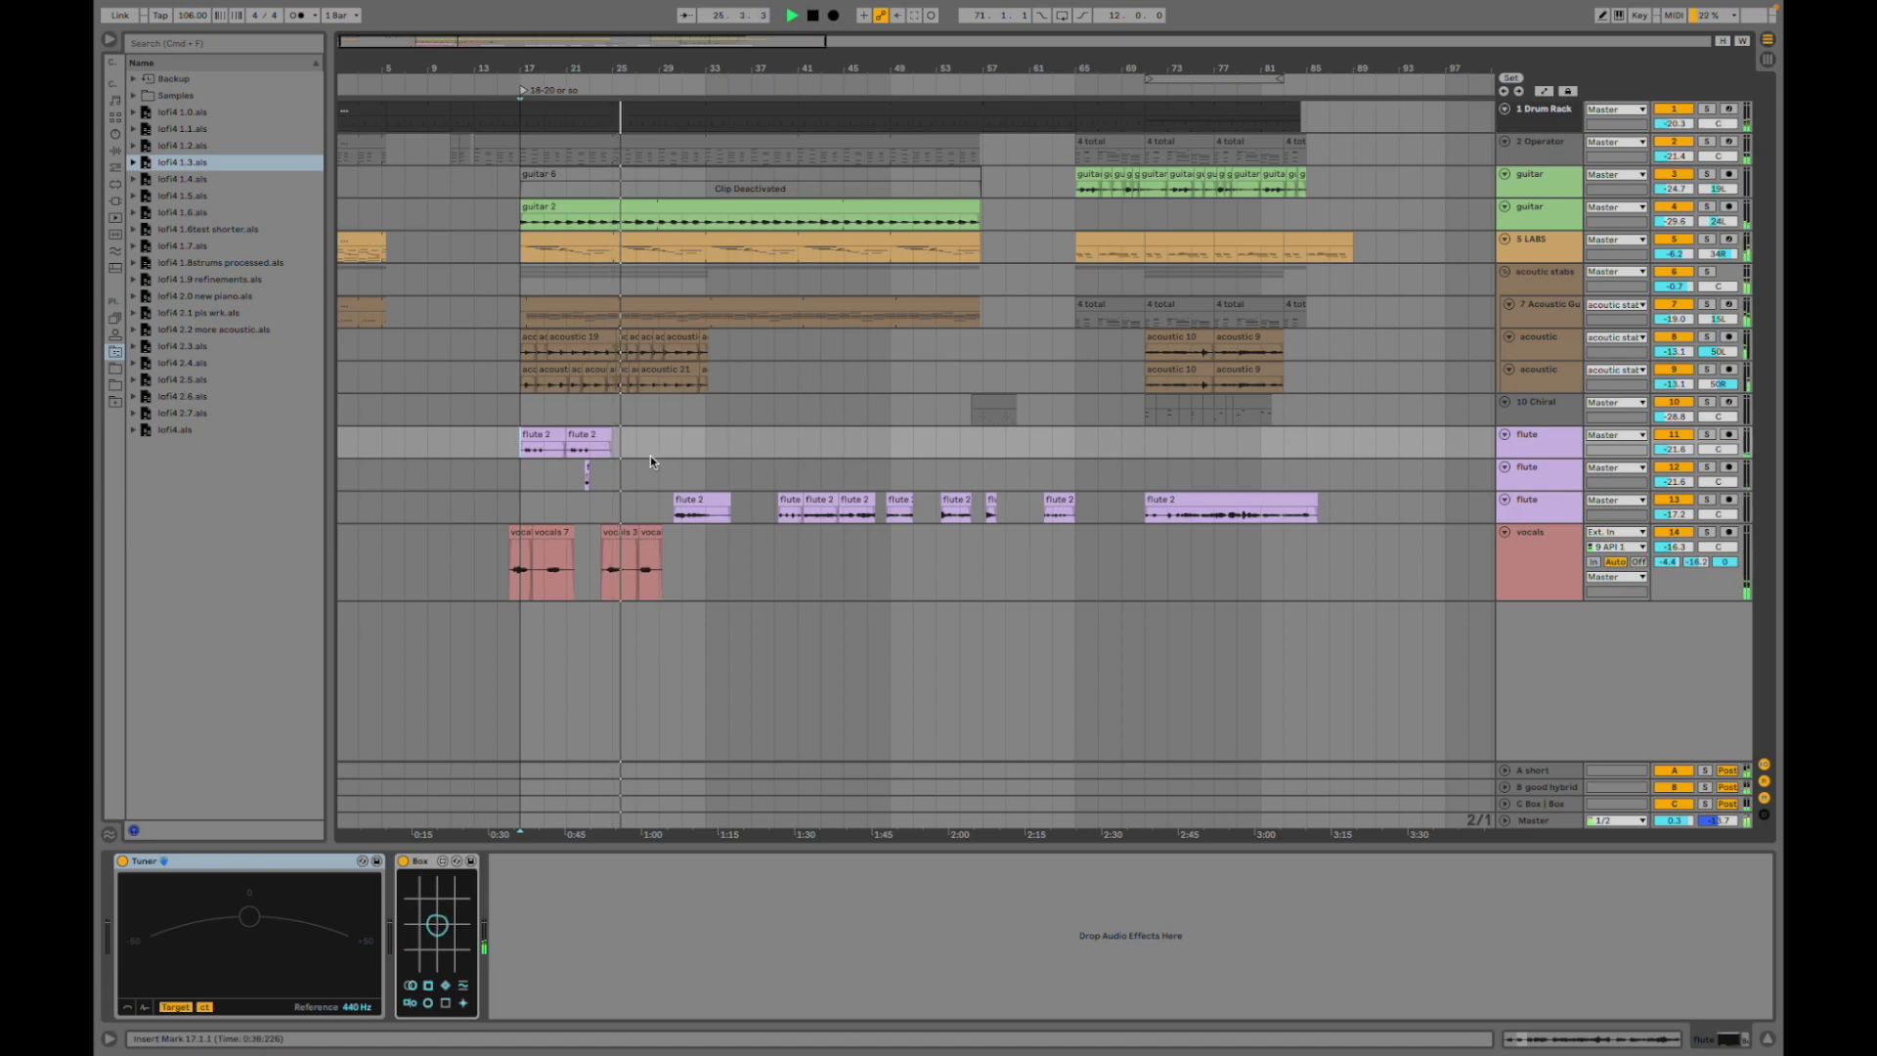
# - Audition the first Flute 2 clip on the lowest flute track from around bar 30 and stop playback
pyautogui.click(672, 512)
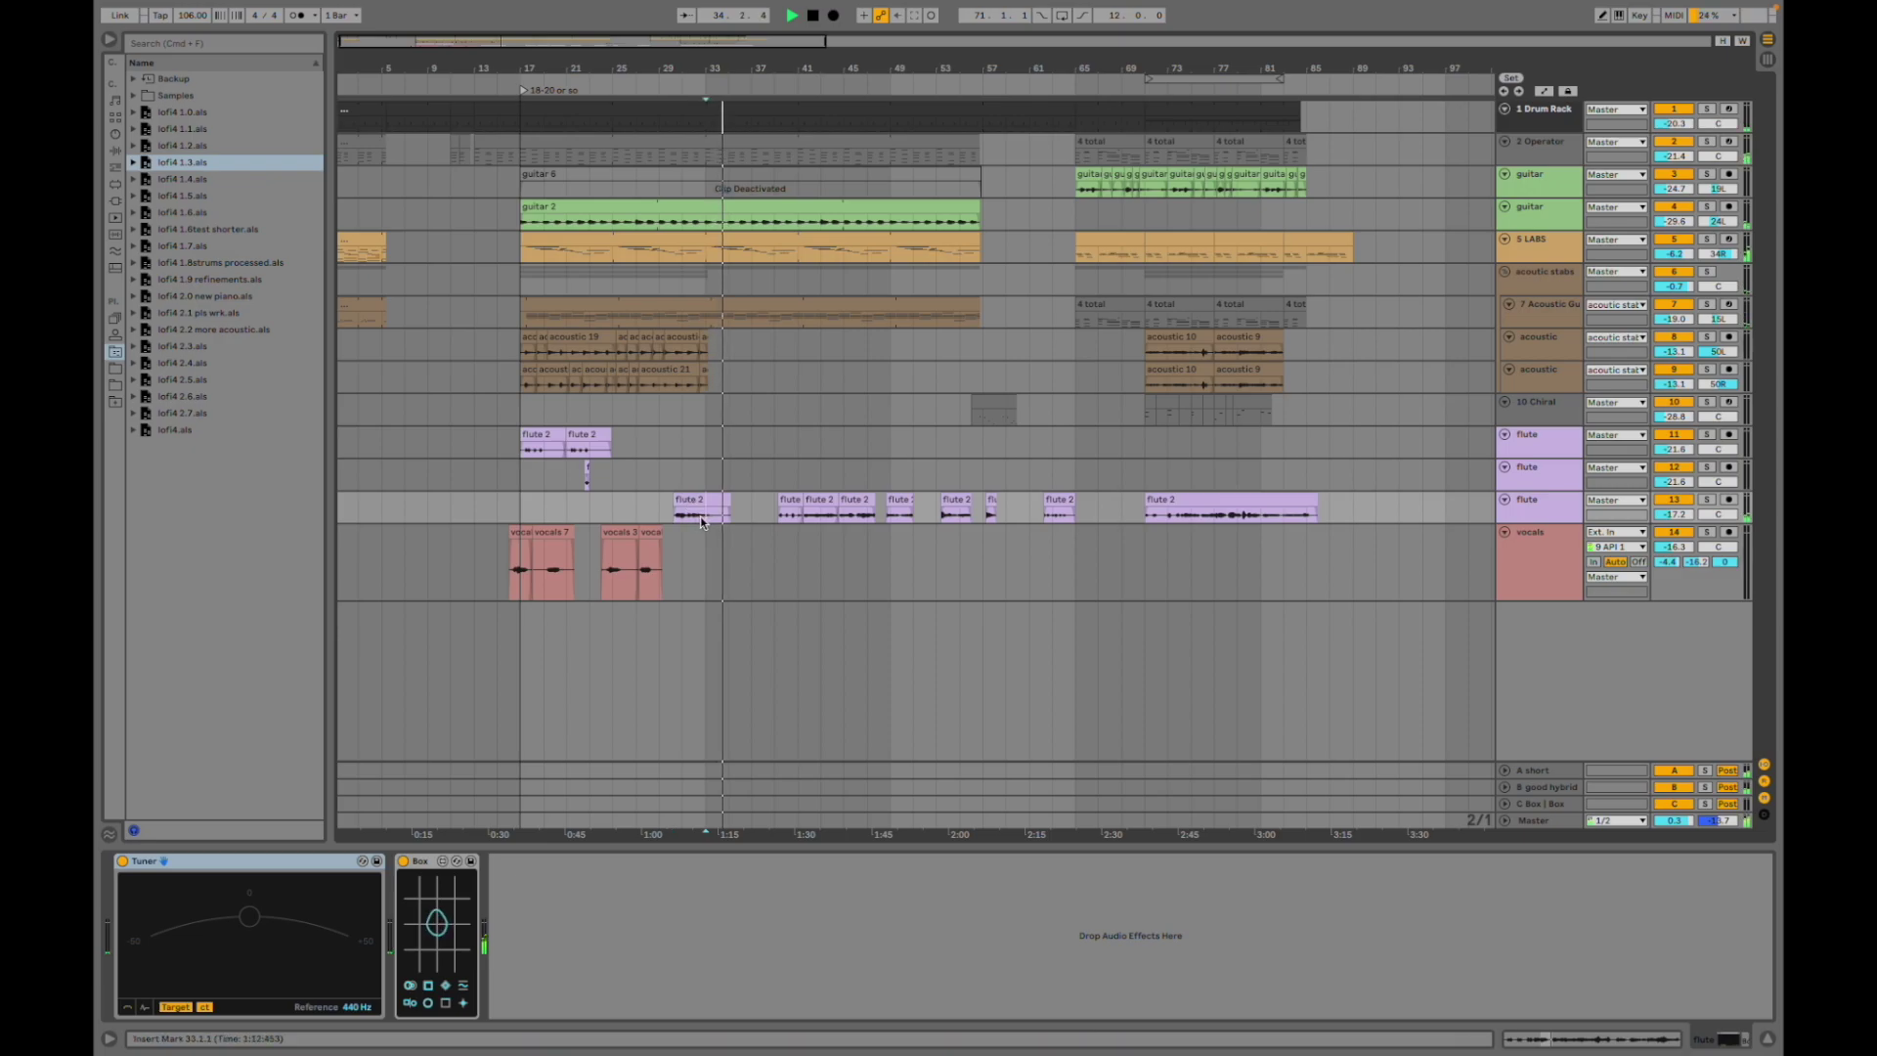
pyautogui.press('+')
pyautogui.press('+')
pyautogui.click(592, 537)
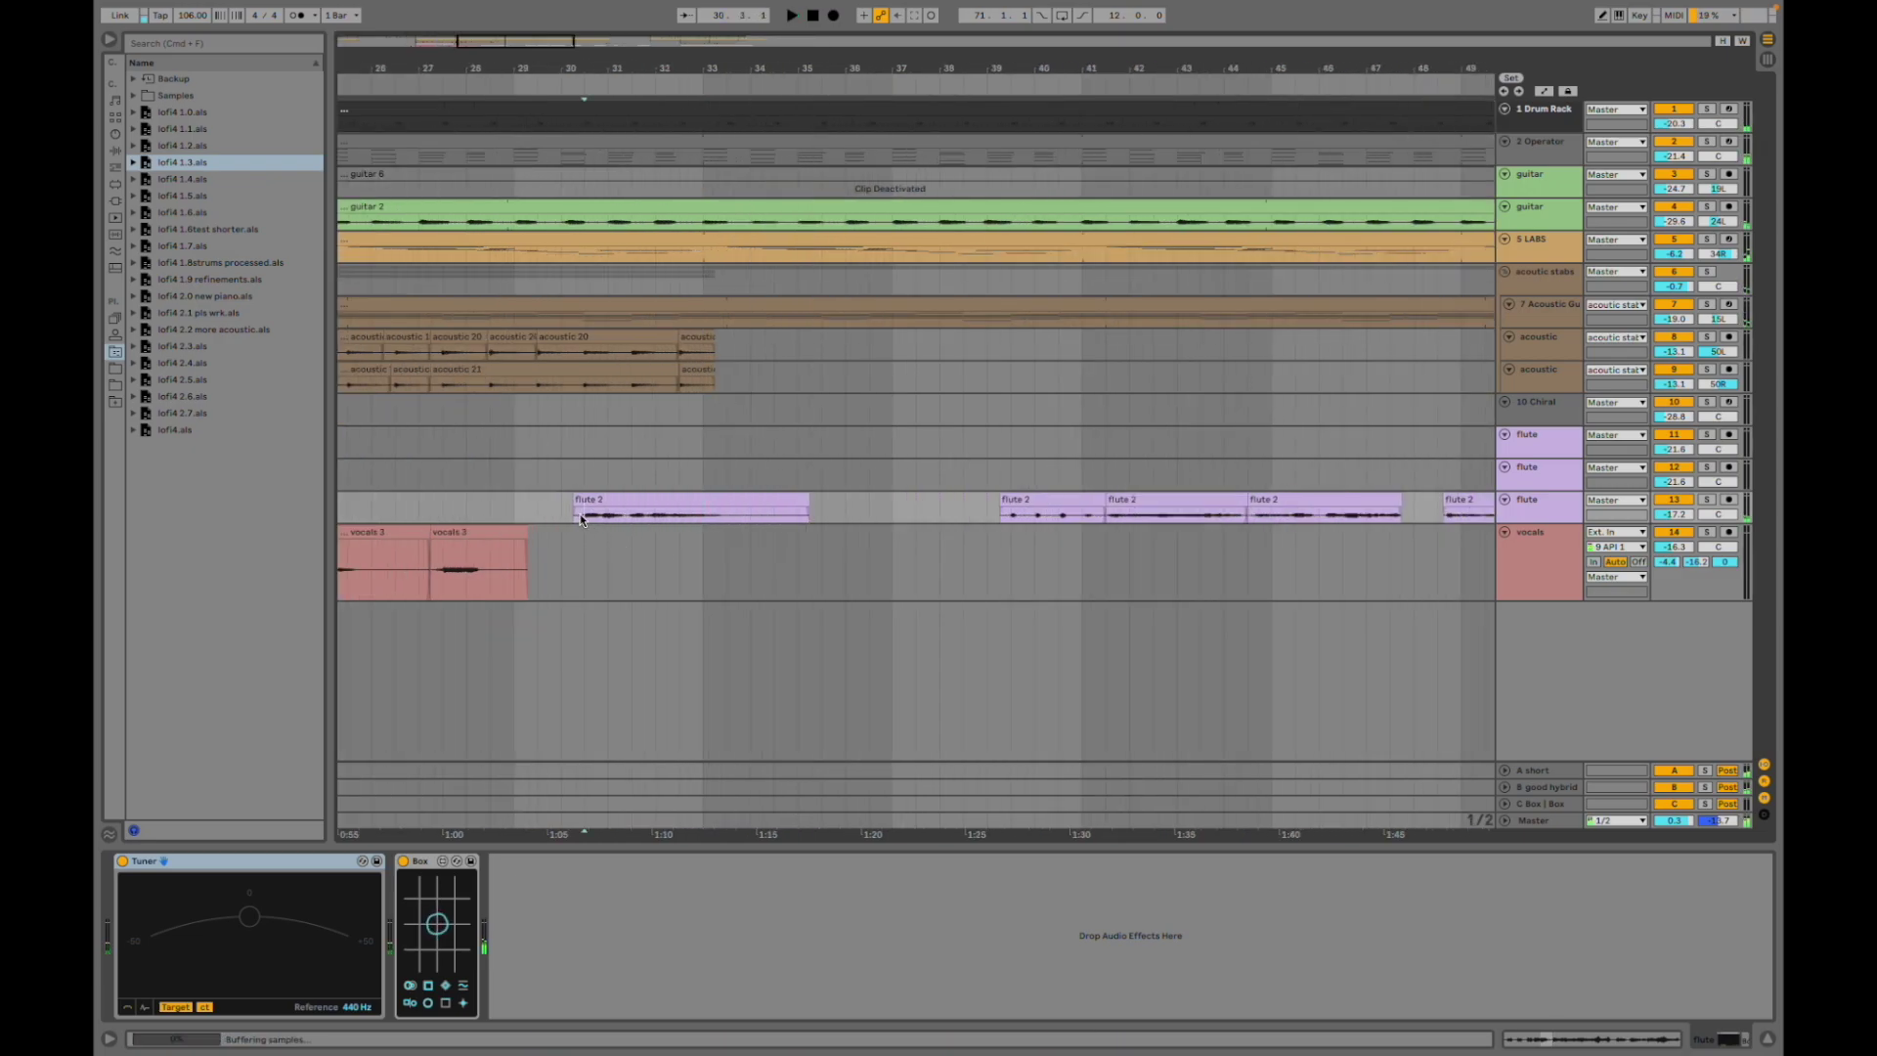
pyautogui.click(655, 512)
pyautogui.press('space')
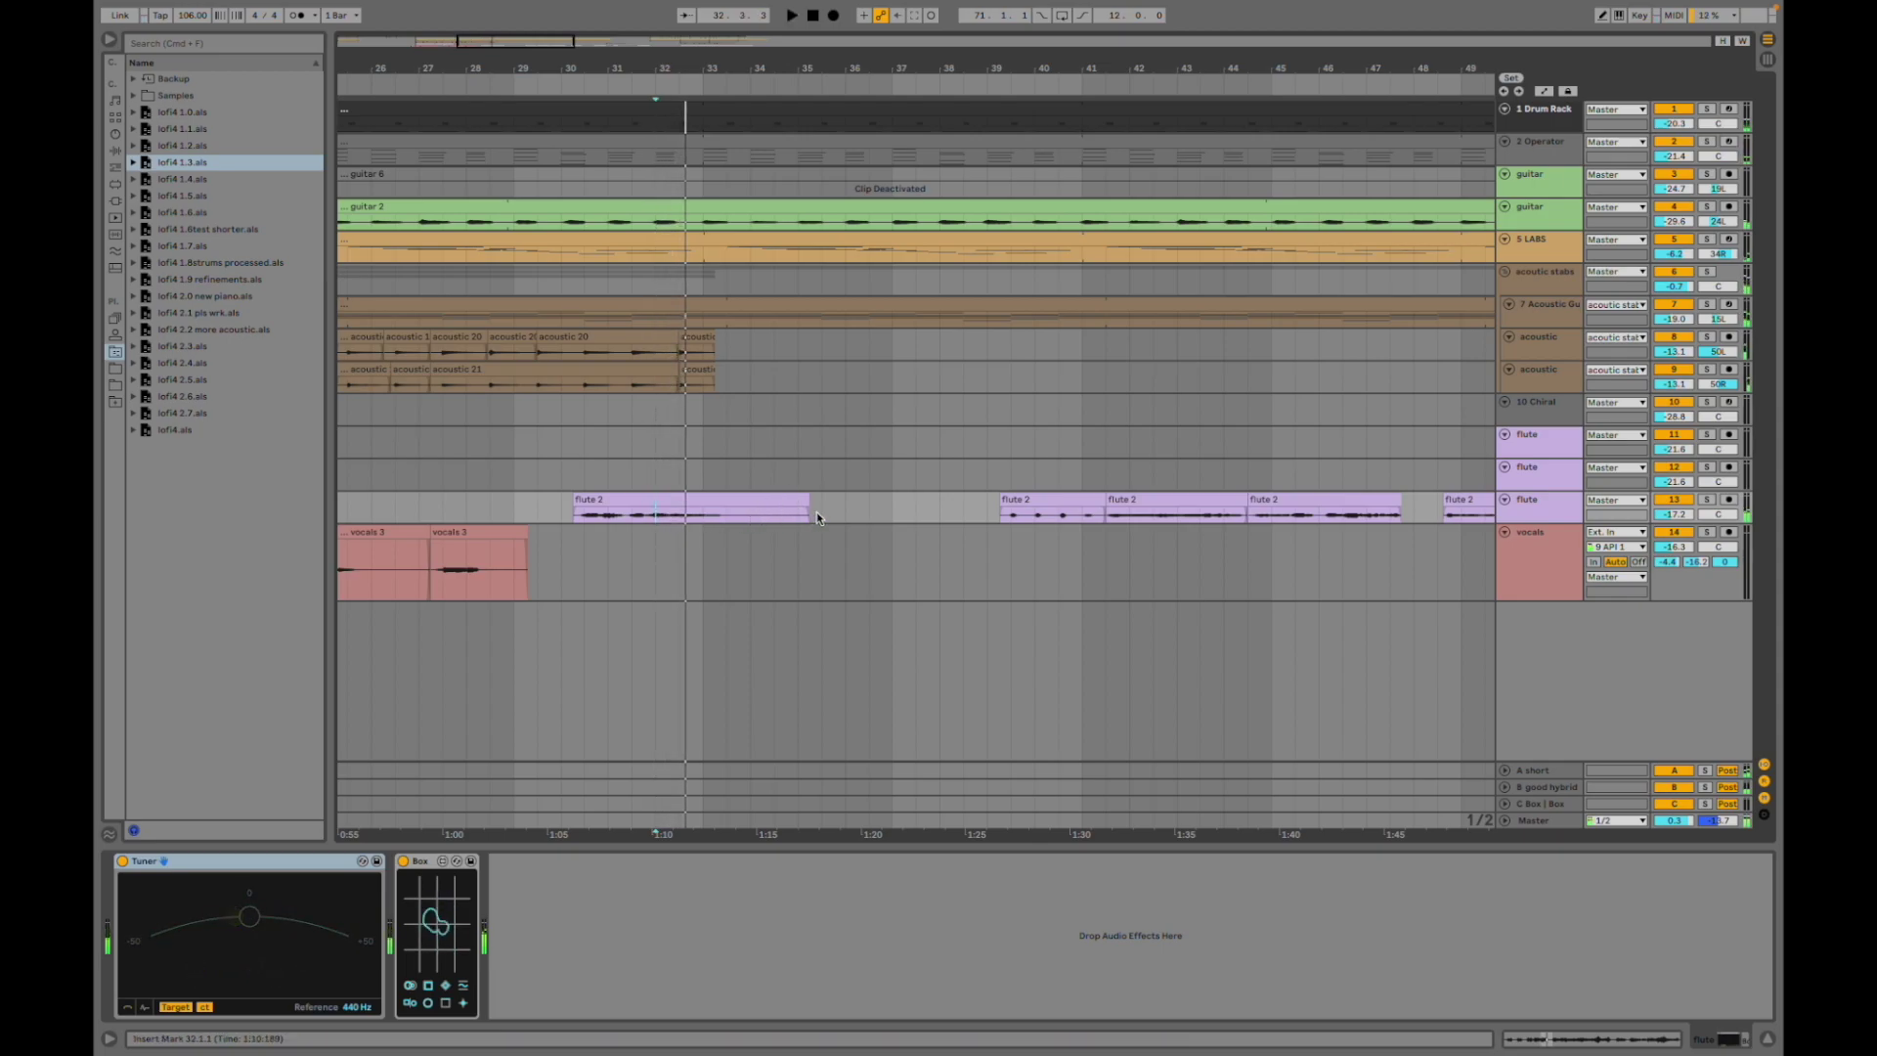
pyautogui.hscroll(3, 1054, 551)
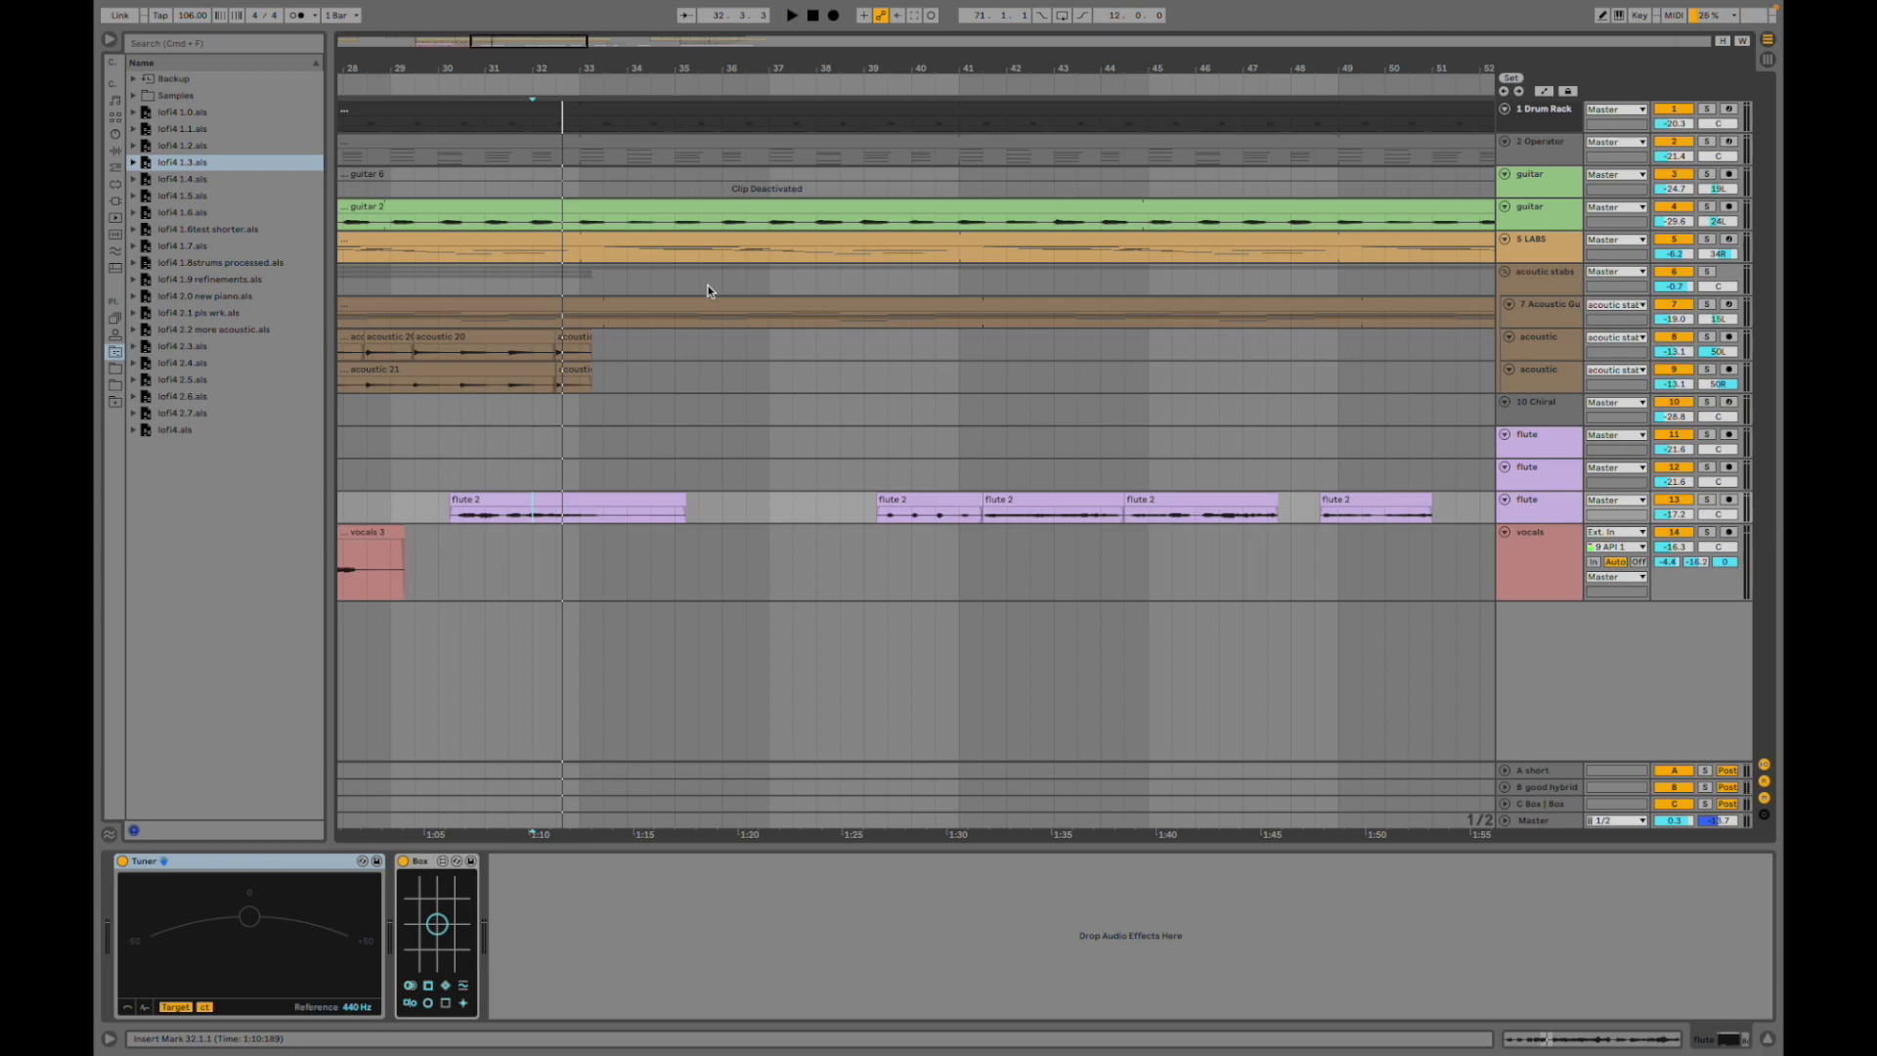
# - Audition the lowest flute track from bar 39 and highlight the empty stretch of the upper acoustic track from about bar 33 to 58
pyautogui.click(864, 515)
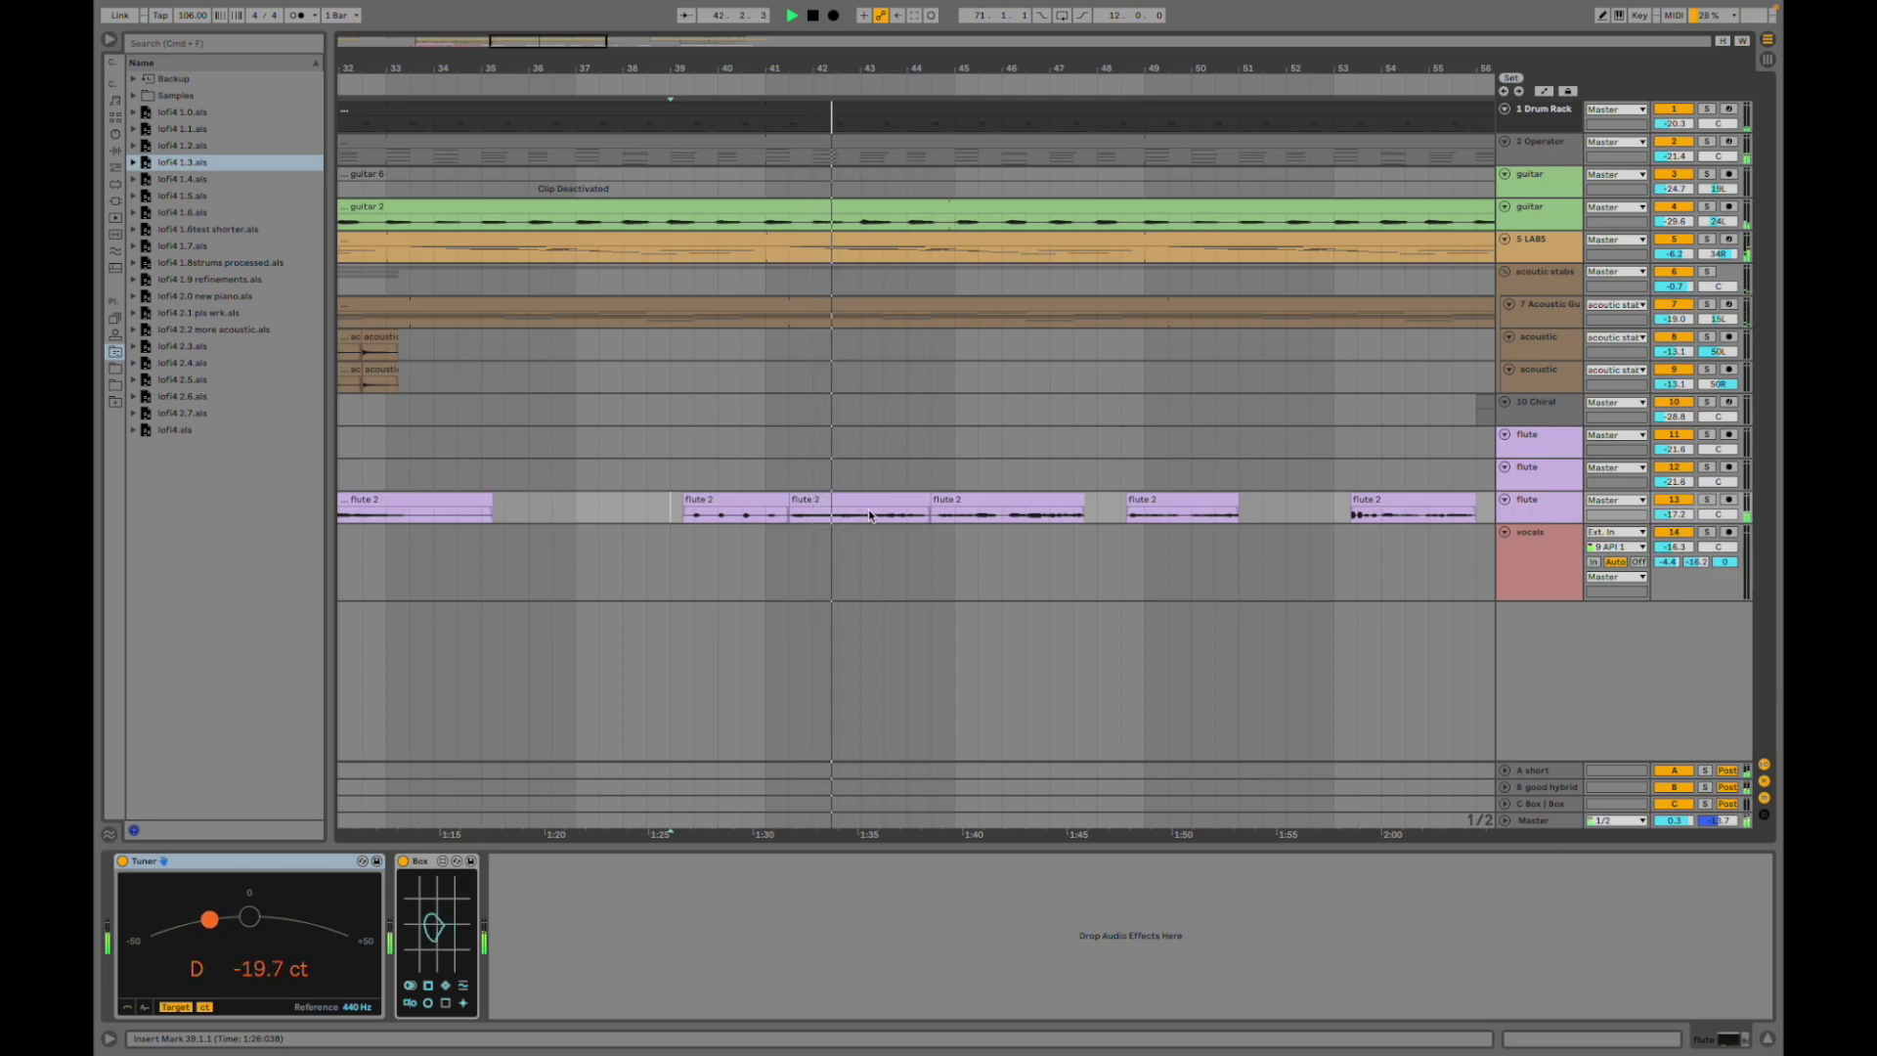
pyautogui.press('-')
pyautogui.press('-')
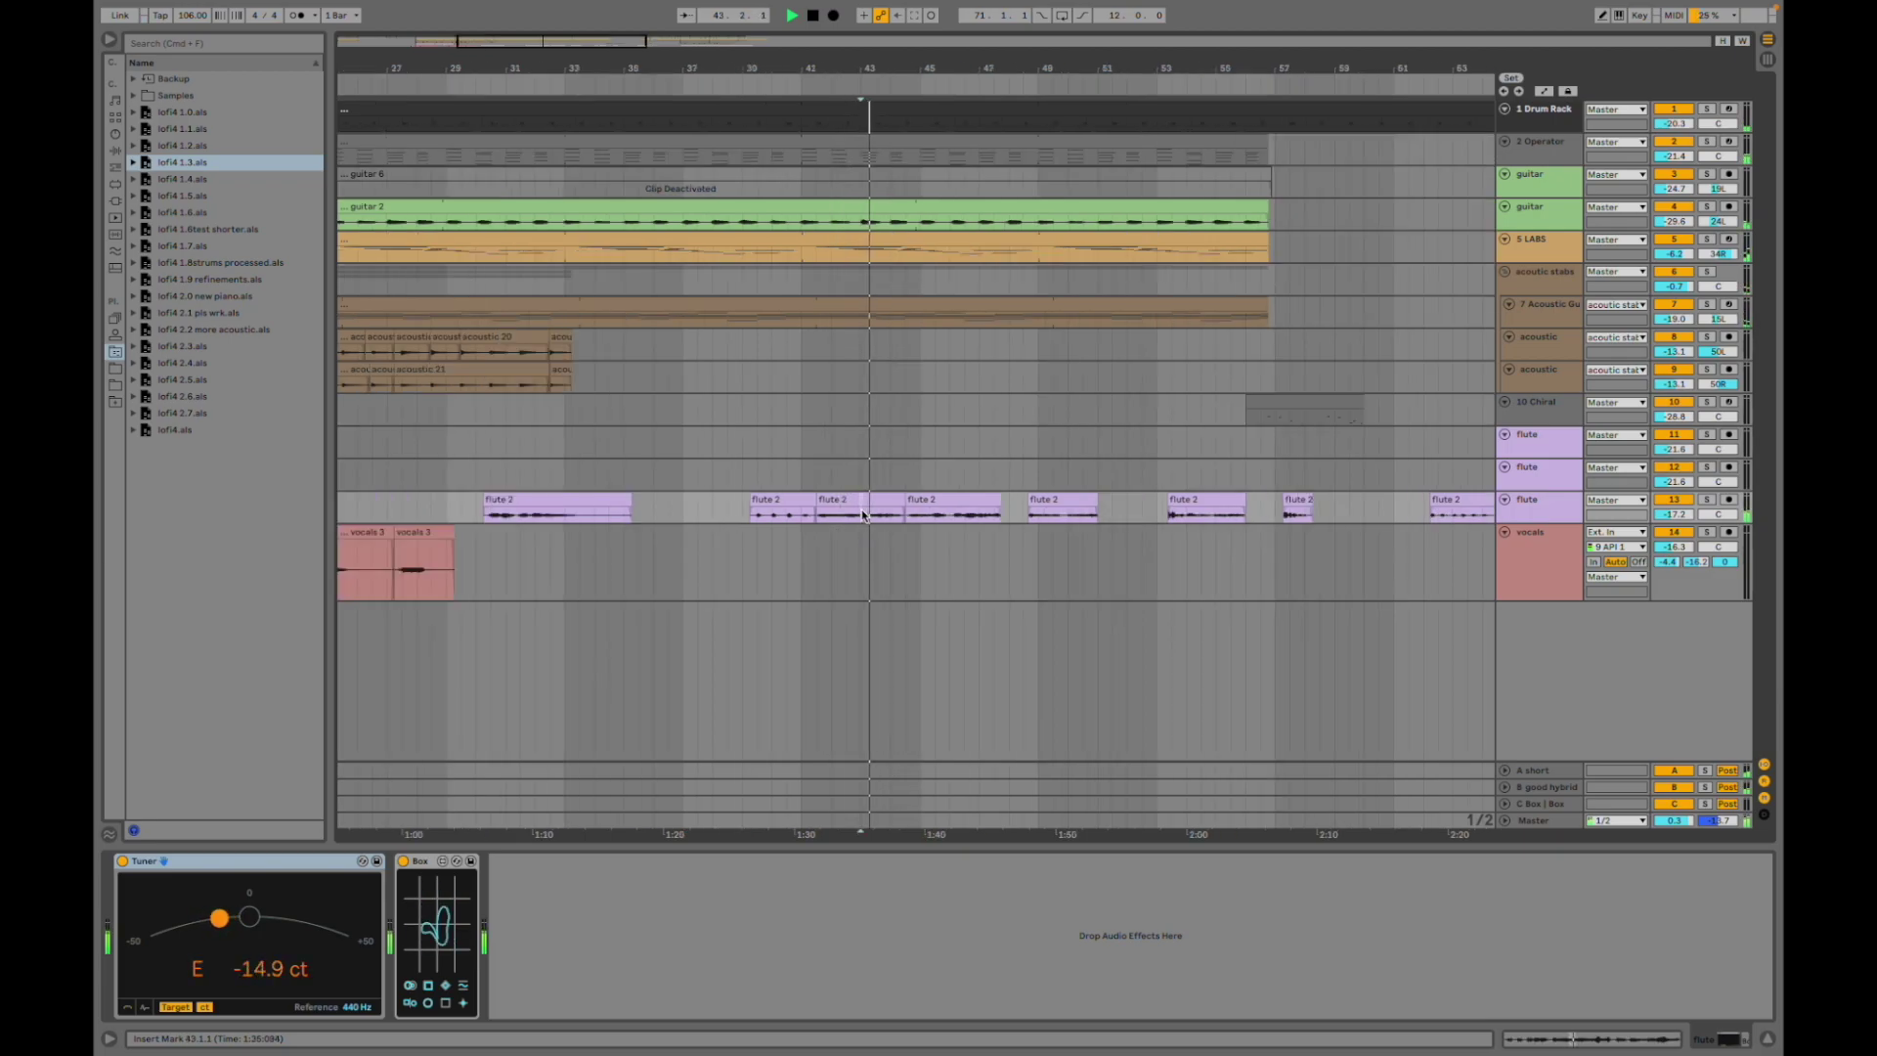
pyautogui.hscroll(2, 978, 545)
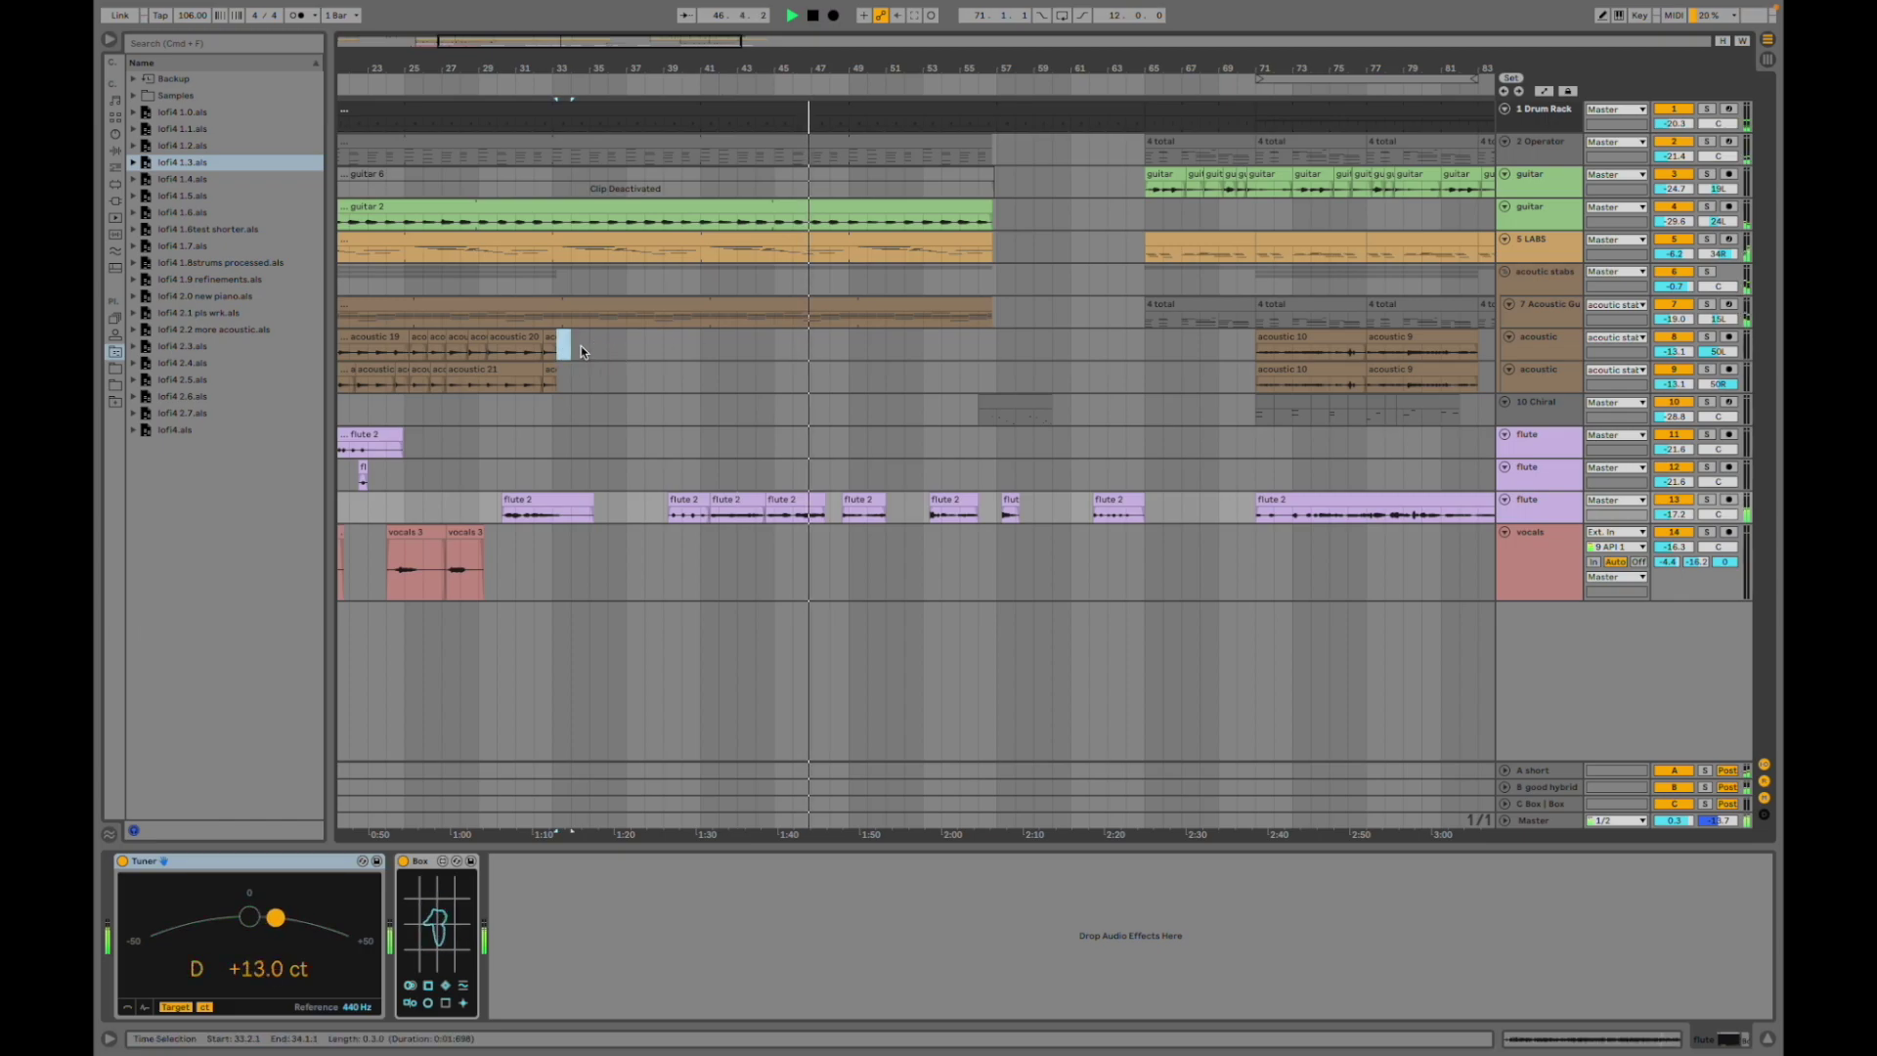
pyautogui.moveTo(557, 344); pyautogui.dragTo(1013, 346)
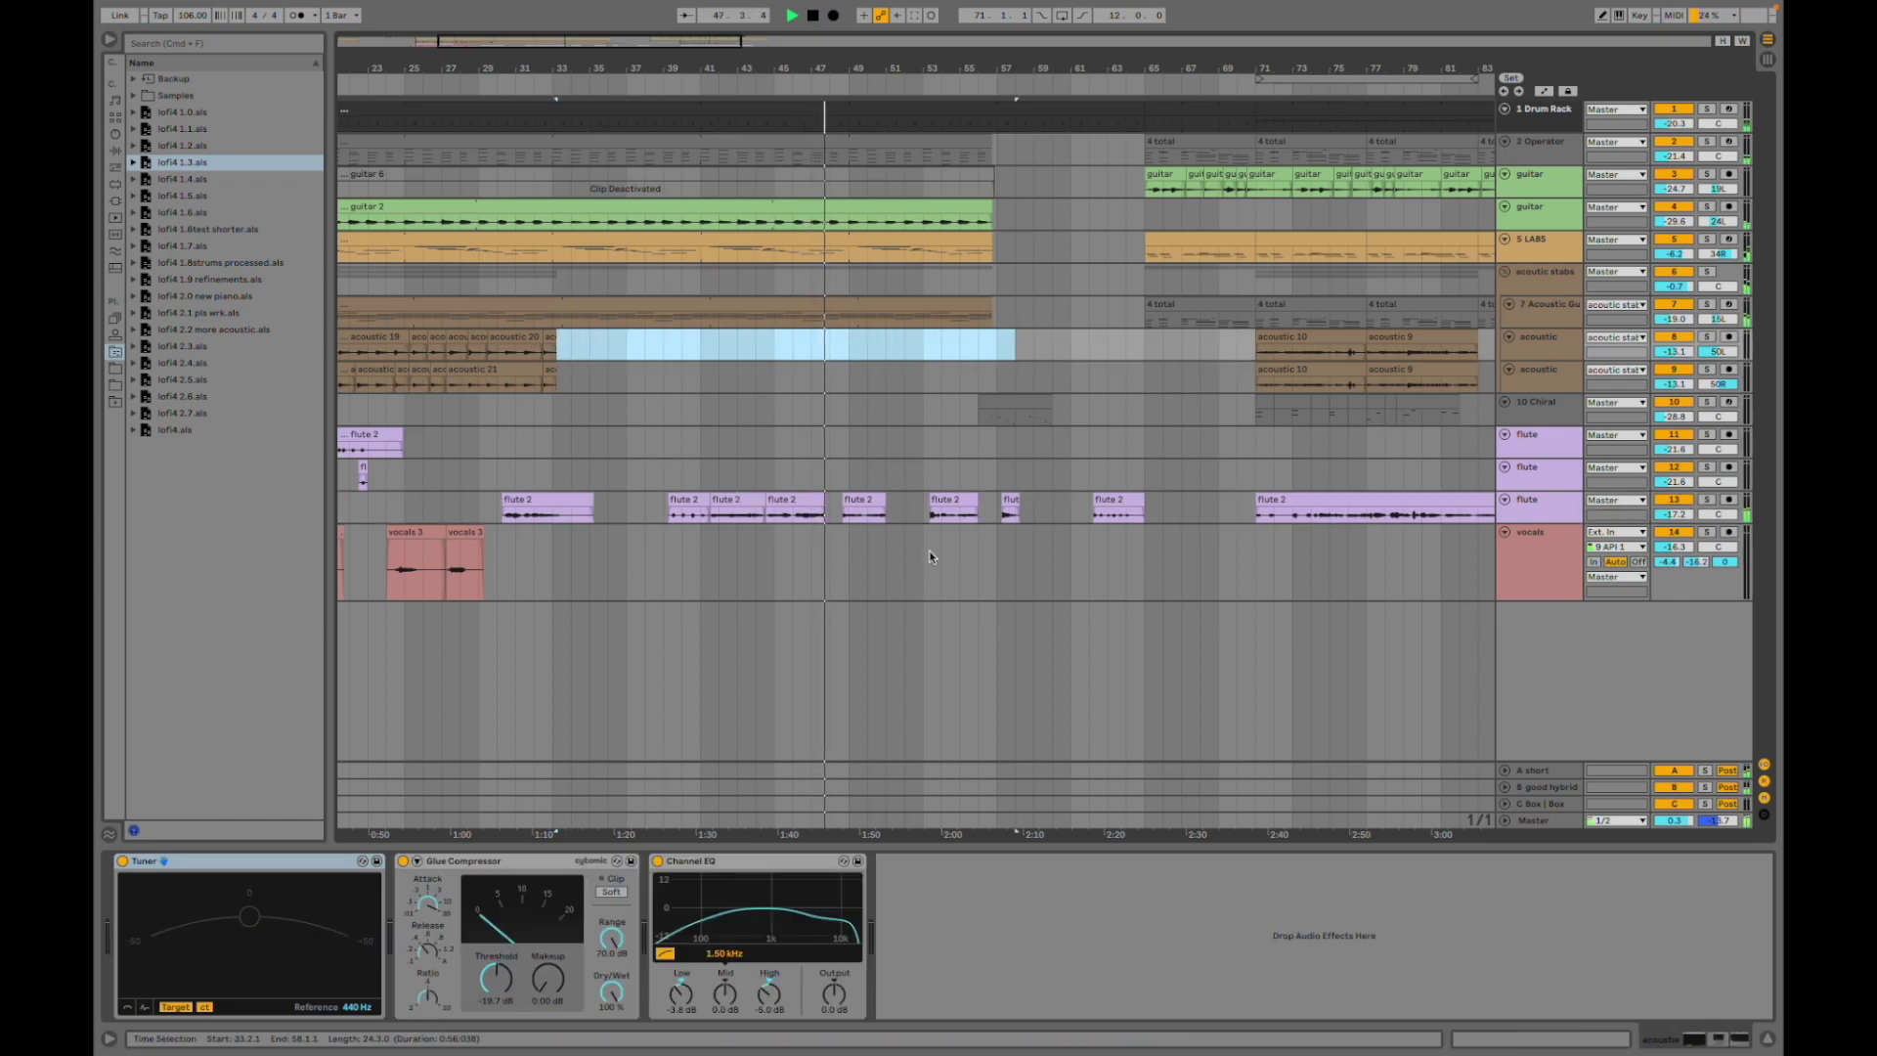
# - Audition the Flute 2 clips around bars 50 and 53 on the lowest flute track
pyautogui.click(930, 514)
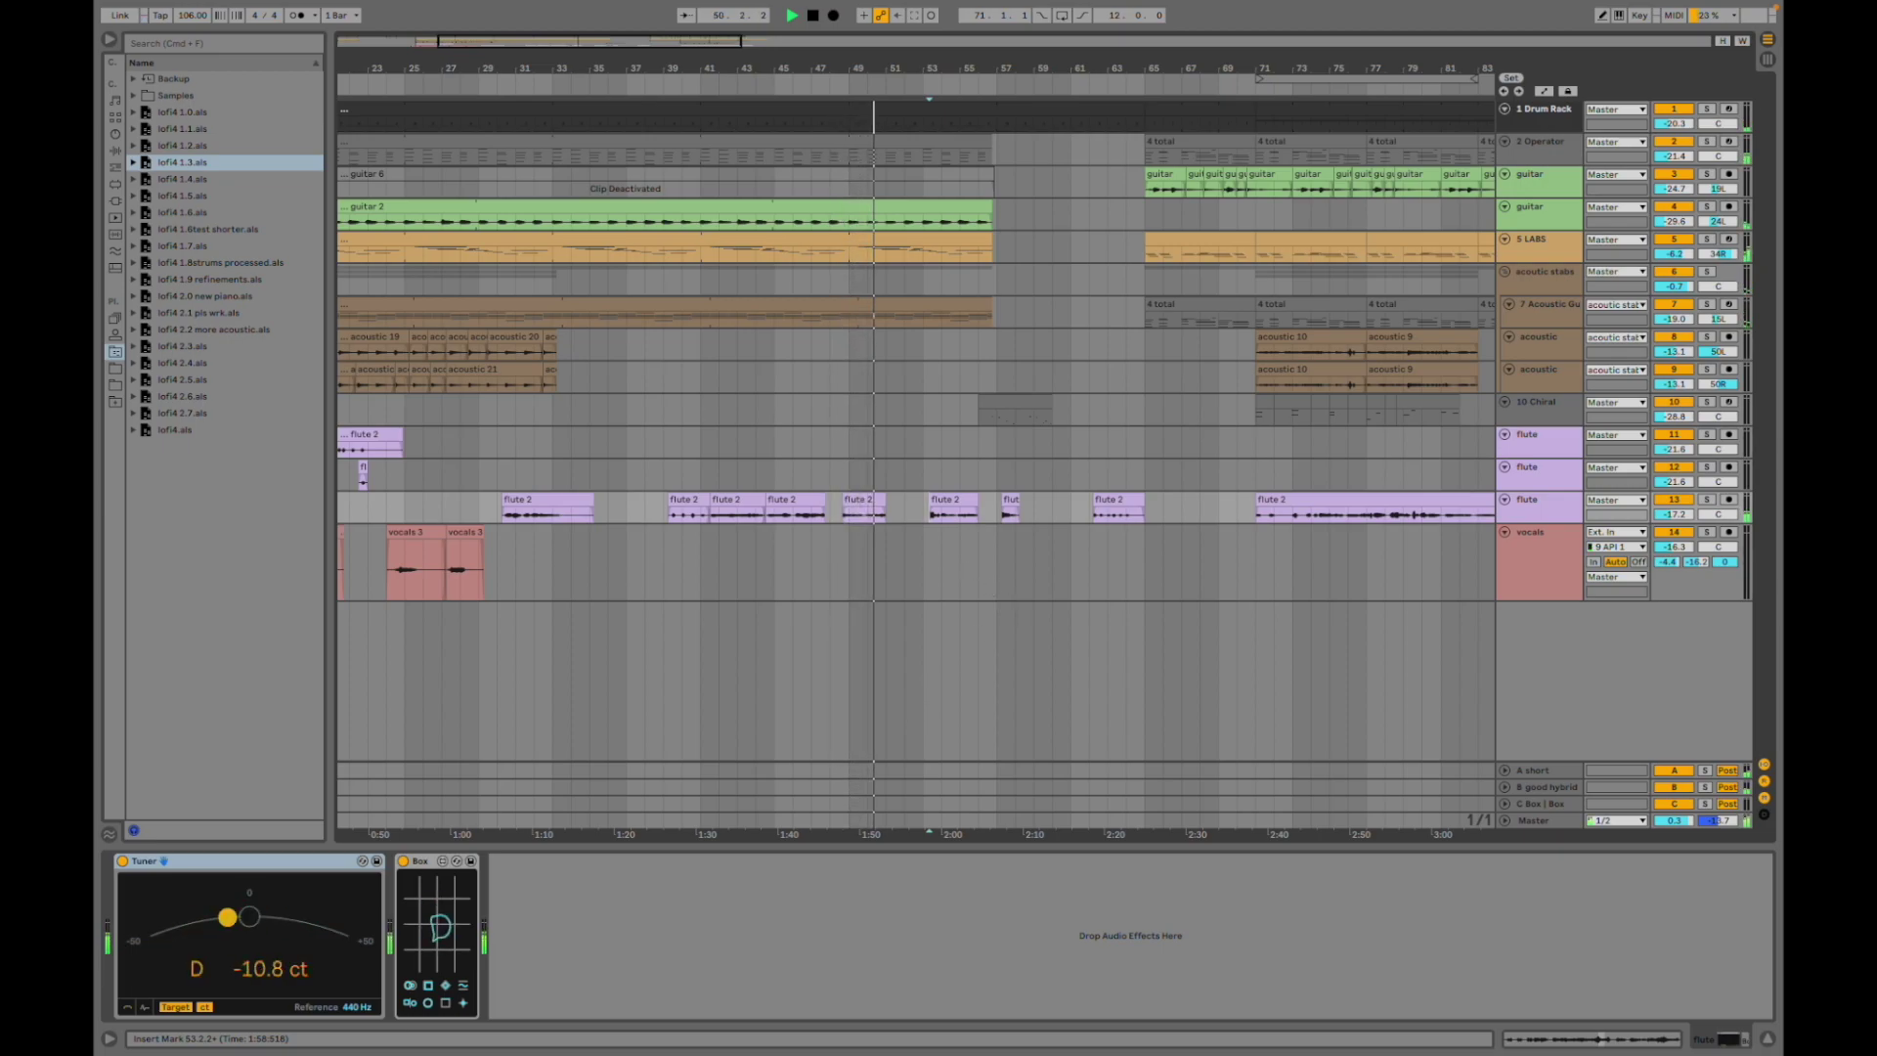
pyautogui.click(876, 515)
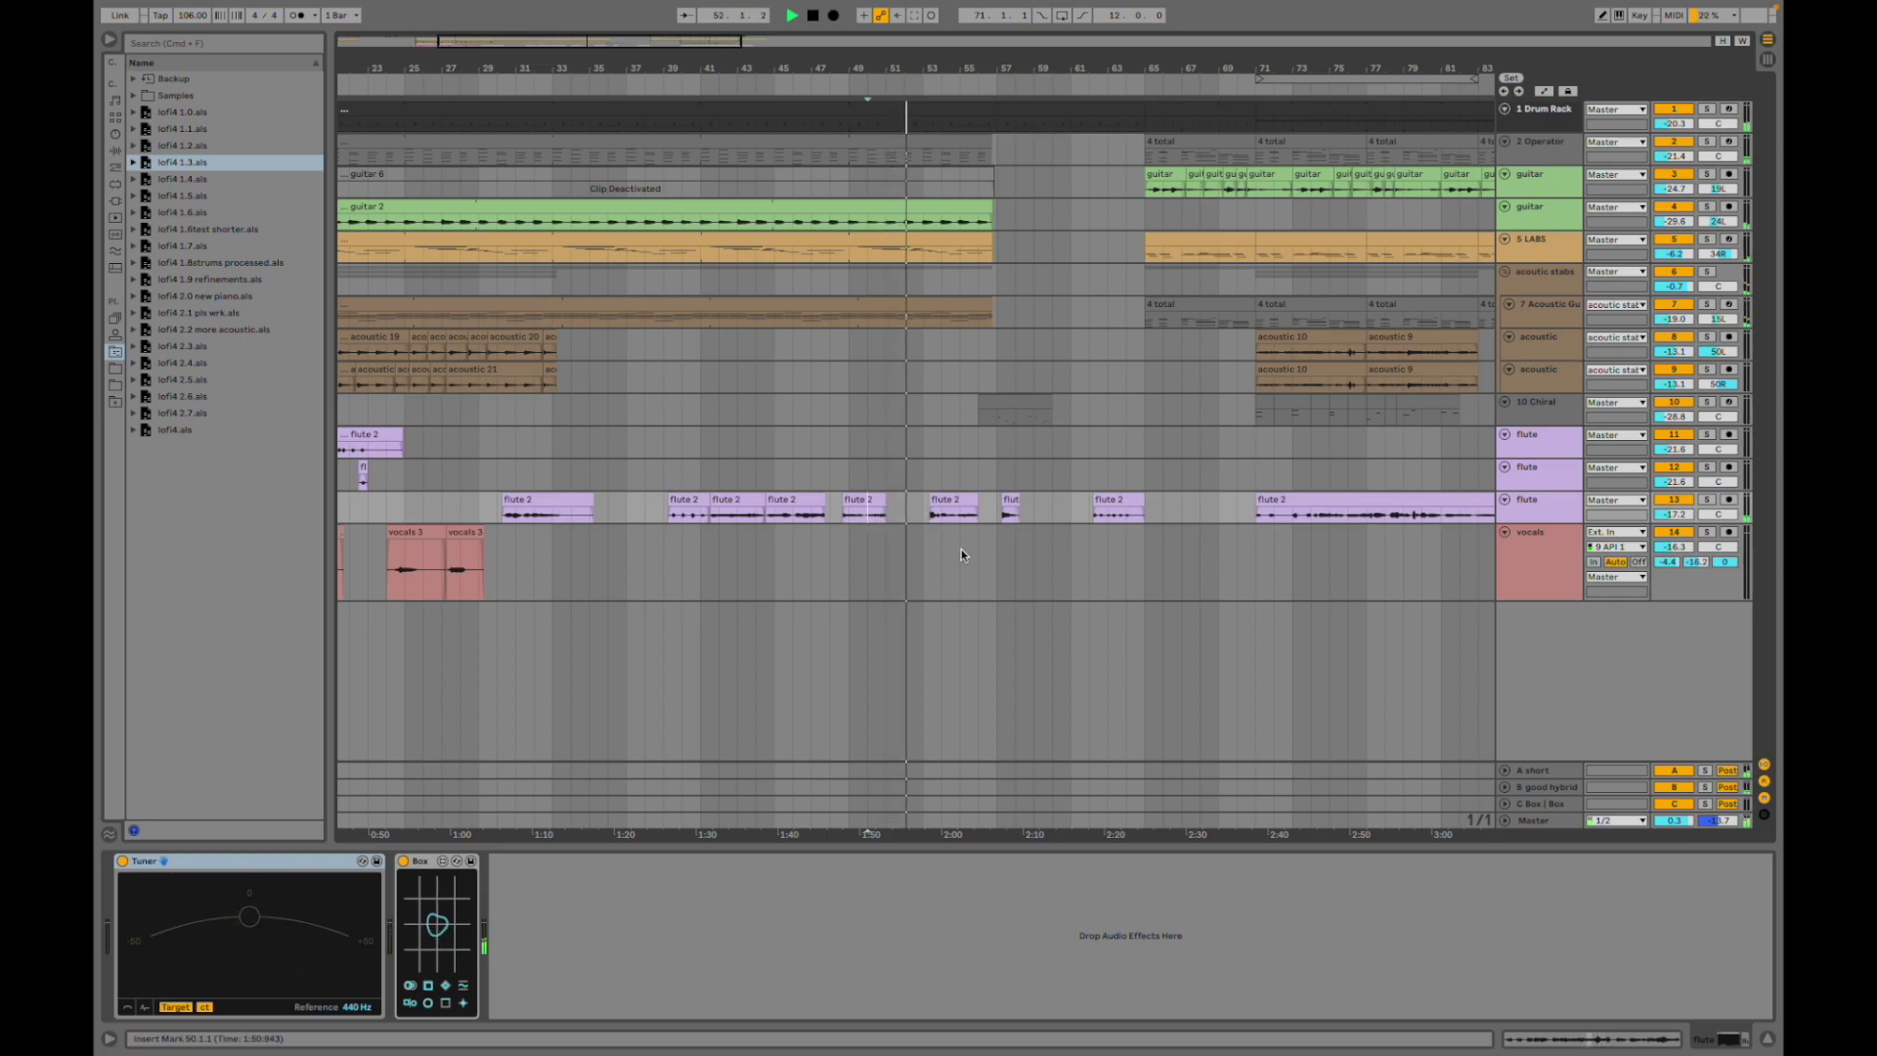
pyautogui.press('+')
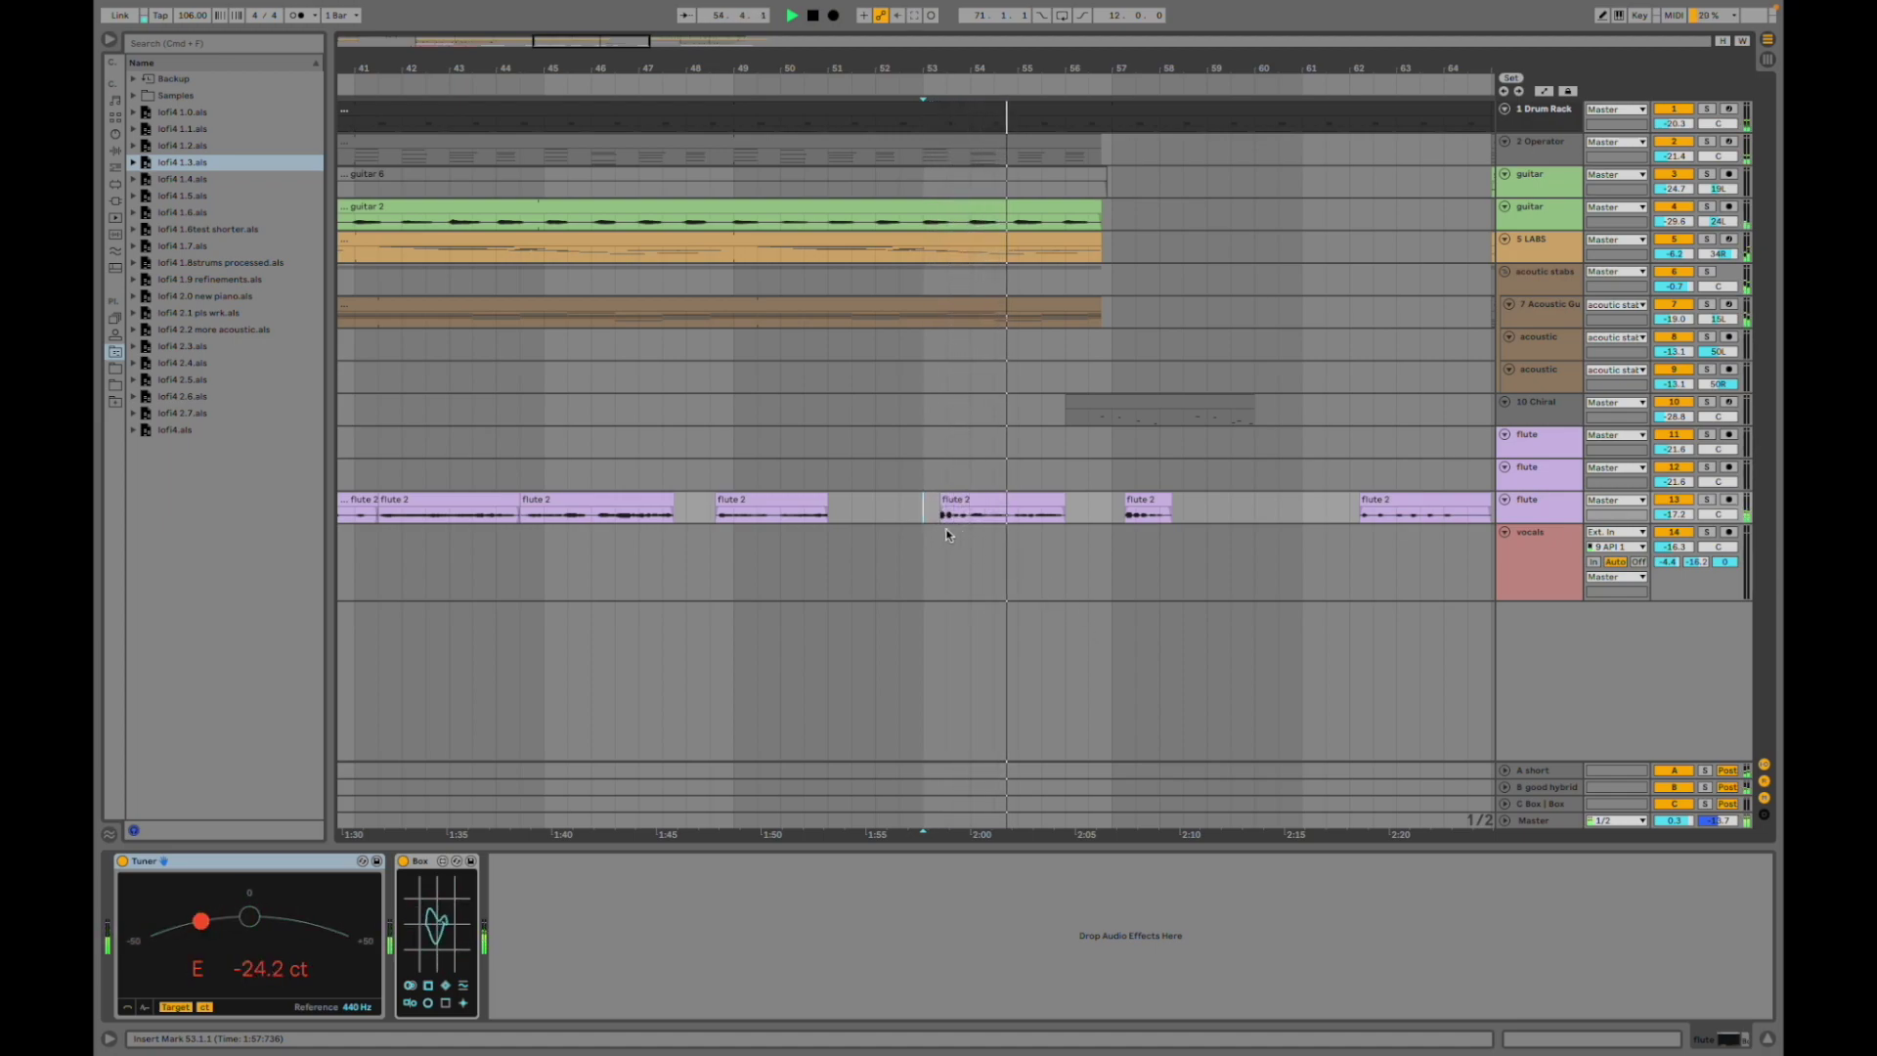
pyautogui.click(941, 516)
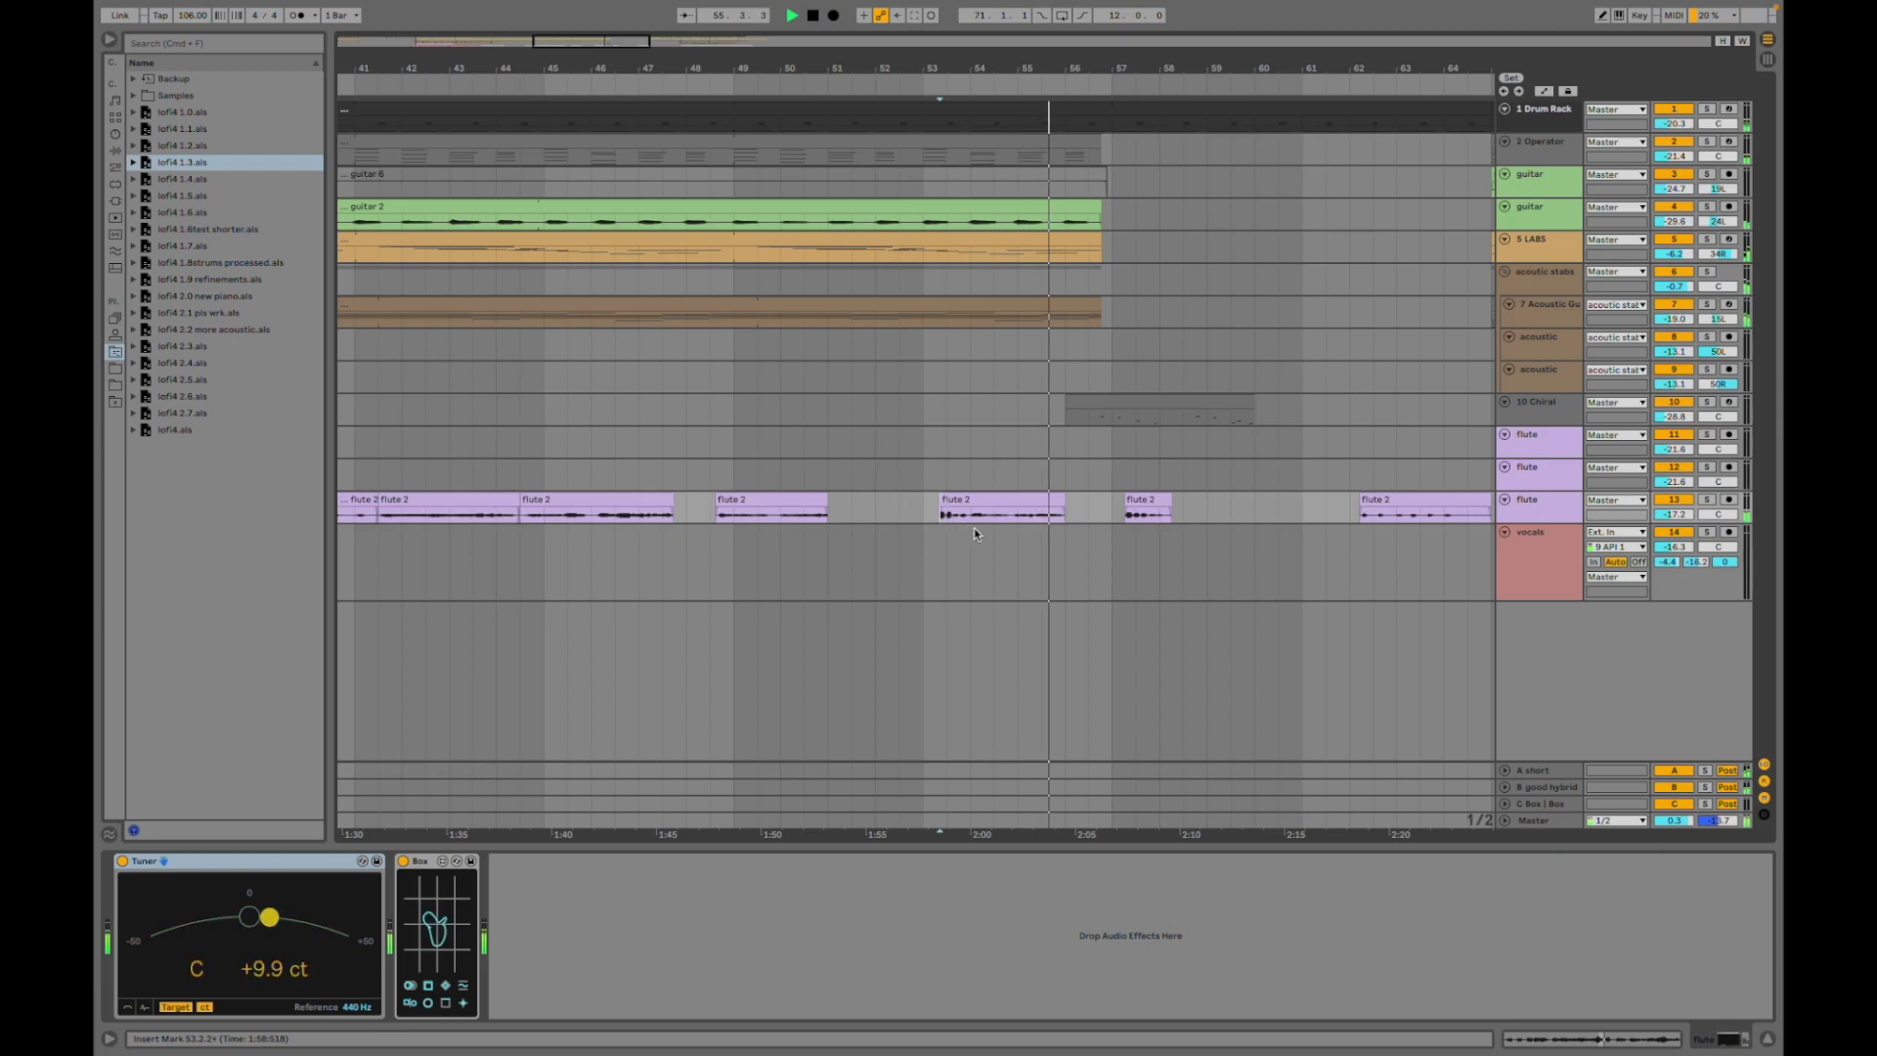
pyautogui.hscroll(5, 968, 573)
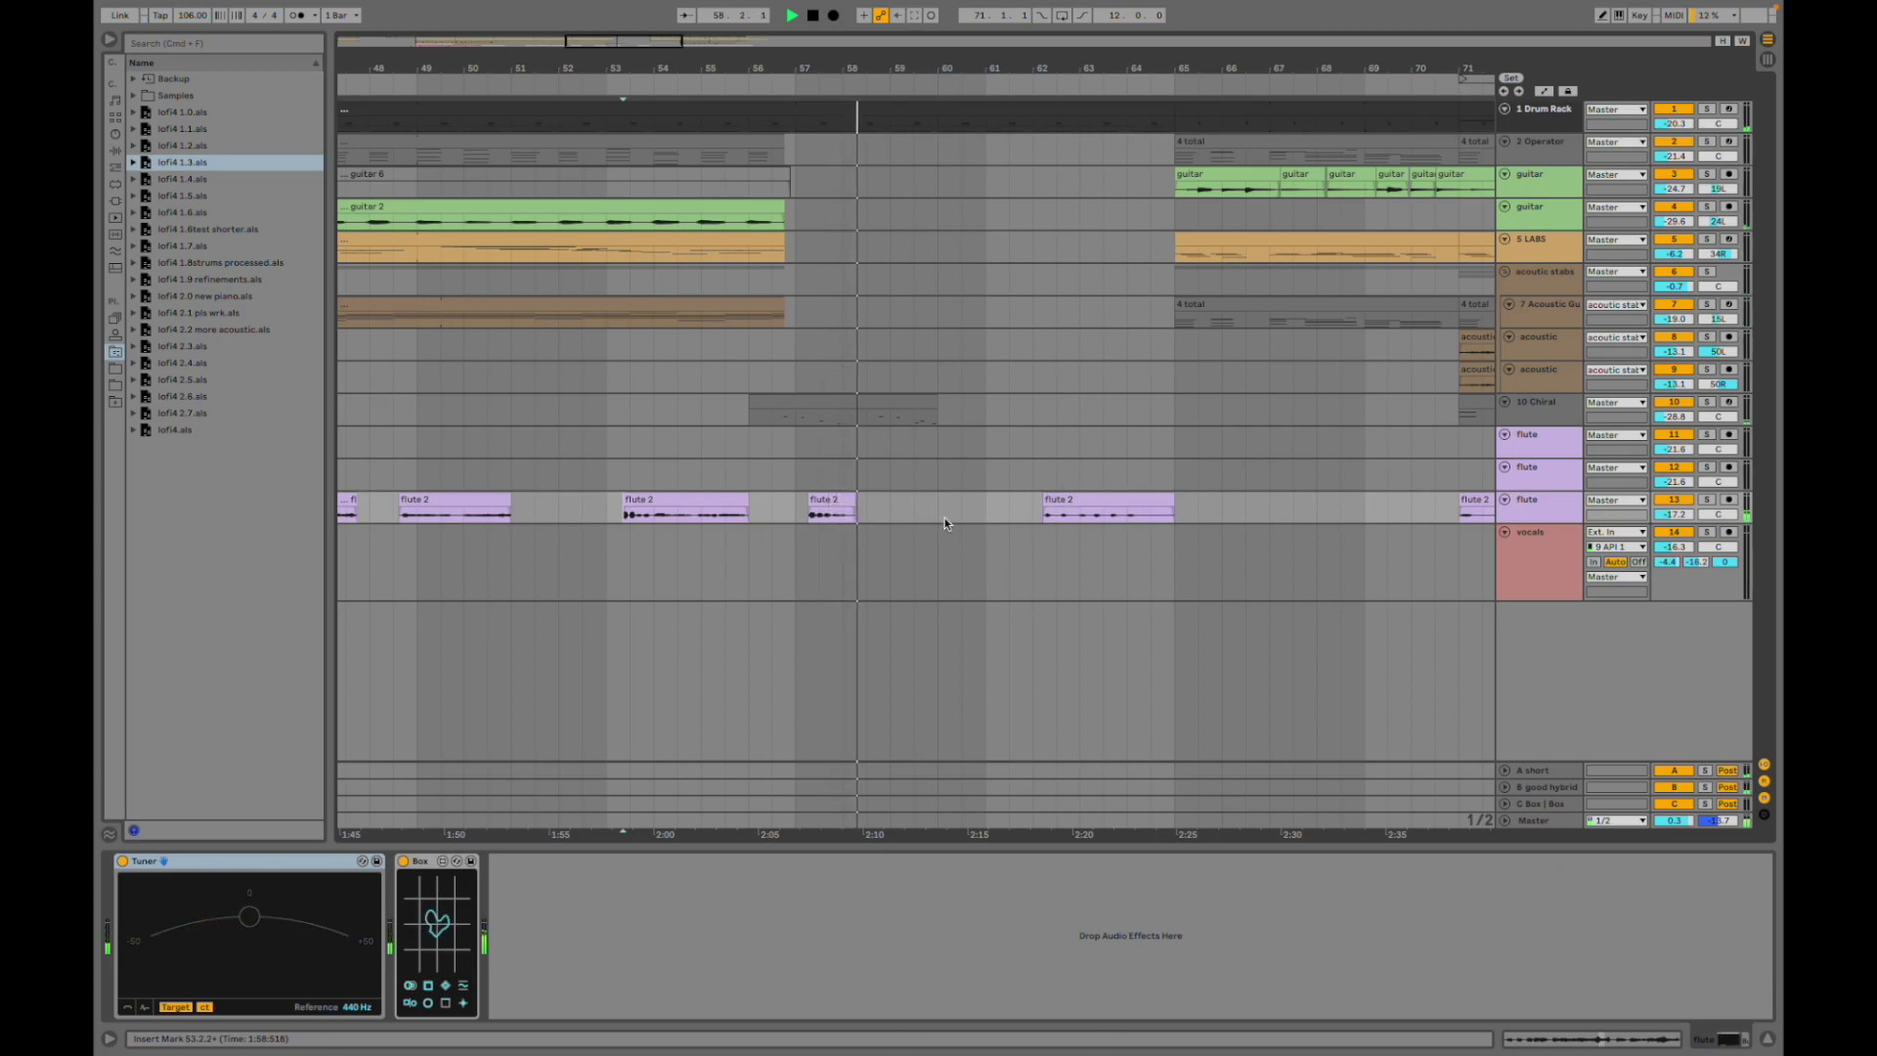
# - Audition the long Flute 2 clip from bar 71, stop playback and open the lofi4 1.5.als version
pyautogui.hscroll(3, 1161, 491)
pyautogui.hscroll(3, 1159, 490)
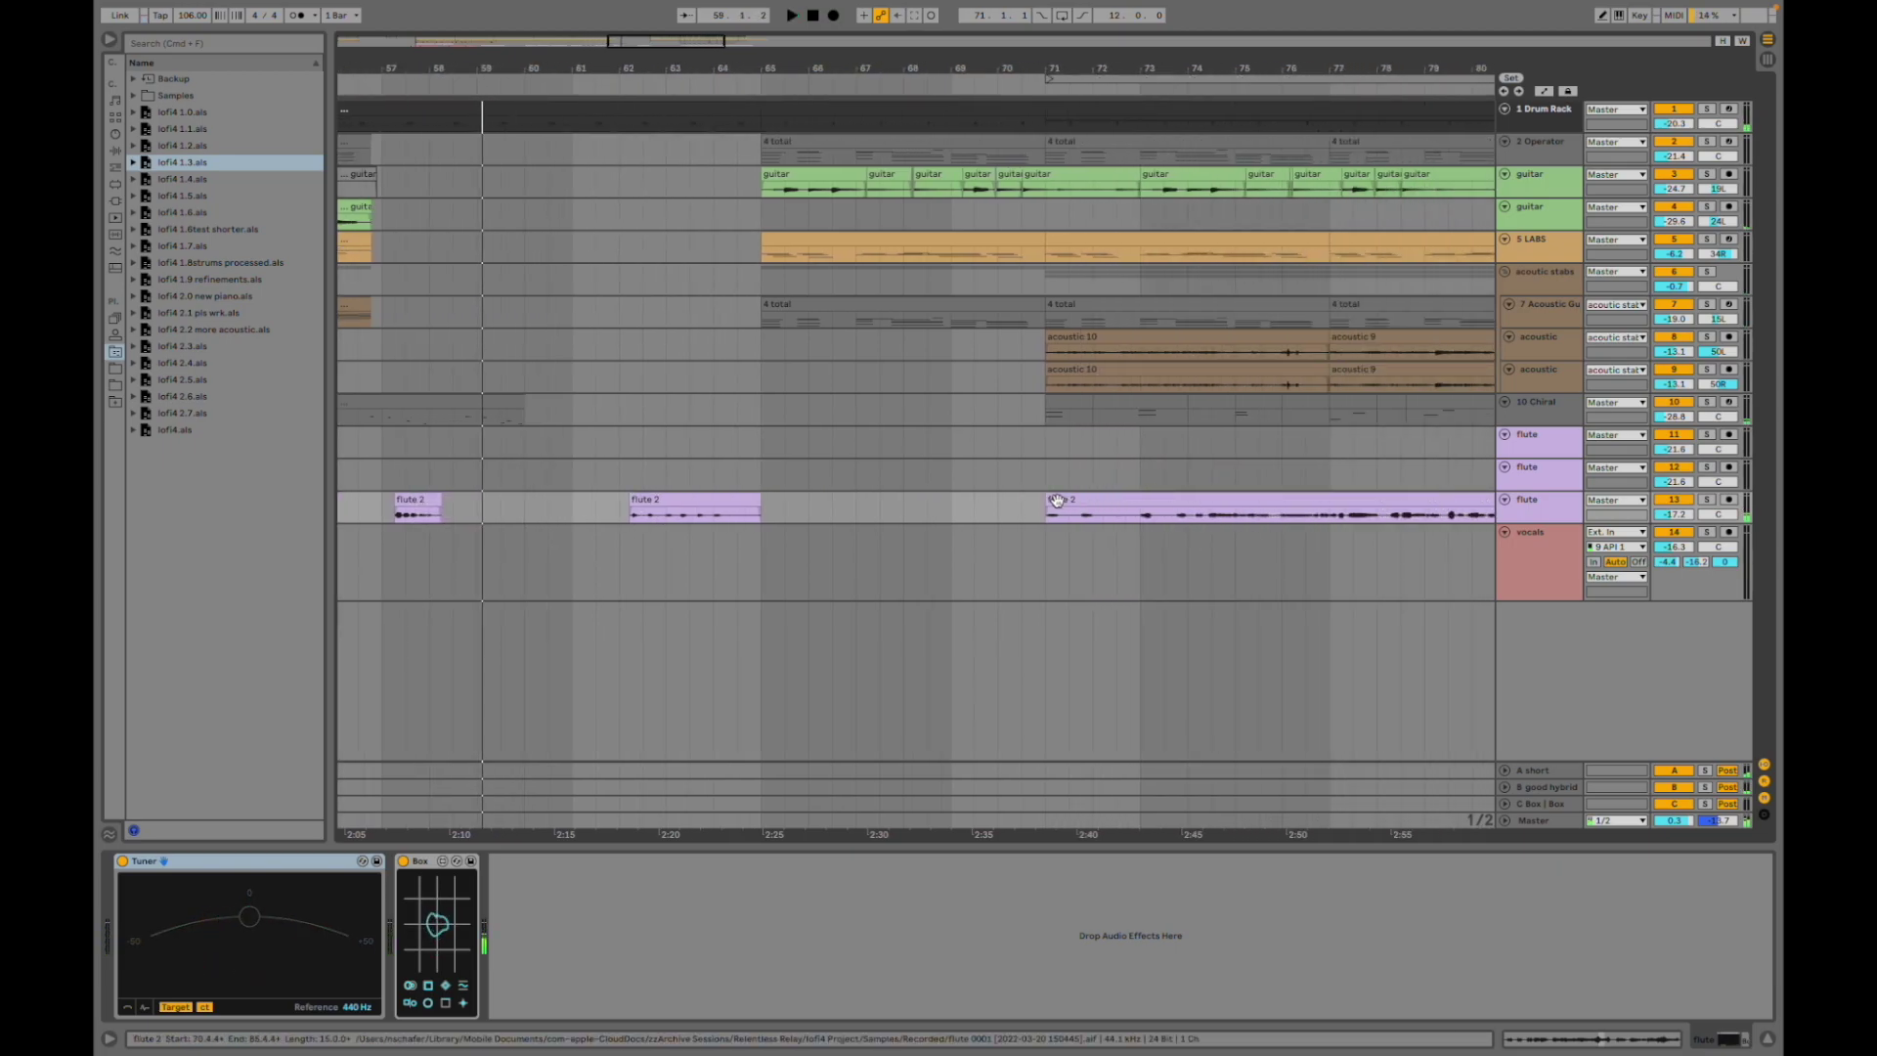
pyautogui.click(1044, 478)
pyautogui.hscroll(3, 903, 499)
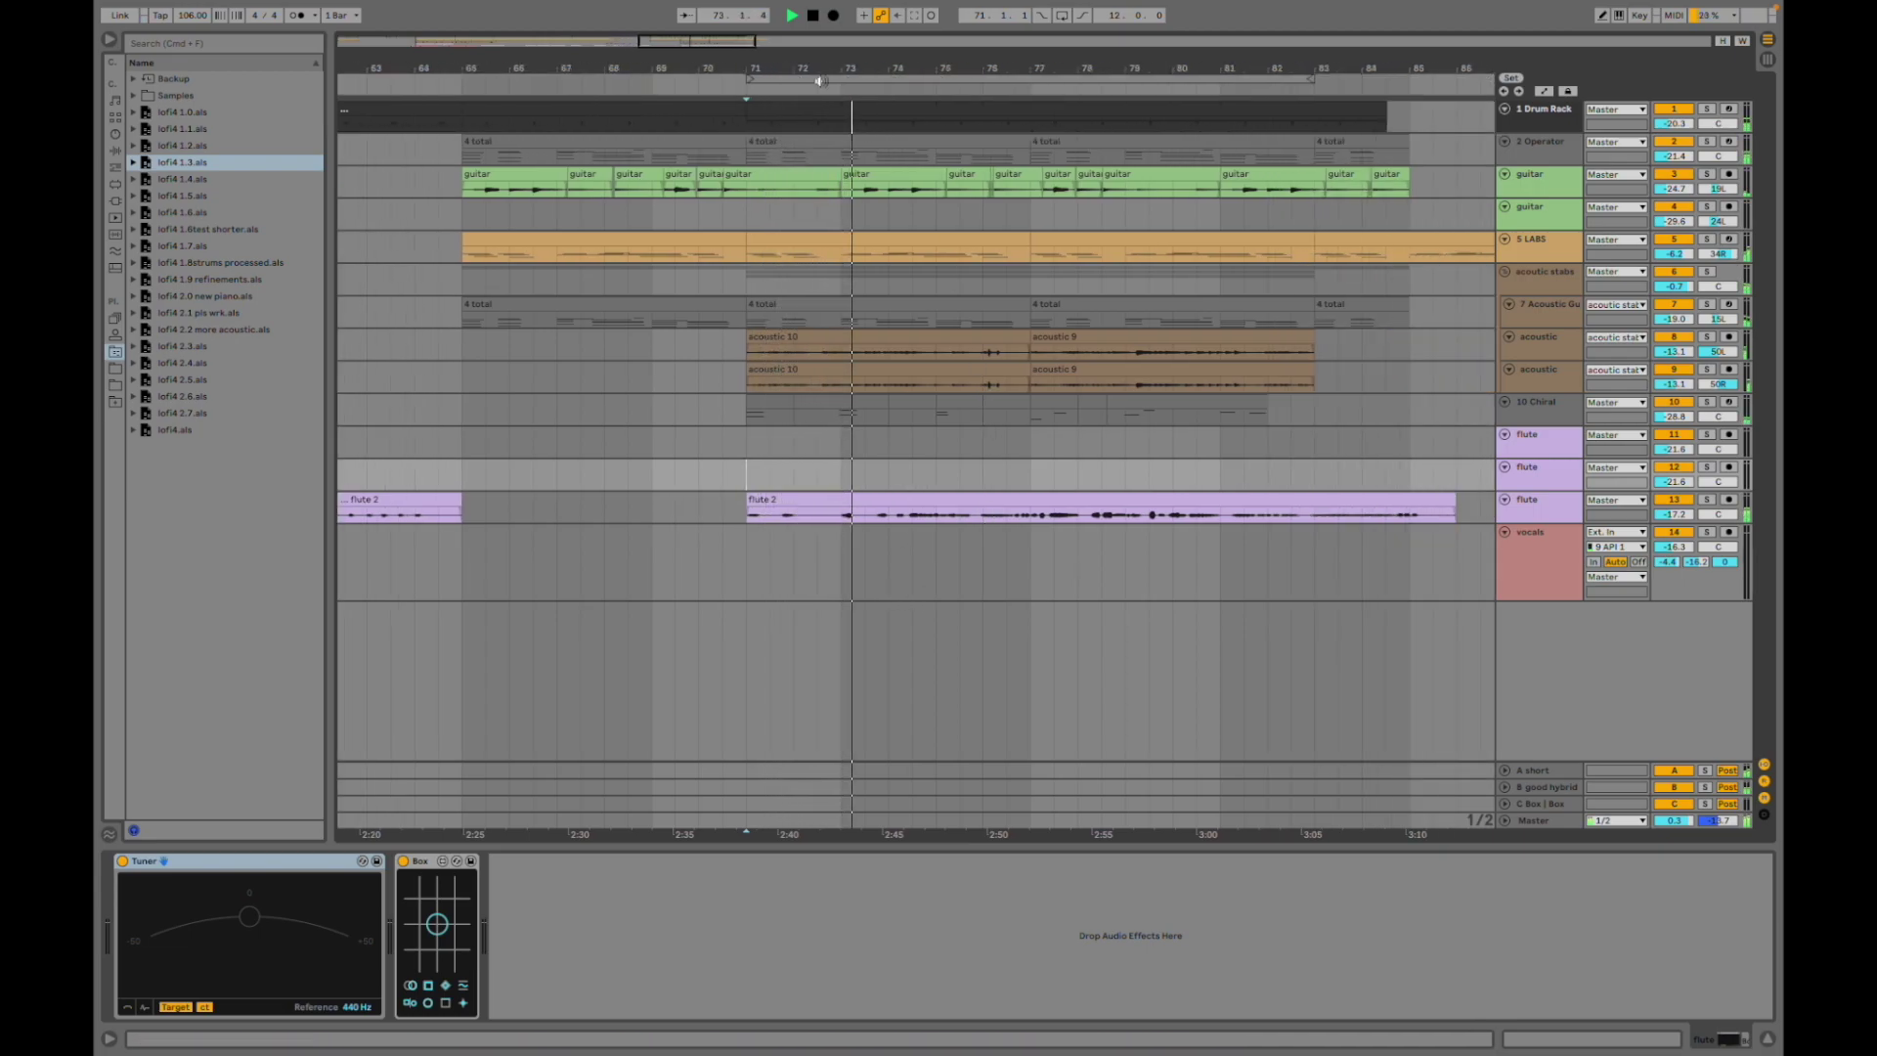
pyautogui.moveTo(609, 69); pyautogui.dragTo(609, 41)
pyautogui.hscroll(-5, 766, 226)
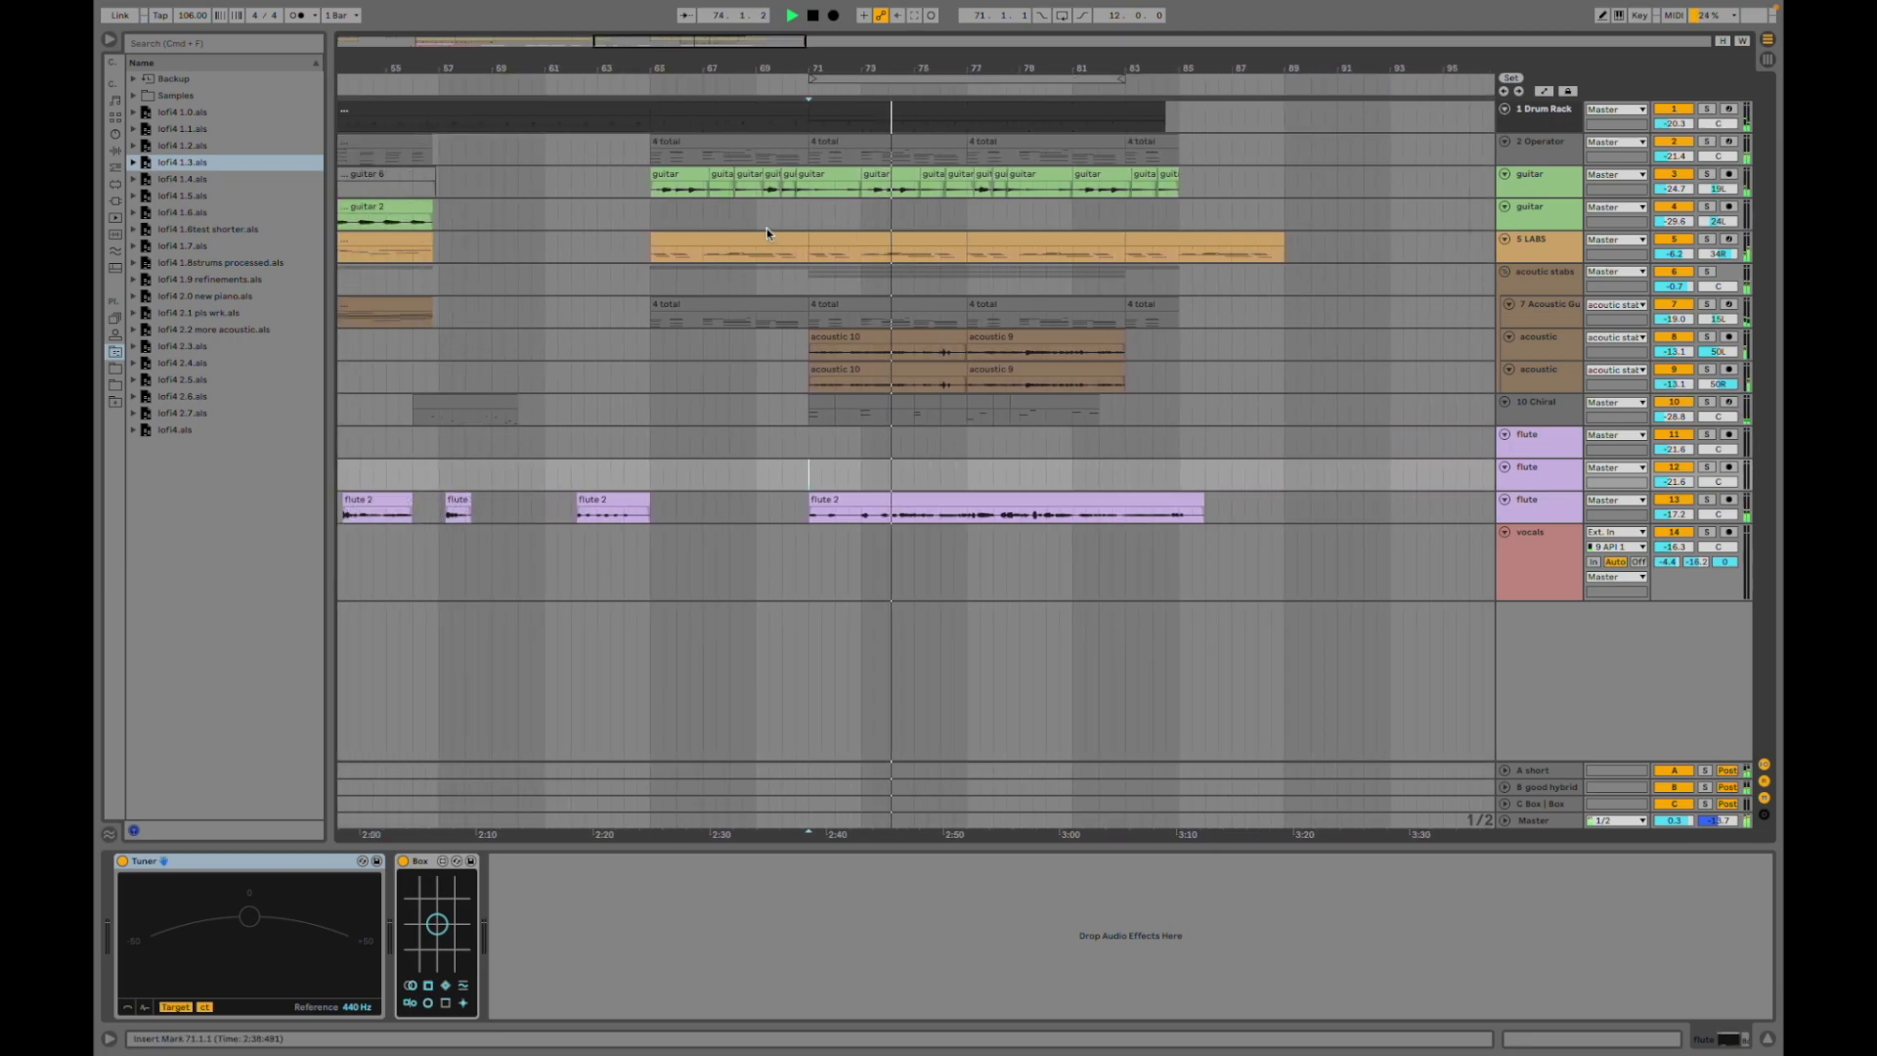
pyautogui.moveTo(665, 47); pyautogui.dragTo(665, 33)
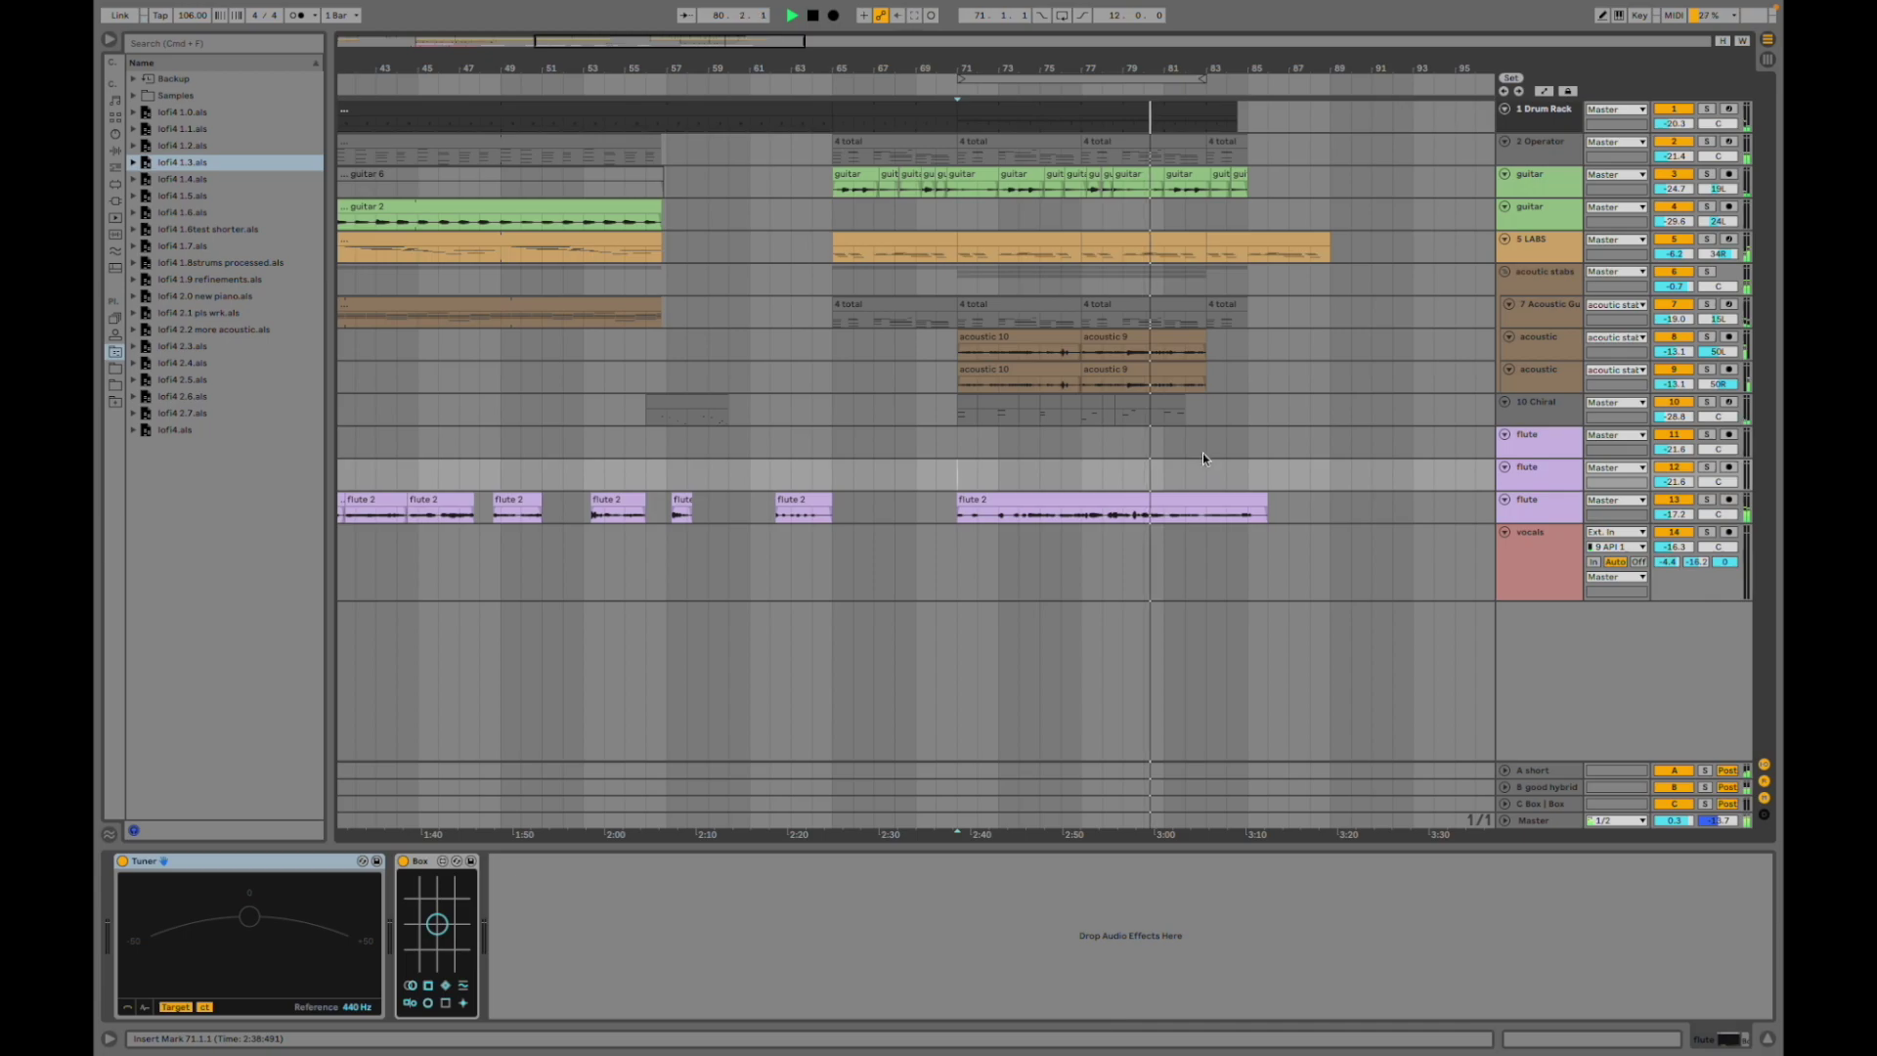
pyautogui.hscroll(-5, 1160, 433)
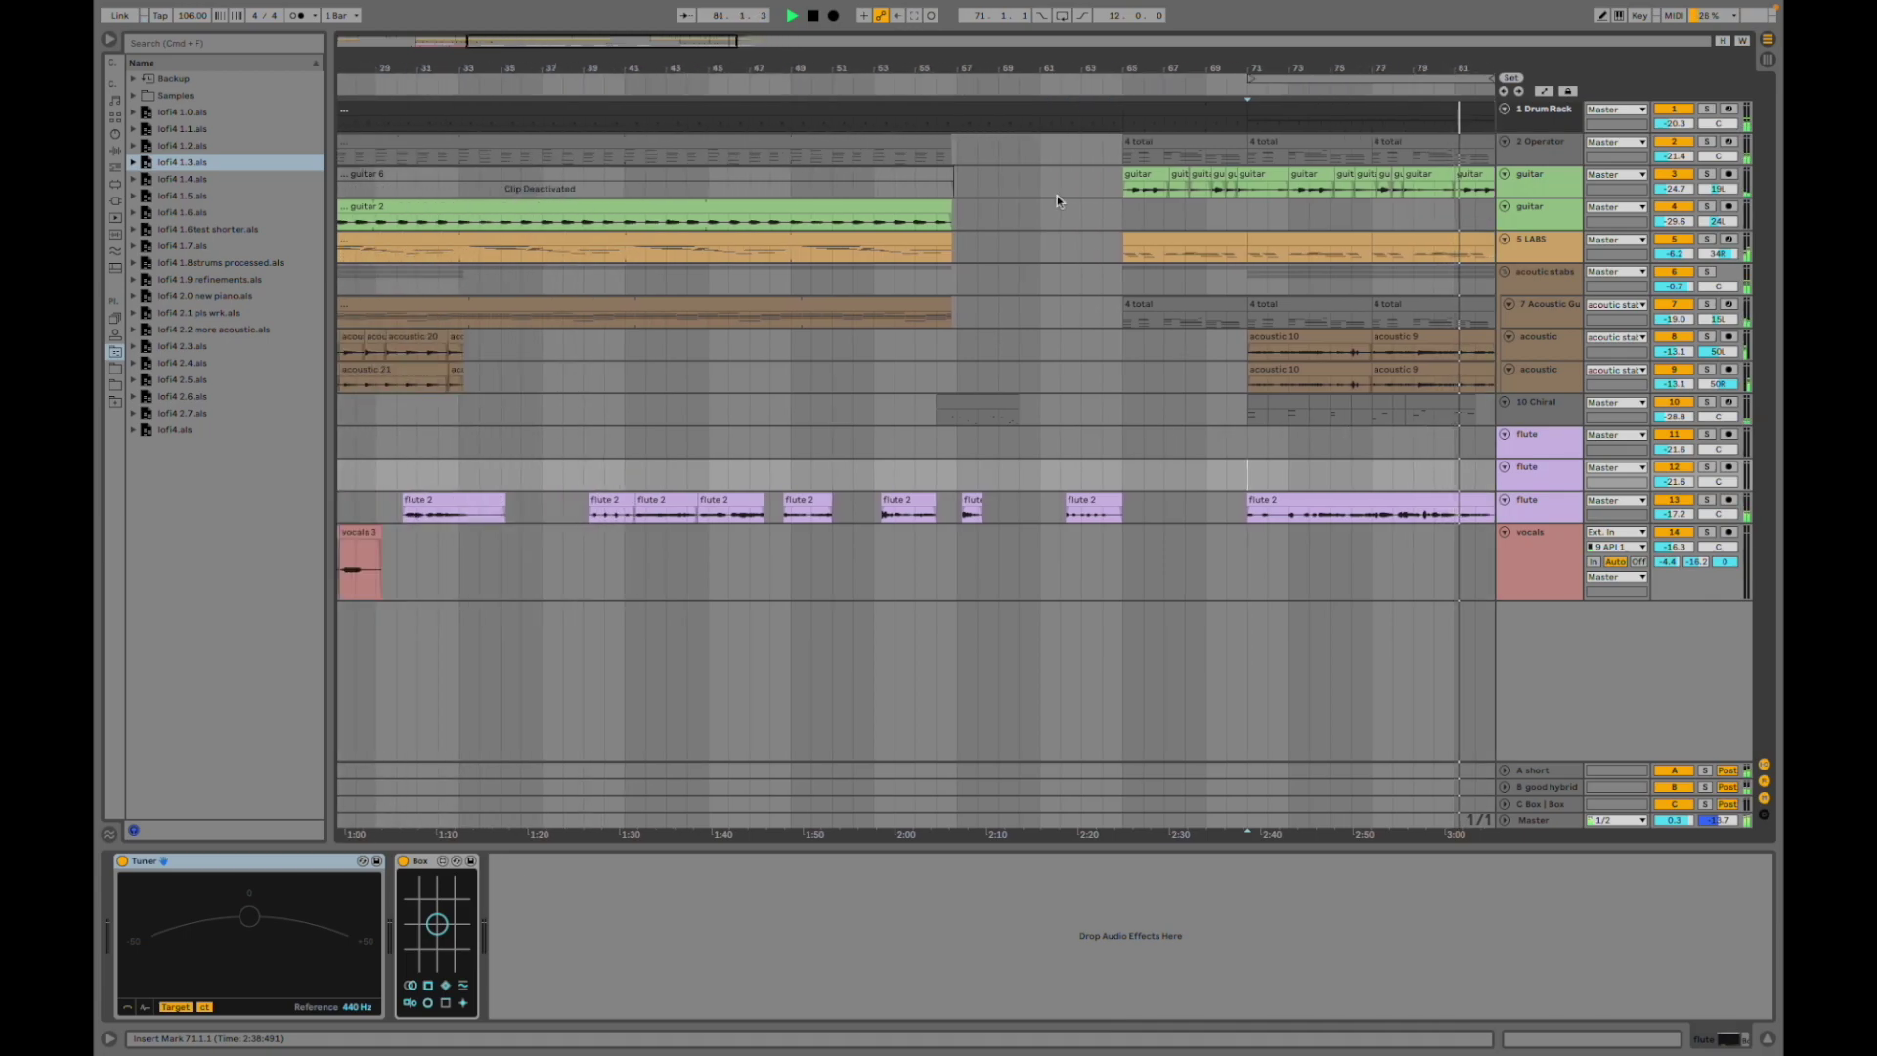
pyautogui.moveTo(691, 61); pyautogui.dragTo(866, 31)
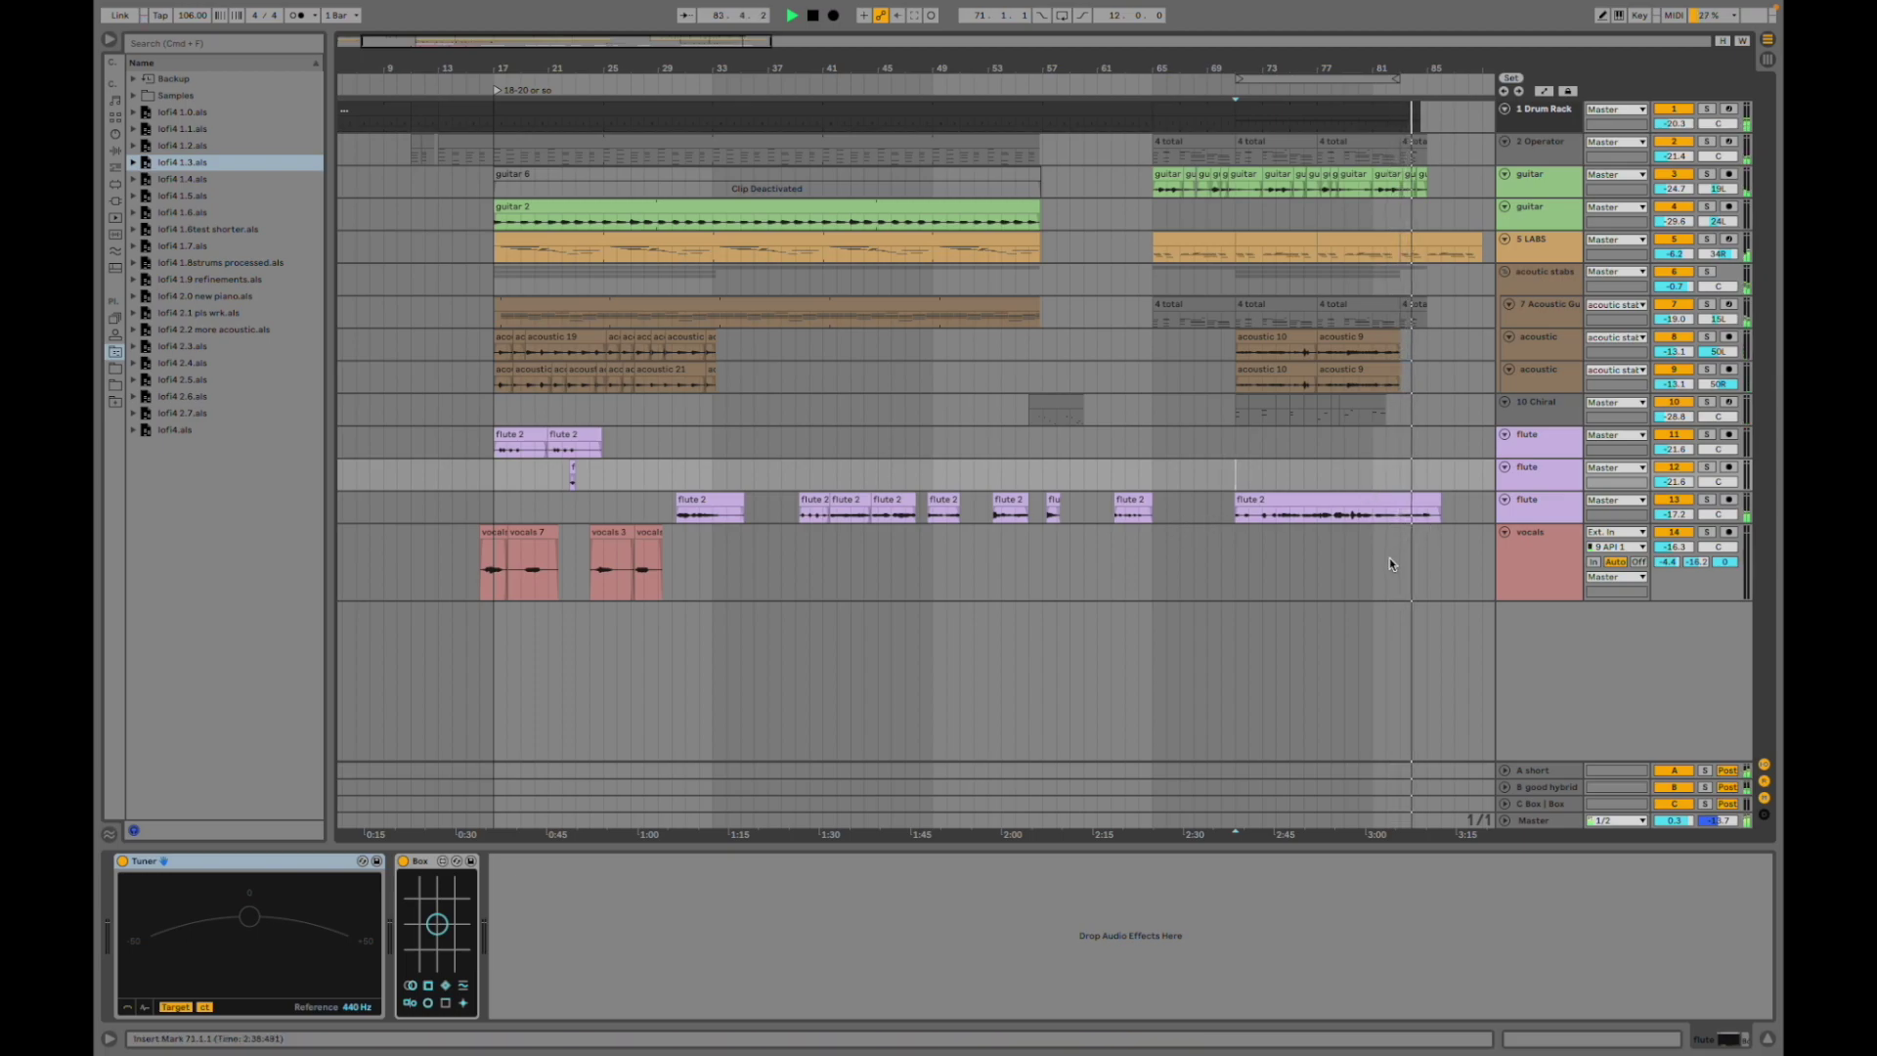
pyautogui.press('space')
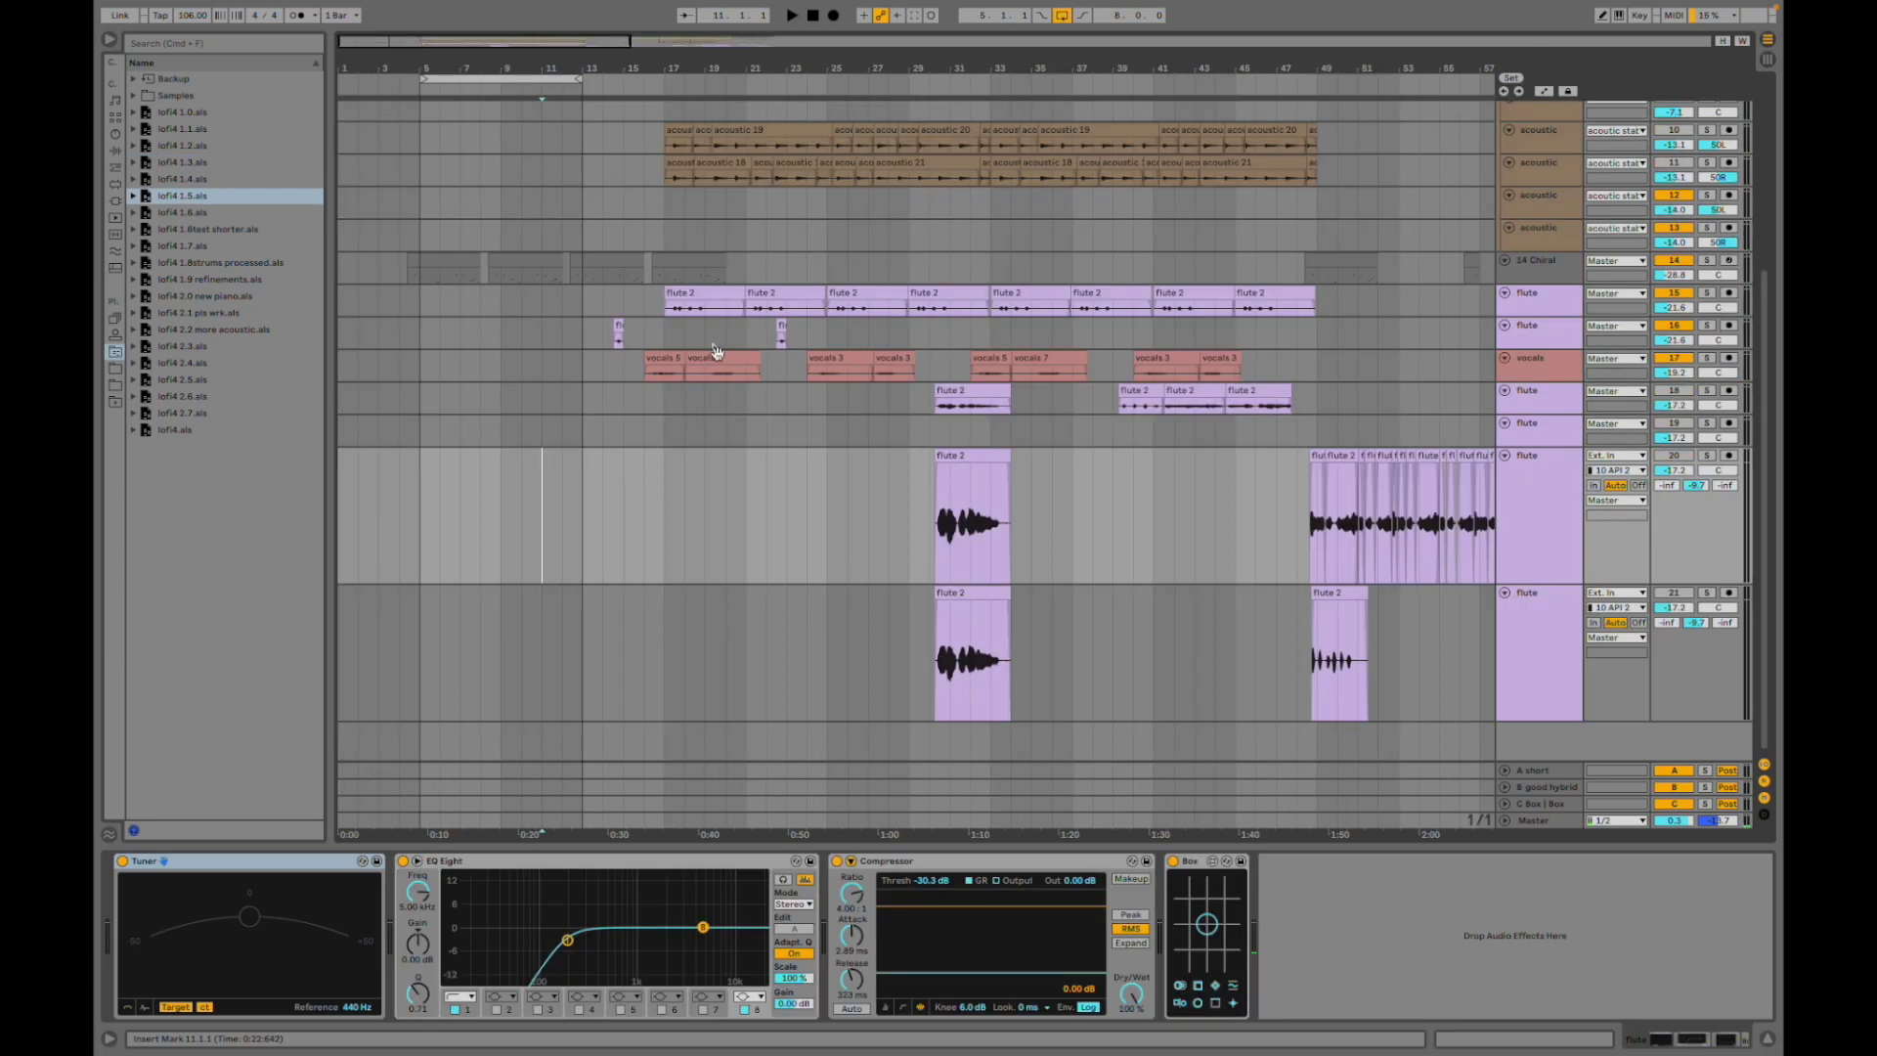
# - Look over the flute tracks of the 1.5 version and play it from bar 5 with looping turned off
pyautogui.hscroll(15, 754, 443)
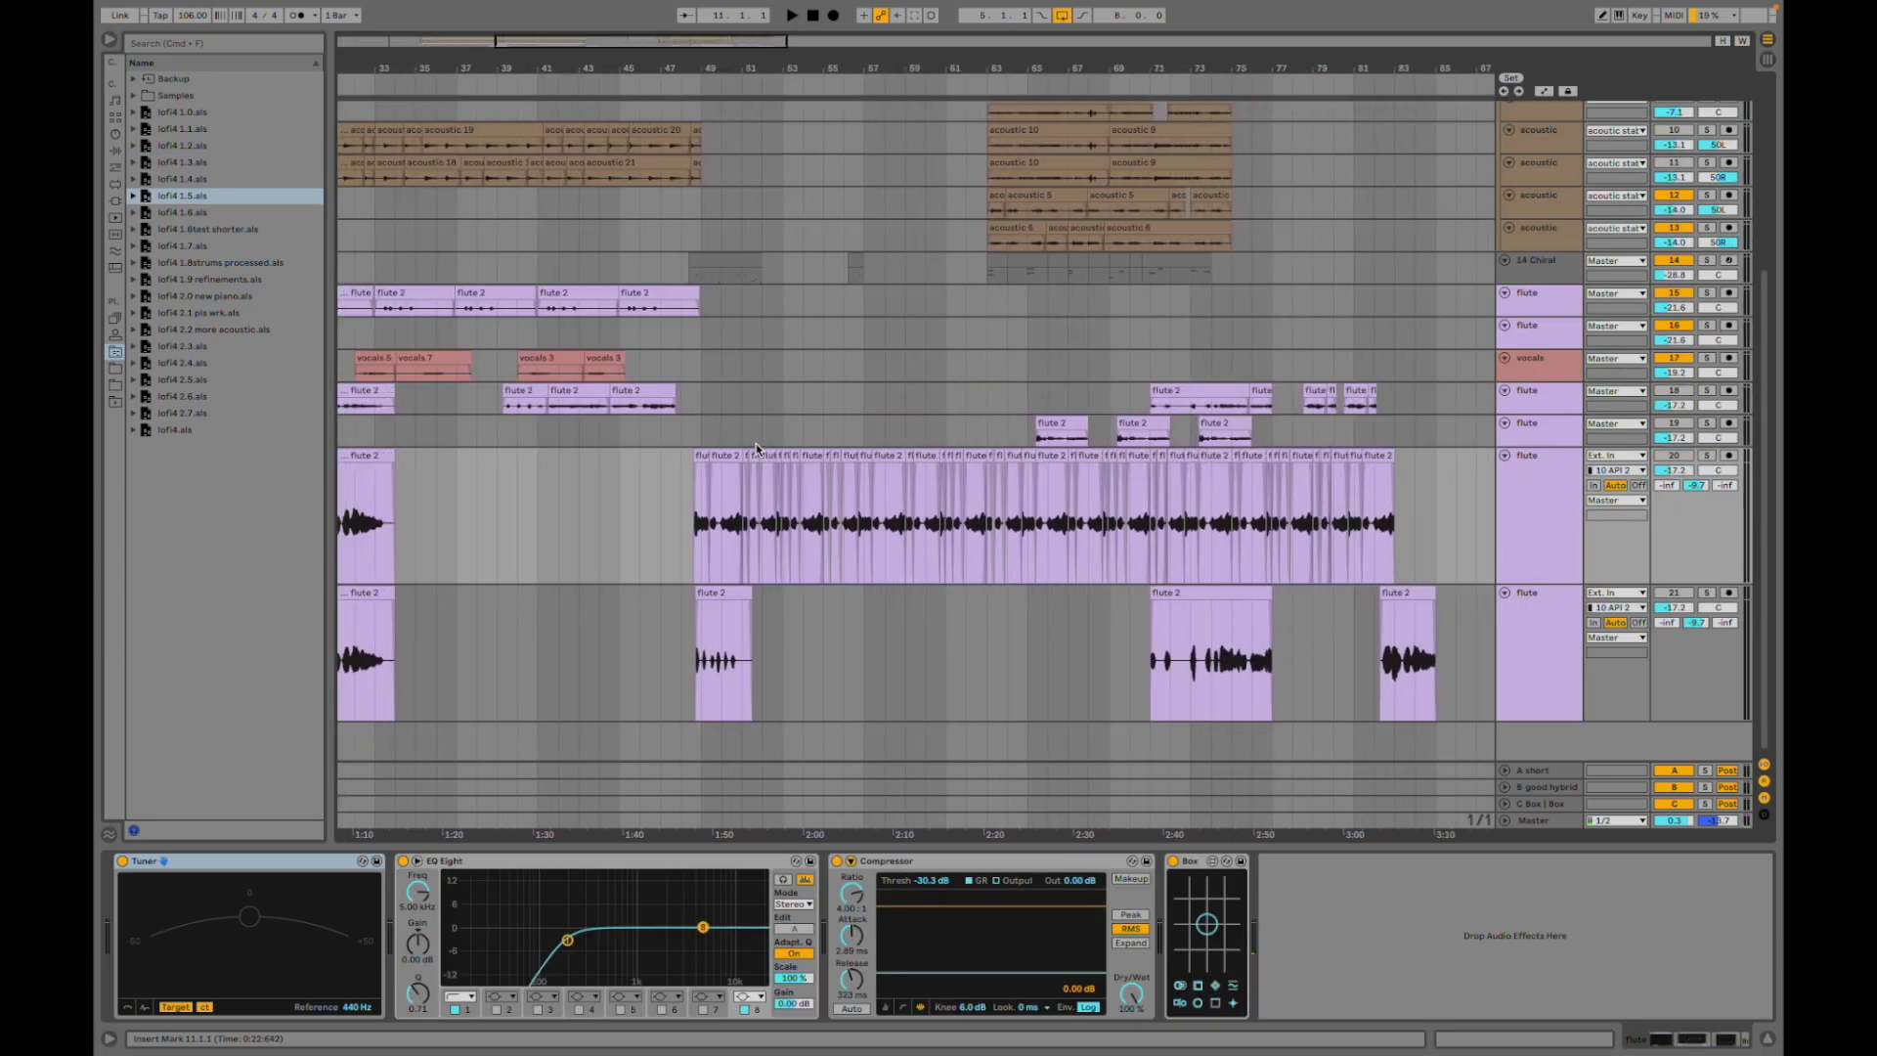
pyautogui.hscroll(-15, 755, 445)
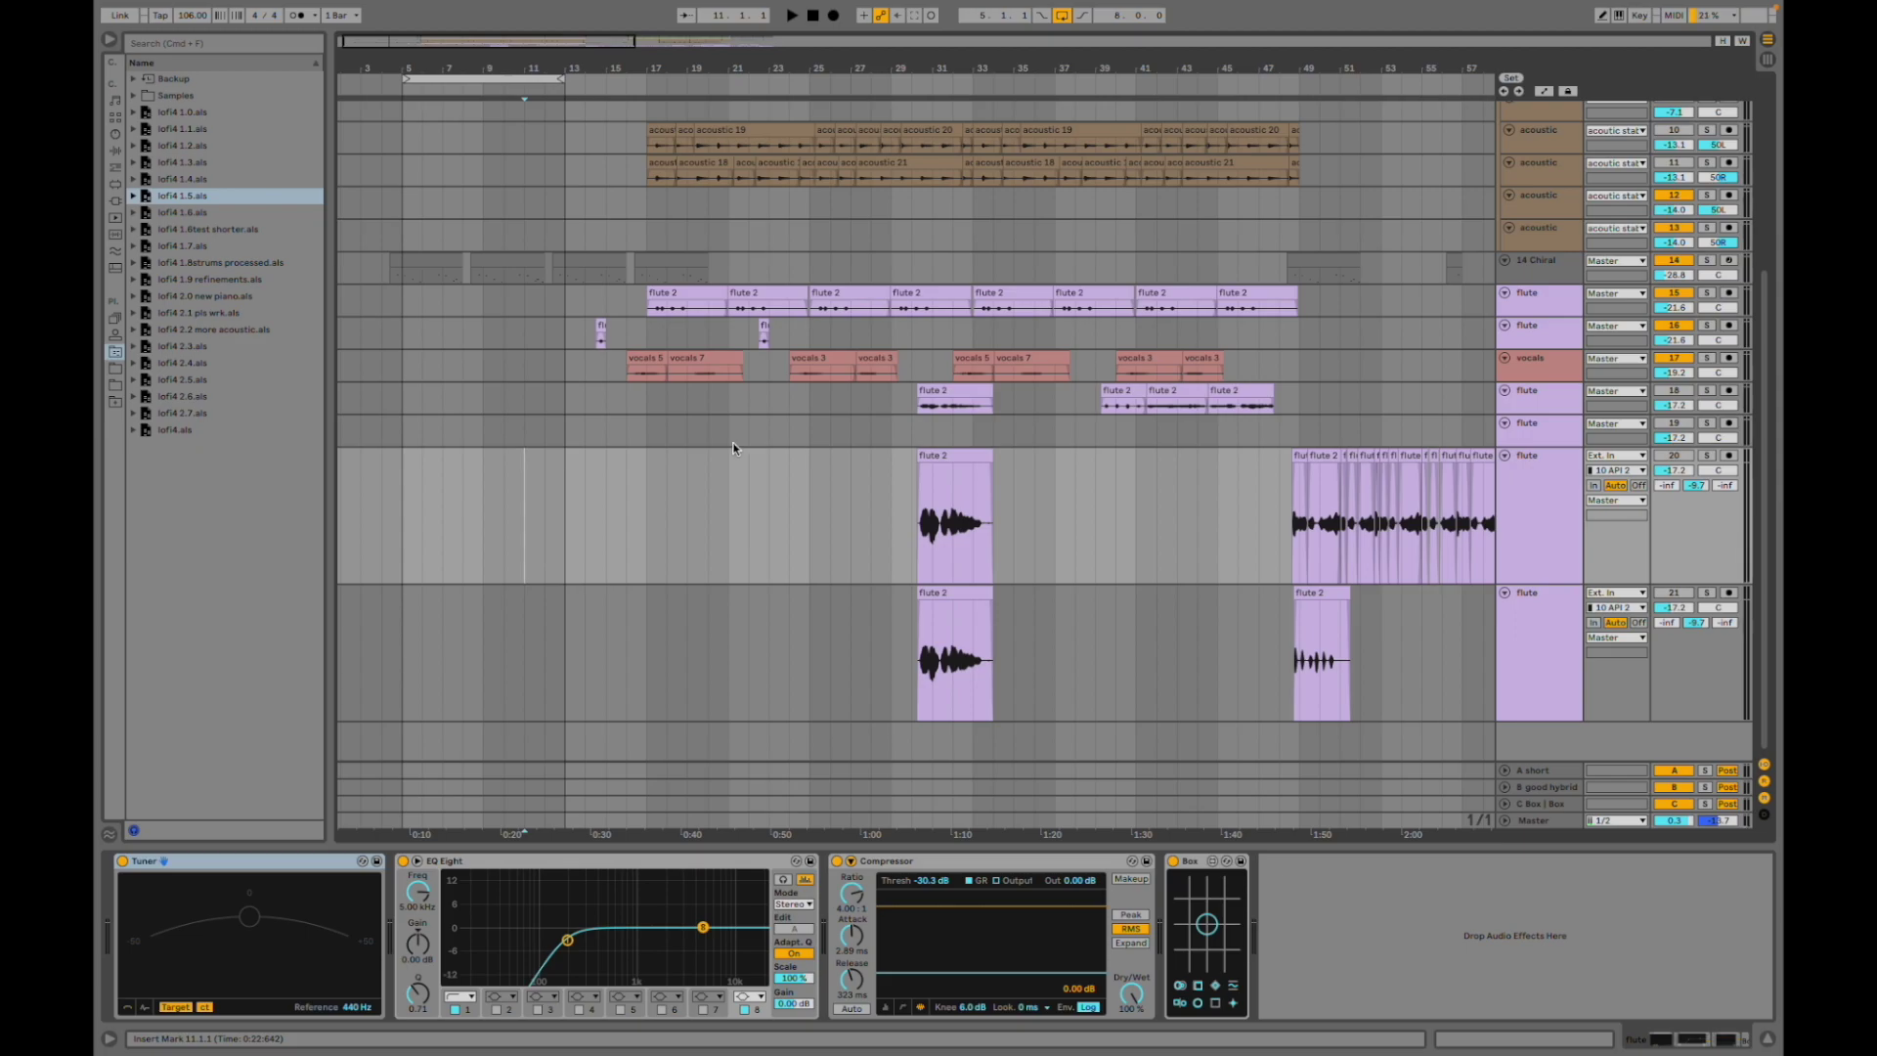
pyautogui.scroll(5, 586, 430)
pyautogui.click(422, 391)
pyautogui.press('space')
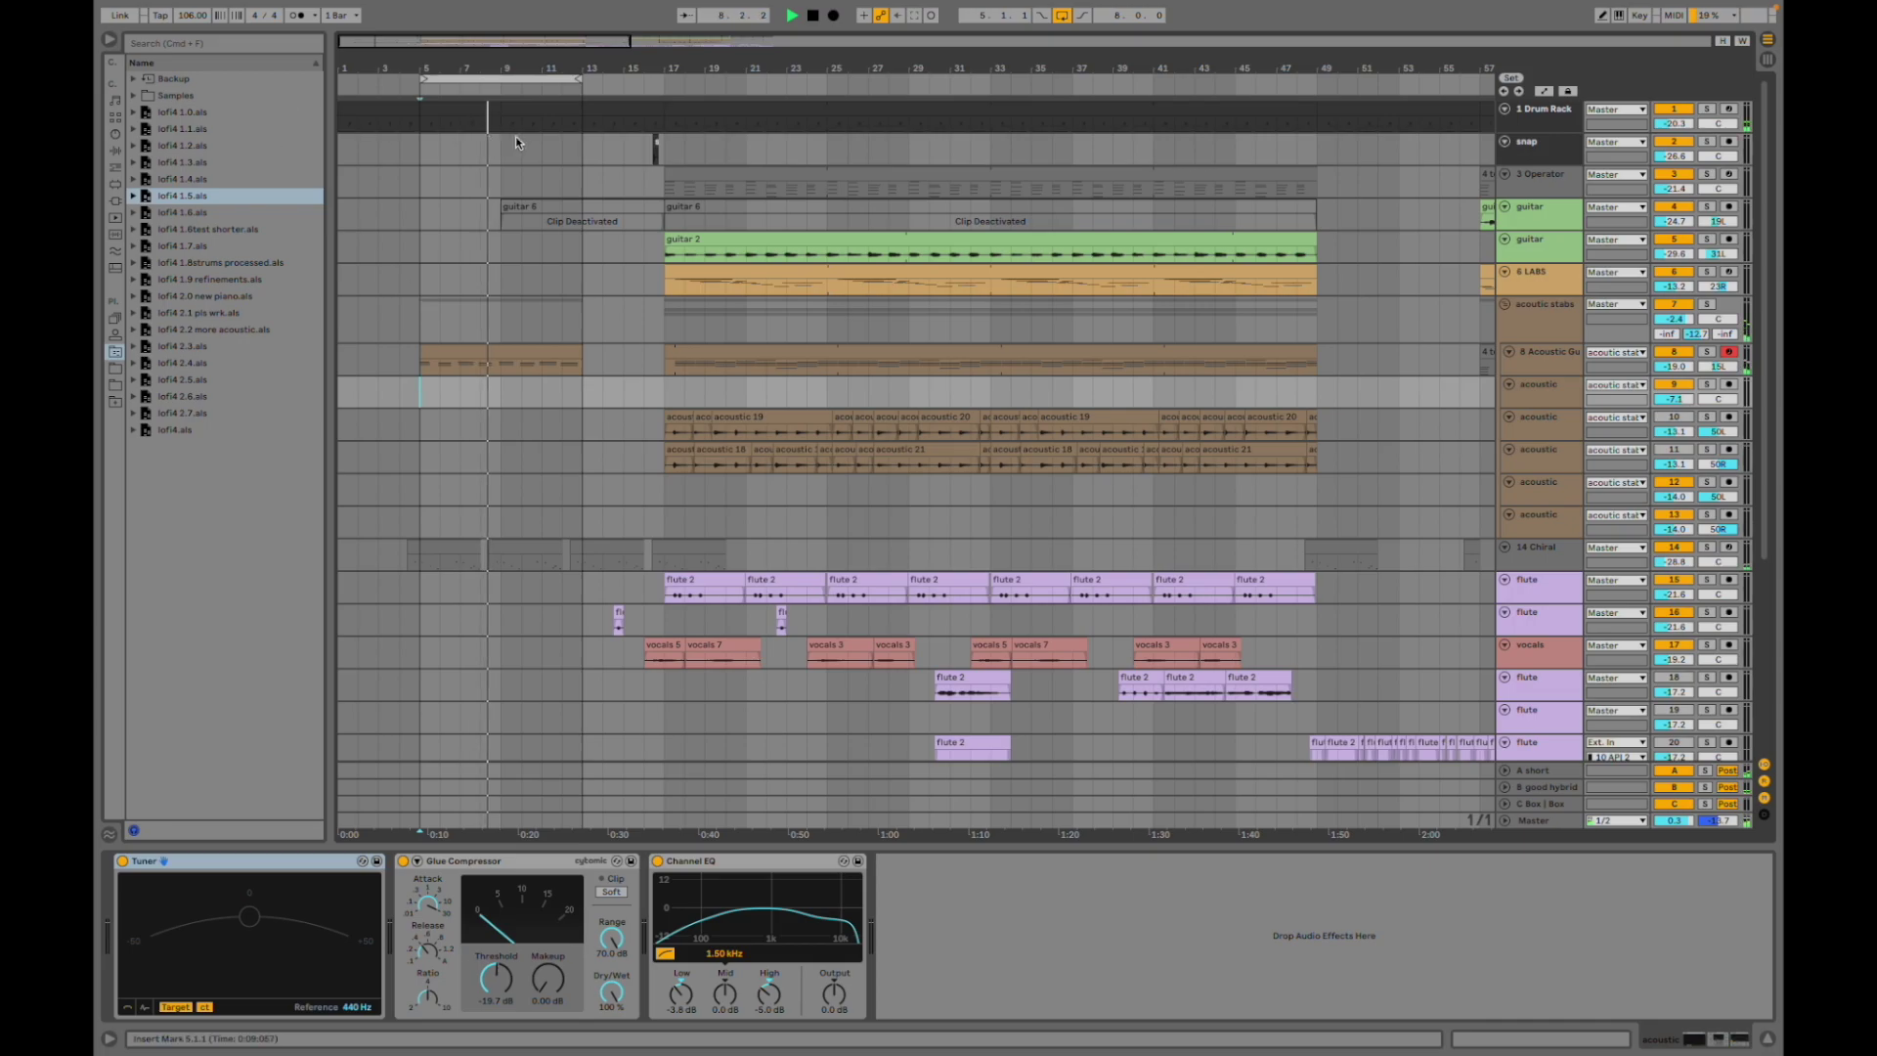
pyautogui.click(1063, 16)
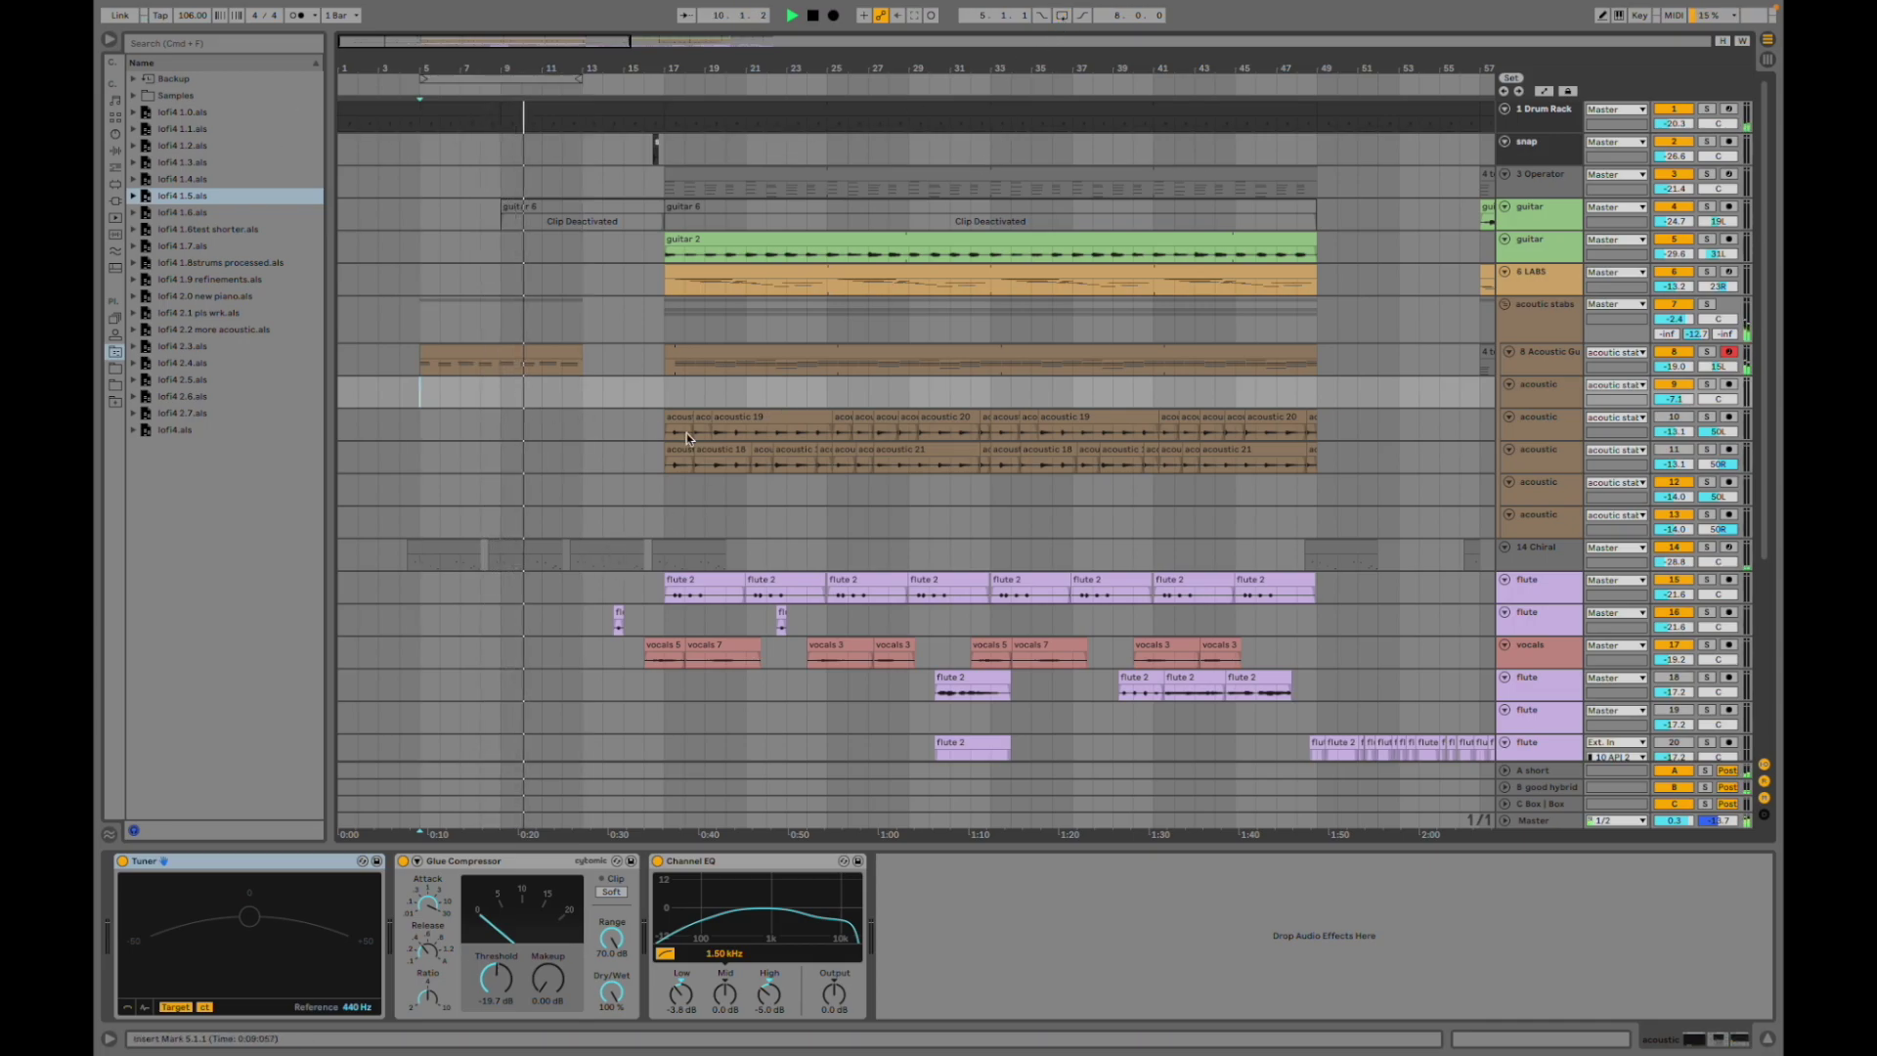
pyautogui.hscroll(3, 644, 464)
pyautogui.hscroll(-3, 644, 464)
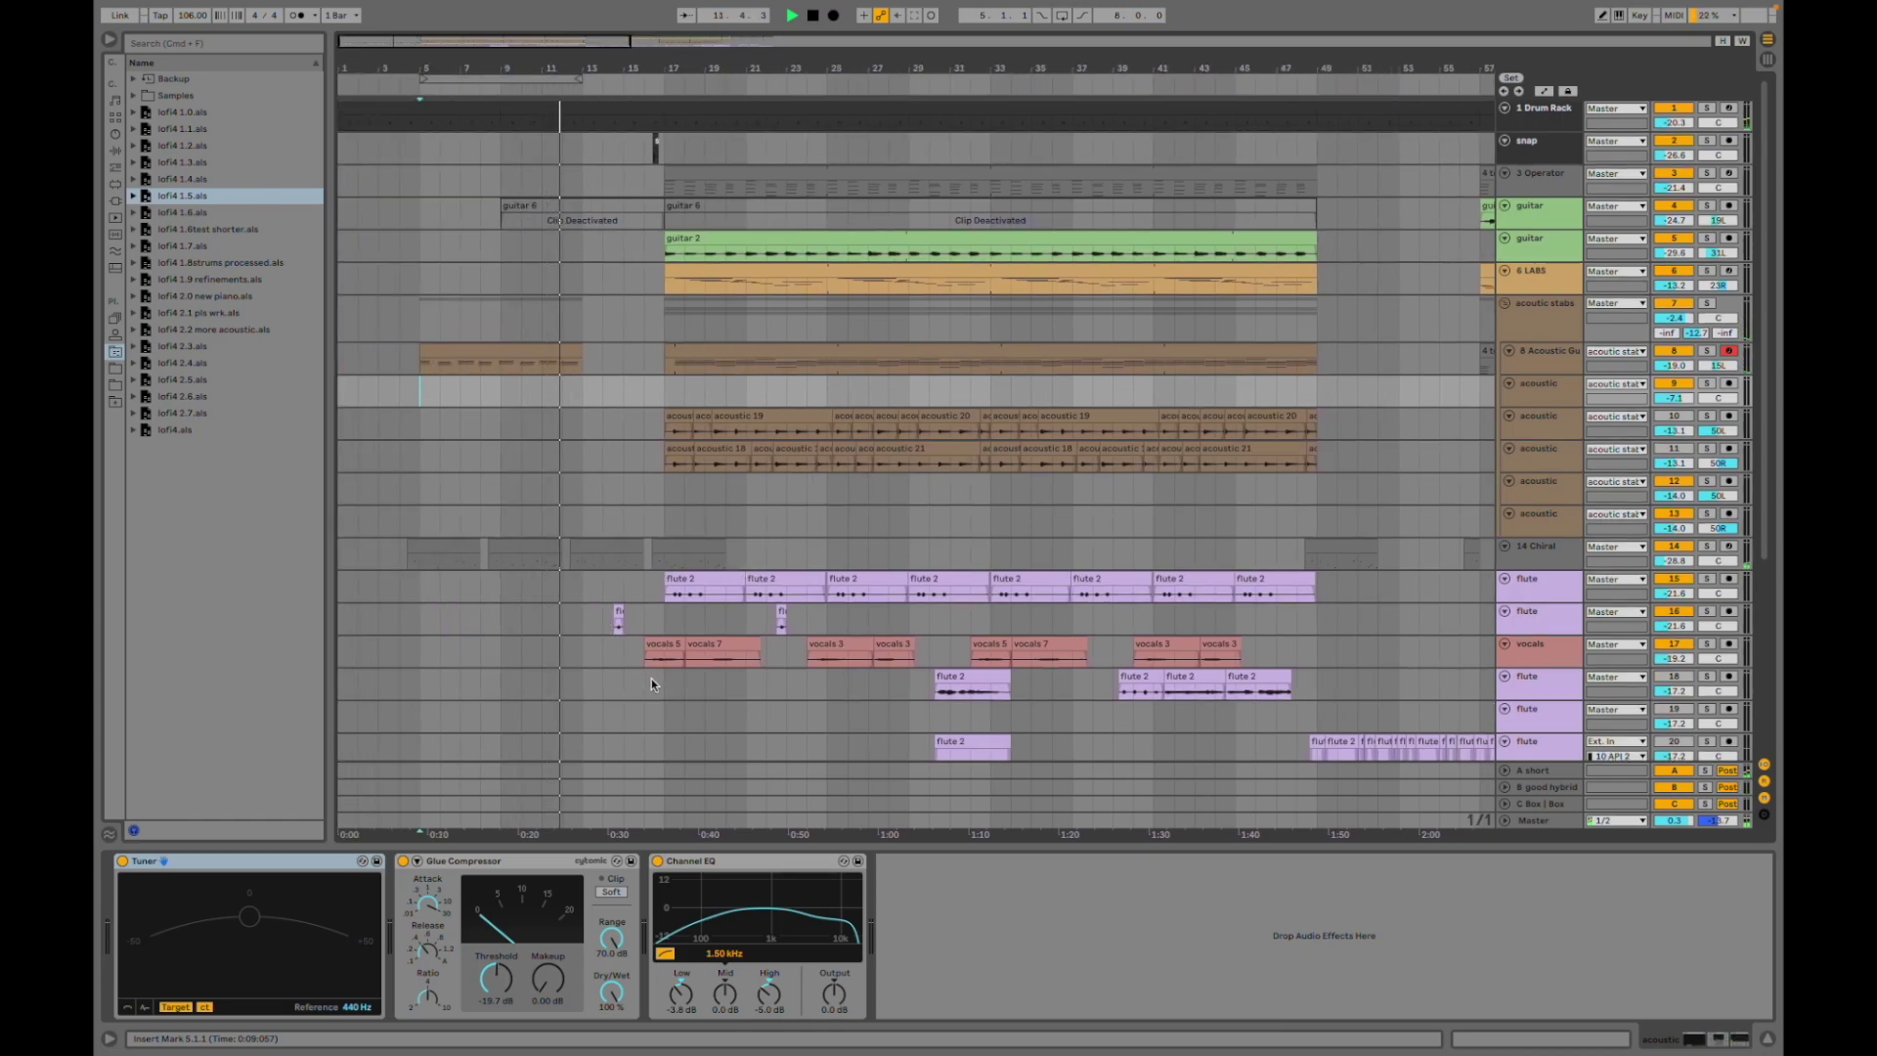
# - Audition the short flute clip around bar 15 and the snap clip around bar 16
pyautogui.moveTo(542, 43); pyautogui.dragTo(472, 82)
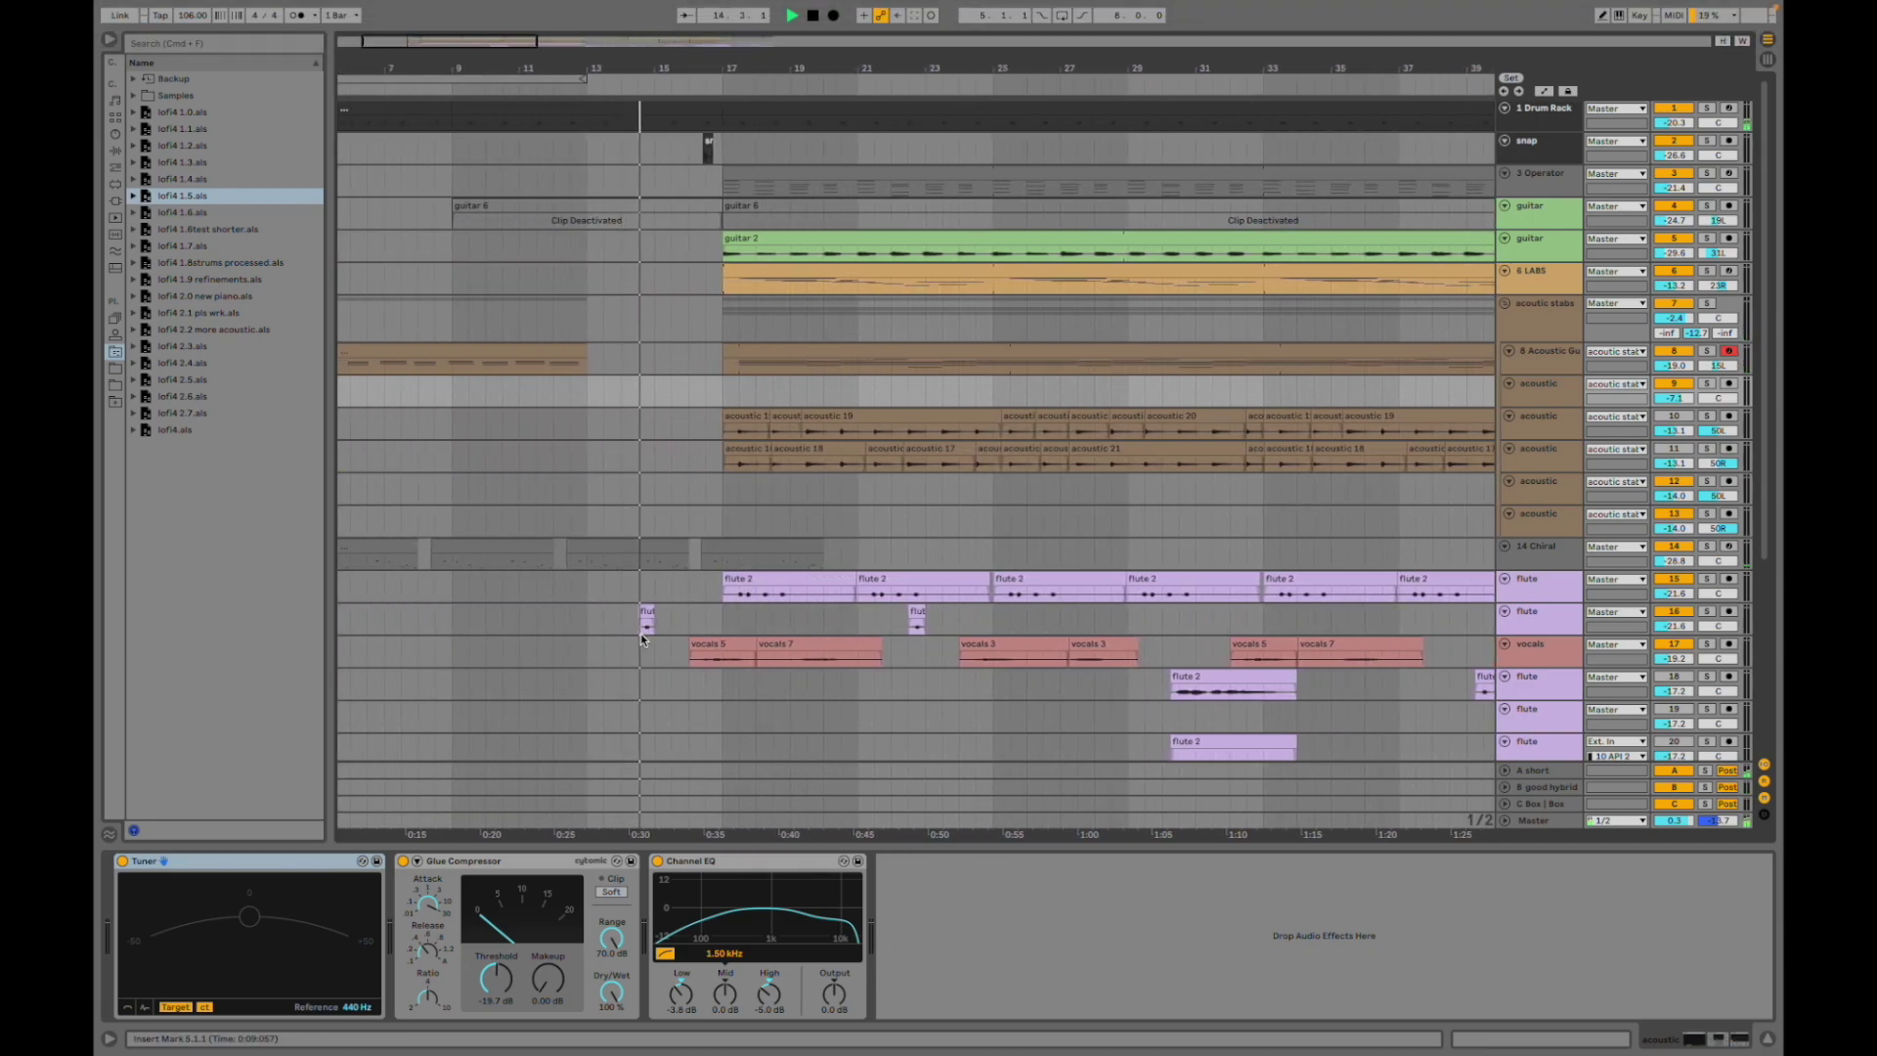
pyautogui.click(665, 627)
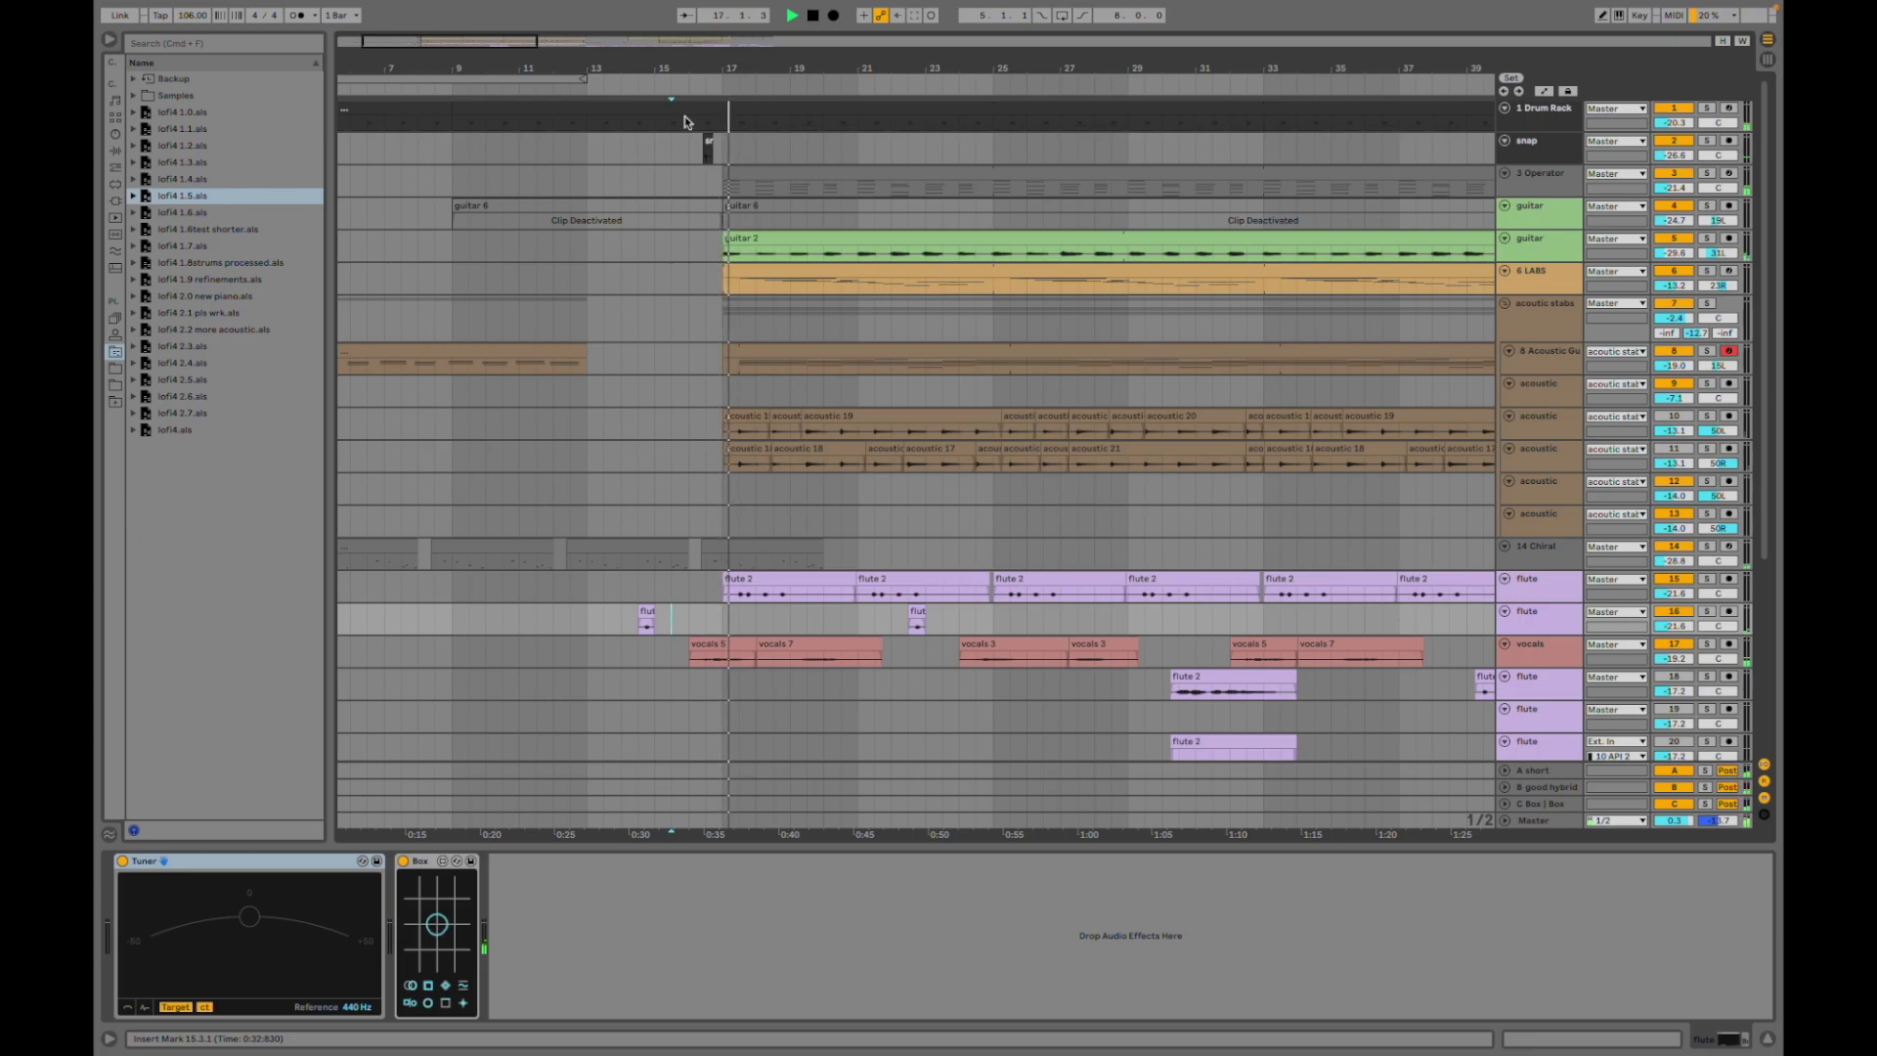
pyautogui.click(691, 158)
pyautogui.press('space')
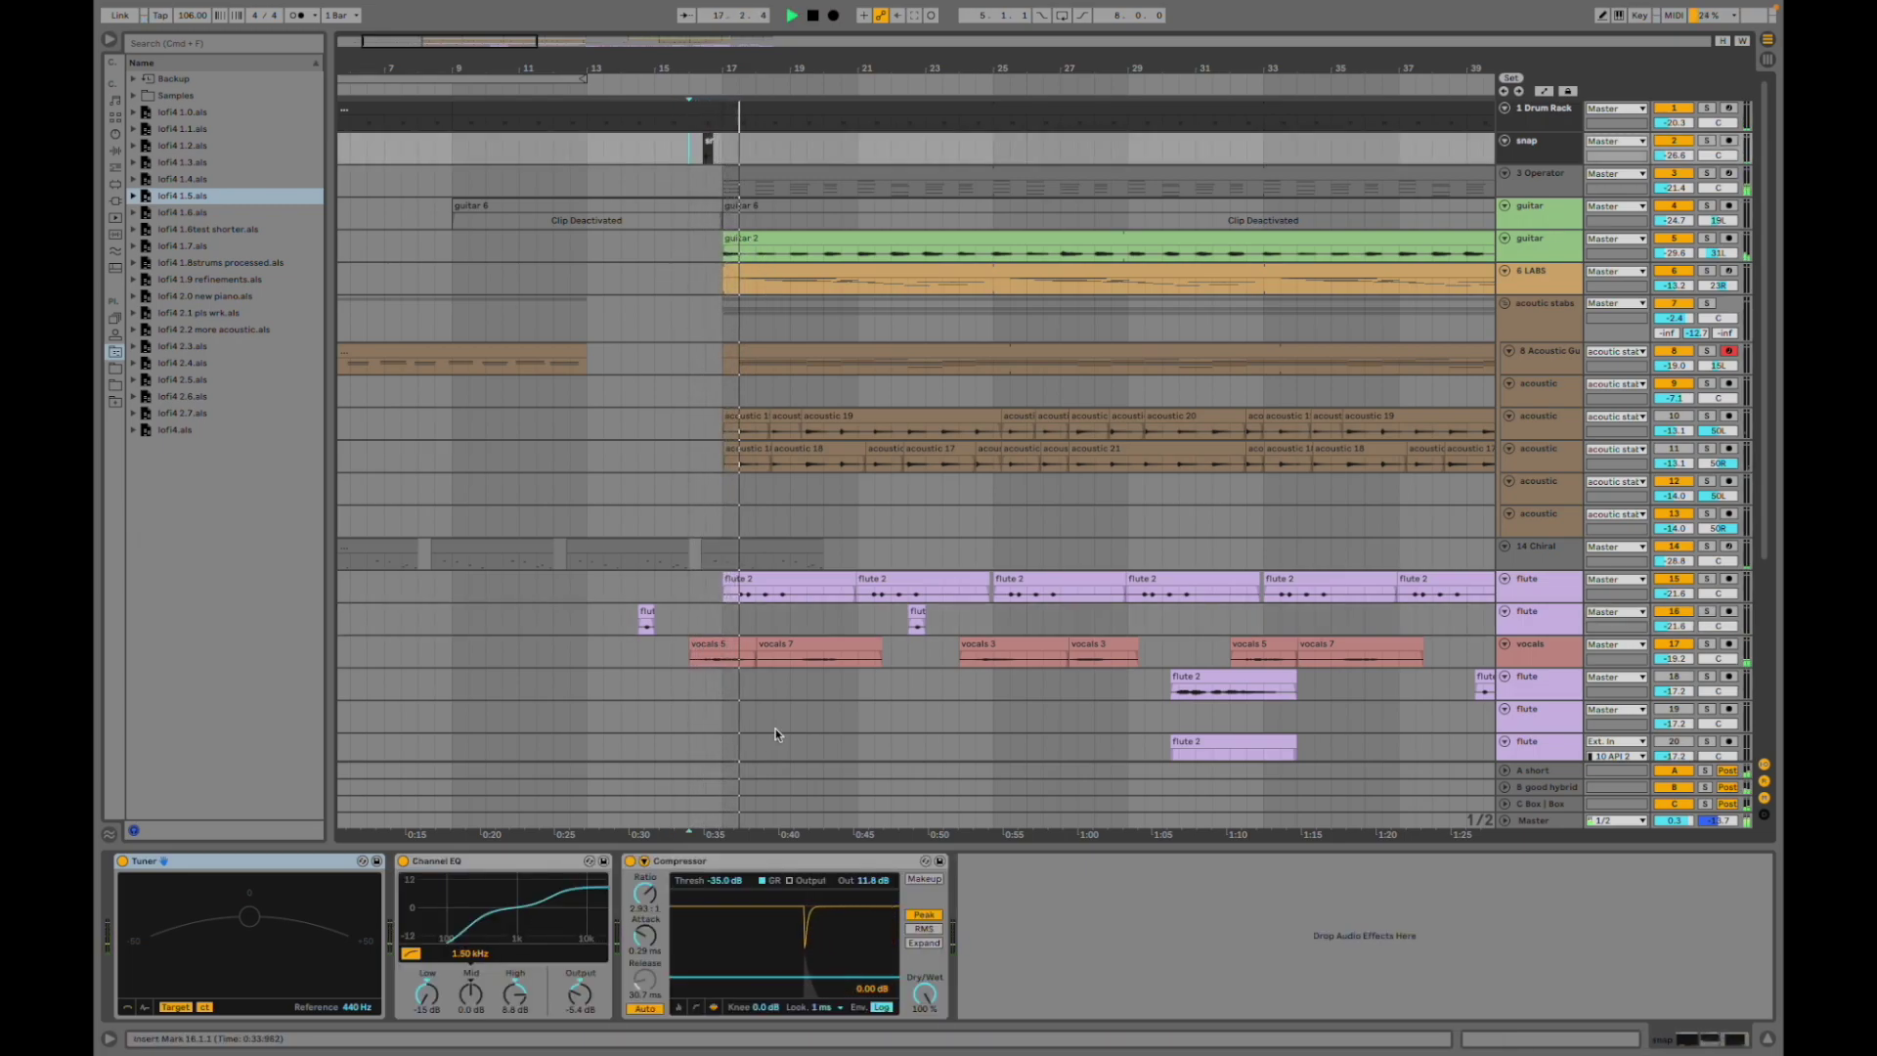
# - Review the acoustic, flute and vocals clips from bar 17 on, highlighting the repeated Flute 2 clips around bars 21 and 25
pyautogui.hscroll(4, 838, 650)
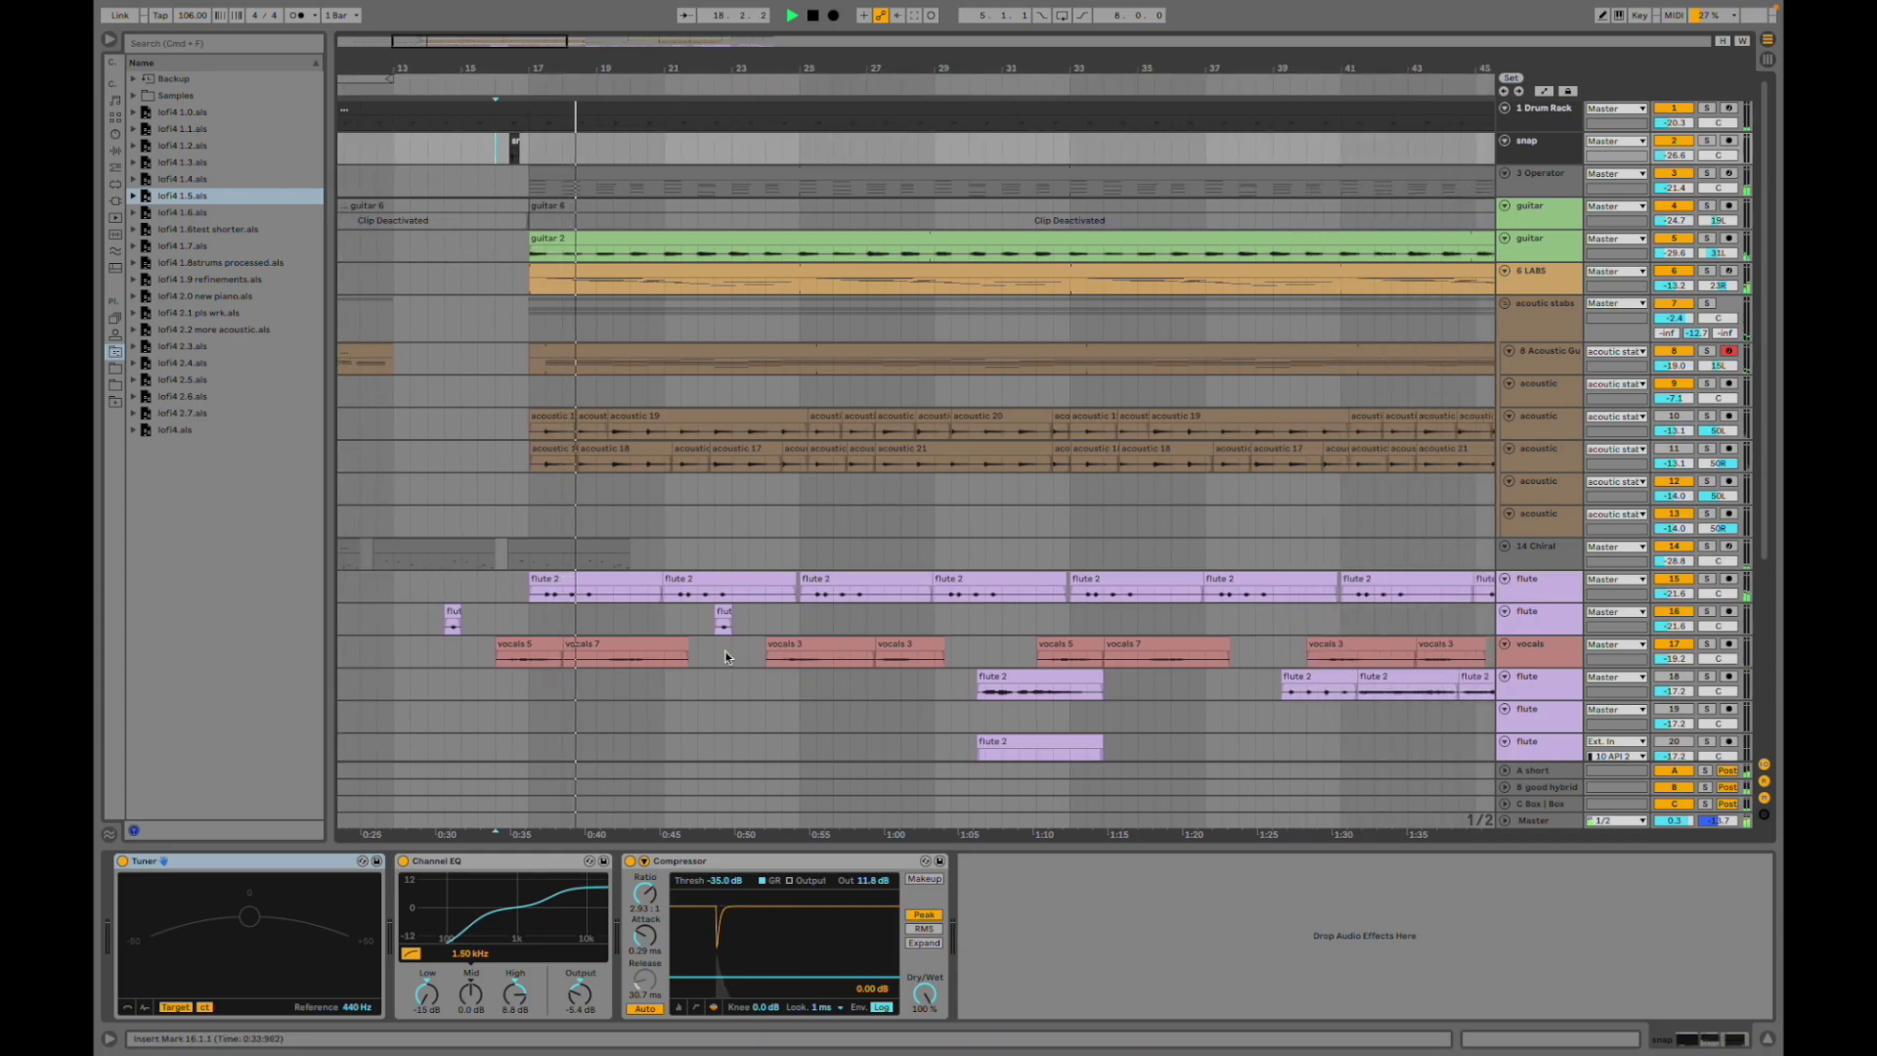
pyautogui.scroll(-3, 726, 656)
pyautogui.scroll(-1, 724, 653)
pyautogui.hscroll(3, 738, 657)
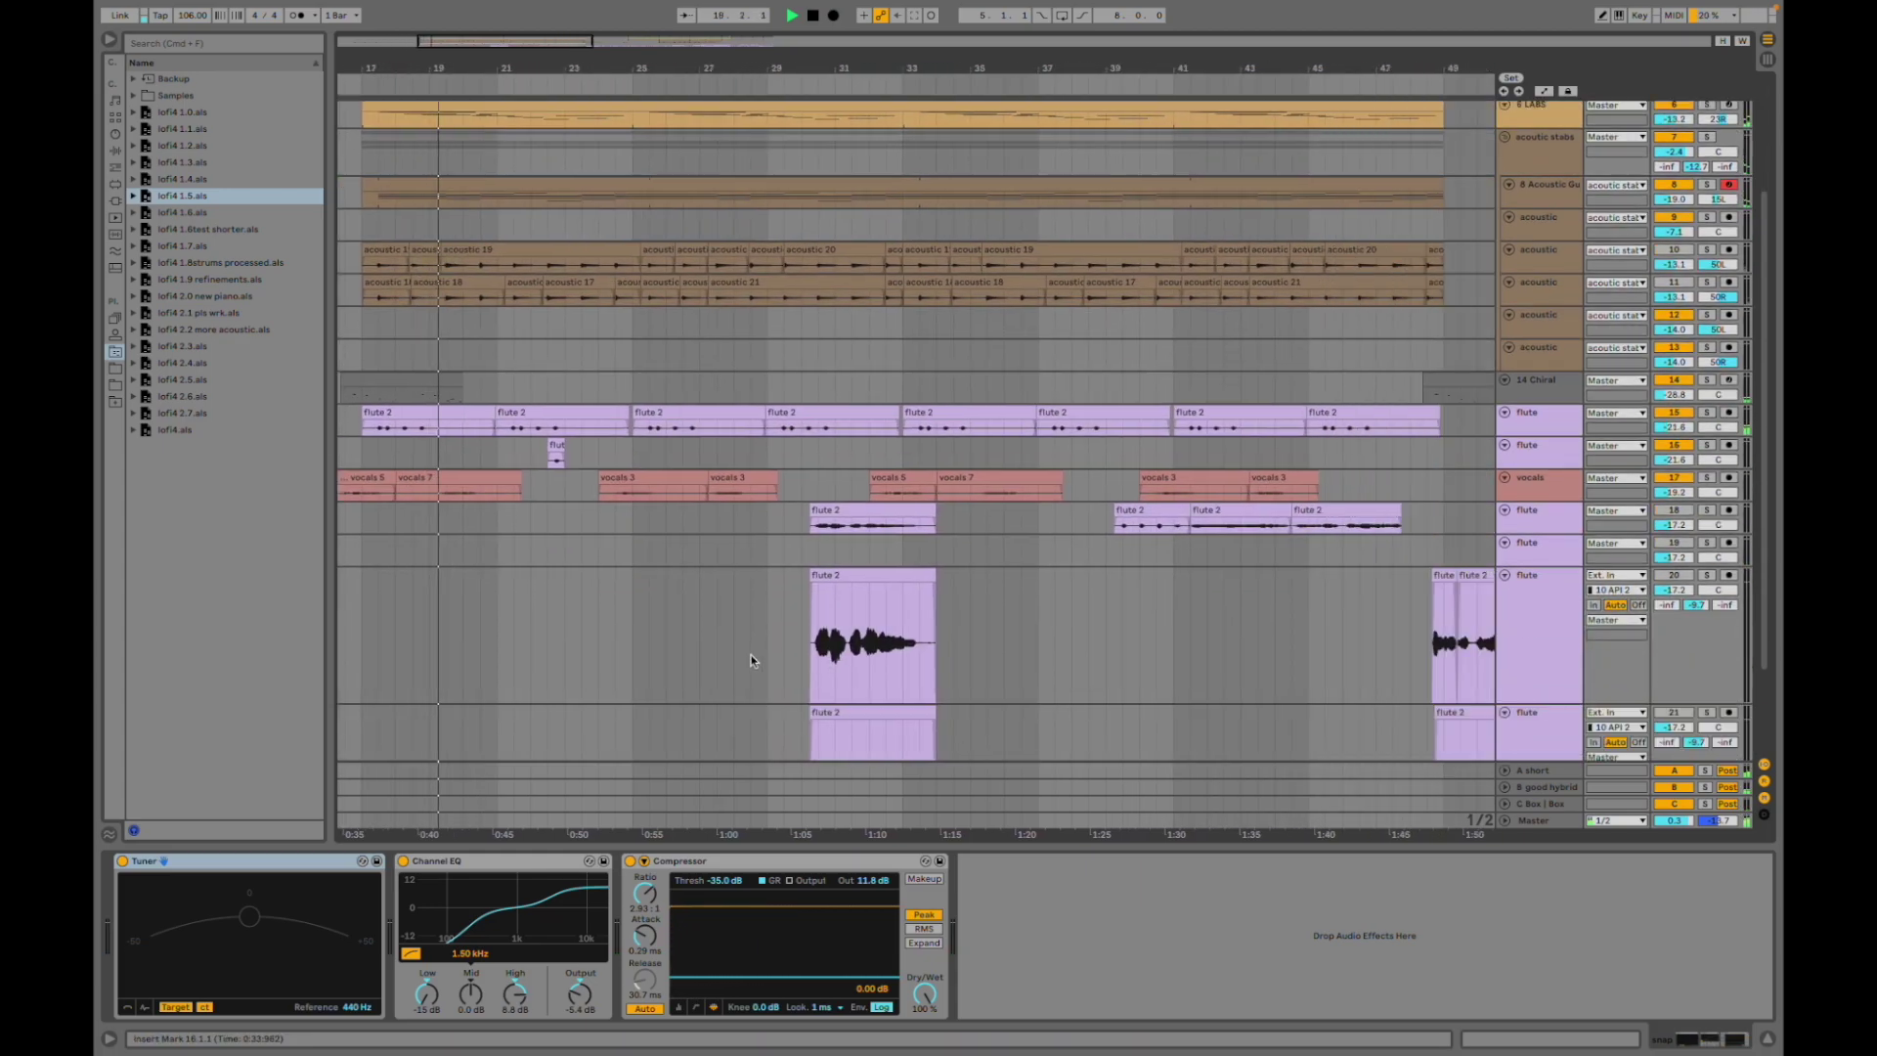
pyautogui.scroll(3, 743, 640)
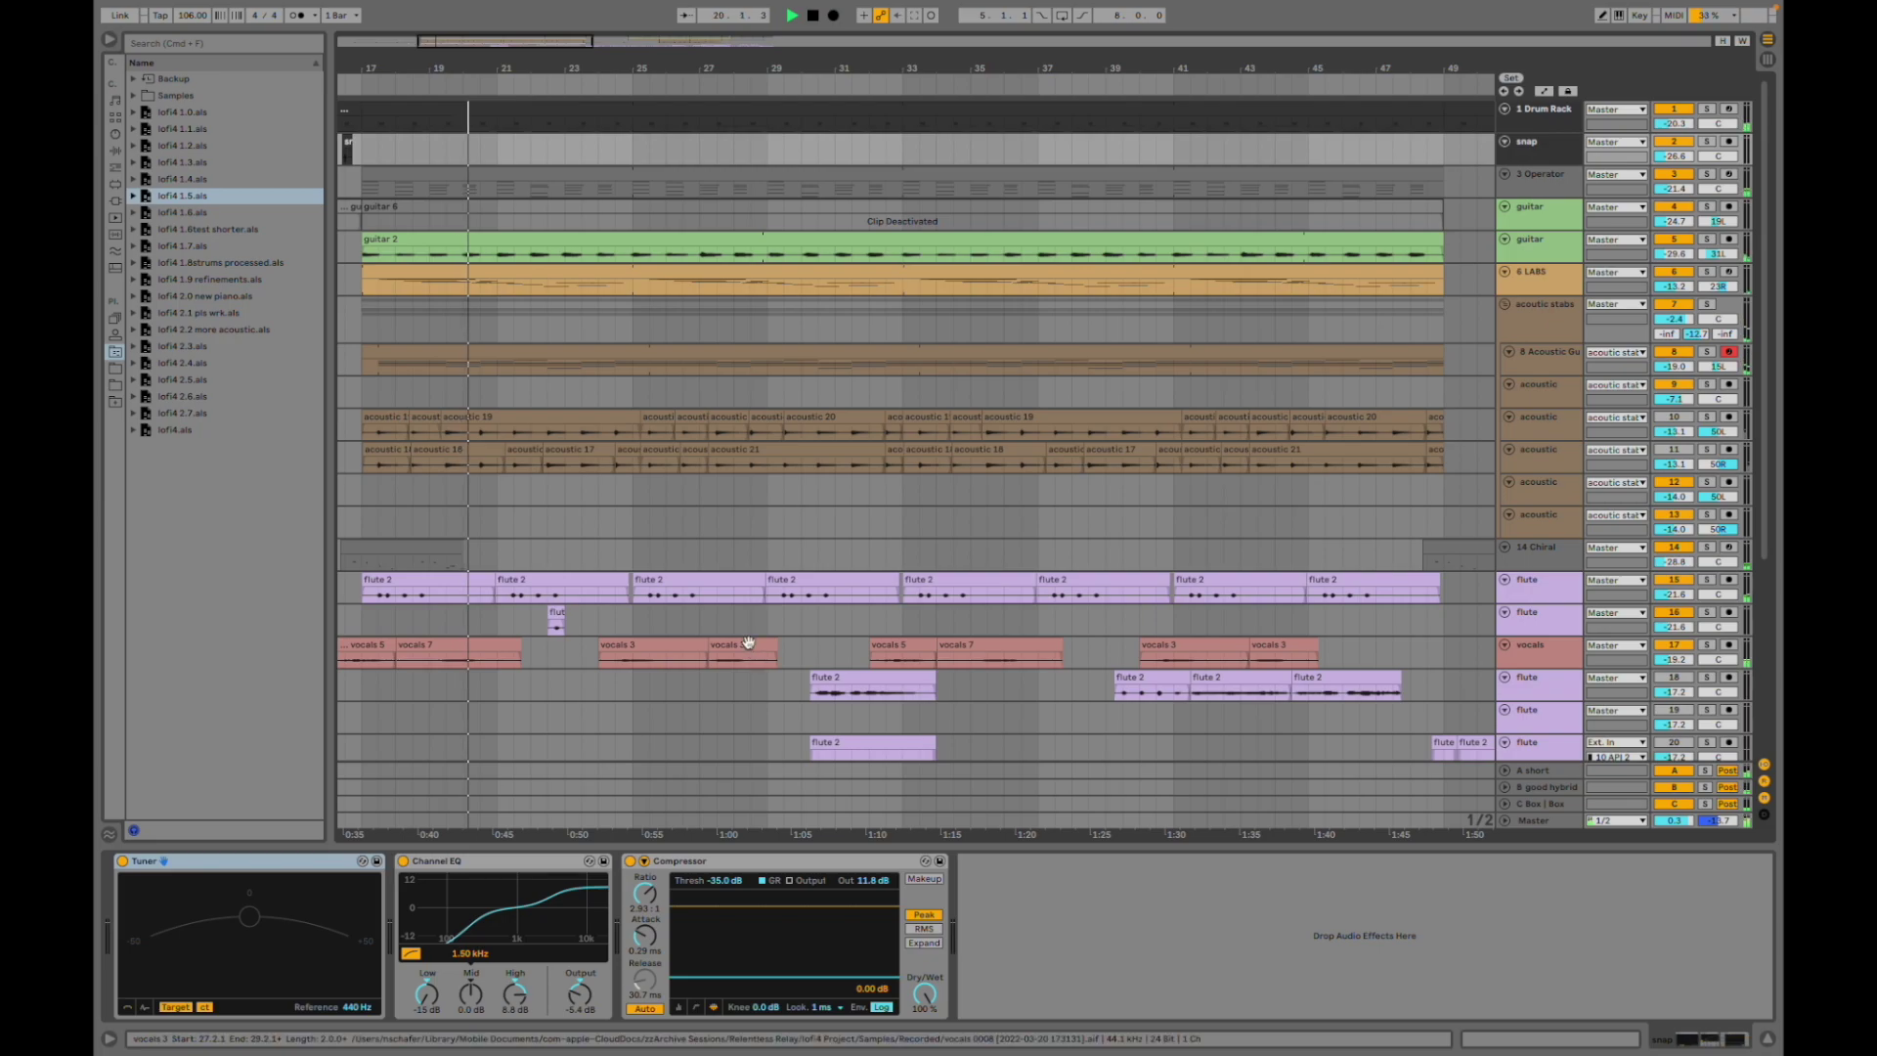
pyautogui.hscroll(-5, 772, 611)
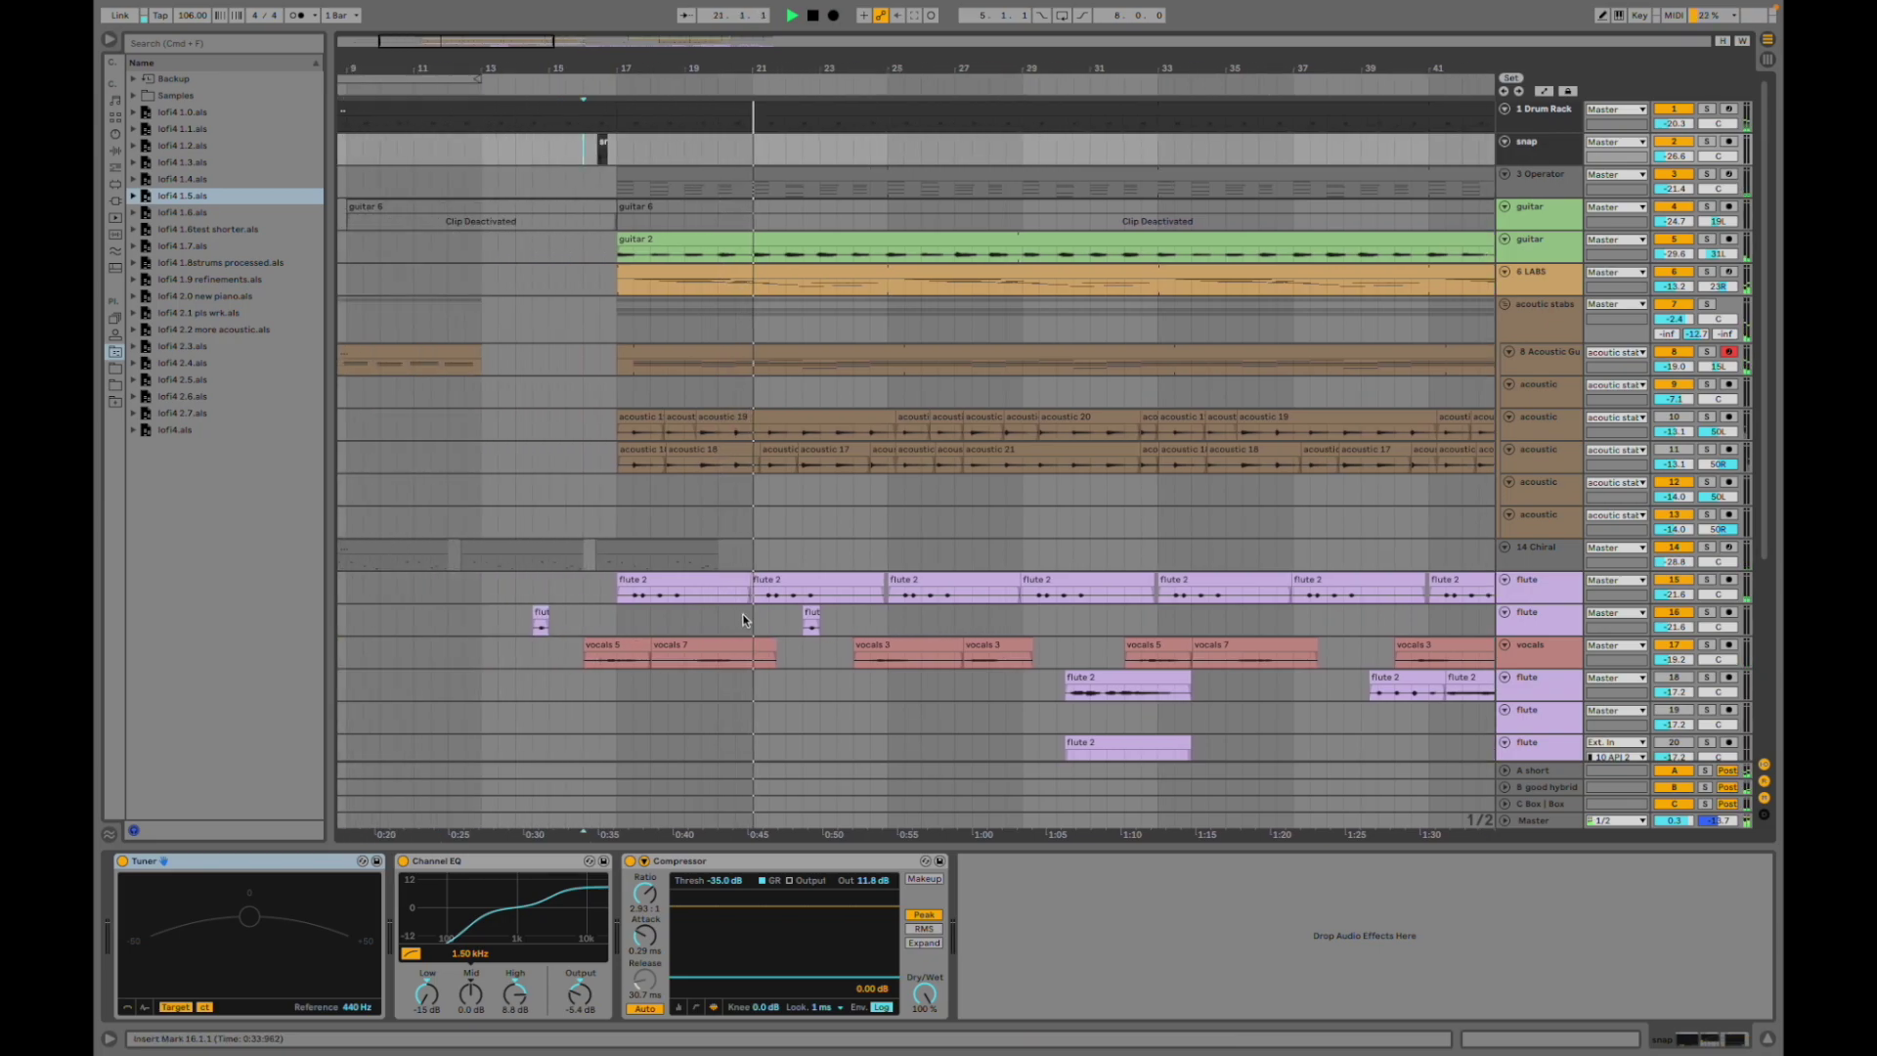
pyautogui.click(815, 574)
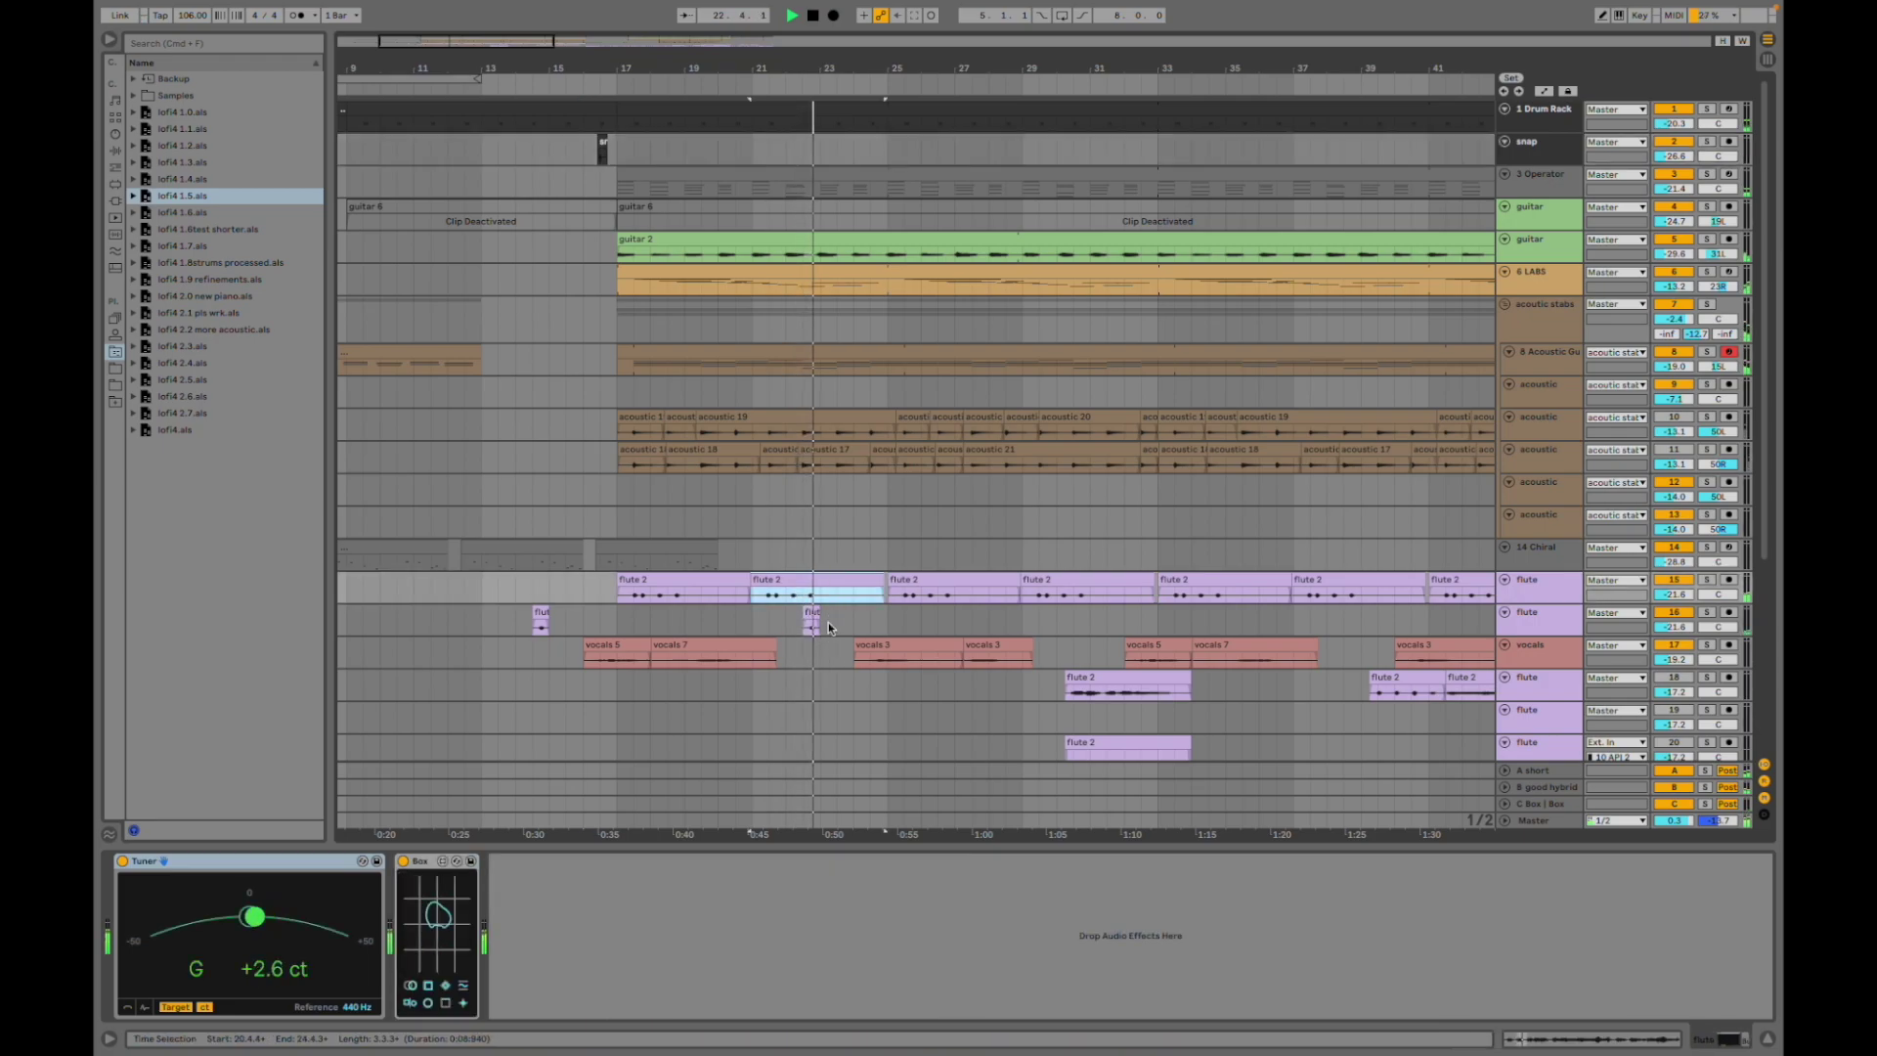
pyautogui.click(1005, 582)
# - Restart playback from around bar 45, just ahead of the chopped Flute 2 clips on the upper expanded flute track
pyautogui.hscroll(3, 1026, 600)
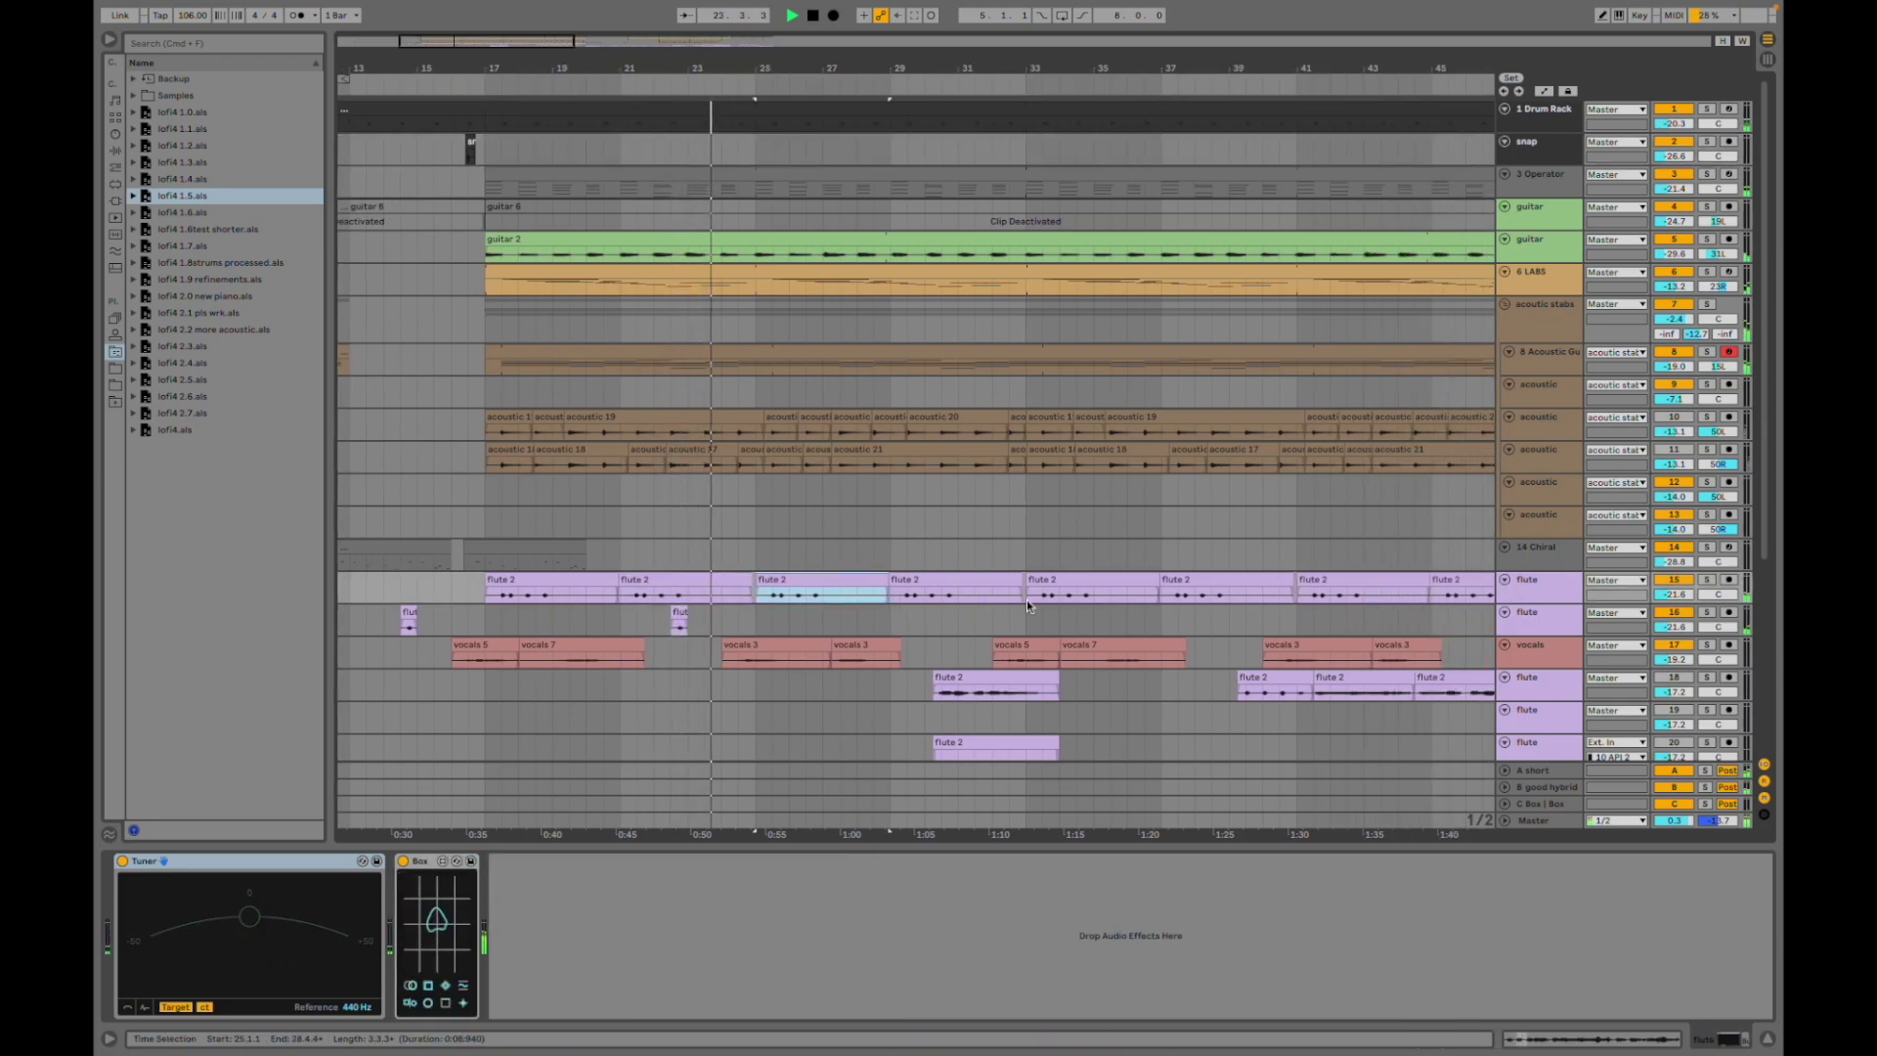
pyautogui.hscroll(5, 1026, 600)
pyautogui.hscroll(1, 1029, 602)
pyautogui.scroll(-5, 1028, 601)
pyautogui.hscroll(4, 1028, 601)
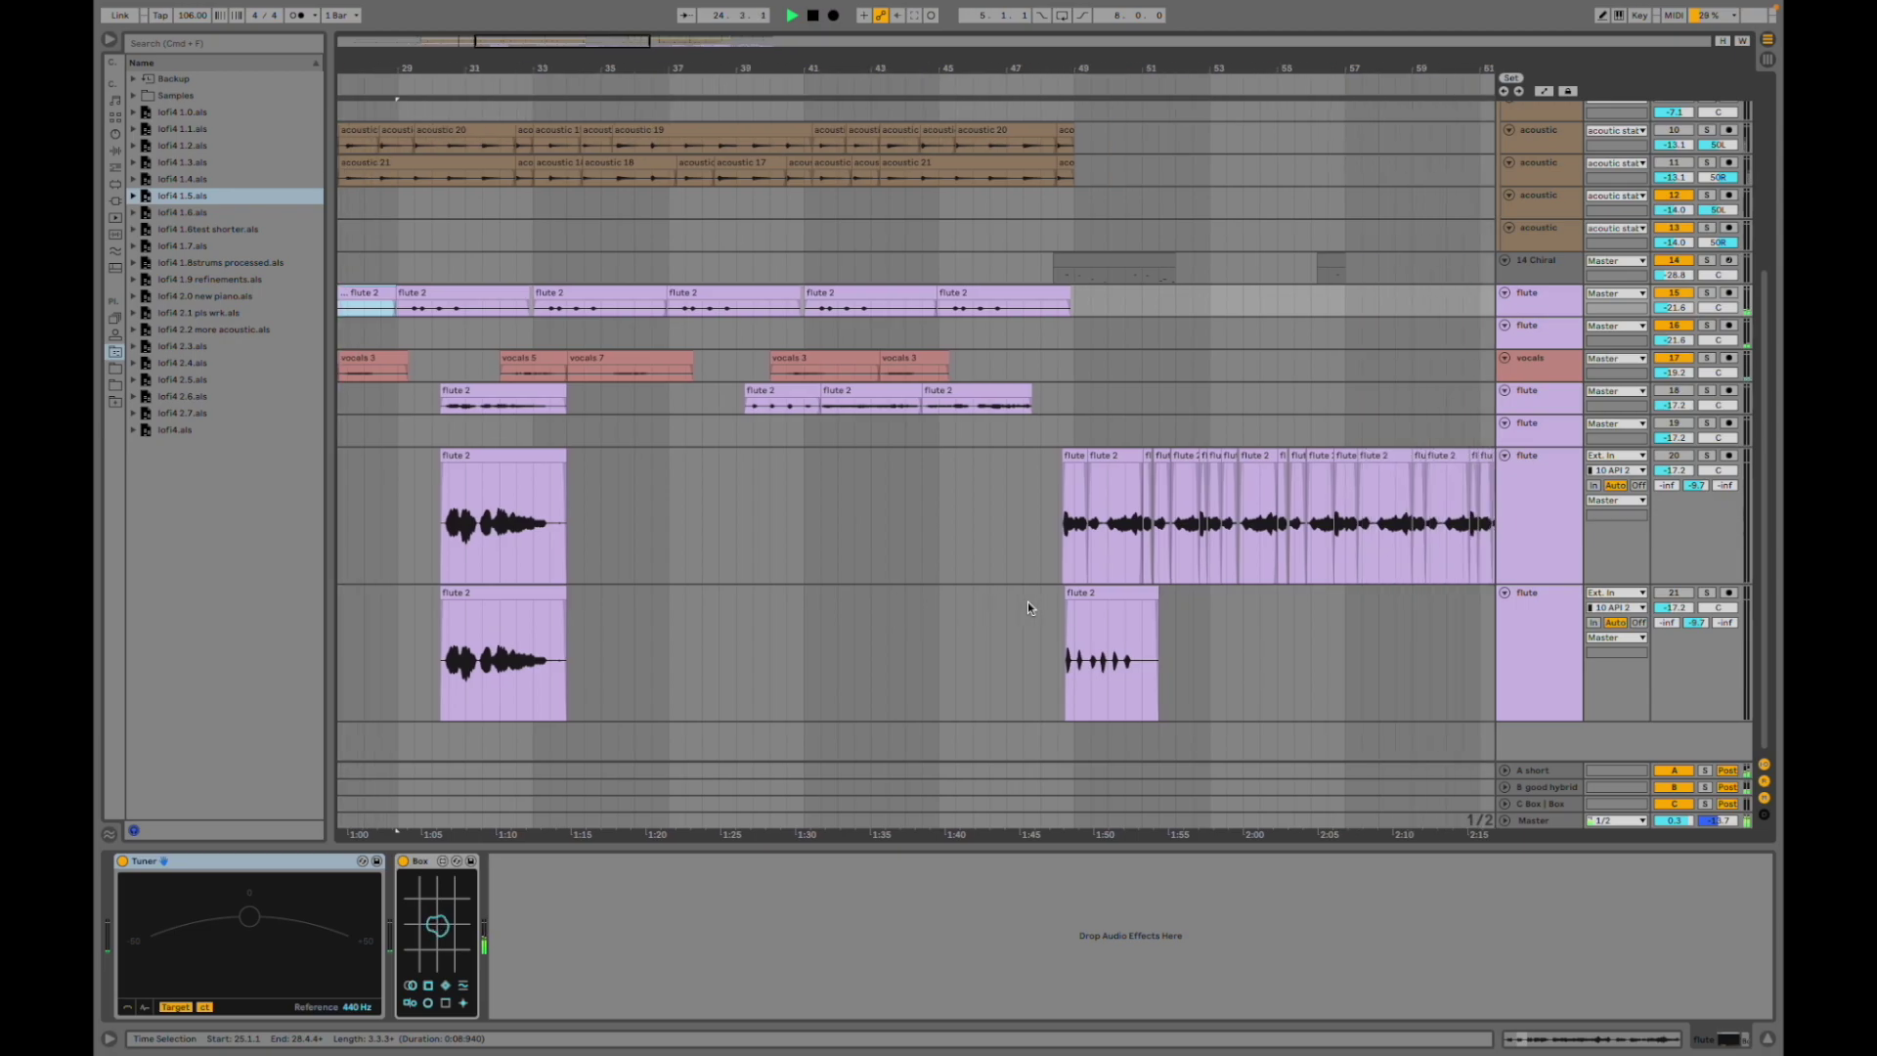
pyautogui.press('space')
pyautogui.click(958, 533)
pyautogui.hscroll(4, 960, 528)
pyautogui.click(828, 521)
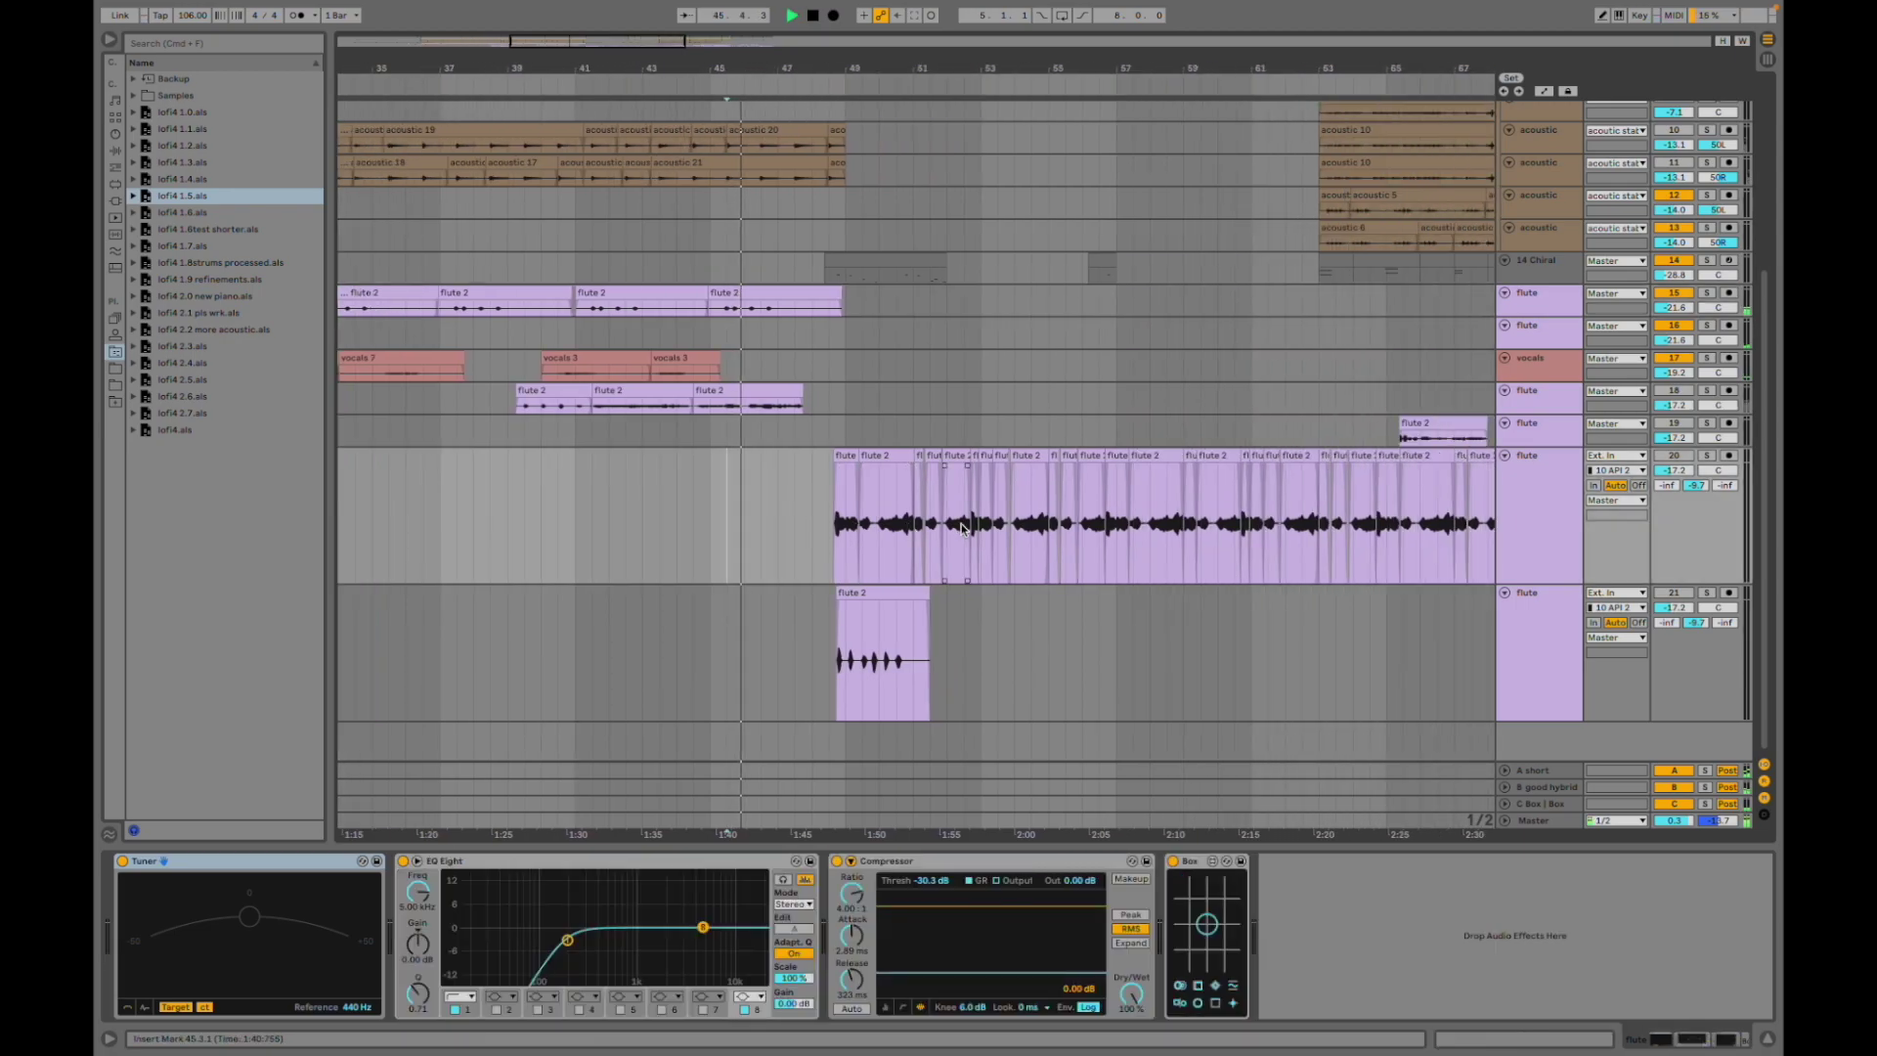
# - Activate flute track 20 and audition its chopped Flute 2 clips from around bar 49
pyautogui.click(853, 517)
pyautogui.press('+')
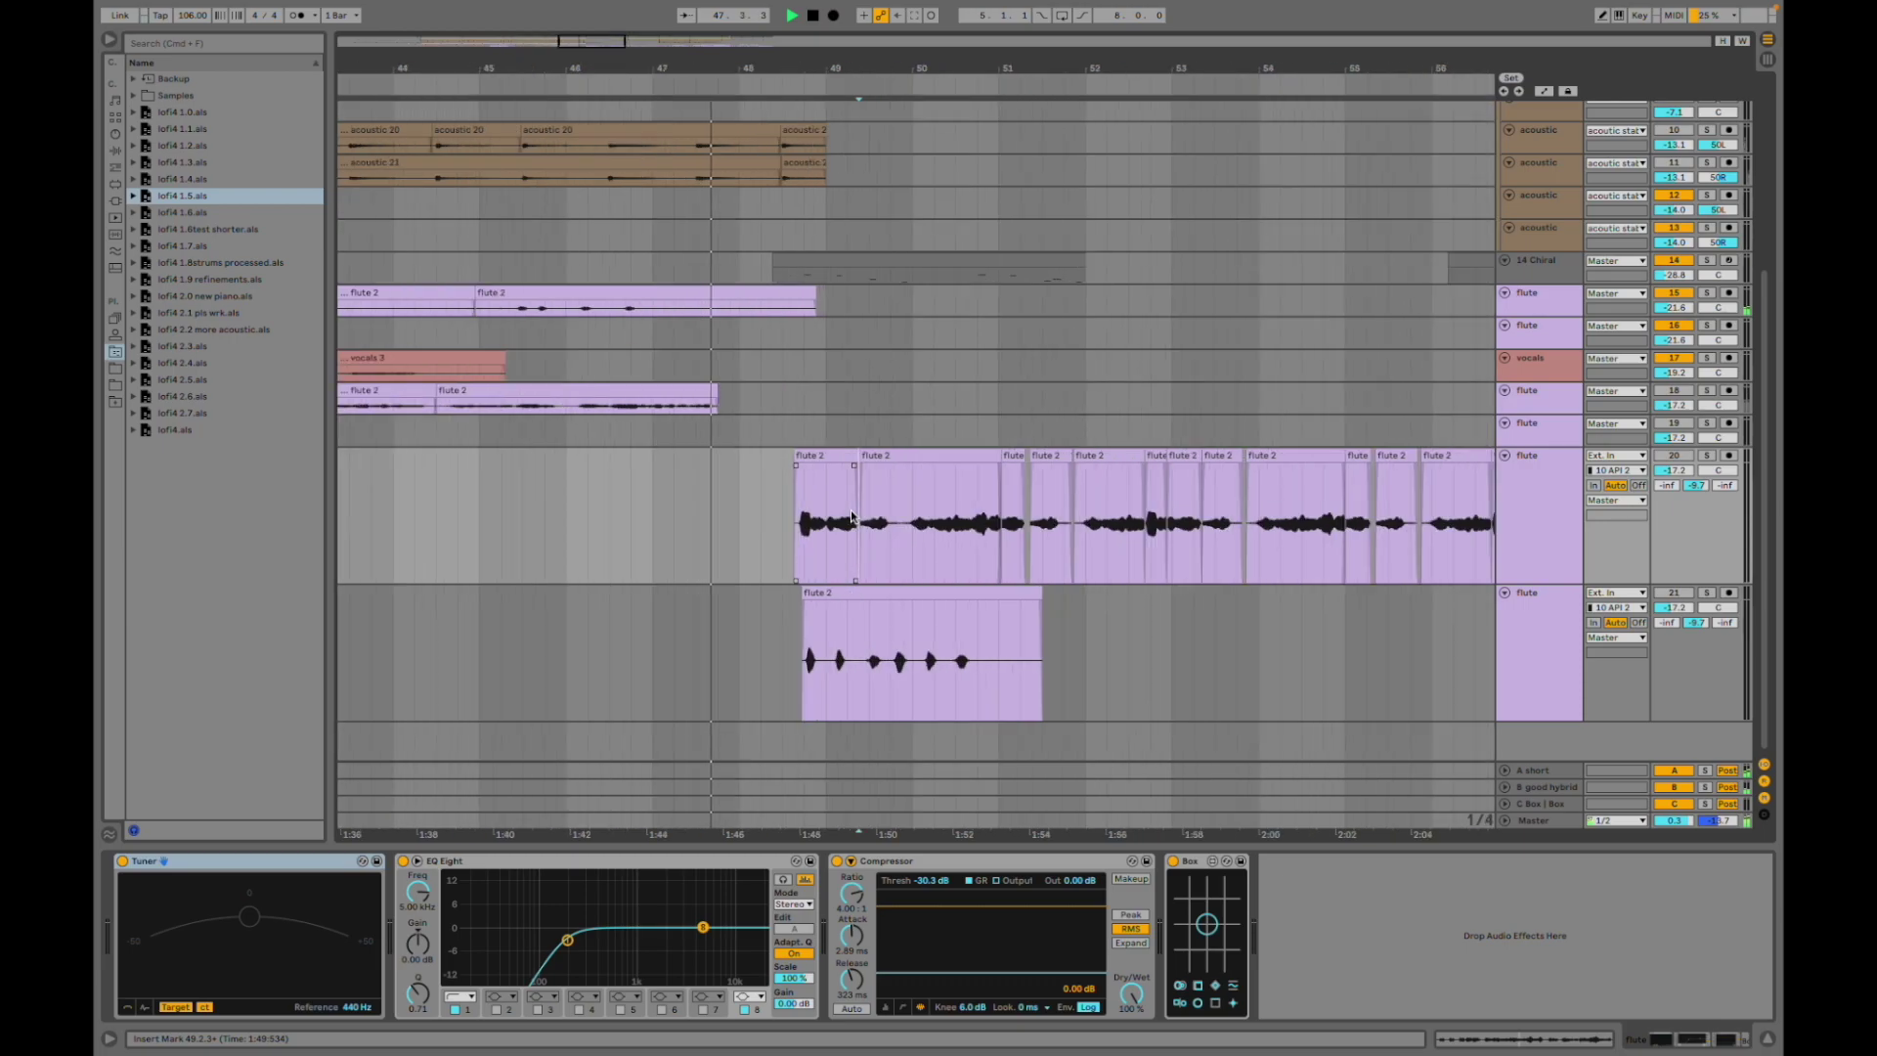
pyautogui.press('+')
pyautogui.click(1674, 455)
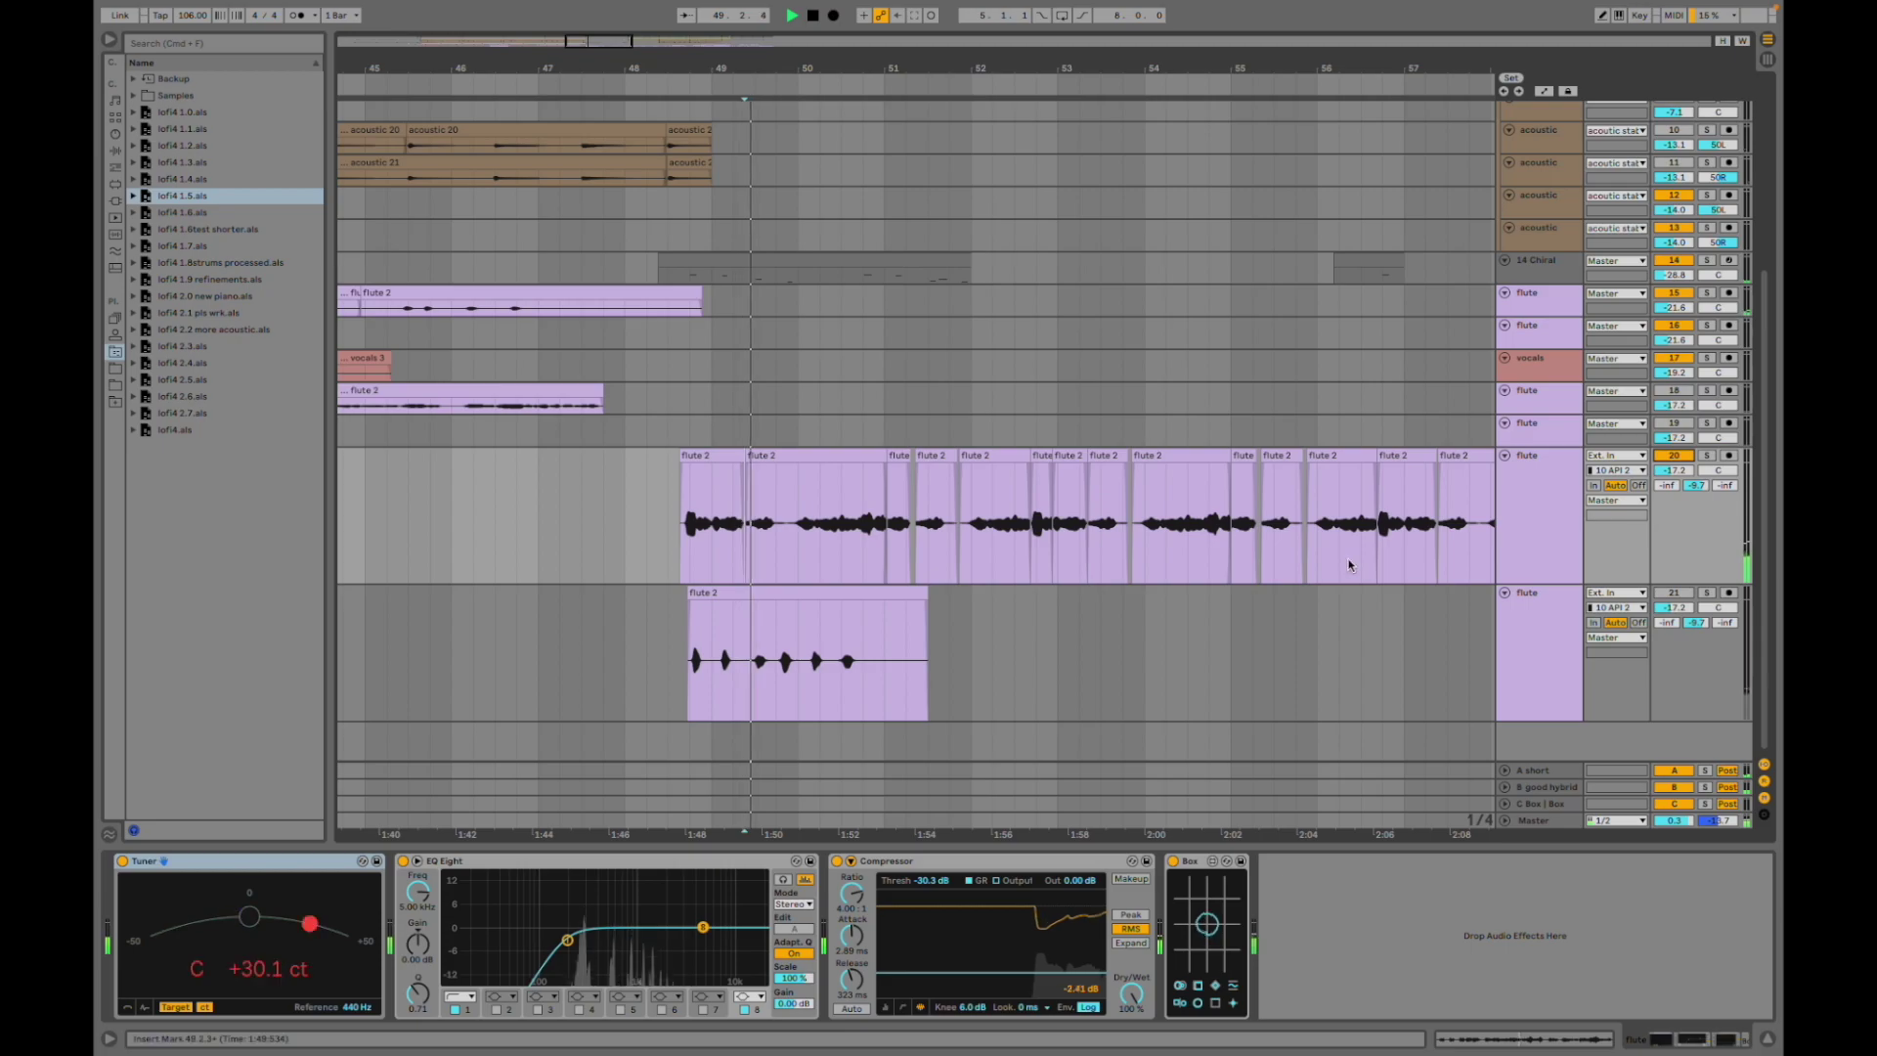
pyautogui.click(844, 461)
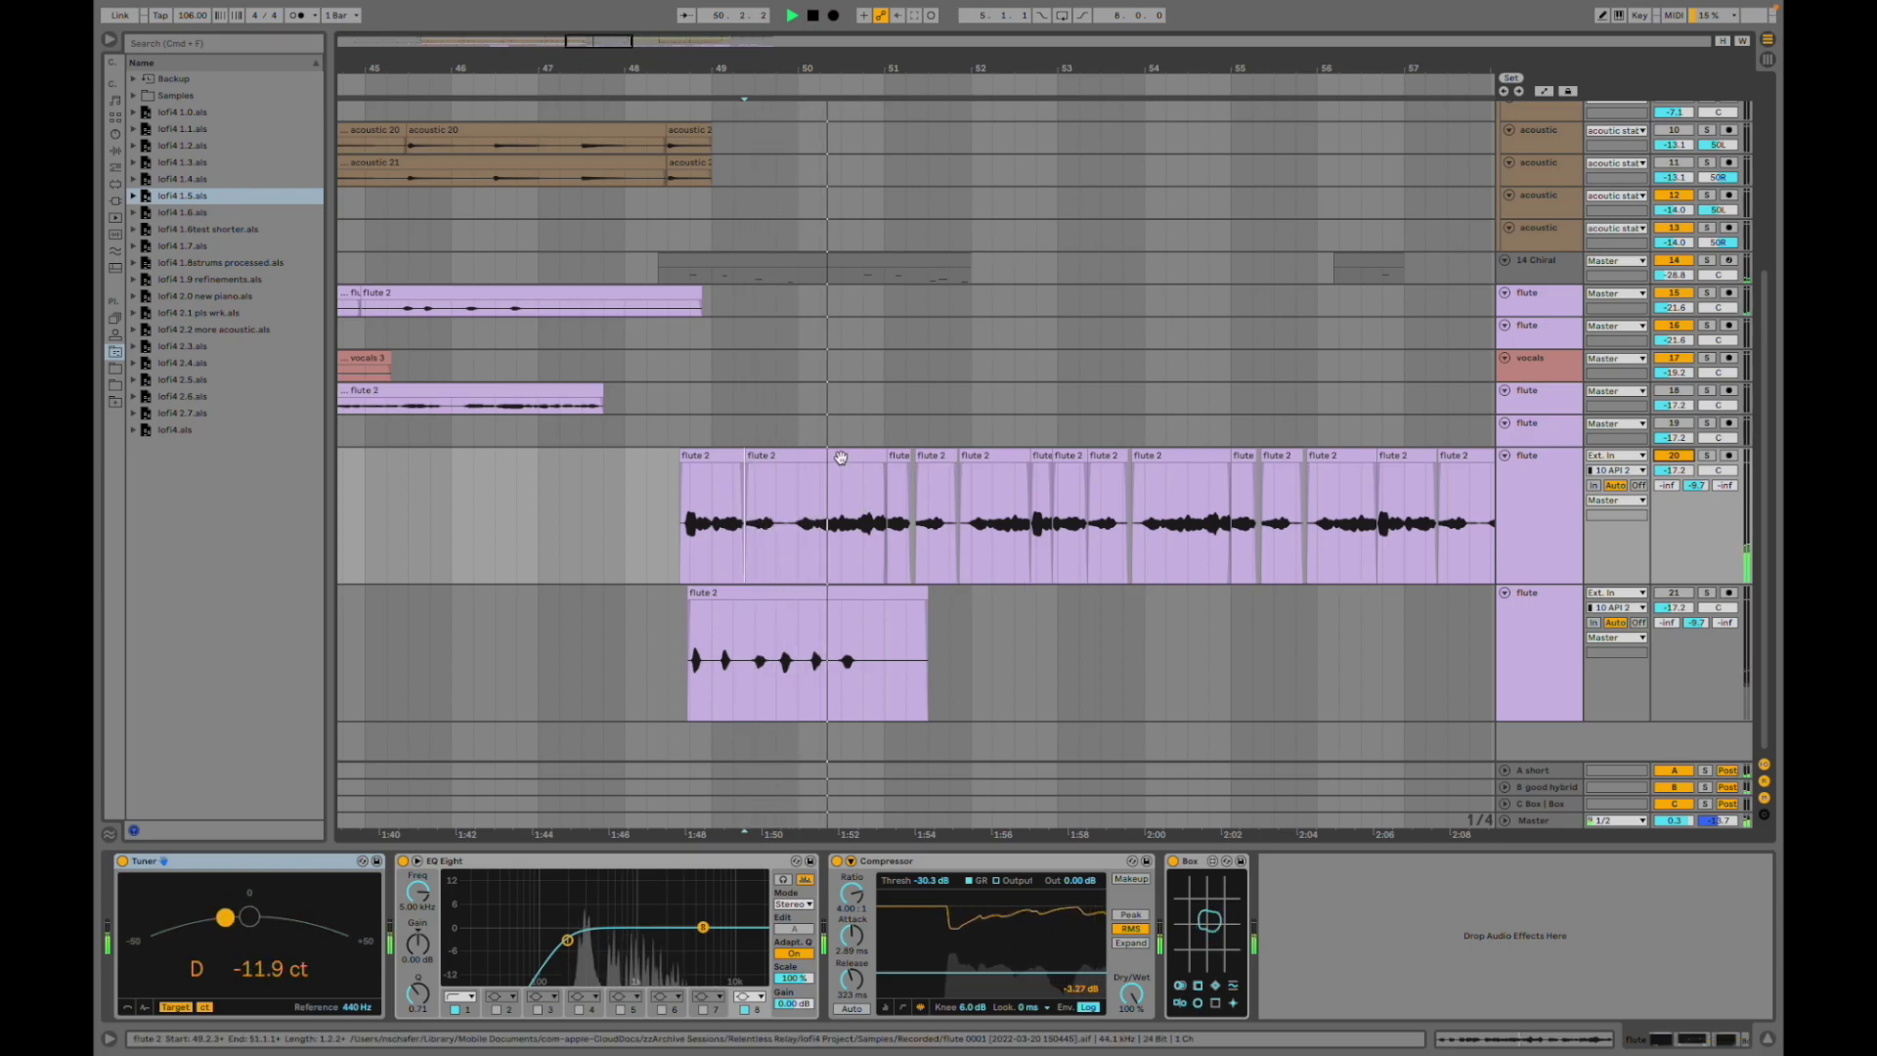
# - Inspect the waveforms of the long Flute 2 clip from bar 49 and the short clip at bar 51 on track 20
pyautogui.doubleClick(844, 460)
pyautogui.moveTo(857, 411); pyautogui.dragTo(853, 166)
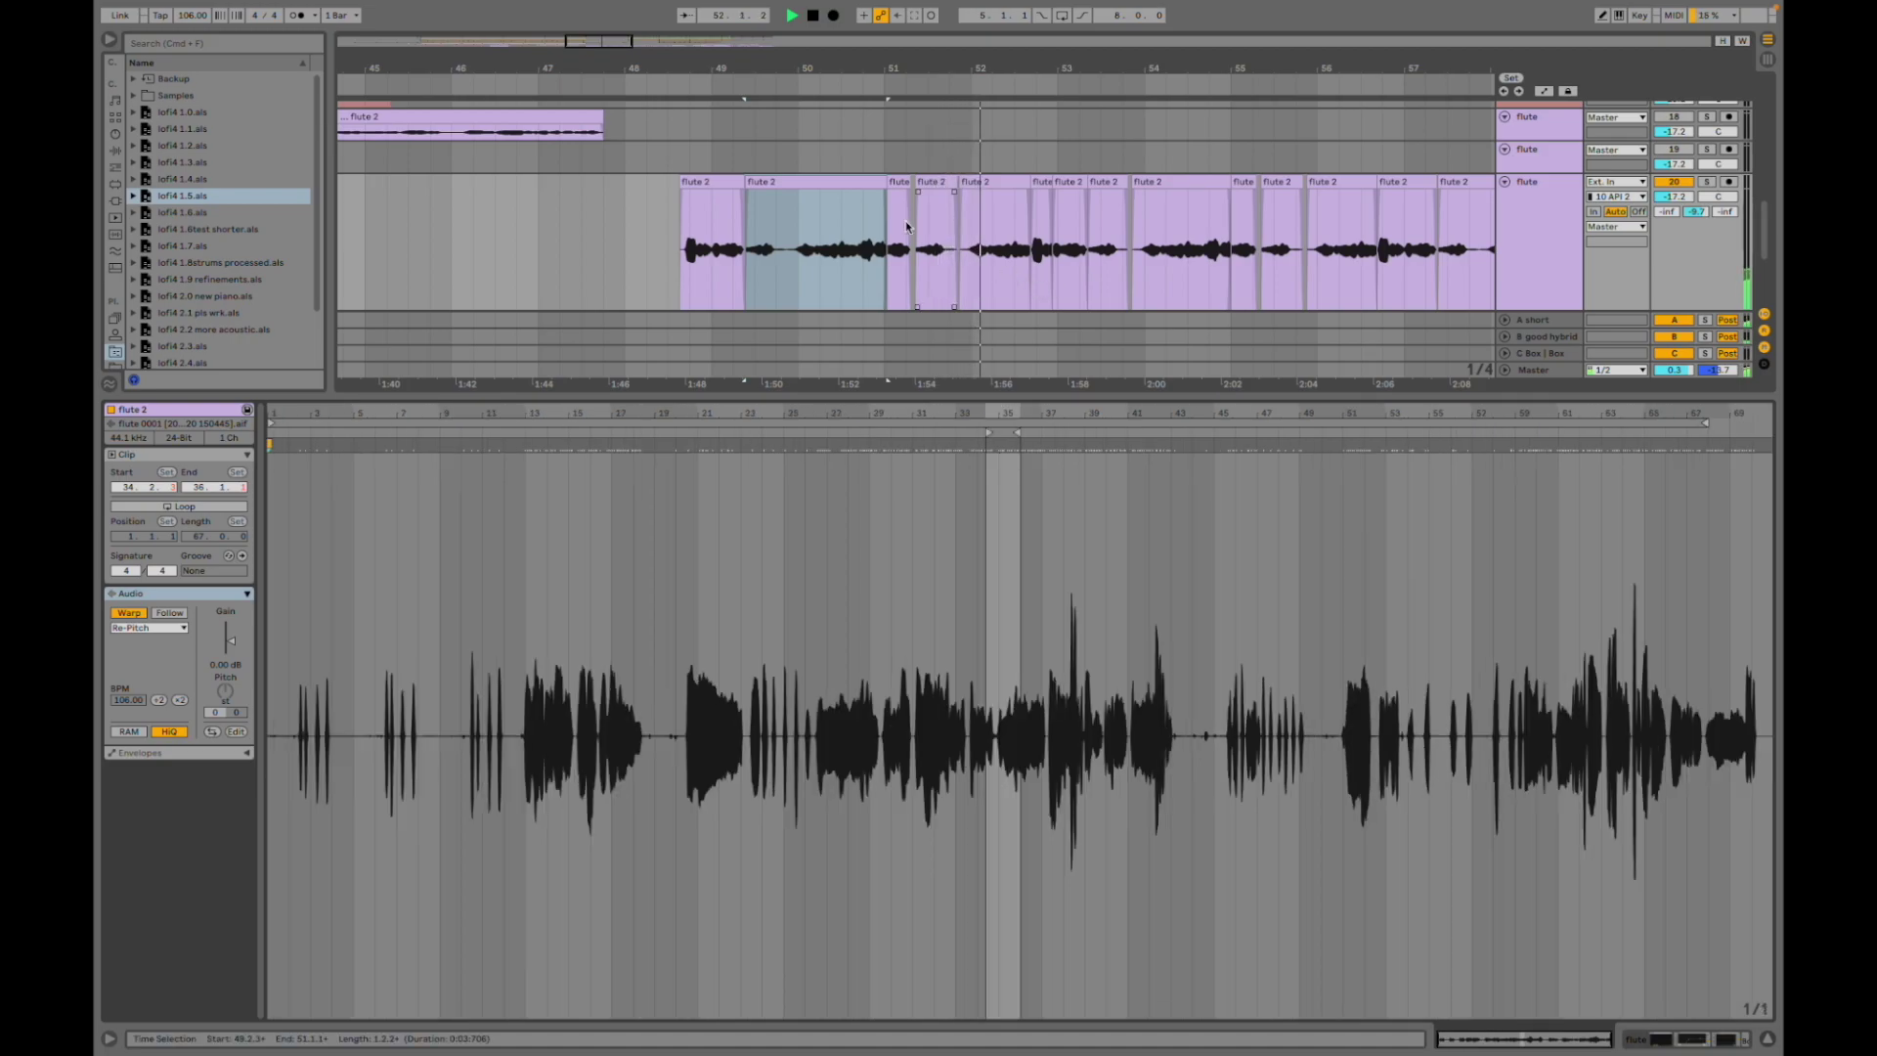
pyautogui.click(899, 256)
pyautogui.moveTo(983, 412); pyautogui.dragTo(982, 195)
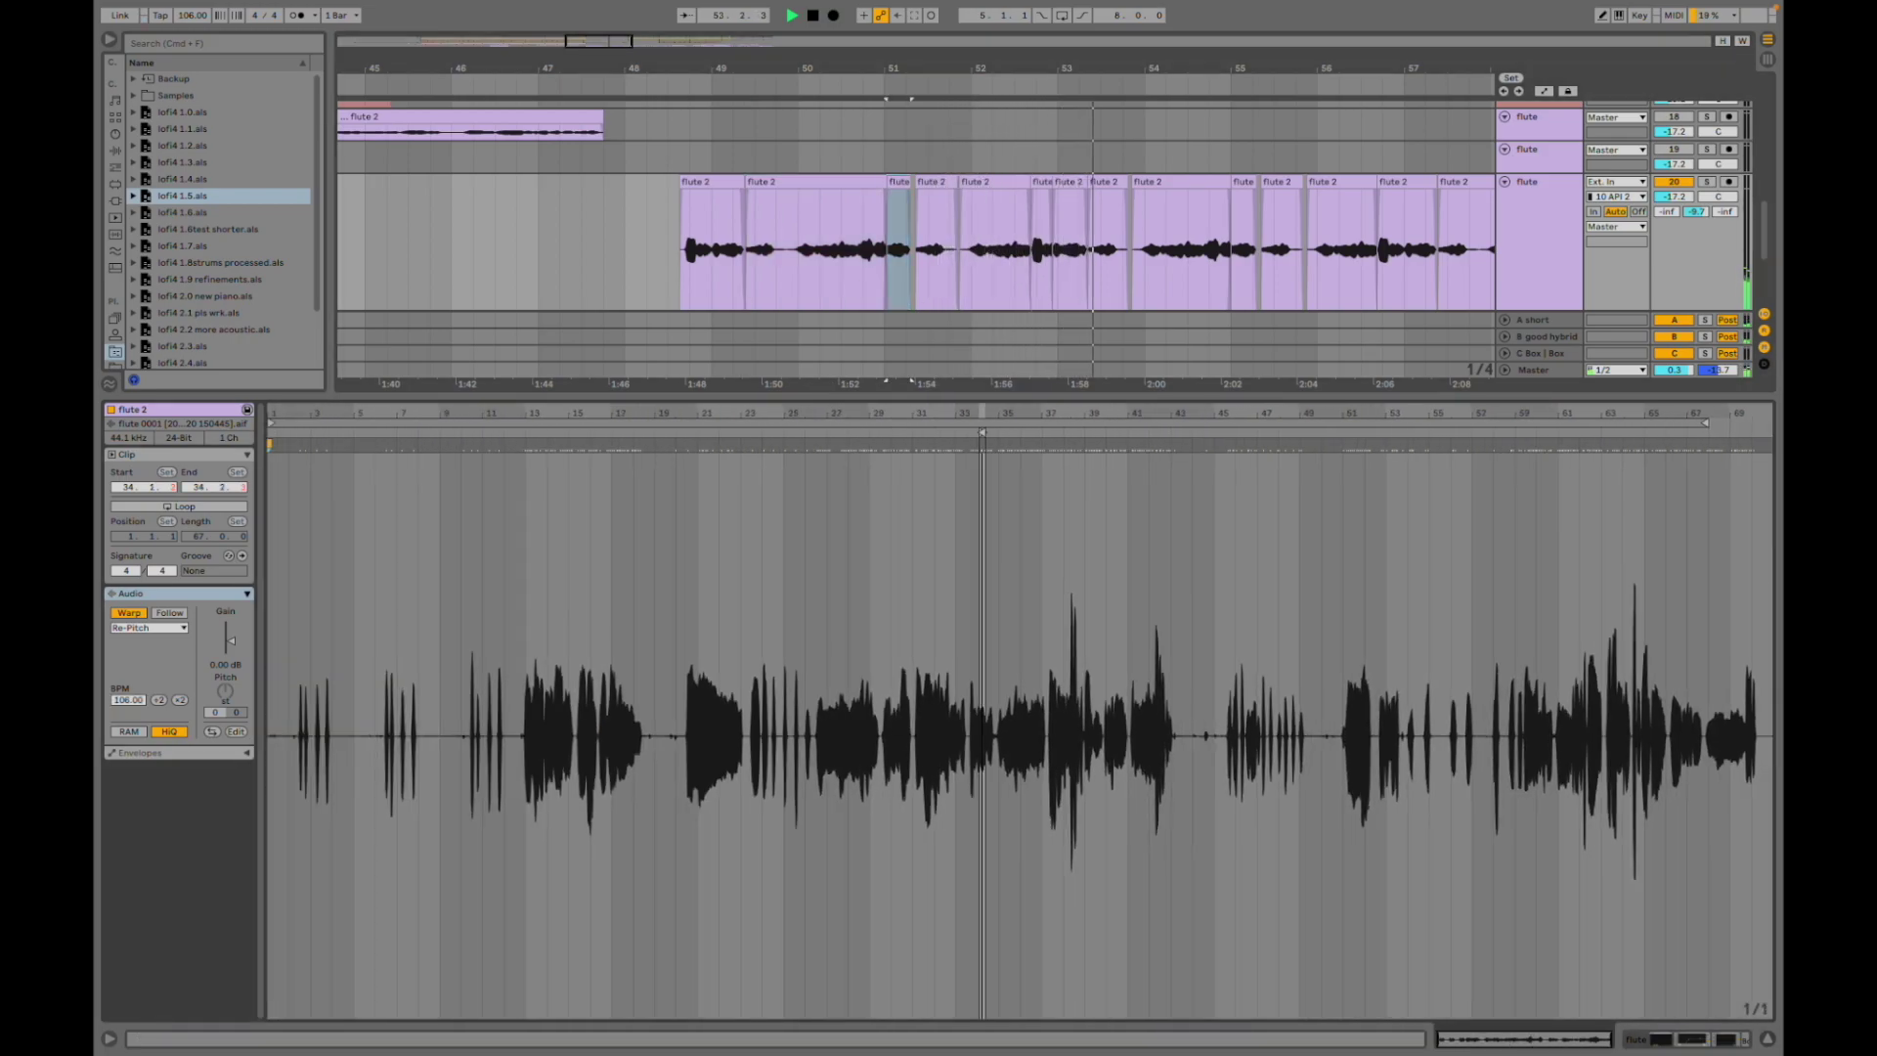
# - Inspect the Flute 2 clip around bar 54 and follow the chopped clips along flute track 20 during playback
pyautogui.click(1169, 305)
pyautogui.press('-')
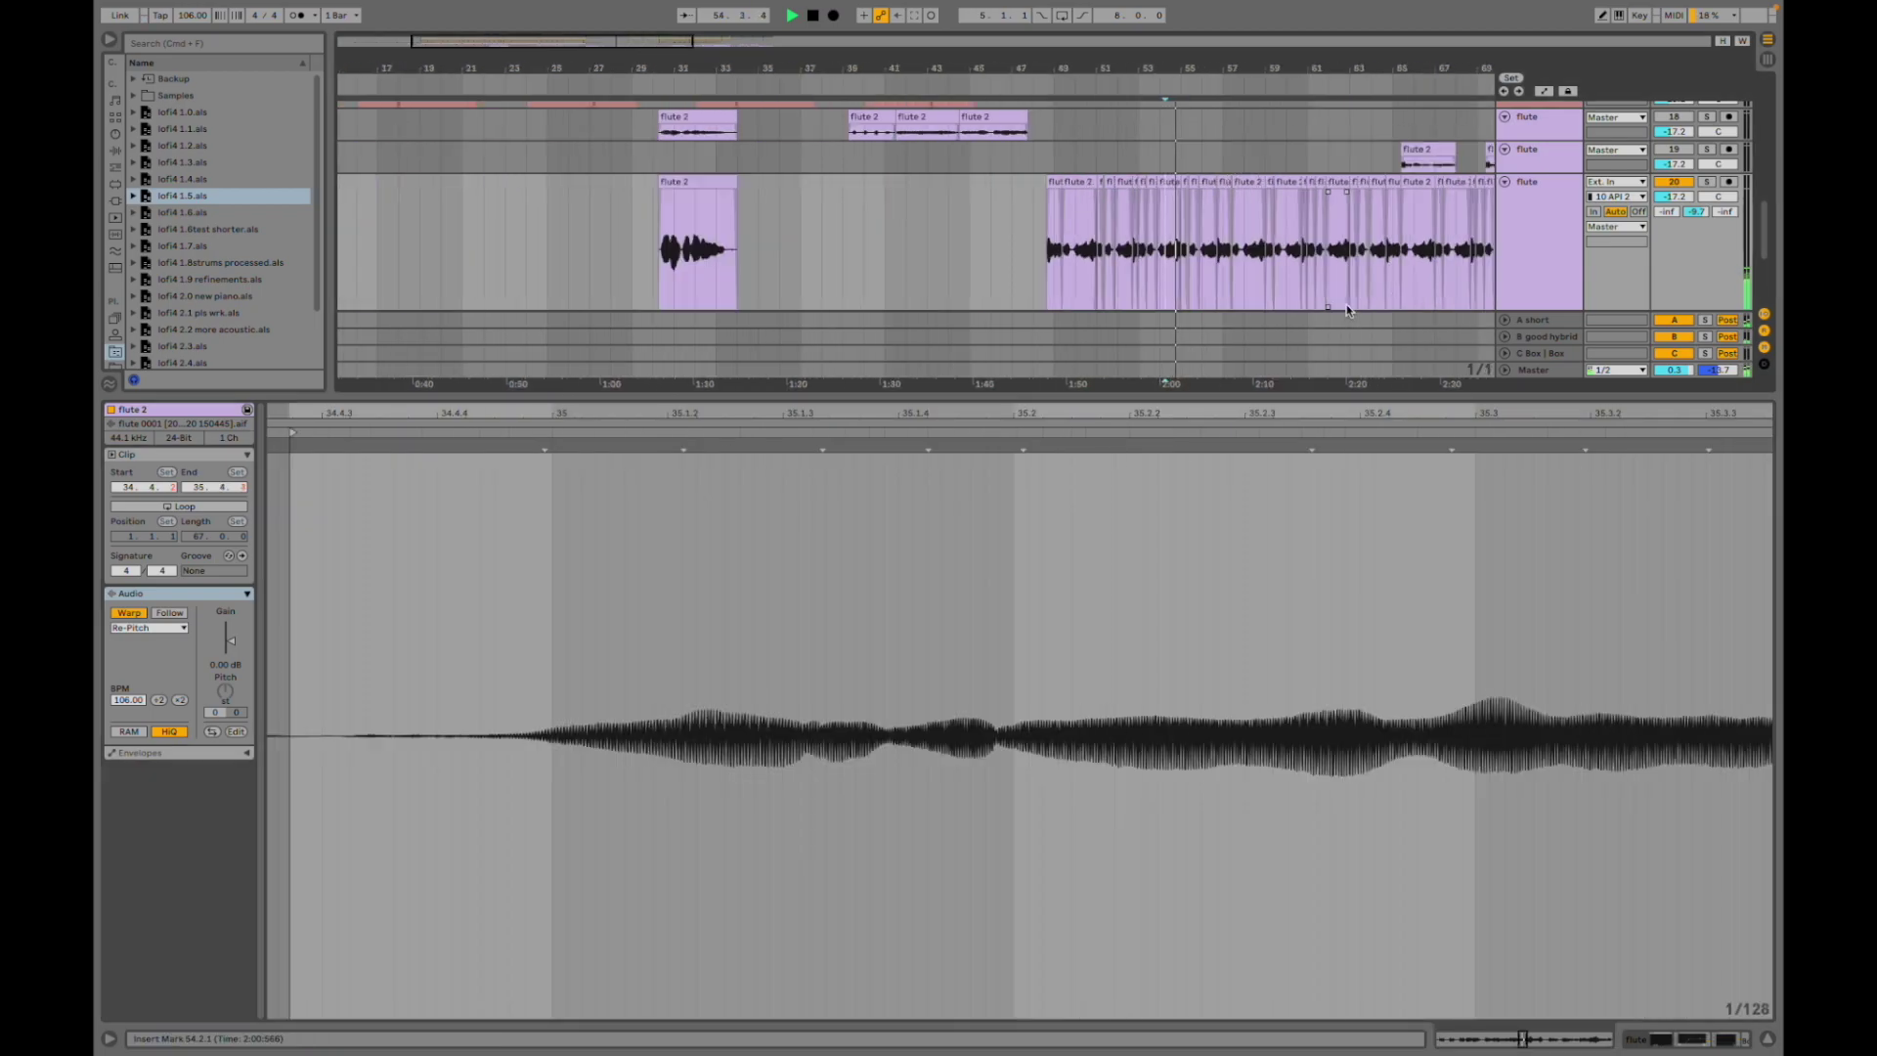
pyautogui.hscroll(3, 1145, 311)
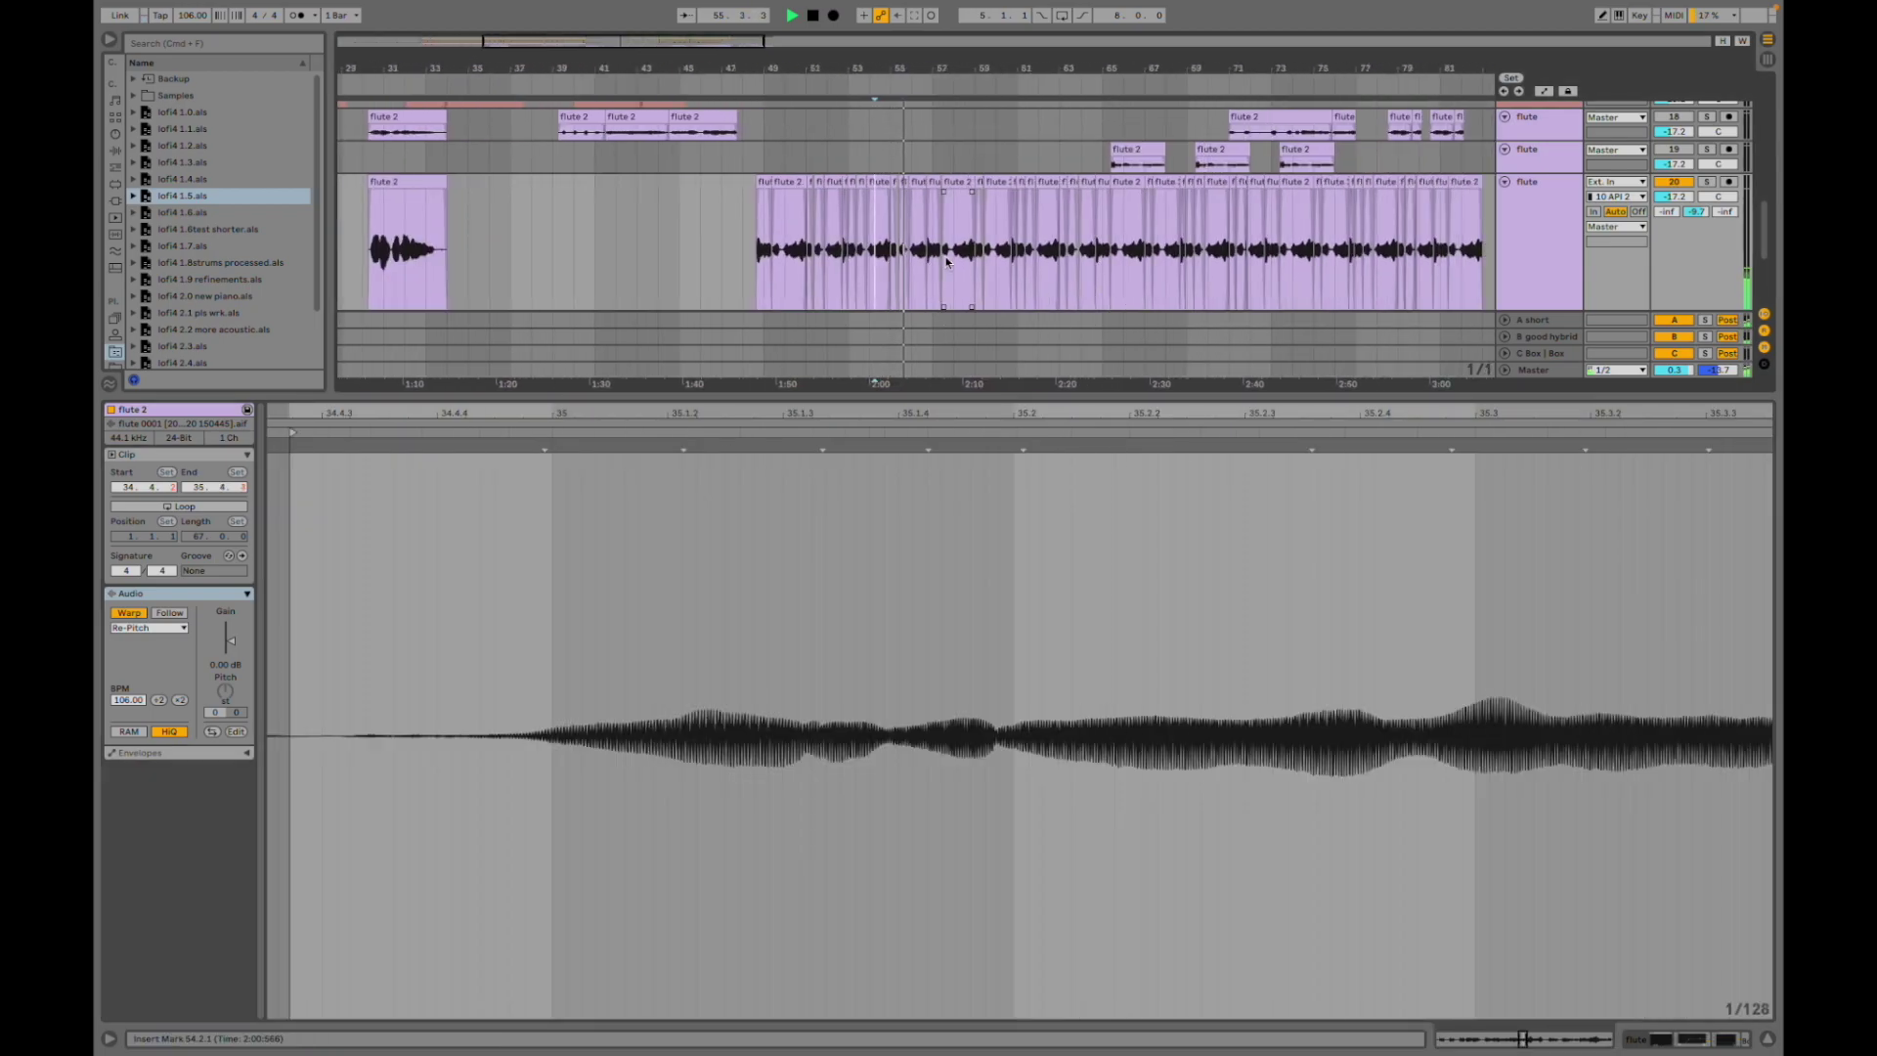
pyautogui.press('+')
pyautogui.press('+')
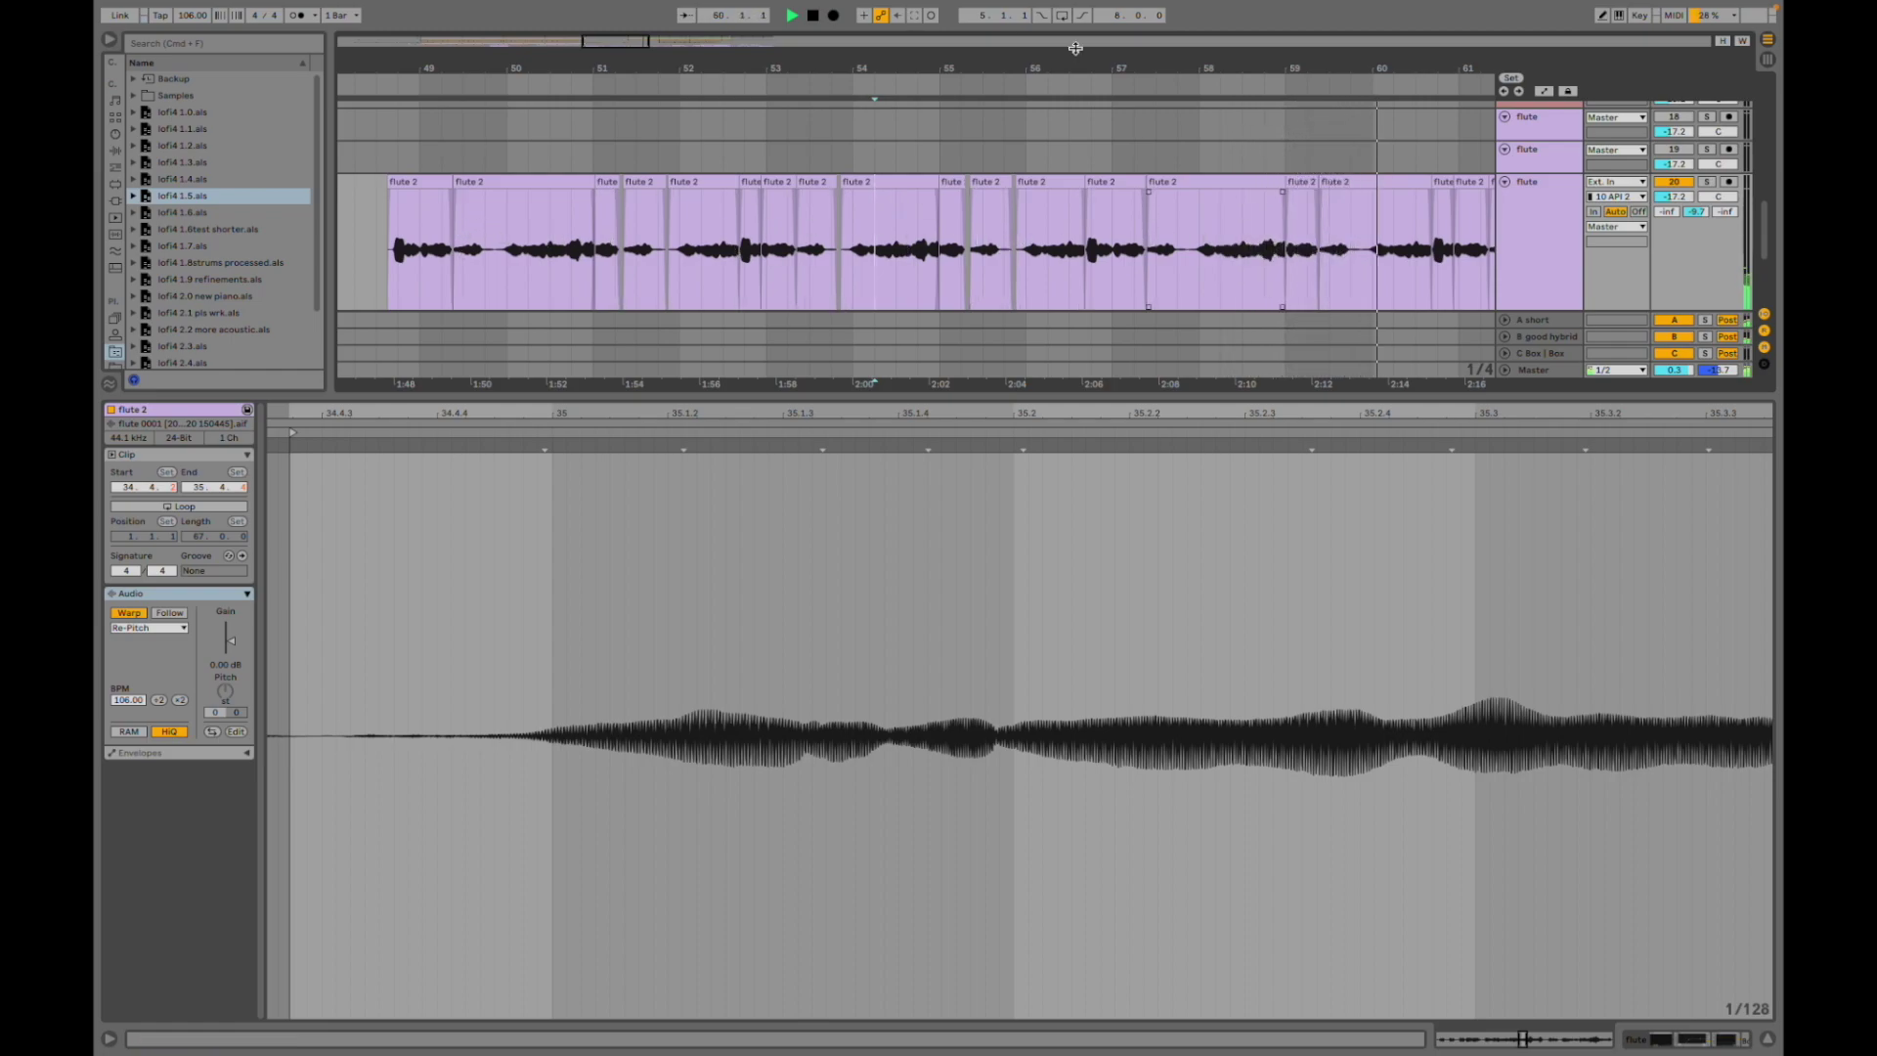
pyautogui.moveTo(679, 47); pyautogui.dragTo(676, 25)
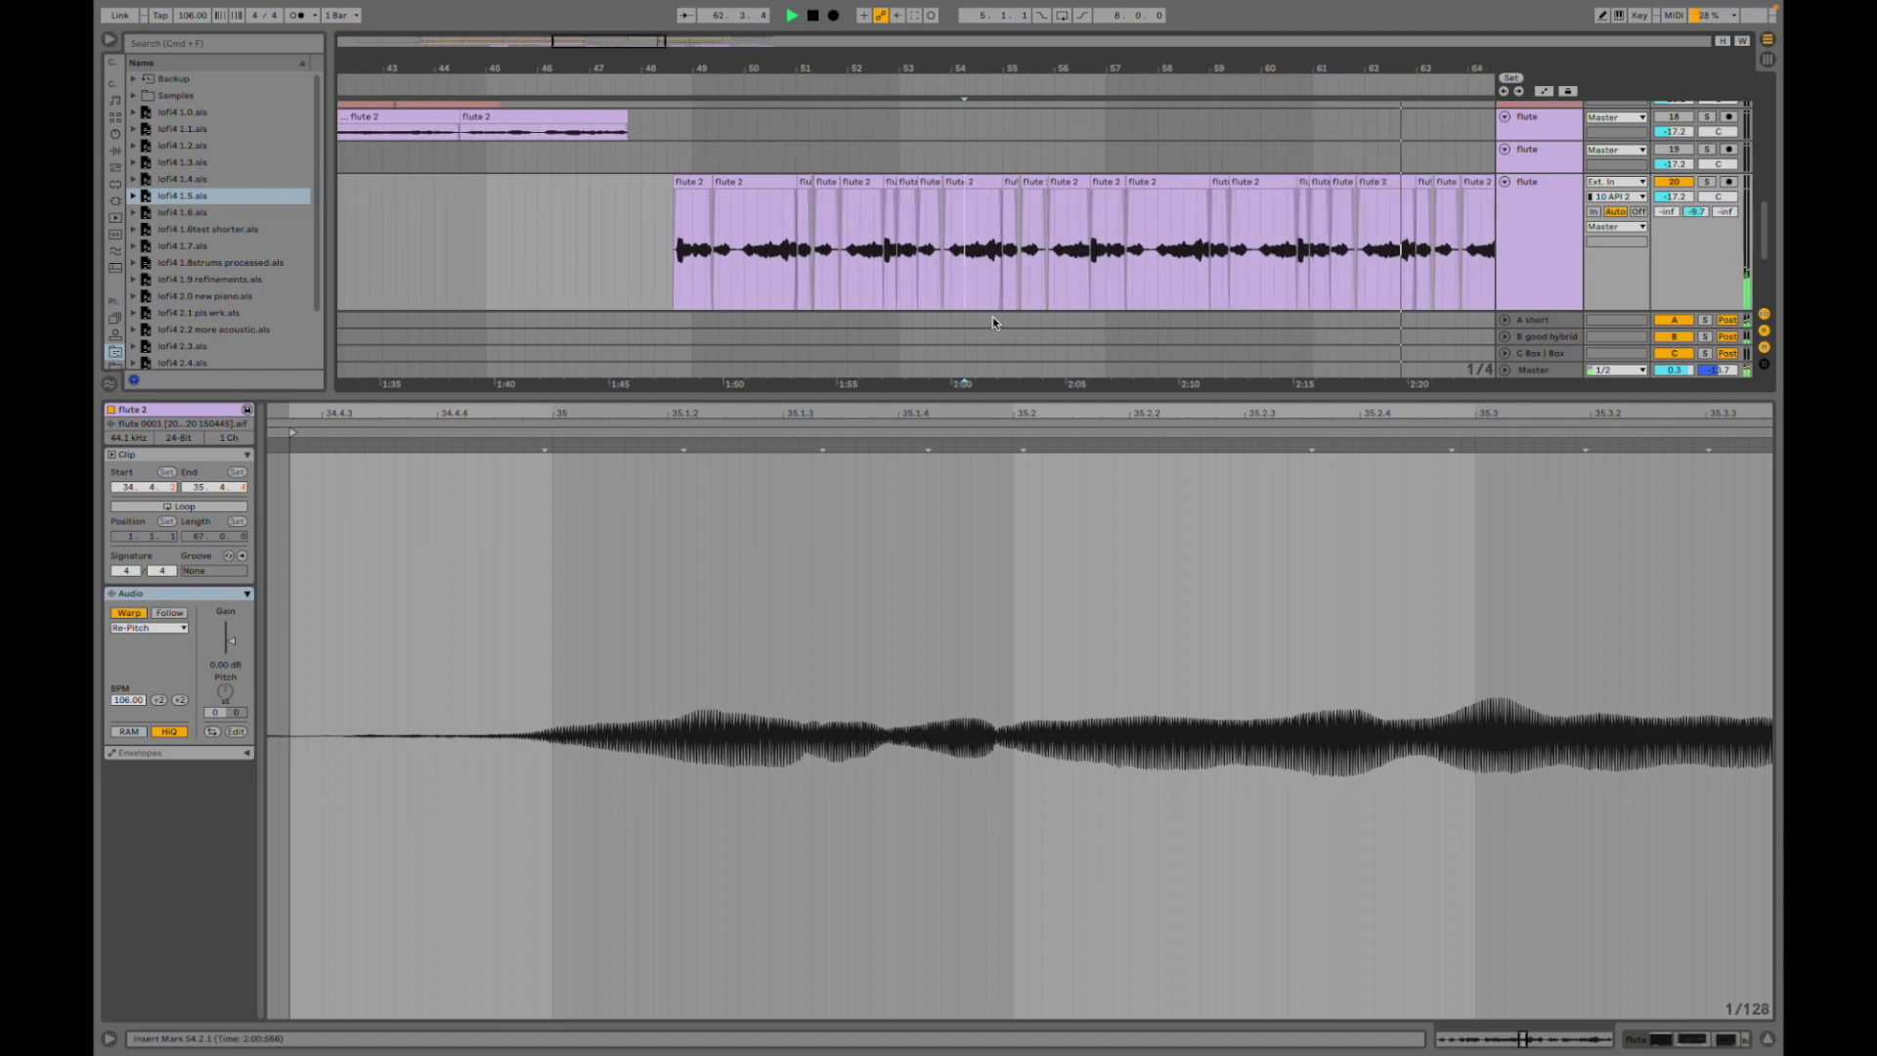
# - Stop playback and audition the short Flute 2 clips on both sides of the gap just after bar 51
pyautogui.click(808, 256)
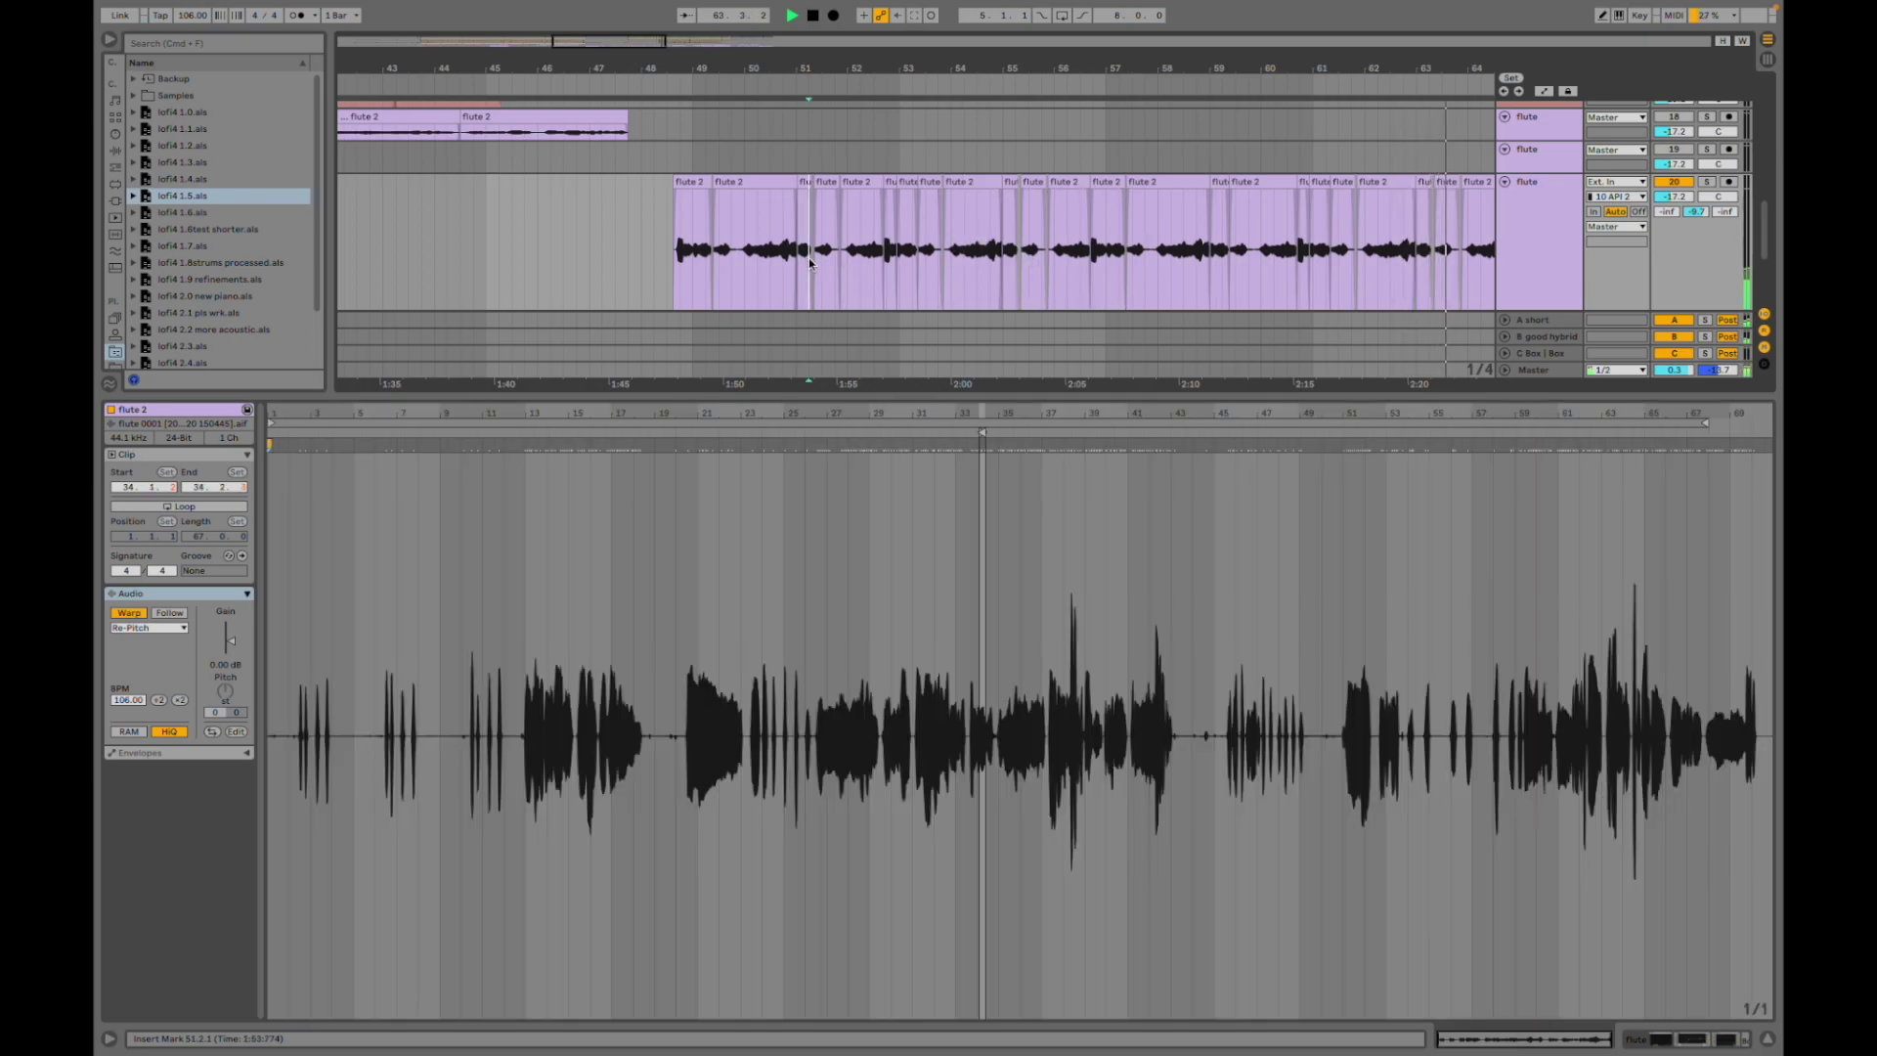
pyautogui.press('+')
pyautogui.press('+')
pyautogui.press('space')
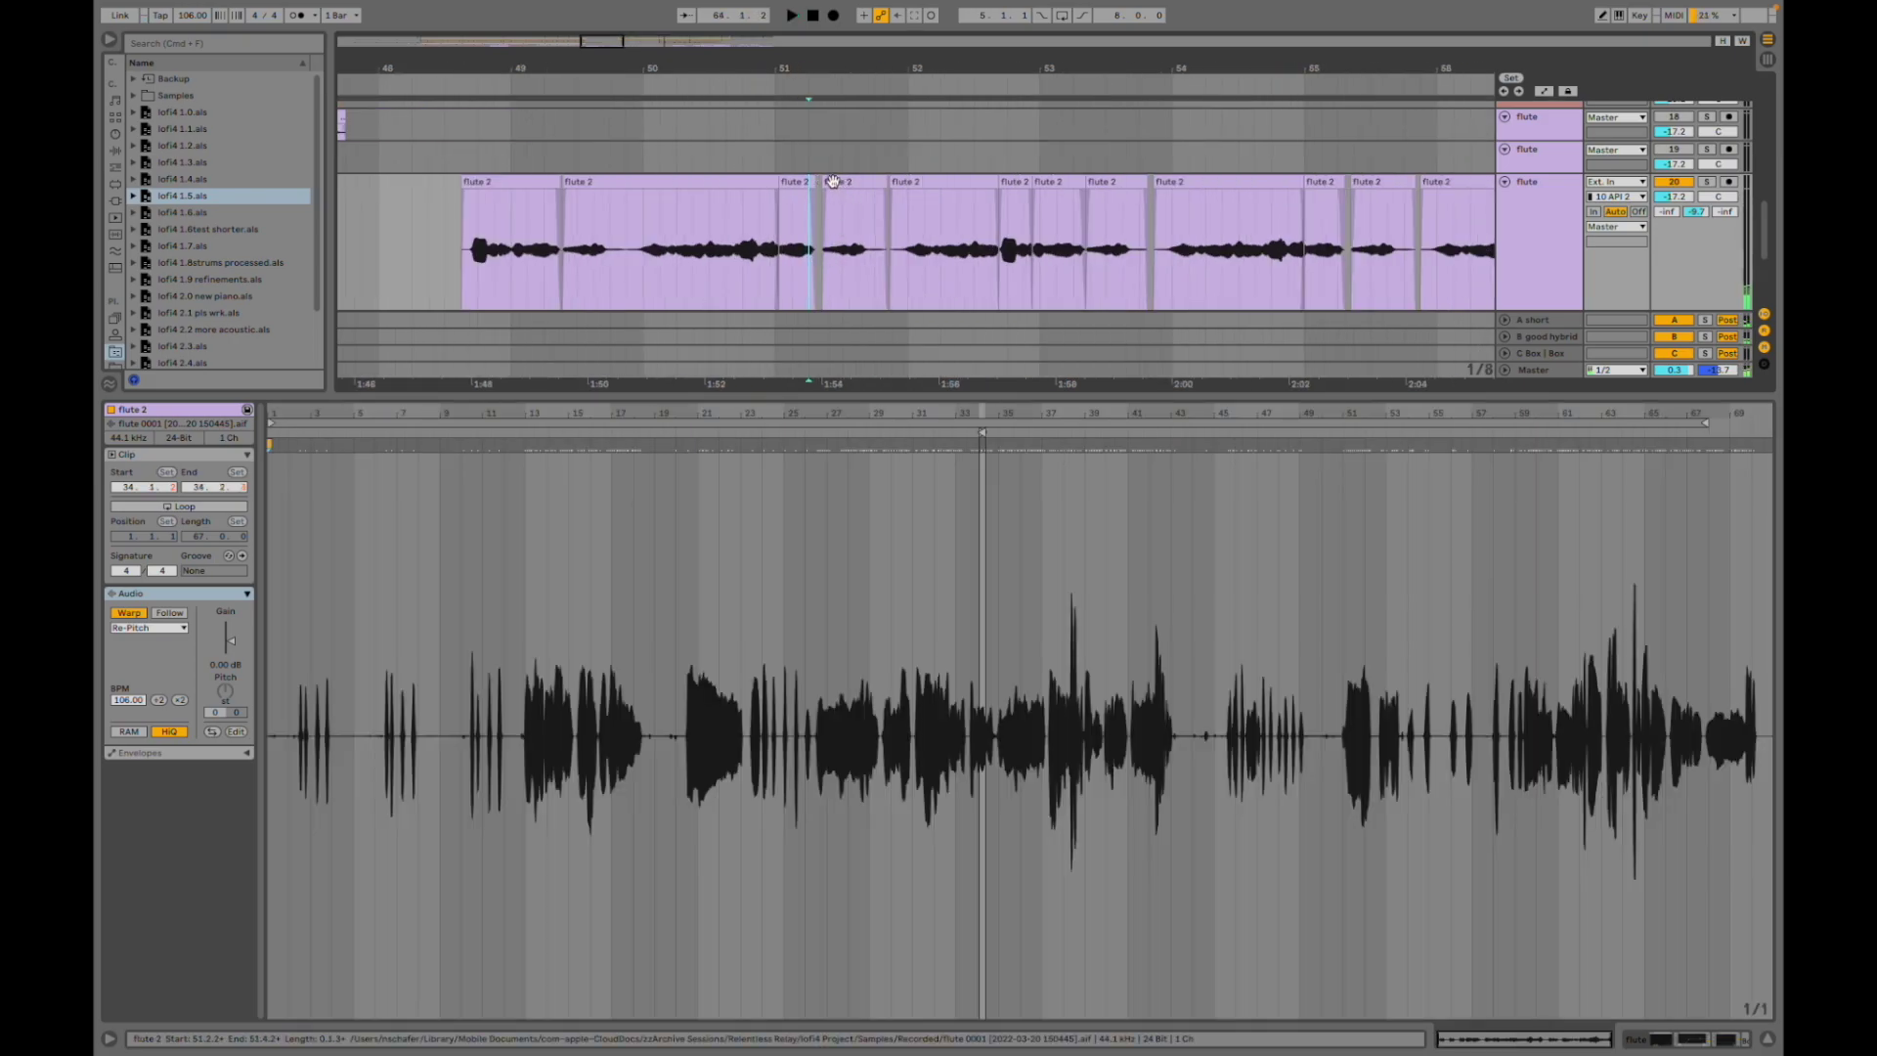
pyautogui.click(826, 184)
pyautogui.press('space')
pyautogui.press('space')
pyautogui.moveTo(817, 183); pyautogui.dragTo(824, 183)
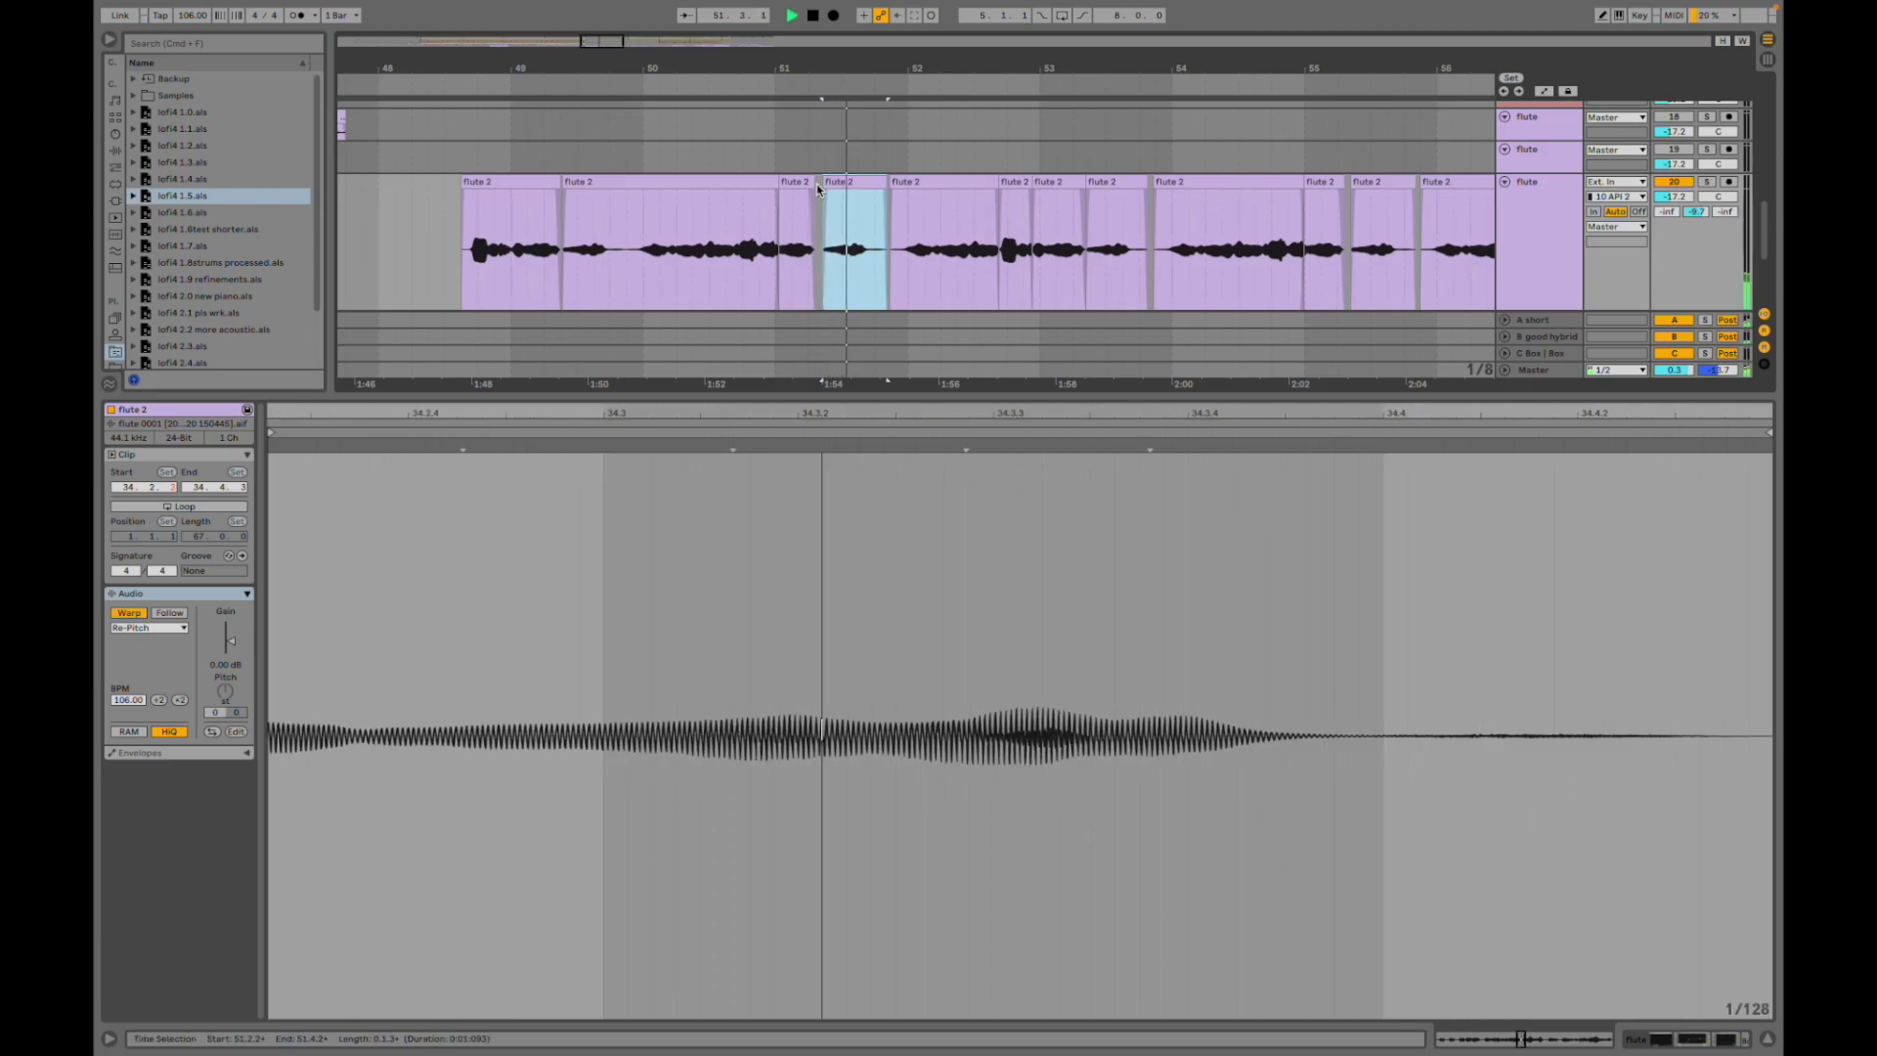
pyautogui.click(811, 183)
# - Restart playback from bar 52 on flute track 20 and inspect the Flute 2 clip just before bar 54
pyautogui.click(924, 234)
pyautogui.press('space')
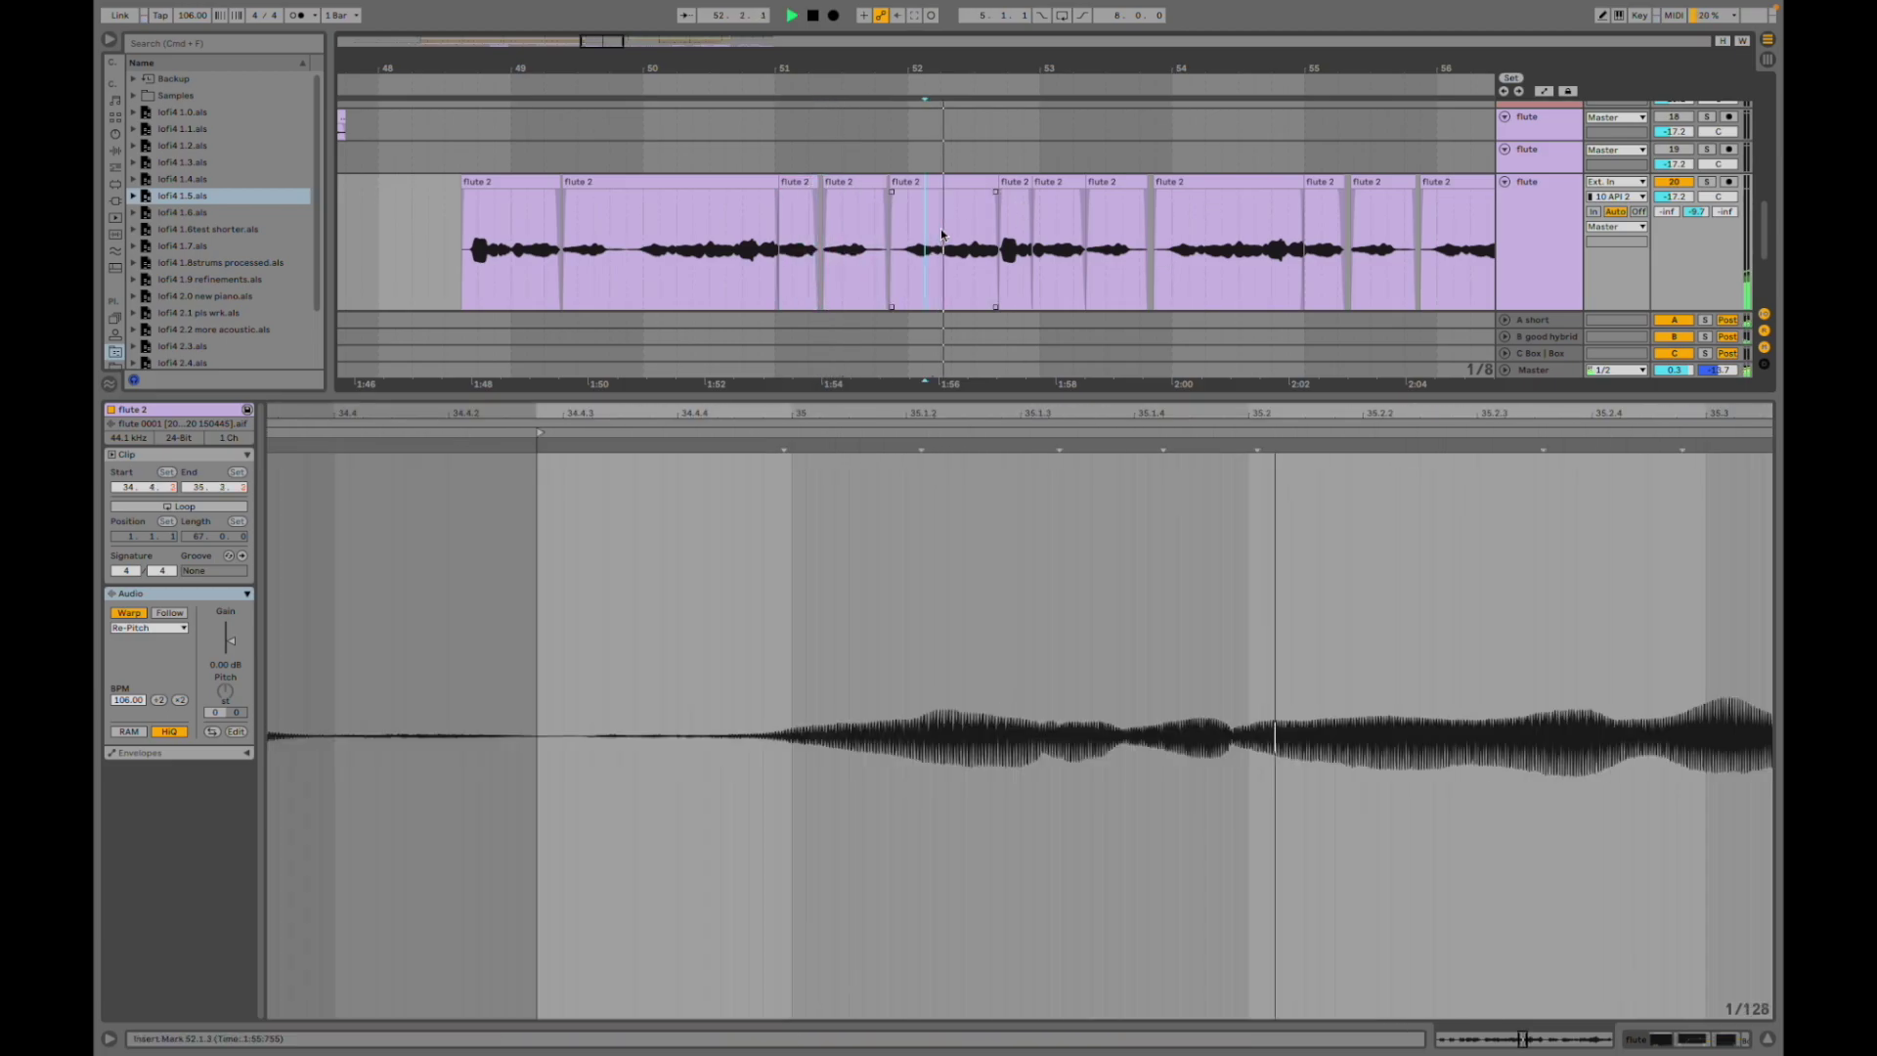
pyautogui.hscroll(5, 1087, 283)
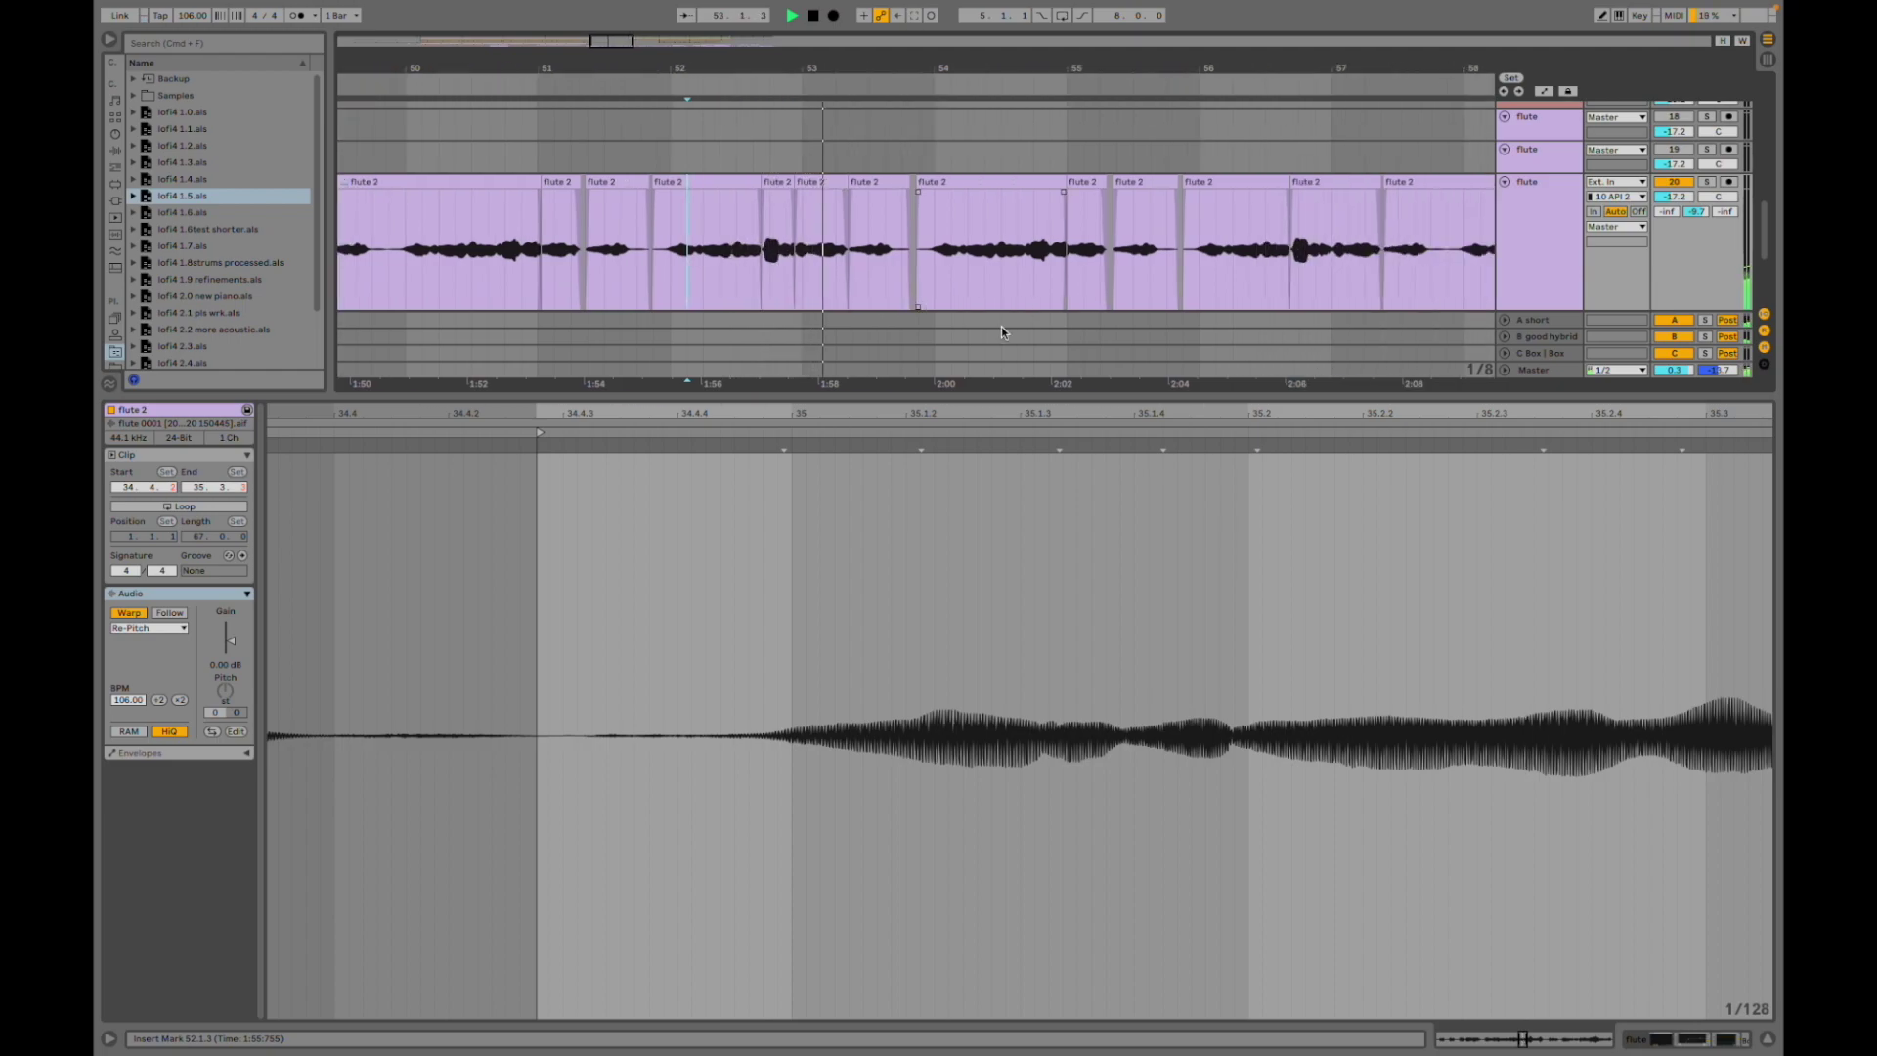
pyautogui.click(901, 252)
pyautogui.press('-')
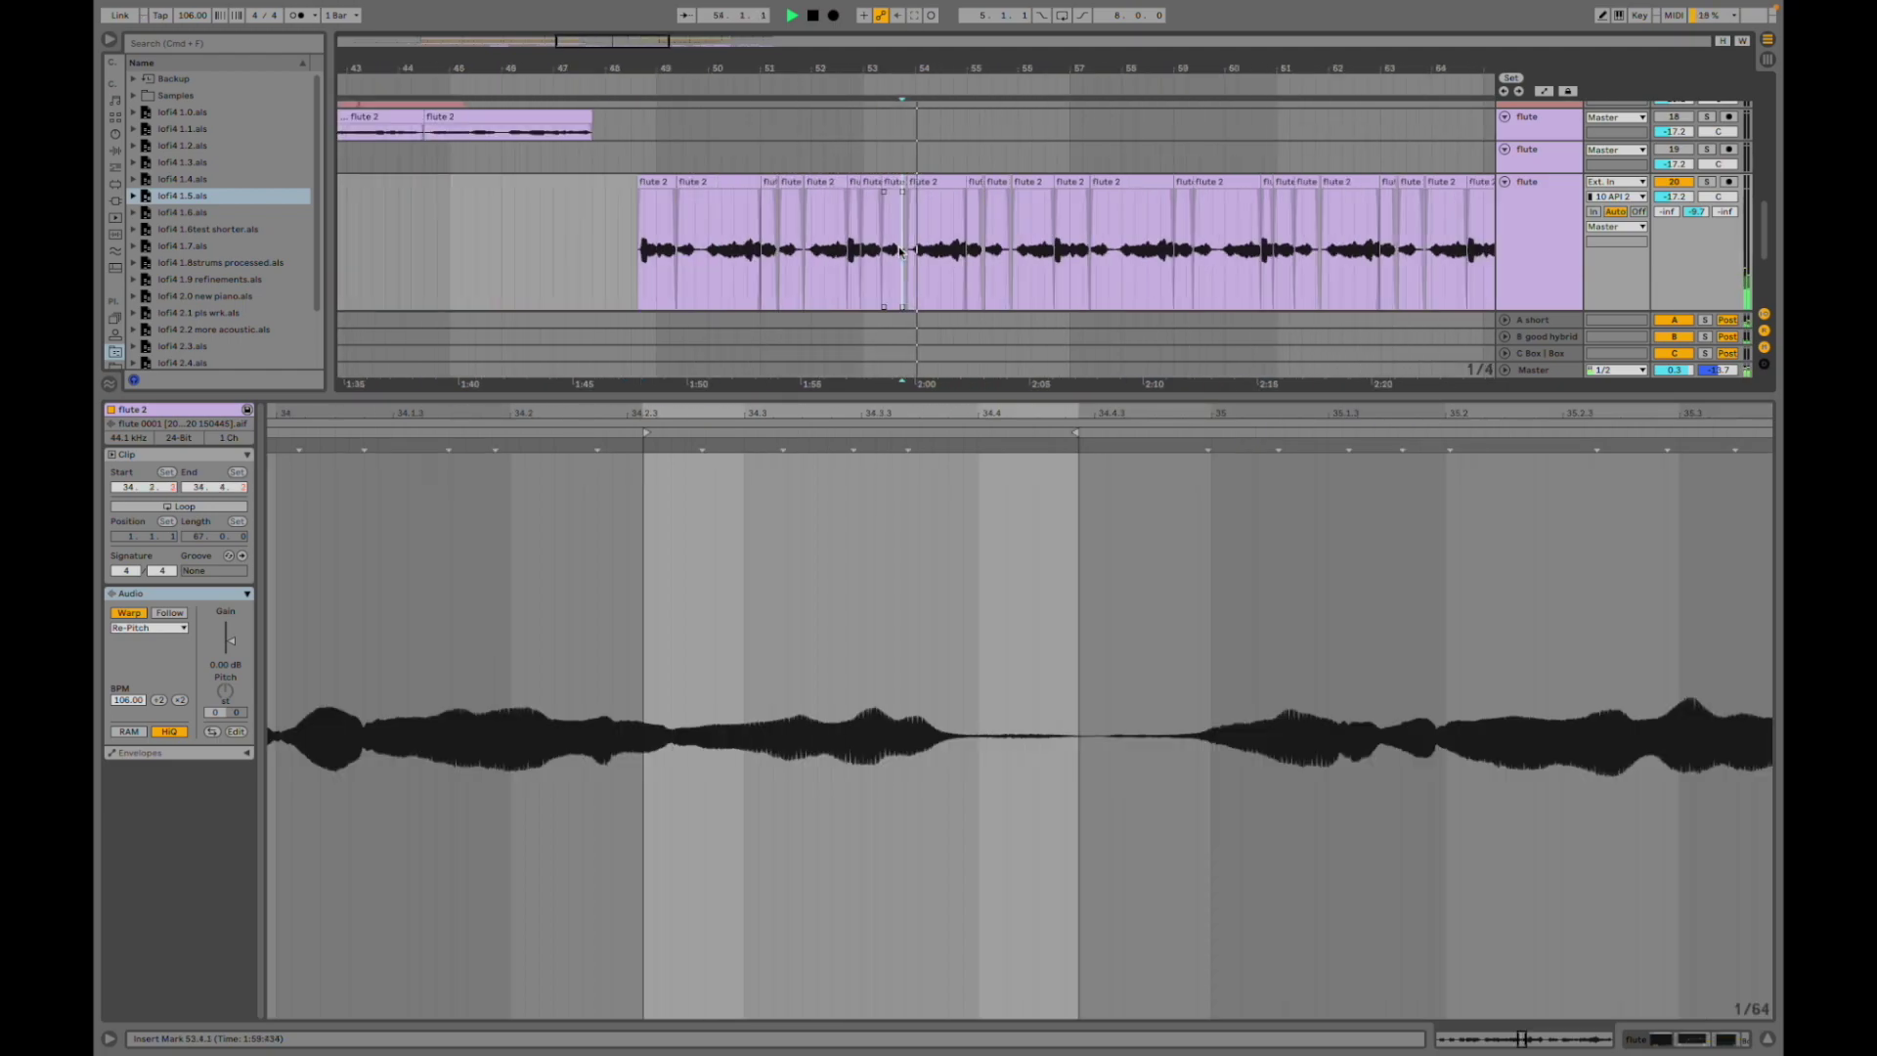
pyautogui.hscroll(4, 1036, 249)
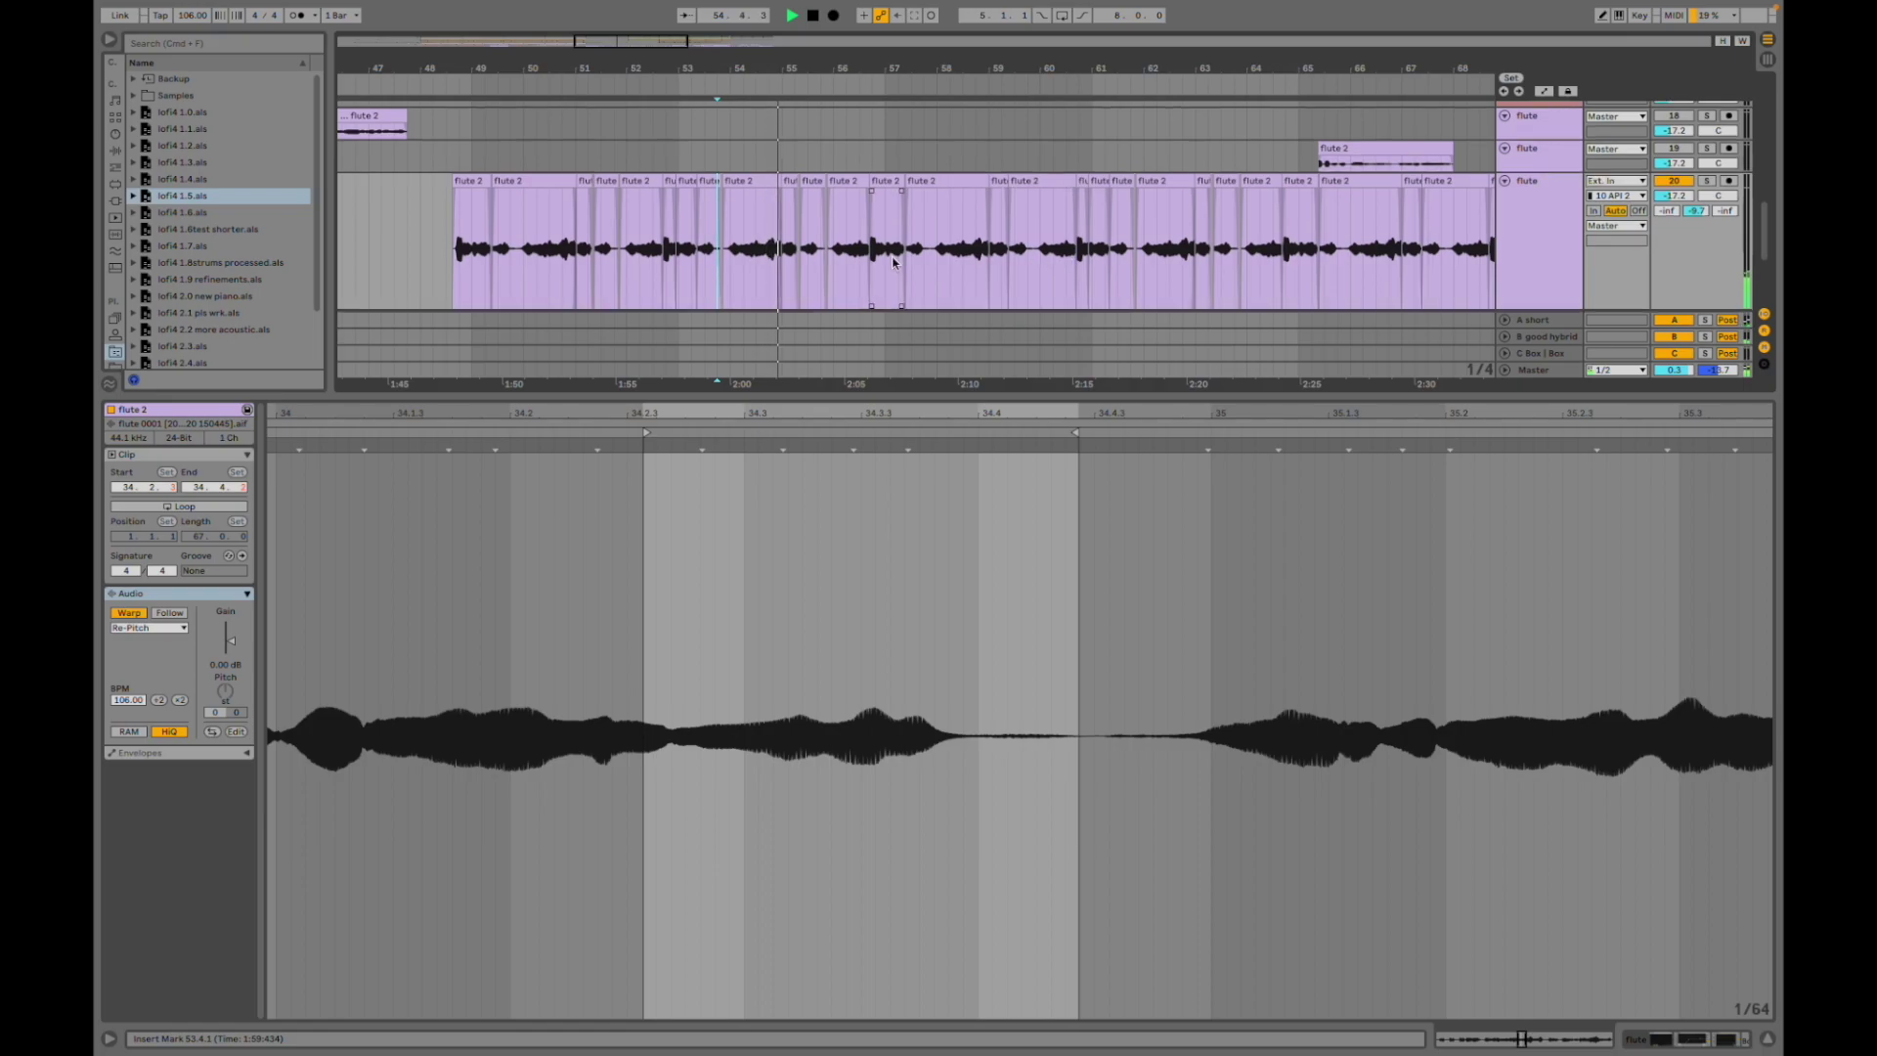
# - Stop playback and audition the Flute 2 clips on track 20 again from position 54.4.1
pyautogui.scroll(-3, 892, 262)
pyautogui.click(770, 179)
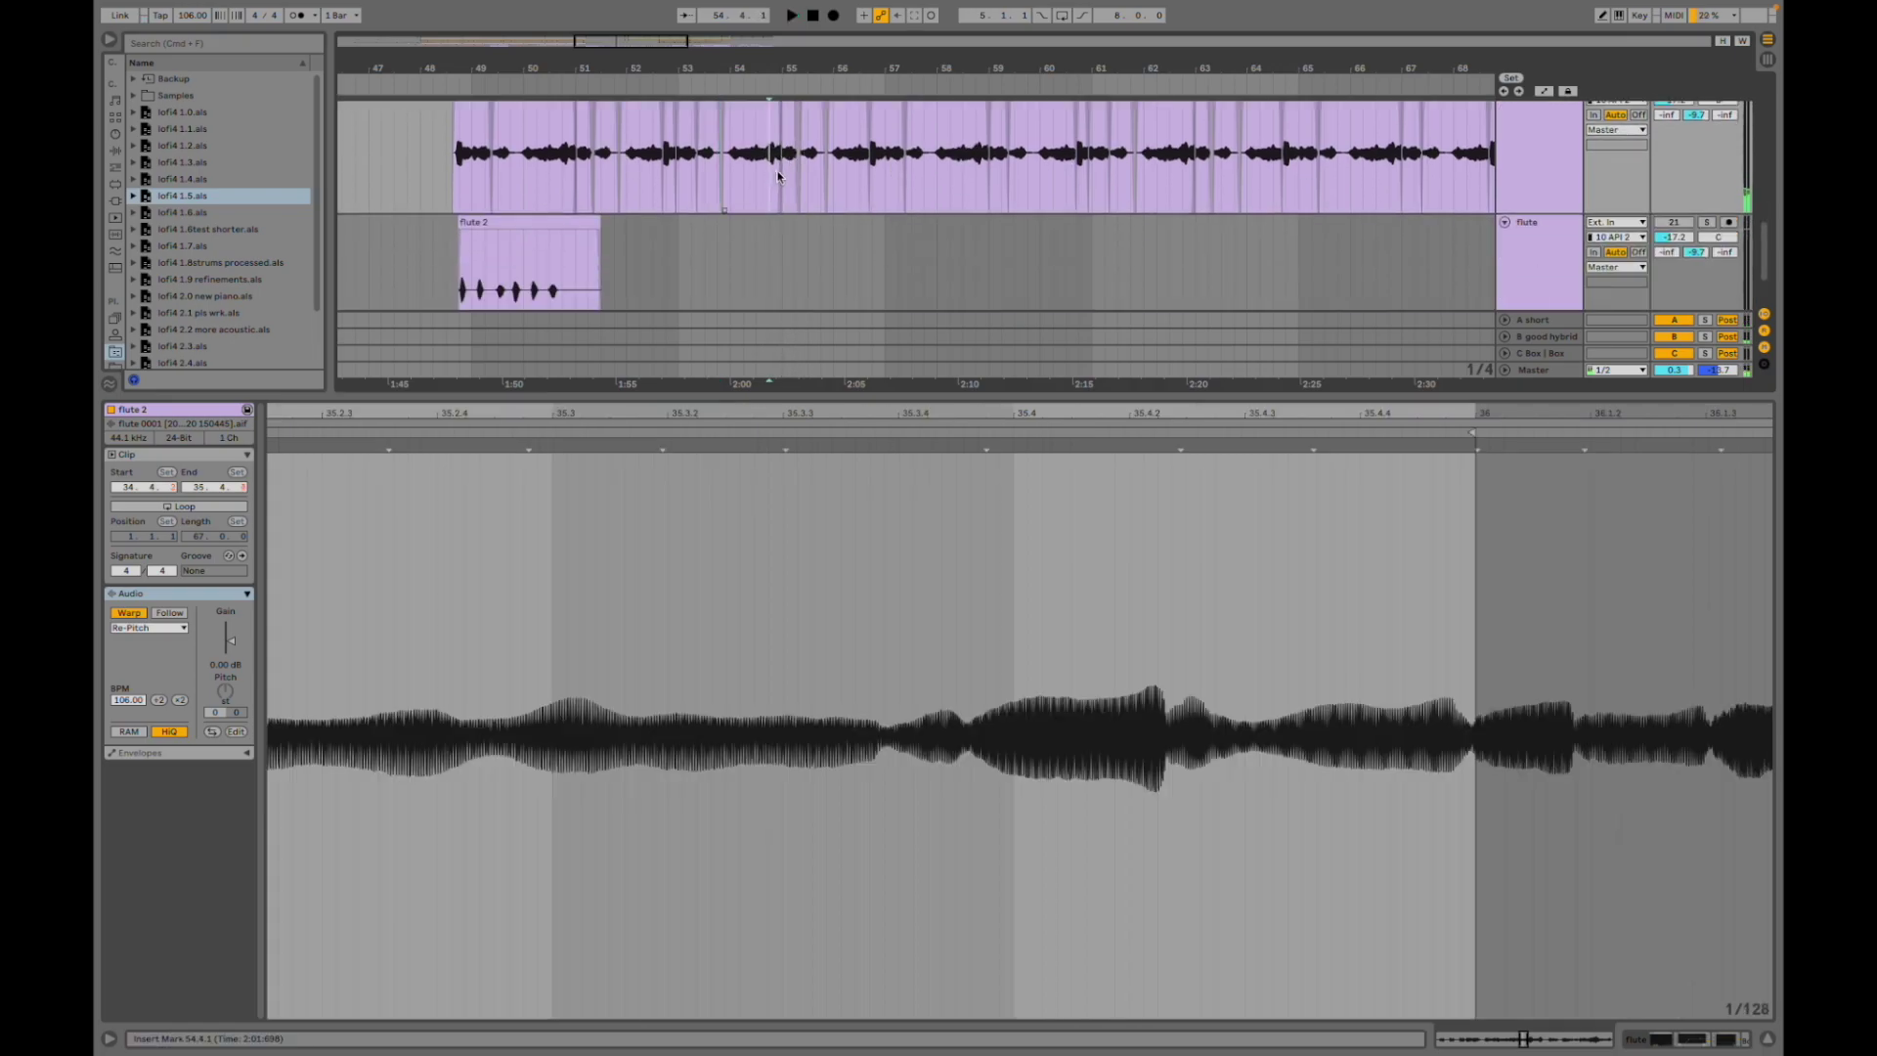
pyautogui.press('space')
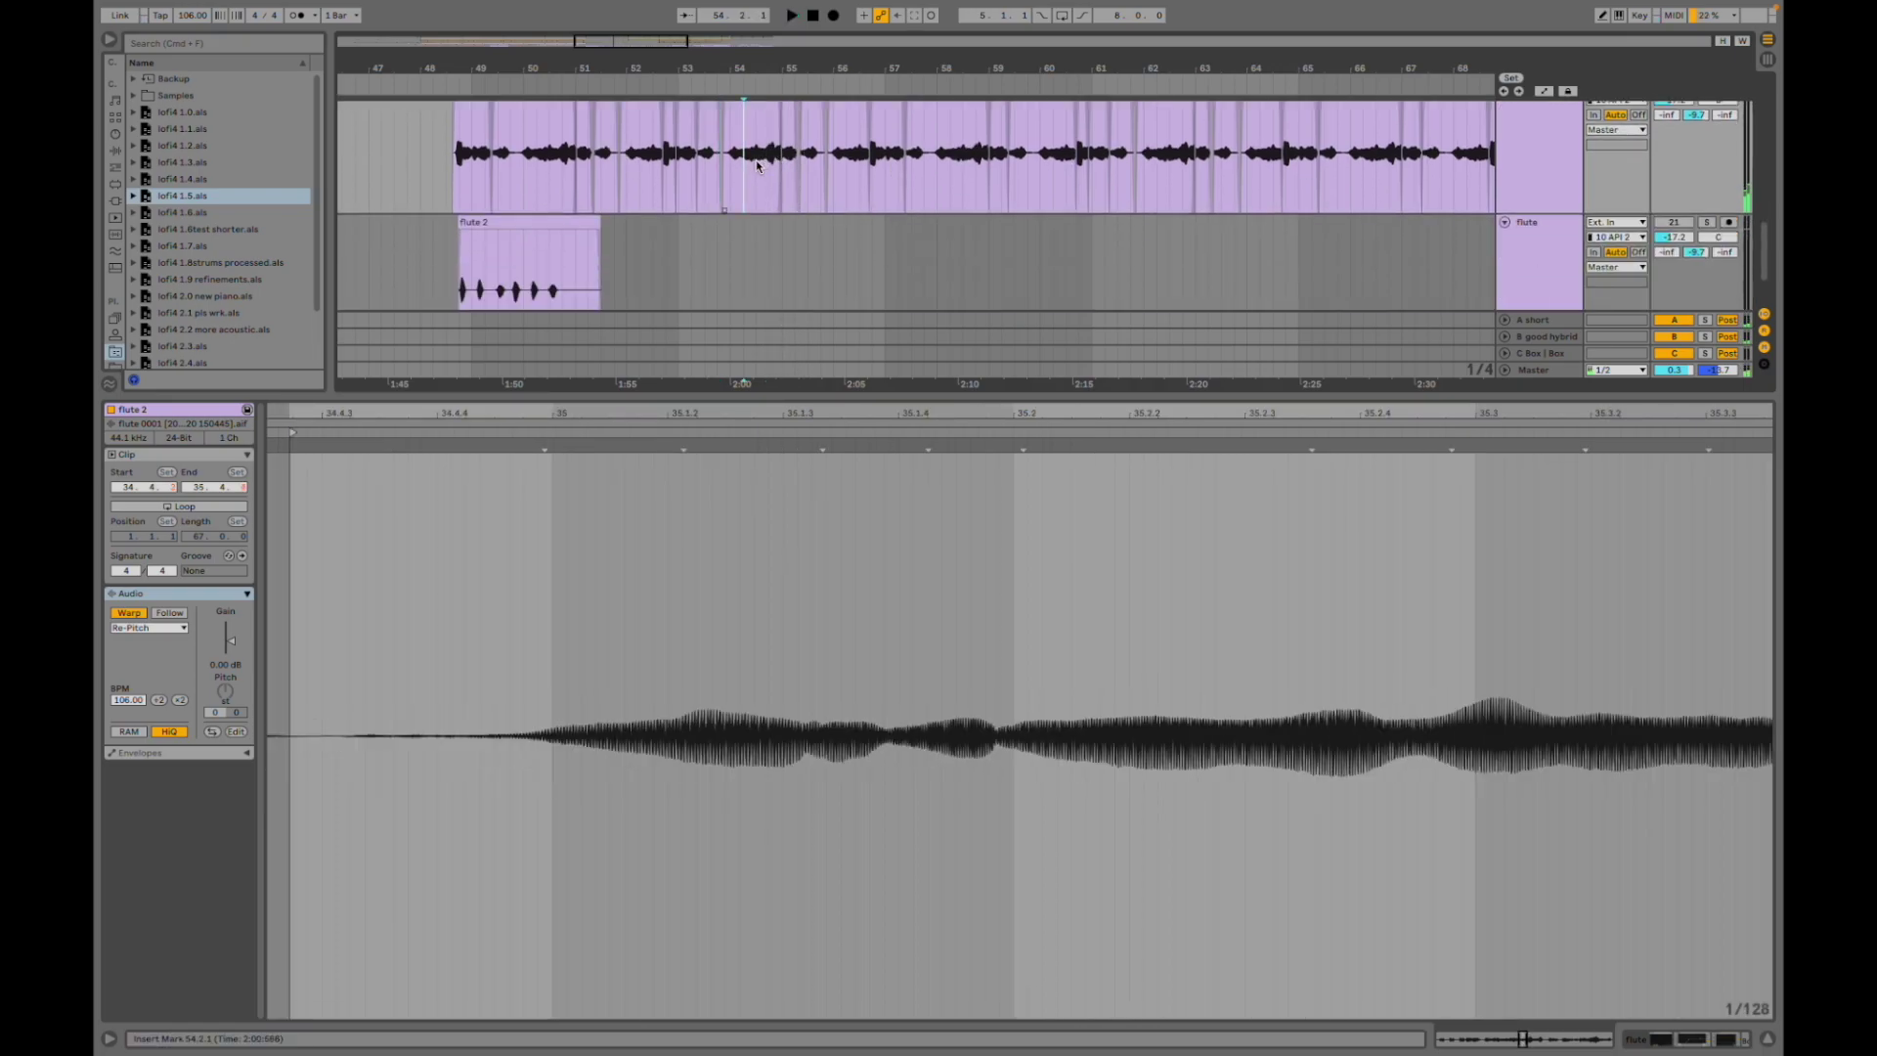
pyautogui.click(753, 166)
pyautogui.click(765, 159)
pyautogui.press('space')
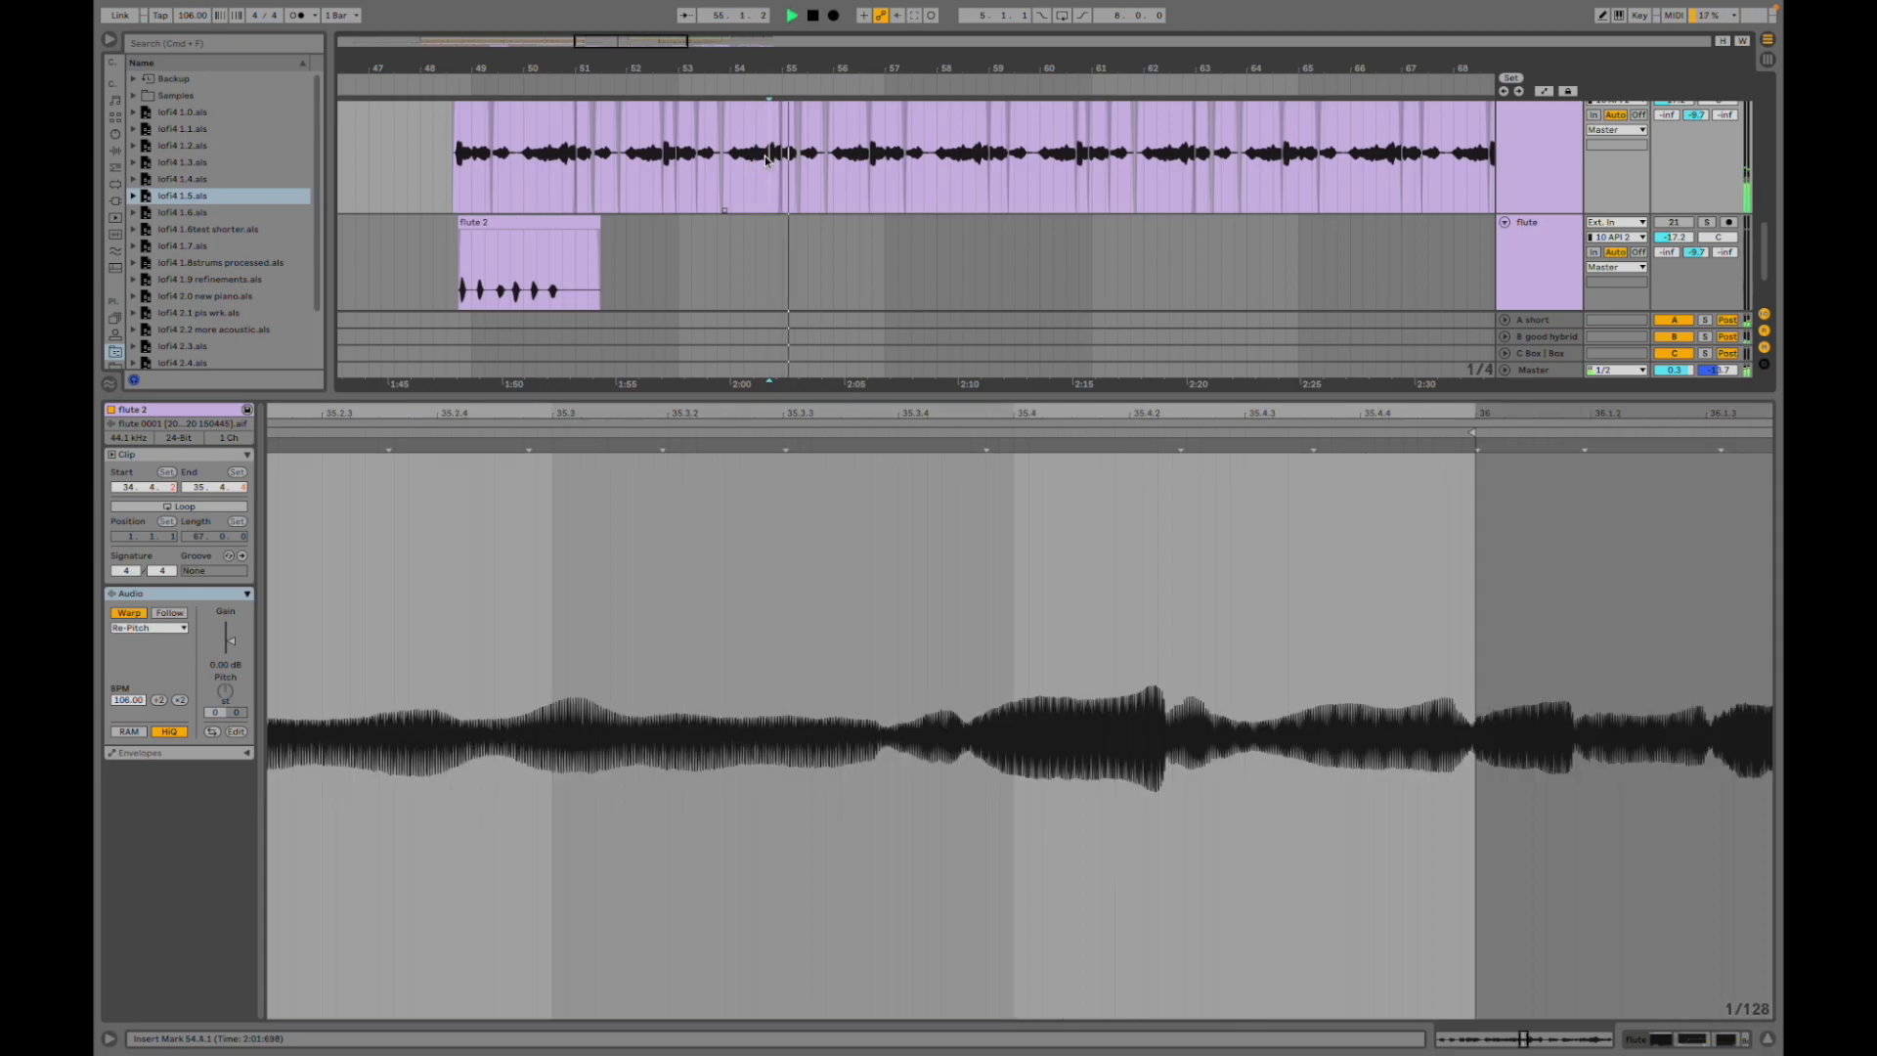
# - Enlarge the arrangement area and follow the clips on flute tracks 20 and 21 through to about bar 83
pyautogui.scroll(3, 987, 274)
pyautogui.scroll(-1, 933, 278)
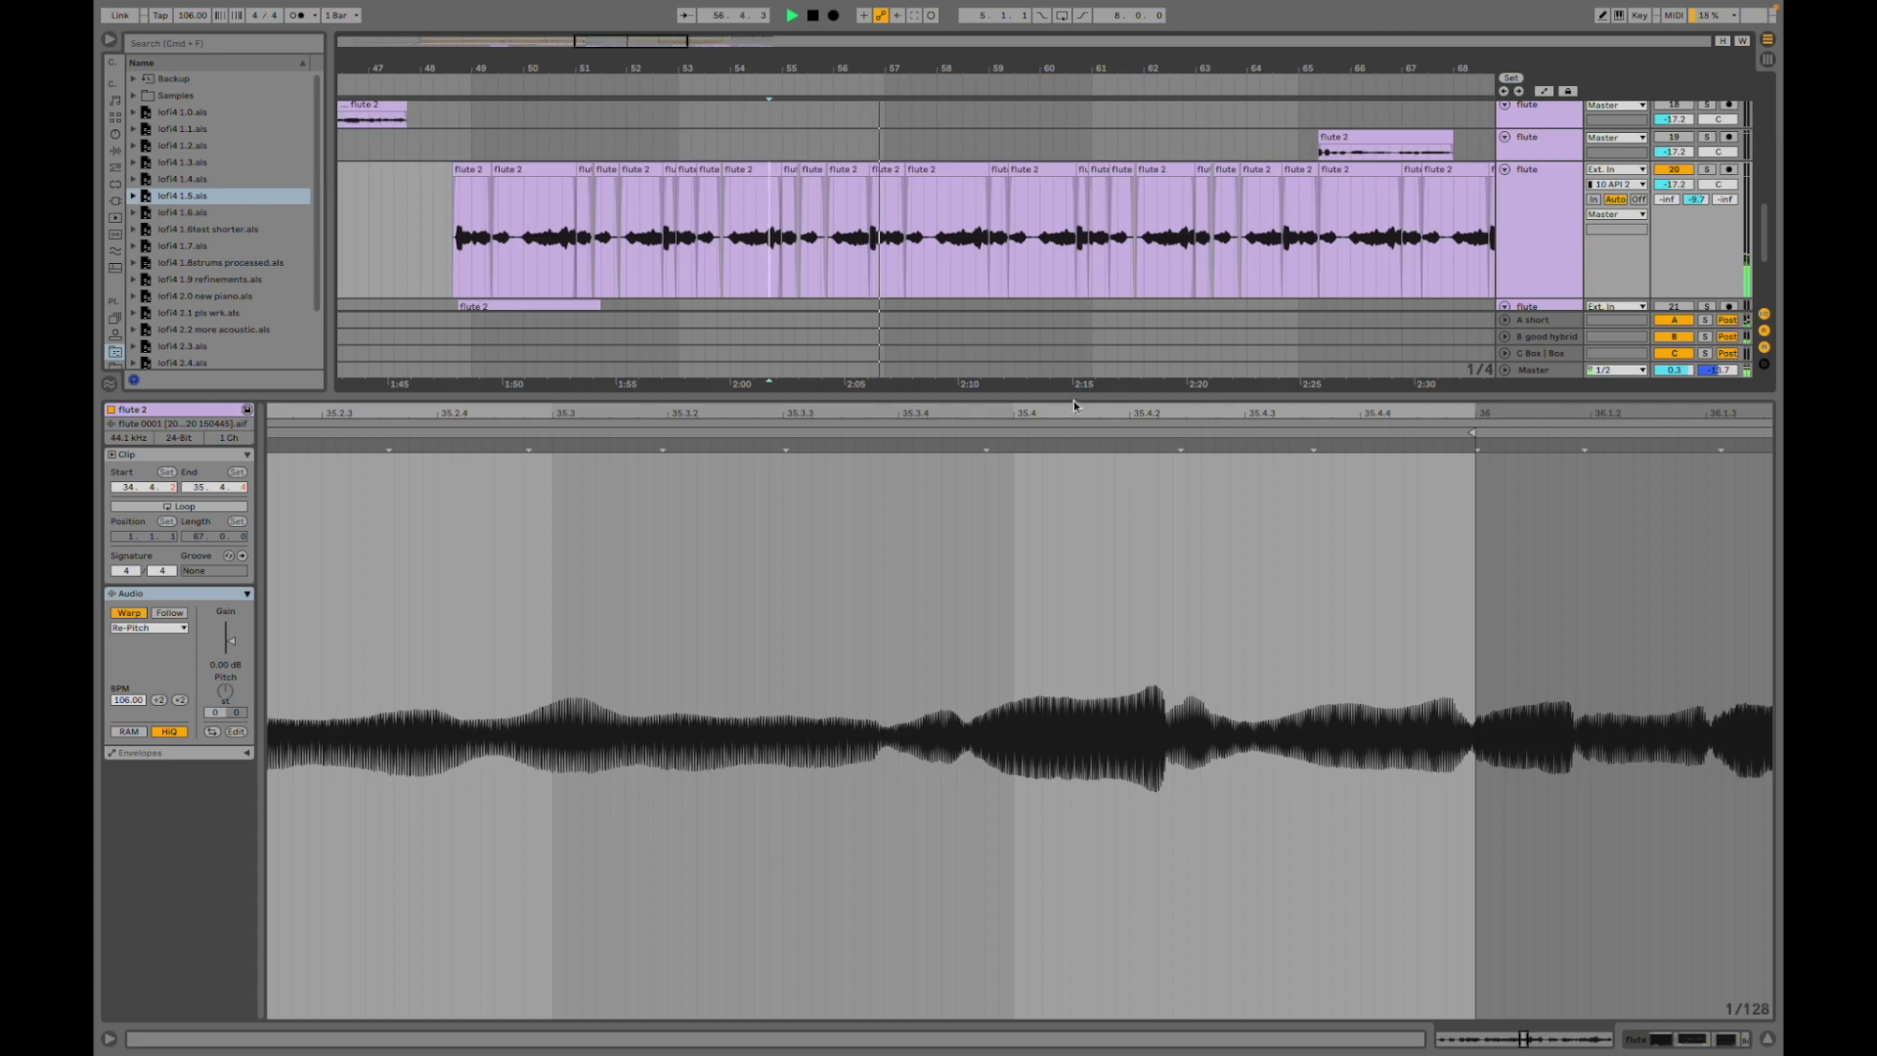
pyautogui.moveTo(1075, 401); pyautogui.dragTo(1072, 633)
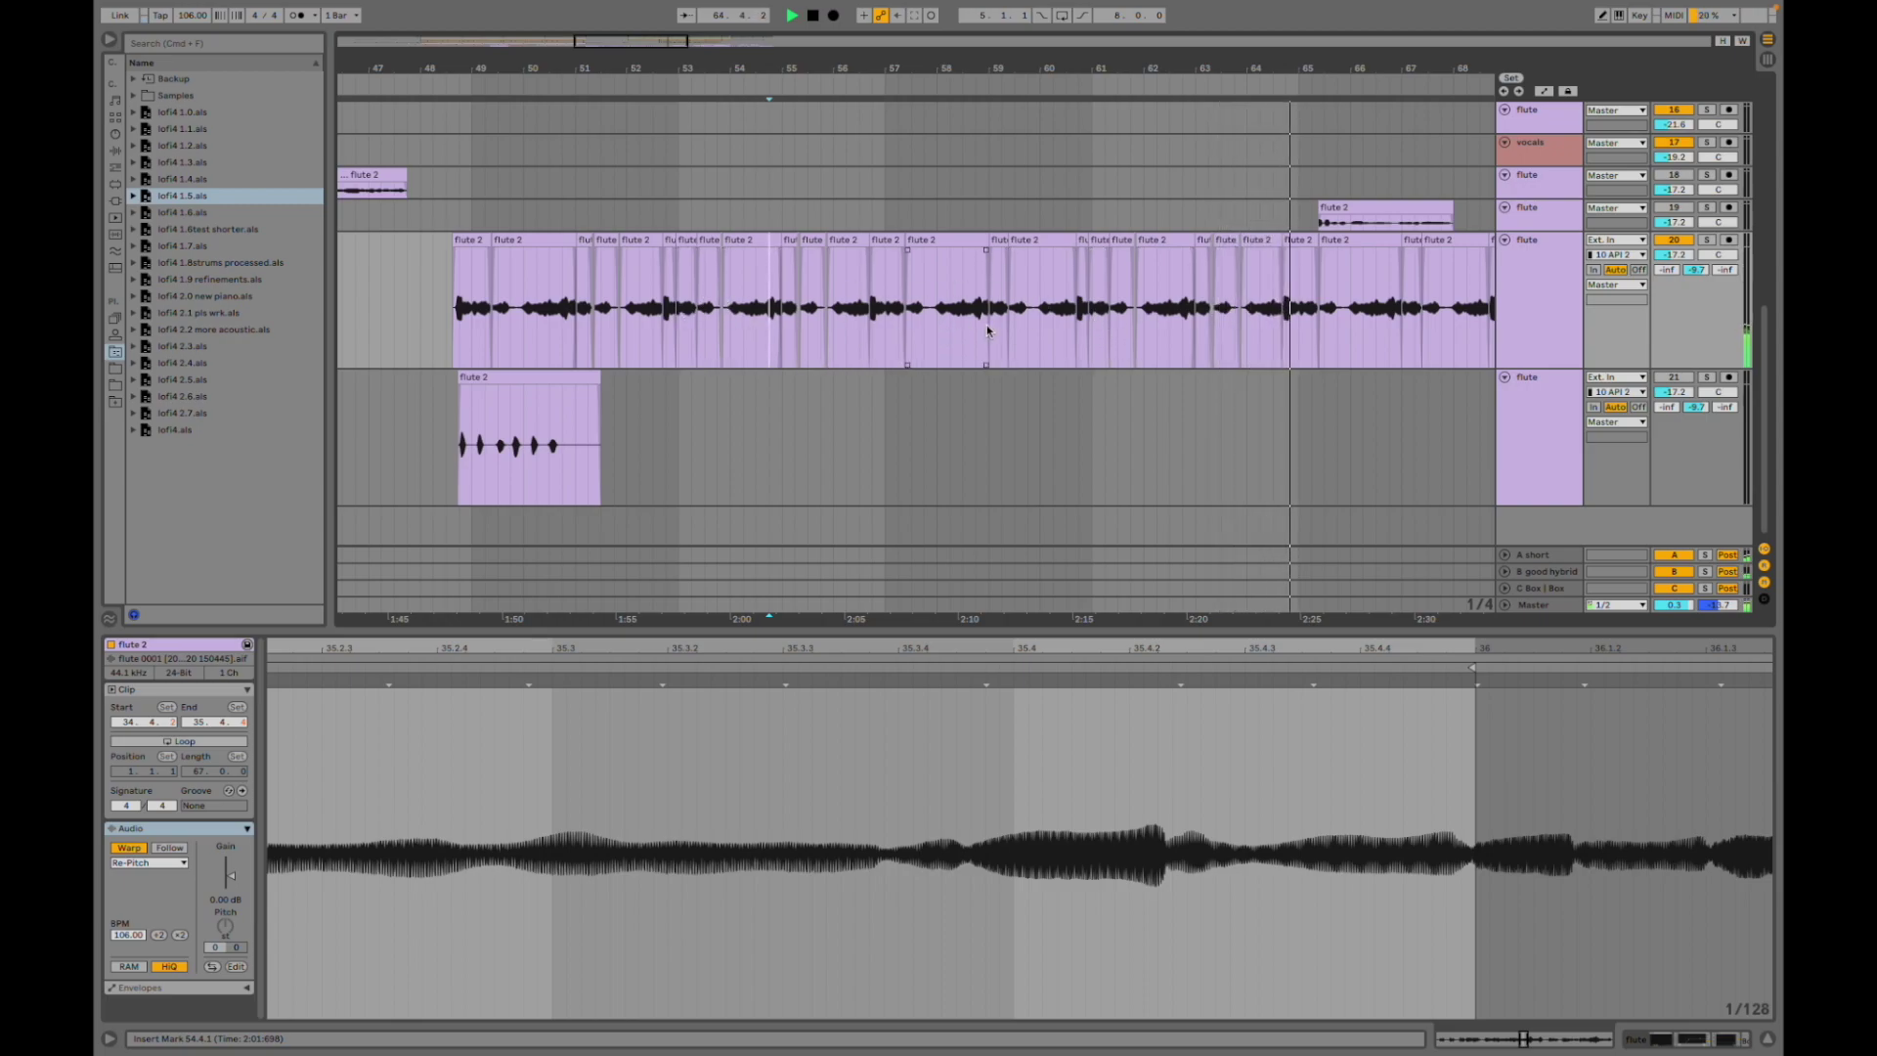
pyautogui.hscroll(3, 1063, 318)
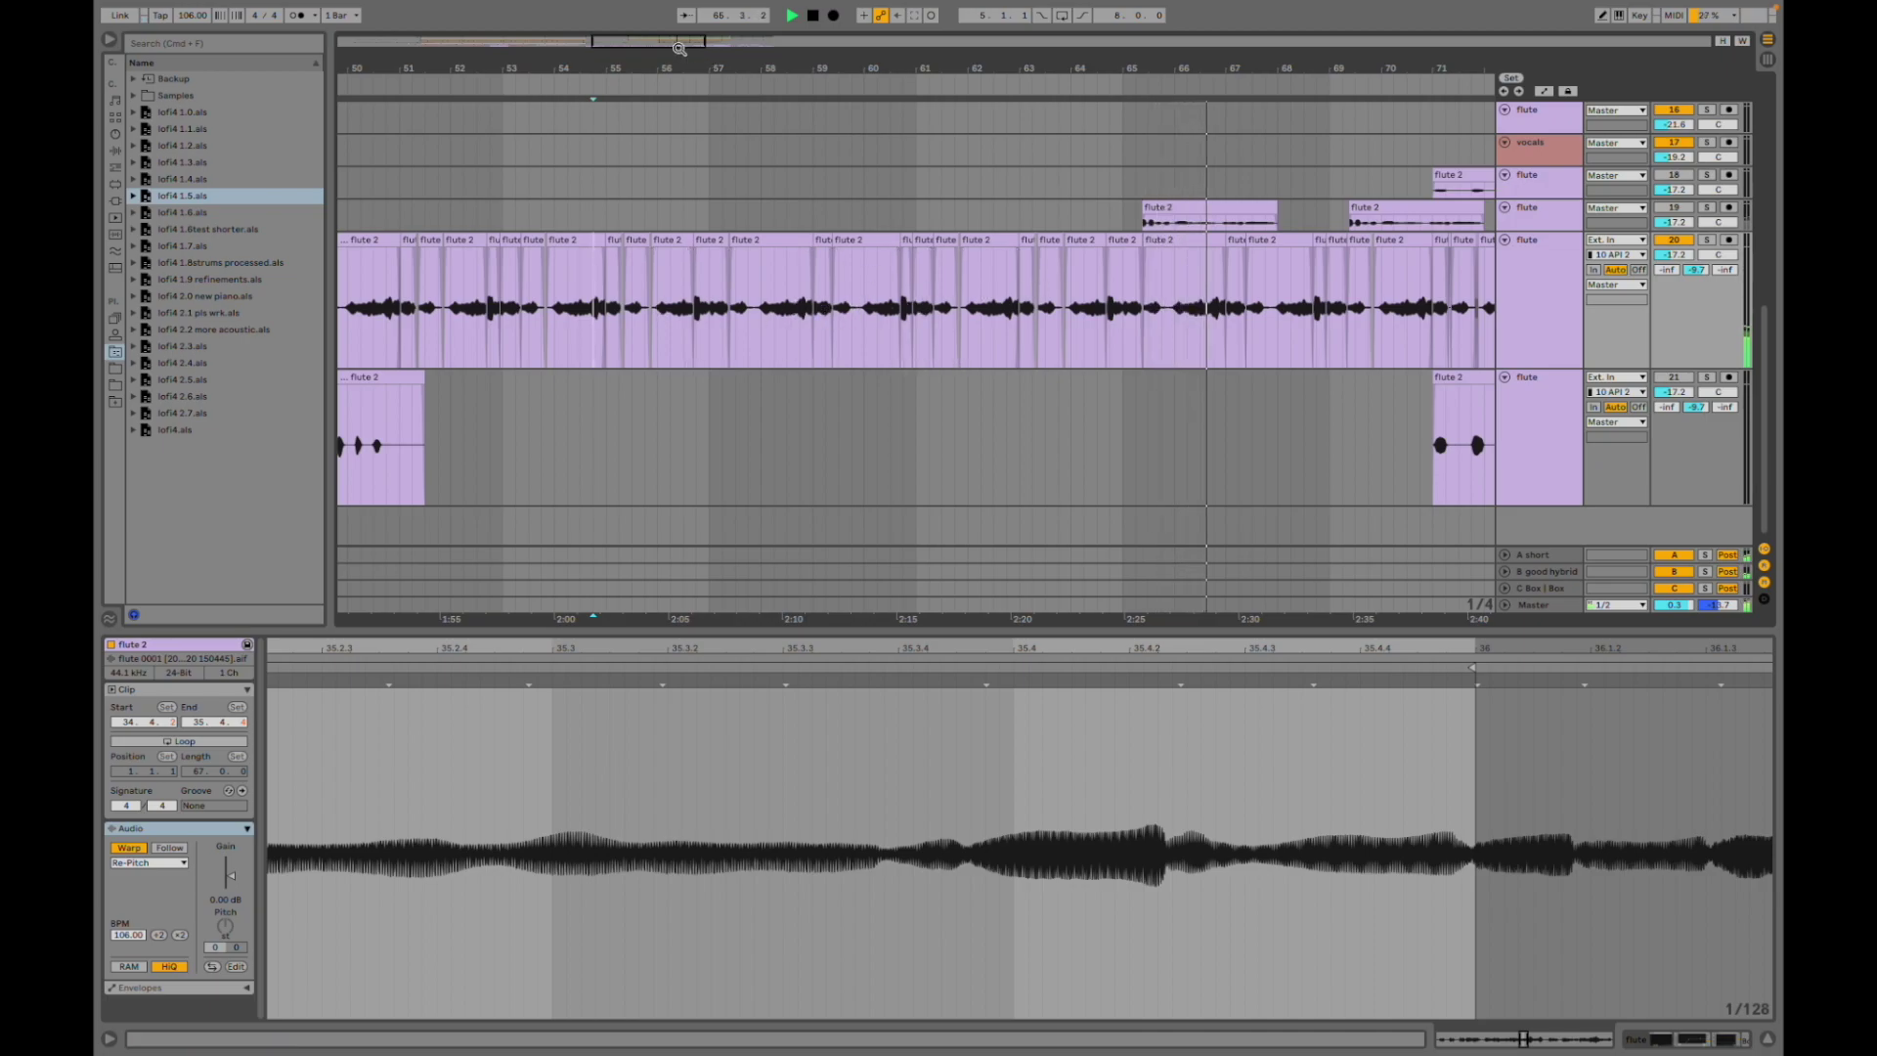
pyautogui.moveTo(663, 42); pyautogui.dragTo(662, 32)
pyautogui.scroll(-4, 1060, 318)
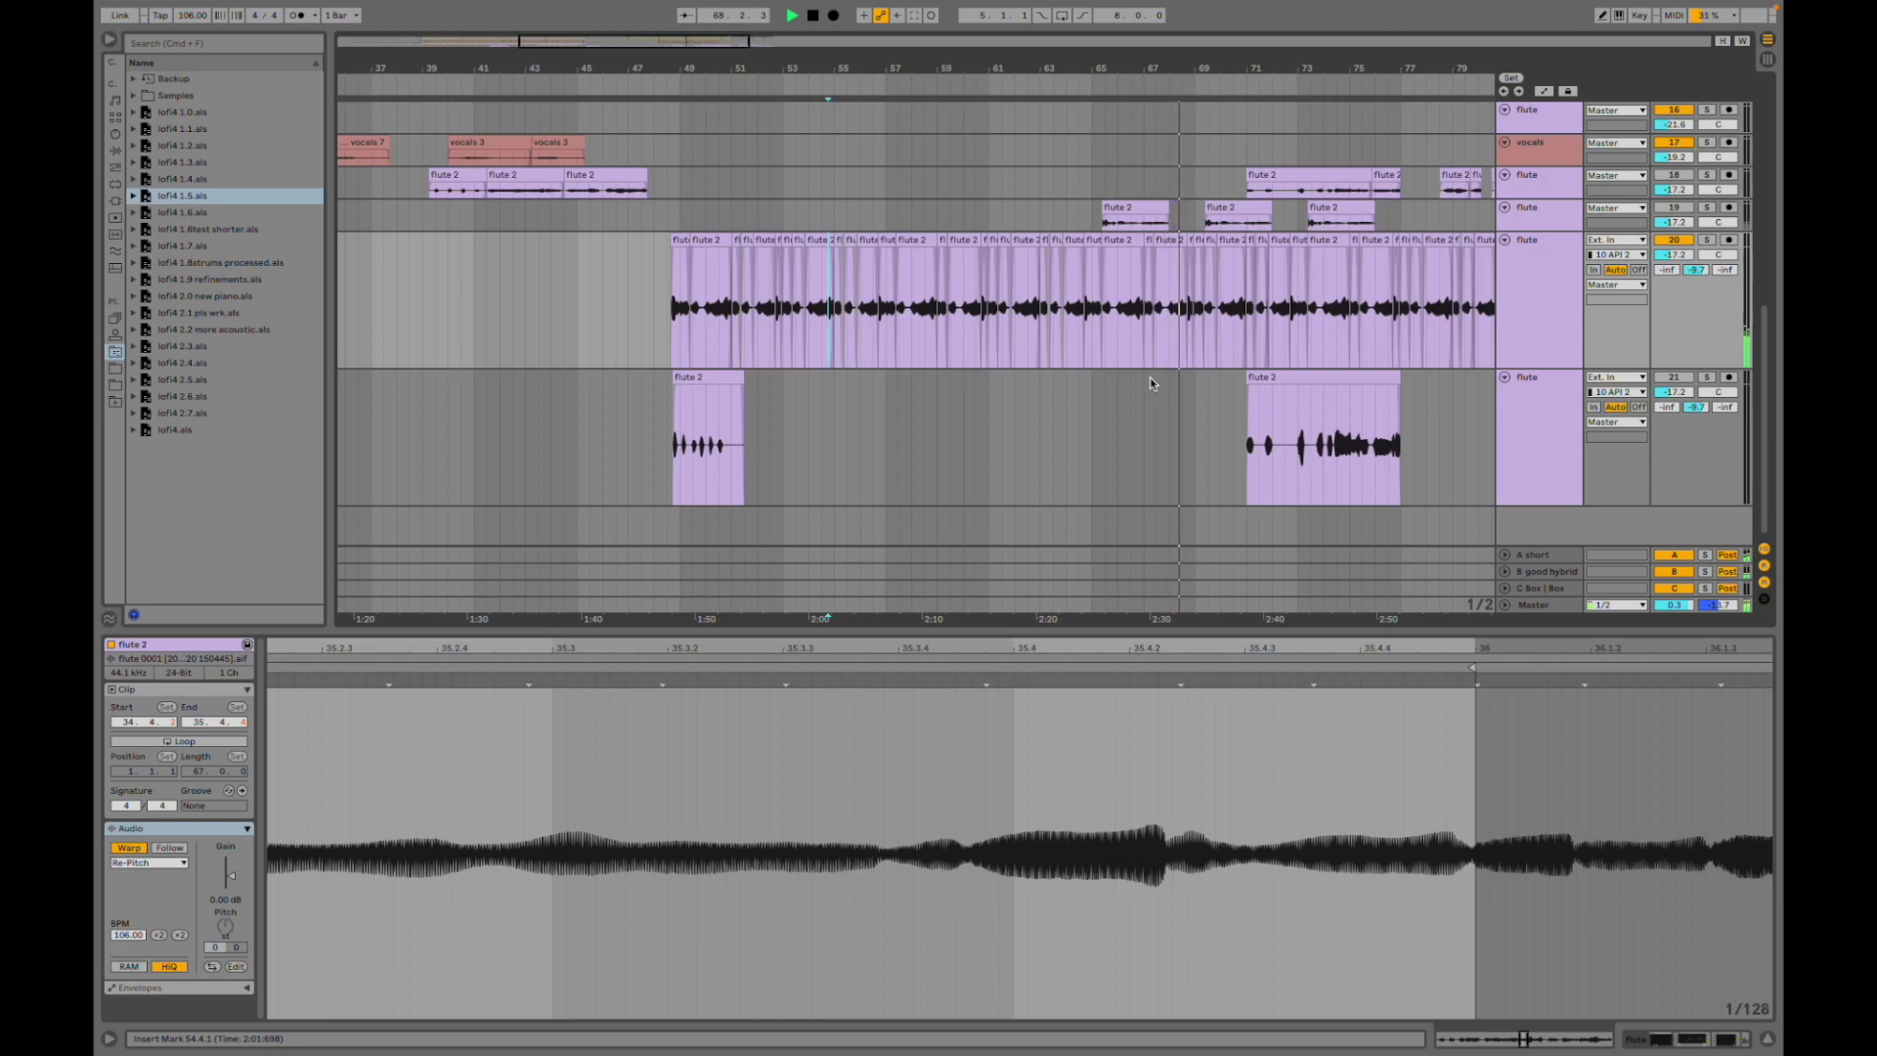
pyautogui.hscroll(5, 1258, 401)
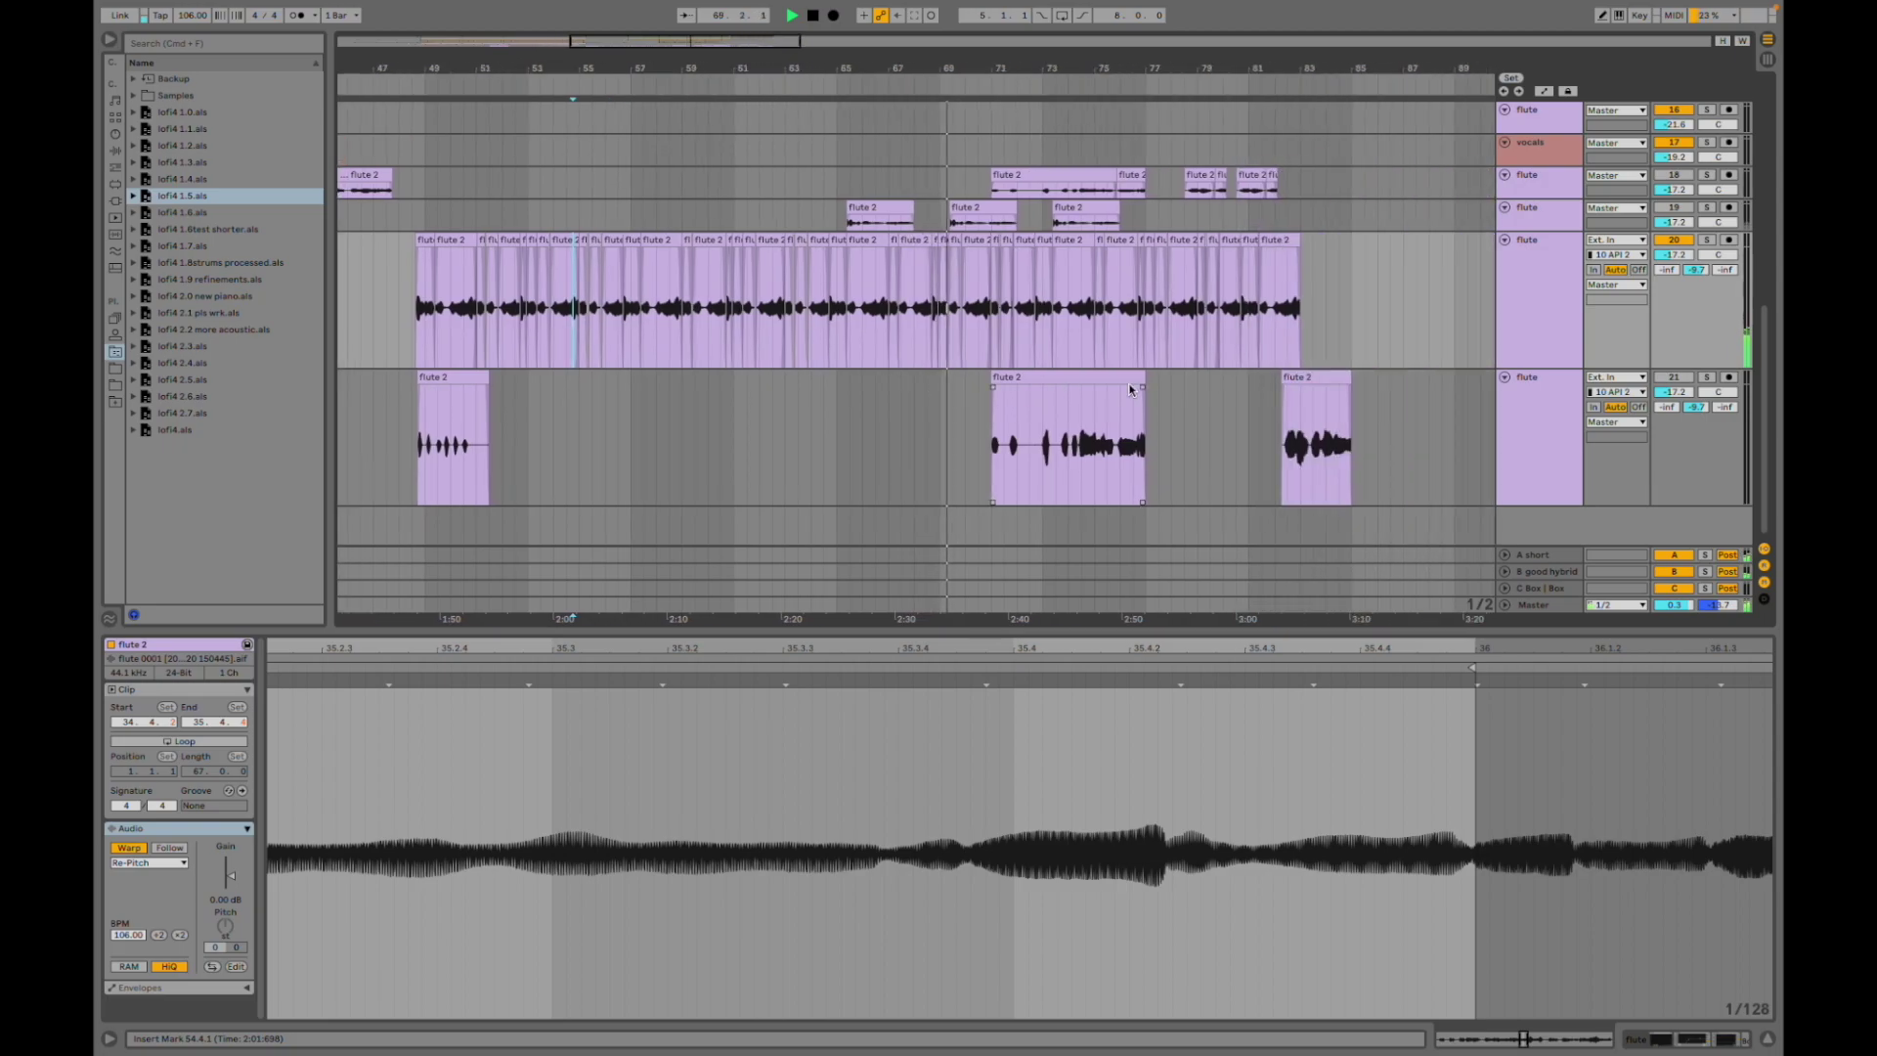
# - Review the guitar, acoustic and flute clips playing together around bars 69 to 72
pyautogui.scroll(3, 1111, 398)
pyautogui.scroll(6, 1110, 397)
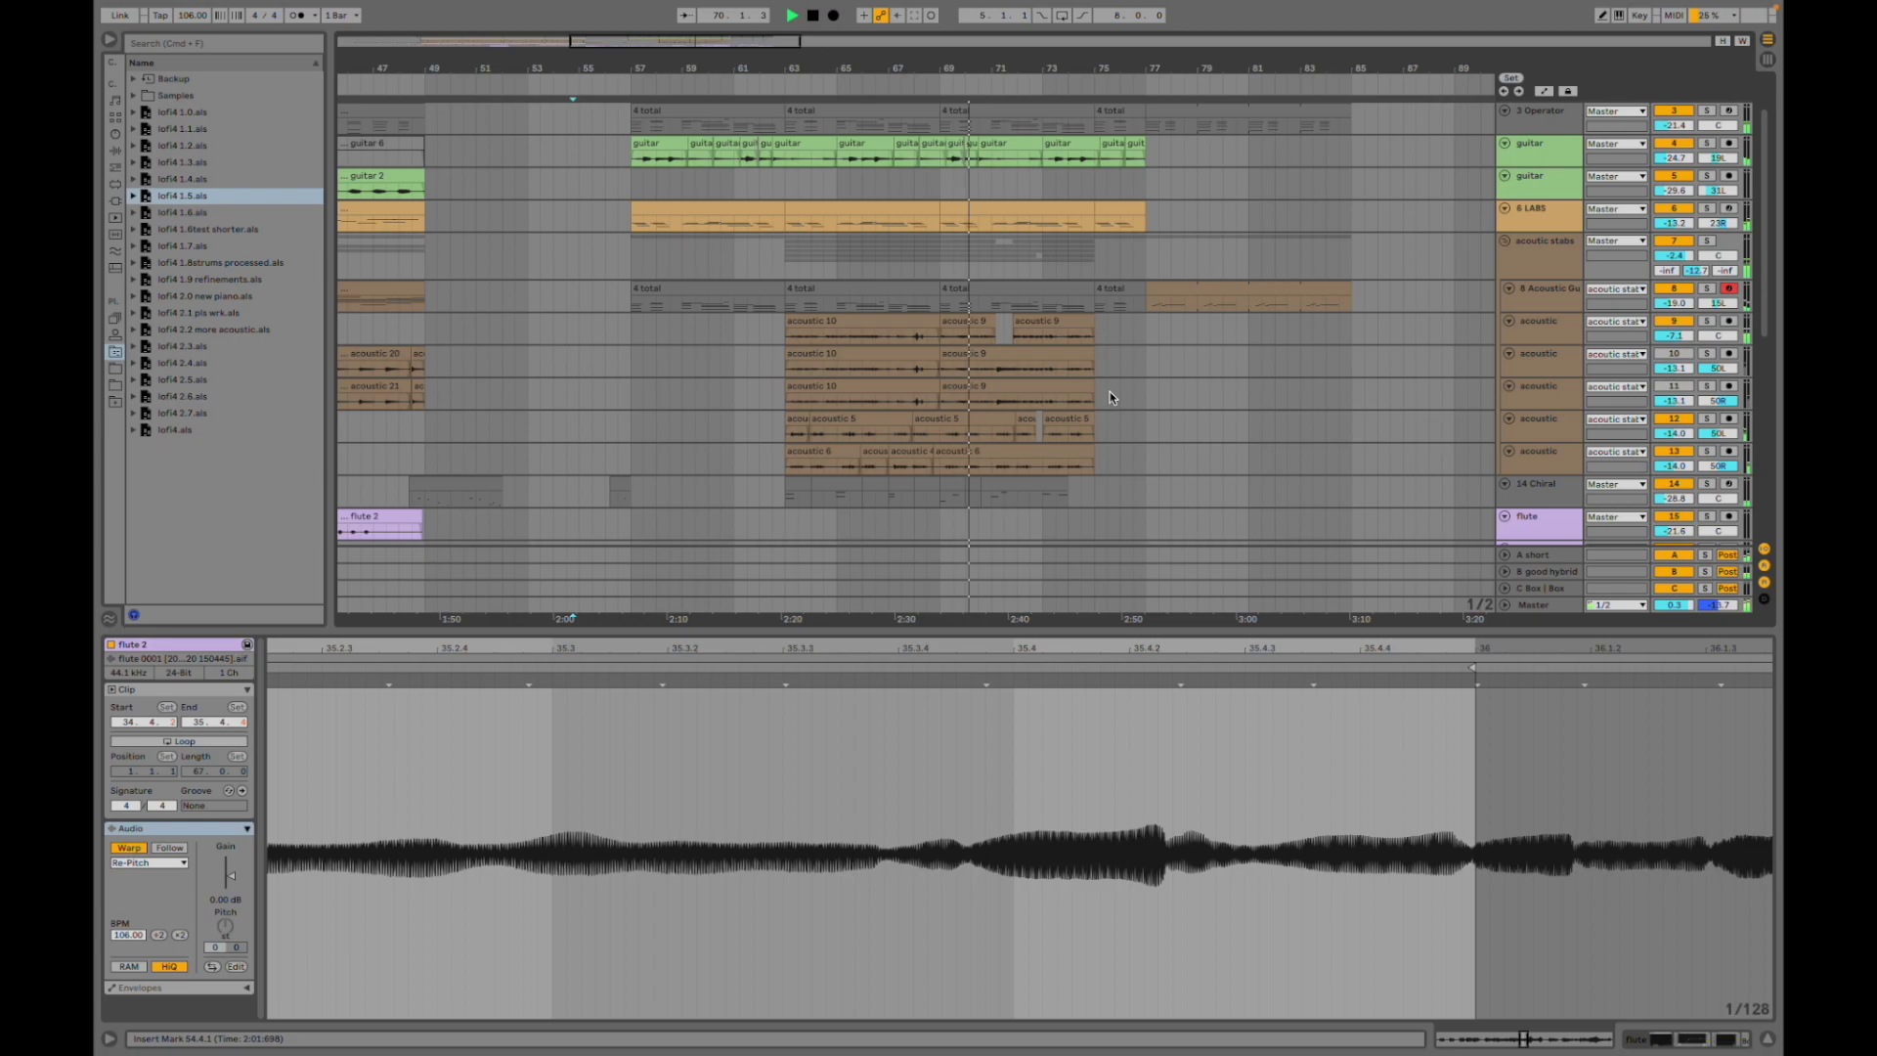
pyautogui.scroll(-3, 1110, 391)
pyautogui.scroll(-2, 1028, 376)
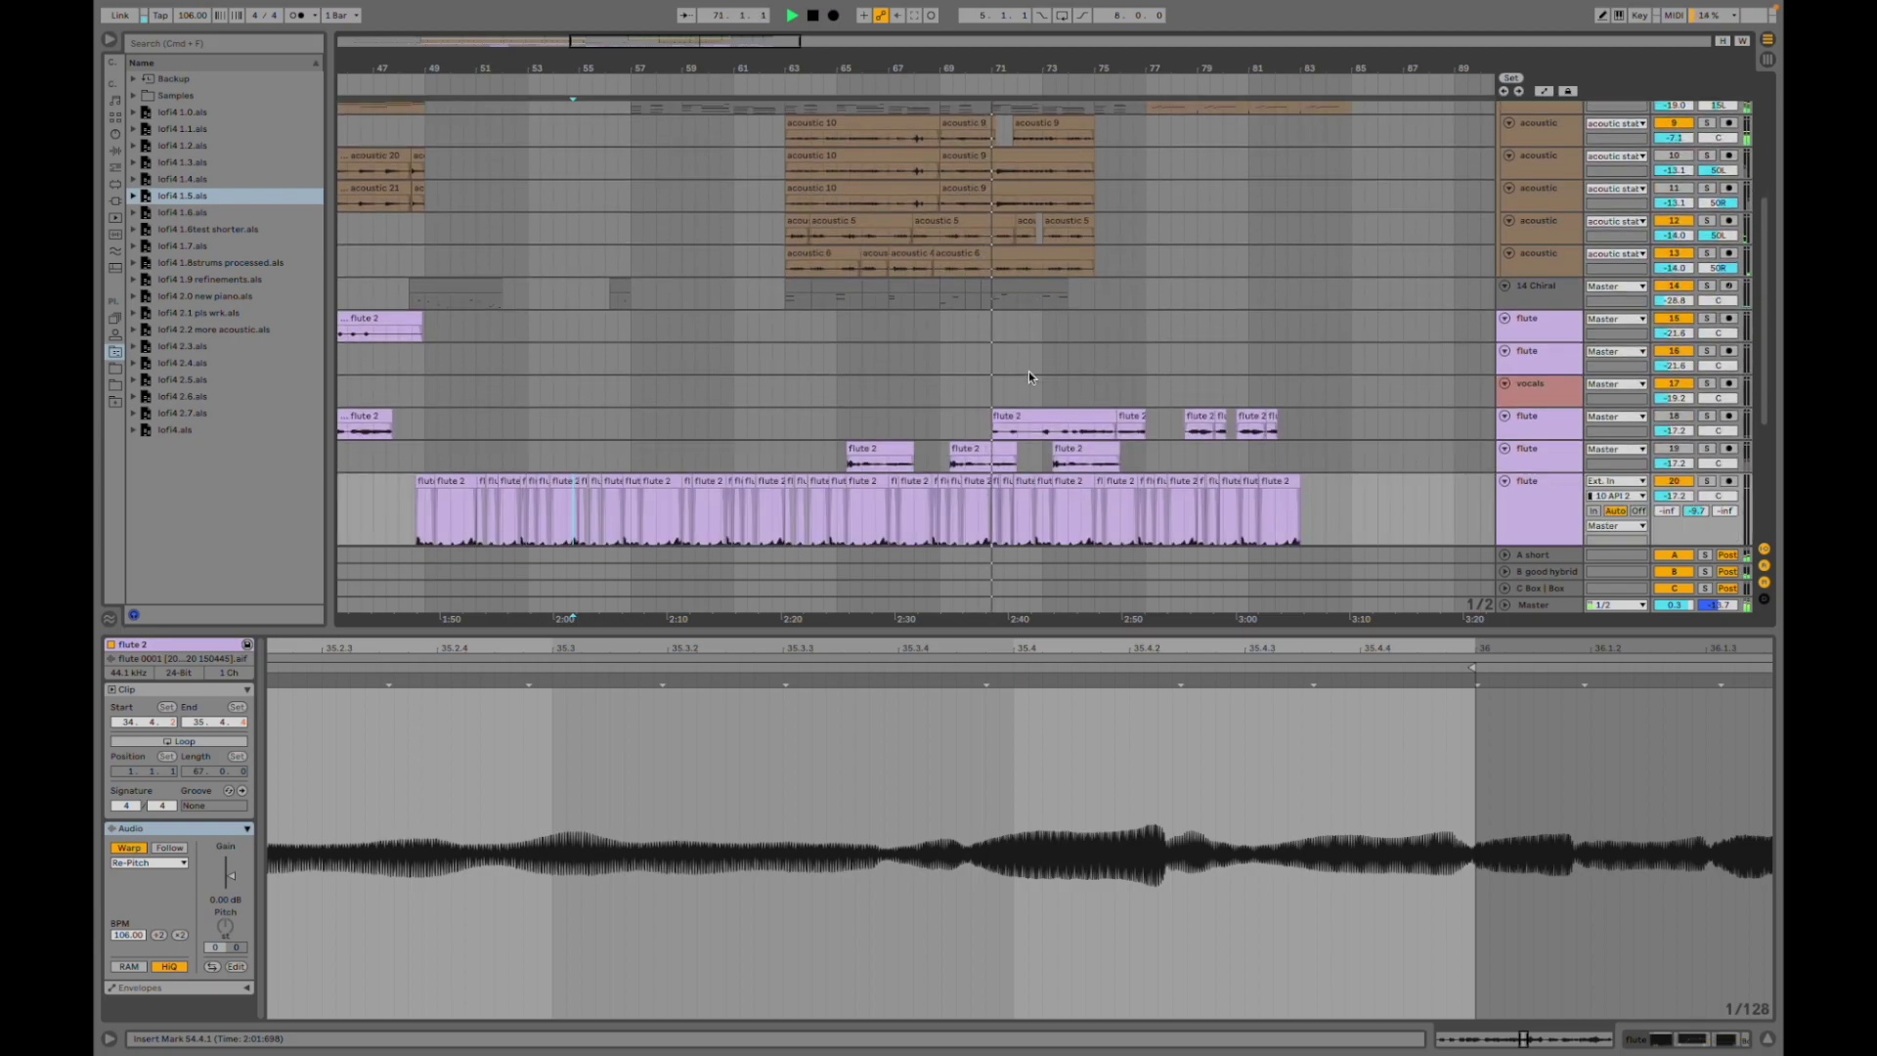
pyautogui.scroll(2, 871, 286)
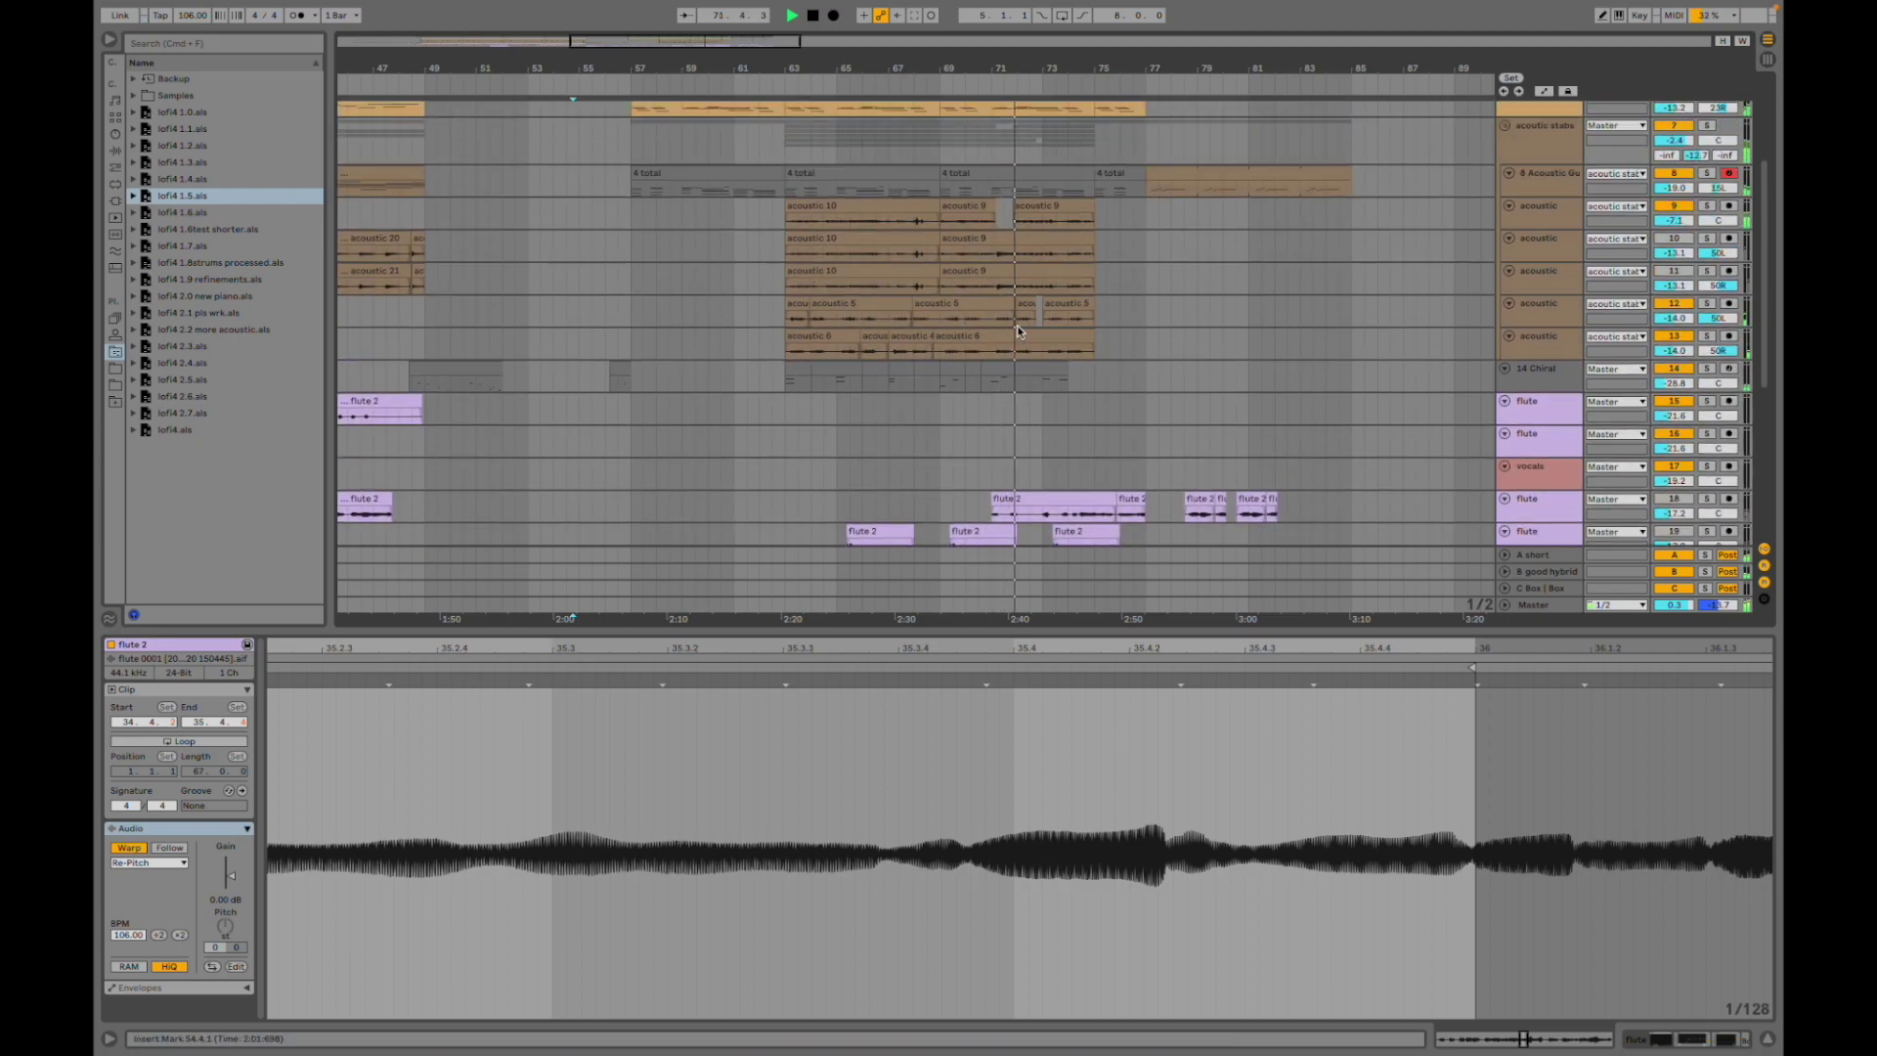
# - Inspect the acoustic 6 clip around bar 71 and compare the layered acoustic section with the rest of the song back to bar 9
pyautogui.click(1006, 355)
pyautogui.press('+')
pyautogui.press('+')
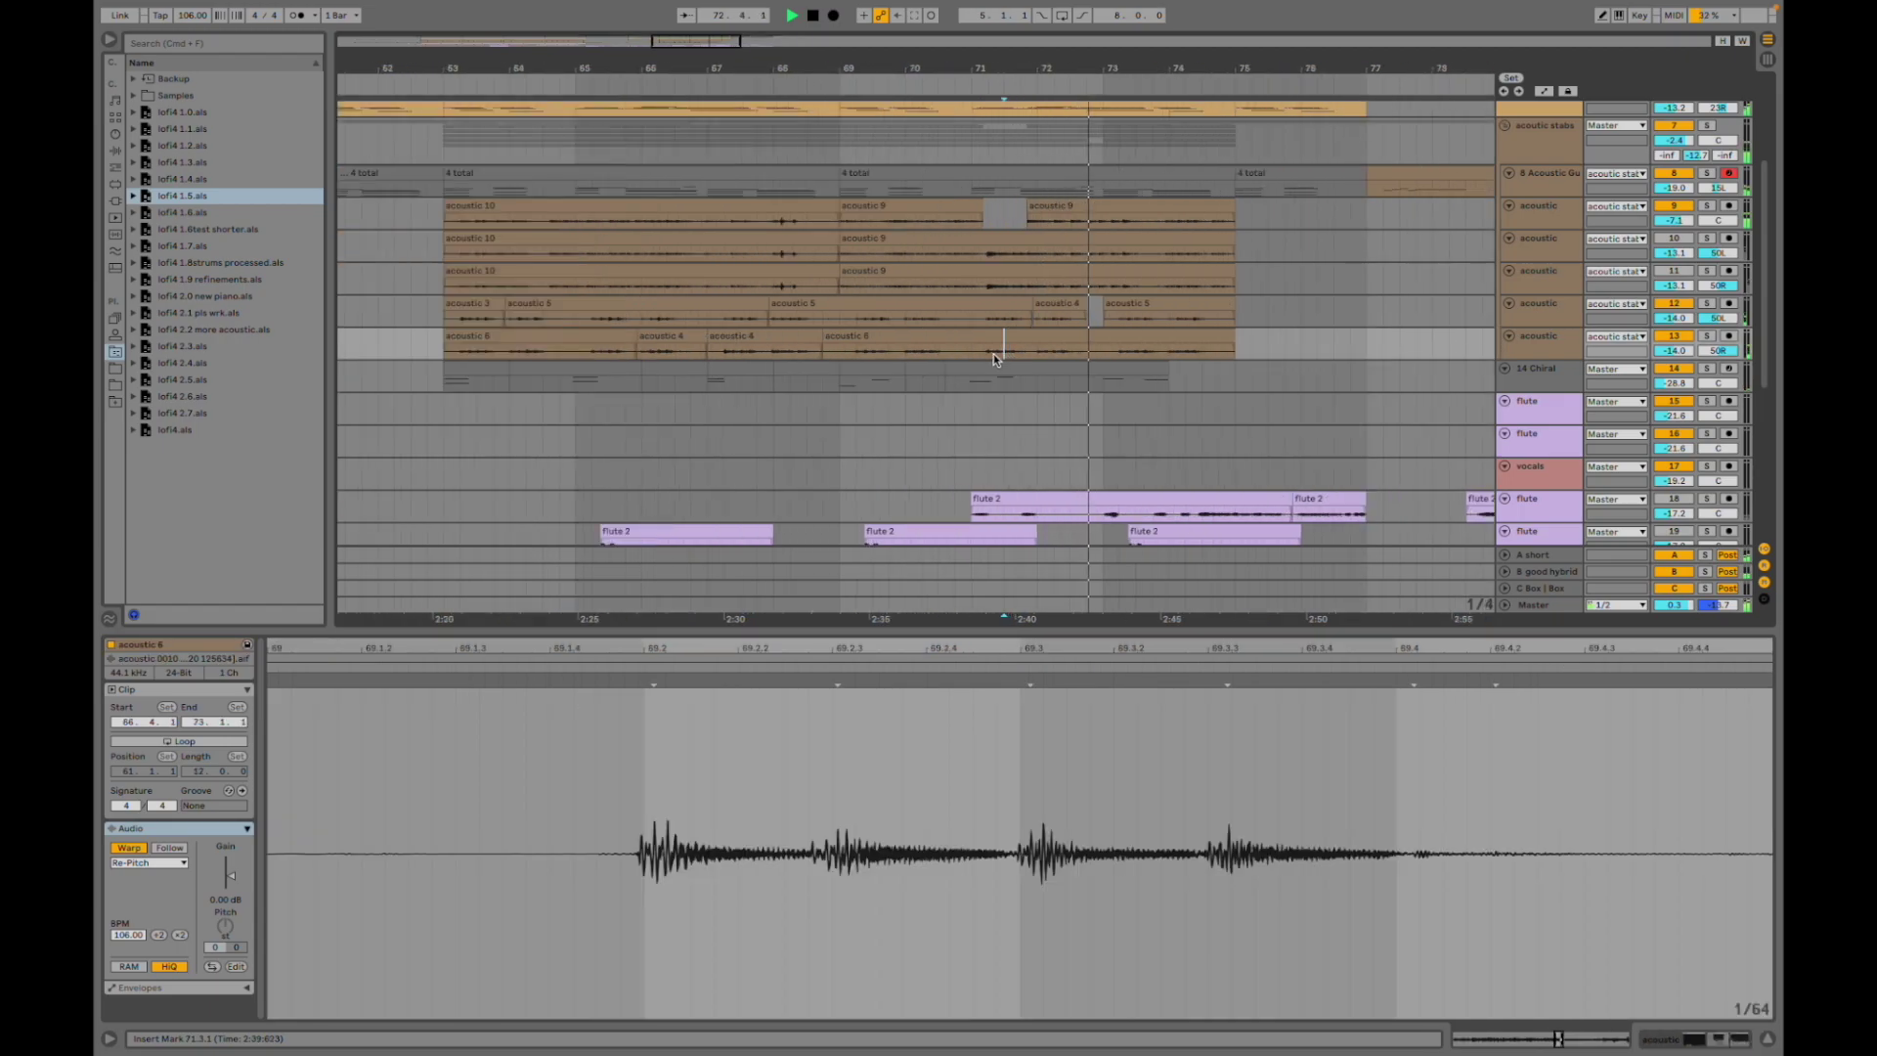
pyautogui.hscroll(-2, 992, 352)
pyautogui.hscroll(-1, 995, 356)
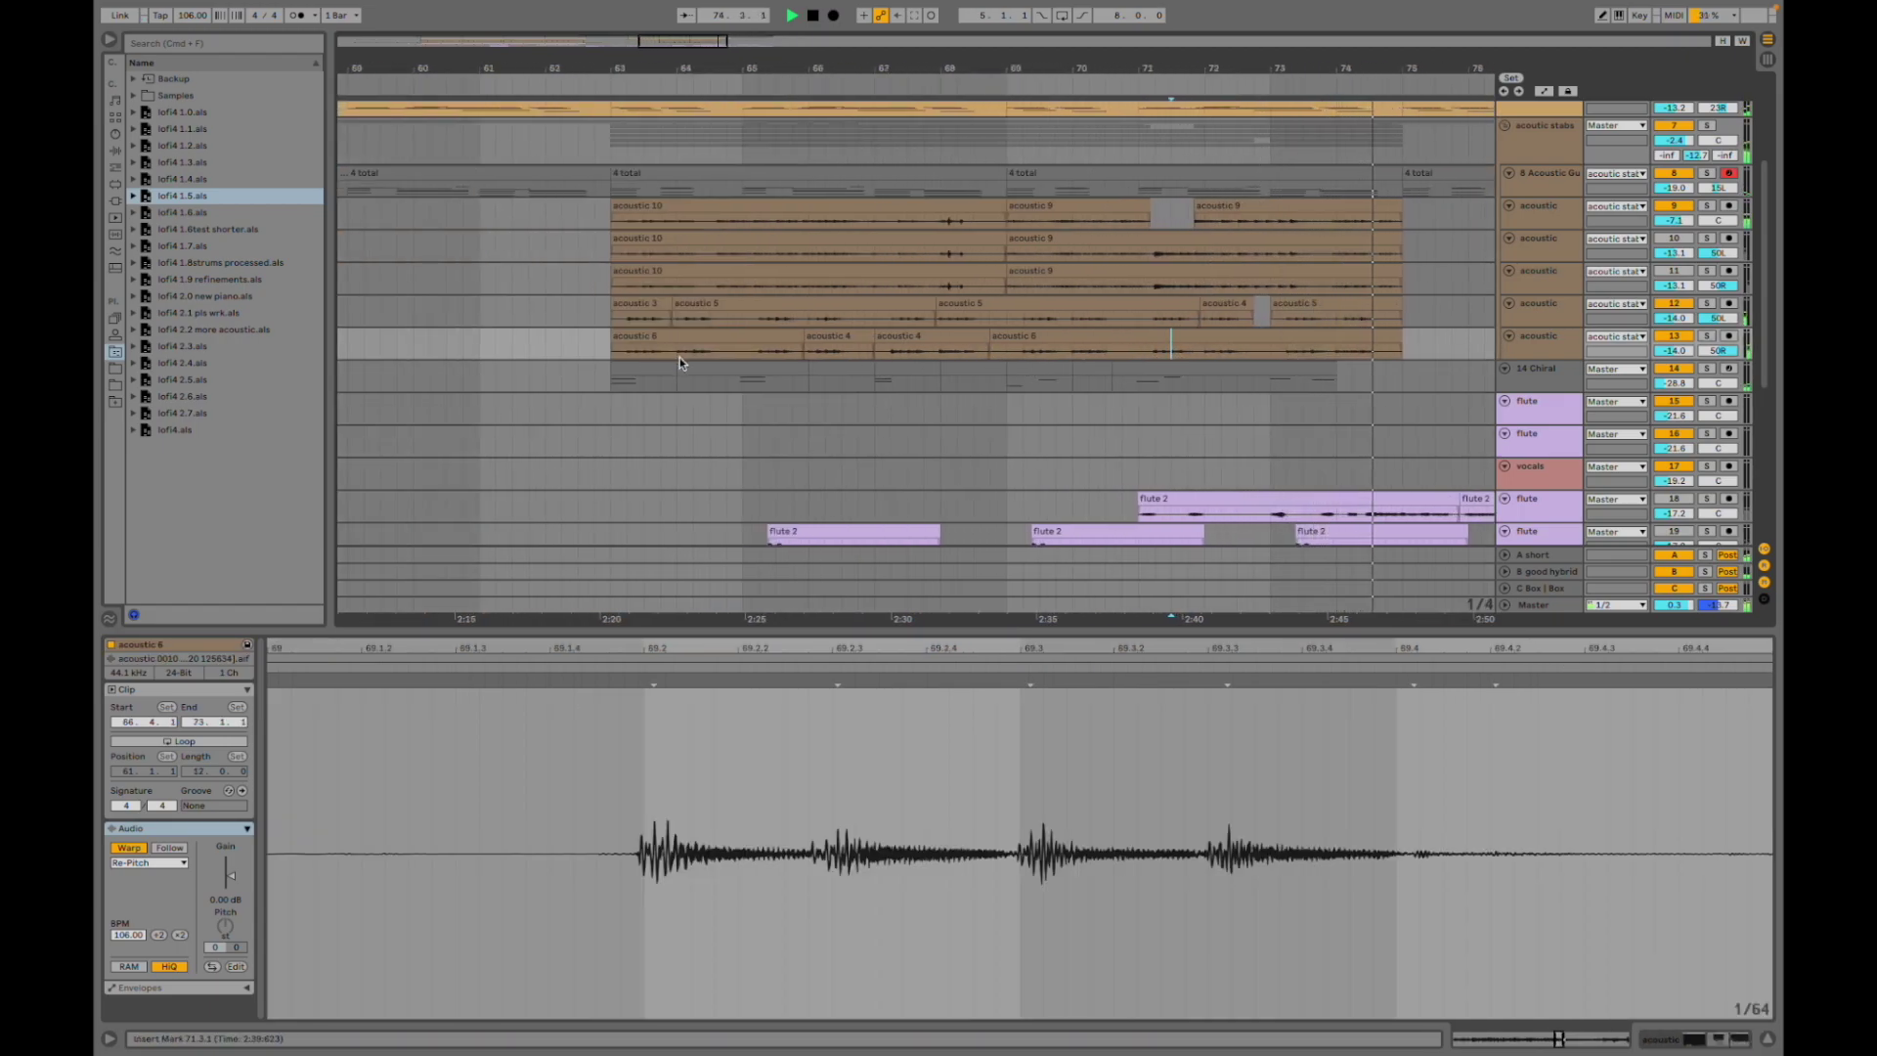
pyautogui.hscroll(2, 702, 367)
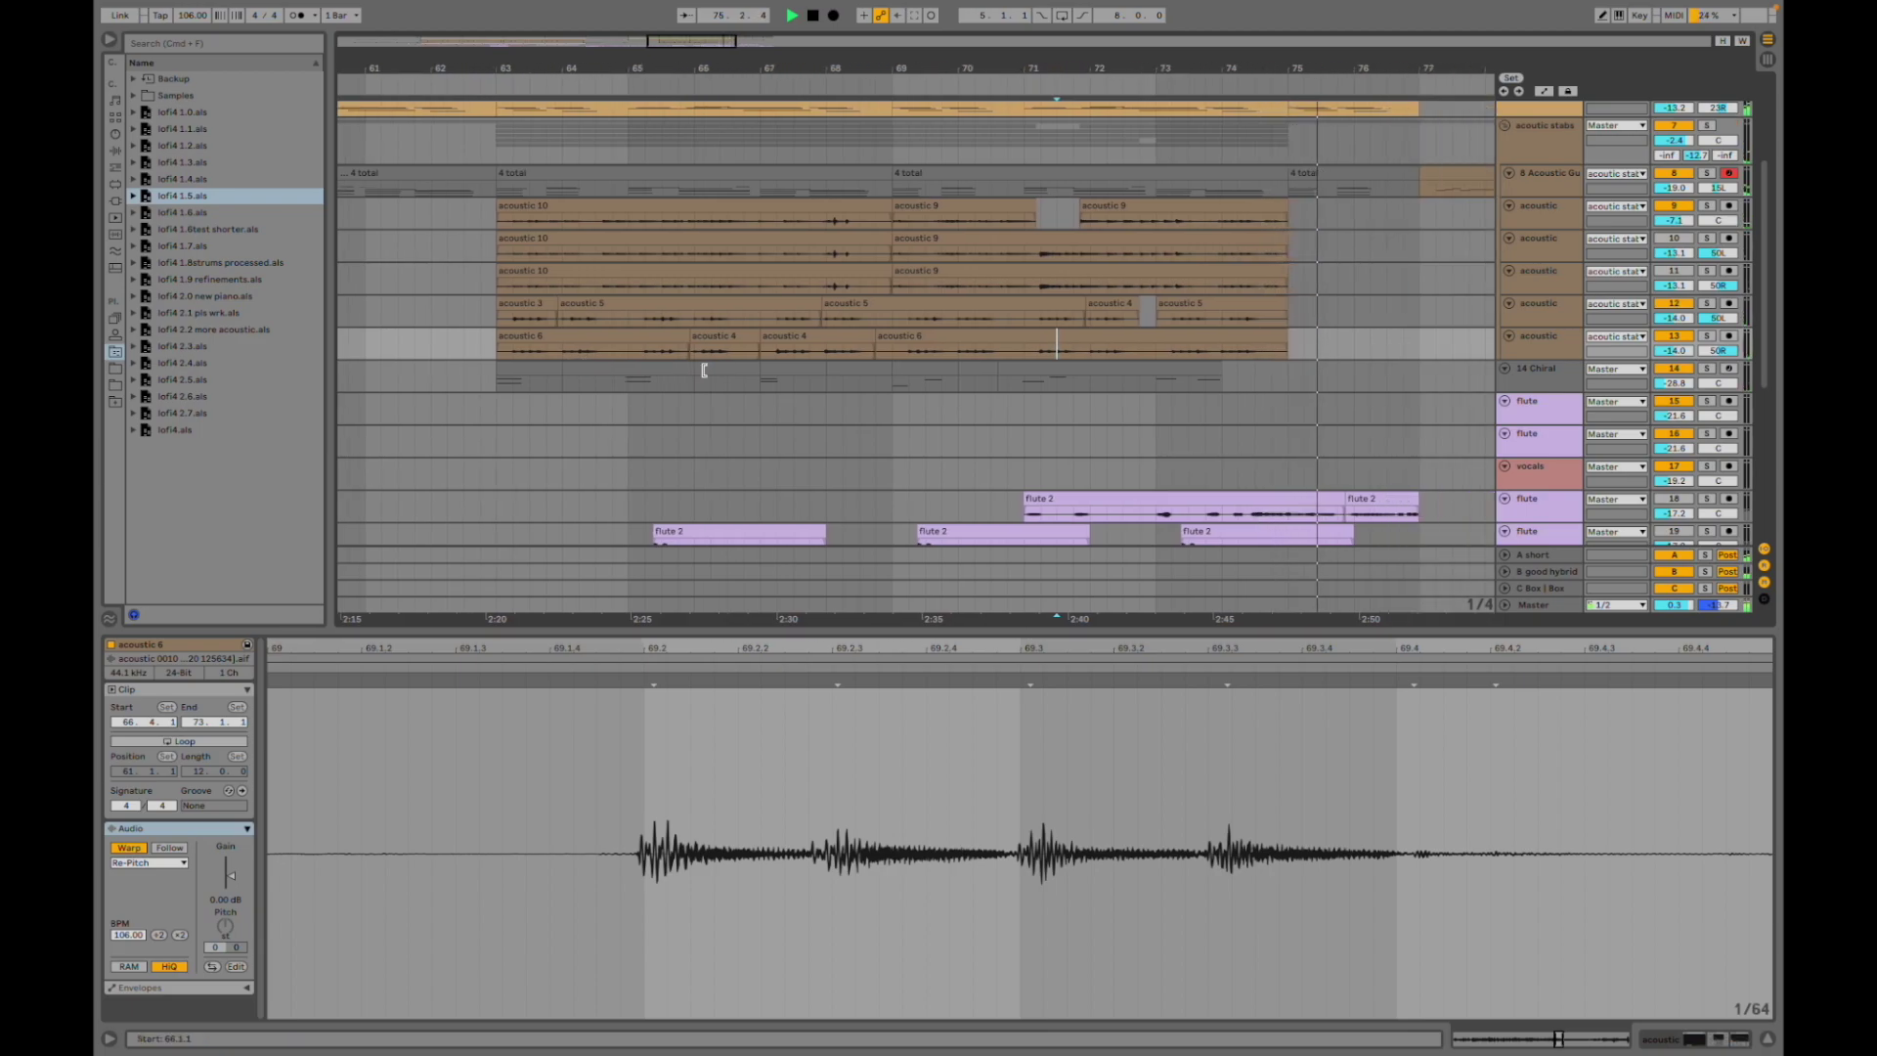
pyautogui.press('-')
pyautogui.press('-')
pyautogui.press('-')
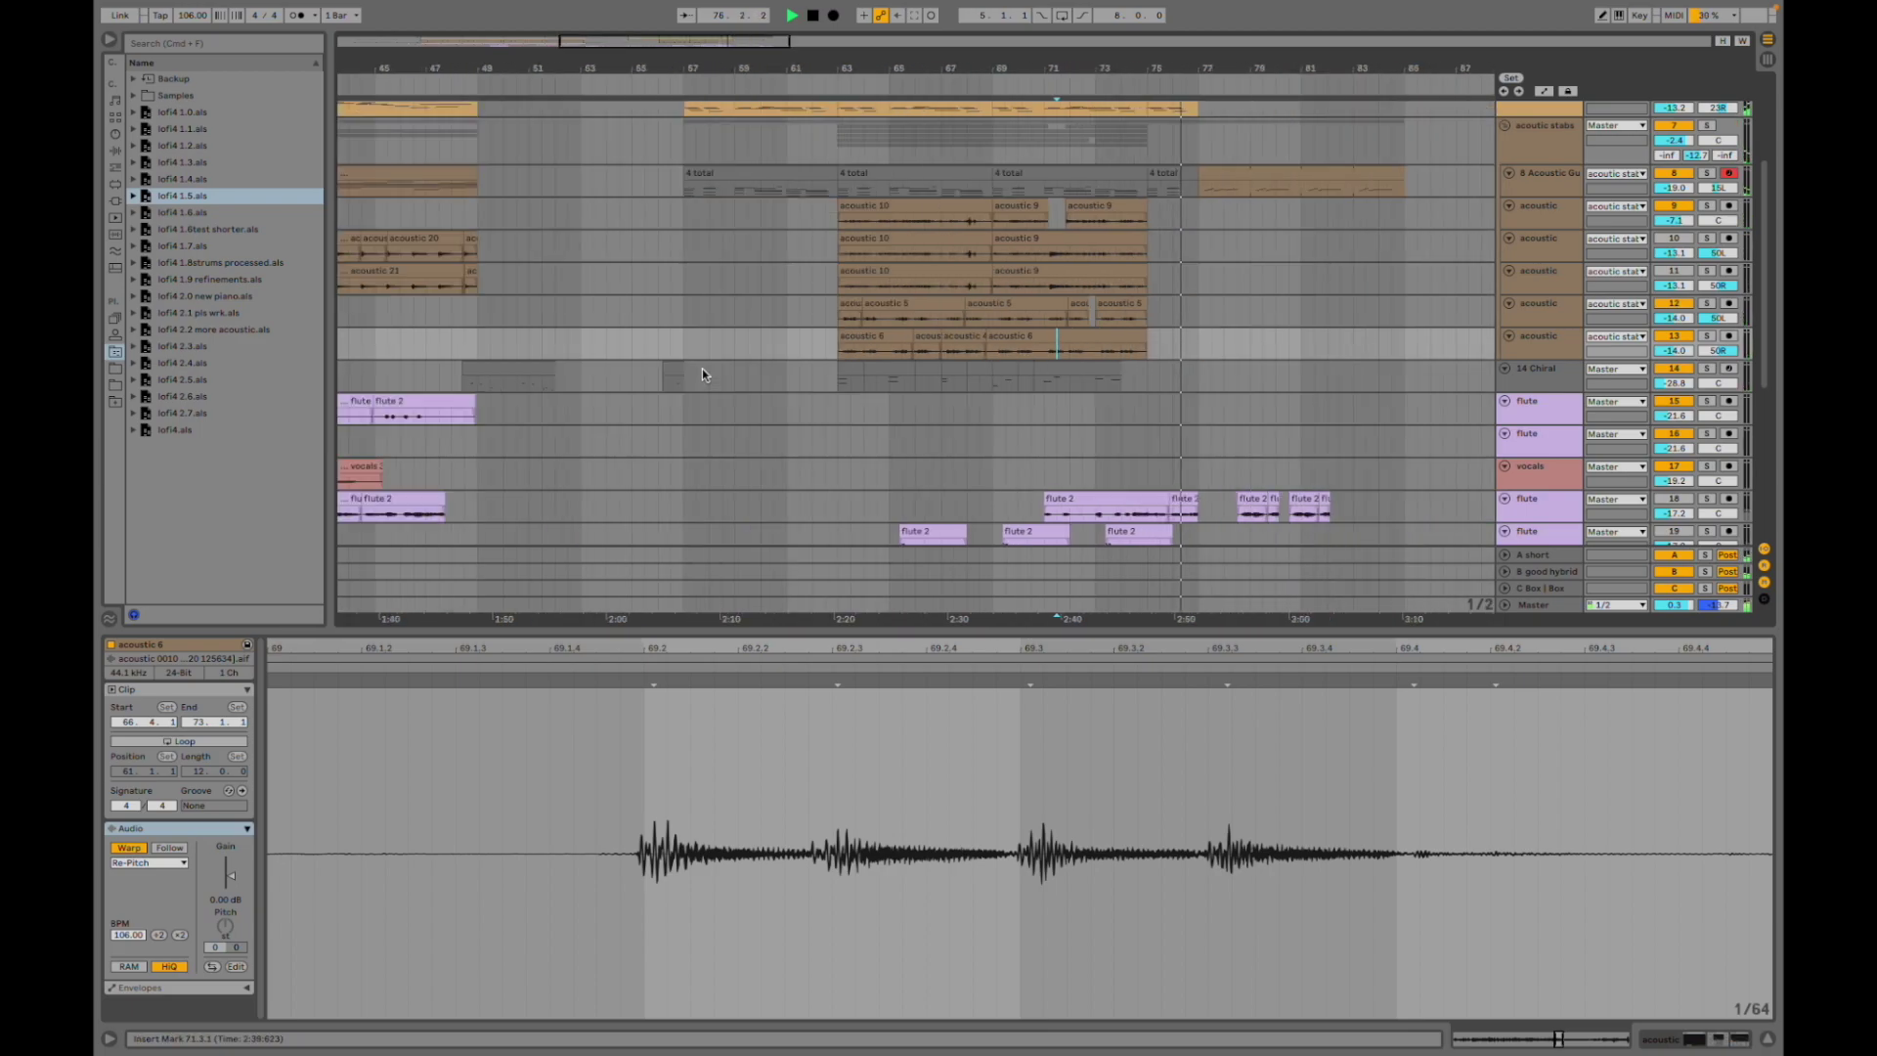
pyautogui.hscroll(-5, 705, 371)
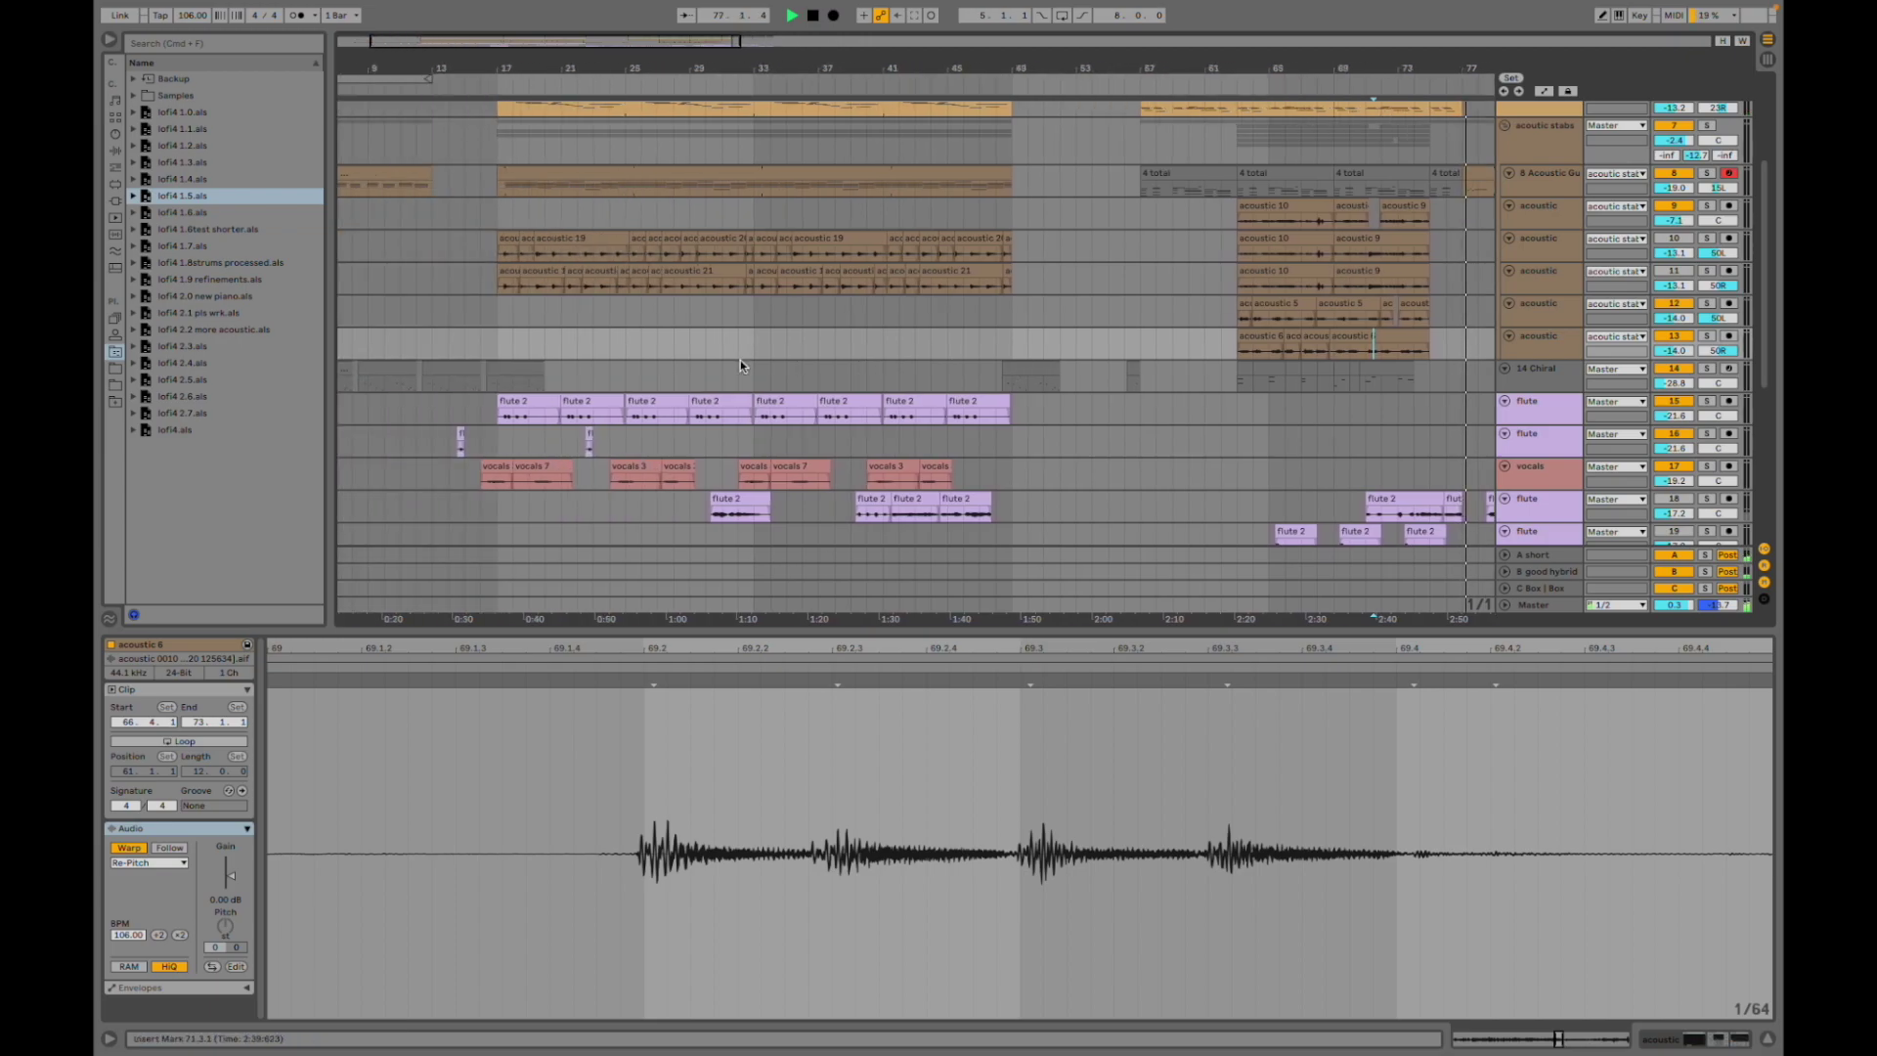
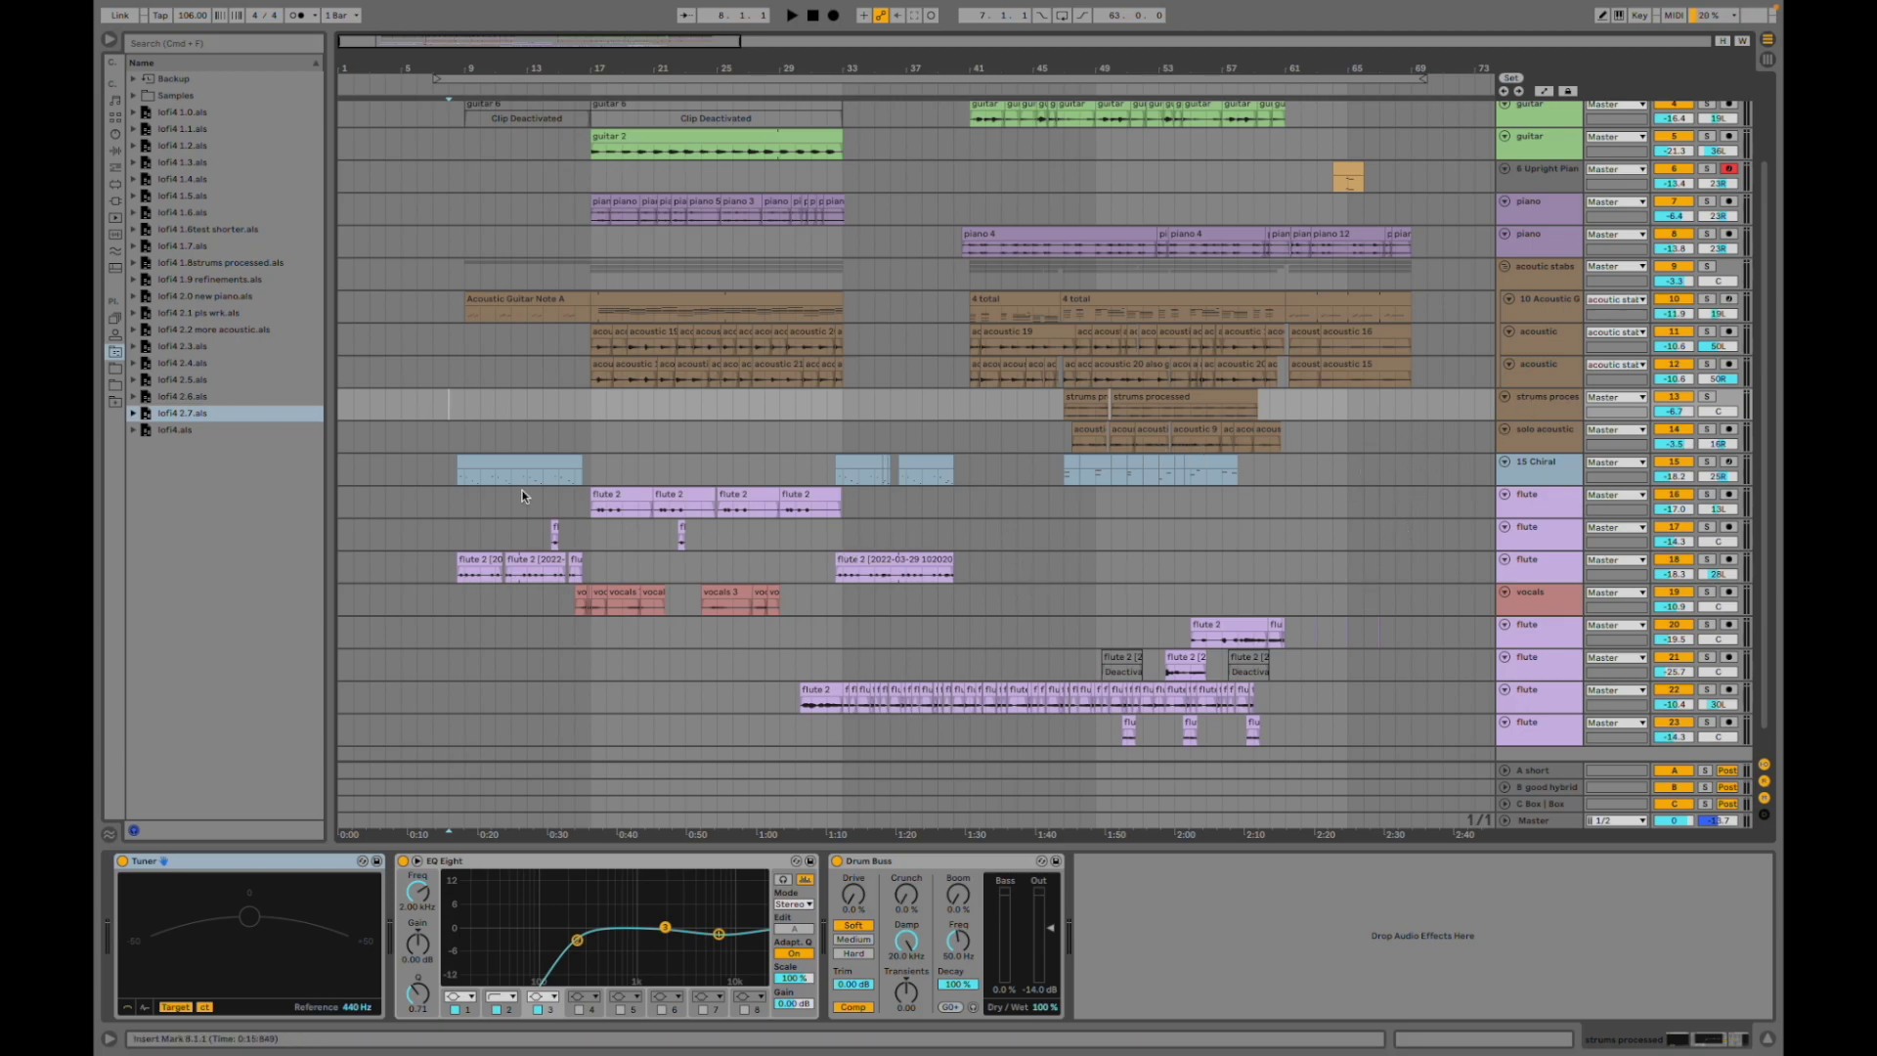
# - Play lofi4 2.7 from about bar 8, showing the devices on the Chiral track and the vocals track
pyautogui.press('space')
pyautogui.click(456, 478)
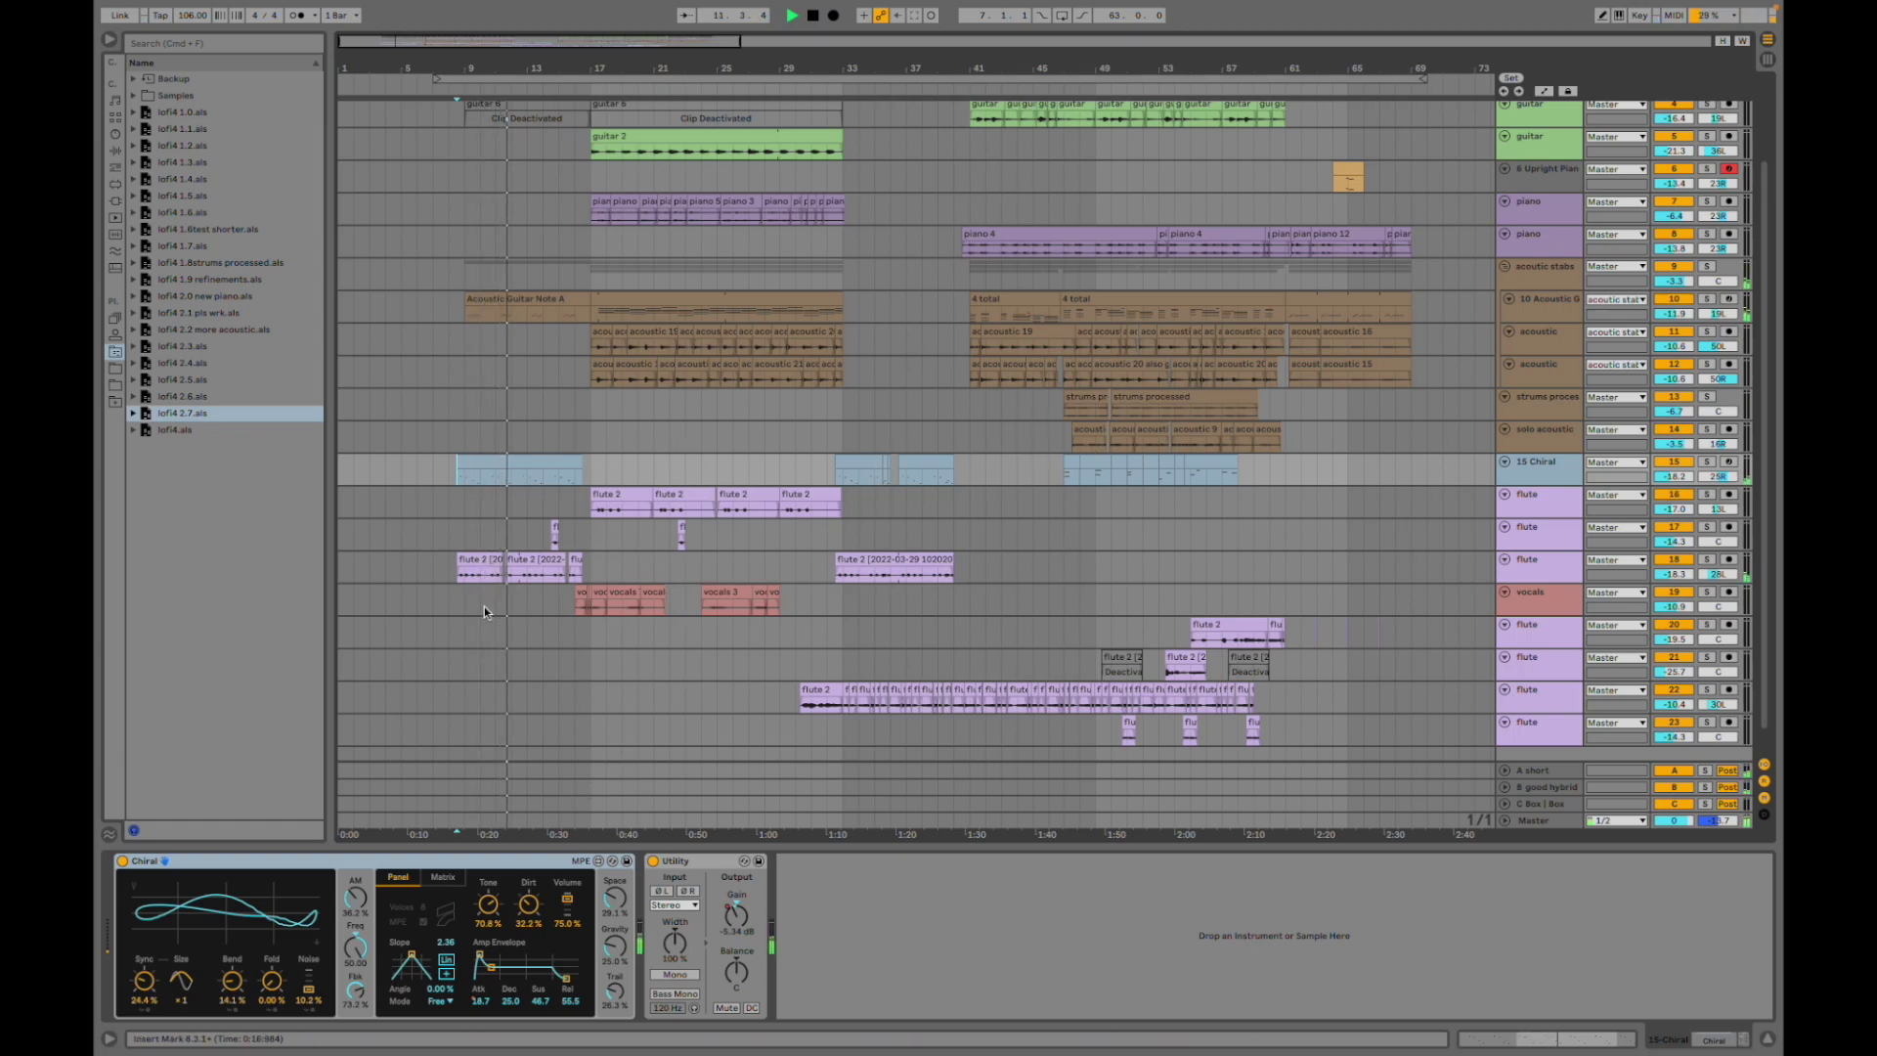
pyautogui.click(461, 595)
pyautogui.press('+')
pyautogui.press('+')
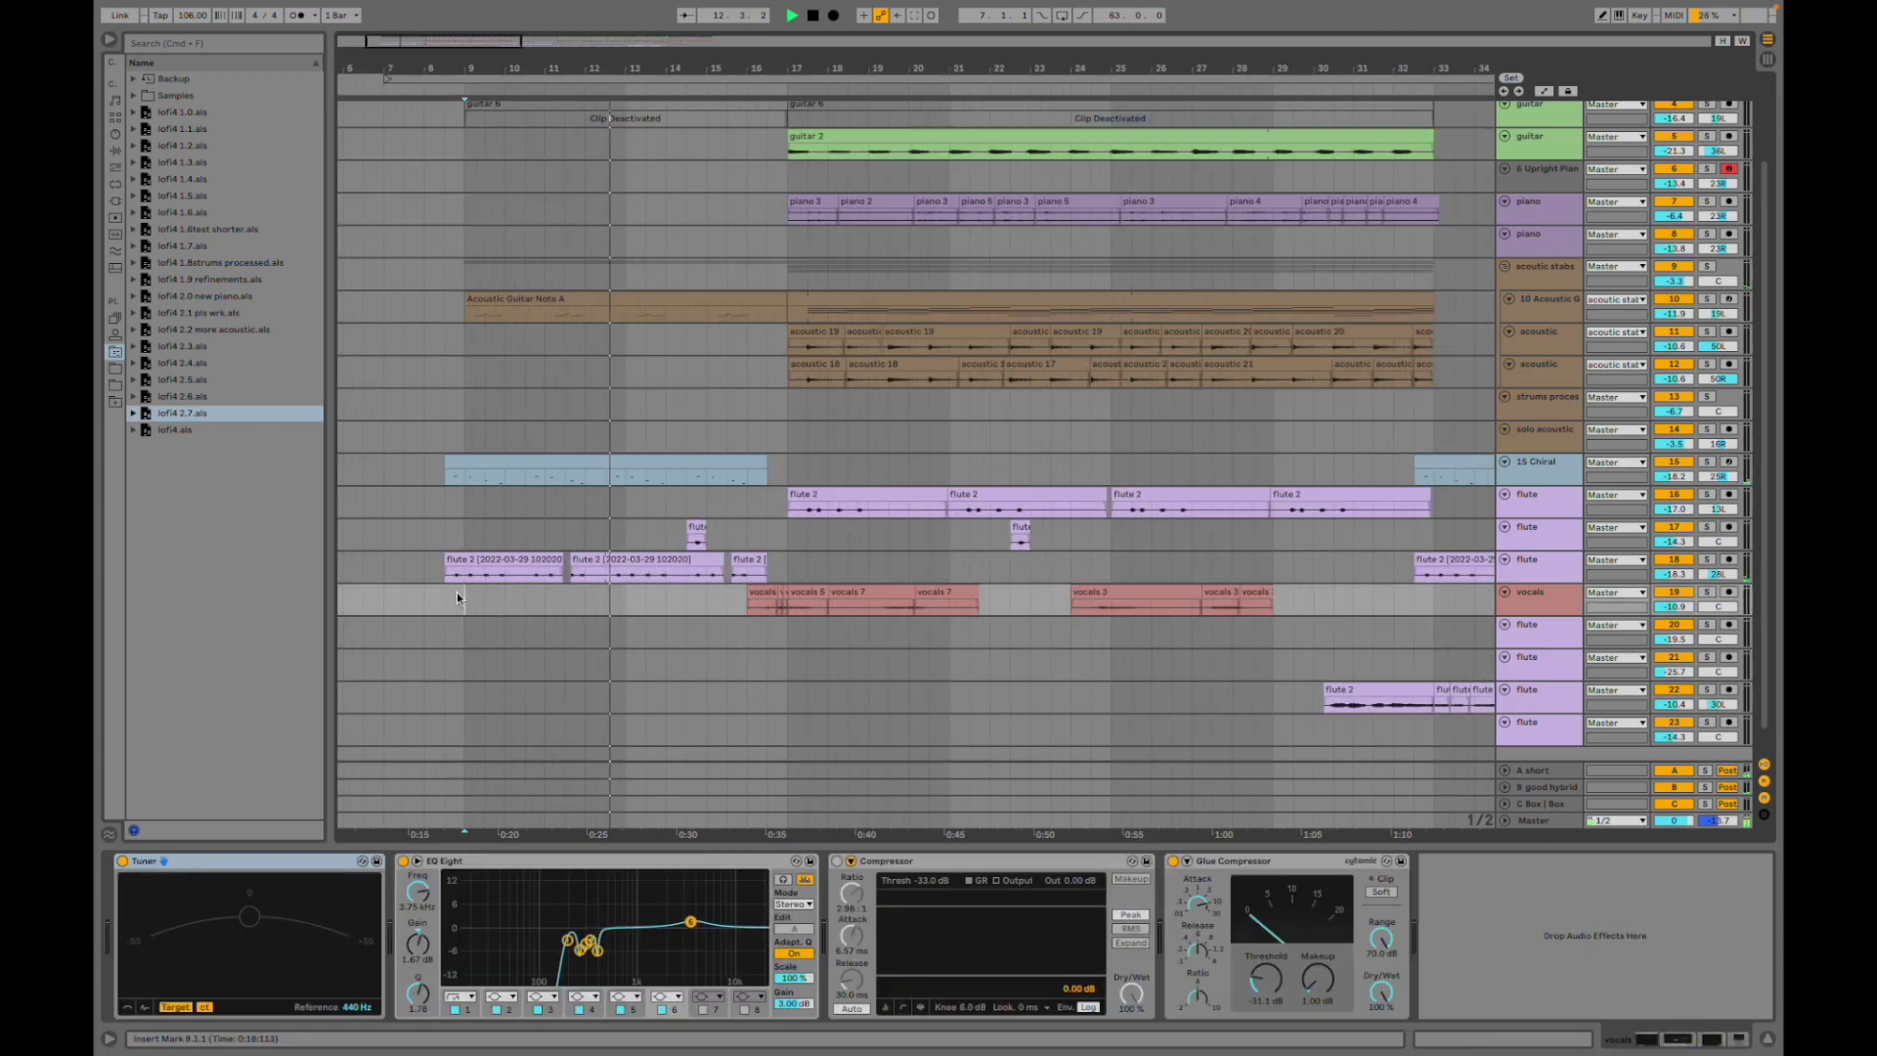
# - Follow playback past bar 17 and show the devices on acoustic track 12 beneath its chopped clips
pyautogui.hscroll(2, 710, 600)
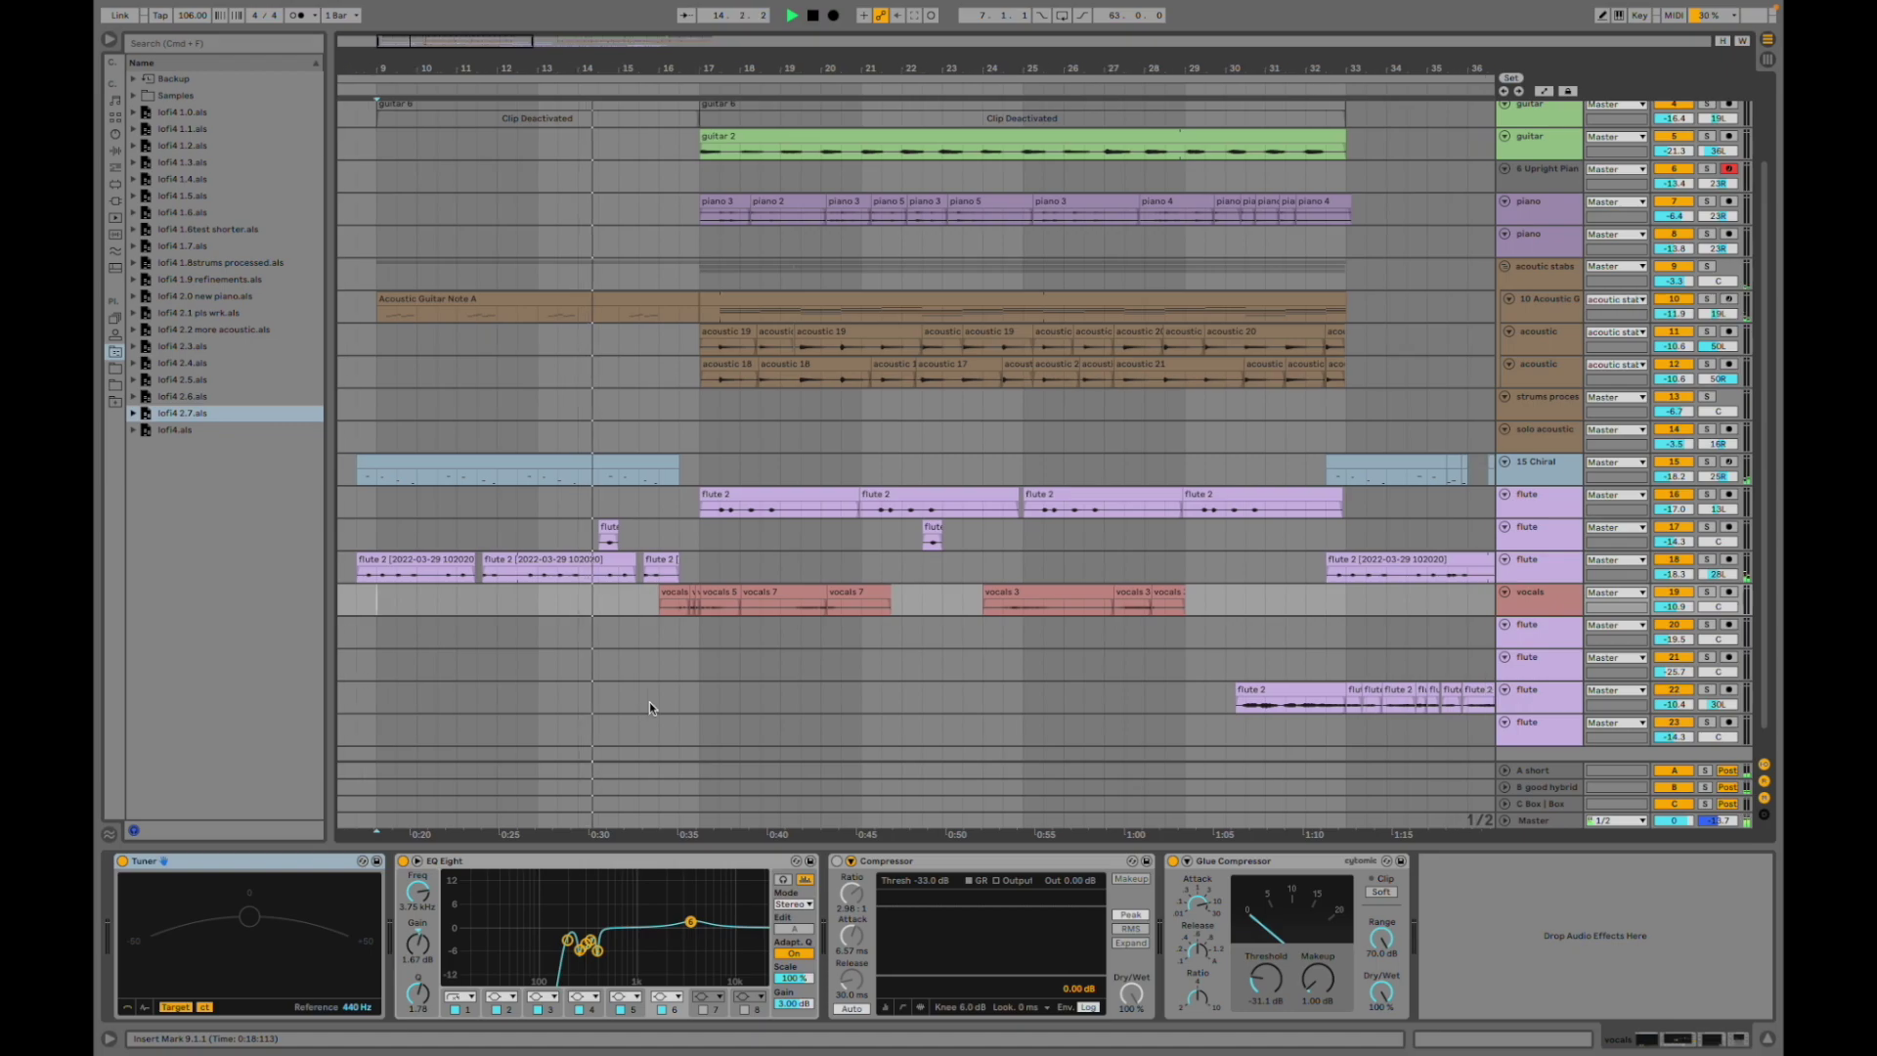
pyautogui.hscroll(3, 649, 702)
pyautogui.scroll(3, 649, 702)
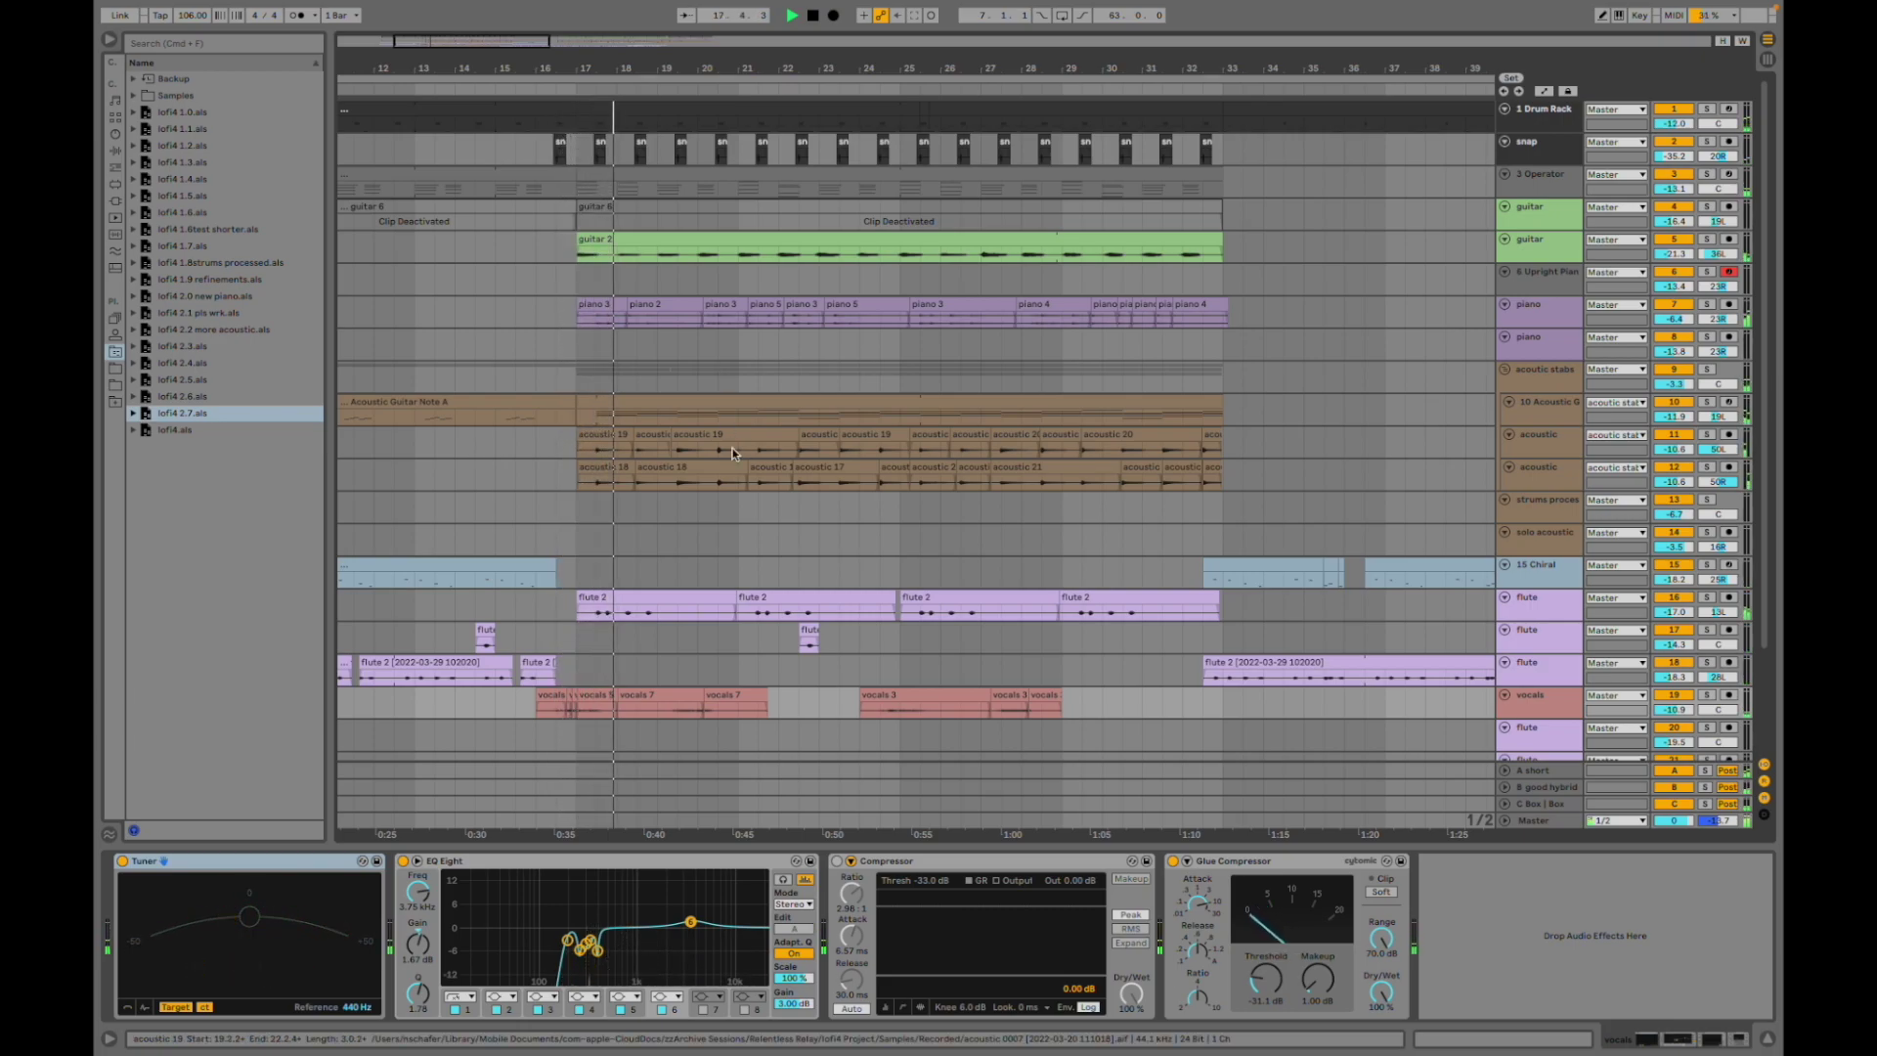
pyautogui.click(589, 478)
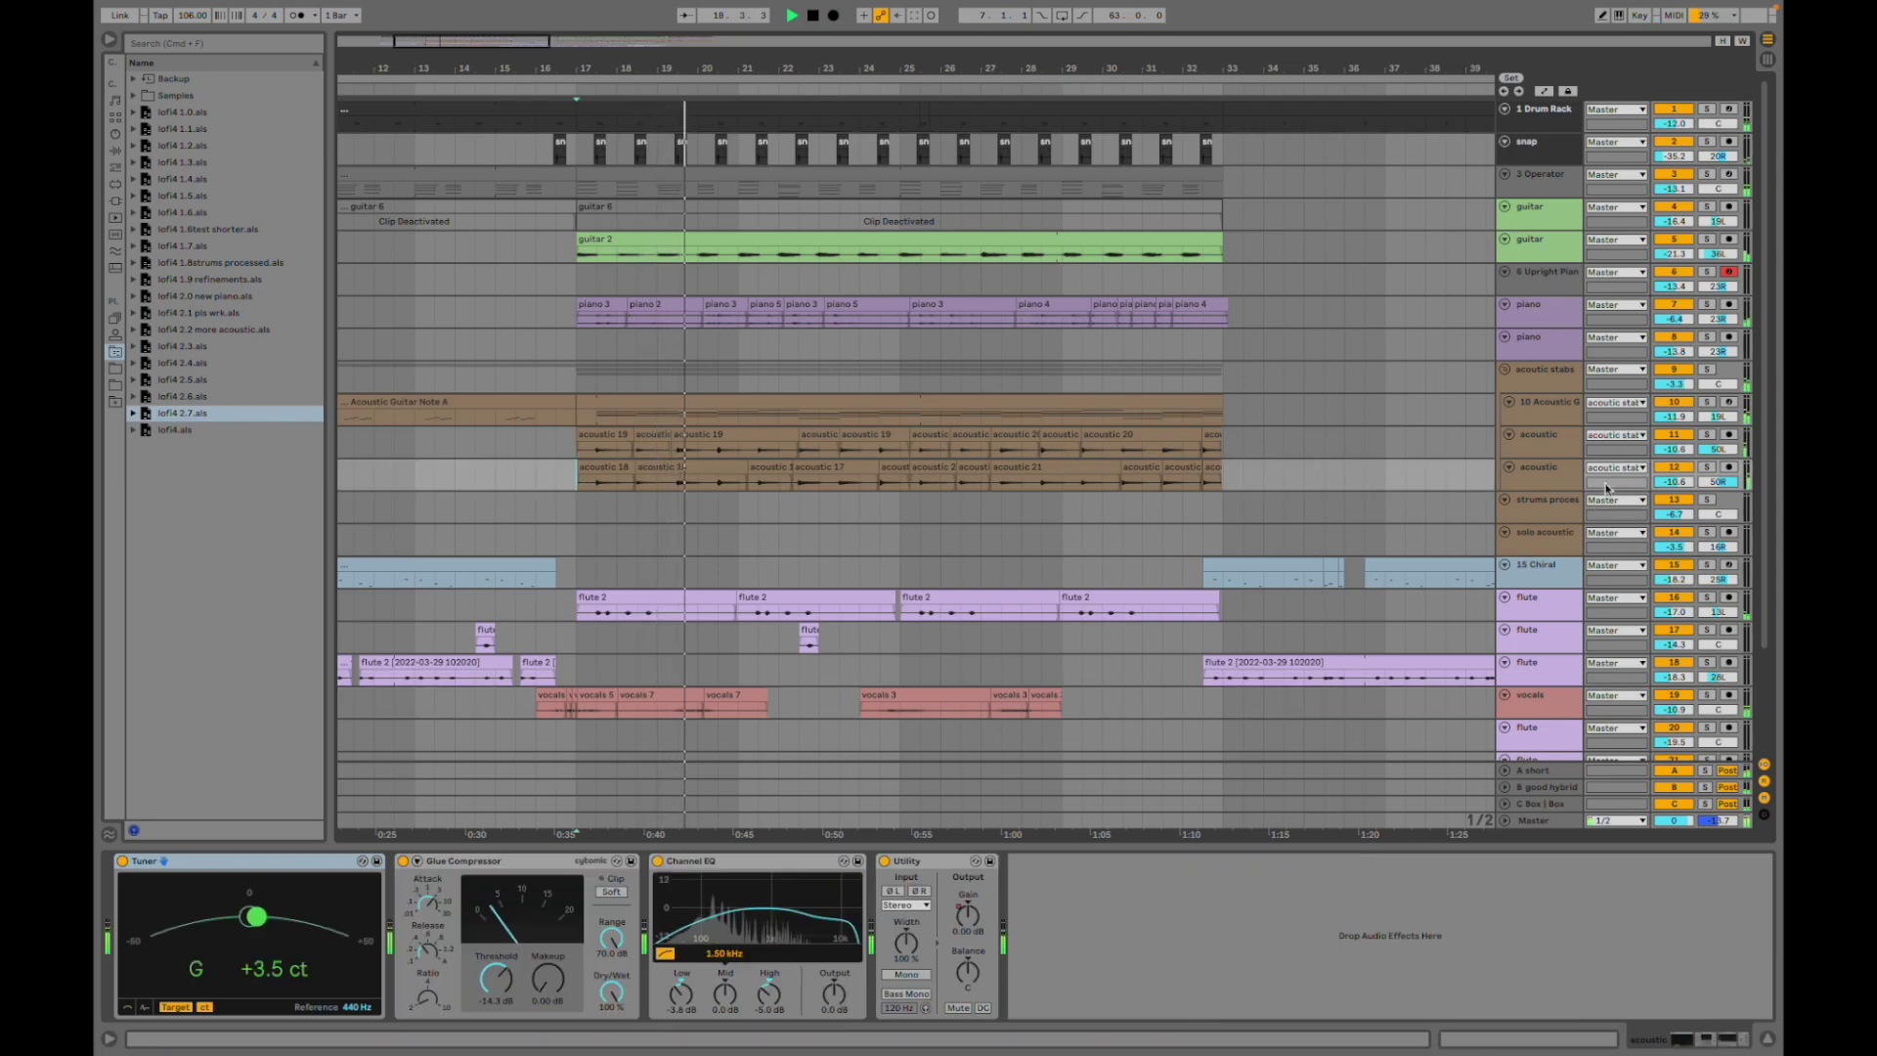
# - Briefly solo acoustic track 12 during playback and follow the full arrangement to about bar 24
pyautogui.click(1707, 466)
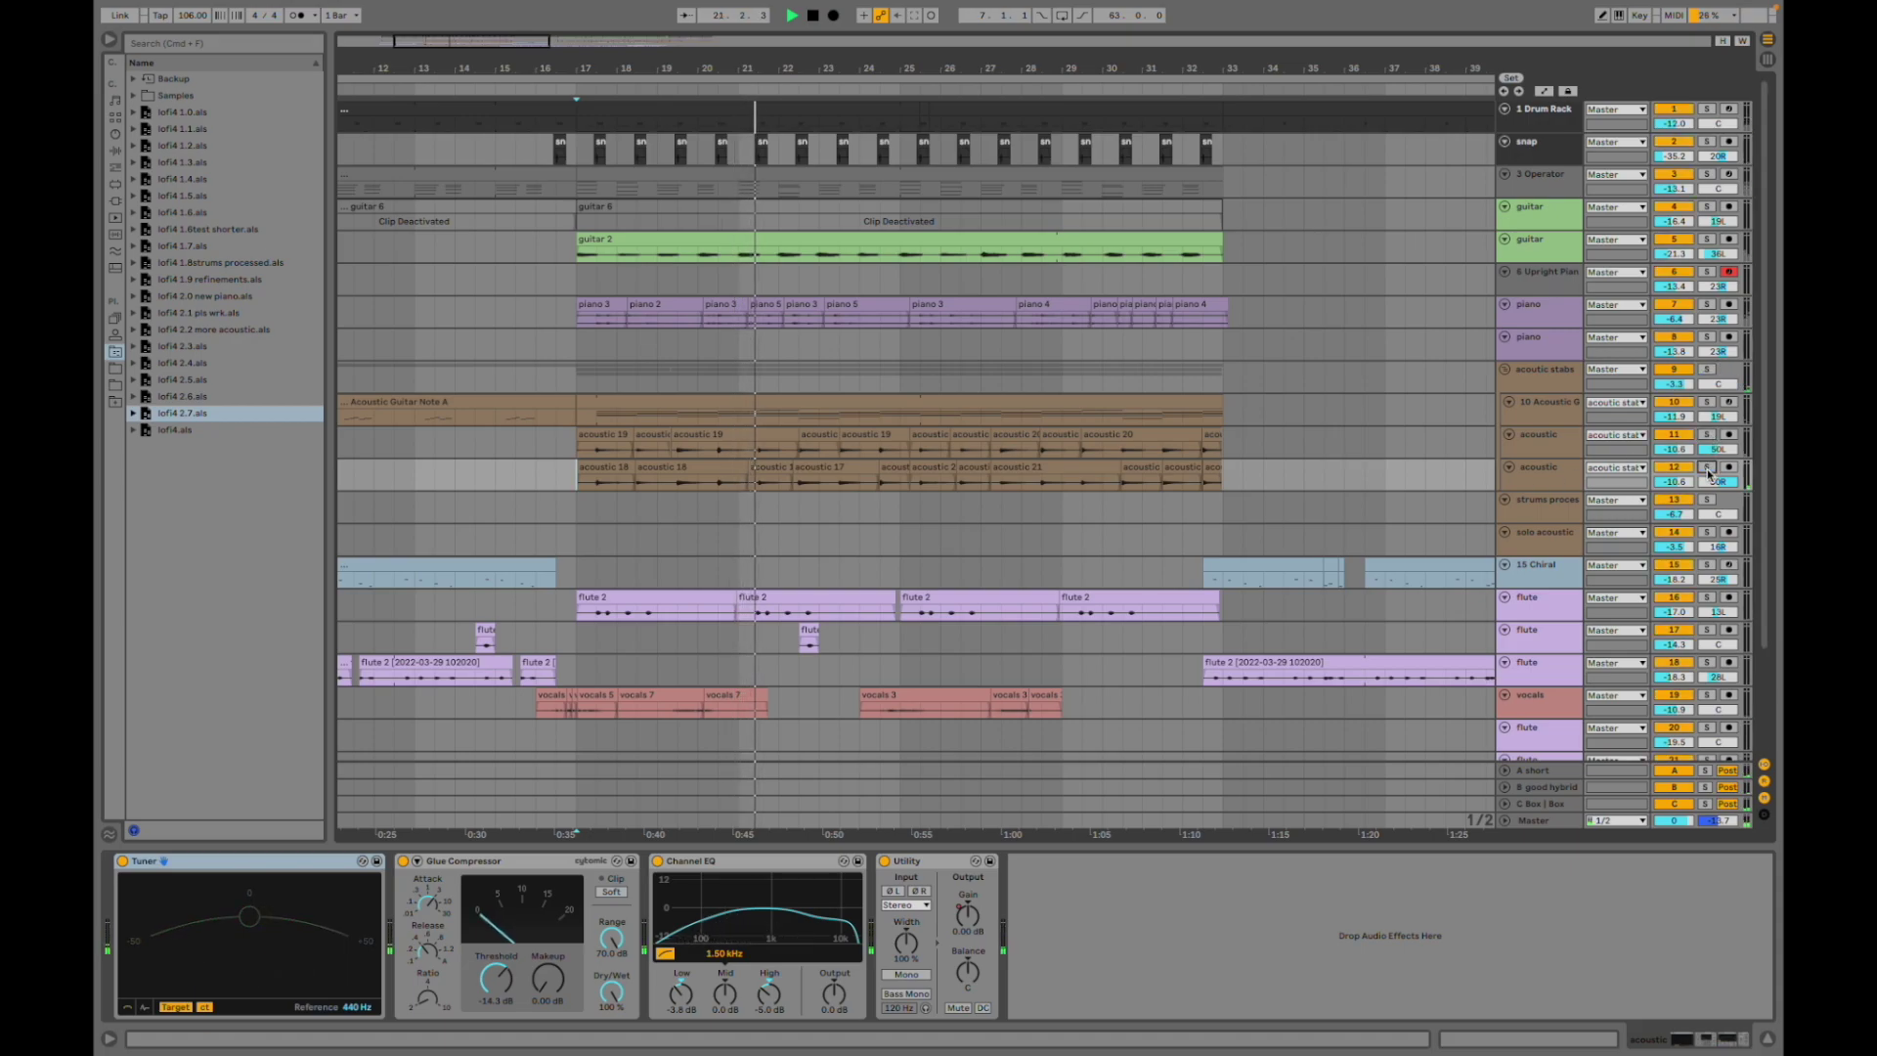
pyautogui.scroll(-5, 816, 601)
pyautogui.scroll(5, 814, 597)
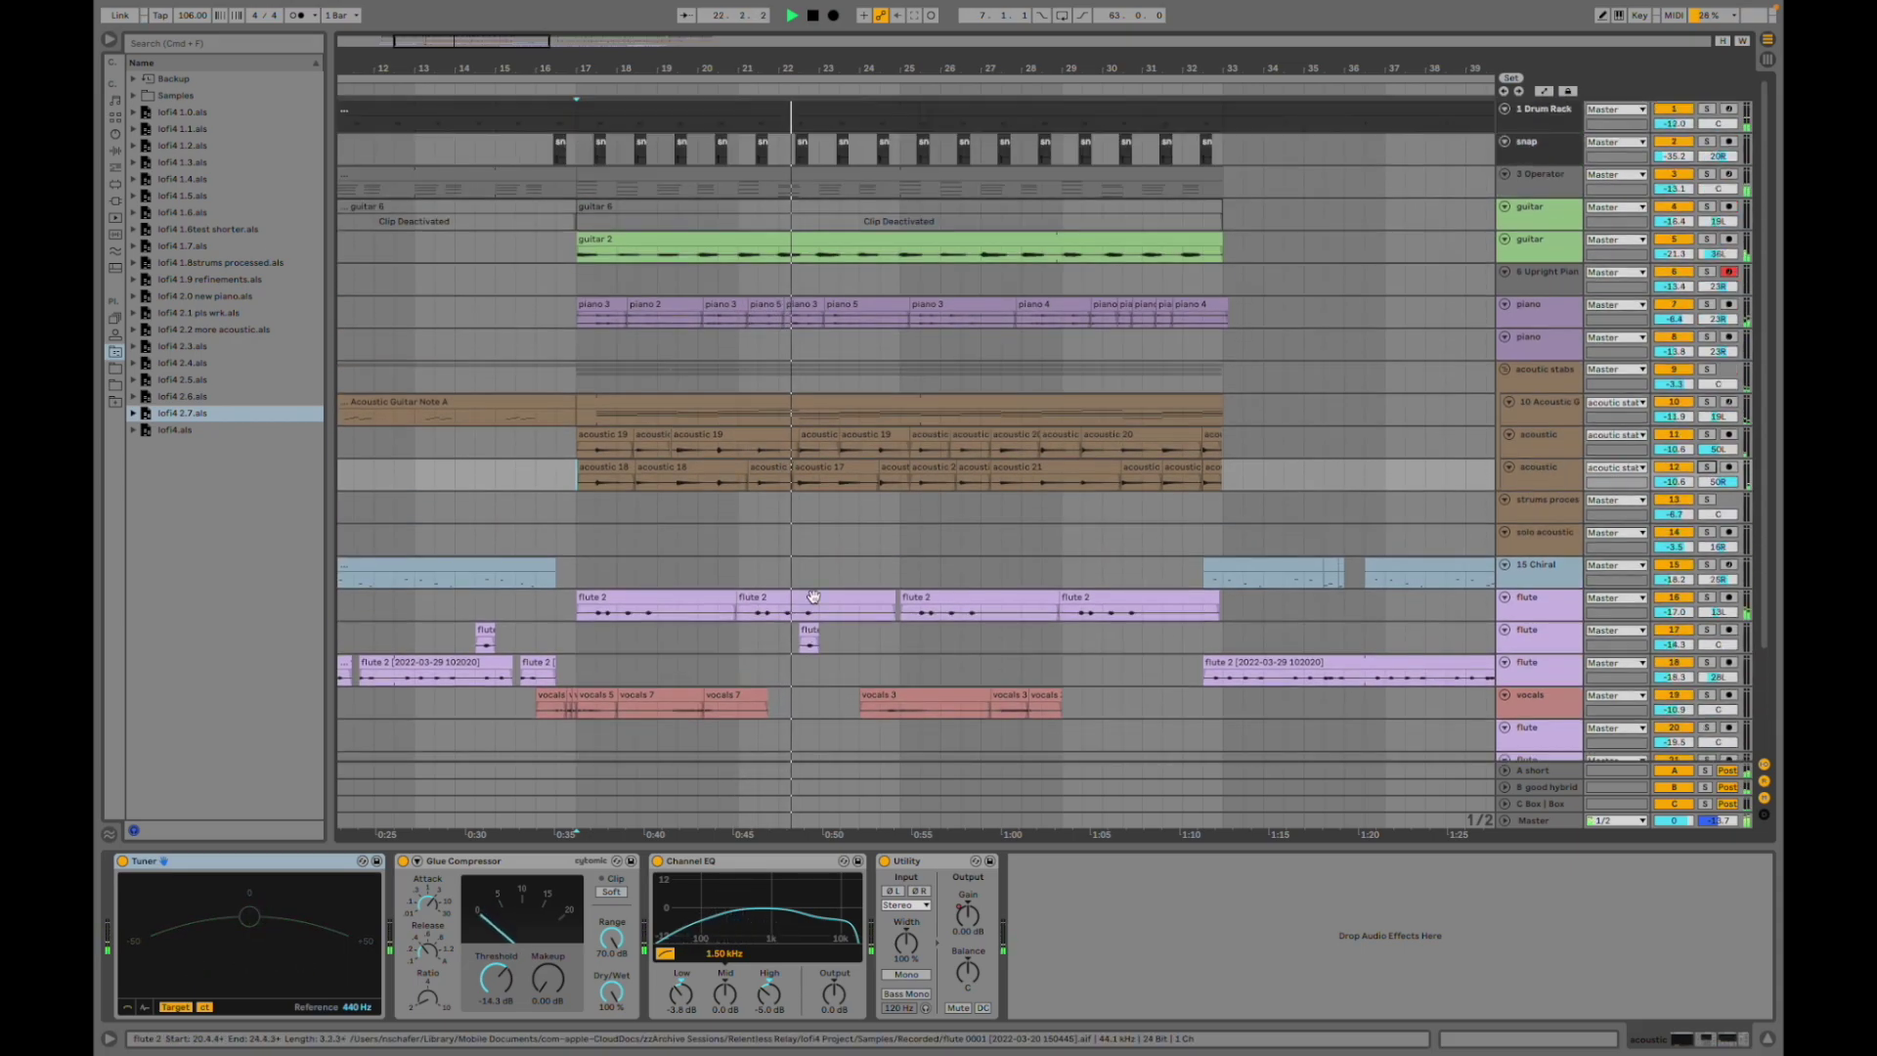
pyautogui.hscroll(3, 811, 594)
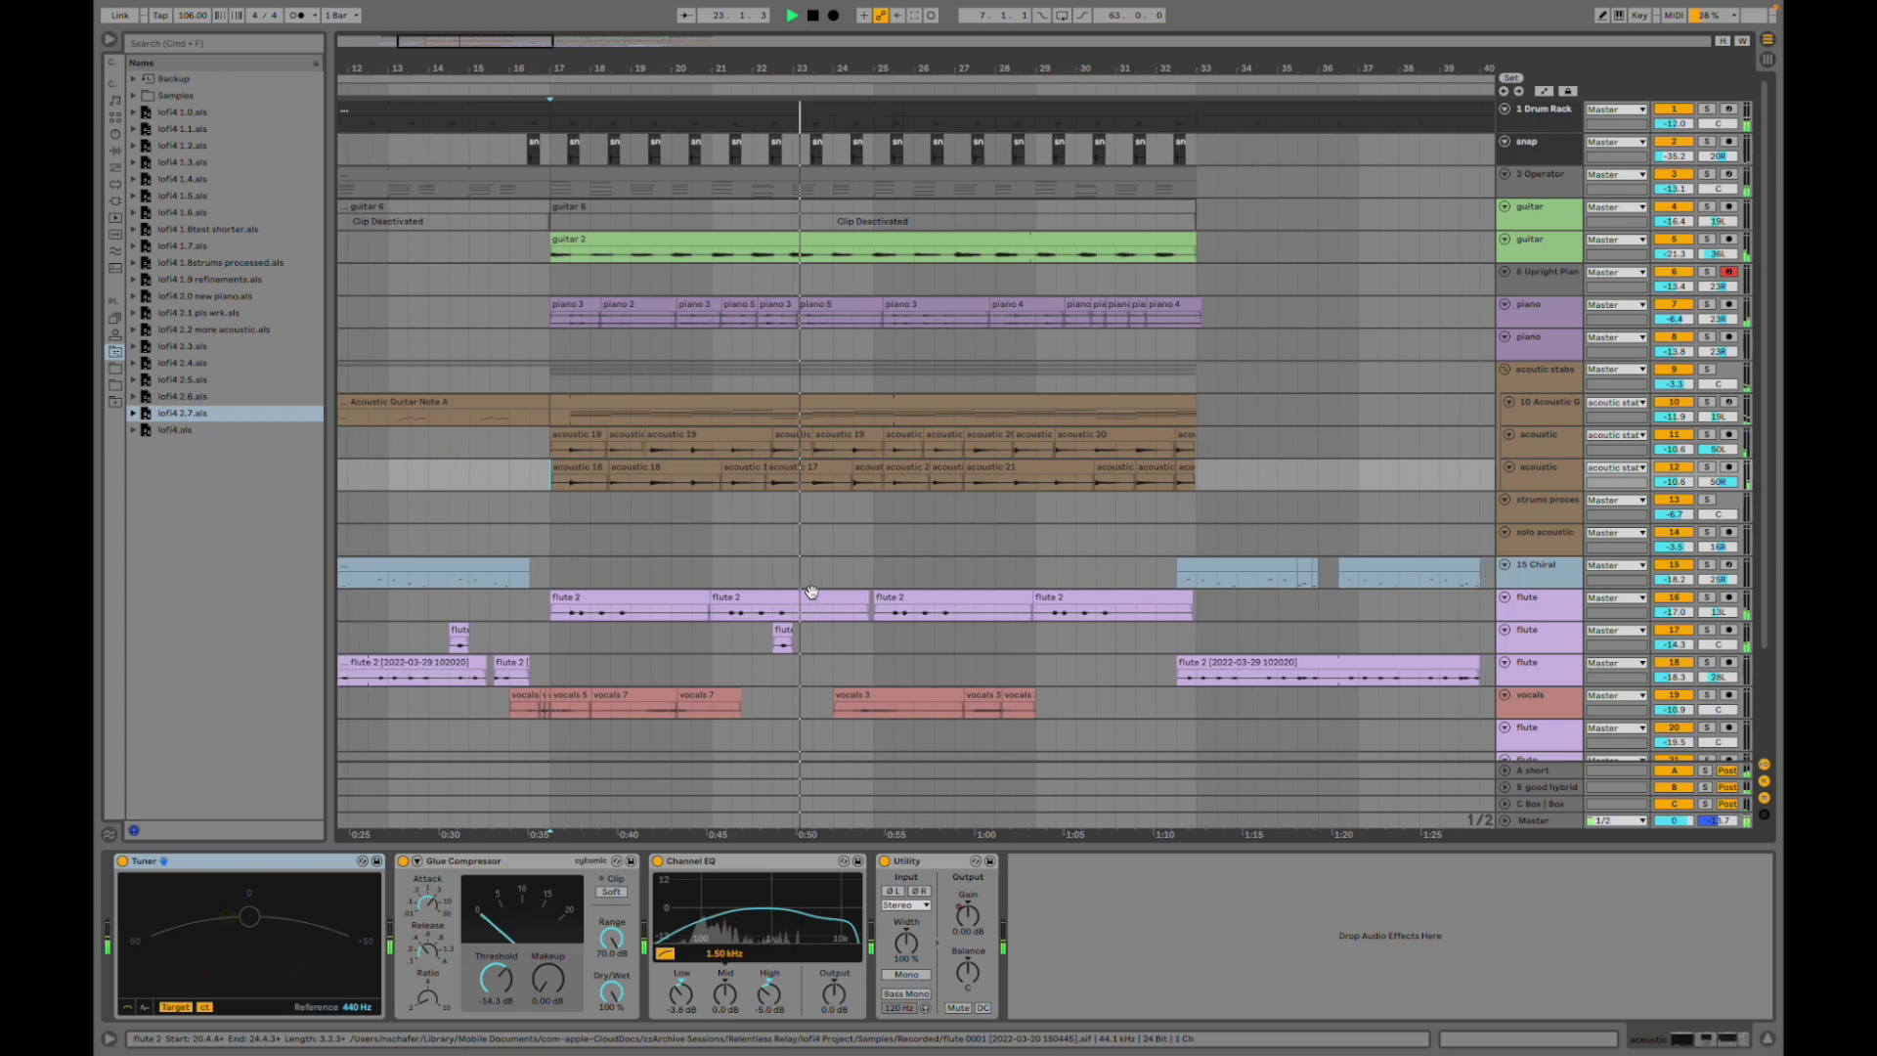
pyautogui.hscroll(6, 811, 586)
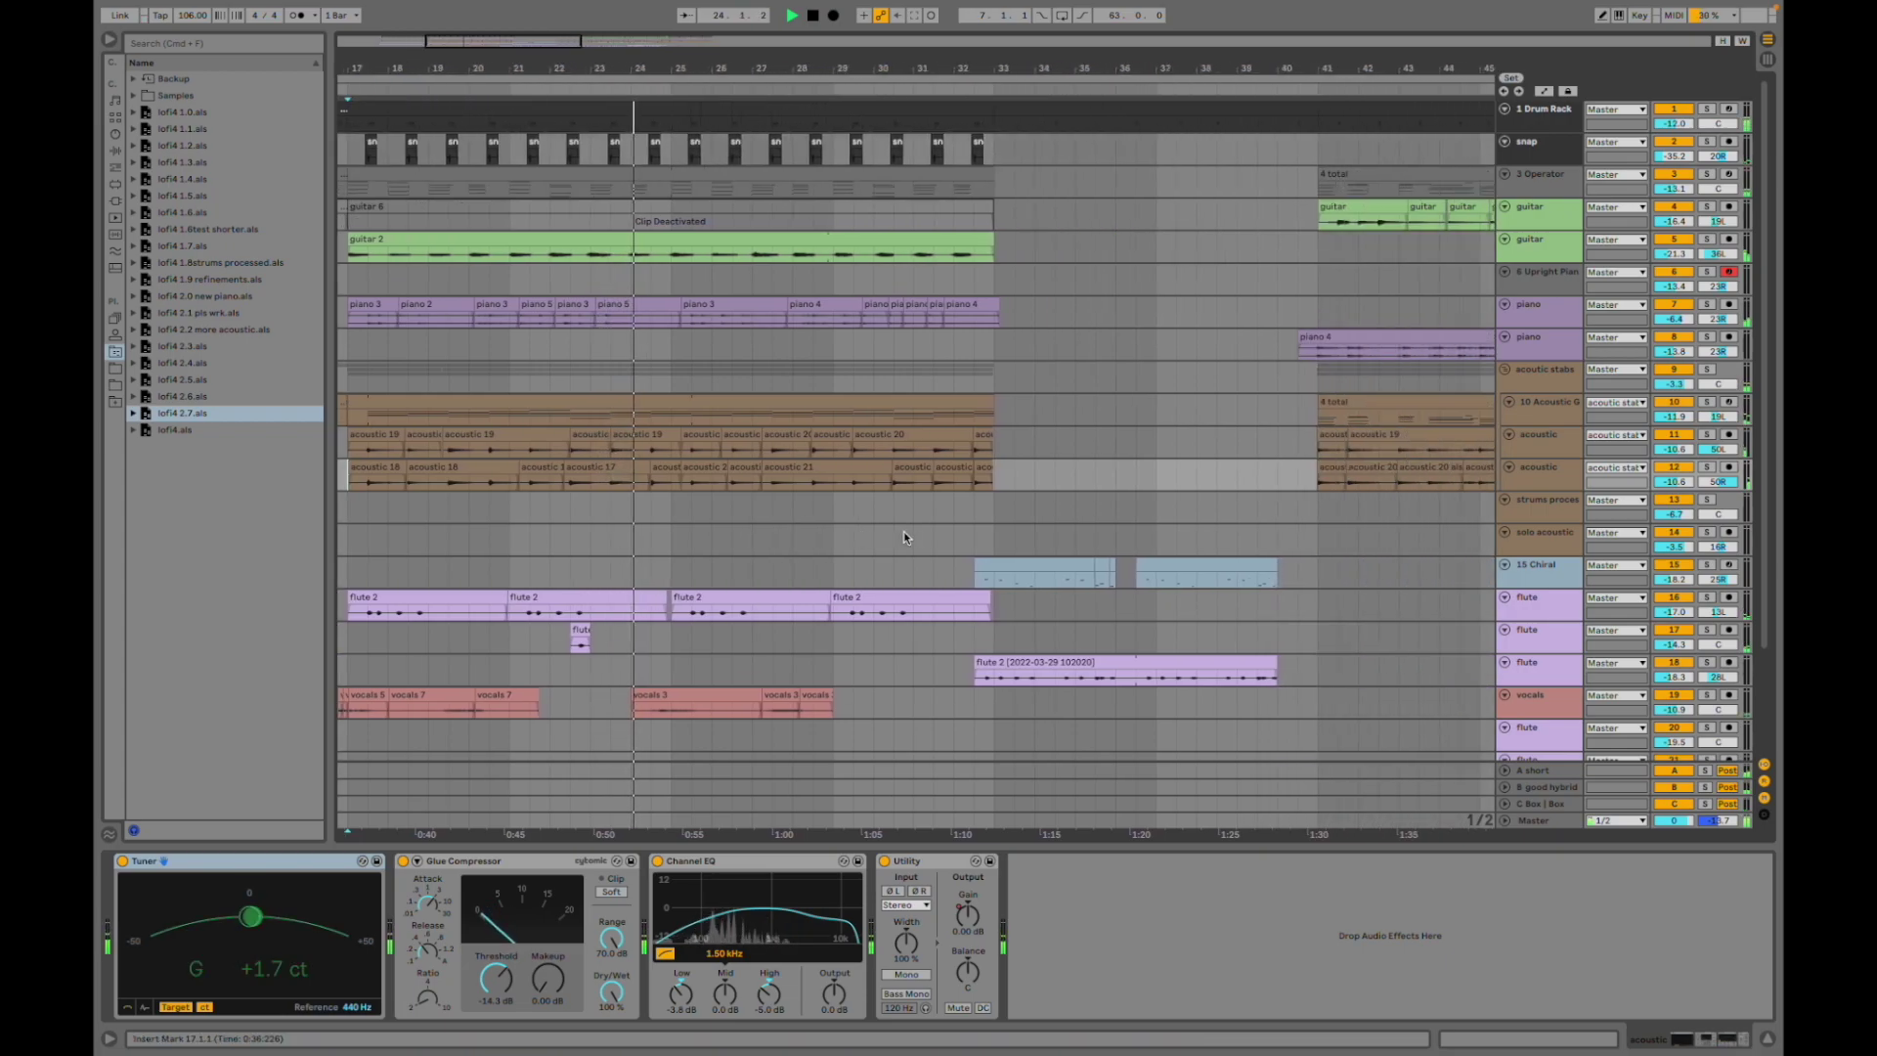
# - Review the lower flute and vocals tracks and the sections ahead while playback runs to about bar 28
pyautogui.scroll(-1, 798, 539)
pyautogui.scroll(-5, 798, 540)
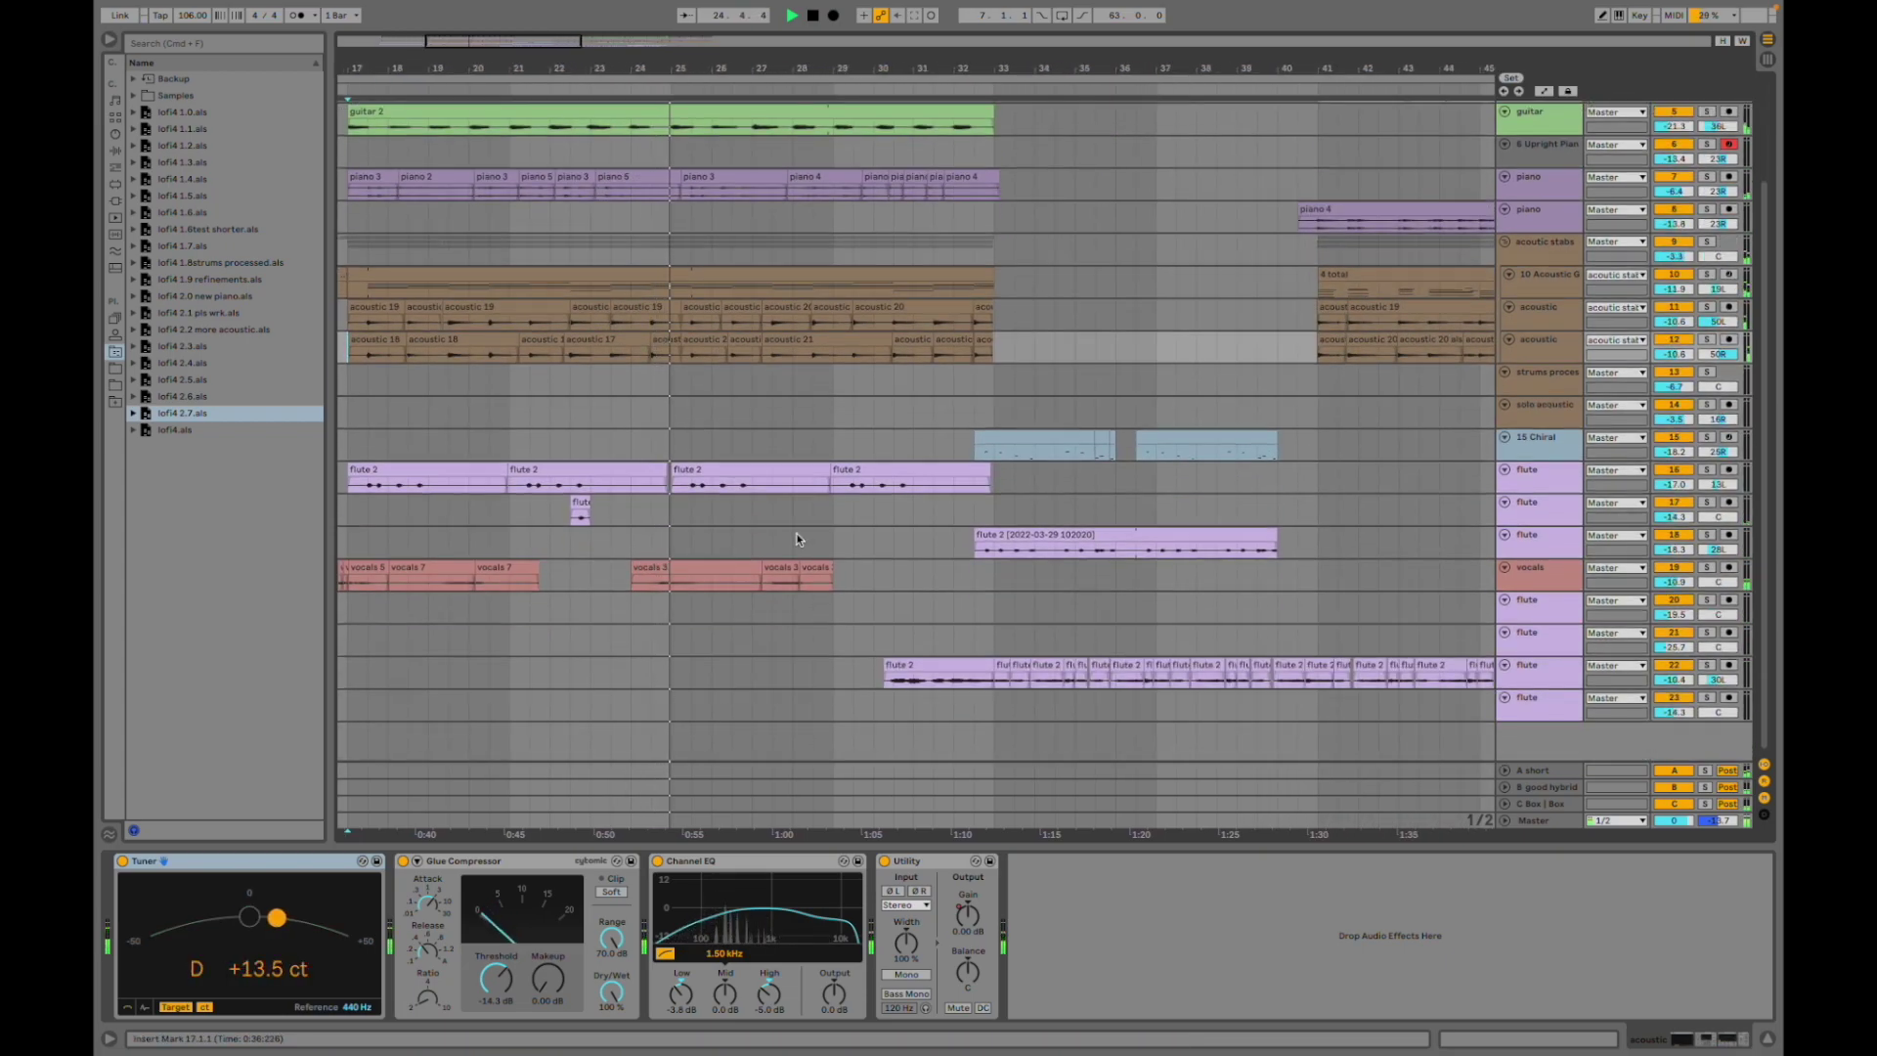
pyautogui.hscroll(6, 792, 587)
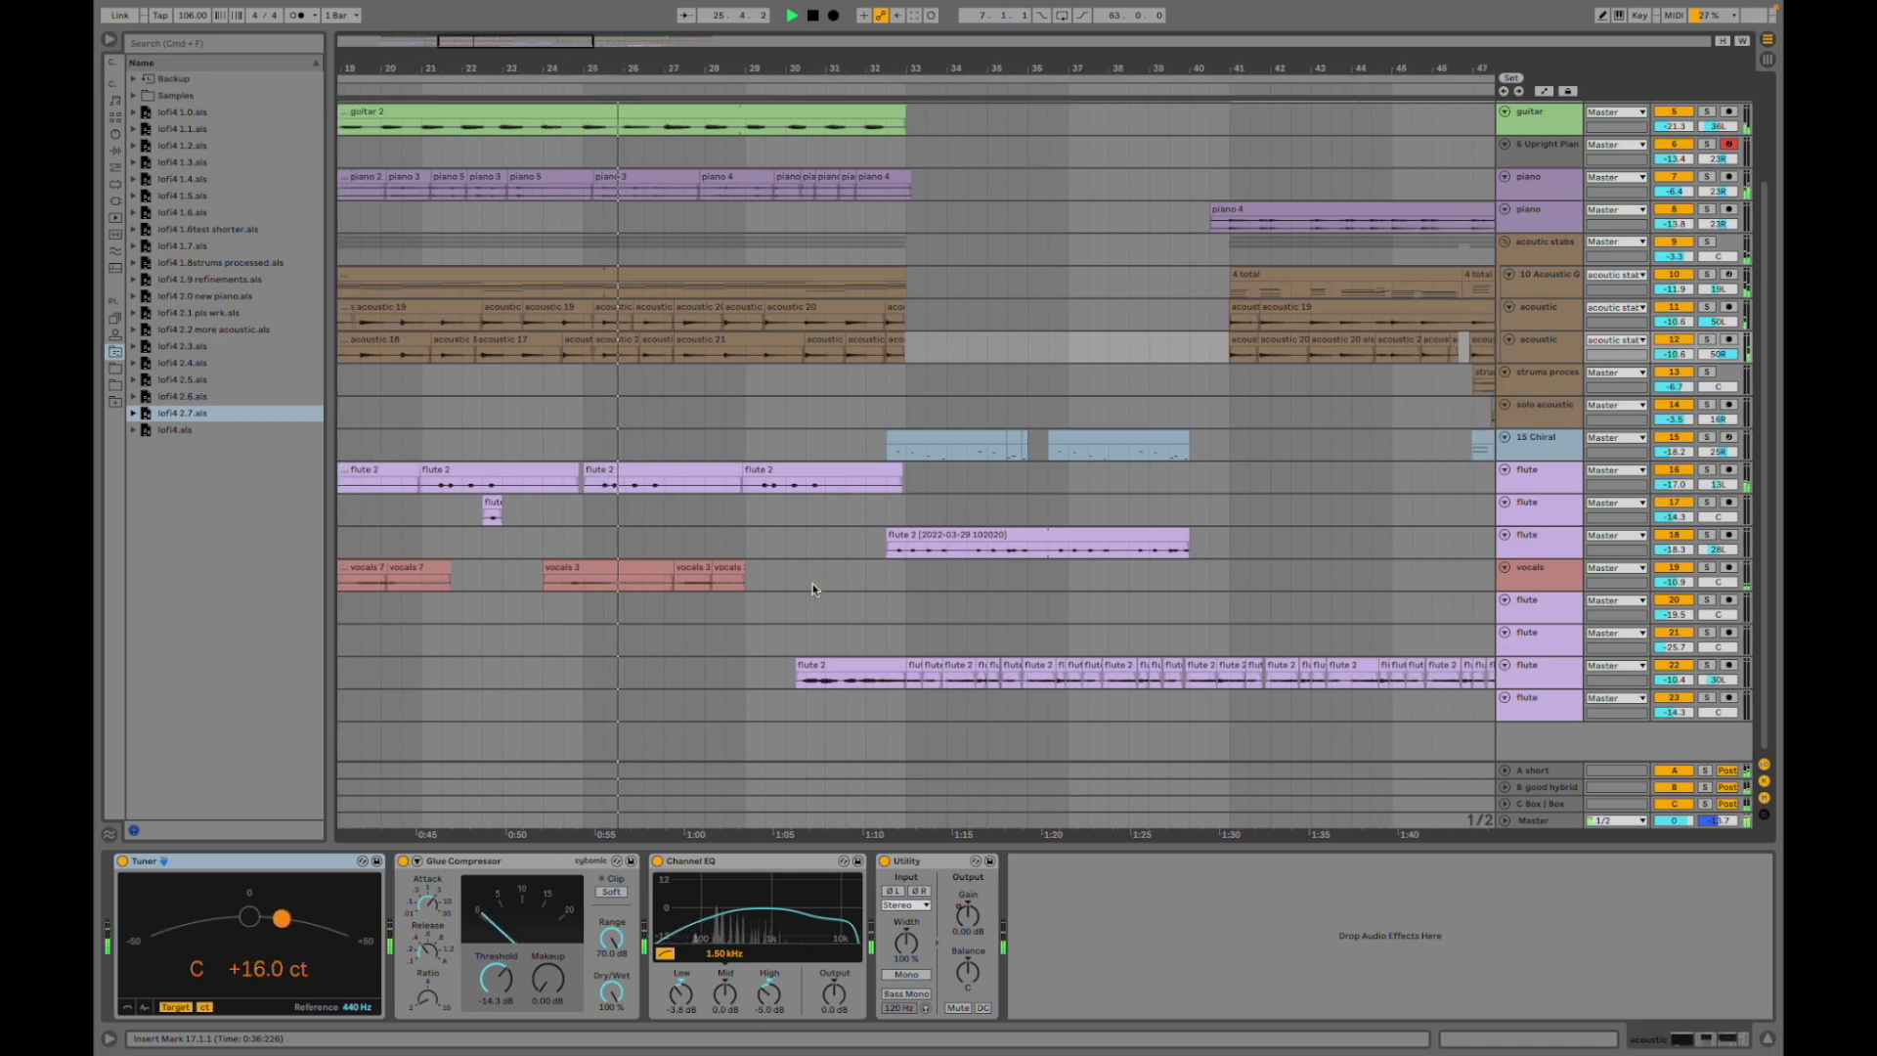
pyautogui.hscroll(2, 776, 627)
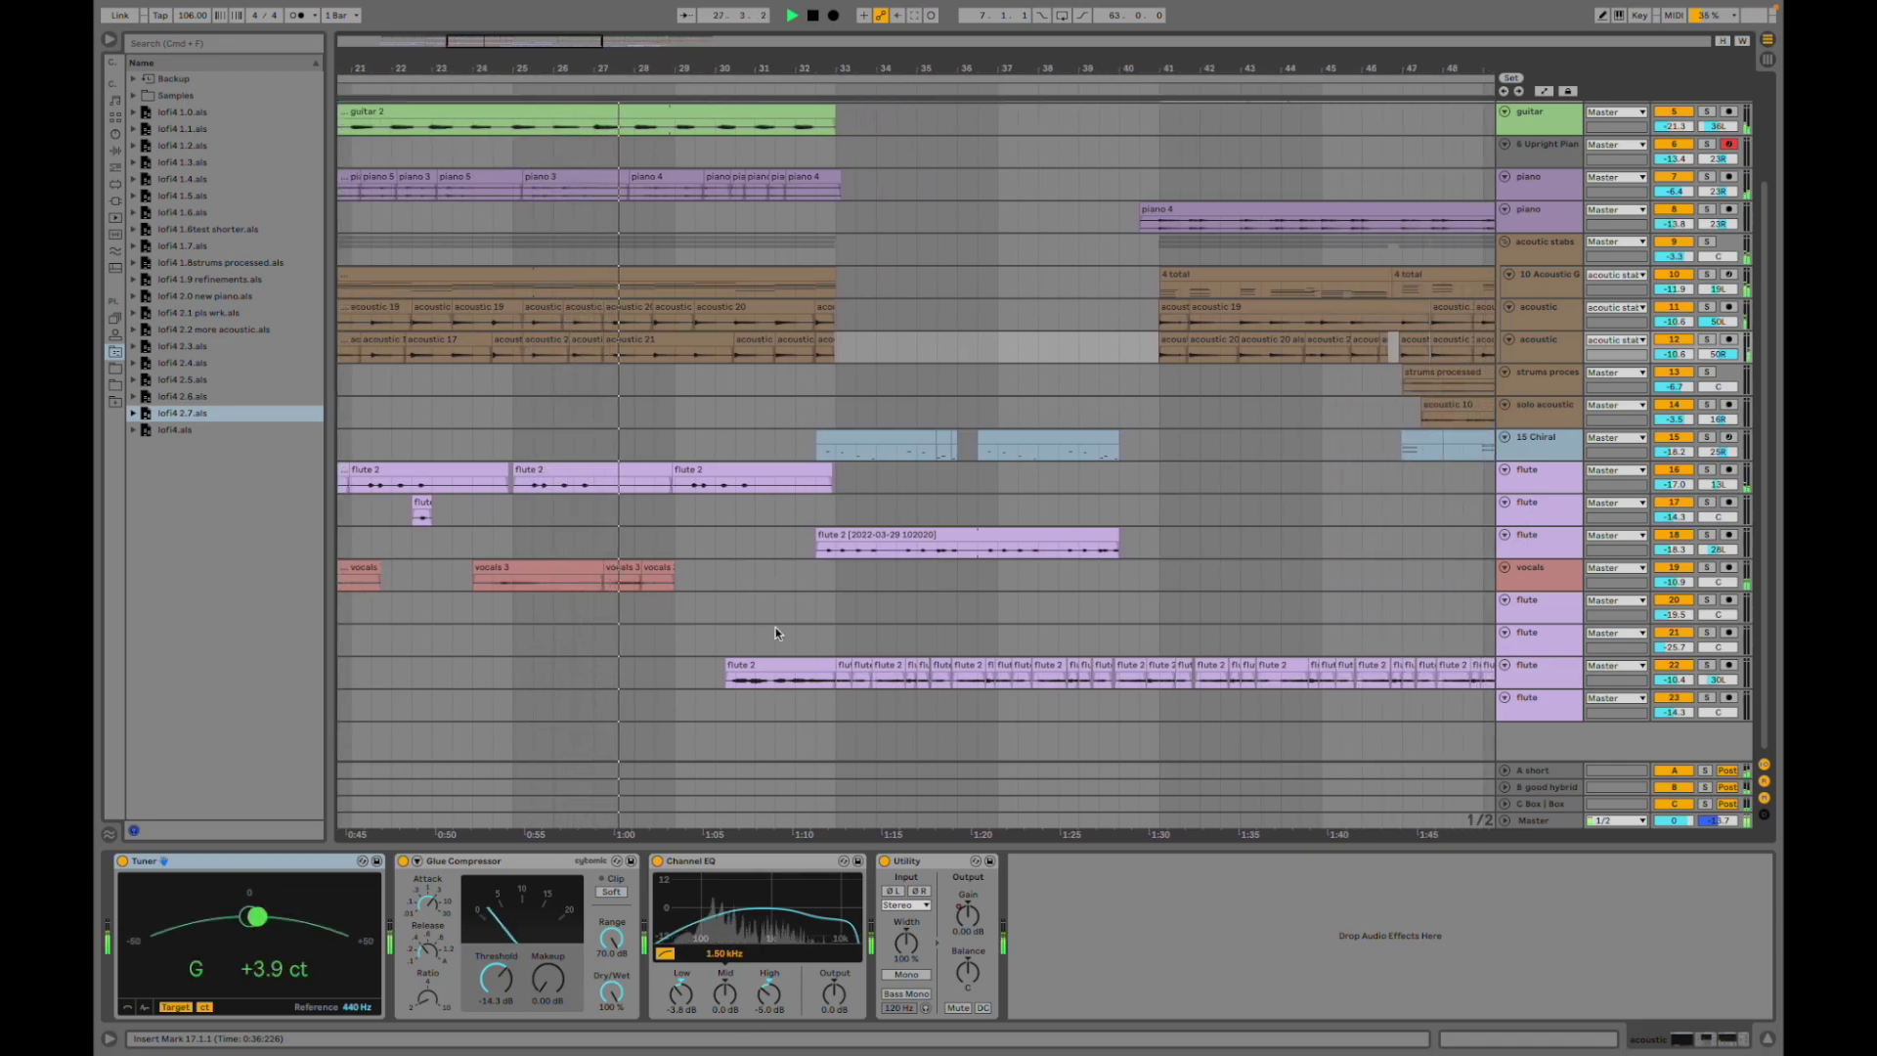
pyautogui.scroll(3, 772, 634)
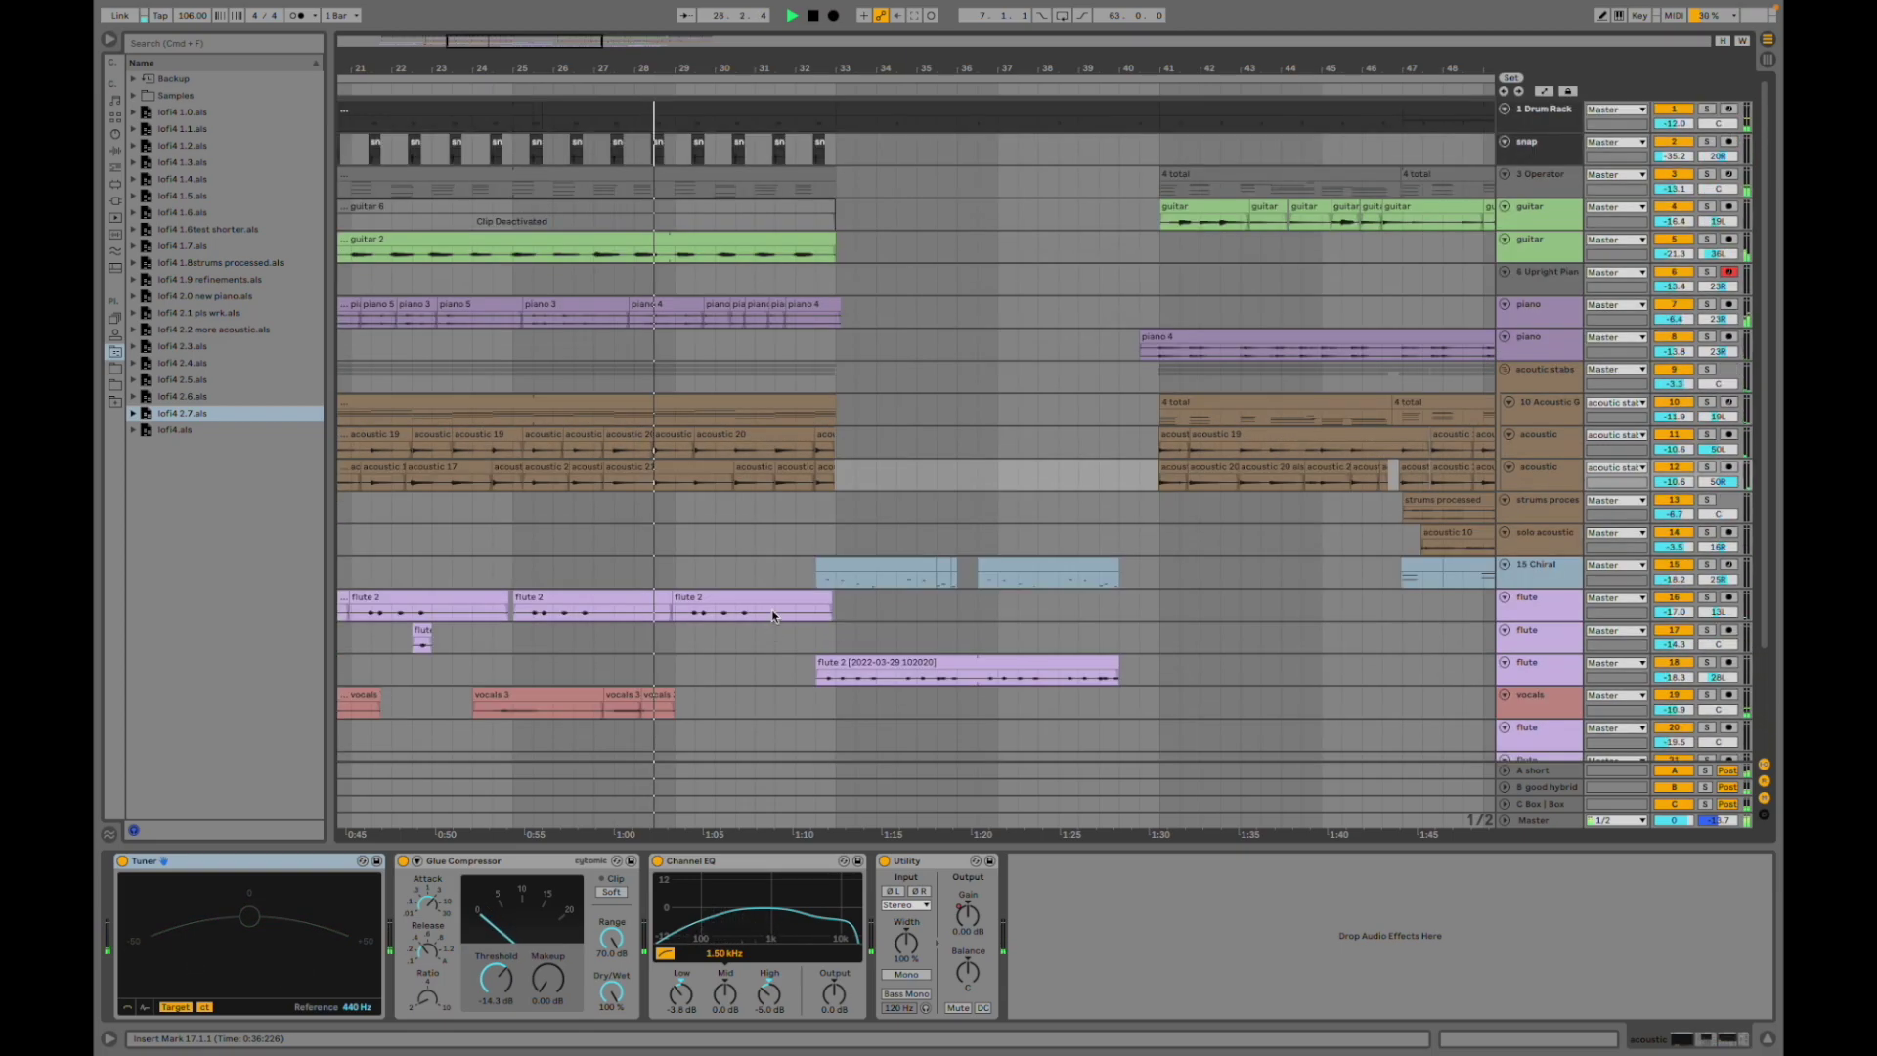
# - Show the devices on piano track 7, the acoustic group, the Acoustic Guitar instrument track and the solo acoustic track
pyautogui.click(682, 307)
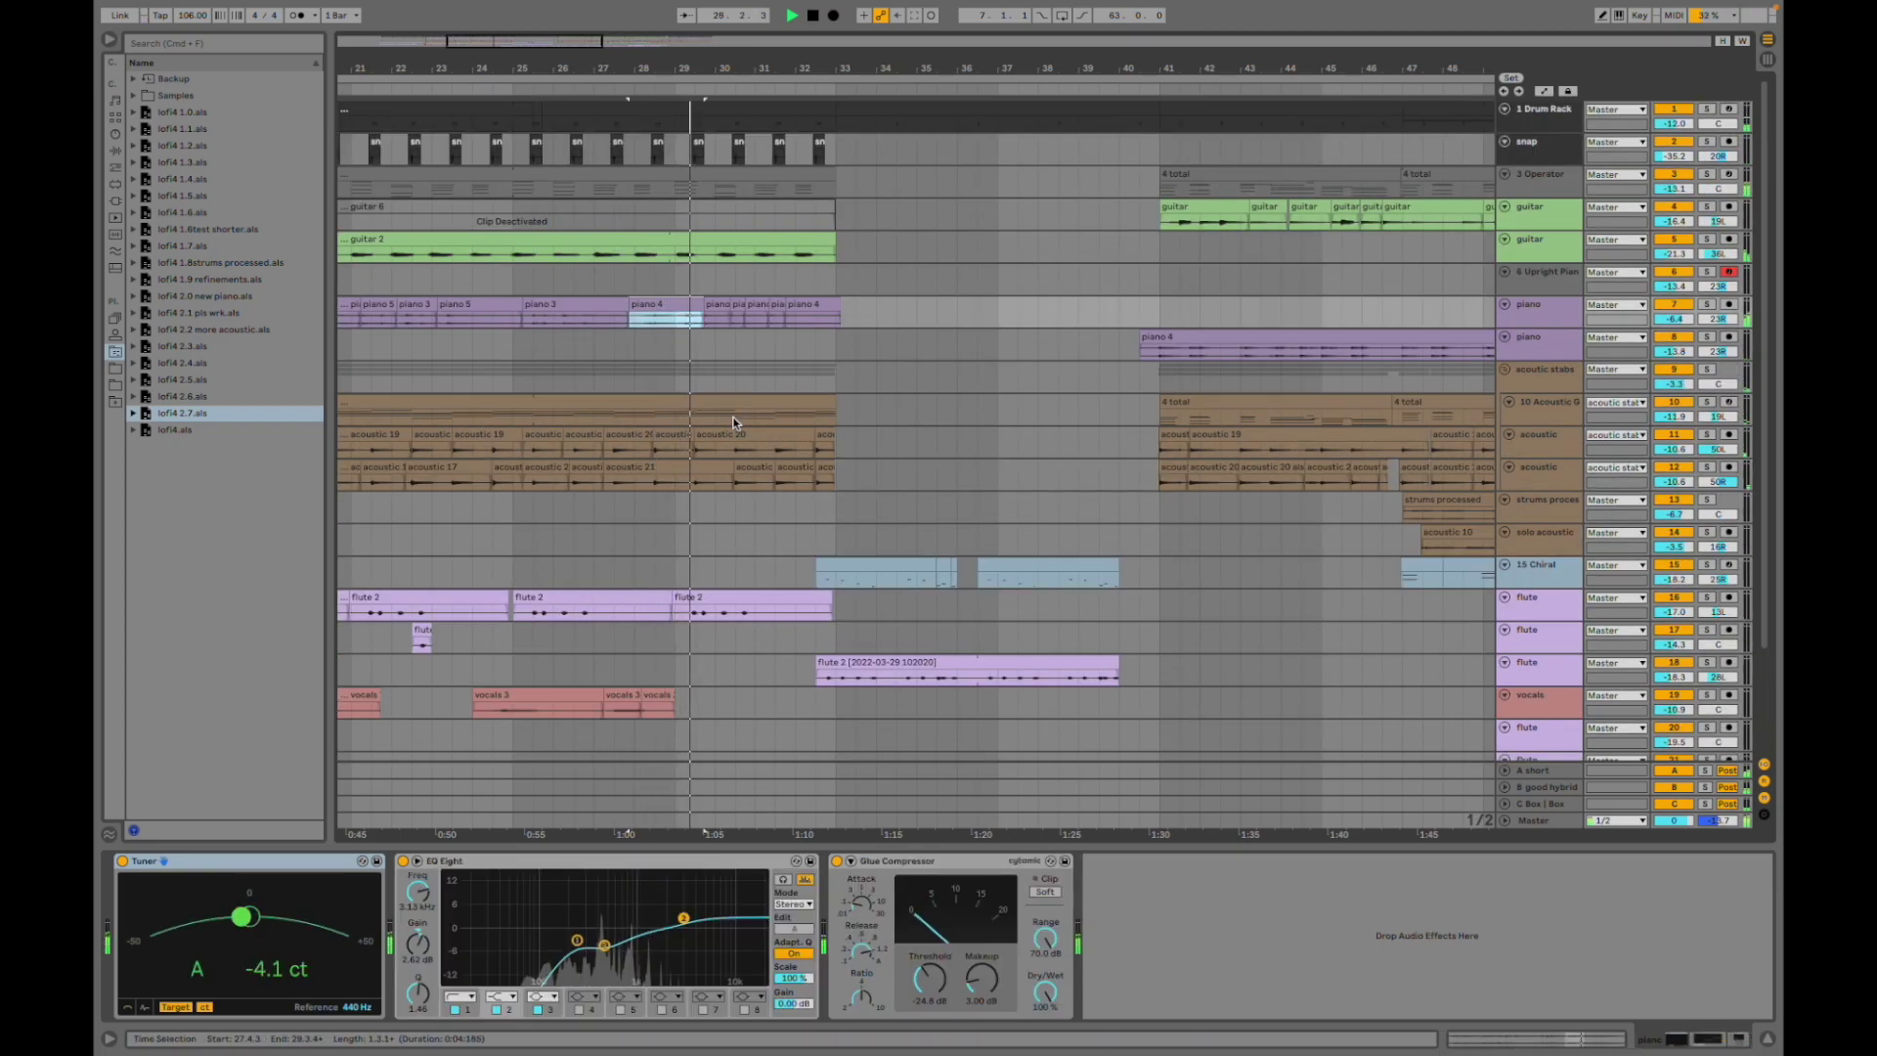
pyautogui.click(716, 379)
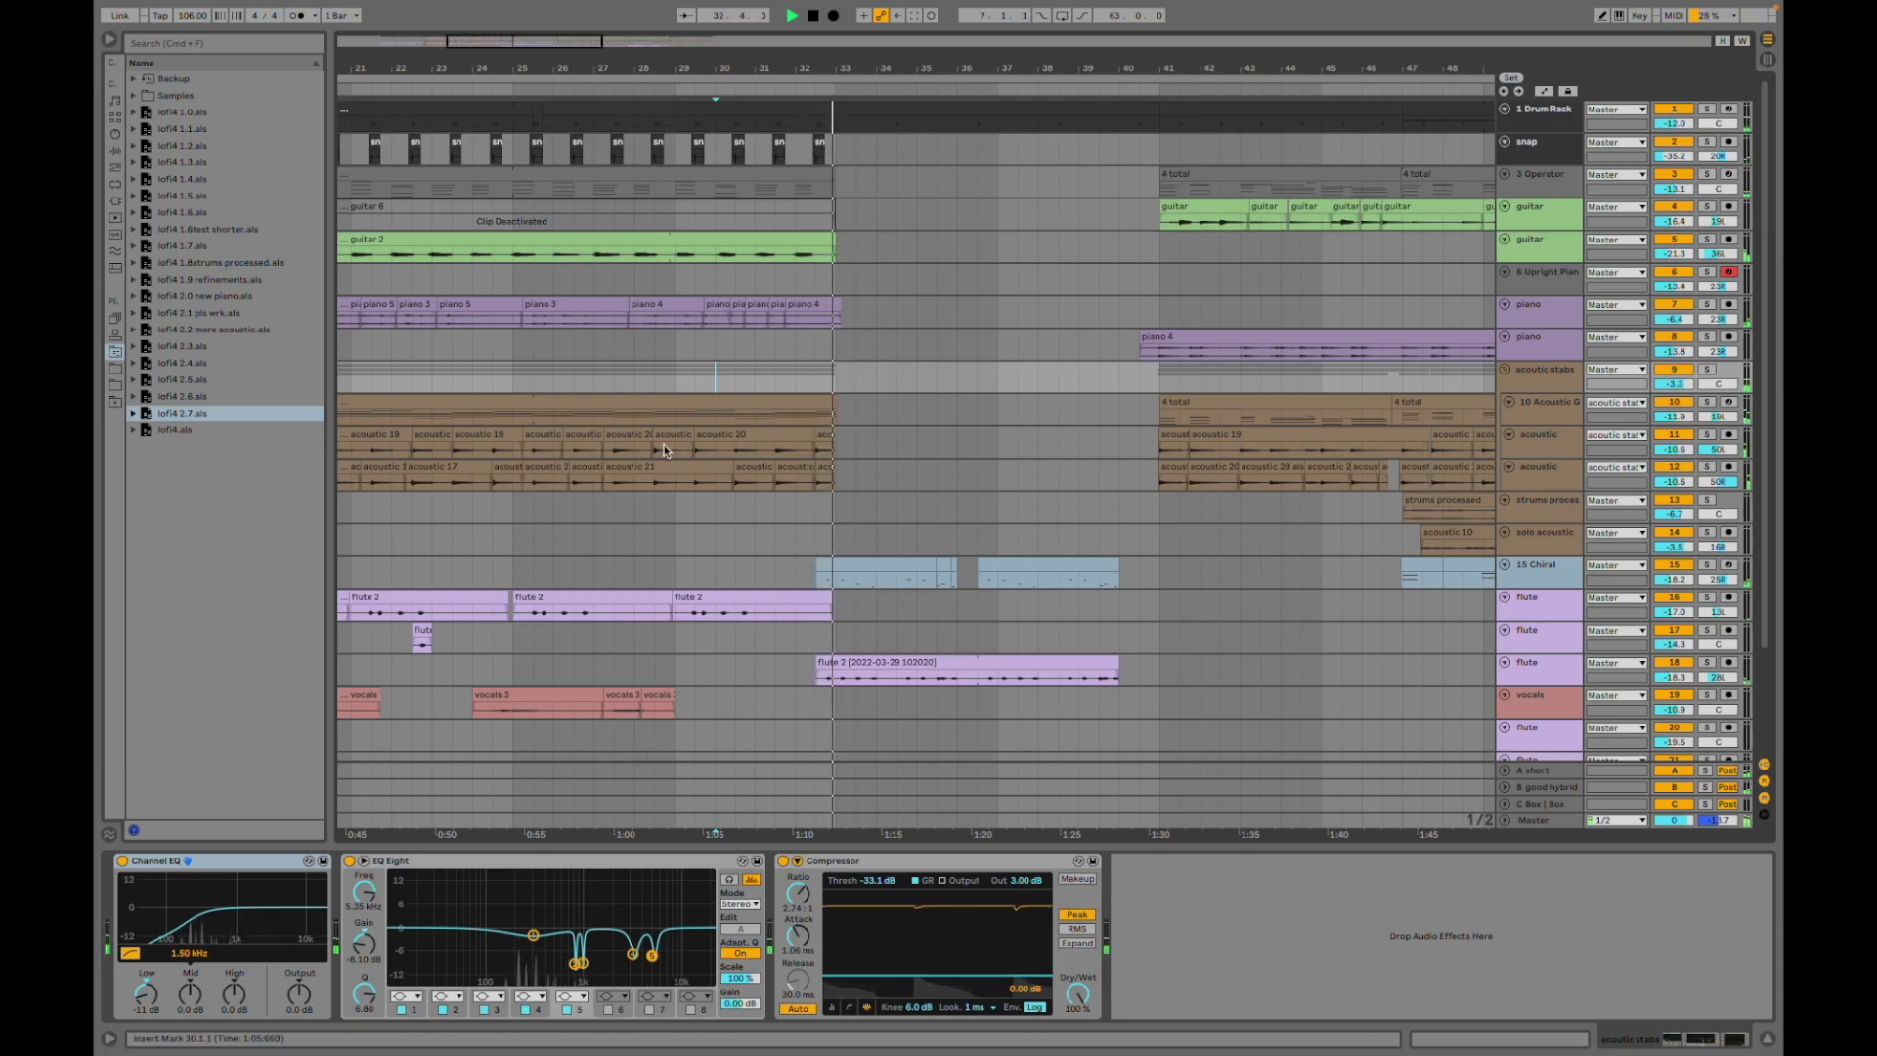
pyautogui.click(674, 409)
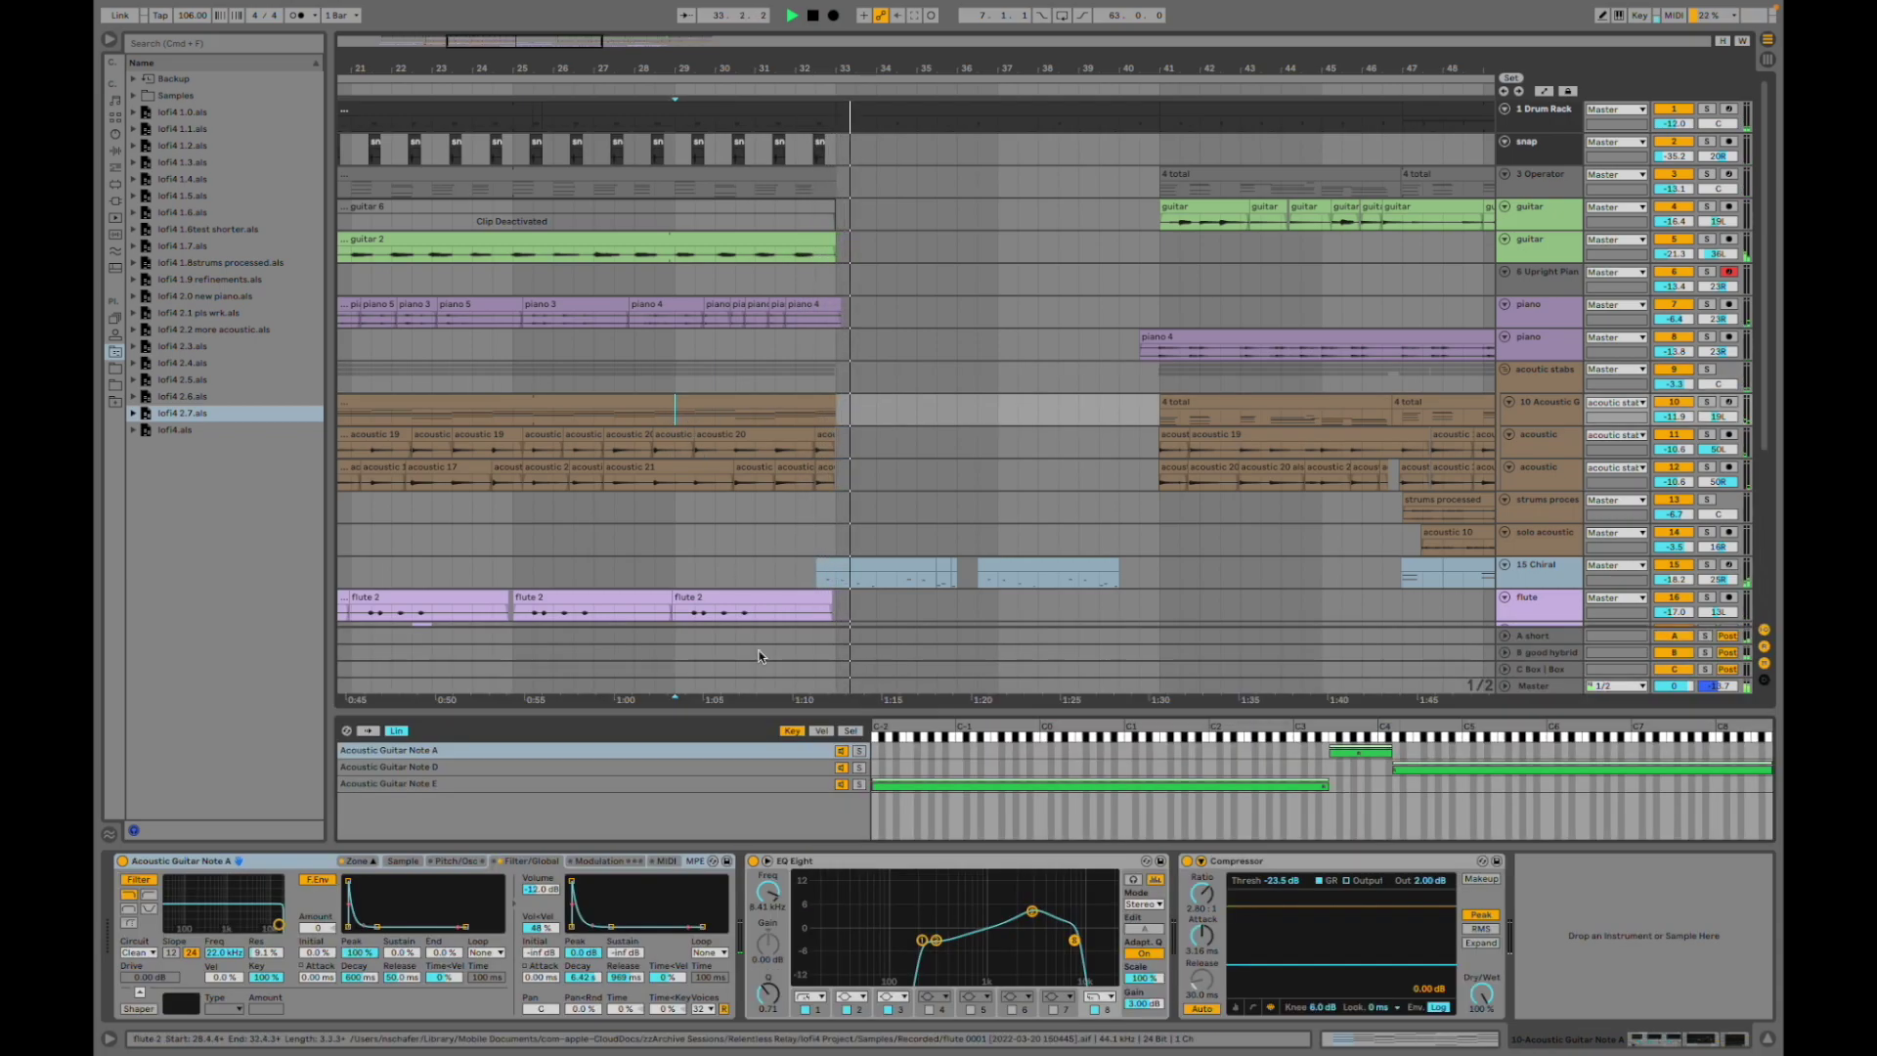
pyautogui.click(698, 454)
pyautogui.click(698, 403)
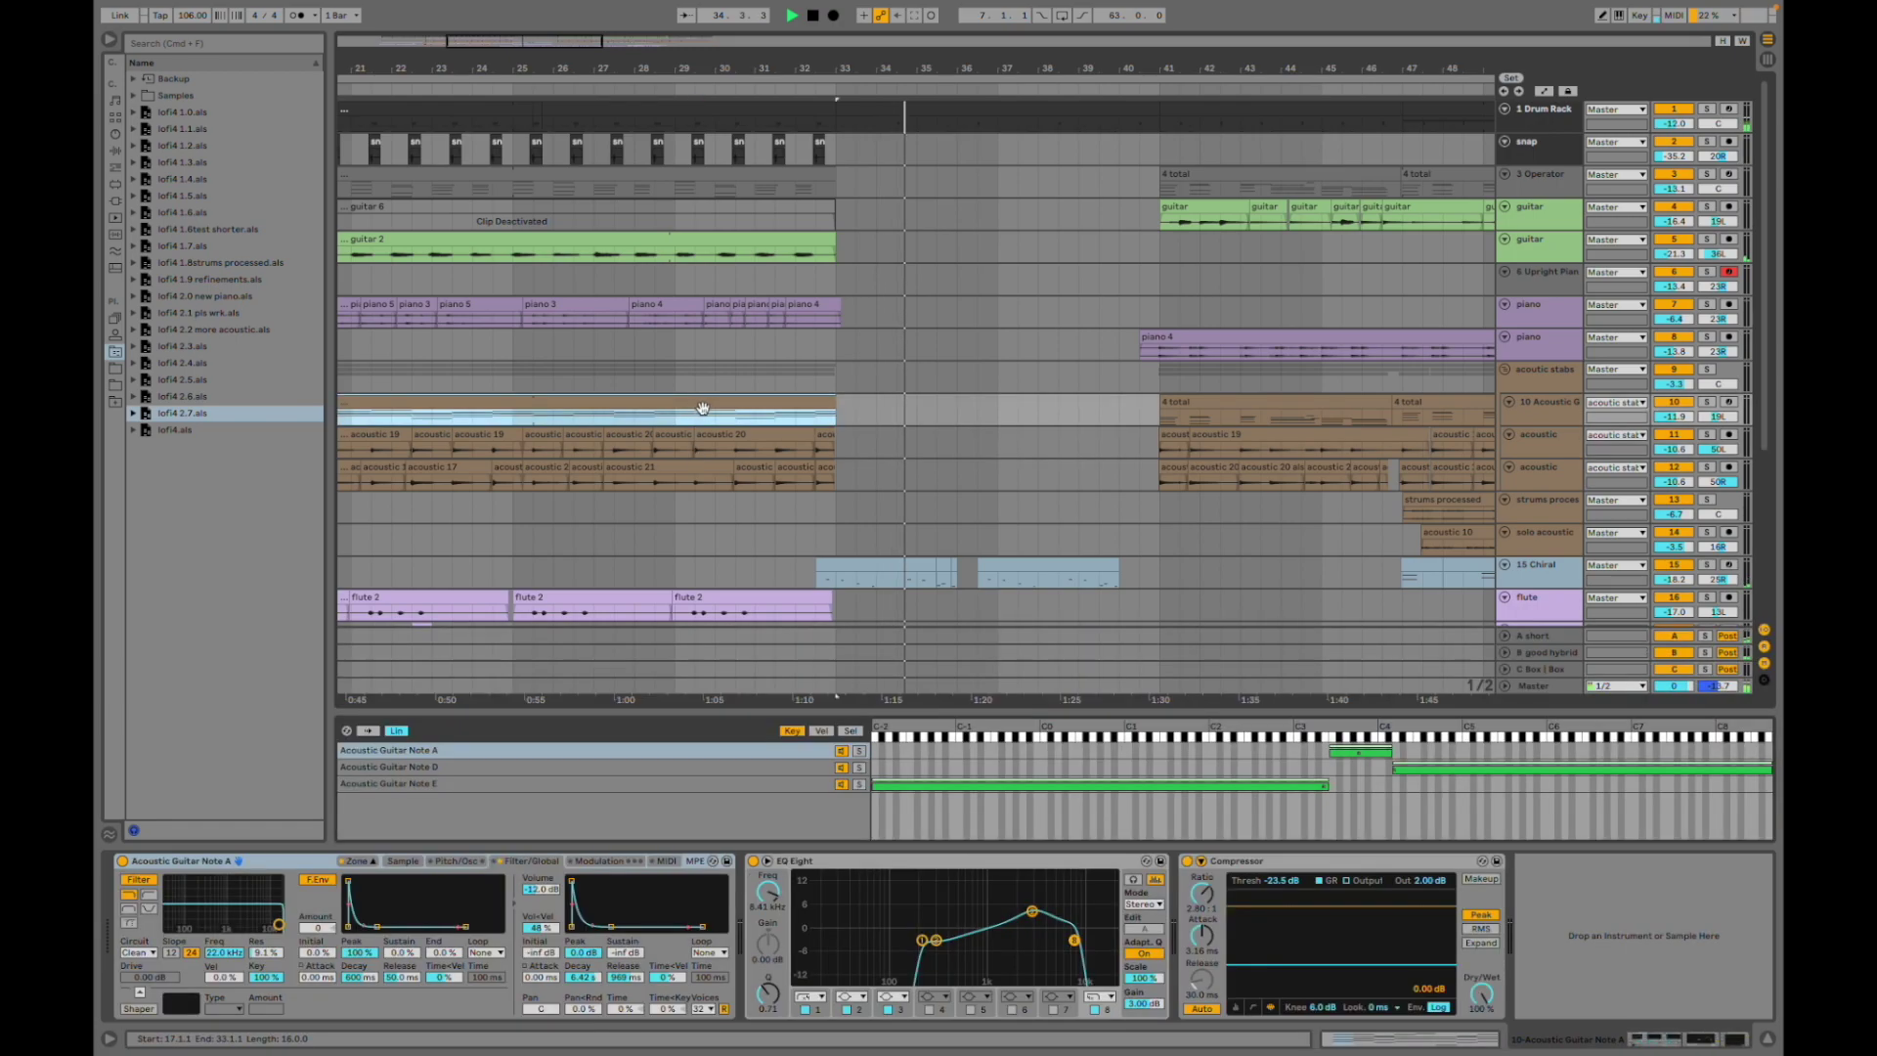
pyautogui.click(860, 537)
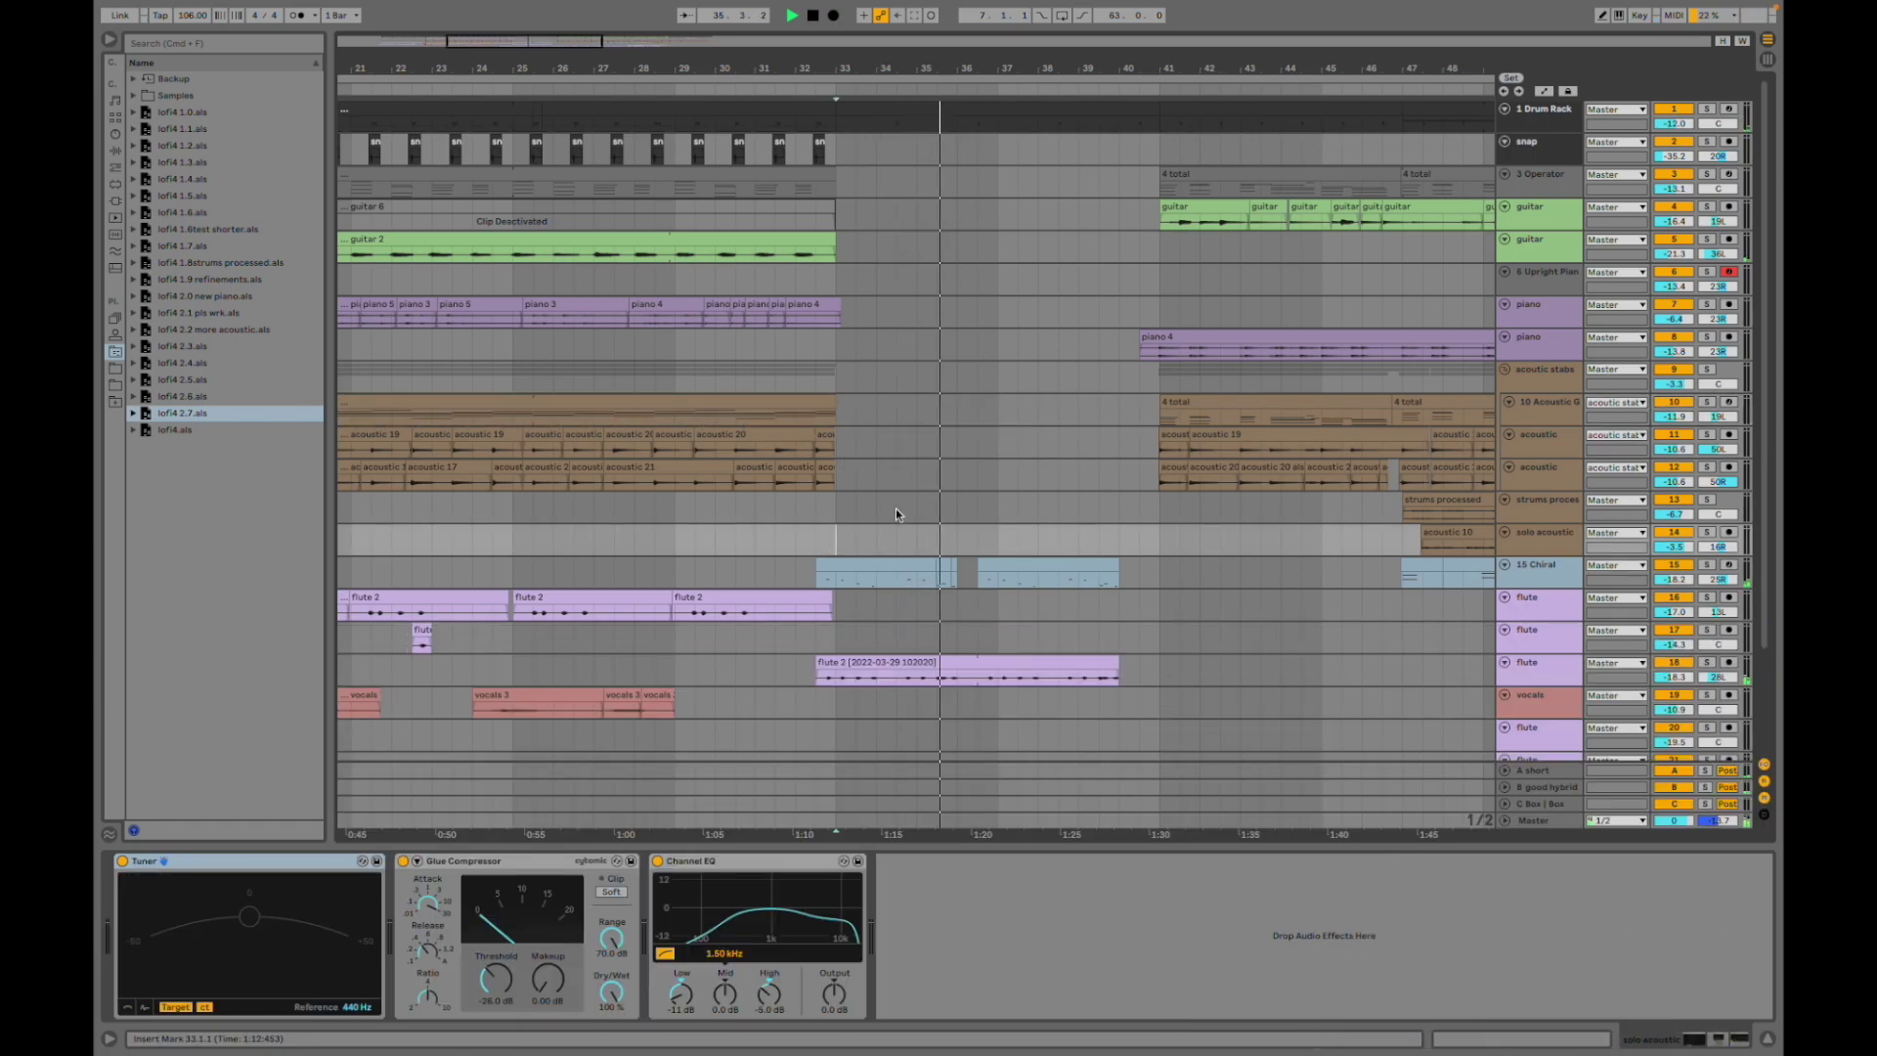
# - Show the full device chain on flute track 22 beneath its chopped flute 2 clips
pyautogui.scroll(-4, 895, 508)
pyautogui.click(897, 677)
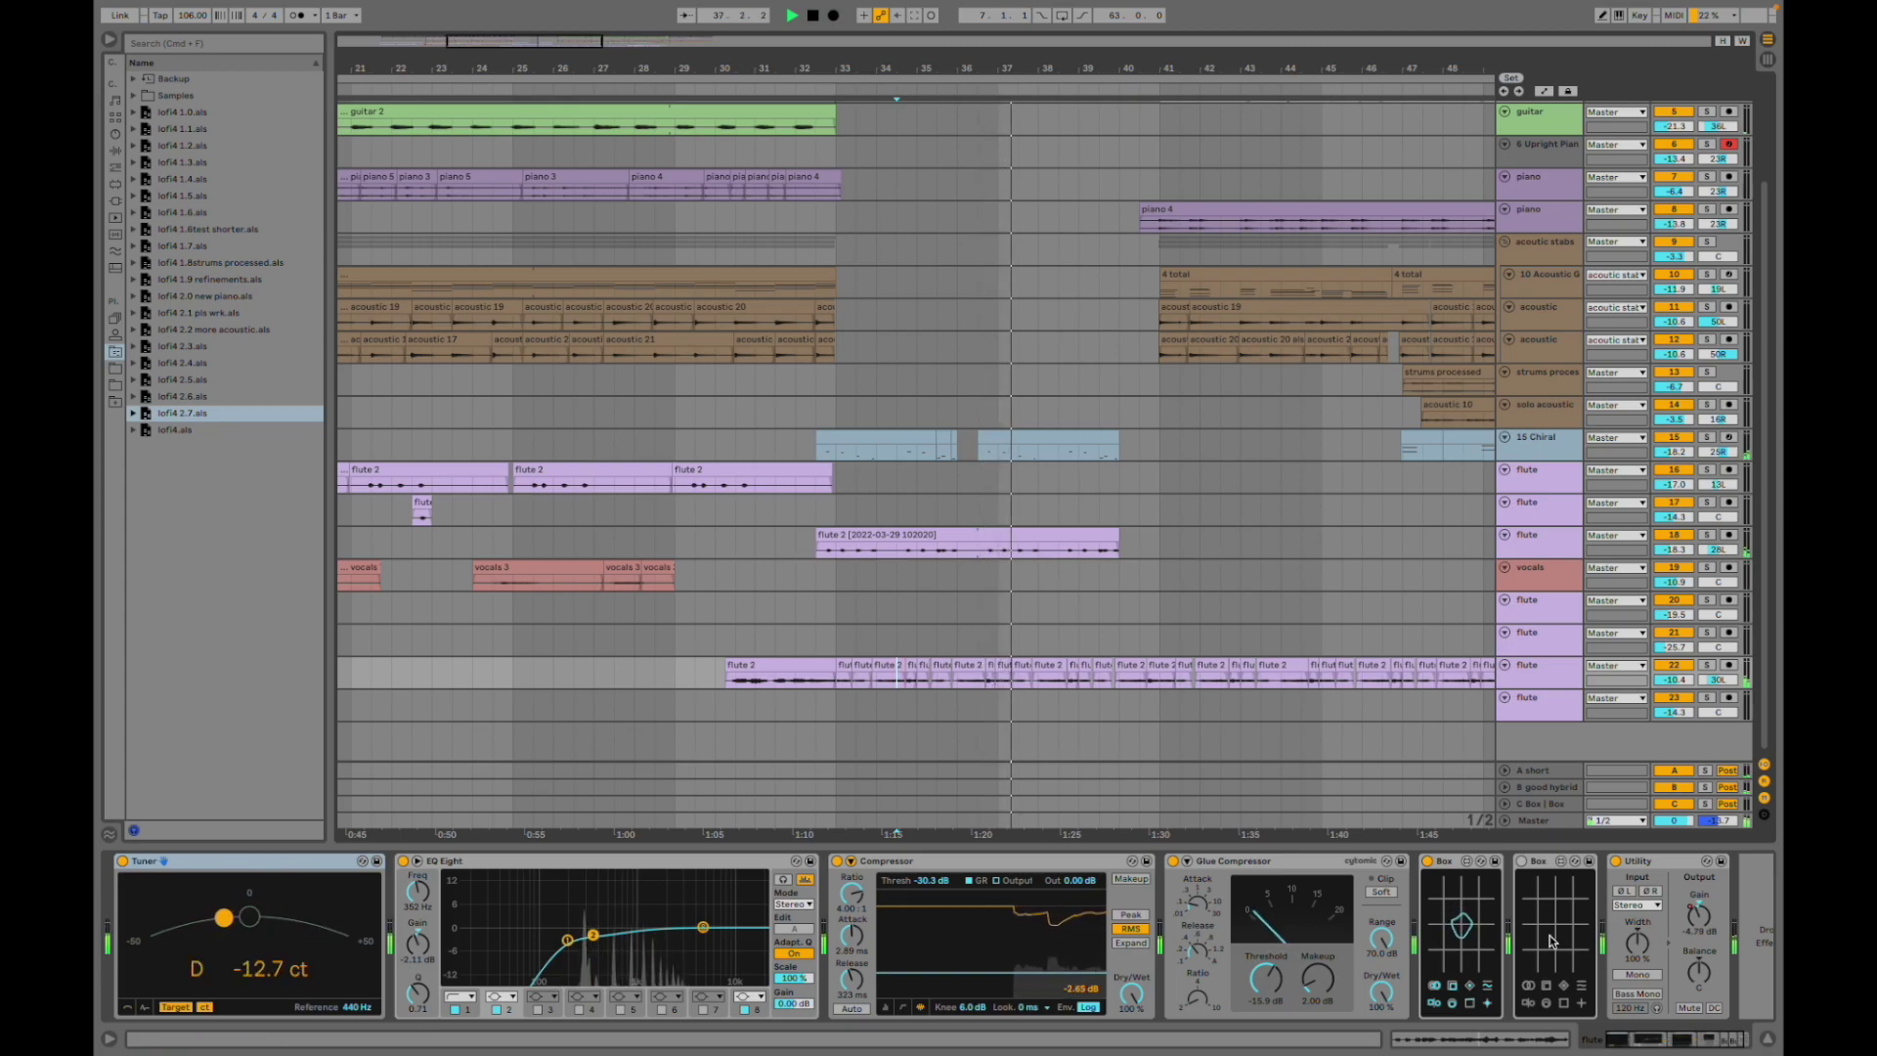
pyautogui.hscroll(2, 1486, 951)
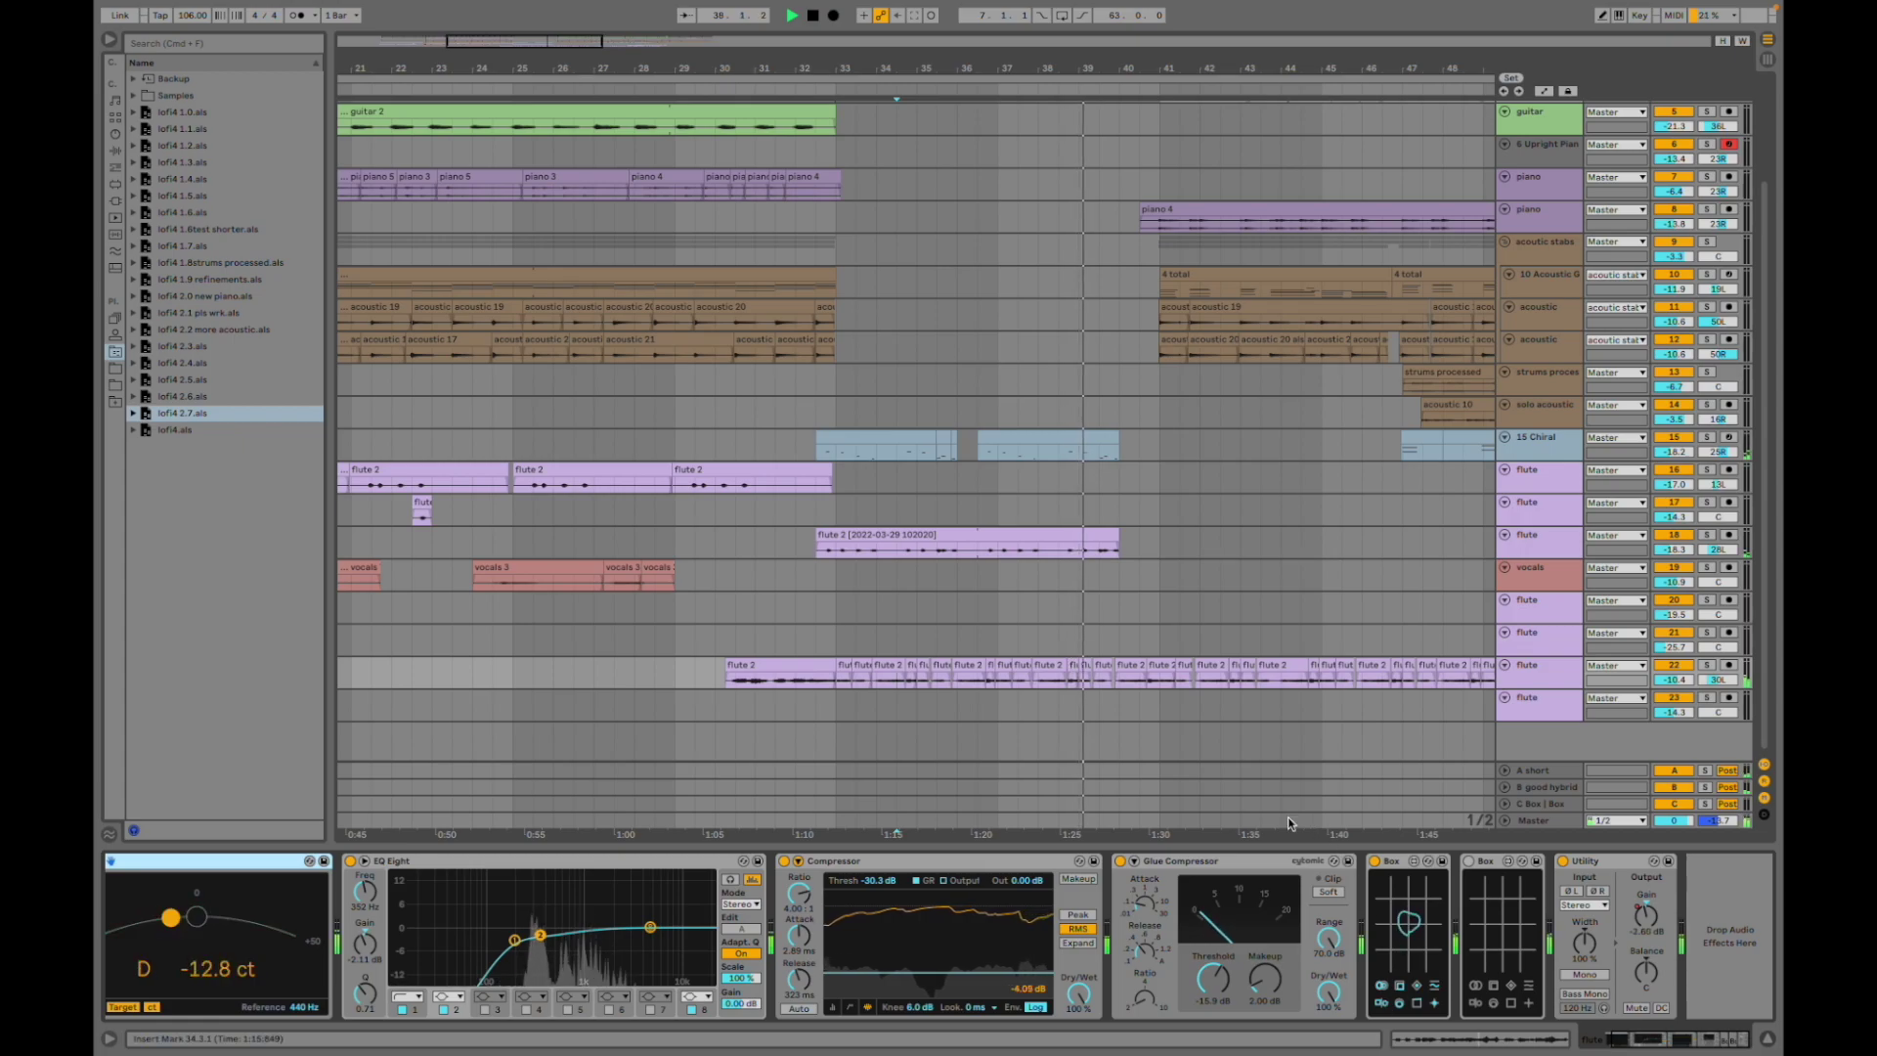
# - Follow playback into the layered guitar, piano and acoustic section from about bar 39 to bar 44
pyautogui.hscroll(5, 1100, 654)
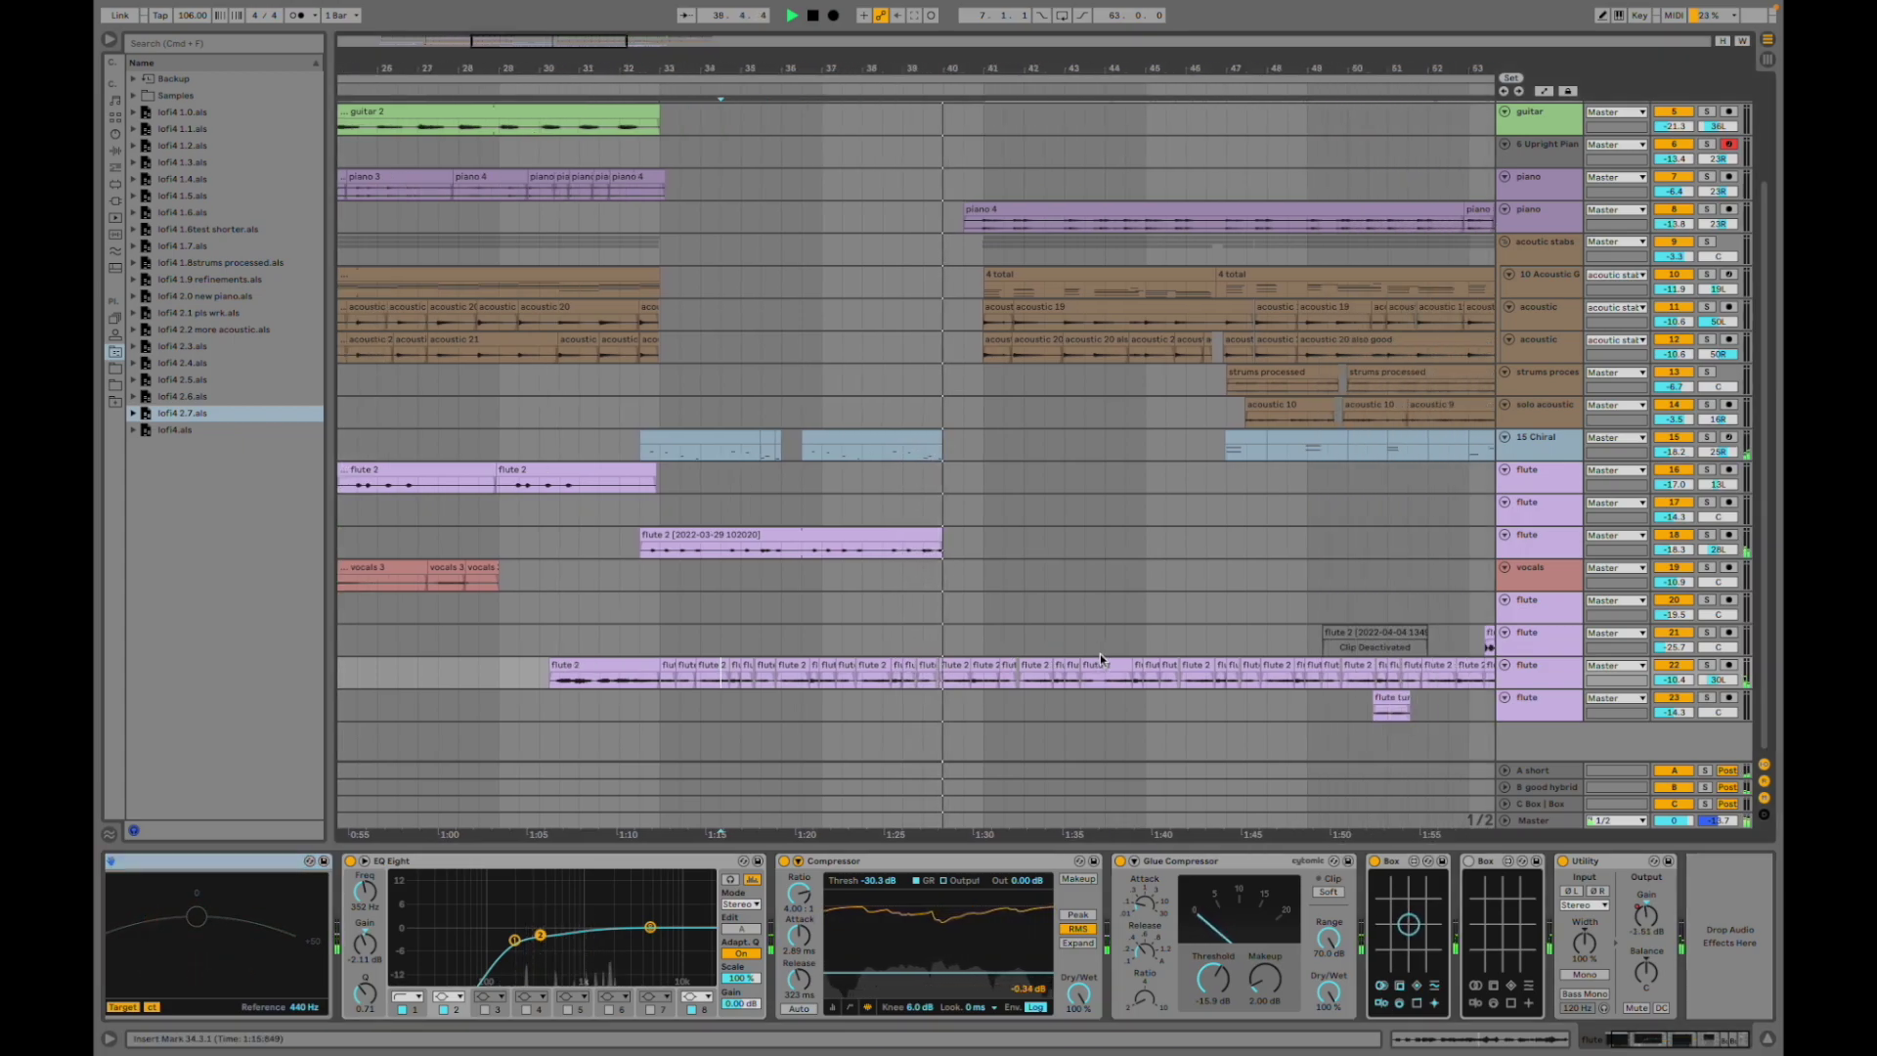
pyautogui.hscroll(3, 991, 657)
pyautogui.scroll(4, 991, 657)
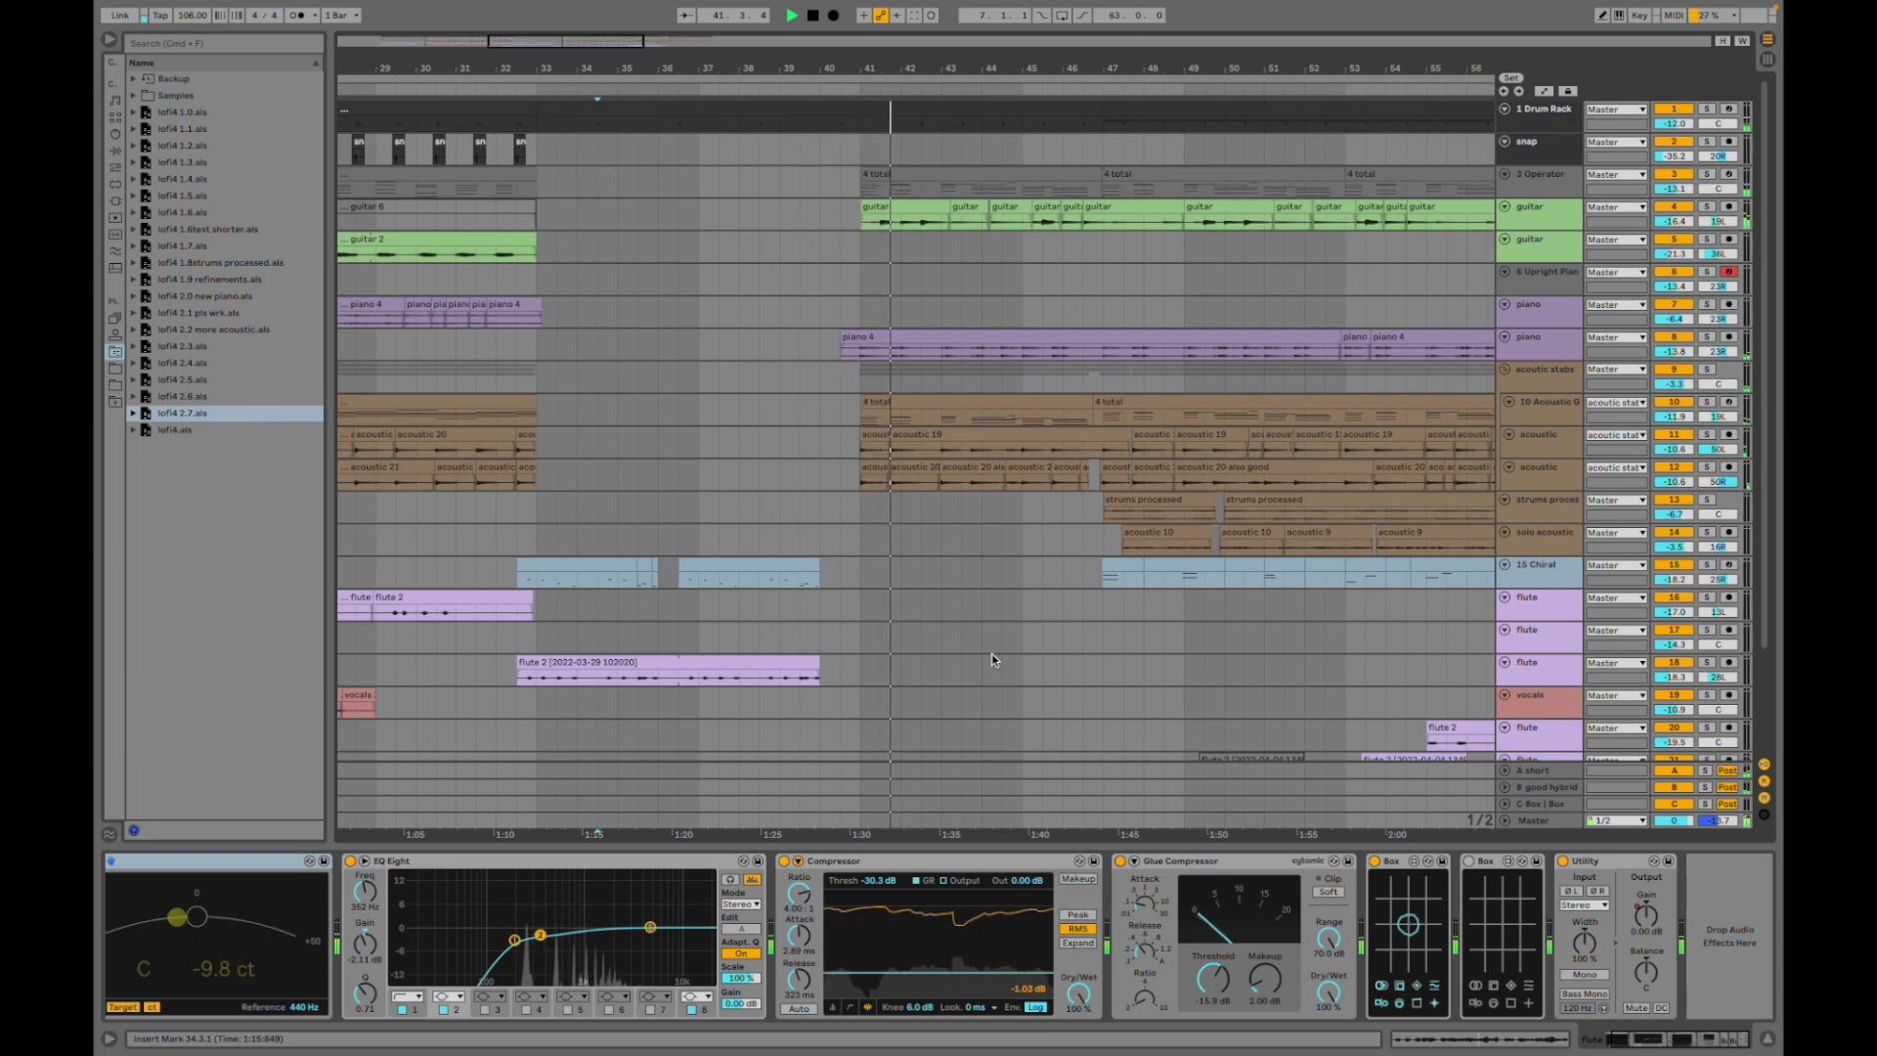
pyautogui.hscroll(3, 991, 653)
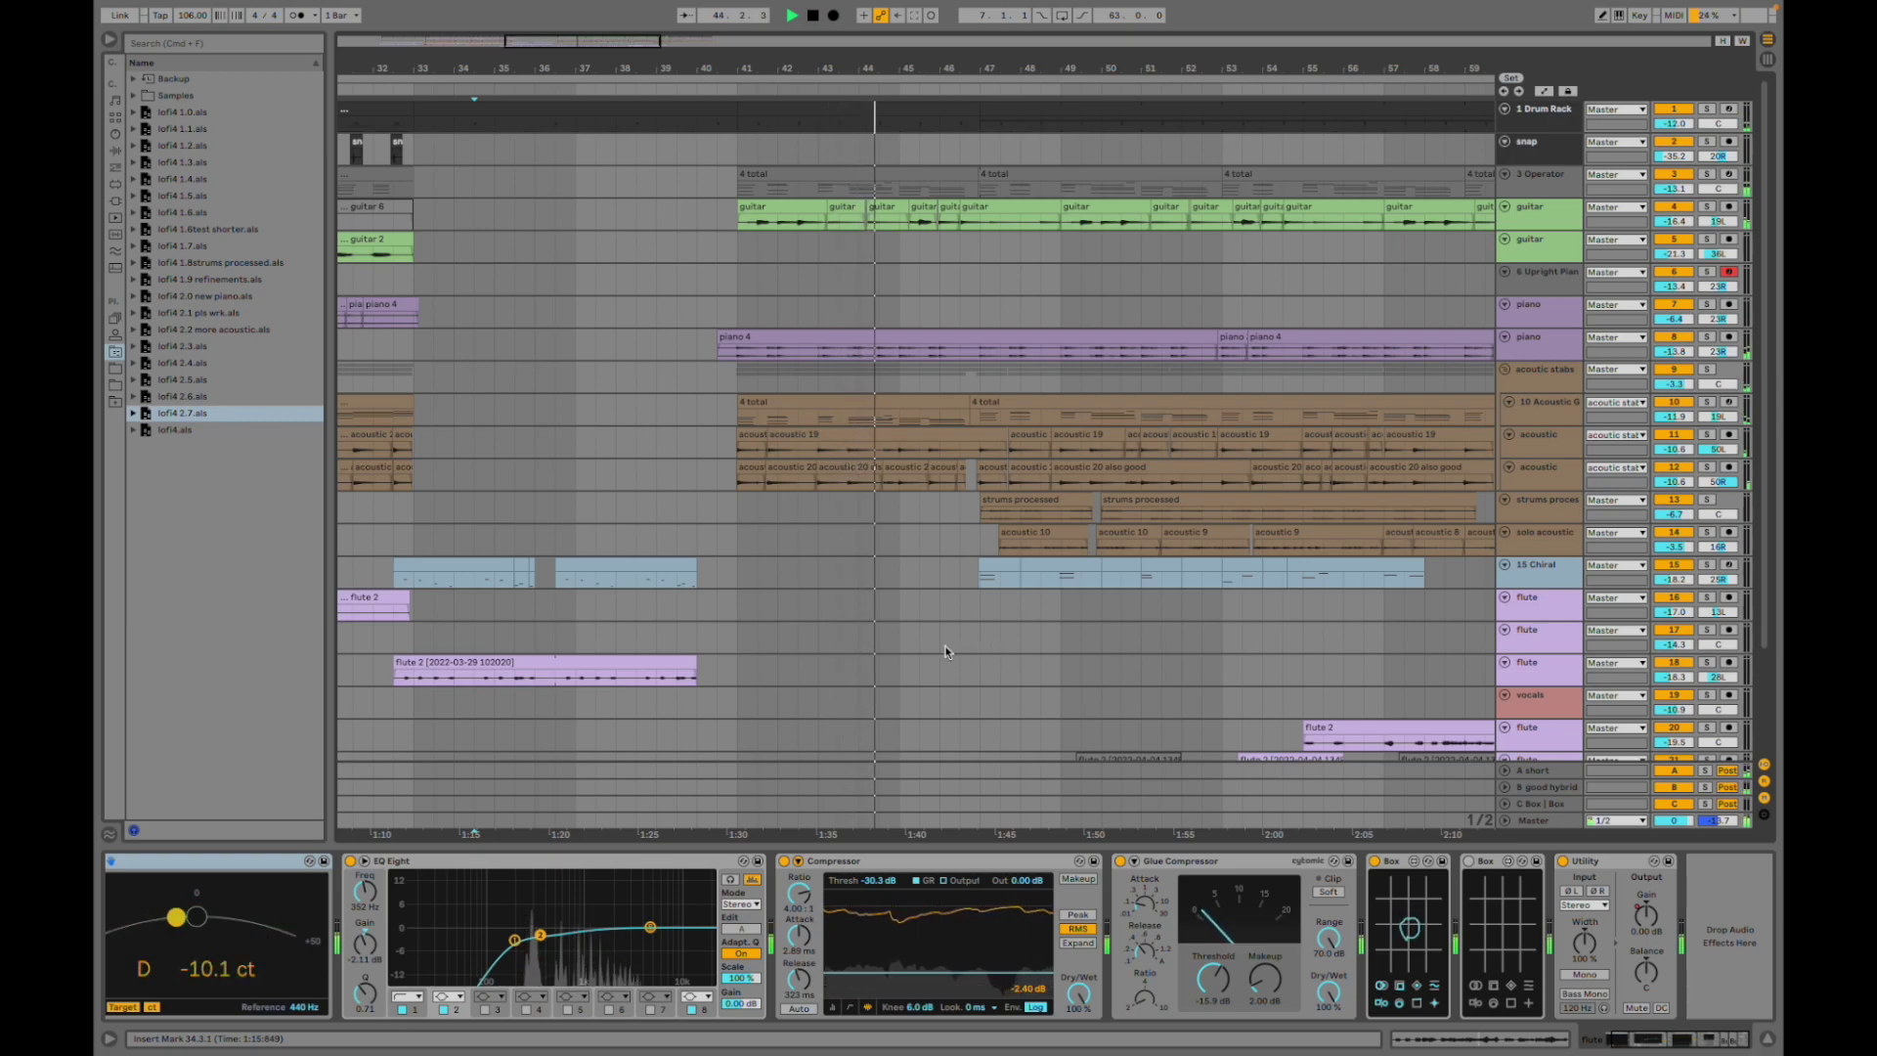
# - Restart playback from bar 40.3 and audition flute track 22 in solo
pyautogui.click(719, 436)
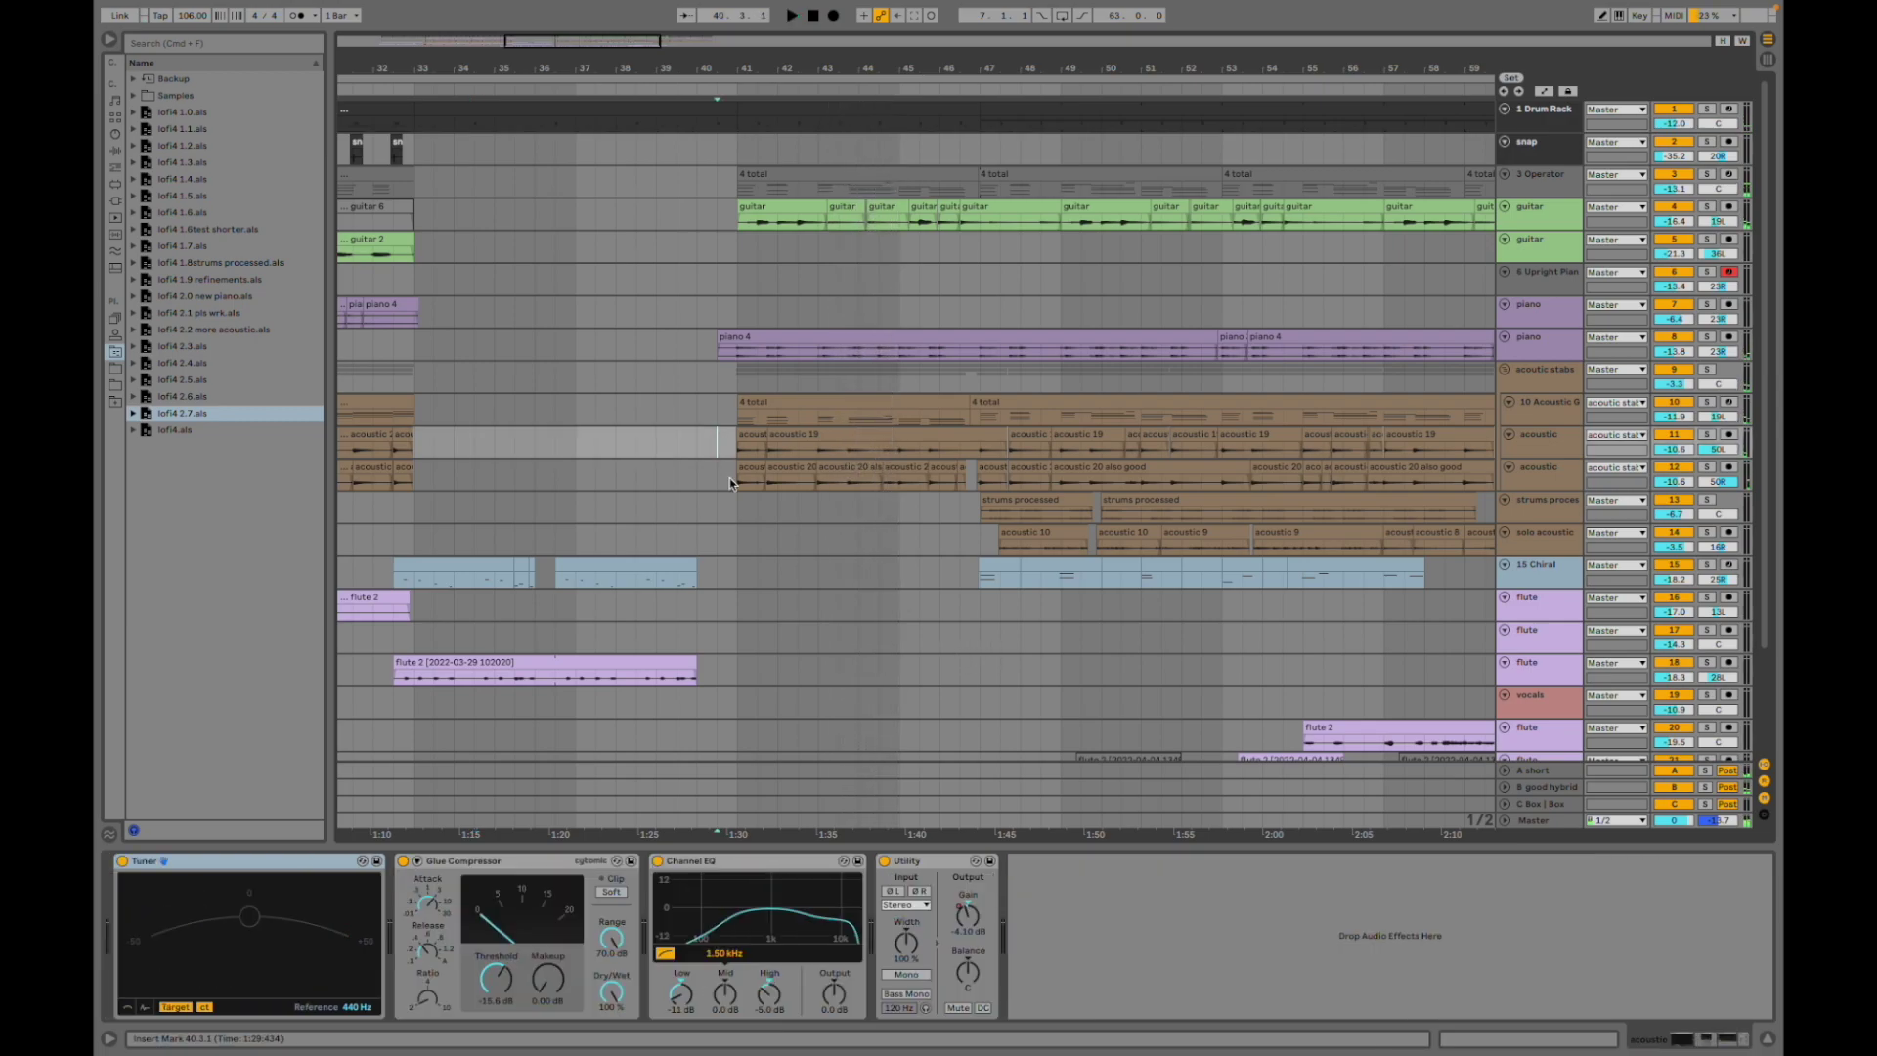
pyautogui.scroll(-3, 838, 636)
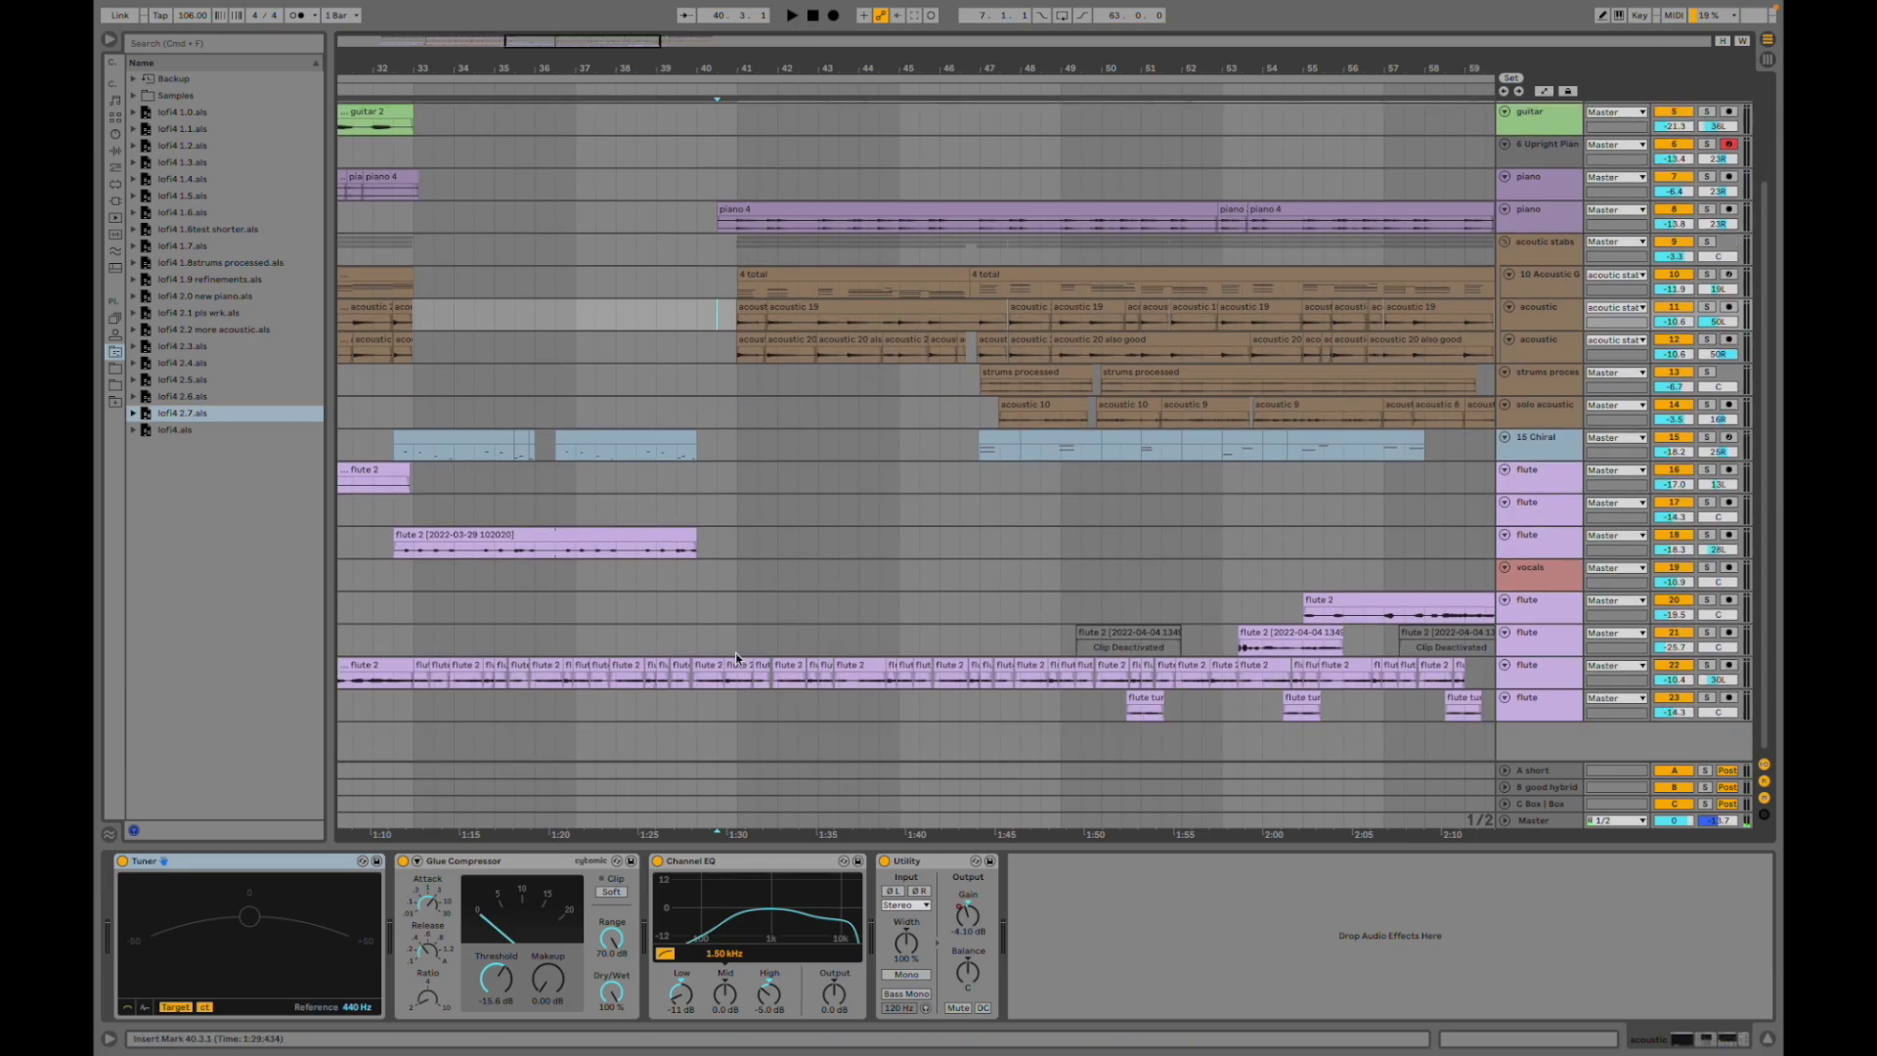
pyautogui.click(1705, 667)
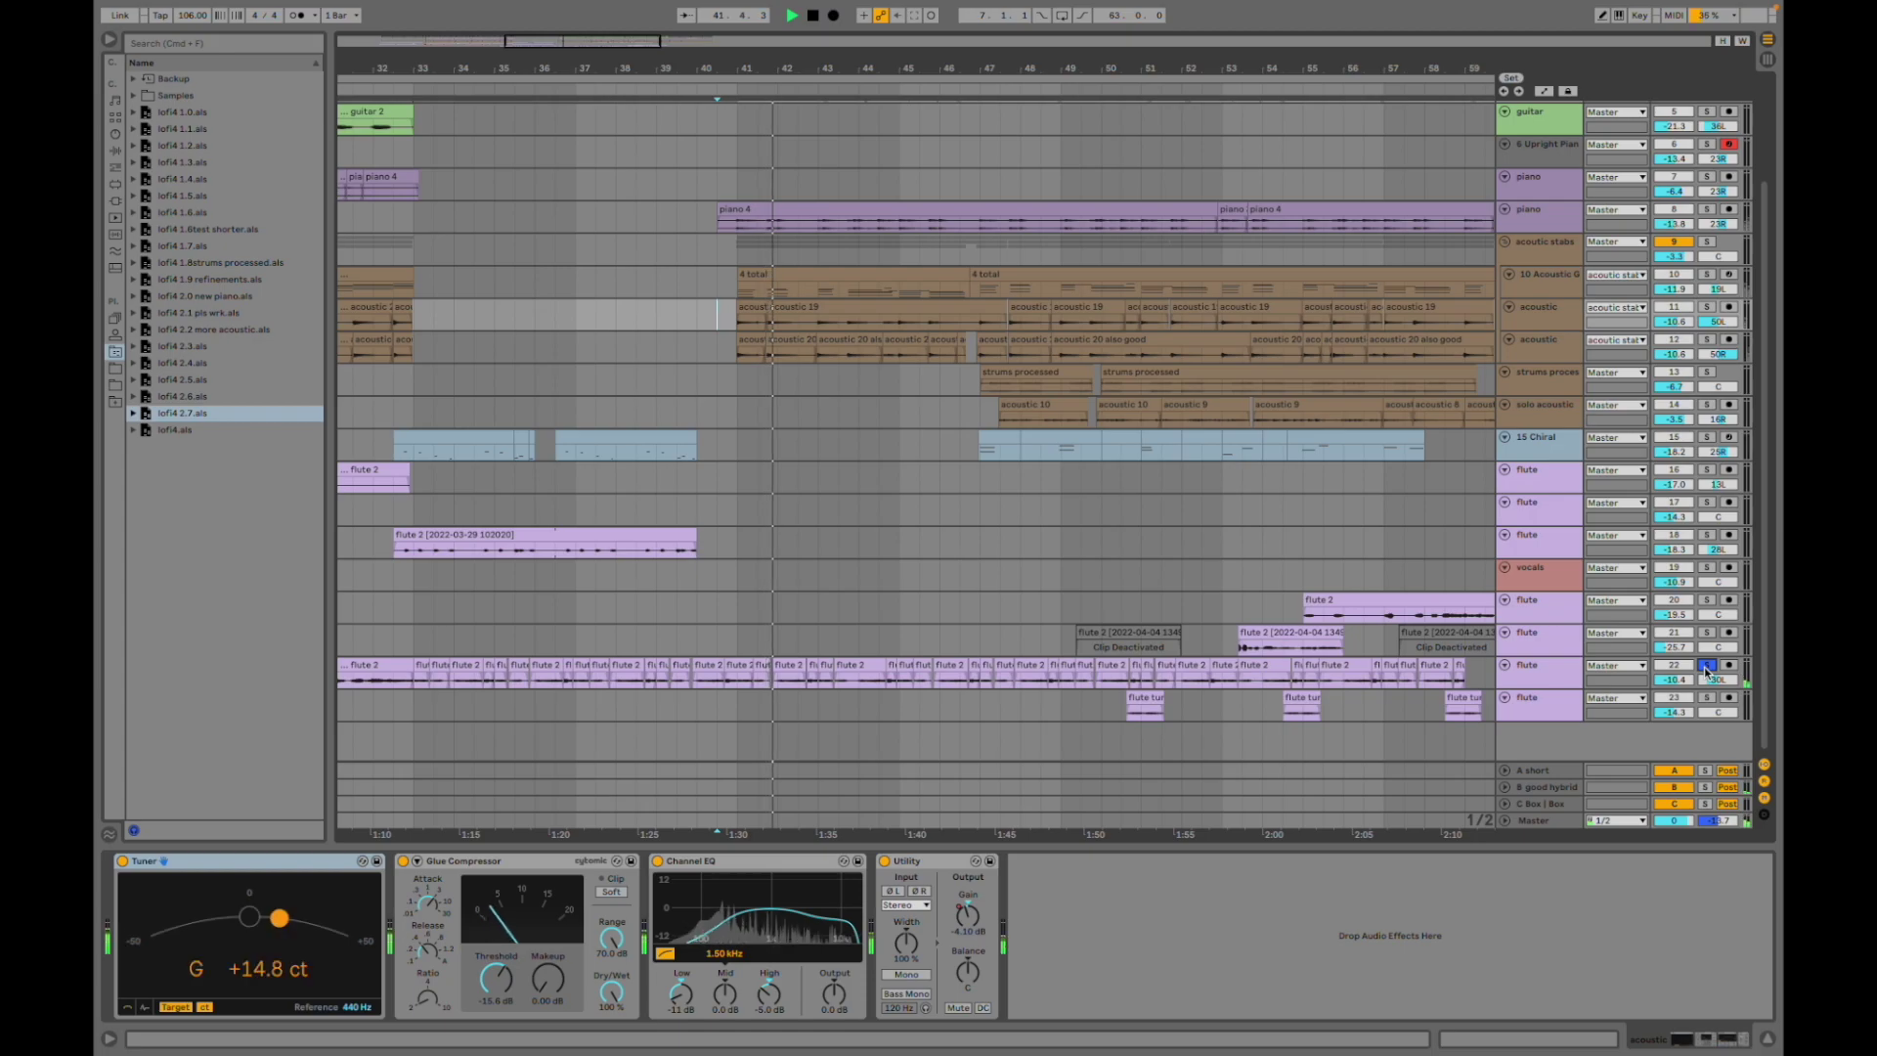
pyautogui.click(1705, 667)
pyautogui.press('space')
# - Audition guitar track 4 in solo from bar 41, showing the devices on the guitar track below it
pyautogui.scroll(3, 1254, 627)
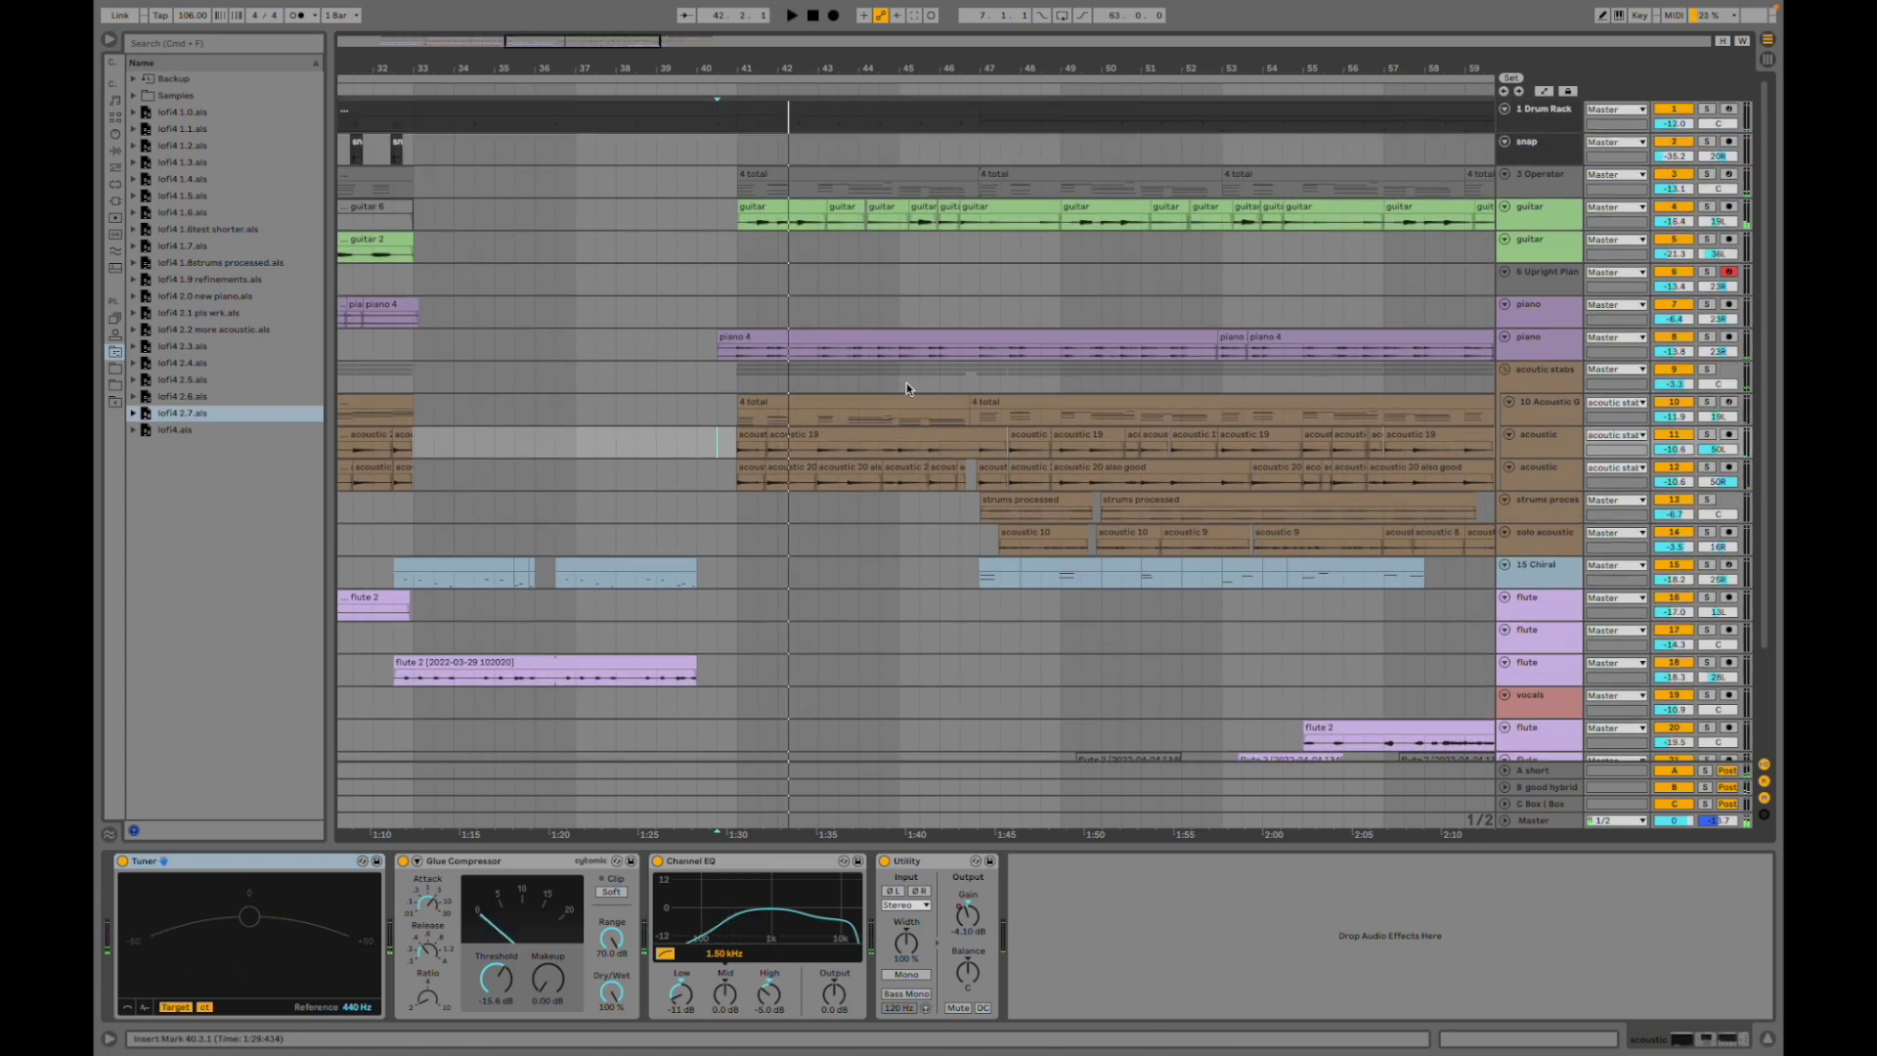
pyautogui.click(743, 249)
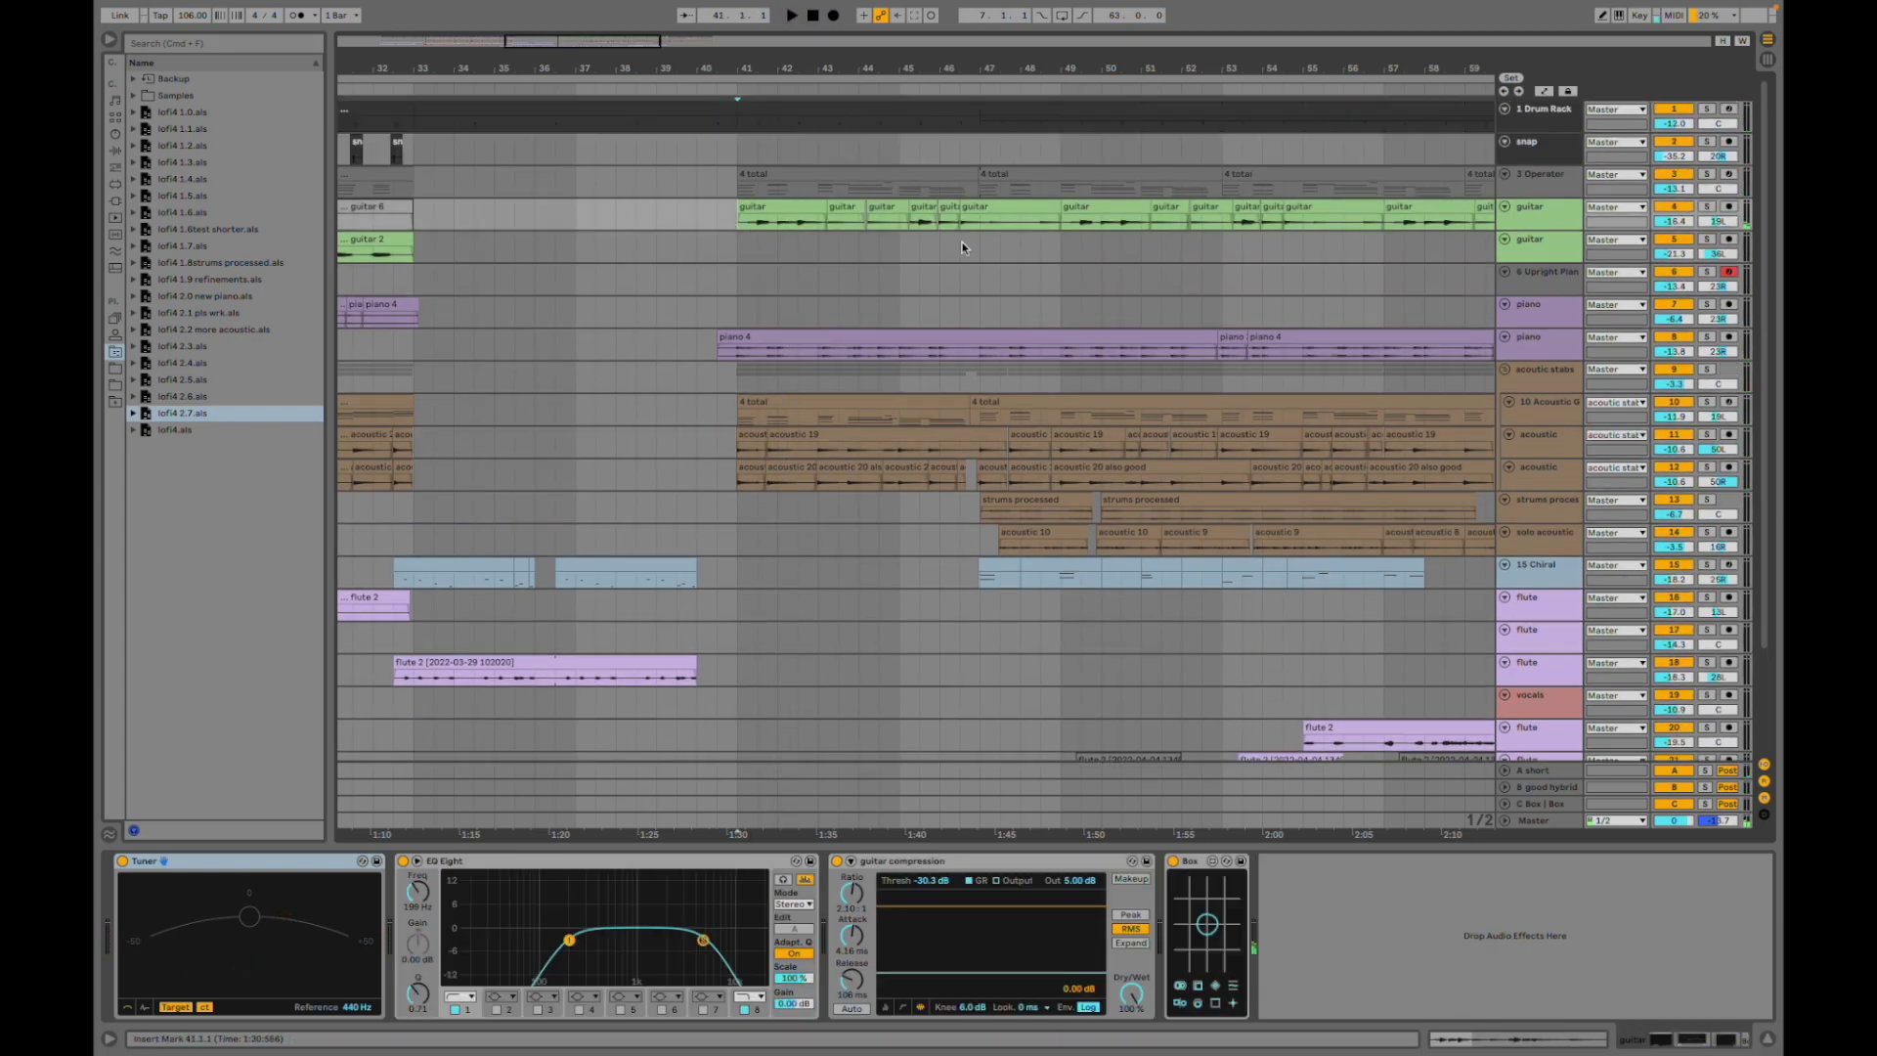
pyautogui.click(1706, 208)
pyautogui.press('space')
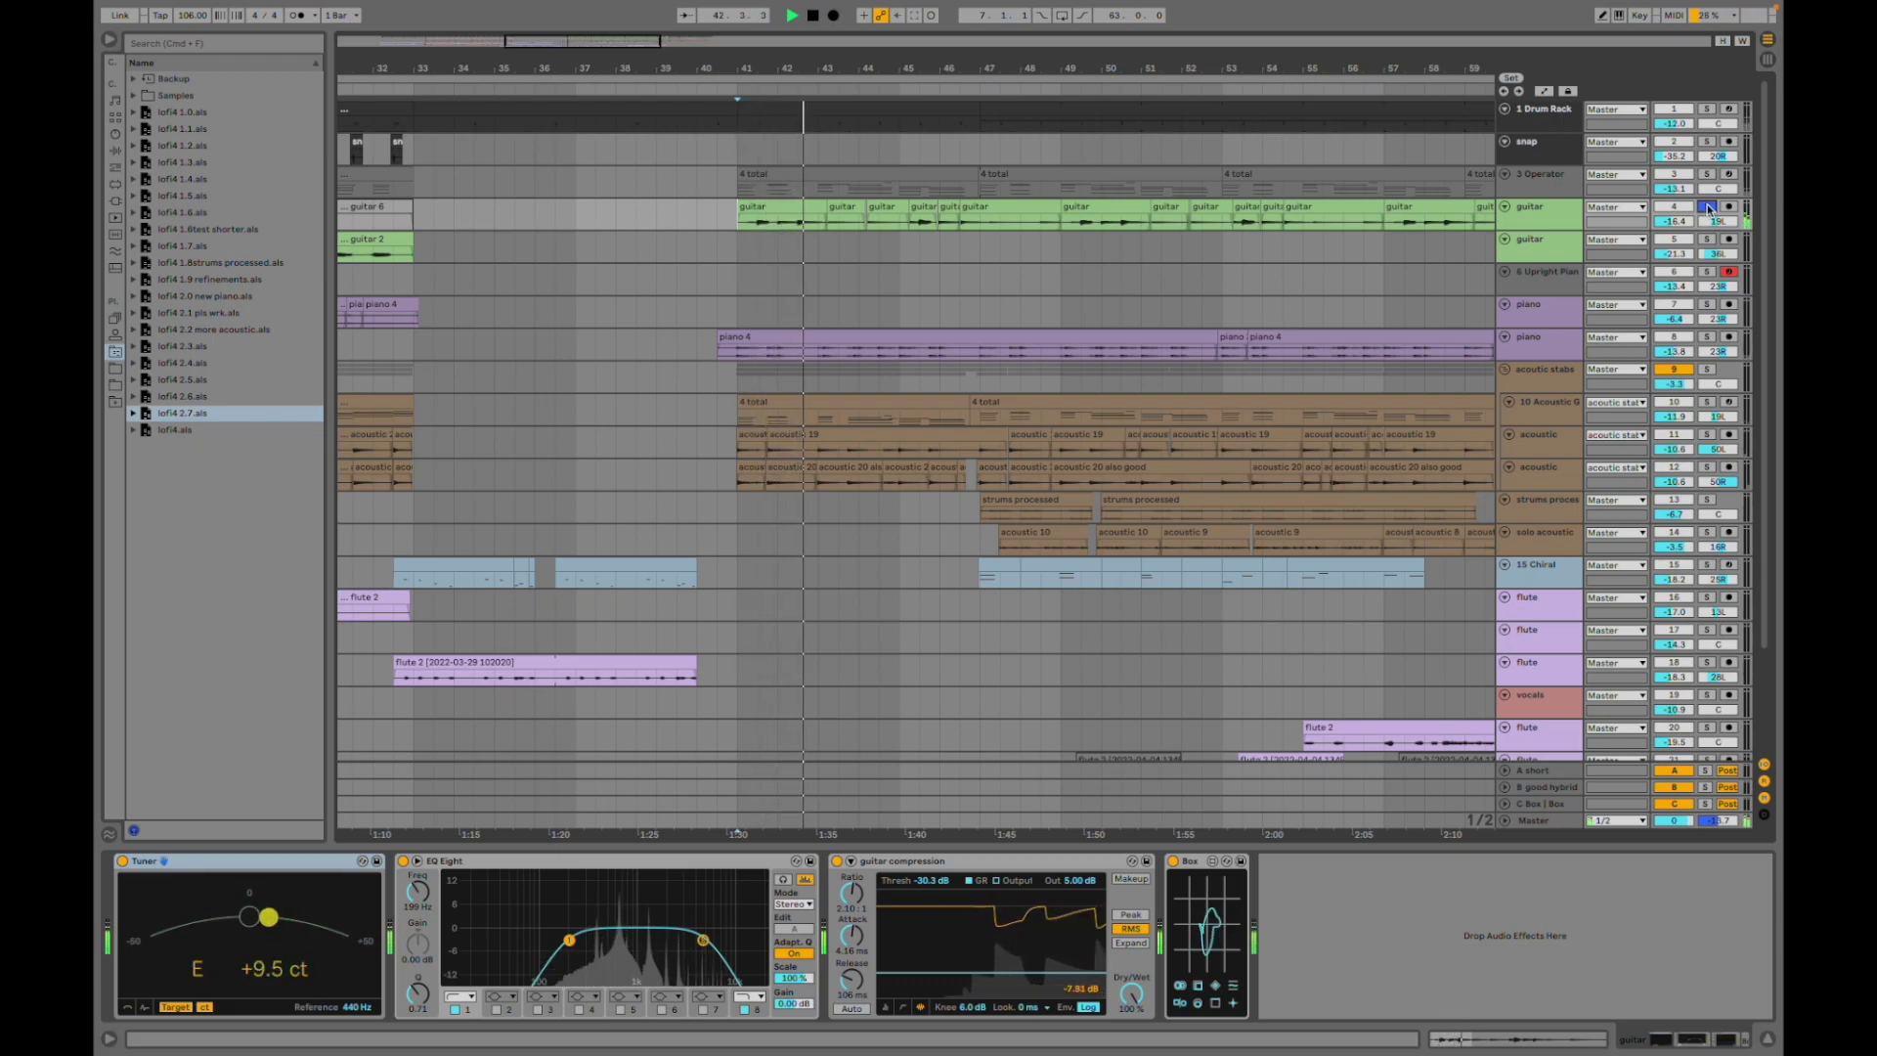
pyautogui.click(1707, 208)
# - Audition piano track 8 from bar 41 and show the devices on piano track 7
pyautogui.click(1705, 337)
pyautogui.press('space')
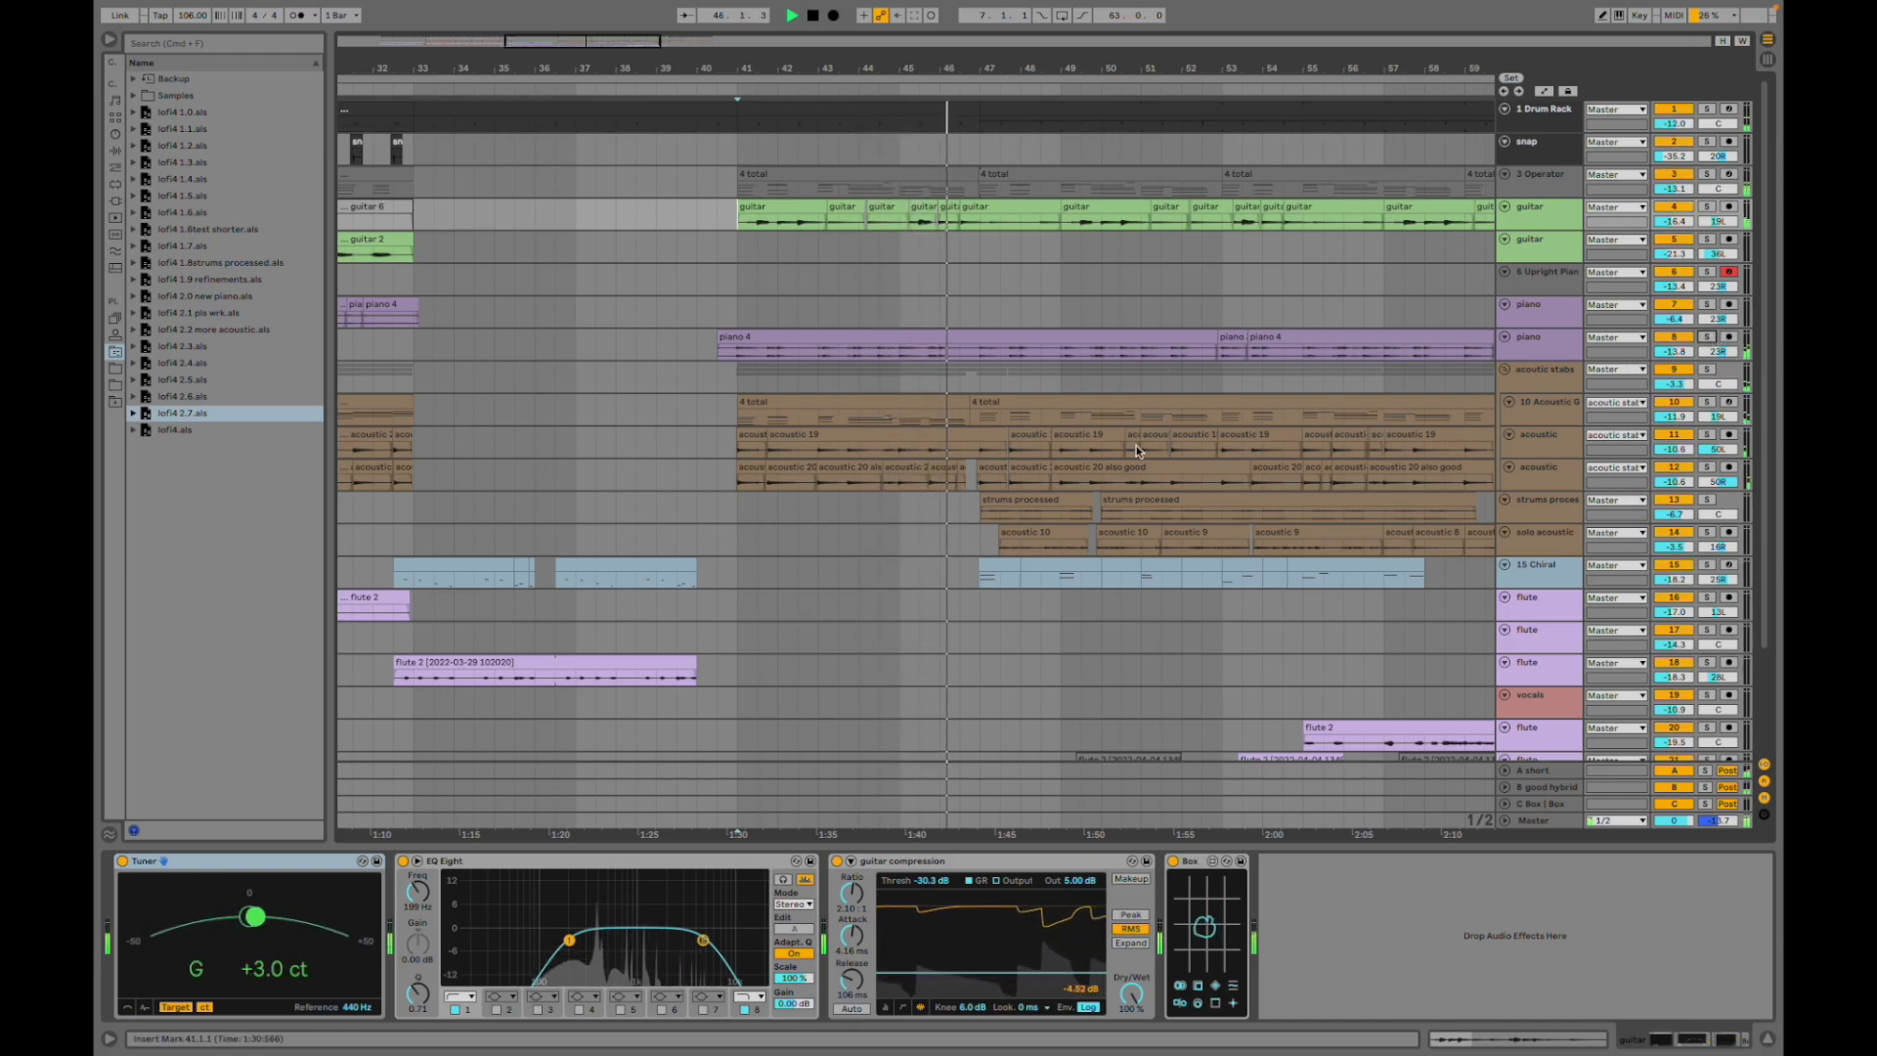
pyautogui.click(738, 321)
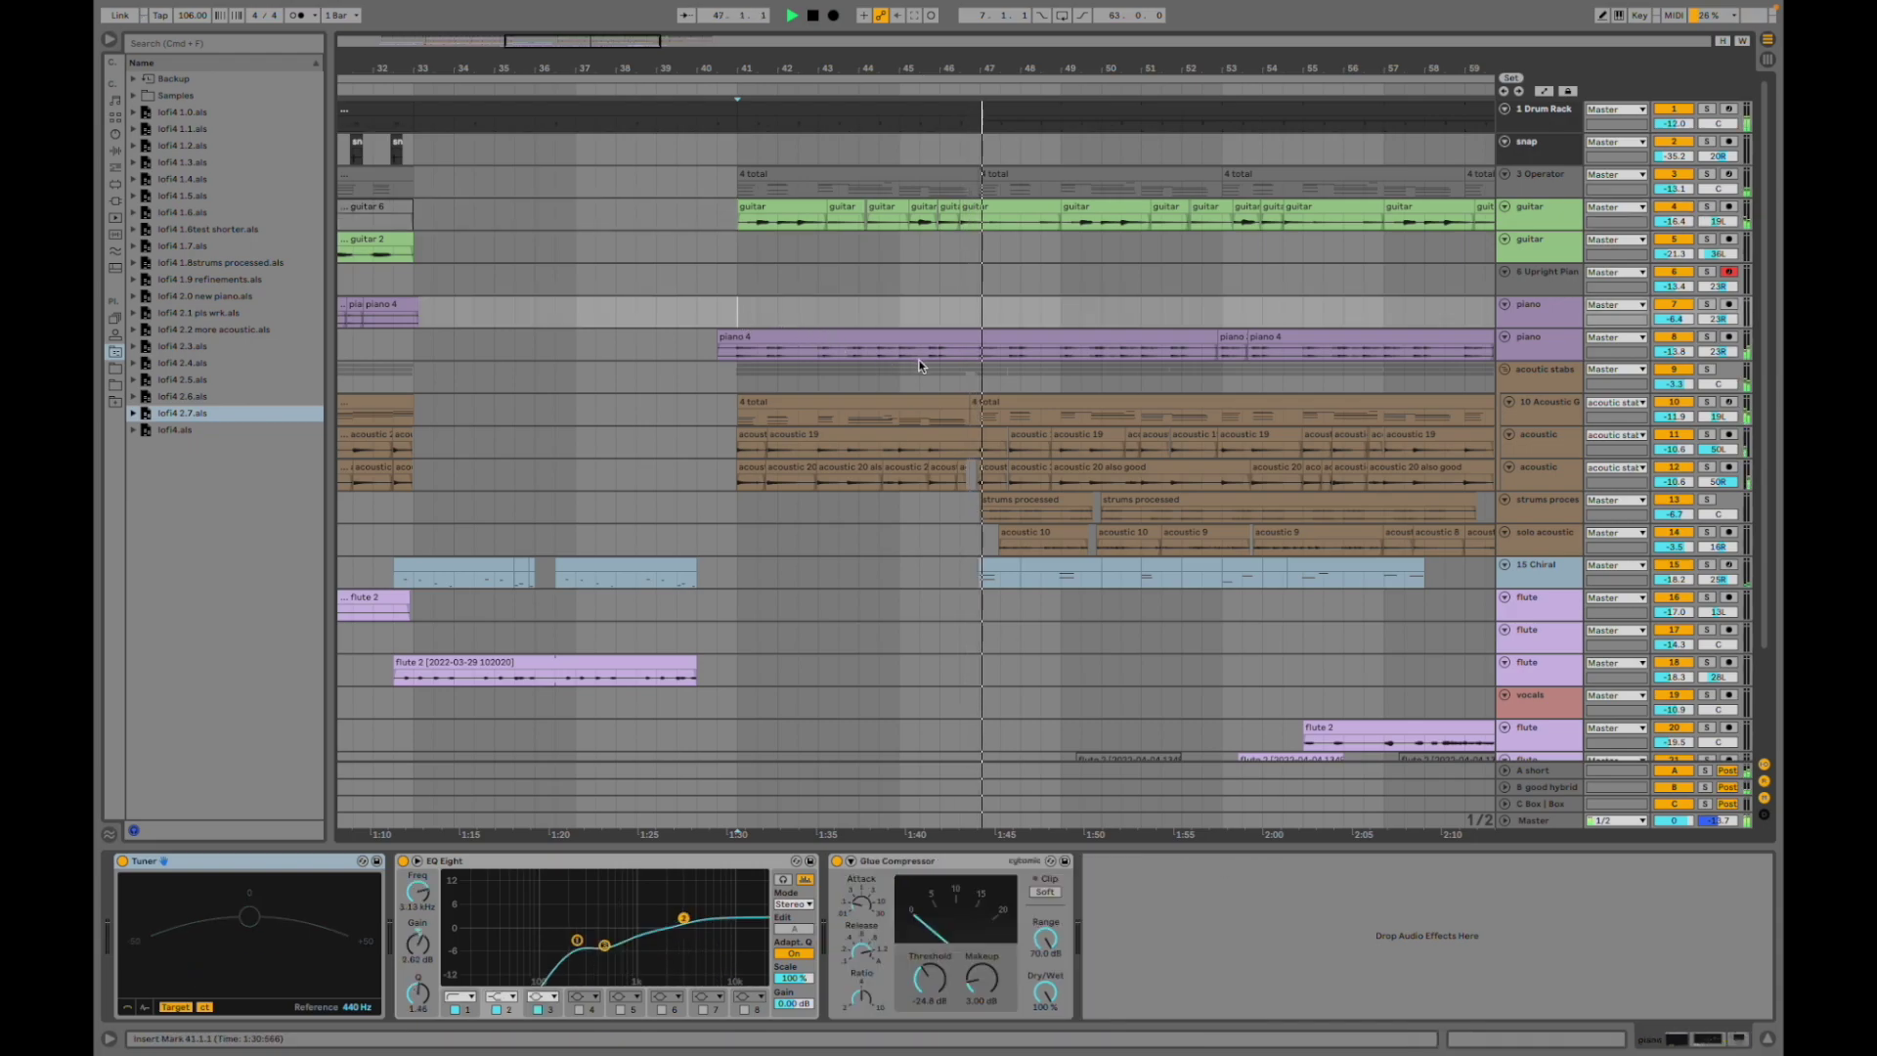
# - Follow playback from bar 47 to bar 61 across the strums and flute tracks, showing the solo acoustic track's devices
pyautogui.hscroll(5, 1010, 630)
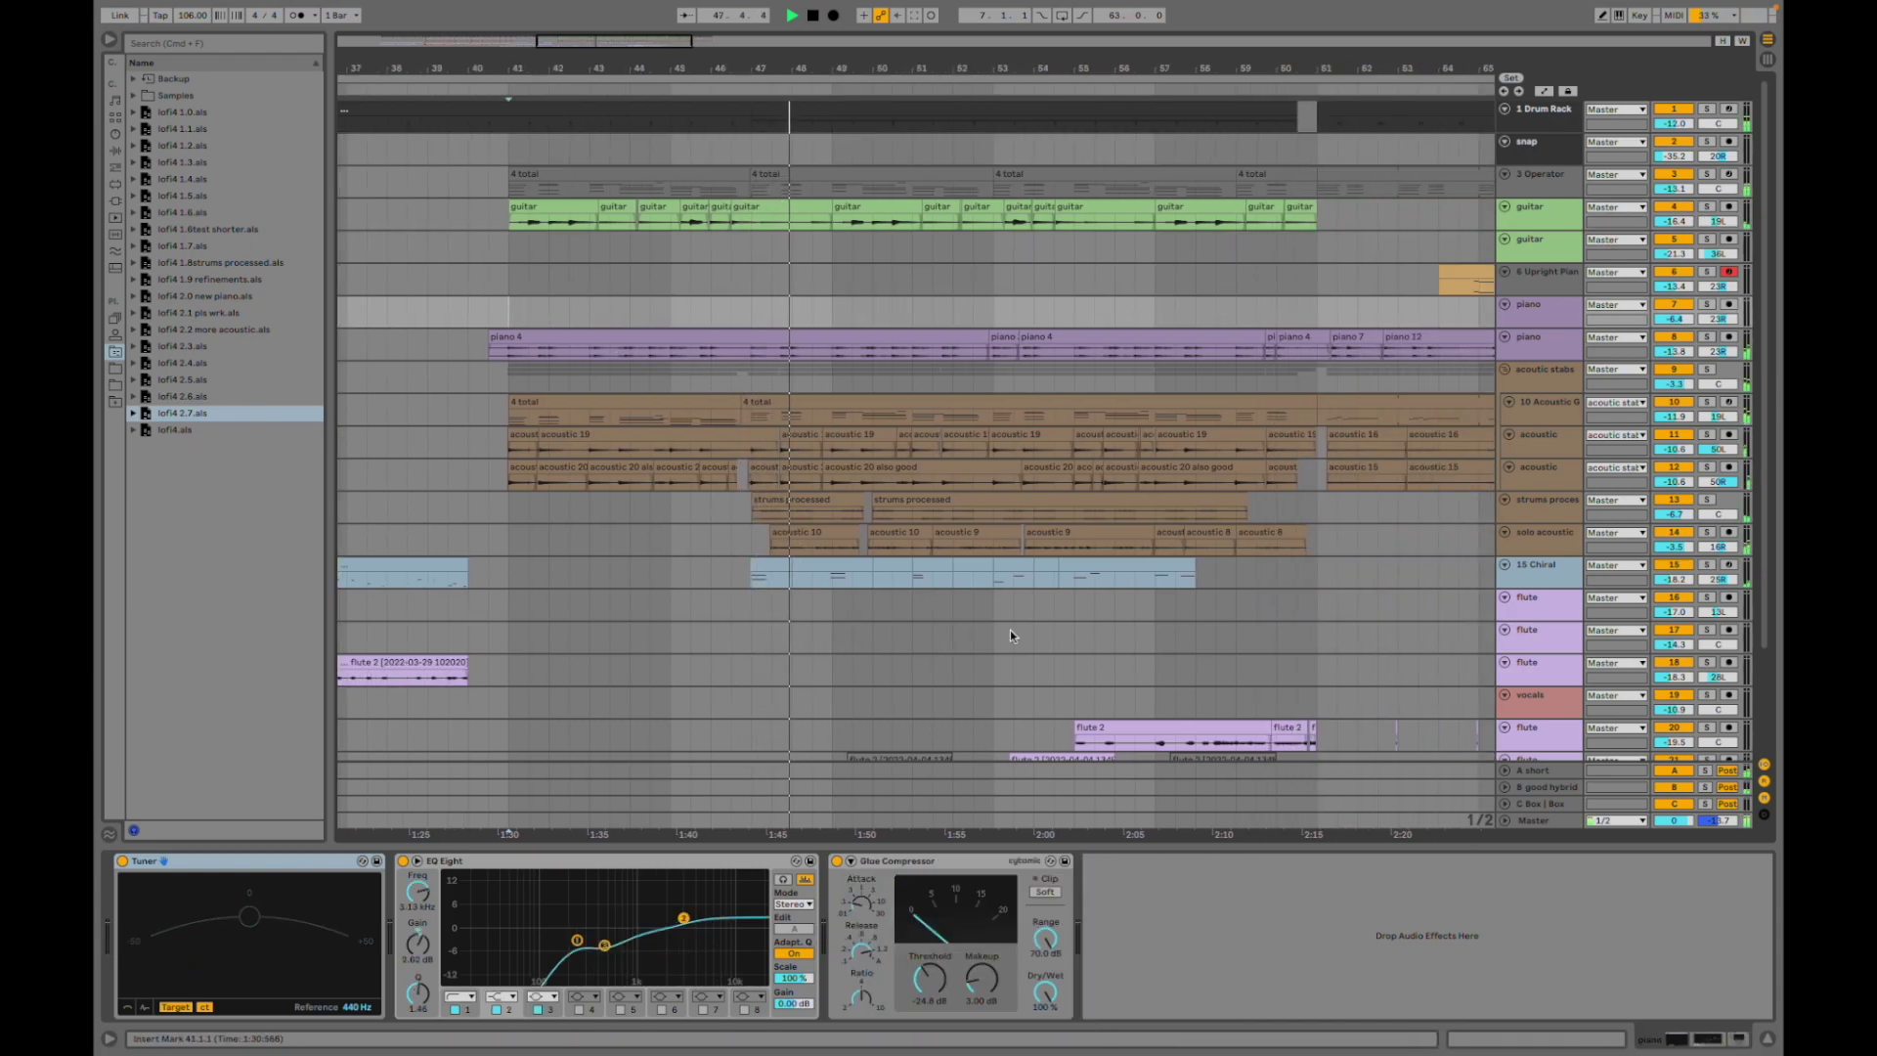
pyautogui.scroll(-3, 1022, 578)
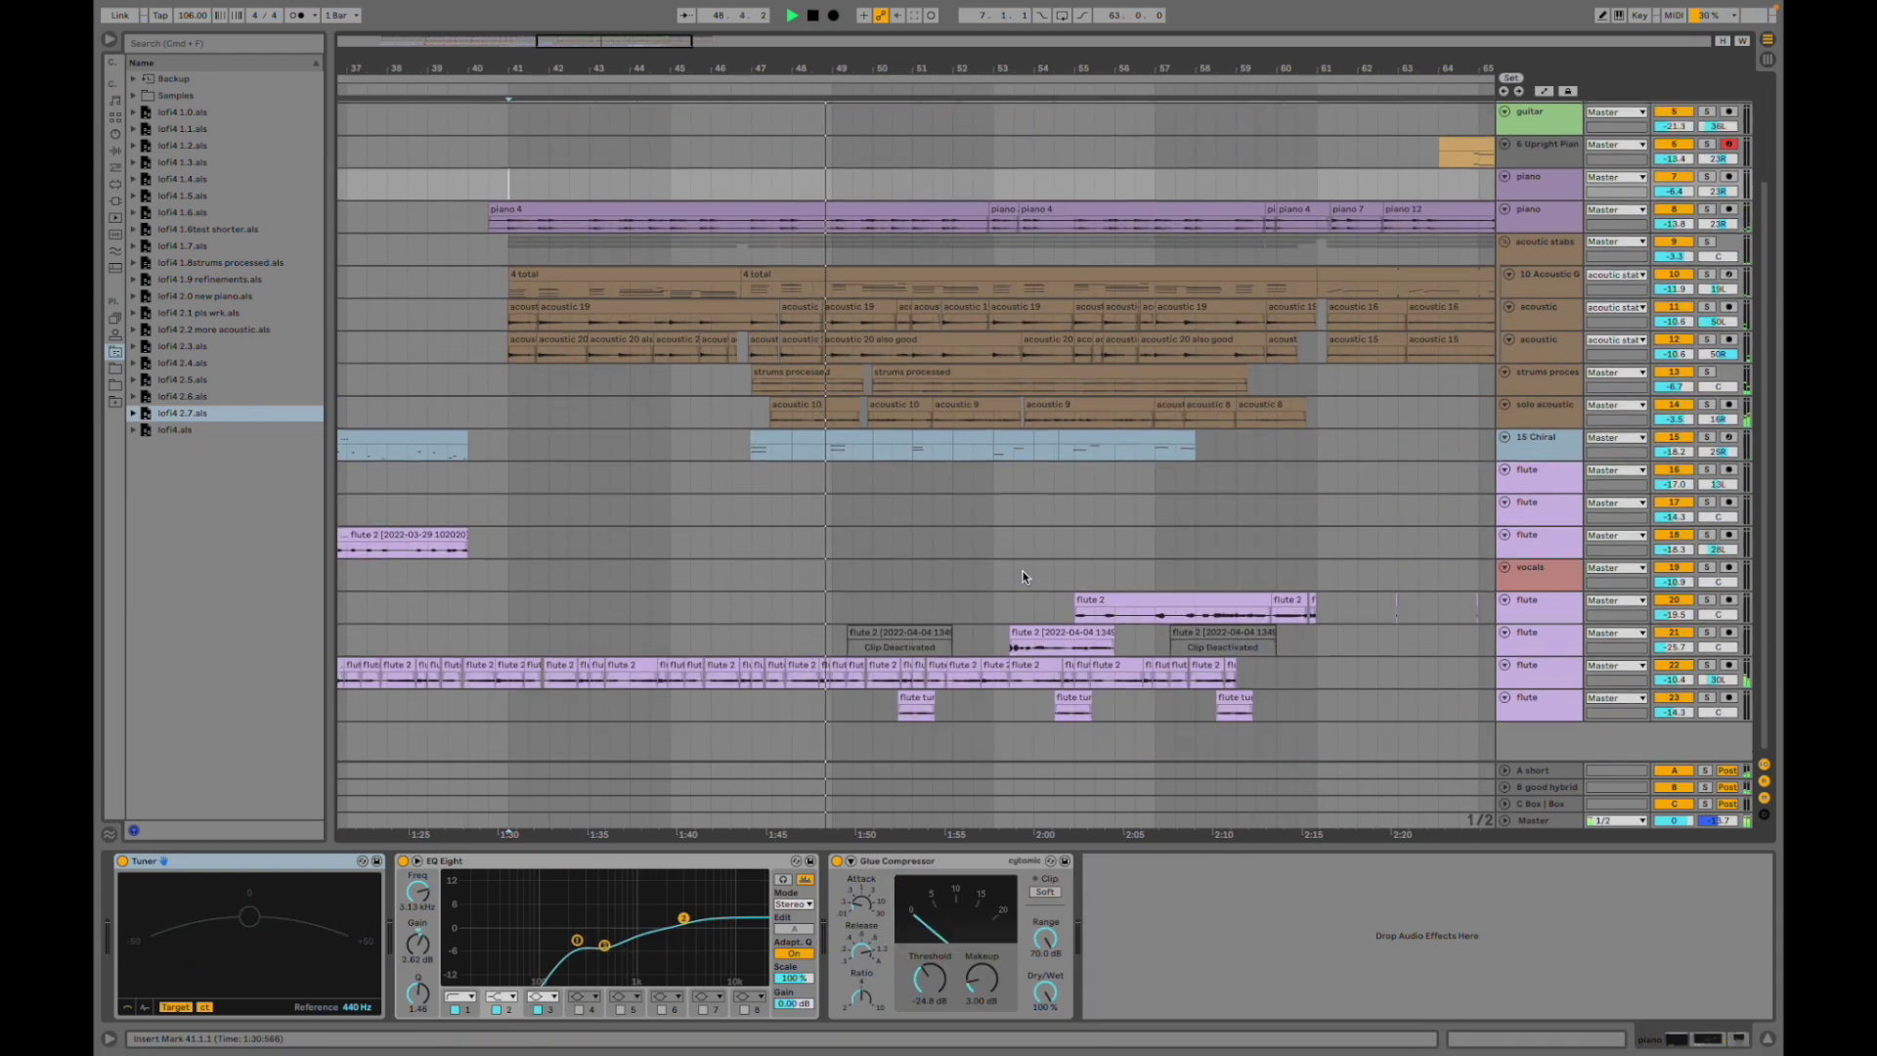
pyautogui.click(1569, 420)
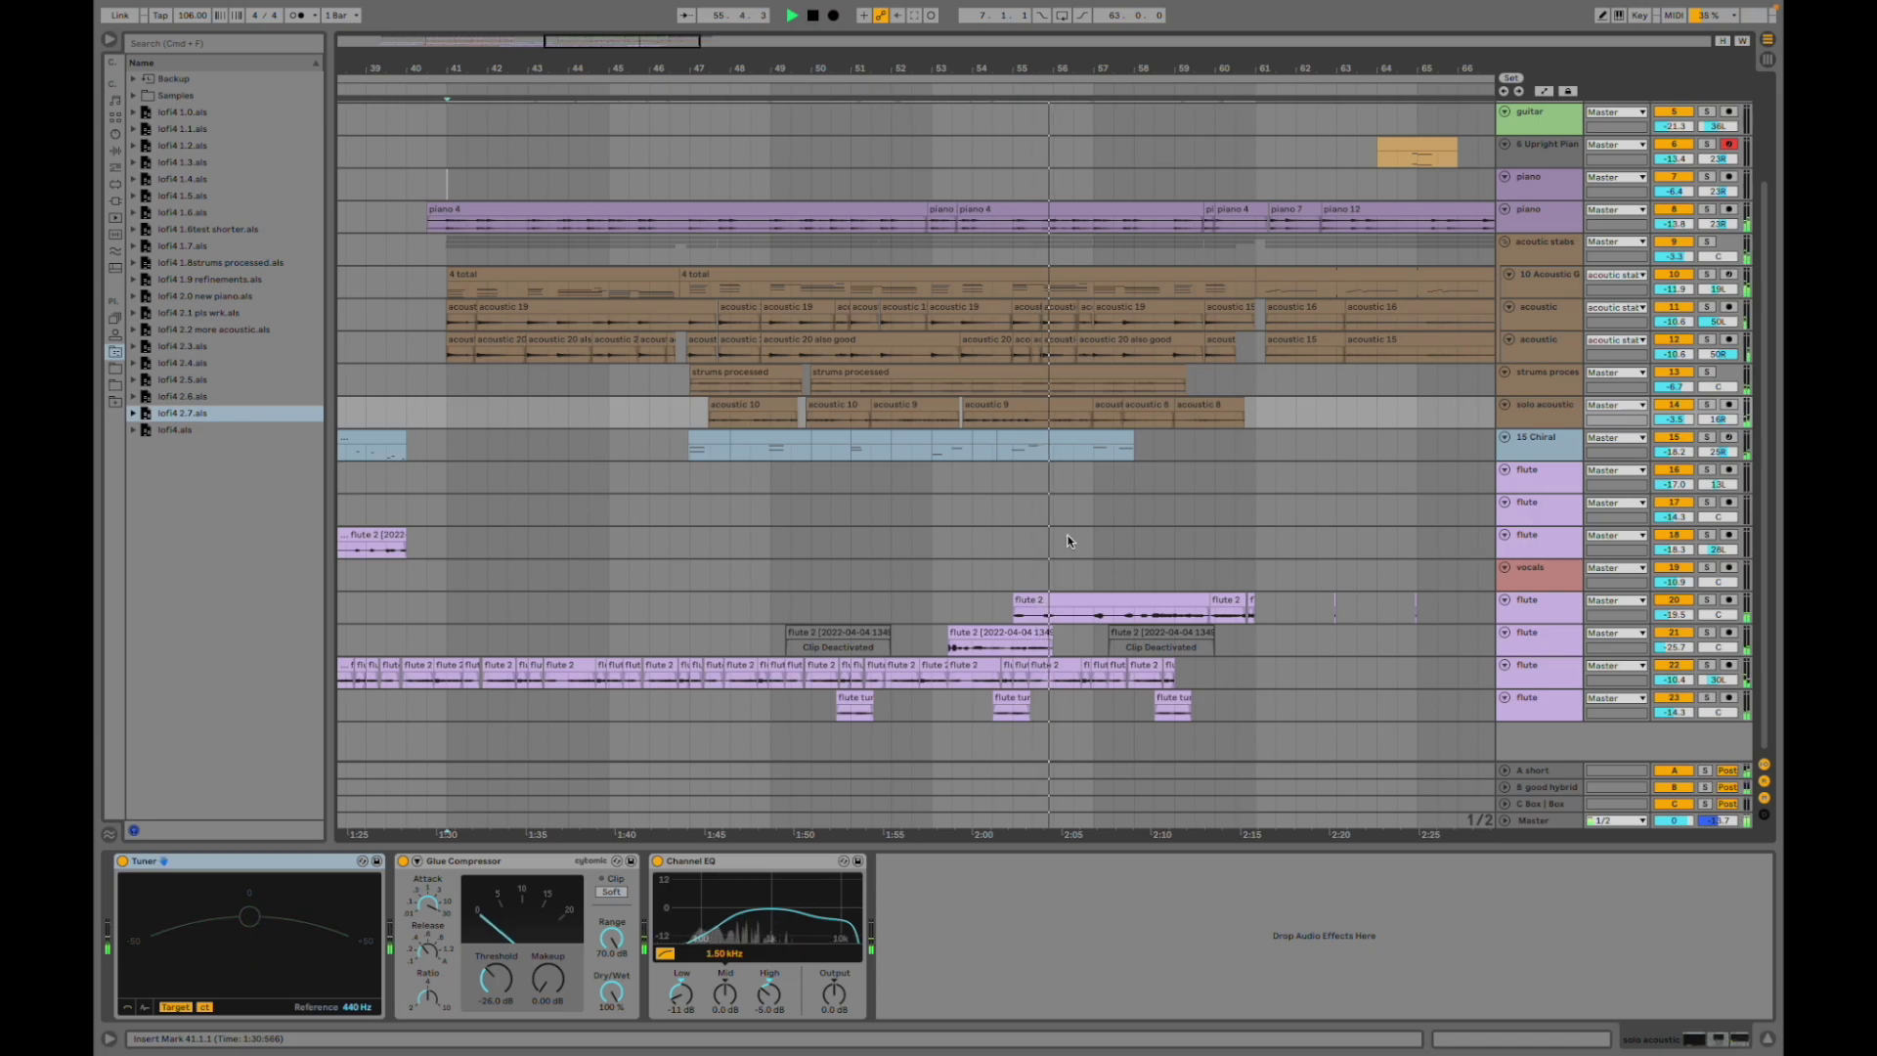
pyautogui.scroll(3, 1067, 542)
pyautogui.scroll(-3, 1067, 537)
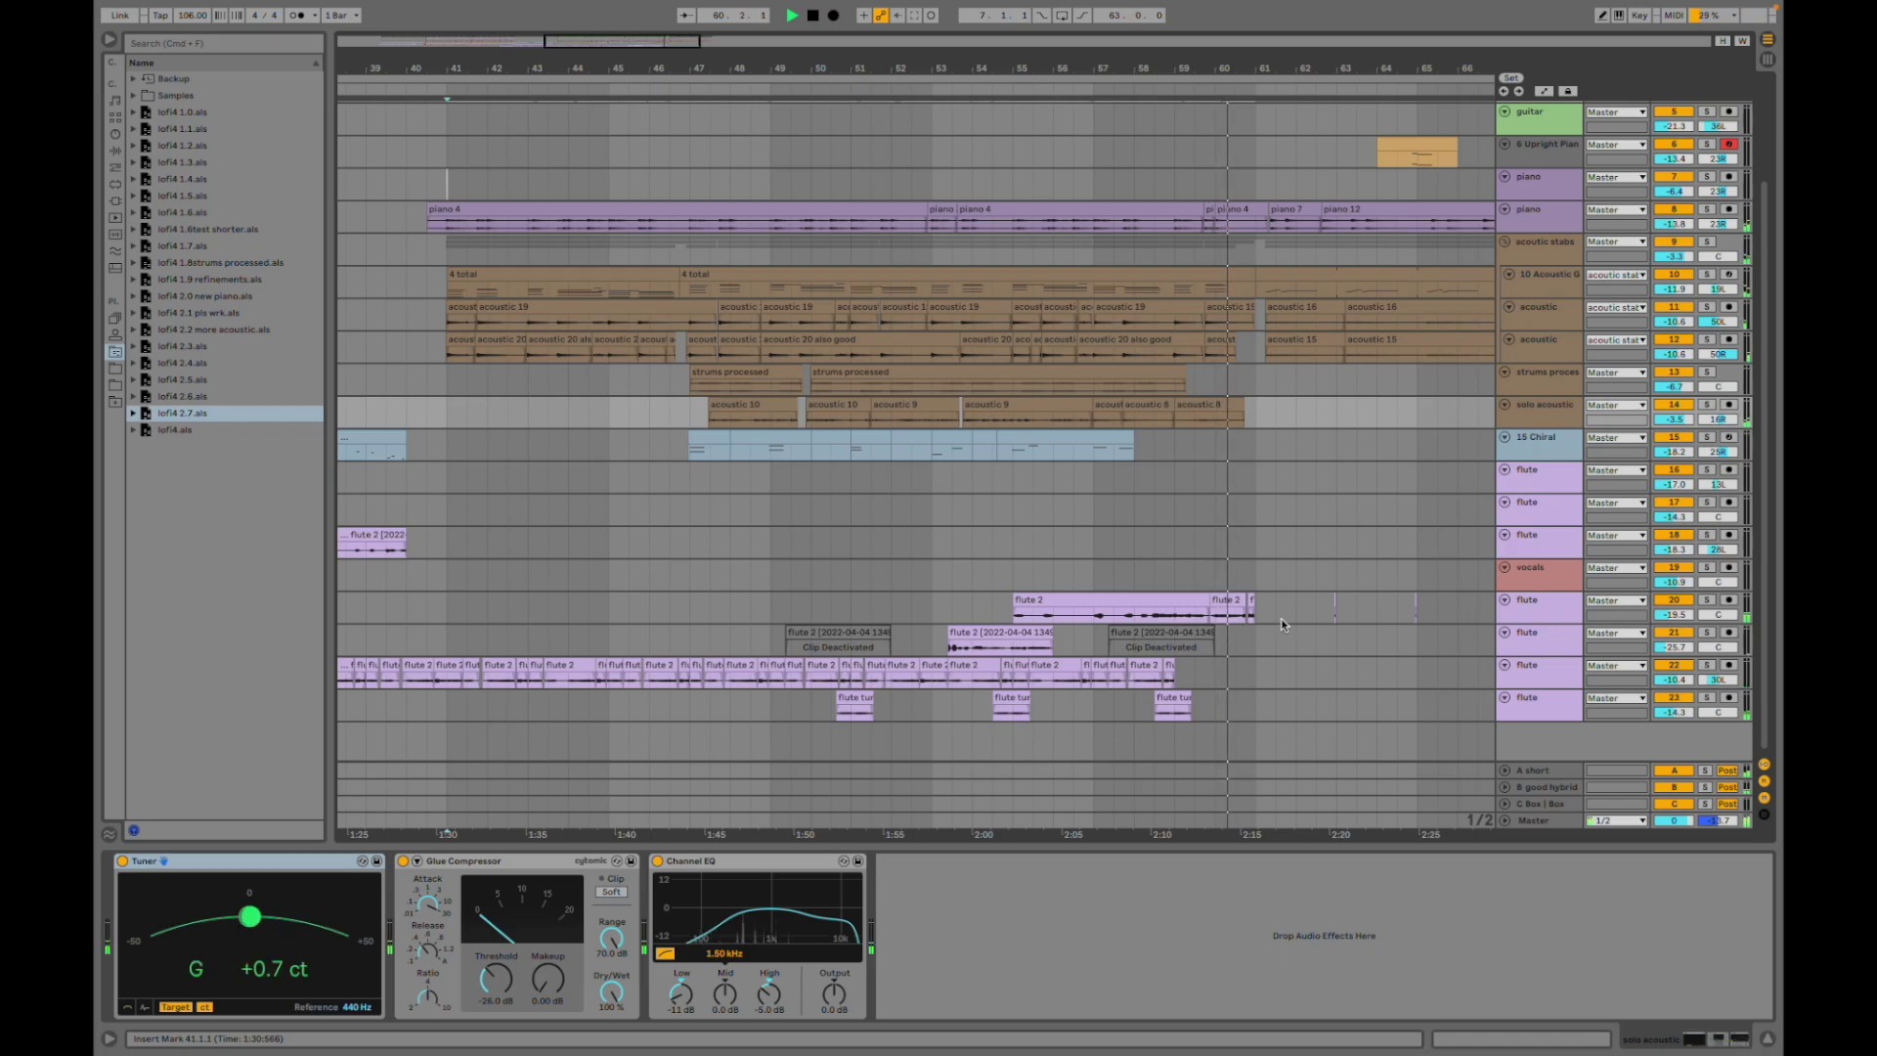
pyautogui.hscroll(3, 1243, 628)
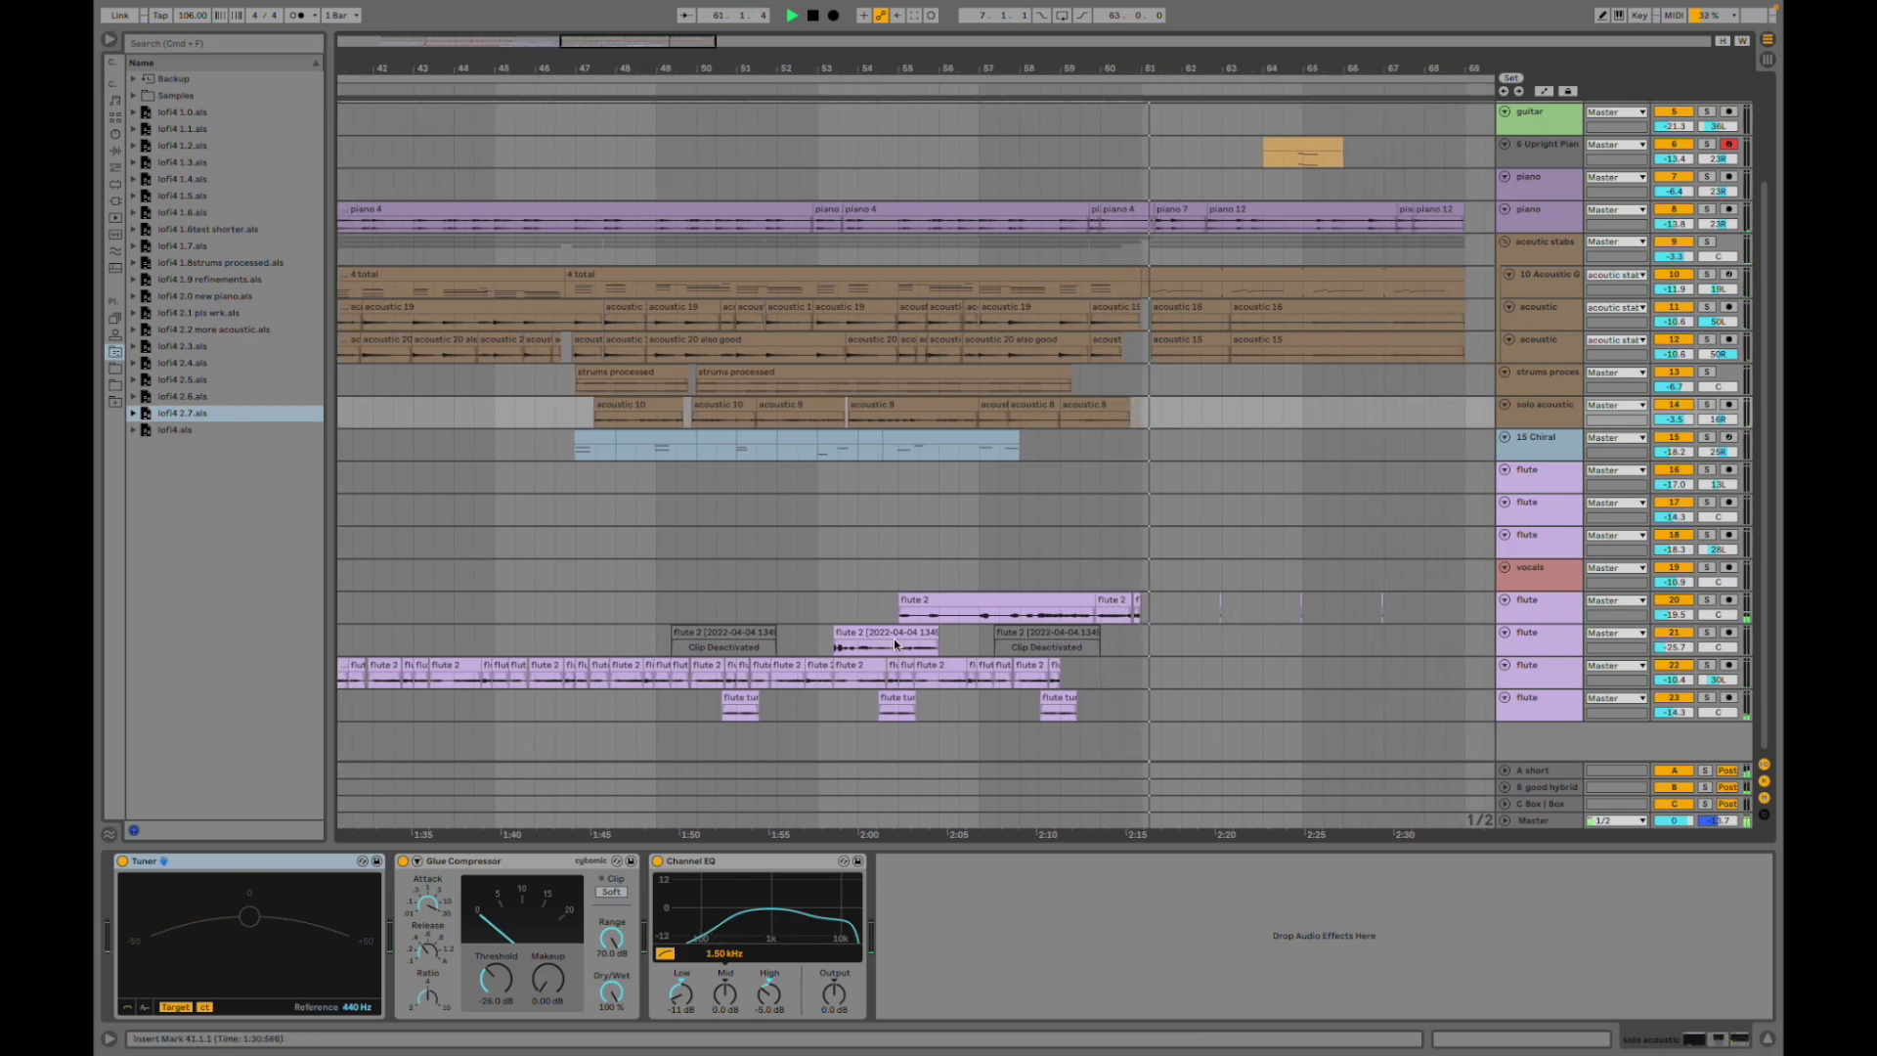
# - Stop playback and examine the gap at bar 61 on acoustic track 11 and the short flute clips on track 20
pyautogui.scroll(3, 1220, 629)
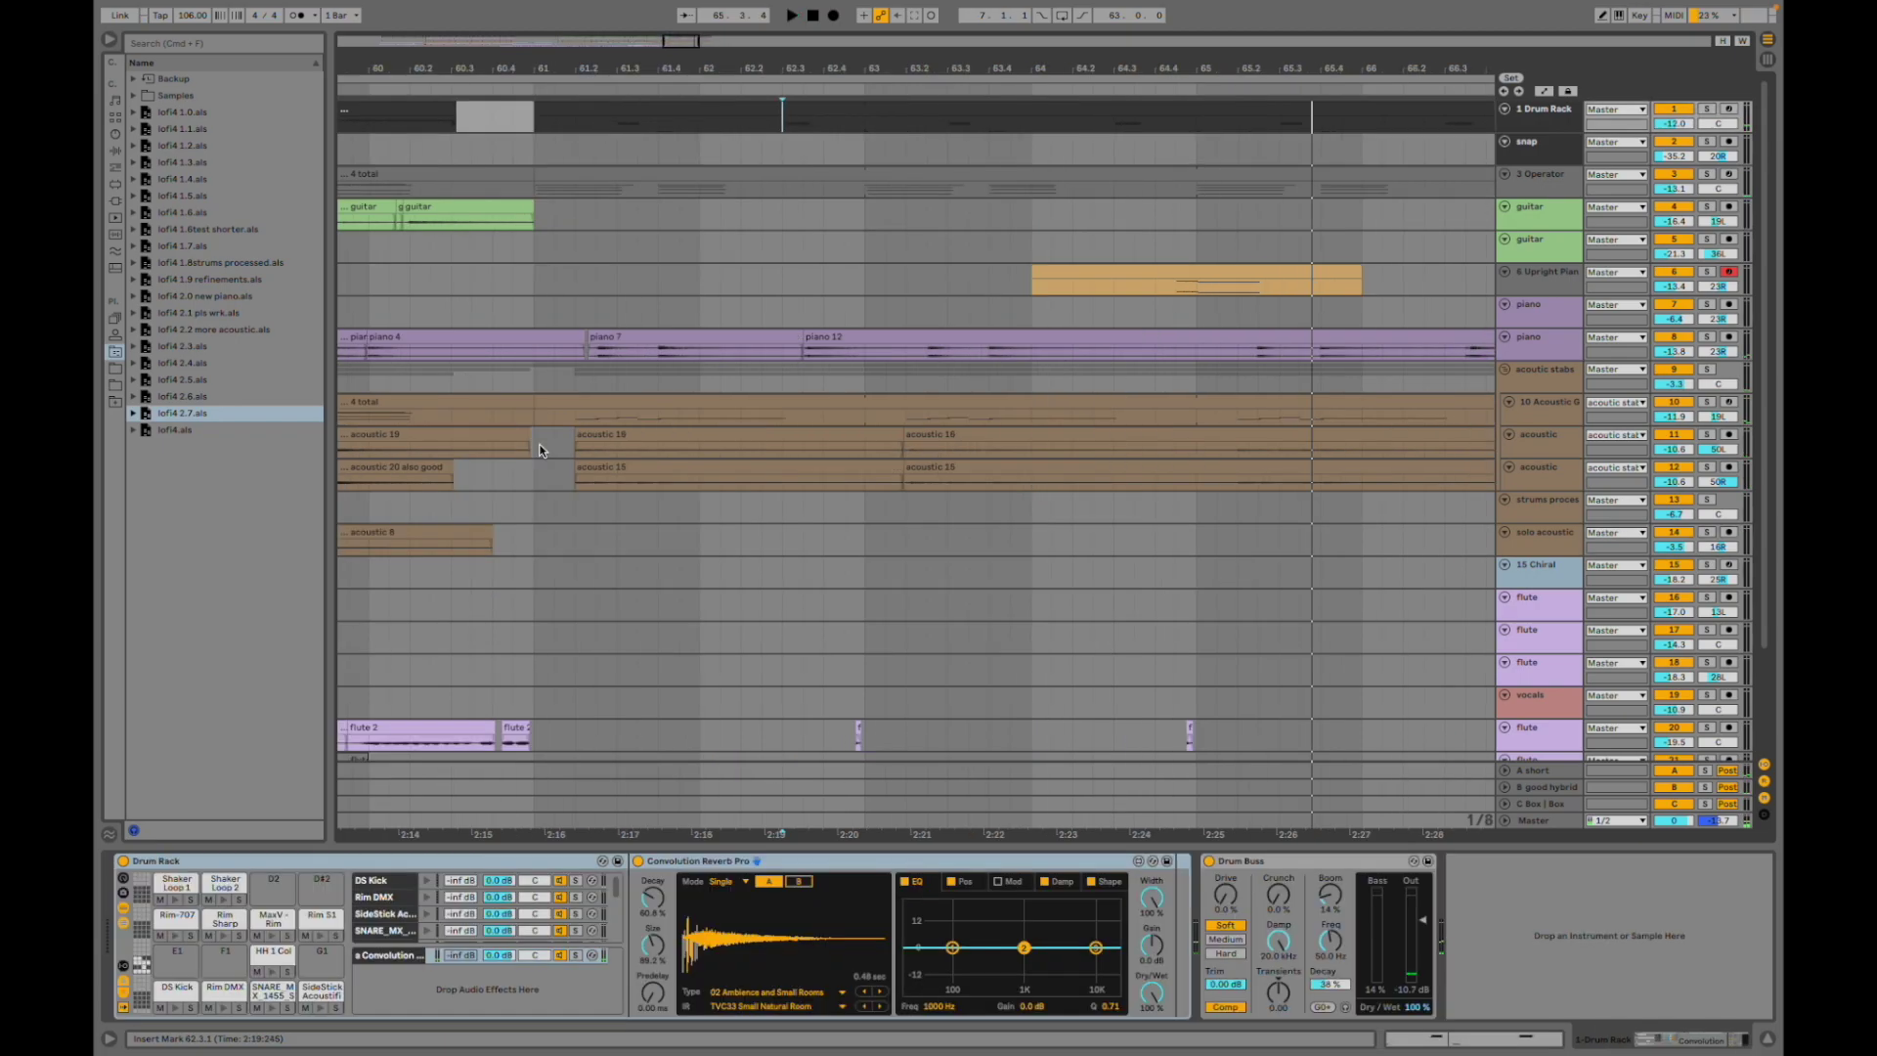
pyautogui.press('space')
pyautogui.click(538, 446)
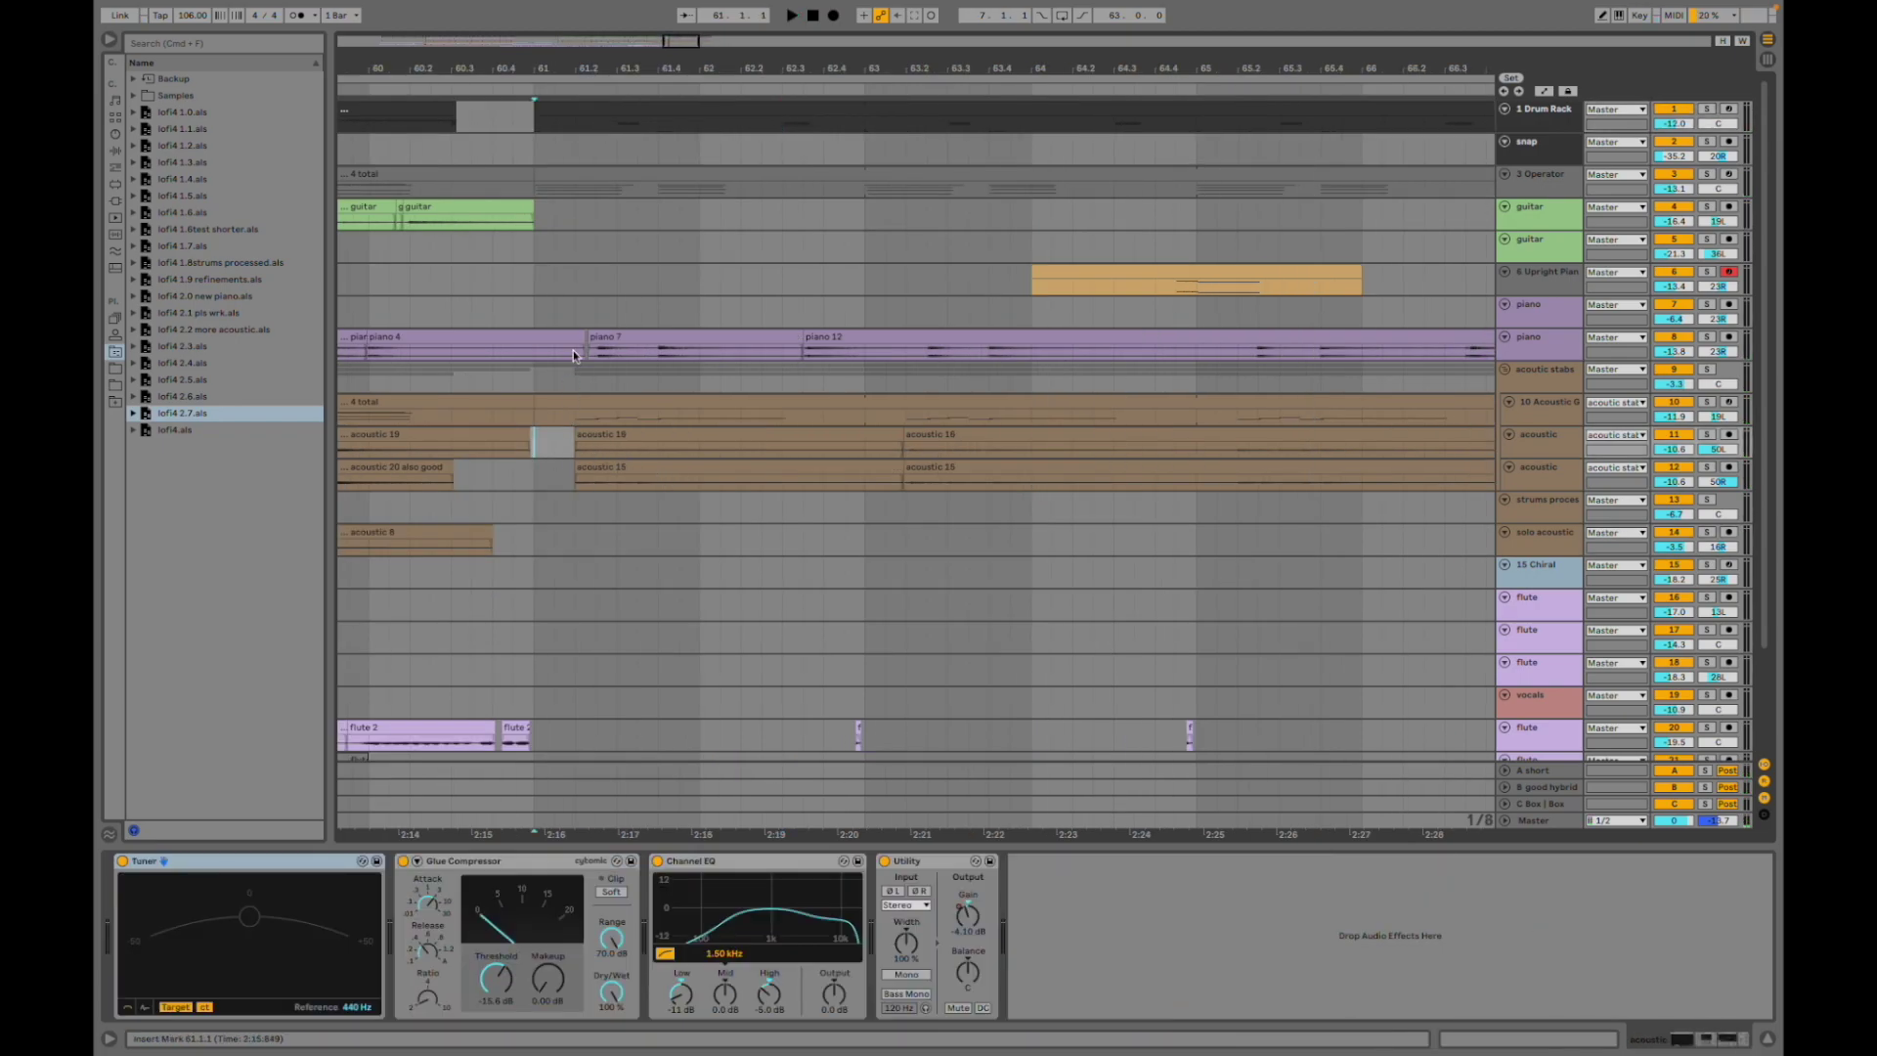
pyautogui.hscroll(4, 579, 504)
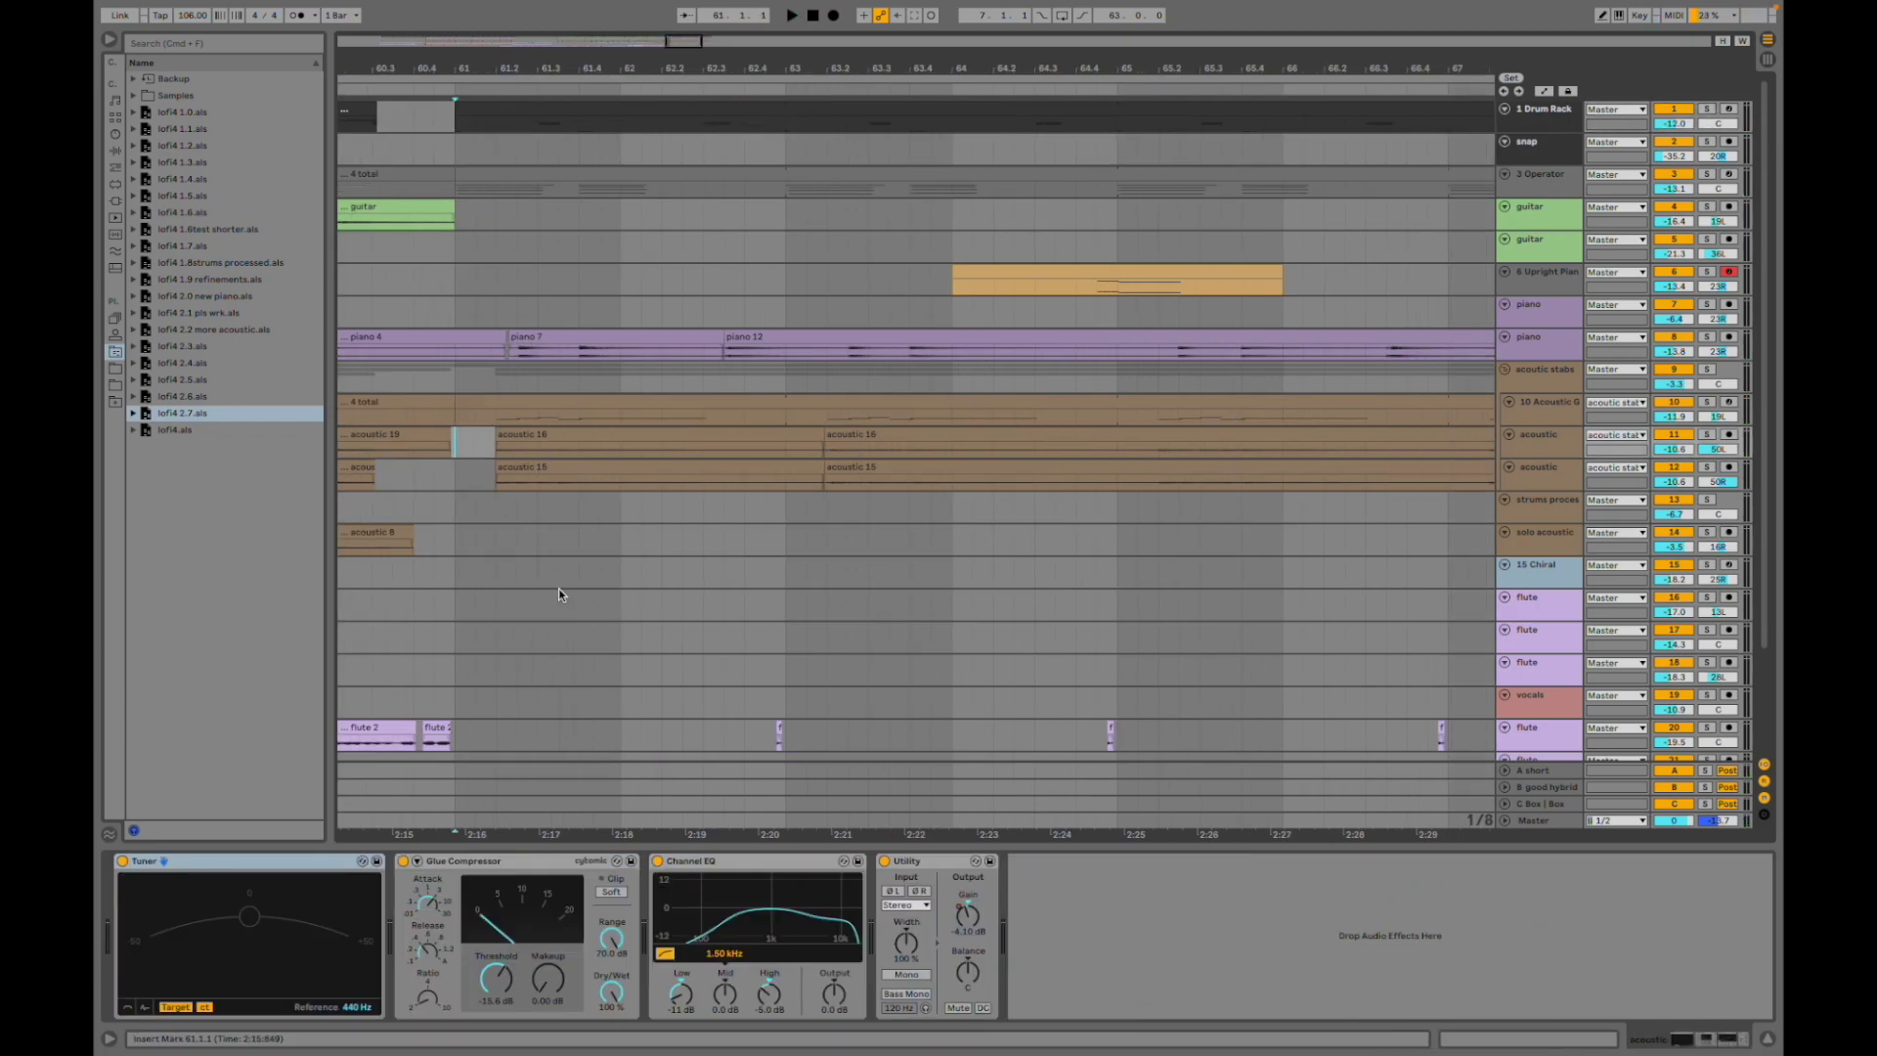
pyautogui.hscroll(-6, 733, 567)
pyautogui.scroll(-4, 894, 625)
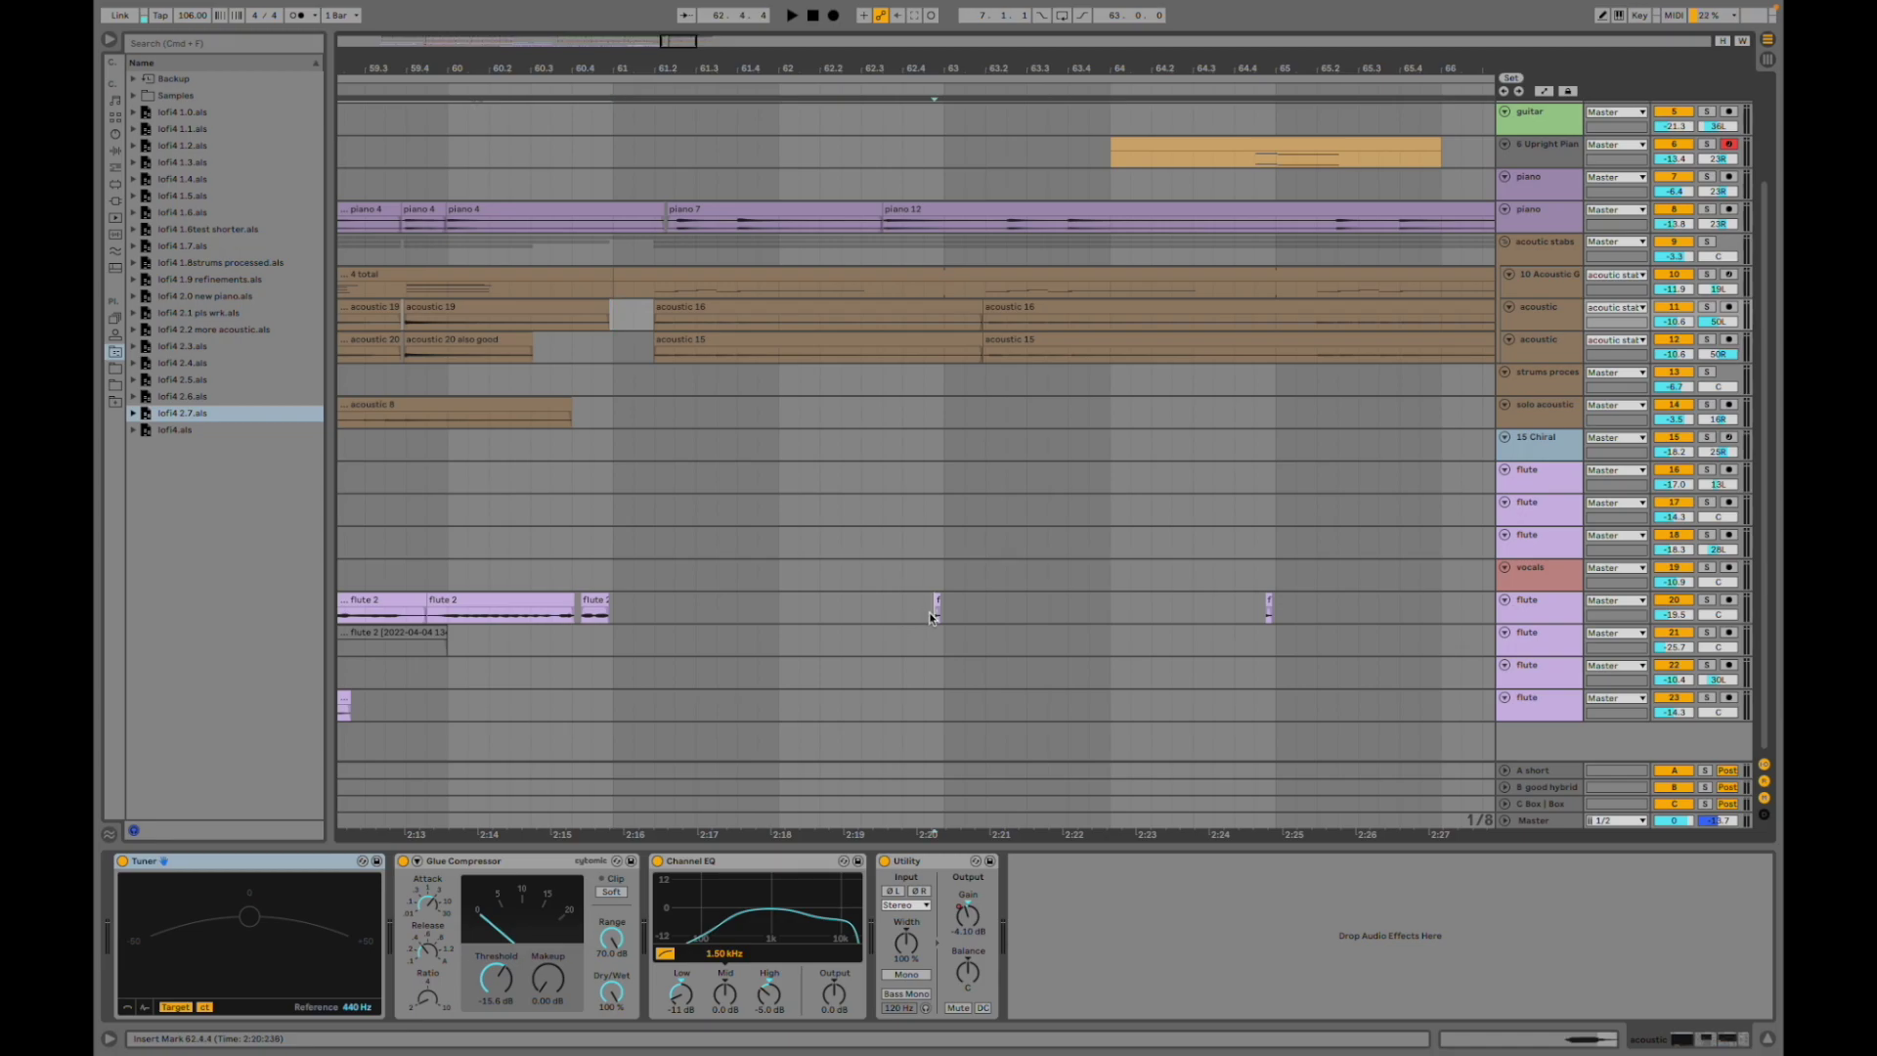
# - Audition flute track 20 in solo across the short clip just before bar 63, showing the track's devices
pyautogui.click(931, 615)
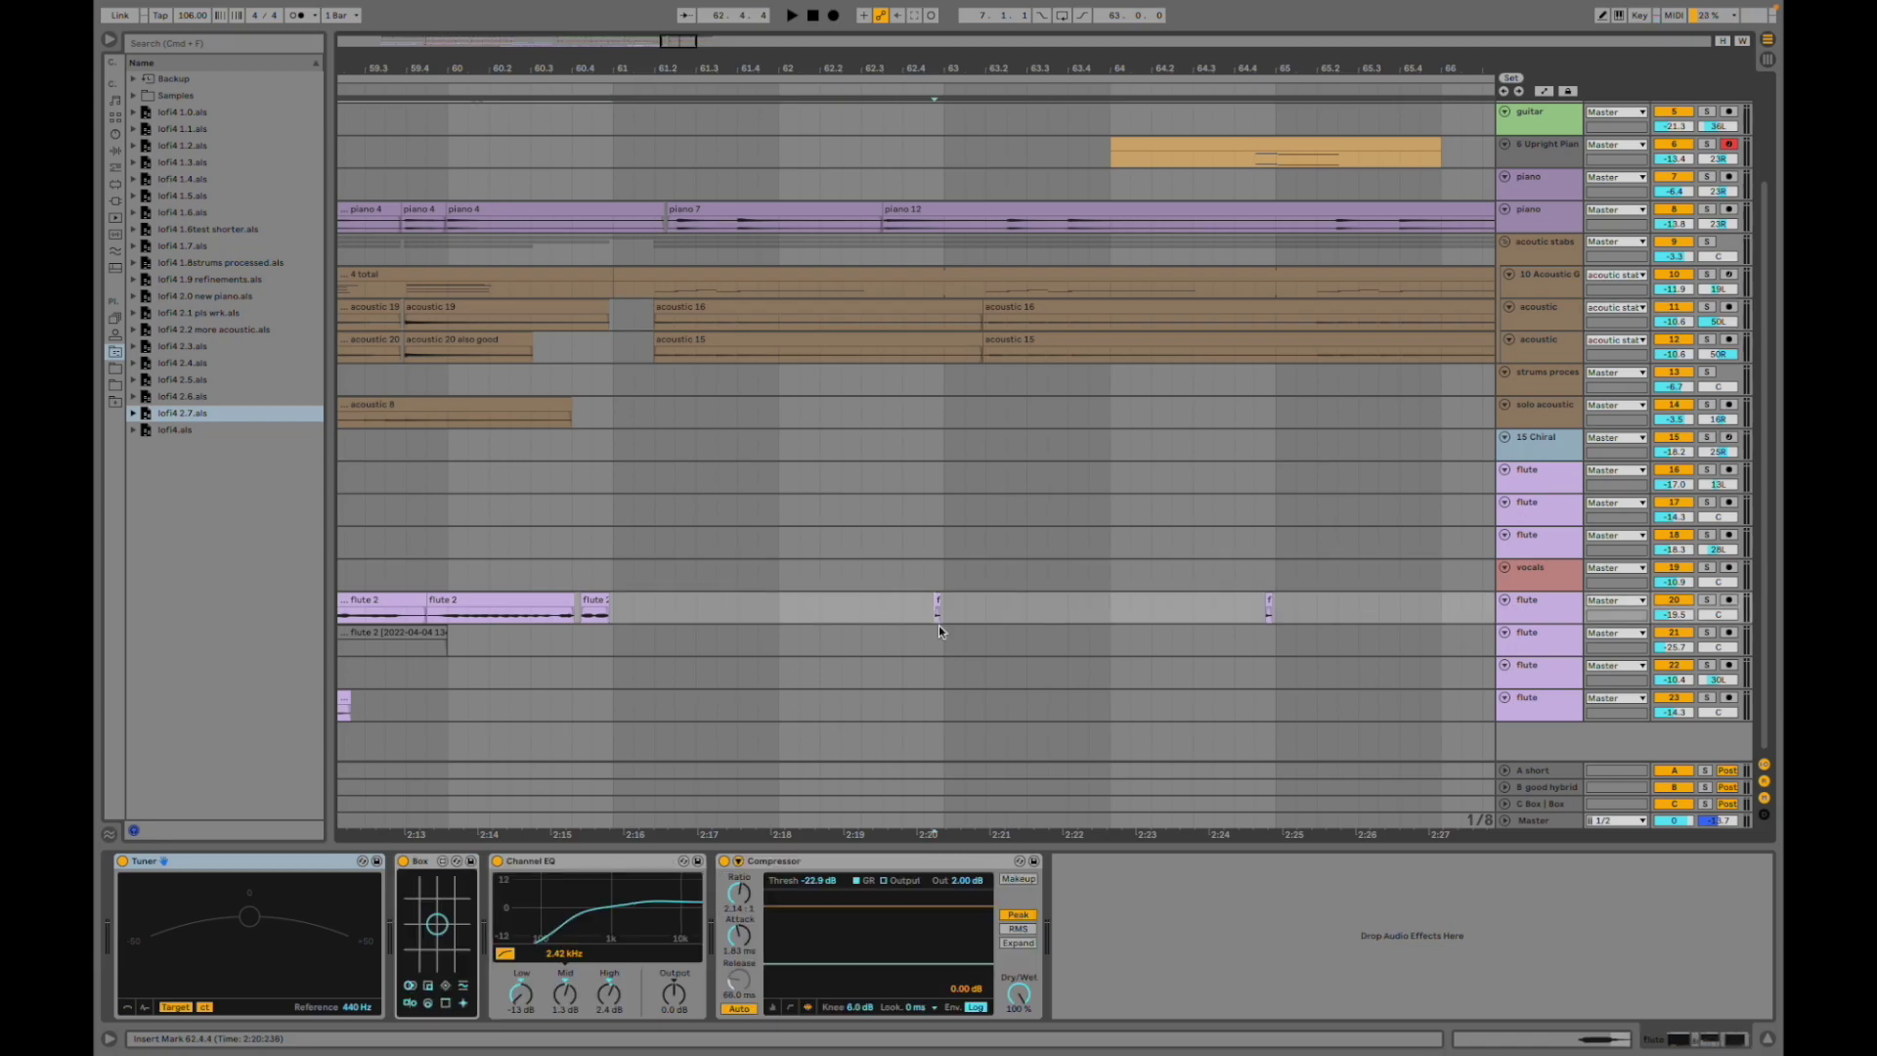
pyautogui.click(1707, 602)
pyautogui.press('space')
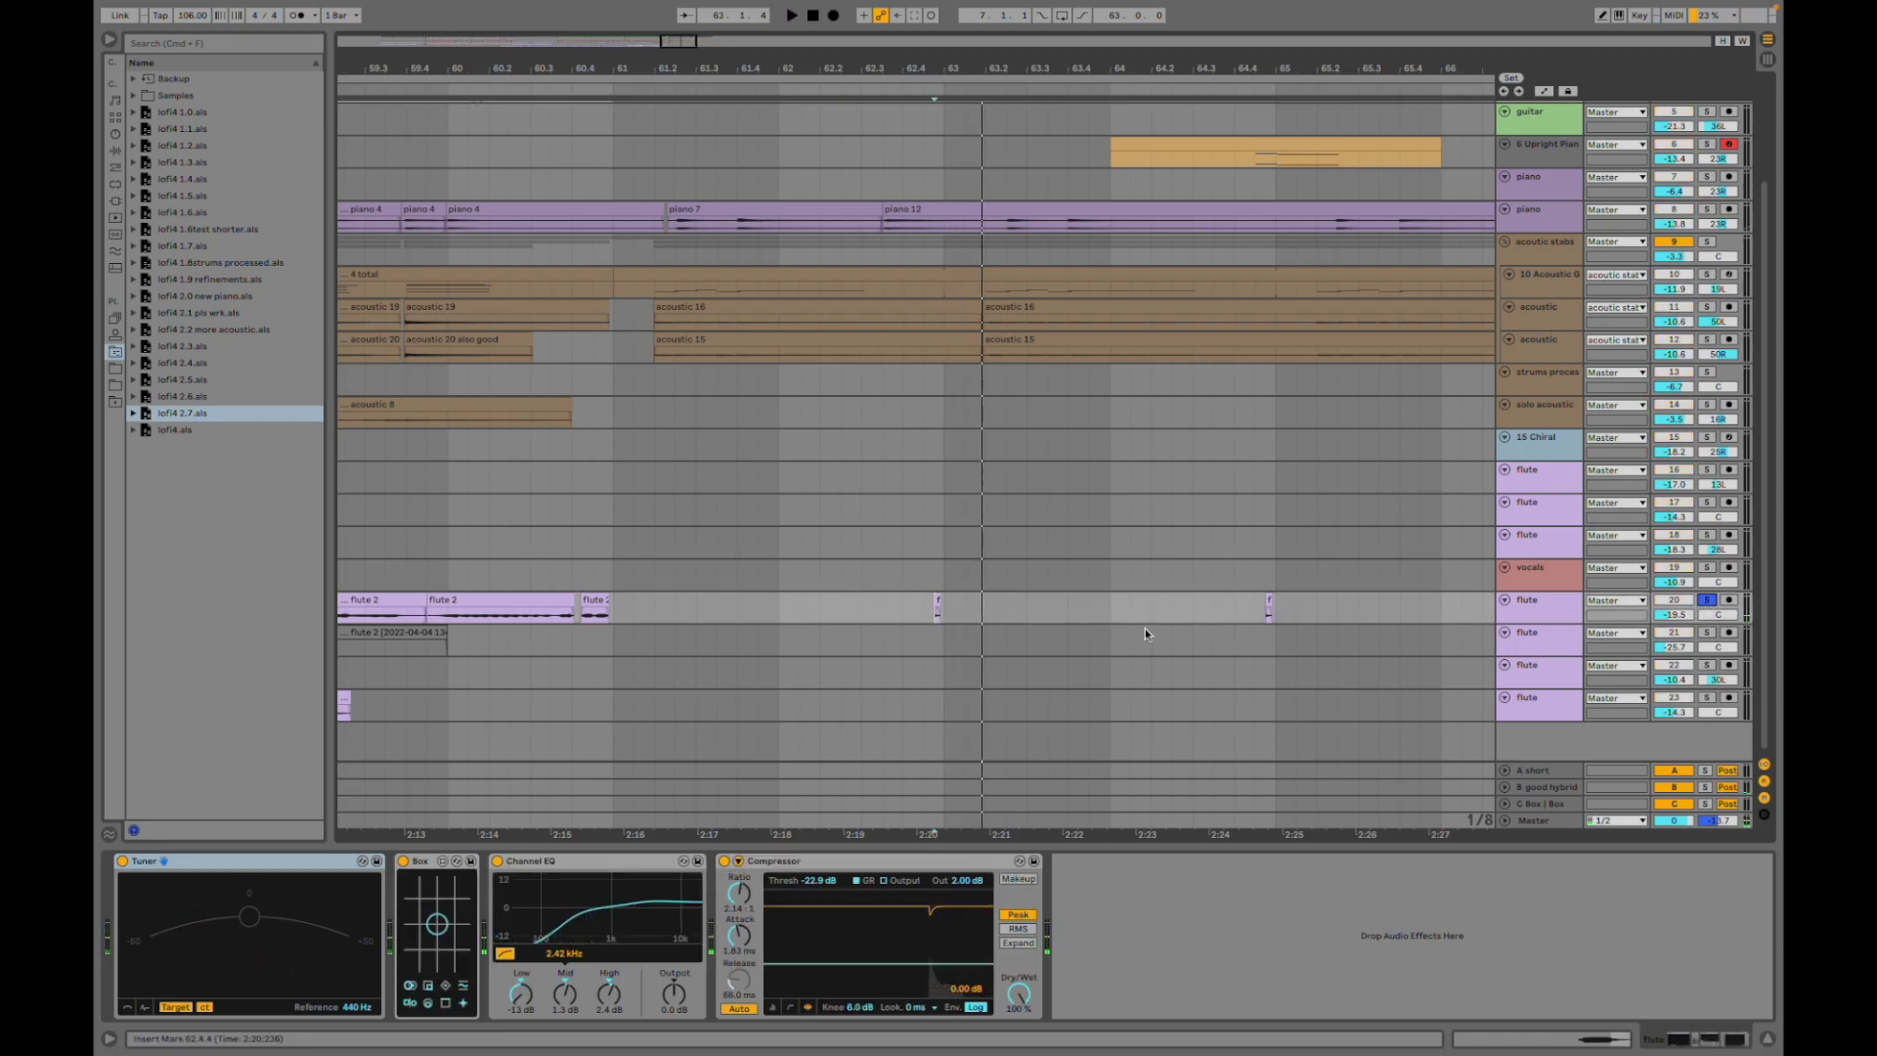
pyautogui.press('space')
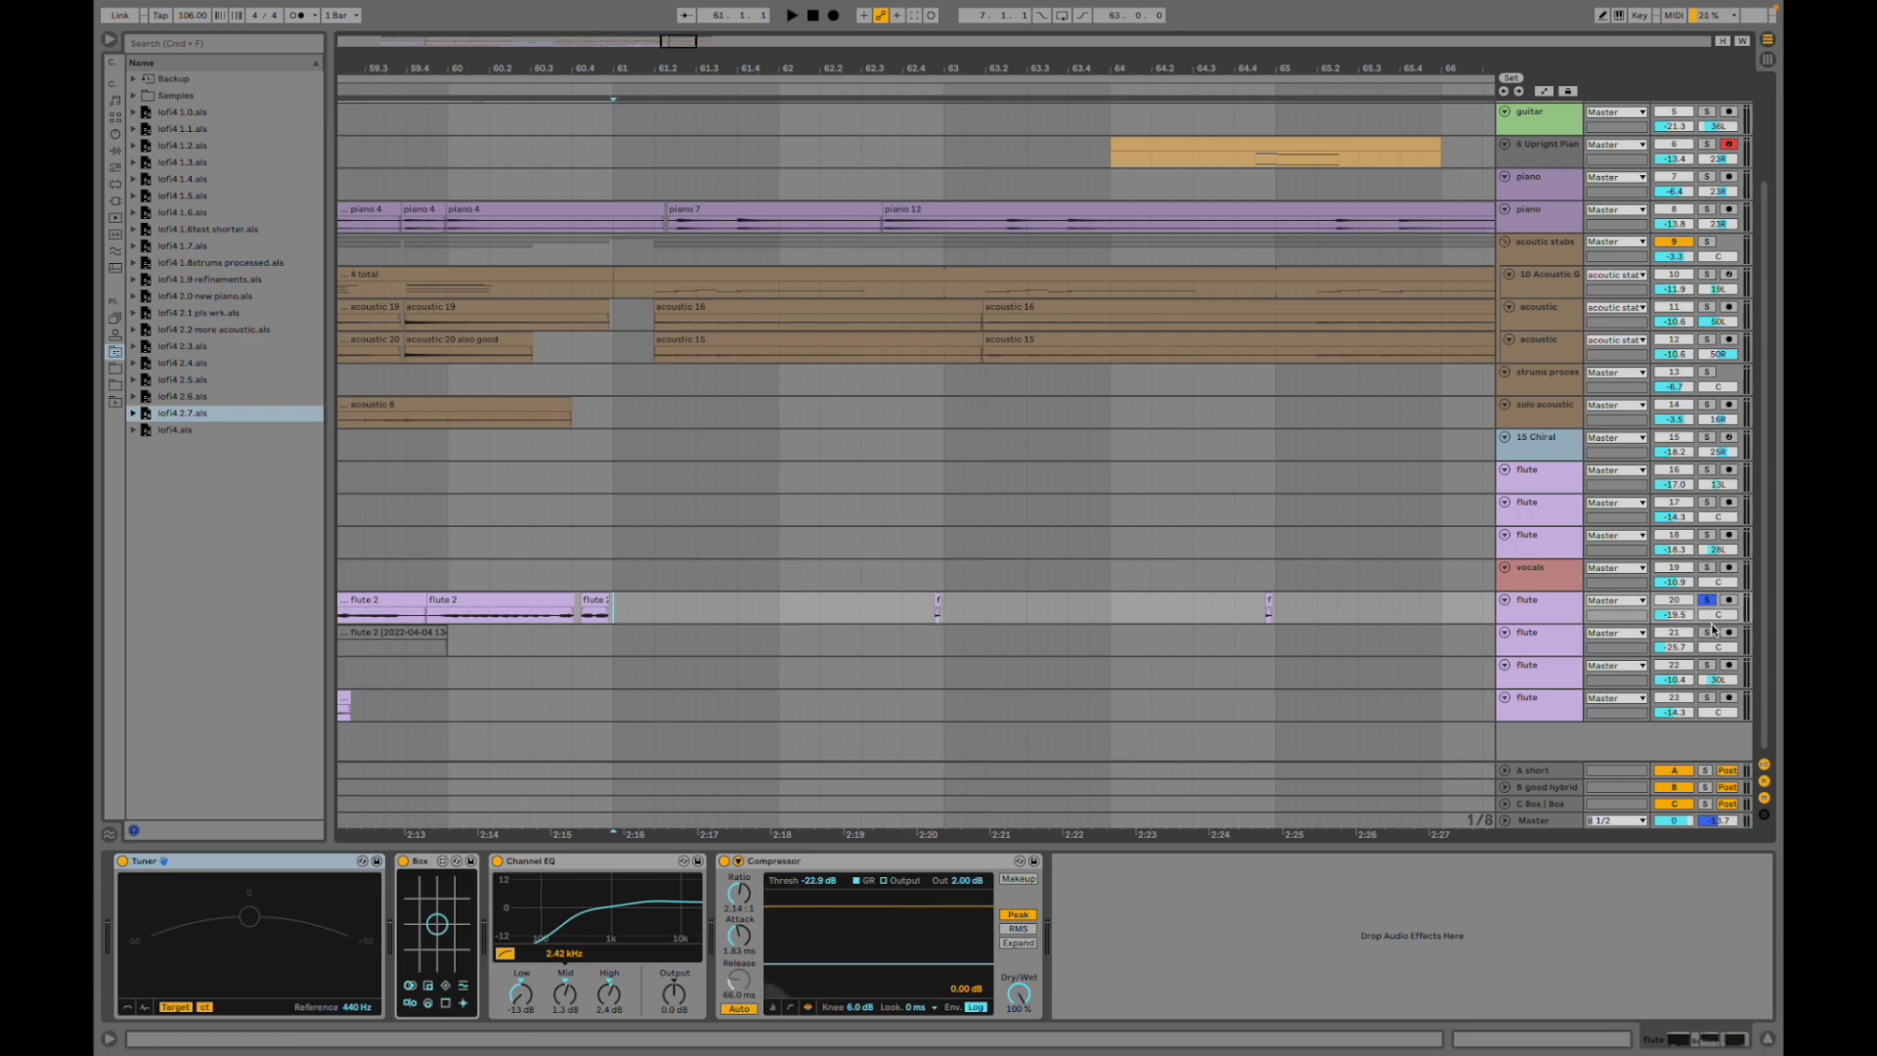
# - Take flute track 20 out of solo and follow the full mix from bar 61 across all tracks
pyautogui.click(1707, 602)
pyautogui.press('space')
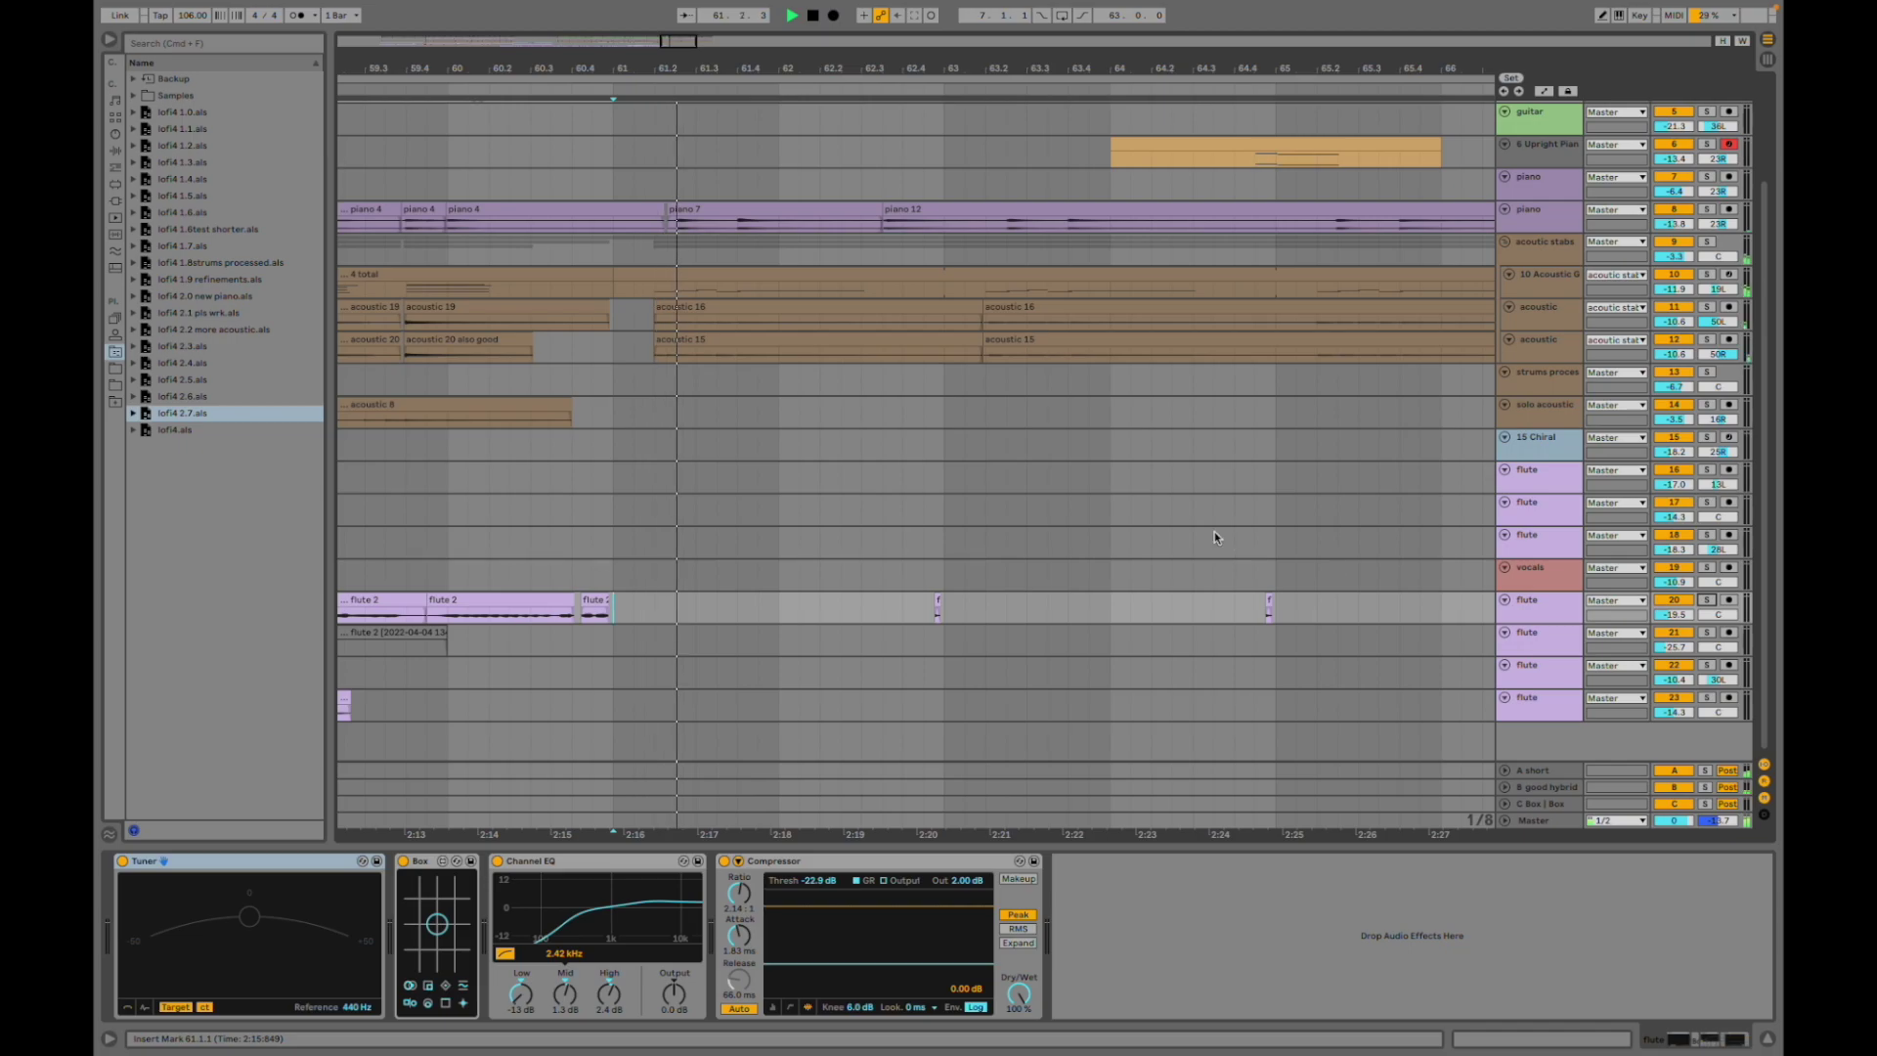
pyautogui.scroll(3, 1075, 469)
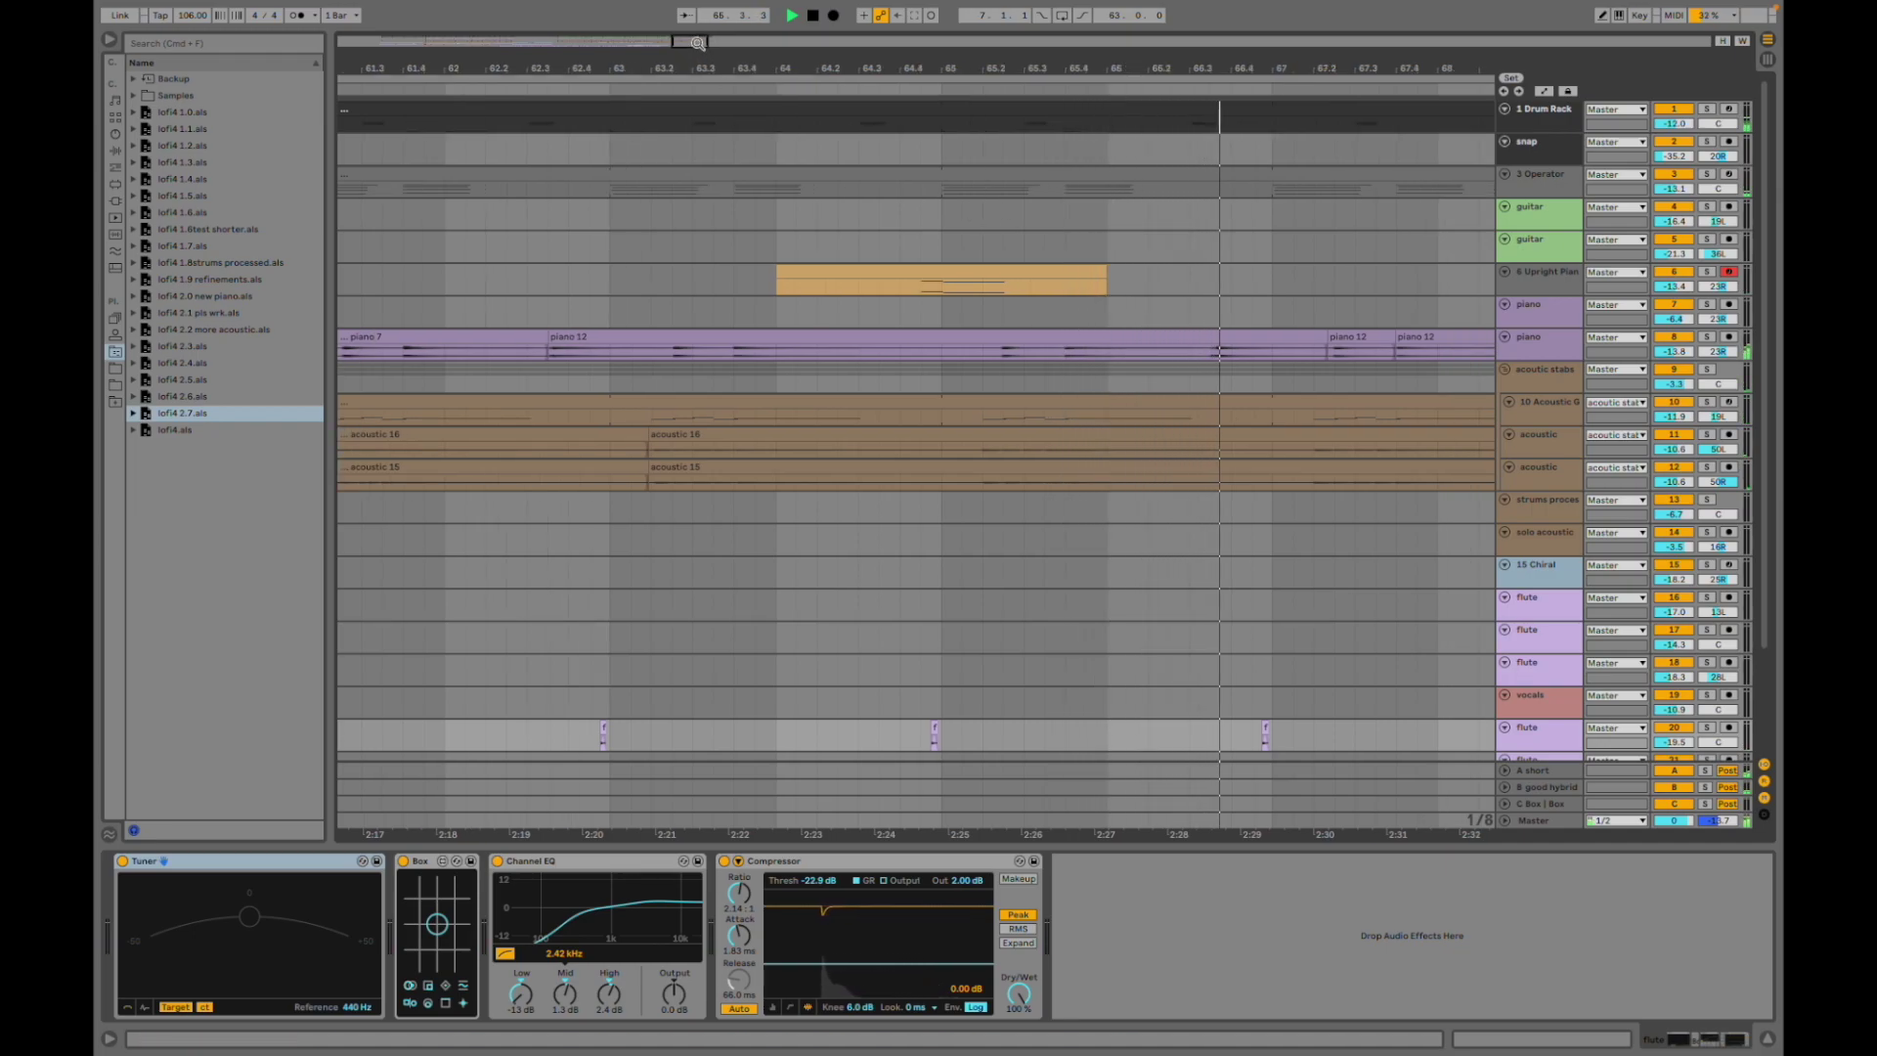
pyautogui.moveTo(696, 42); pyautogui.dragTo(696, 12)
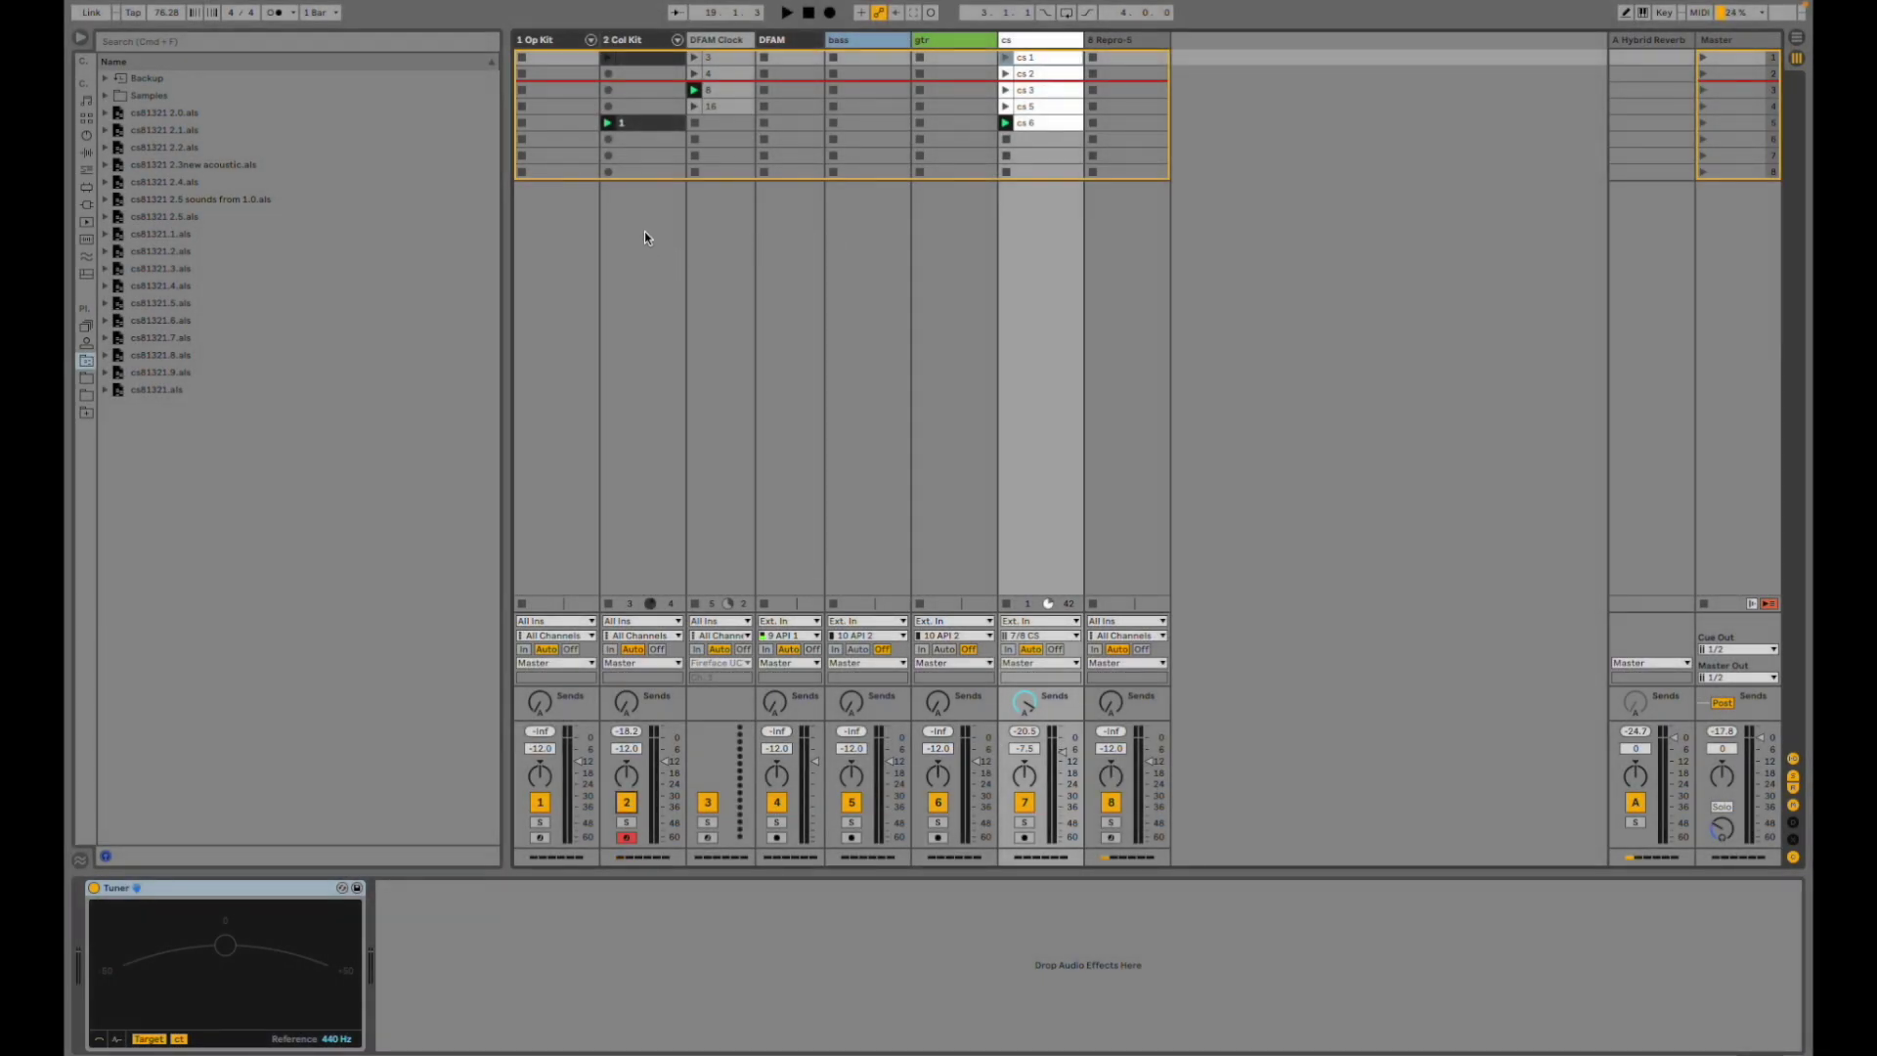
# - Play the running Session clips and show the devices on the Col Kit and cs tracks
pyautogui.press('space')
pyautogui.click(609, 252)
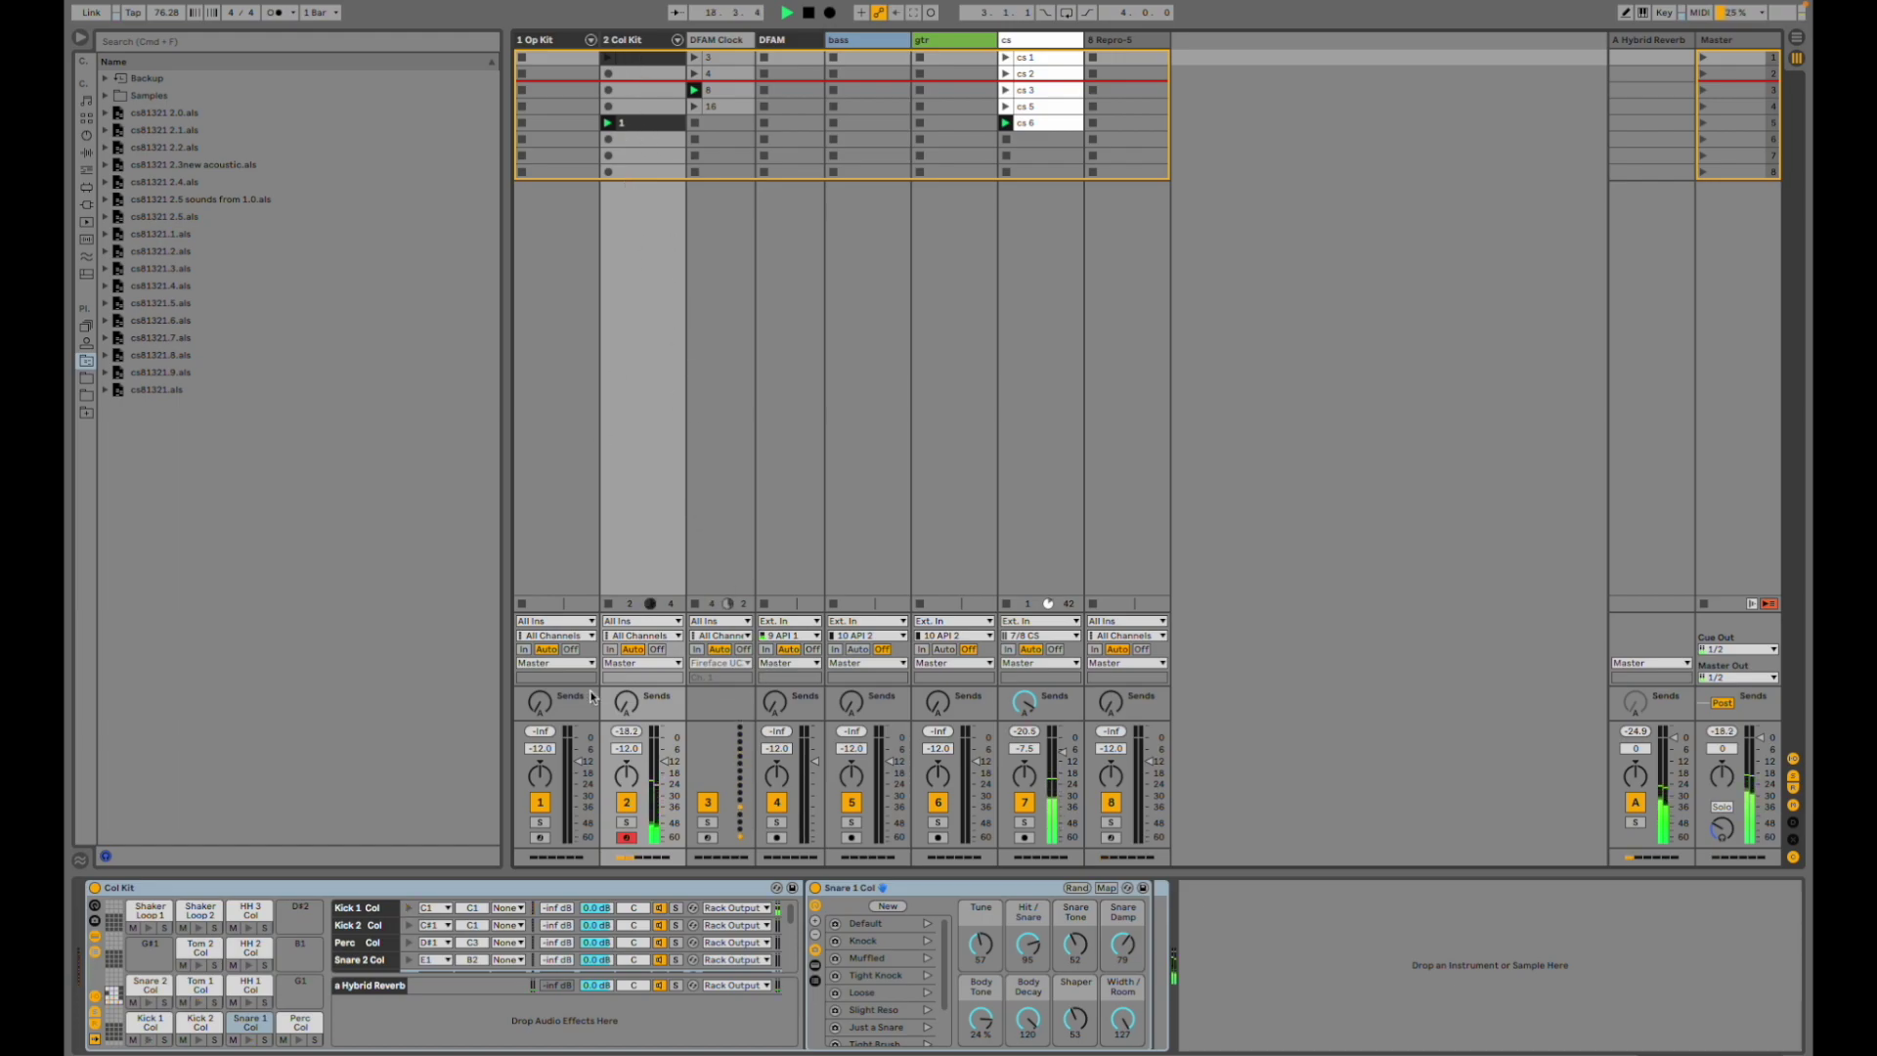
pyautogui.click(1052, 419)
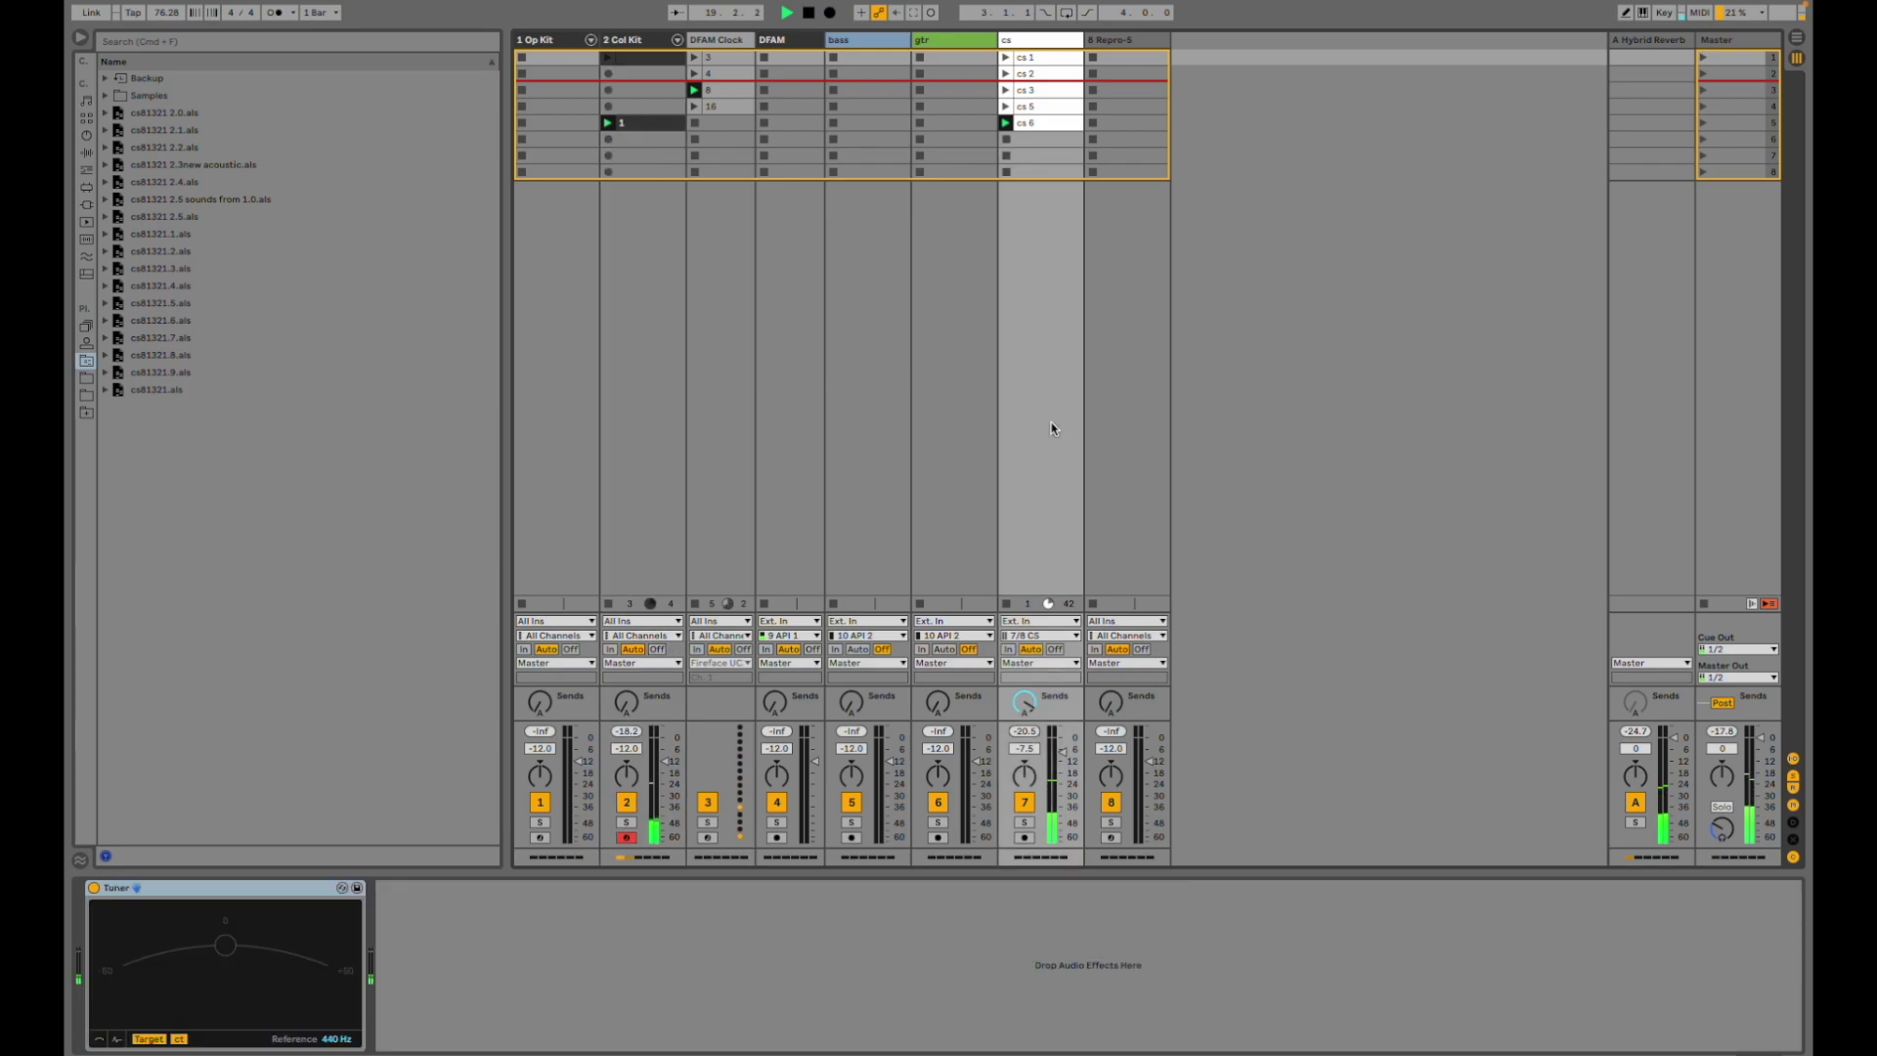
# - Show the cs 6 clip's waveform and audition the cs 1 and cs 3 clips on the cs track
pyautogui.click(1043, 125)
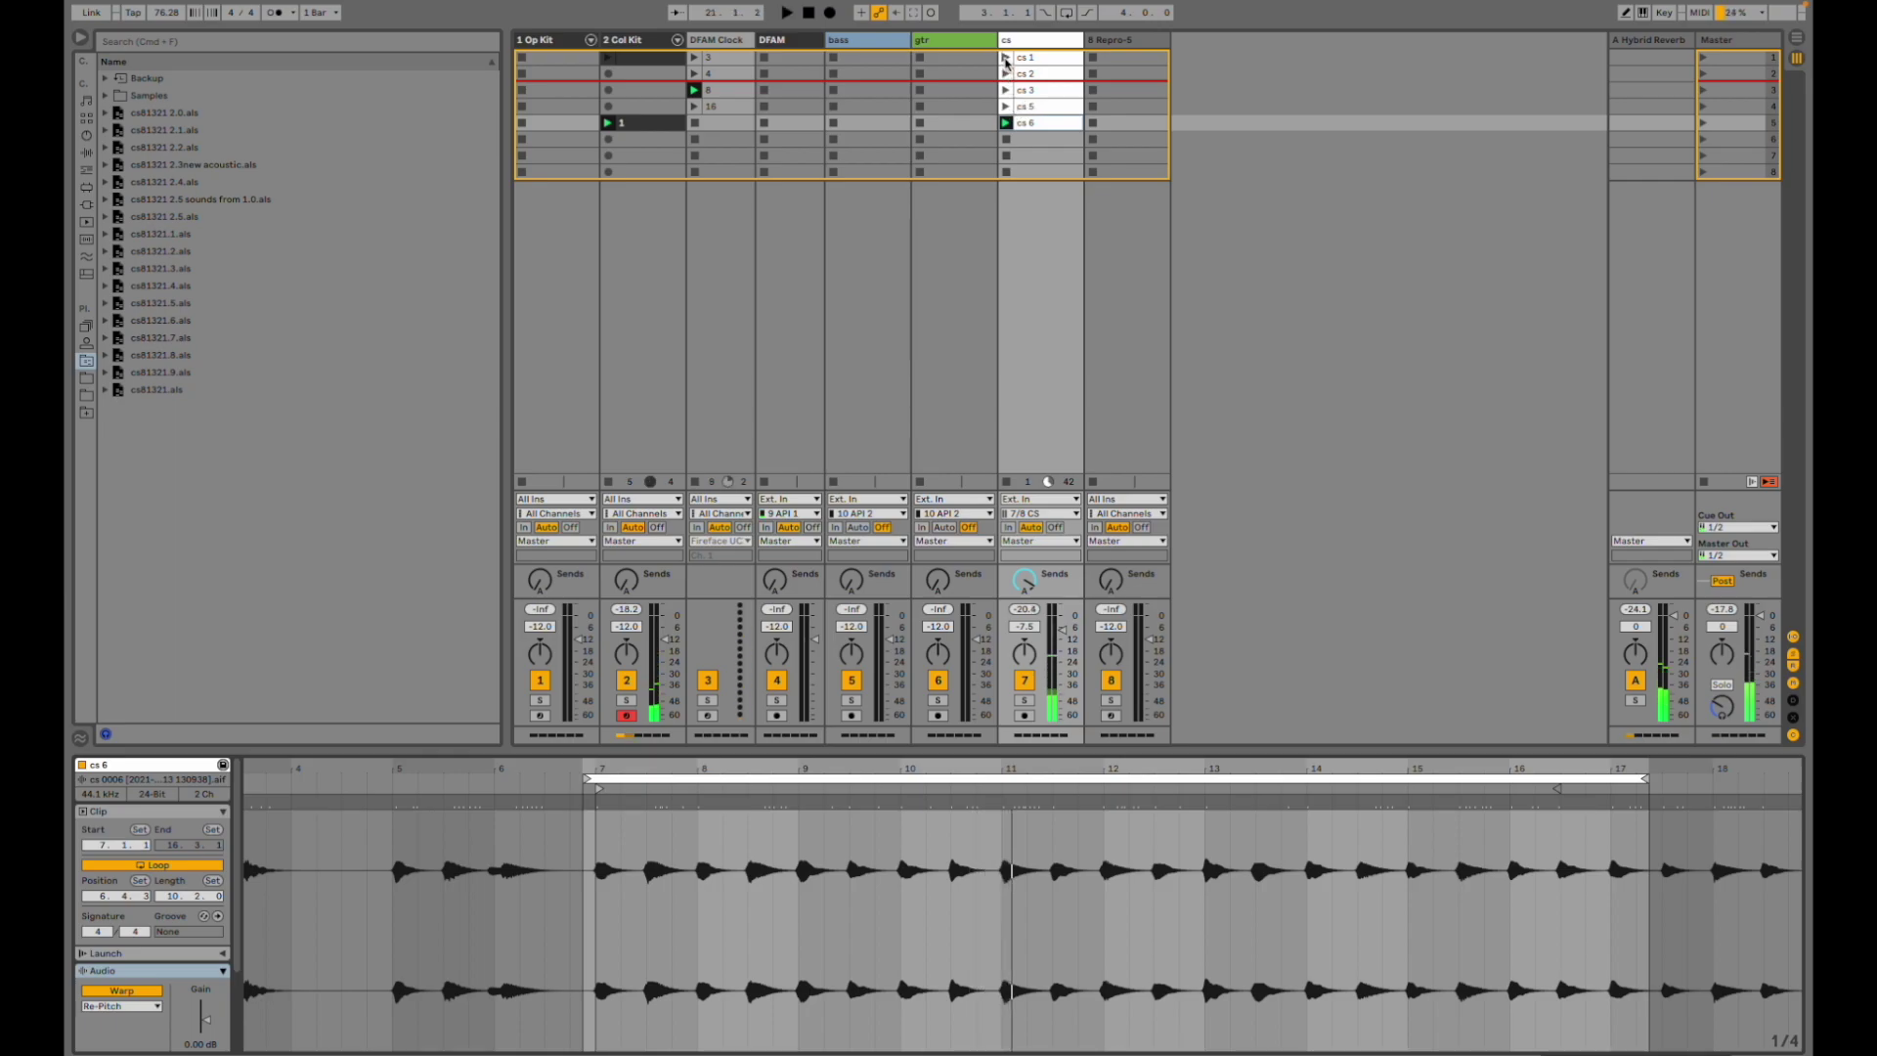
pyautogui.click(1006, 59)
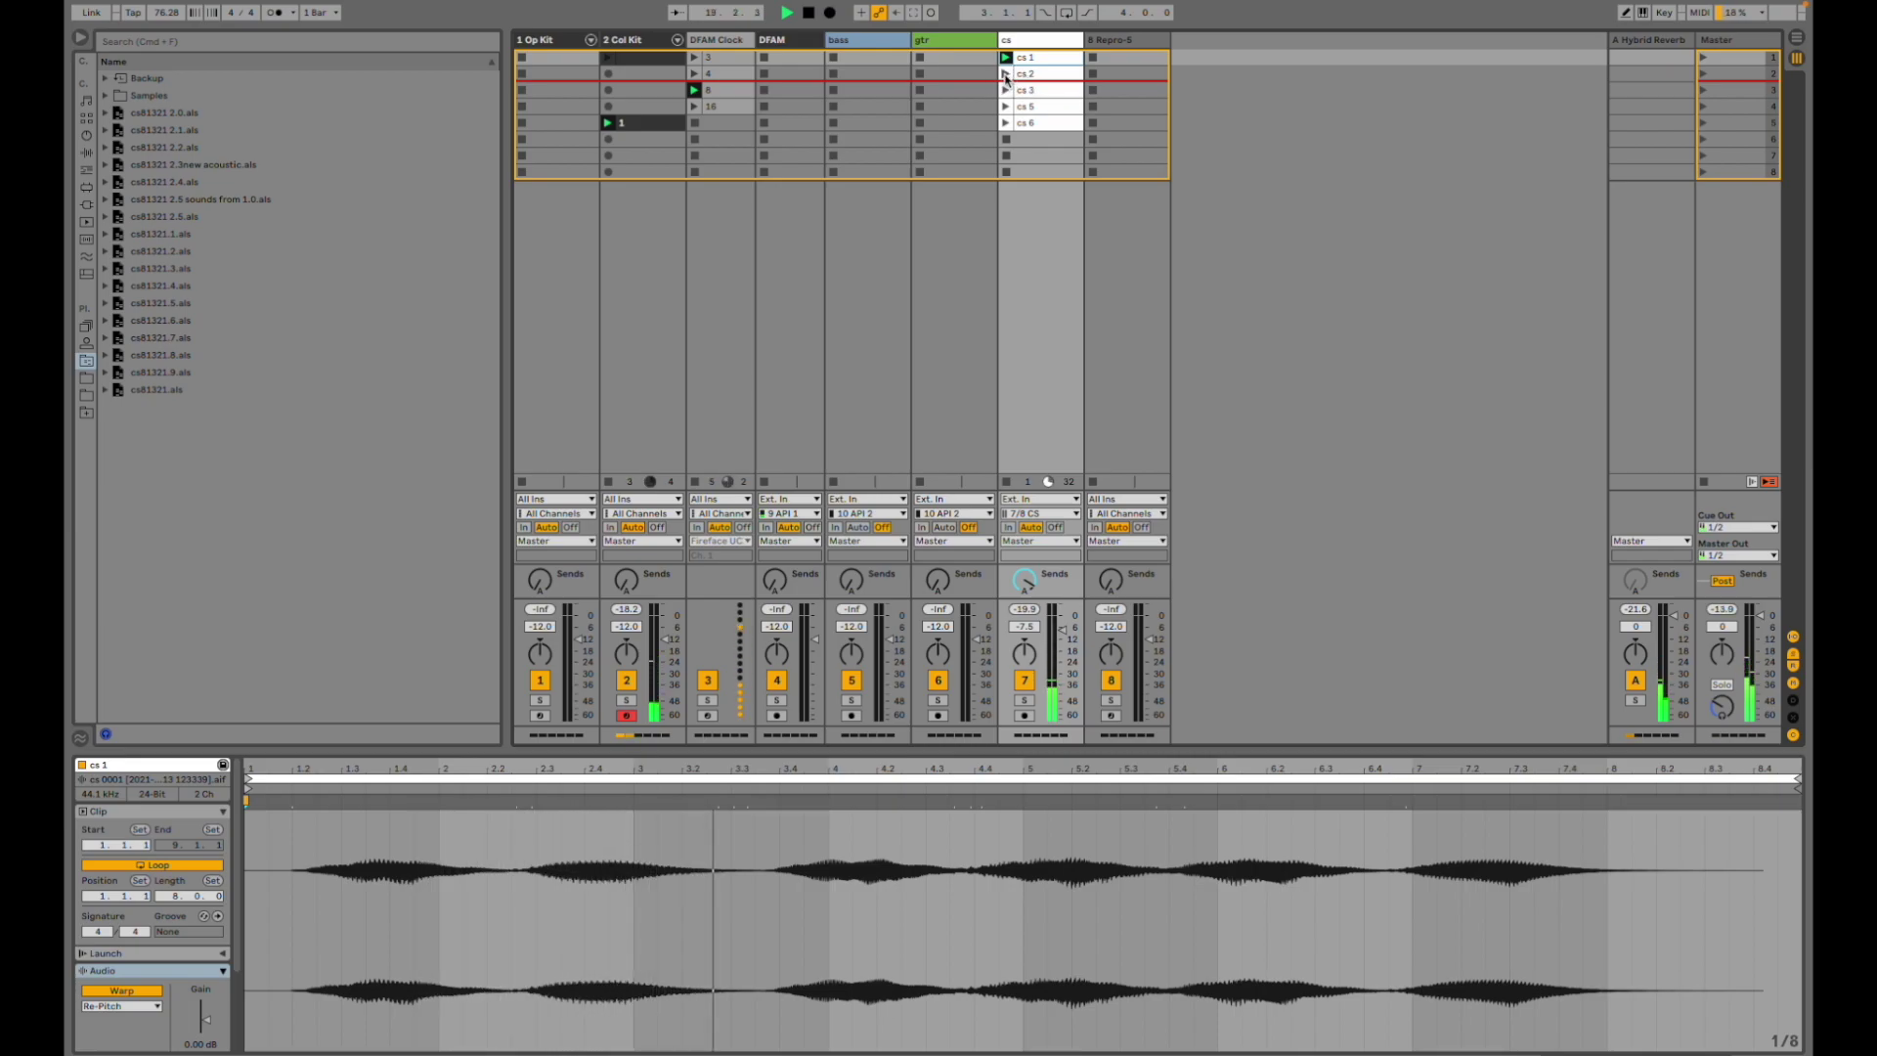
pyautogui.click(1006, 89)
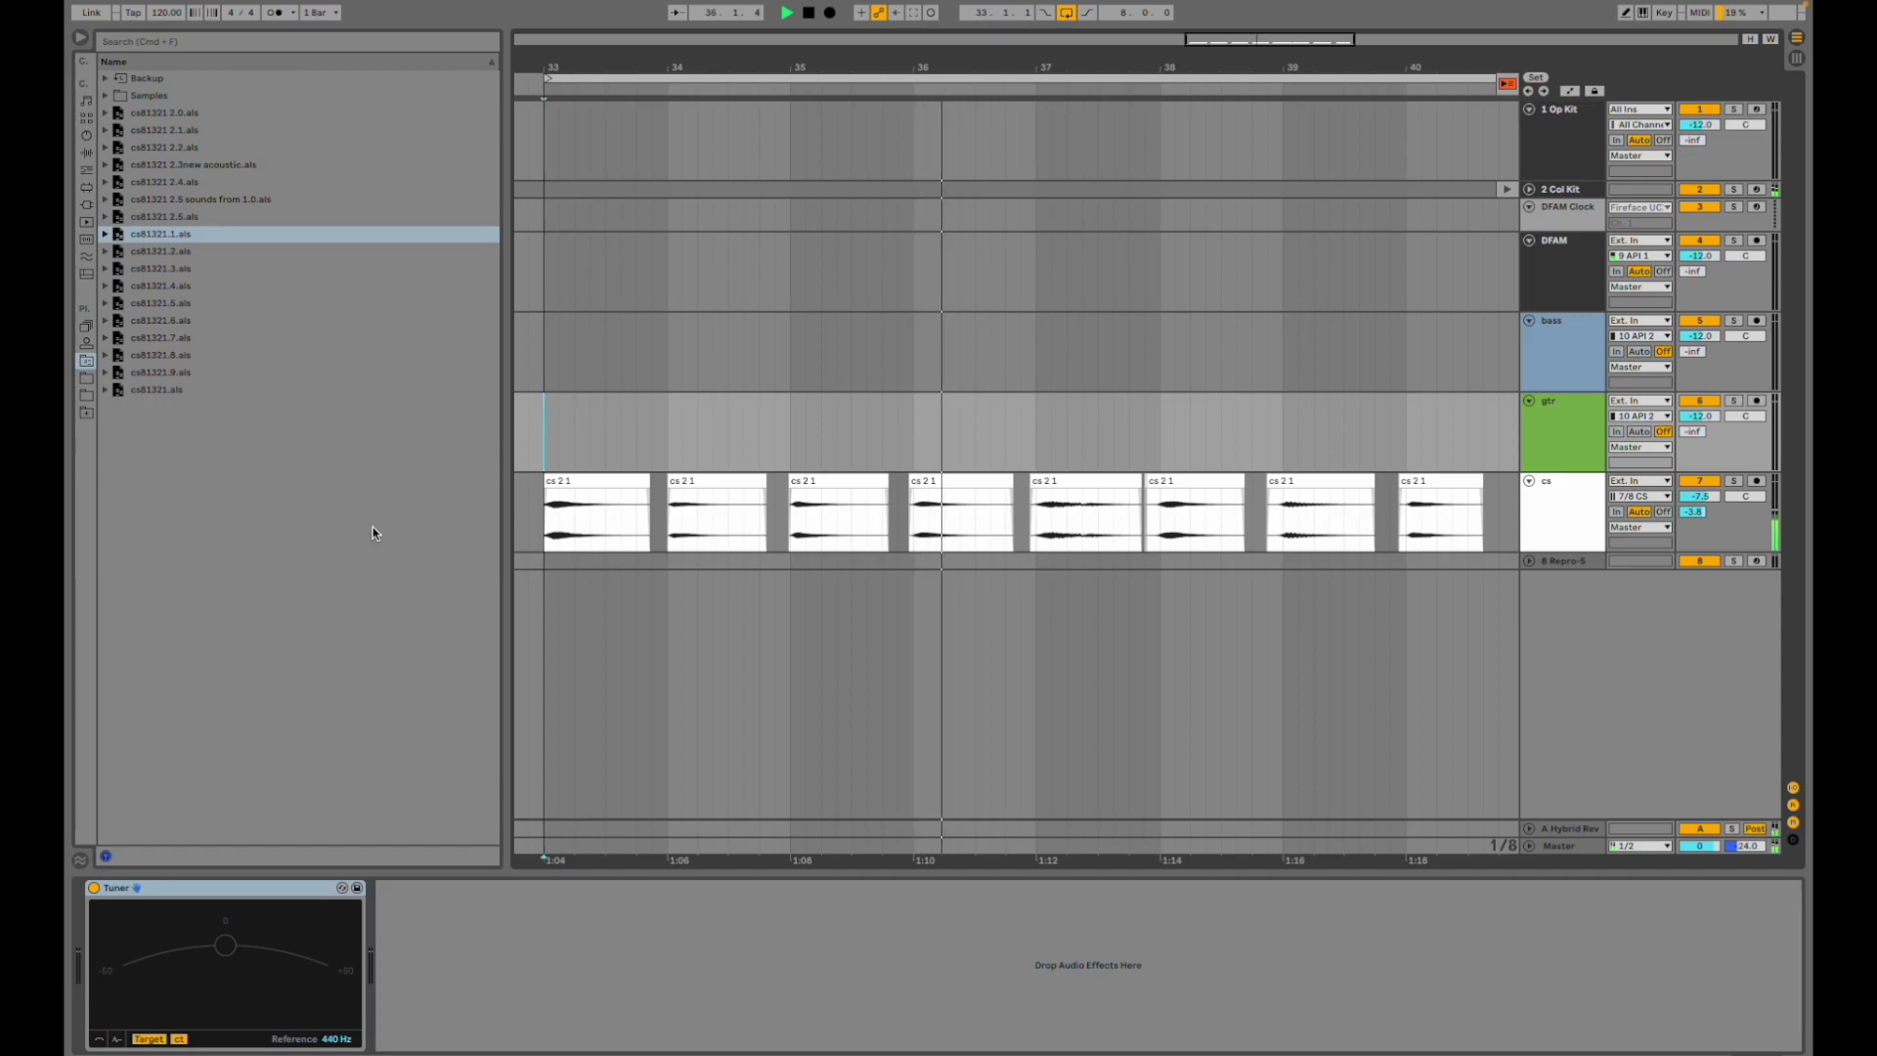
# - Compare the Session clips in cs81321.1 with the arrangement, showing the whole run of cs 2 1 clips from bar 33
pyautogui.press('Tab')
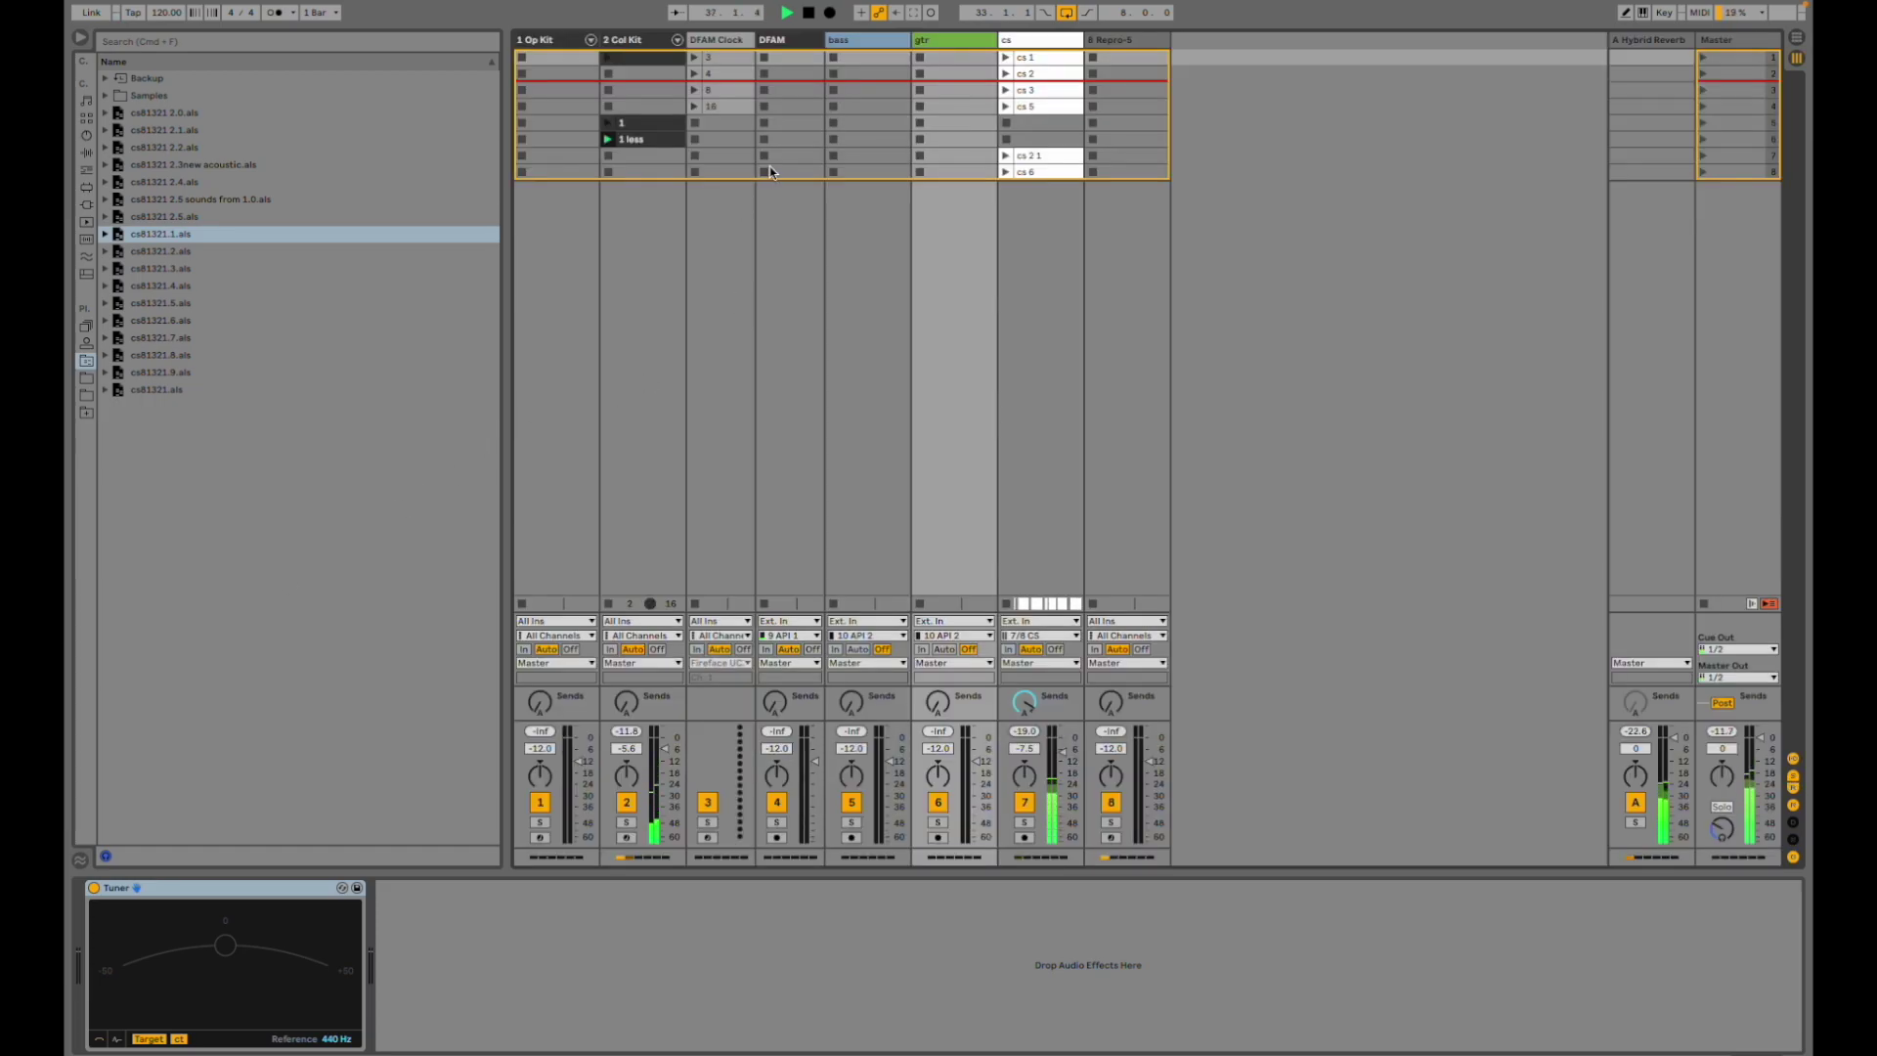
pyautogui.press('Tab')
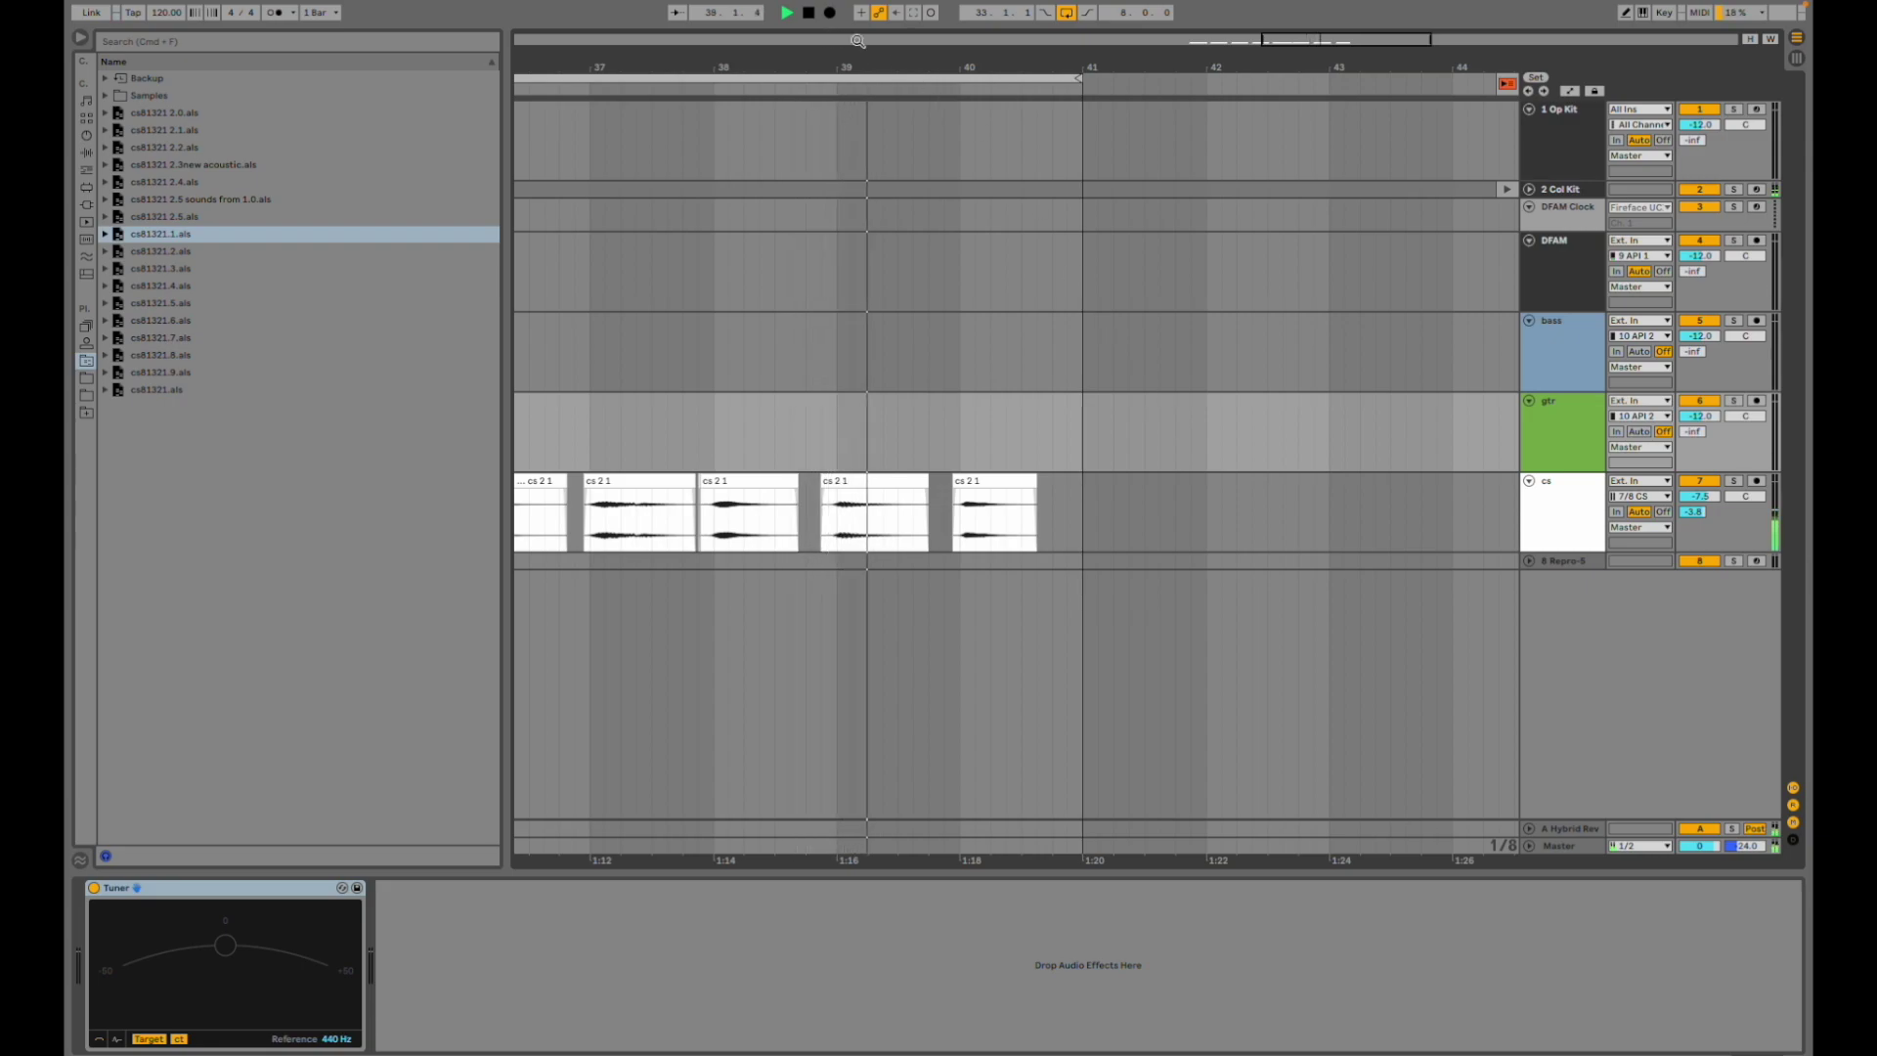
pyautogui.press('-')
pyautogui.press('-')
pyautogui.press('-')
pyautogui.press('-')
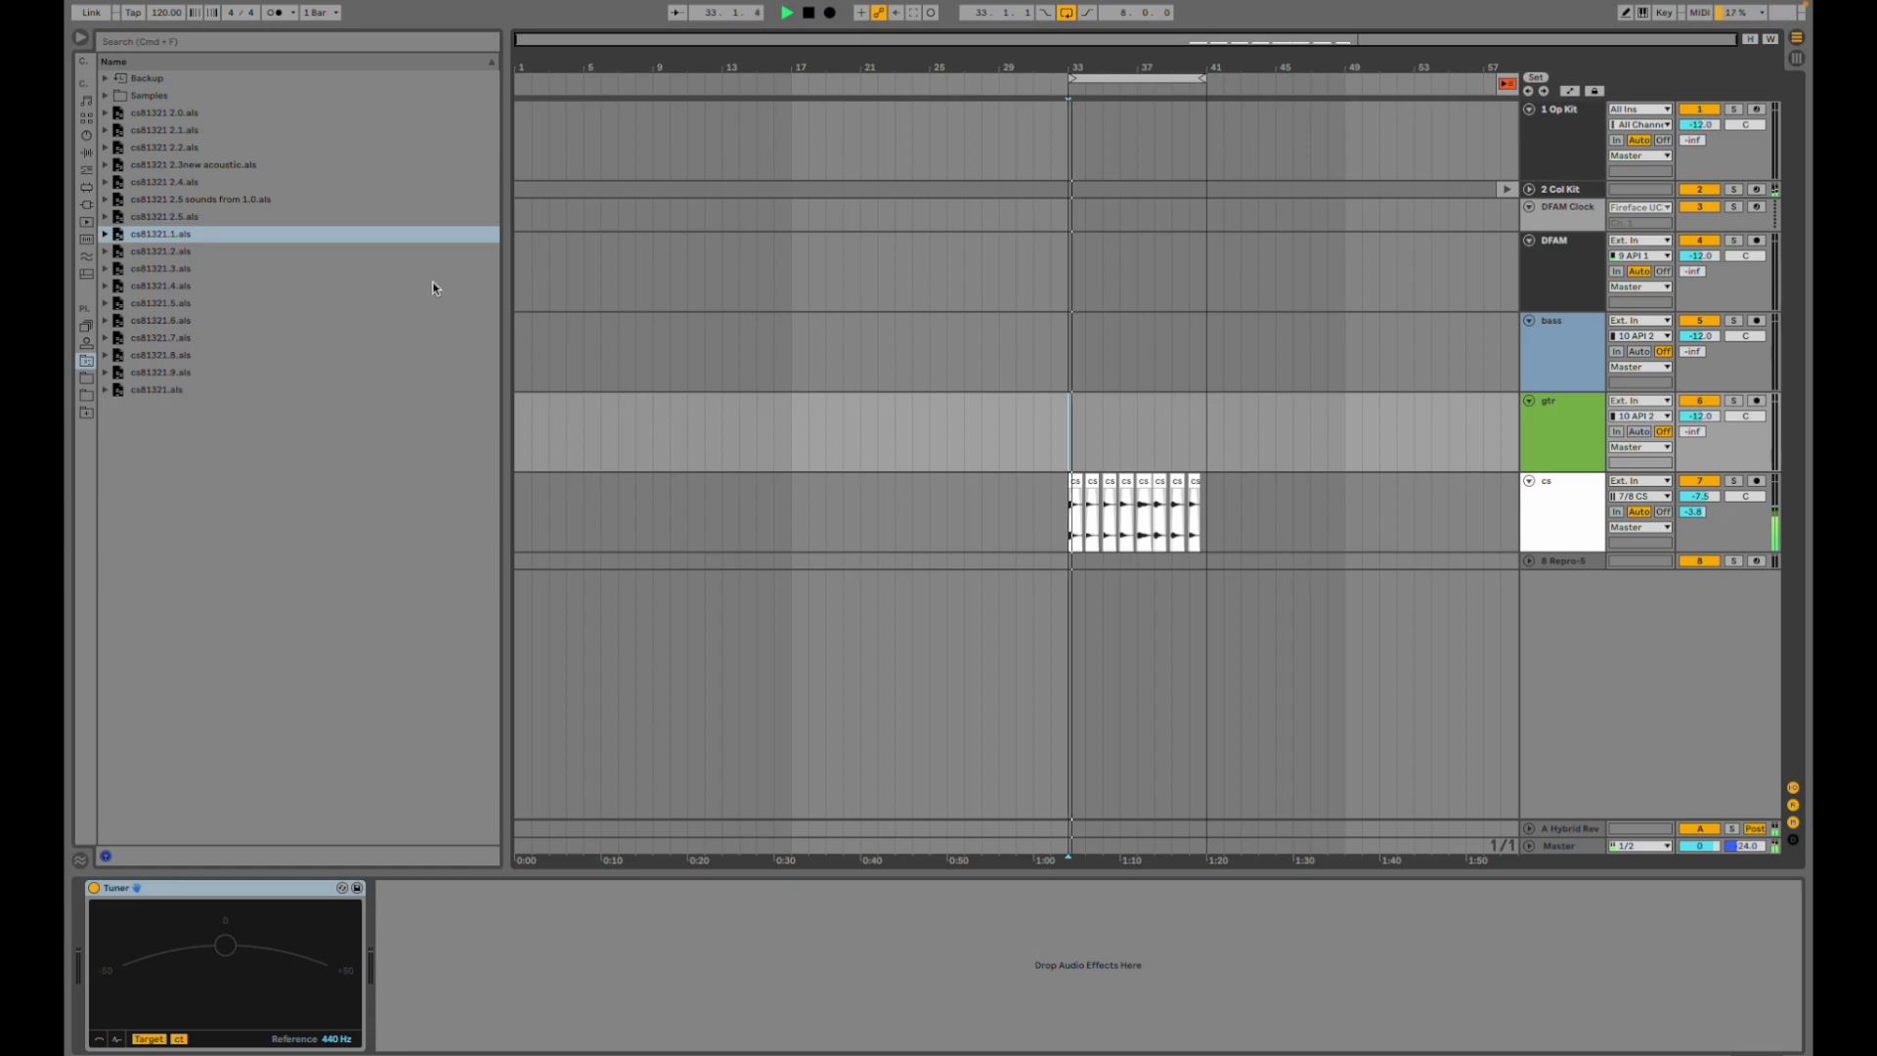
# - Open cs81321.2 and audition it from bar 1 and from the start of the Col Kit drum clip
pyautogui.click(180, 253)
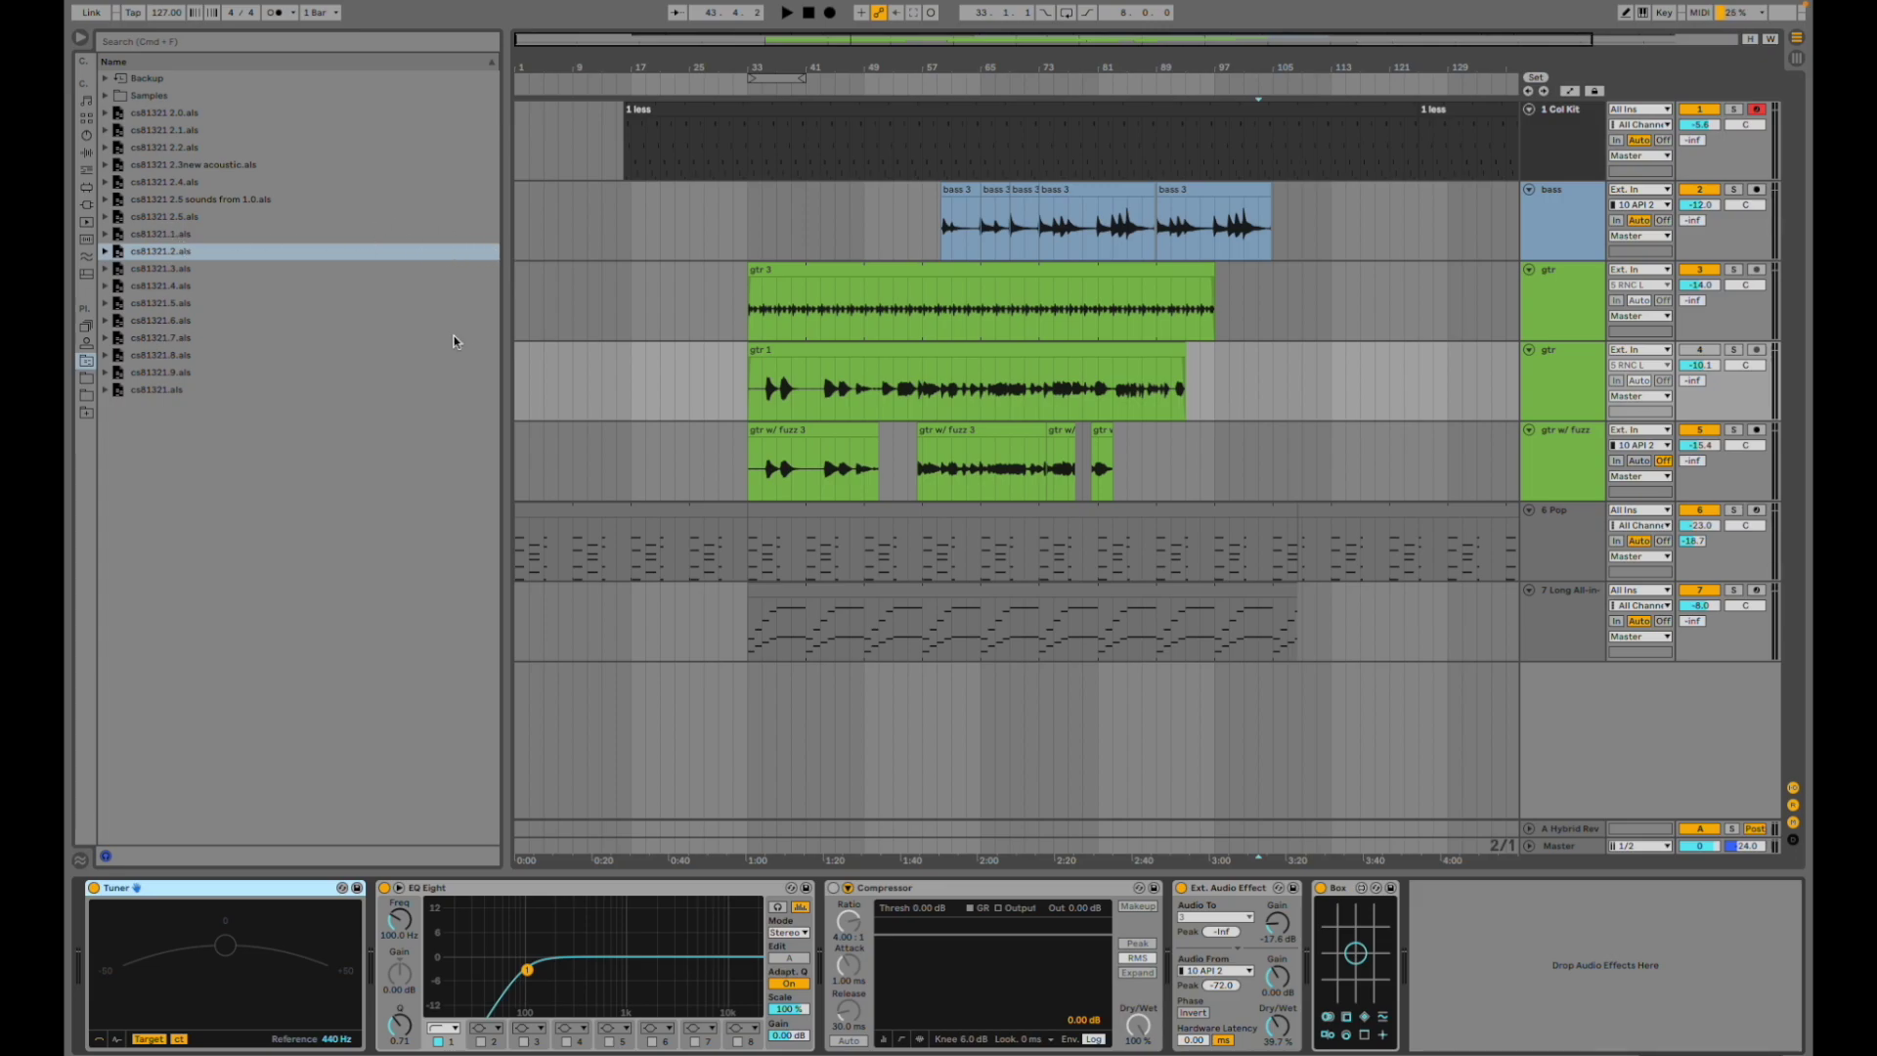
pyautogui.click(516, 381)
pyautogui.press('space')
pyautogui.press('space')
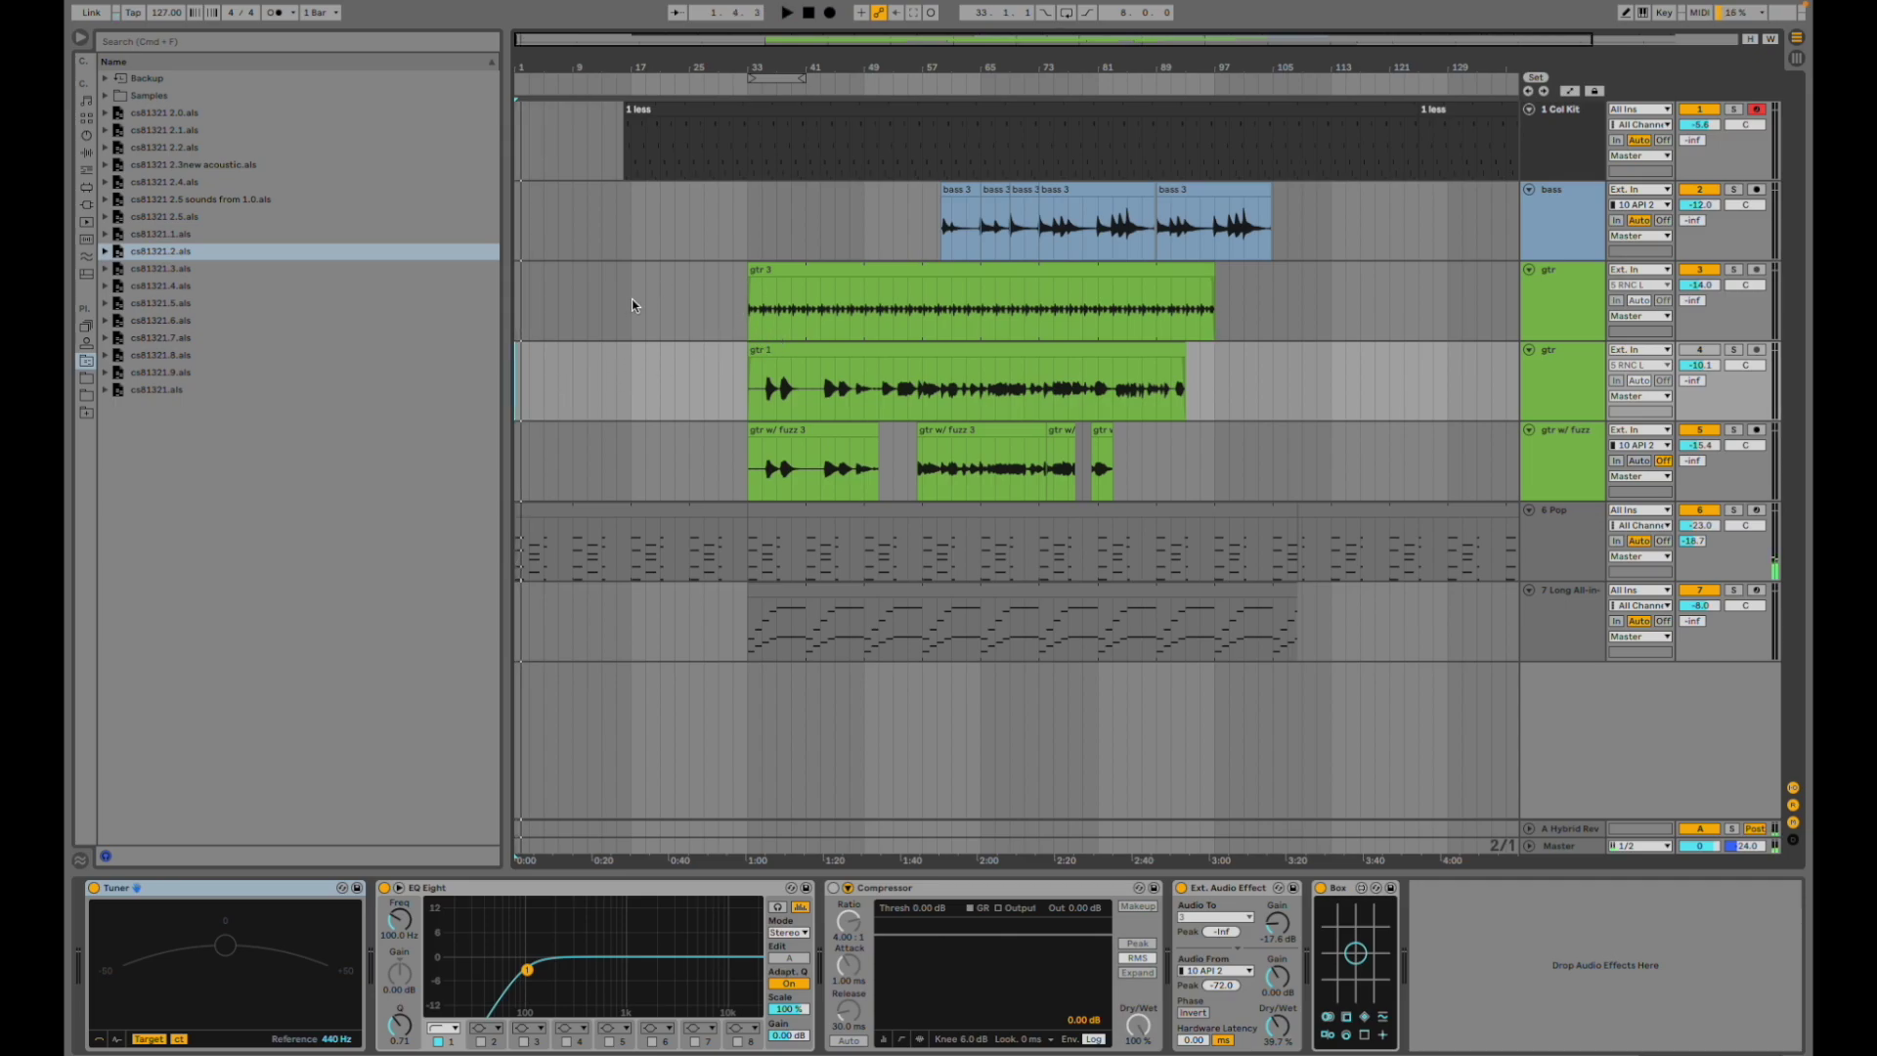
pyautogui.click(663, 110)
pyautogui.press('space')
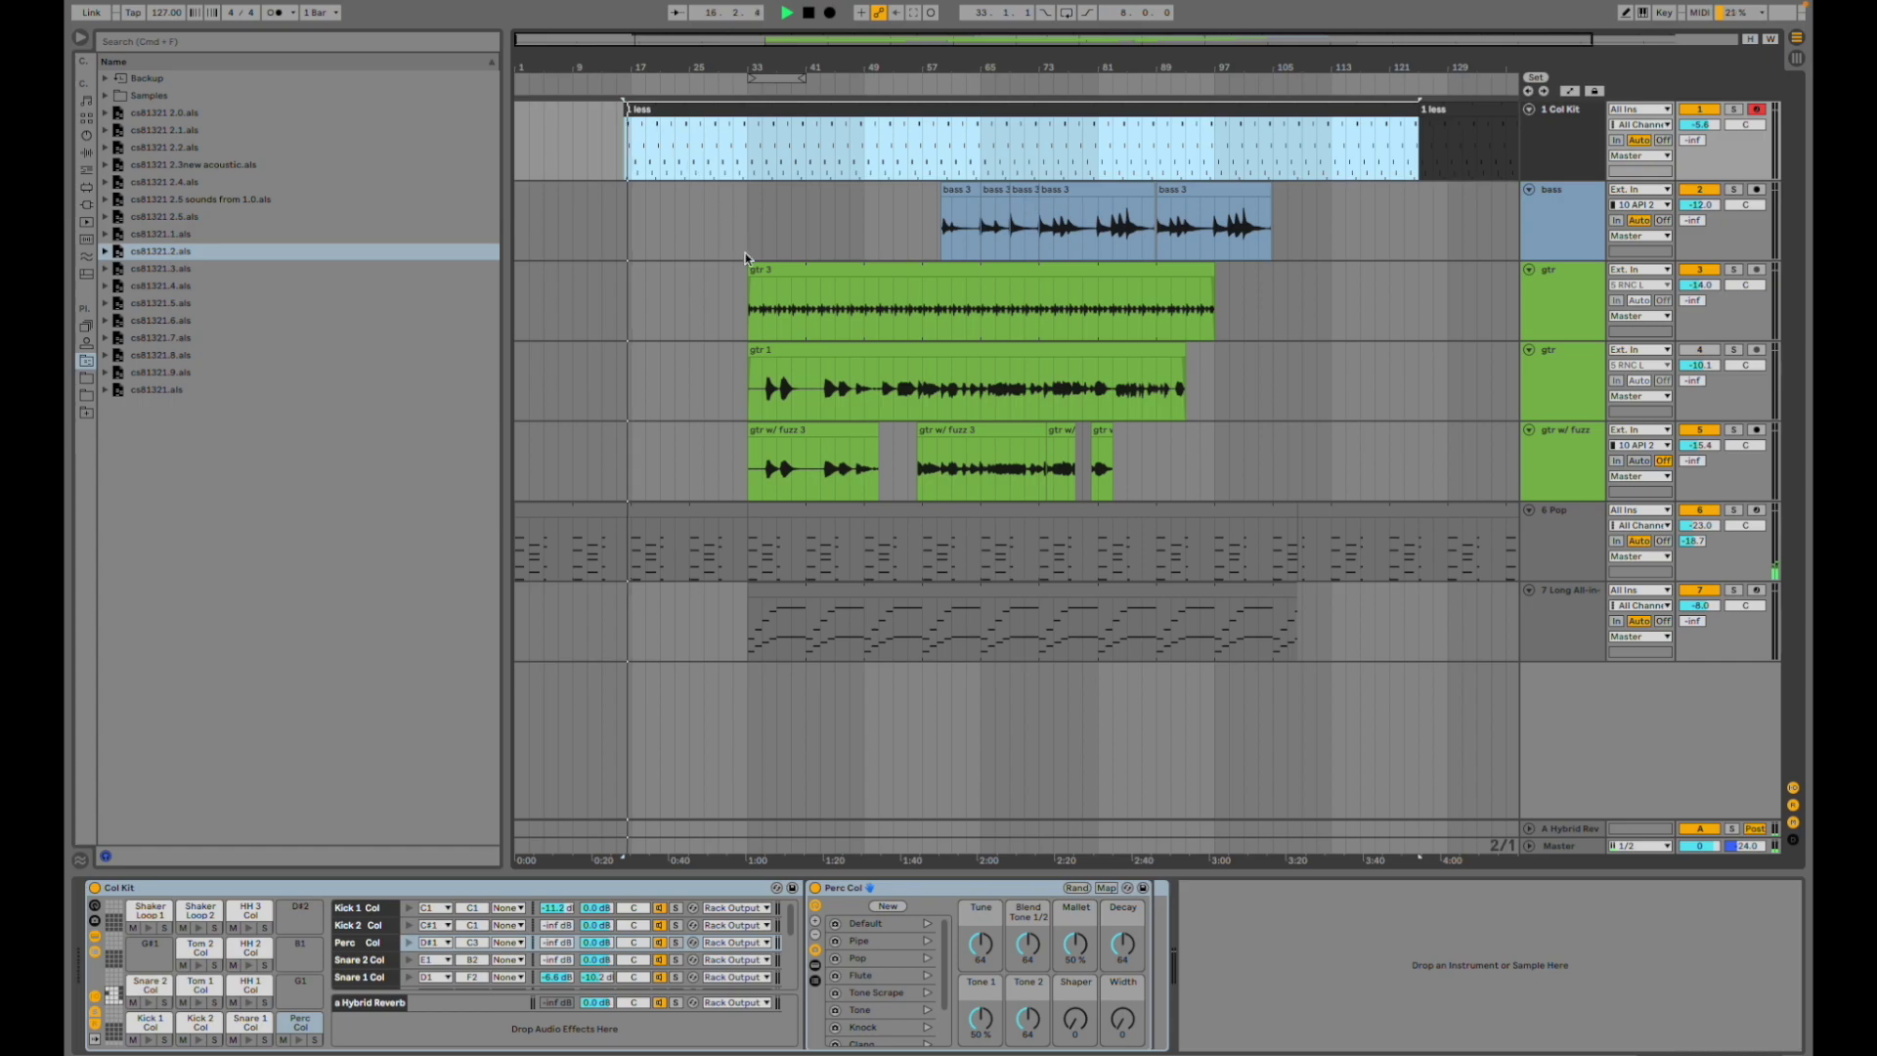
# - Show the devices on the gtr w/ fuzz and Pop tracks and inspect the Pop clip that ends at bar 33
pyautogui.click(773, 445)
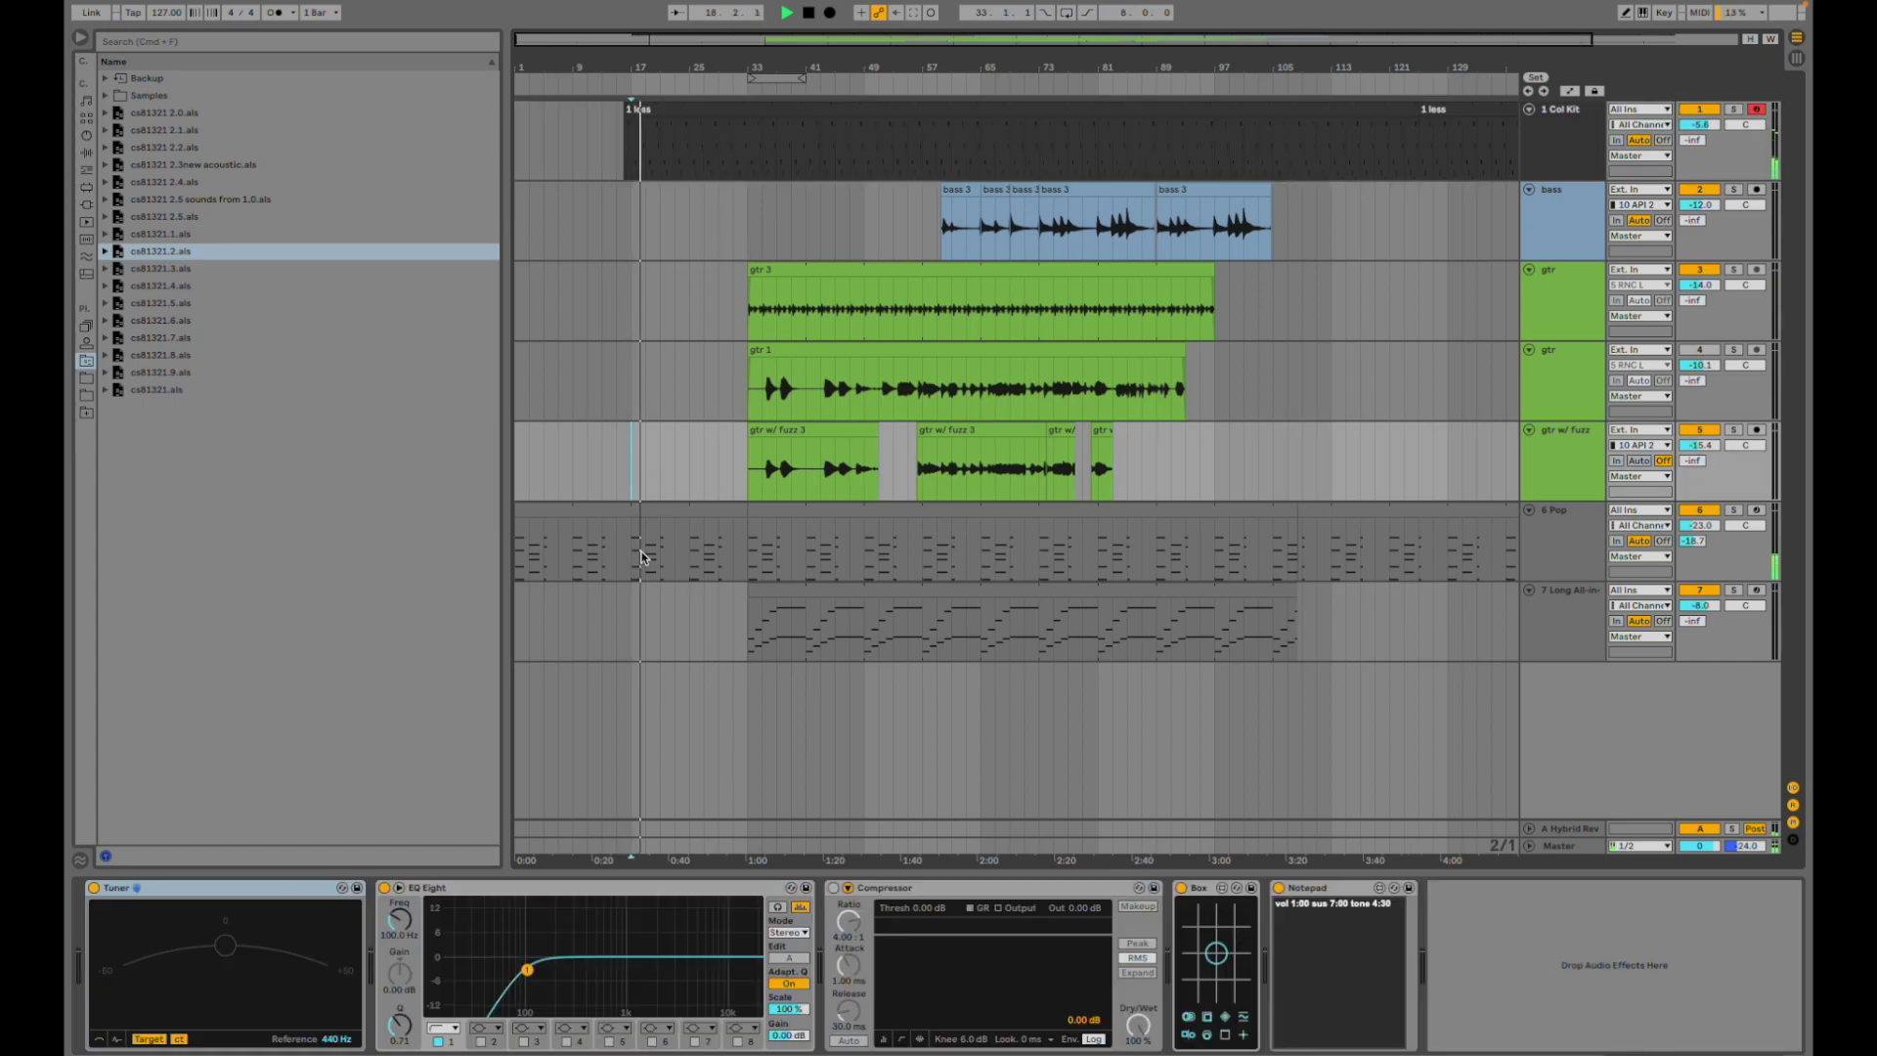
pyautogui.click(657, 568)
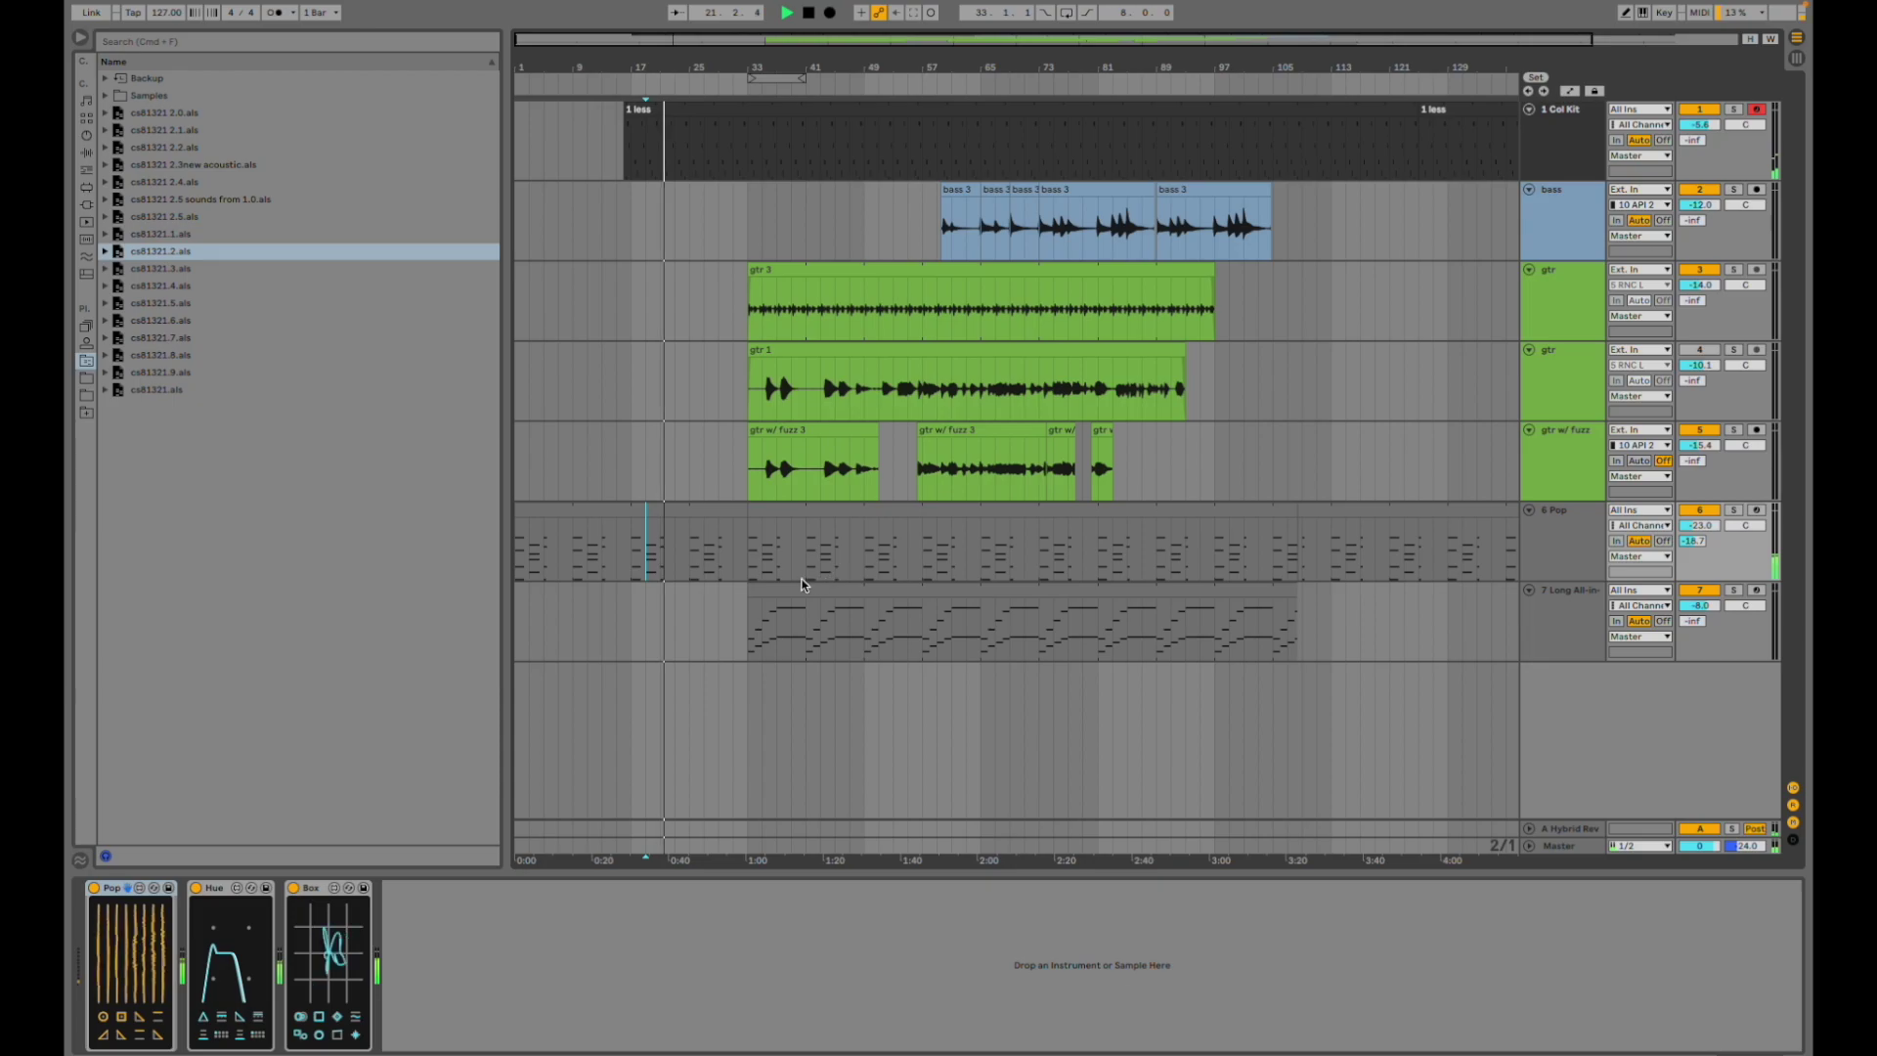
pyautogui.click(651, 514)
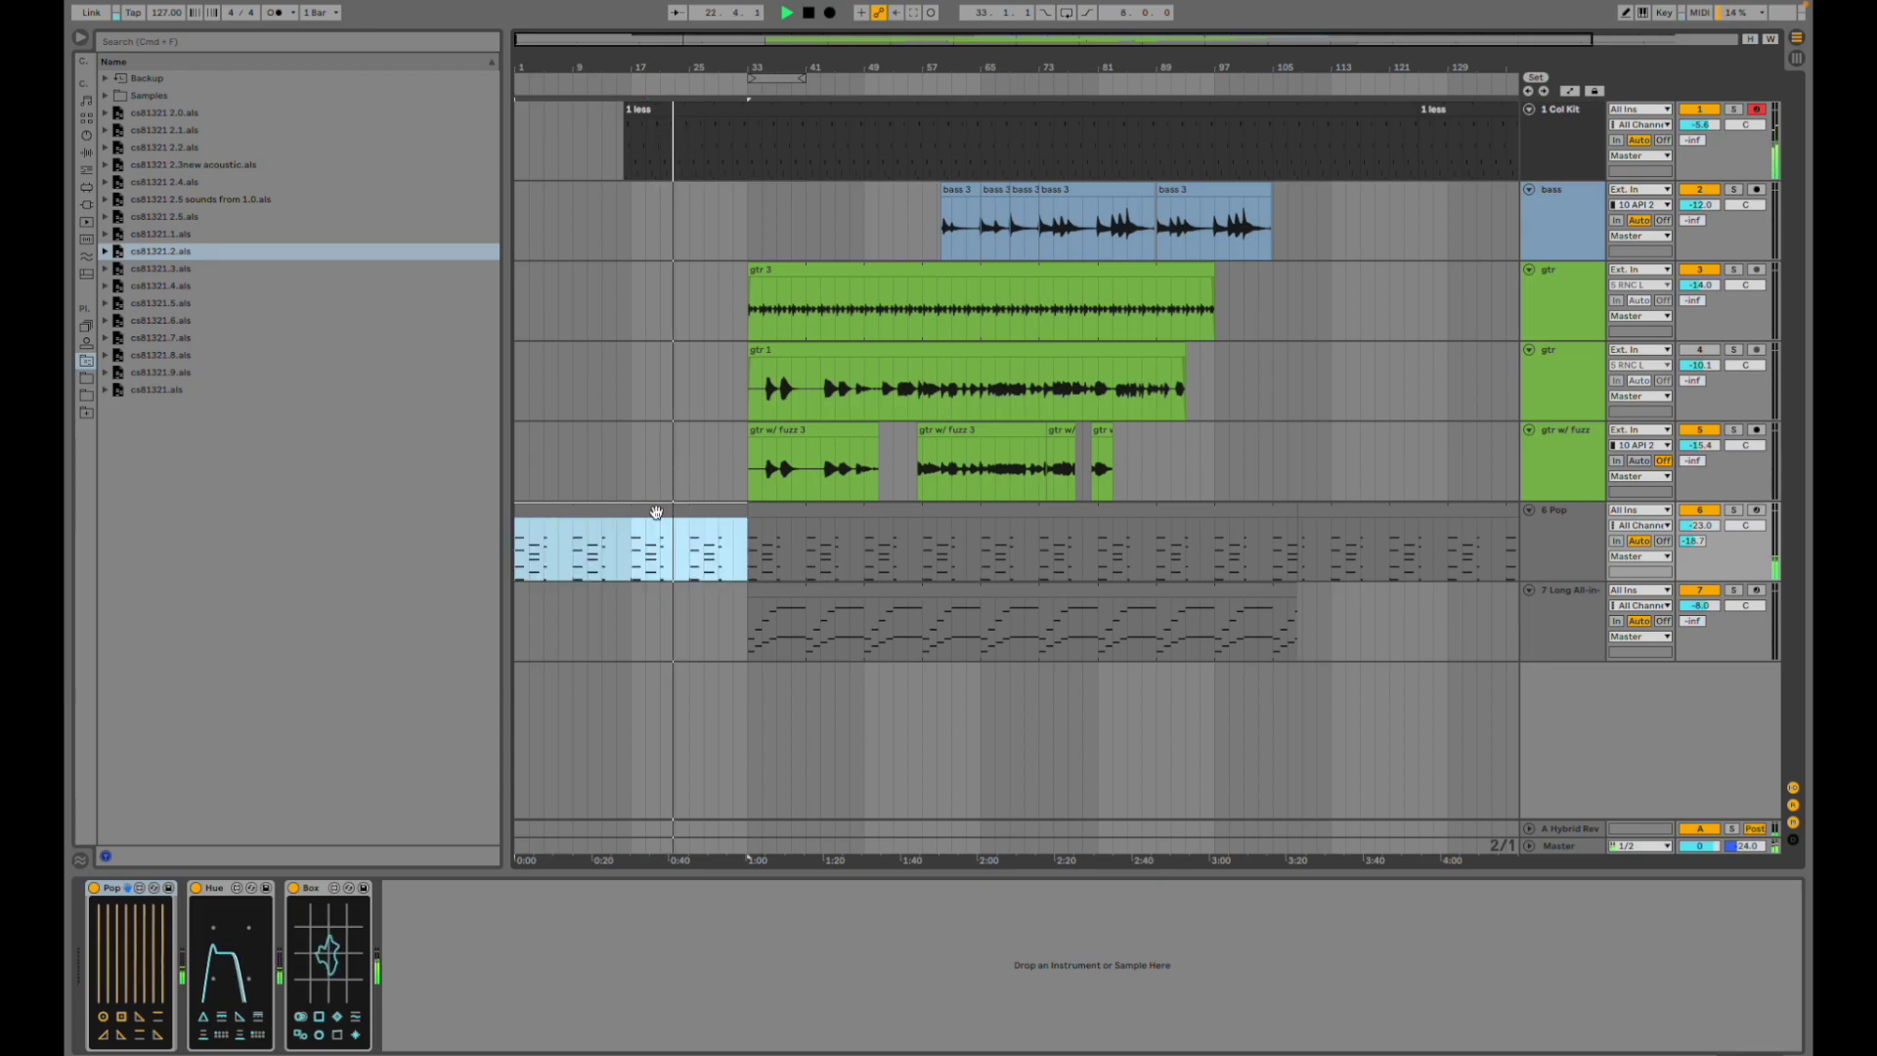
pyautogui.click(760, 563)
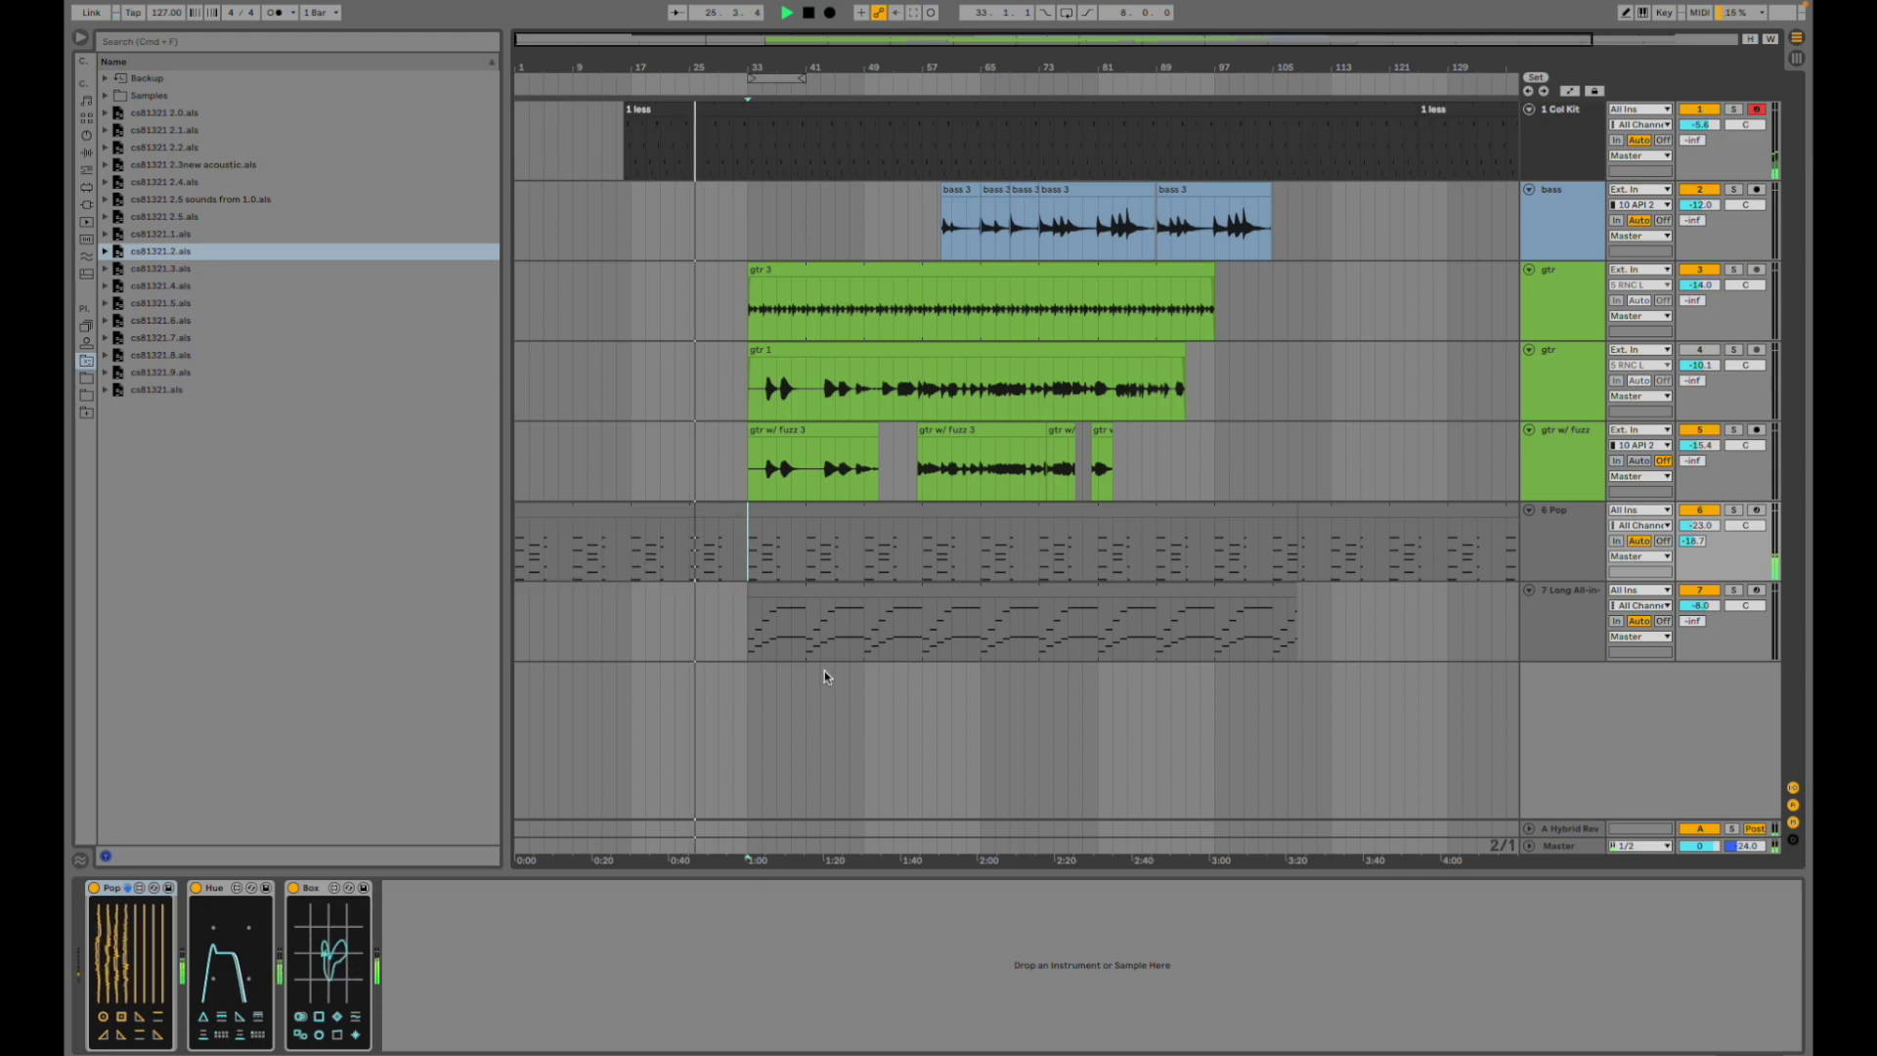
# - Show the devices on the Long All-in-one string track and play the arrangement from bar 33
pyautogui.click(764, 611)
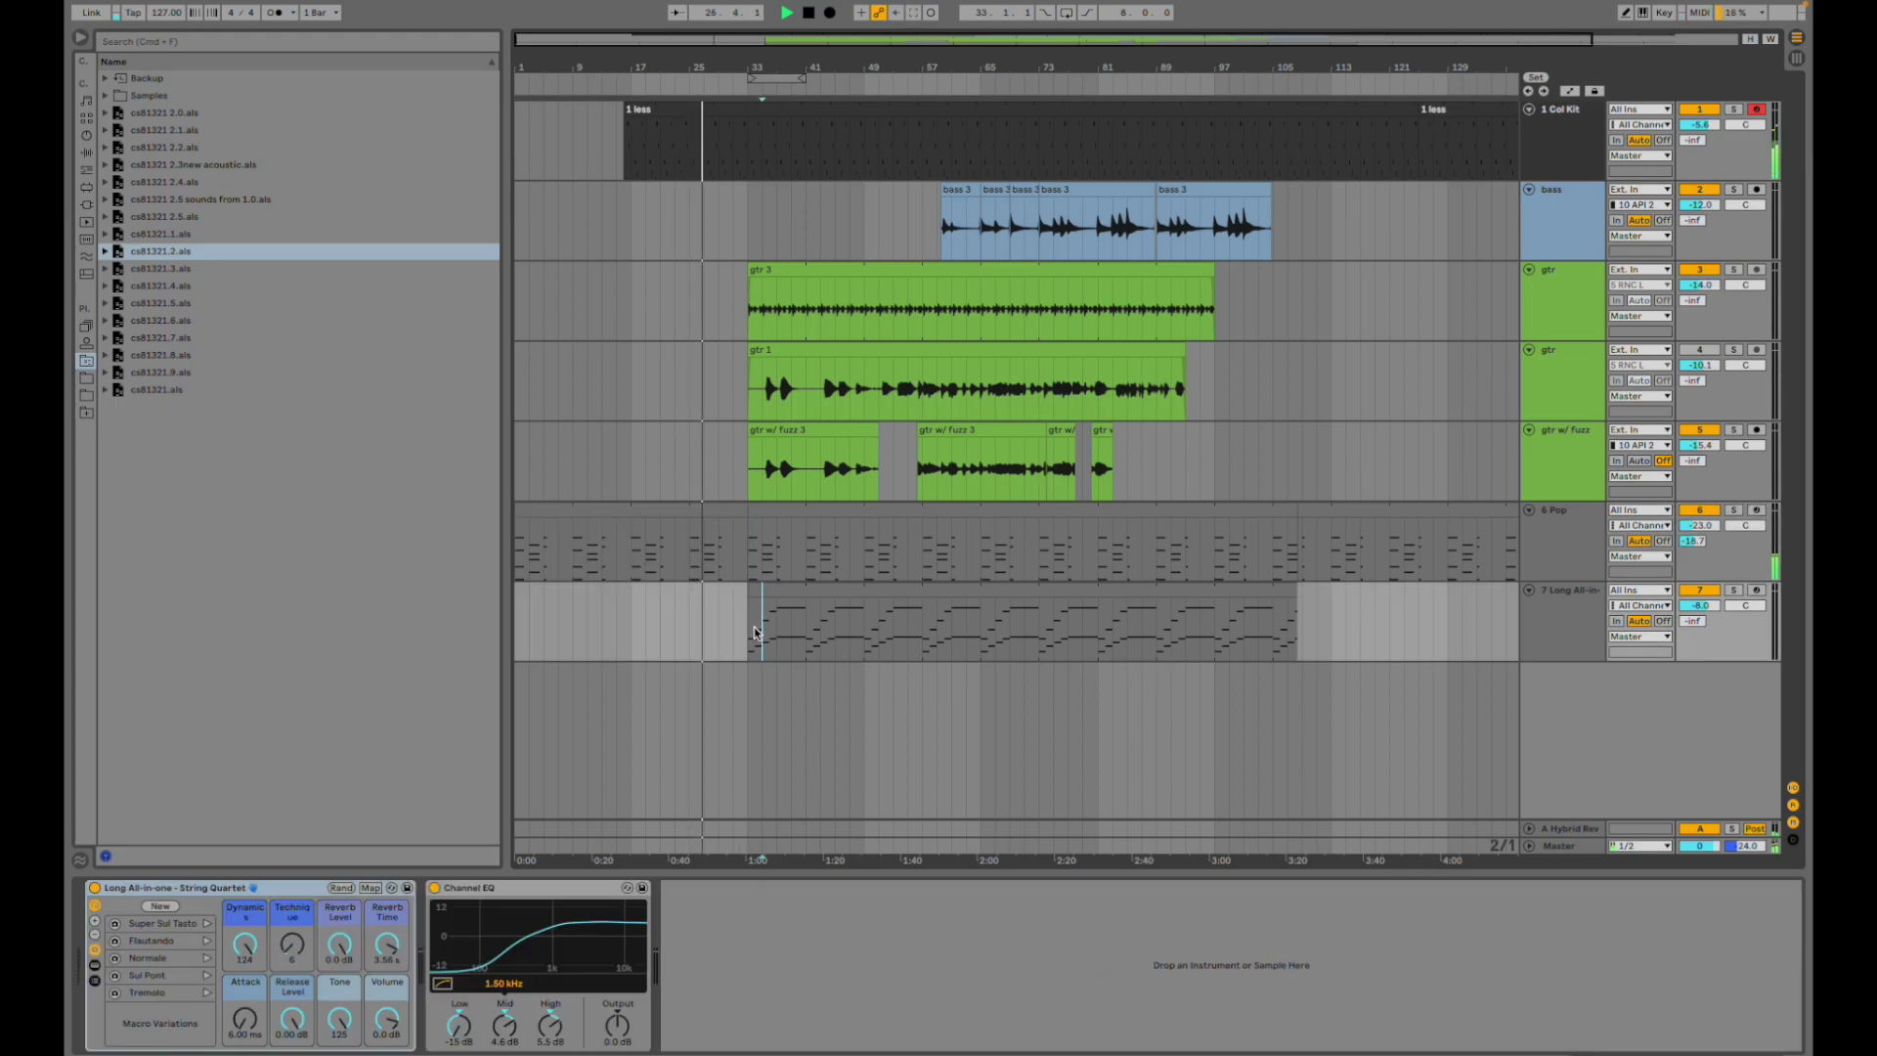
pyautogui.click(752, 626)
pyautogui.press('space')
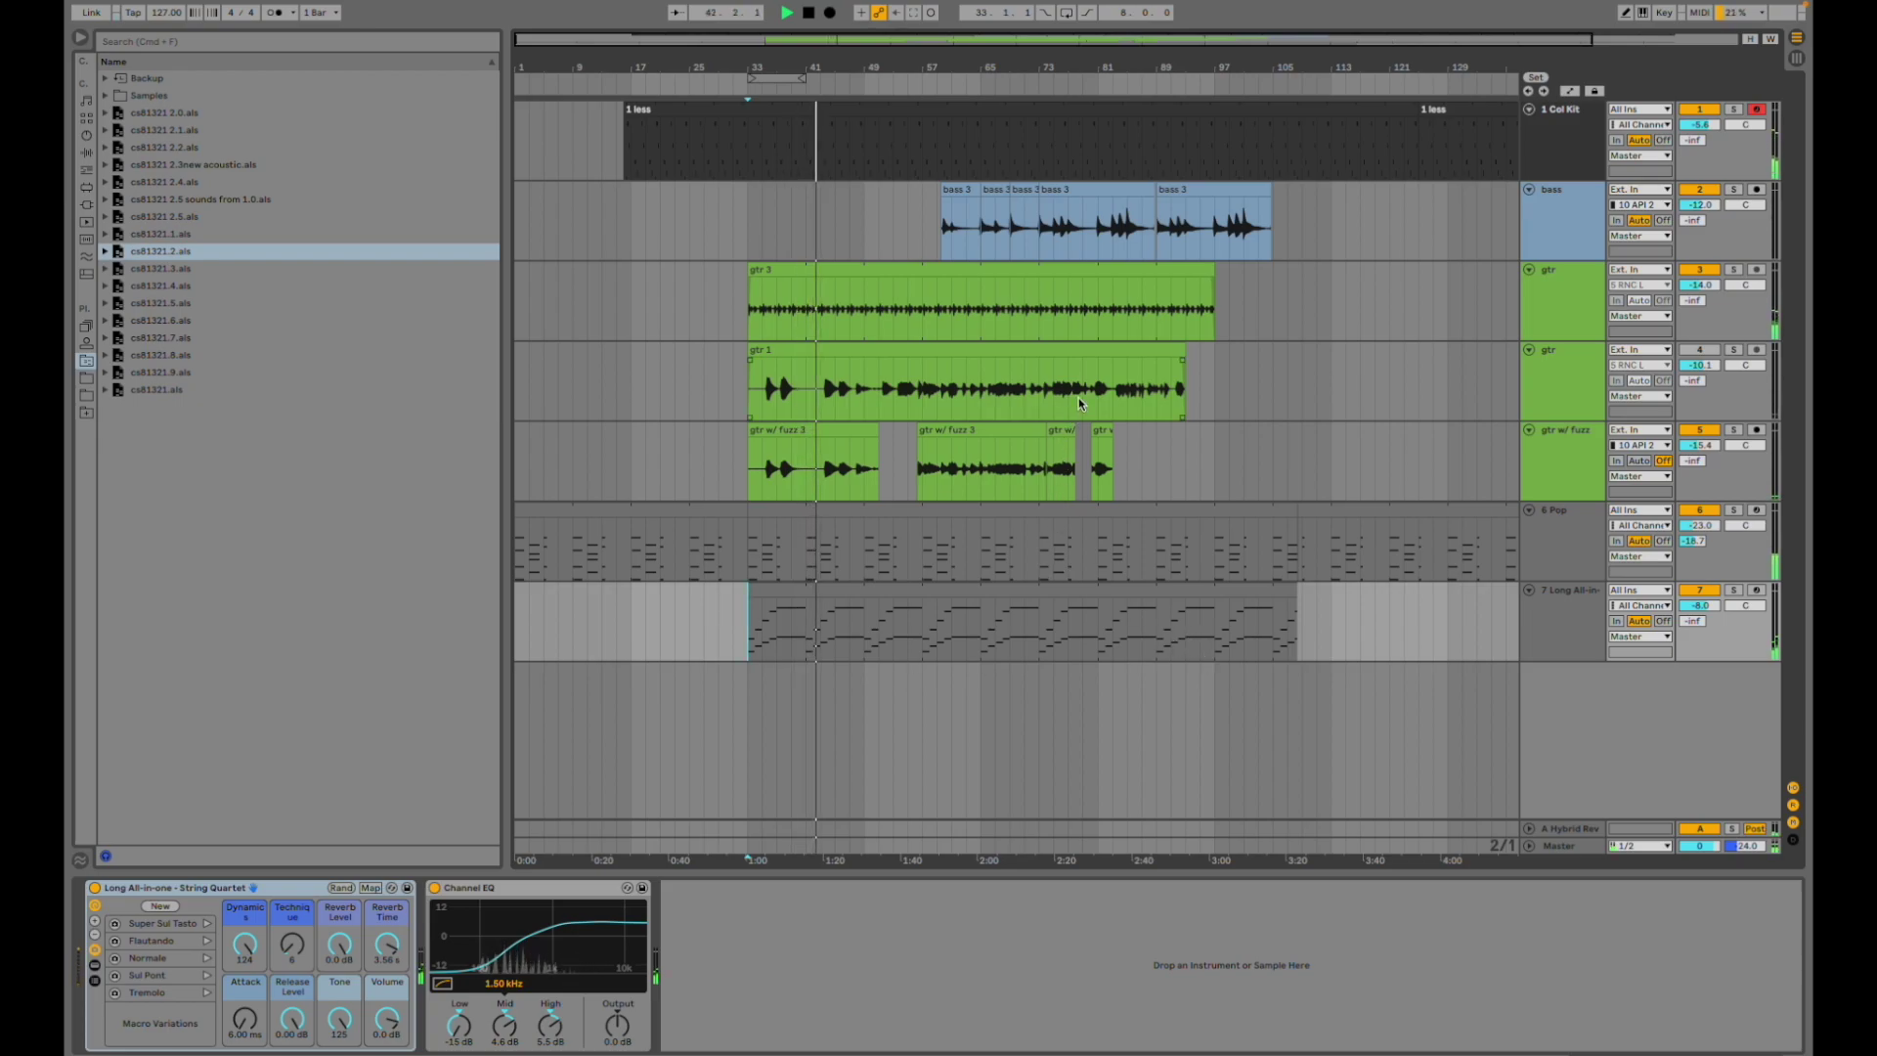
# - Show the bass track's devices and play from just before its first clip
pyautogui.click(936, 238)
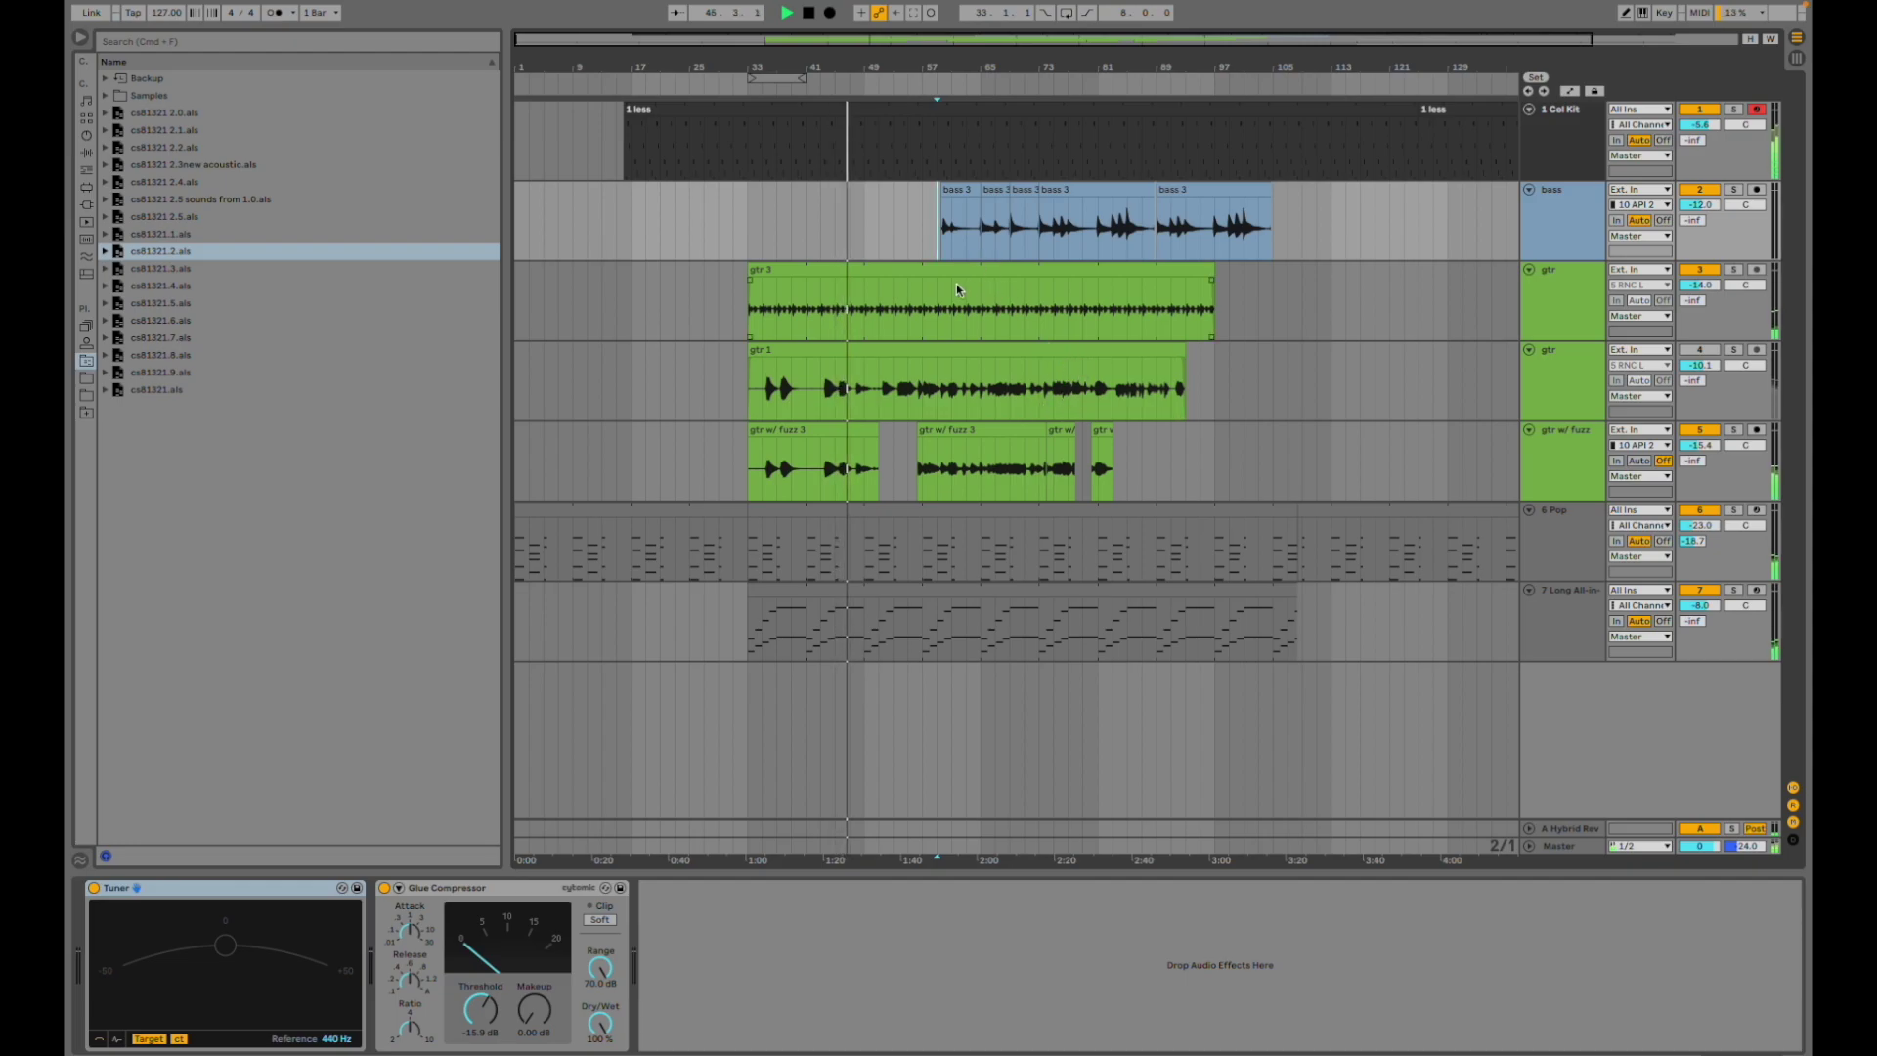
pyautogui.press('space')
pyautogui.press('space')
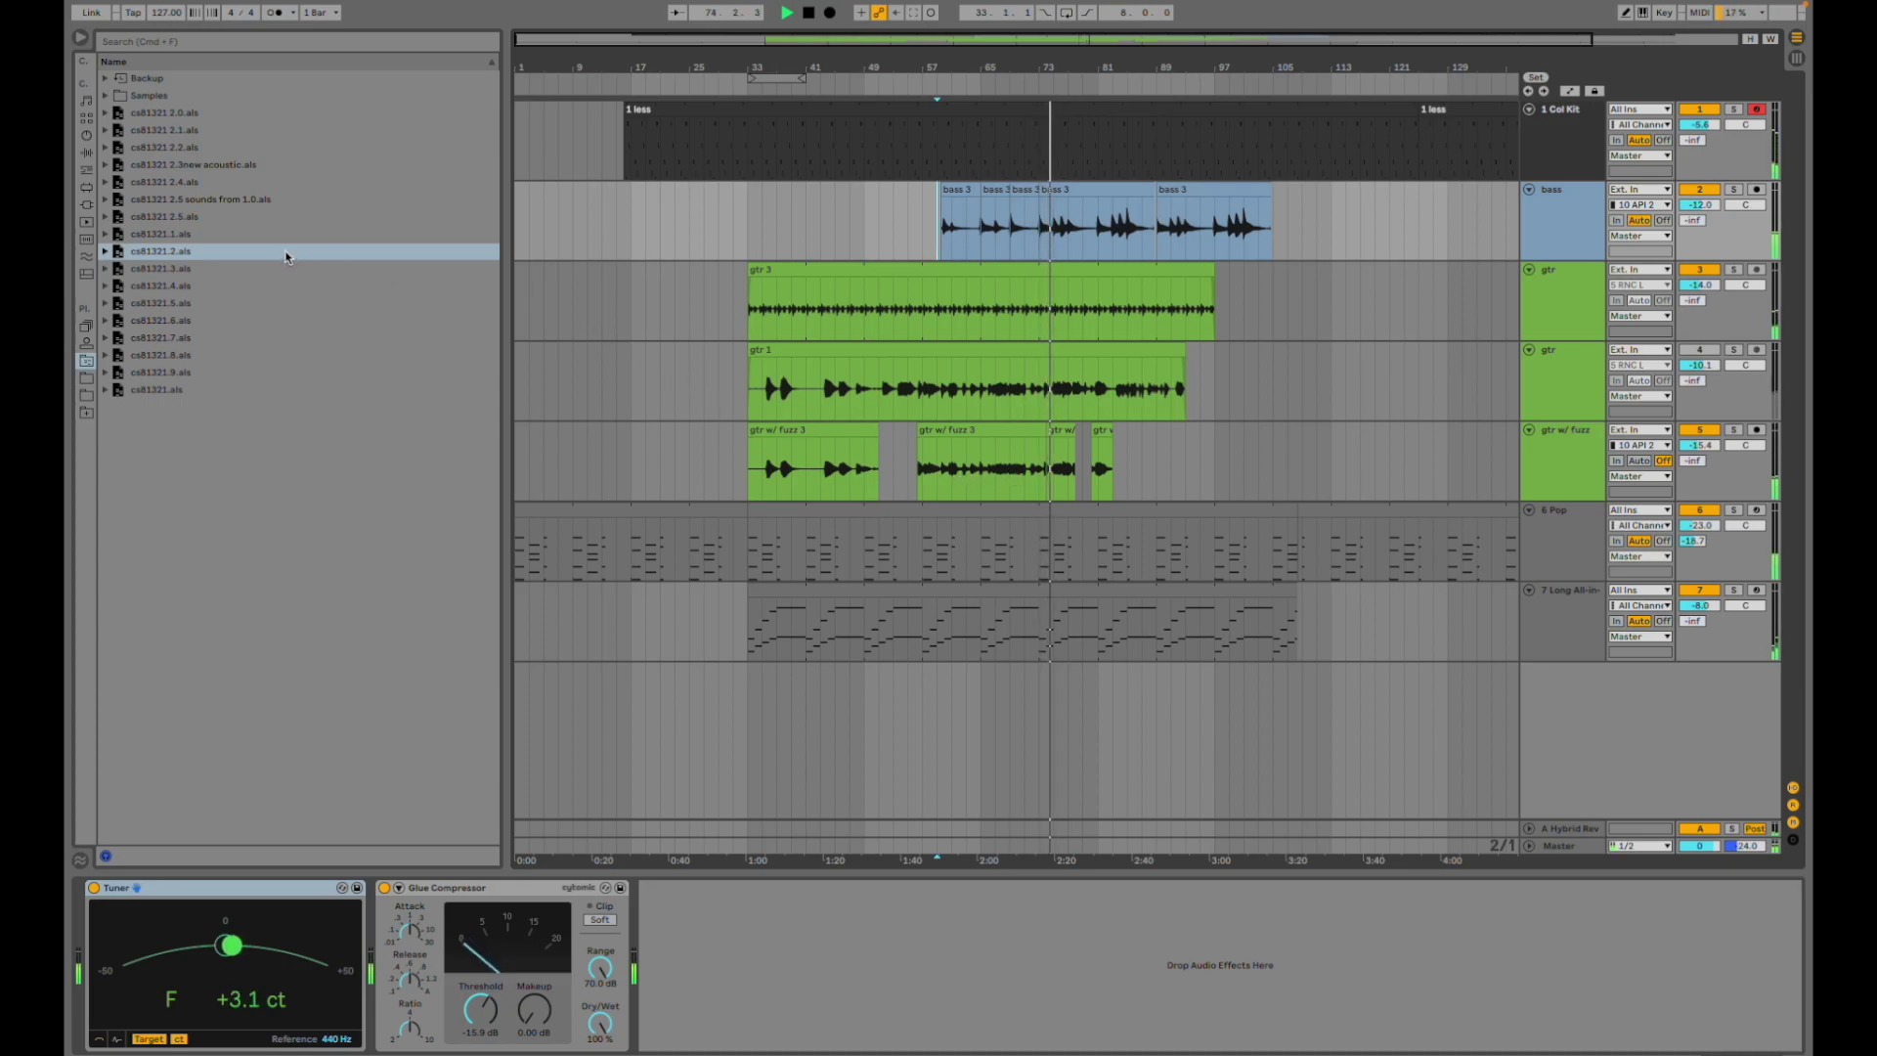
# - Stop playback and open the cs81321.3 version of the song
pyautogui.press('space')
pyautogui.click(203, 270)
pyautogui.doubleClick(203, 269)
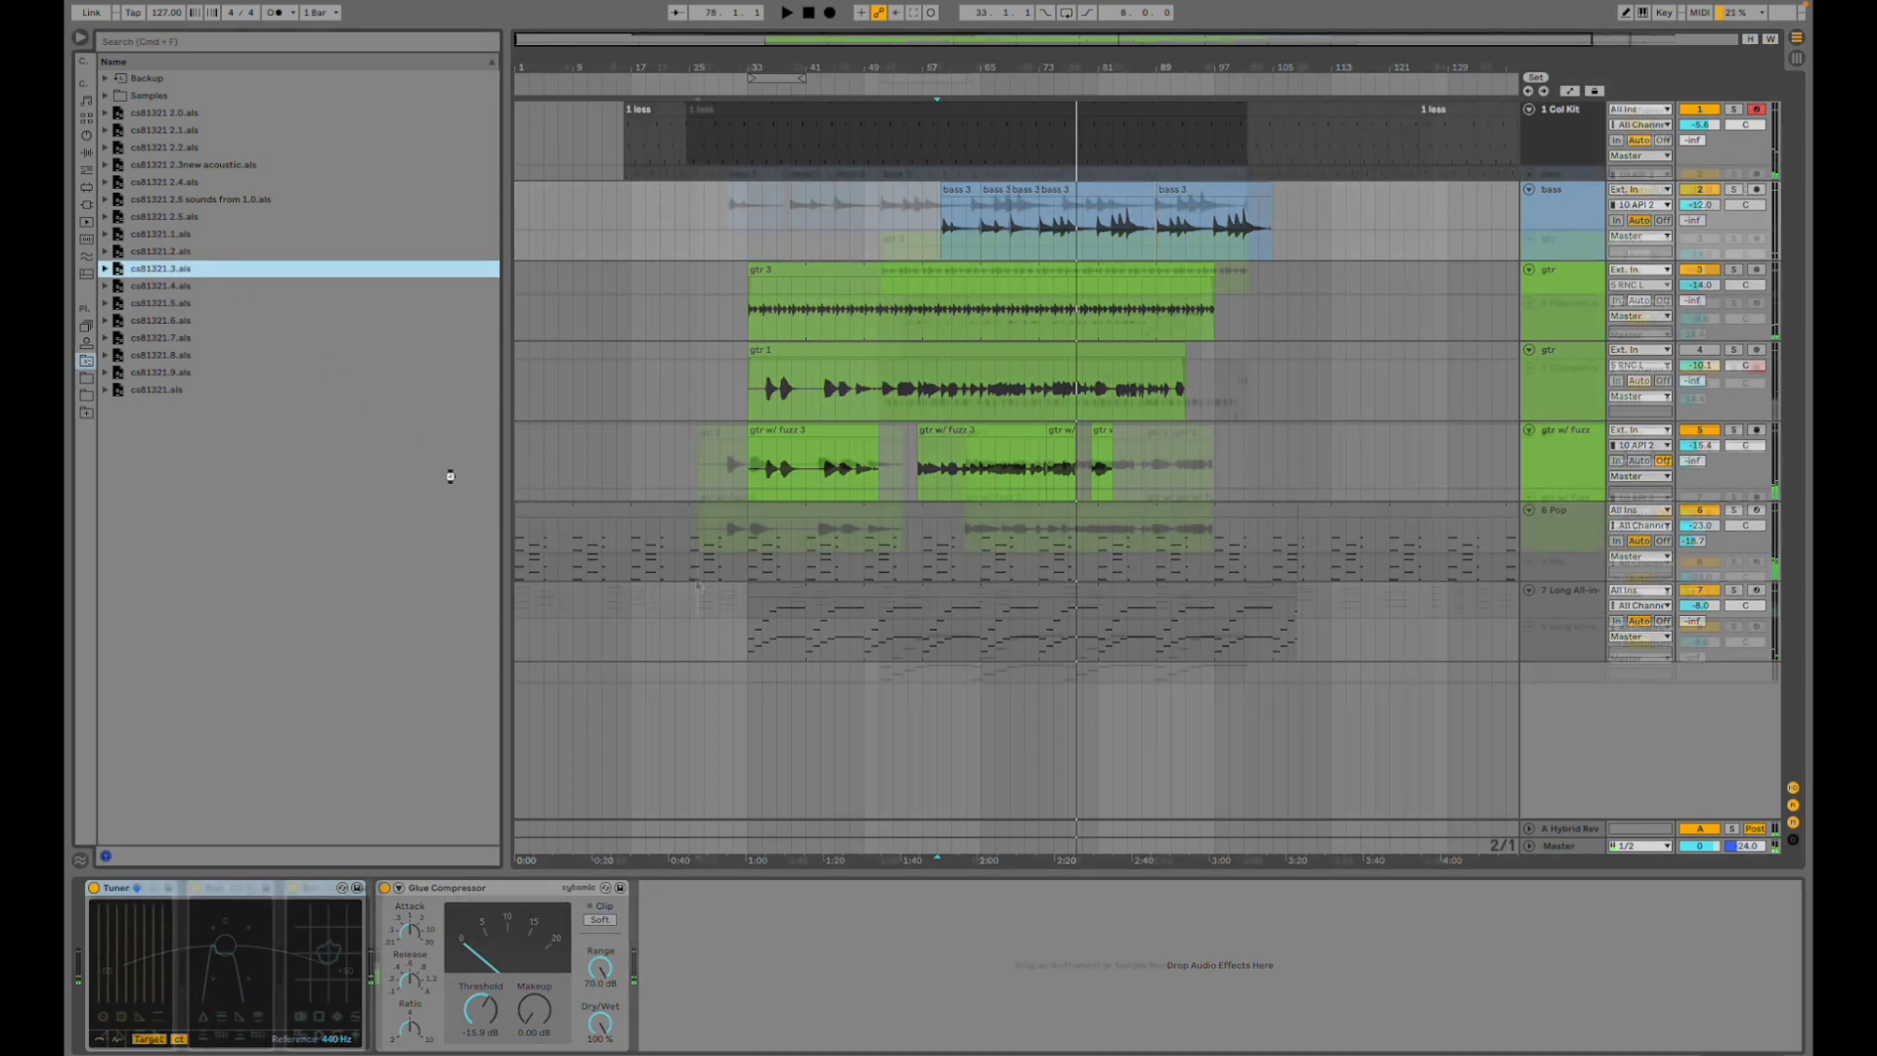
# - Play cs81321.3 from bar 17, show the Pop track's devices, and visit TotalMix FX before returning to Ableton Live
pyautogui.click(696, 578)
pyautogui.press('space')
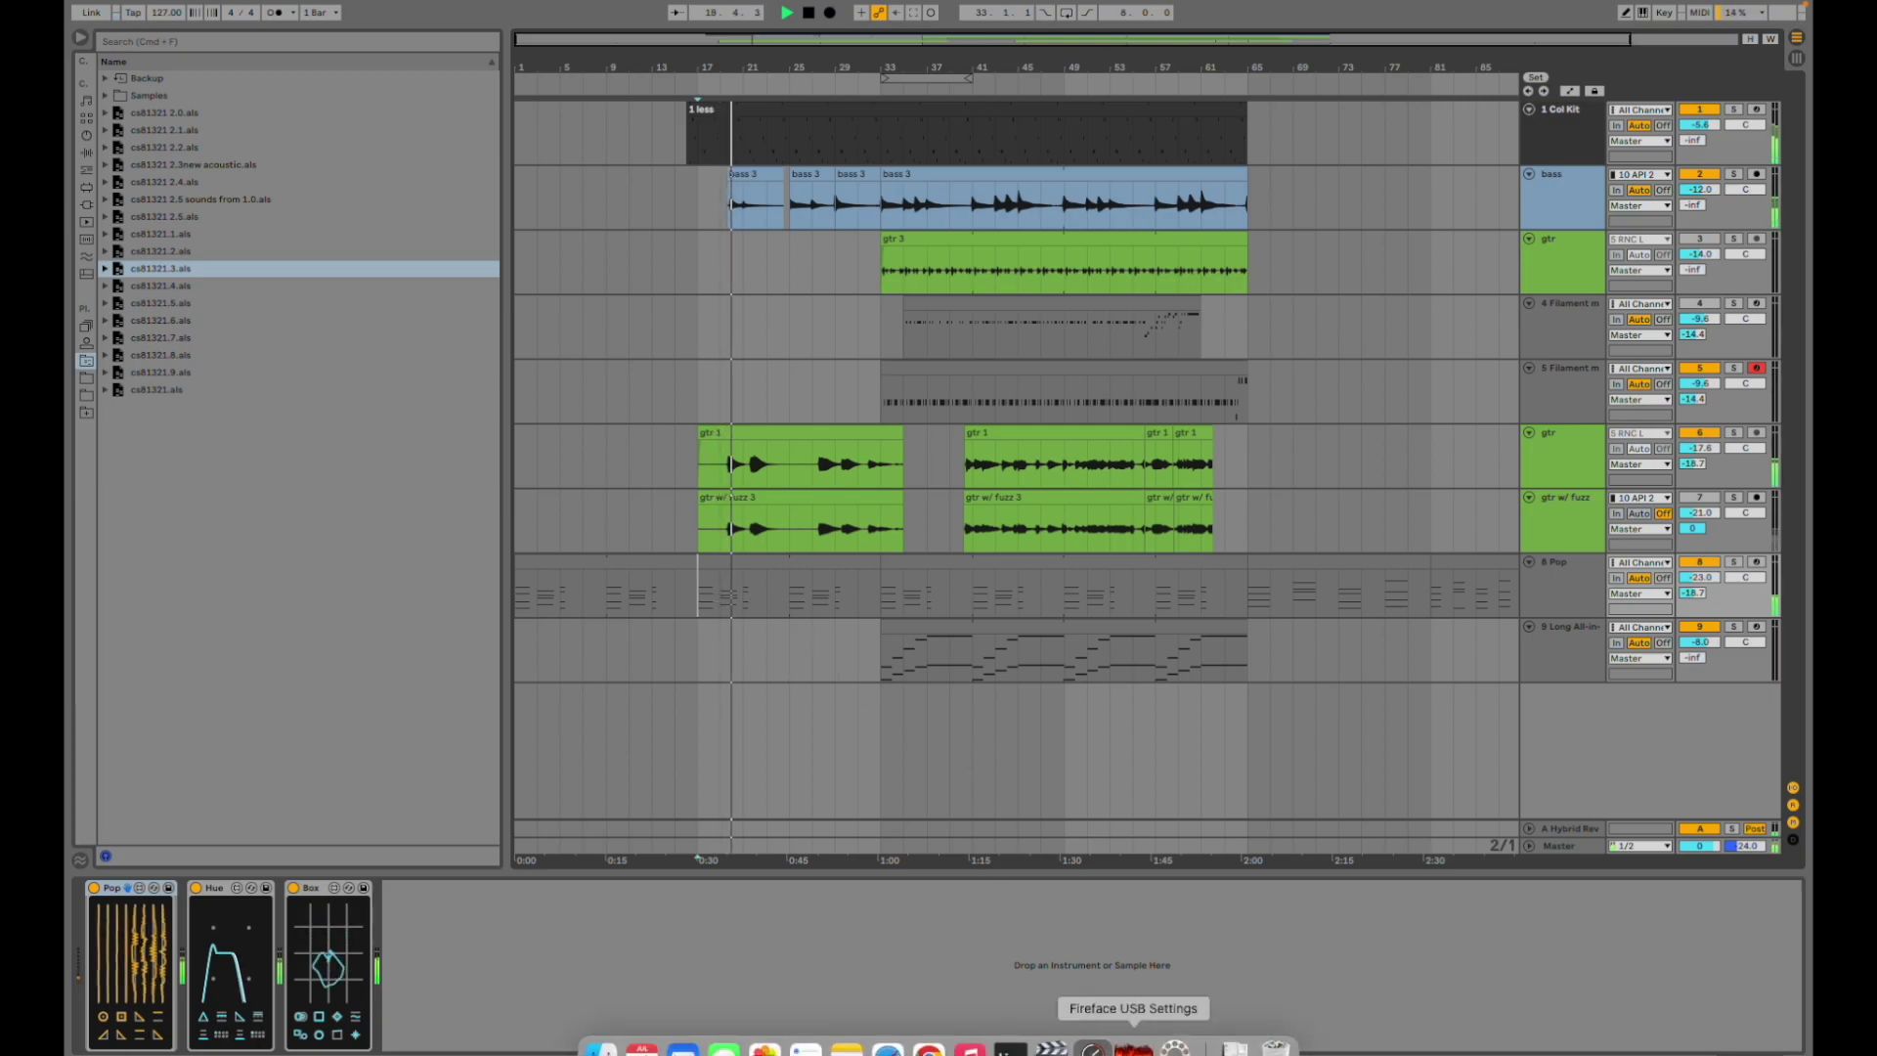
pyautogui.click(1092, 1048)
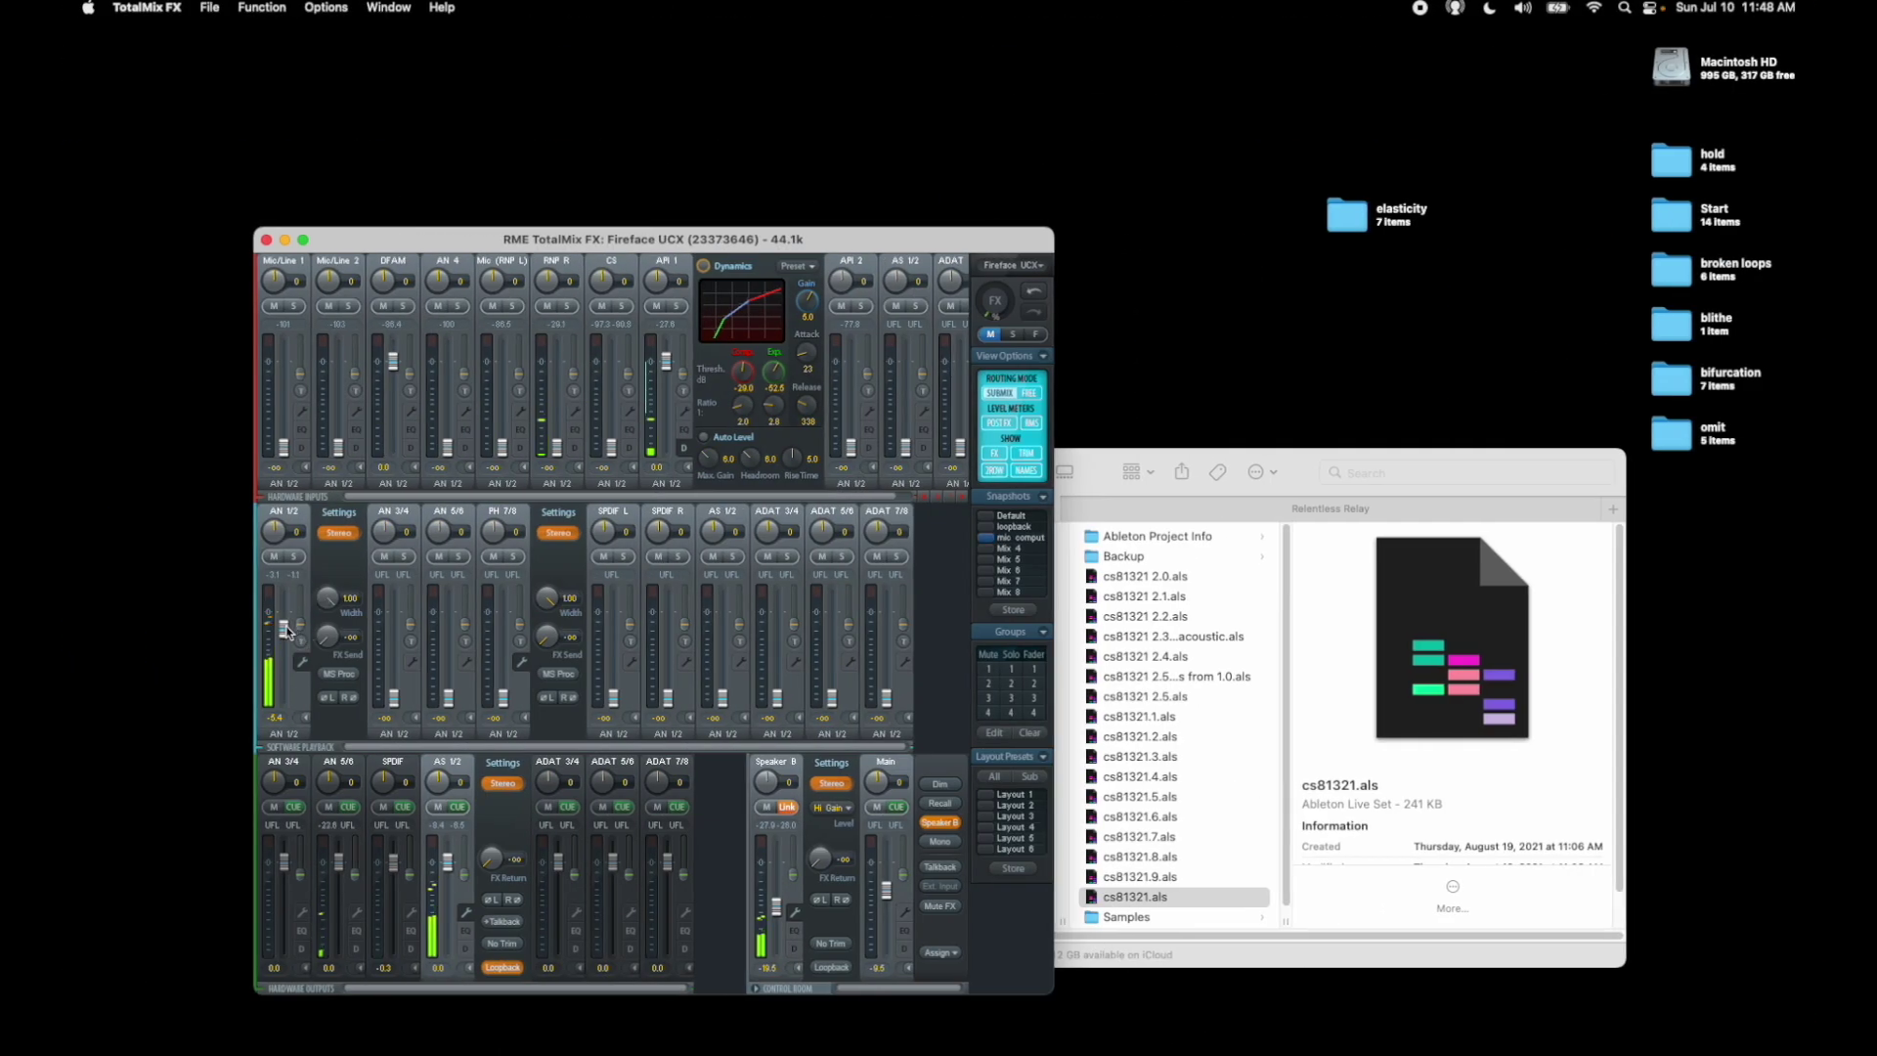
pyautogui.press('super+Tab')
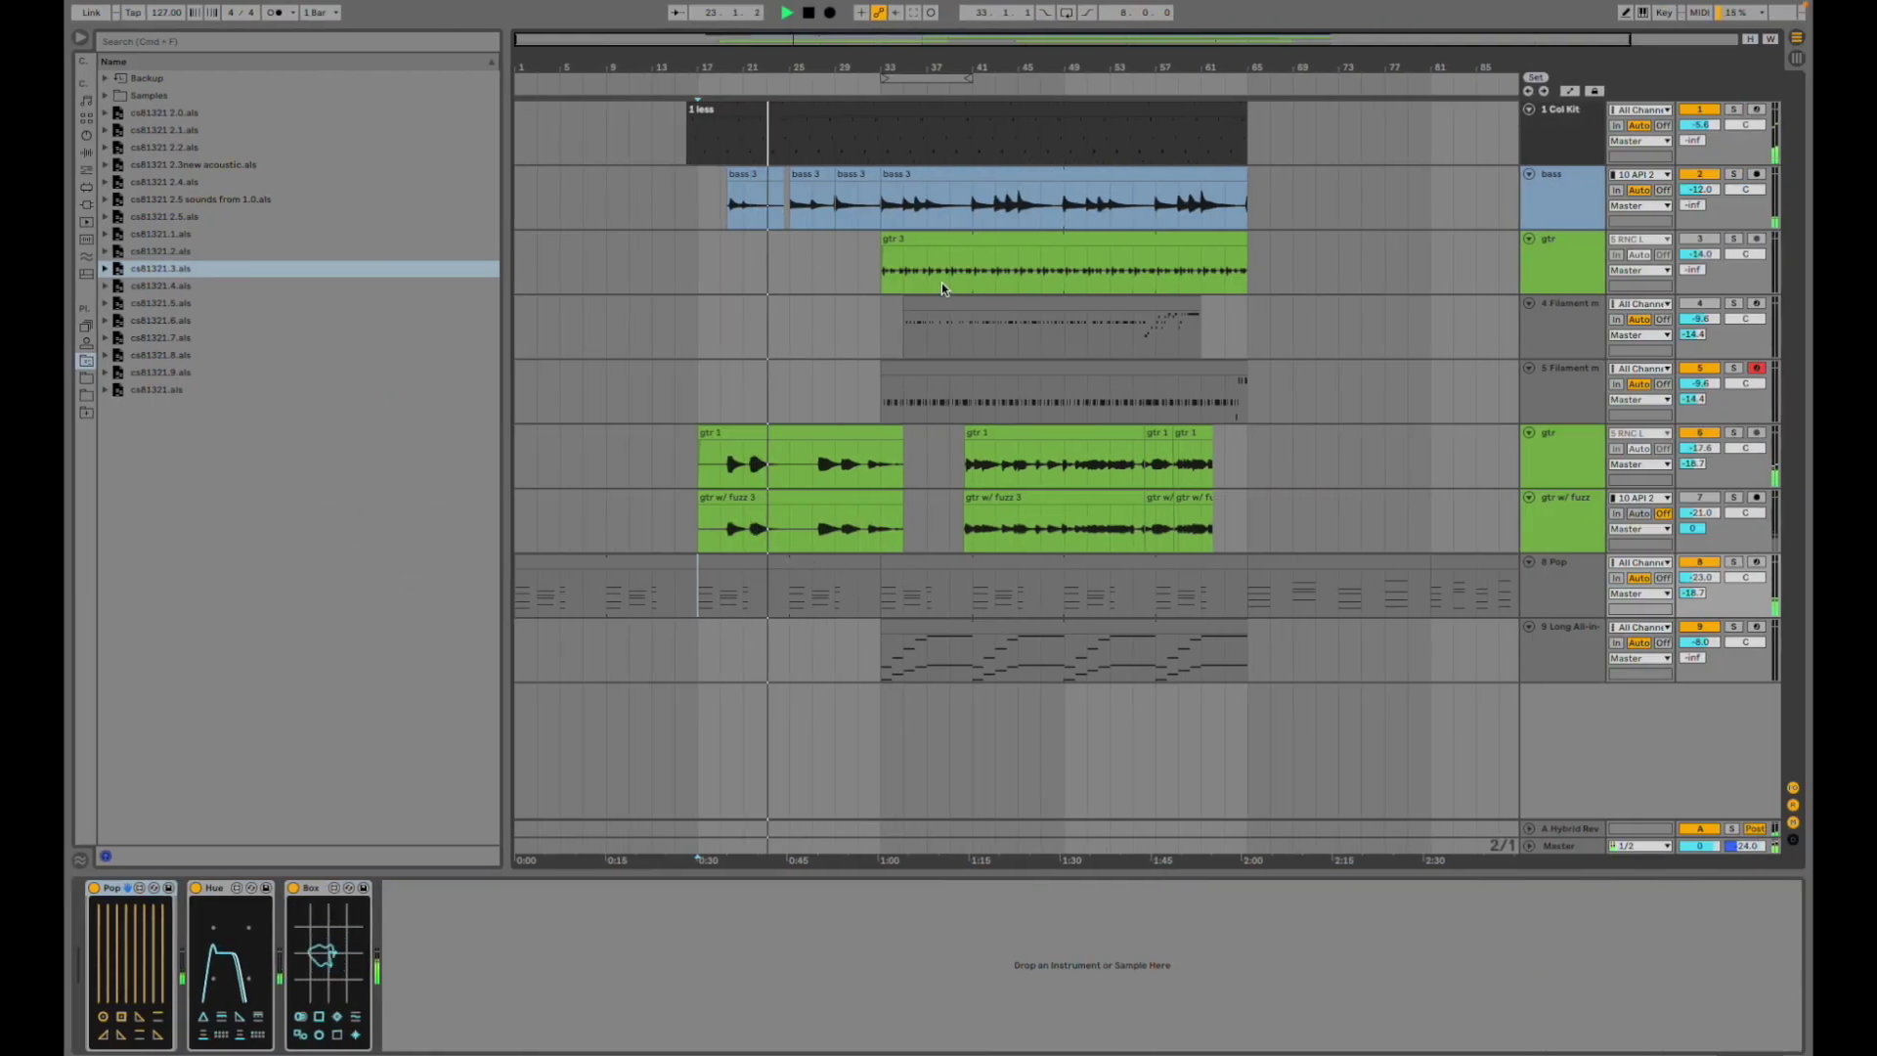
# - Play from bar 33, showing the devices on Filament track 4, and toggle solo on gtr track 3
pyautogui.click(879, 323)
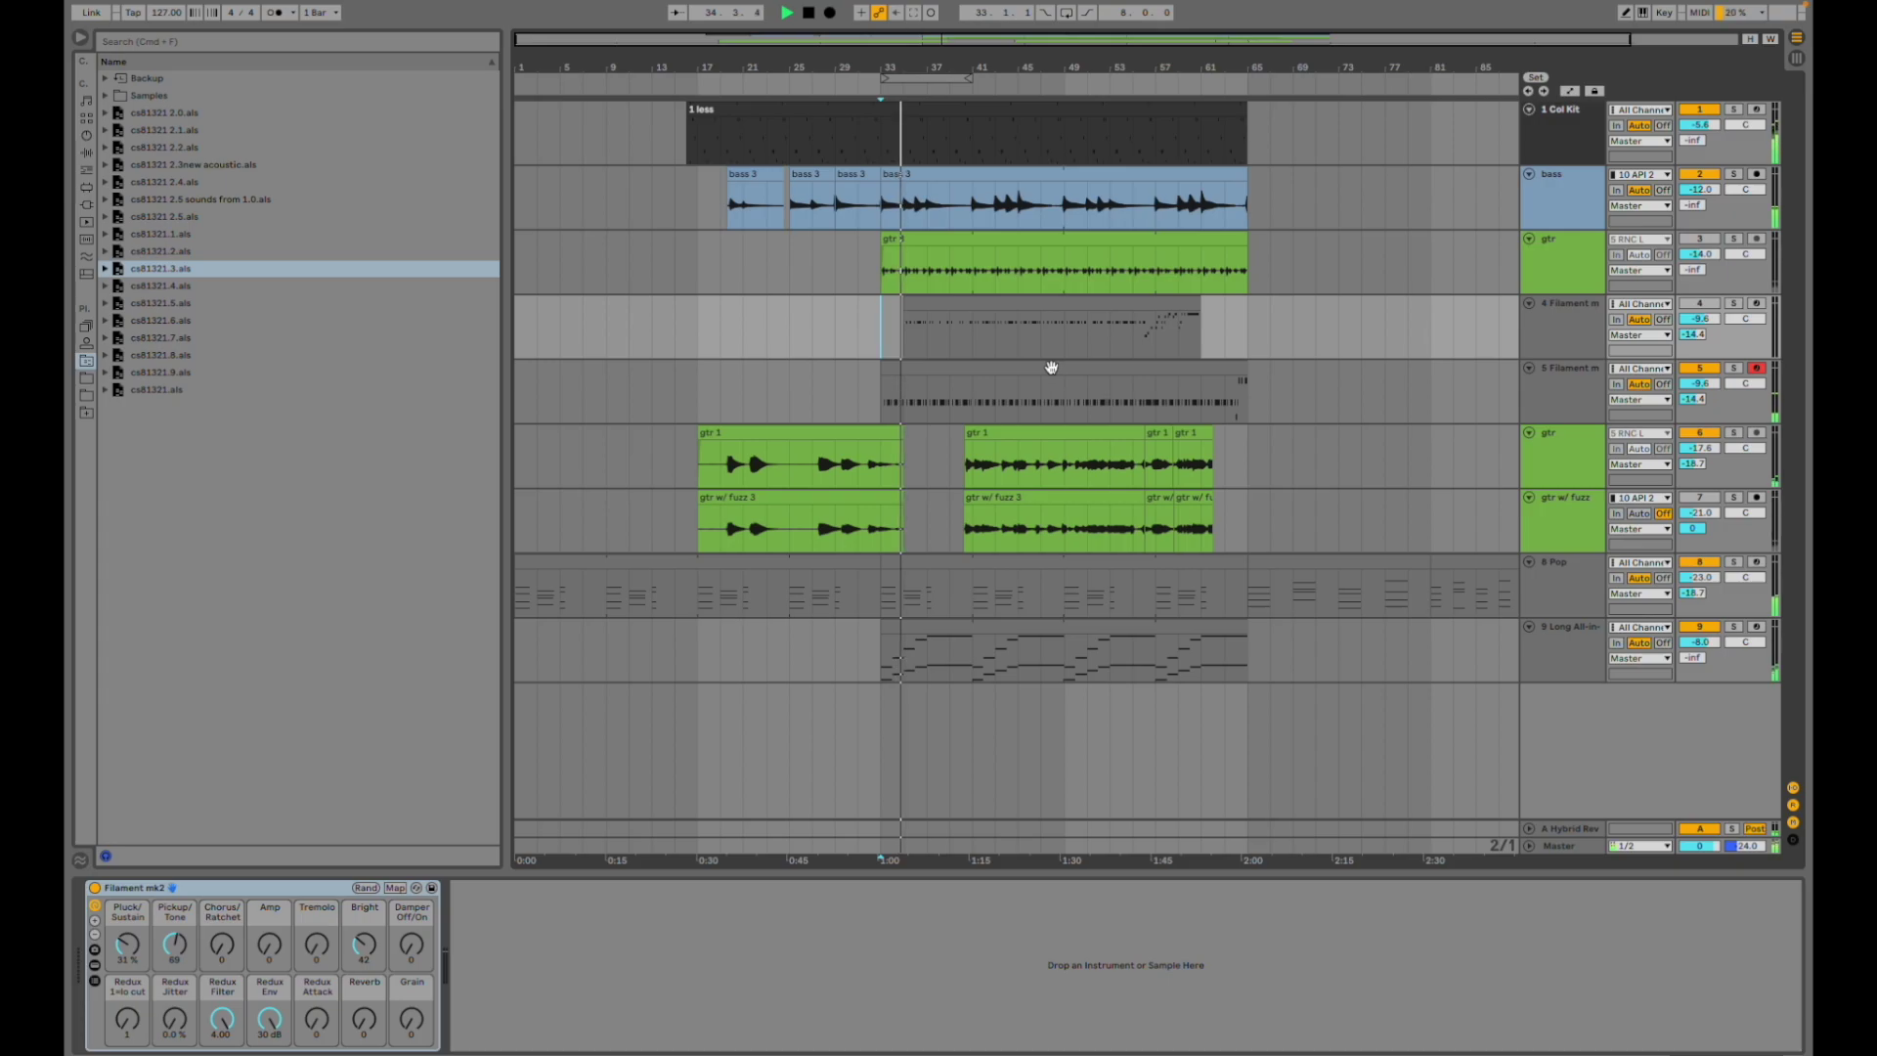
pyautogui.click(1700, 240)
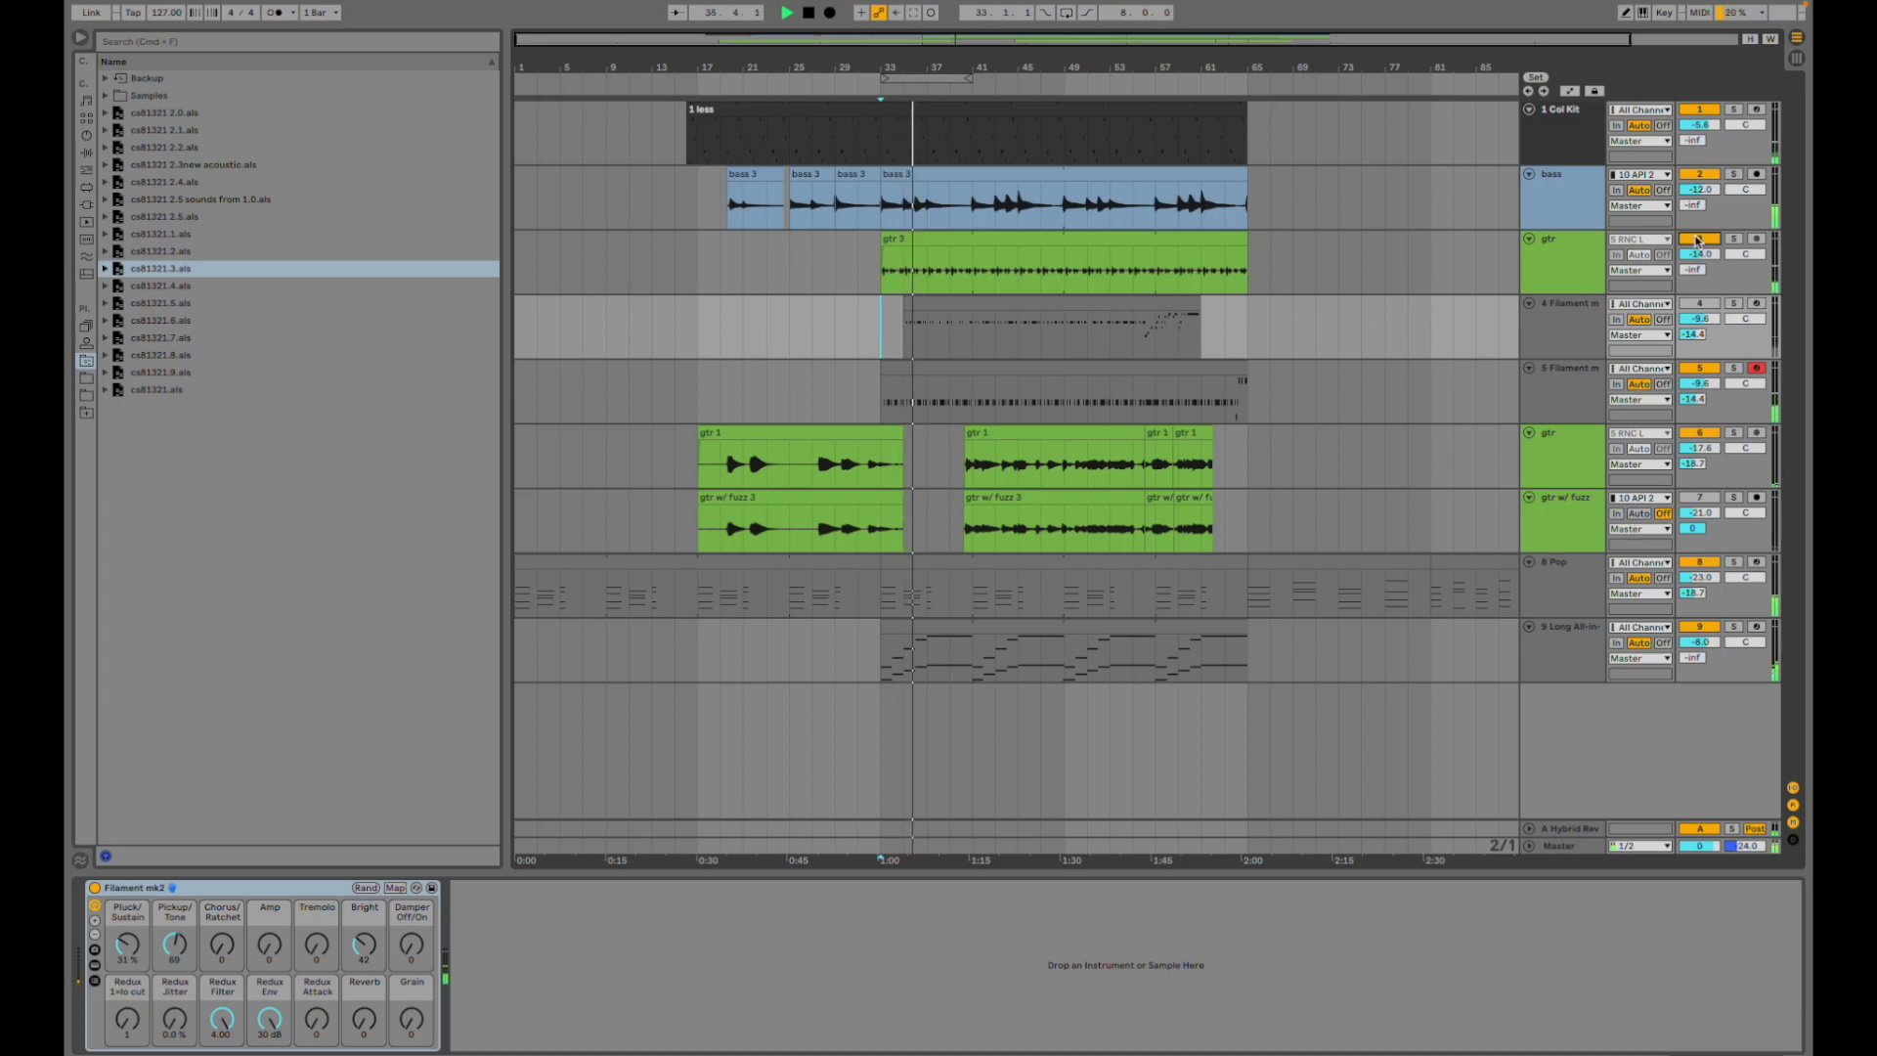
pyautogui.click(1733, 239)
pyautogui.click(1733, 238)
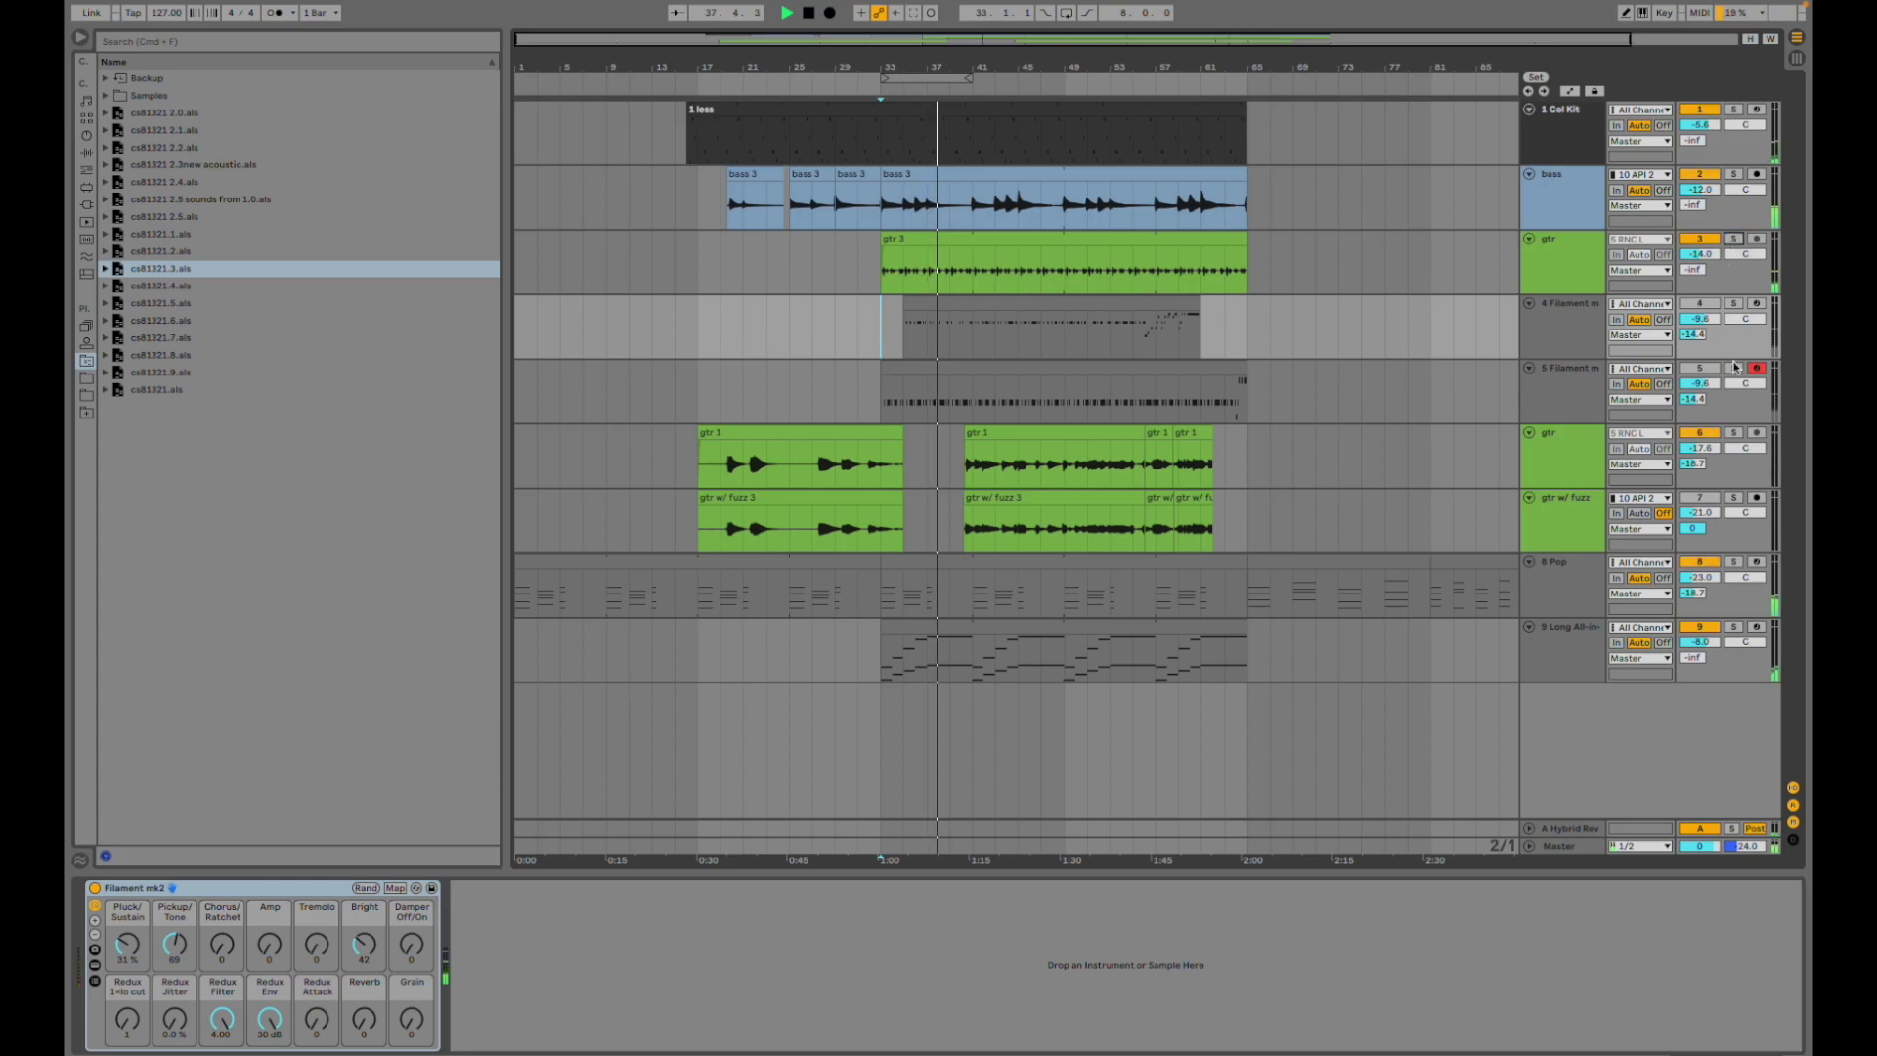
# - Audition Filament track 5 in solo, select its clip, and return the track to the full mix
pyautogui.click(1699, 239)
pyautogui.click(1734, 367)
pyautogui.click(1124, 381)
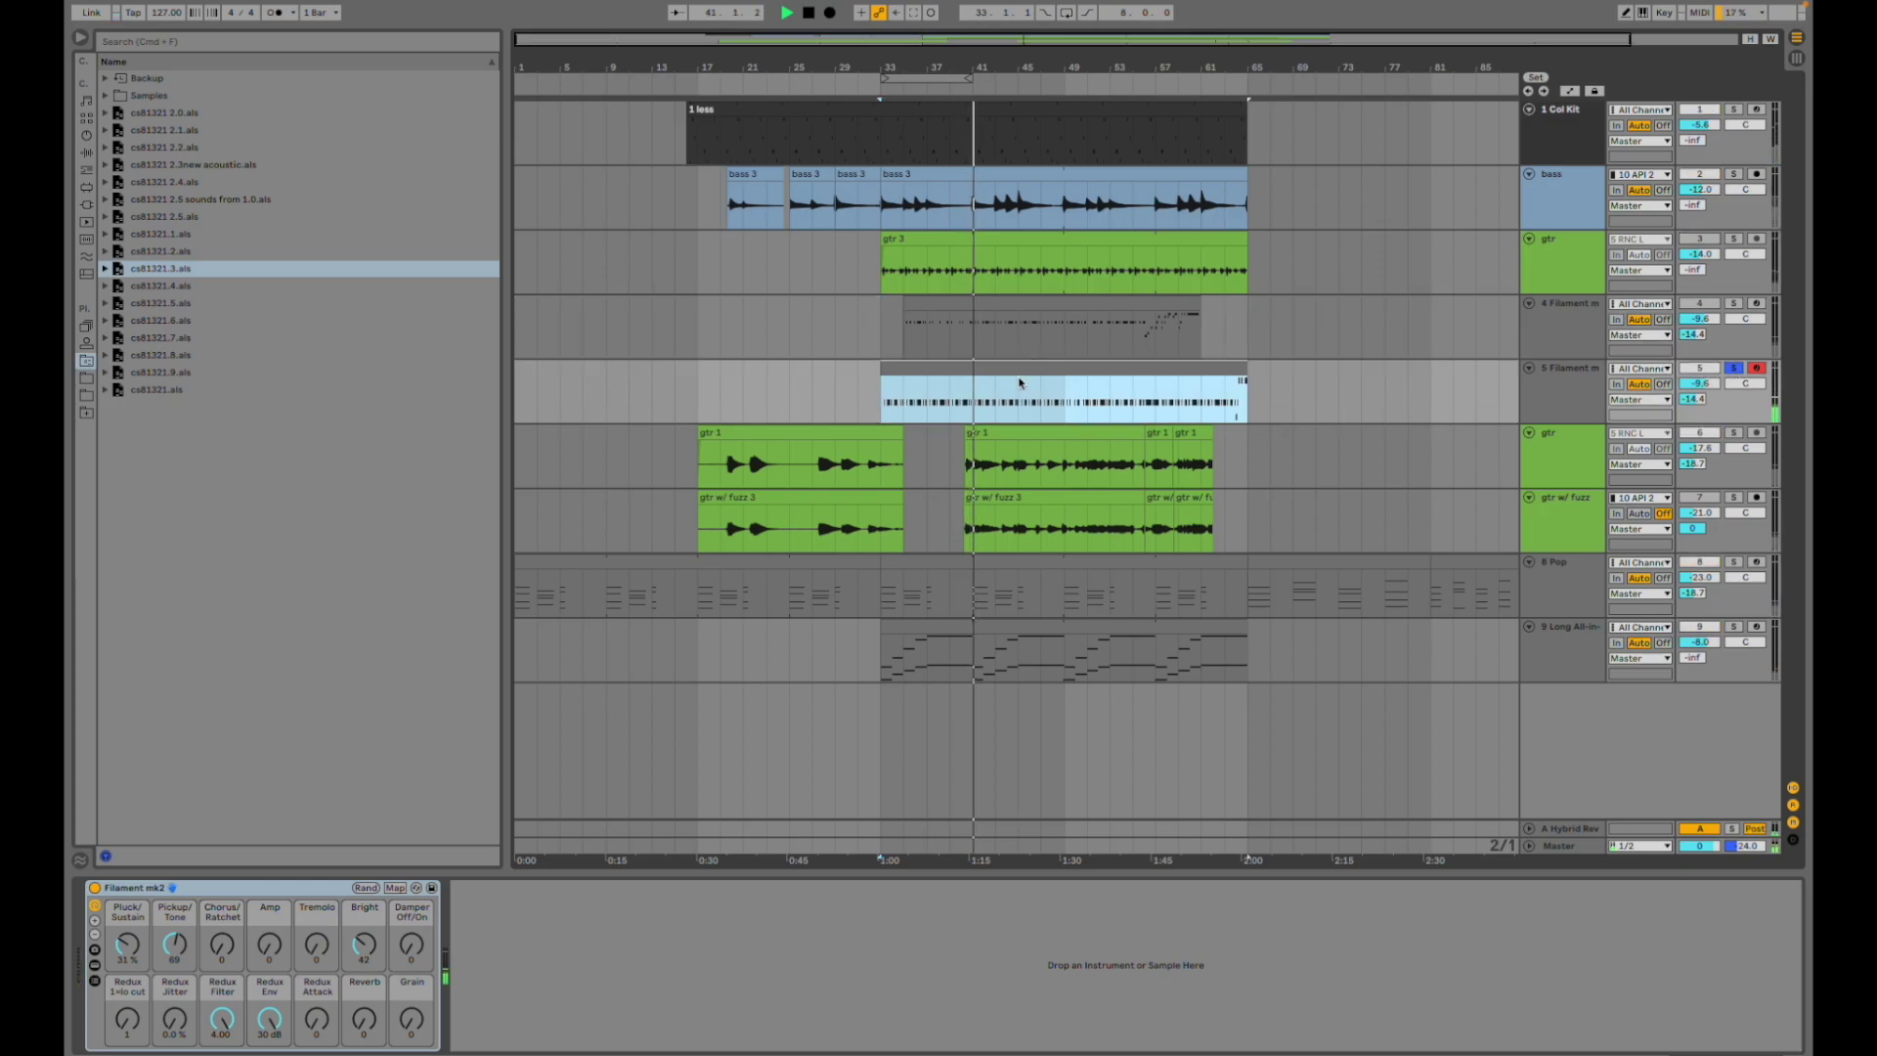
pyautogui.click(1733, 367)
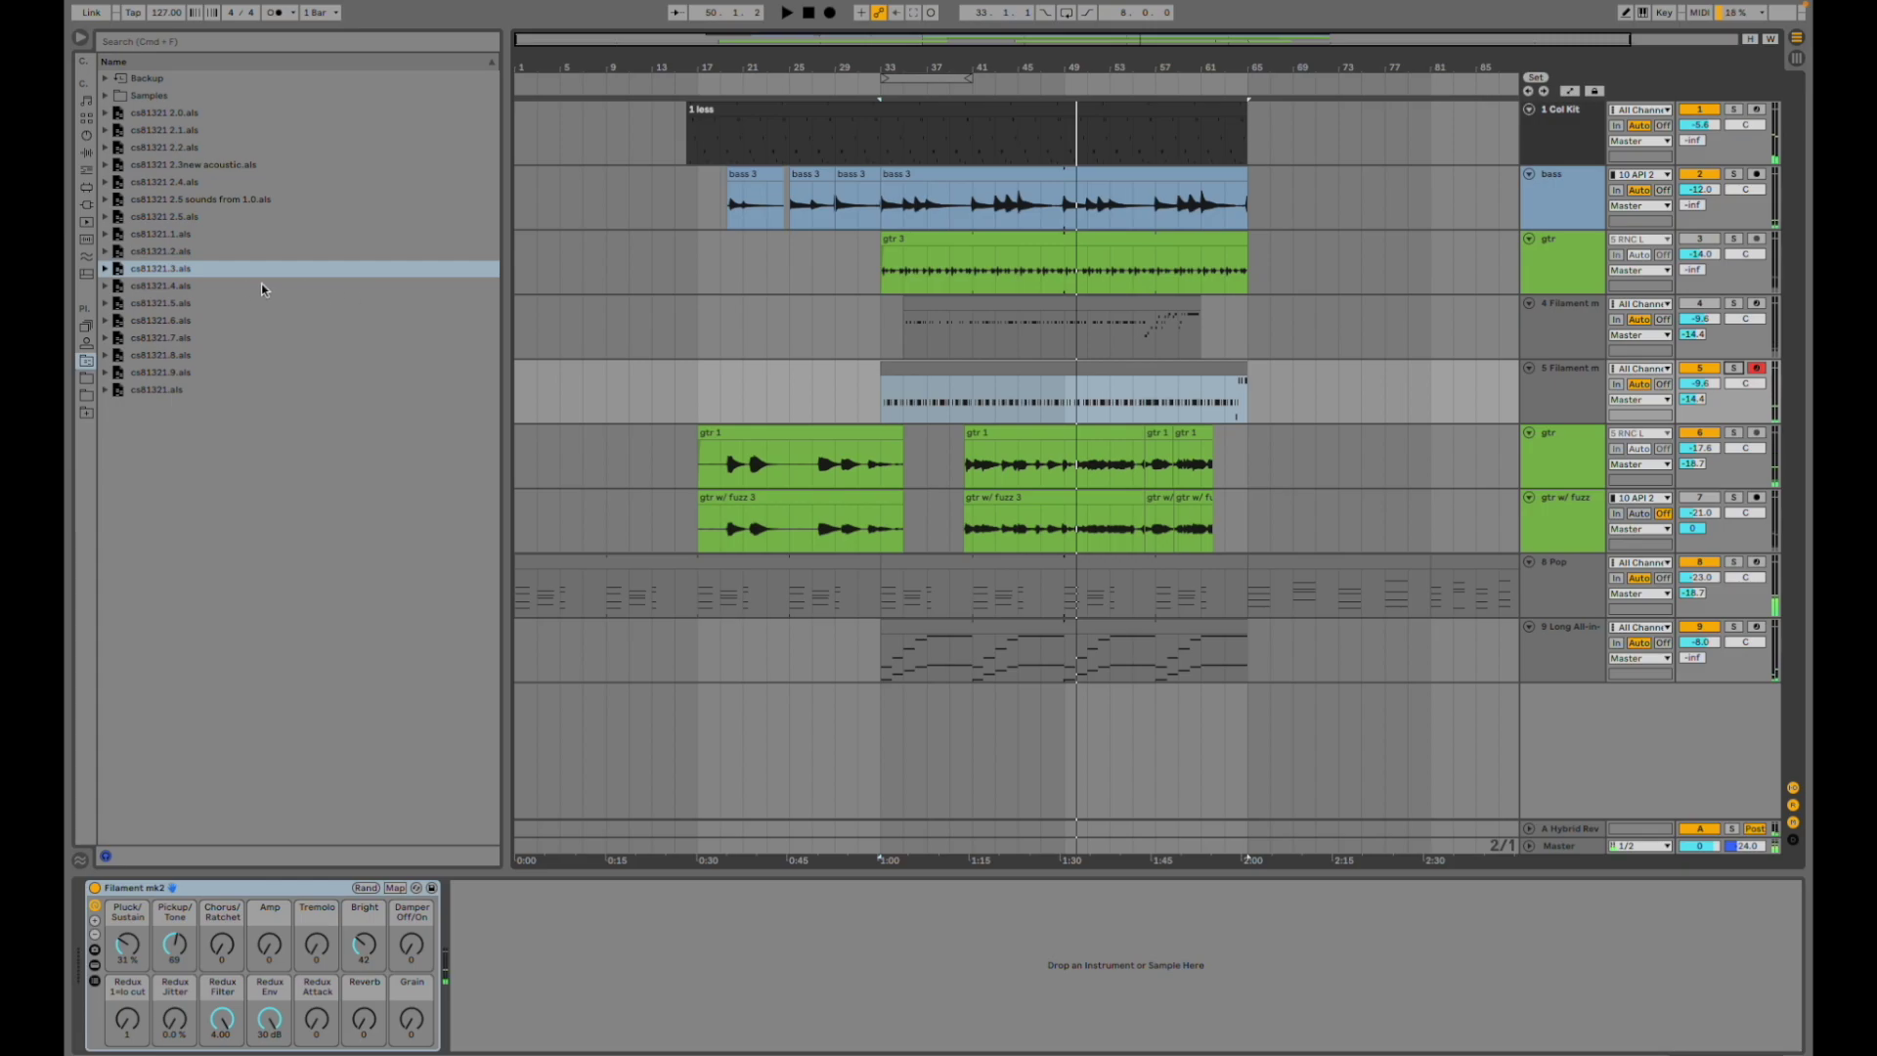
# - Open cs81321.4, saving the changes to cs81321.3, and view its arrangement during playback before returning to the session clips
pyautogui.doubleClick(226, 286)
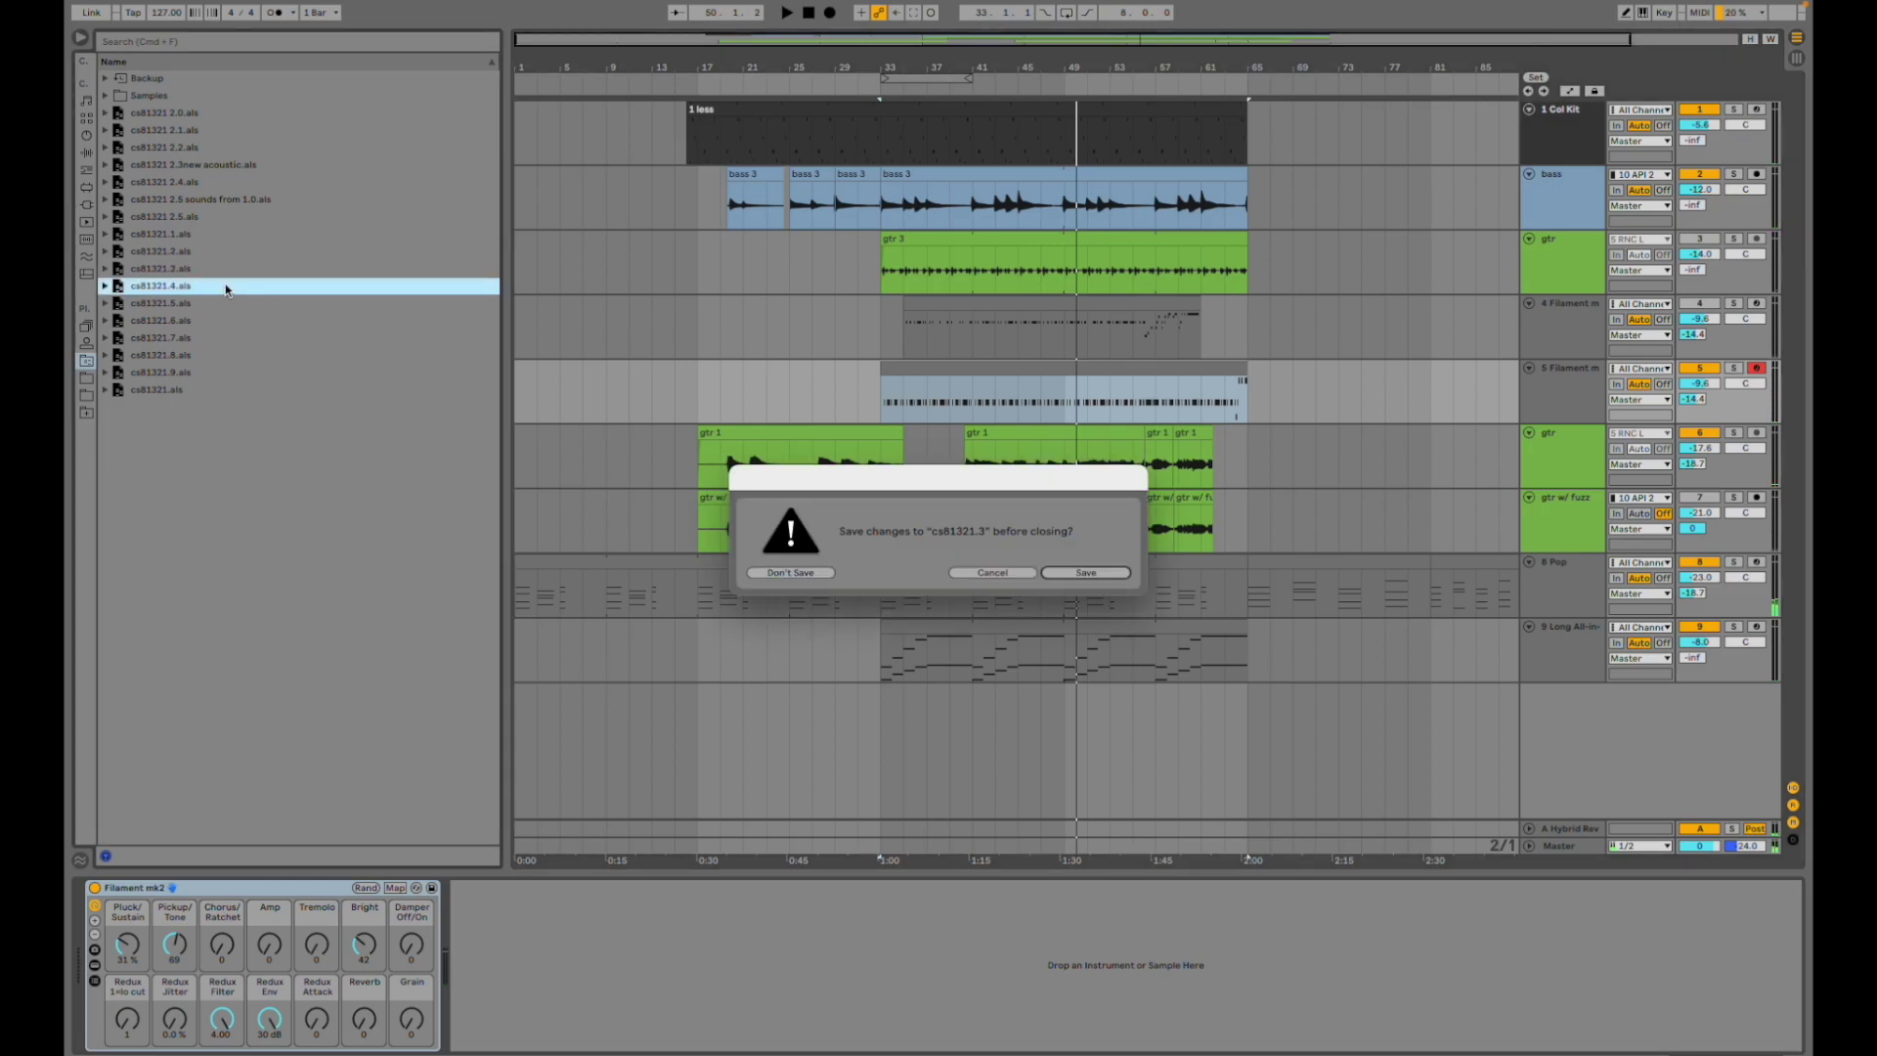
pyautogui.press('Return')
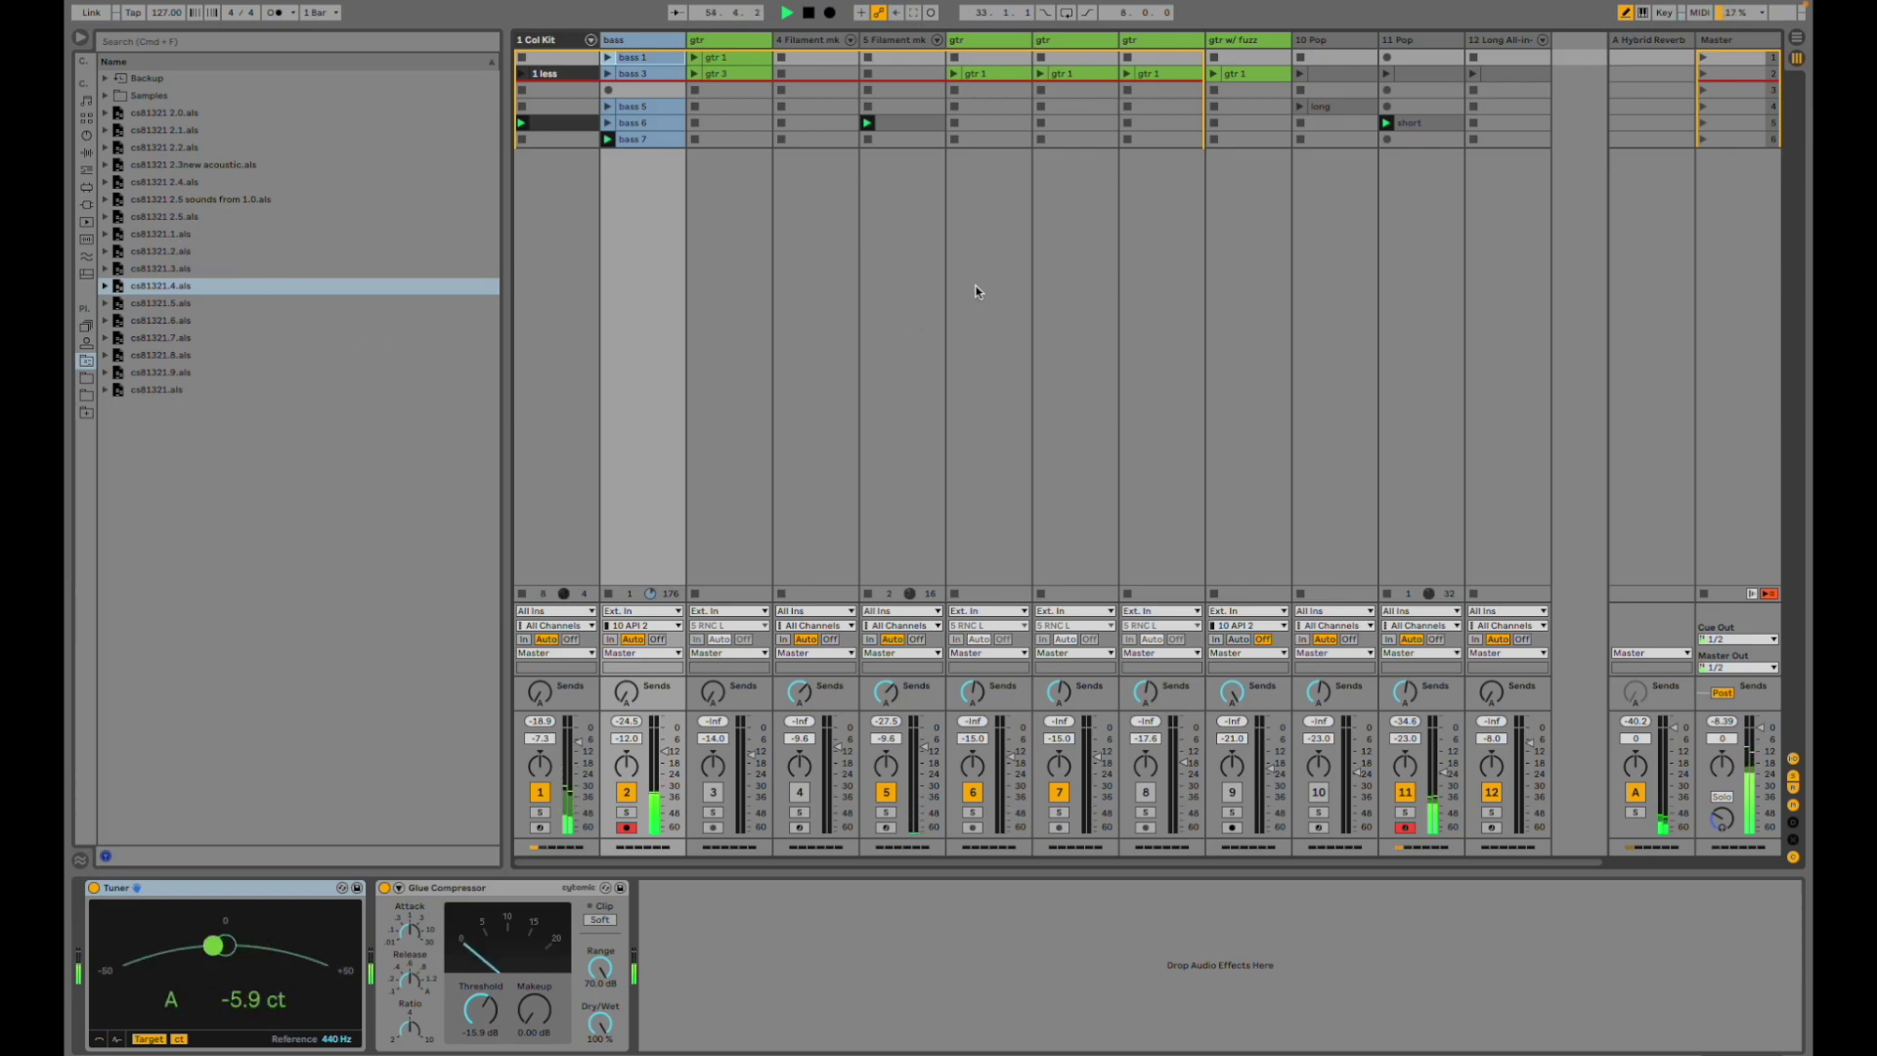
pyautogui.press('Tab')
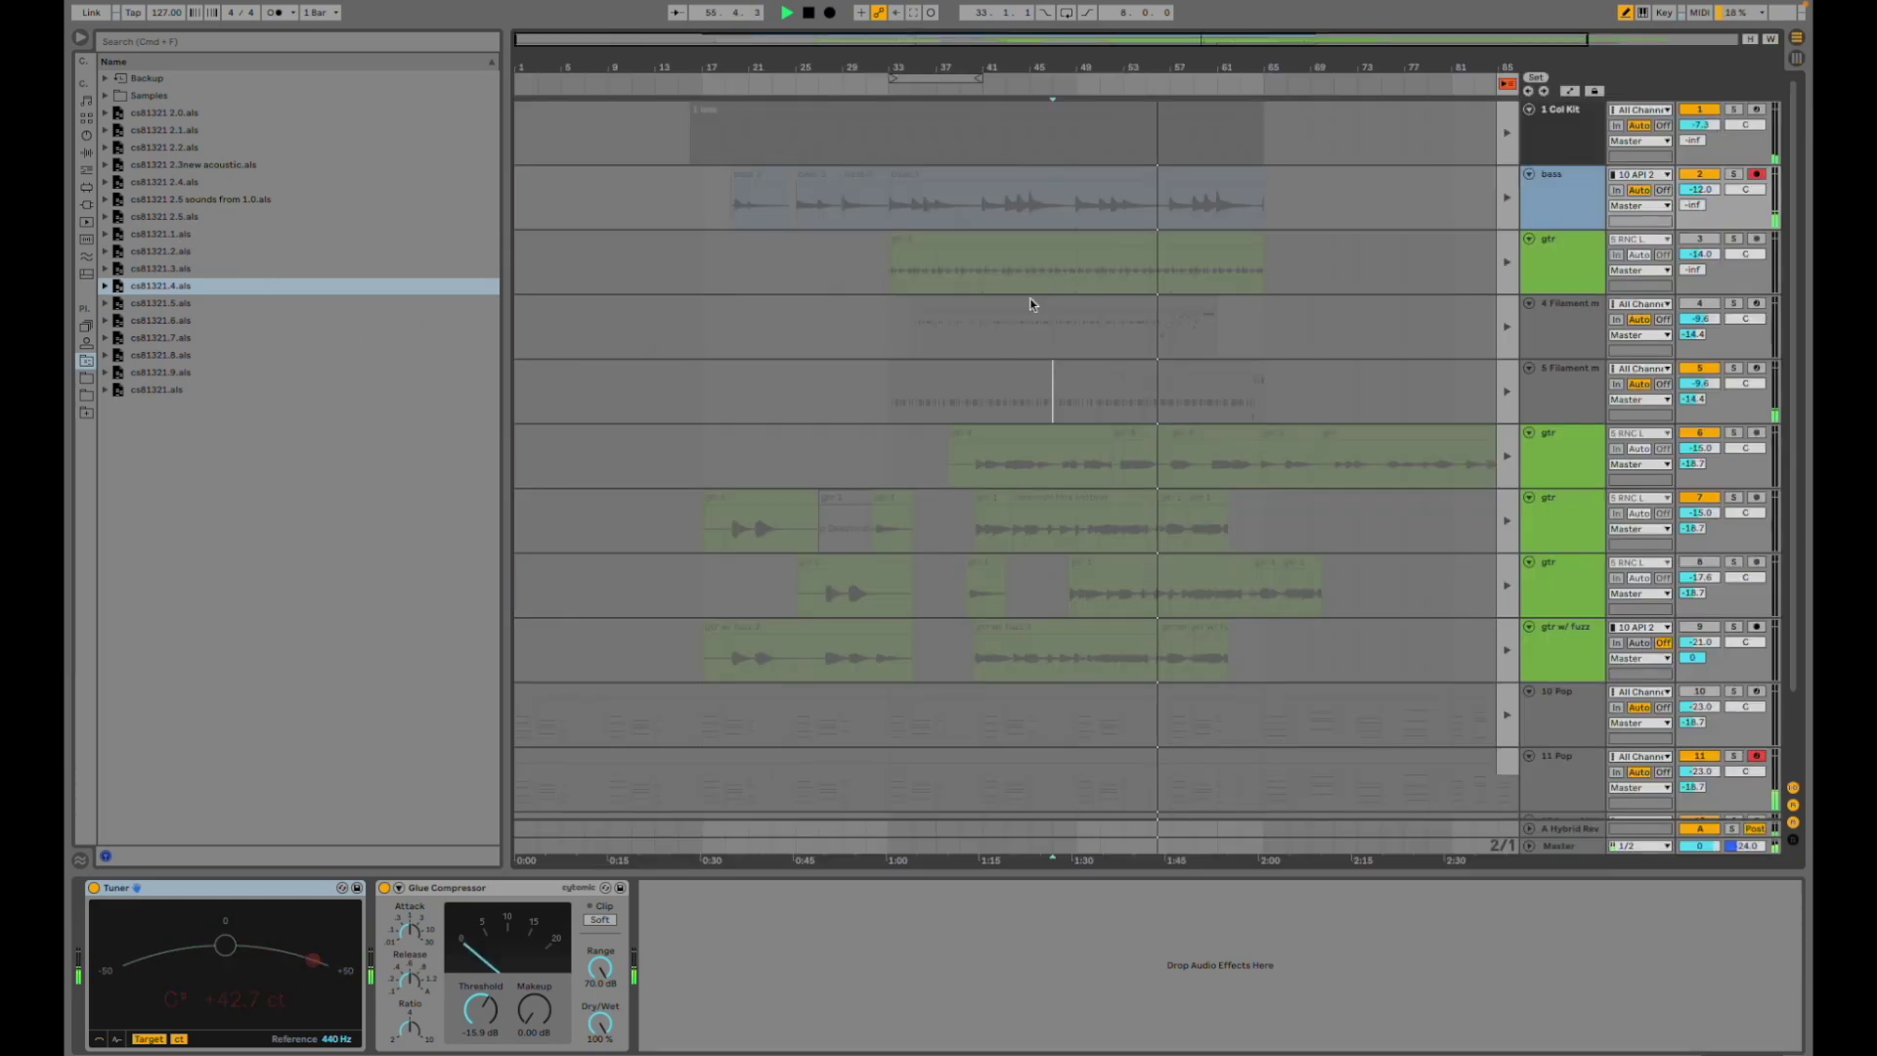
pyautogui.press('Tab')
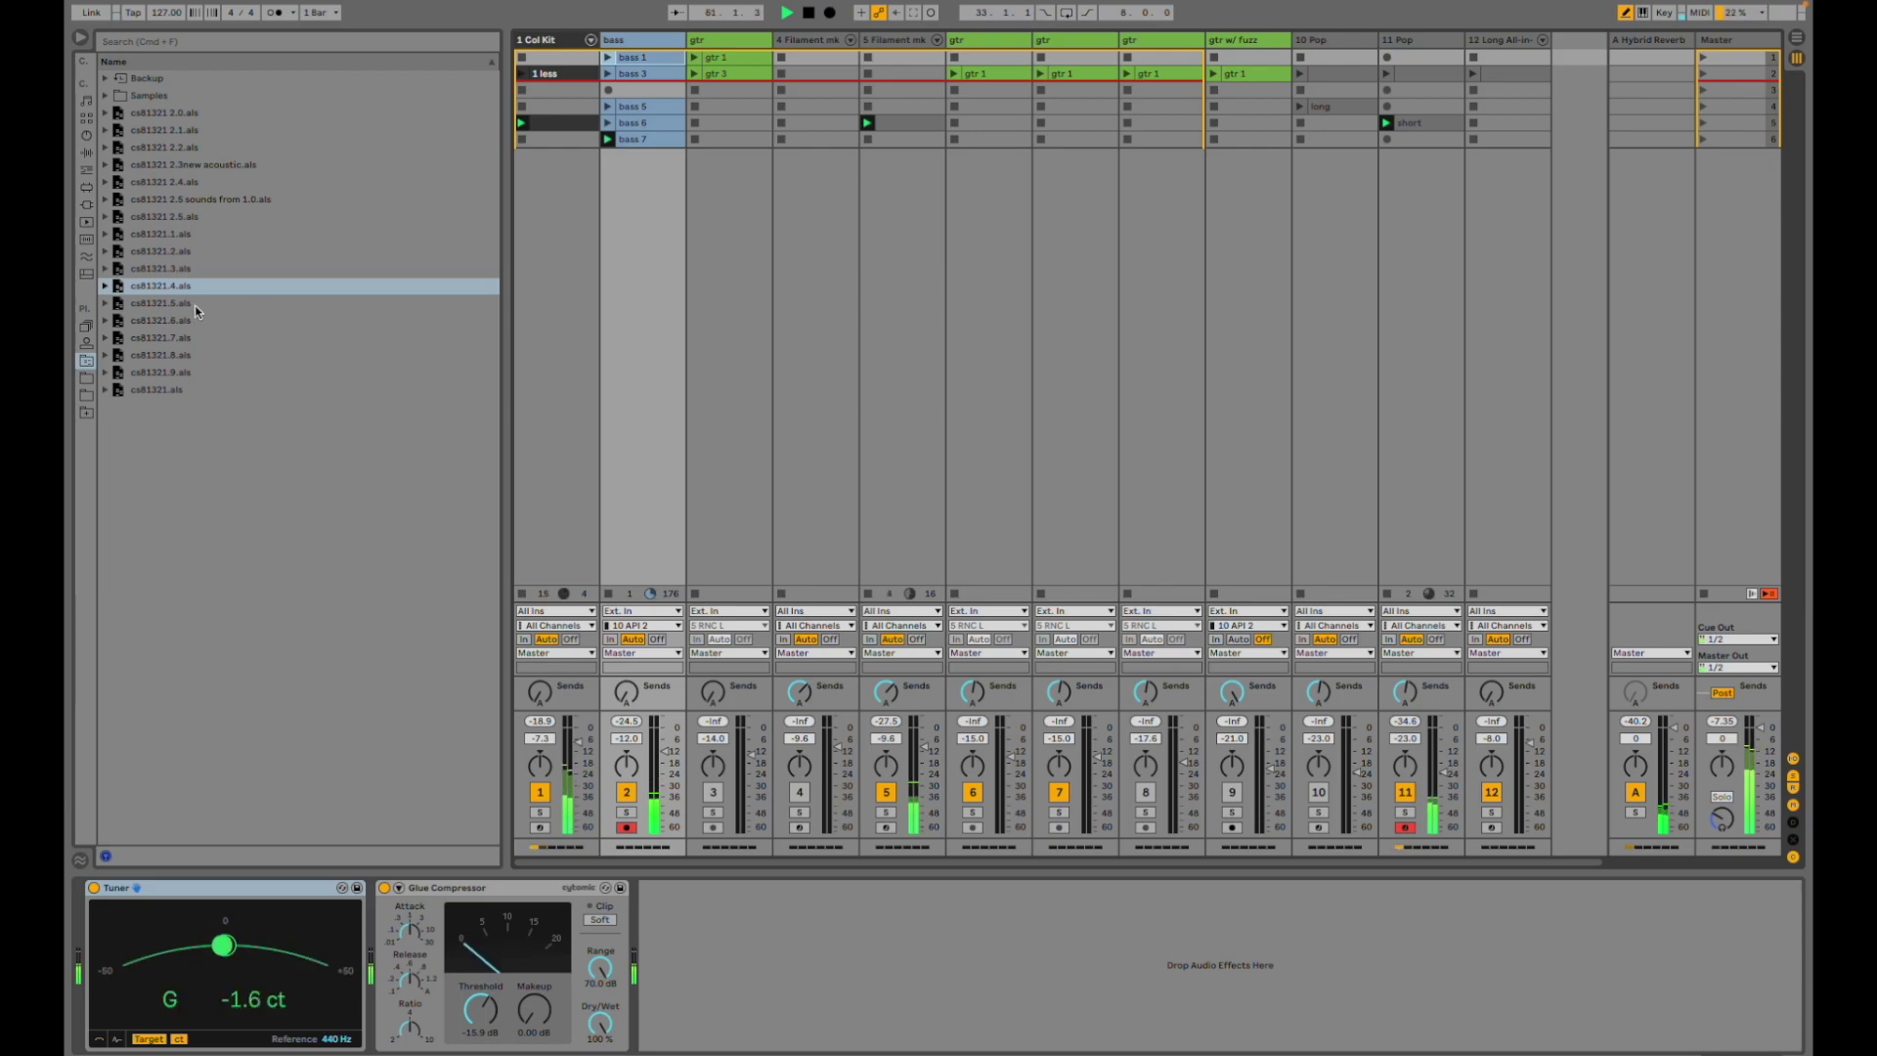
# - Audition the Col Kit track in solo, inspecting its playing clip's notes and its devices, and return it to the full mix
pyautogui.click(573, 122)
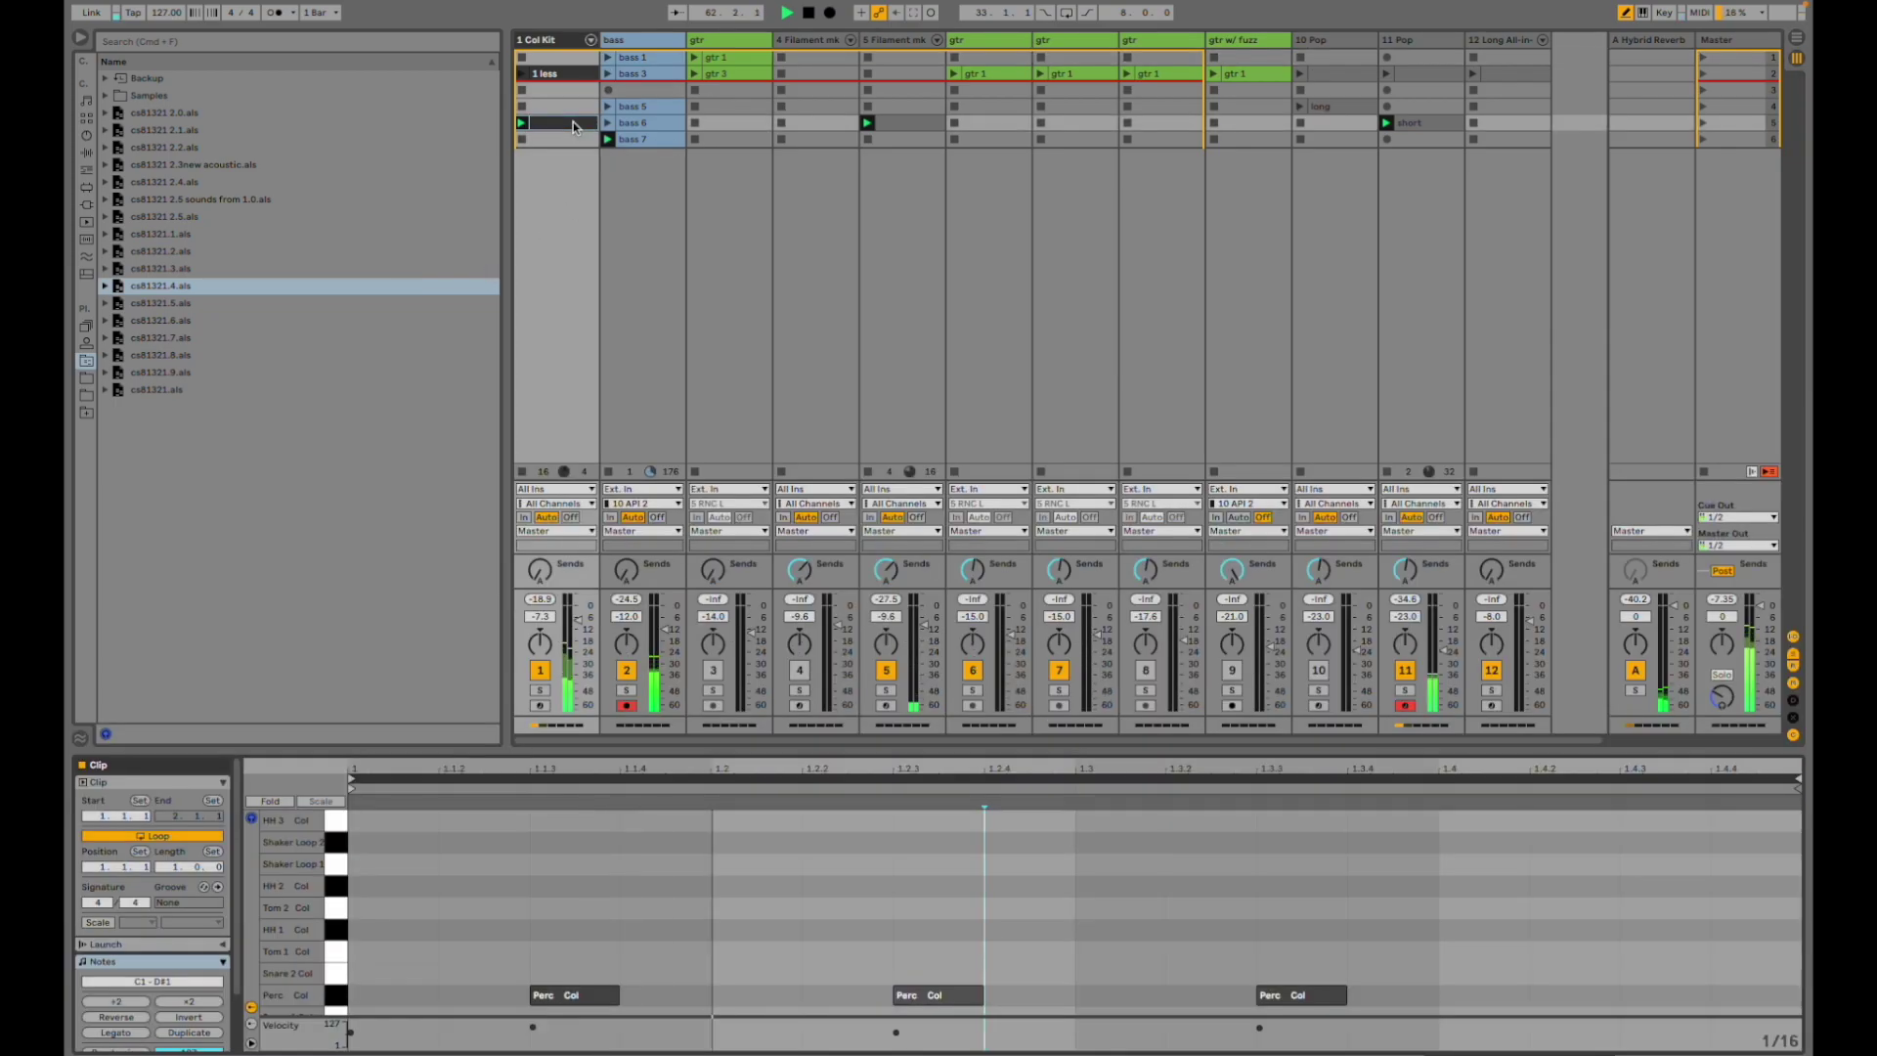
pyautogui.click(539, 690)
pyautogui.moveTo(620, 751); pyautogui.dragTo(620, 406)
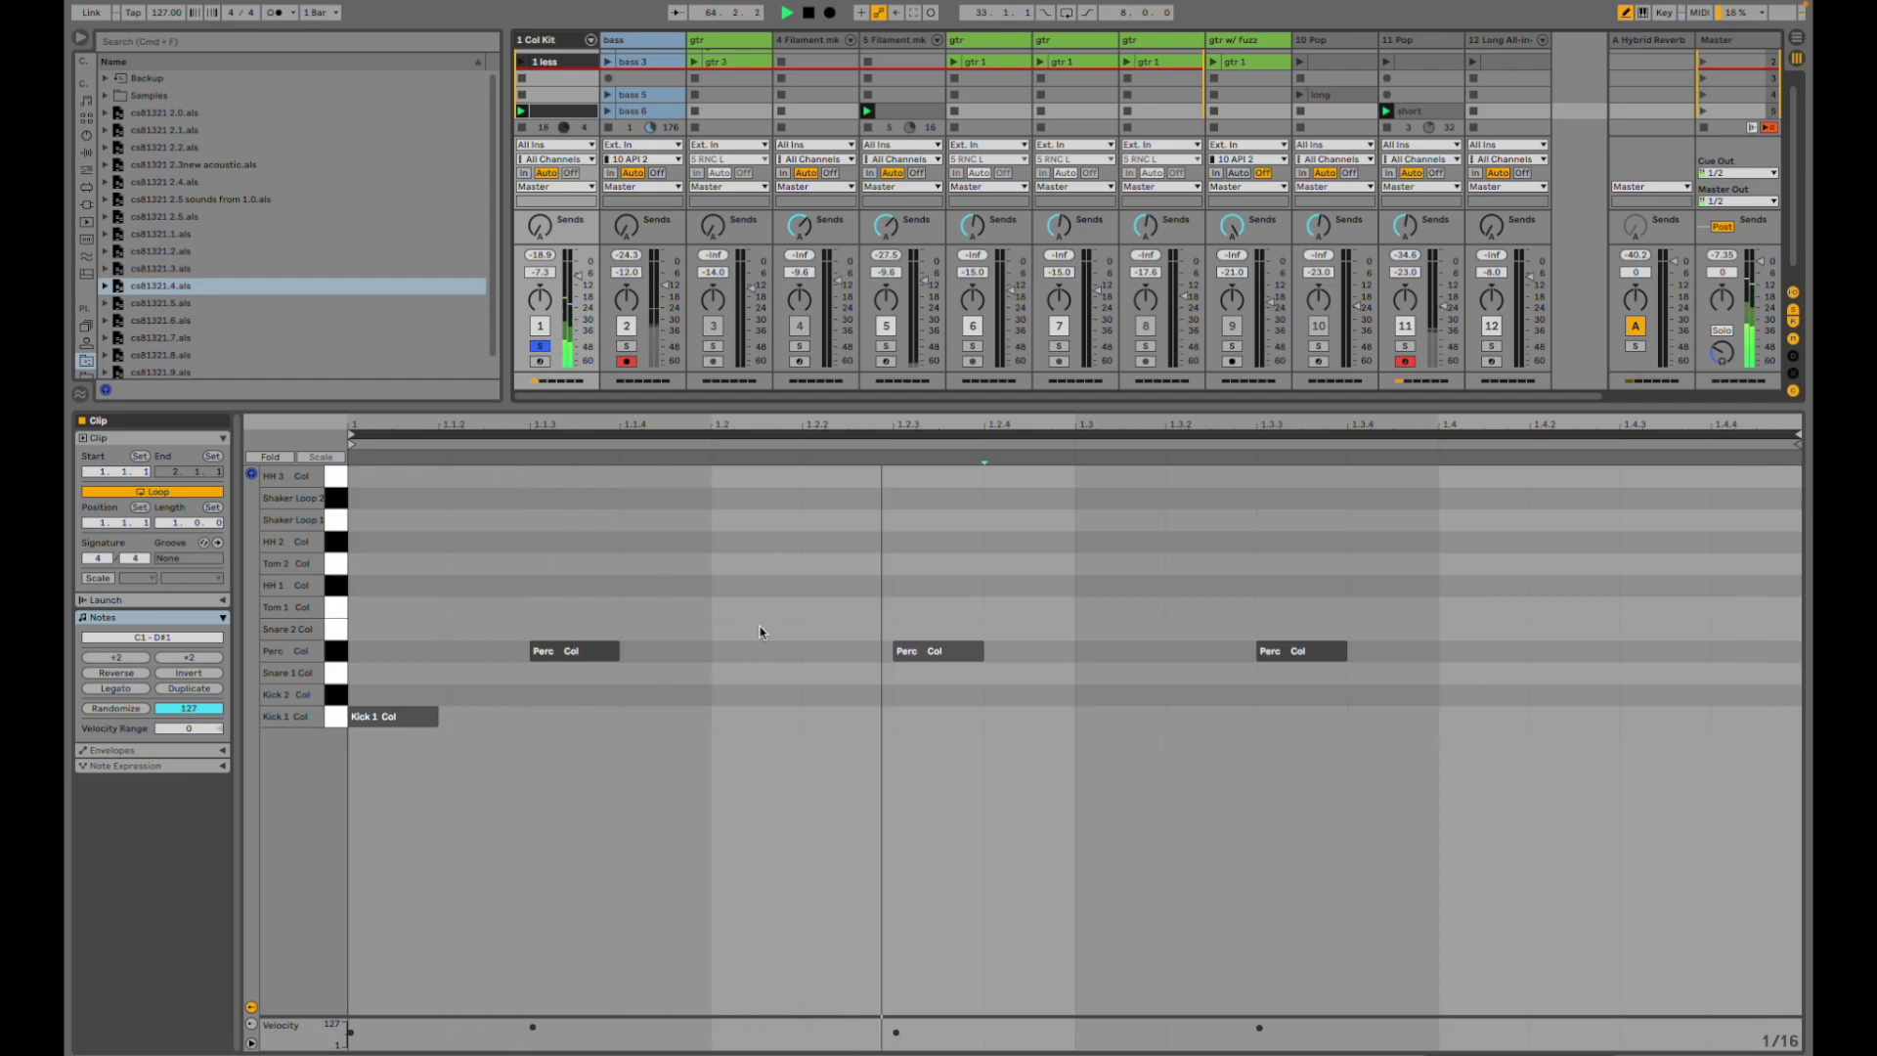
pyautogui.hotkey('shift', 'Tab')
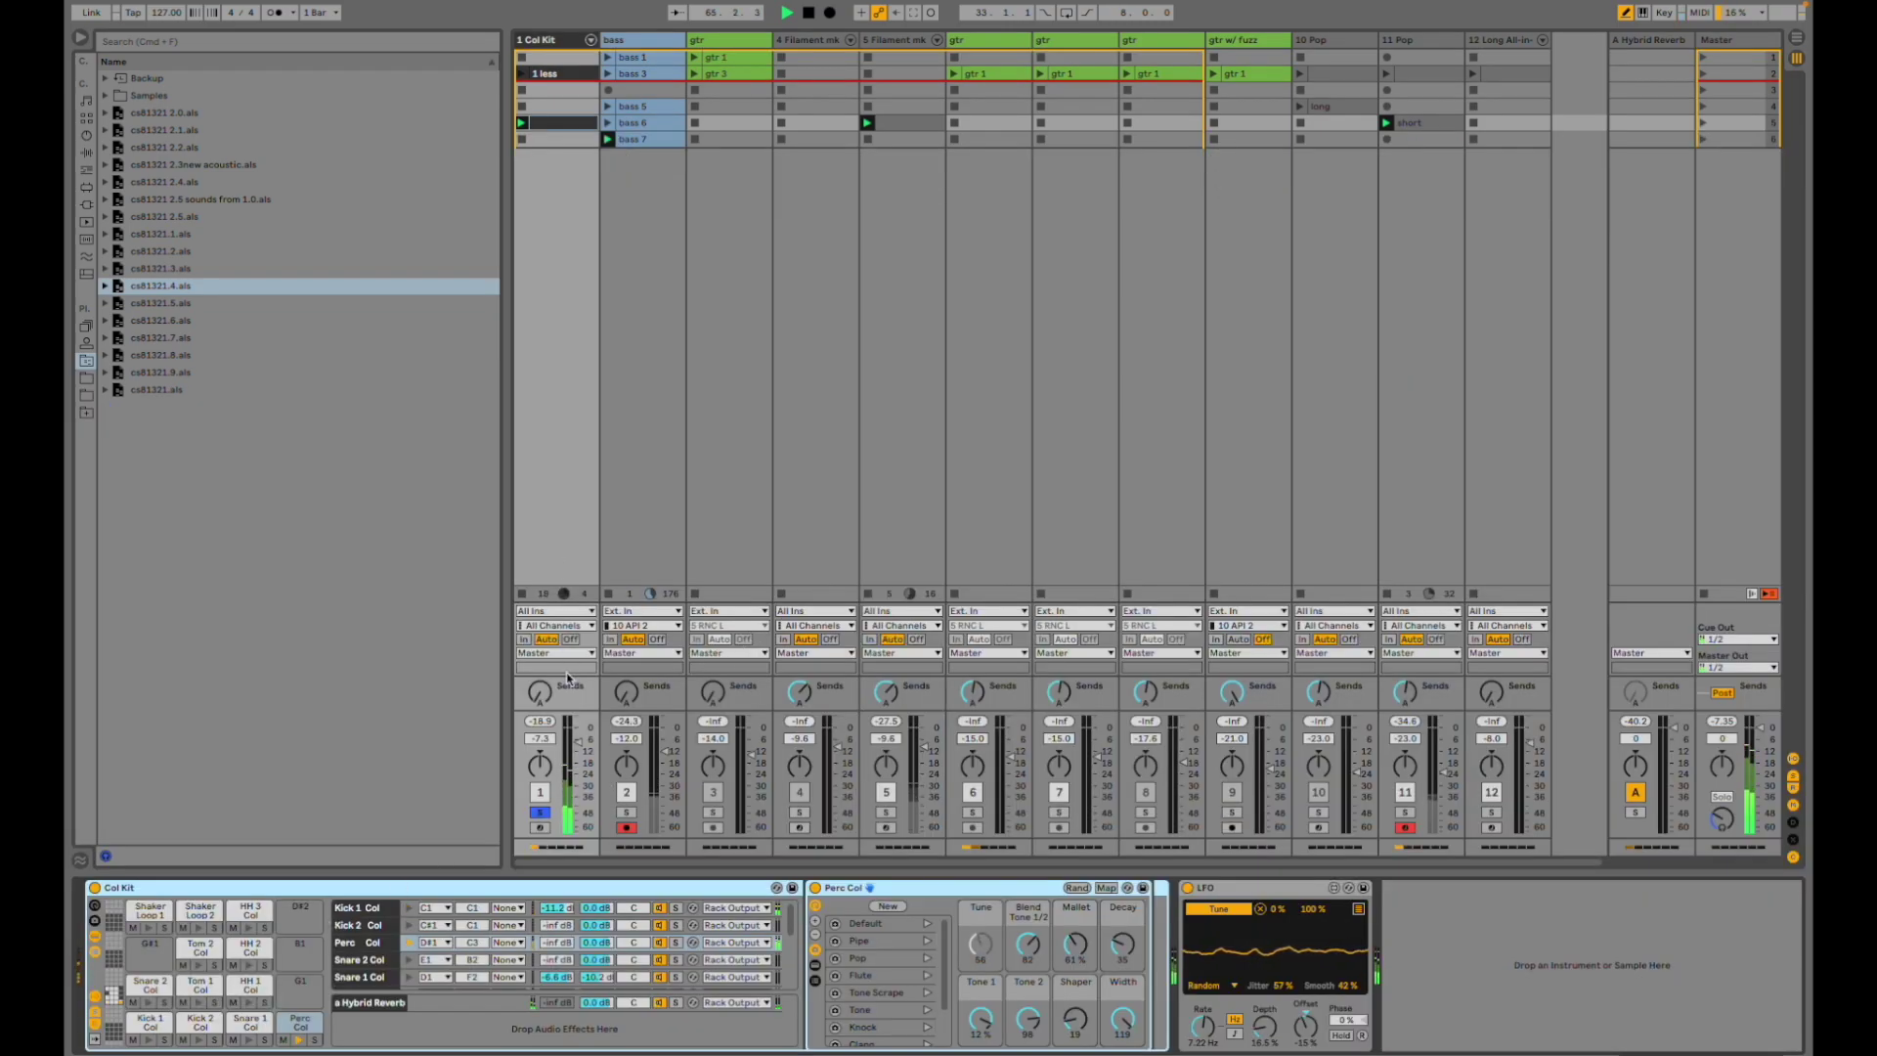
pyautogui.click(539, 811)
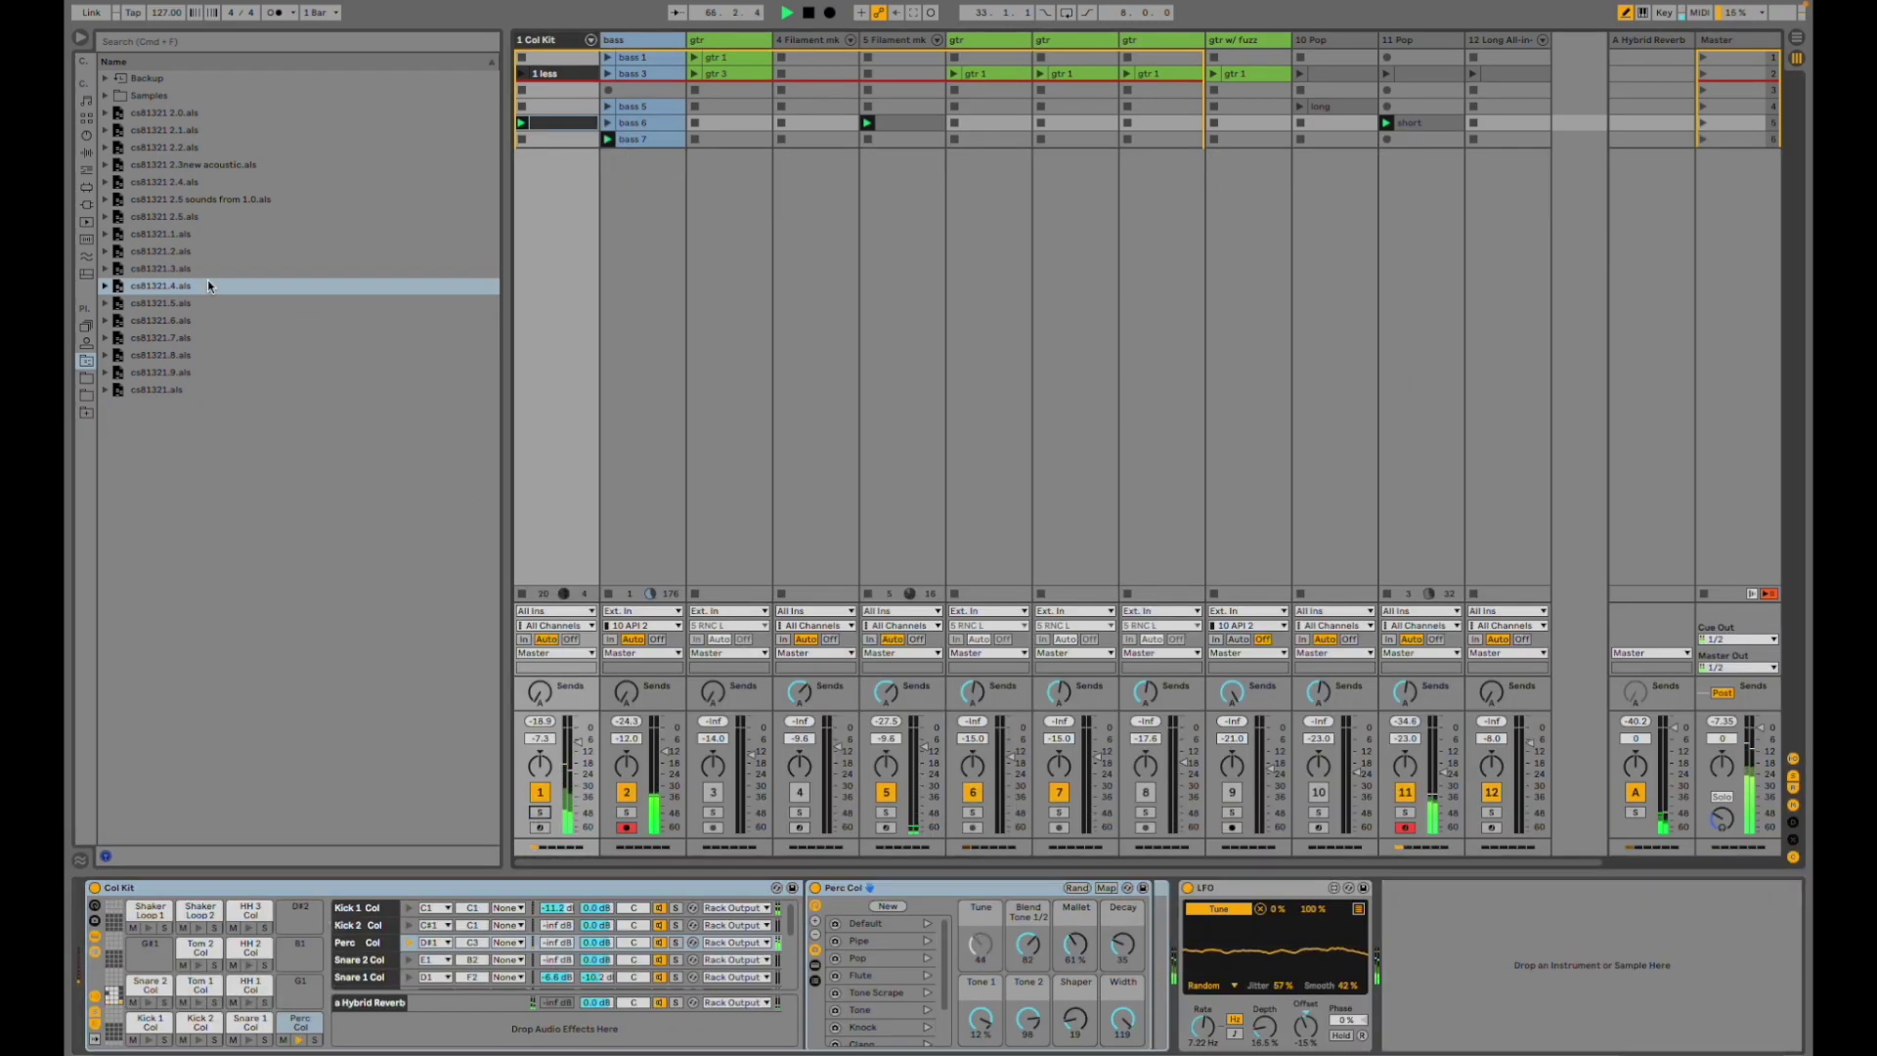
# - Open the cs81321.5 version of the song and, during playback, activate Pop track 8 and mute Pop track 7
pyautogui.click(194, 304)
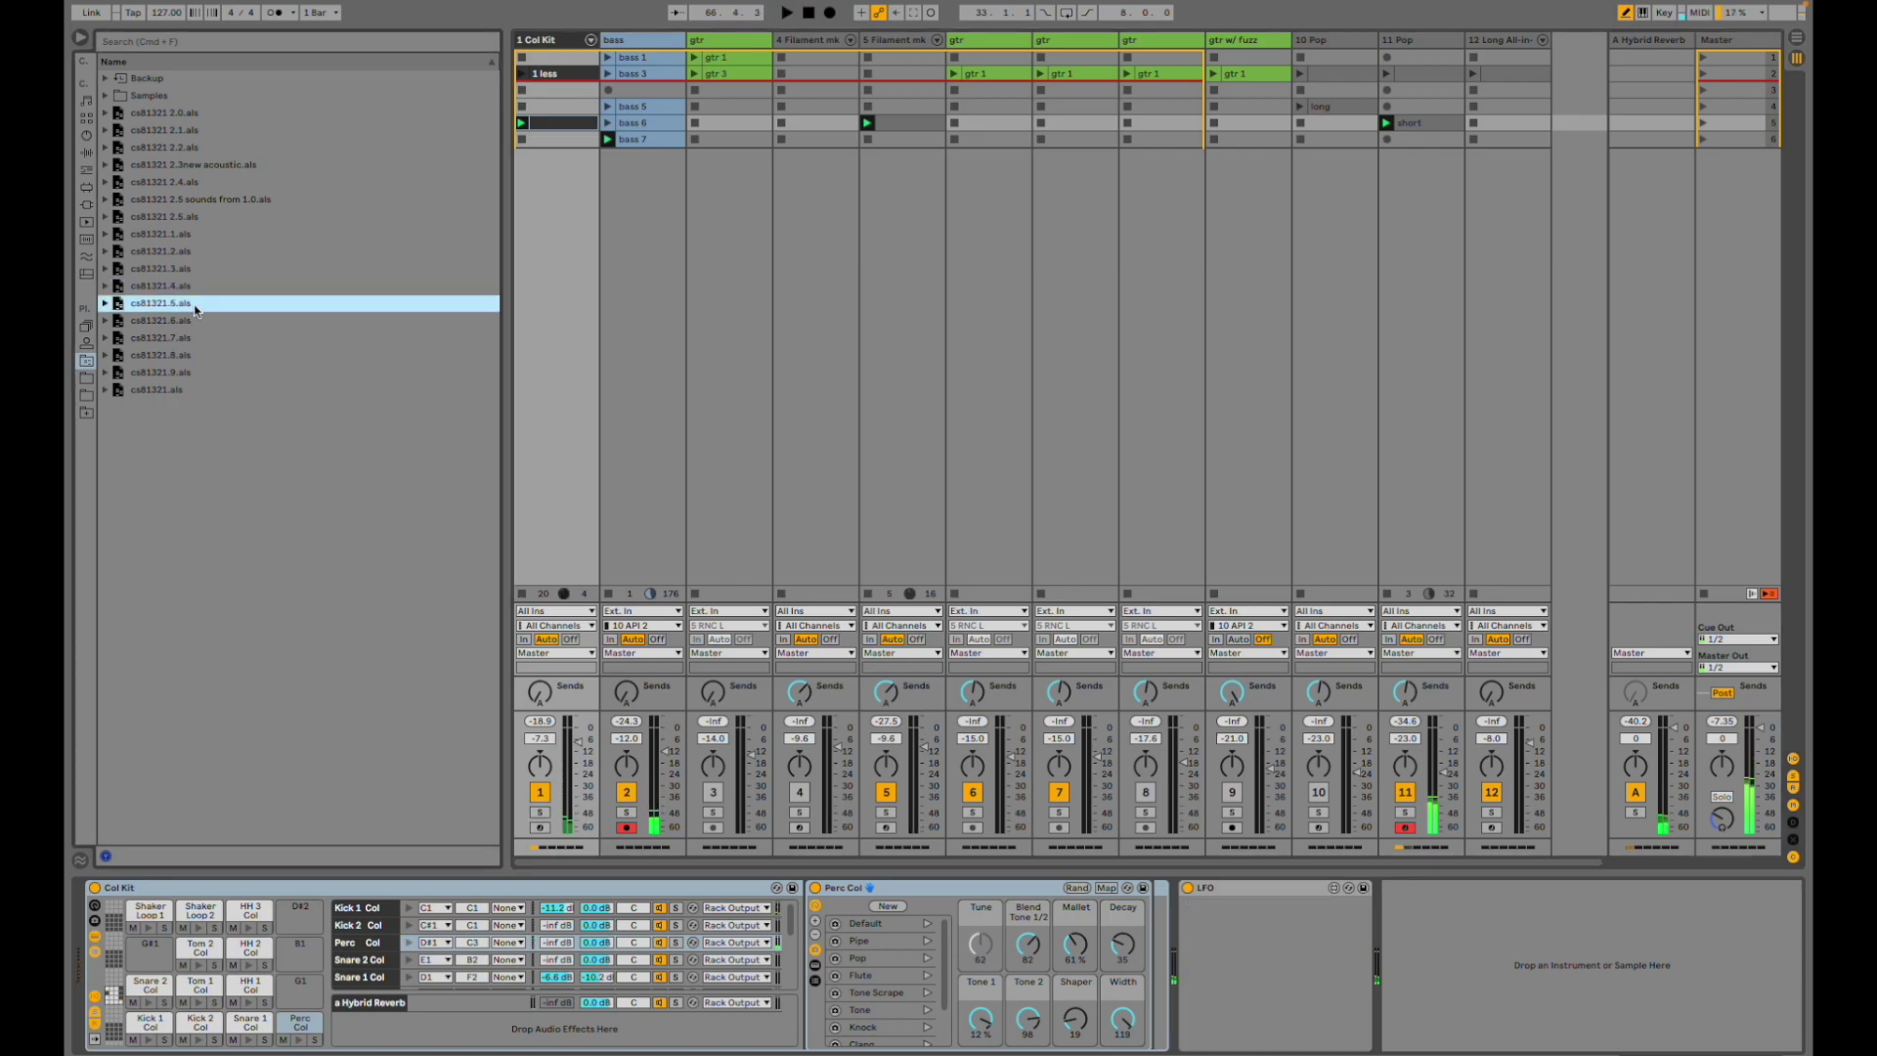
pyautogui.doubleClick(195, 305)
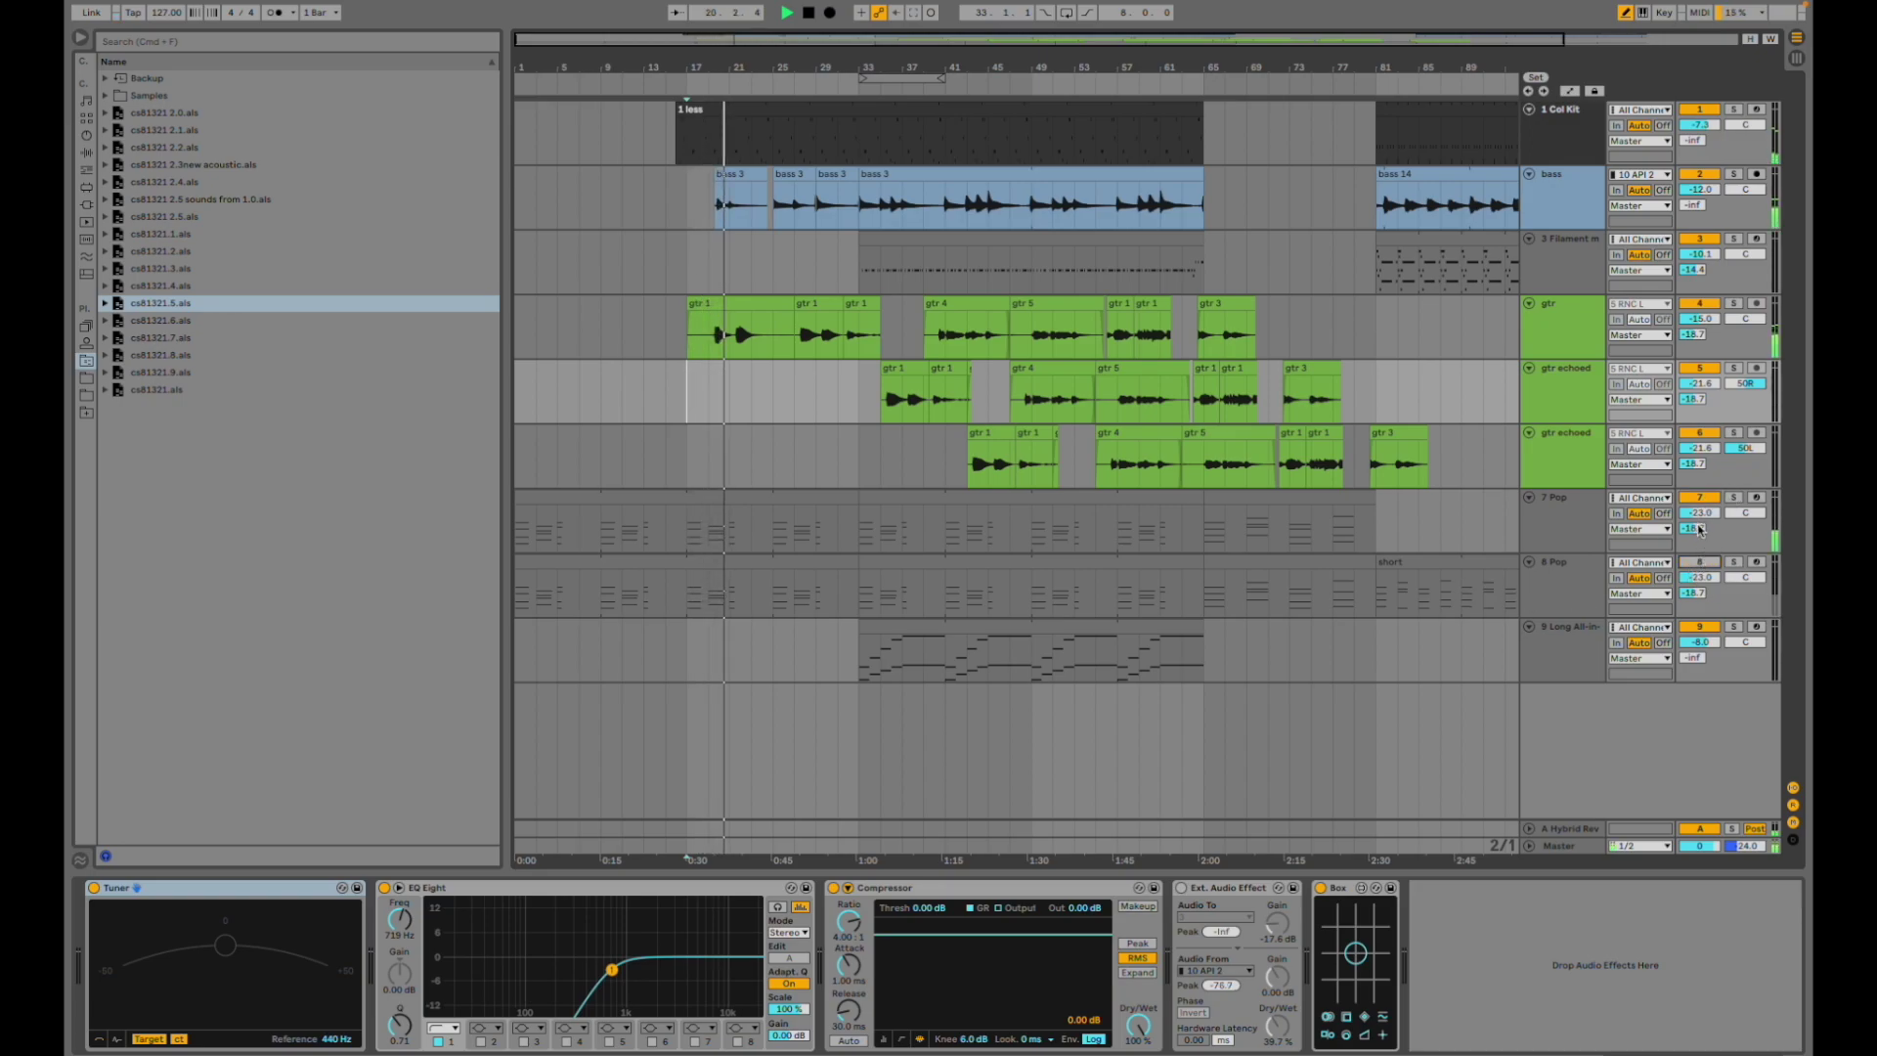
pyautogui.click(1701, 563)
pyautogui.click(1702, 498)
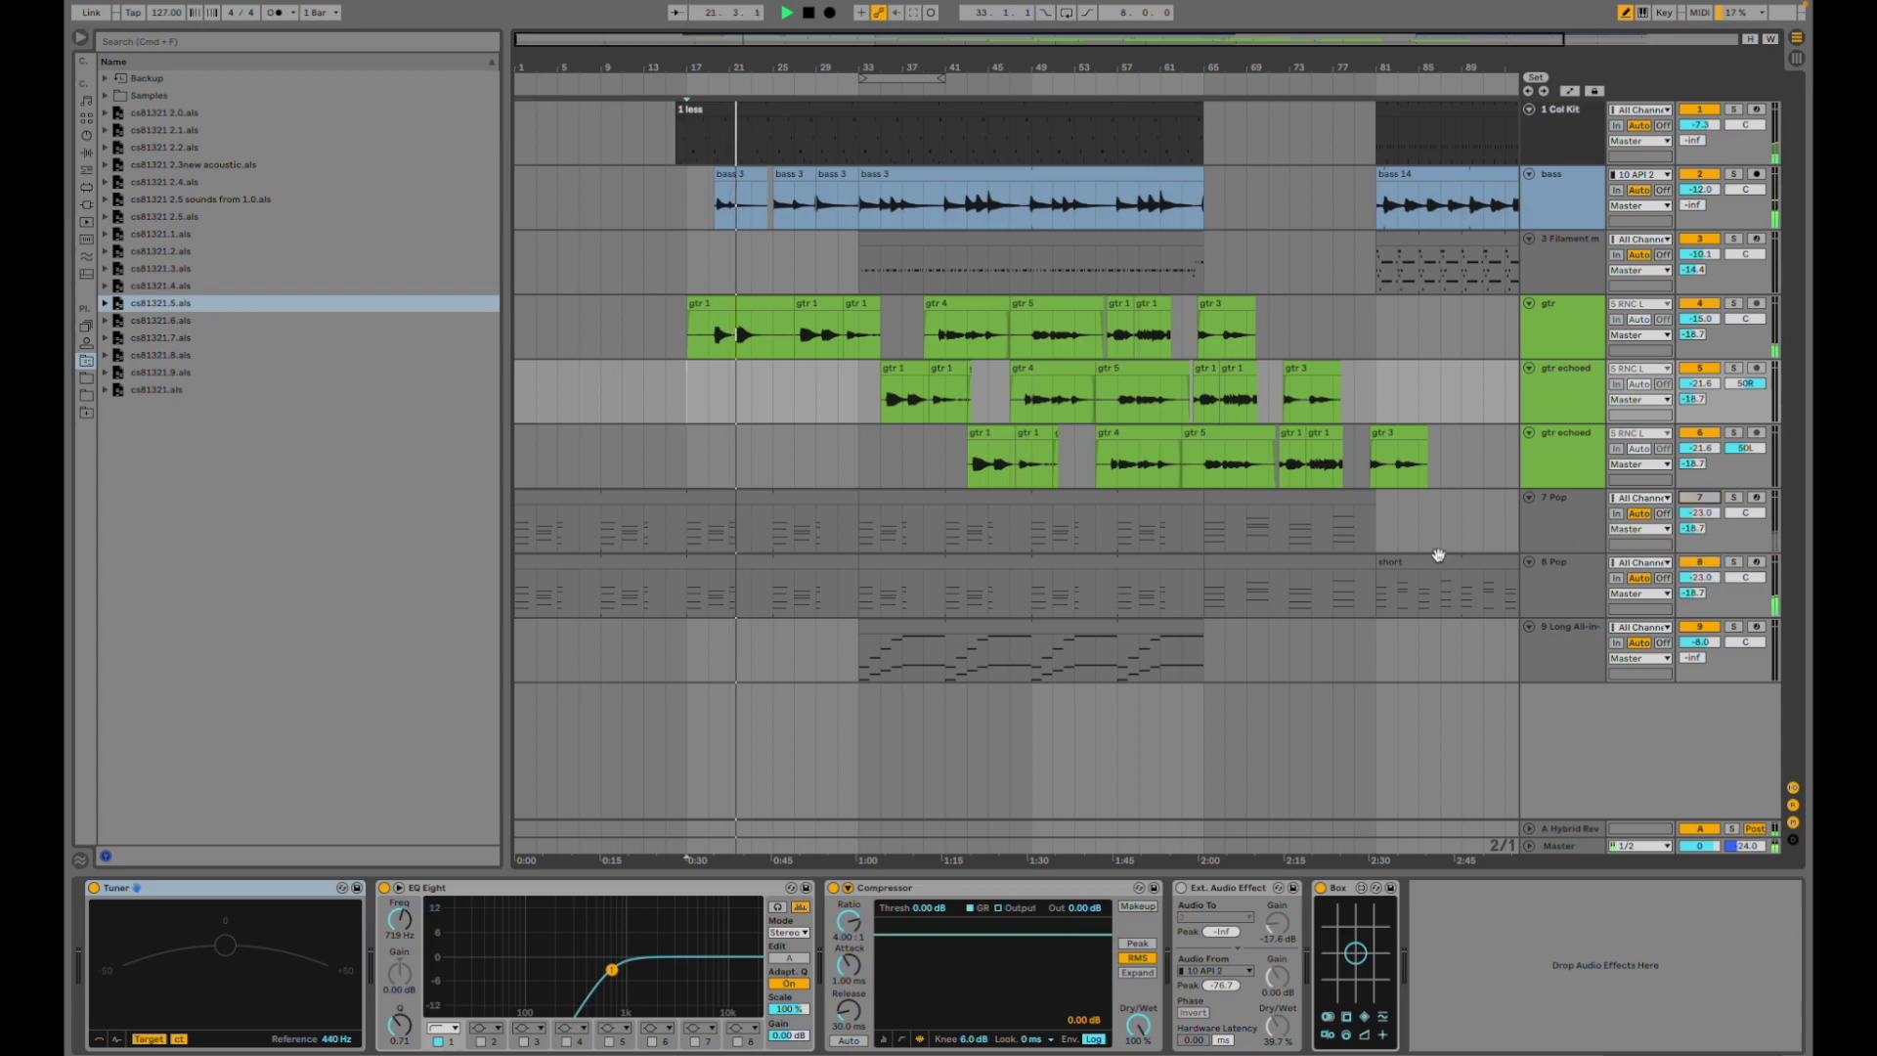
pyautogui.hscroll(5, 981, 422)
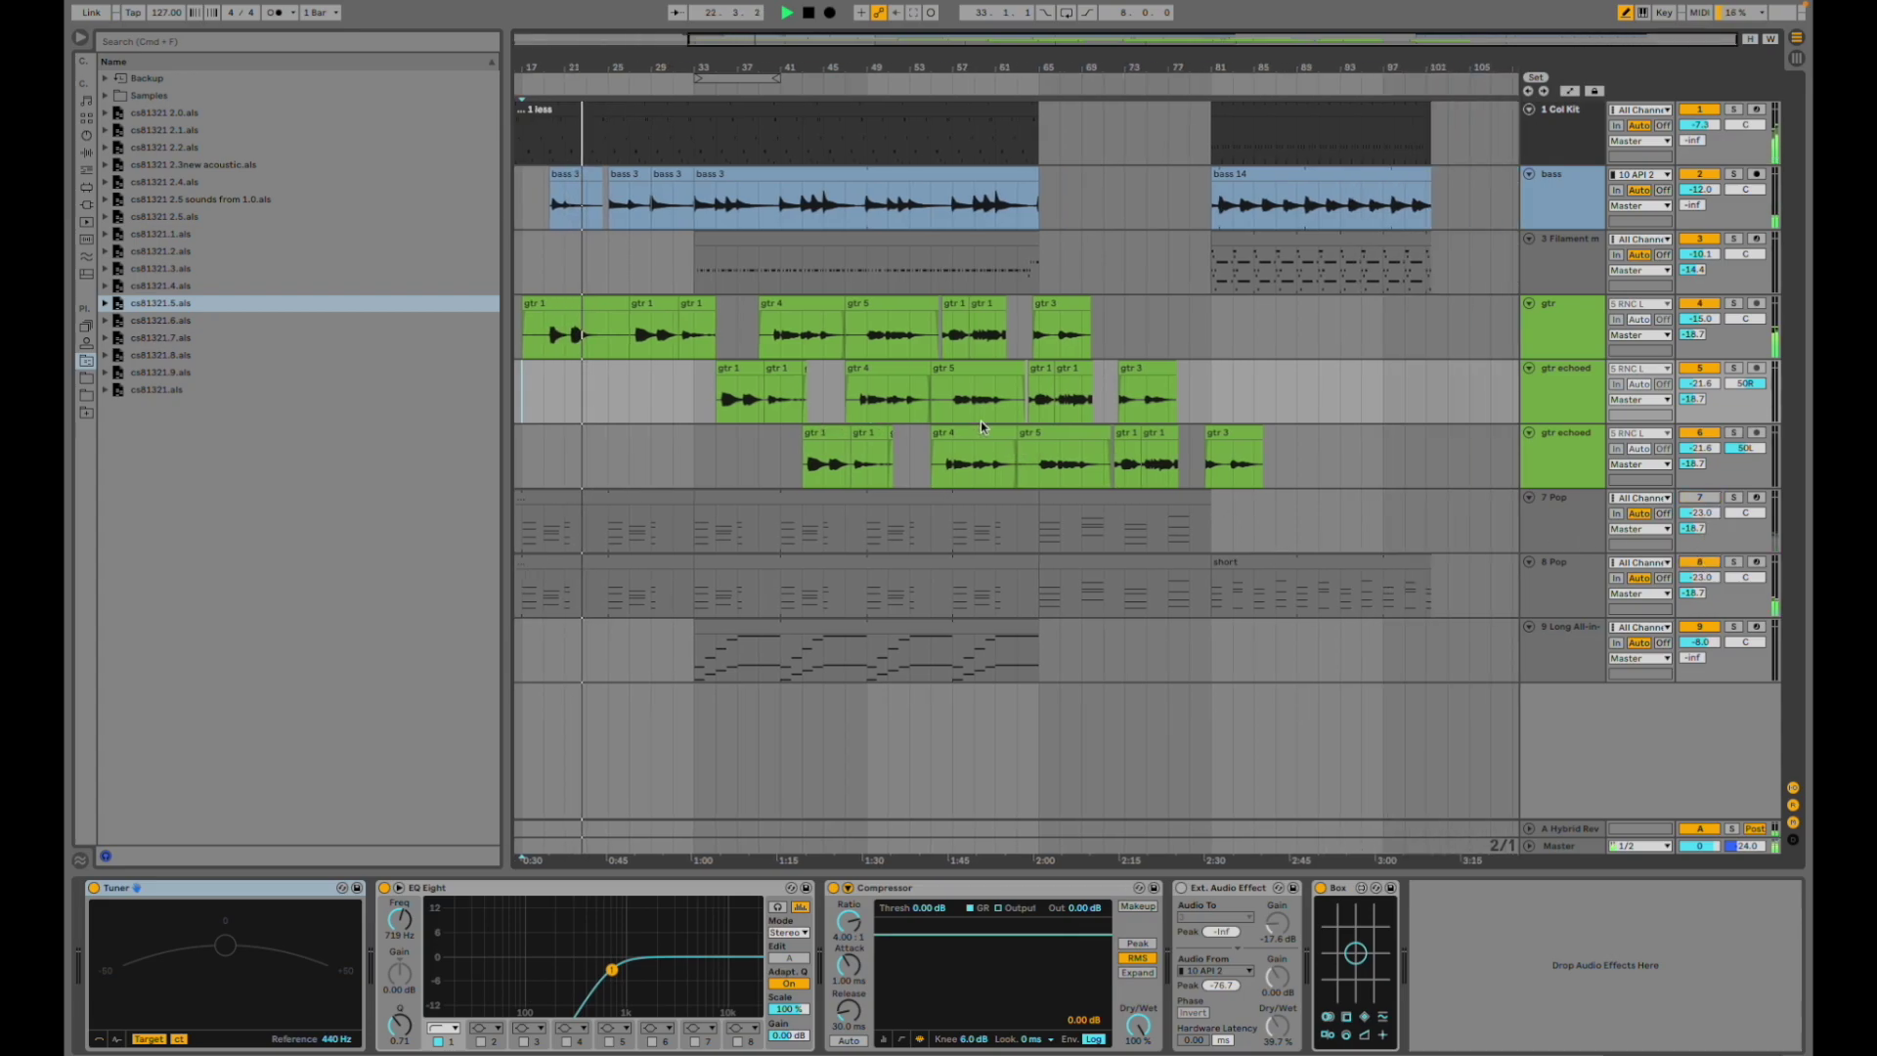
# - Play the current arrangement from bar 33, bar 41 and bar 81 to compare its sections
pyautogui.click(689, 401)
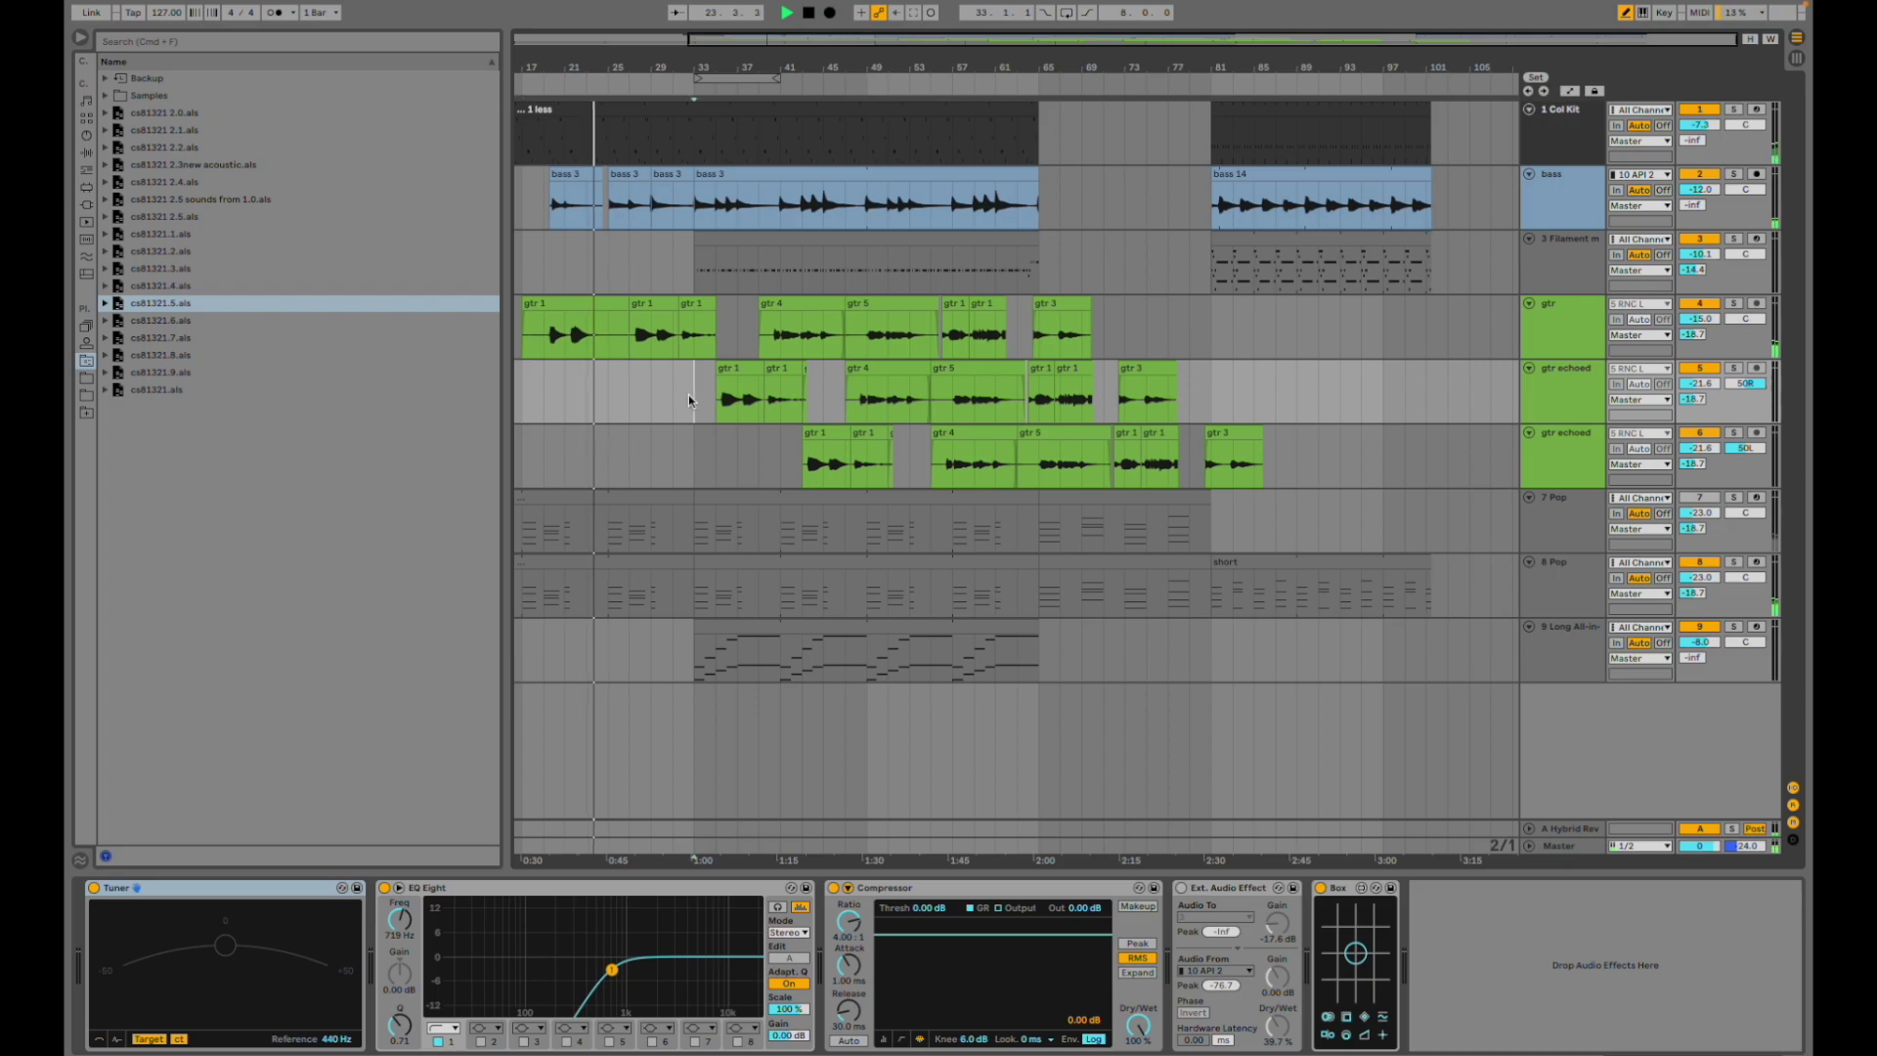
pyautogui.click(780, 333)
pyautogui.press('space')
pyautogui.press('space')
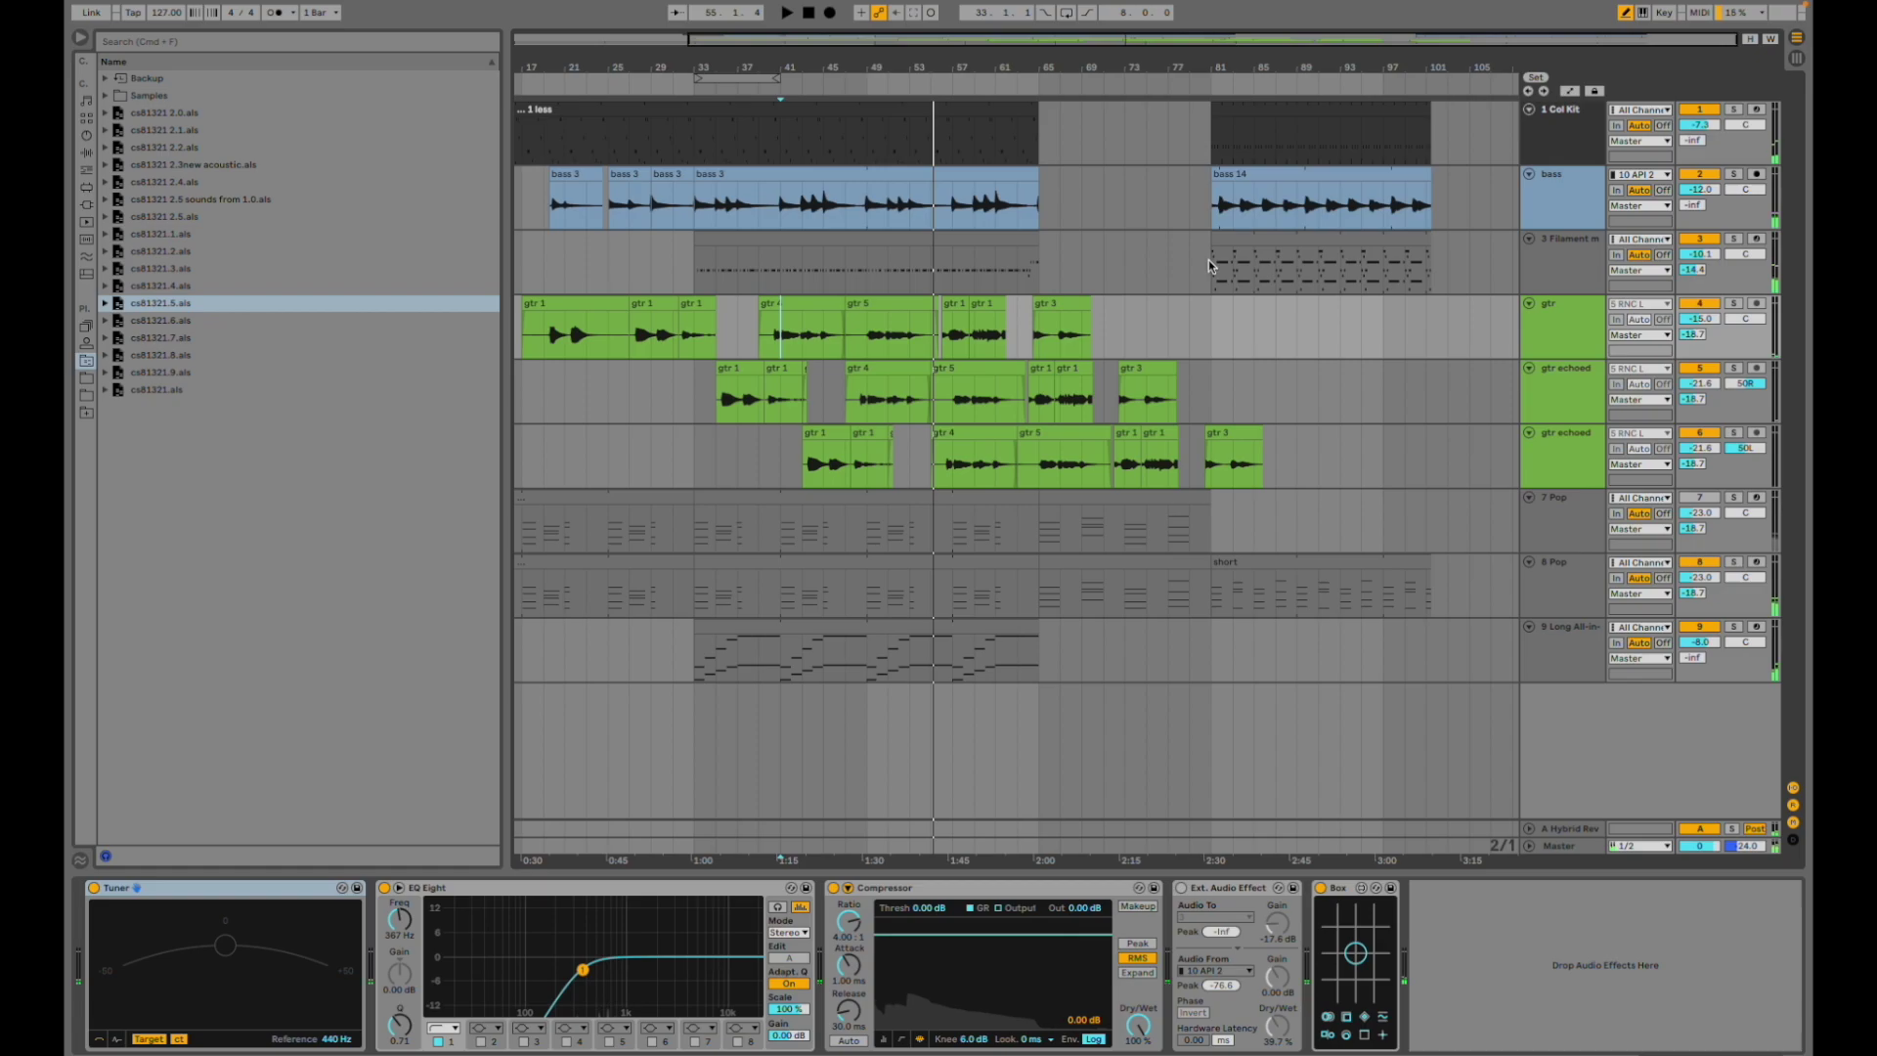
pyautogui.click(1210, 265)
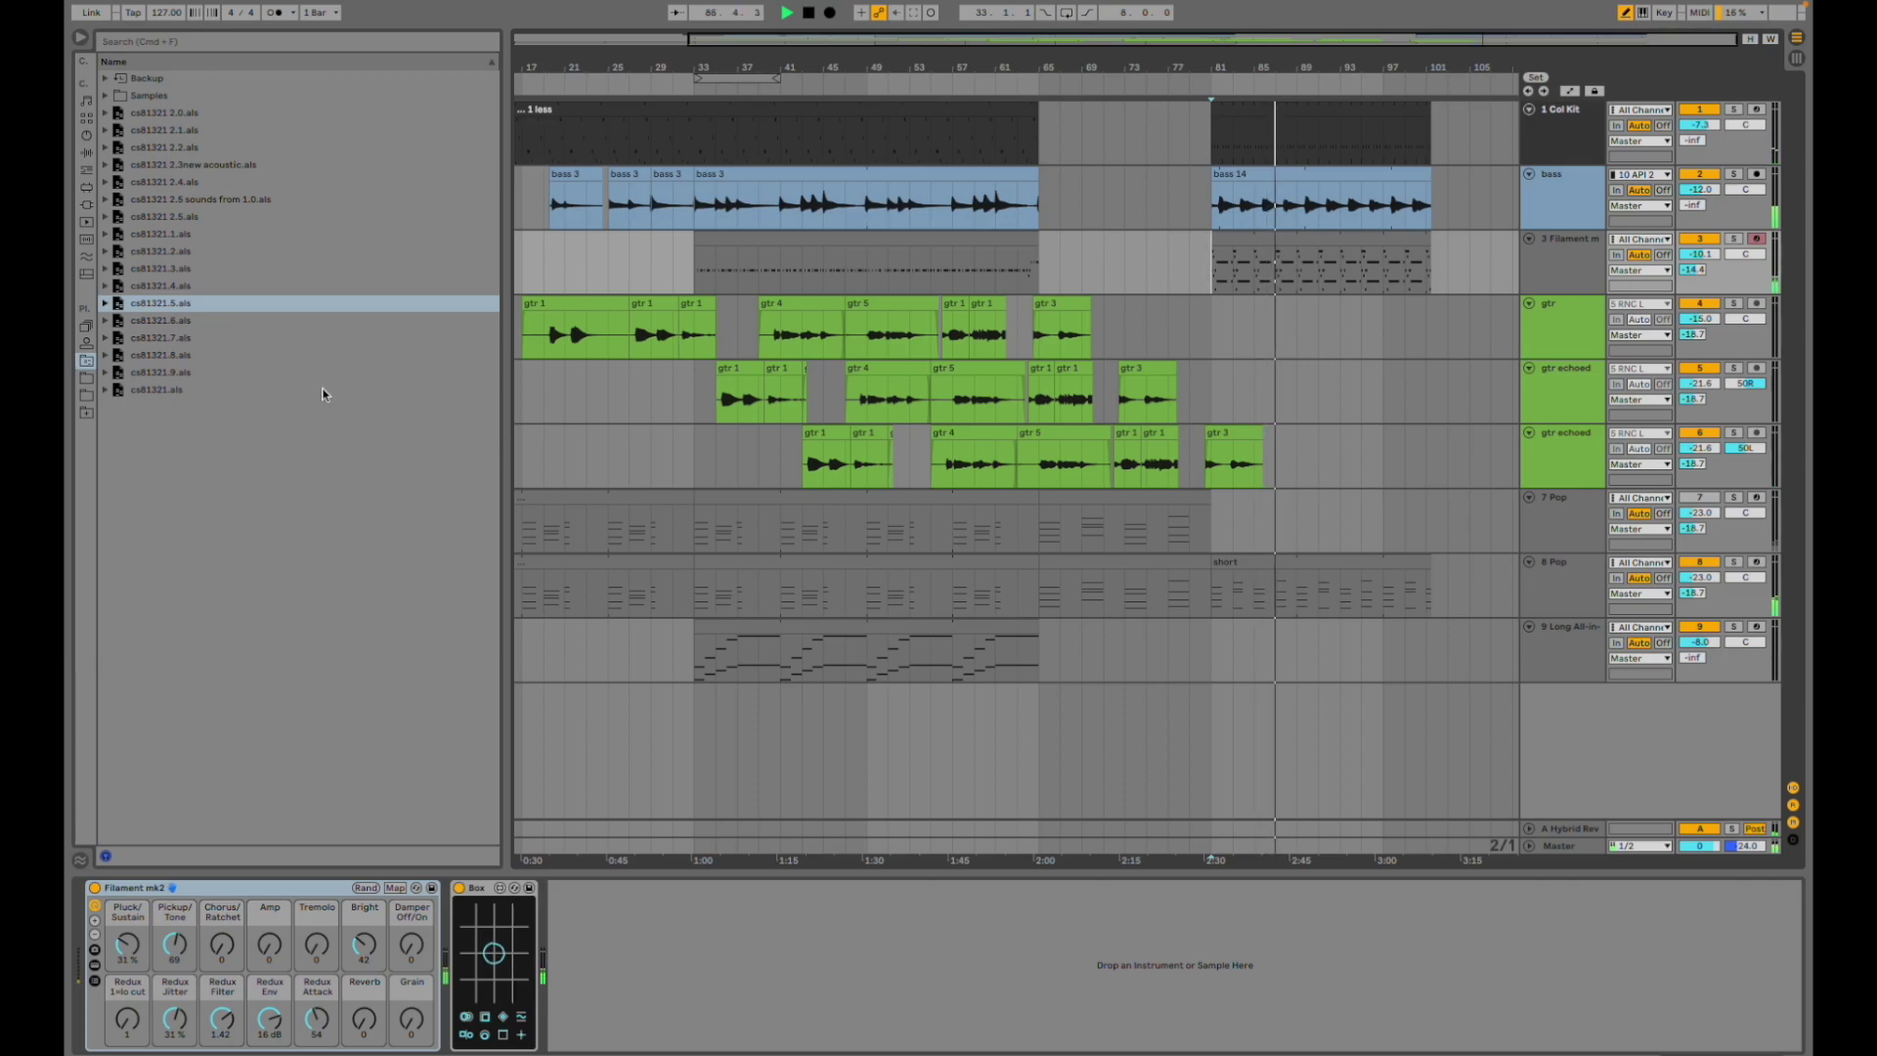
# - Open the saved set cs81321.7.als and play it from bar 33
pyautogui.doubleClick(195, 321)
pyautogui.press('Return')
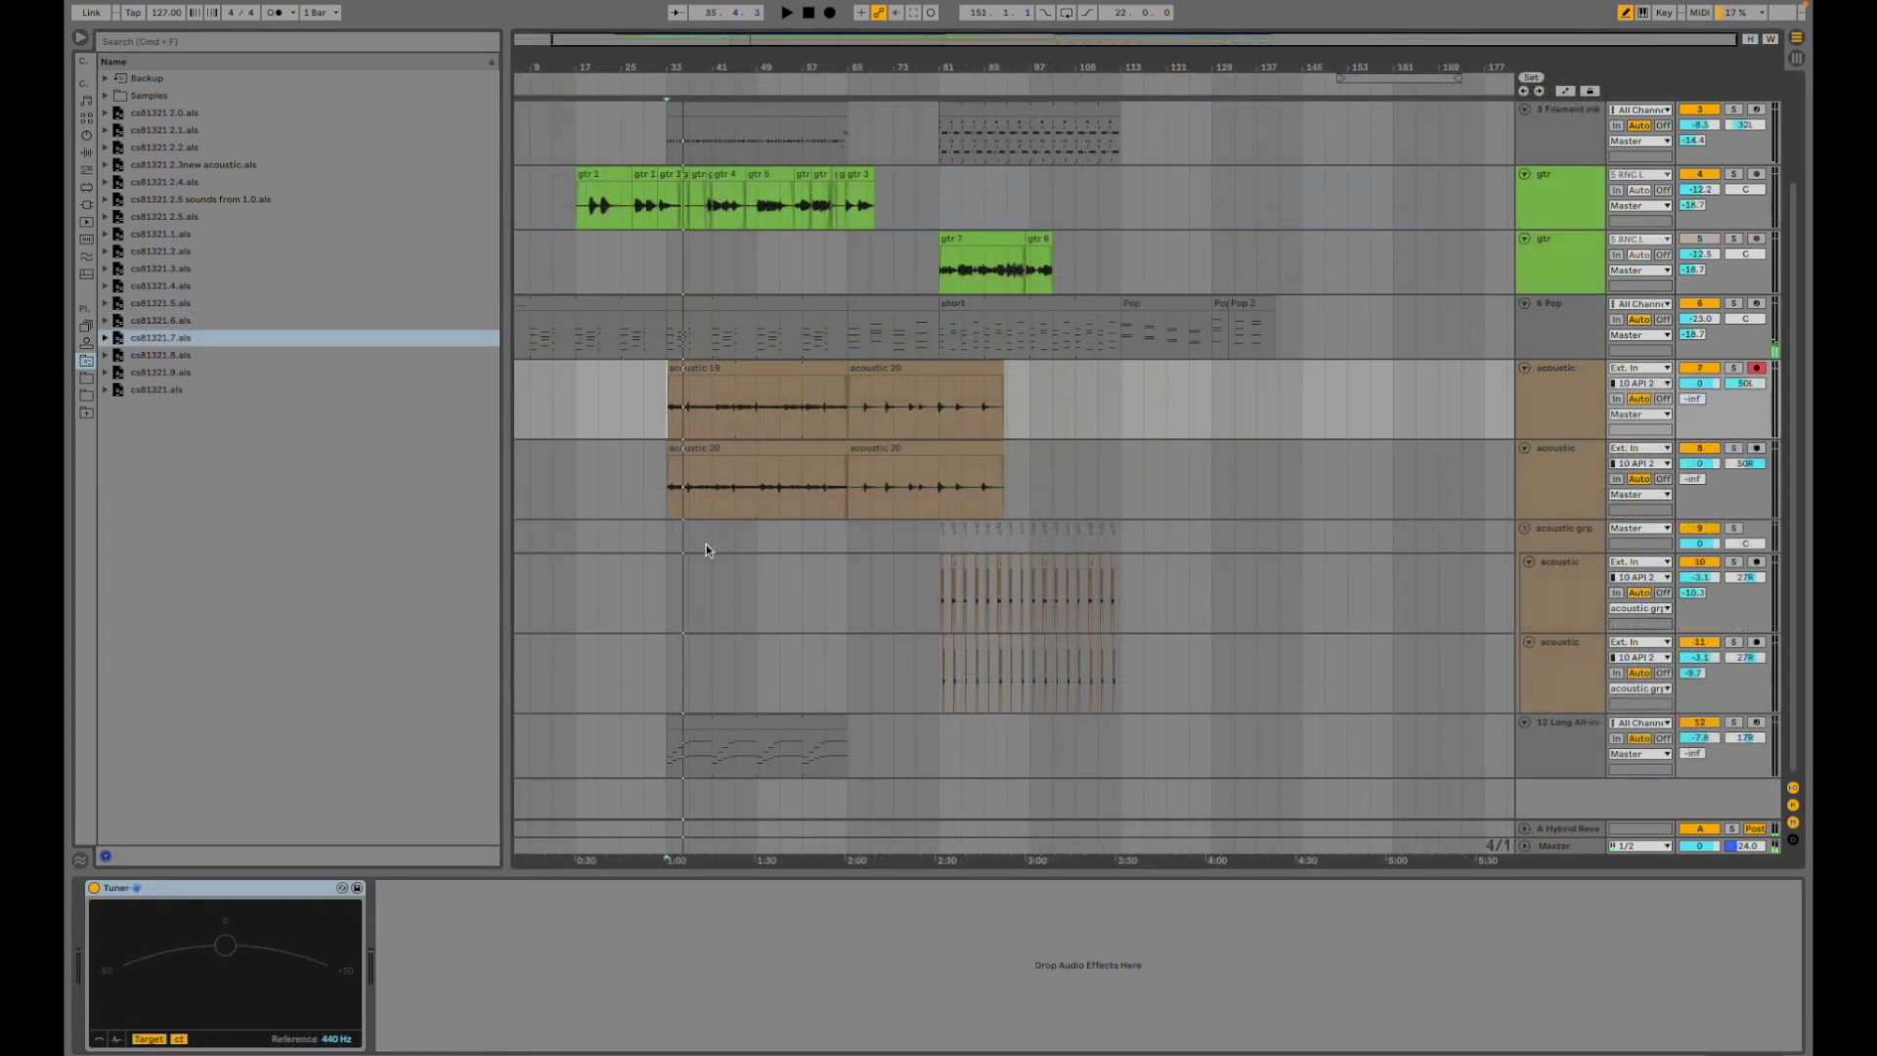
pyautogui.press('space')
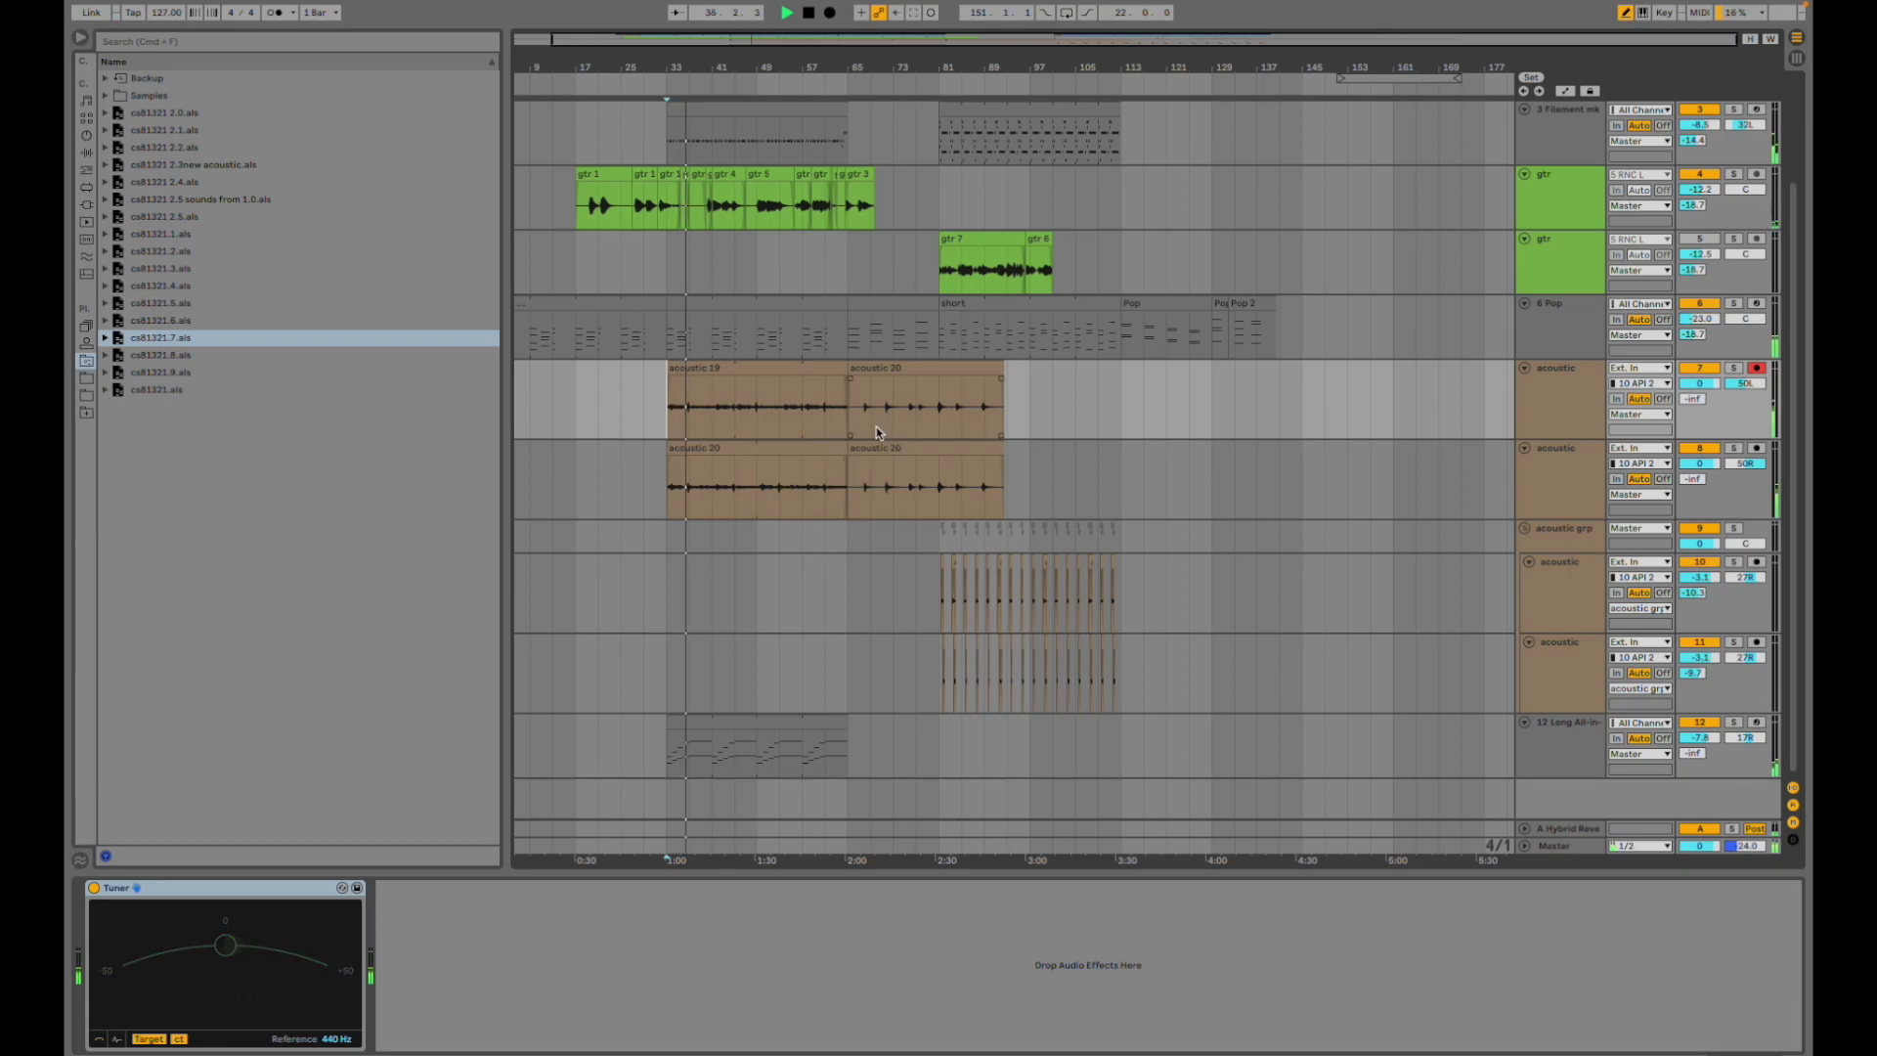
pyautogui.scroll(3, 875, 433)
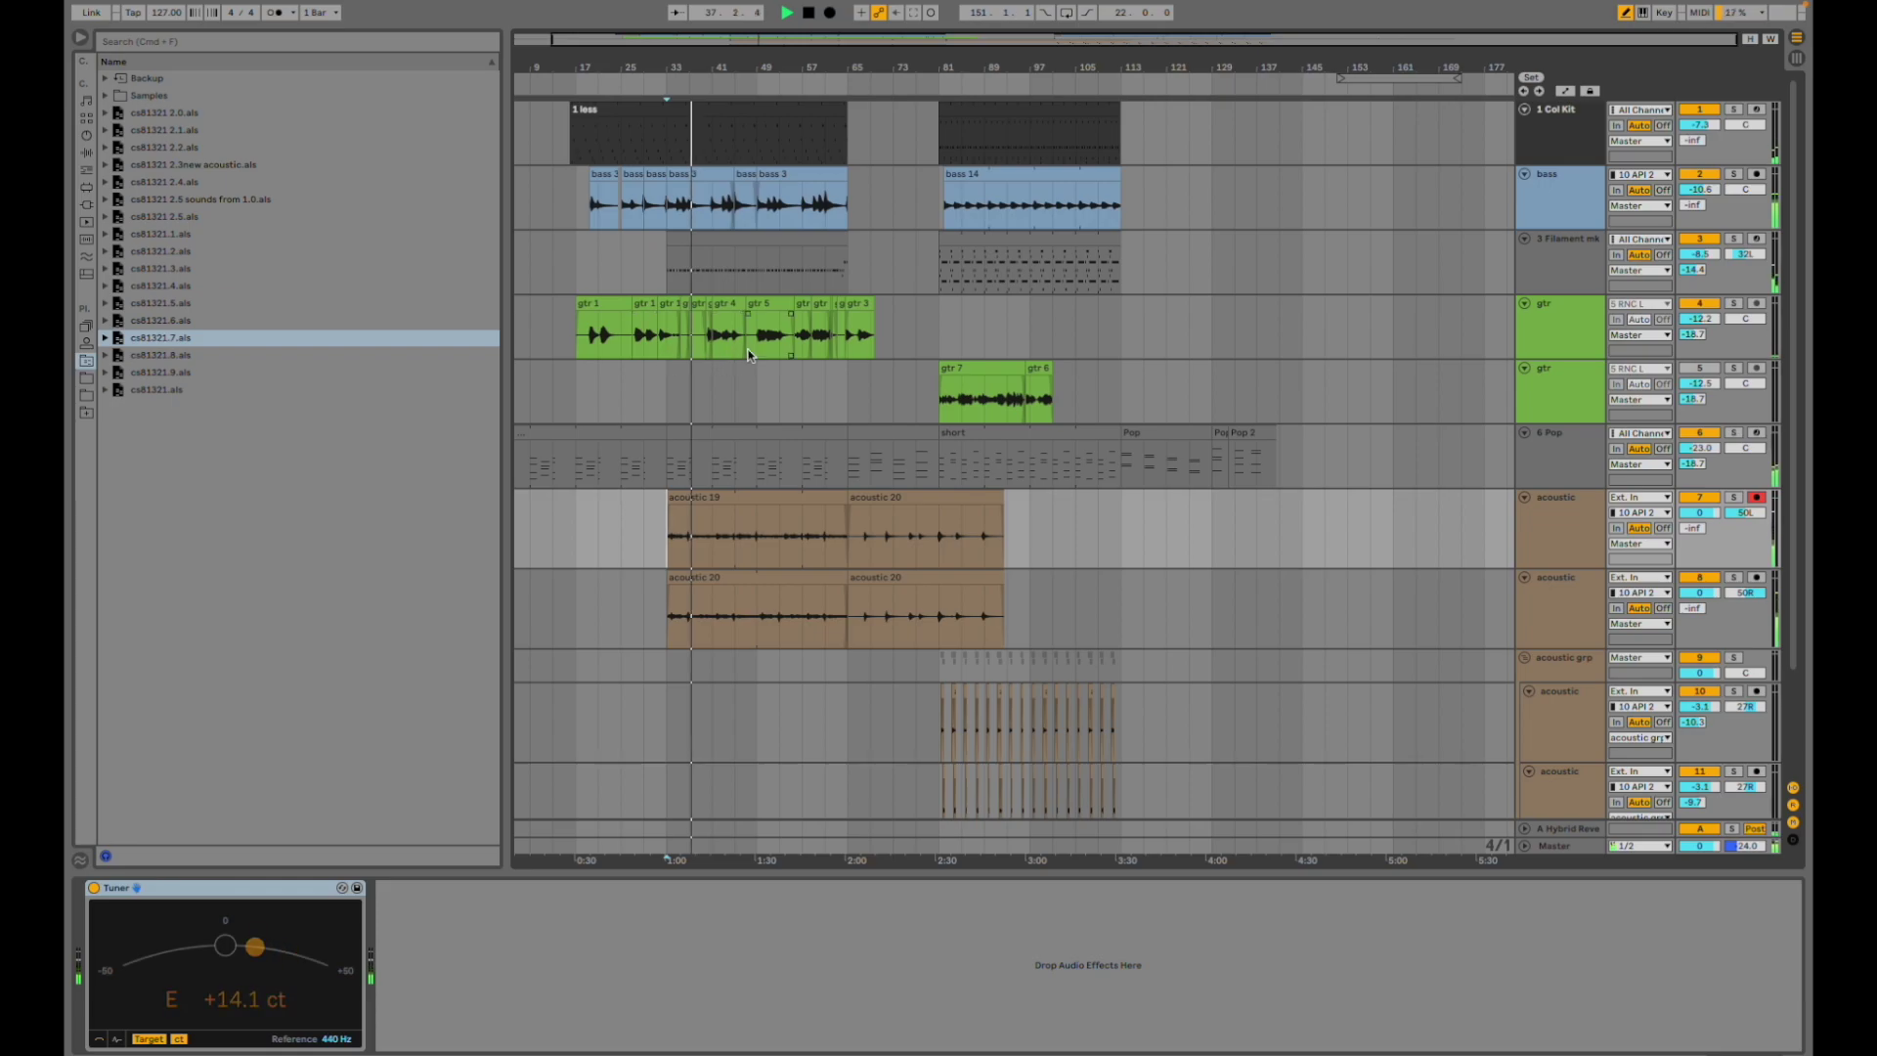
# - Play the arrangement from bar 41, examining the gtr clips and the Pop track
pyautogui.click(717, 349)
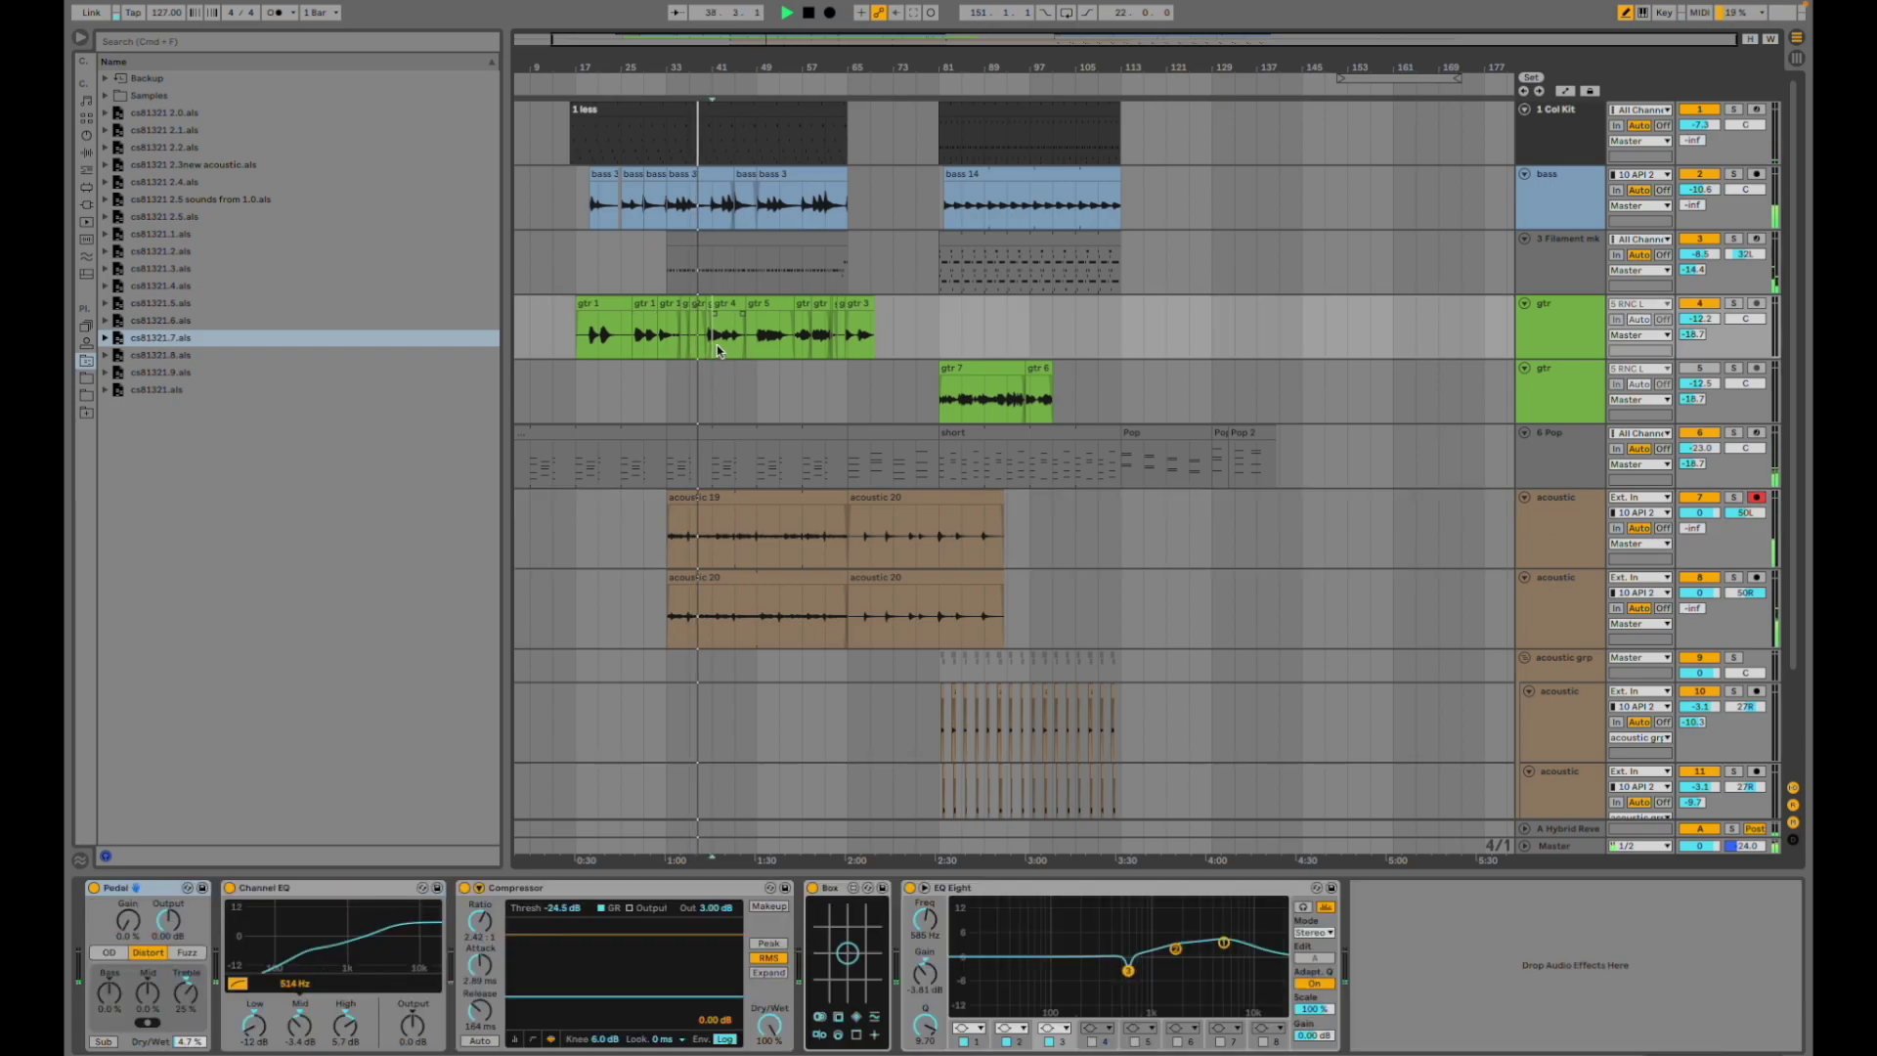
pyautogui.scroll(5, 718, 349)
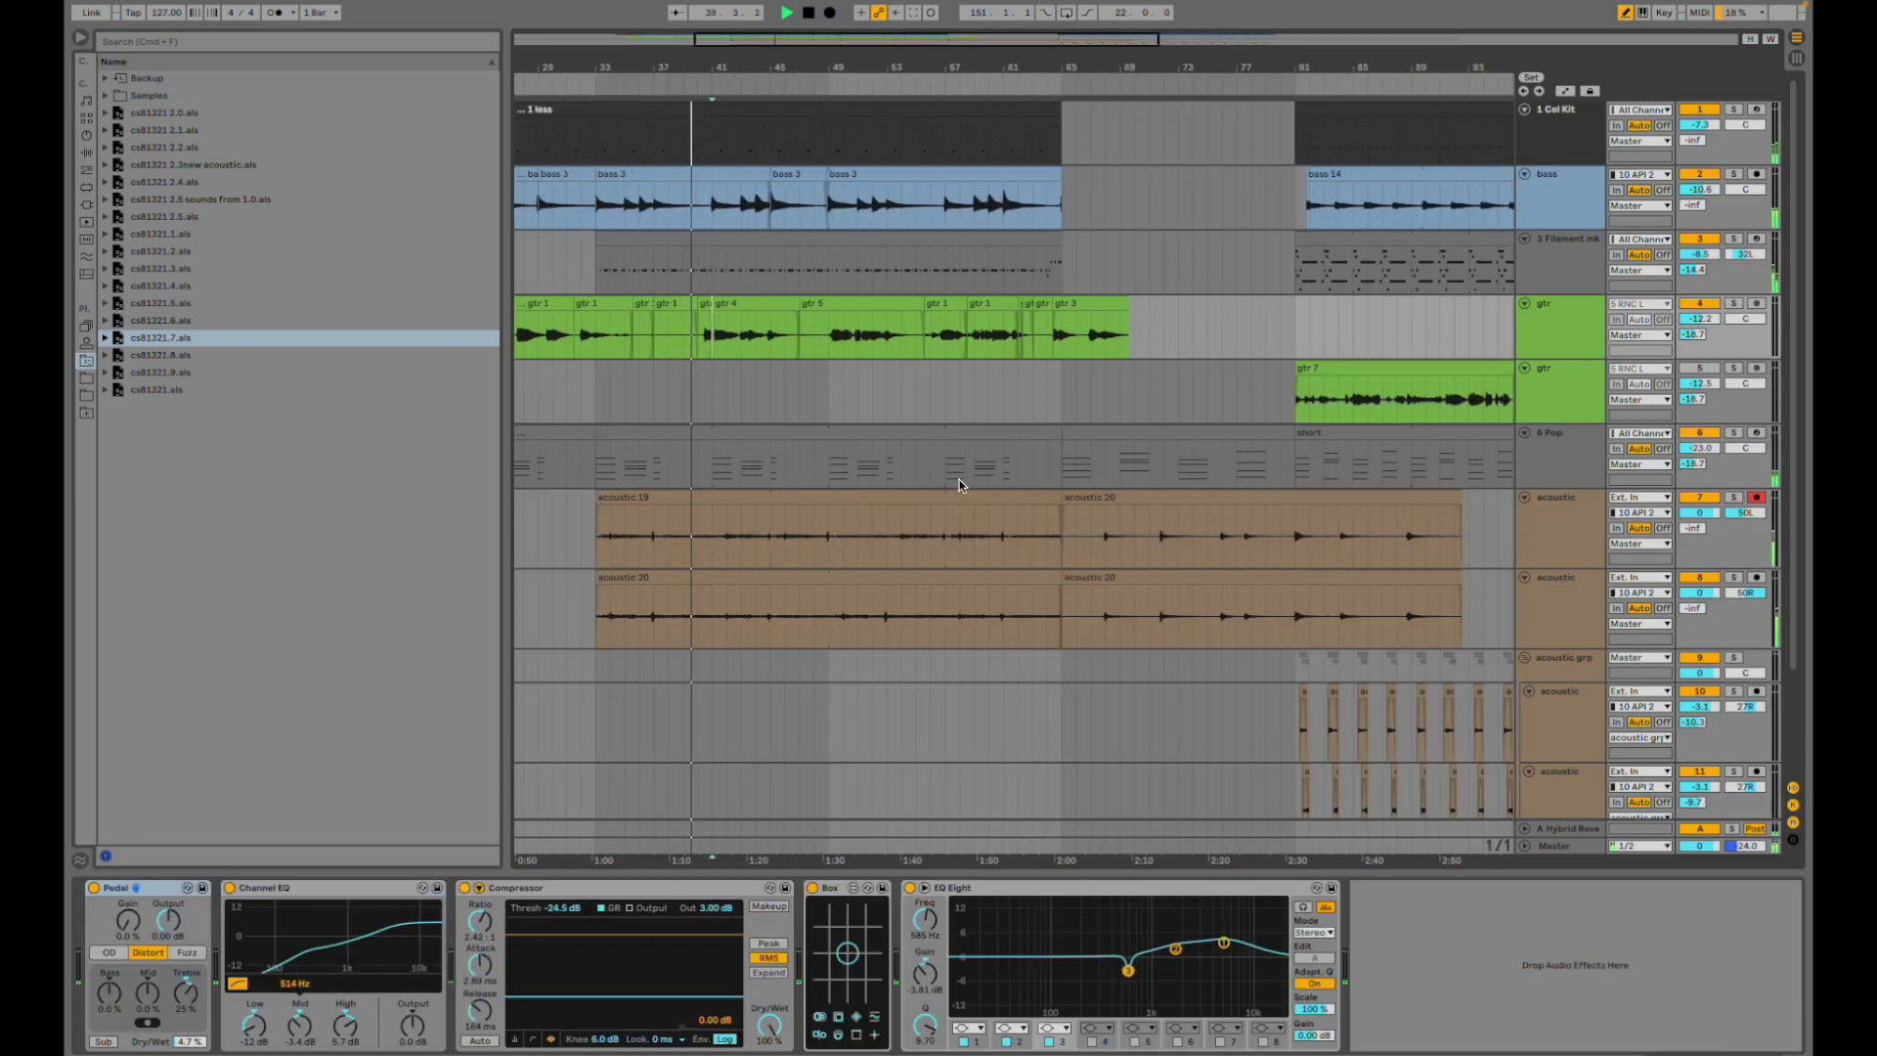
pyautogui.hscroll(3, 959, 485)
pyautogui.hscroll(-5, 959, 485)
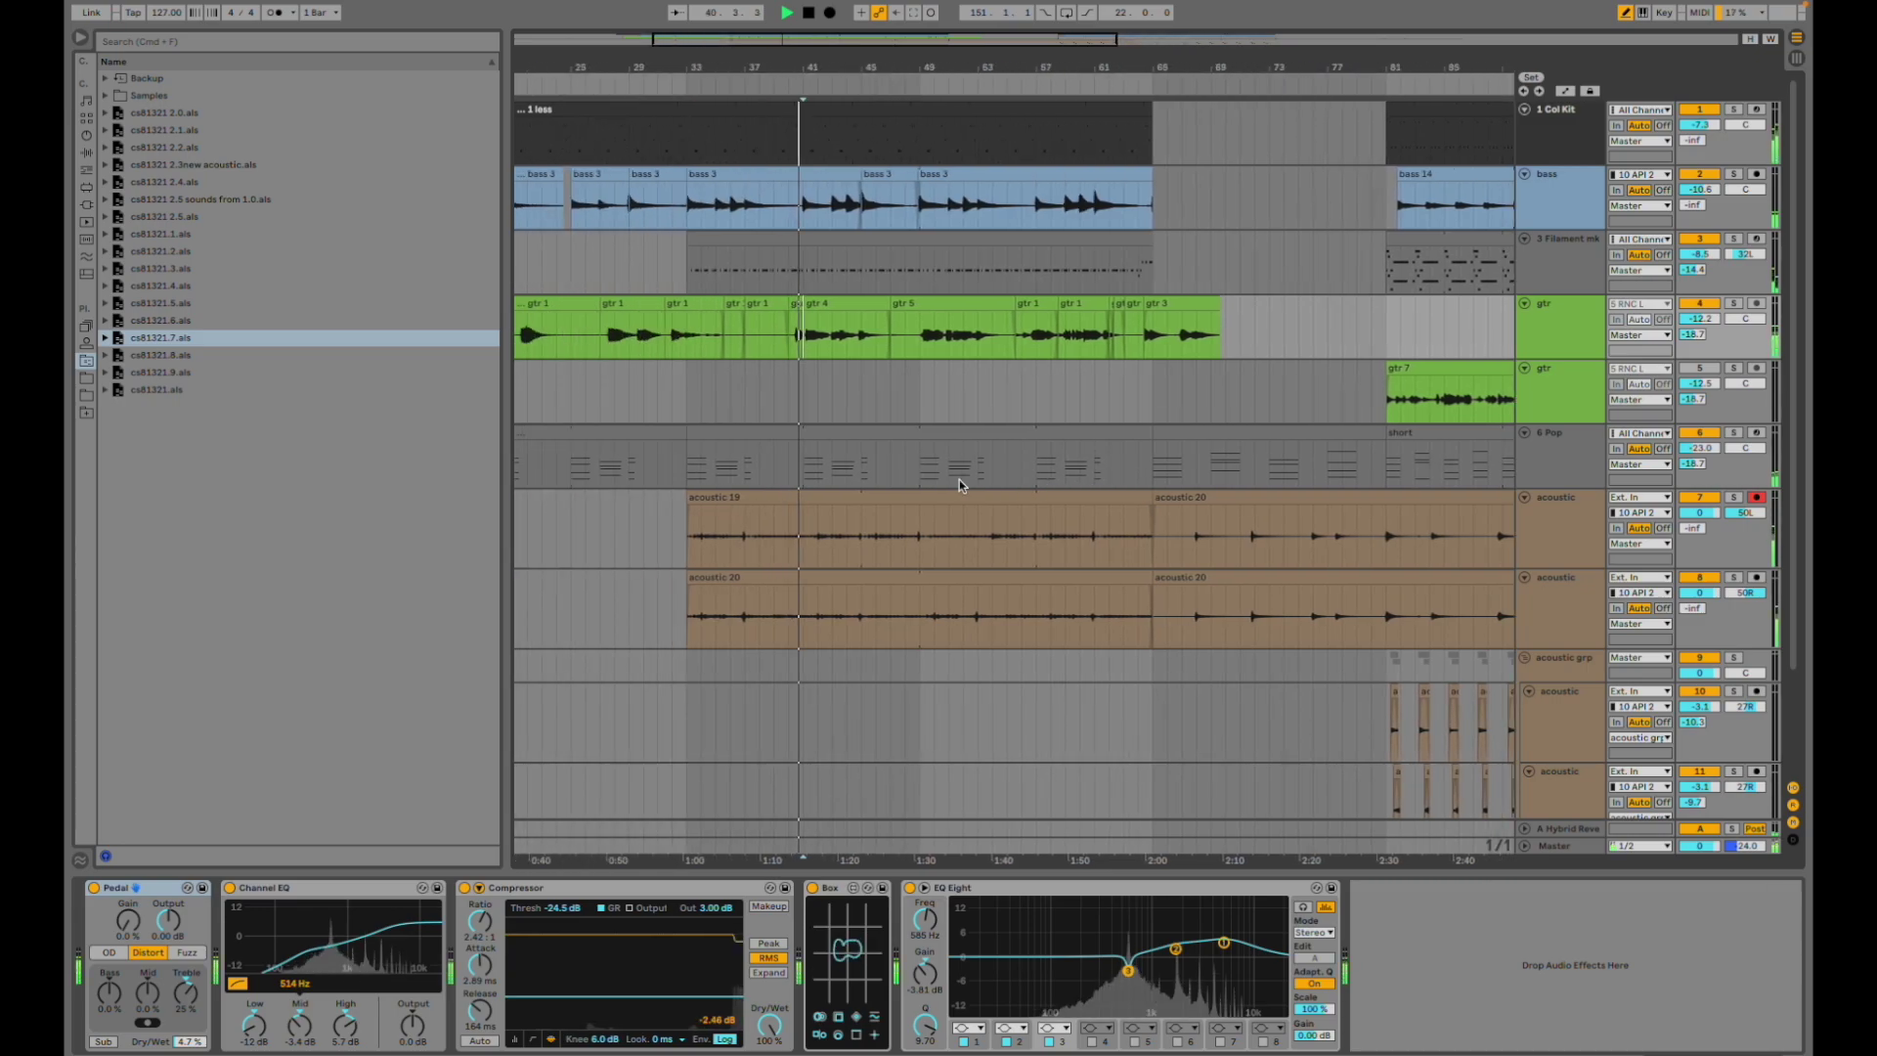
pyautogui.hscroll(3, 978, 474)
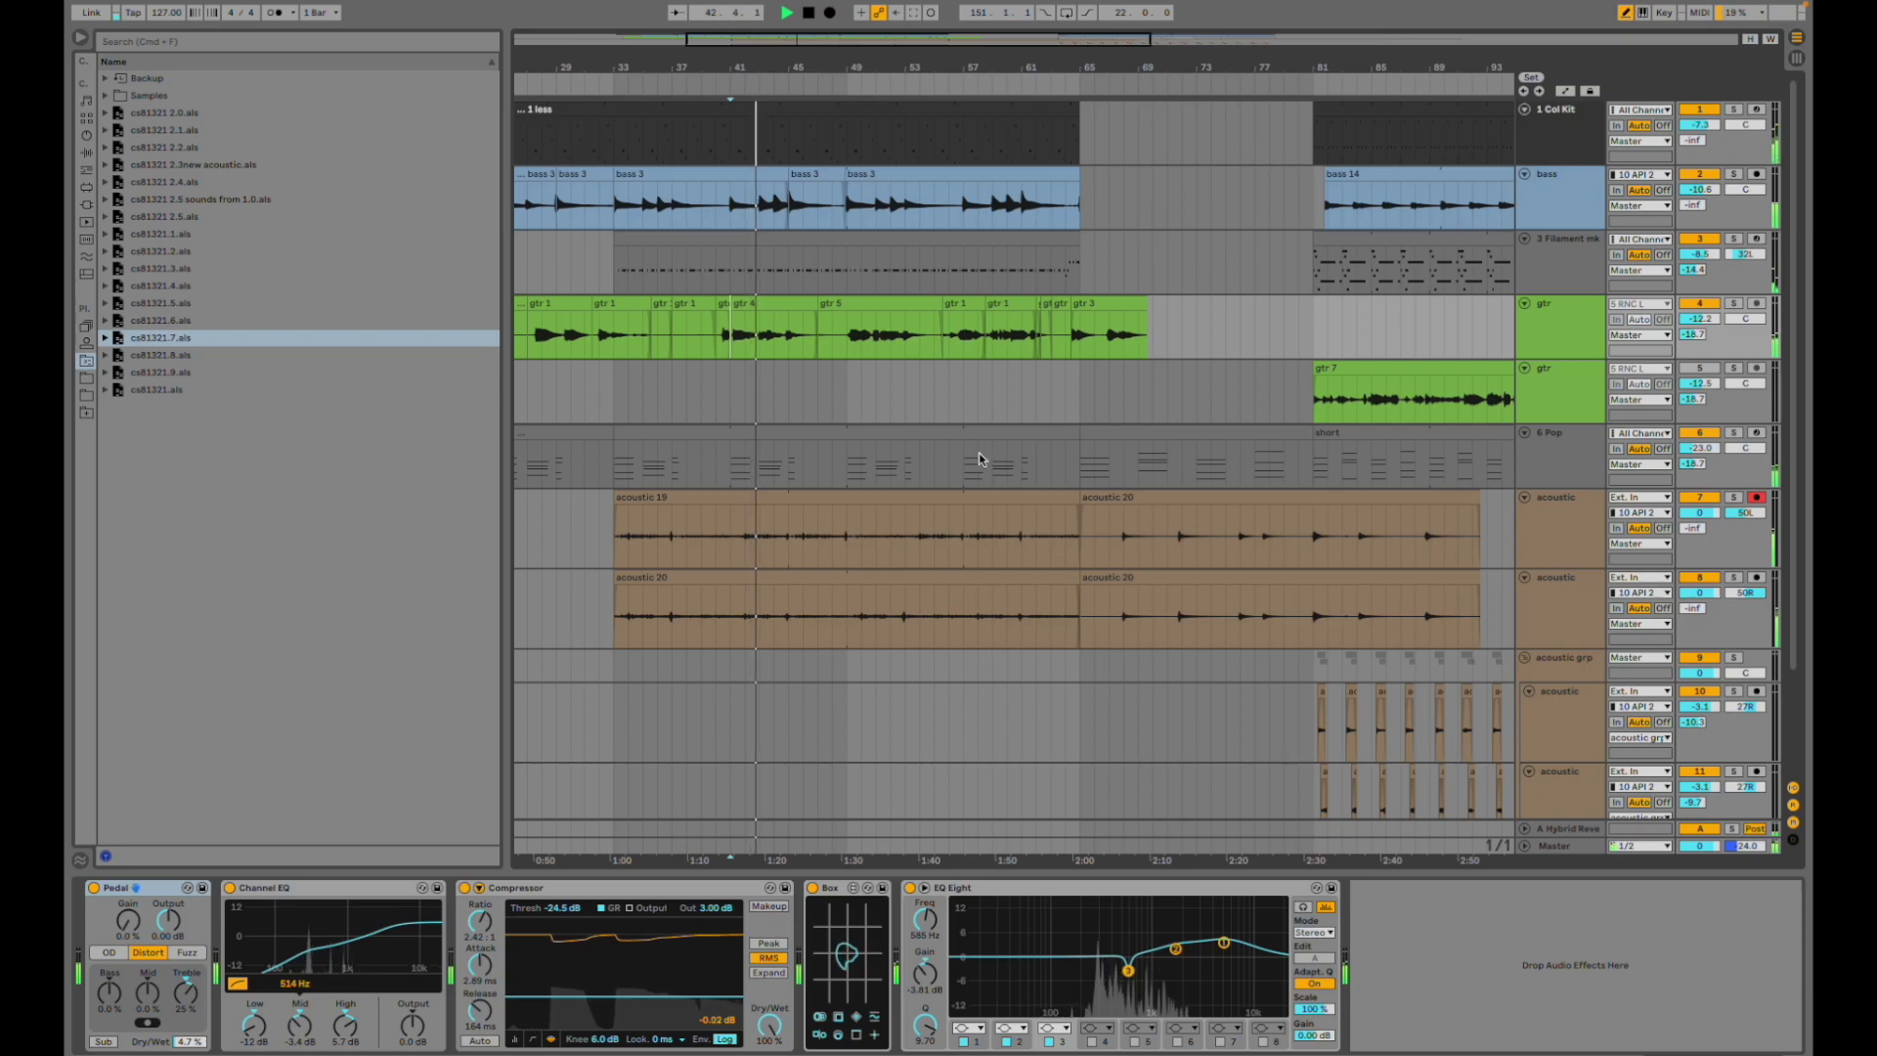
pyautogui.click(730, 459)
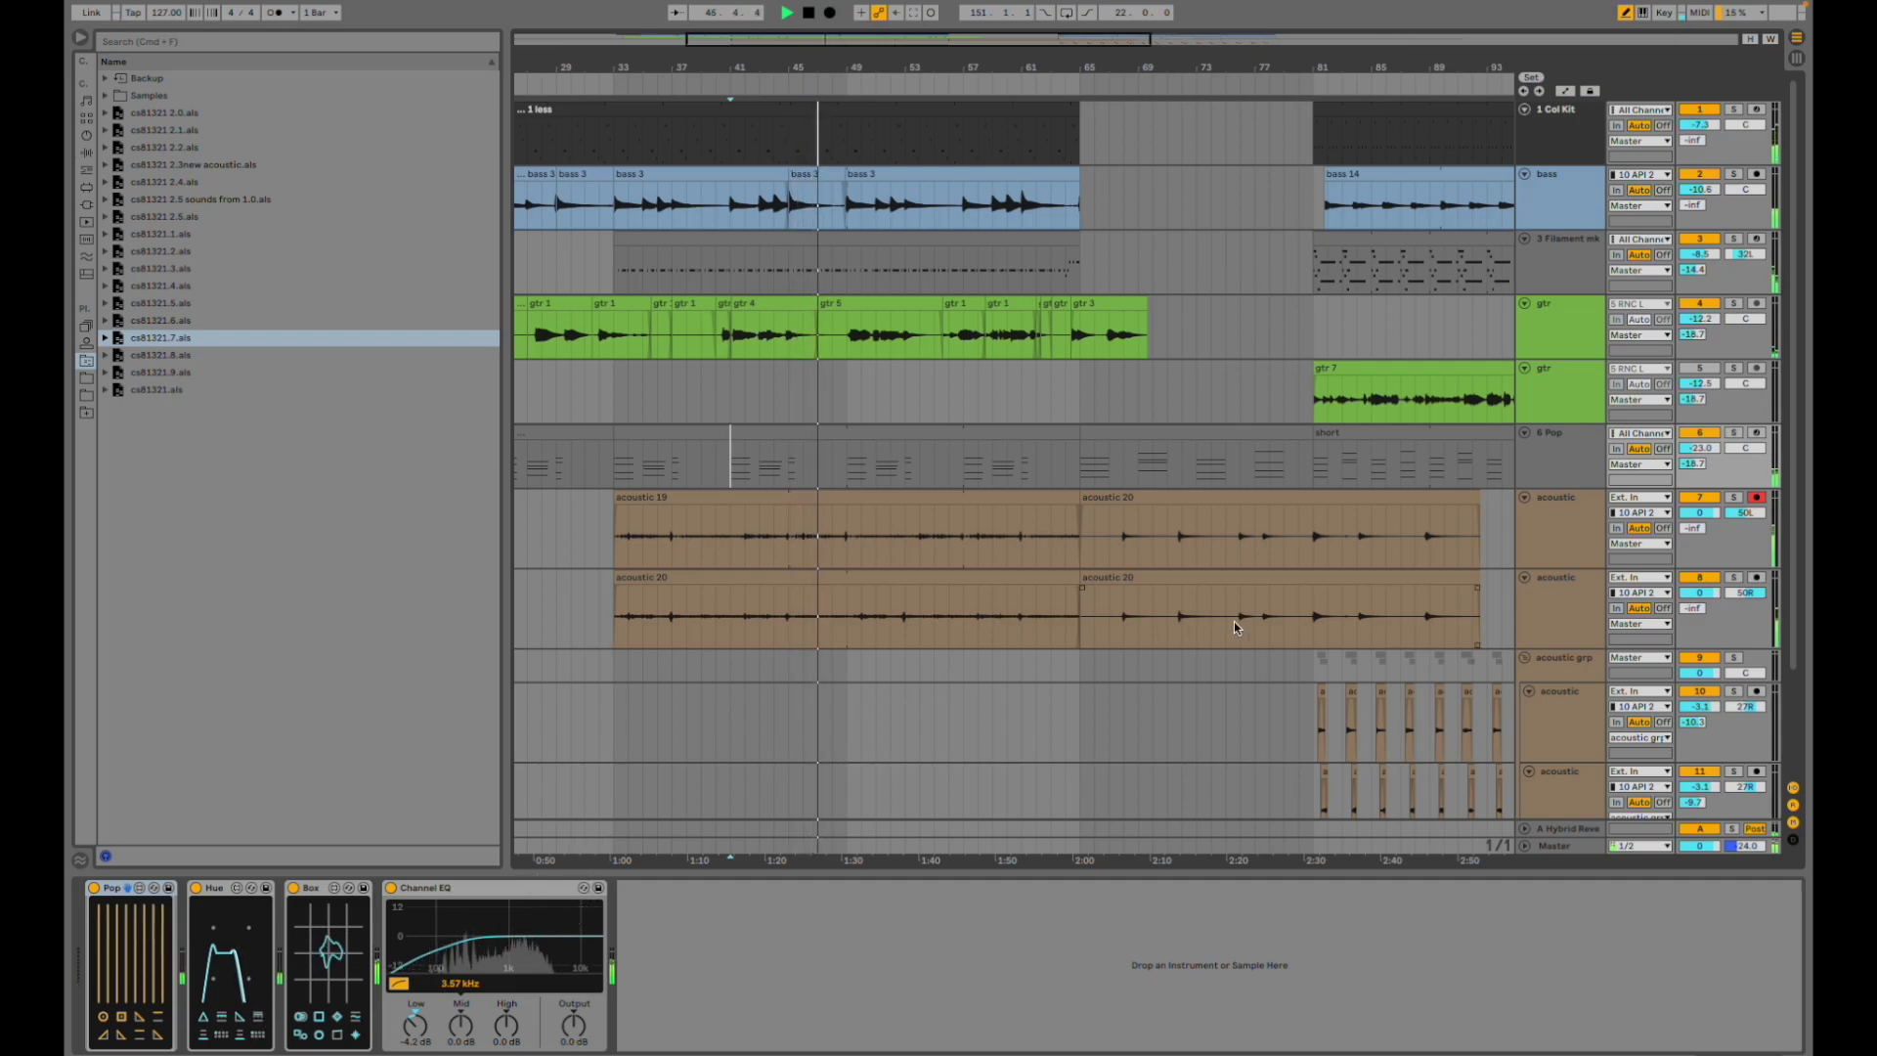
# - Listen to the acoustic 20 clips by playing the arrangement from bar 65 and from bar 81
pyautogui.click(1082, 528)
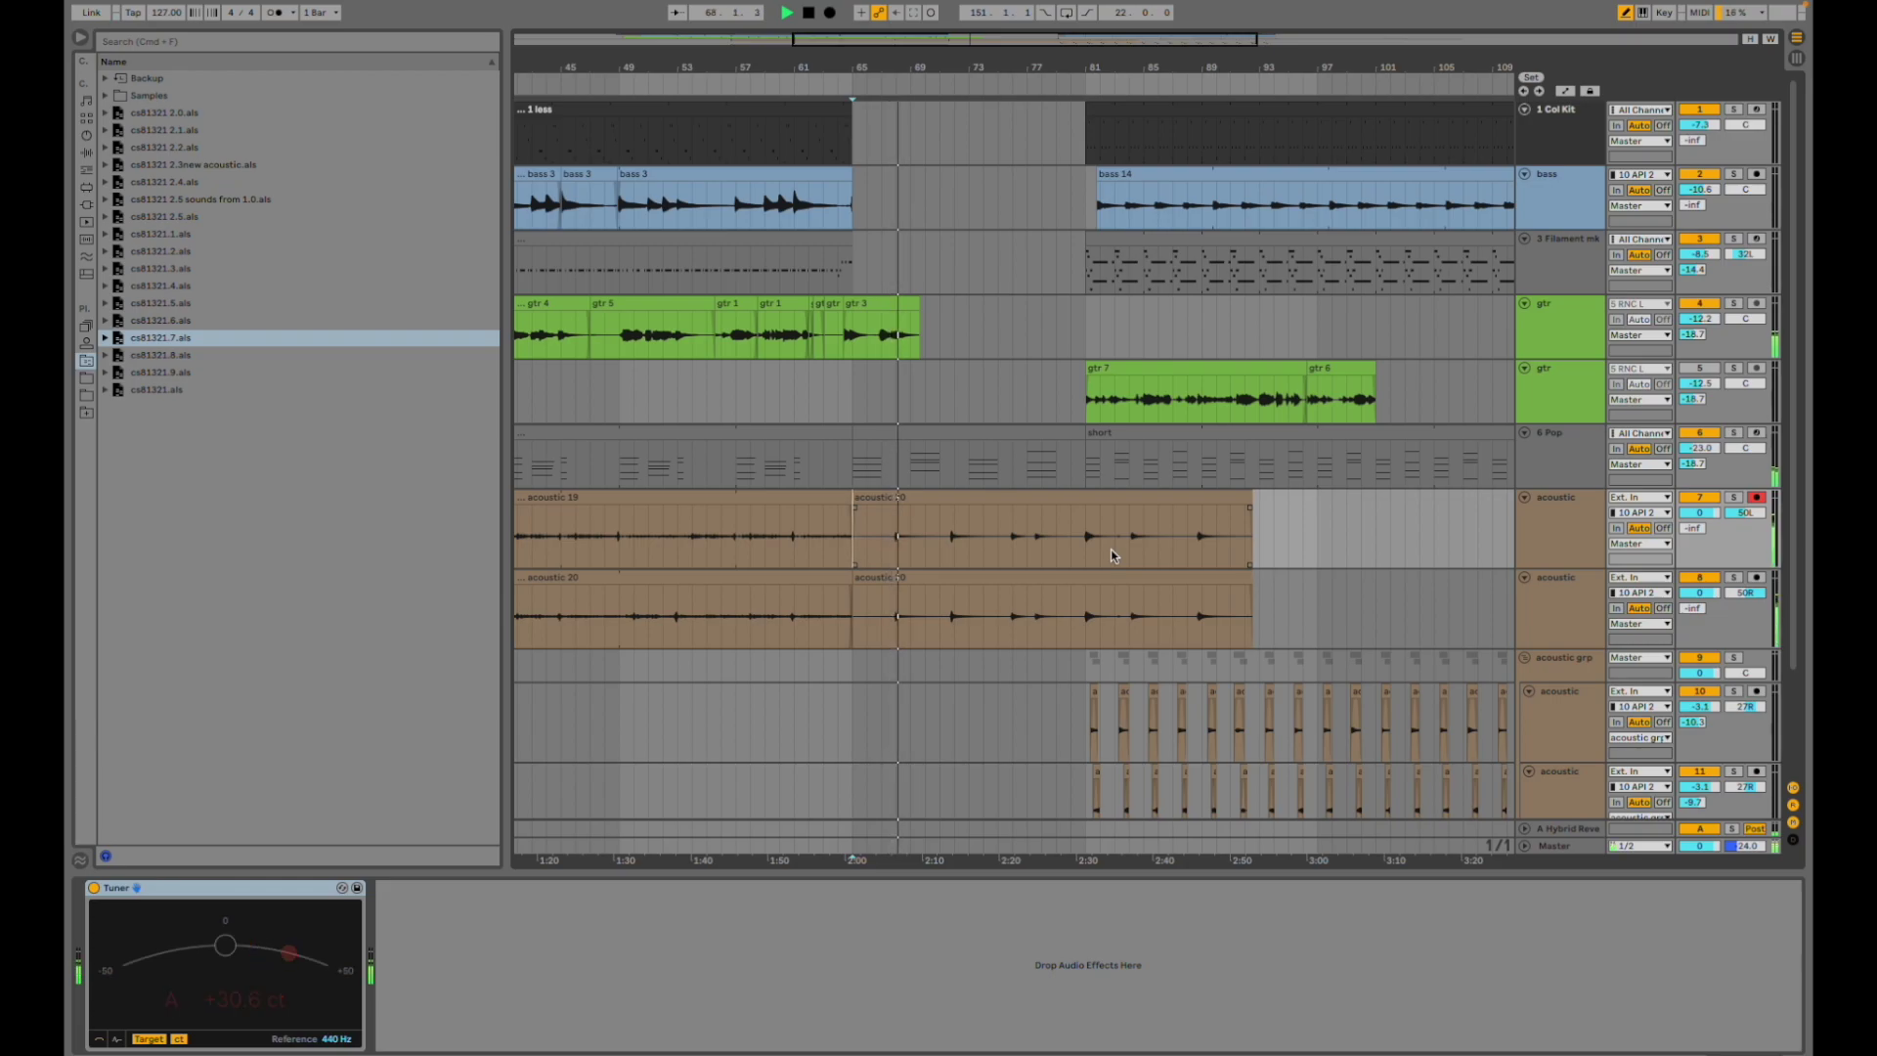
pyautogui.click(1087, 511)
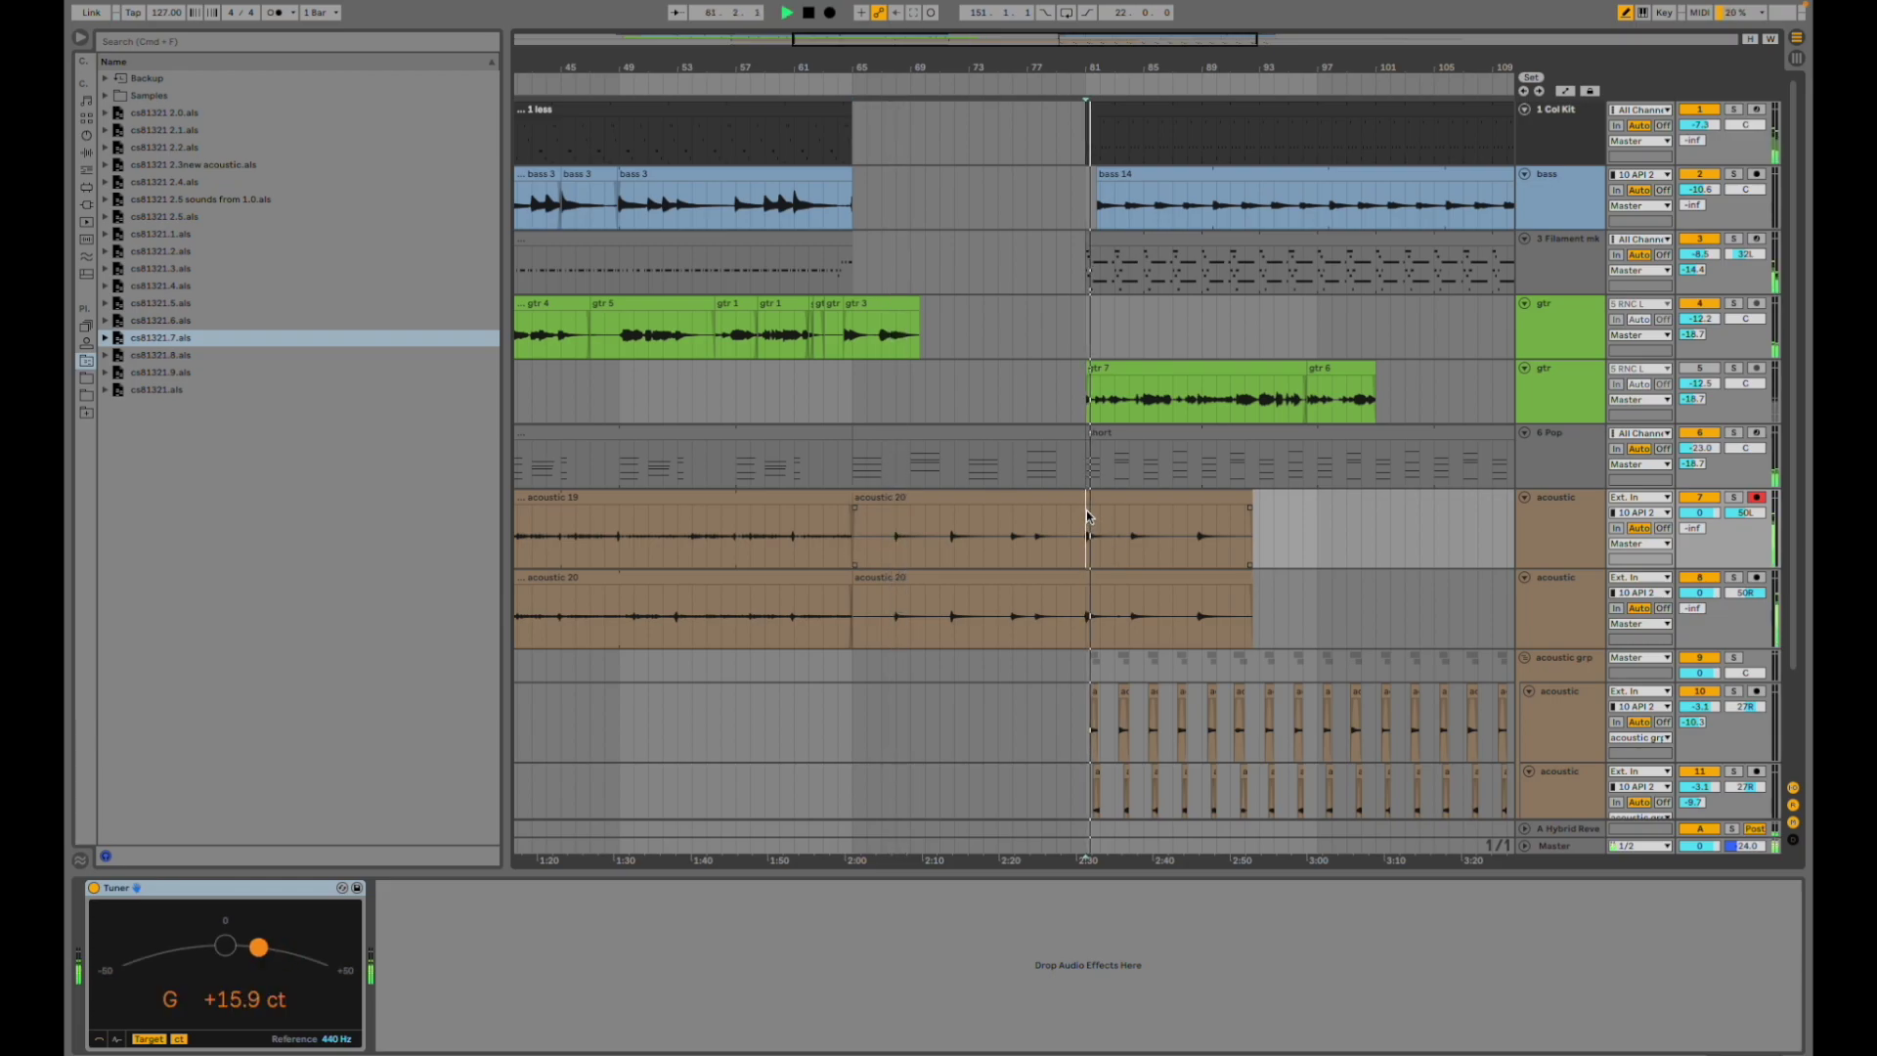
pyautogui.hscroll(5, 1169, 597)
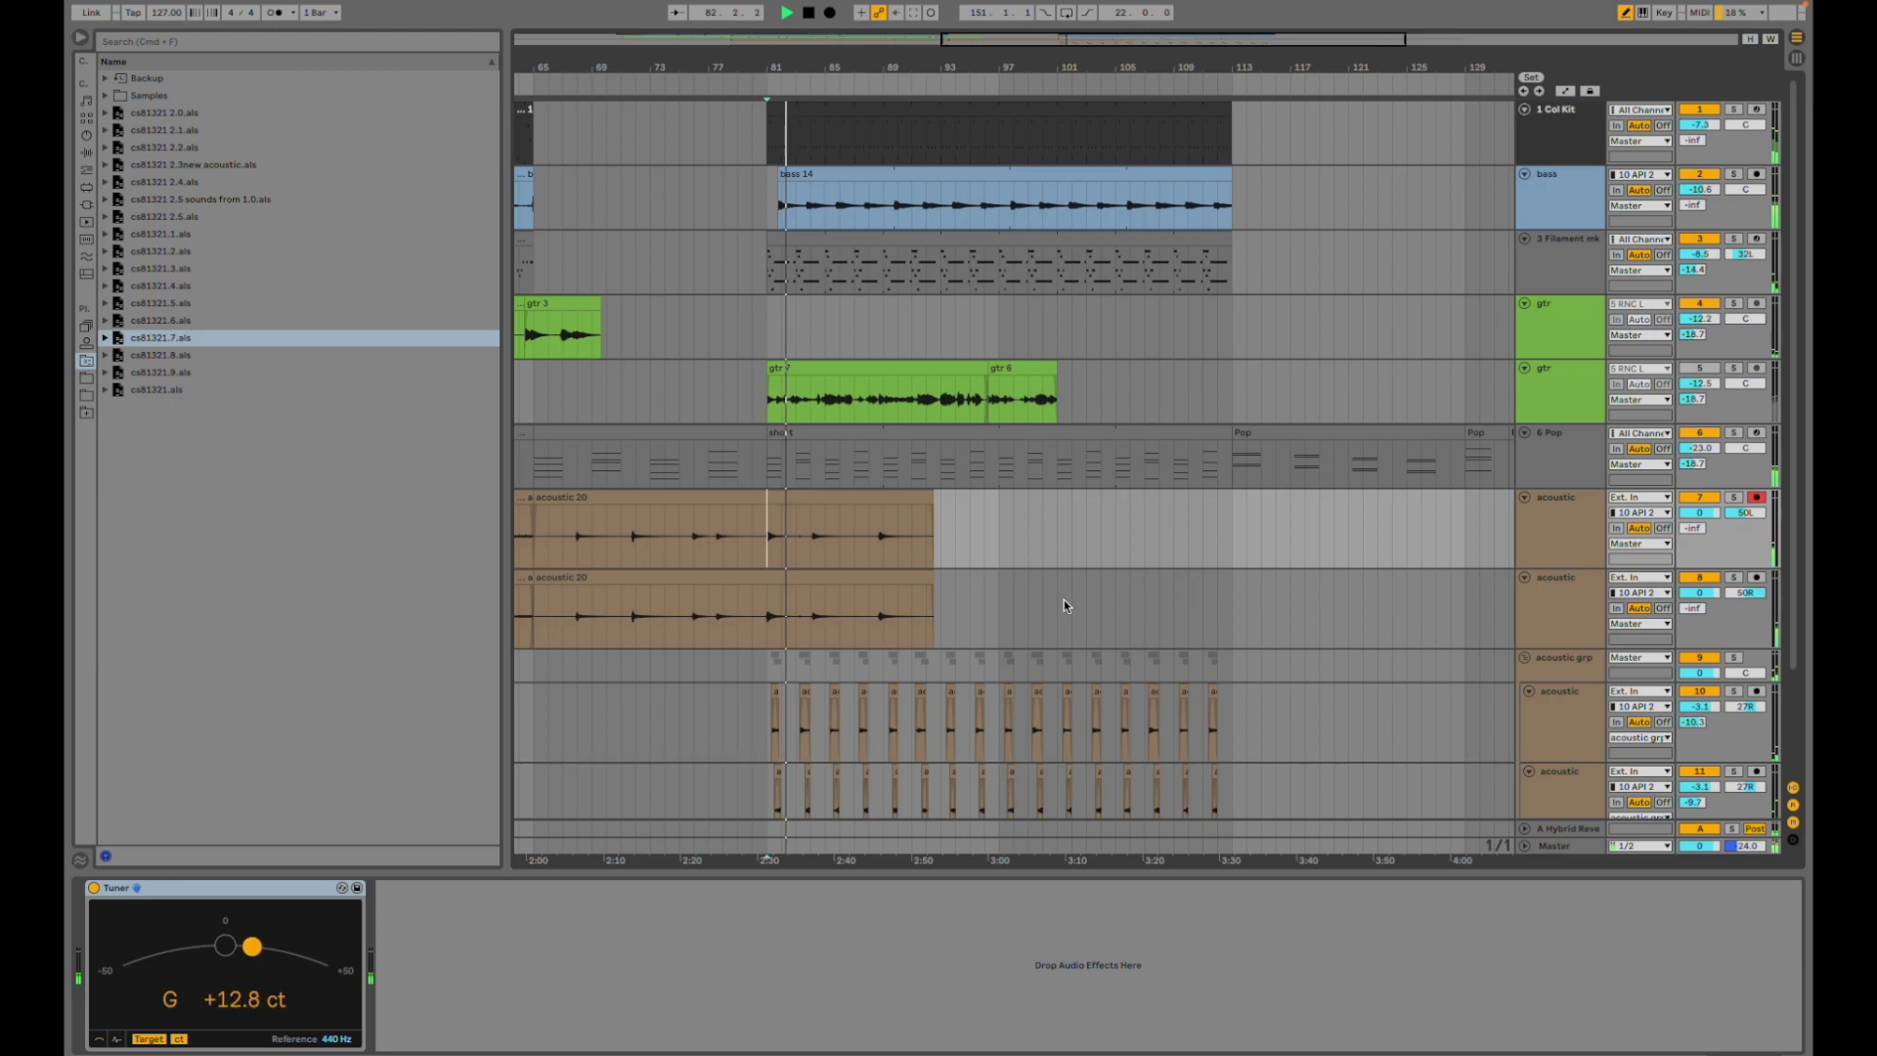
pyautogui.scroll(-3, 1071, 600)
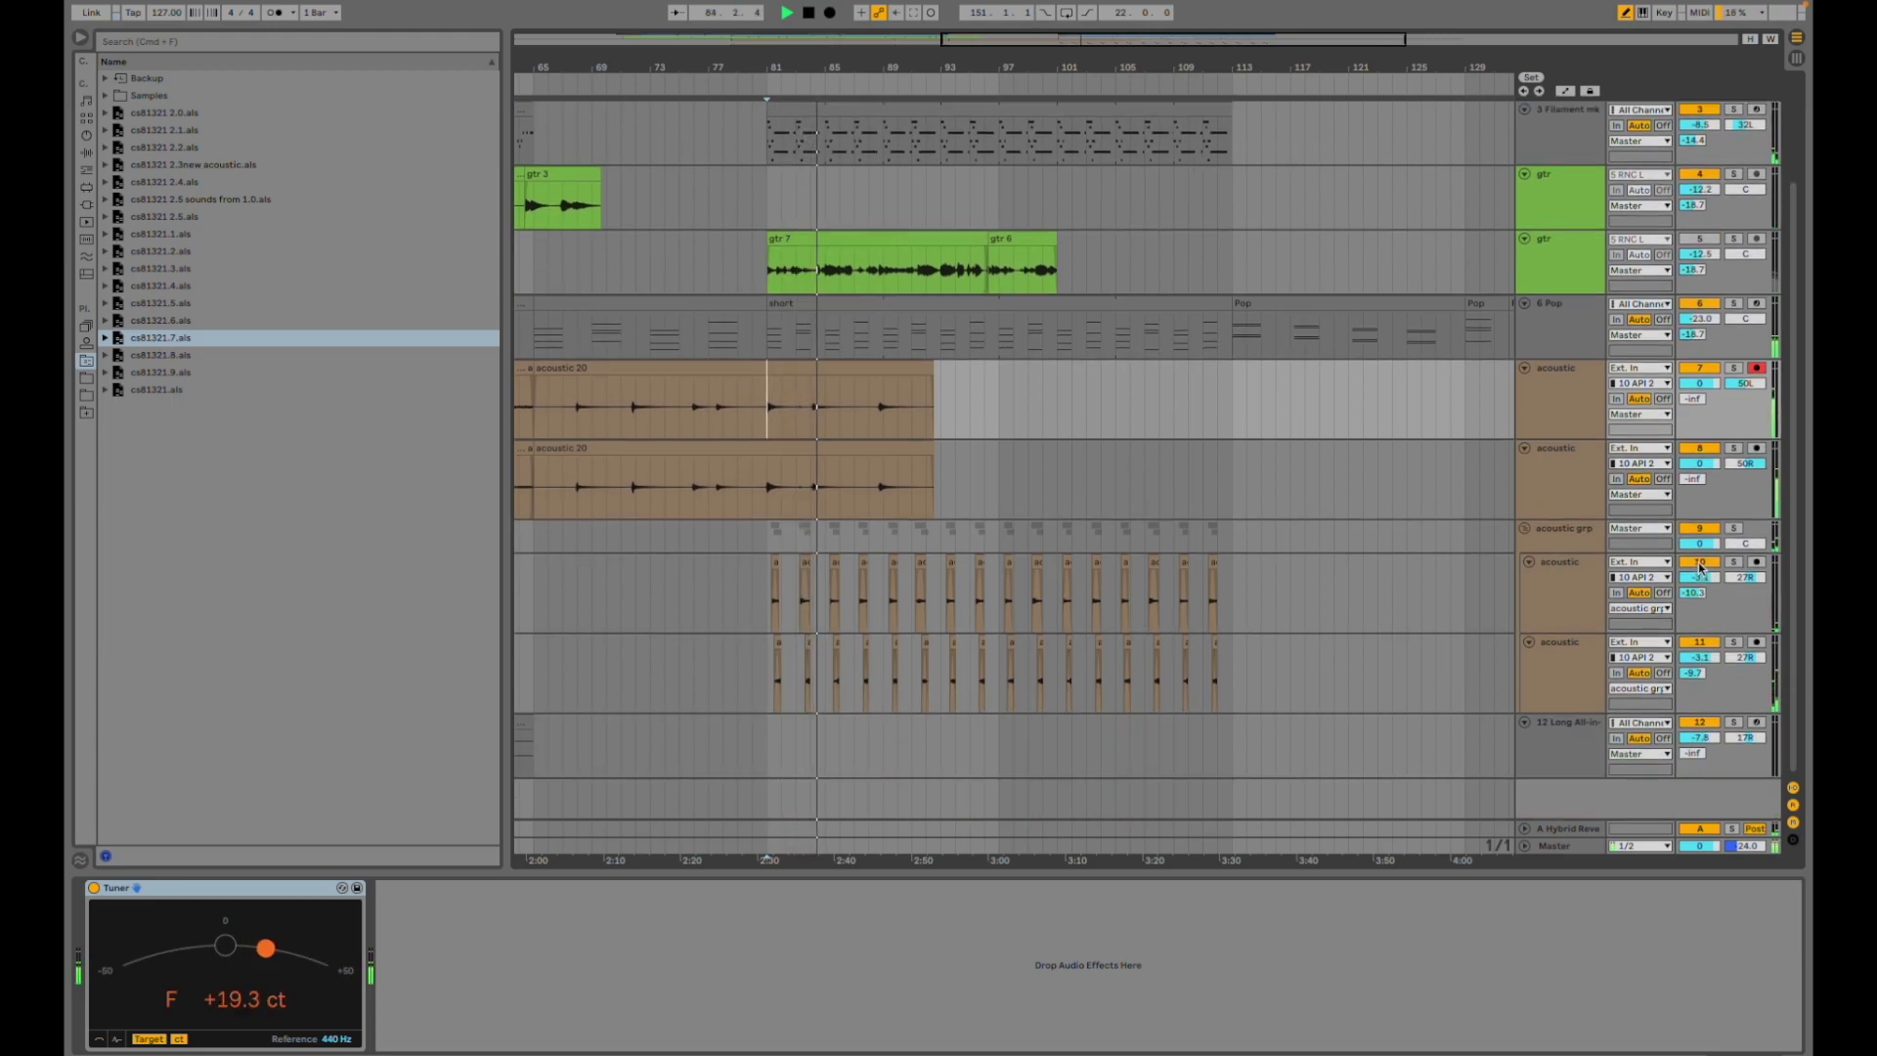
# - Deactivate acoustic tracks 7 and 8 and solo the acoustic grp track
pyautogui.click(1700, 368)
pyautogui.click(1700, 449)
pyautogui.click(1733, 529)
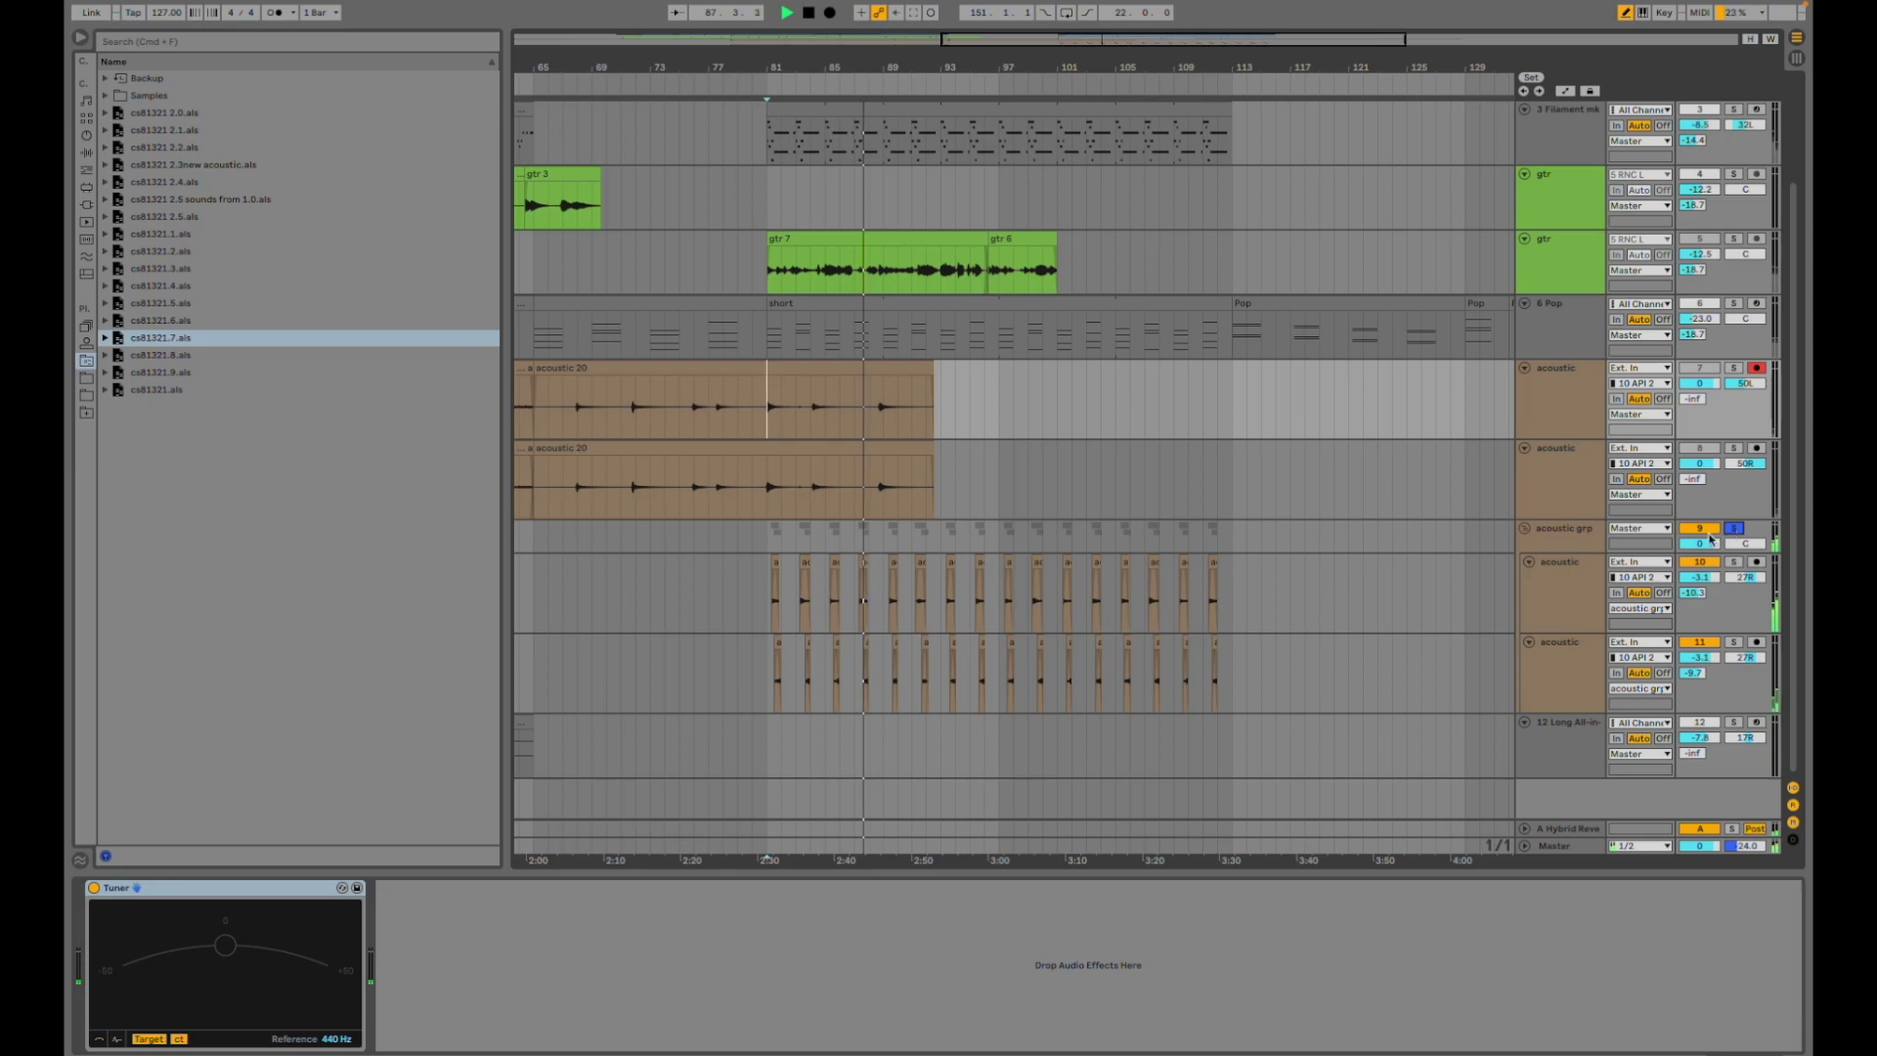
# - Examine the short alternating acoustic clips around bar 87 during playback, and turn off the acoustic group's solo
pyautogui.click(858, 673)
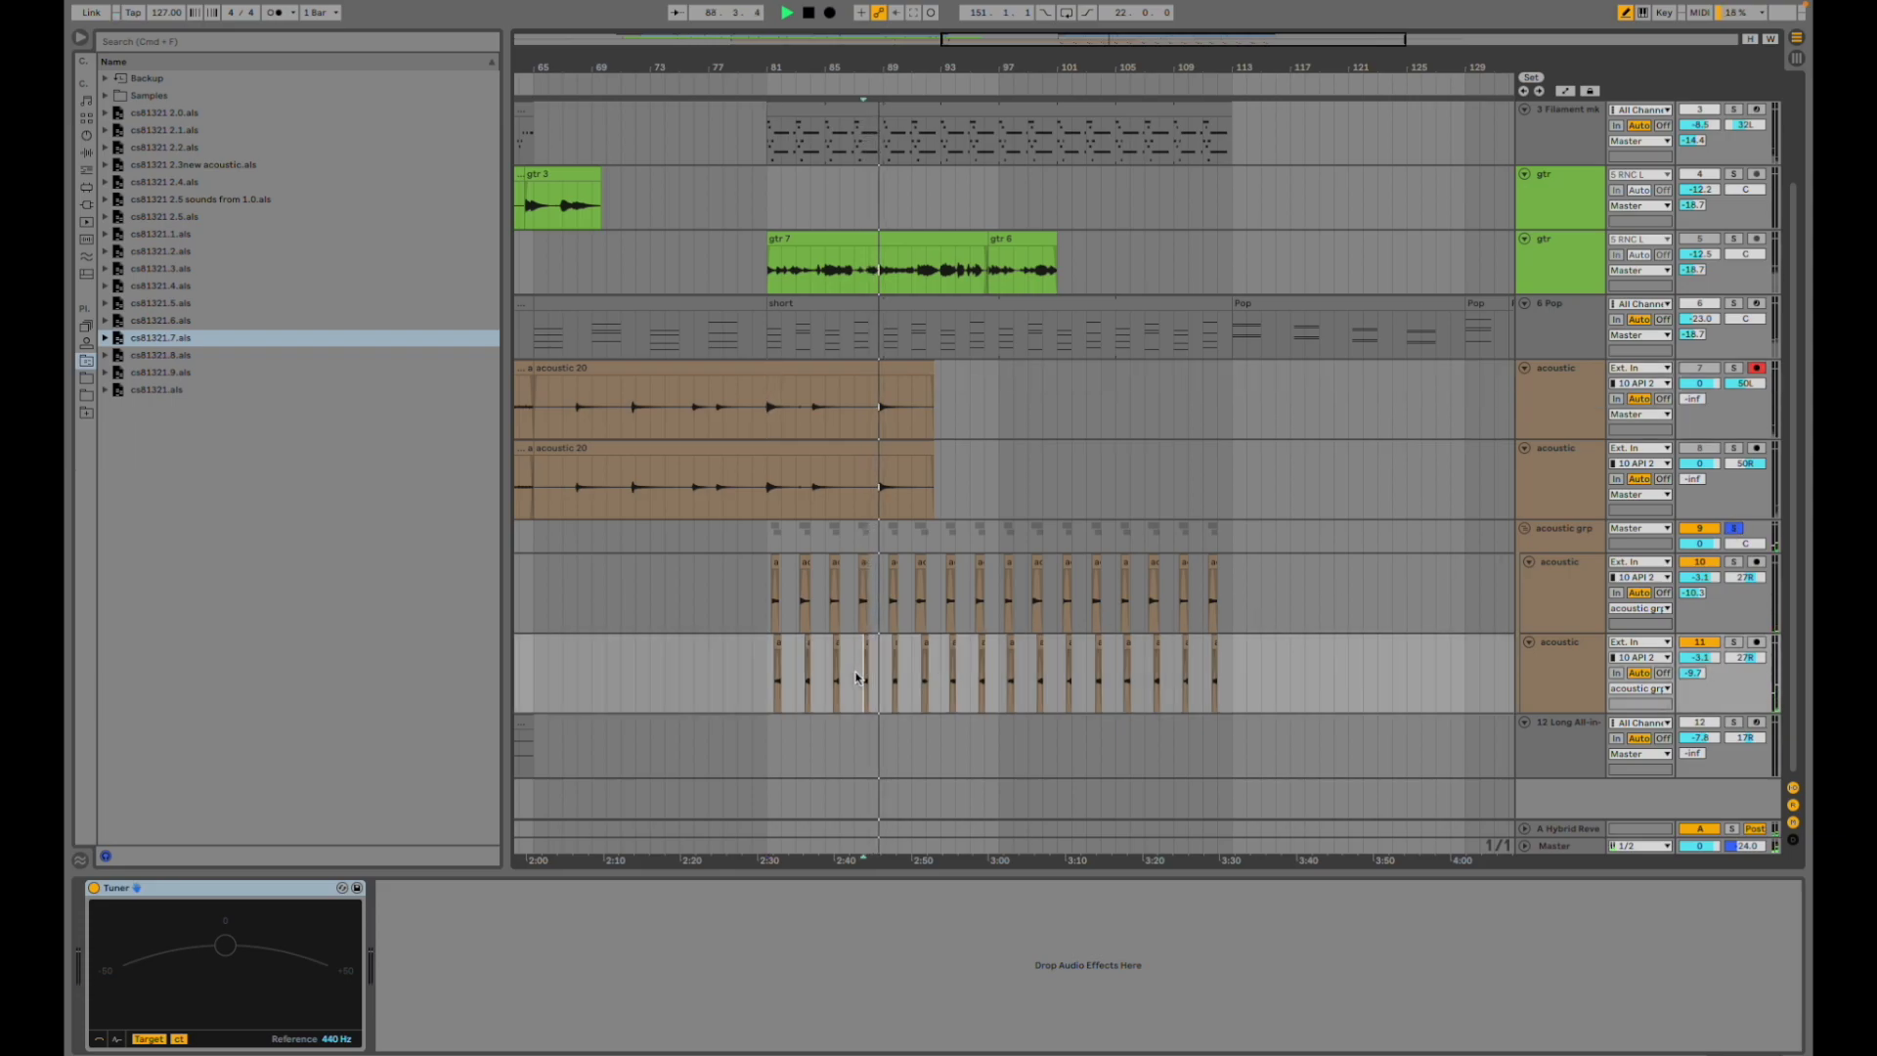
pyautogui.press('+')
pyautogui.press('+')
pyautogui.press('+')
pyautogui.press('+')
pyautogui.press('+')
pyautogui.click(806, 669)
pyautogui.press('space')
pyautogui.press('space')
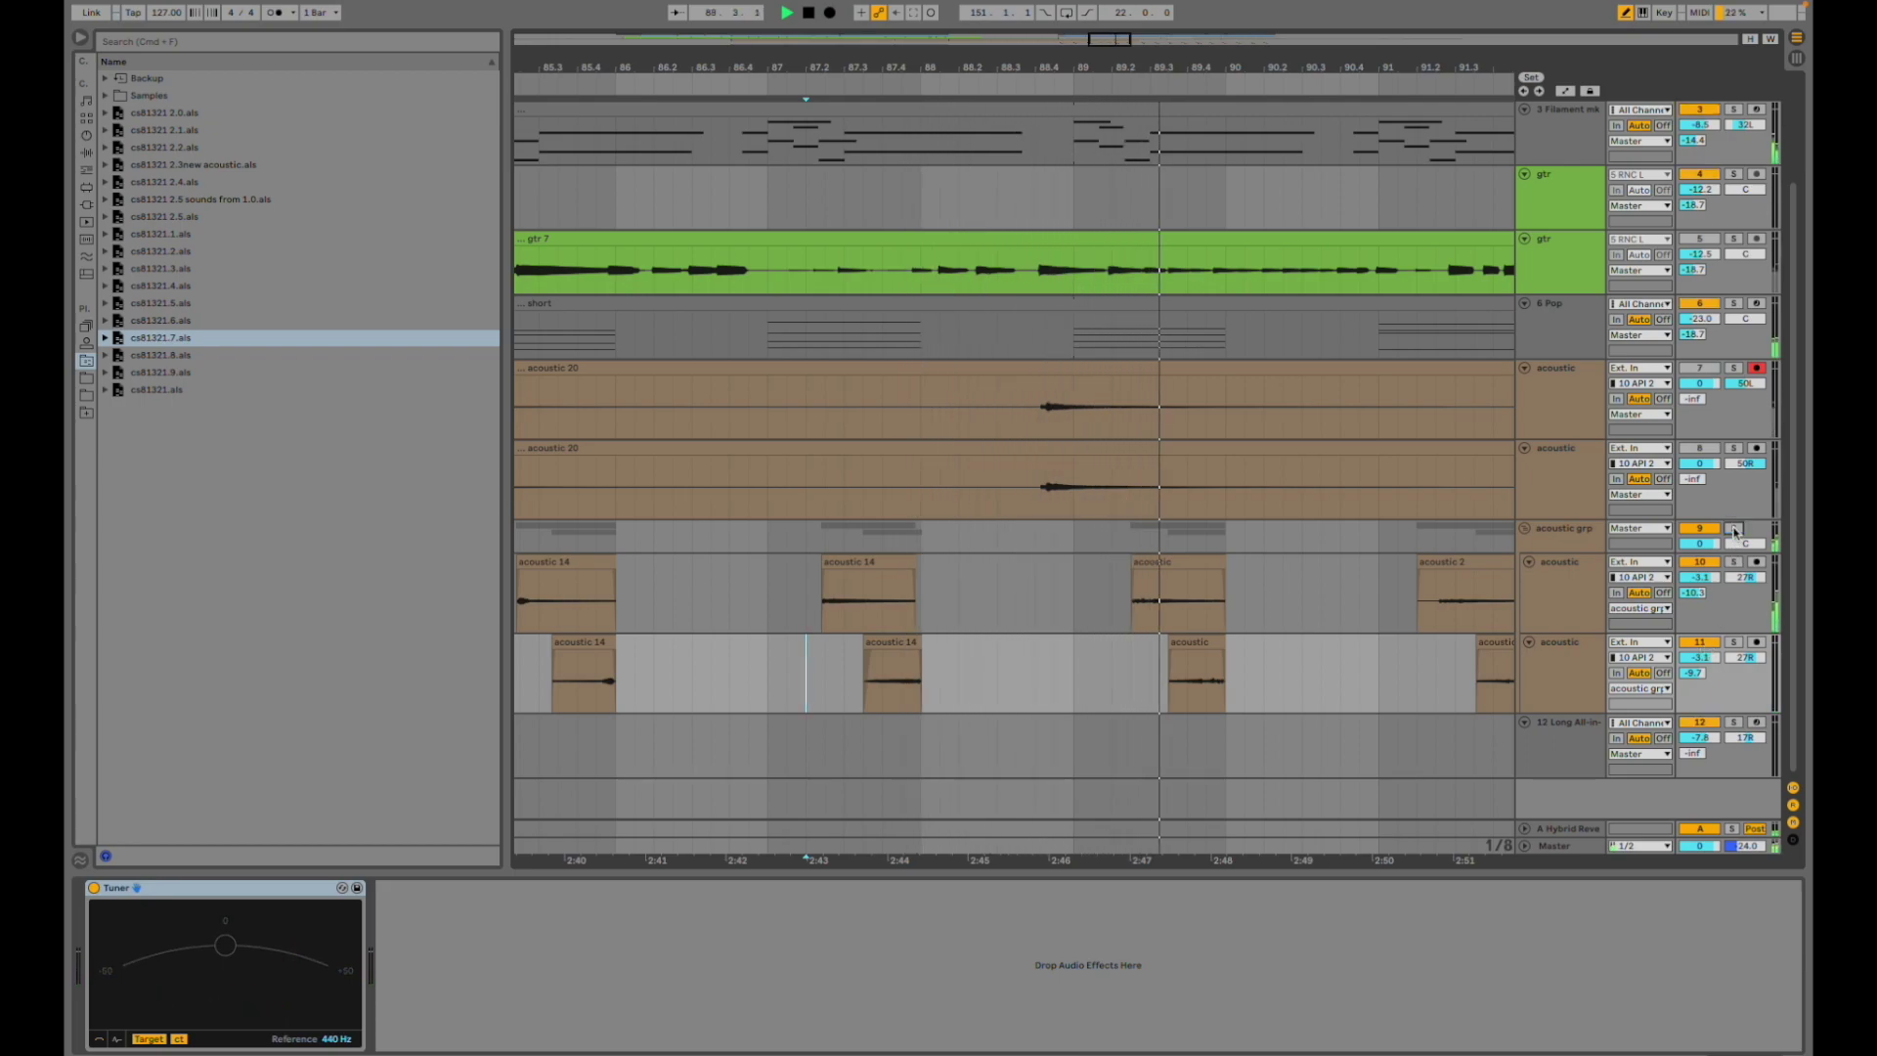
# - Survey how the acoustic, guitar and bass clips sit across the whole arrangement during playback
pyautogui.press('-')
pyautogui.press('-')
pyautogui.press('-')
pyautogui.press('-')
pyautogui.press('-')
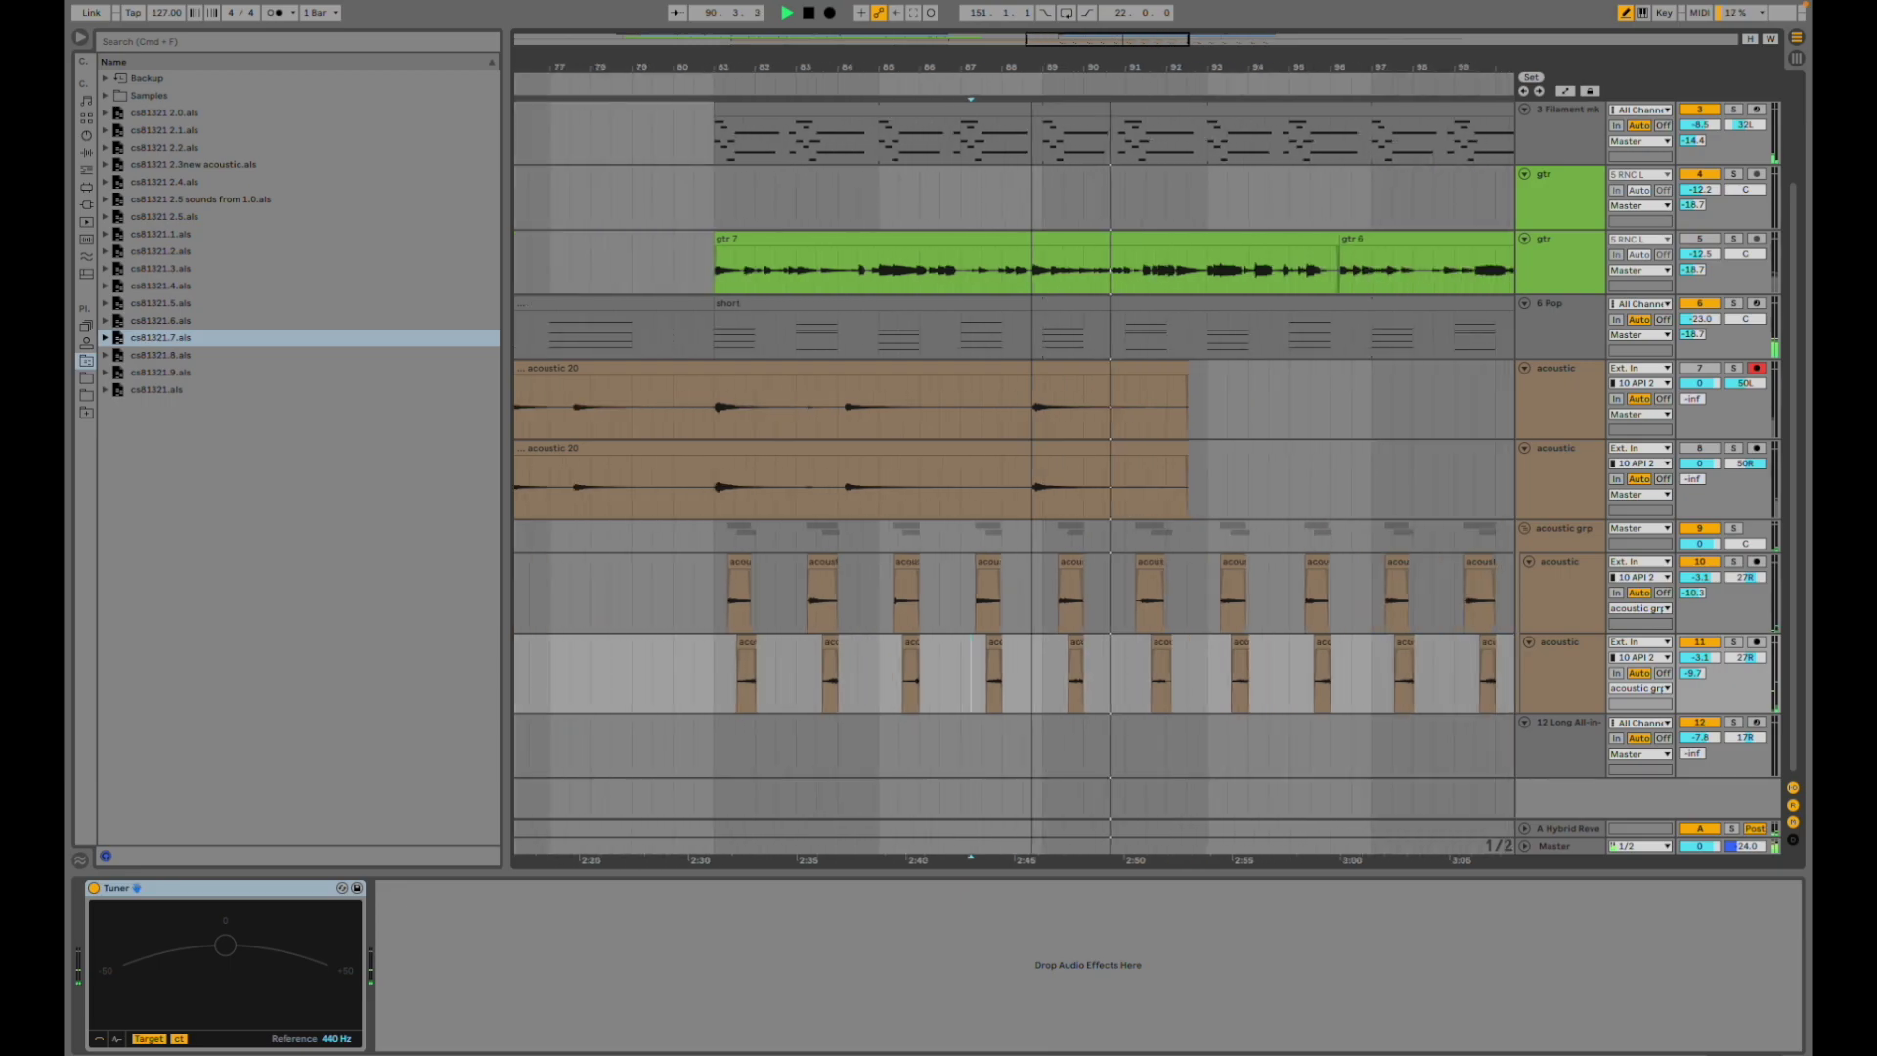
pyautogui.press('-')
pyautogui.scroll(3, 1127, 293)
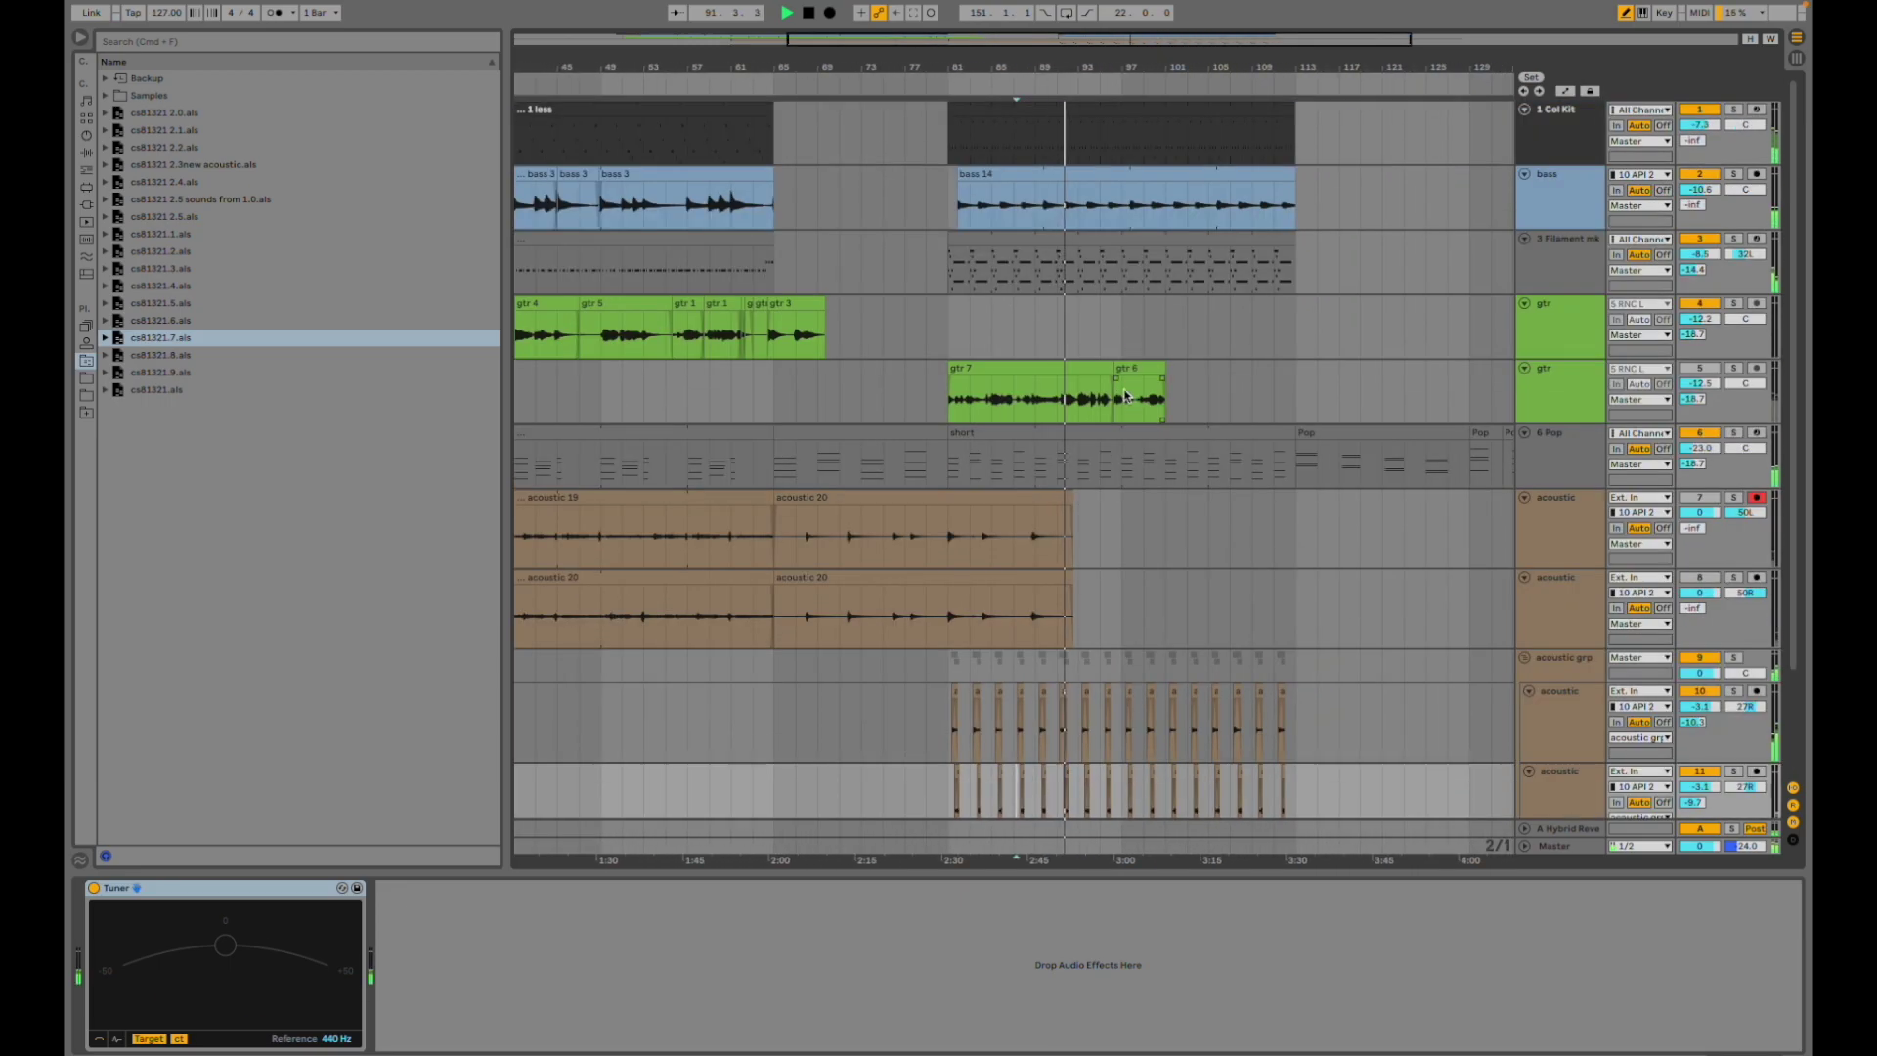
pyautogui.hscroll(-5, 1046, 387)
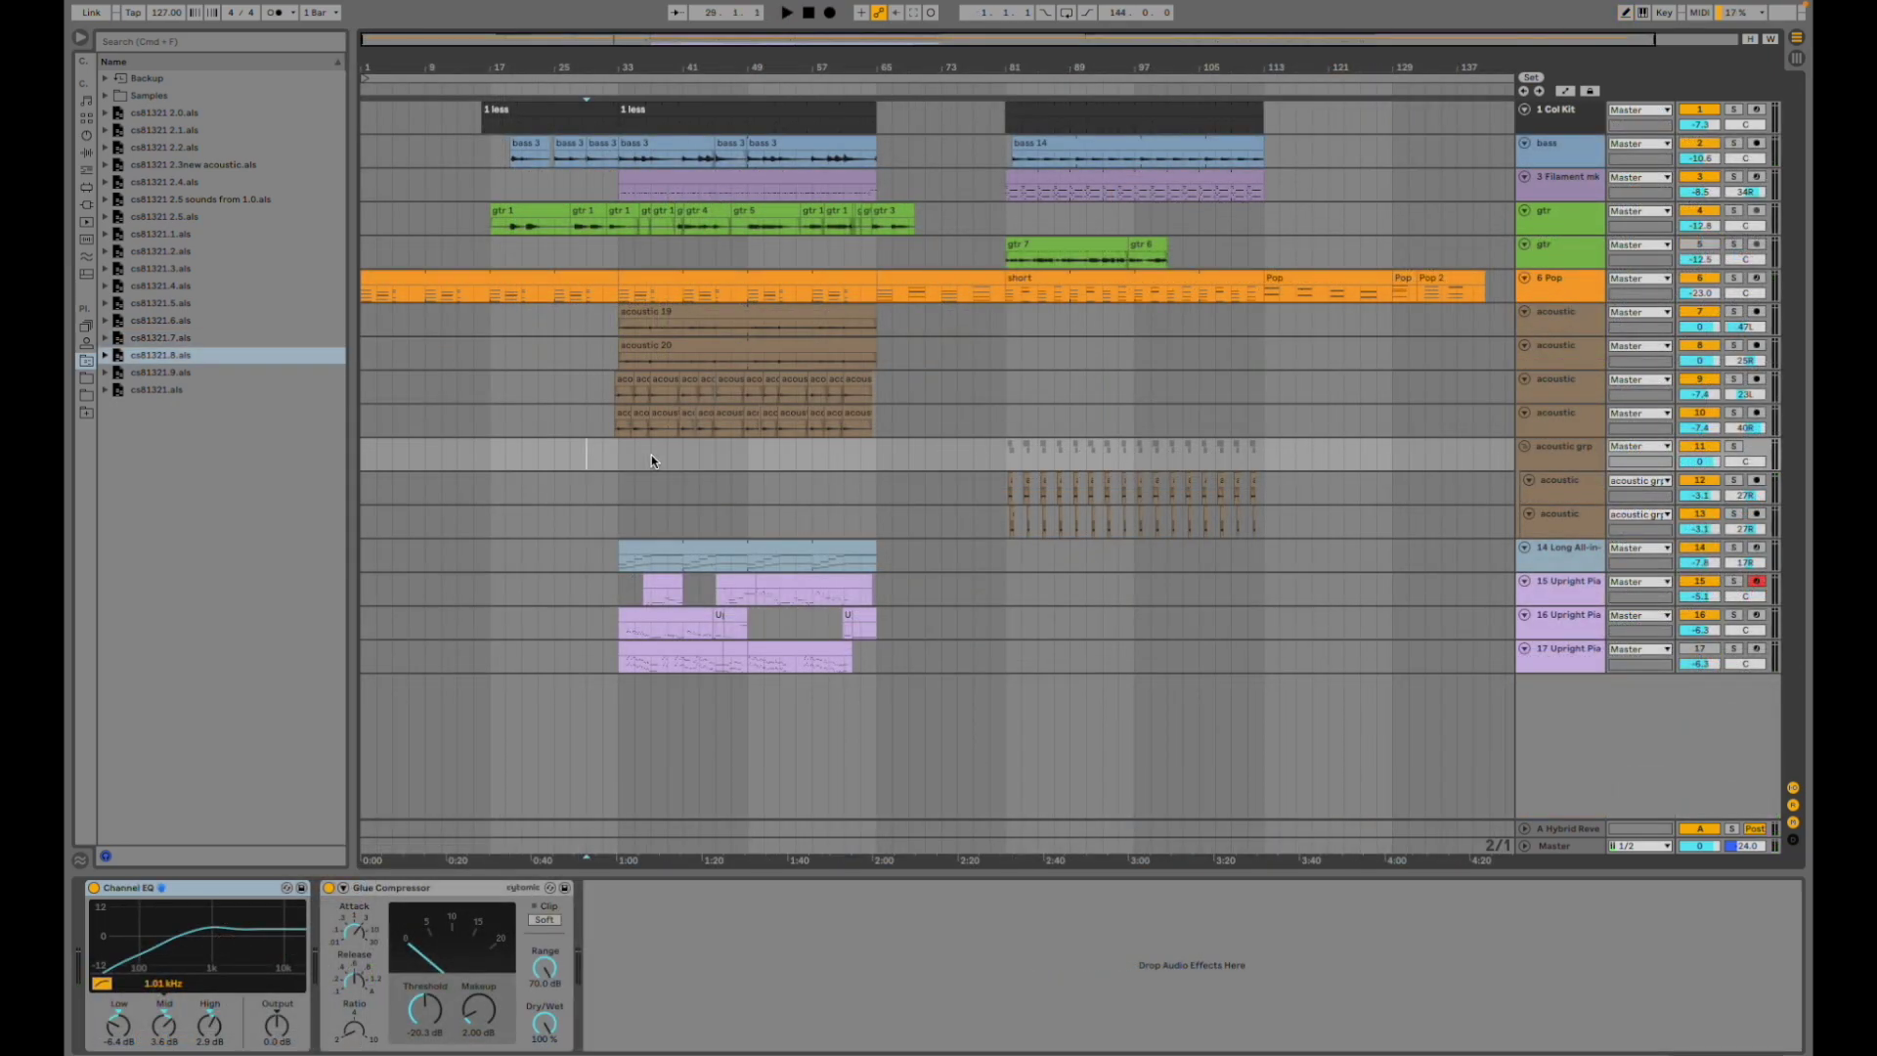
# - Play the cs81321.8.als arrangement from bar 25 and select the opening Pop clip
pyautogui.click(603, 457)
pyautogui.click(556, 286)
pyautogui.press('space')
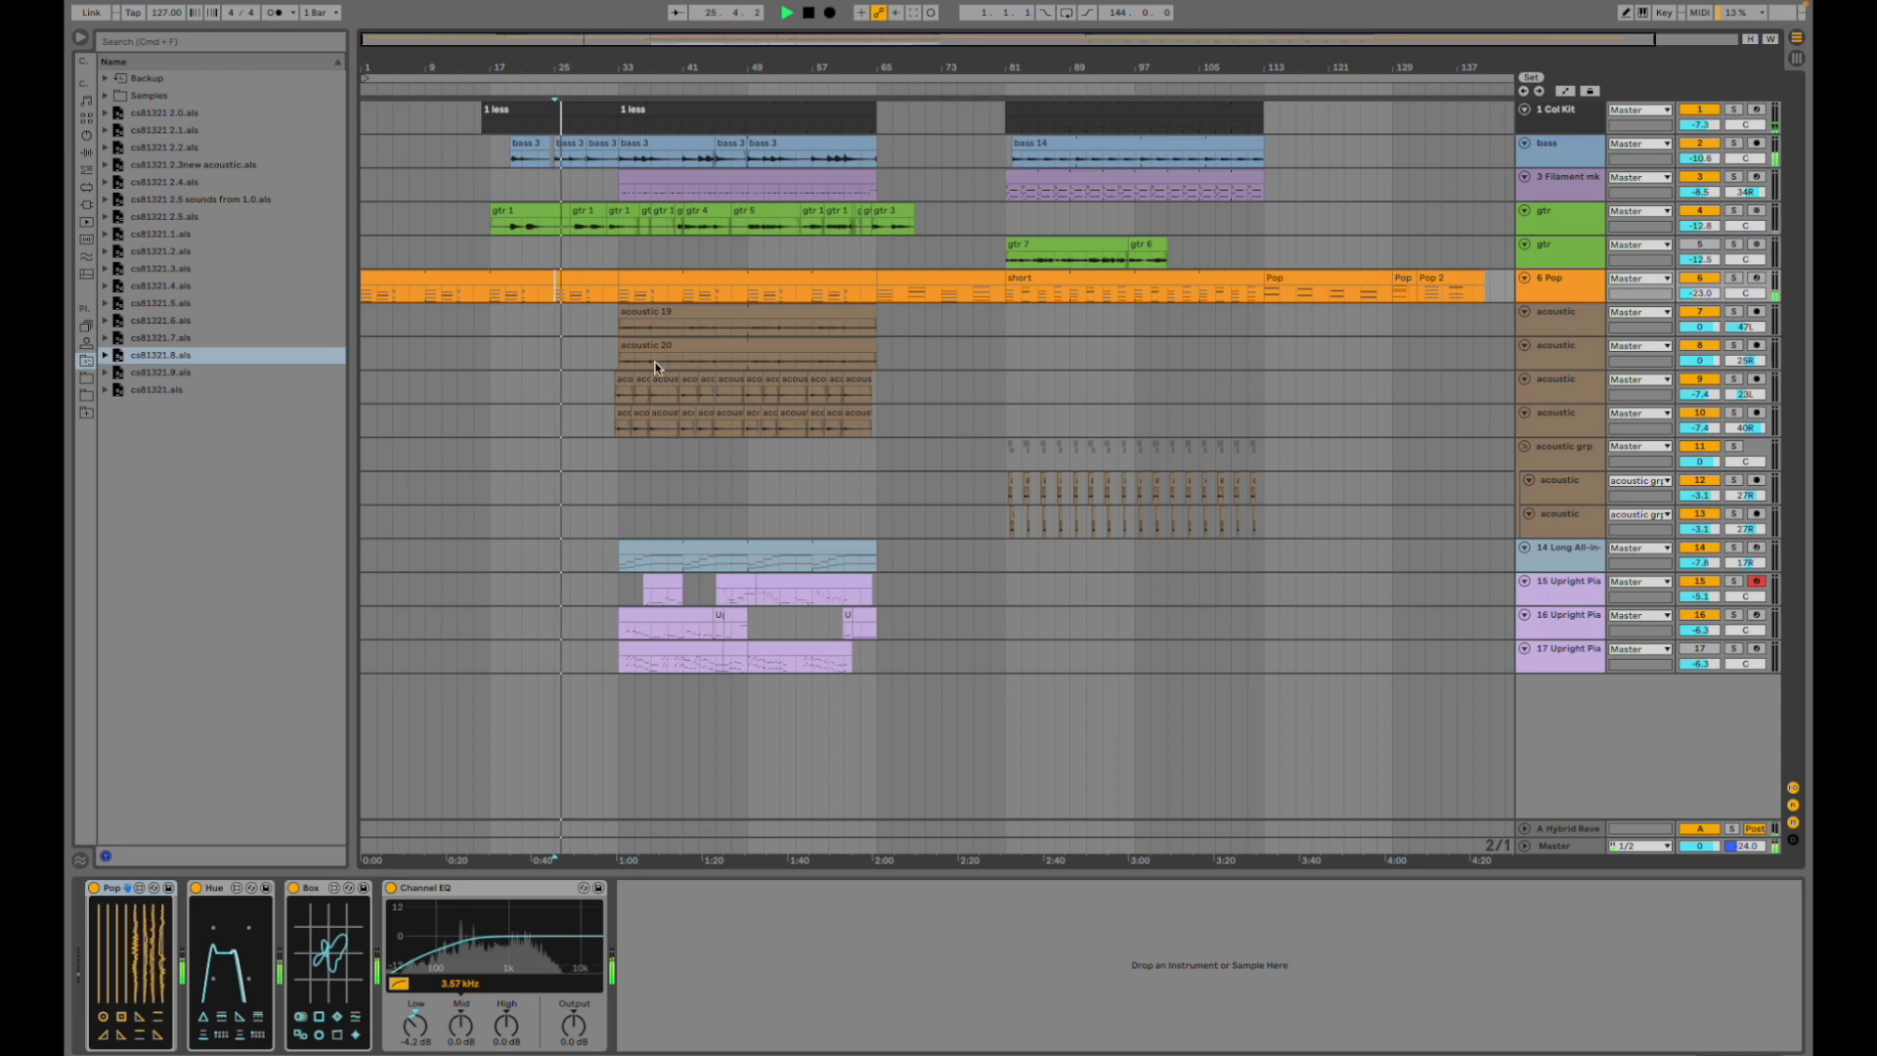
pyautogui.click(593, 277)
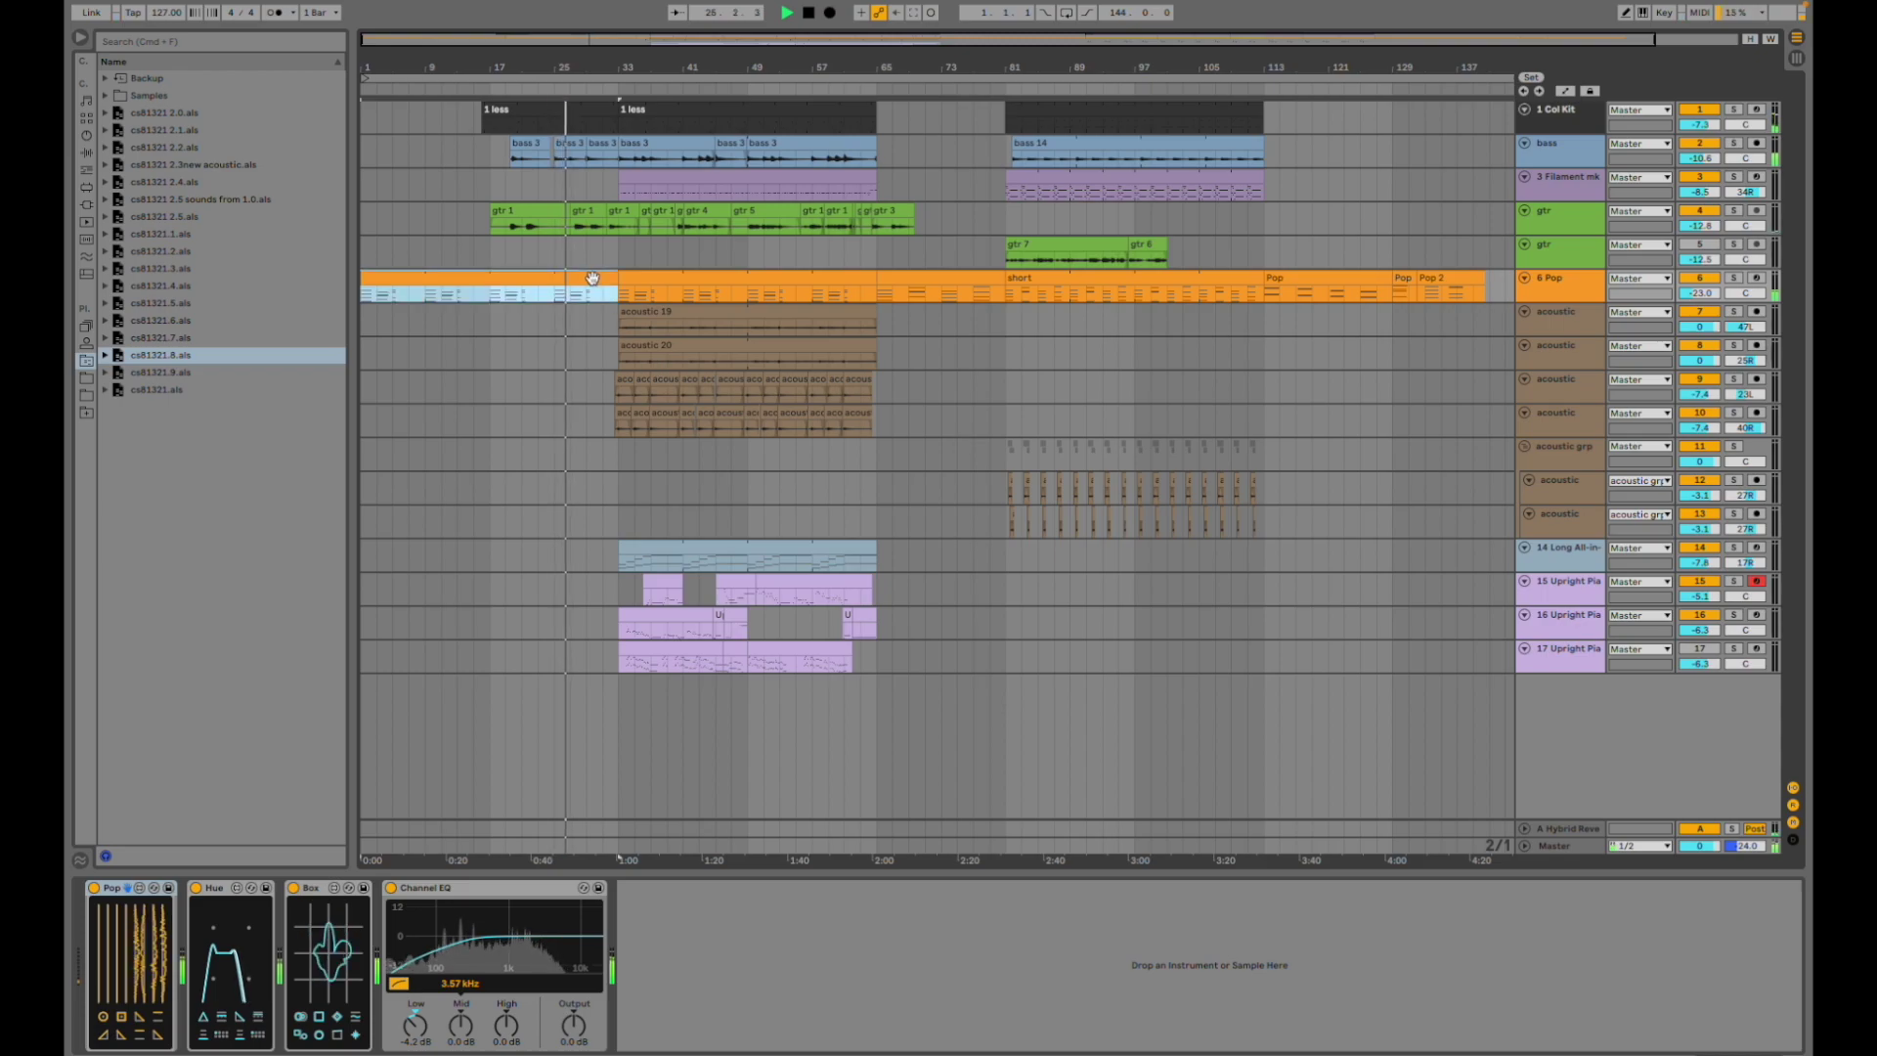
# - Set the start position at bar 33 and examine the layered acoustic and Upright Piano clips there during playback
pyautogui.click(617, 486)
pyautogui.press('+')
pyautogui.press('+')
pyautogui.press('+')
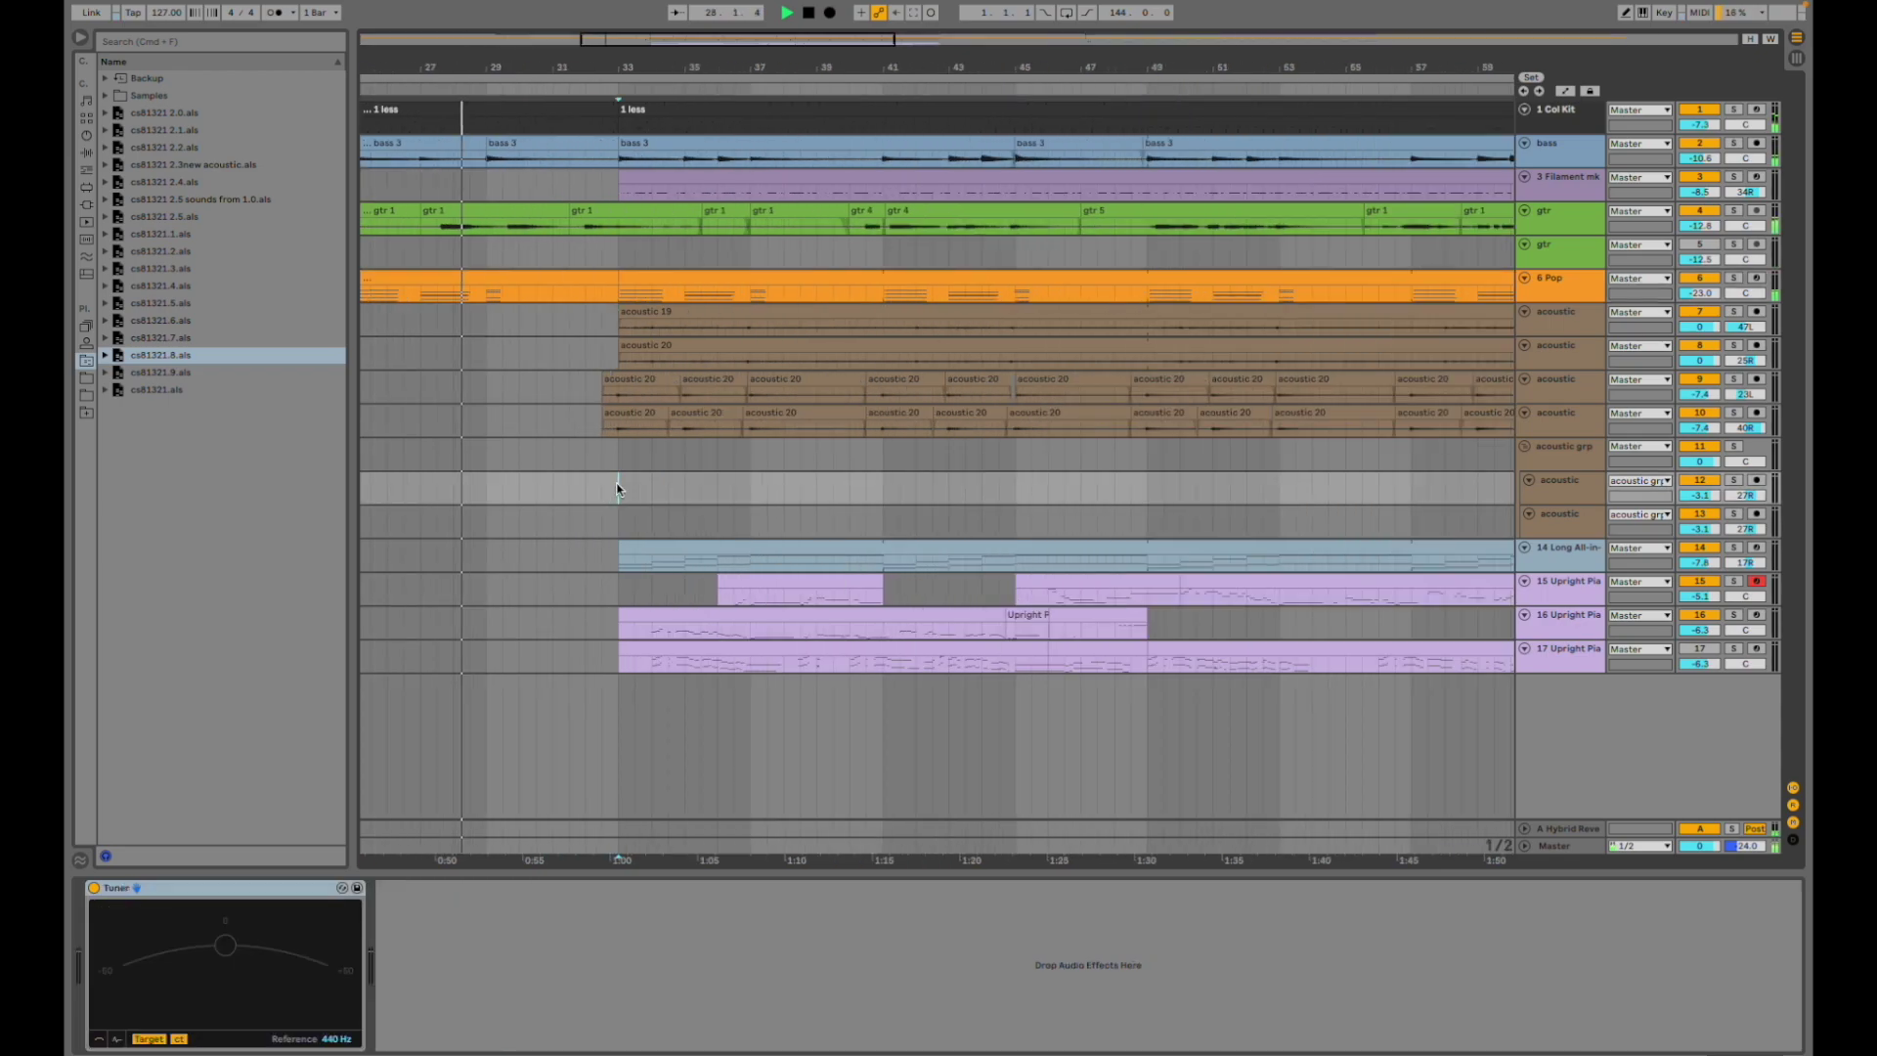
pyautogui.hscroll(3, 677, 502)
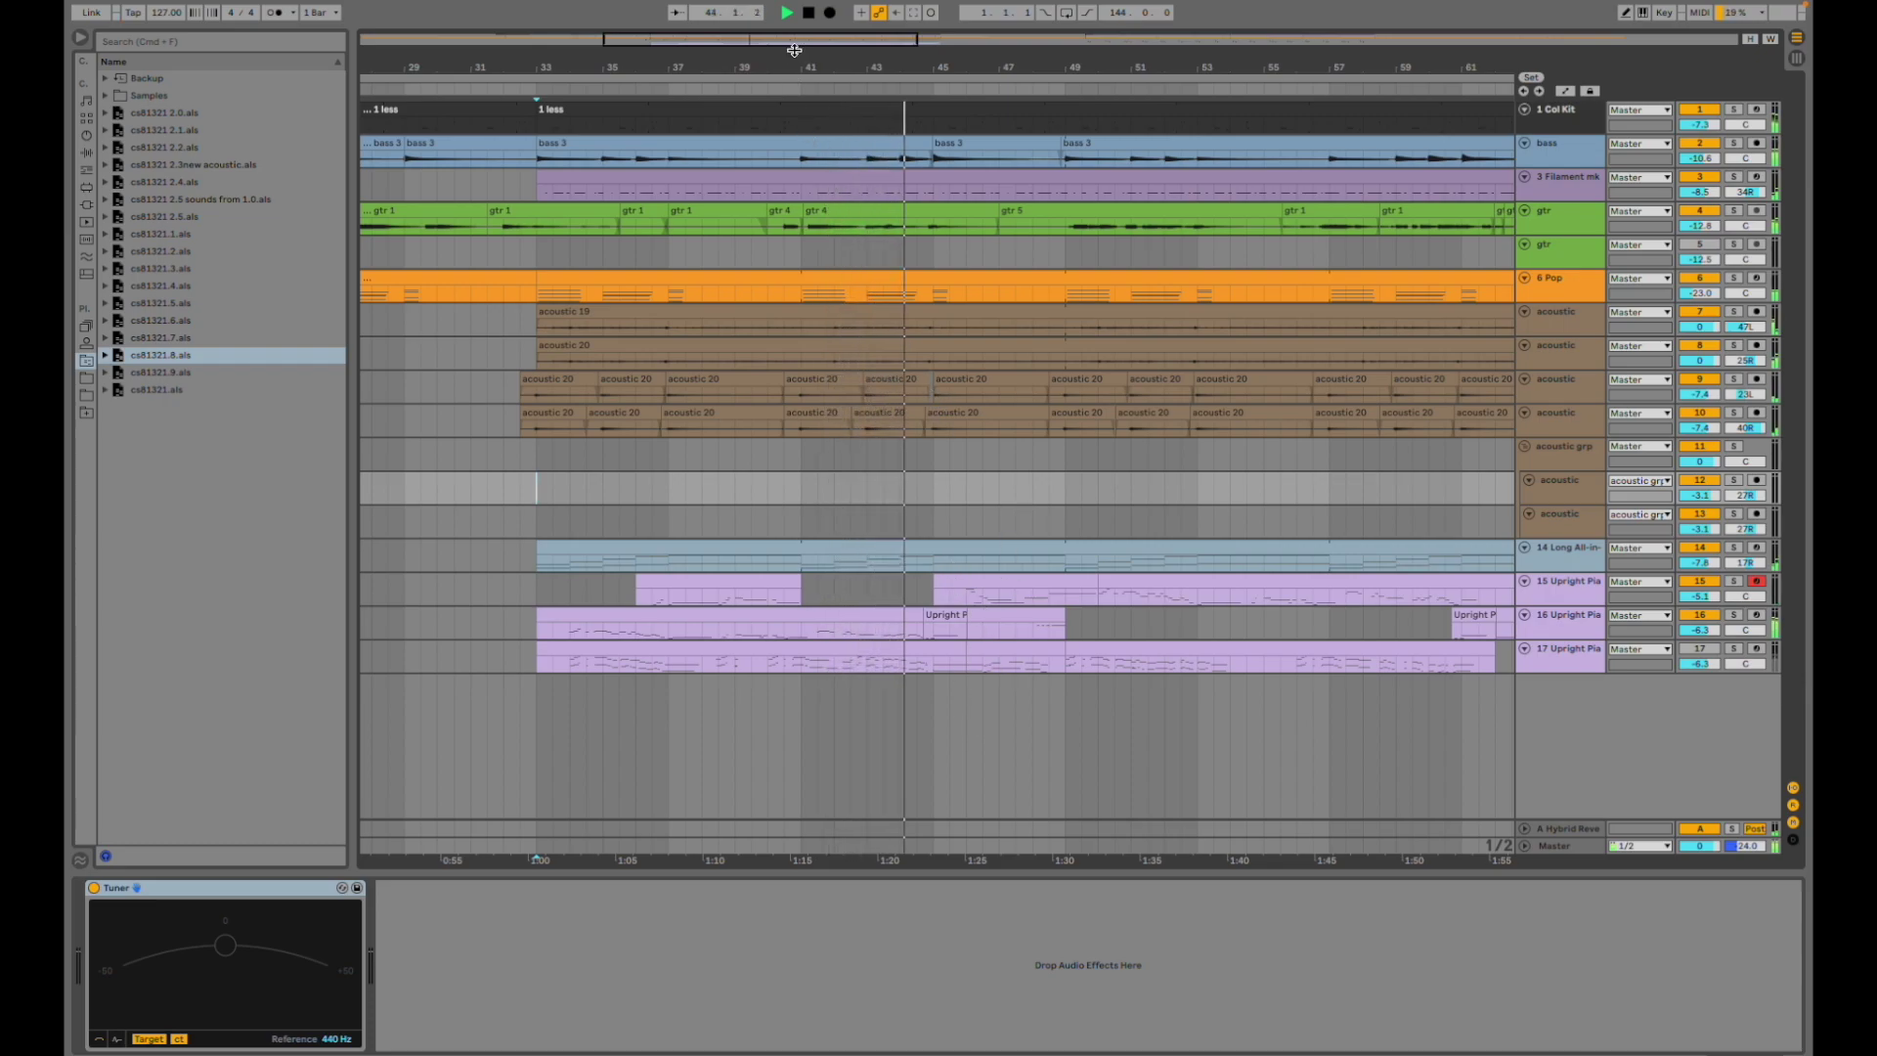
# - Follow the playback through the end of the piano section and compare it with the section starting at bar 81
pyautogui.moveTo(799, 43); pyautogui.dragTo(798, 36)
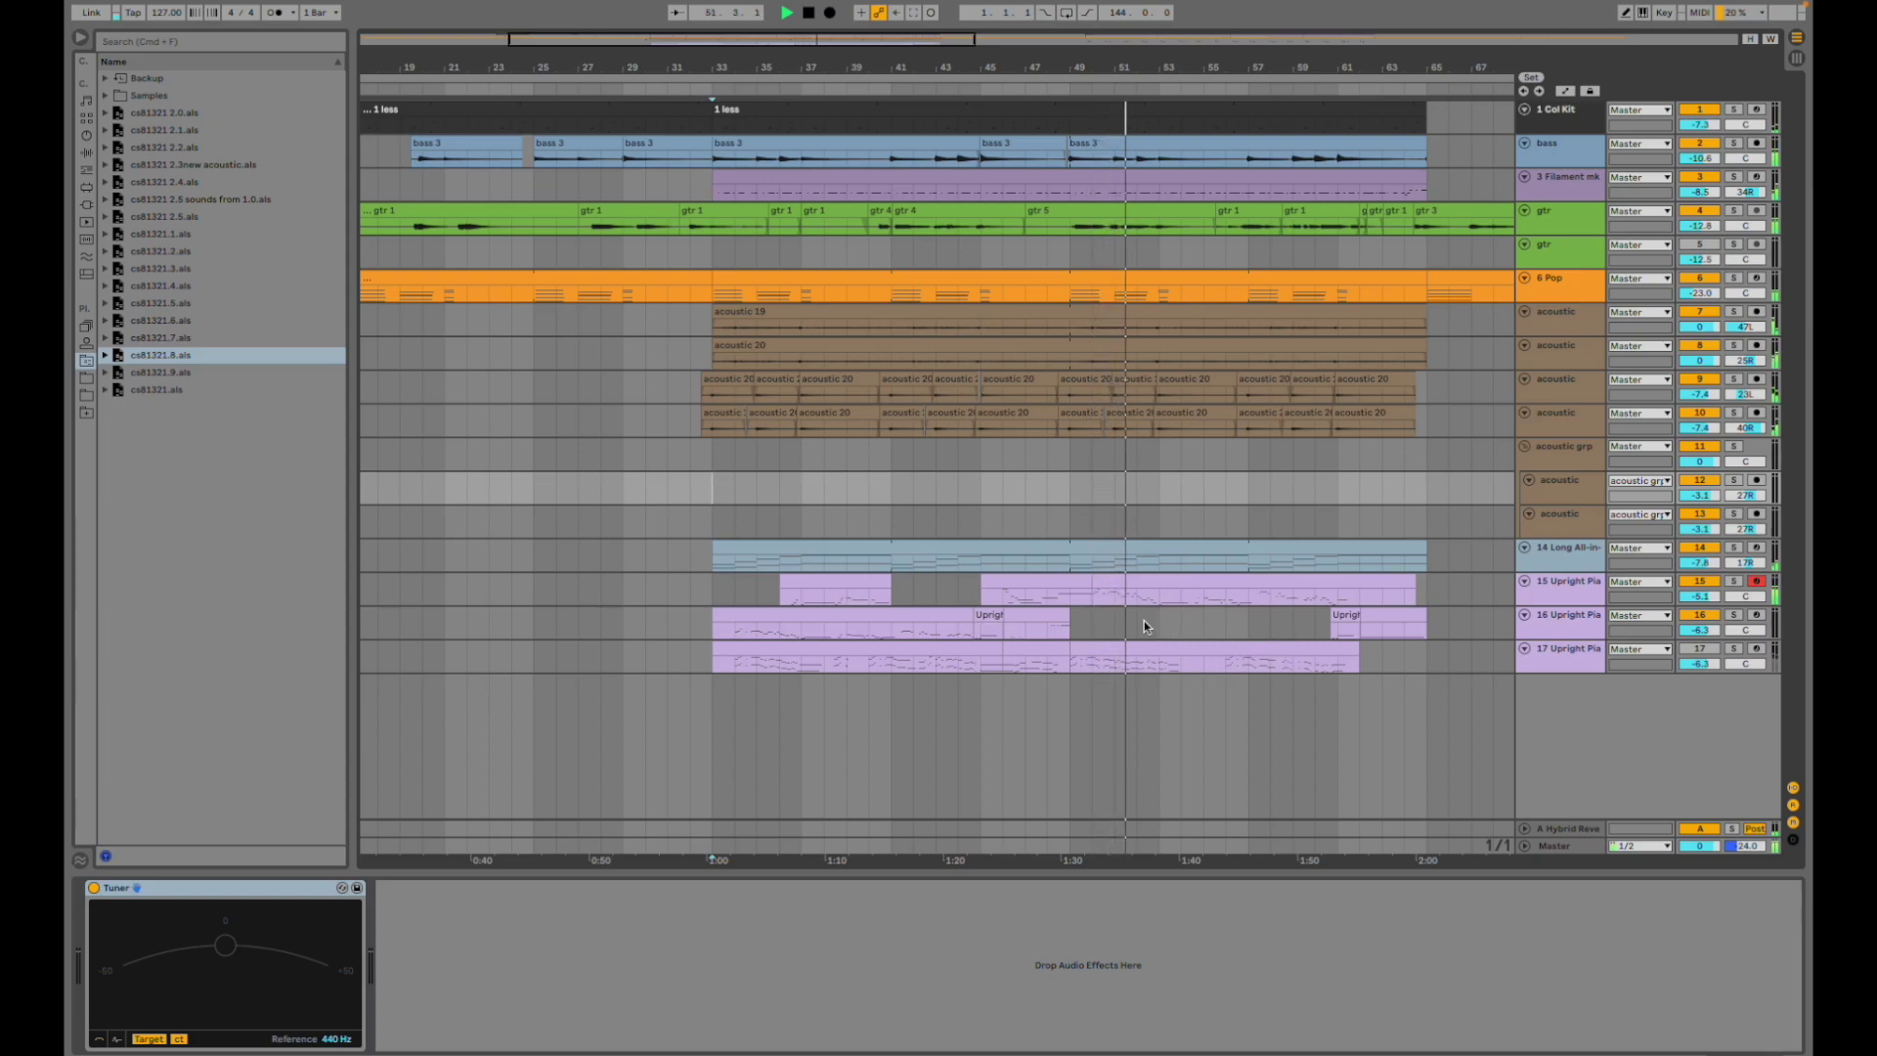
pyautogui.hscroll(5, 1116, 588)
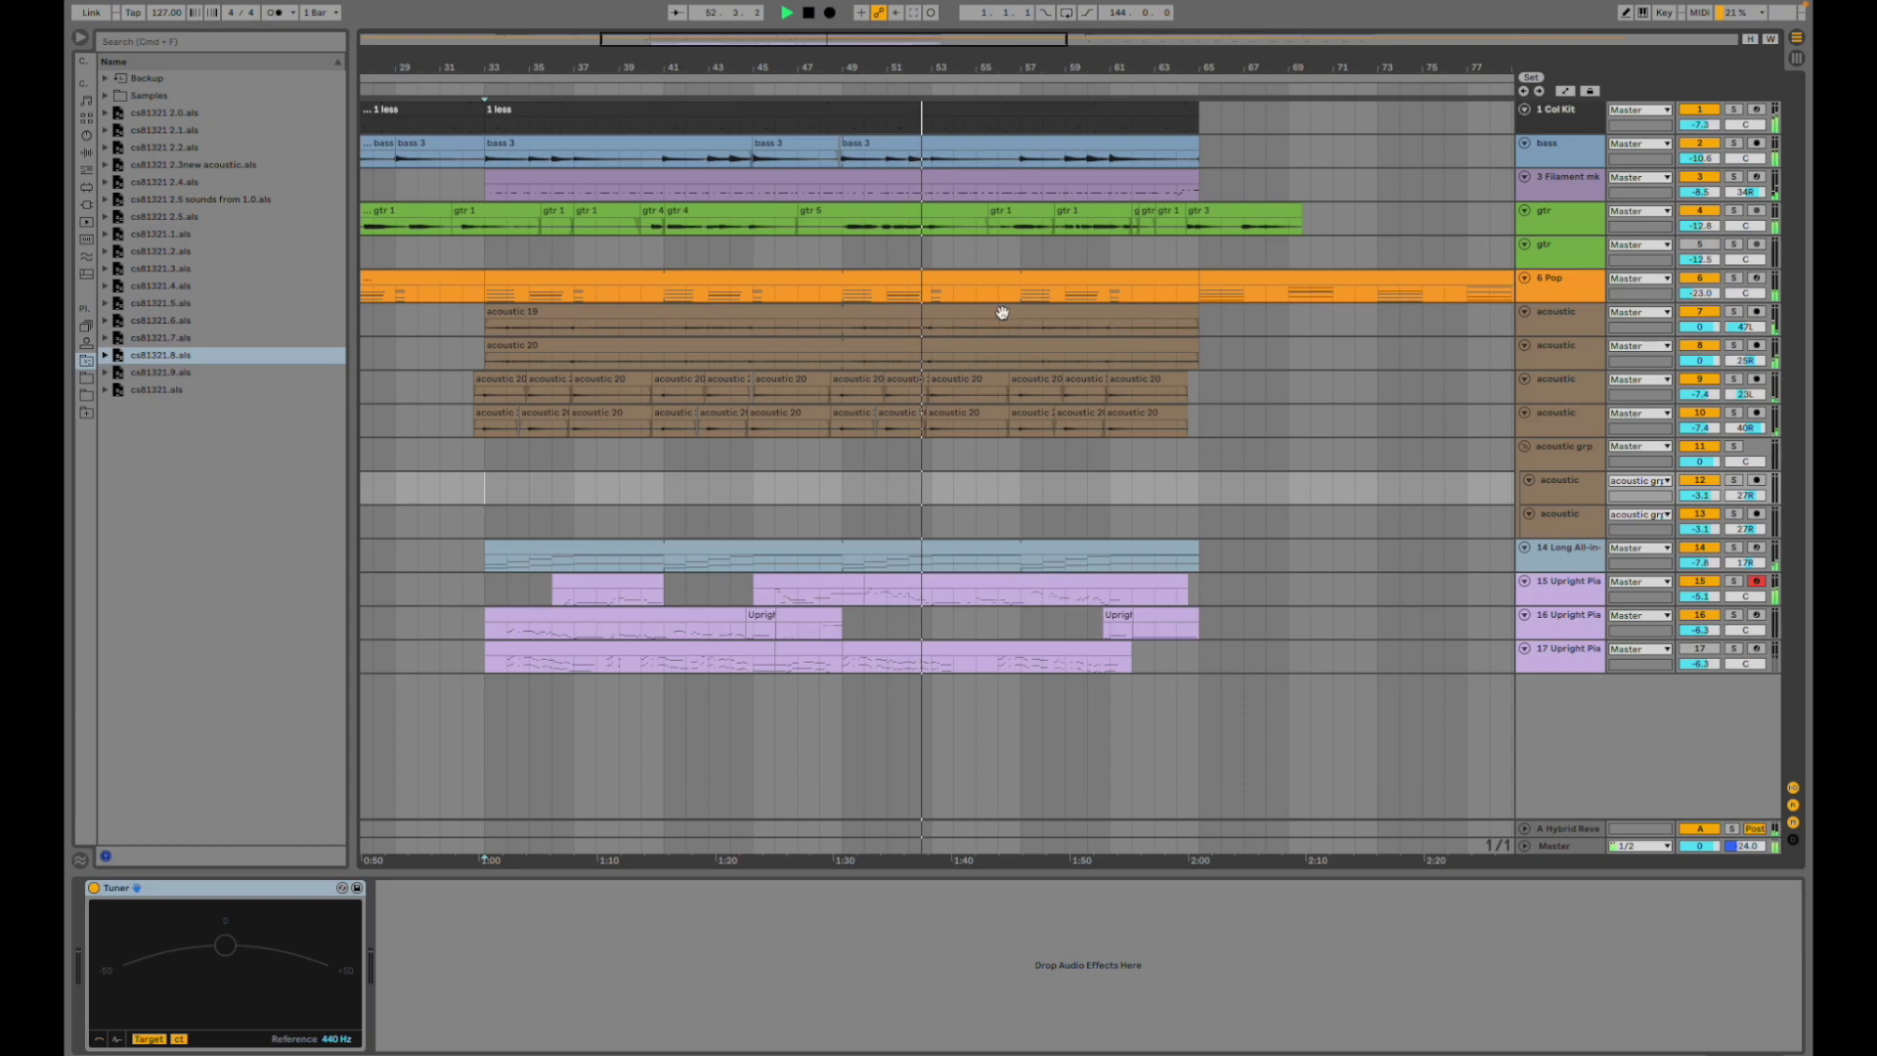
pyautogui.moveTo(935, 64); pyautogui.dragTo(1110, 62)
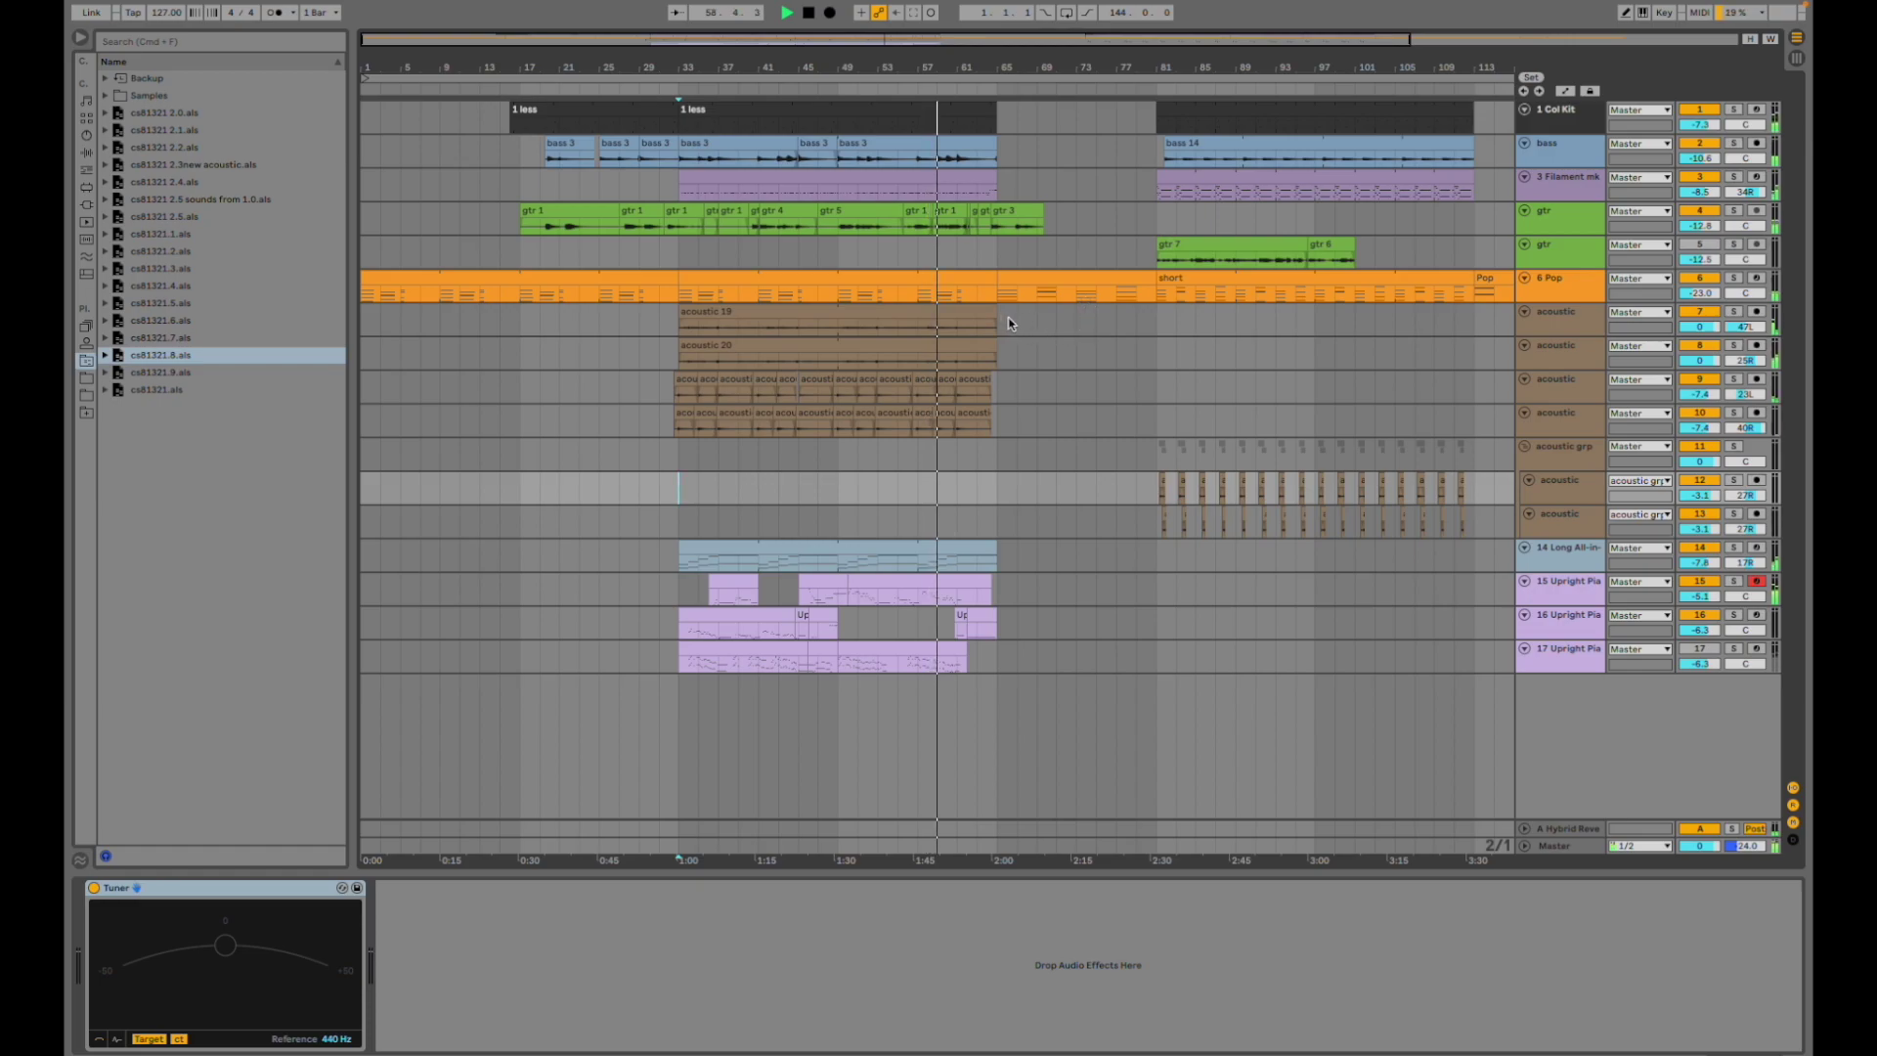
pyautogui.moveTo(1054, 41); pyautogui.dragTo(1022, 347)
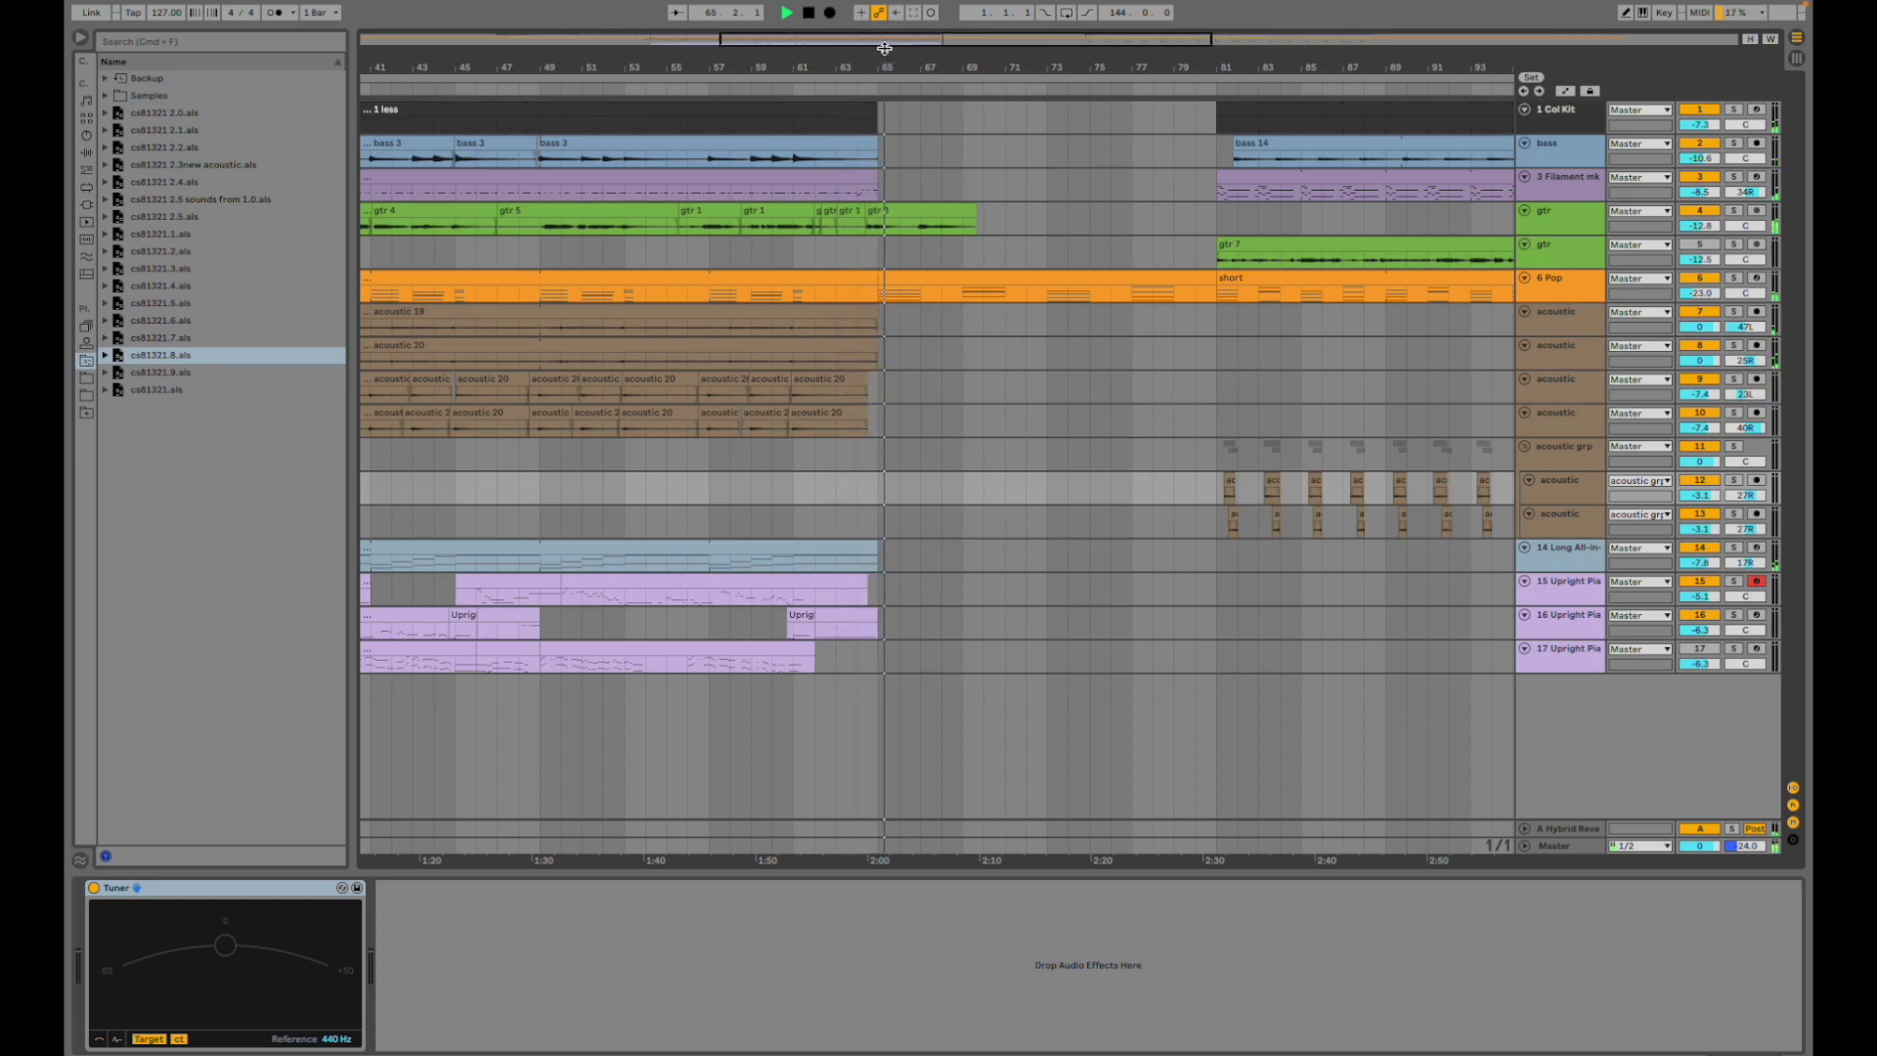
pyautogui.moveTo(887, 68); pyautogui.dragTo(884, 57)
pyautogui.hscroll(-1, 649, 243)
pyautogui.hscroll(-3, 649, 243)
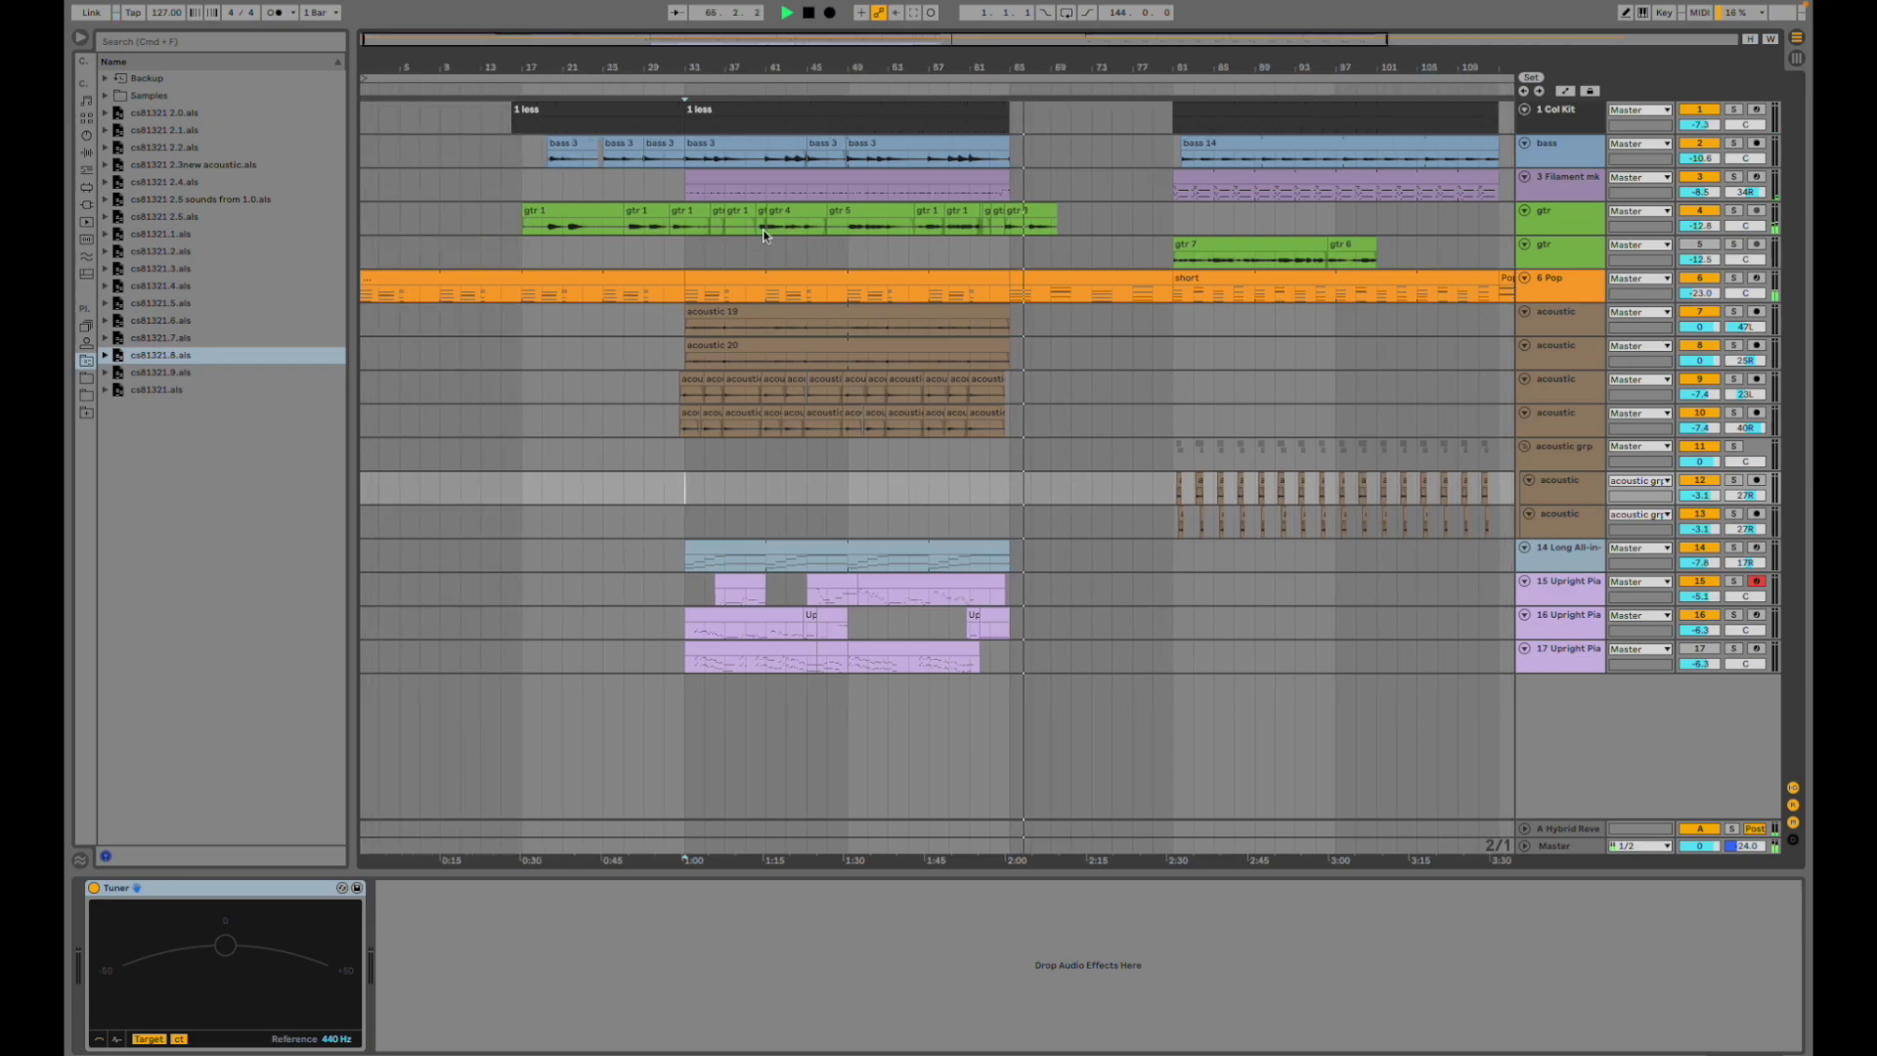
# - Set the playback position to bar 81 on the first acoustic track, then stop the playback
pyautogui.click(1173, 325)
pyautogui.press('space')
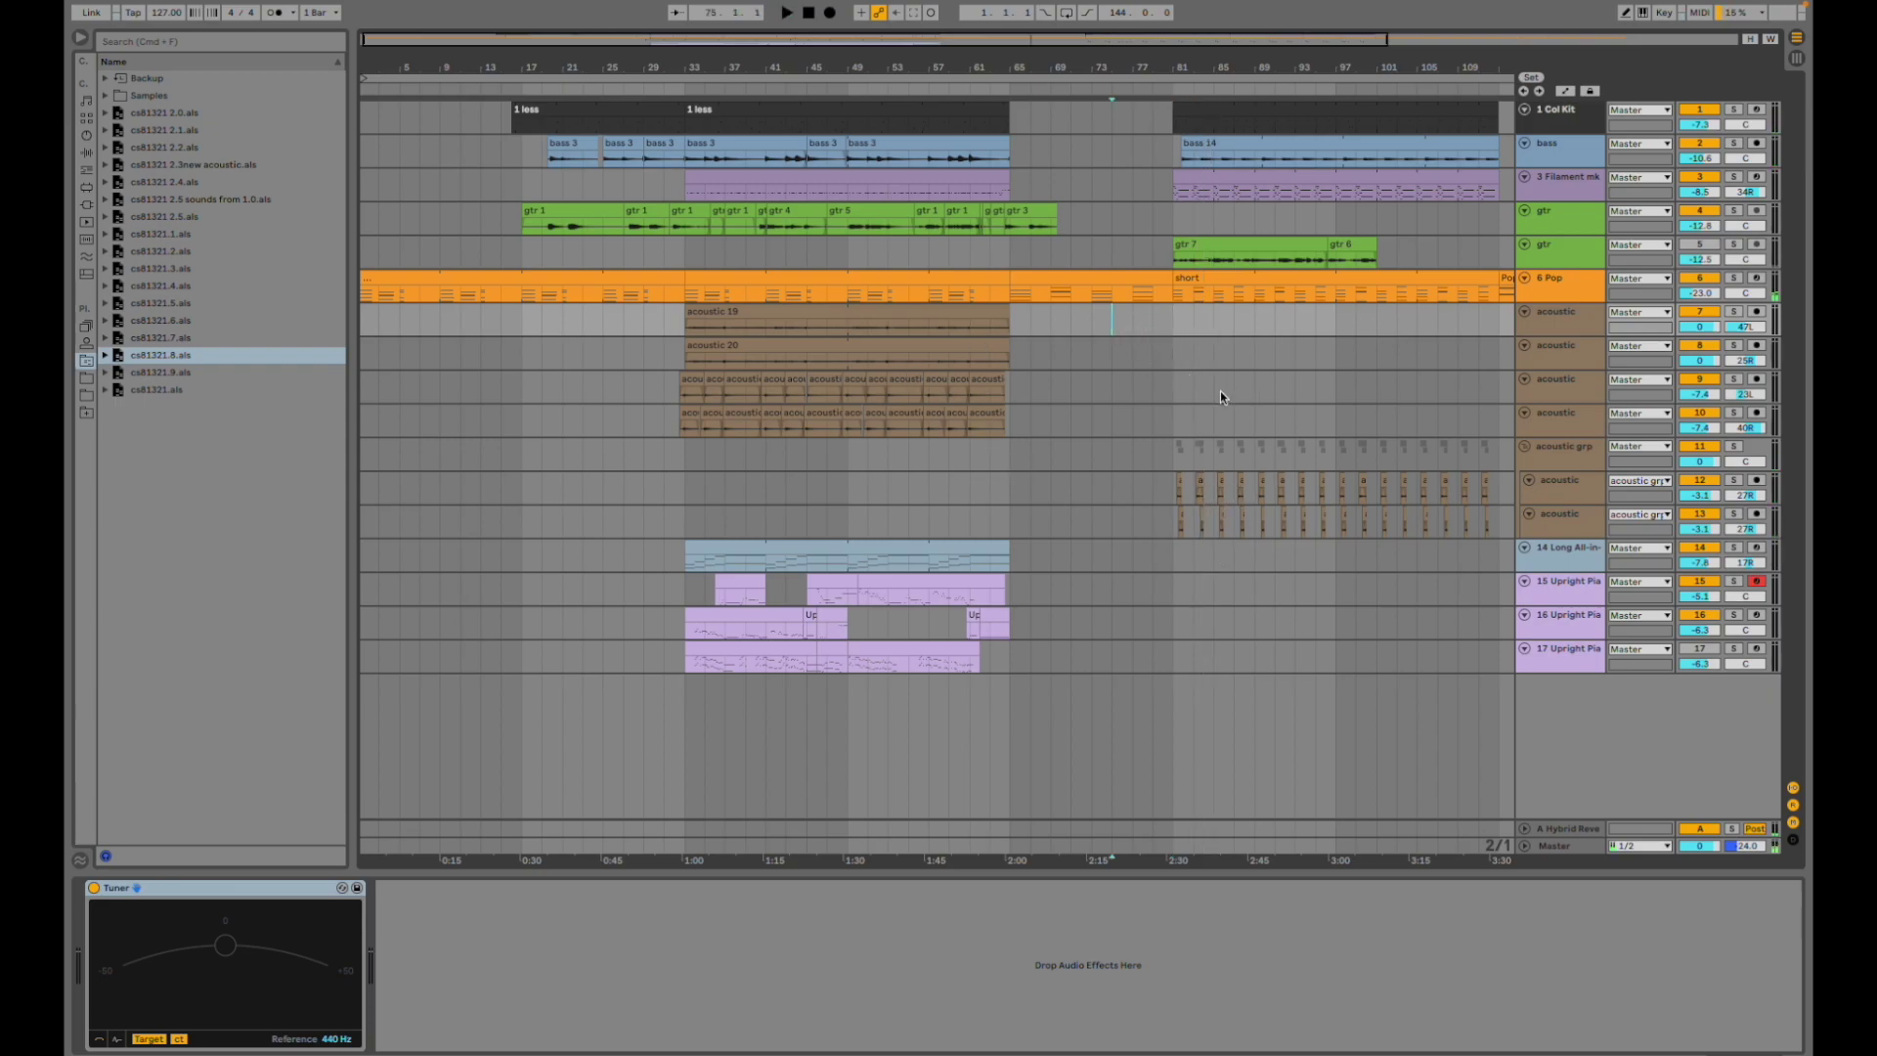
pyautogui.hscroll(3, 1220, 396)
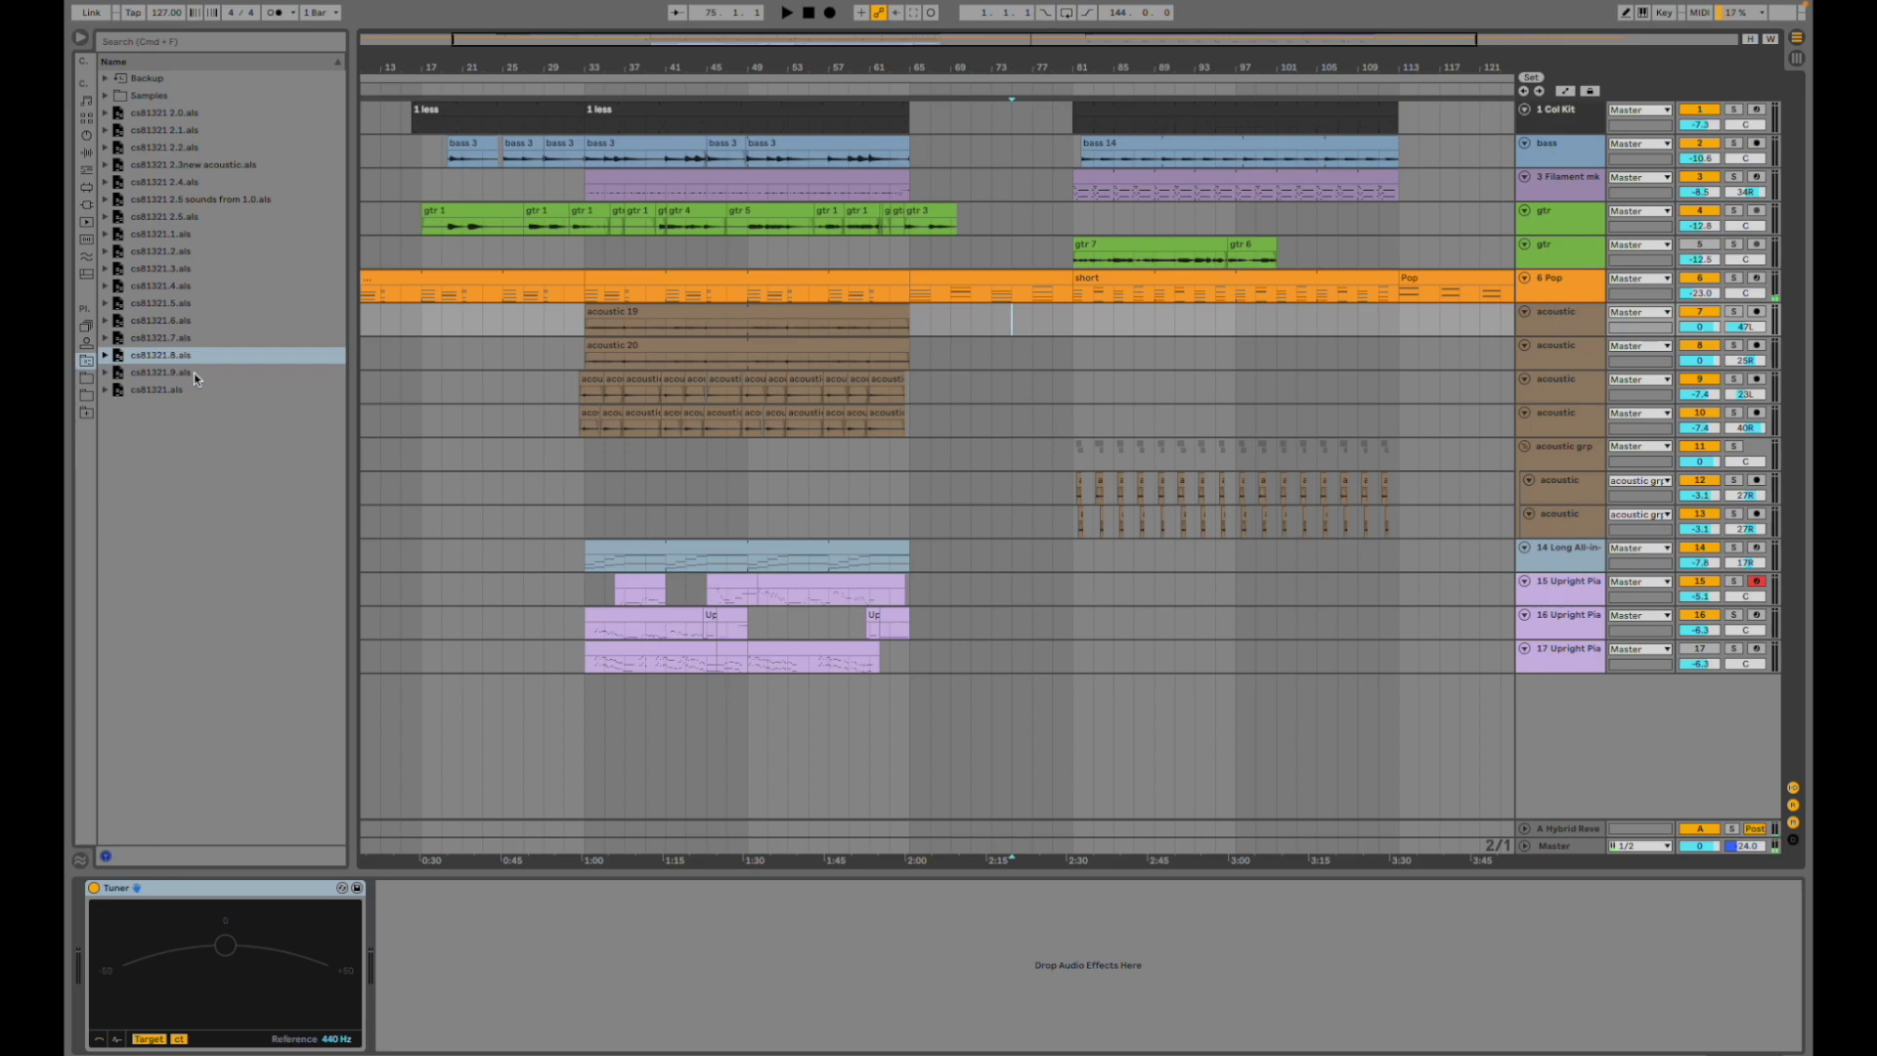
# - Open the saved set cs81321.9.als, move on to cs81321 2.0.als, and play it from bar 33
pyautogui.doubleClick(196, 372)
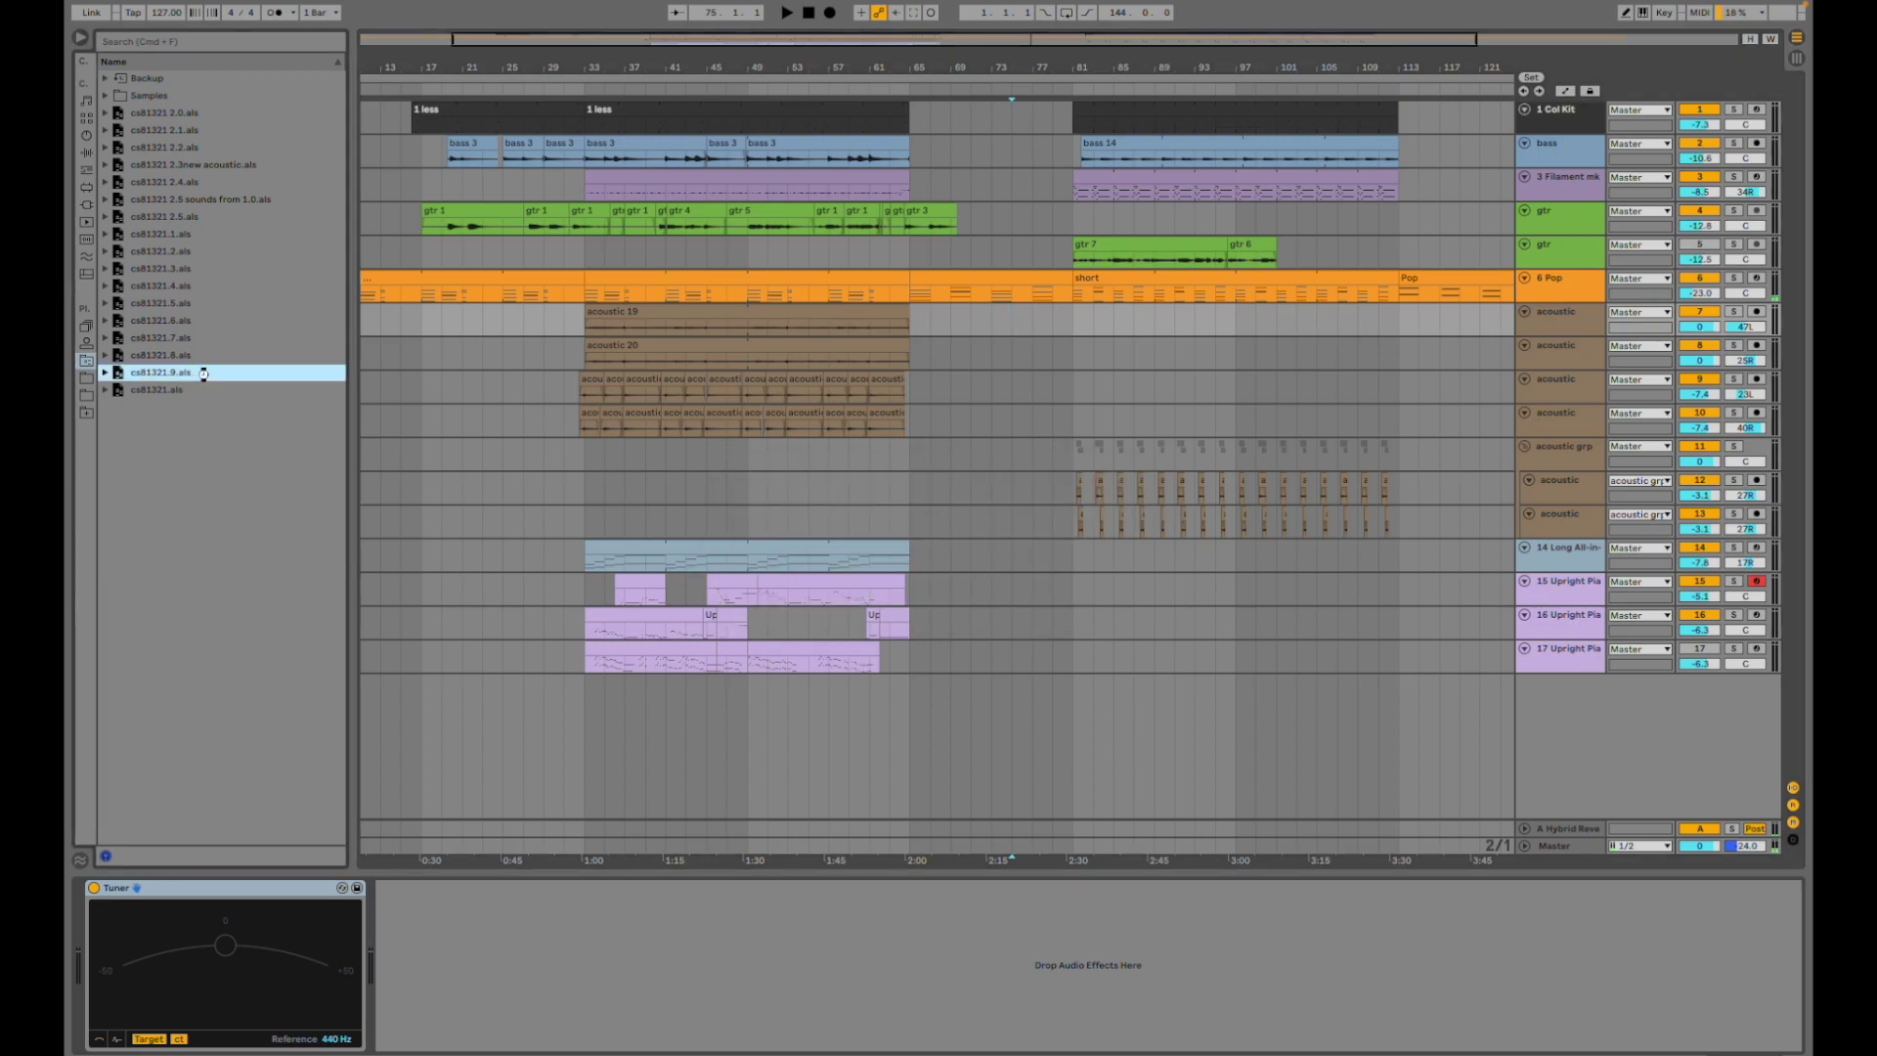
pyautogui.press('space')
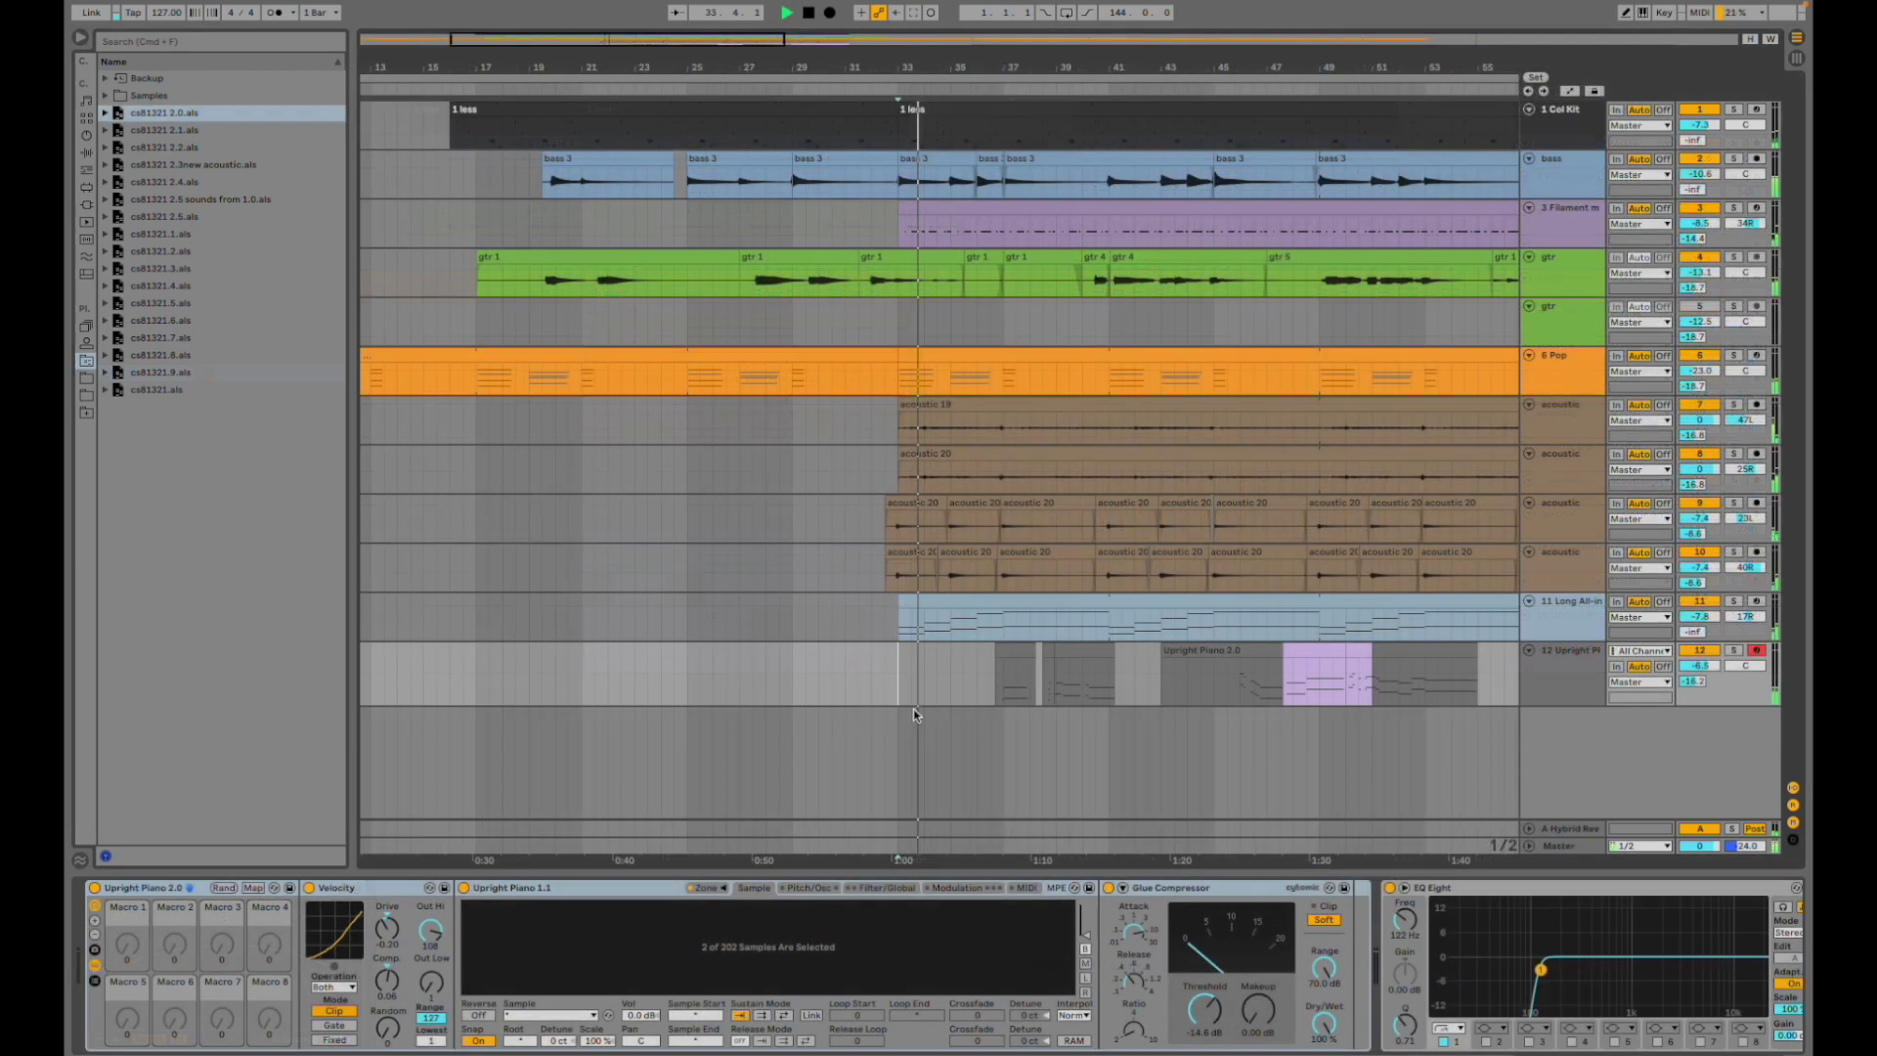
pyautogui.hscroll(3, 943, 751)
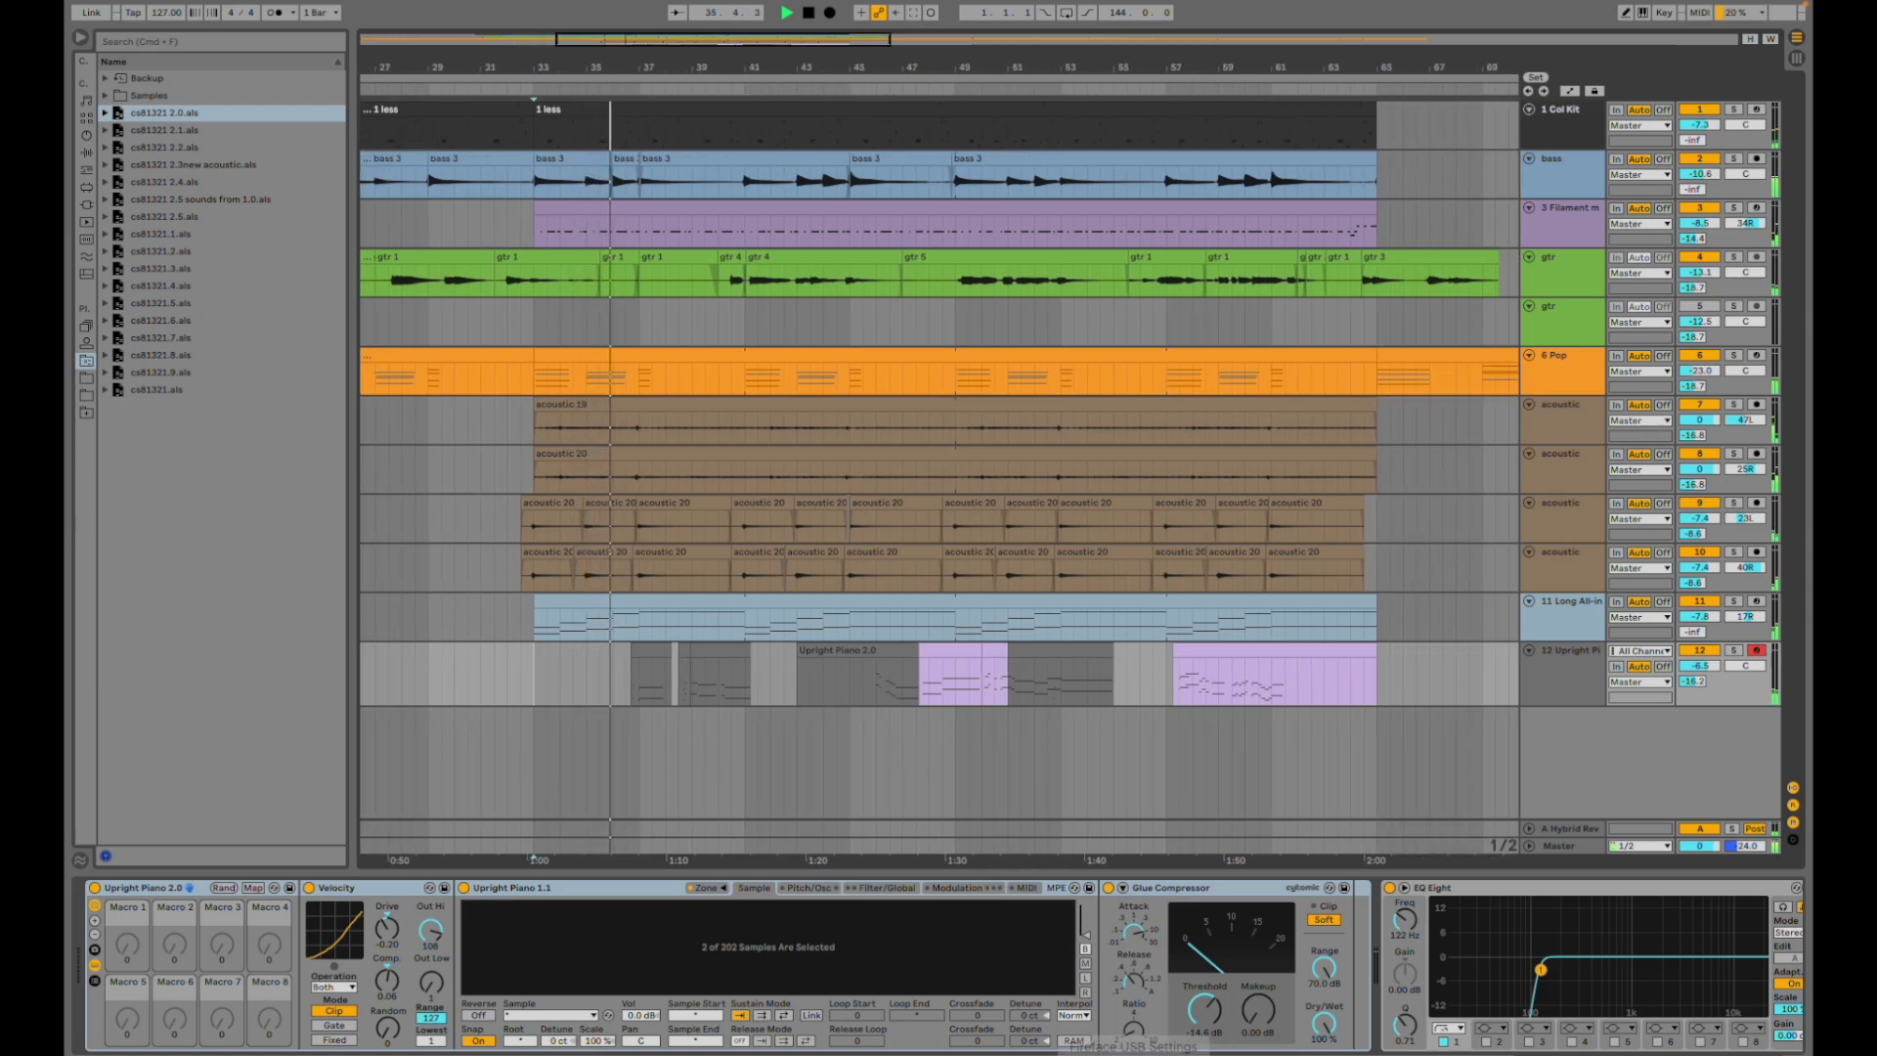
# - Check the mixer levels in TotalMix FX, return to the Live set and play the last Upright Piano clip before bar 65
pyautogui.click(1092, 1049)
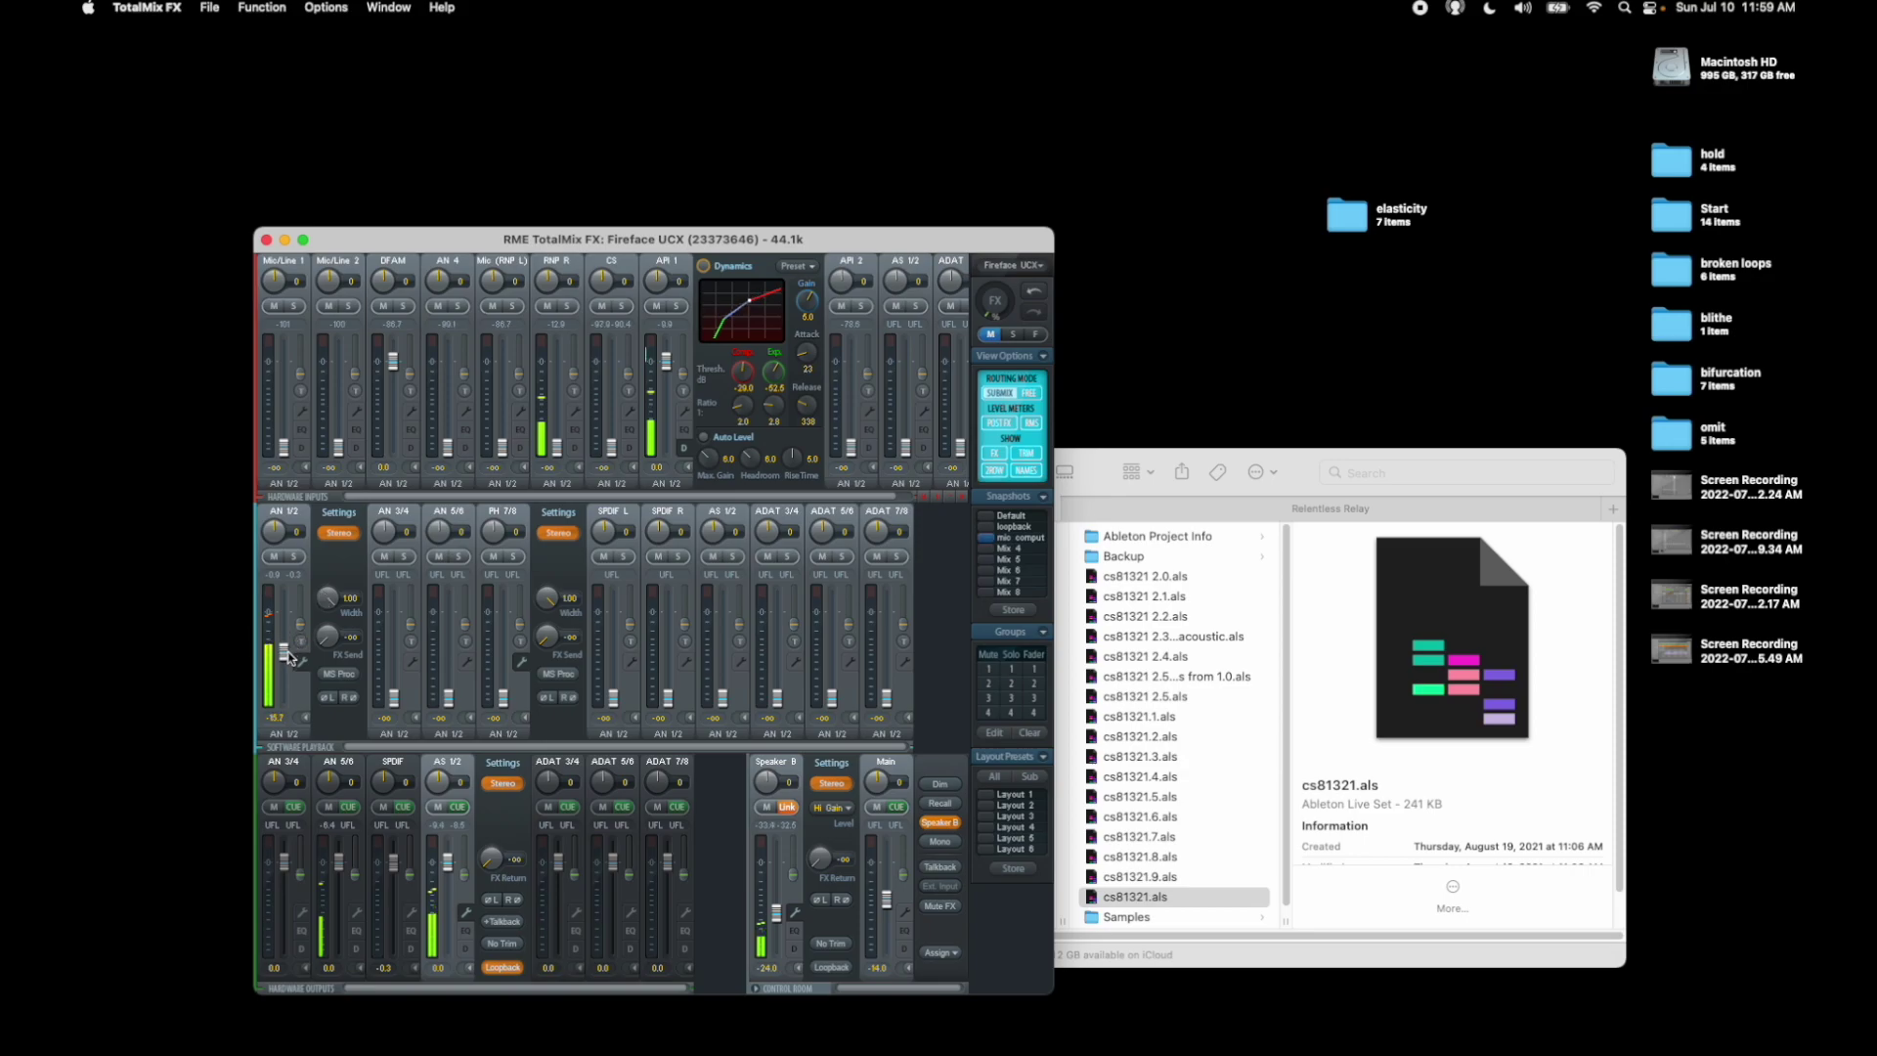
pyautogui.press('super+Tab')
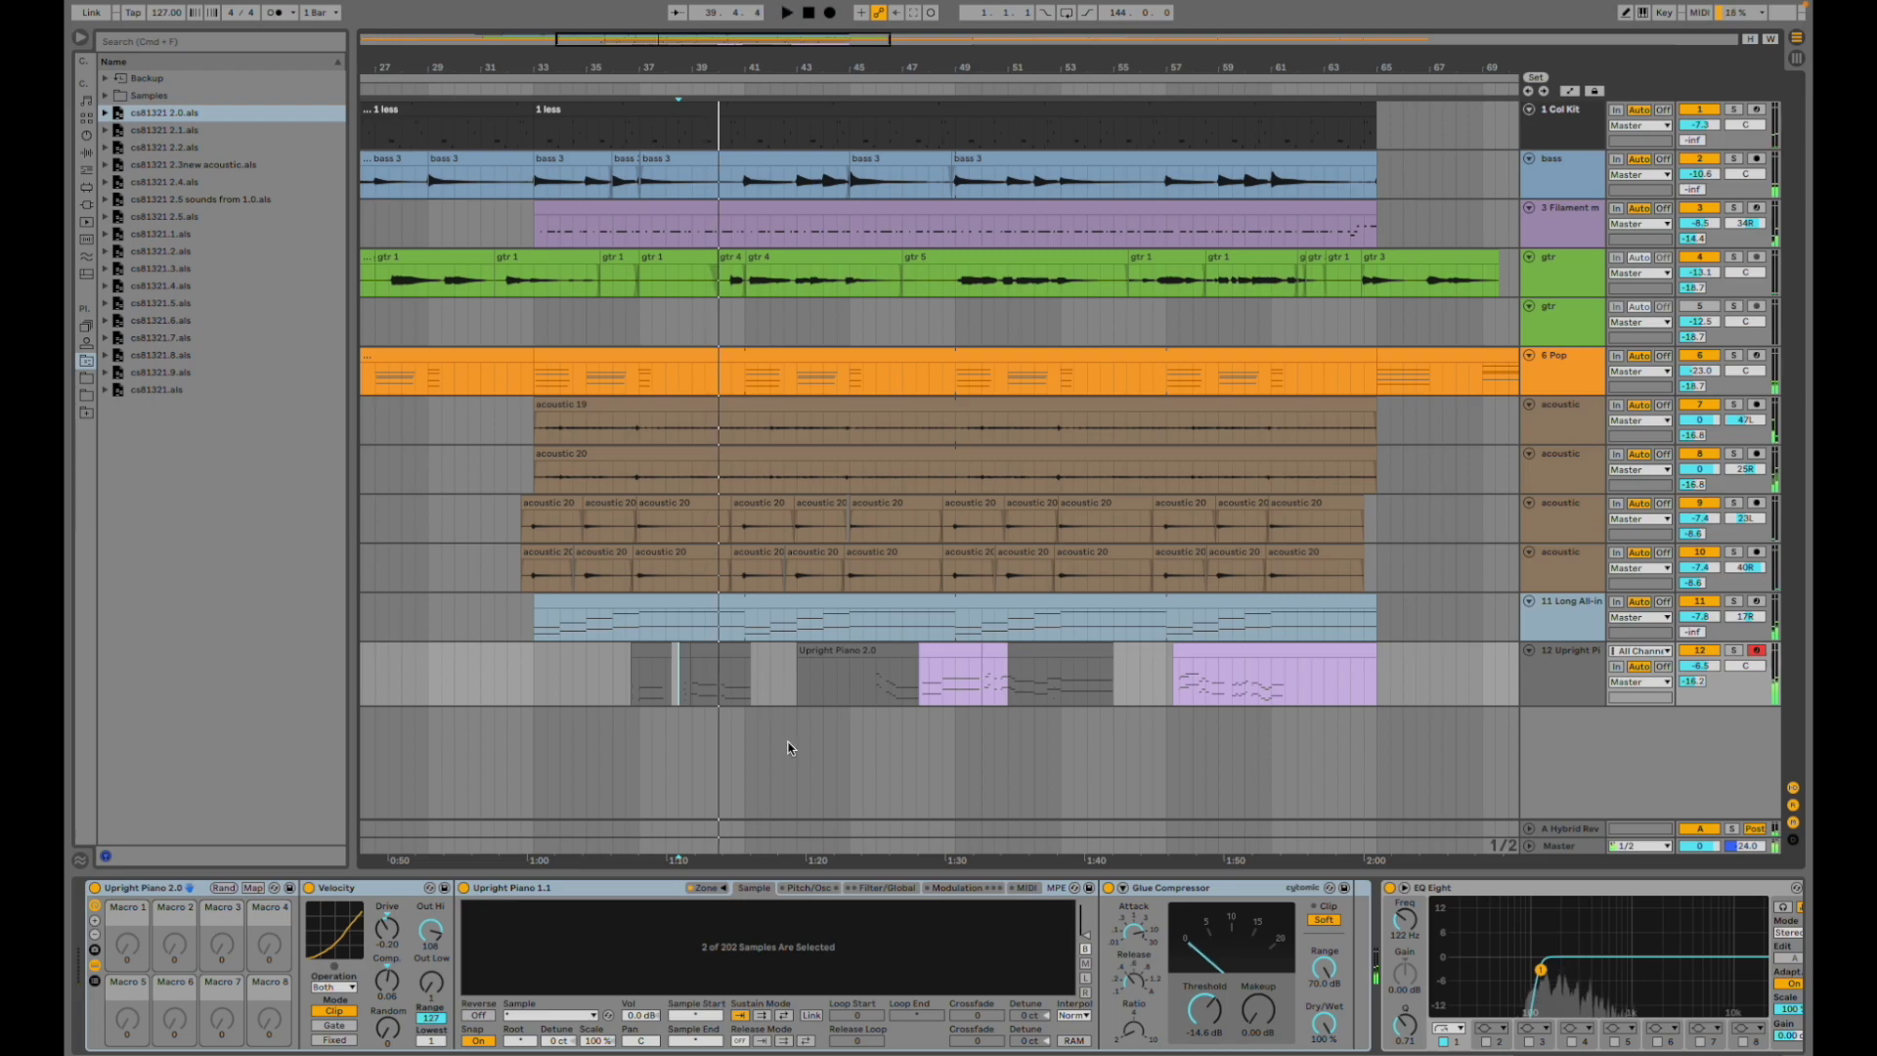
pyautogui.click(1179, 684)
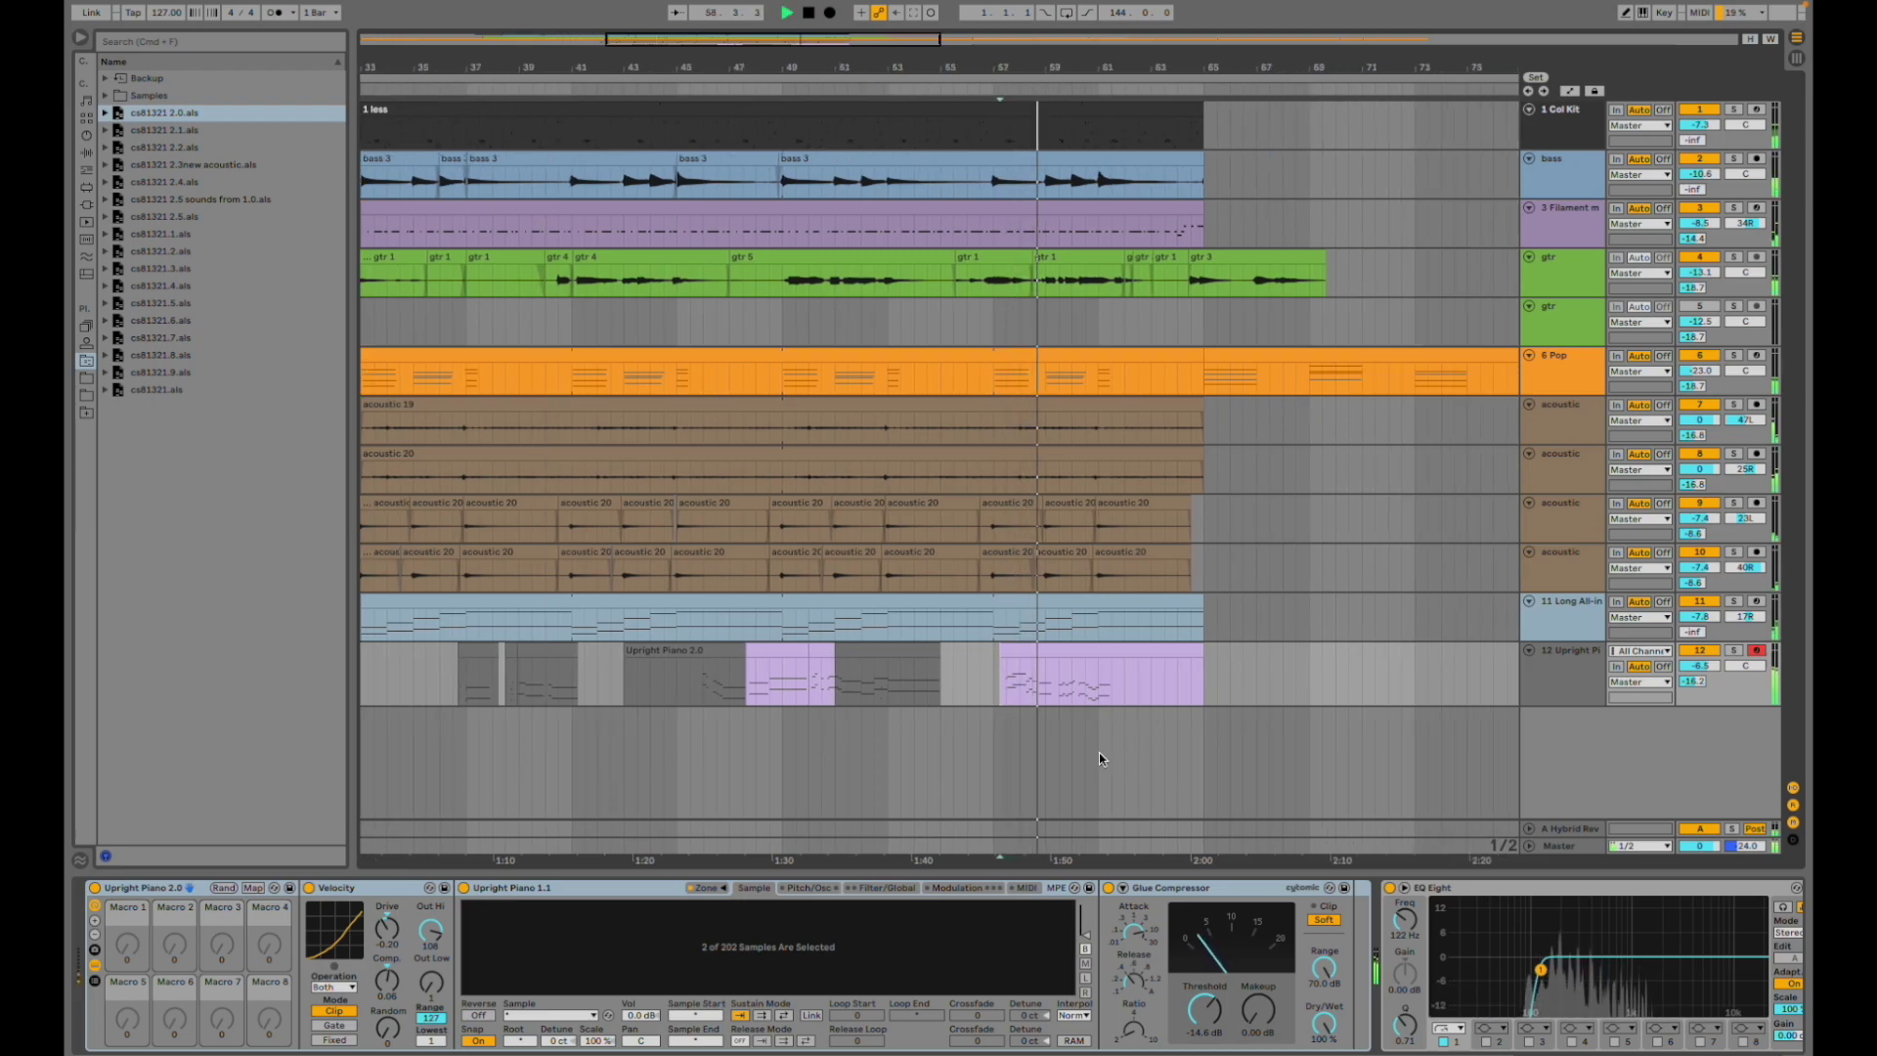
pyautogui.press('space')
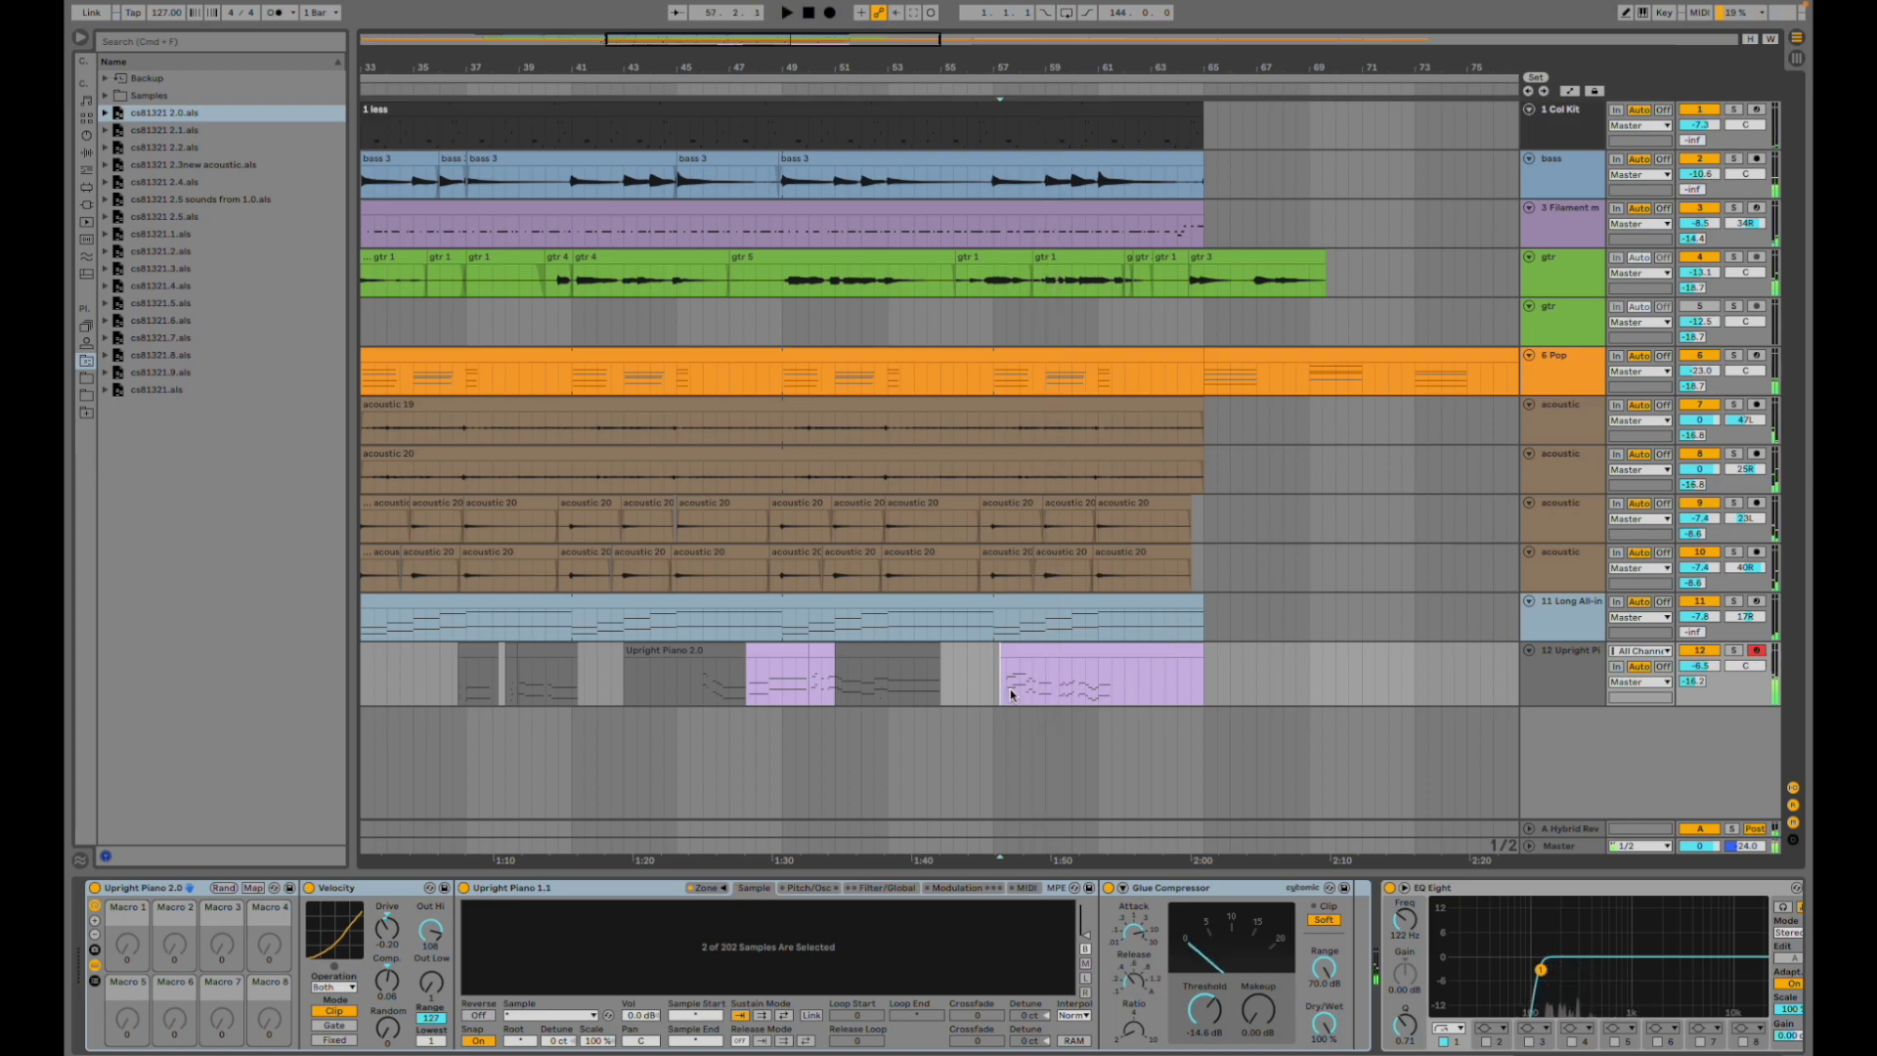
# - Play the section starting at bar 81, briefly activating the muted gtr track that holds the gtr 7 clip to hear it
pyautogui.hscroll(4, 1105, 692)
pyautogui.hscroll(8, 1075, 694)
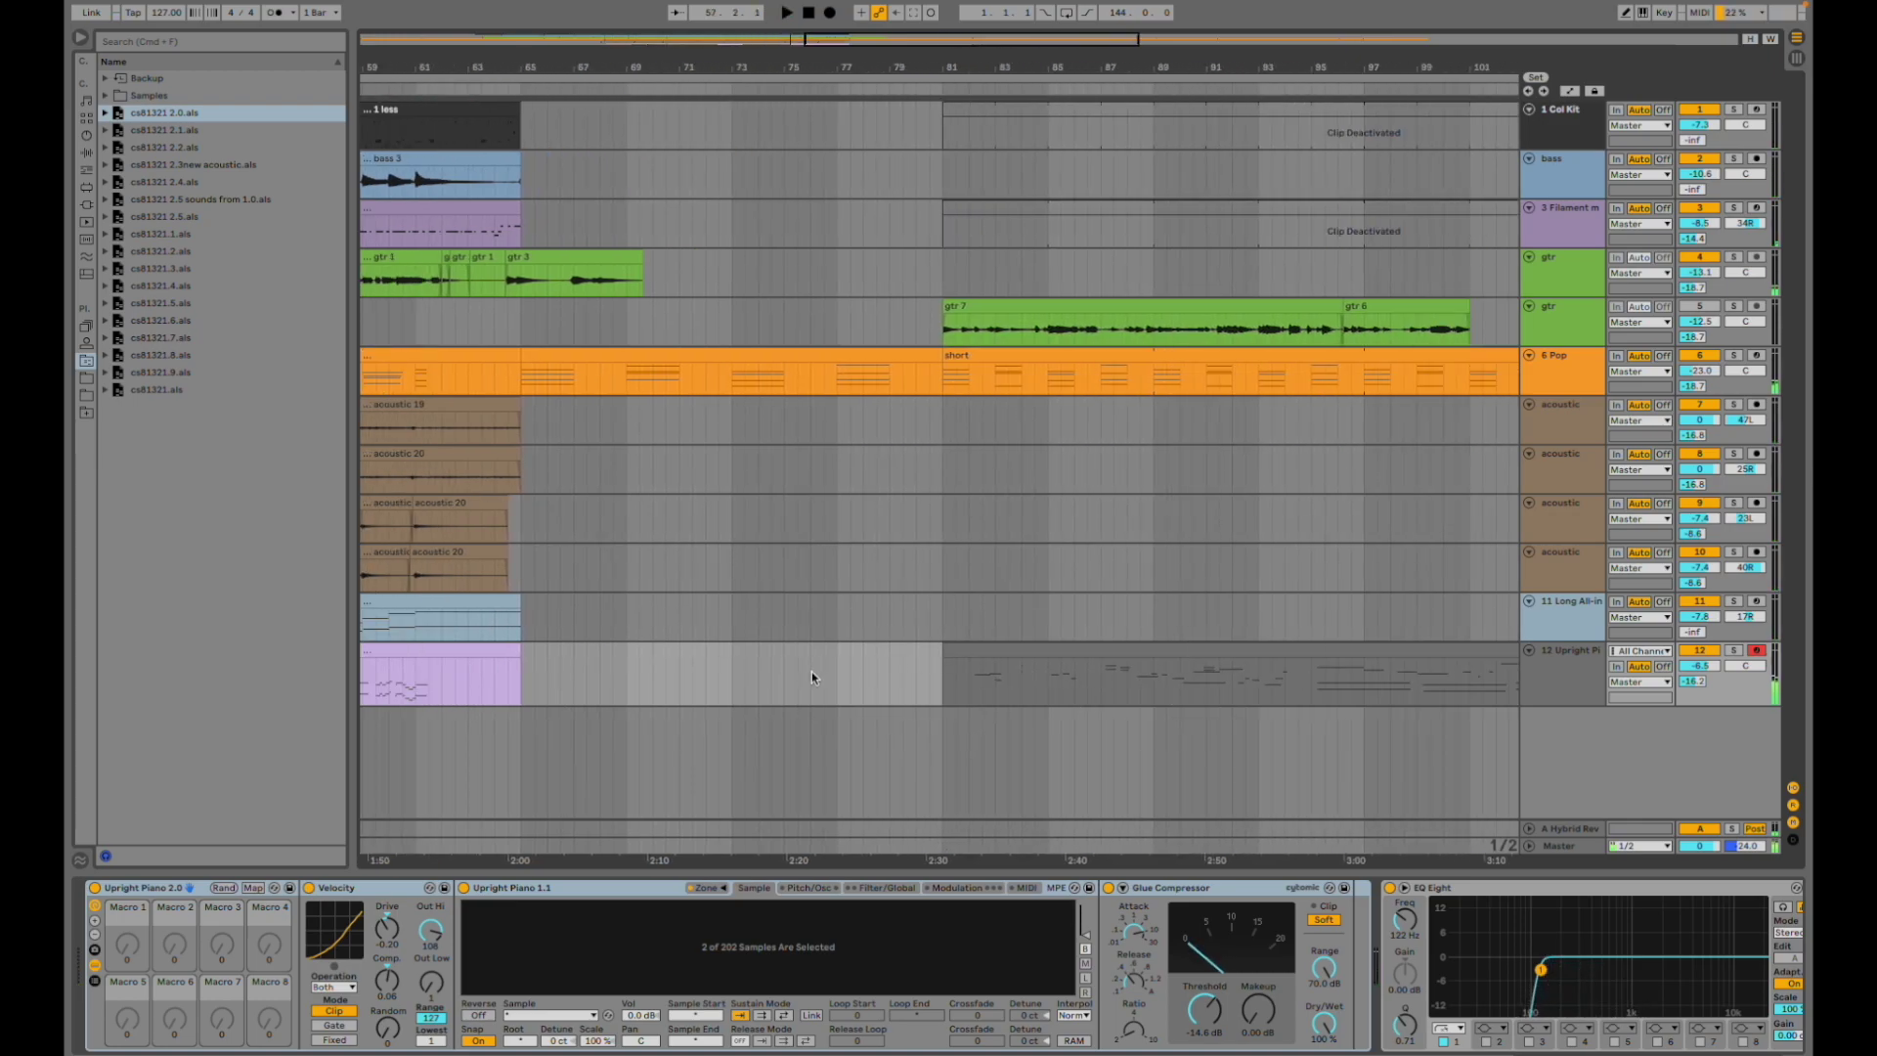
pyautogui.press('space')
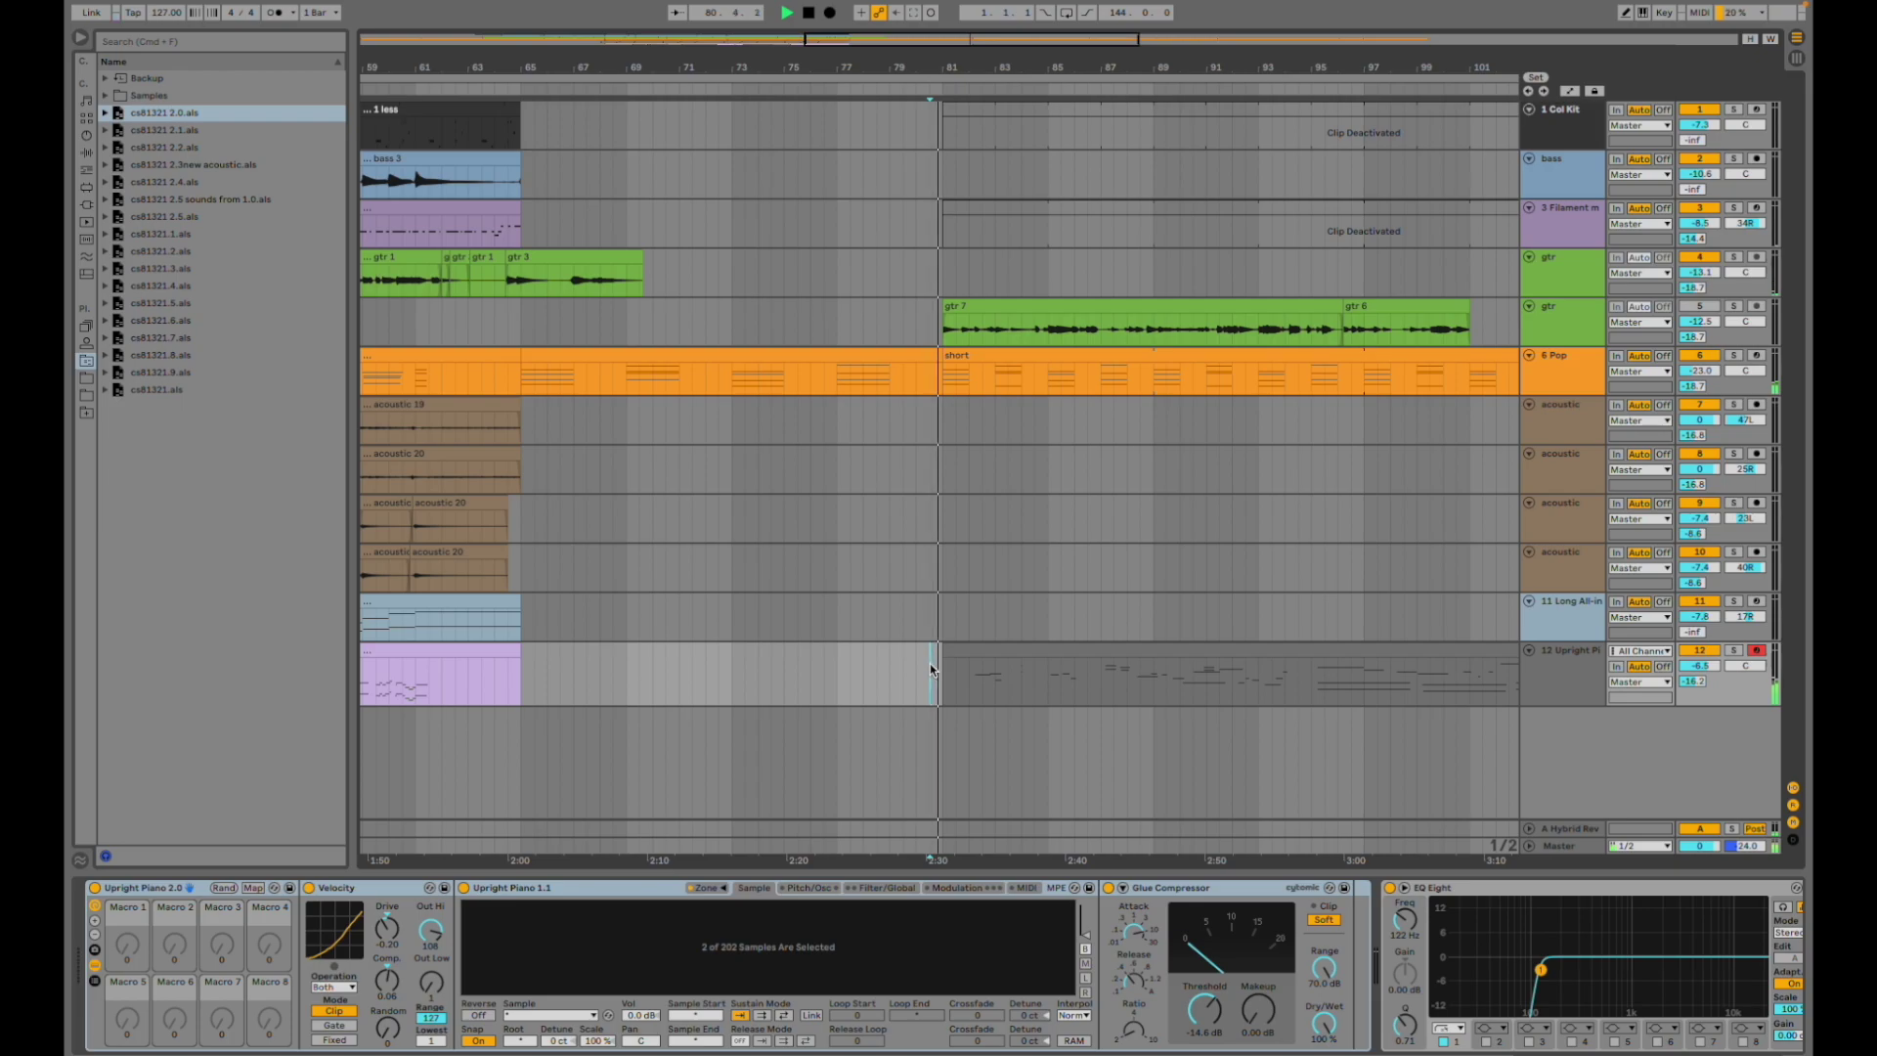
pyautogui.moveTo(859, 69); pyautogui.dragTo(852, 22)
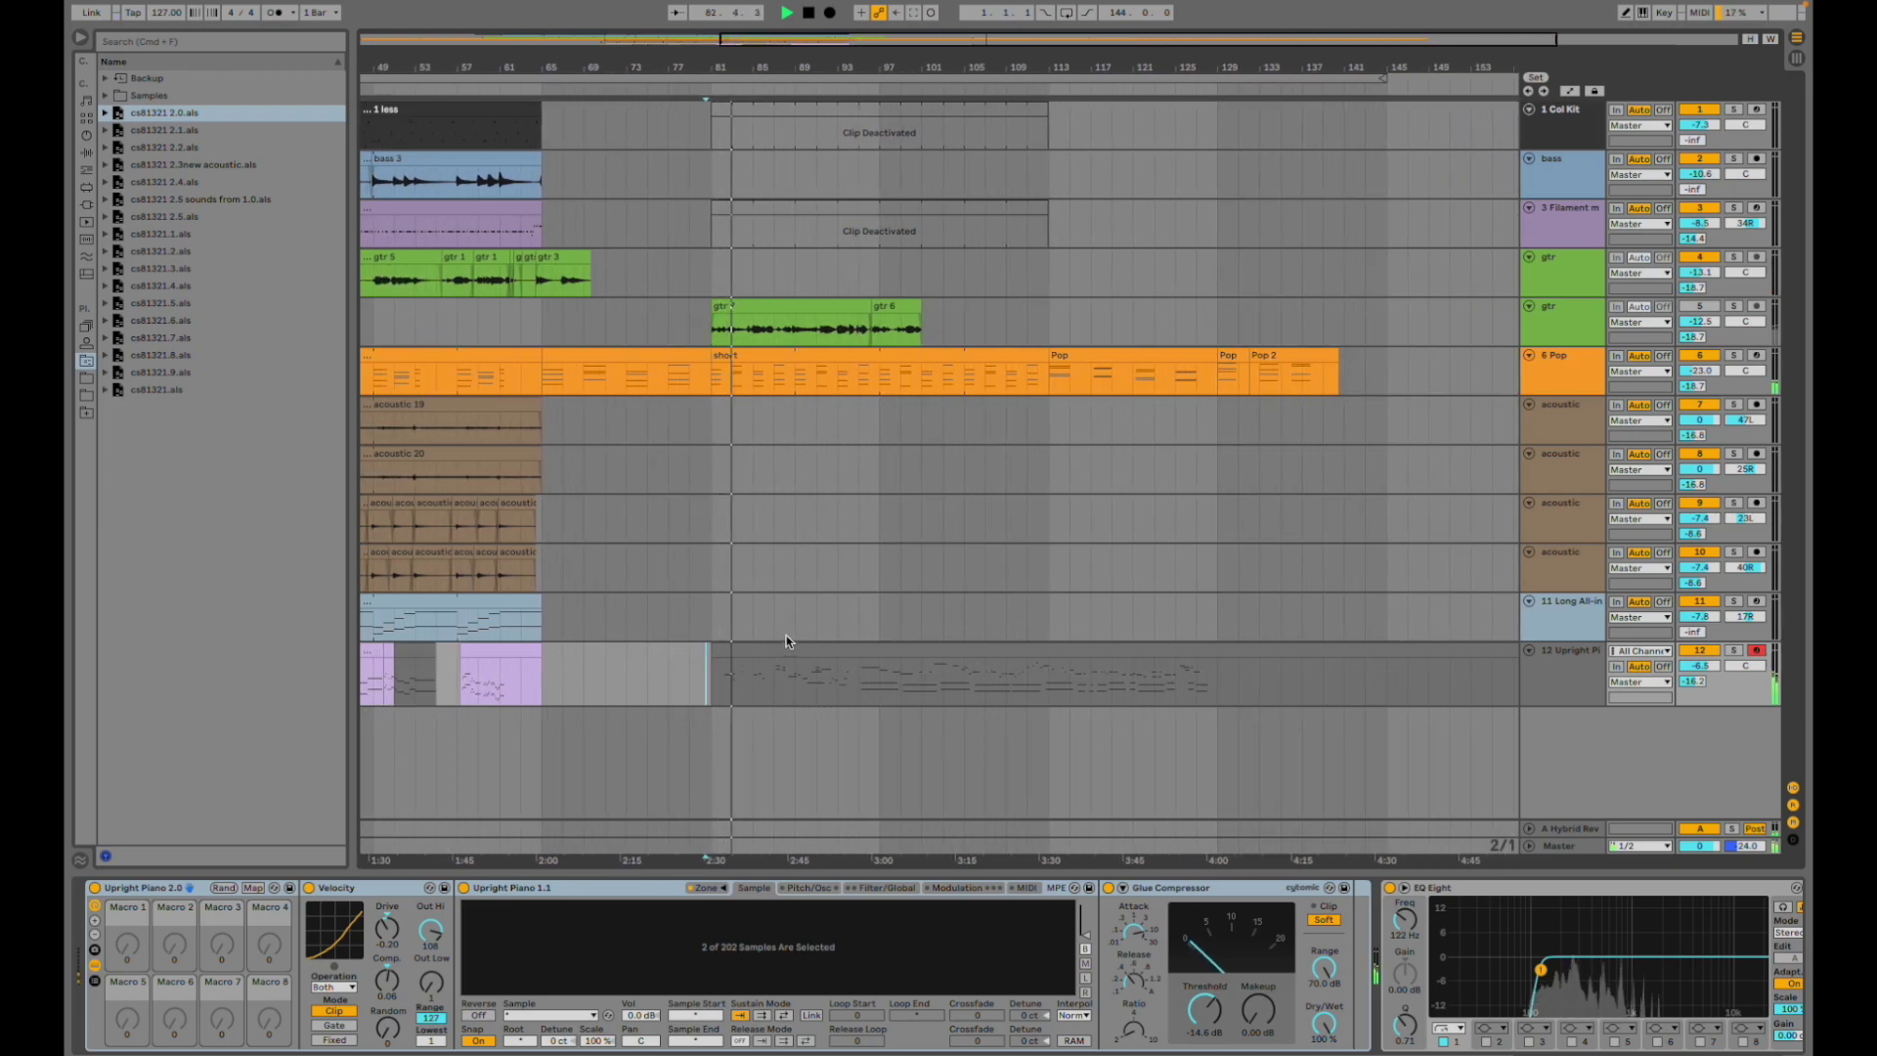
pyautogui.click(1697, 308)
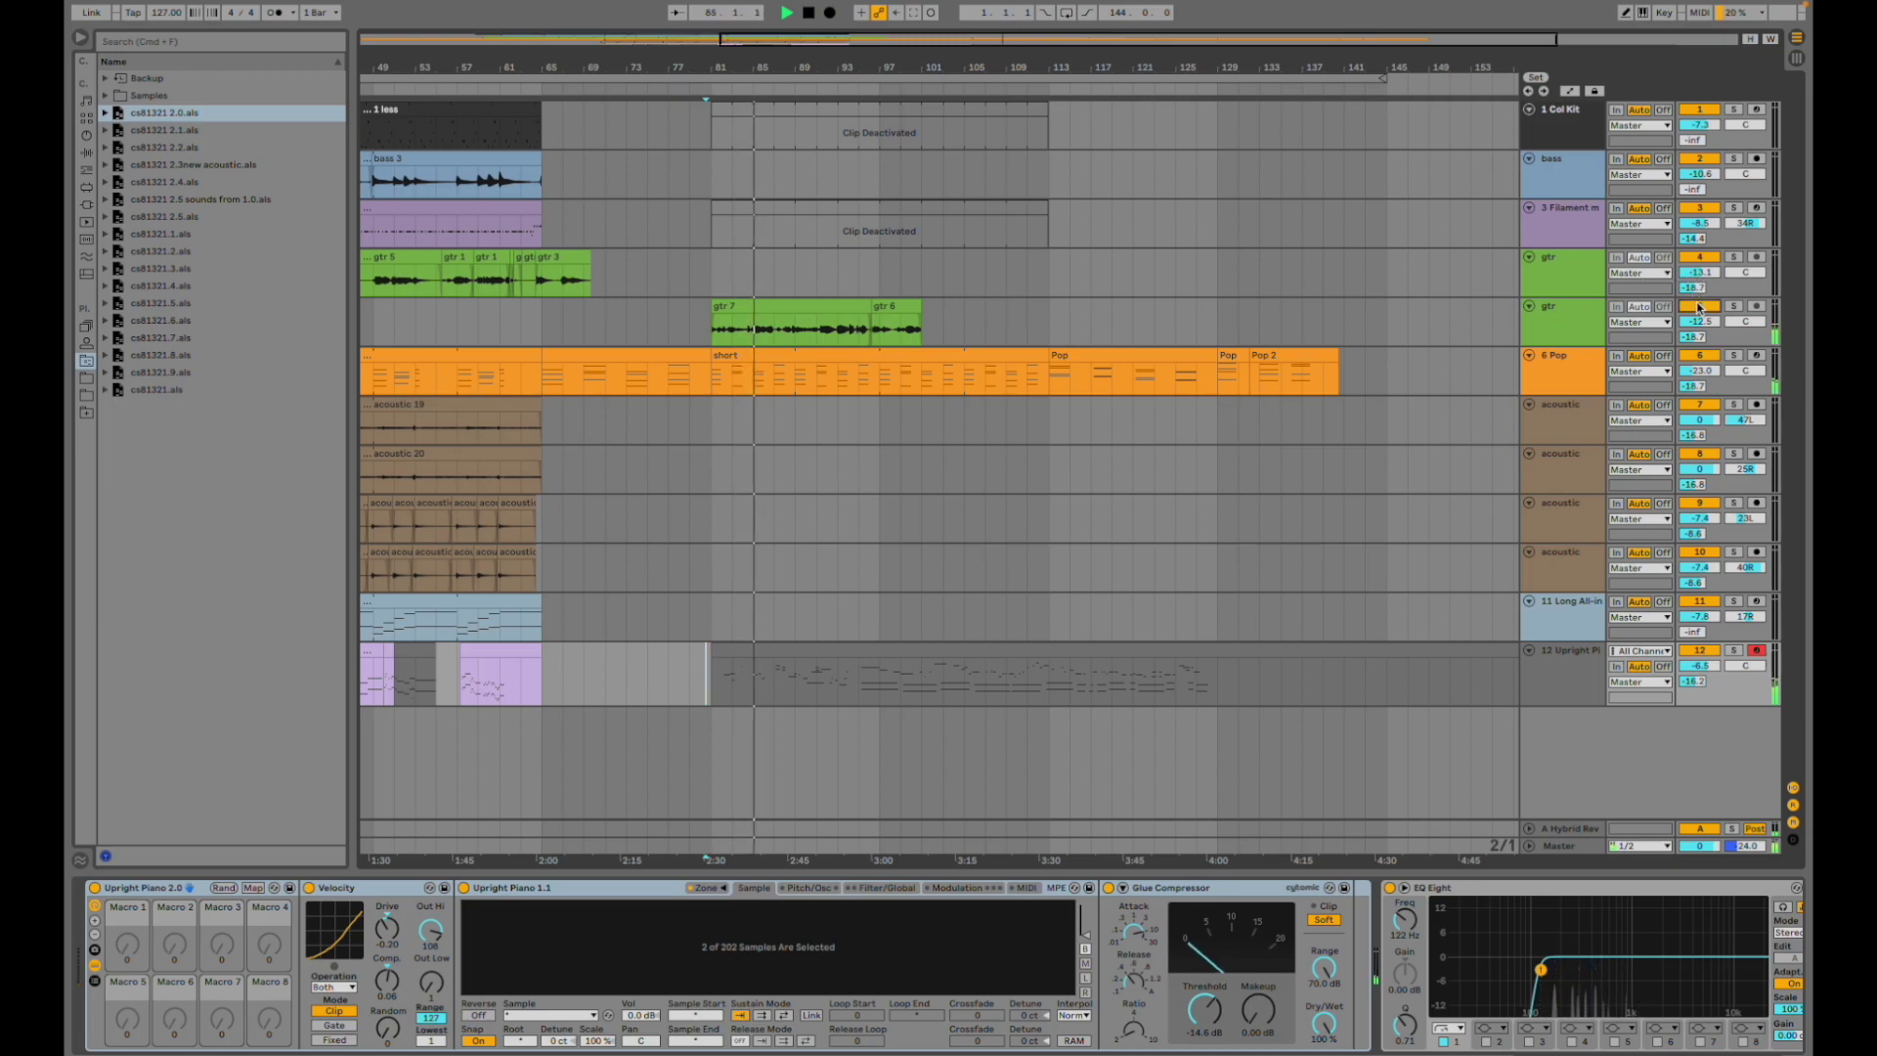
pyautogui.click(1698, 308)
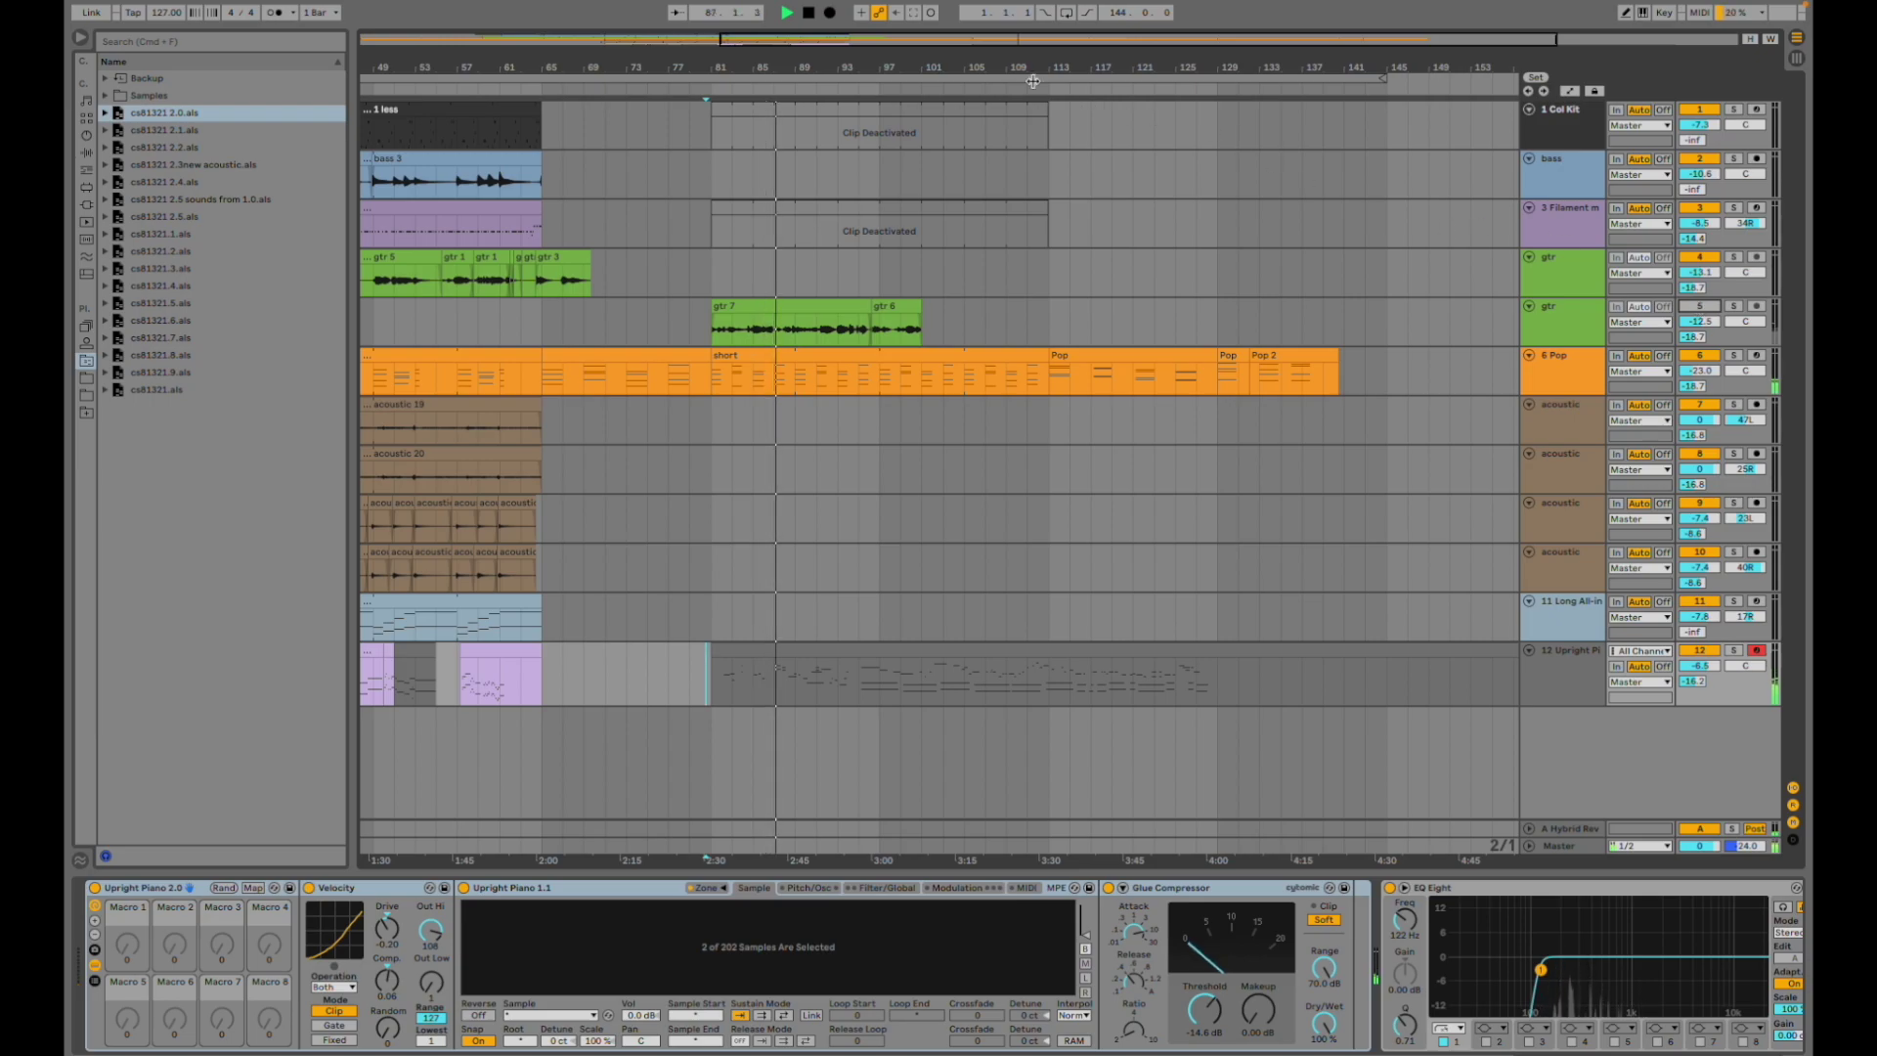
# - Examine the deactivated Upright Piano clip after bar 81 during playback and compare it with the whole arrangement
pyautogui.moveTo(975, 43); pyautogui.dragTo(974, 44)
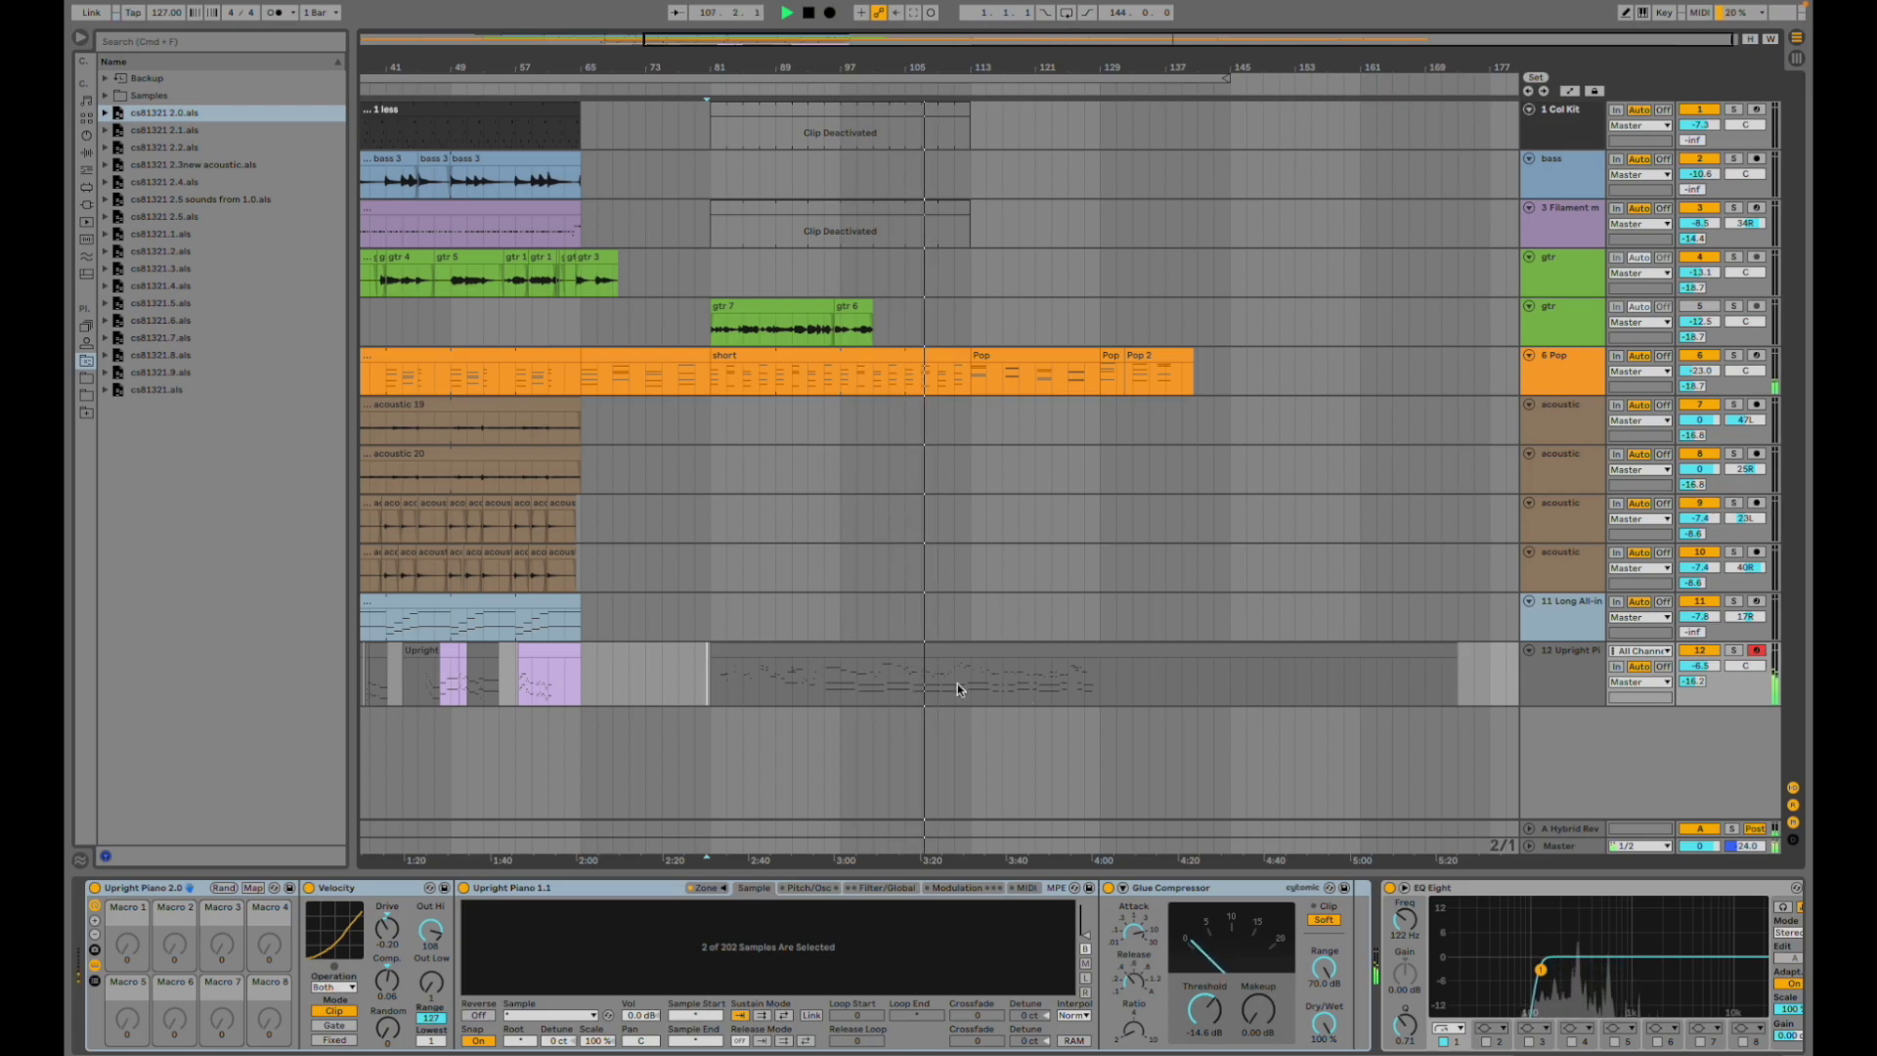
pyautogui.click(931, 632)
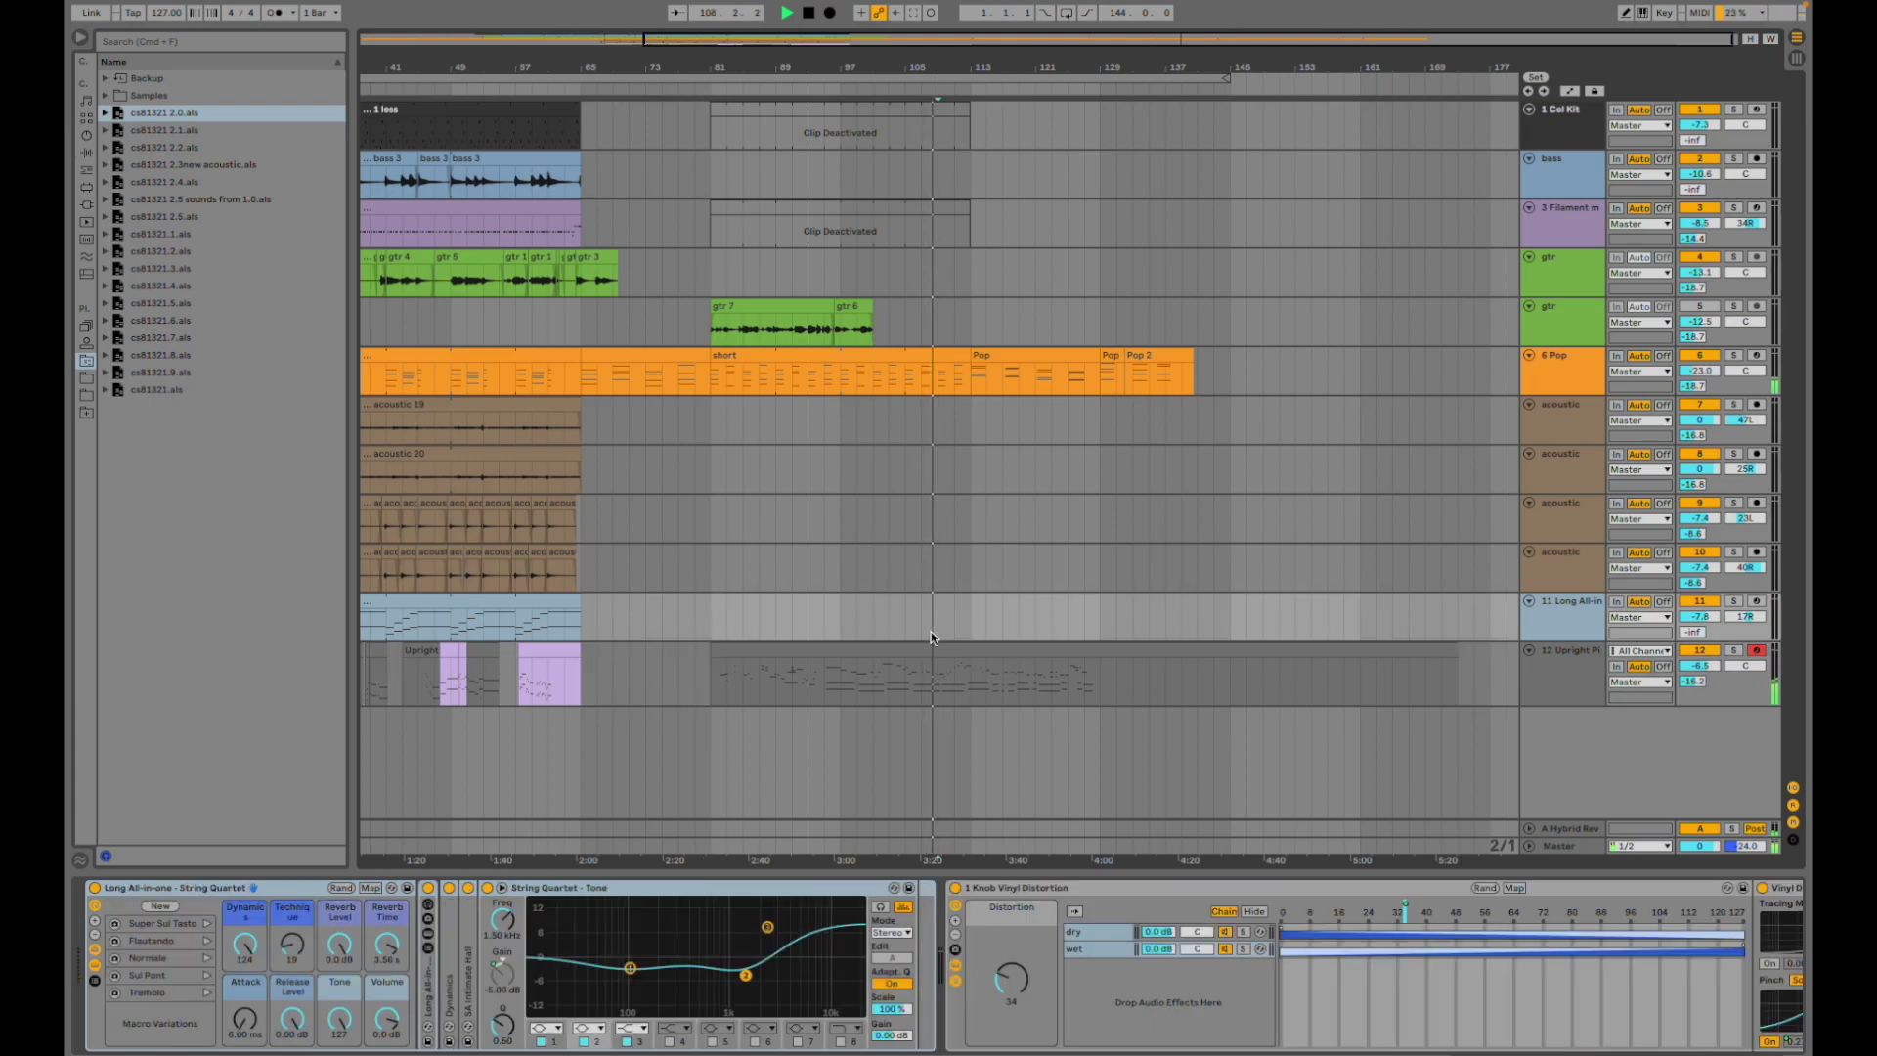
pyautogui.press('+')
pyautogui.press('+')
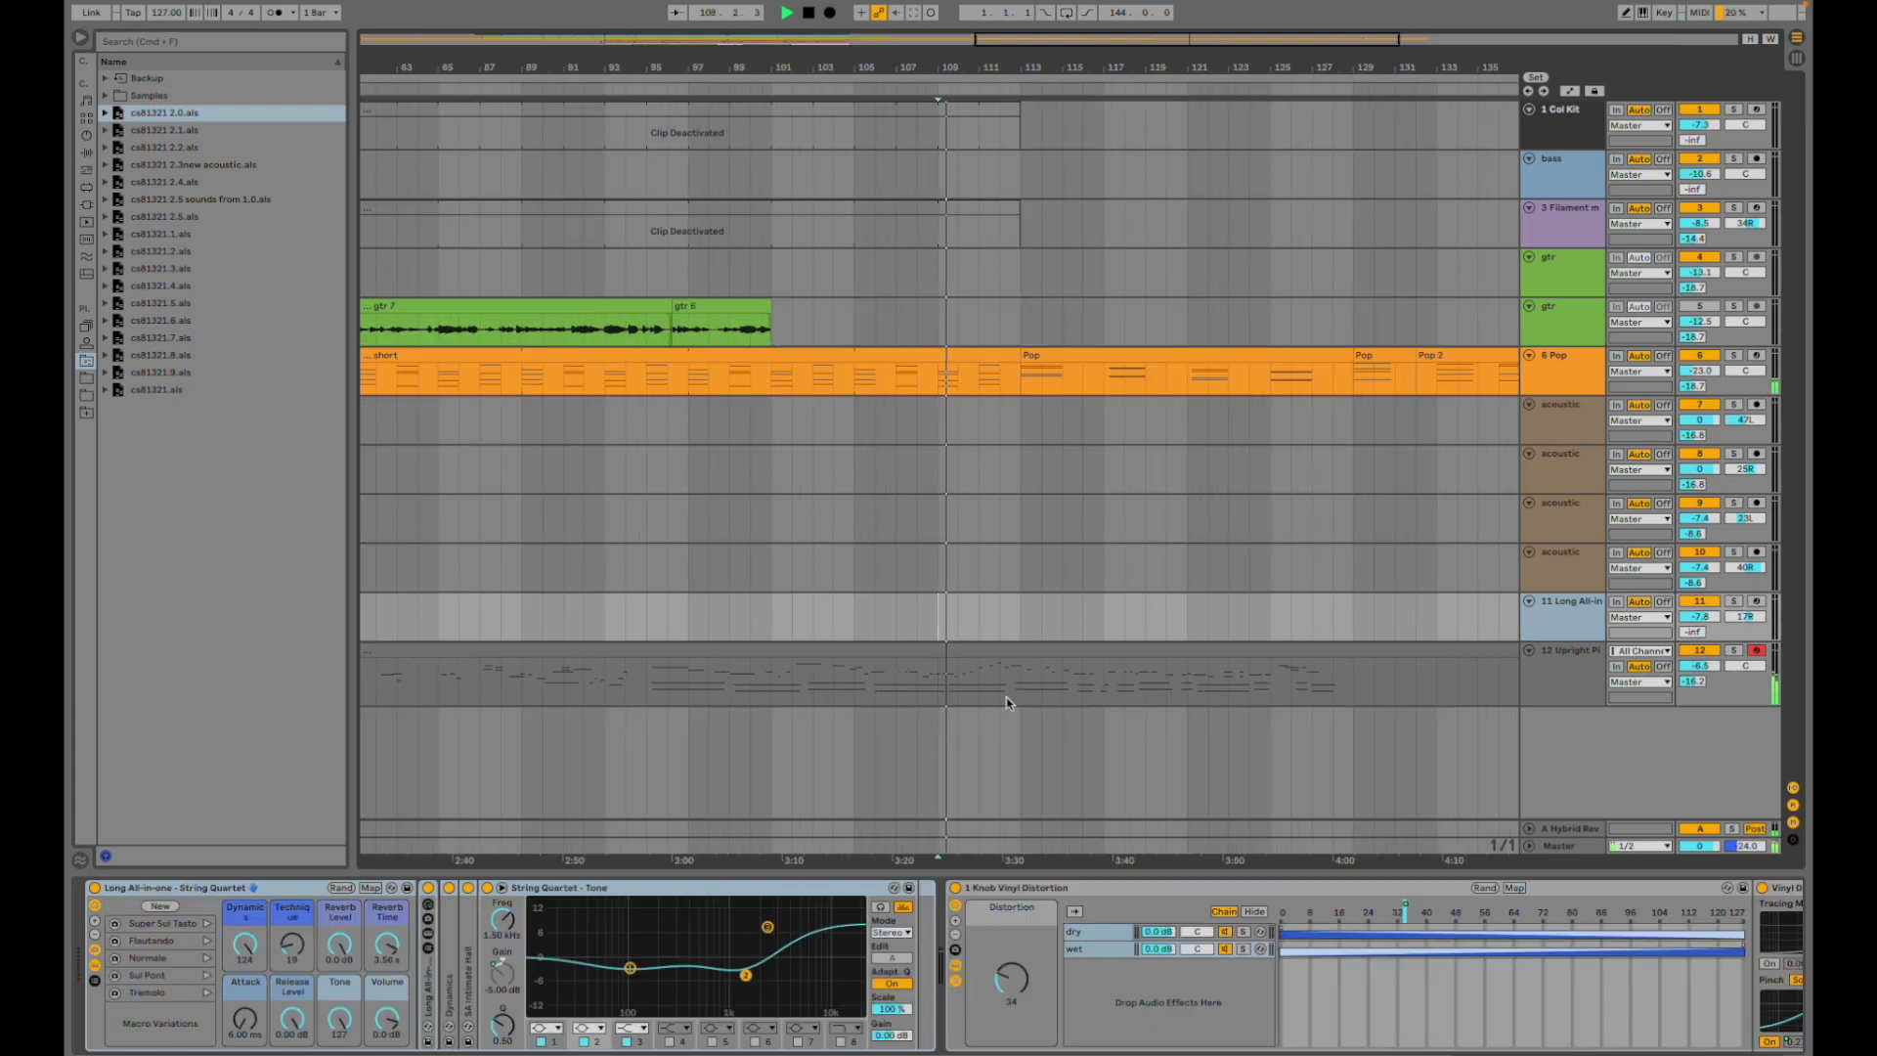
pyautogui.press('+')
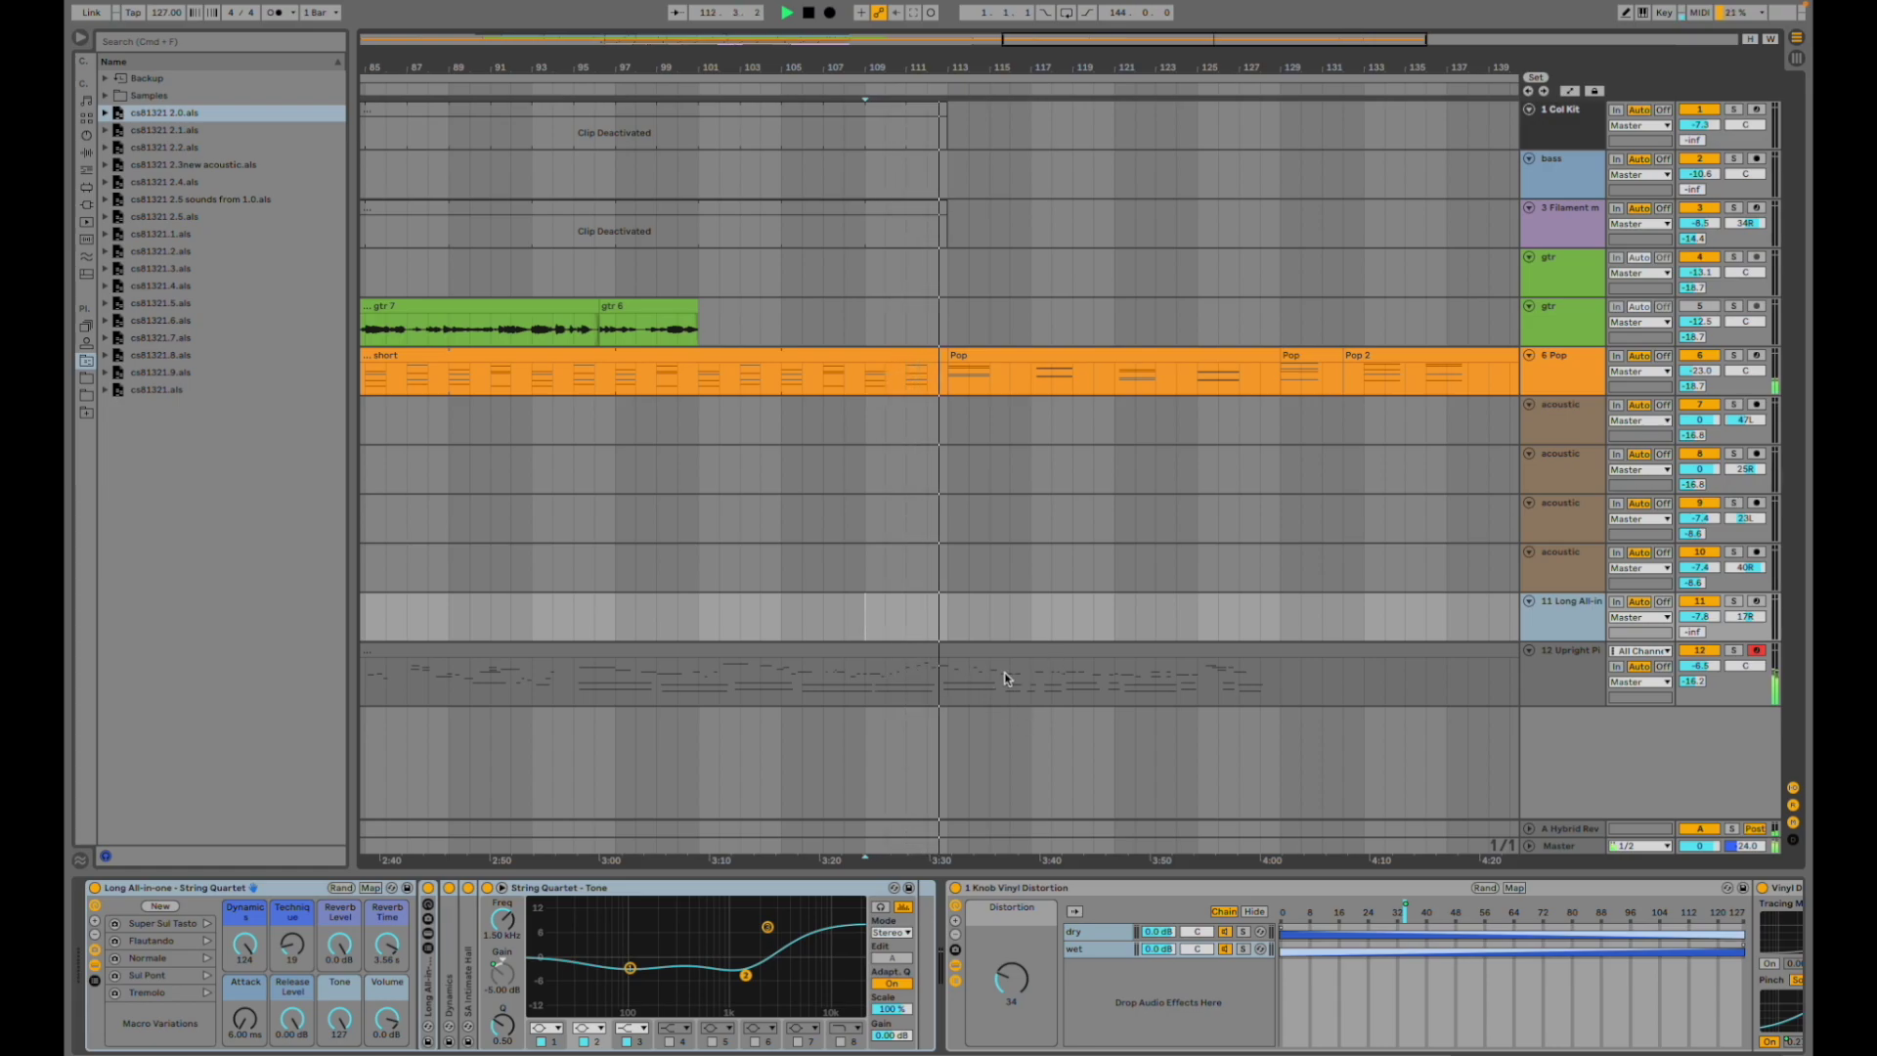
pyautogui.hscroll(-10, 806, 690)
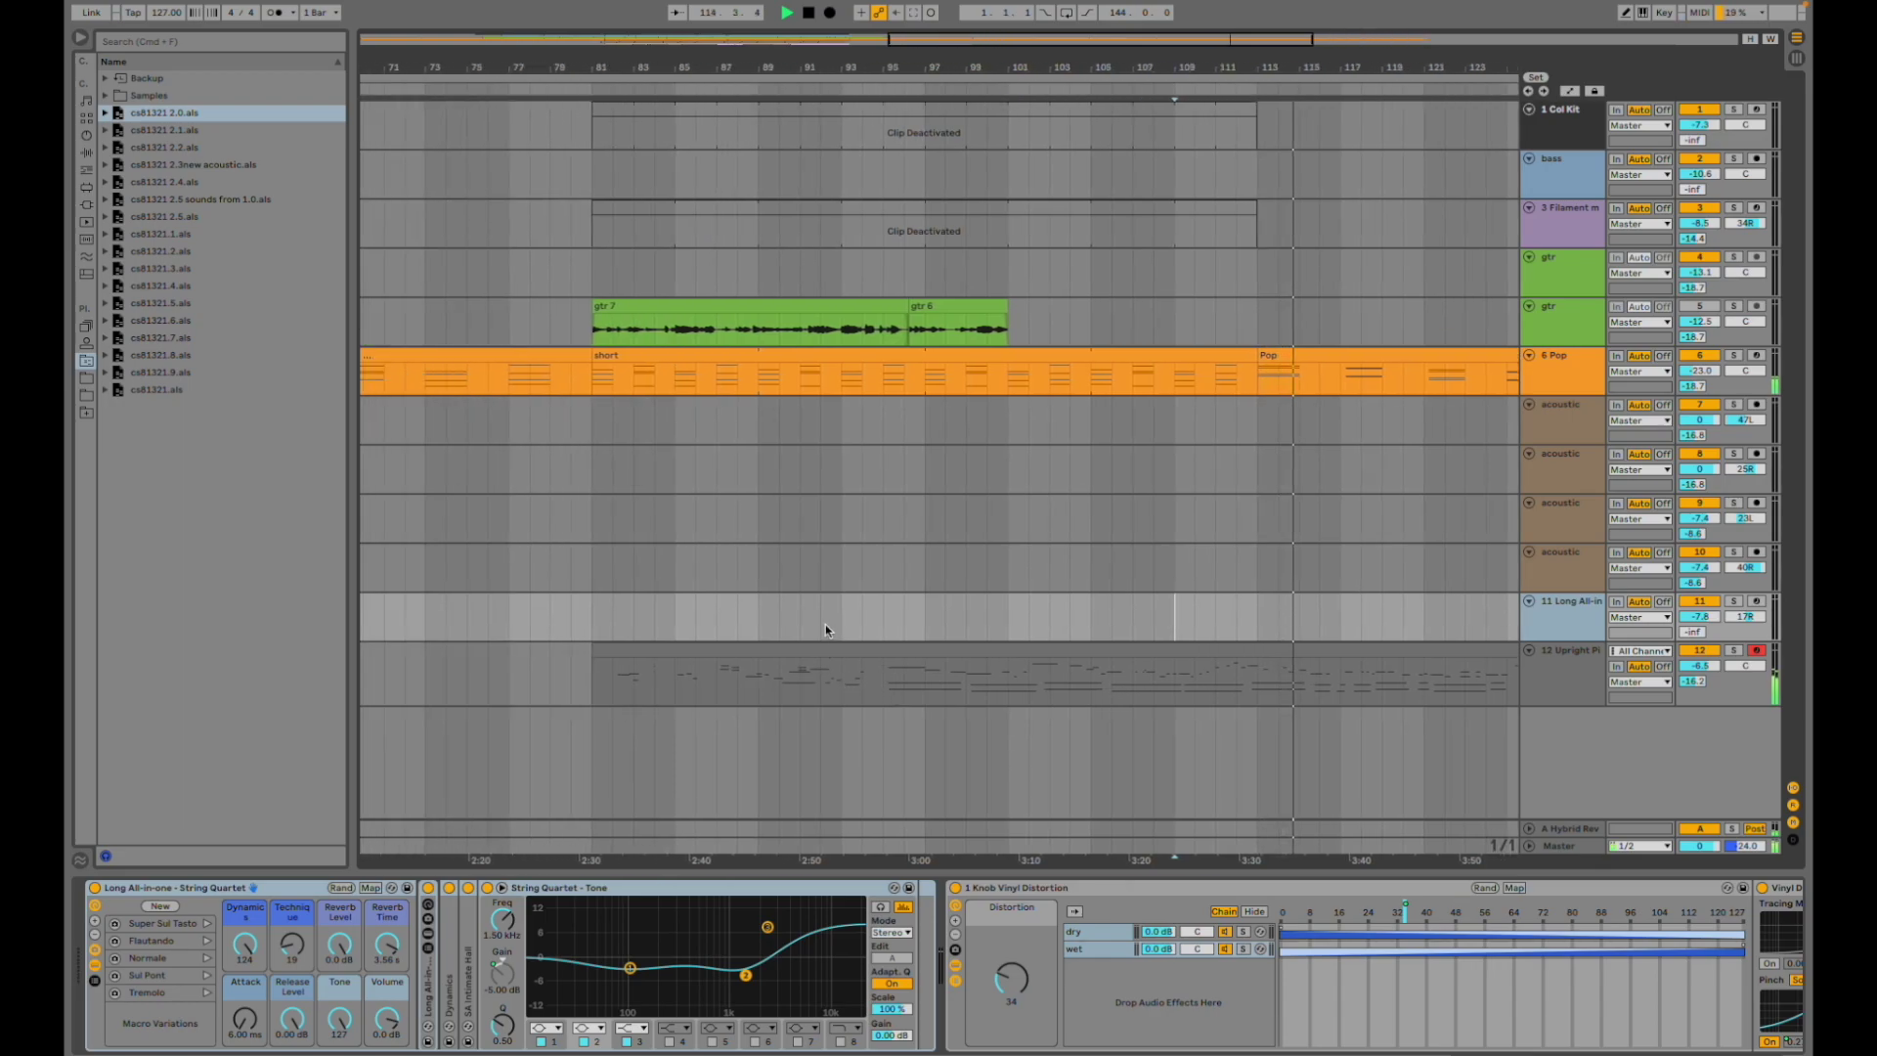
pyautogui.hscroll(-4, 662, 449)
pyautogui.moveTo(884, 37); pyautogui.dragTo(474, 21)
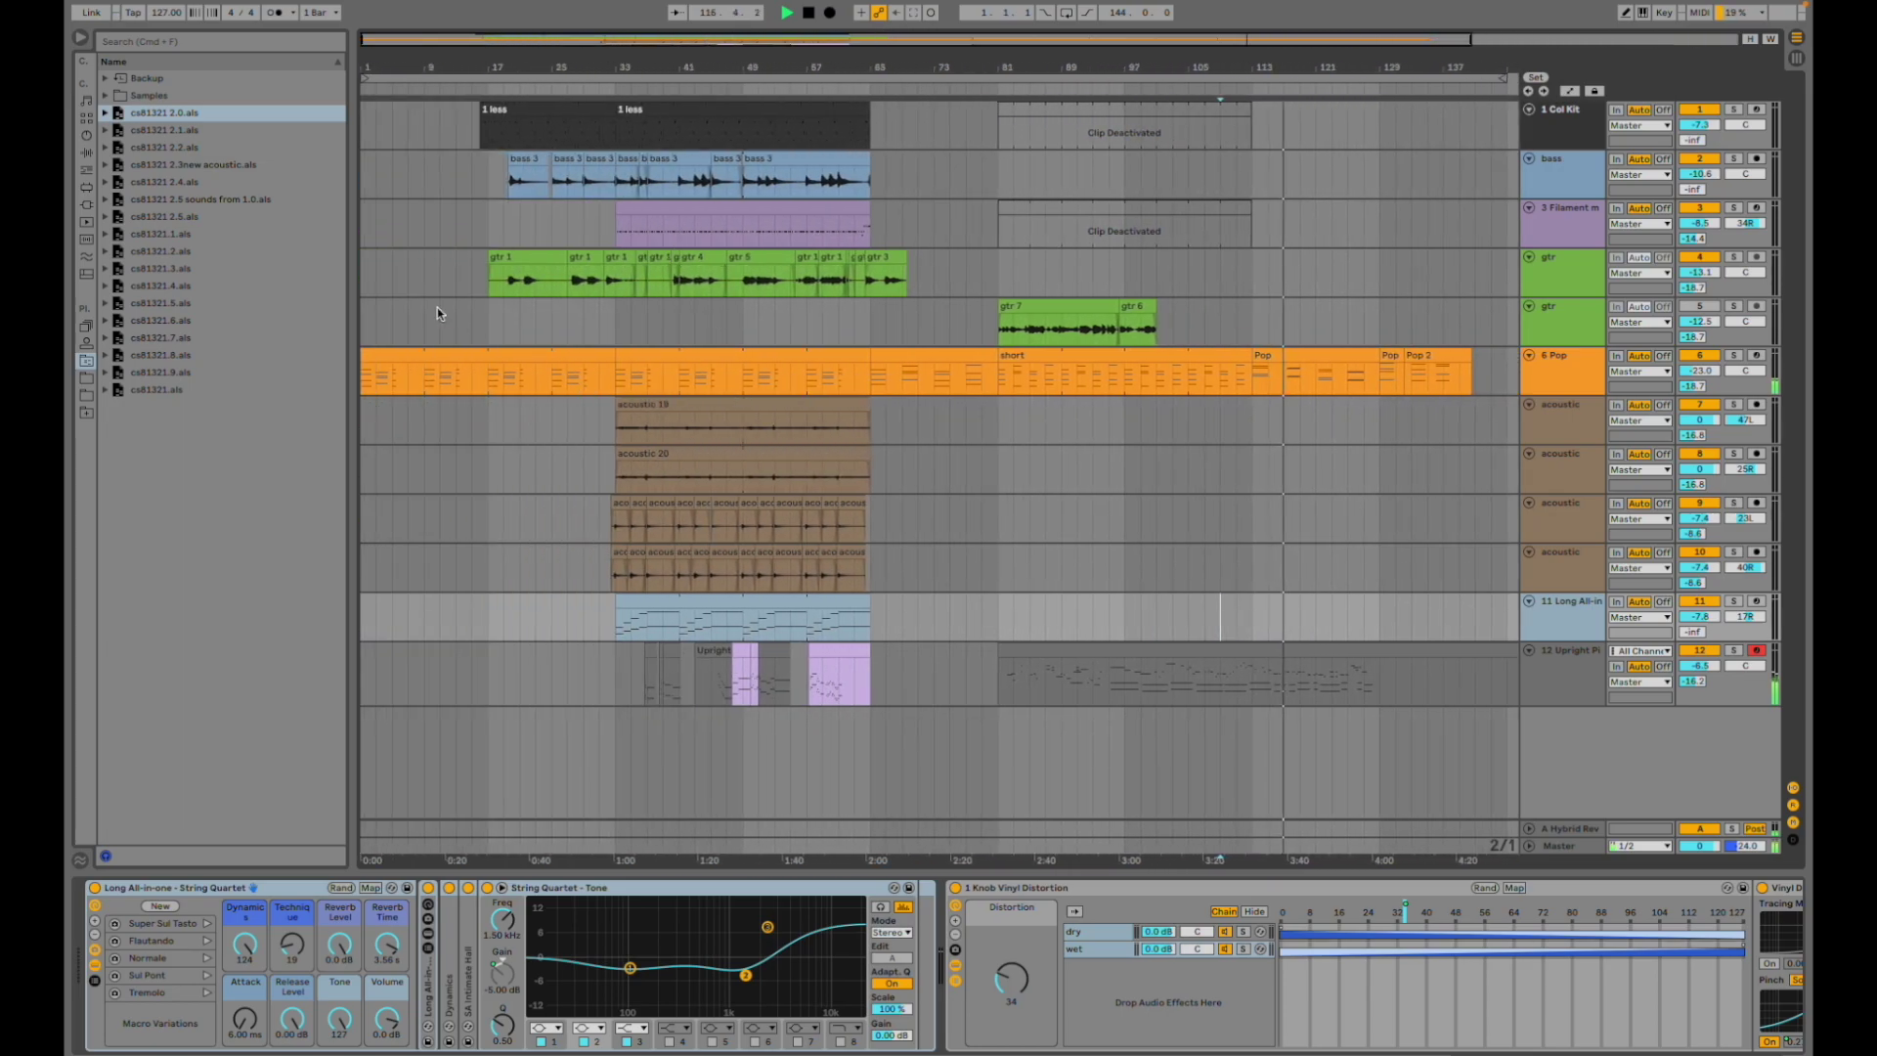
# - Open cs81321 2.1.als without saving the current set, move on to cs81321 2.2.als, and play its acoustic section from bar 33
pyautogui.doubleClick(193, 131)
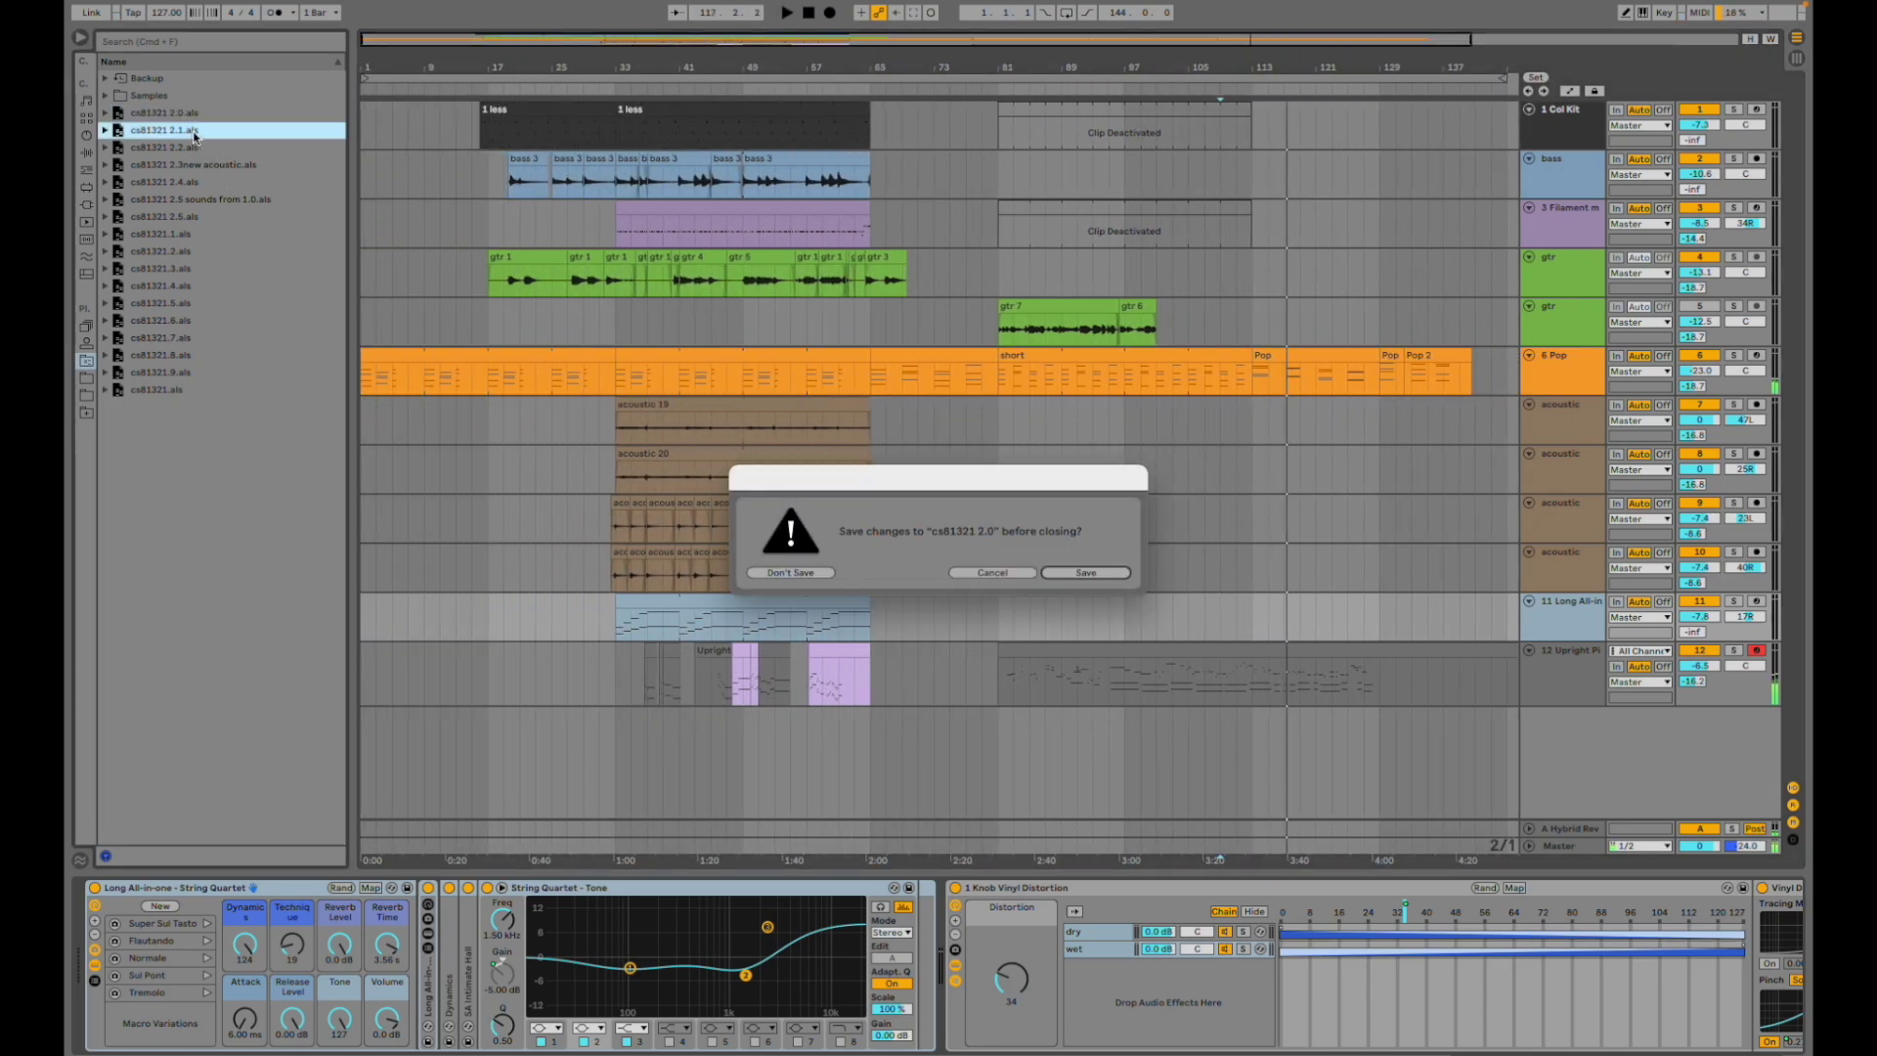
pyautogui.press('super+d')
pyautogui.scroll(-5, 793, 543)
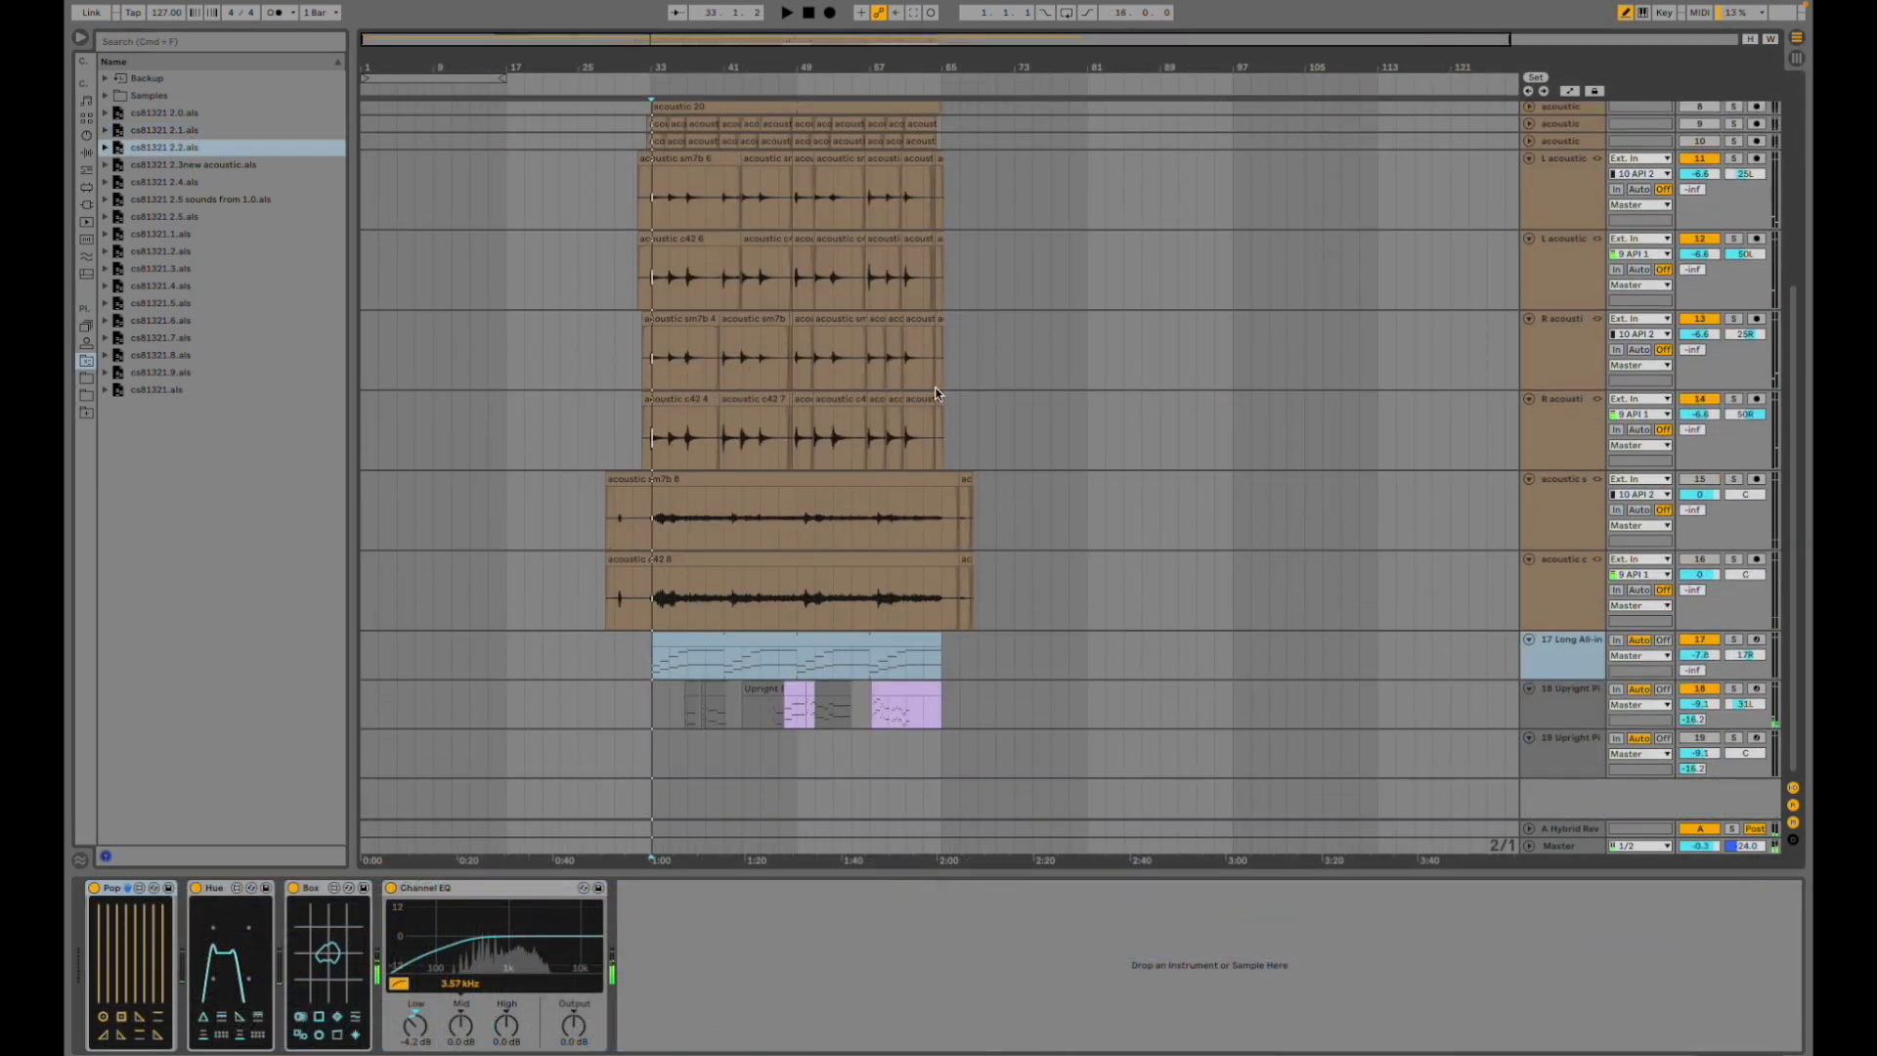
pyautogui.scroll(5, 1104, 342)
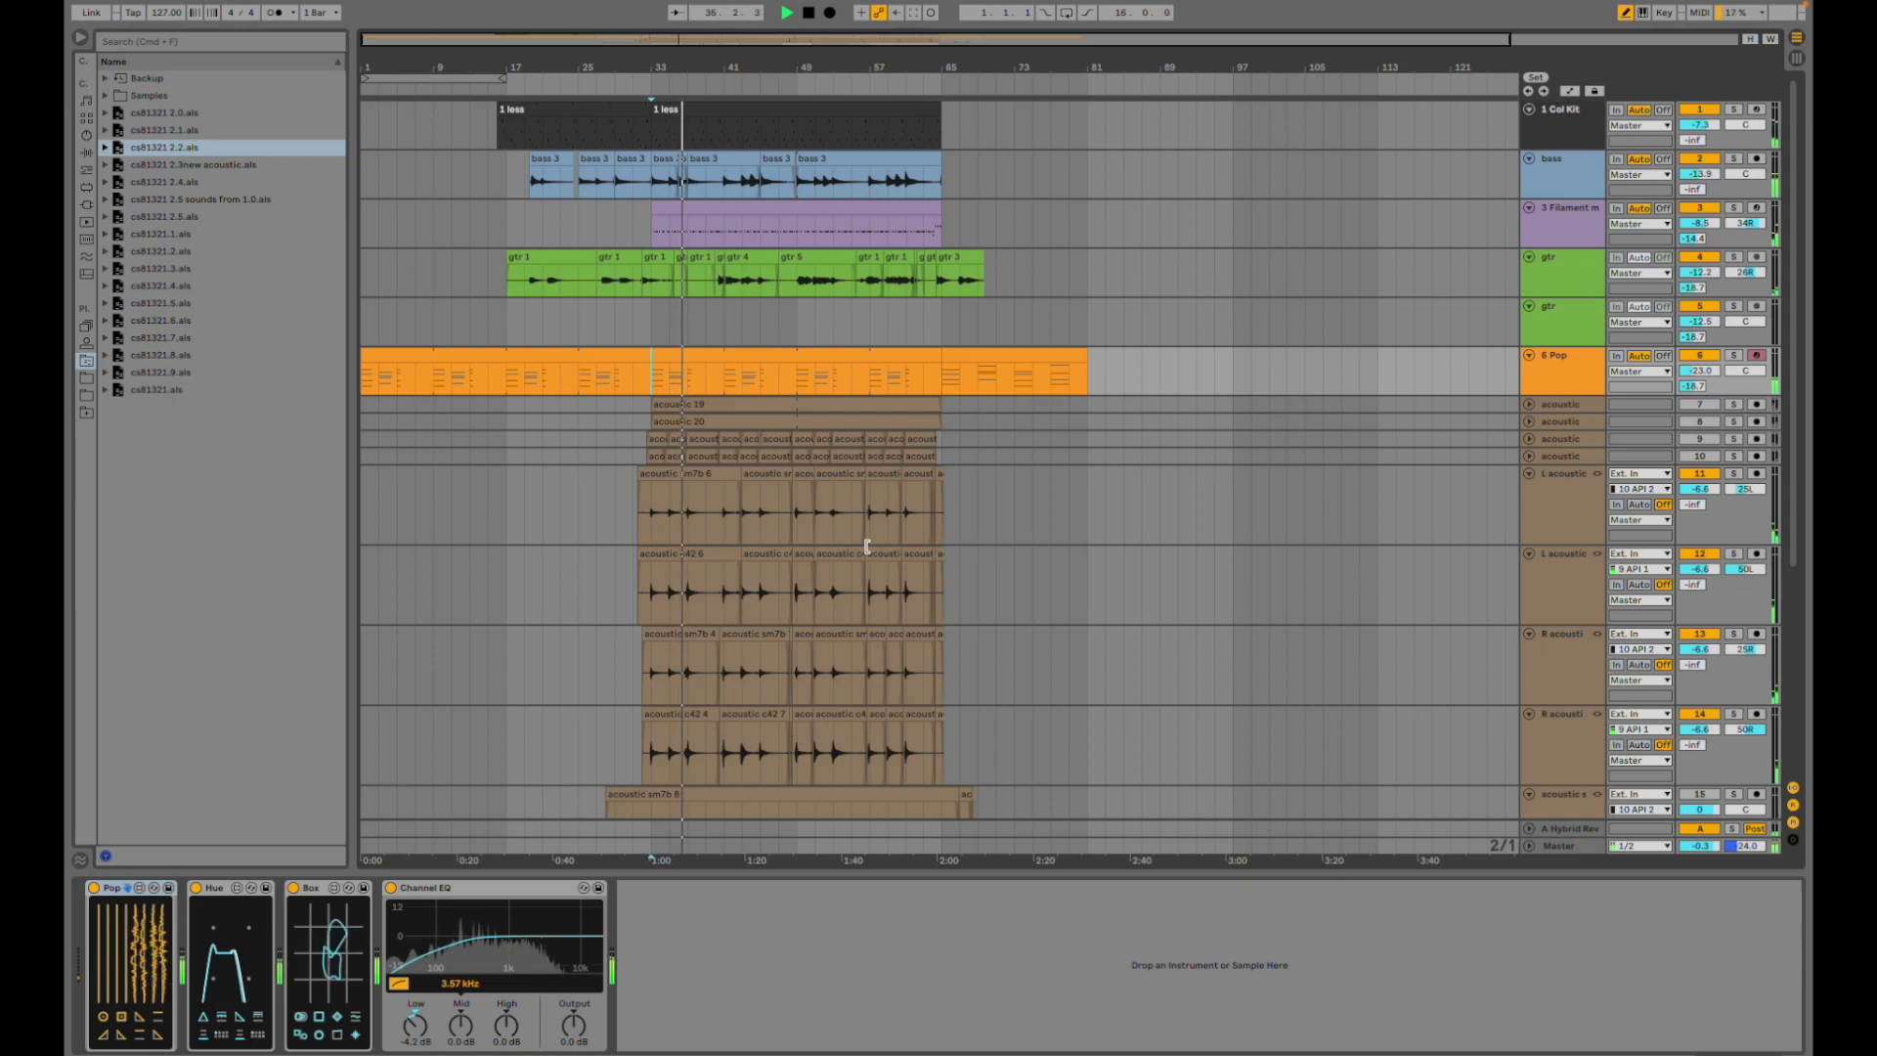
pyautogui.scroll(-5, 866, 545)
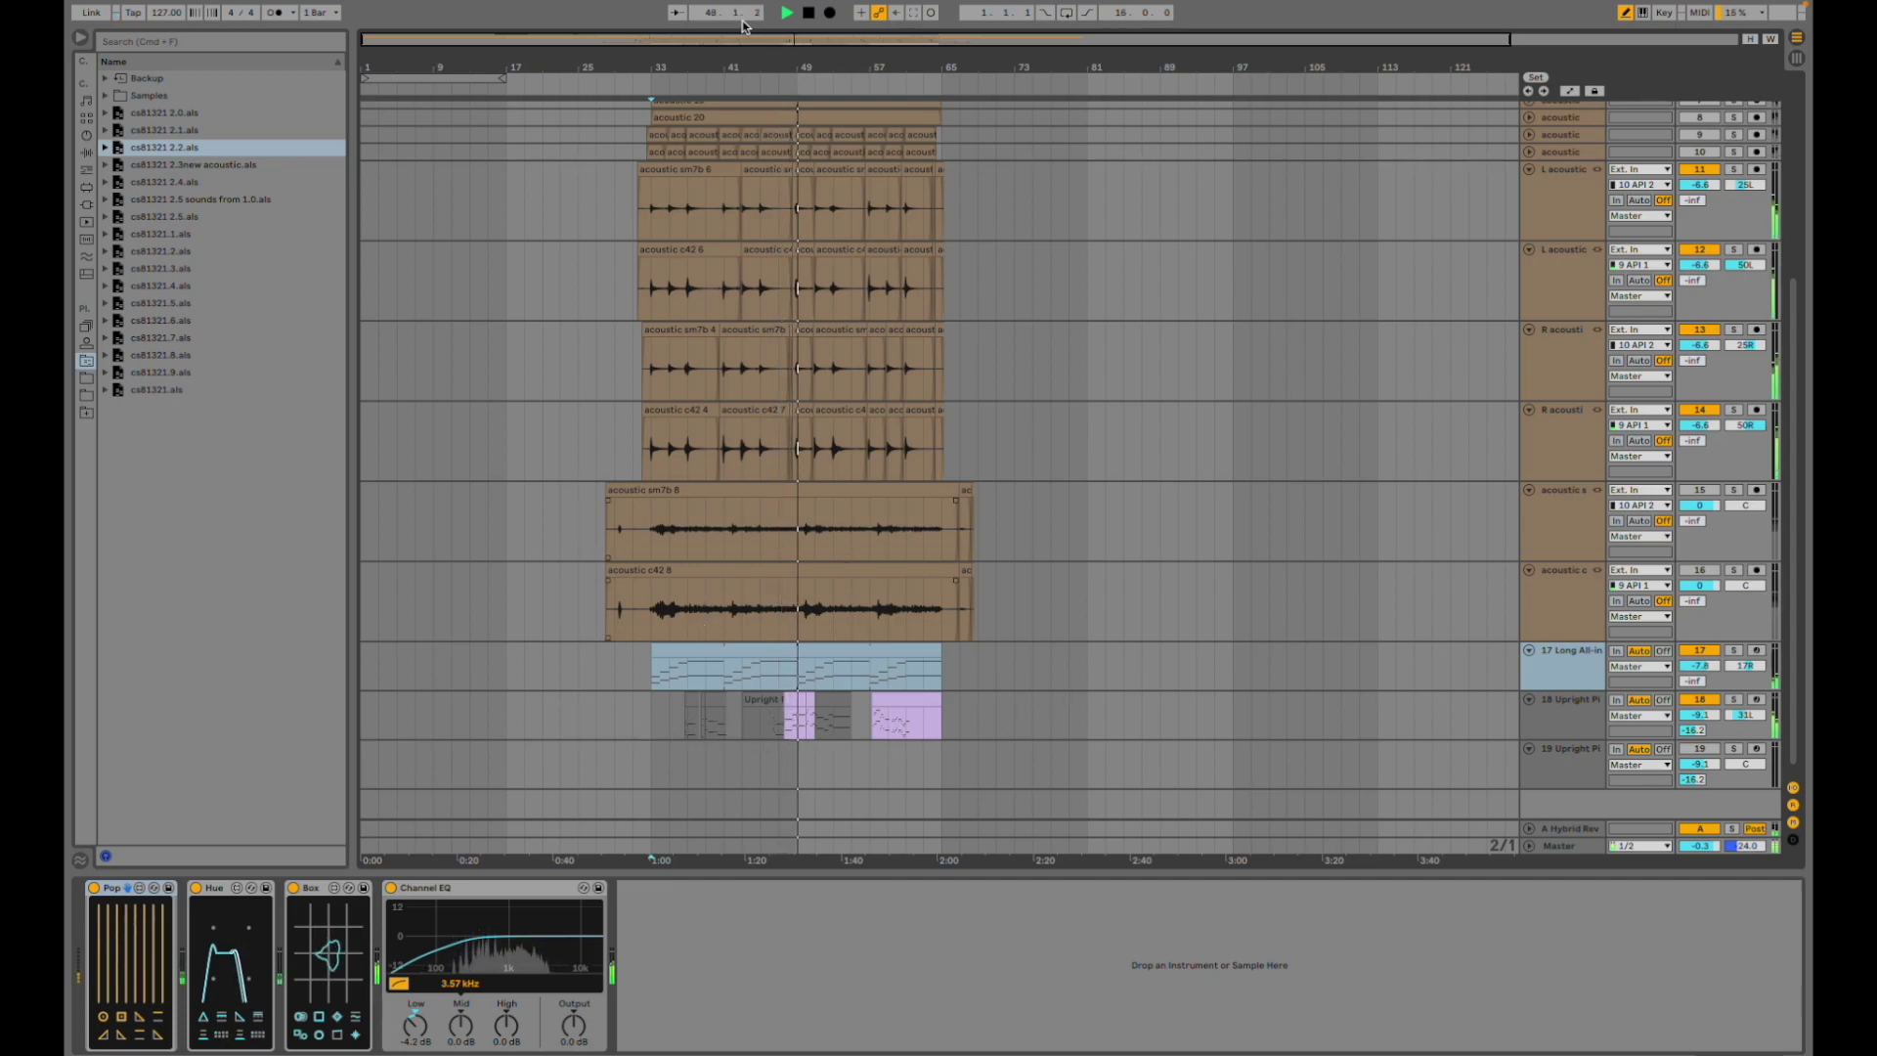
# - Open cs81321 2.3new acoustic.als and examine its arrangement down to the acoustic arp and piano tracks
pyautogui.click(205, 166)
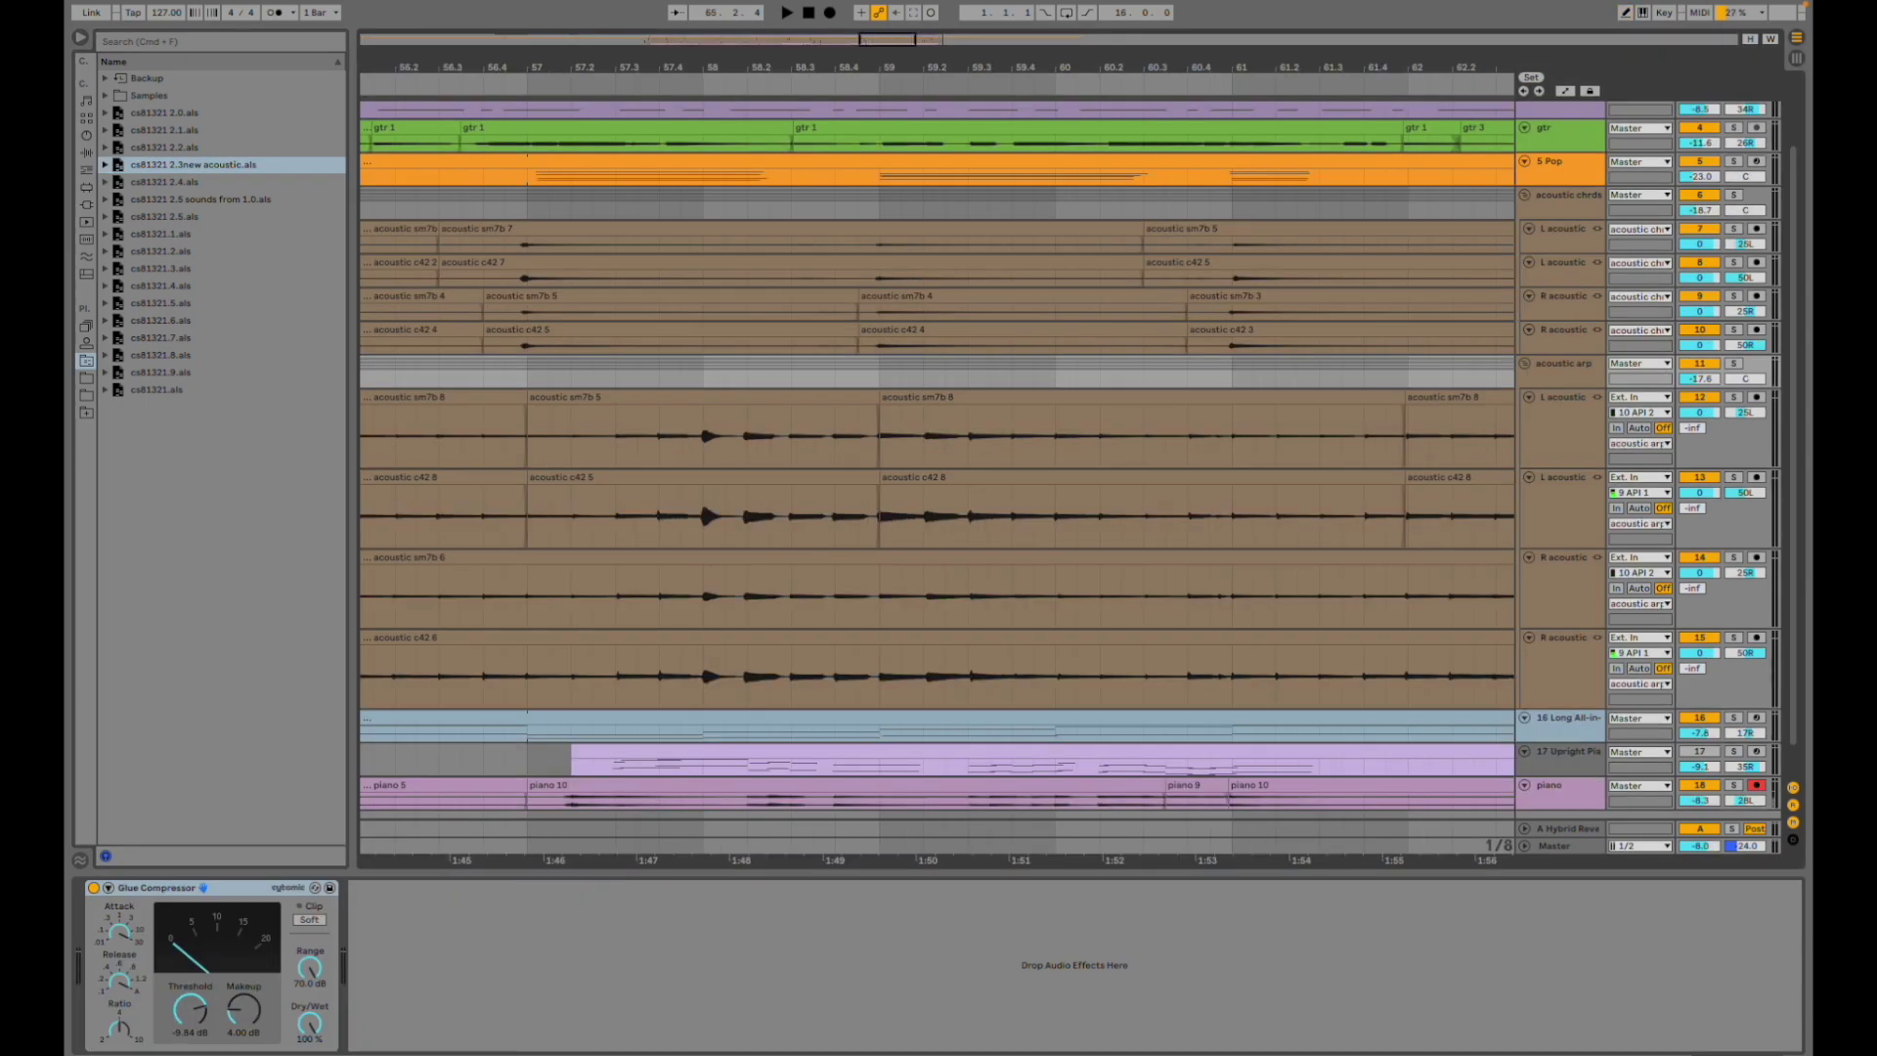
pyautogui.moveTo(781, 67); pyautogui.dragTo(781, 20)
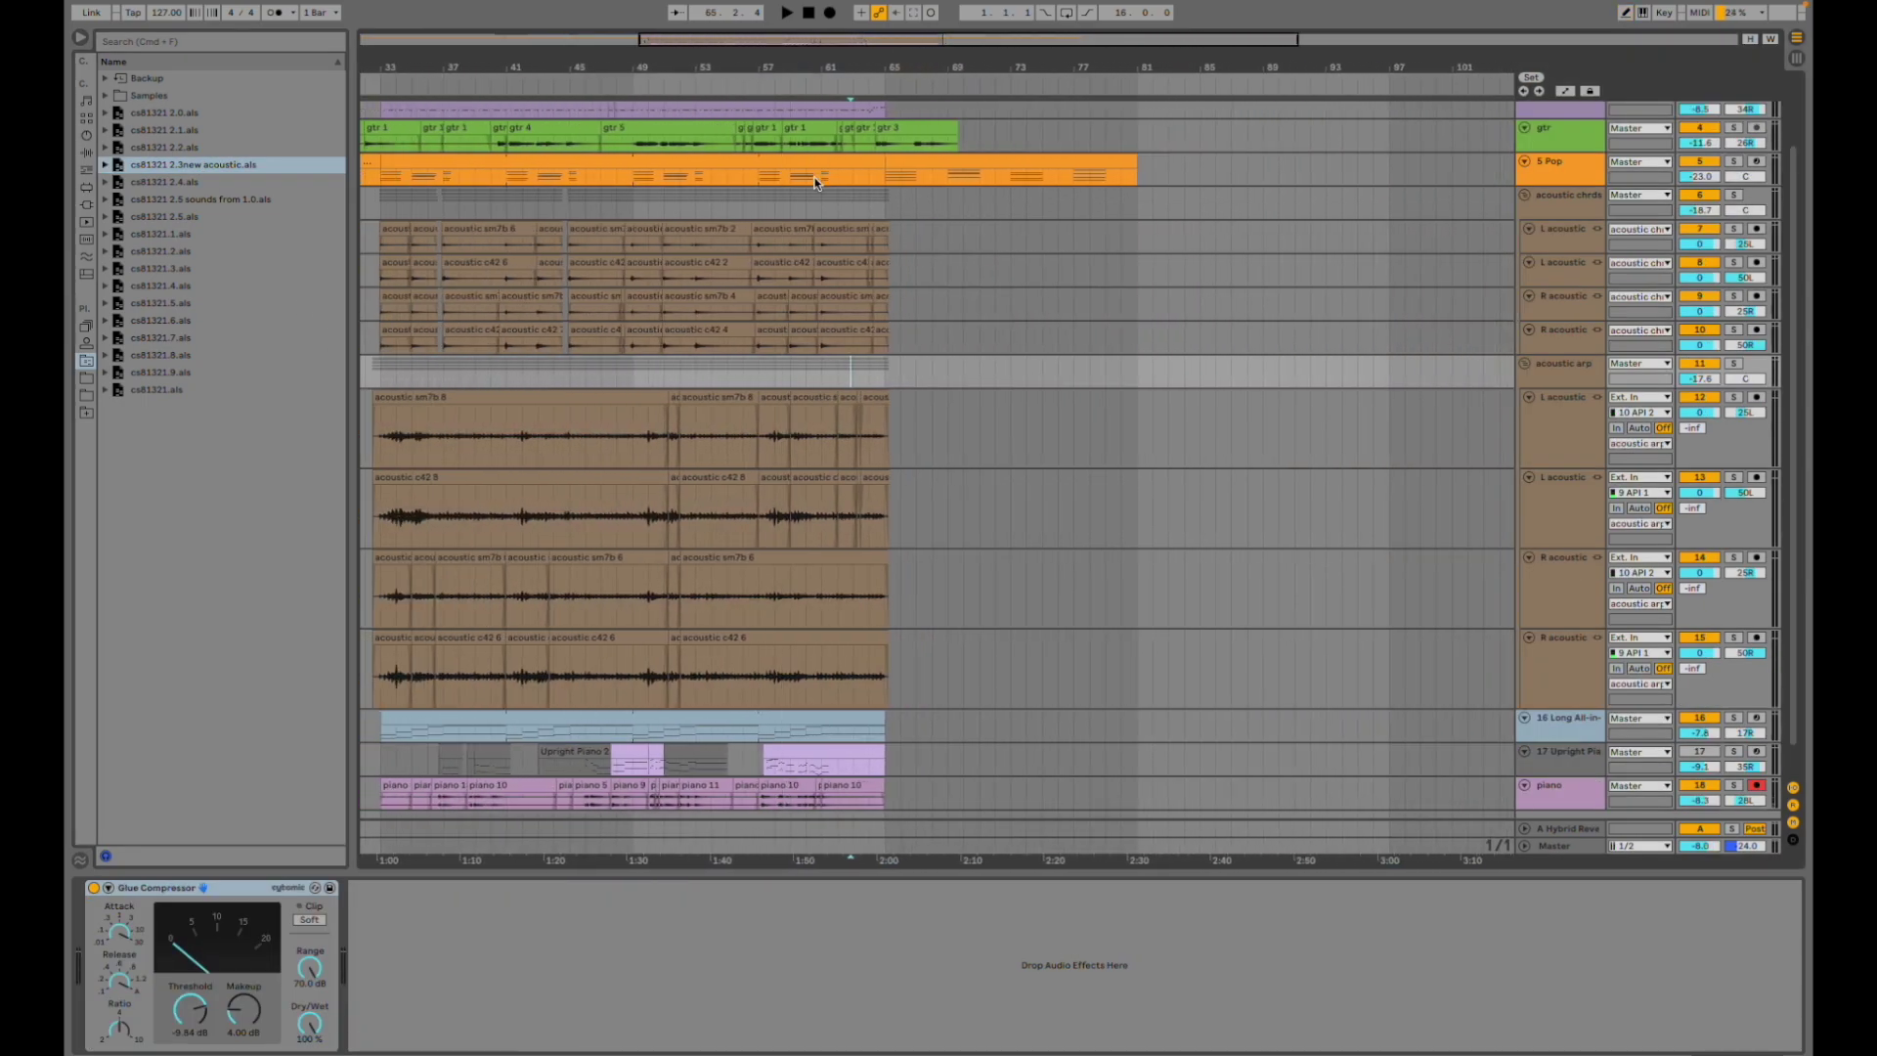
pyautogui.hscroll(-10, 837, 362)
pyautogui.scroll(-2, 891, 622)
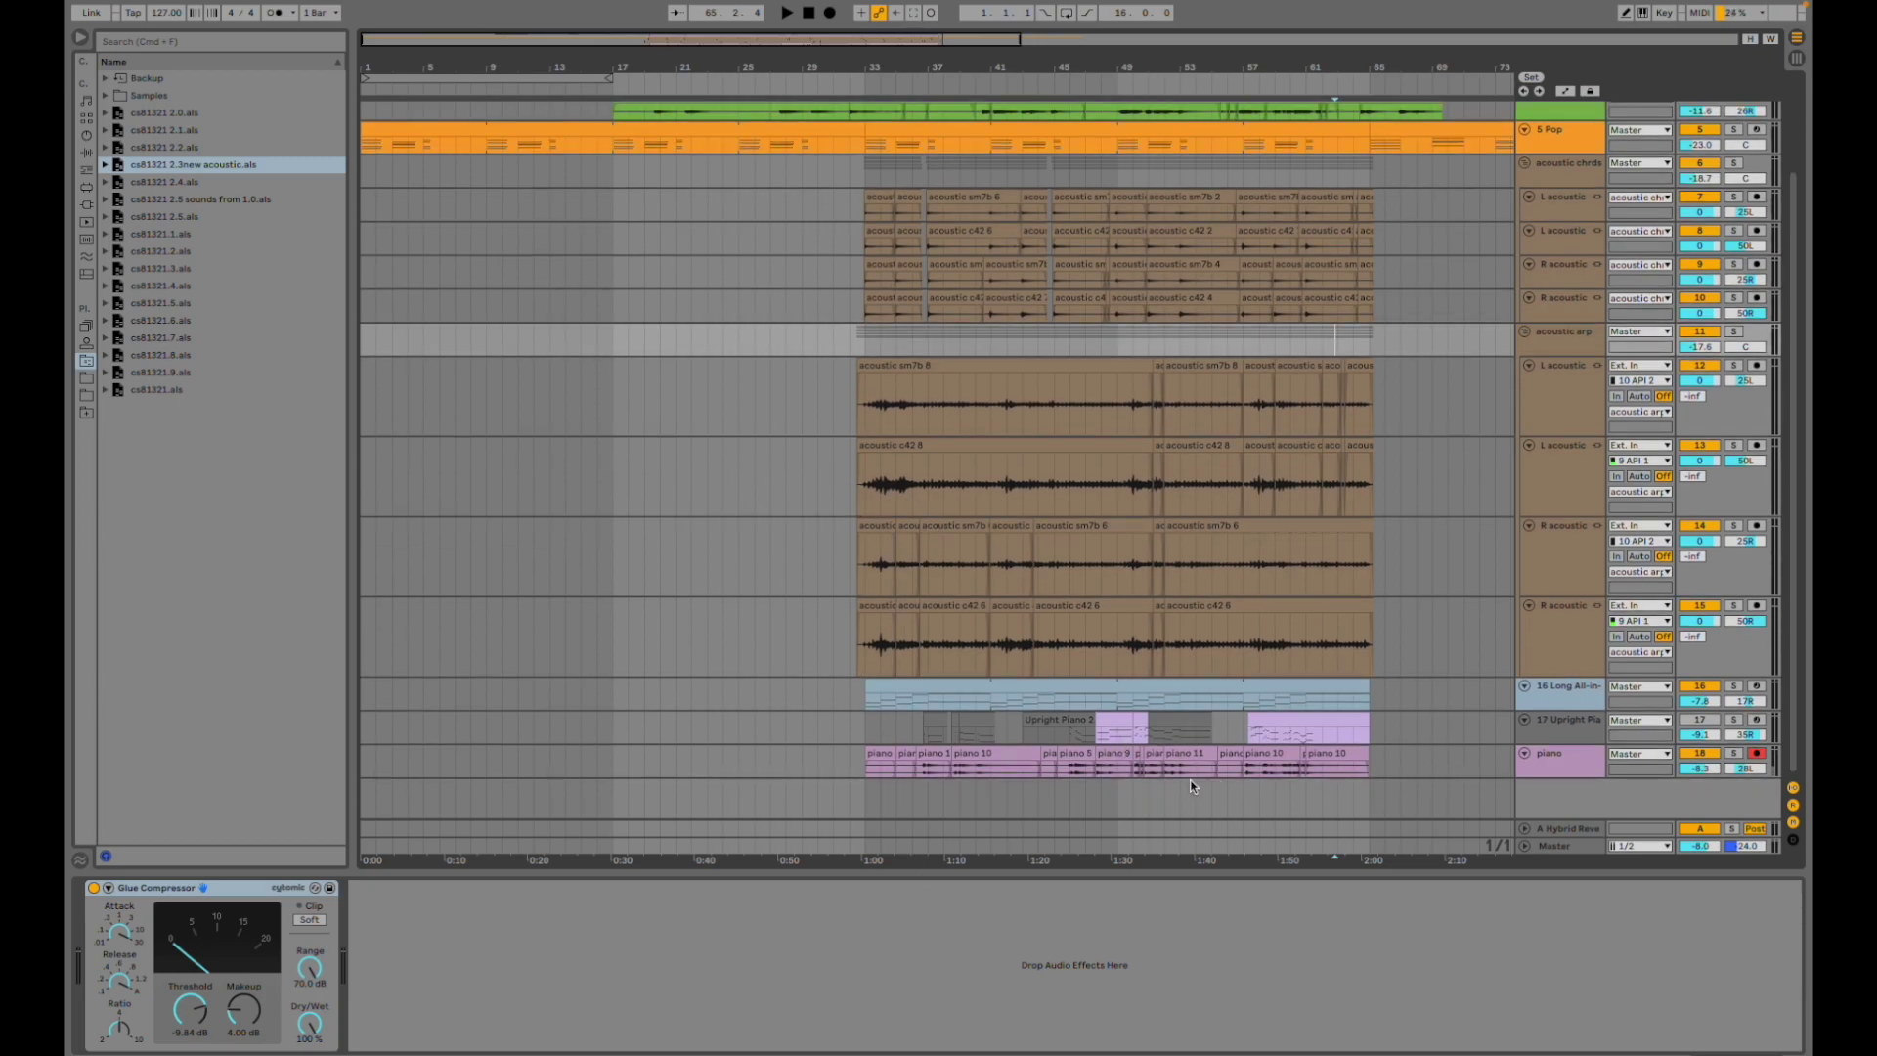
# - Set the start position at bar 33 and play the section, comparing the acoustic and piano clips through bar 65
pyautogui.click(861, 733)
pyautogui.press('+')
pyautogui.press('+')
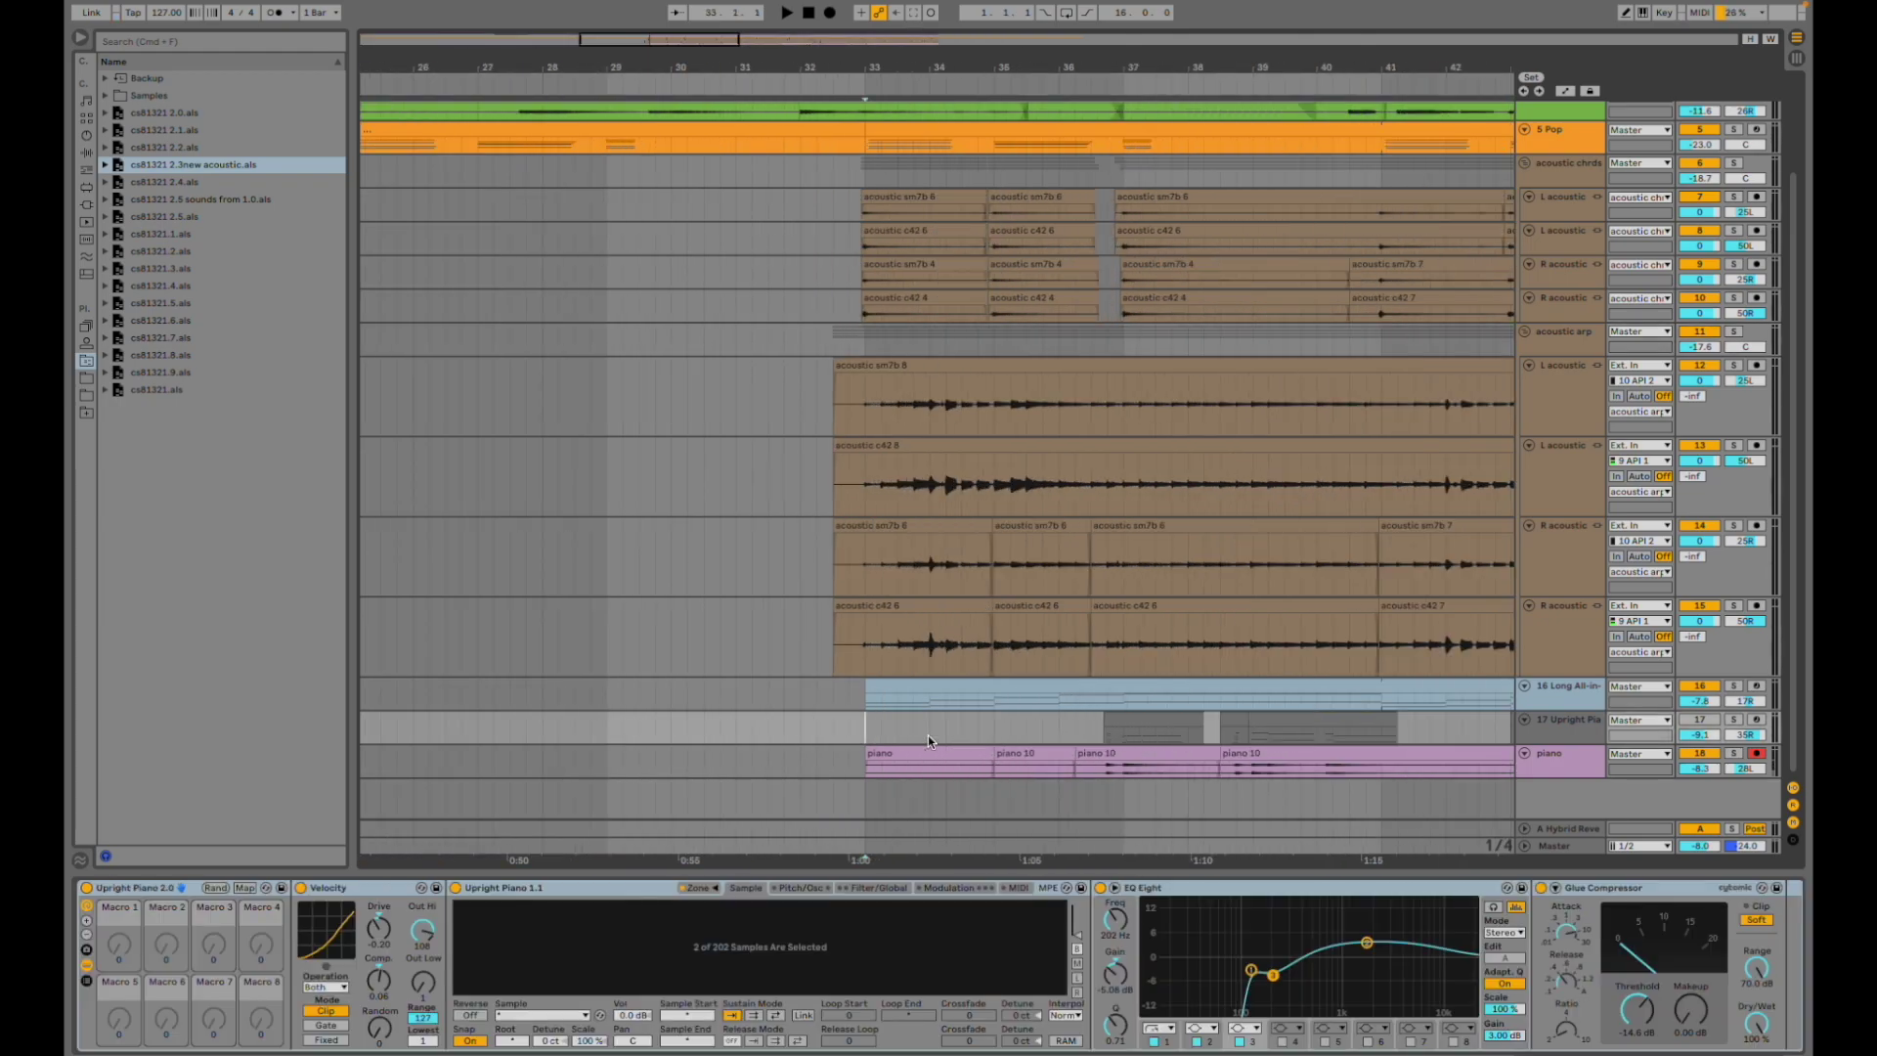
pyautogui.press('space')
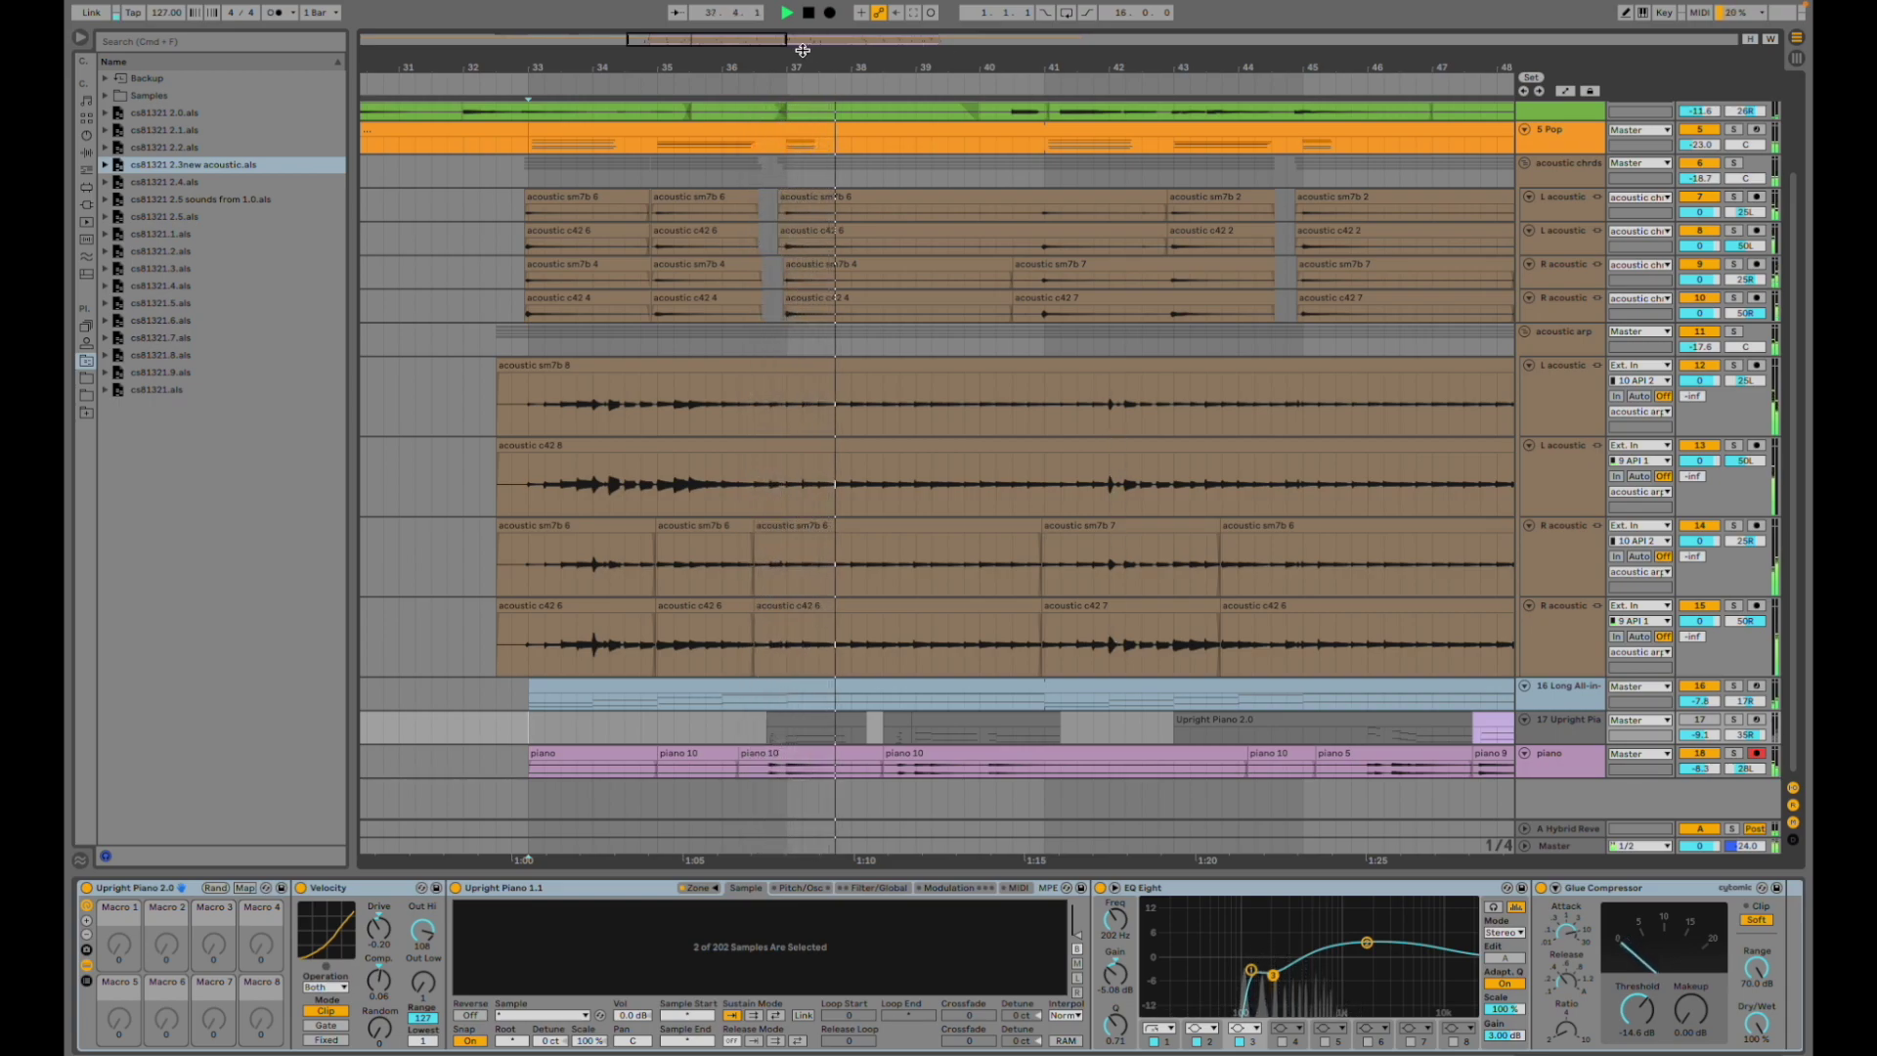
pyautogui.moveTo(803, 50); pyautogui.dragTo(1063, 14)
pyautogui.hscroll(1, 1099, 514)
pyautogui.hscroll(4, 1099, 514)
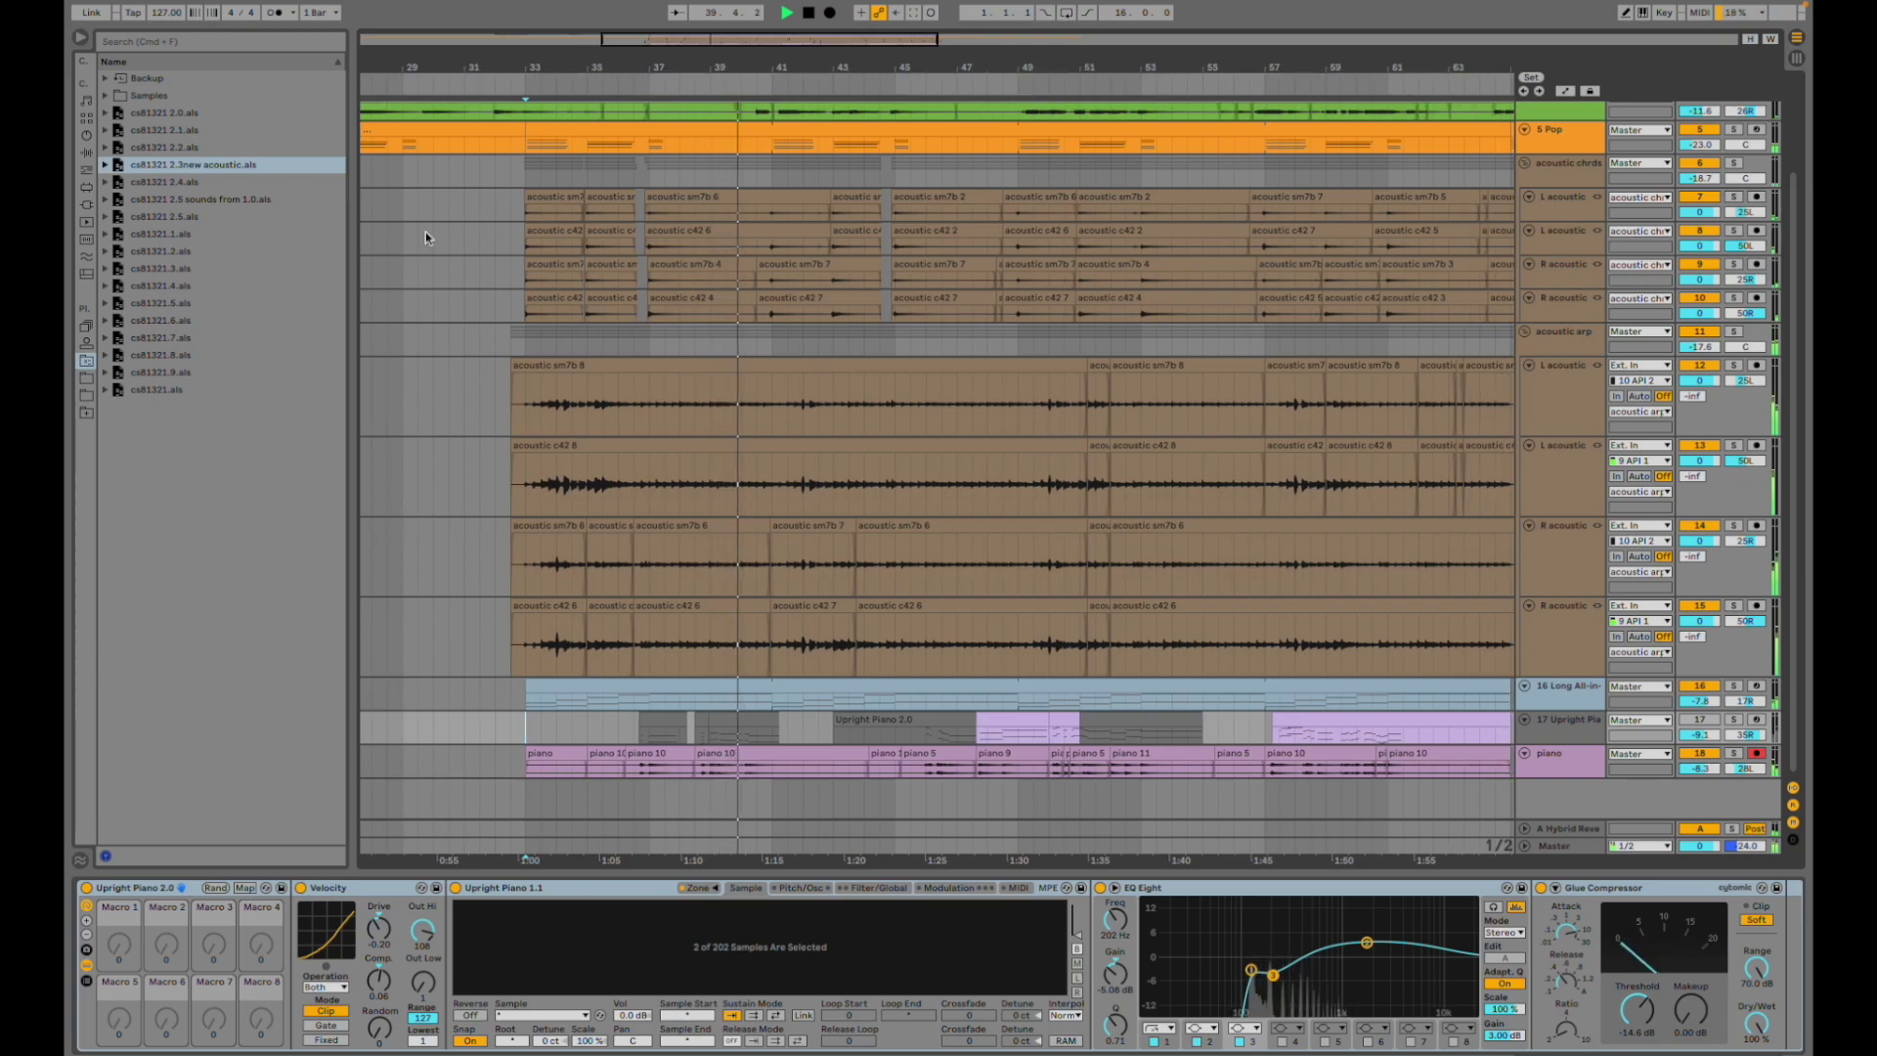
# - Open the saved set cs81321 2.5.als and play it from bar 17
pyautogui.doubleClick(209, 215)
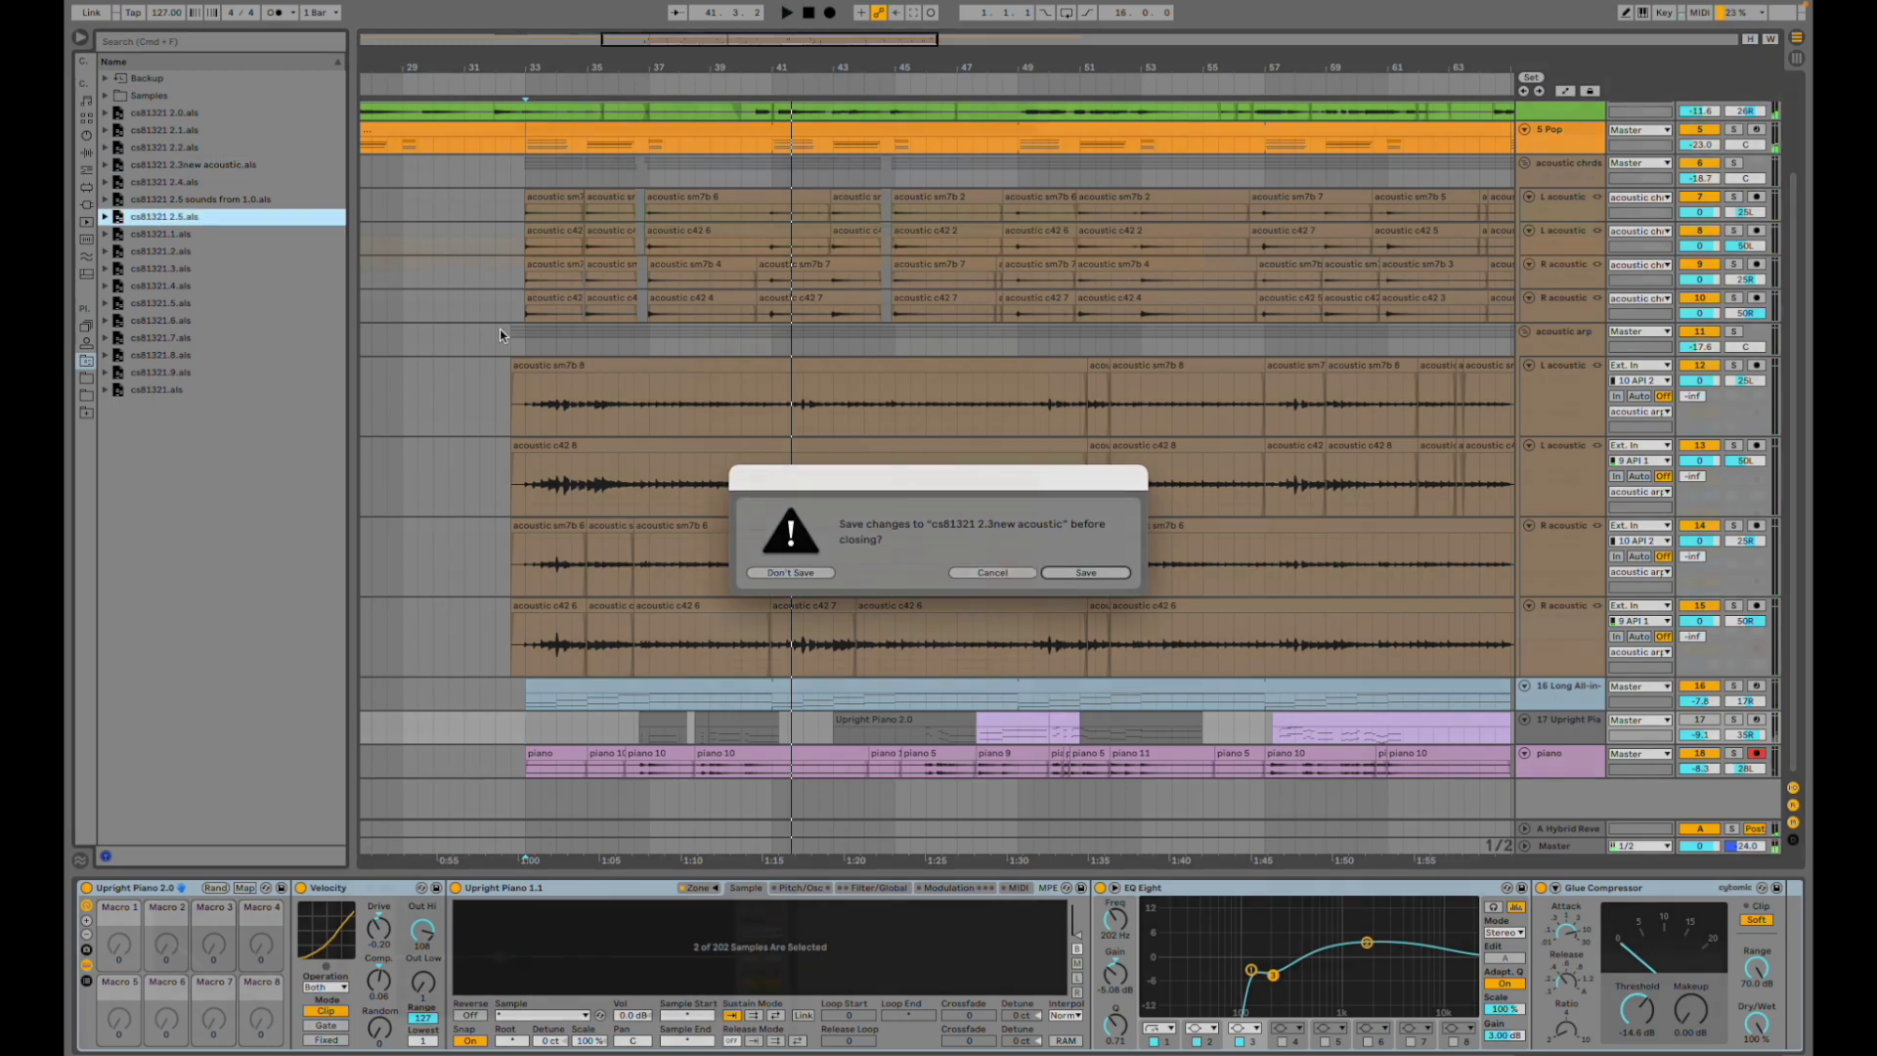
pyautogui.press('Return')
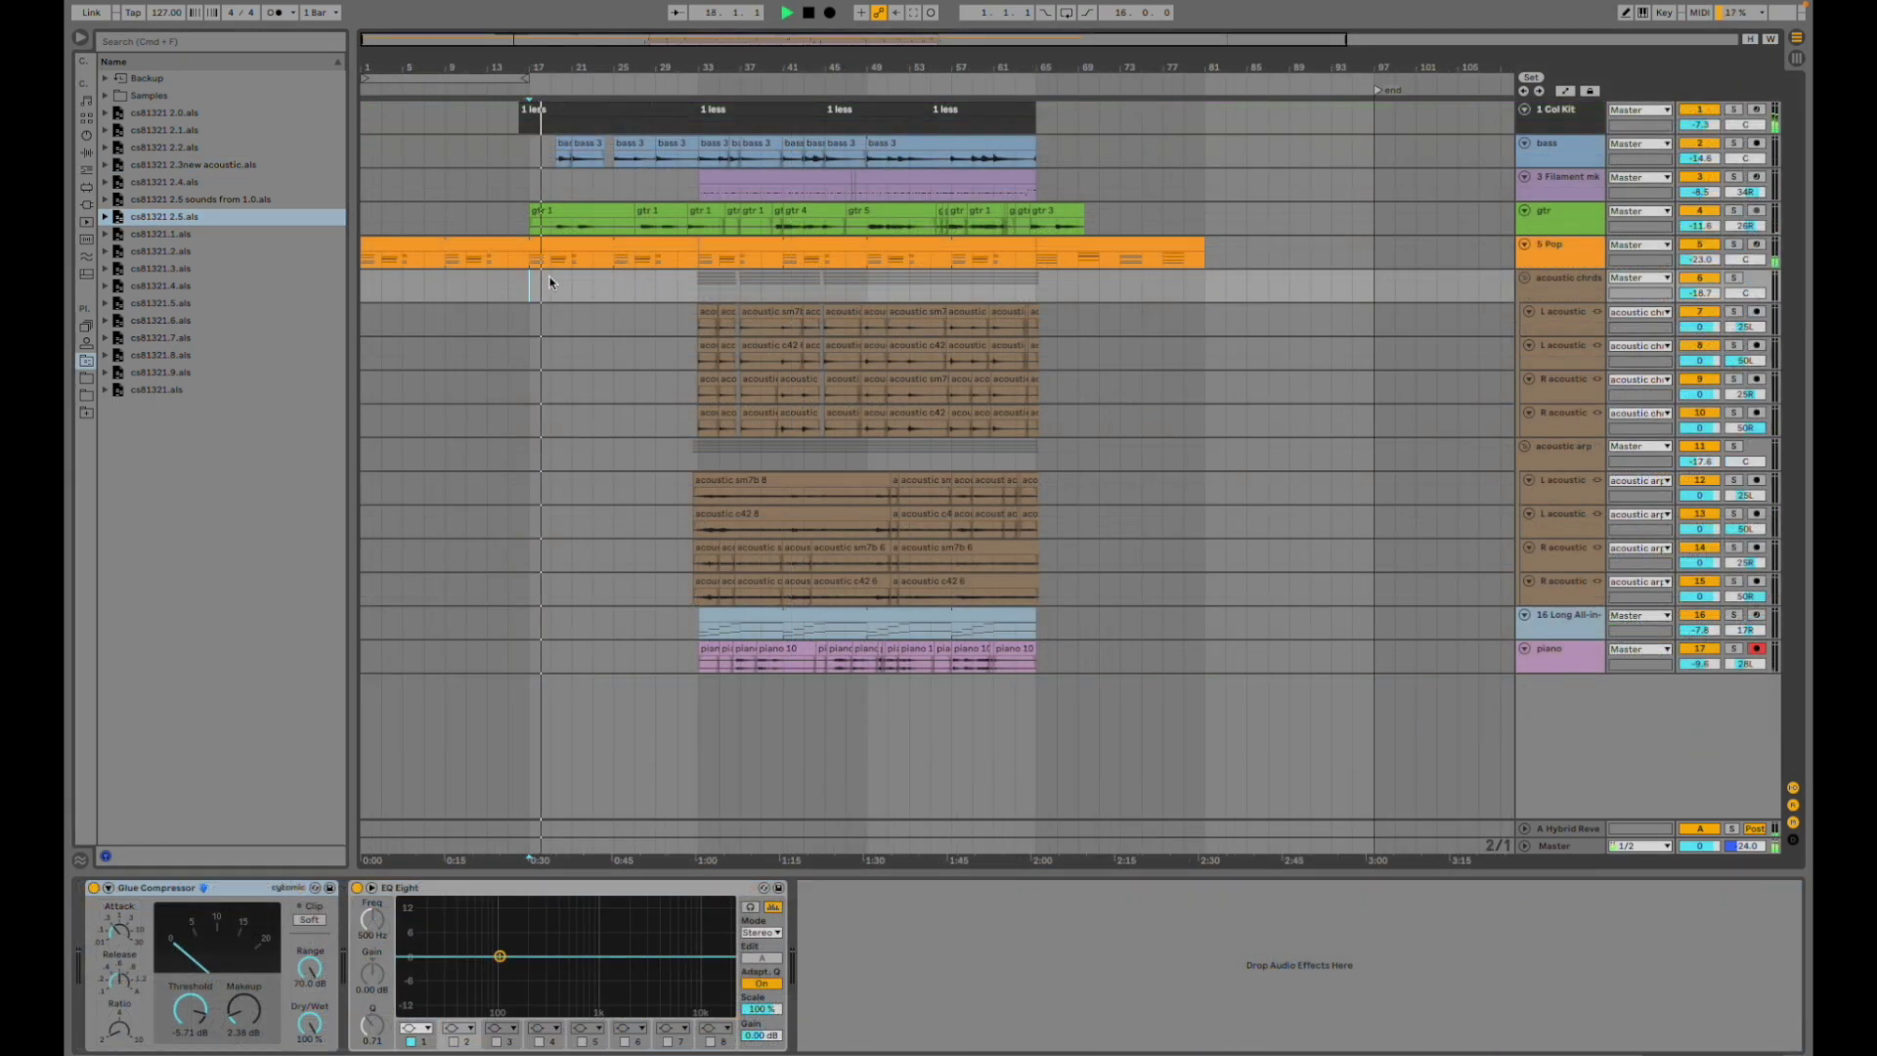
pyautogui.click(531, 259)
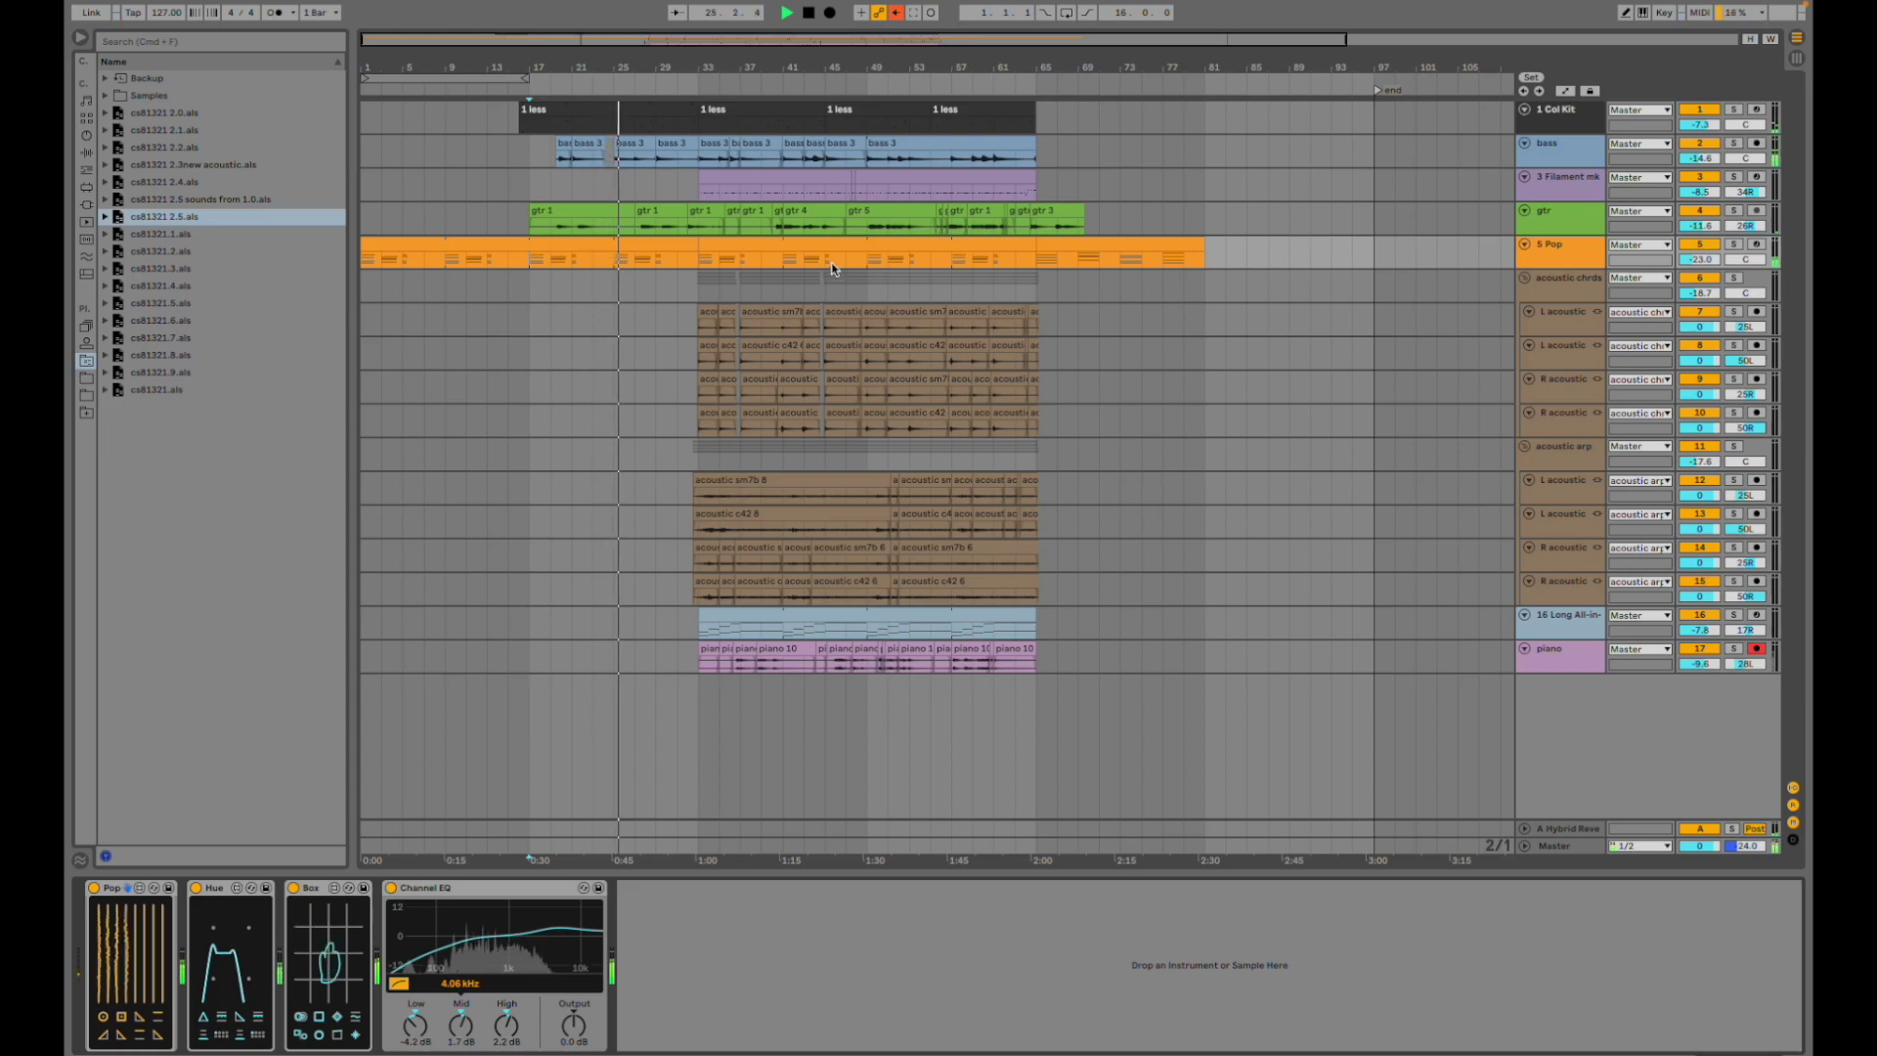
# - Move the start position to bar 33 on the Pop track and play the full section with acoustics and piano
pyautogui.keyDown('shift'); pyautogui.click(700, 259); pyautogui.keyUp('shift')
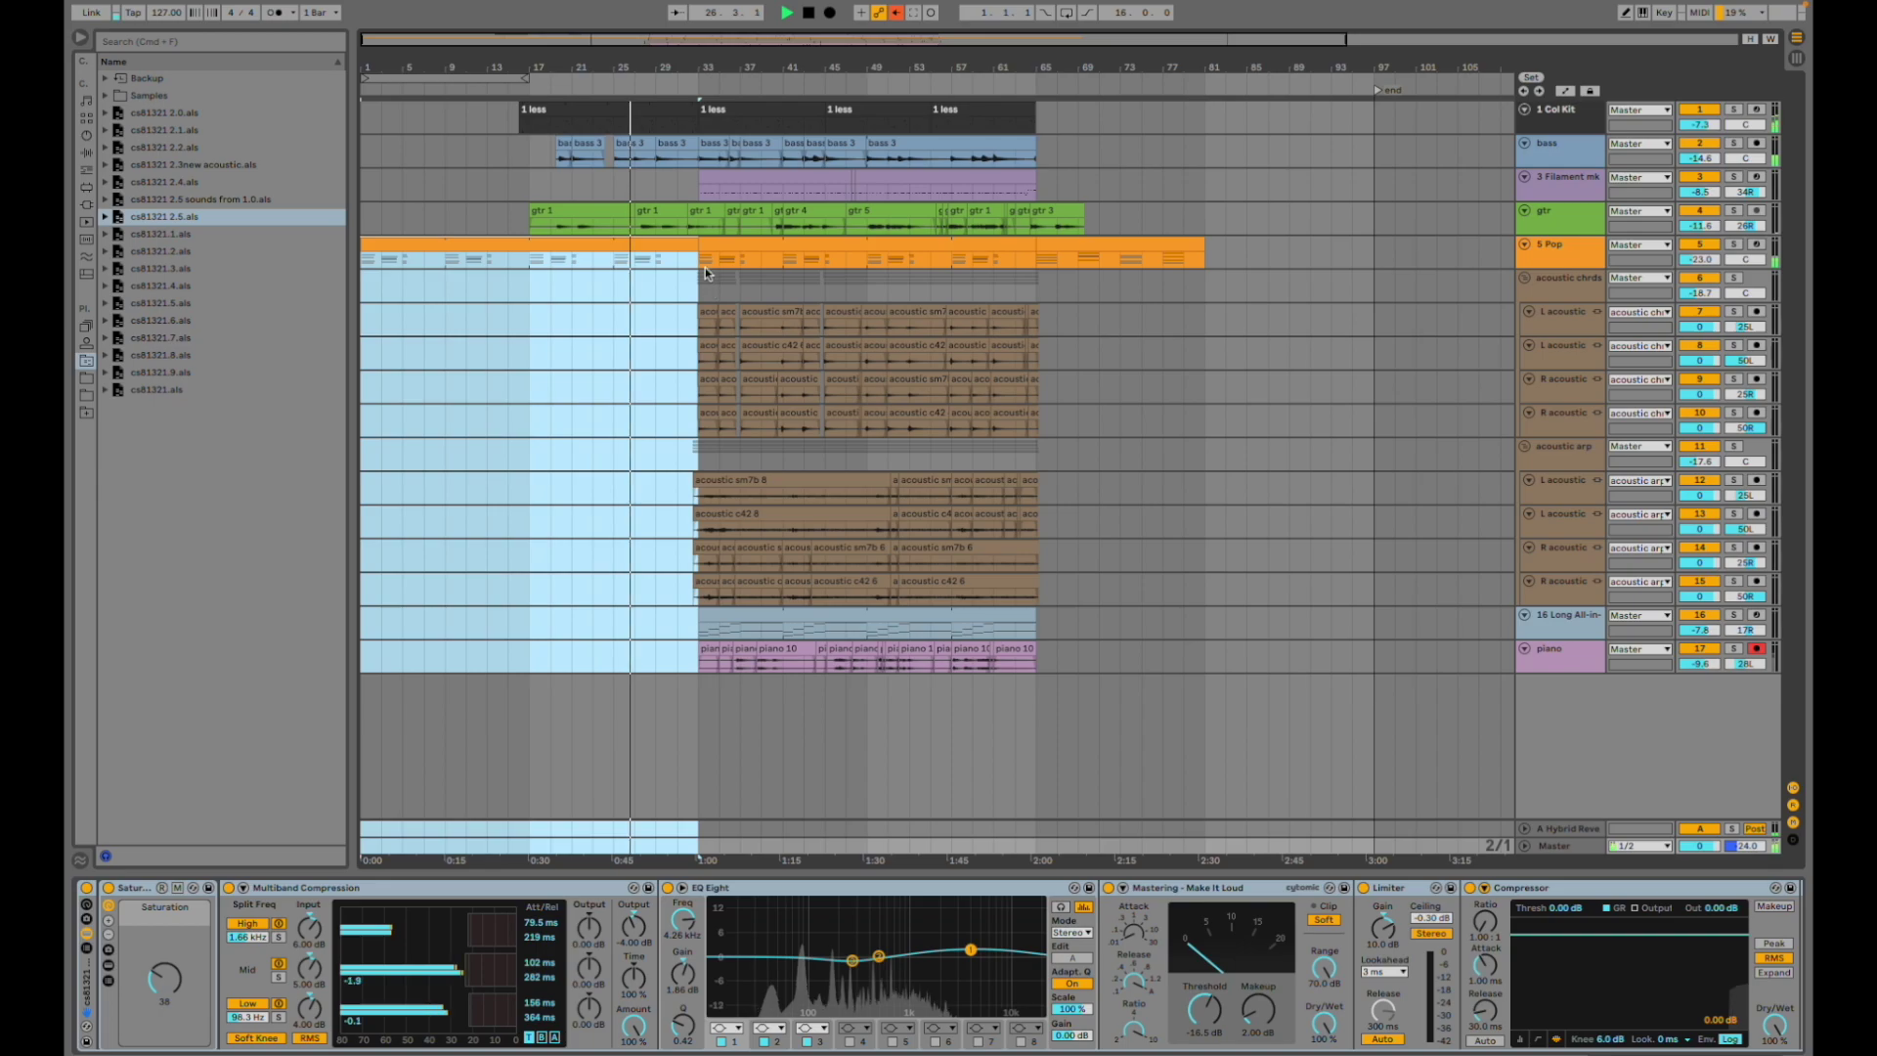
pyautogui.click(700, 259)
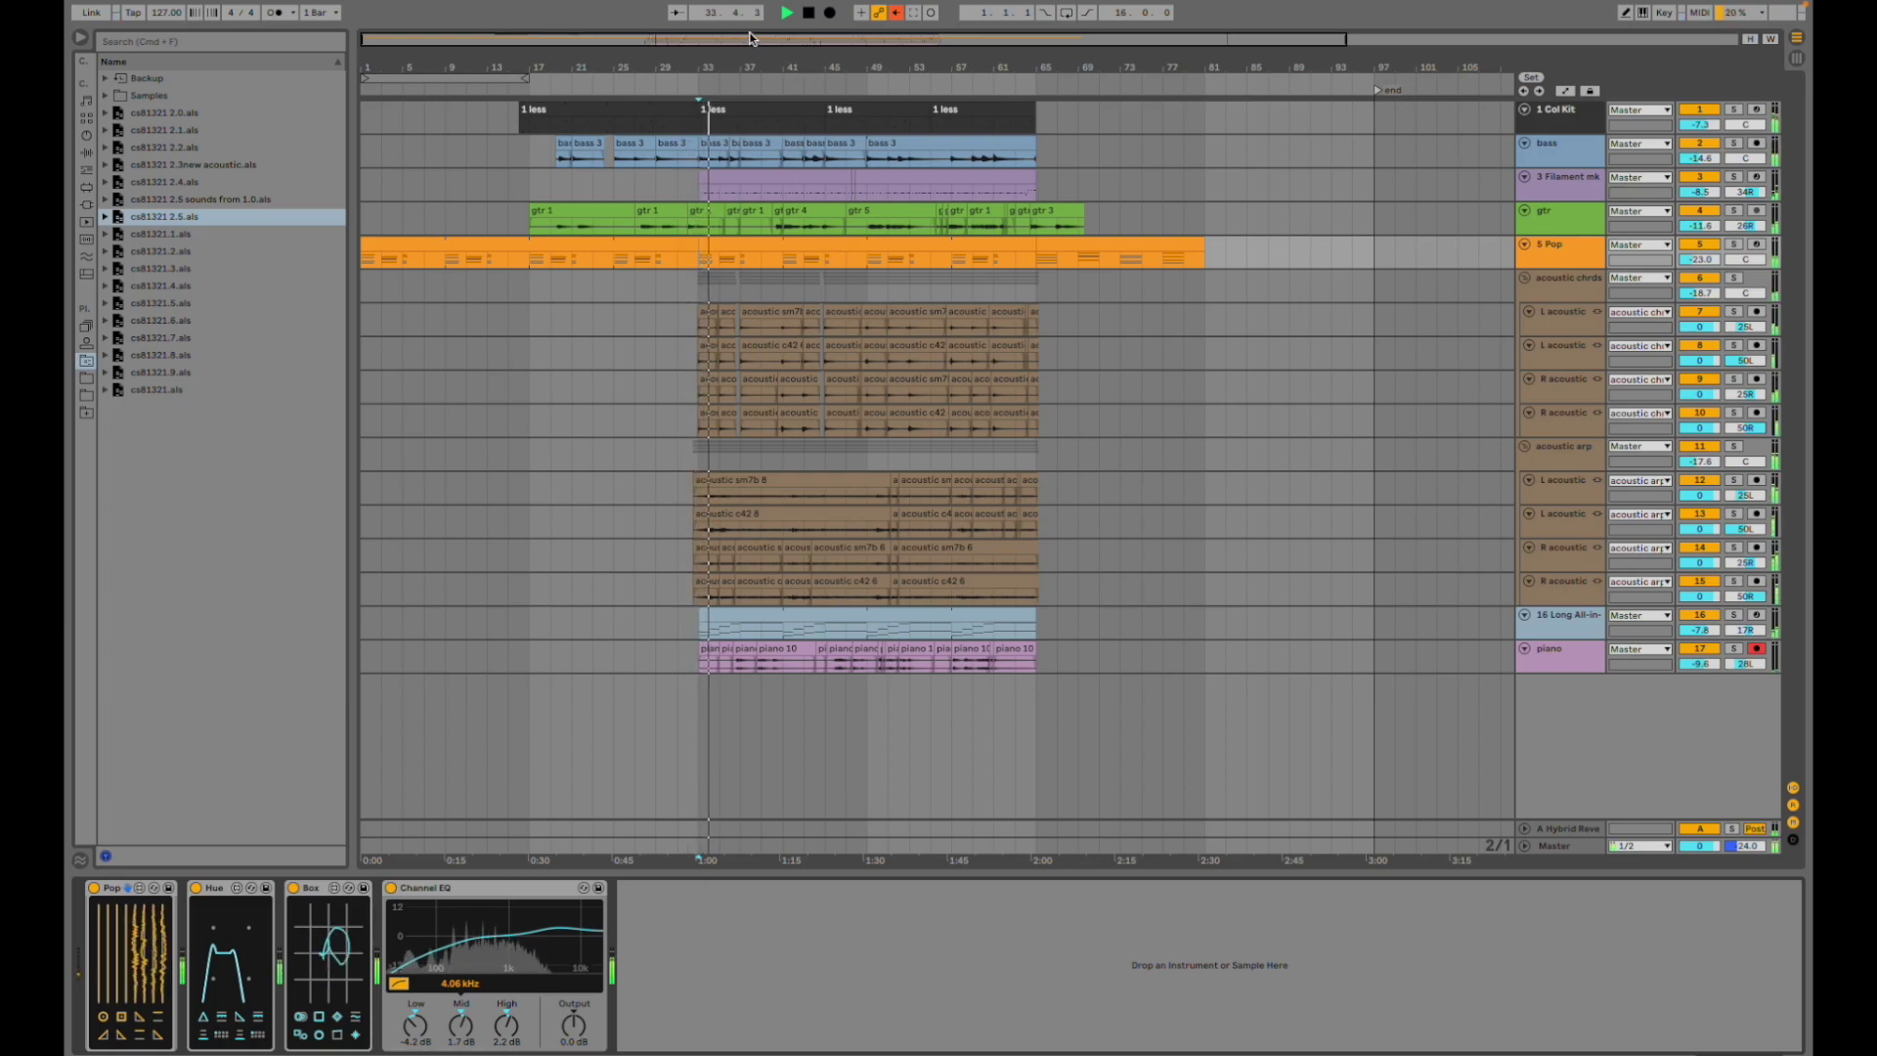
pyautogui.moveTo(752, 40); pyautogui.dragTo(690, 127)
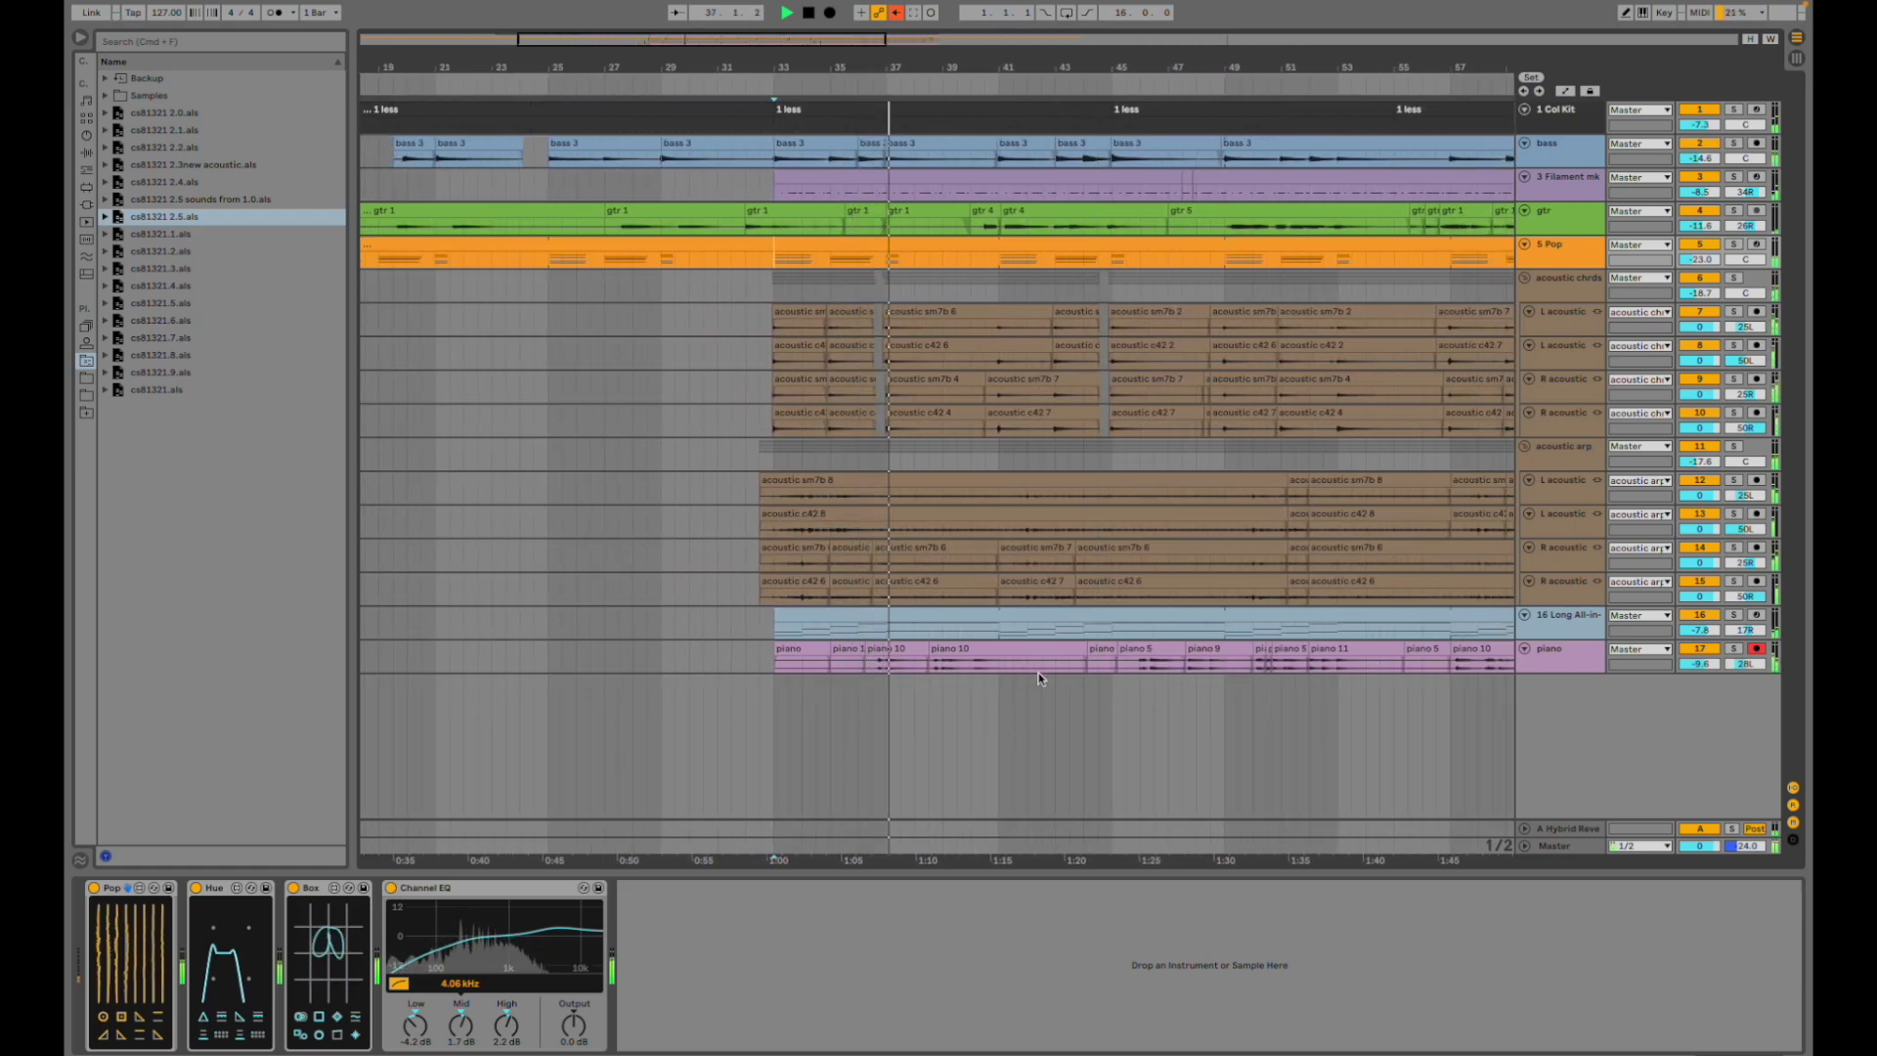
# - Set the piano track's volume to -7.0 dB, then inspect the piano and String Quartet device chains during playback
pyautogui.moveTo(1701, 666); pyautogui.dragTo(1702, 662)
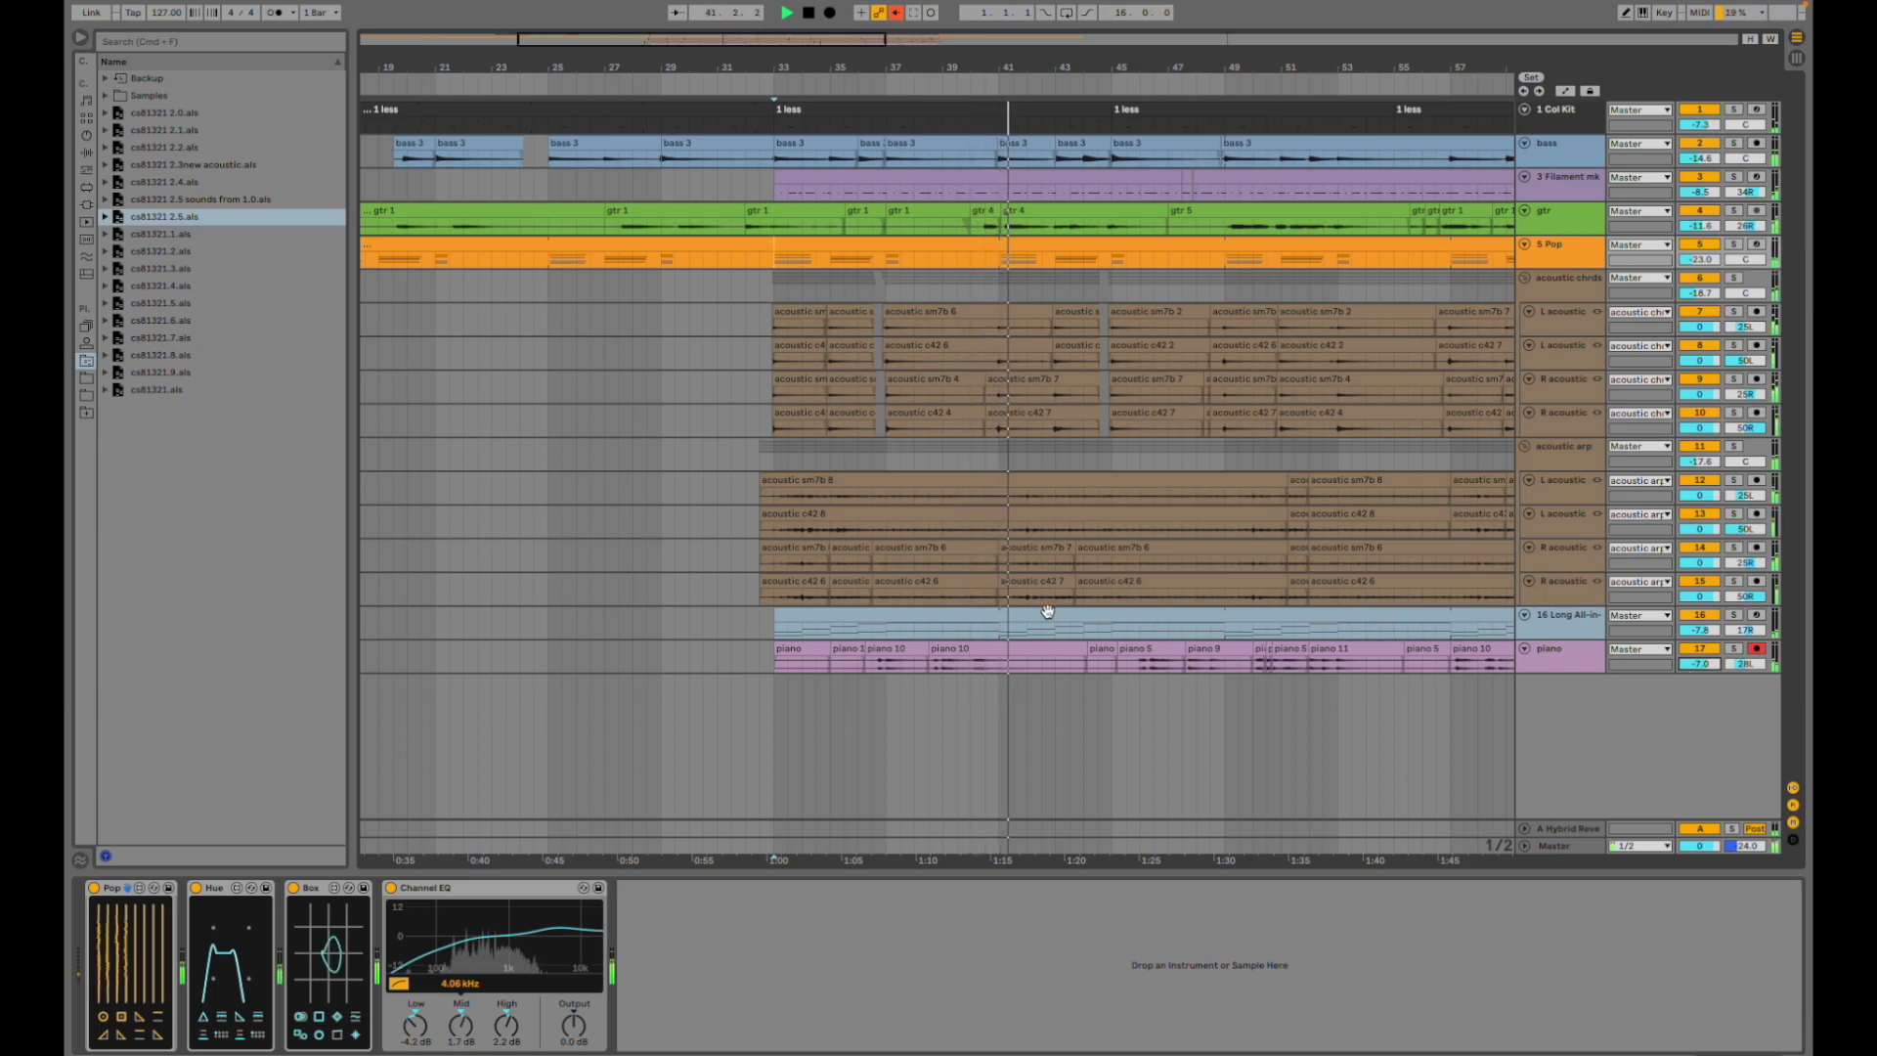
pyautogui.hscroll(5, 1044, 612)
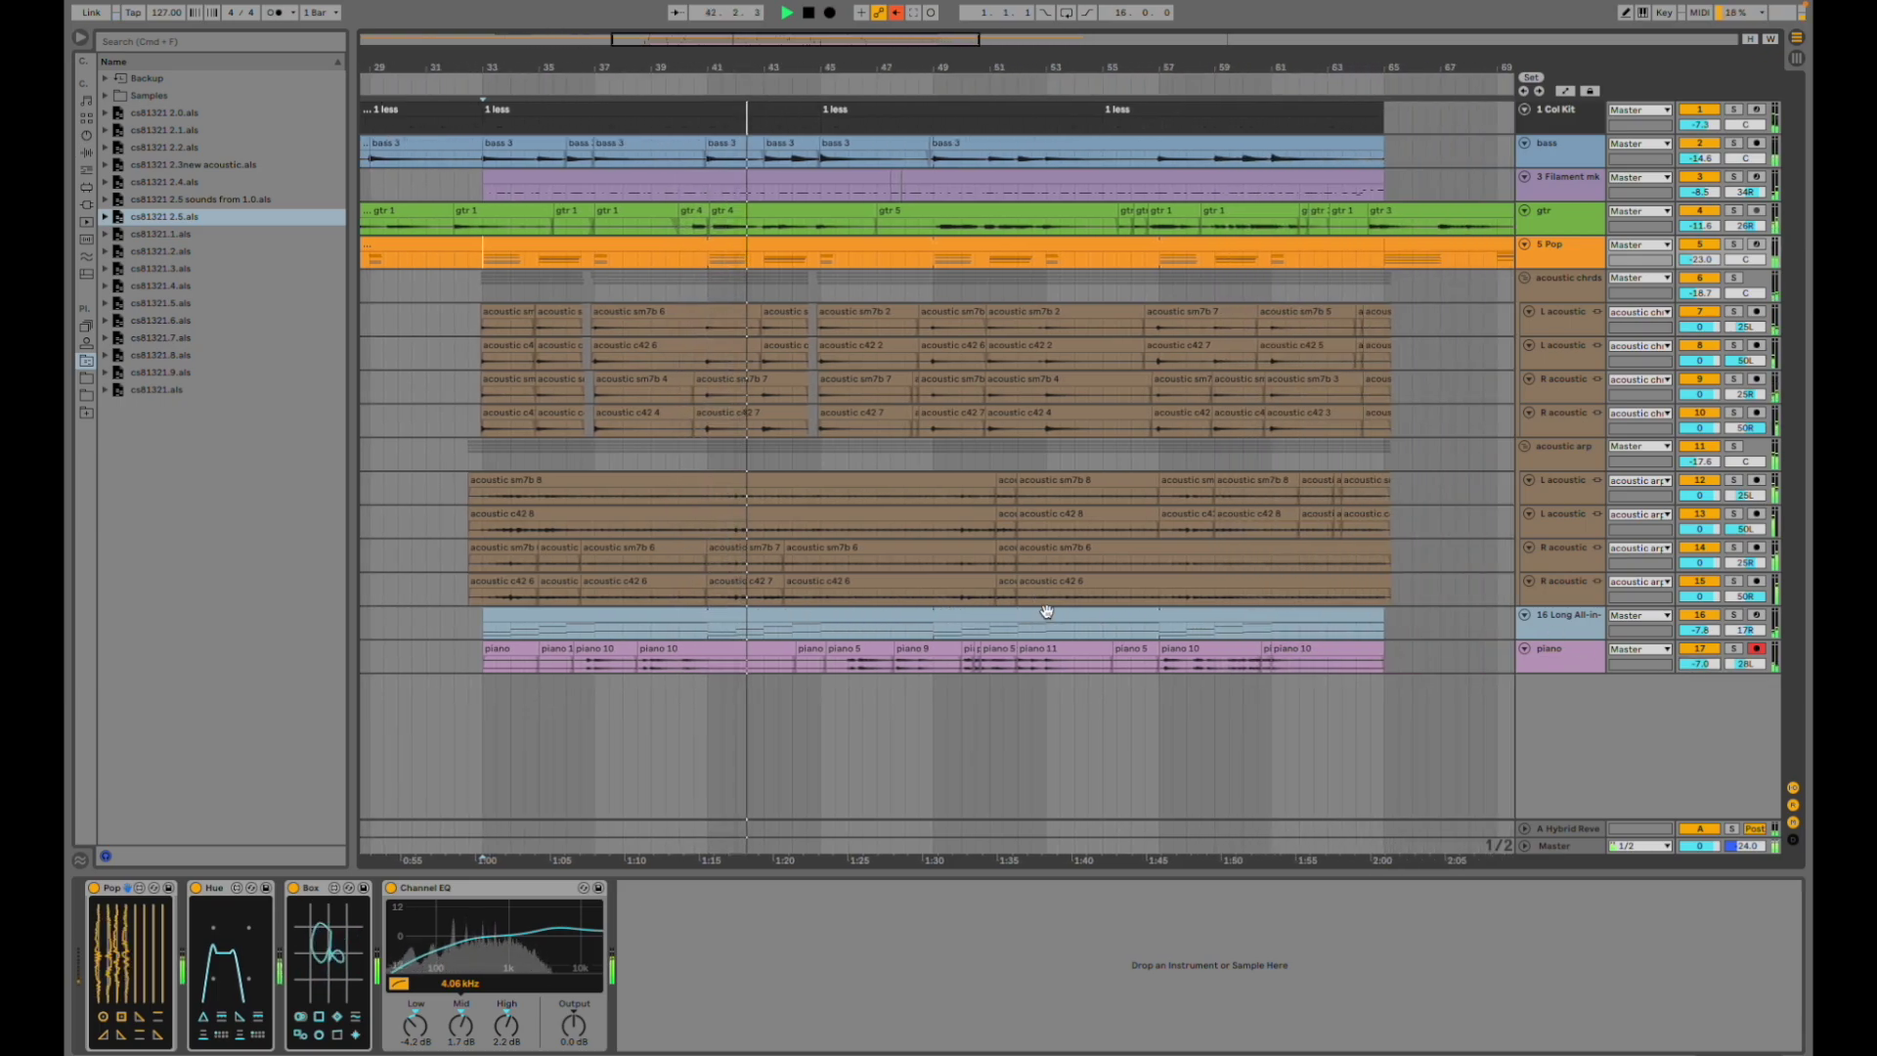
pyautogui.click(767, 657)
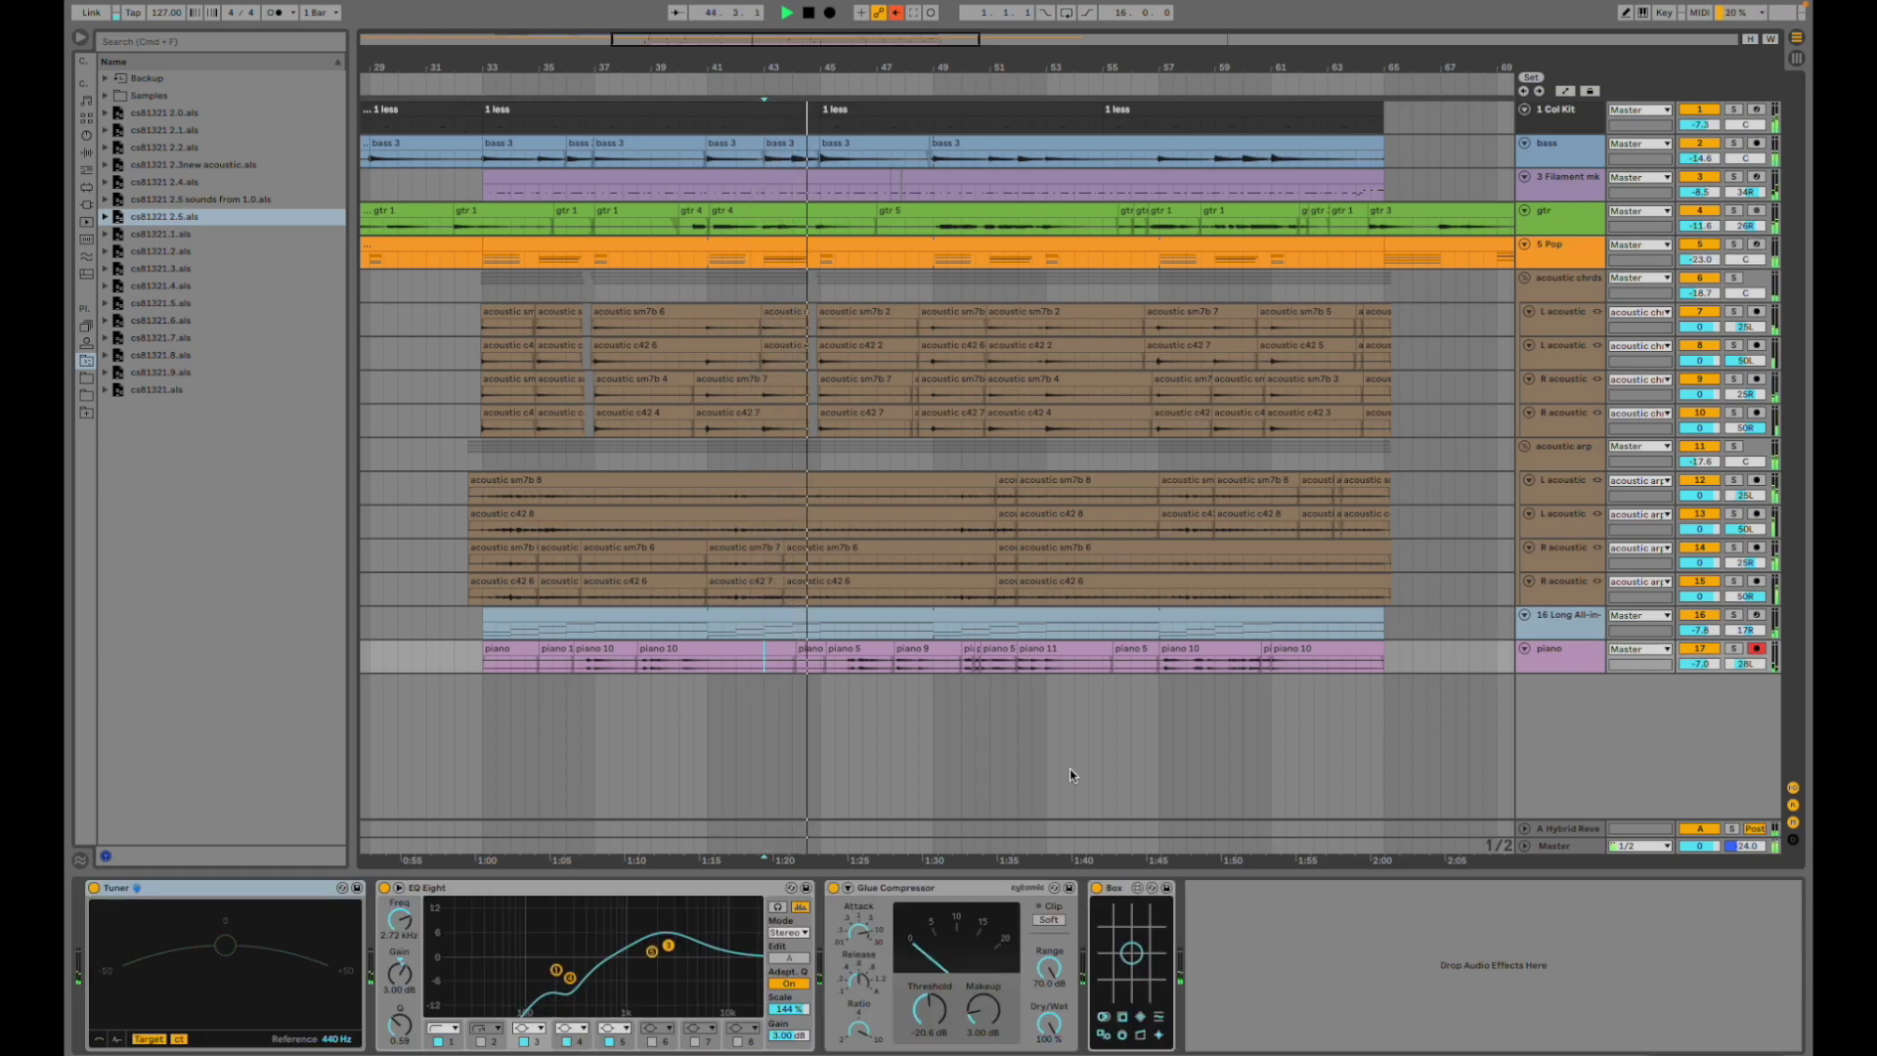
pyautogui.click(778, 630)
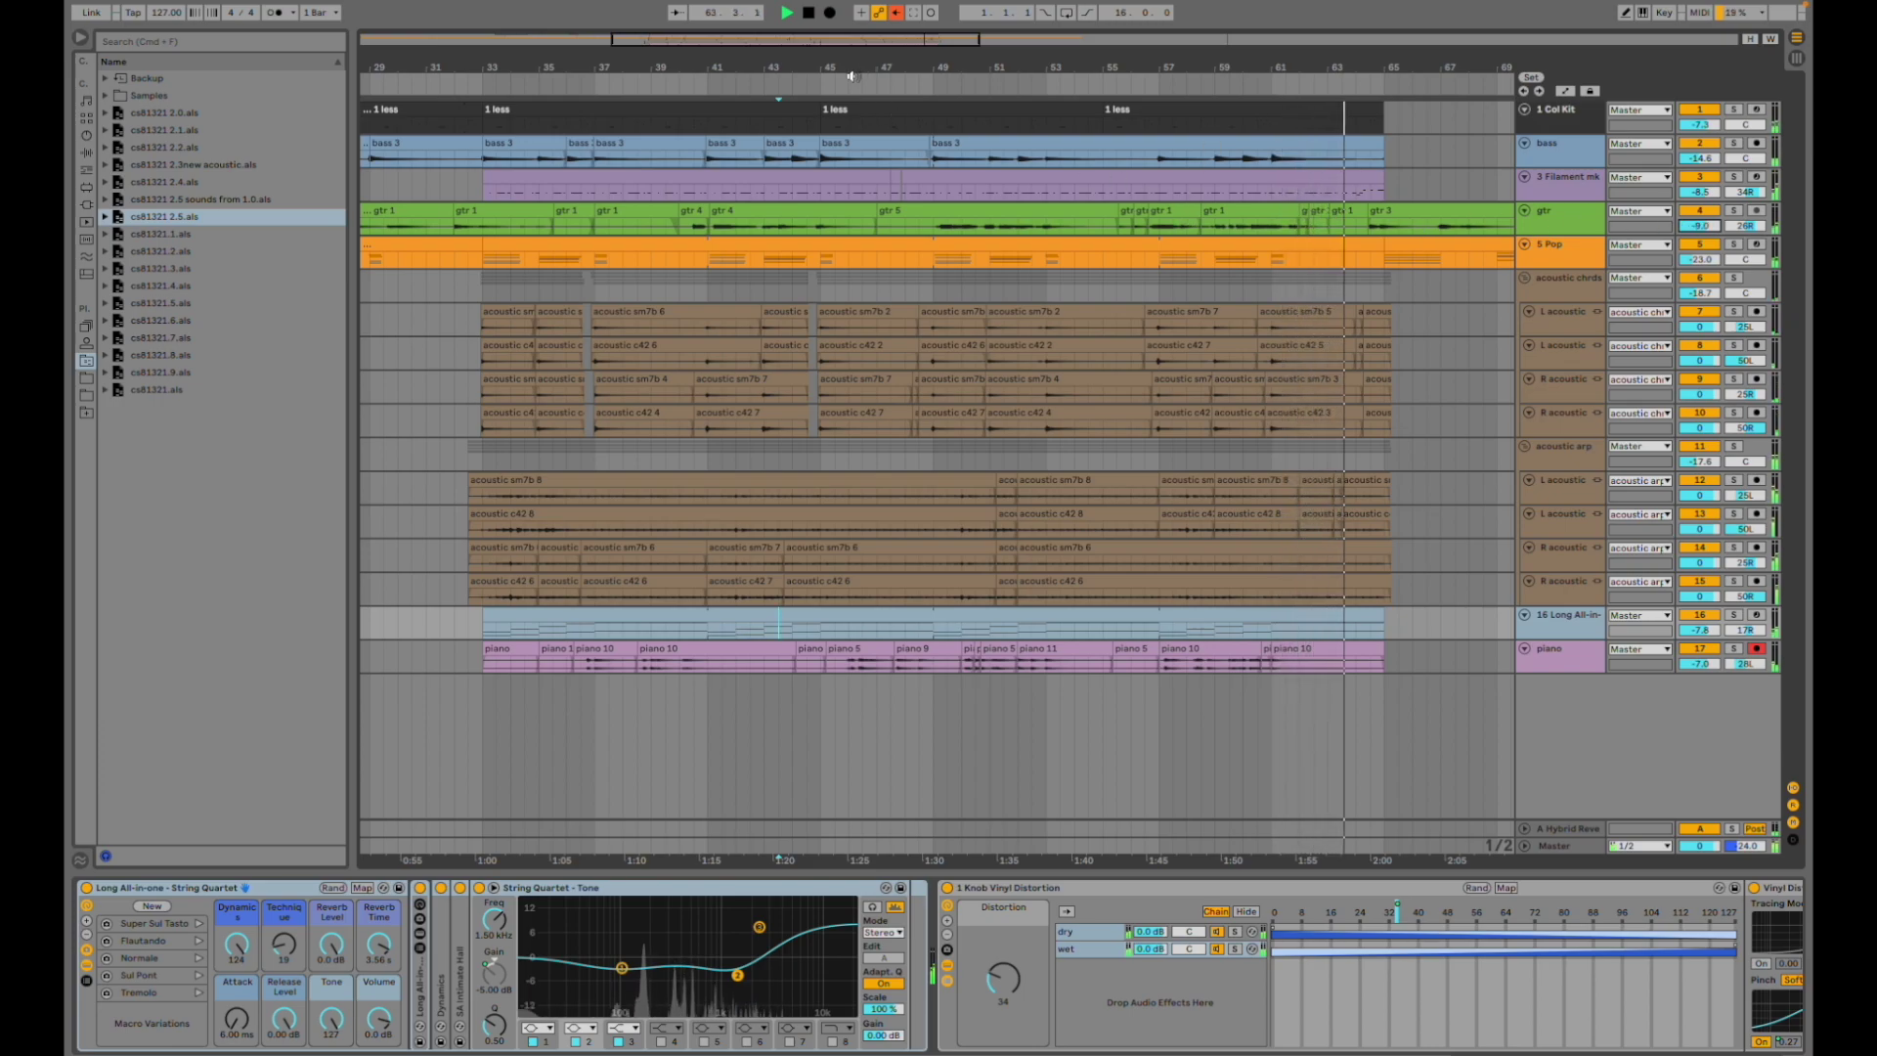
pyautogui.moveTo(848, 61); pyautogui.dragTo(882, 48)
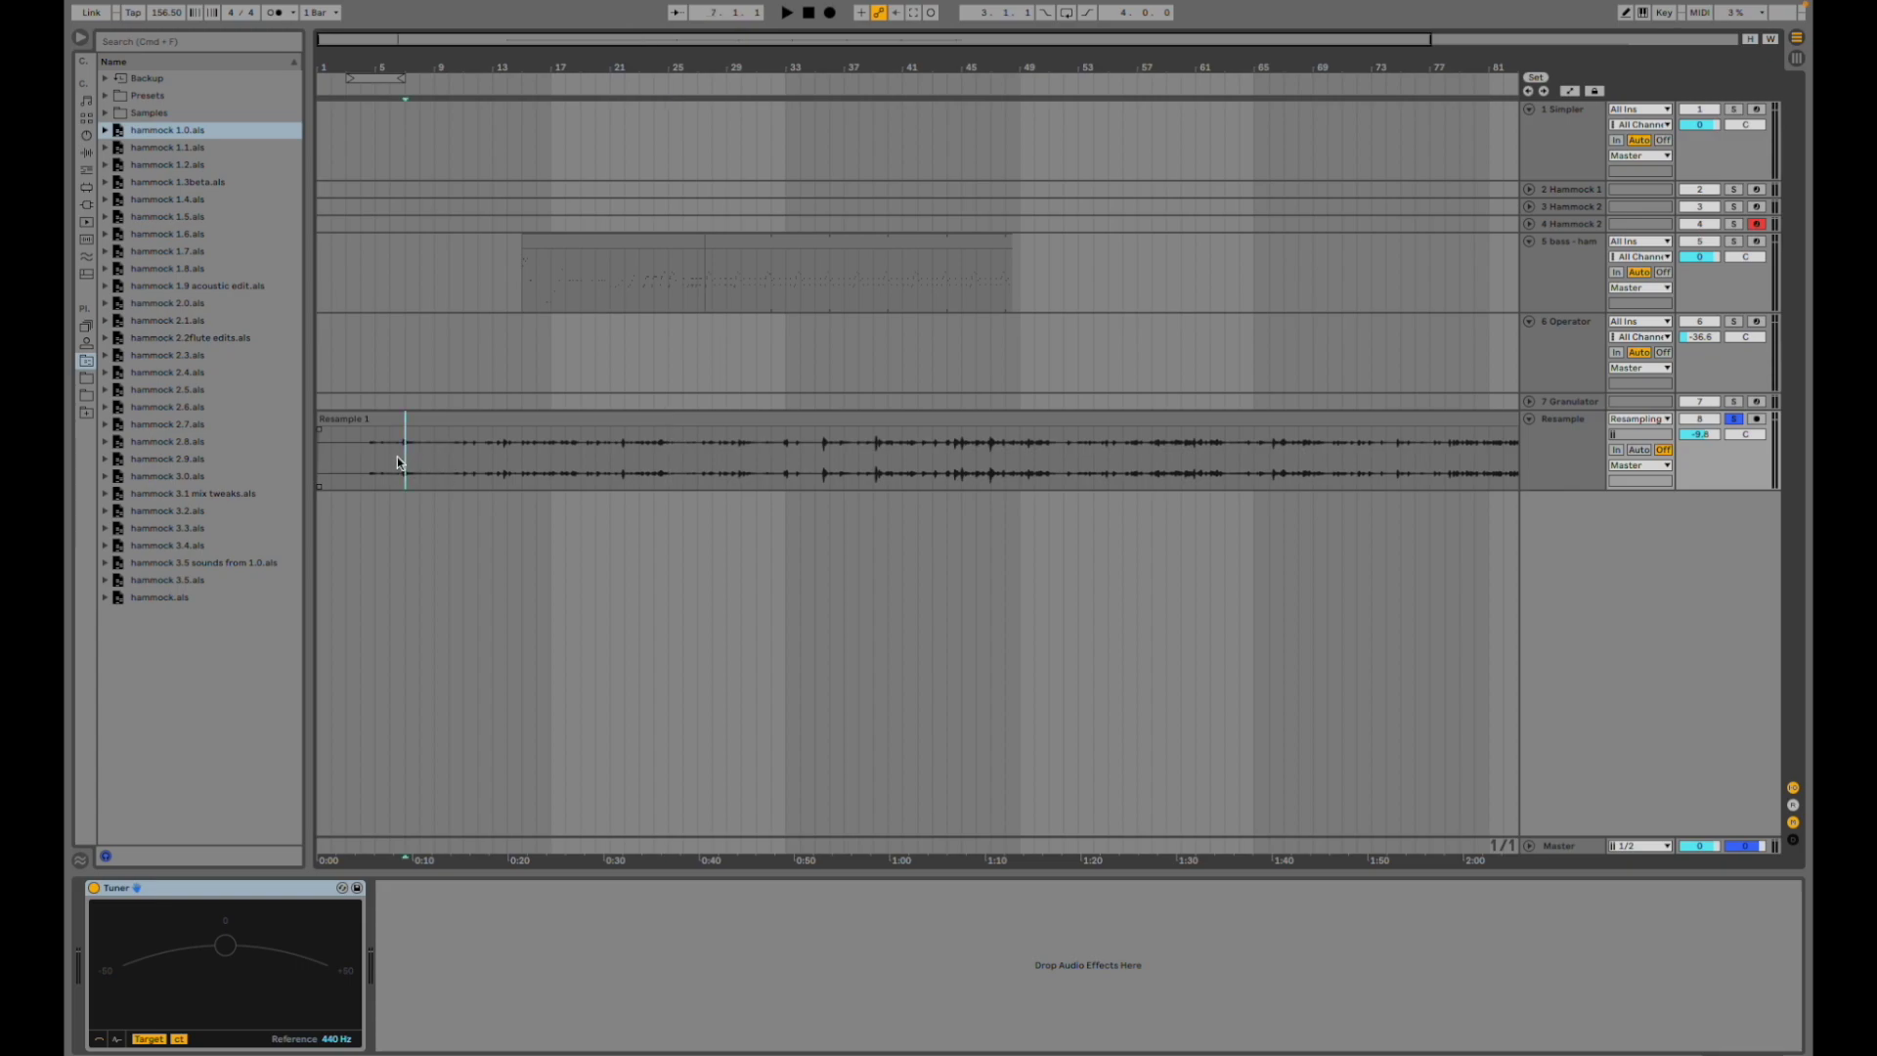
# - Play the Resample 1 recording from several points, jumping to about bars 11, 24 and 35
pyautogui.press('+')
pyautogui.press('+')
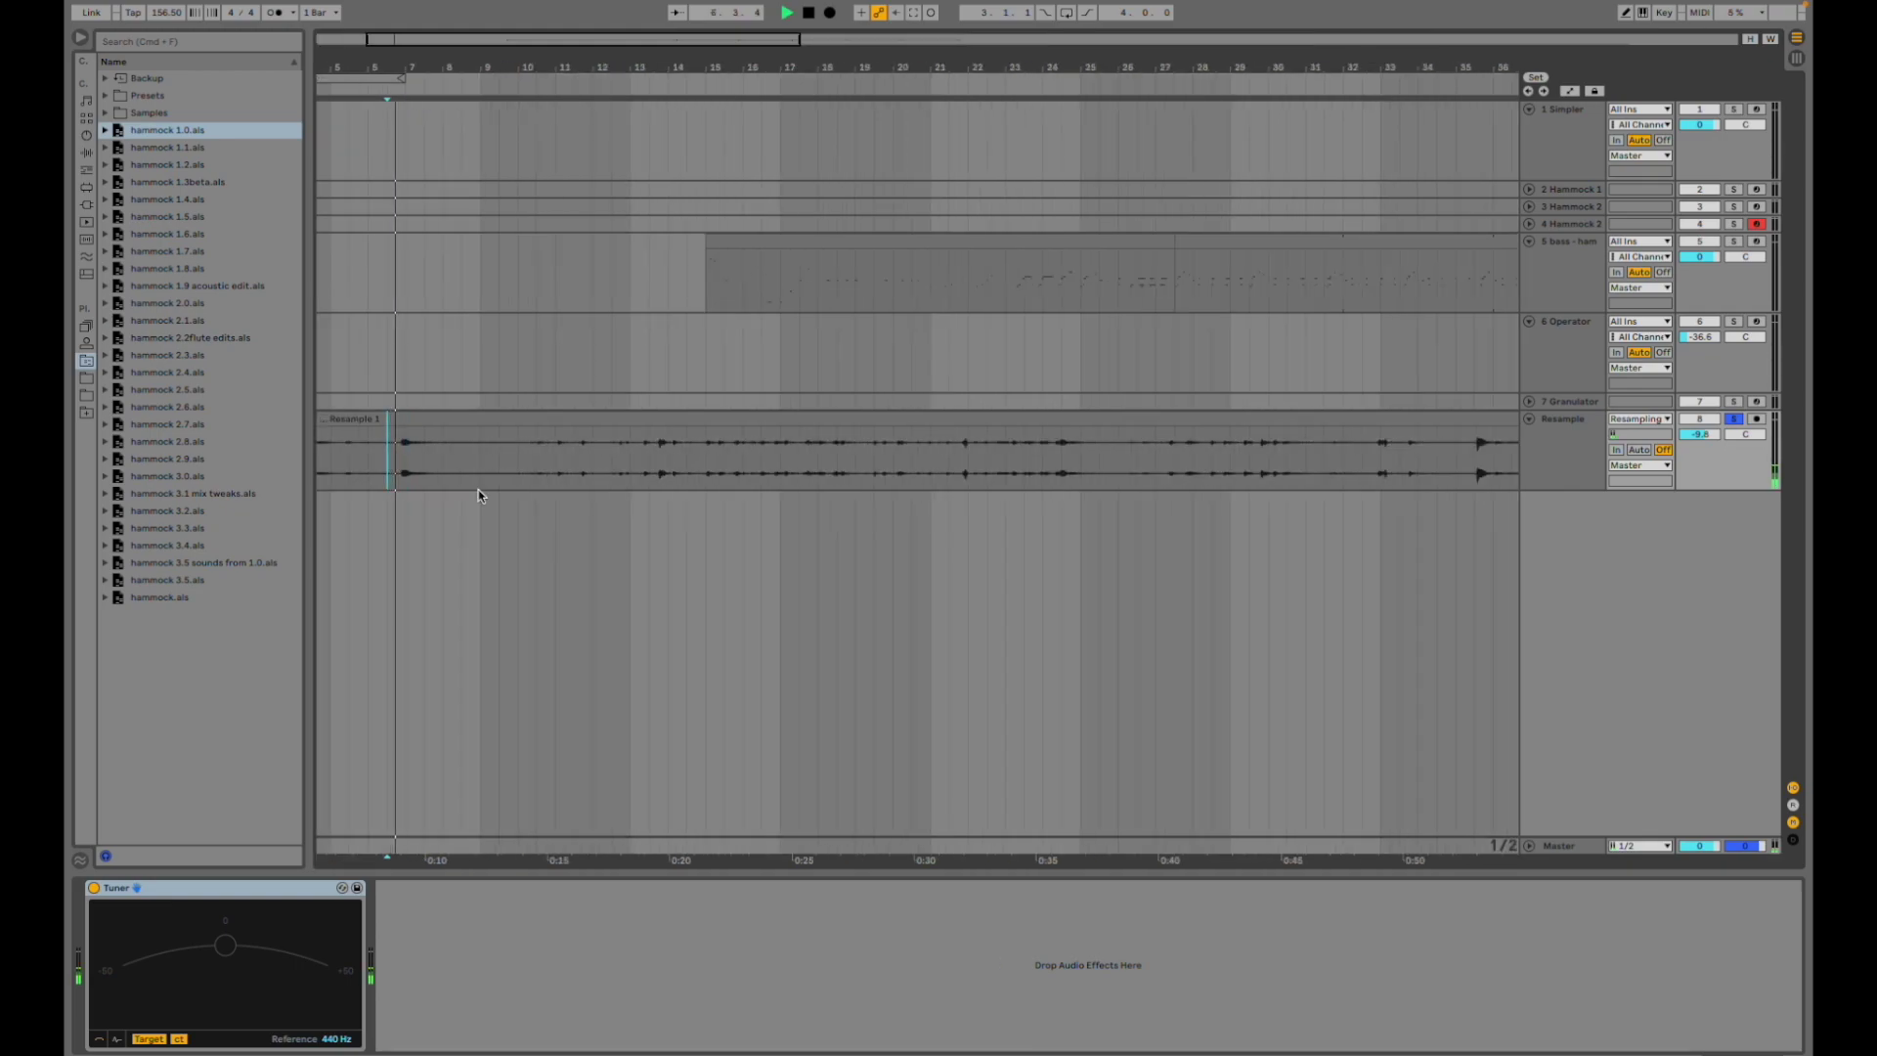
pyautogui.click(554, 454)
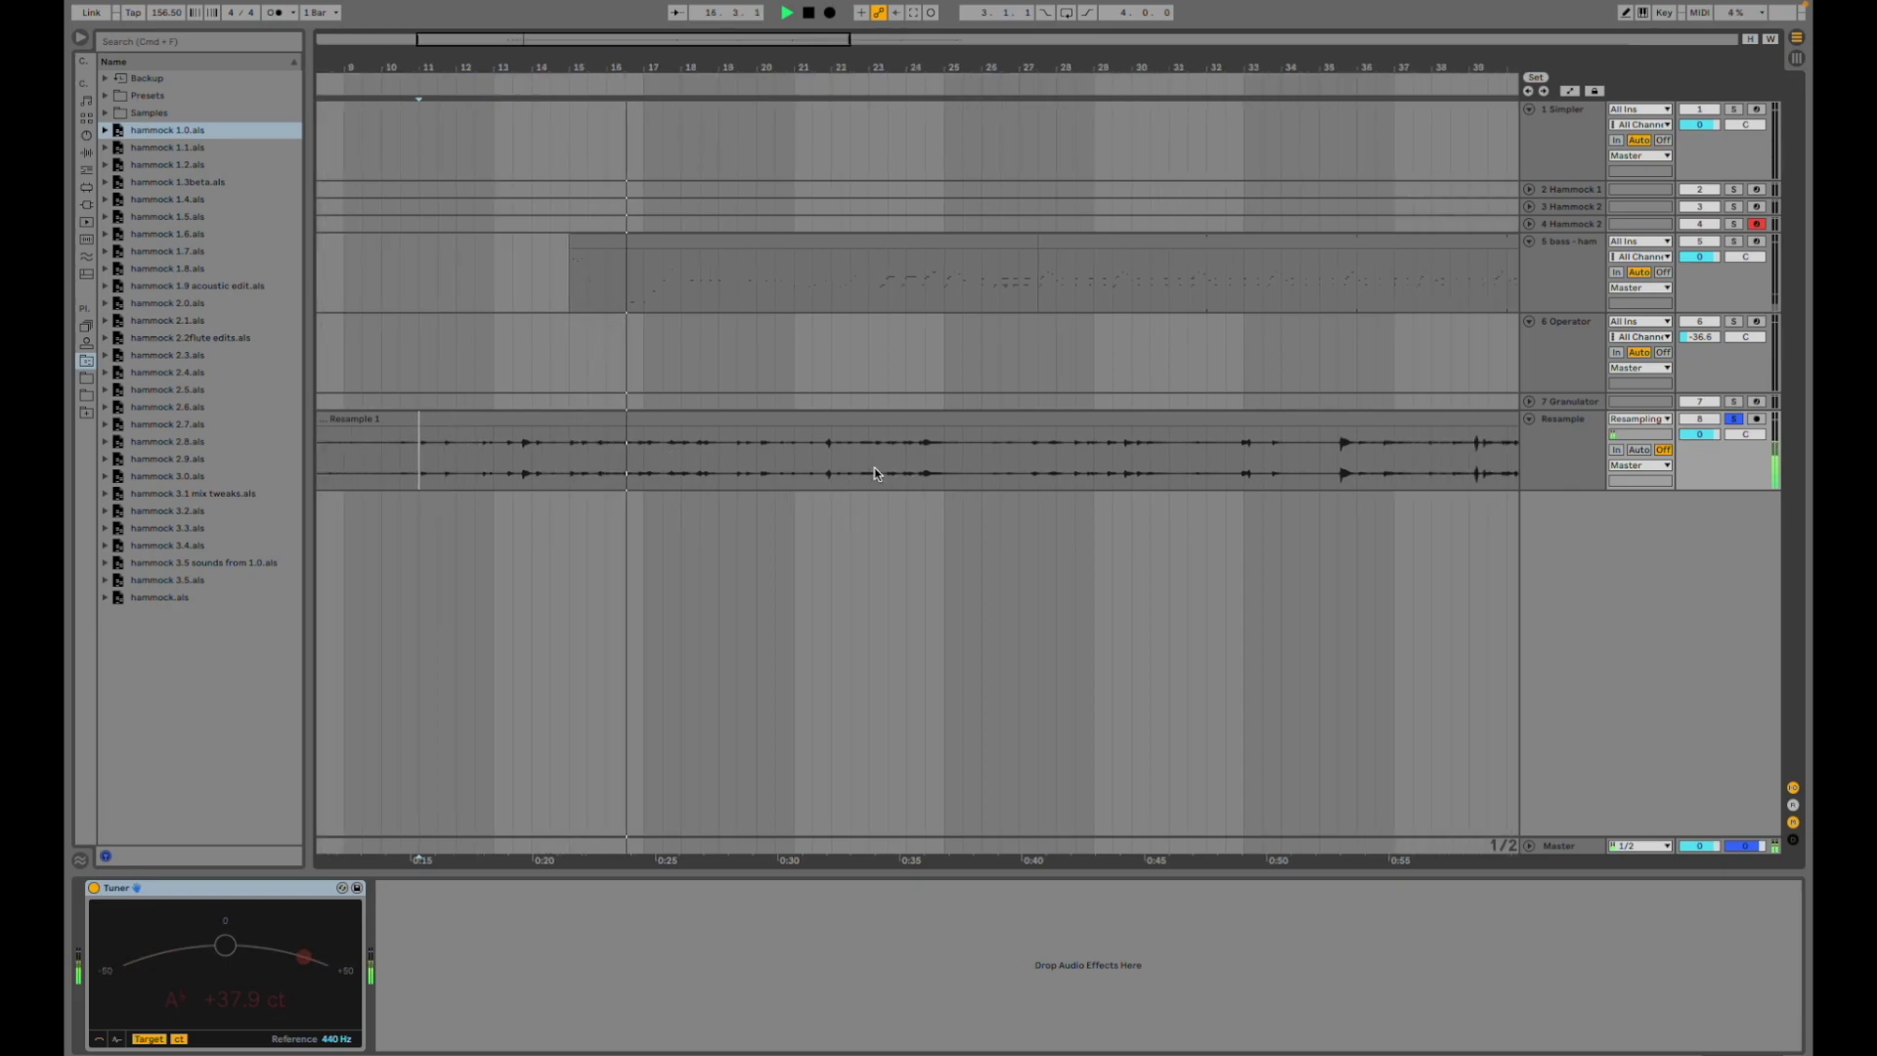
pyautogui.click(925, 455)
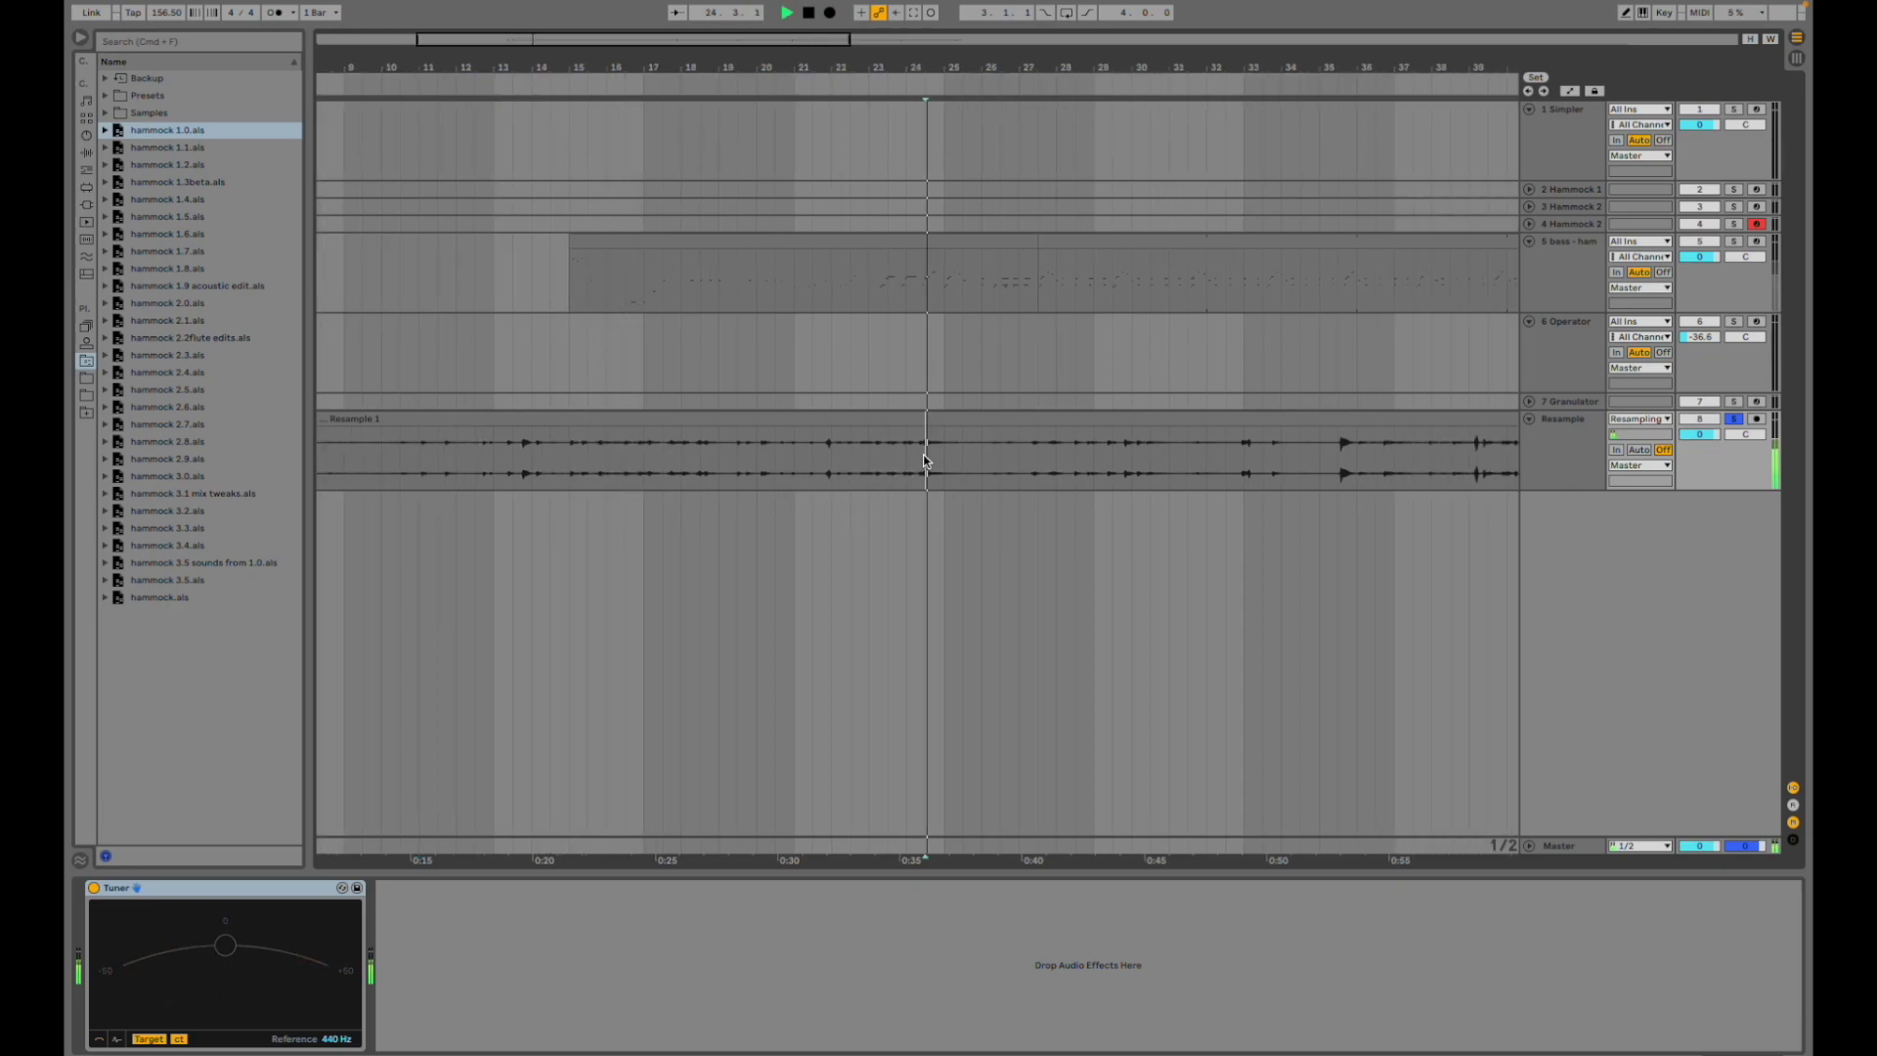
pyautogui.click(1336, 465)
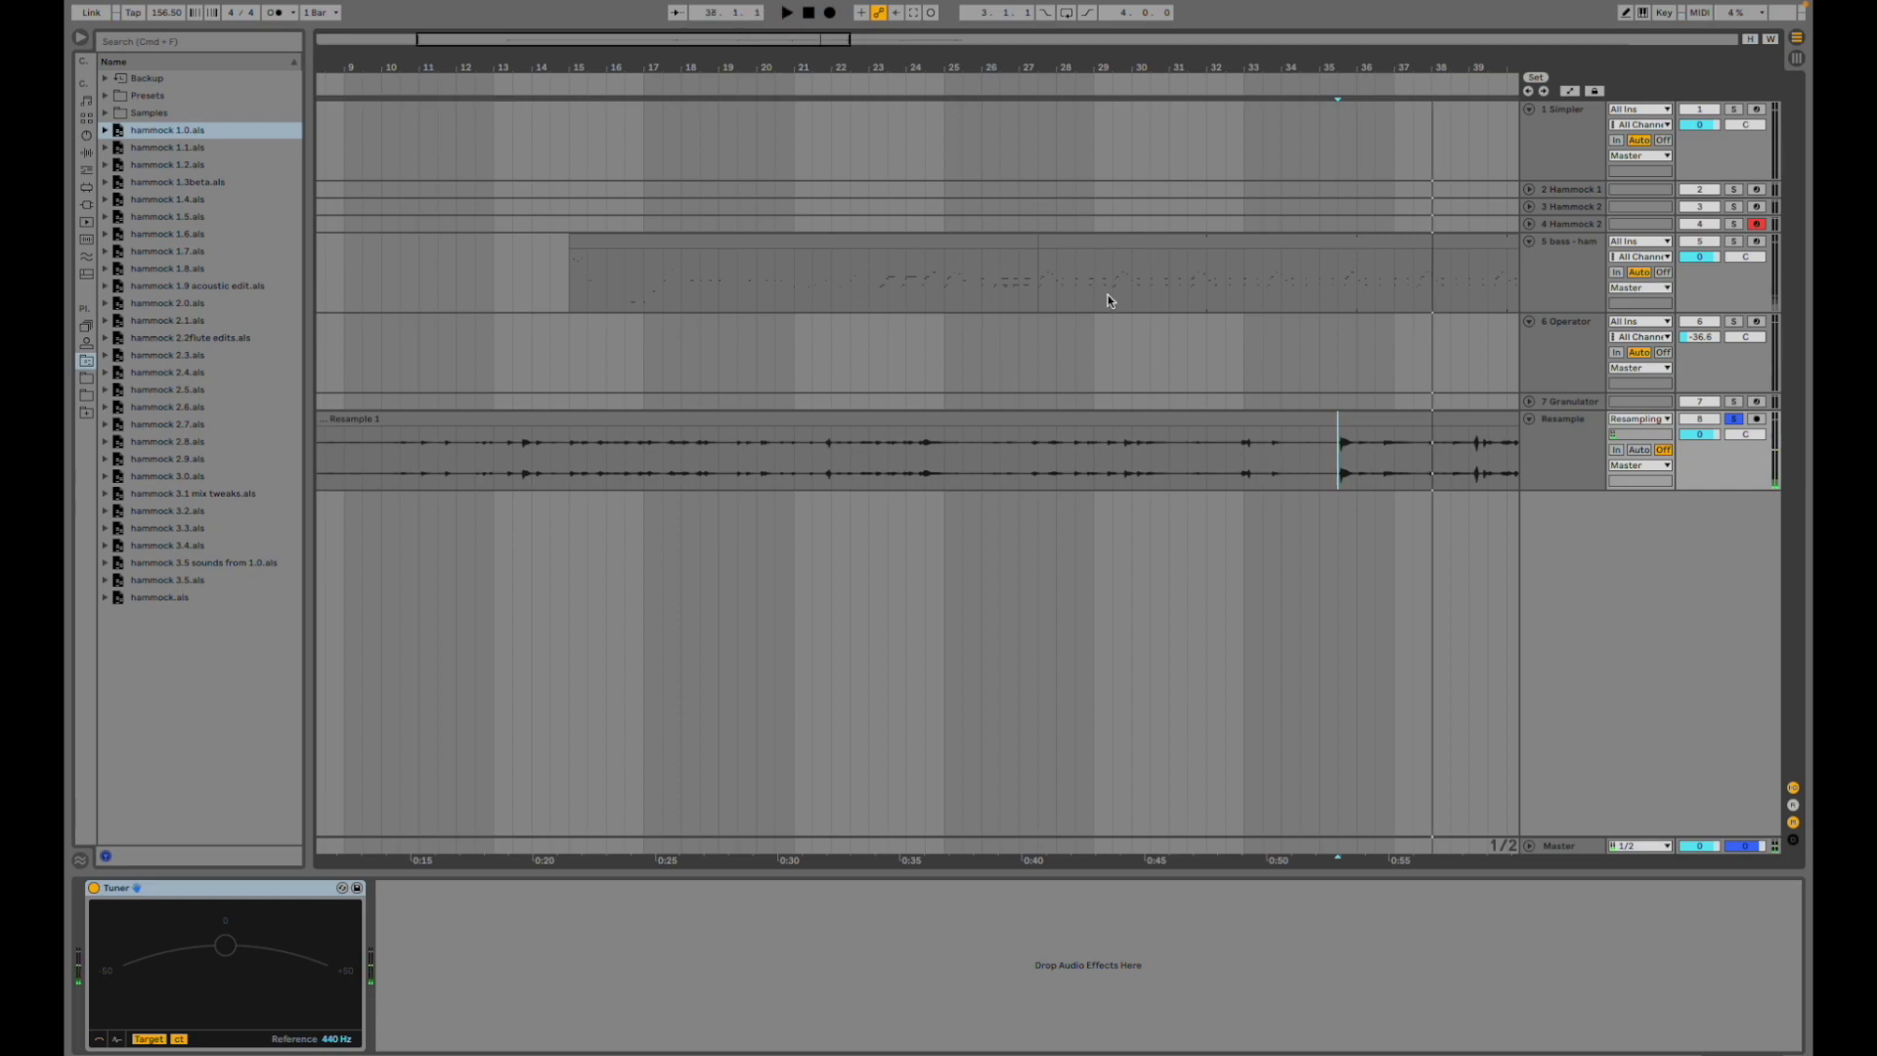
# - Solo and record-arm the three Hammock sampler tracks one at a time to hear each one's slice of the recording
pyautogui.click(1113, 246)
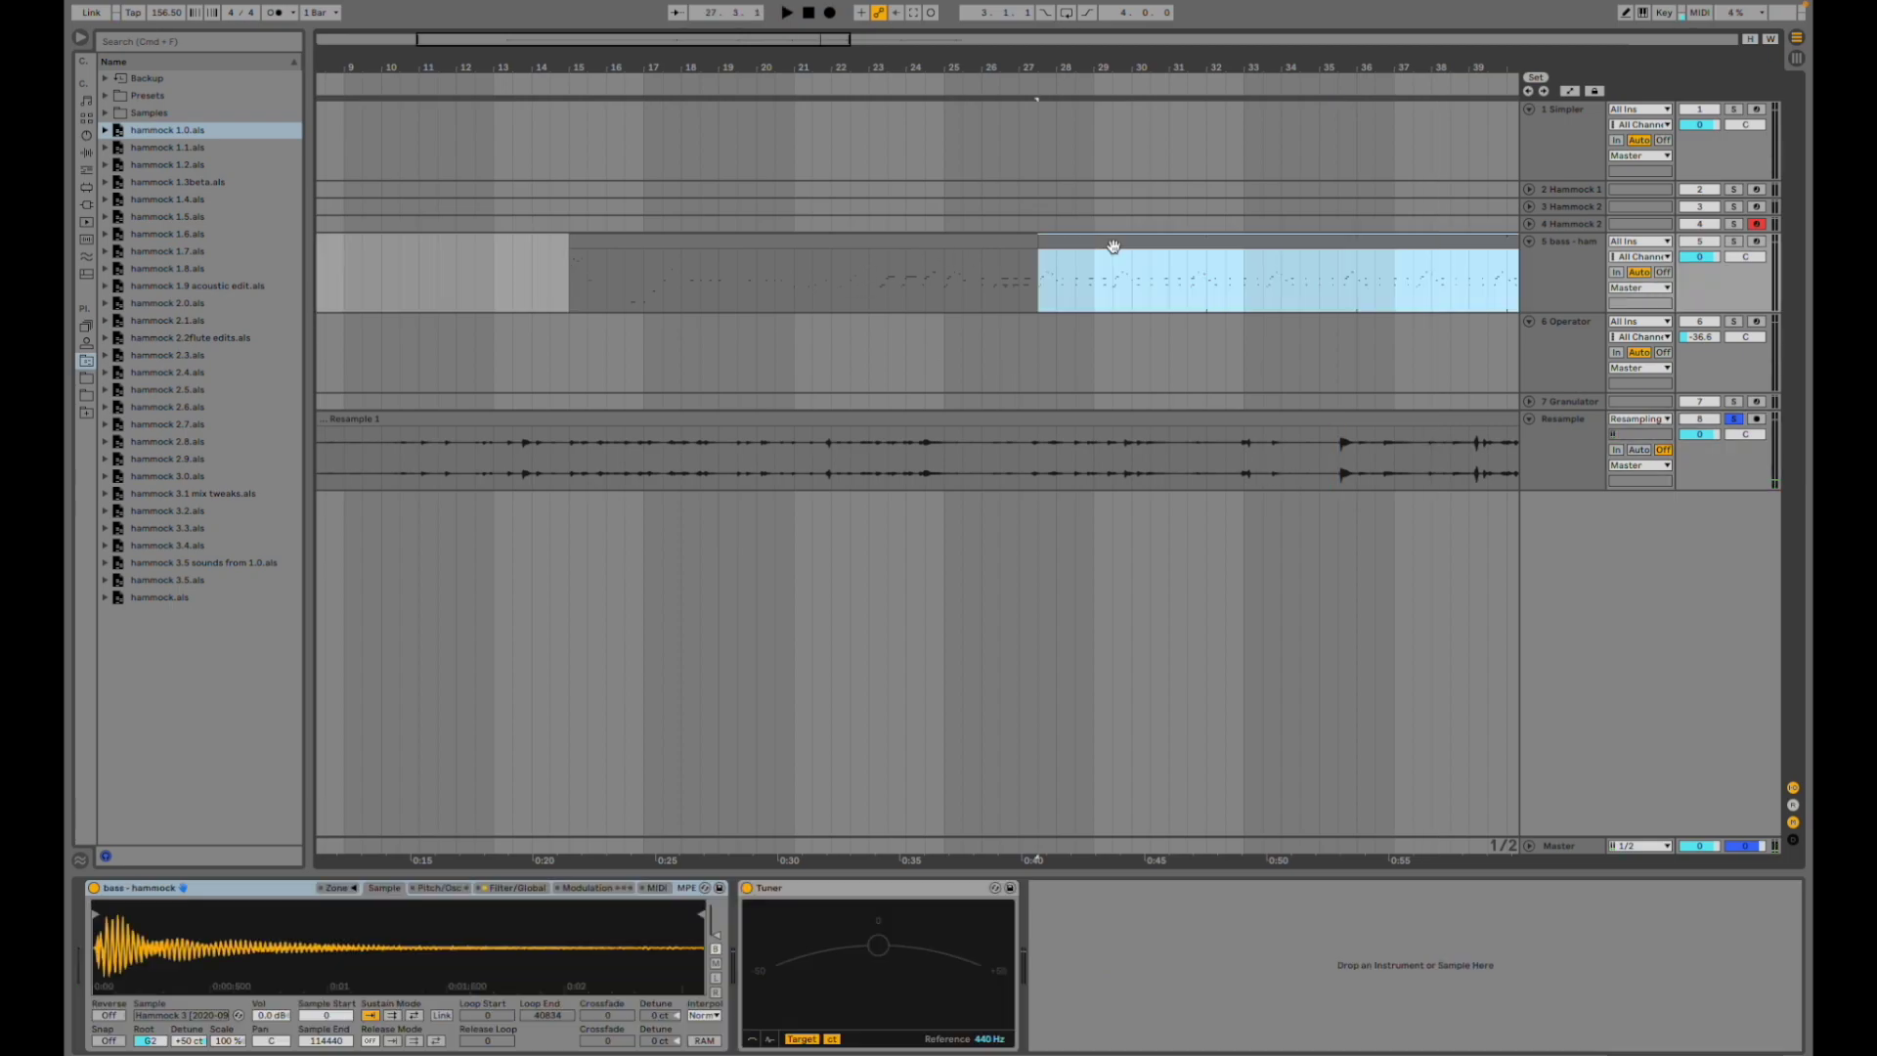
pyautogui.click(1075, 188)
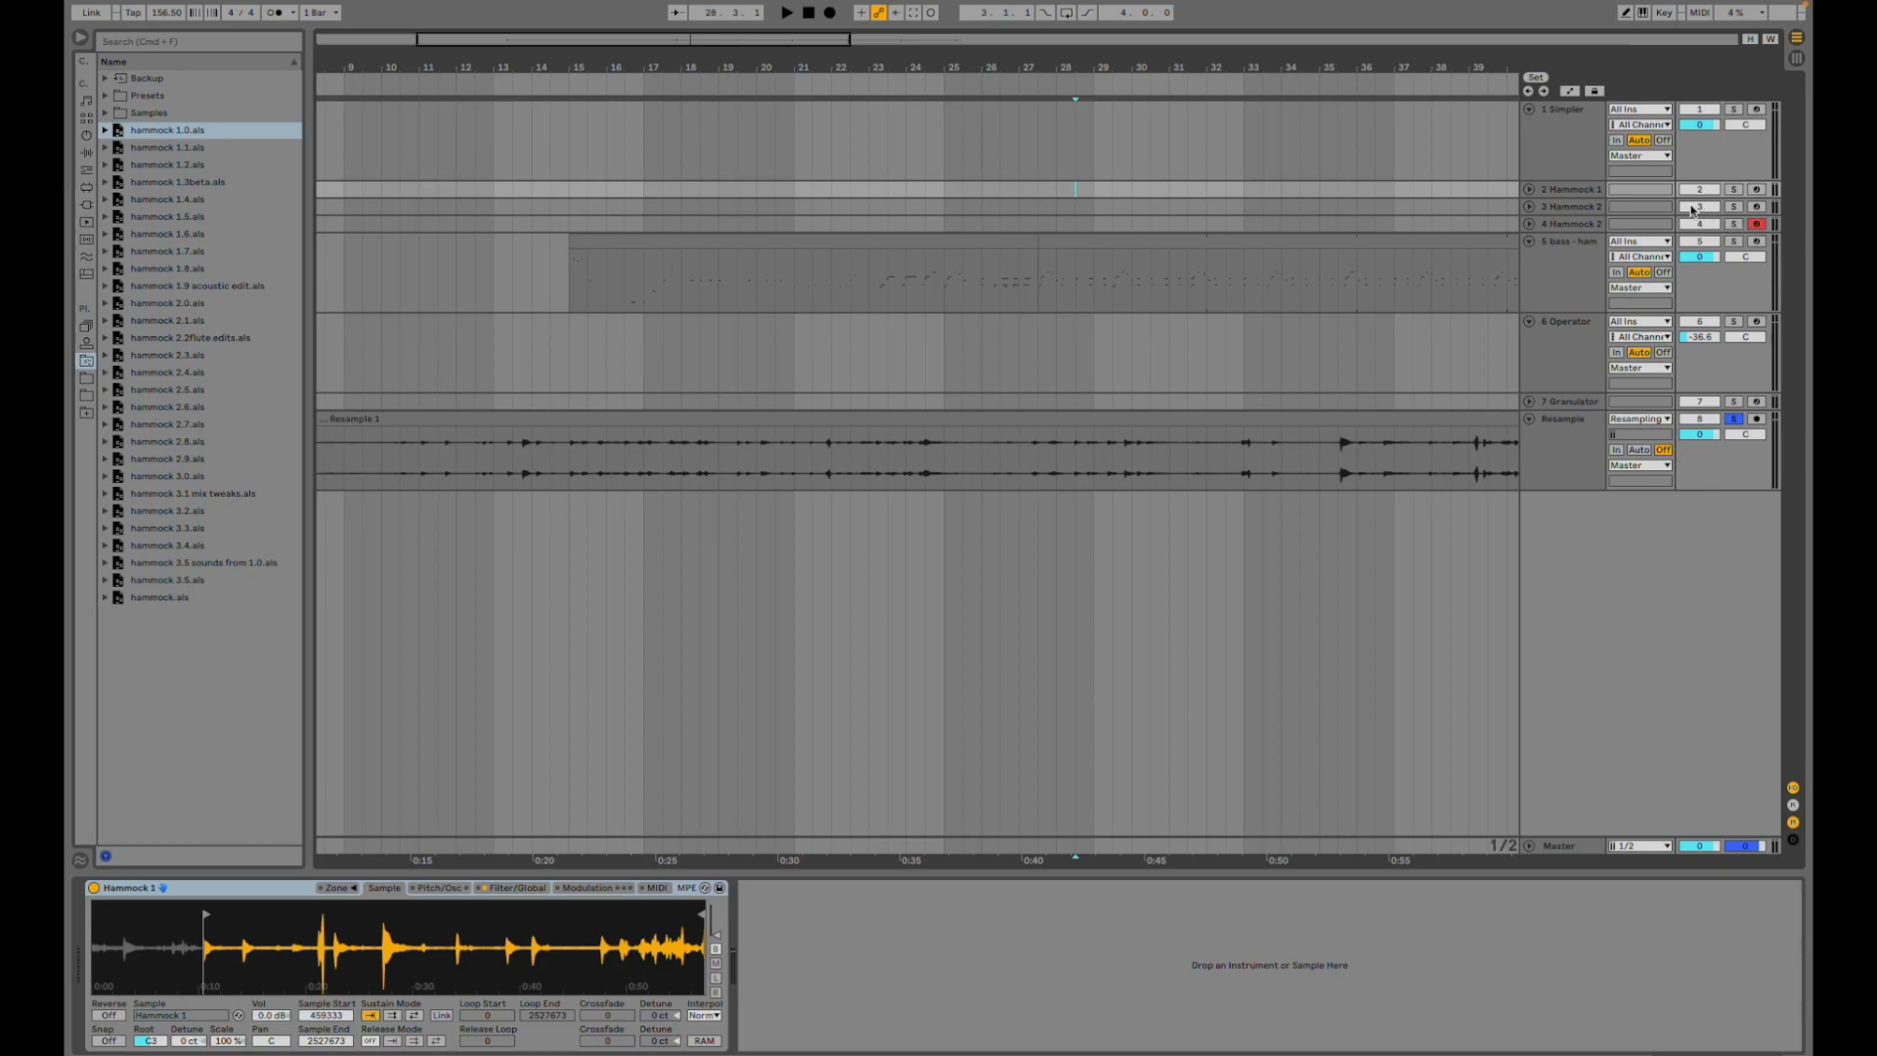
pyautogui.press('Tab')
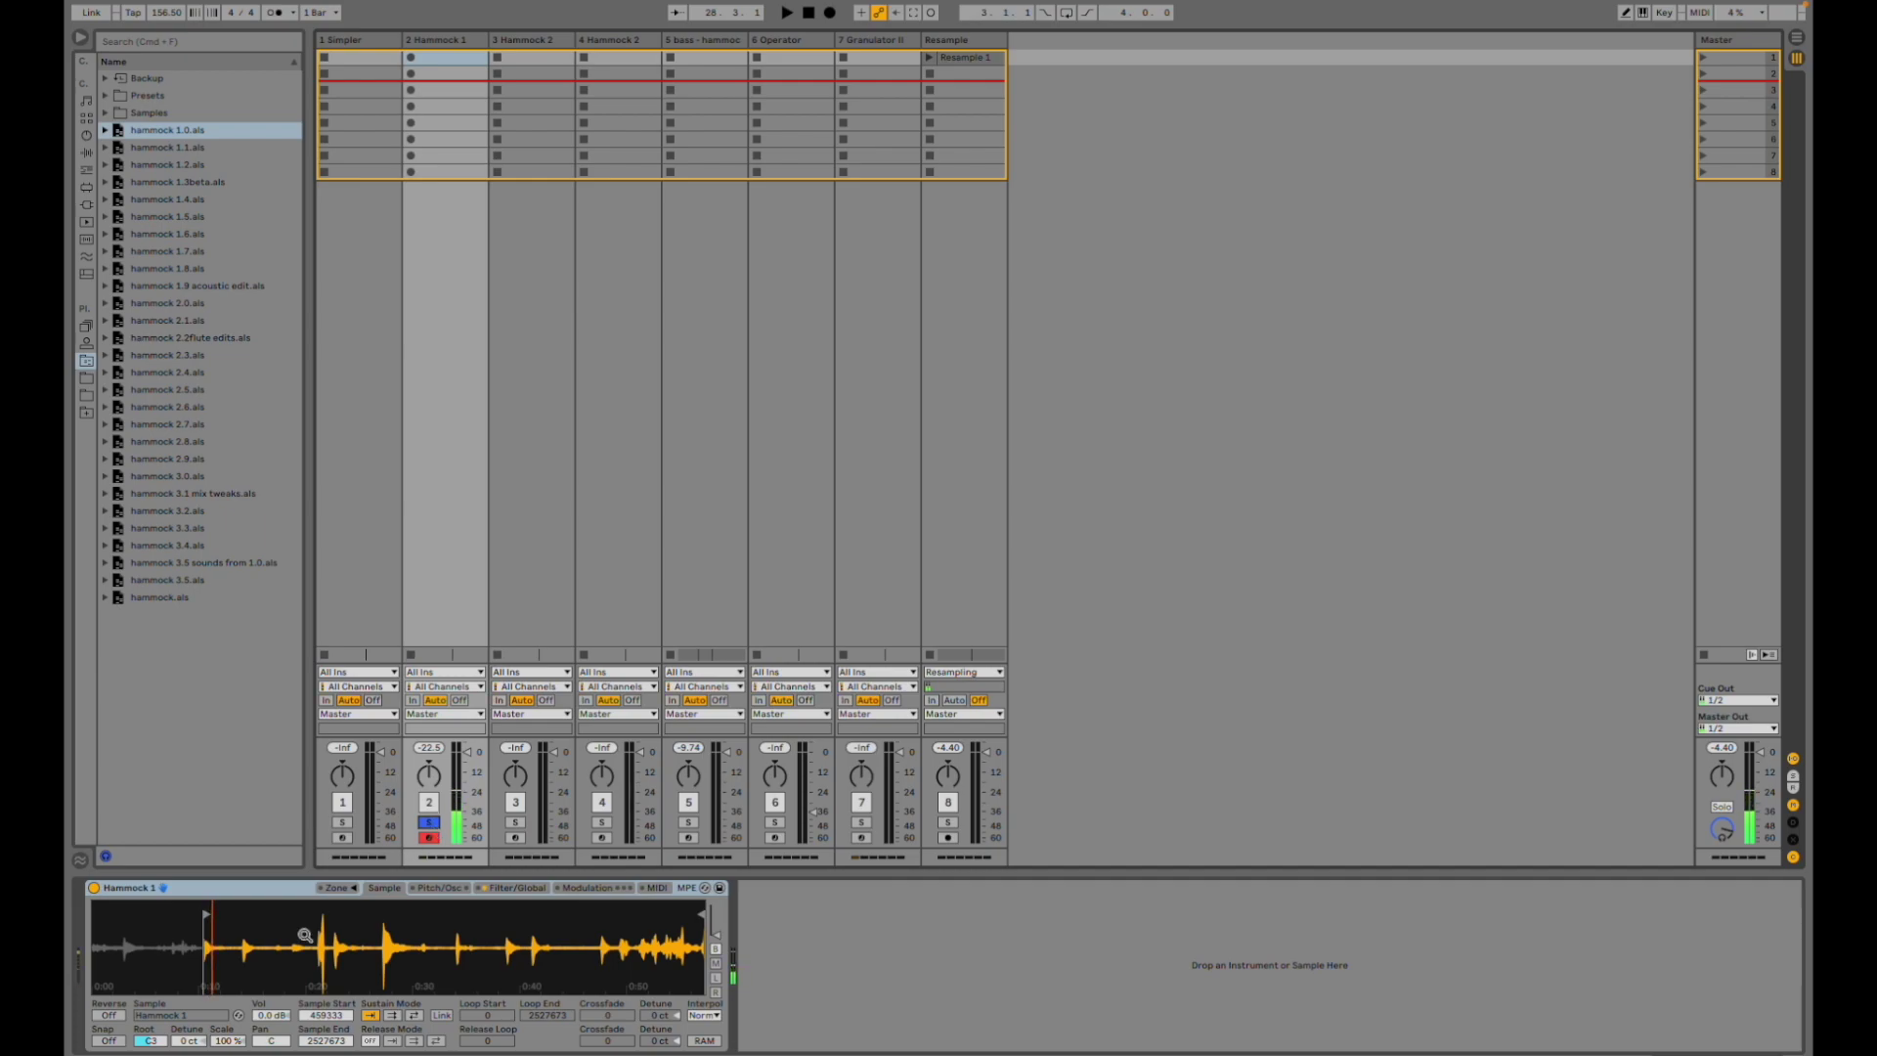
pyautogui.click(516, 838)
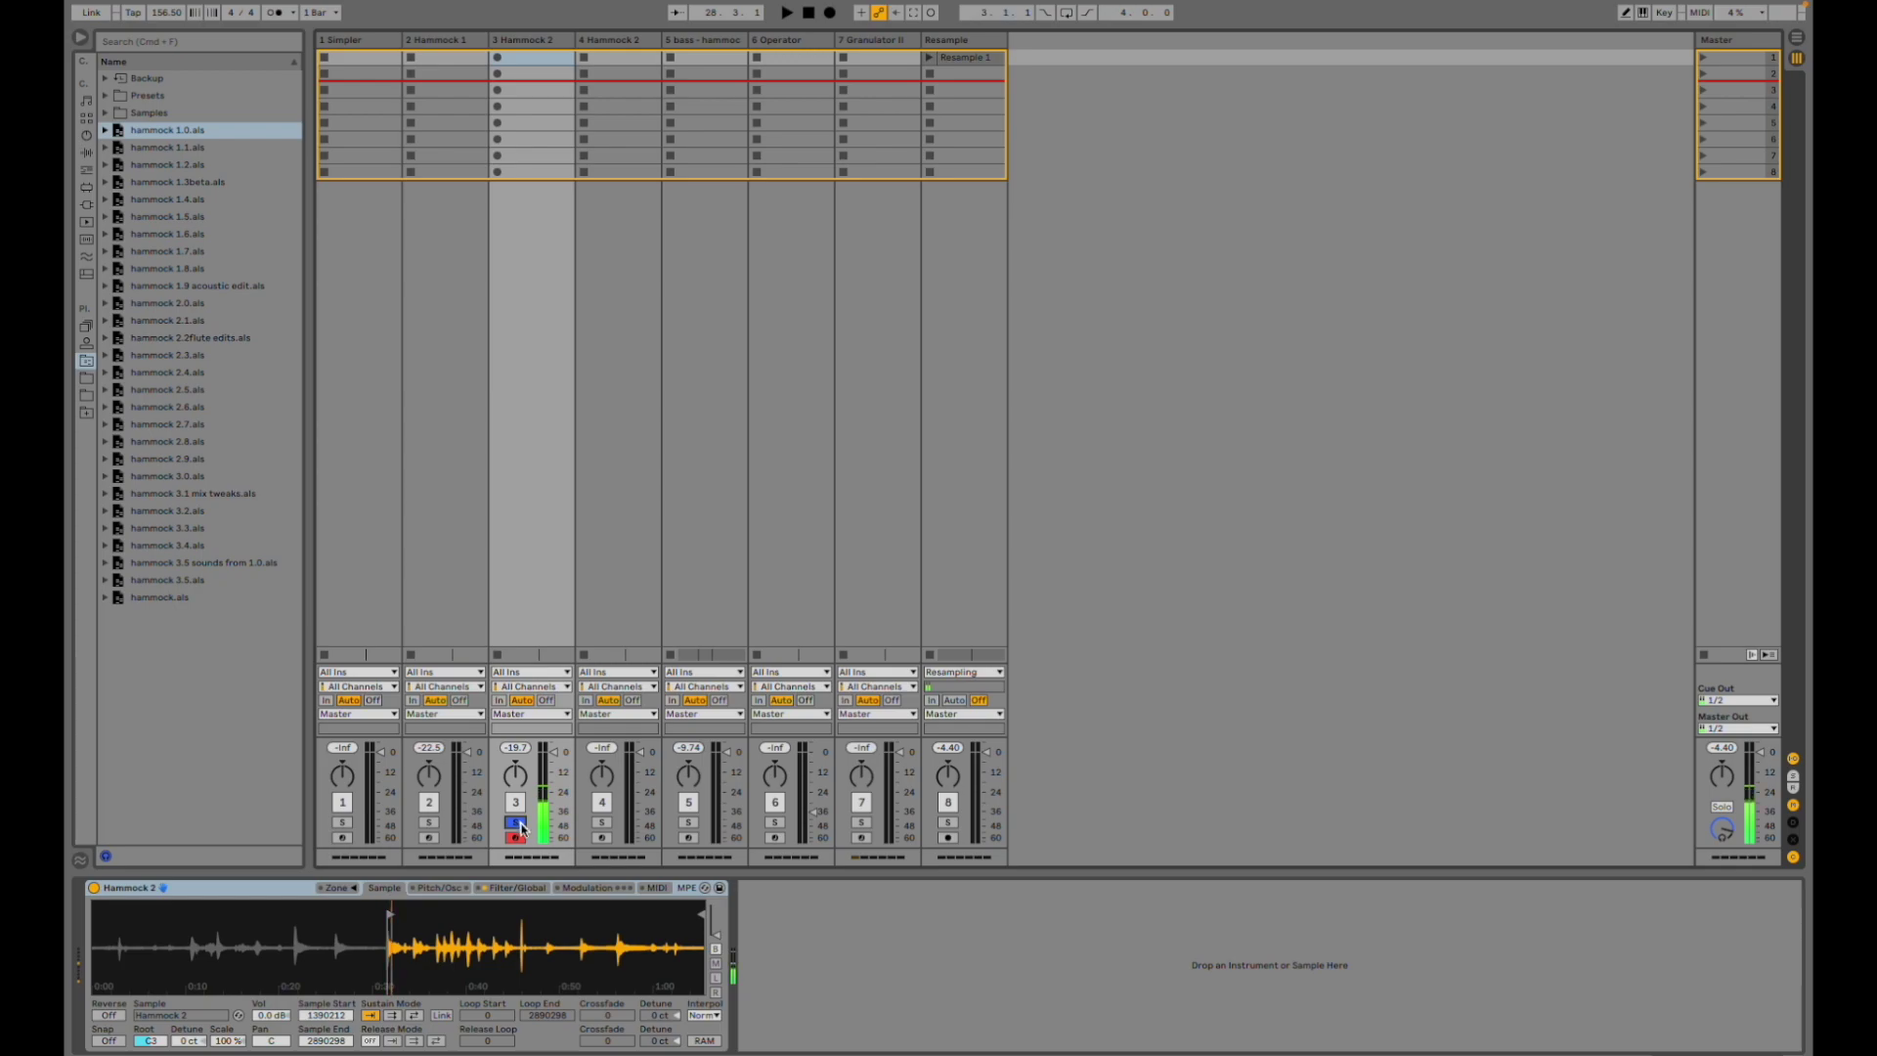
pyautogui.click(603, 838)
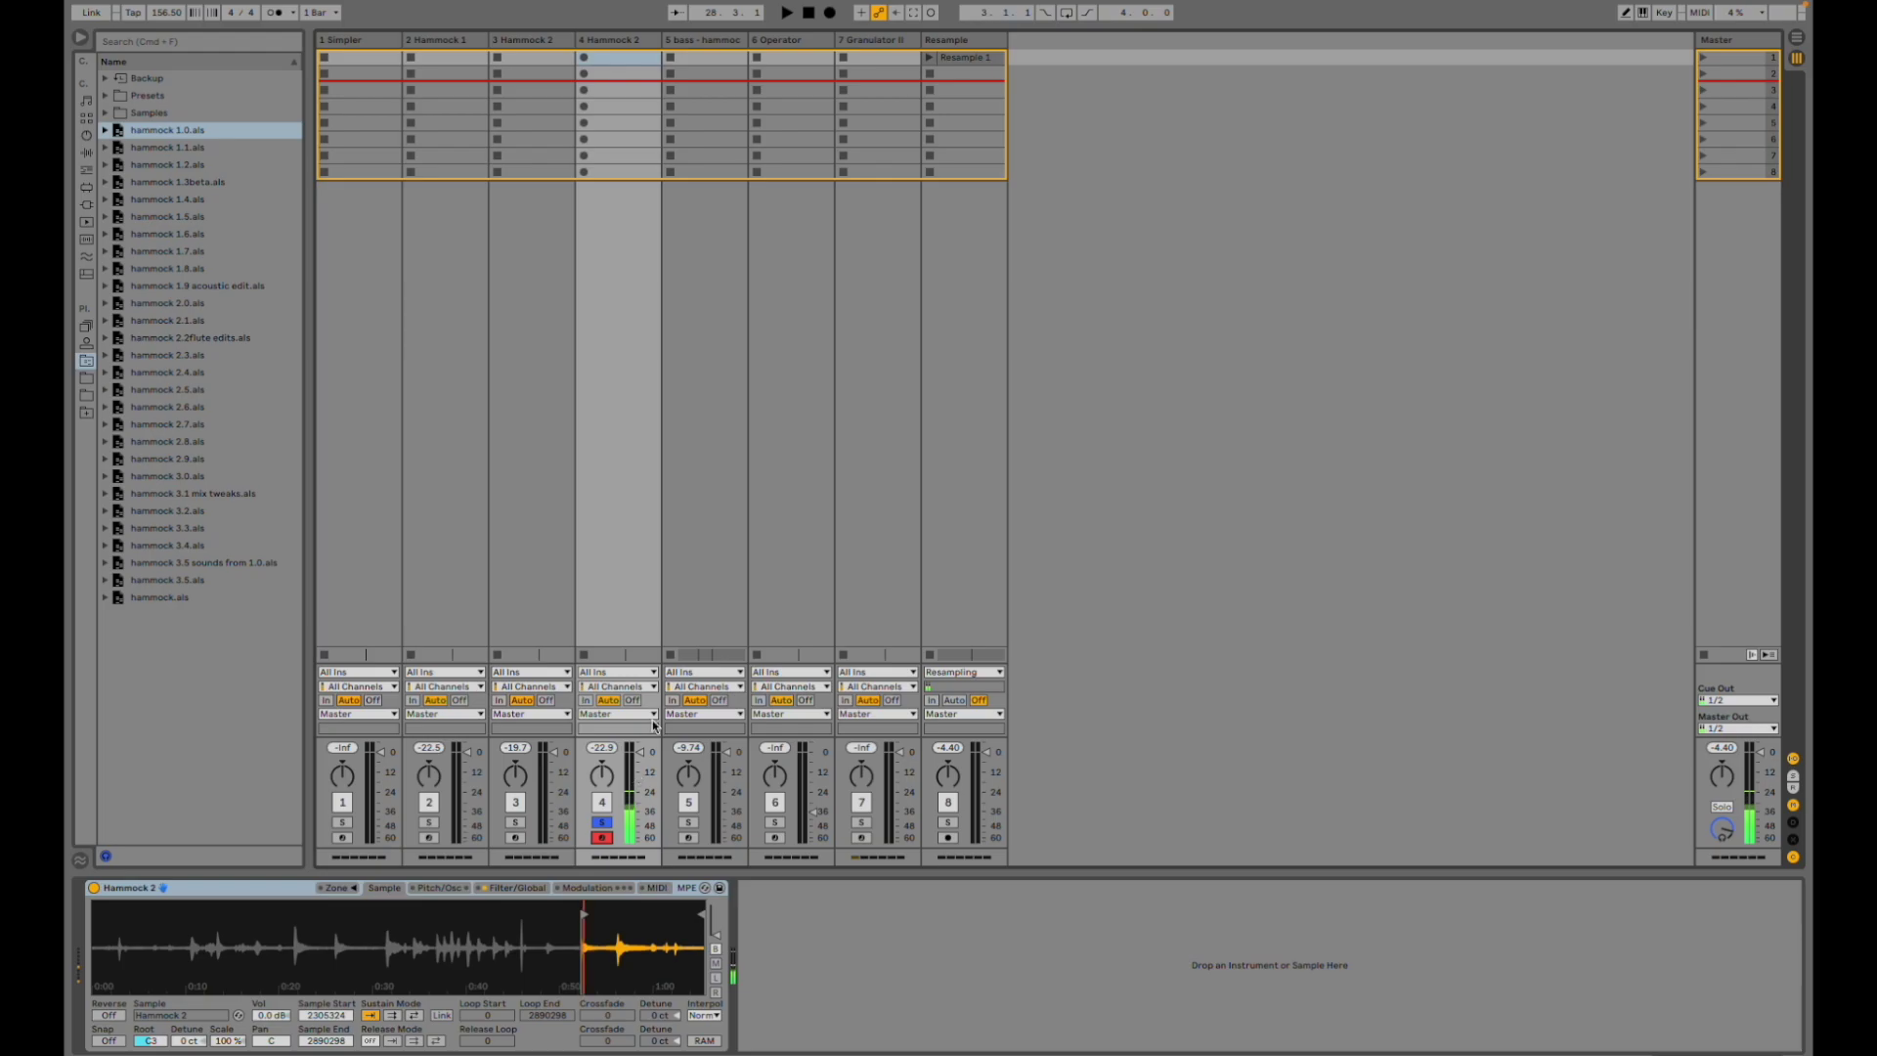
pyautogui.press('Tab')
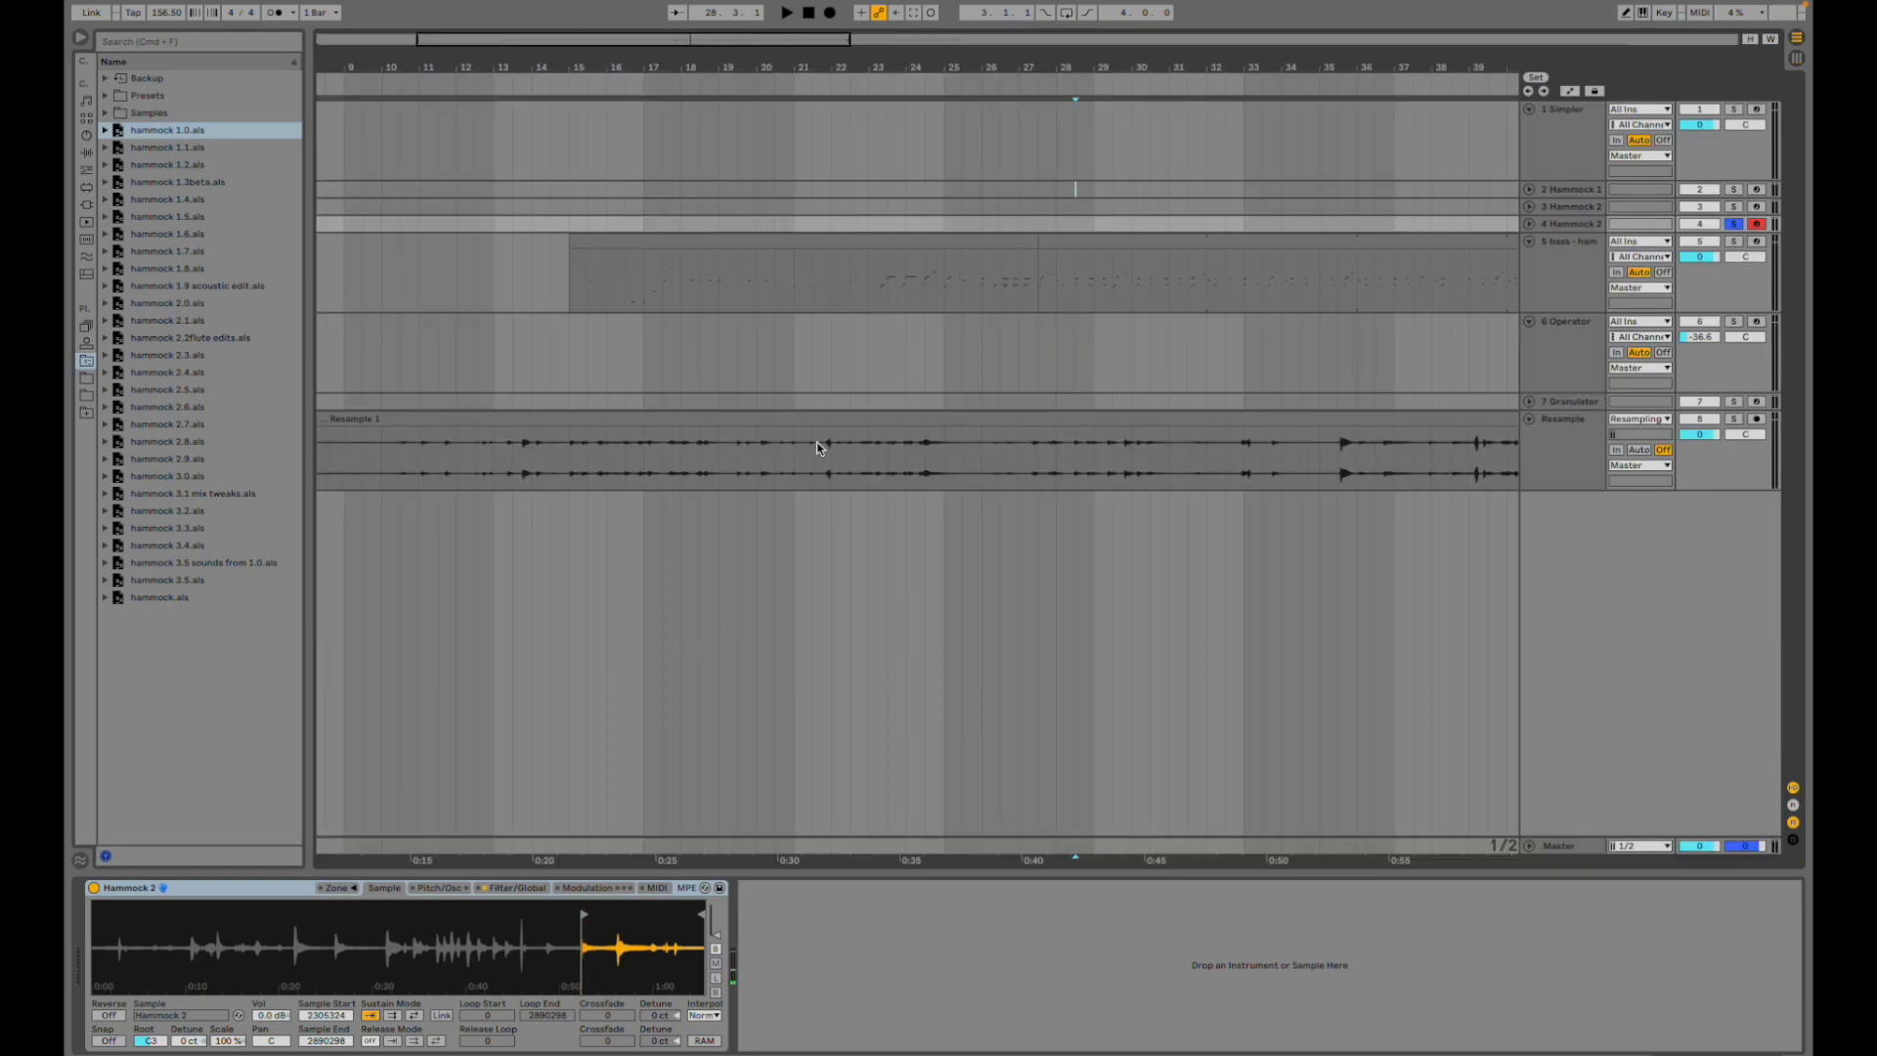
# - Solo the bass hammock track and play its second MIDI clip from the beginning and from points further along
pyautogui.click(1733, 242)
pyautogui.click(1405, 242)
pyautogui.press('space')
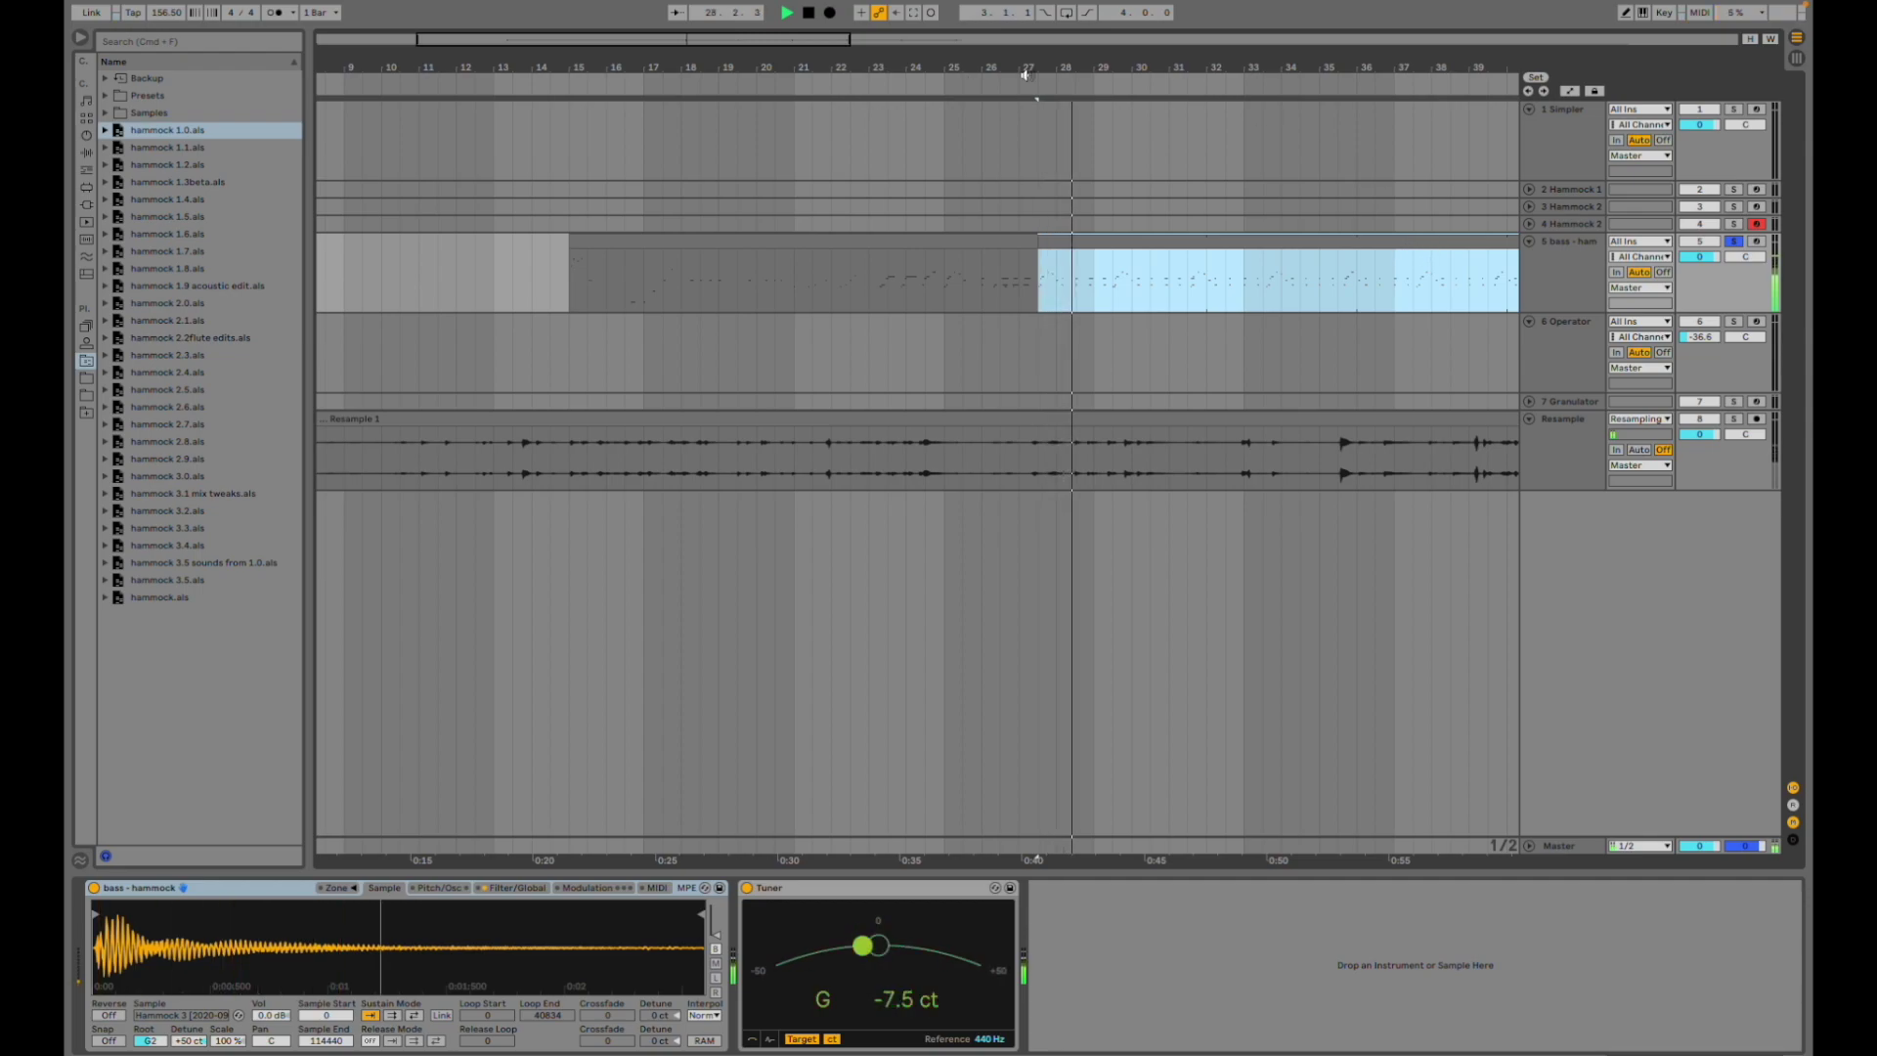
pyautogui.moveTo(737, 47); pyautogui.dragTo(737, 11)
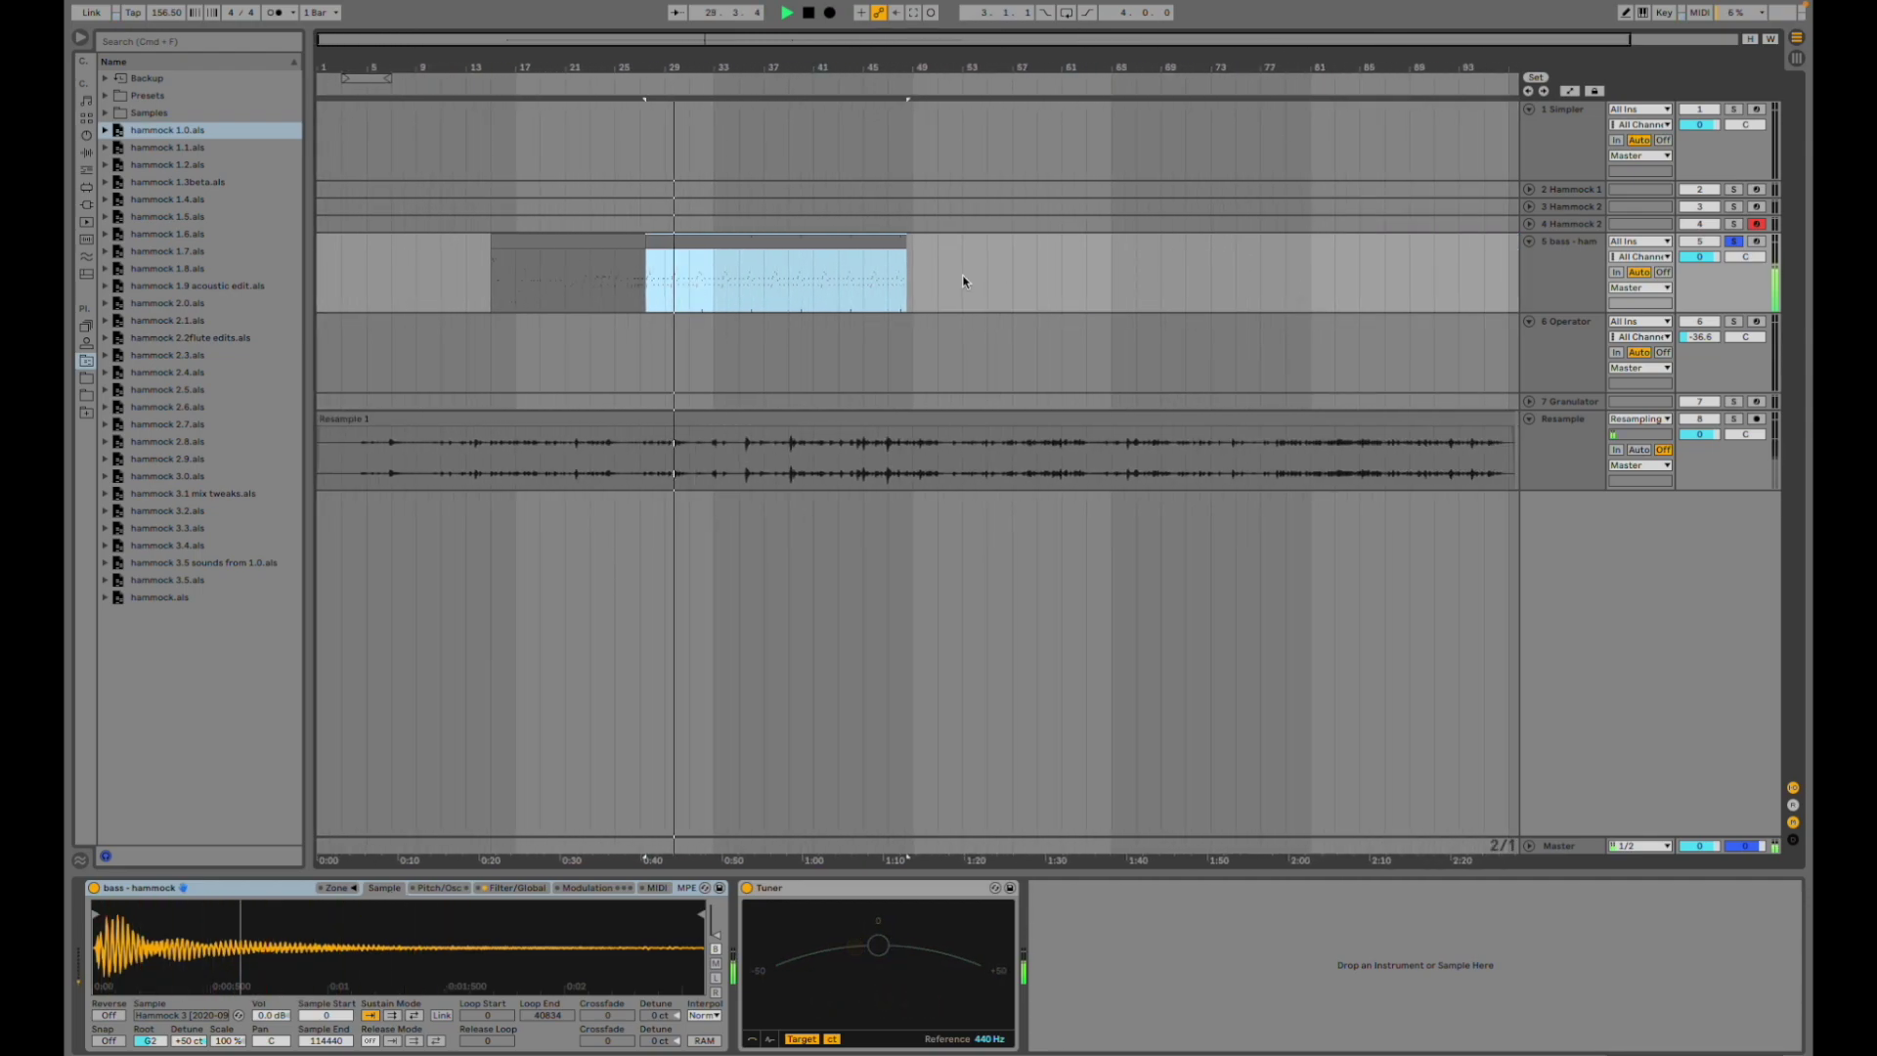
pyautogui.click(710, 293)
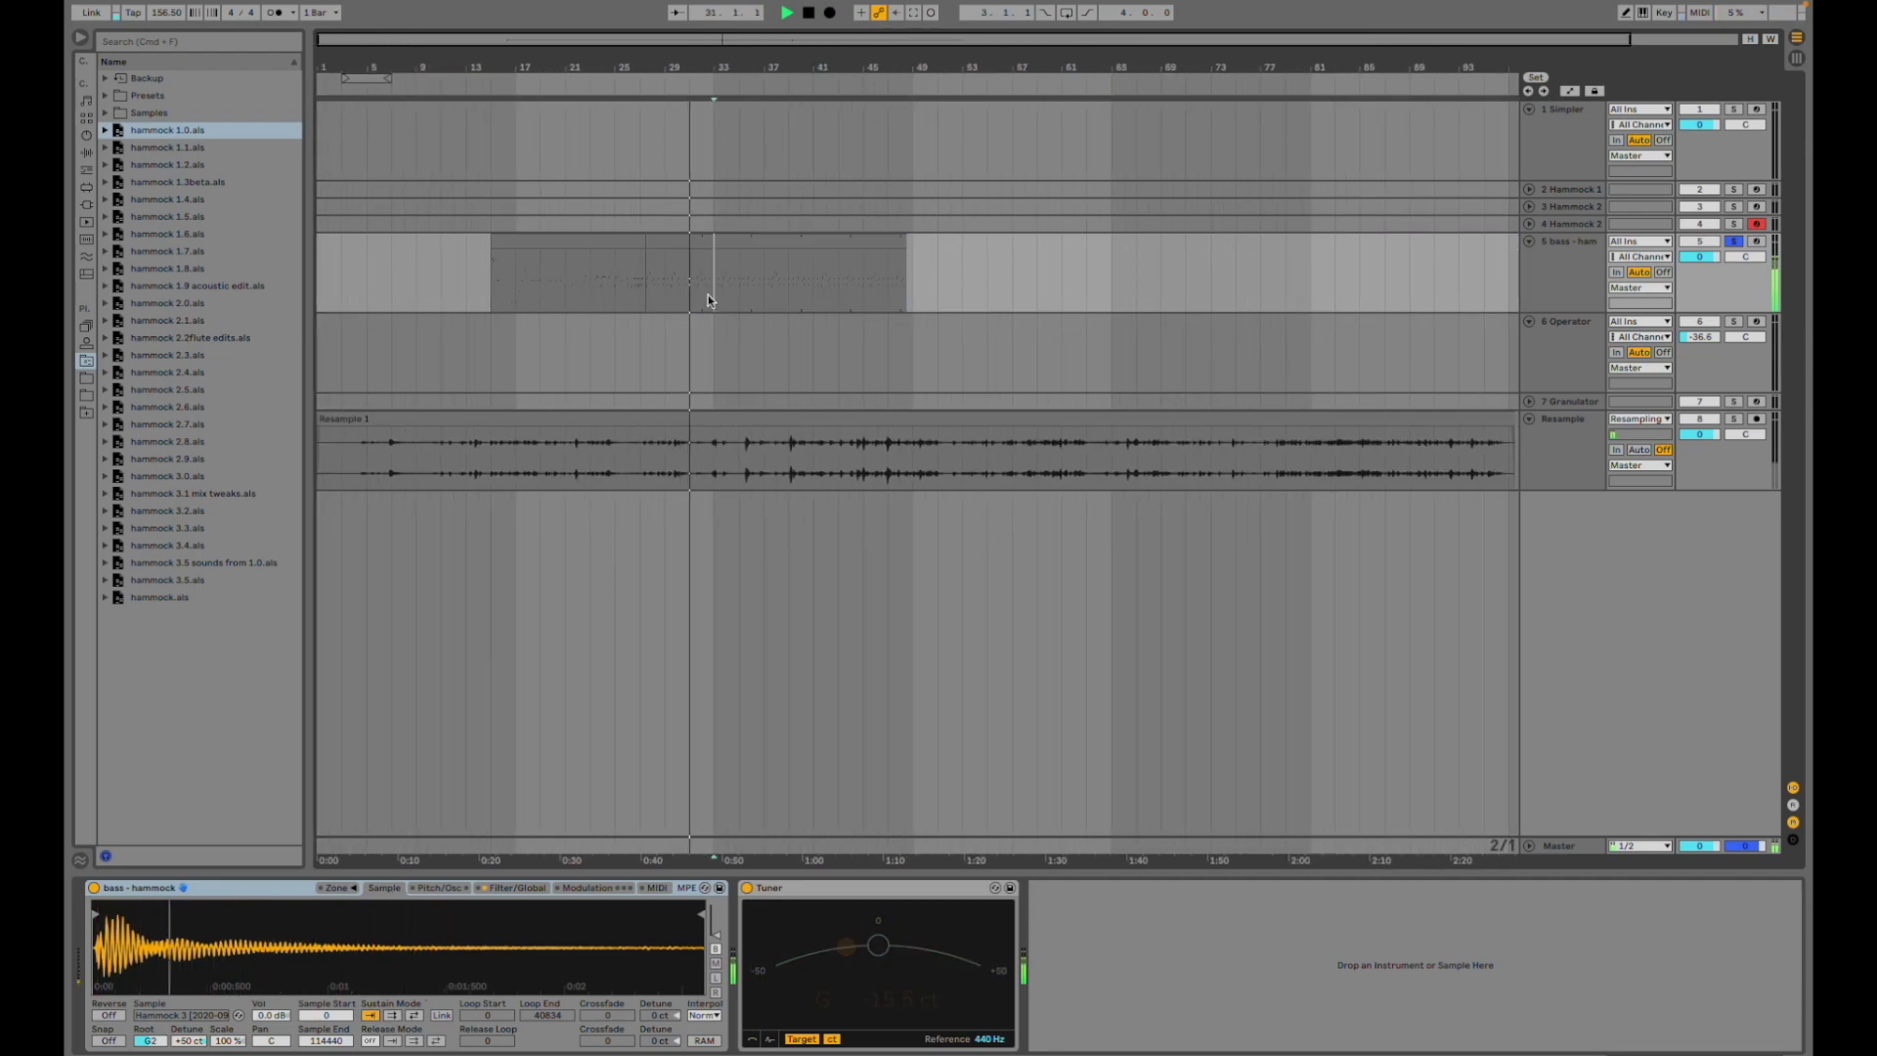
pyautogui.click(764, 283)
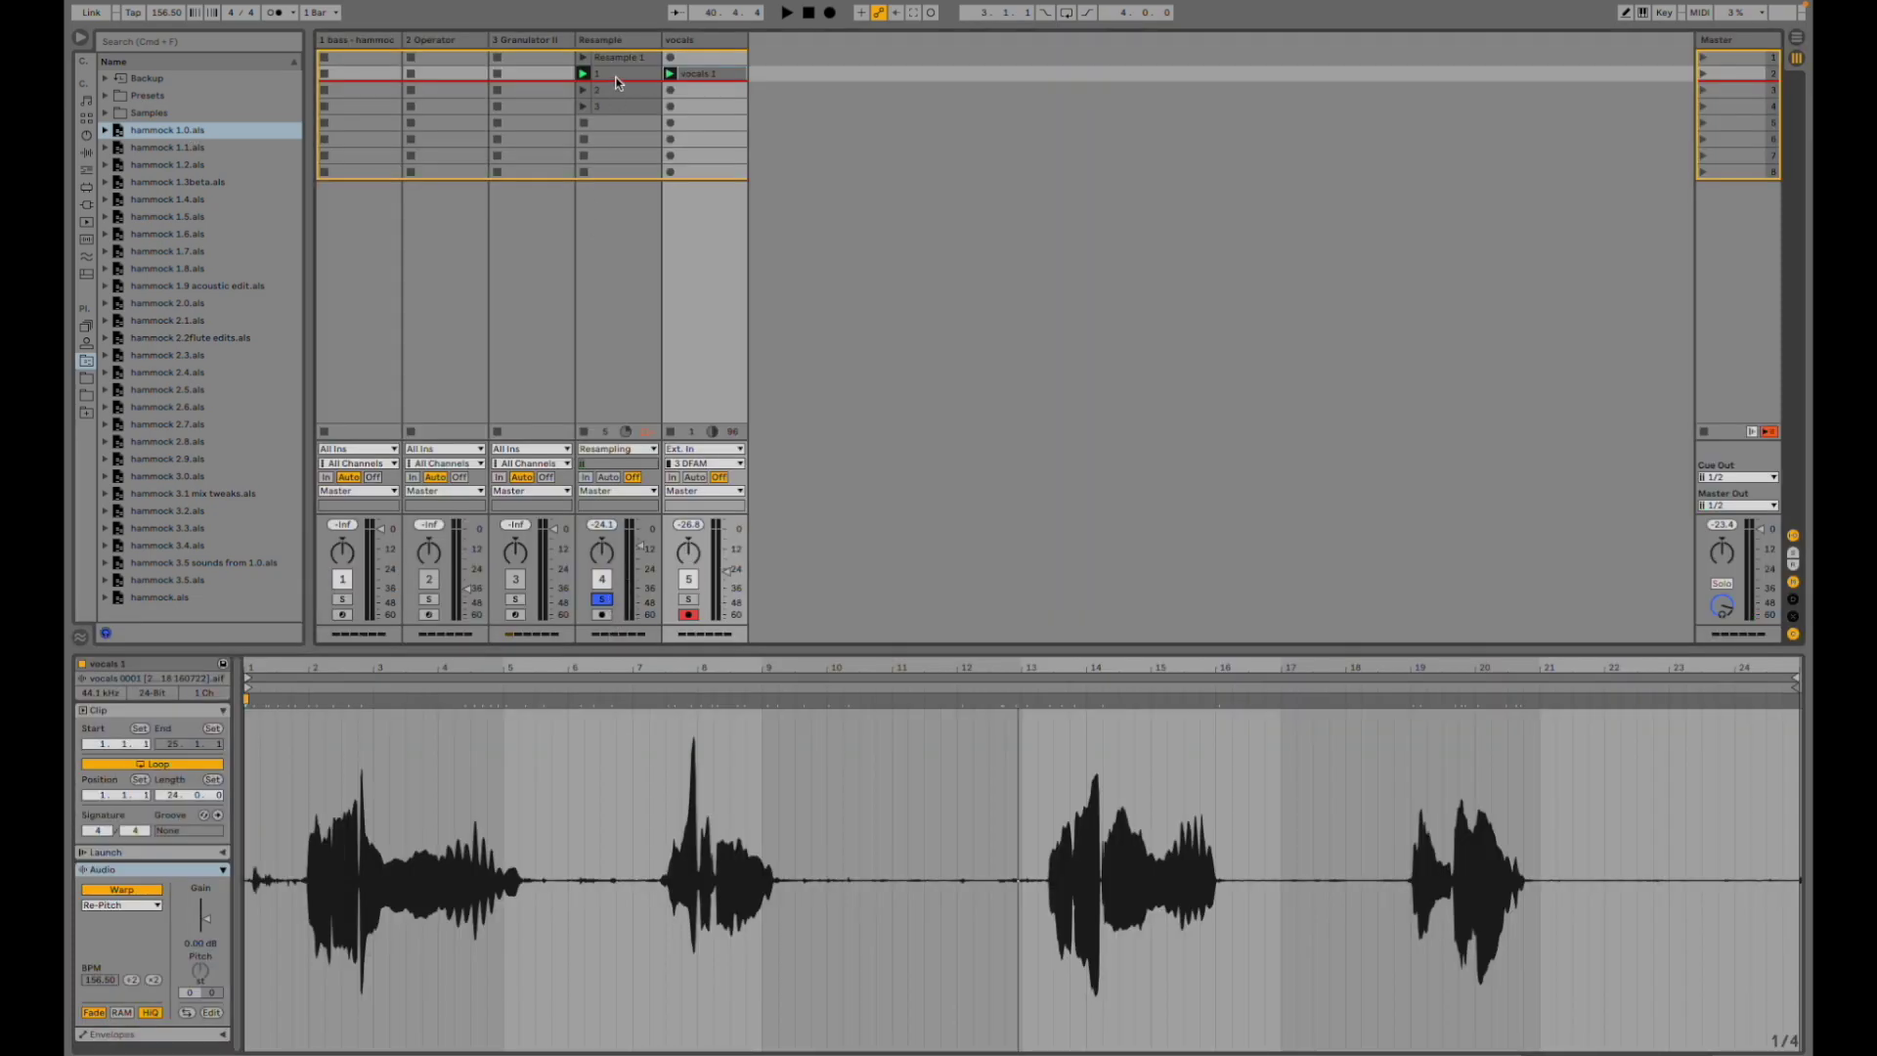
# - Play the looped Resample clips 1, 2 and 3 in turn, returning to clip 1 to examine its loop region
pyautogui.click(616, 82)
pyautogui.press('space')
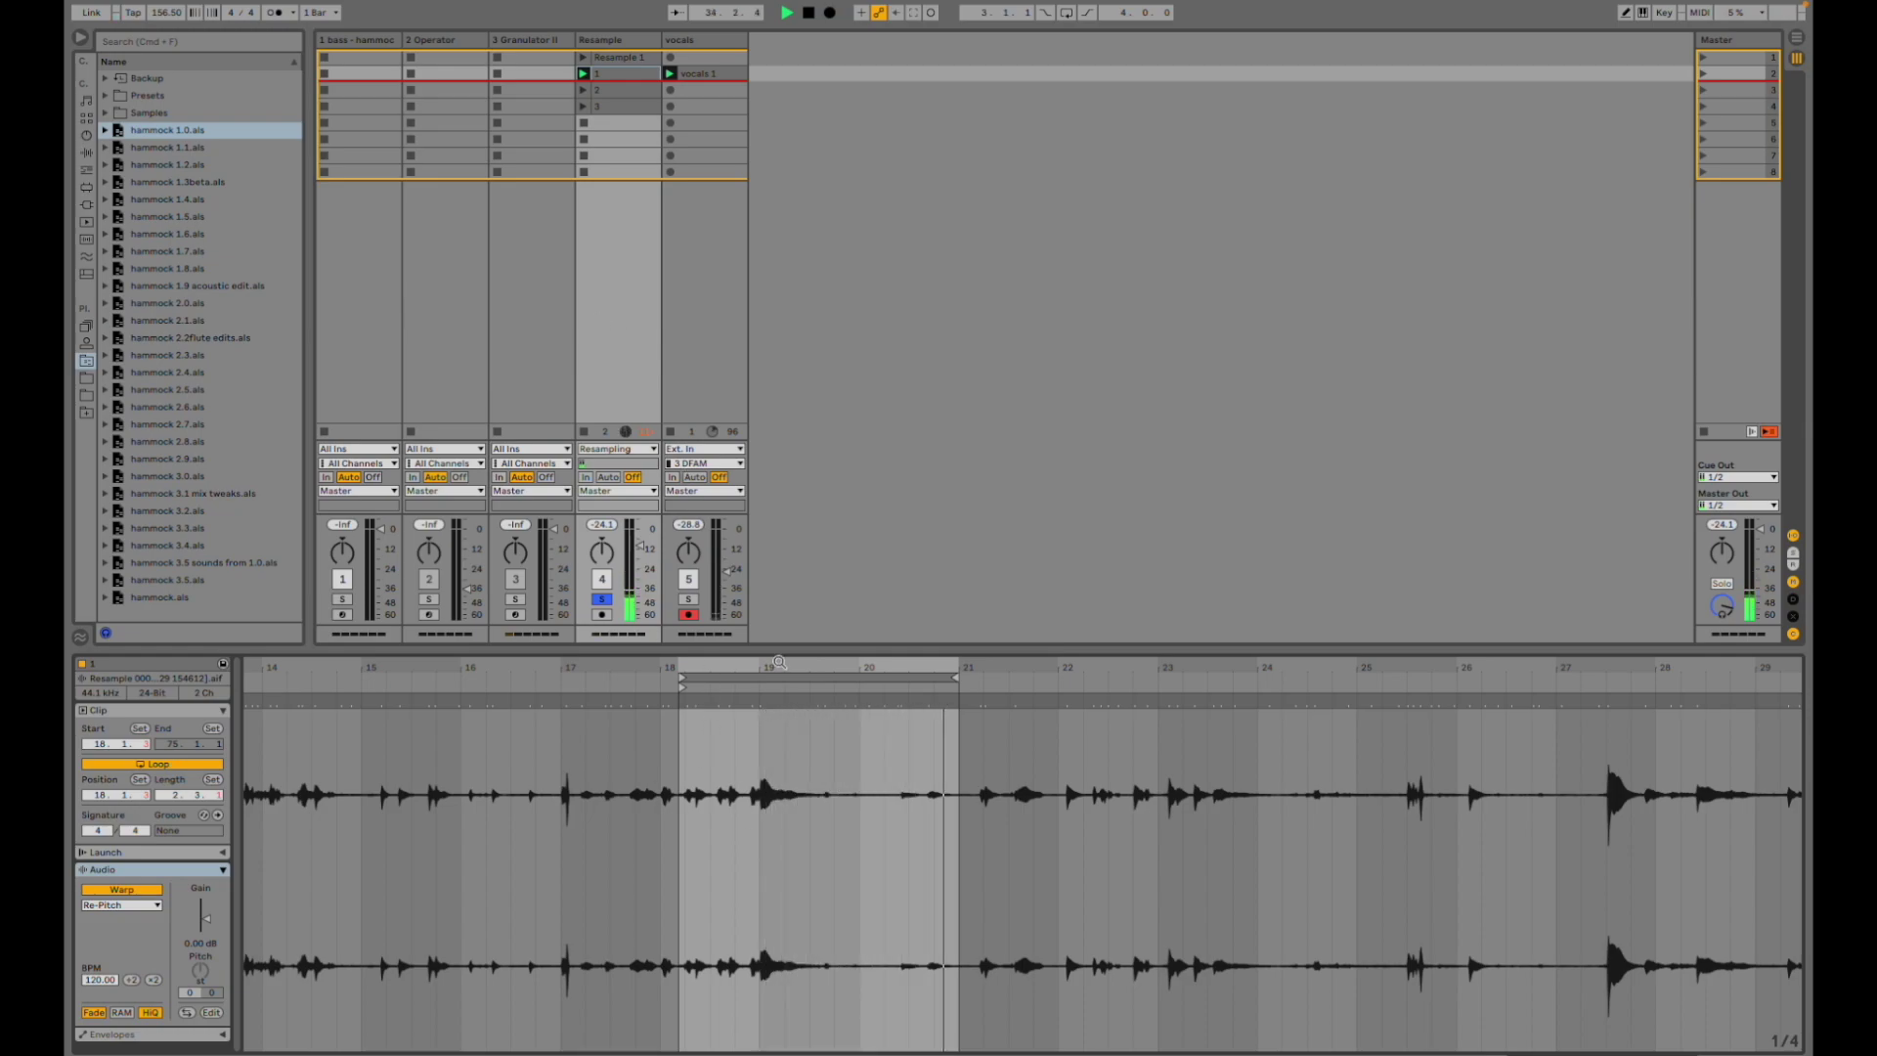
pyautogui.moveTo(779, 664); pyautogui.dragTo(779, 647)
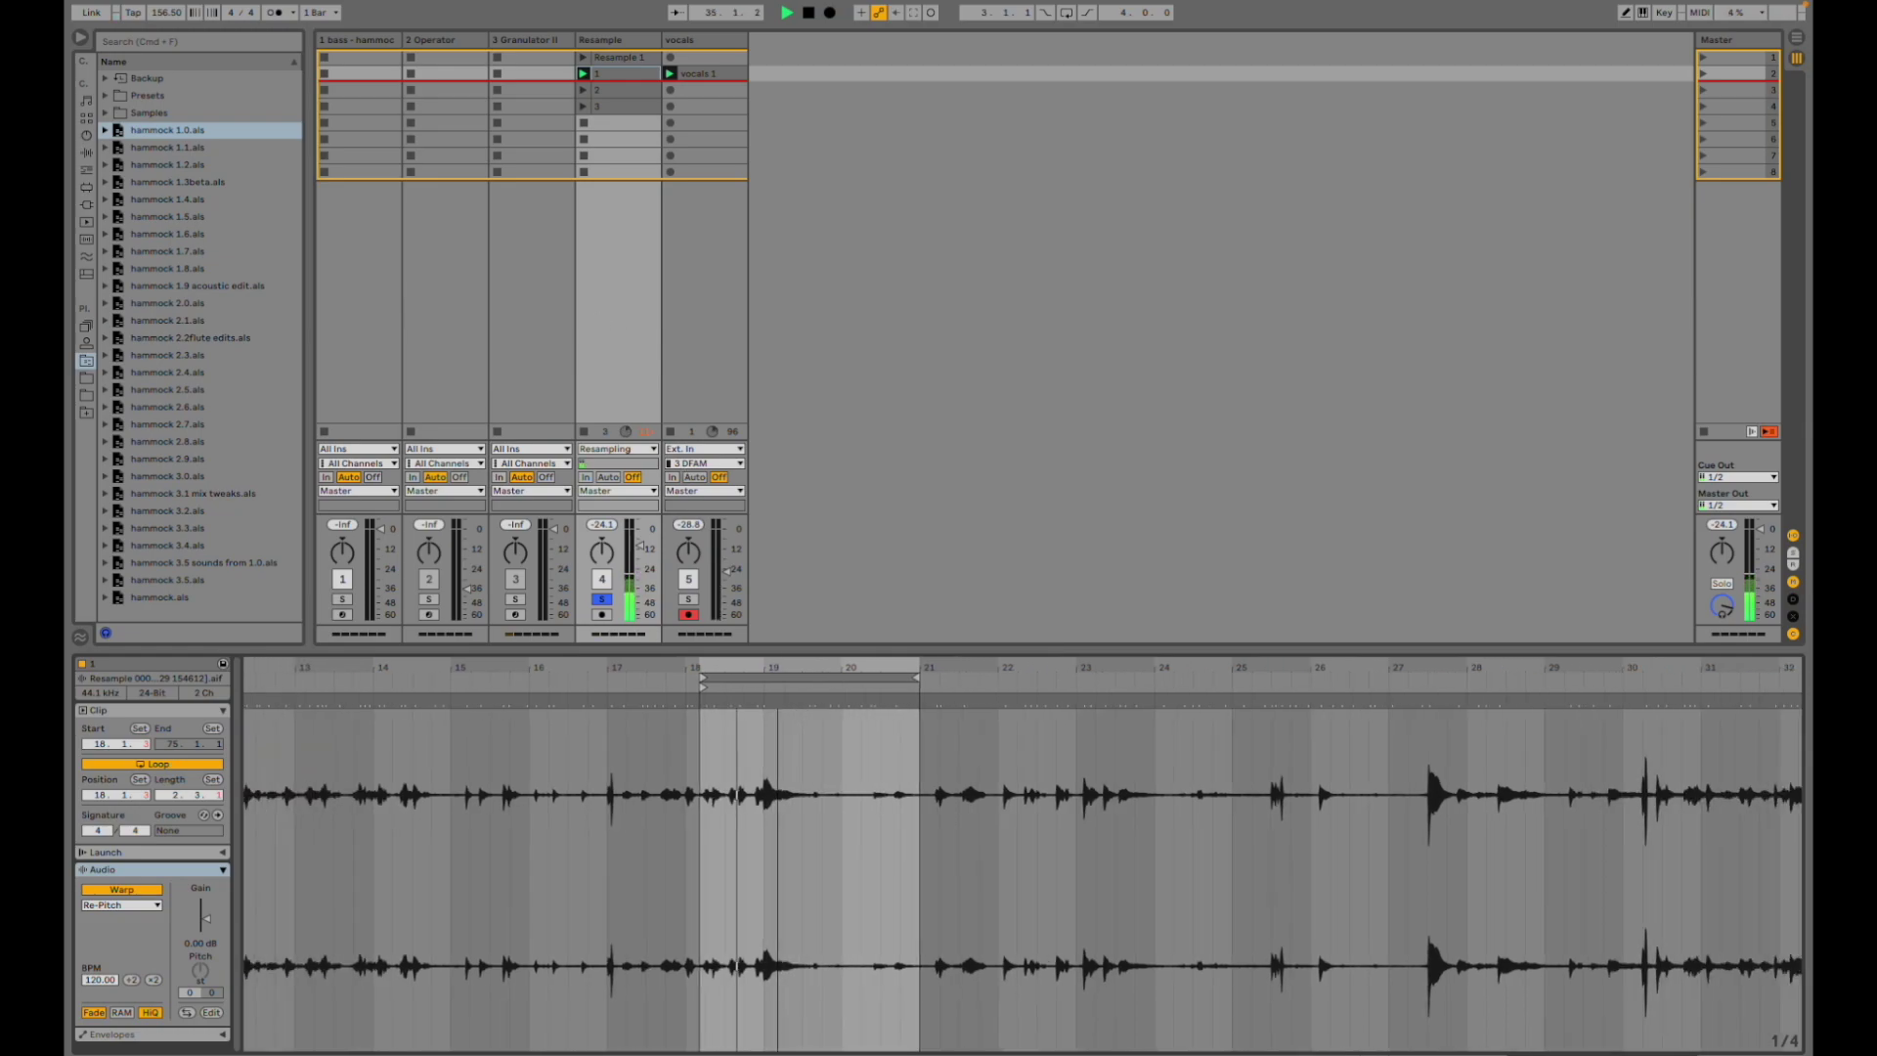
pyautogui.click(583, 90)
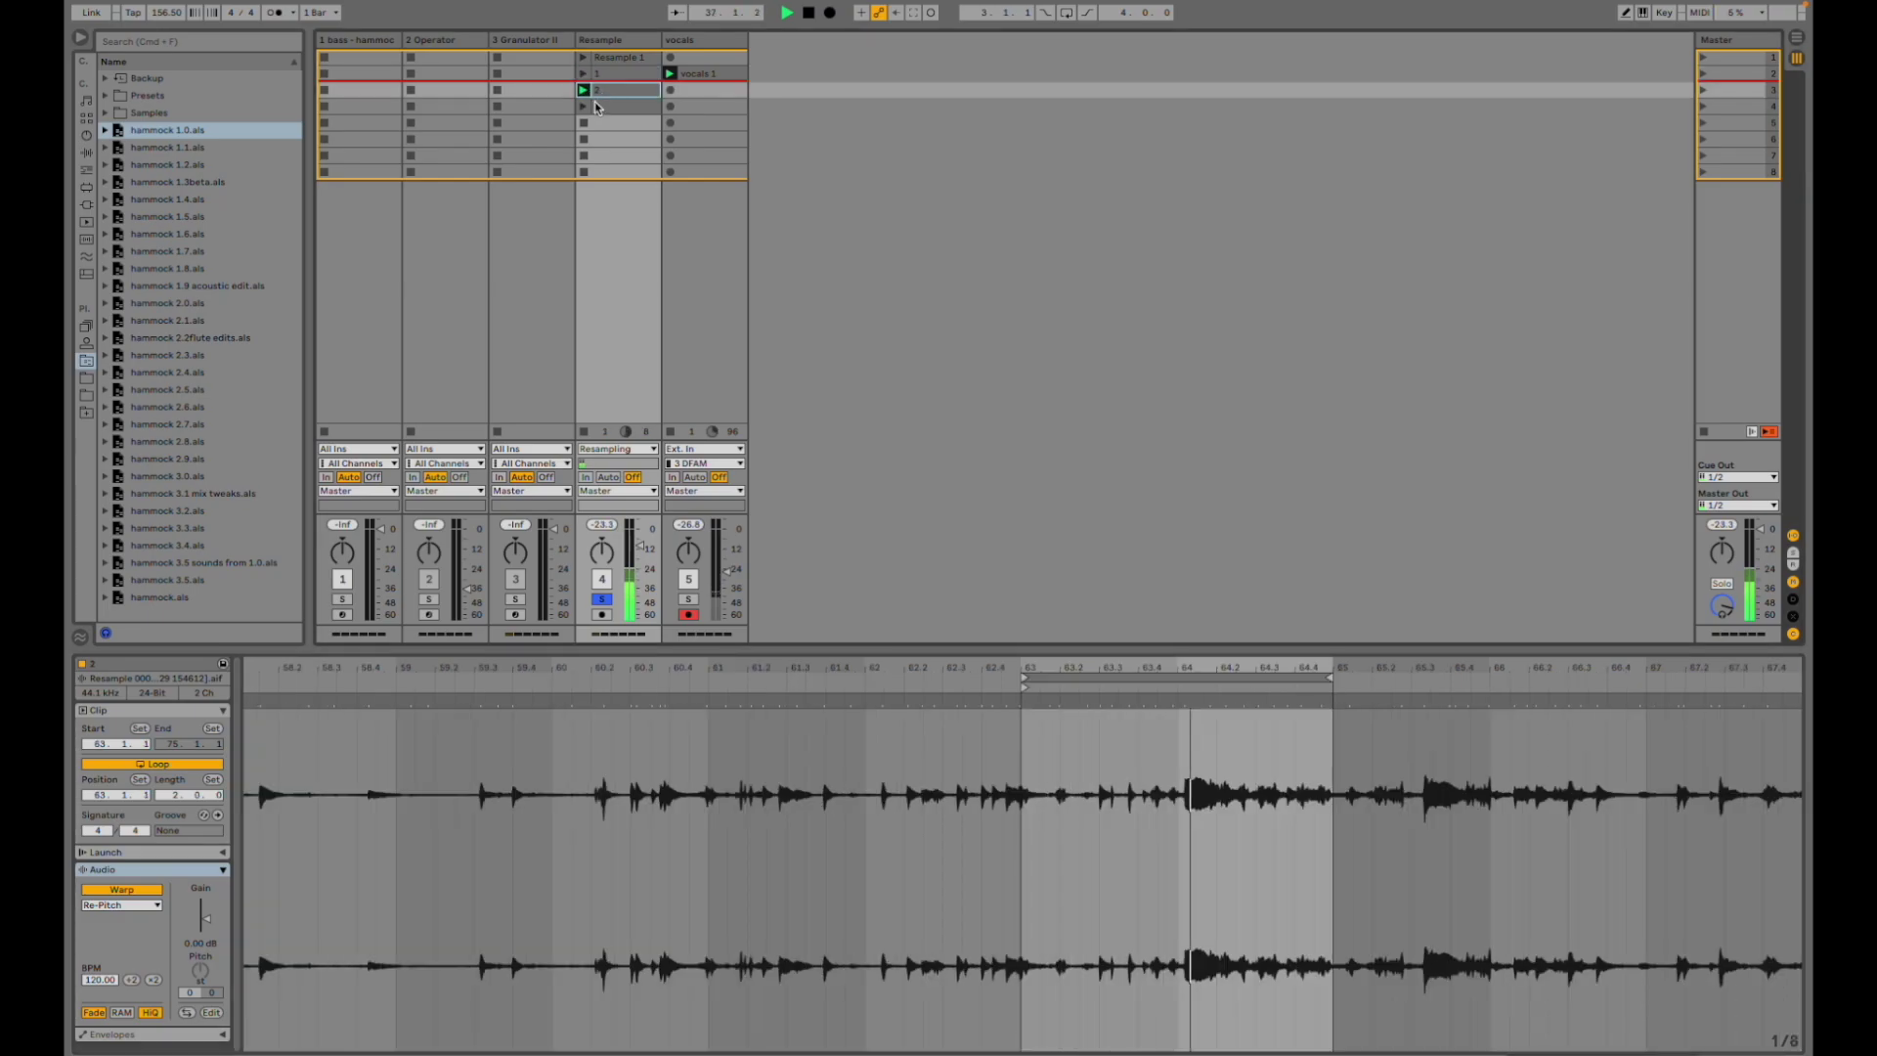
pyautogui.click(583, 107)
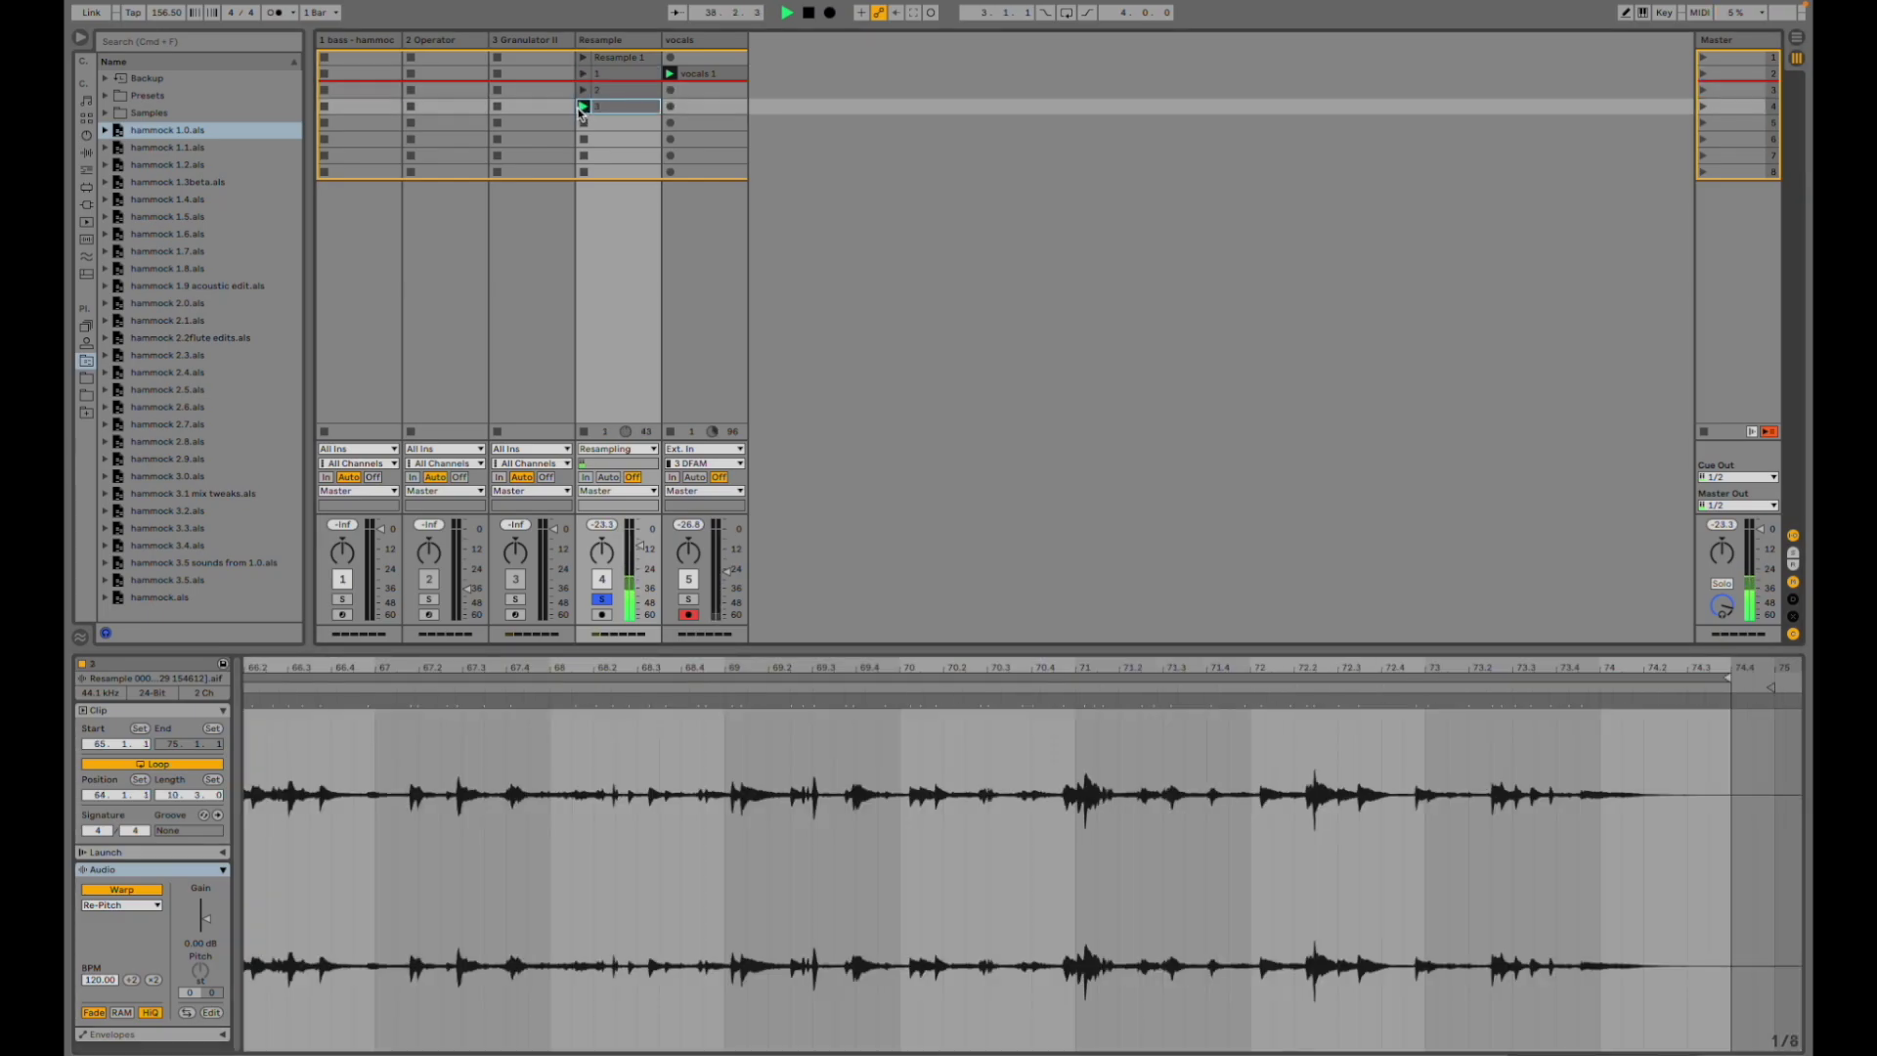
pyautogui.click(583, 74)
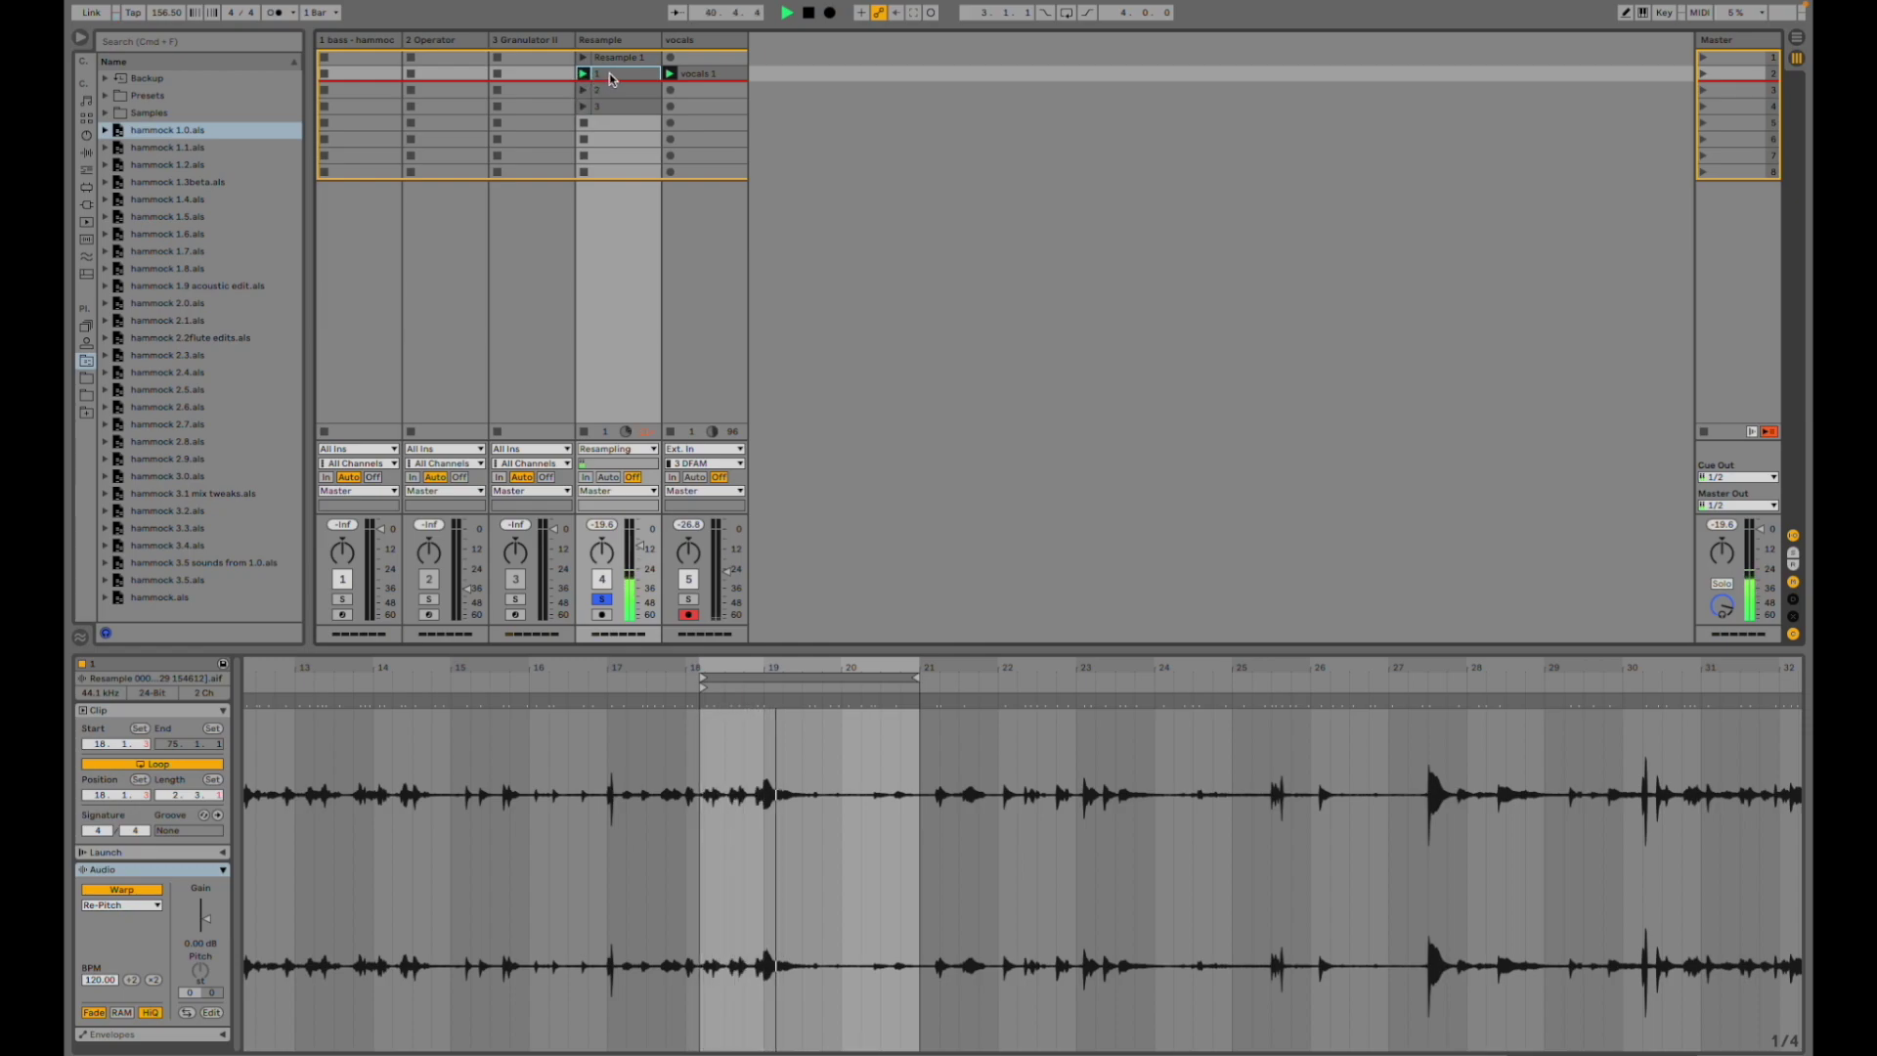
pyautogui.moveTo(865, 669); pyautogui.dragTo(911, 686)
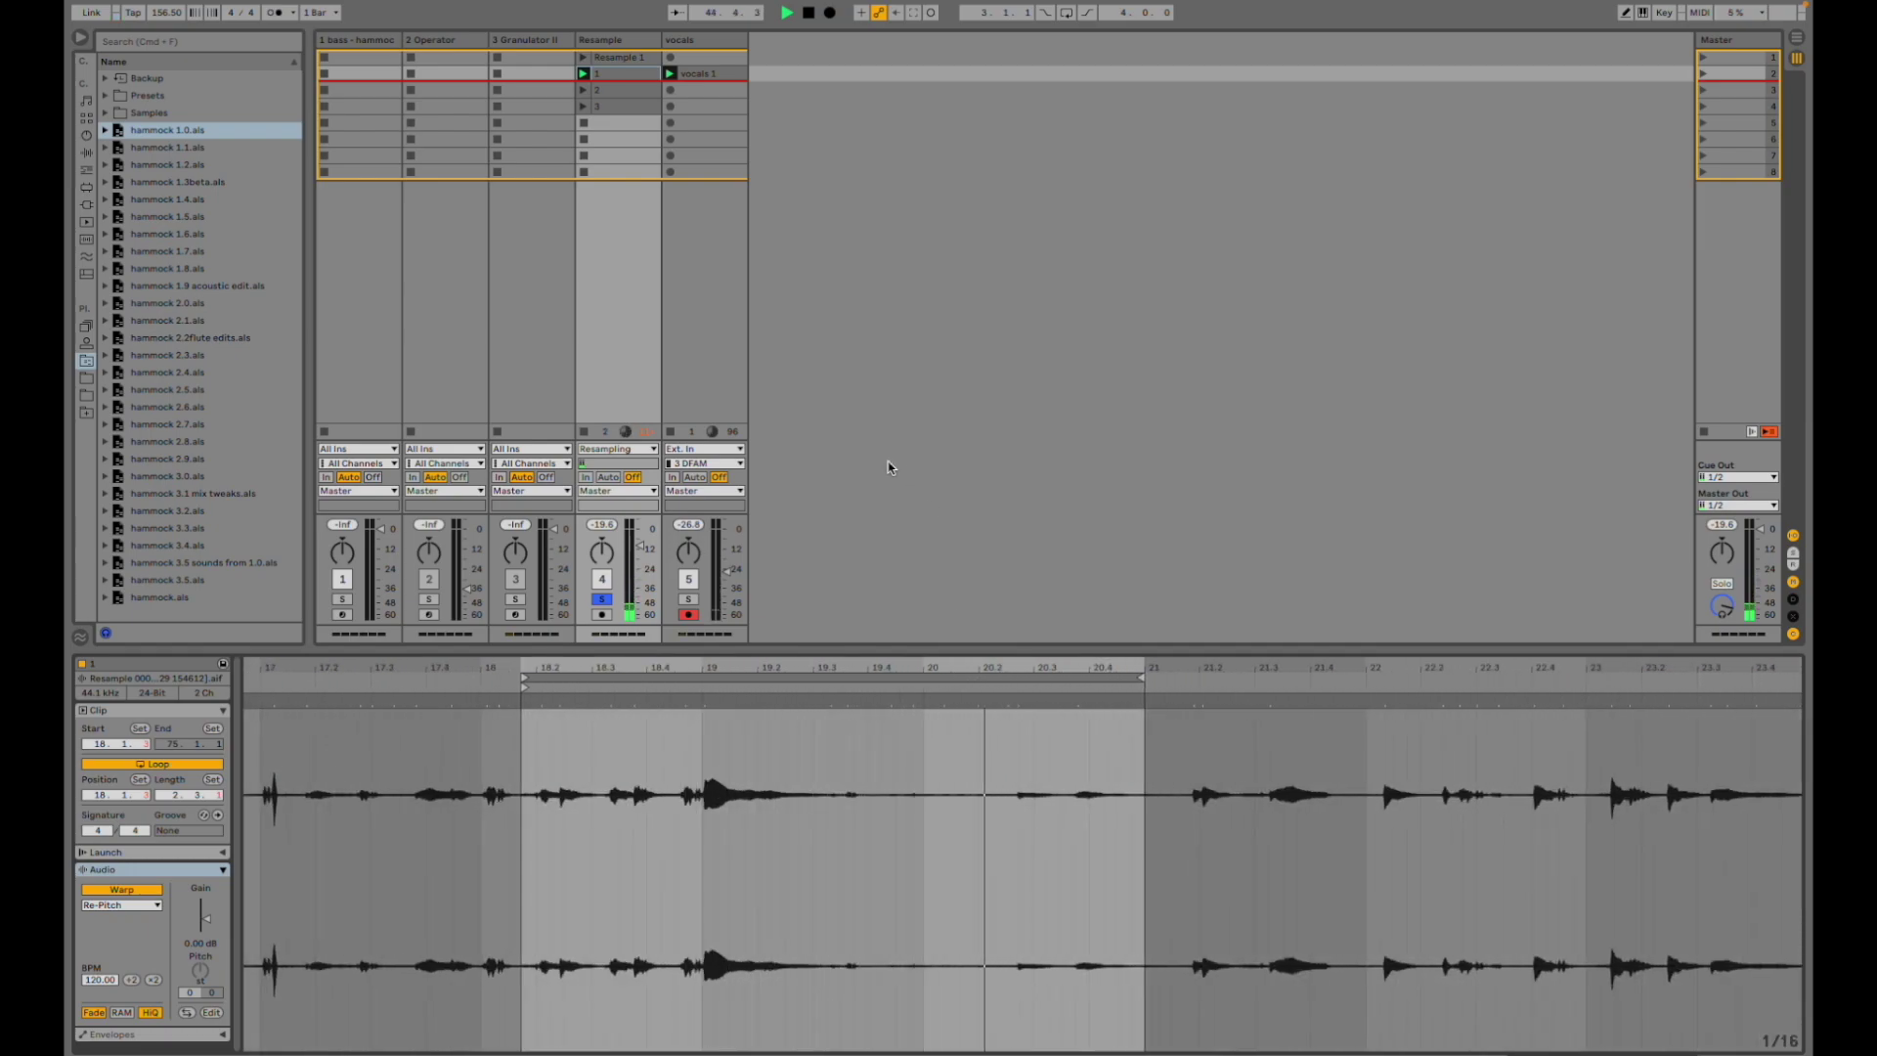
# - Open the saved set hammock 1.1.als, saving the changes to hammock 1.0, and play it from bar 53
pyautogui.doubleClick(187, 148)
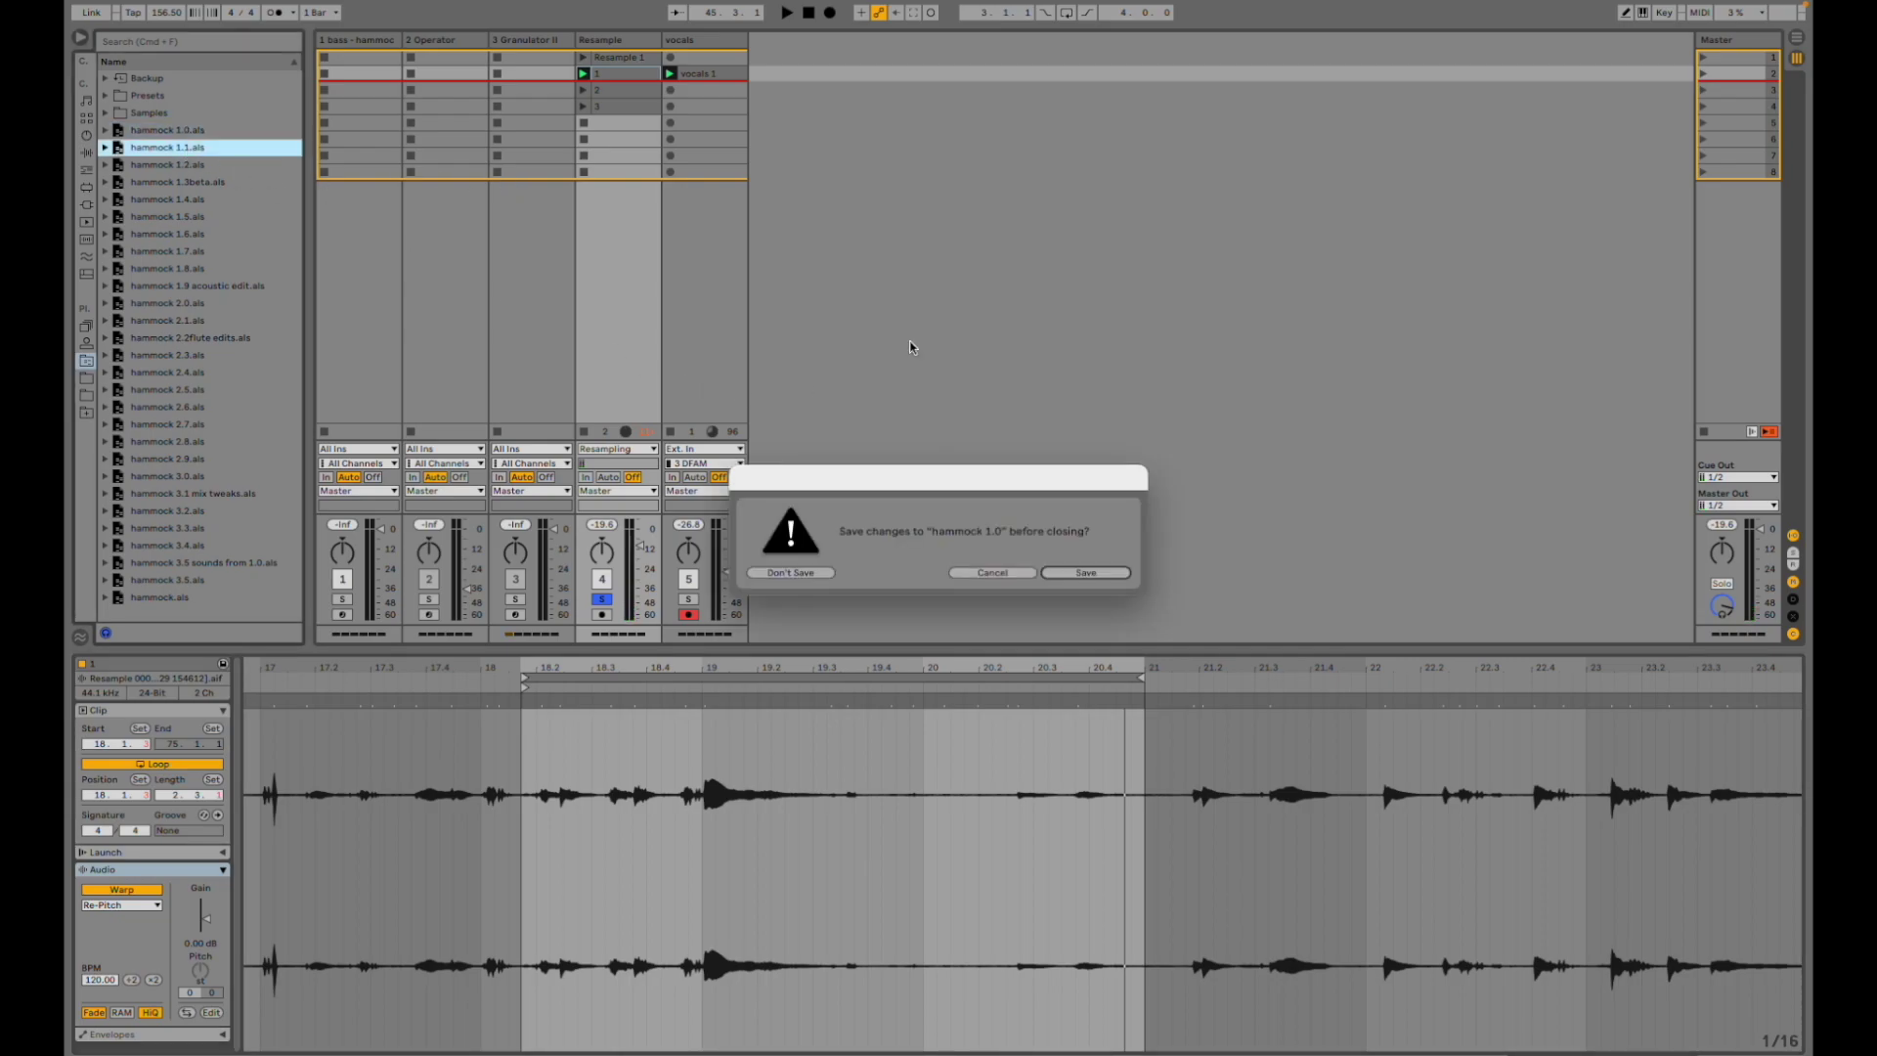
pyautogui.press('Return')
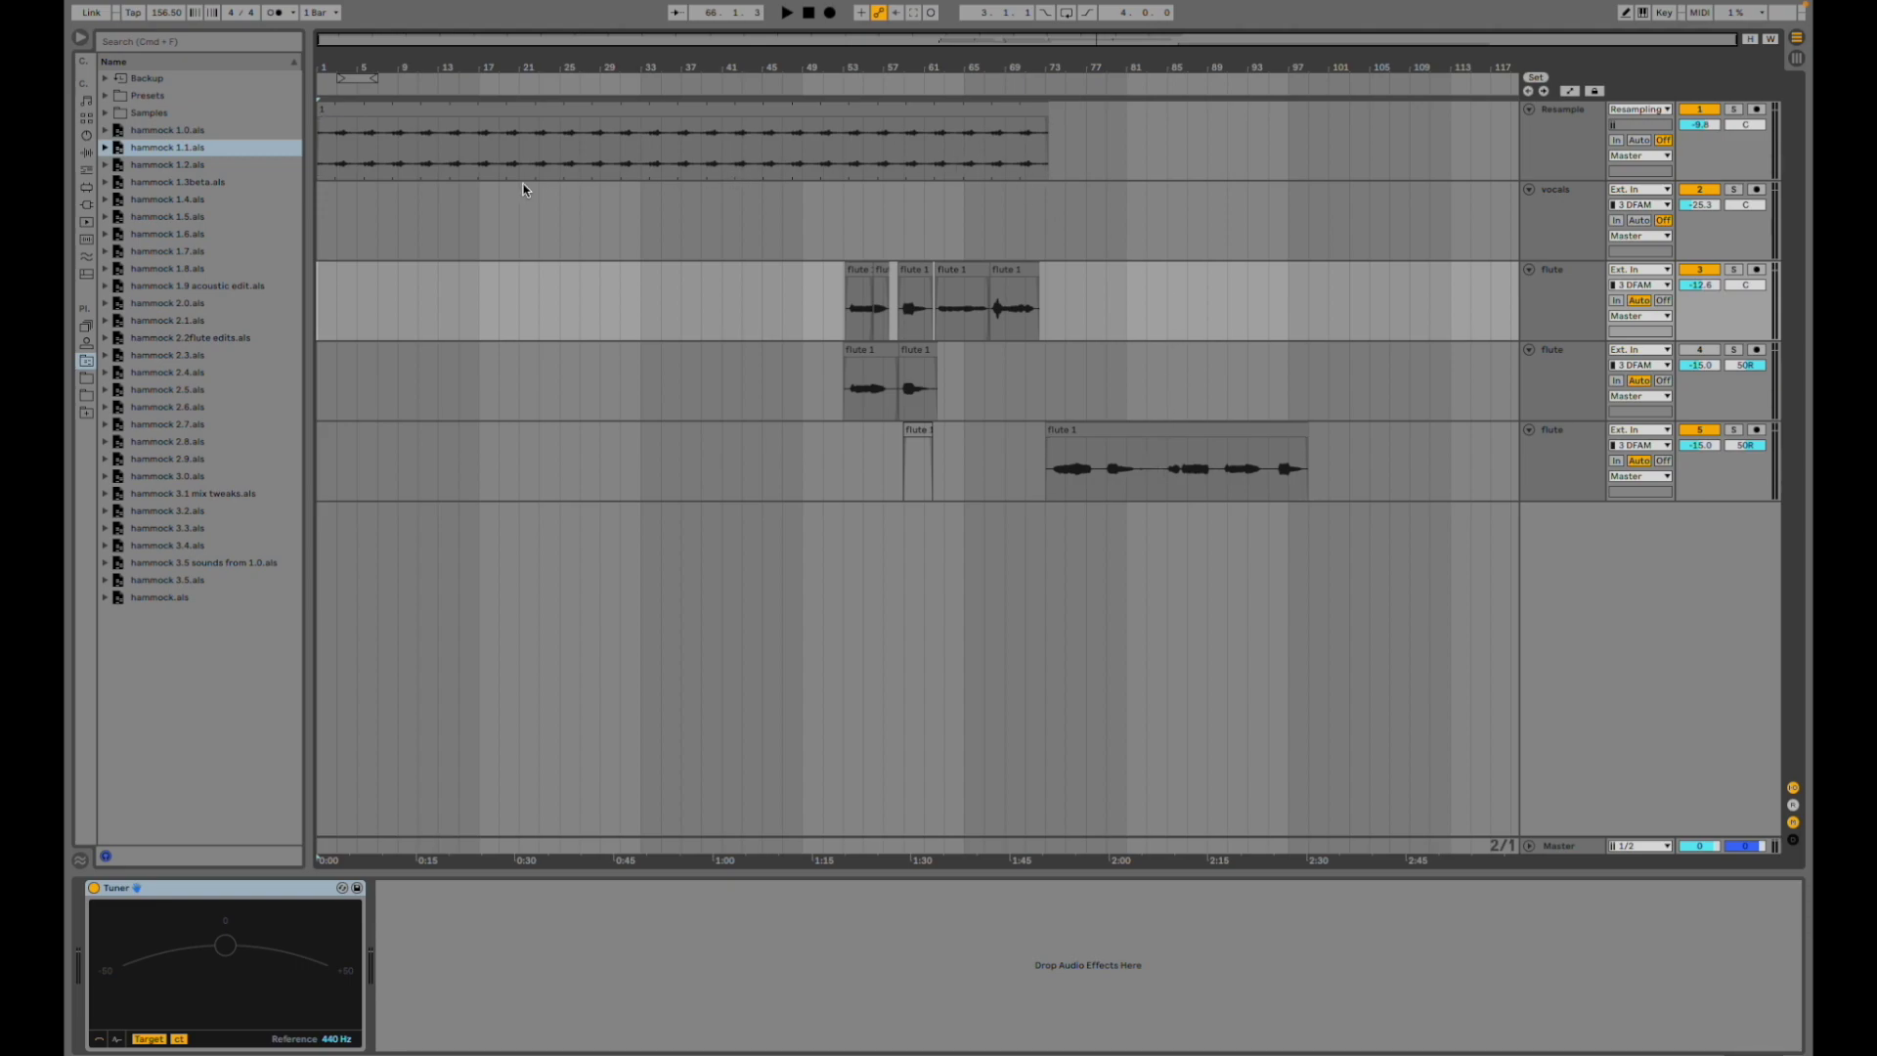
pyautogui.click(841, 149)
pyautogui.press('space')
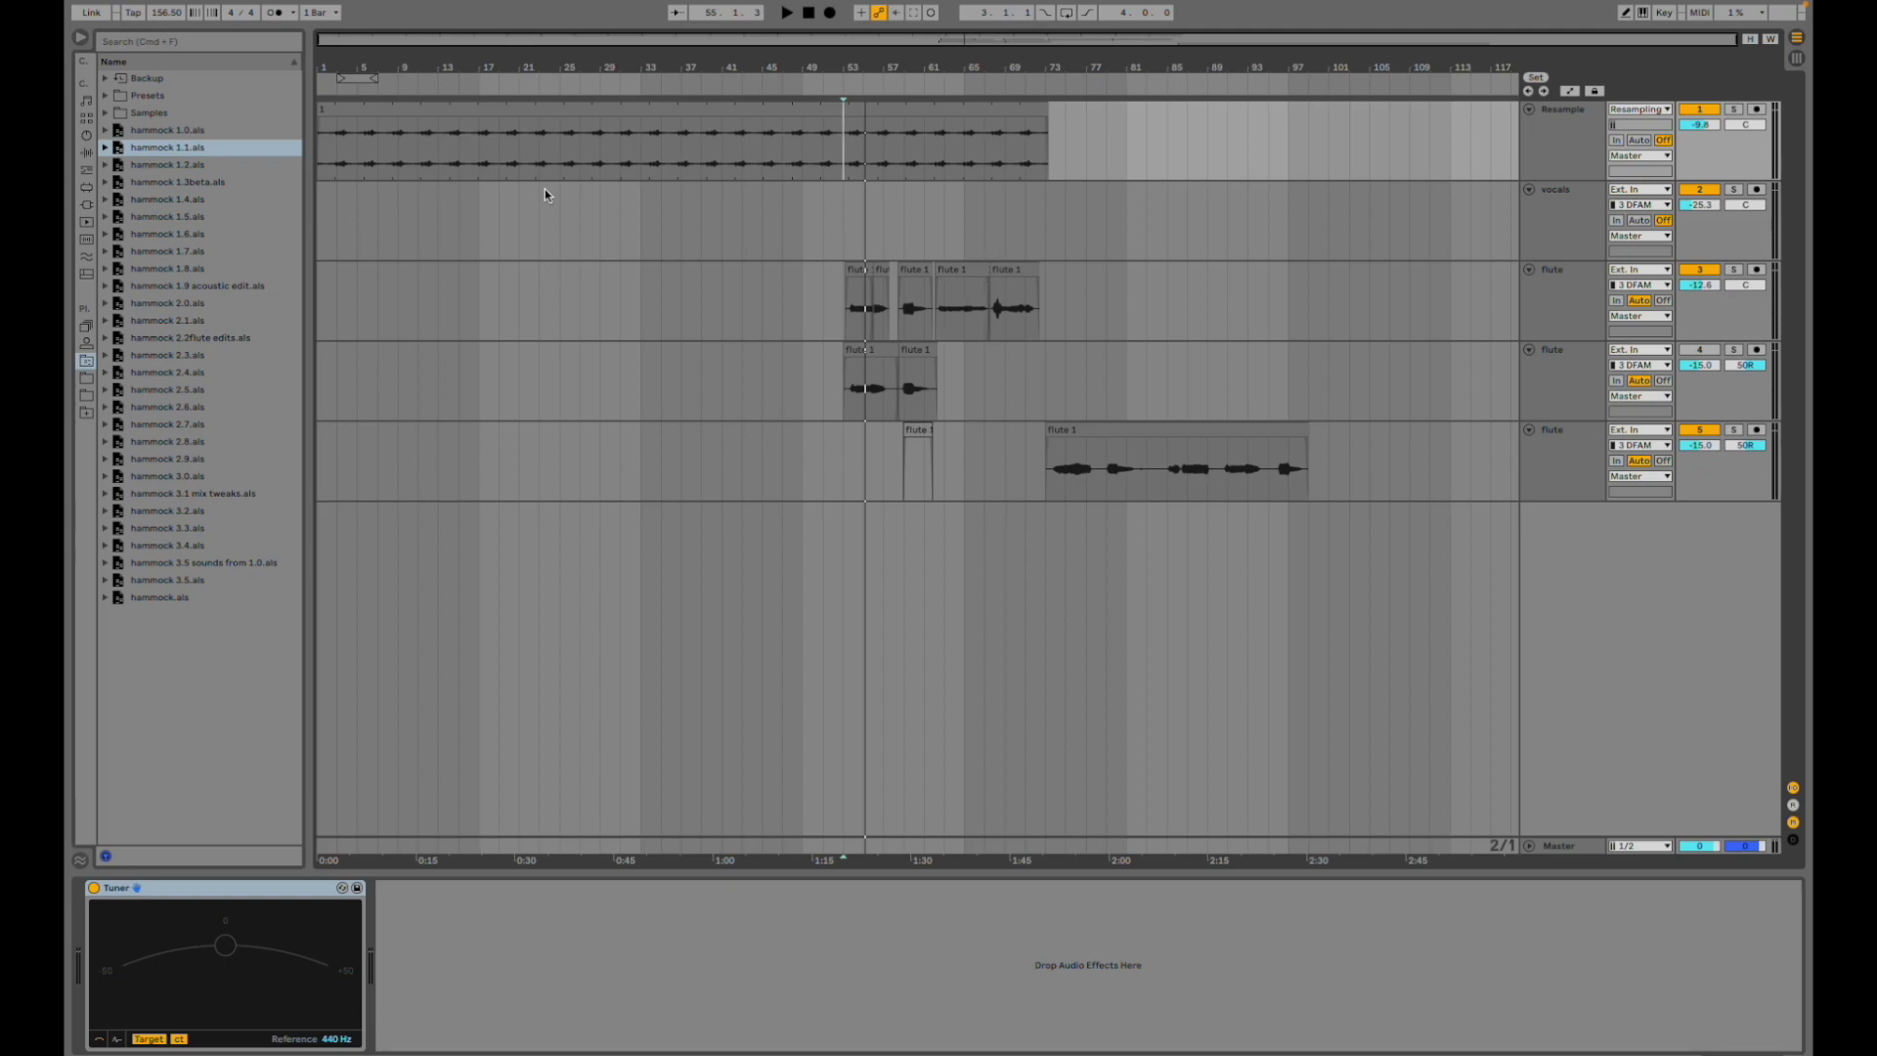
# - Play the flute section from the first clip on the uppermost flute track
pyautogui.click(865, 271)
pyautogui.press('space')
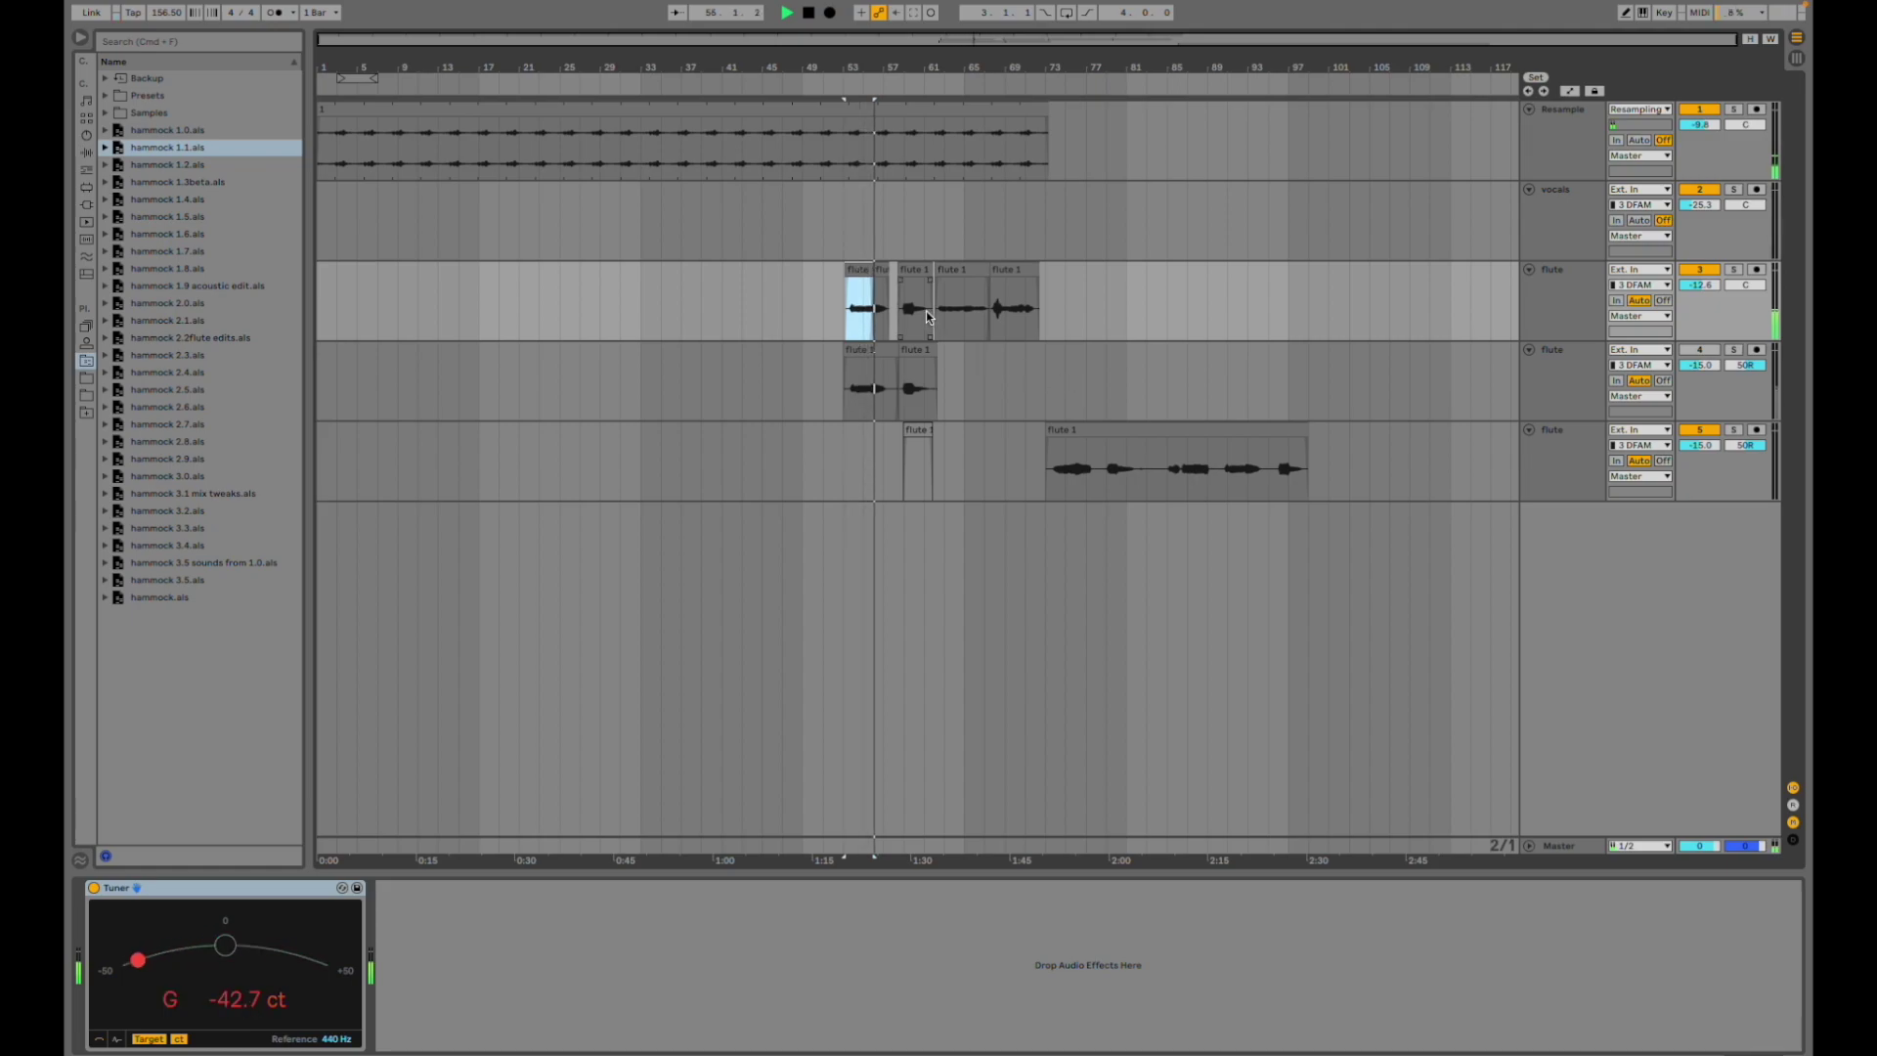
pyautogui.press('space')
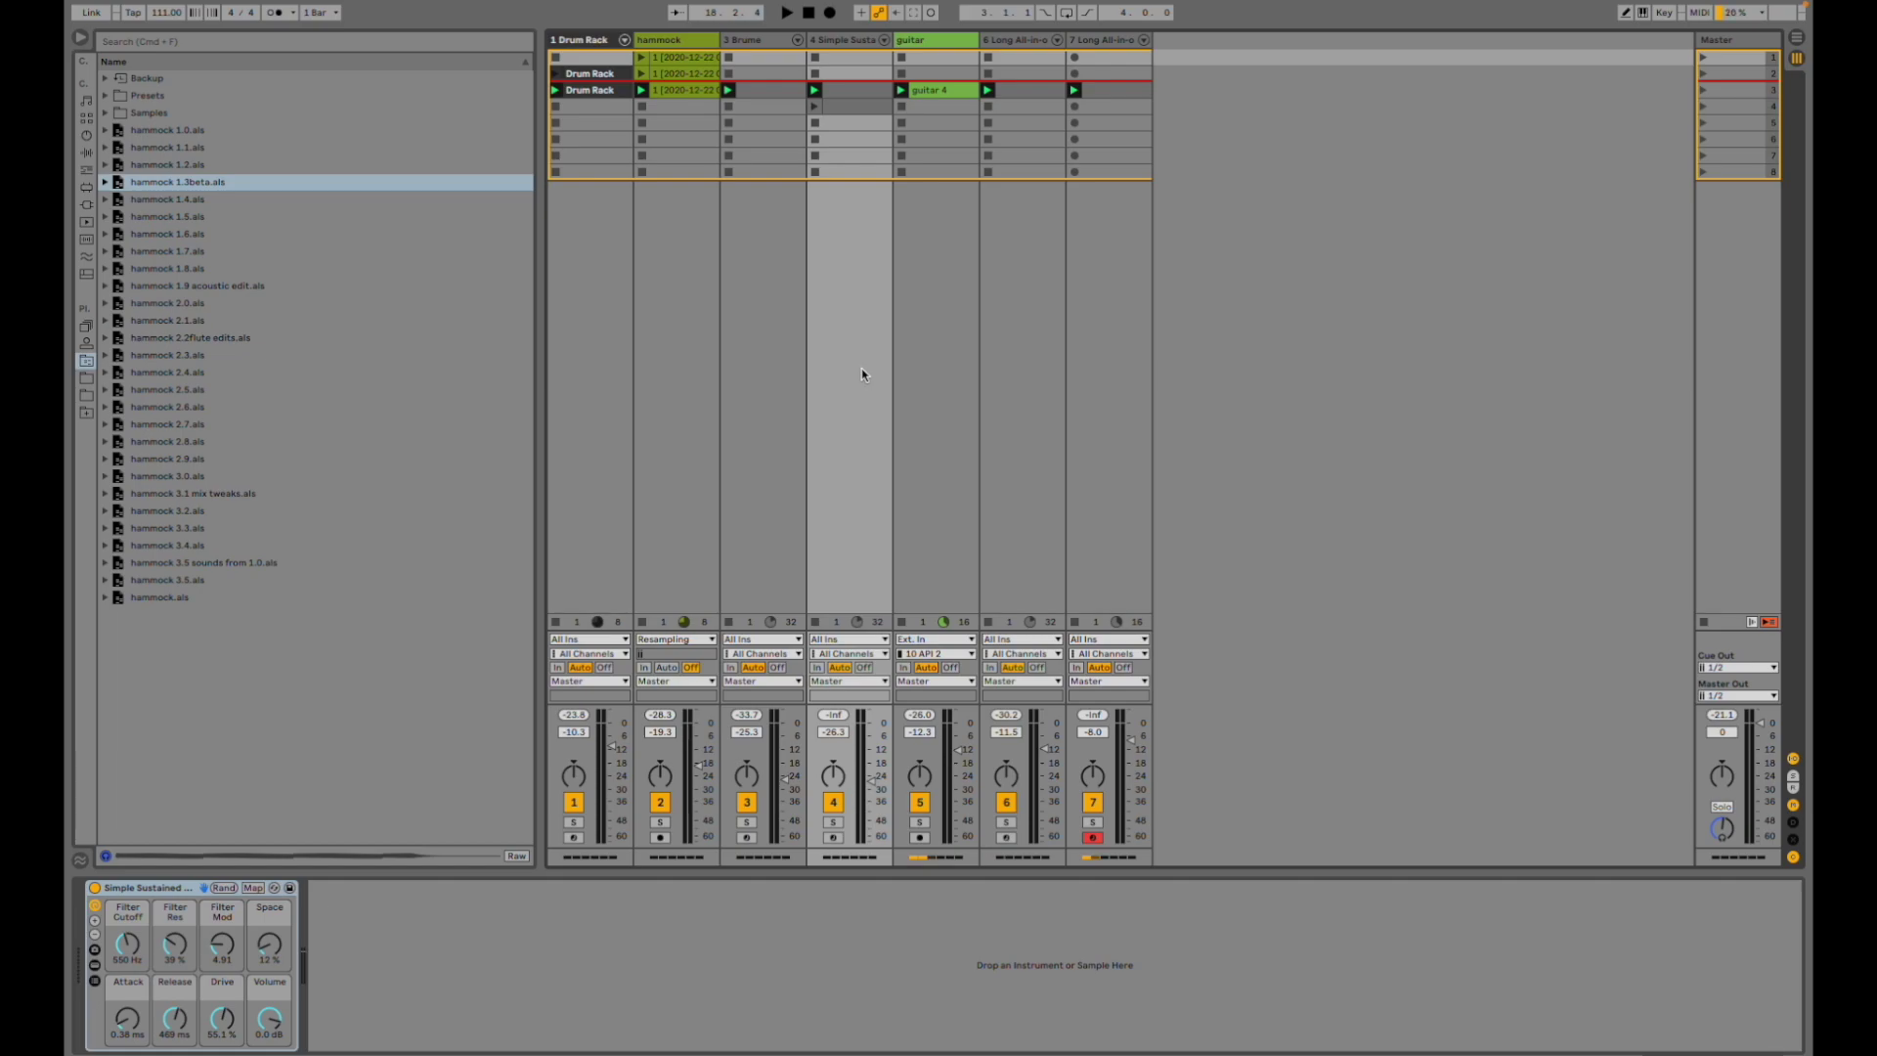
# - Play the third scene's clips in hammock 1.3beta, examining the Drum Rack clip's notes and the guitar 4 clip's waveform
pyautogui.press('space')
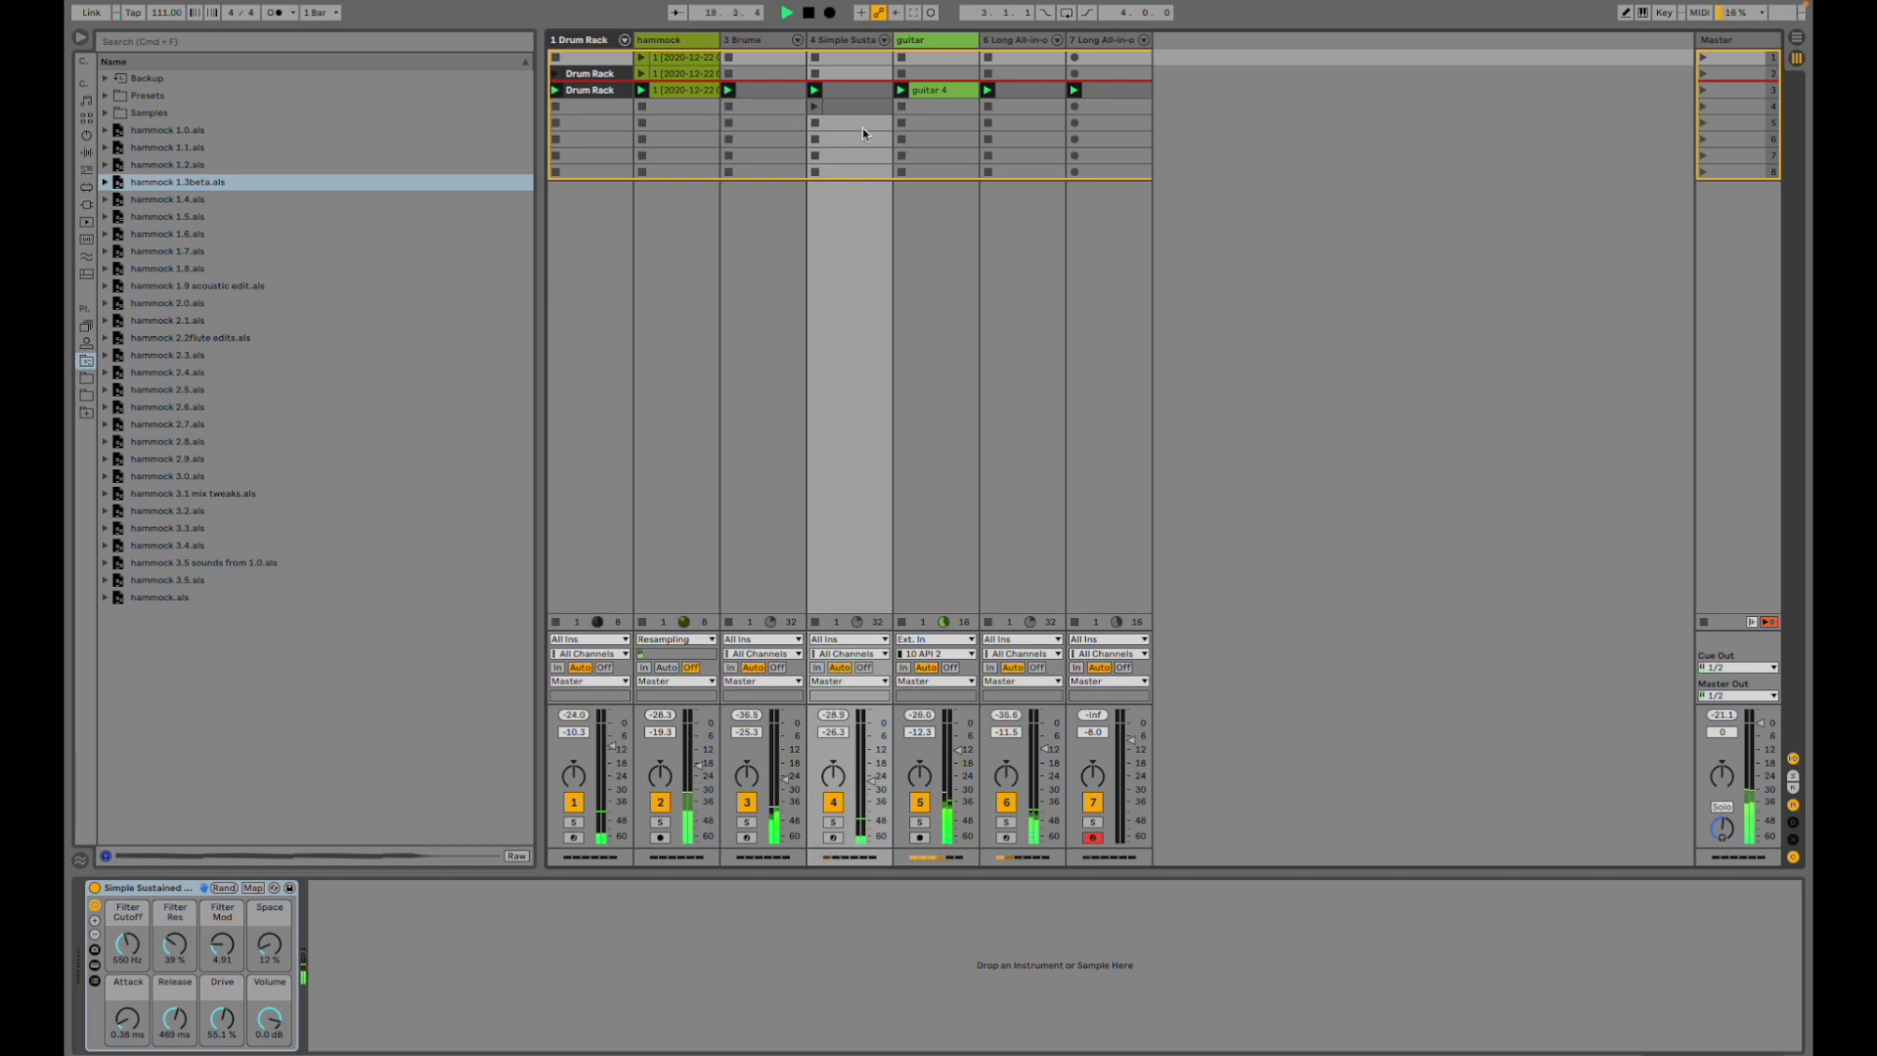
pyautogui.doubleClick(608, 91)
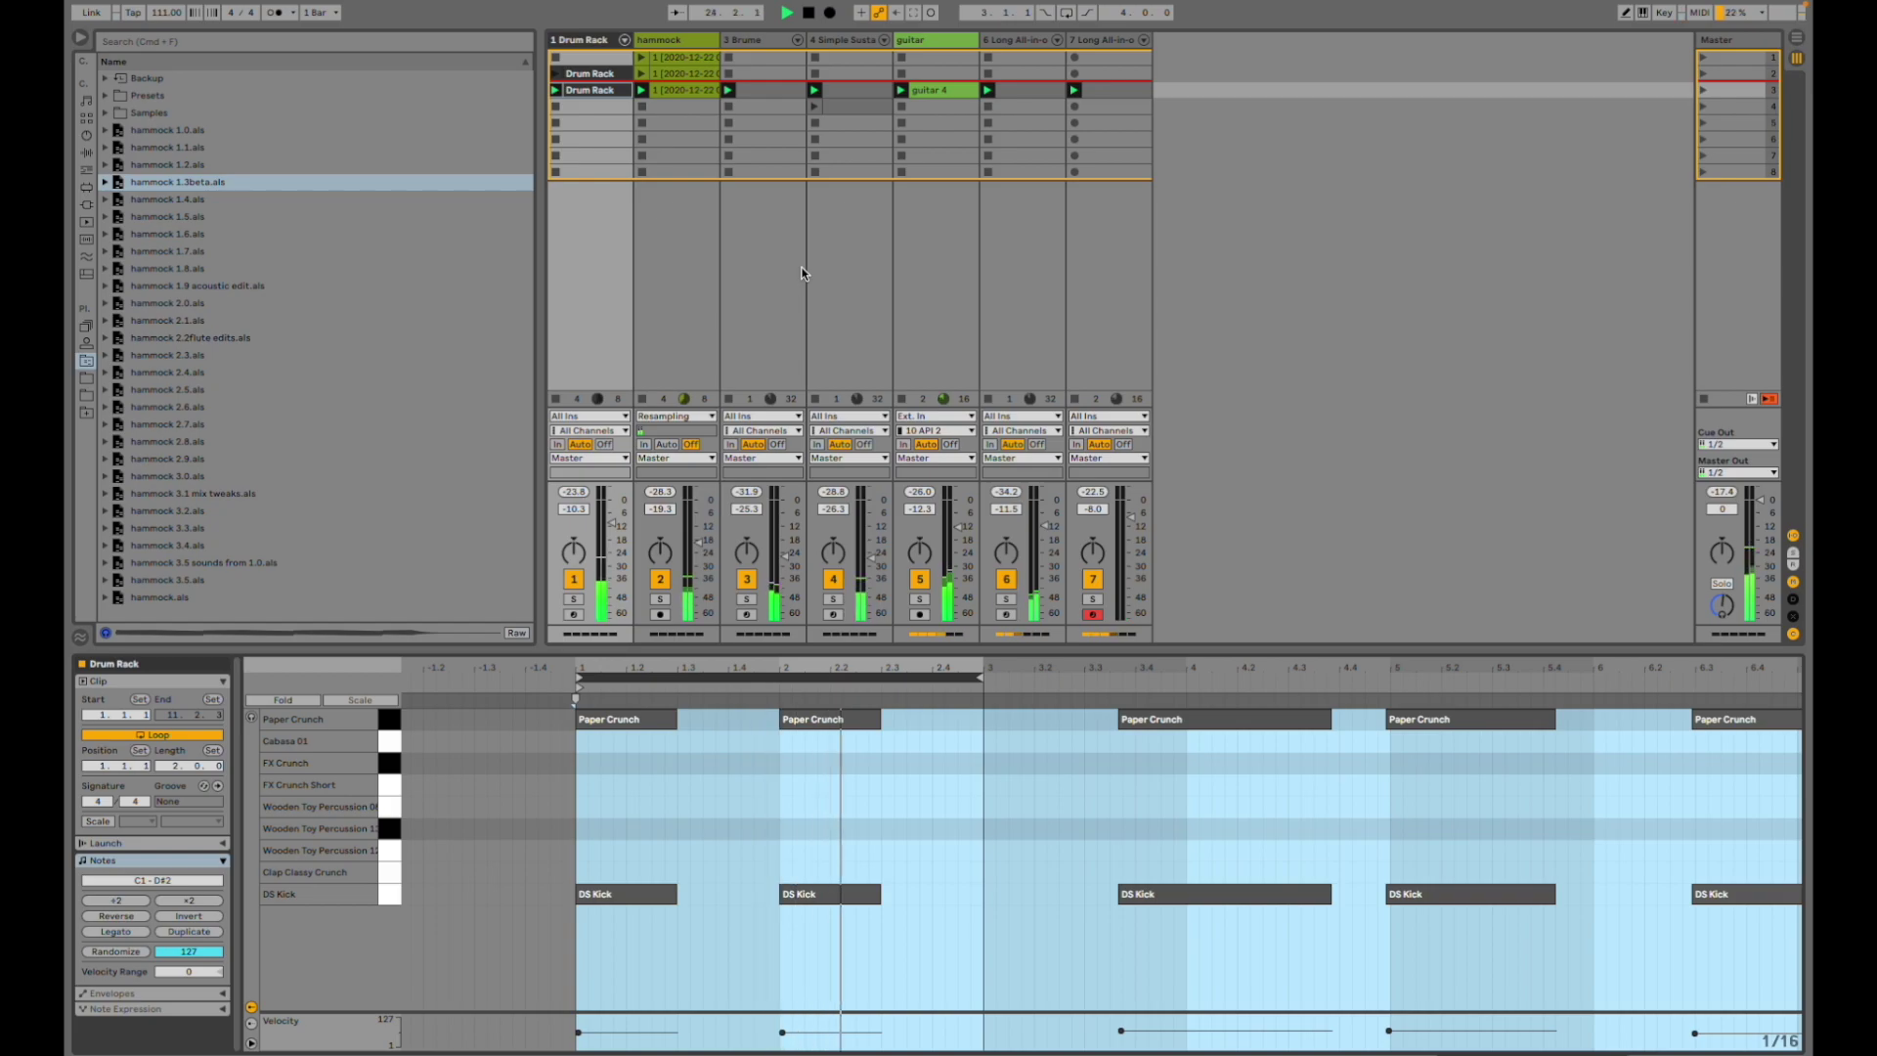
pyautogui.click(938, 89)
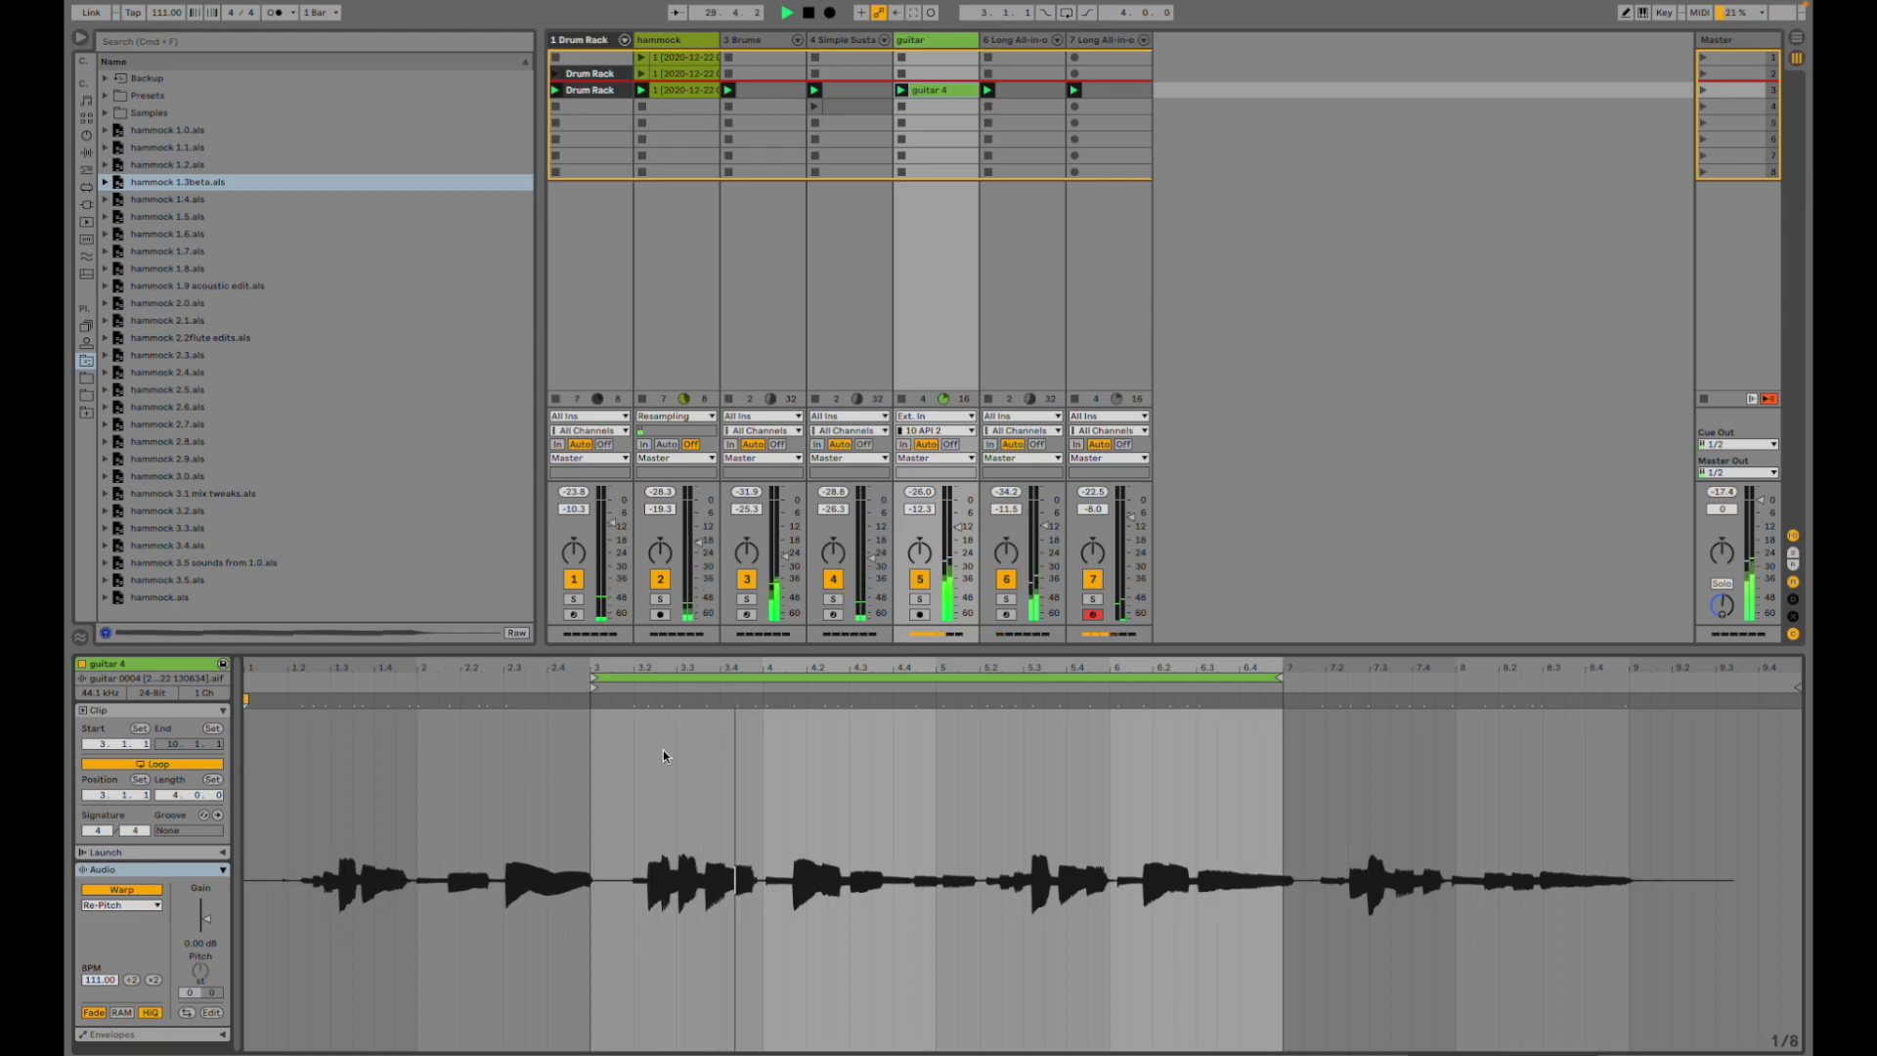
# - Examine the String Quartet rack on track 6 and the MIDI clips of both Long All-in-one tracks during playback
pyautogui.click(1047, 266)
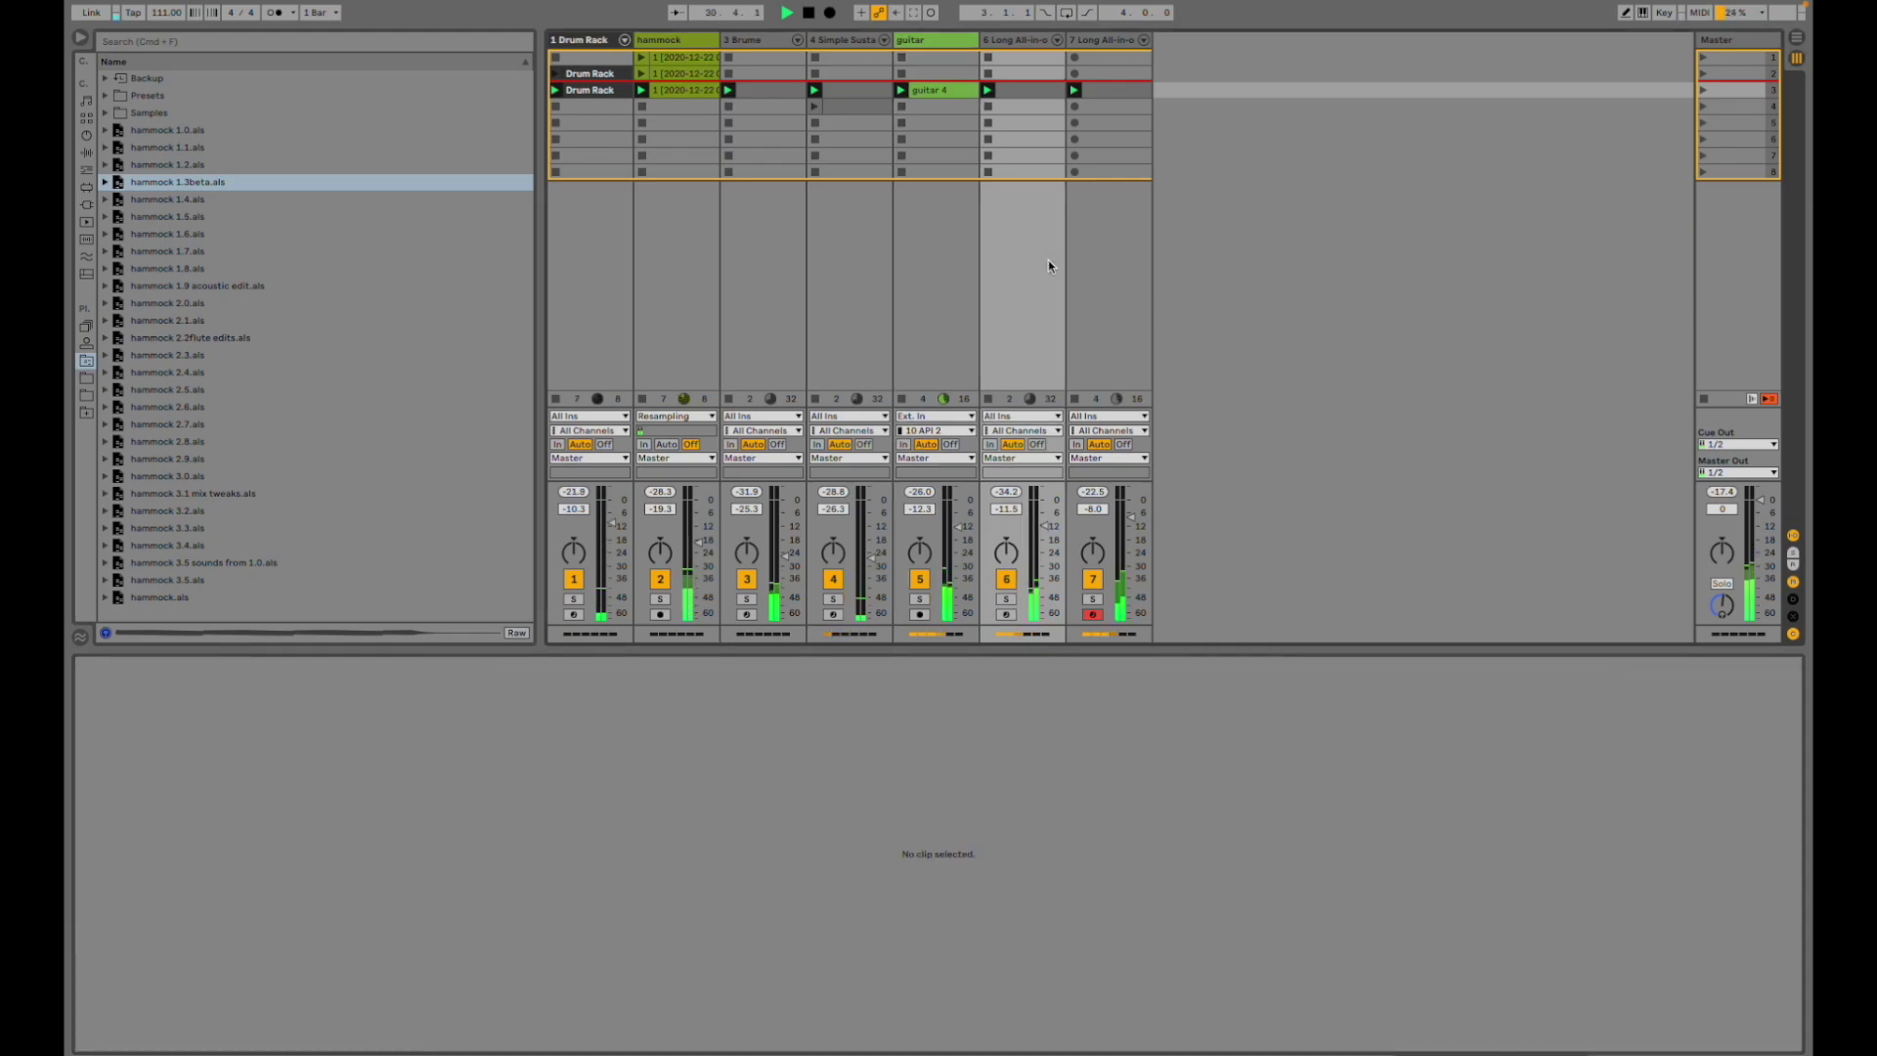
pyautogui.hotkey('shift', 'Tab')
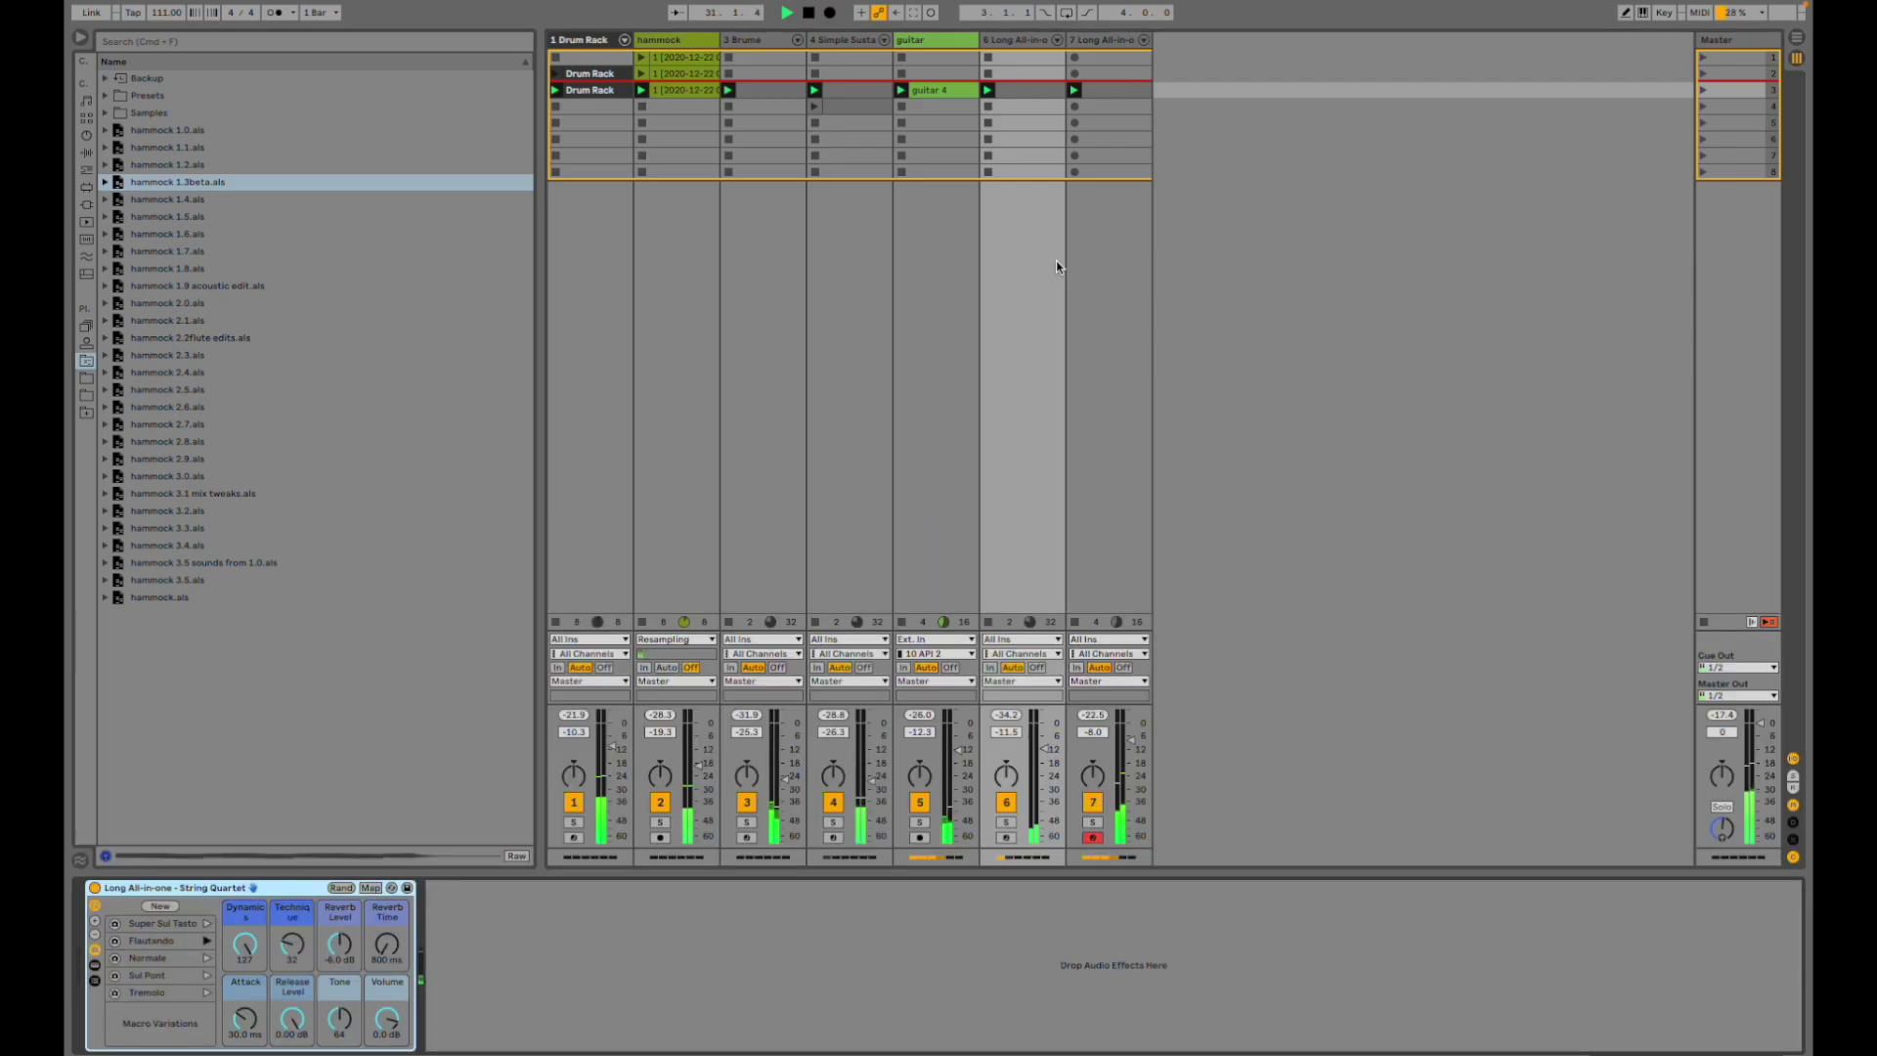
pyautogui.click(1101, 295)
pyautogui.click(1107, 86)
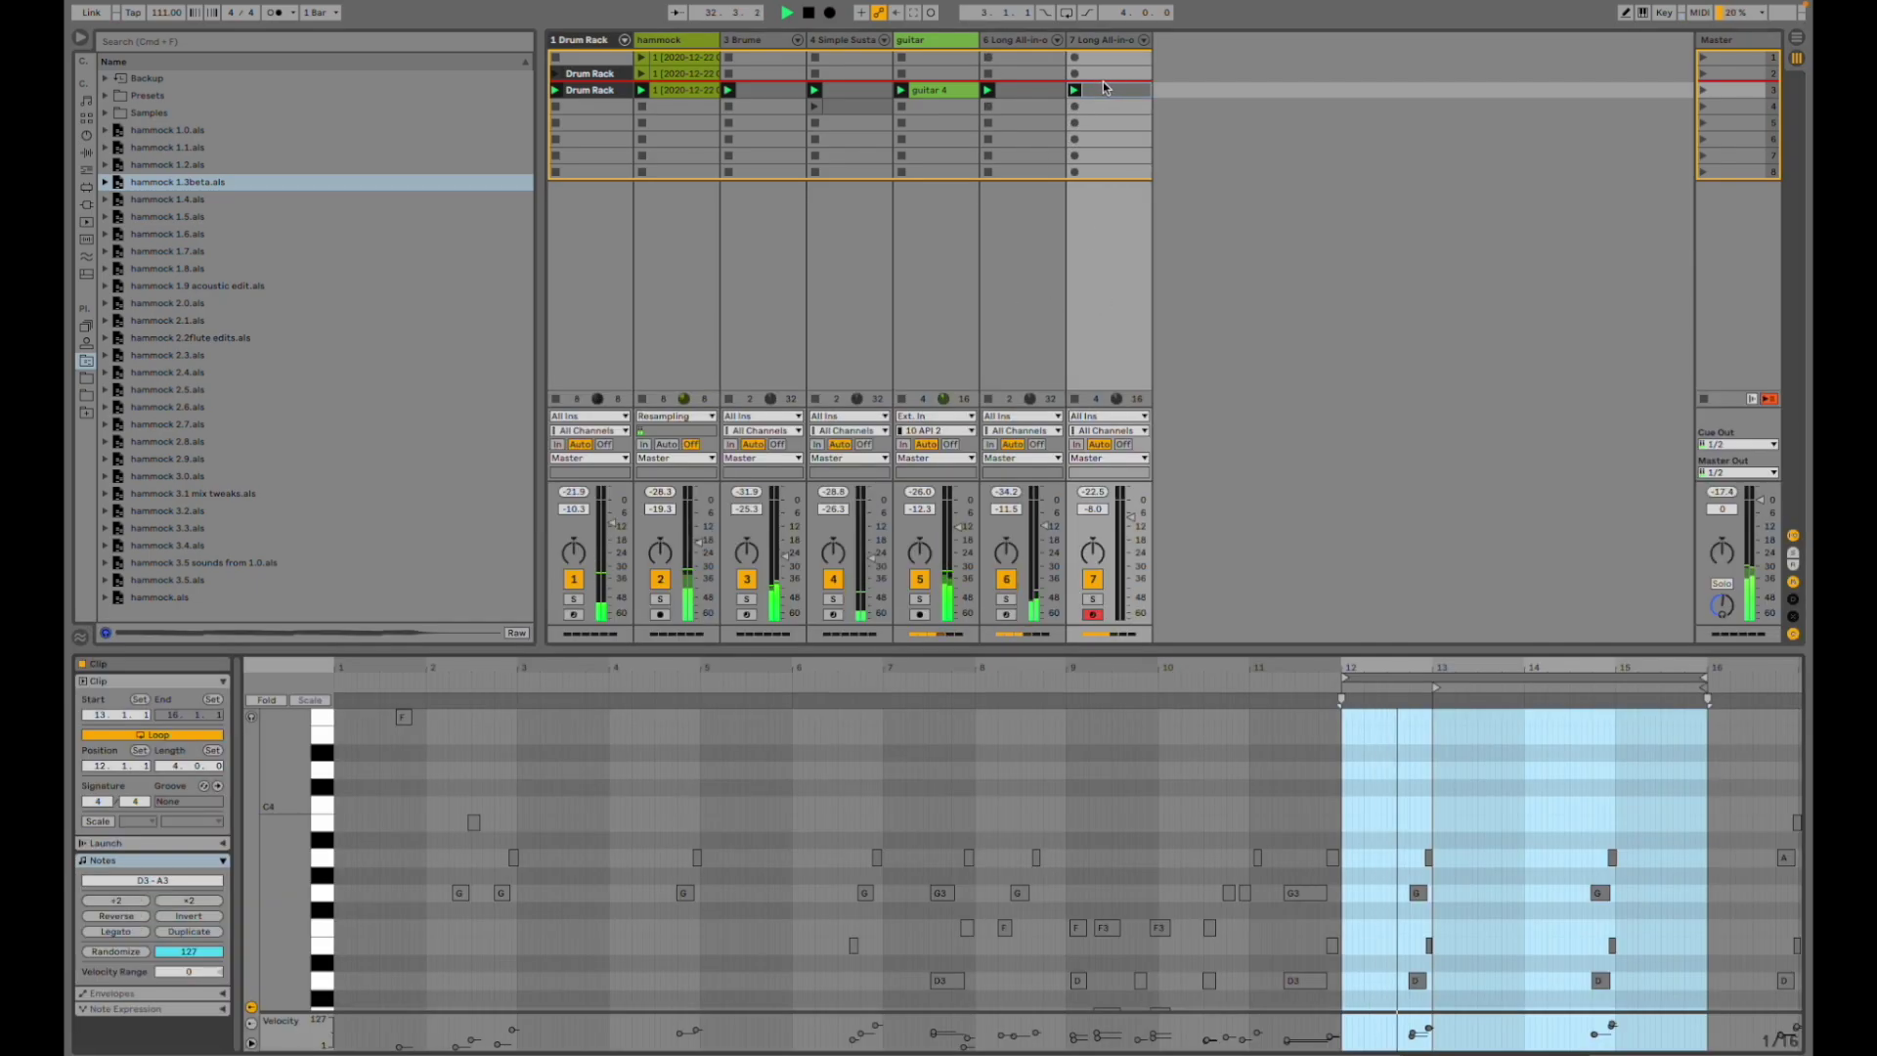
pyautogui.click(1014, 93)
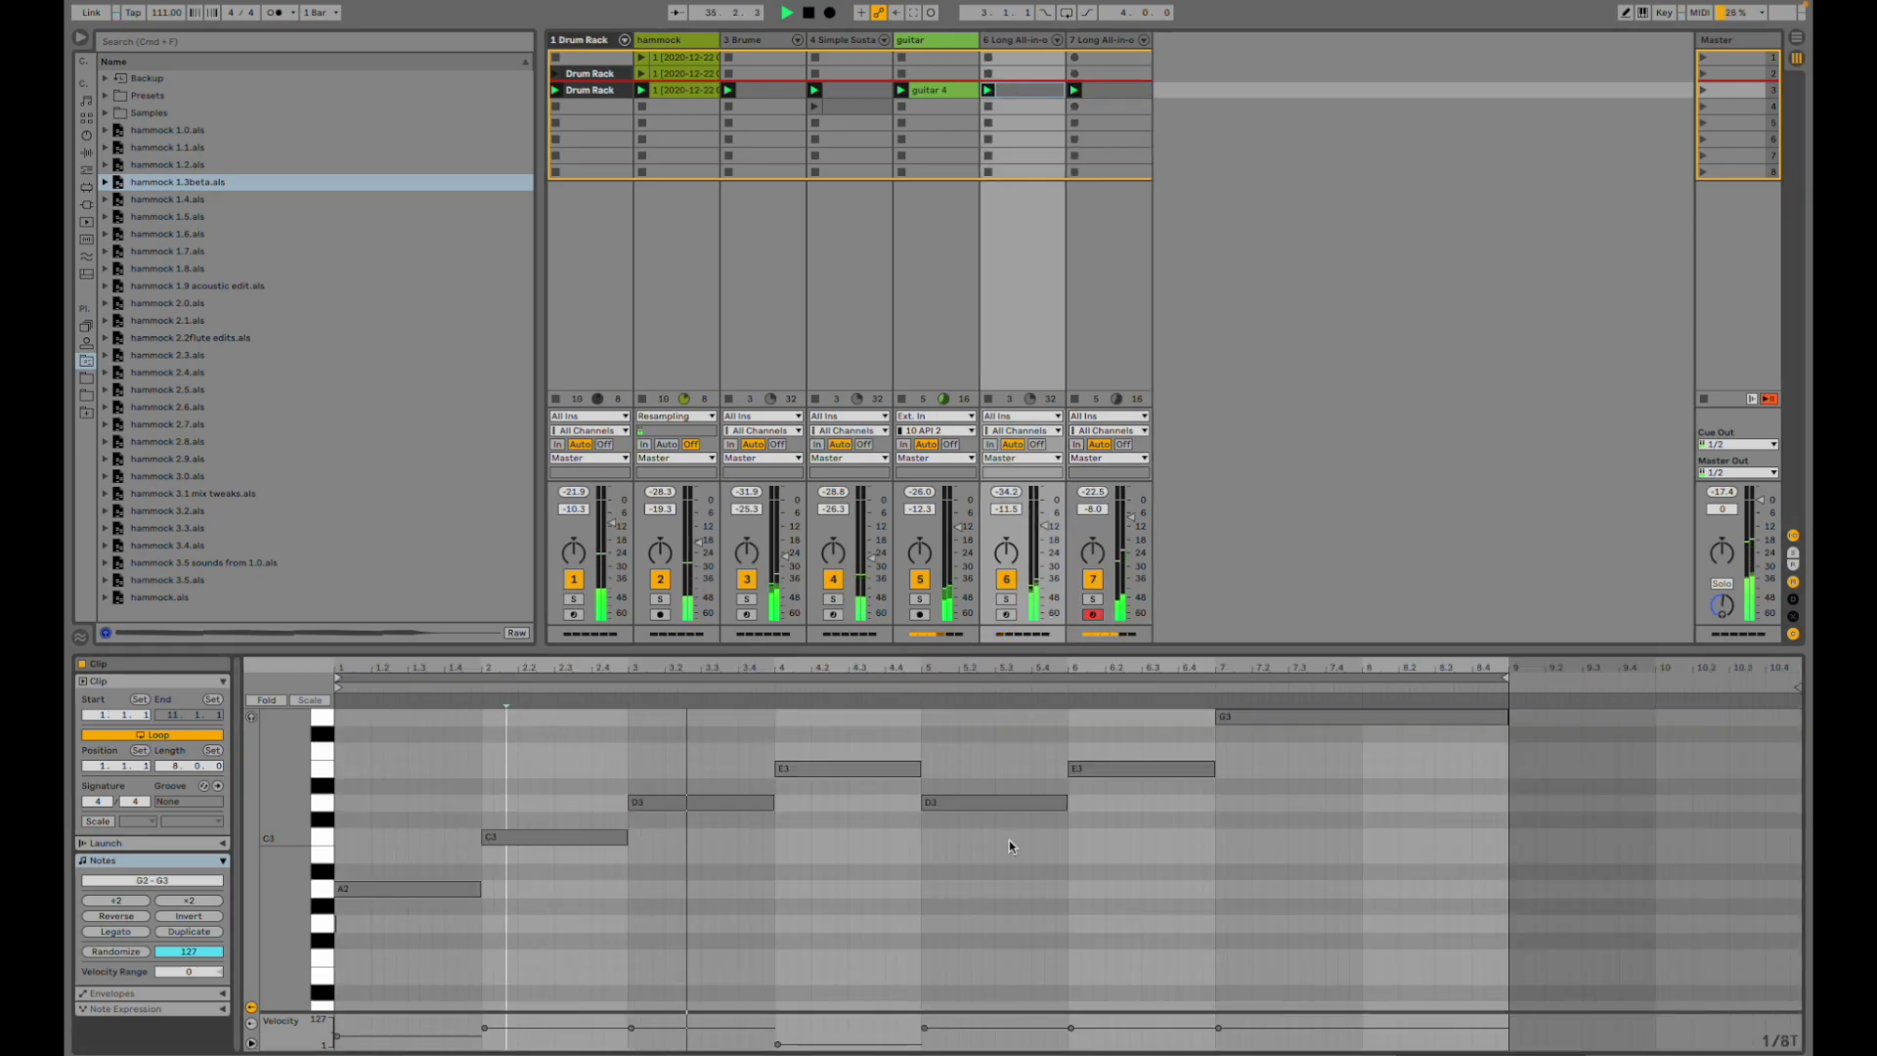
pyautogui.moveTo(805, 648); pyautogui.dragTo(810, 786)
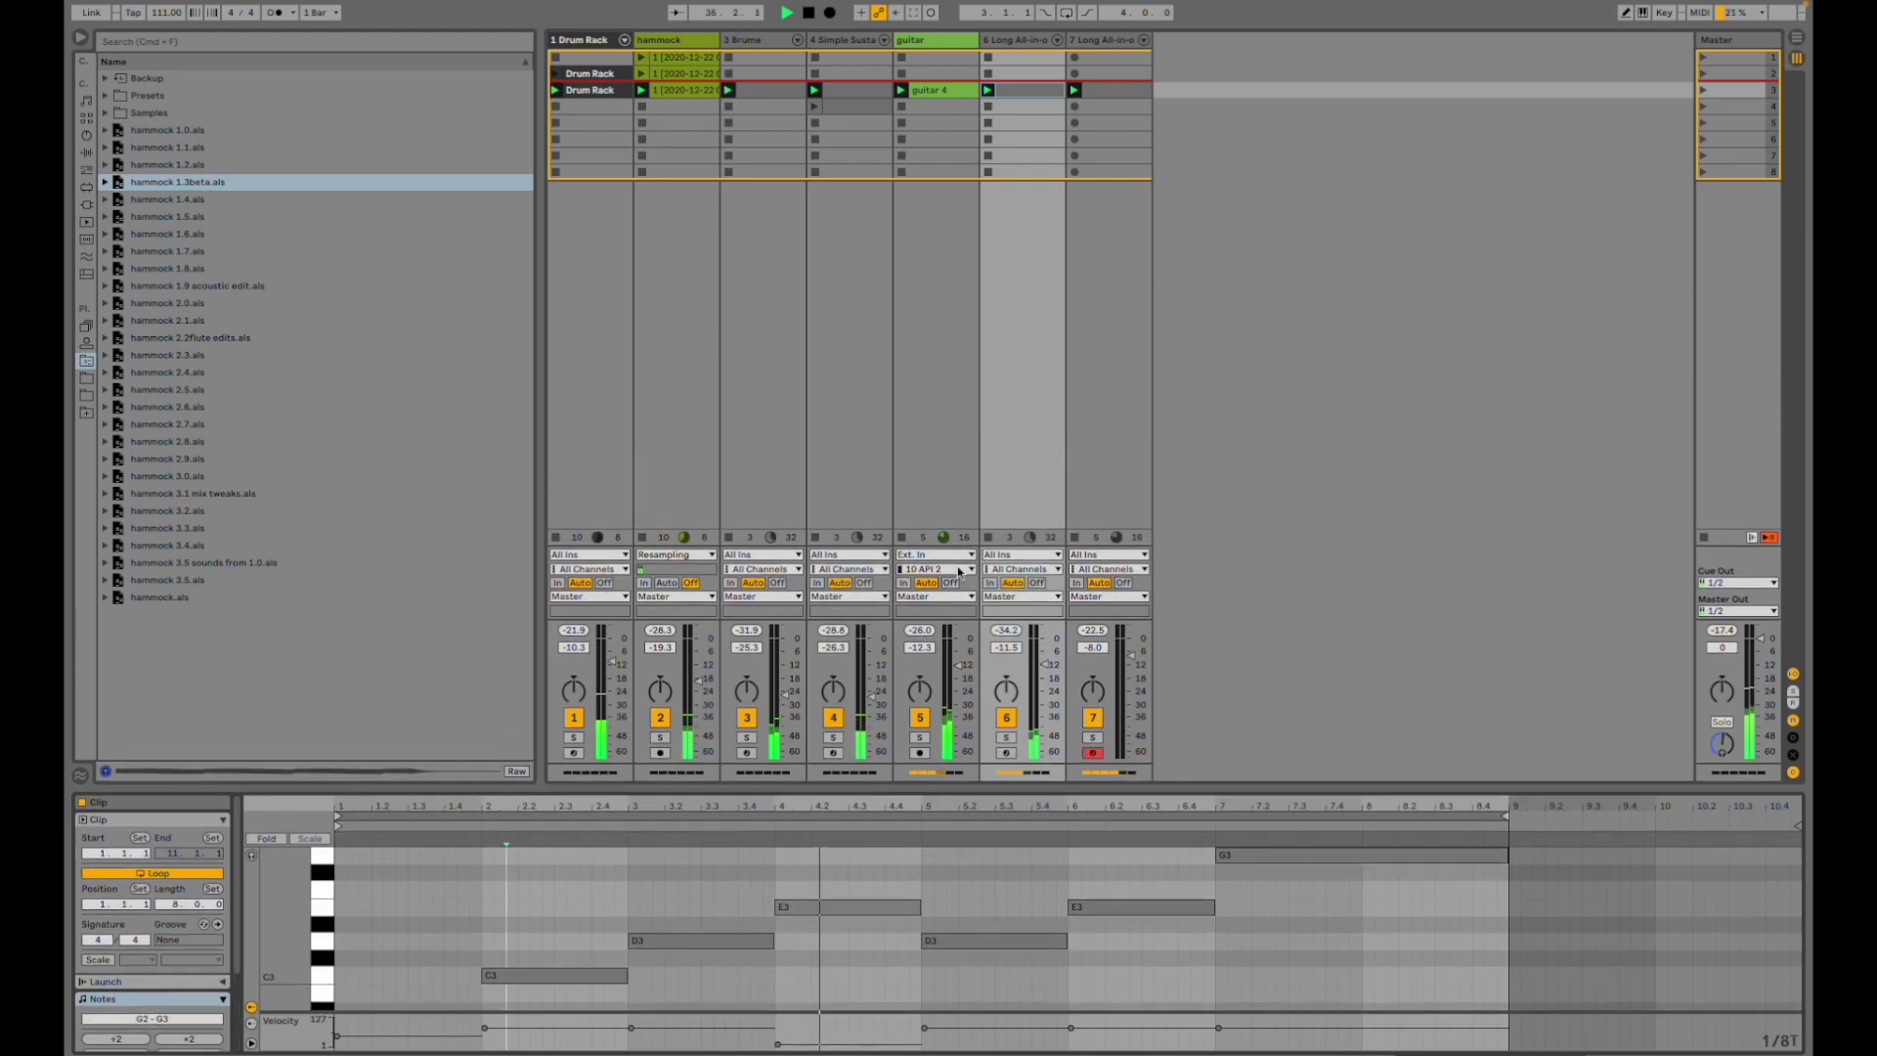
pyautogui.doubleClick(1006, 368)
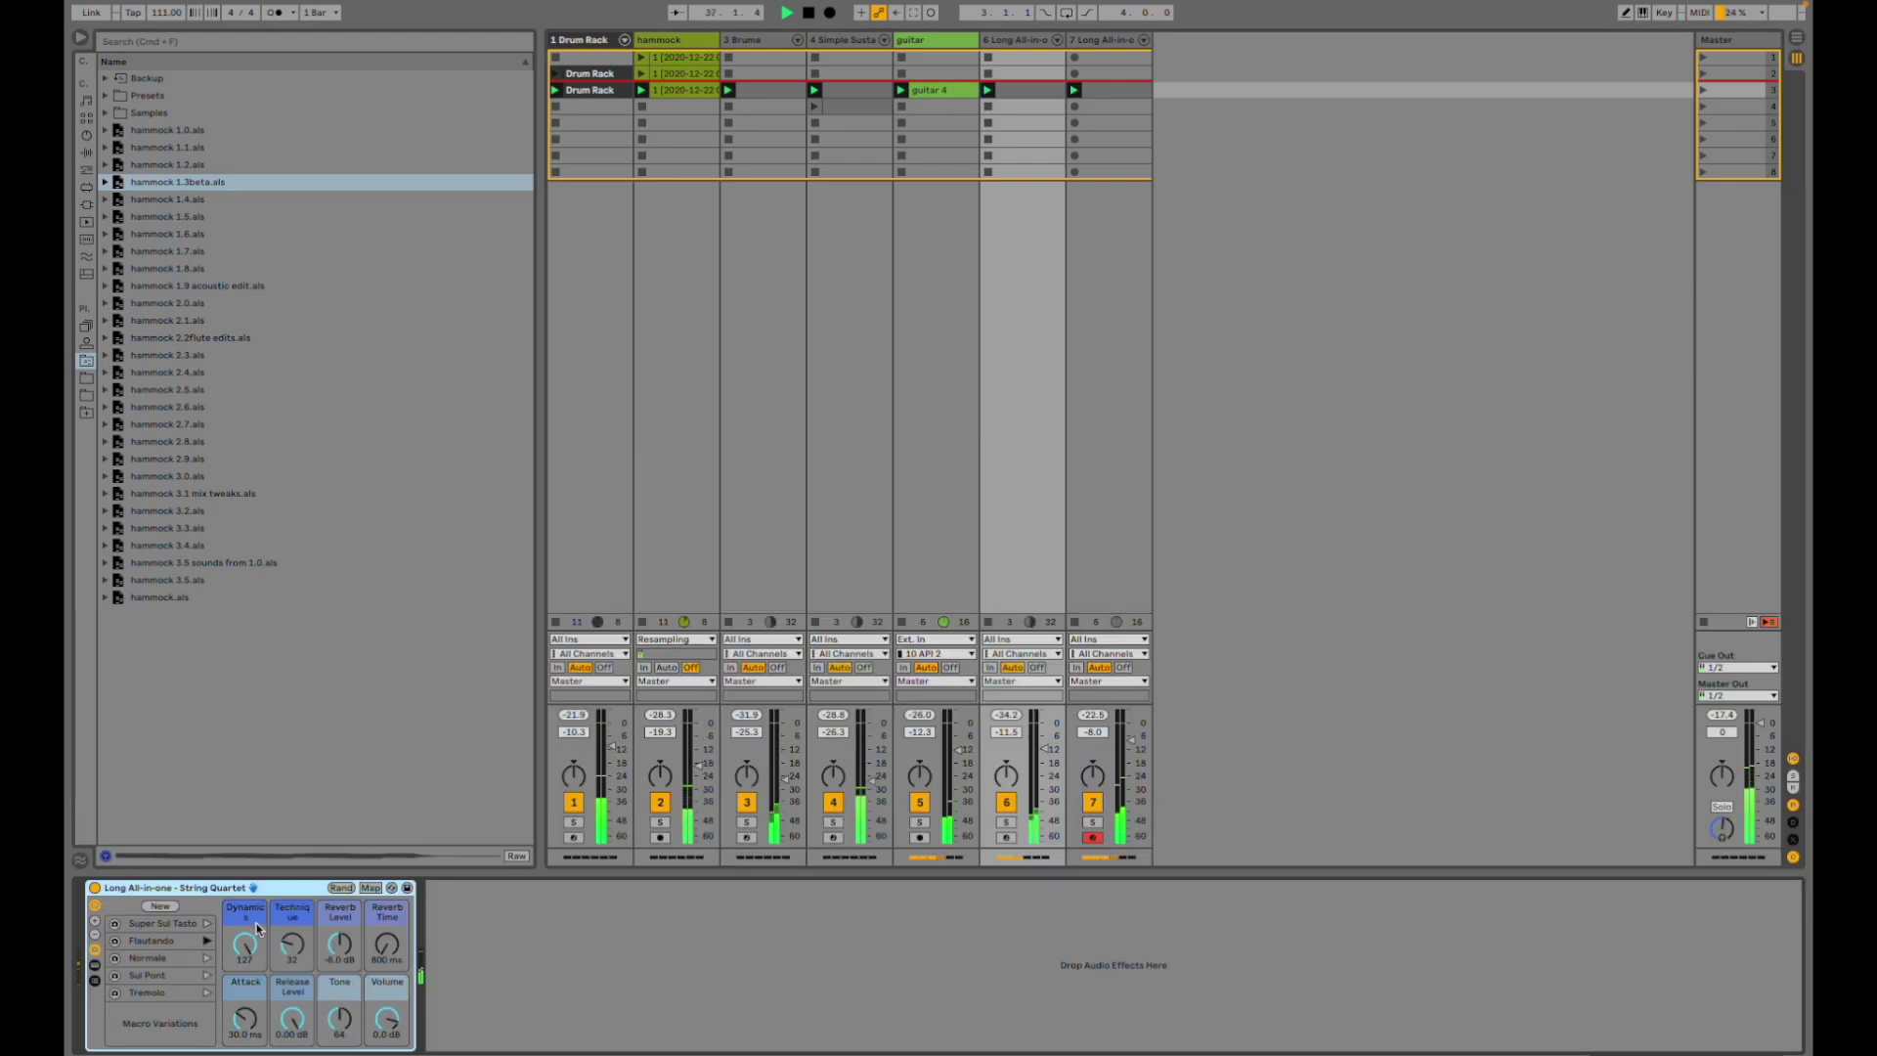
# - Examine the Brass Quartet rack on track 7 and the Simple Sustained track's rack and playing clip, briefly soloing that track
pyautogui.click(1102, 365)
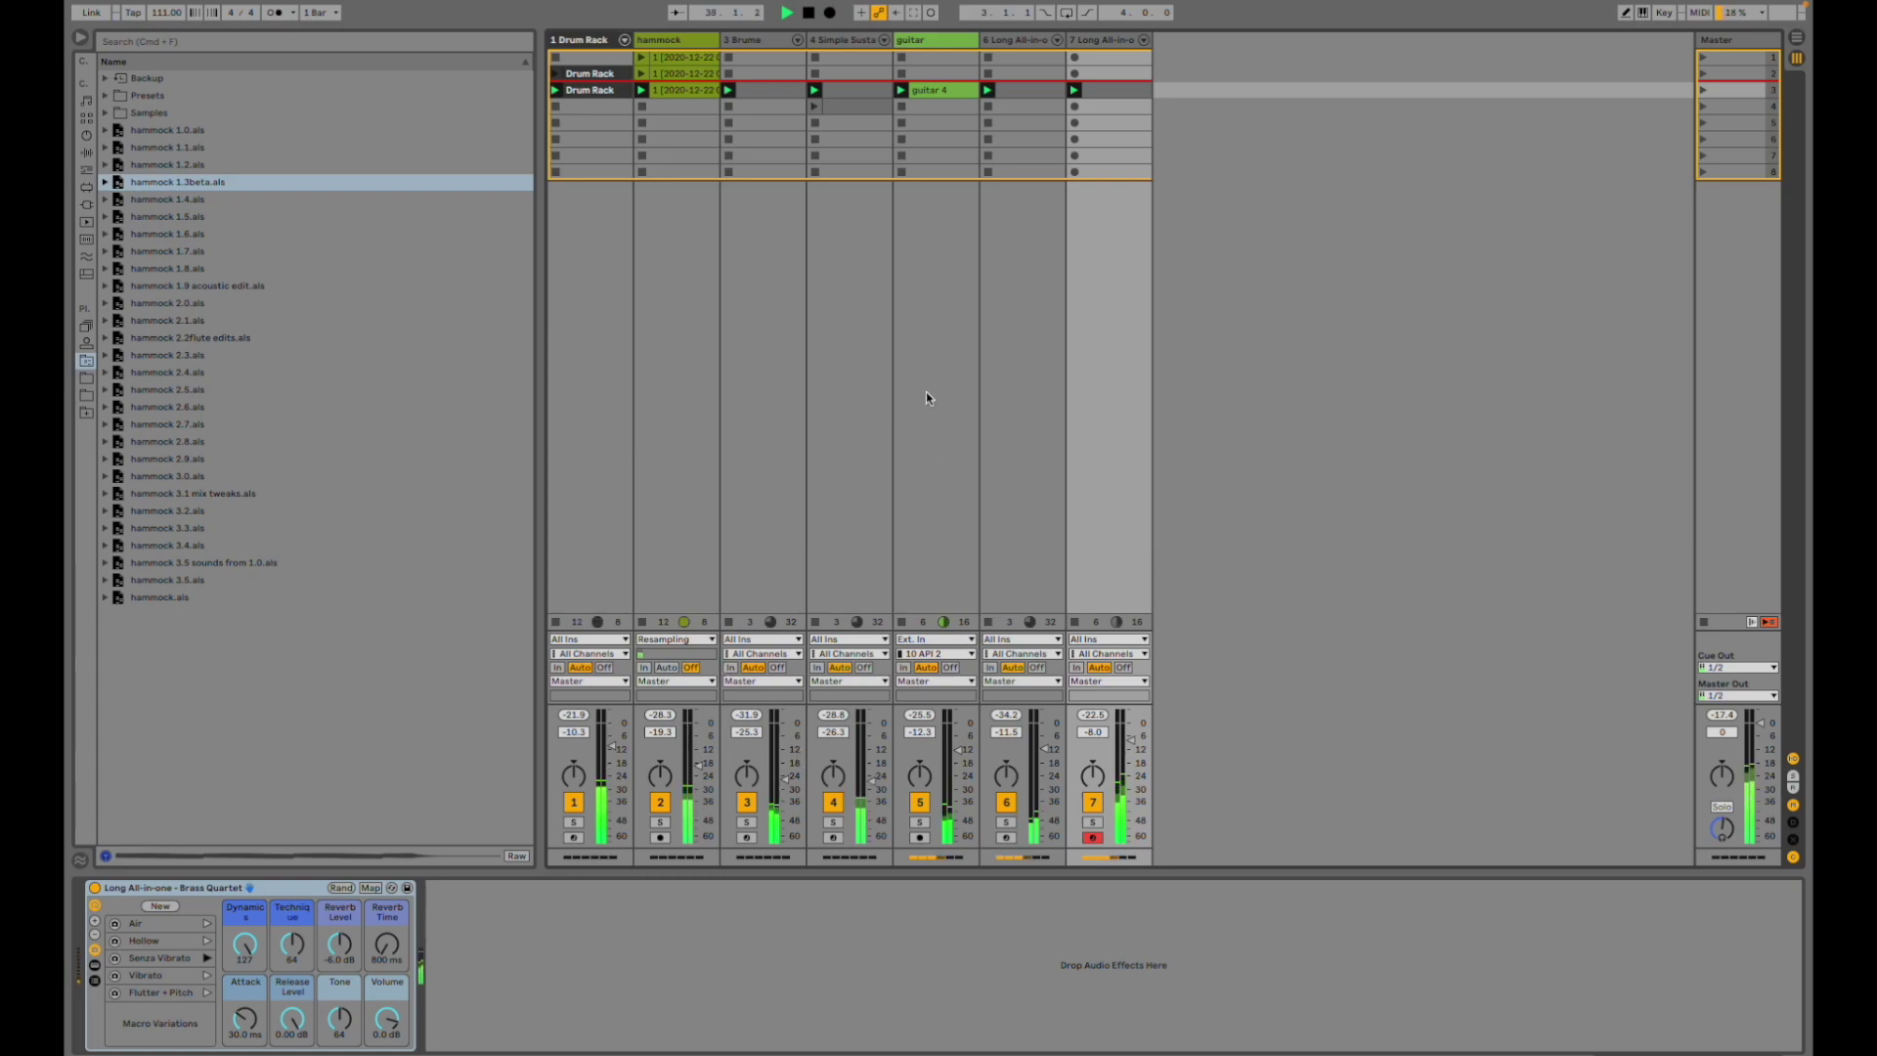
pyautogui.click(847, 361)
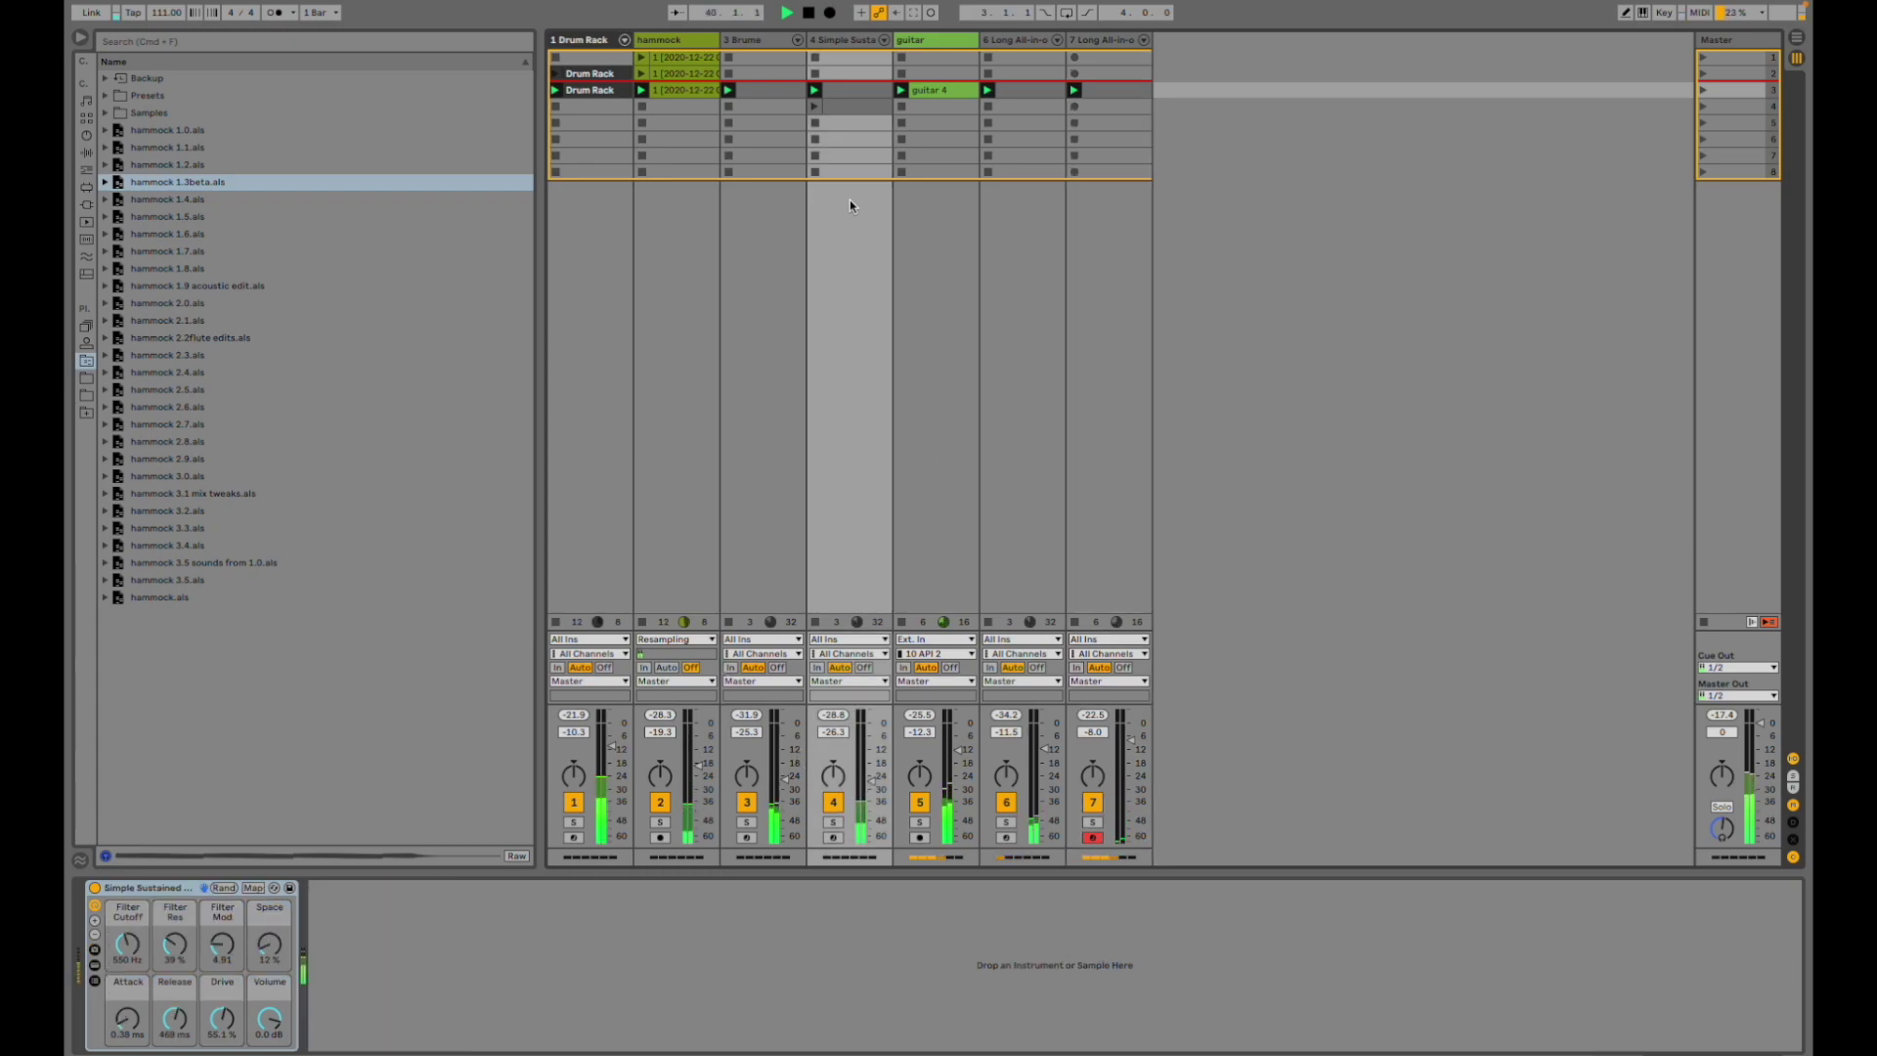
pyautogui.click(837, 91)
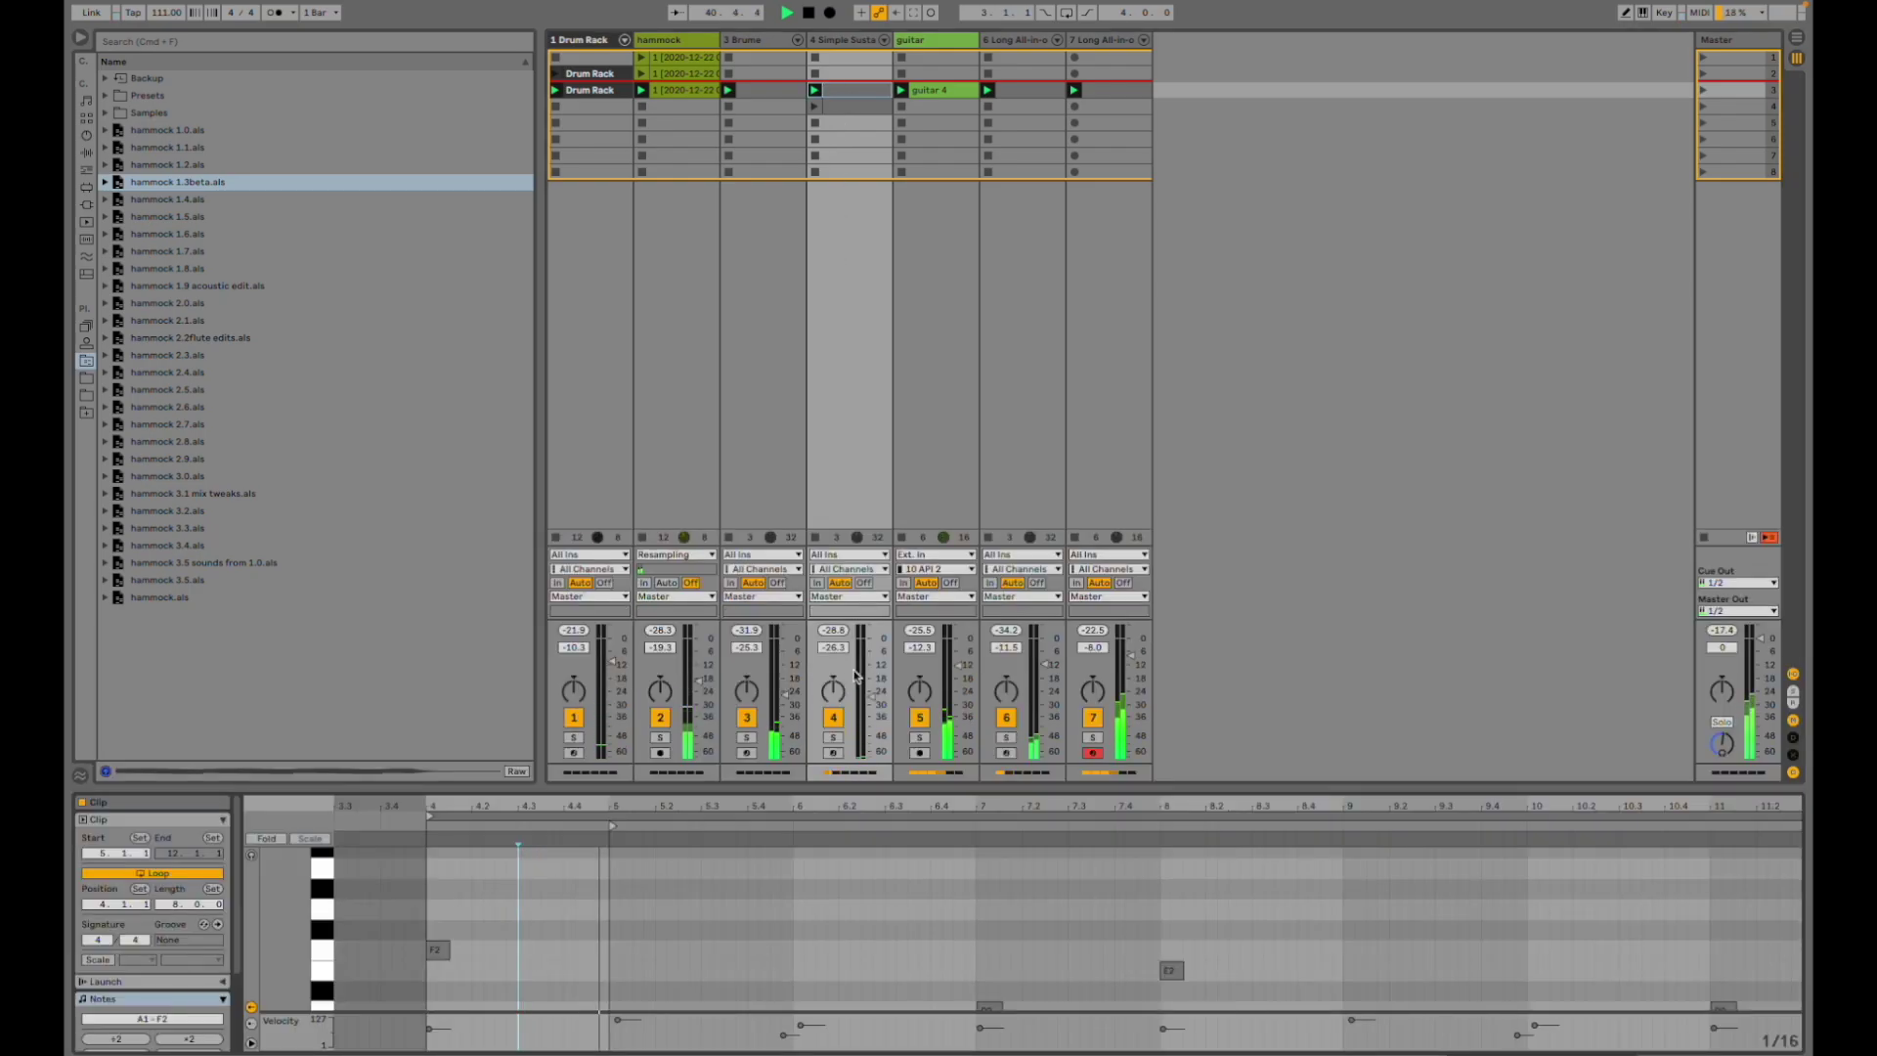
pyautogui.click(833, 737)
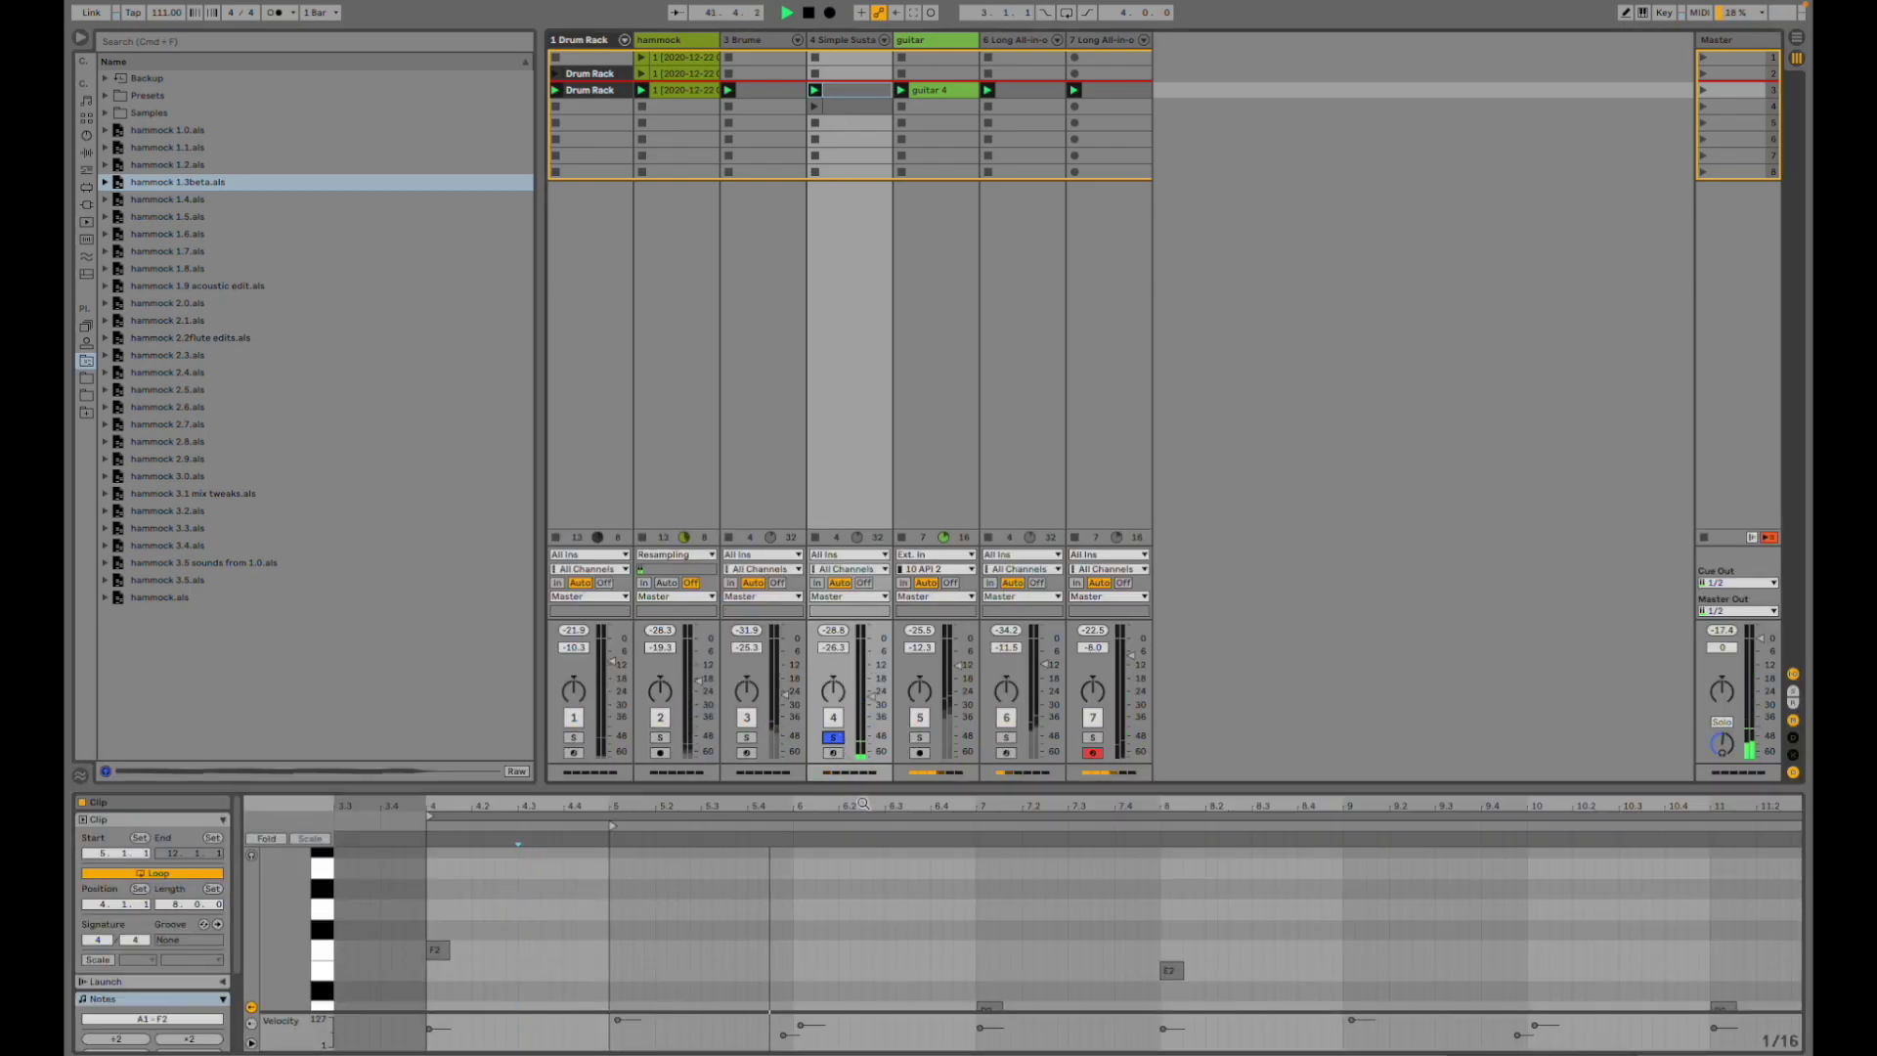
pyautogui.click(833, 737)
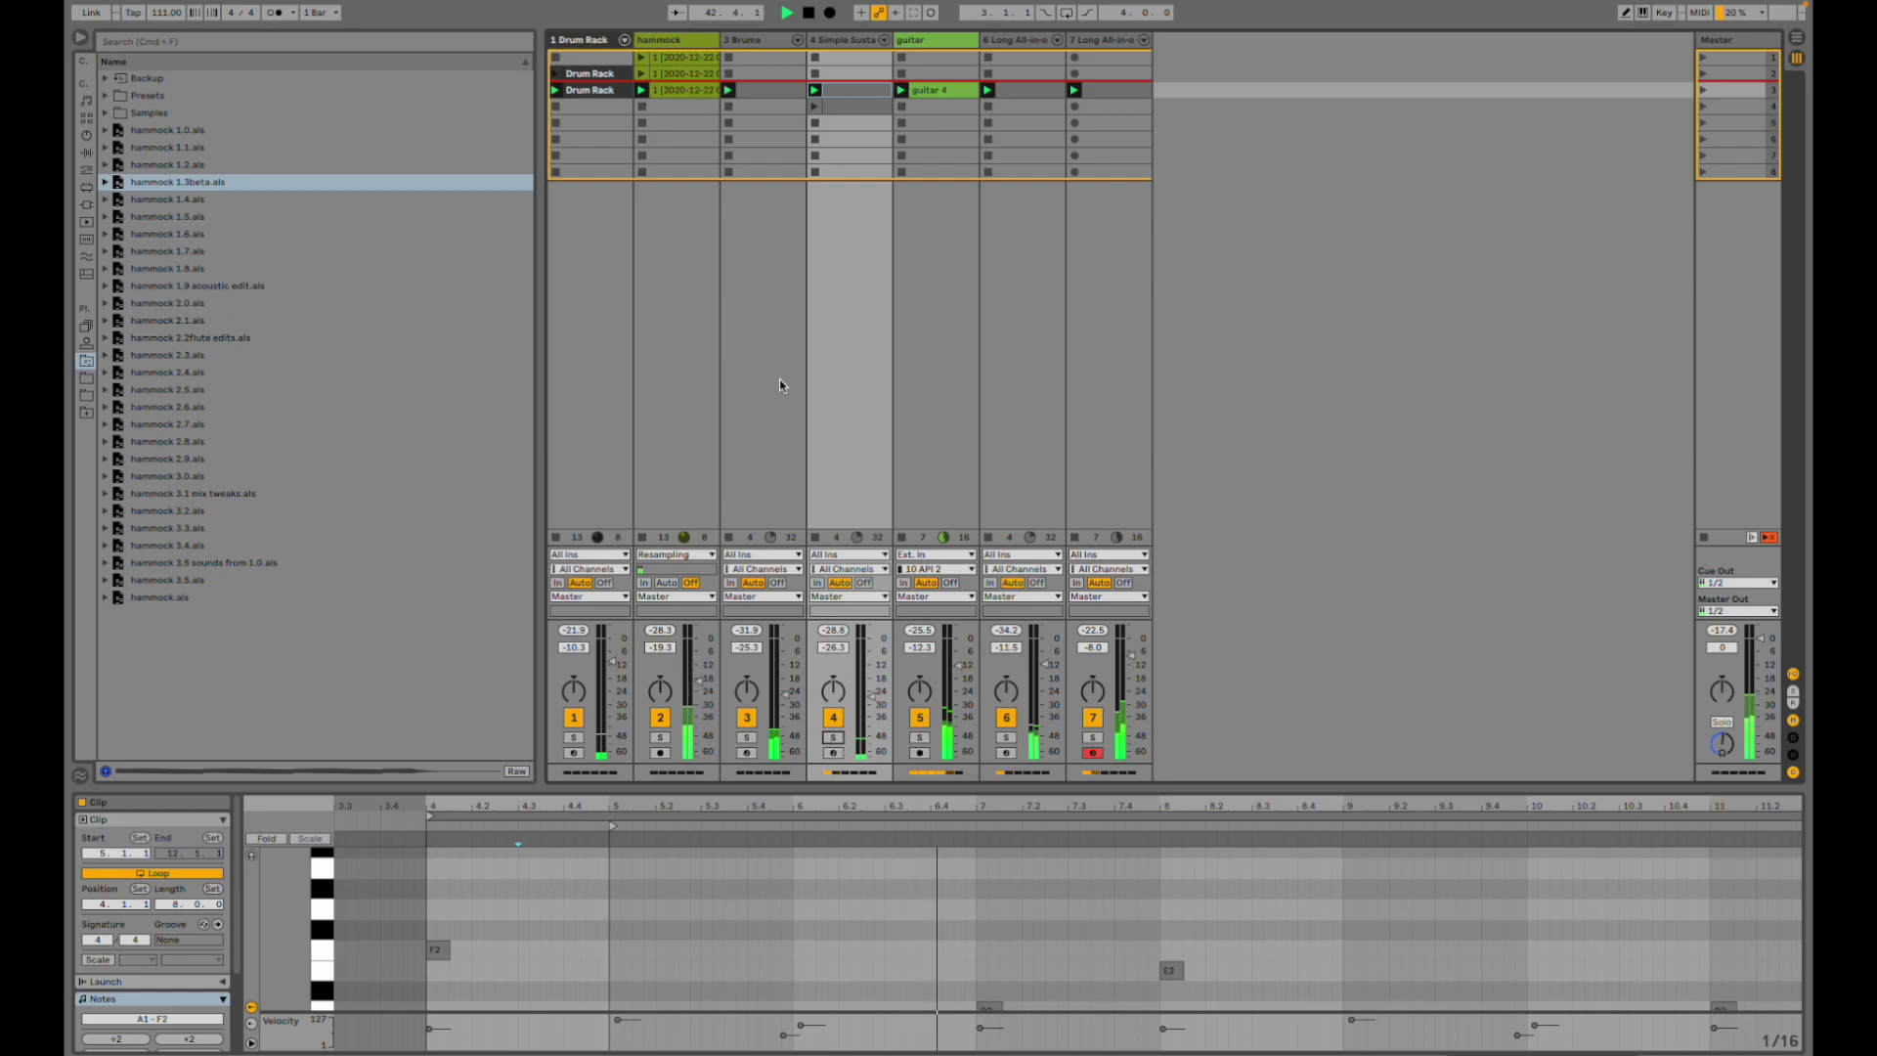
# - Listen to the Brume track soloed with its rack shown, unsolo it, and examine the waveform of the hammock track's third clip
pyautogui.click(746, 737)
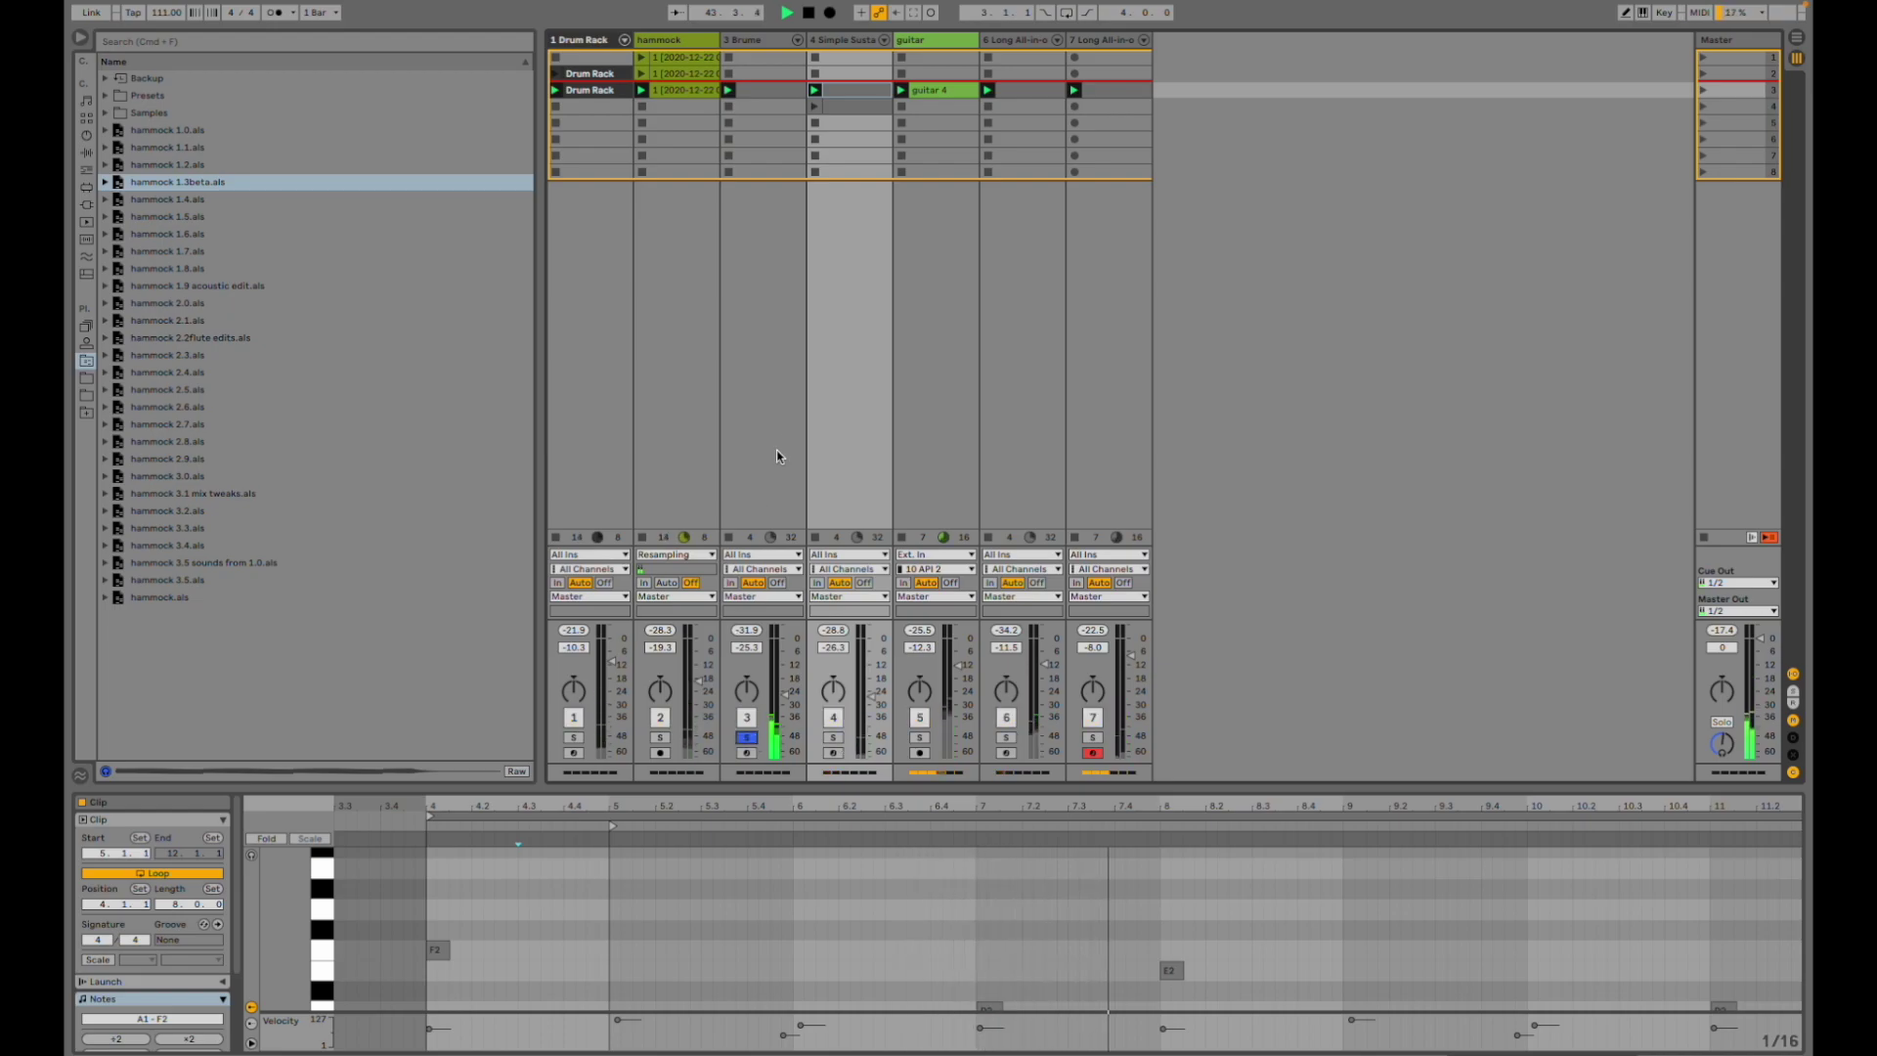
pyautogui.click(779, 425)
pyautogui.hotkey('shift', 'Tab')
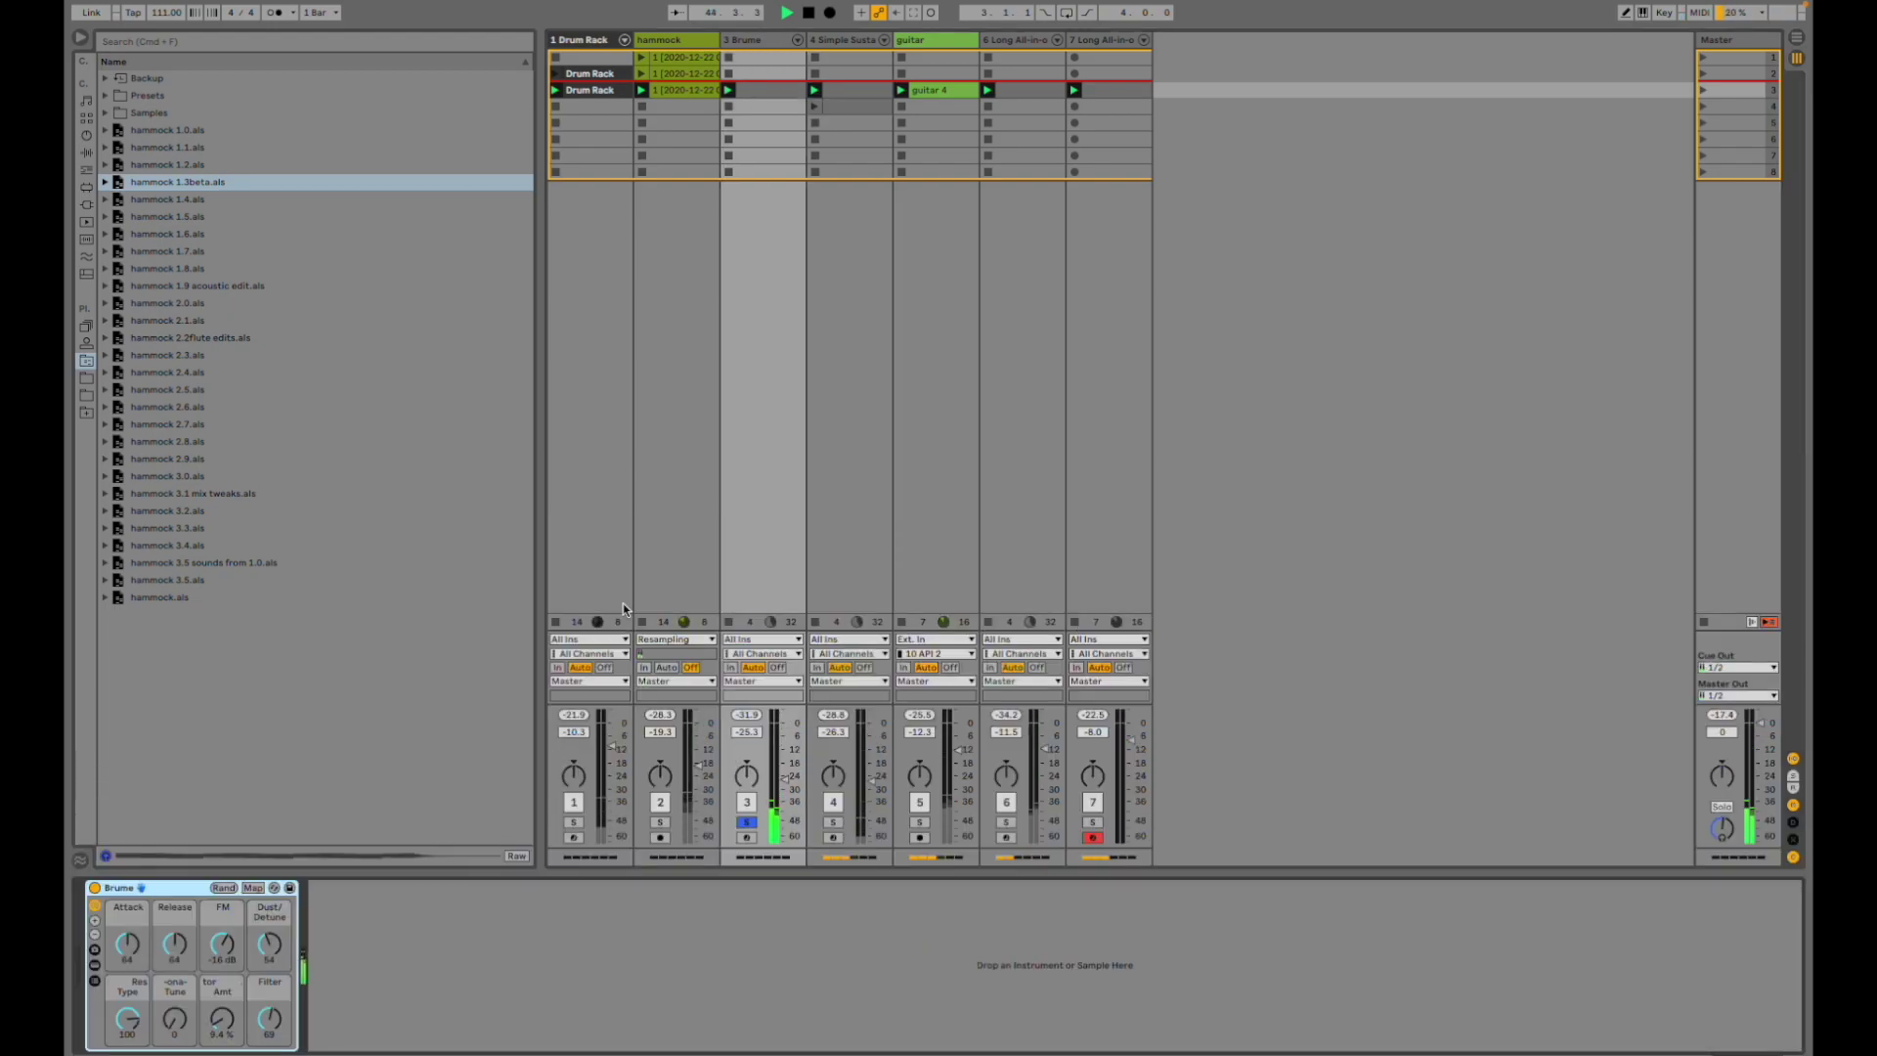
pyautogui.click(747, 823)
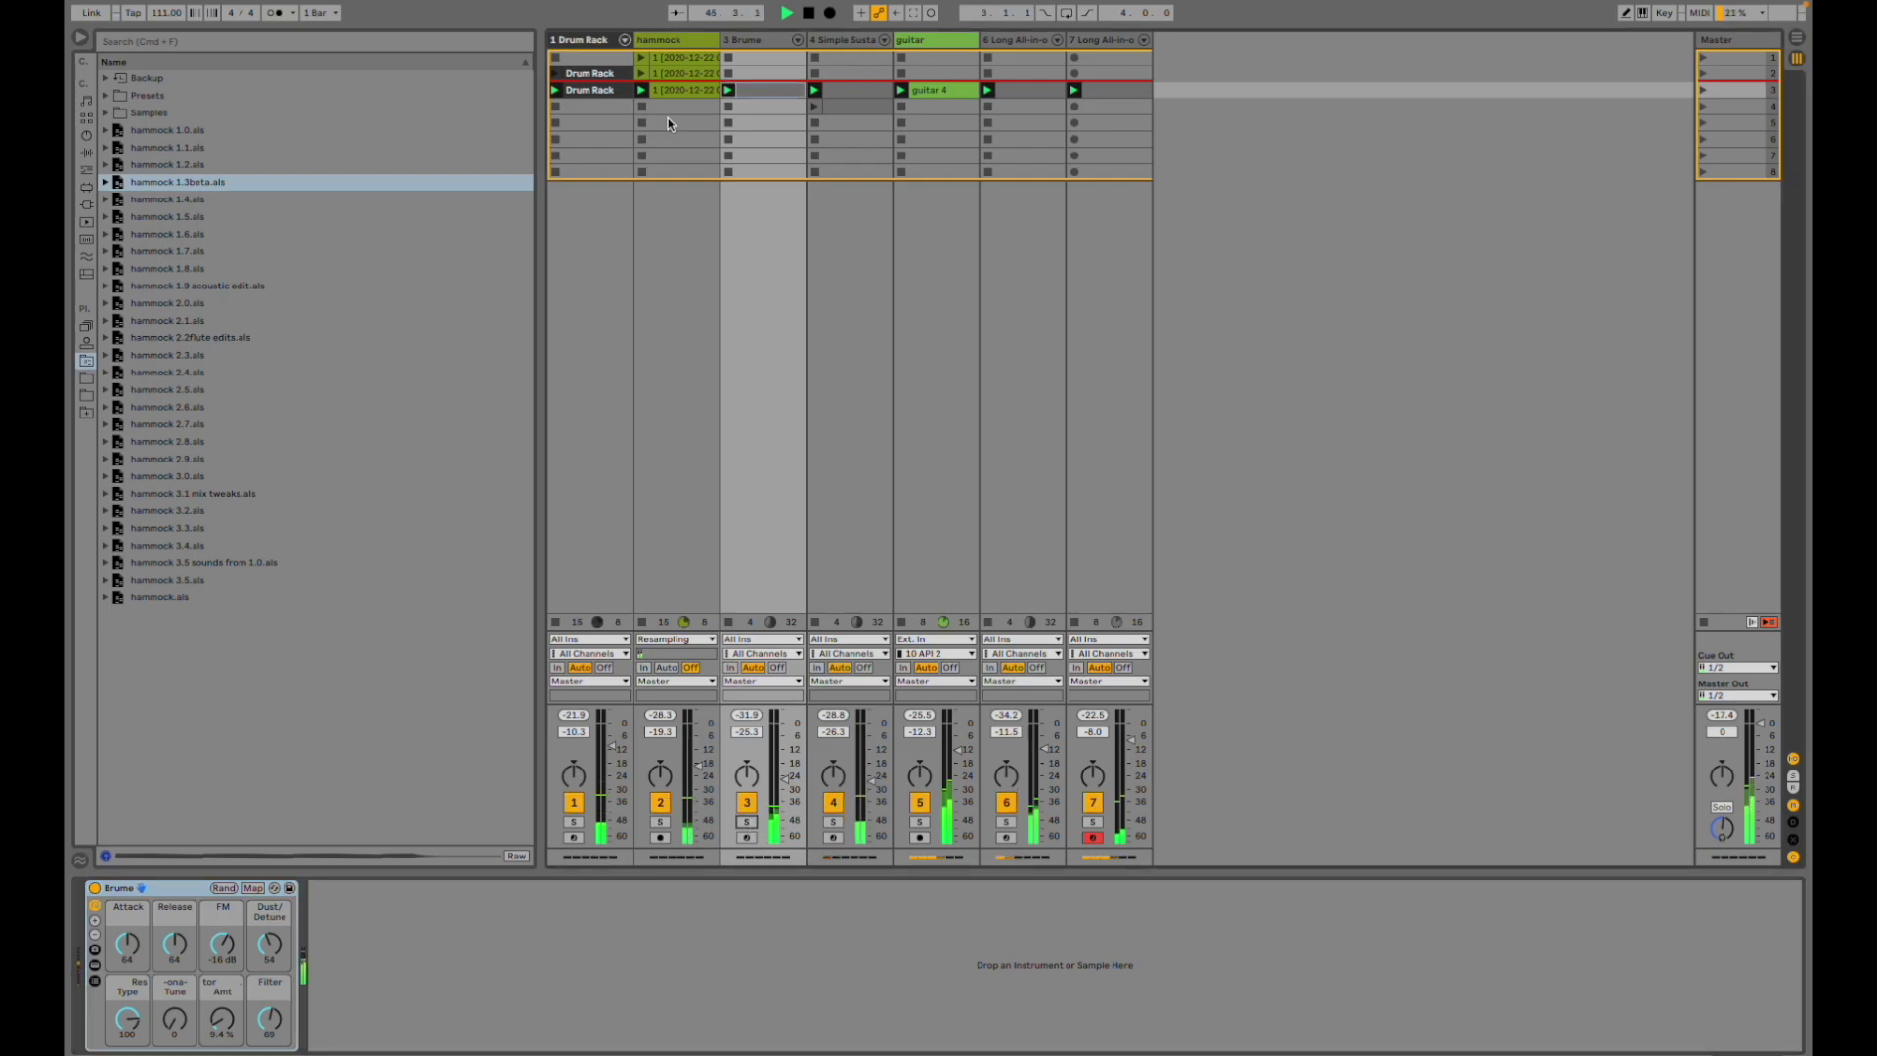
pyautogui.click(679, 94)
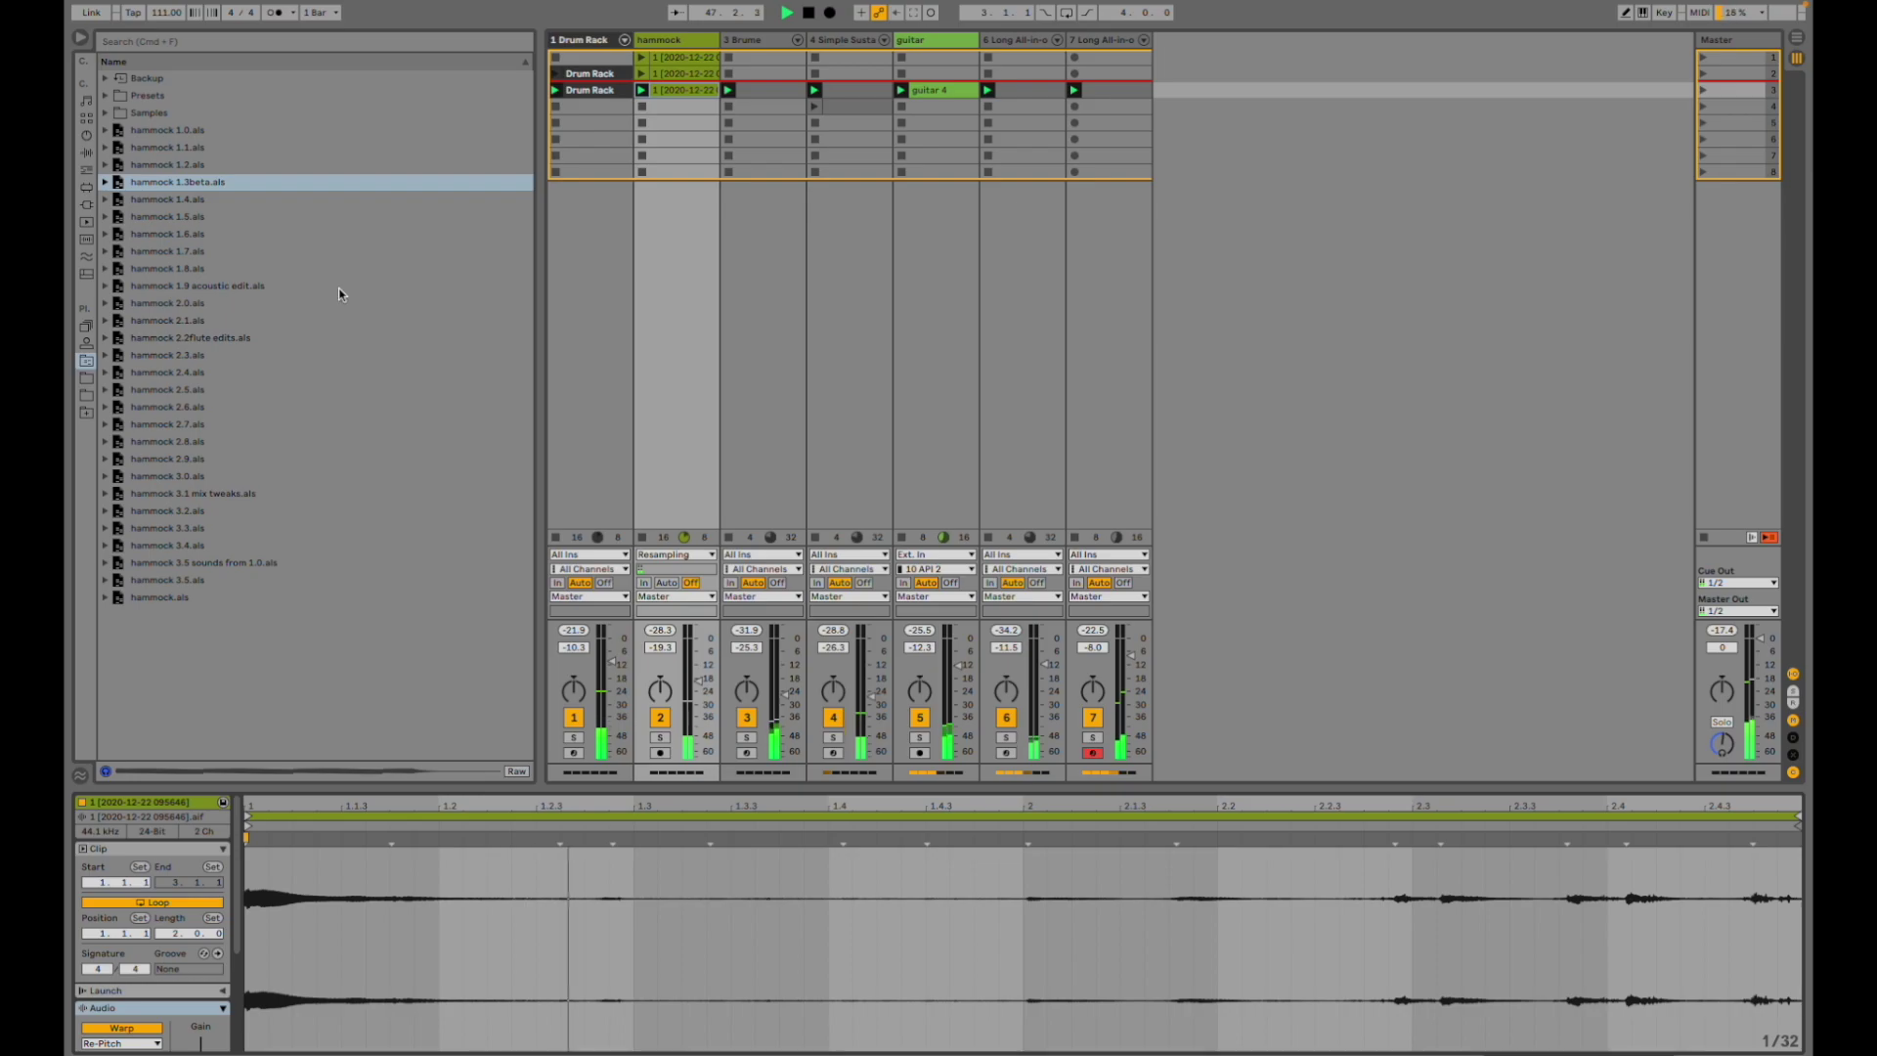
# - Open the saved set hammock 1.4.als and play it from bar 3 and from the start of the guitar 4 clip
pyautogui.doubleClick(203, 205)
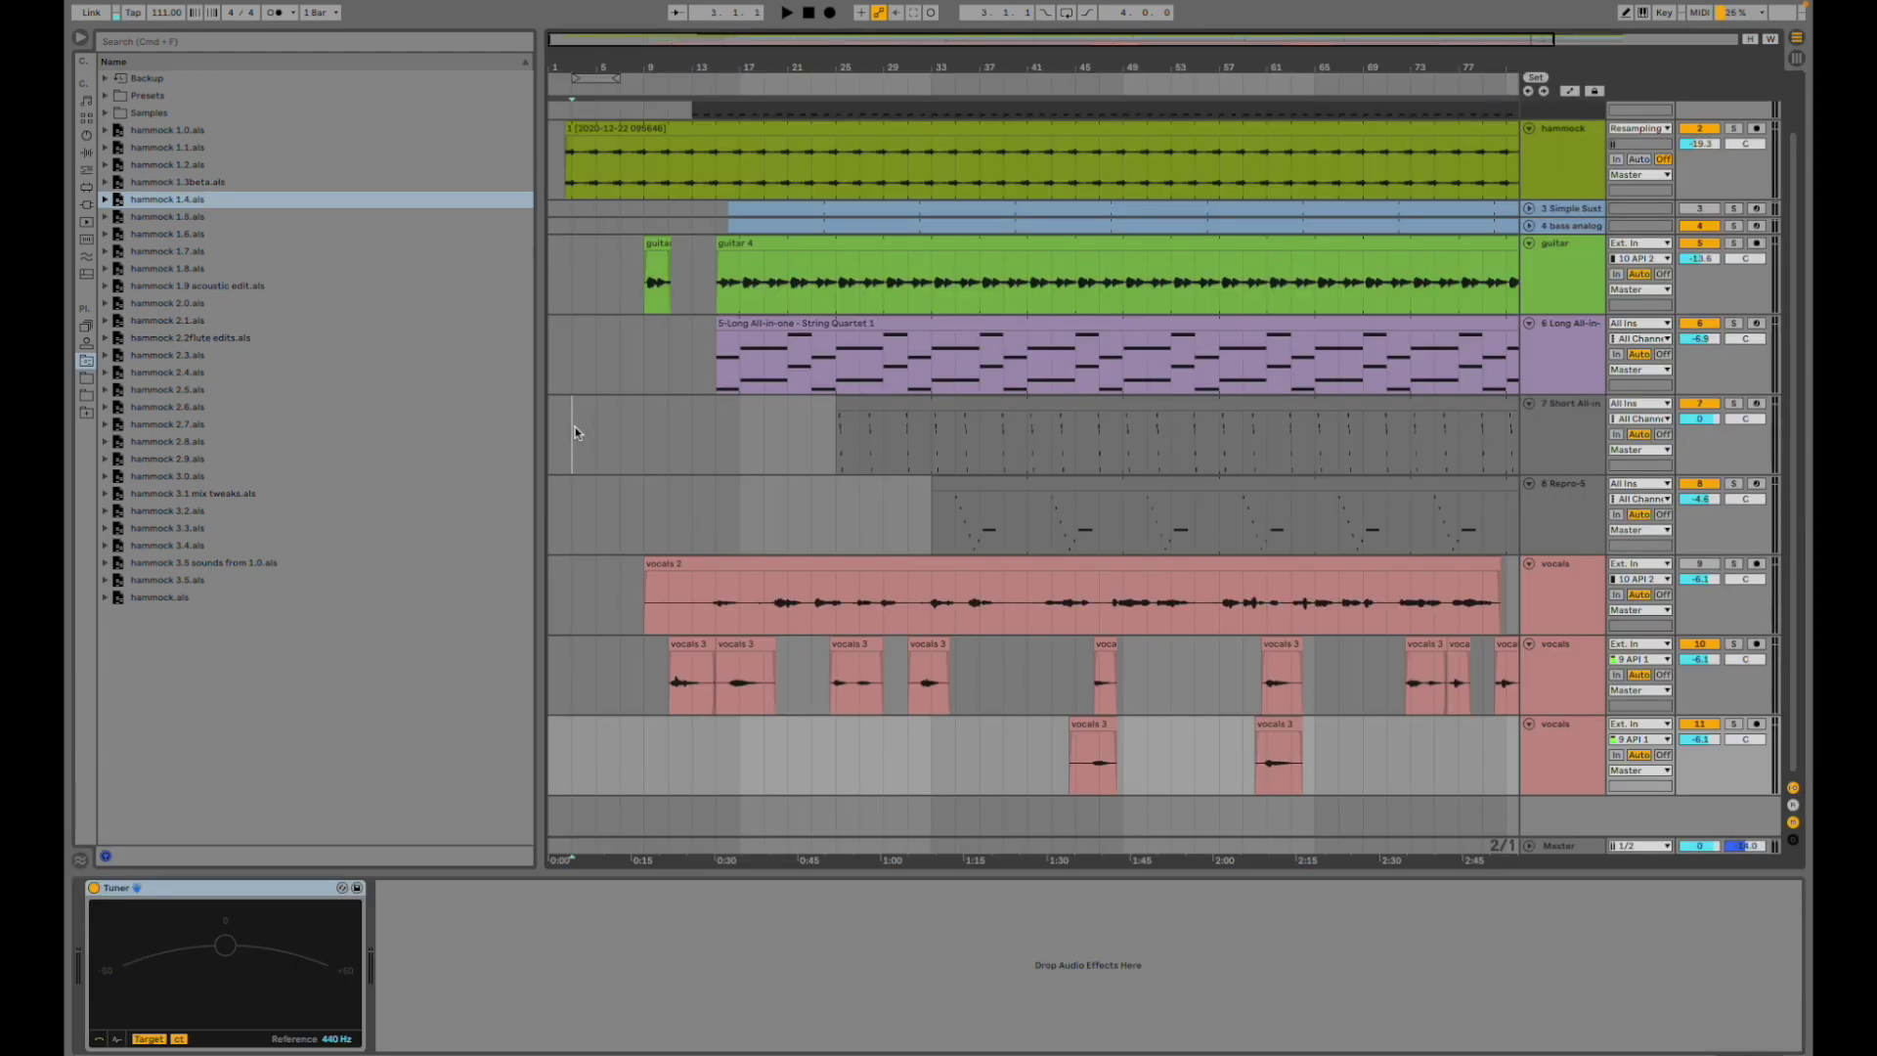
pyautogui.click(574, 433)
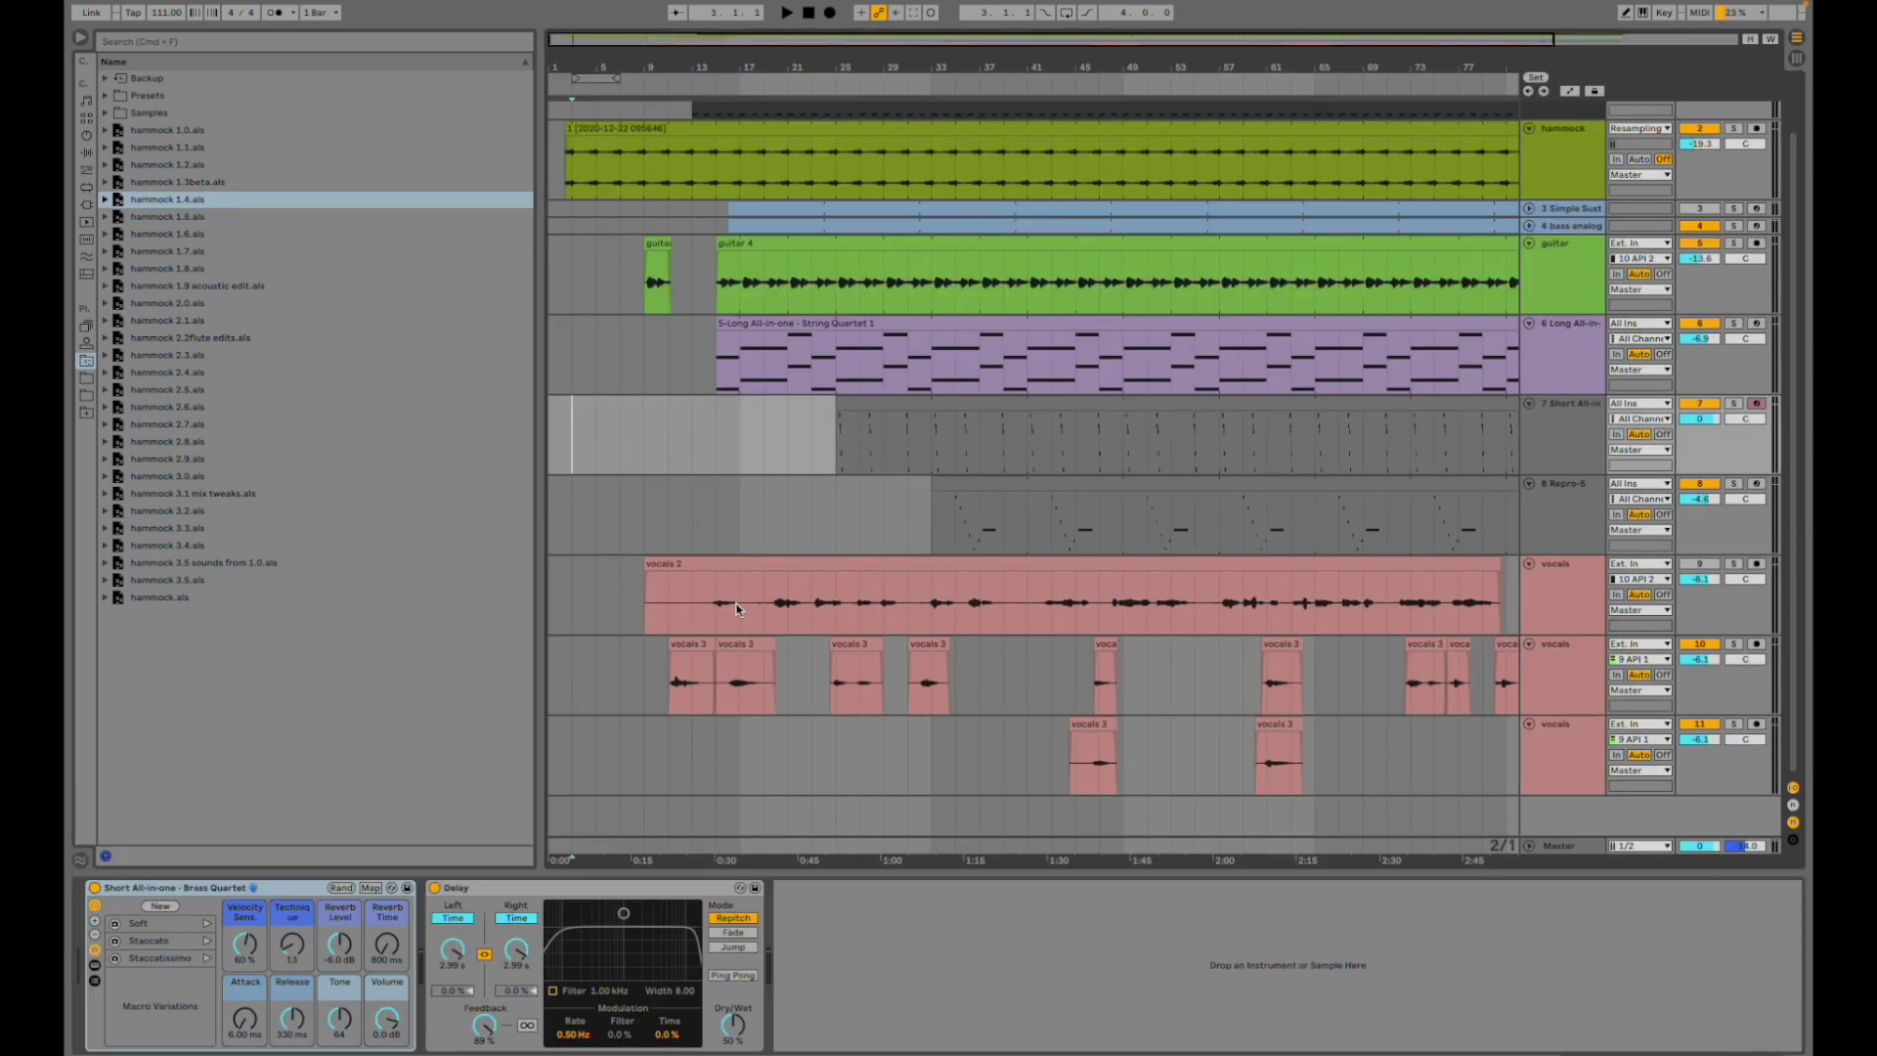
pyautogui.press('space')
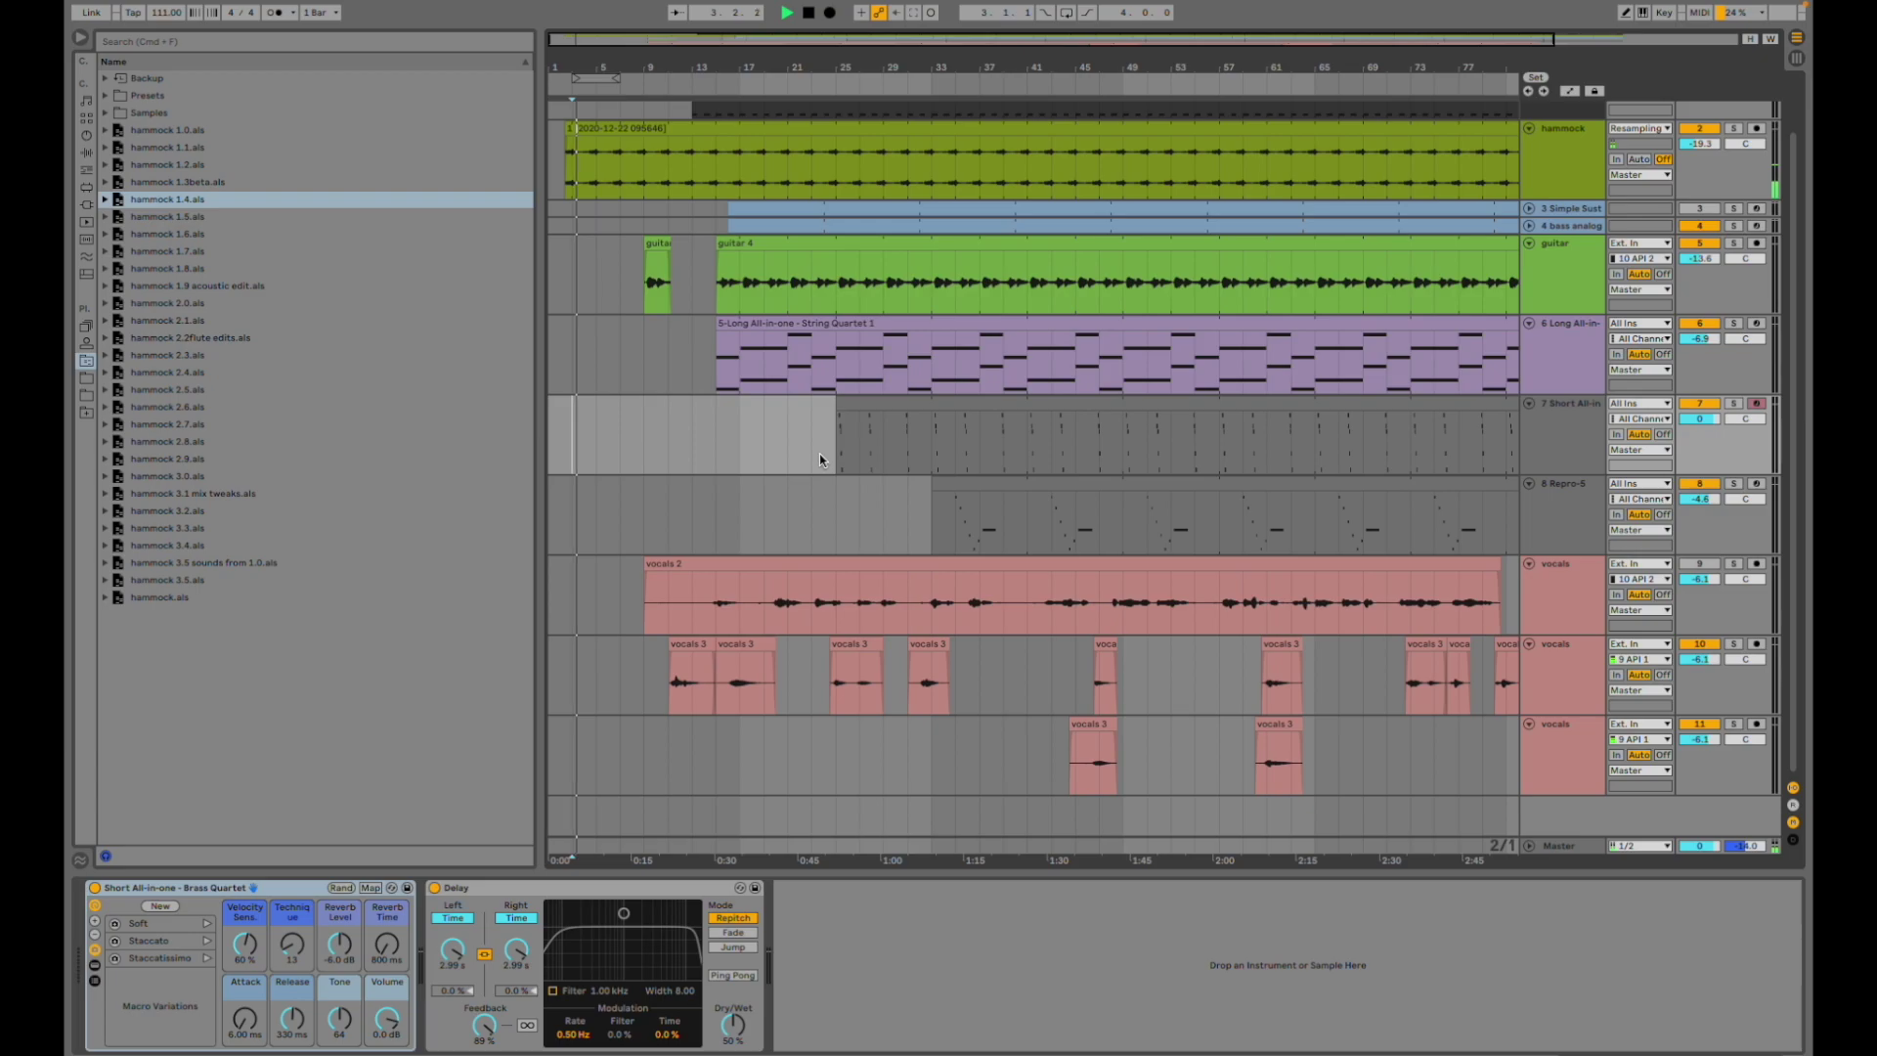
pyautogui.click(714, 436)
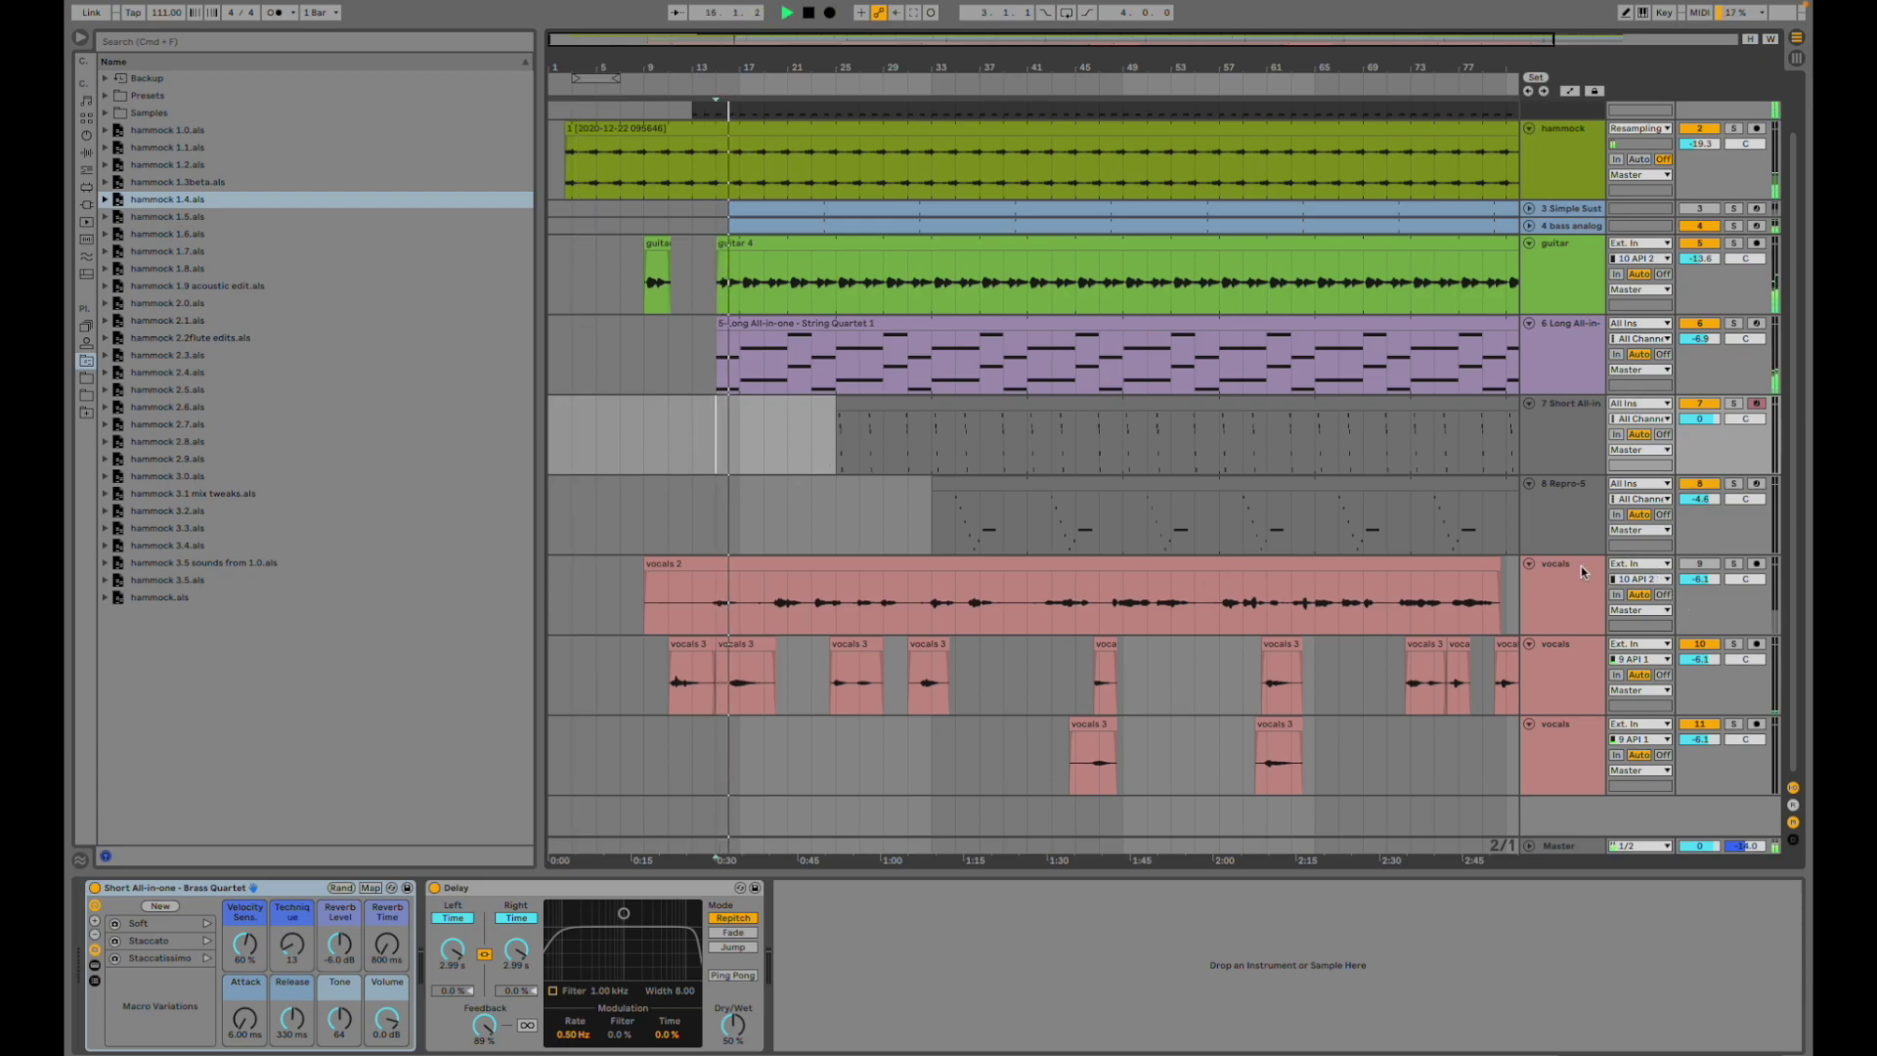
pyautogui.hscroll(4, 935, 494)
pyautogui.hscroll(-4, 784, 501)
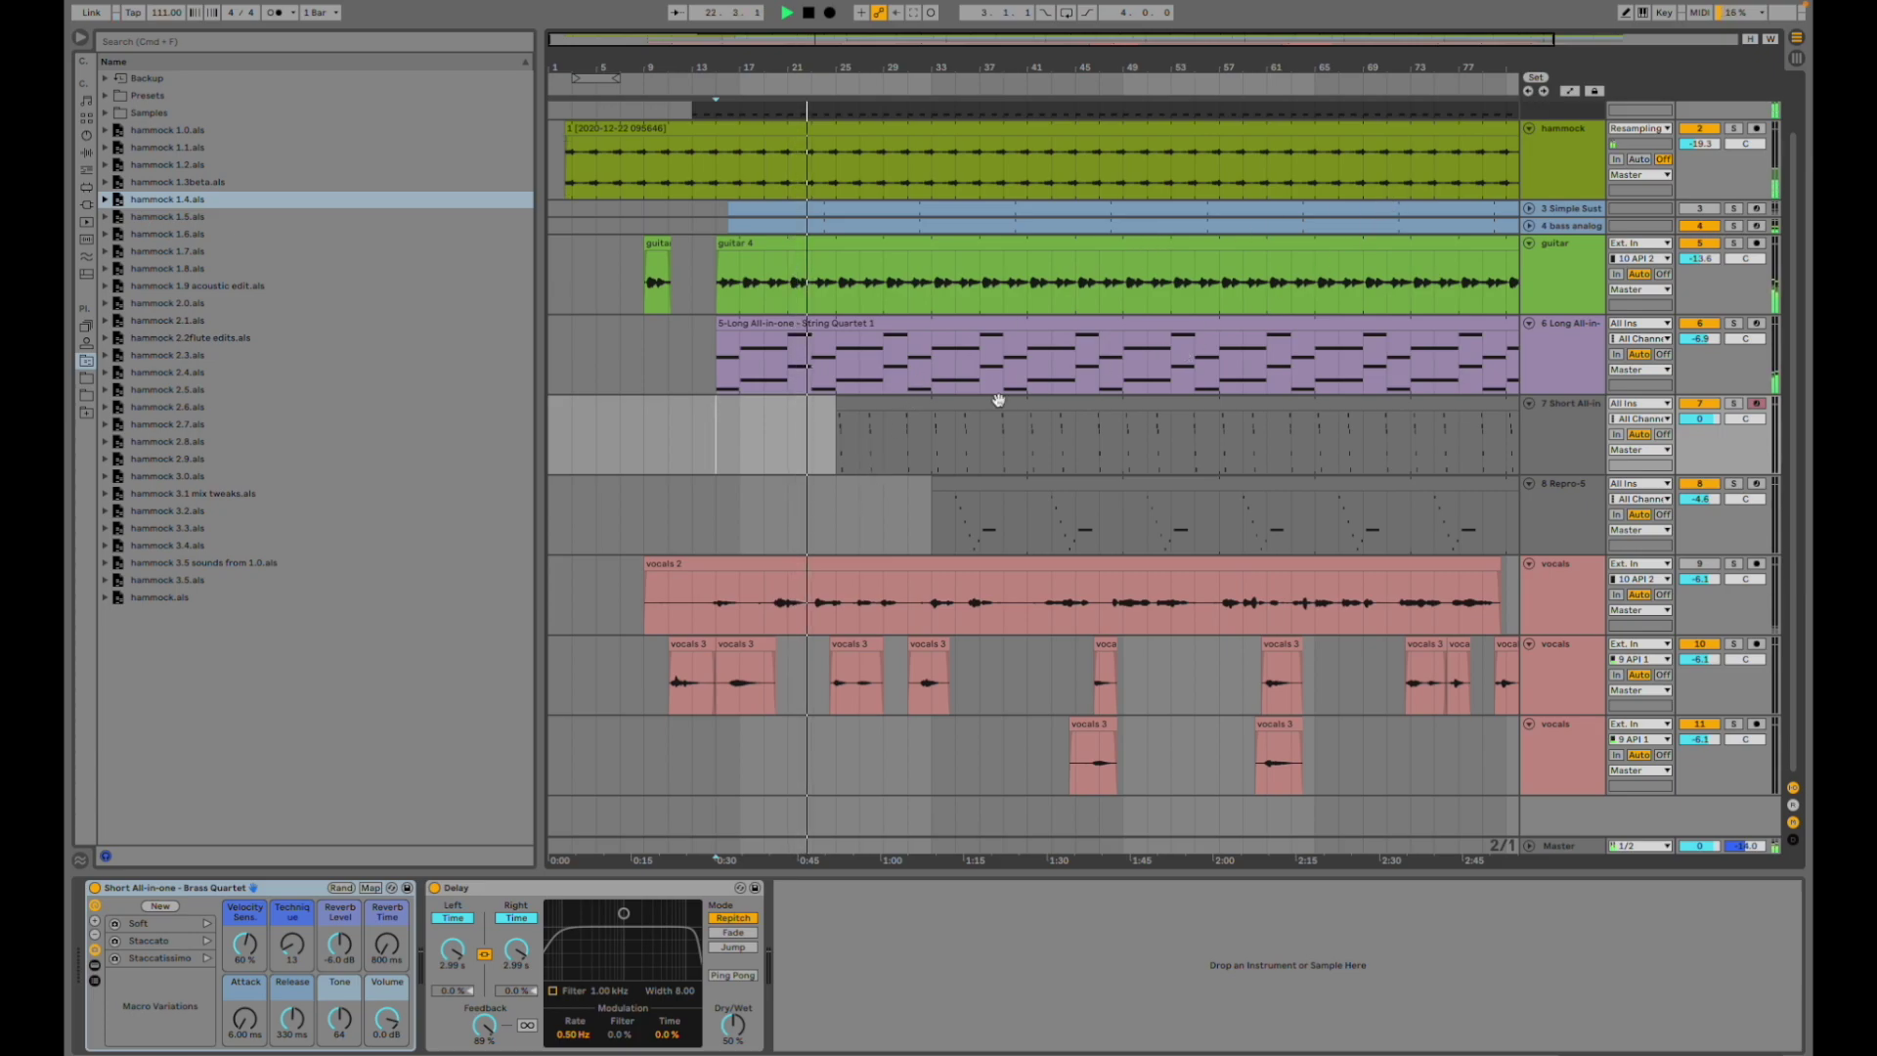
pyautogui.hscroll(5, 826, 388)
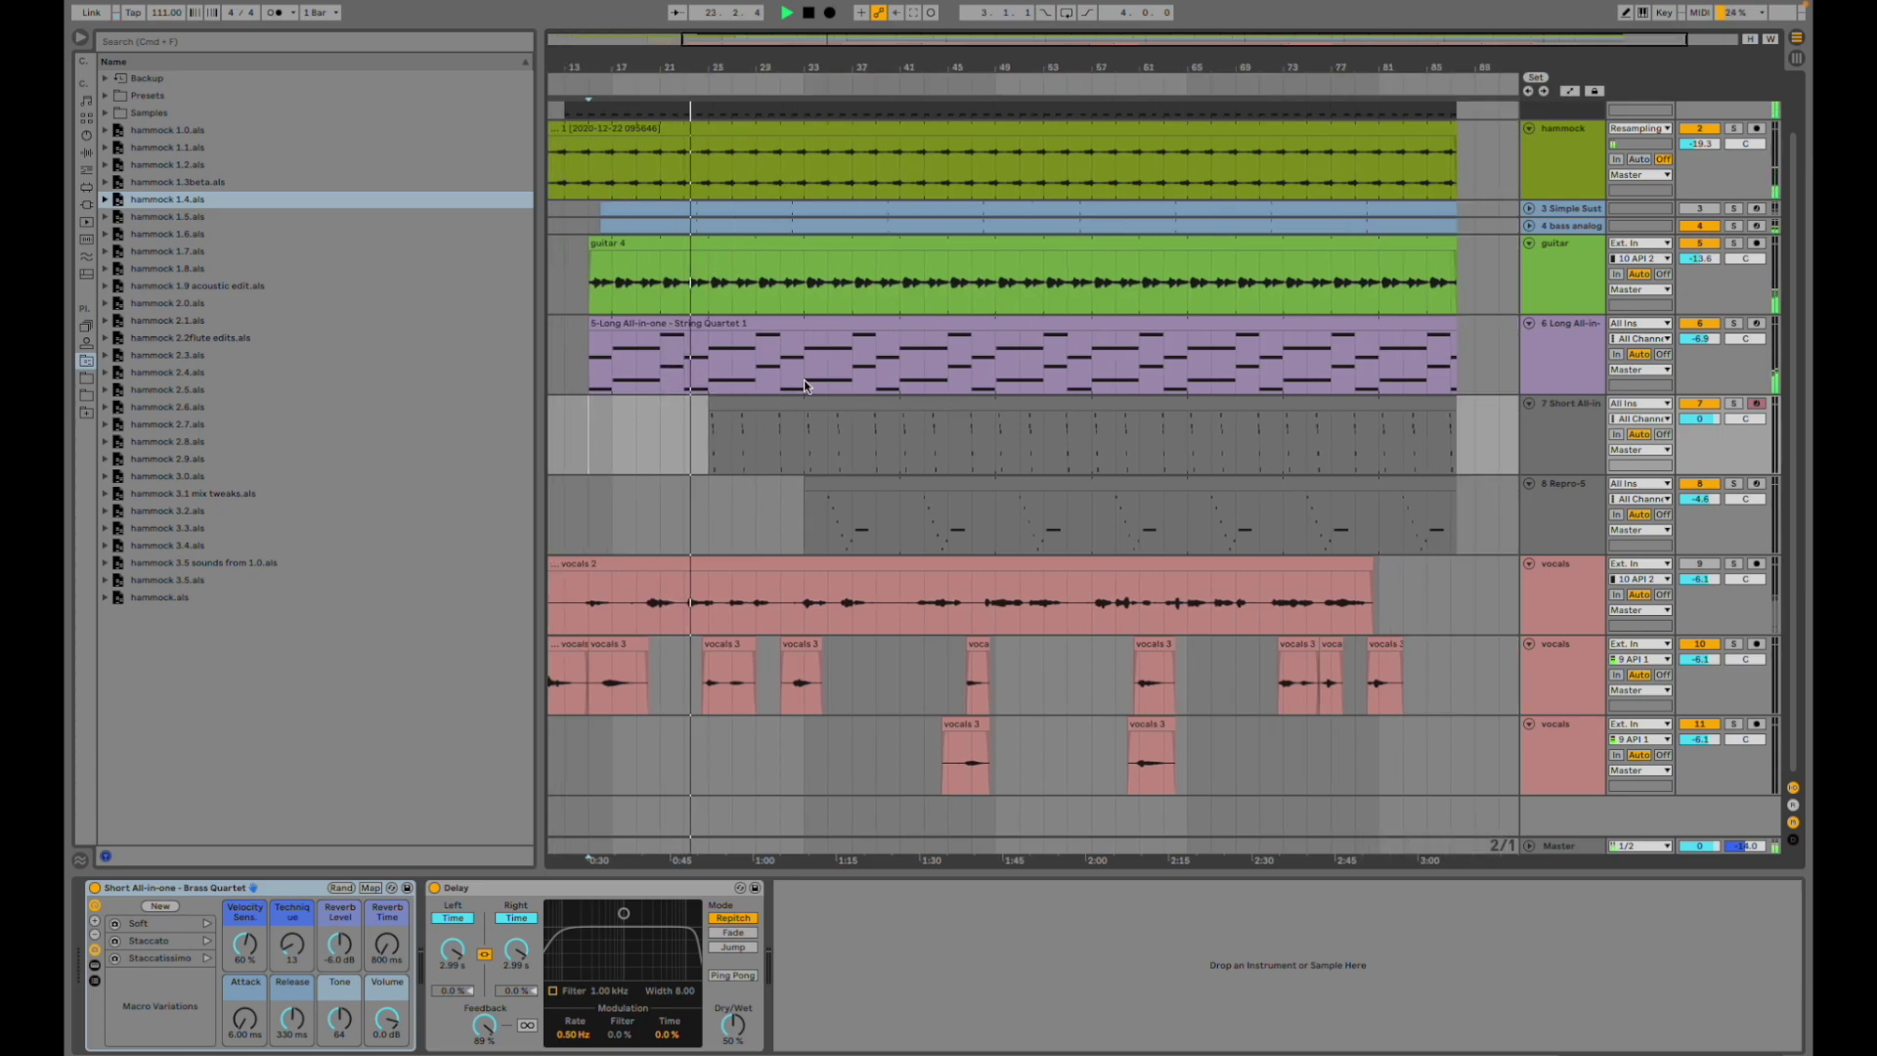
# - Listen to the Short All-in-one track soloed from its clip's start, examine its Brass Quartet rack and Delay, and unsolo it
pyautogui.click(711, 358)
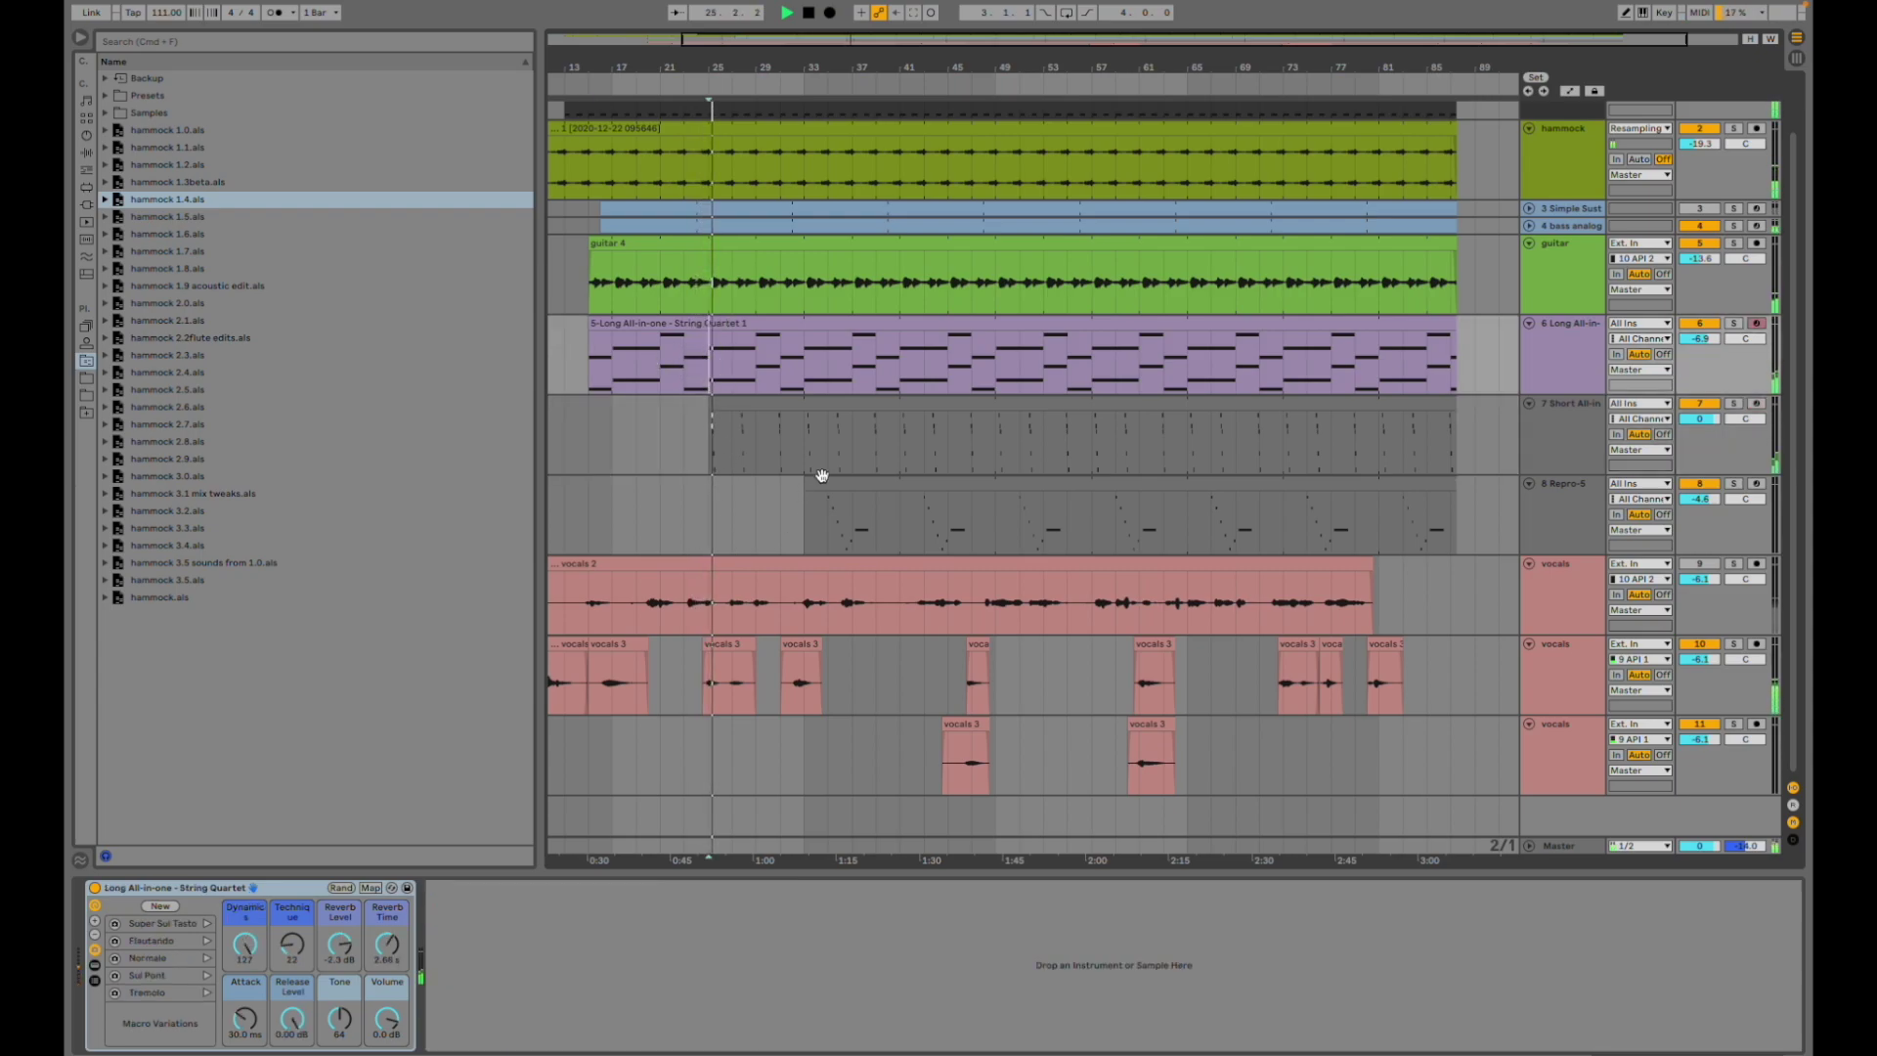
pyautogui.click(1734, 404)
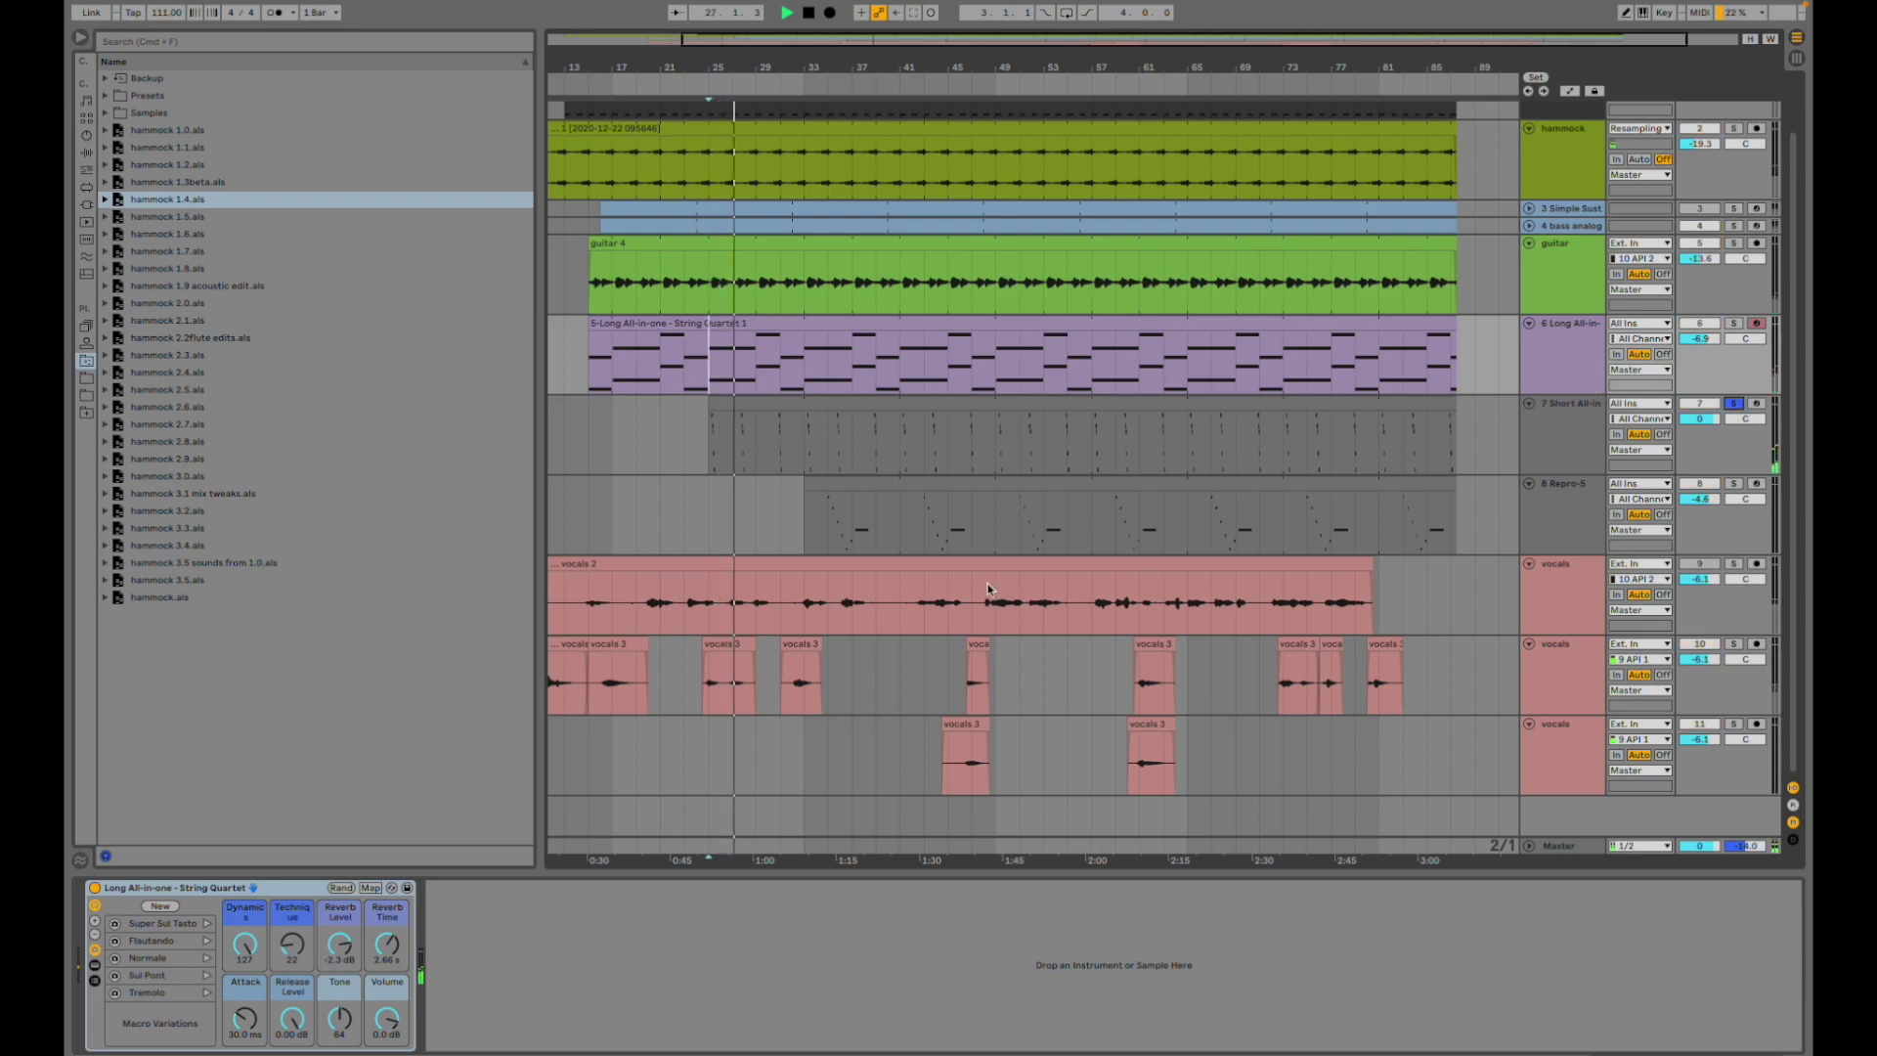
pyautogui.click(688, 445)
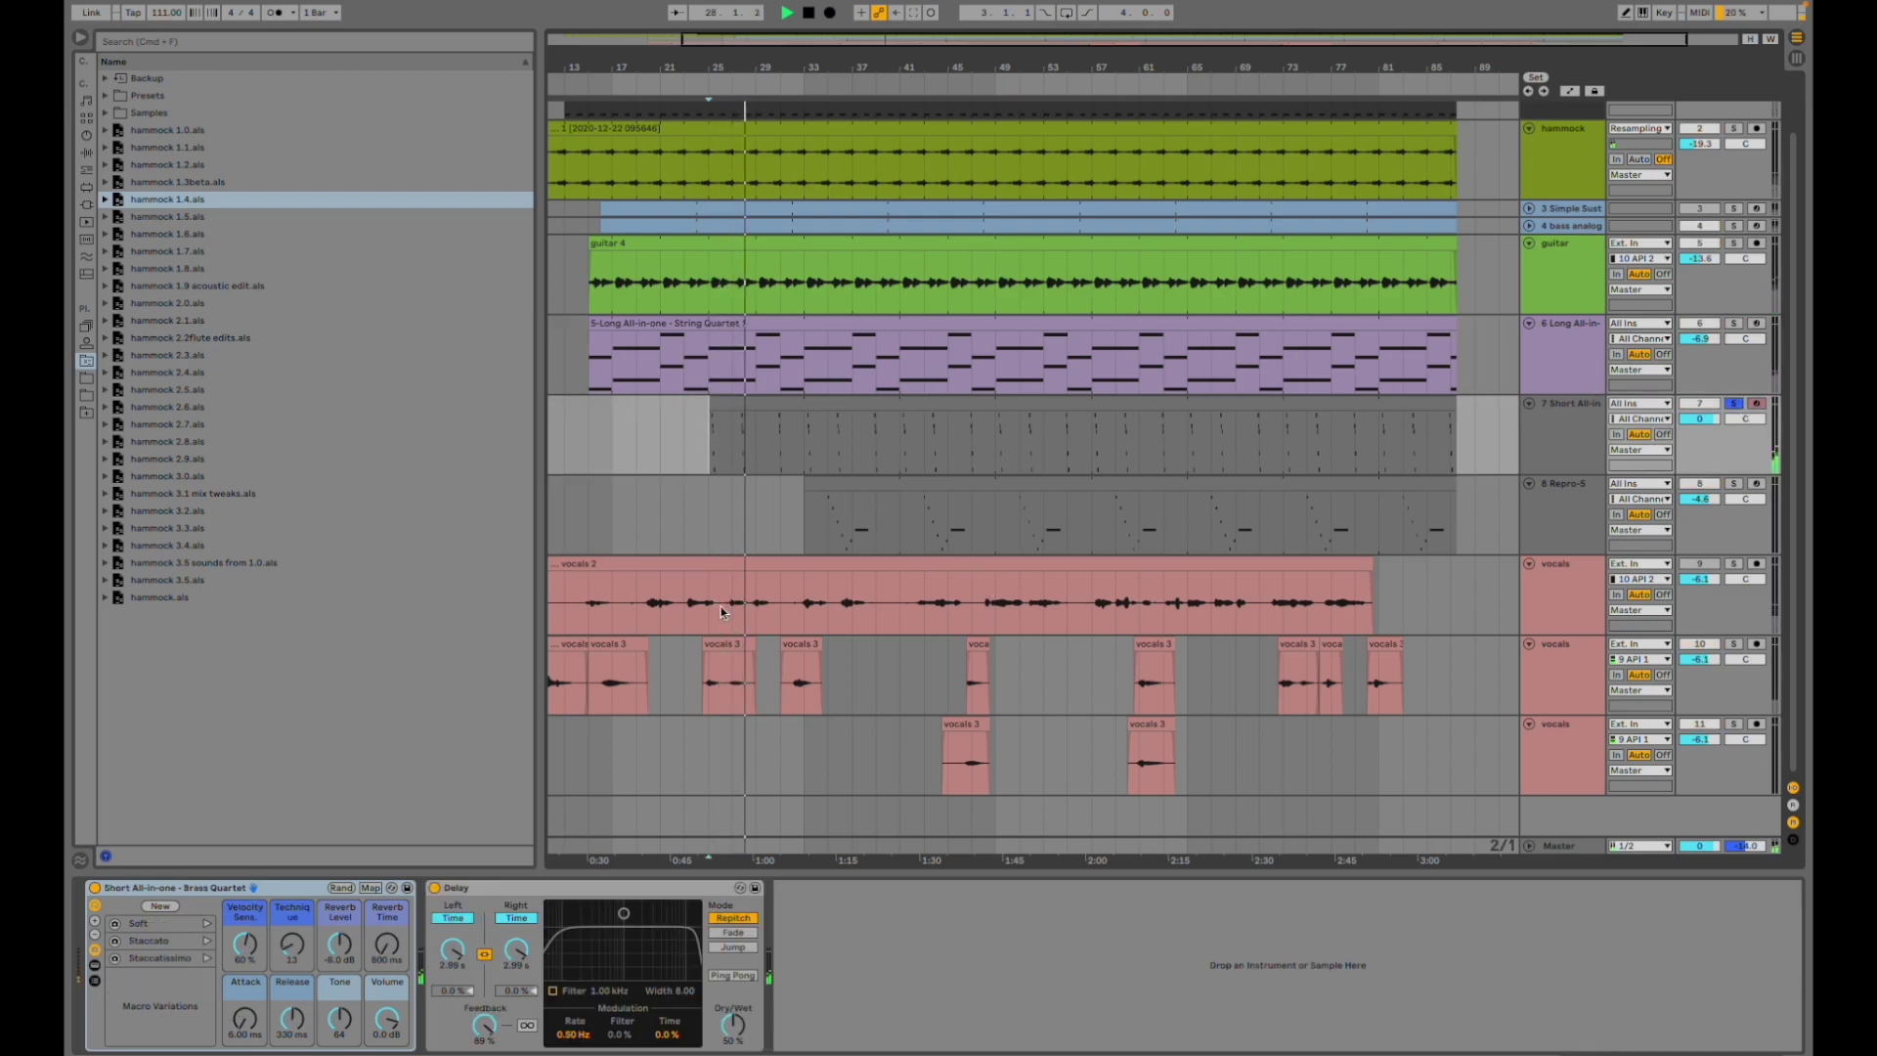
pyautogui.click(747, 430)
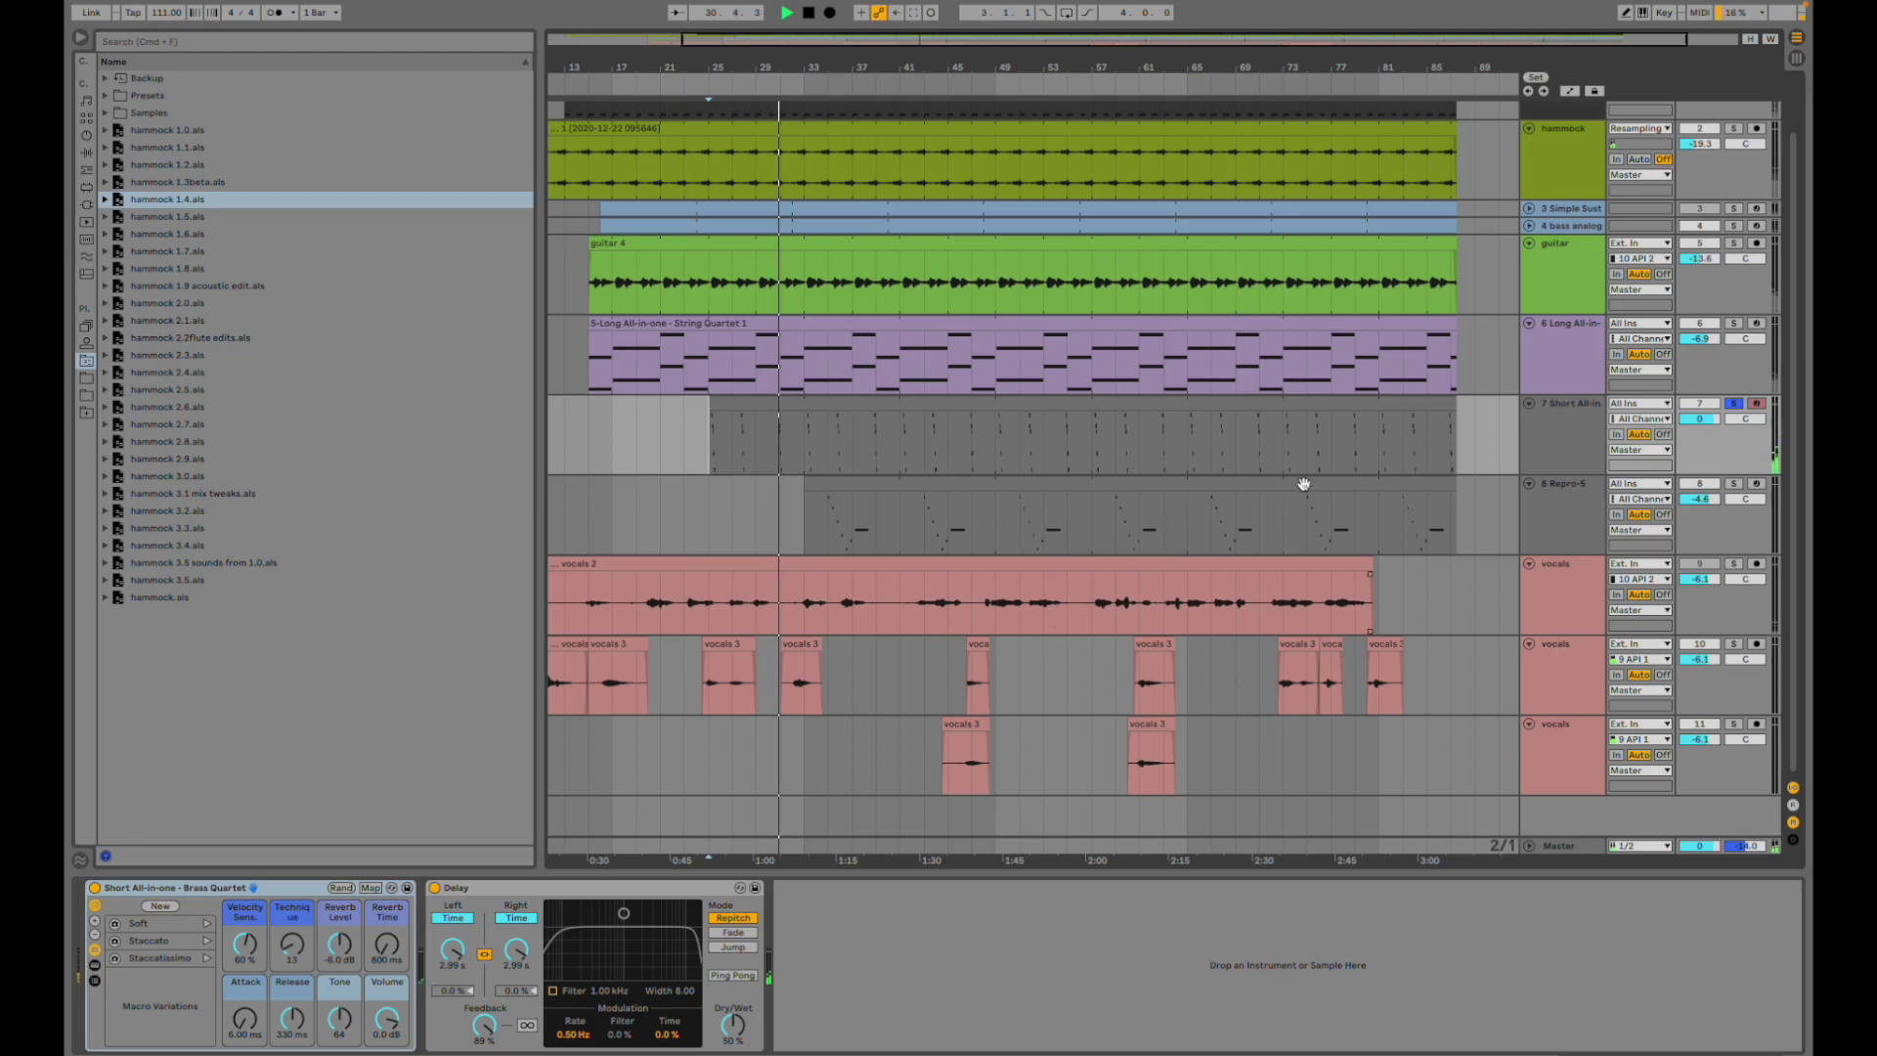
pyautogui.click(1733, 404)
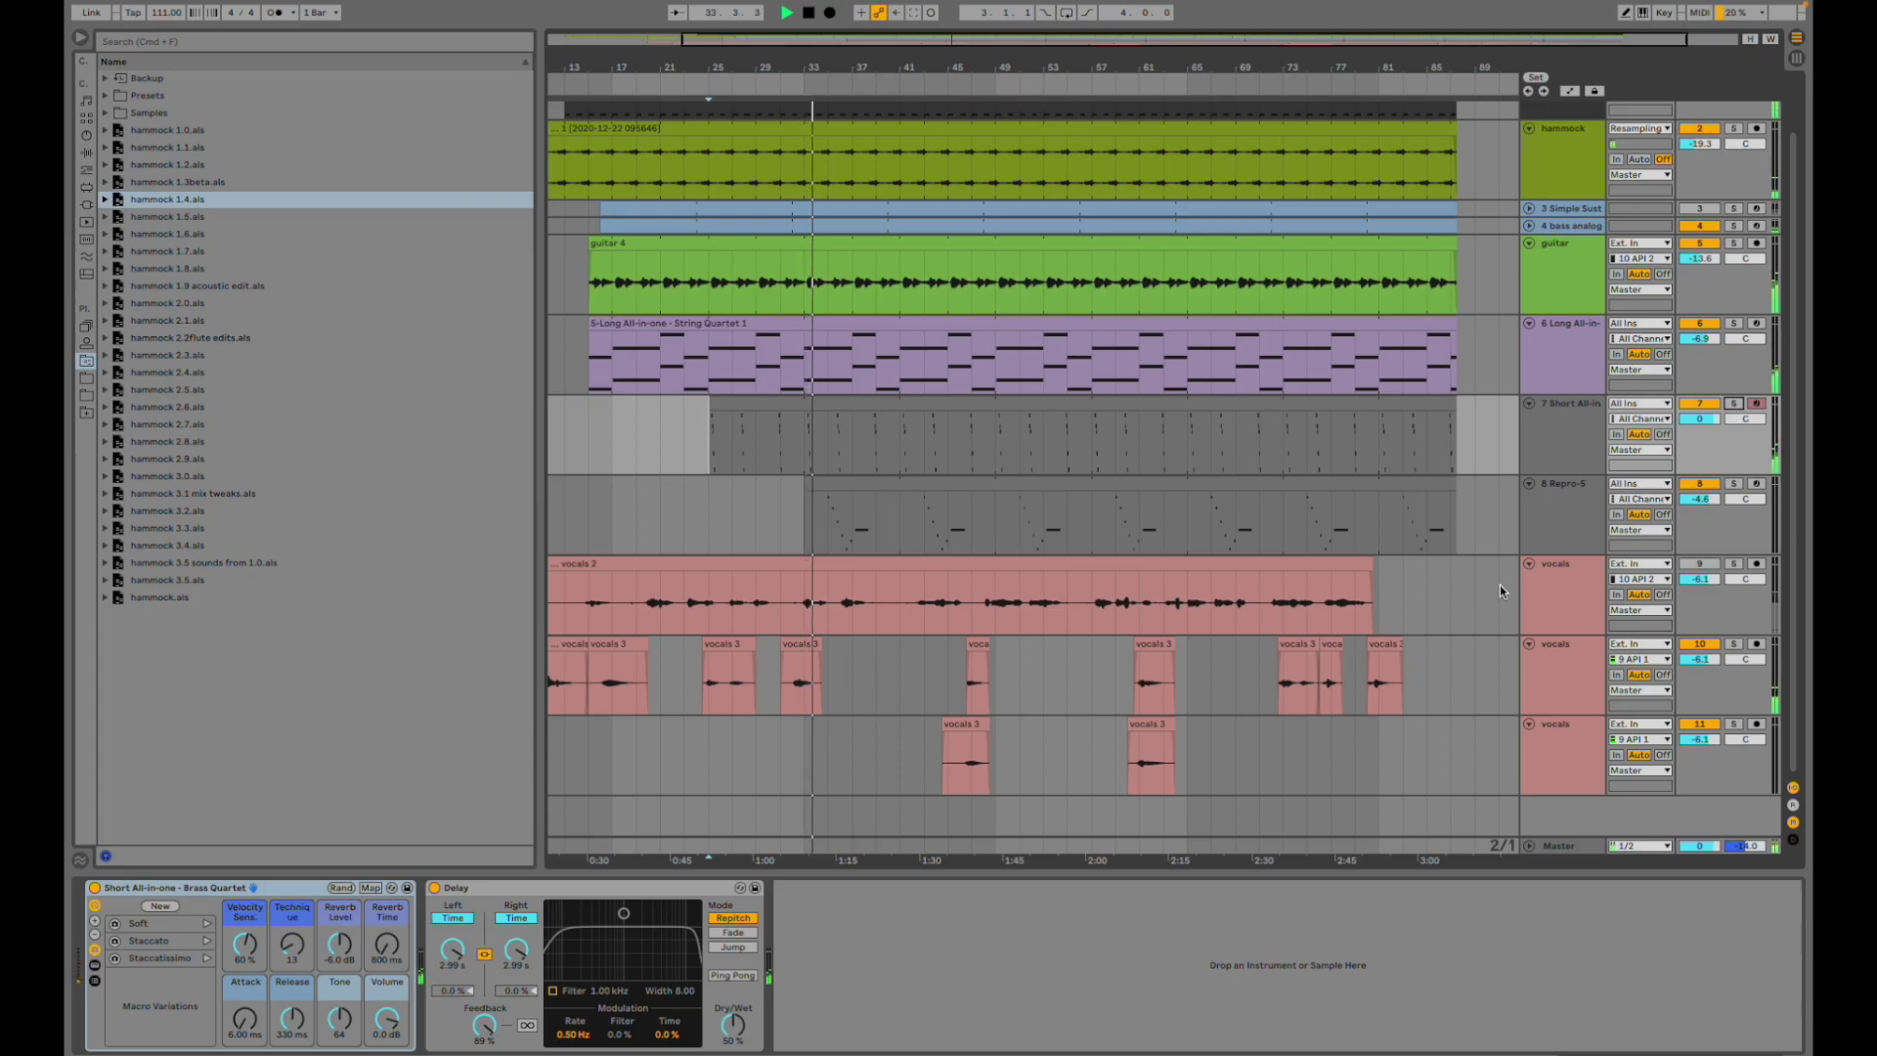
# - Show the Repro-5 track's device during playback, and narrow the file browser to give the arrangement more room
pyautogui.click(1590, 508)
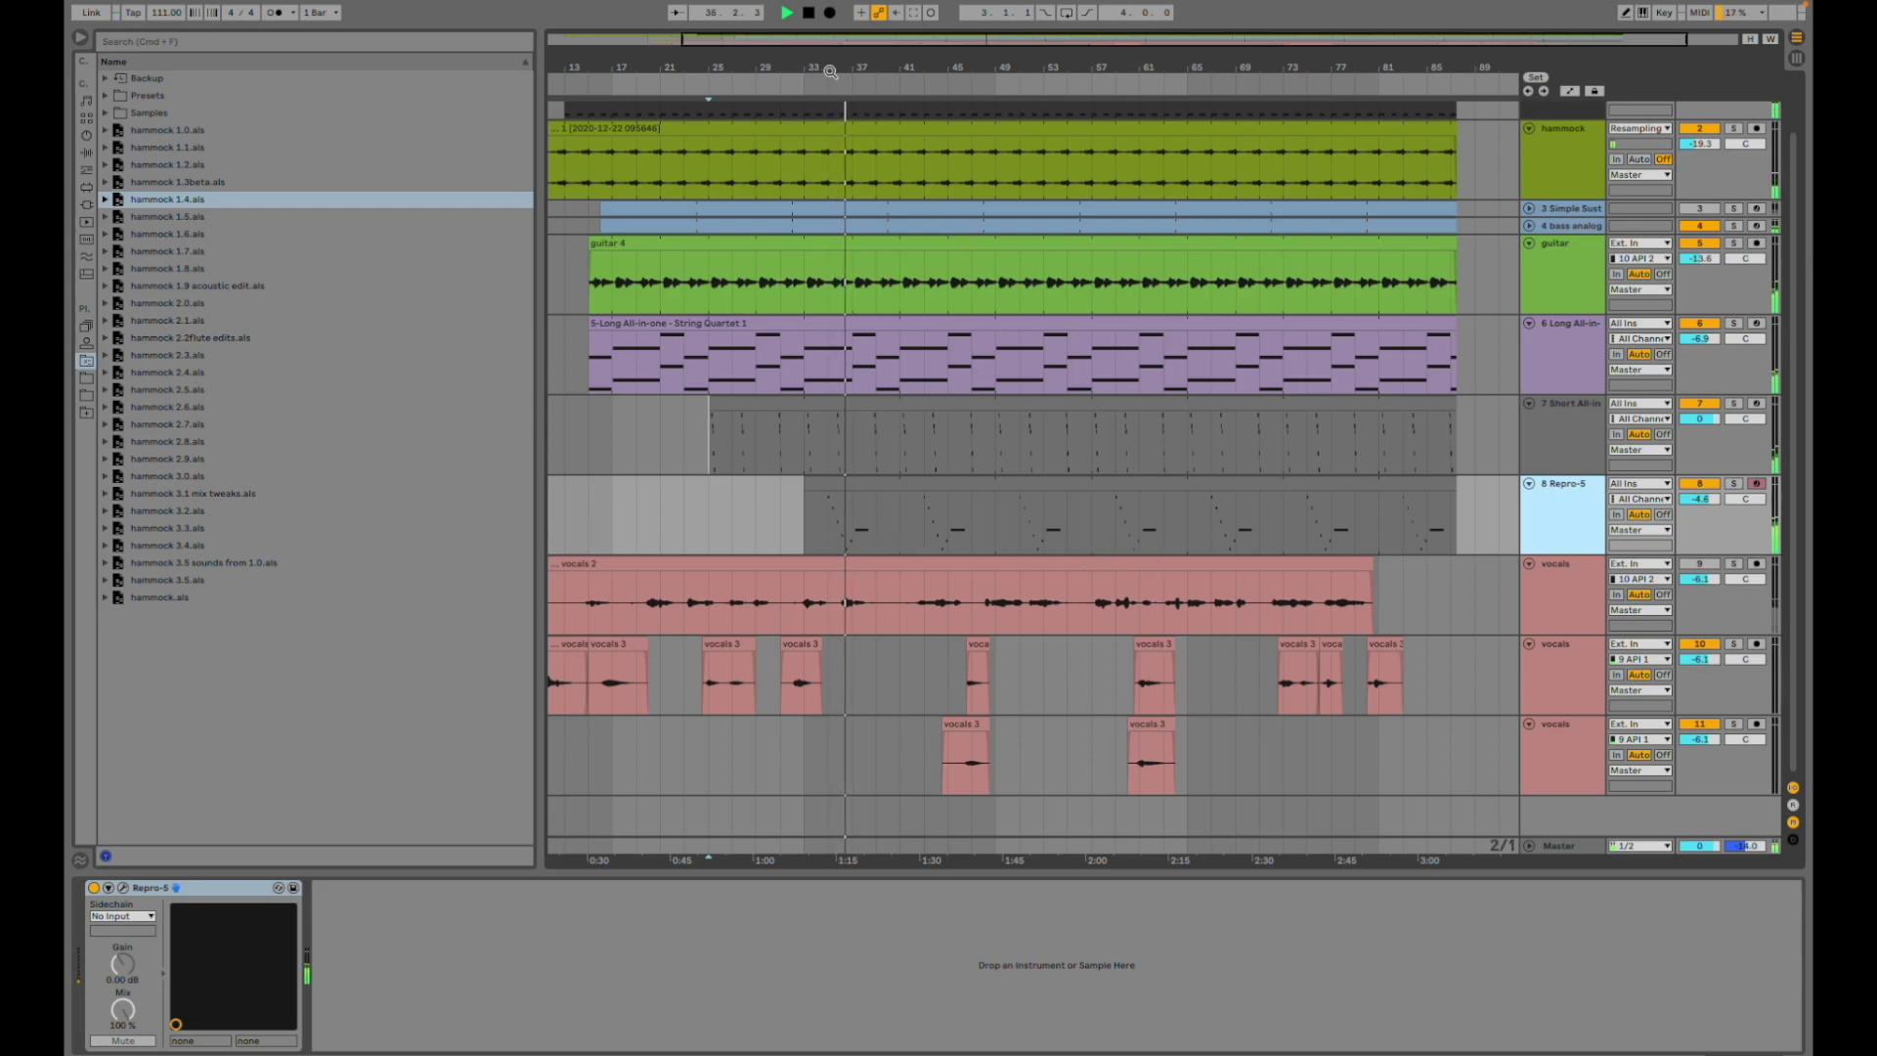
pyautogui.moveTo(808, 40); pyautogui.dragTo(695, 38)
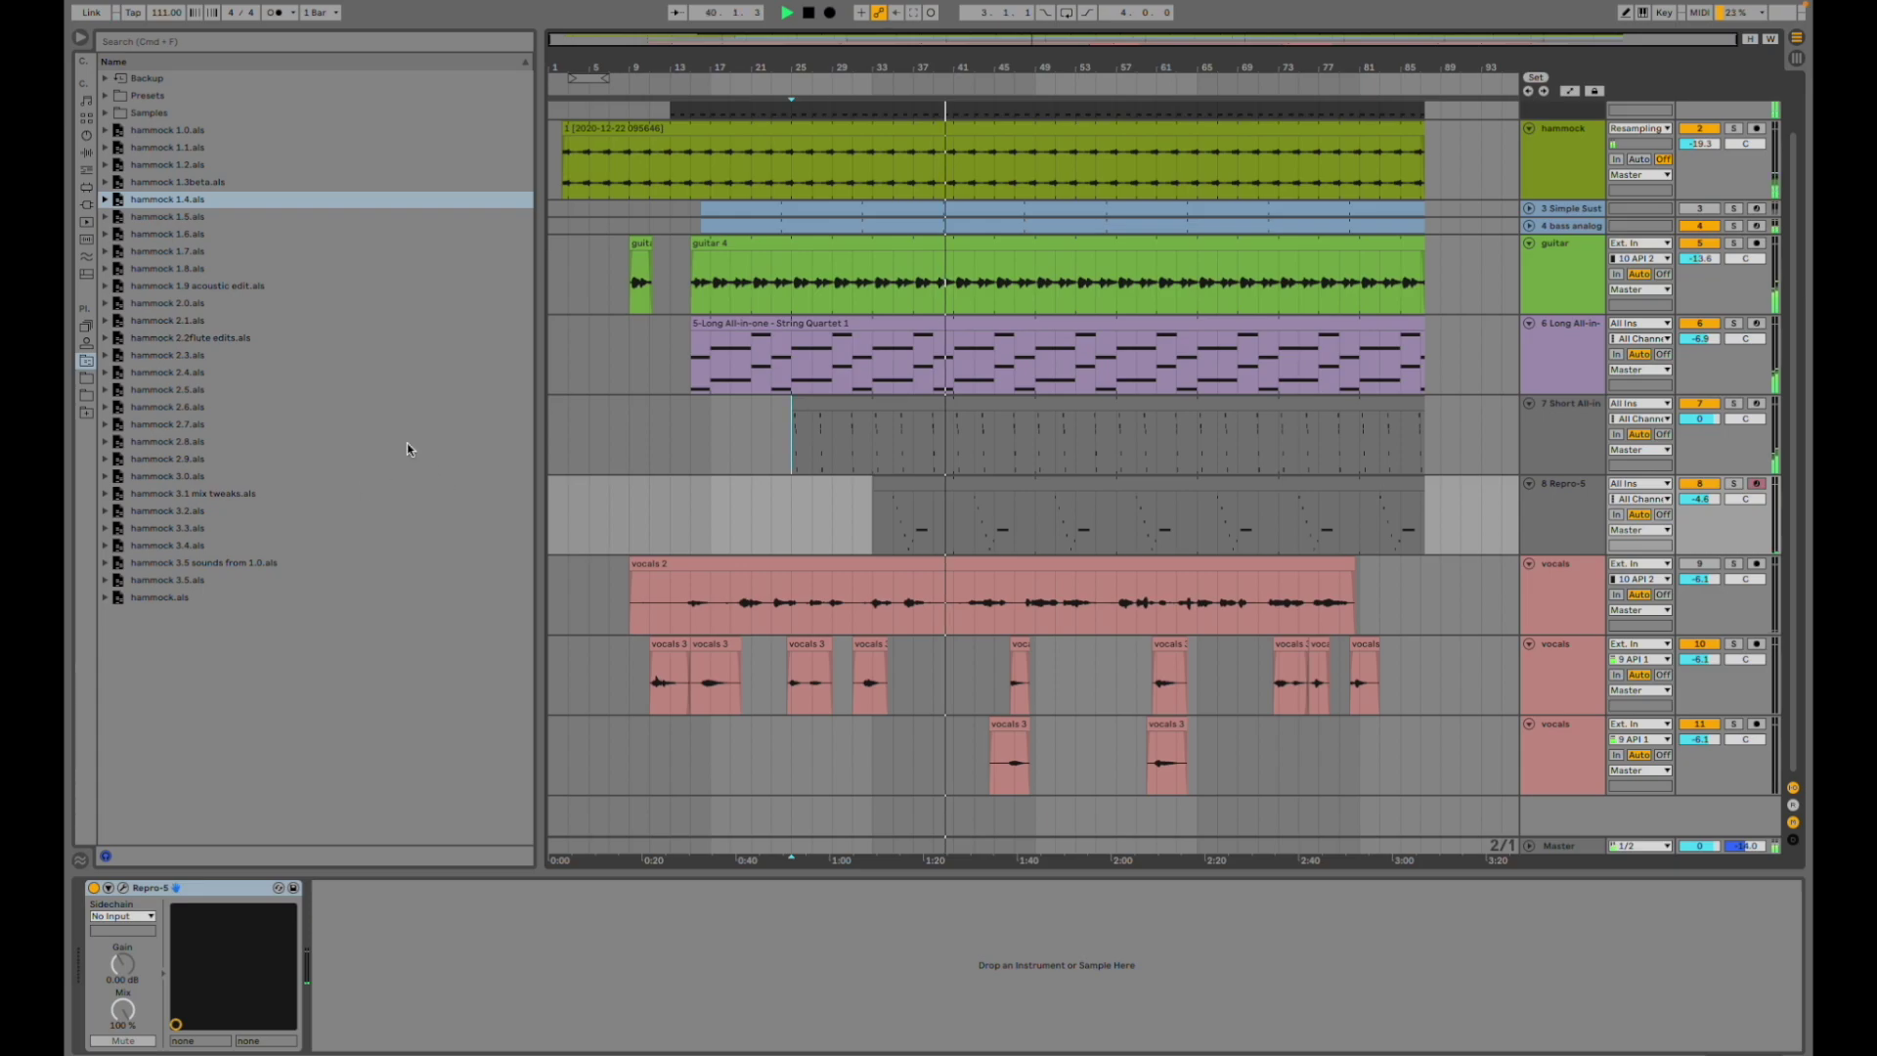
pyautogui.moveTo(536, 283); pyautogui.dragTo(324, 294)
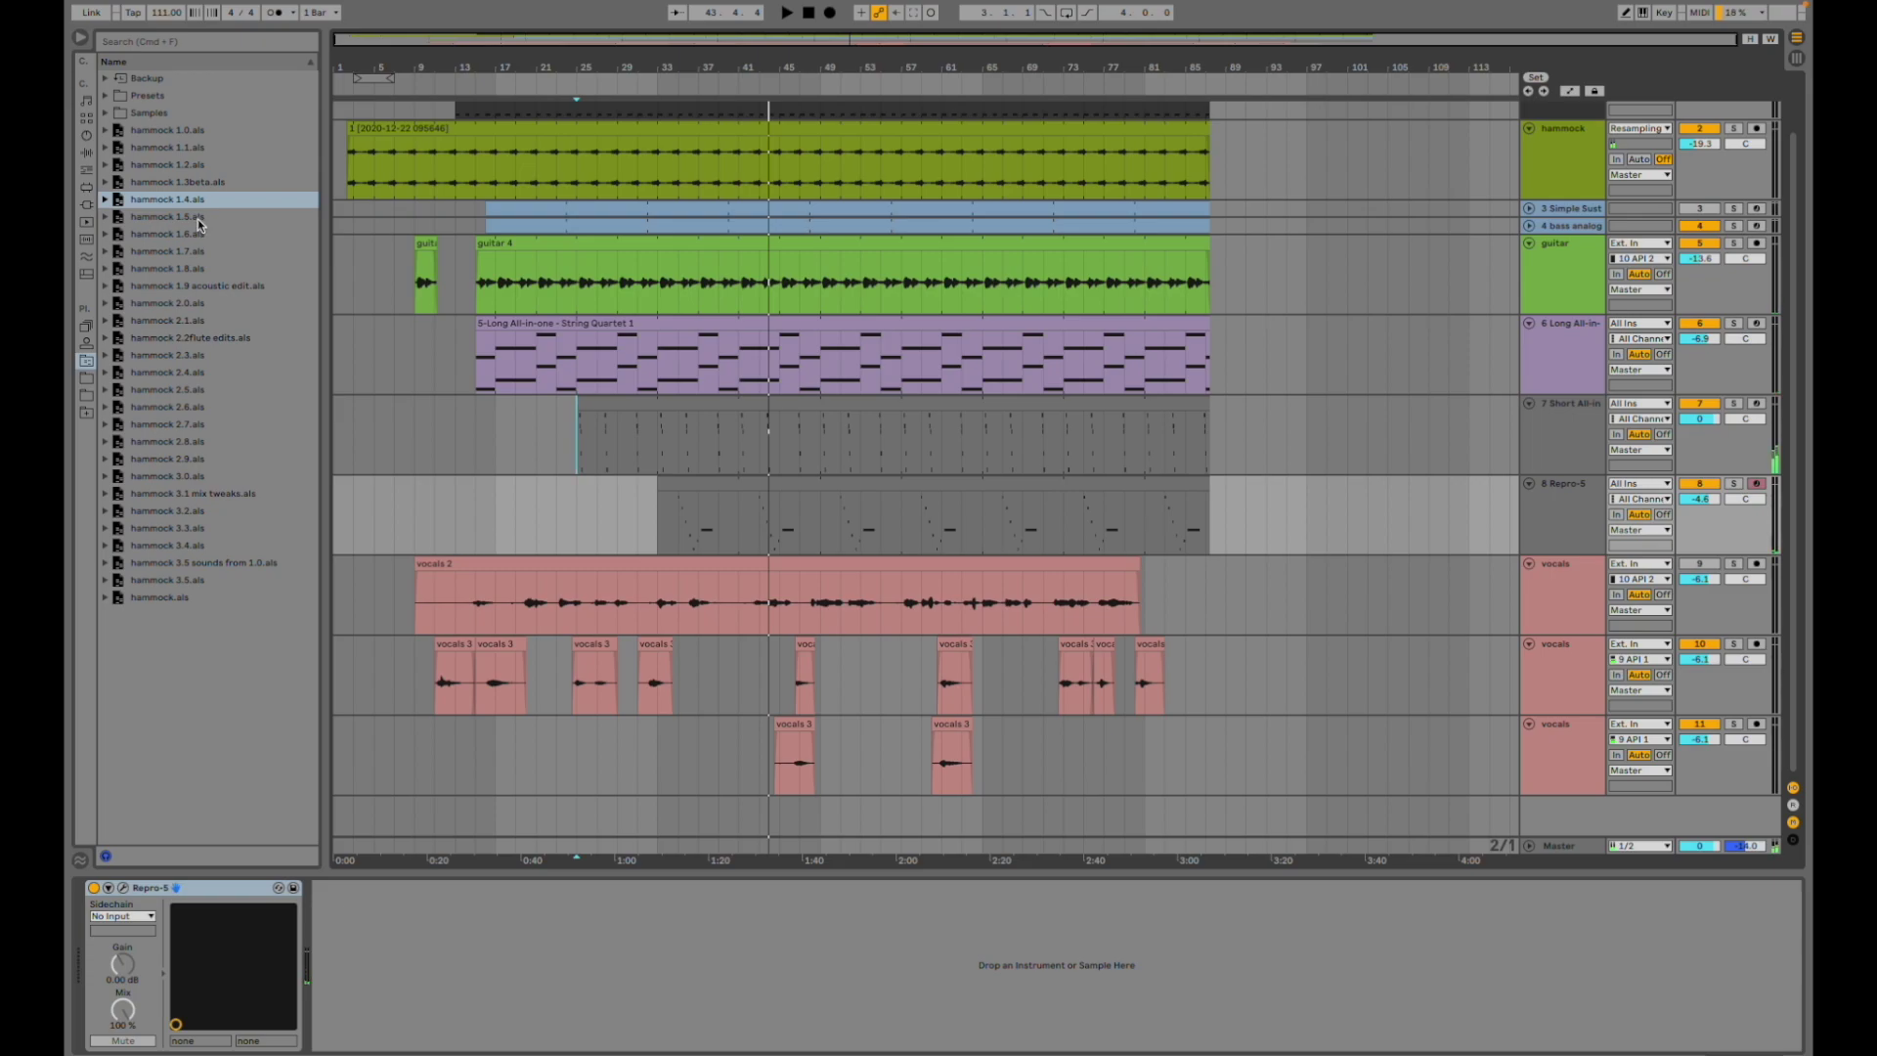
# - Open the saved set hammock 1.6.als and play it from bar 17 and from bar 39
pyautogui.click(197, 218)
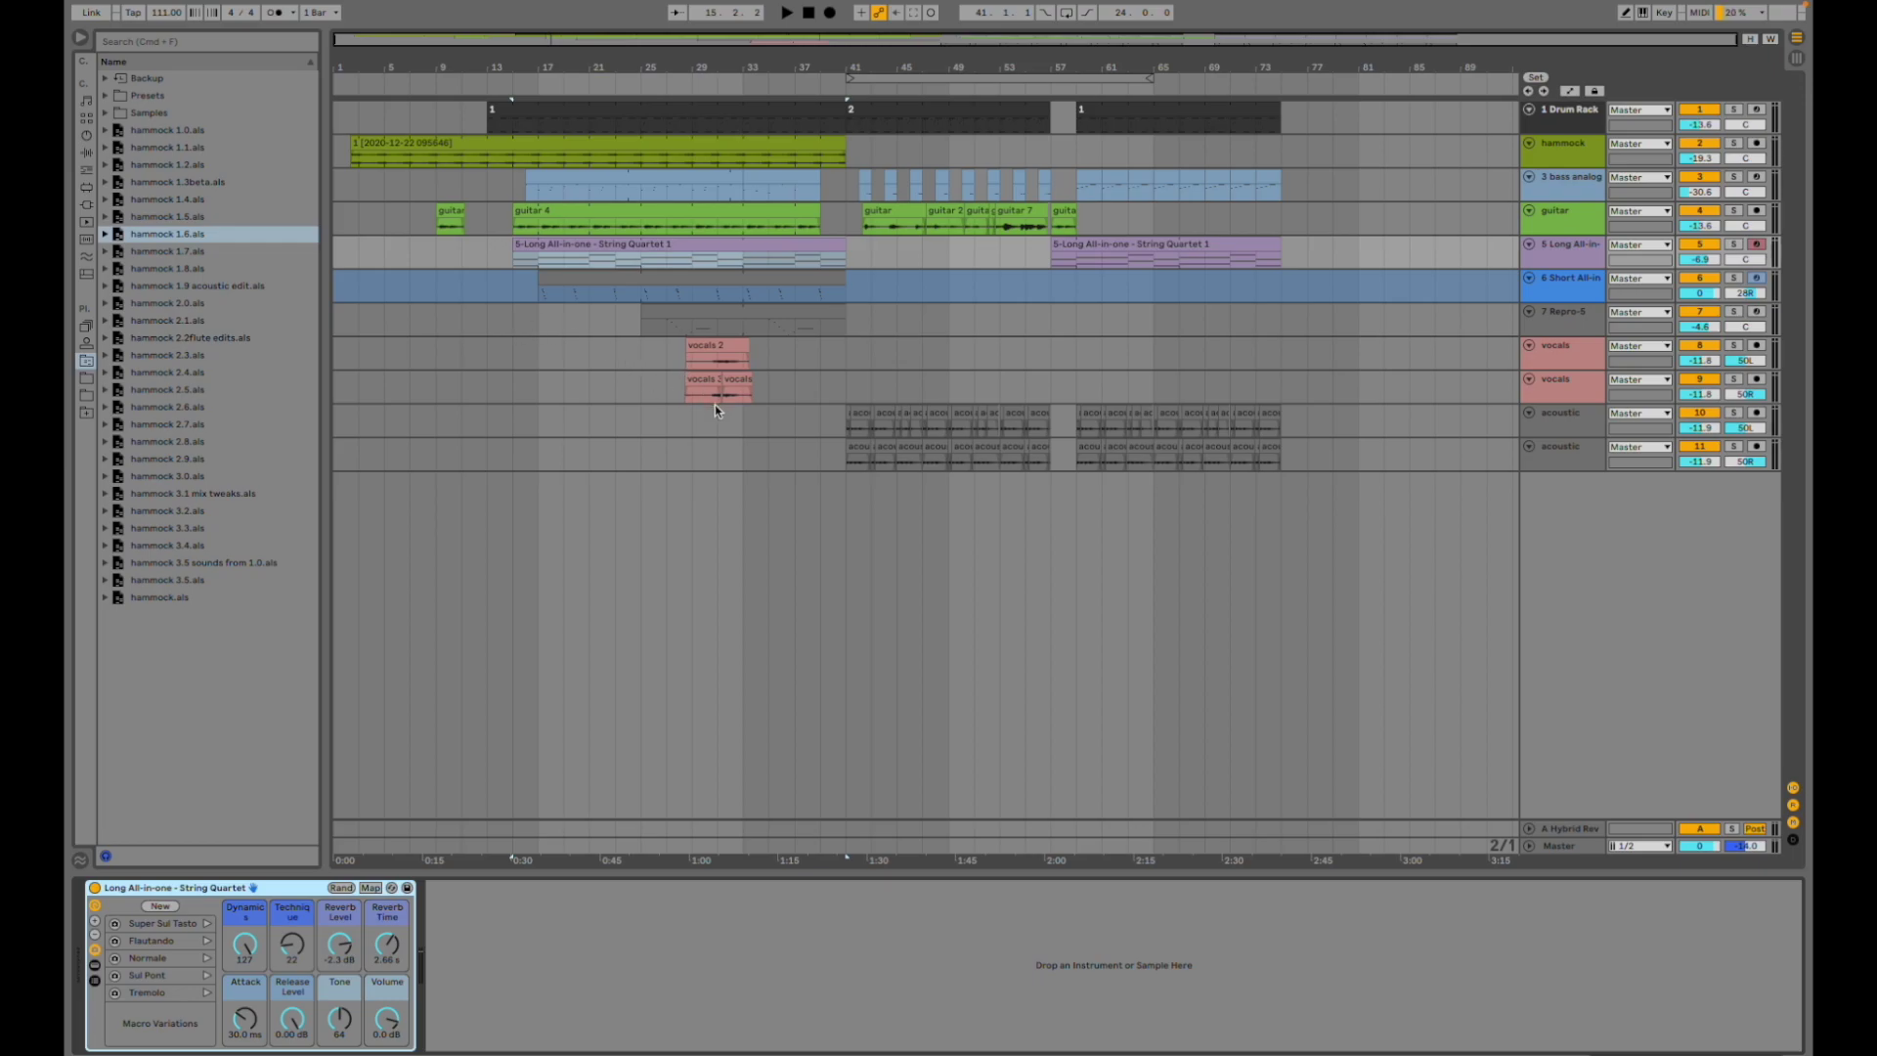
pyautogui.click(540, 425)
pyautogui.press('space')
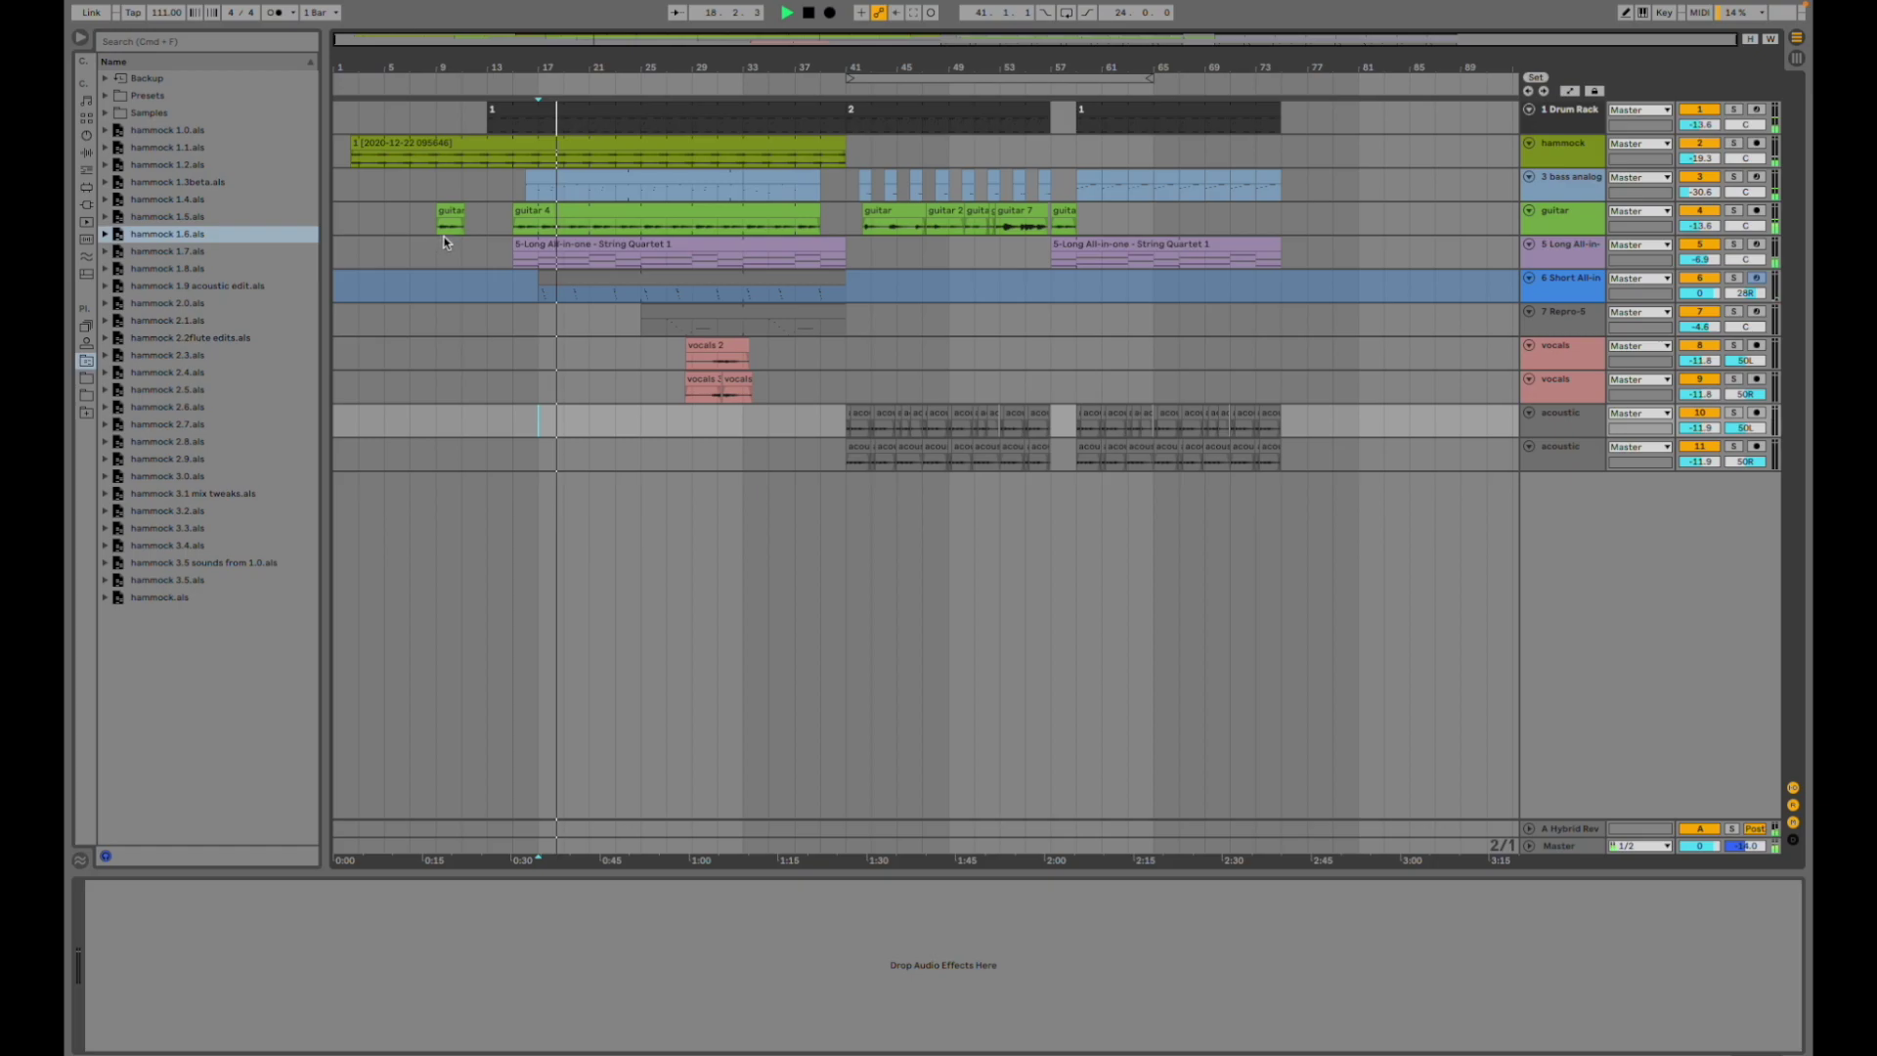
pyautogui.click(822, 422)
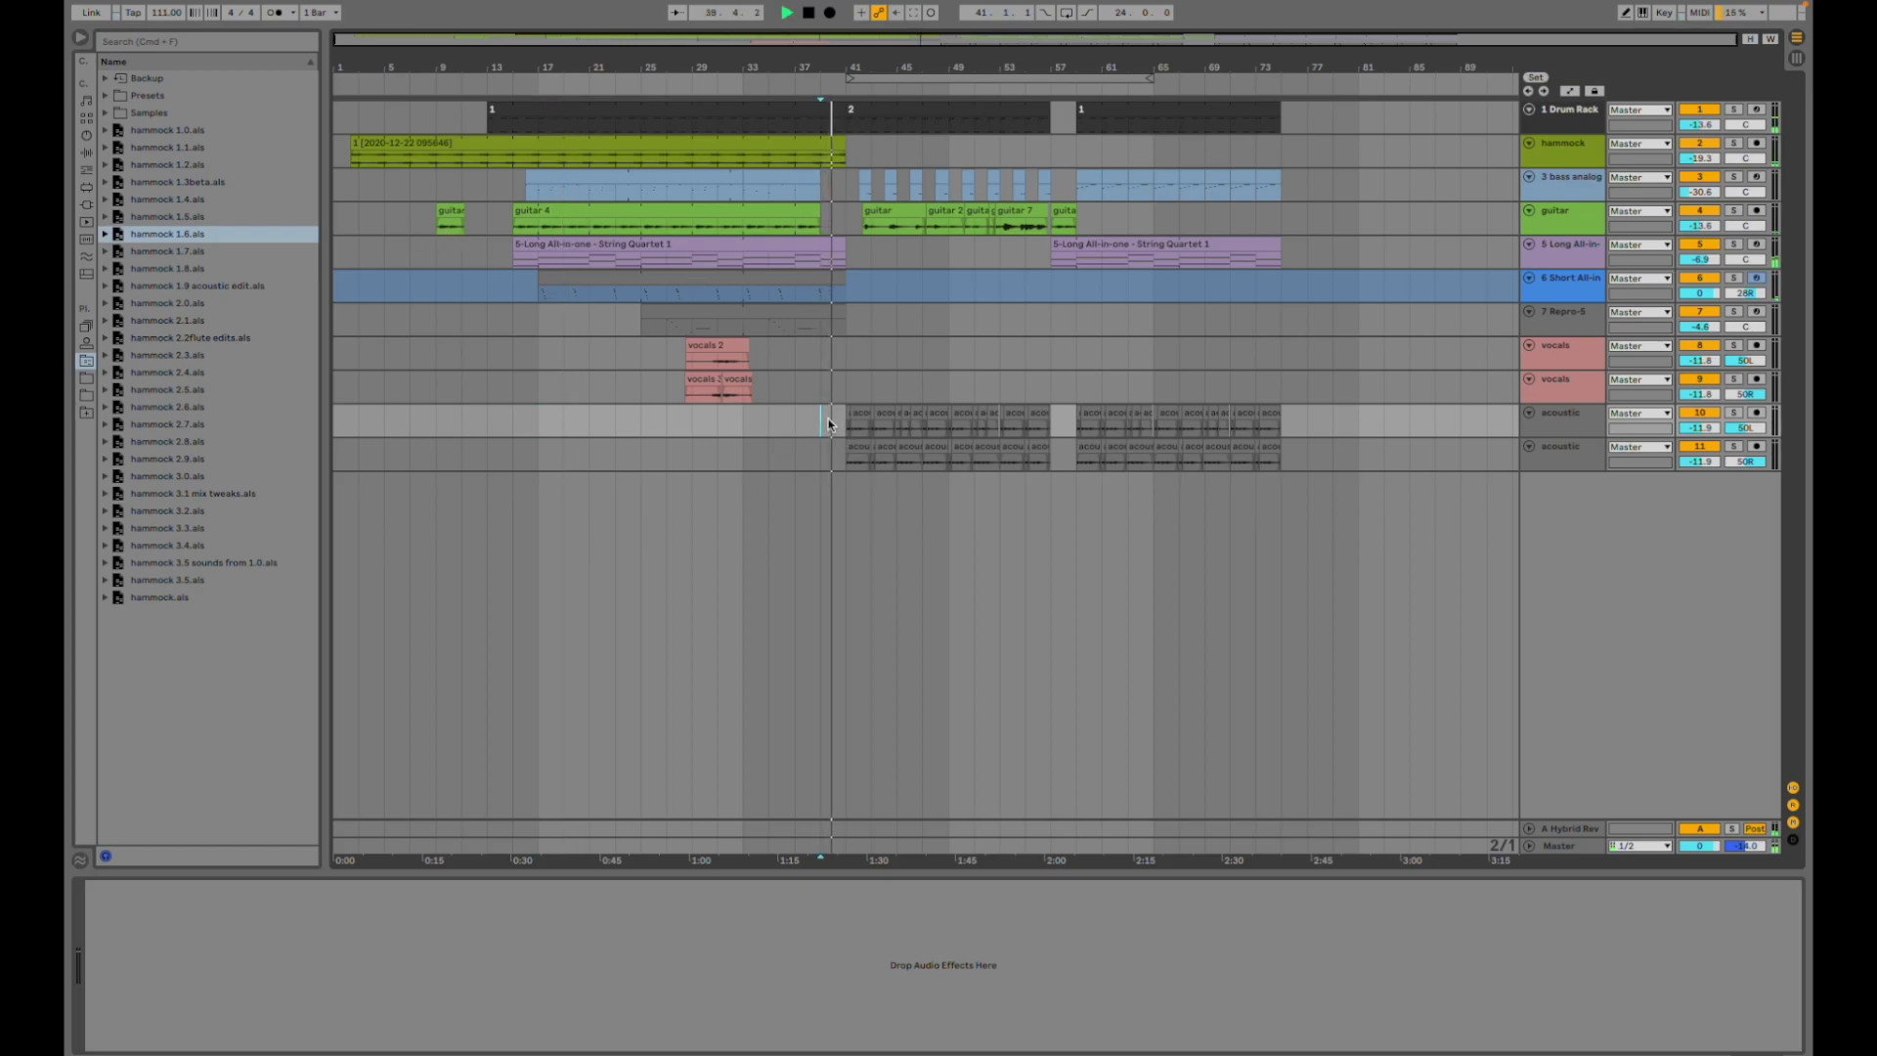
# - Examine the arrangement from bar 41 and the guitar track's Tuner, EQ Eight and PitchLoop89 devices during playback
pyautogui.press('+')
pyautogui.press('+')
pyautogui.press('+')
pyautogui.hscroll(3, 897, 457)
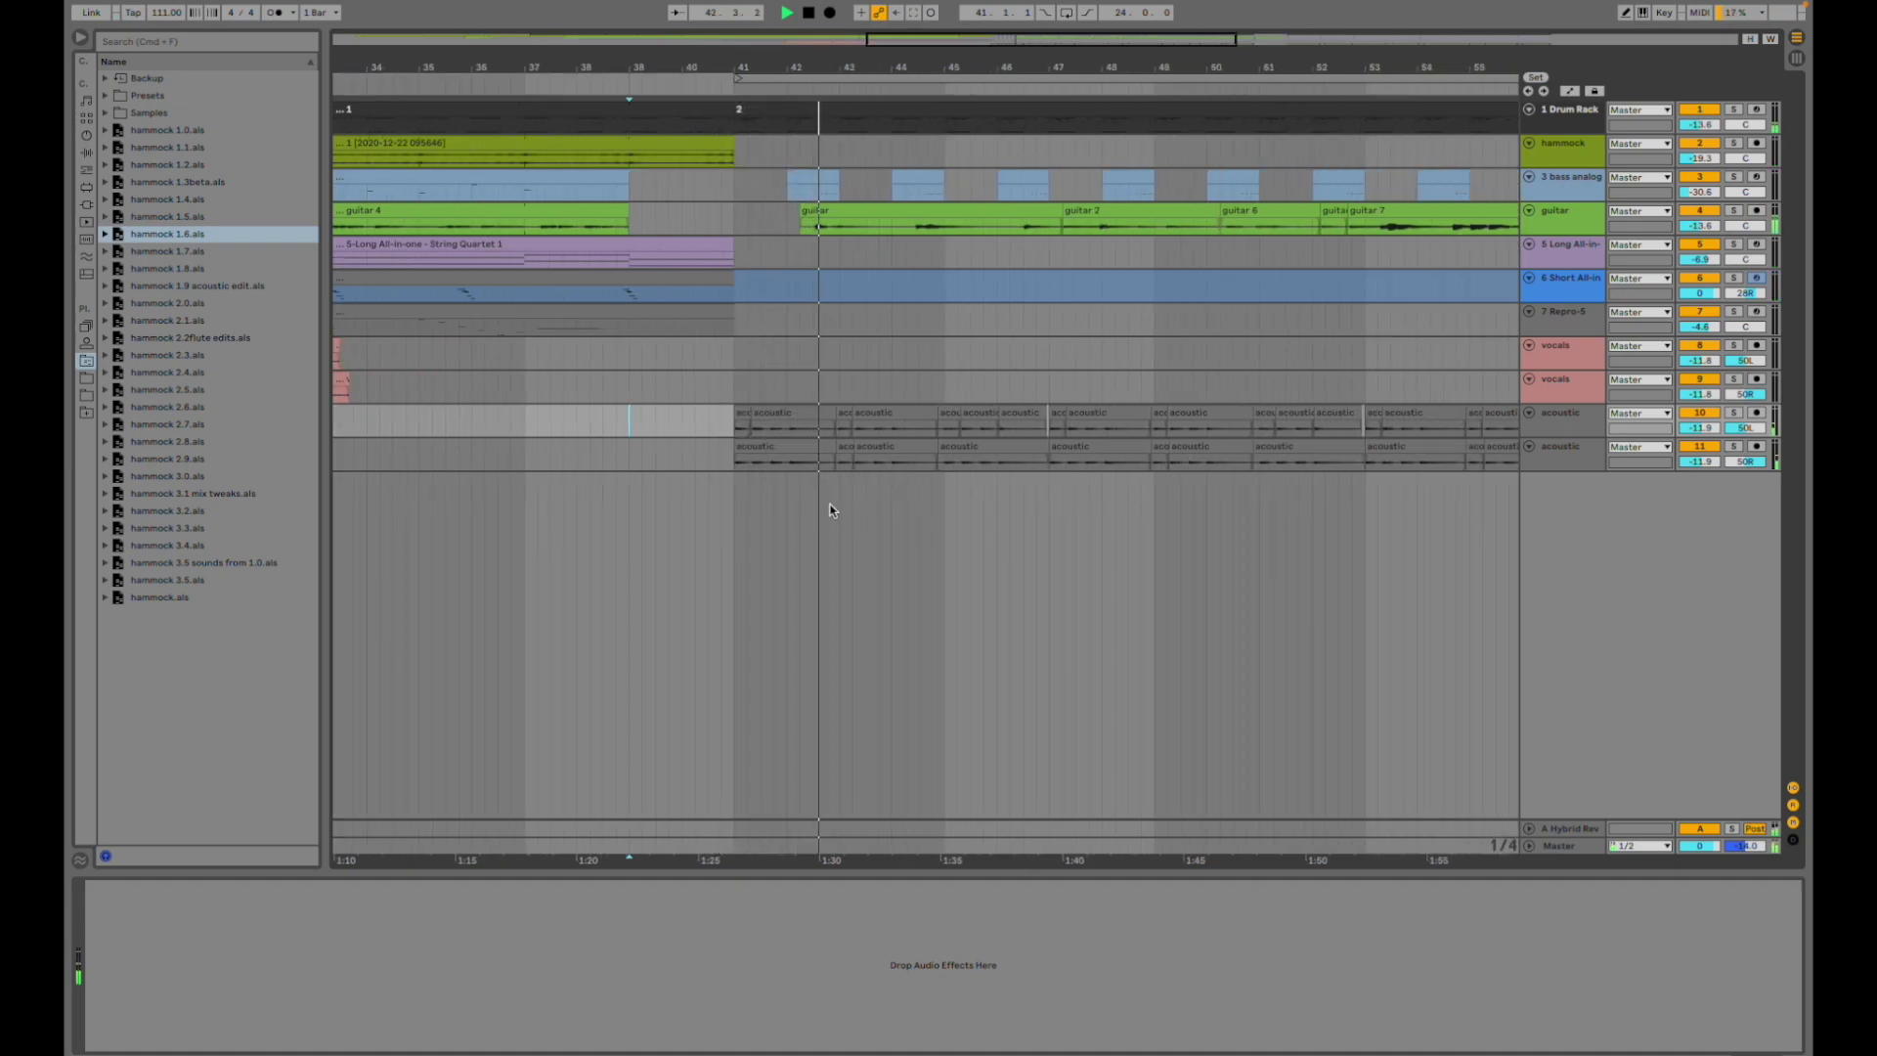
pyautogui.click(768, 217)
pyautogui.press('-')
pyautogui.press('-')
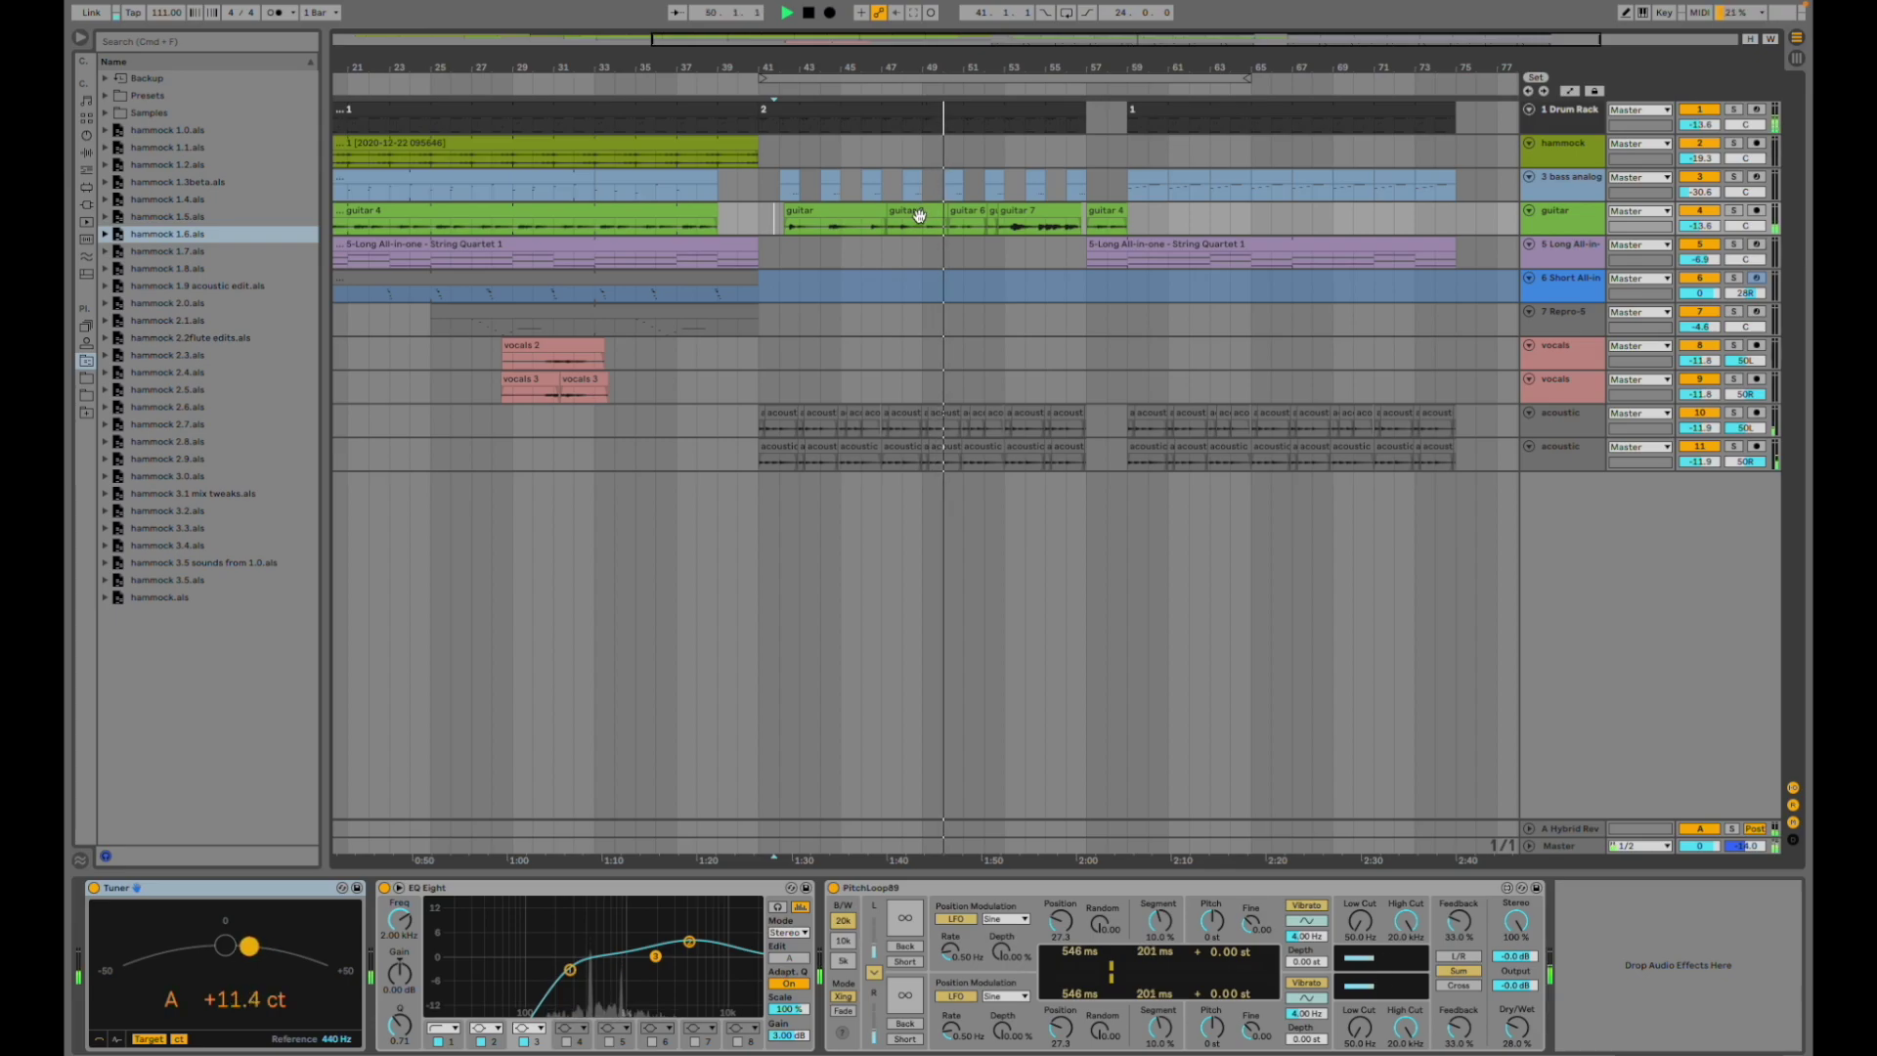
# - Examine which parts of the full guitar recording the guitar and guitar 2 clips use, and stop playback
pyautogui.click(860, 221)
pyautogui.moveTo(998, 806); pyautogui.dragTo(998, 704)
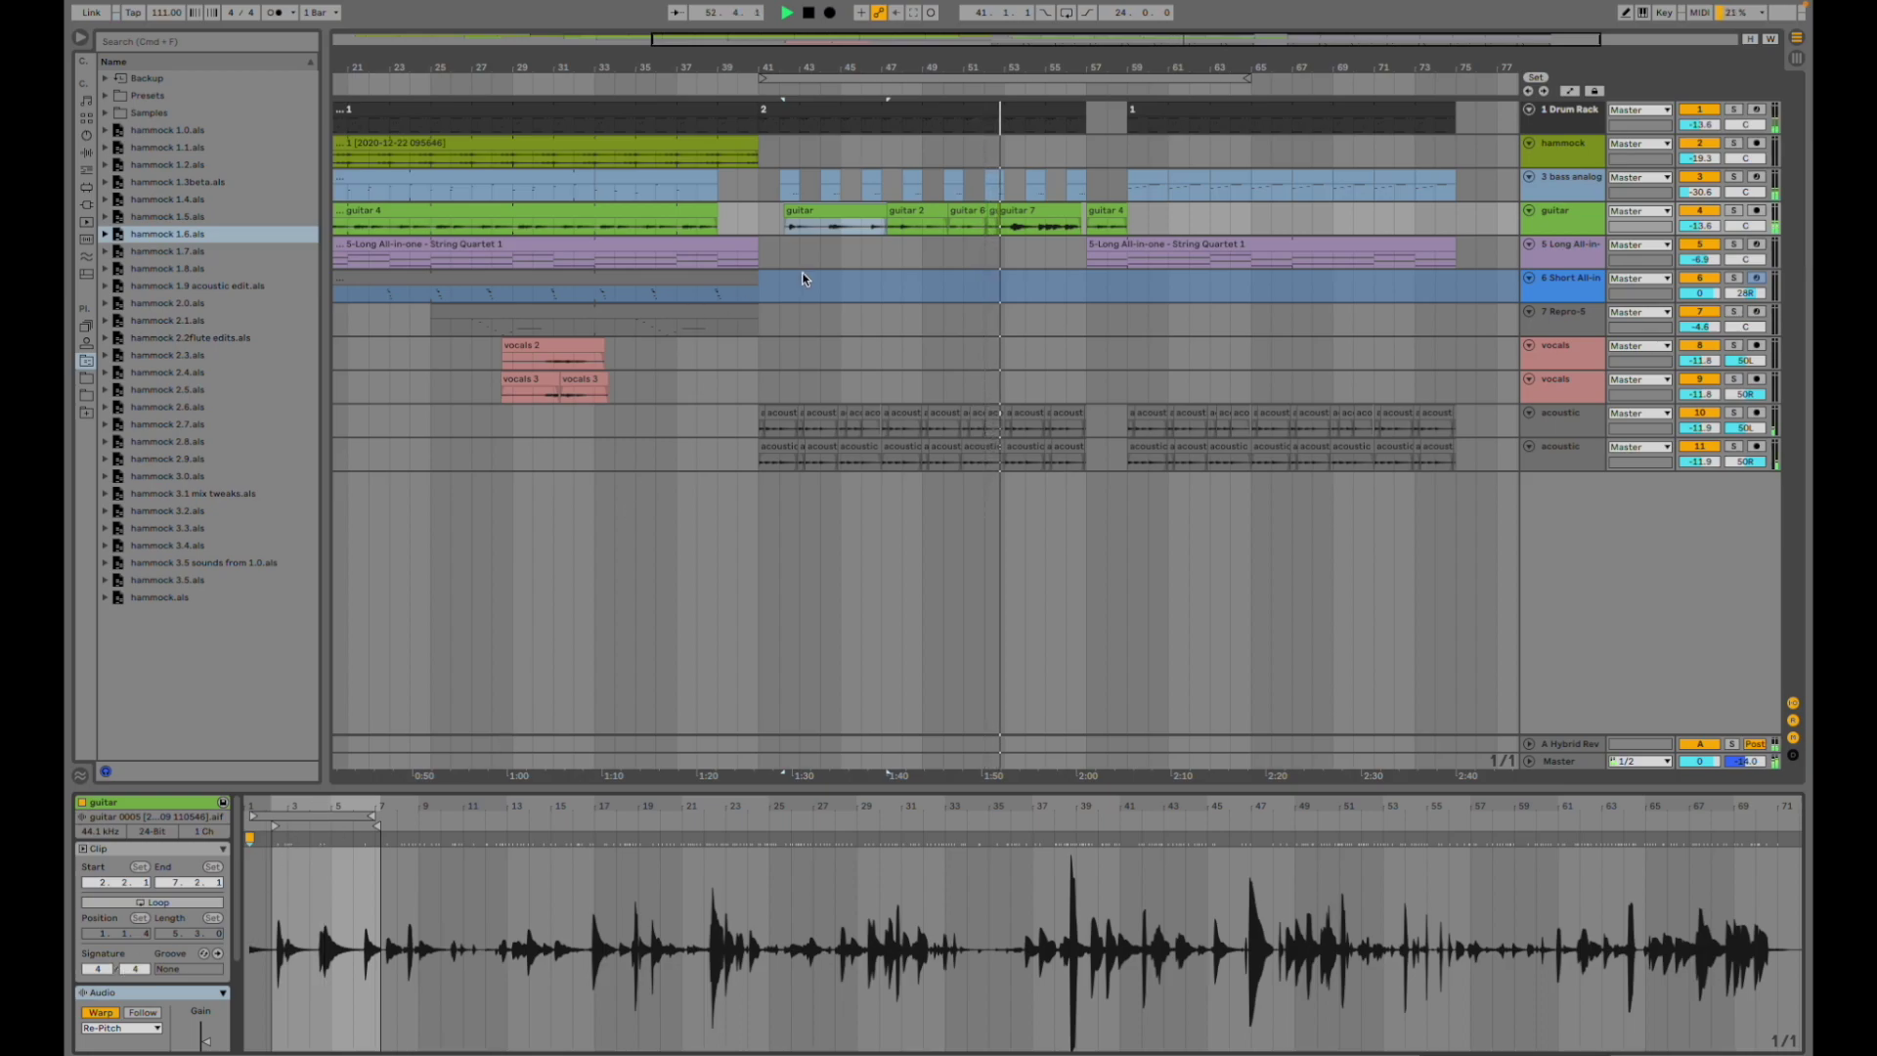
pyautogui.click(926, 209)
pyautogui.moveTo(834, 806); pyautogui.dragTo(834, 699)
pyautogui.press('space')
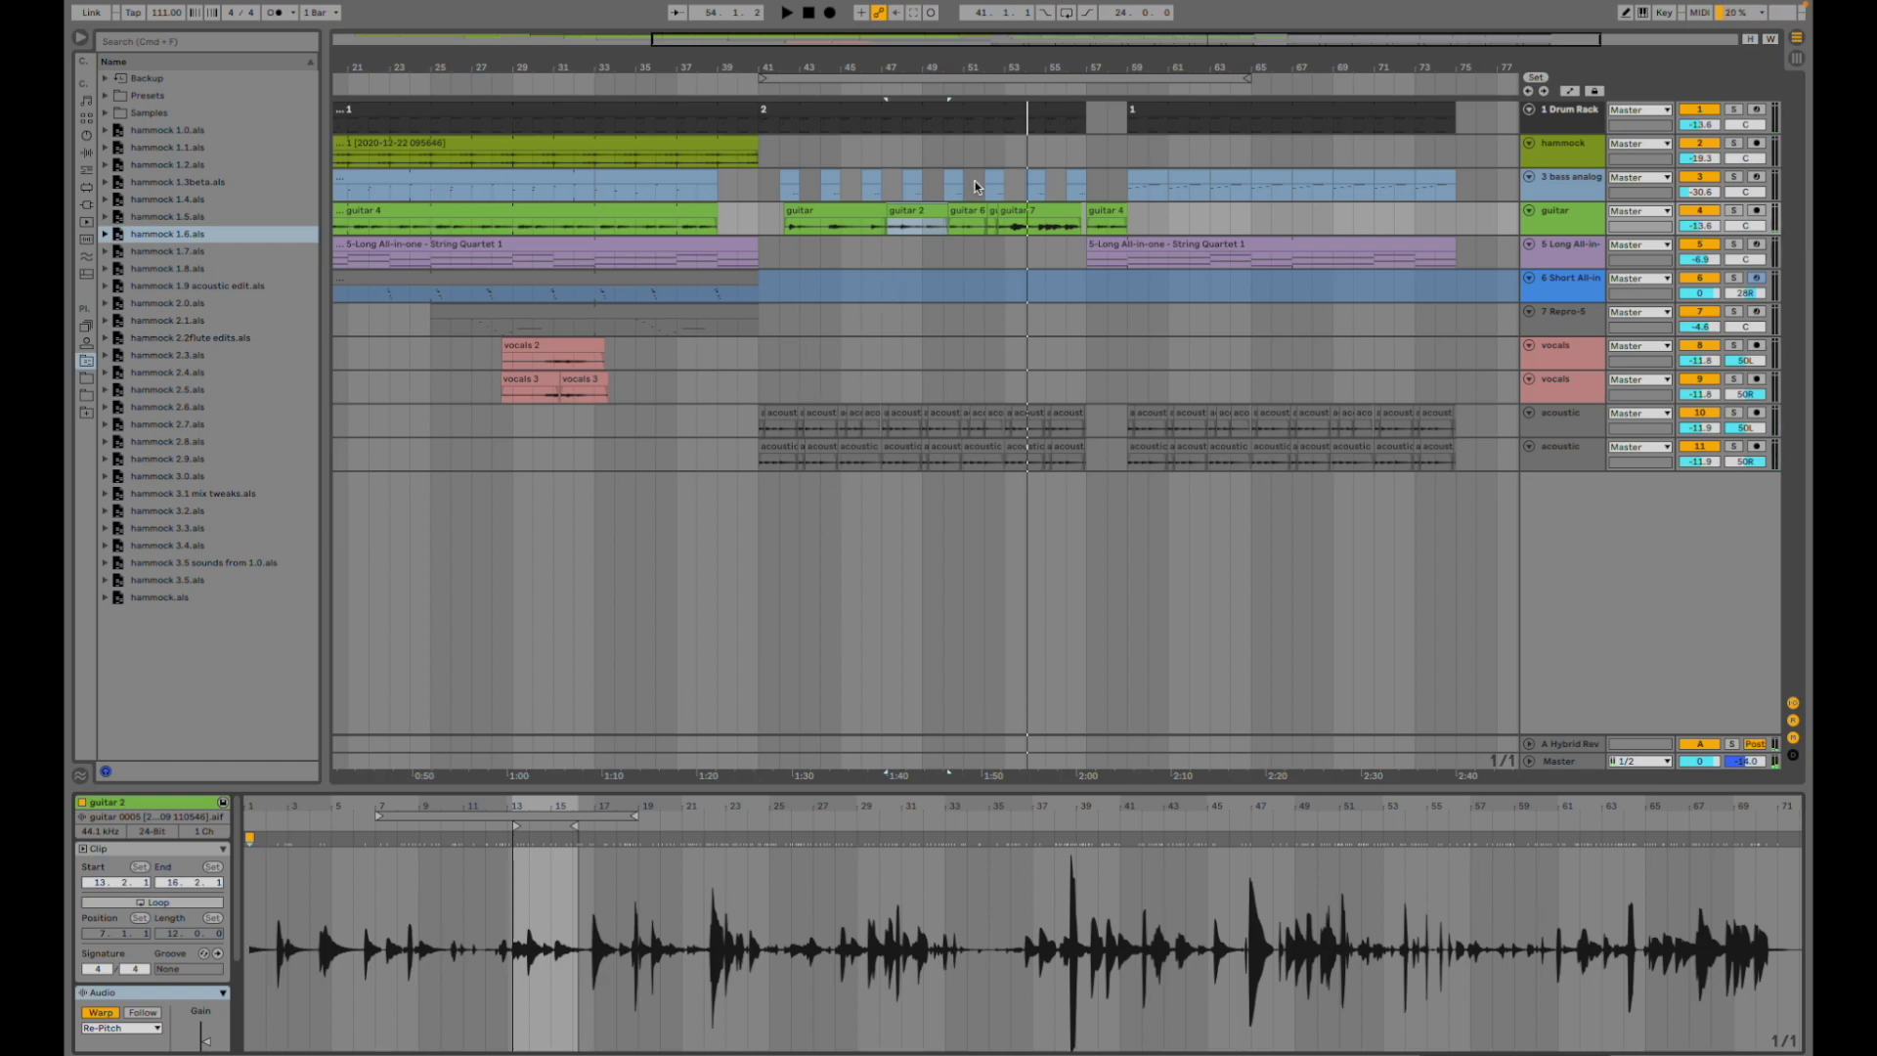
# - Examine which part of the recording the guitar 6 clip uses, and play the arrangement from the guitar 7 clip
pyautogui.click(968, 210)
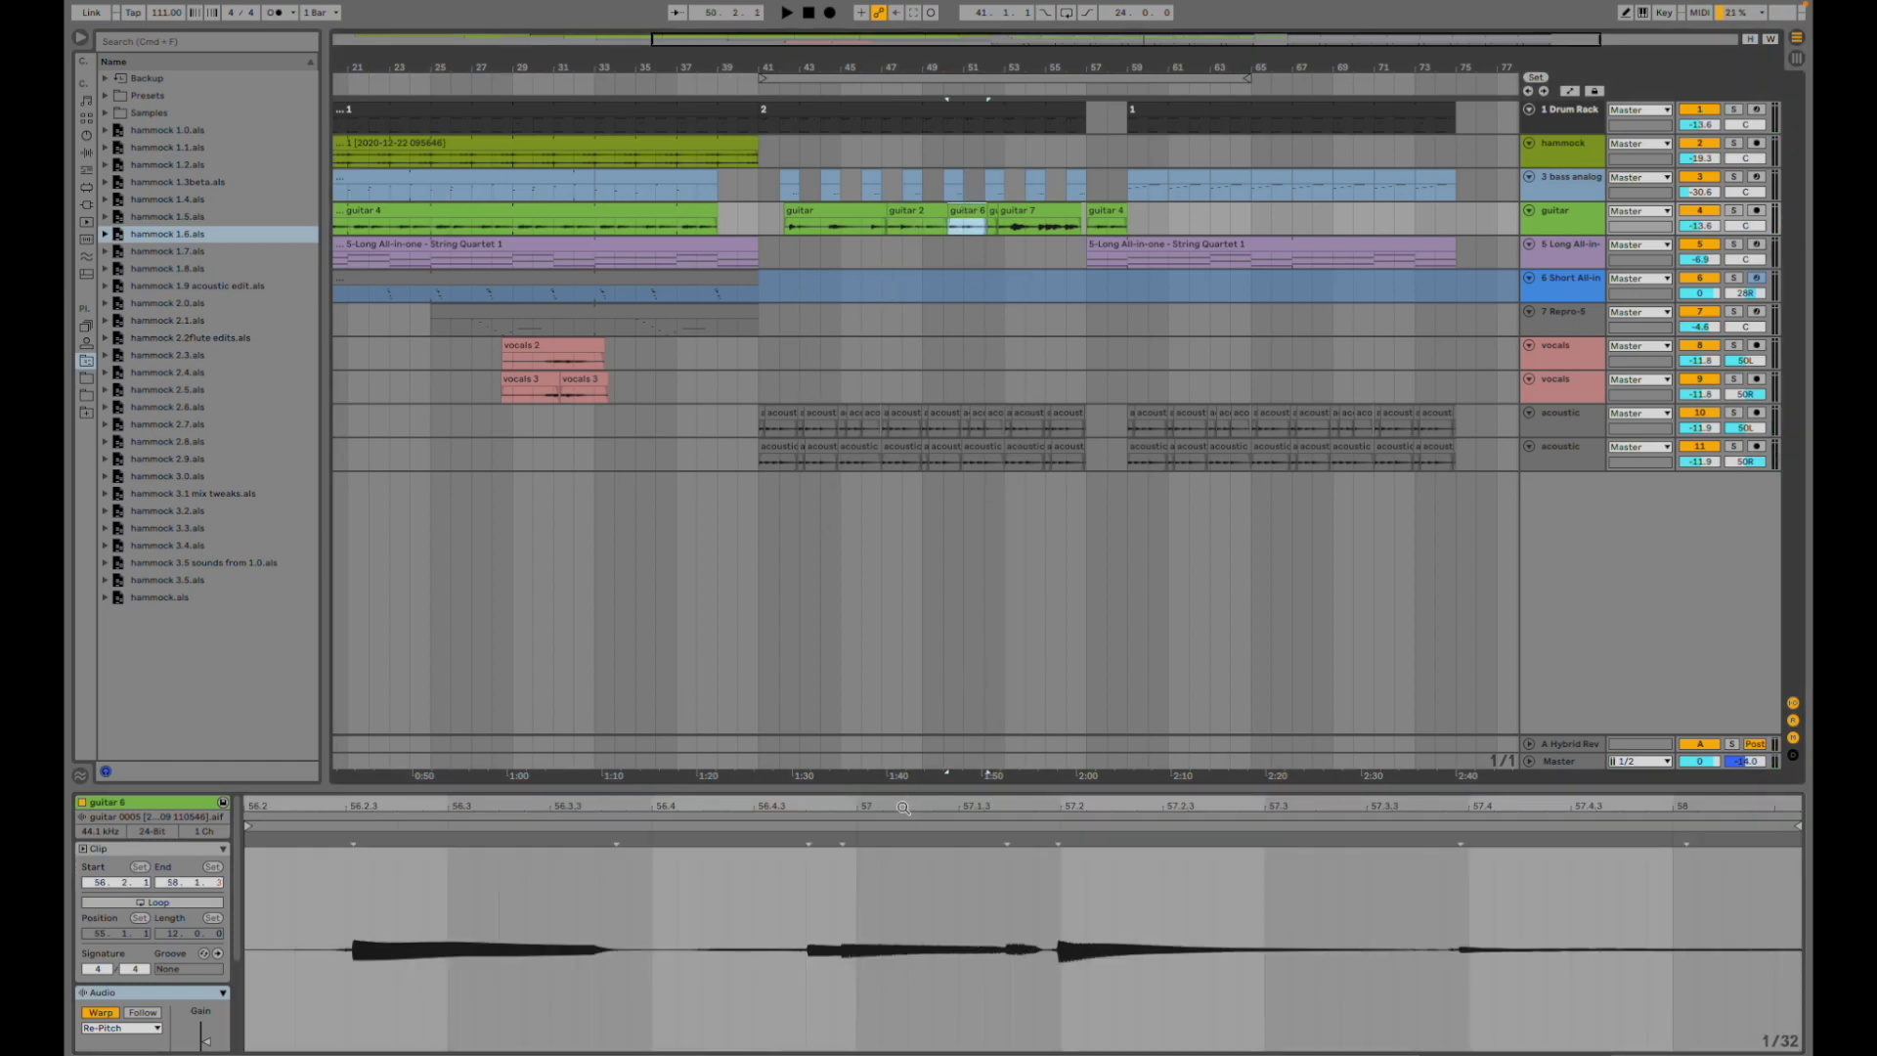
pyautogui.moveTo(904, 808); pyautogui.dragTo(904, 718)
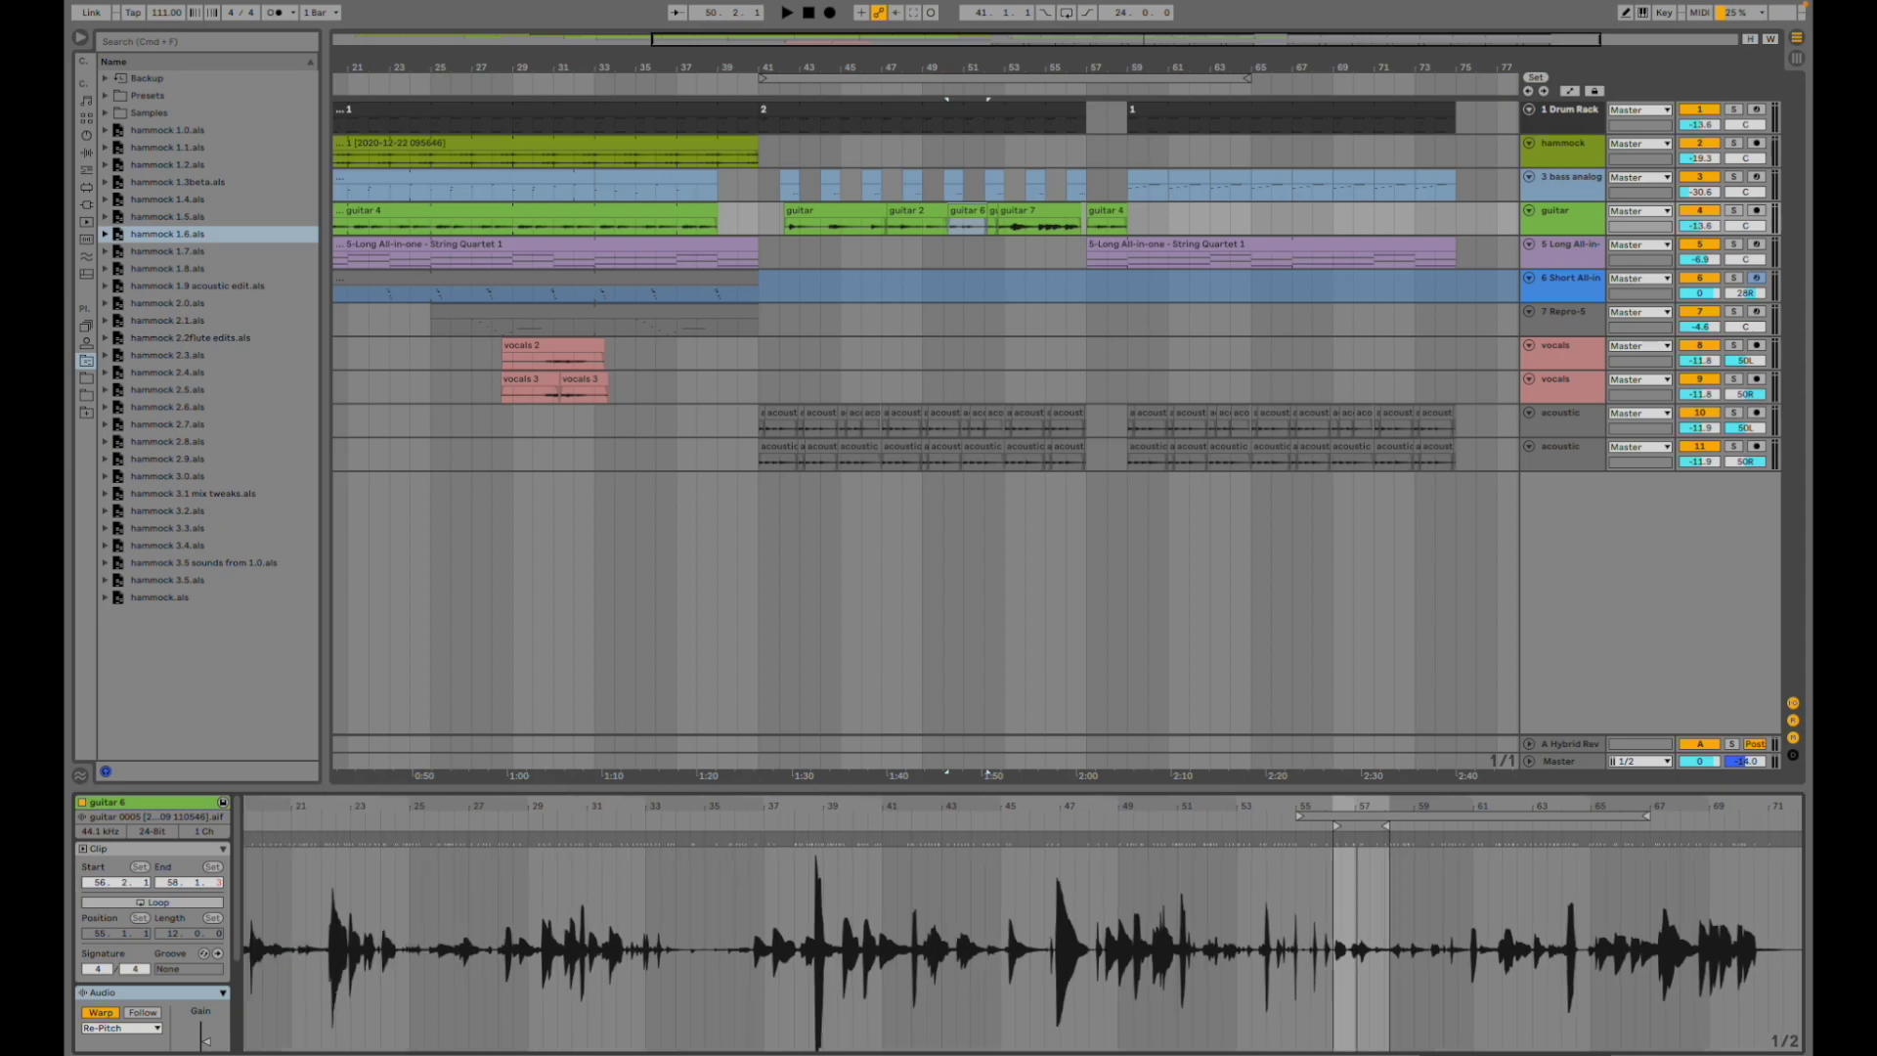
pyautogui.click(947, 225)
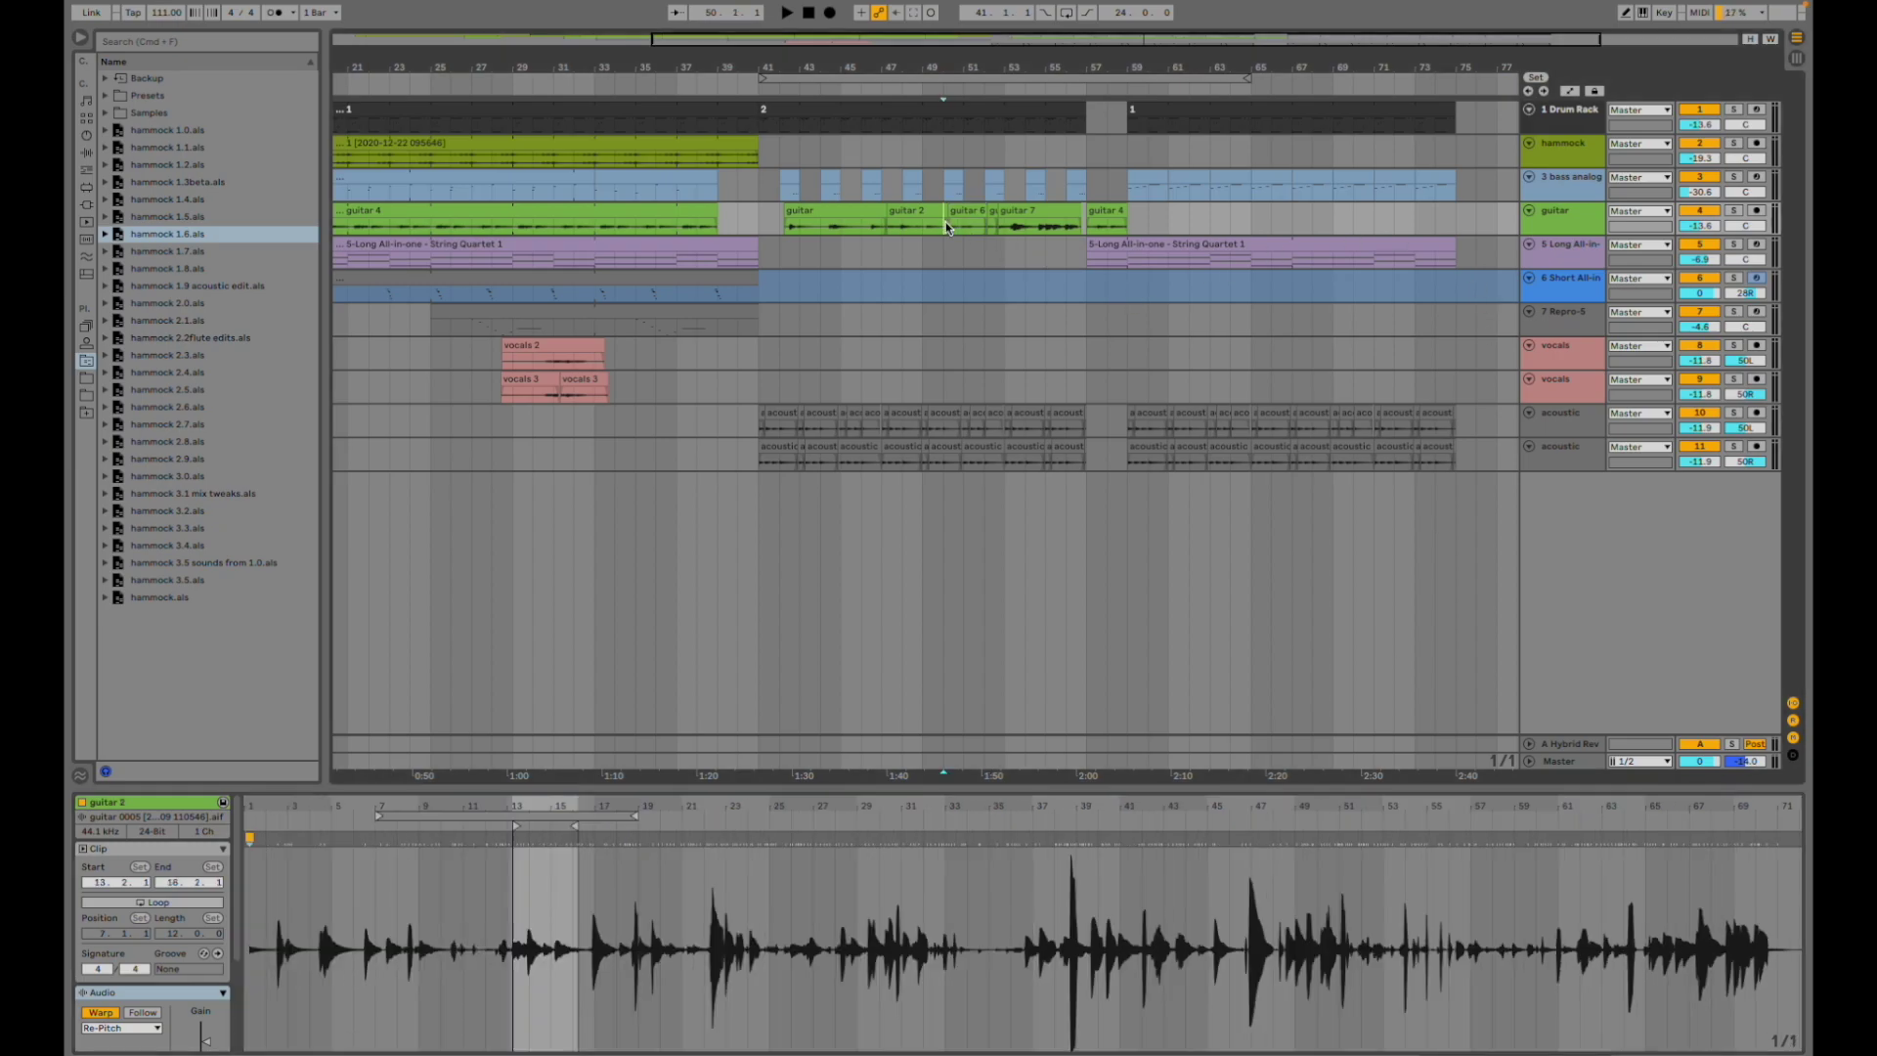
pyautogui.click(1010, 227)
pyautogui.press('space')
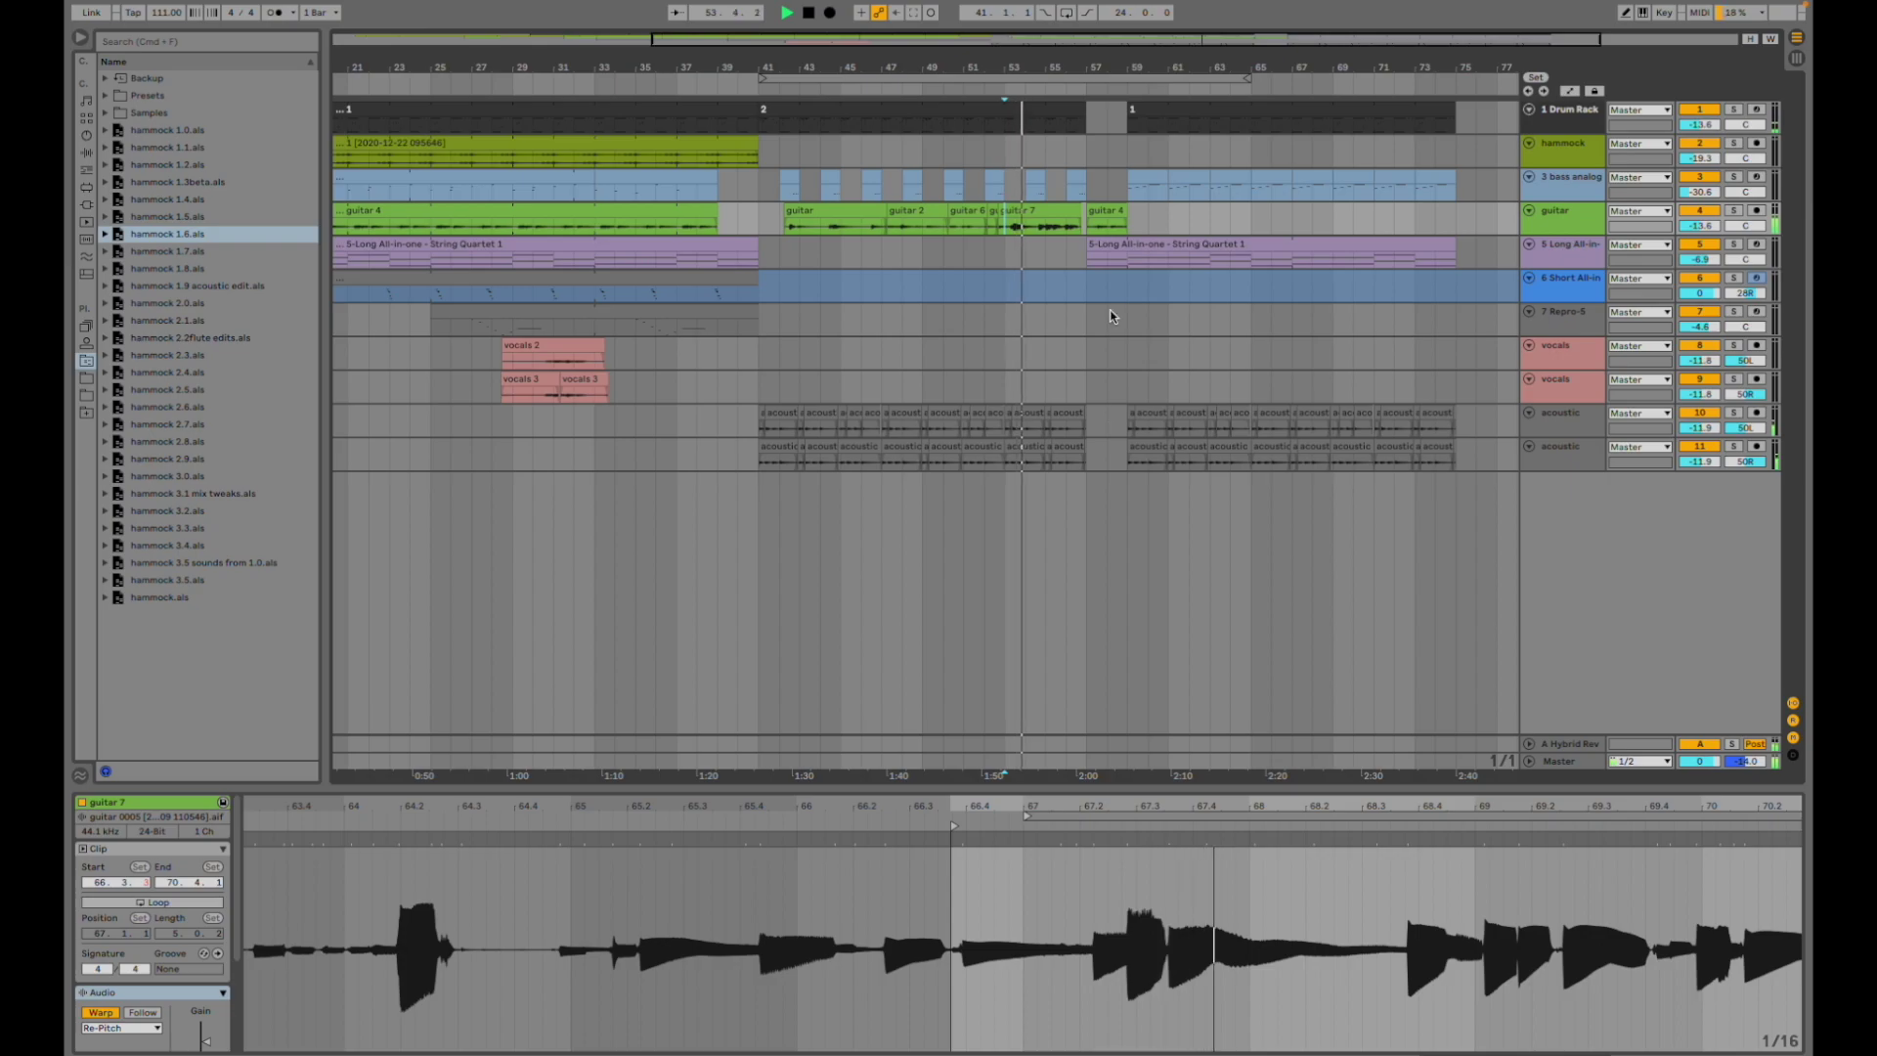
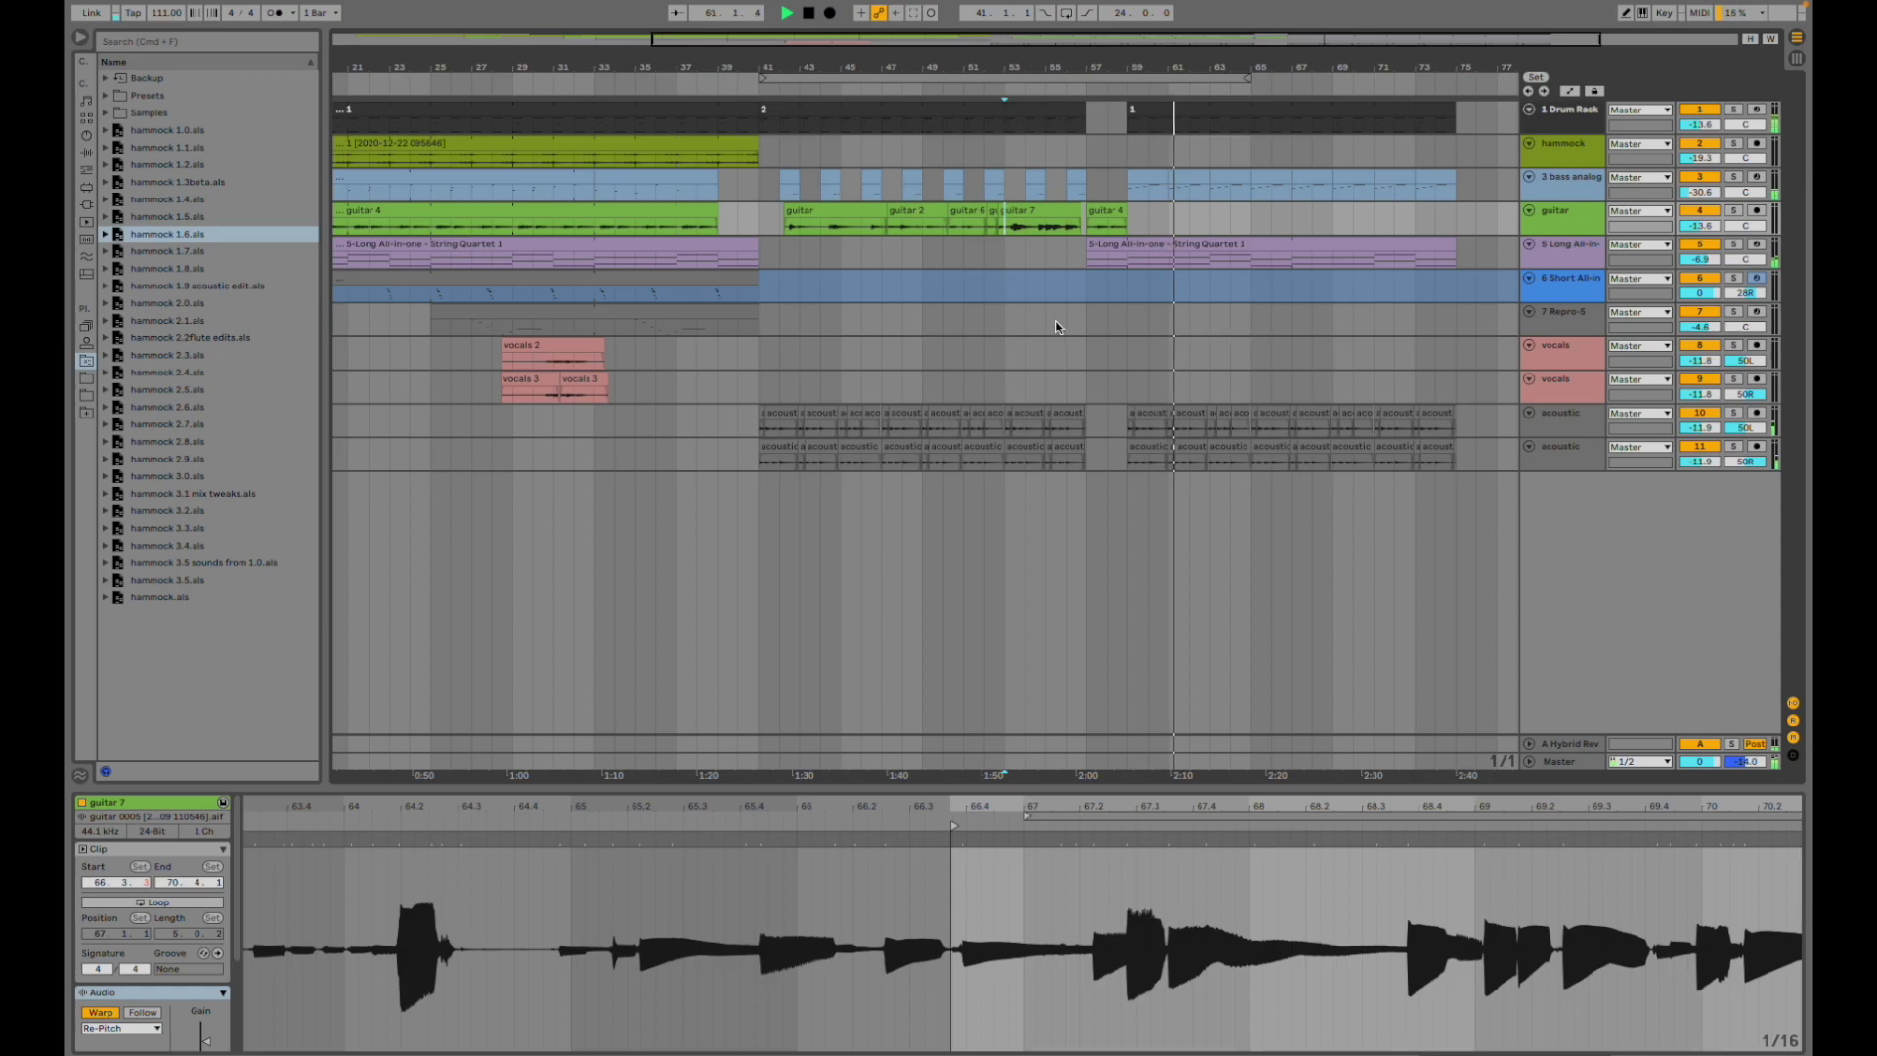
# - Examine the guitar 5 clip's waveform and its track's EQ Eight, Compressor and PitchLoop89 devices during playback
pyautogui.click(1173, 318)
pyautogui.moveTo(793, 63); pyautogui.dragTo(752, 12)
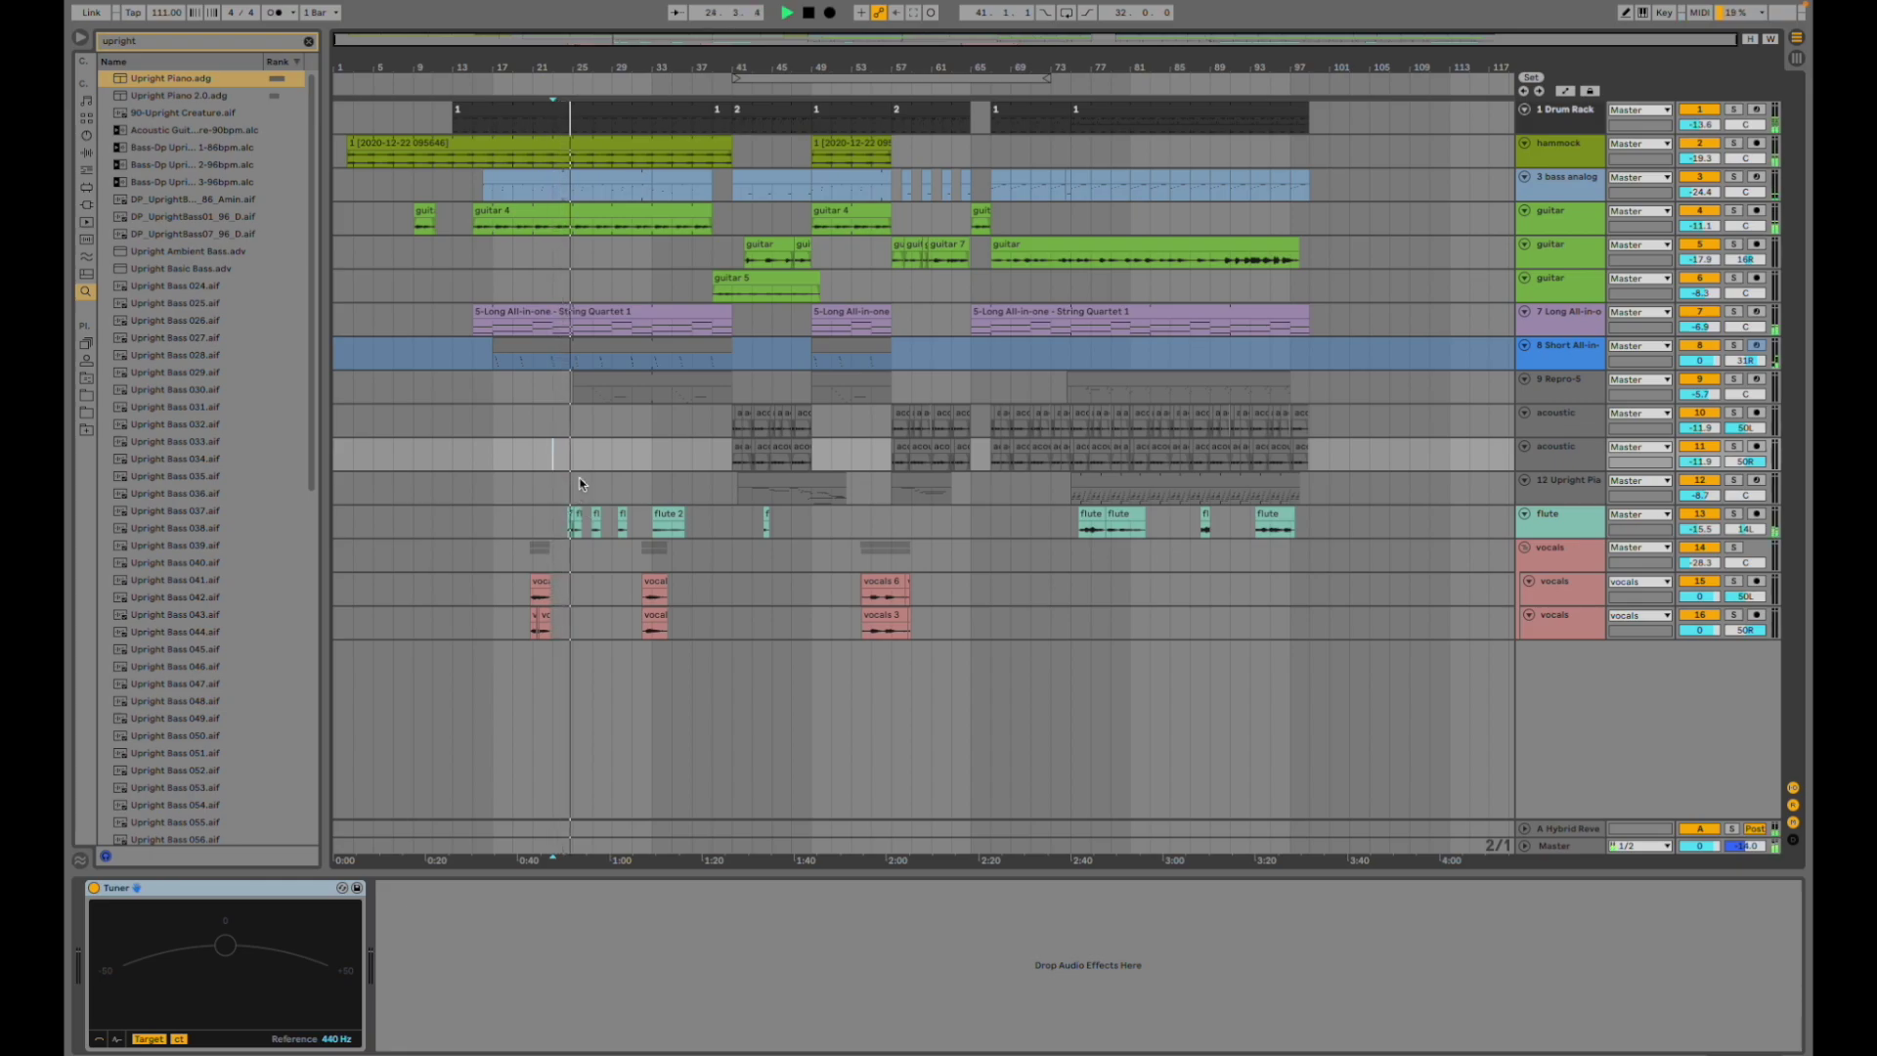
pyautogui.press('+')
pyautogui.press('+')
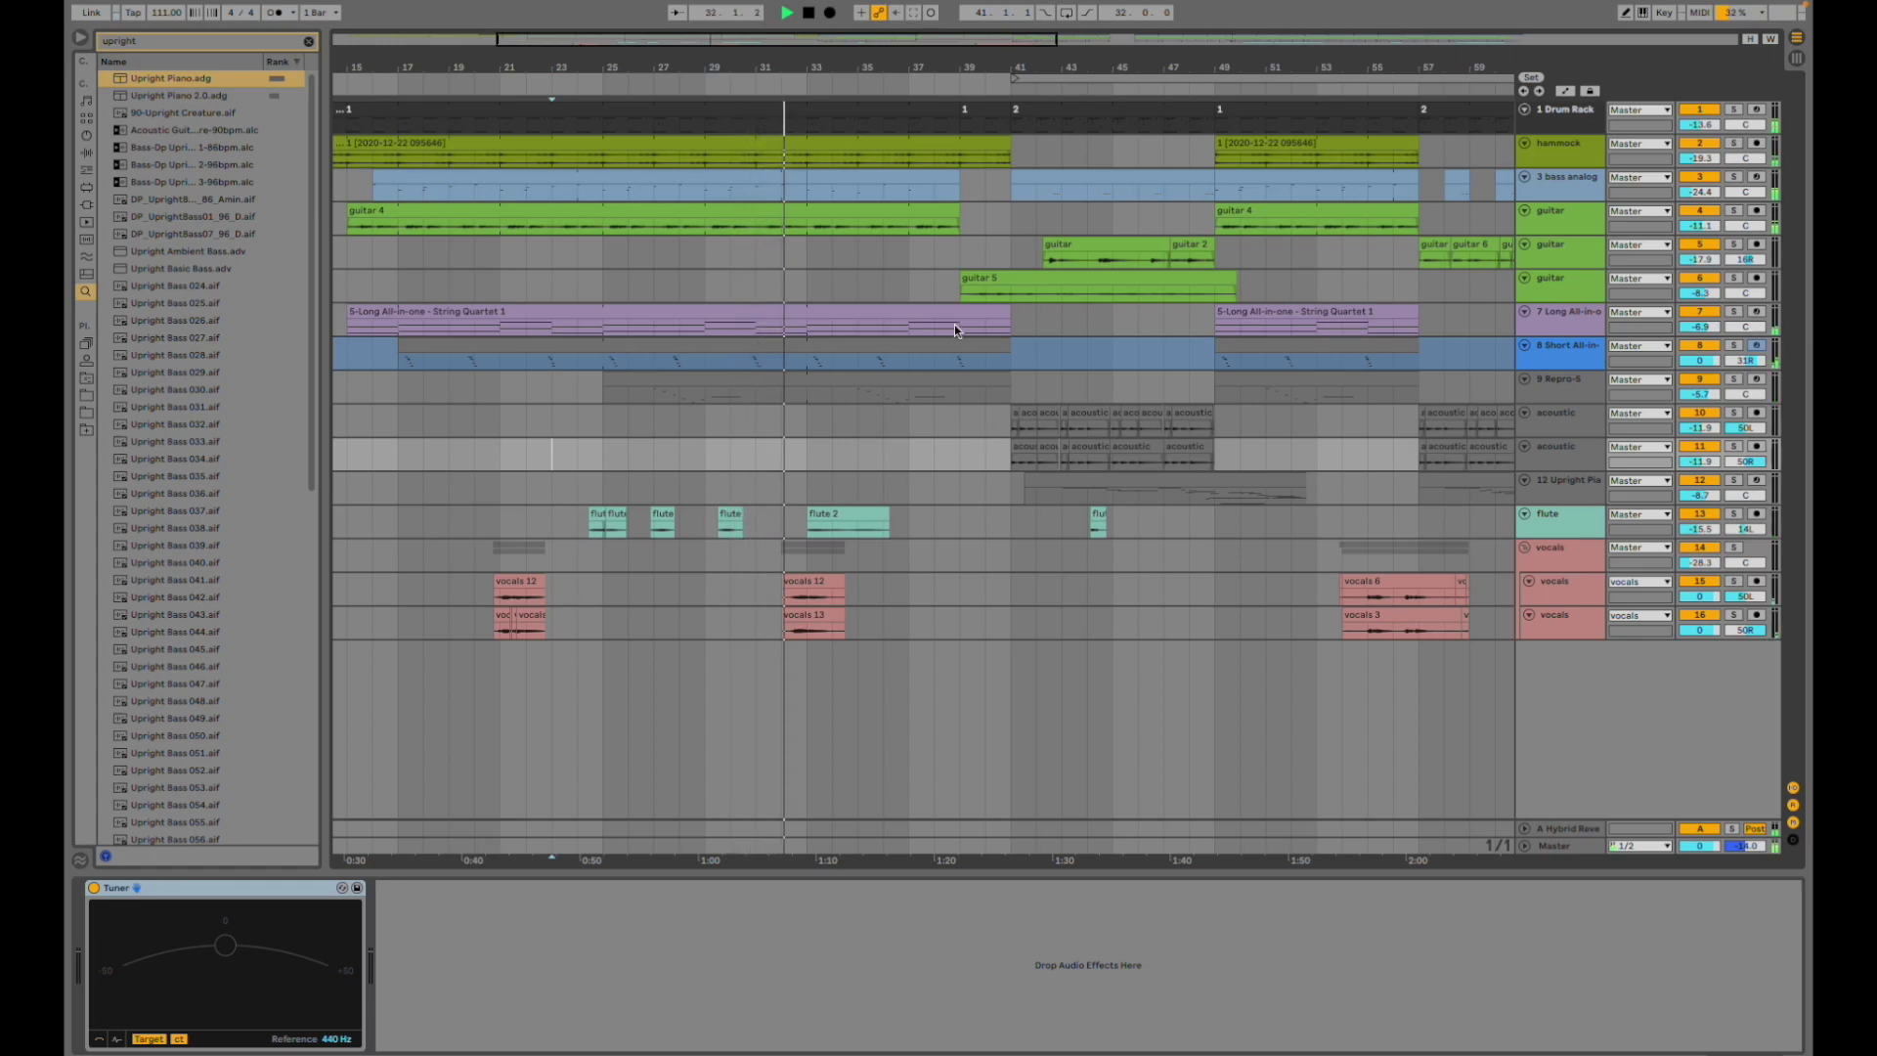
pyautogui.click(985, 281)
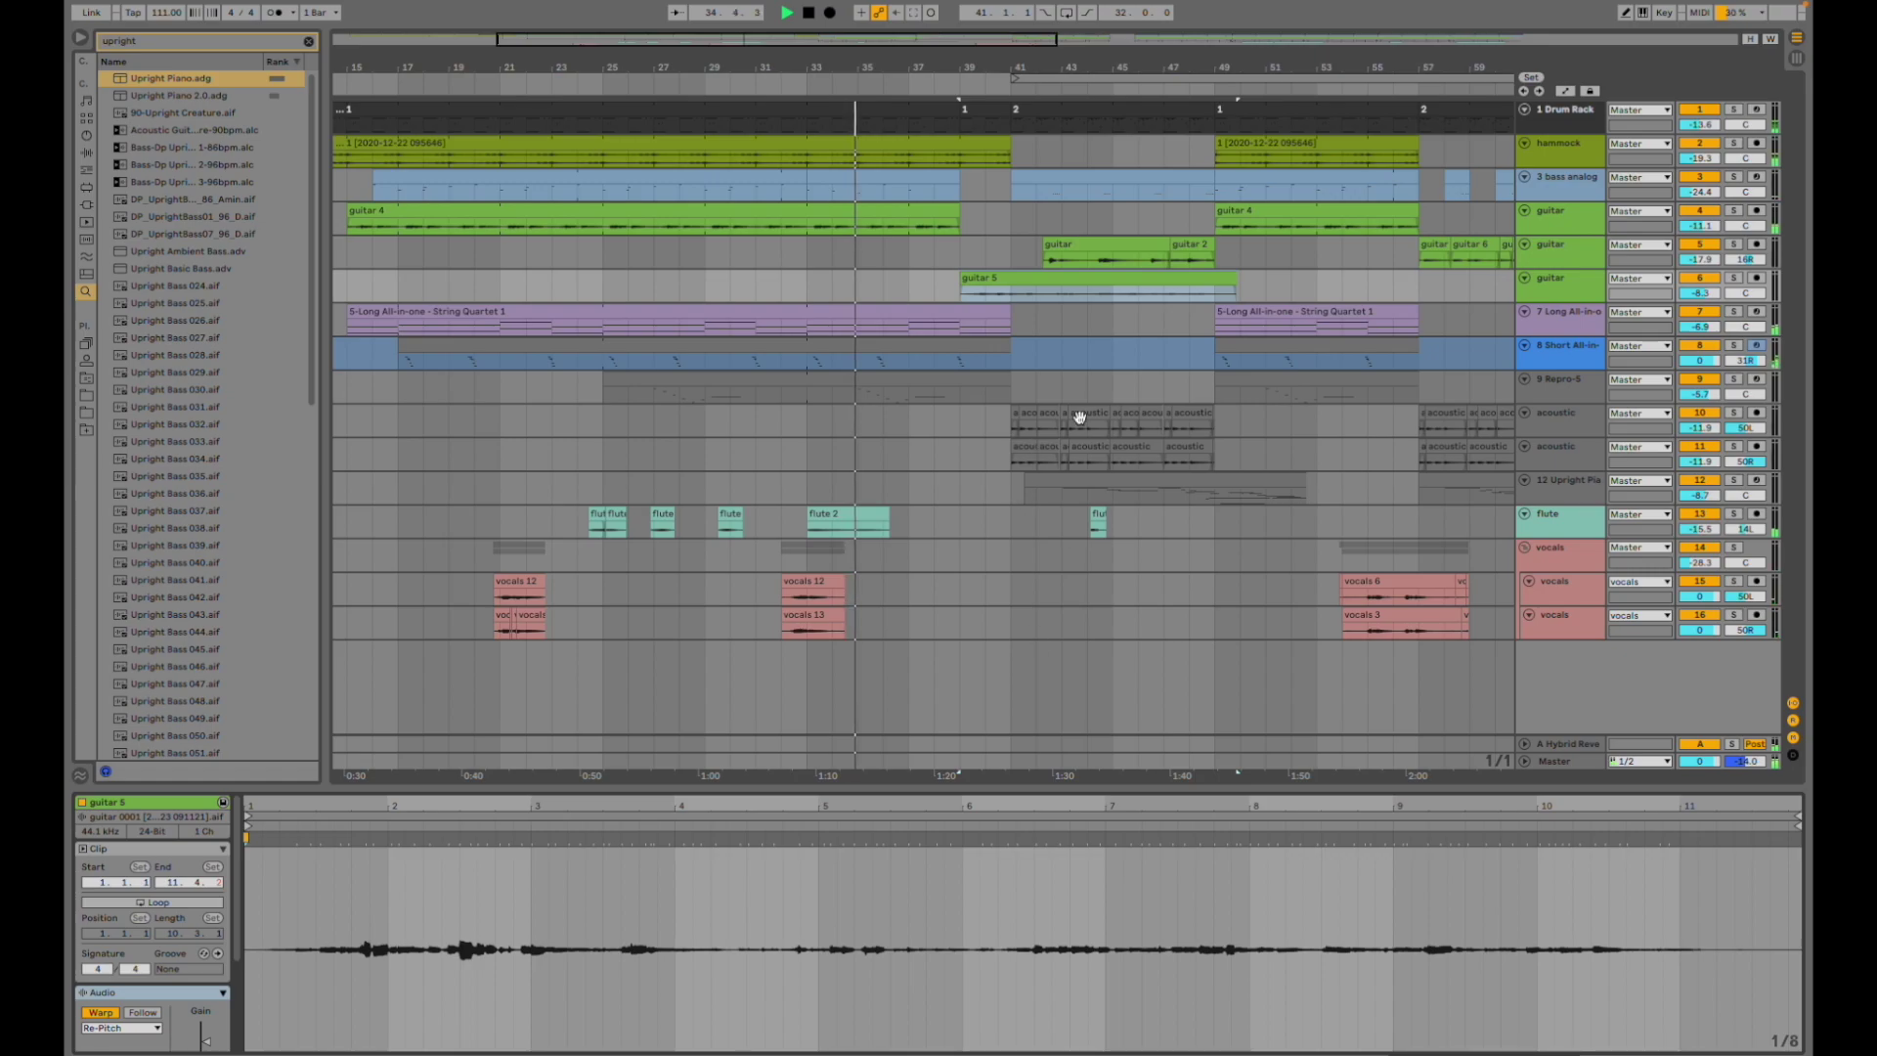
pyautogui.hotkey('shift', 'Tab')
pyautogui.hscroll(3, 1140, 1025)
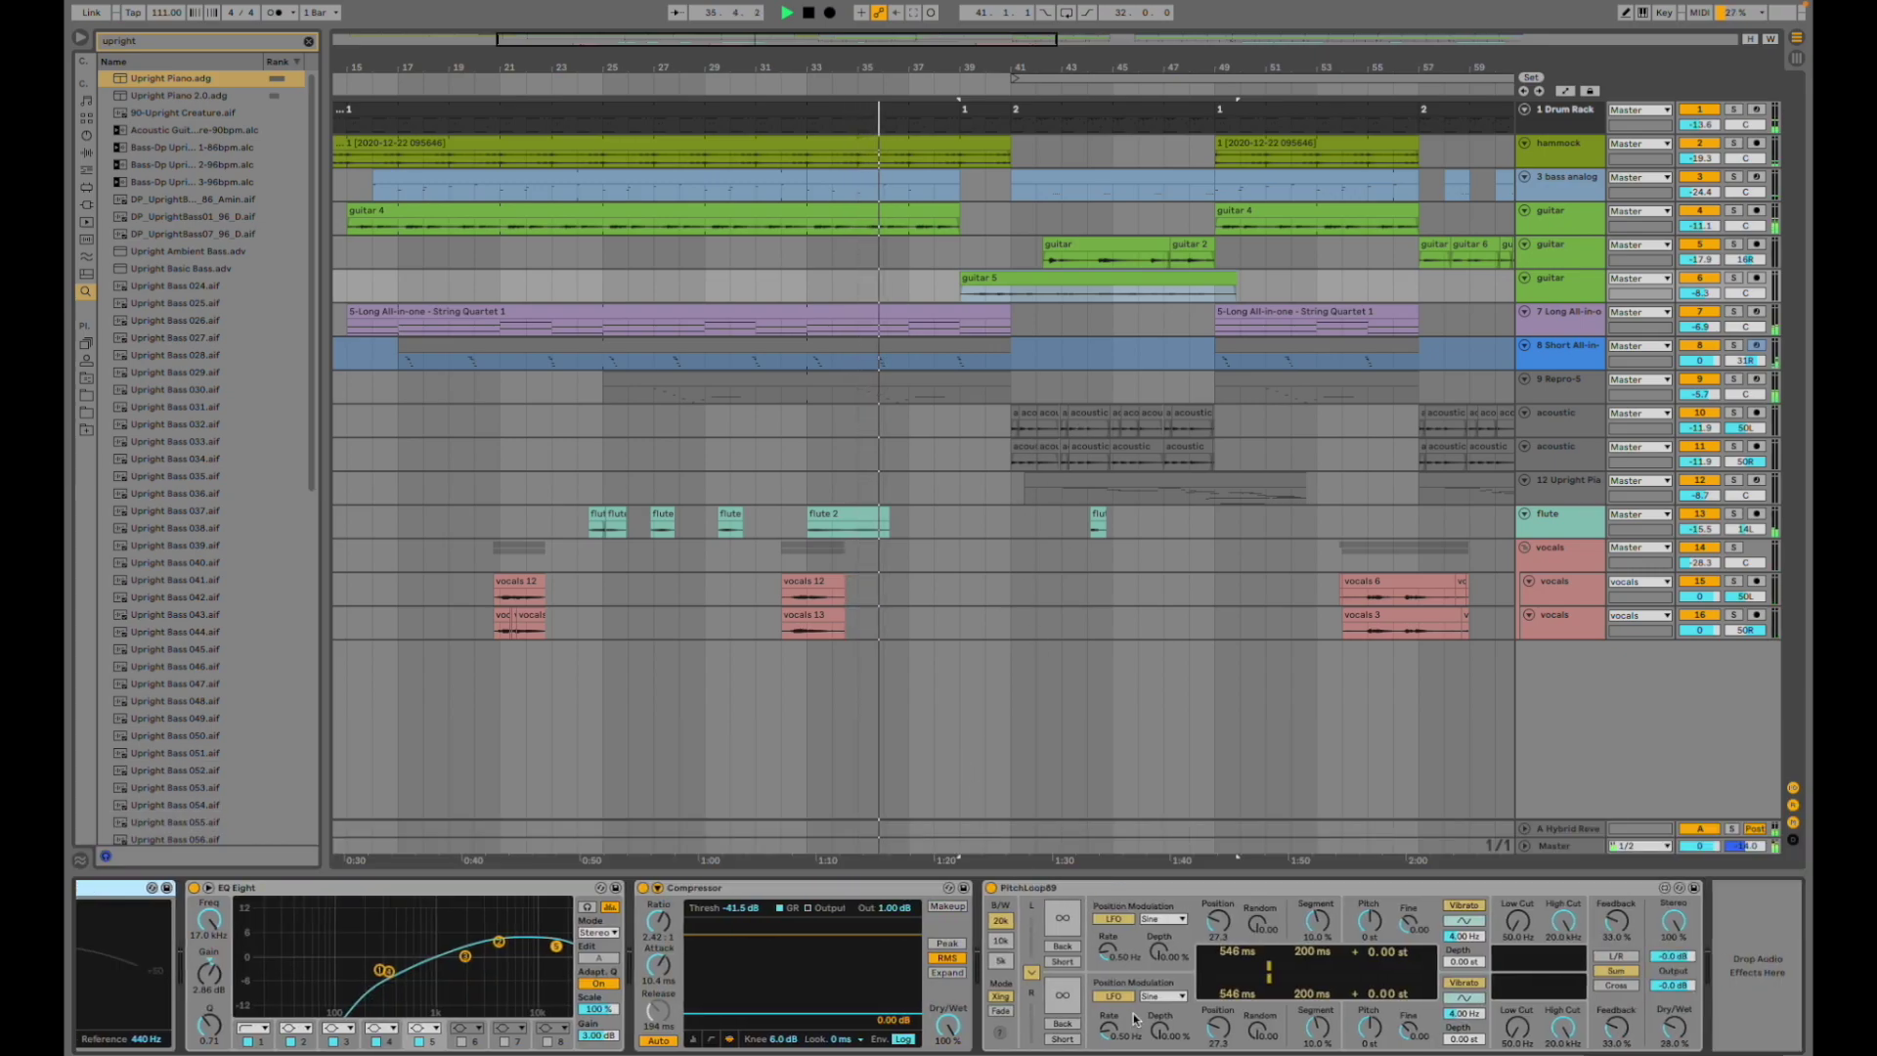
# - Play the arrangement from the guitar 5 clip, solo its track to hear the part alone, and unsolo it again
pyautogui.click(970, 291)
pyautogui.press('z')
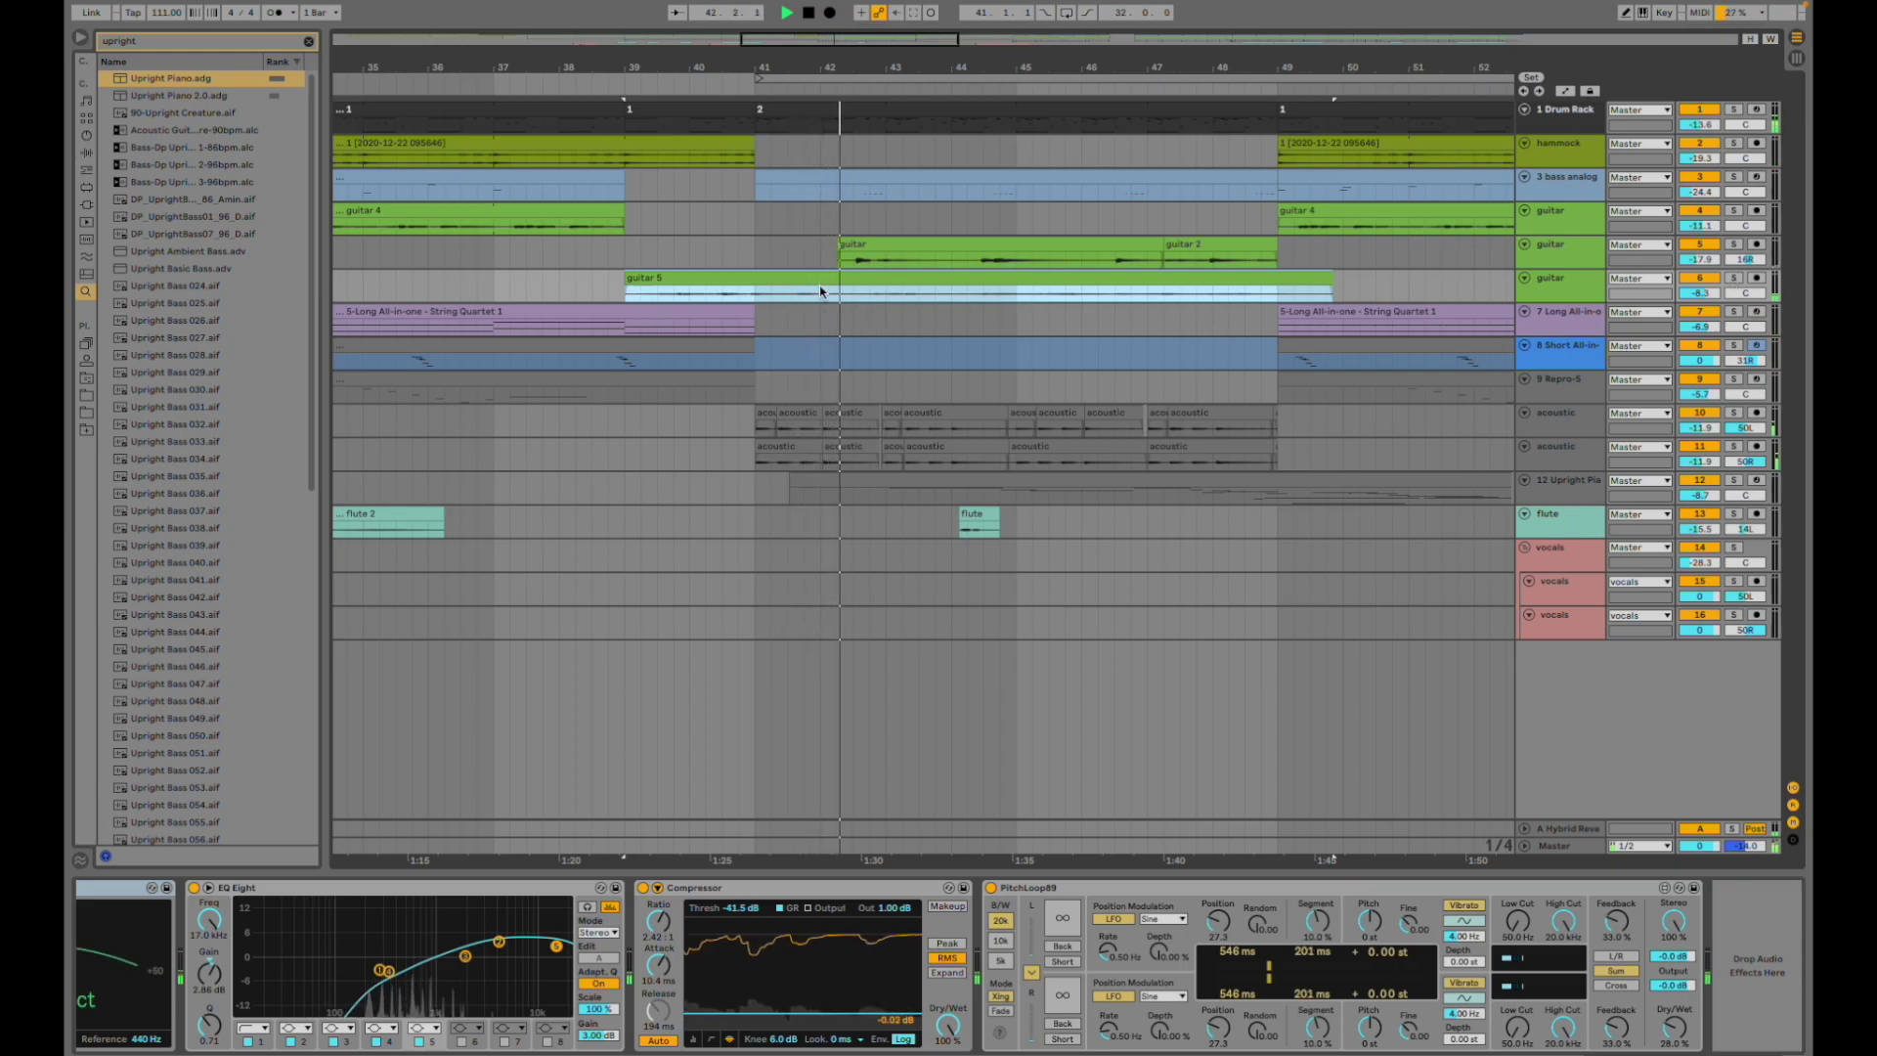
pyautogui.click(1585, 286)
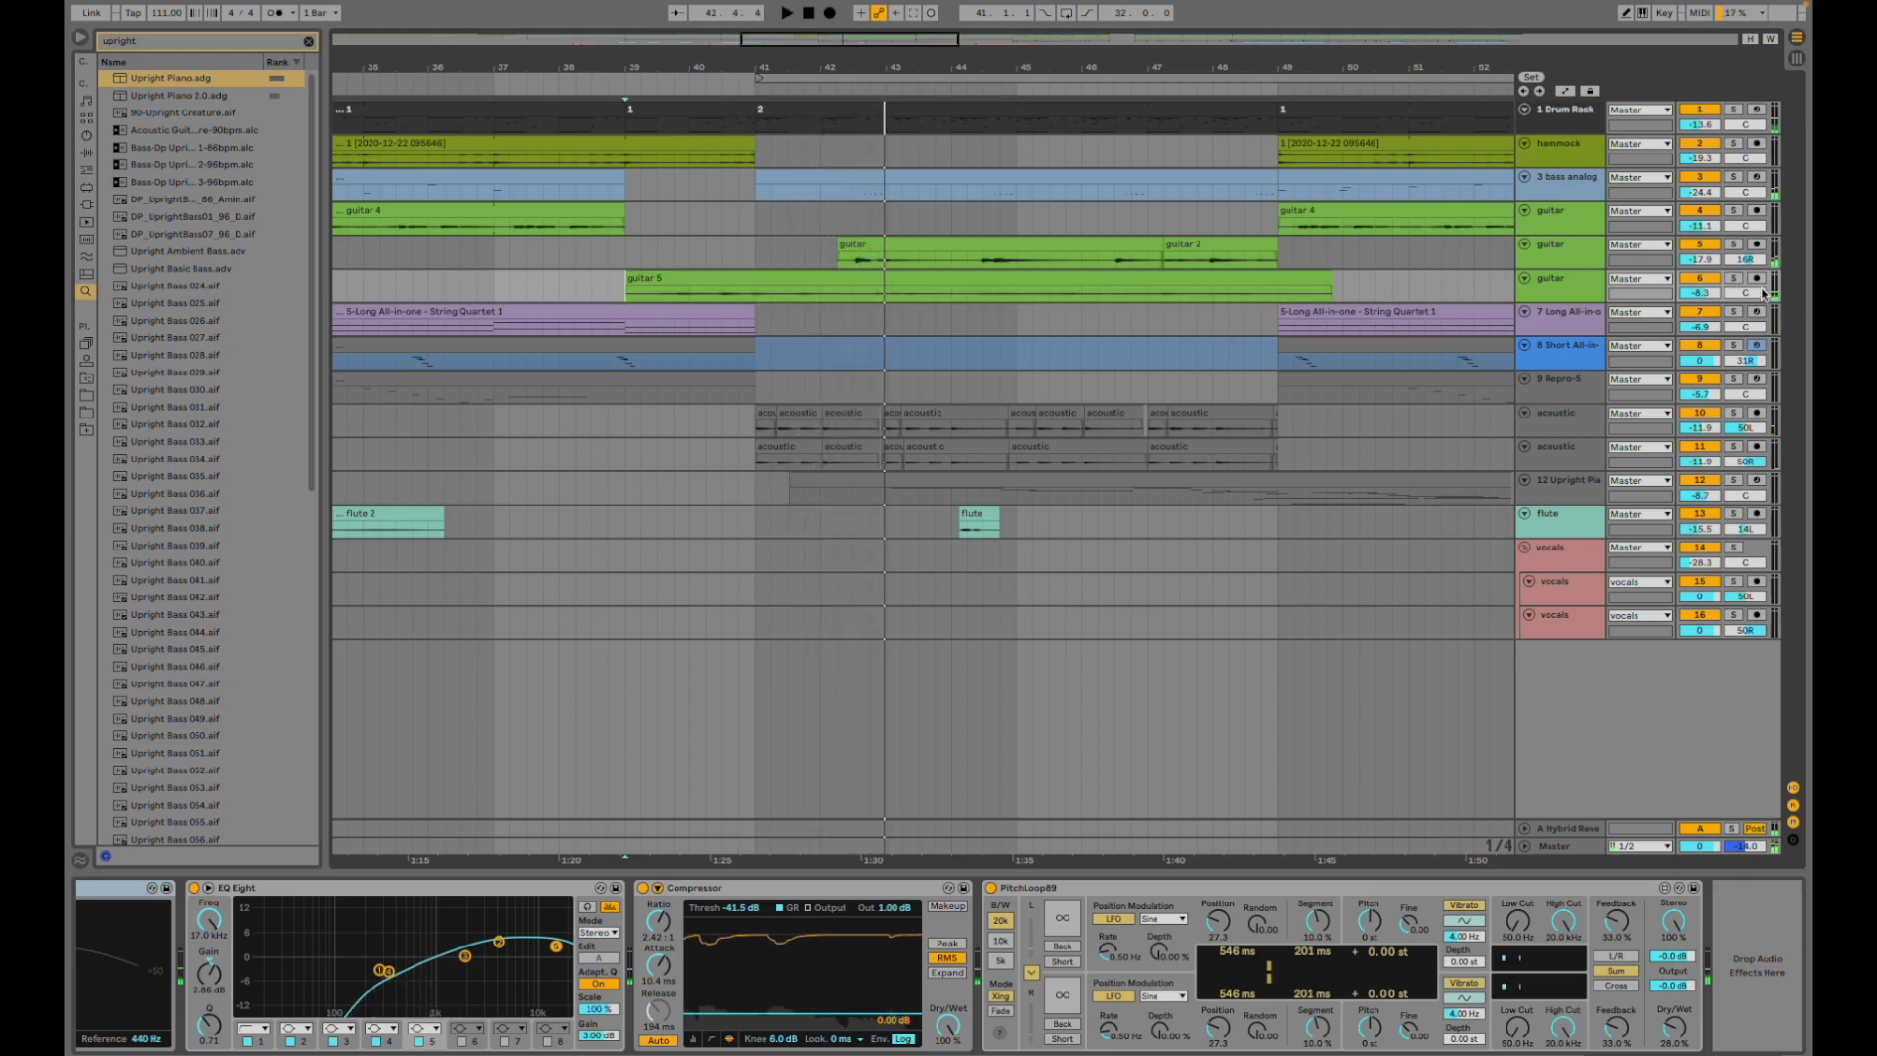
pyautogui.click(1732, 278)
pyautogui.press('space')
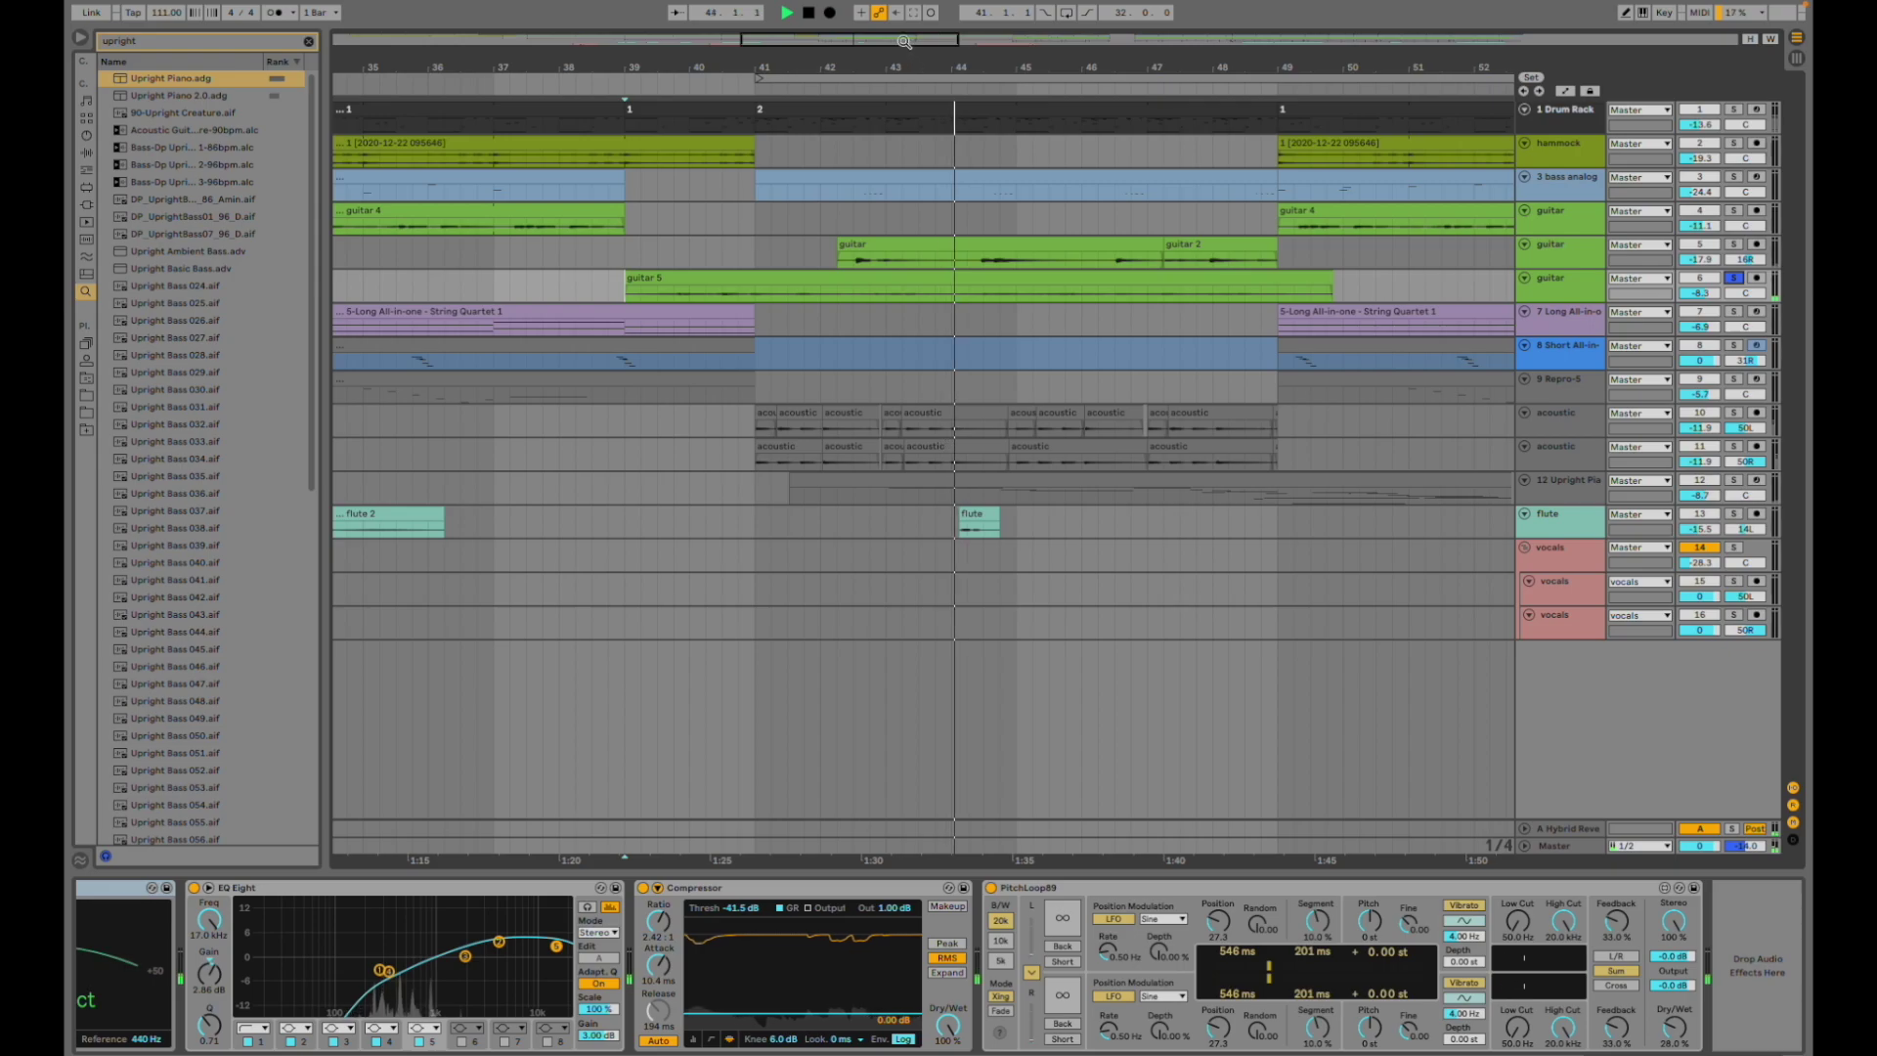
pyautogui.moveTo(912, 41); pyautogui.dragTo(909, 43)
pyautogui.click(1732, 278)
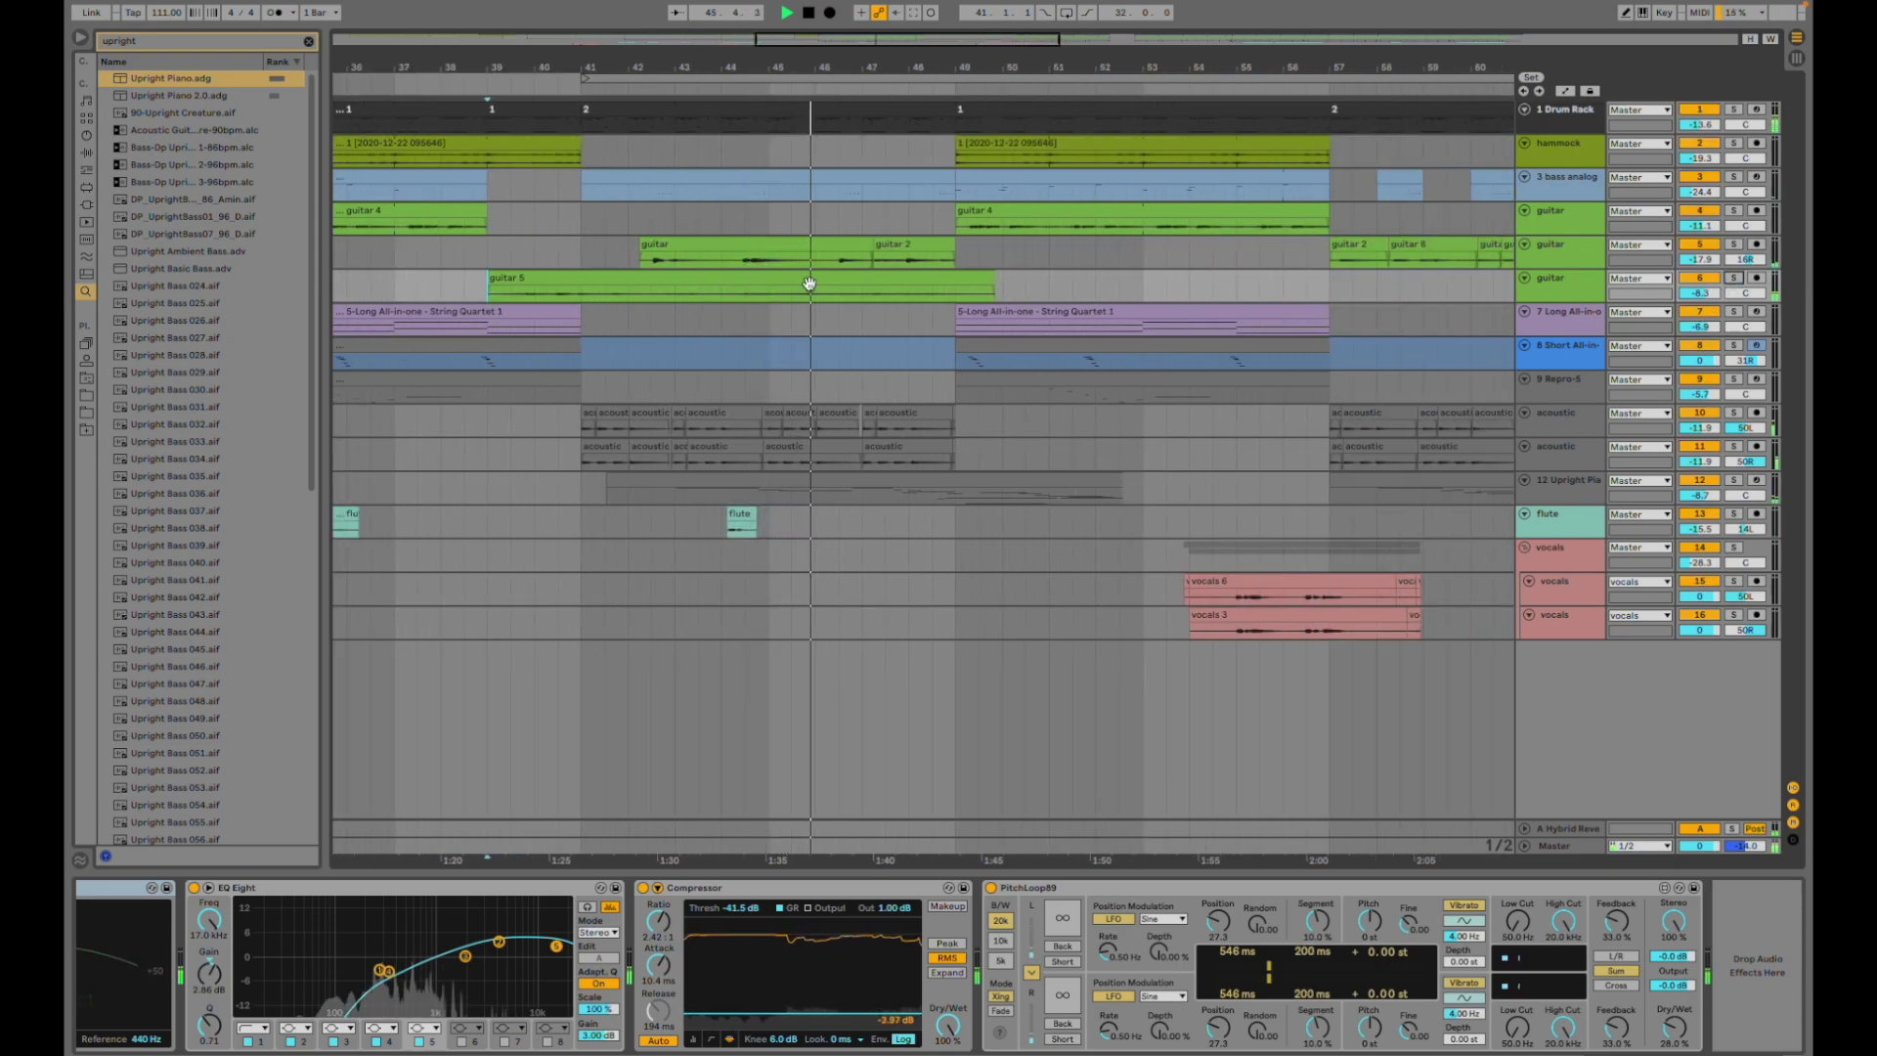
# - Compare the section from the start of the guitar 5 clip with its track muted and unmuted
pyautogui.click(1701, 278)
pyautogui.press('space')
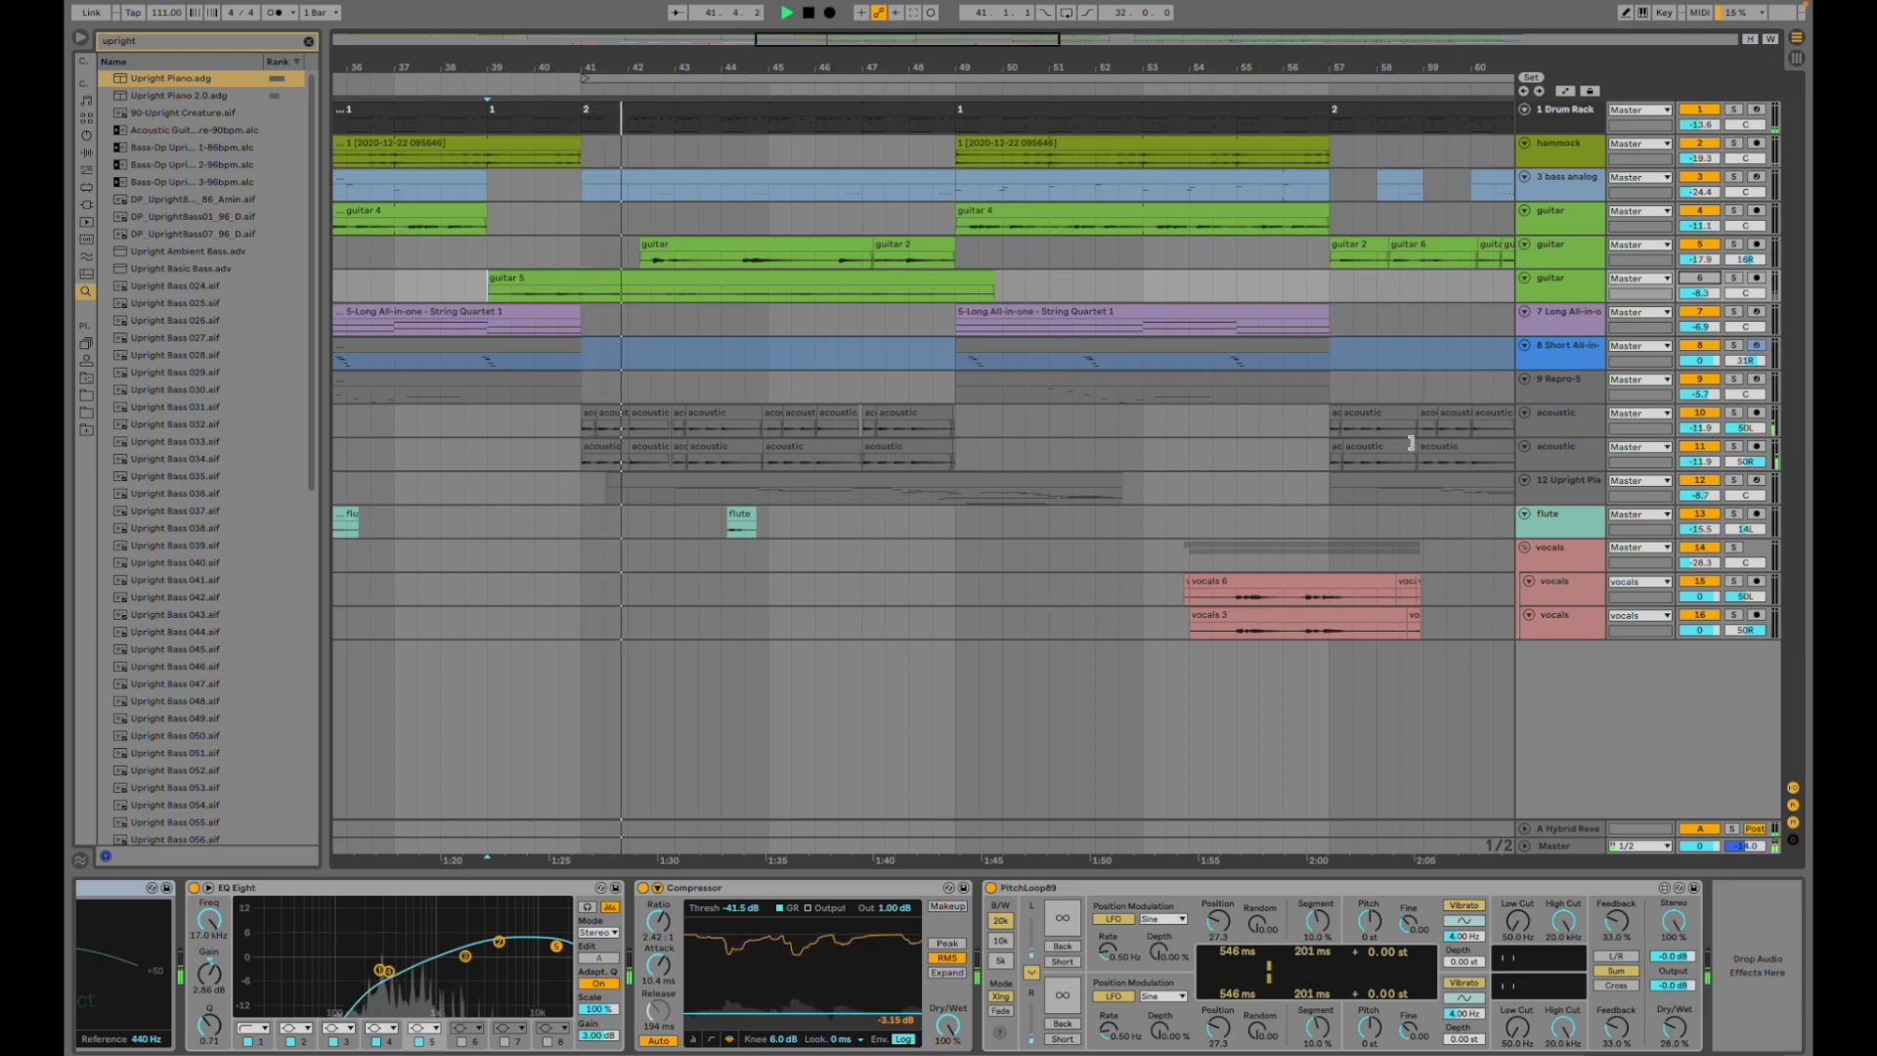
pyautogui.press('space')
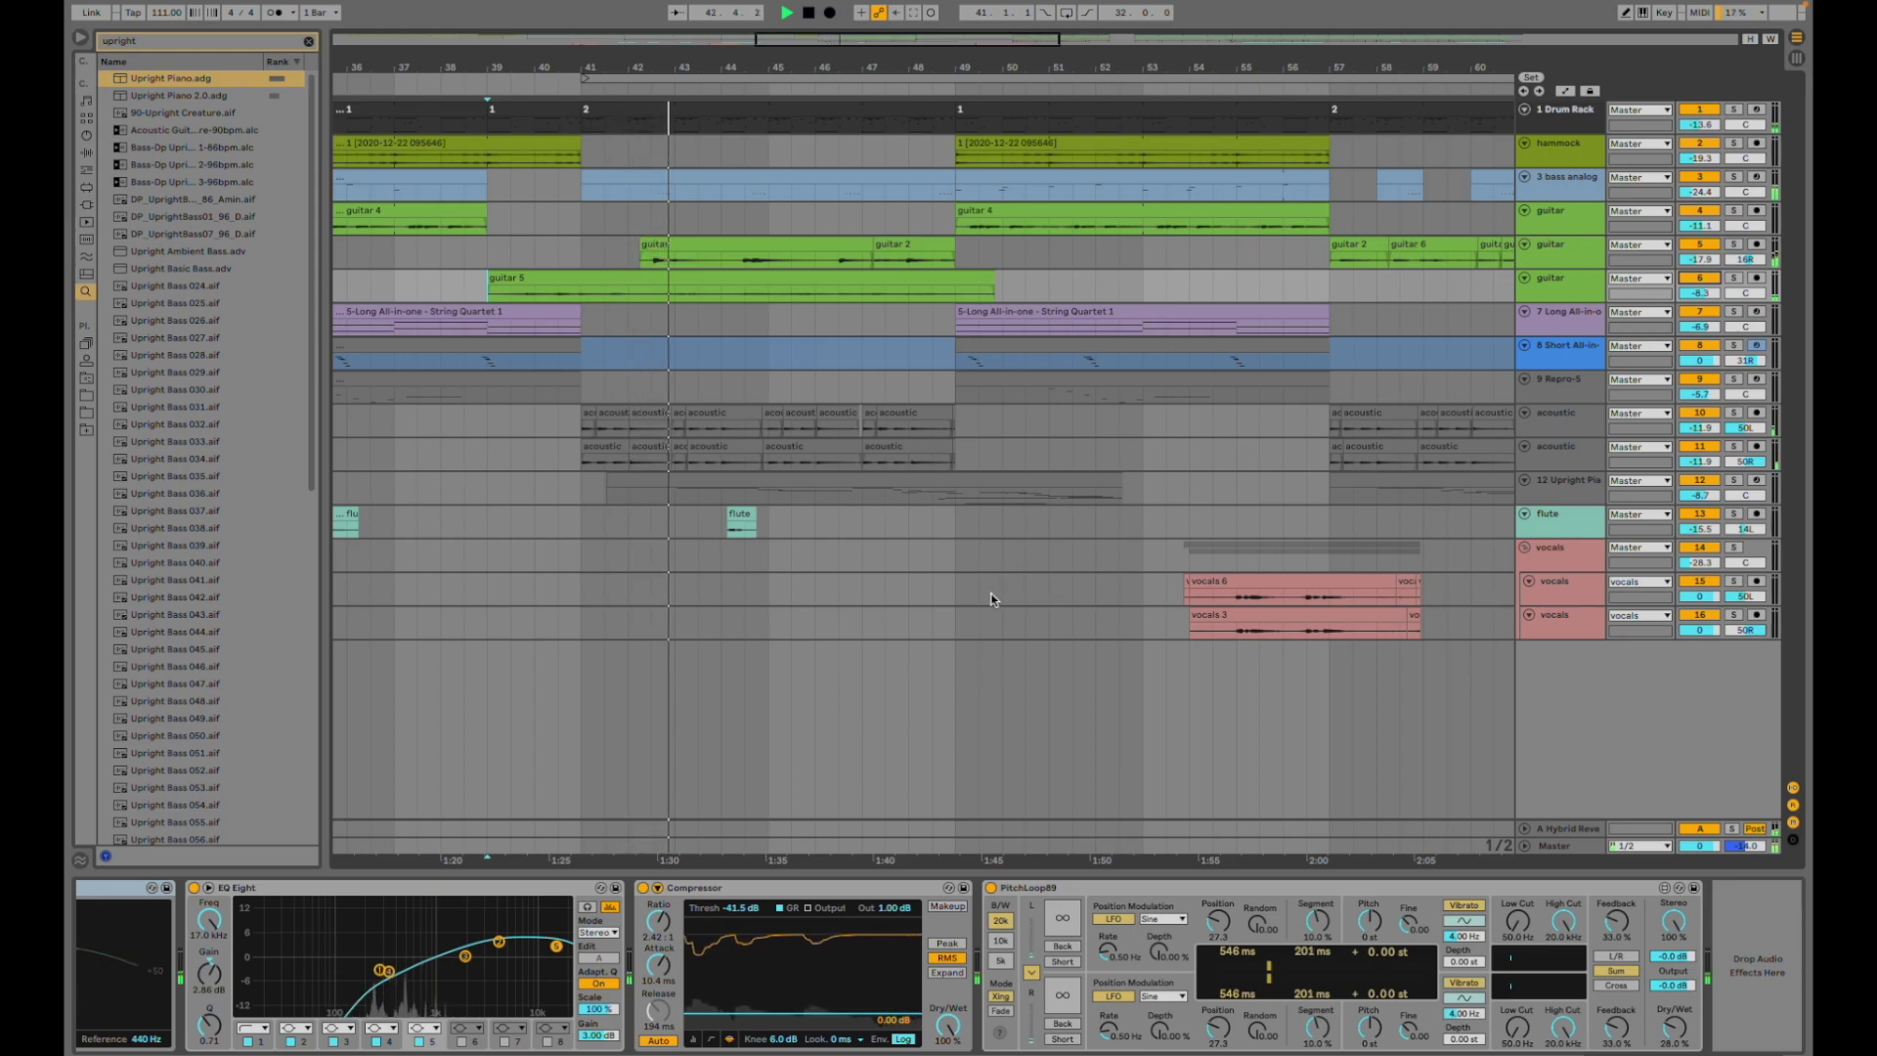
# - Examine the Upright Piano track's instrument rack, EQ Eight and Glue Compressor while the arrangement plays through to bar 49
pyautogui.hscroll(3, 993, 587)
pyautogui.hscroll(-6, 880, 557)
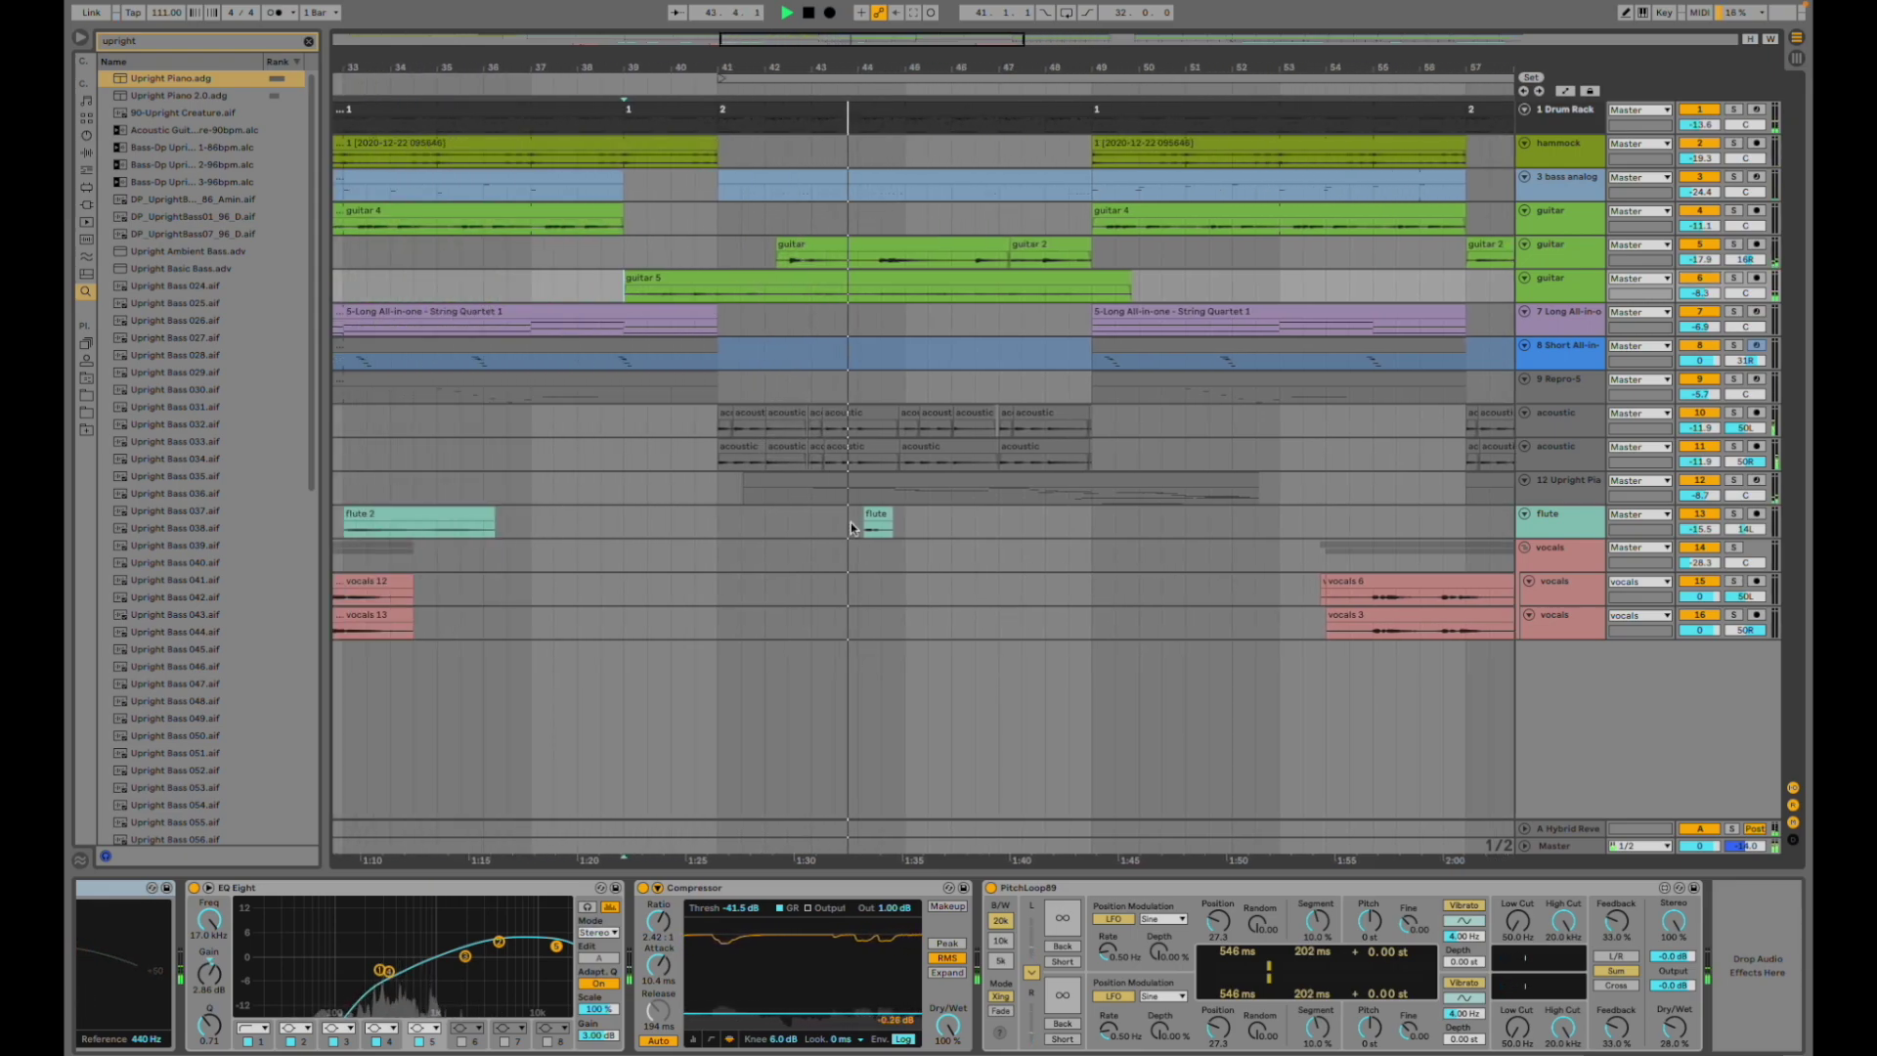
pyautogui.click(788, 491)
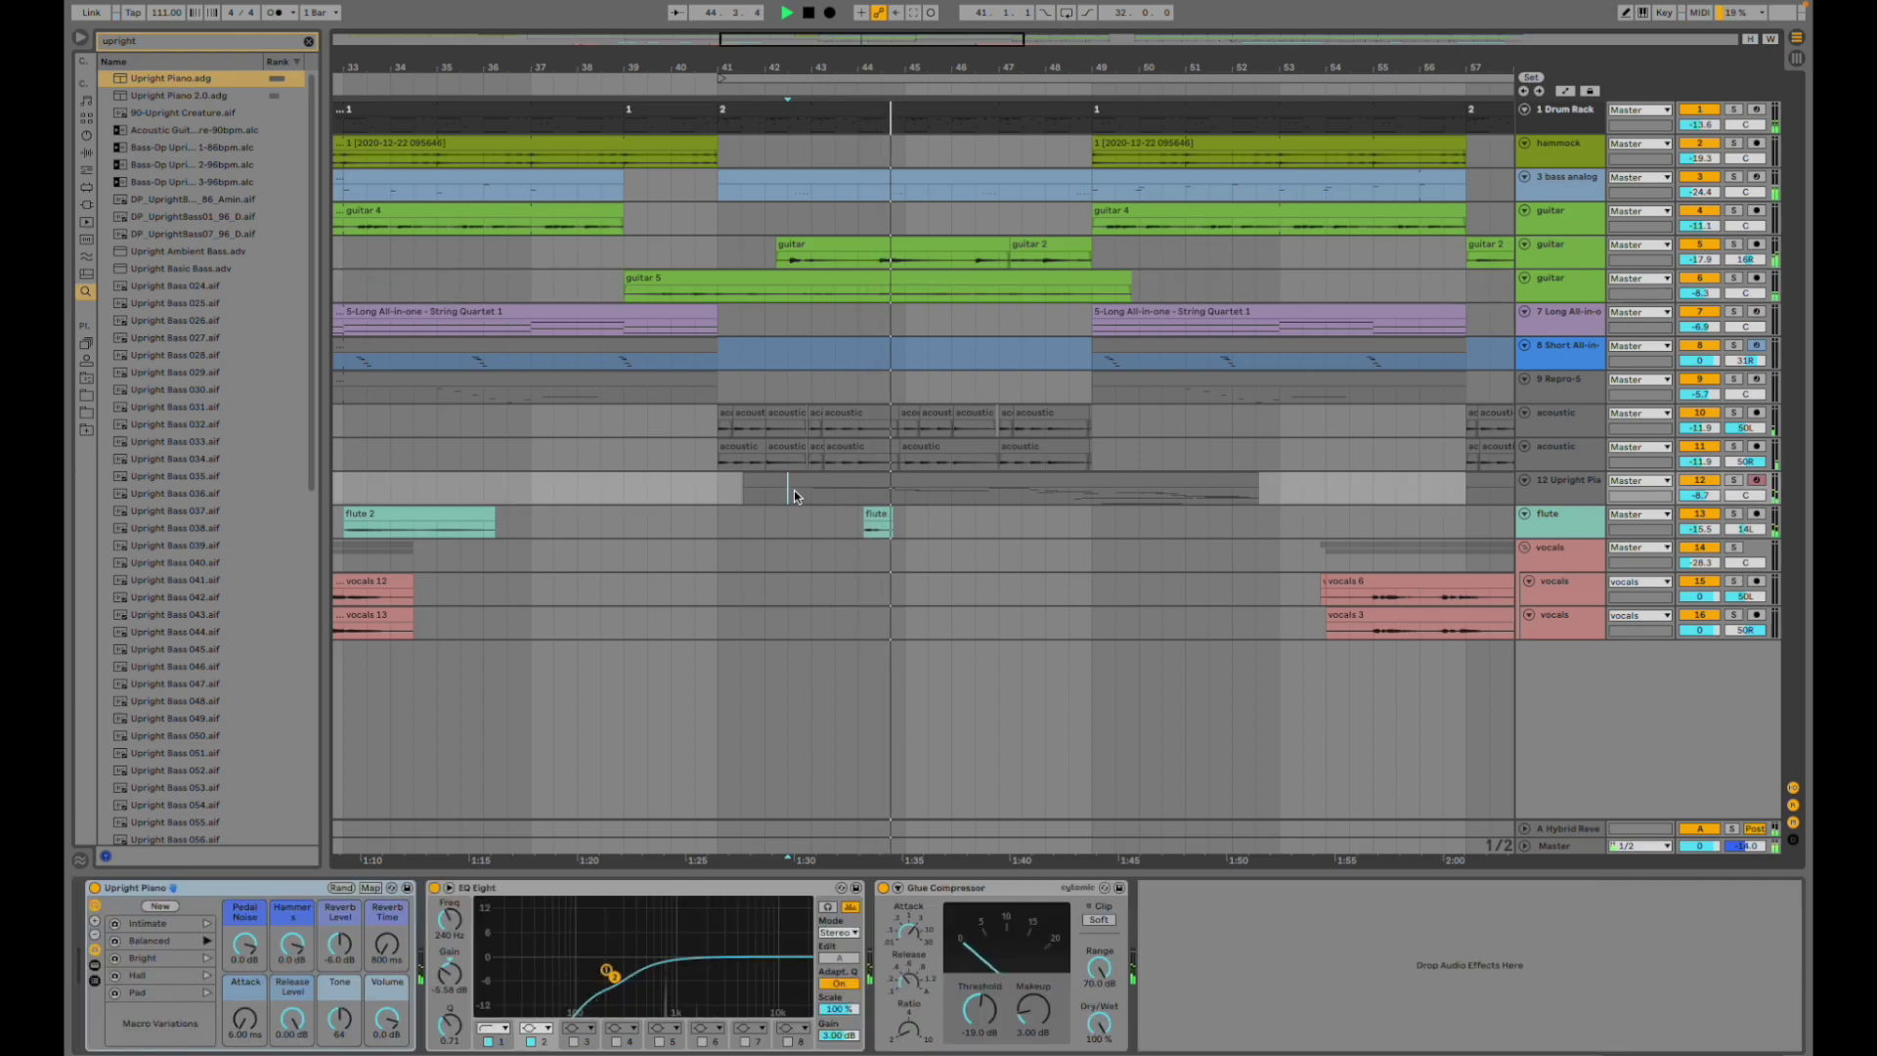
pyautogui.hscroll(4, 956, 547)
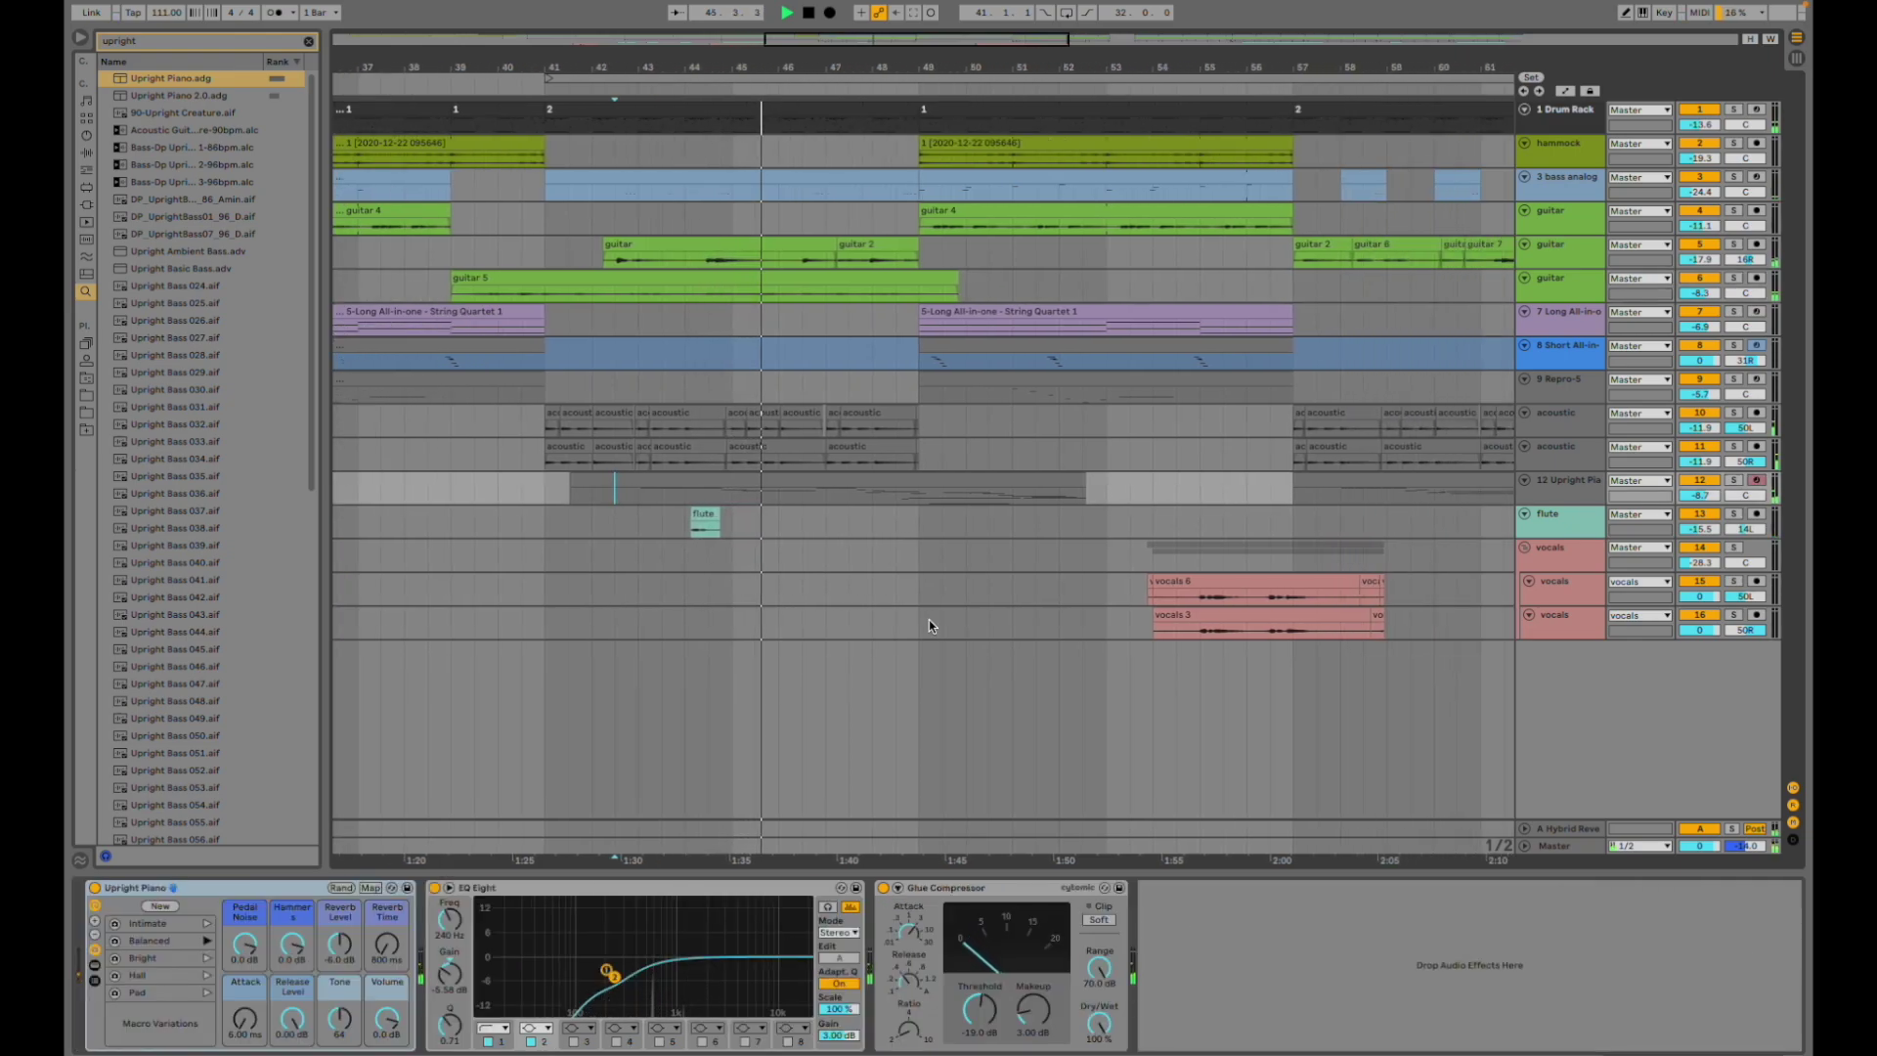
pyautogui.hscroll(2, 850, 612)
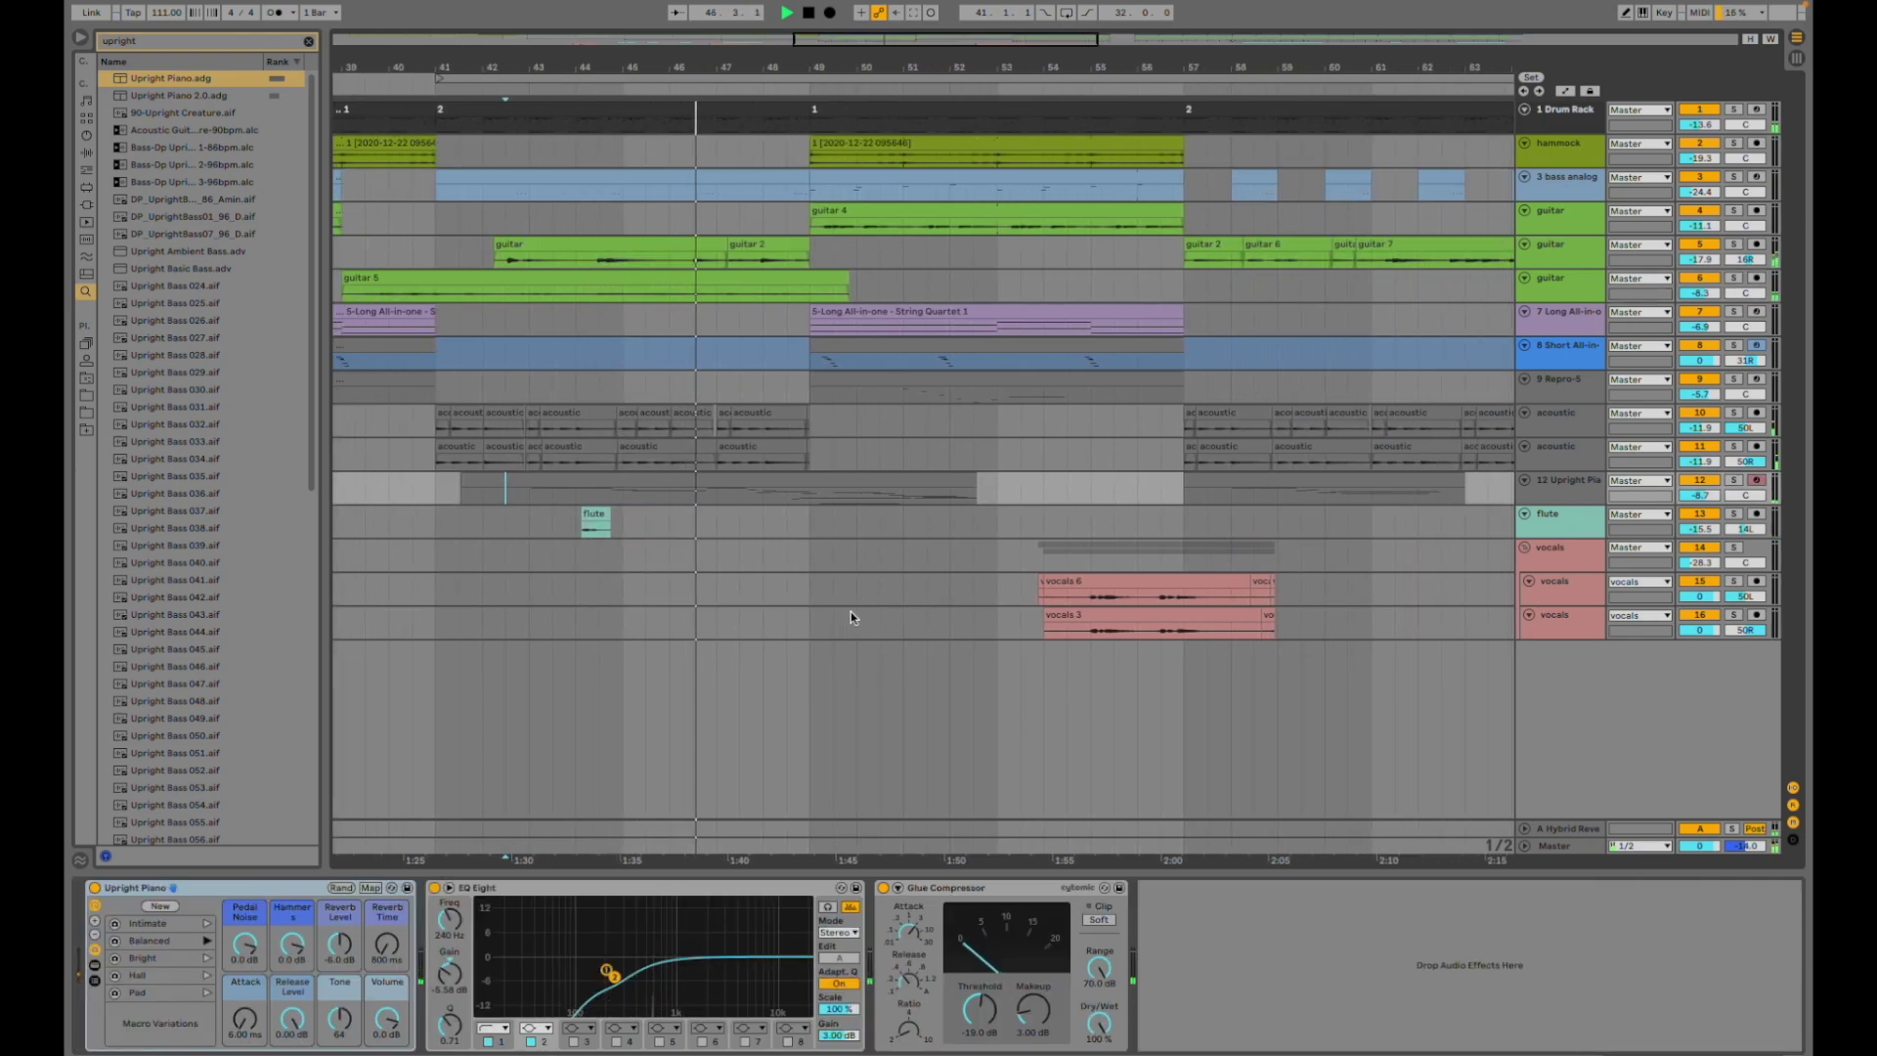
pyautogui.hscroll(2, 851, 612)
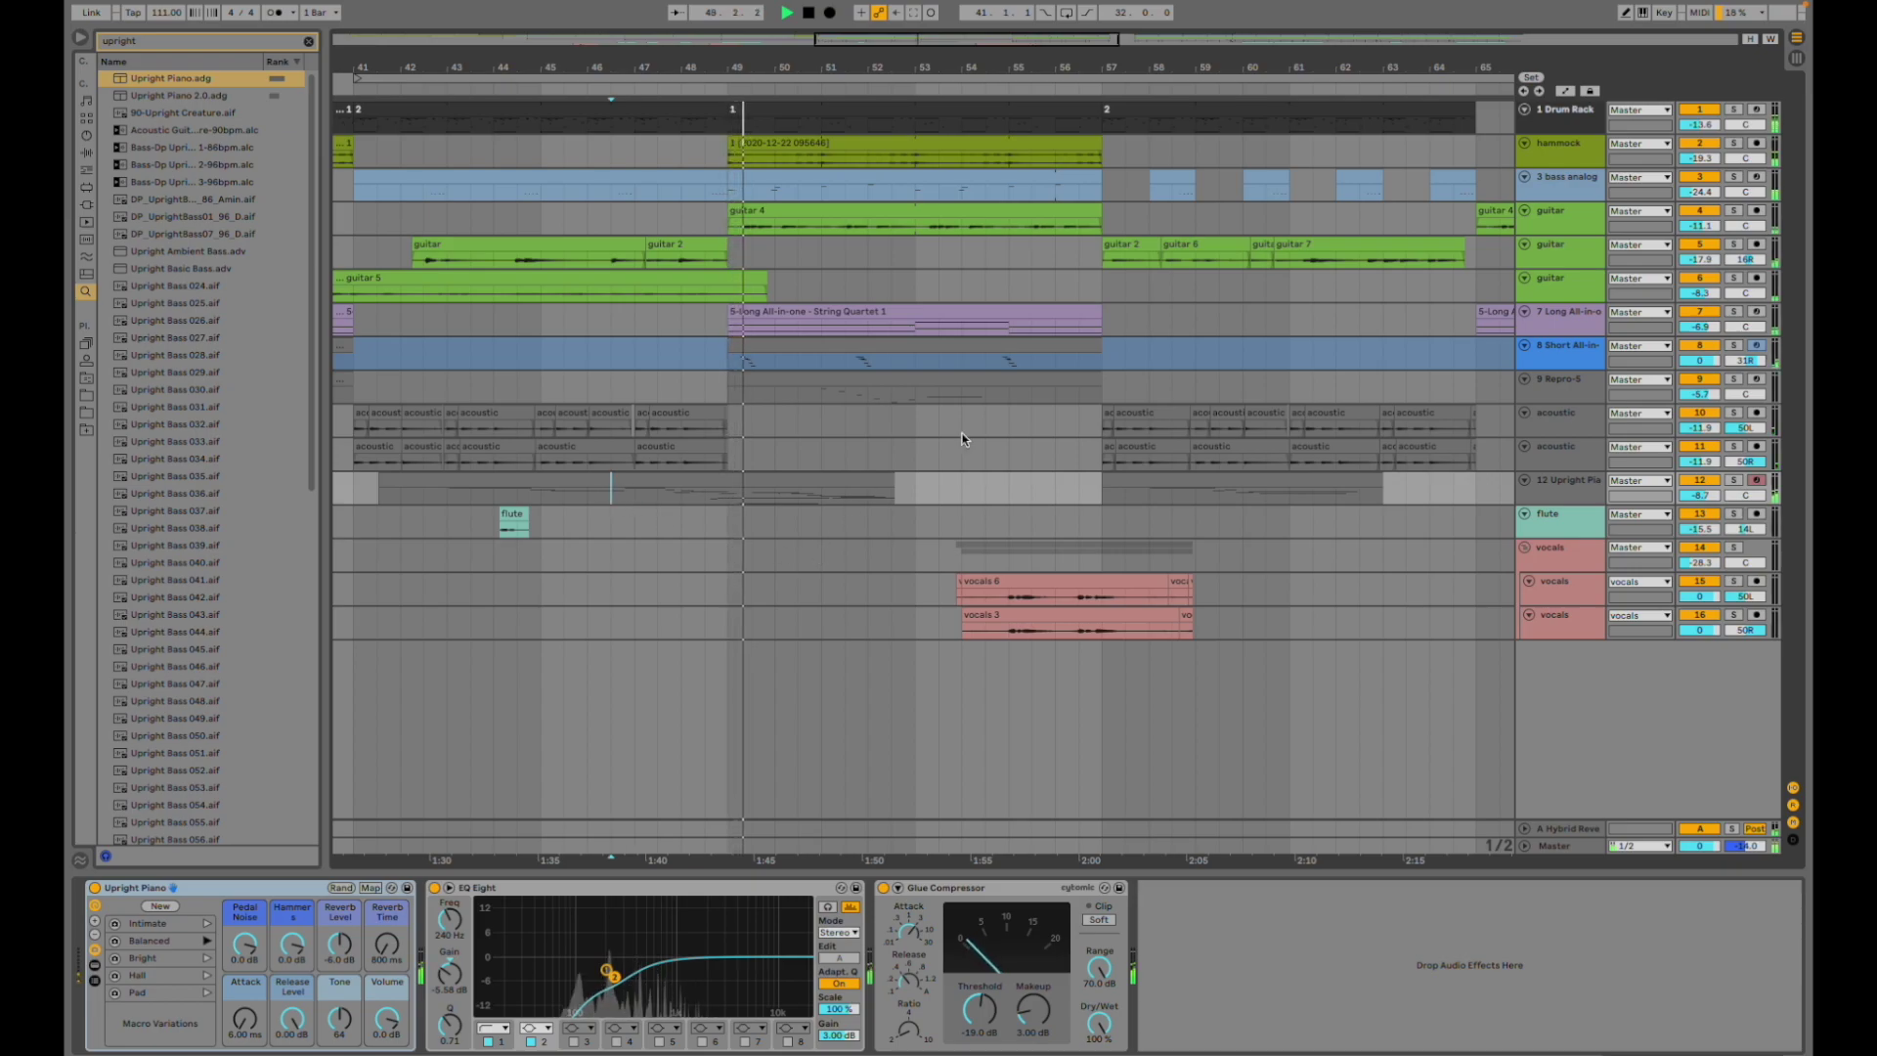
# - Solo the guitar track with the guitar 2 clip and the Upright Piano track, and resume playback
pyautogui.click(1736, 246)
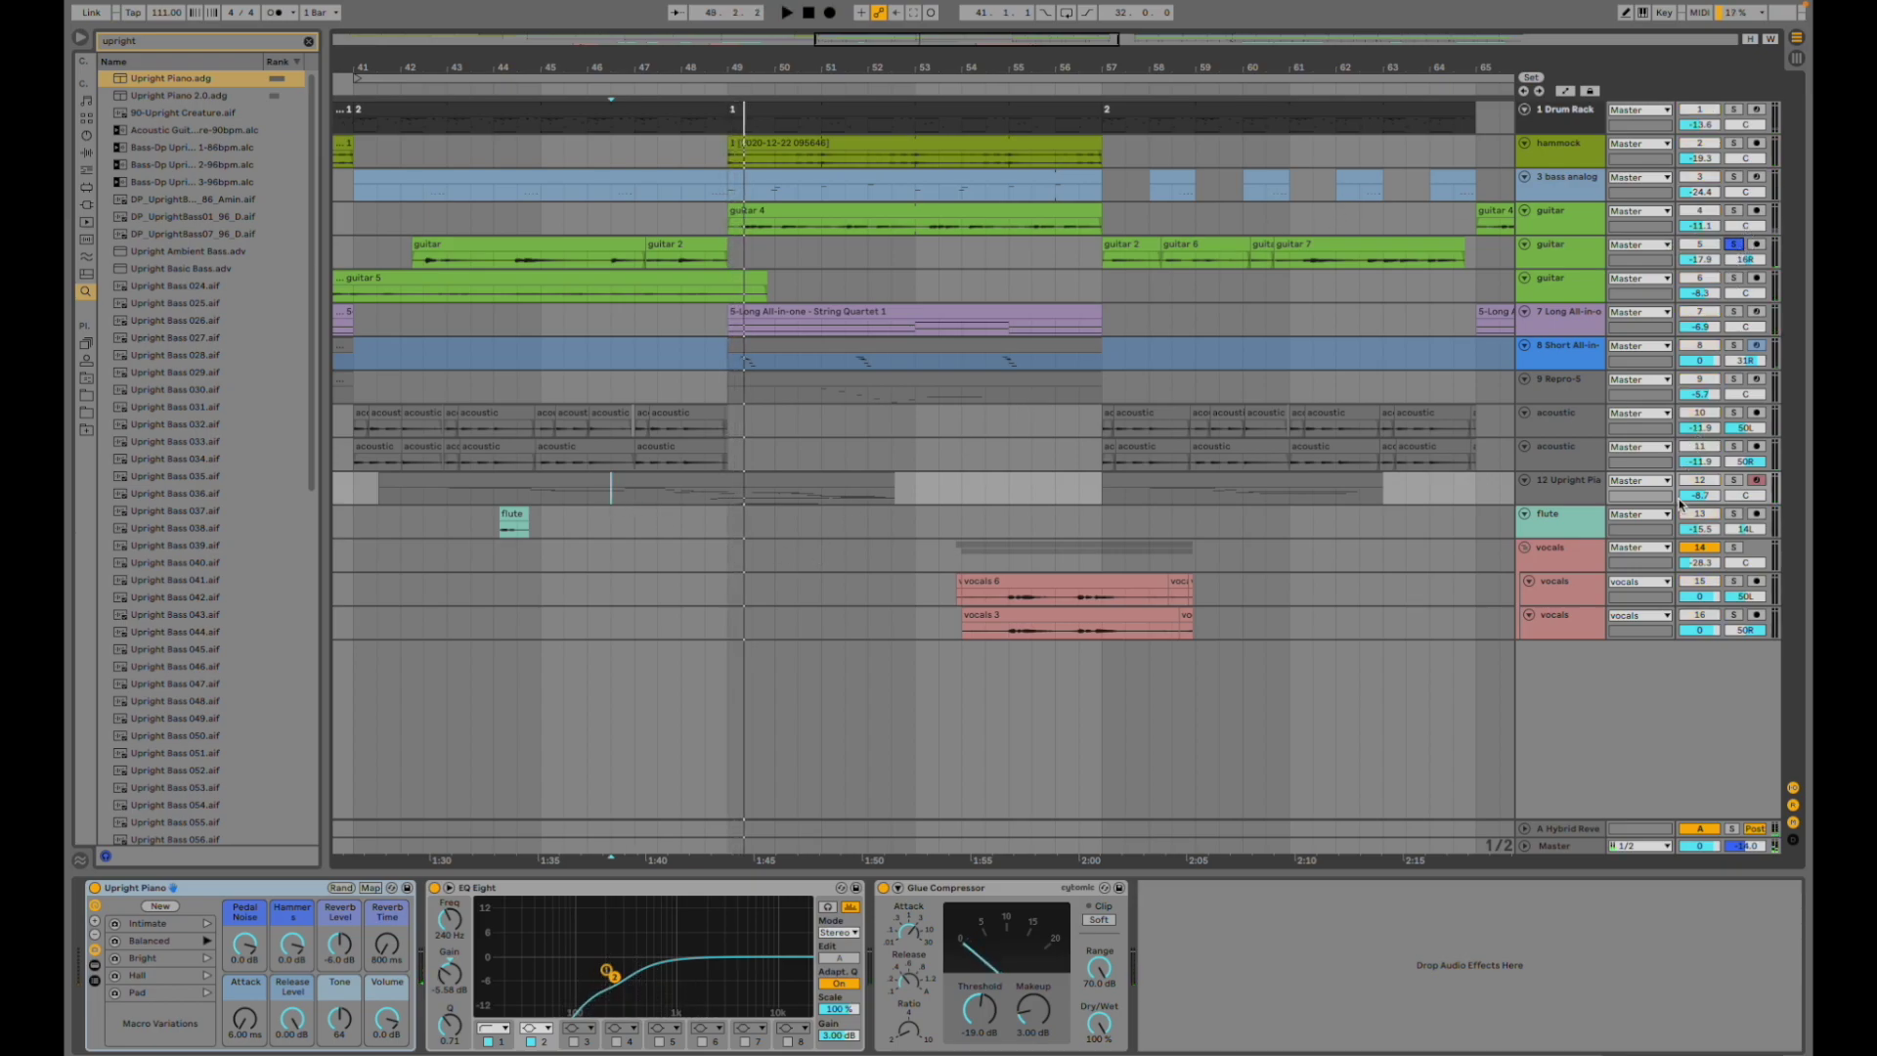
pyautogui.click(1734, 481)
pyautogui.press('space')
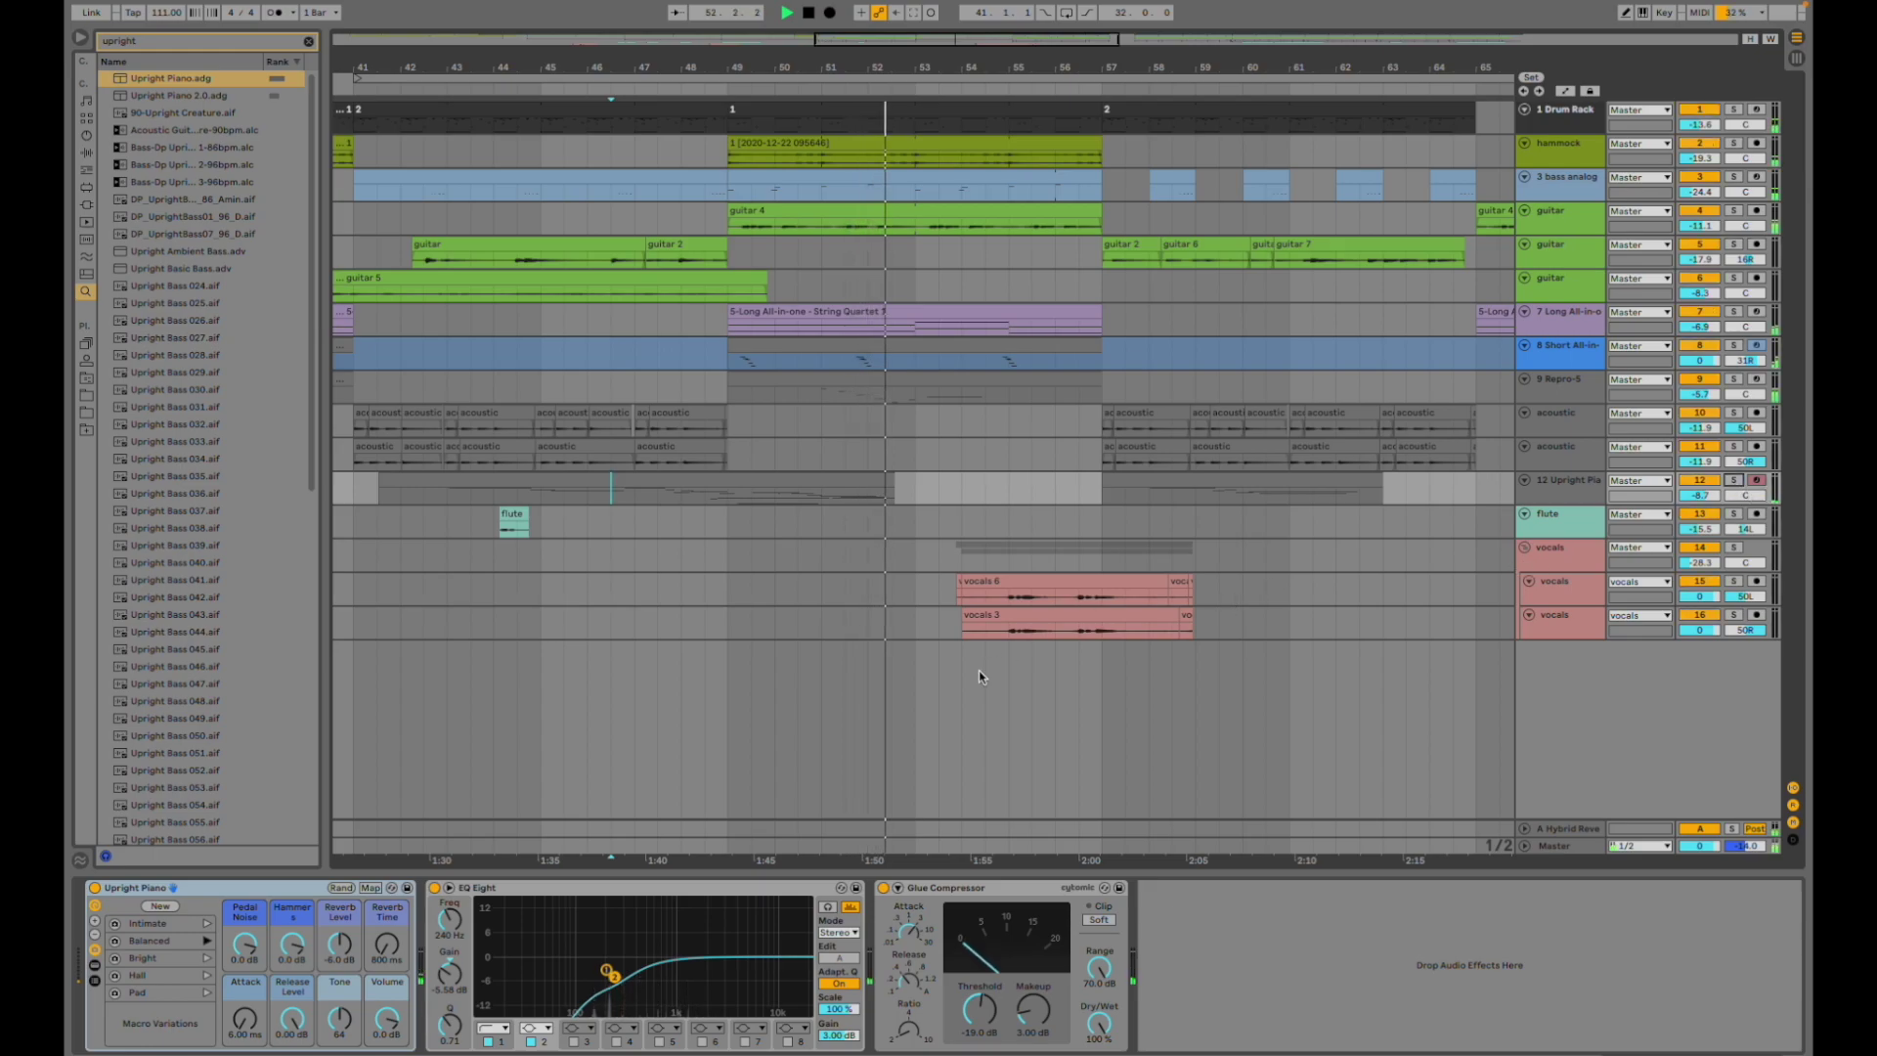
# - Examine how the guitar, string, acoustic, piano and vocal clips are arranged across bars 24 to 85 during playback
pyautogui.hscroll(4, 982, 675)
pyautogui.hscroll(4, 981, 676)
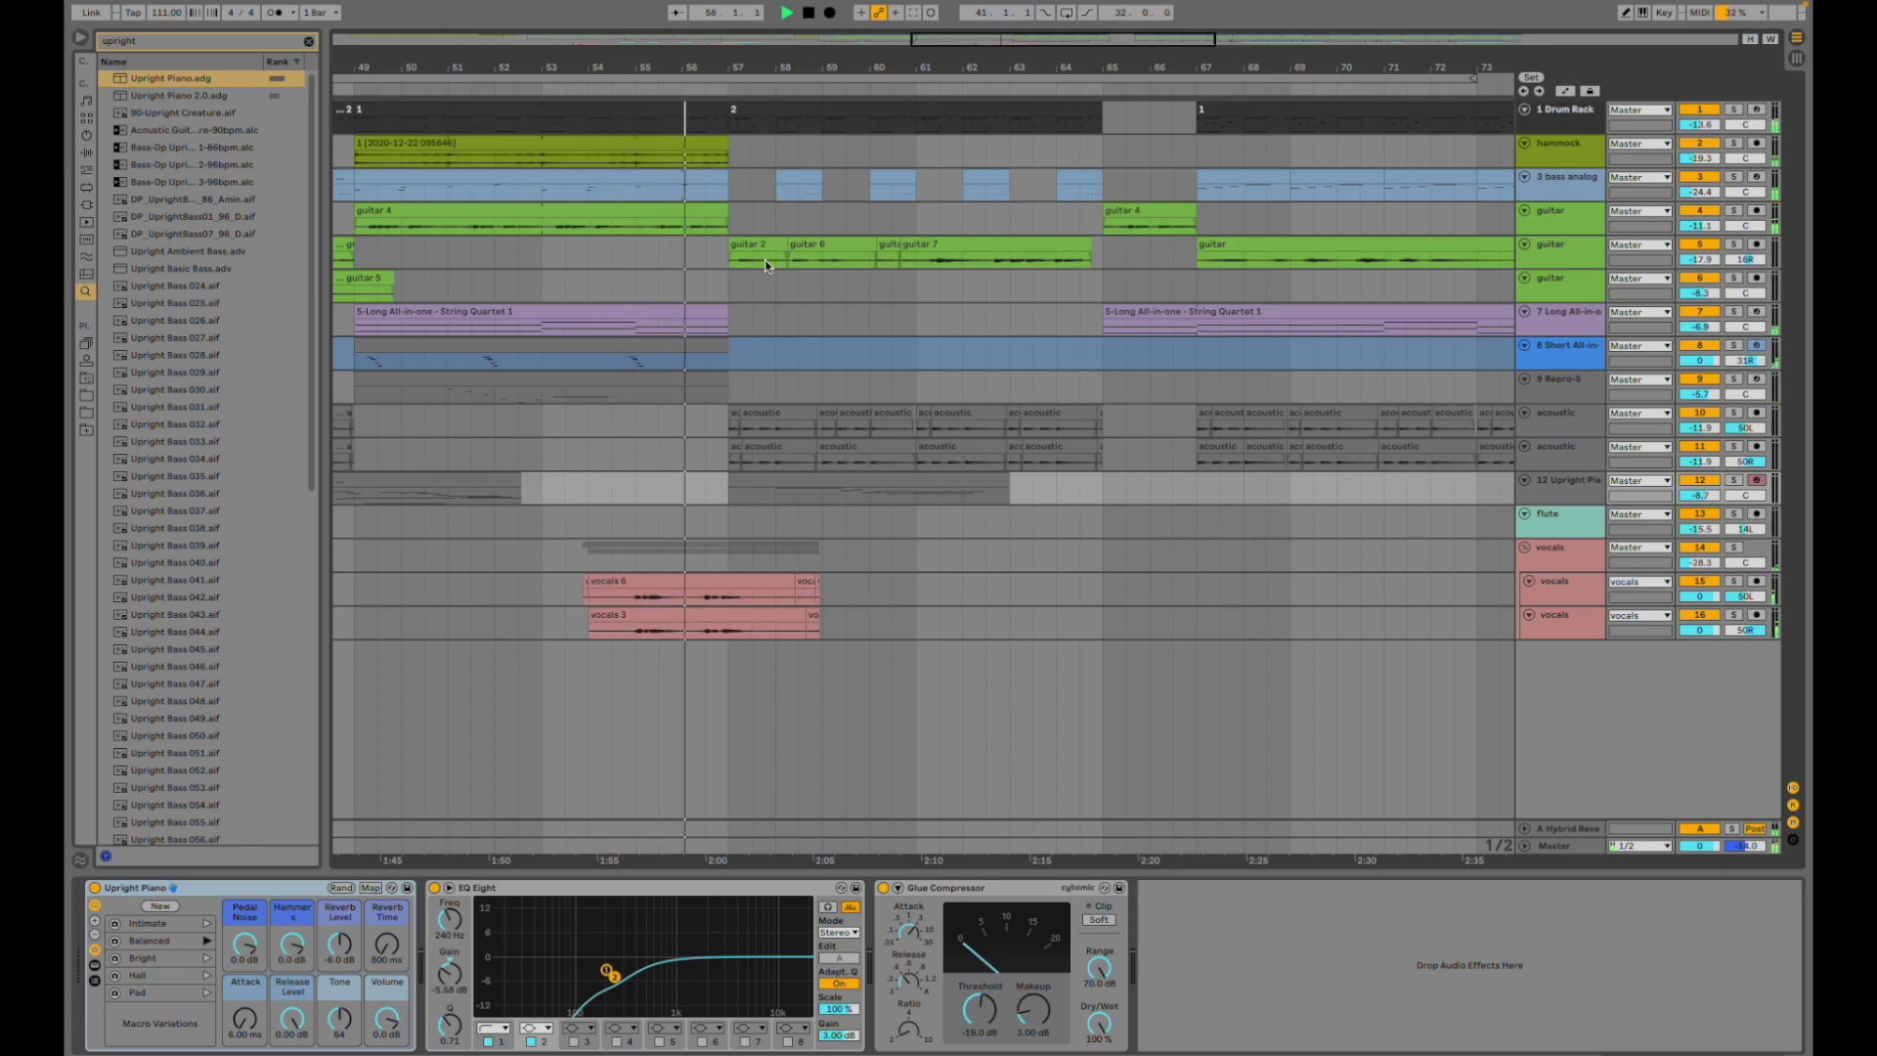
pyautogui.moveTo(950, 41); pyautogui.dragTo(950, 27)
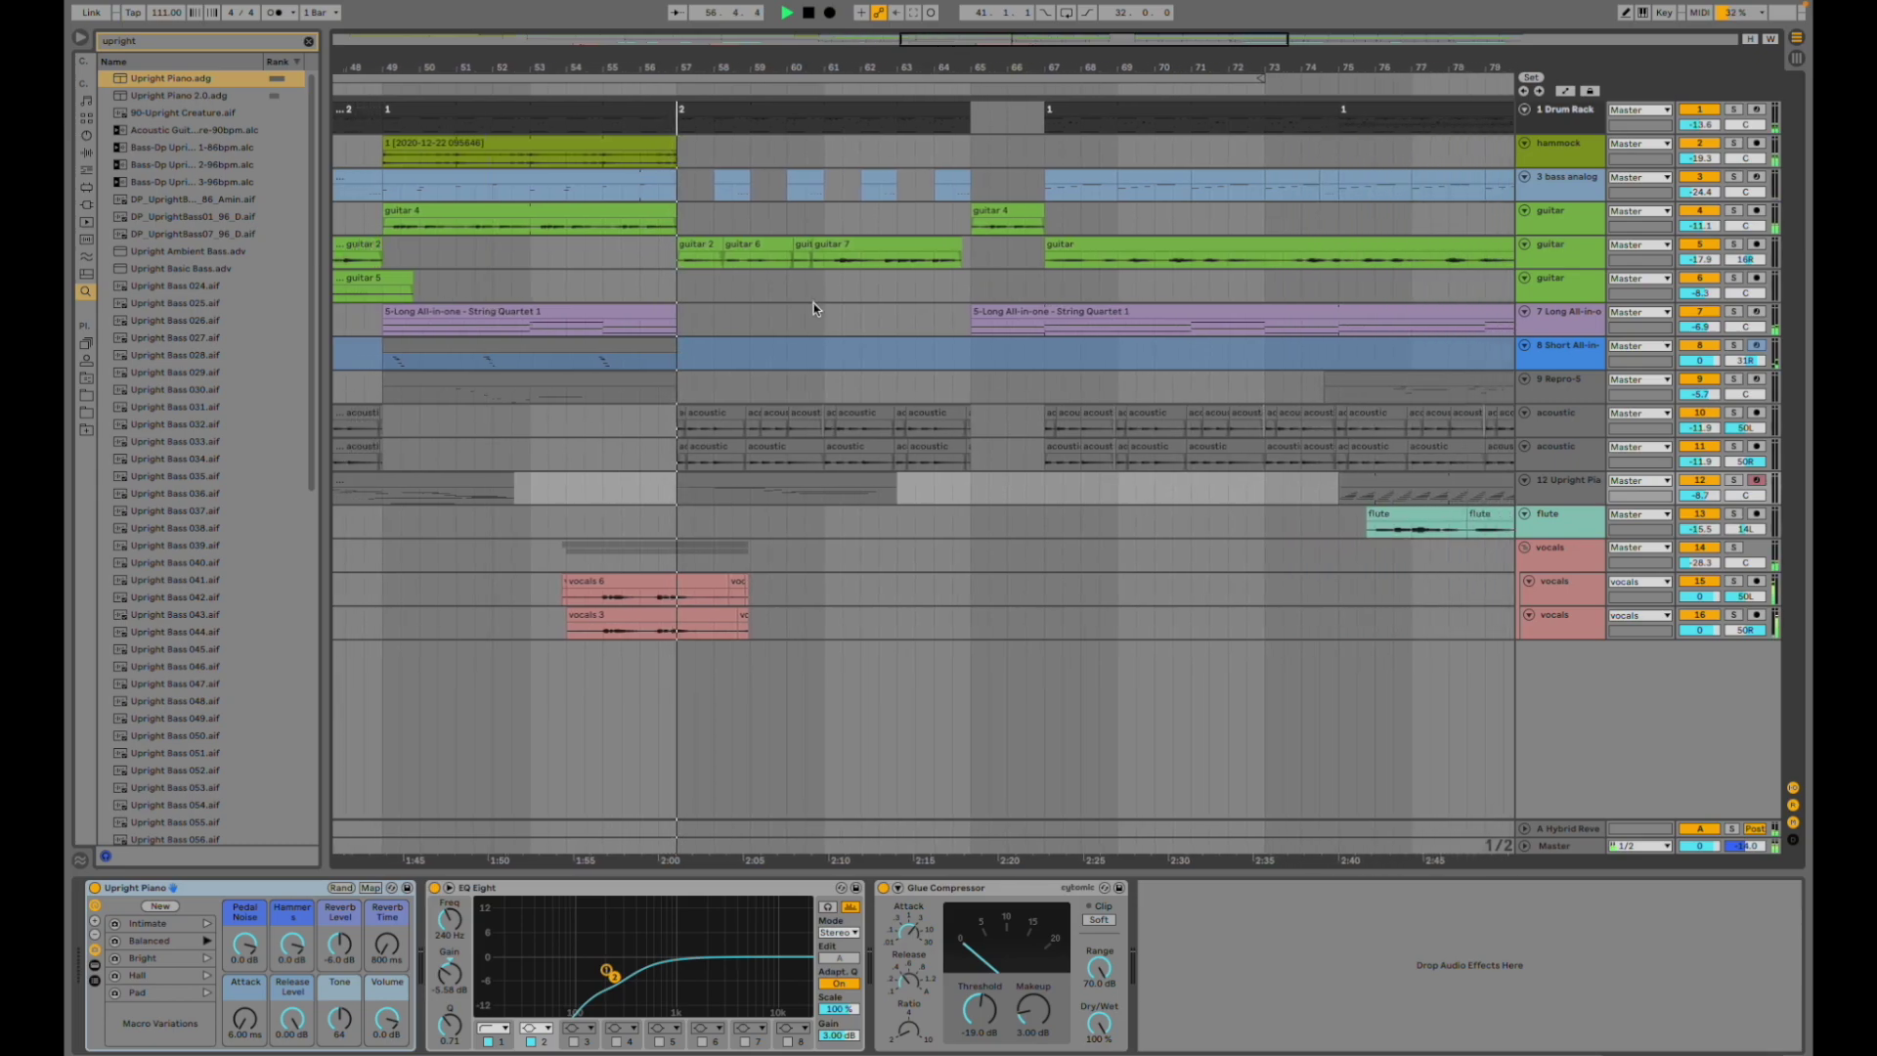
pyautogui.hscroll(-10, 813, 302)
pyautogui.hscroll(3, 813, 302)
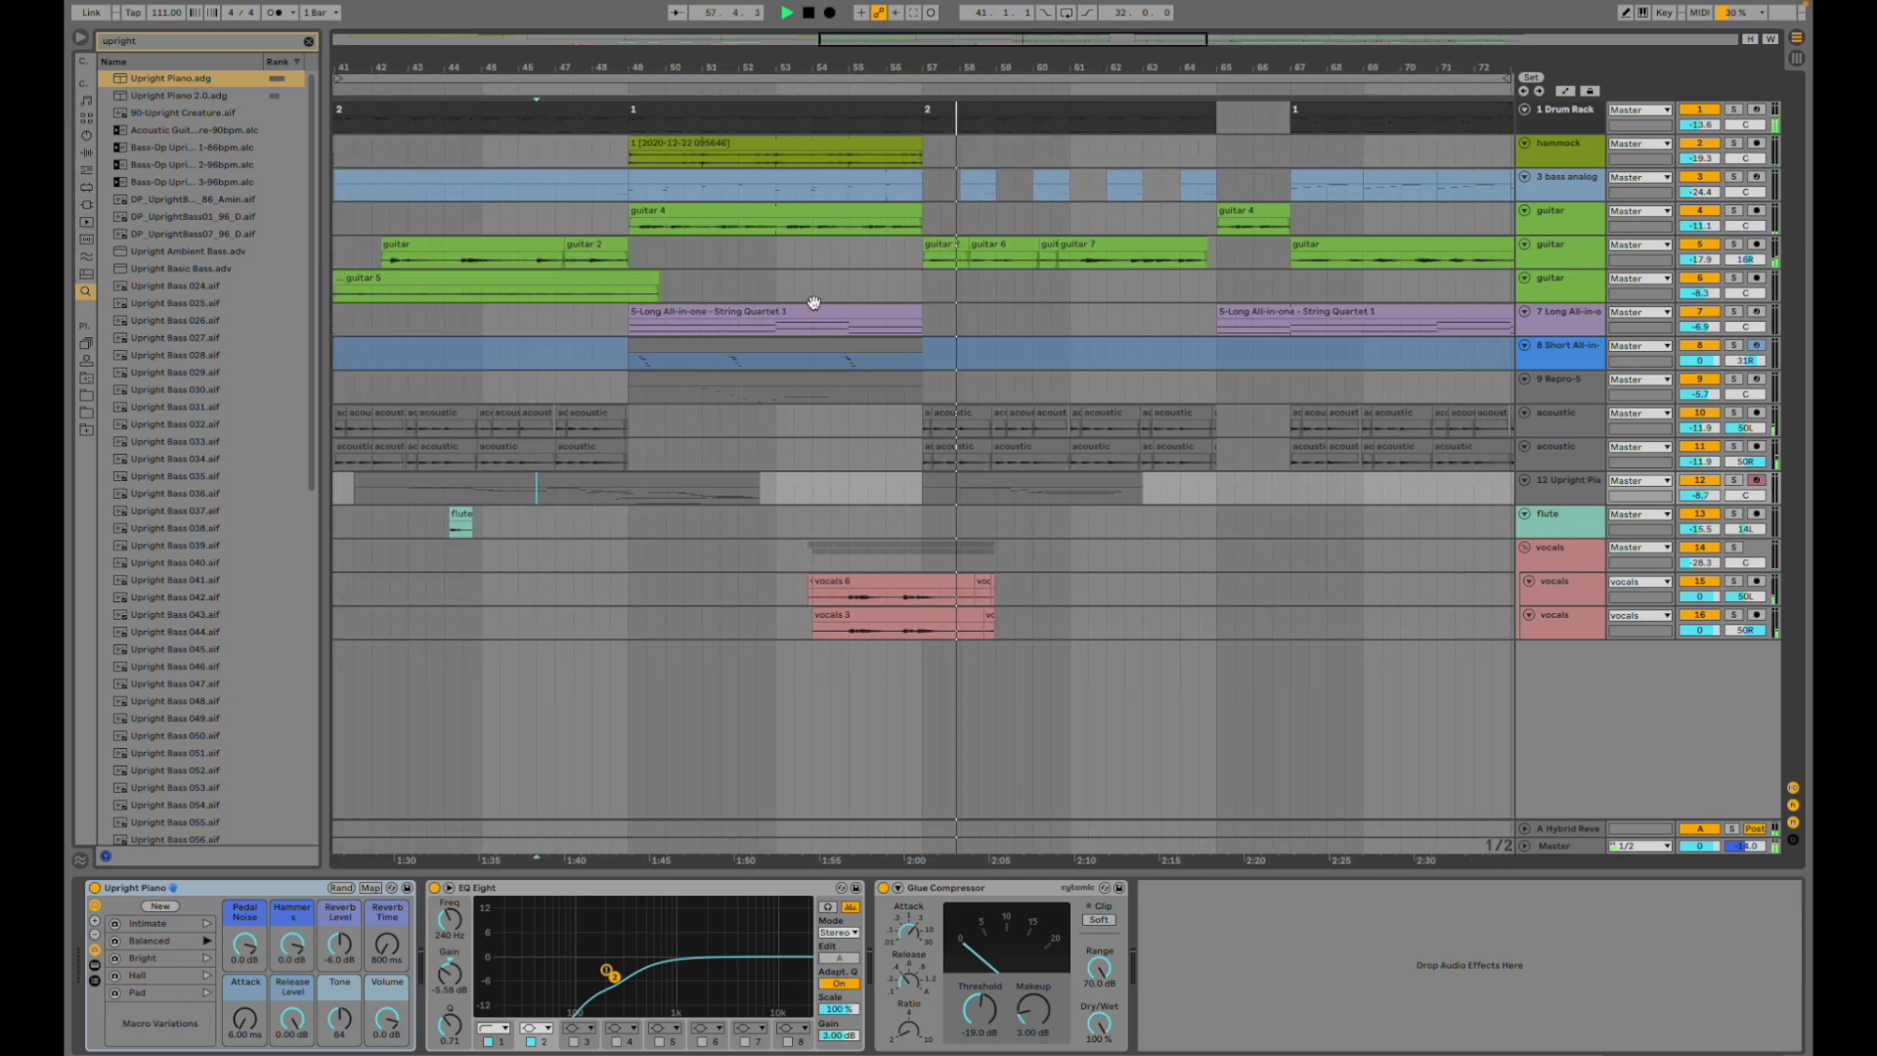
pyautogui.hscroll(-15, 766, 414)
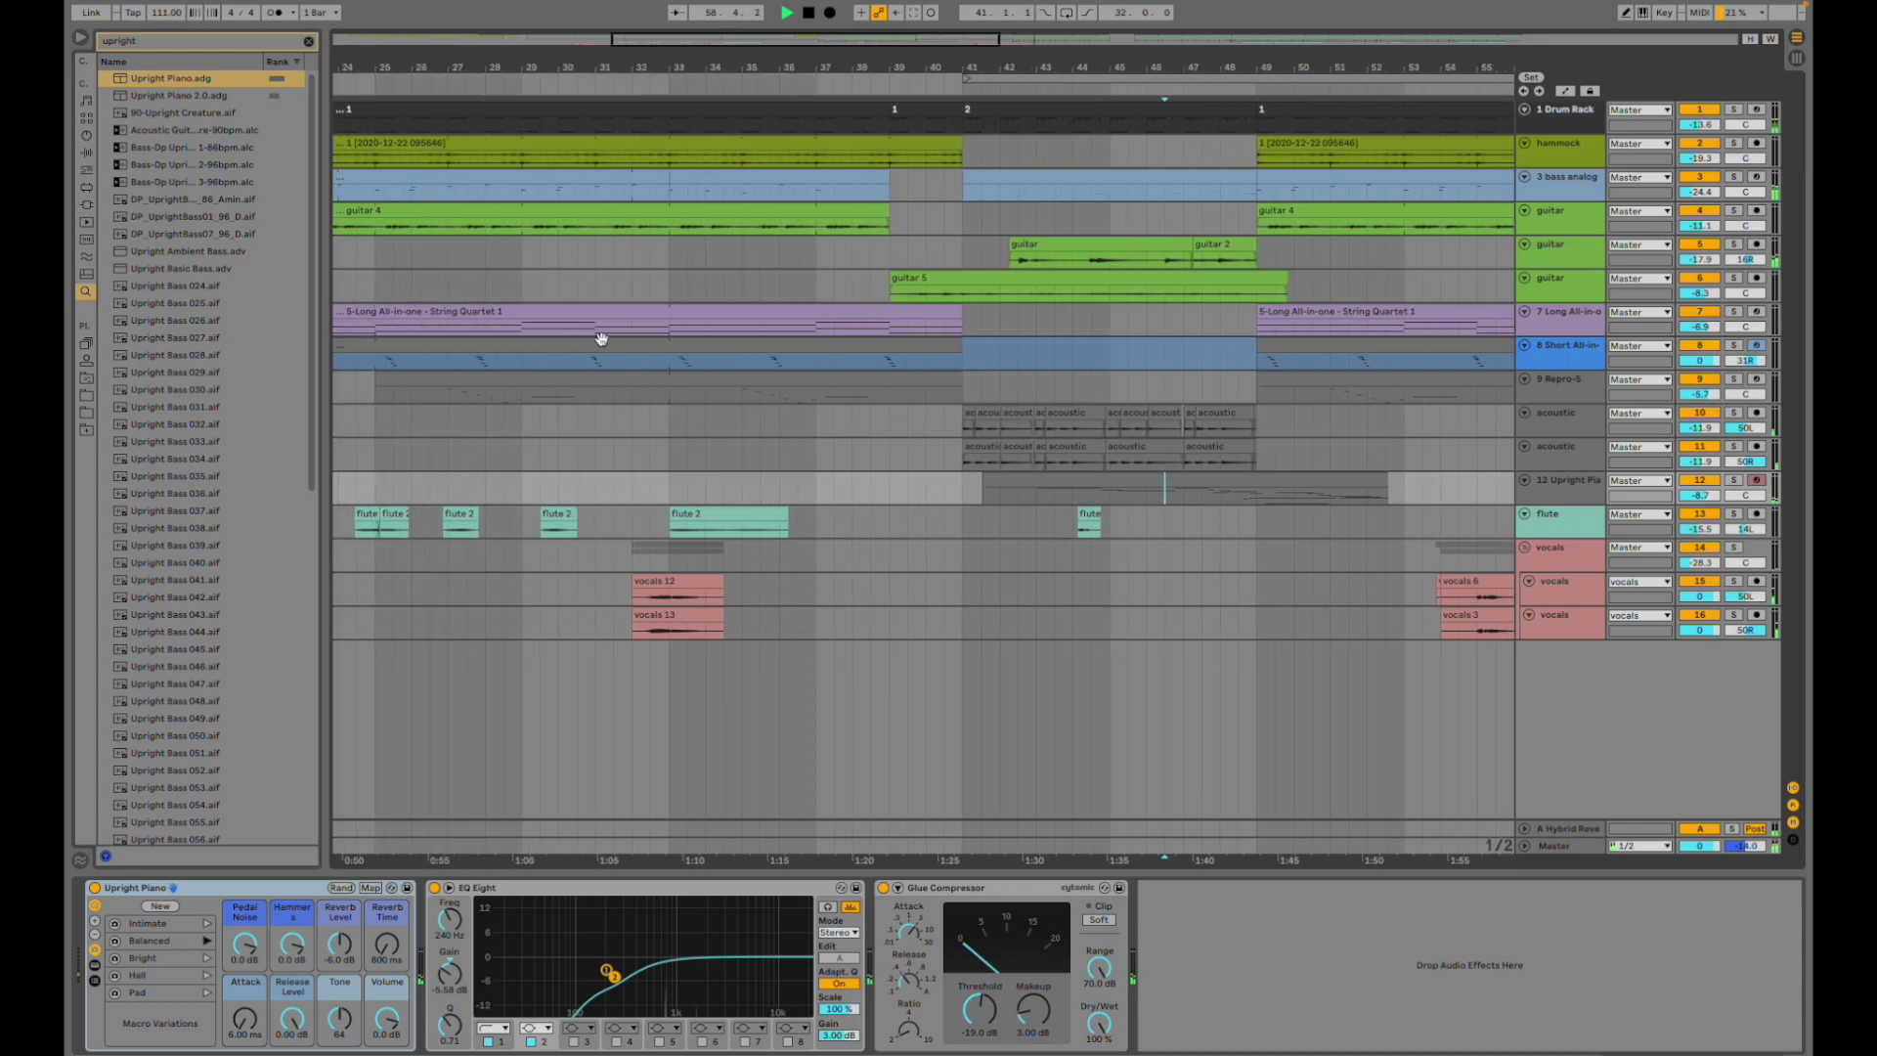
pyautogui.hscroll(5, 1111, 326)
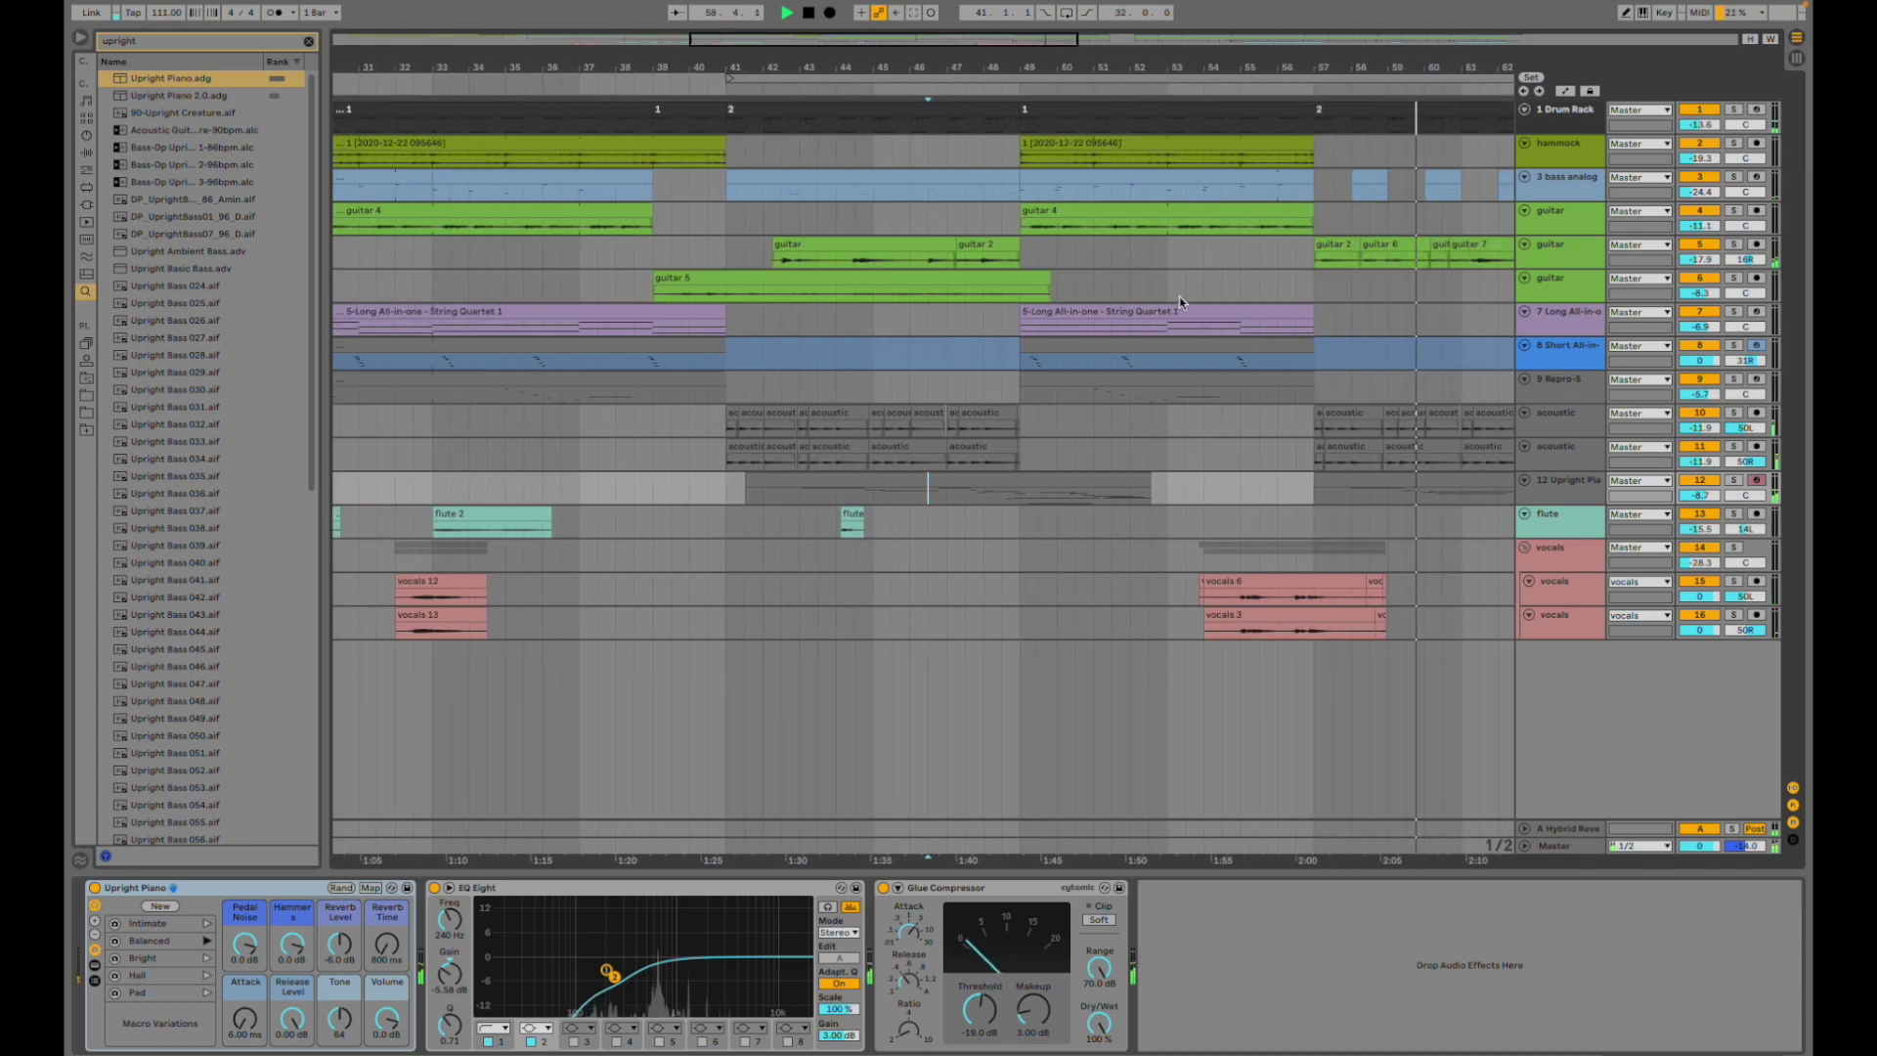
pyautogui.hscroll(9, 1203, 284)
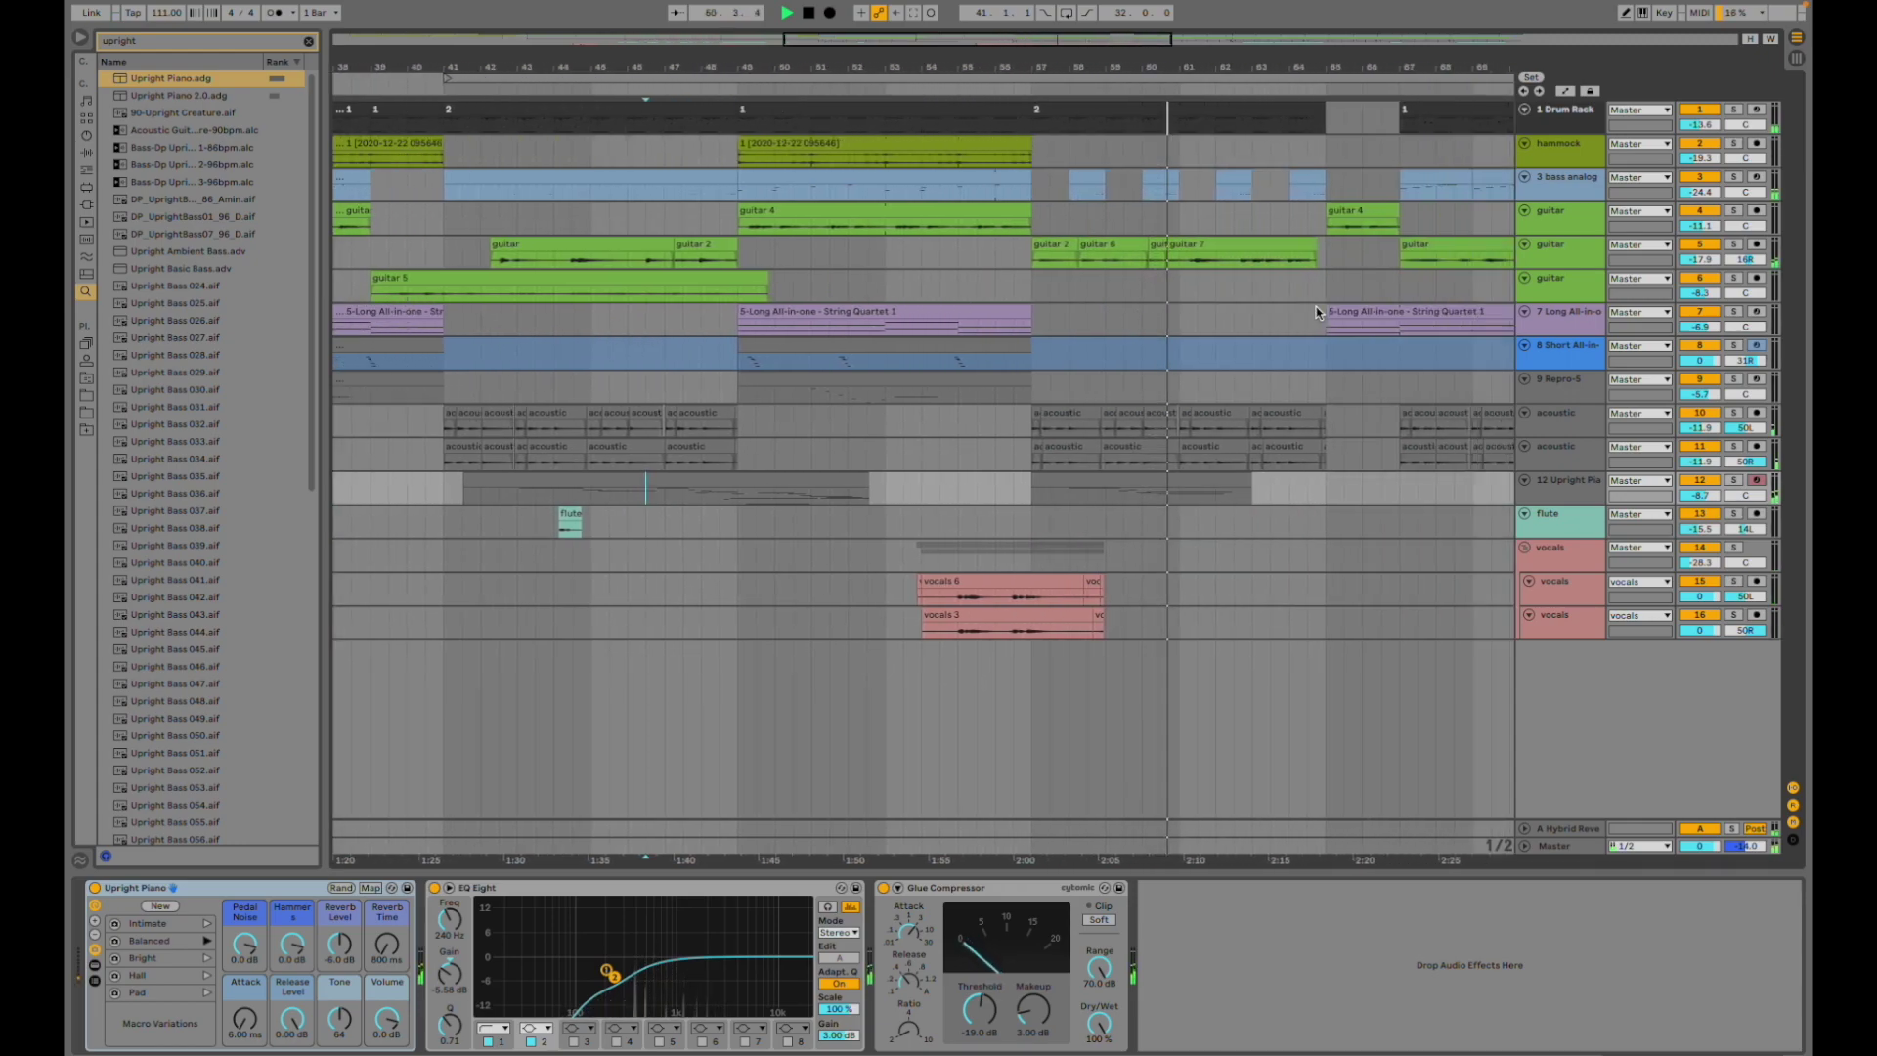
pyautogui.hscroll(7, 1143, 404)
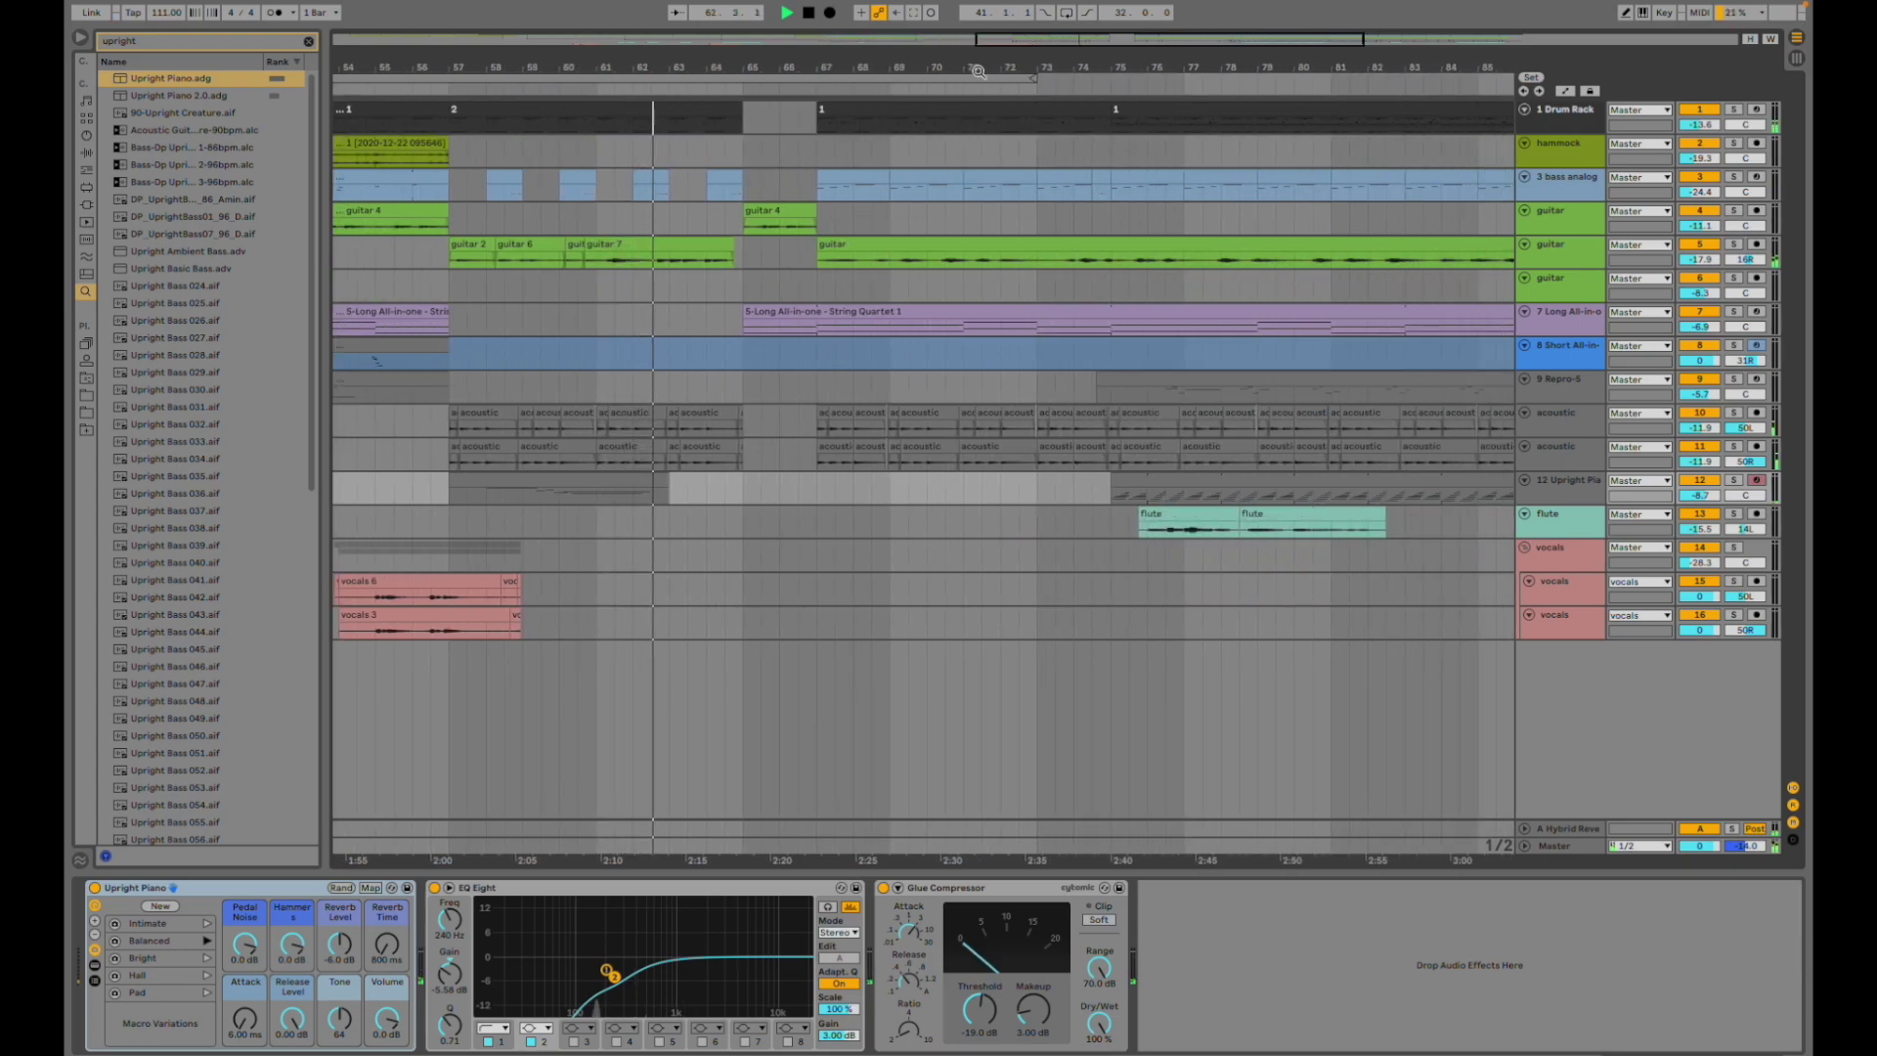
# - Solo the guitar track during its long clip from bar 67, and return to the full mix
pyautogui.moveTo(1015, 44); pyautogui.dragTo(1014, 41)
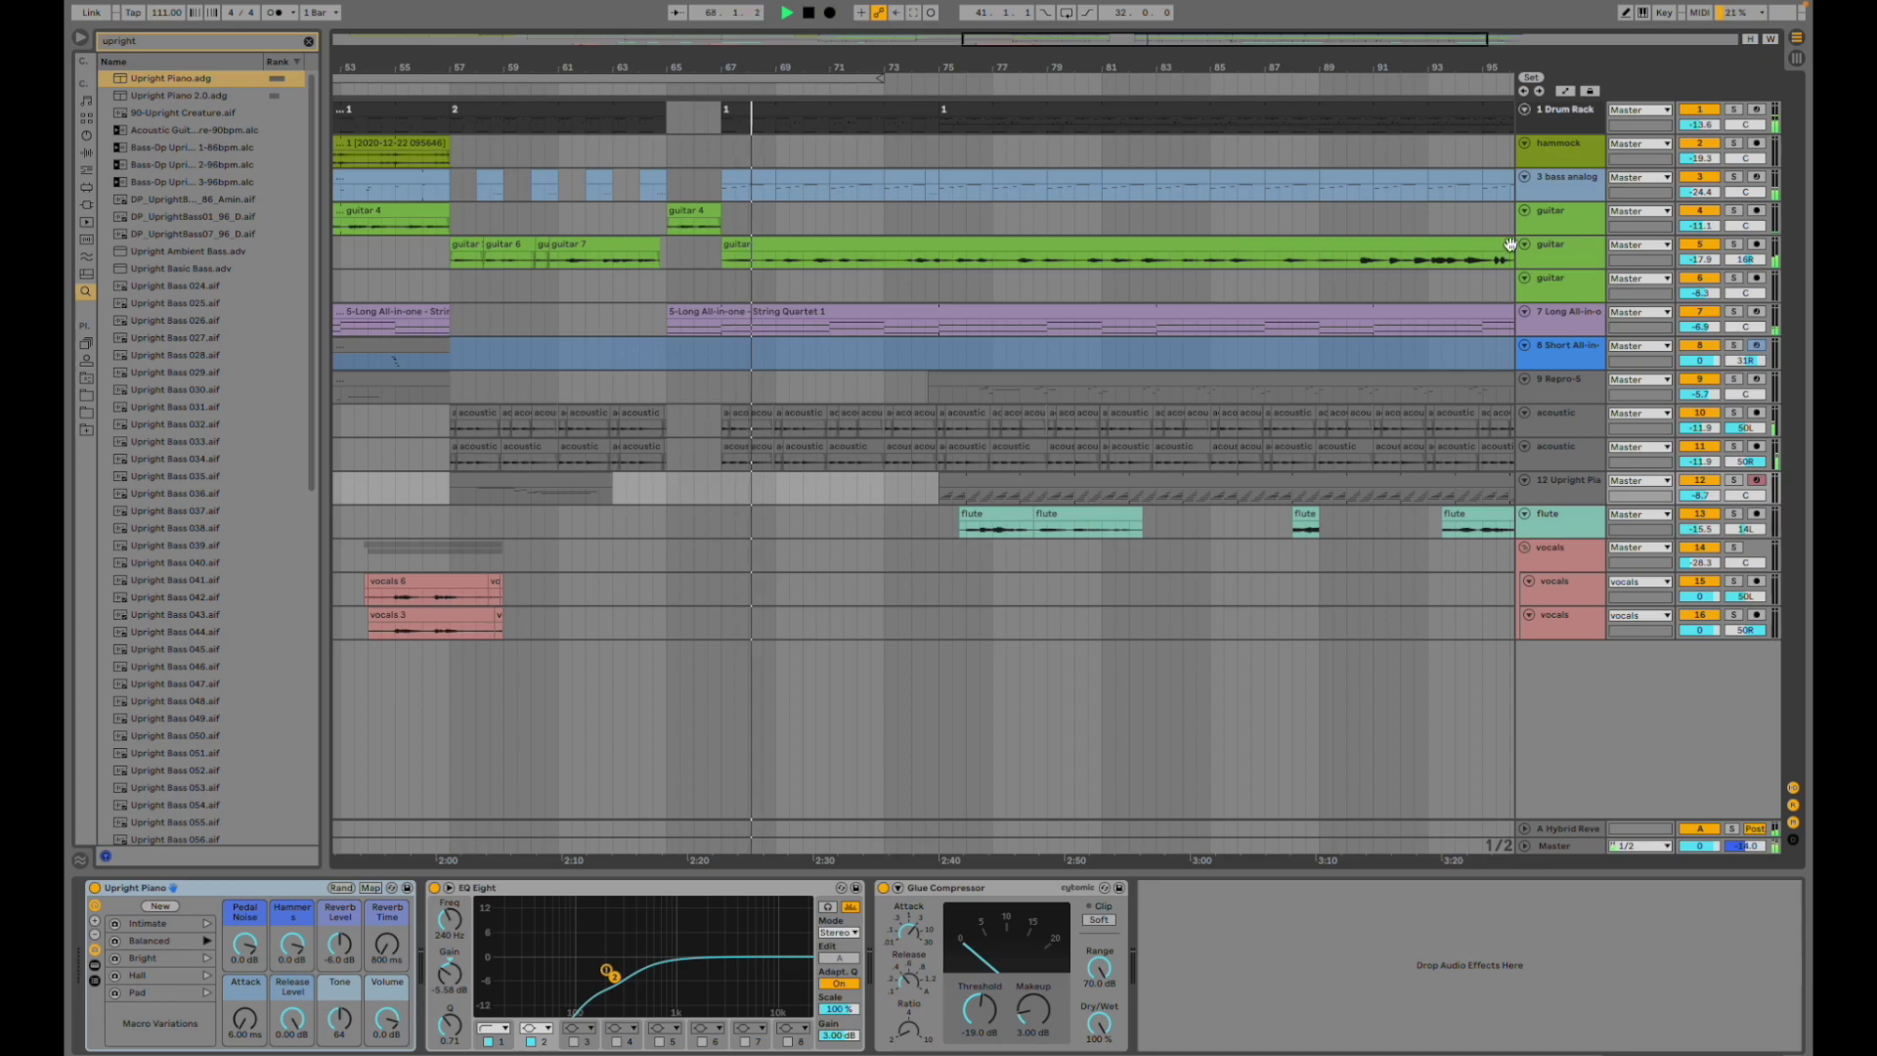
pyautogui.click(1734, 245)
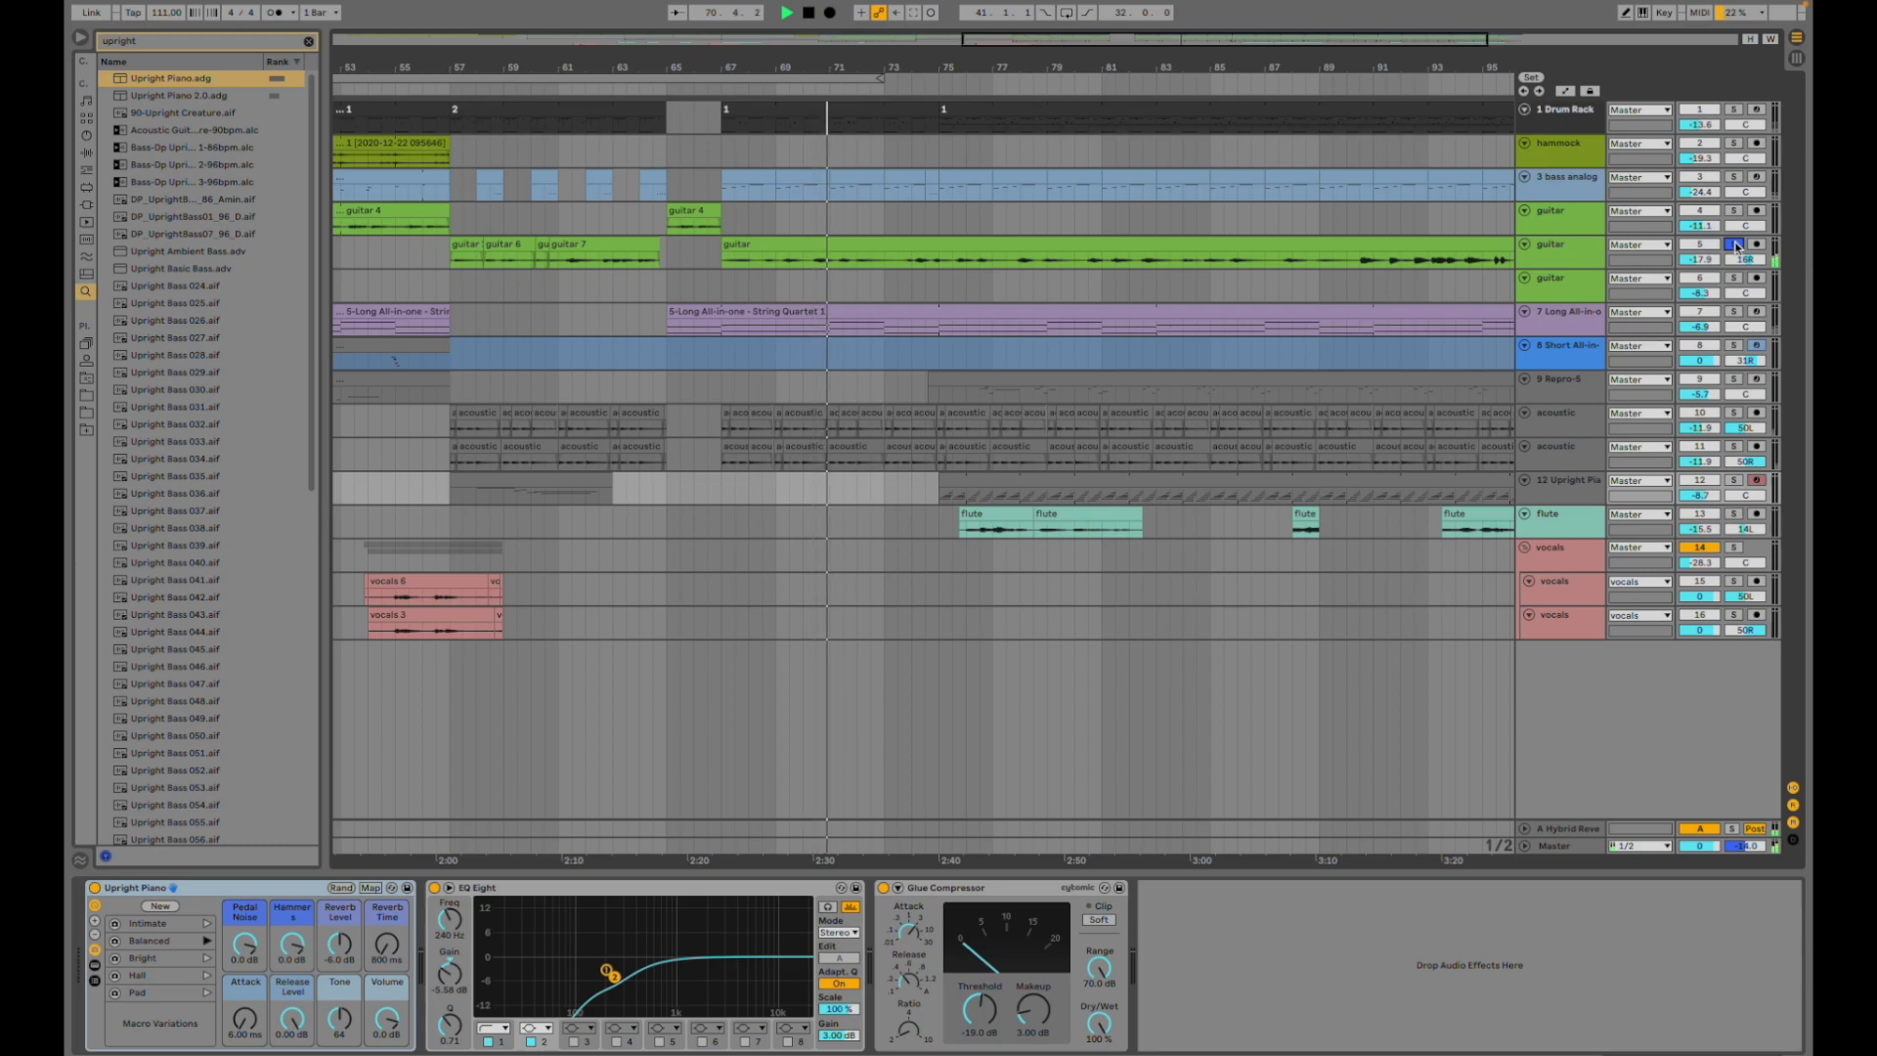
pyautogui.click(1733, 244)
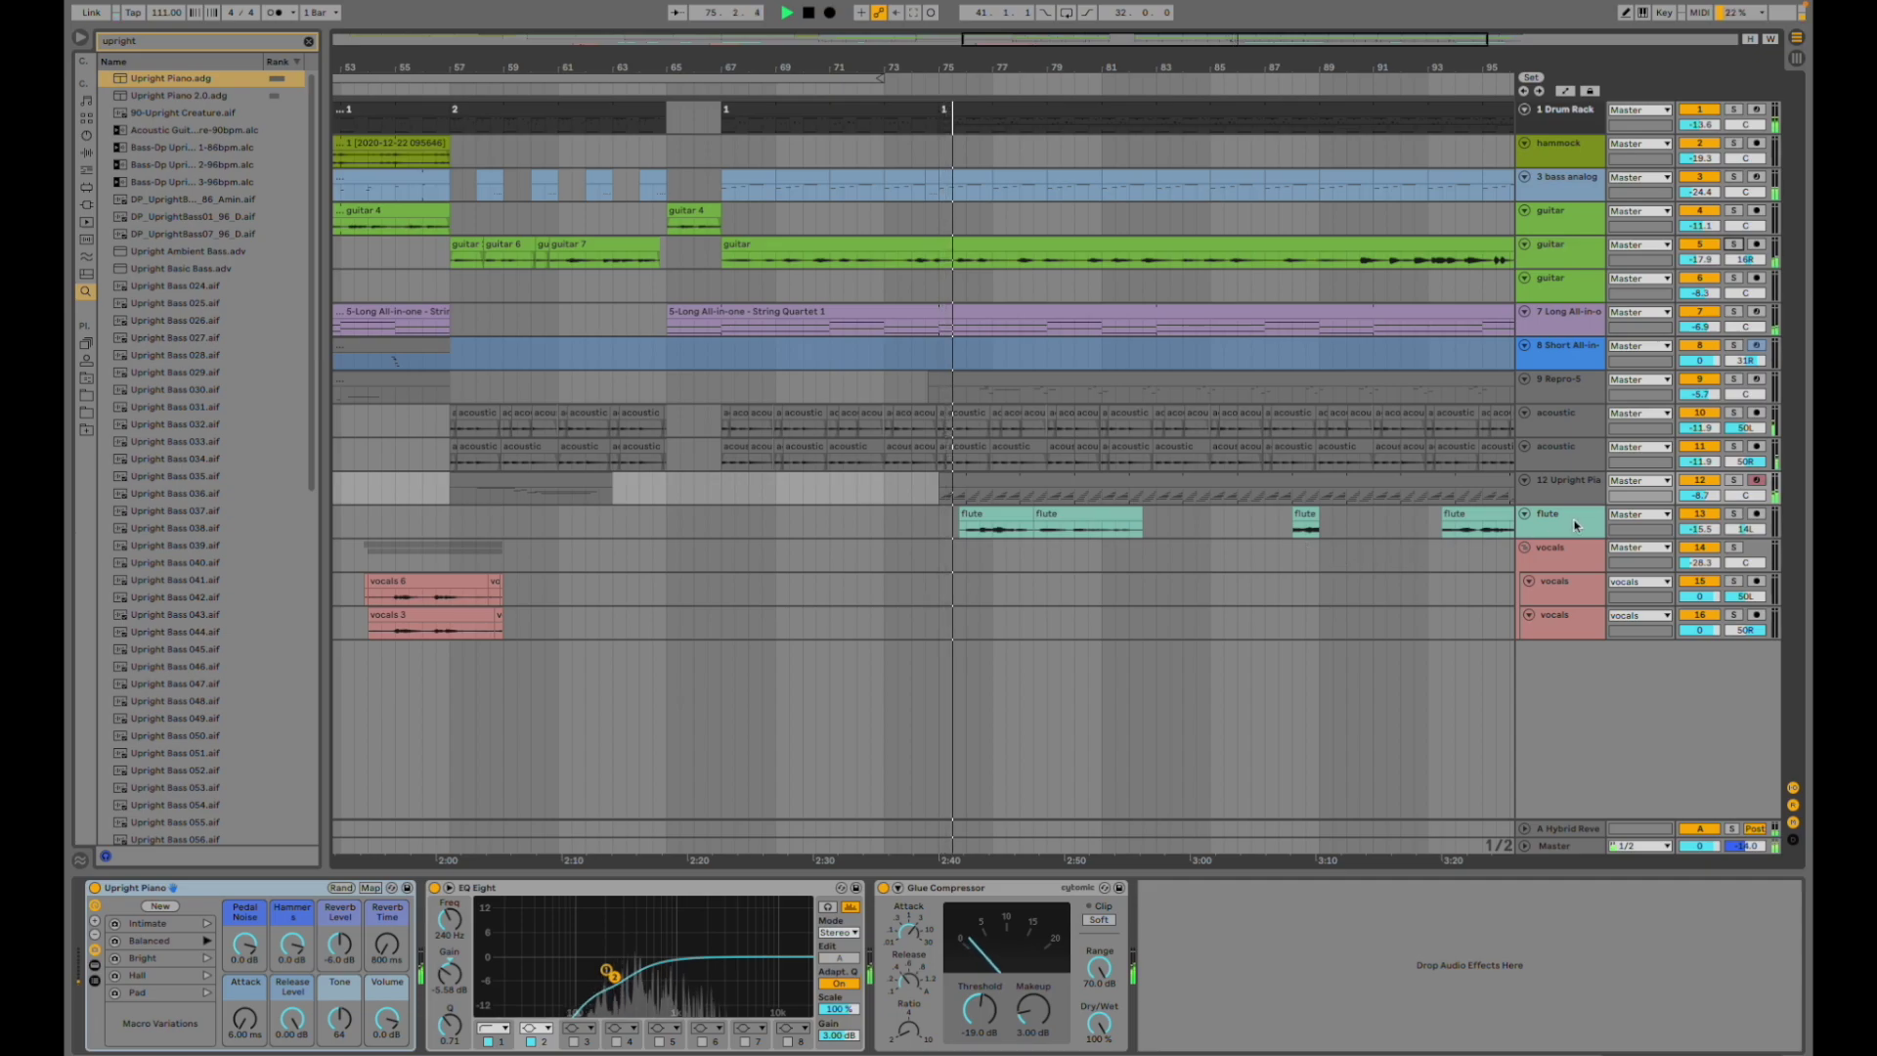
# - Solo the Upright Piano track and the Repro-5 track one after the other in the last section, restoring the full mix each time
pyautogui.hscroll(5, 1297, 581)
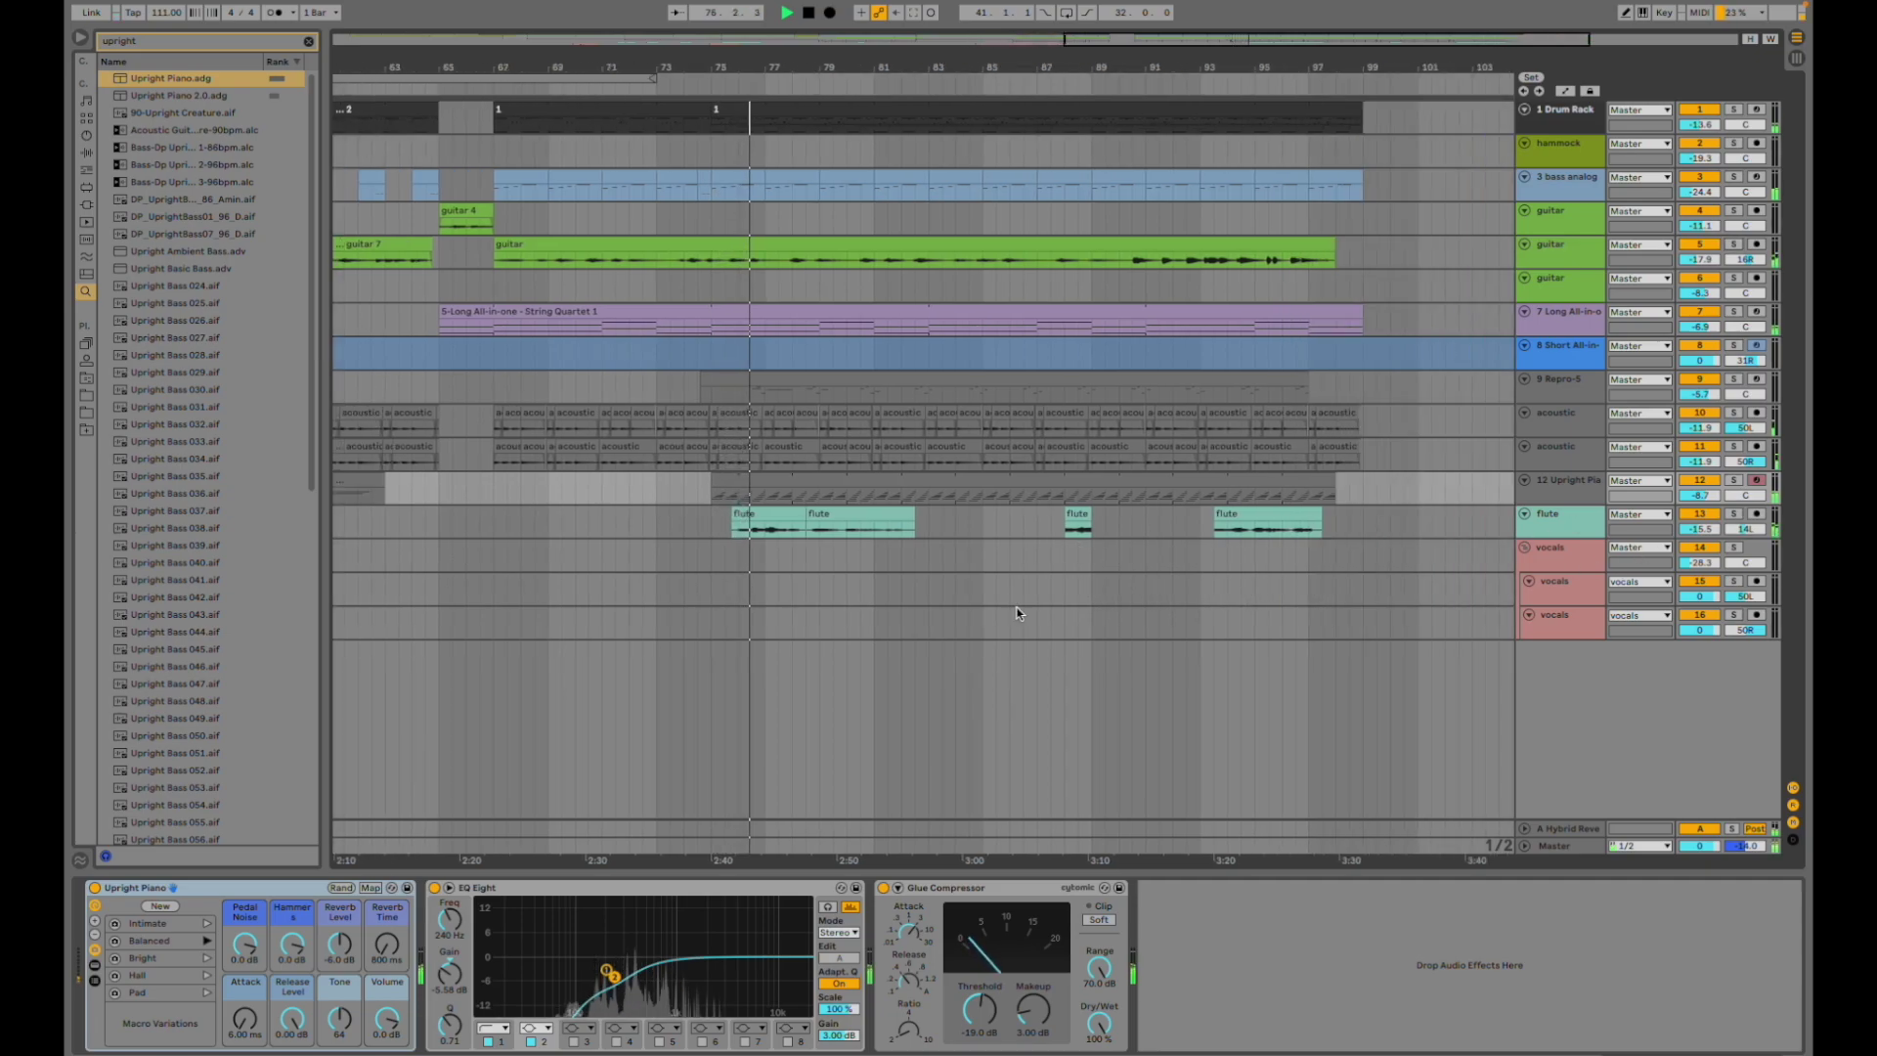
pyautogui.hscroll(1, 1018, 613)
pyautogui.hscroll(-1, 1019, 613)
pyautogui.hscroll(-2, 1019, 613)
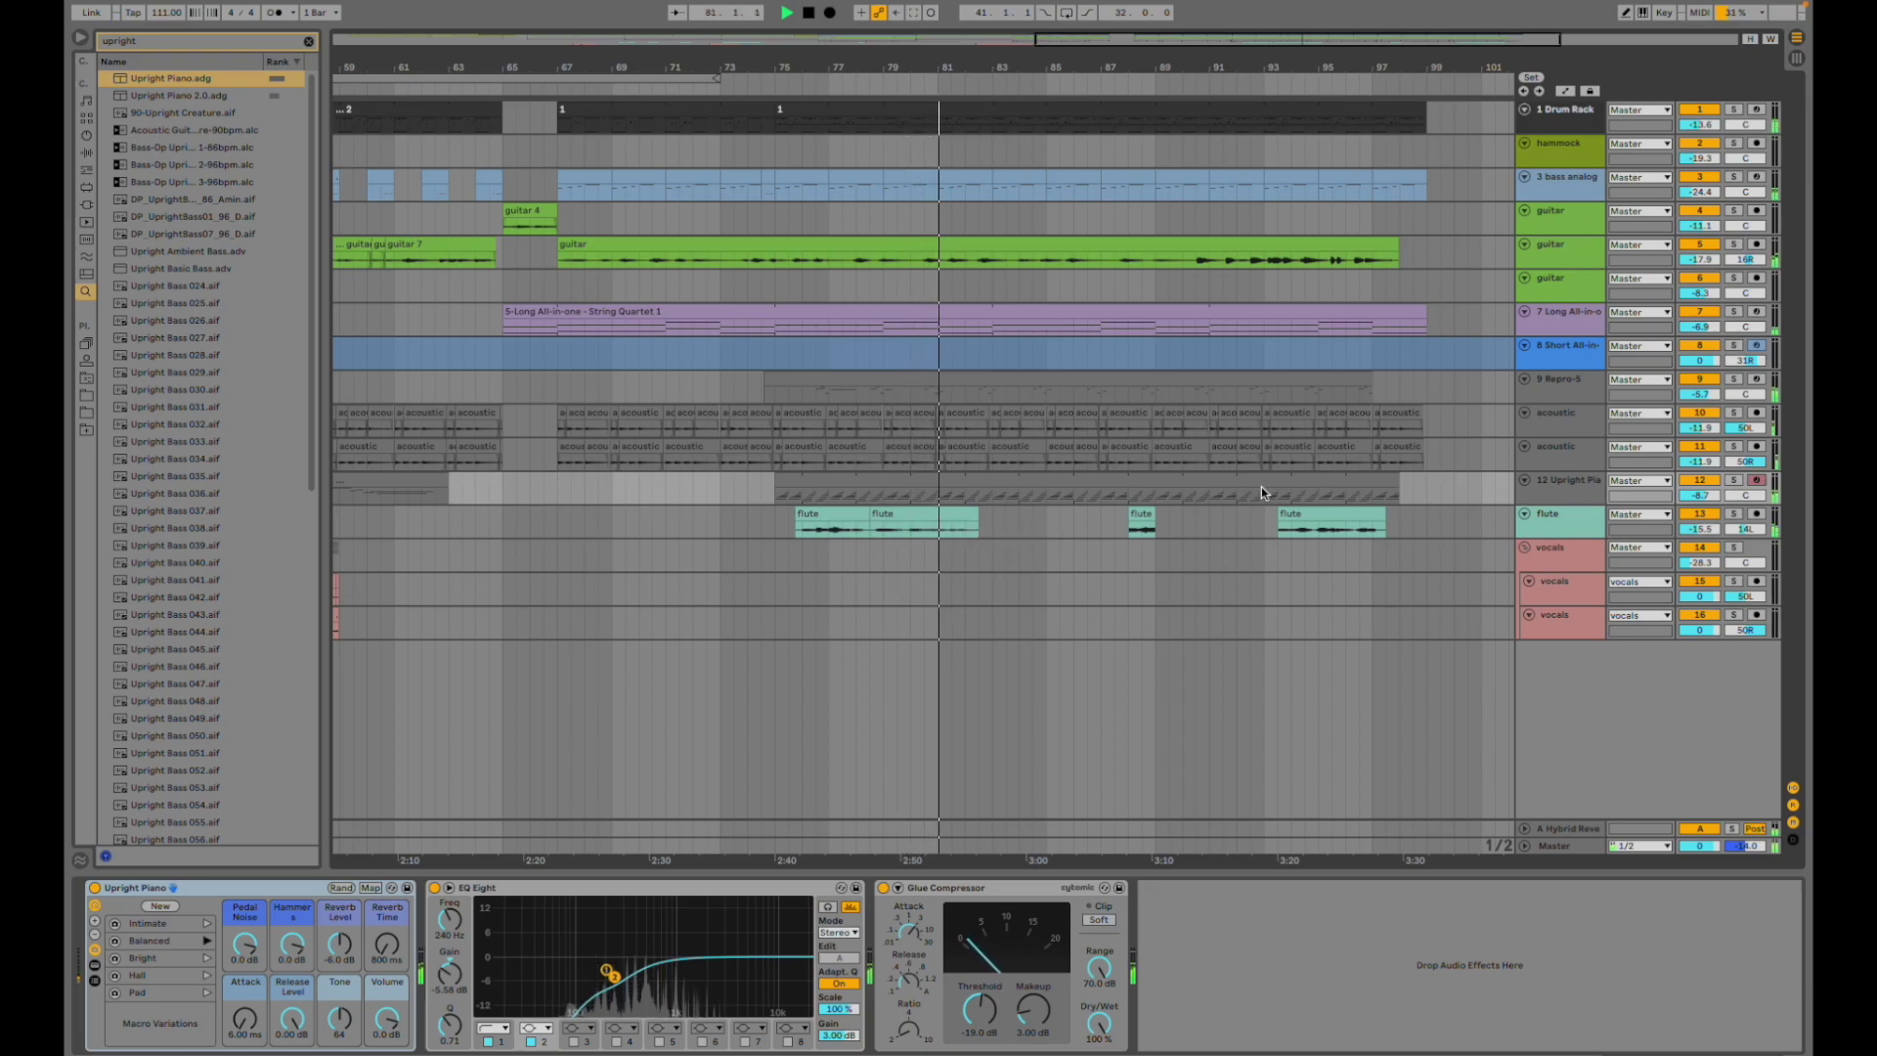
pyautogui.click(1733, 480)
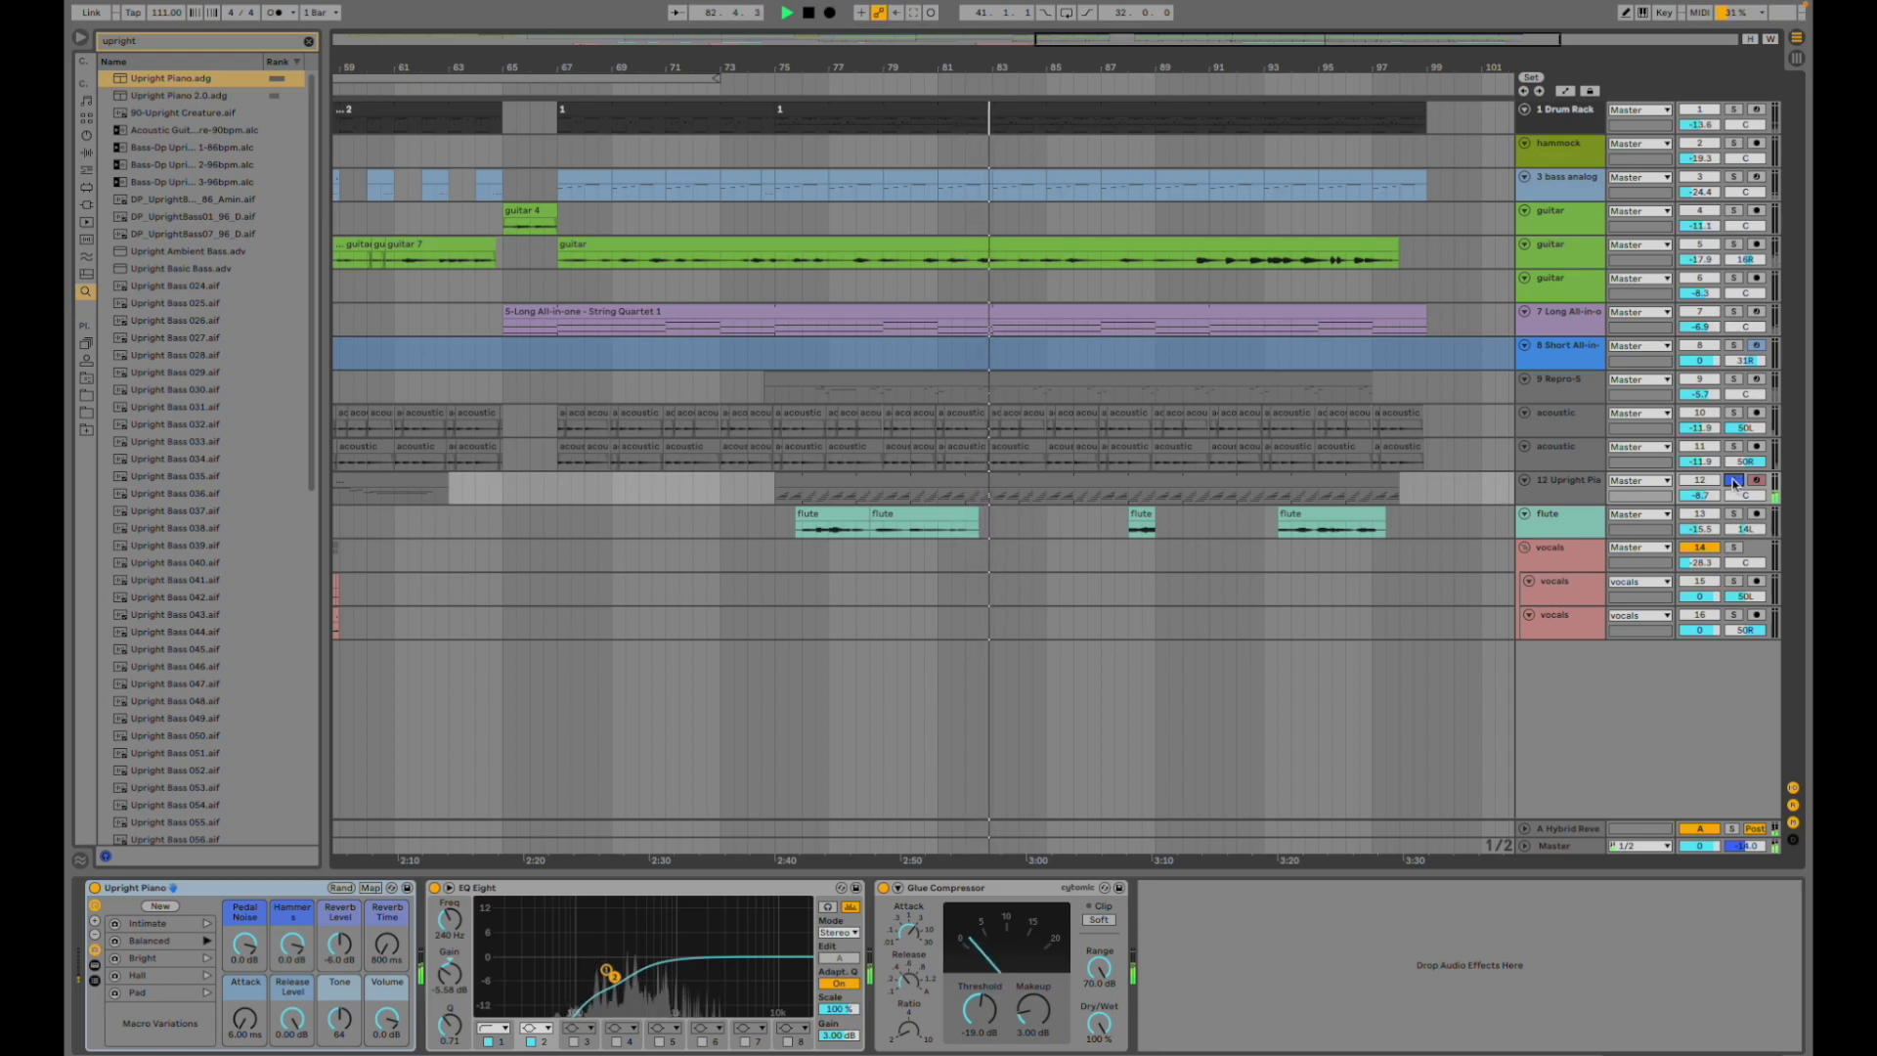
pyautogui.click(1733, 480)
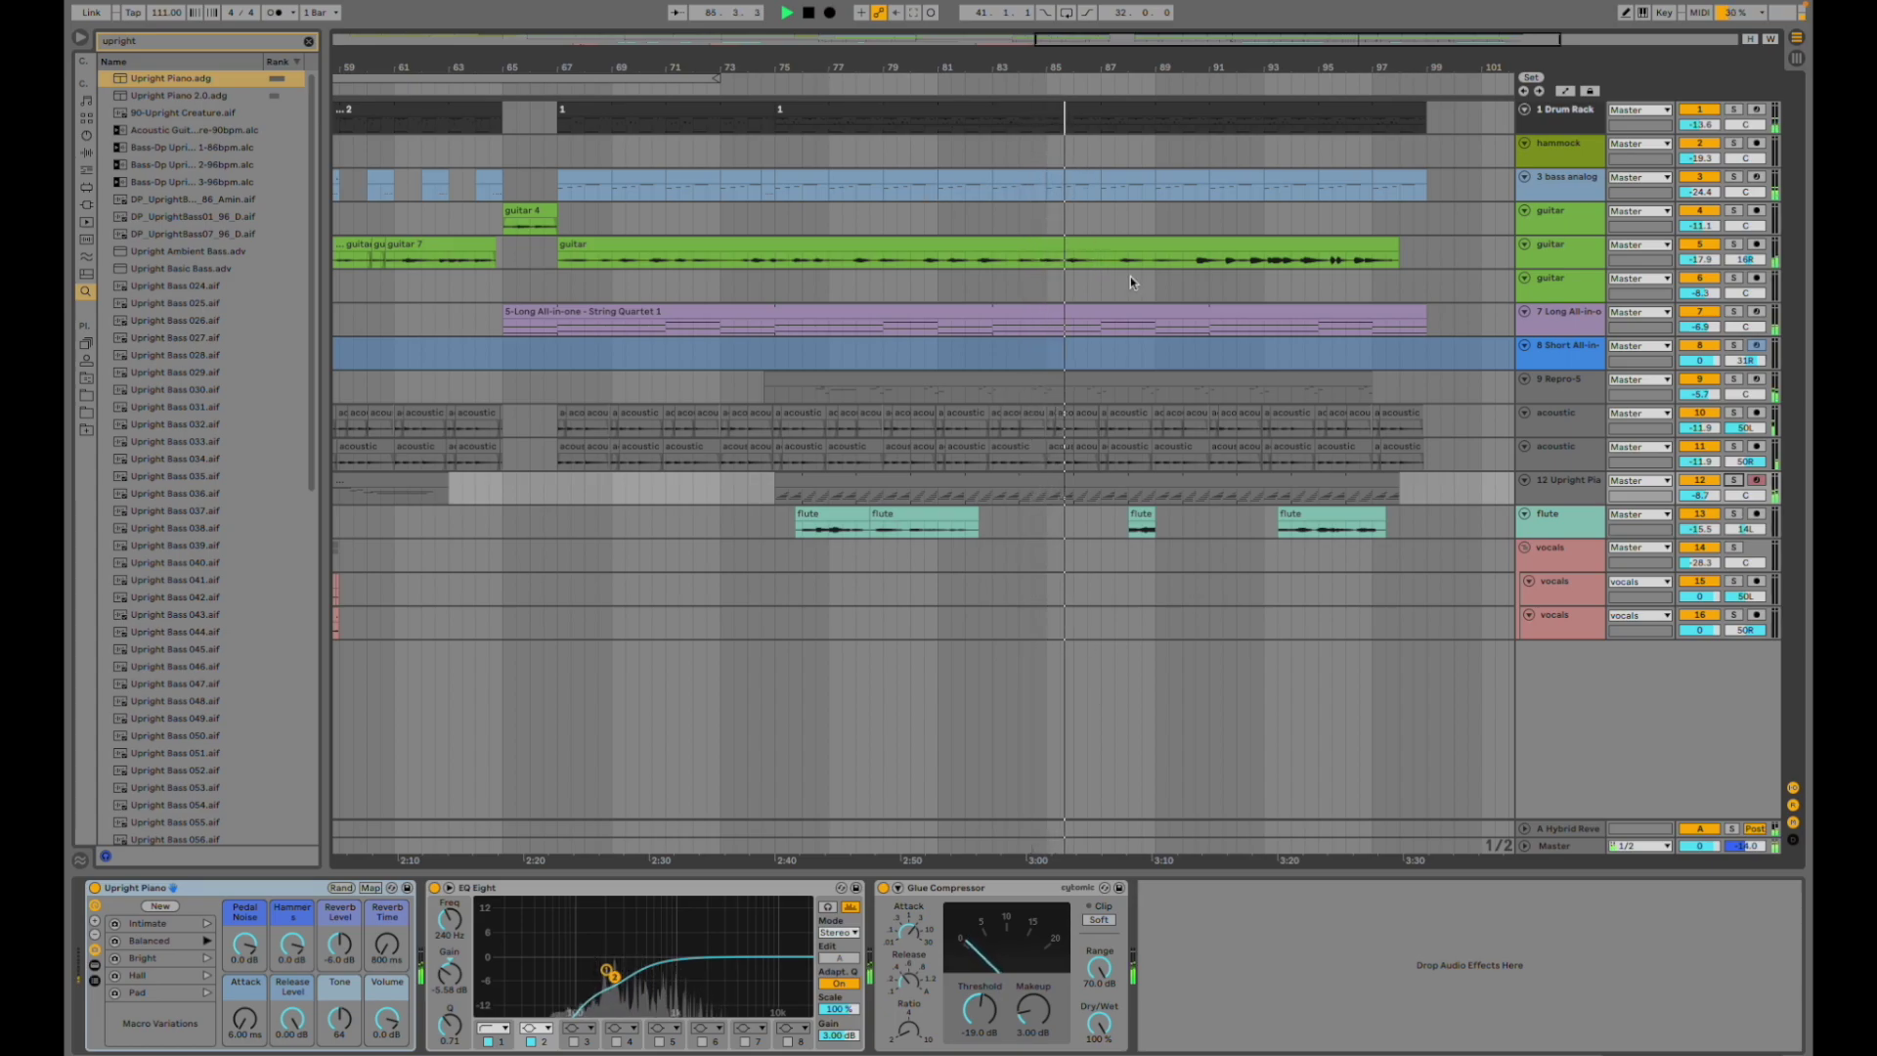
pyautogui.click(1733, 381)
pyautogui.click(1733, 380)
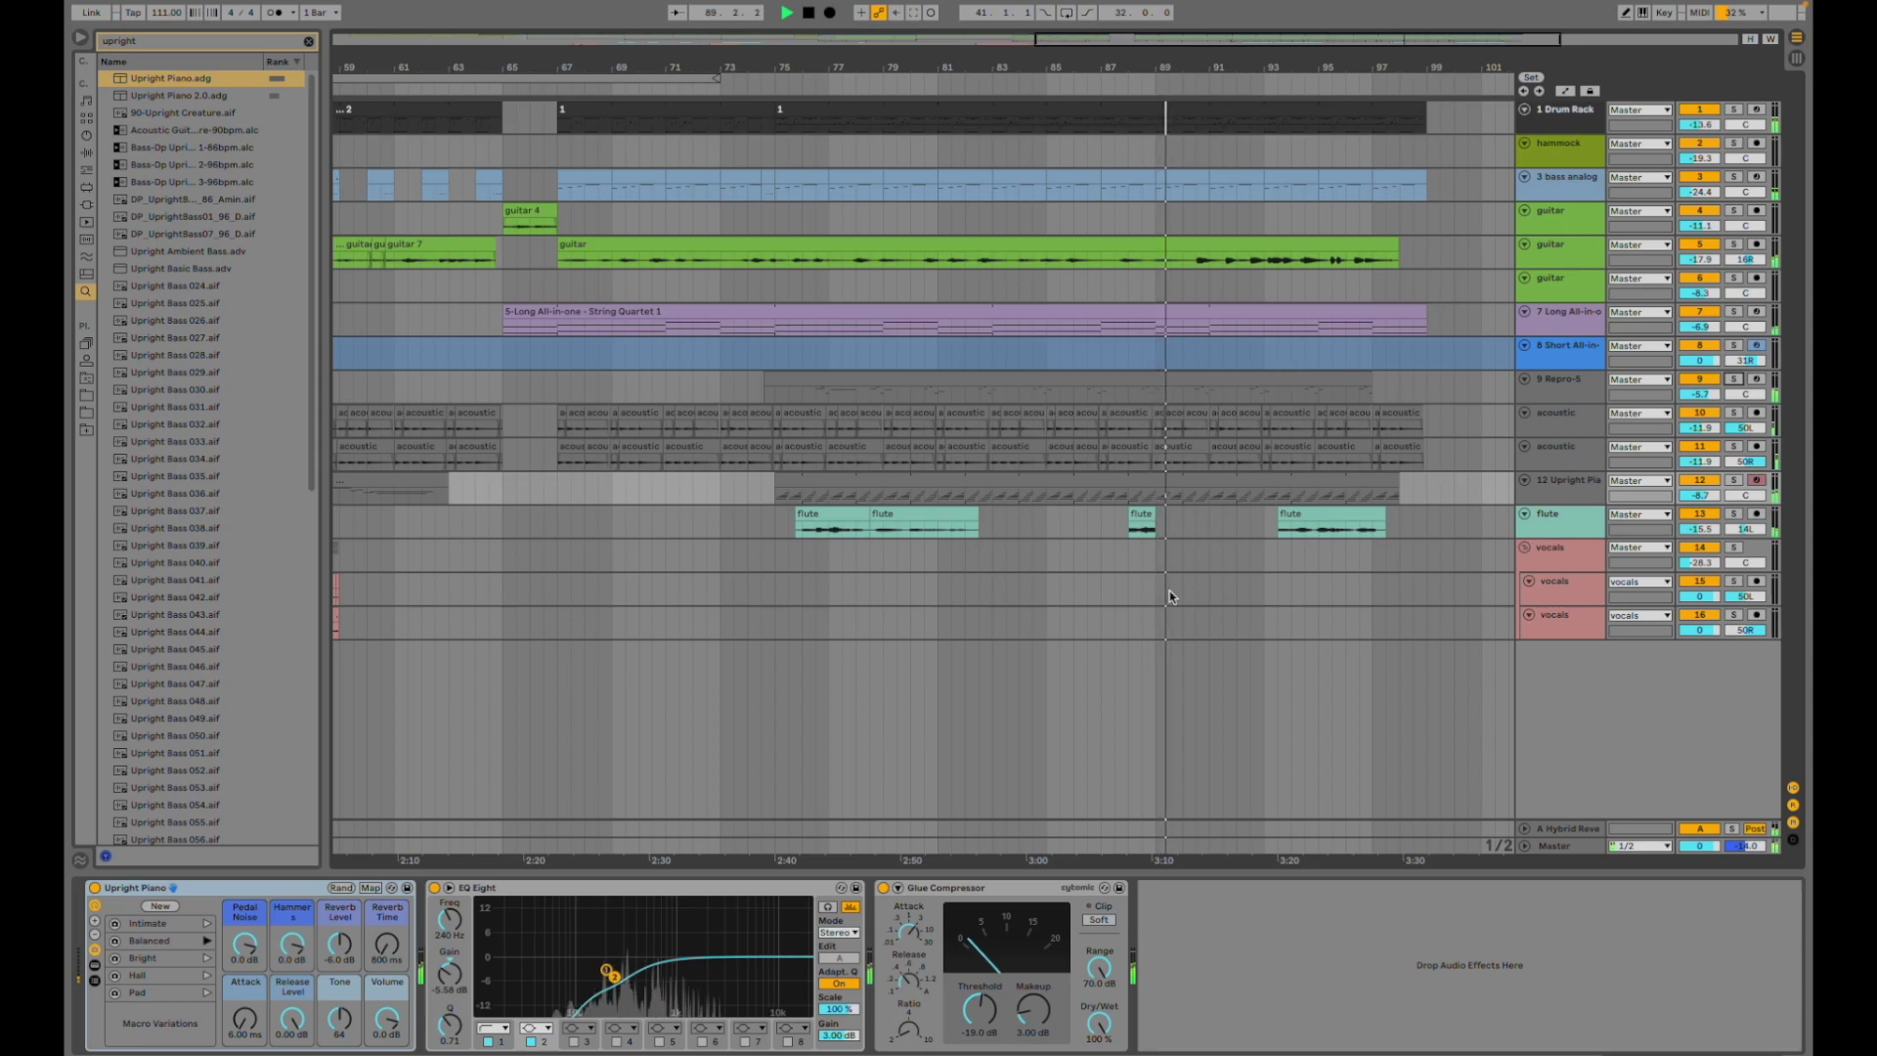
# - Stop playback, clear the browser search, and open the saved set hammock 2.0.als with its acoustic and flute tracks in view
pyautogui.moveTo(1065, 45); pyautogui.dragTo(628, 45)
pyautogui.hscroll(-5, 685, 420)
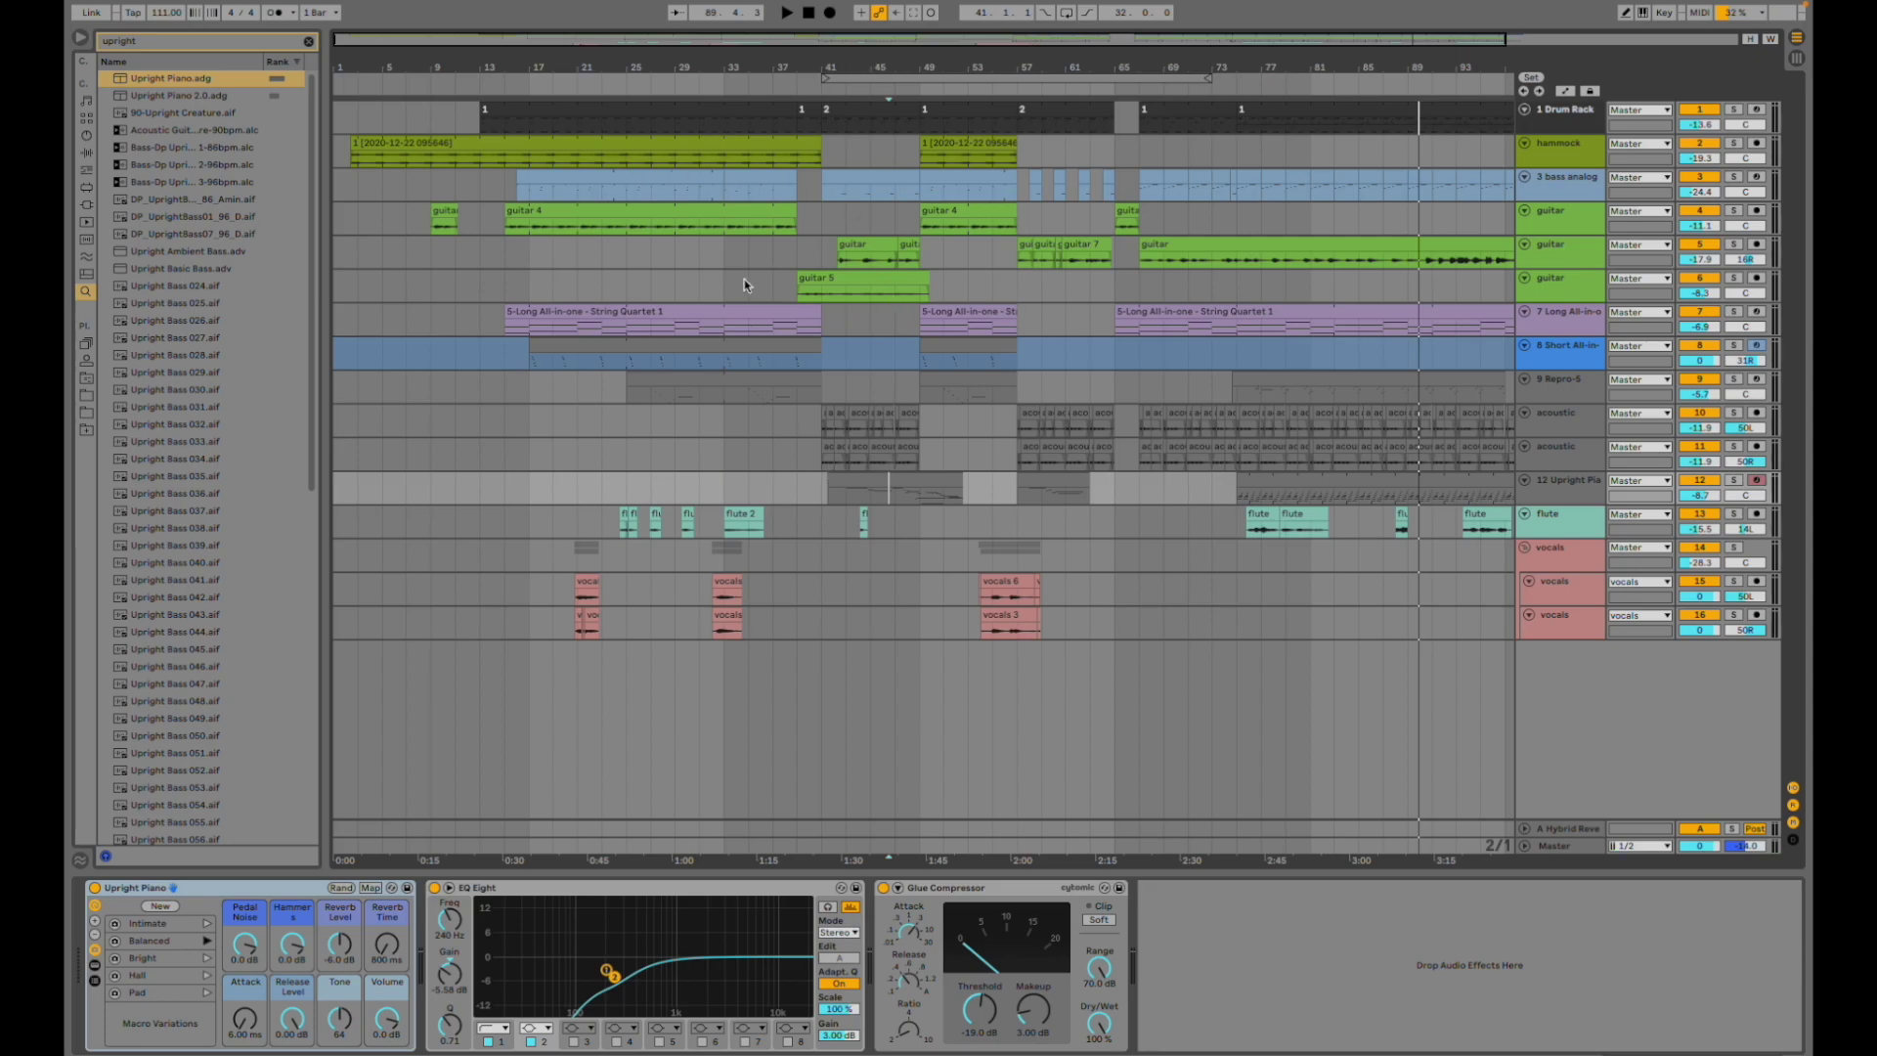
pyautogui.click(308, 41)
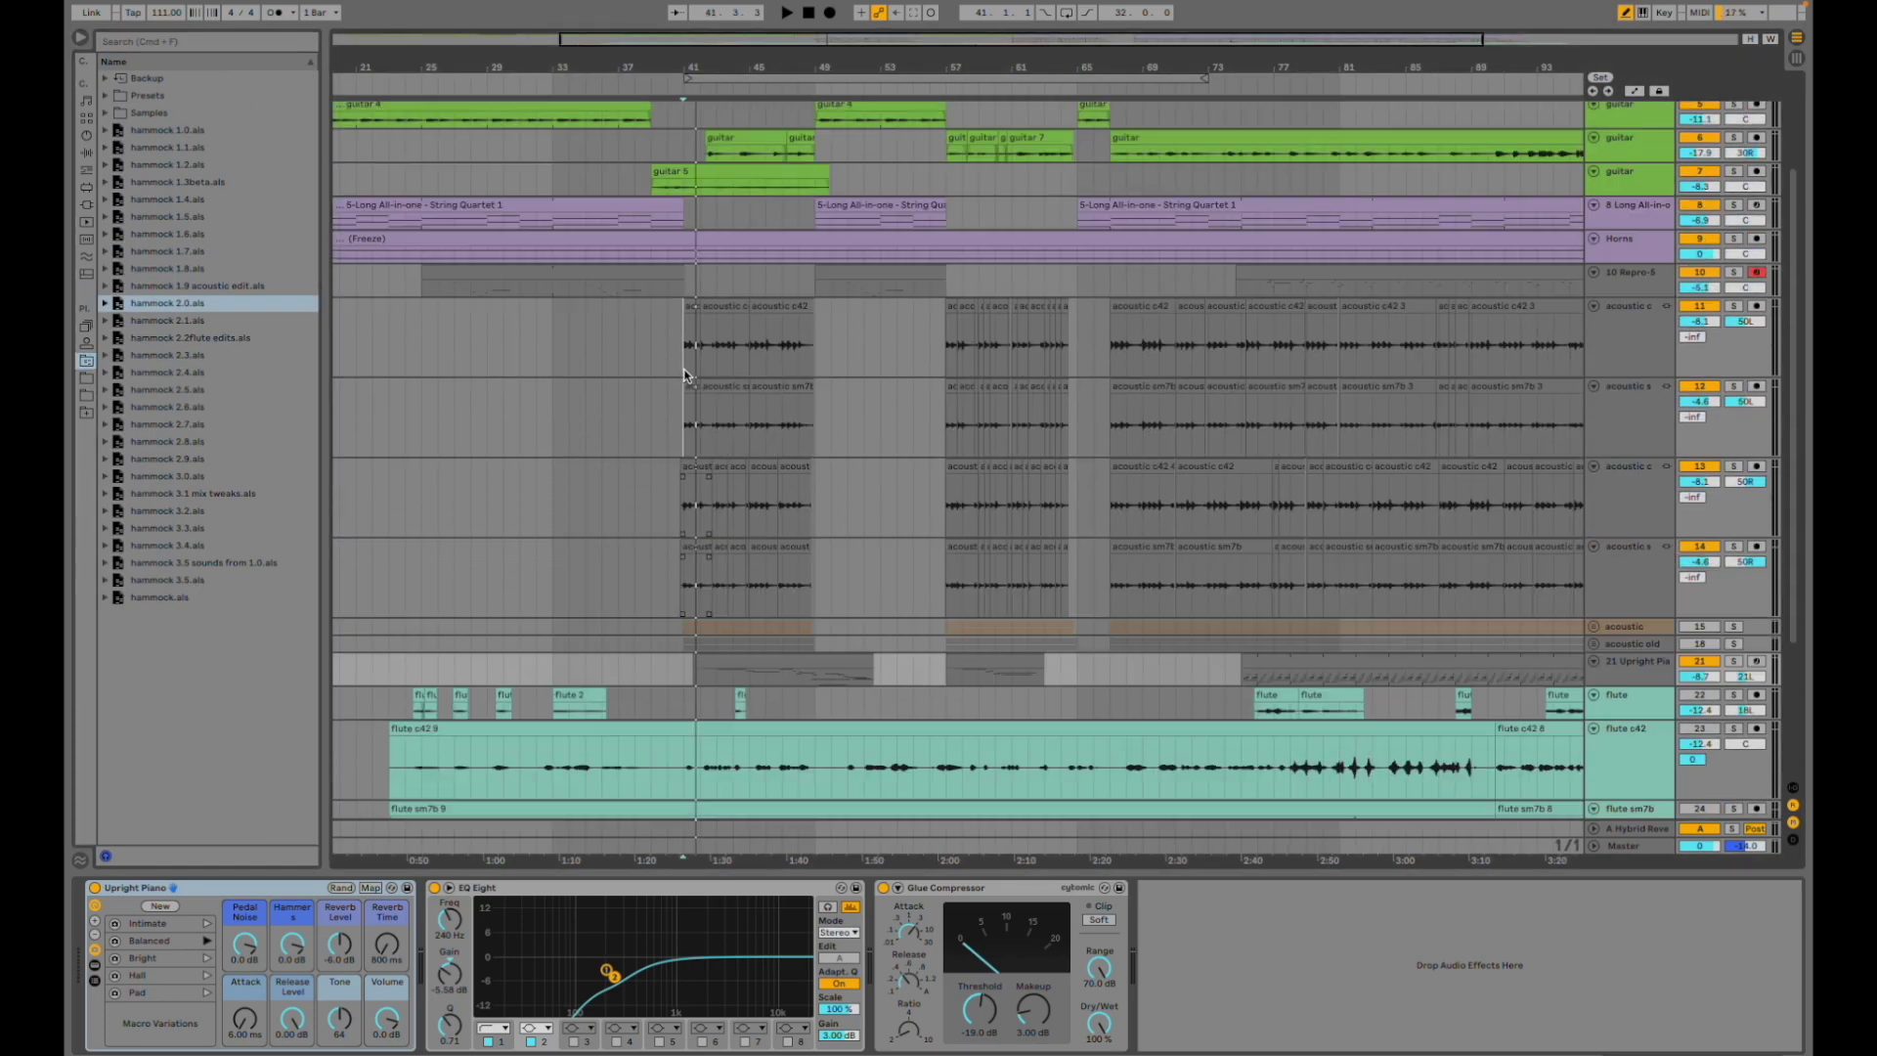
pyautogui.scroll(2, 687, 369)
pyautogui.hscroll(-1, 777, 402)
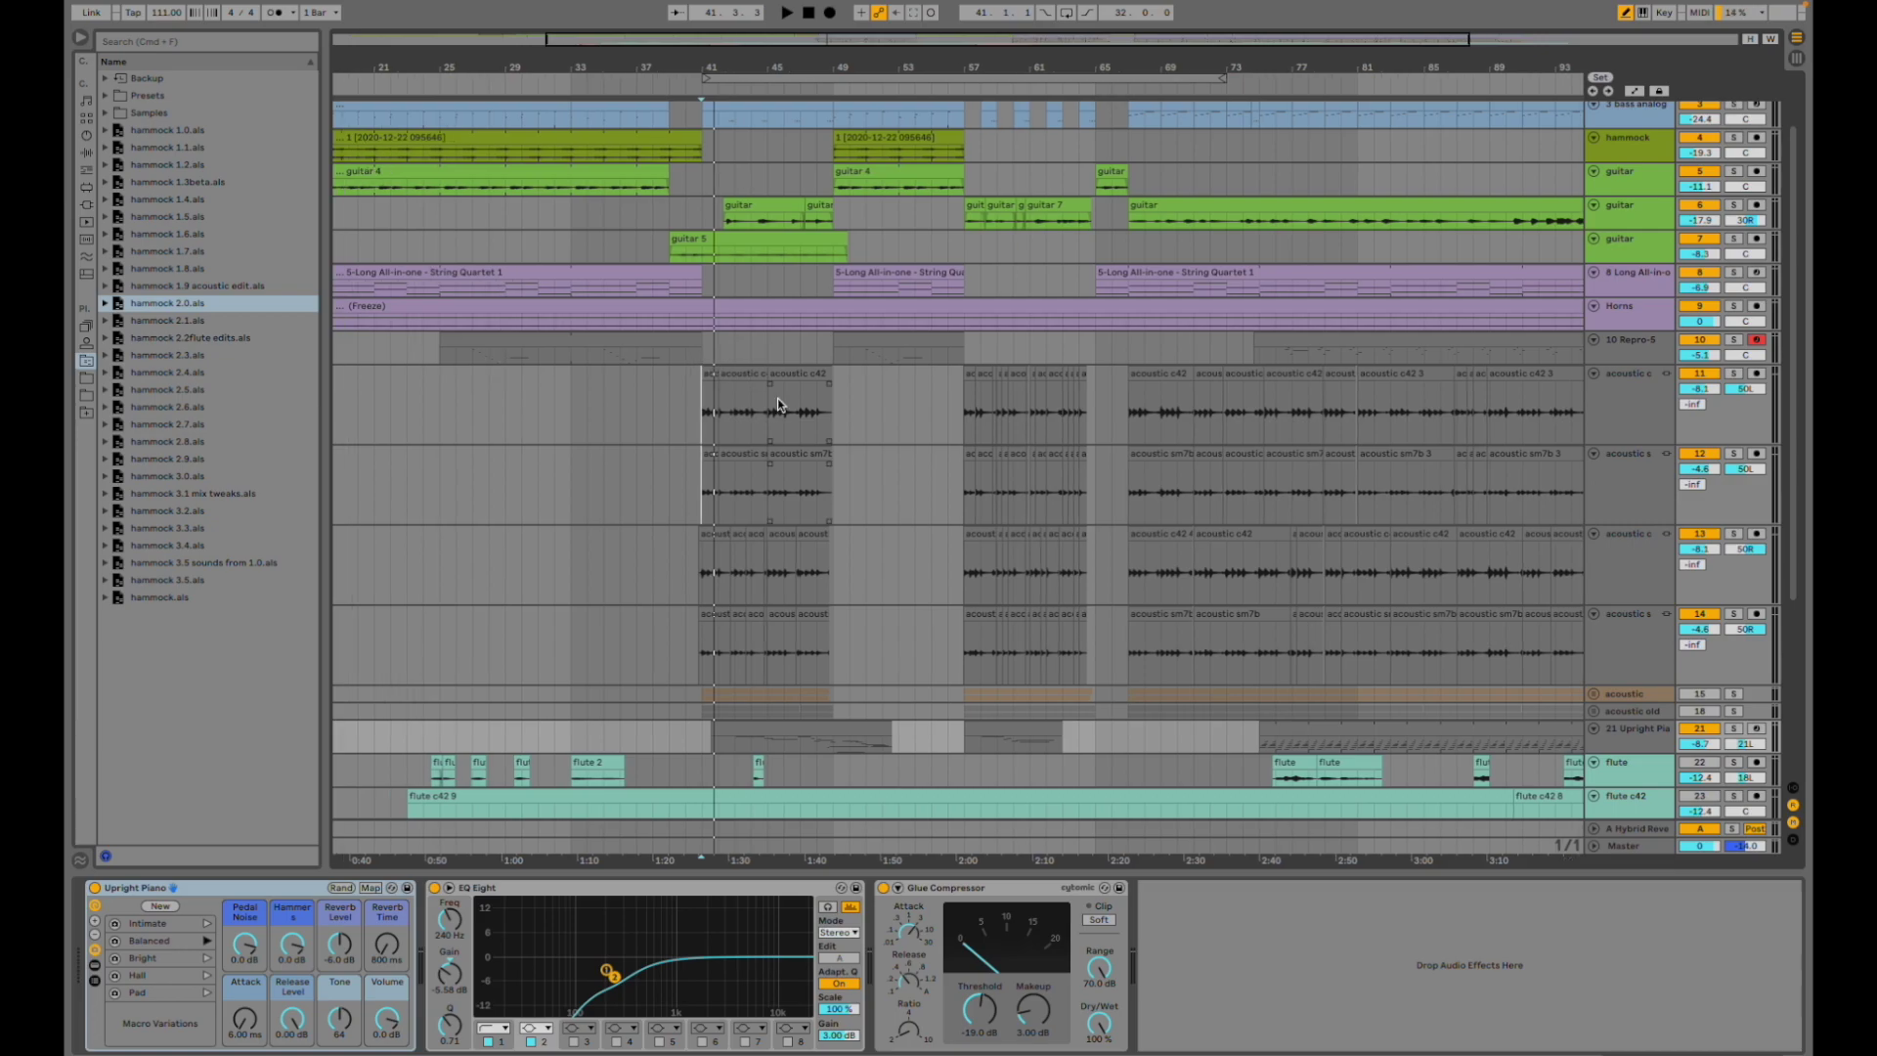
# - Play the flute takes from bar 23, toggling the flute c42 and flute sm7b tracks off and on to compare the mix
pyautogui.click(699, 423)
pyautogui.scroll(-5, 699, 424)
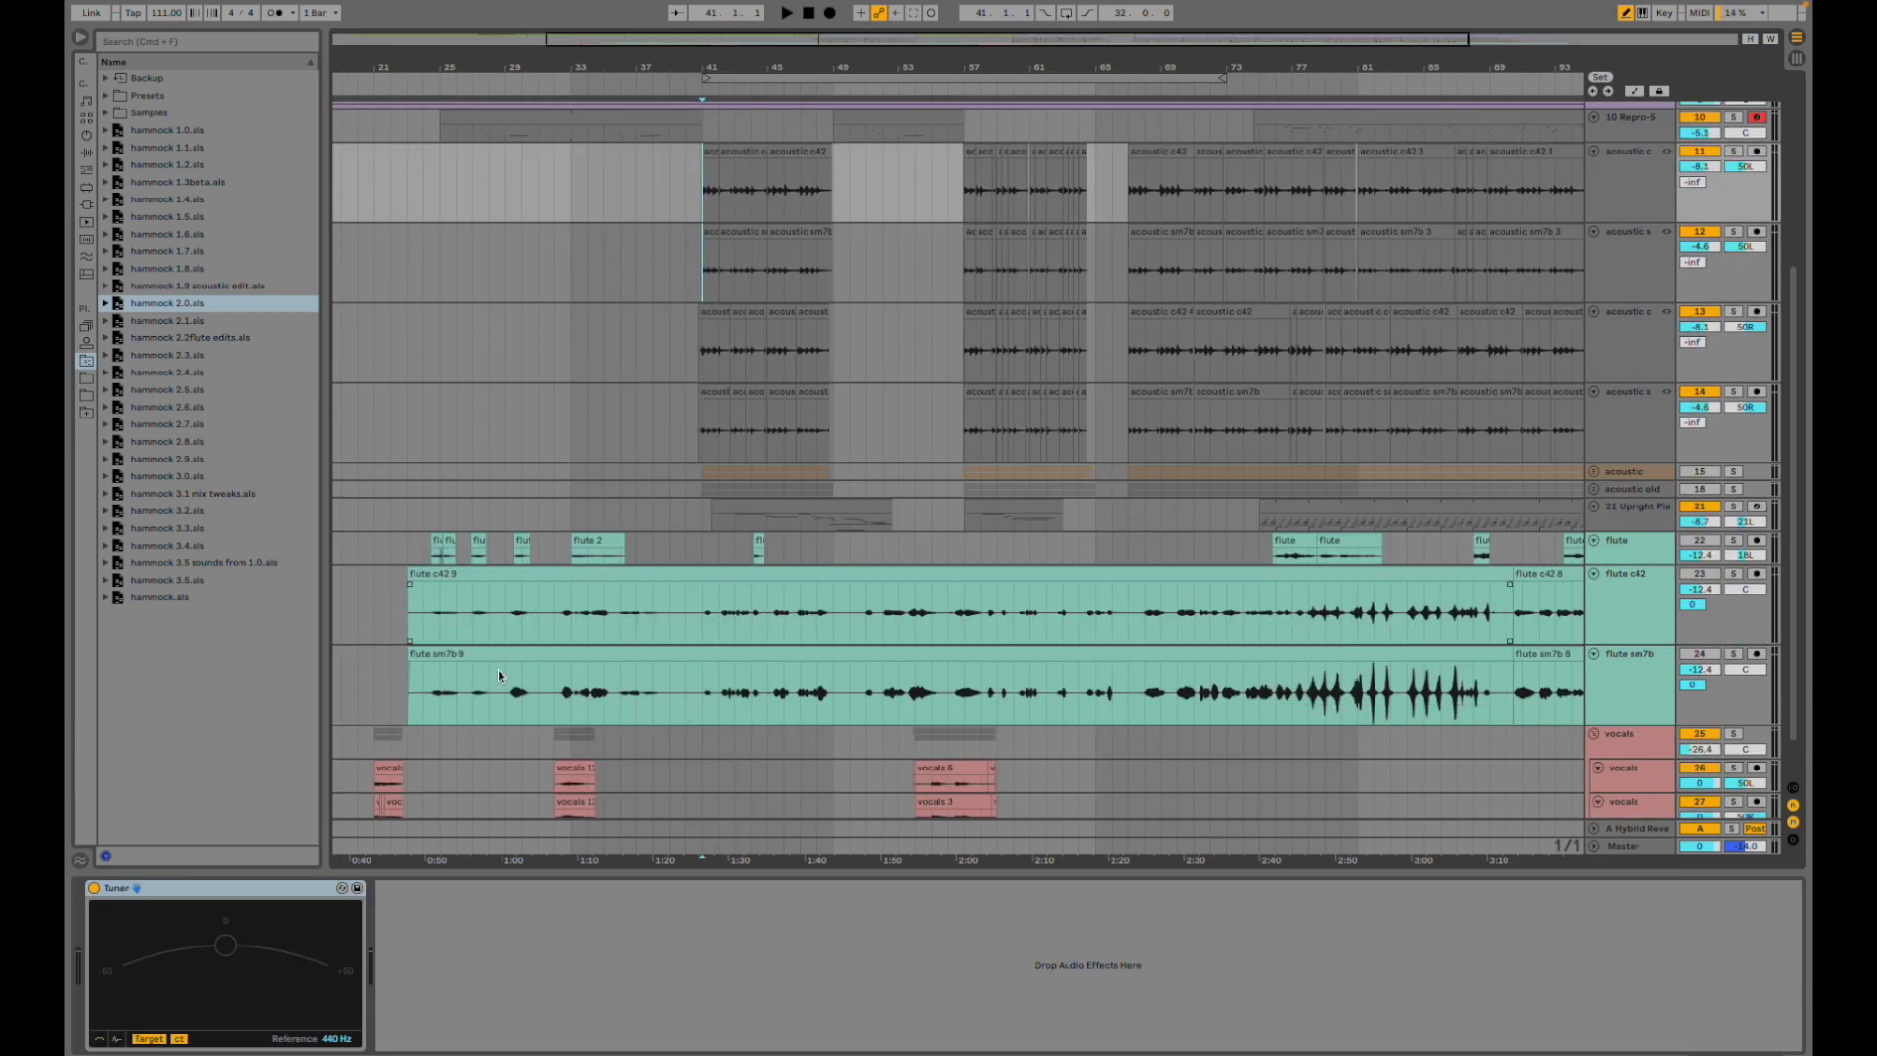
pyautogui.click(415, 692)
pyautogui.press('space')
pyautogui.scroll(-1, 413, 692)
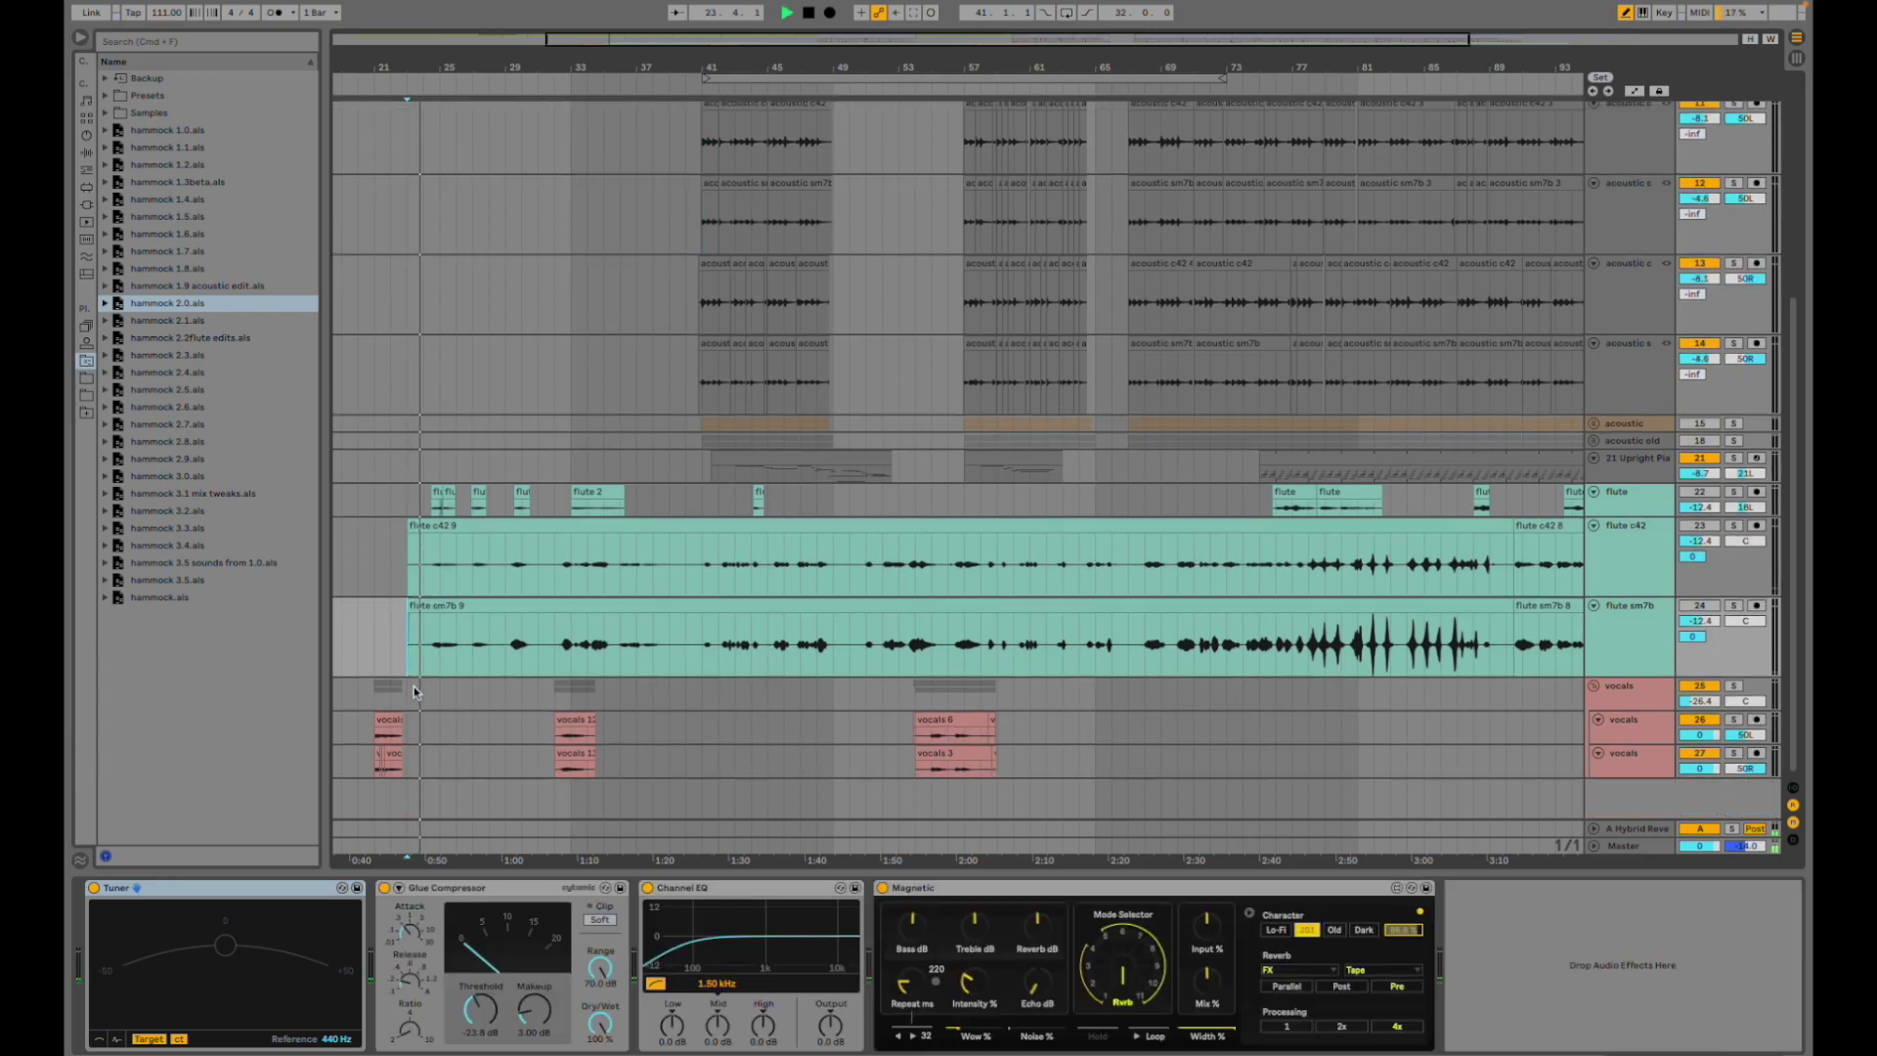
pyautogui.click(1699, 605)
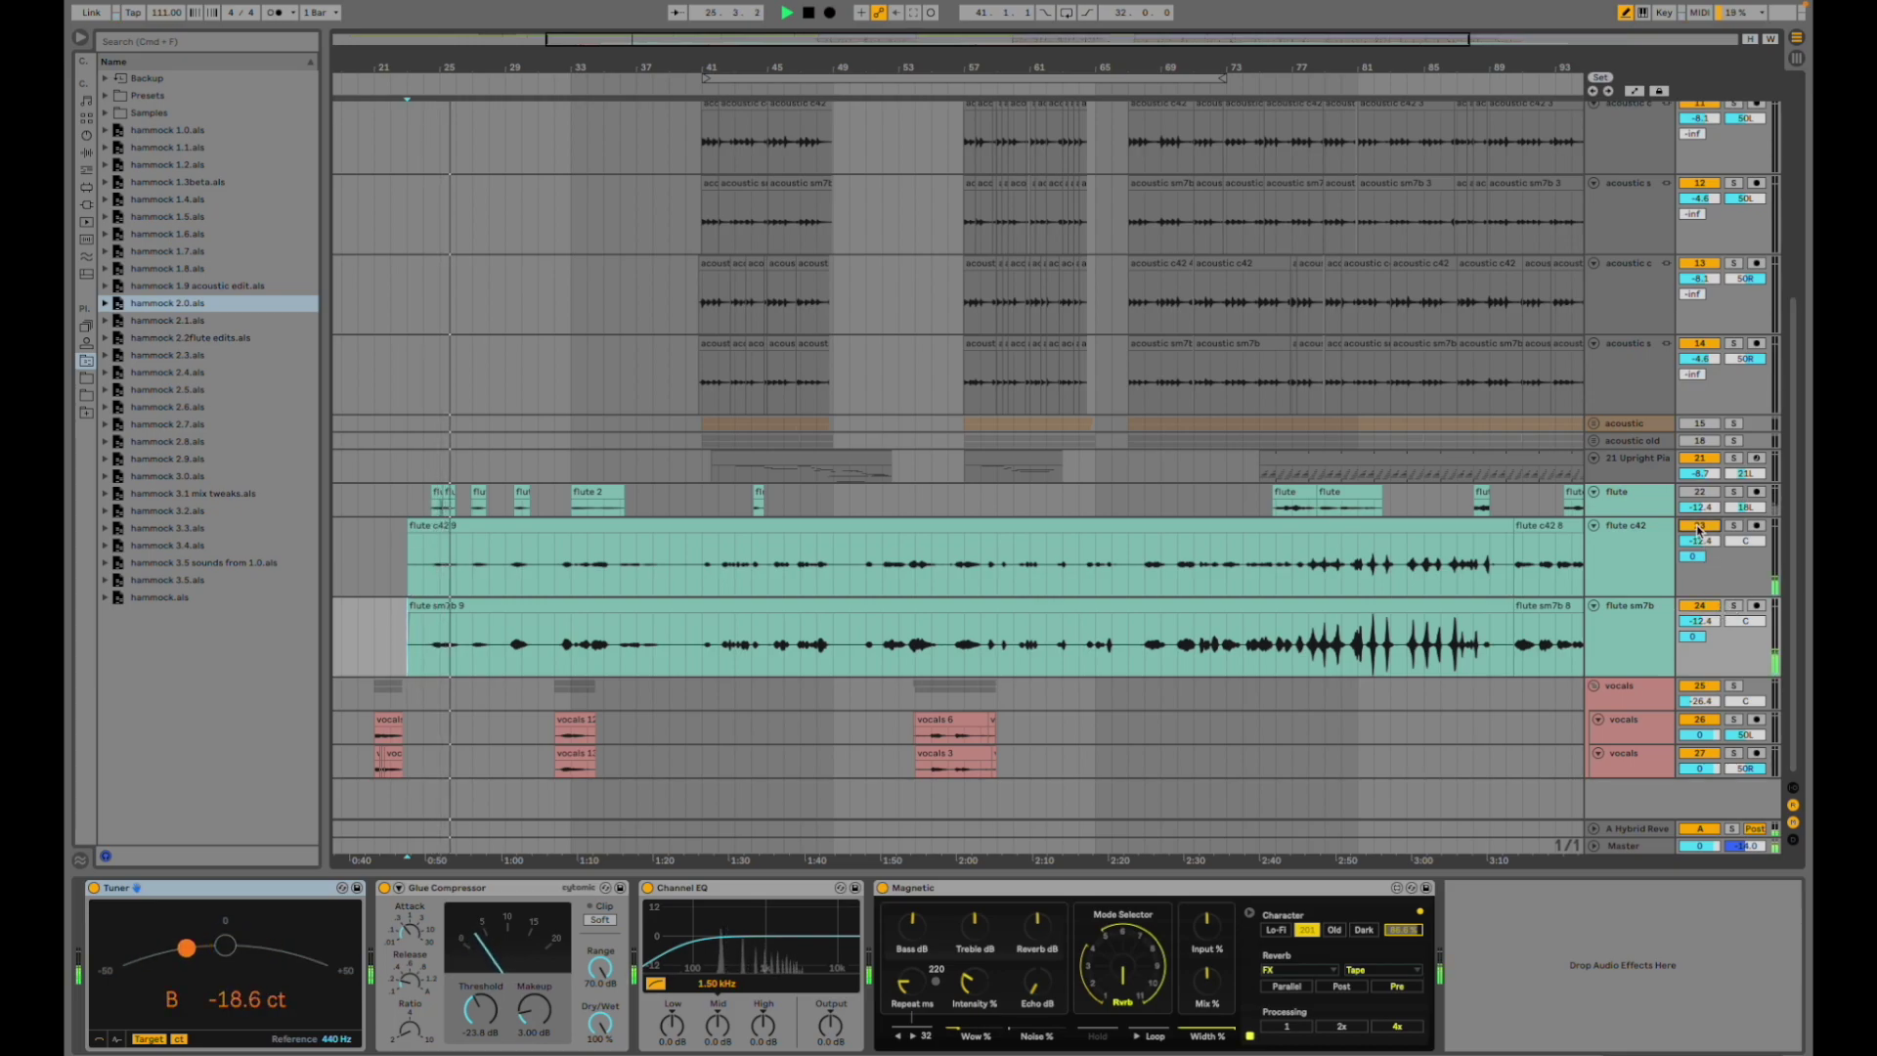
pyautogui.click(1698, 605)
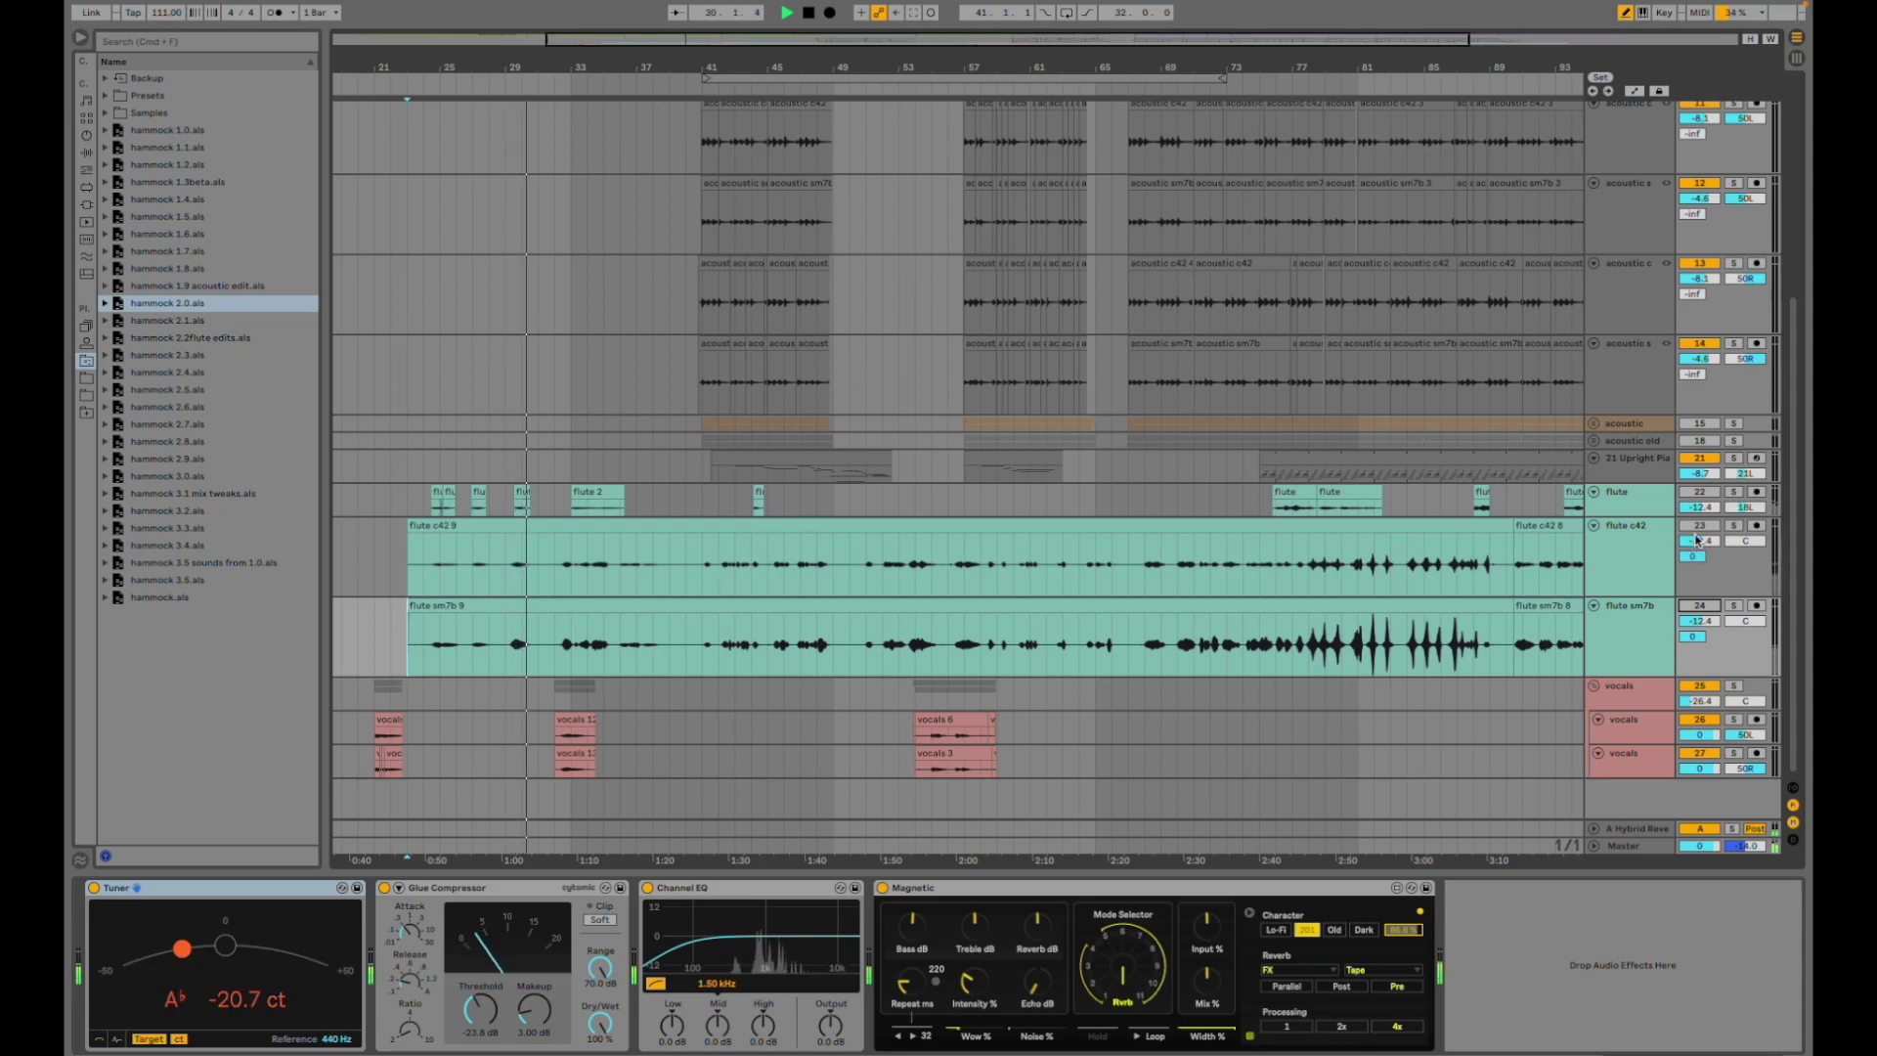
pyautogui.press('space')
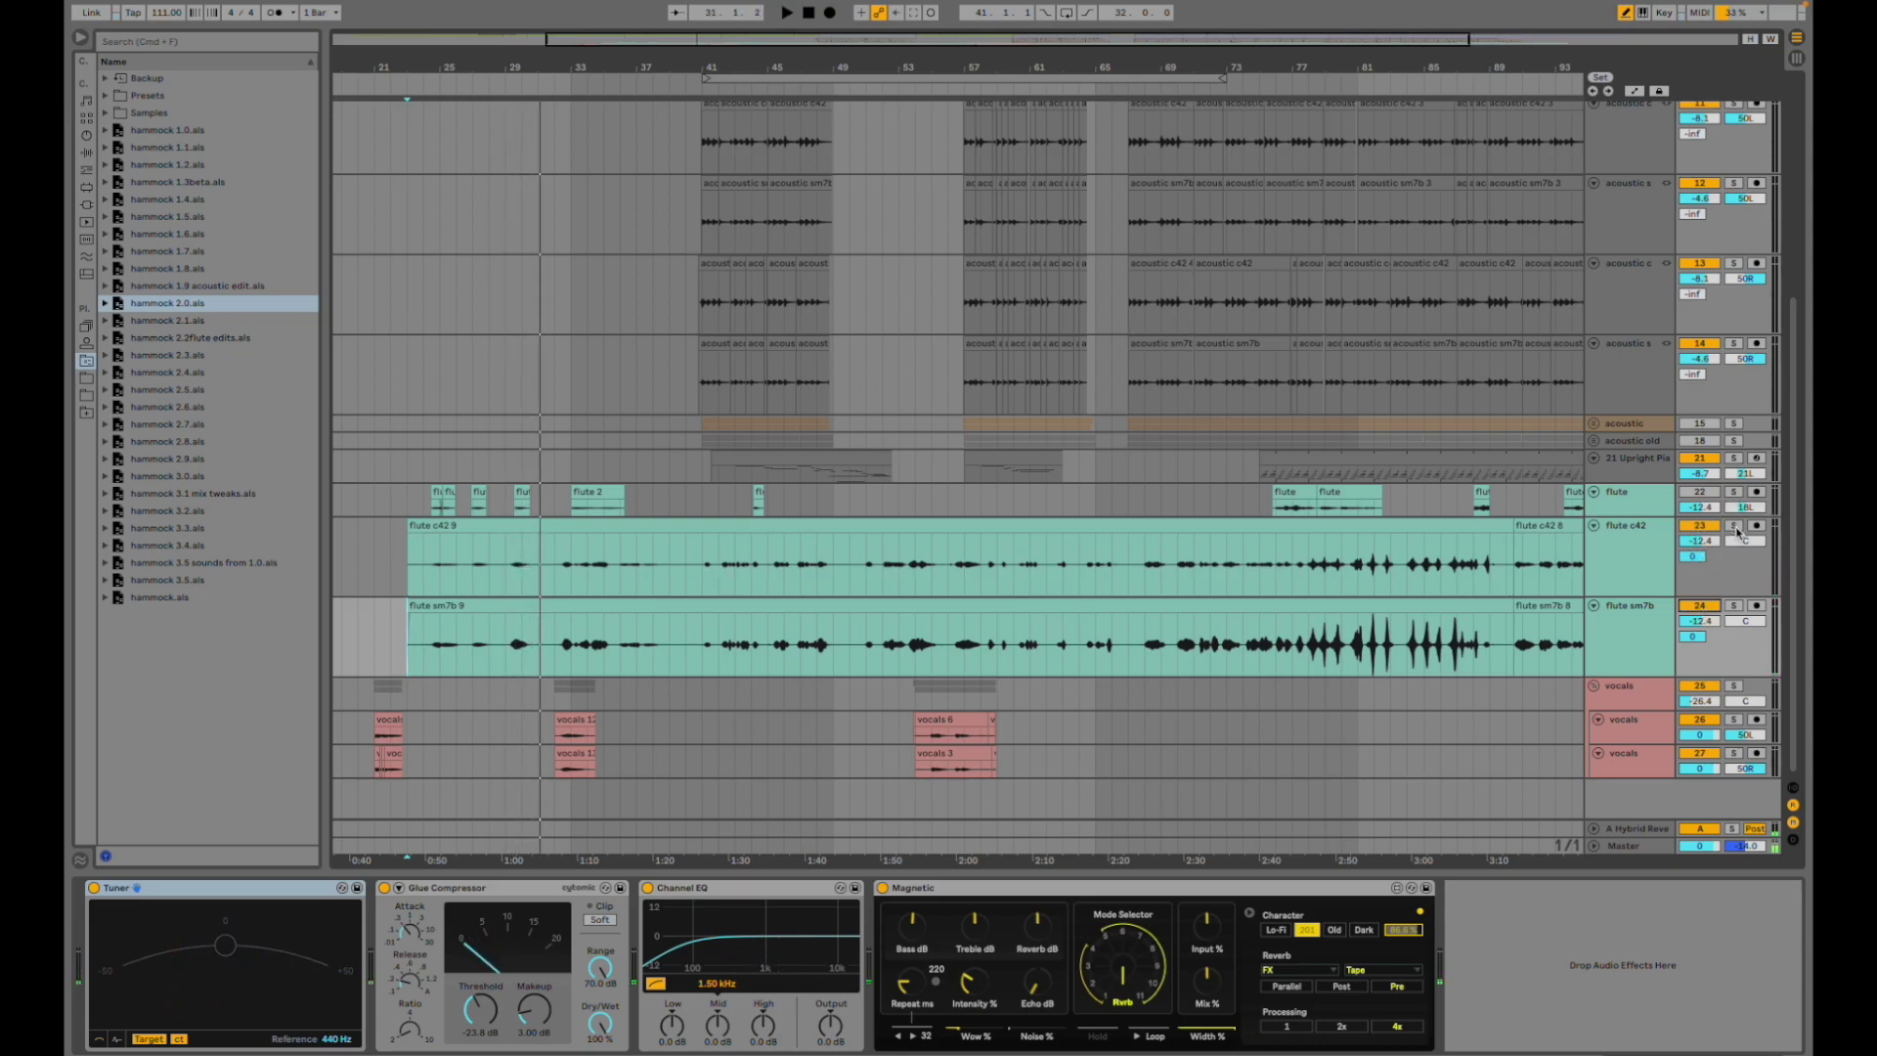
# - Solo the flute c42 and flute sm7b tracks together and play them from bar 29
pyautogui.click(1733, 527)
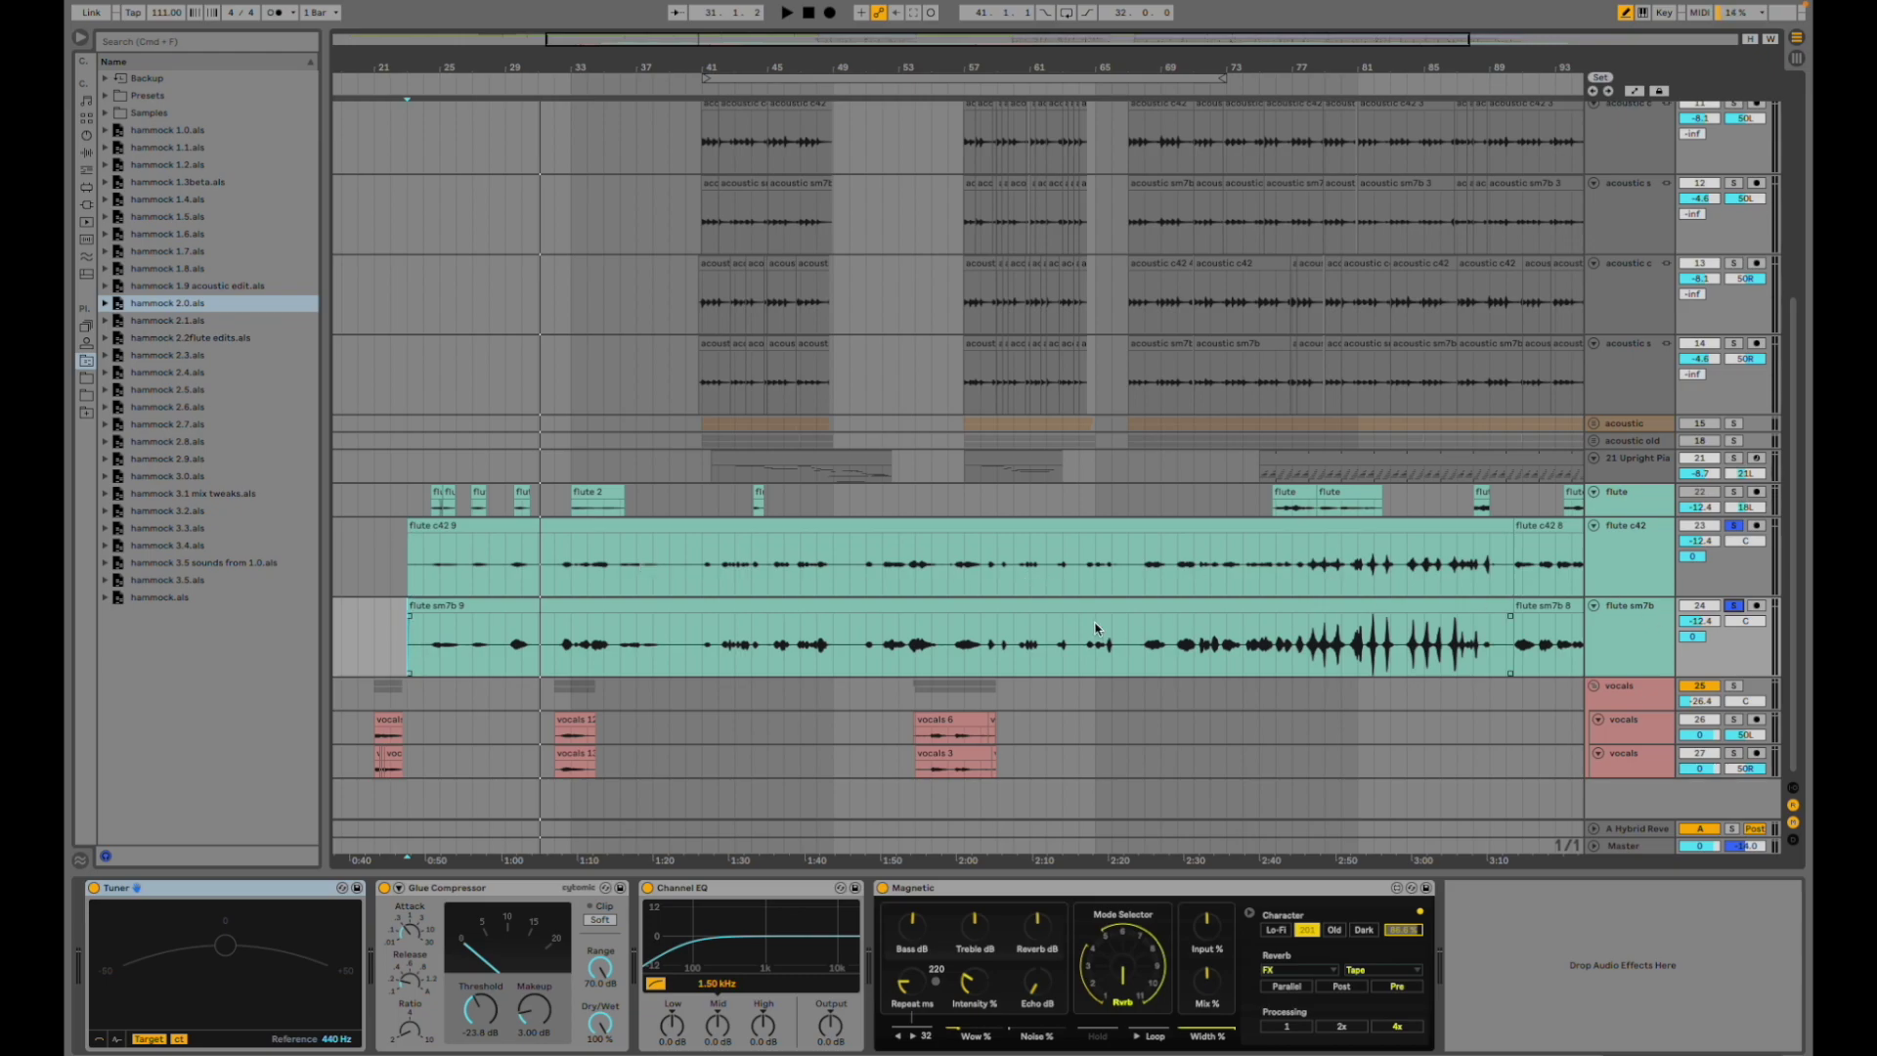
pyautogui.click(518, 560)
pyautogui.press('+')
pyautogui.press('+')
pyautogui.press('+')
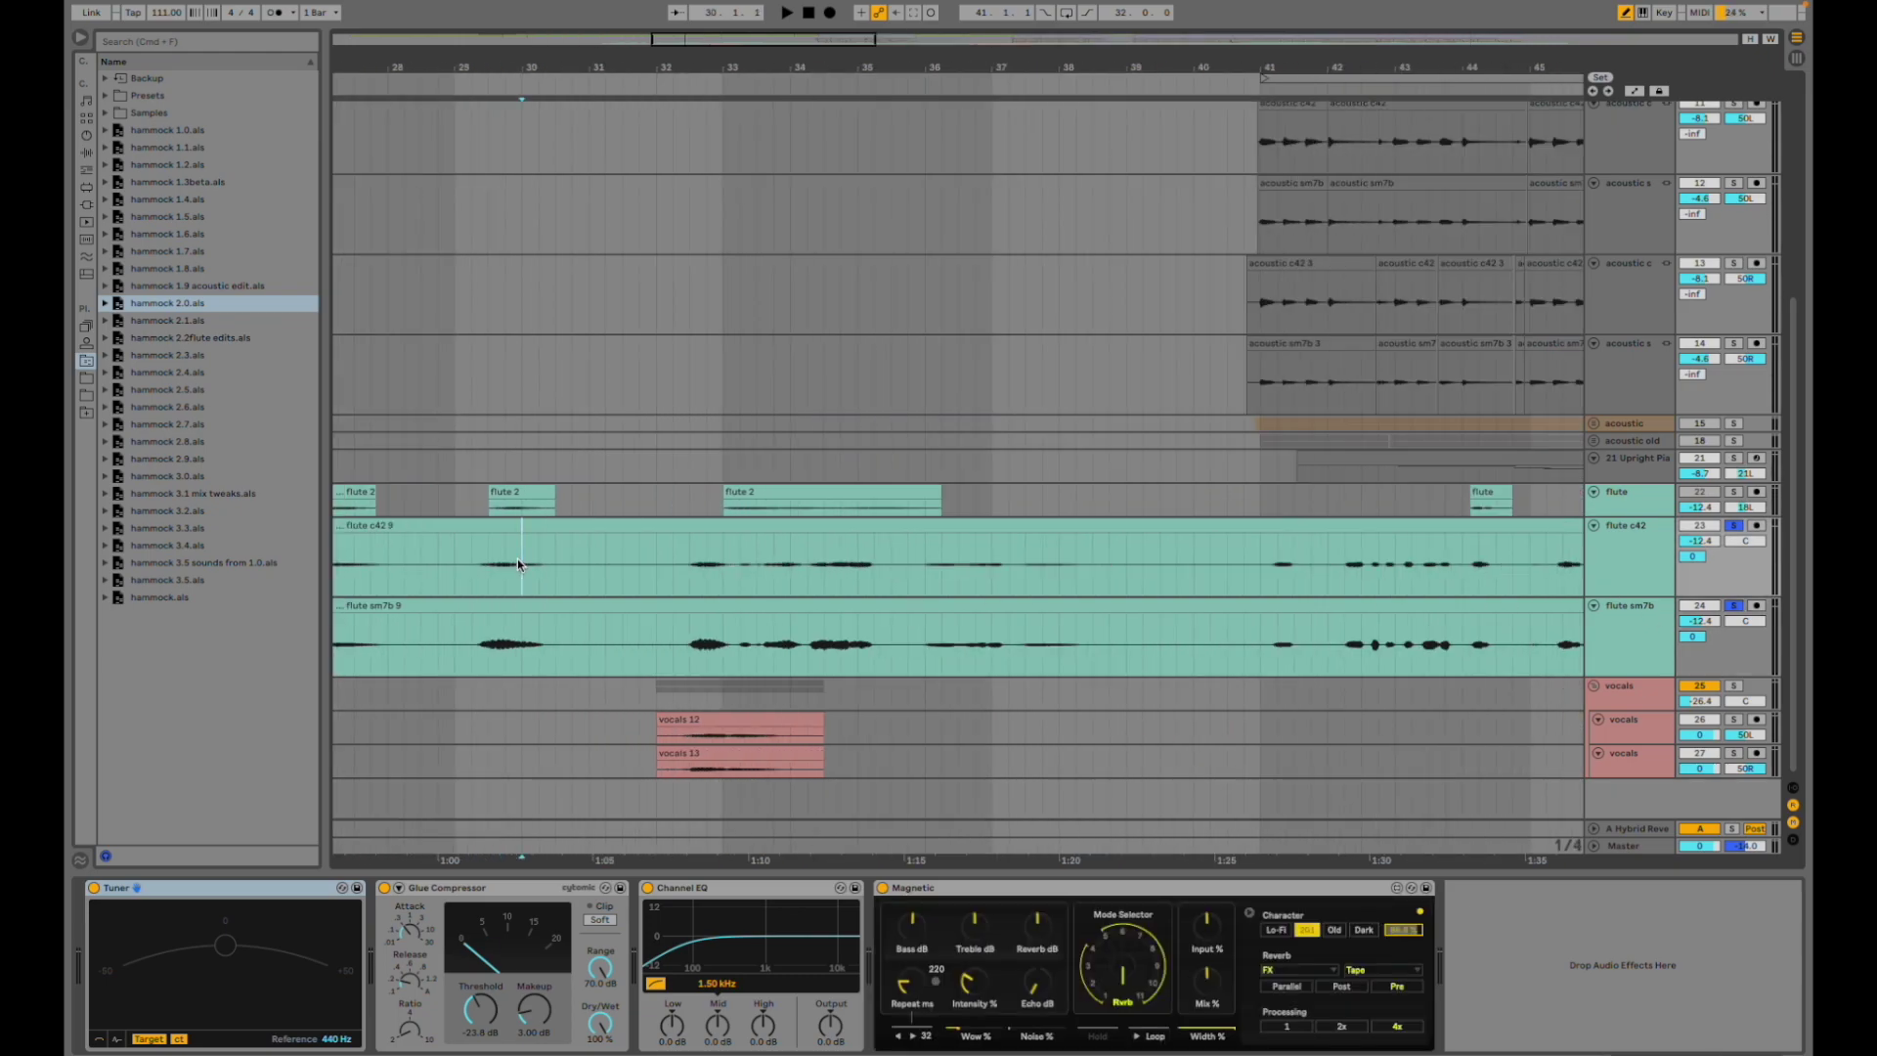
pyautogui.click(416, 557)
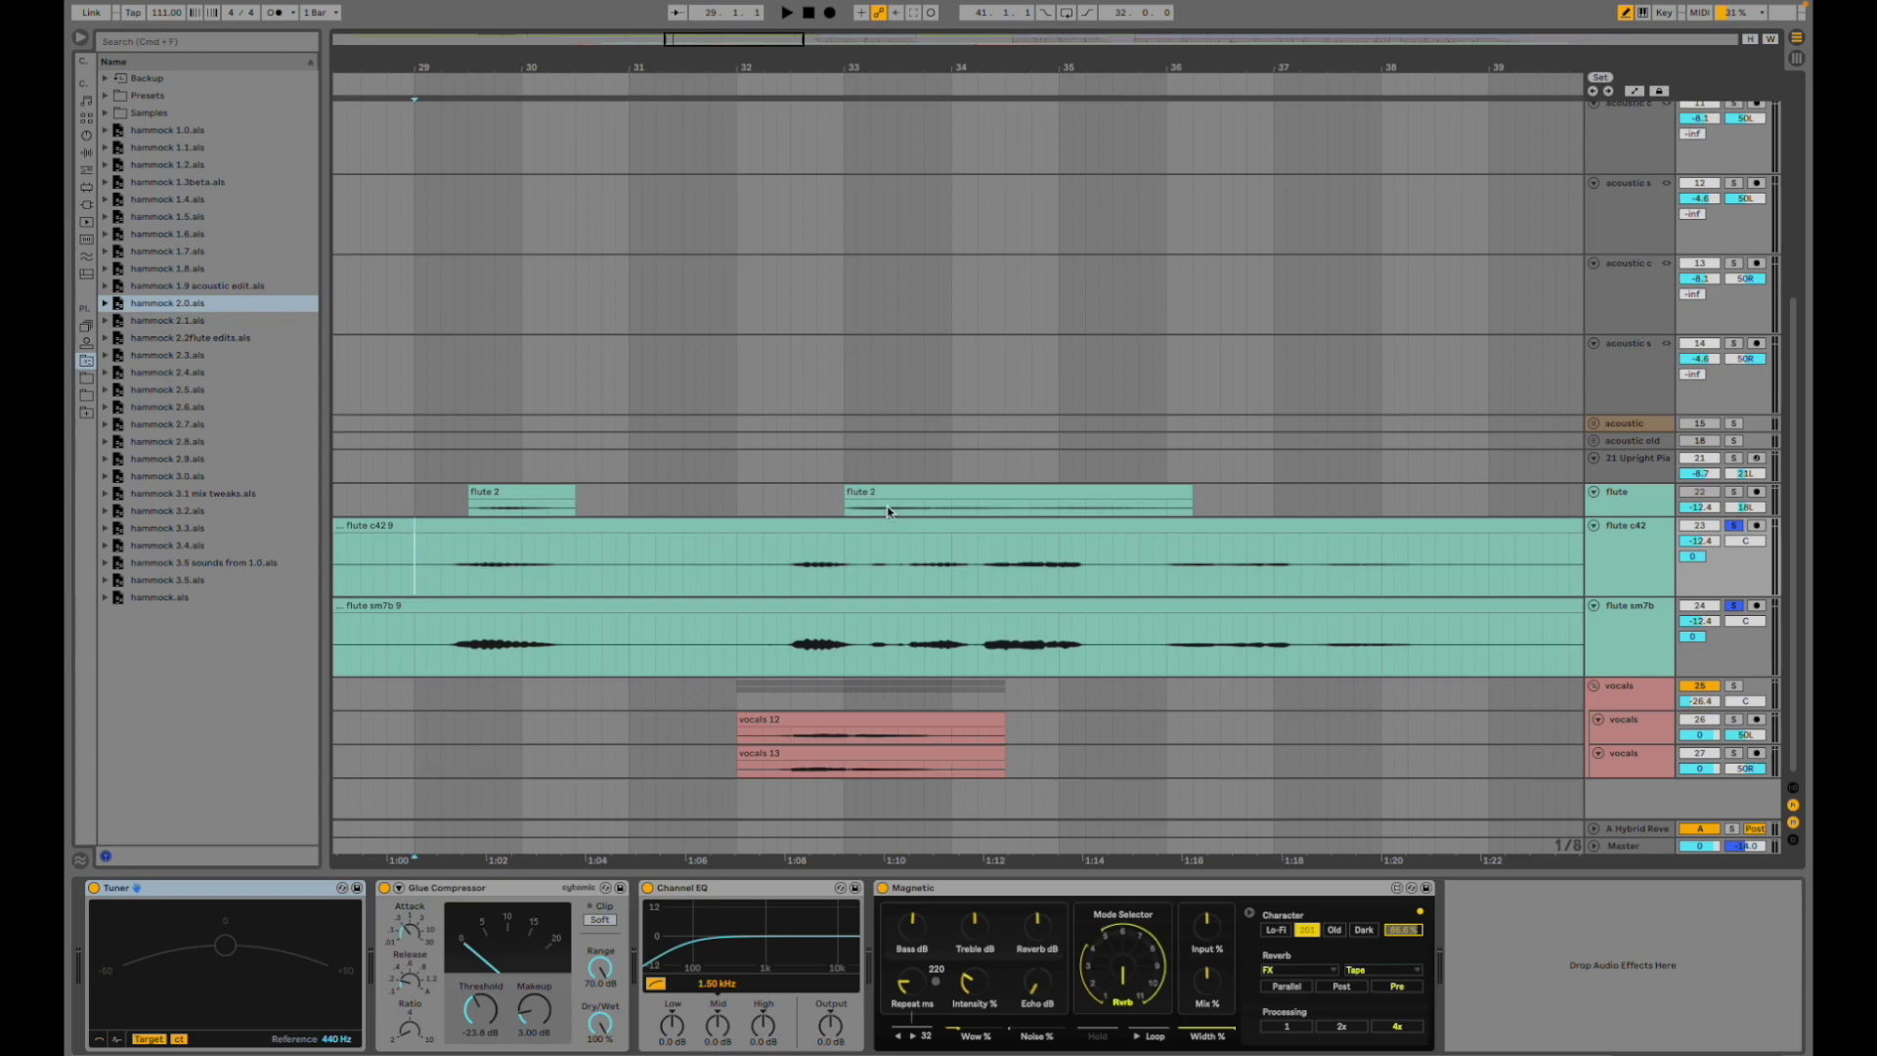
pyautogui.hscroll(-3, 606, 465)
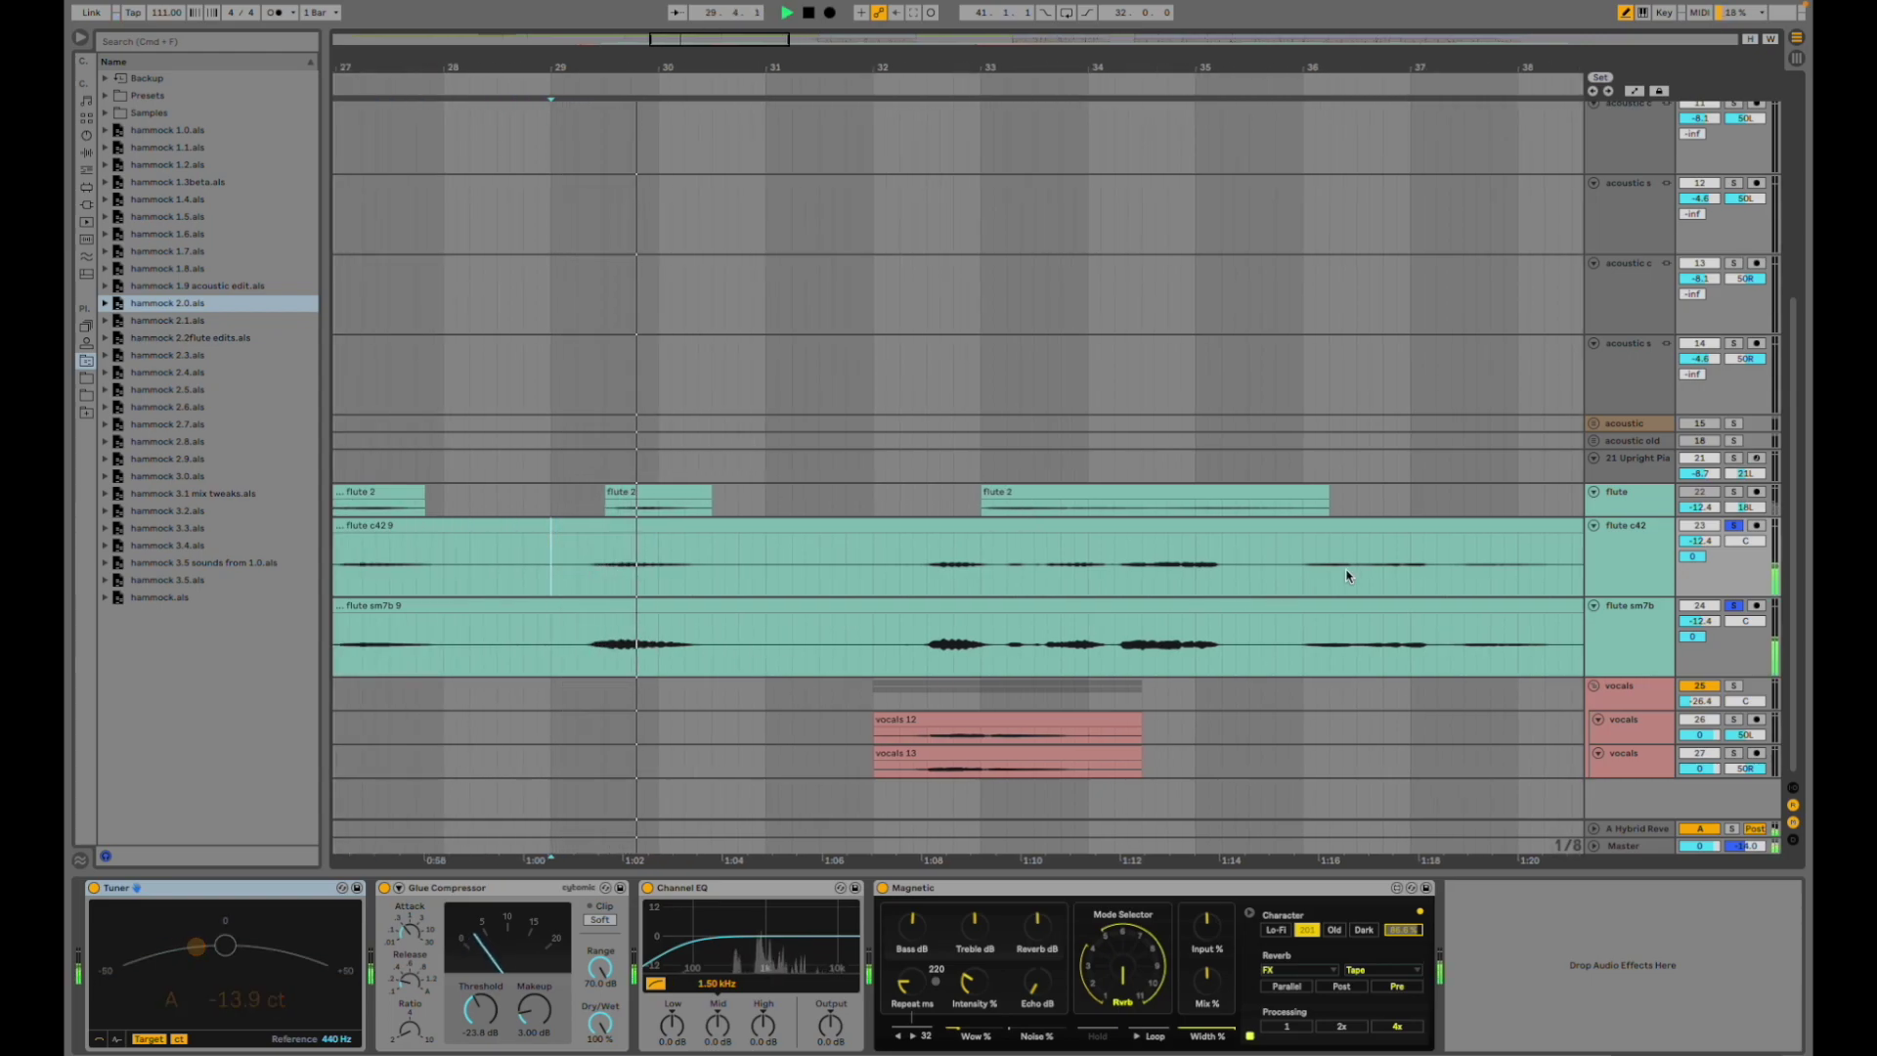
# - Audition flute c42 and flute sm7b each soloed alone around bar 29, and clear the solos
pyautogui.click(1736, 608)
pyautogui.click(1733, 526)
pyautogui.press('space')
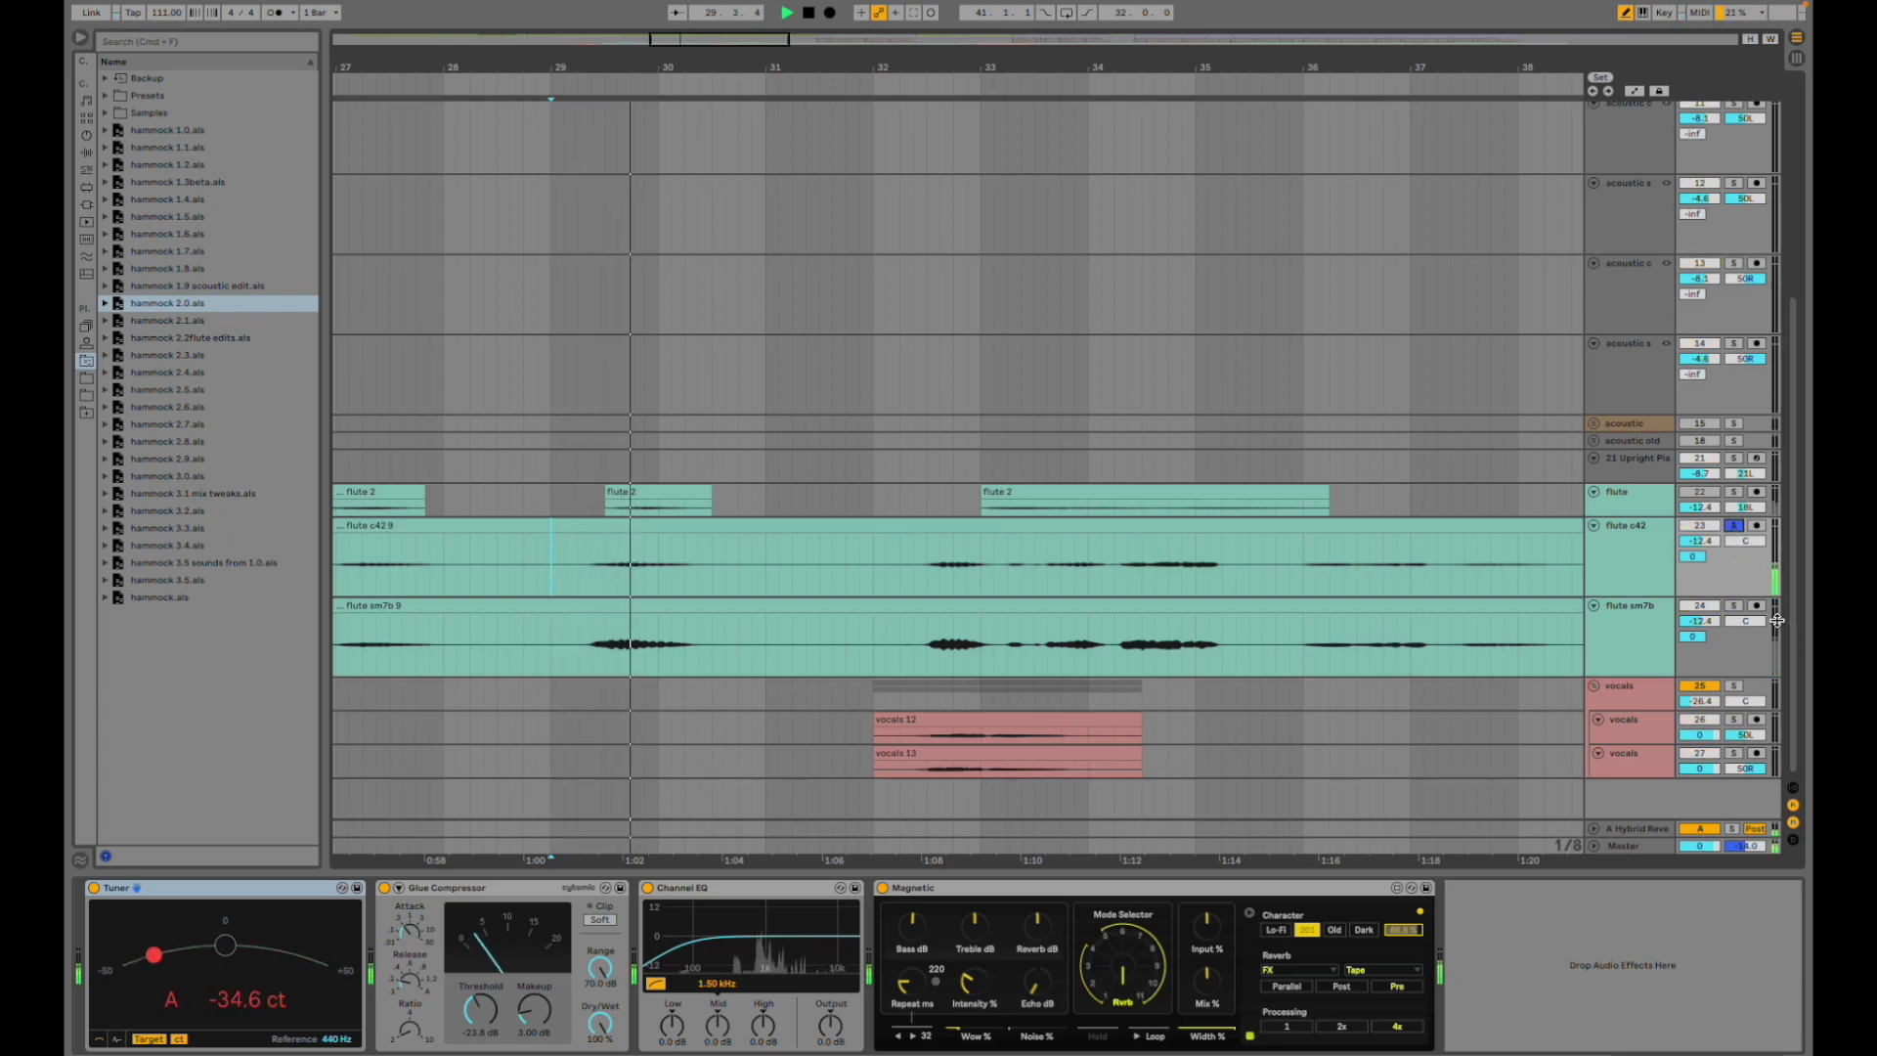
pyautogui.click(1736, 607)
pyautogui.press('space')
pyautogui.press('space')
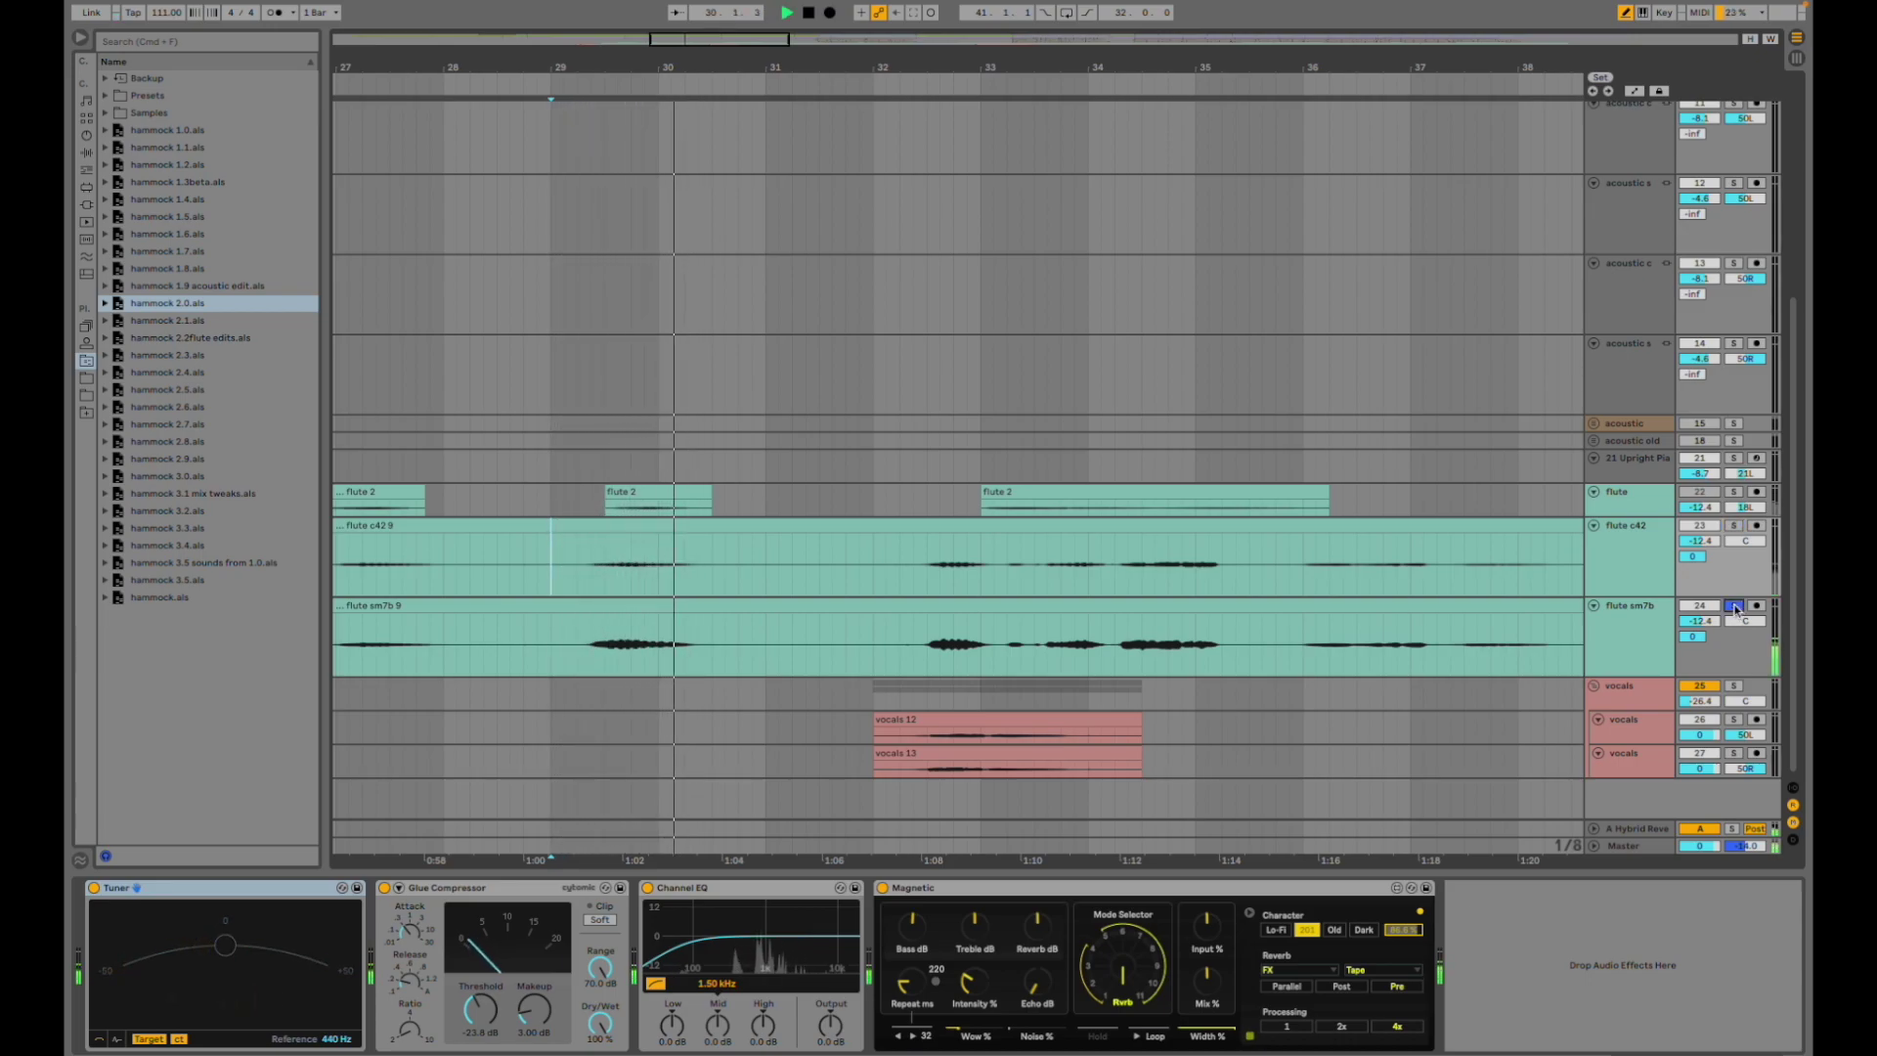
pyautogui.click(1735, 607)
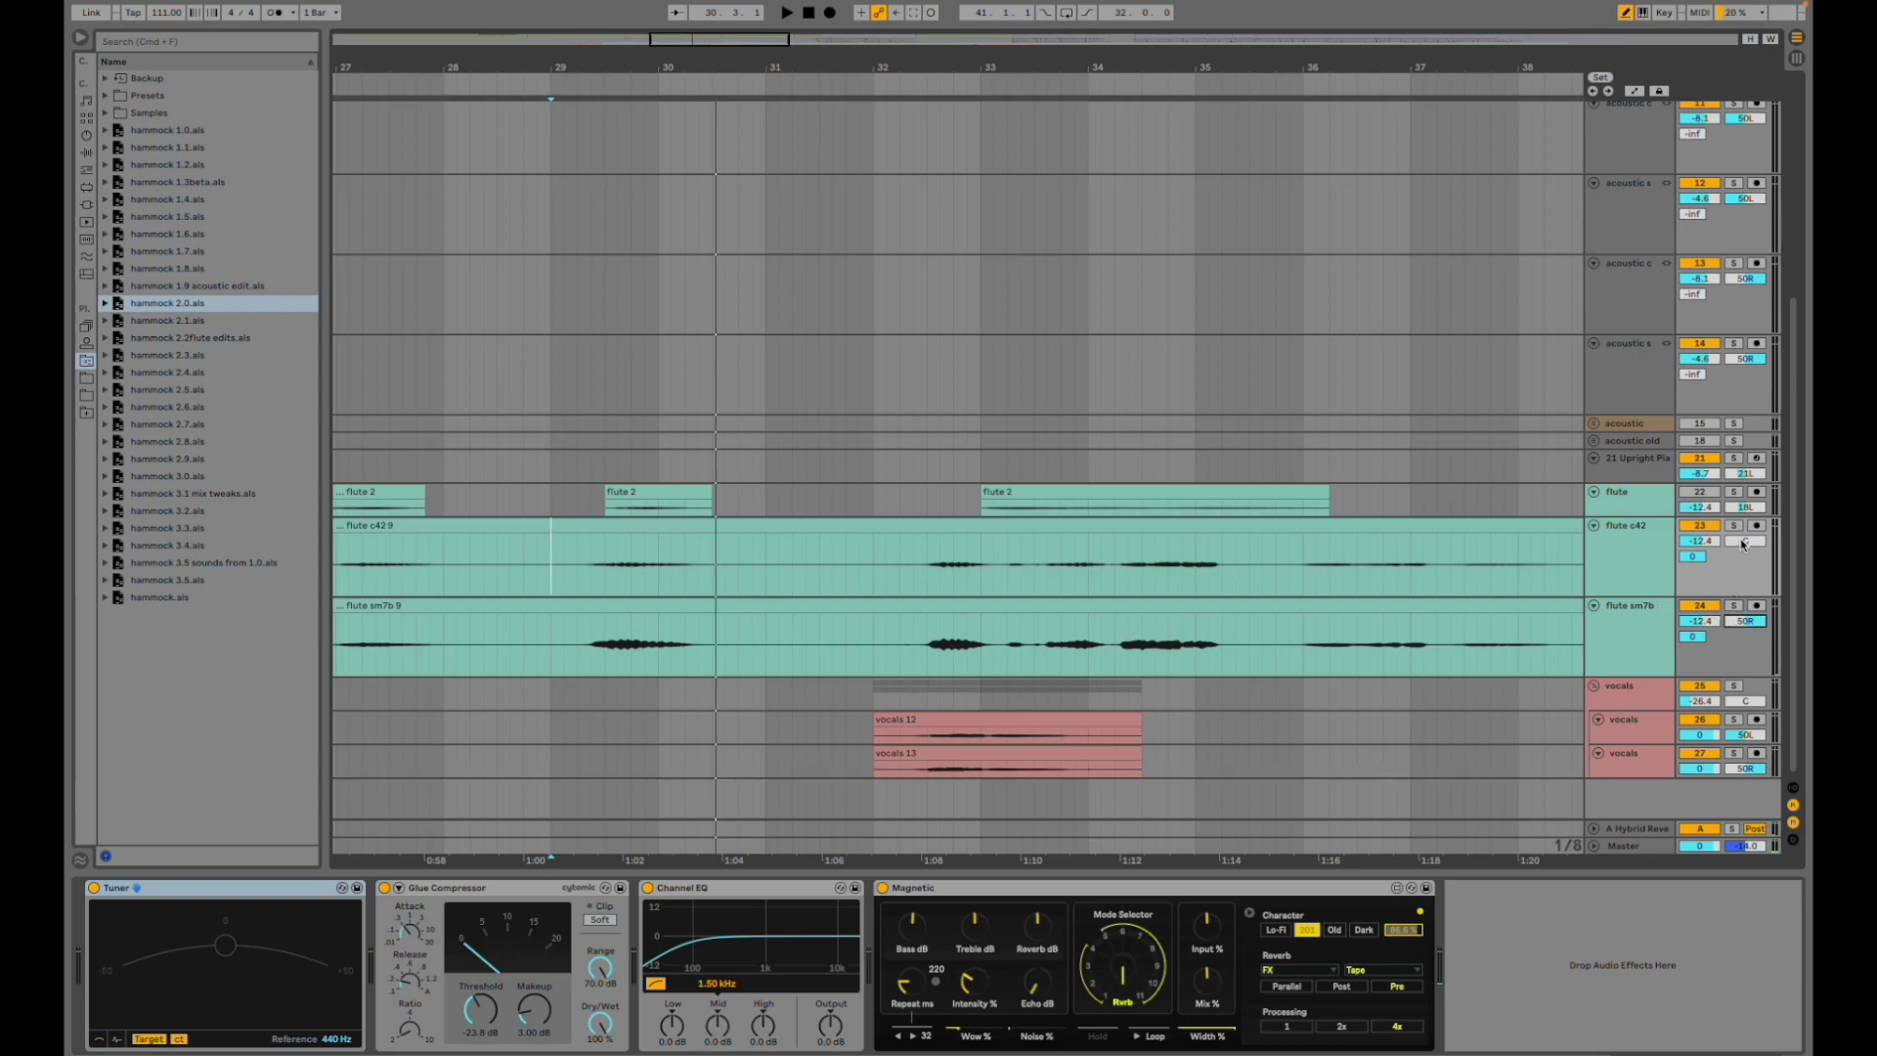
# - Pan flute c42 to 50L and flute sm7b to 50R, play both soloed before bar 30, and return to the full mix
pyautogui.click(1733, 607)
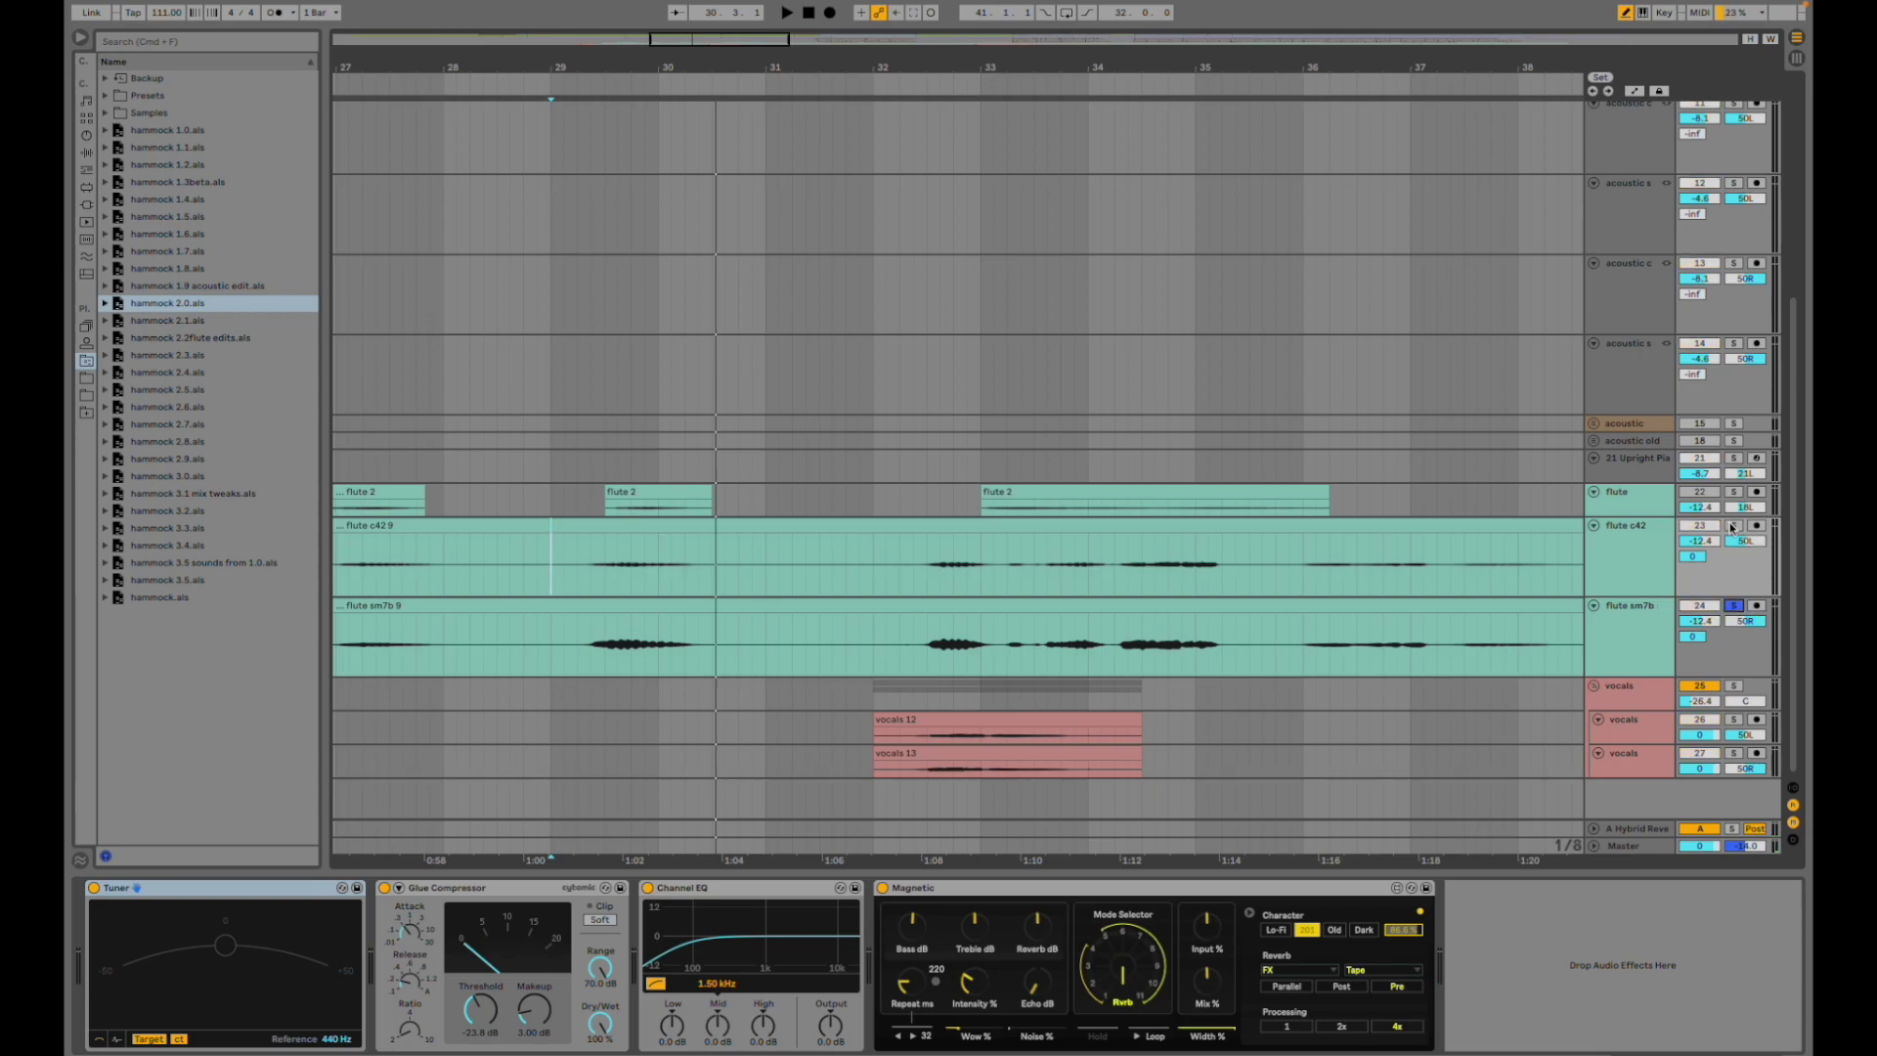
pyautogui.click(592, 563)
pyautogui.press('space')
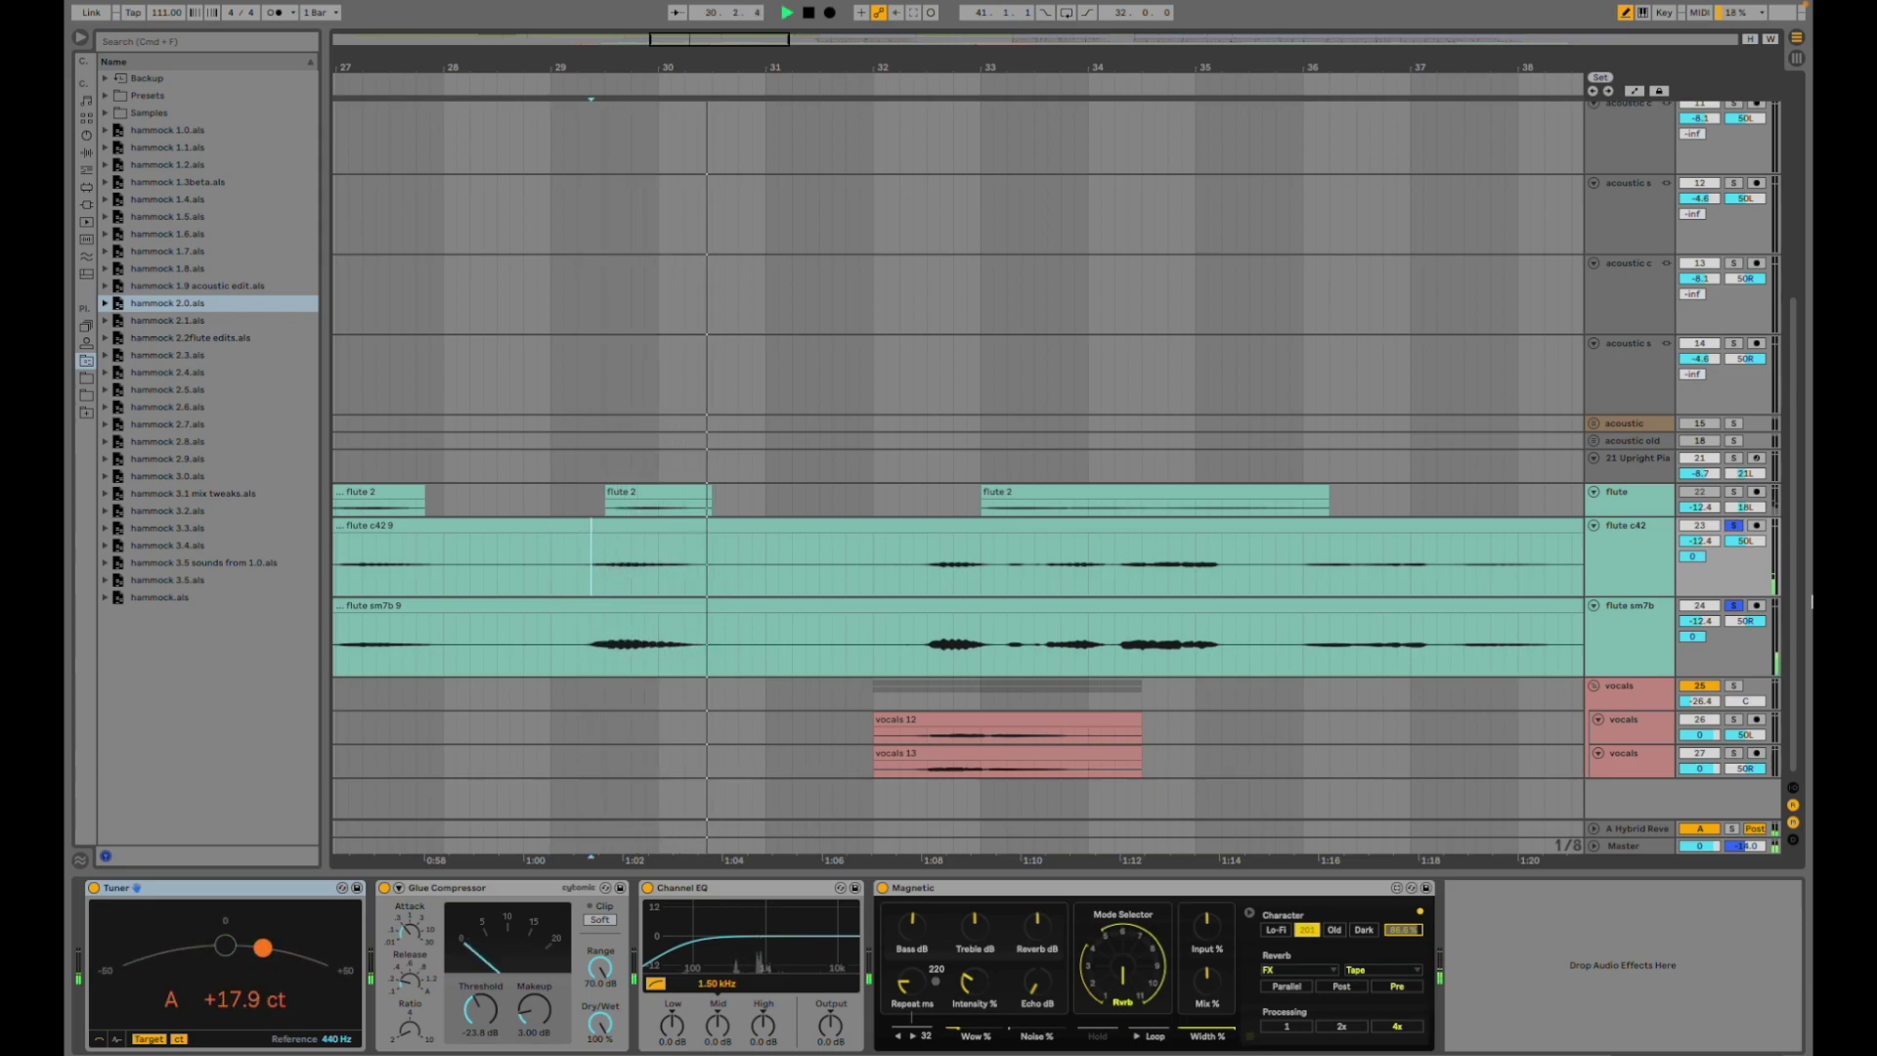
pyautogui.click(1733, 527)
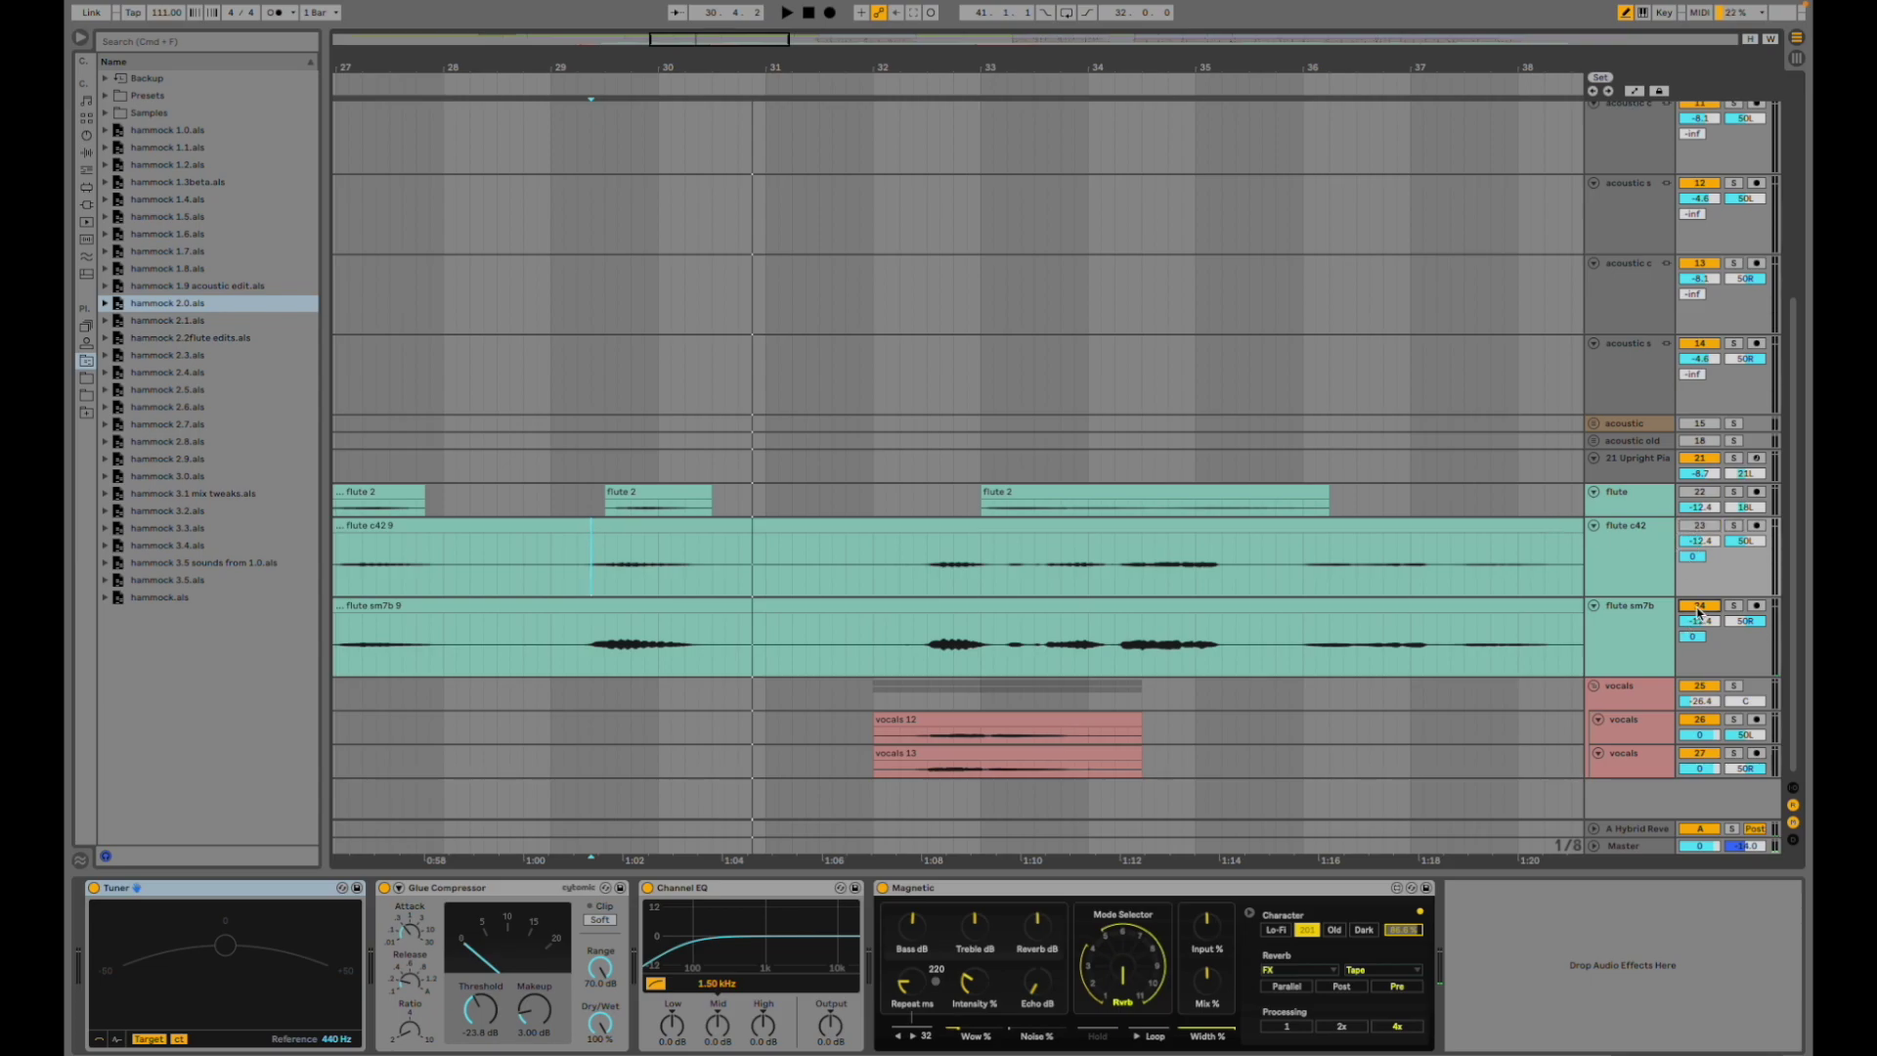
# - Play from bar 67 and lower the four acoustic tracks together, the c42 pair to -12.3 dB and the sm7b pair to -8.8 dB
pyautogui.scroll(-10, 931, 578)
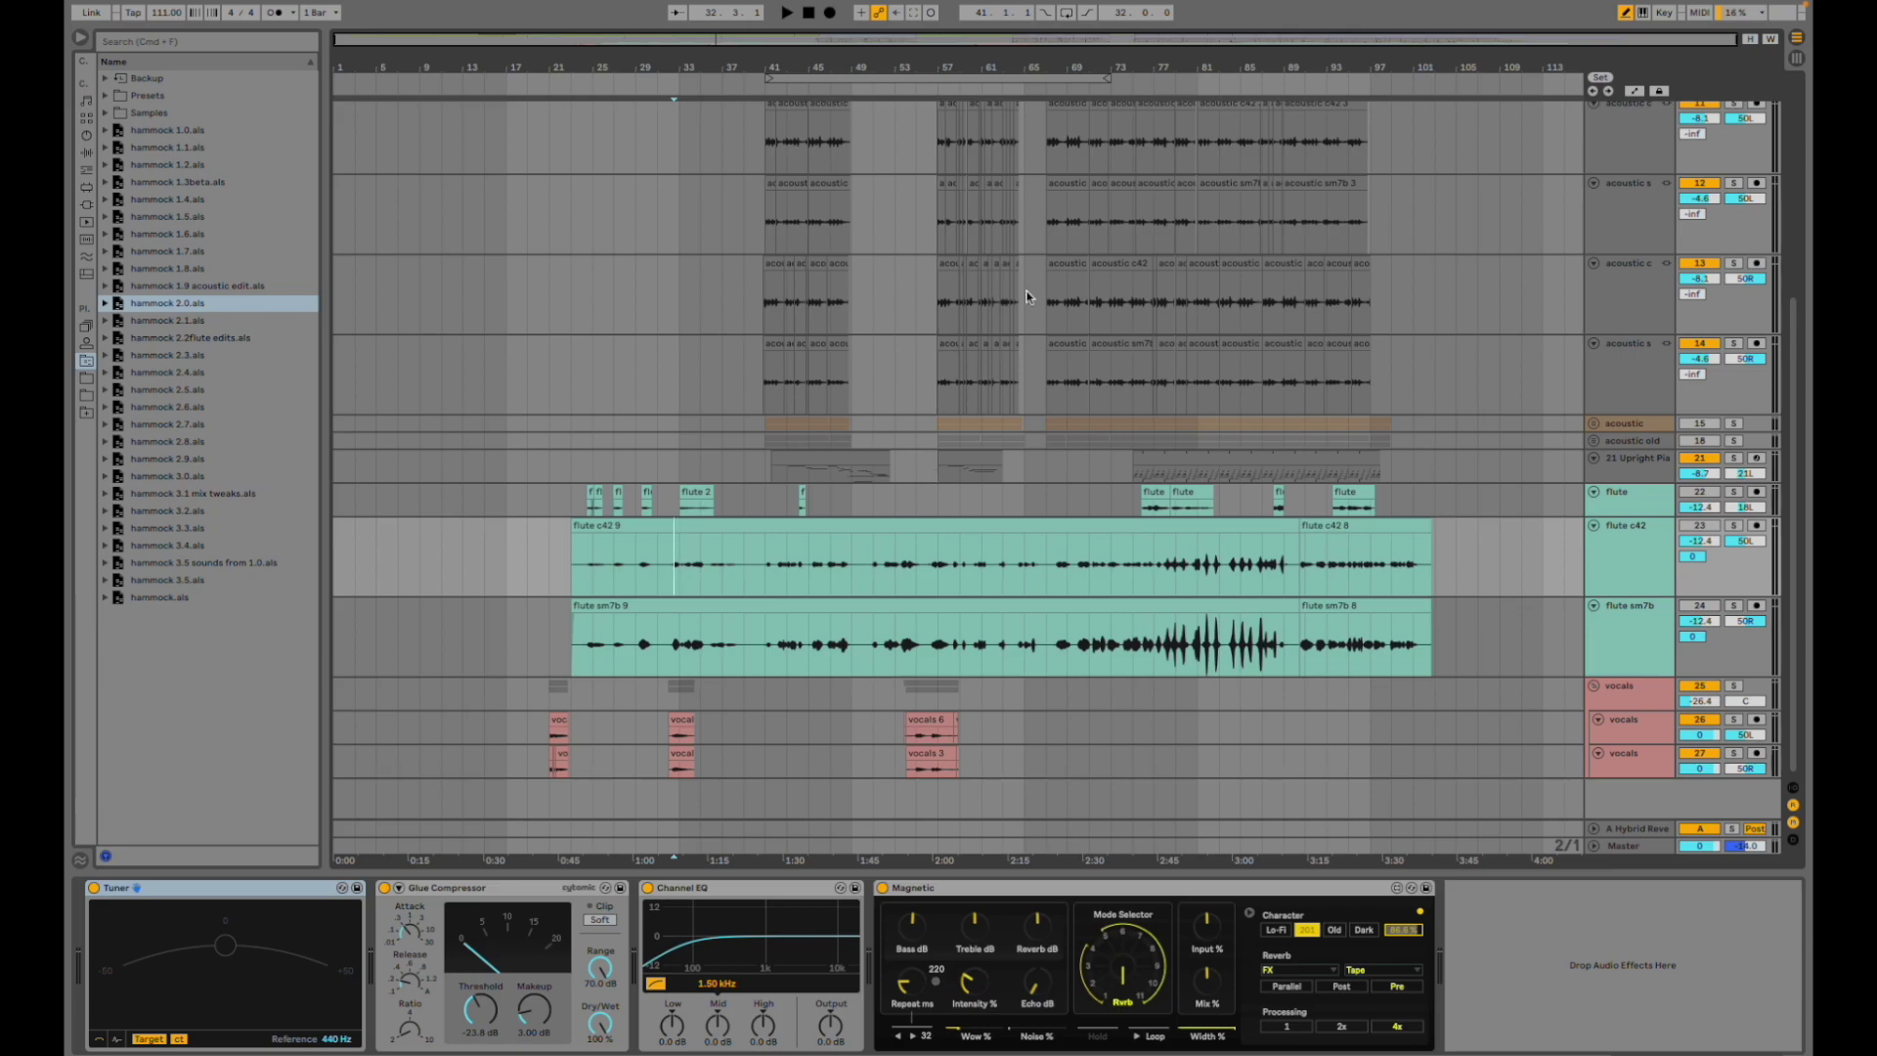
pyautogui.click(1045, 267)
pyautogui.press('space')
pyautogui.scroll(5, 1046, 267)
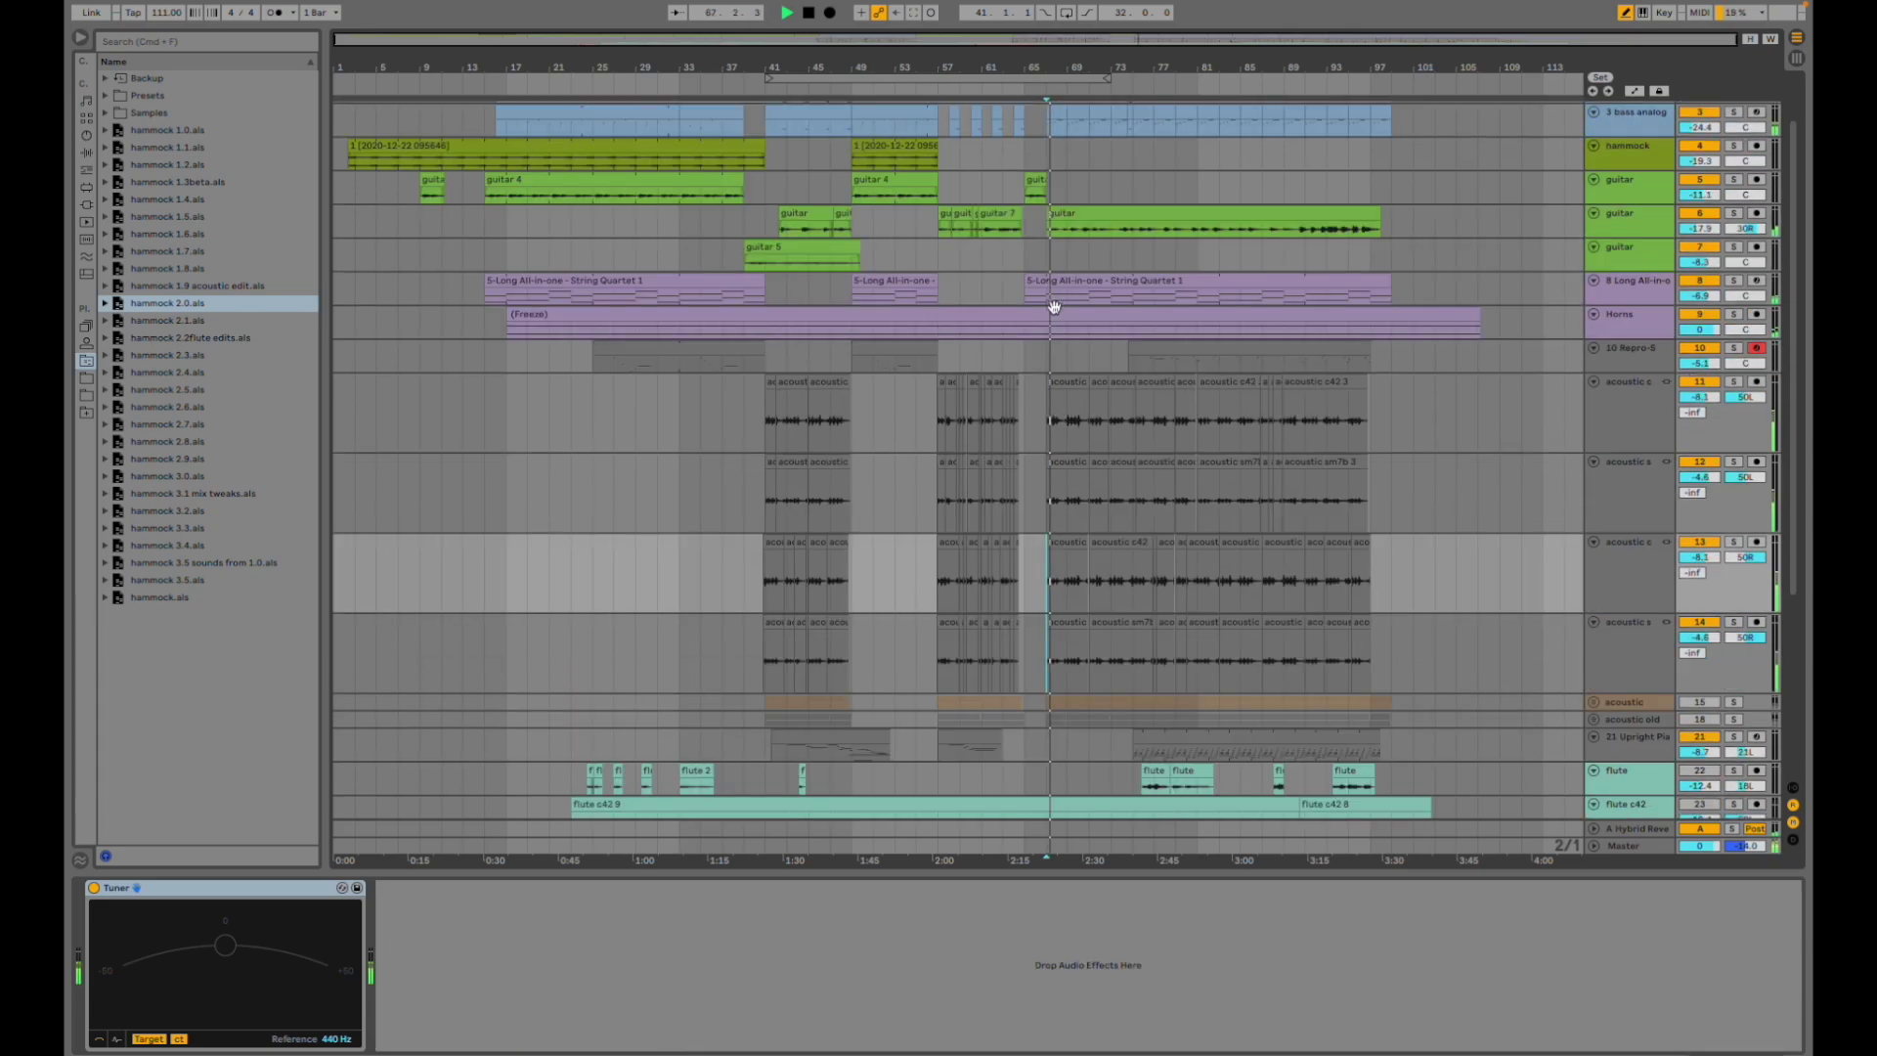
pyautogui.click(1618, 420)
pyautogui.keyDown('shift'); pyautogui.click(1645, 663); pyautogui.keyUp('shift')
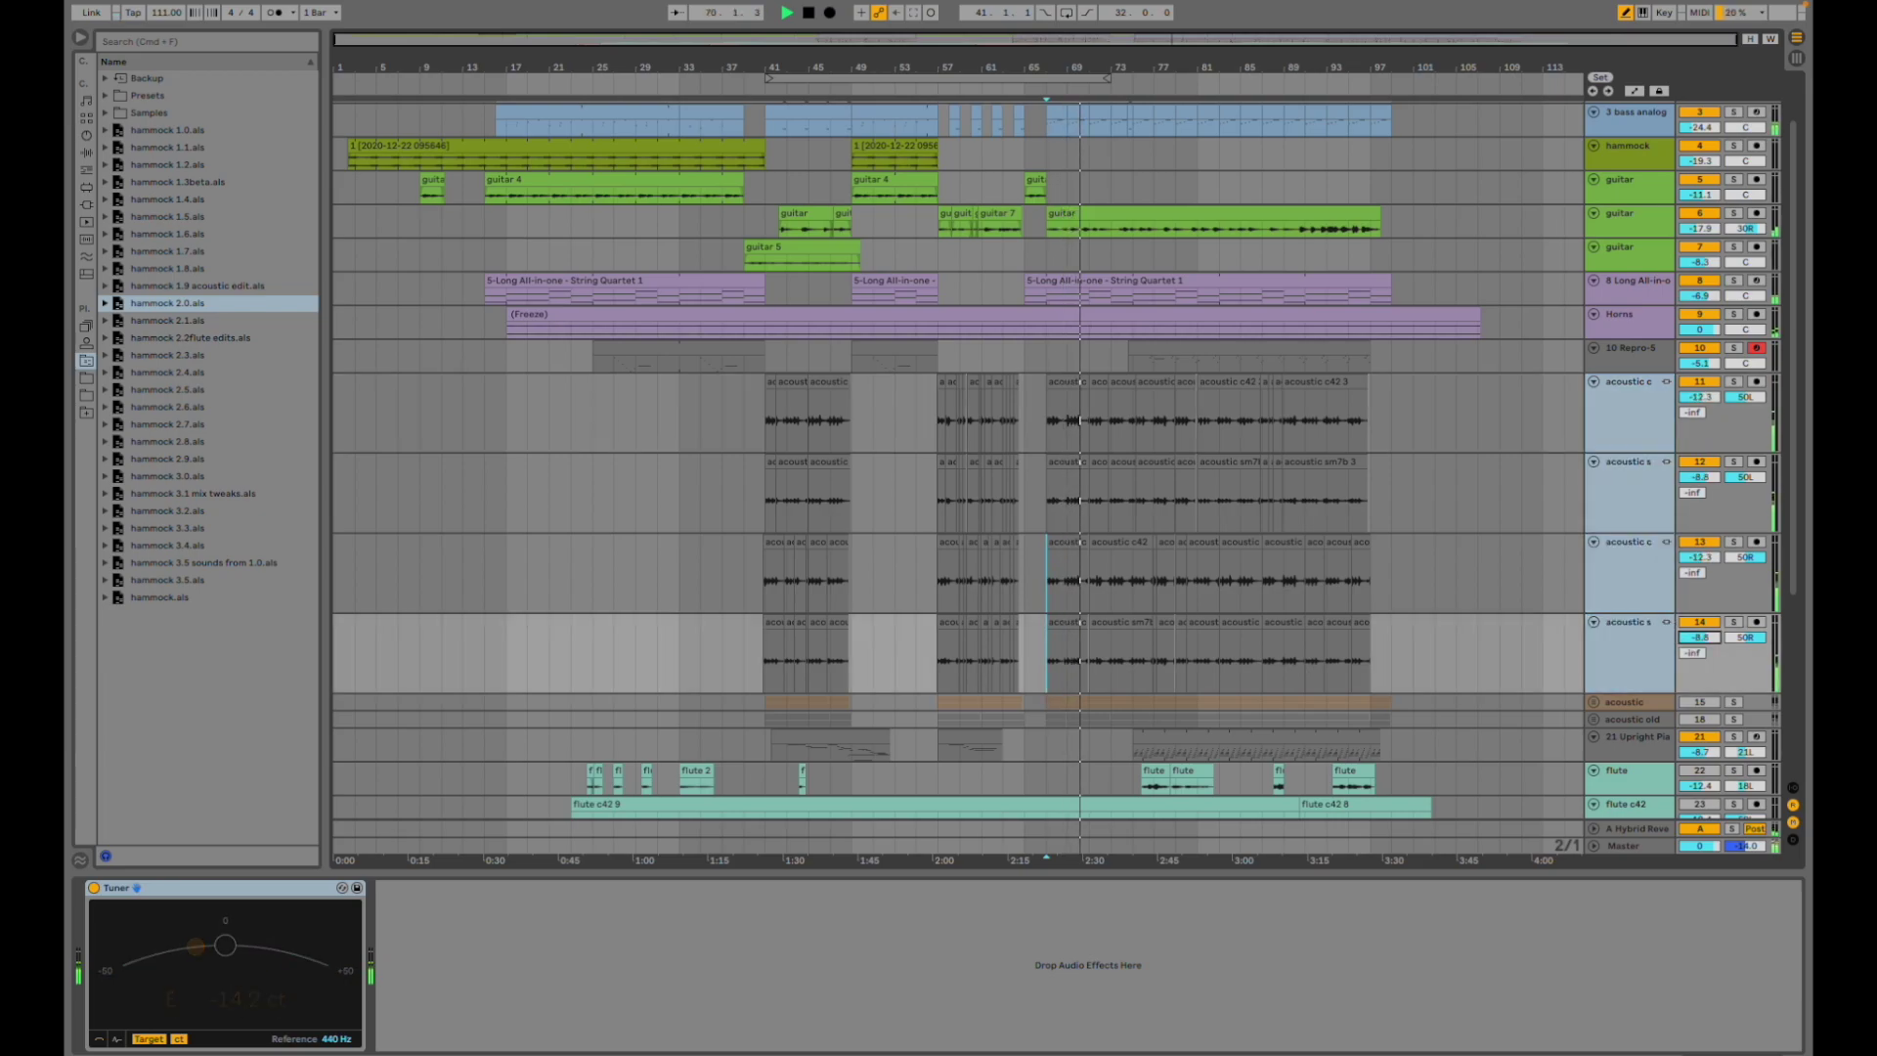
# - Open the saved set hammock 3.5.als and play it from bar 13
pyautogui.scroll(-5, 1212, 447)
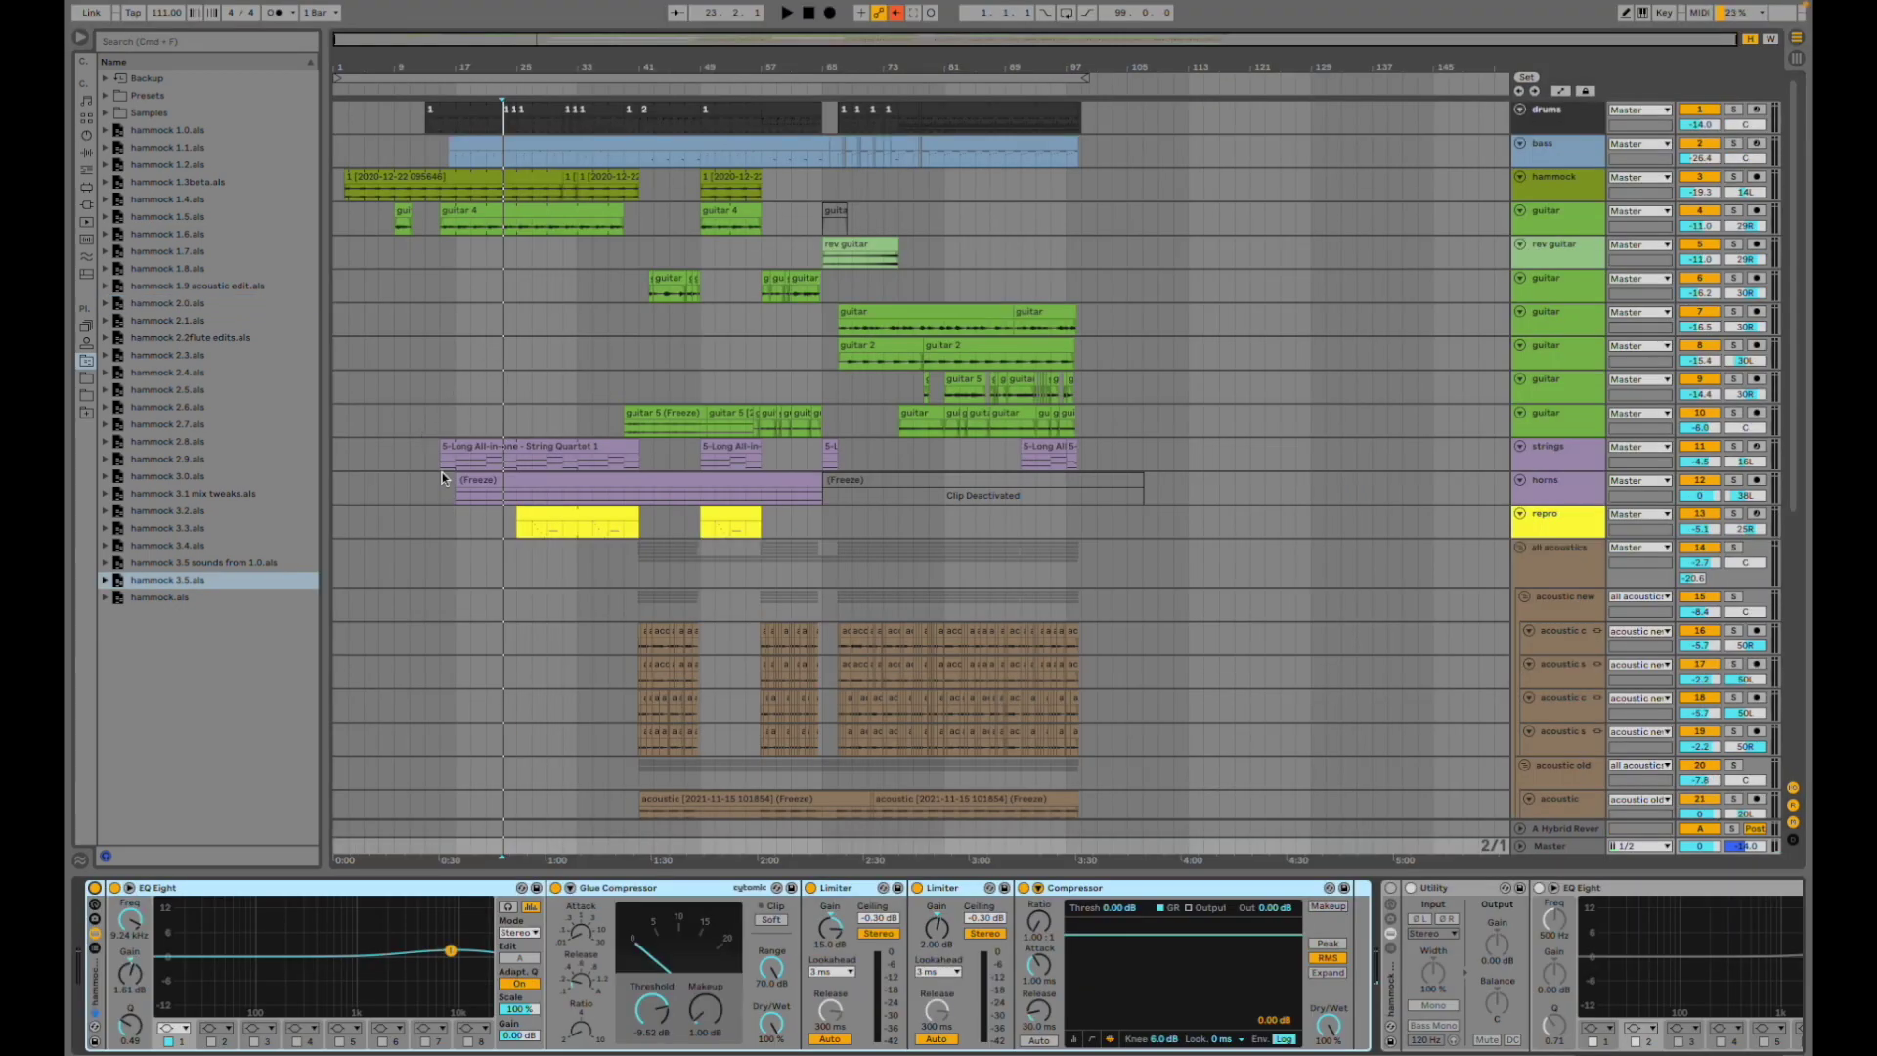
pyautogui.click(432, 498)
pyautogui.press('space')
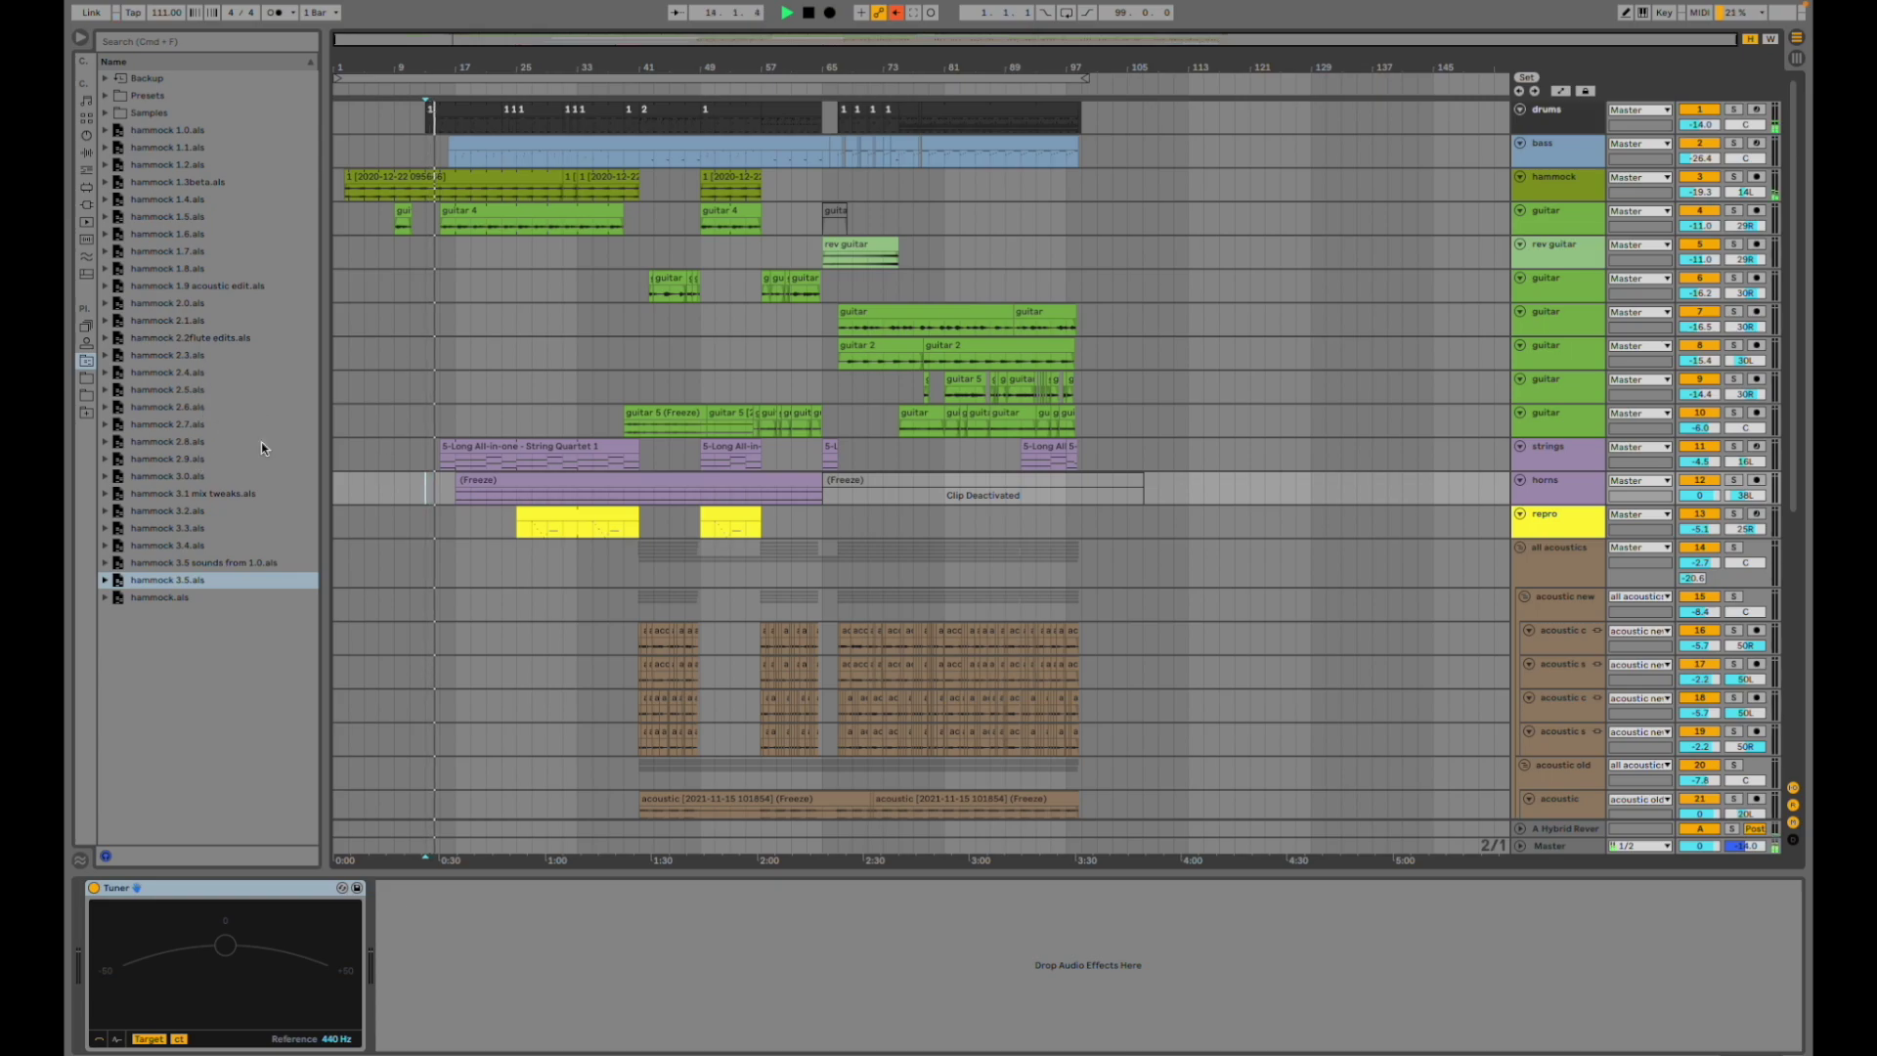
# - Examine the whole hammock 3.5 arrangement during playback, from the drum and guitar tracks down to the flute and vocal tracks
pyautogui.press('+')
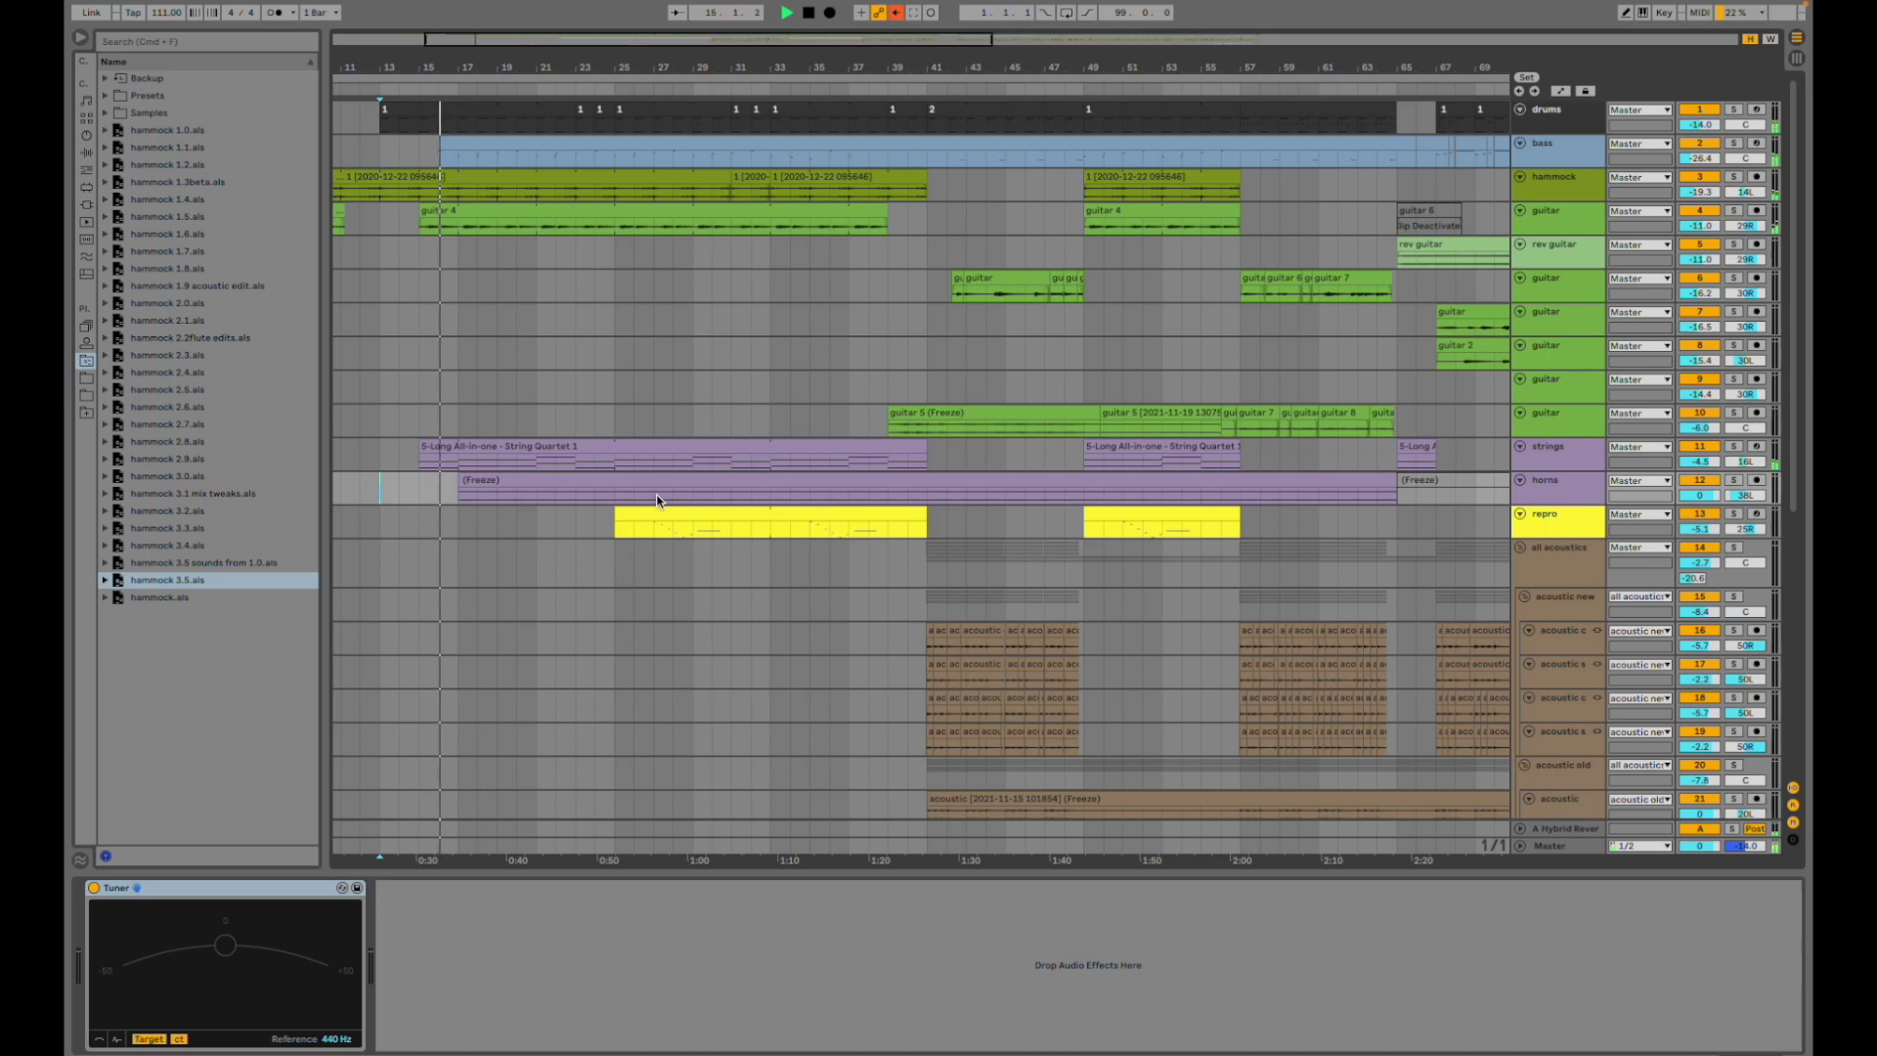
pyautogui.hscroll(-5, 657, 501)
pyautogui.scroll(-8, 727, 495)
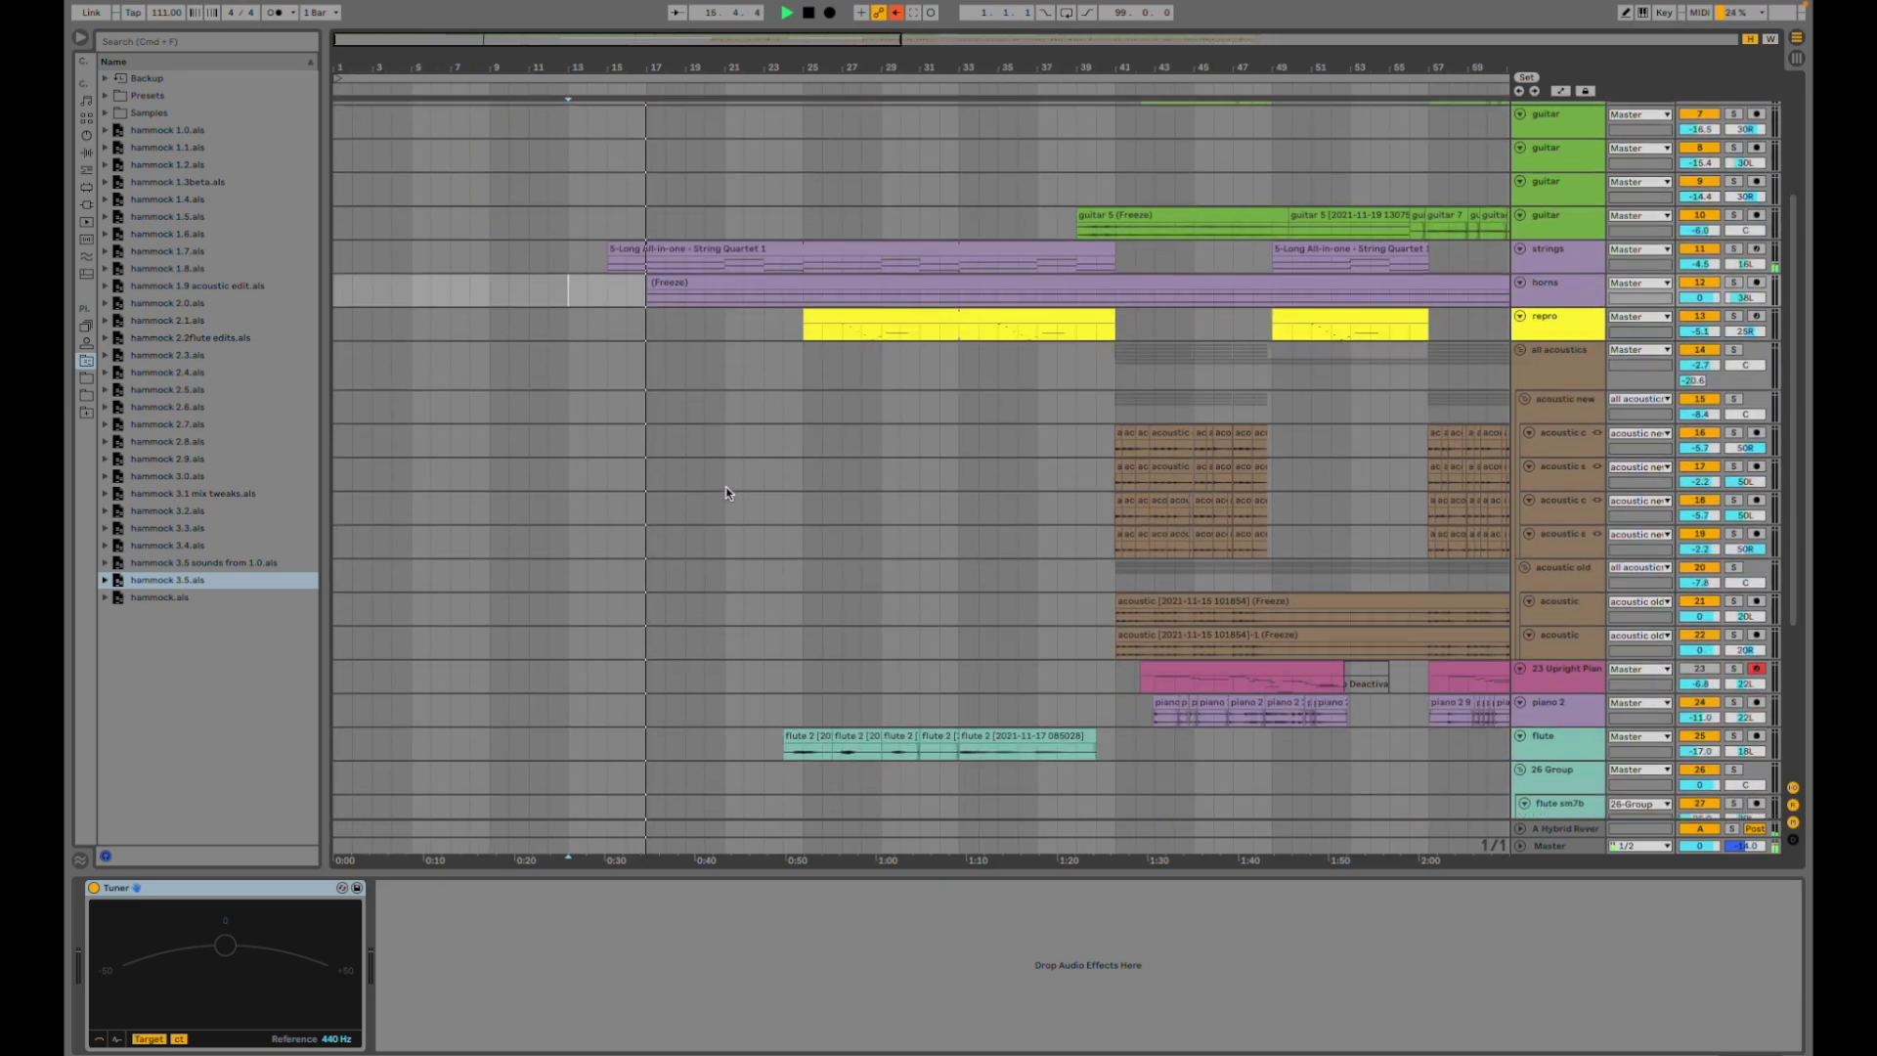
pyautogui.scroll(8, 726, 493)
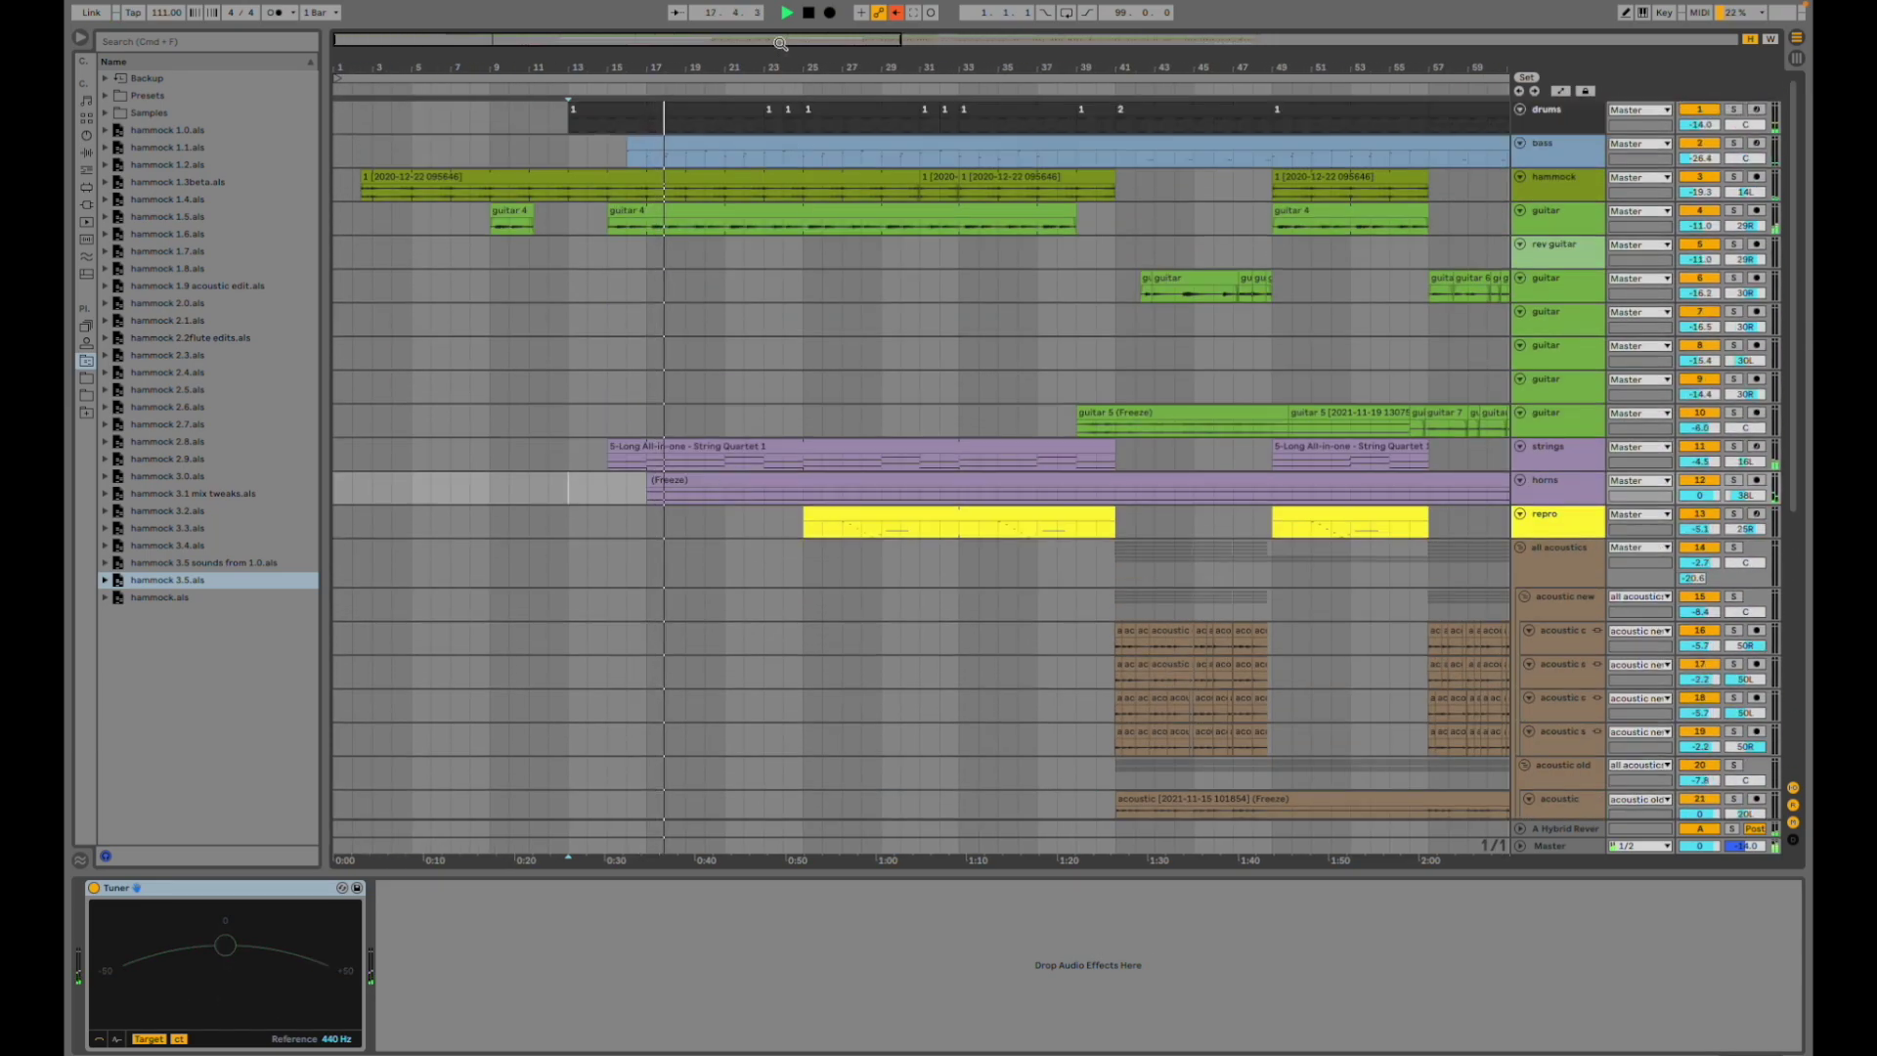
pyautogui.moveTo(779, 41); pyautogui.dragTo(778, 8)
pyautogui.scroll(-5, 912, 399)
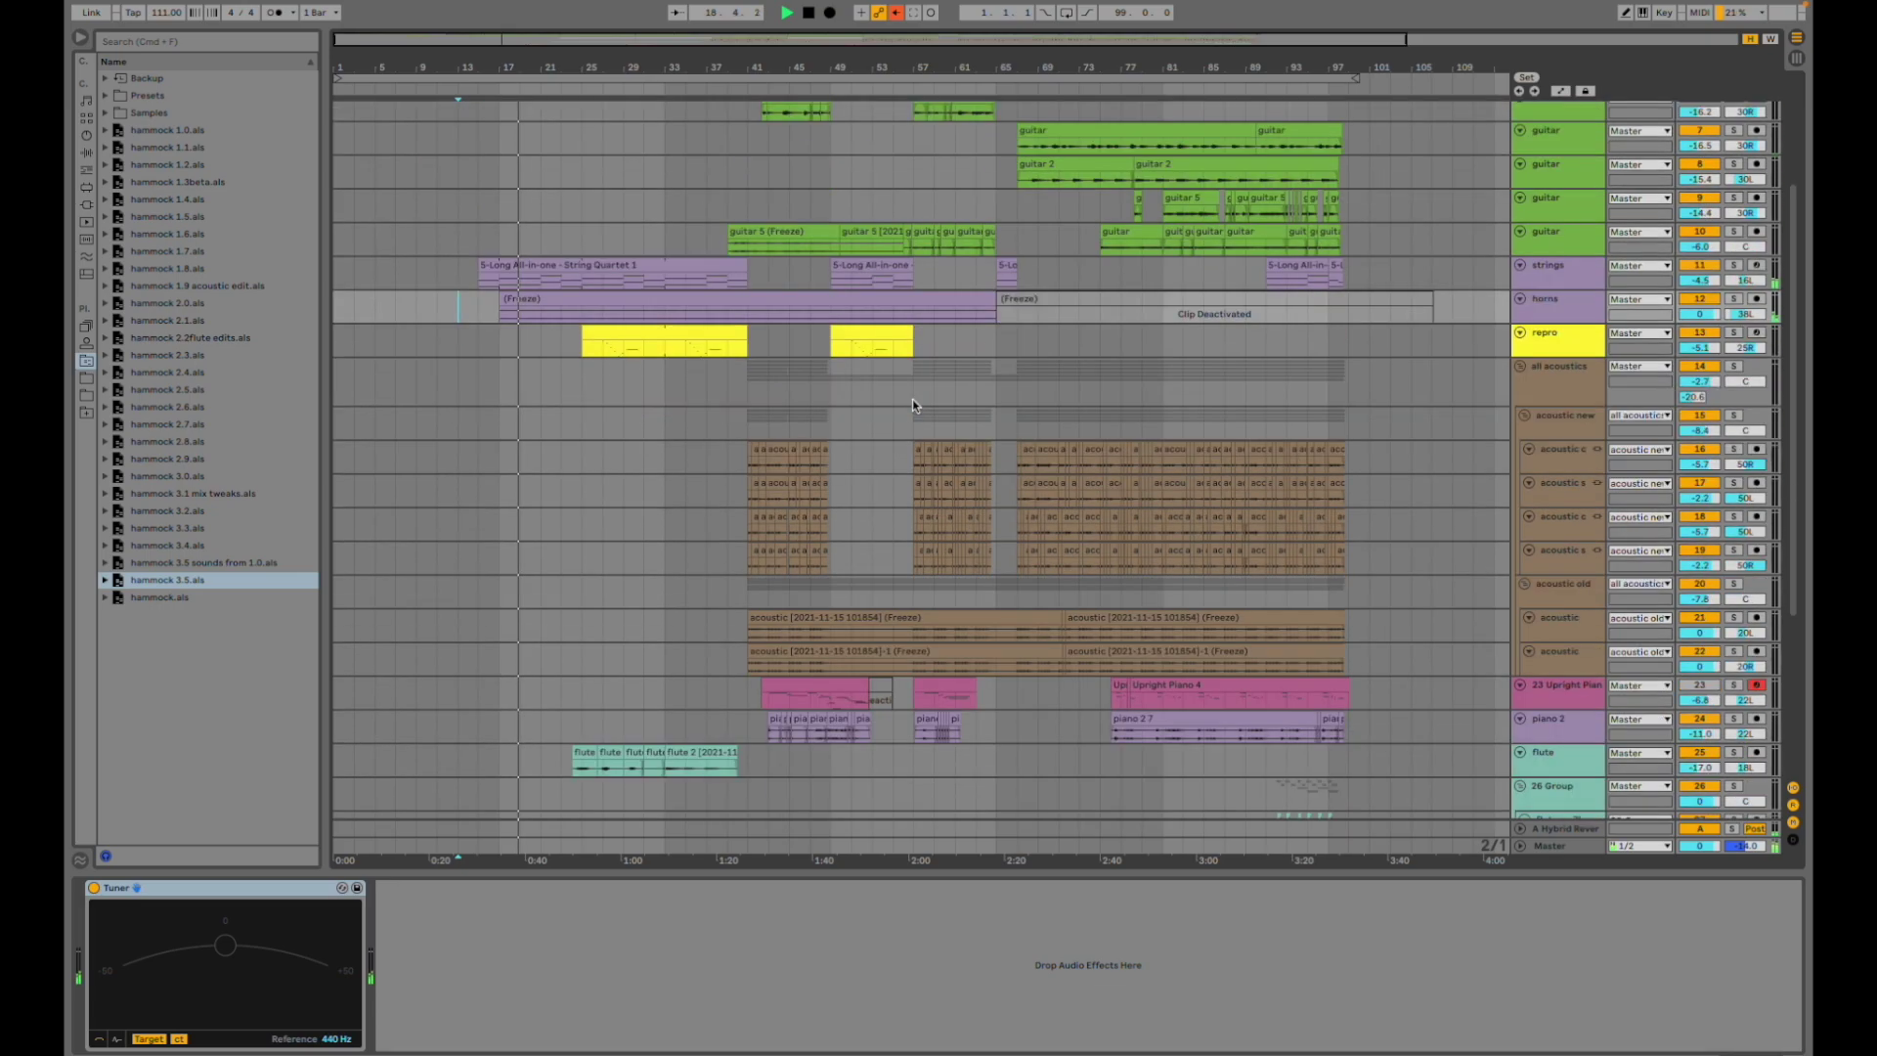
pyautogui.scroll(-7, 651, 674)
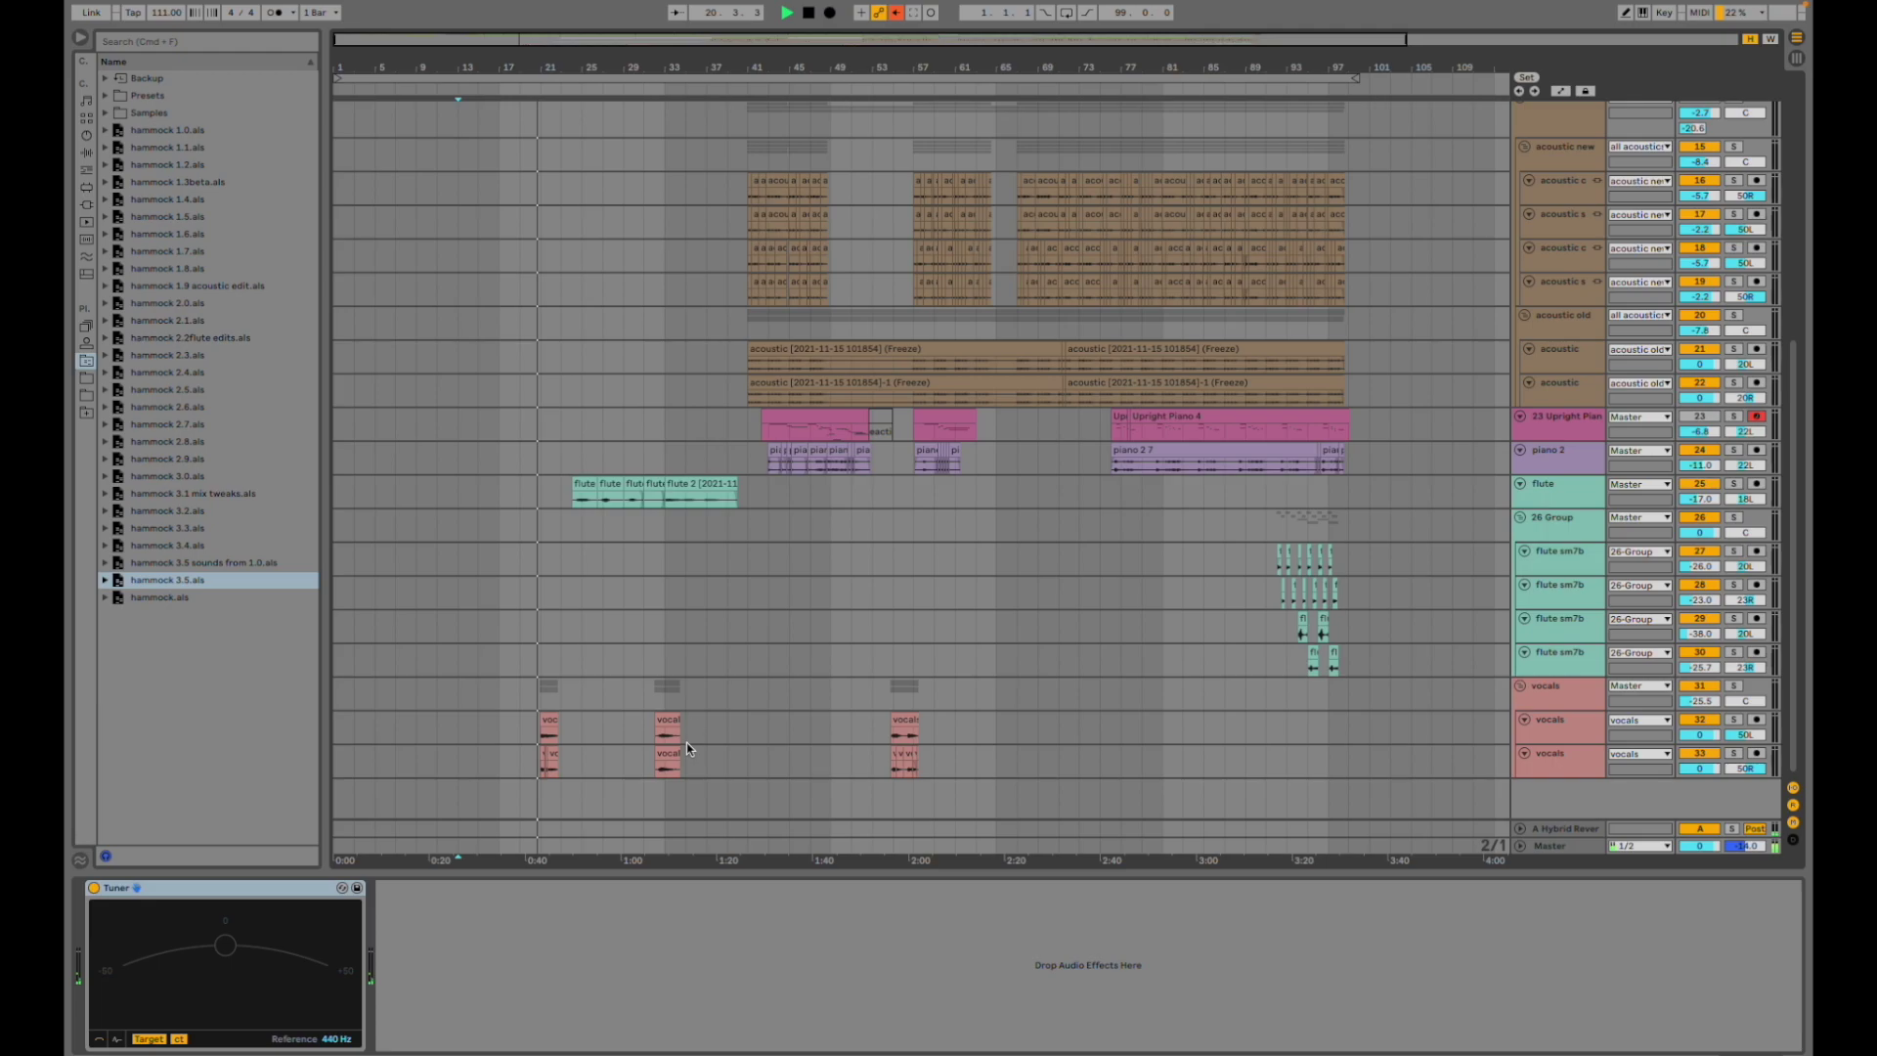
pyautogui.scroll(1, 702, 570)
pyautogui.scroll(10, 701, 569)
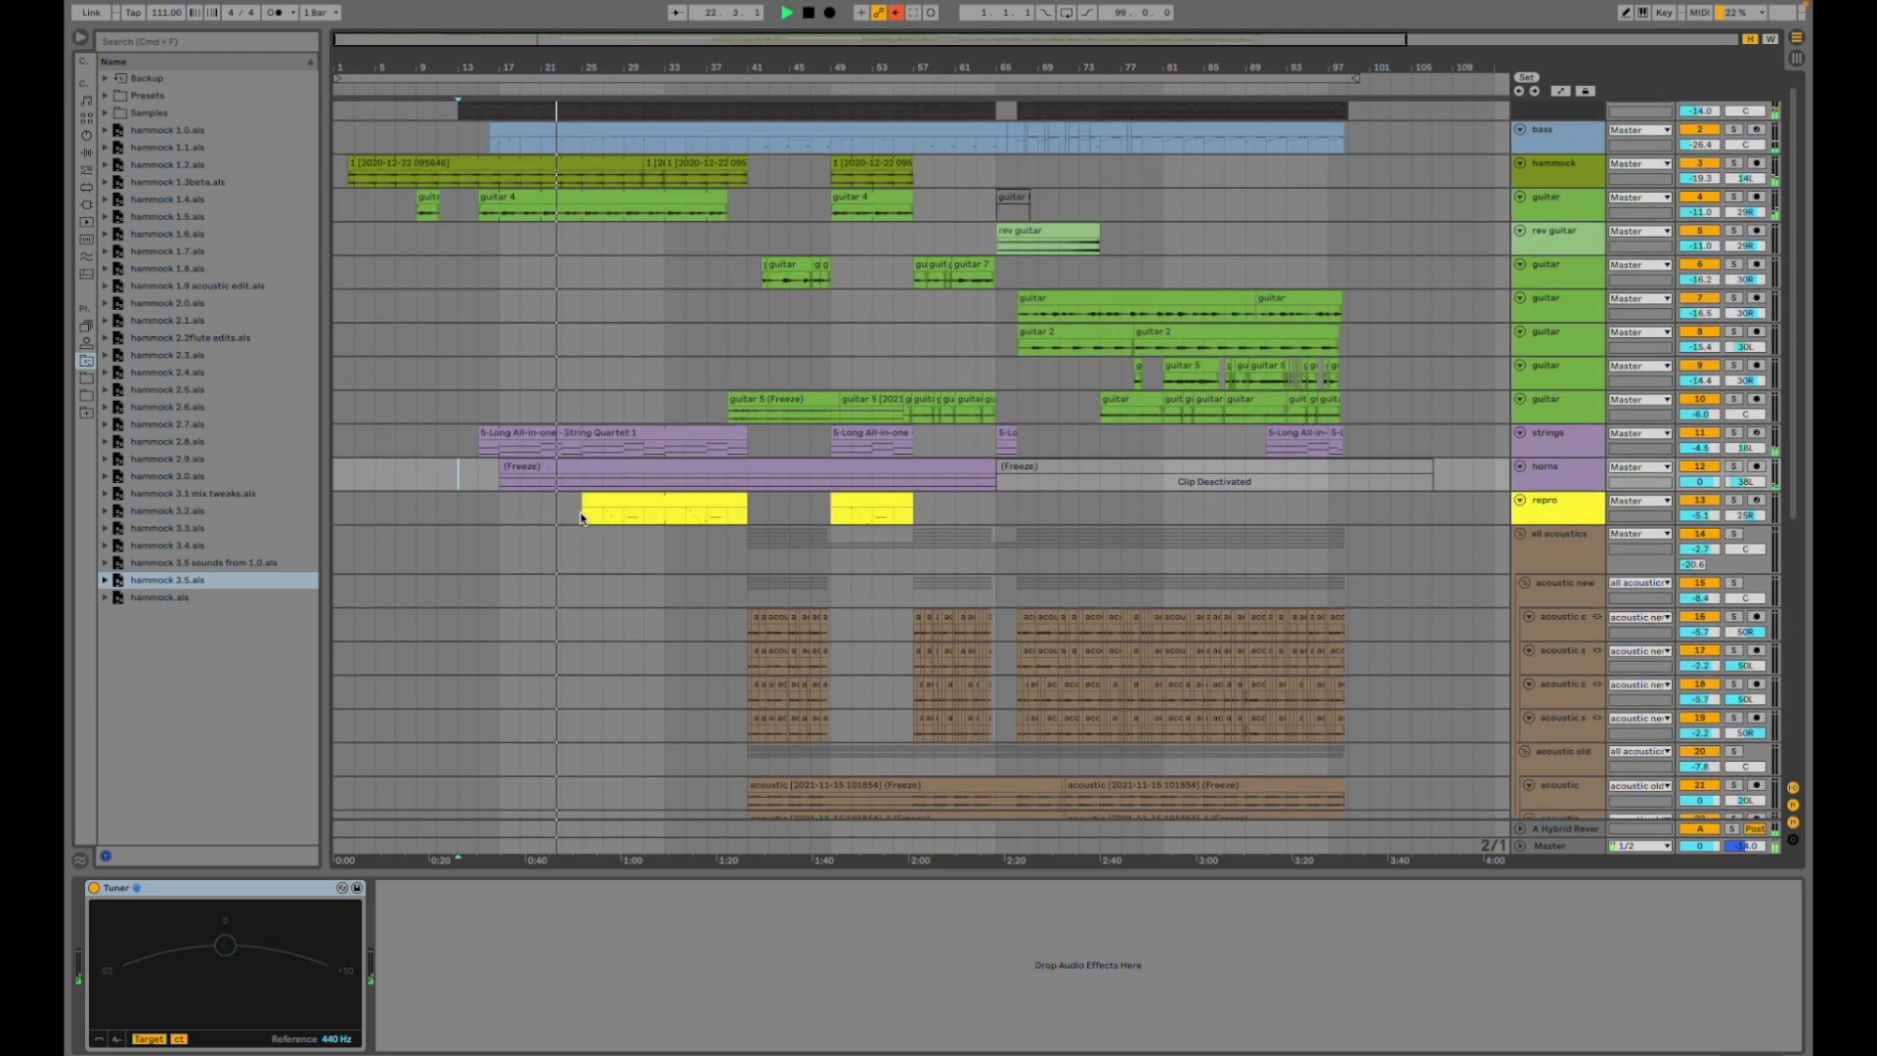
pyautogui.scroll(-11, 579, 520)
# - Locate the vocal clips at bars 21 and 32, view the vocals group's effects, and listen through the second vocal entry
pyautogui.click(541, 735)
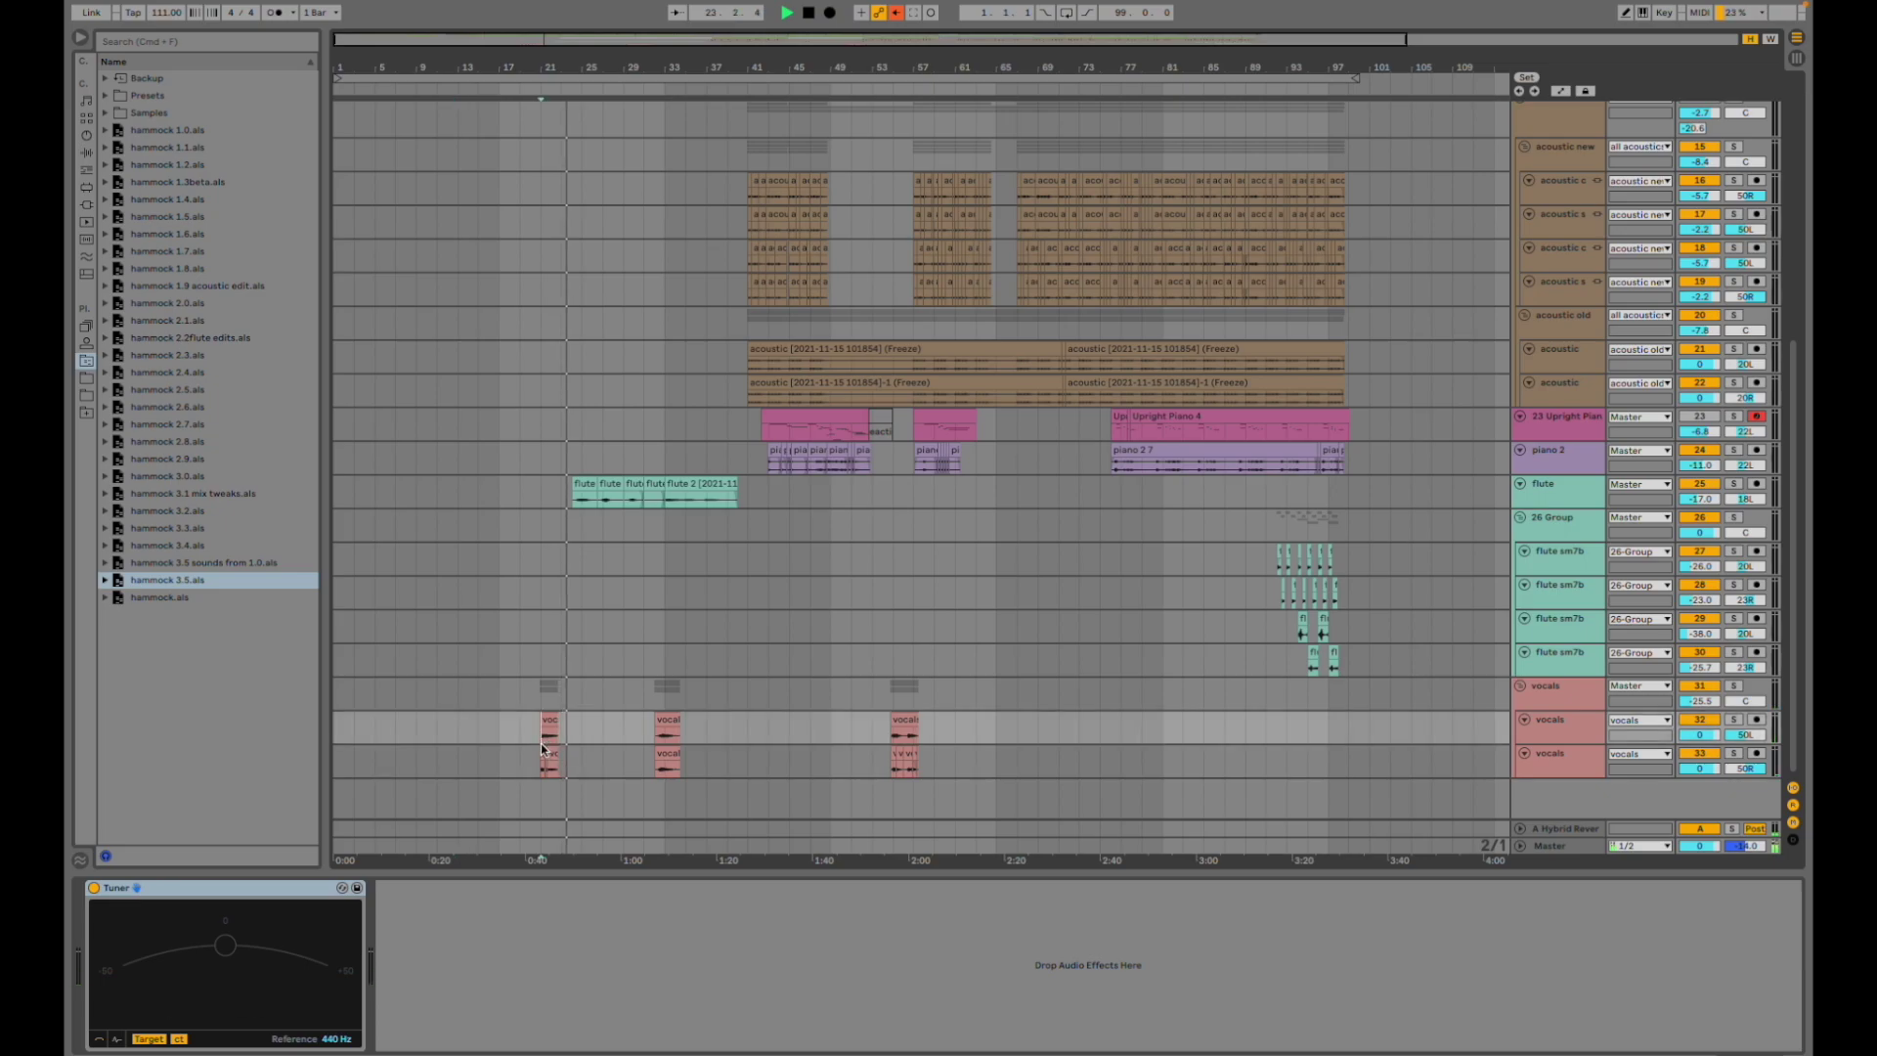
pyautogui.click(537, 746)
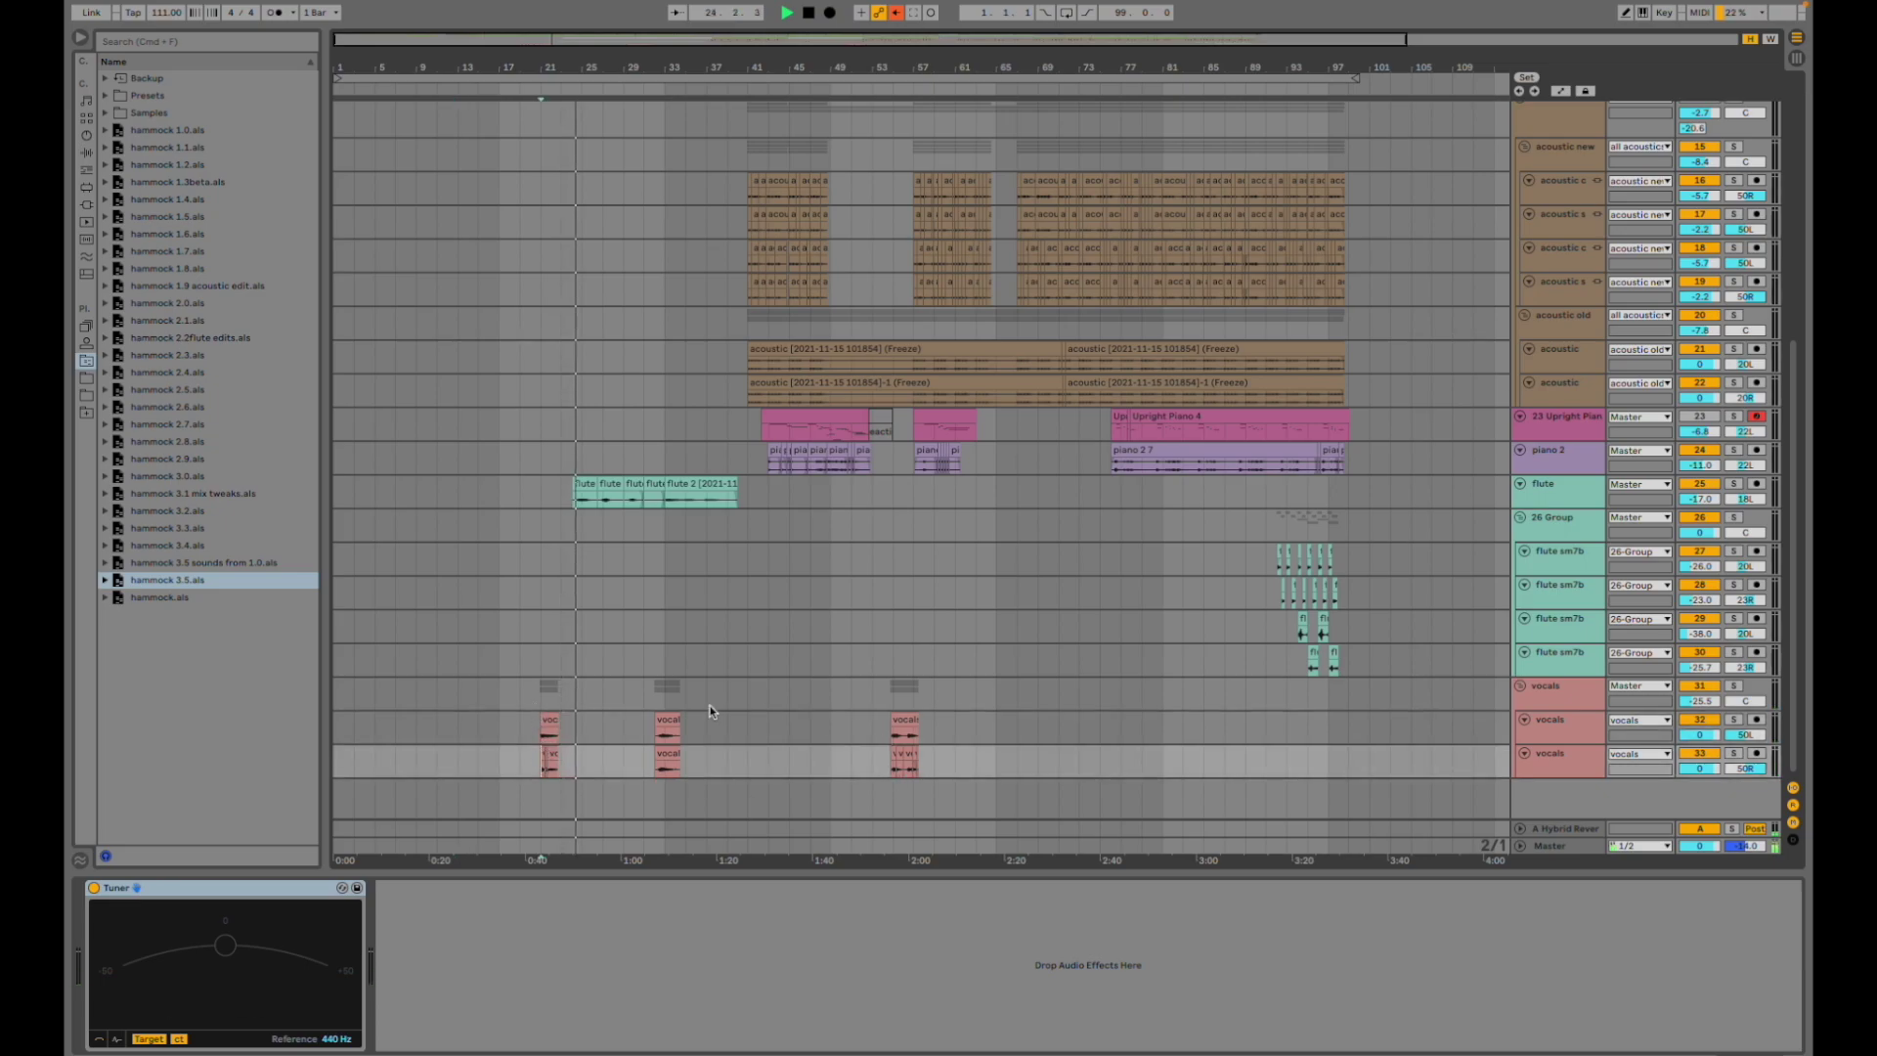
pyautogui.click(543, 689)
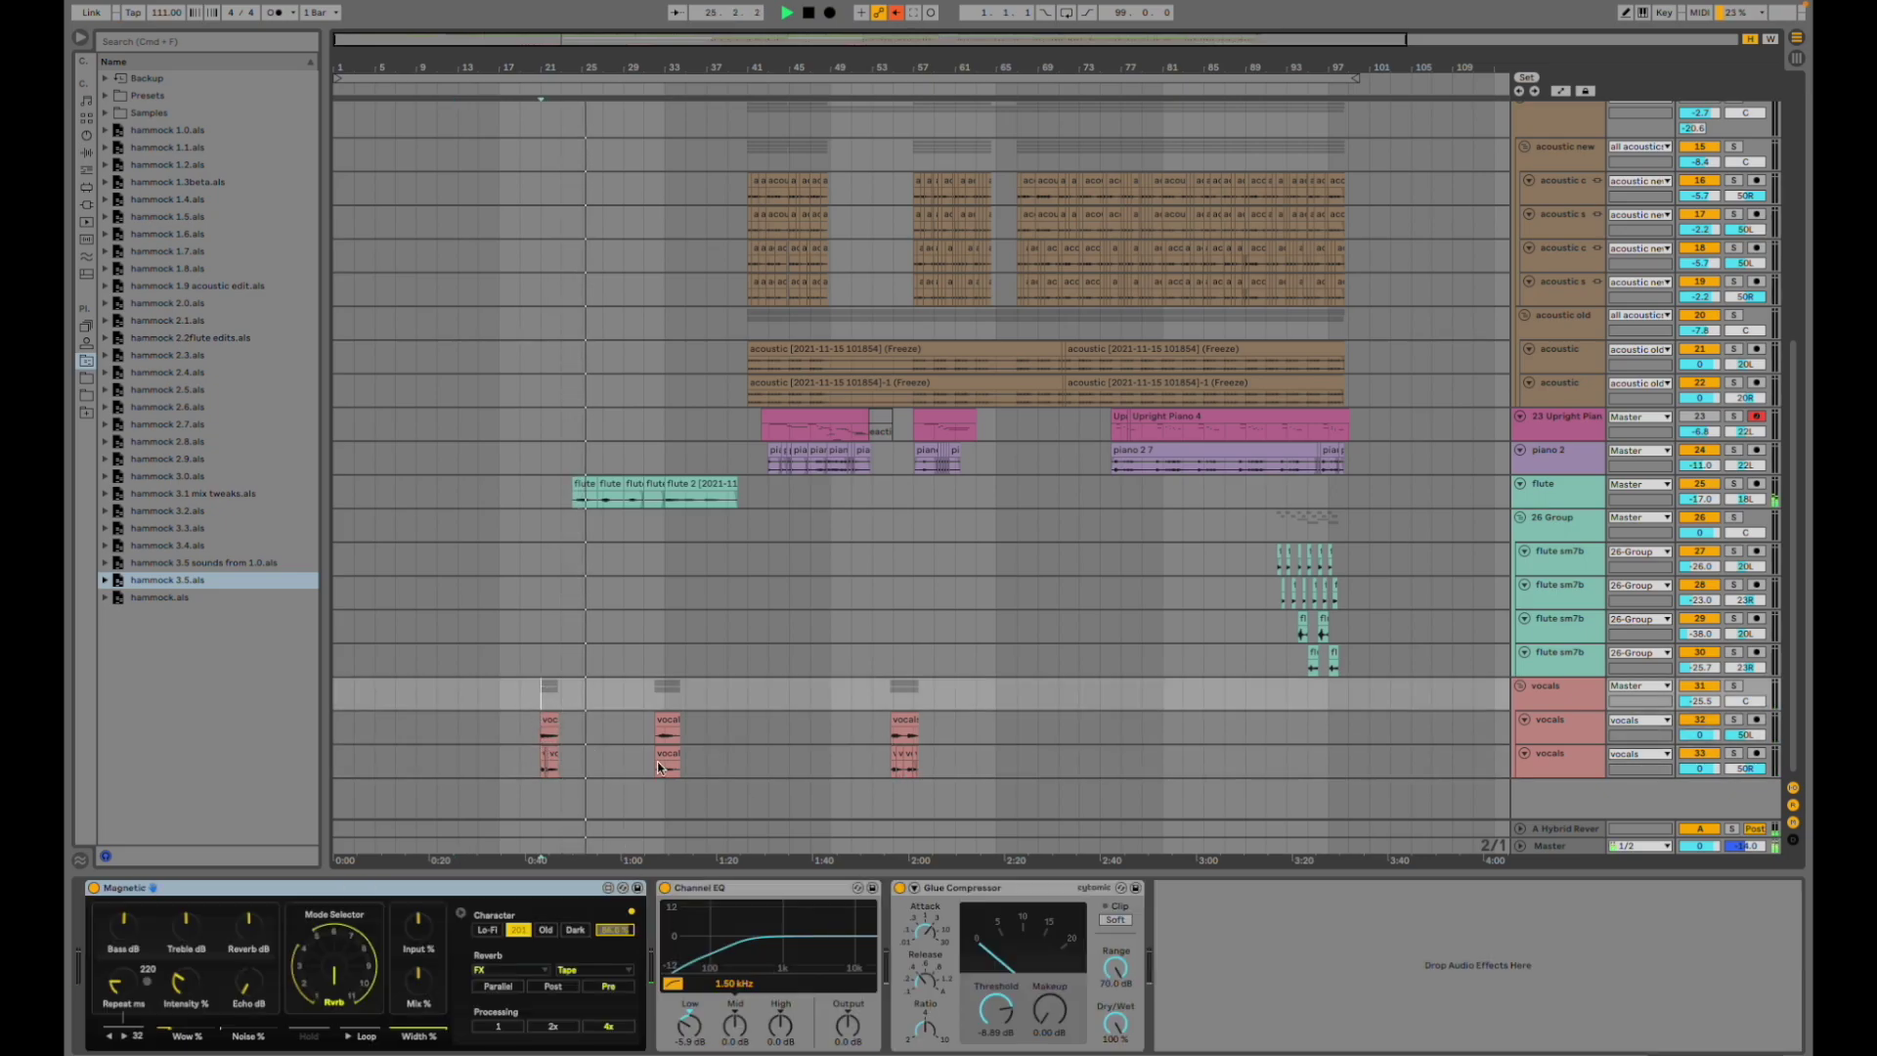
pyautogui.click(650, 694)
pyautogui.scroll(5, 651, 692)
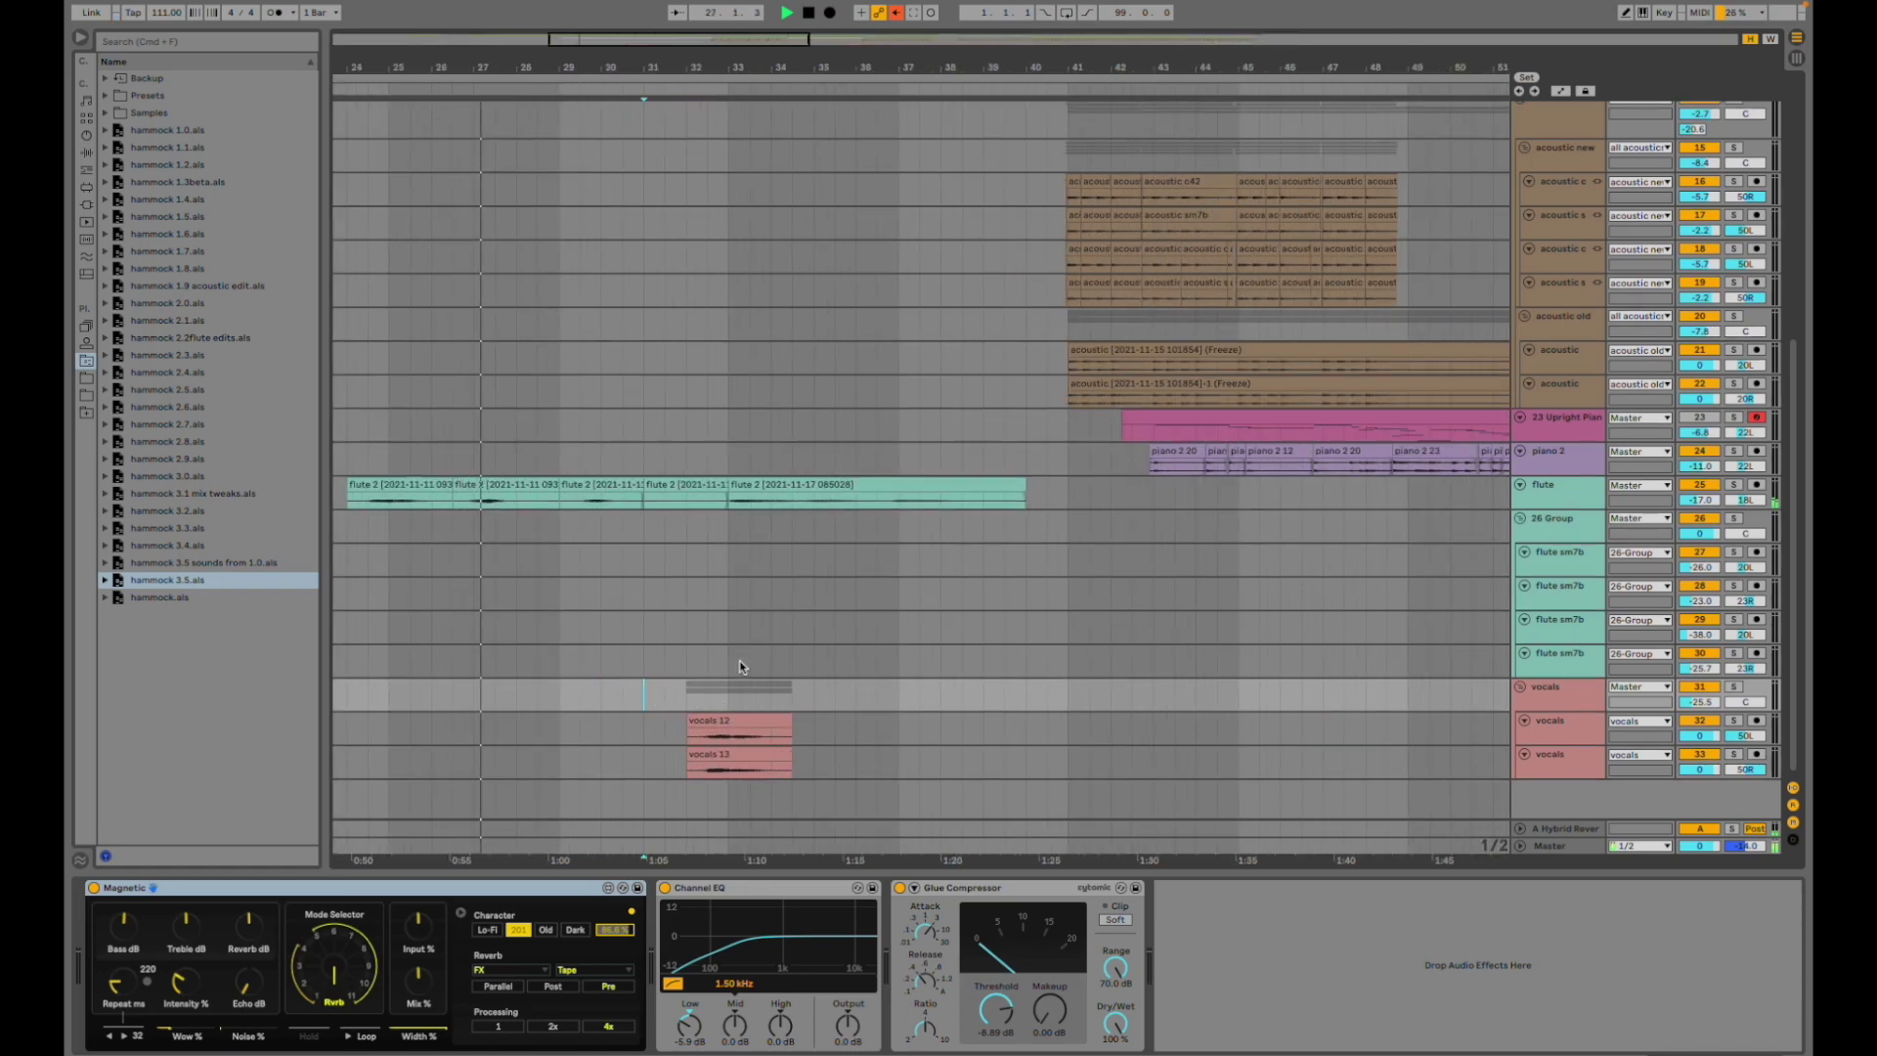
pyautogui.hscroll(-5, 461, 584)
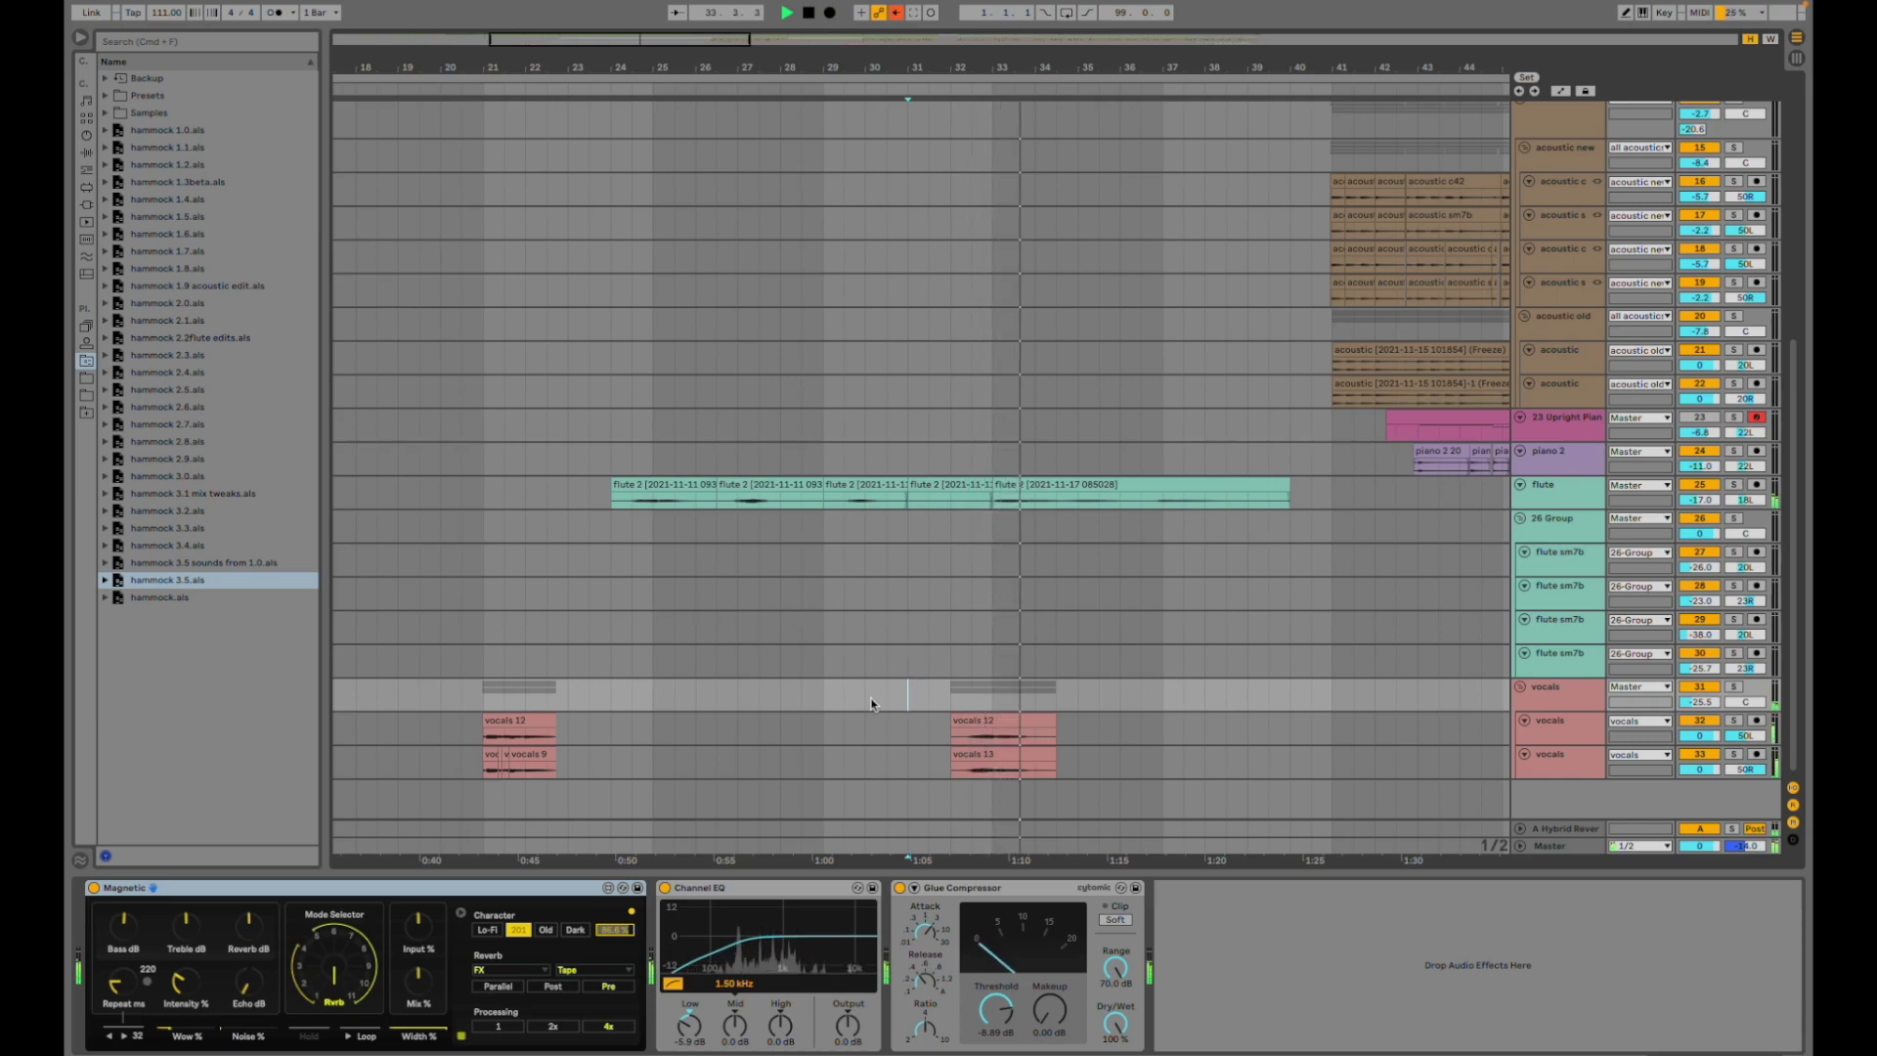
# - Play the flute part from bar 24, then play from bar 40 and view the effects on the Upright Piano and piano 2 tracks
pyautogui.click(631, 496)
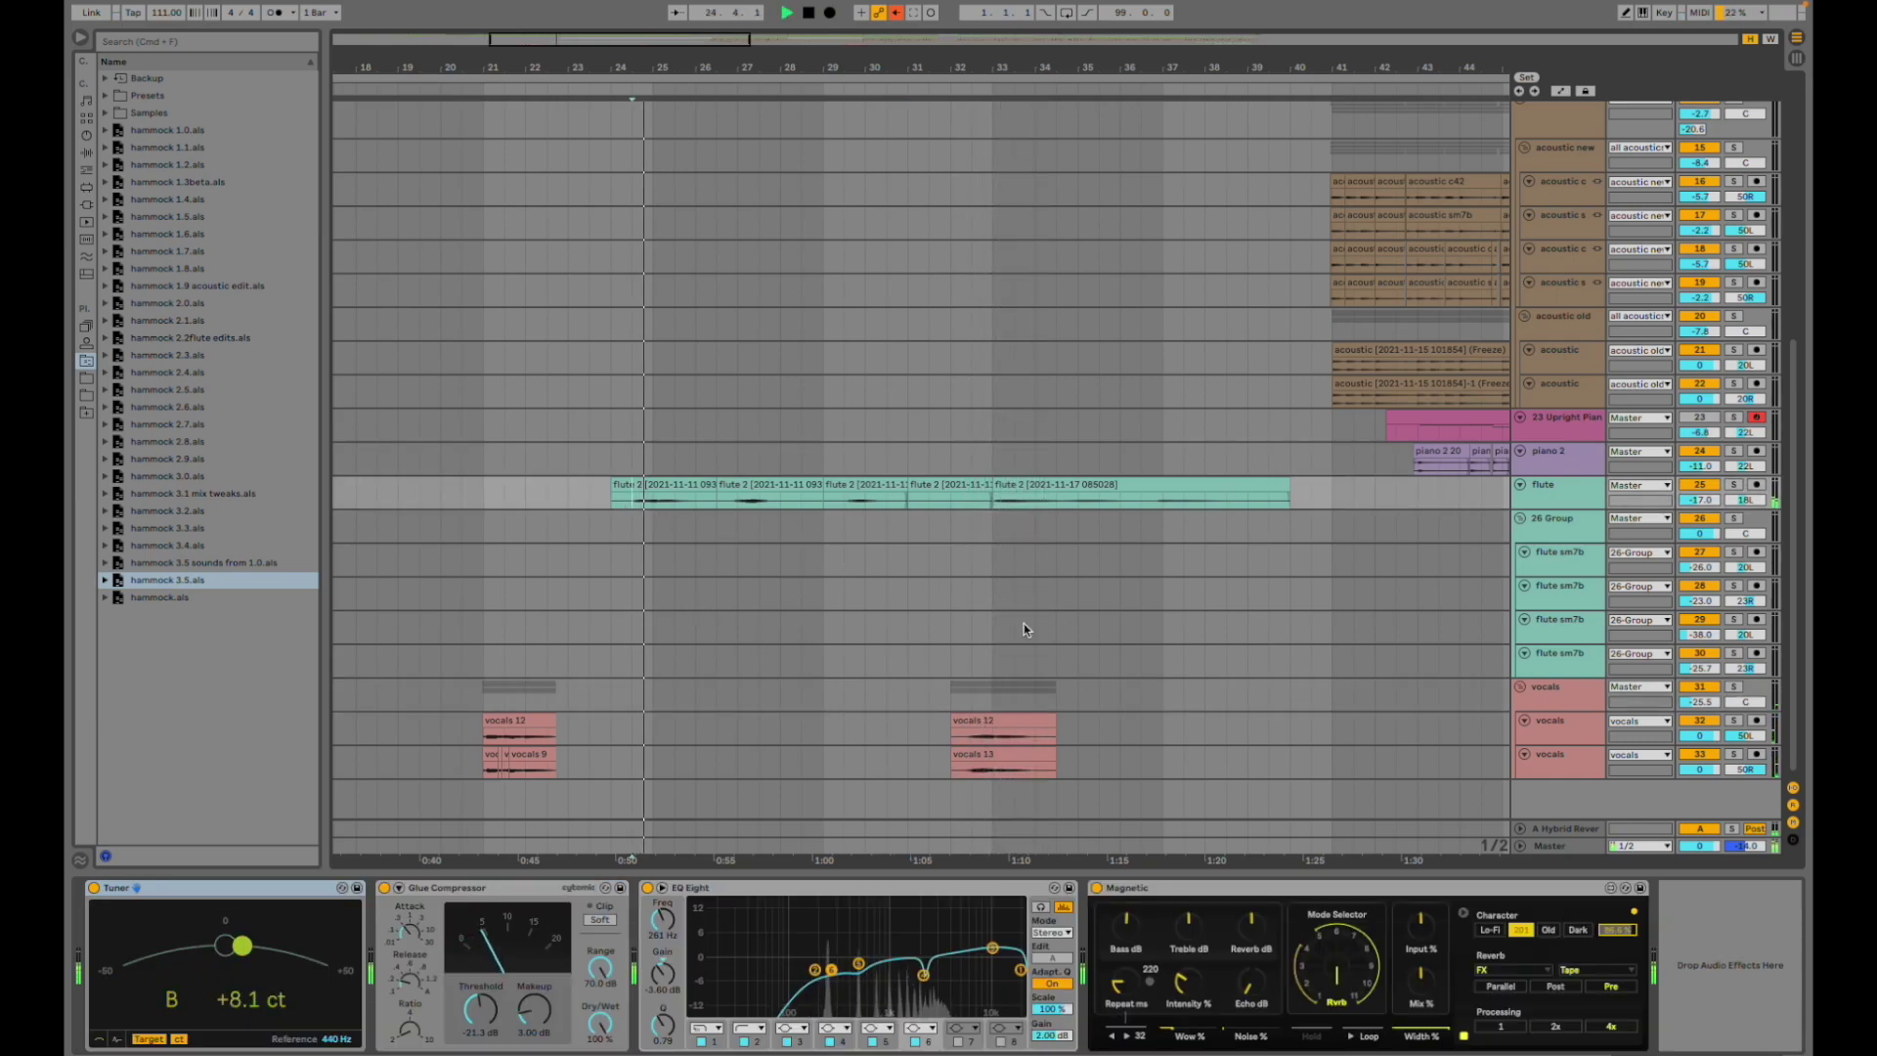
pyautogui.click(1284, 437)
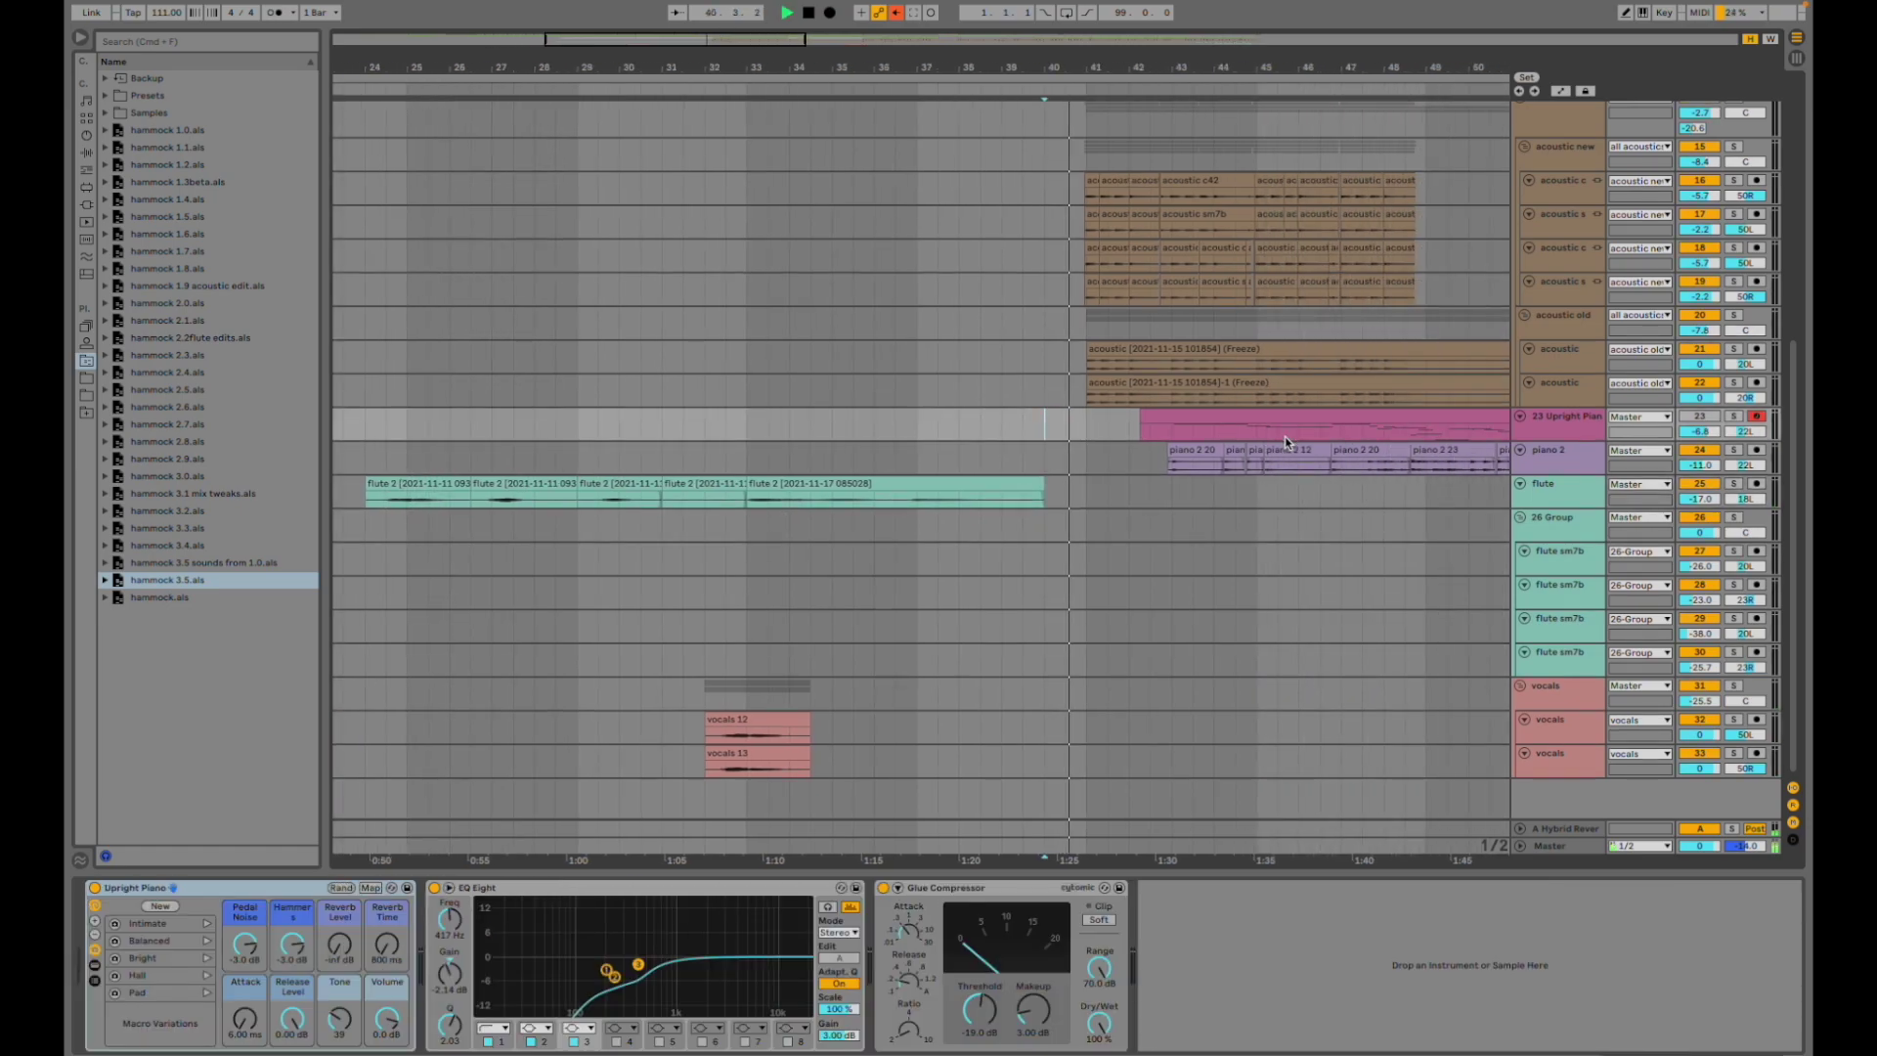
pyautogui.scroll(5, 1297, 448)
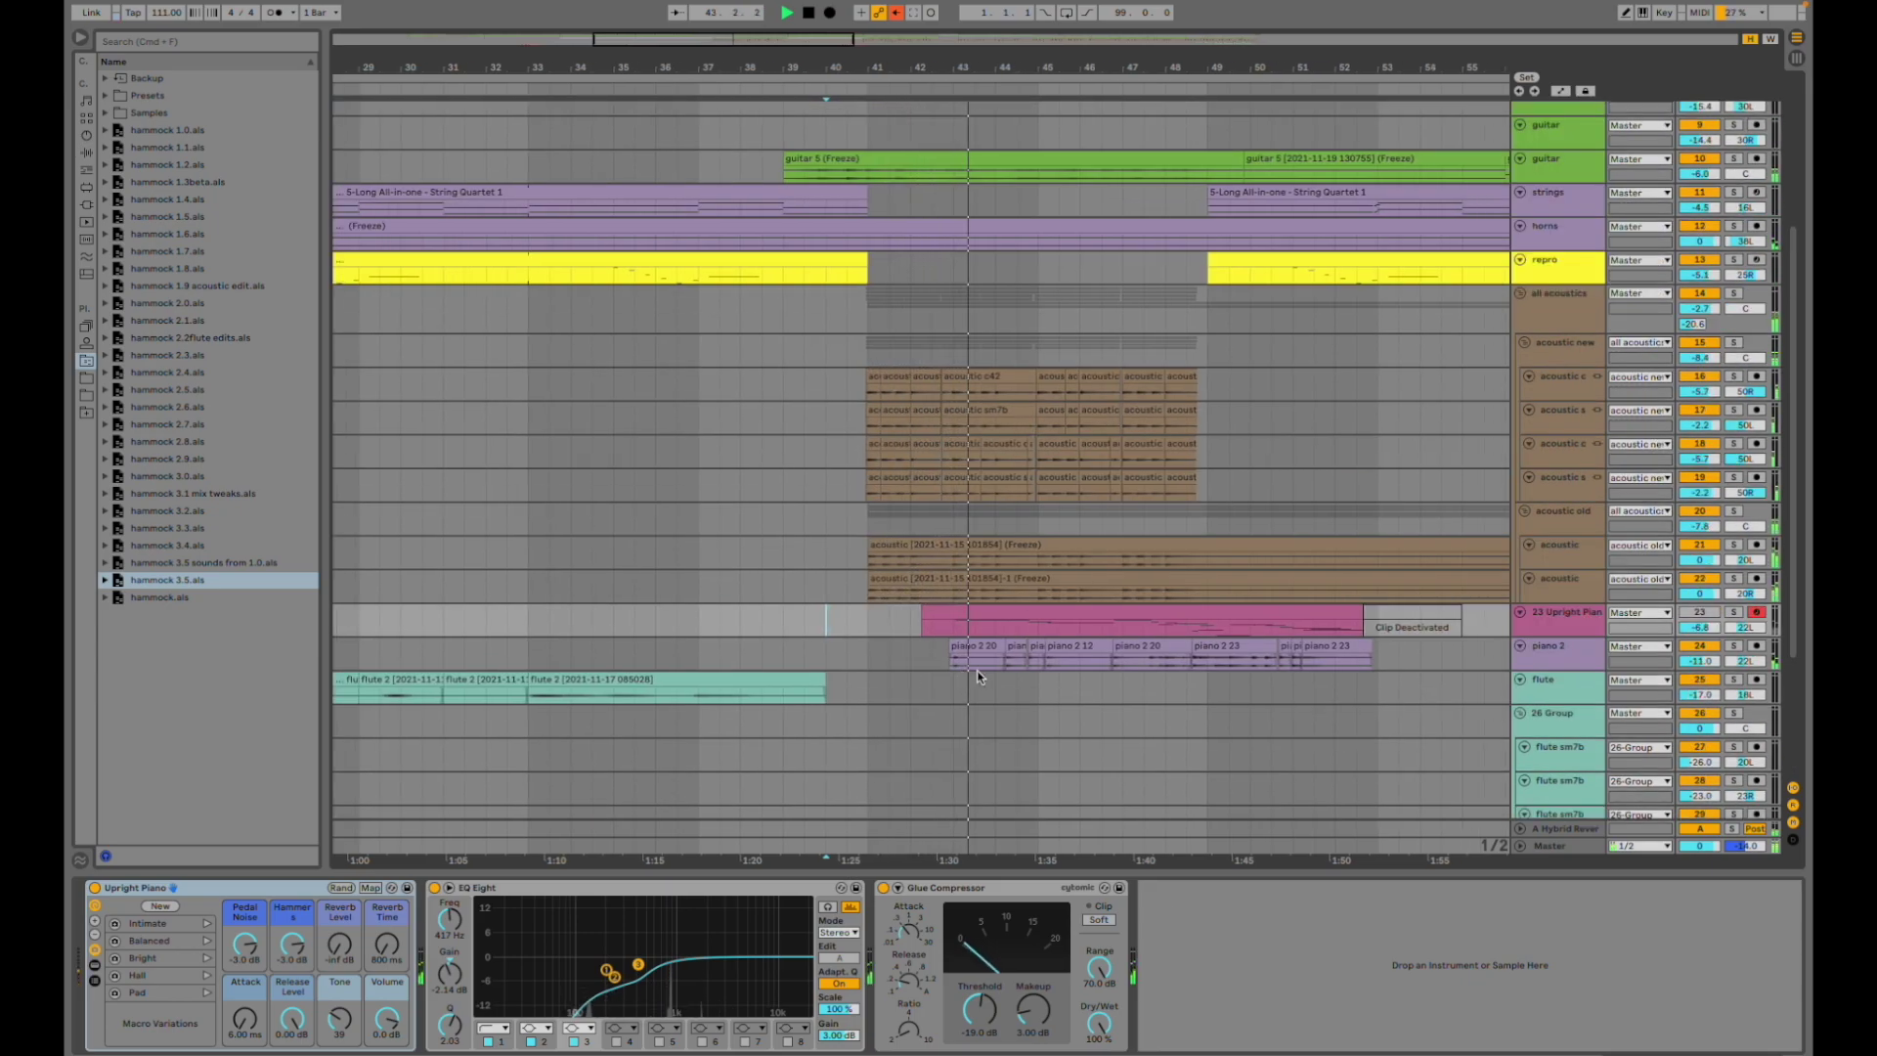
pyautogui.click(886, 660)
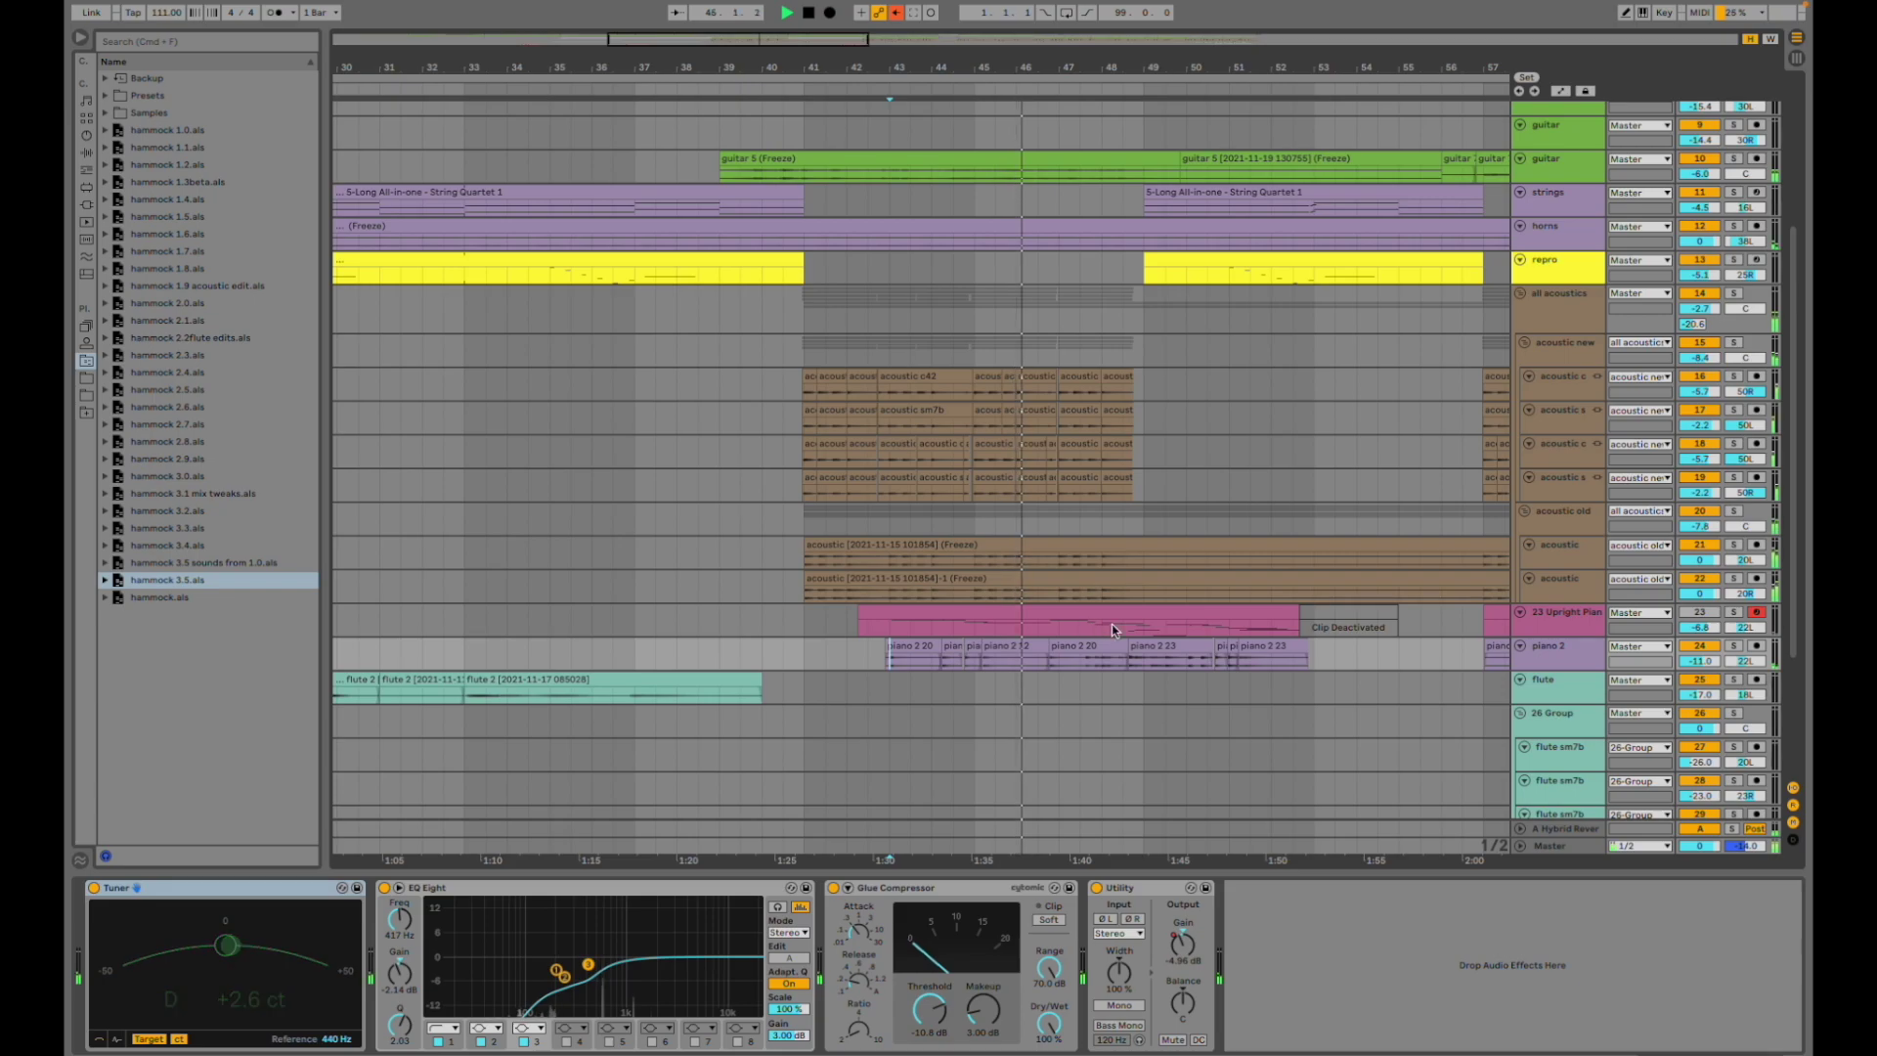
# - Examine the arrangement from about bar 41 onward during playback, from the drum and guitar tracks down to the piano and flute tracks
pyautogui.hscroll(5, 1111, 631)
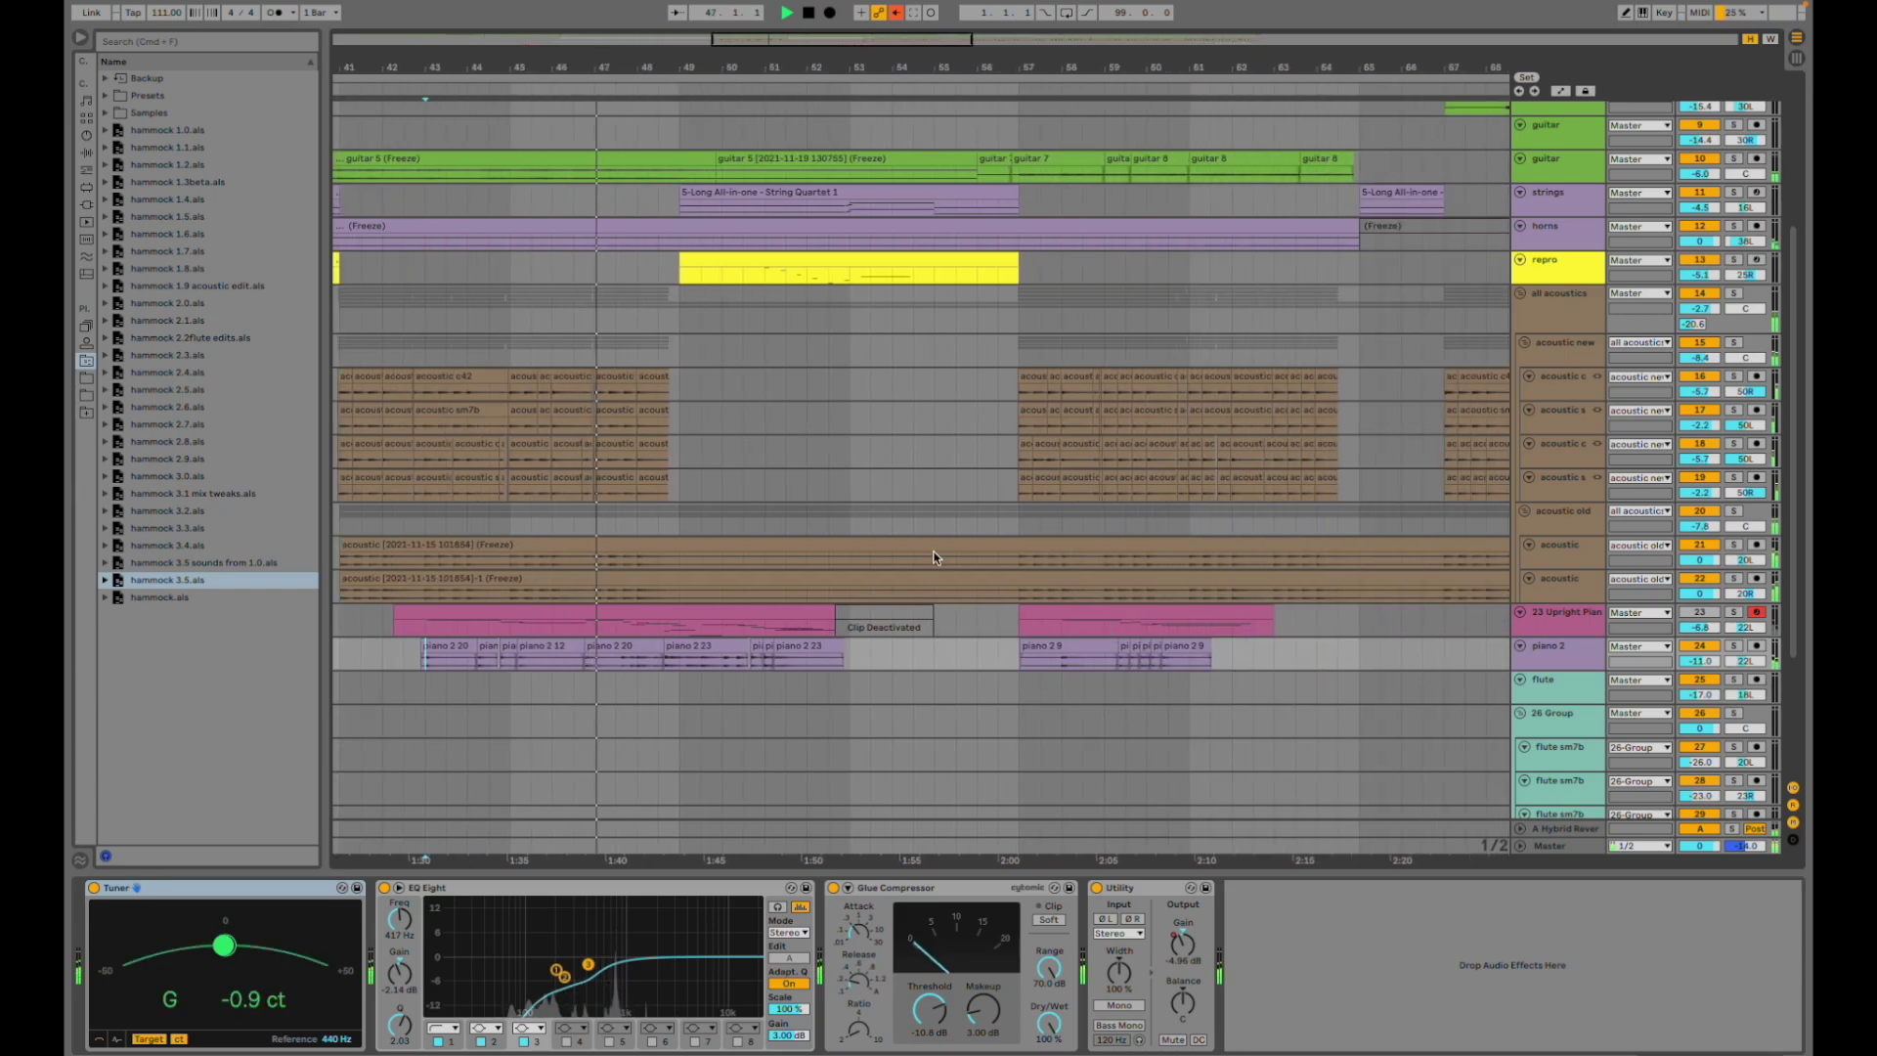
pyautogui.hscroll(-1, 808, 452)
pyautogui.scroll(5, 806, 453)
pyautogui.hscroll(-1, 806, 453)
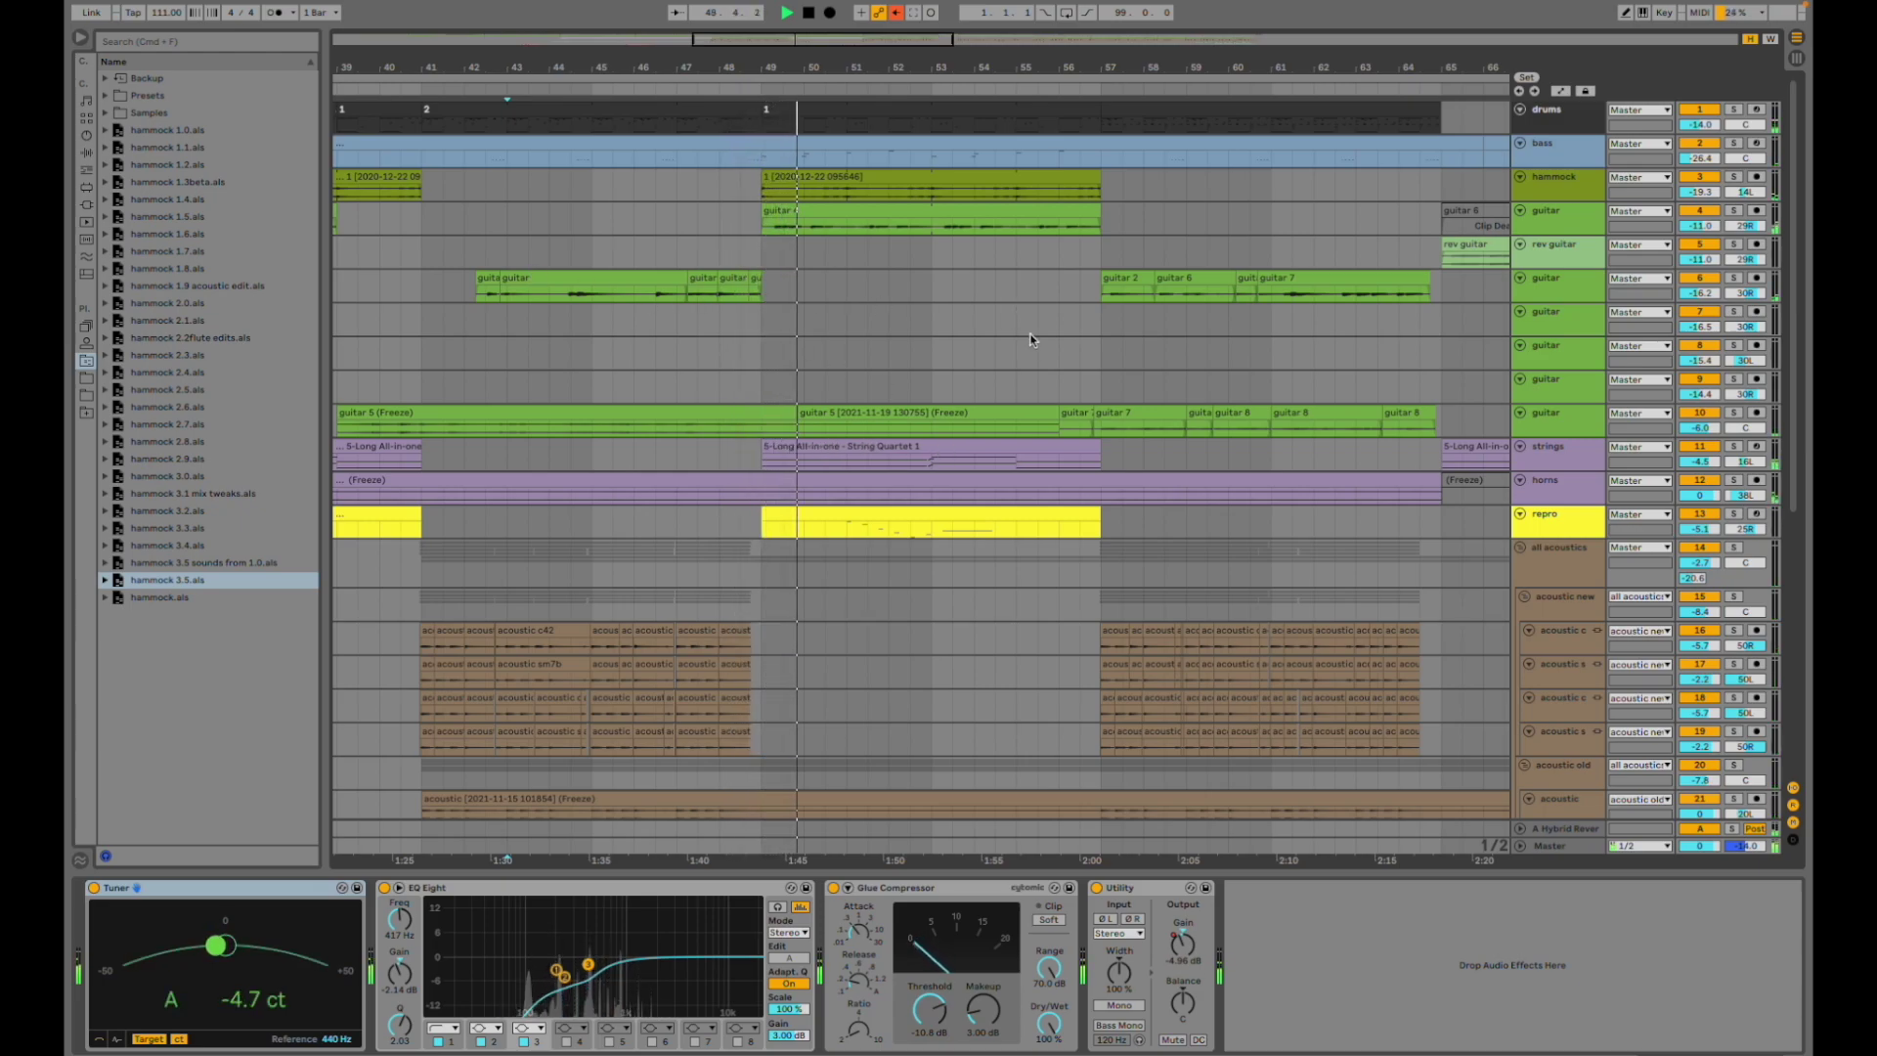
pyautogui.hscroll(3, 1083, 286)
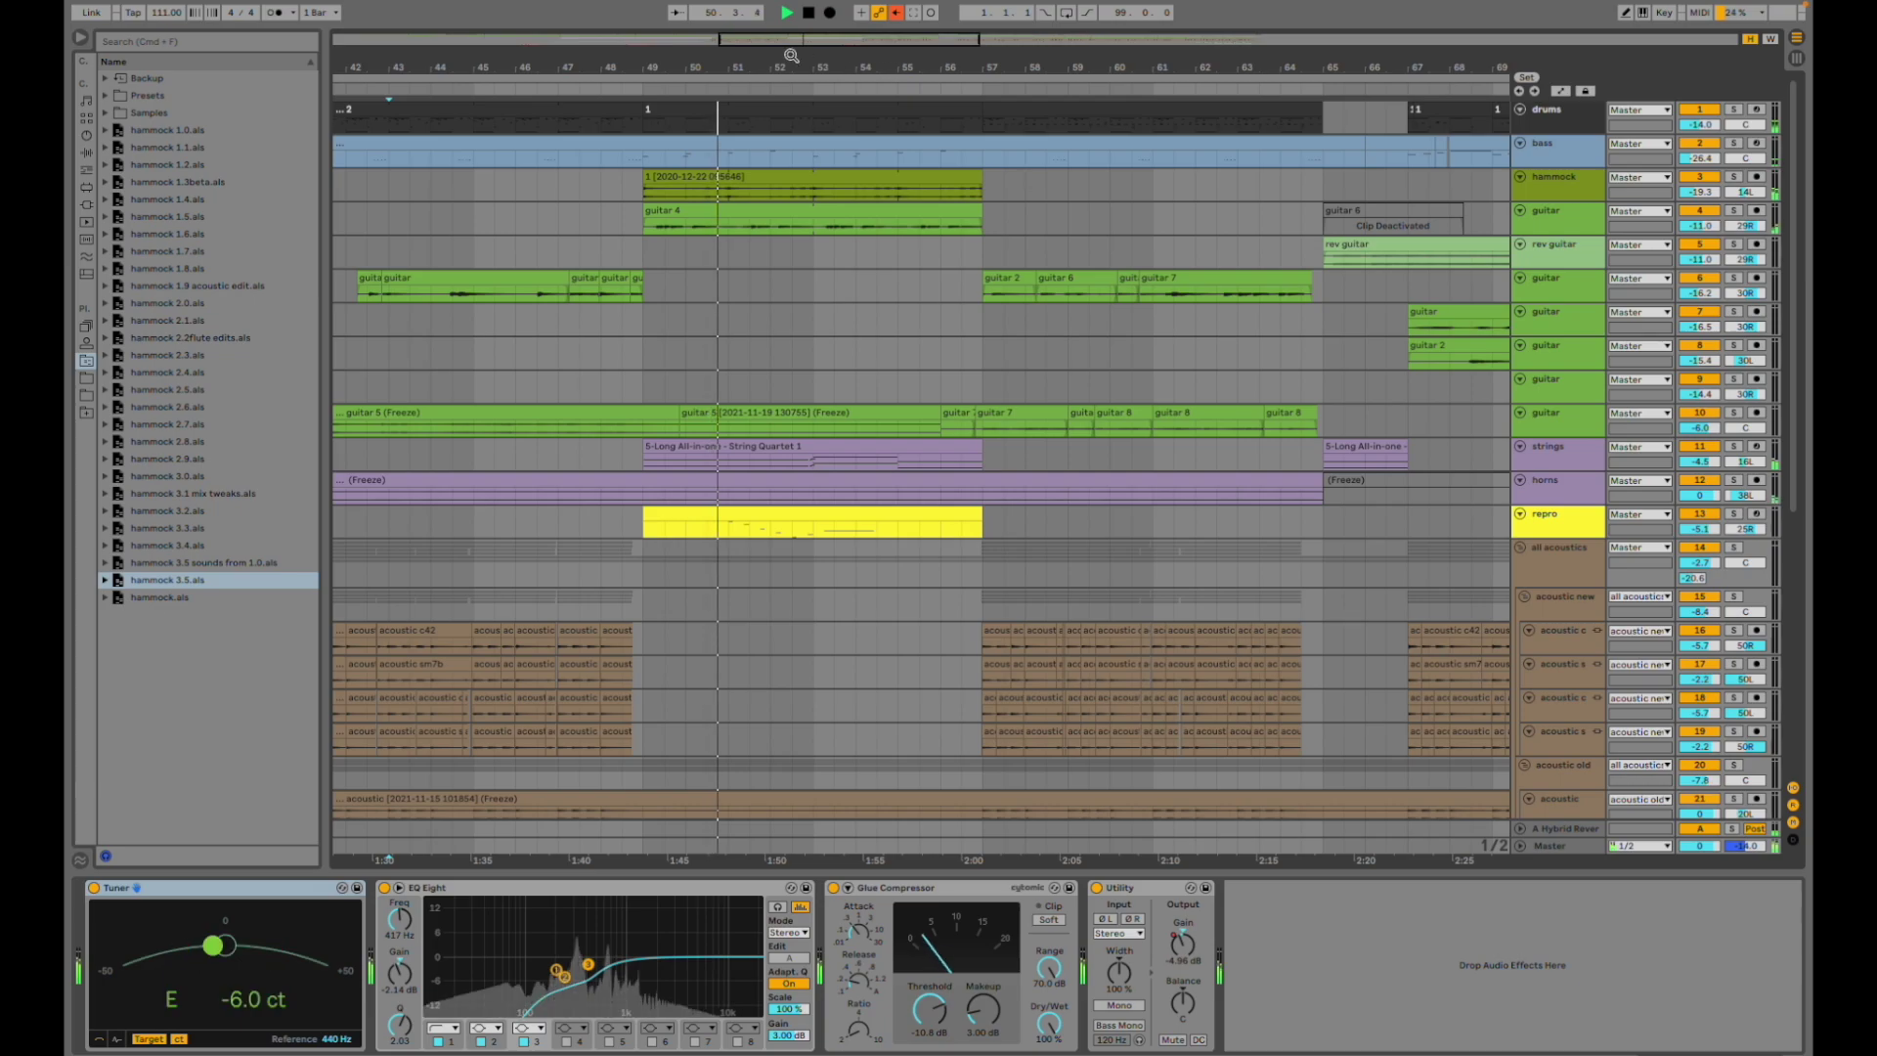
pyautogui.press('-')
pyautogui.press('-')
pyautogui.hscroll(1, 1272, 398)
pyautogui.hscroll(6, 1273, 398)
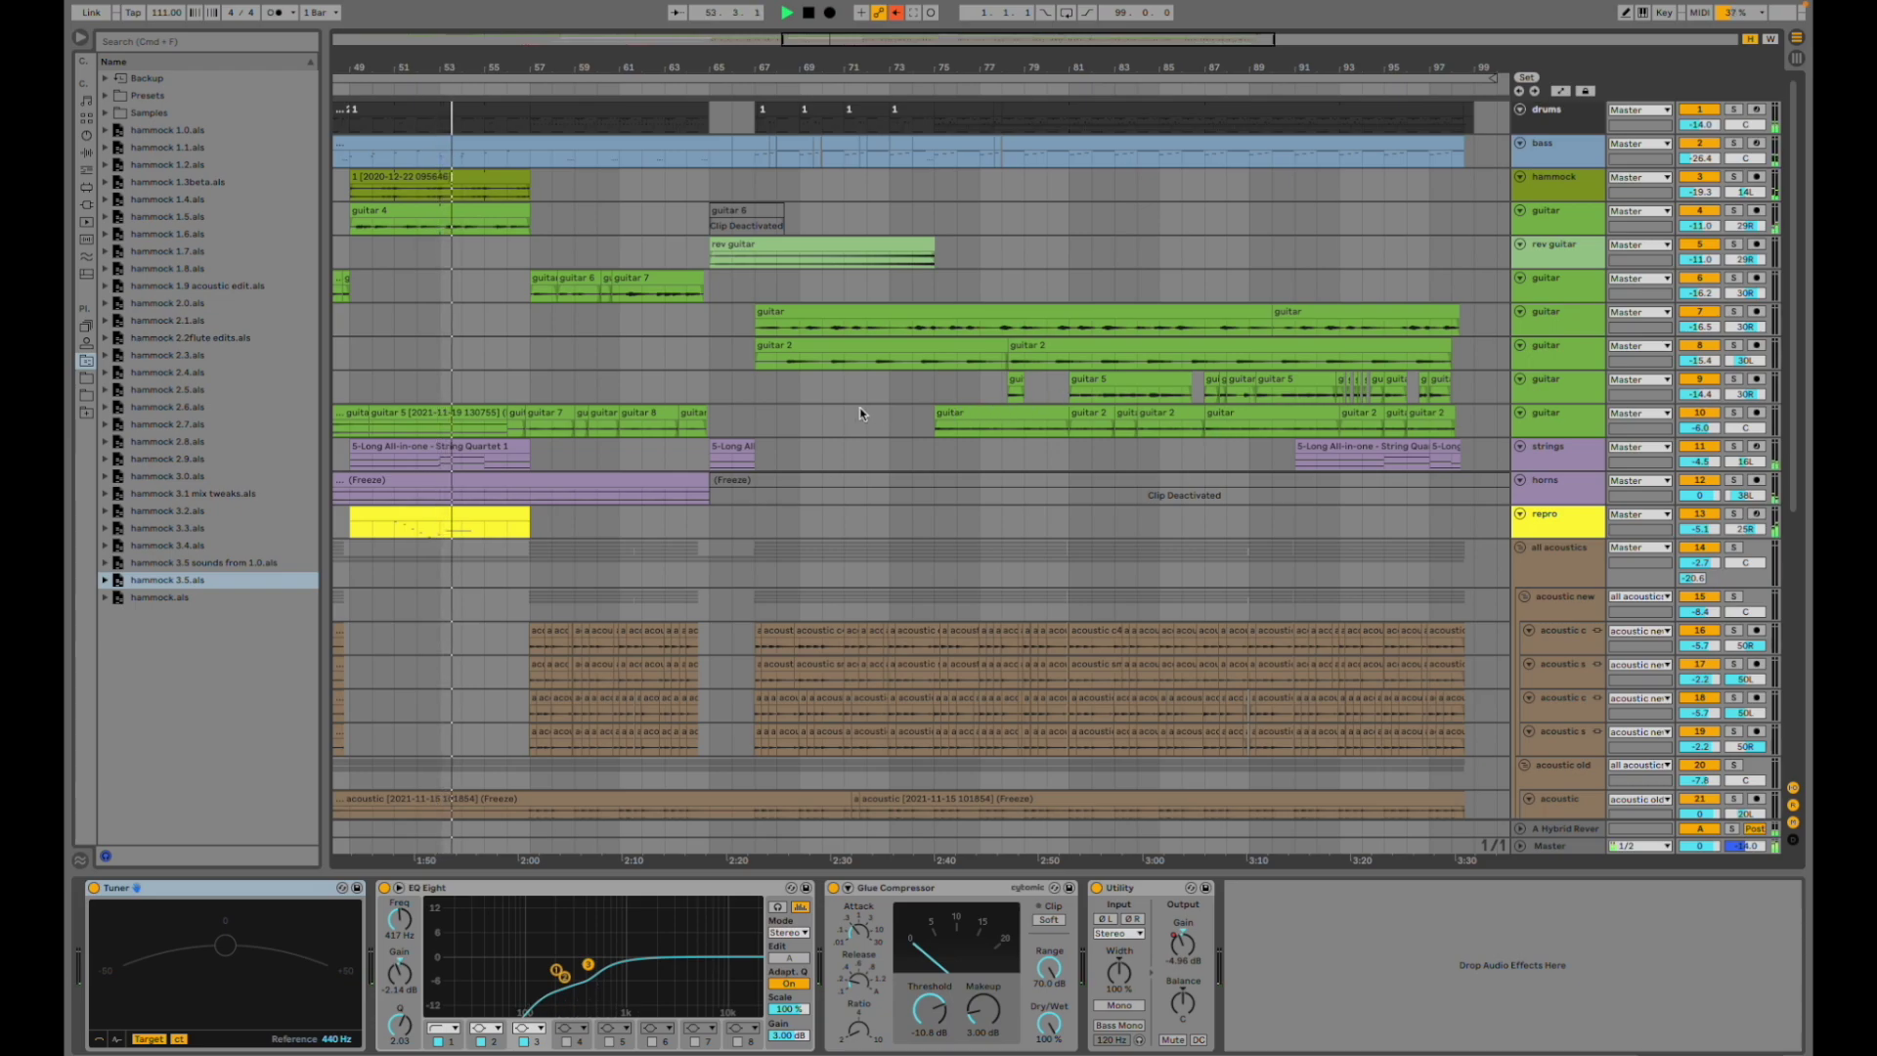
pyautogui.hscroll(-8, 712, 403)
pyautogui.scroll(-5, 711, 430)
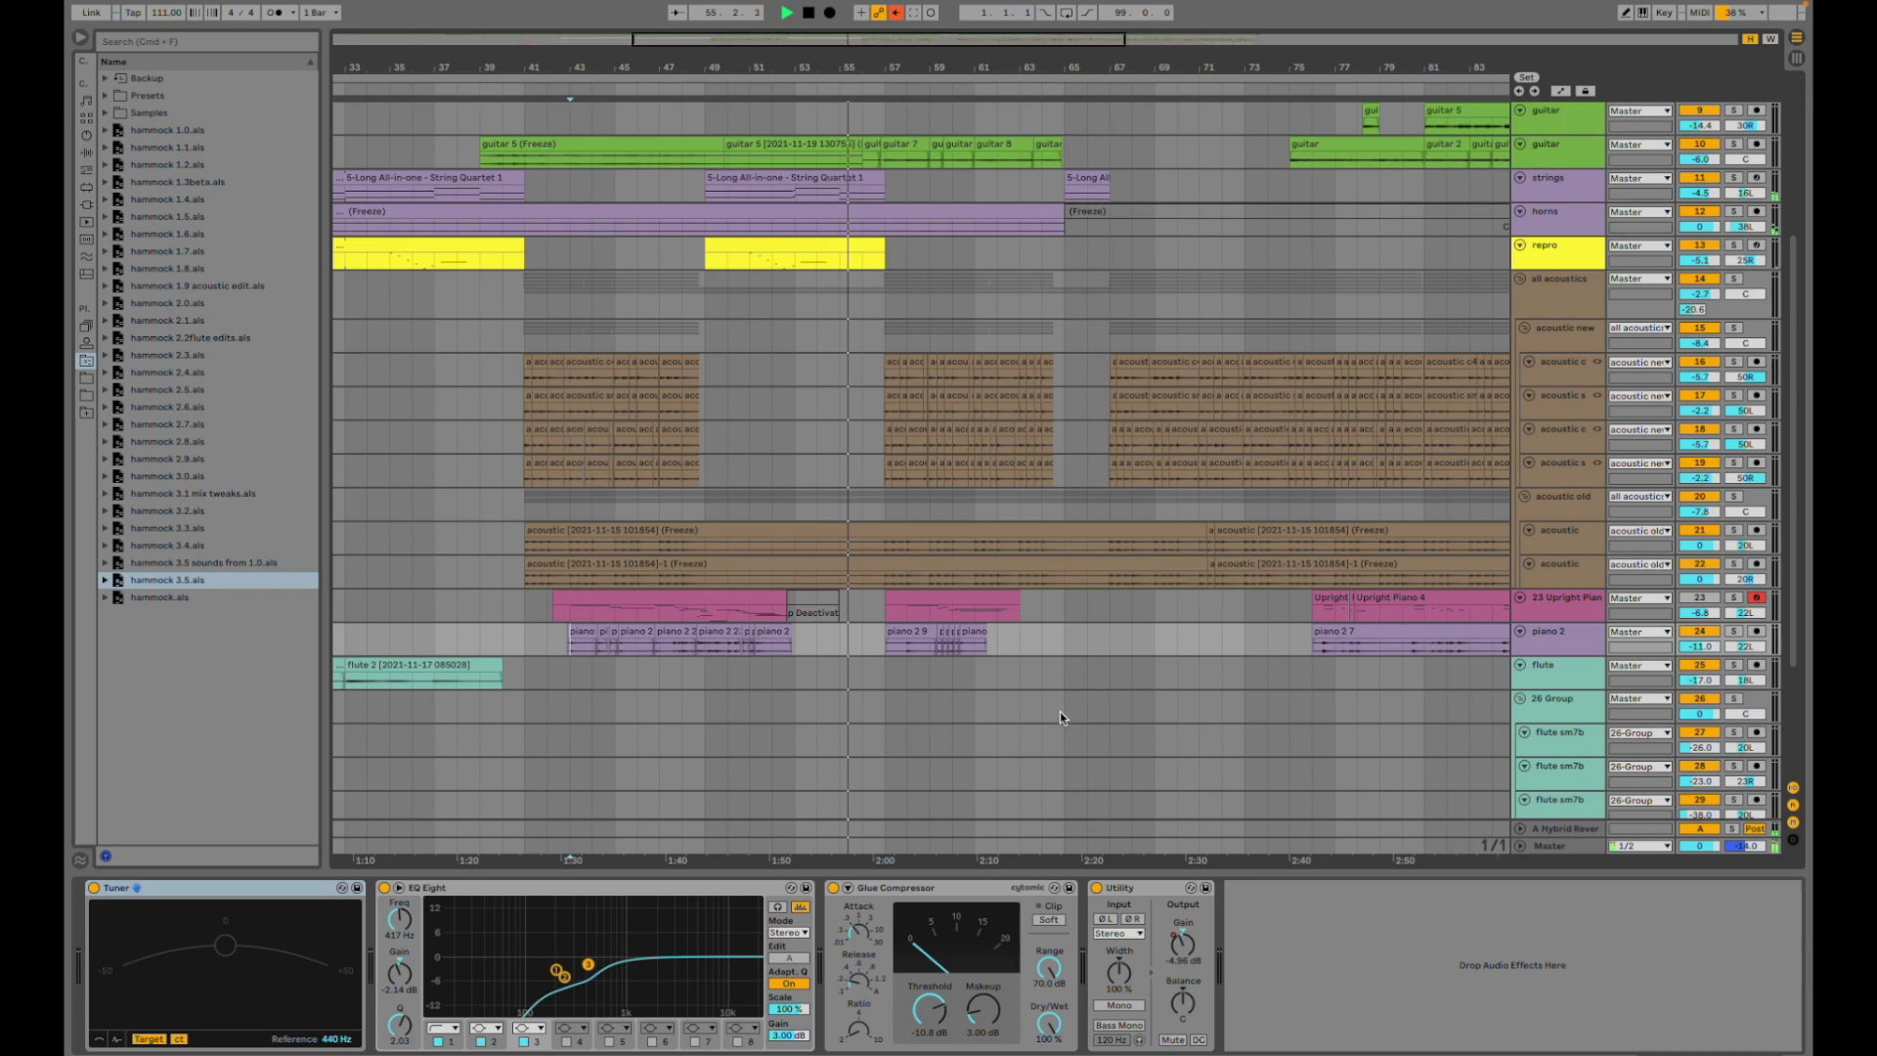
pyautogui.scroll(4, 1058, 710)
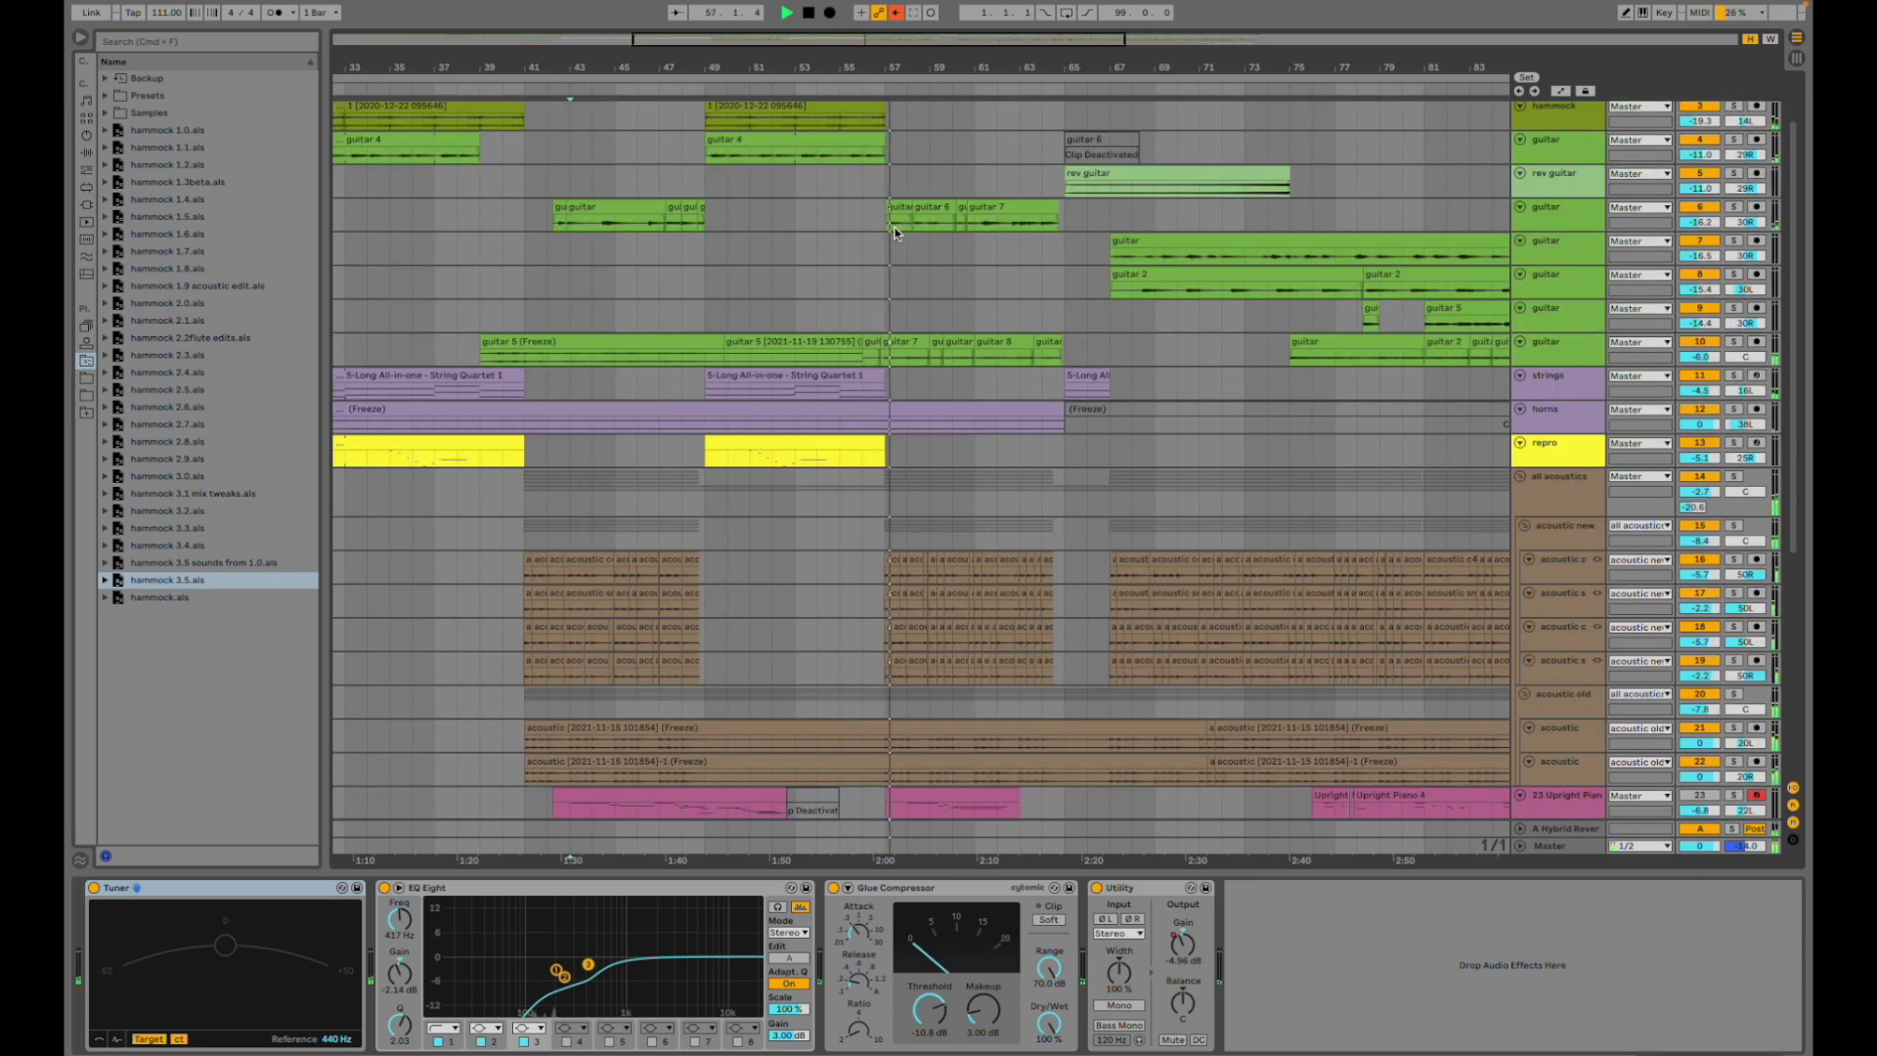
pyautogui.hscroll(4, 895, 235)
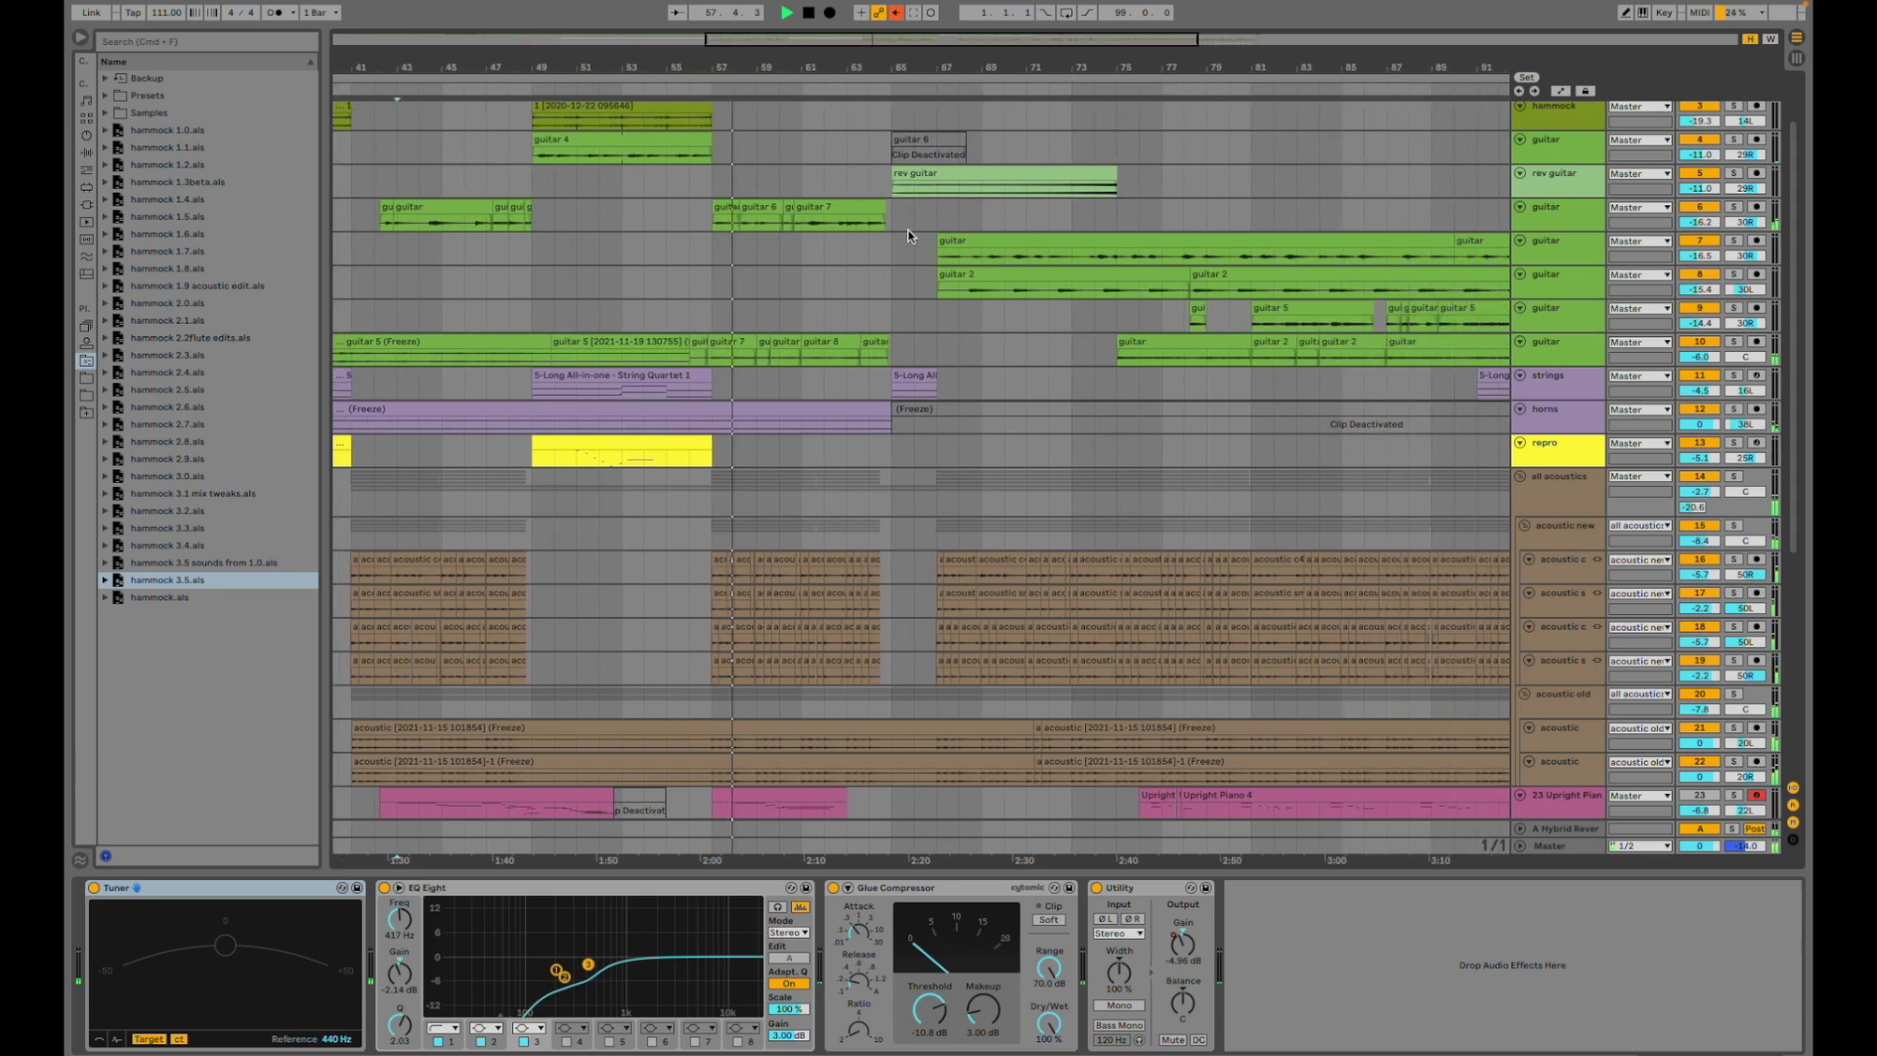
# - View the effects on guitar track 6 with the guitar 7 clip, and listen through the rev guitar entry at bar 65
pyautogui.click(821, 215)
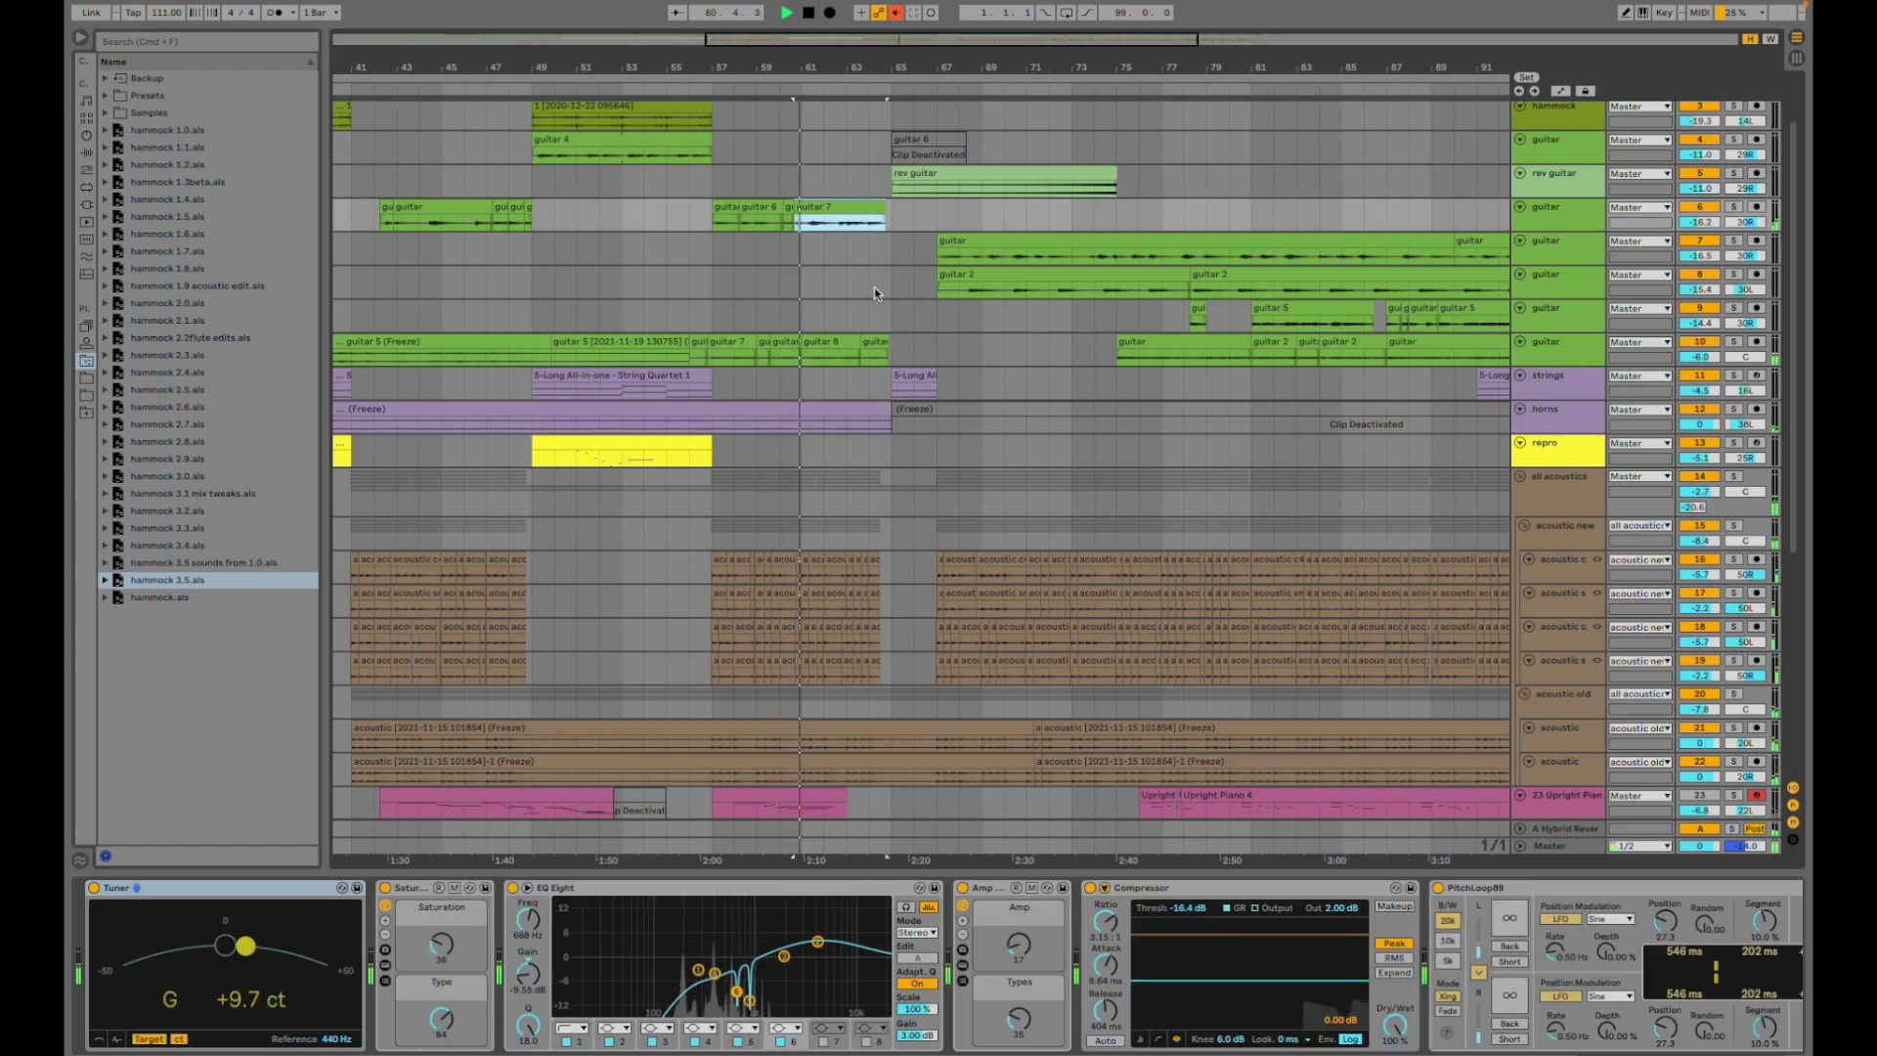
pyautogui.click(892, 223)
pyautogui.scroll(2, 893, 227)
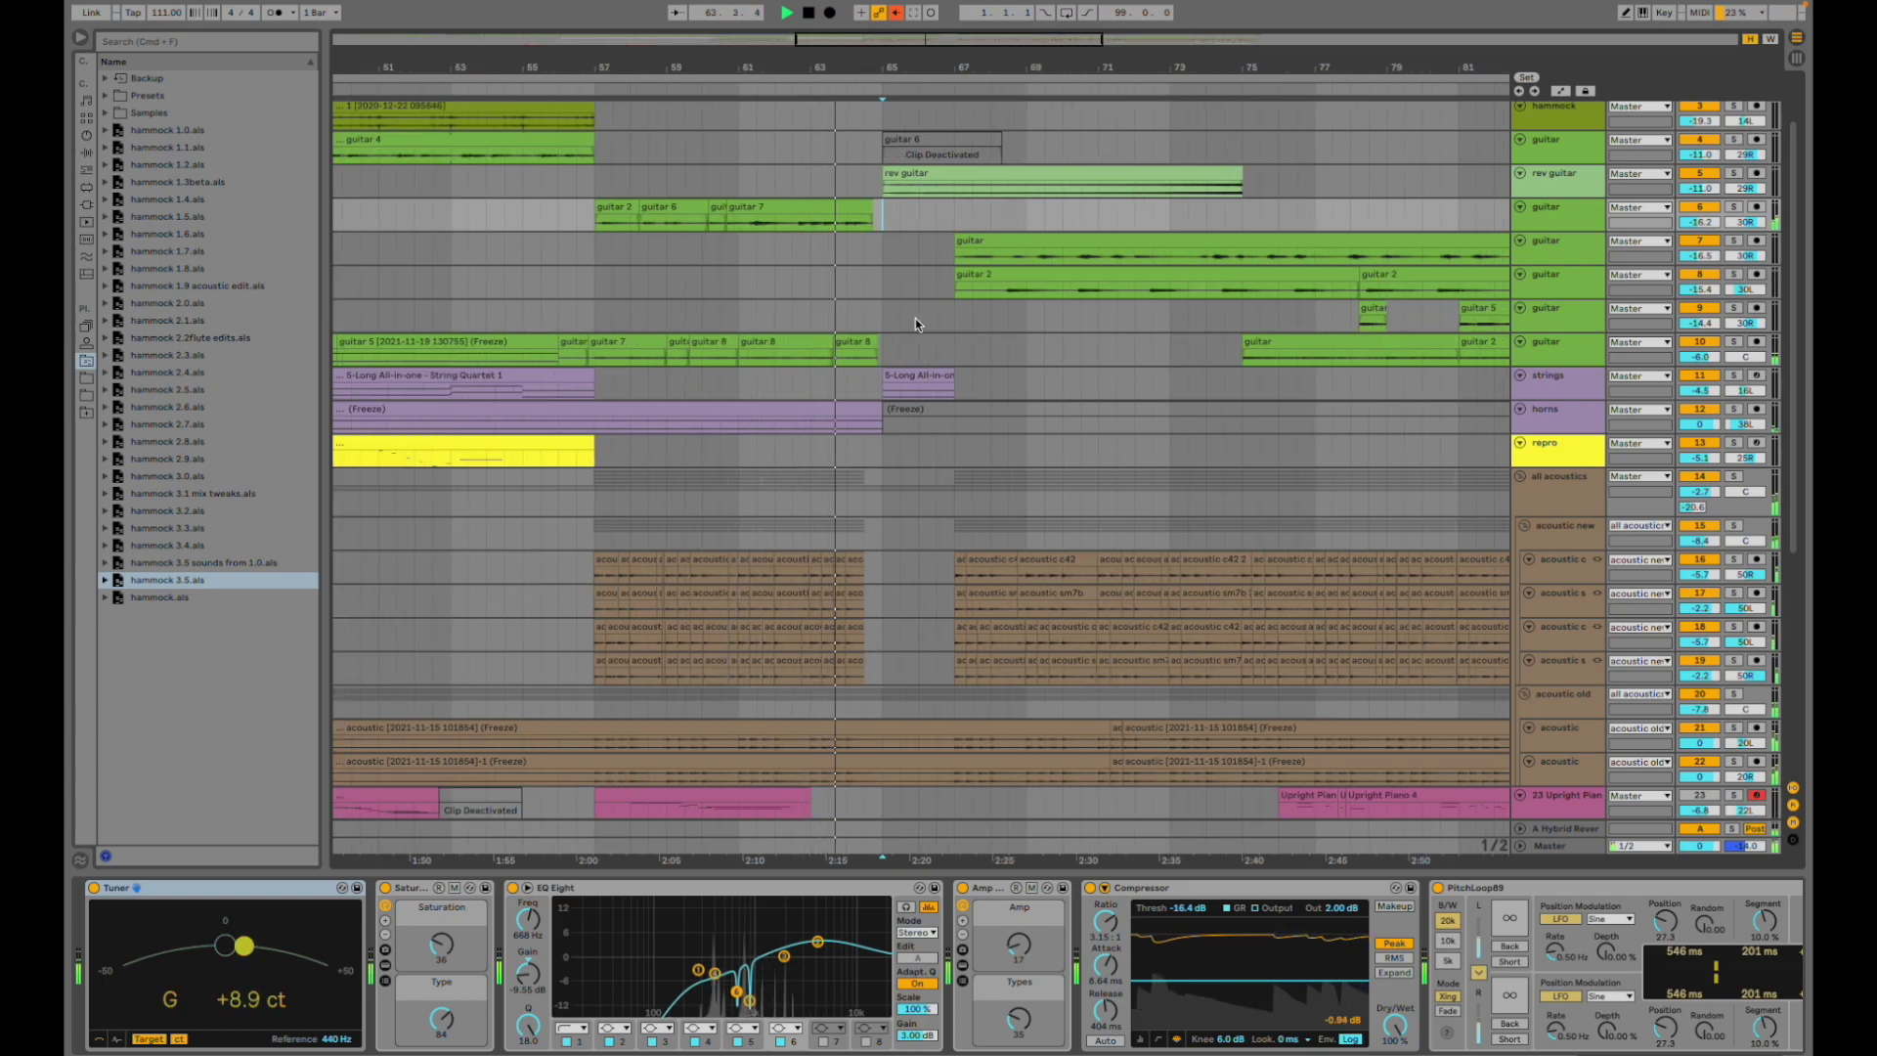
pyautogui.hscroll(5, 914, 319)
pyautogui.scroll(3, 909, 314)
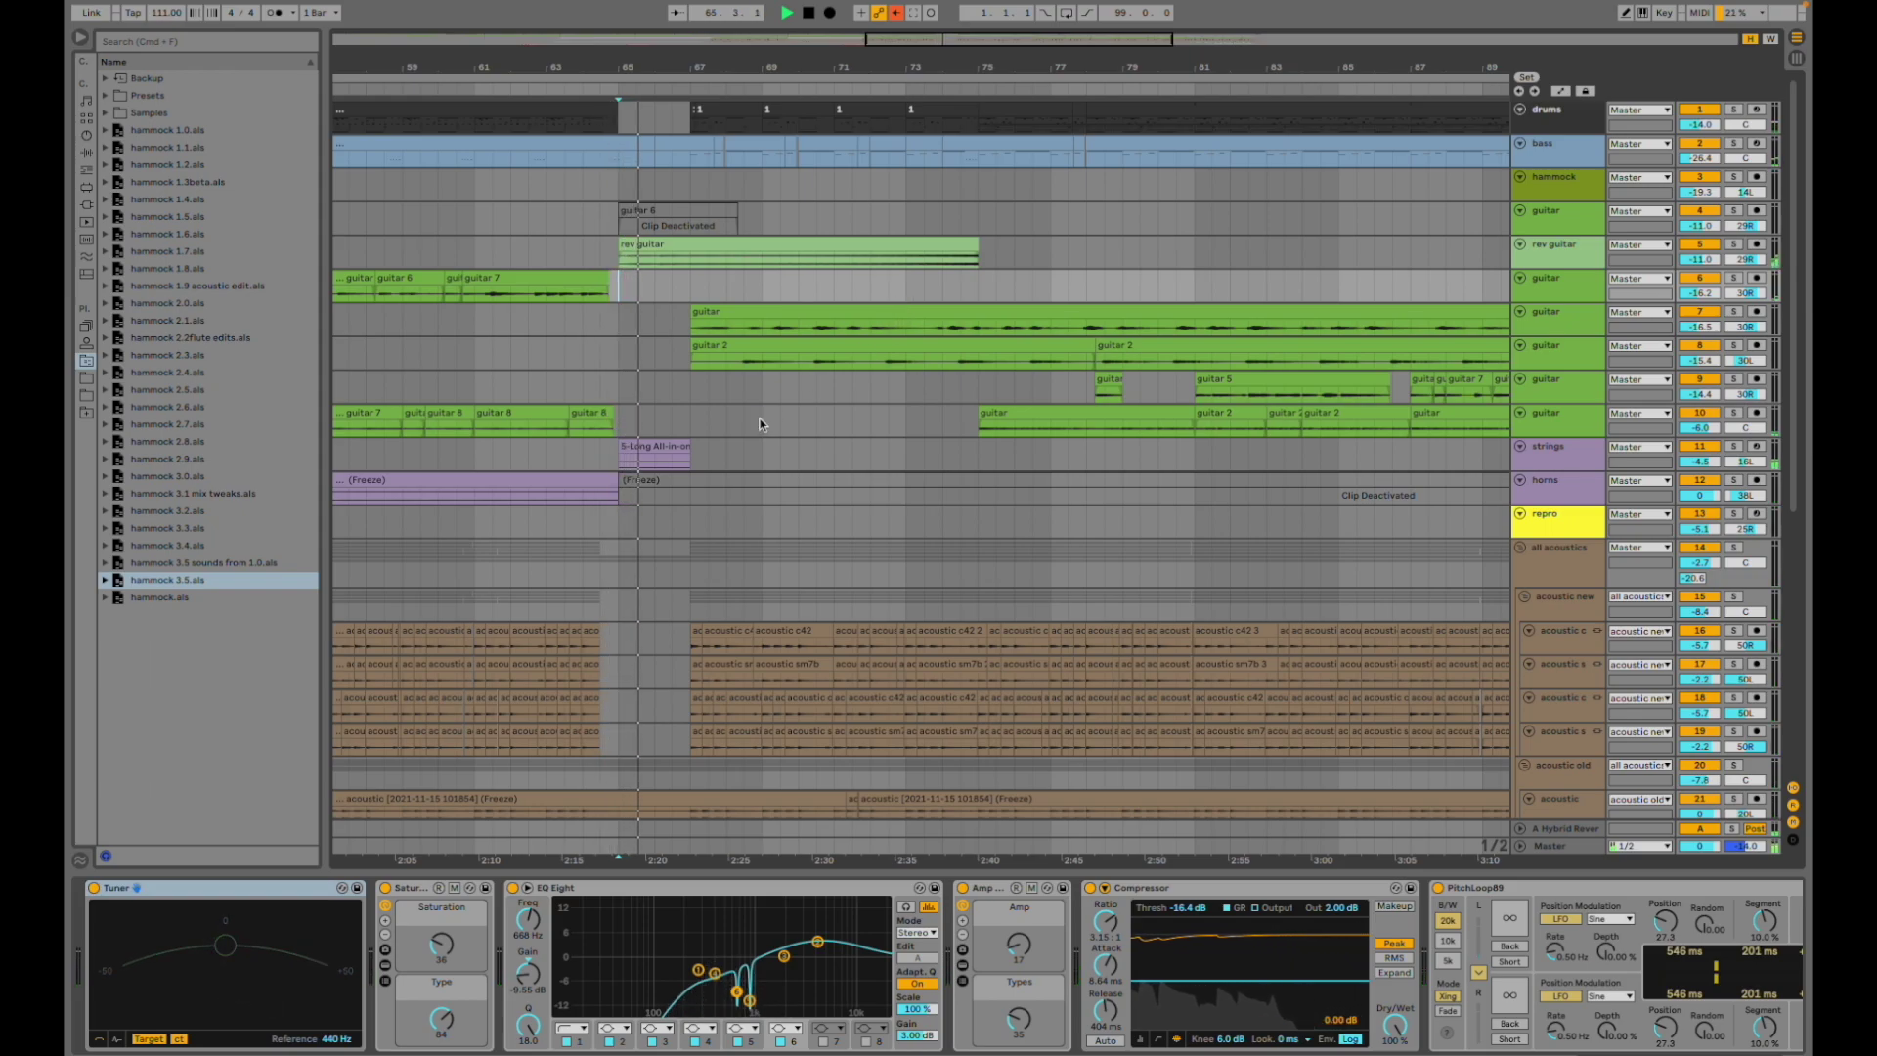
pyautogui.scroll(-6, 760, 422)
pyautogui.scroll(6, 759, 418)
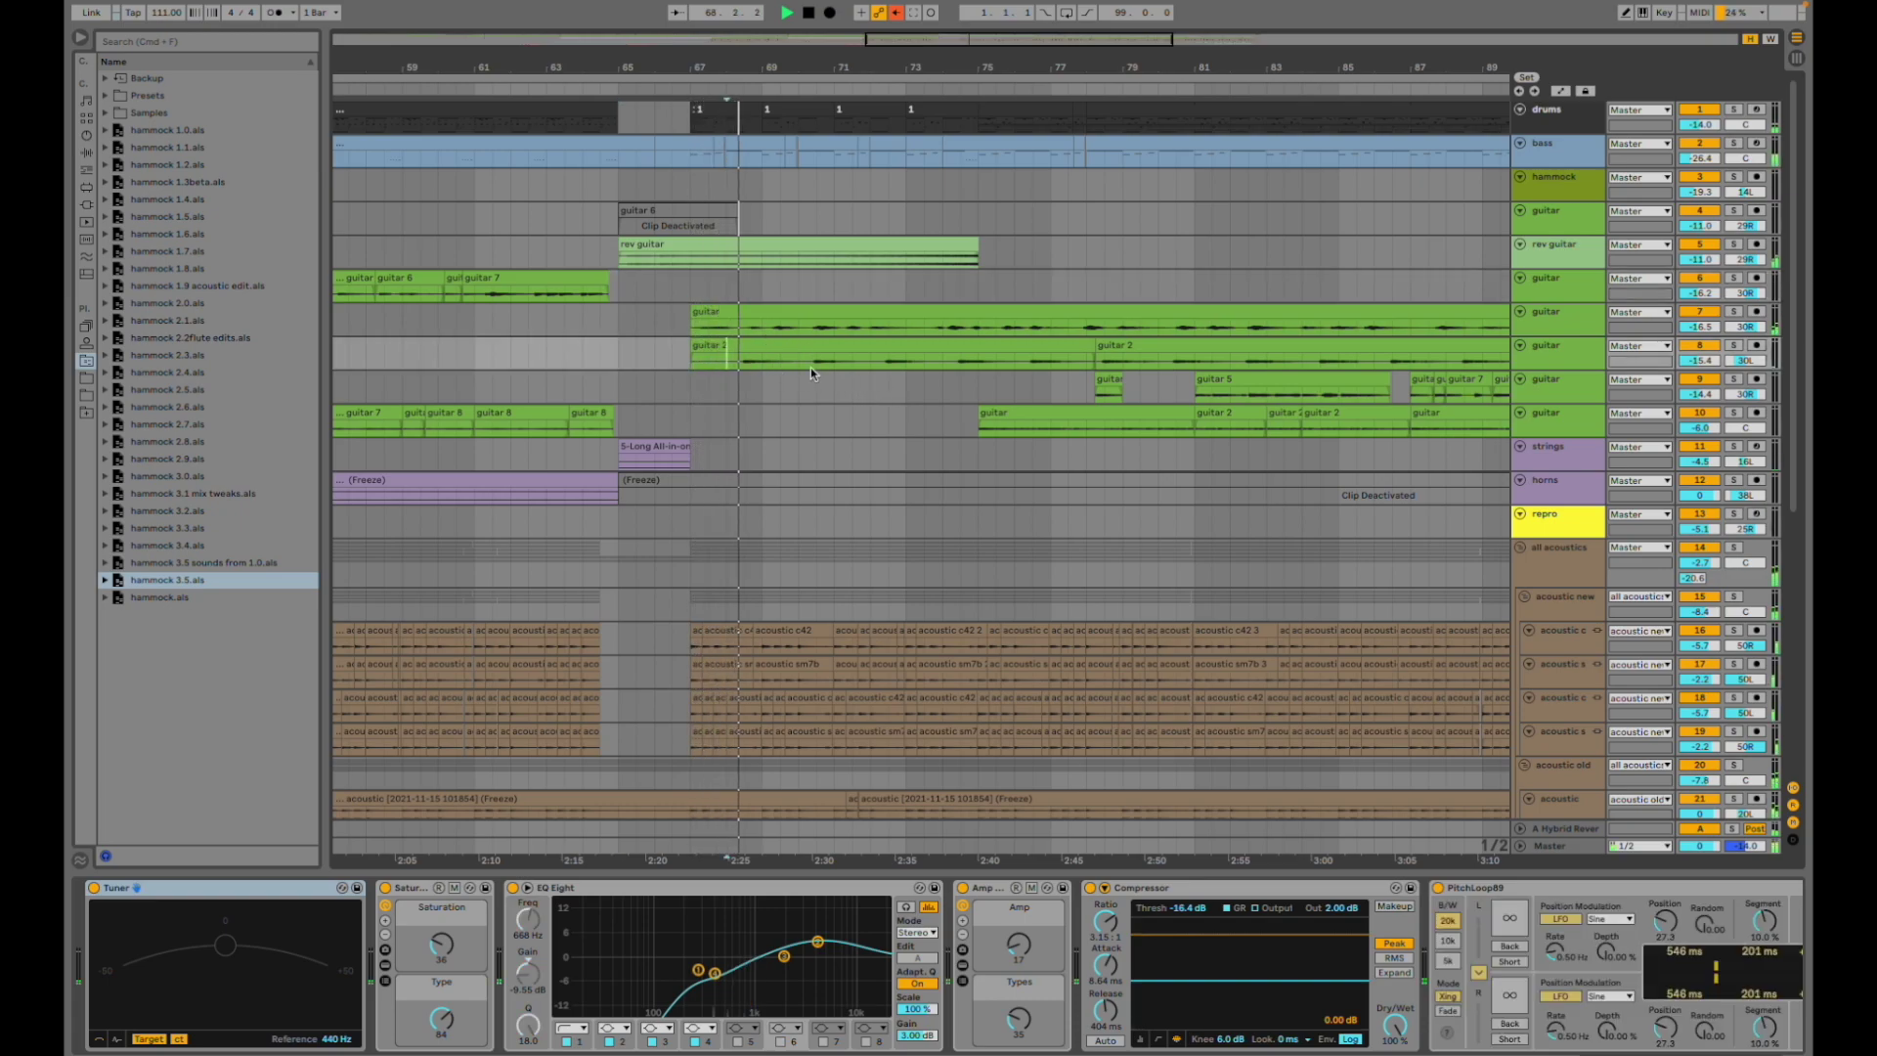
# - View the effects on guitar track 8 with the guitar 2 clip from bar 67, and on guitar track 9 below it
pyautogui.click(728, 363)
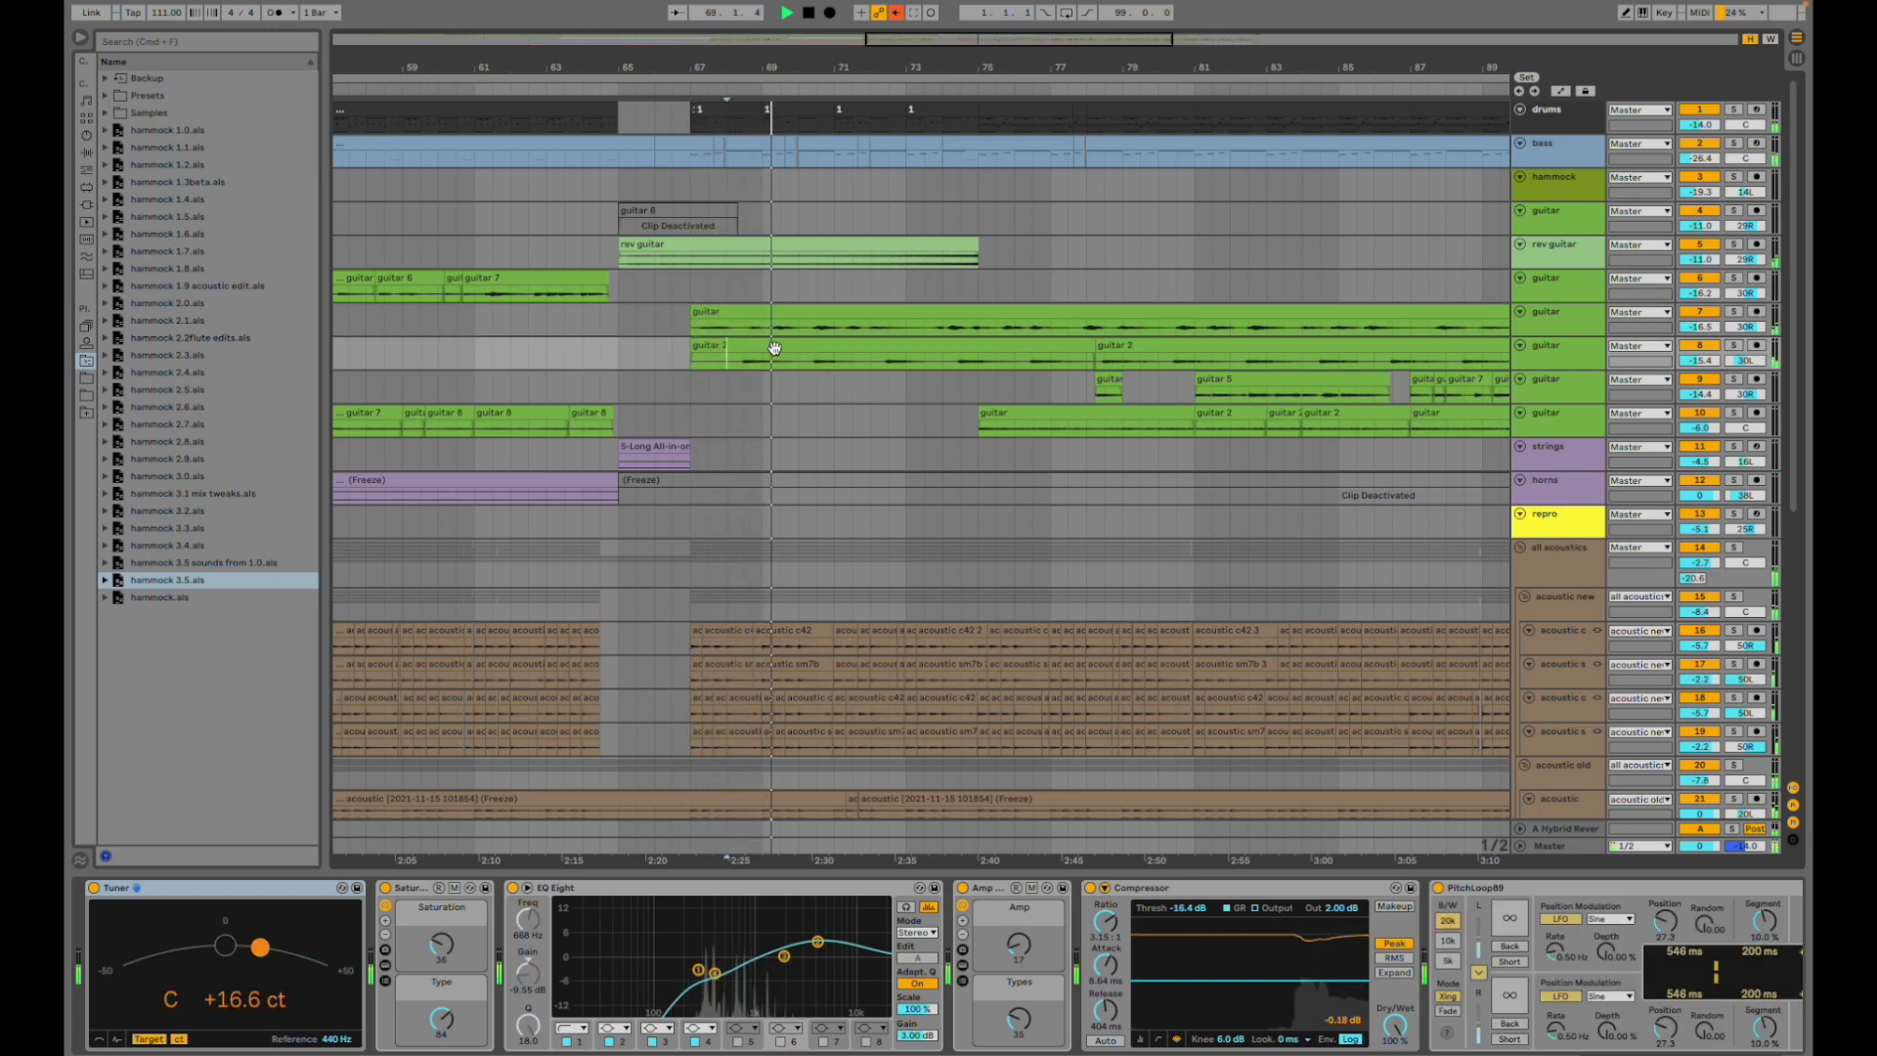
pyautogui.click(771, 345)
pyautogui.hscroll(2, 936, 383)
pyautogui.hscroll(1, 935, 382)
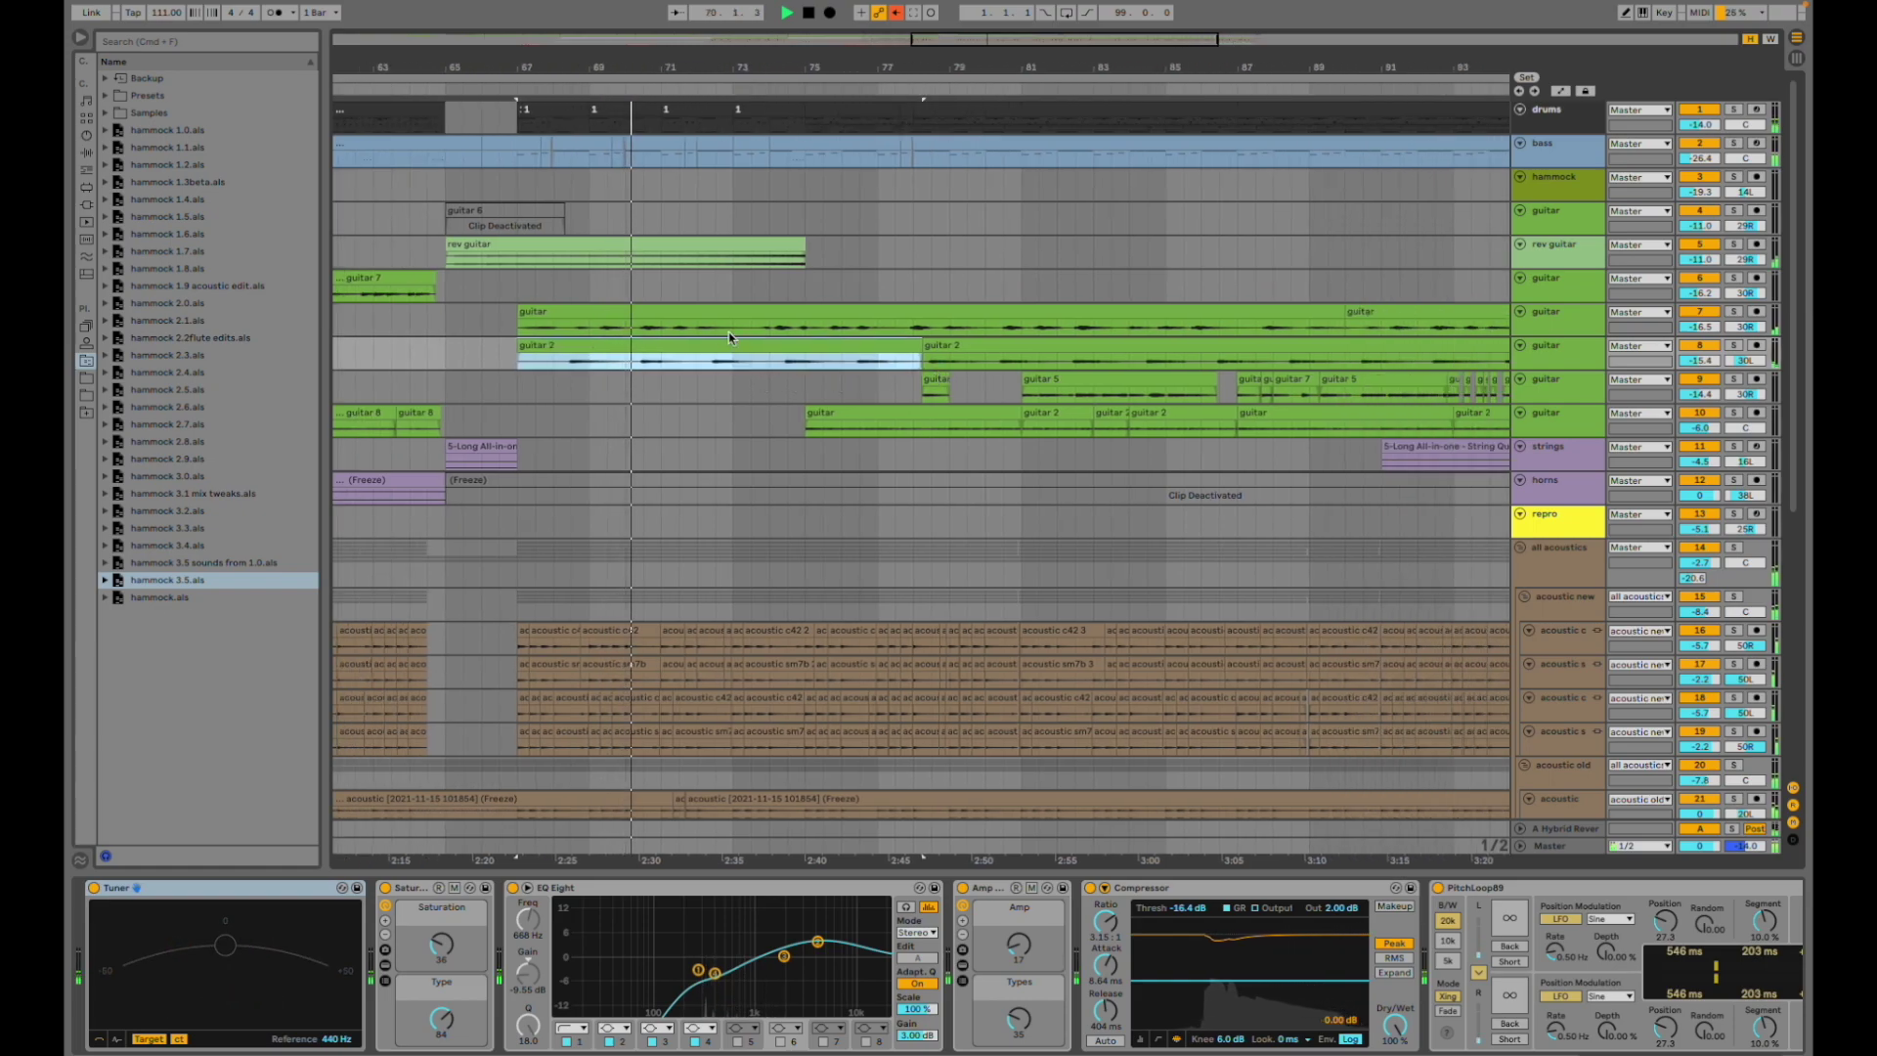
pyautogui.click(811, 417)
pyautogui.click(824, 393)
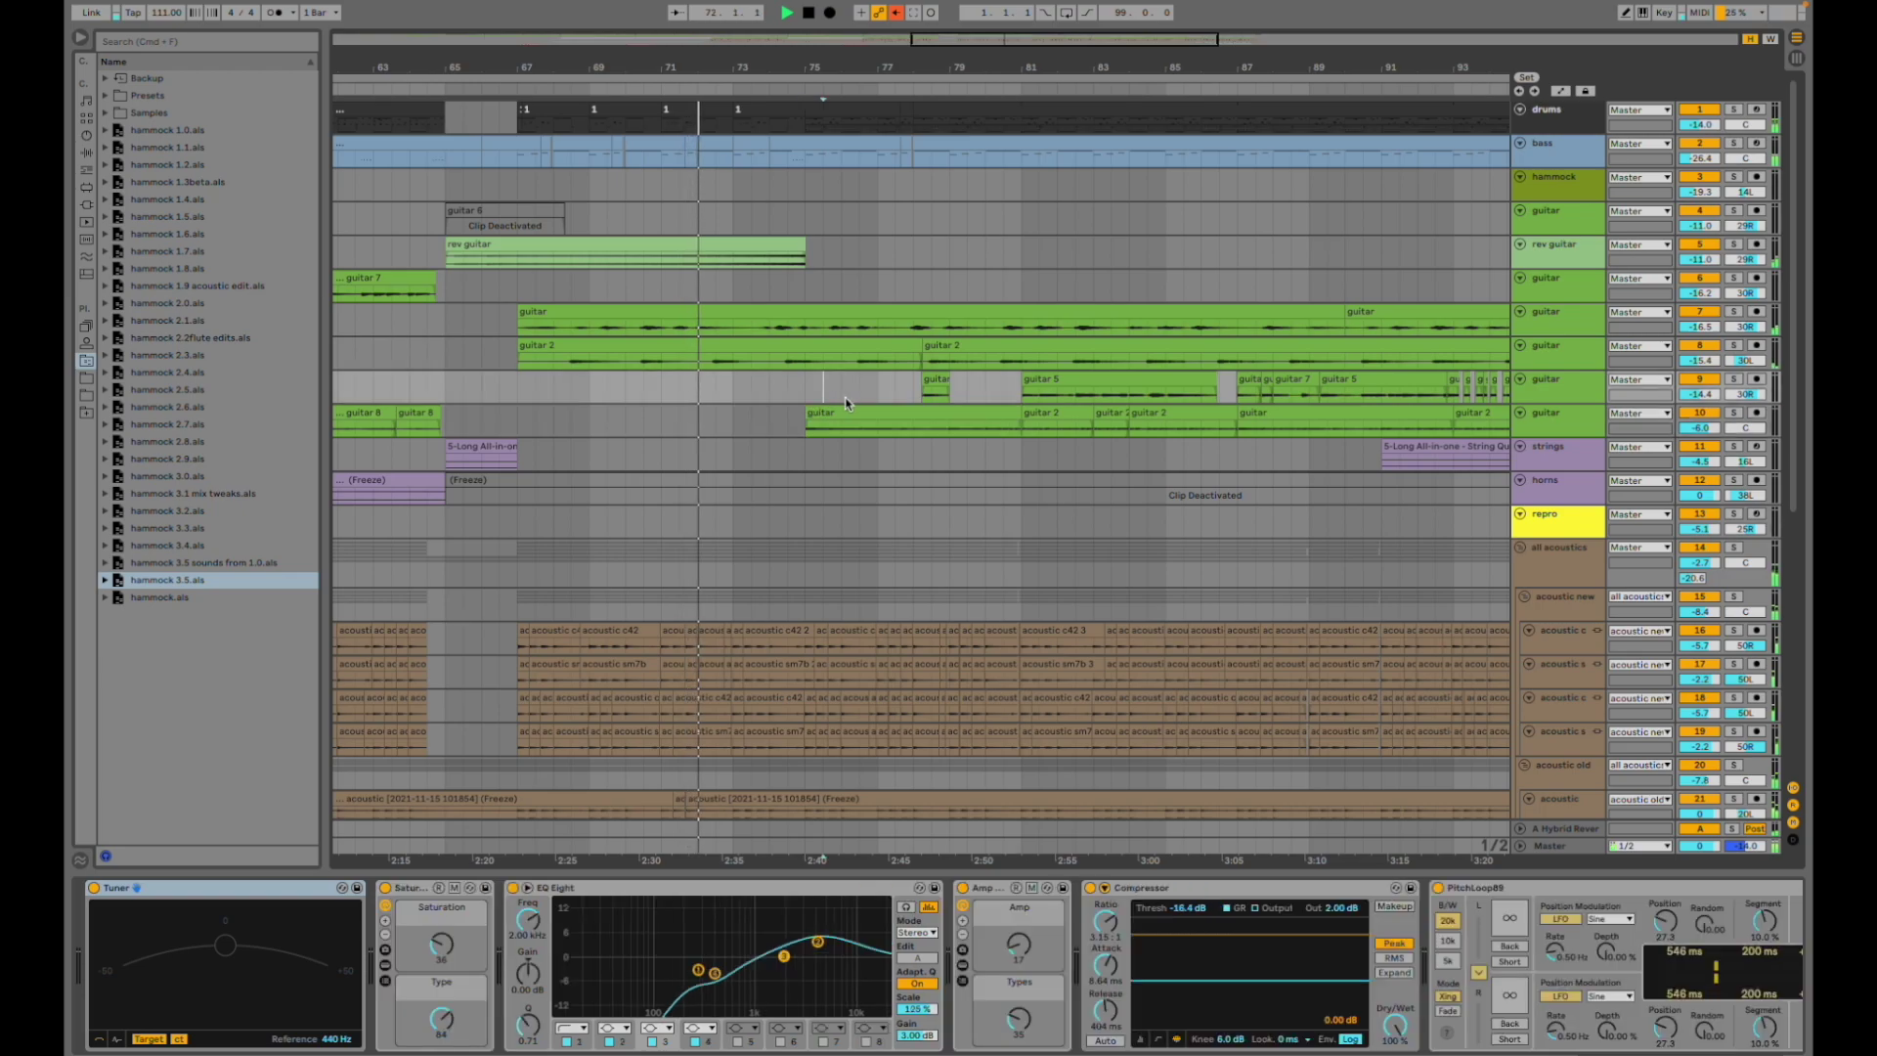
# - Look over the piano entry near bar 76, play again from bar 74, and view the effects on guitar track 10
pyautogui.scroll(-5, 845, 409)
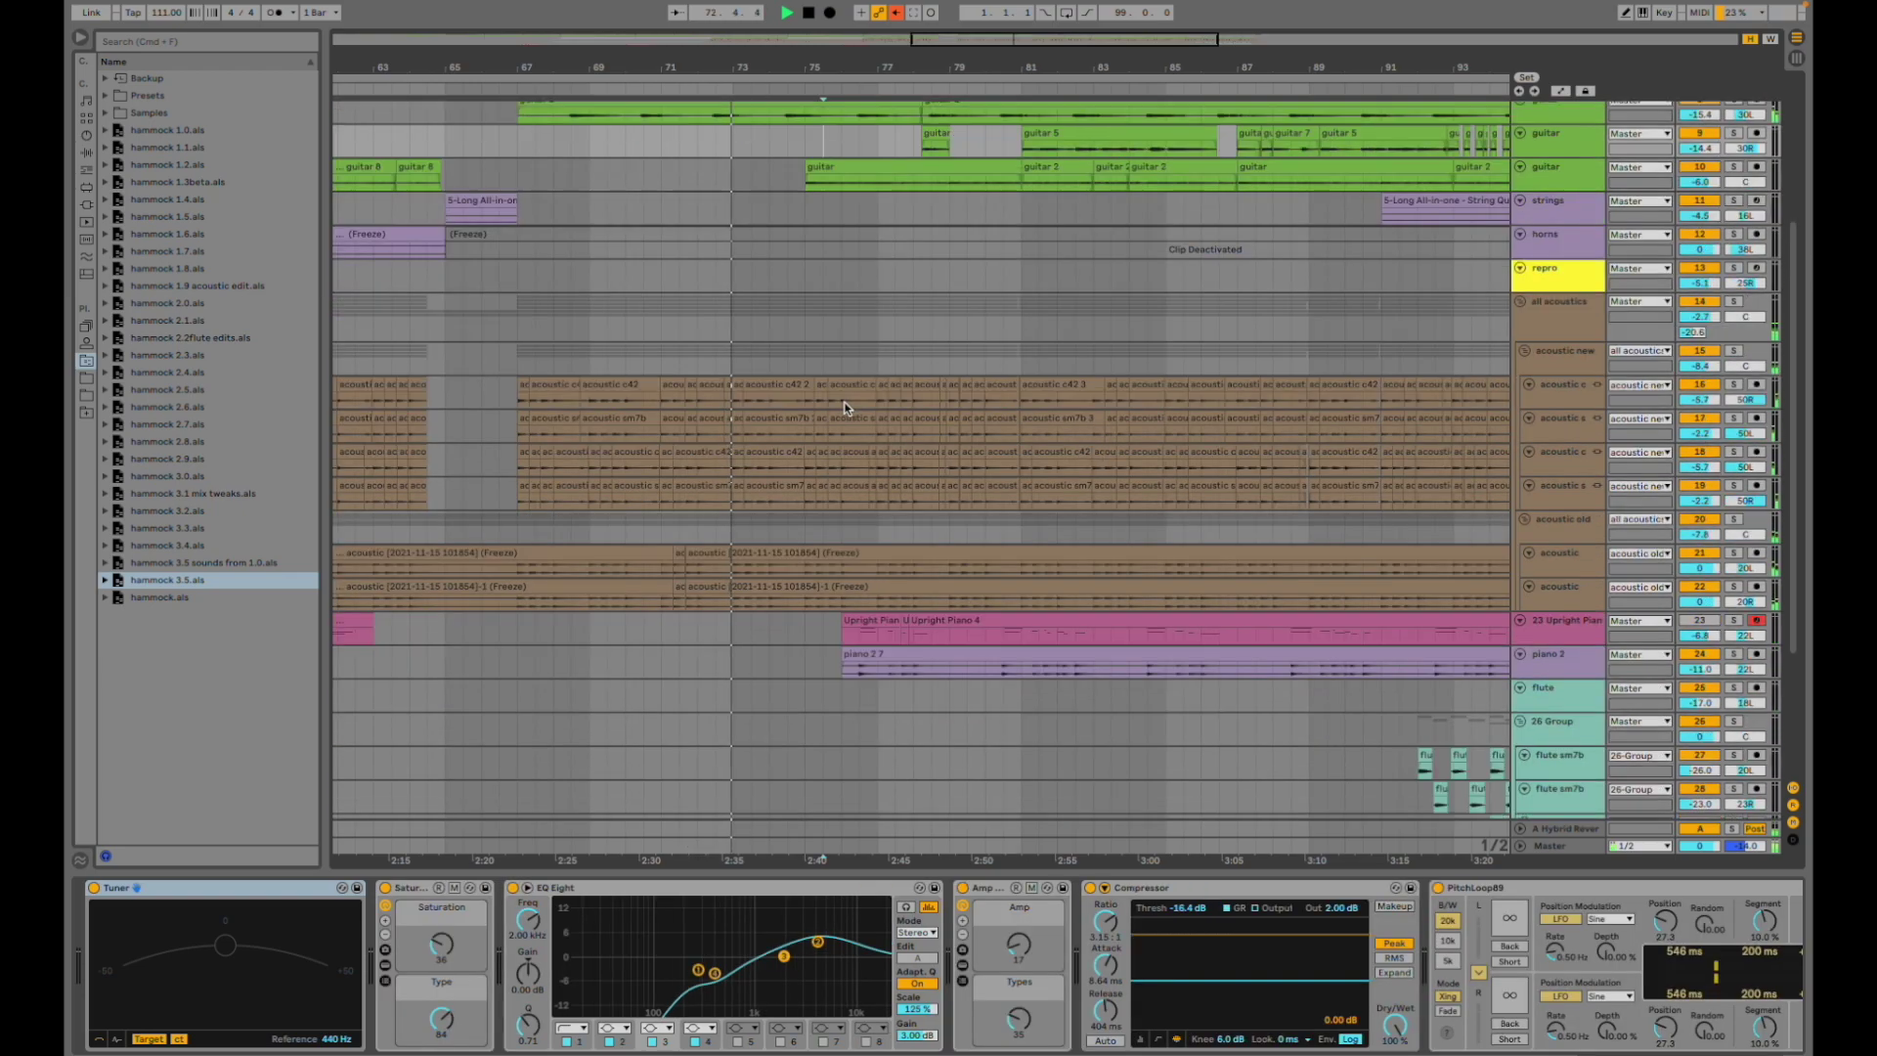
pyautogui.scroll(2, 846, 409)
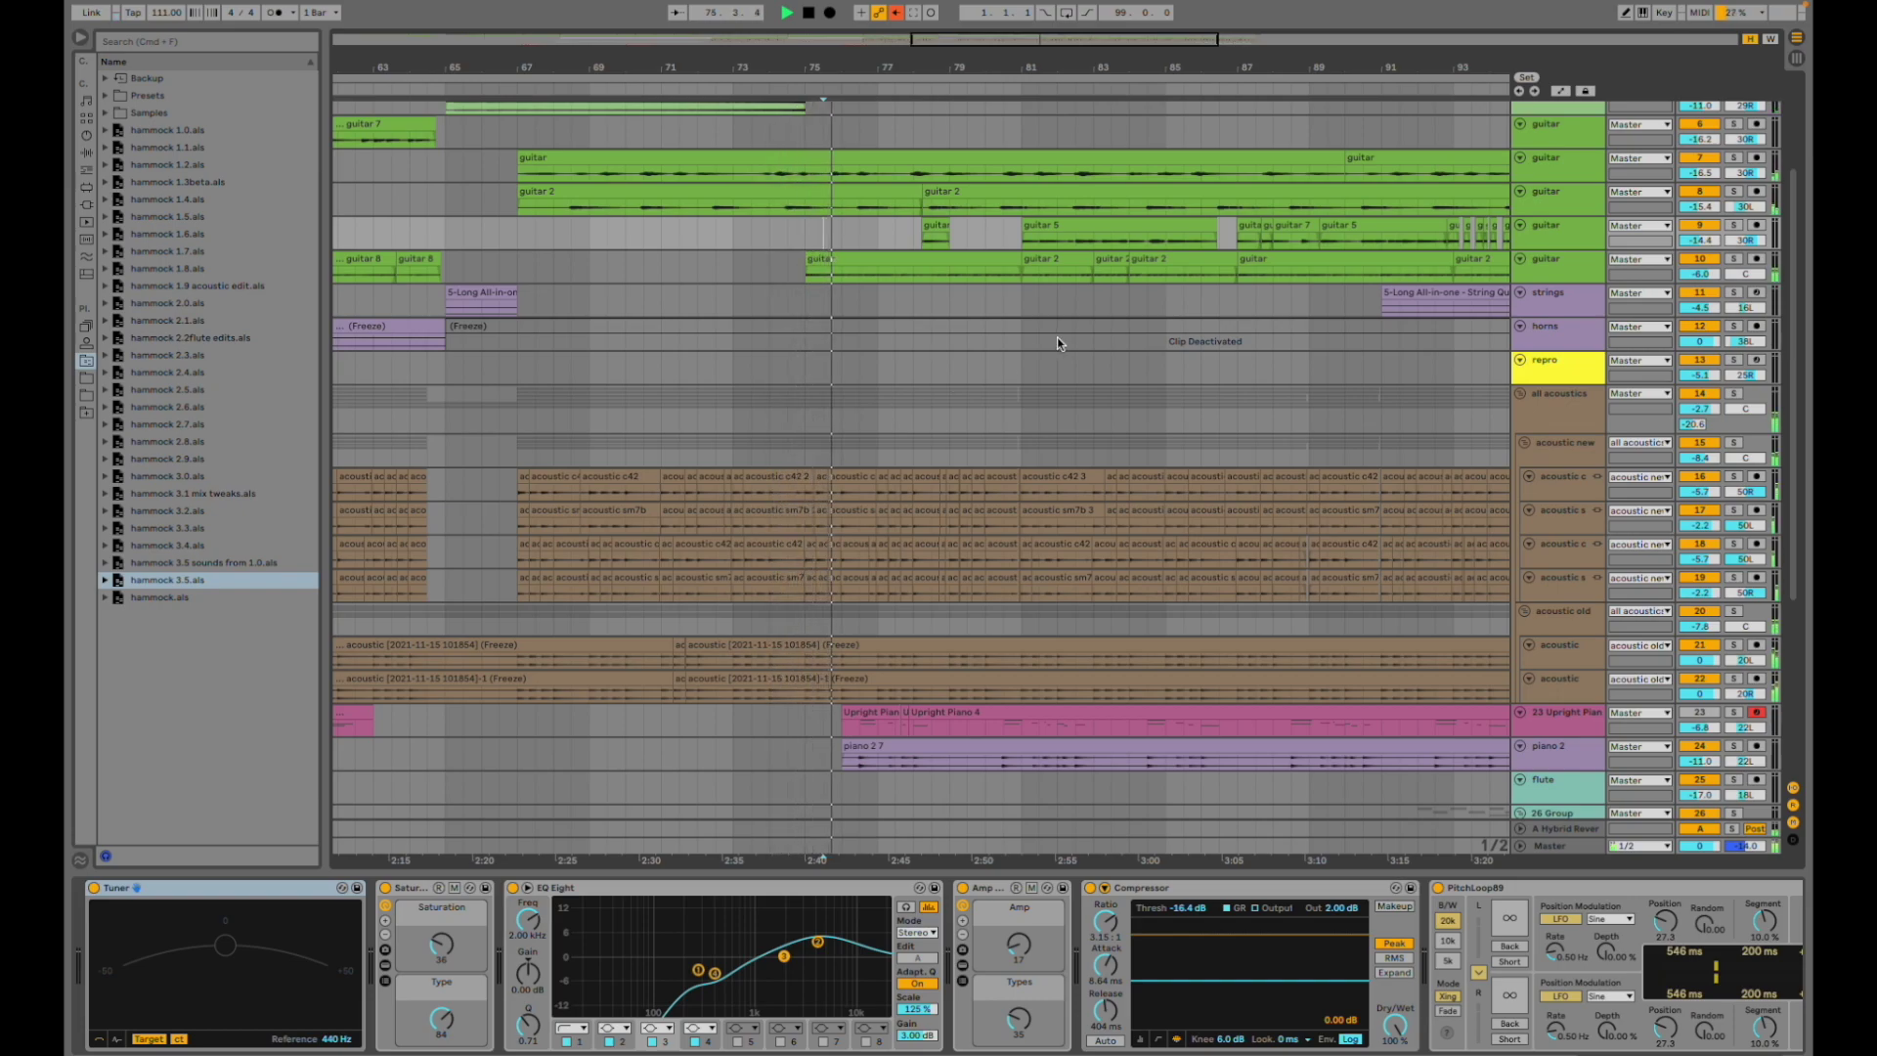
pyautogui.click(768, 262)
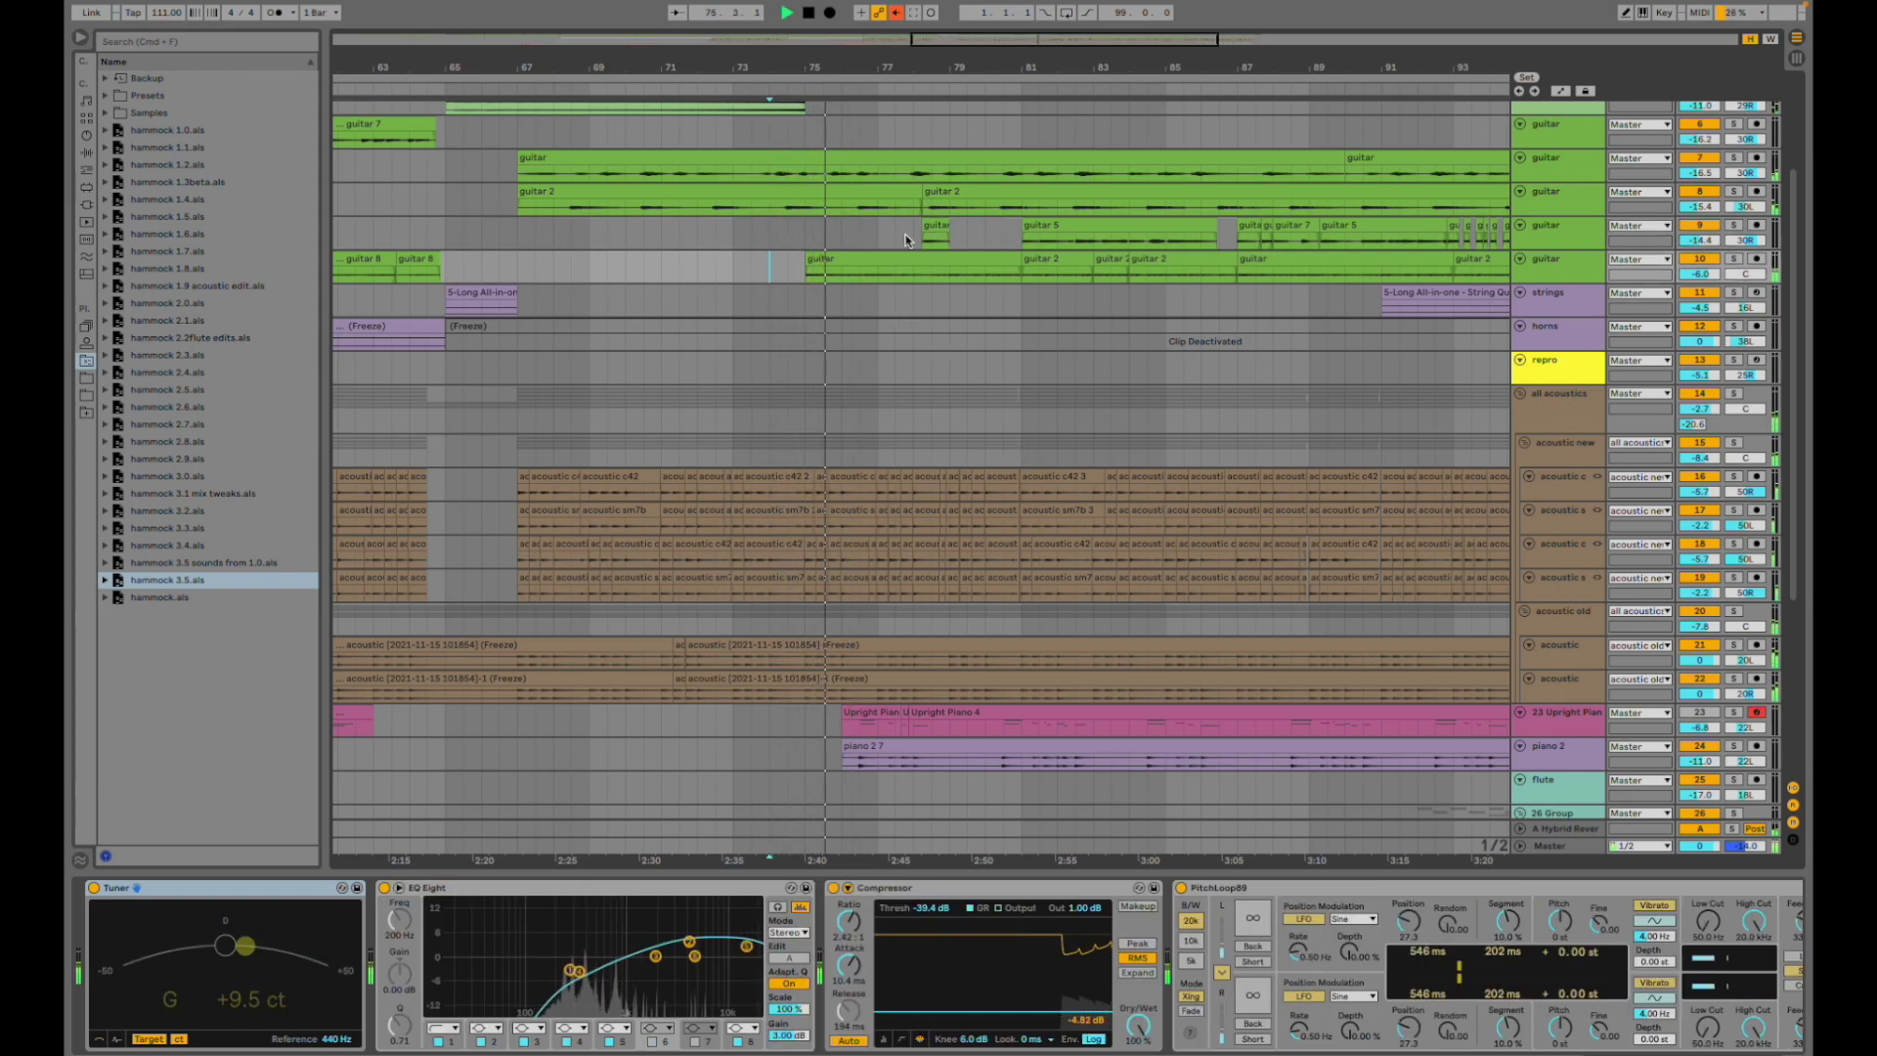
pyautogui.hscroll(4, 894, 244)
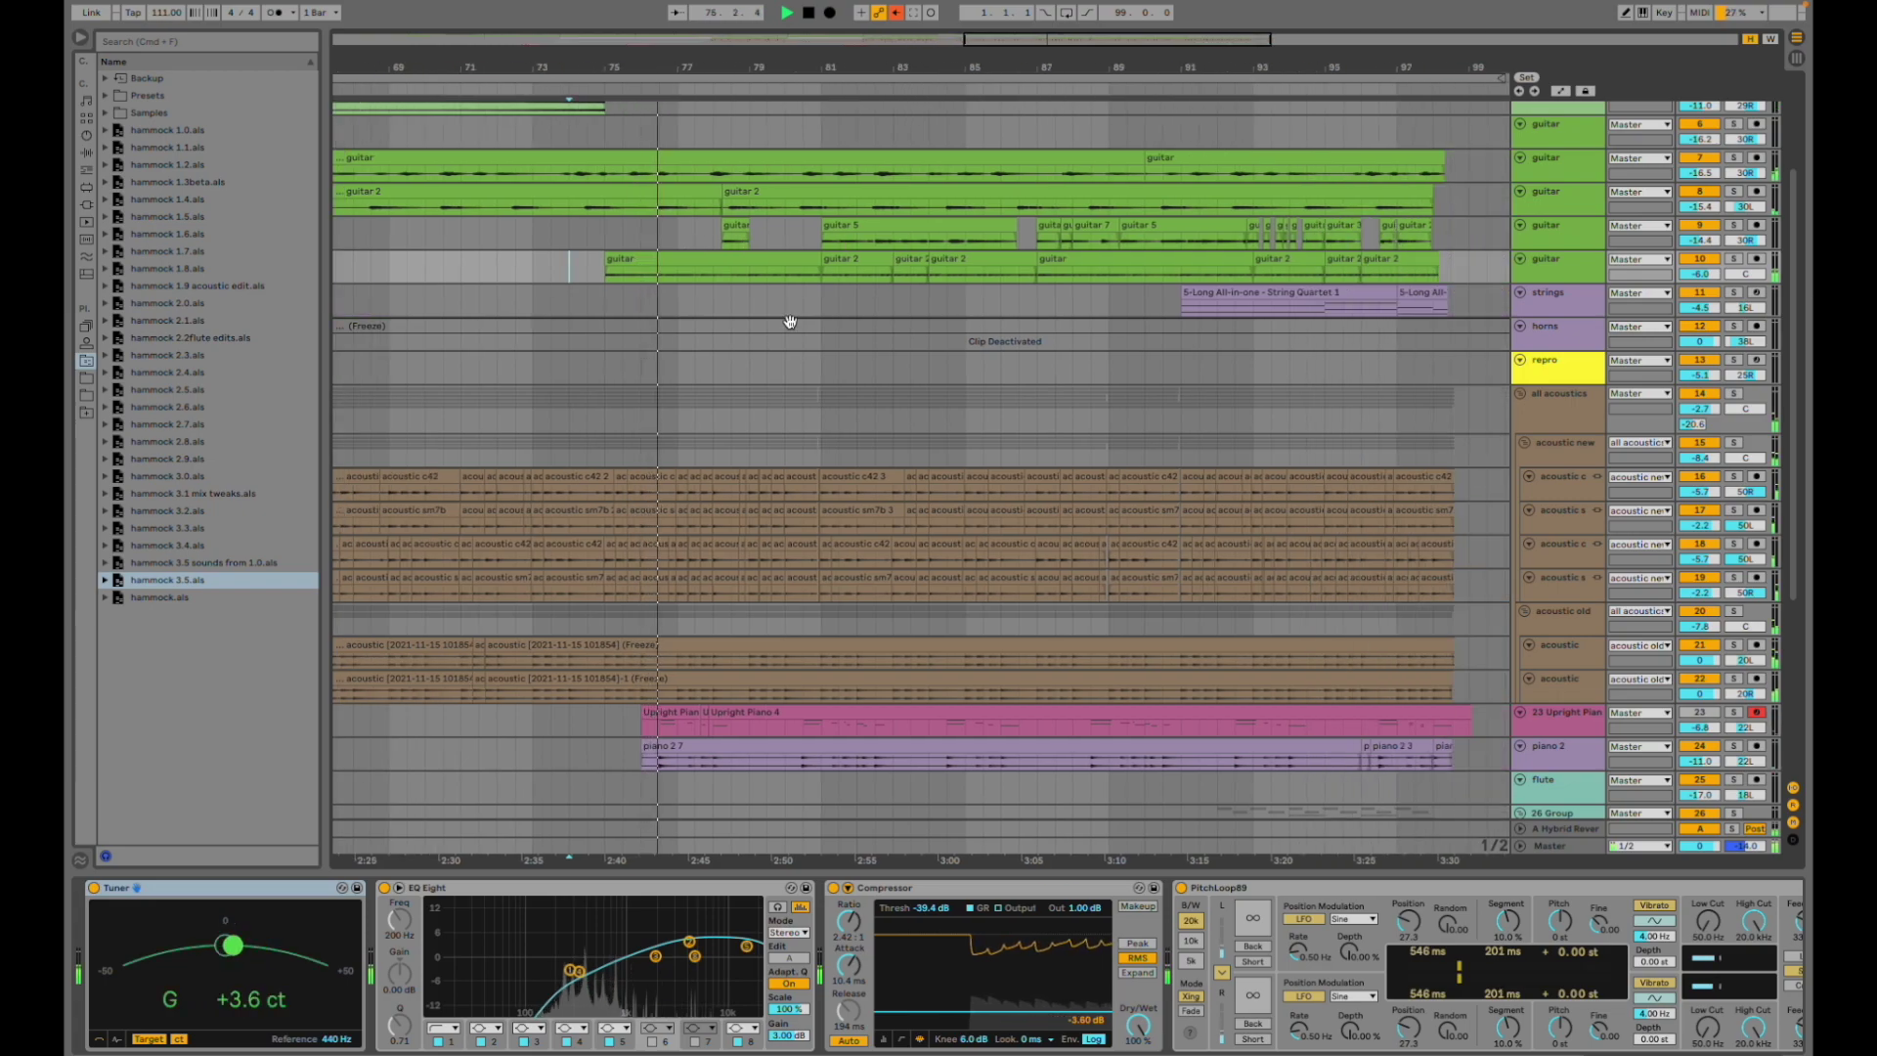
pyautogui.scroll(2, 792, 328)
pyautogui.scroll(2, 792, 327)
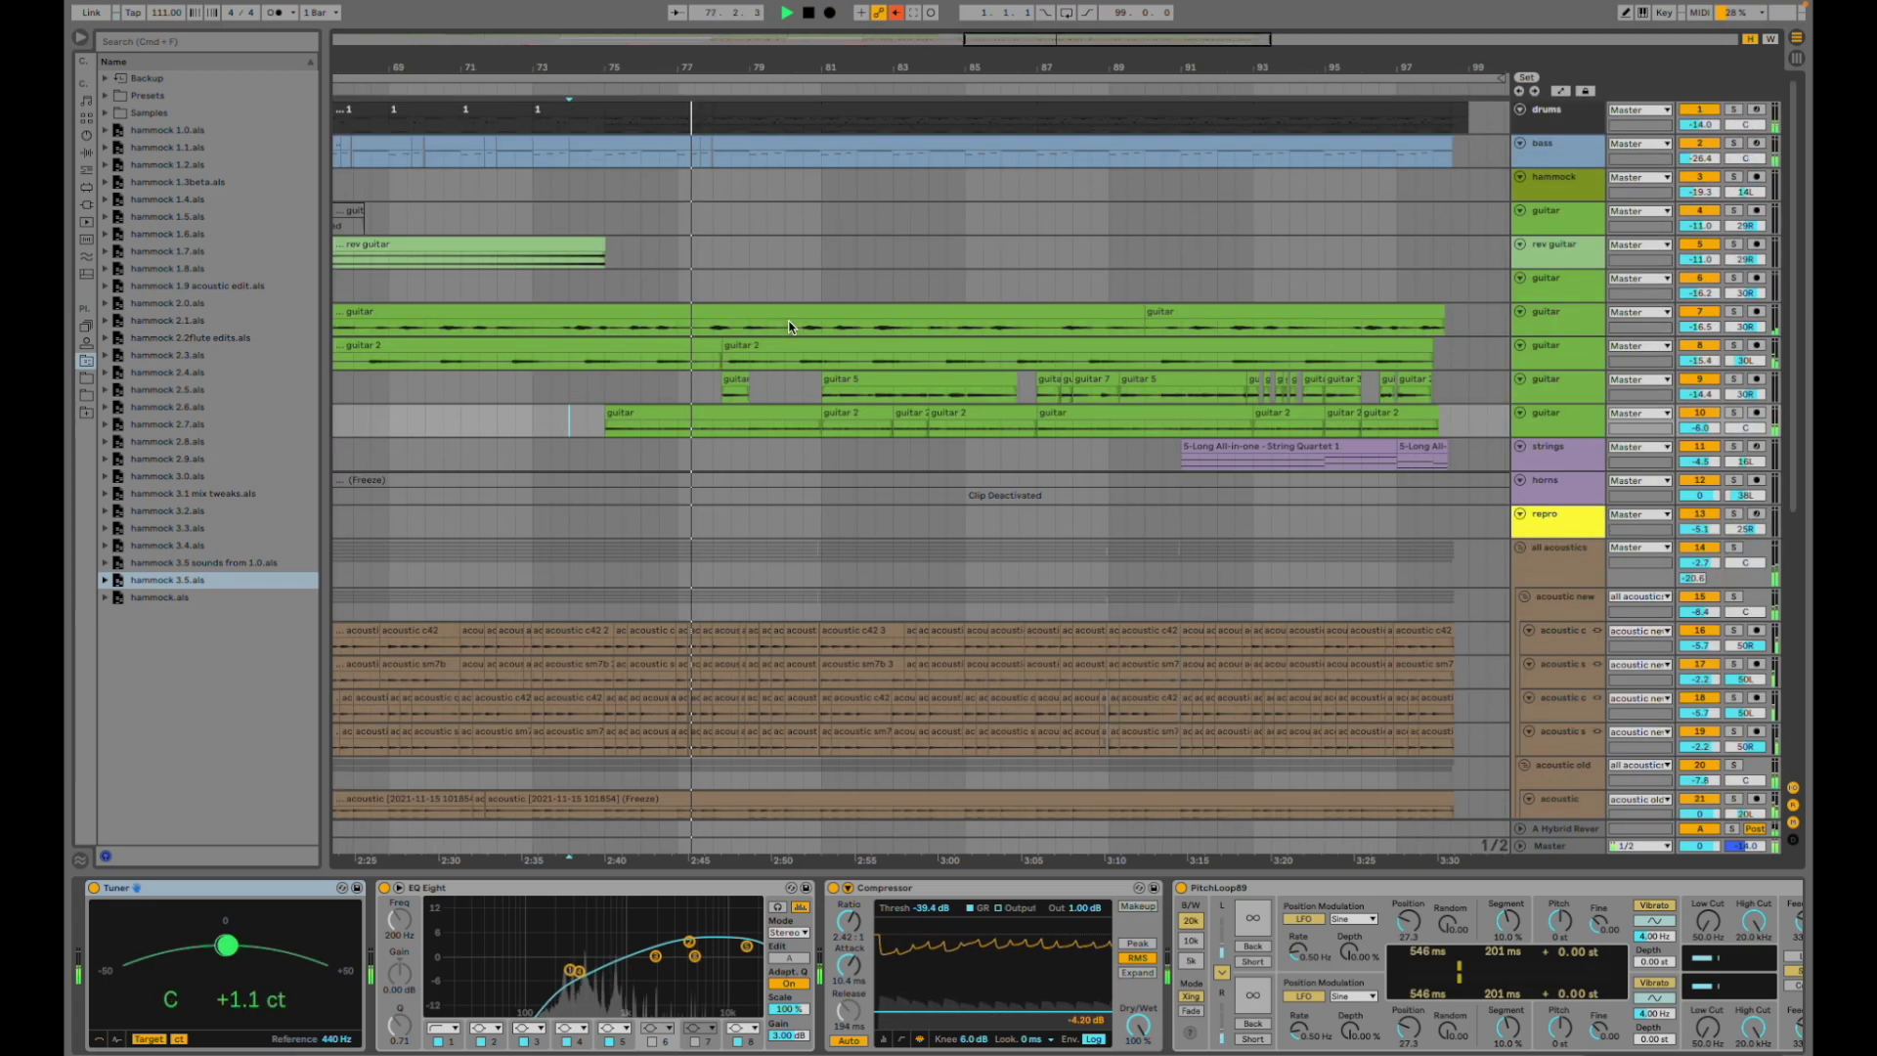
pyautogui.scroll(-3, 743, 308)
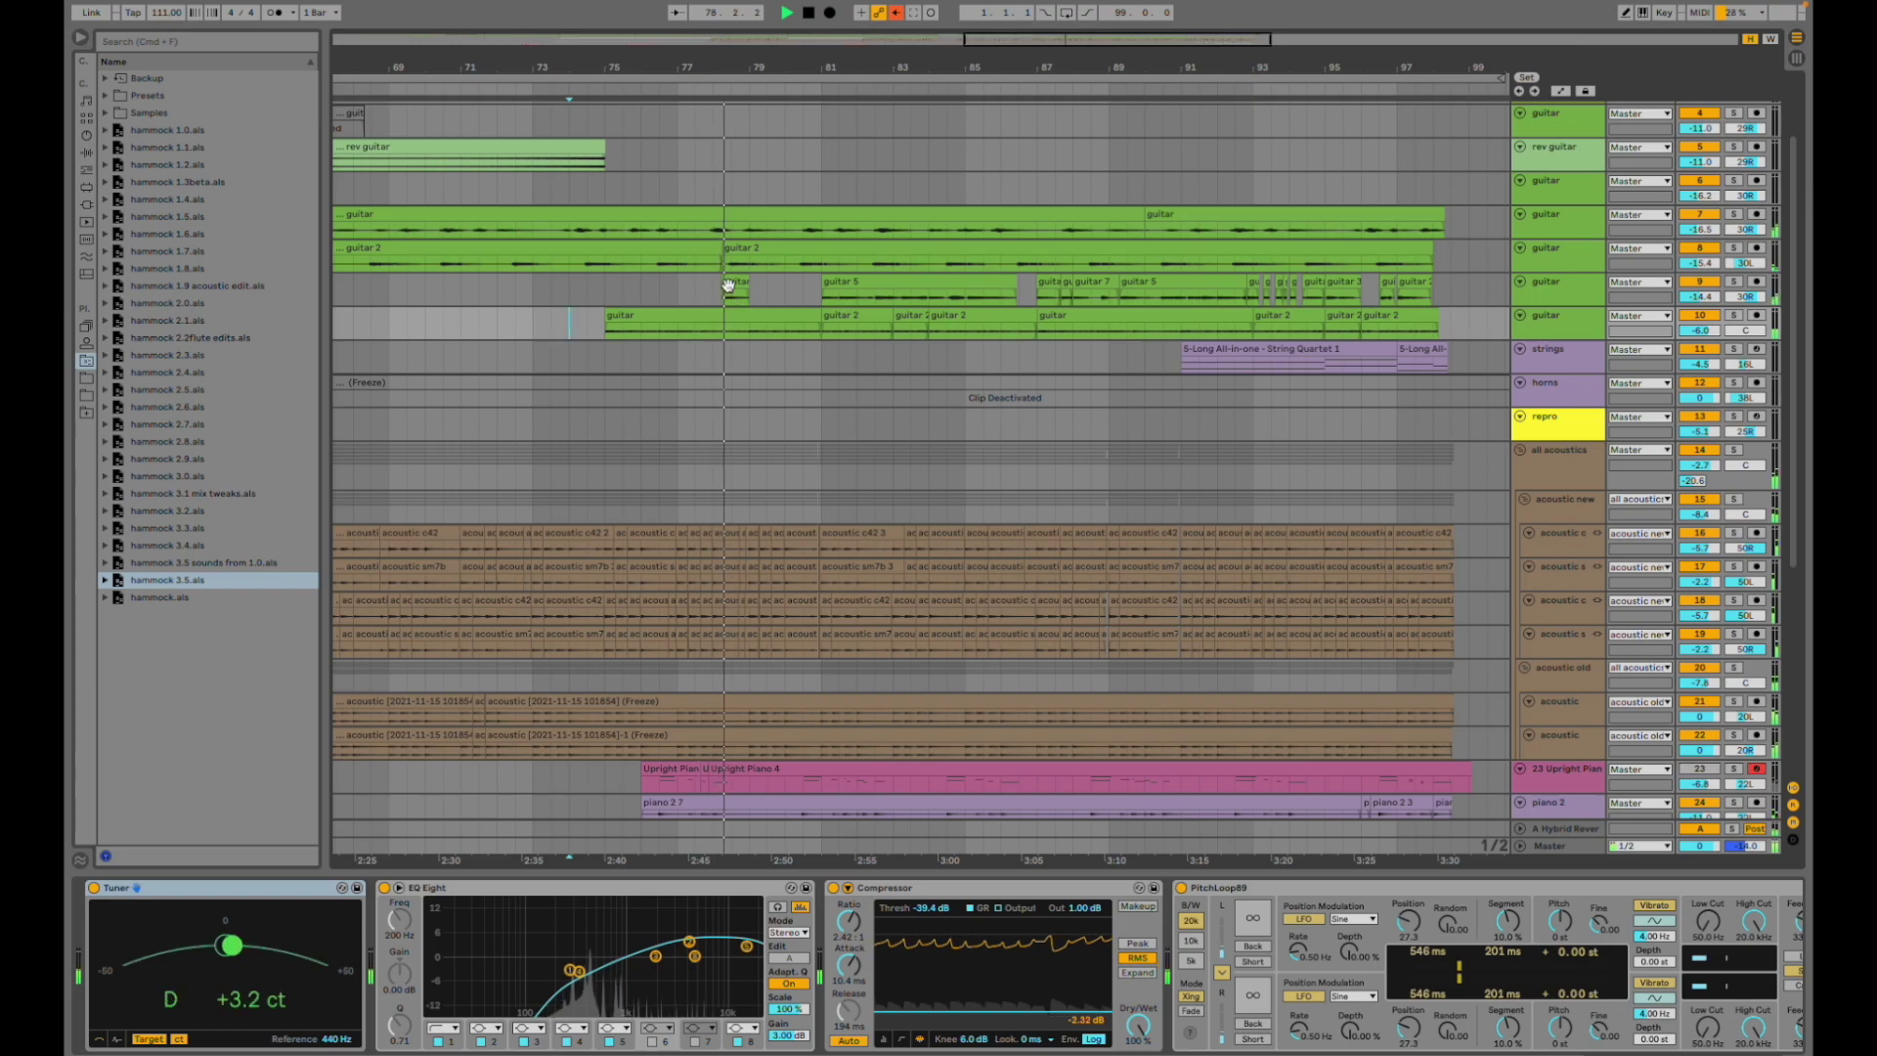
# - View the effects on guitar track 9 just before its guitar 5 clip at bar 81, and listen through that part
pyautogui.click(765, 282)
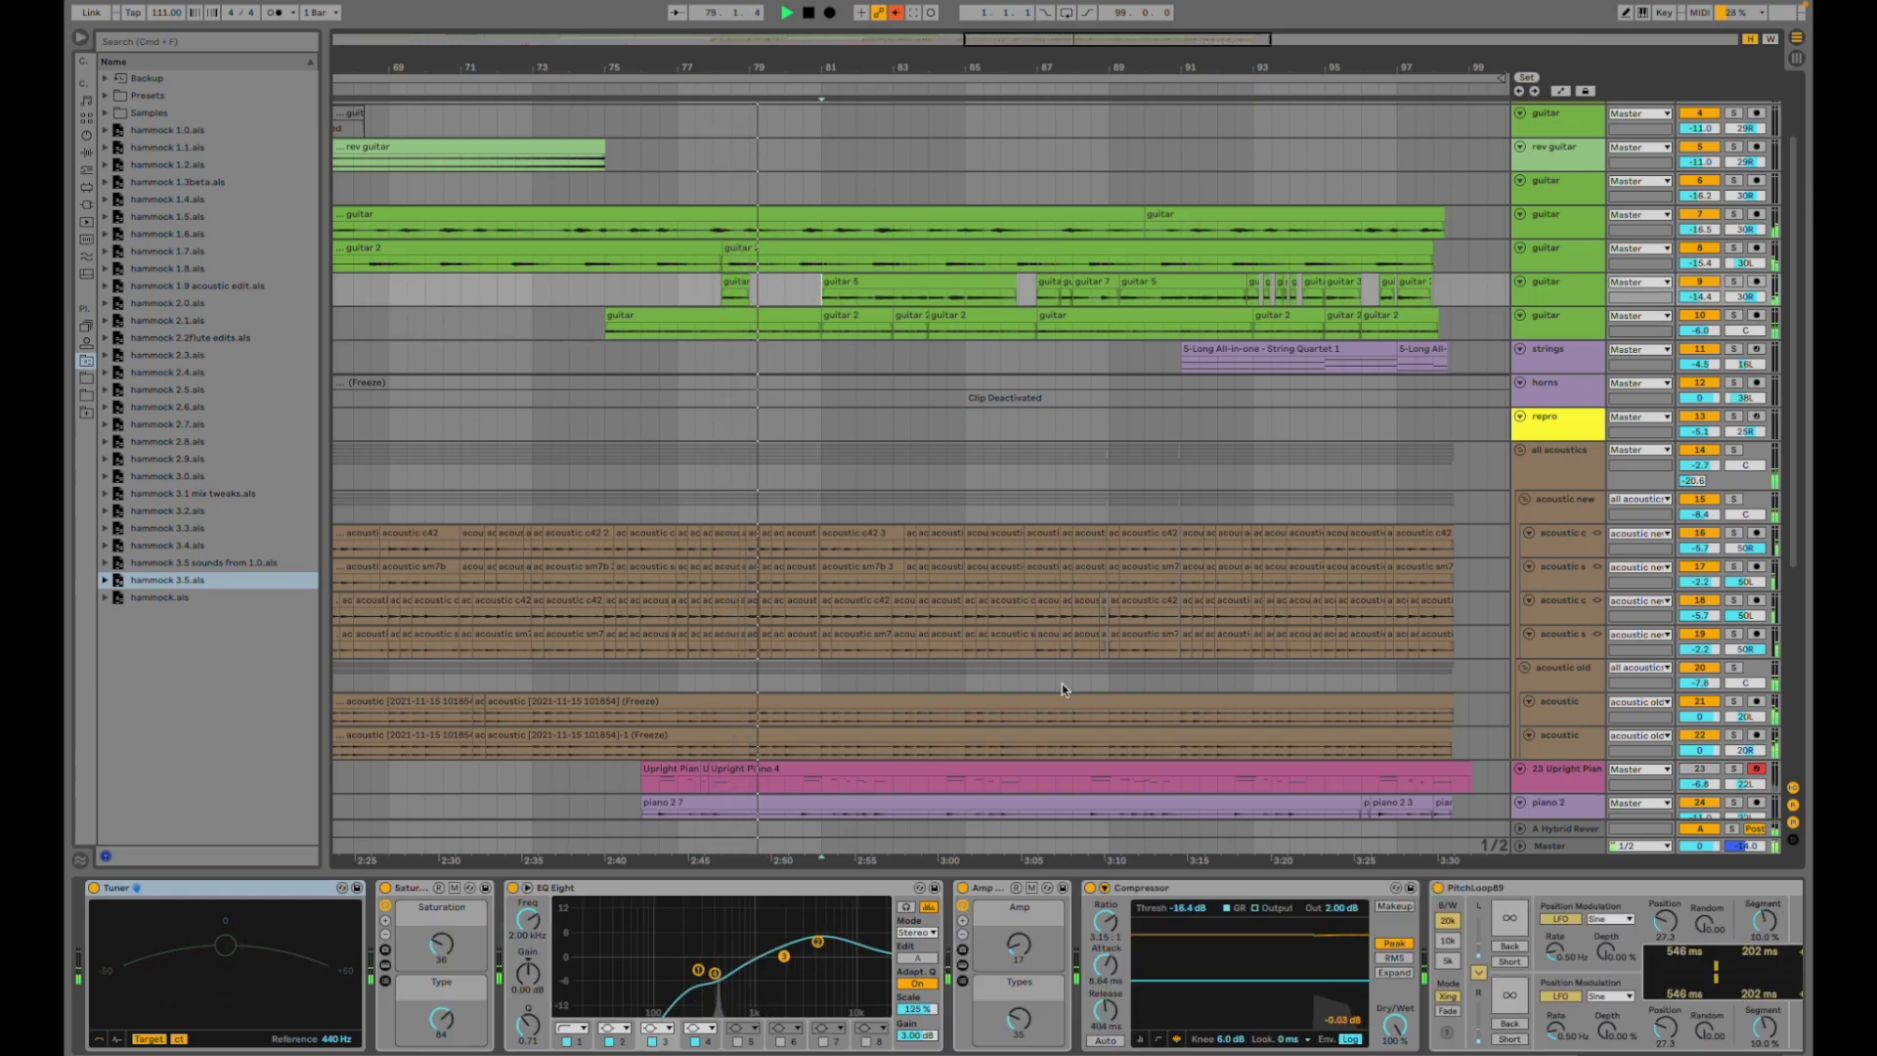
pyautogui.hscroll(5, 1143, 951)
pyautogui.hscroll(-5, 1154, 956)
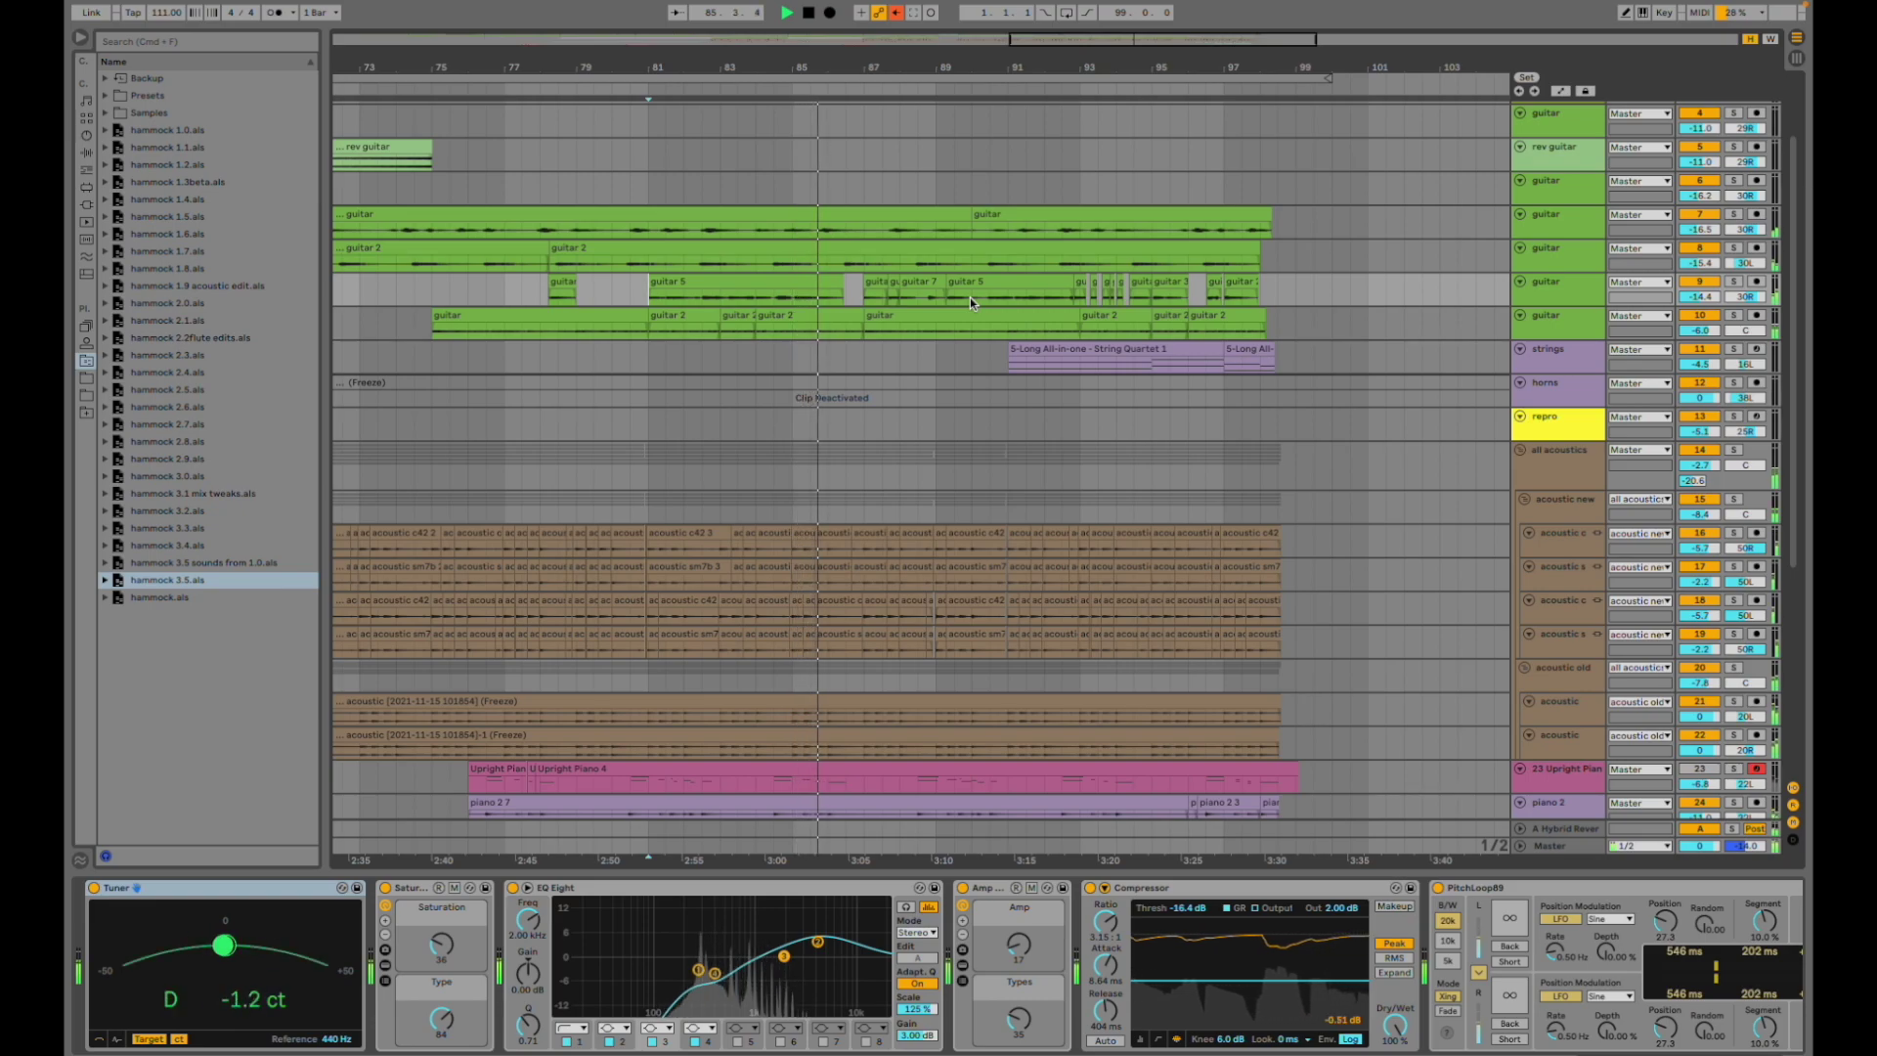
# - Locate the layered flute sm7b clips from bar 92, check the first two flute tracks for effects, and listen to the song's end
pyautogui.scroll(-1, 970, 297)
pyautogui.scroll(-6, 970, 297)
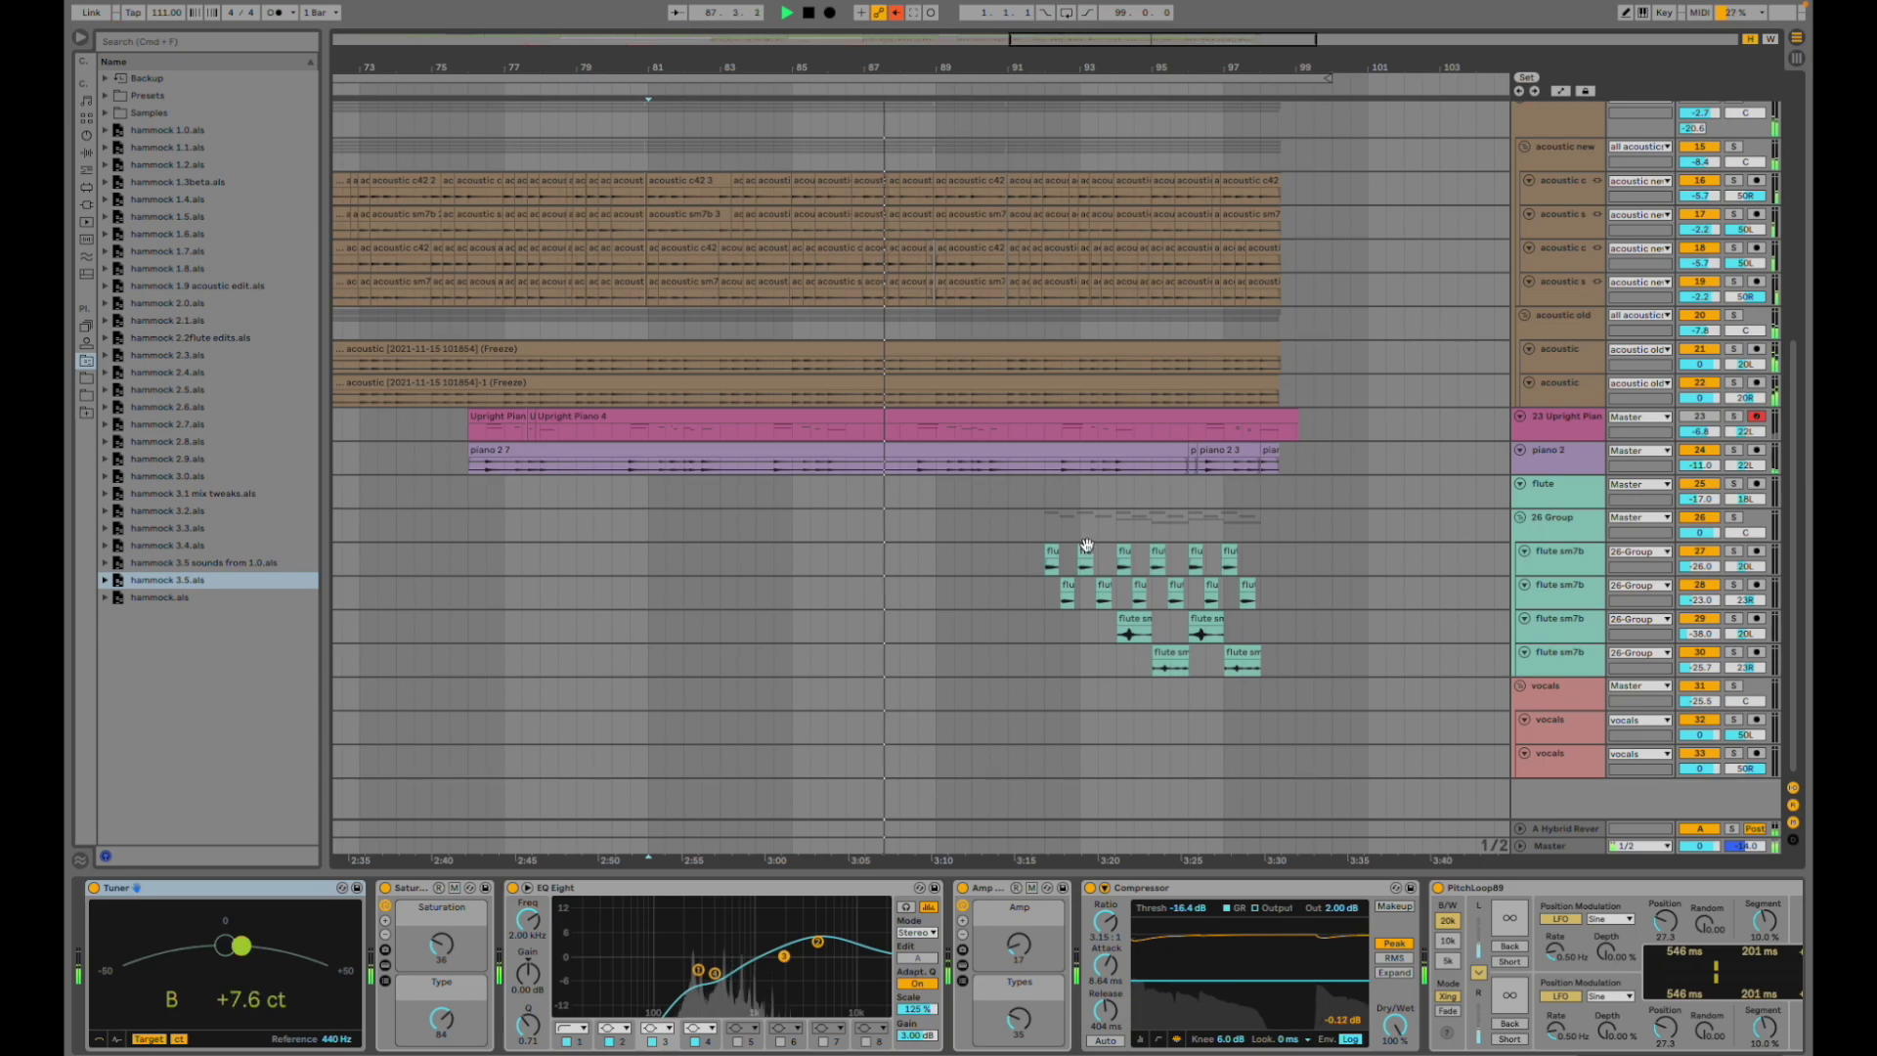
pyautogui.click(1043, 563)
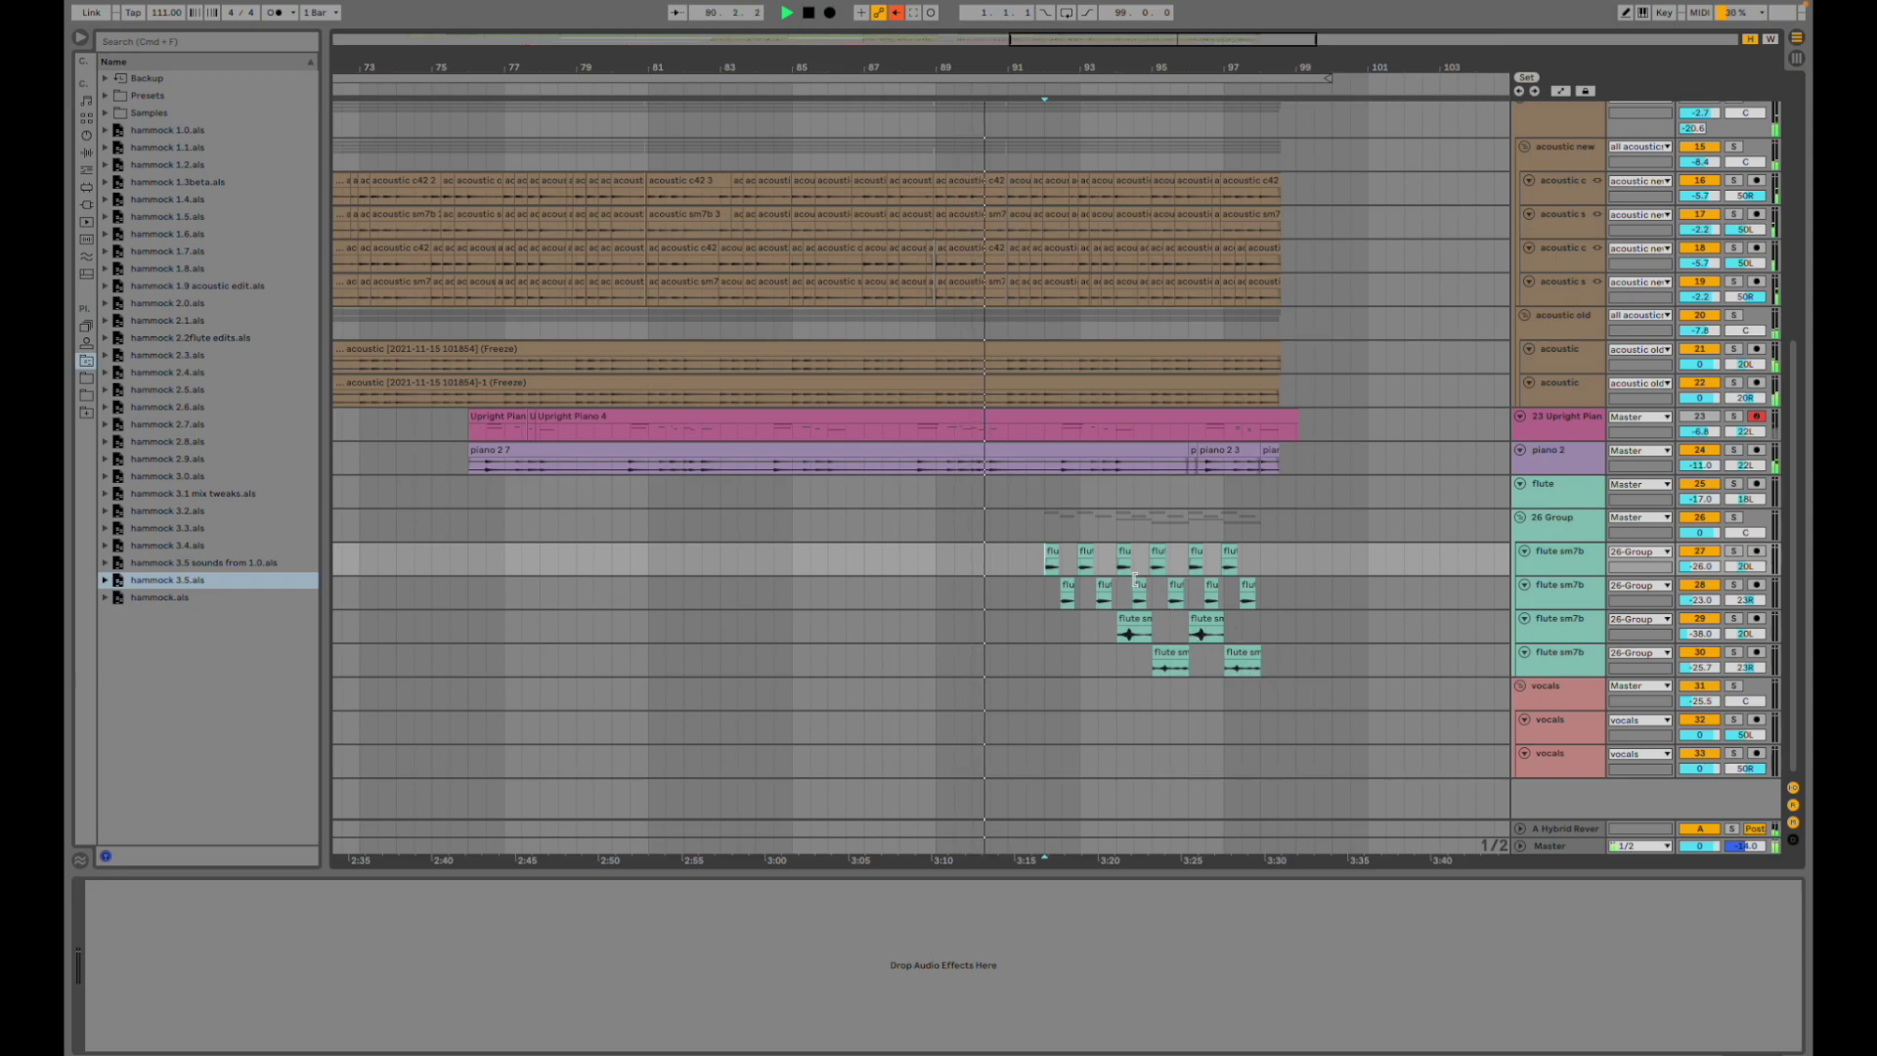
pyautogui.scroll(3, 1247, 627)
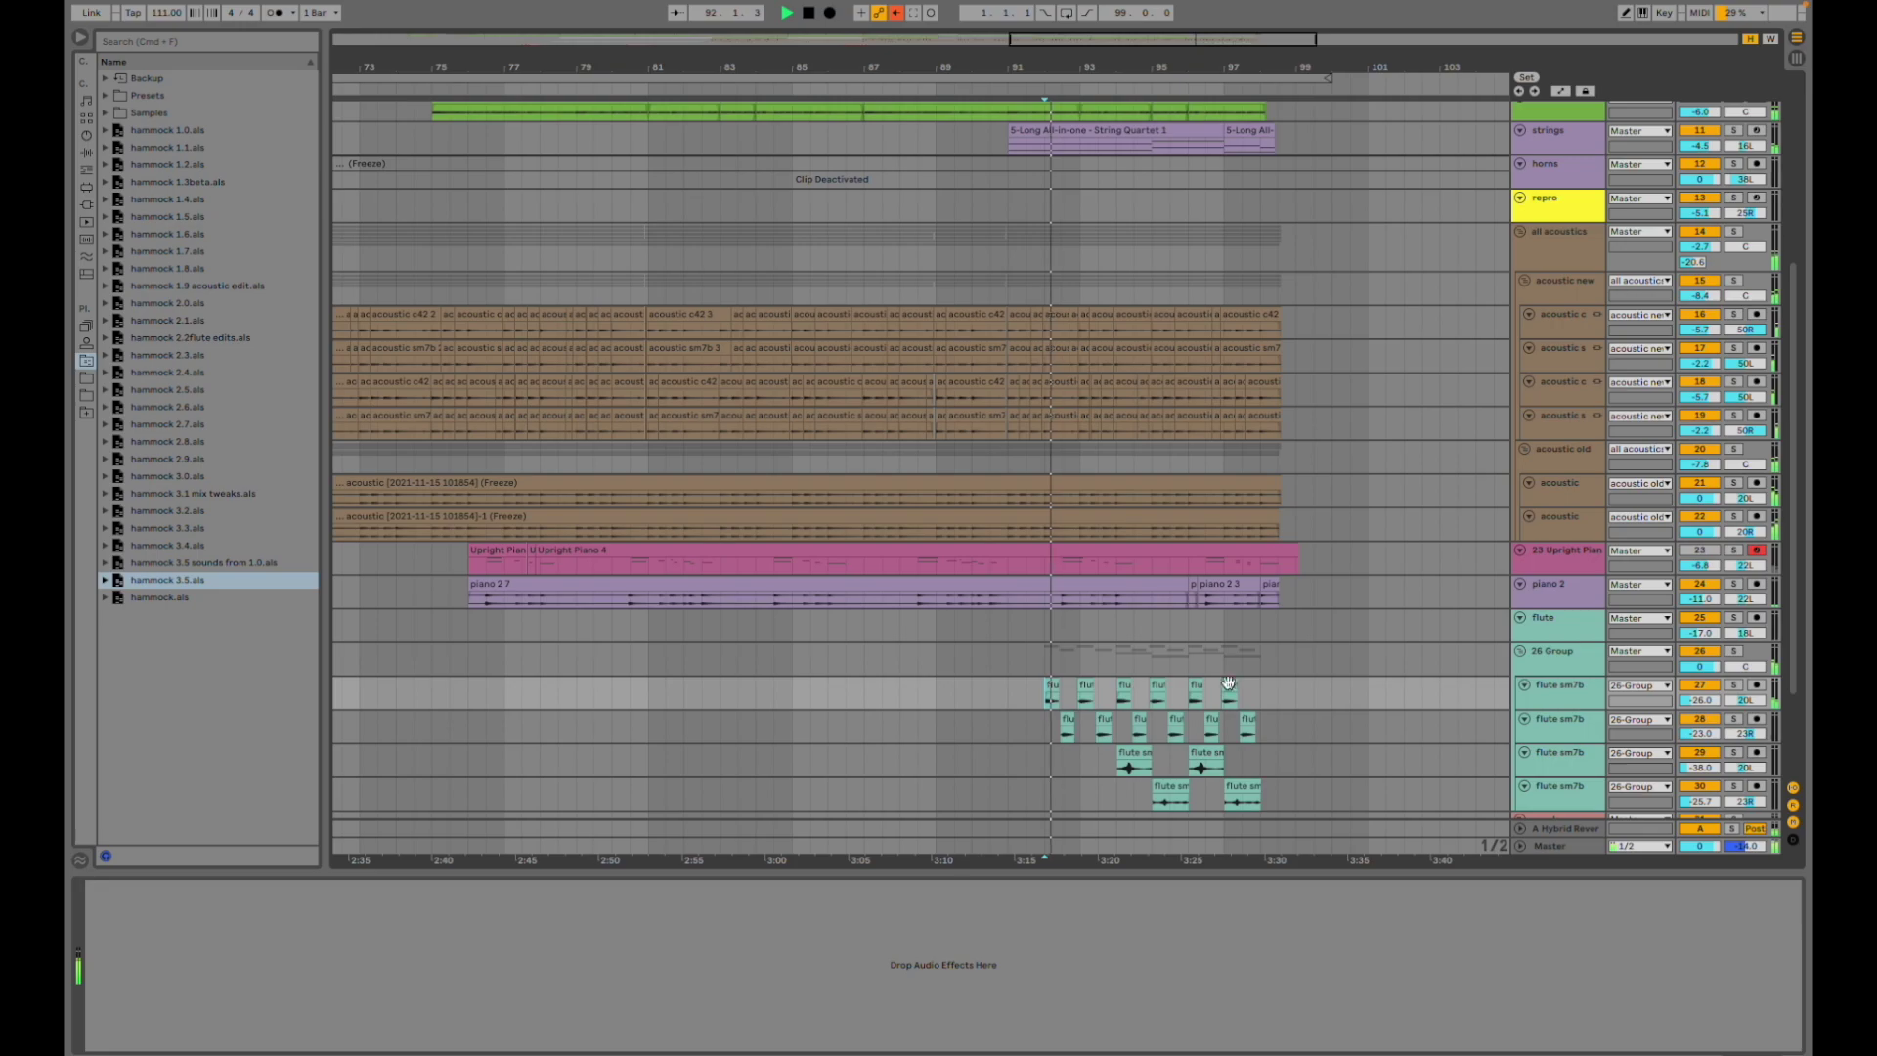
pyautogui.click(1090, 731)
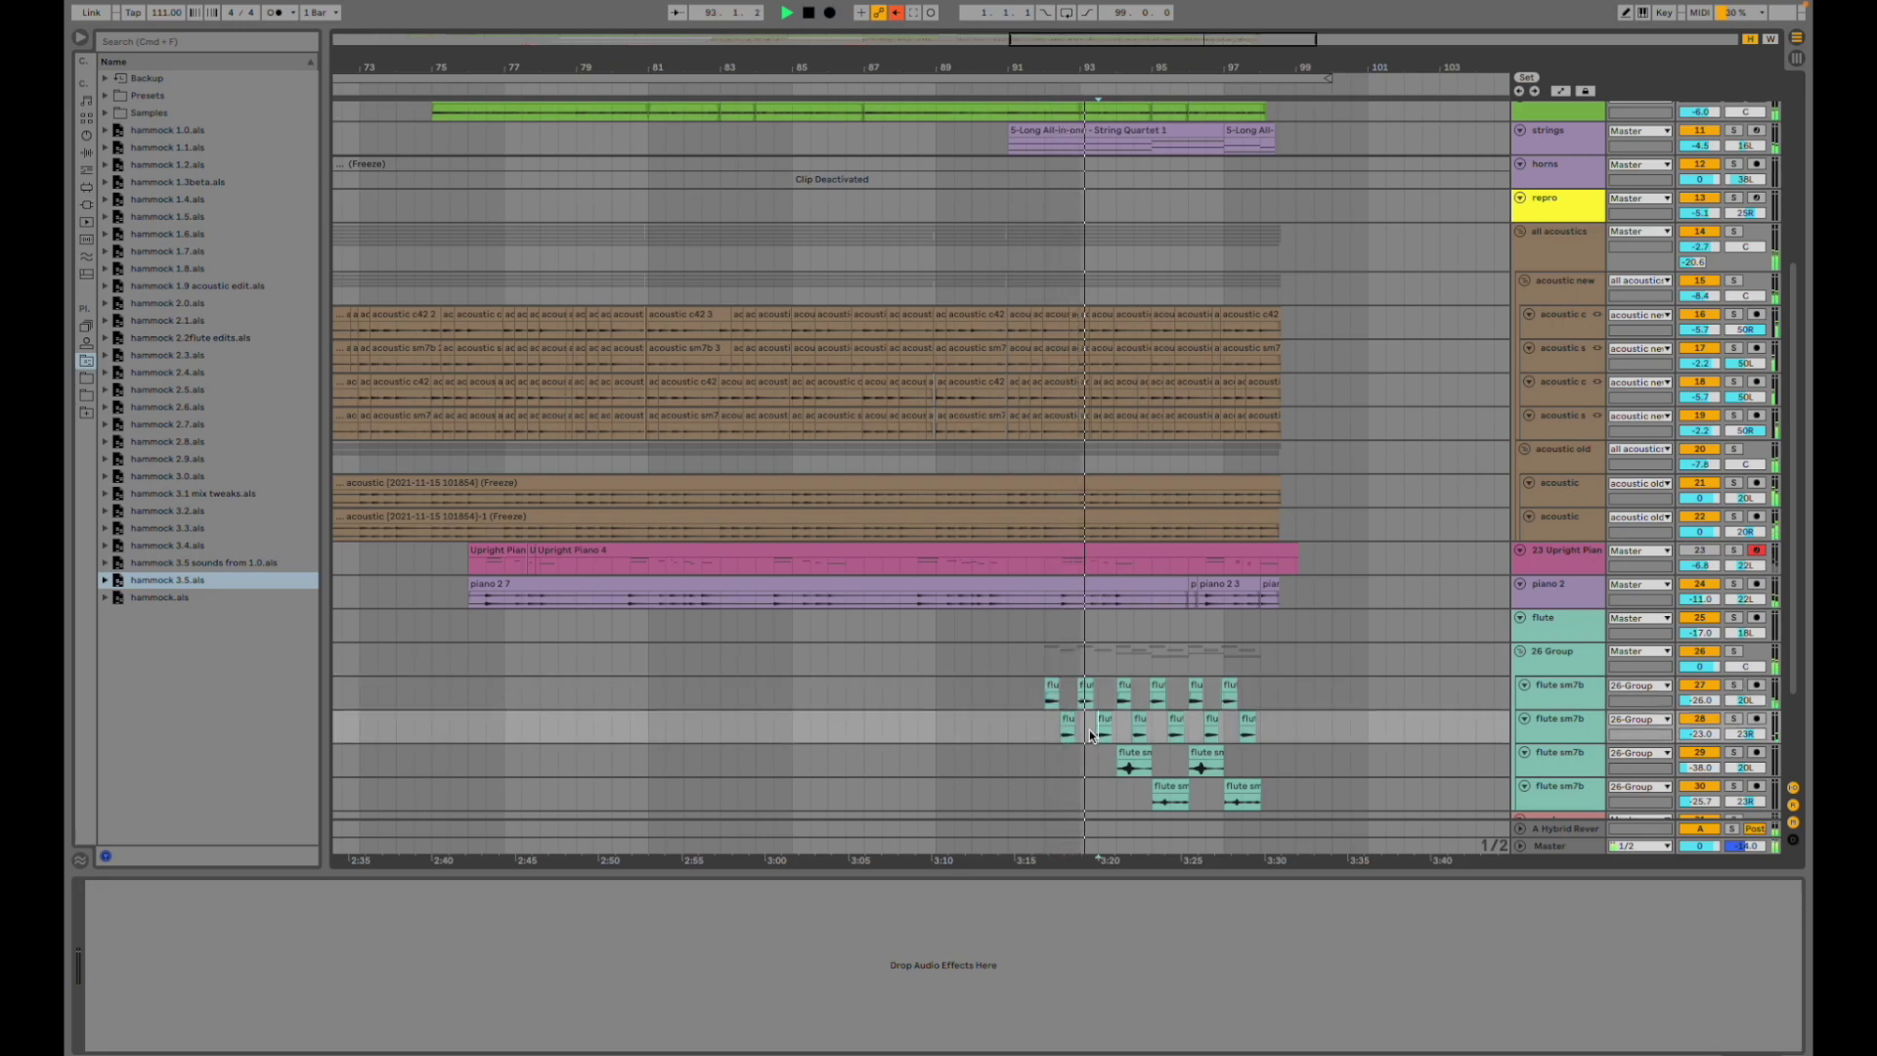
pyautogui.hscroll(2, 1090, 731)
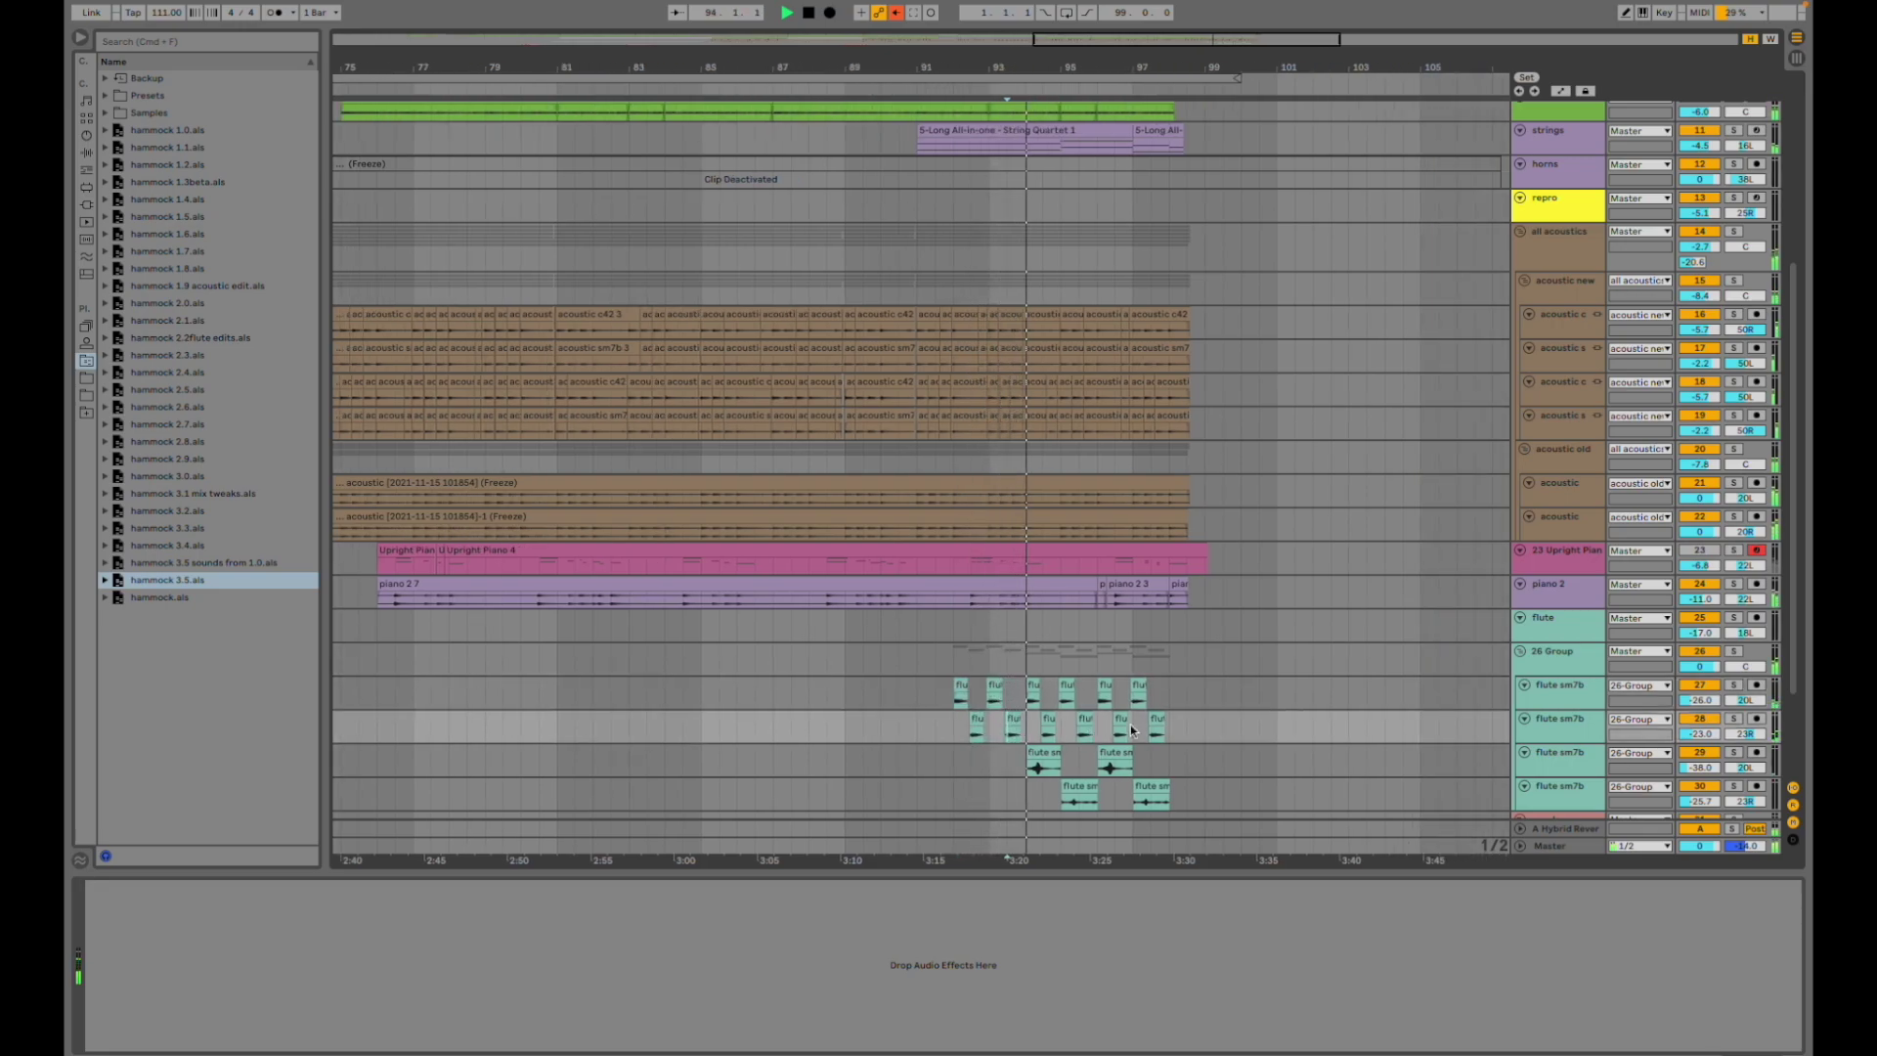
pyautogui.scroll(-2, 1217, 731)
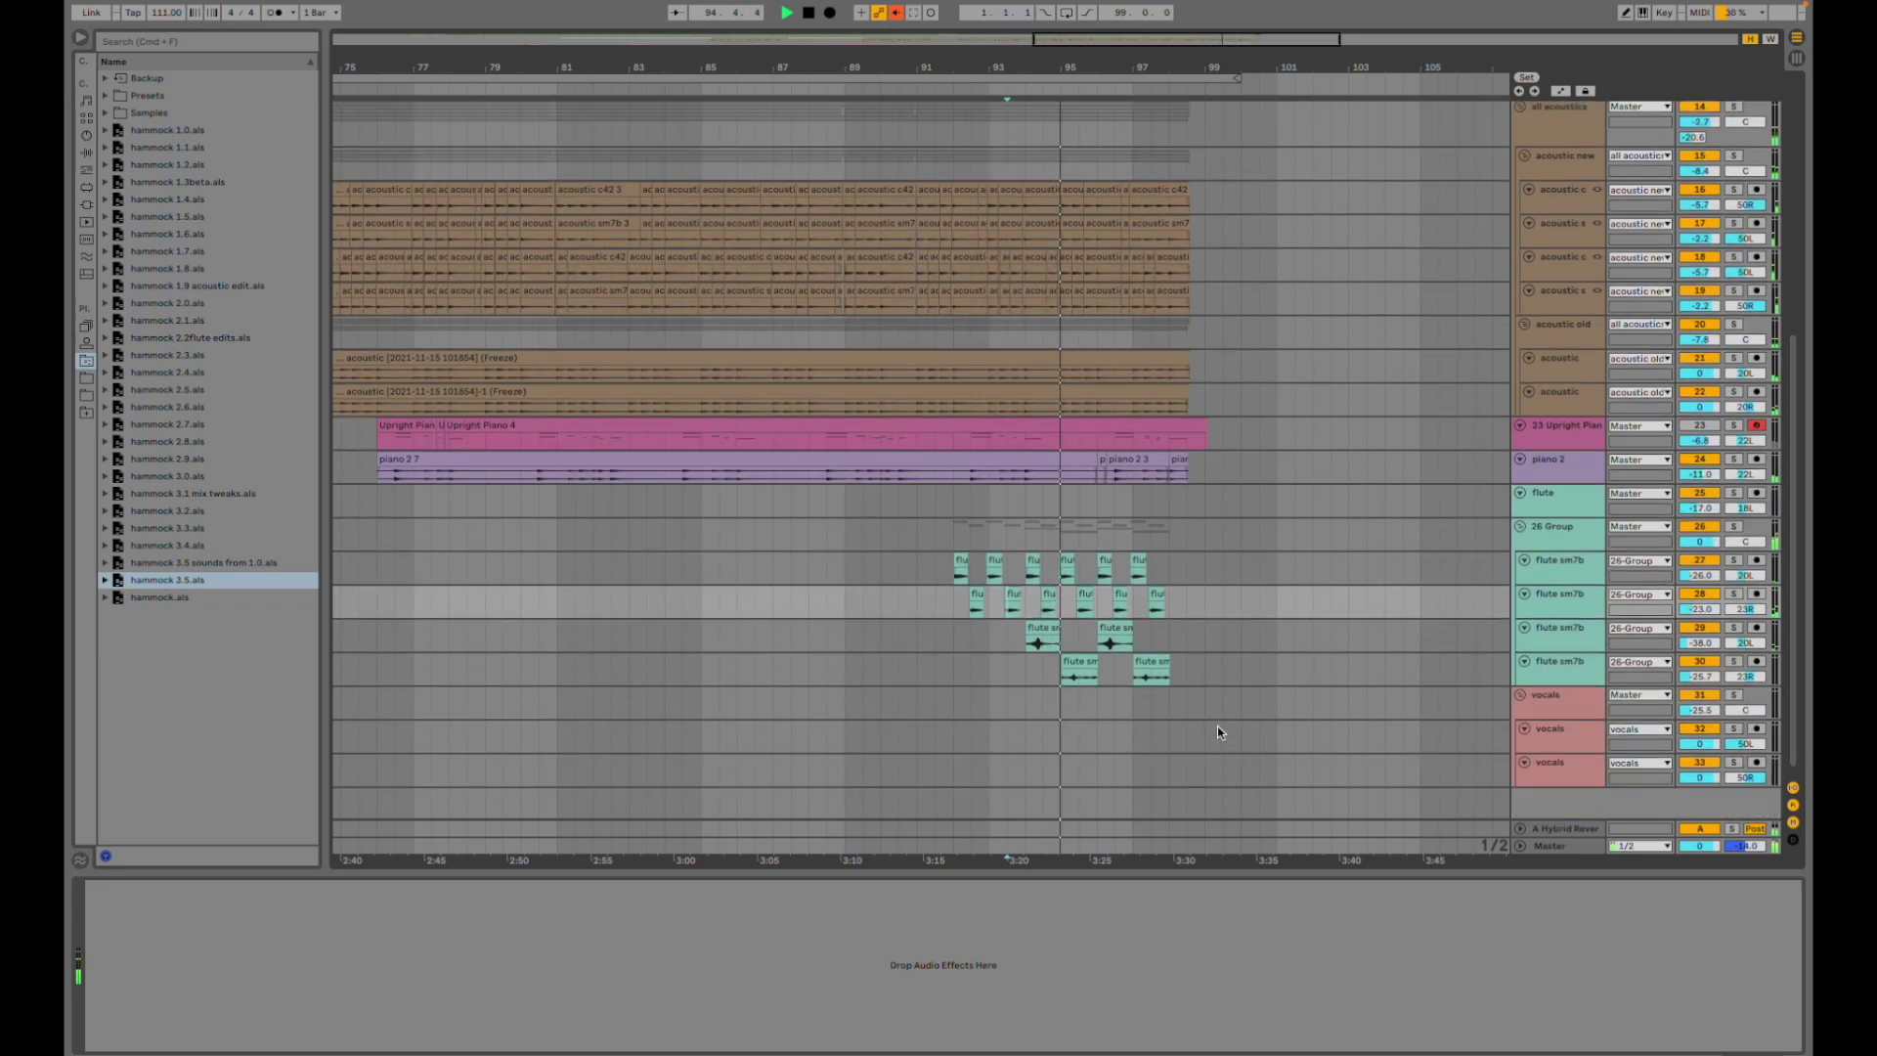
pyautogui.scroll(4, 1217, 732)
pyautogui.scroll(3, 1217, 732)
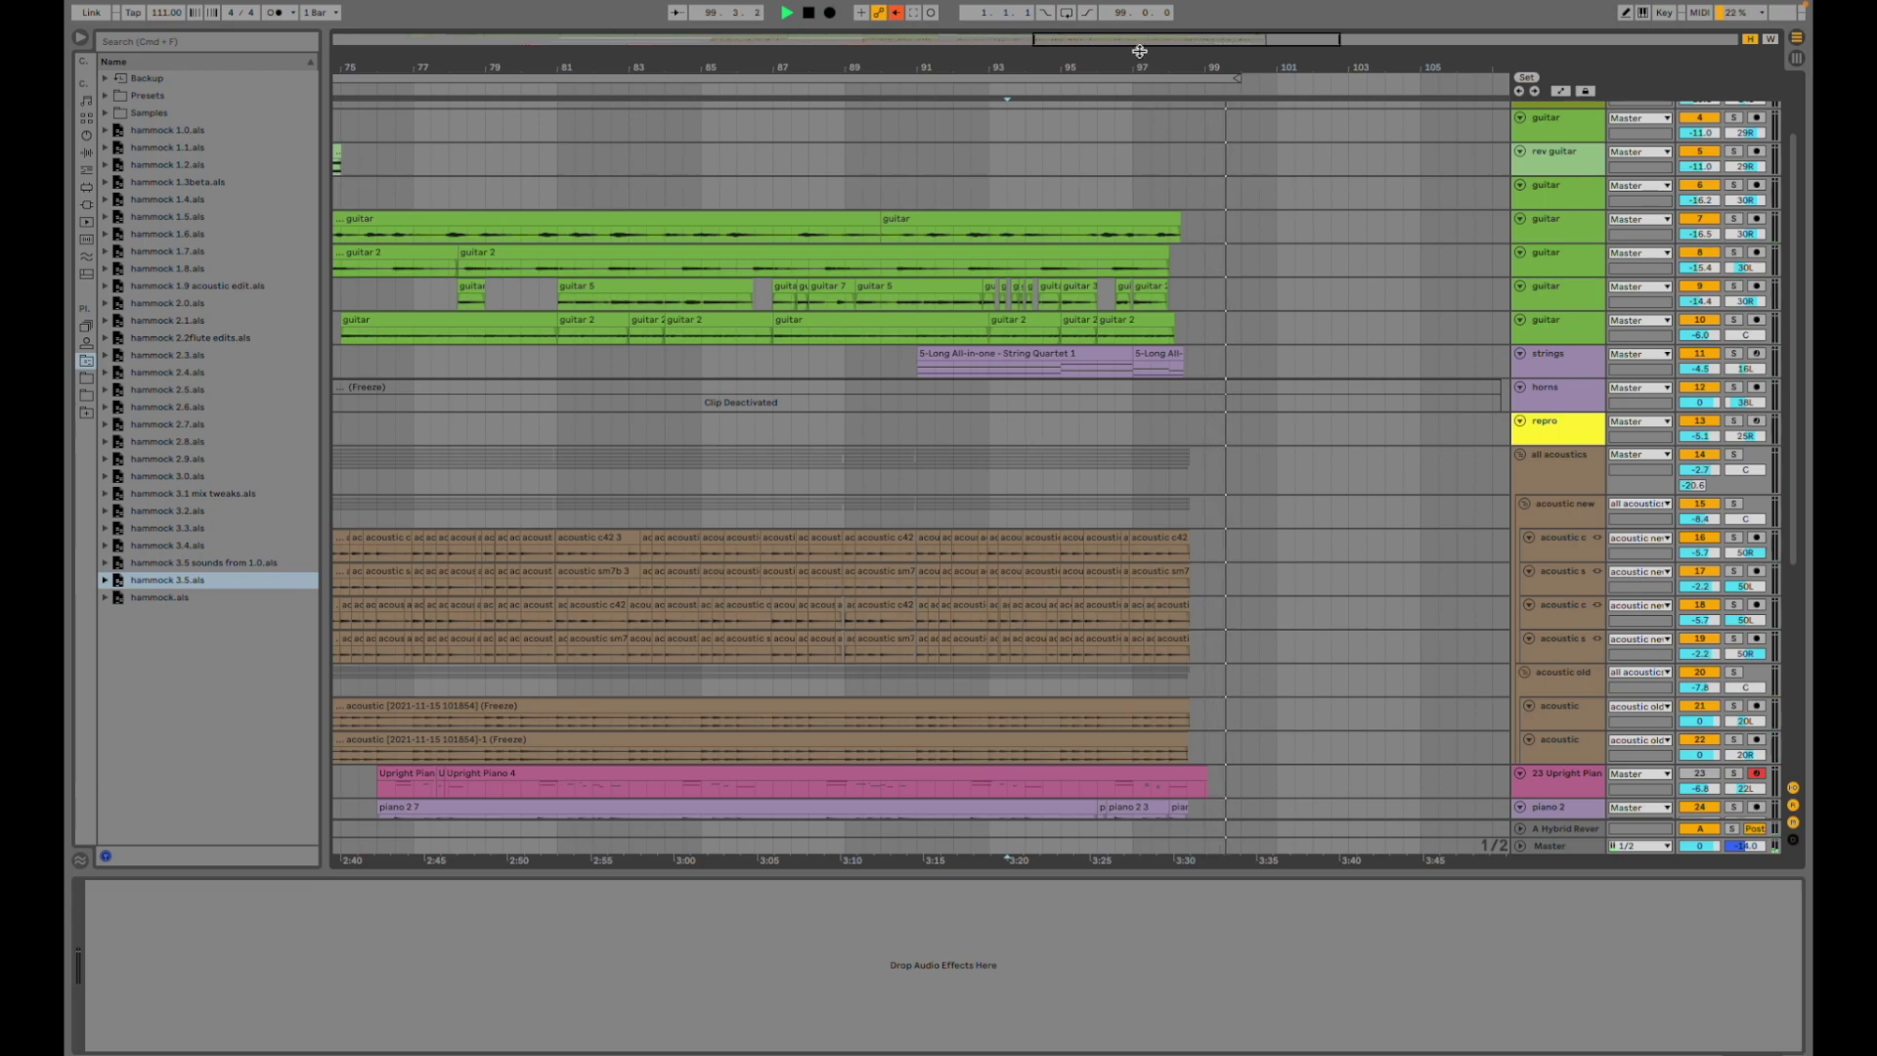
pyautogui.moveTo(1139, 43); pyautogui.dragTo(508, 510)
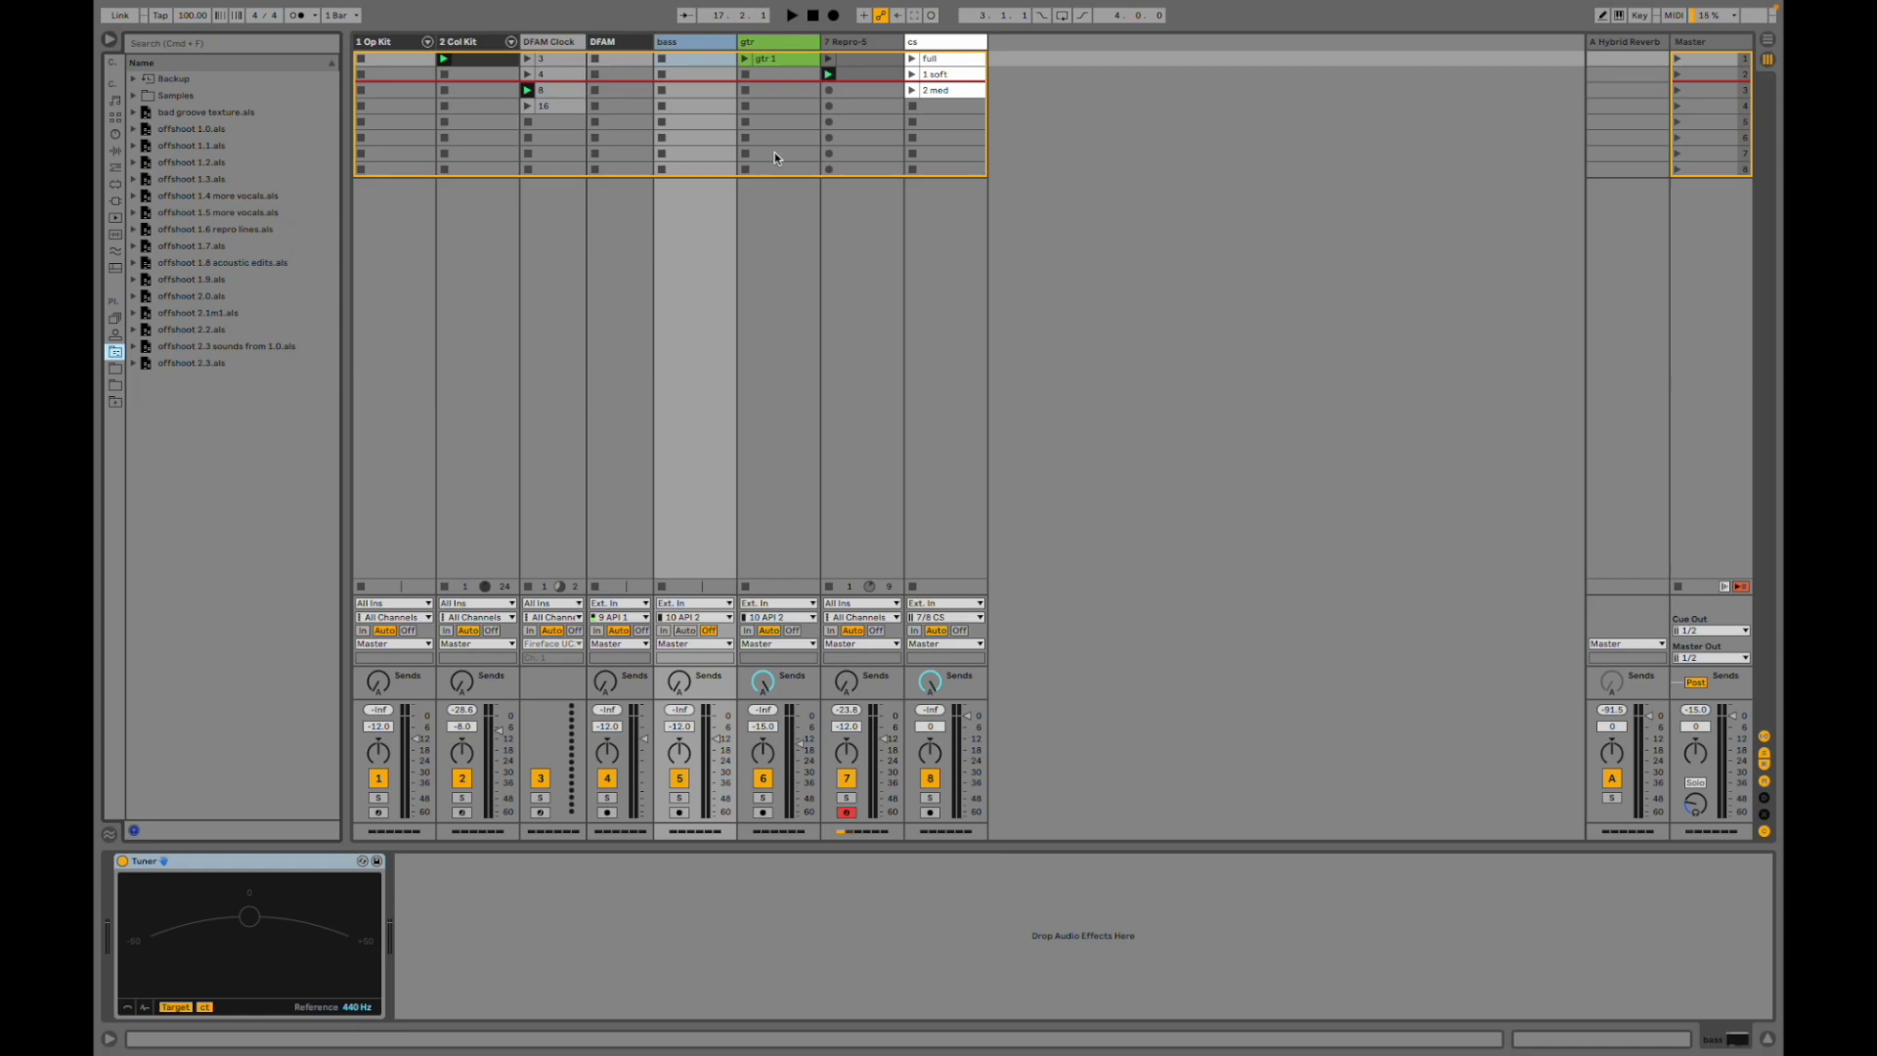
# - Play the open offshoot set, listen to the 2 Col Kit track soloed with its volume at -1.4, and end the solo
pyautogui.press('space')
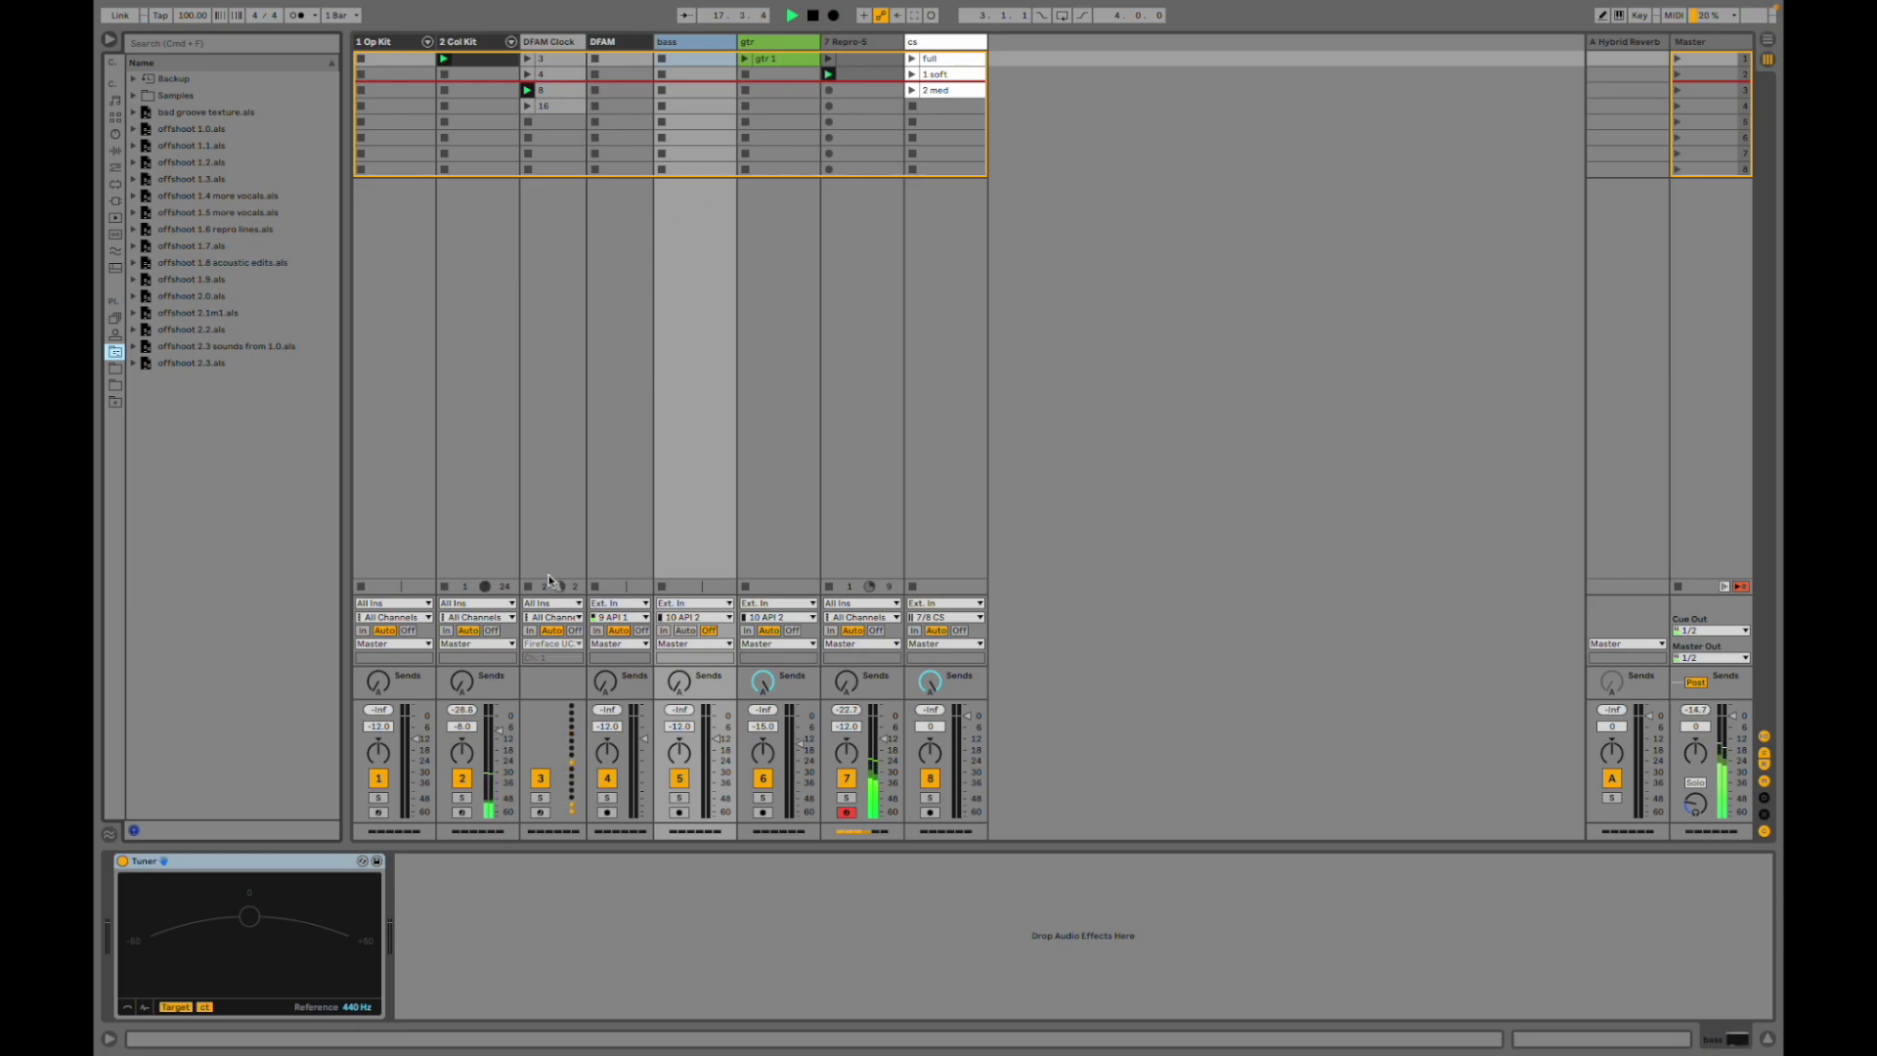
pyautogui.click(461, 798)
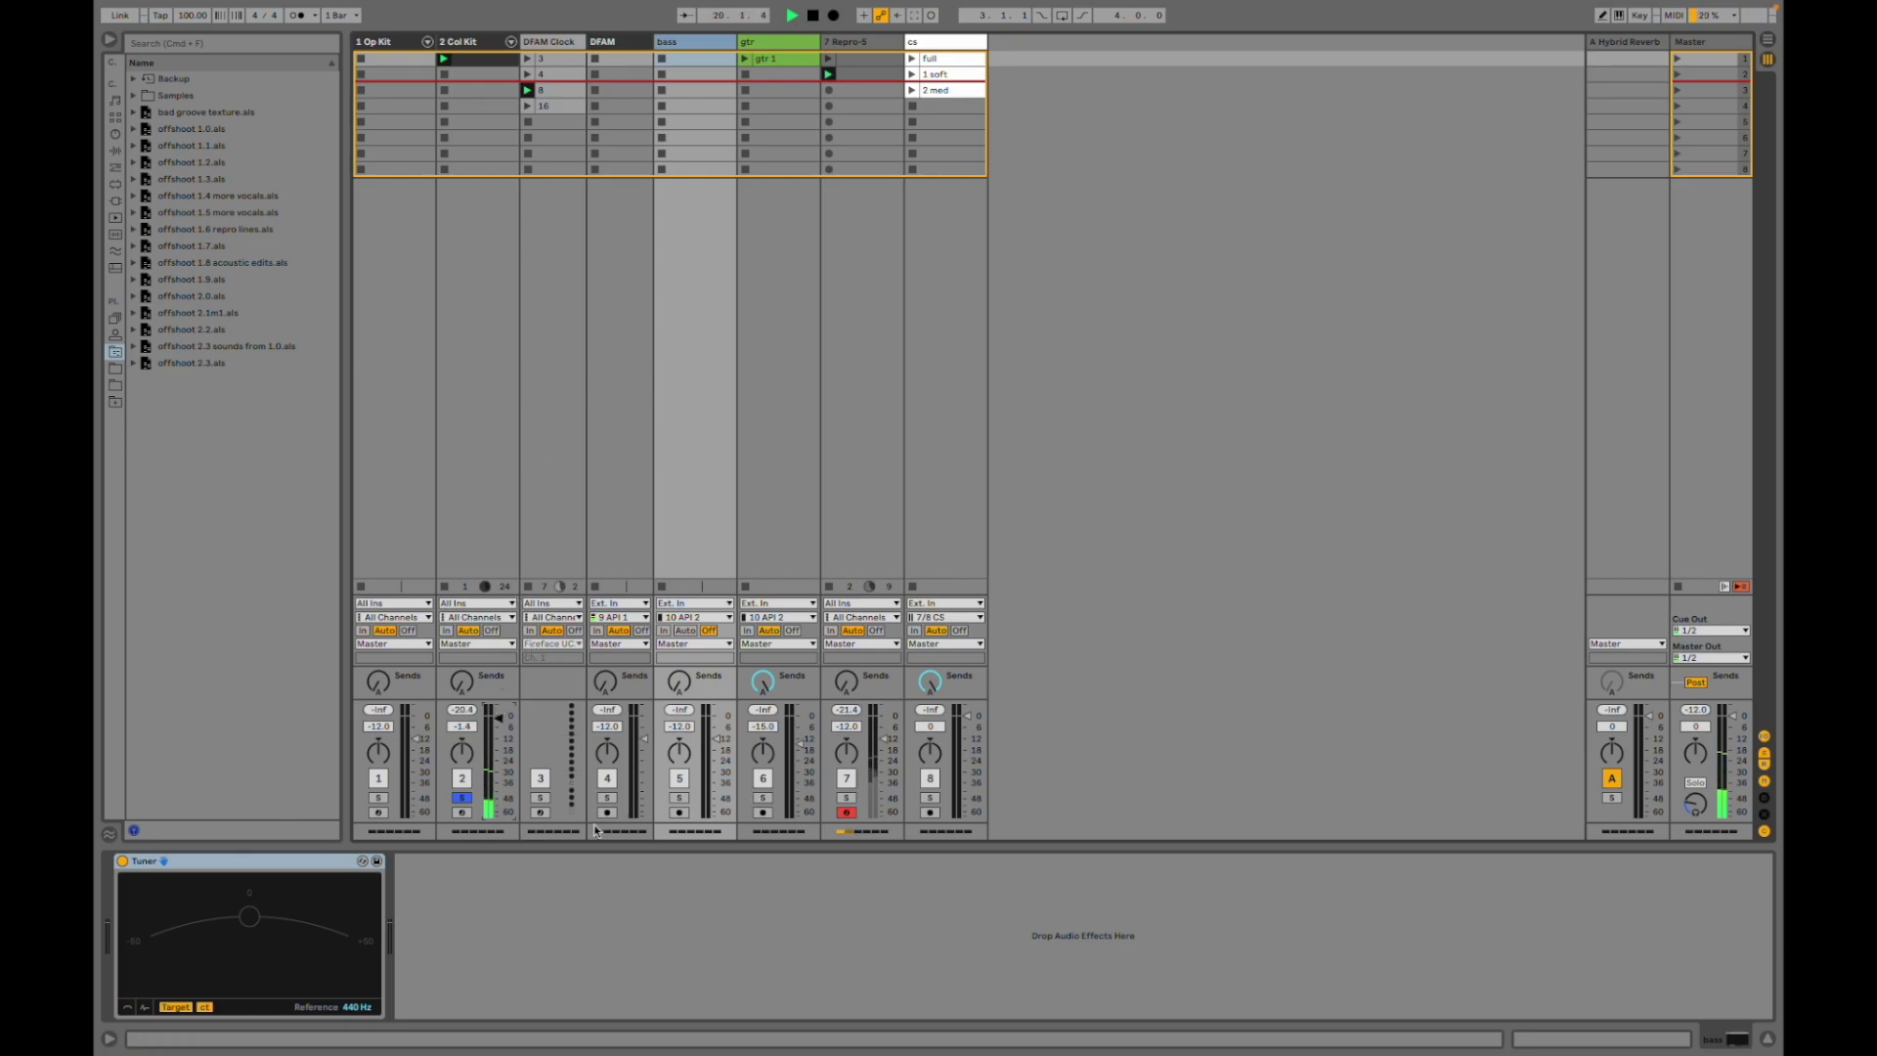
pyautogui.click(468, 802)
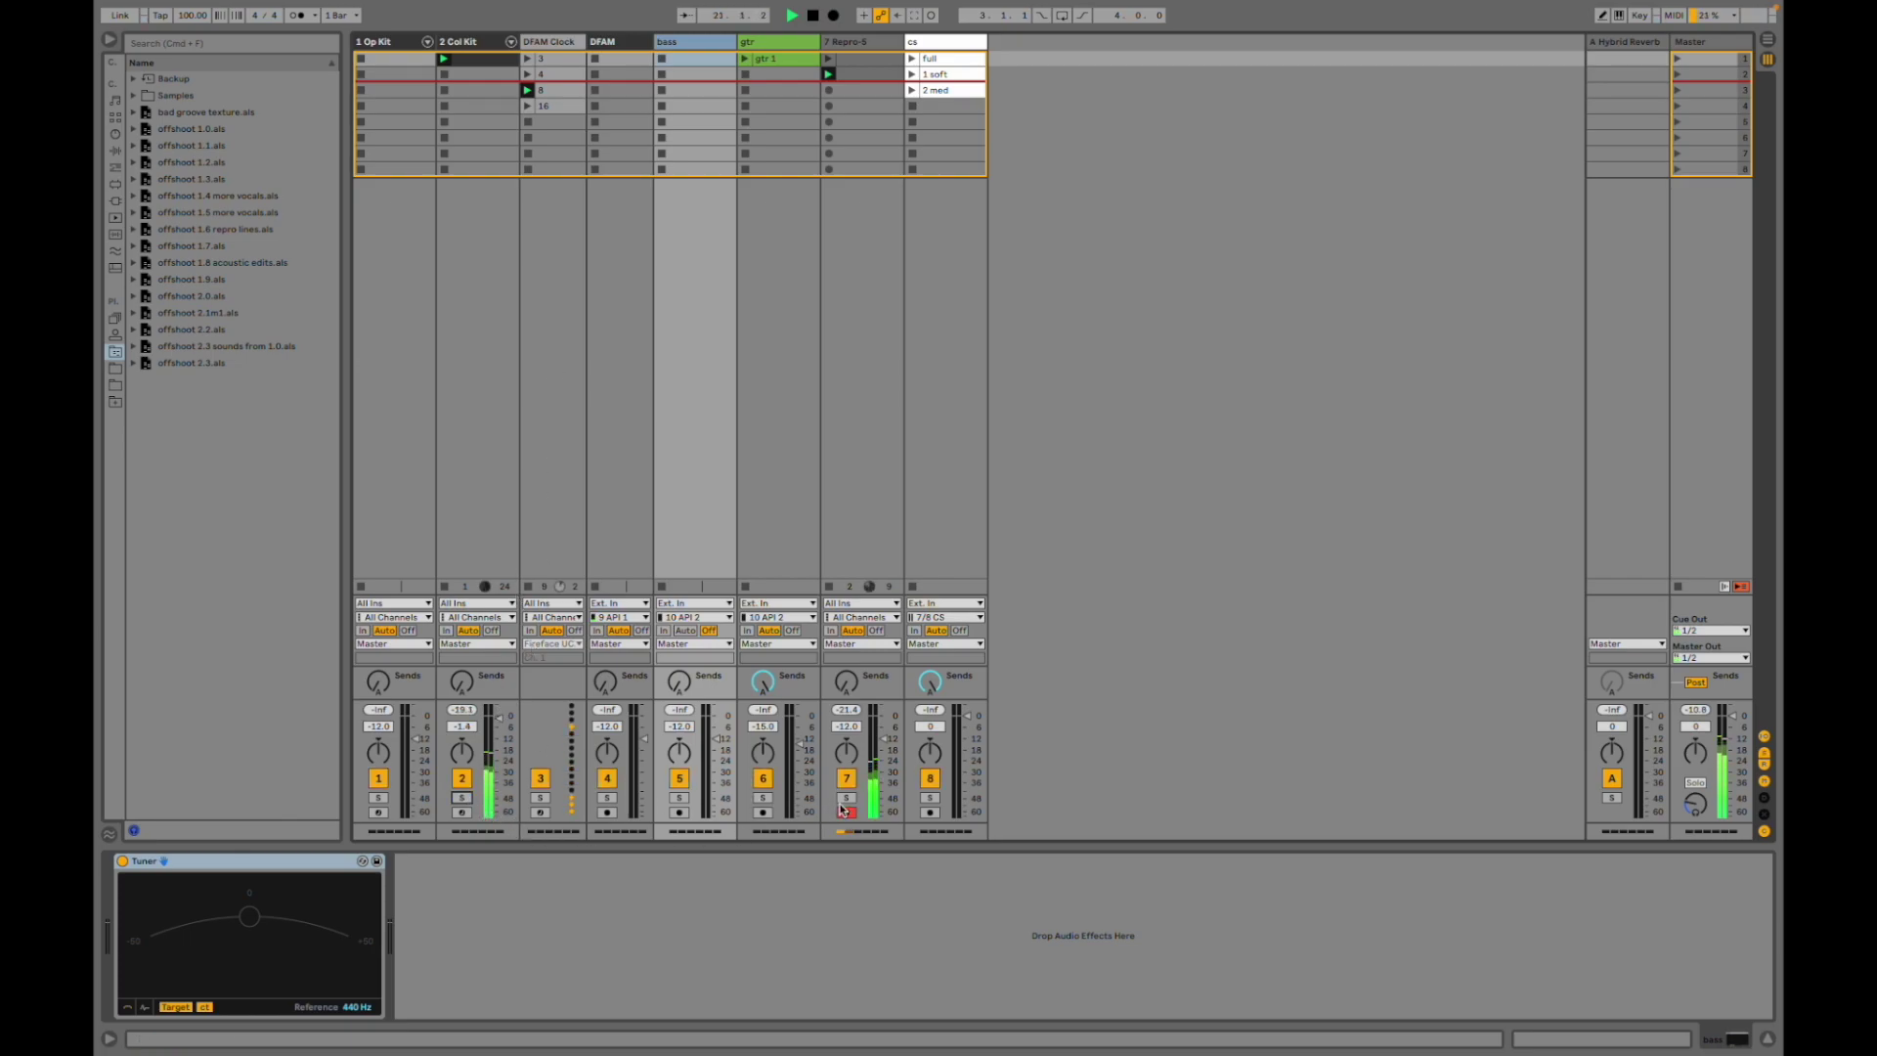
# - Solo the 7 Repro-5 track during playback, view its instrument, and examine the notes of its playing clip
pyautogui.click(846, 799)
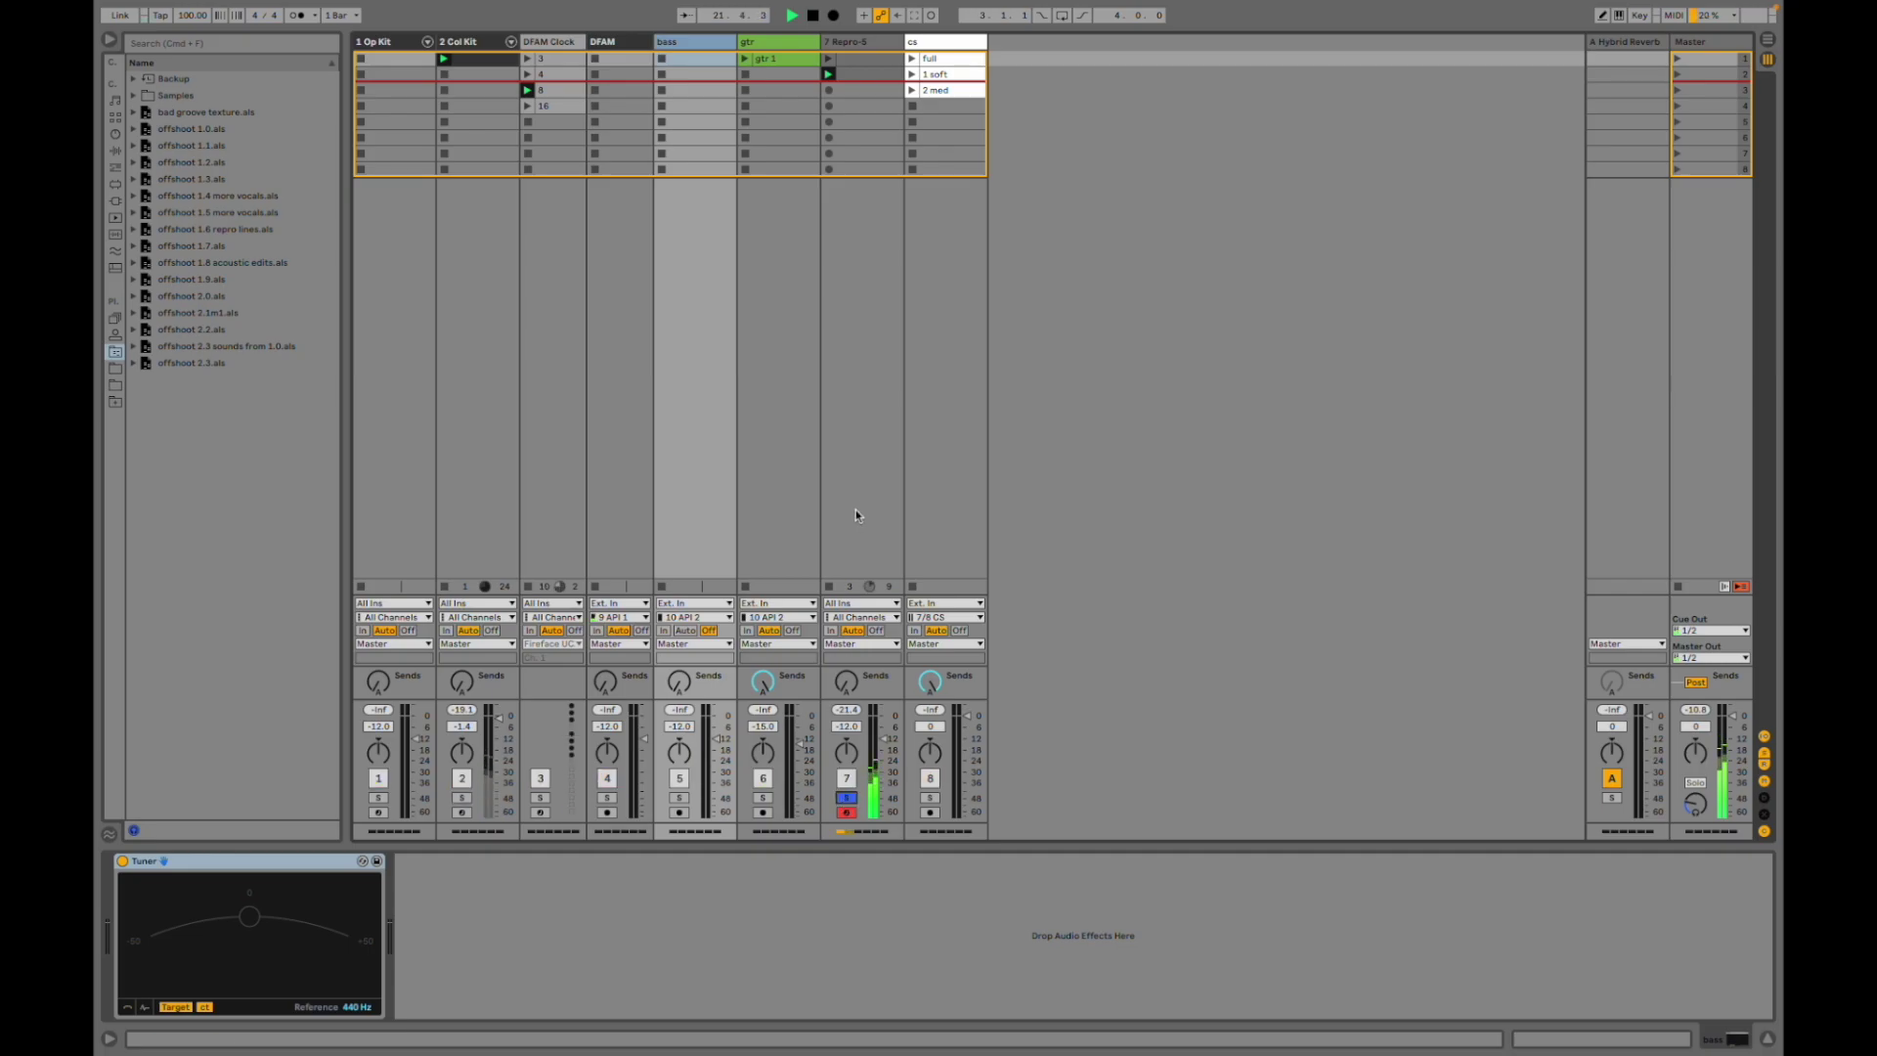
pyautogui.click(860, 500)
pyautogui.hotkey('shift', 'Tab')
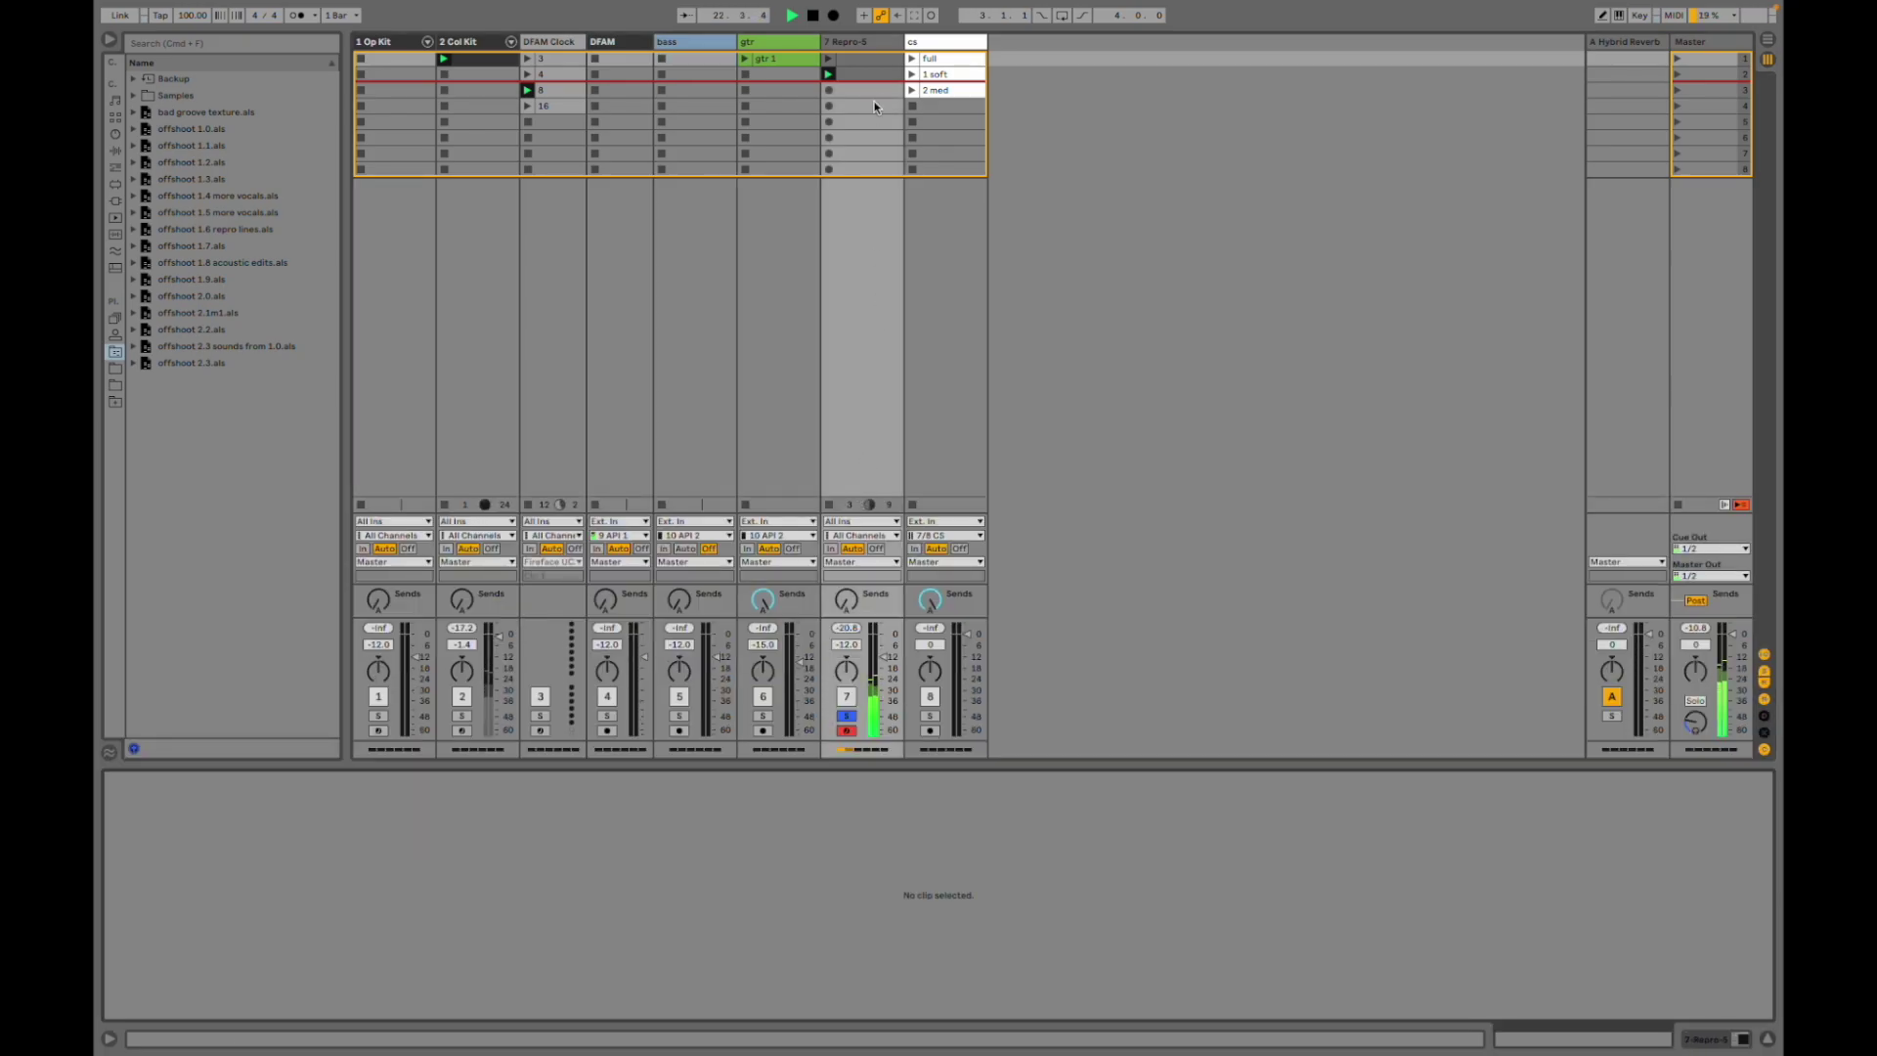
pyautogui.press('Tab')
pyautogui.hotkey('shift', 'Tab')
pyautogui.press('Tab')
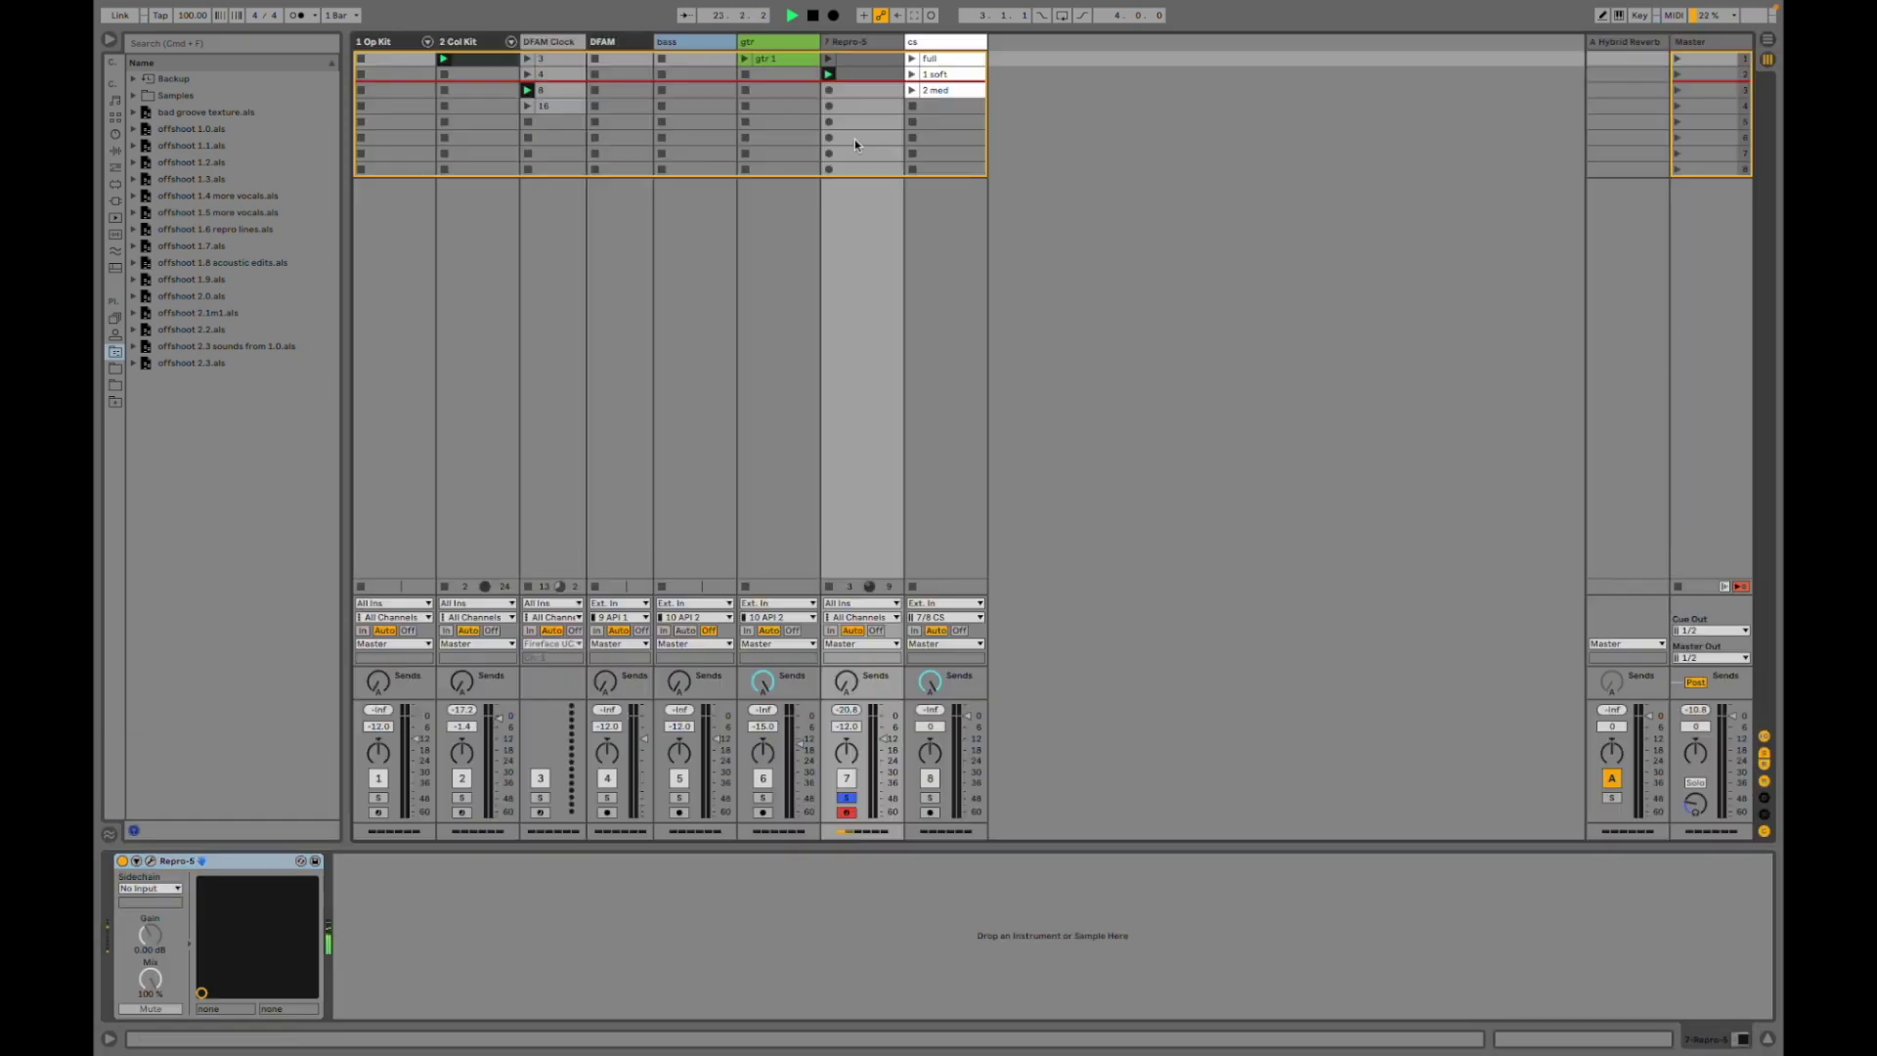
pyautogui.click(850, 74)
pyautogui.moveTo(851, 767); pyautogui.dragTo(997, 826)
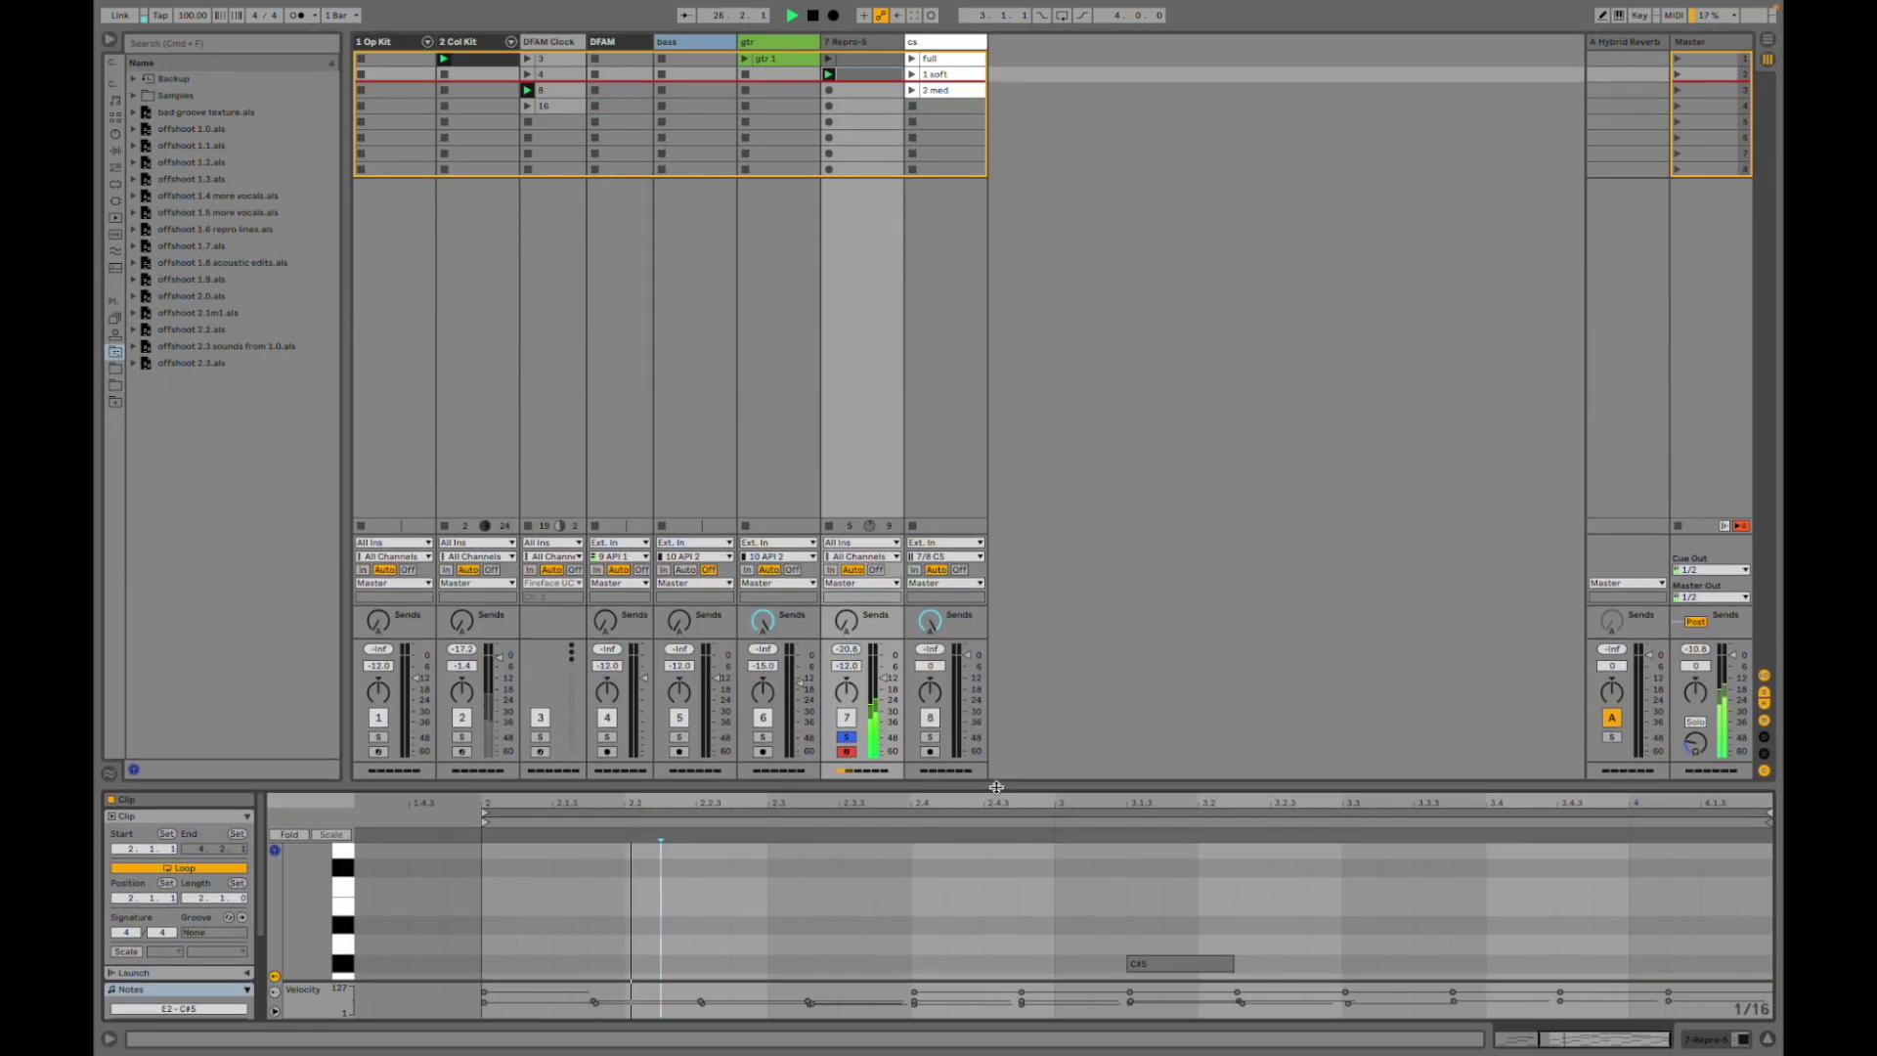
# - Bring in the gtr 1 clip with the solo ended, add the full clip on the cs track, and stop playback after listening
pyautogui.click(743, 60)
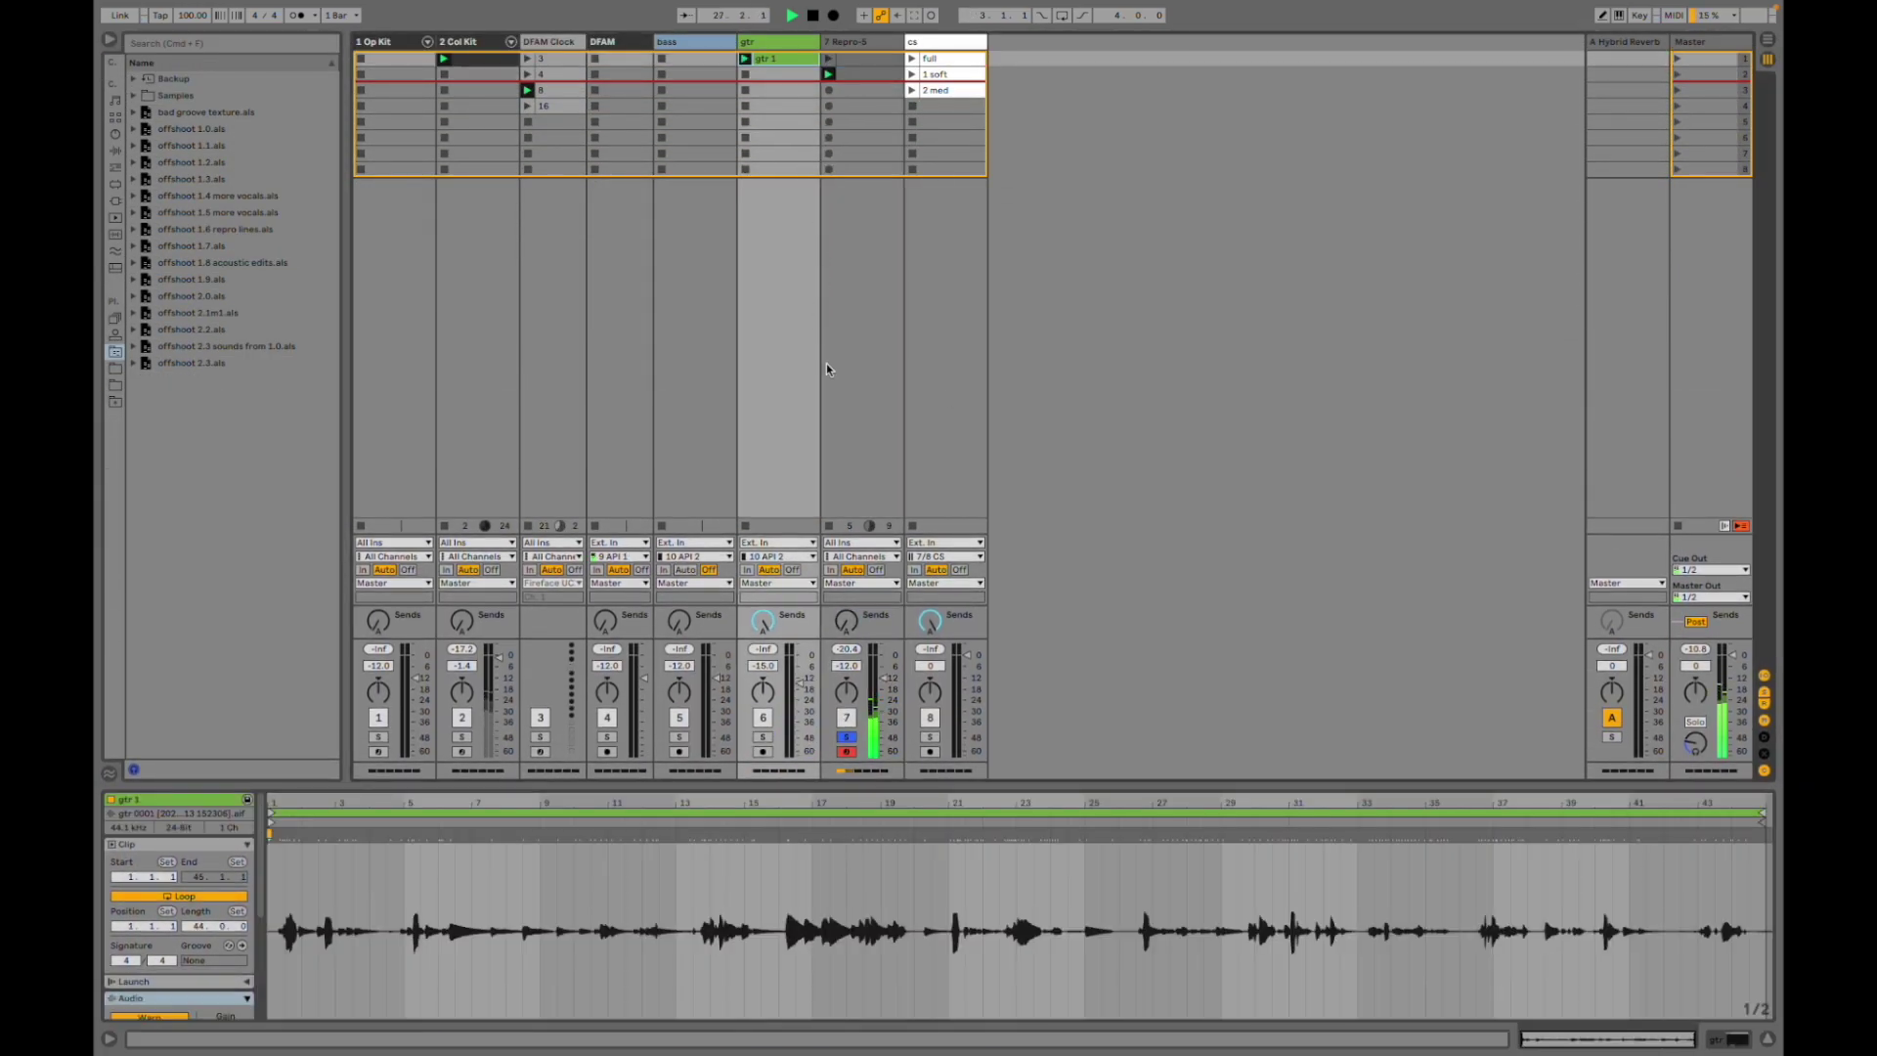
pyautogui.click(764, 739)
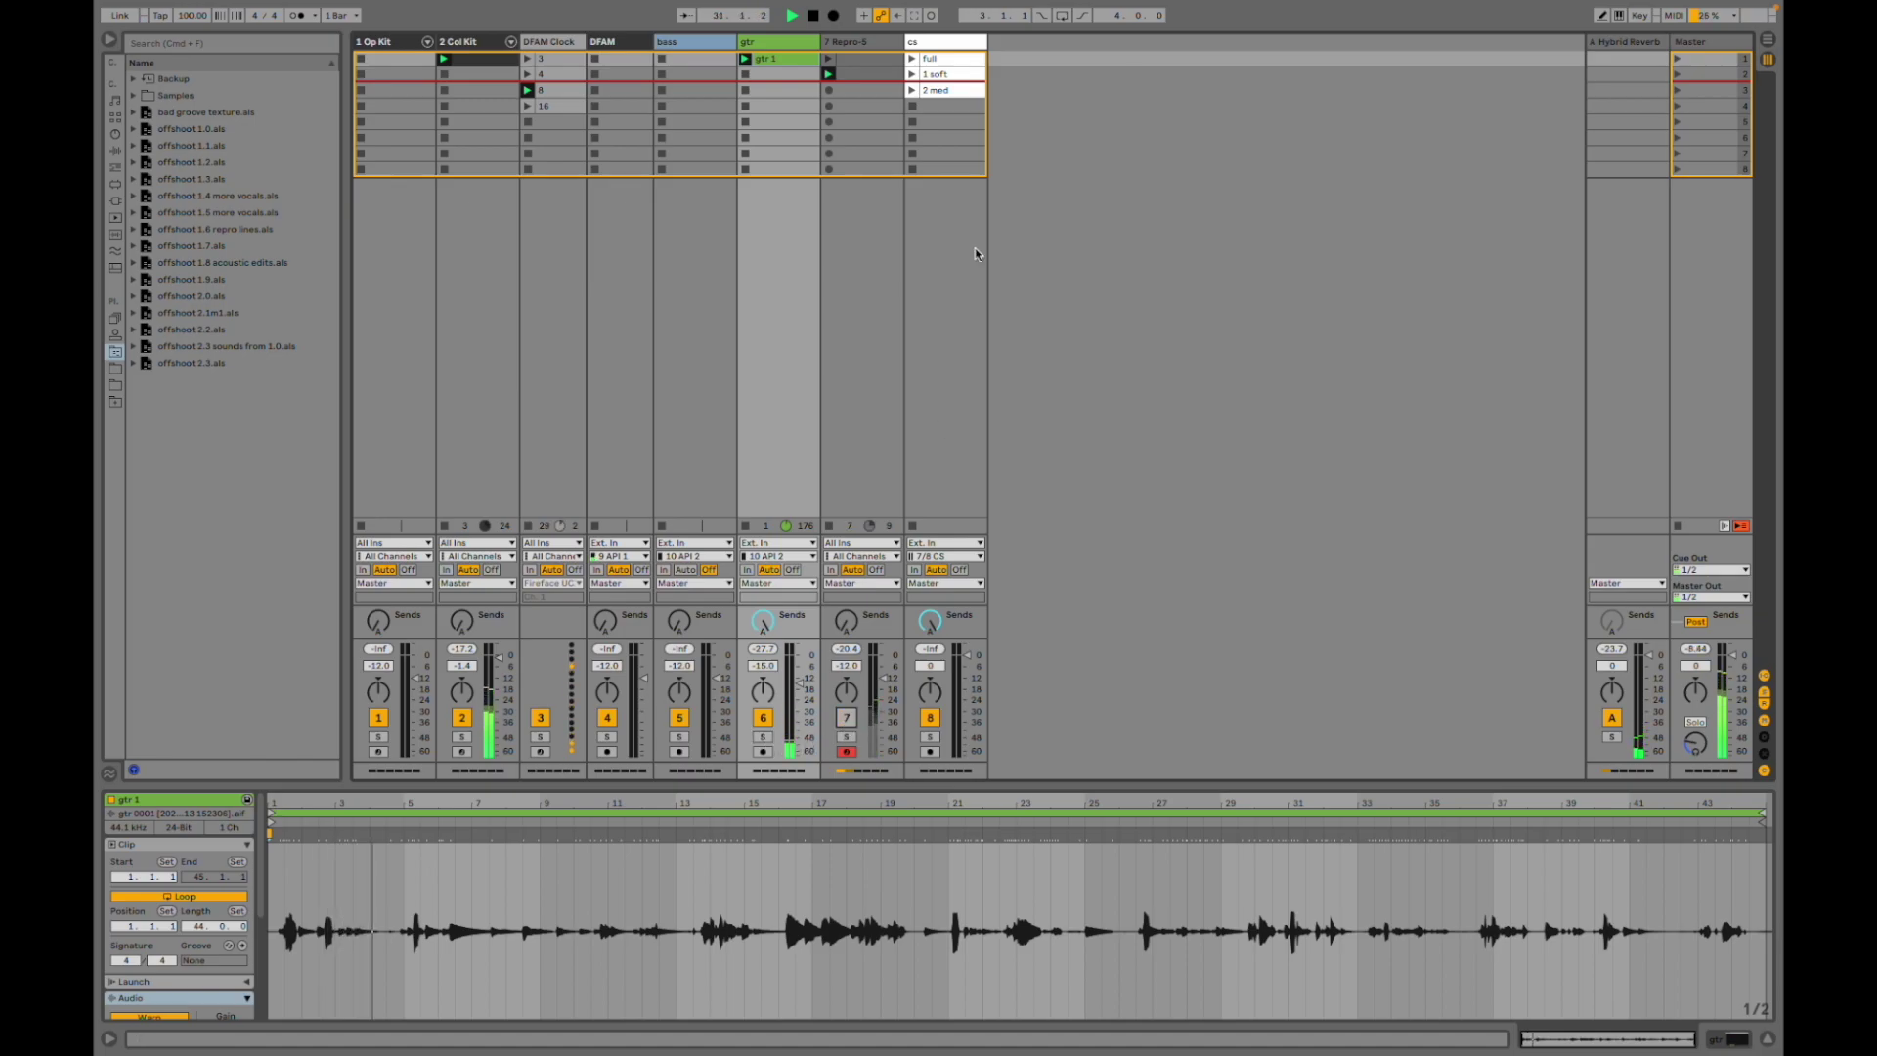
pyautogui.click(913, 60)
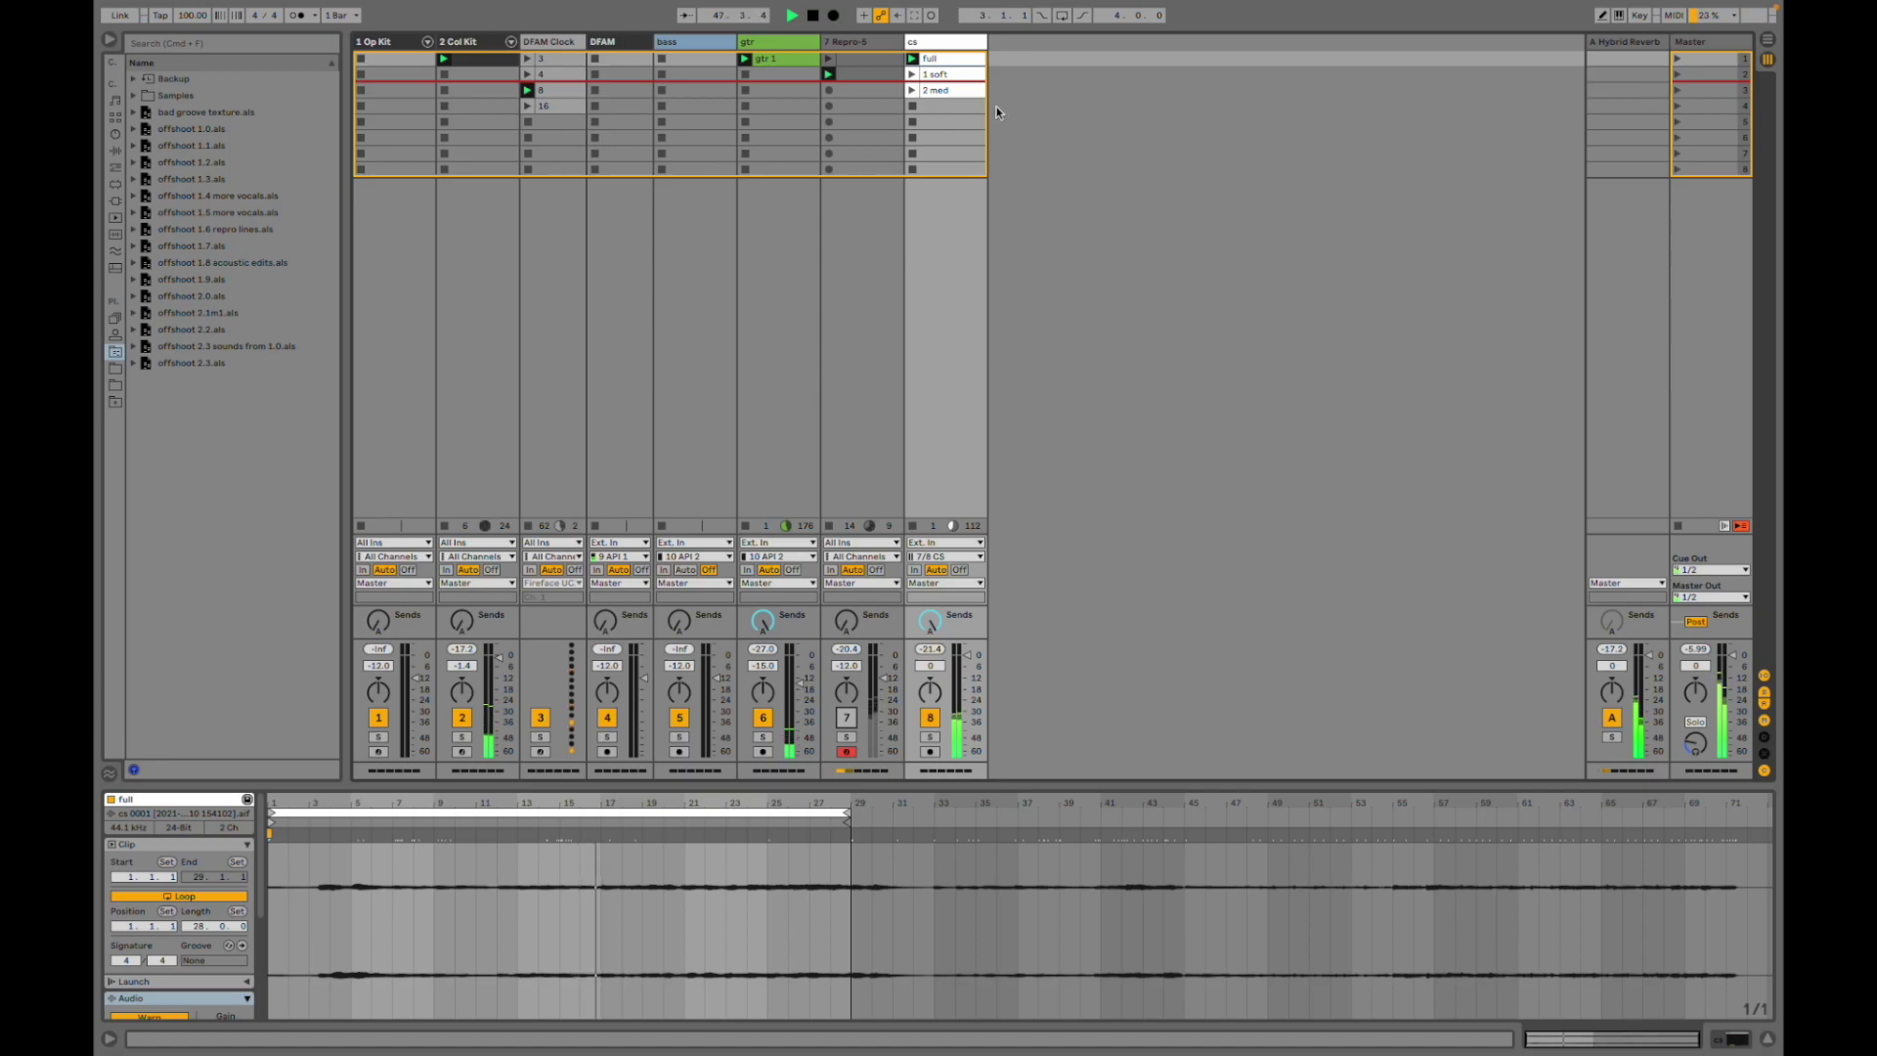
pyautogui.press('space')
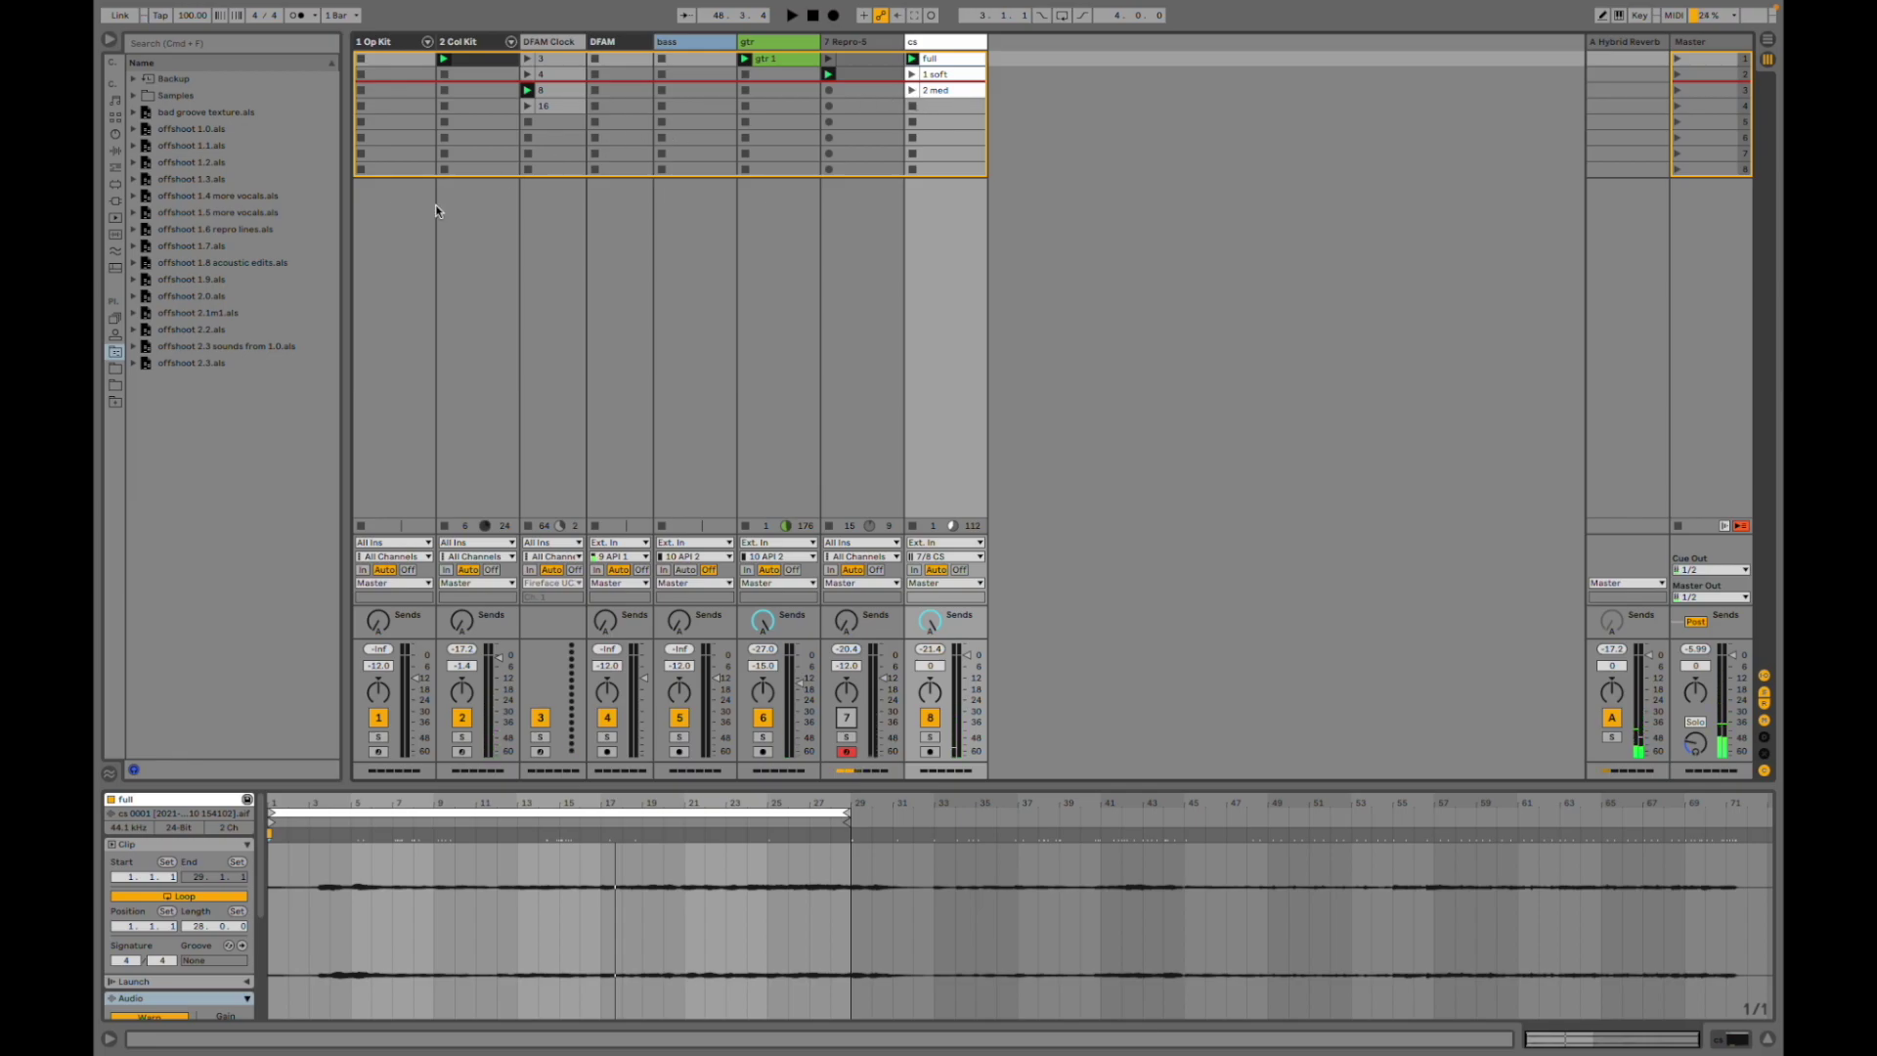
# - Open offshoot 1.0 without saving the current set, play it, and raise the volume of Repro-5 track 2
pyautogui.doubleClick(201, 129)
pyautogui.press('super+d')
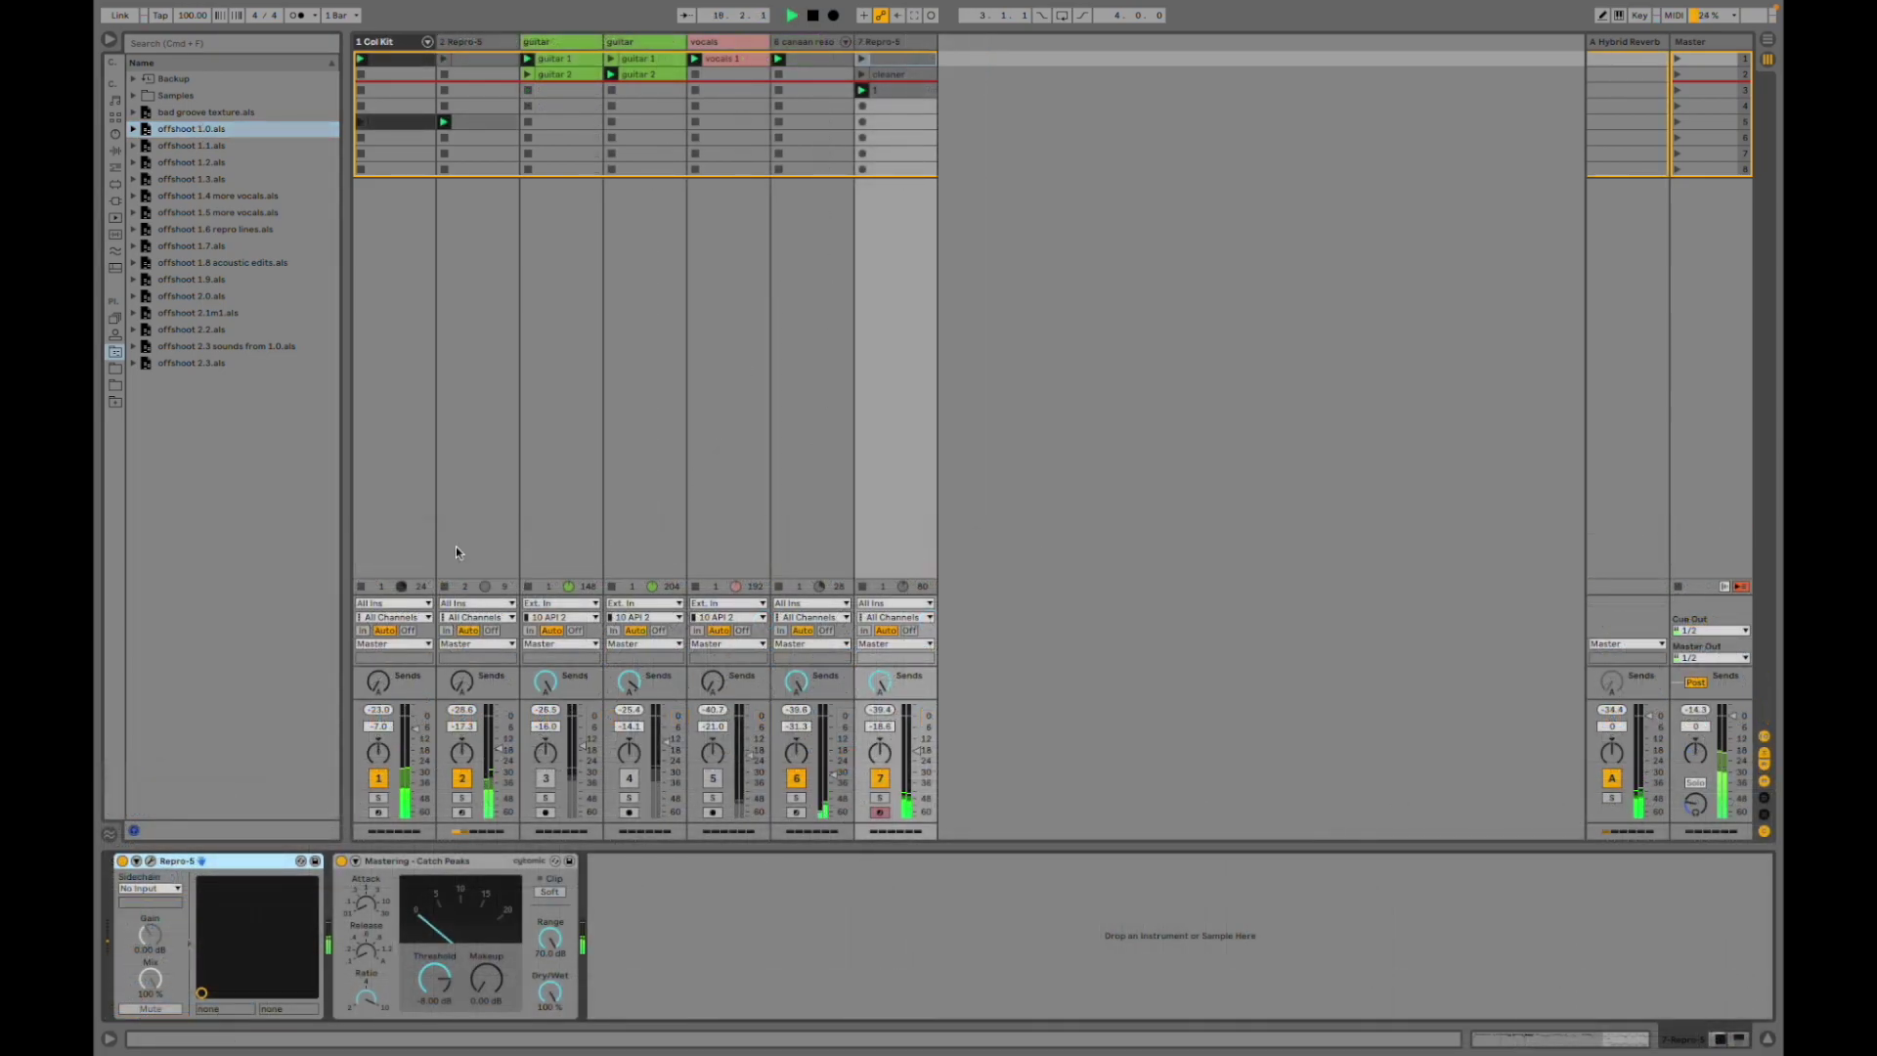
pyautogui.moveTo(500, 761); pyautogui.dragTo(499, 752)
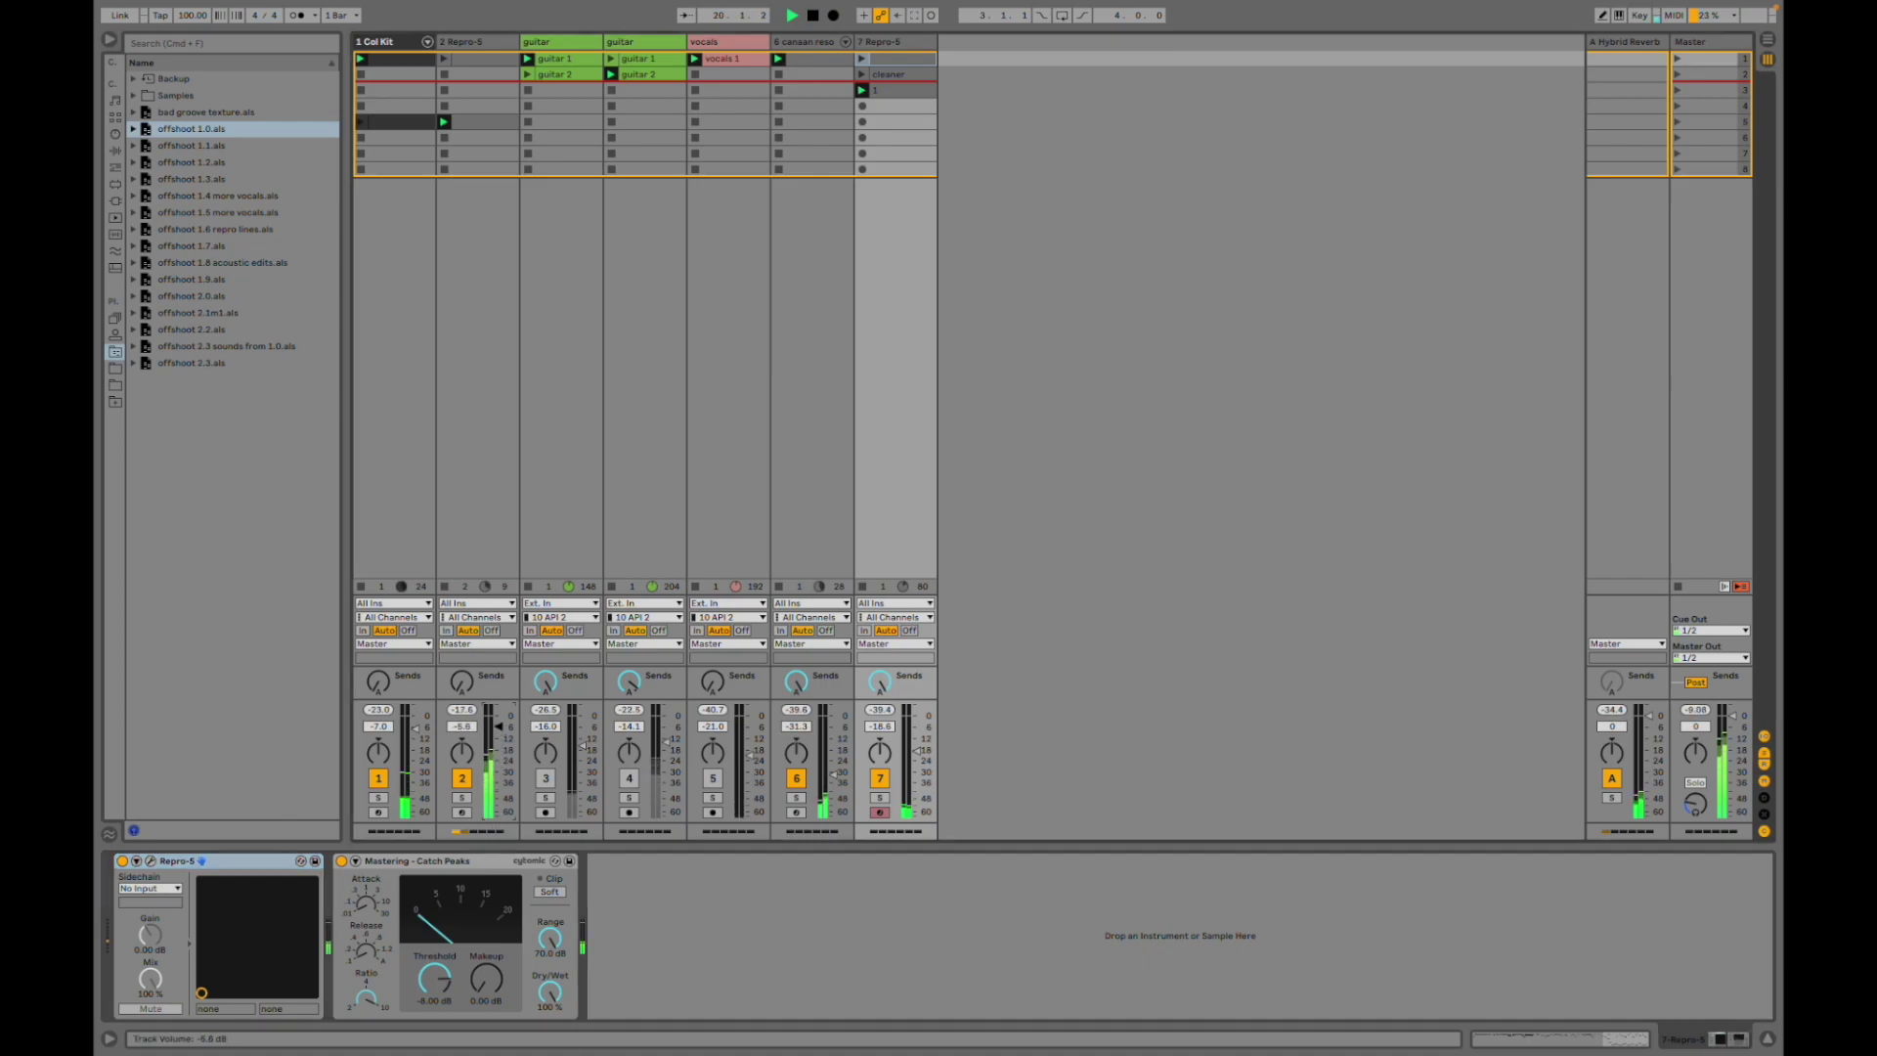
# - Solo both guitar tracks, examine their playing guitar 1 and guitar 2 clips, and end the solos
pyautogui.click(545, 798)
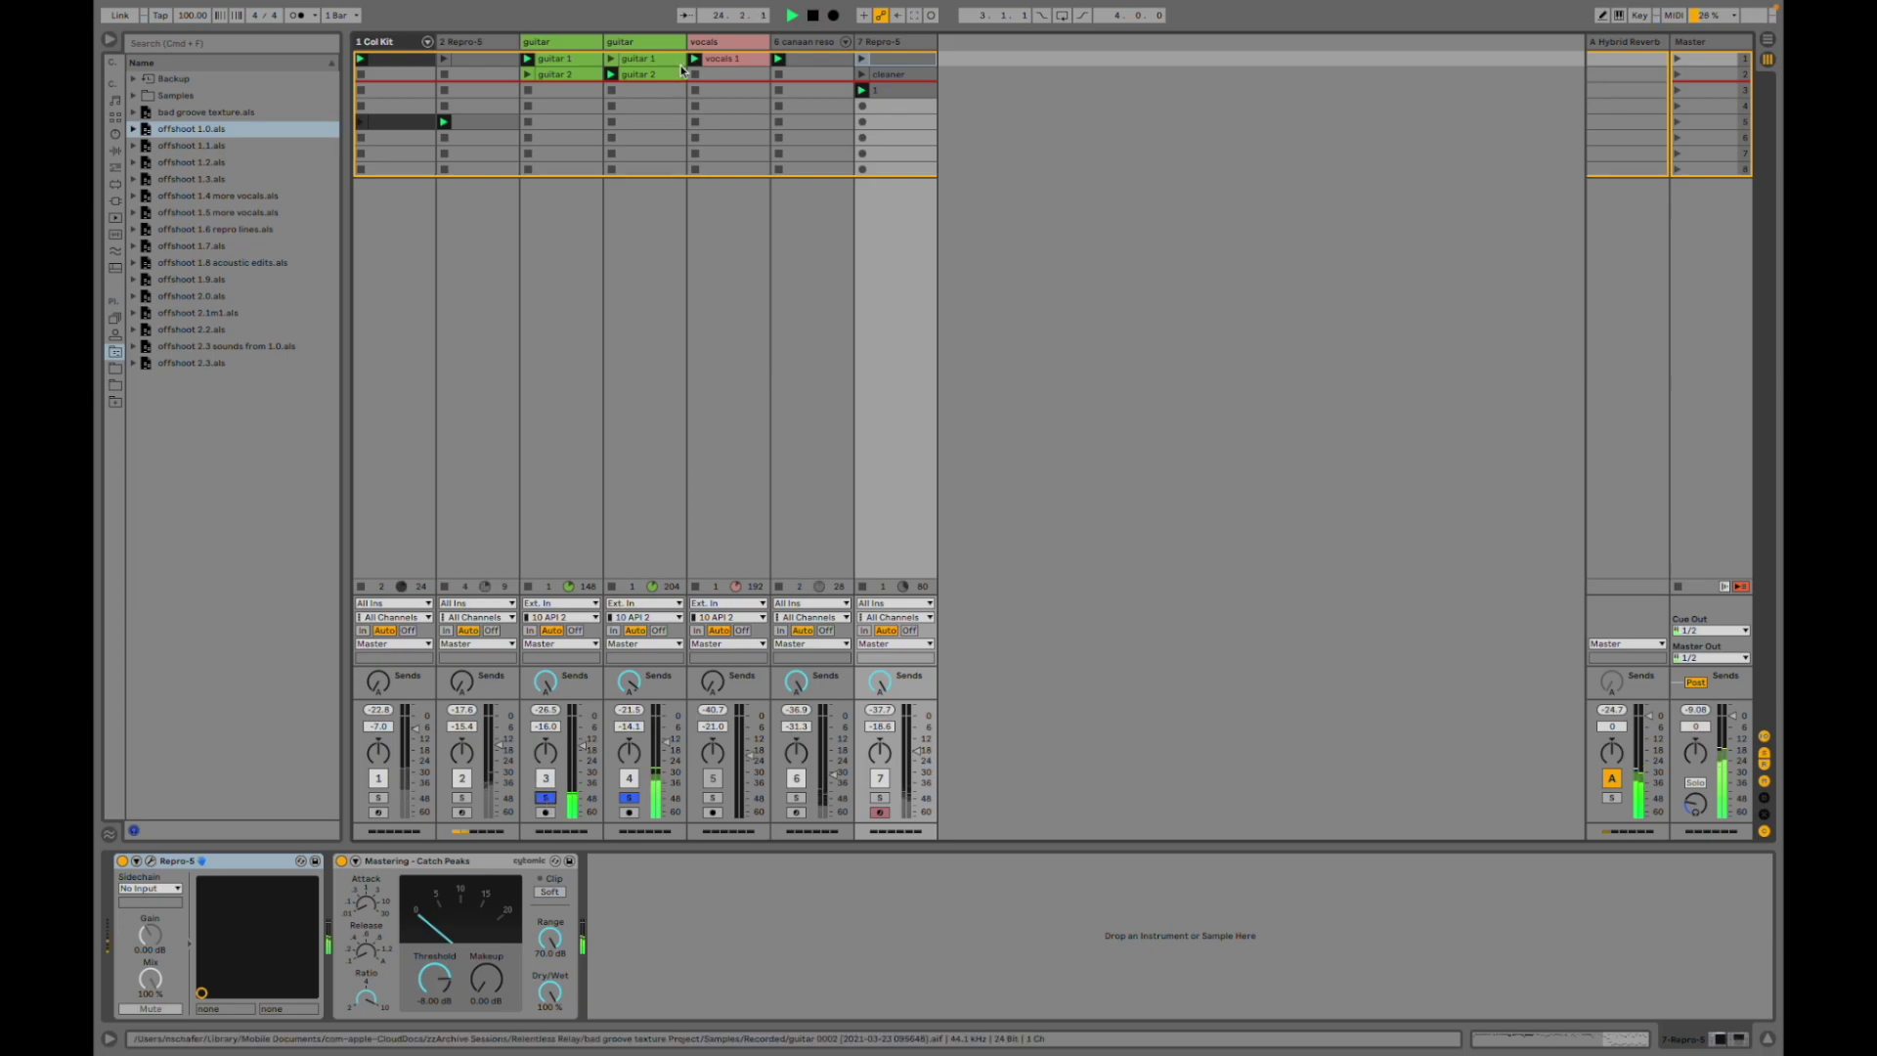
pyautogui.doubleClick(642, 77)
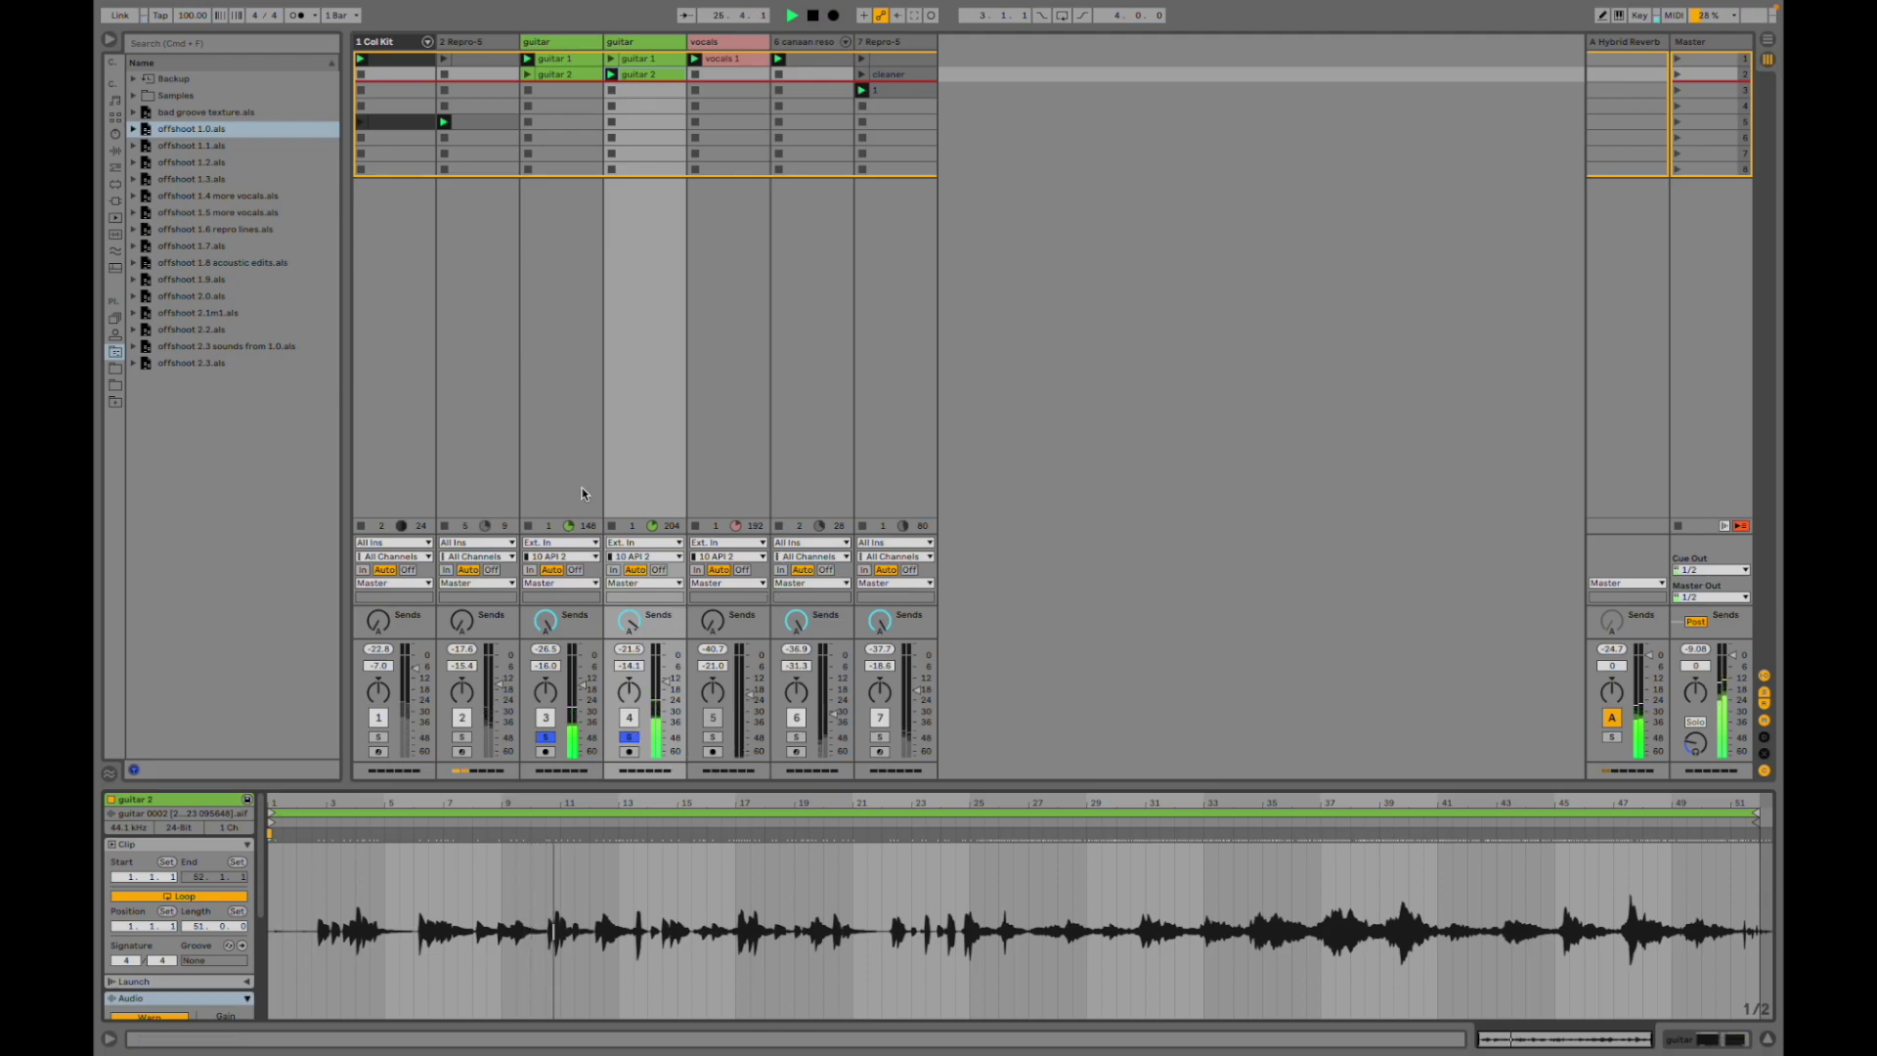
pyautogui.click(563, 58)
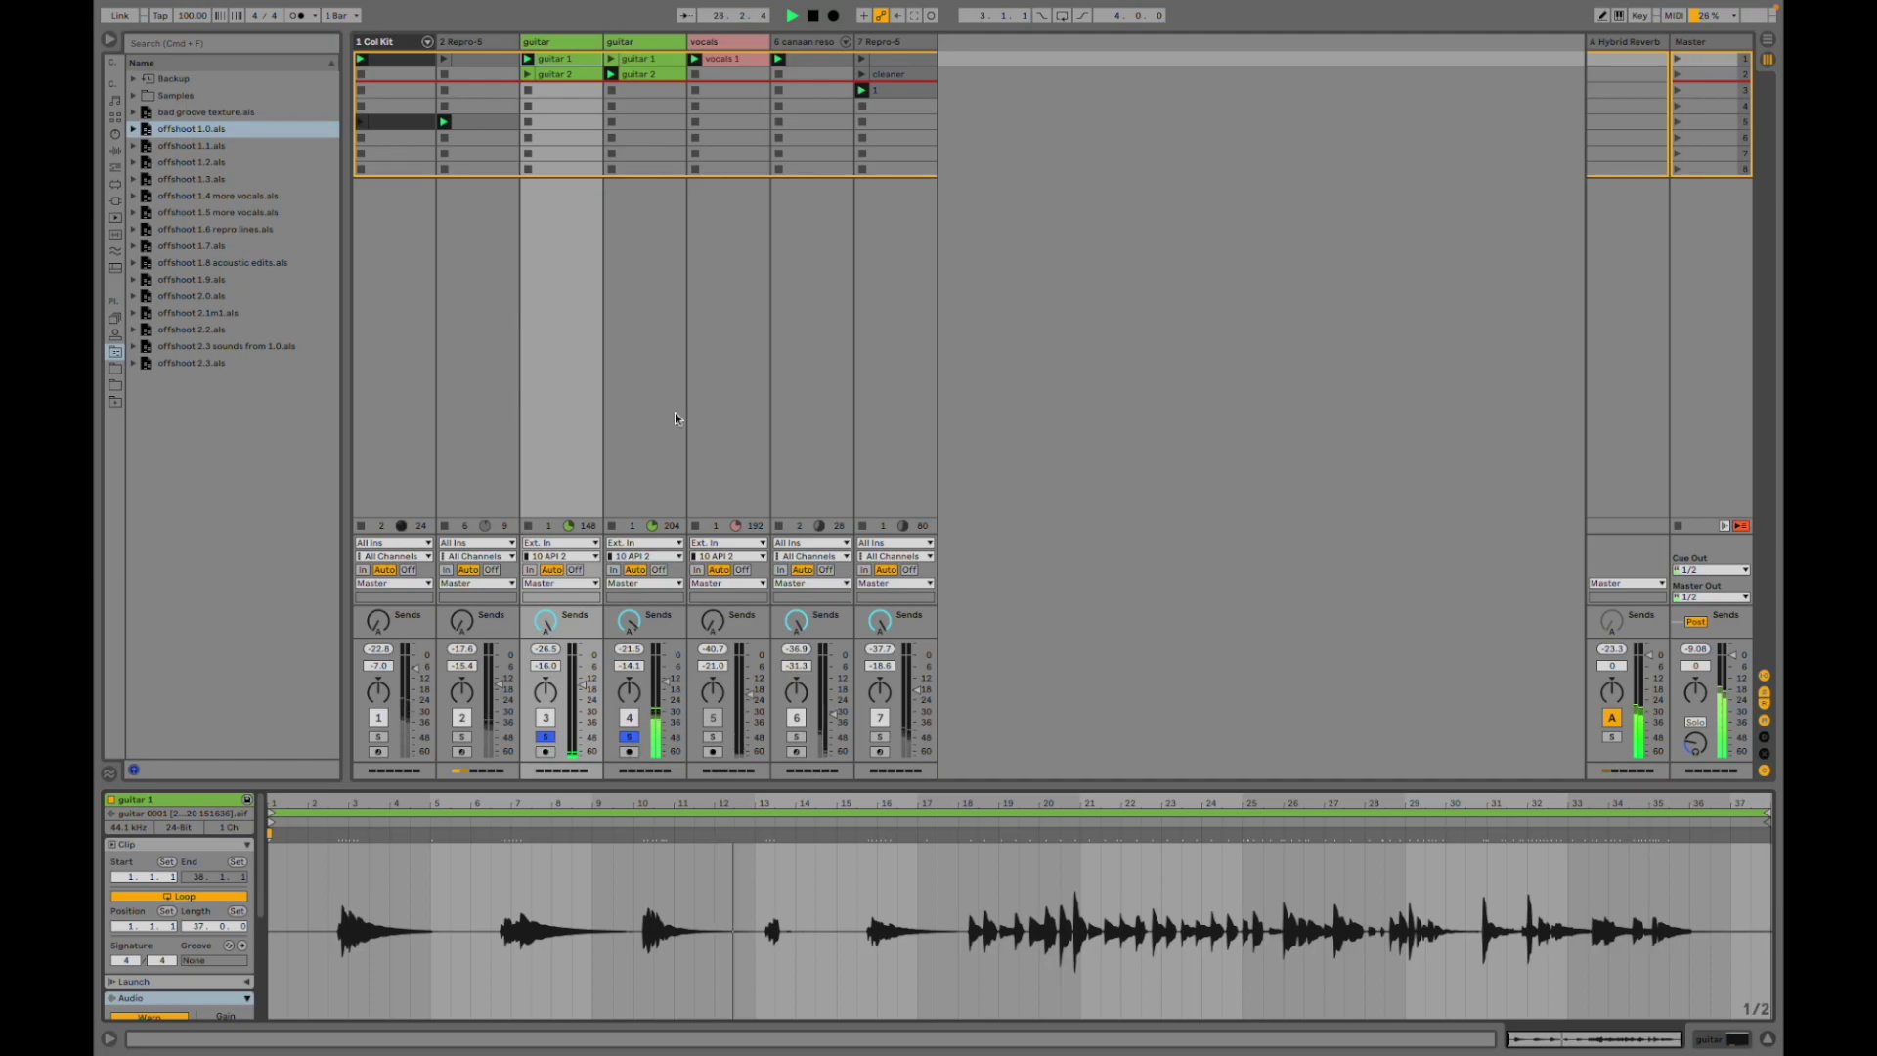
pyautogui.click(674, 75)
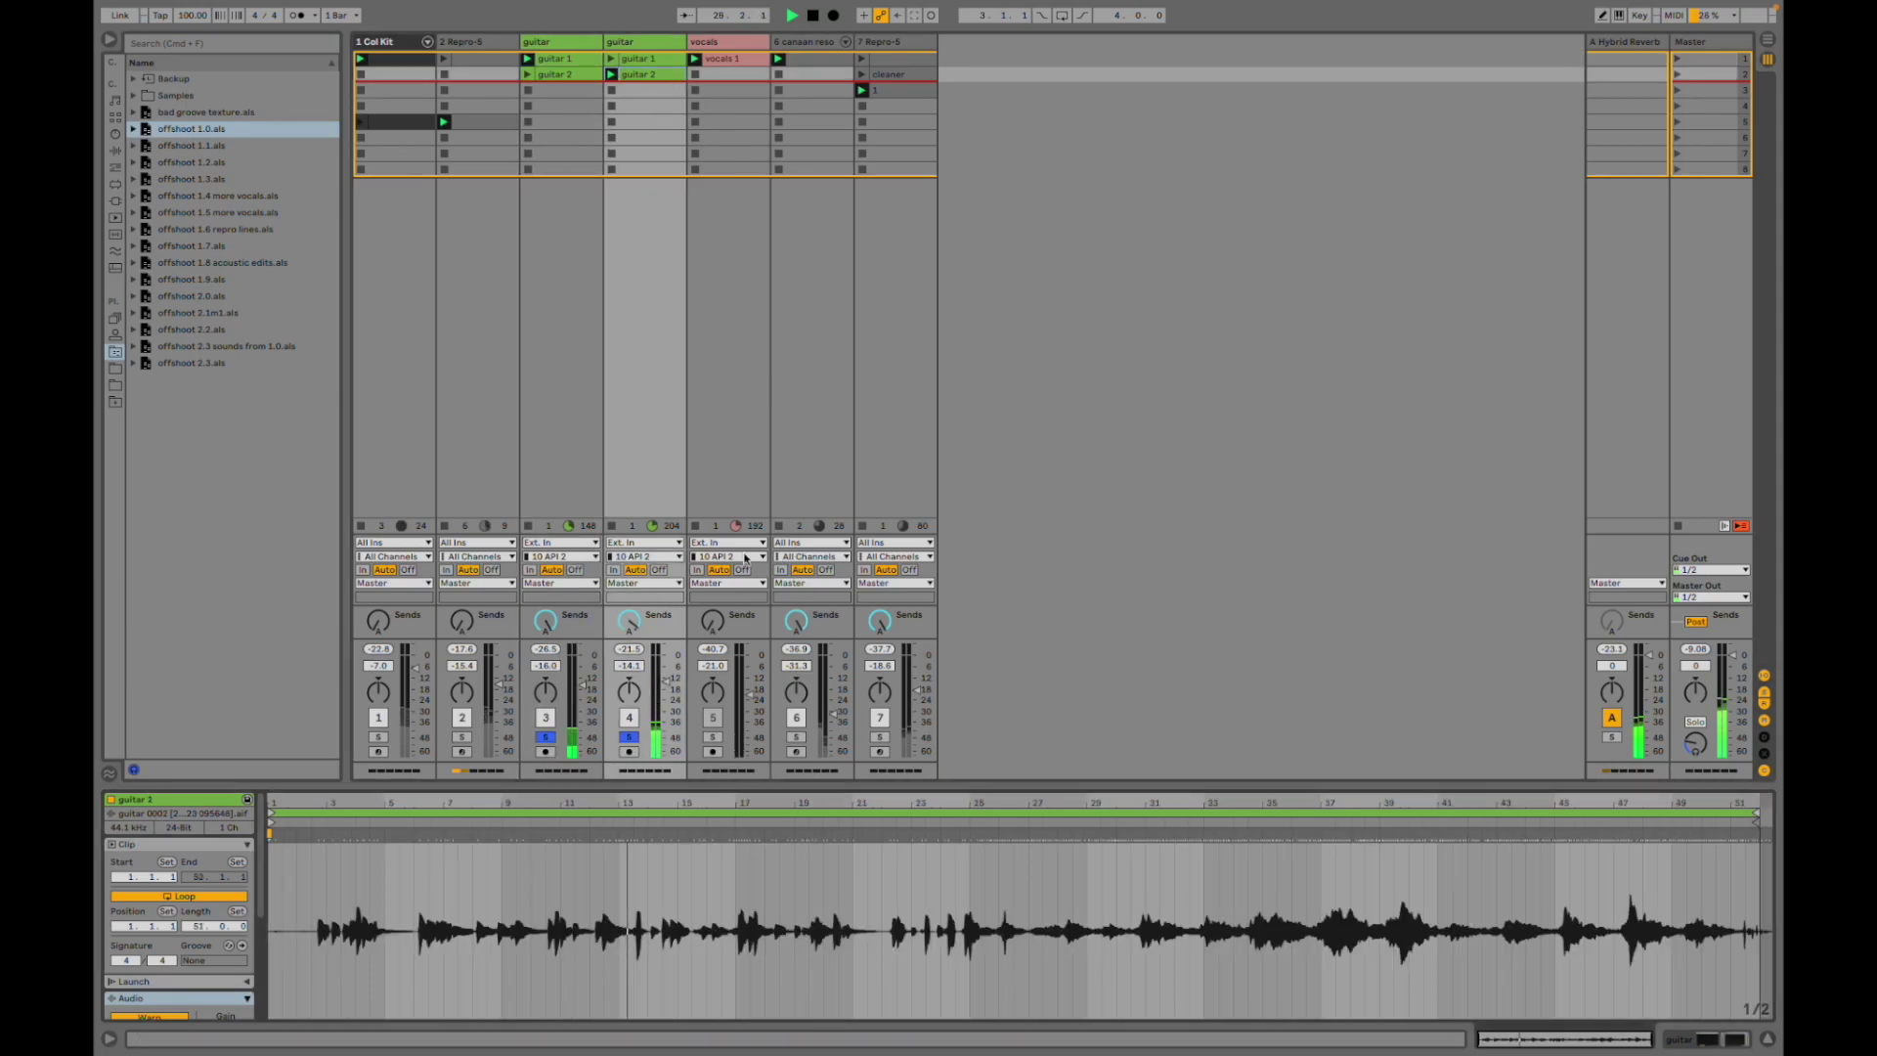
pyautogui.click(546, 737)
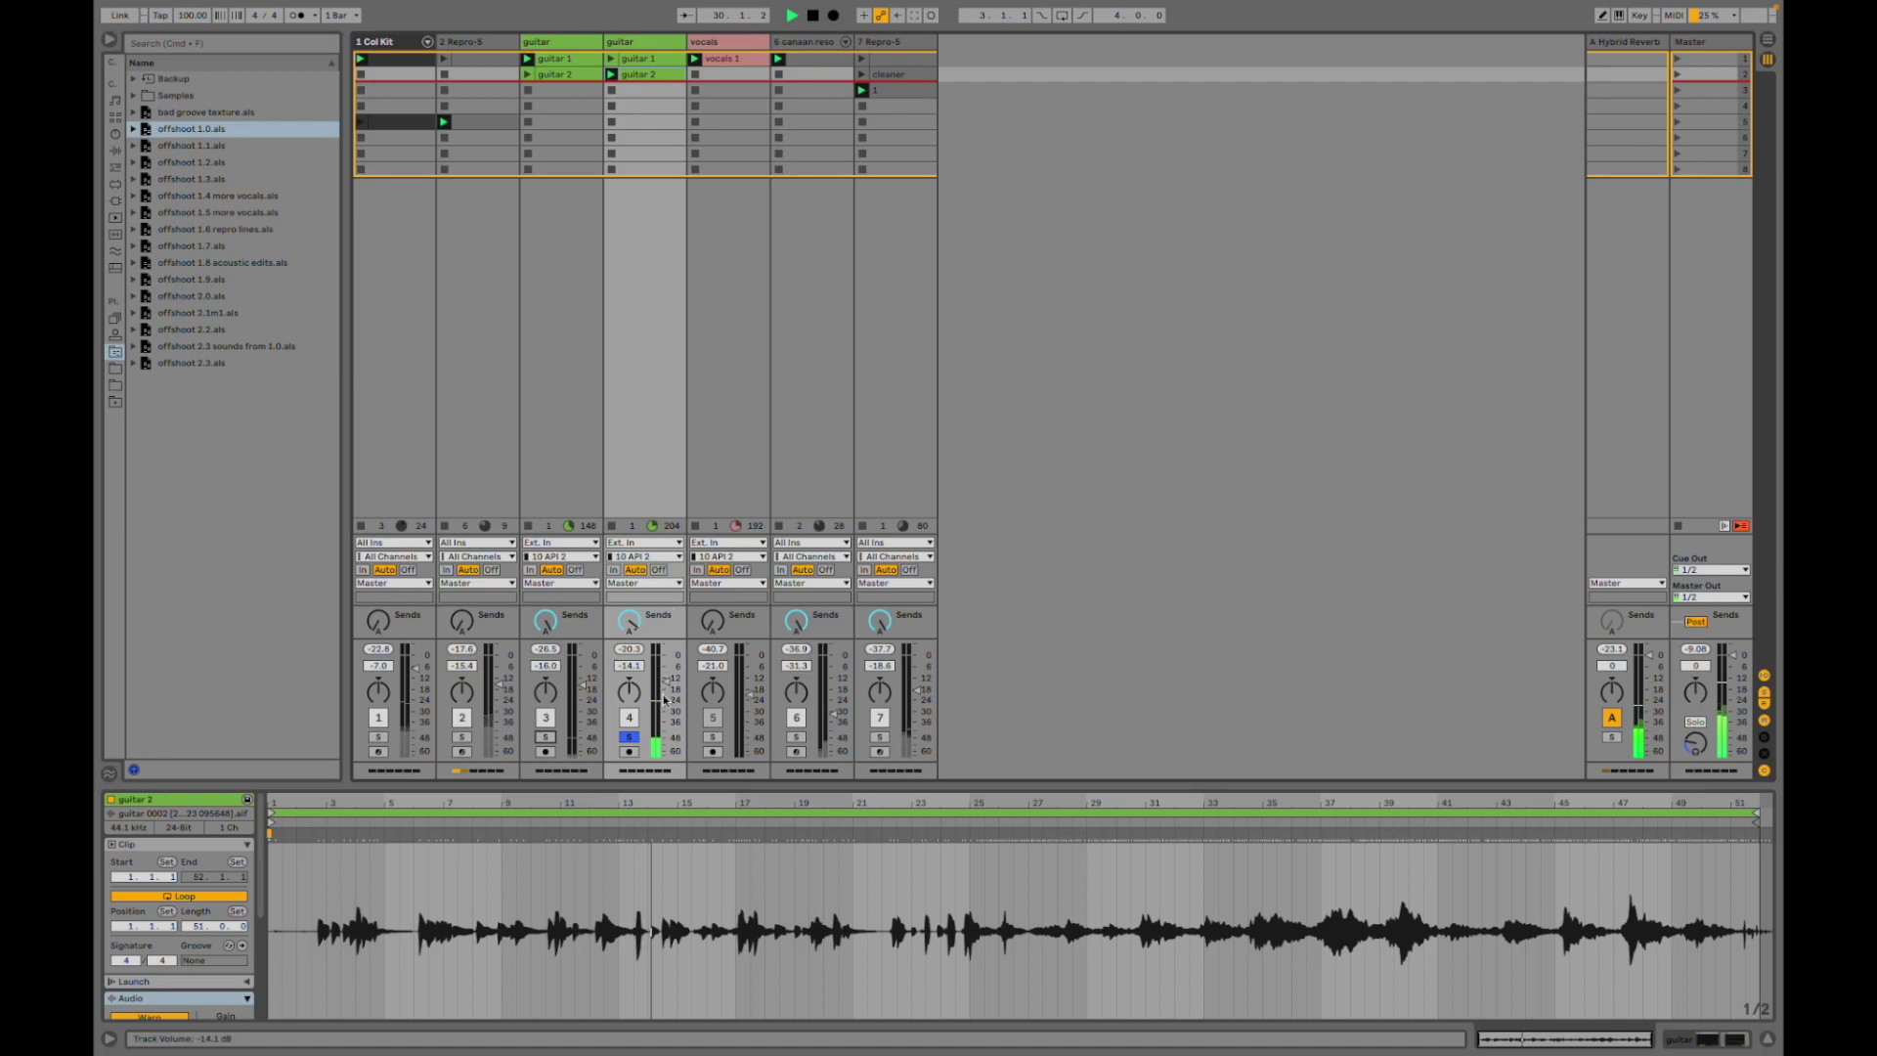
pyautogui.click(629, 738)
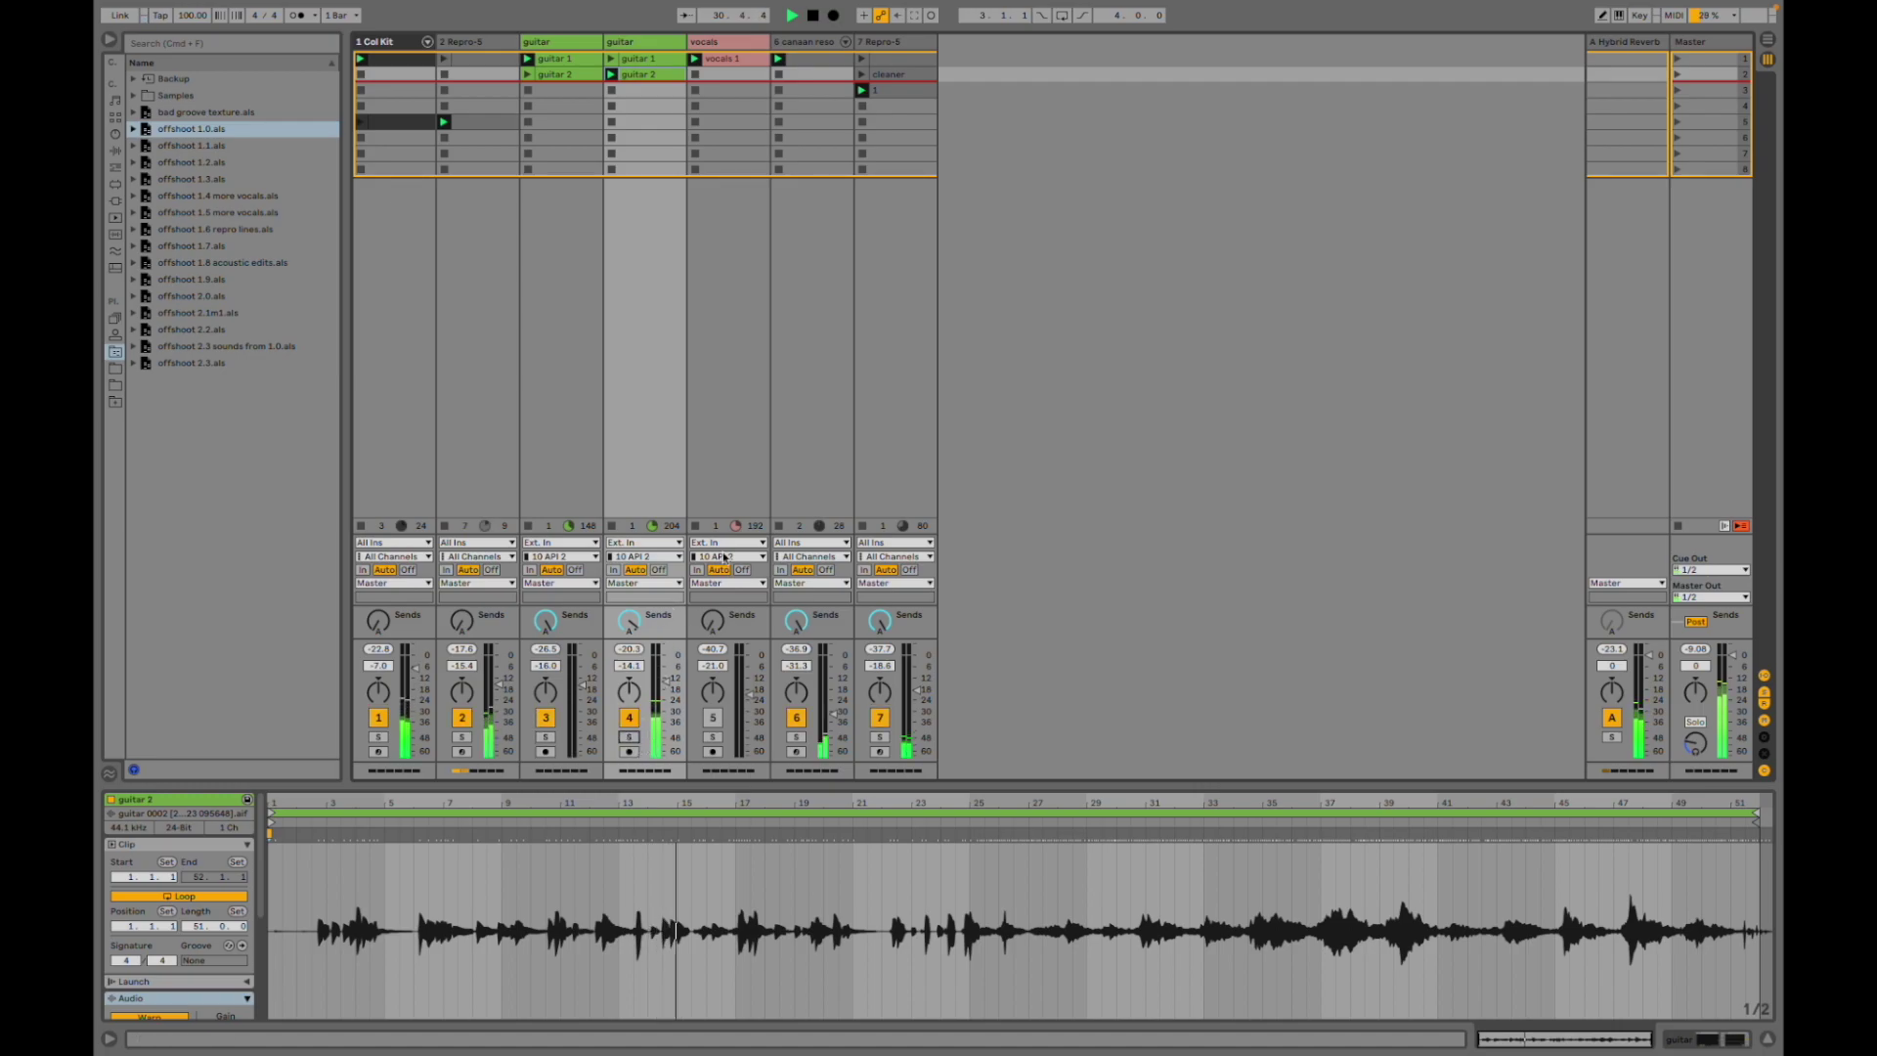
# - Solo track 6 and examine the notes of its playing clip in an enlarged clip view
pyautogui.click(796, 738)
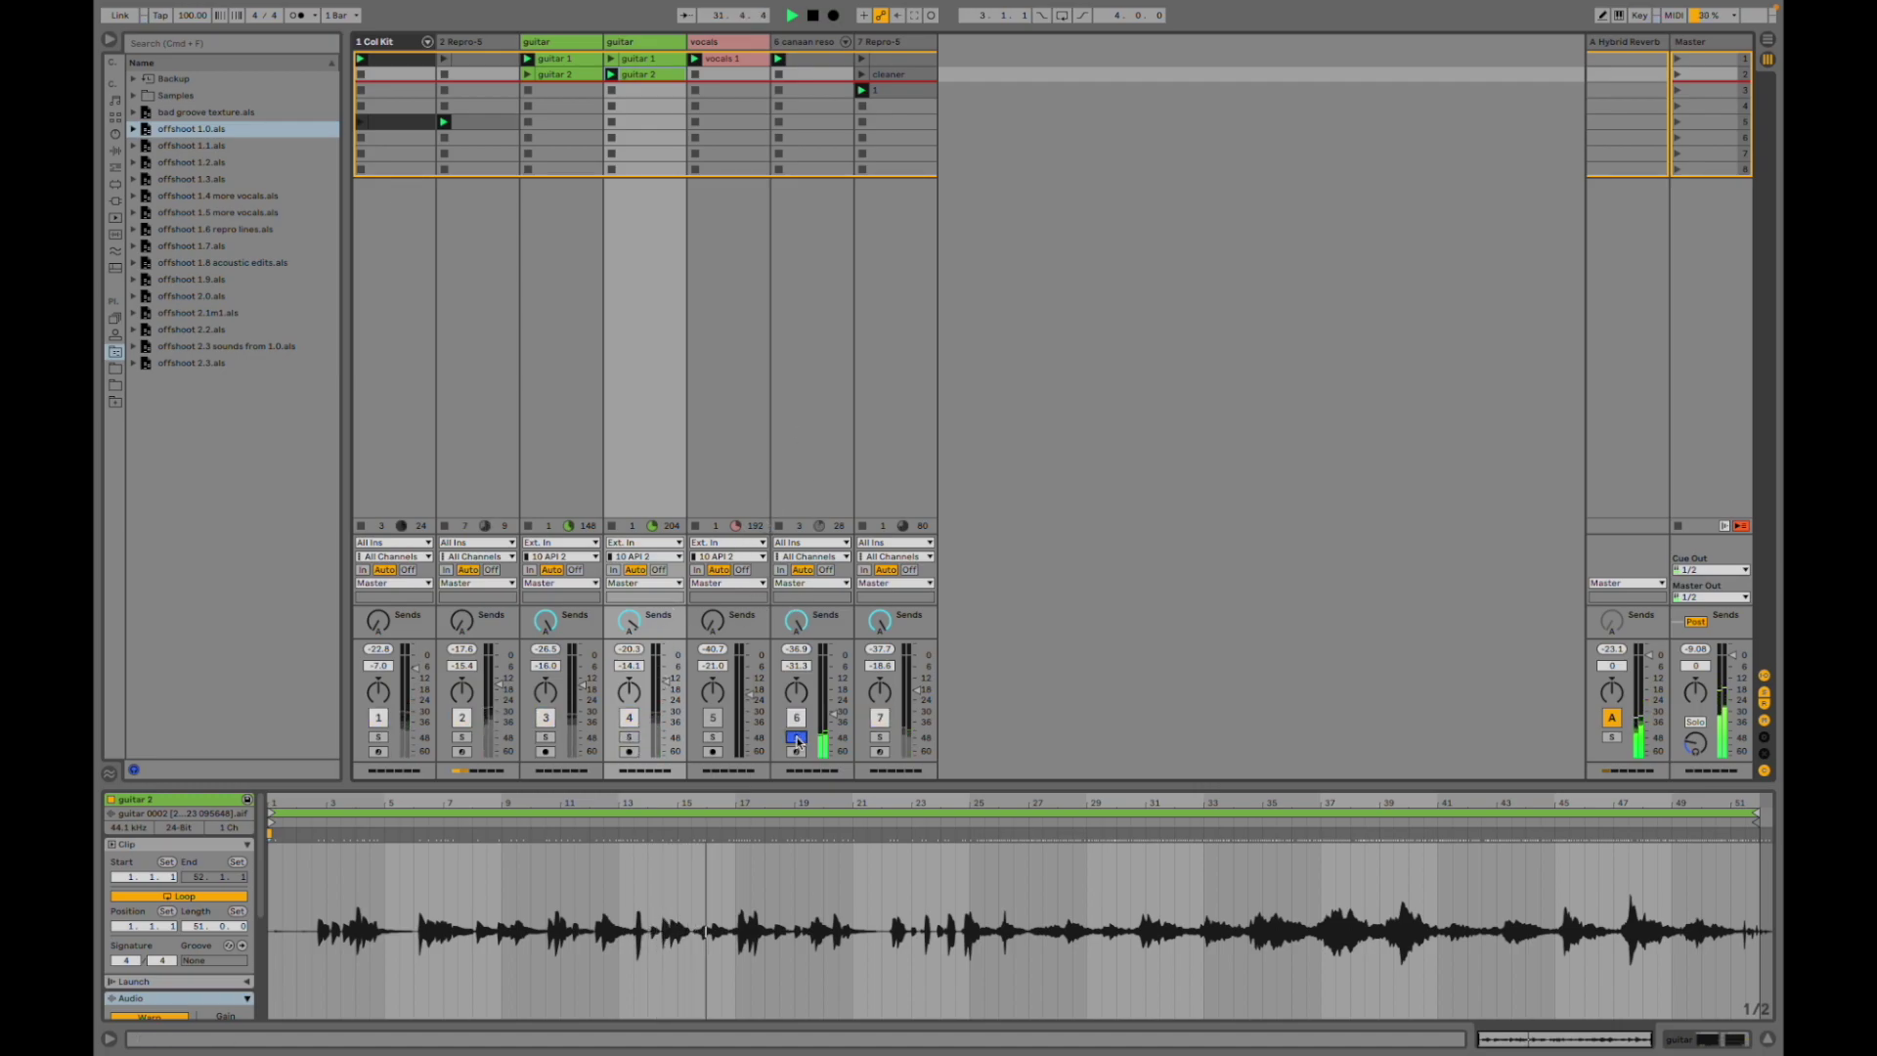
pyautogui.click(805, 63)
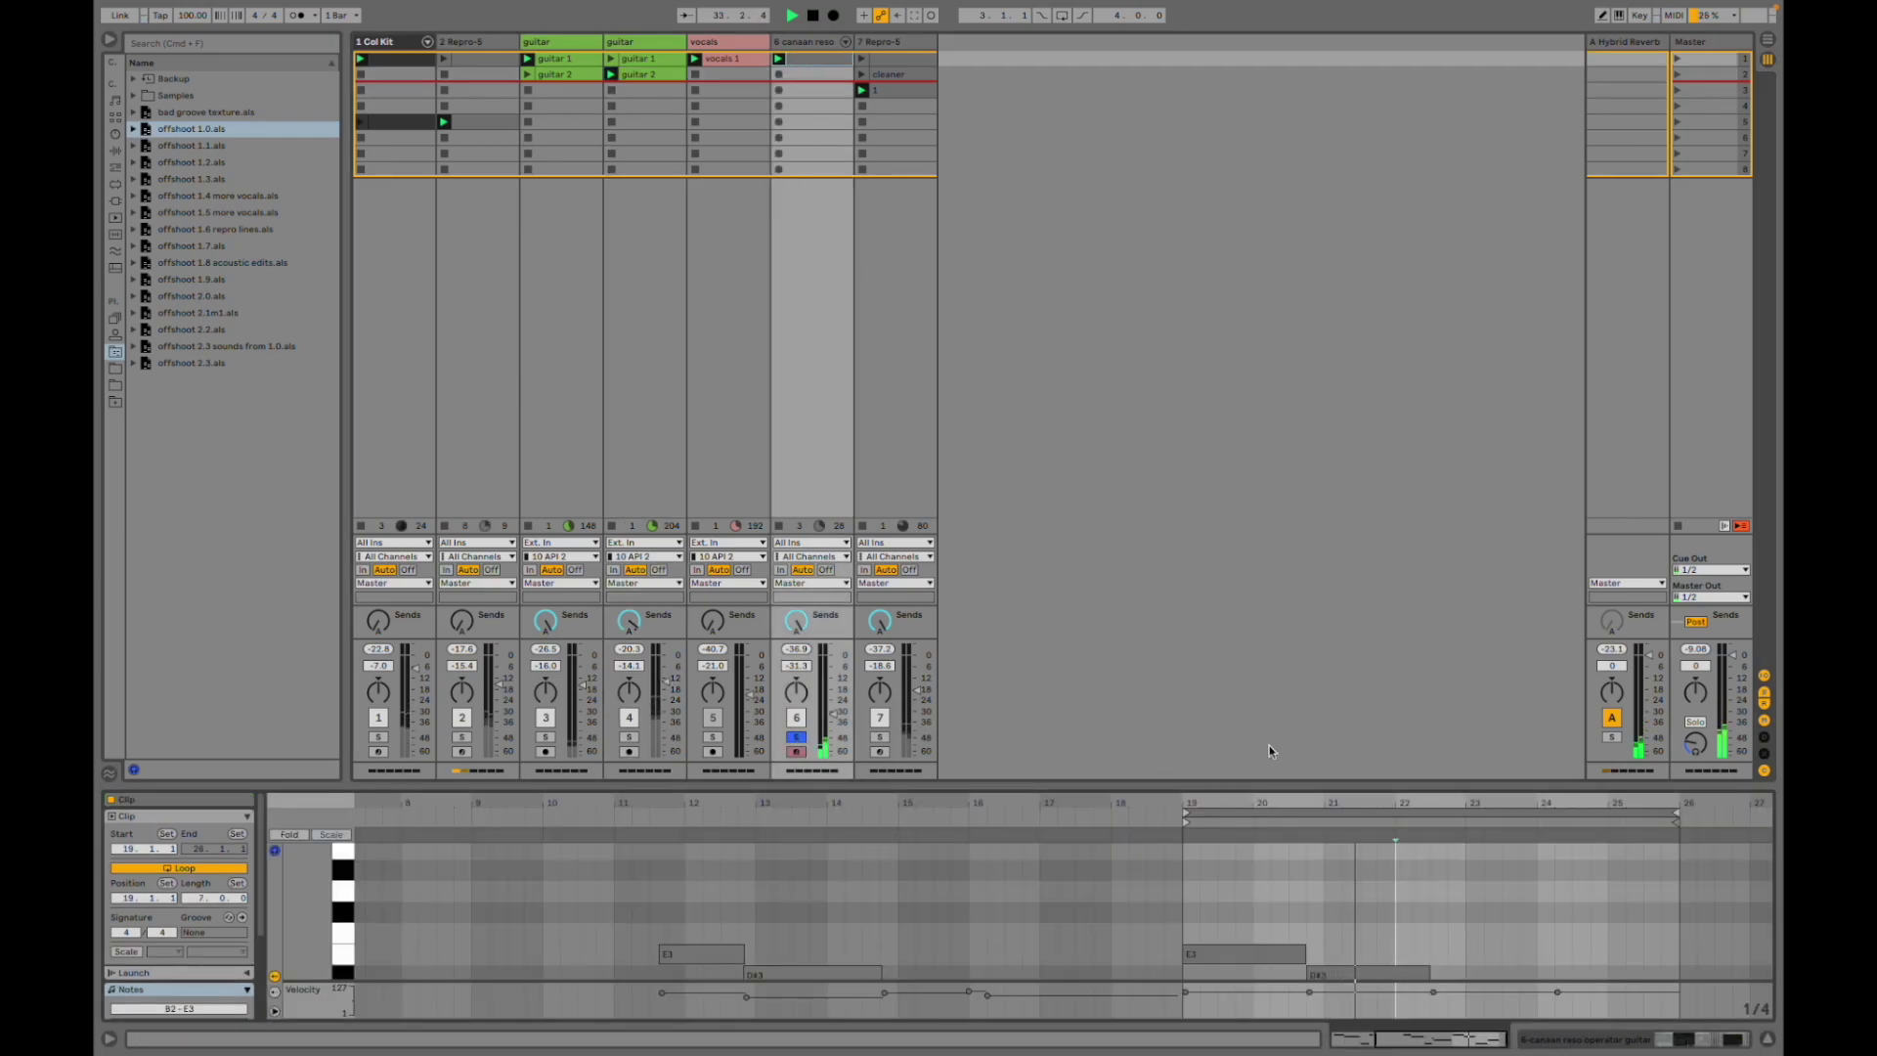
pyautogui.moveTo(1247, 789); pyautogui.dragTo(1248, 604)
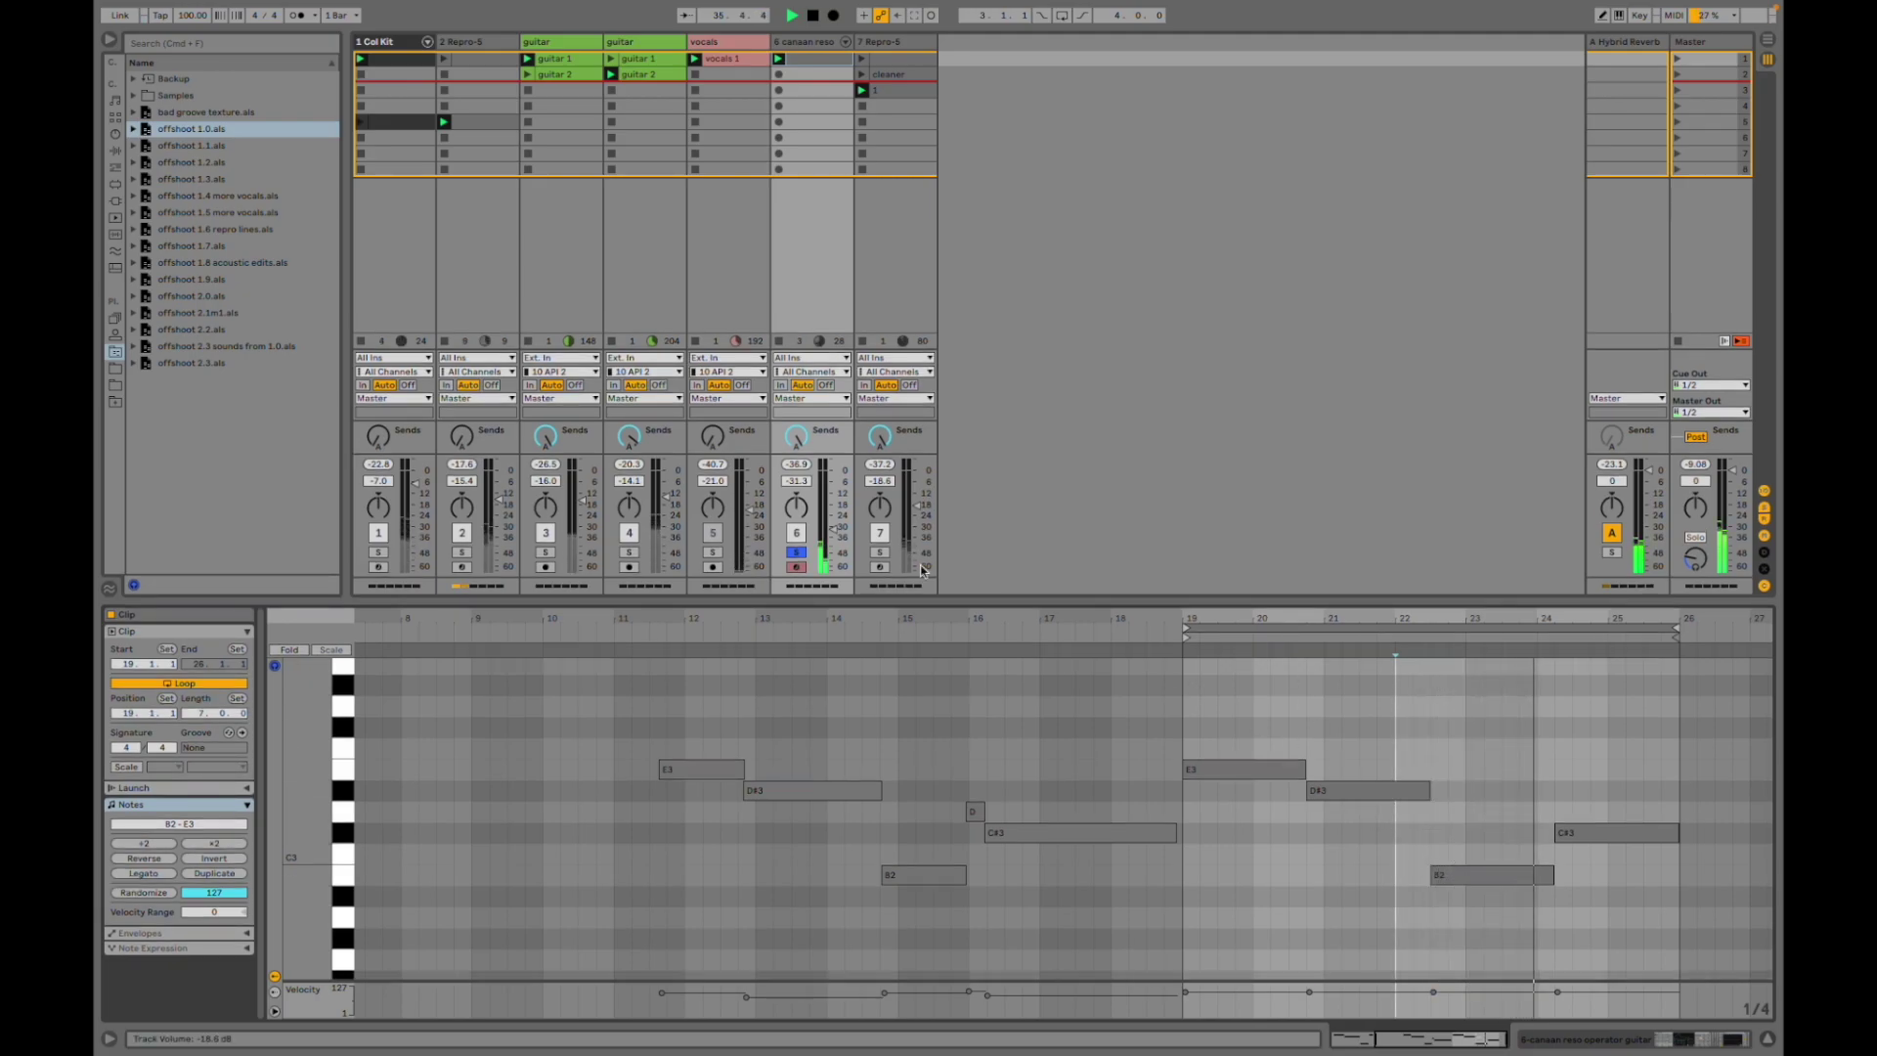
# - Move the solo to Repro-5 track 7, view the notes of its clip 1, and end the solo
pyautogui.click(880, 553)
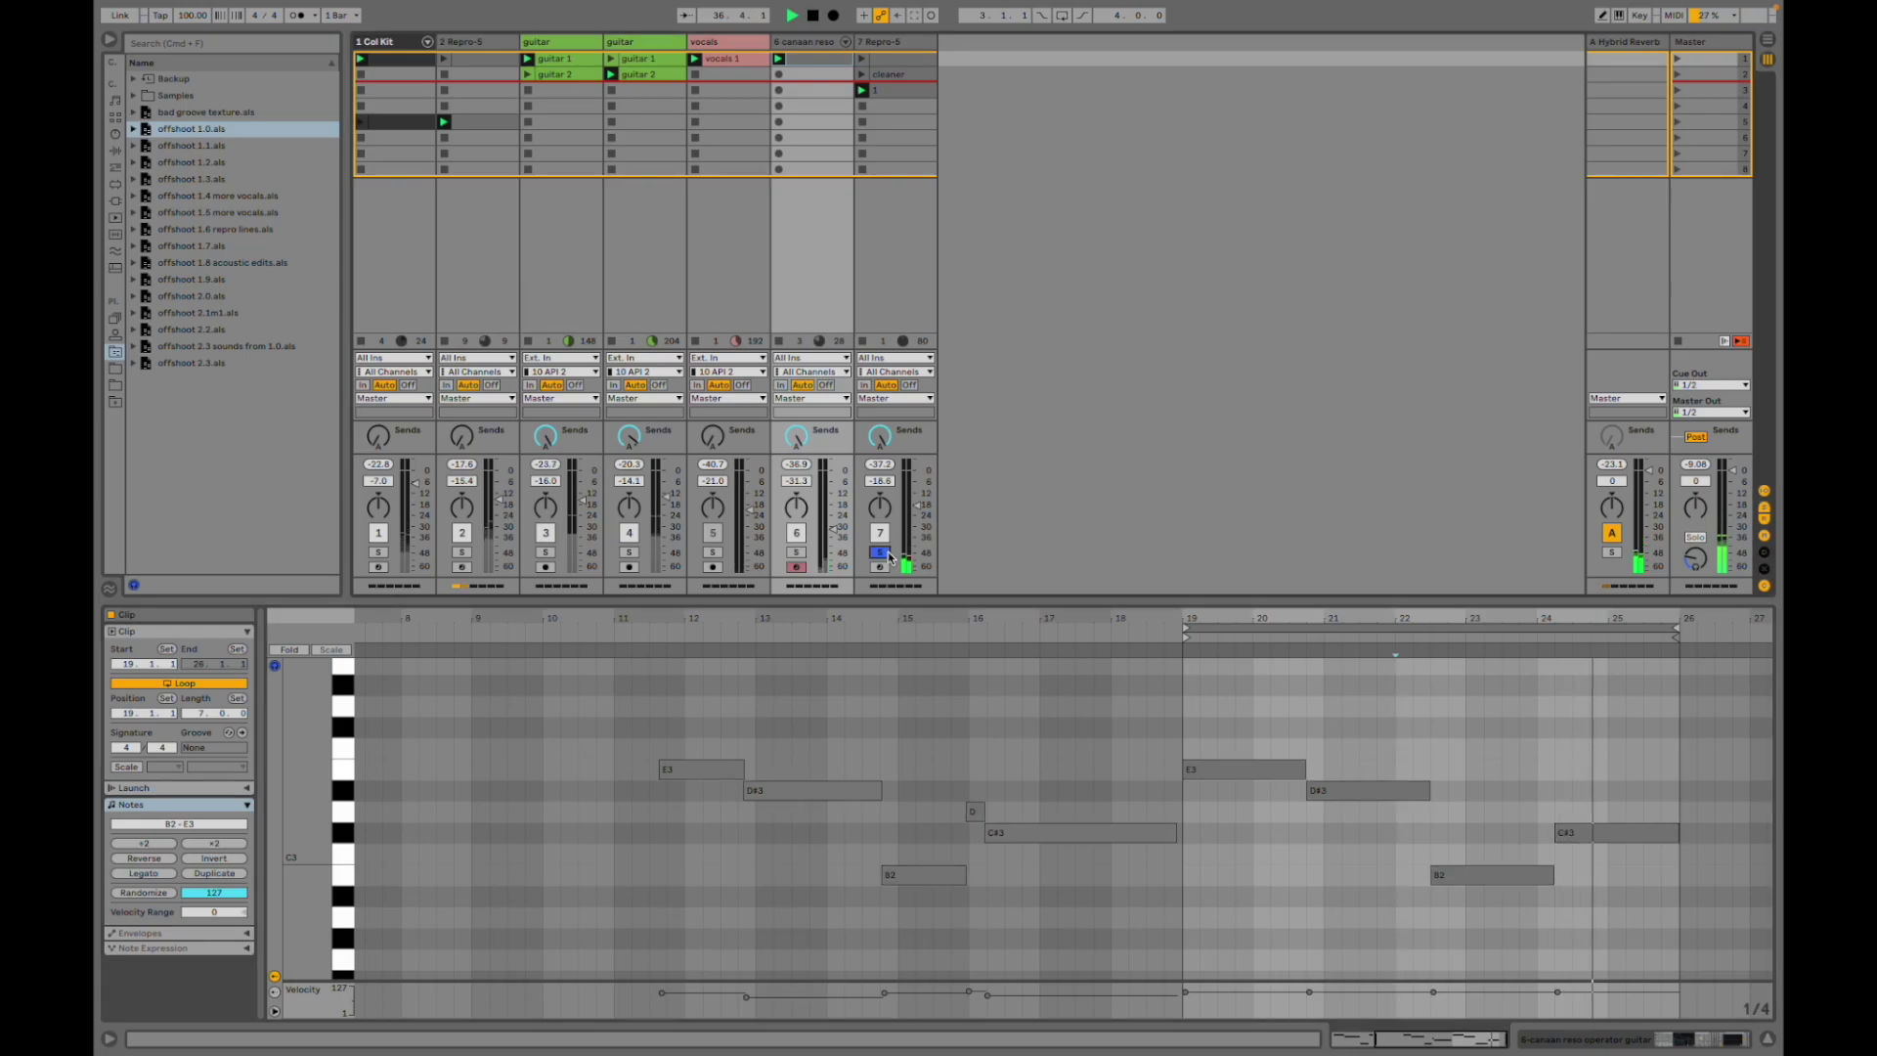
pyautogui.click(901, 91)
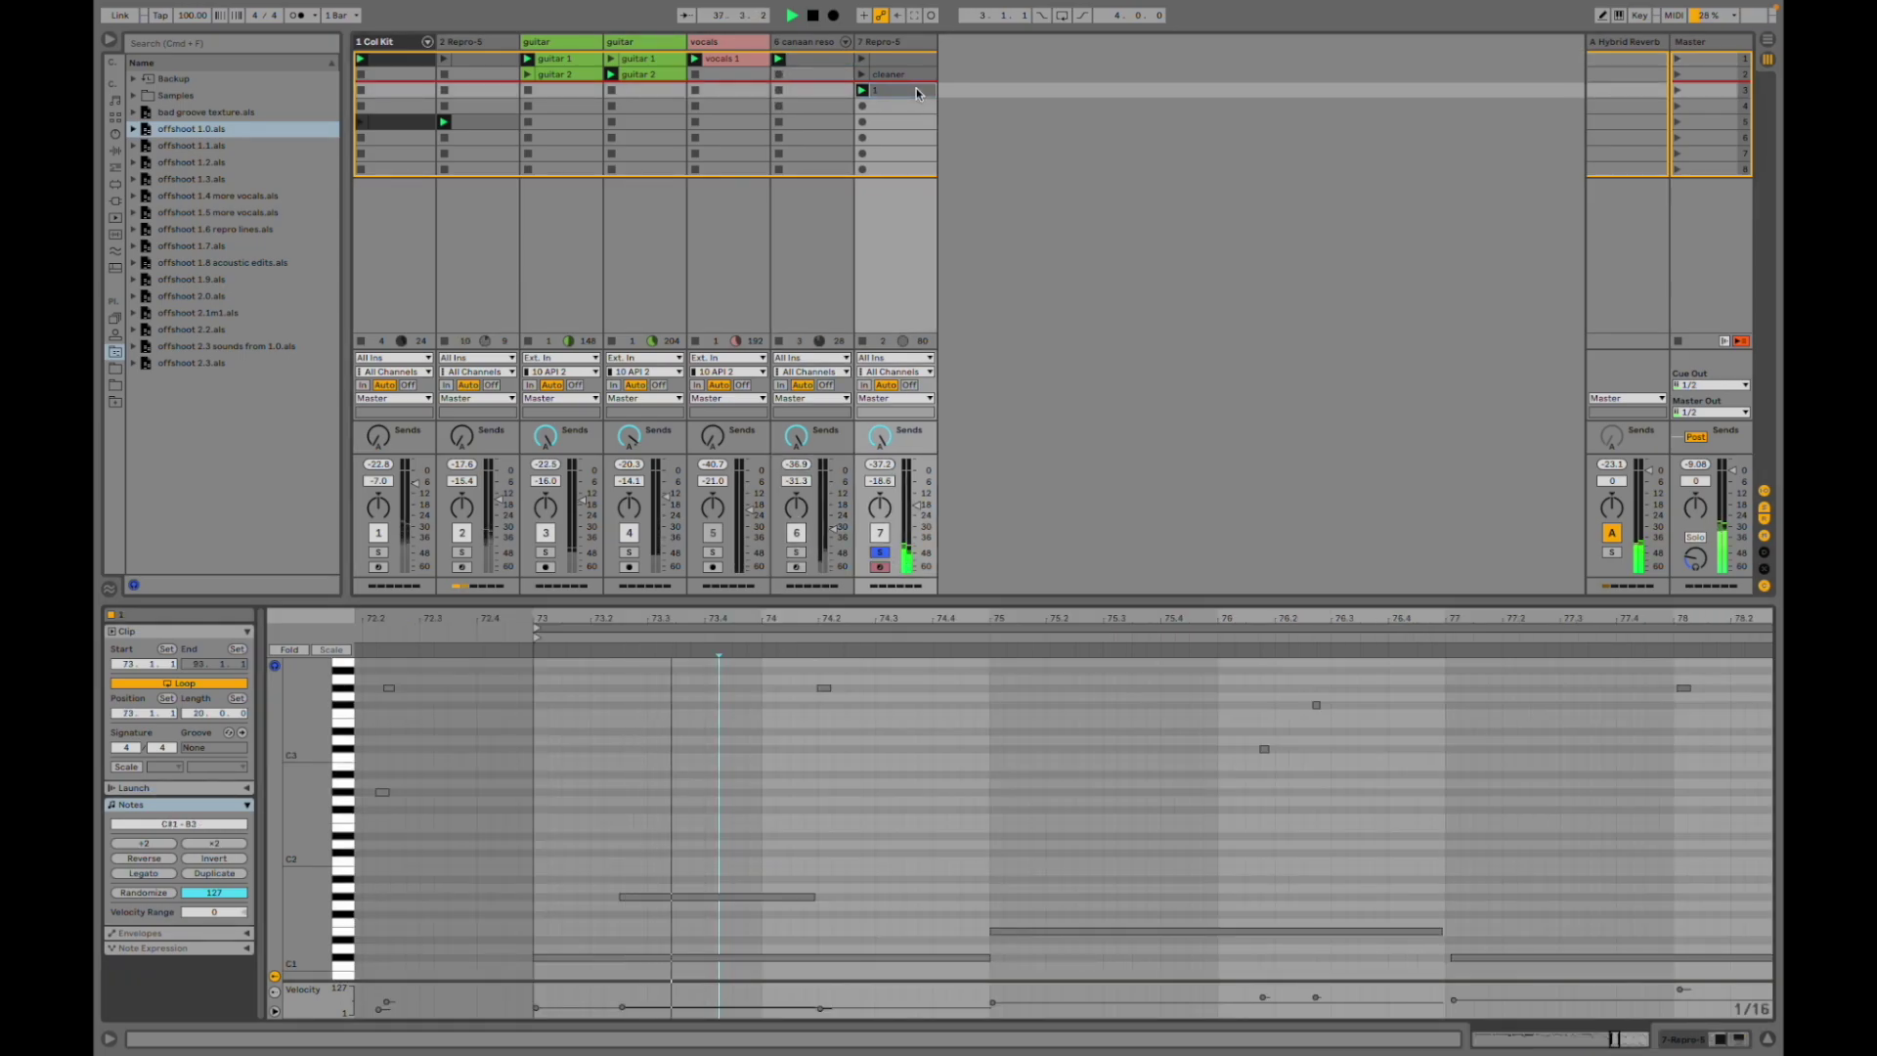
pyautogui.click(880, 552)
# - Turn off both guitar tracks and bring in the vocals track with its vocals 1 clip at a raised volume
pyautogui.moveTo(1029, 1036)
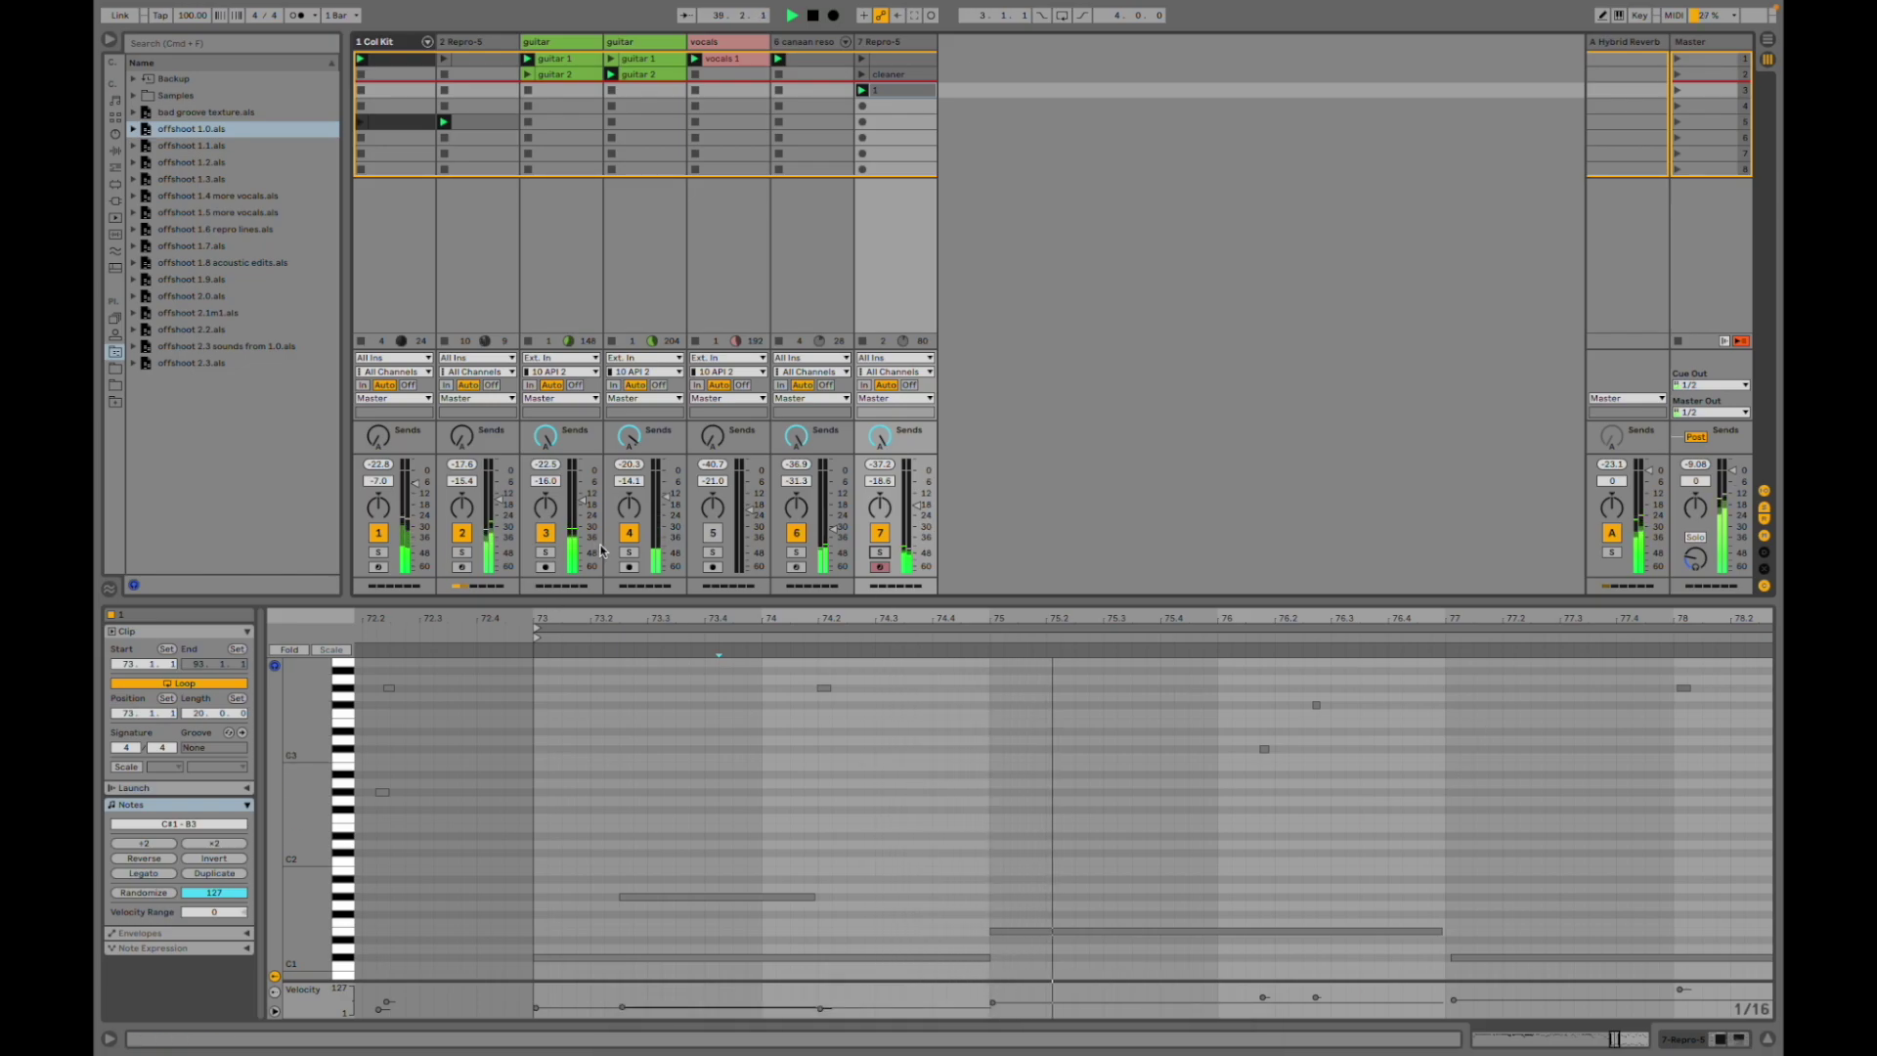
pyautogui.click(641, 75)
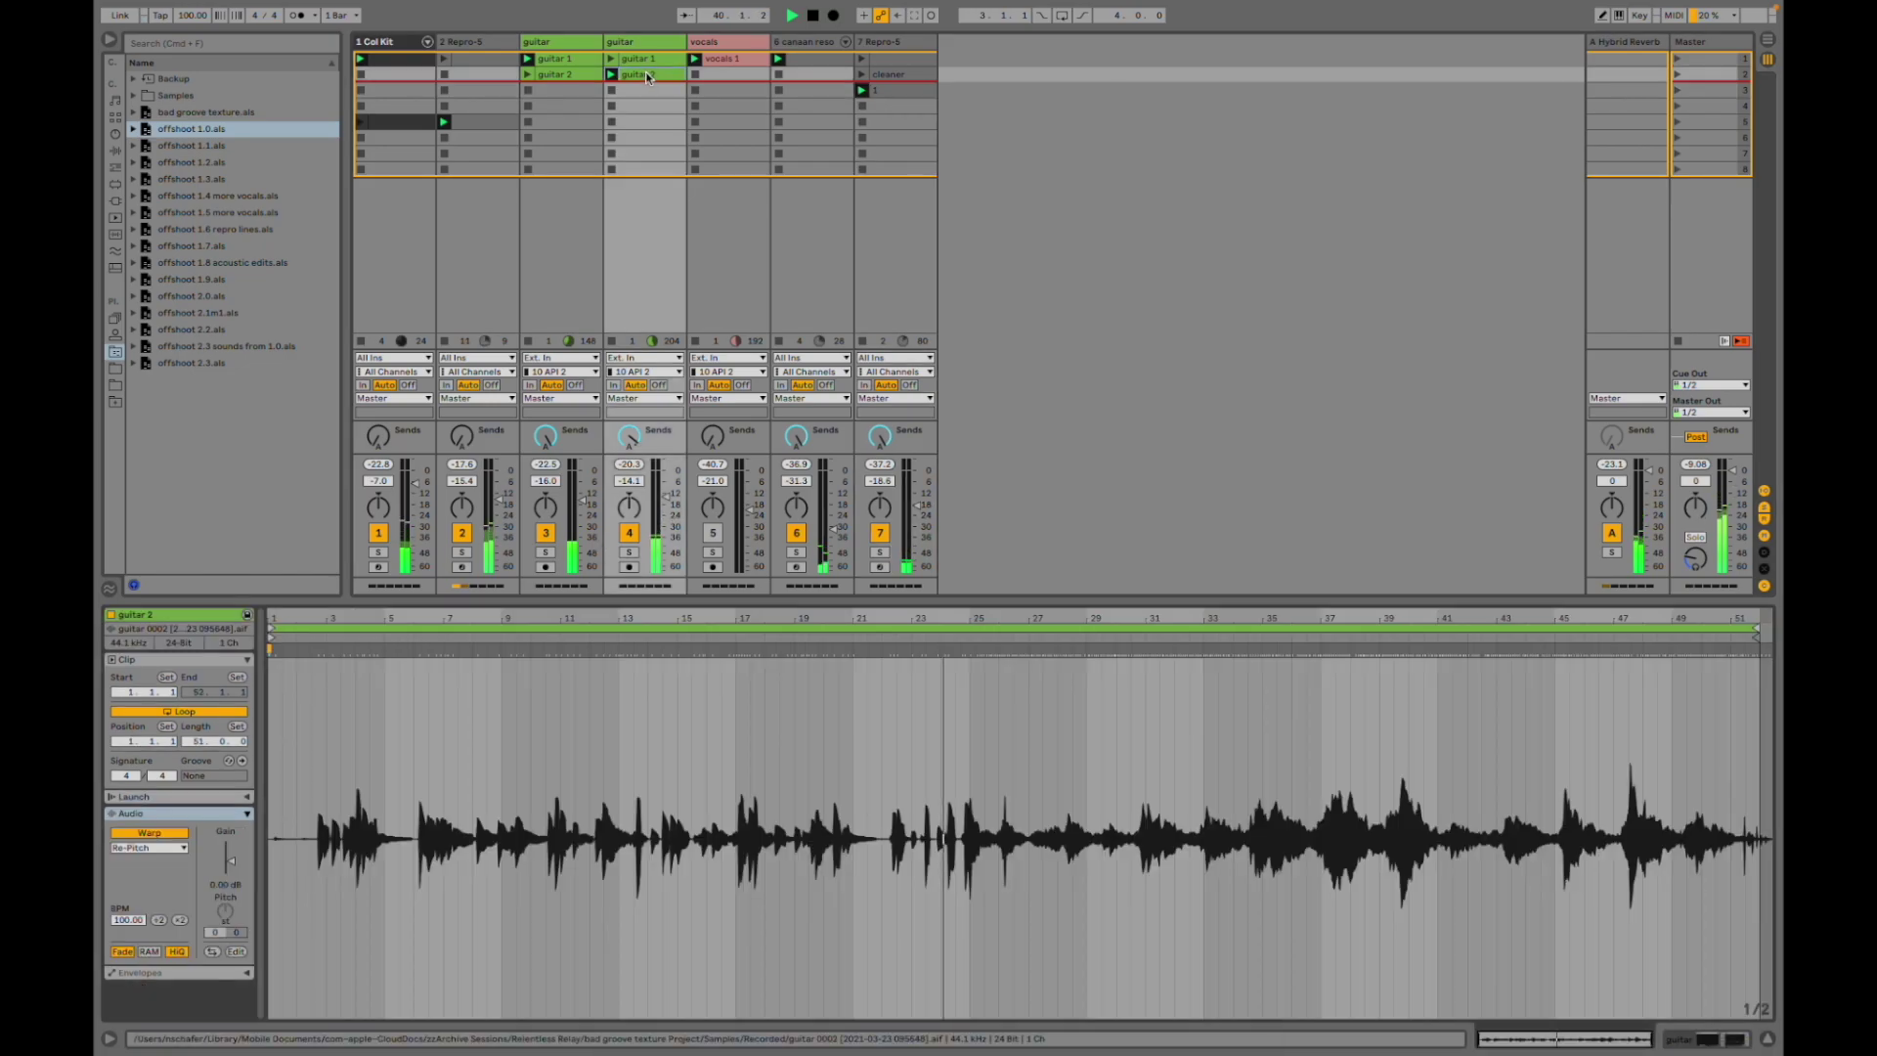
pyautogui.click(637, 526)
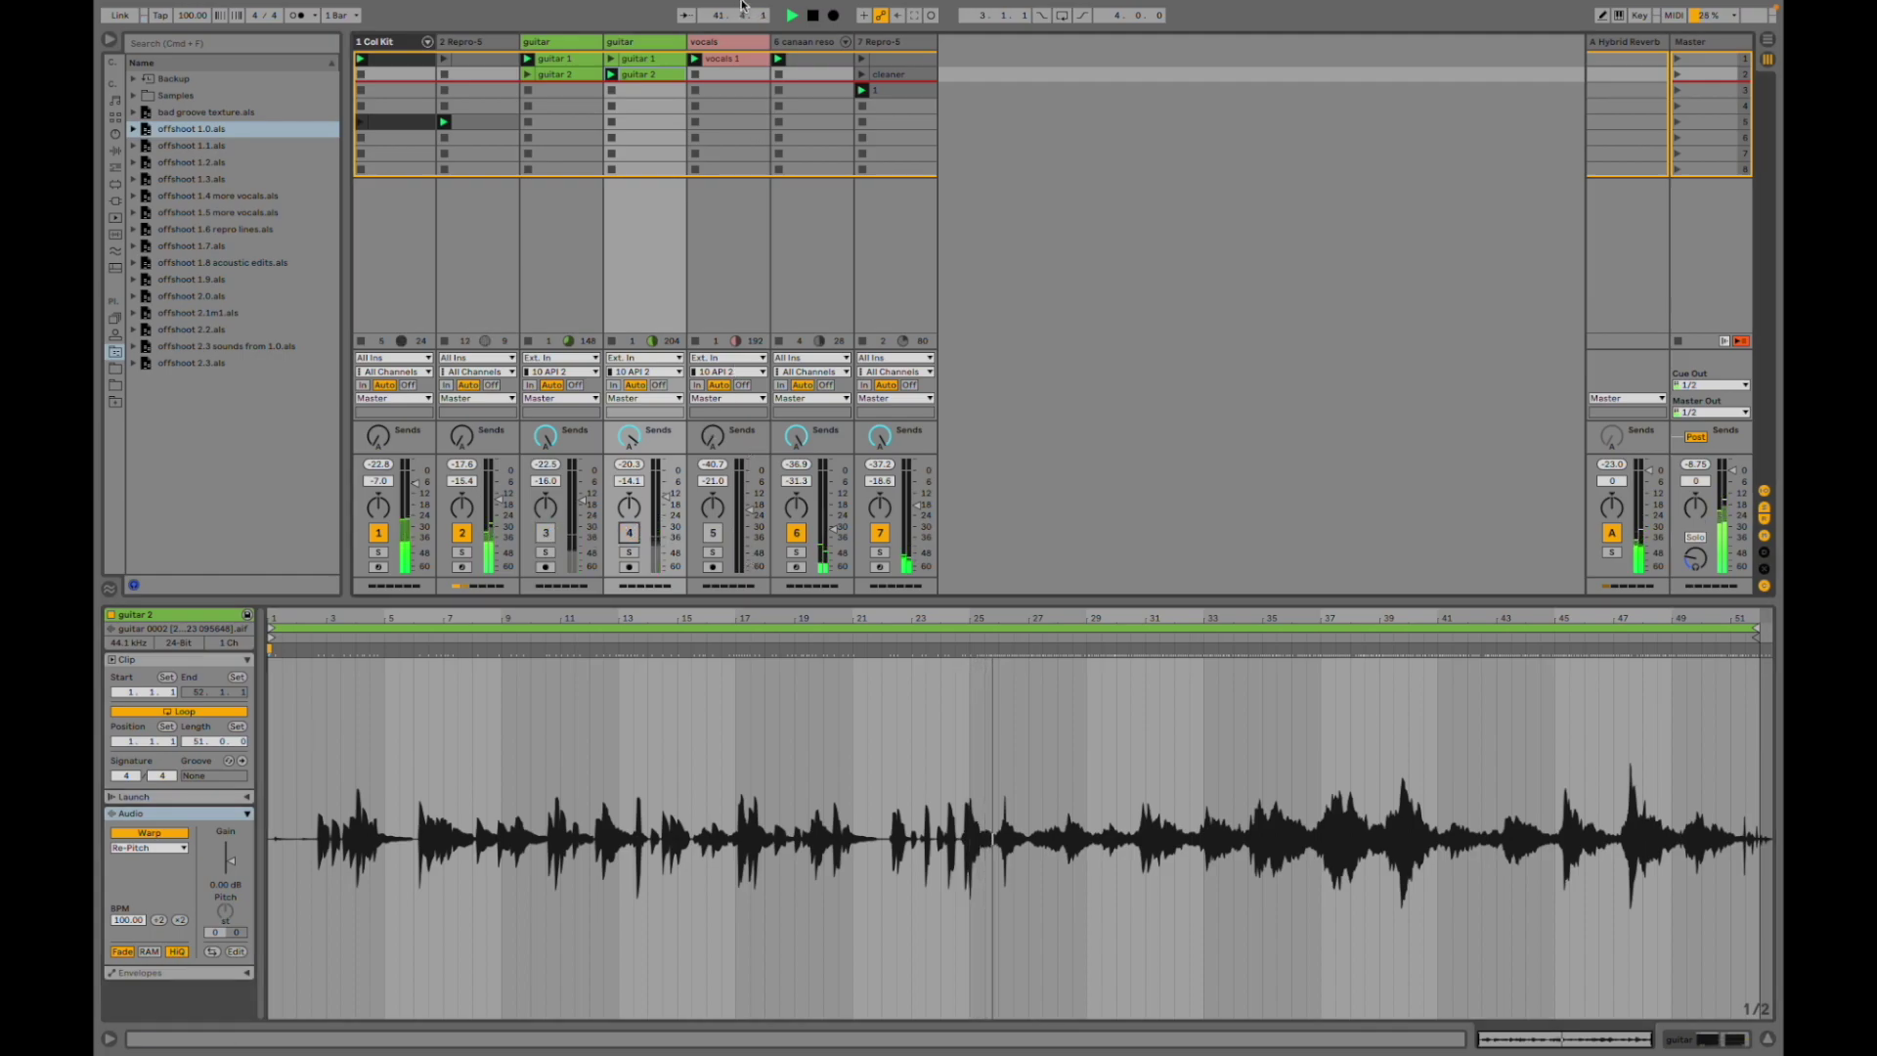
pyautogui.click(739, 57)
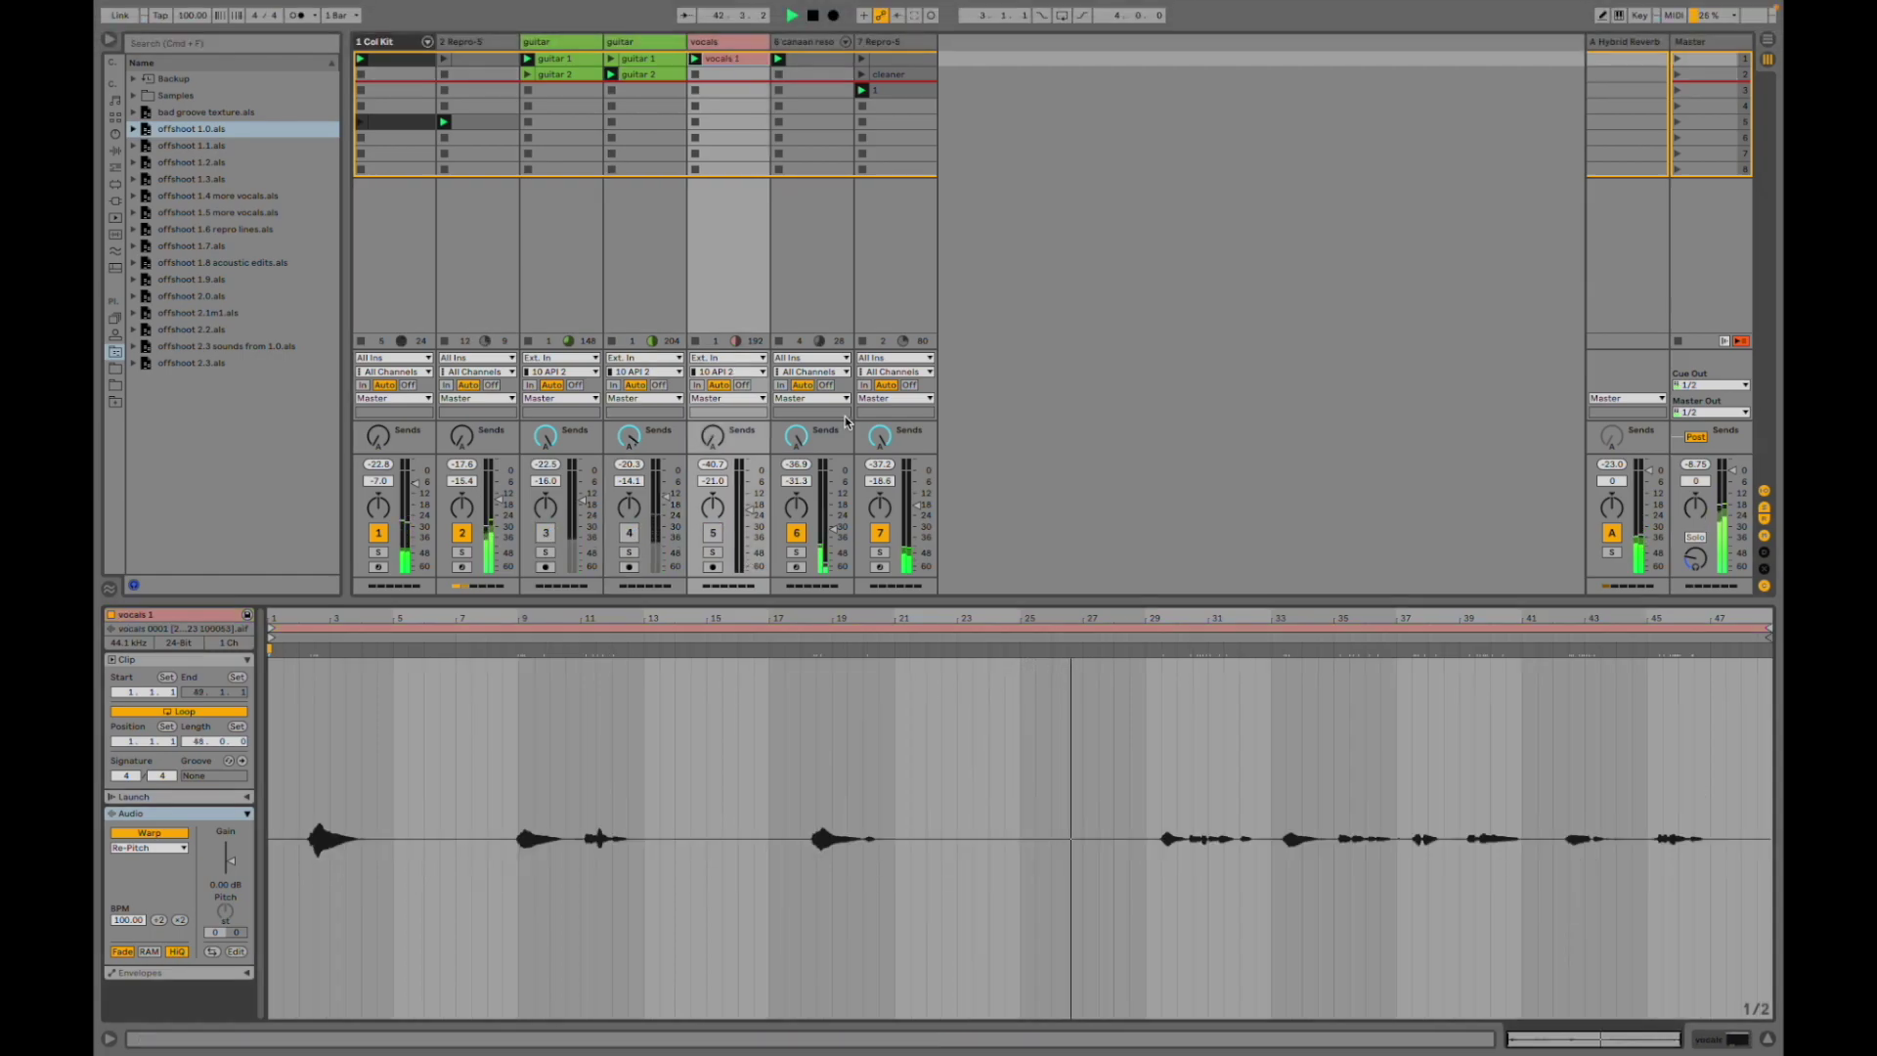
pyautogui.click(712, 532)
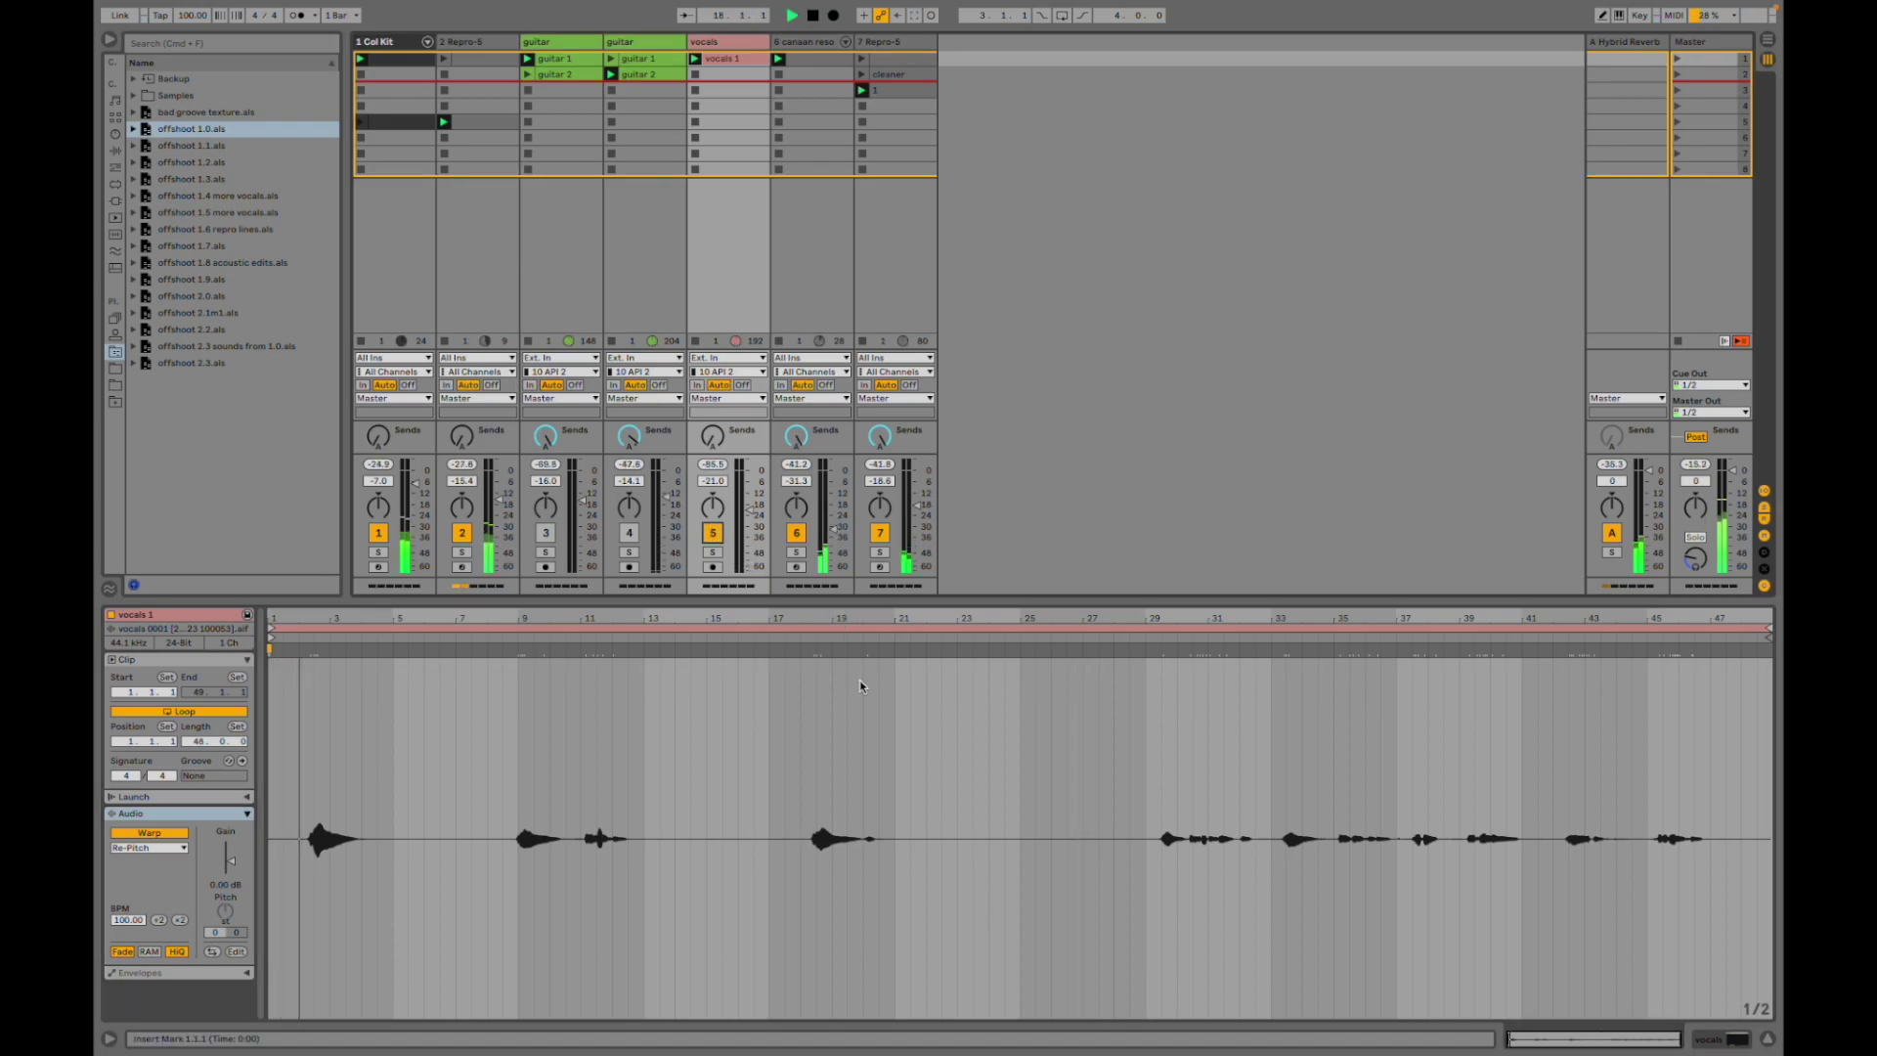
pyautogui.moveTo(749, 509); pyautogui.dragTo(749, 482)
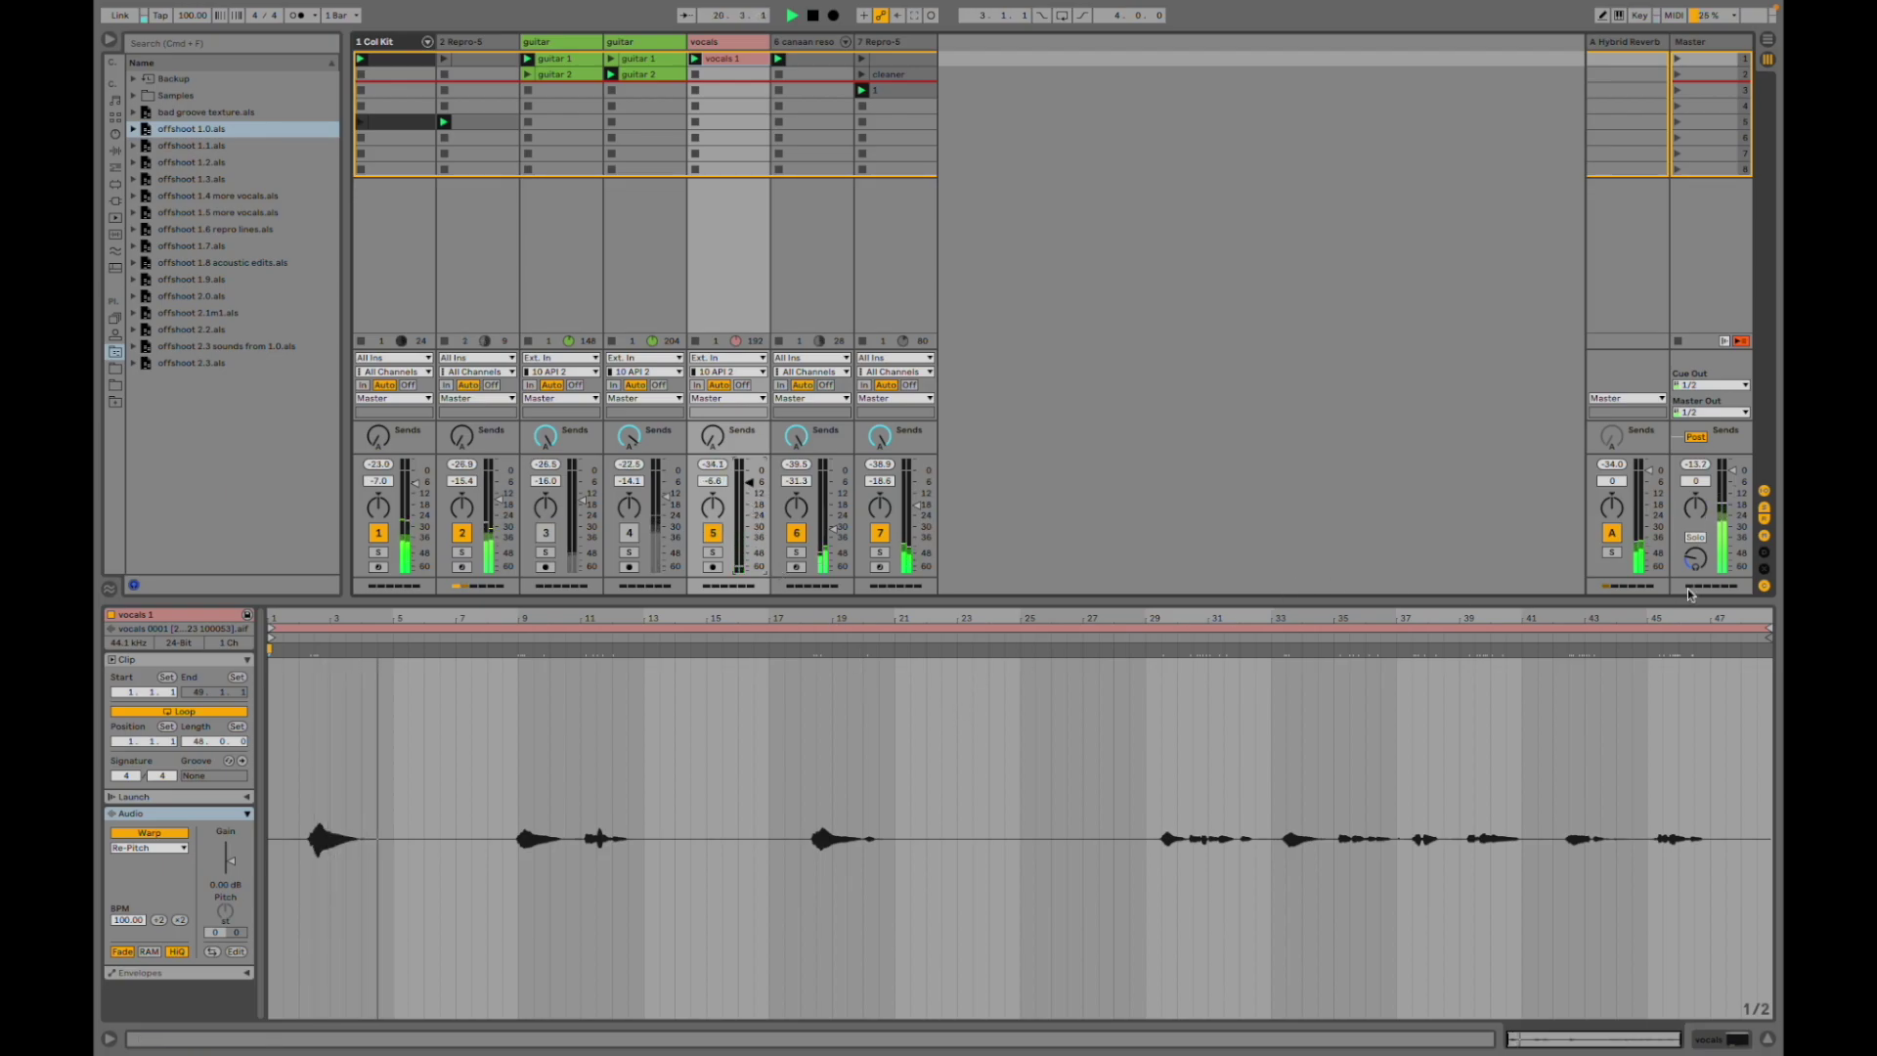
# - Switch to TotalMix FX to check the AN 1/2 playback level, and return to Ableton Live
pyautogui.moveTo(1134, 1037)
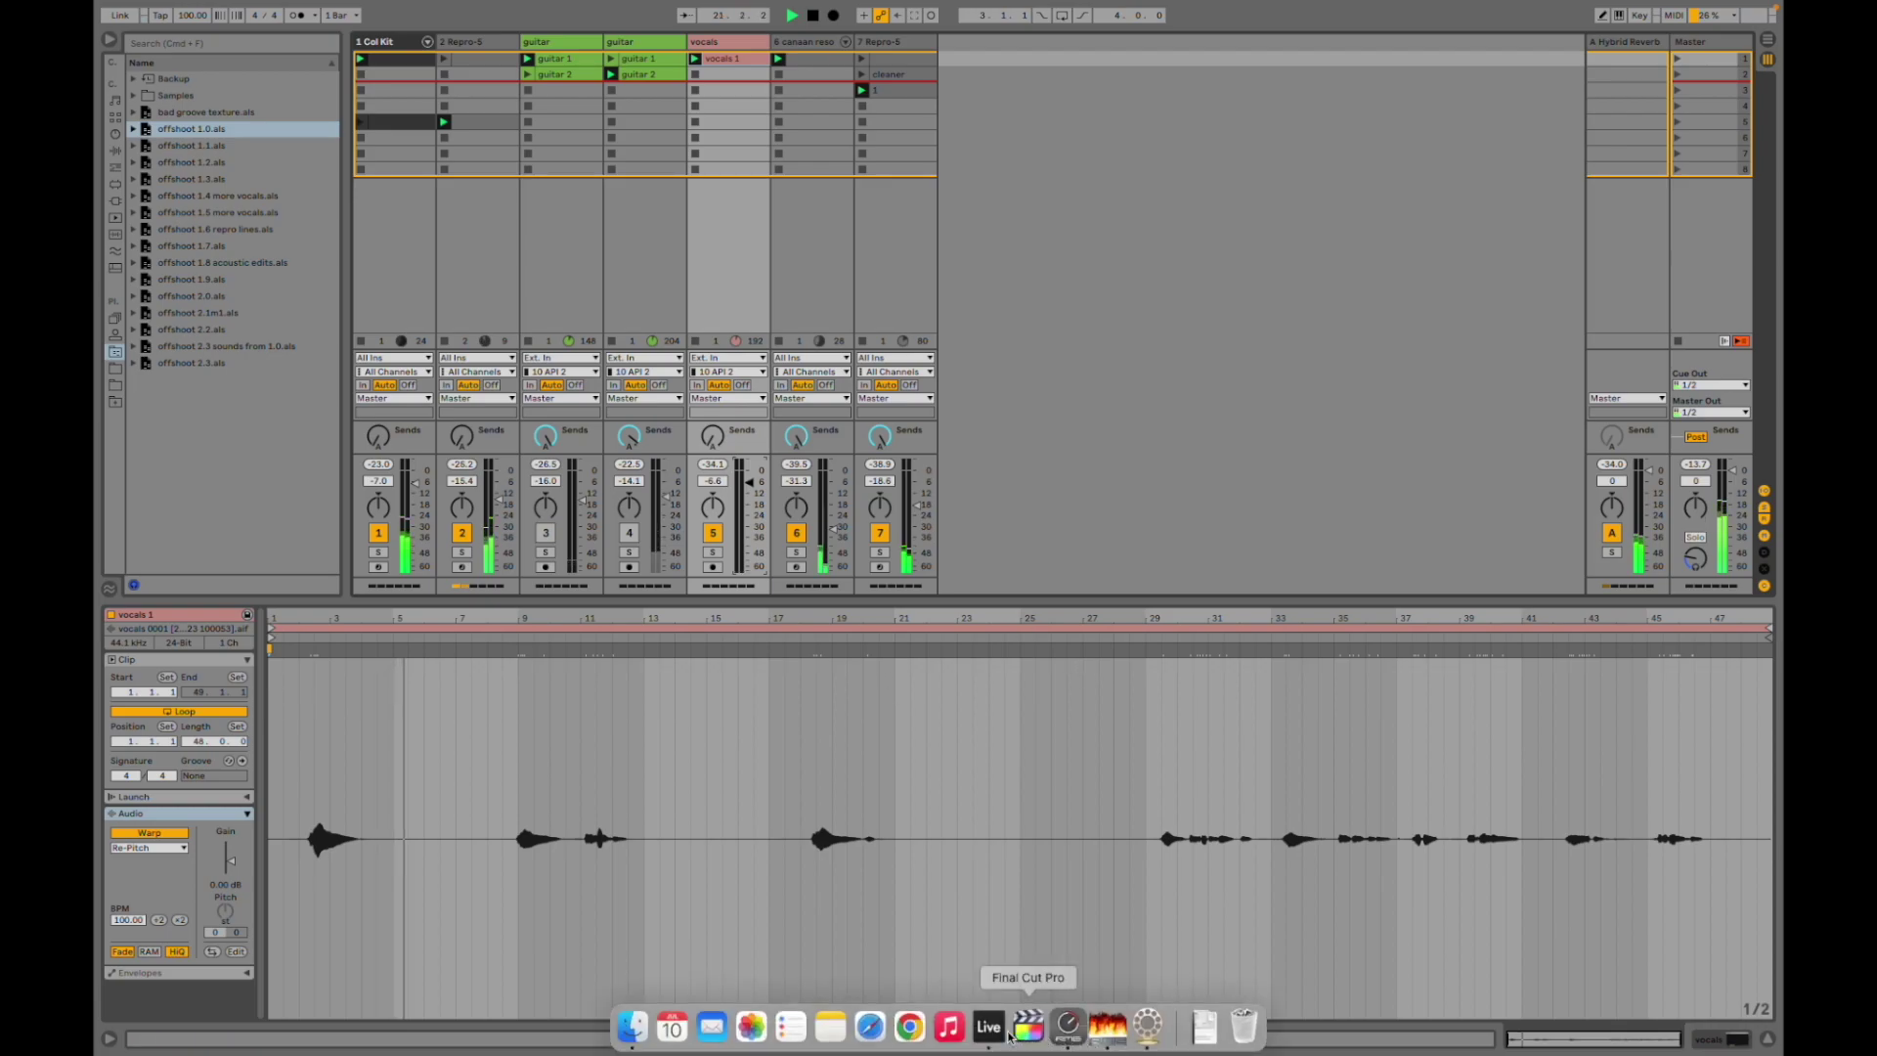
pyautogui.click(1067, 1026)
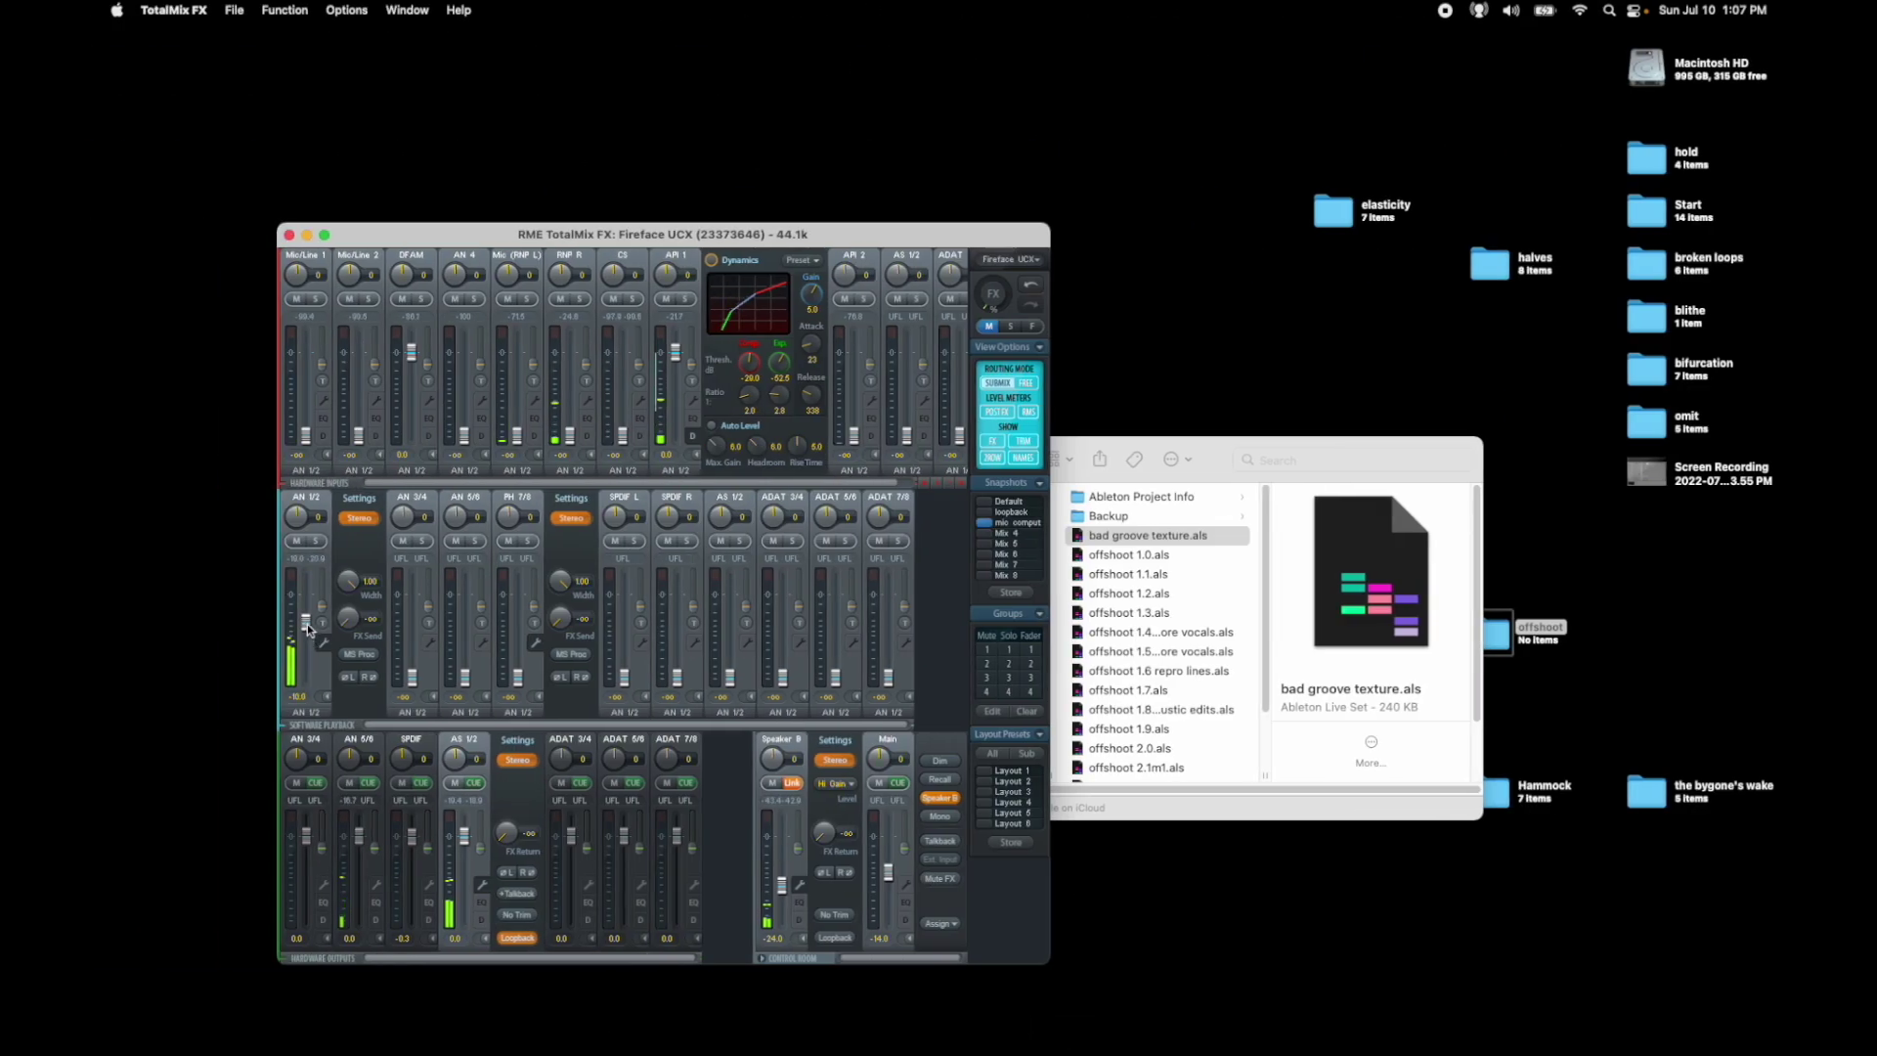
pyautogui.press('super+Tab')
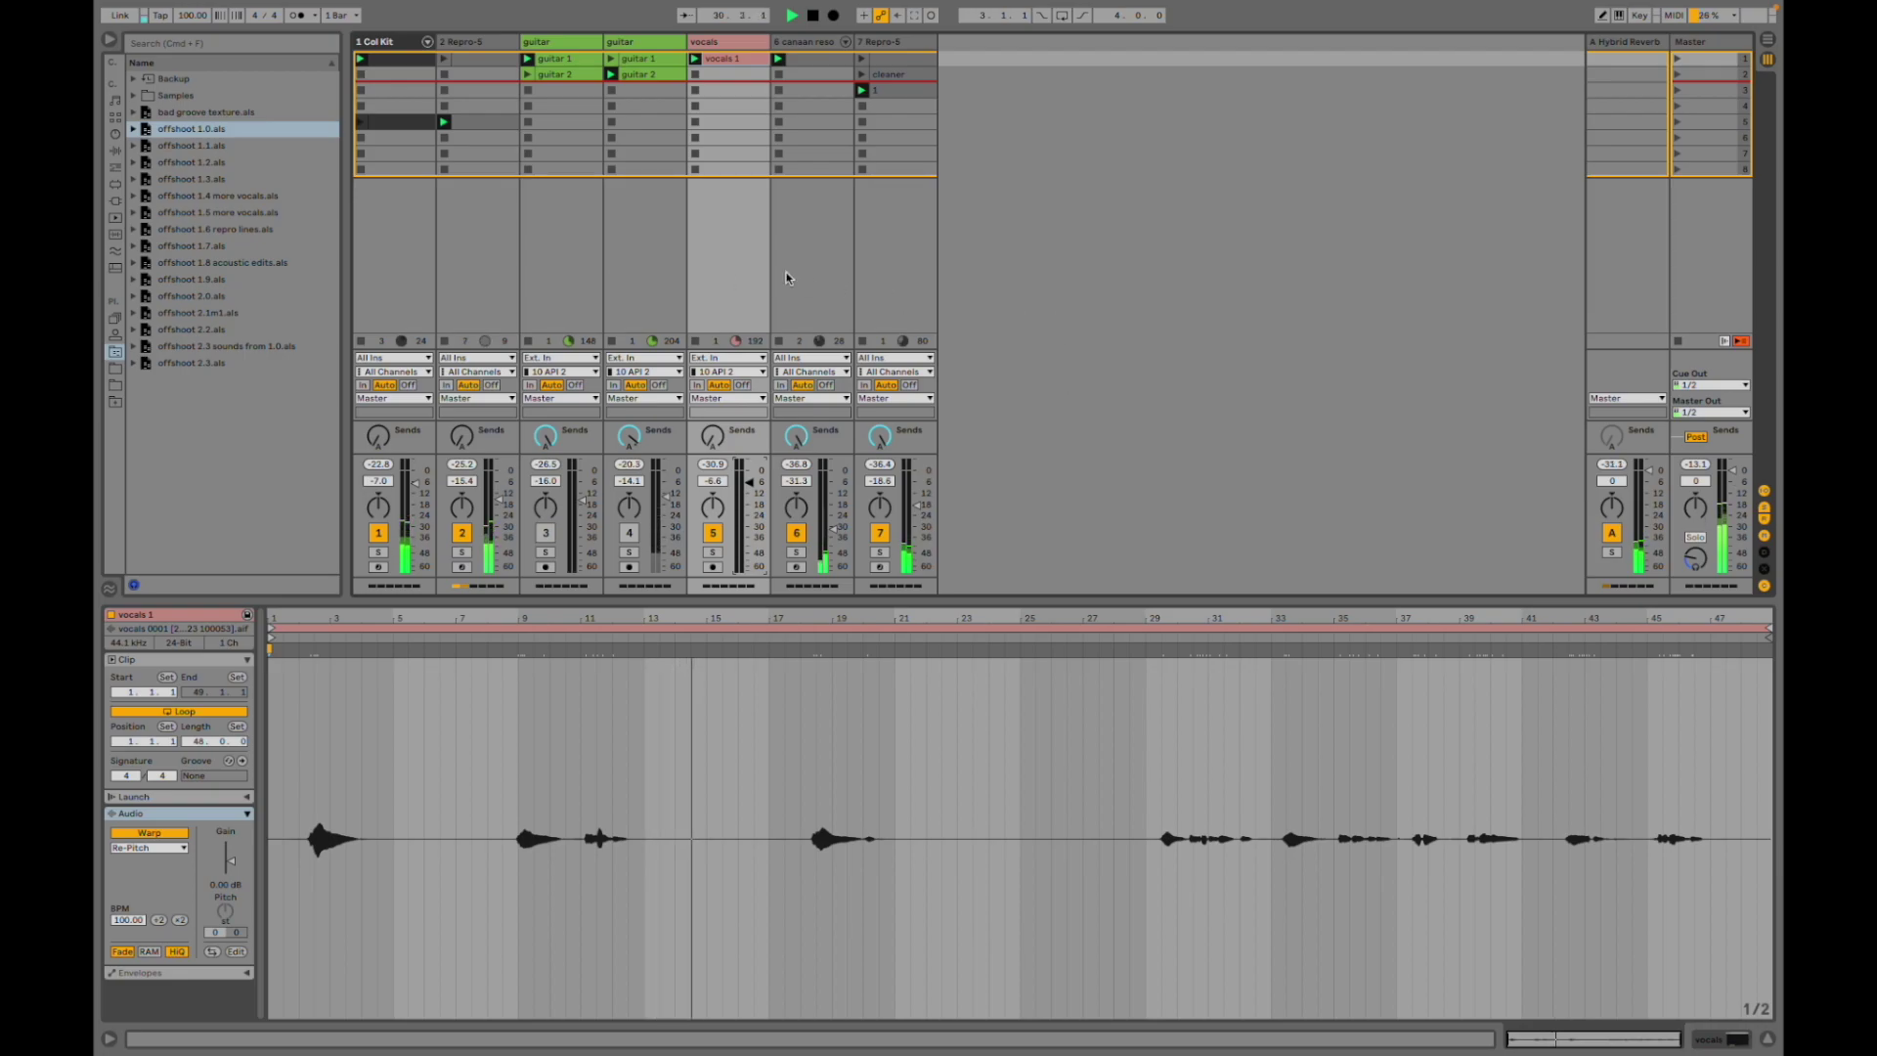
# - Listen to Repro-5 track 7 soloed once more in offshoot 1.0, and end the solo
pyautogui.click(879, 553)
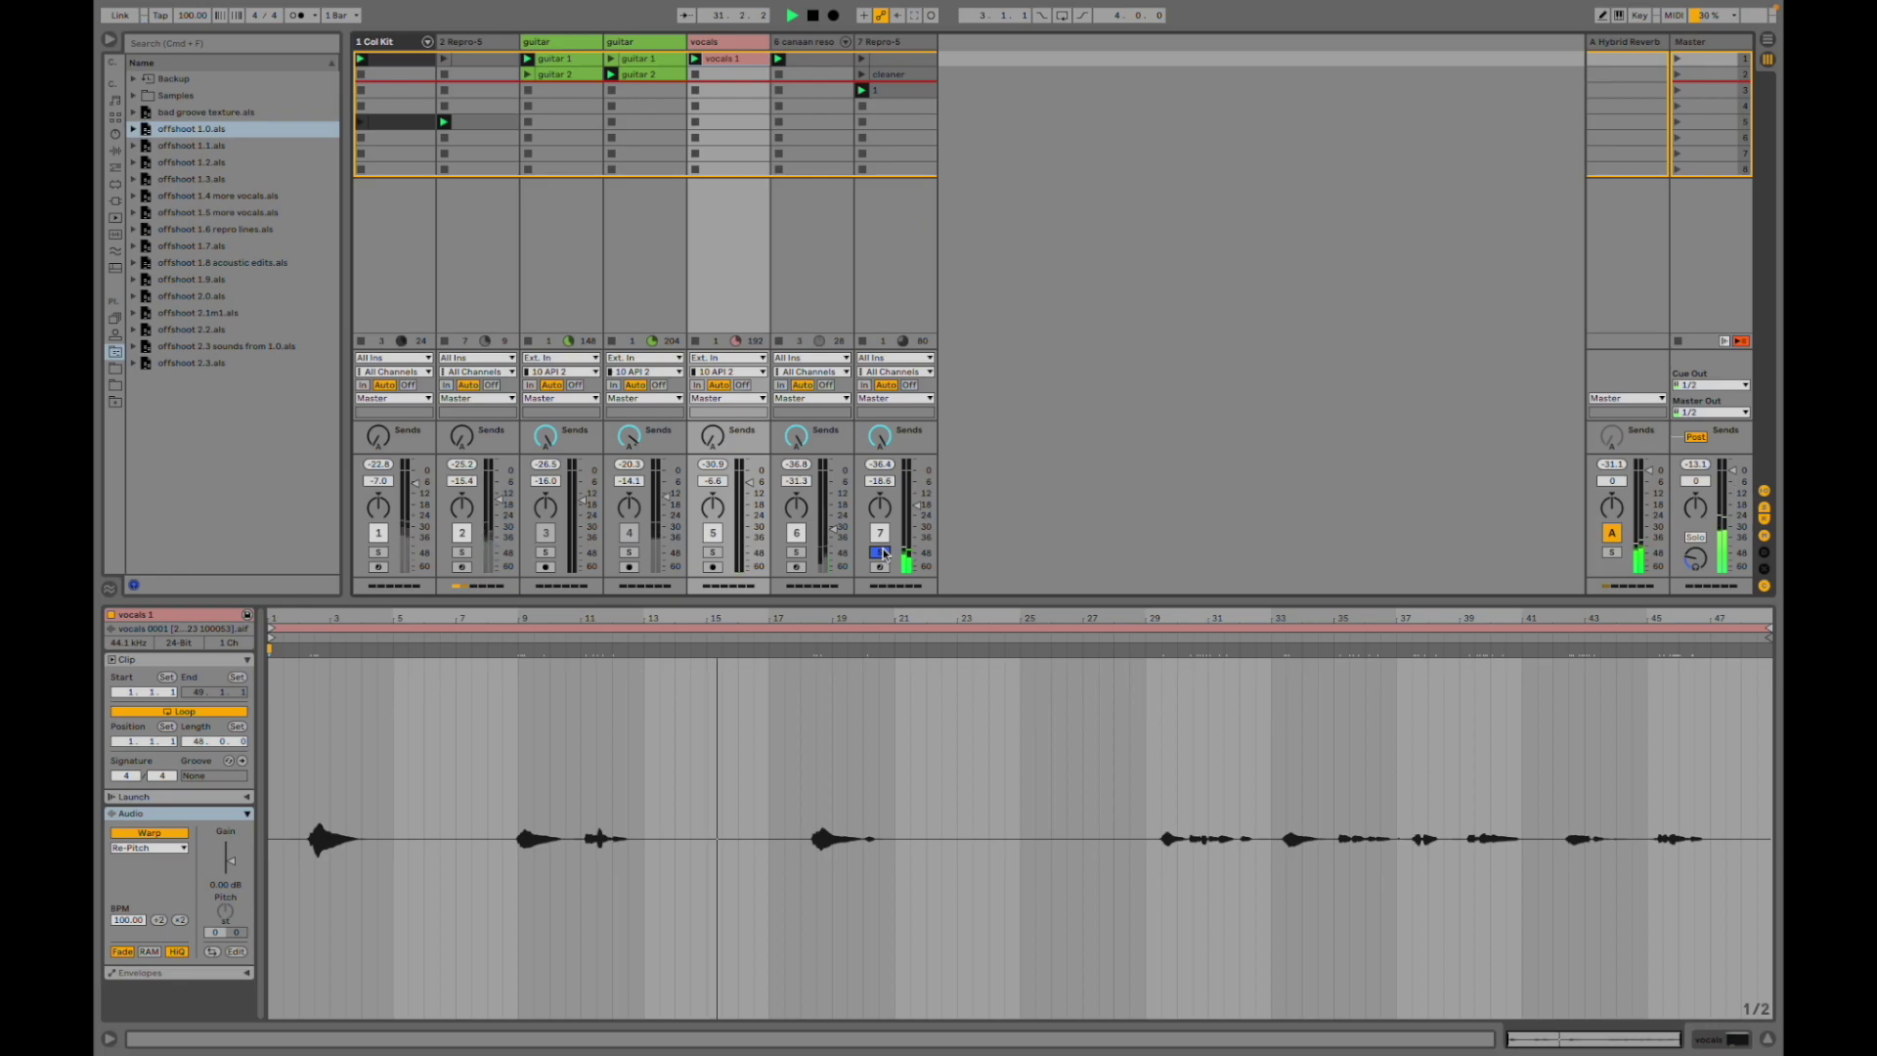
pyautogui.click(879, 552)
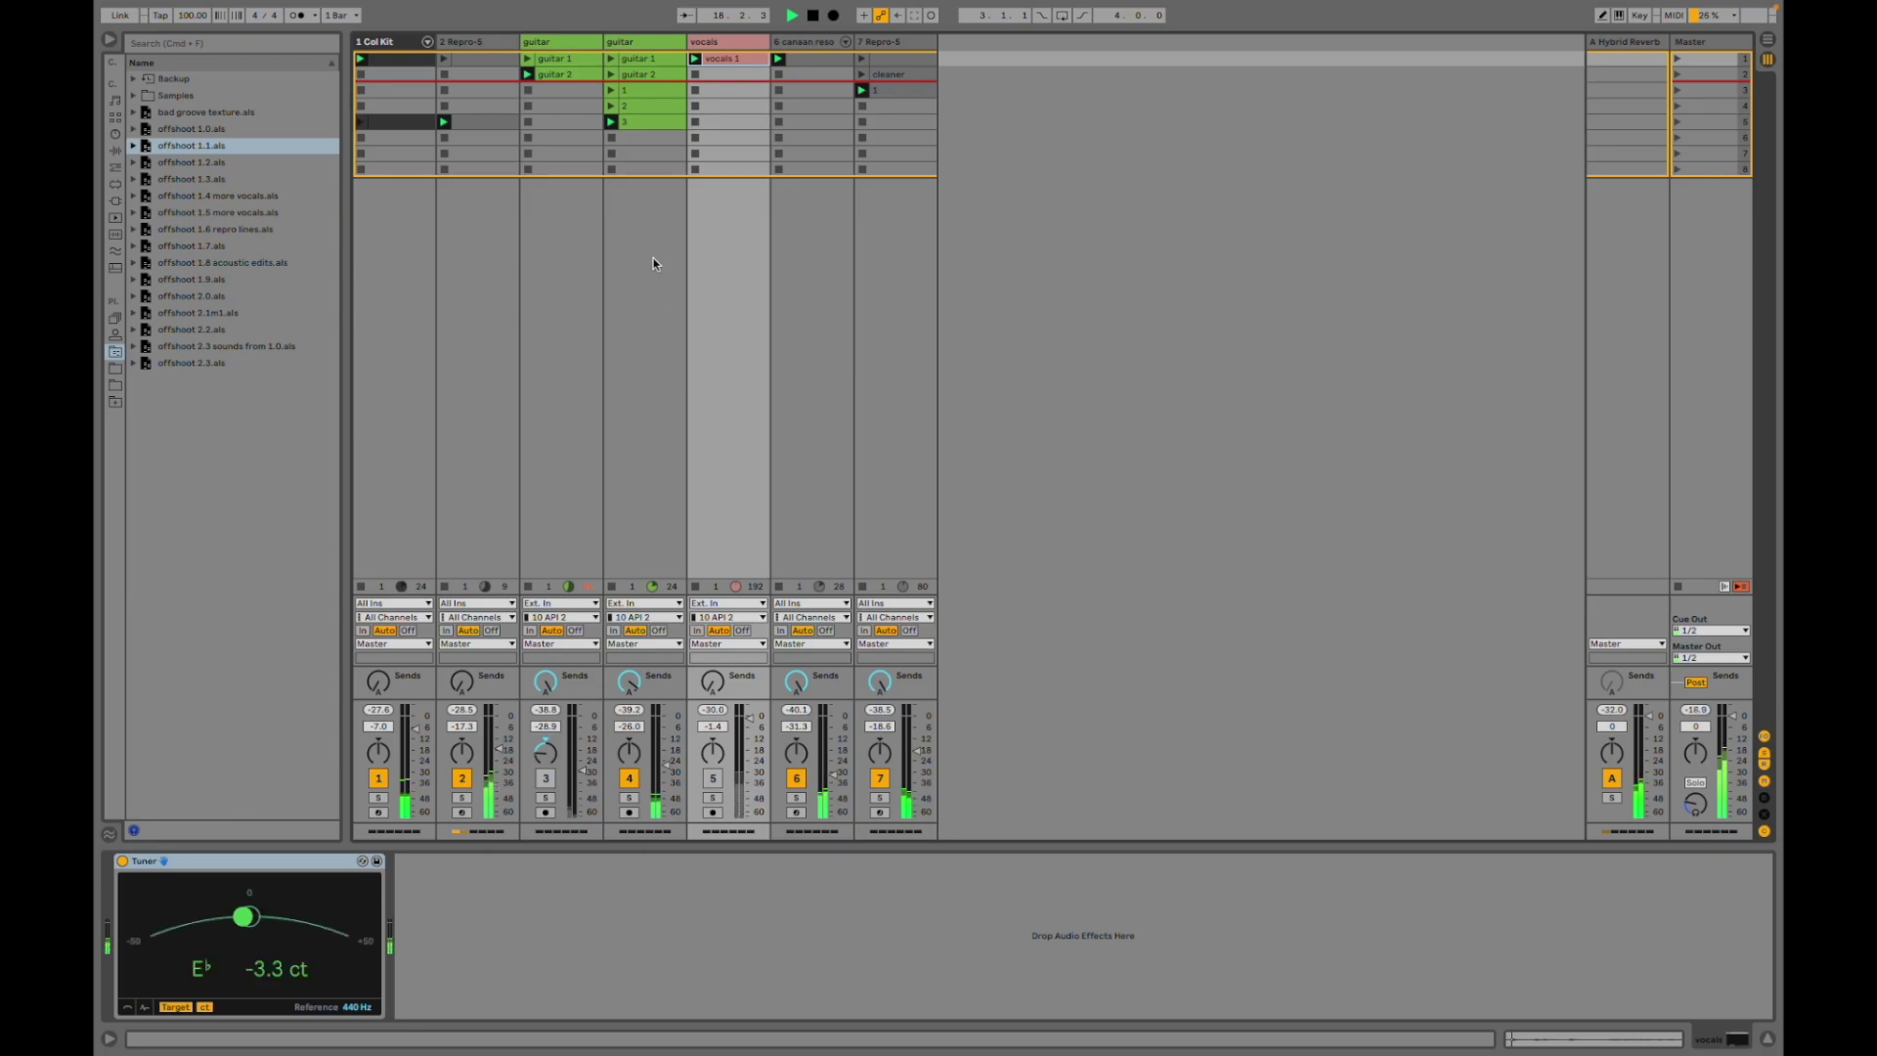
# - In offshoot 1.1, view clip 3 on guitar track 4, listen to the track soloed, and end the solo
pyautogui.click(641, 122)
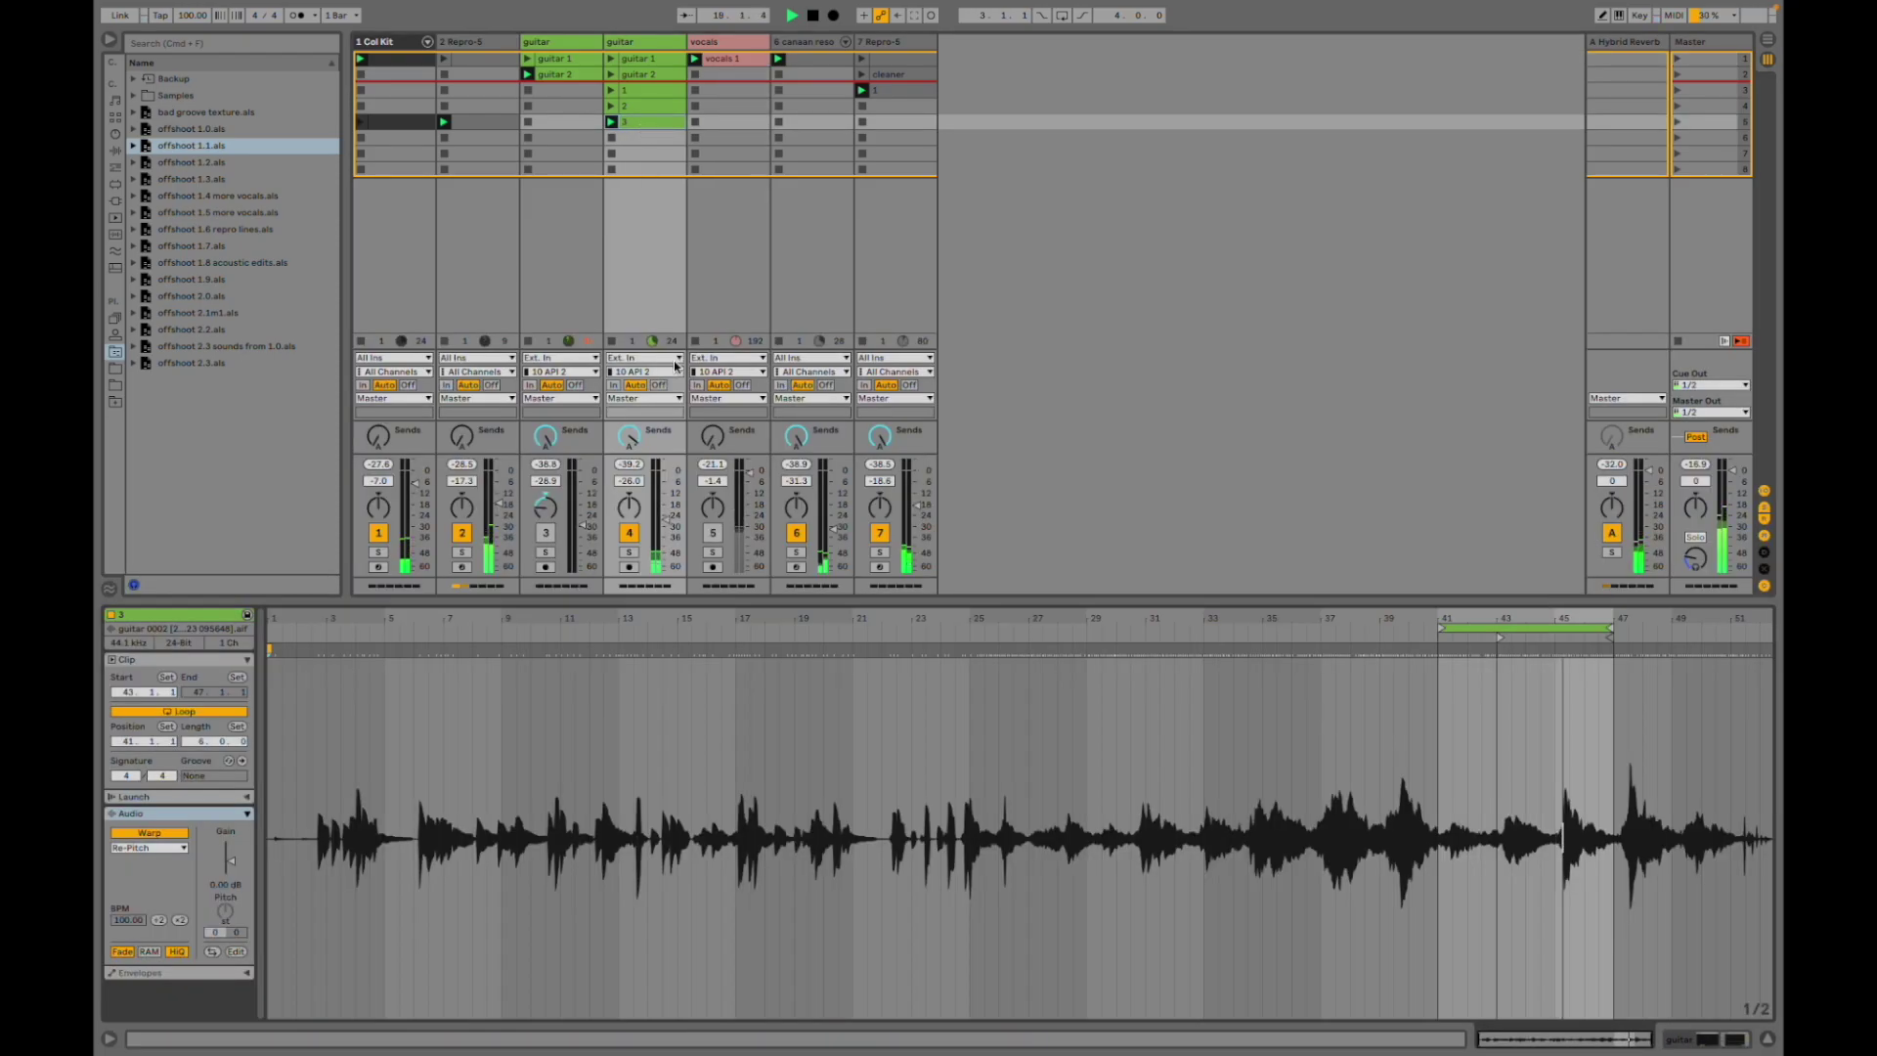
pyautogui.click(630, 553)
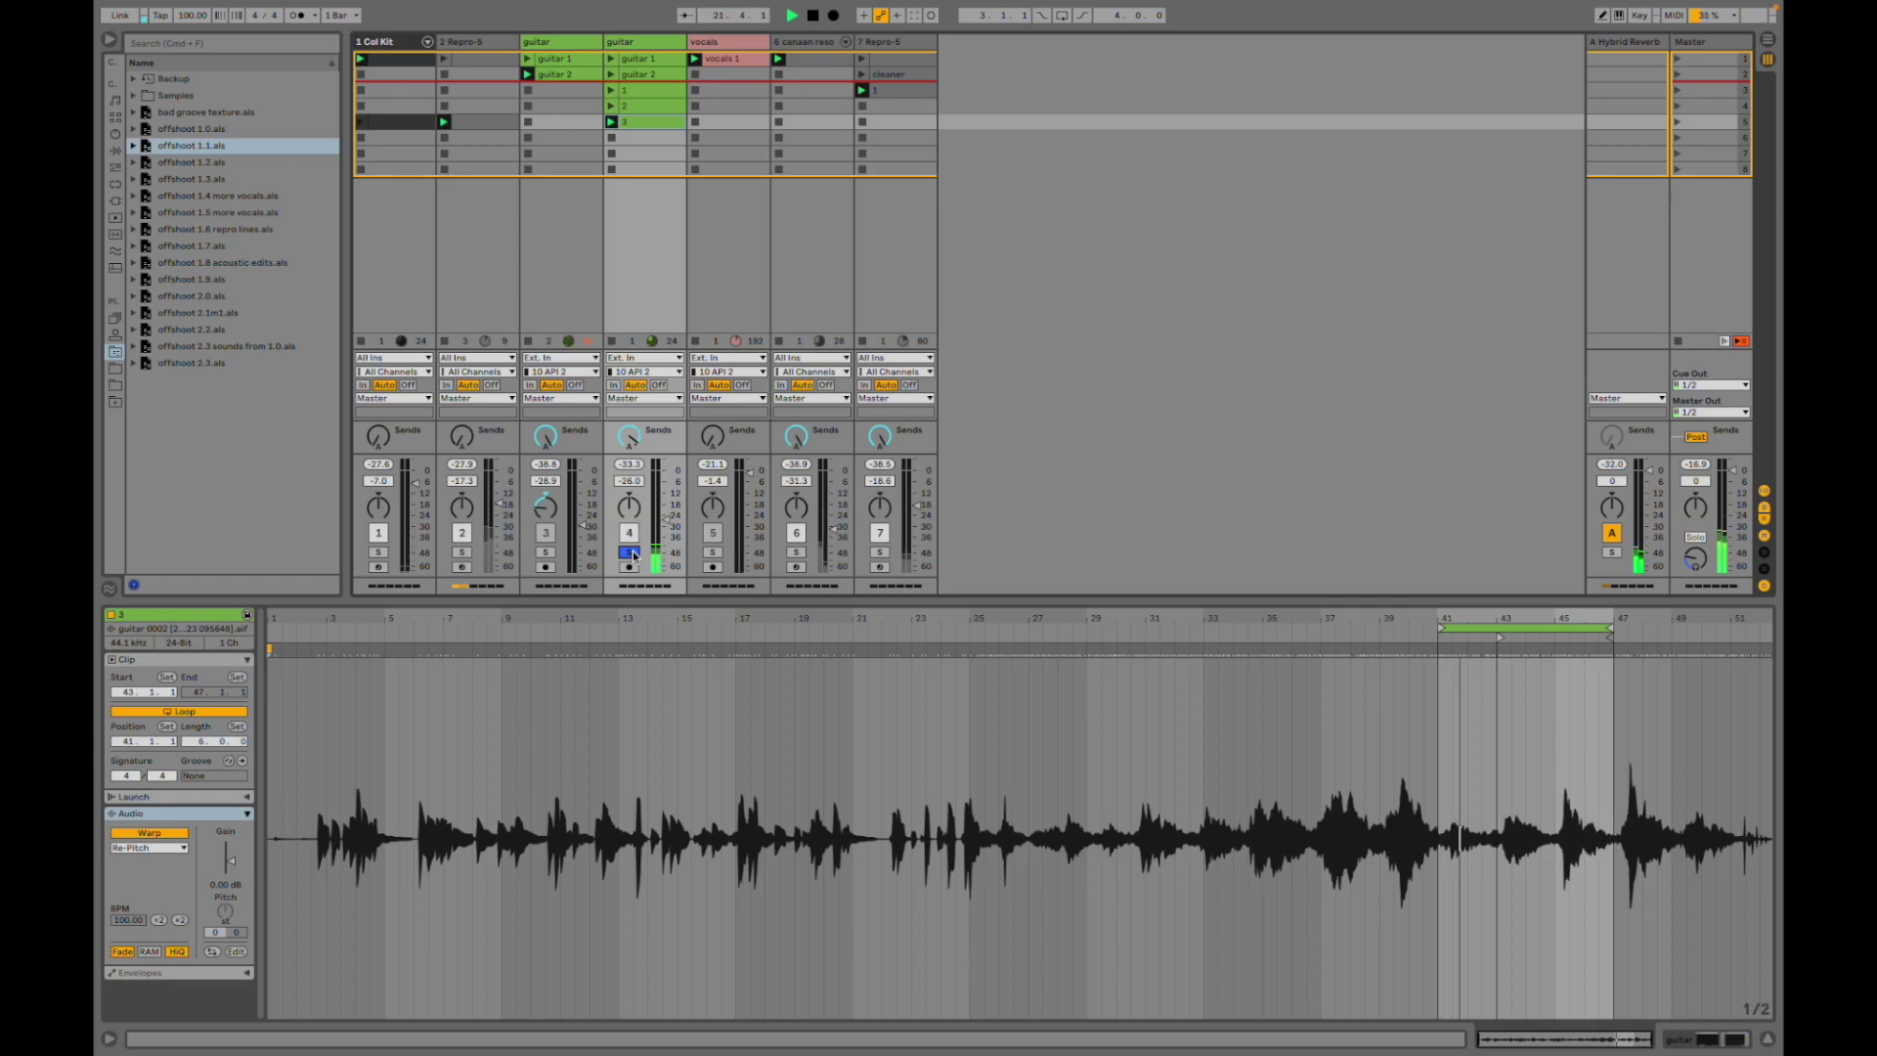
pyautogui.click(631, 553)
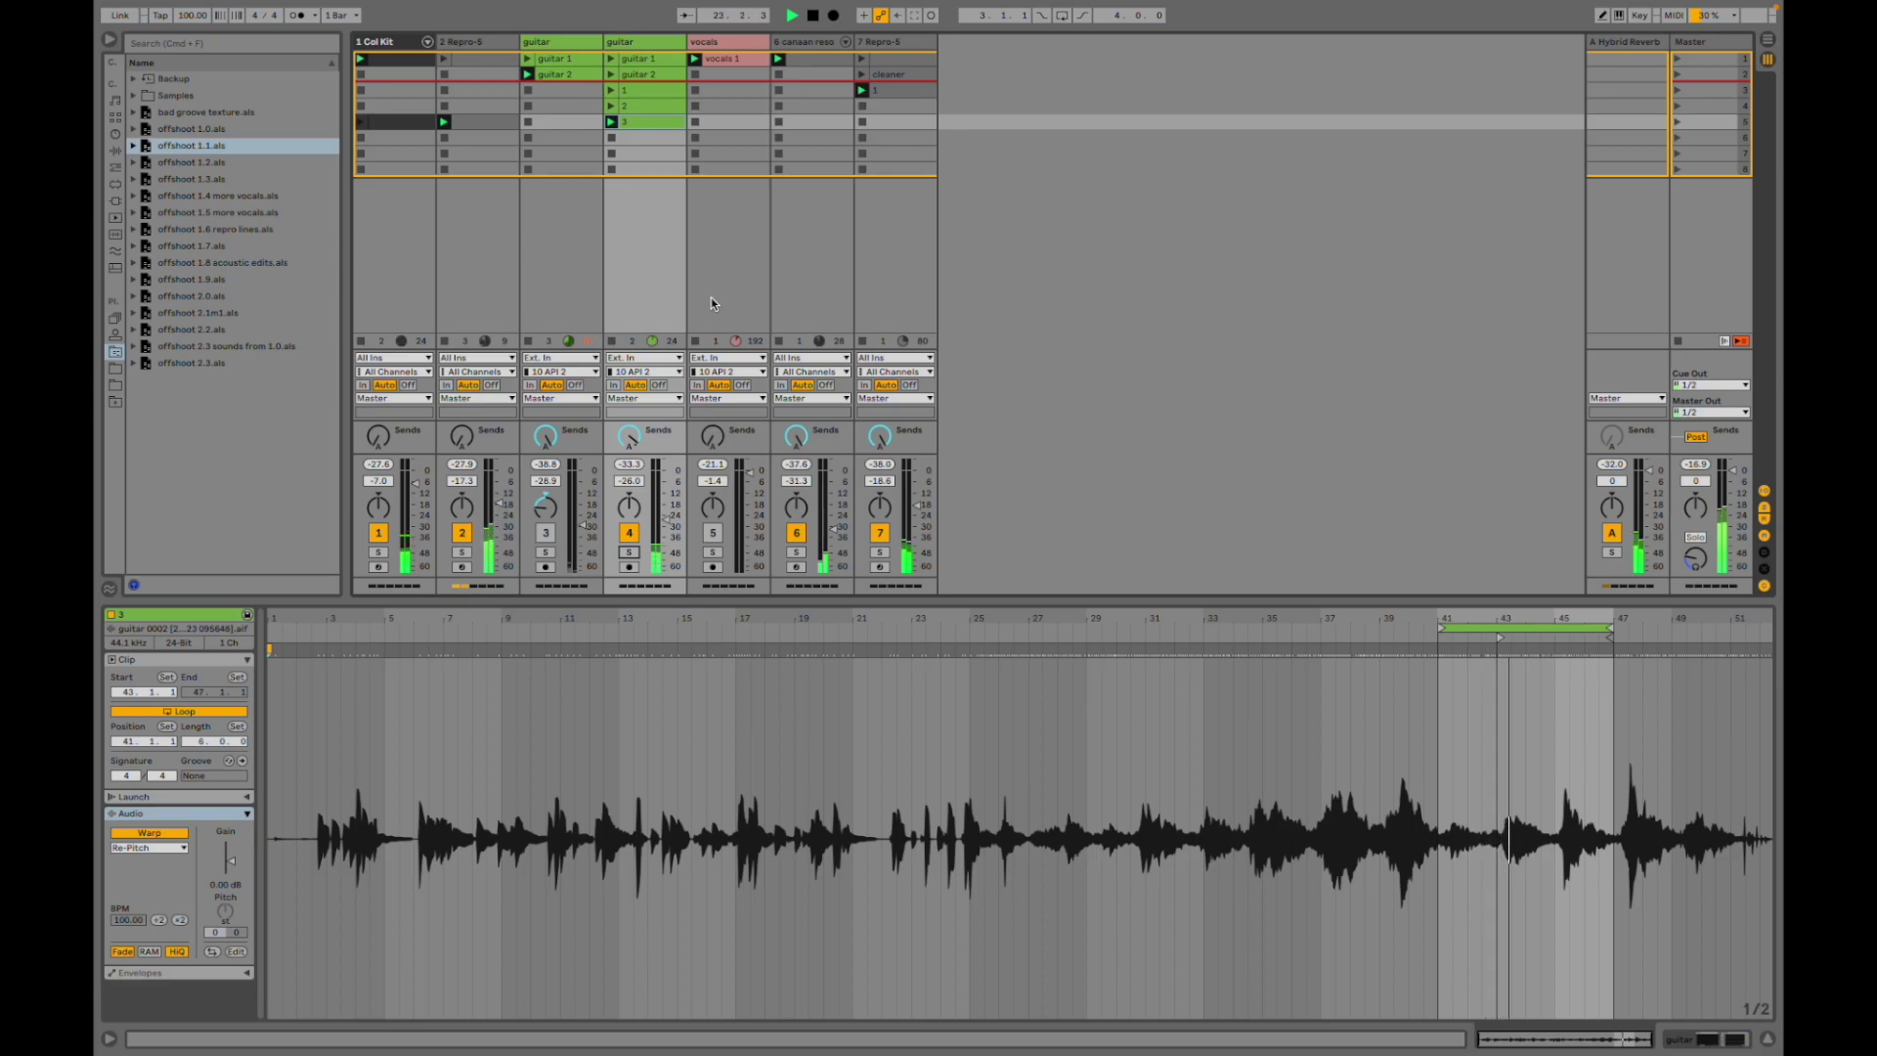
# - In offshoot 1.1, listen to Repro-5 track 7 soloed, end the solo, and mute the track
pyautogui.click(875, 553)
pyautogui.click(881, 550)
pyautogui.click(881, 535)
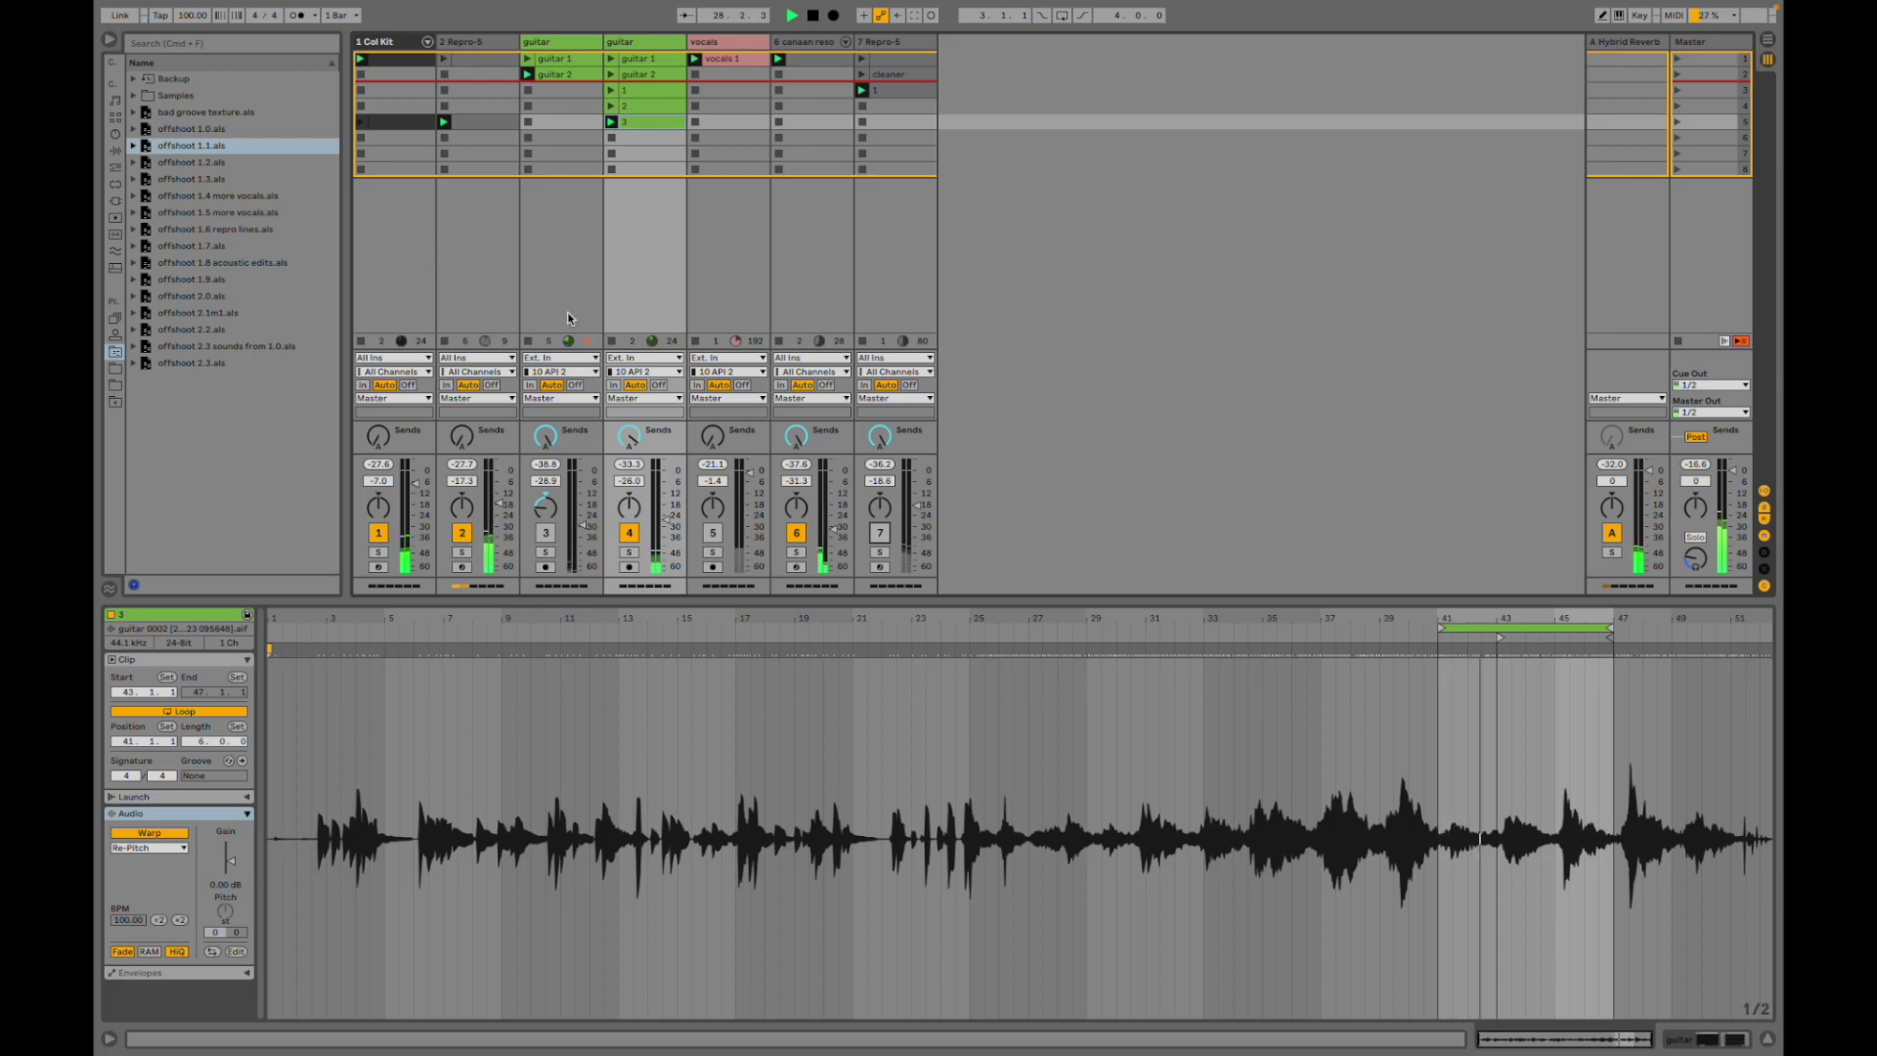
# - Open offshoot 1.2 and play its arrangement from the beginning
pyautogui.doubleClick(231, 163)
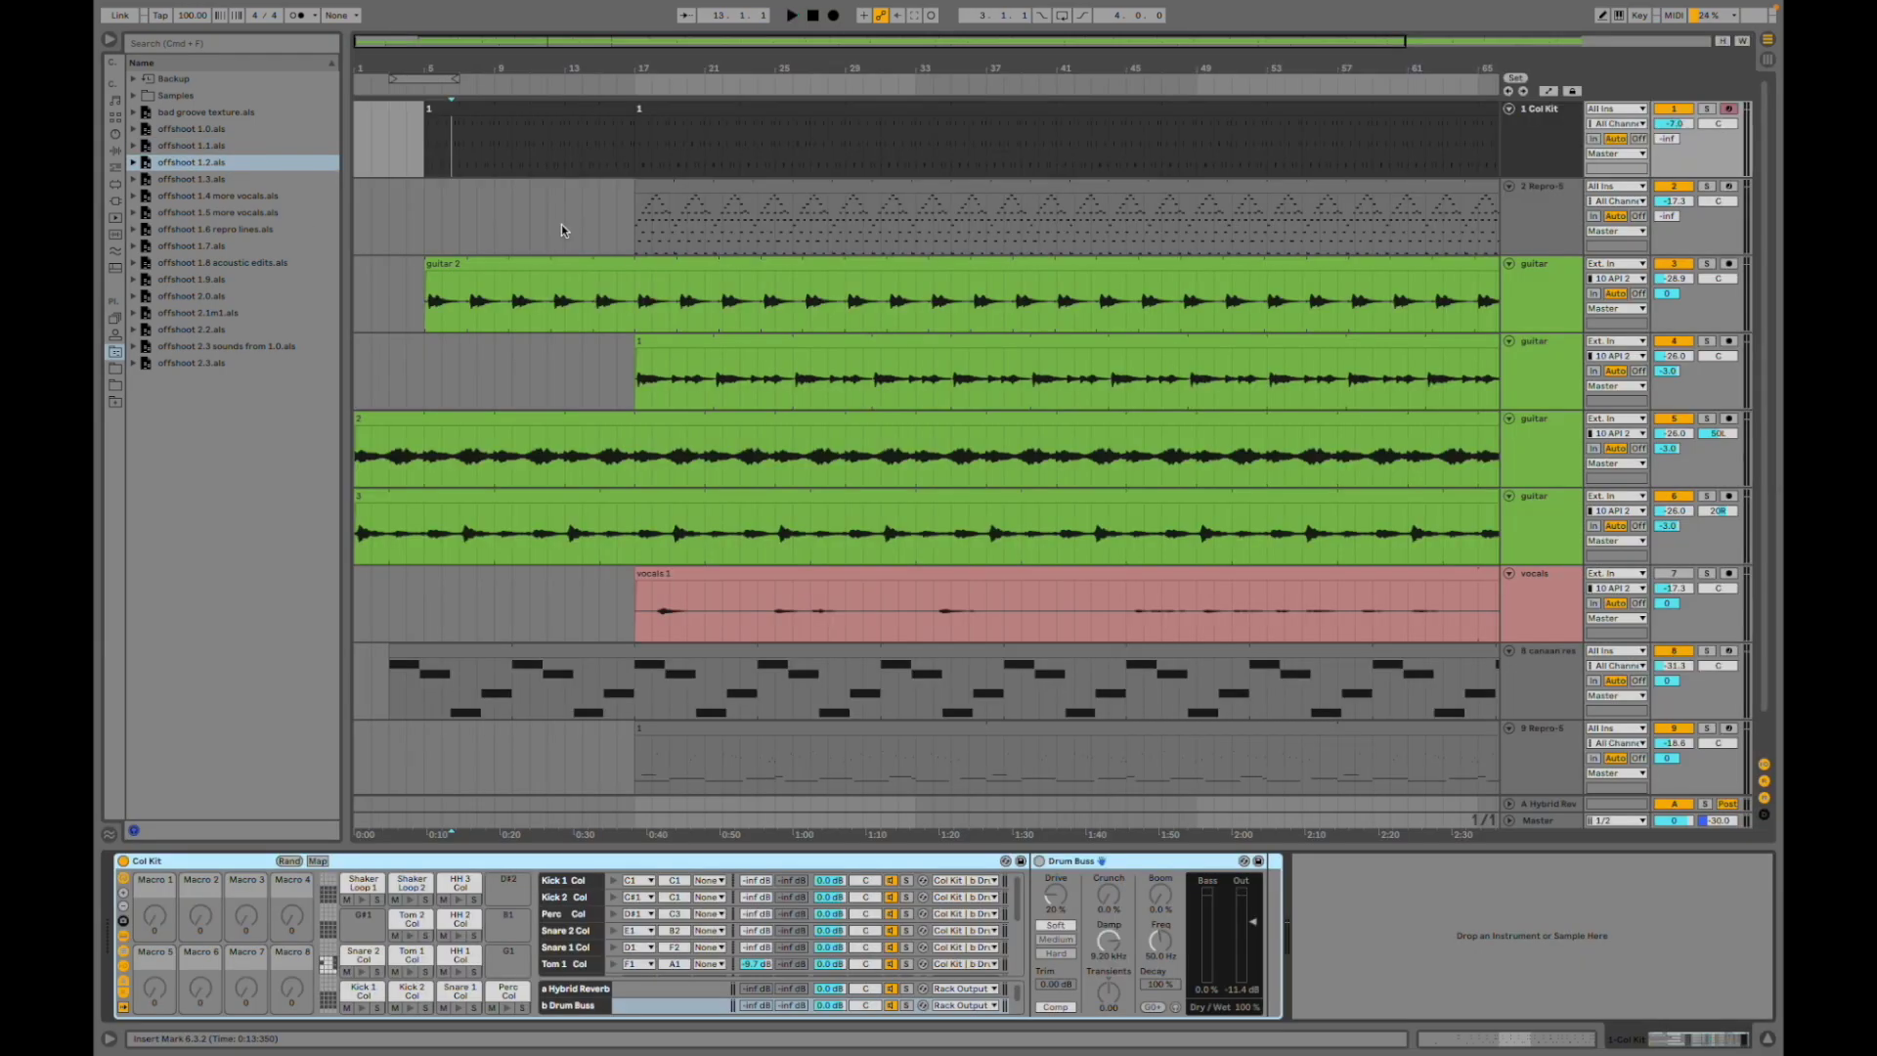
pyautogui.click(355, 370)
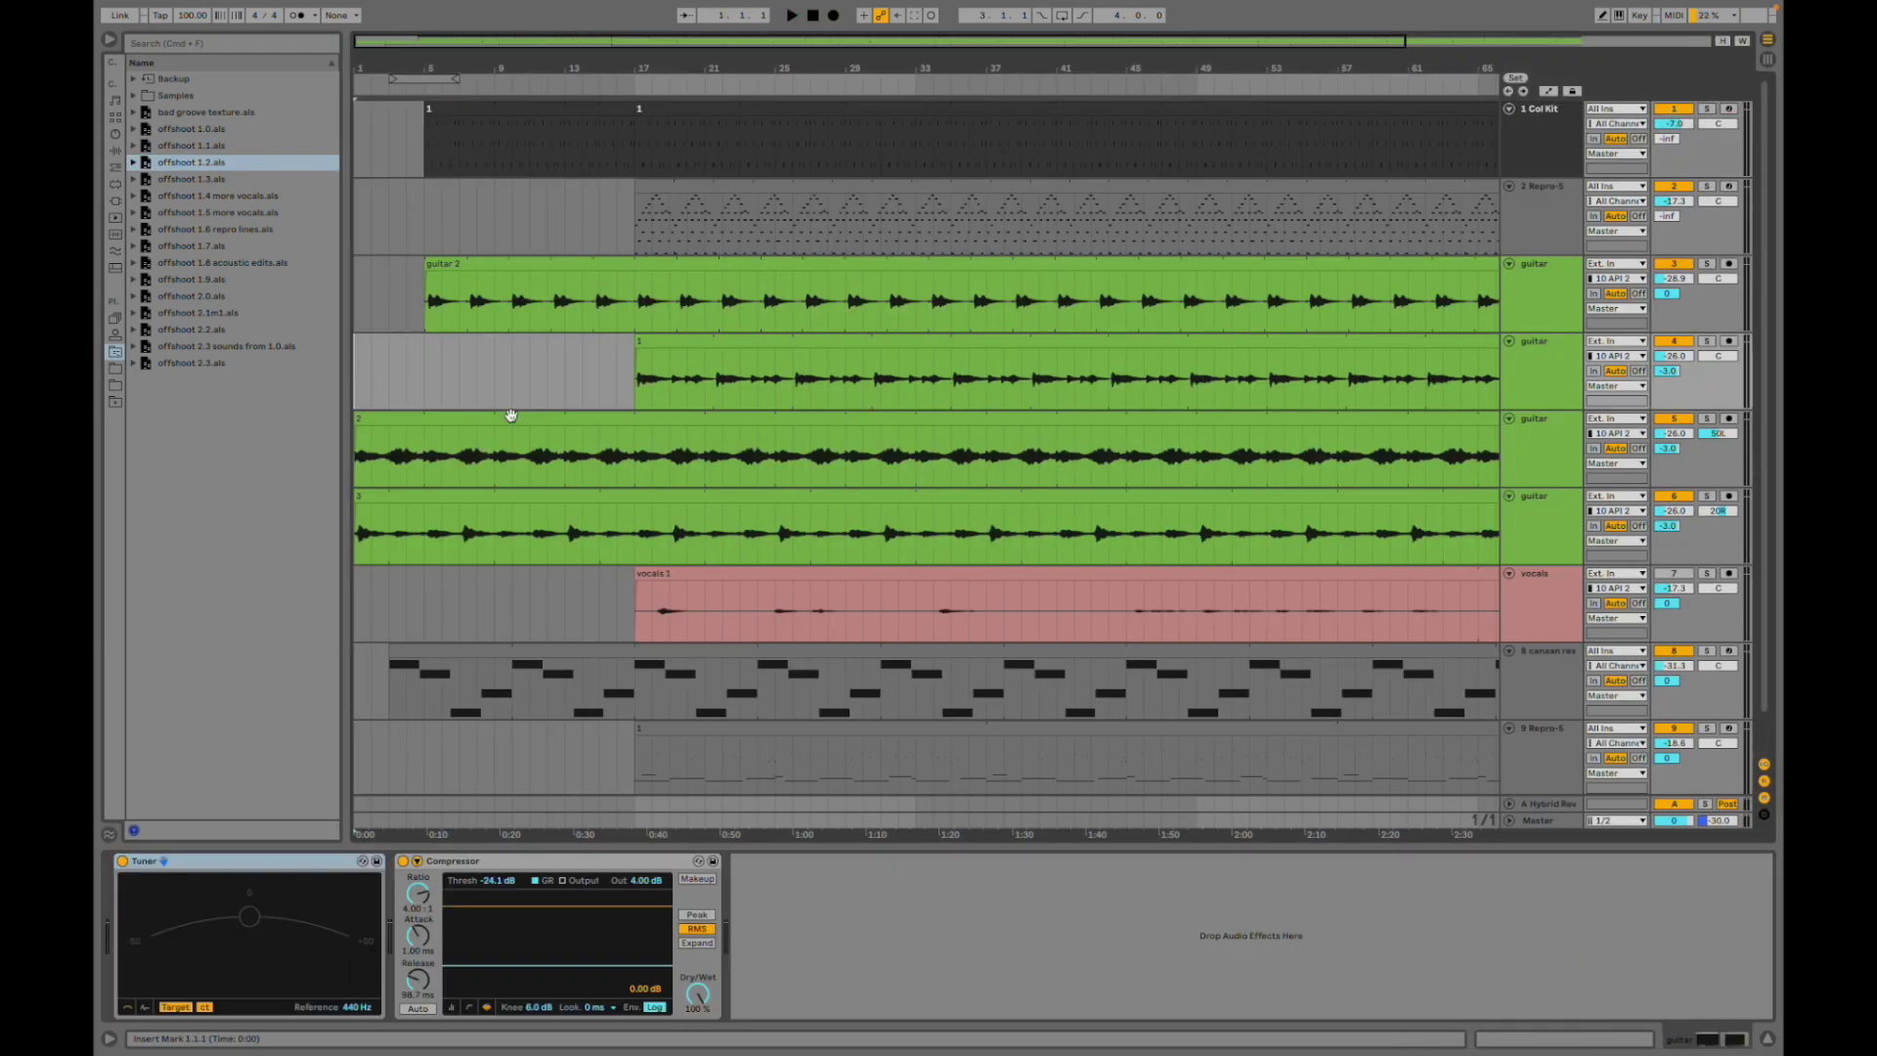
pyautogui.press('space')
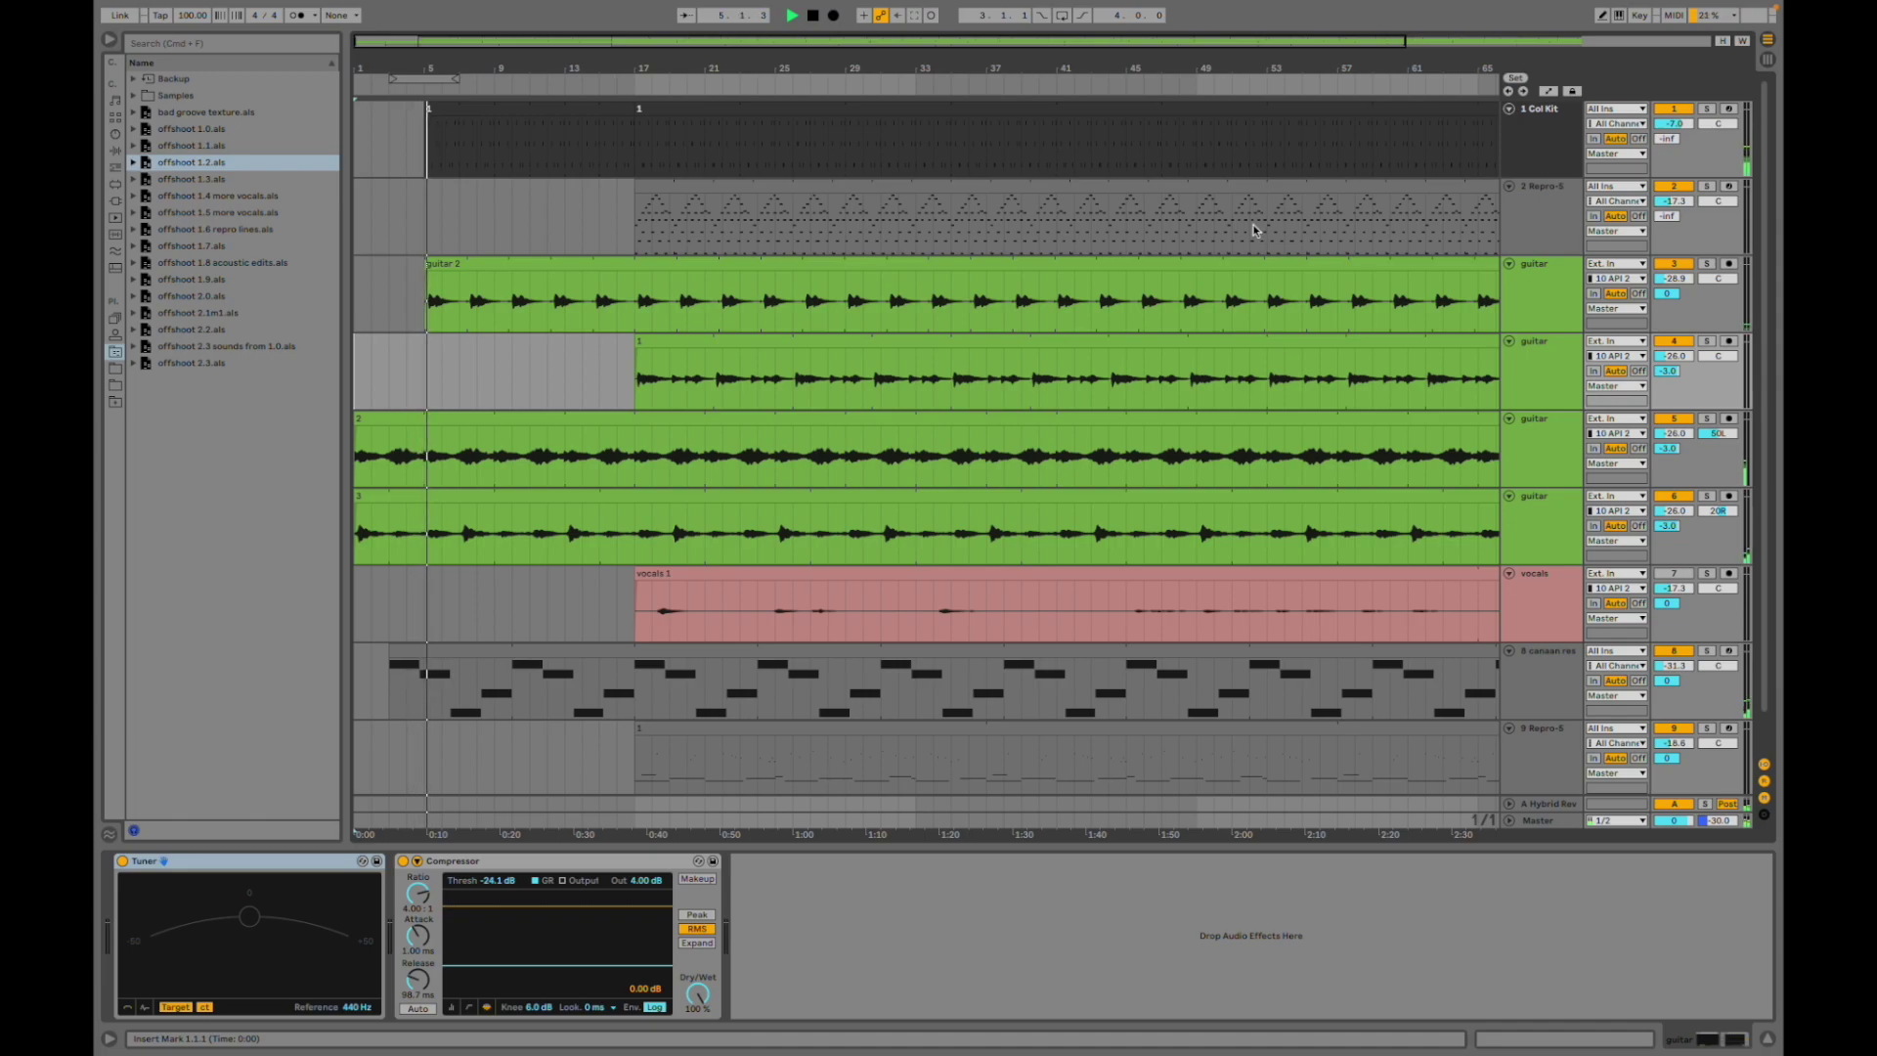
pyautogui.scroll(-1, 865, 474)
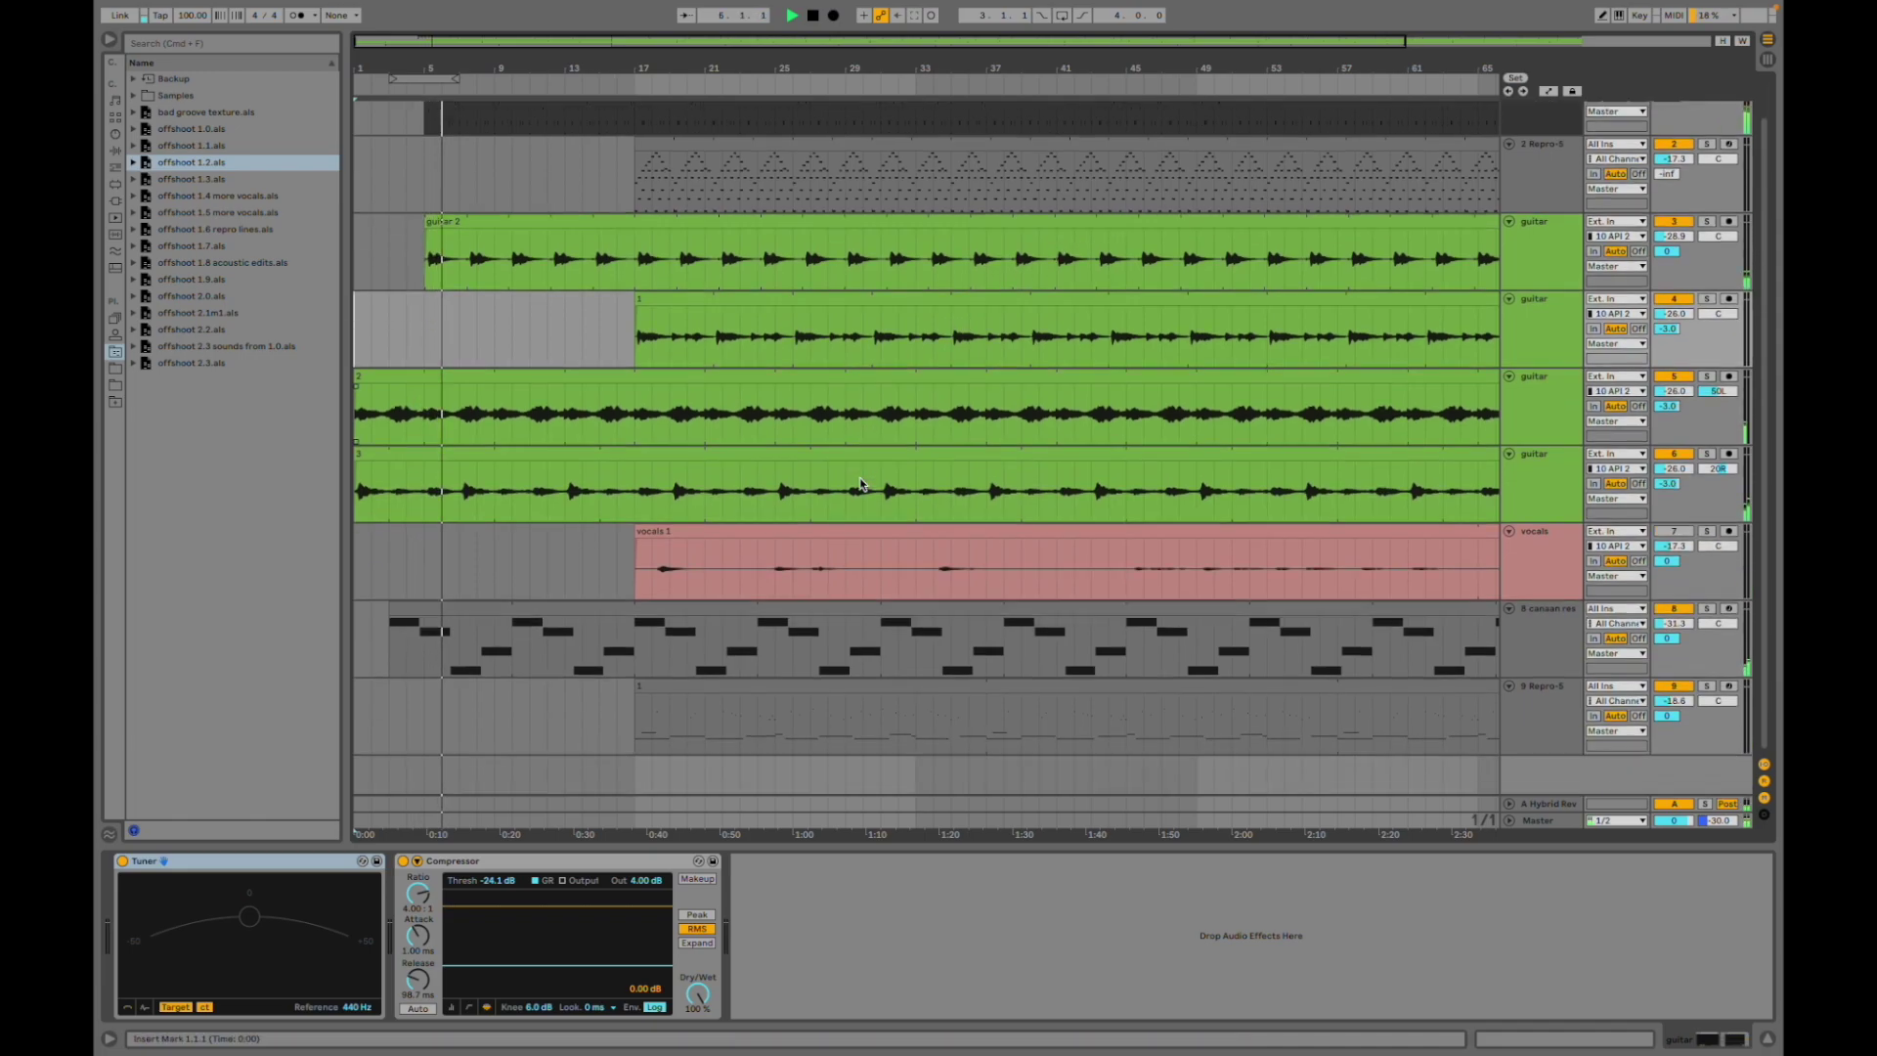
# - Restart playback at bar 17, where the vocals 1 clip enters, and view the arrangement through to its end
pyautogui.click(635, 336)
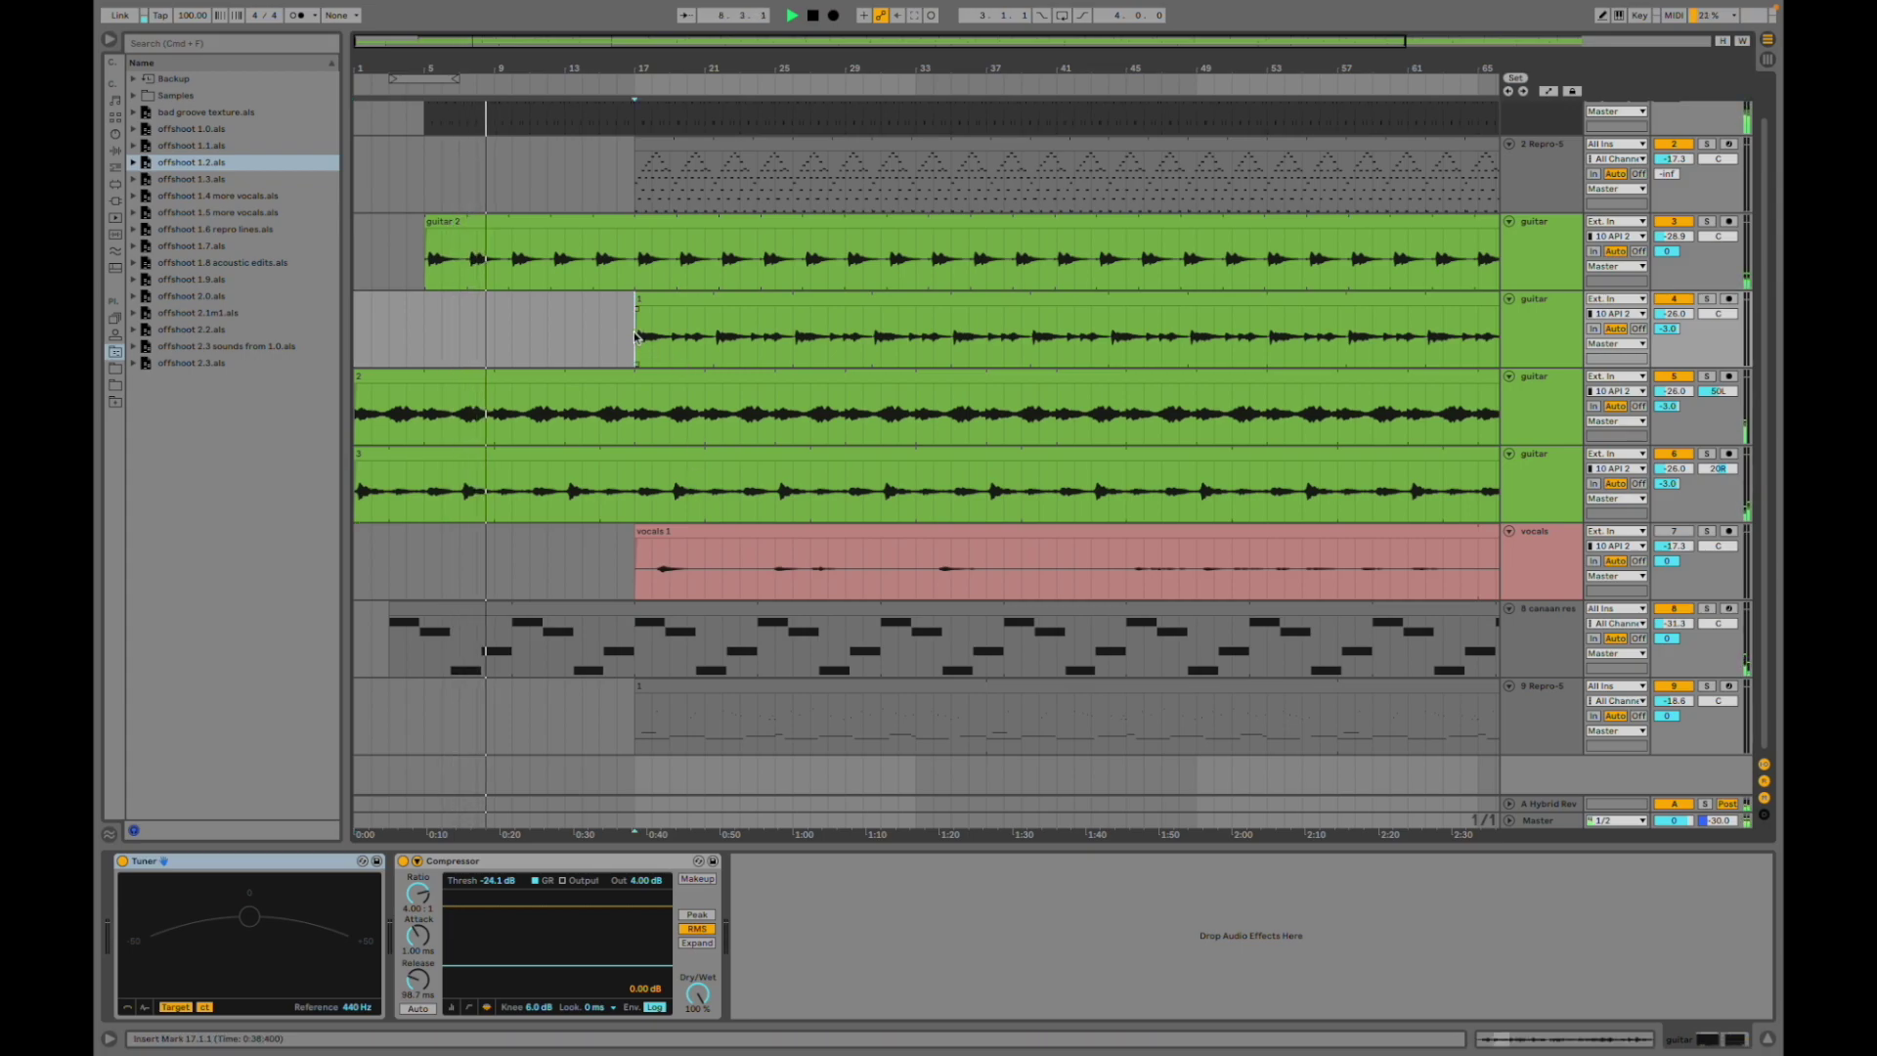
pyautogui.press('space')
pyautogui.press('space')
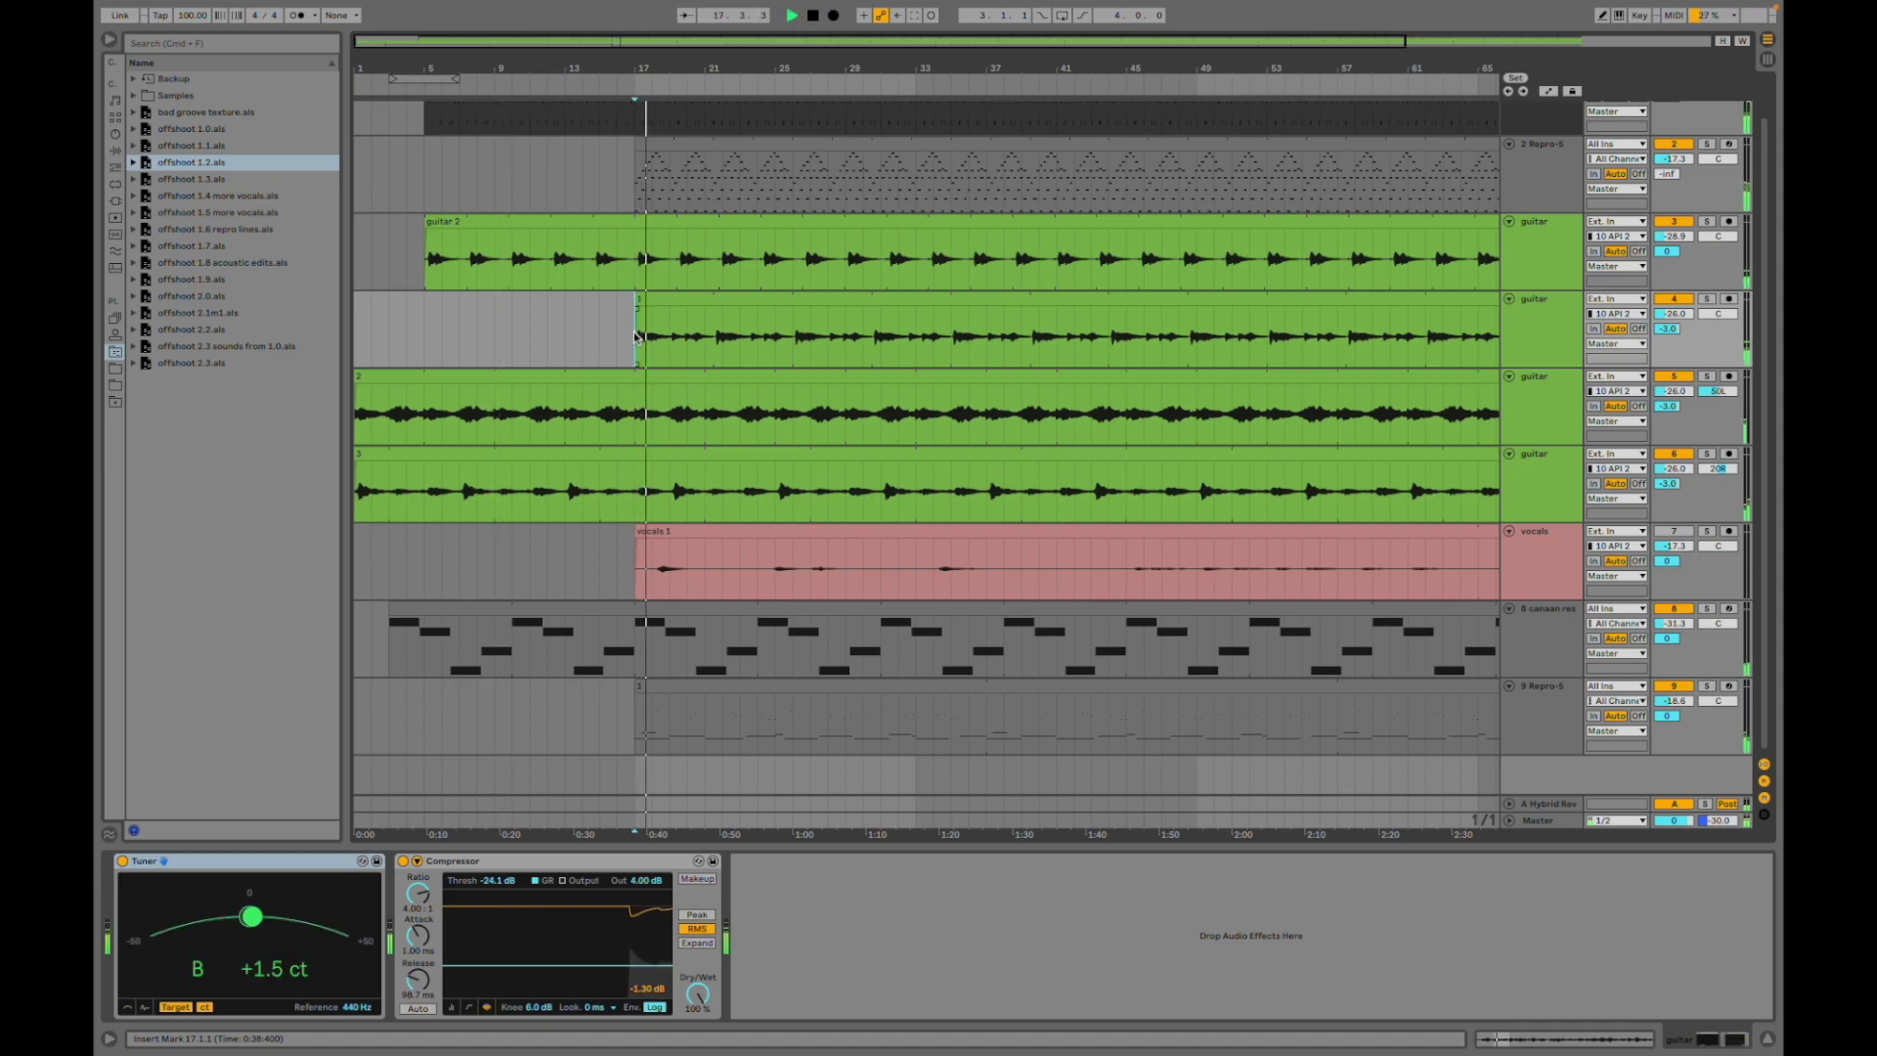
pyautogui.moveTo(720, 61); pyautogui.dragTo(729, 30)
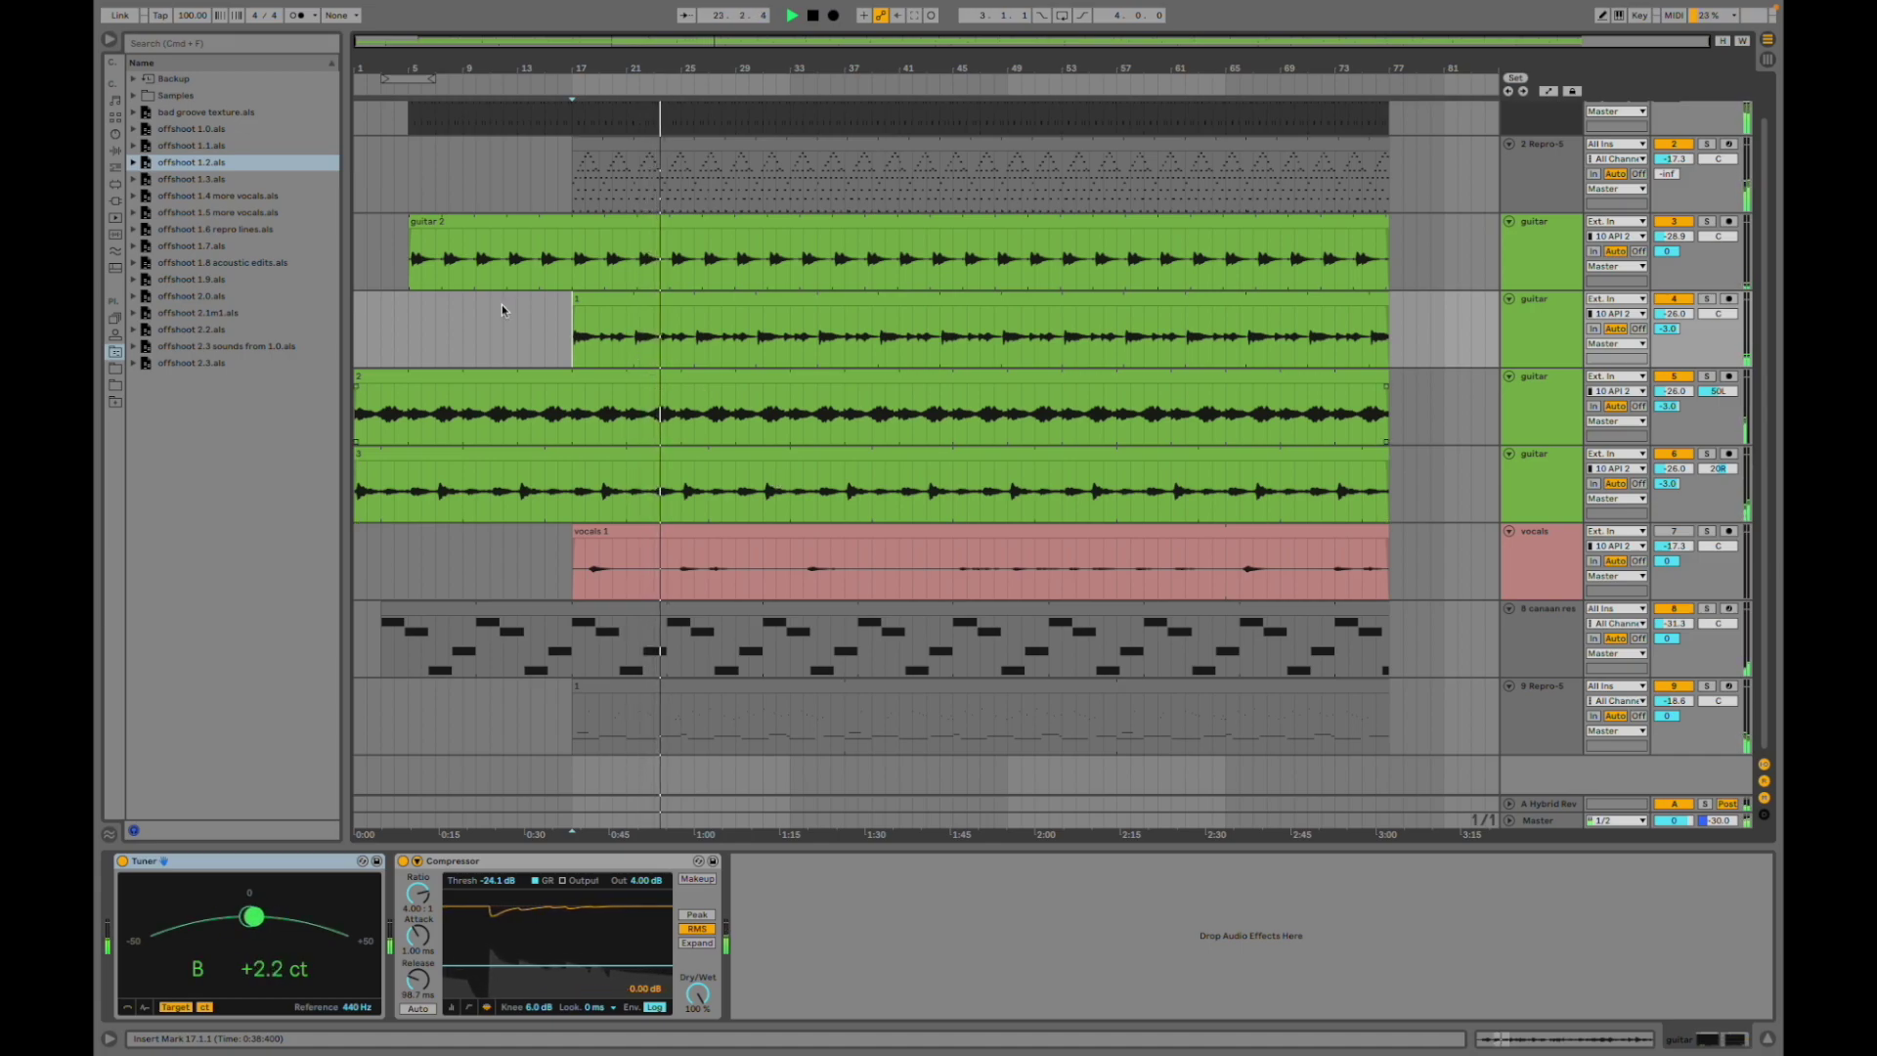
# - Open offshoot 1.3 and listen to the stacked vocals from bar 33 with the vocals group raised to about -20 dB
pyautogui.doubleClick(237, 180)
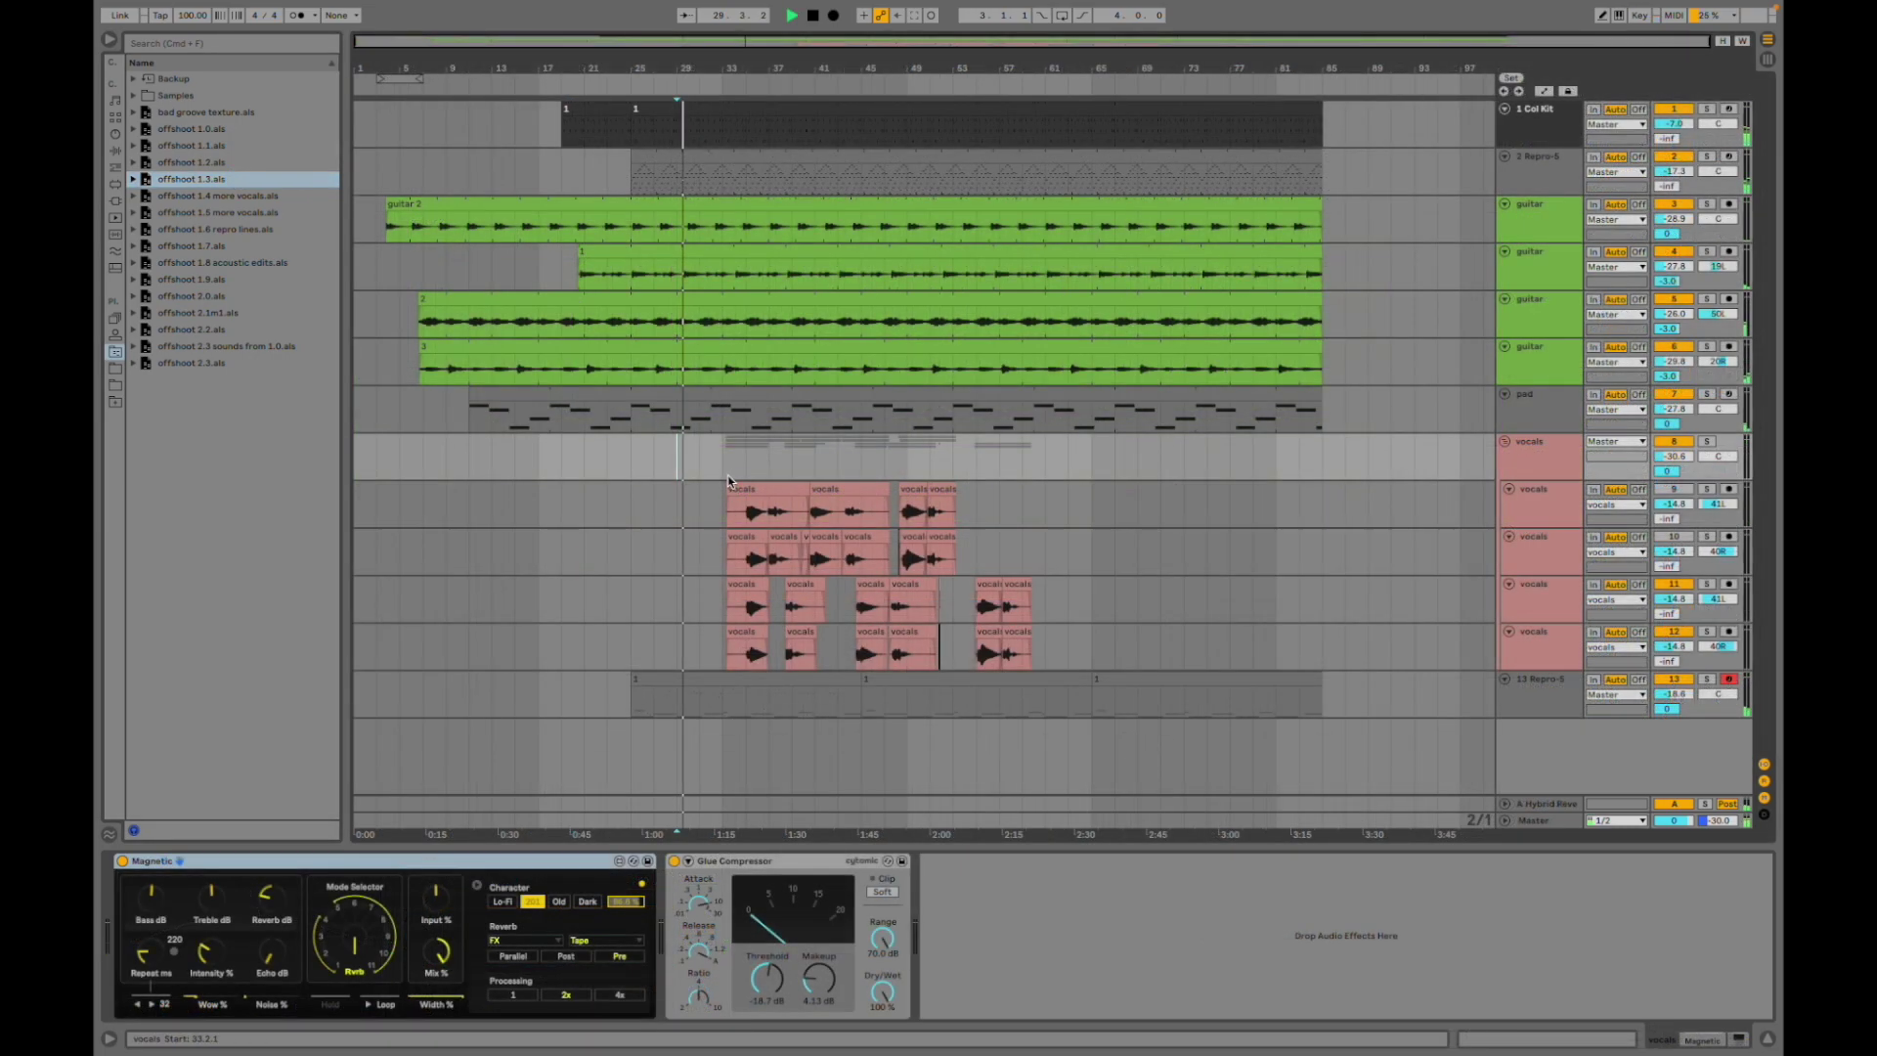
pyautogui.click(725, 458)
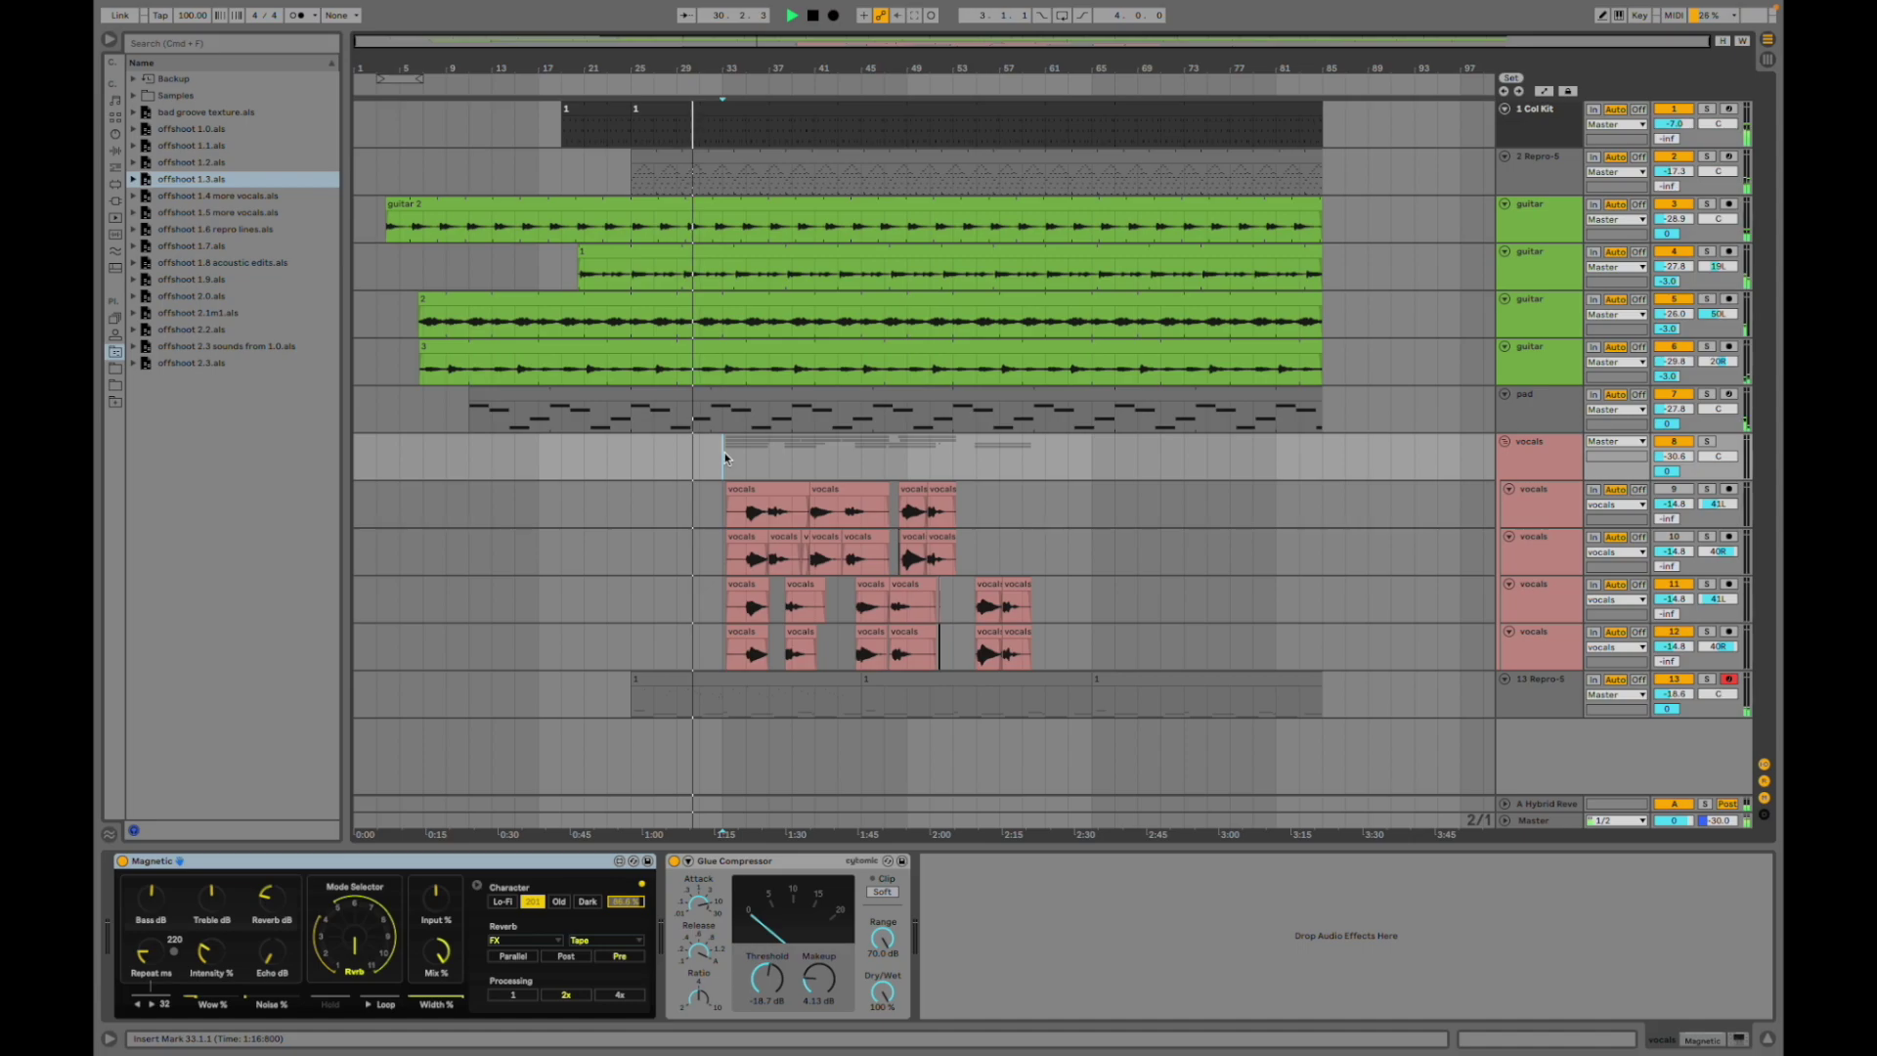
pyautogui.press('+')
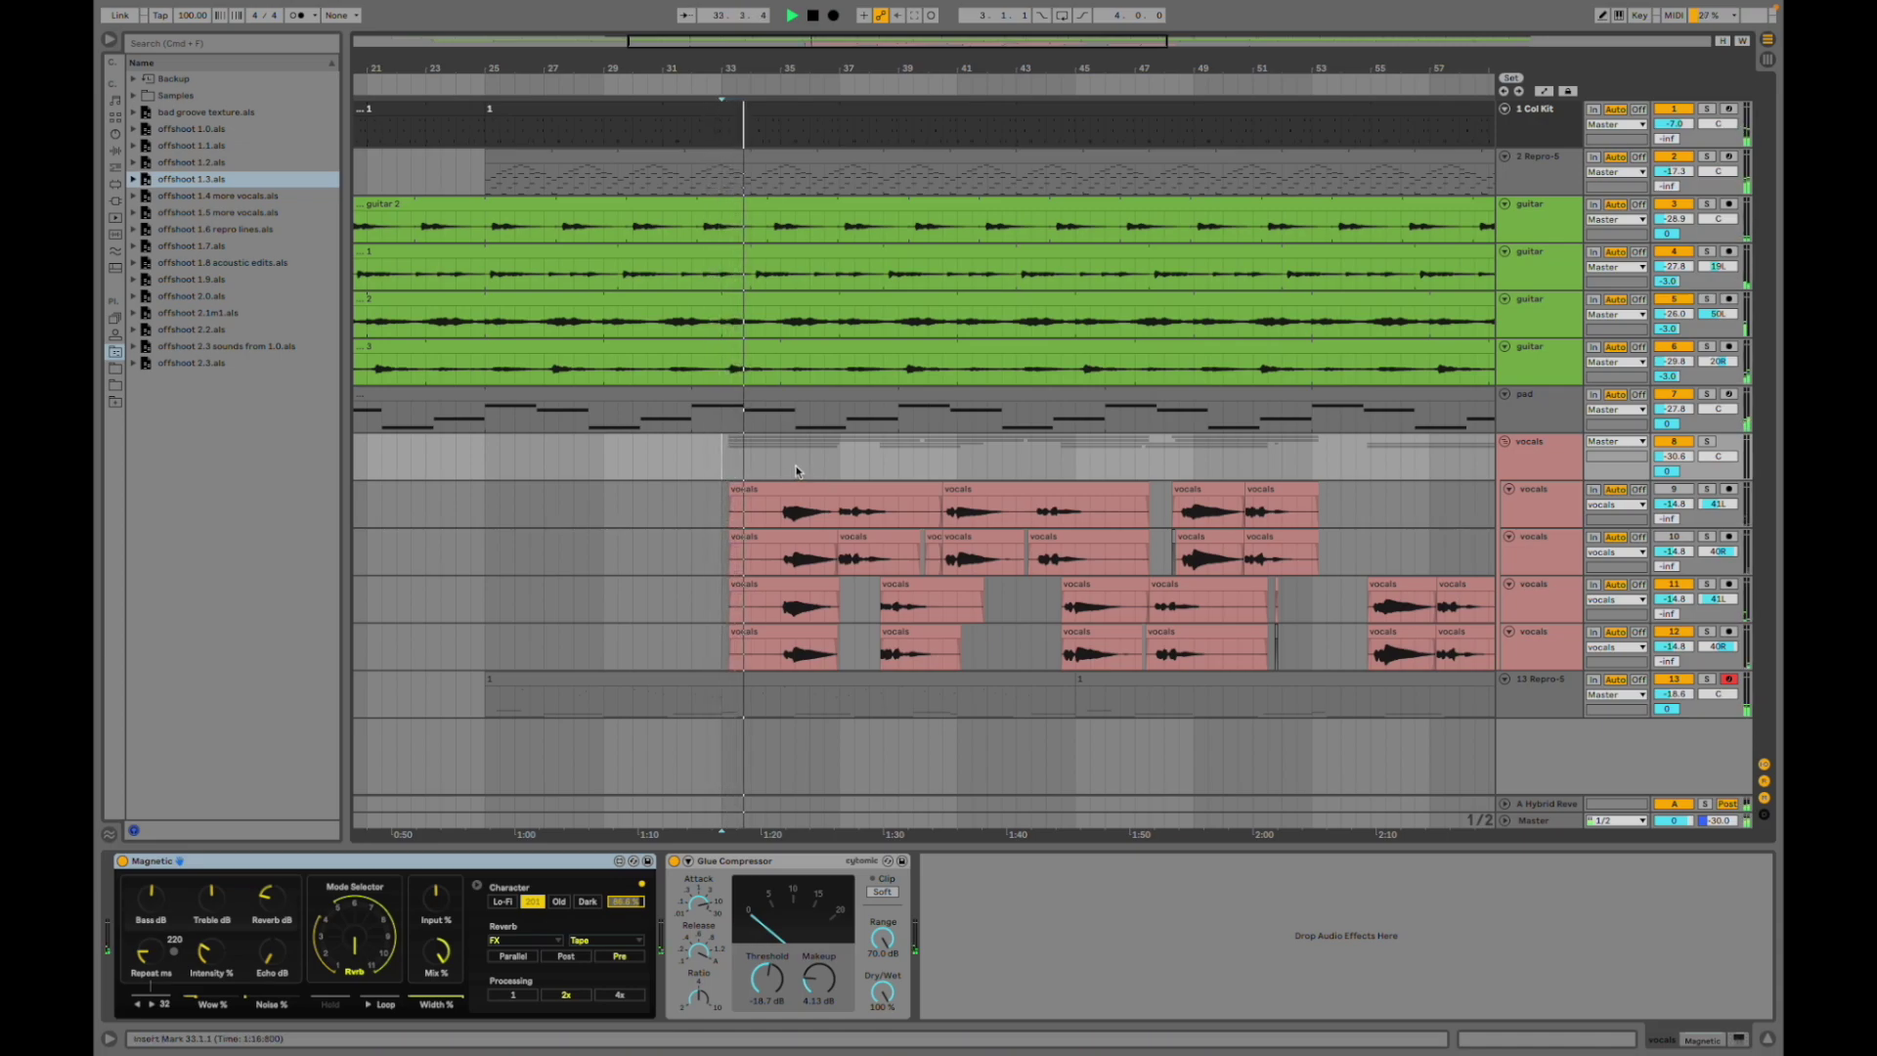
pyautogui.moveTo(836, 46); pyautogui.dragTo(836, 32)
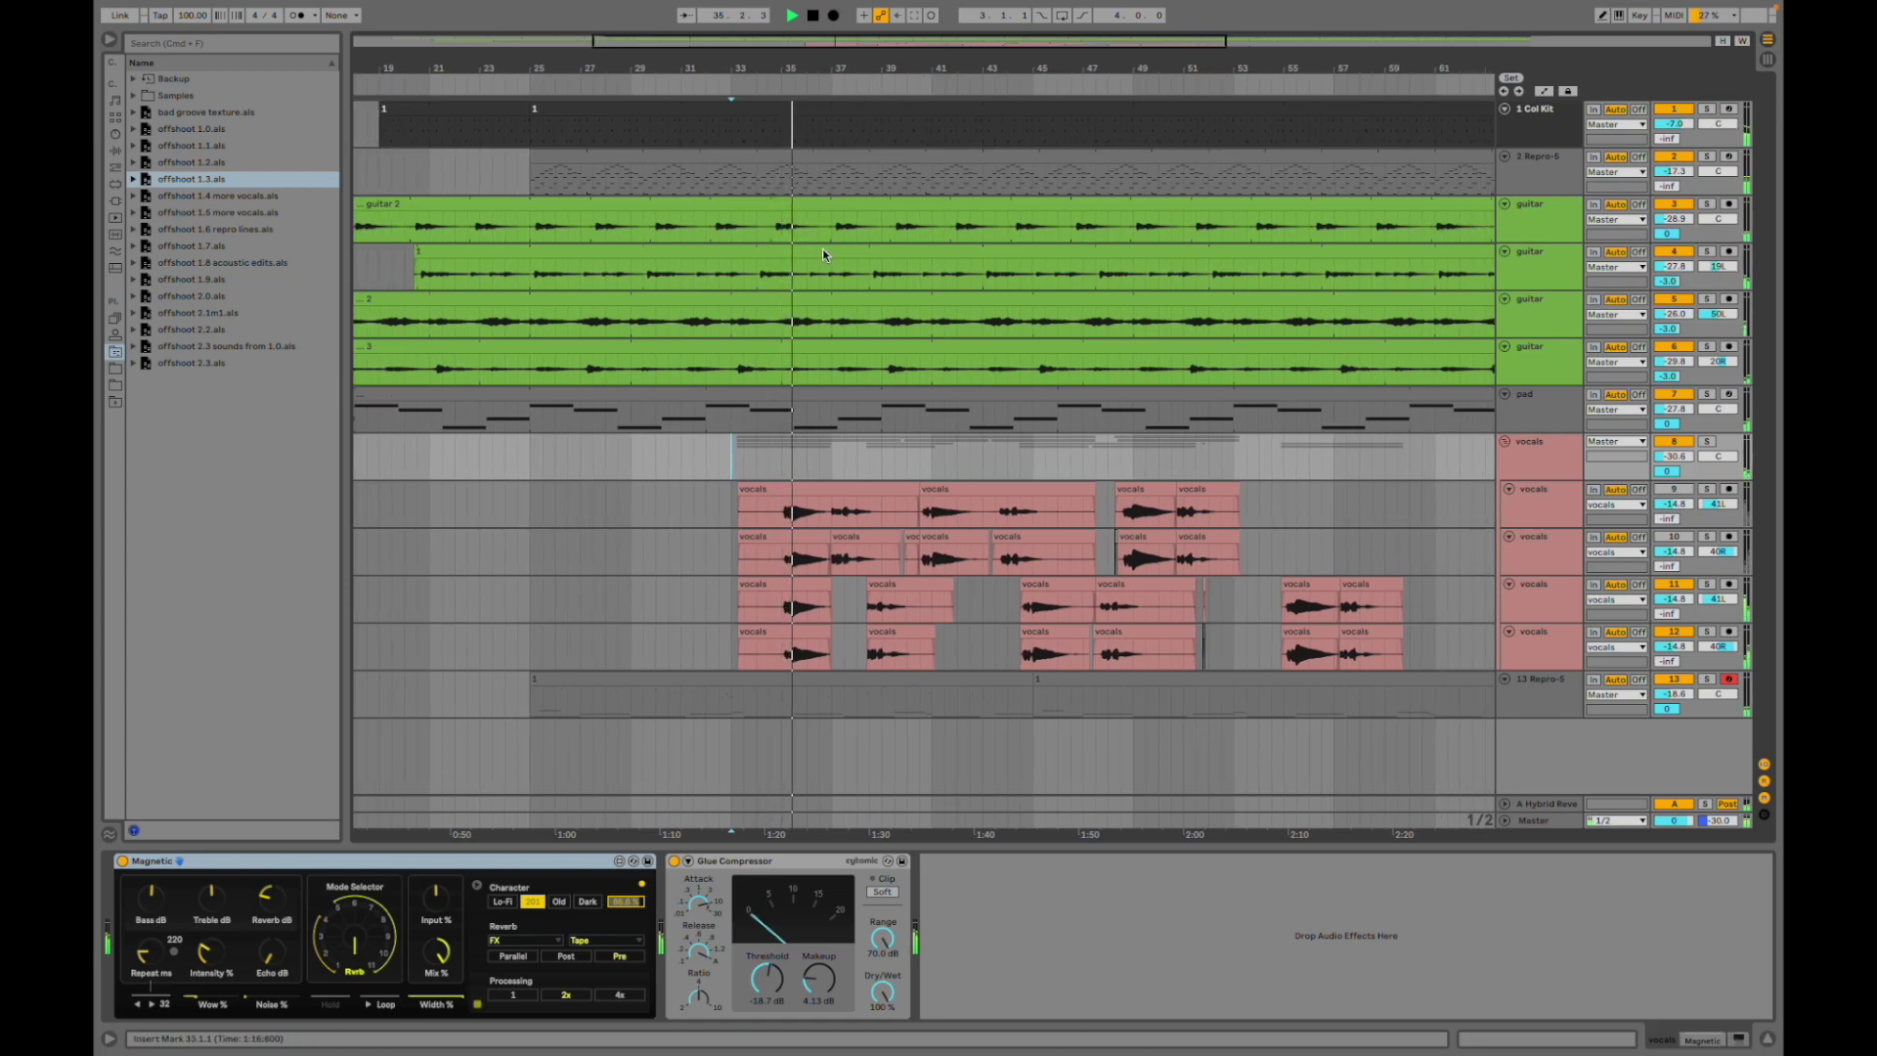
pyautogui.moveTo(1673, 457)
pyautogui.mouseDown()
pyautogui.moveTo(1672, 403)
pyautogui.moveTo(1673, 476)
pyautogui.mouseUp()
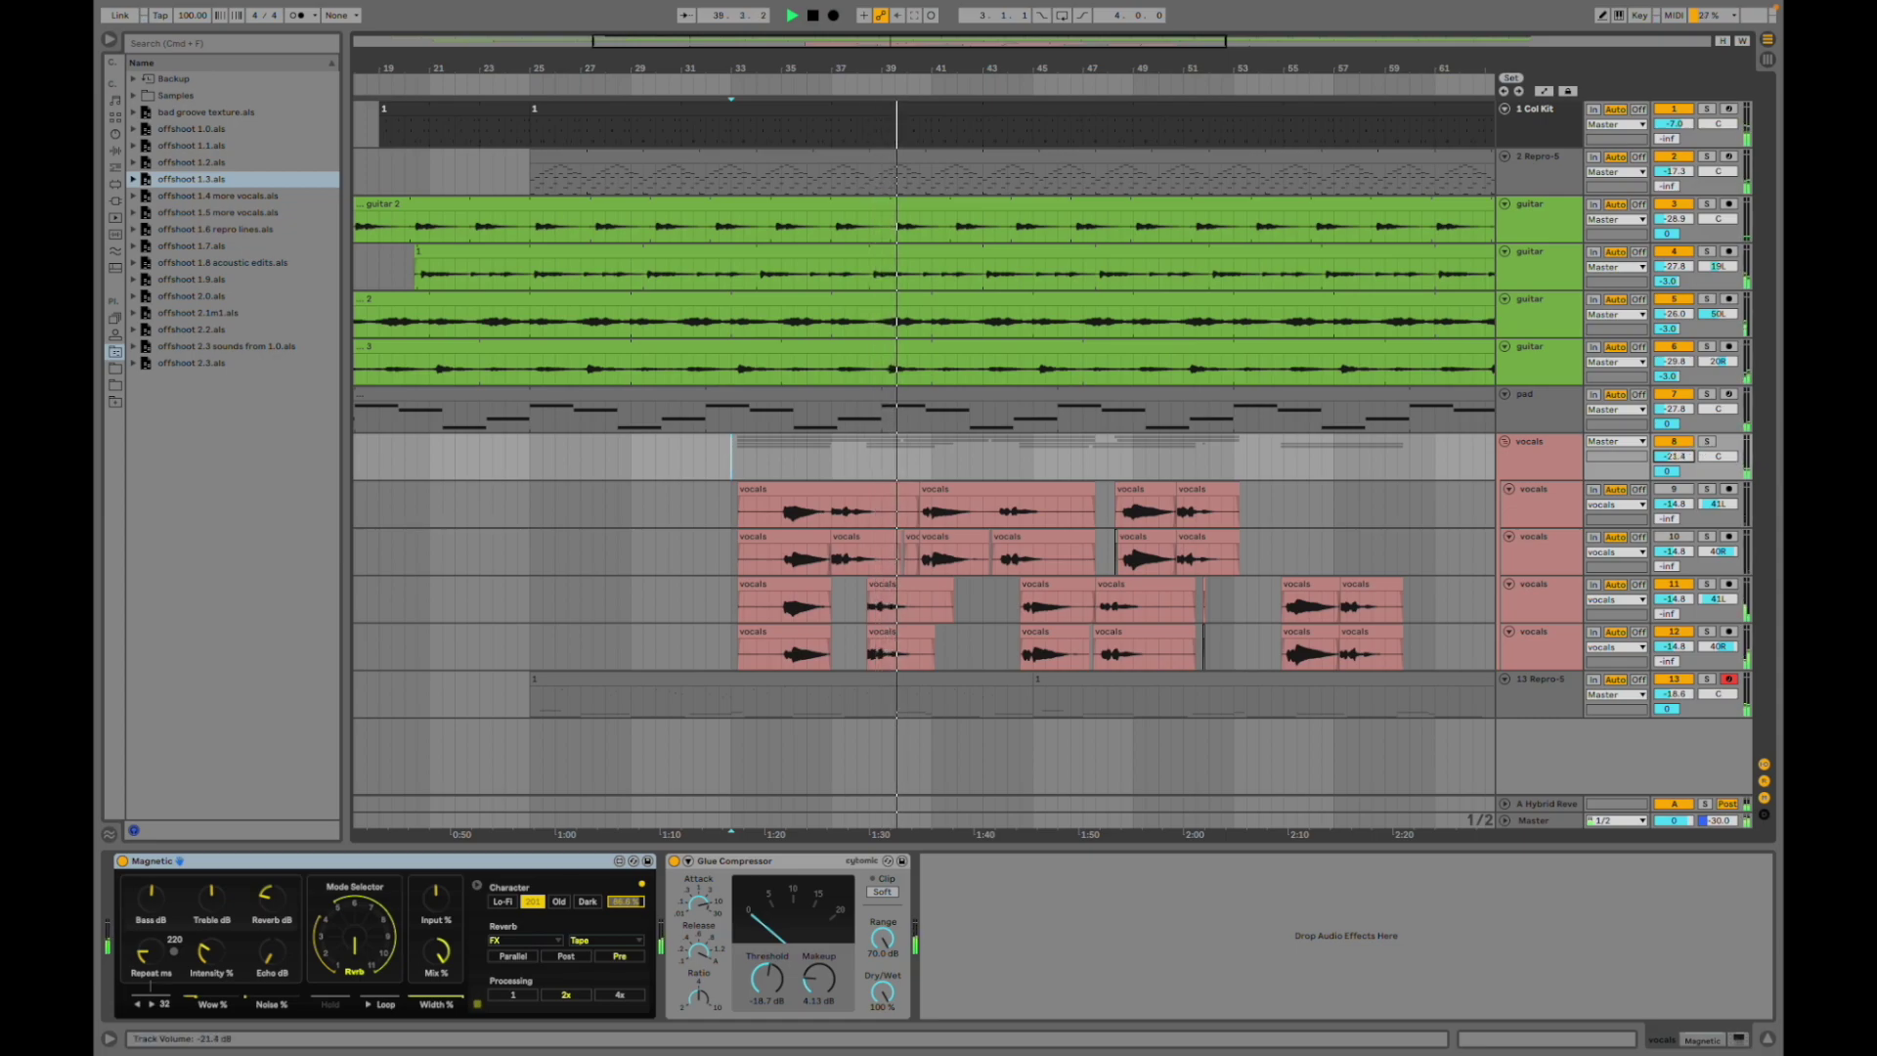
pyautogui.moveTo(762, 69); pyautogui.dragTo(843, 39)
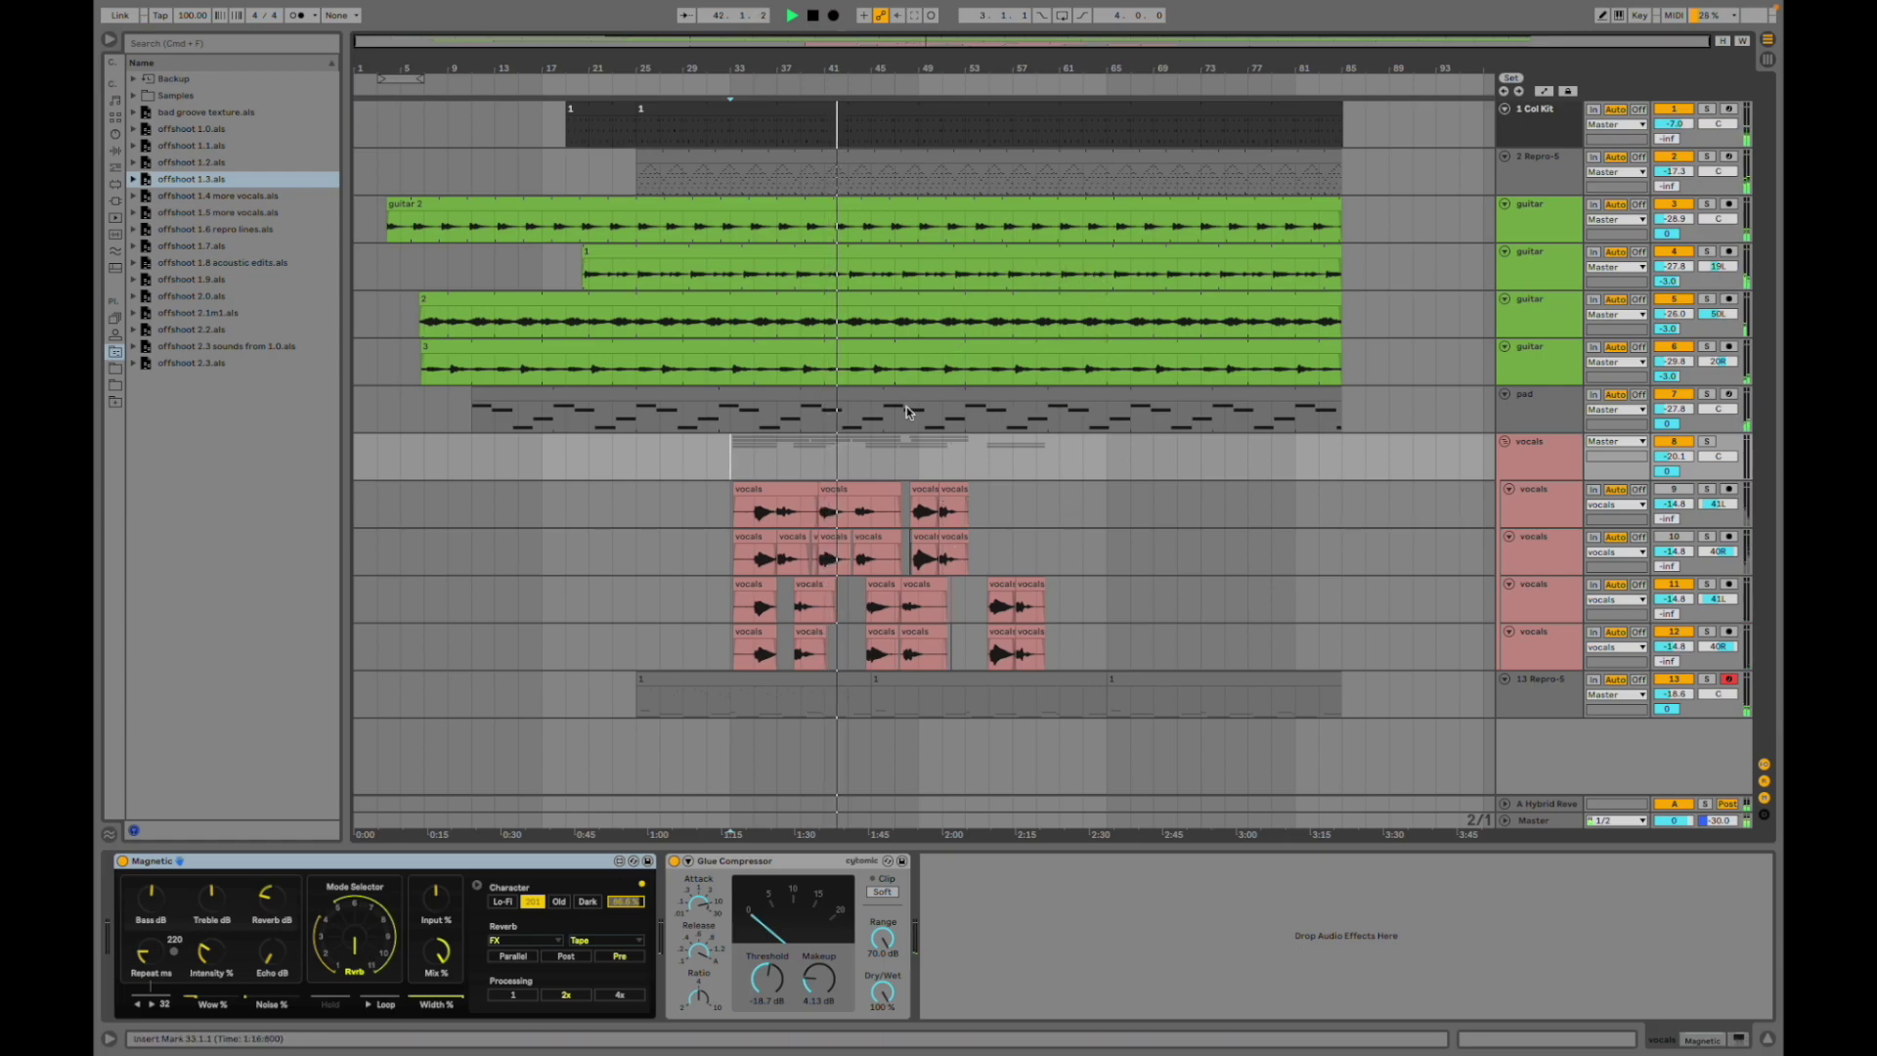
# - Open offshoot 1.6 repro lines and play it from bar 9, where the pad enters
pyautogui.doubleClick(252, 234)
pyautogui.press('Return')
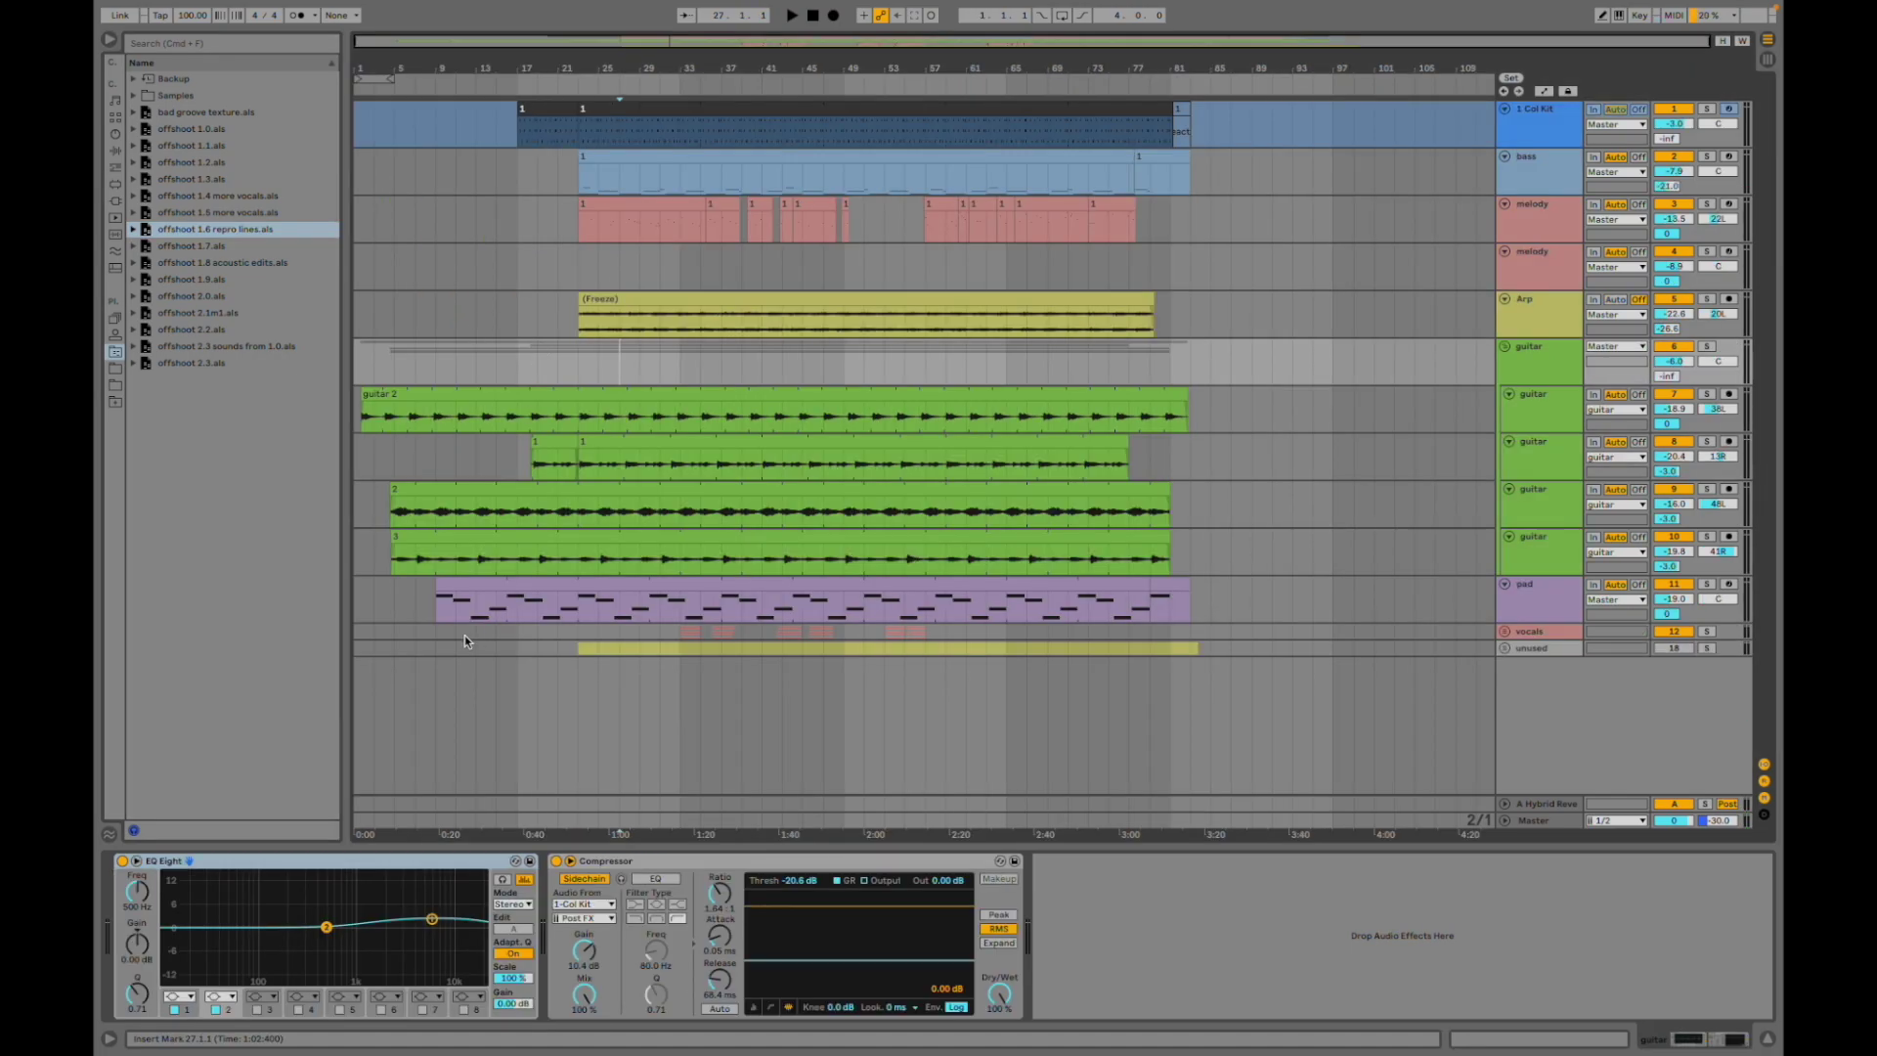
pyautogui.click(436, 606)
pyautogui.press('space')
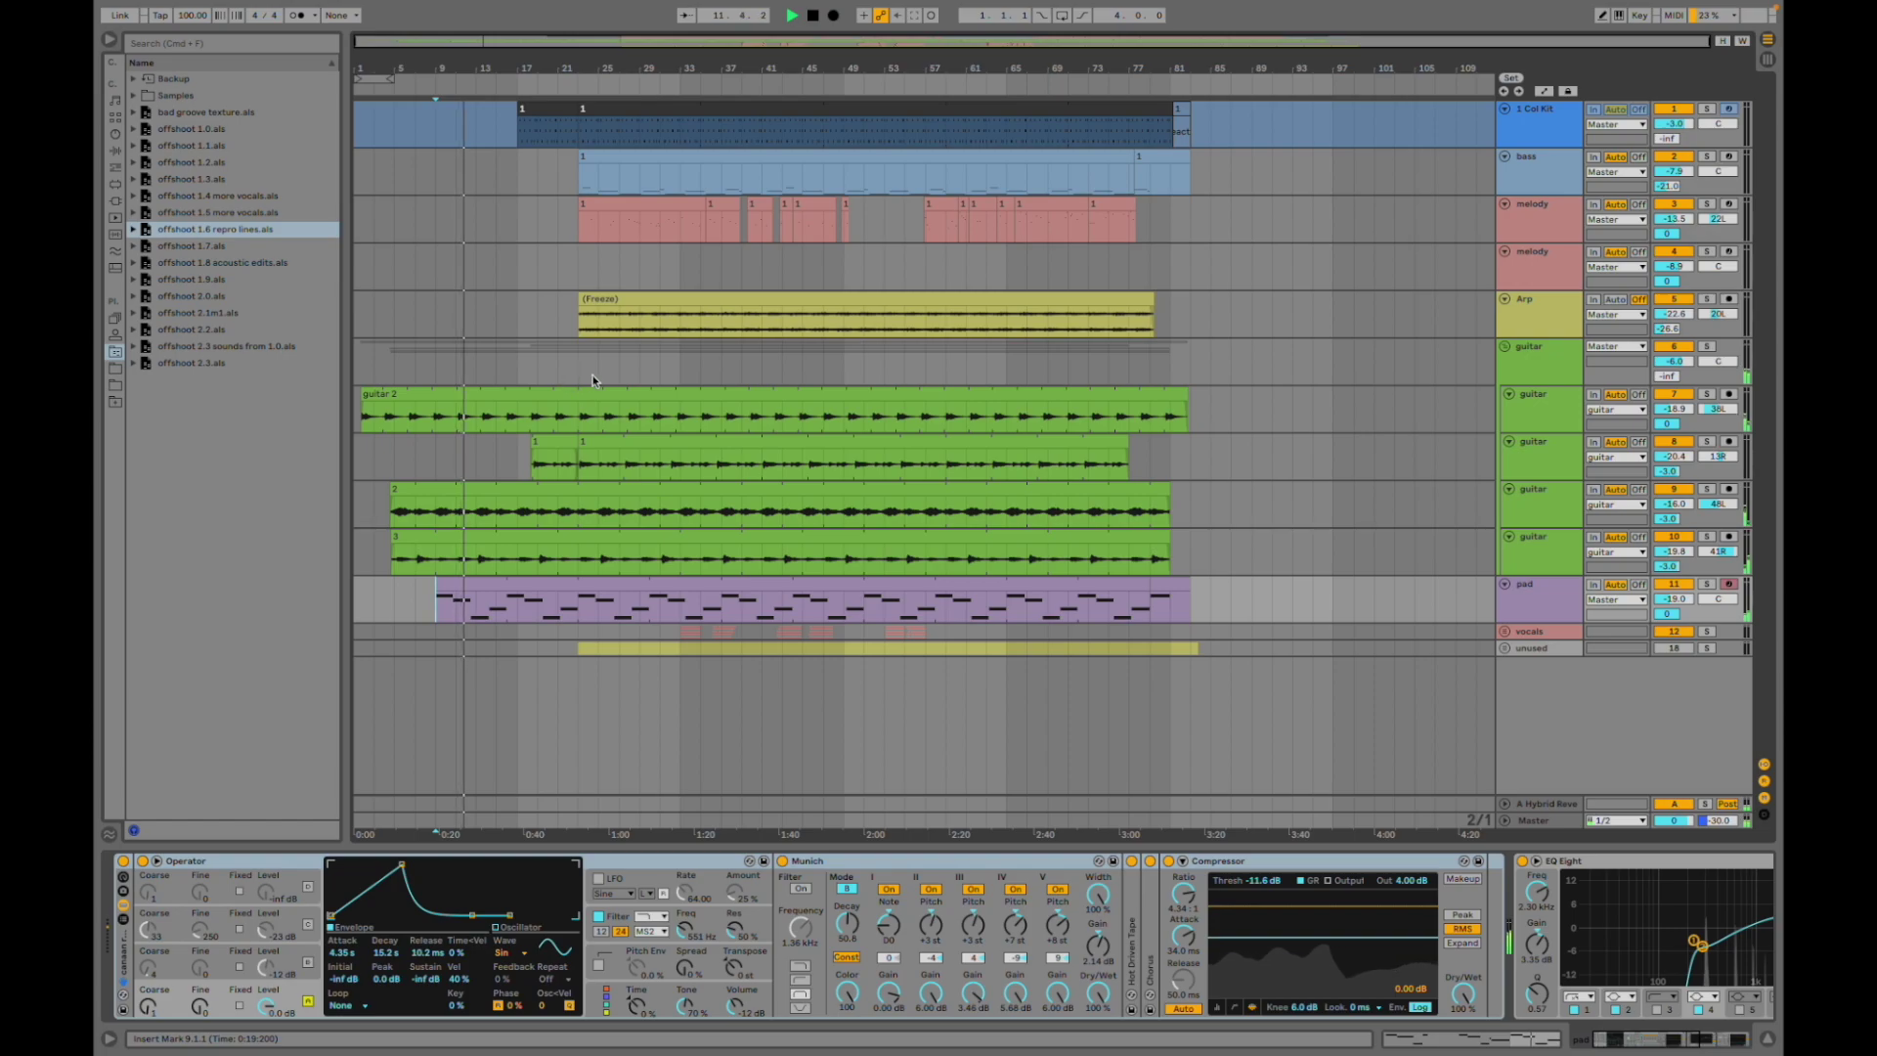
# - View the frozen Arp clip, and restart playback at bar 23, where the bass clip begins
pyautogui.click(684, 317)
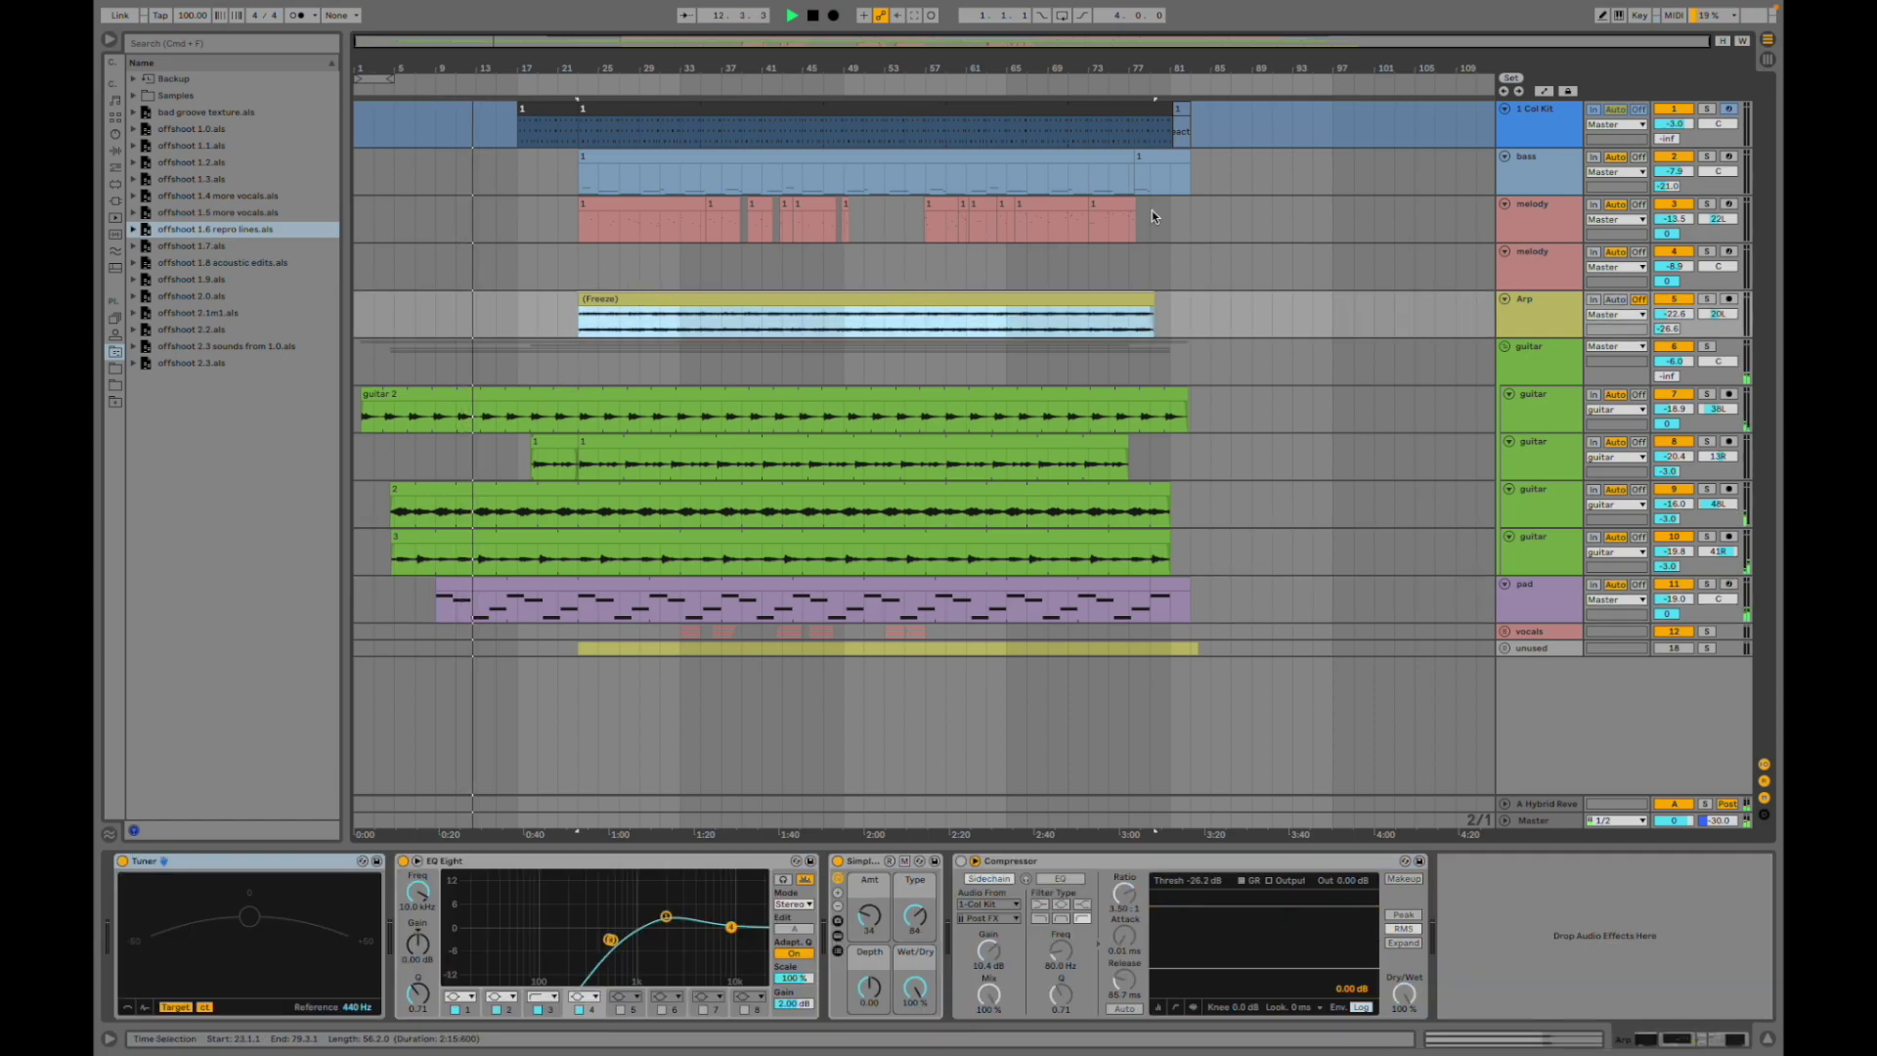
pyautogui.click(596, 326)
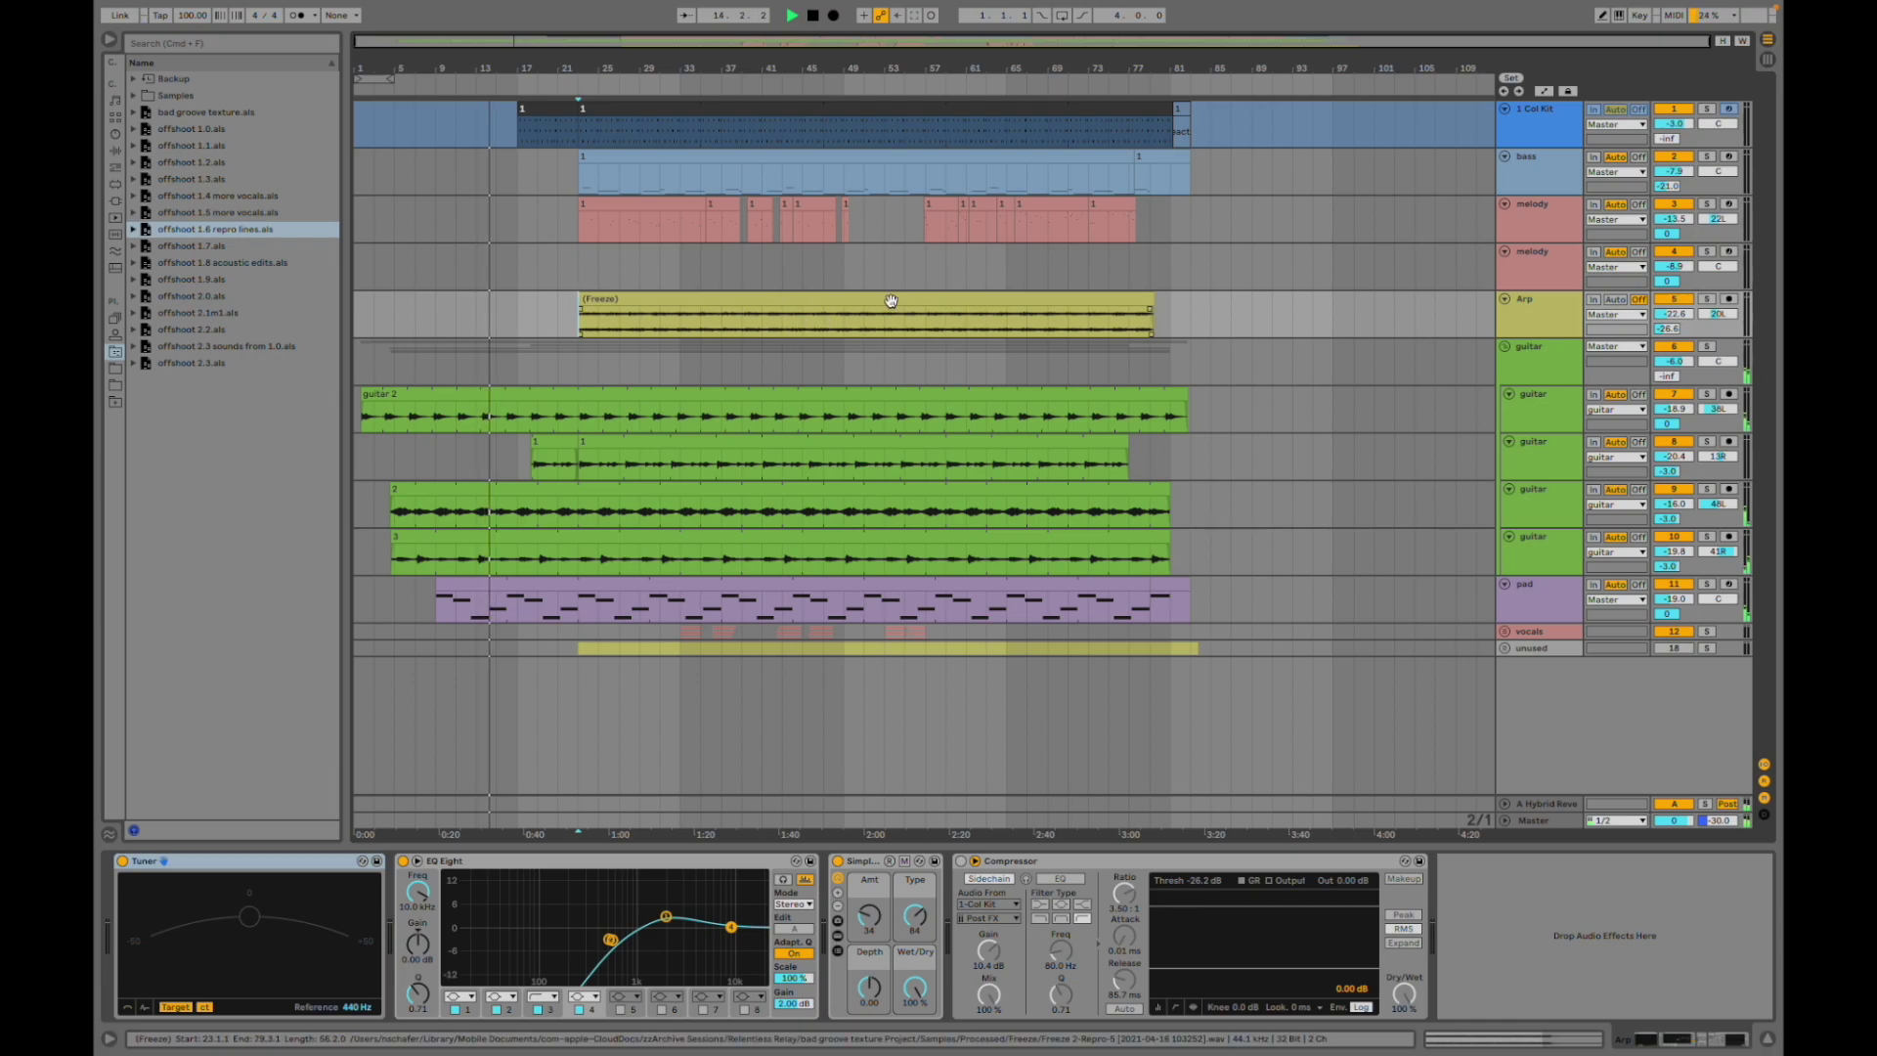
pyautogui.click(606, 192)
pyautogui.press('space')
pyautogui.press('space')
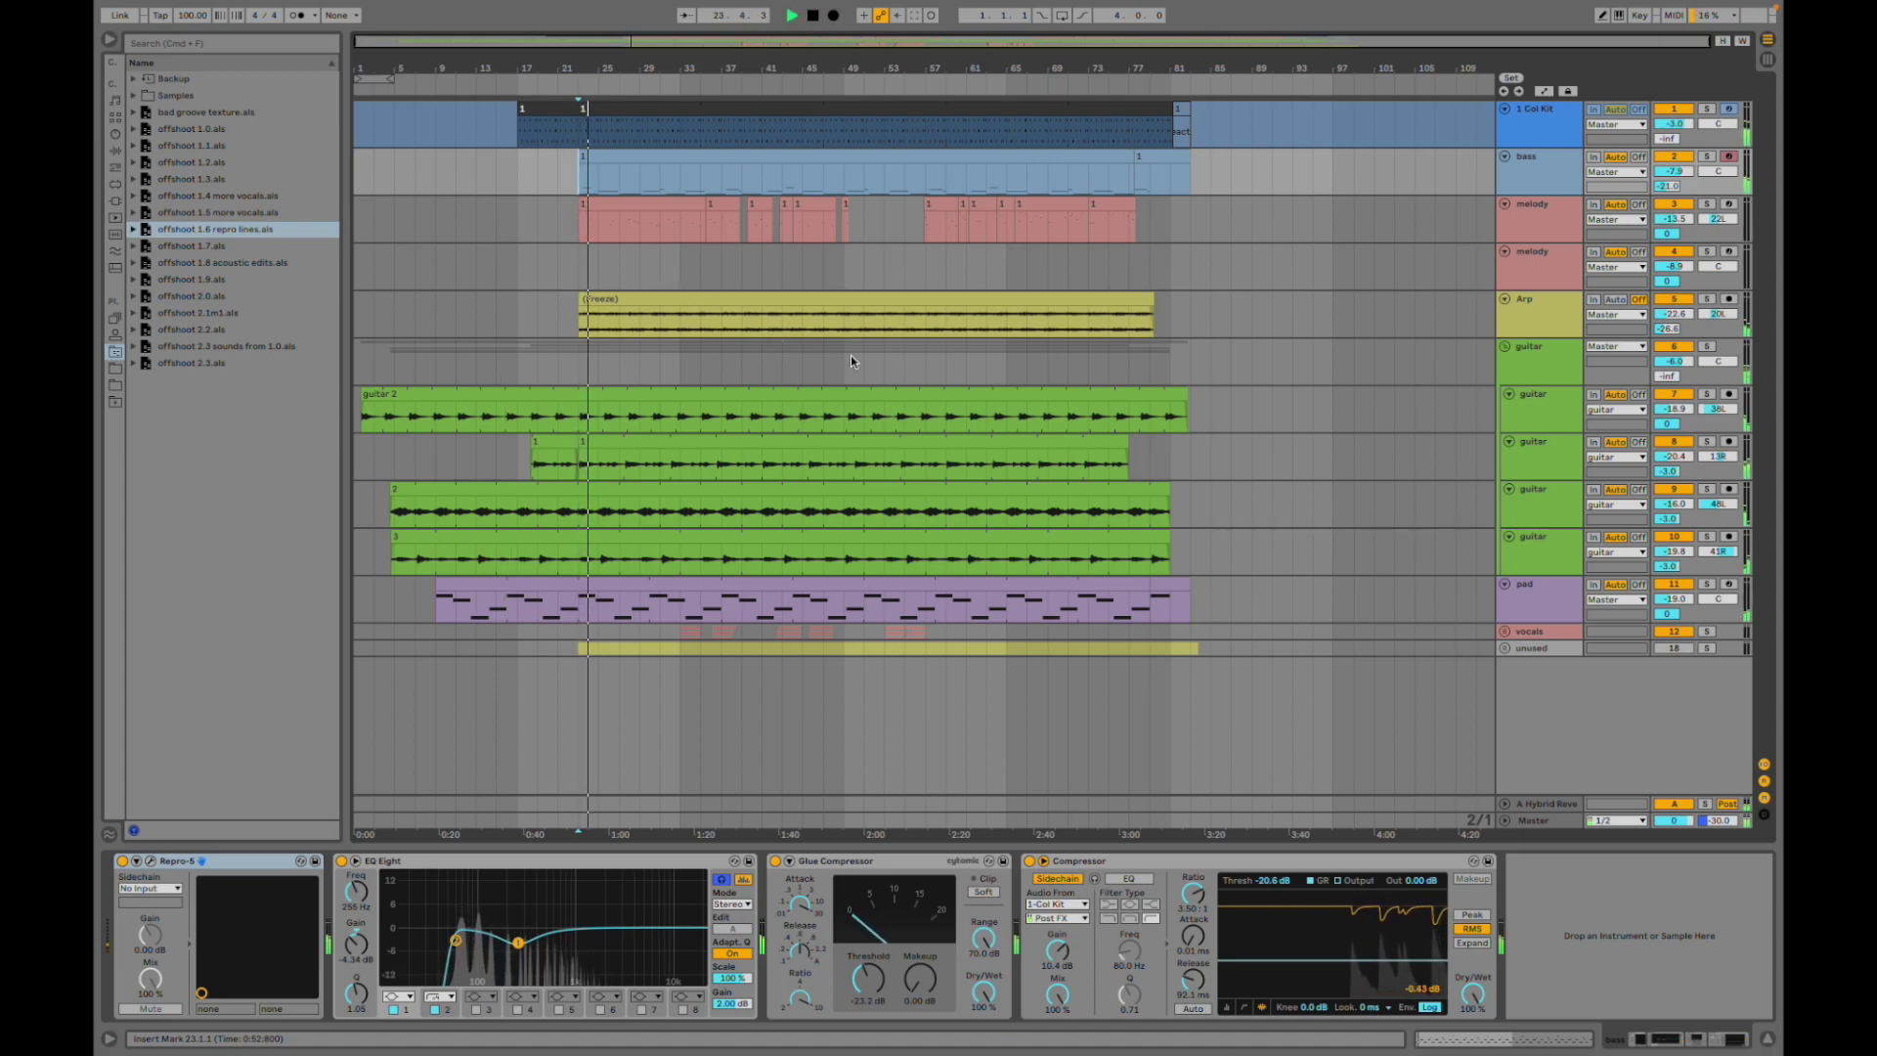
# - Enlarge the bass track to show its notes and raise the upper melody track's volume to -9.5 dB
pyautogui.moveTo(1540, 194); pyautogui.dragTo(1398, 308)
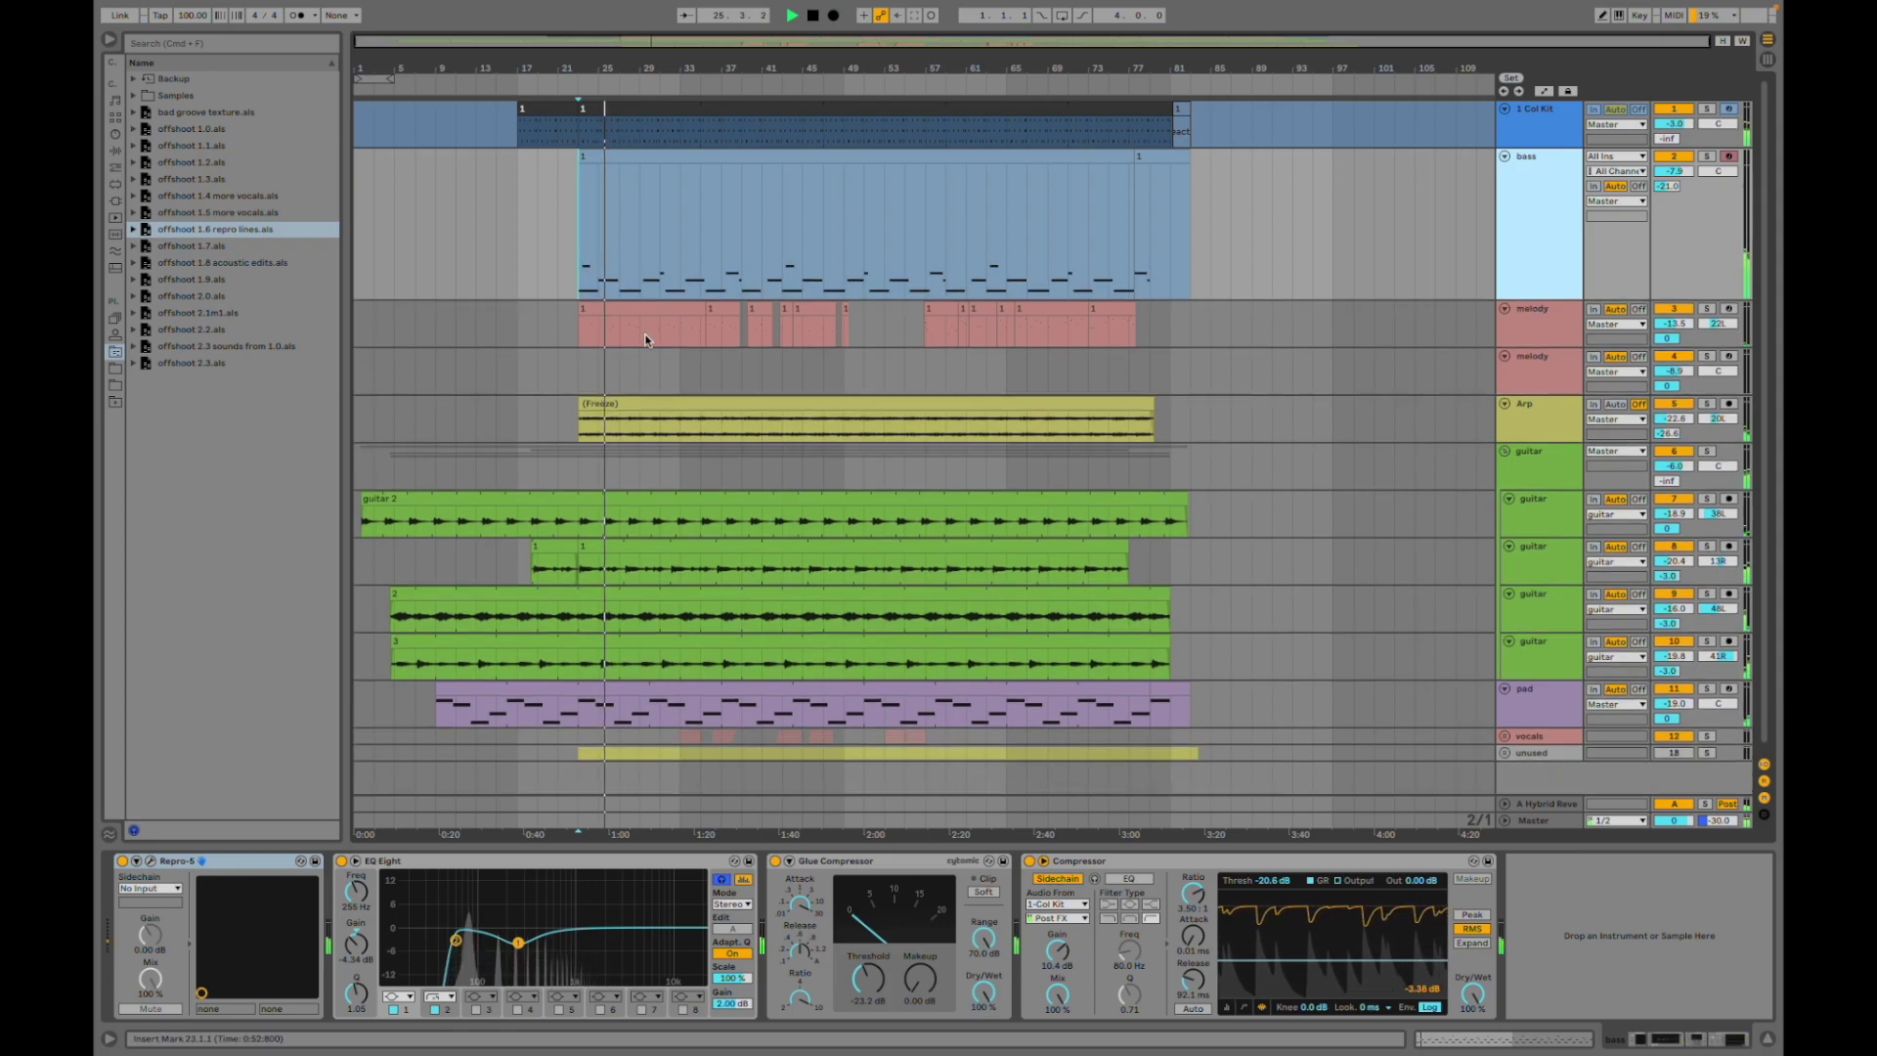
pyautogui.click(737, 338)
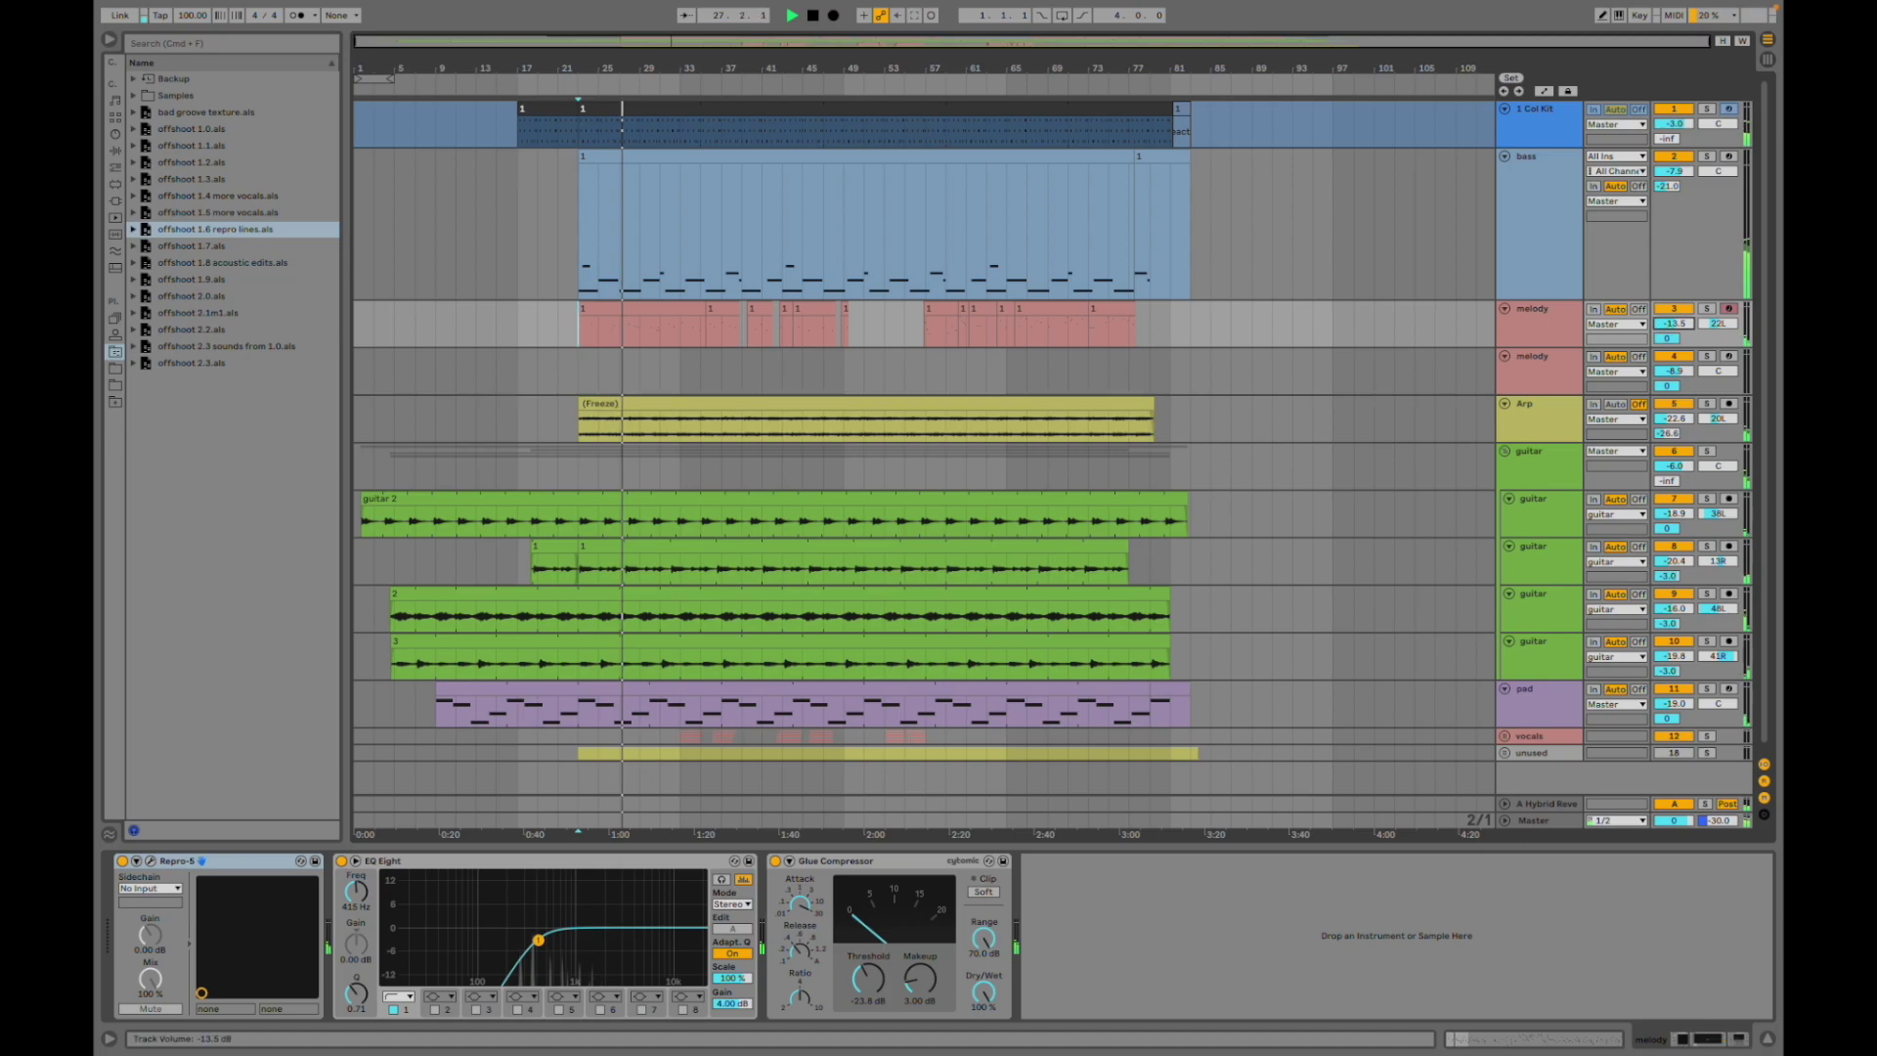
pyautogui.moveTo(1673, 324); pyautogui.dragTo(1673, 327)
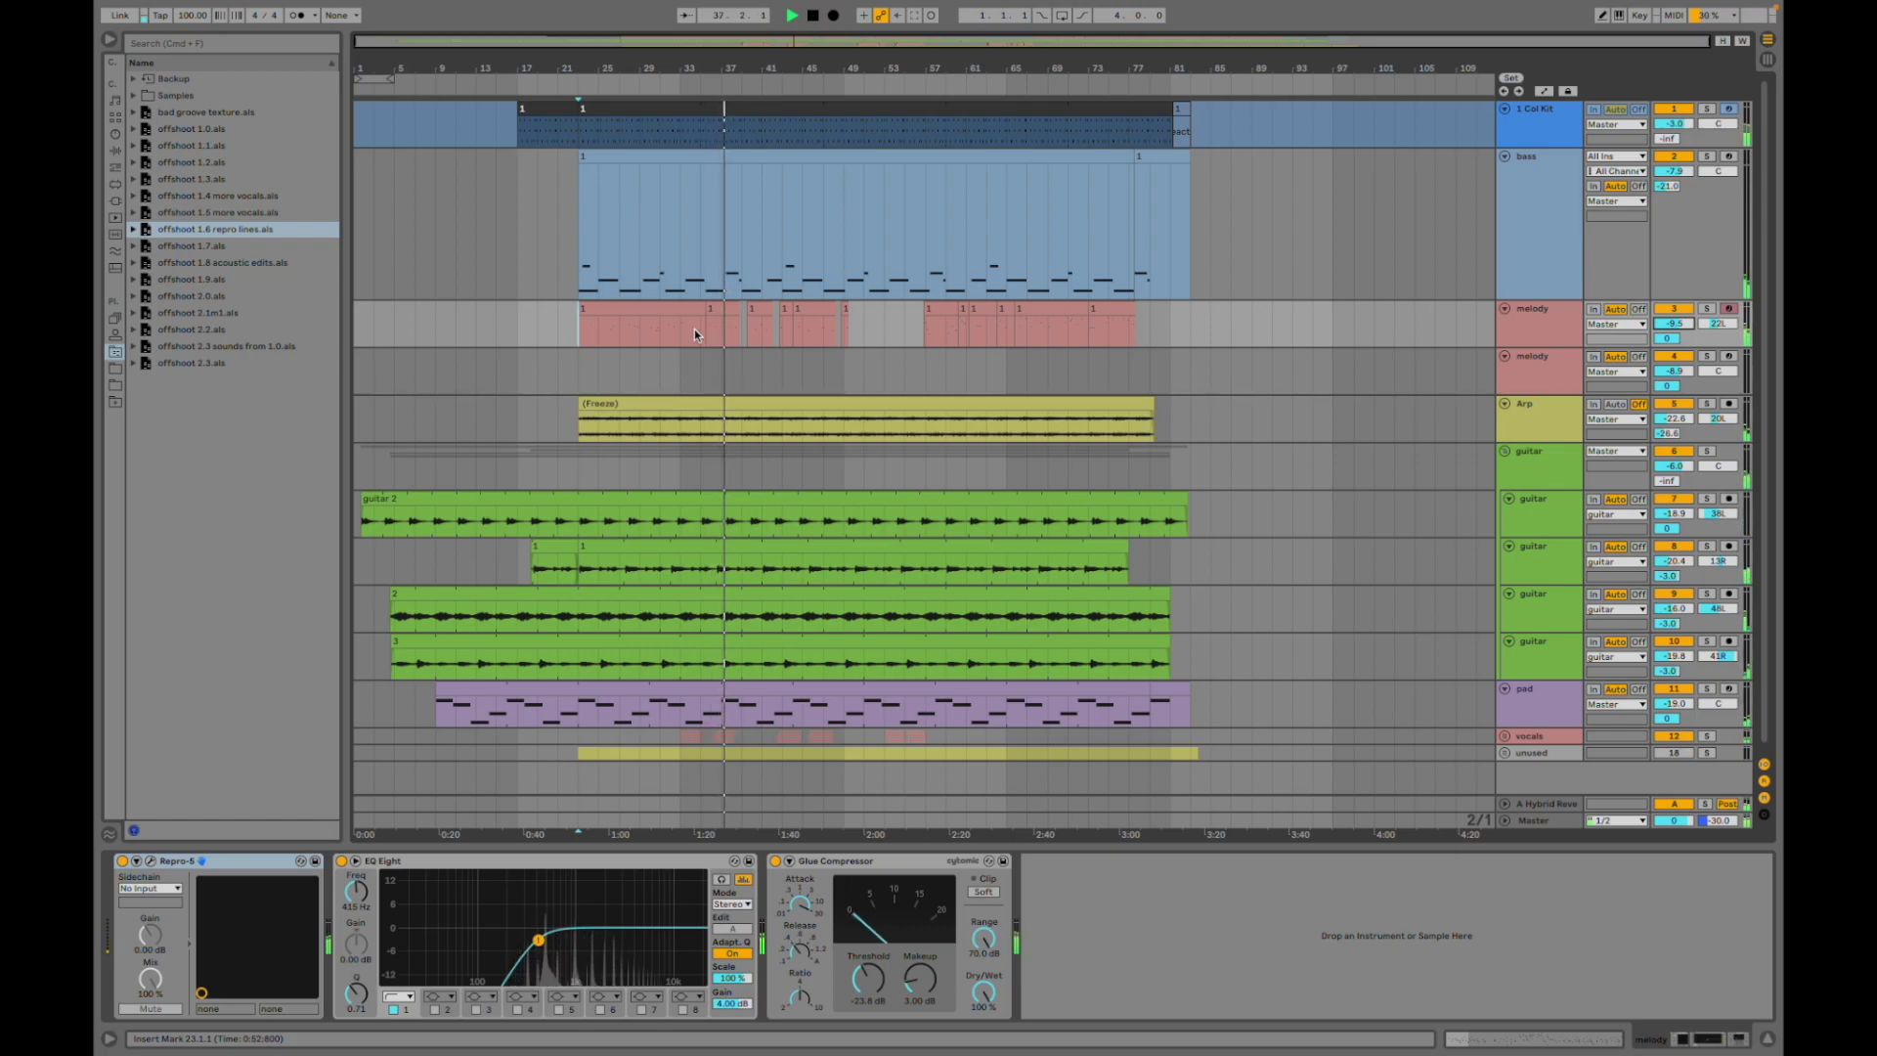
# - Unfold the vocals group to show its individual tracks and solo the group
pyautogui.click(1505, 736)
pyautogui.scroll(-4, 1171, 740)
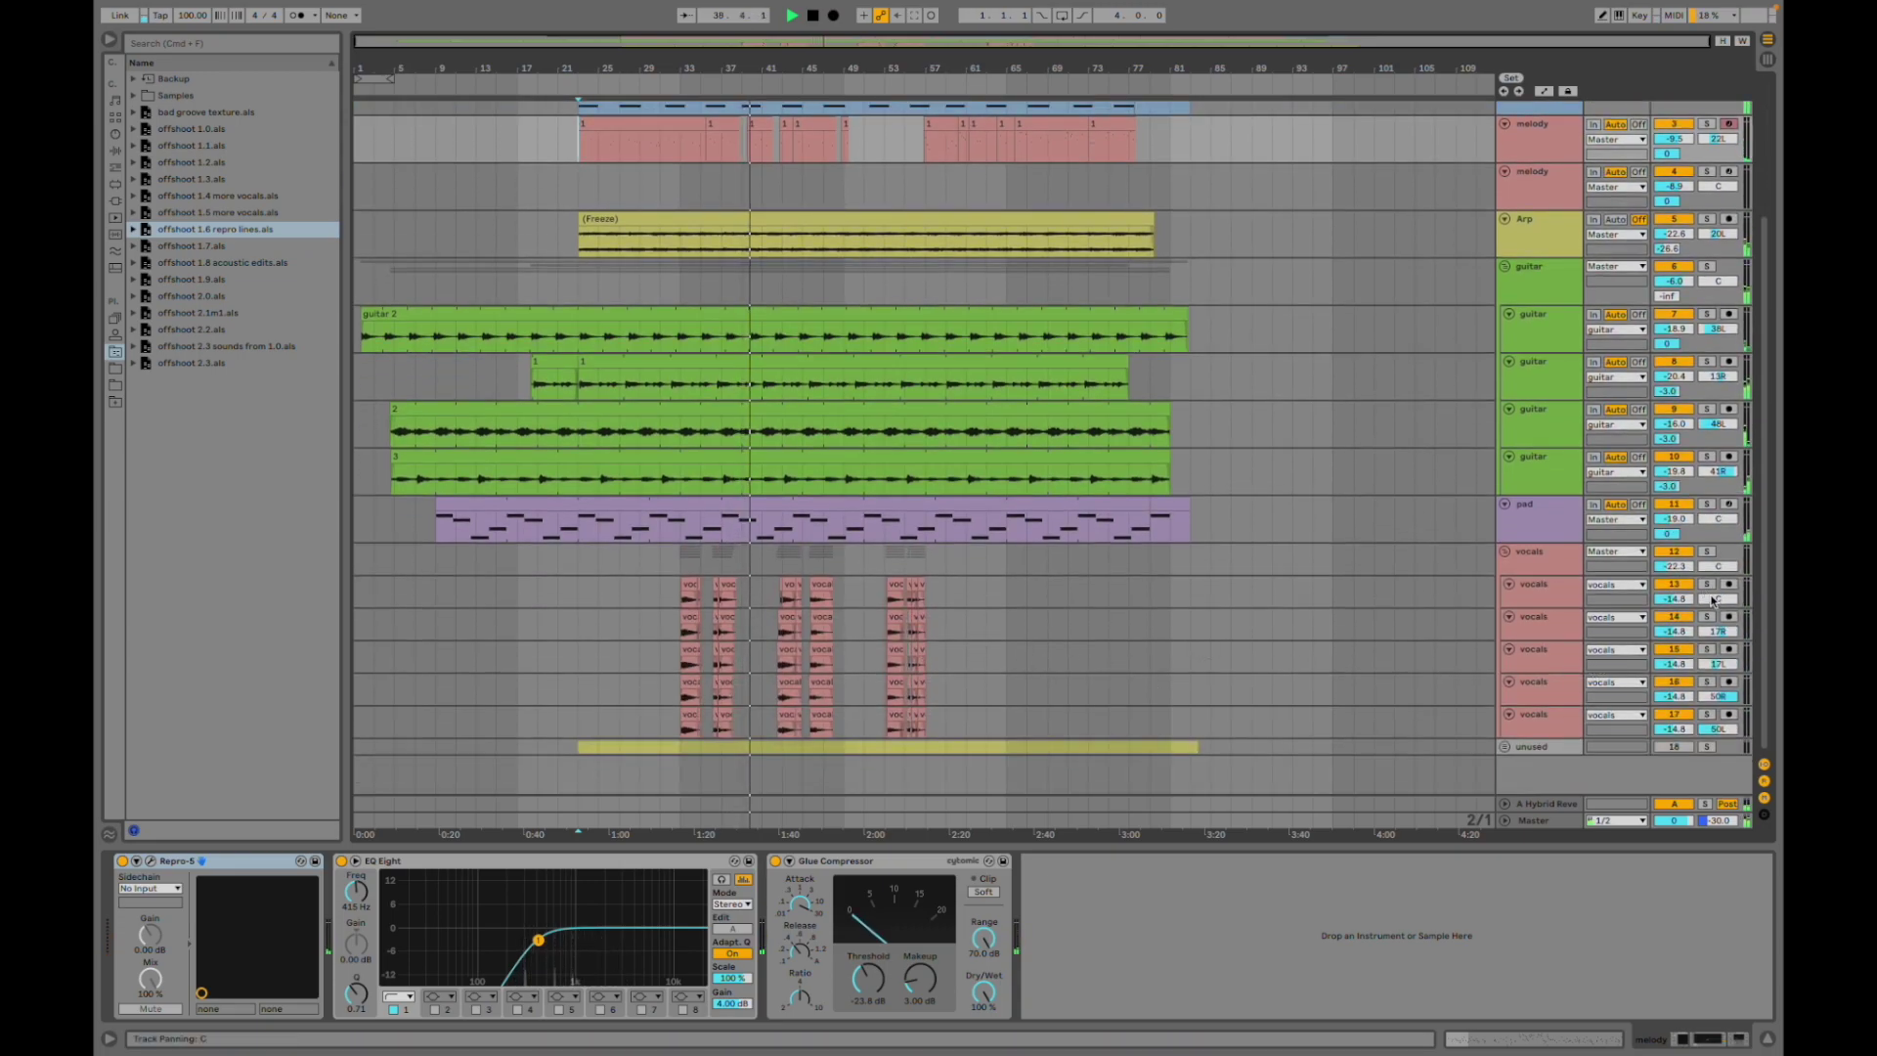
pyautogui.click(1706, 553)
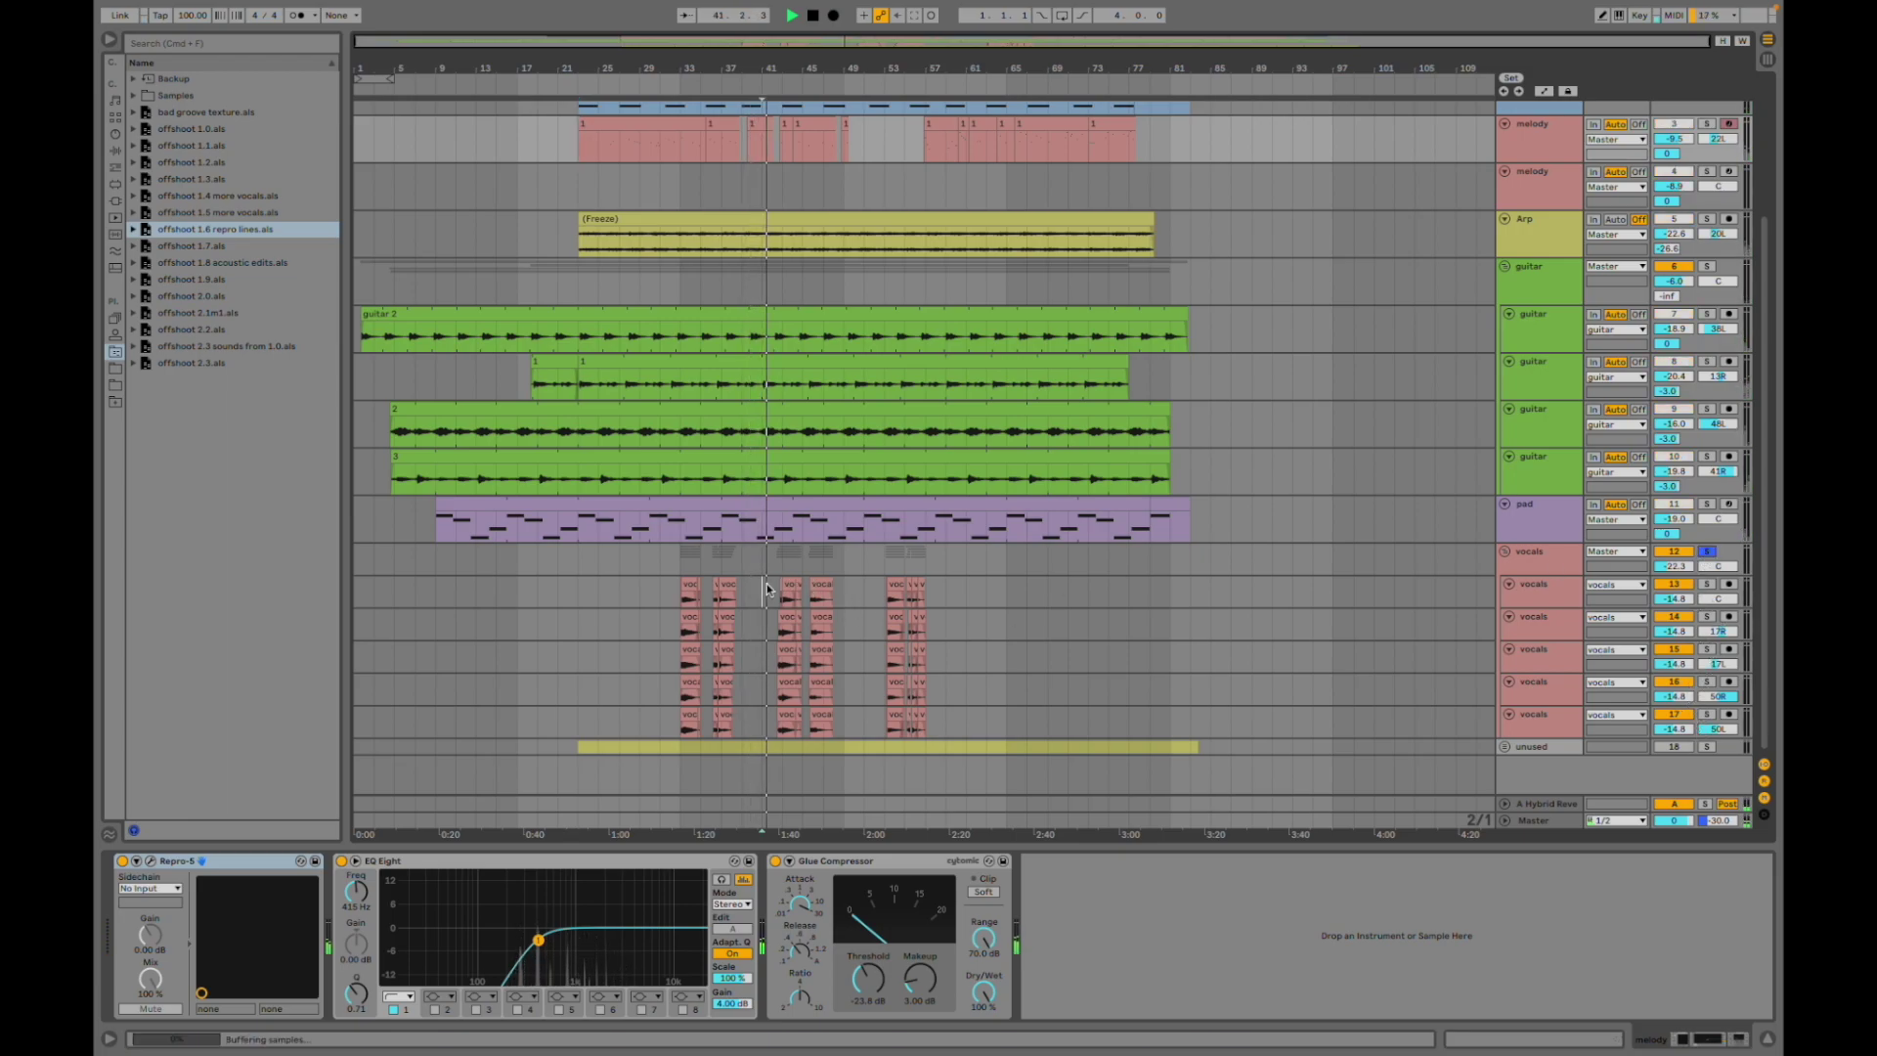
# - Zoom in on the vocal clips around bar 43 and raise the vocals group's volume to -15.4 dB
pyautogui.press('+')
pyautogui.press('+')
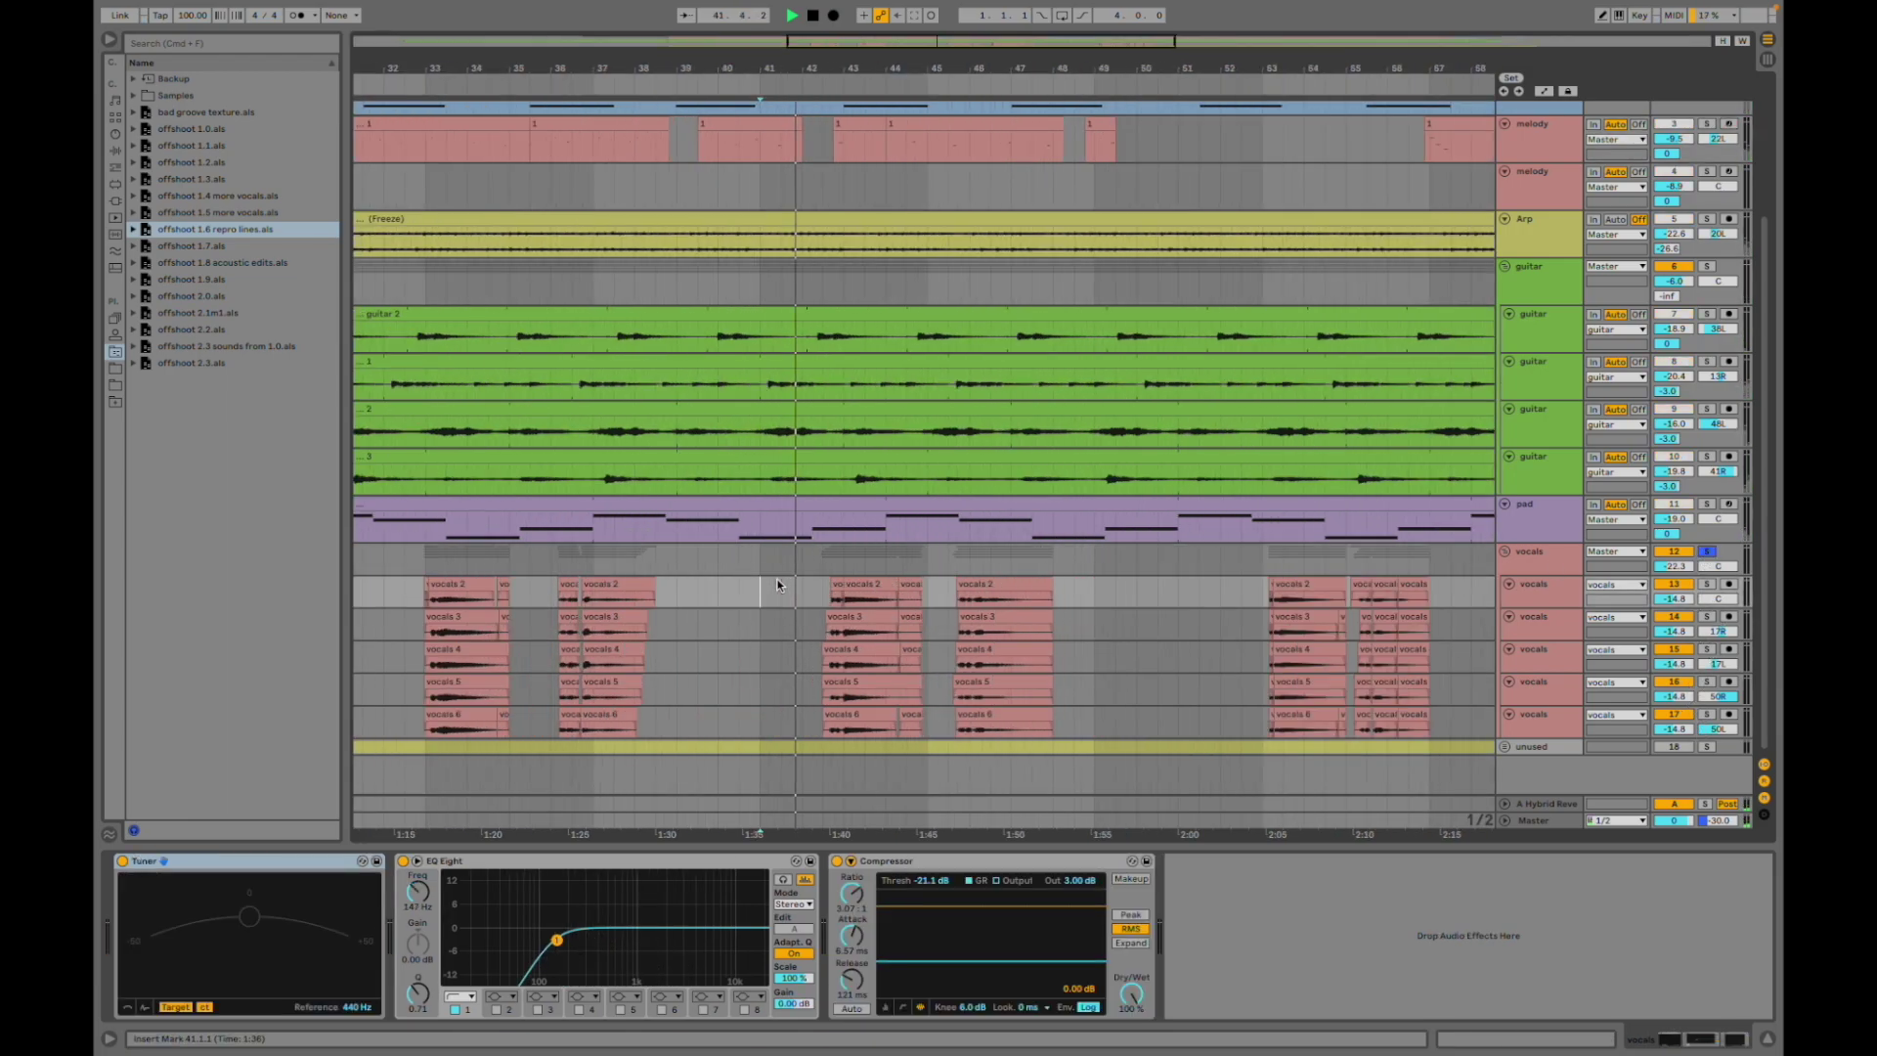
pyautogui.click(848, 569)
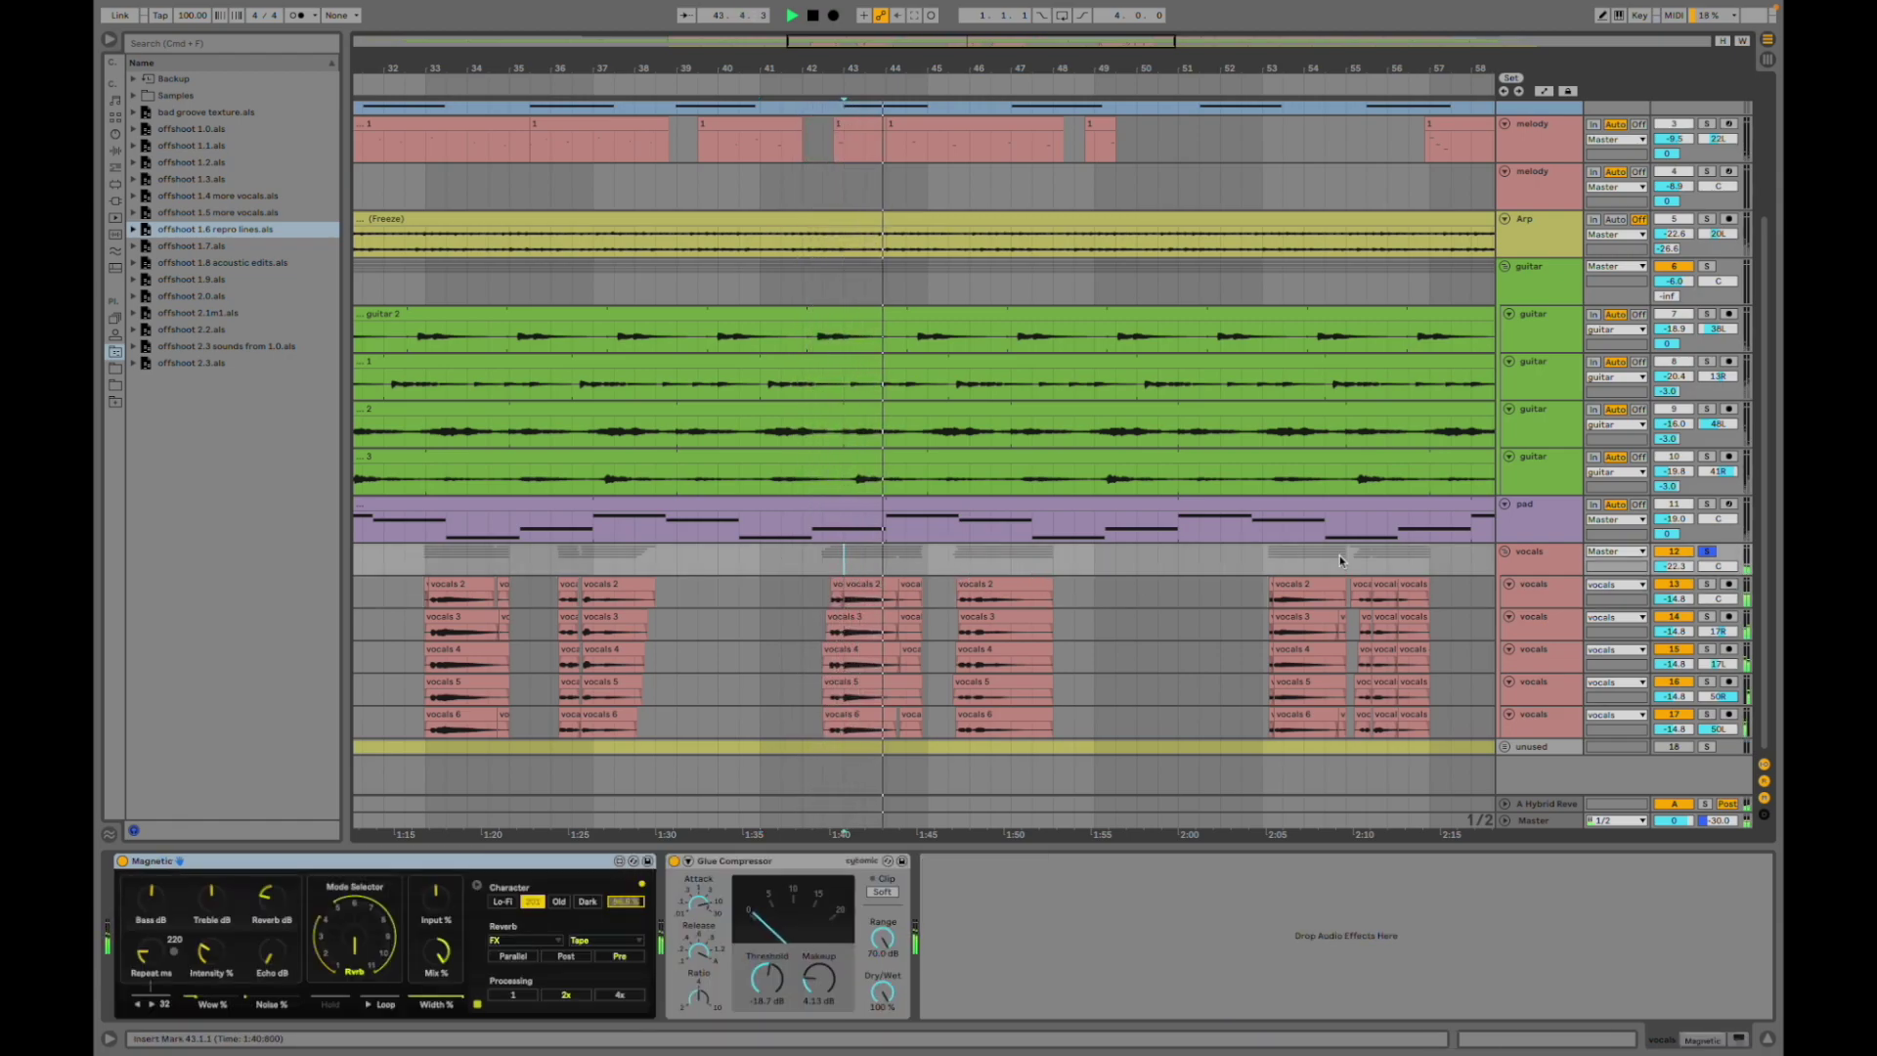
pyautogui.moveTo(1673, 567); pyautogui.dragTo(1673, 557)
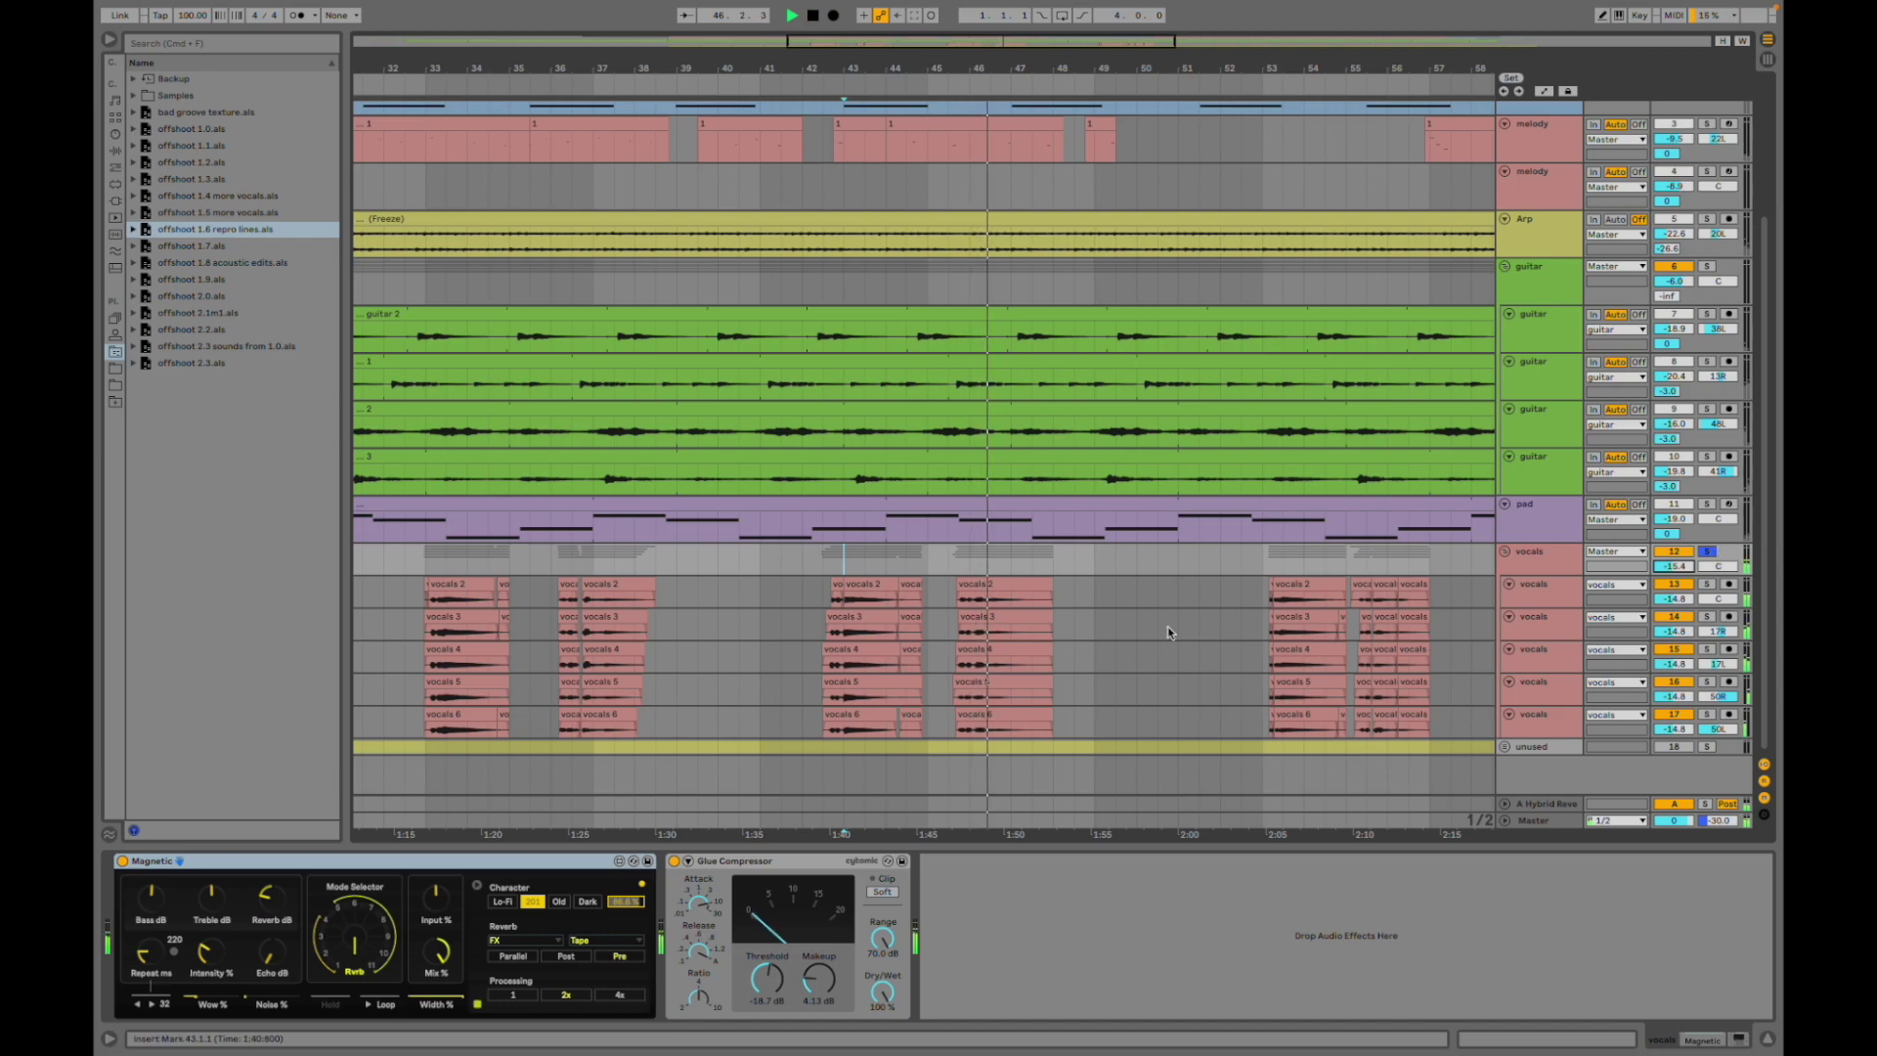
# - Examine the start points of the stacked vocal clips just after bar 45 up close
pyautogui.click(948, 603)
pyautogui.press('+')
pyautogui.press('+')
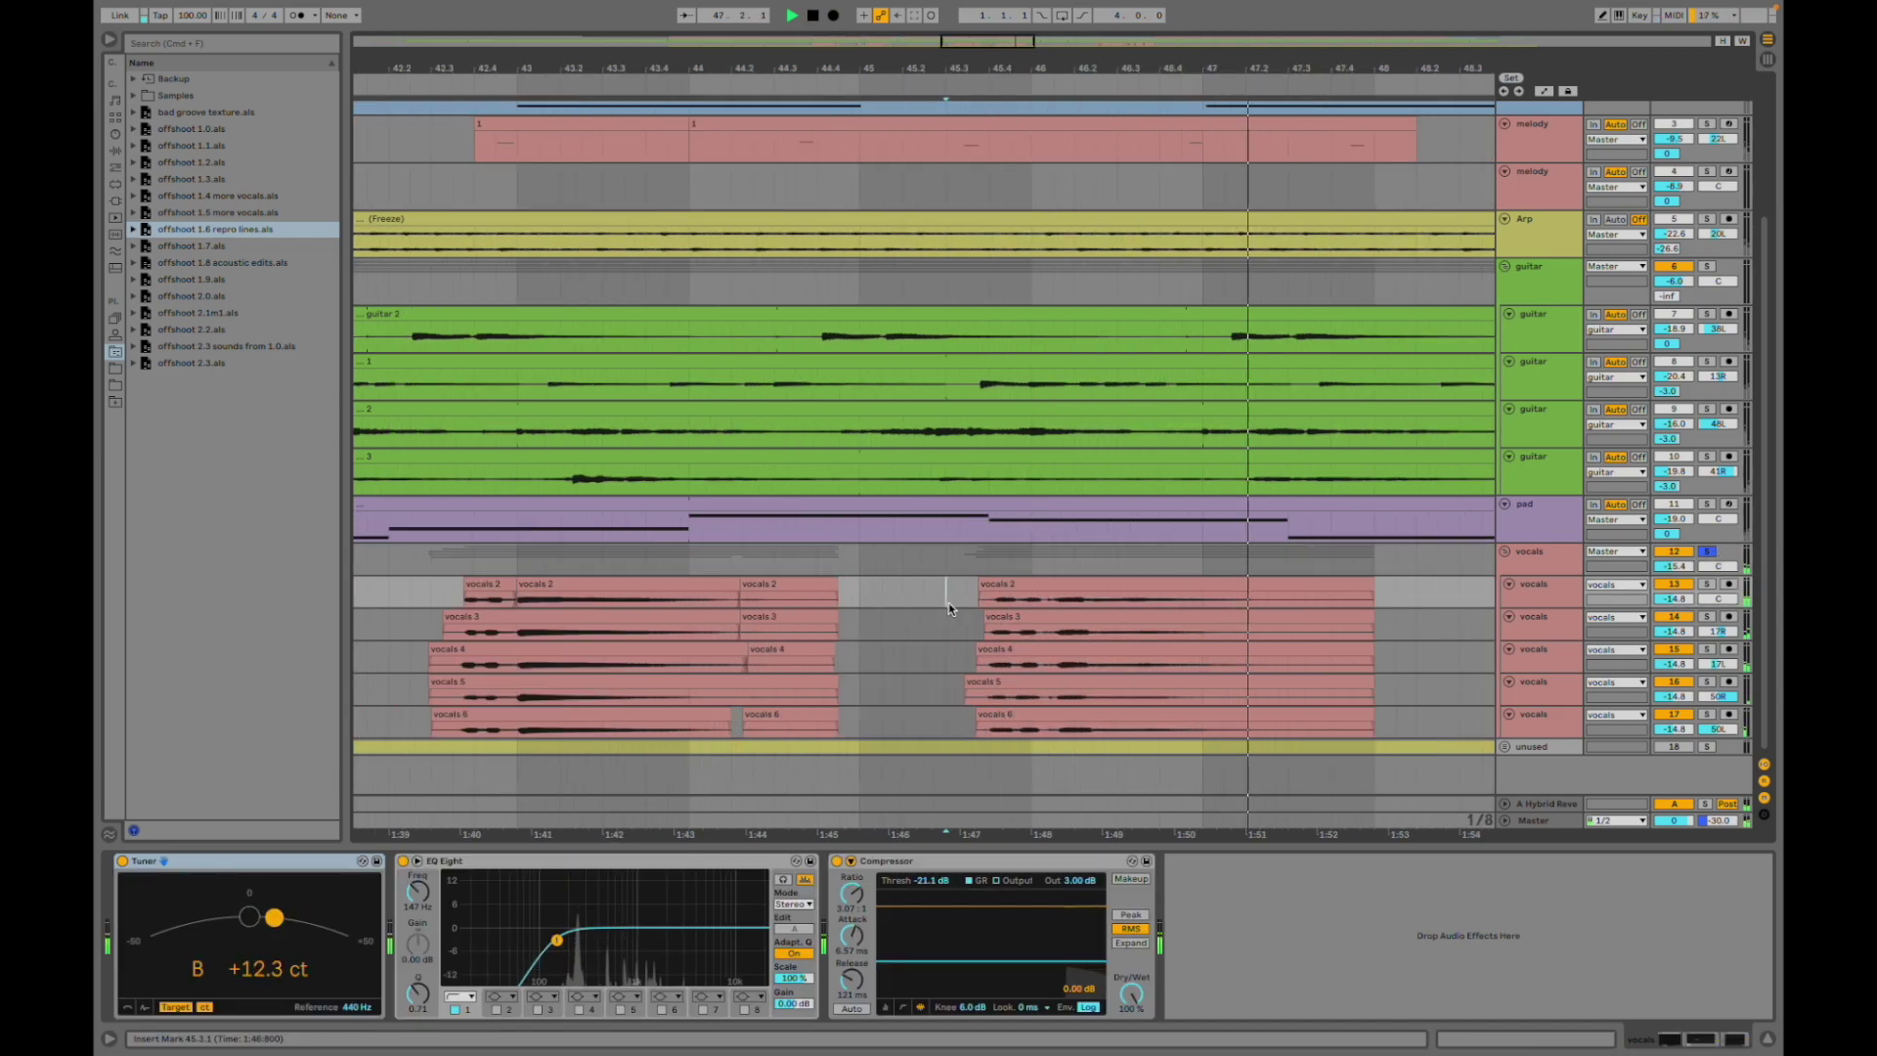
pyautogui.press('+')
pyautogui.click(966, 554)
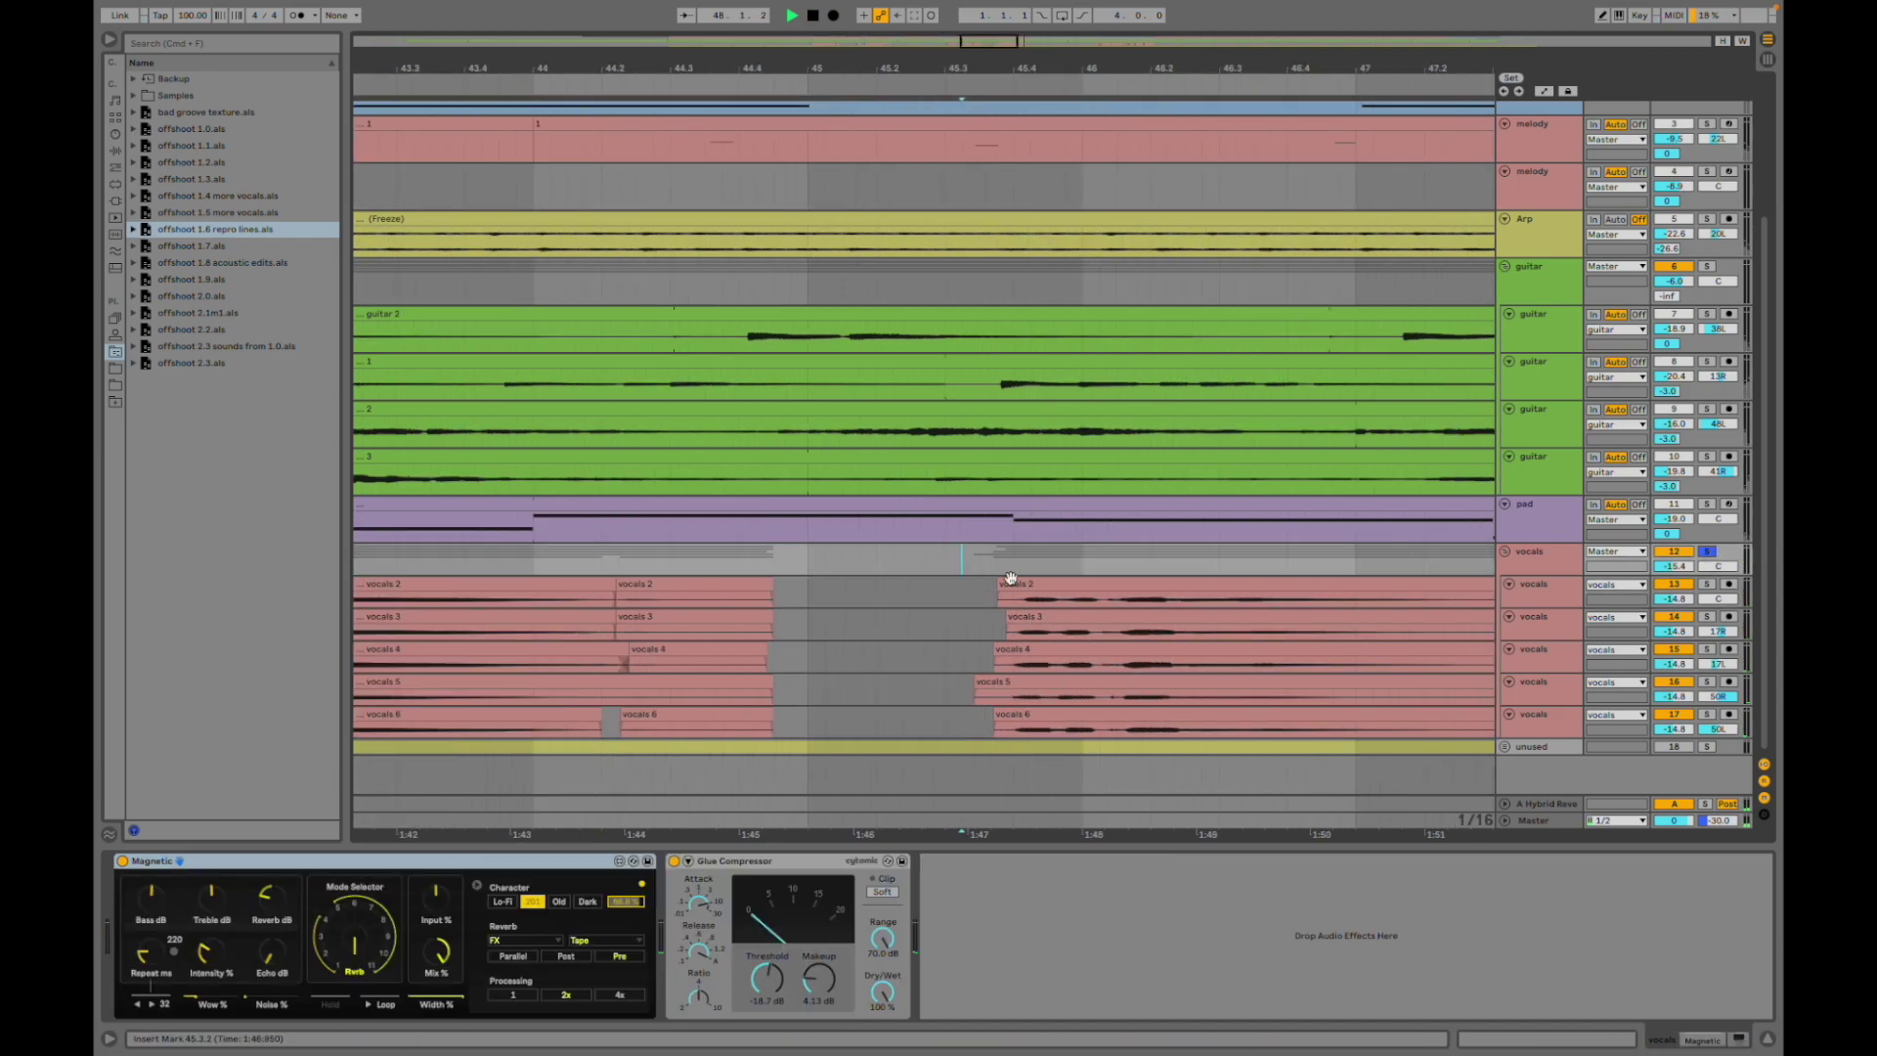
# - End the vocals group solo and play the full mix from the middle of bar 45
pyautogui.click(882, 565)
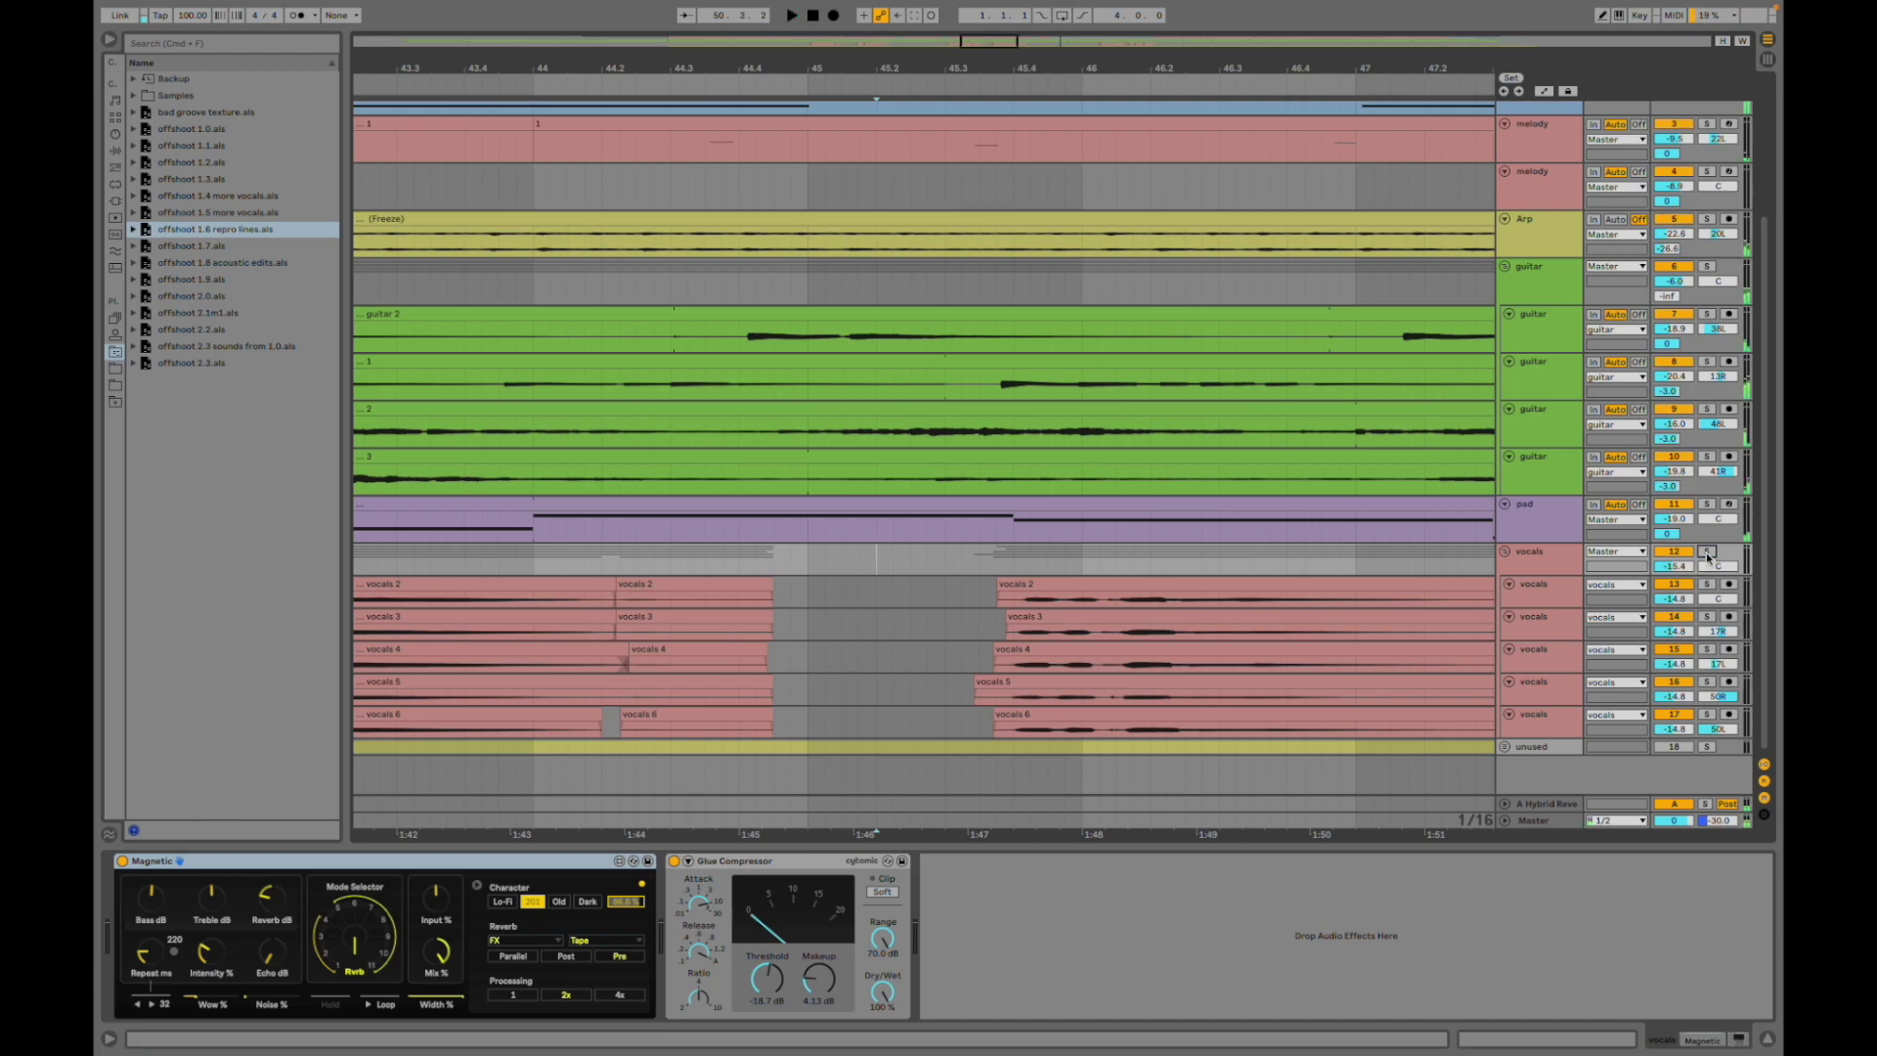
pyautogui.click(910, 554)
pyautogui.scroll(-10, 910, 554)
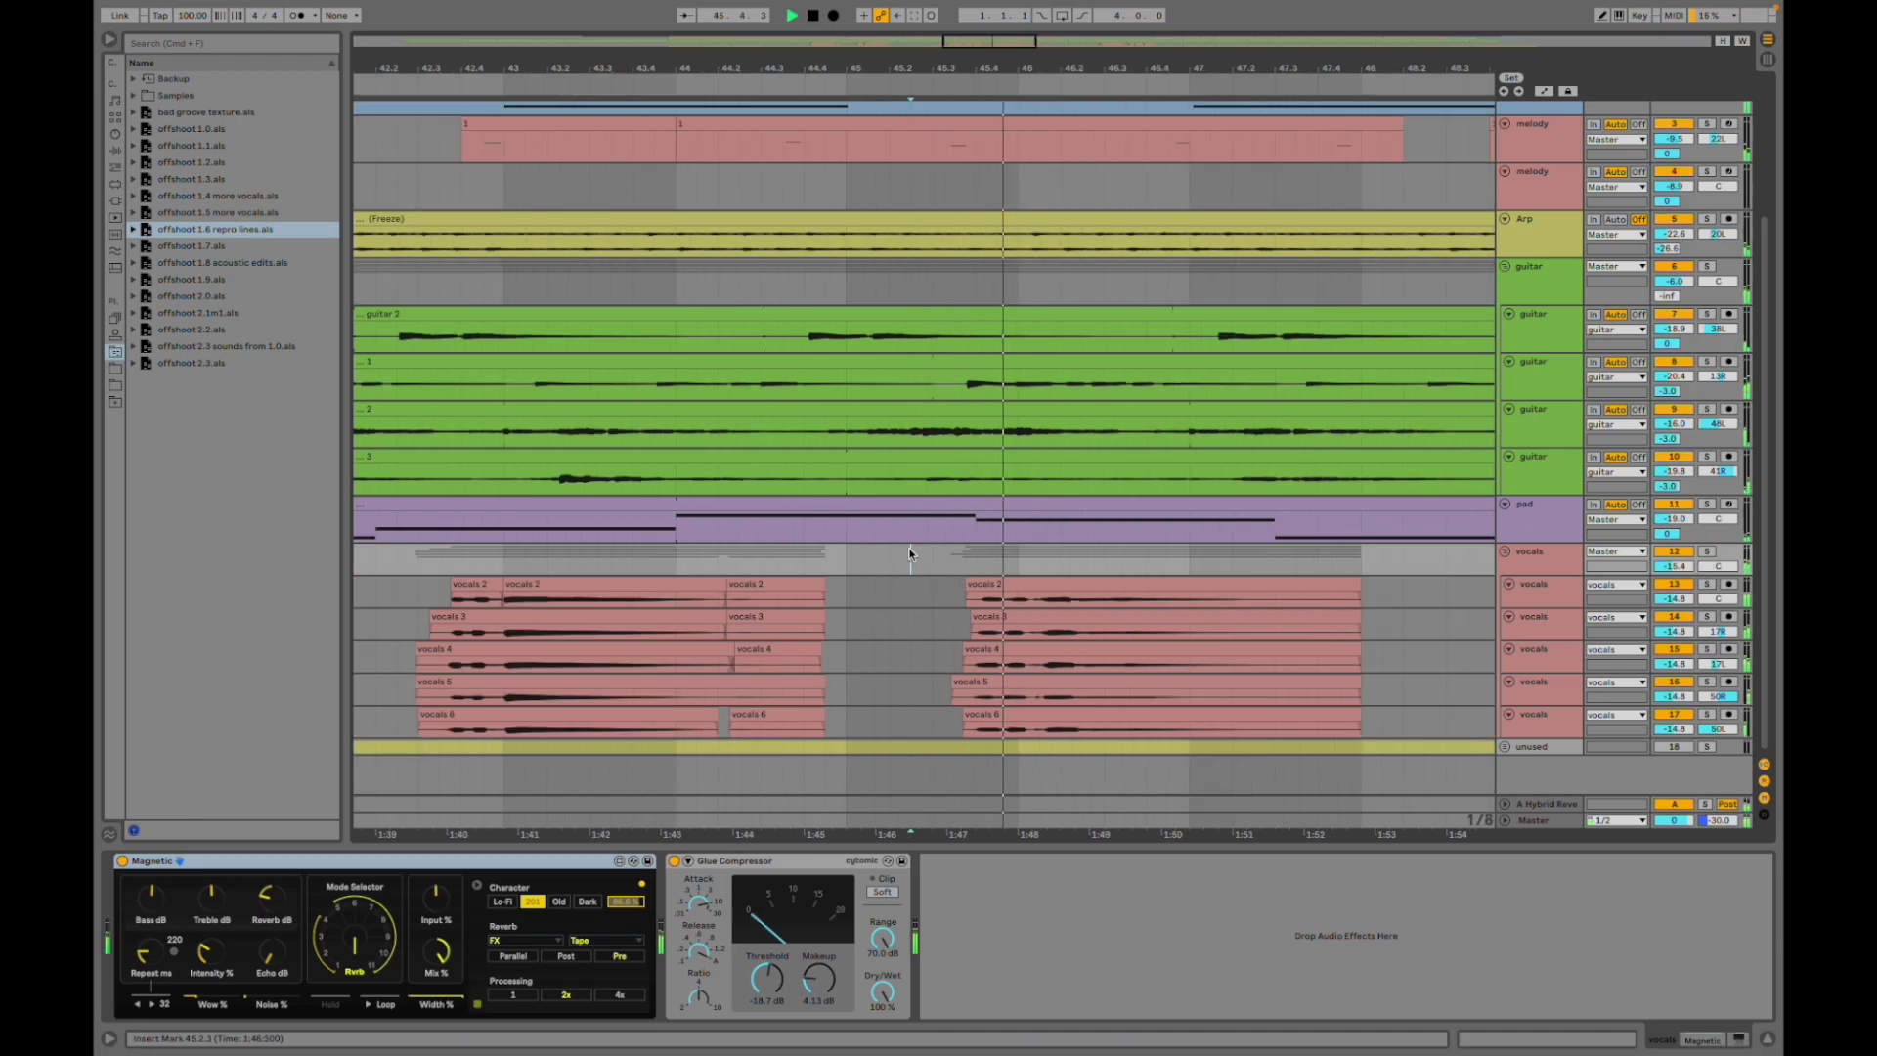
# - Locate the melody section starting at bar 57 and zoom in on its clips
pyautogui.hscroll(10, 1134, 536)
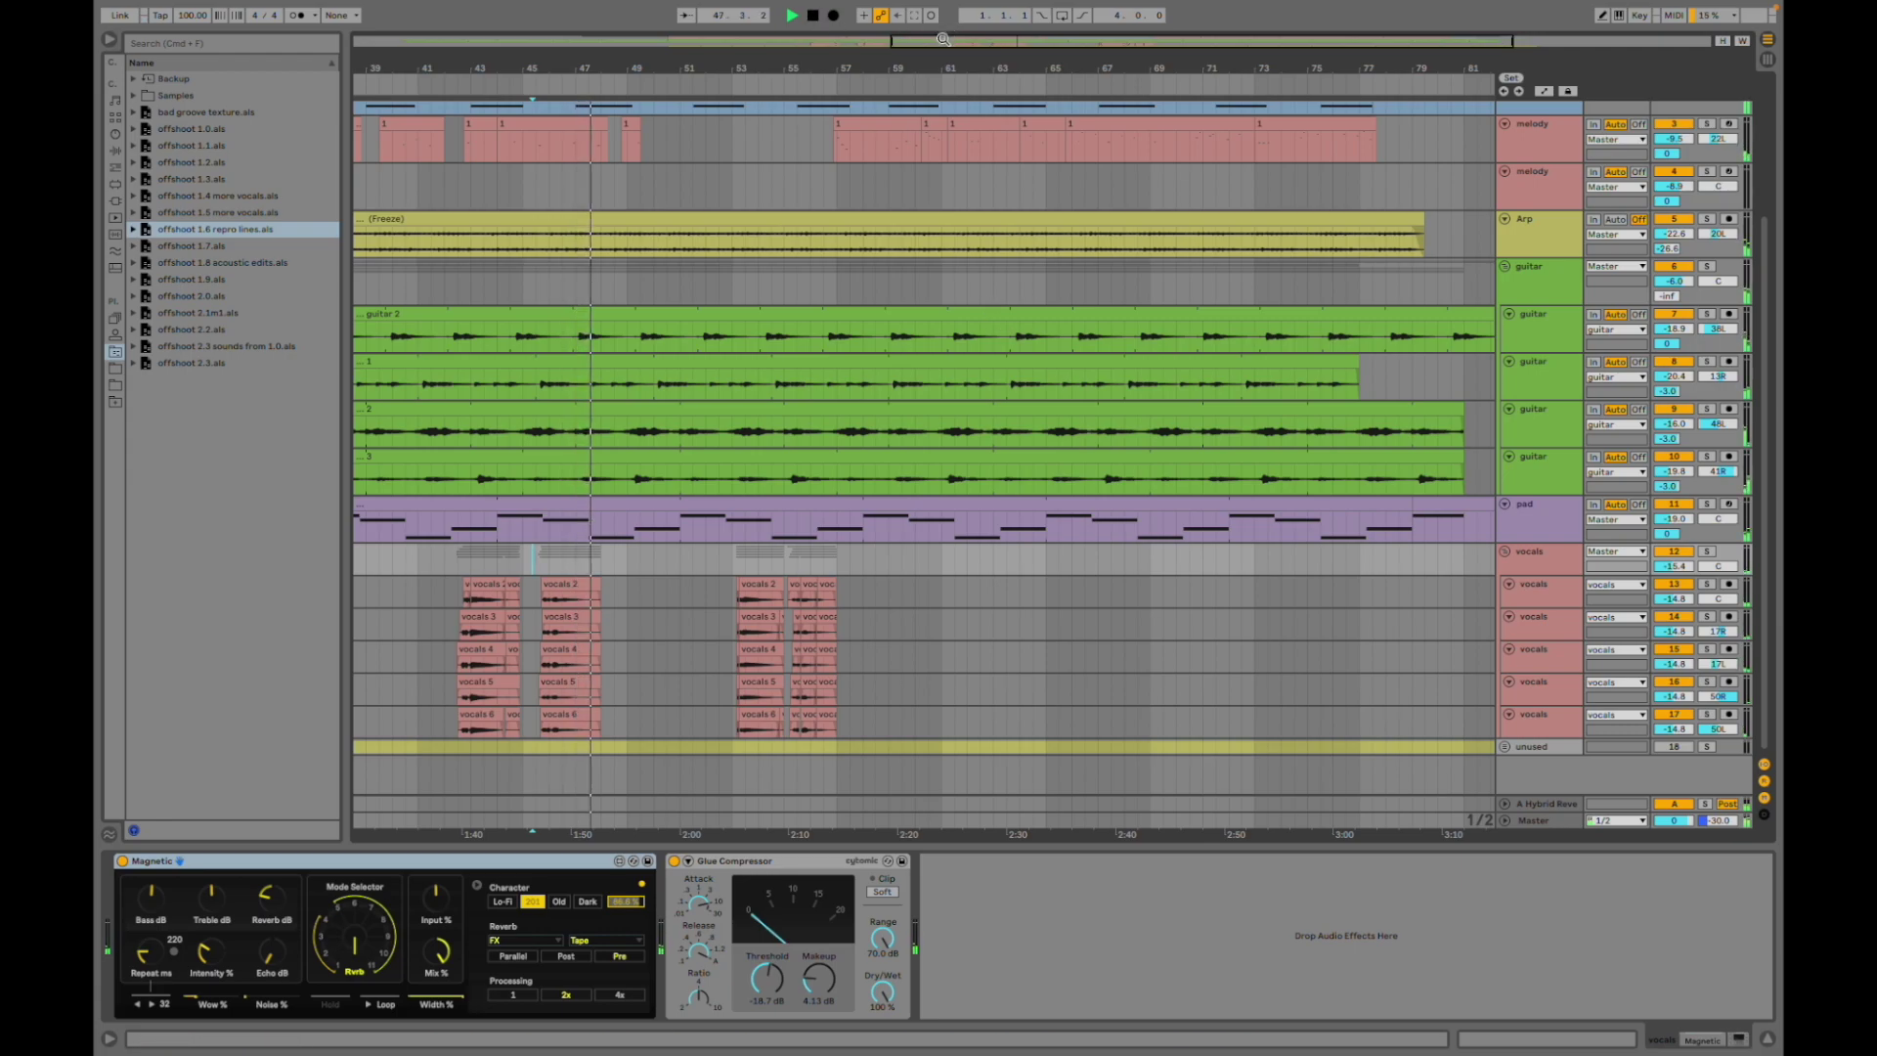
pyautogui.moveTo(955, 41); pyautogui.dragTo(460, 40)
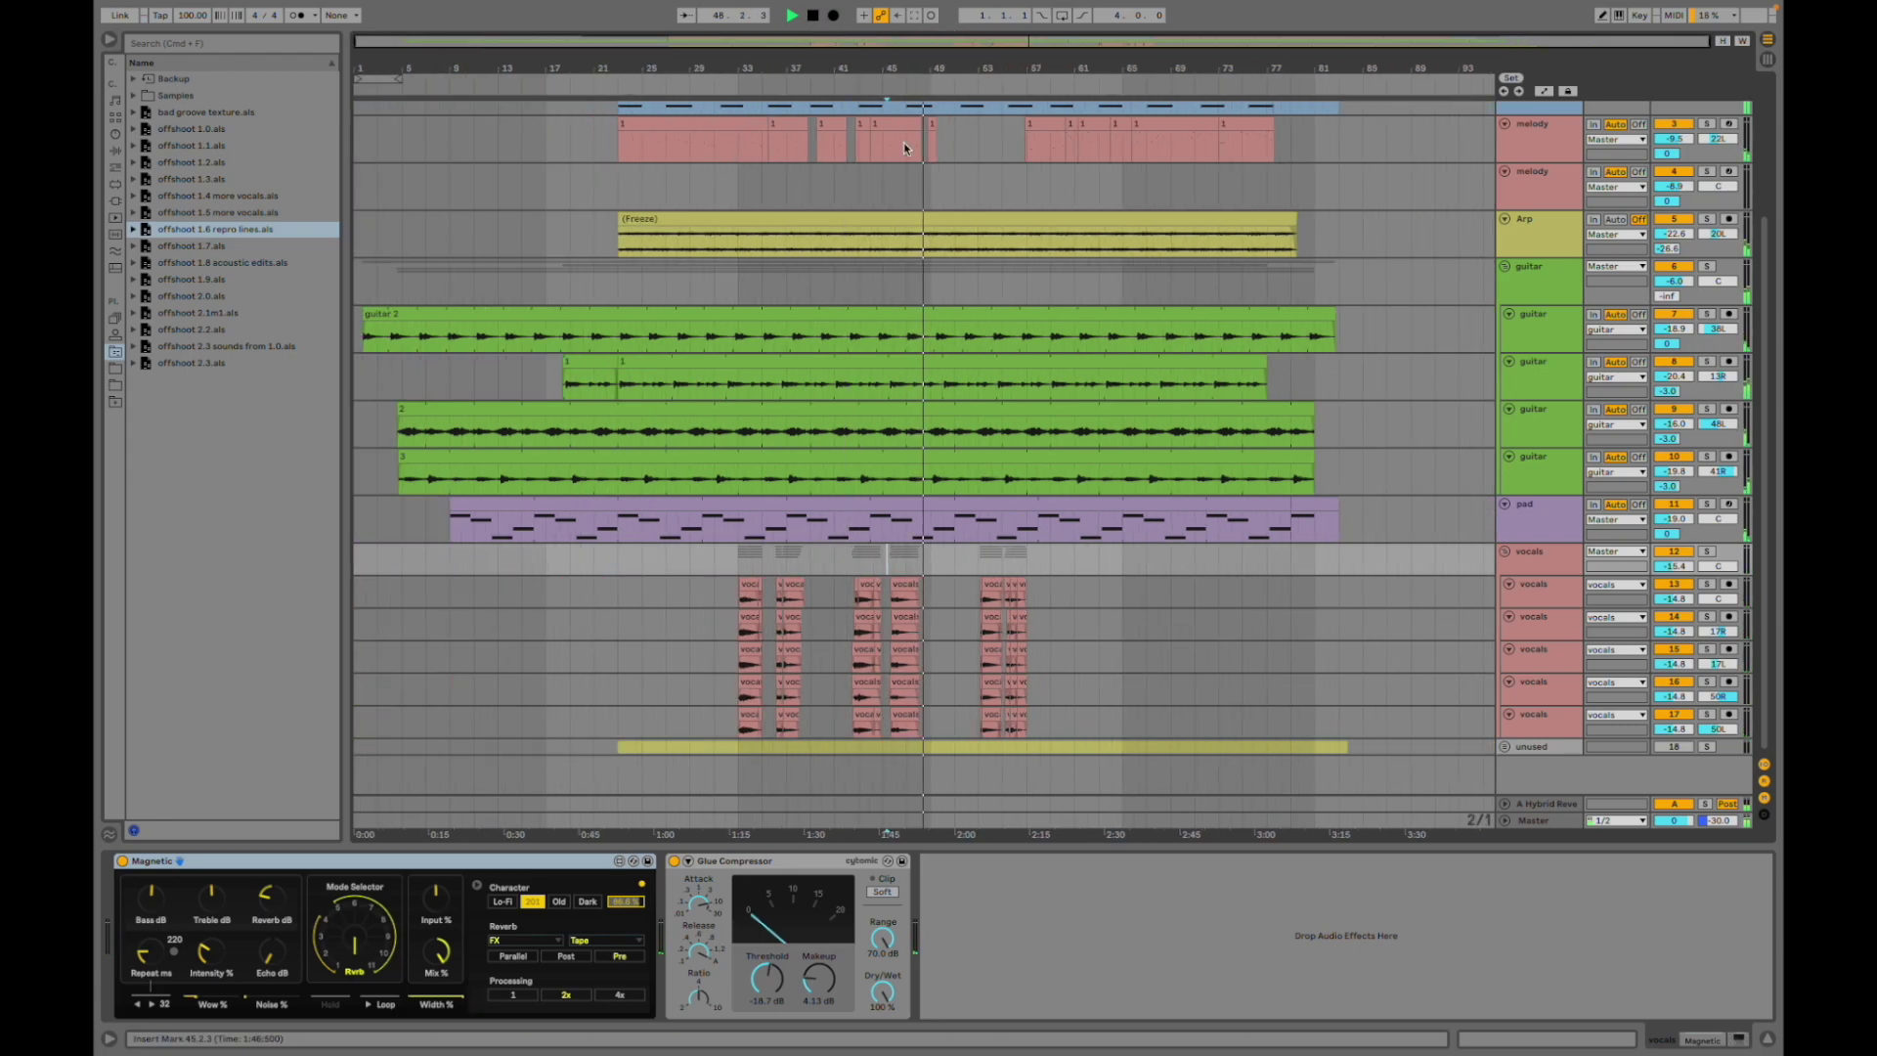
pyautogui.click(1027, 152)
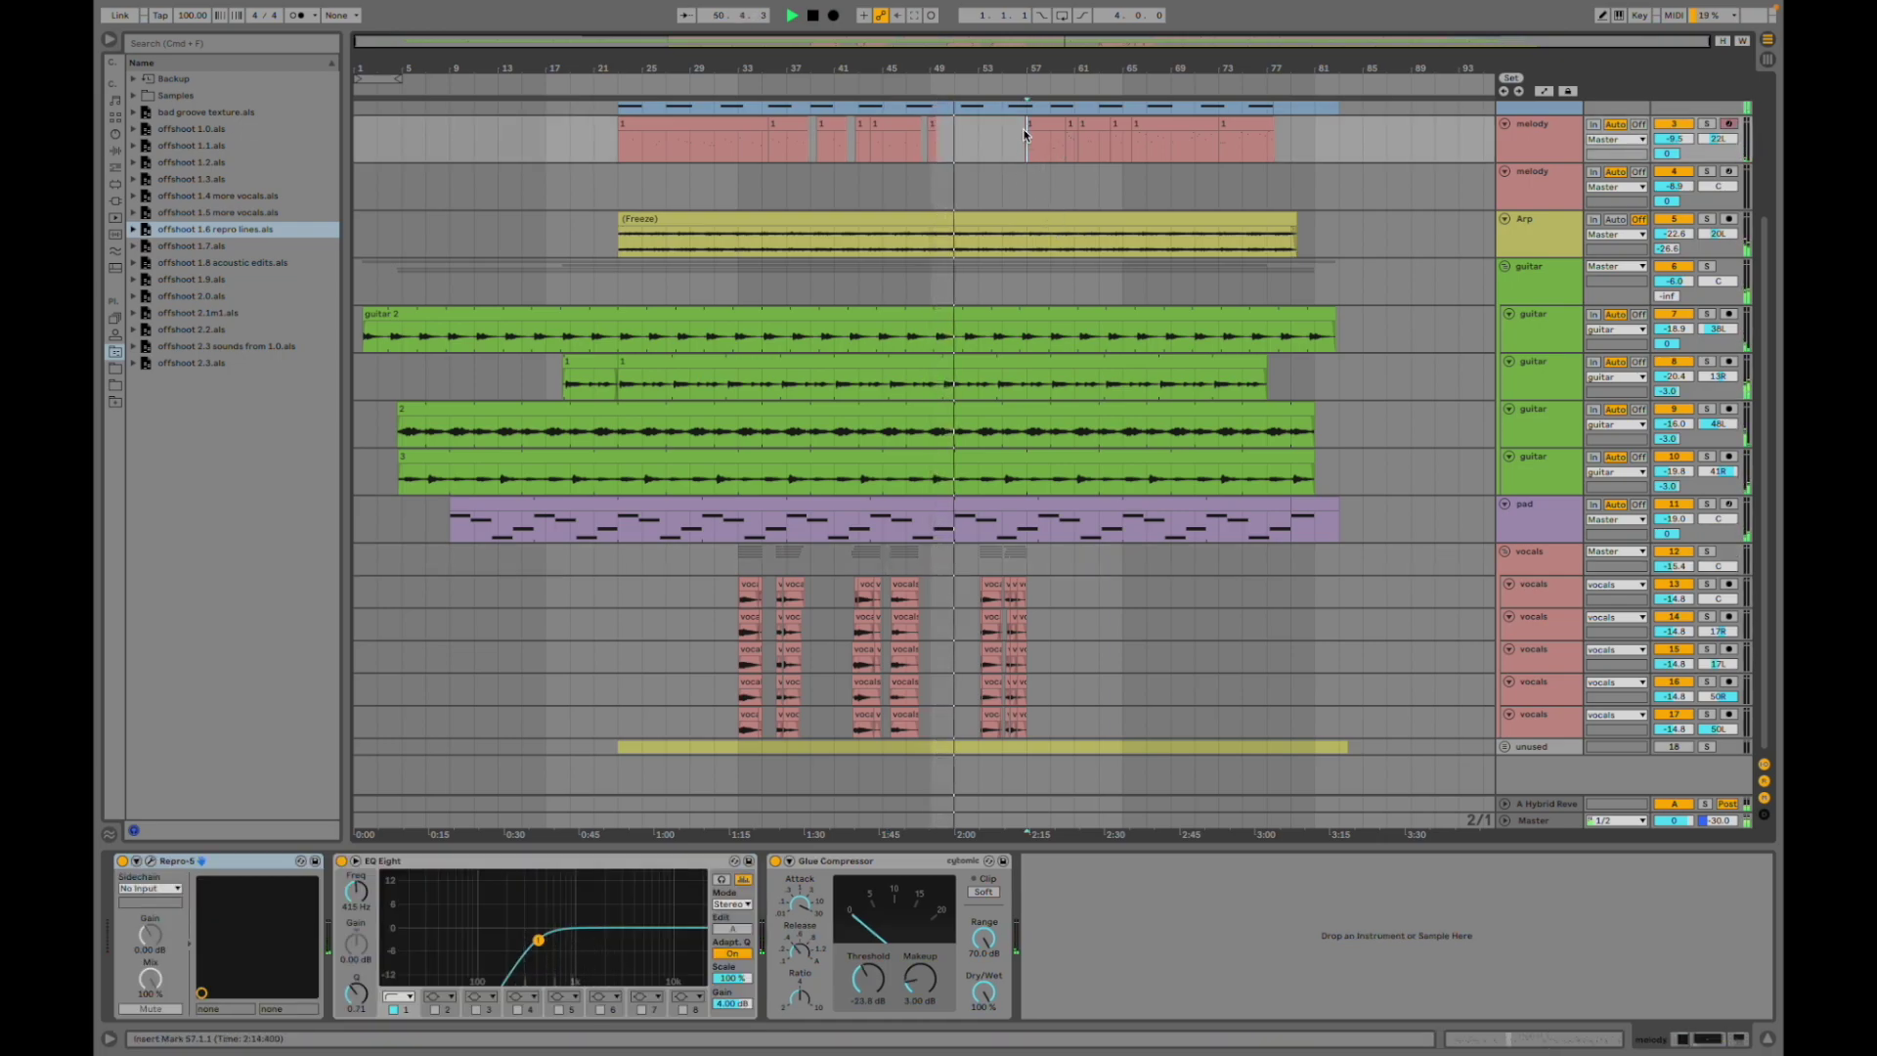
pyautogui.press('+')
pyautogui.press('+')
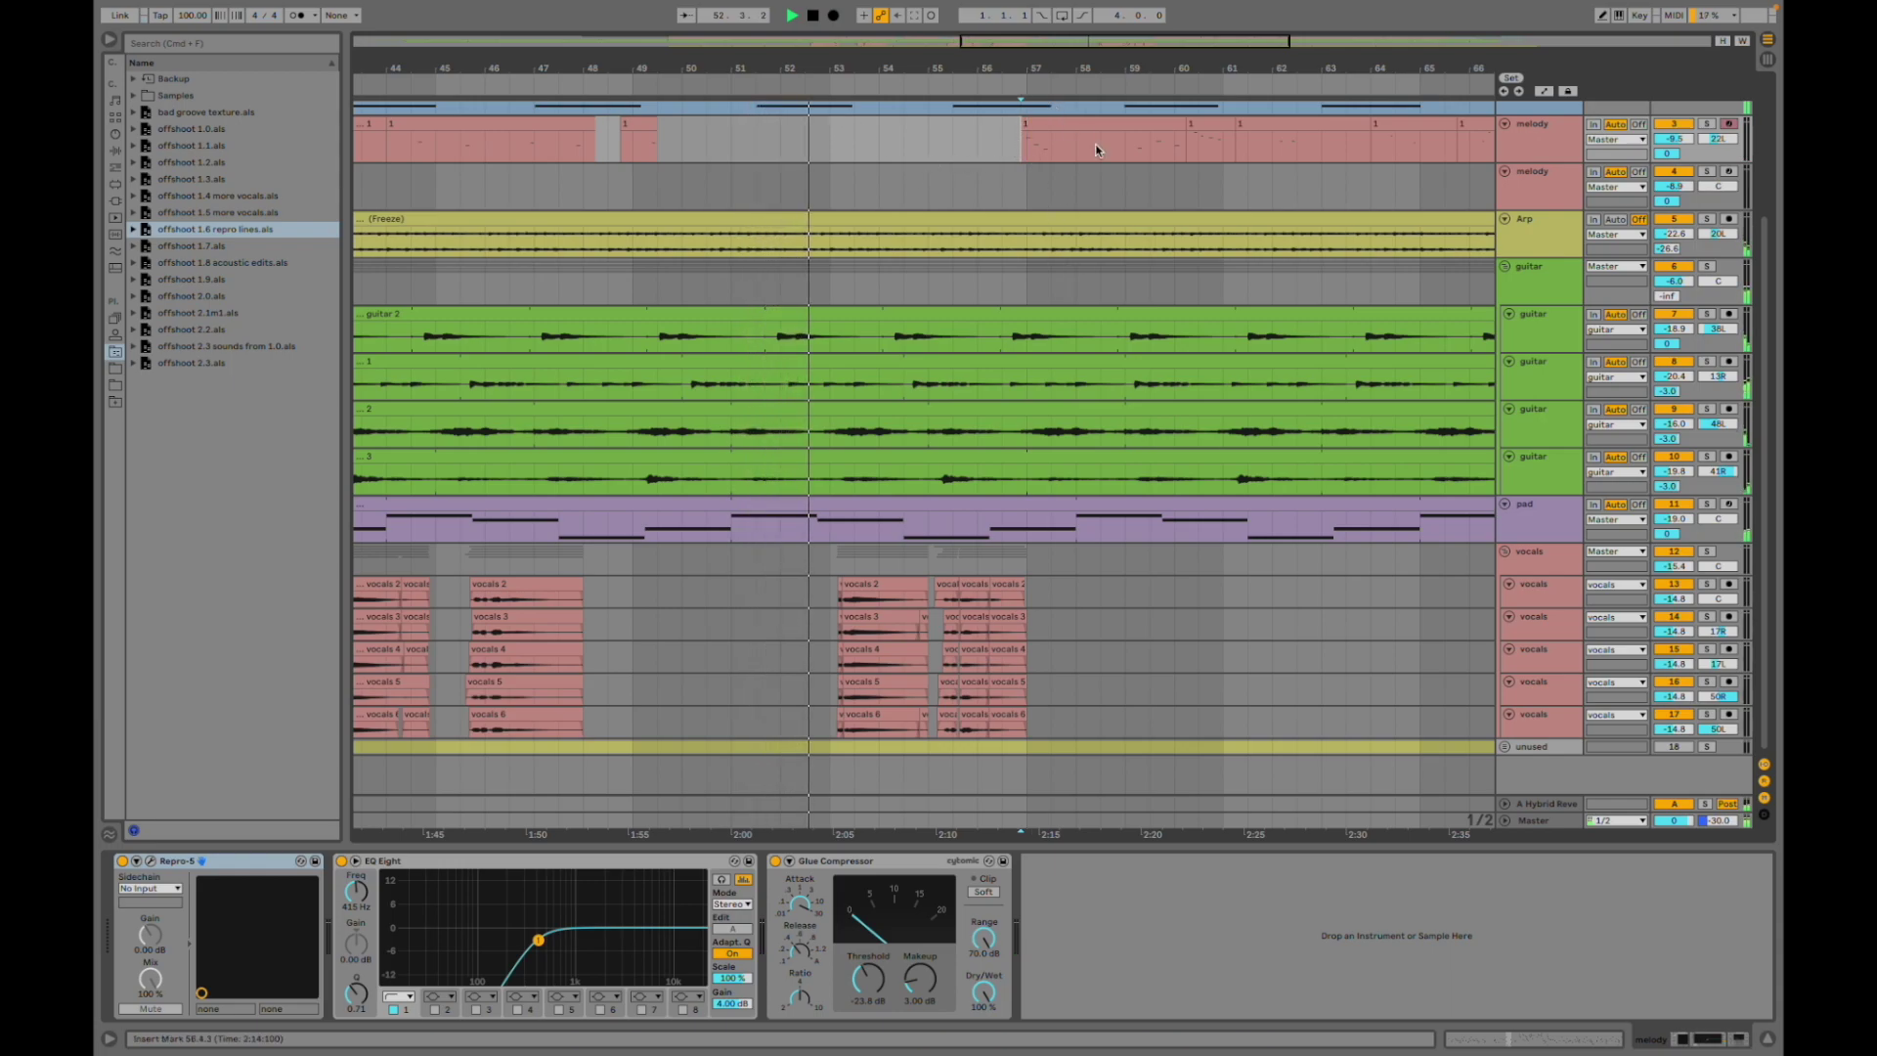
# - Zoom out over the arrangement to the stacked vocal sections and select the uppermost vocal clip at bar 33
pyautogui.moveTo(994, 45); pyautogui.dragTo(994, 18)
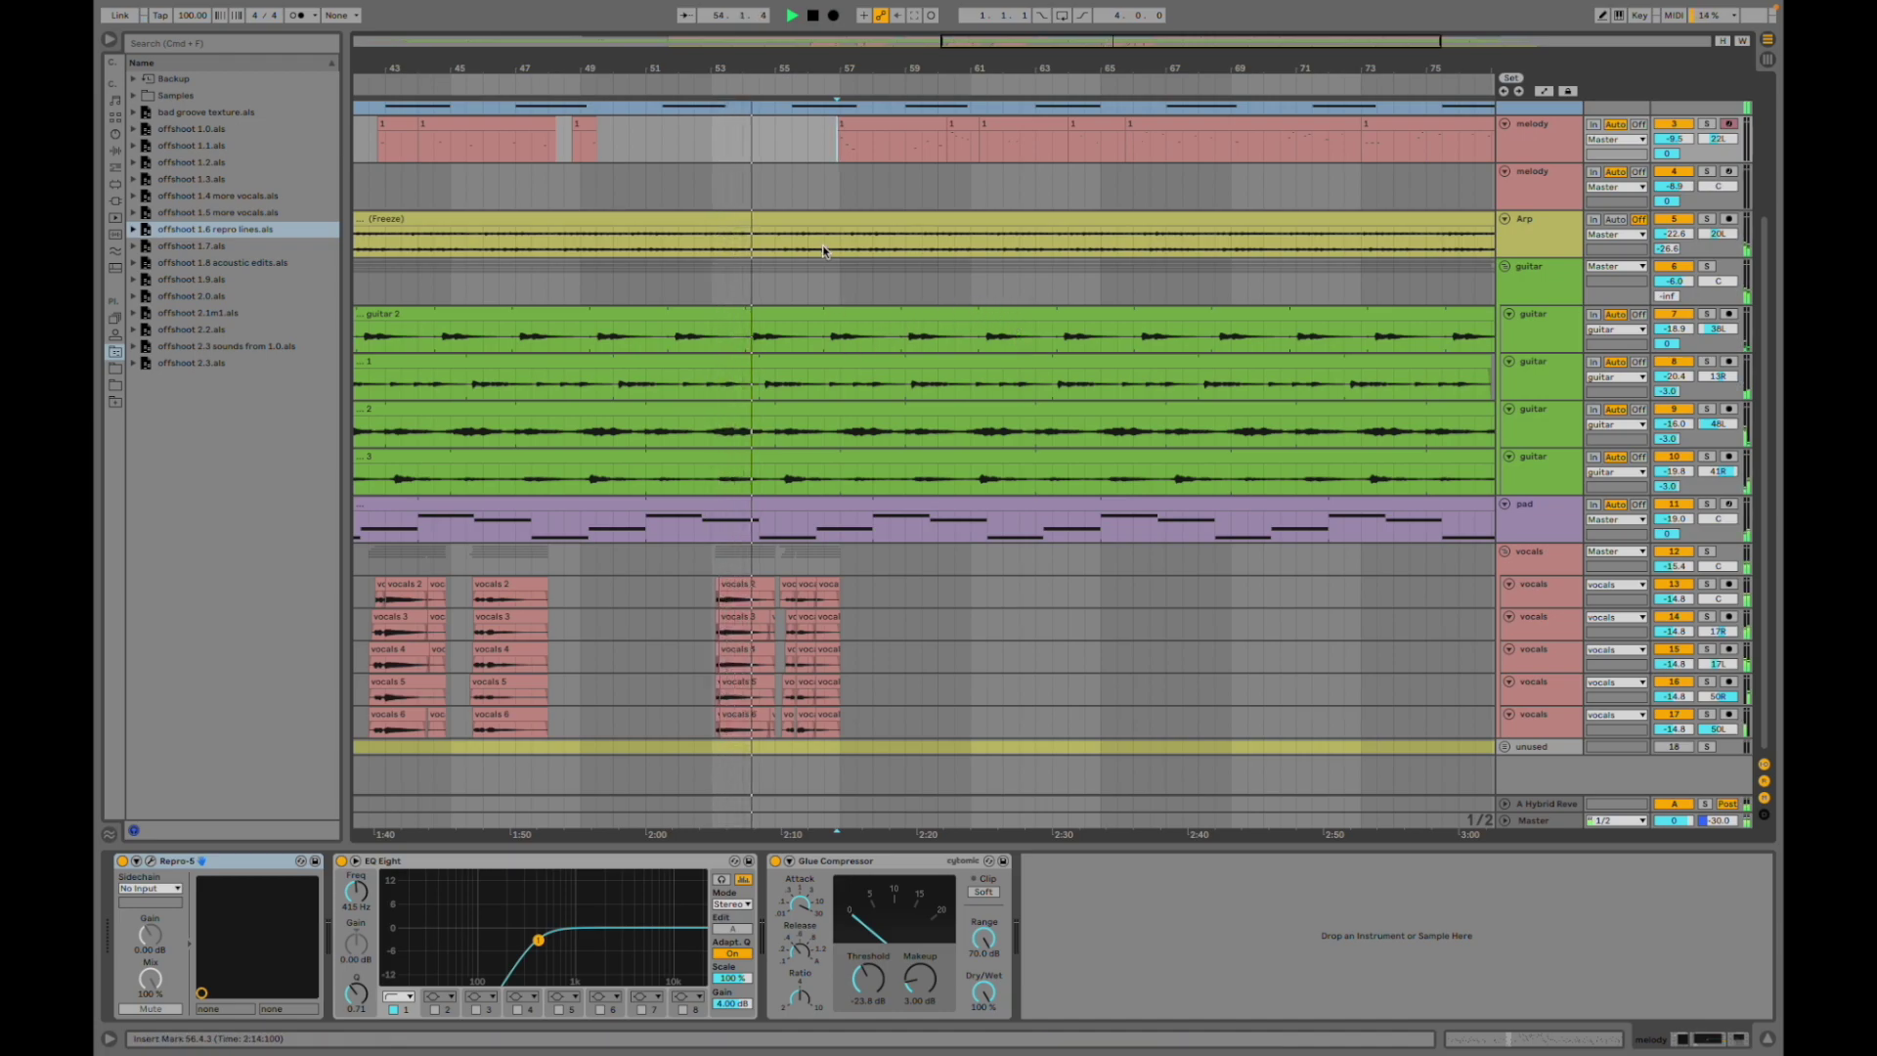
pyautogui.hscroll(-10, 1015, 184)
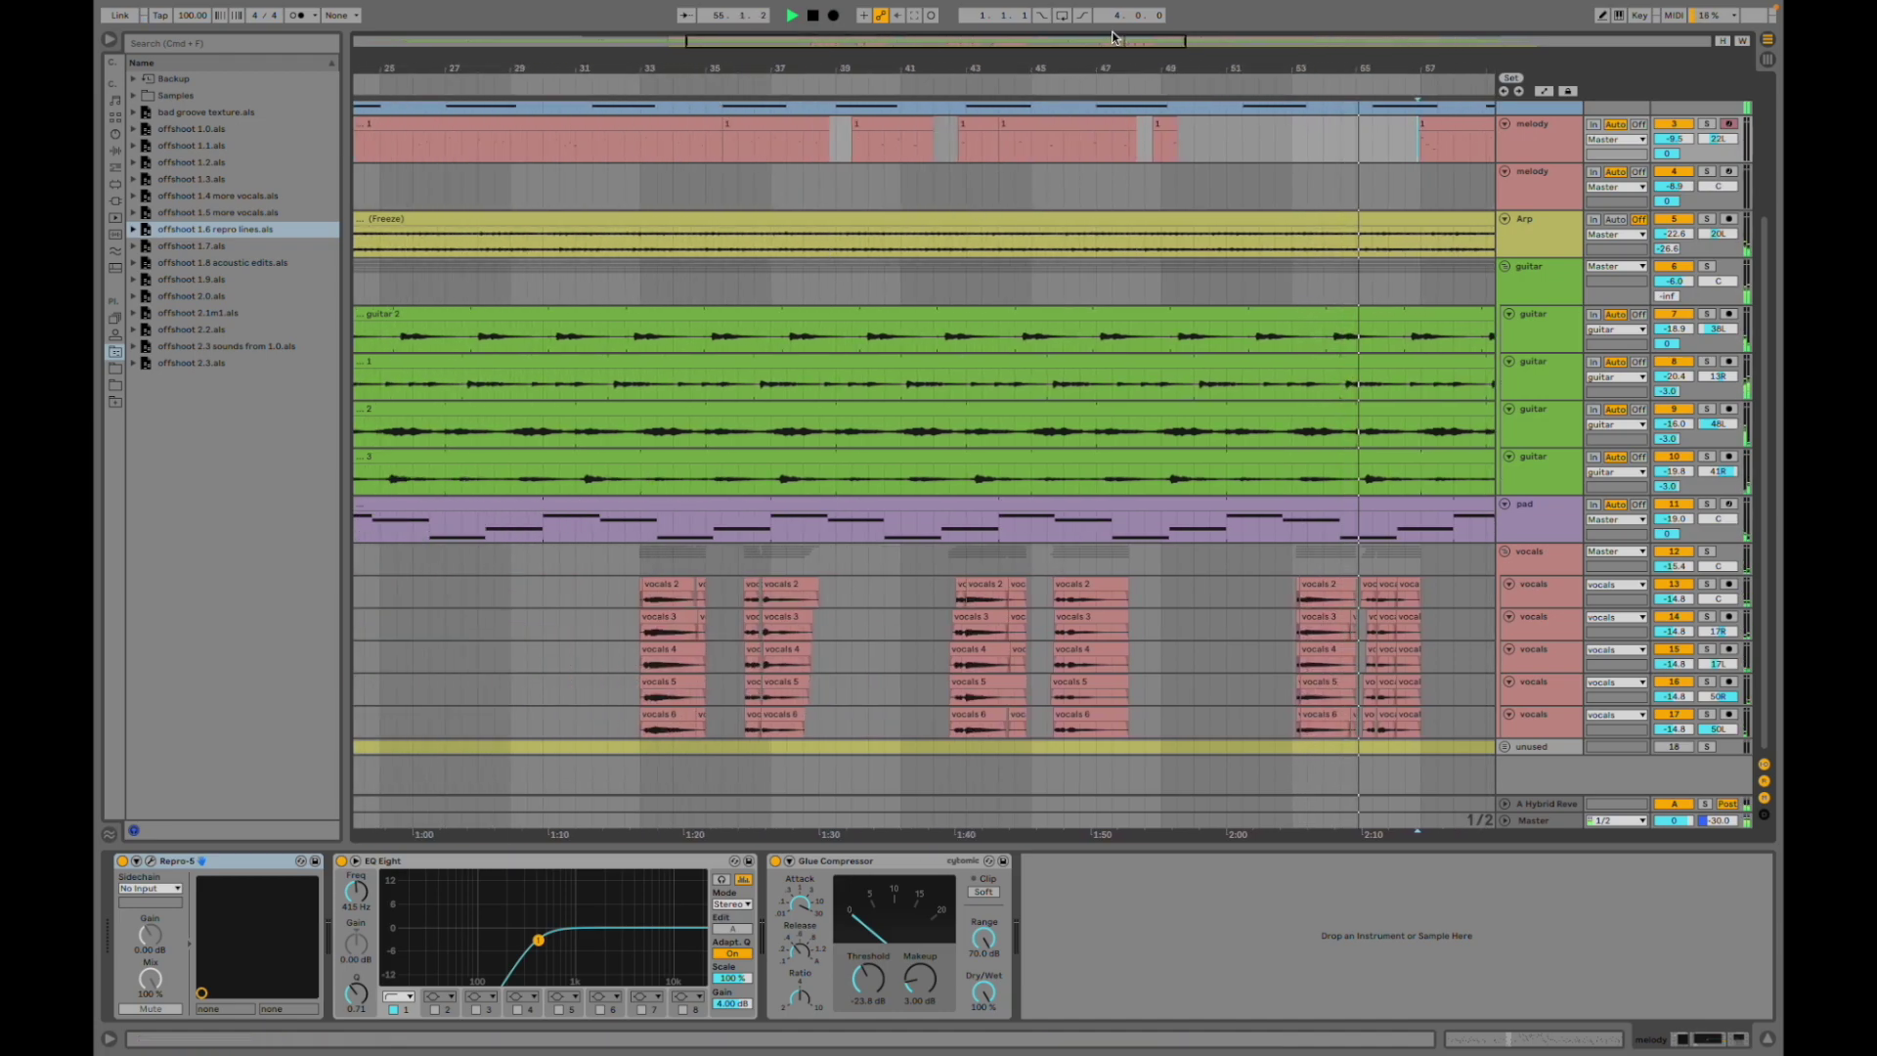
pyautogui.keyDown('ctrl'); pyautogui.scroll(-3, 1015, 184); pyautogui.keyUp('ctrl')
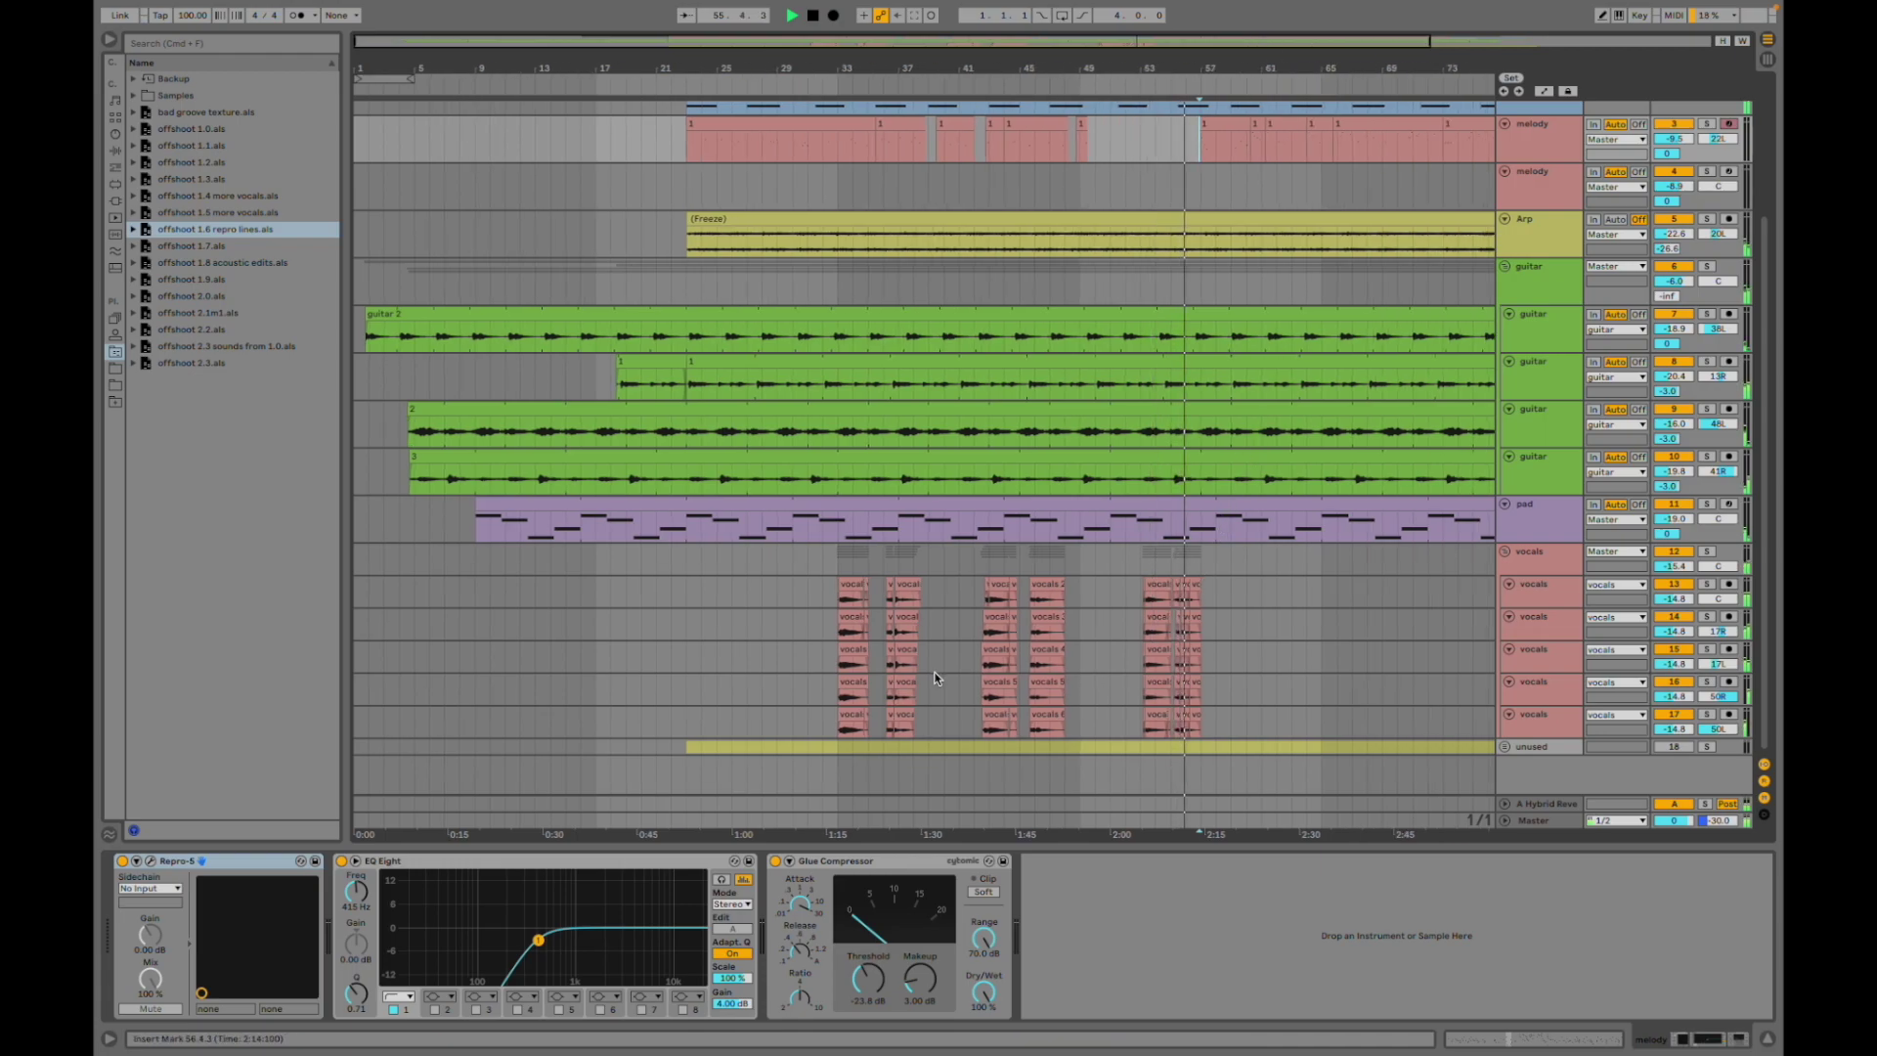
pyautogui.click(856, 603)
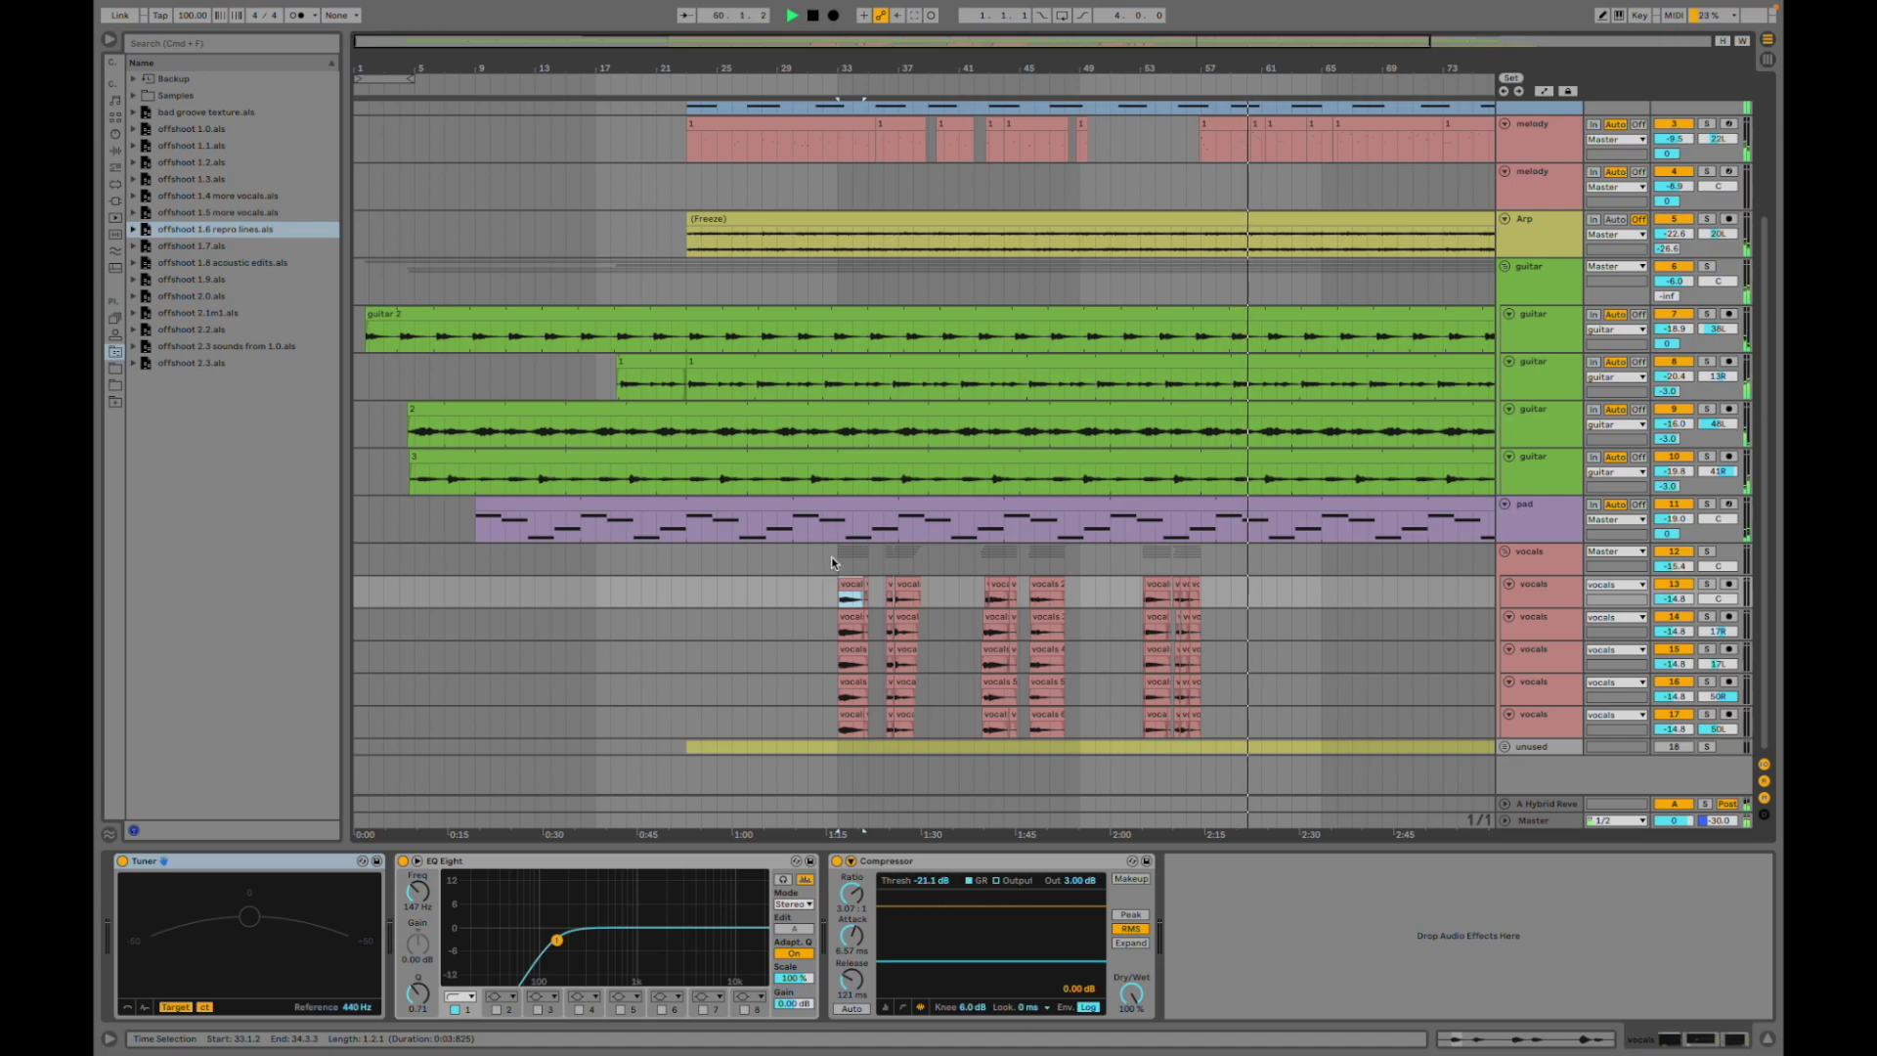
# - Compare the pad part at the vocal entries at bars 33, 43 and 53, and select its seven-bar phrase from bar 16 to 23
pyautogui.click(835, 529)
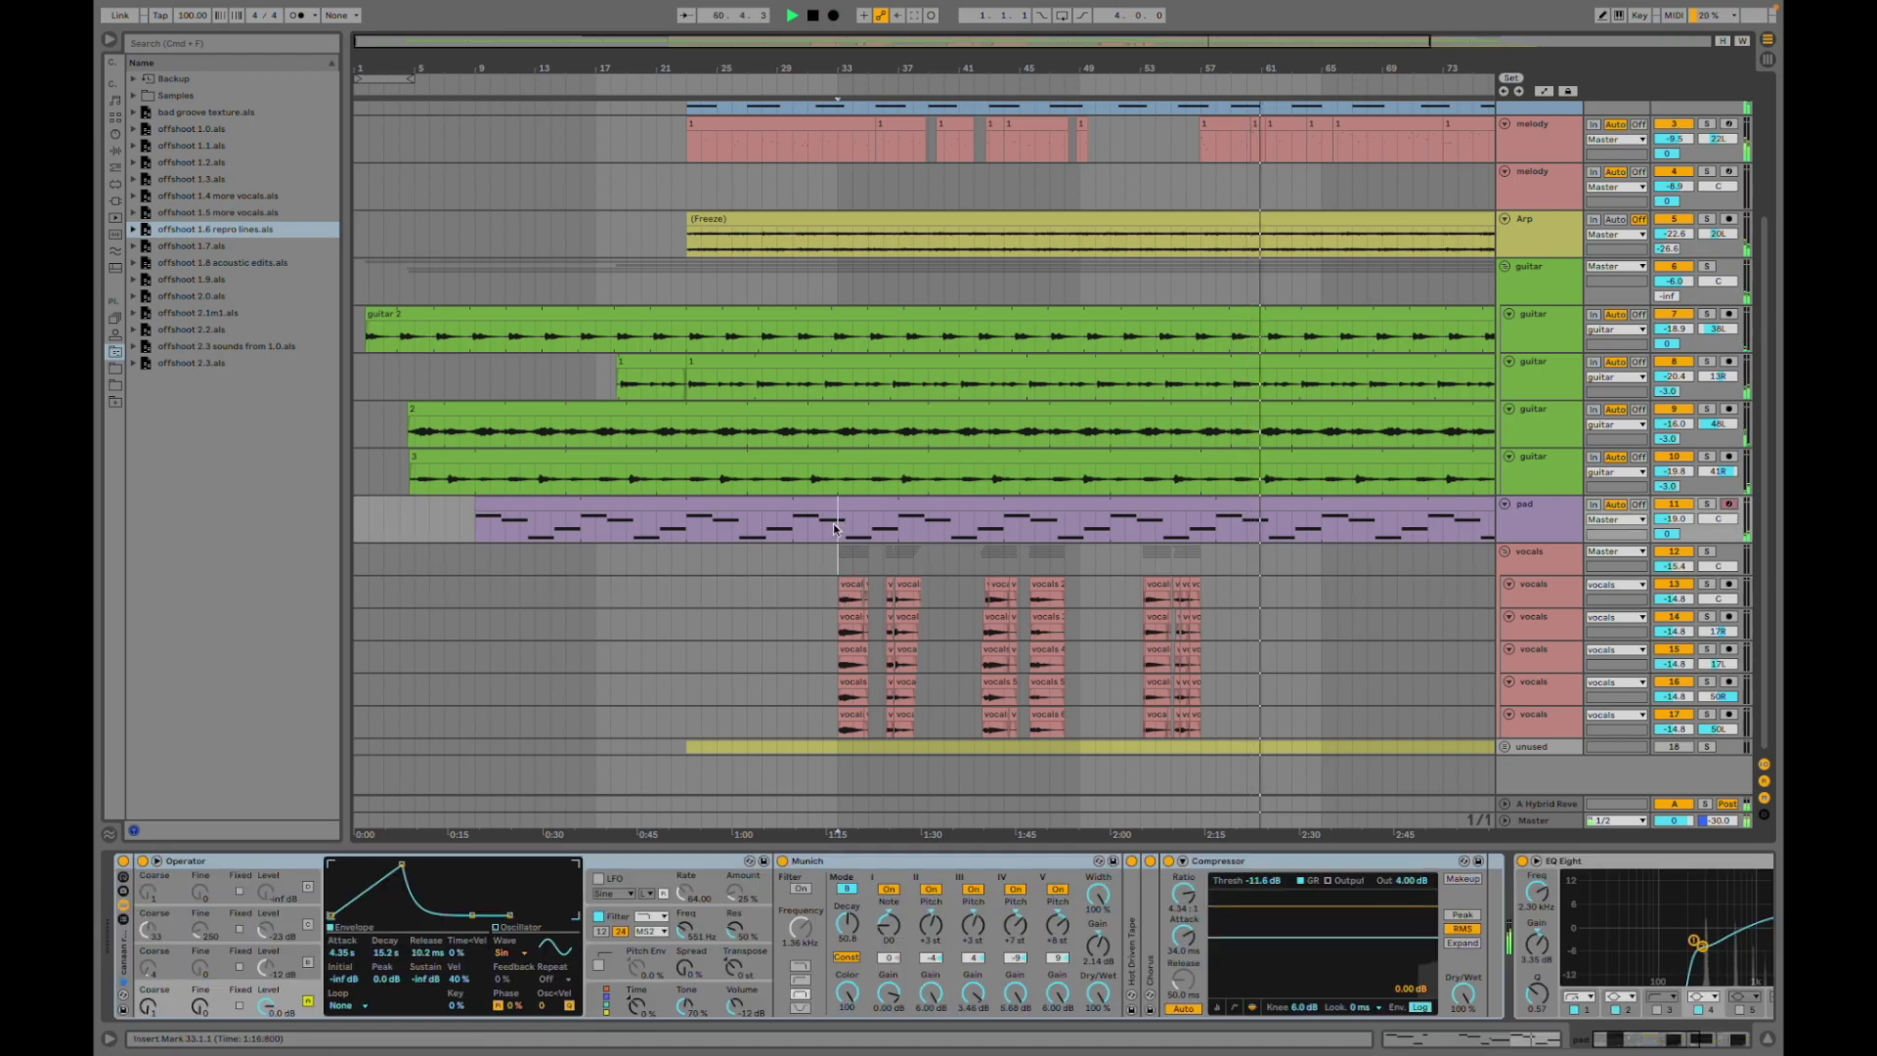
pyautogui.click(1141, 535)
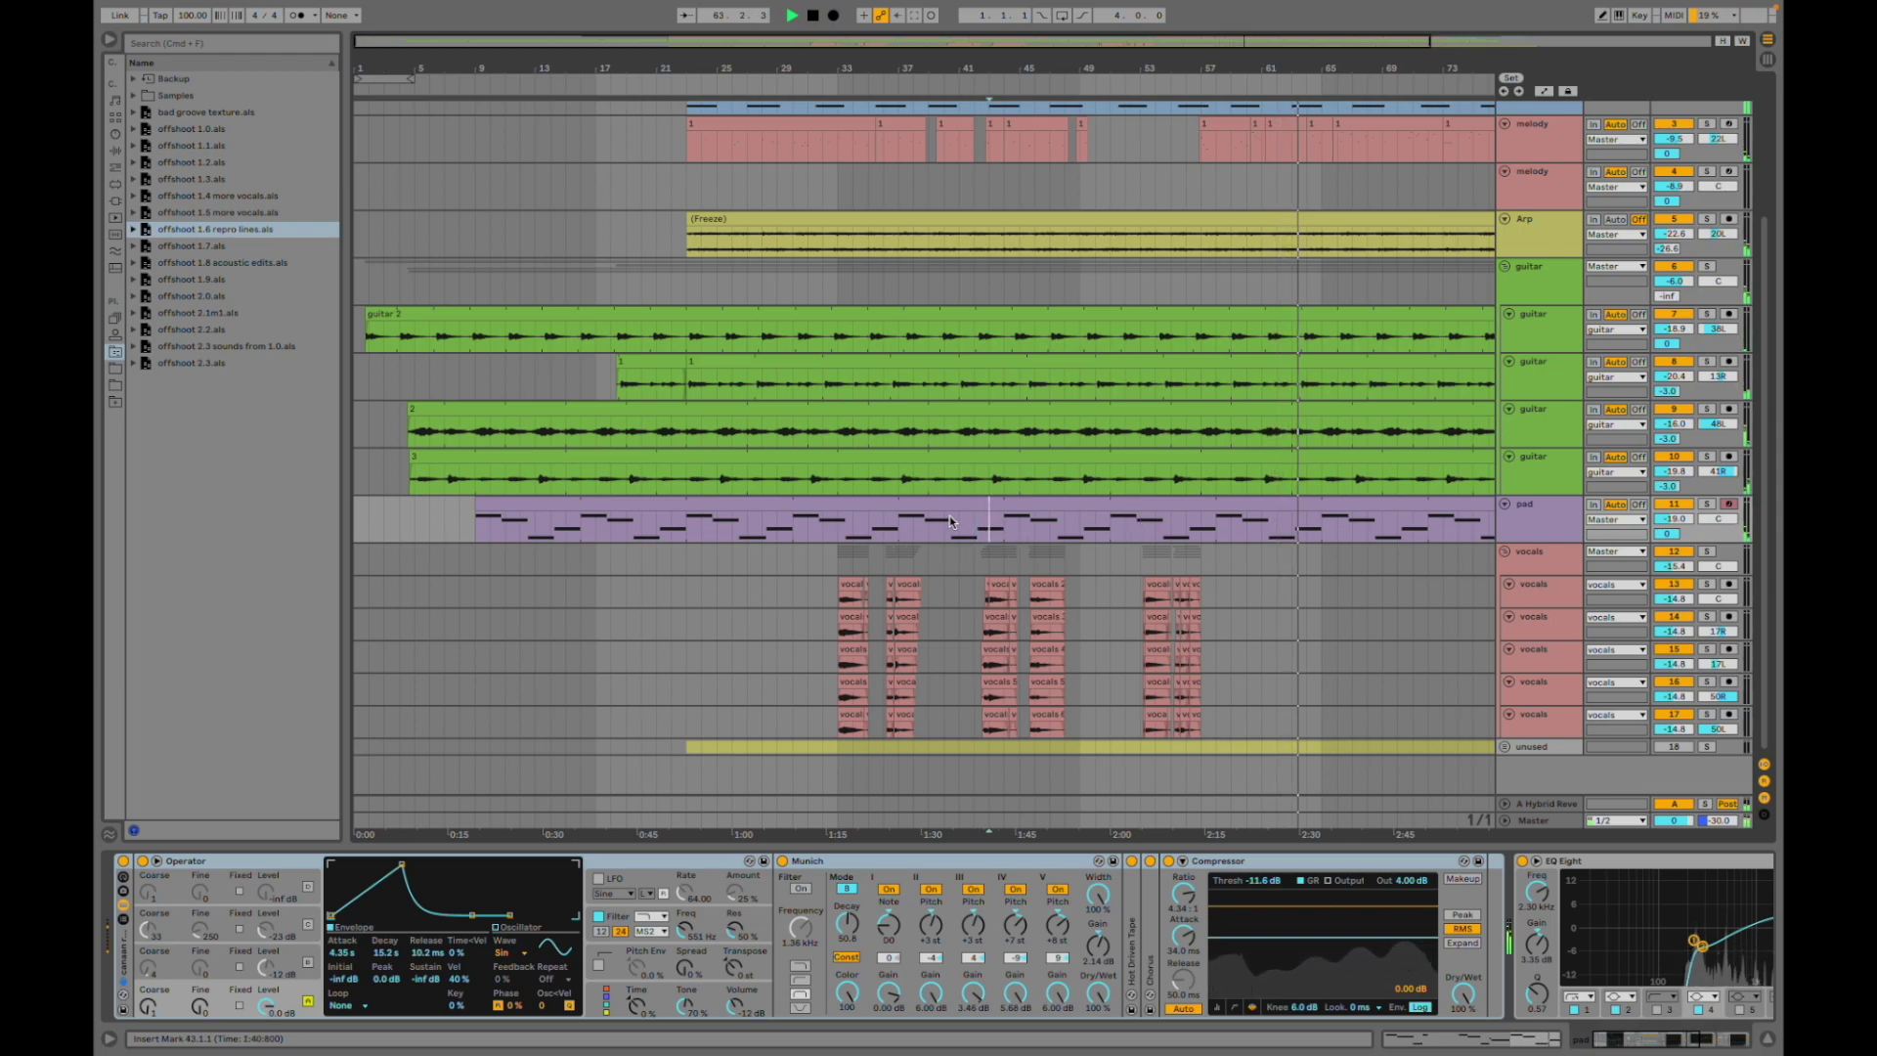
pyautogui.click(1041, 535)
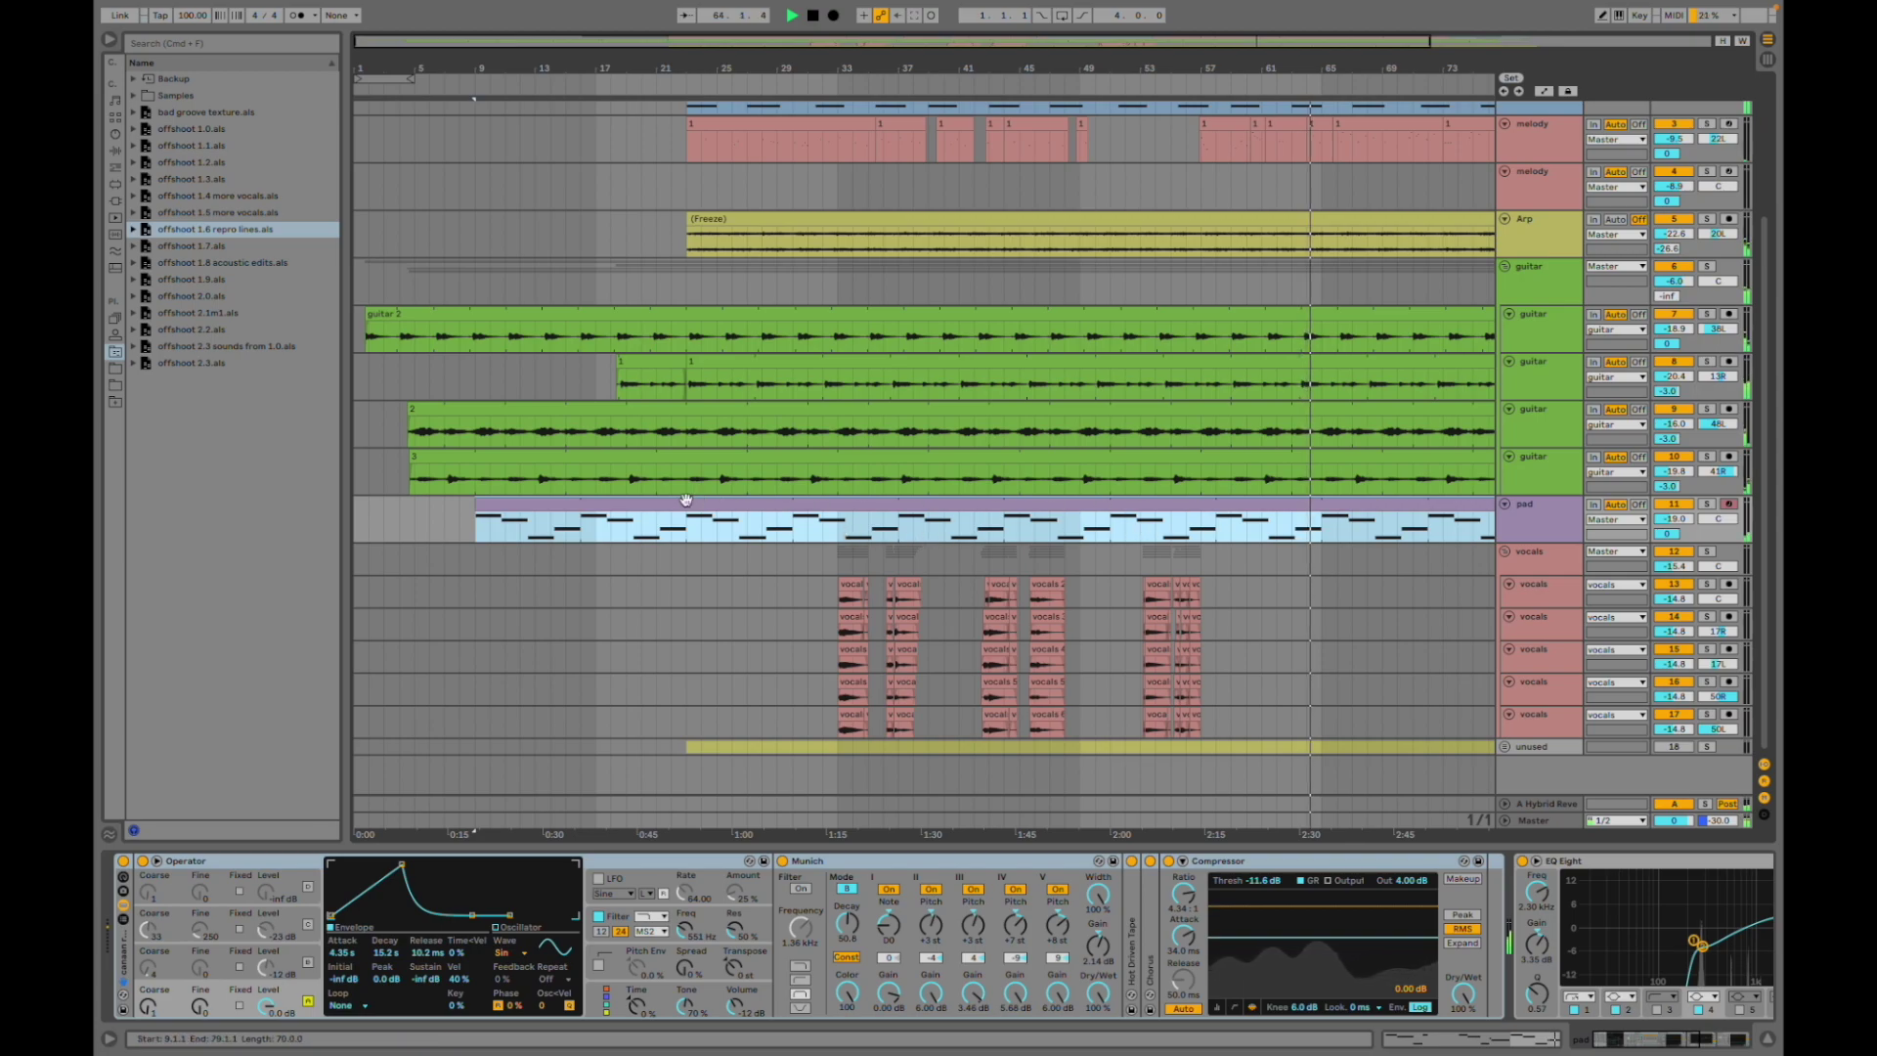
pyautogui.moveTo(477, 525); pyautogui.dragTo(688, 537)
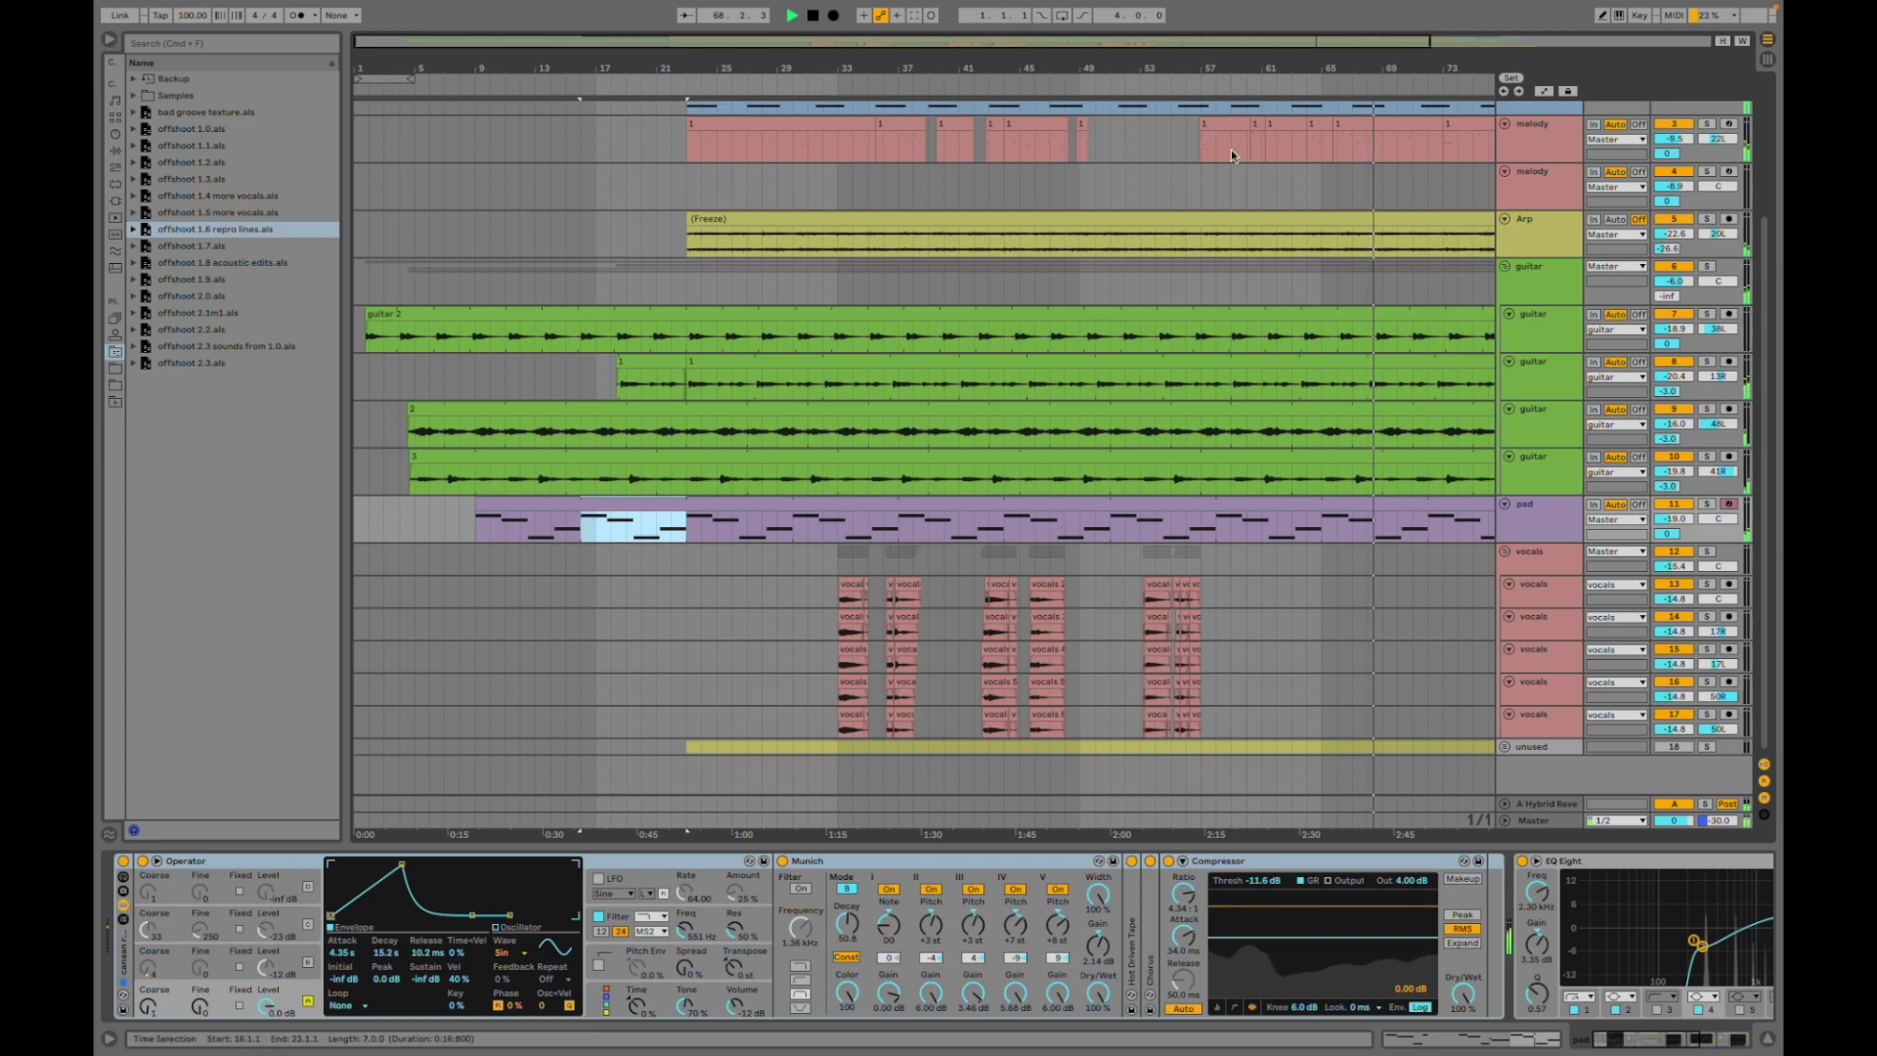
# - Solo the guitar group and play it from bar 38
pyautogui.hscroll(3, 1287, 151)
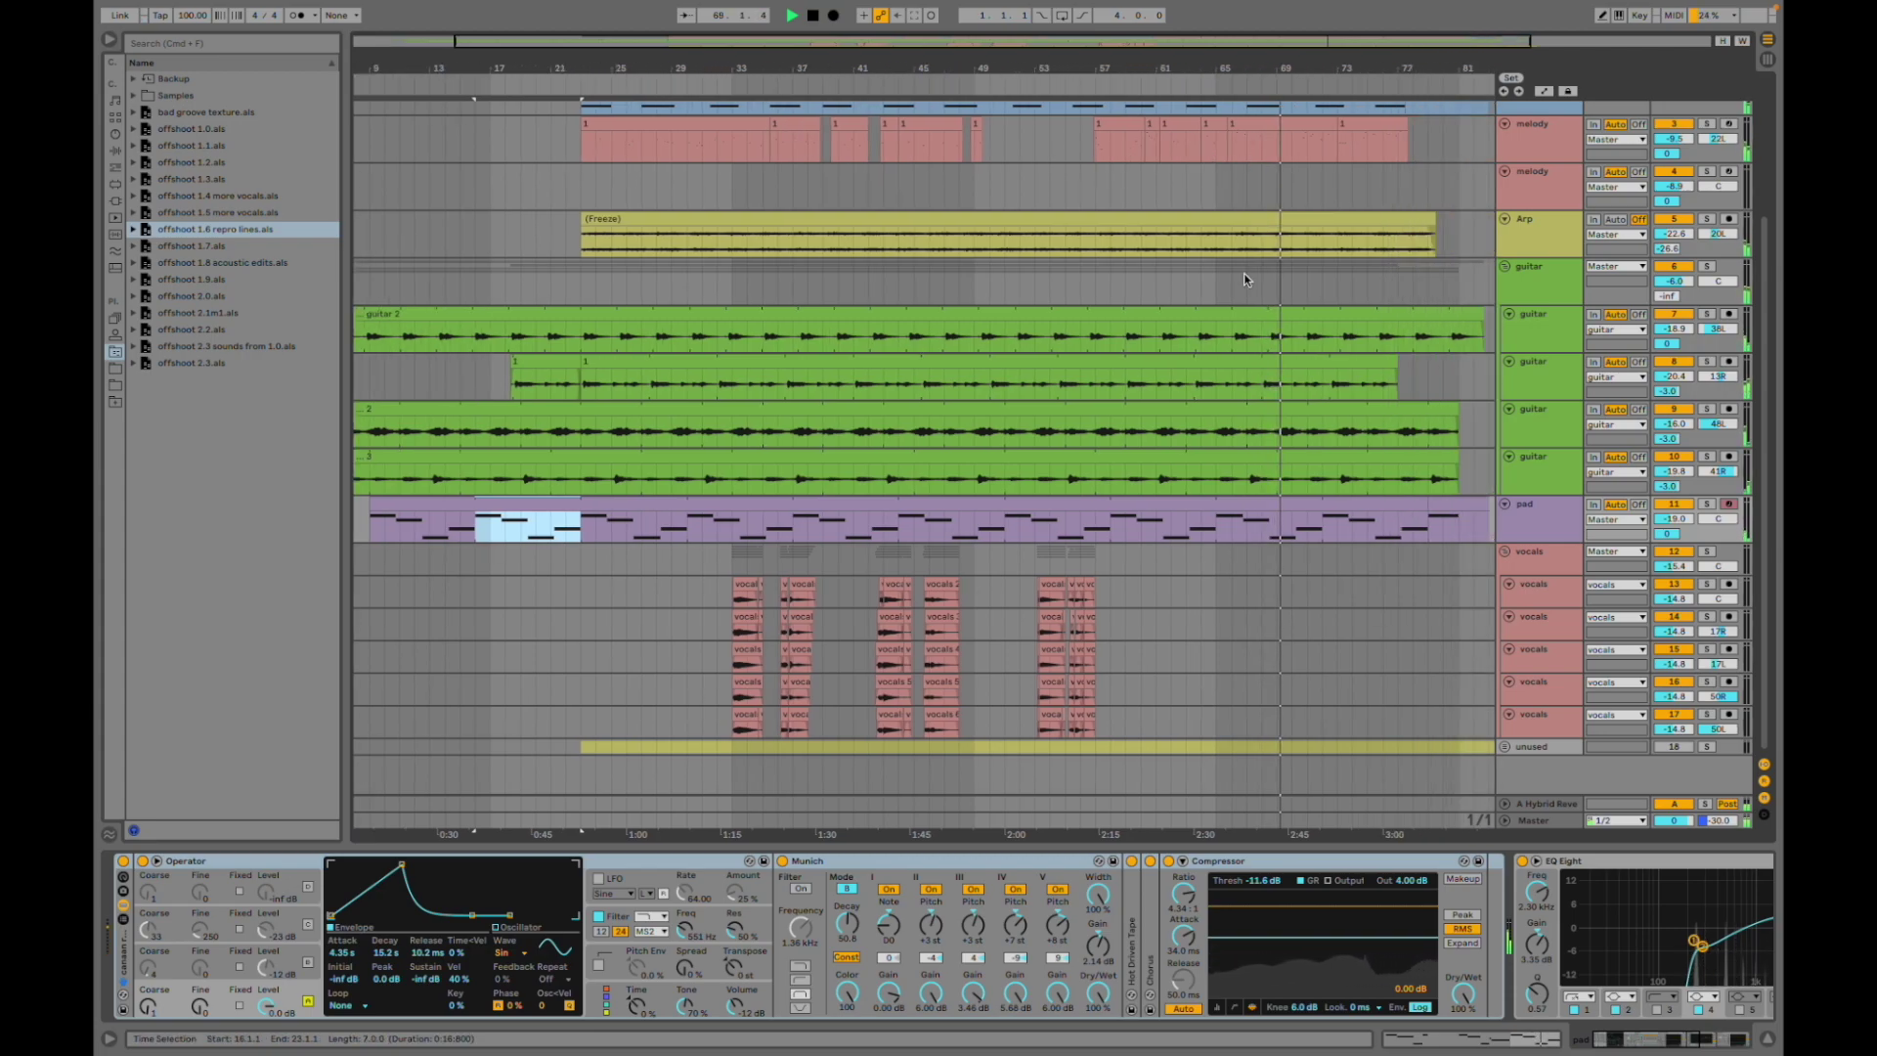
pyautogui.scroll(3, 1244, 280)
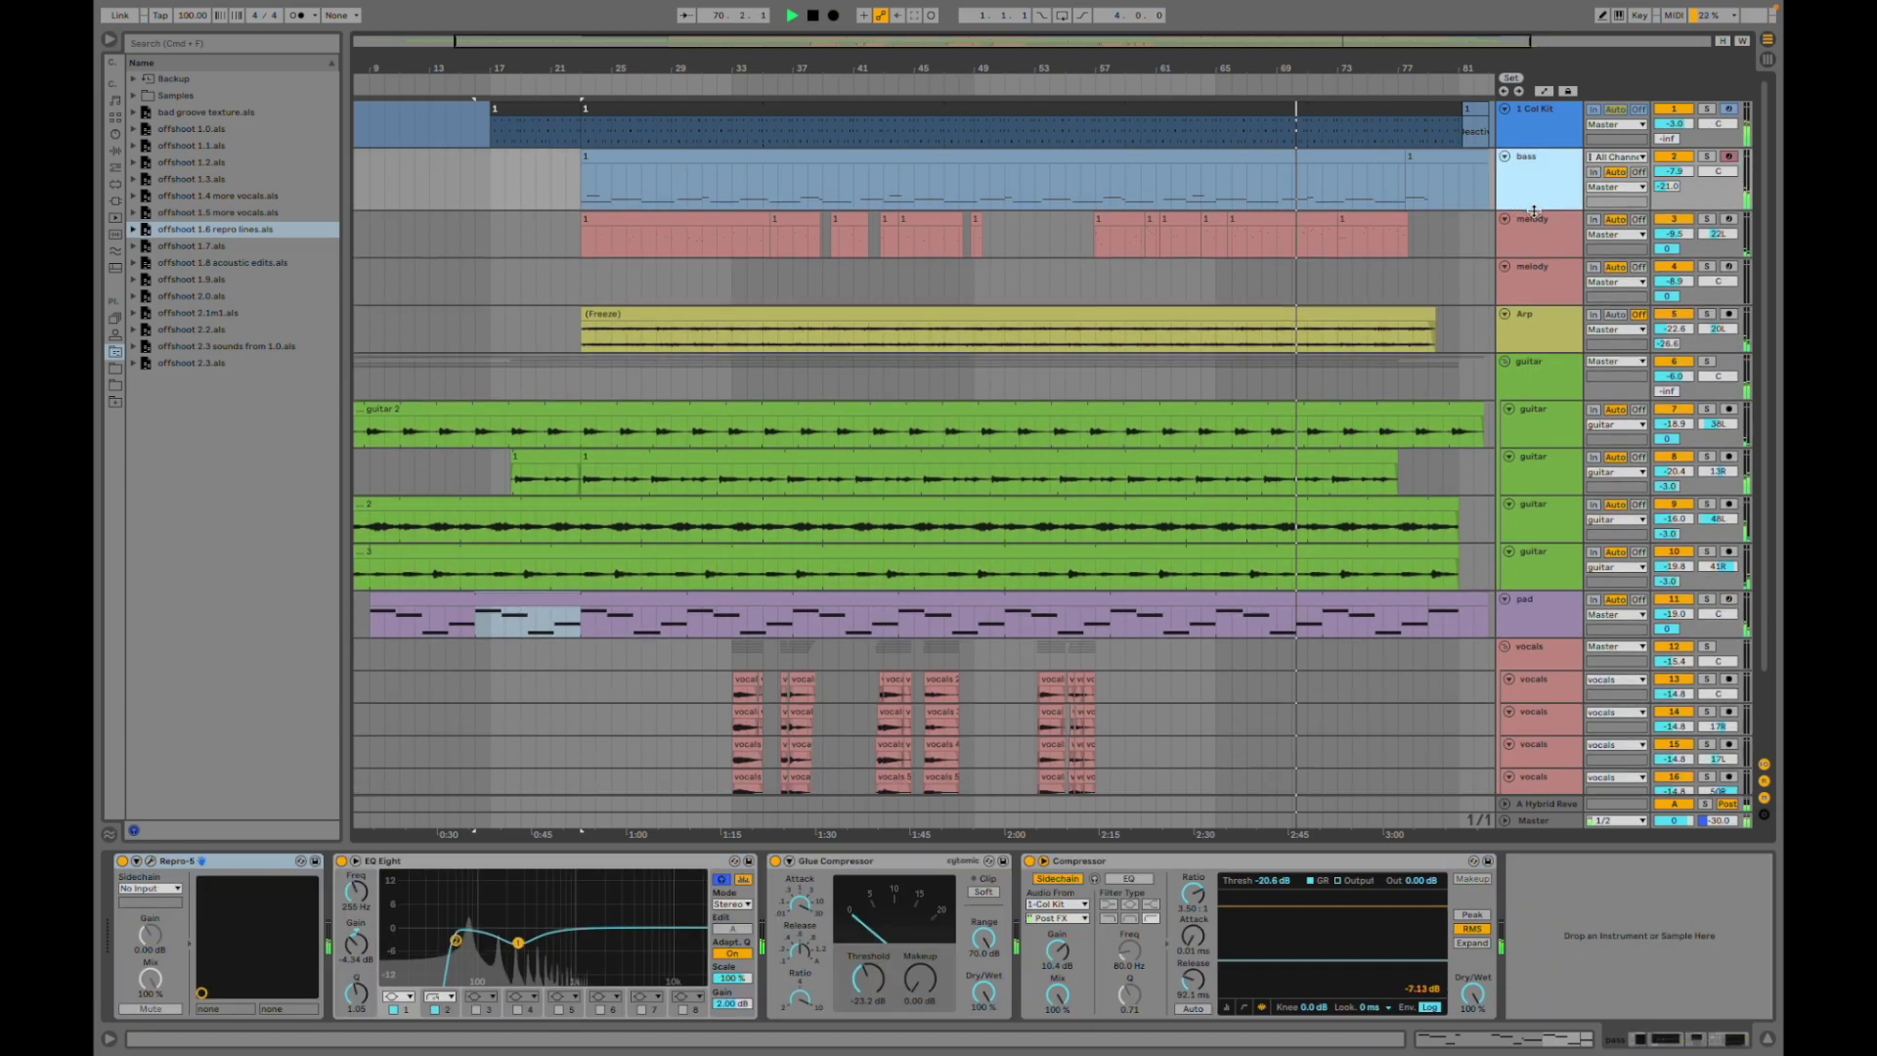
pyautogui.moveTo(1493, 301); pyautogui.dragTo(1493, 211)
pyautogui.click(748, 533)
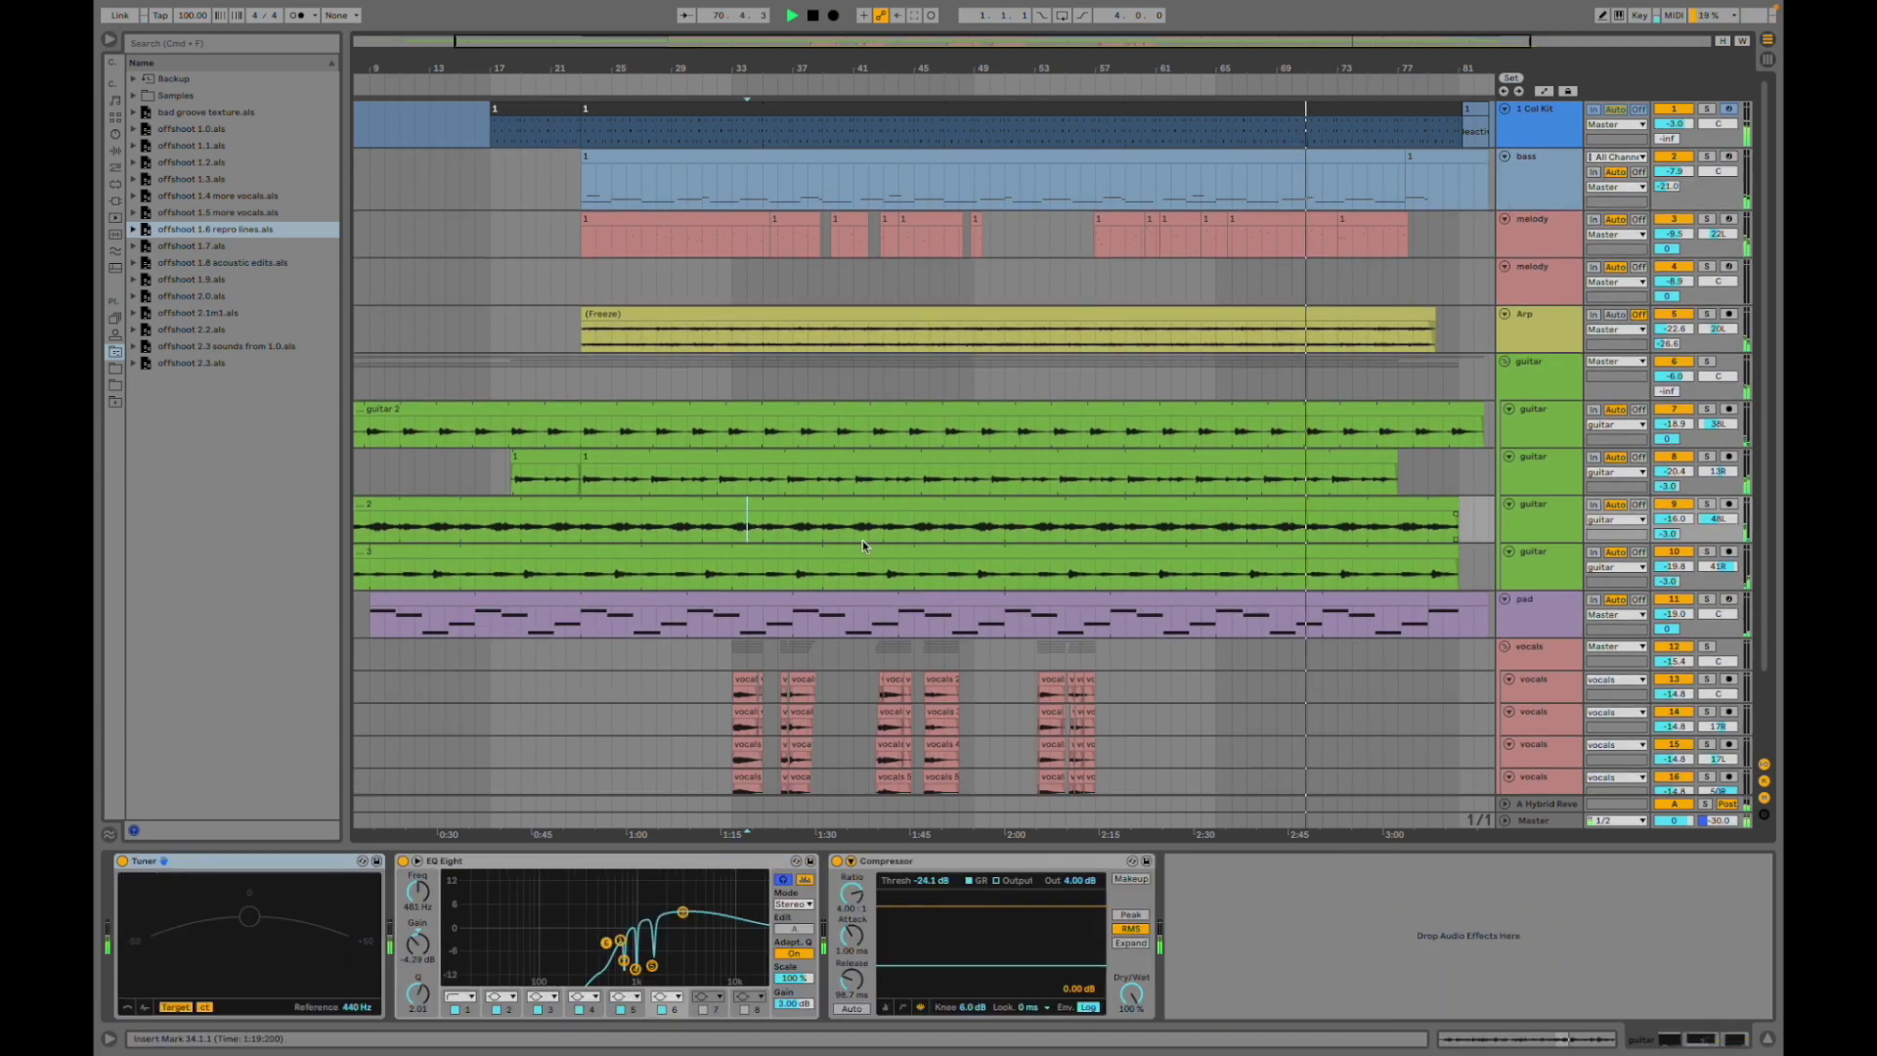
pyautogui.click(1707, 361)
pyautogui.press('space')
pyautogui.click(810, 380)
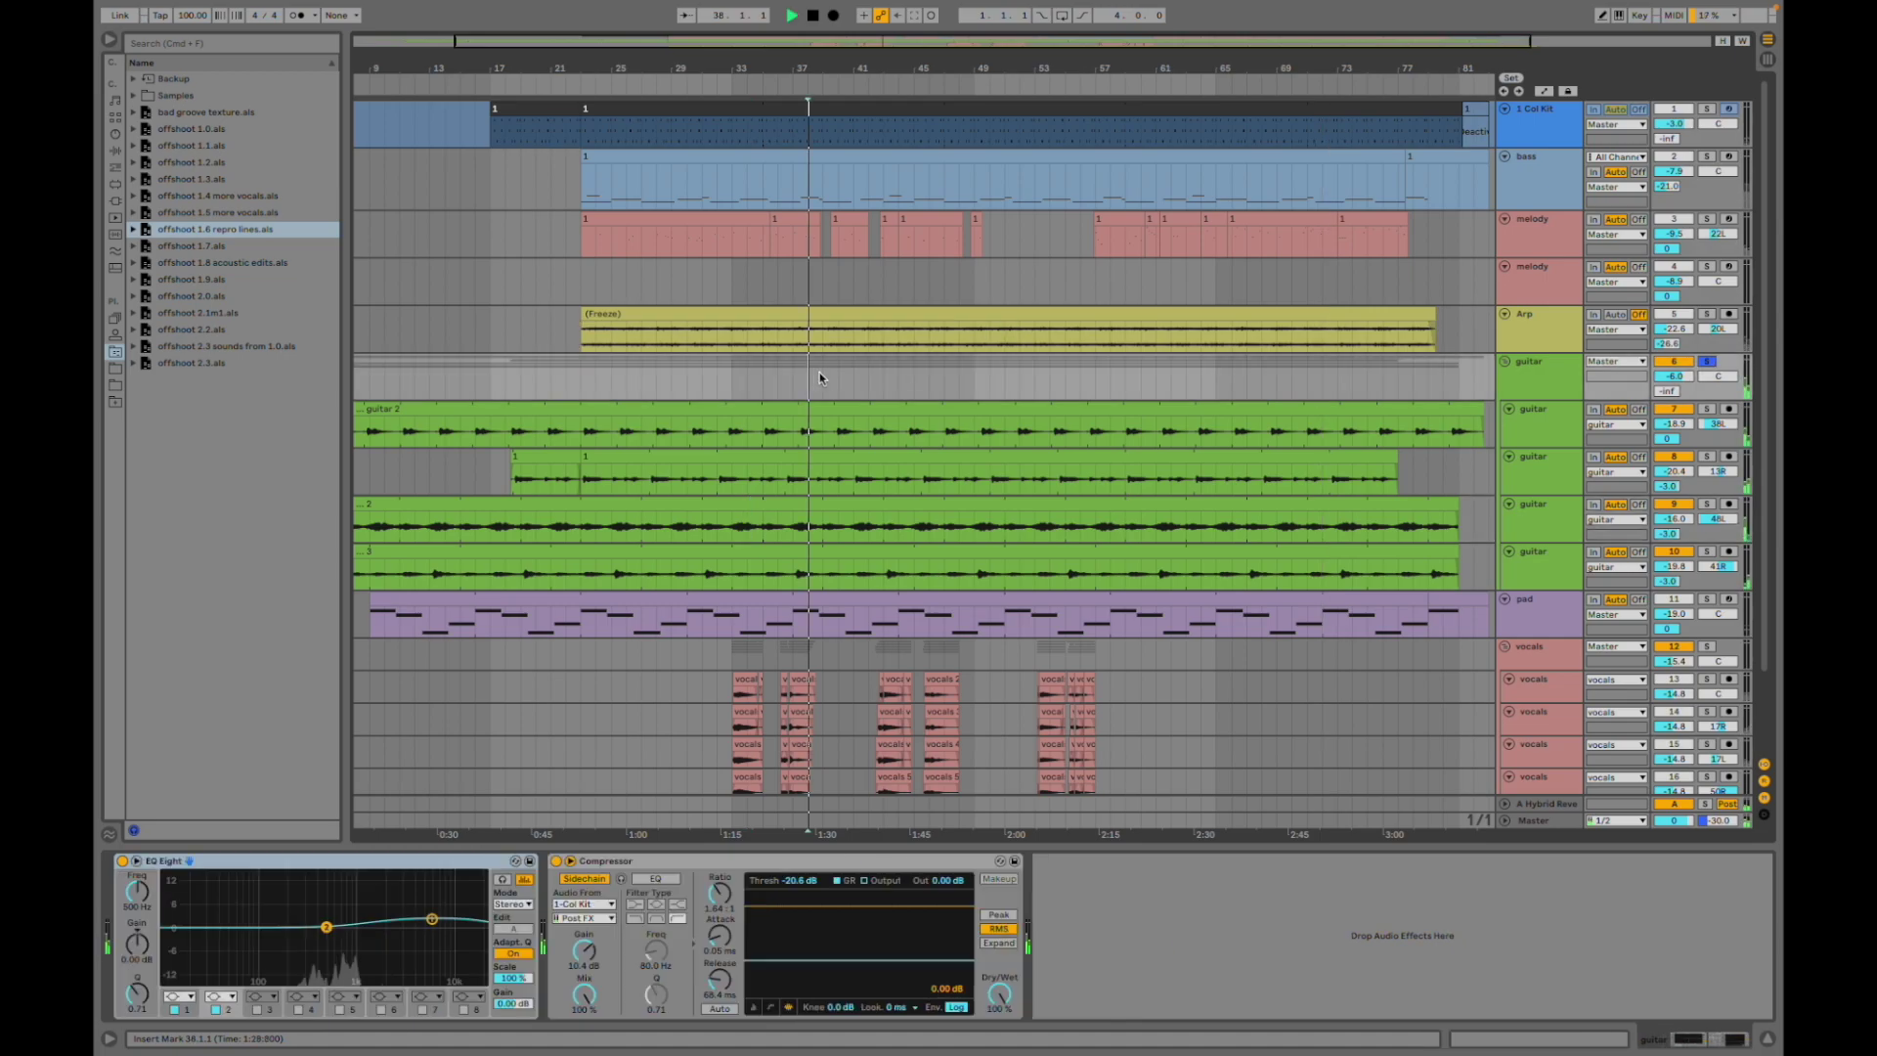
pyautogui.press('space')
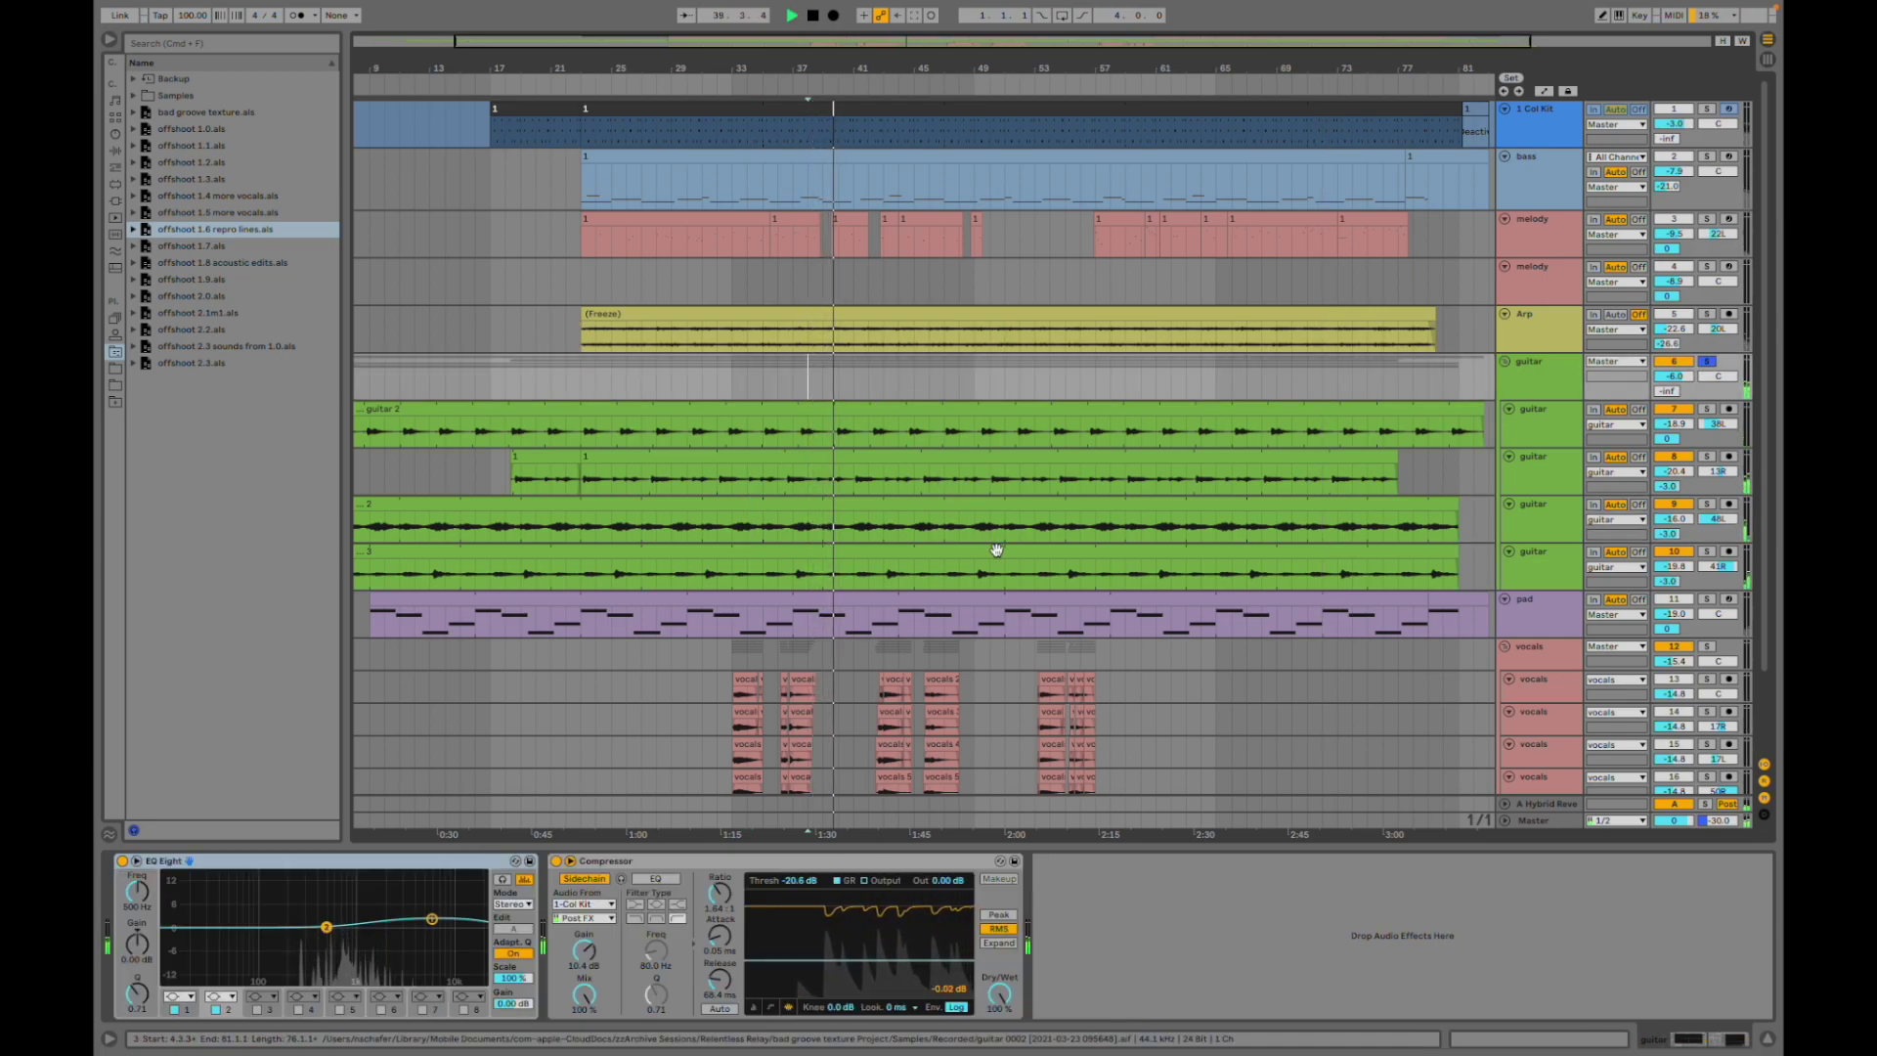
# - Zoom in on the guitar clips around bar 39 and open the guitar 2 clip's sample detail
pyautogui.click(819, 429)
pyautogui.press('+')
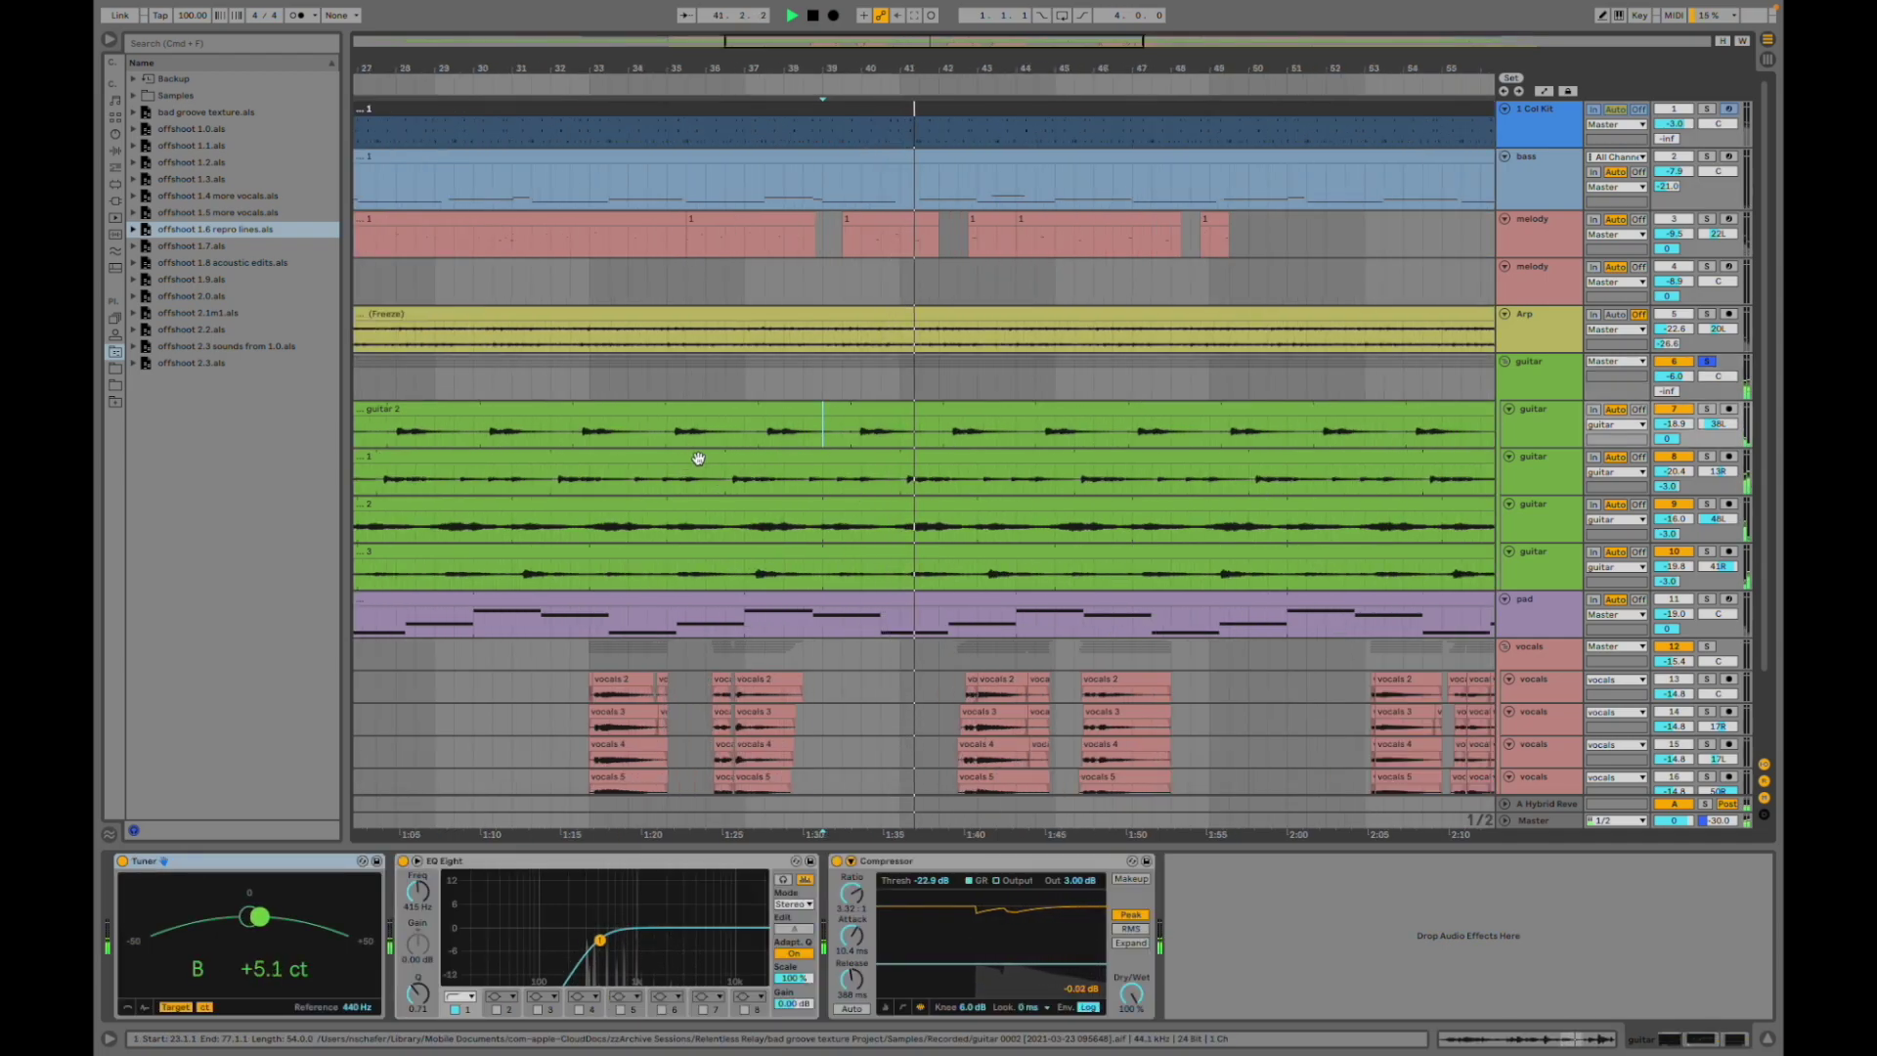
pyautogui.click(730, 407)
pyautogui.doubleClick(730, 407)
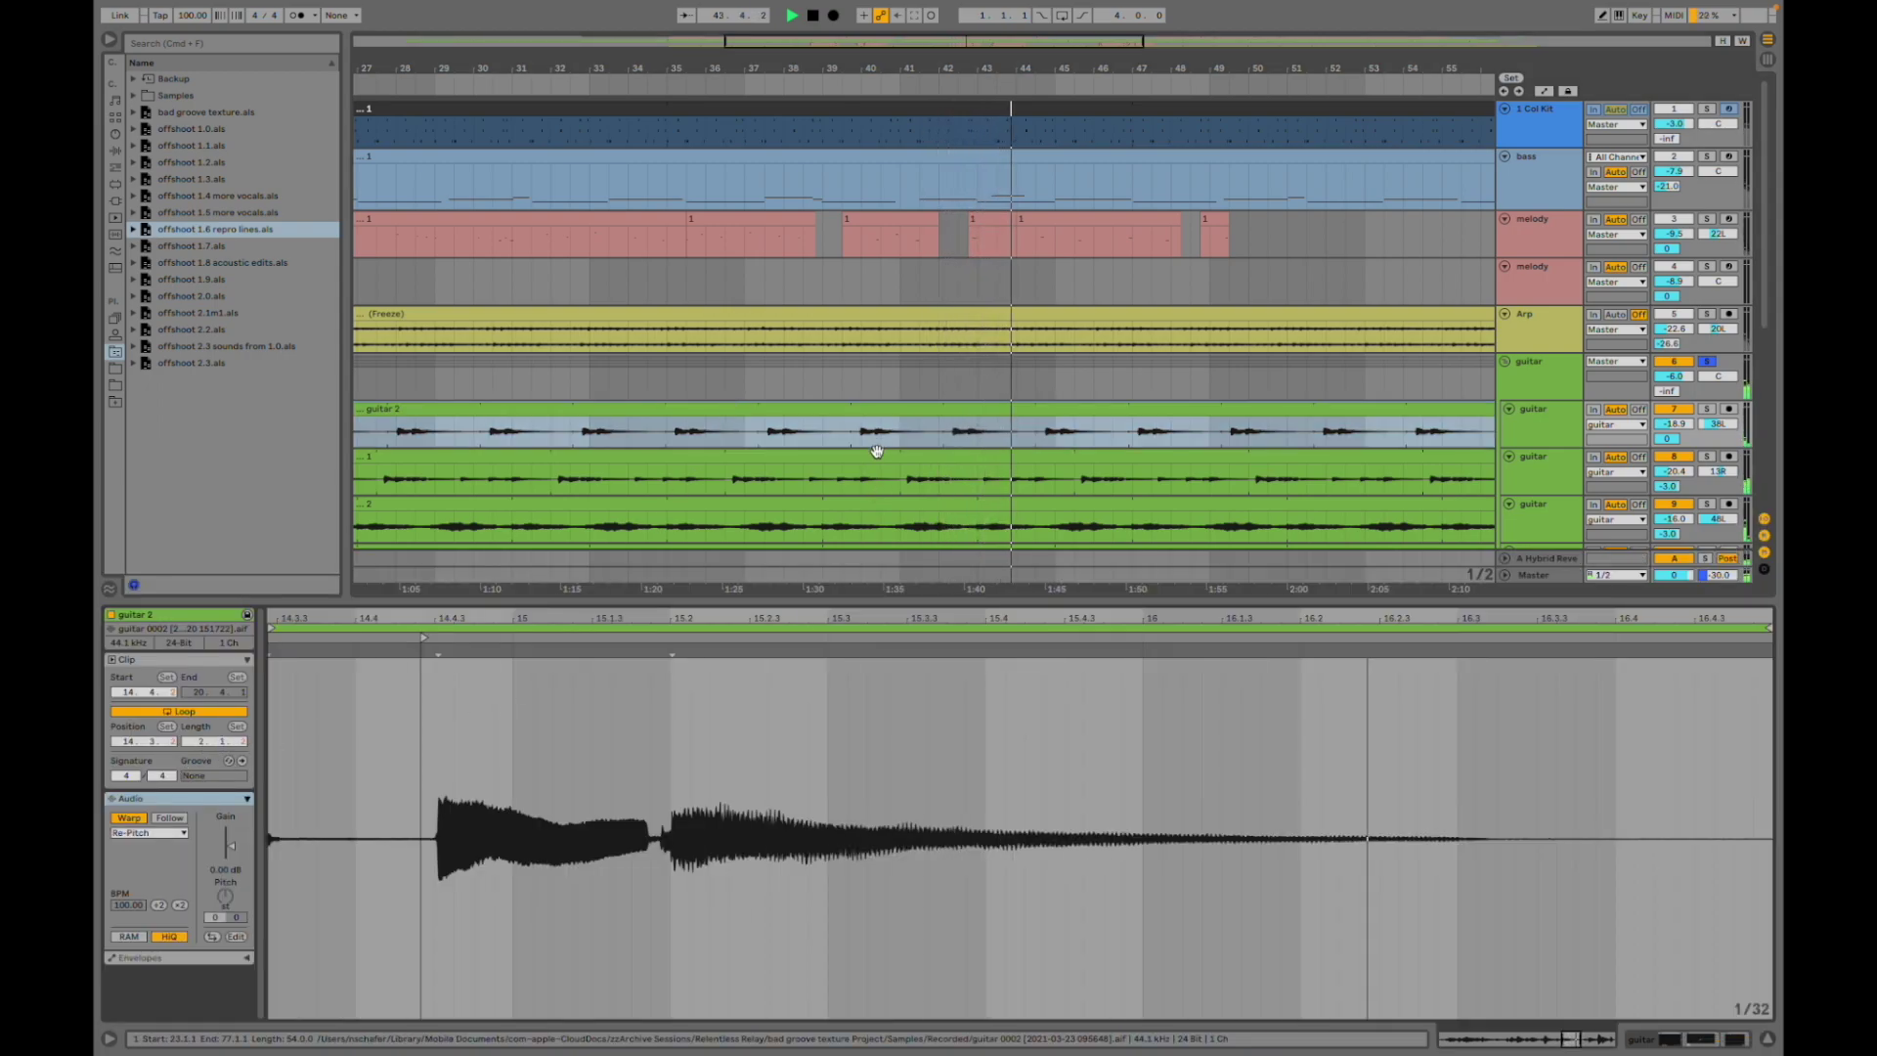
# - Examine the sample loops of the other three guitar clips, 1, 2 and 3, one after another
pyautogui.click(873, 481)
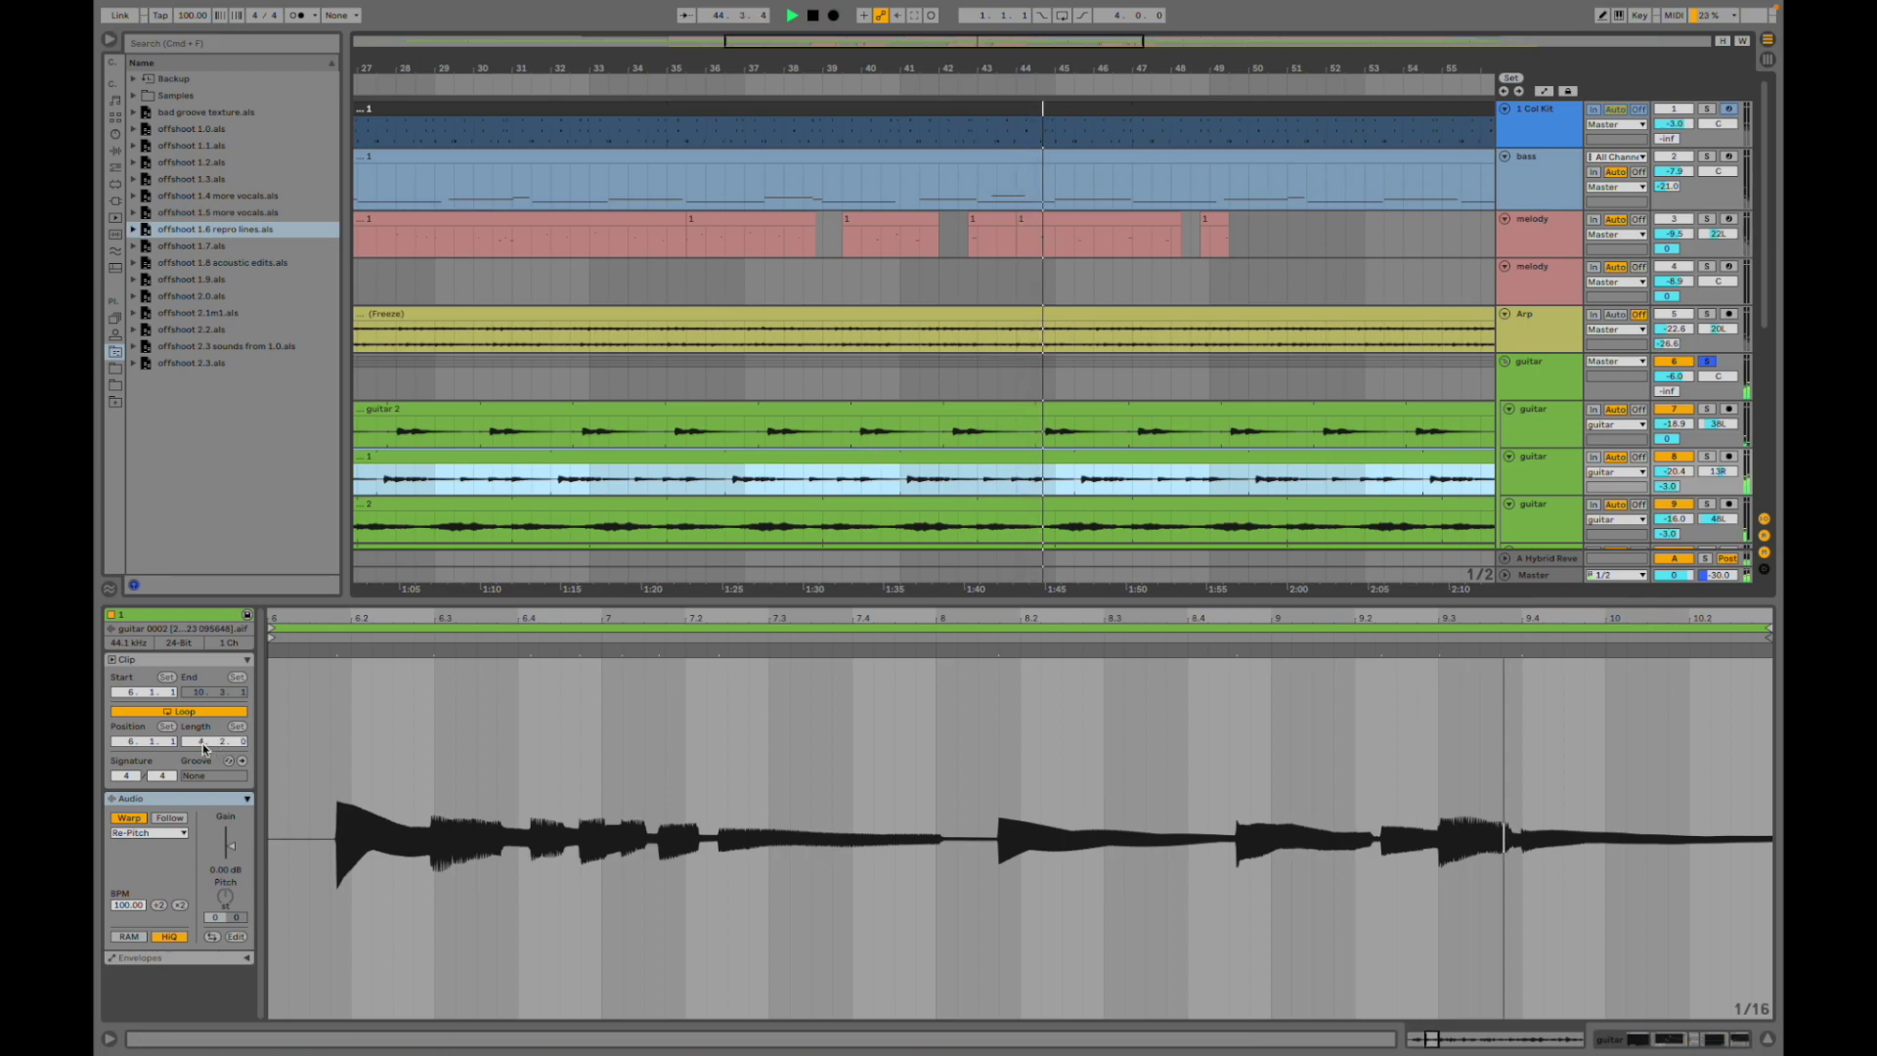
pyautogui.click(726, 501)
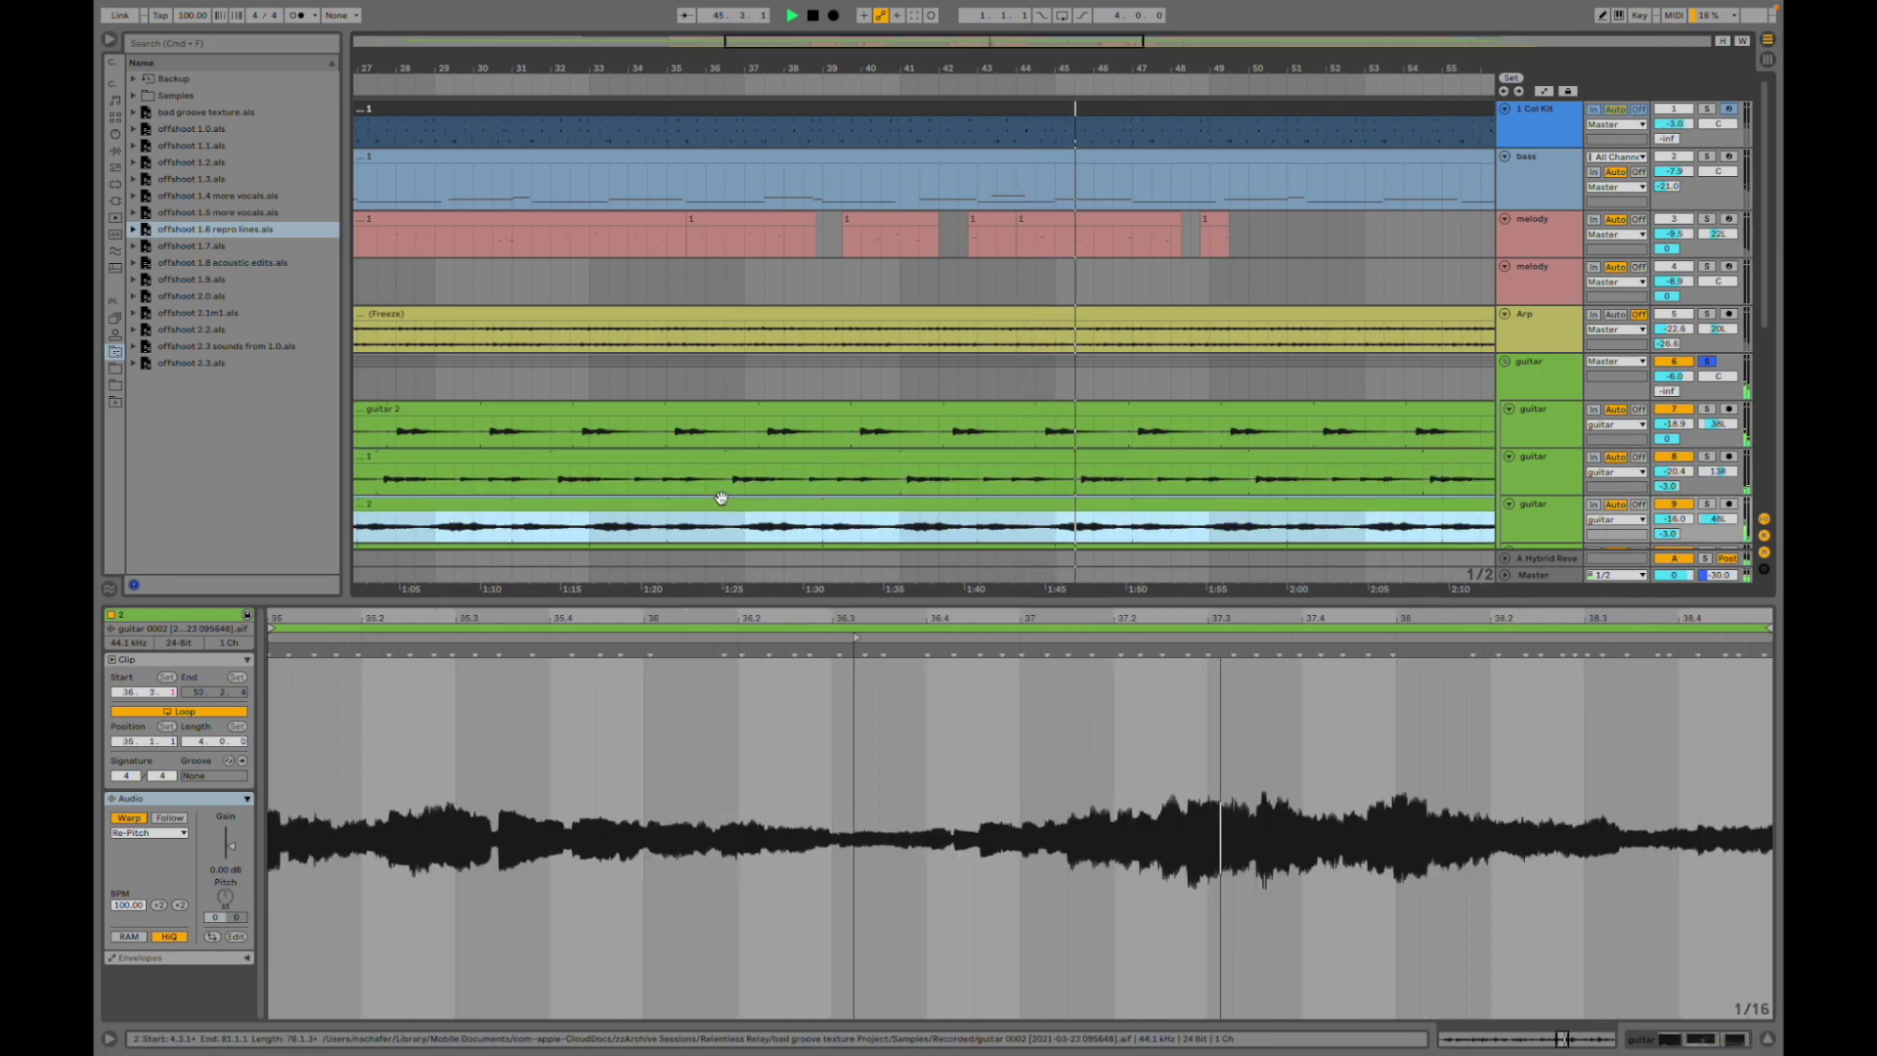
pyautogui.scroll(-5, 840, 449)
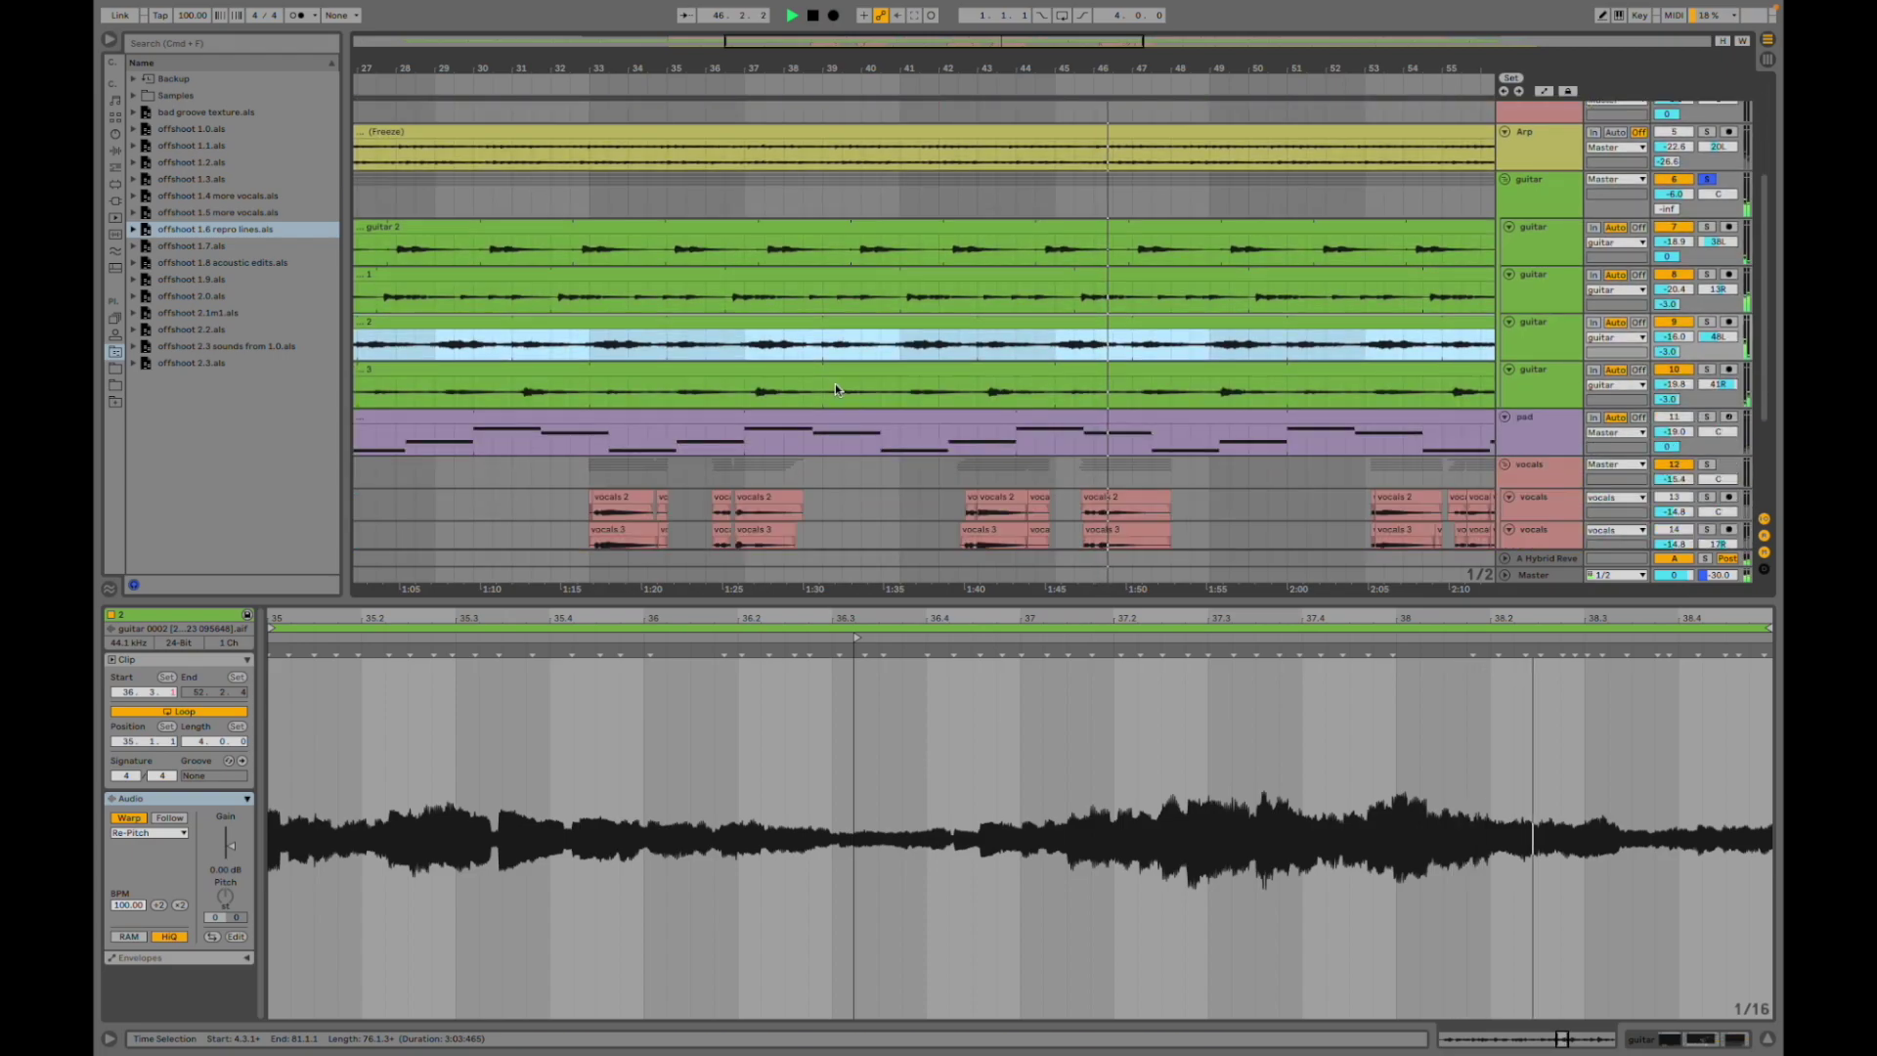
pyautogui.click(833, 391)
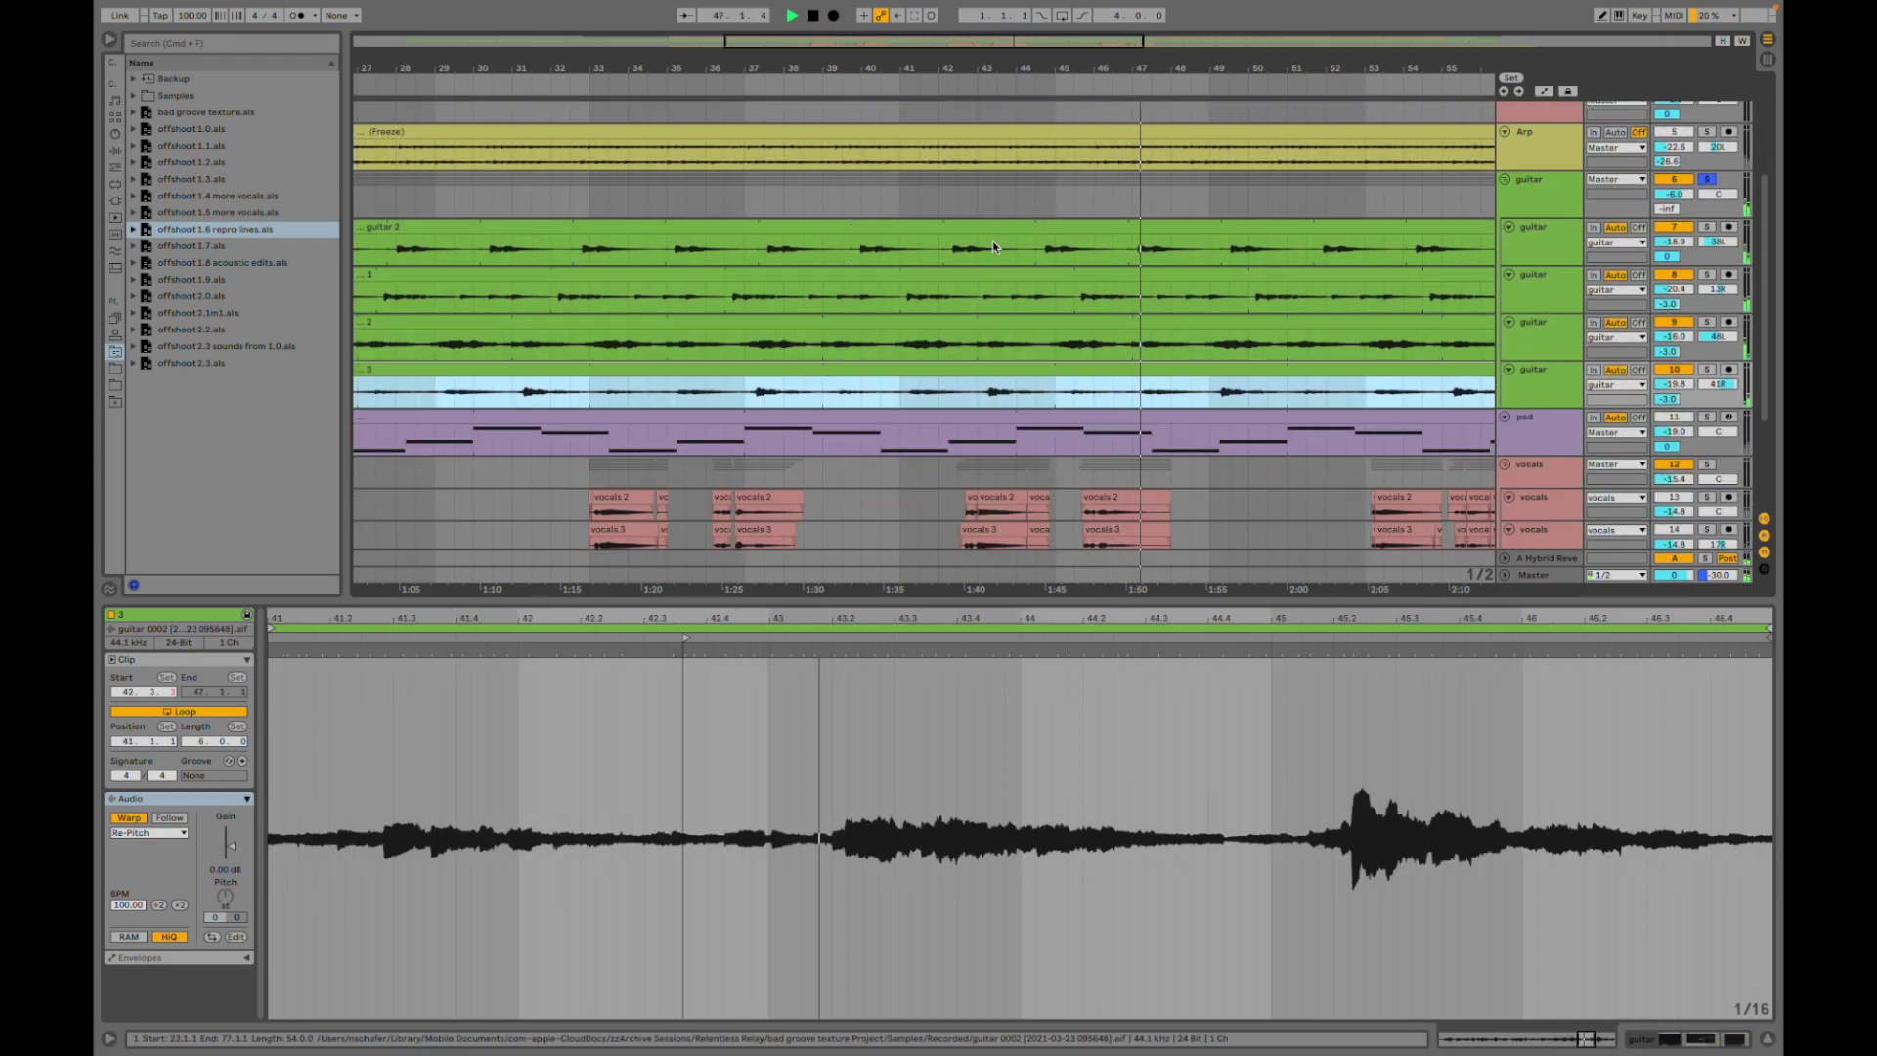
# - Select the guitar 2 clip, solo its track briefly, and return to the full mix
pyautogui.scroll(-2, 958, 114)
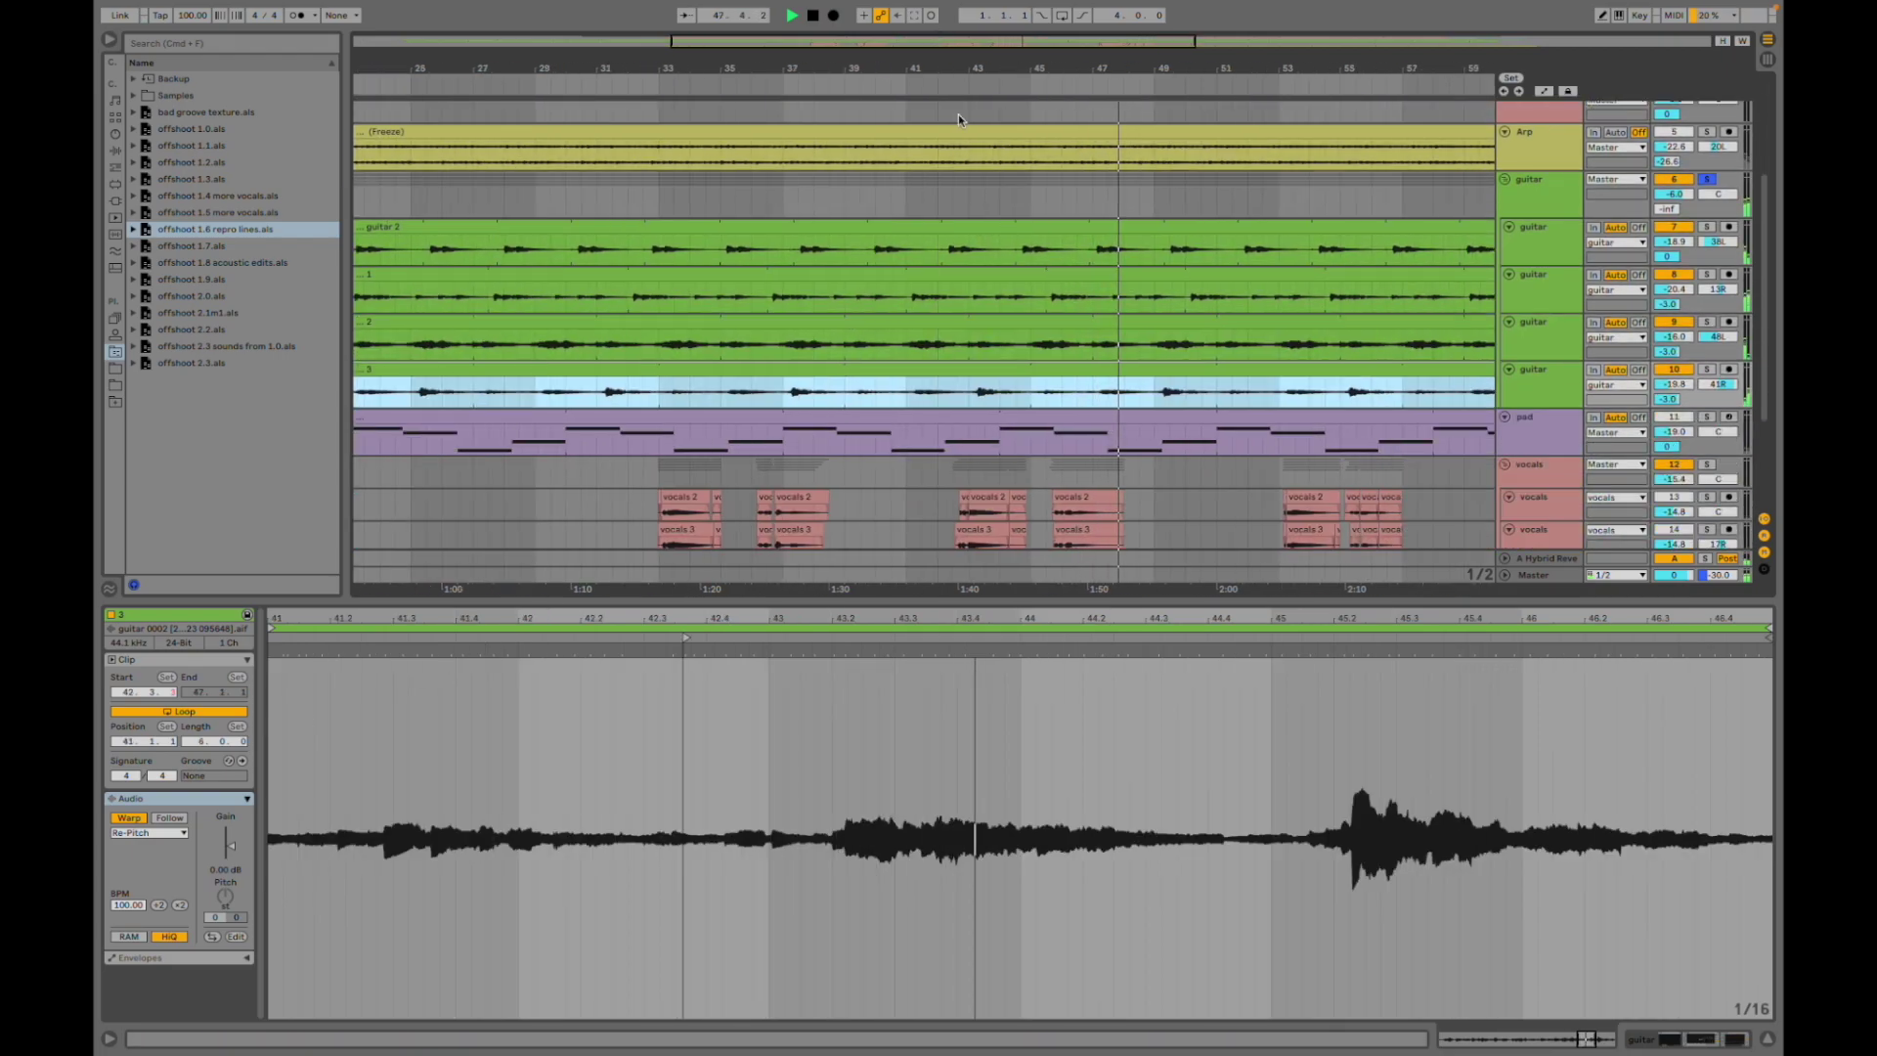
pyautogui.click(959, 244)
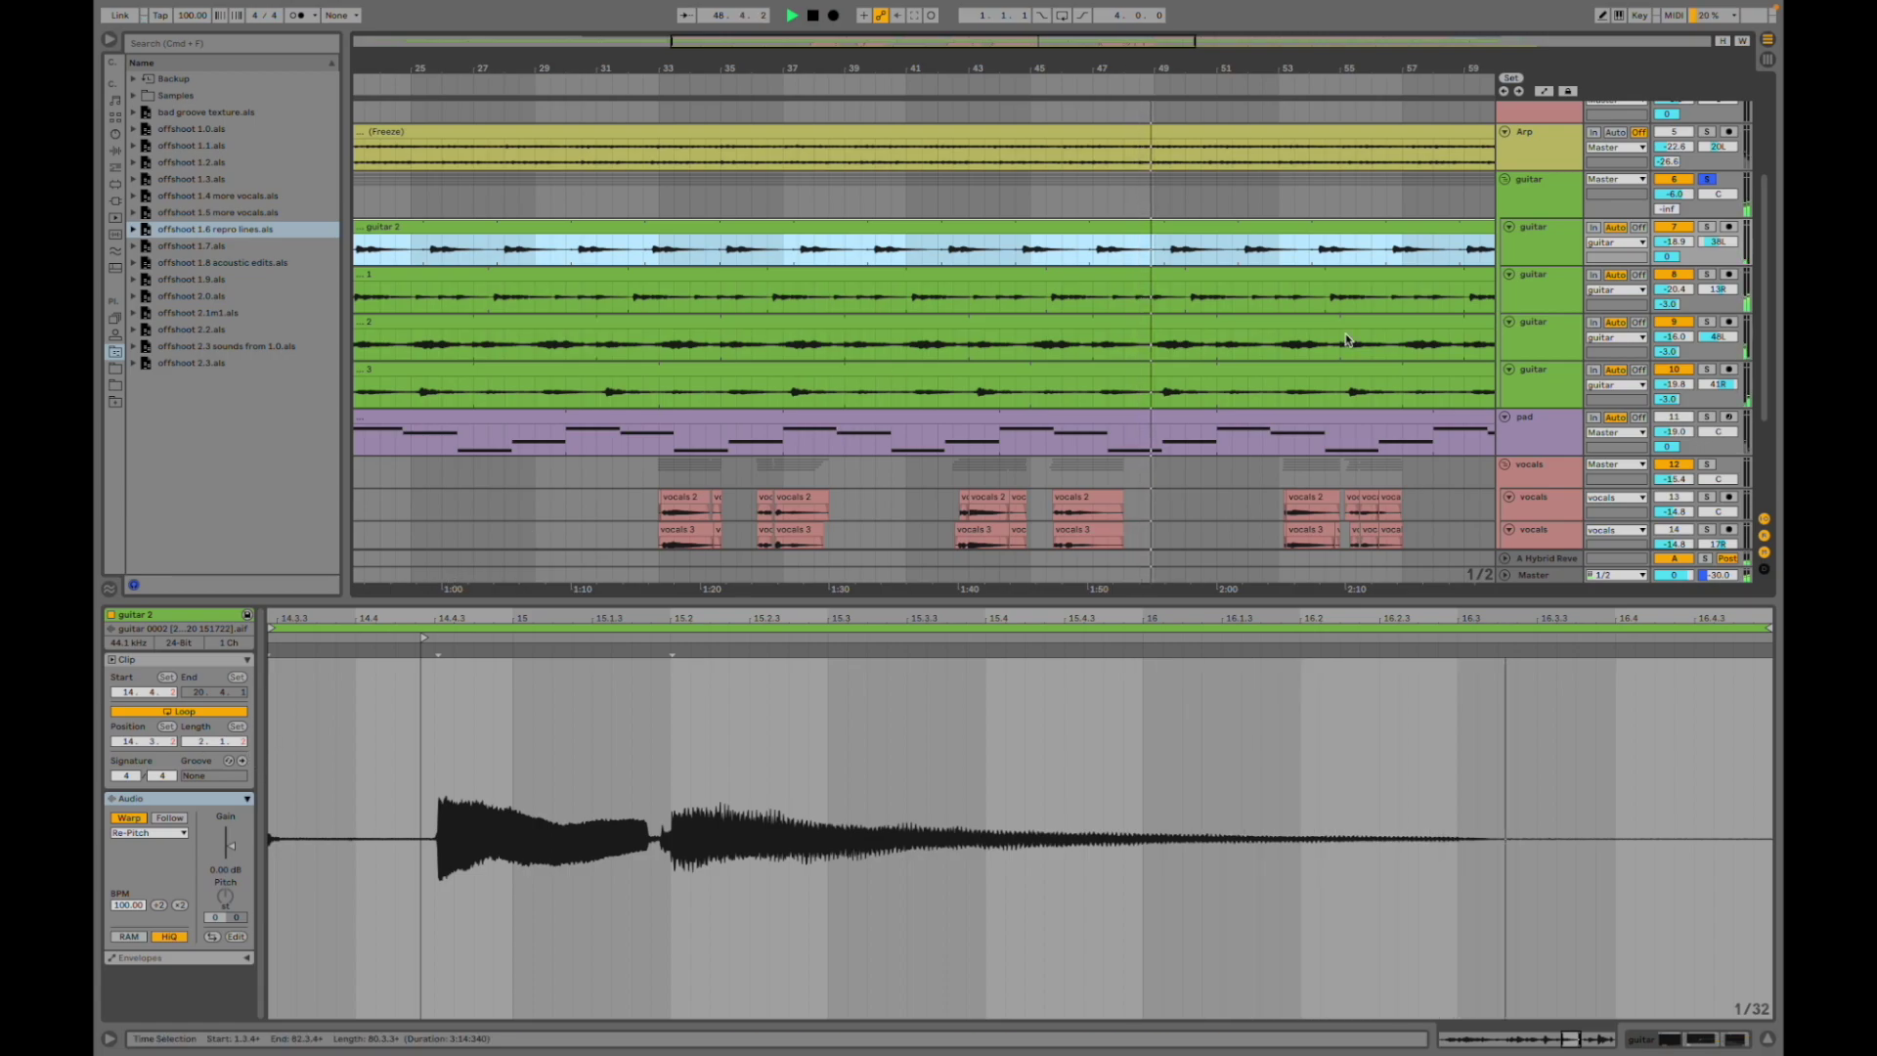
pyautogui.click(1708, 226)
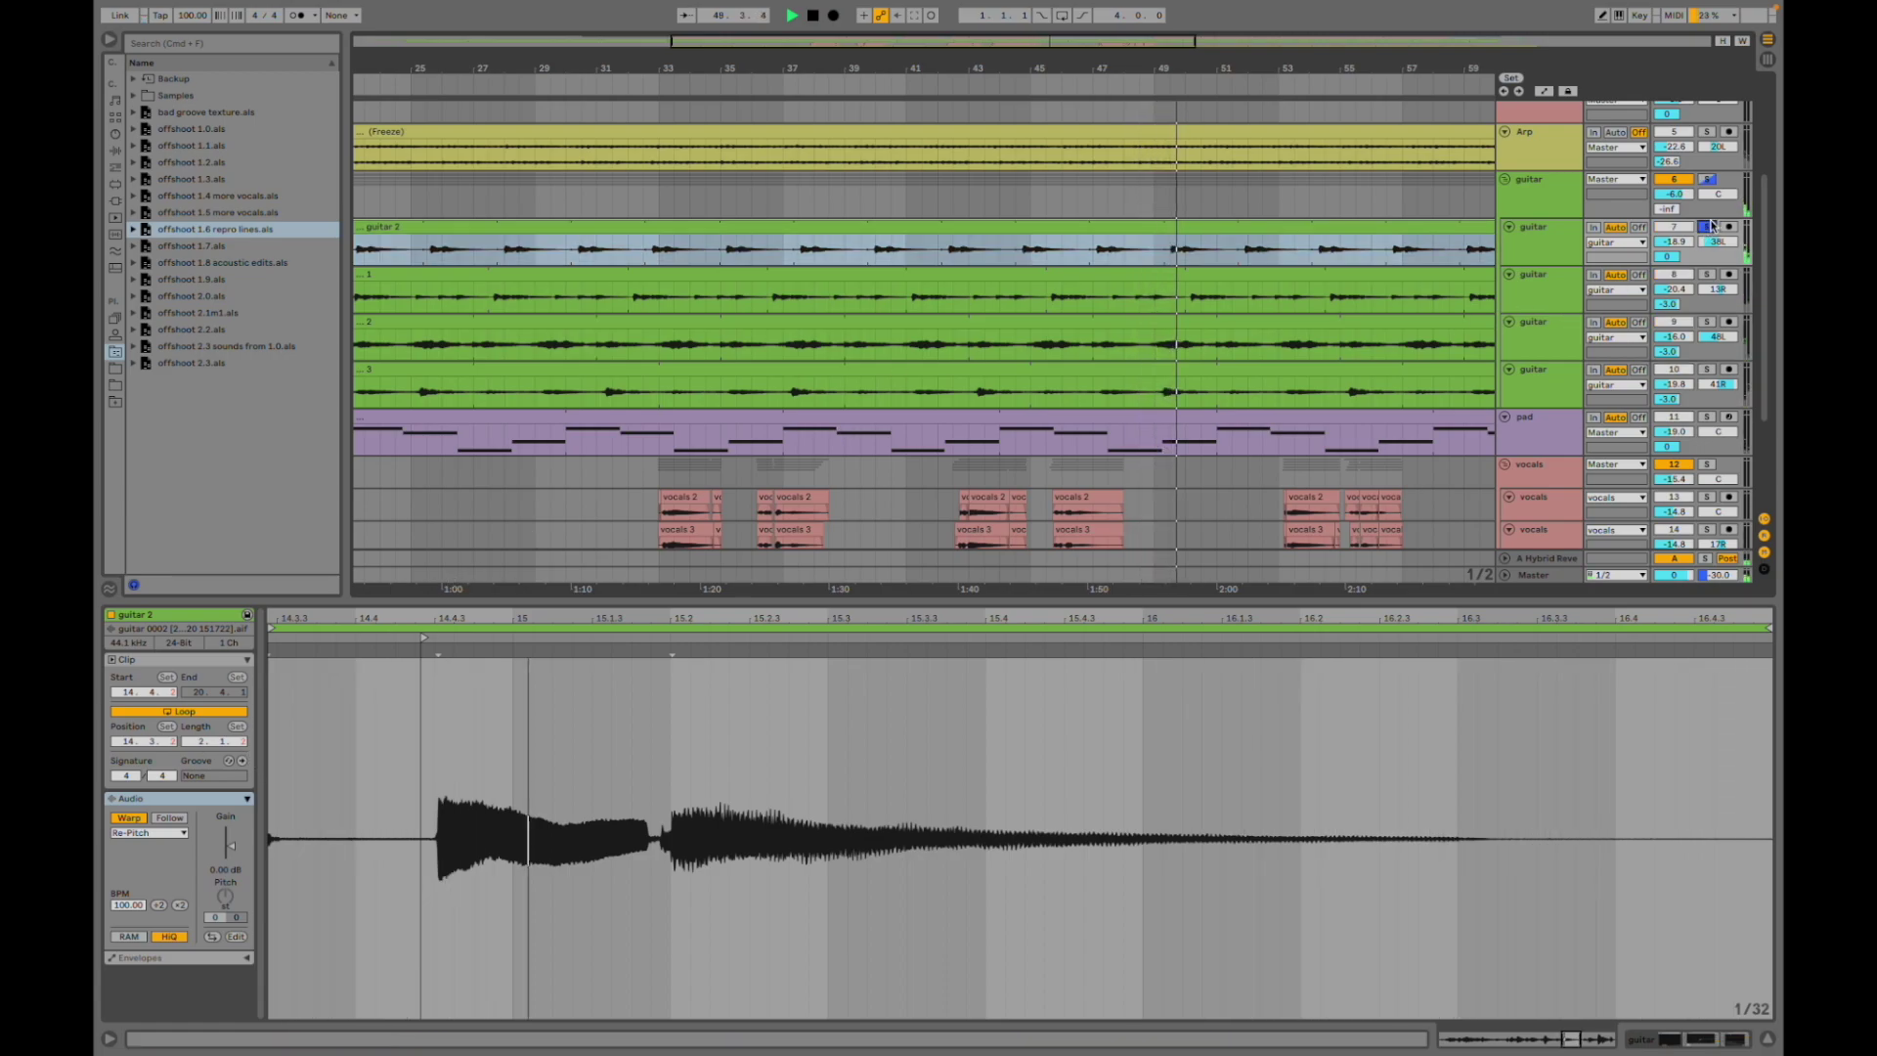
pyautogui.click(1708, 227)
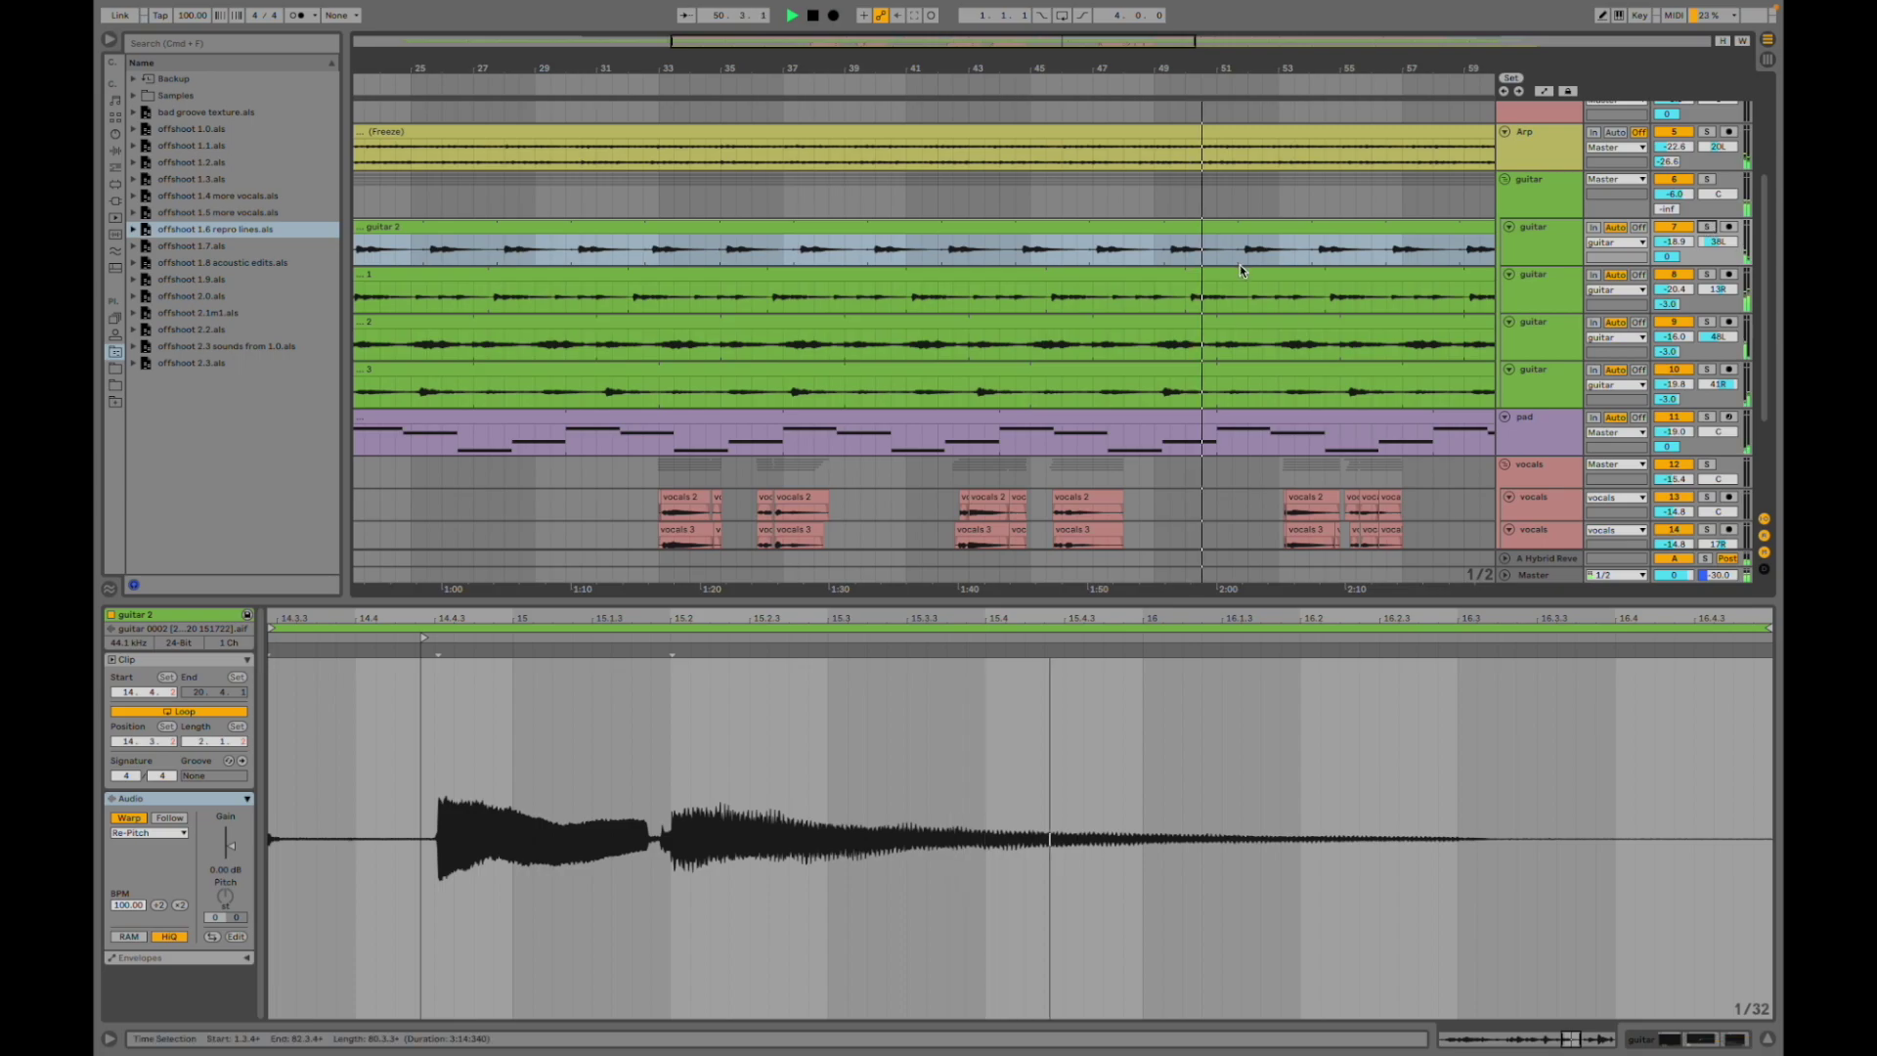
# - Look over the guitar clips through to the end of the song, and stop playback
pyautogui.moveTo(950, 61); pyautogui.dragTo(954, 41)
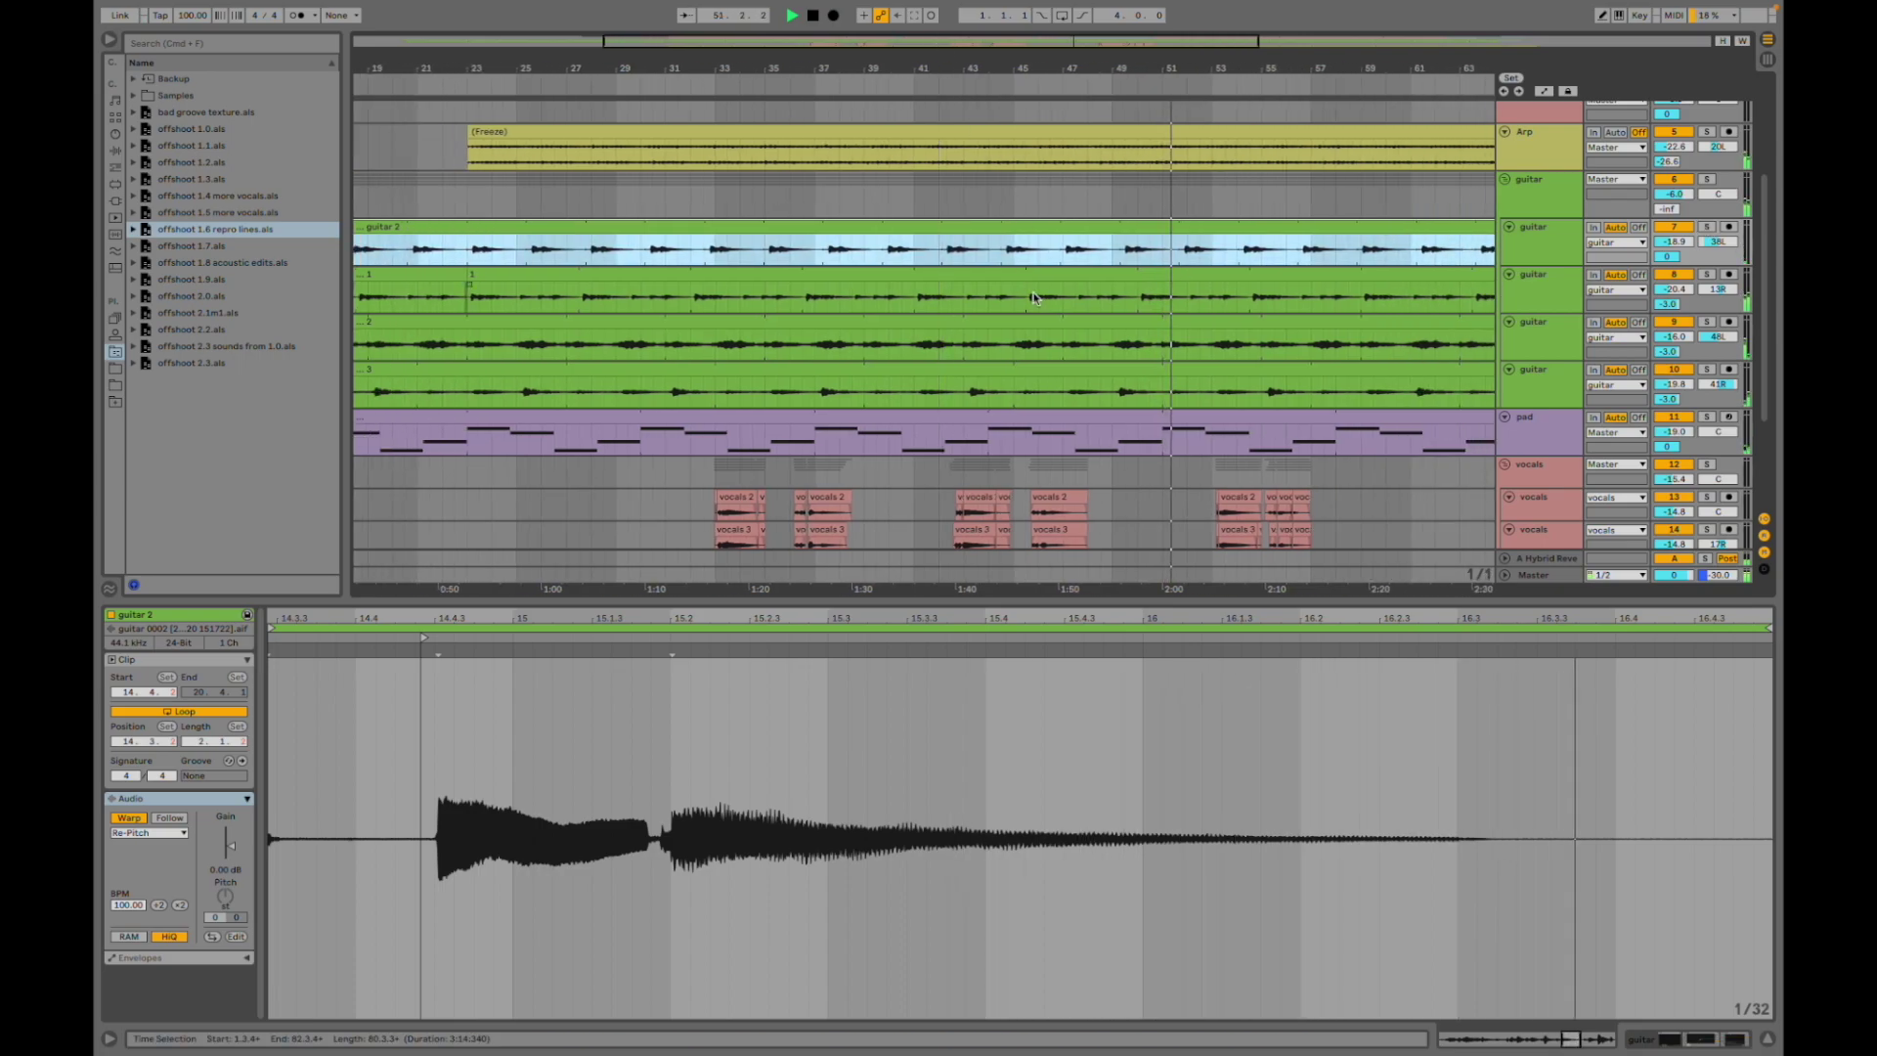
pyautogui.hscroll(3, 1034, 305)
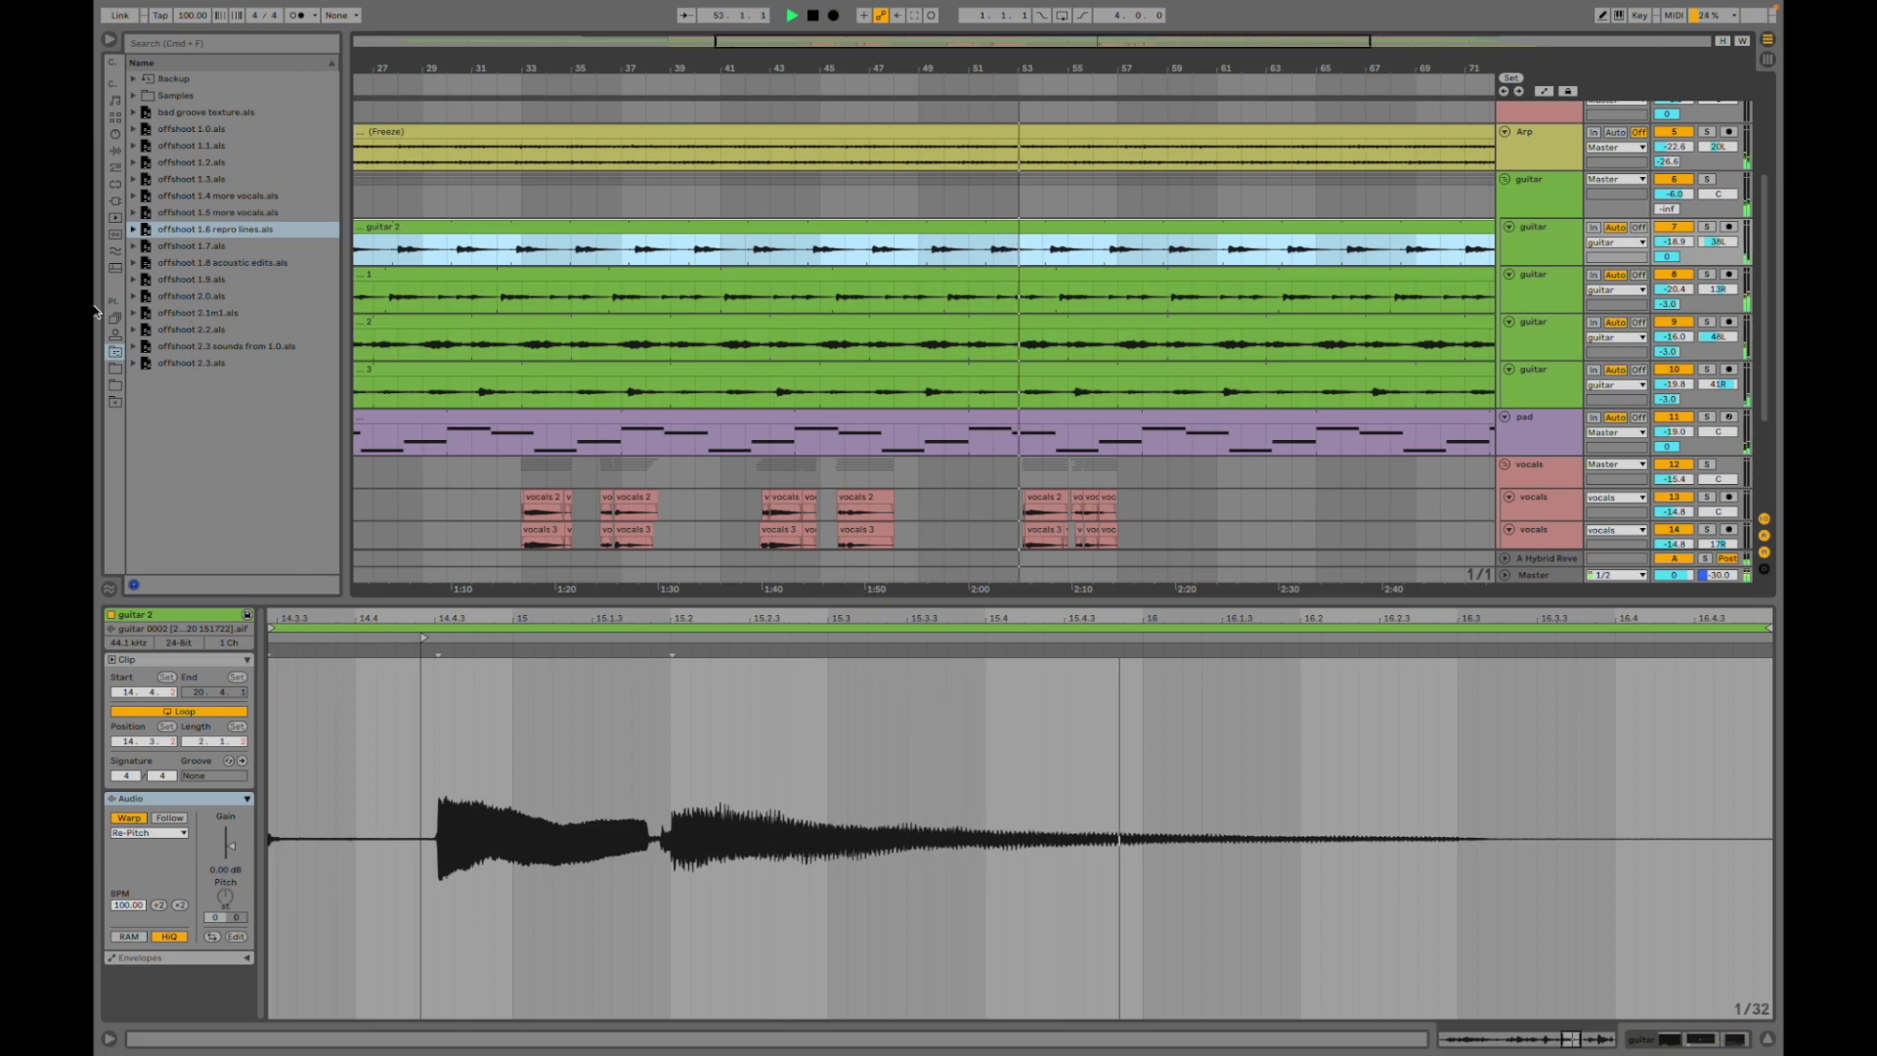
pyautogui.moveTo(847, 43); pyautogui.dragTo(846, 10)
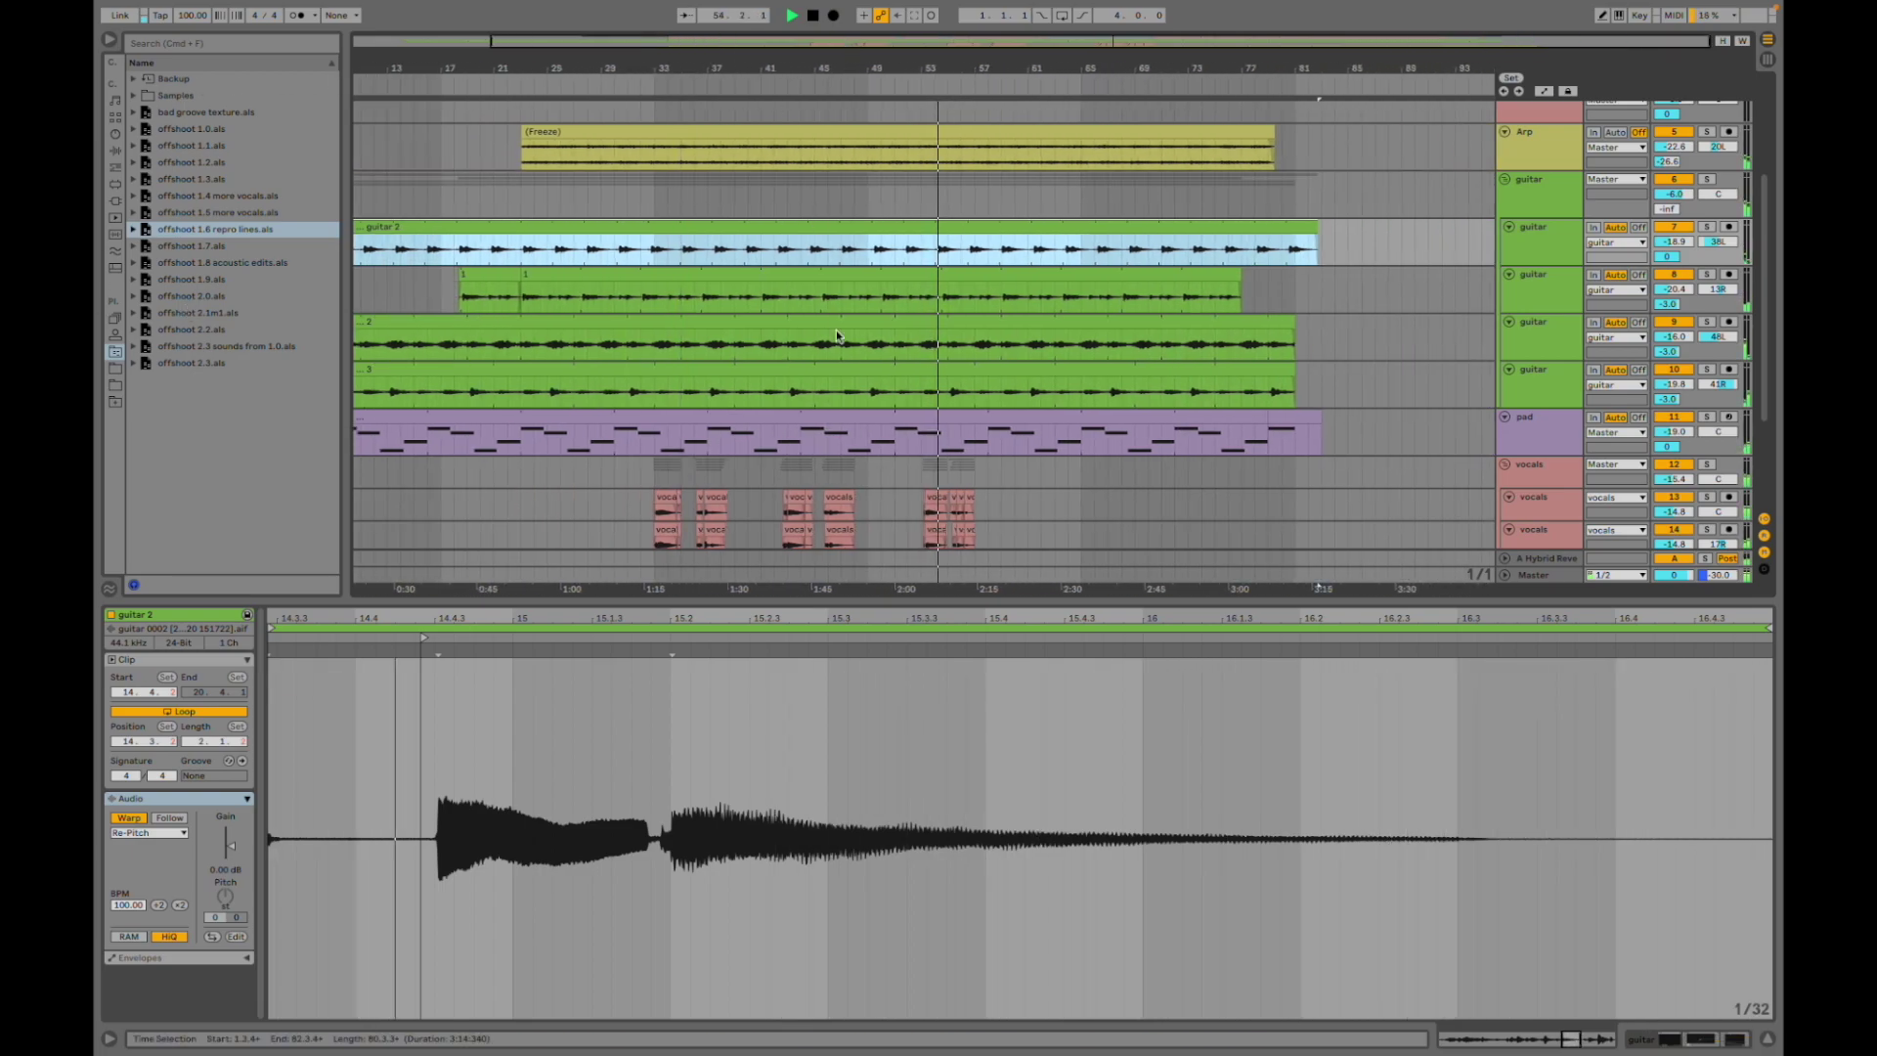
pyautogui.click(983, 277)
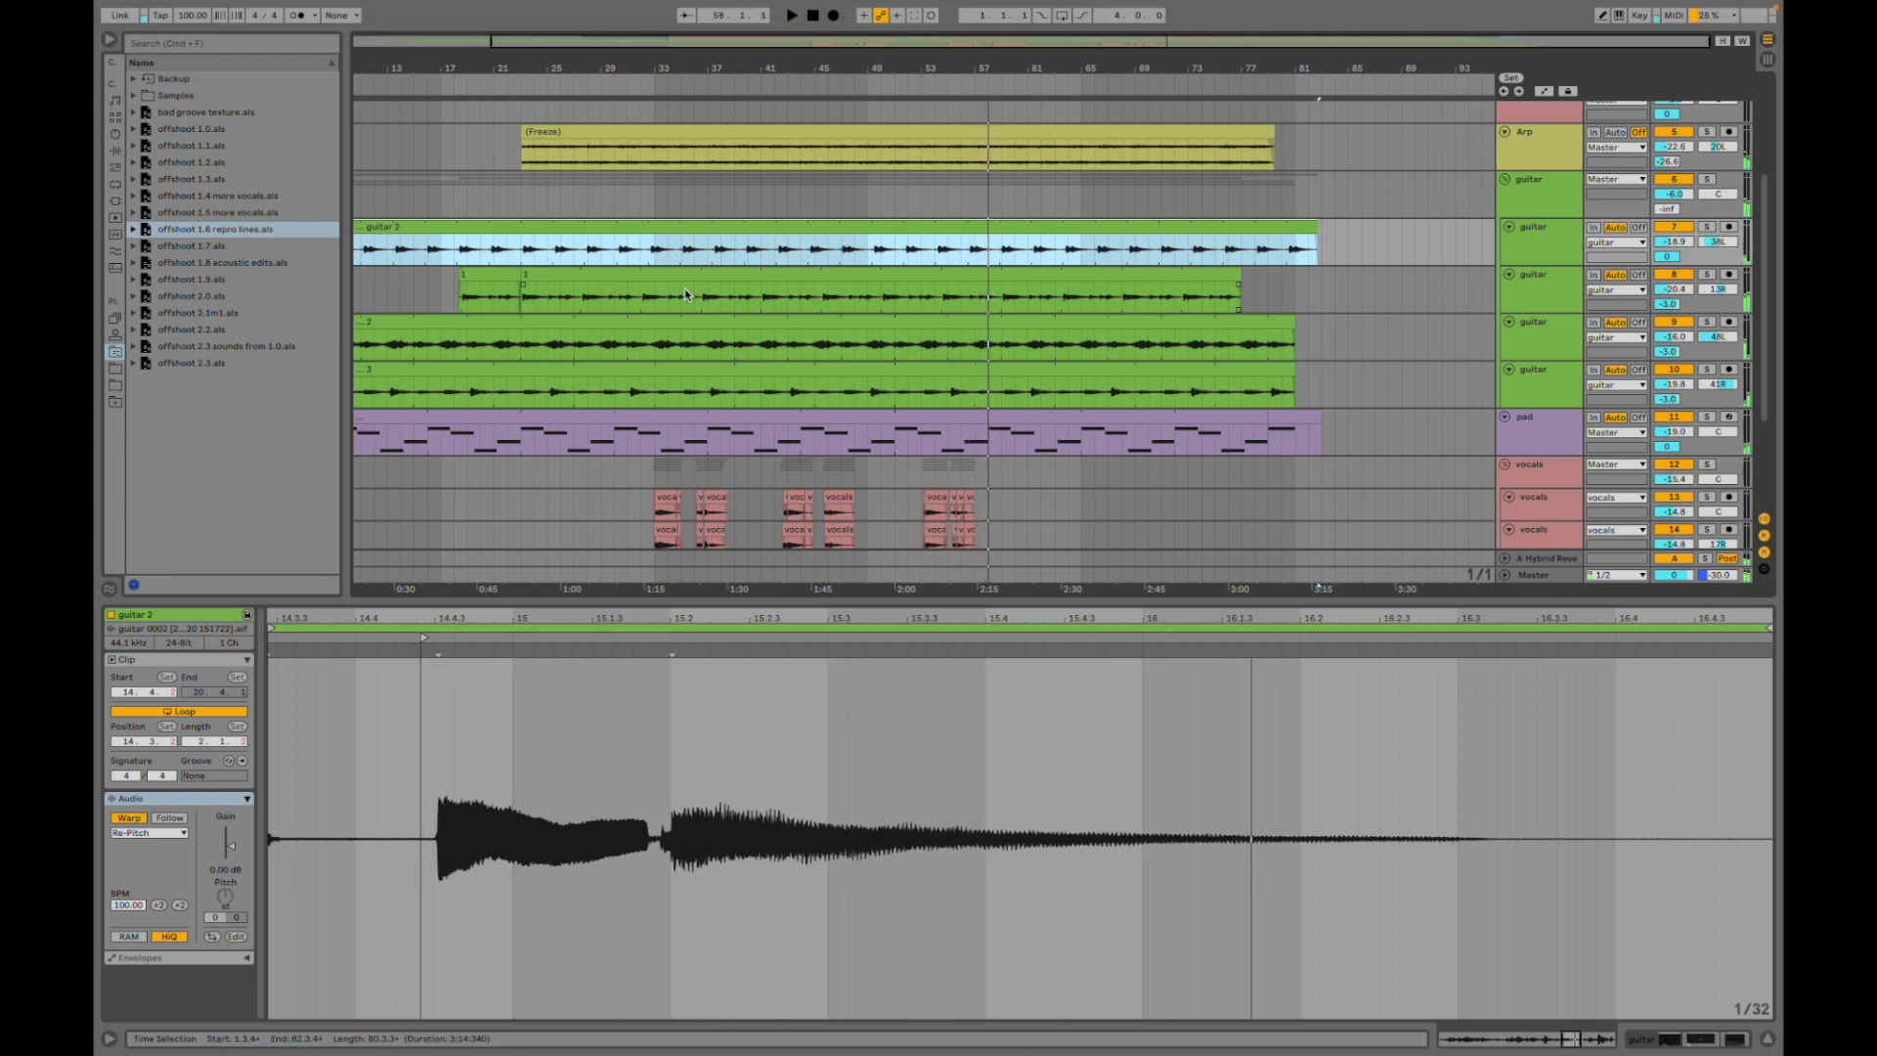
# - Open offshoot 1.8 acoustic edits and play it from about bar 49, zoomed in around bar 51
pyautogui.moveTo(1443, 8)
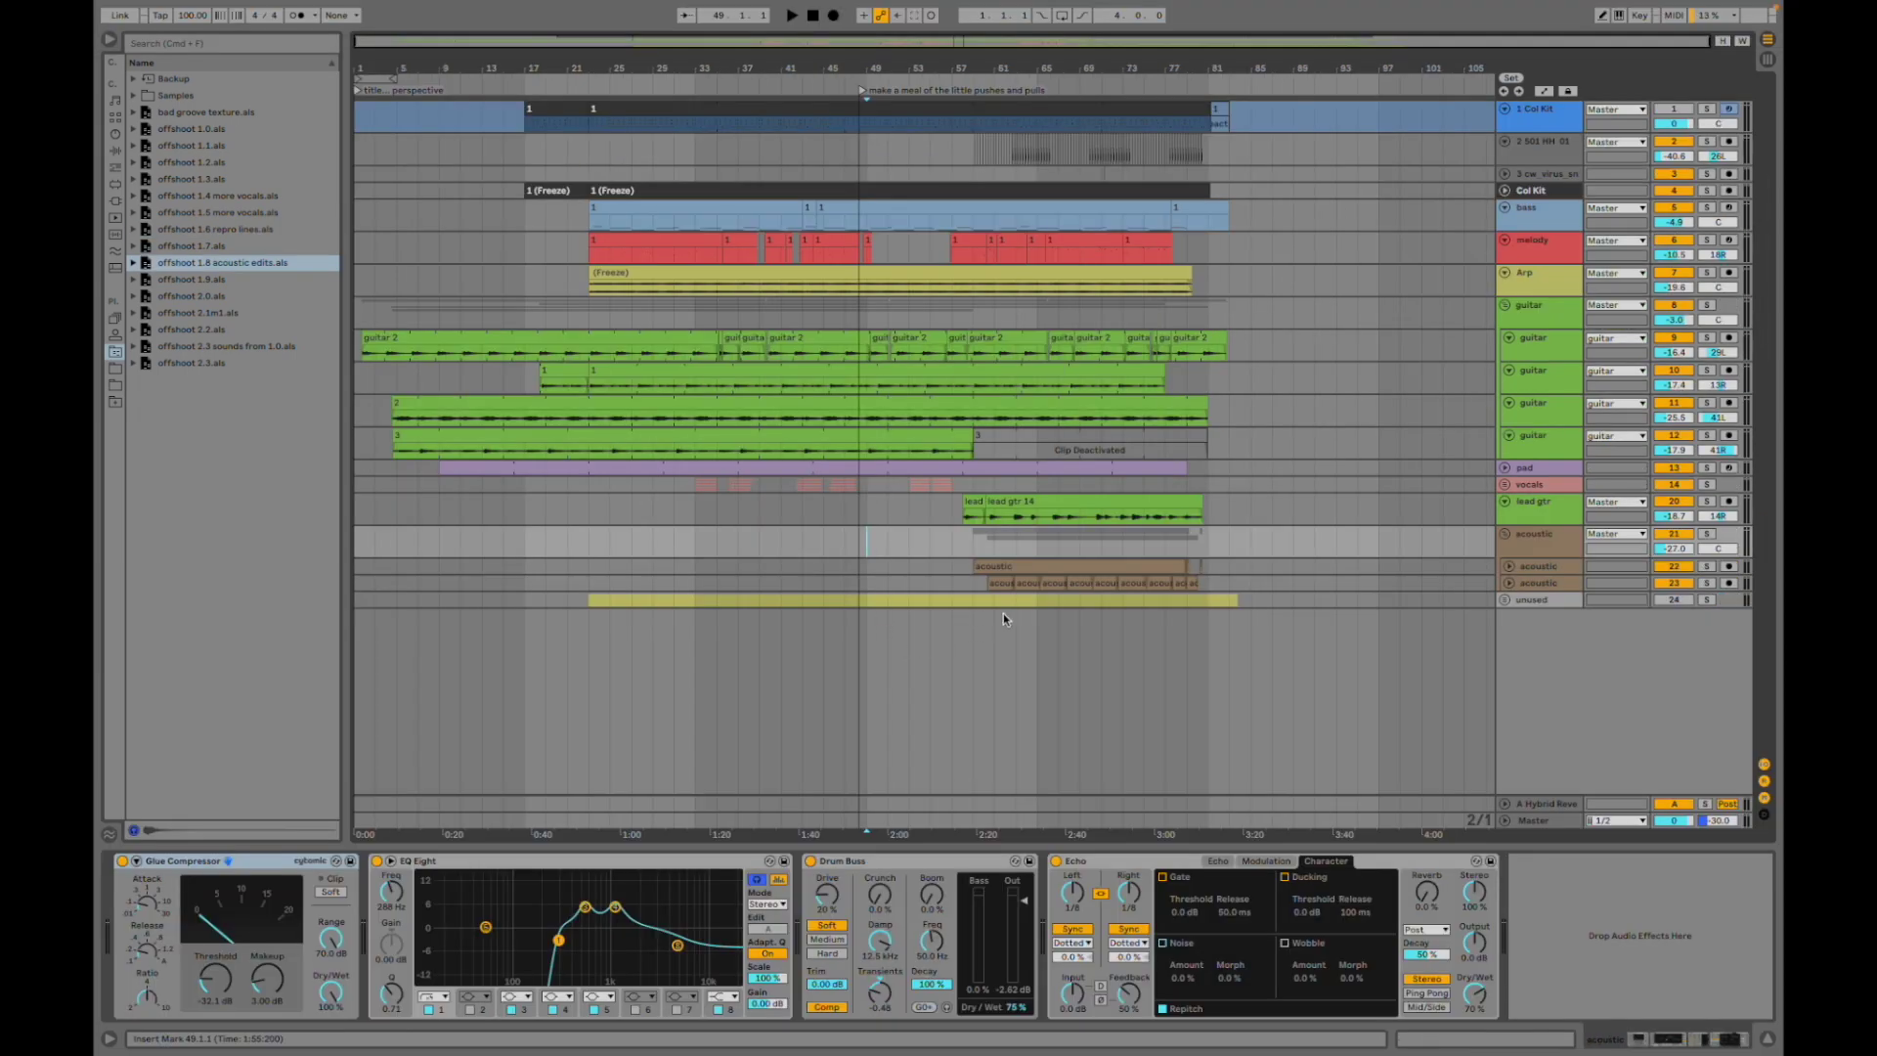
pyautogui.click(891, 570)
pyautogui.press('+')
pyautogui.press('+')
pyautogui.press('+')
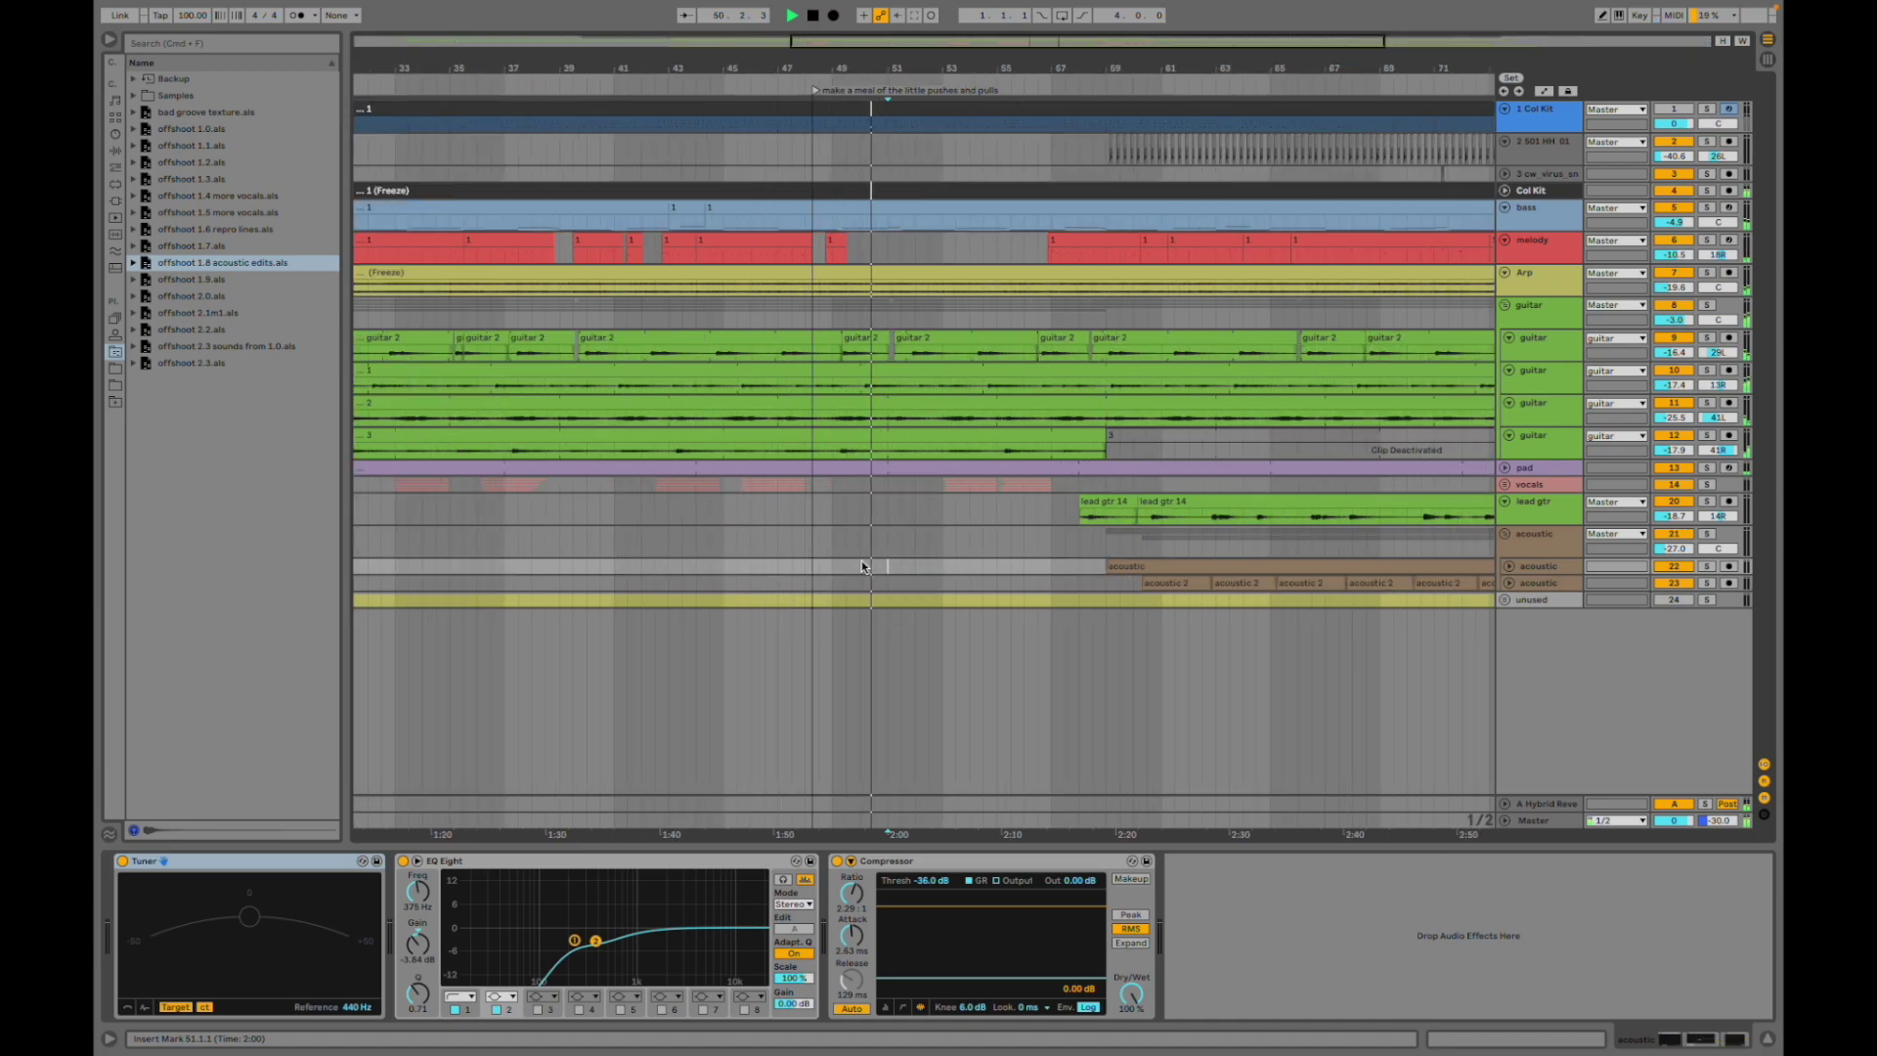
# - Locate the lead guitar entry at bar 58 and the melody and second-track parts at bar 59 while the song plays
pyautogui.hscroll(5, 913, 551)
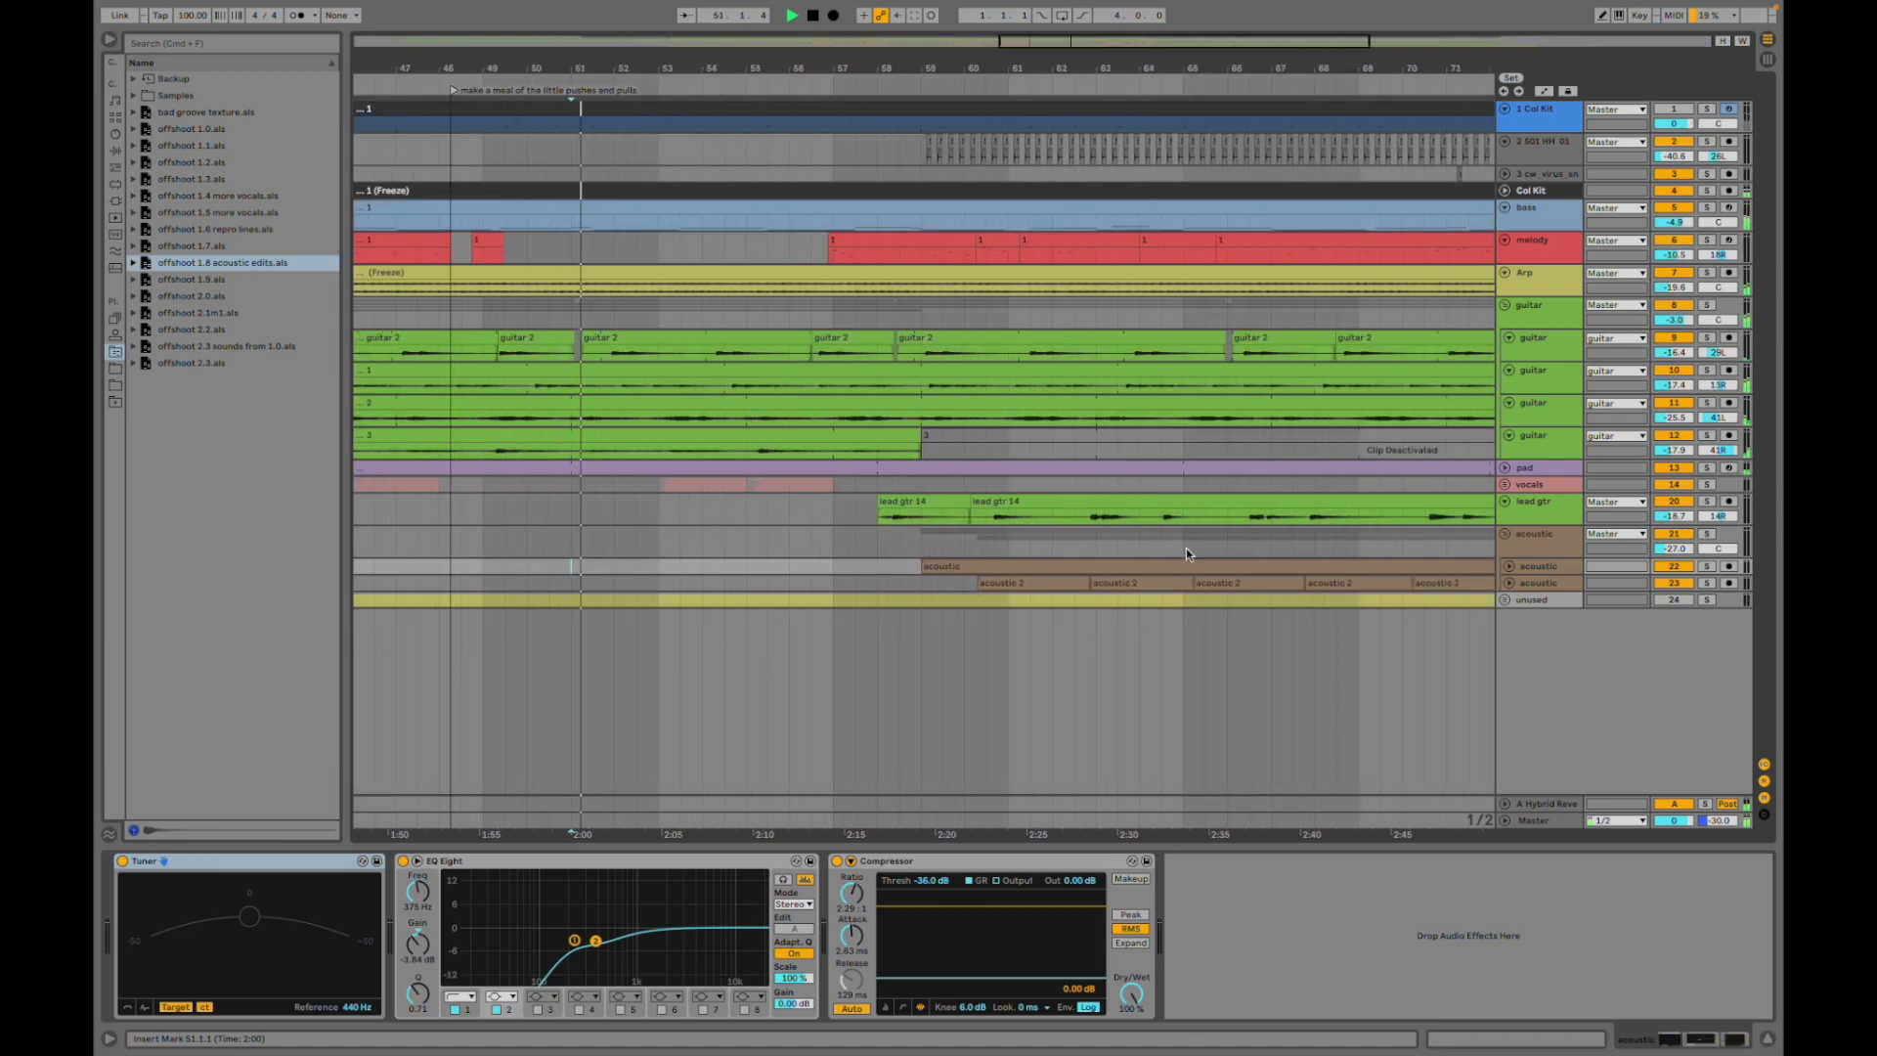
pyautogui.click(877, 538)
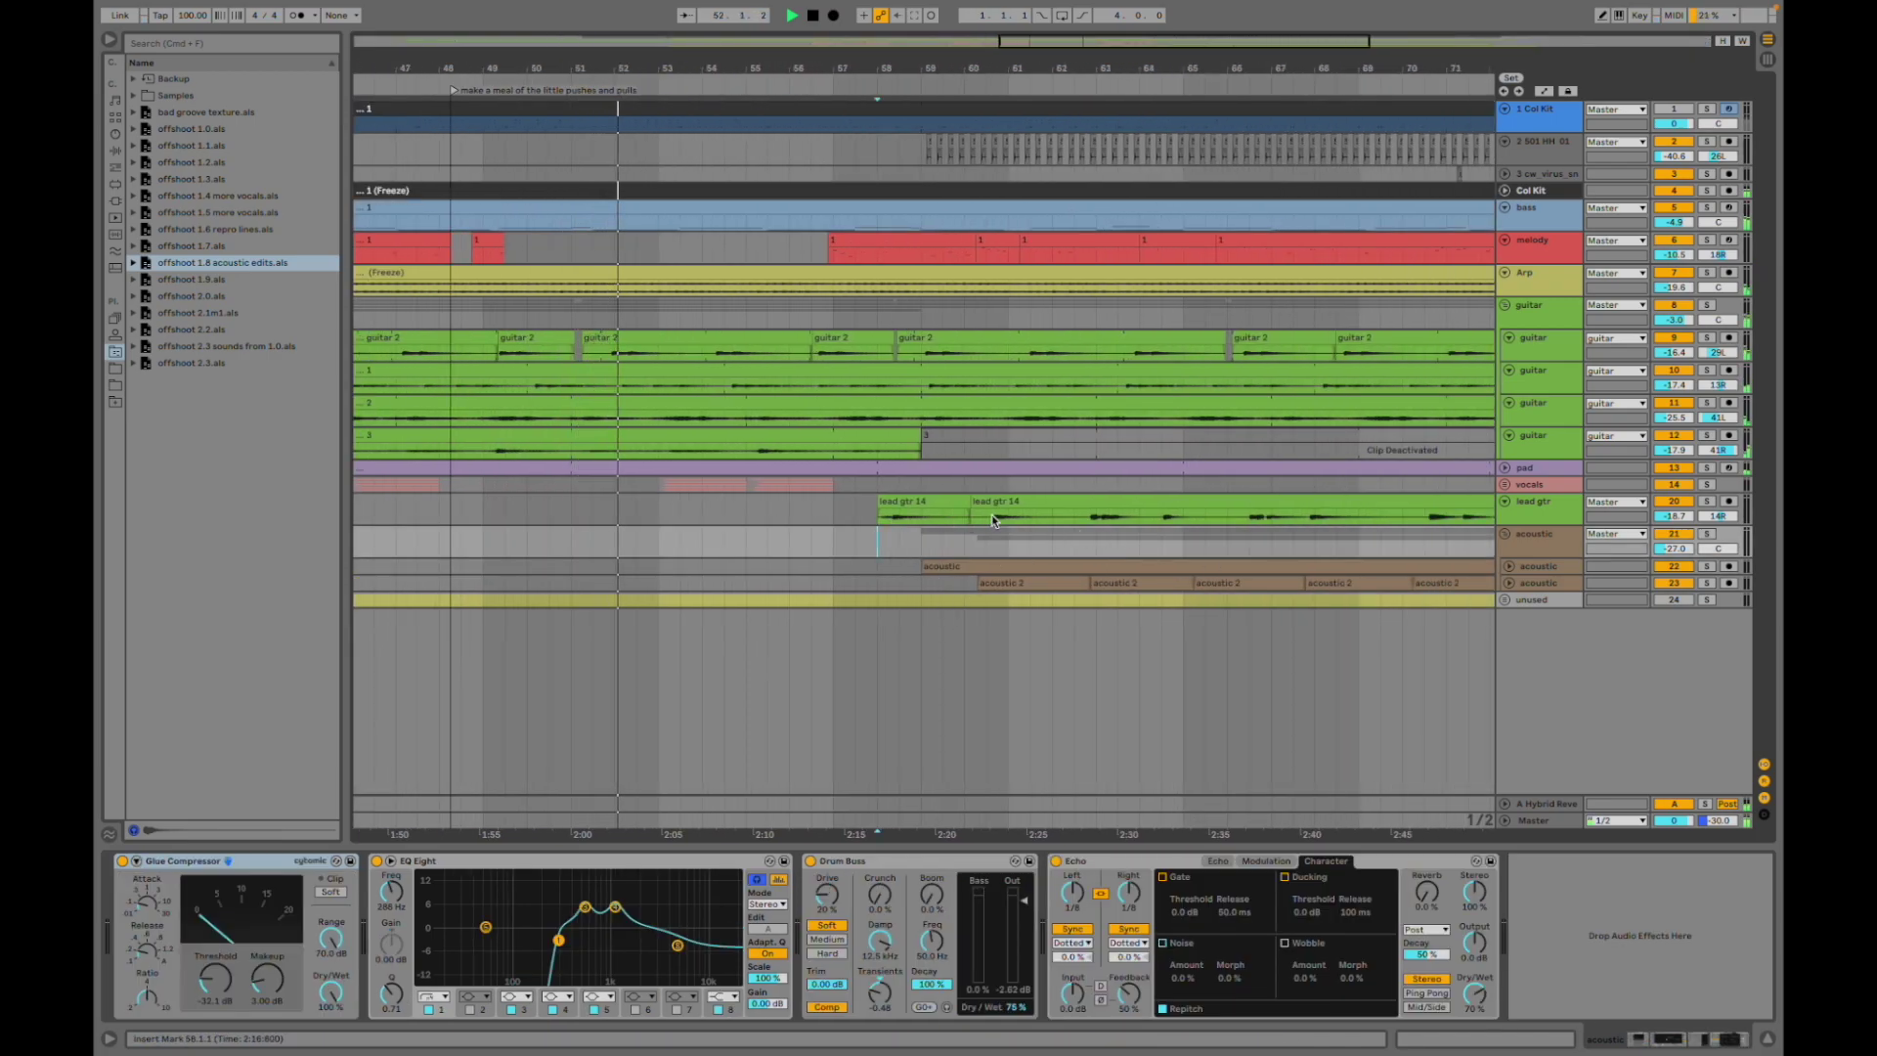
pyautogui.hscroll(2, 877, 513)
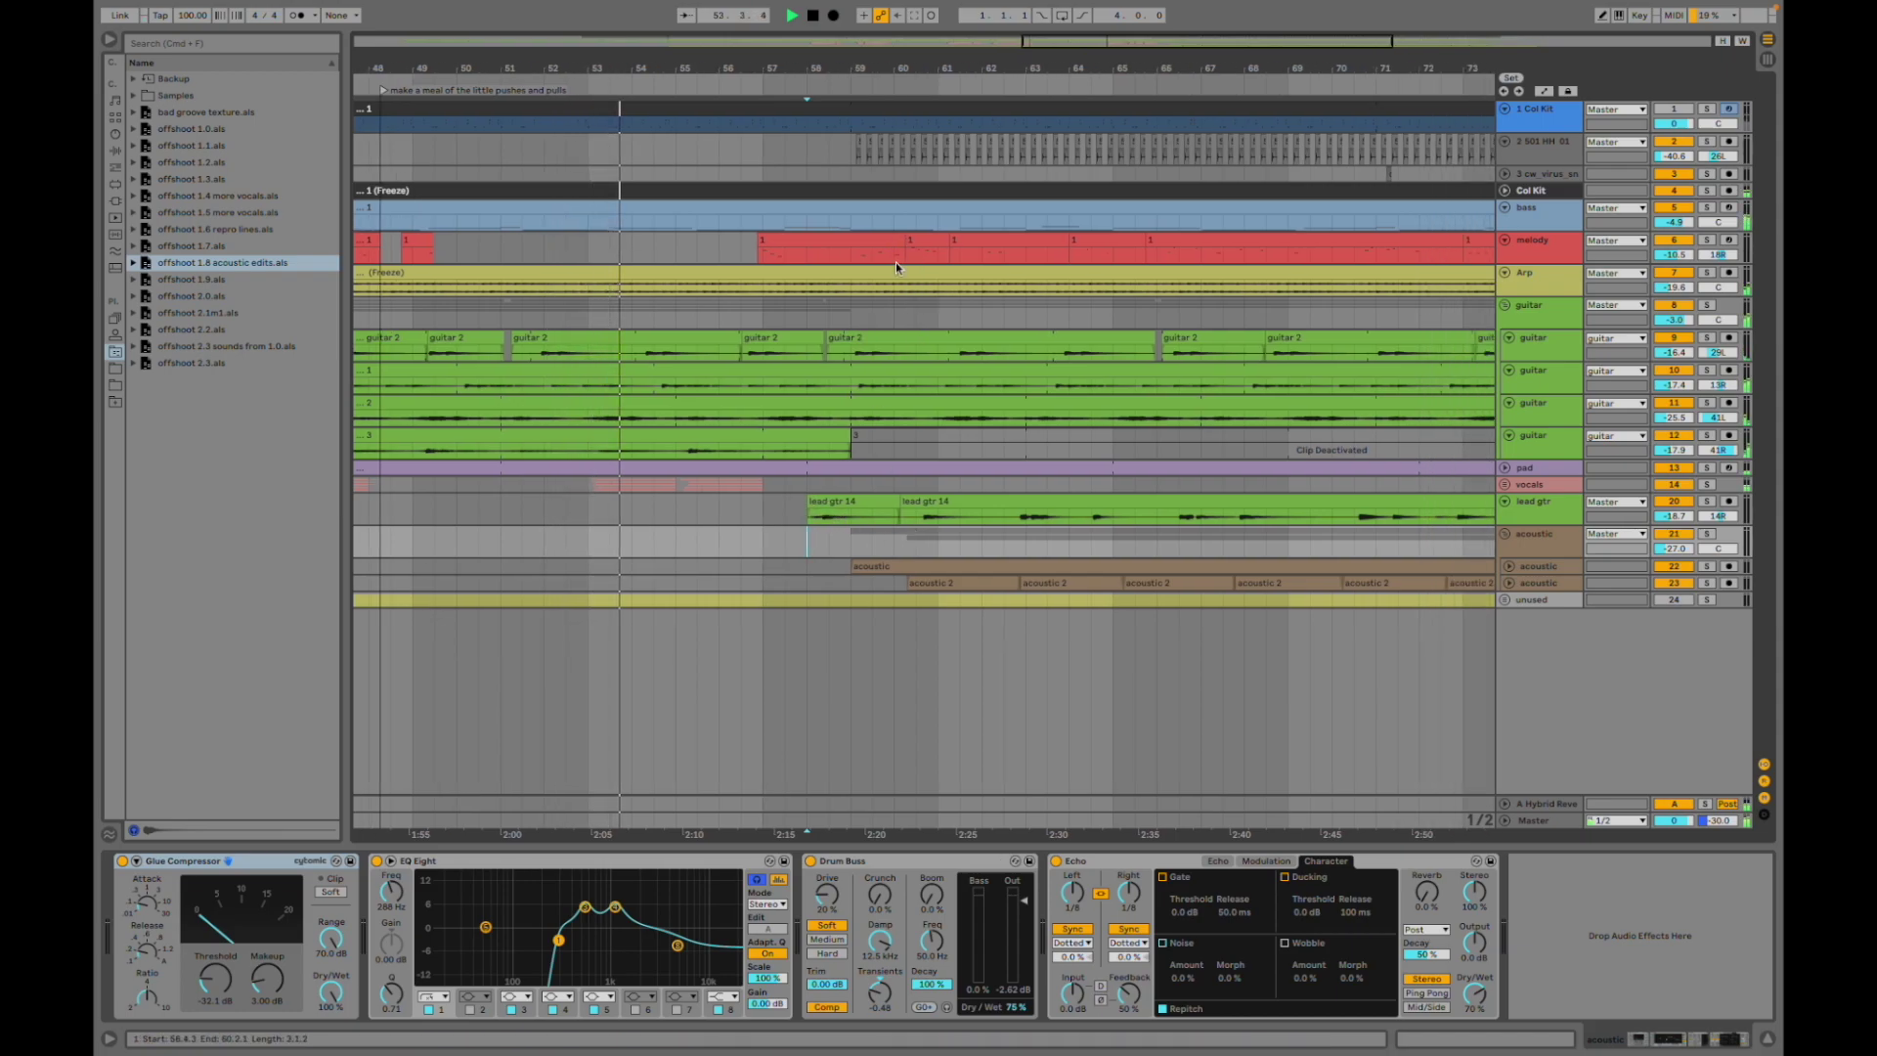
pyautogui.click(870, 258)
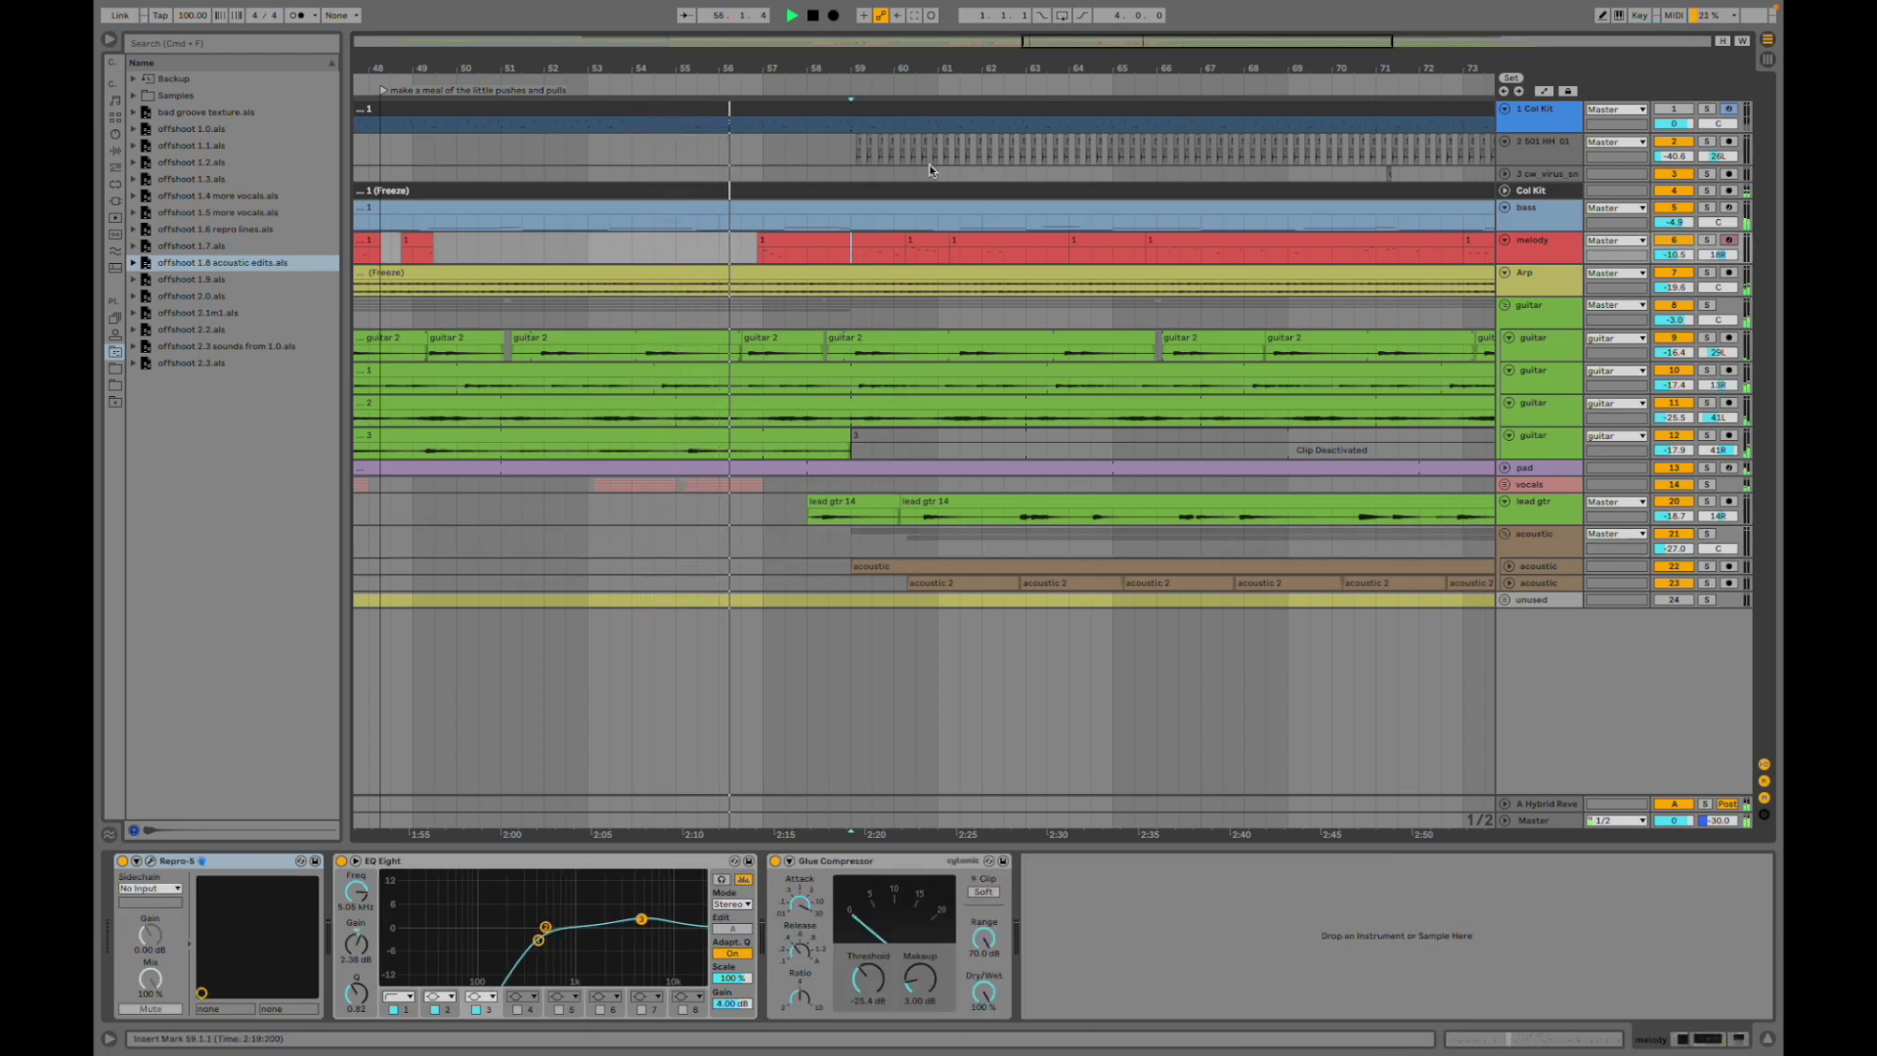
pyautogui.click(854, 147)
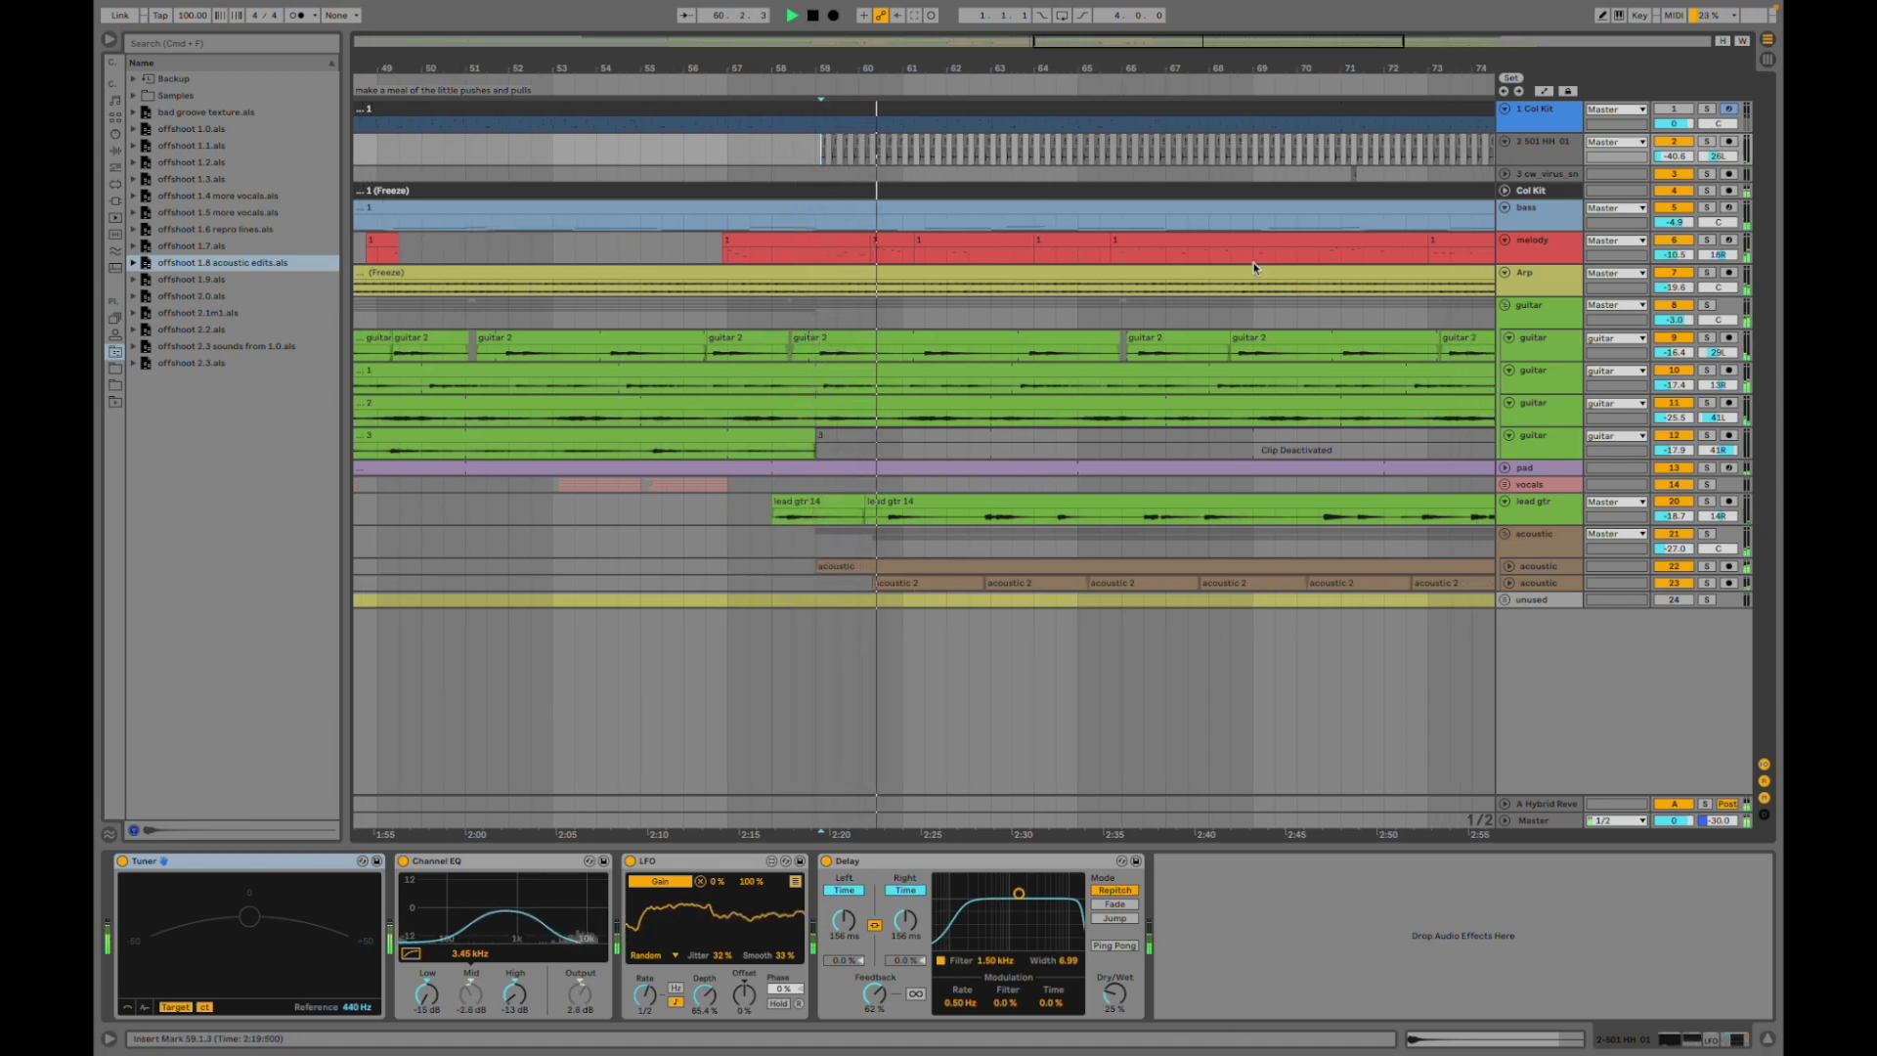
pyautogui.moveTo(1198, 42); pyautogui.dragTo(1198, 41)
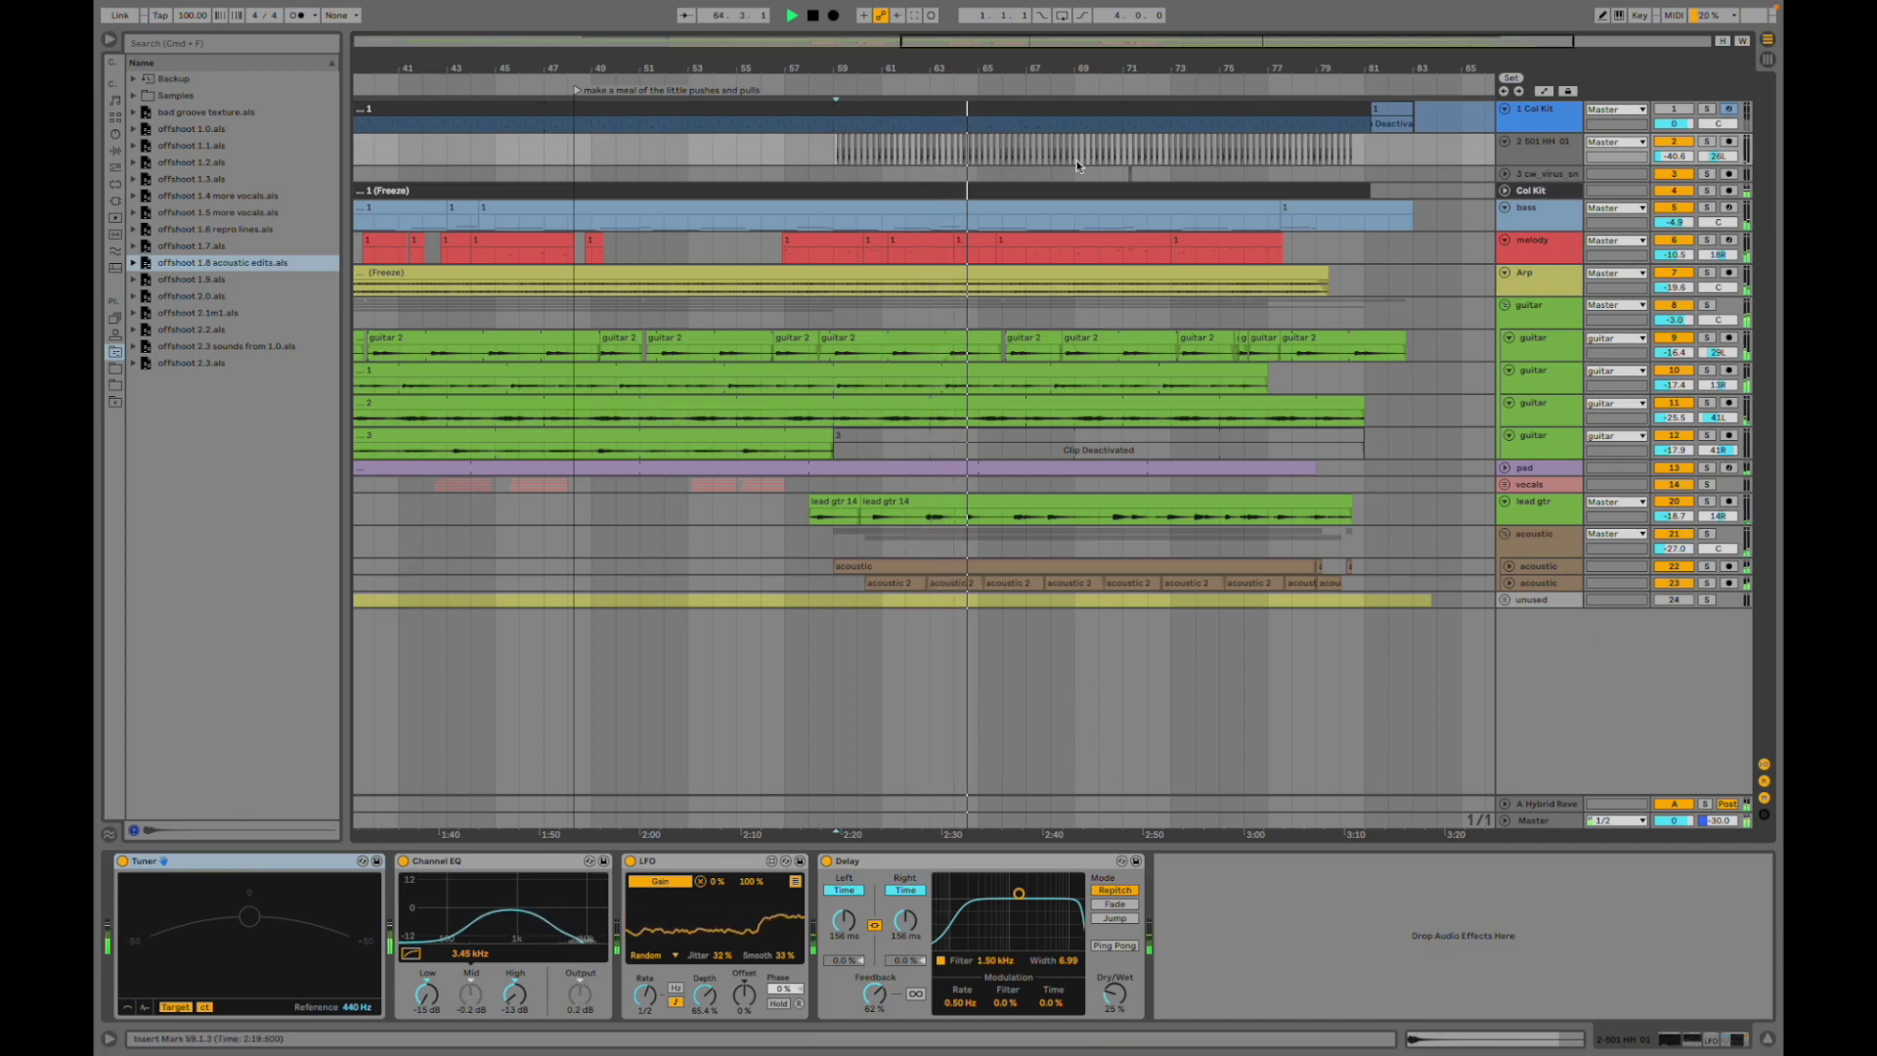
# - Solo the acoustic group and unfold its two acoustic tracks to inspect the acoustic 2 clips around bar 68 while playing
pyautogui.click(1708, 535)
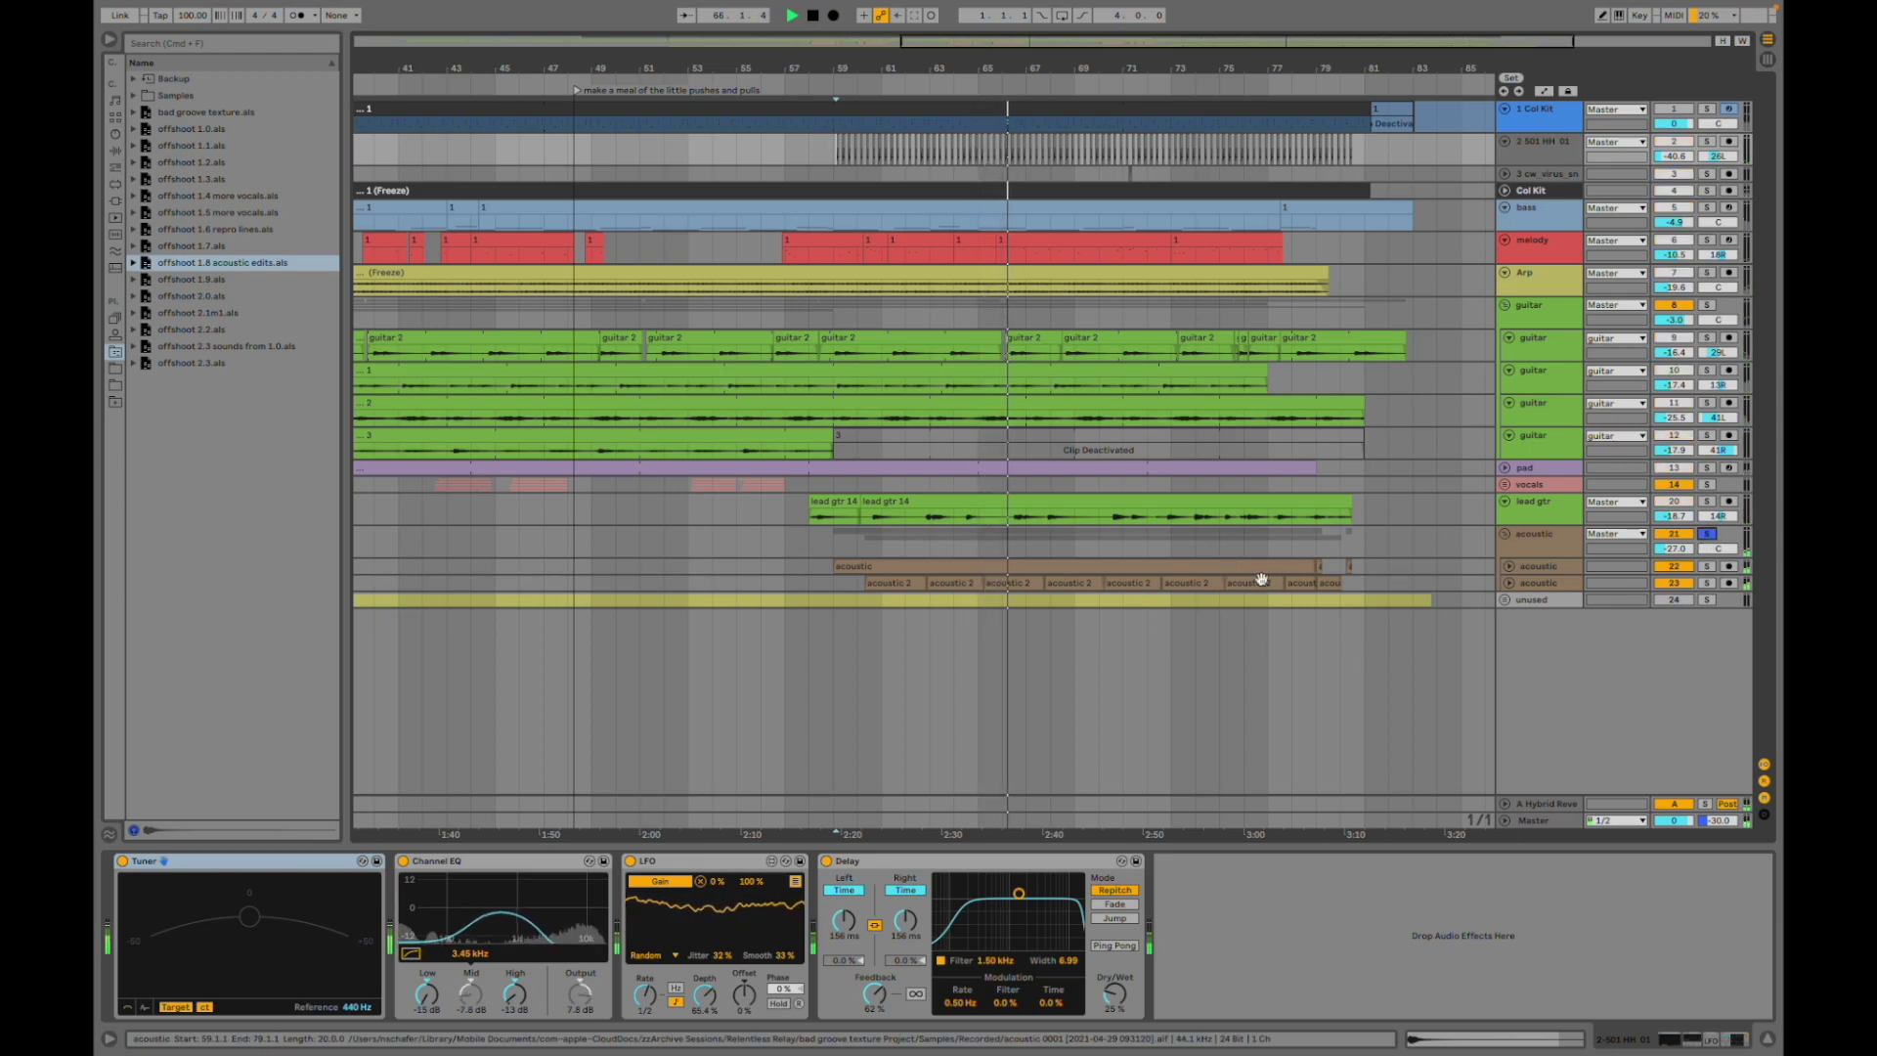
pyautogui.click(1511, 567)
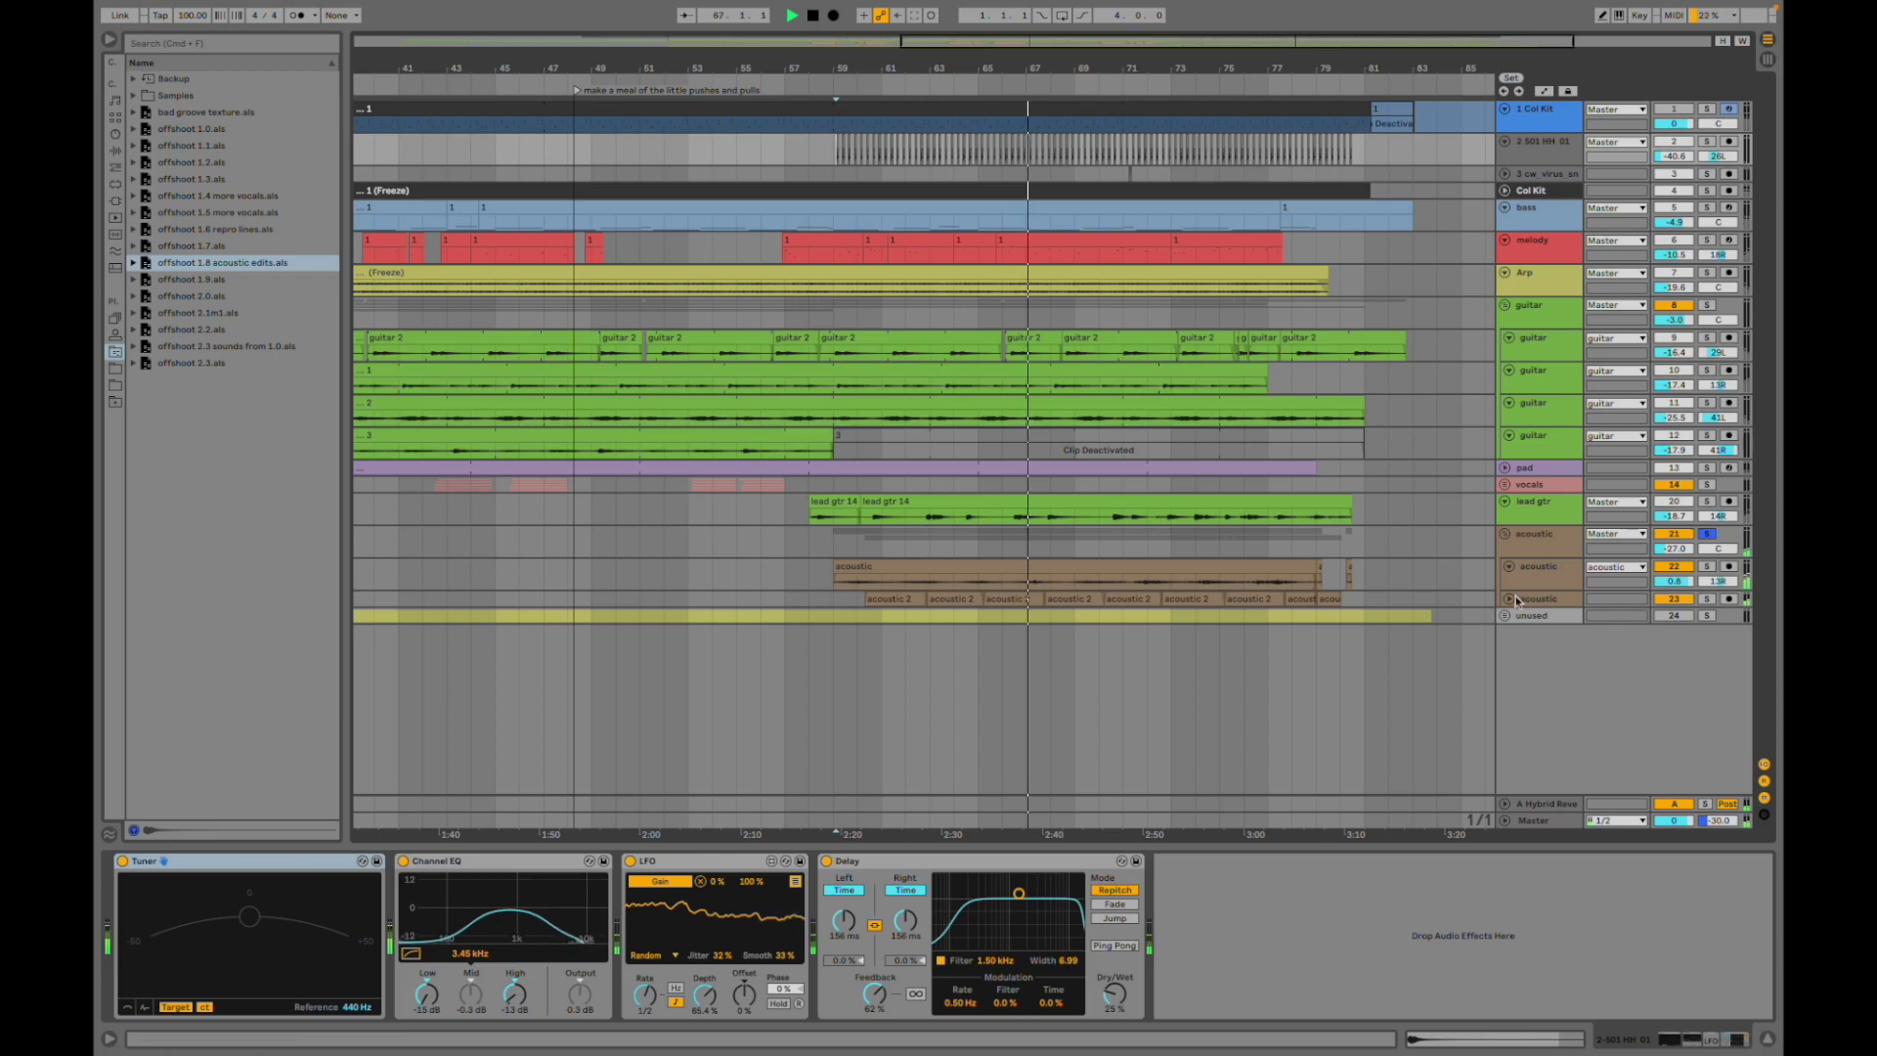
pyautogui.click(1510, 598)
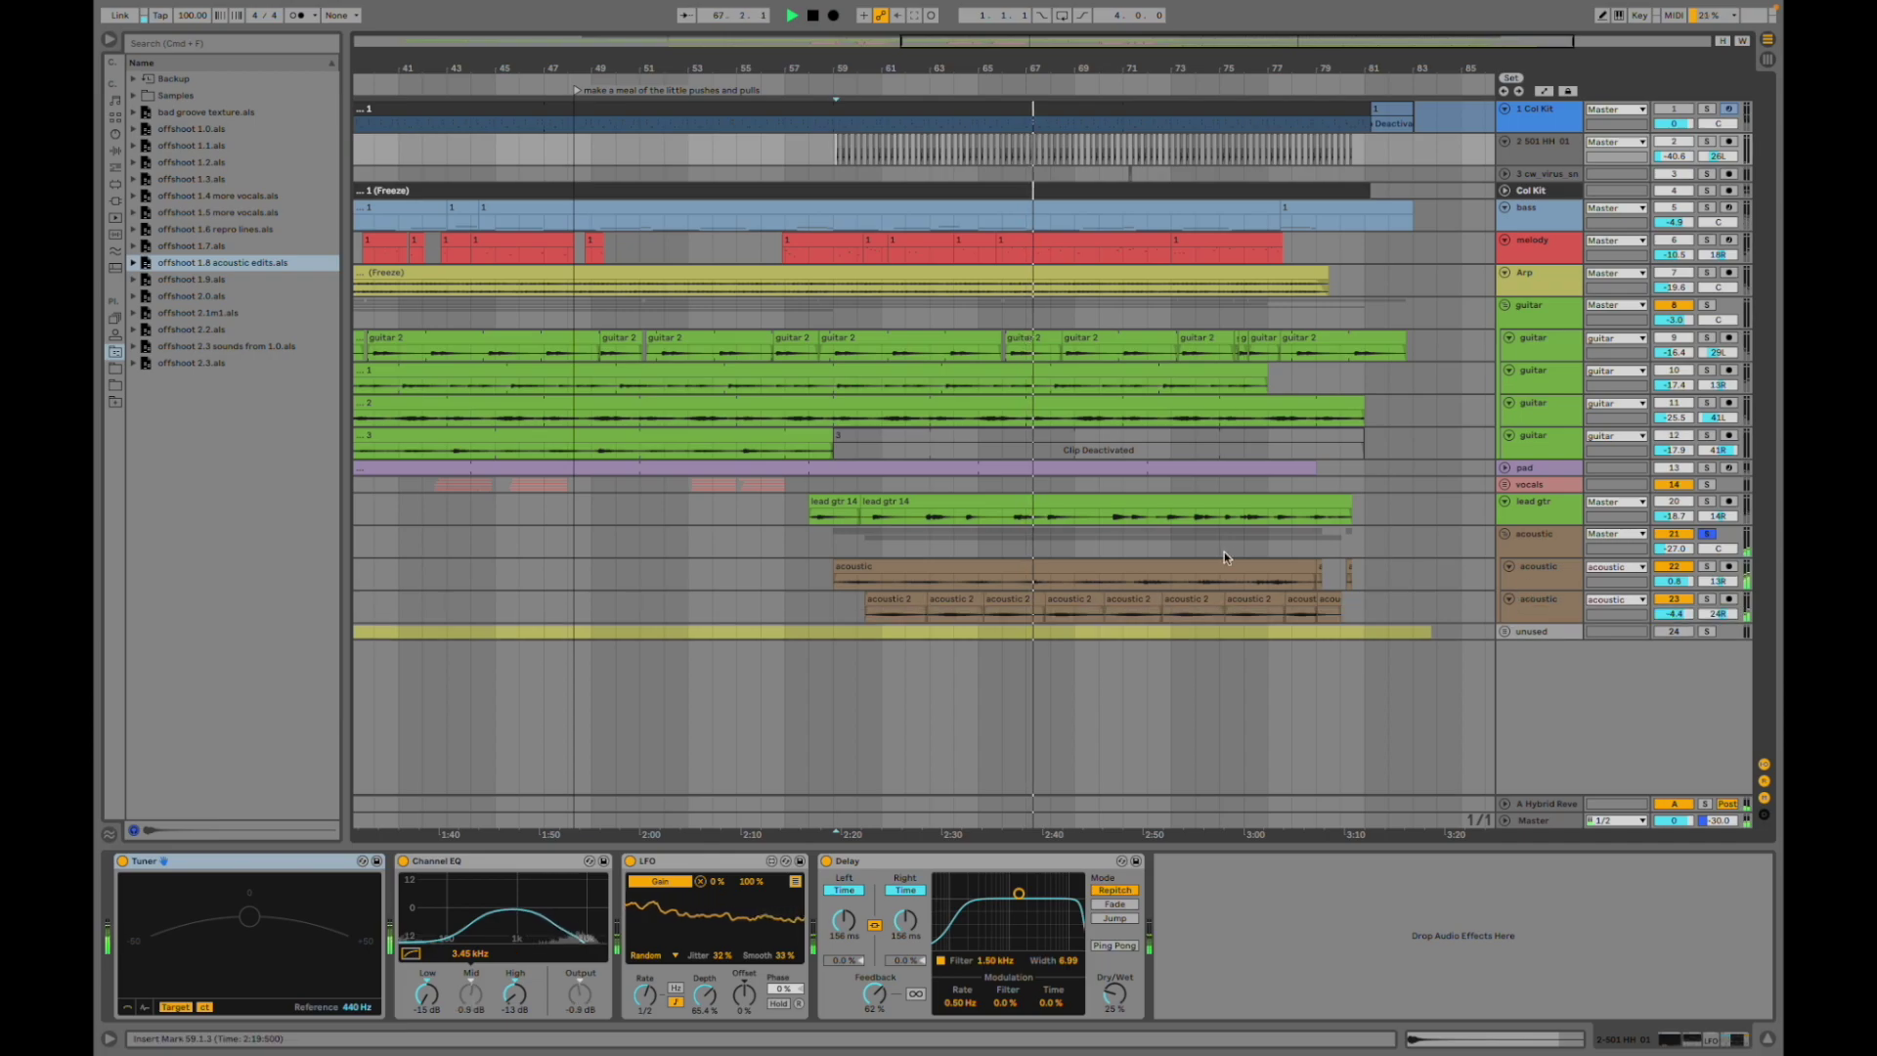
pyautogui.click(1050, 617)
pyautogui.scroll(3, 1052, 620)
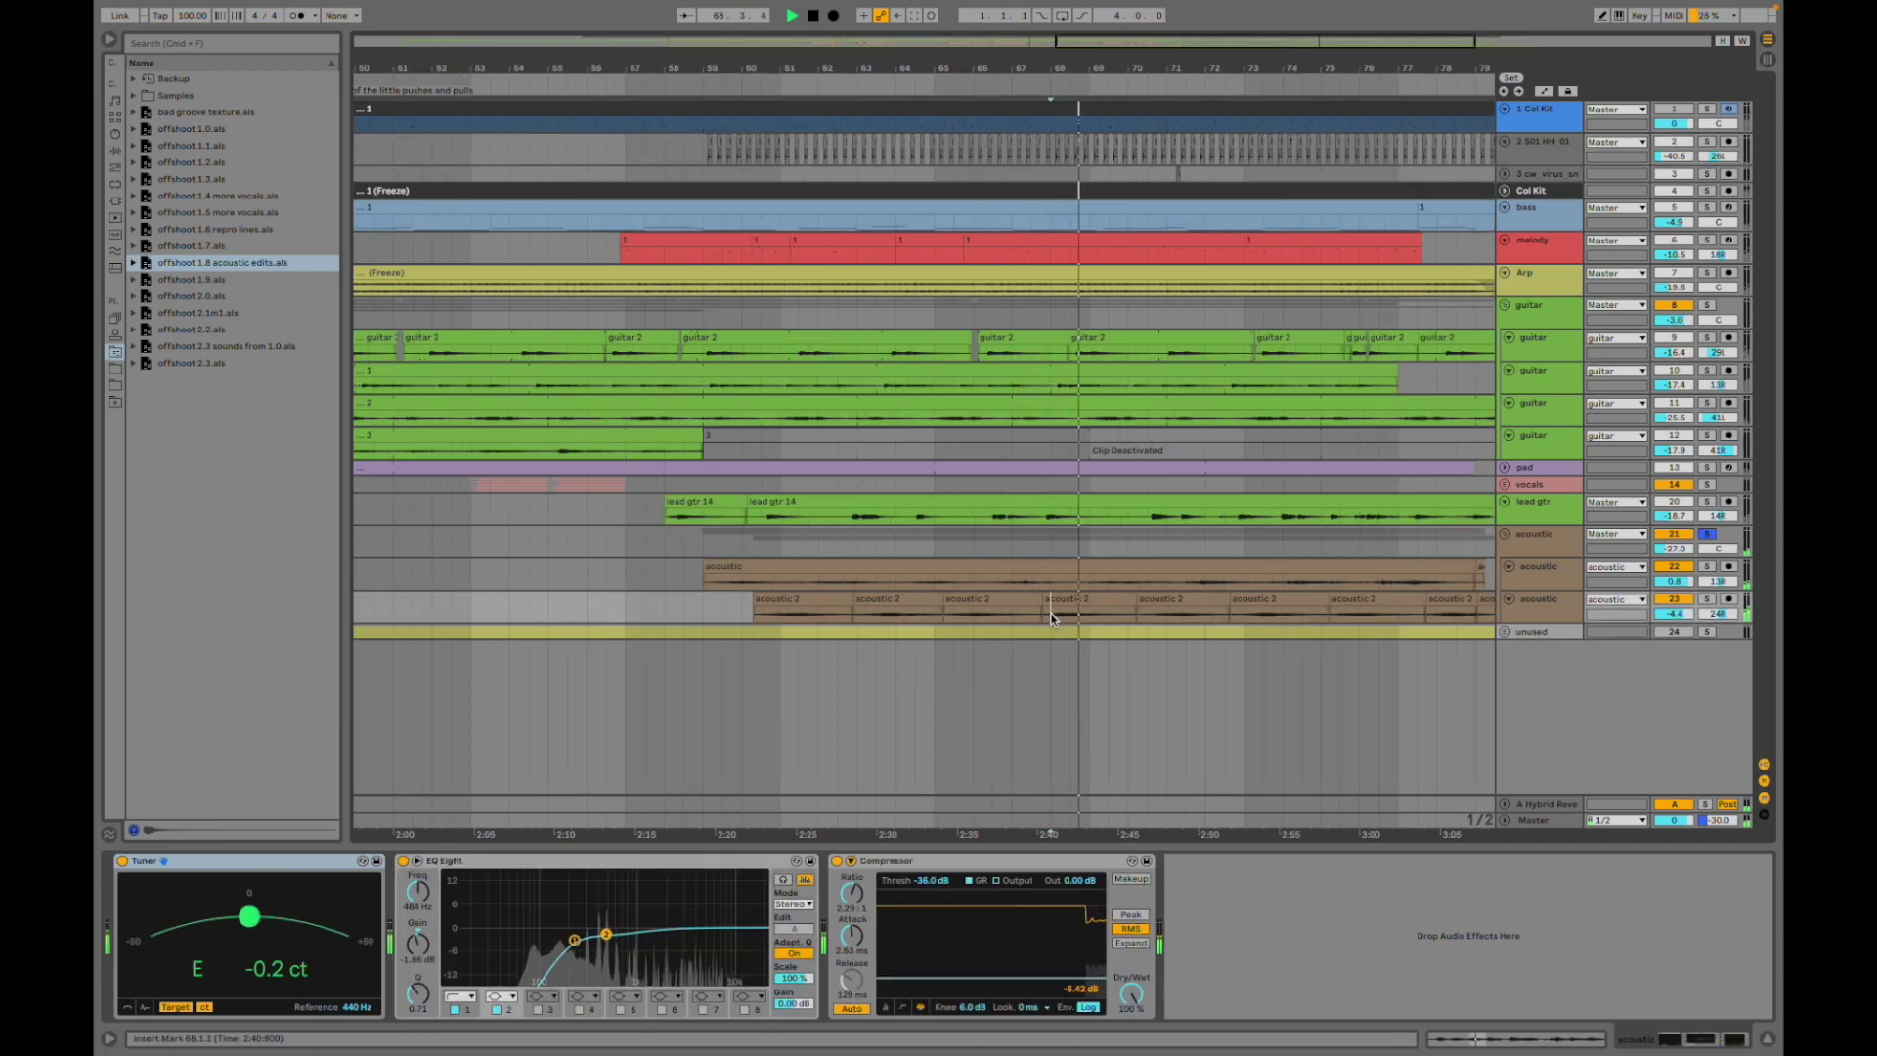
pyautogui.hscroll(2, 1055, 626)
pyautogui.hscroll(2, 1054, 622)
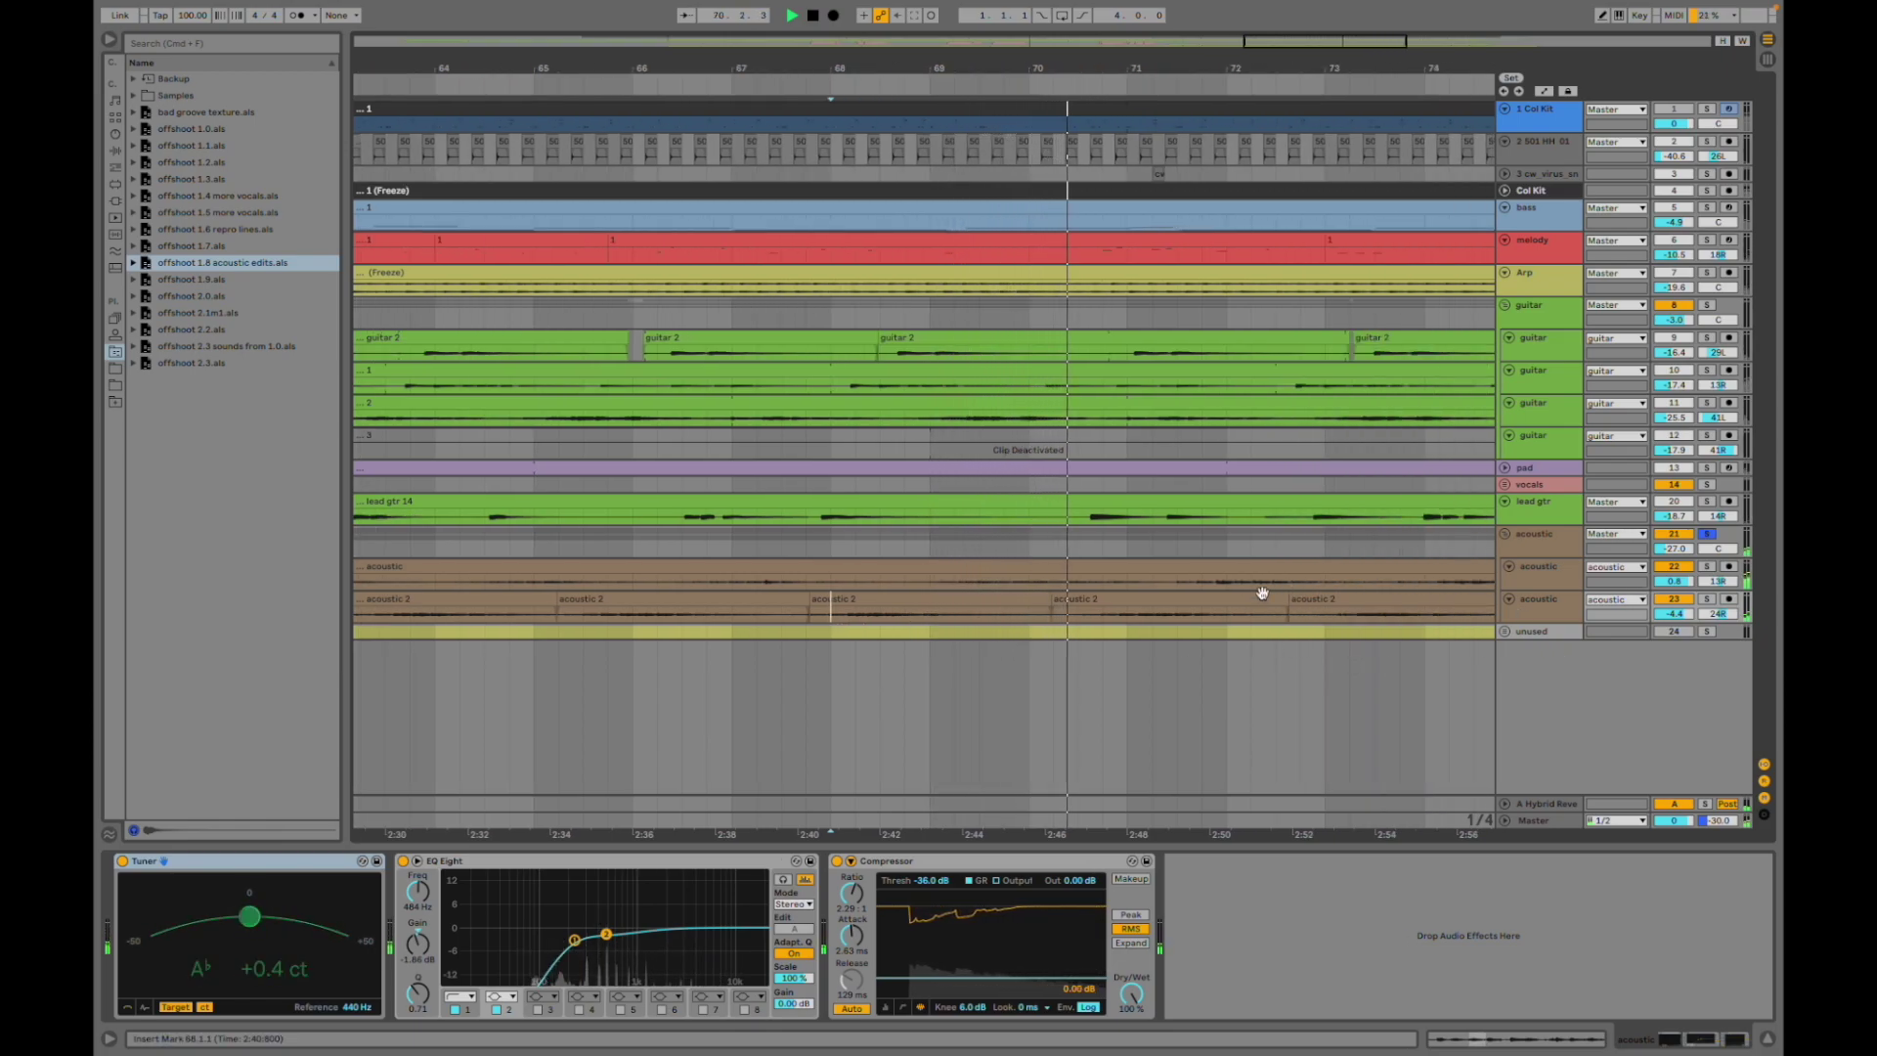
# - Compare the first acoustic track soloed on its own with both acoustic tracks soloed together through the group
pyautogui.click(1706, 600)
pyautogui.click(1708, 567)
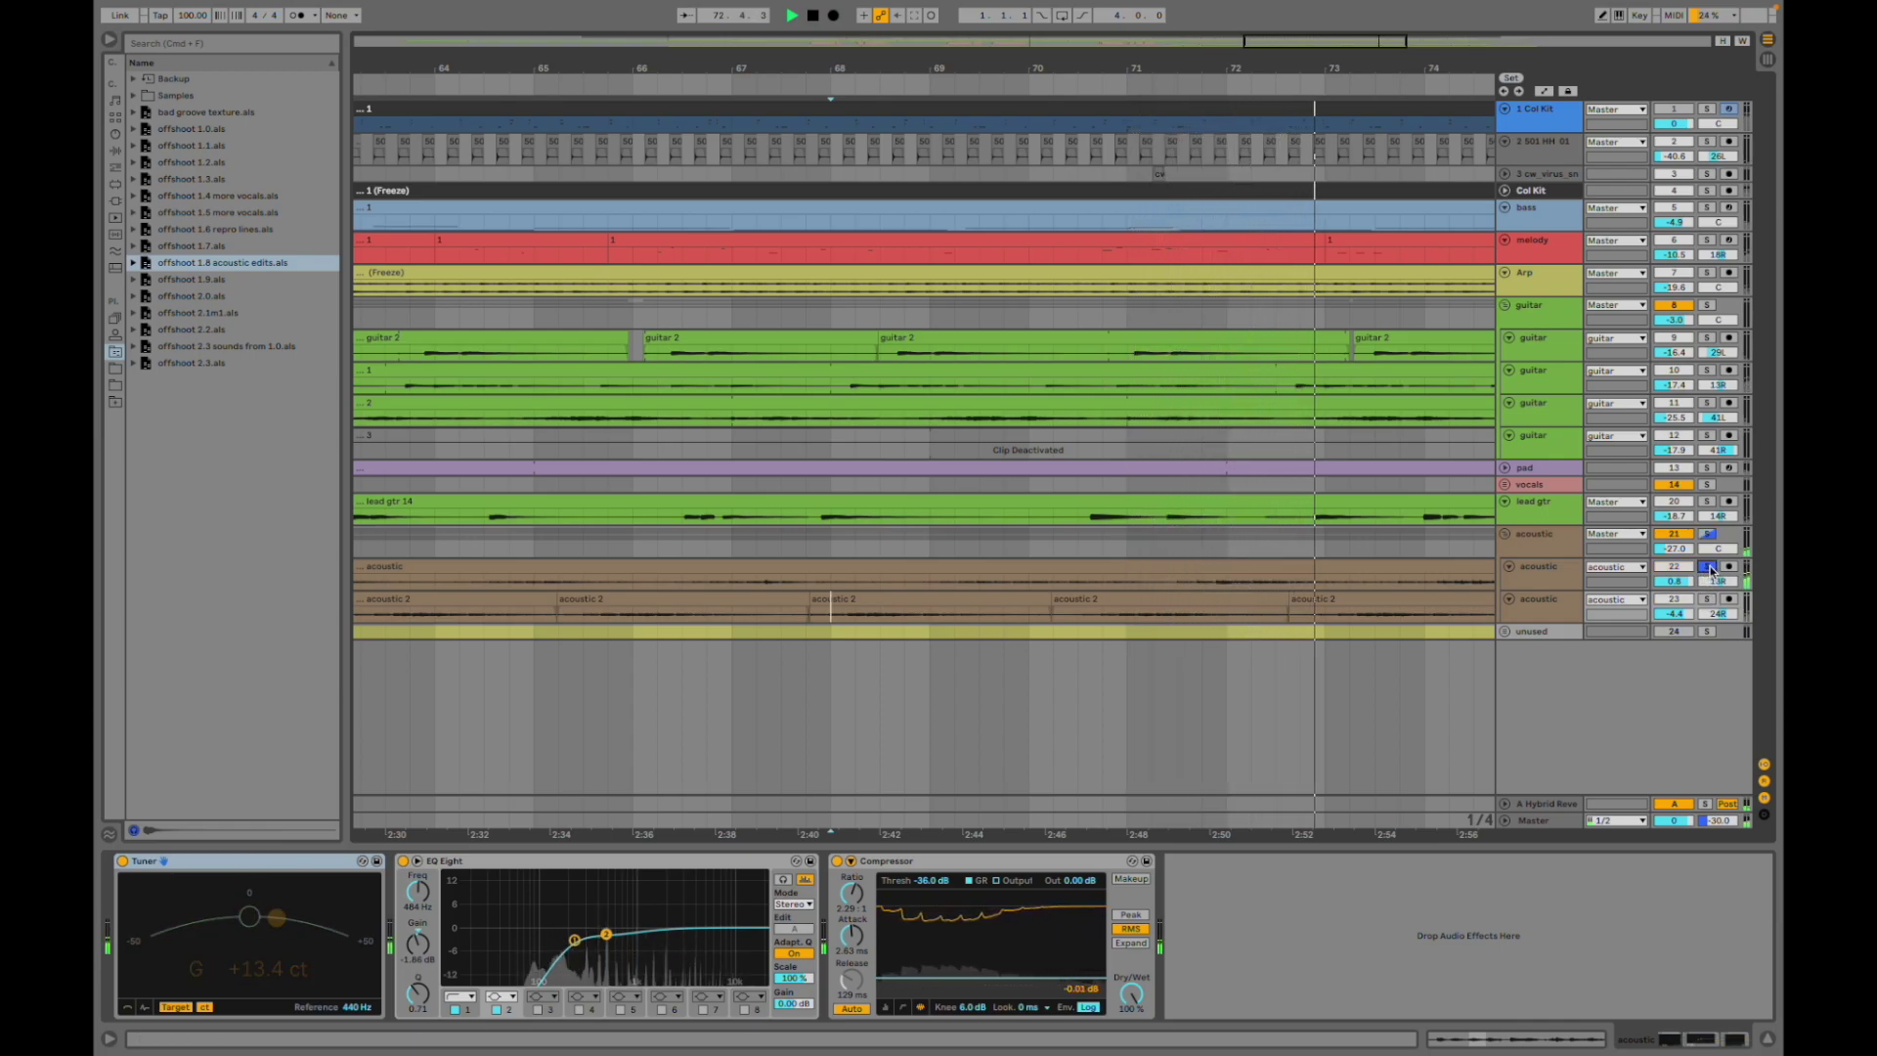
pyautogui.click(1709, 567)
pyautogui.click(1706, 534)
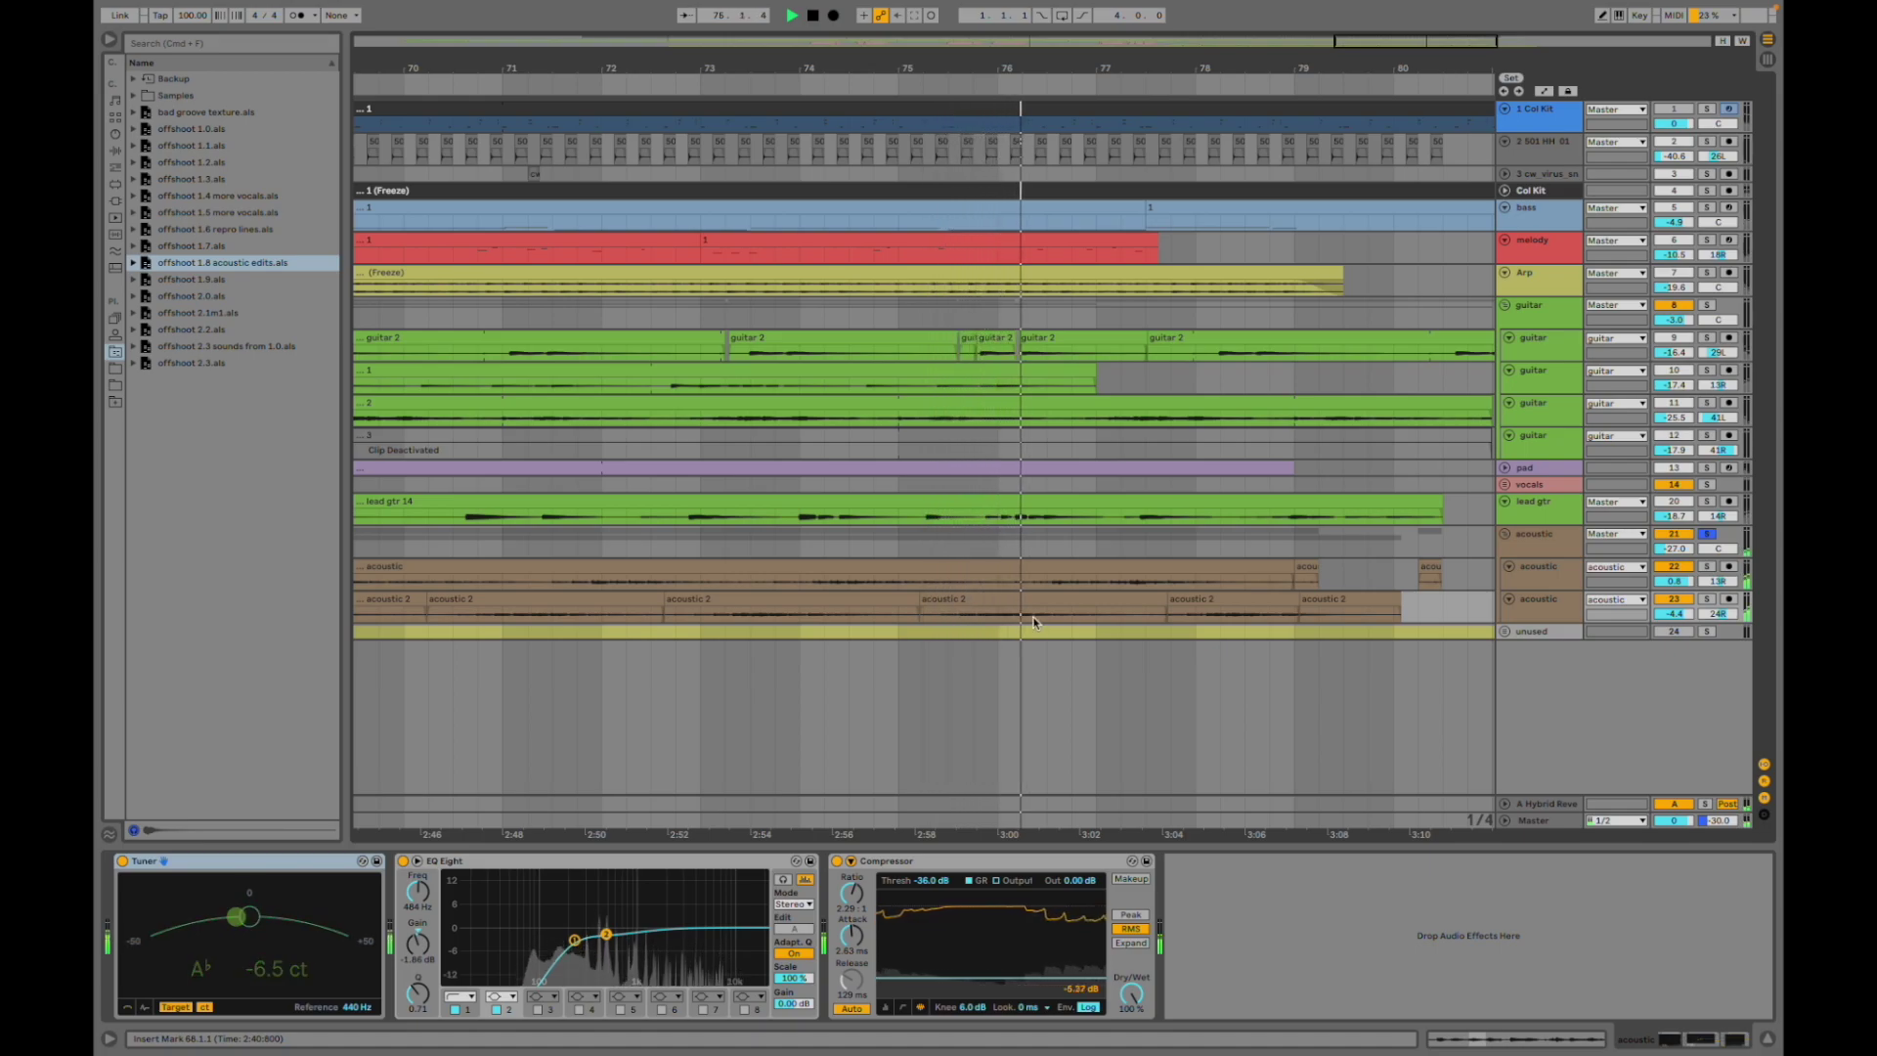
pyautogui.click(1709, 567)
pyautogui.click(1707, 535)
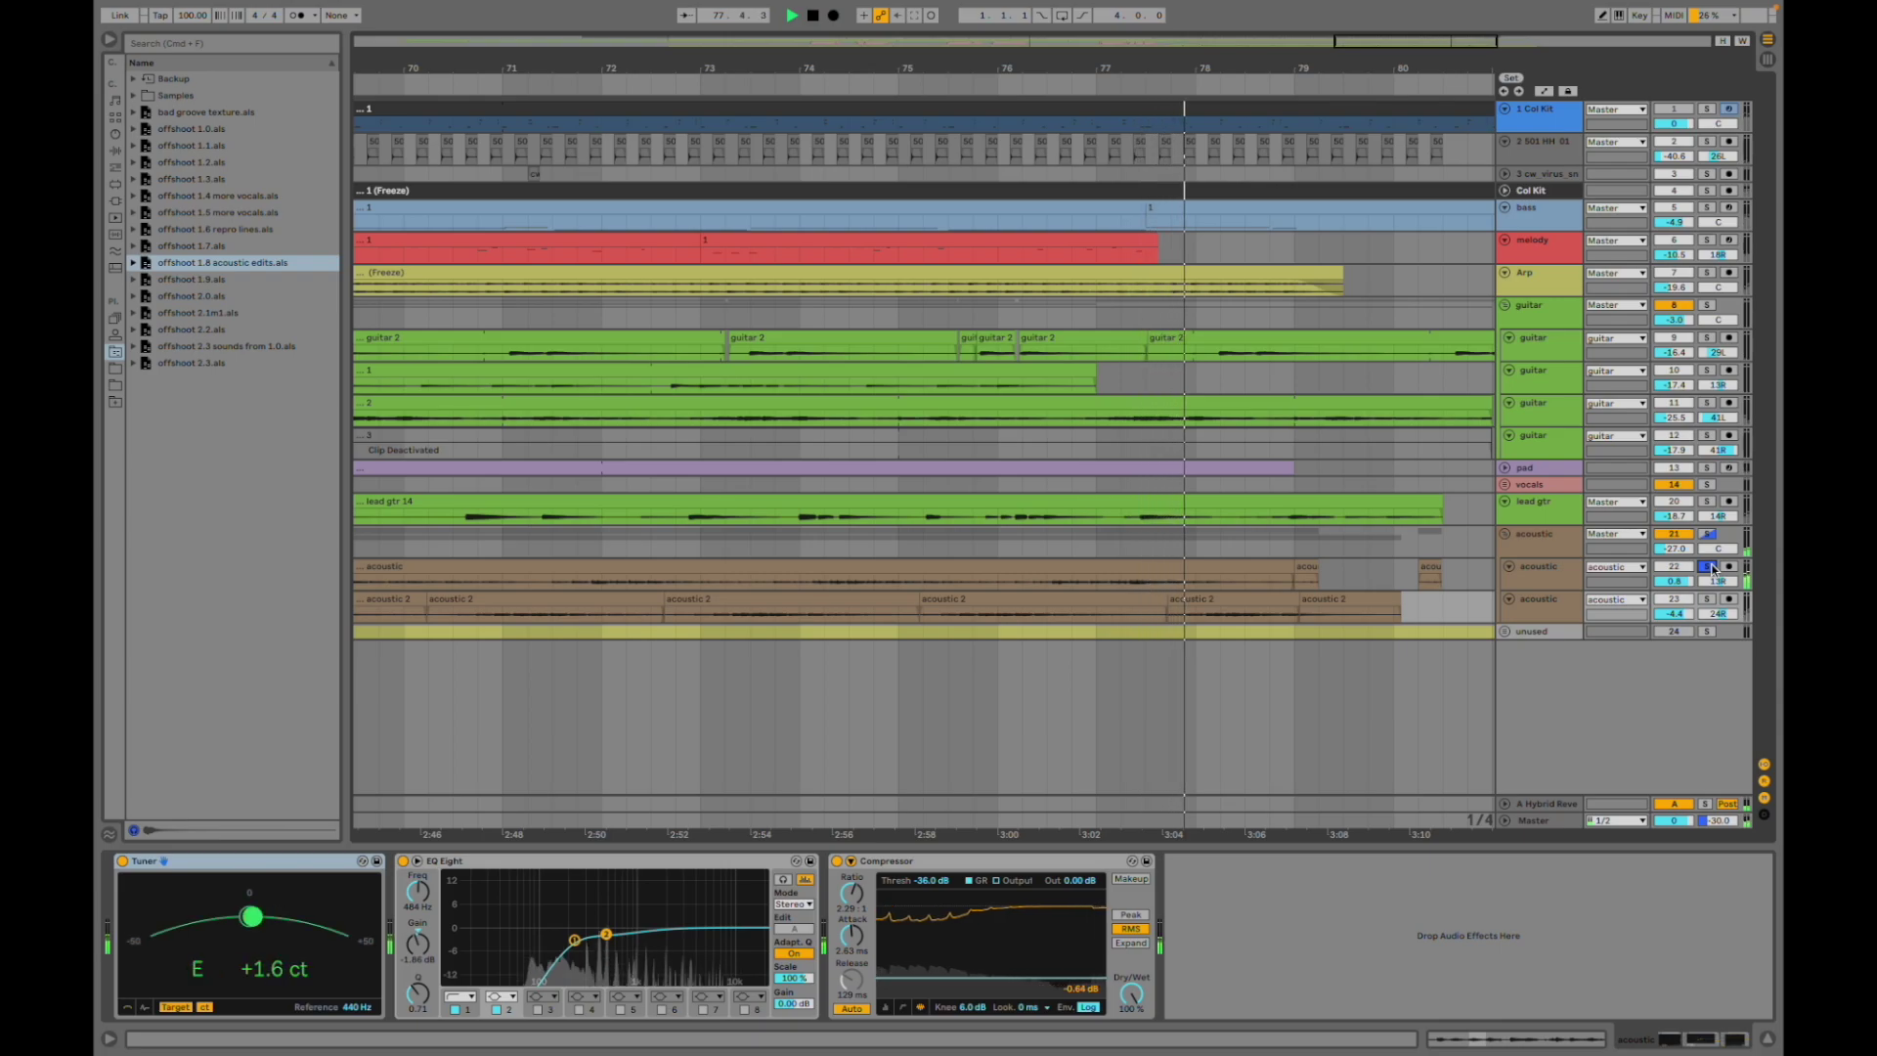
# - Show the acoustic group's effects chain during playback, and stop the song and unsolo the group
pyautogui.click(1121, 540)
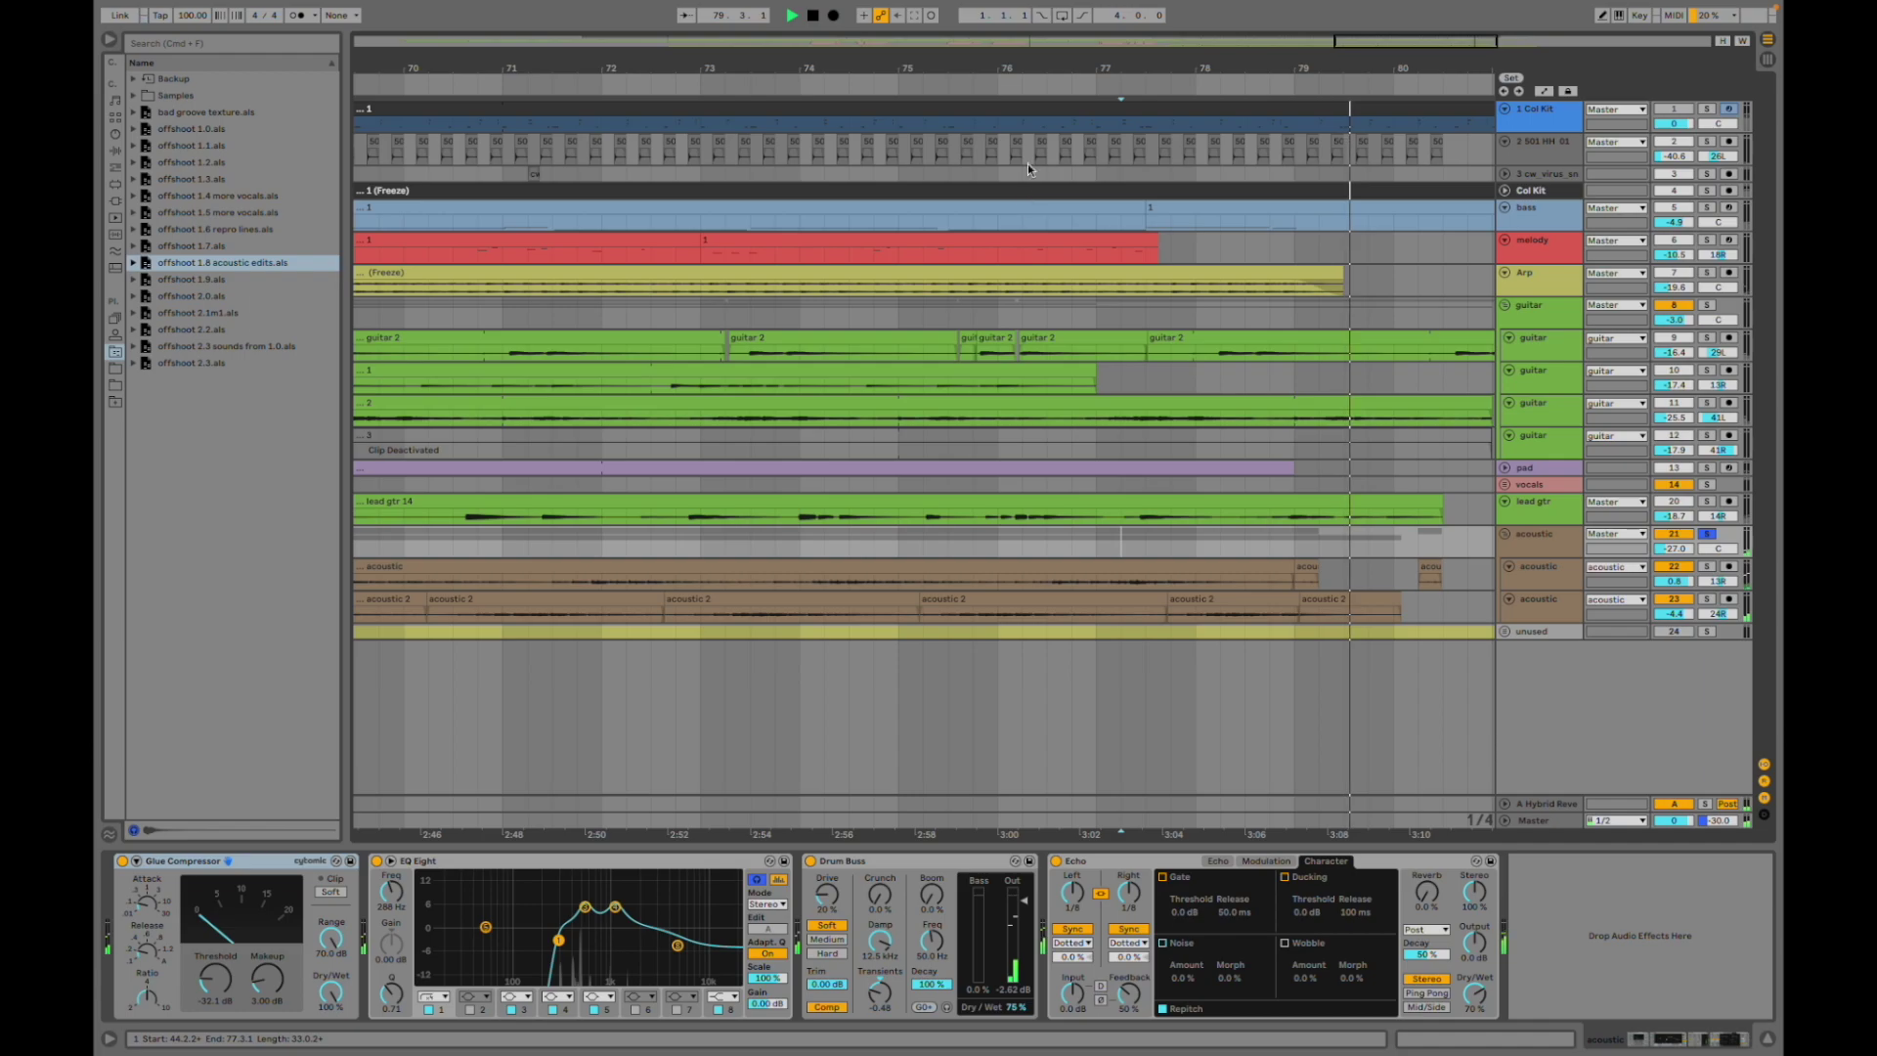
pyautogui.moveTo(958, 42); pyautogui.dragTo(958, 8)
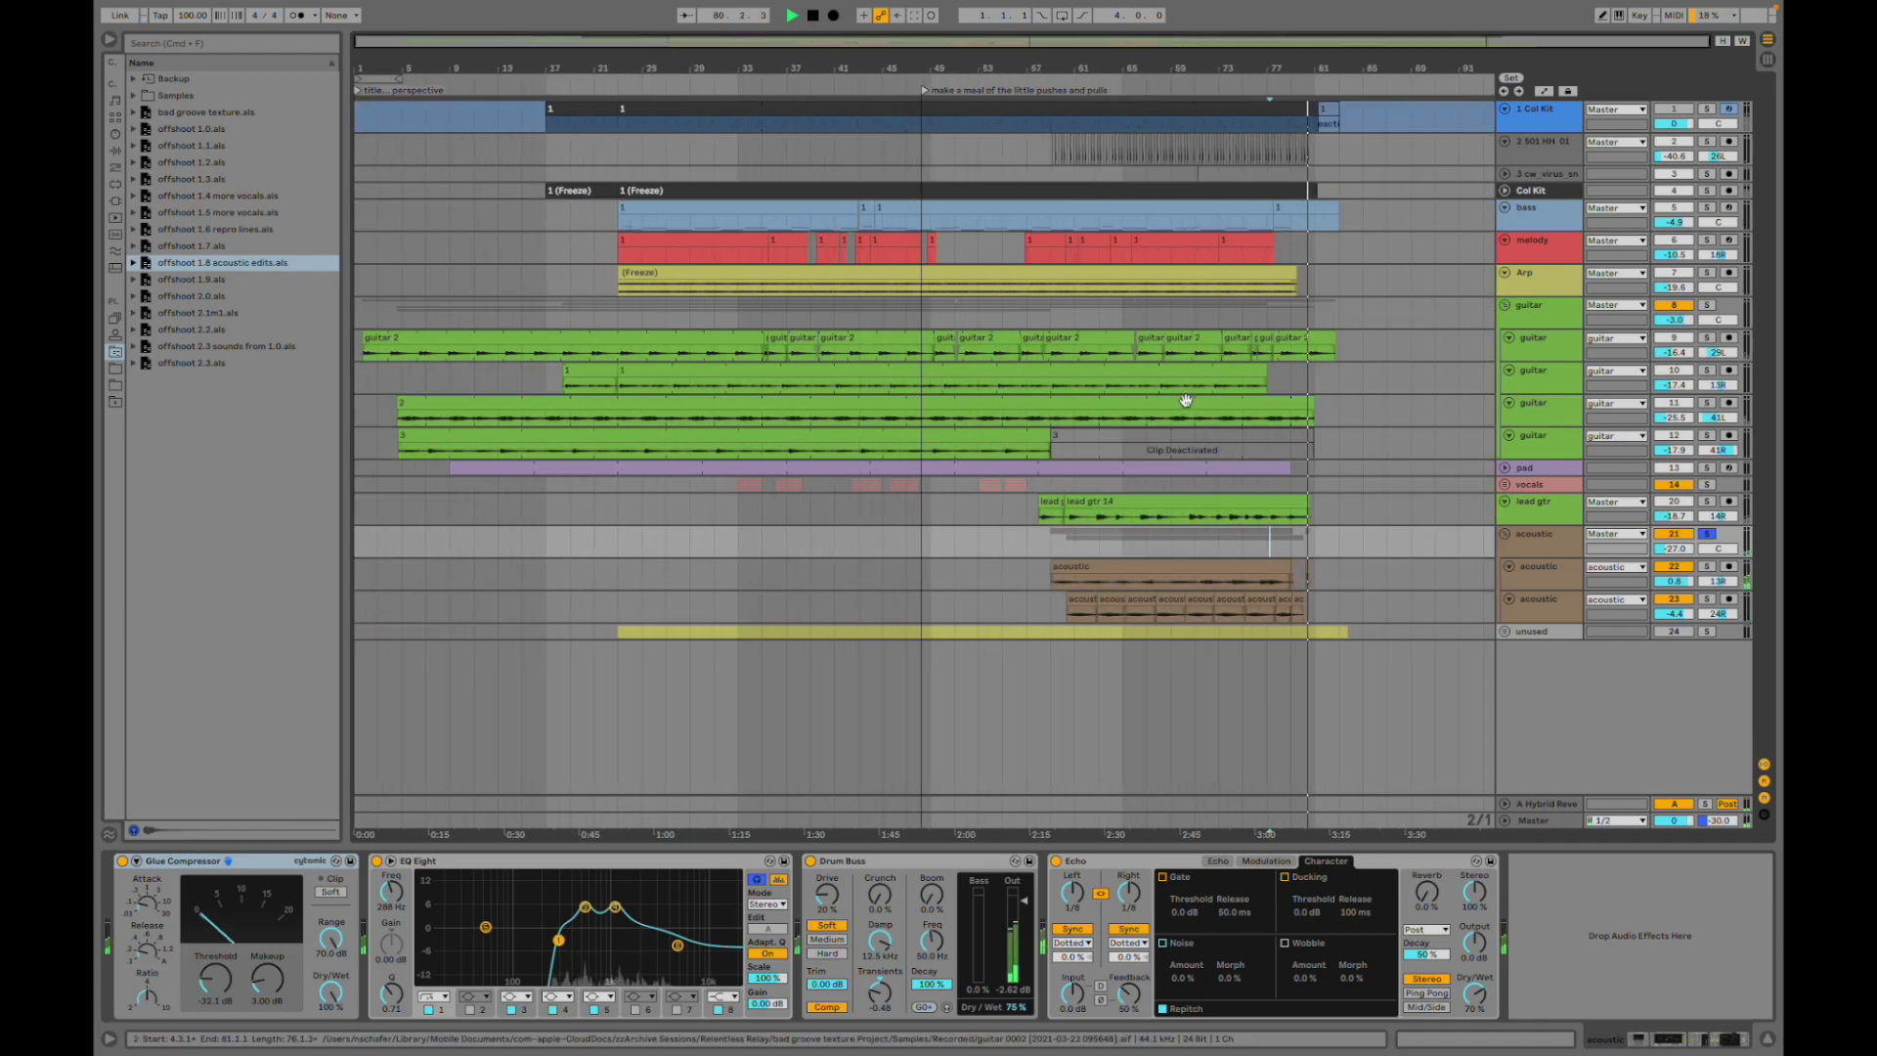
pyautogui.press('space')
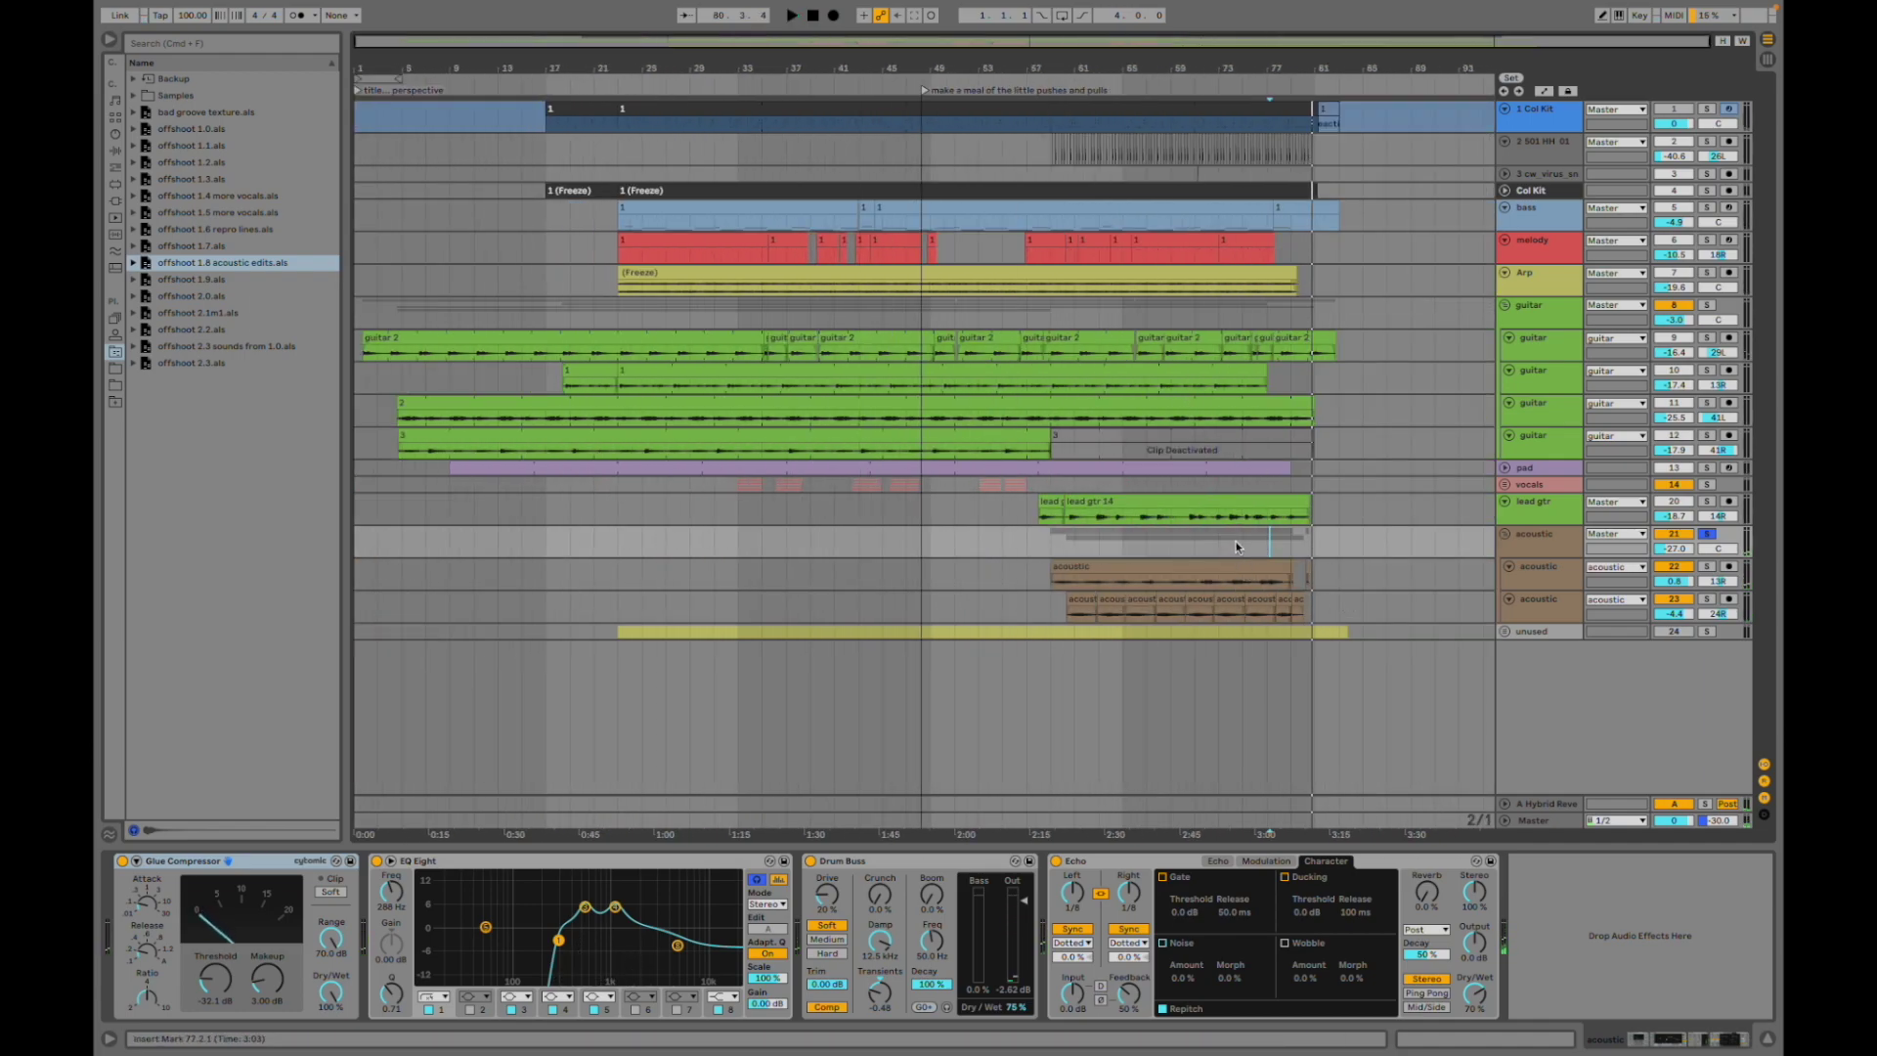
pyautogui.click(1237, 546)
pyautogui.click(1716, 535)
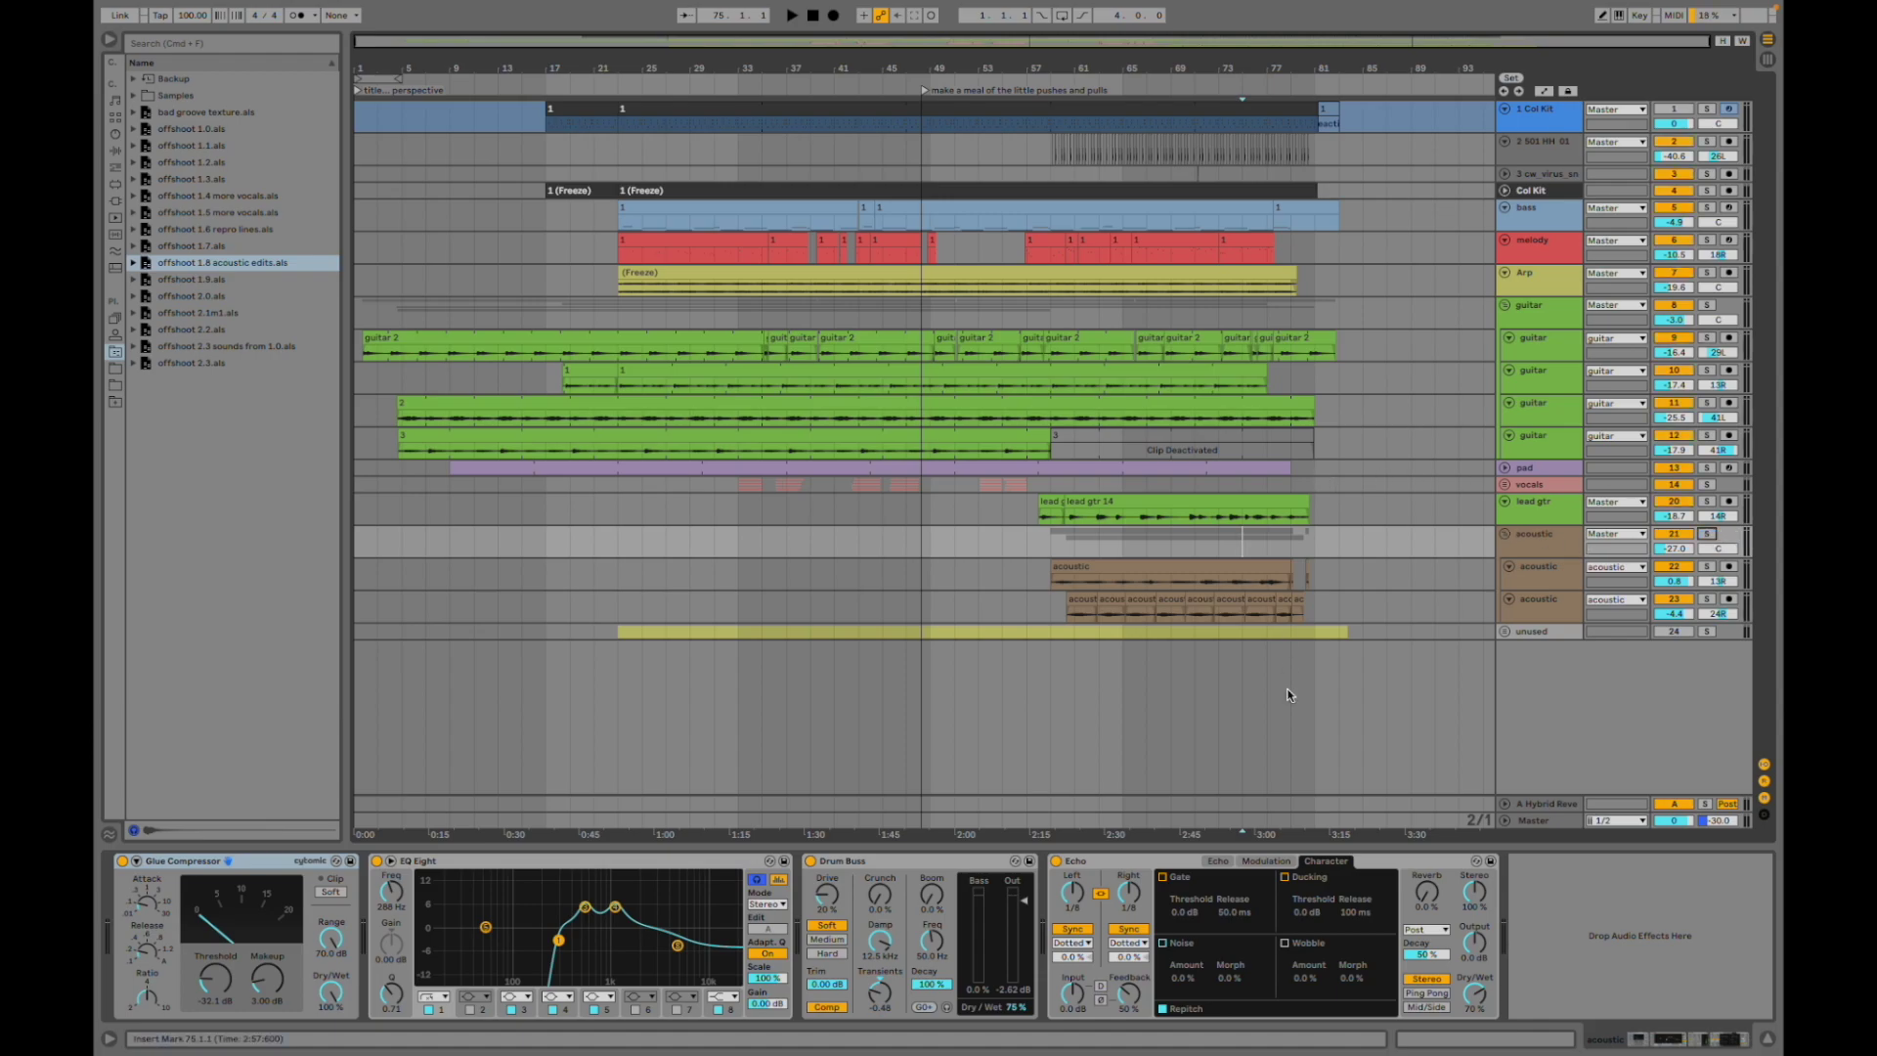